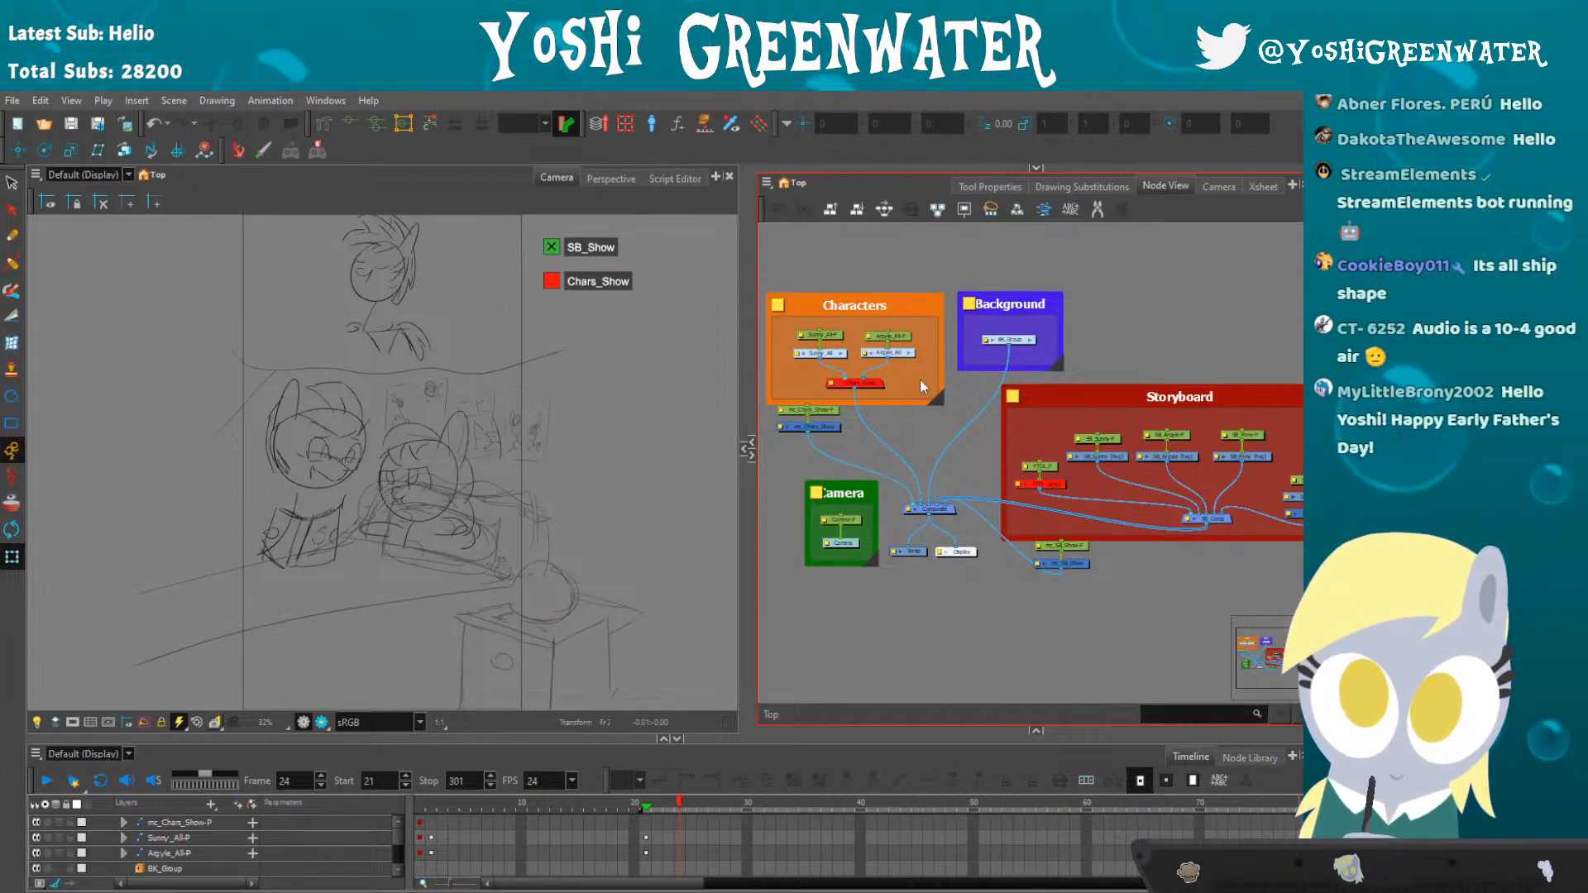
- Go back to frame 21 of the storyboard in the Camera view
{"action": "left_click_drag", "start_coordinate": [750, 363], "coordinate": [742, 364]}
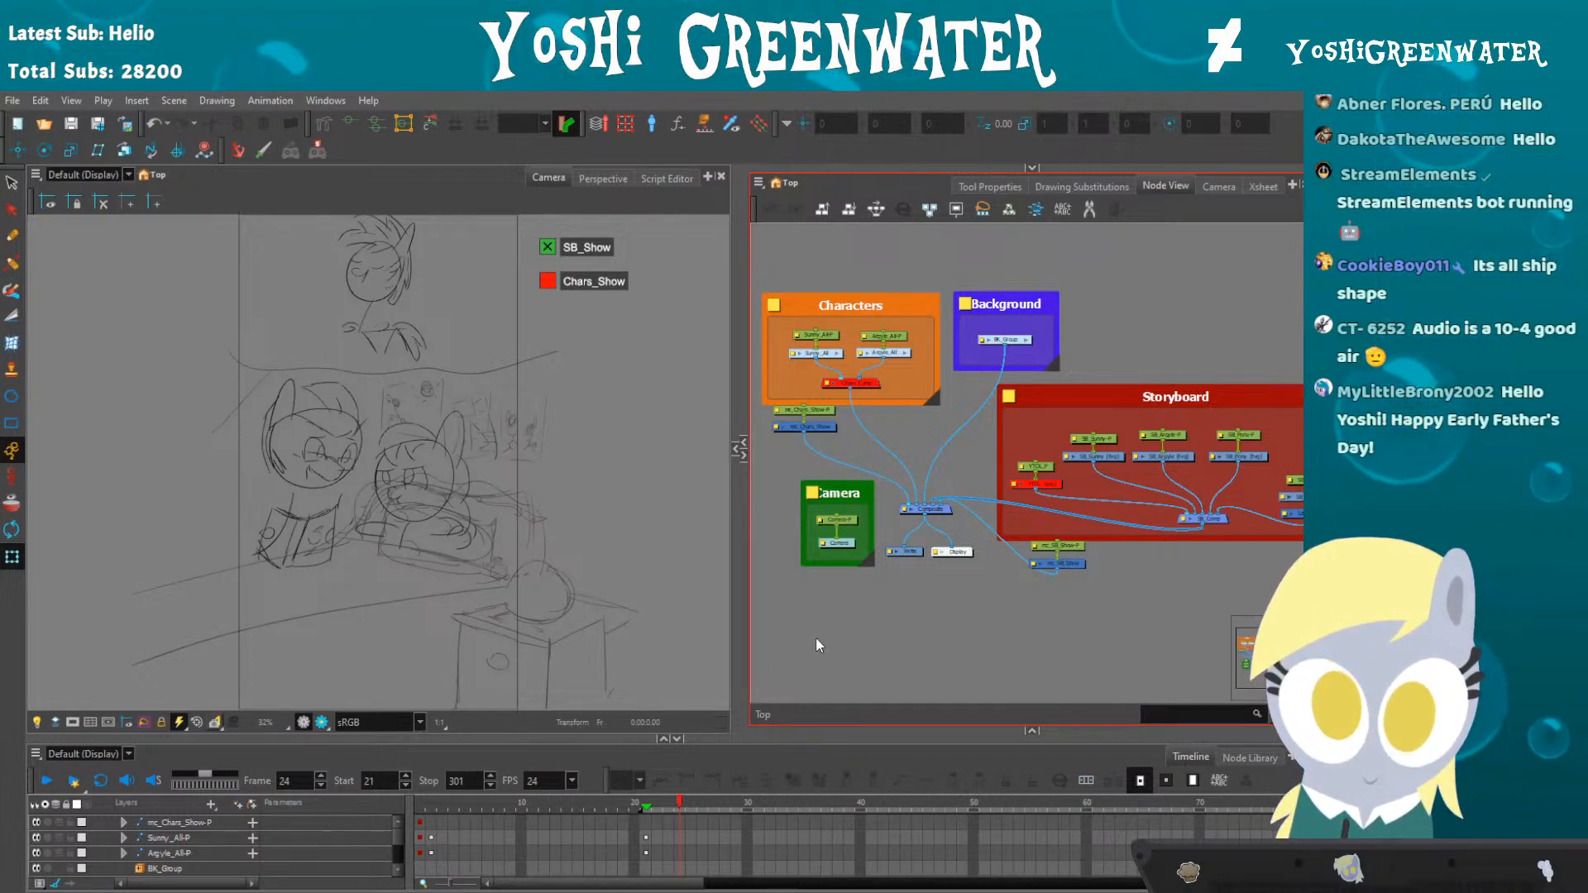
{"action": "left_click", "coordinate": [660, 727]}
{"action": "key", "text": "comma"}
{"action": "key", "text": "comma"}
{"action": "key", "text": "comma"}
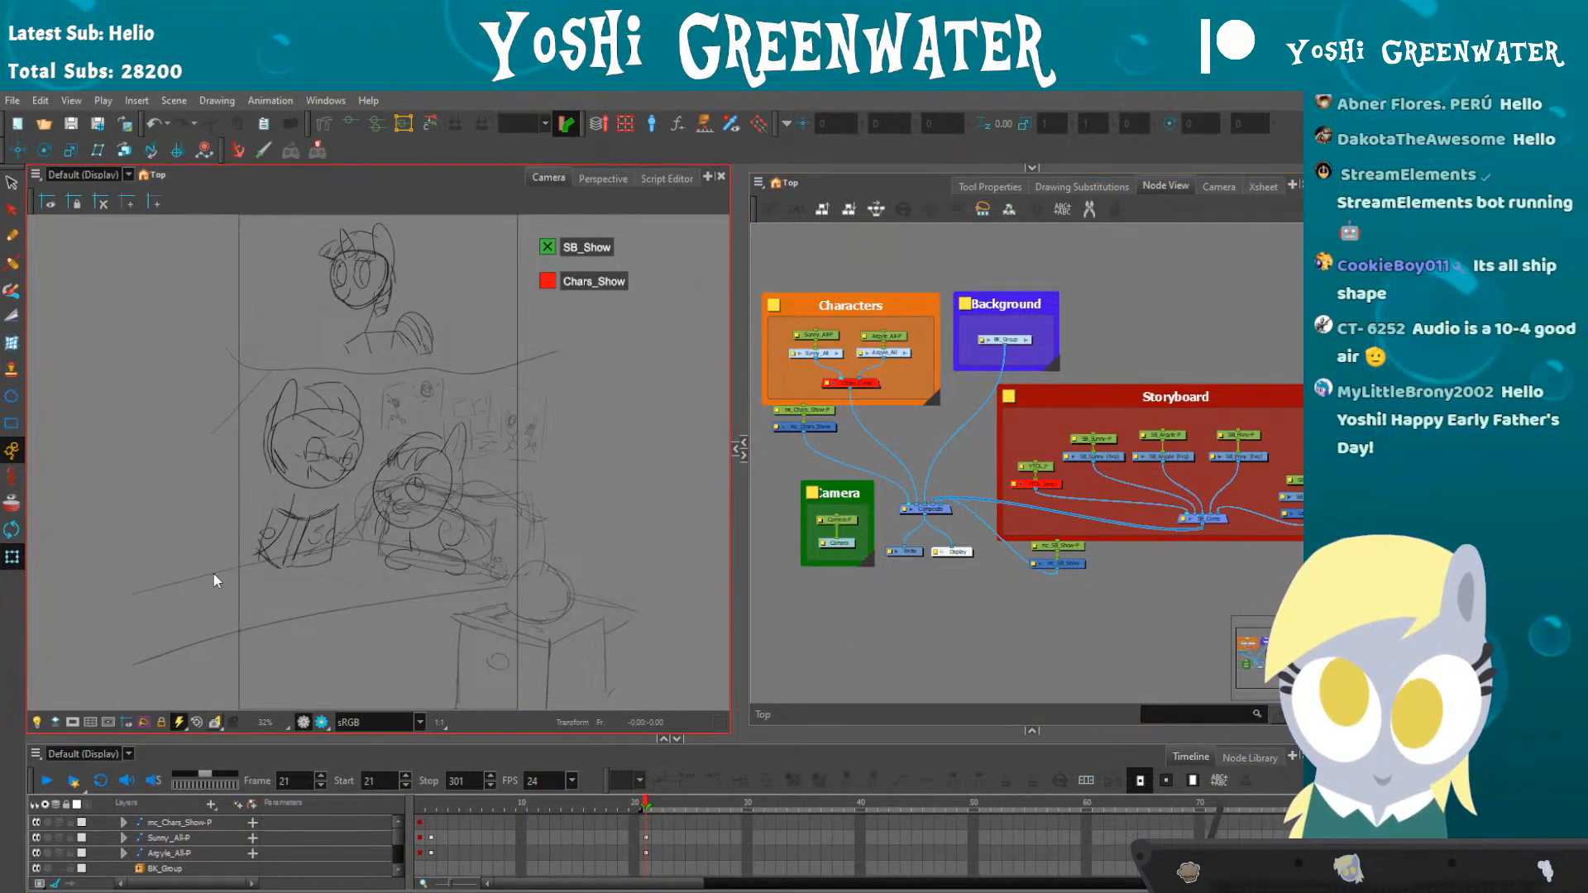
- Enlarge the Camera view by widening it into the Node View's space and extending it down over the Timeline
{"action": "left_click_drag", "start_coordinate": [460, 742], "coordinate": [488, 768]}
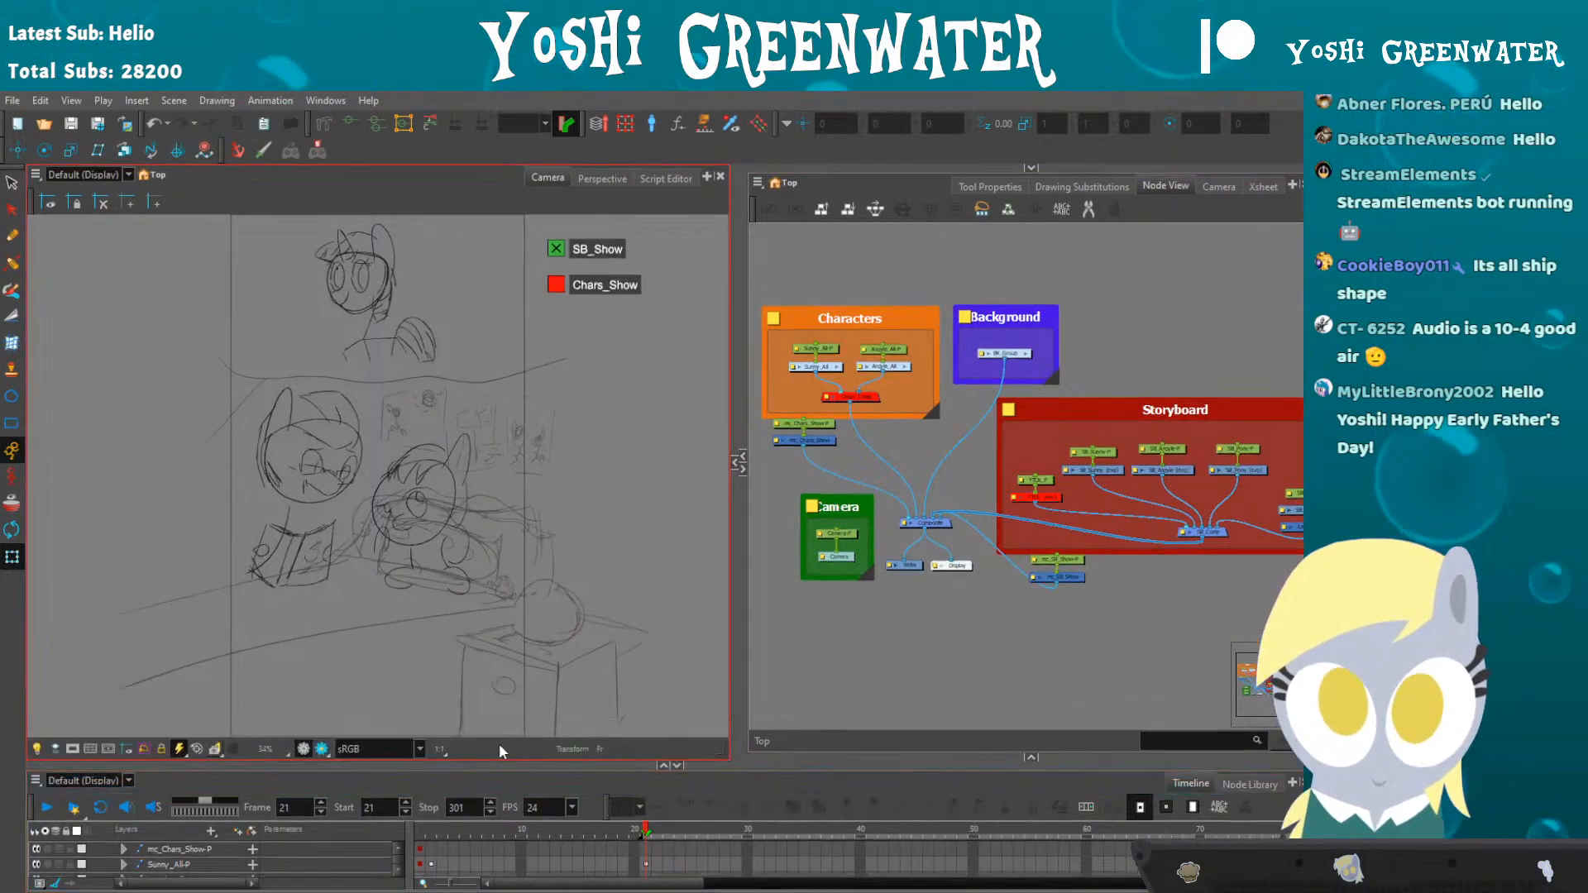
{"action": "left_click_drag", "start_coordinate": [745, 548], "coordinate": [906, 550]}
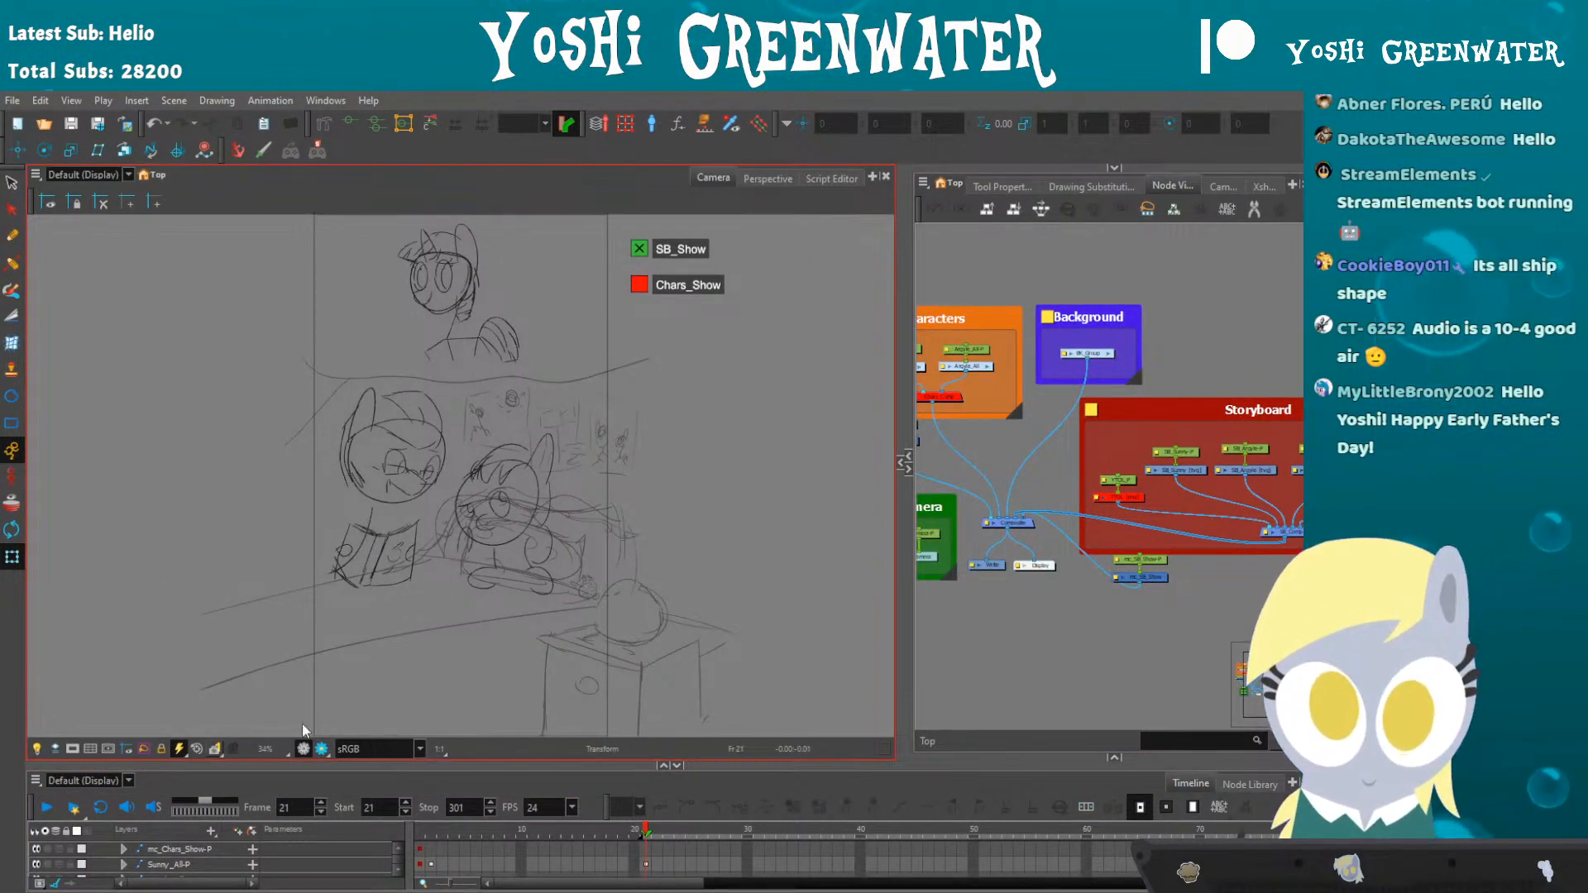
{"action": "left_click_drag", "start_coordinate": [331, 762], "coordinate": [331, 791]}
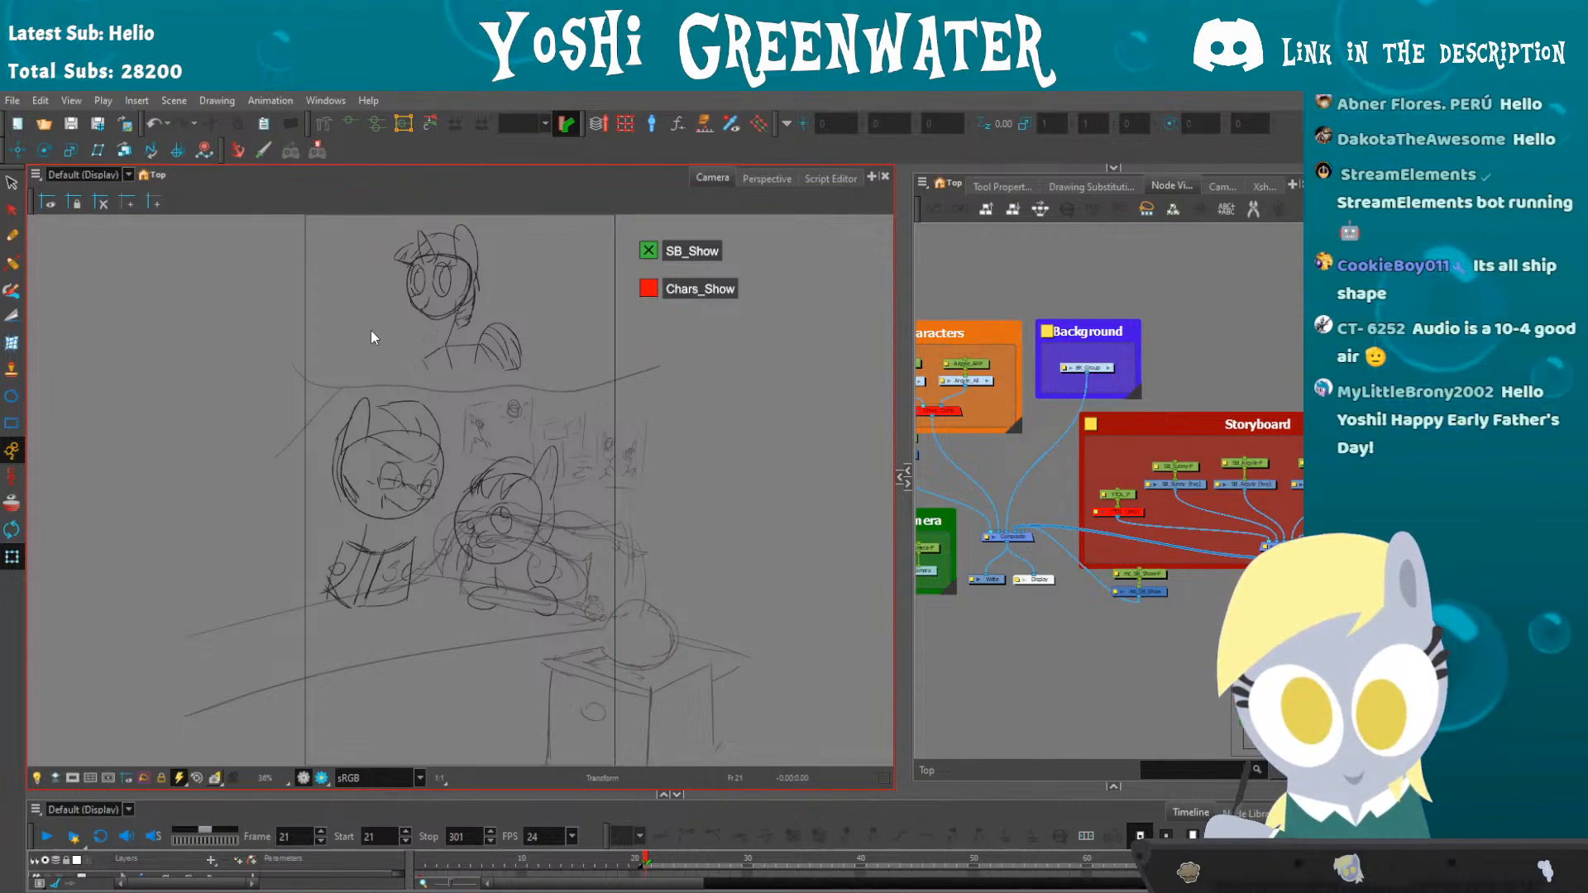
- Examine the thought-bubble and character sketches frame by frame from frame 21 to 26, and return to frame 21
{"action": "key", "text": "period"}
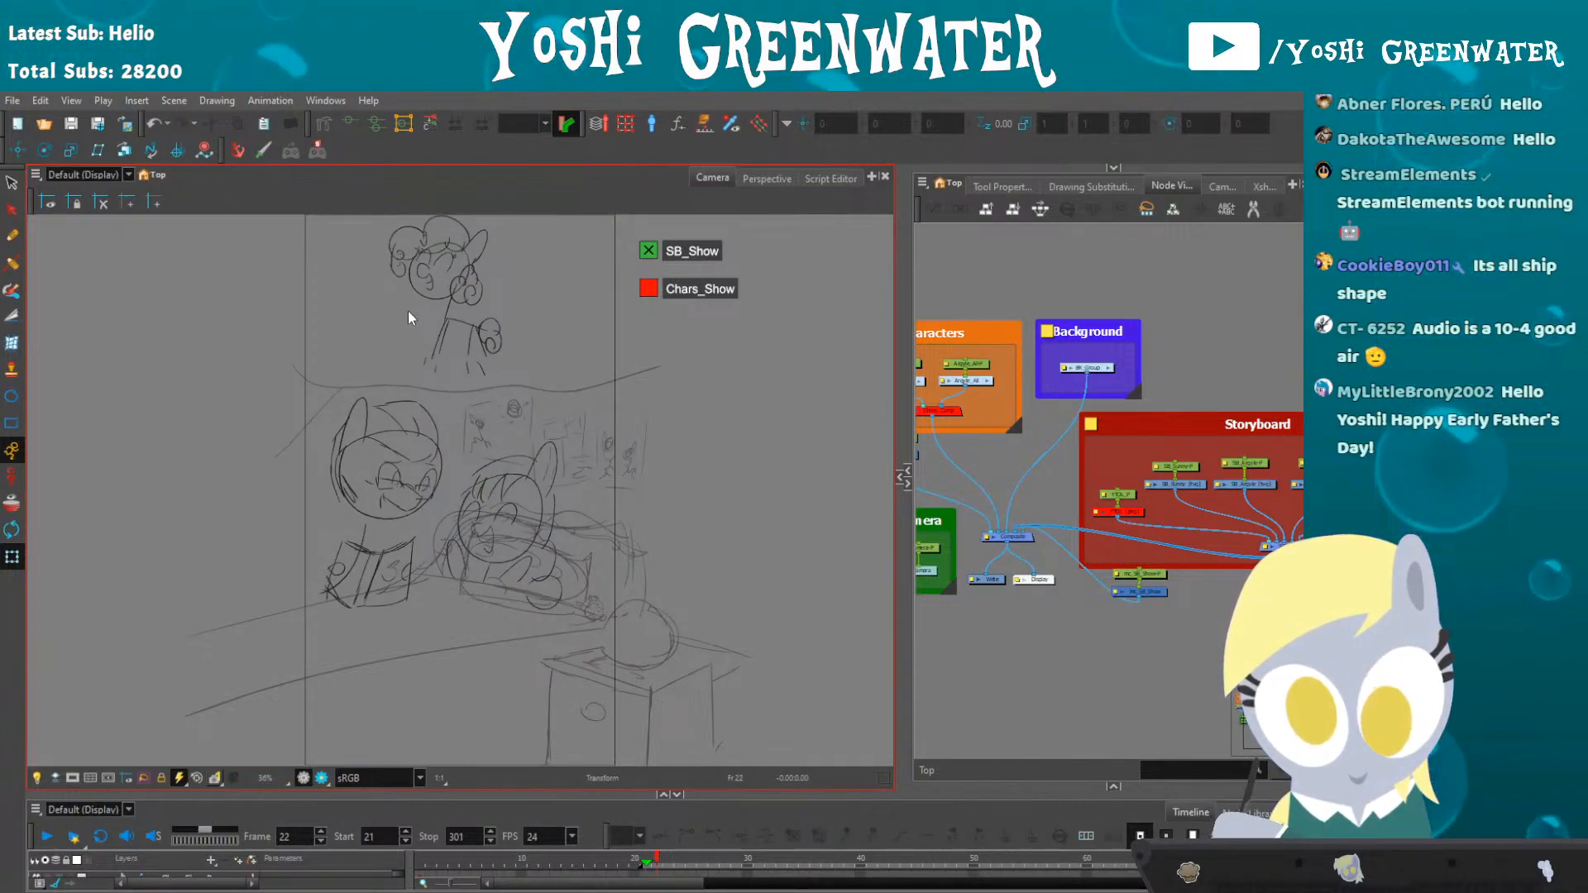
{"action": "key", "text": "period"}
{"action": "key", "text": "period"}
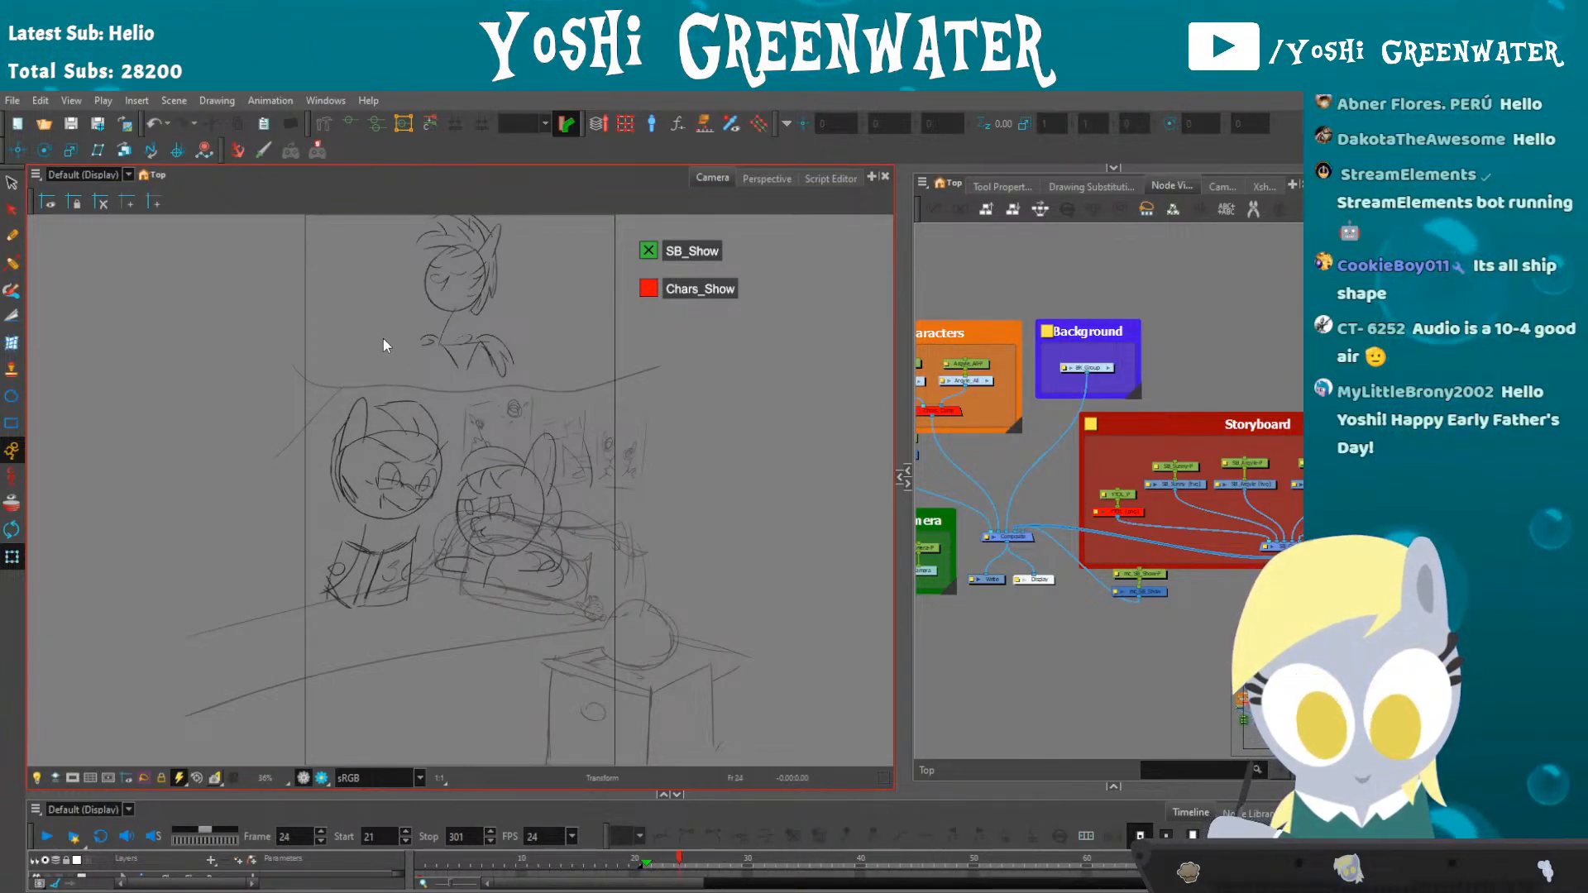
{"action": "key", "text": "comma"}
{"action": "key", "text": "comma"}
{"action": "key", "text": "comma"}
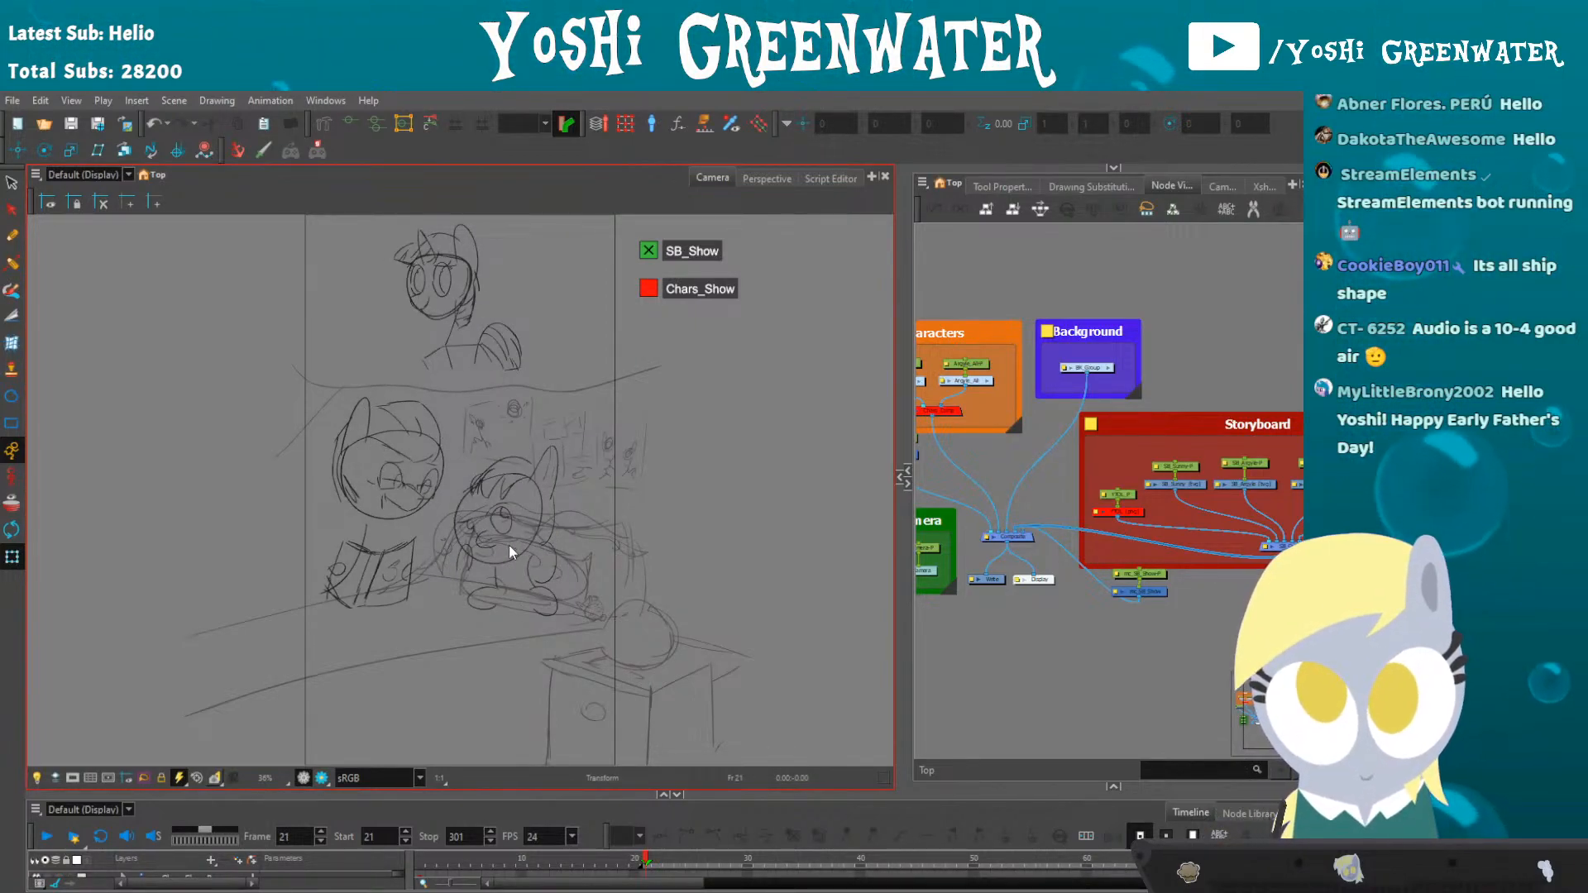
{"action": "key", "text": "period"}
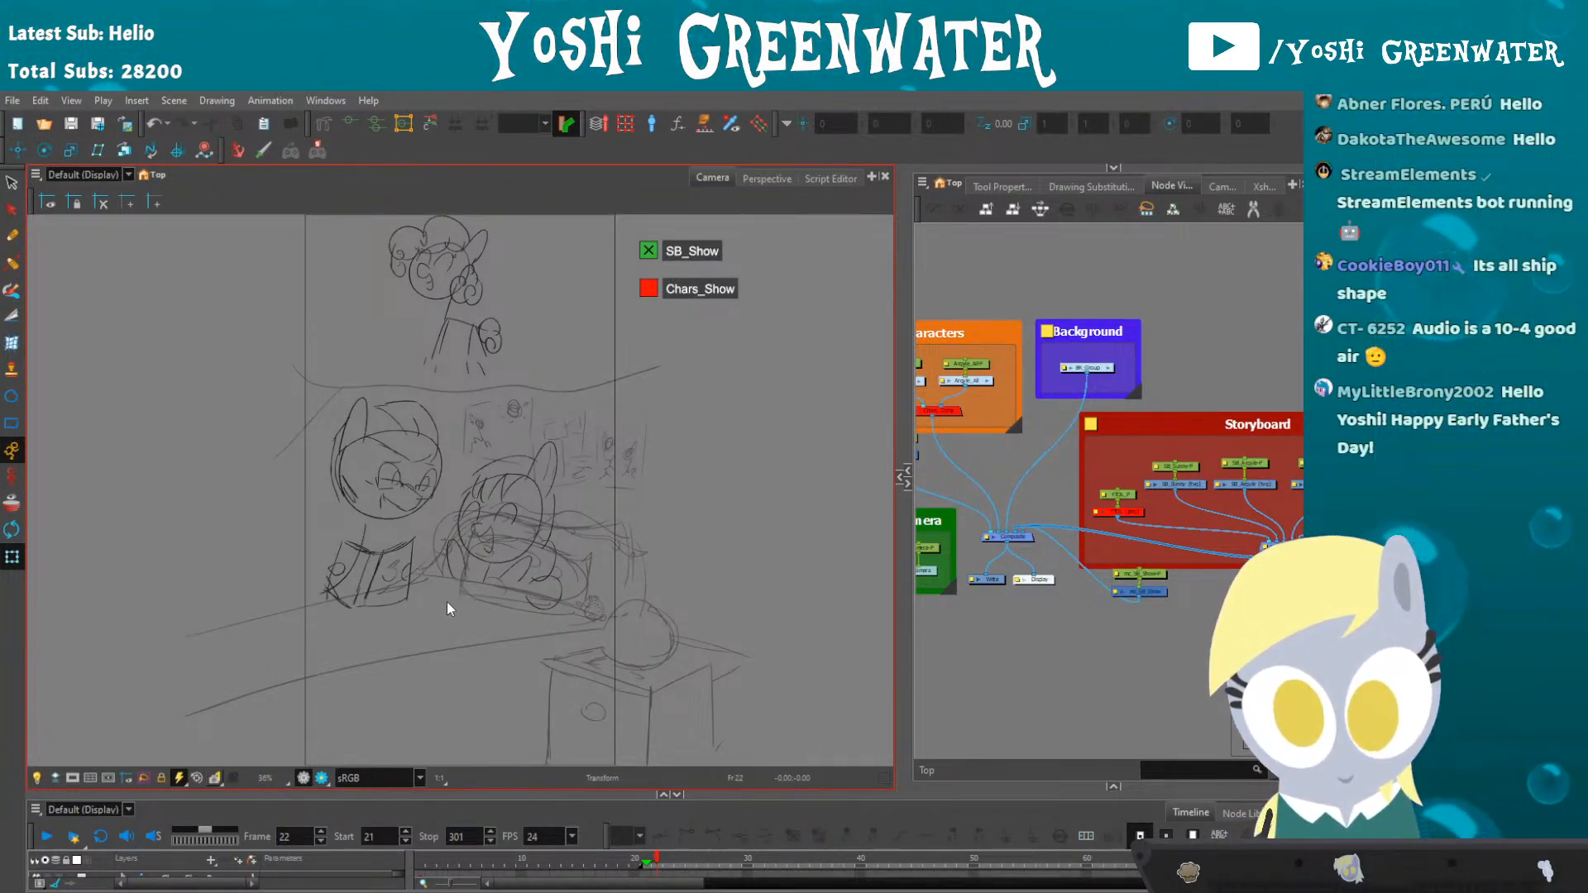
{"action": "key", "text": "period"}
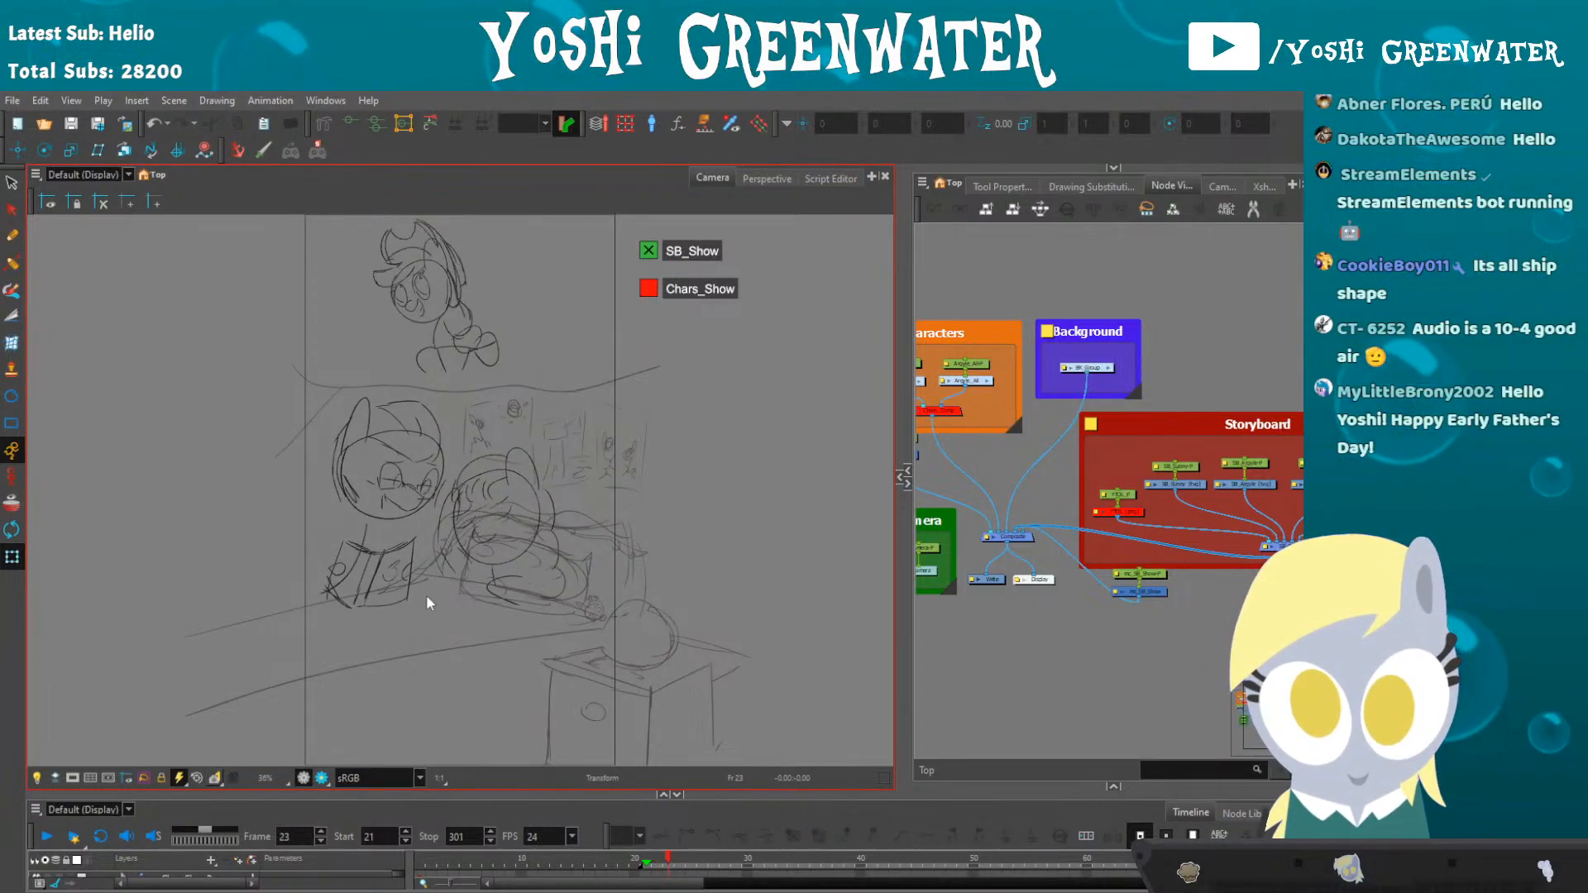
{"action": "key", "text": "period"}
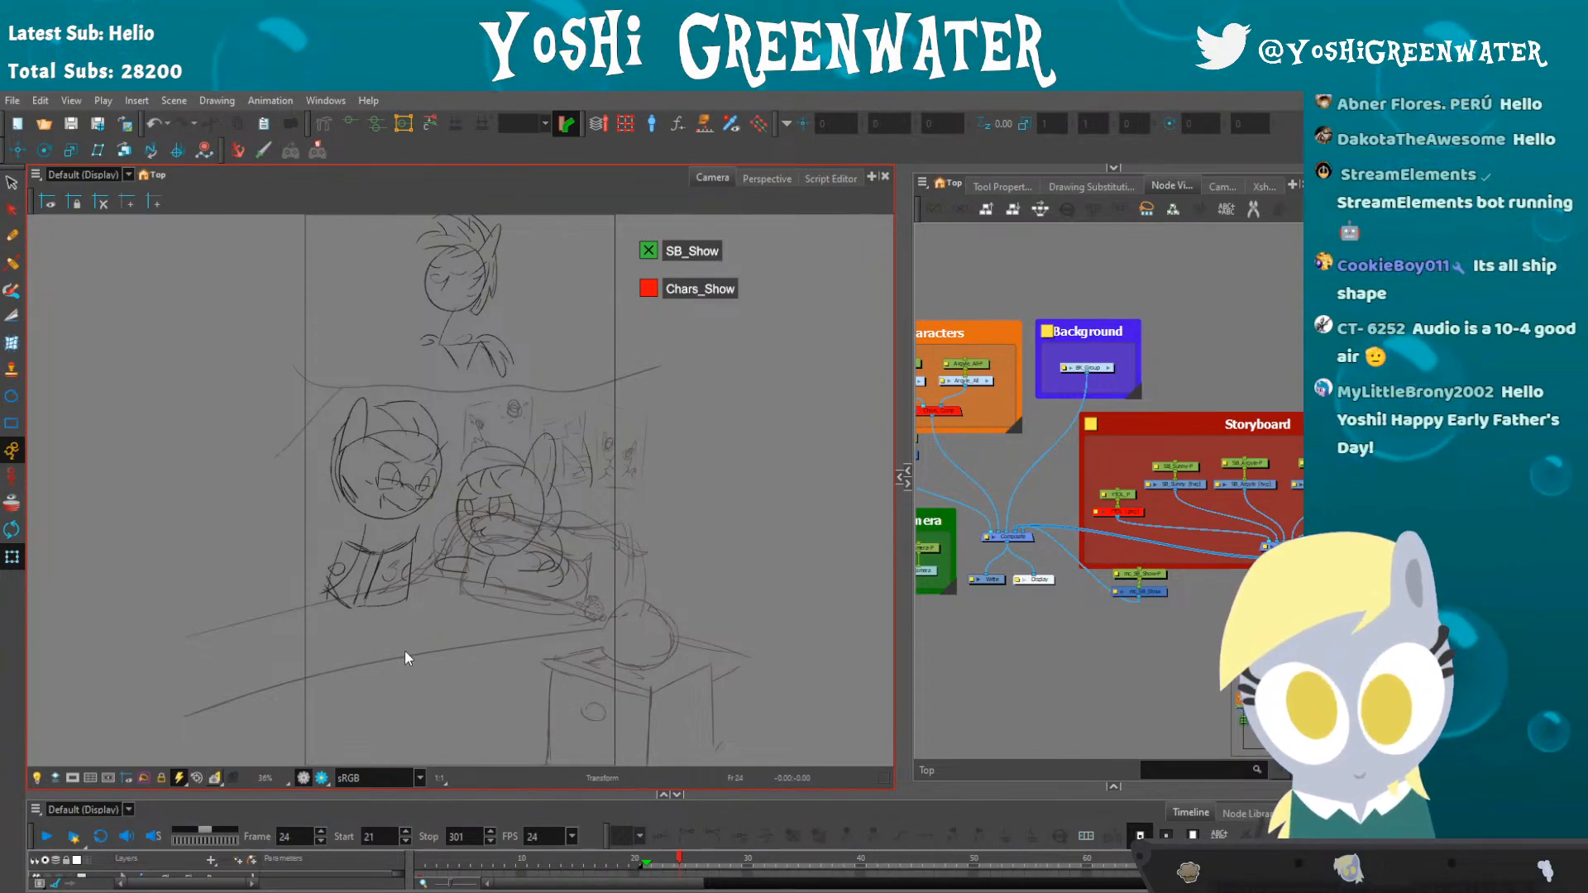
{"action": "key", "text": "period"}
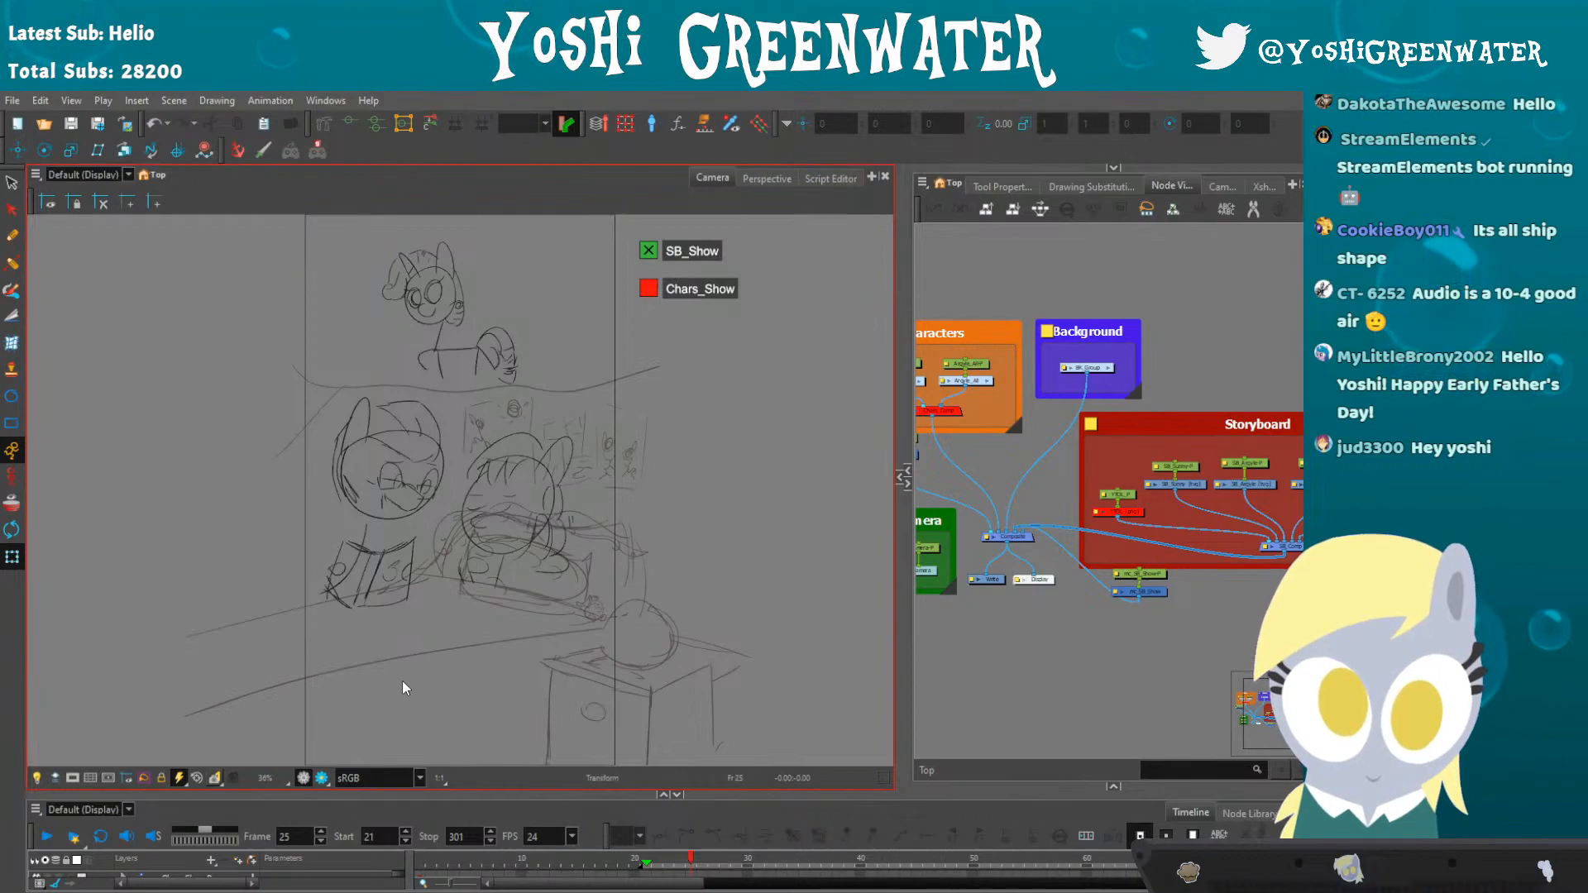
{"action": "key", "text": "period"}
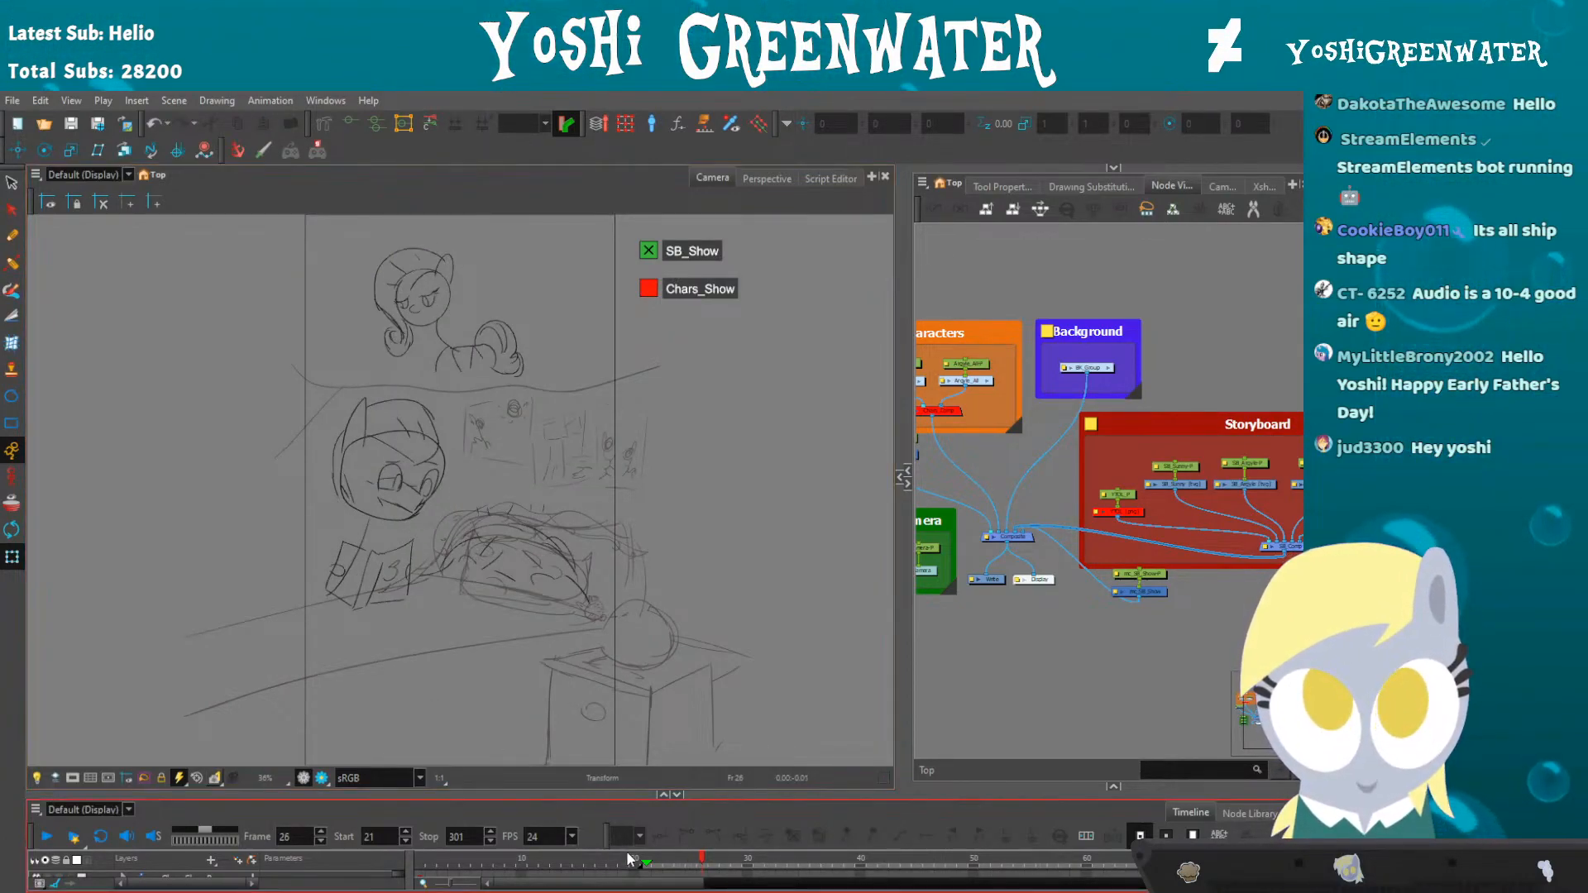
{"action": "left_click", "coordinate": [647, 859]}
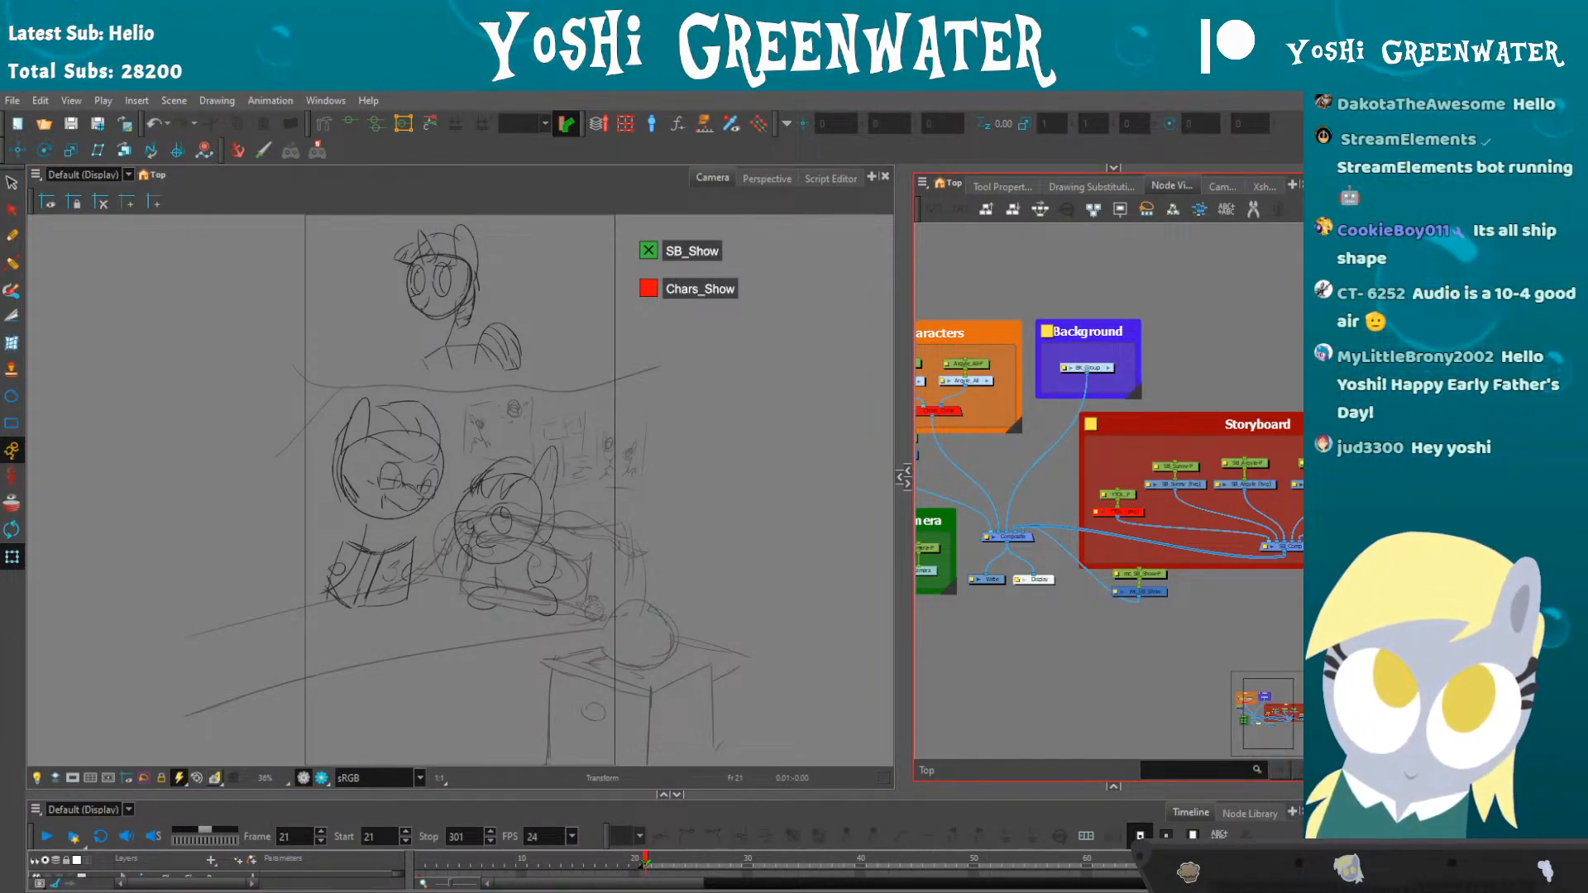
- Reveal the Drawing view beside the Camera view and display Sunny's storyboard drawing enlarged in it, leaving the layer deselected
{"action": "left_click_drag", "start_coordinate": [971, 614], "coordinate": [1081, 632]}
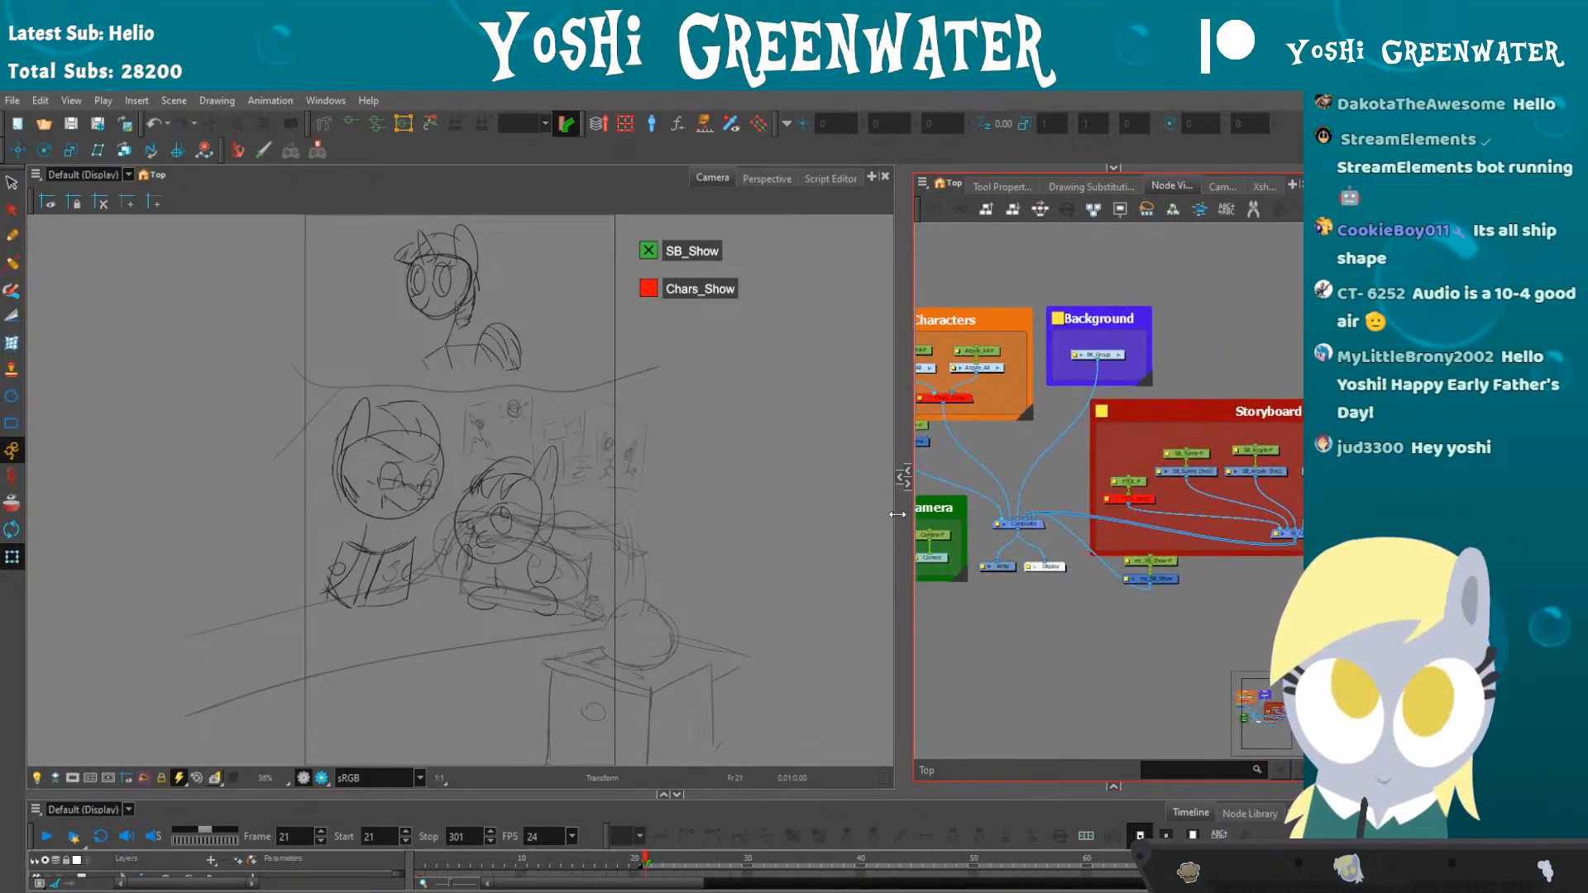
{"action": "left_click", "coordinate": [901, 476]}
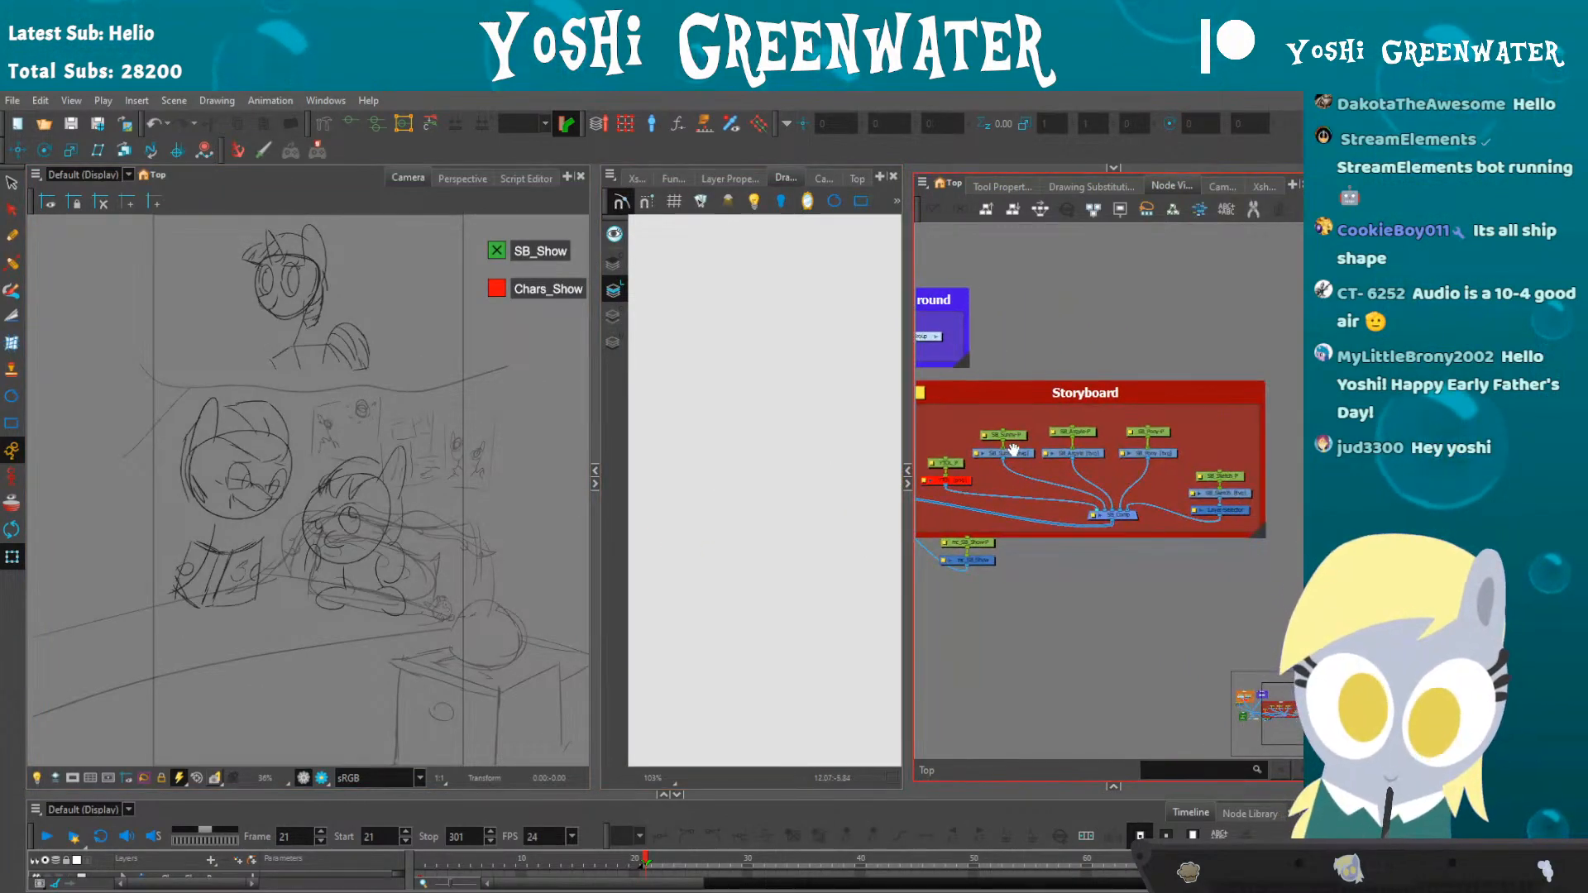
{"action": "left_click", "coordinate": [1012, 450]}
{"action": "scroll", "coordinate": [770, 516], "scroll_direction": "up", "scroll_amount": 5}
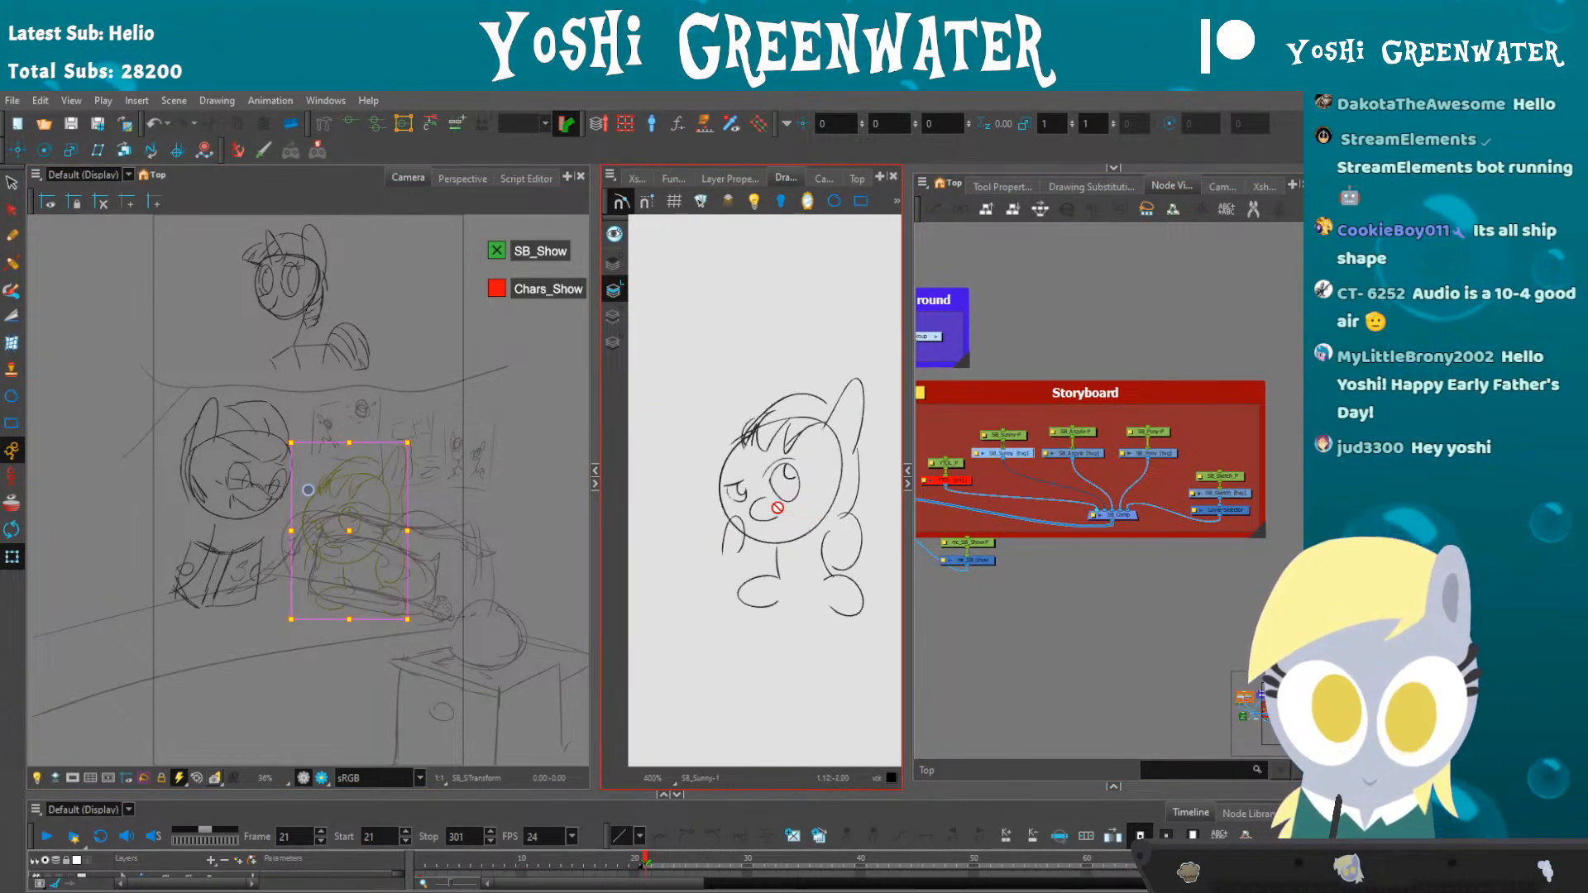
{"action": "left_click_drag", "start_coordinate": [254, 542], "coordinate": [212, 564]}
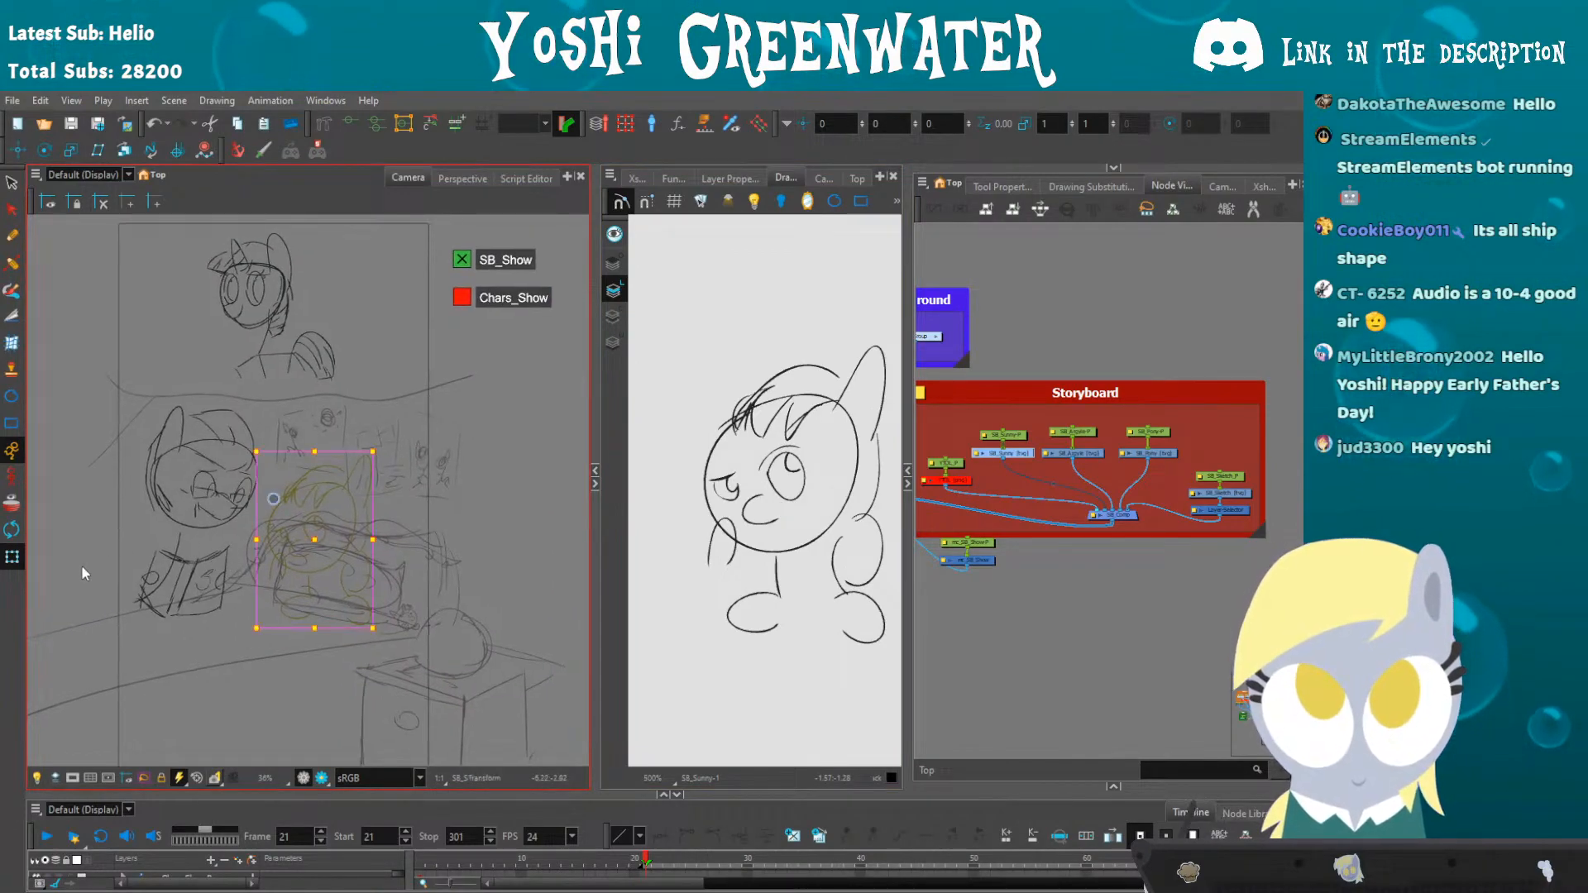
{"action": "left_click", "coordinate": [84, 564]}
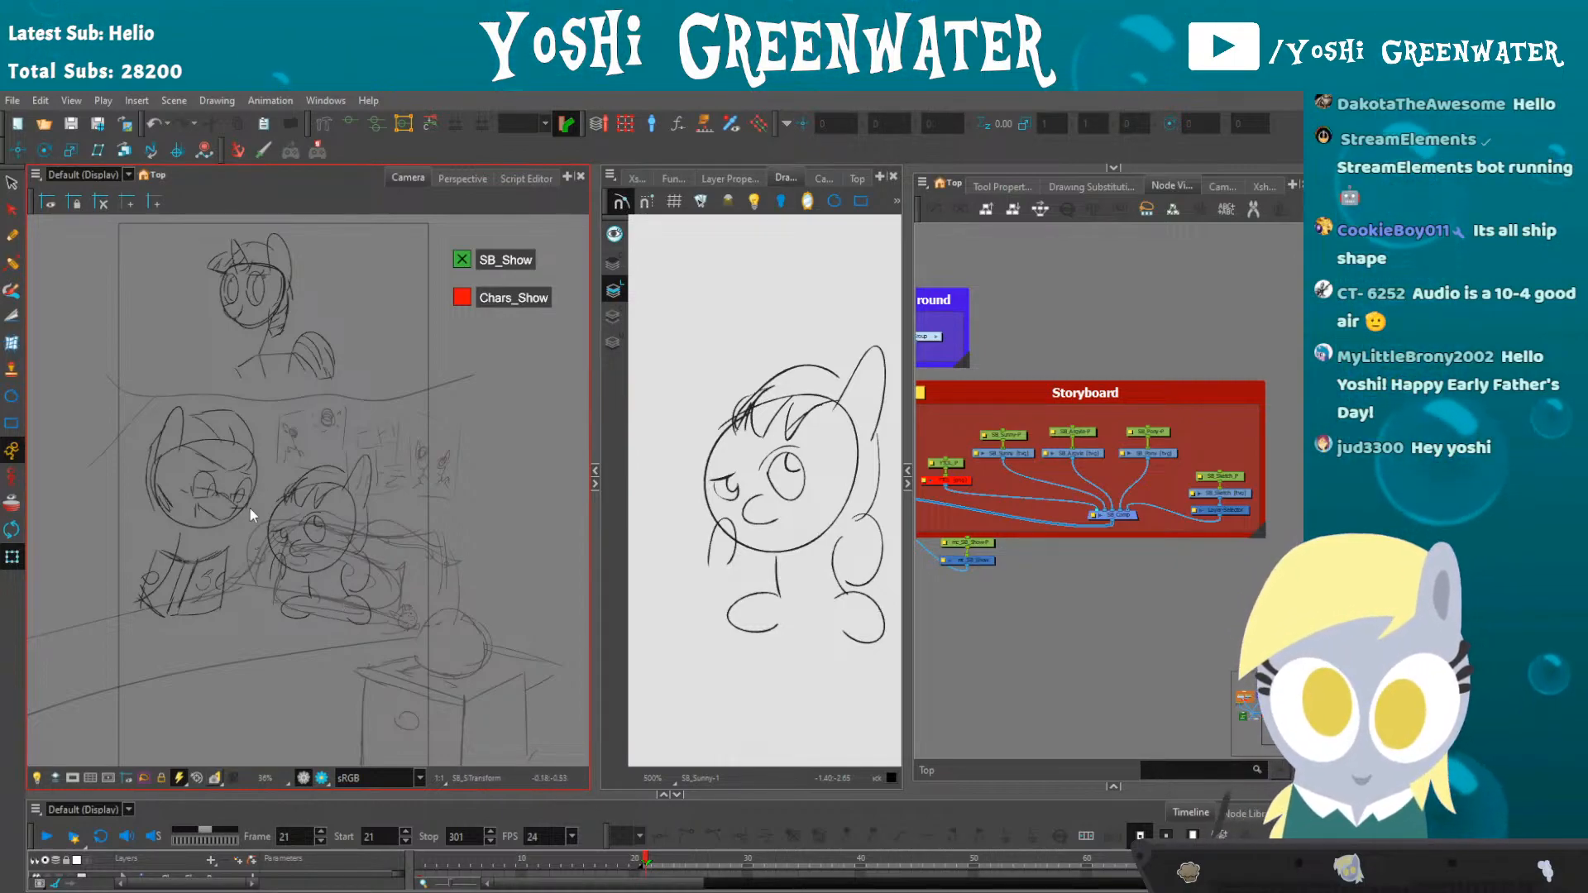
{"action": "left_click_drag", "start_coordinate": [679, 625], "coordinate": [660, 629]}
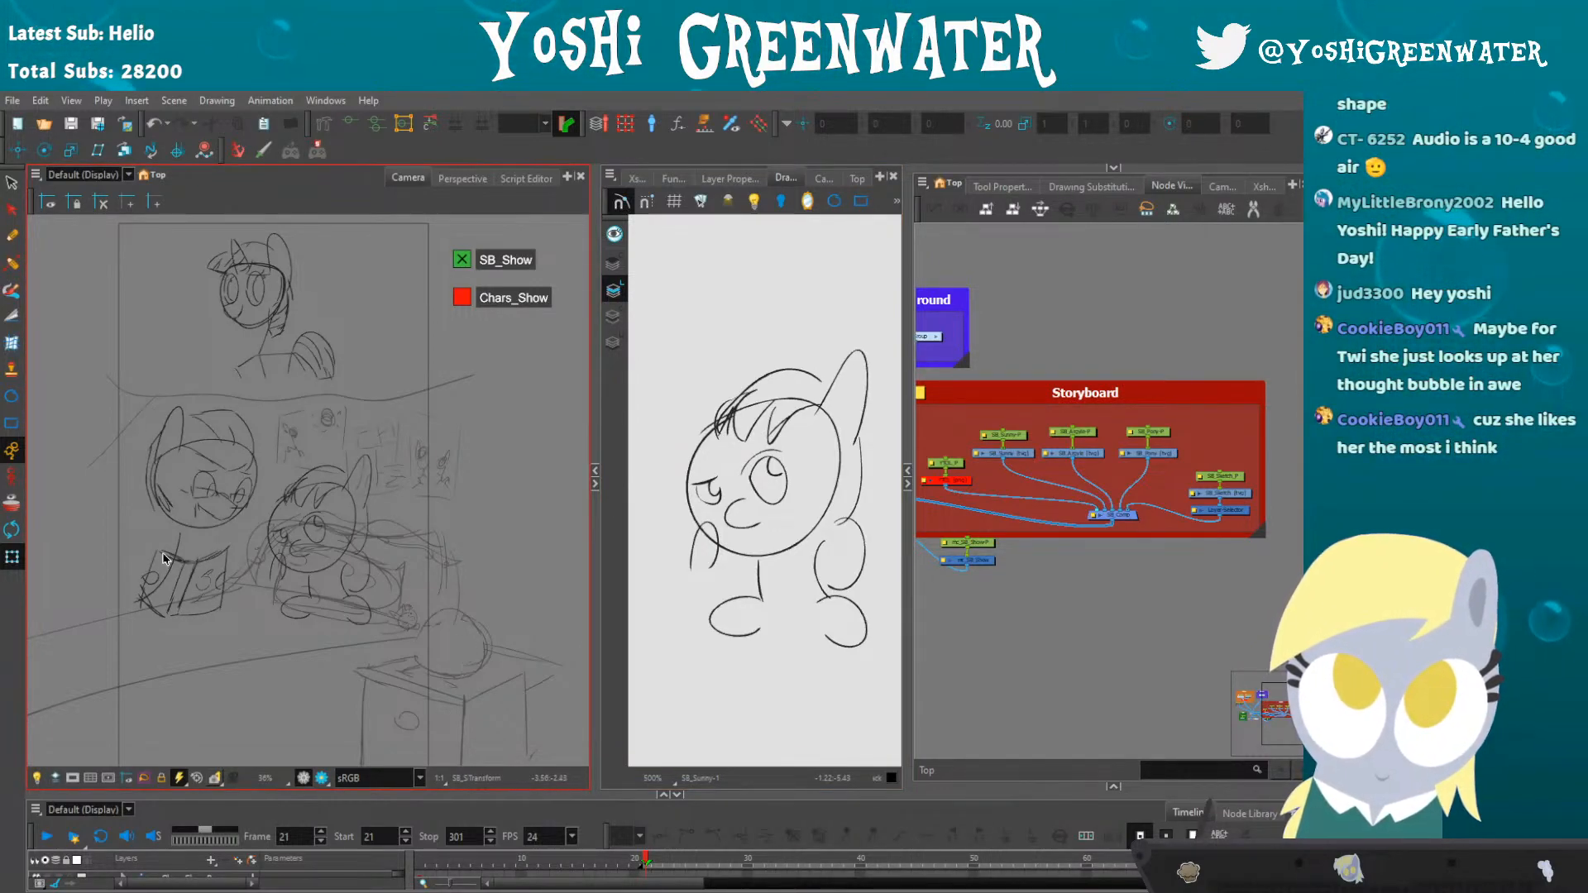
- Advance the storyboard to frame 23 and look over the thought-bubble character and the two ponies below
{"action": "key", "text": "space"}
{"action": "left_click_drag", "start_coordinate": [115, 513], "coordinate": [114, 541]}
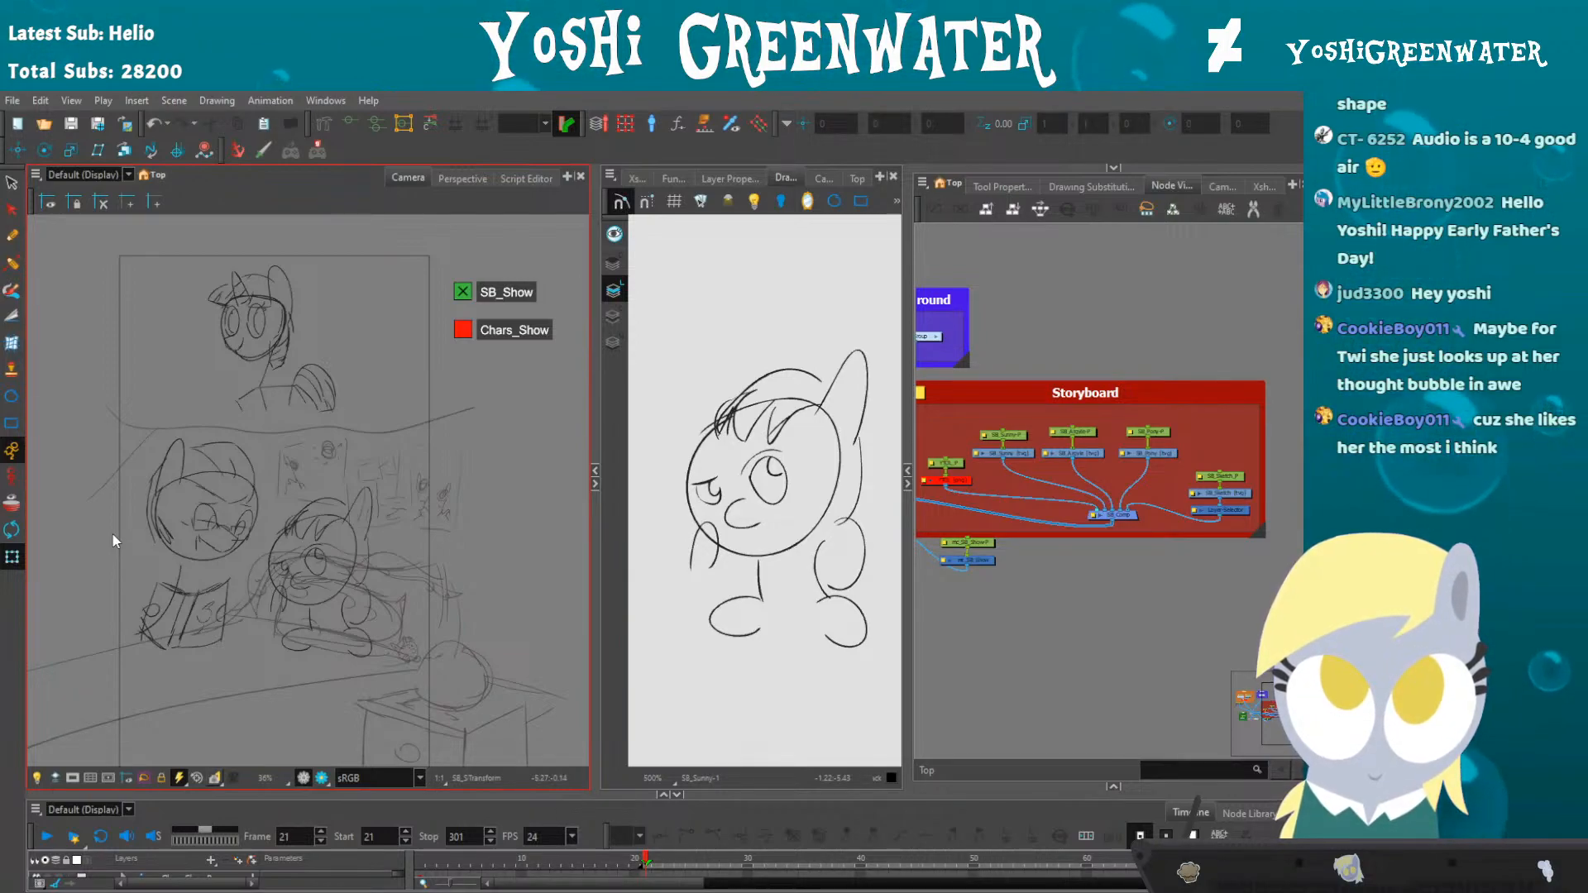
{"action": "mouse_move", "coordinate": [112, 537]}
{"action": "left_mouse_down"}
{"action": "mouse_move", "coordinate": [135, 519]}
{"action": "mouse_move", "coordinate": [114, 546]}
{"action": "left_mouse_up"}
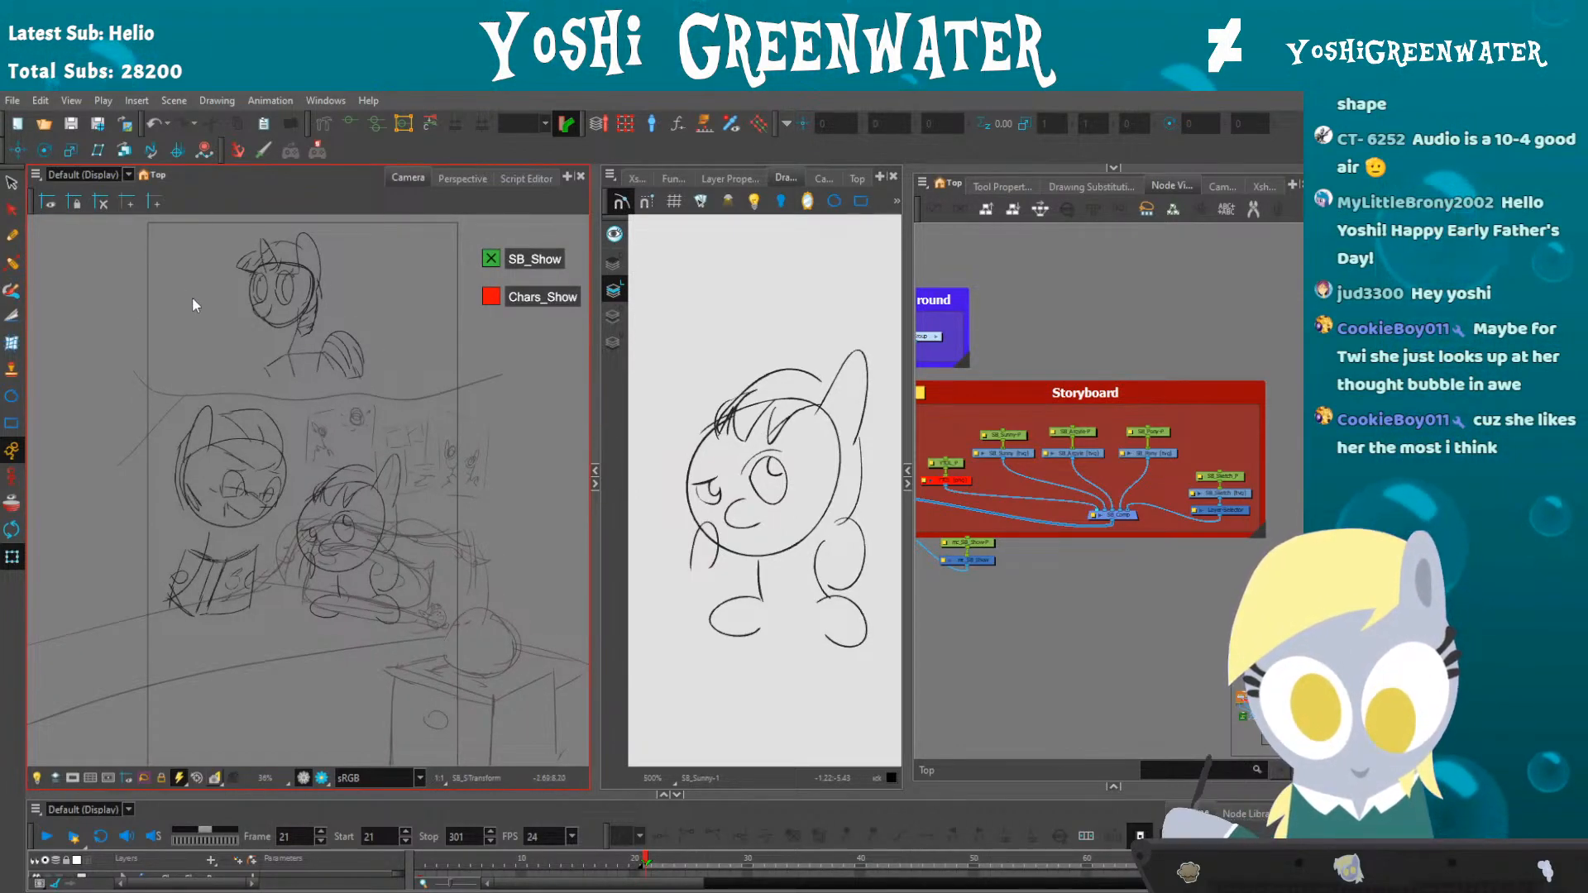
{"action": "left_click_drag", "start_coordinate": [226, 467], "coordinate": [219, 275]}
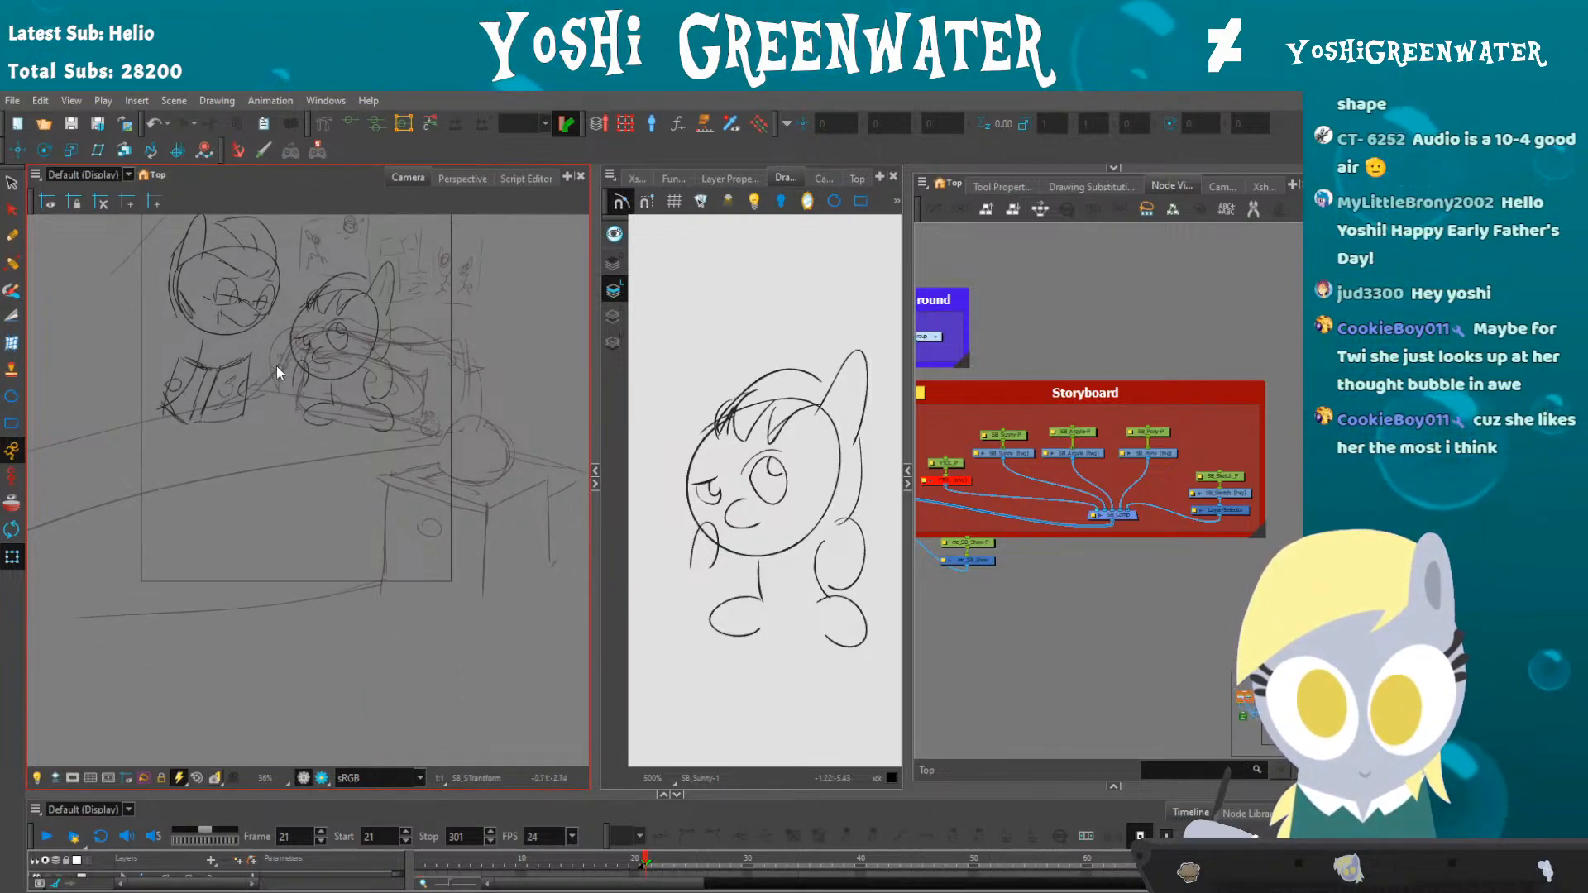
{"action": "key", "text": "period"}
{"action": "key", "text": "period"}
{"action": "mouse_move", "coordinate": [275, 385]}
{"action": "left_mouse_down"}
{"action": "mouse_move", "coordinate": [301, 407]}
{"action": "mouse_move", "coordinate": [314, 548]}
{"action": "left_mouse_up"}
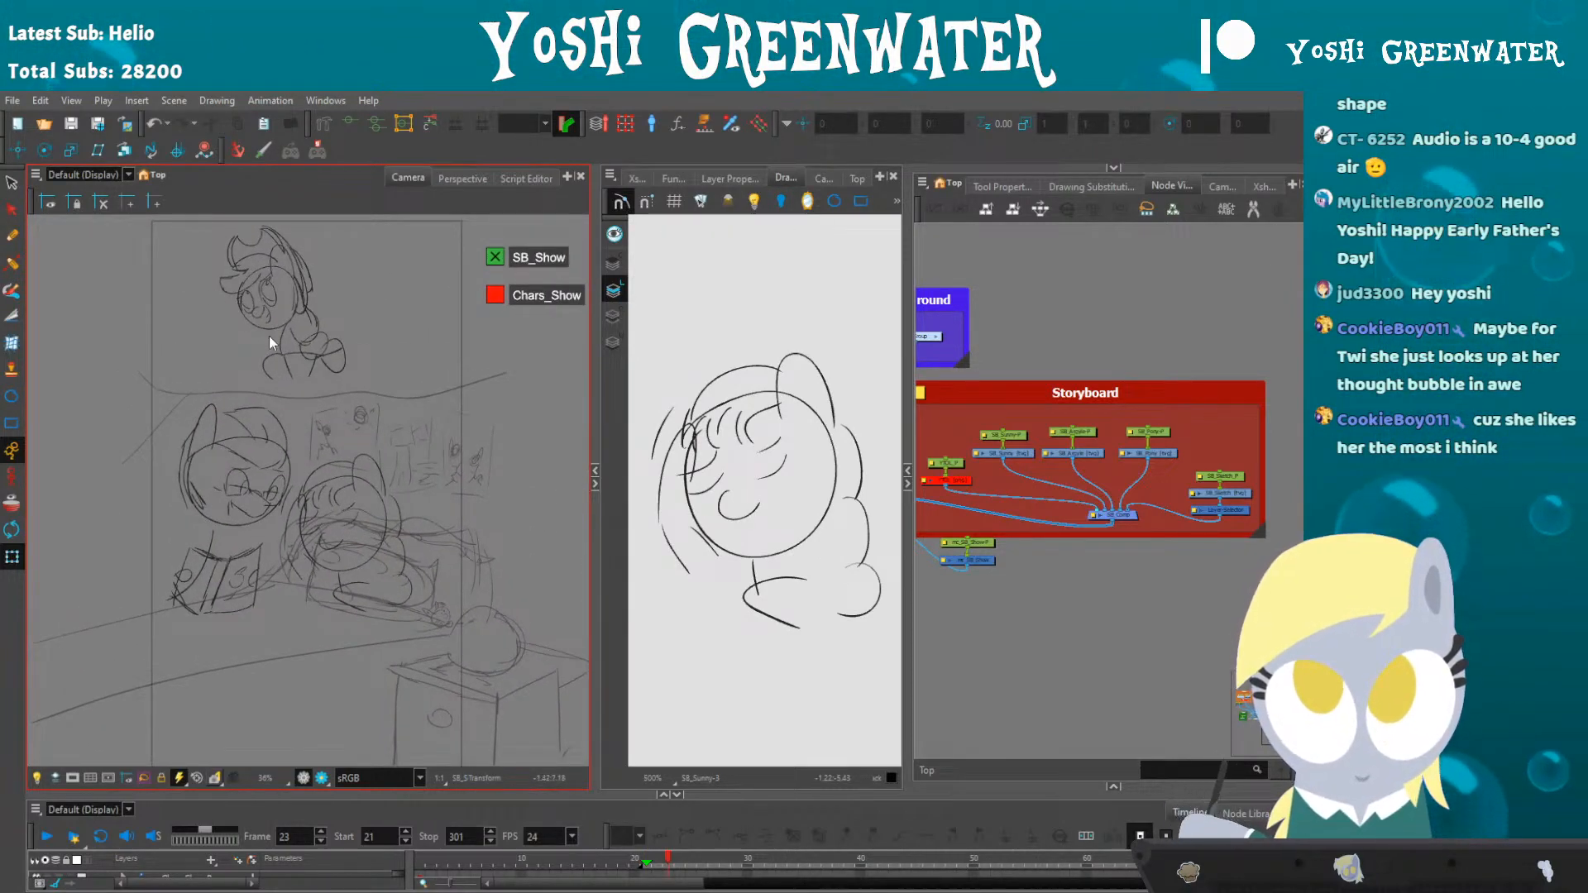
{"action": "mouse_move", "coordinate": [216, 405]}
{"action": "left_mouse_down"}
{"action": "mouse_move", "coordinate": [213, 376]}
{"action": "mouse_move", "coordinate": [235, 457]}
{"action": "left_mouse_up"}
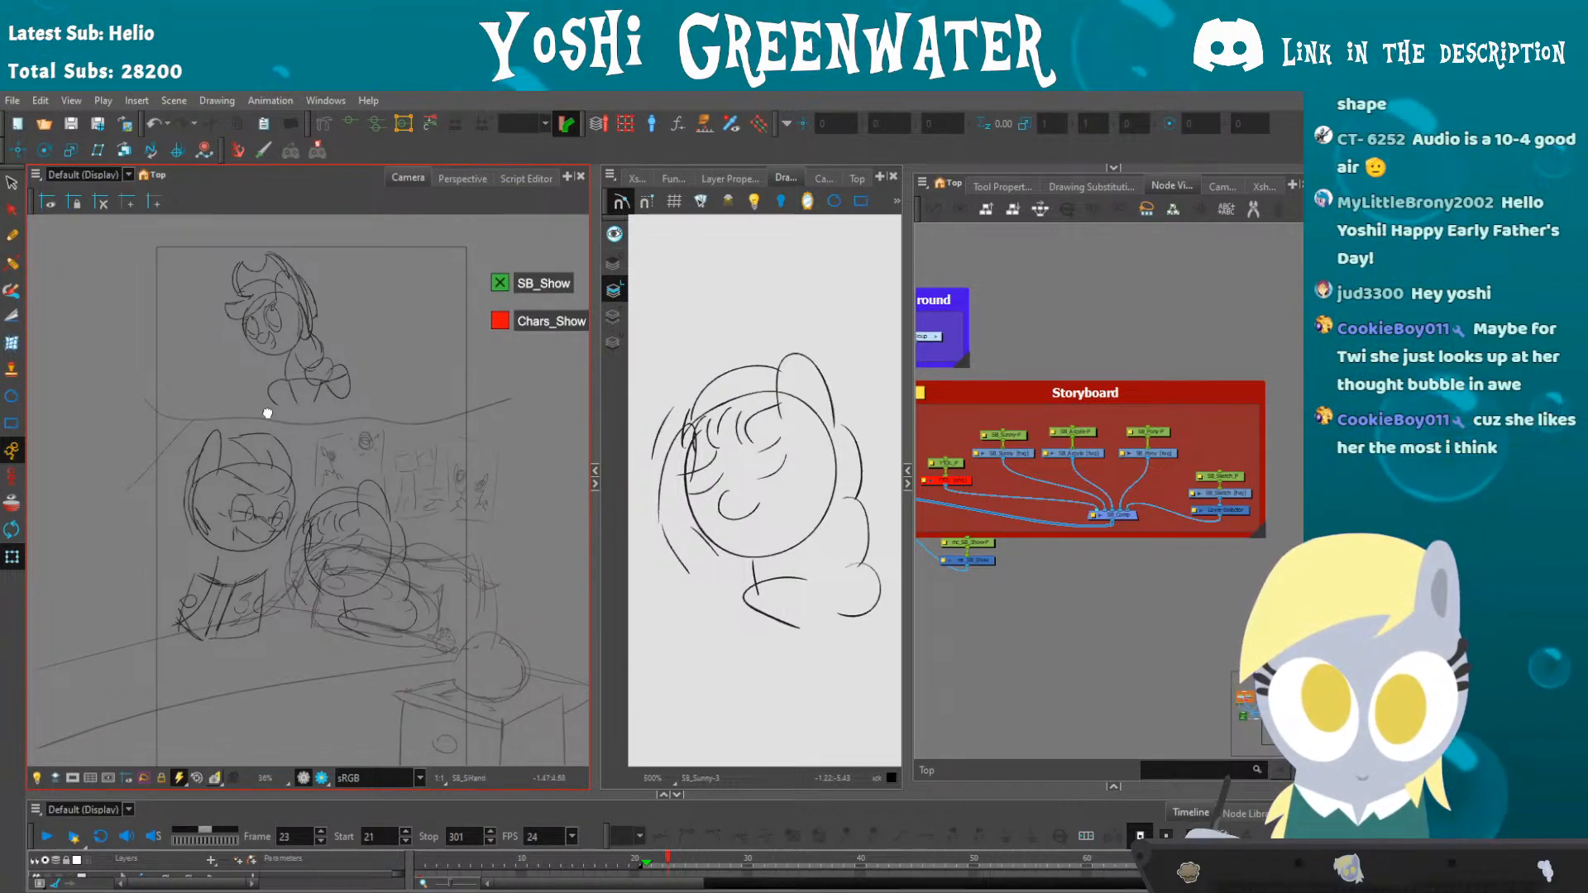
{"action": "left_click_drag", "start_coordinate": [265, 410], "coordinate": [281, 399]}
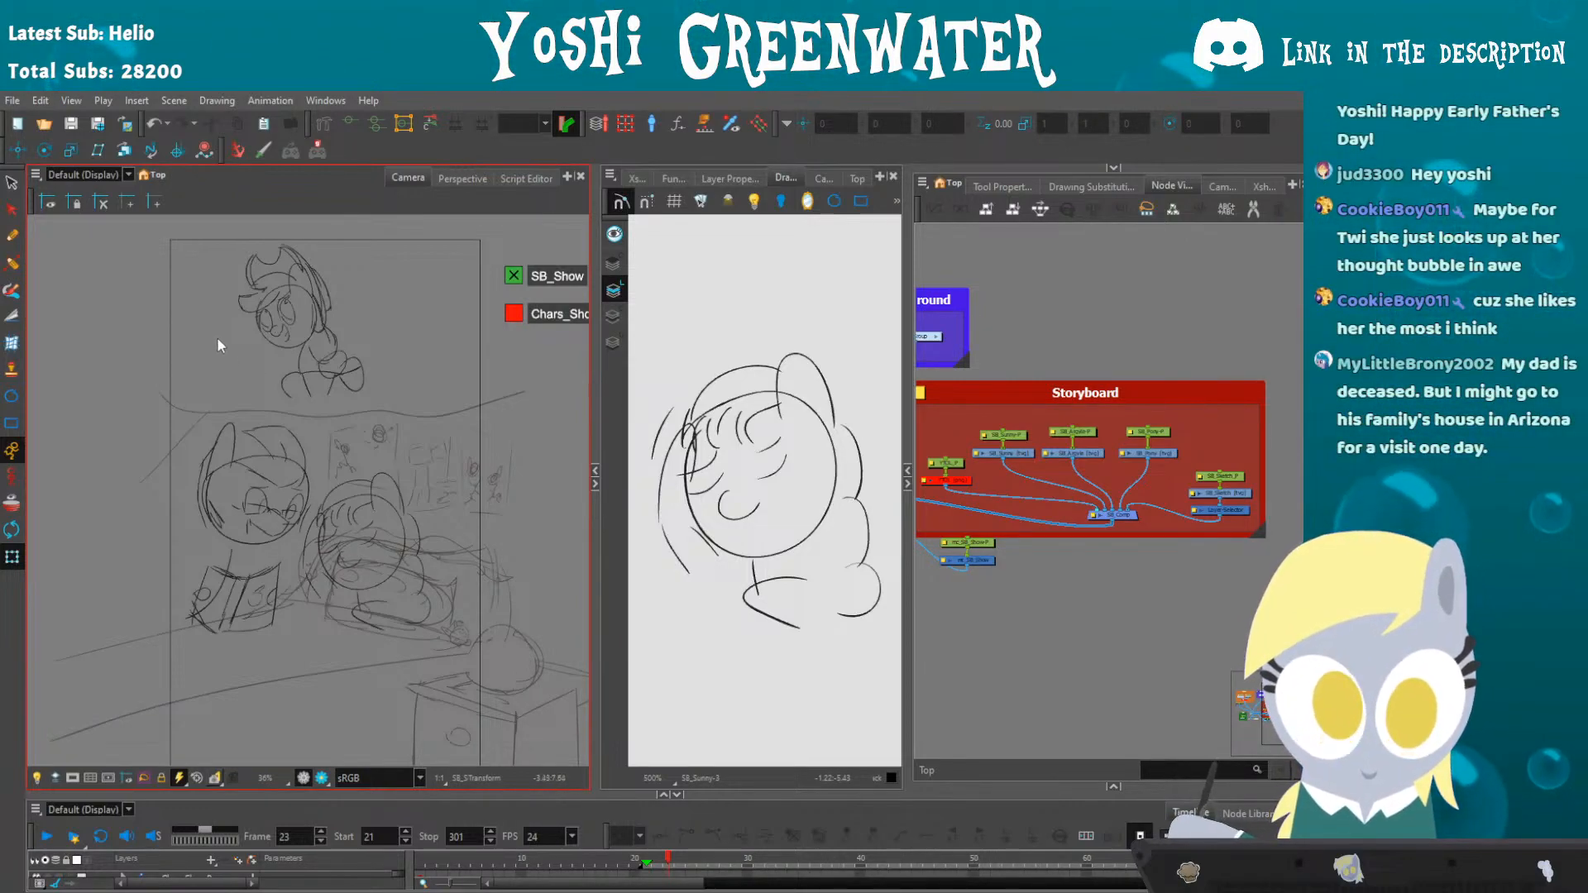
{"action": "left_click_drag", "start_coordinate": [210, 320], "coordinate": [220, 311]}
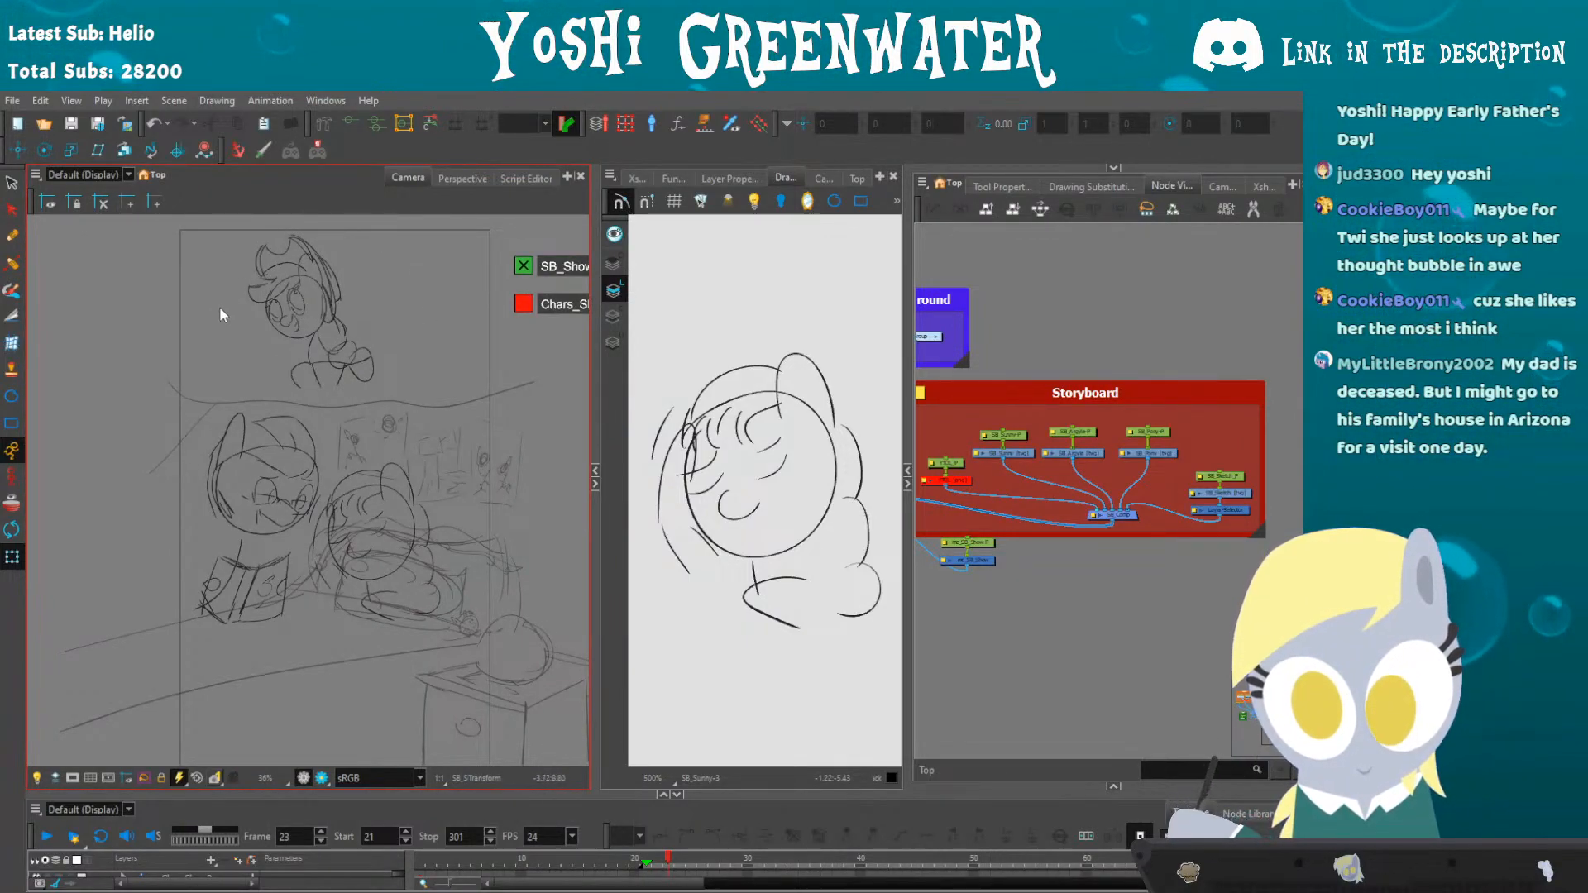
{"action": "key", "text": "space"}
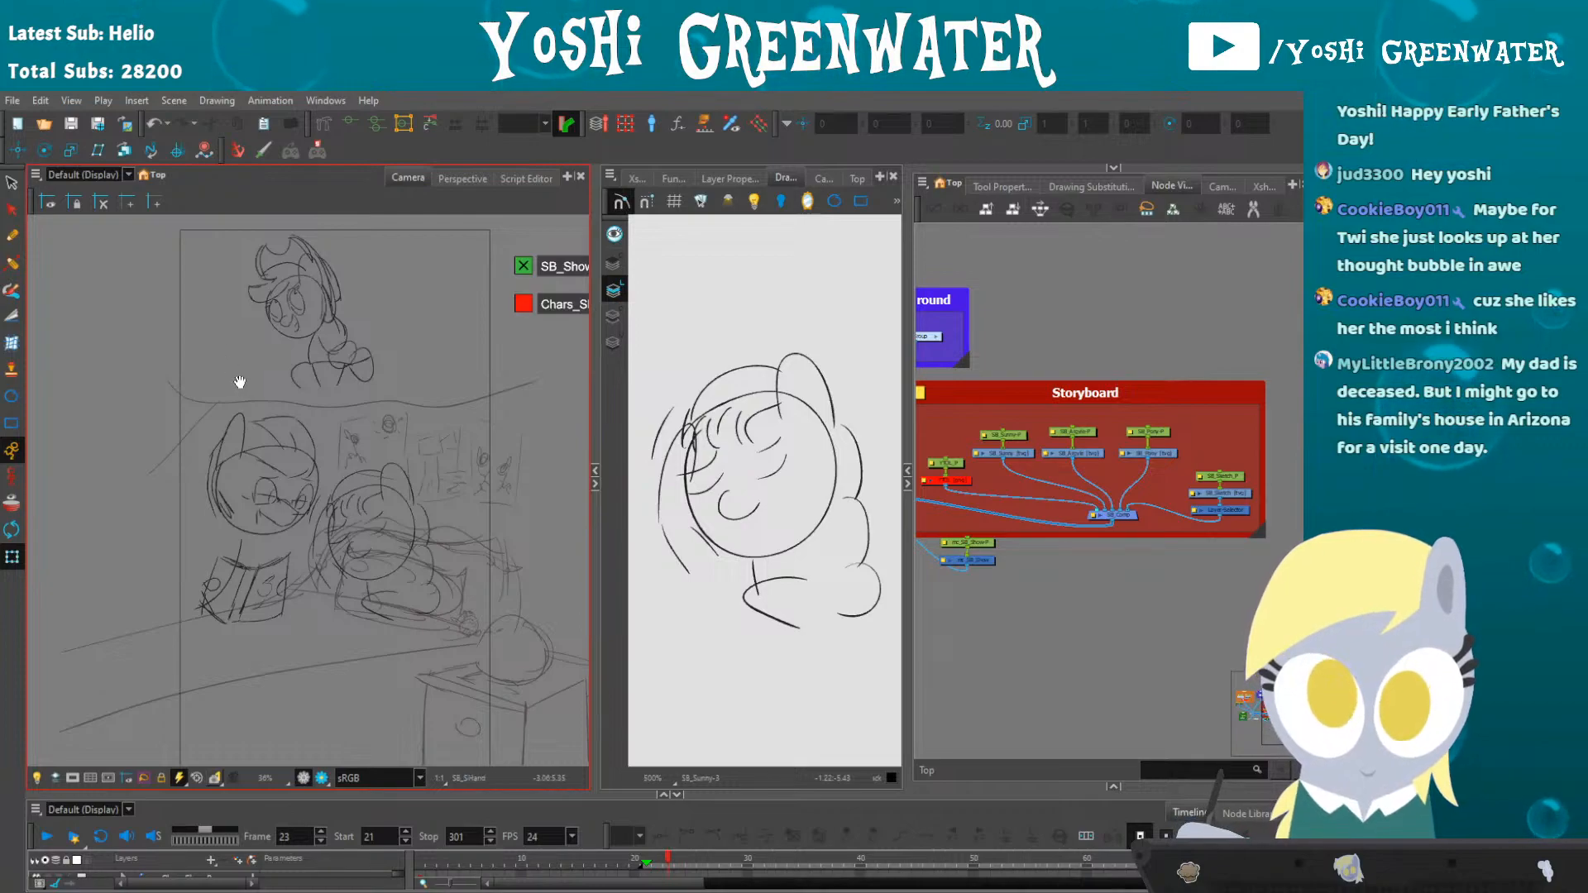
{"action": "left_click_drag", "start_coordinate": [240, 382], "coordinate": [224, 372]}
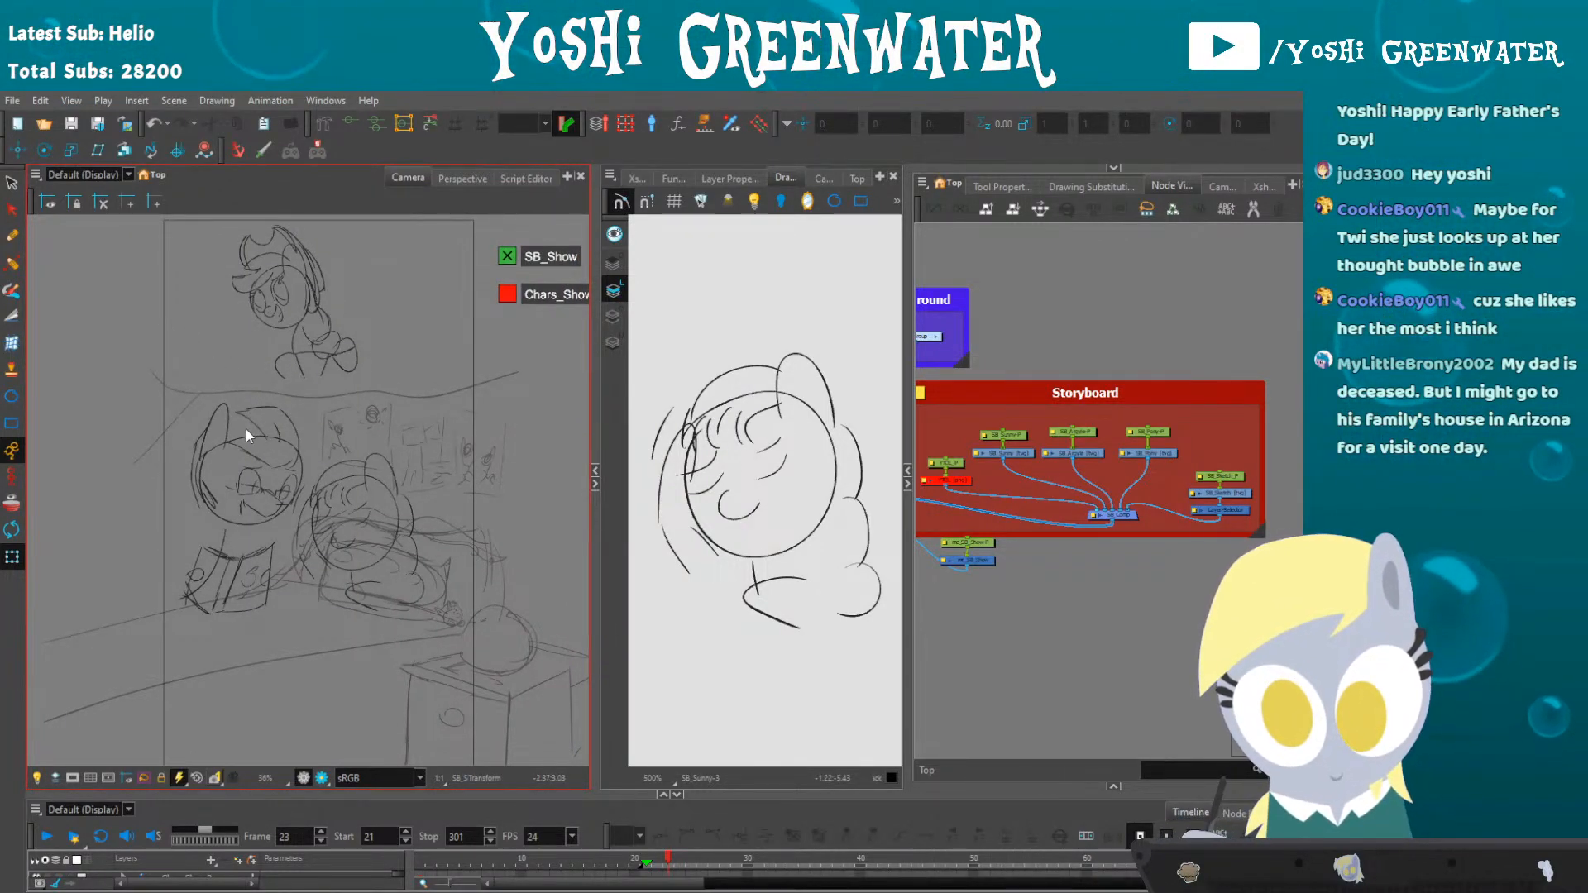
{"action": "left_click_drag", "start_coordinate": [232, 342], "coordinate": [221, 366]}
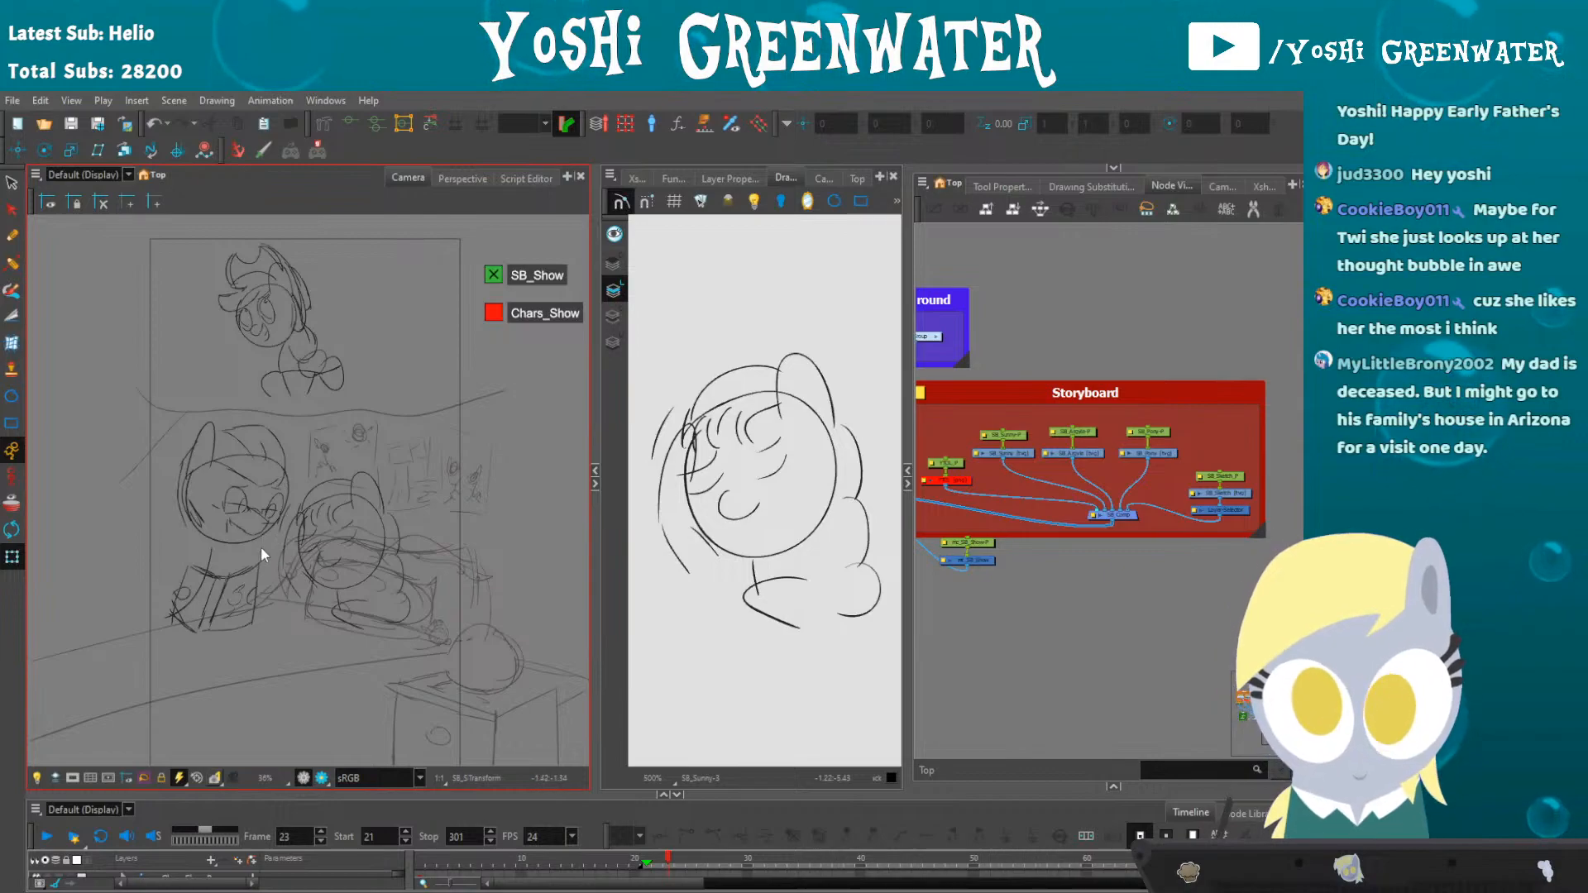
{"action": "scroll", "coordinate": [210, 461], "scroll_direction": "down", "scroll_amount": 1}
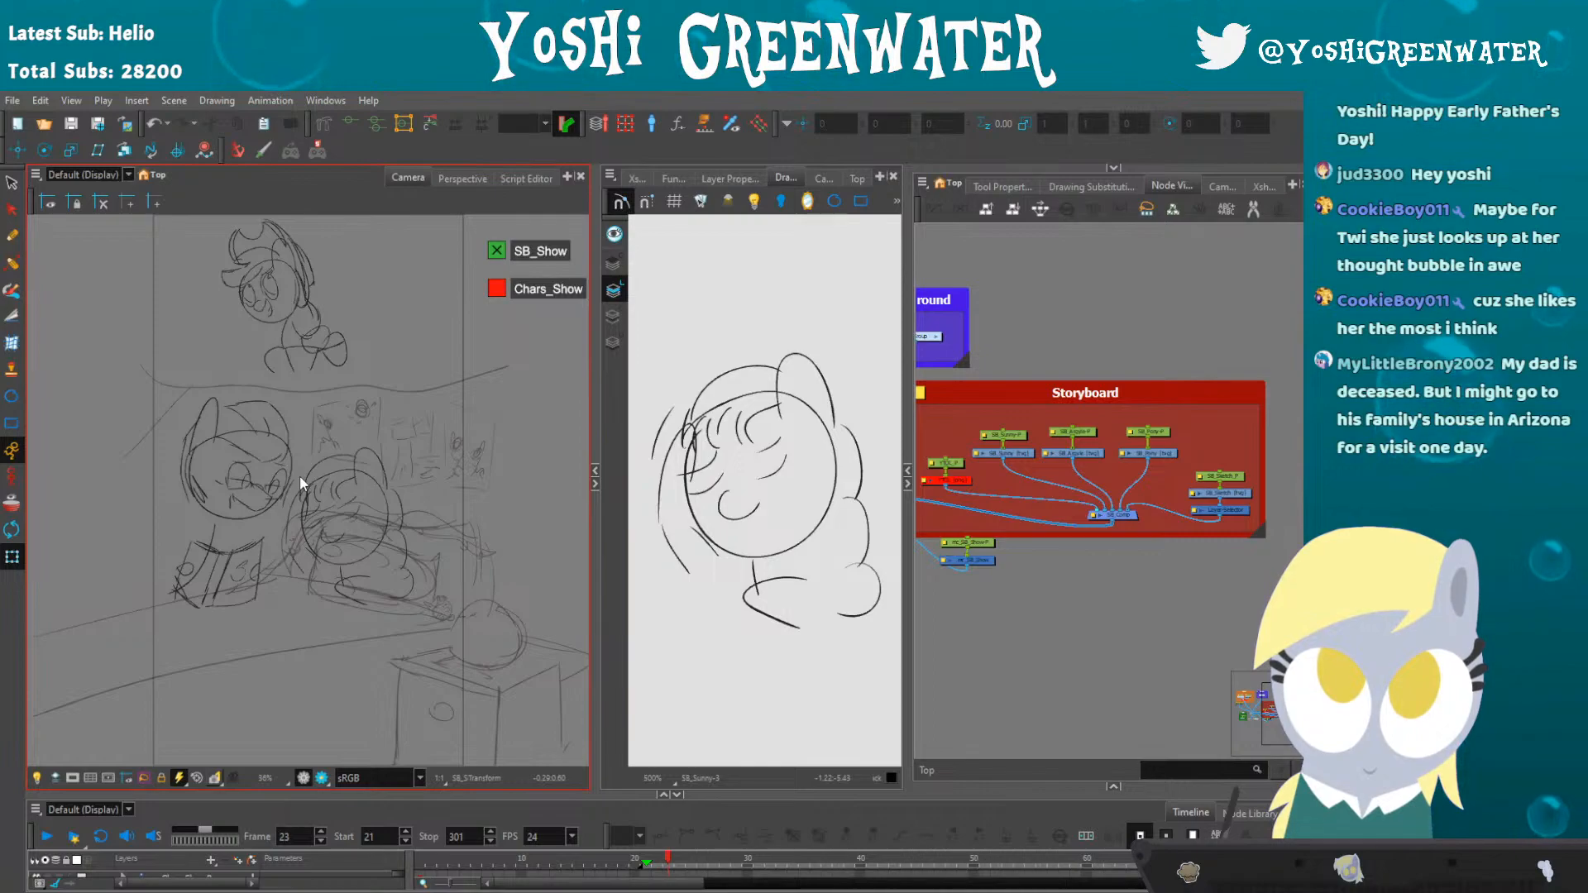
{"action": "left_click_drag", "start_coordinate": [223, 490], "coordinate": [206, 521]}
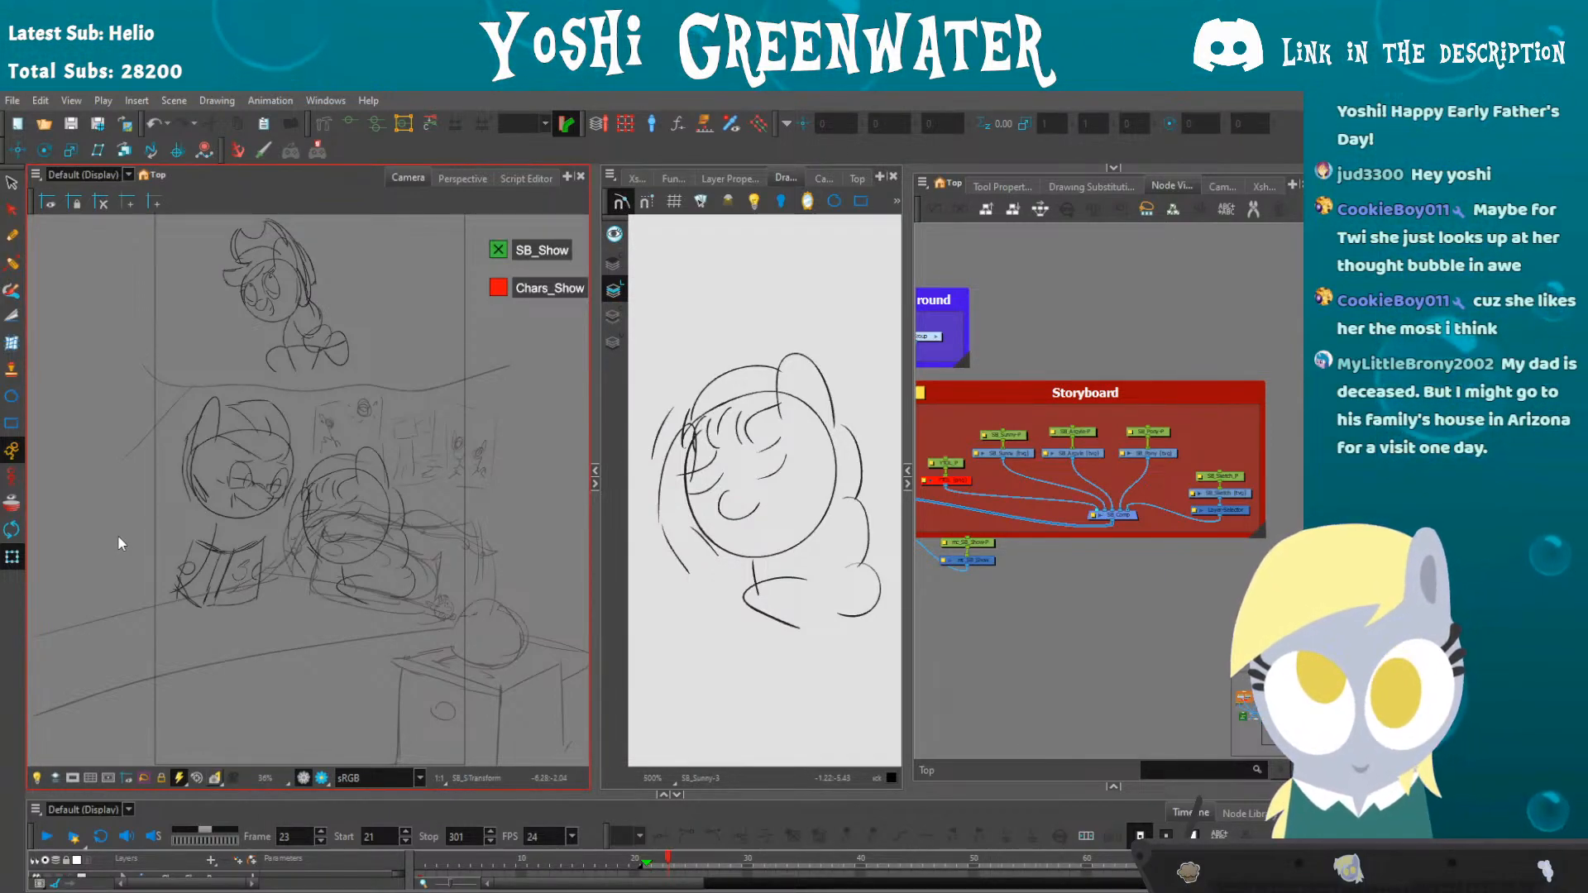
- Look over the Characters, Background and Camera node groups and advance the storyboard to frame 24
{"action": "left_click_drag", "start_coordinate": [984, 621], "coordinate": [1198, 646]}
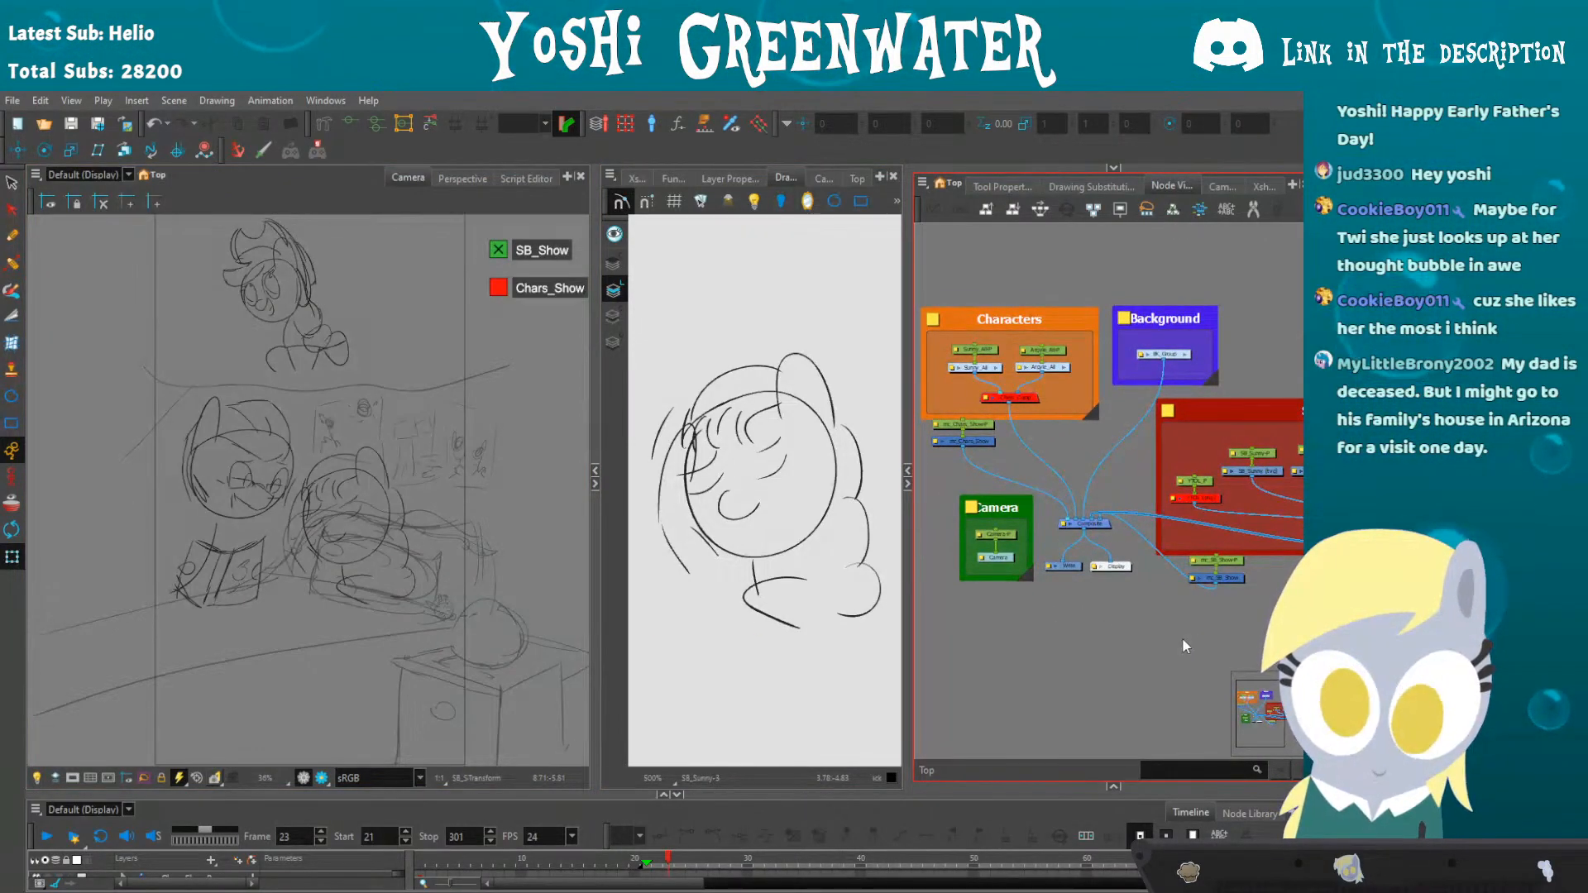
{"action": "left_click", "coordinate": [287, 478]}
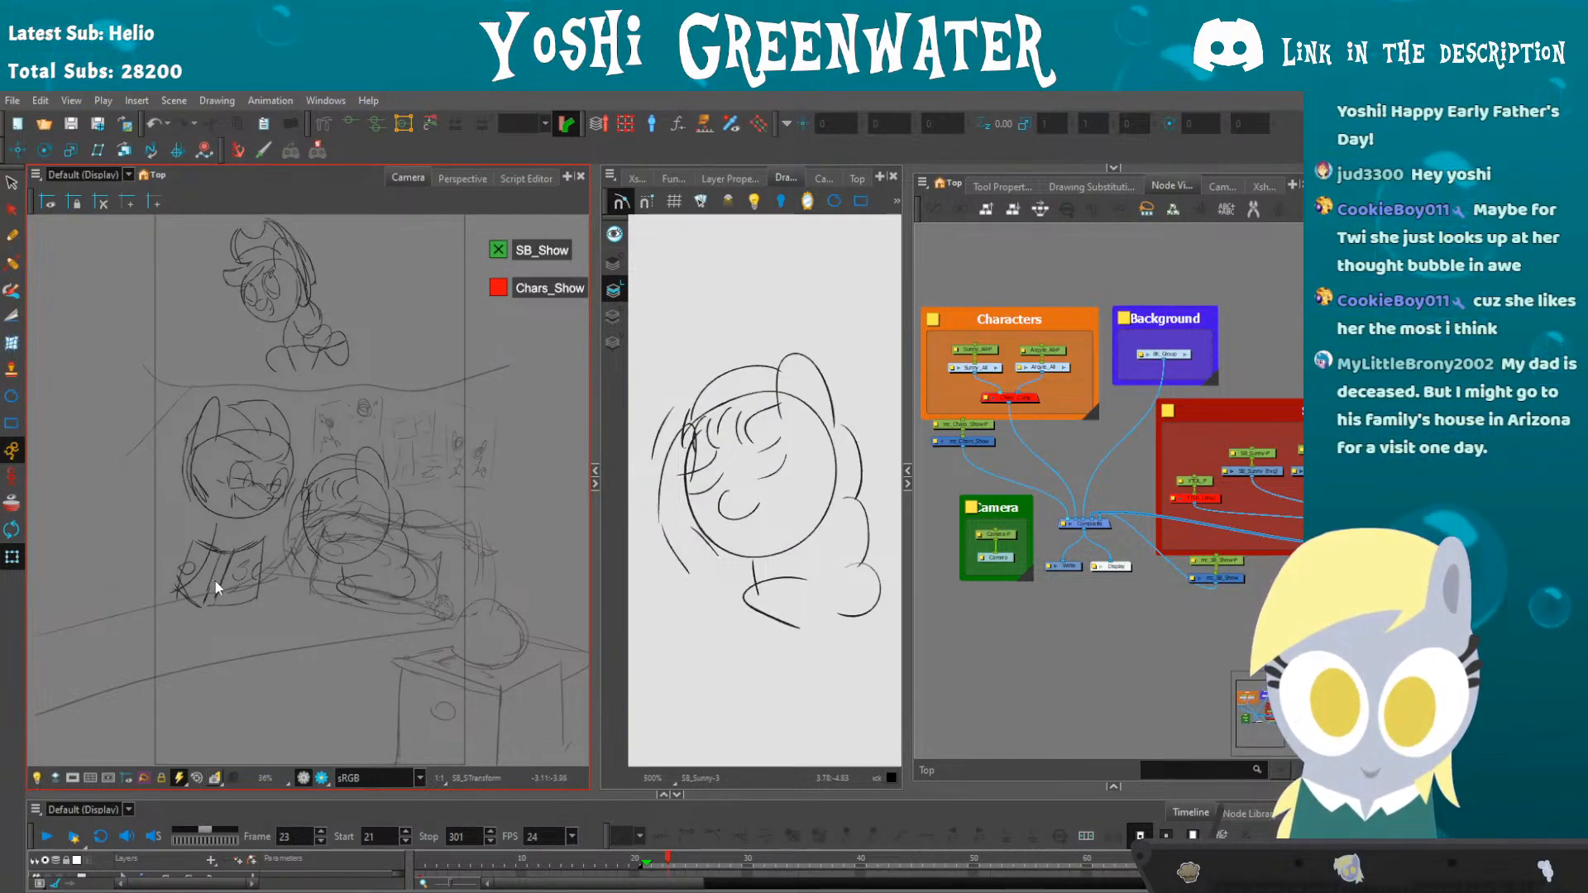
{"action": "mouse_move", "coordinate": [118, 557]}
{"action": "left_mouse_down"}
{"action": "mouse_move", "coordinate": [108, 517]}
{"action": "mouse_move", "coordinate": [106, 562]}
{"action": "mouse_move", "coordinate": [110, 574]}
{"action": "mouse_move", "coordinate": [124, 558]}
{"action": "mouse_move", "coordinate": [129, 582]}
{"action": "left_mouse_up"}
{"action": "key", "text": "period"}
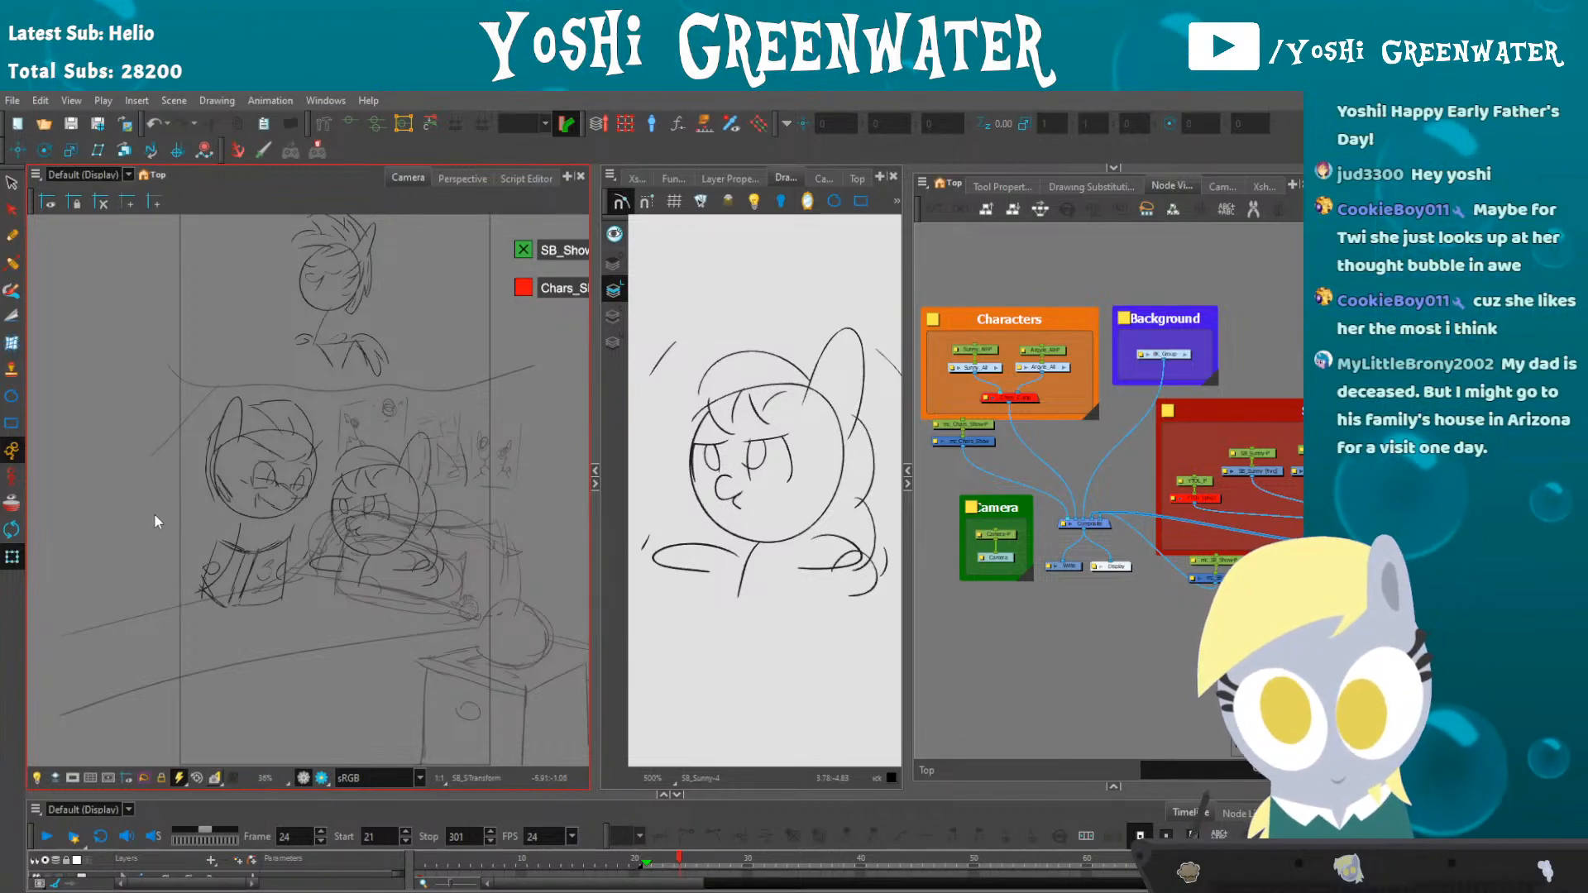
- Compare the thought-bubble and character sketches on frames 22 and 23, finishing on frame 23
{"action": "key", "text": "comma"}
{"action": "key", "text": "comma"}
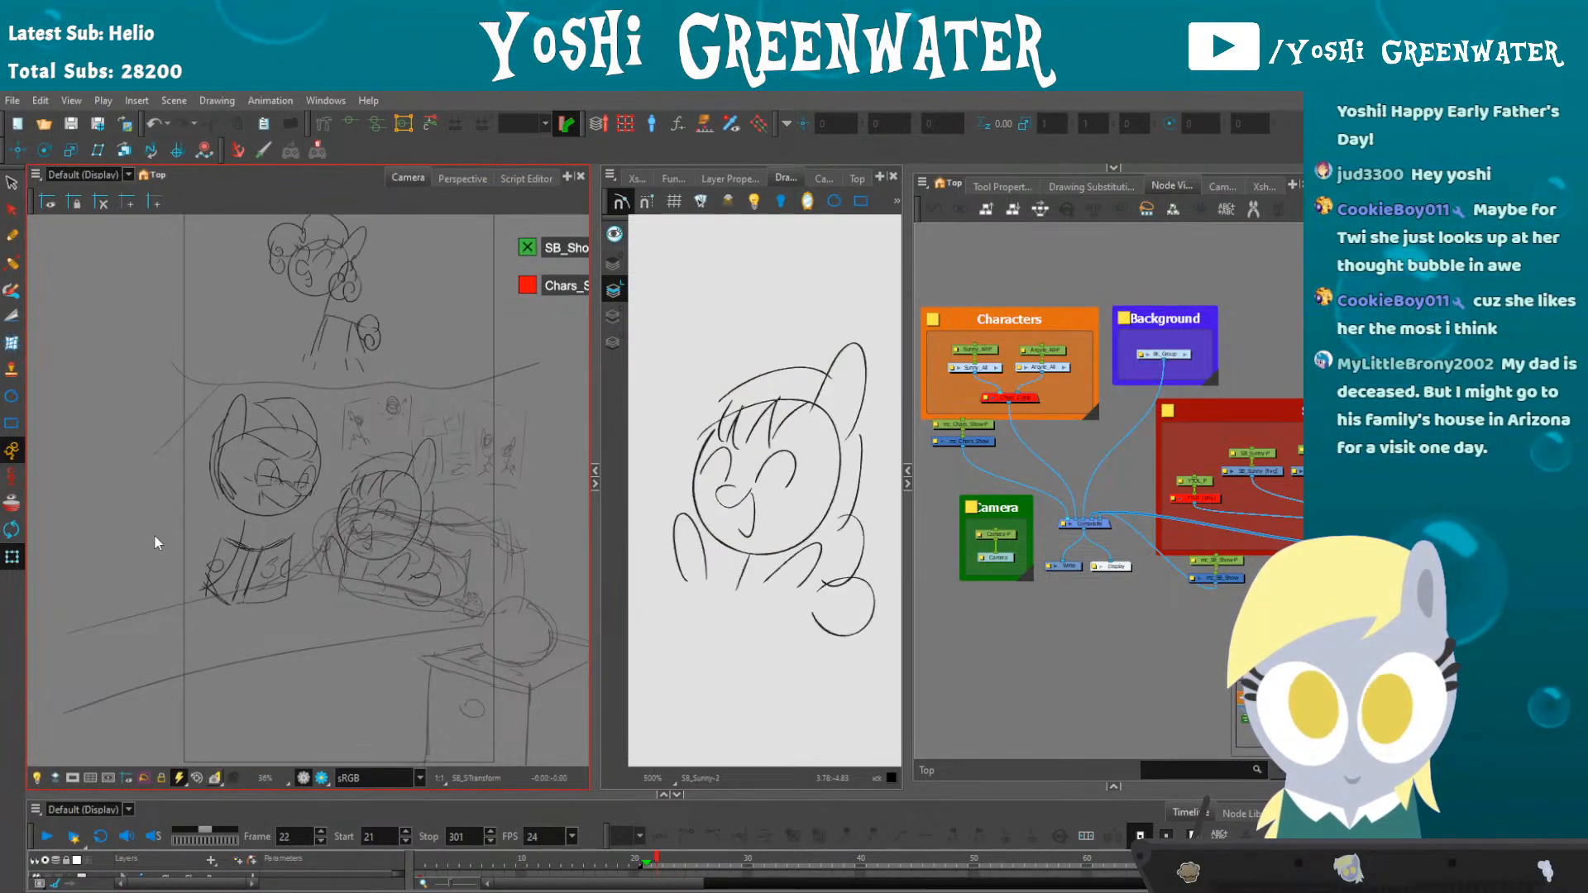
{"action": "key", "text": "period"}
{"action": "key", "text": "comma"}
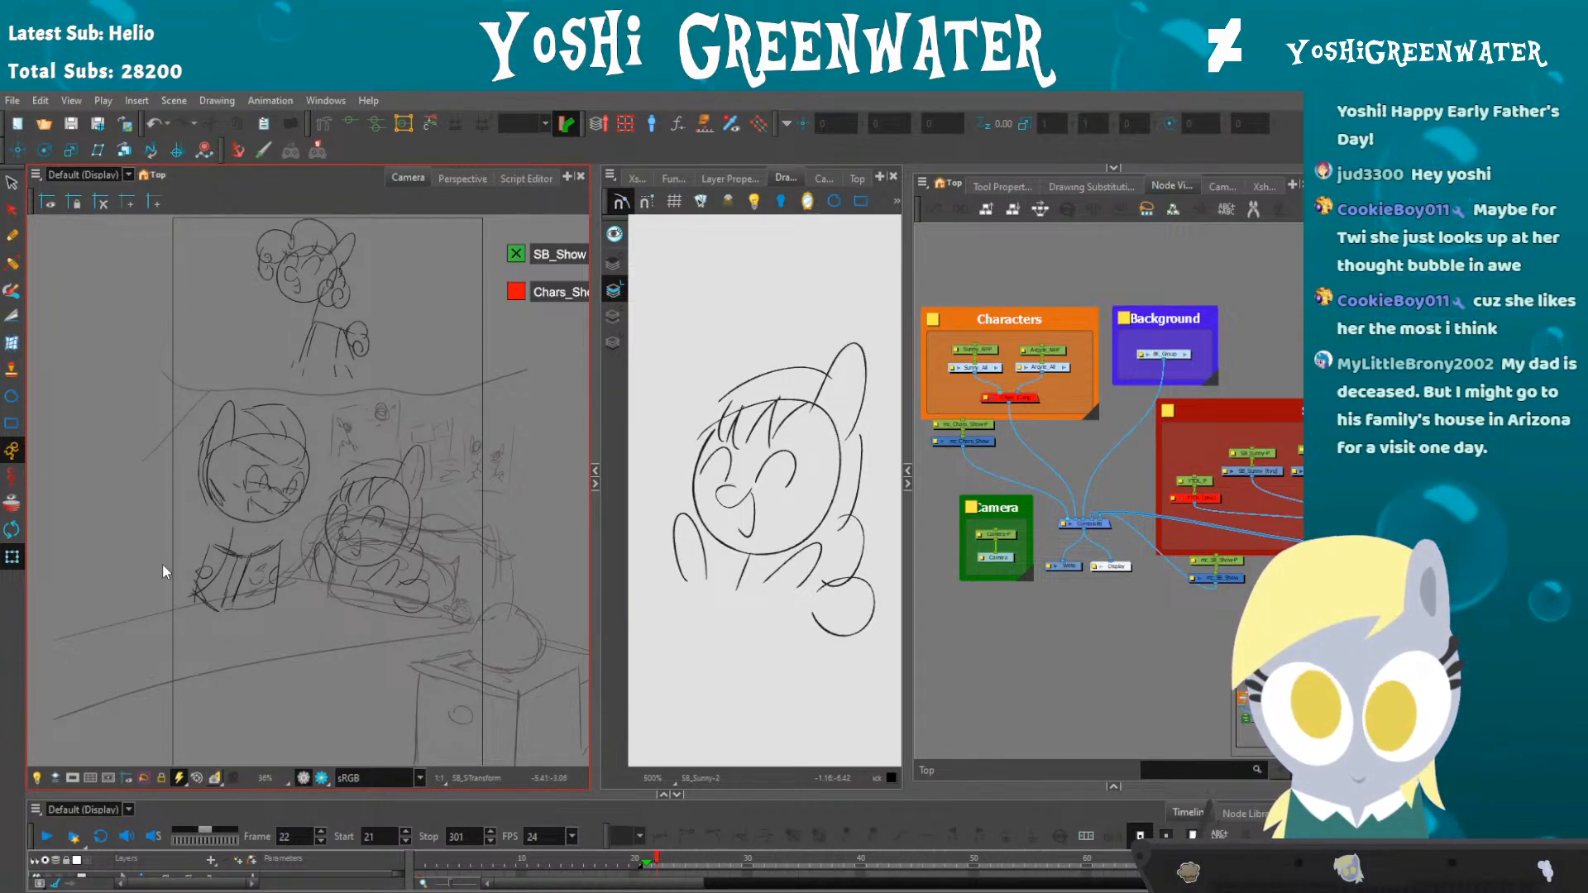
{"action": "key", "text": "period"}
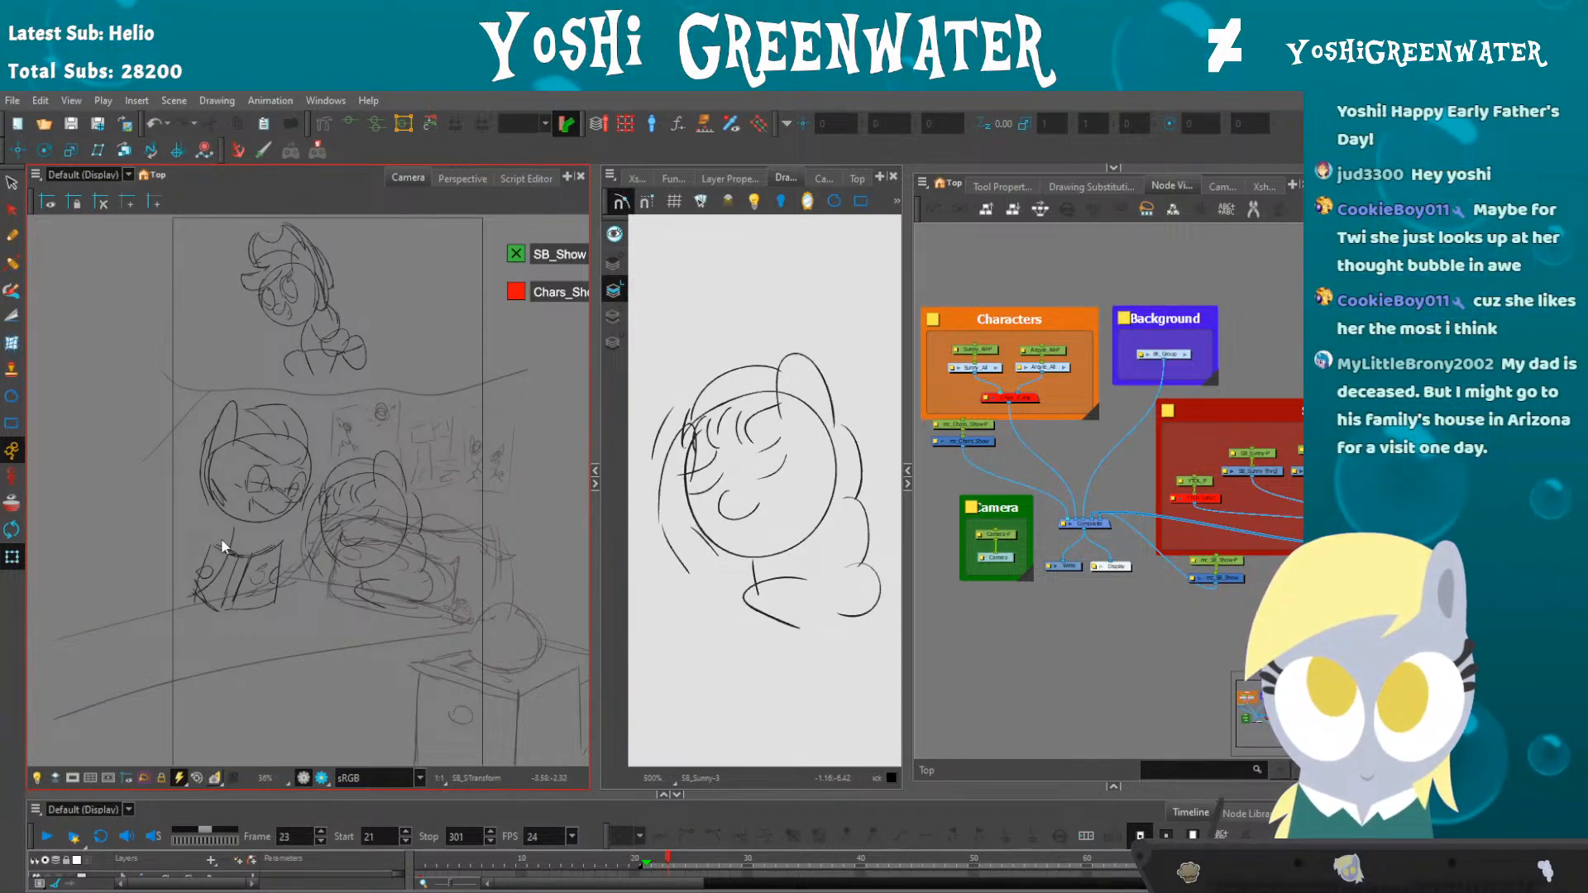
{"action": "left_click_drag", "start_coordinate": [176, 536], "coordinate": [164, 541]}
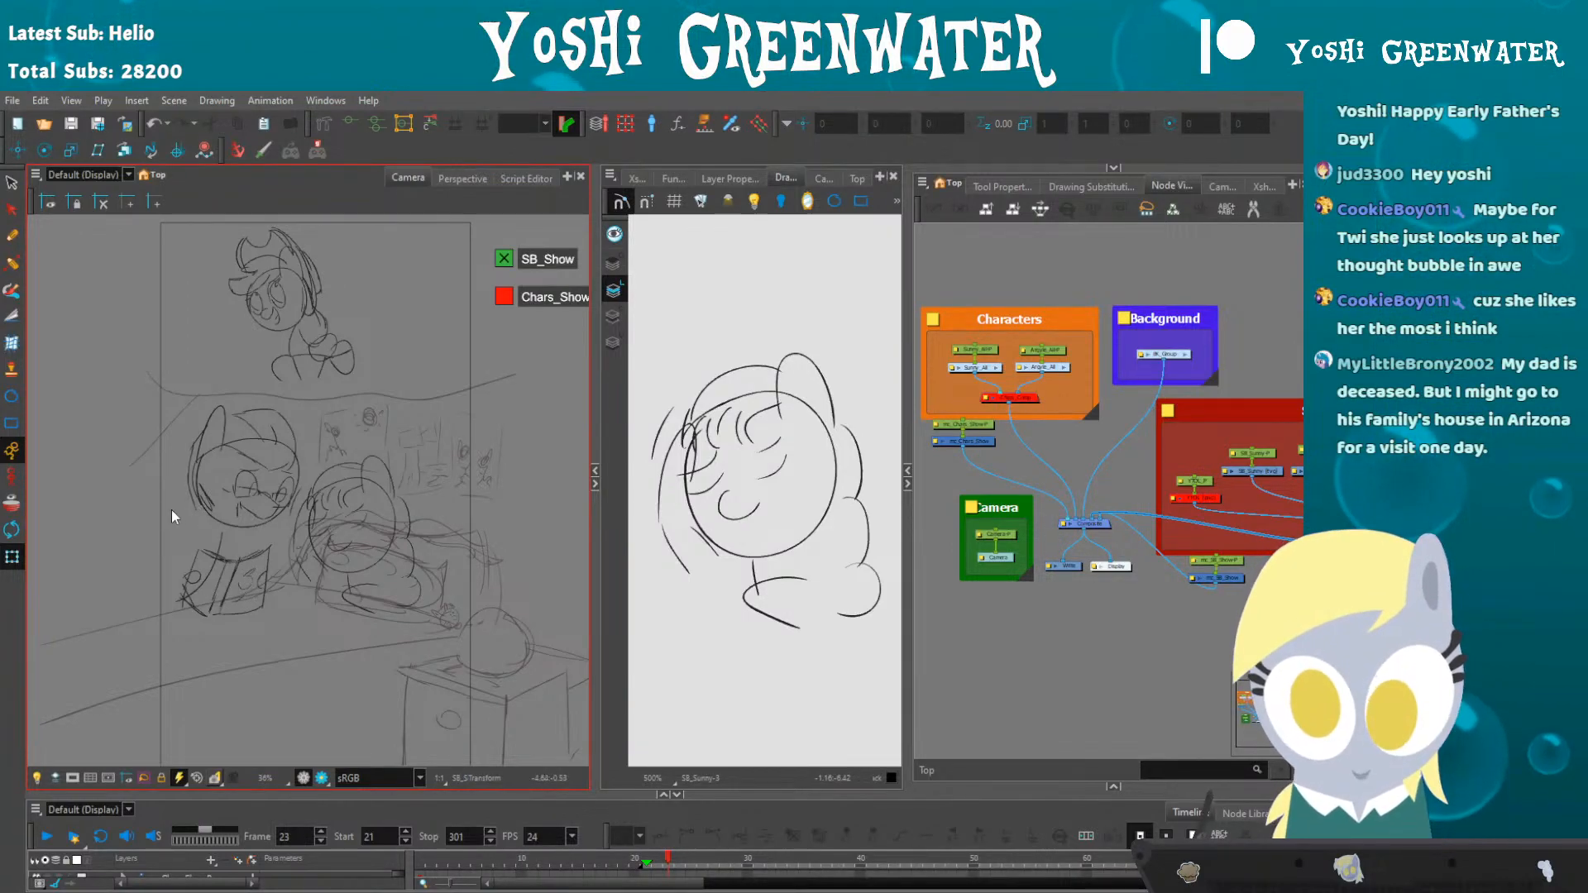
{"action": "key", "text": "comma"}
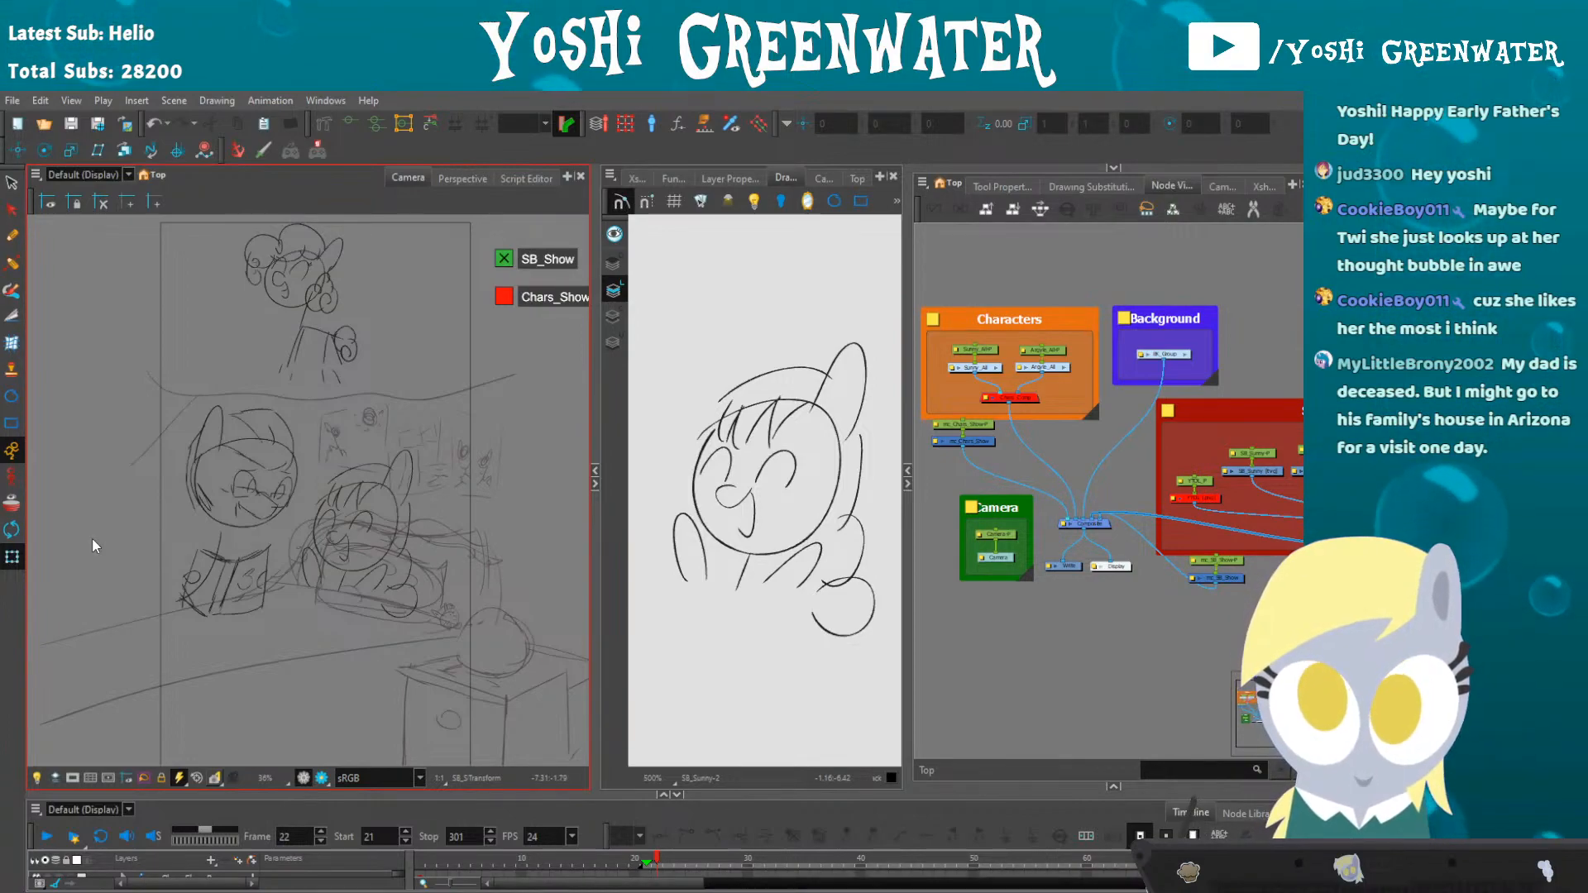
{"action": "key", "text": "period"}
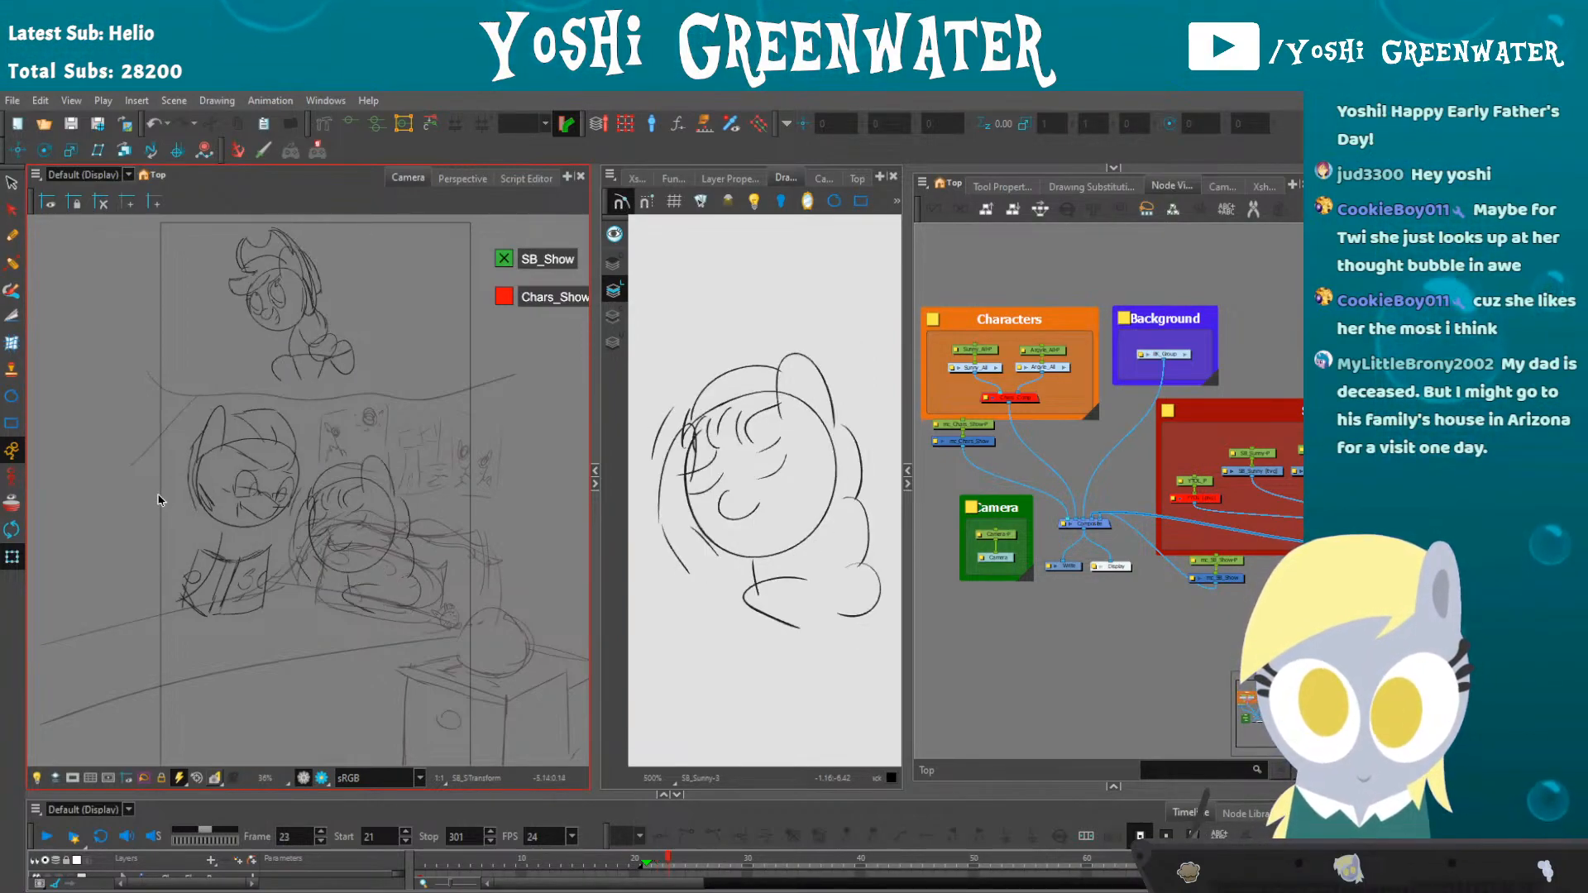
{"action": "key", "text": "comma"}
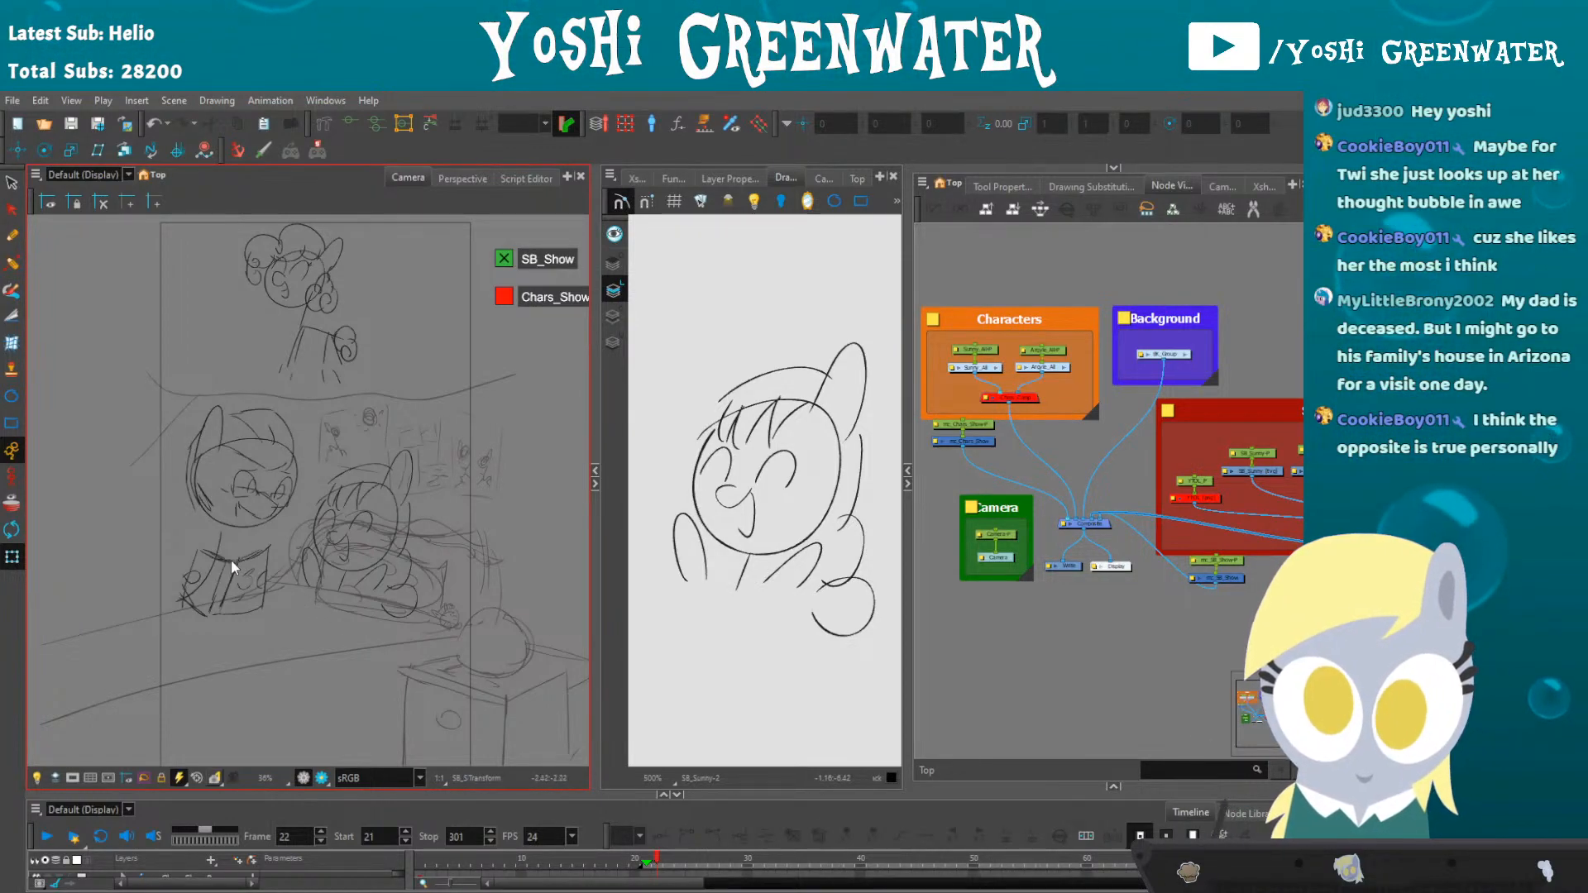
{"action": "key", "text": "period"}
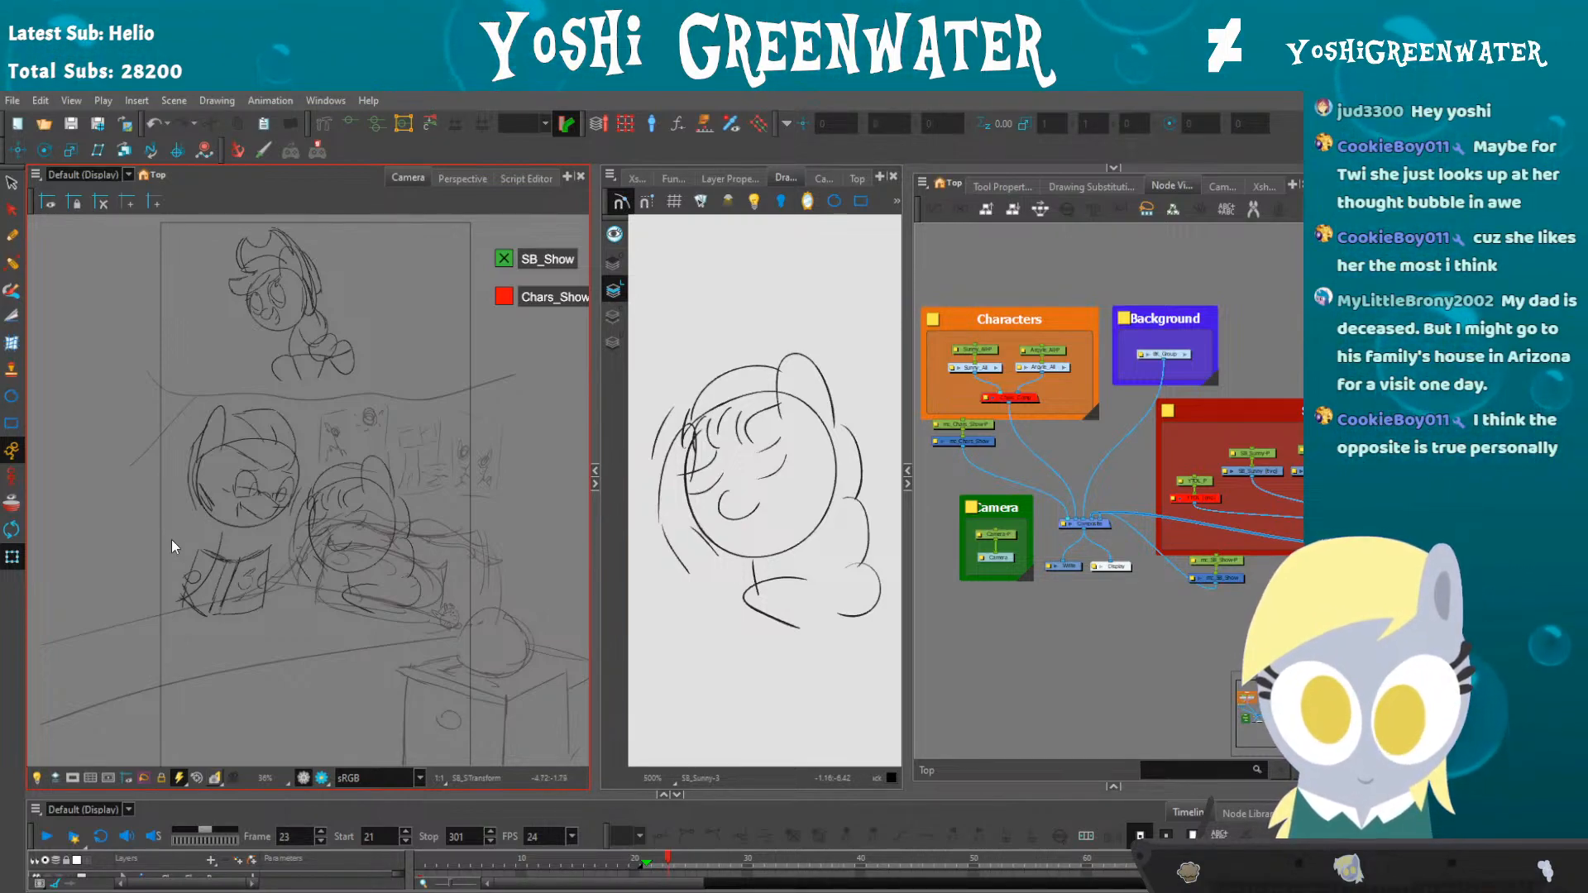
{"action": "left_click_drag", "start_coordinate": [162, 545], "coordinate": [175, 540]}
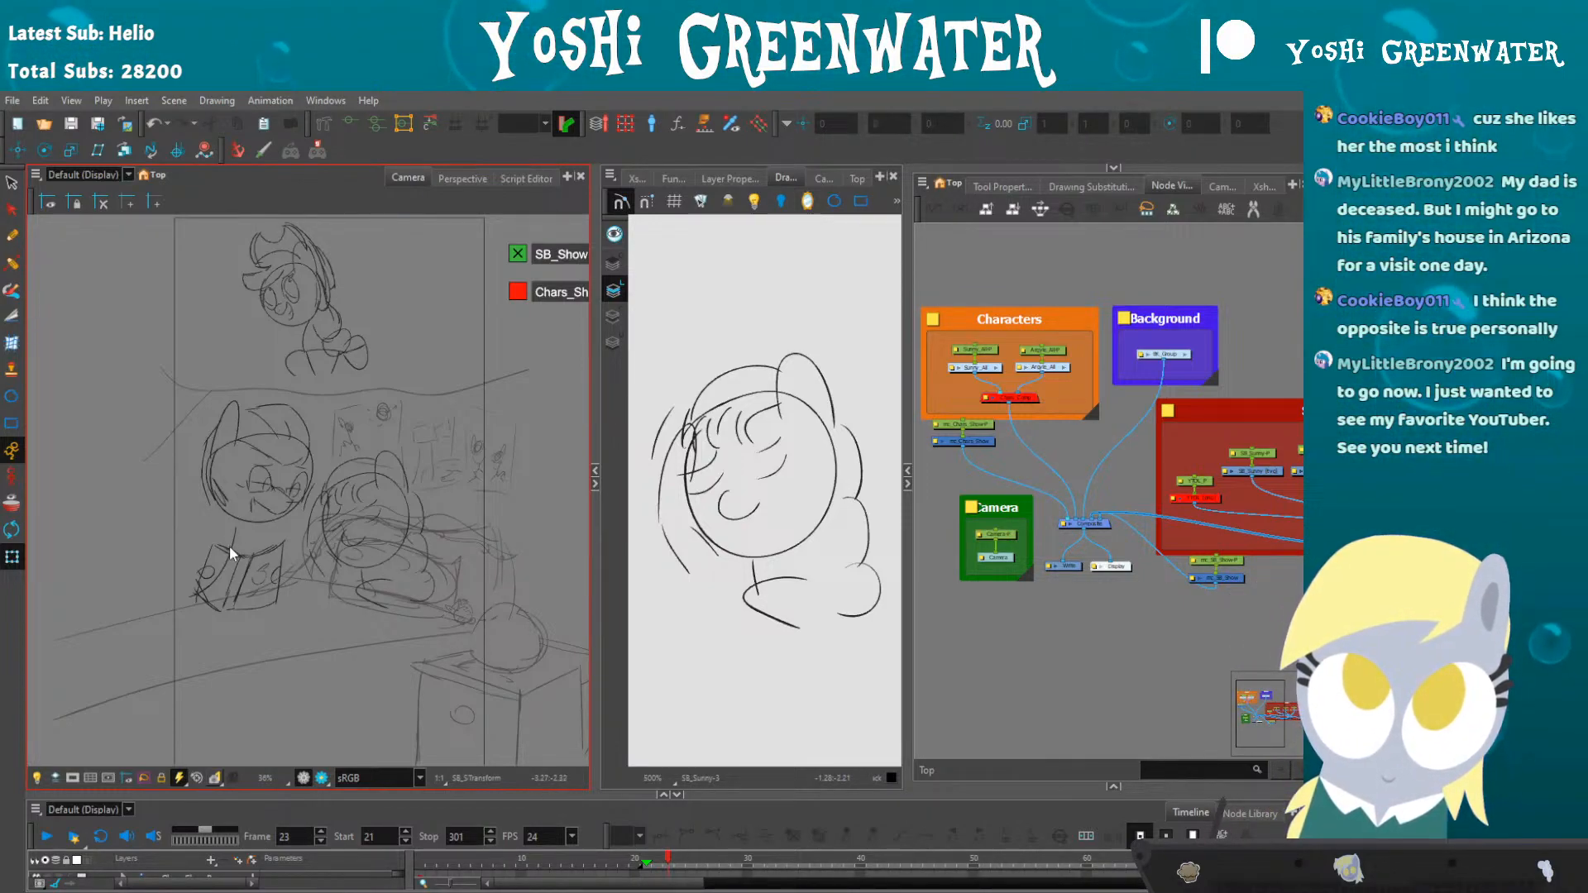
- Show Sunny's frame 23 drawing at 400% zoom and reposition the storyboard scene in the camera view
{"action": "left_click", "coordinate": [1265, 504]}
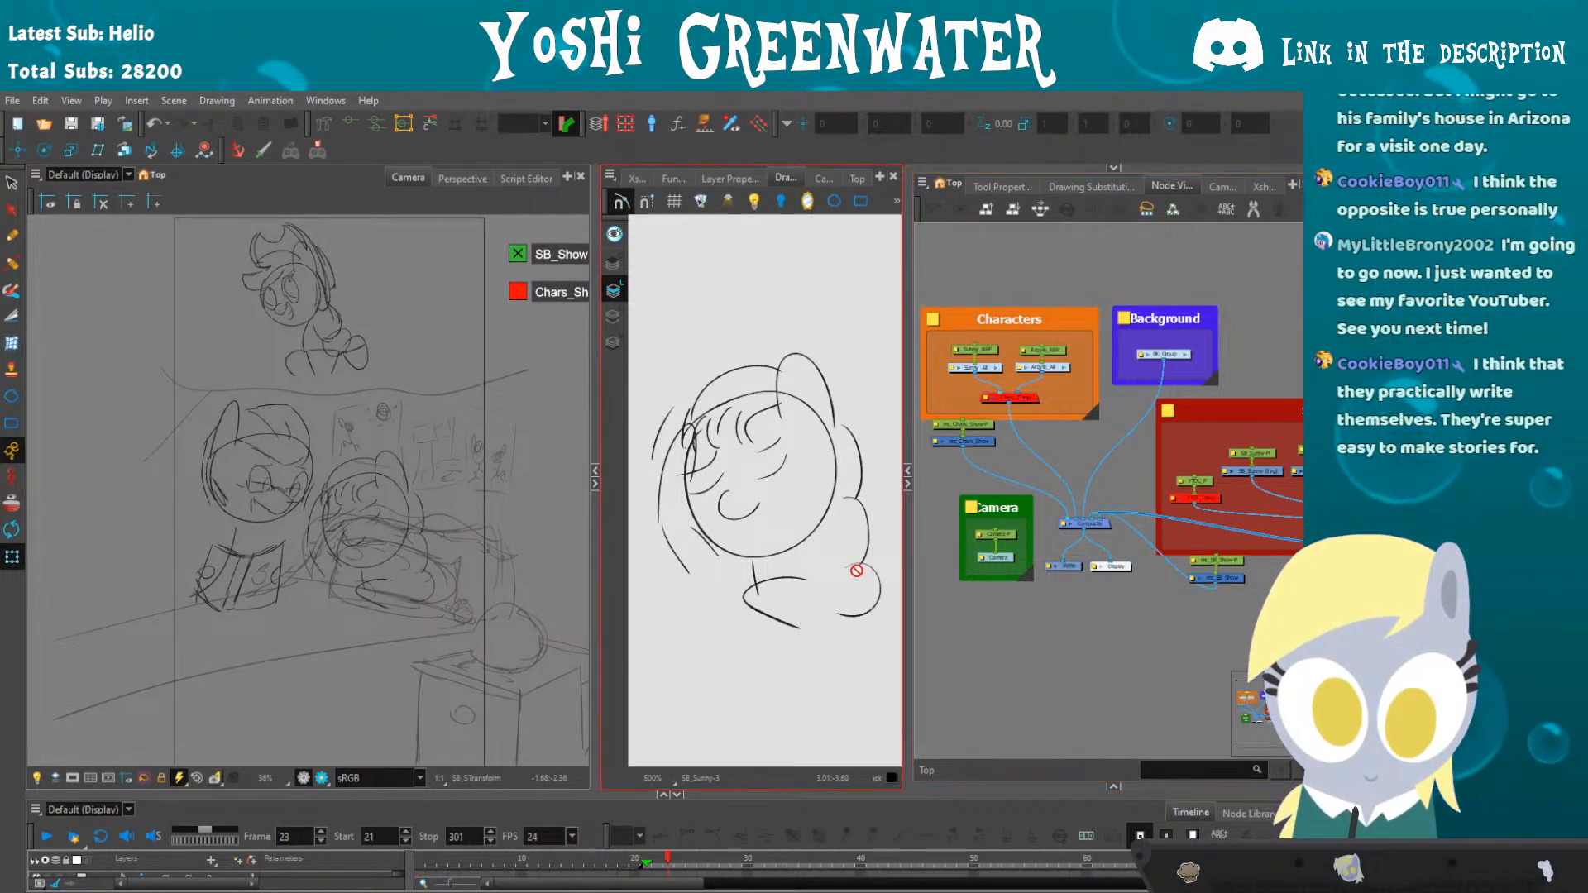
{"action": "scroll", "coordinate": [842, 569], "scroll_direction": "down", "scroll_amount": 1}
{"action": "left_click_drag", "start_coordinate": [842, 570], "coordinate": [807, 570]}
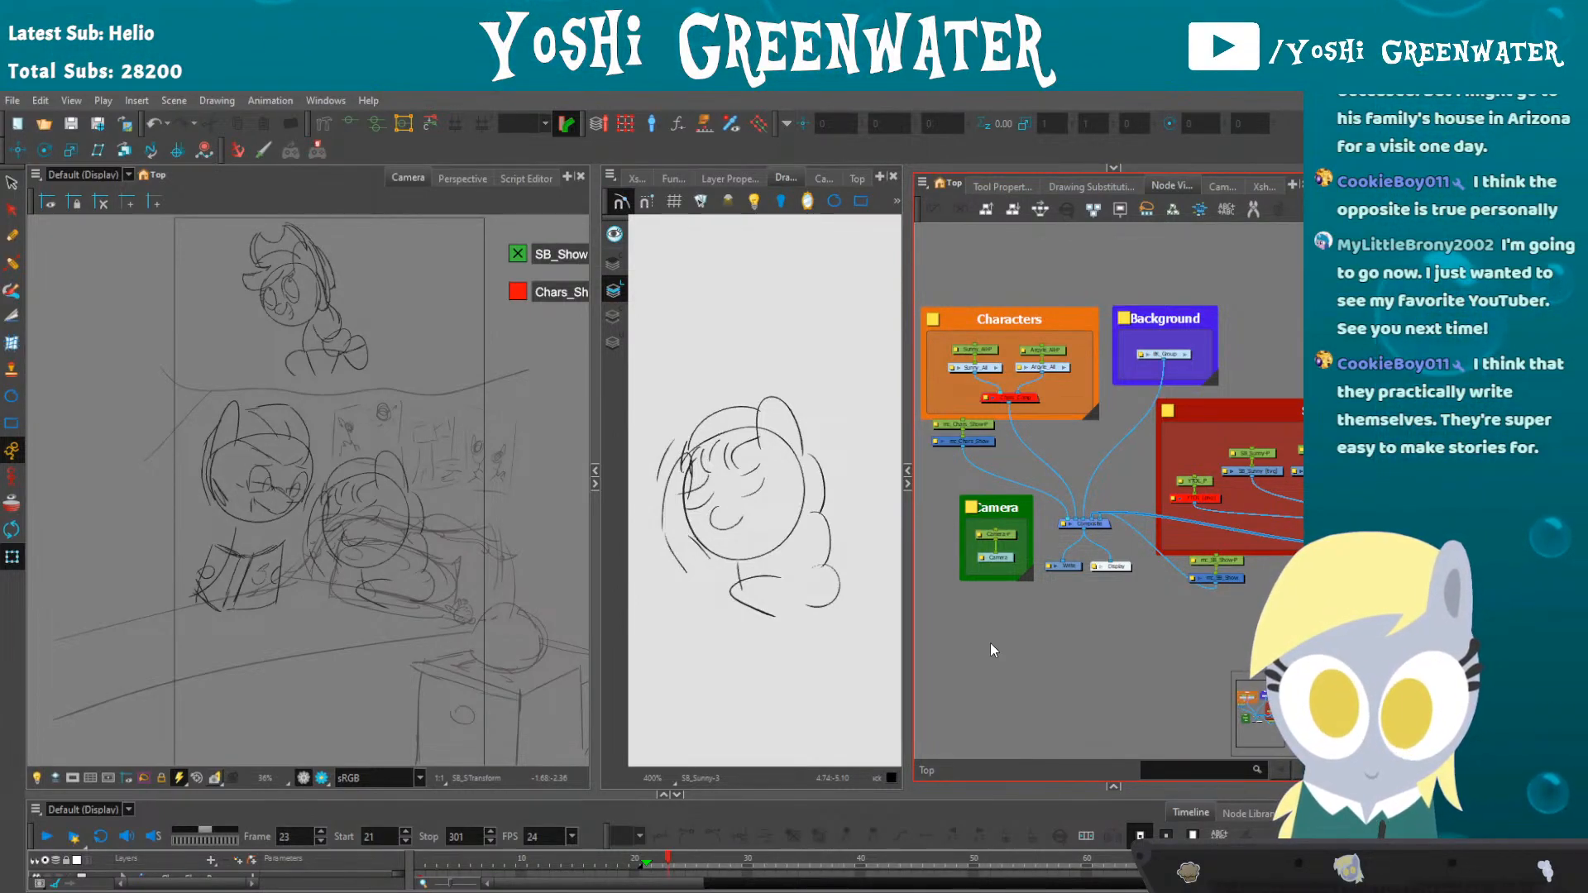
{"action": "left_click", "coordinate": [303, 181]}
{"action": "left_click_drag", "start_coordinate": [141, 459], "coordinate": [172, 478]}
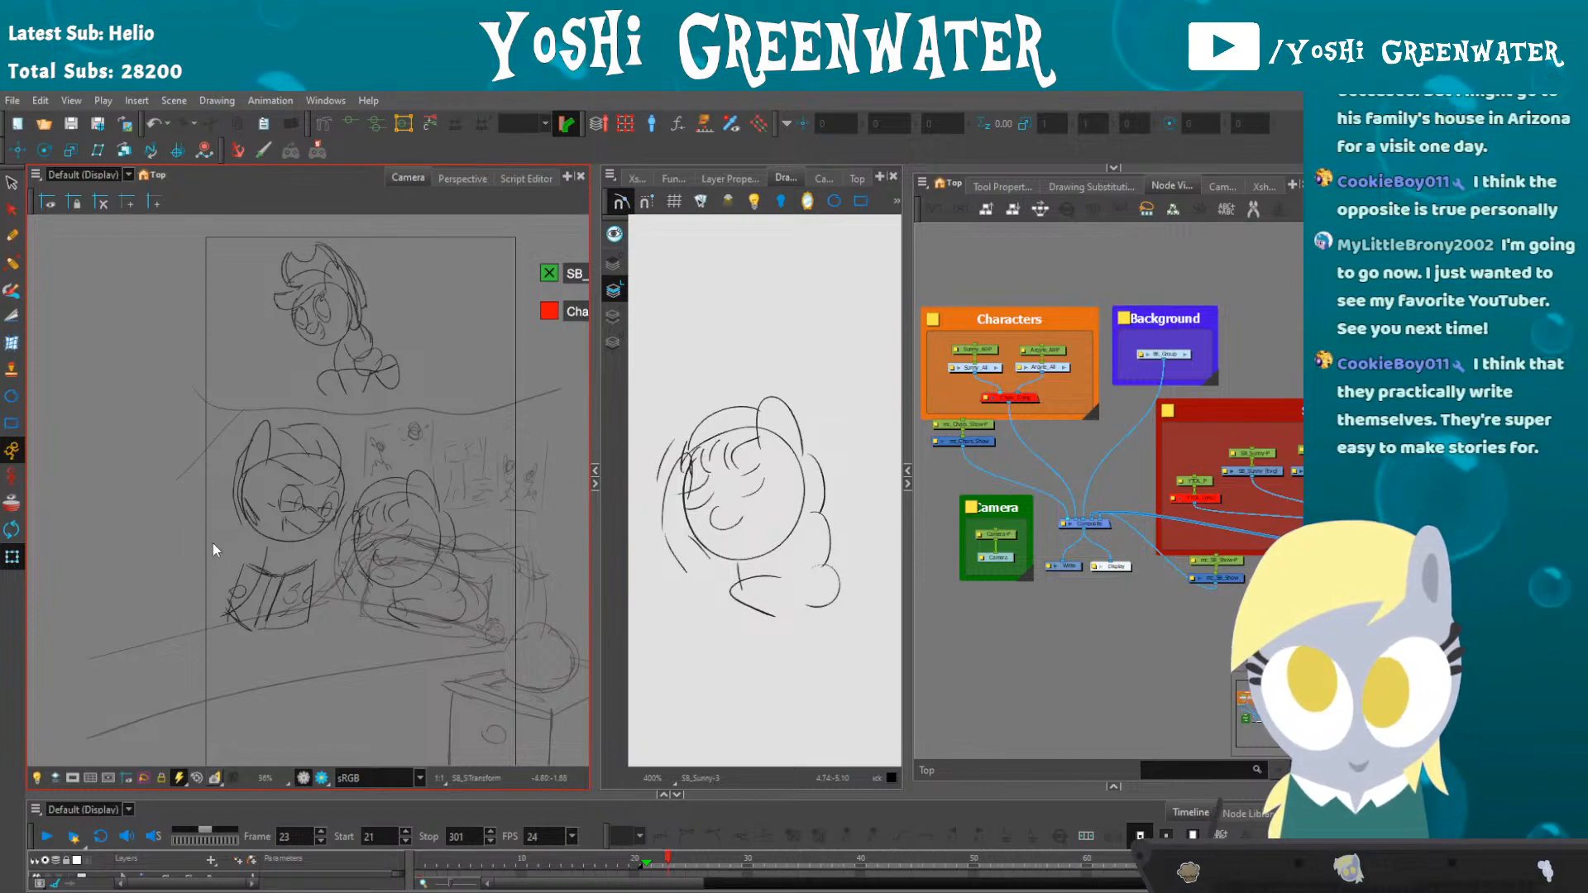
{"action": "left_click_drag", "start_coordinate": [195, 545], "coordinate": [161, 535]}
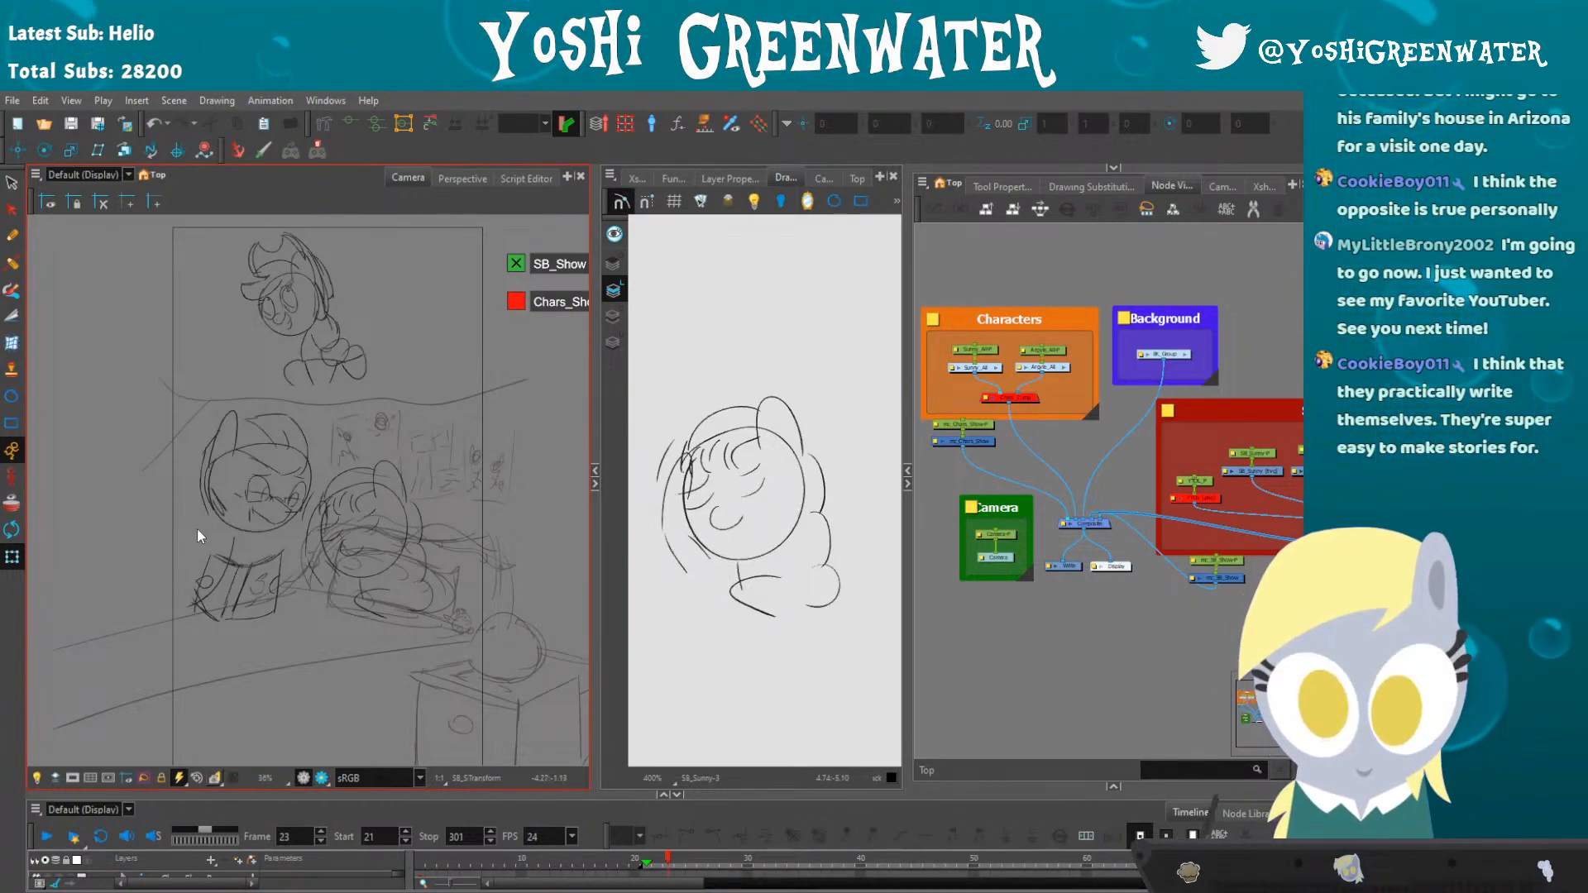
{"action": "mouse_move", "coordinate": [185, 595]}
{"action": "left_mouse_down"}
{"action": "mouse_move", "coordinate": [174, 575]}
{"action": "mouse_move", "coordinate": [193, 573]}
{"action": "left_mouse_up"}
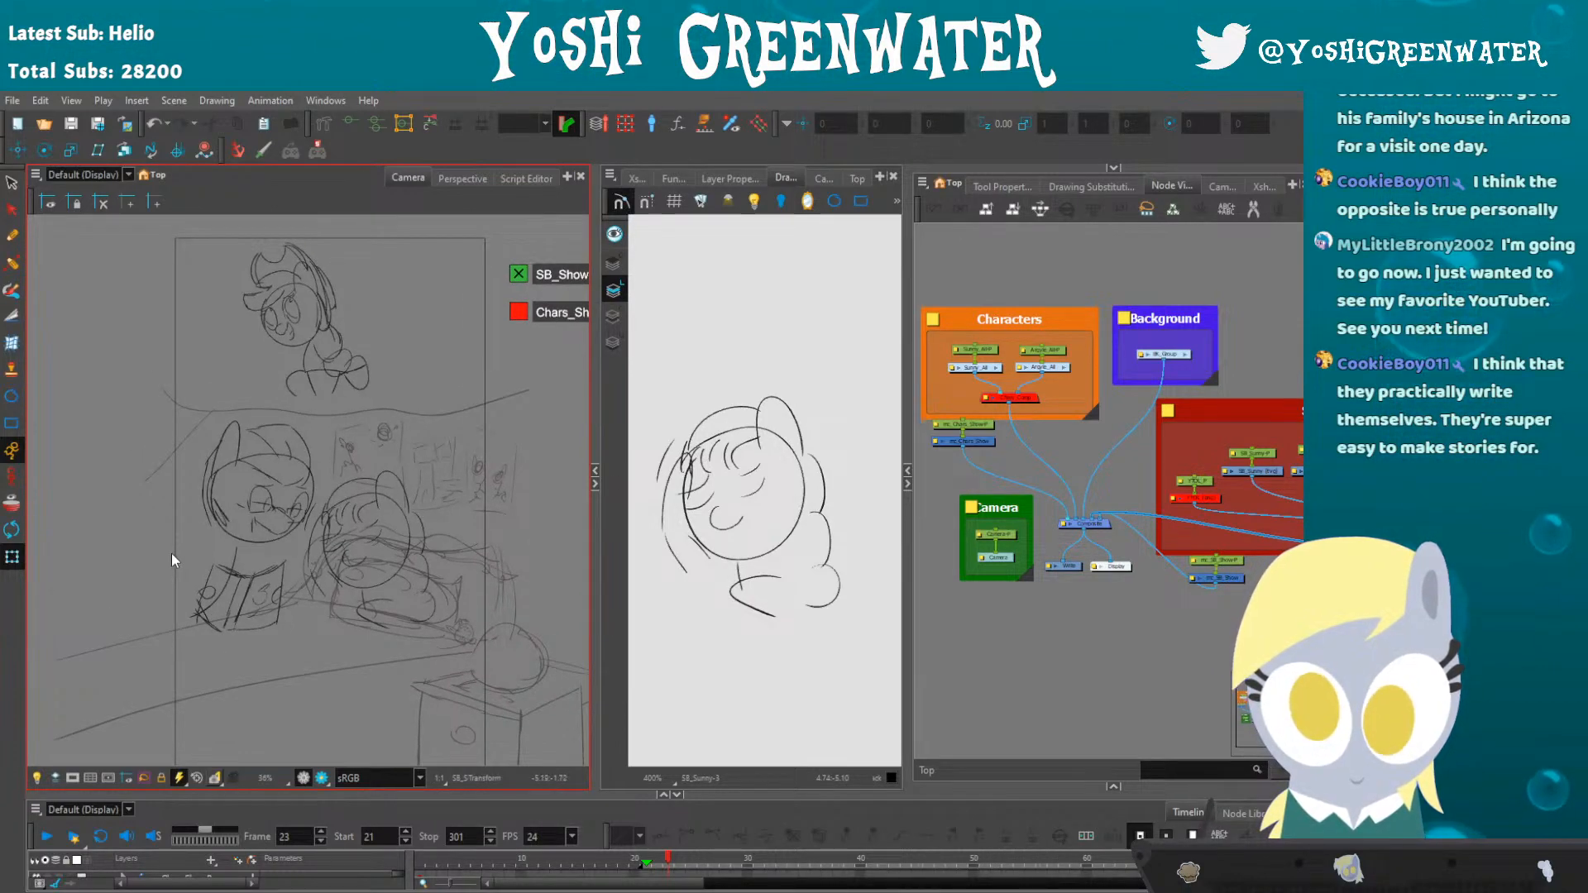
- Check frame 24's sketches against frame 23 and look over the two ponies and the thought bubble on frame 23
{"action": "key", "text": "period"}
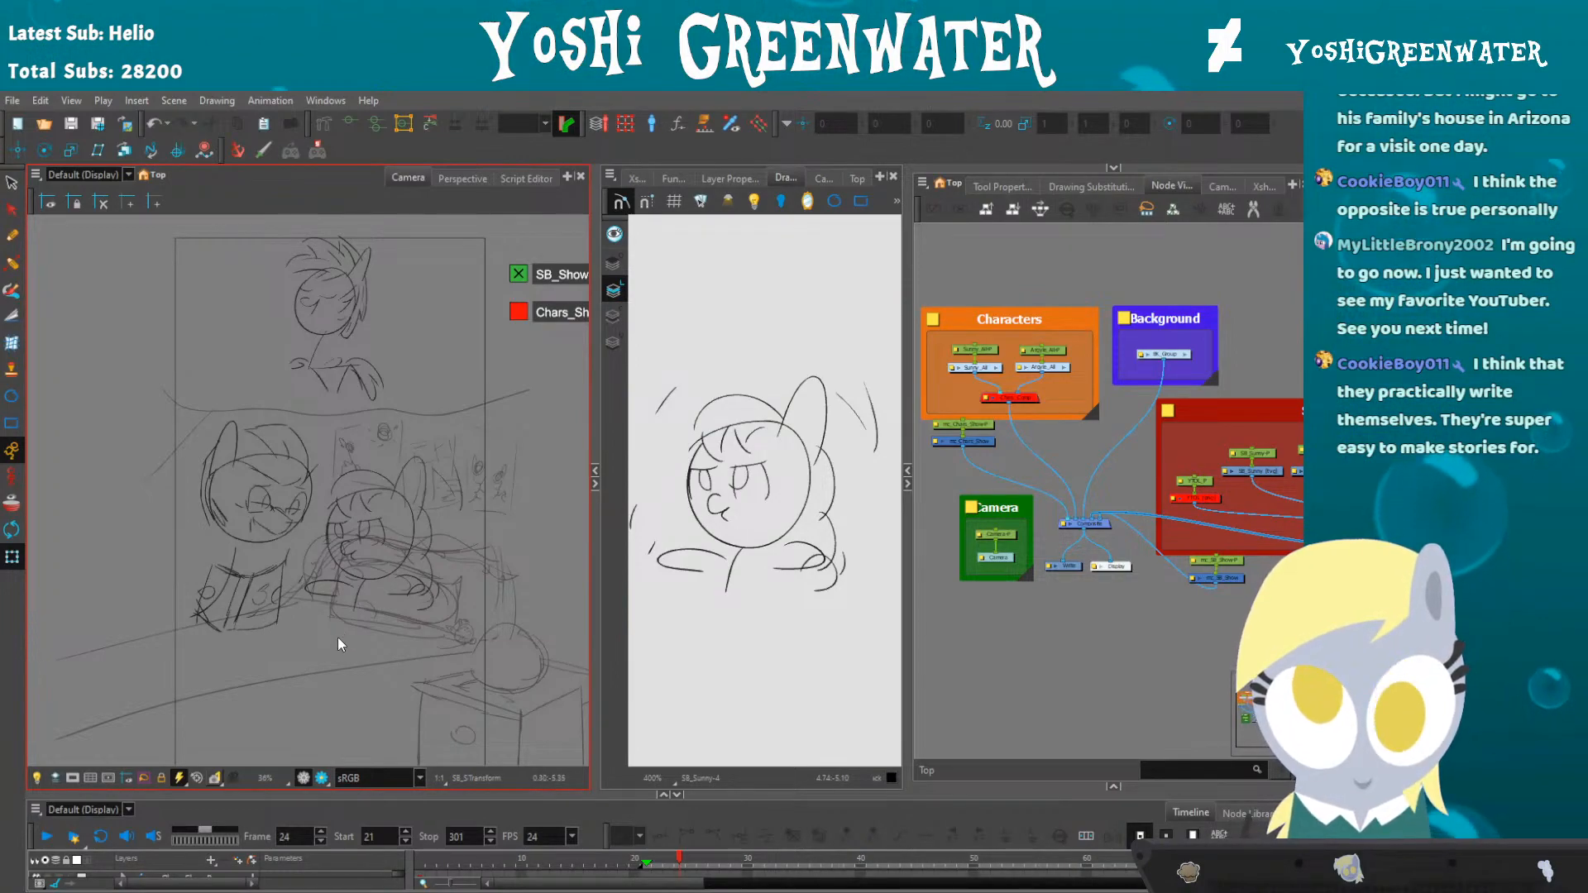
{"action": "key", "text": "comma"}
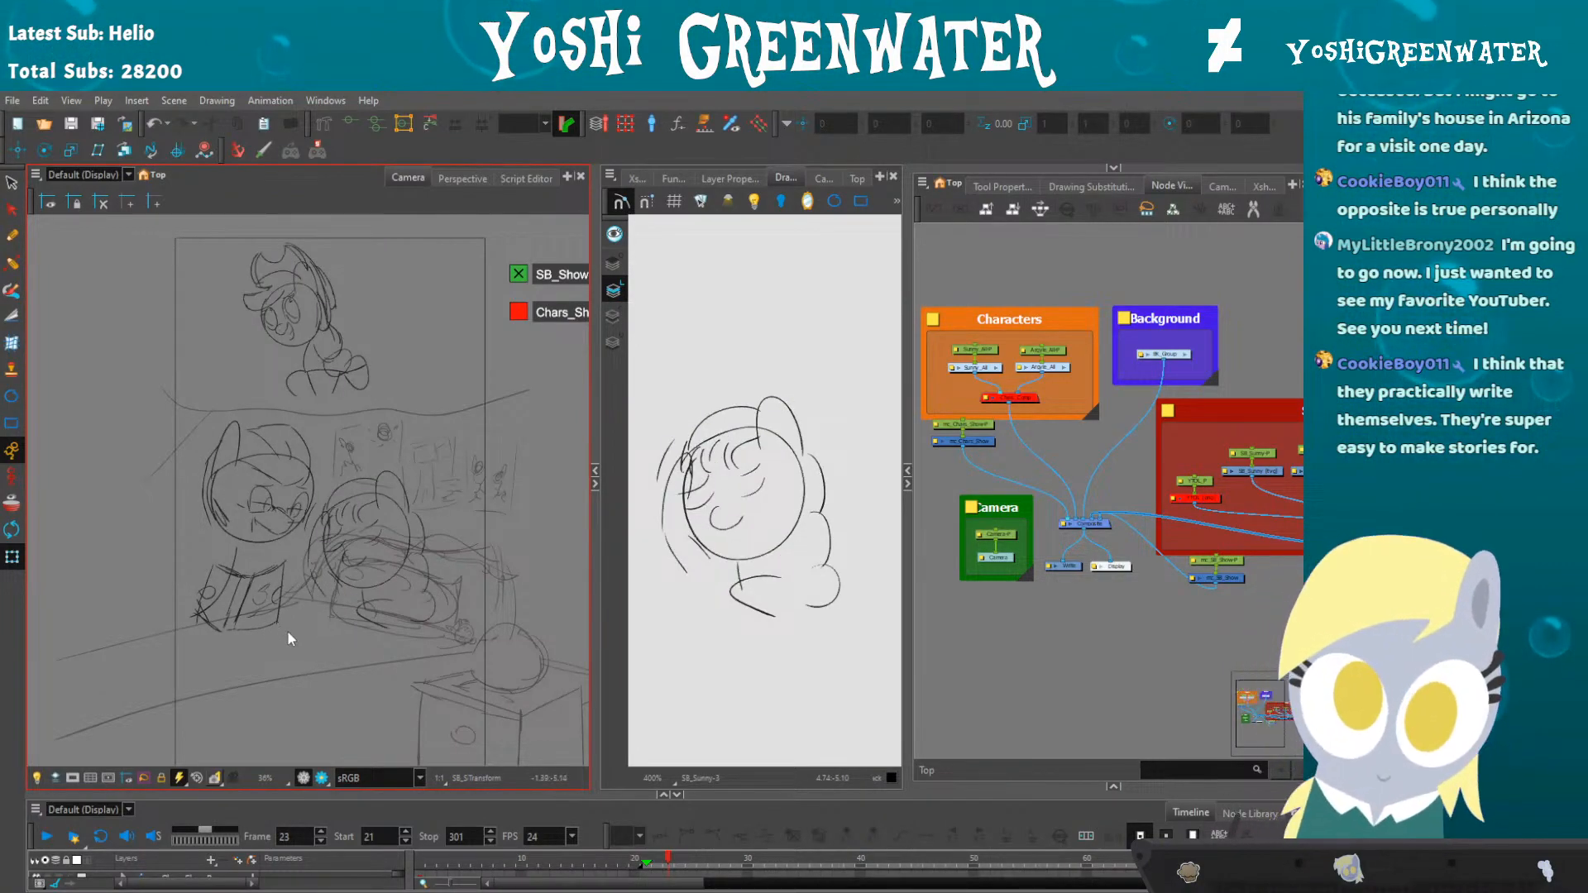
{"action": "left_click_drag", "start_coordinate": [288, 626], "coordinate": [309, 617]}
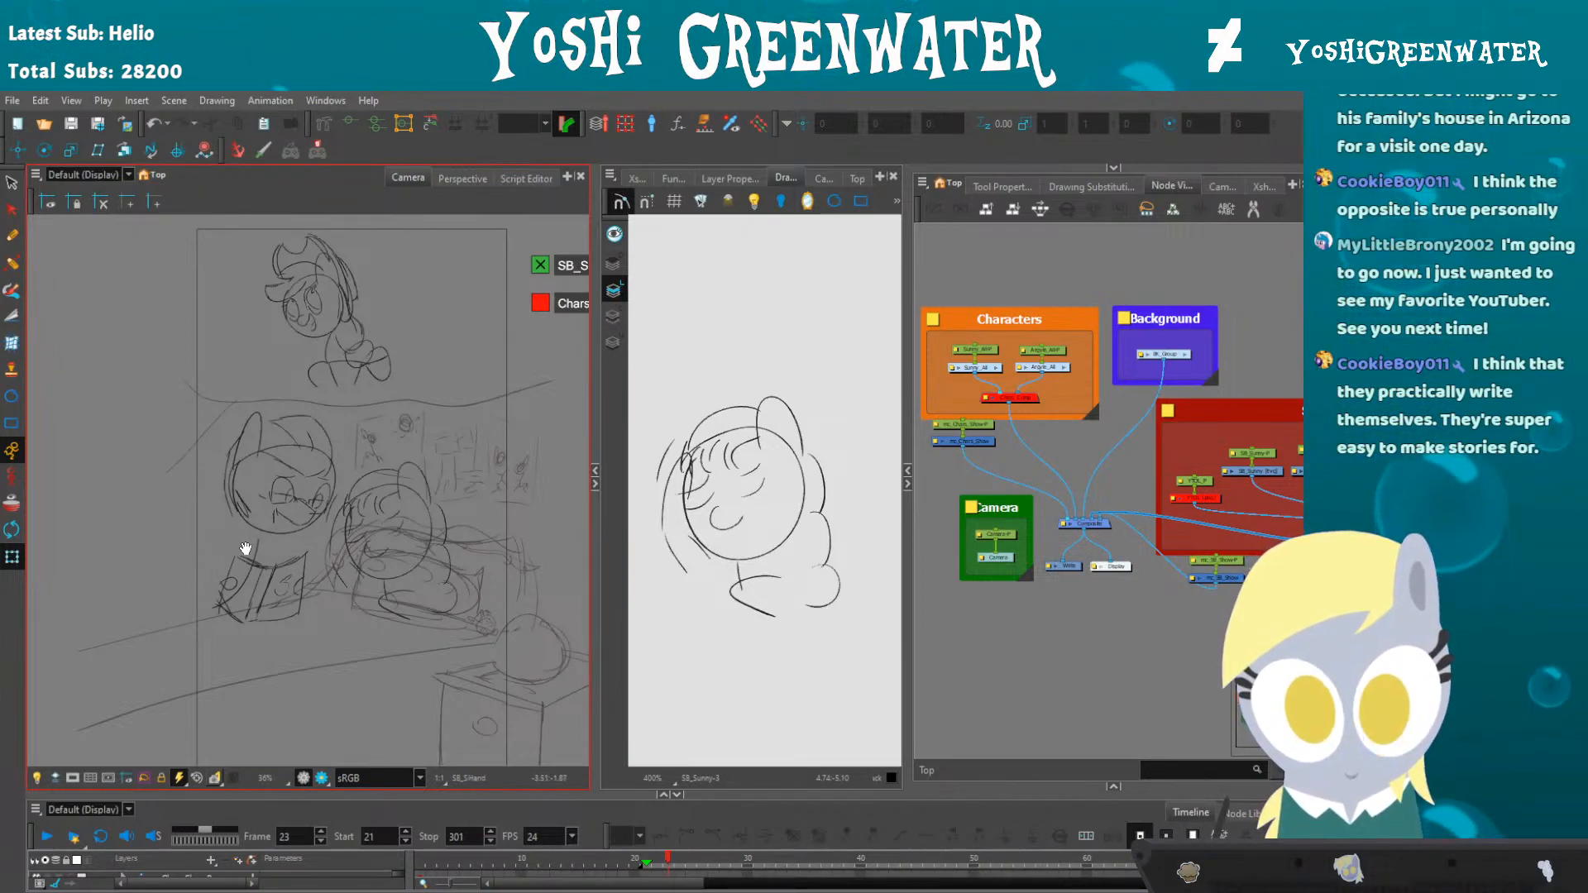
{"action": "left_click_drag", "start_coordinate": [245, 547], "coordinate": [232, 522]}
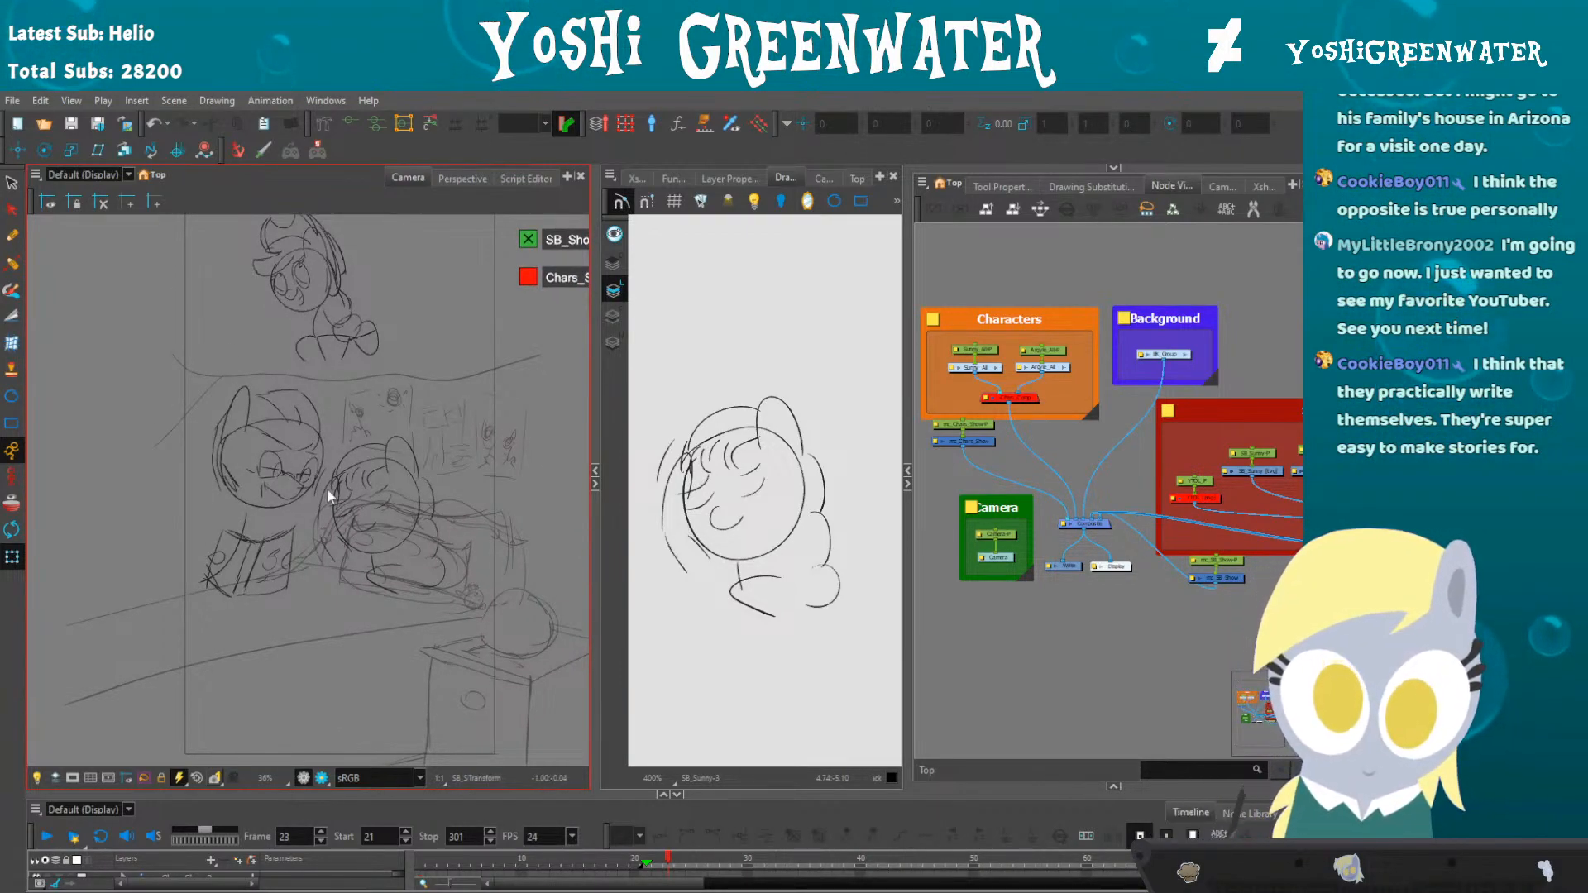
{"action": "left_click_drag", "start_coordinate": [191, 508], "coordinate": [186, 527]}
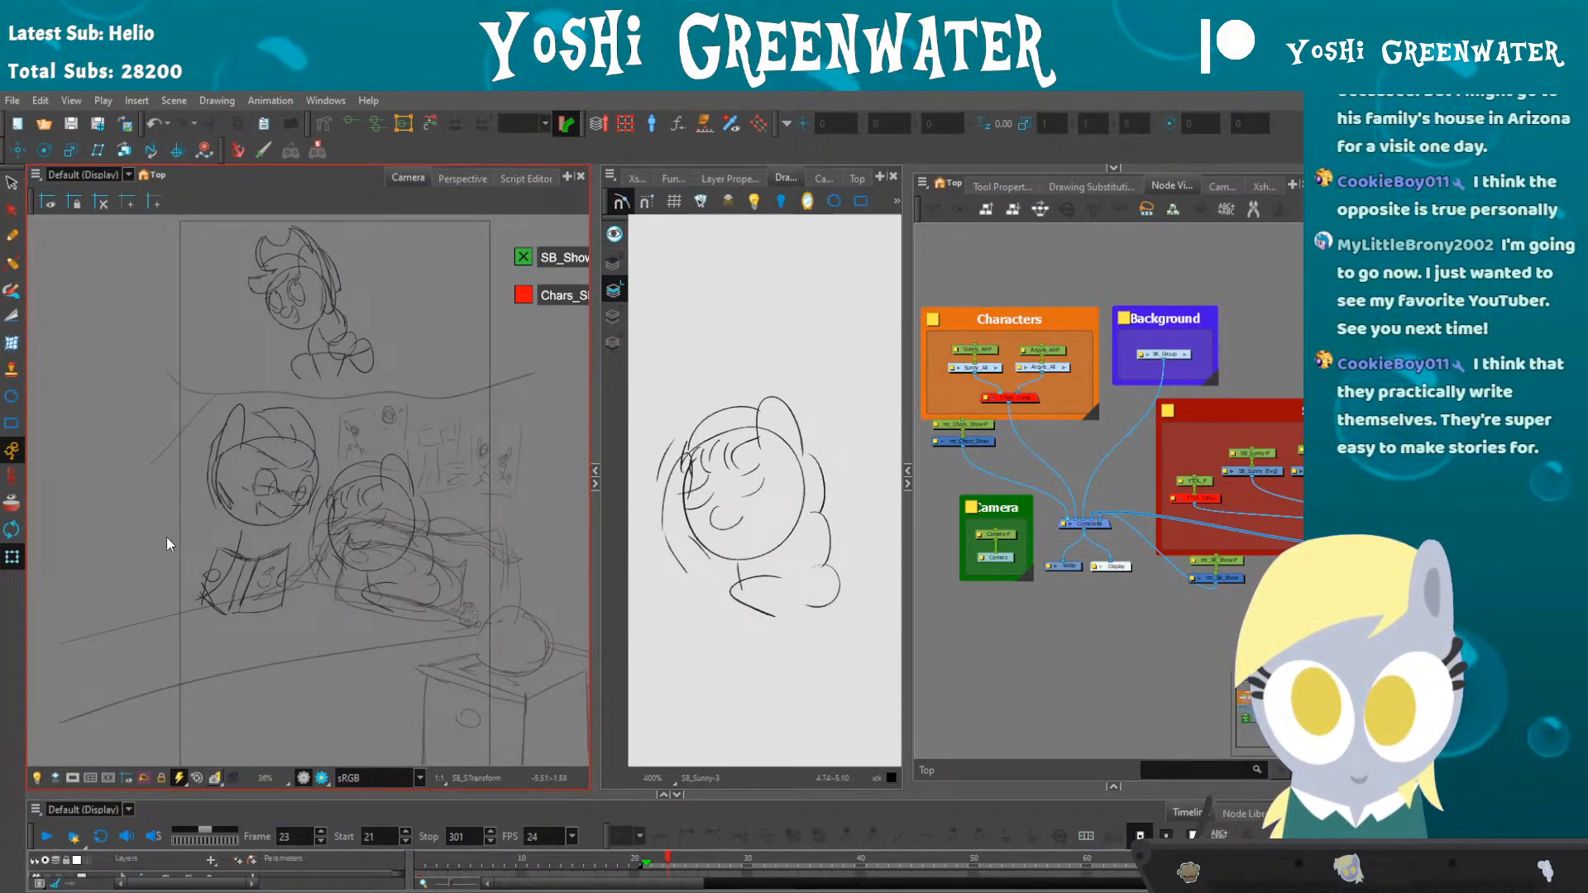
{"action": "left_click_drag", "start_coordinate": [258, 392], "coordinate": [274, 393]}
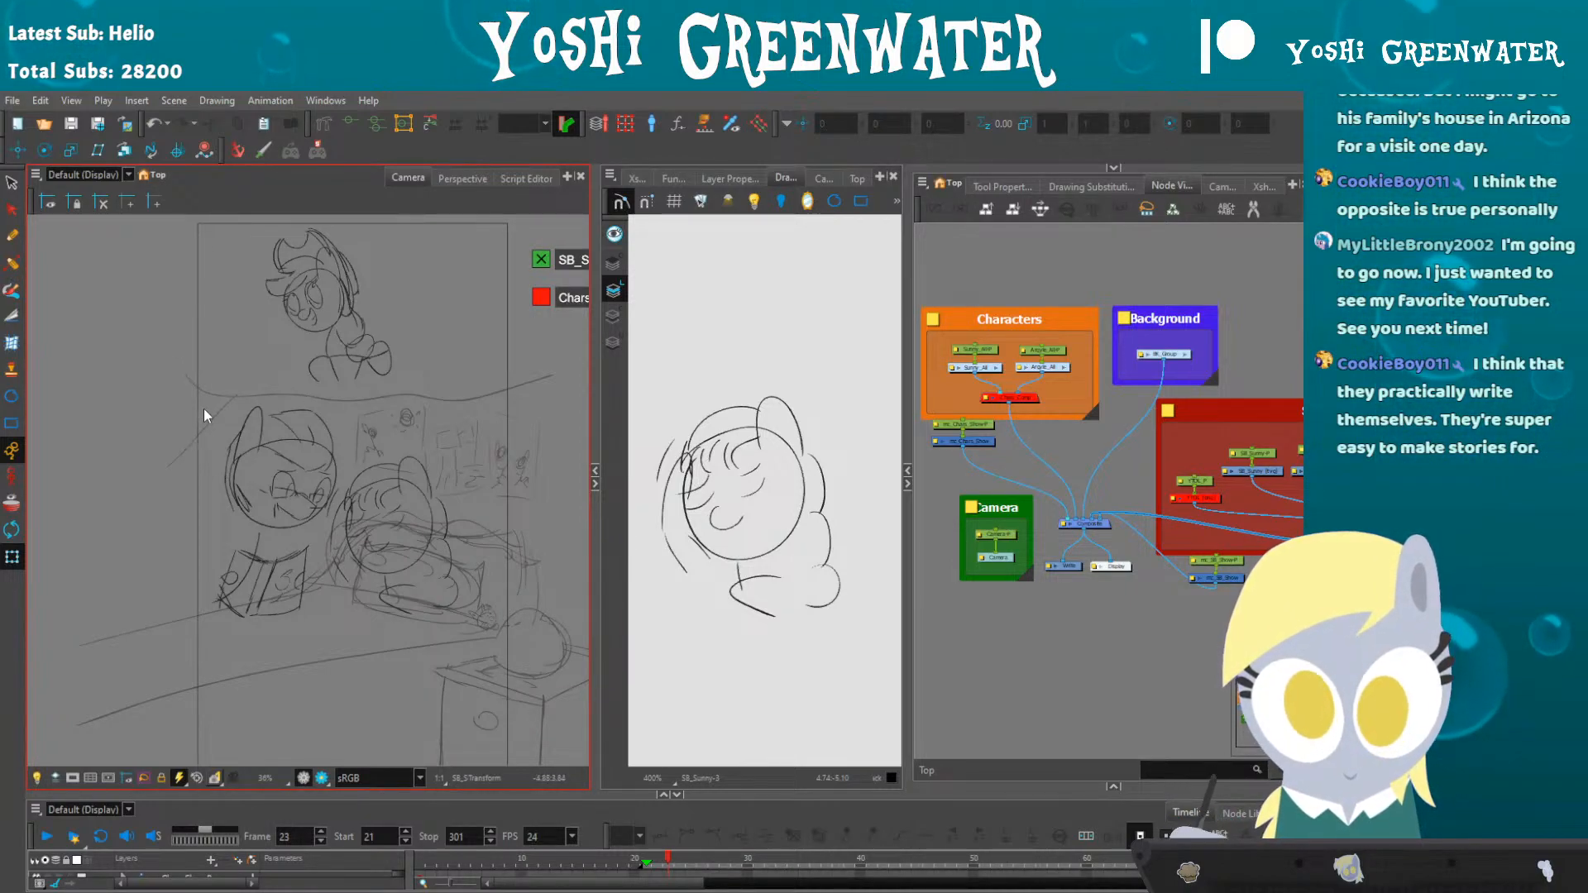
{"action": "left_click_drag", "start_coordinate": [214, 416], "coordinate": [211, 419]}
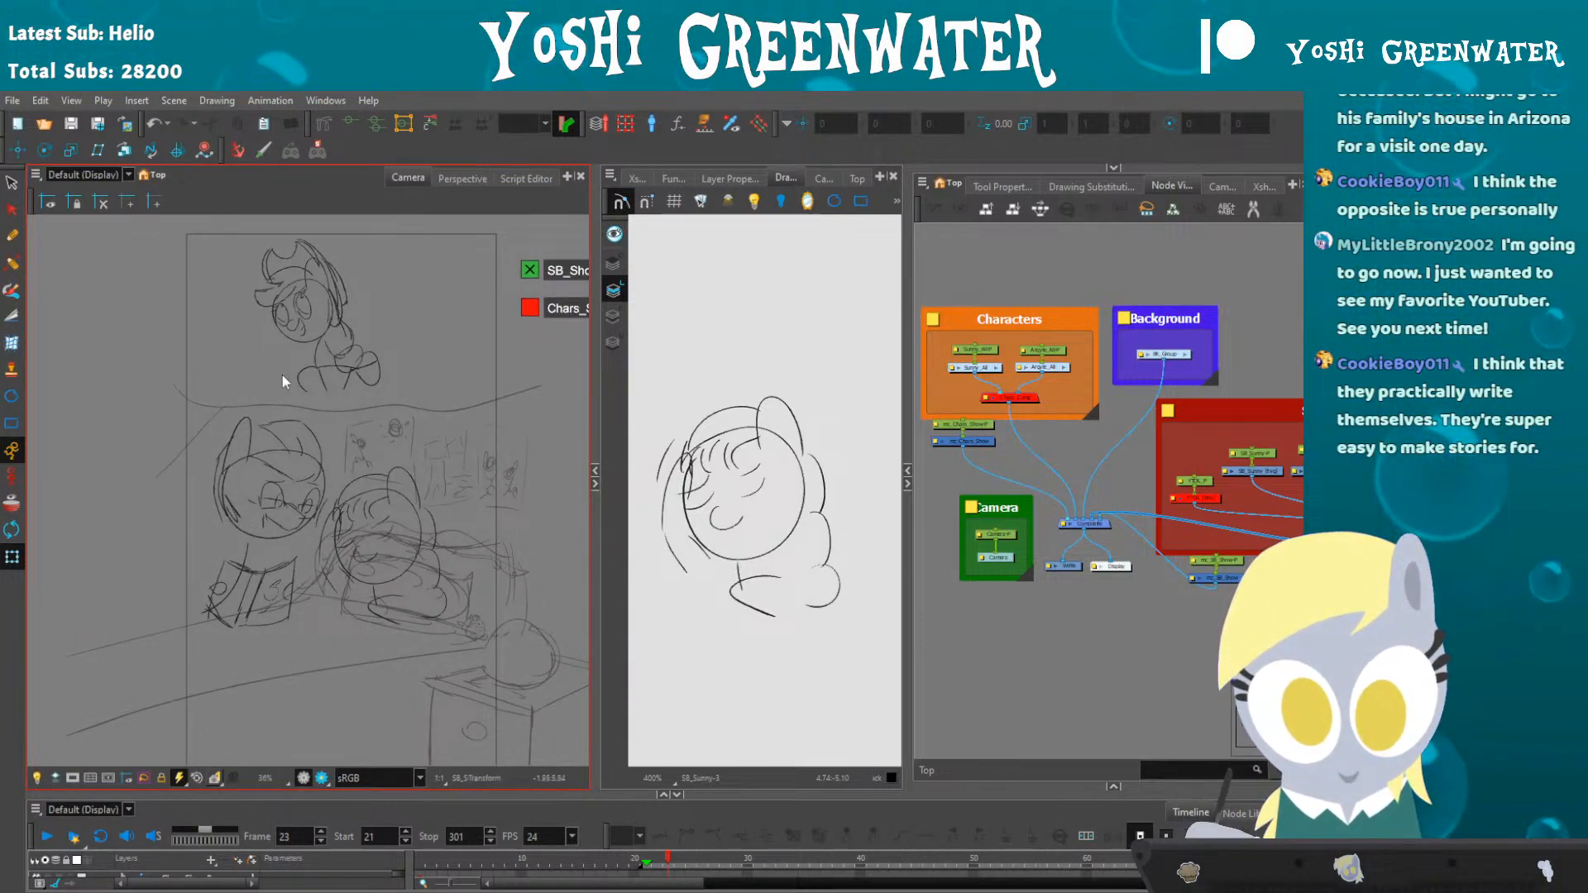
- Examine the storyboard poses one frame at a time from frame 24 to frame 26
{"action": "key", "text": "."}
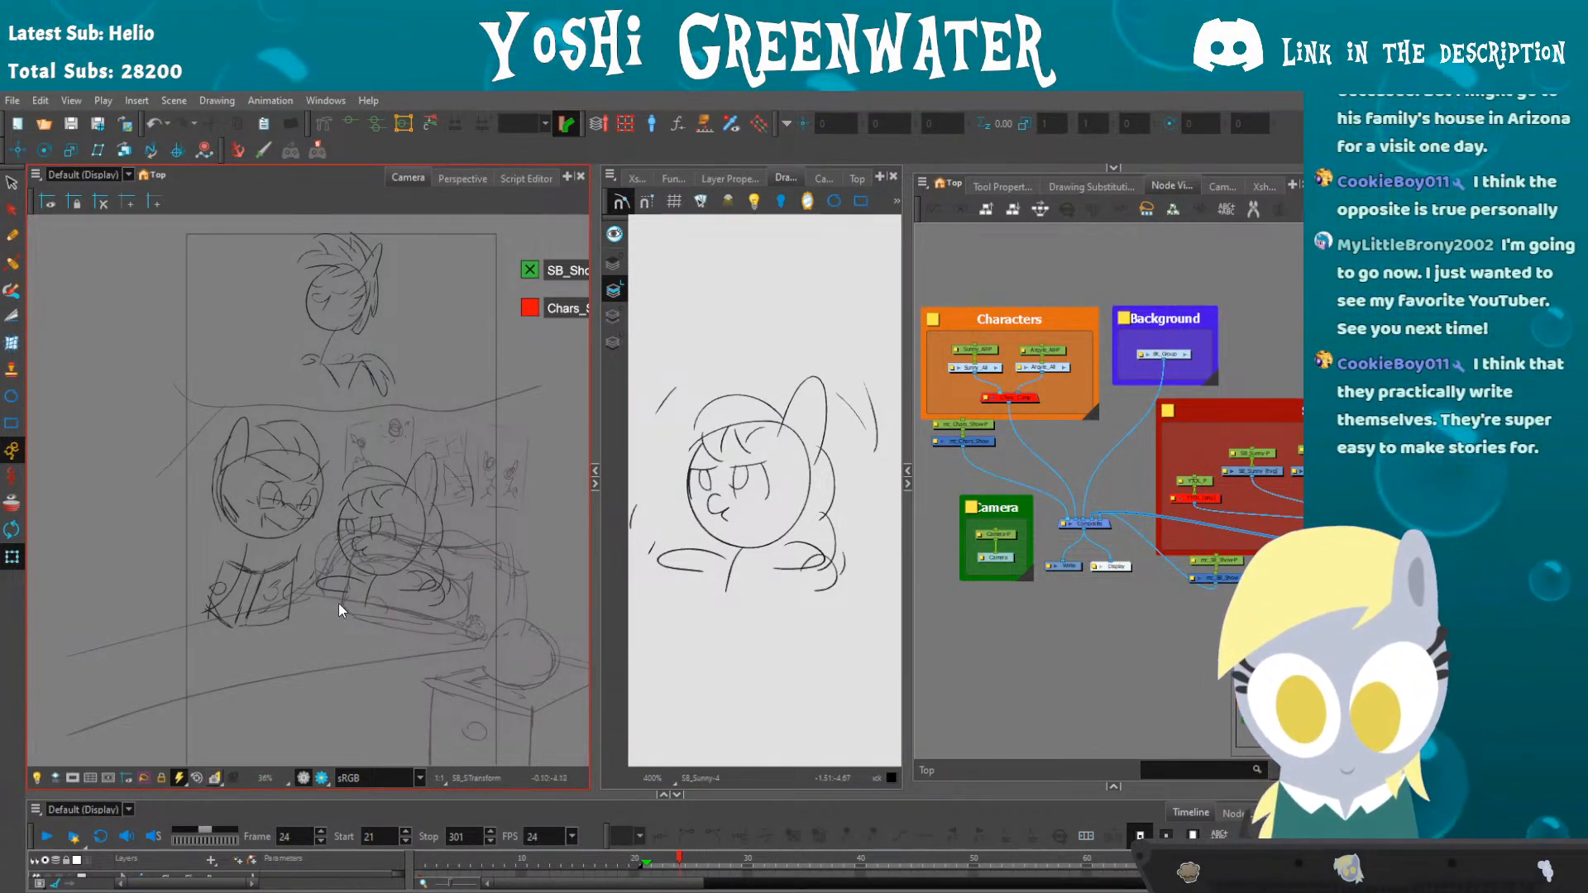
{"action": "key", "text": "period"}
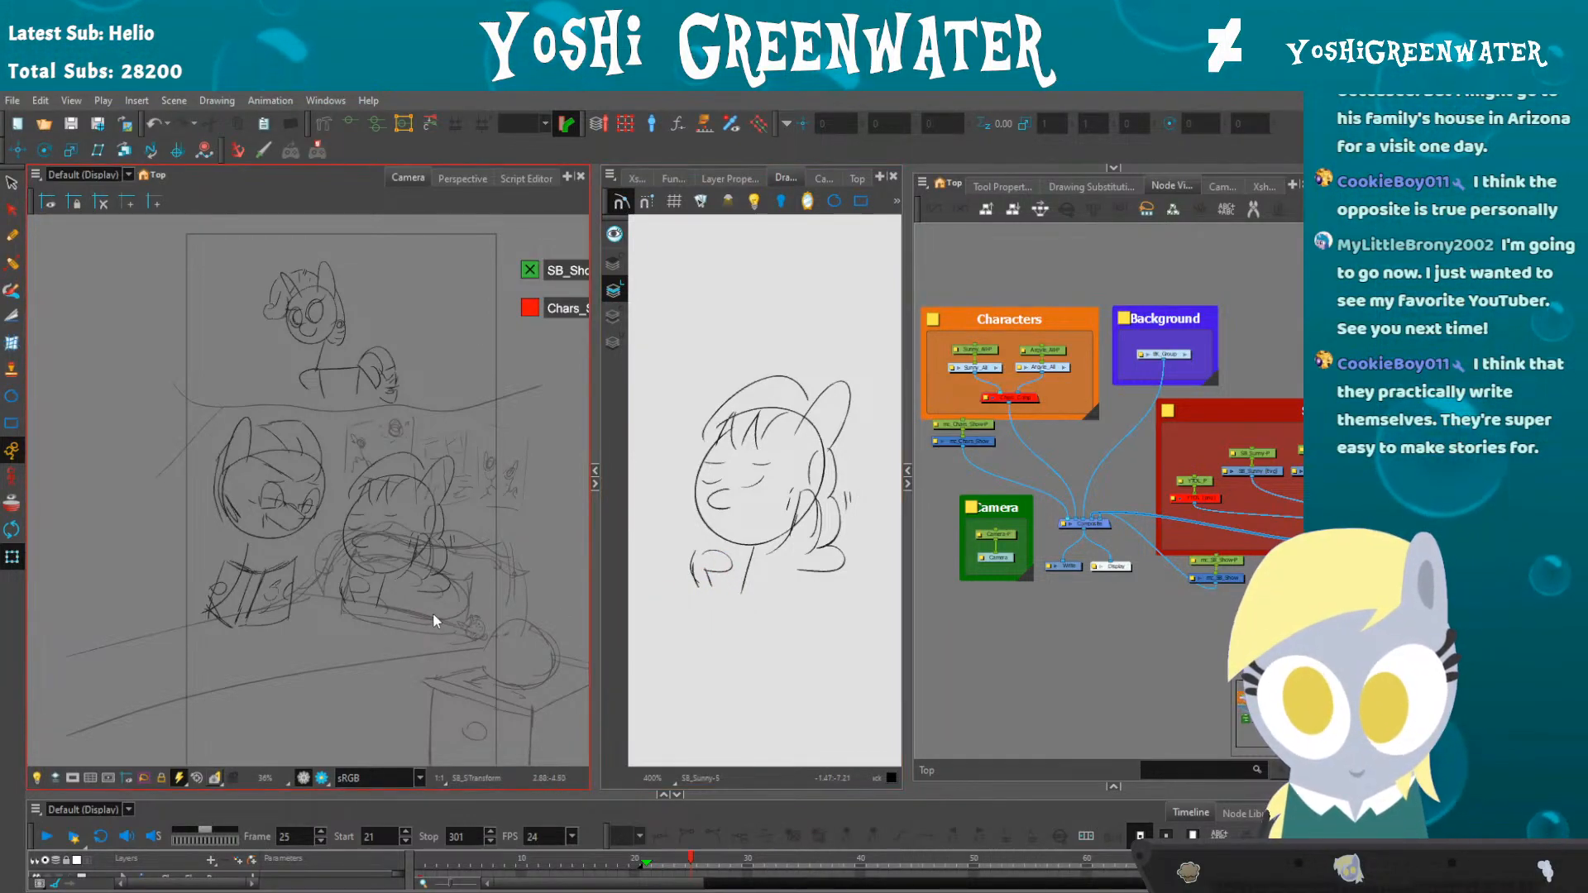
{"action": "key", "text": "period"}
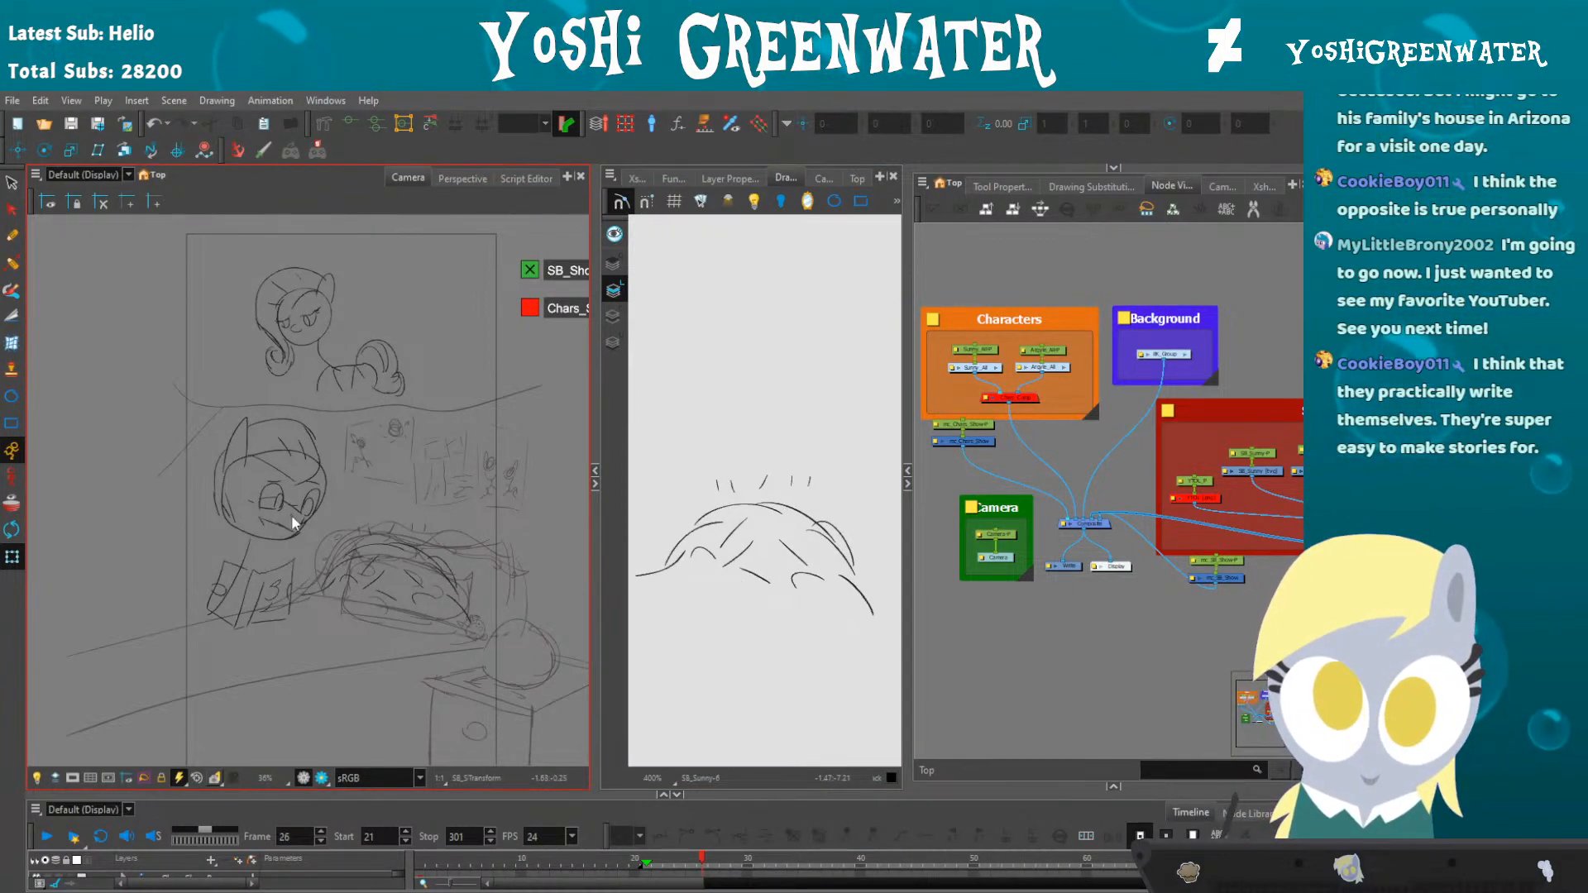
{"action": "left_click_drag", "start_coordinate": [287, 534], "coordinate": [272, 536]}
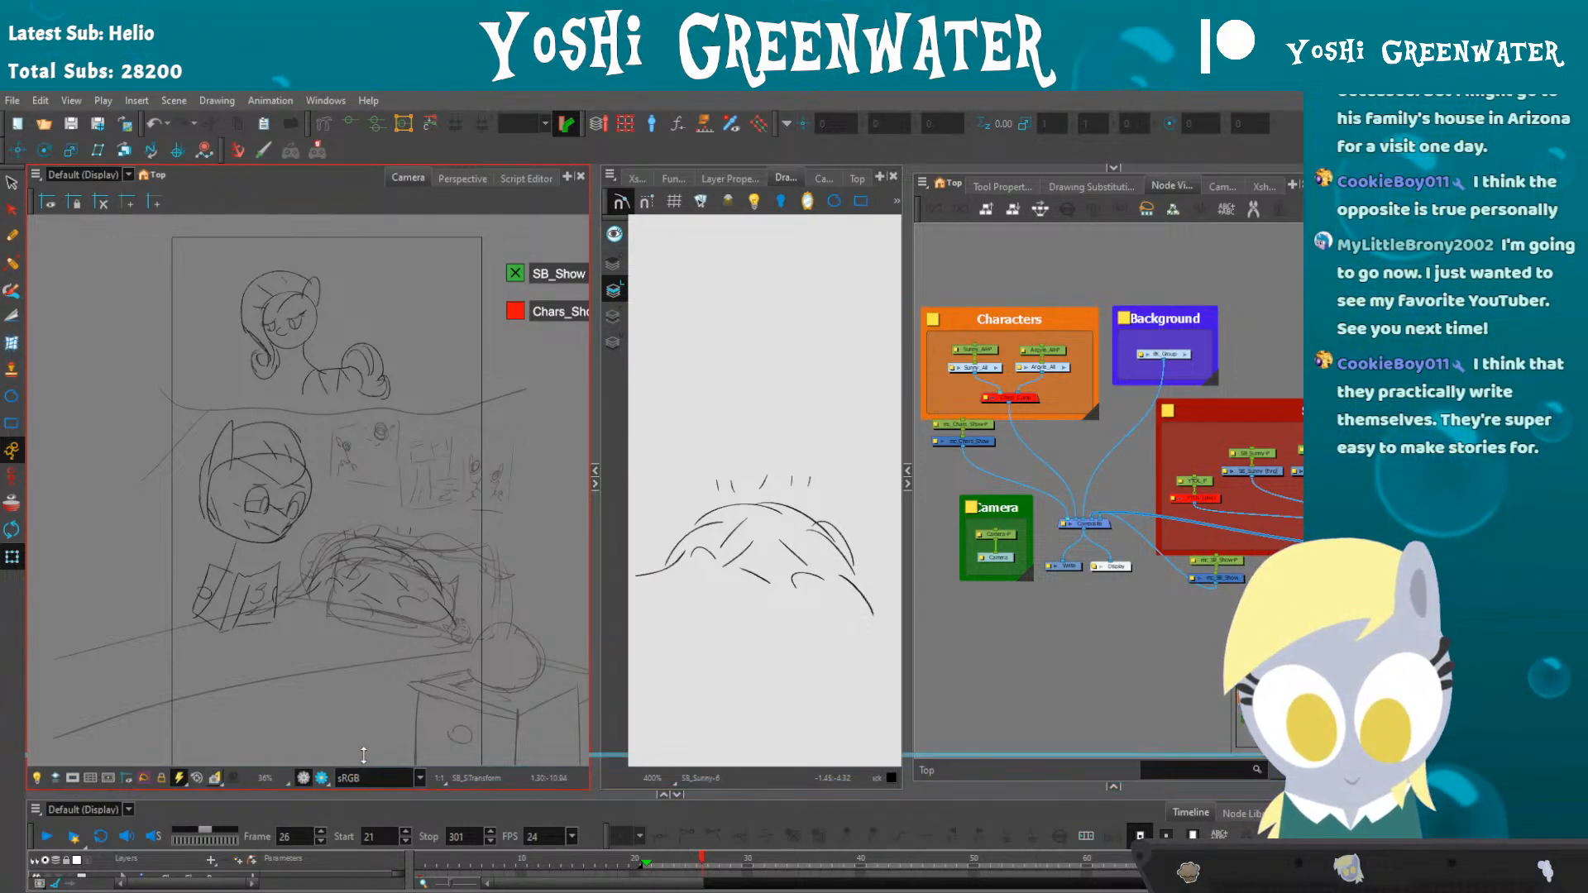
- Make the timeline area slightly taller so its layer rows show, keeping the scene framed in the camera view
{"action": "left_click_drag", "start_coordinate": [365, 794], "coordinate": [365, 751]}
{"action": "left_click_drag", "start_coordinate": [315, 612], "coordinate": [318, 597]}
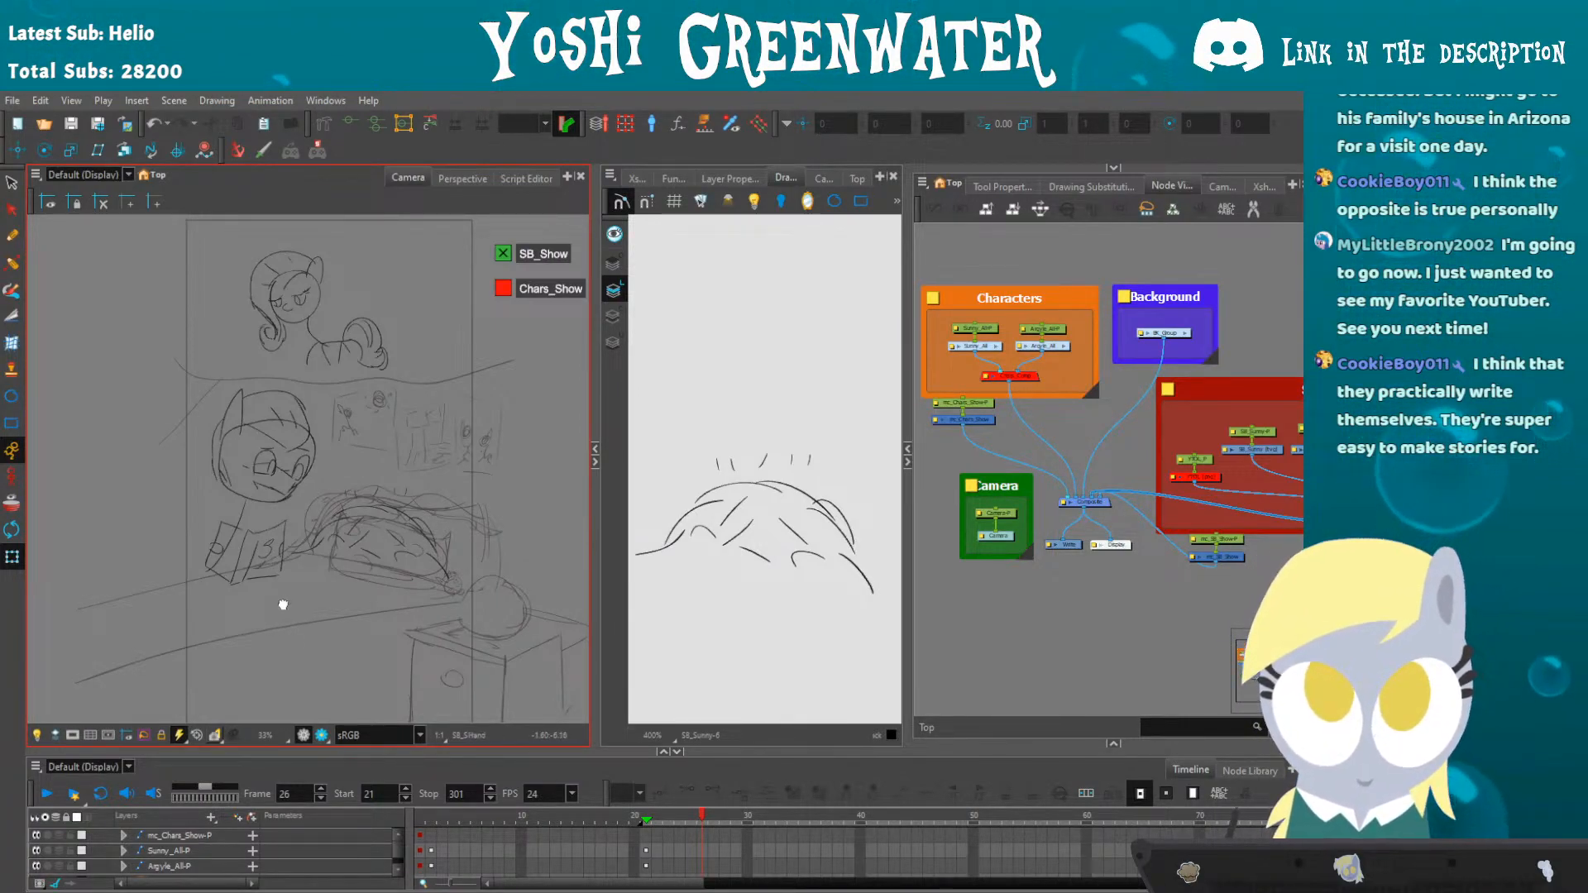
{"action": "left_click_drag", "start_coordinate": [283, 603], "coordinate": [283, 600]}
{"action": "left_click_drag", "start_coordinate": [294, 750], "coordinate": [293, 773]}
{"action": "key", "text": "space"}
{"action": "left_click_drag", "start_coordinate": [241, 665], "coordinate": [240, 662]}
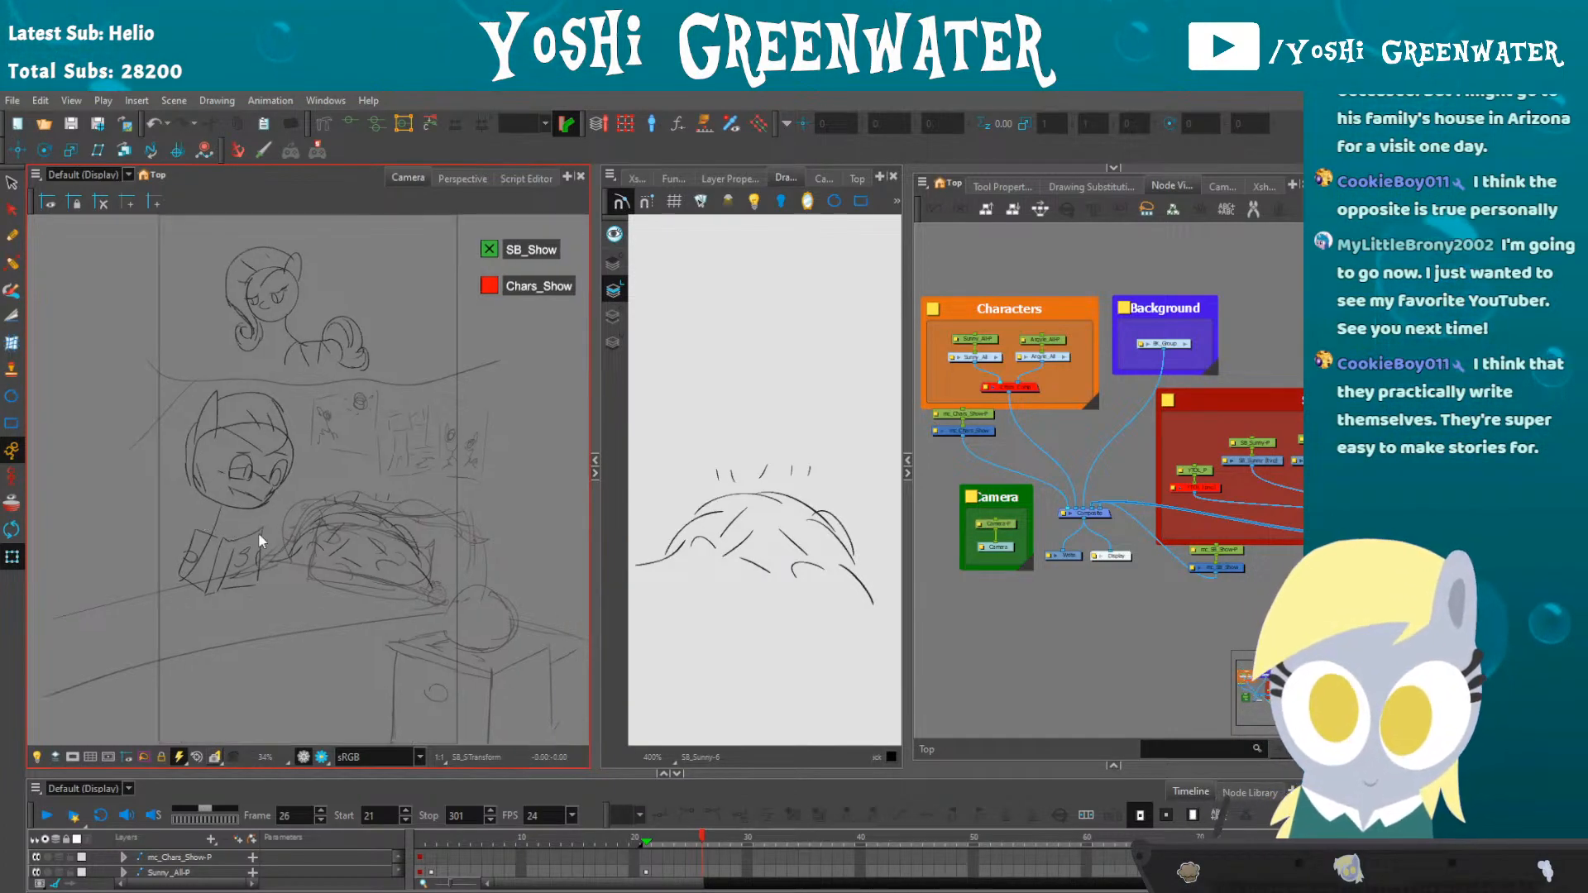
- Return to frame 21 and enlarge the timeline area further to make room for several layers
{"action": "key", "text": "comma"}
{"action": "key", "text": "comma"}
{"action": "key", "text": "comma"}
{"action": "key", "text": "comma"}
{"action": "key", "text": "comma"}
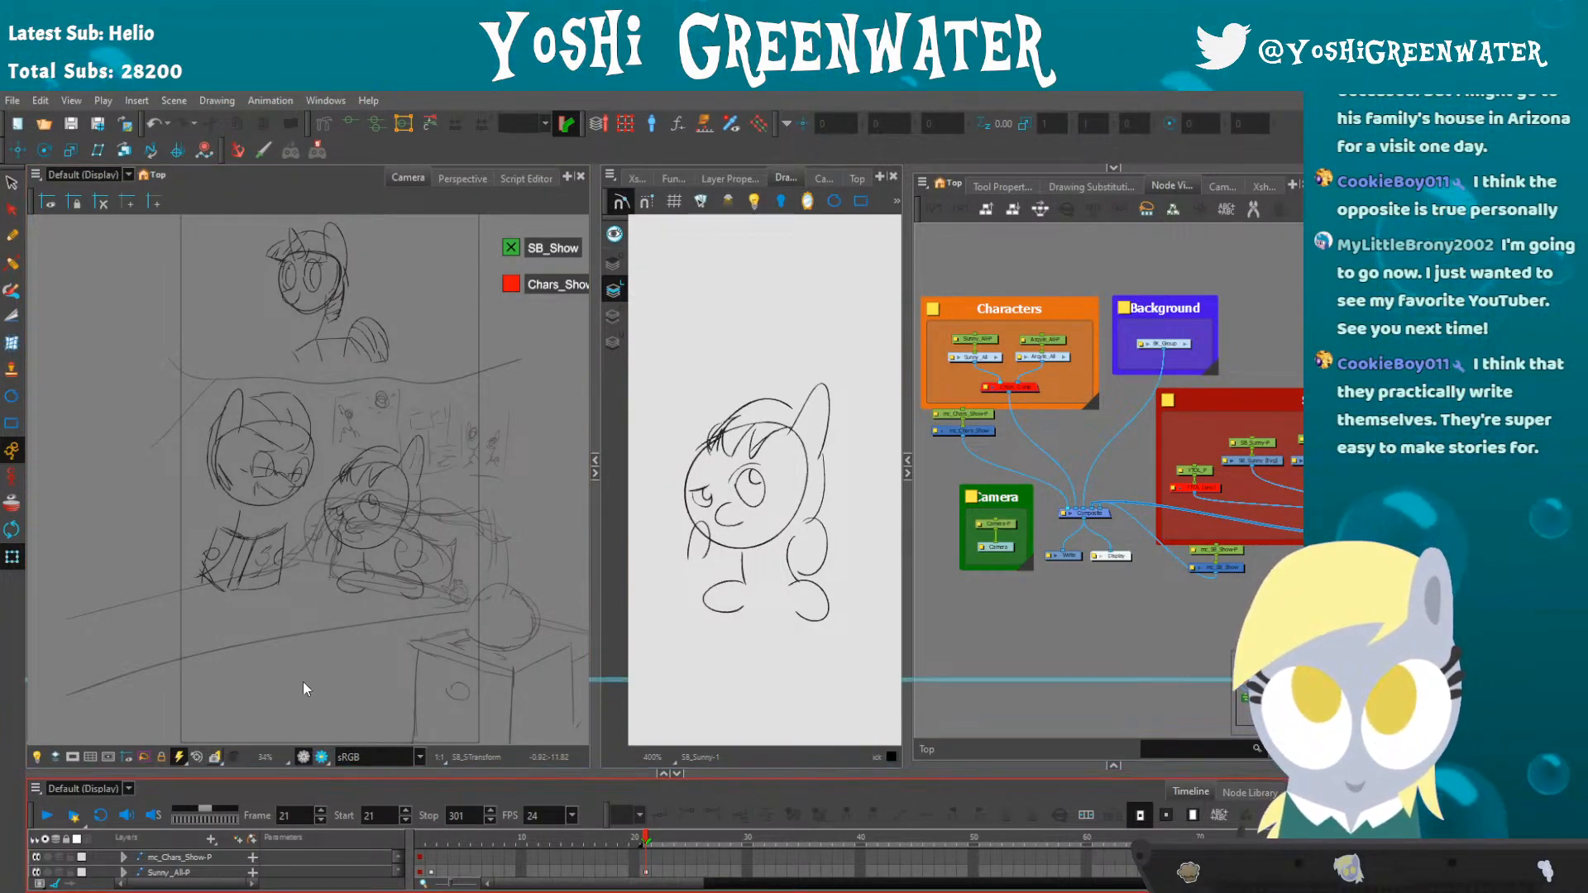
{"action": "left_click_drag", "start_coordinate": [303, 685], "coordinate": [304, 685]}
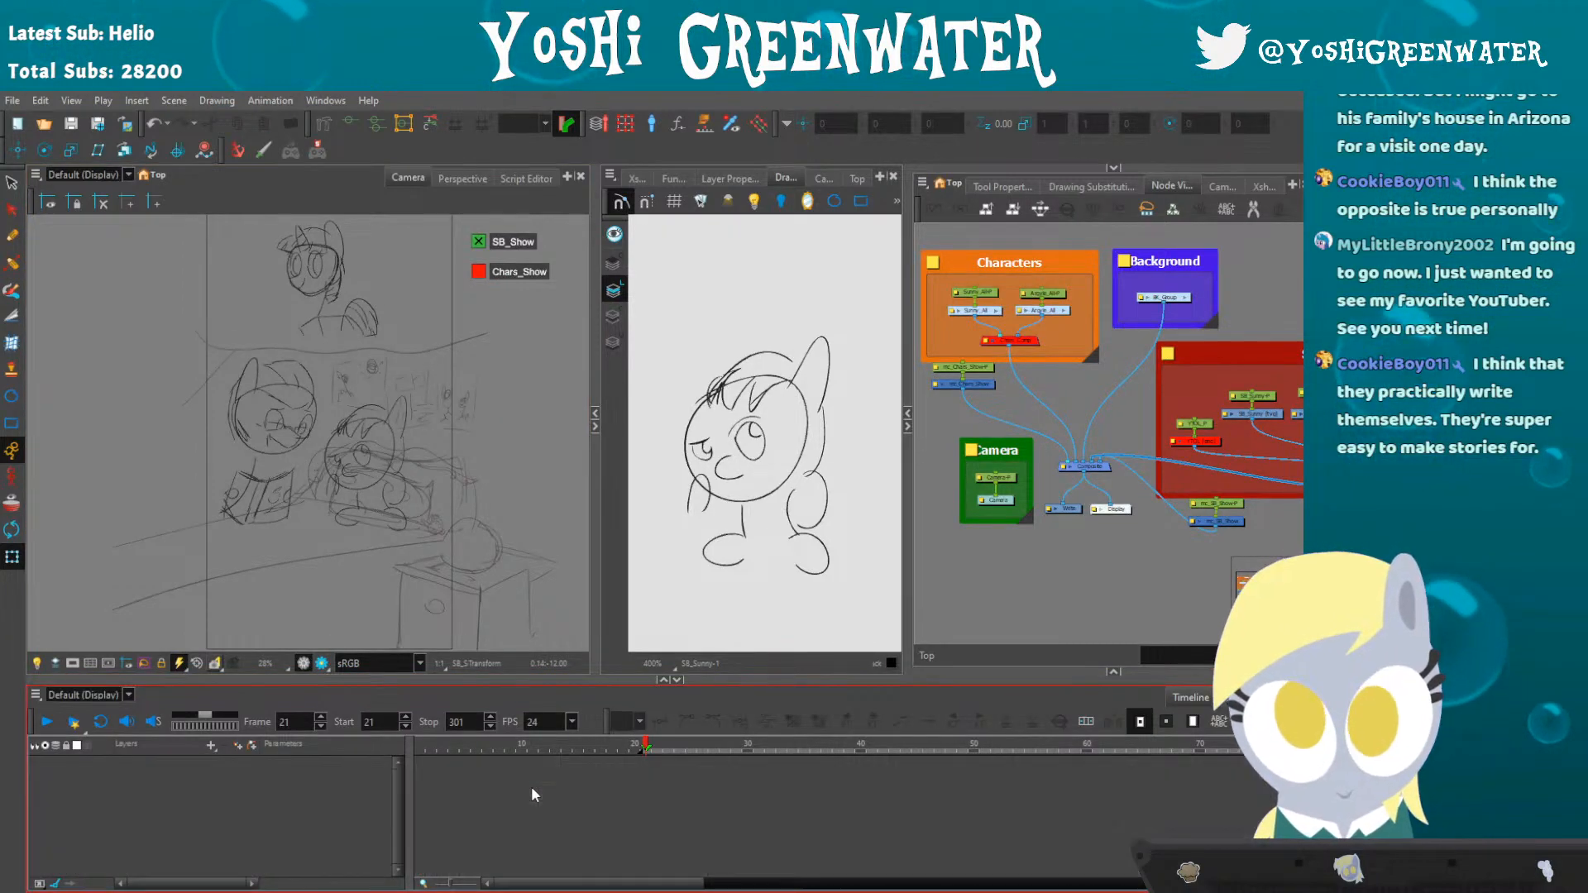
- Select the Sunny, Argyle and Pony drawings with their pegs in the Storyboard node group
{"action": "left_click_drag", "start_coordinate": [1129, 447], "coordinate": [916, 445]}
{"action": "left_click_drag", "start_coordinate": [956, 303], "coordinate": [888, 302]}
{"action": "mouse_move", "coordinate": [1139, 323]}
{"action": "left_mouse_down"}
{"action": "mouse_move", "coordinate": [979, 383]}
{"action": "mouse_move", "coordinate": [941, 422]}
{"action": "left_mouse_up"}
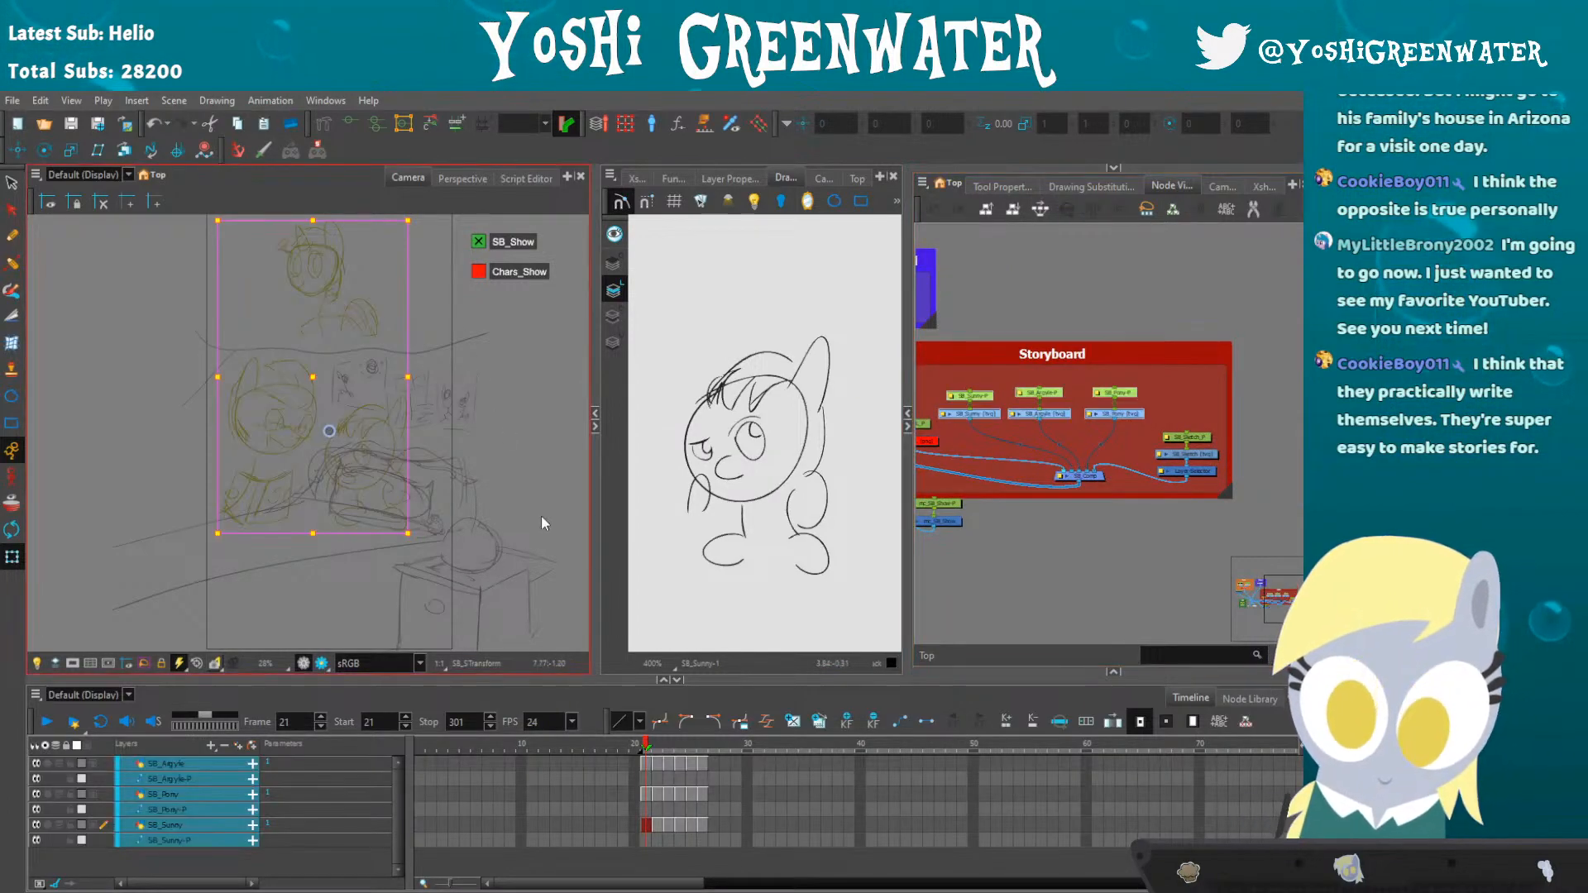
- Adjust the timeline height, select the frame 21 cells from SB_Argyle through SB_Sunny-P, and centre Argyle's drawing in the Drawing view
{"action": "left_click_drag", "start_coordinate": [552, 676], "coordinate": [552, 705]}
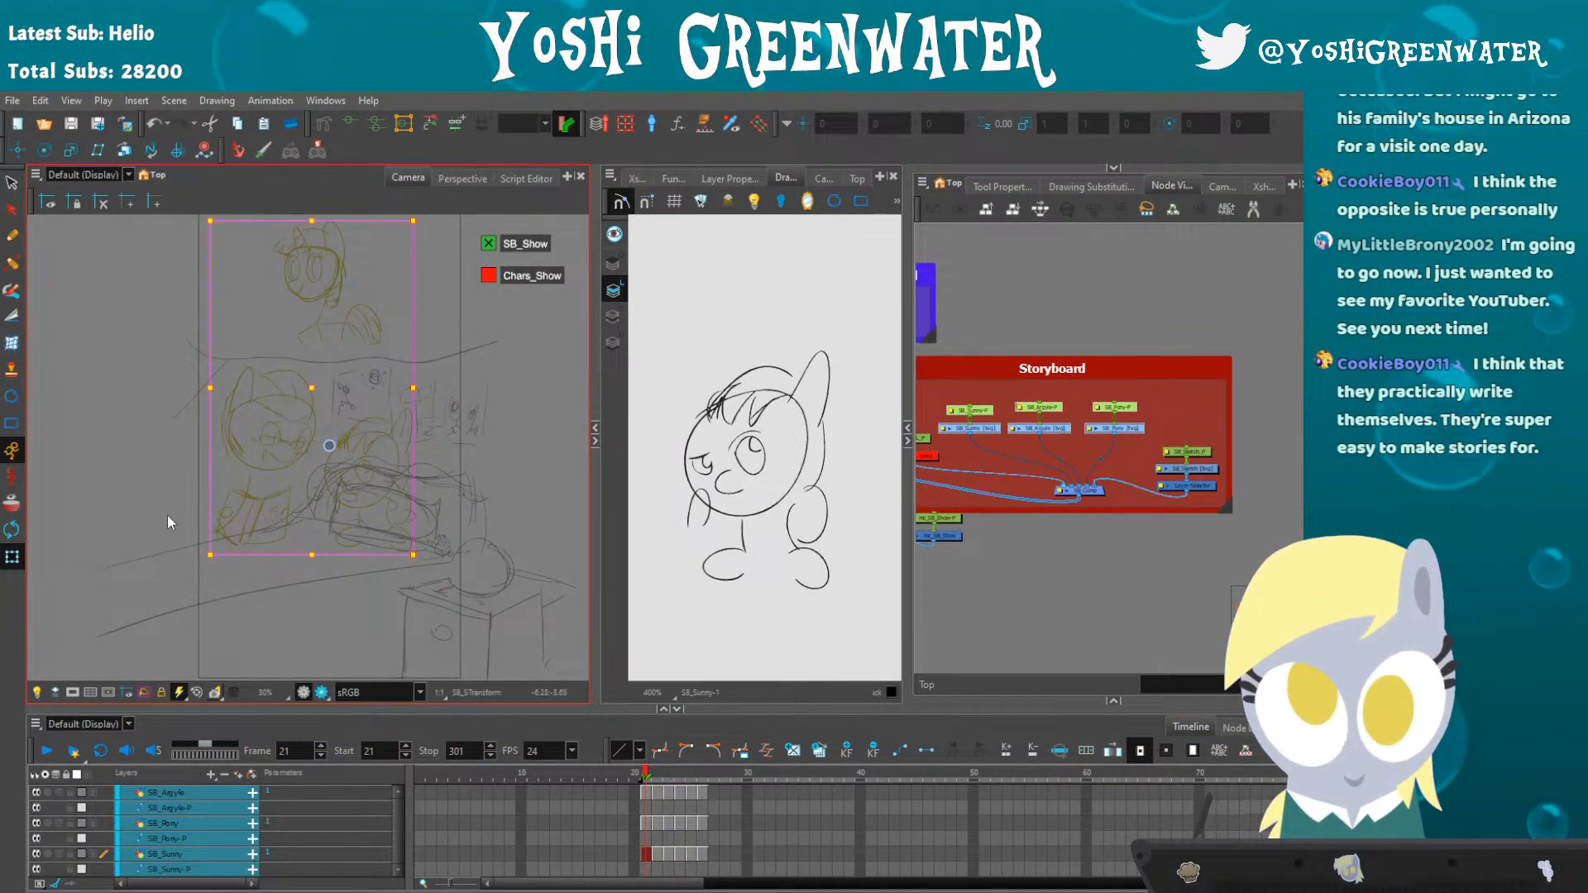
{"action": "left_click_drag", "start_coordinate": [490, 712], "coordinate": [529, 677]}
{"action": "left_click_drag", "start_coordinate": [647, 756], "coordinate": [645, 842]}
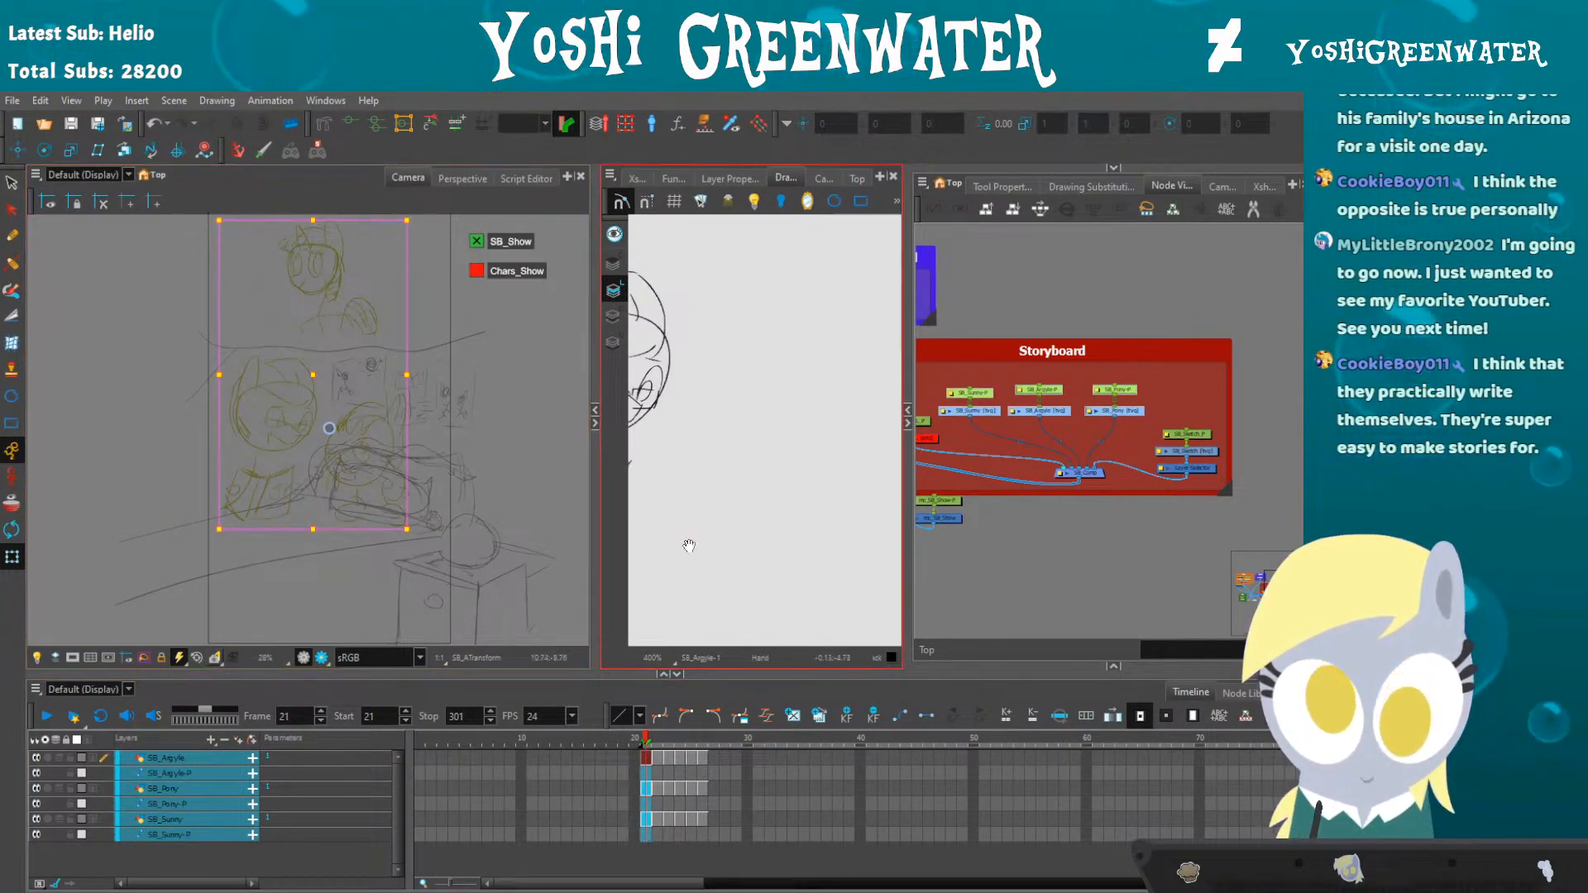
{"action": "left_click_drag", "start_coordinate": [688, 542], "coordinate": [829, 550]}
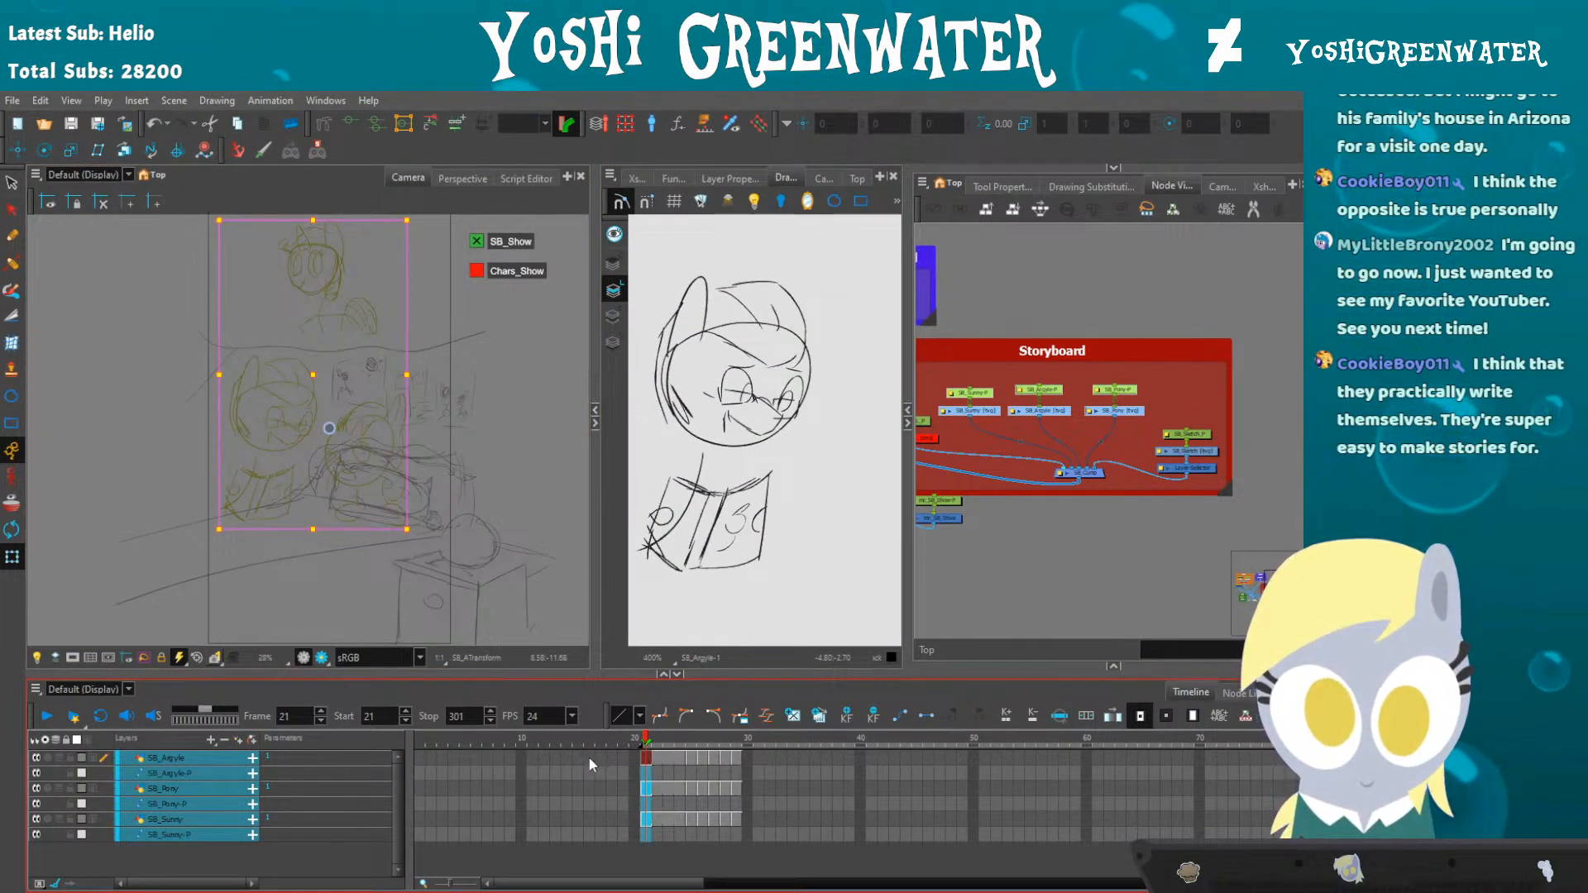
- Extend the exposure of the frame 21 drawings on SB_Argyle, SB_Pony and SB_Sunny to about frame 95
{"action": "key", "text": "plus"}
{"action": "key", "text": "plus"}
{"action": "key", "text": "plus"}
{"action": "key", "text": "plus"}
{"action": "key", "text": "plus"}
{"action": "key", "text": "plus"}
{"action": "key", "text": "plus"}
{"action": "key", "text": "plus"}
{"action": "key", "text": "plus"}
{"action": "key", "text": "plus"}
{"action": "key", "text": "plus"}
{"action": "key", "text": "plus"}
{"action": "key", "text": "plus"}
{"action": "key", "text": "plus"}
{"action": "key", "text": "plus"}
{"action": "key", "text": "plus"}
{"action": "key", "text": "plus"}
{"action": "key", "text": "plus"}
{"action": "key", "text": "plus"}
{"action": "key", "text": "plus"}
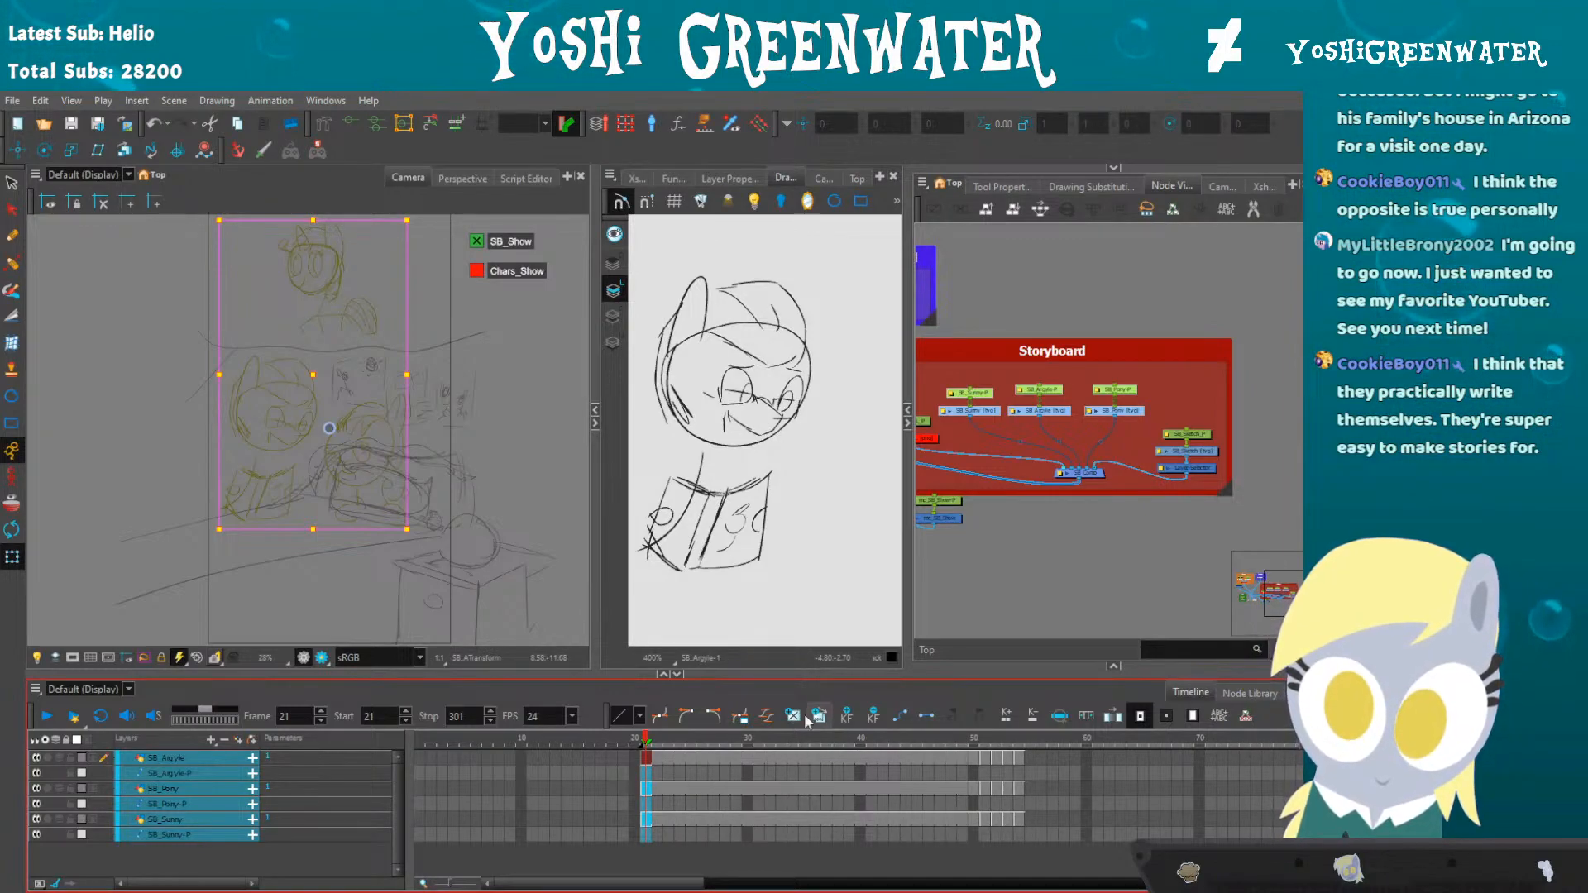
{"action": "left_click_drag", "start_coordinate": [538, 881], "coordinate": [557, 881]}
{"action": "scroll", "coordinate": [558, 817], "scroll_direction": "down", "scroll_amount": 5}
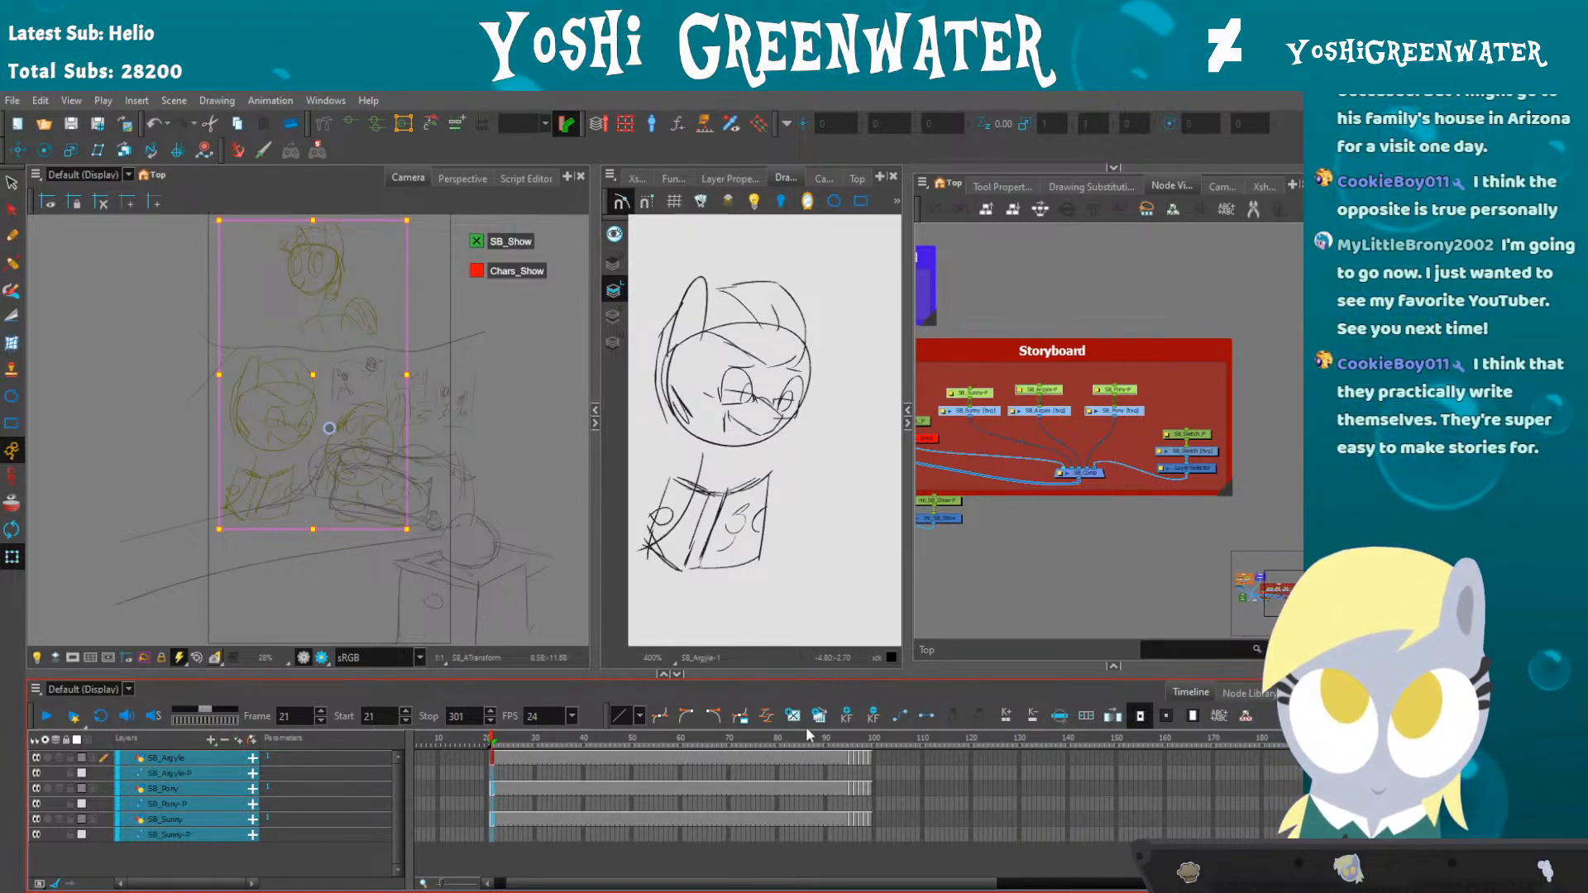
- Shrink the timeline area and show the frame 22 drawing of SB_Pony in the Drawing view
{"action": "left_click_drag", "start_coordinate": [493, 674], "coordinate": [492, 693]}
{"action": "left_click", "coordinate": [110, 507]}
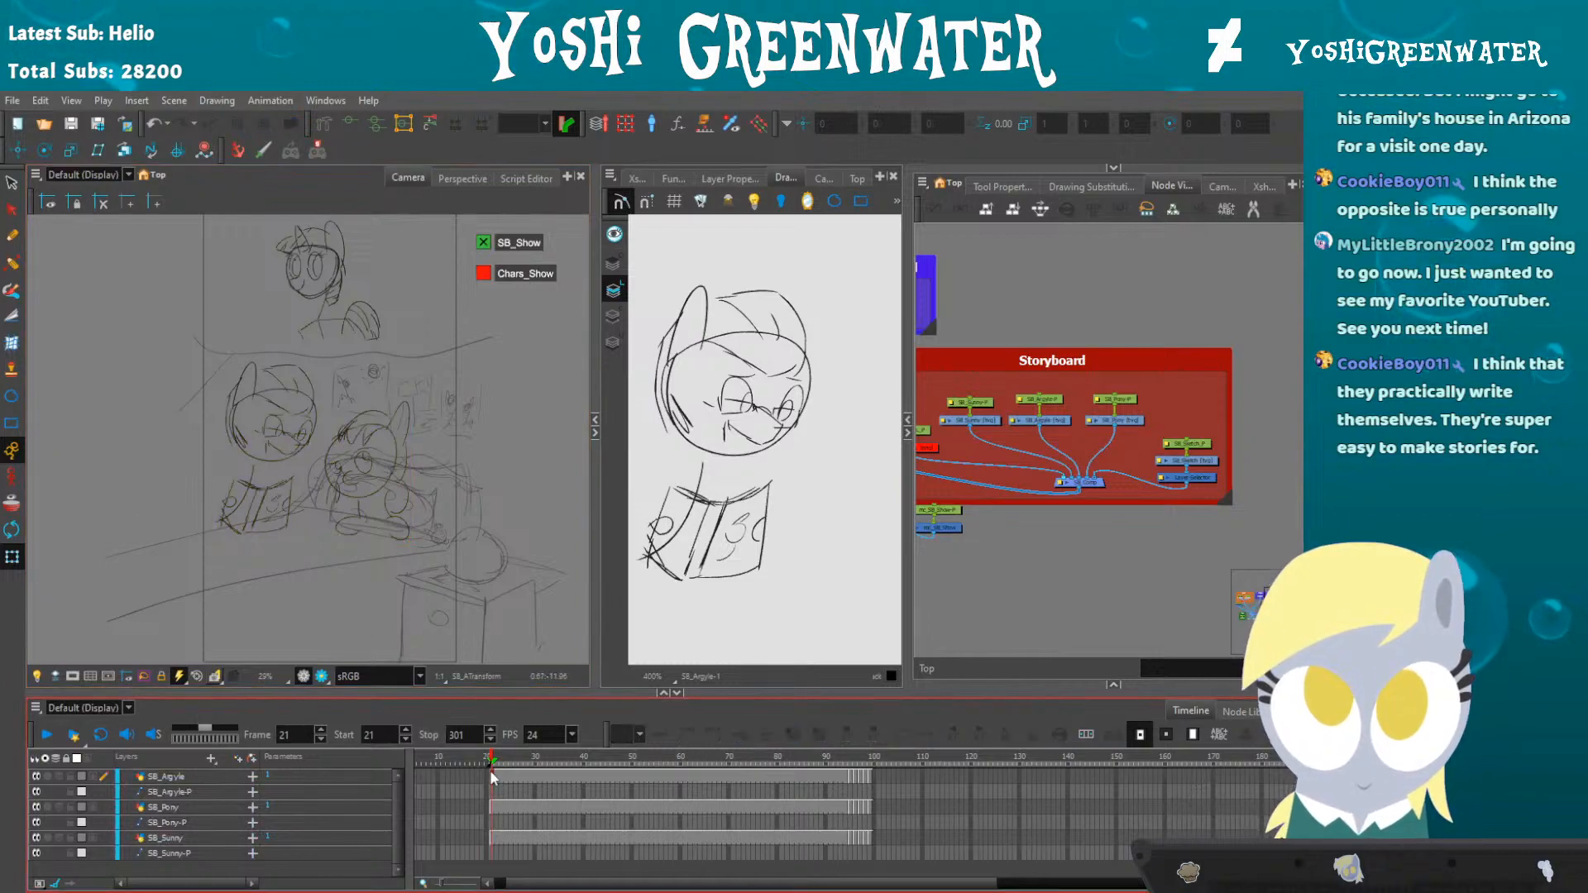
{"action": "left_click", "coordinate": [495, 807]}
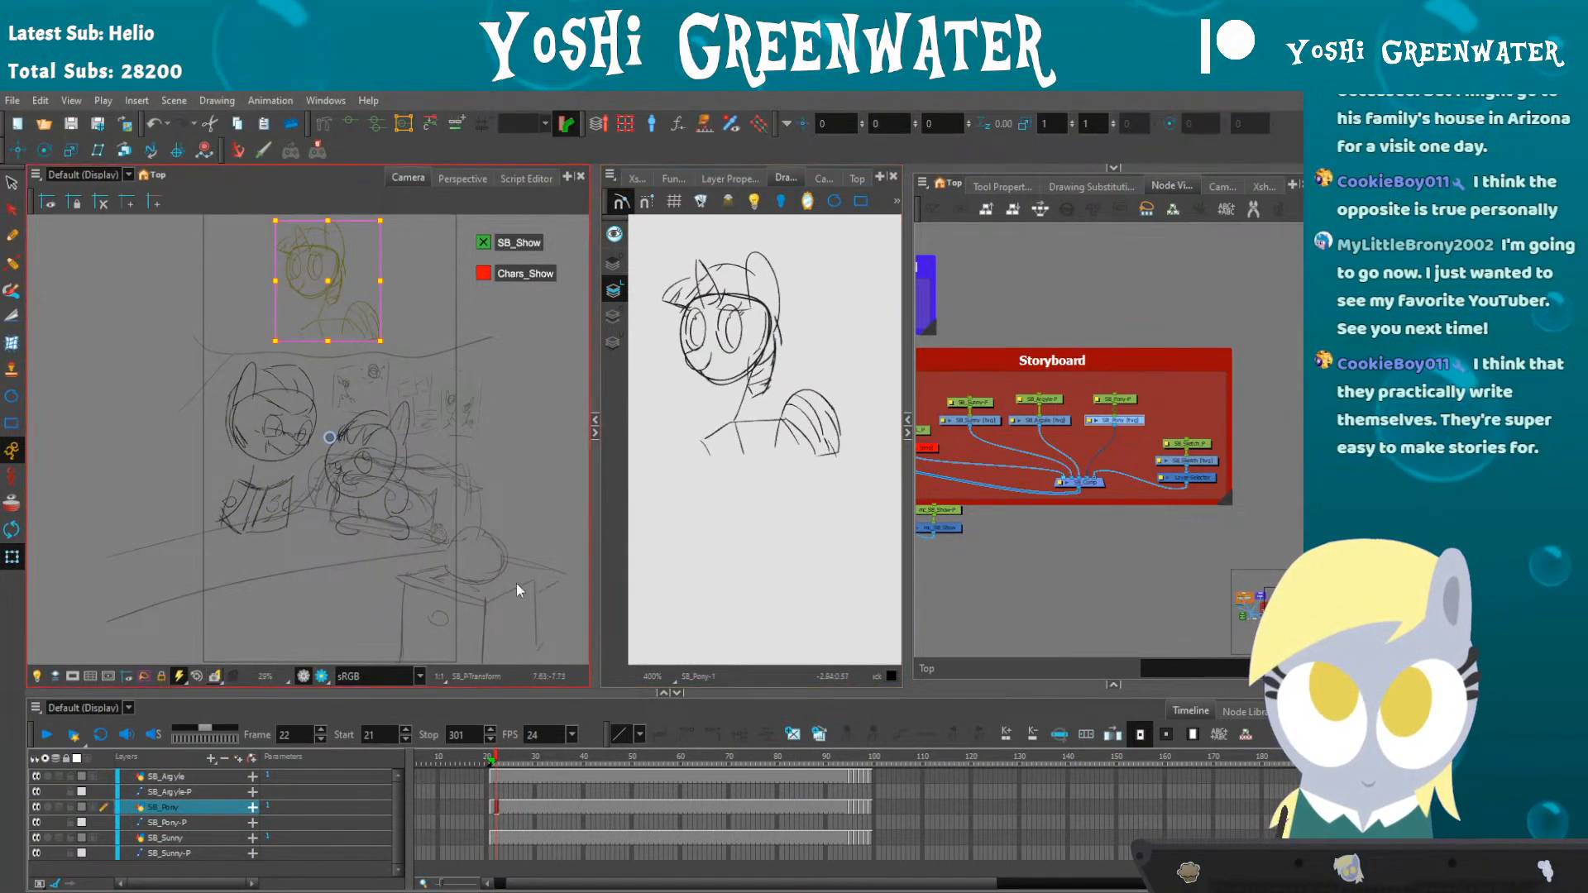
{"action": "left_click_drag", "start_coordinate": [157, 523], "coordinate": [150, 532]}
{"action": "left_click_drag", "start_coordinate": [262, 693], "coordinate": [262, 729]}
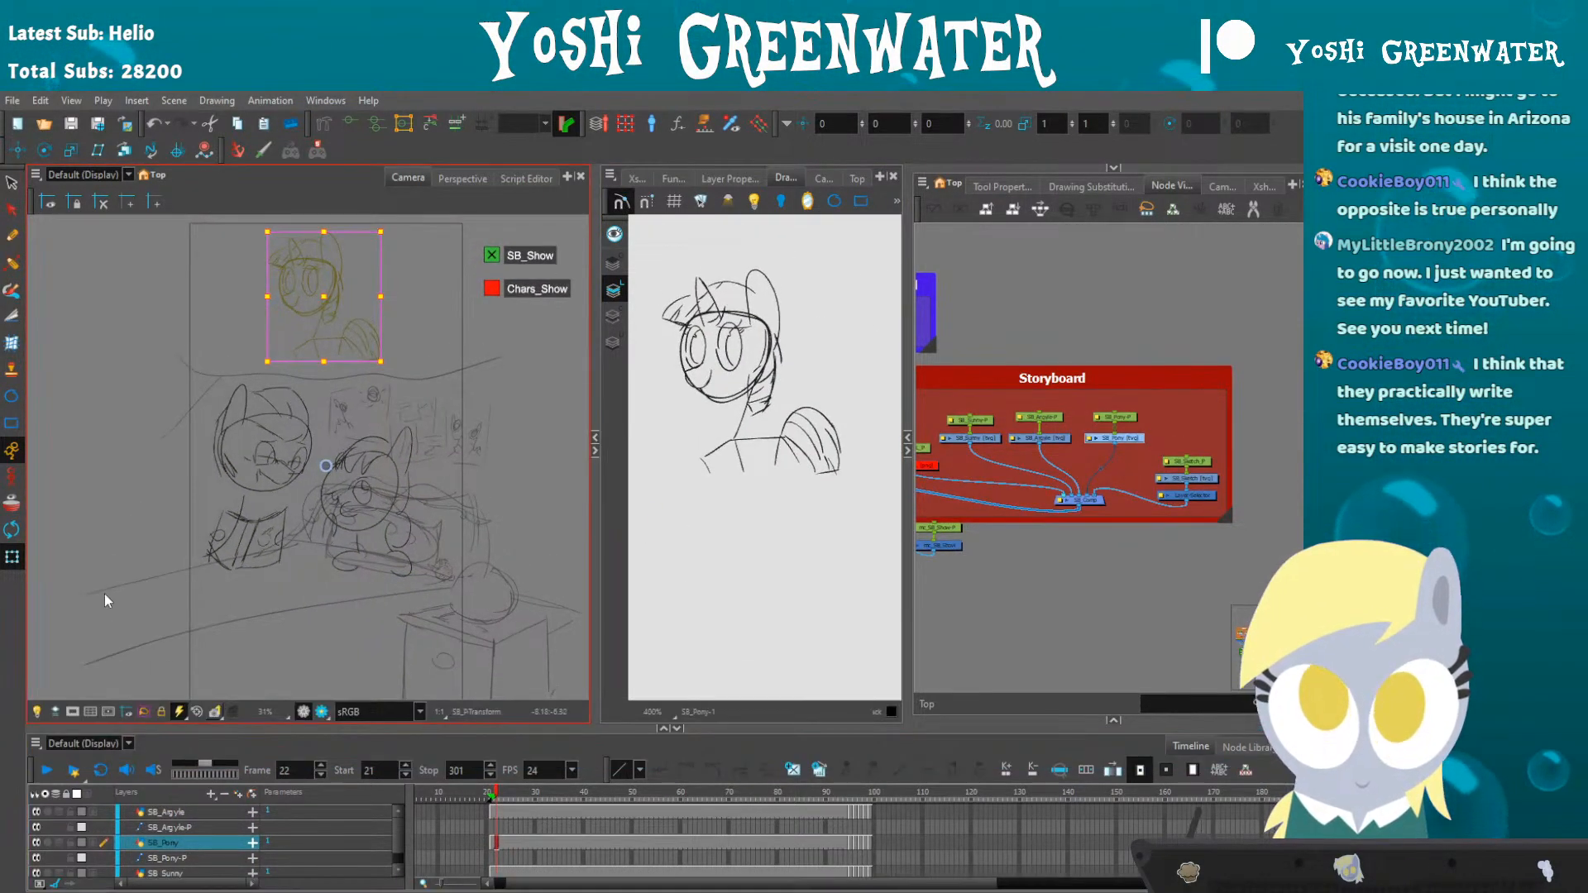
{"action": "left_click", "coordinate": [111, 537]}
{"action": "left_click_drag", "start_coordinate": [181, 516], "coordinate": [205, 510]}
{"action": "left_click_drag", "start_coordinate": [688, 538], "coordinate": [689, 571]}
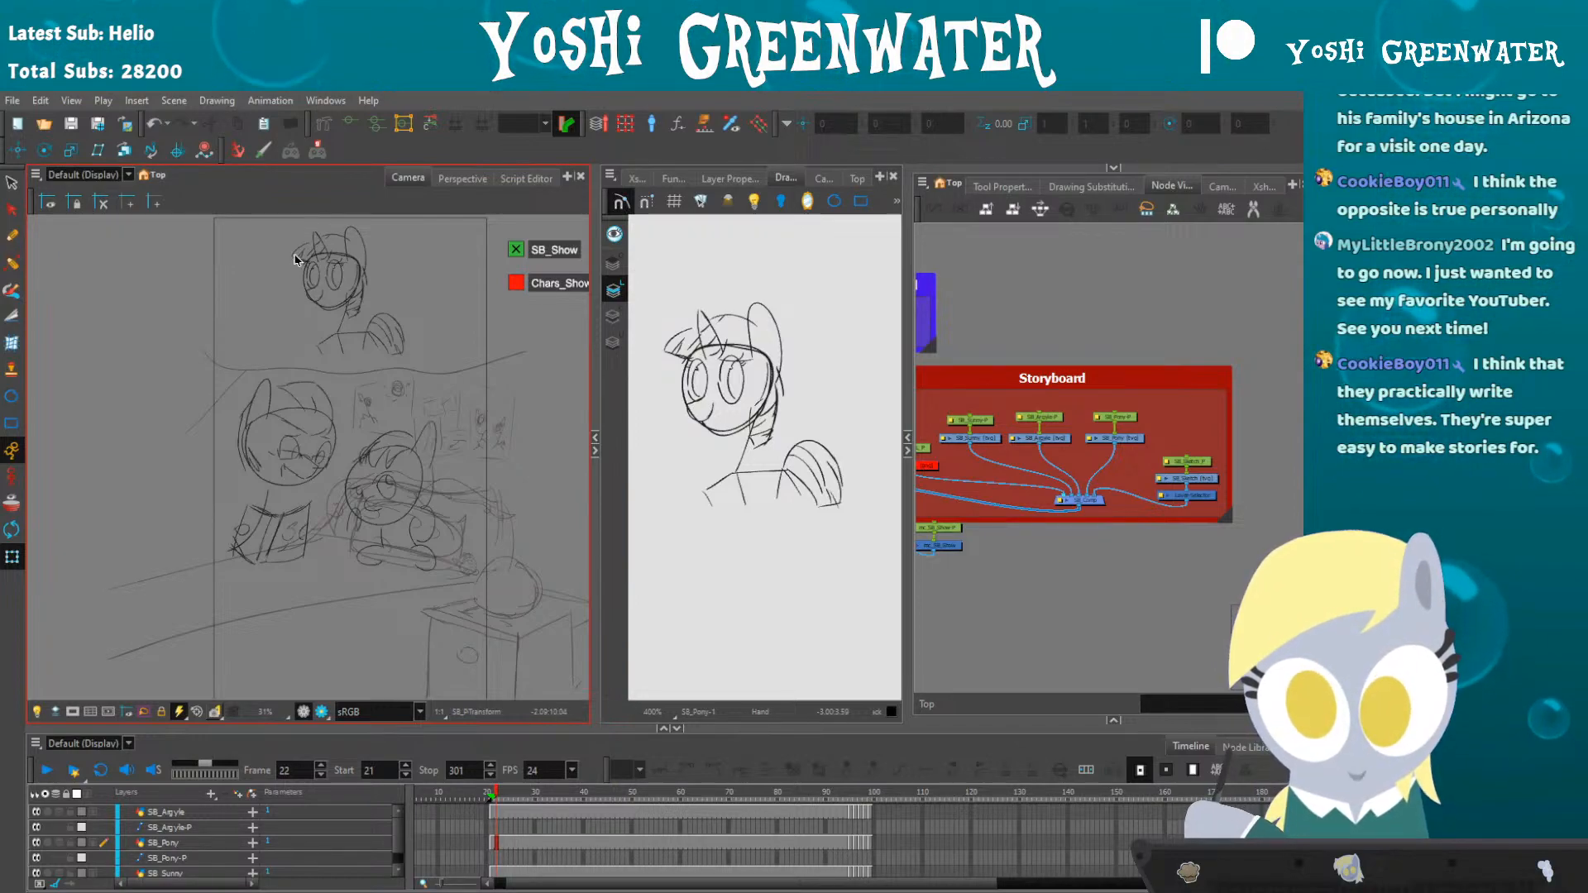
{"action": "left_click_drag", "start_coordinate": [297, 261], "coordinate": [292, 285]}
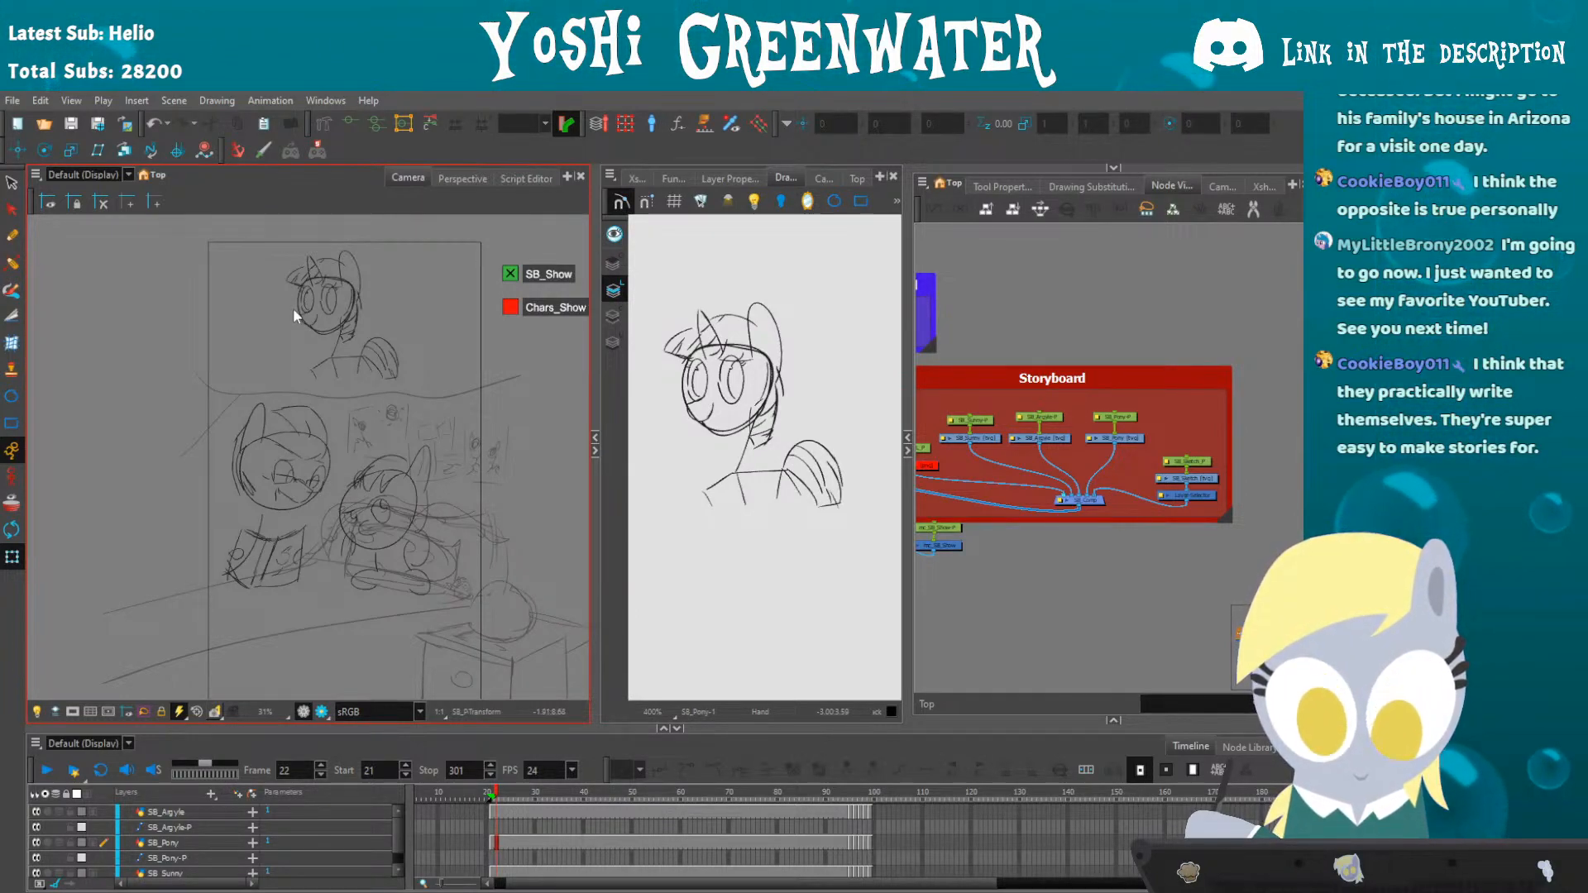
{"action": "left_click_drag", "start_coordinate": [654, 539], "coordinate": [656, 556]}
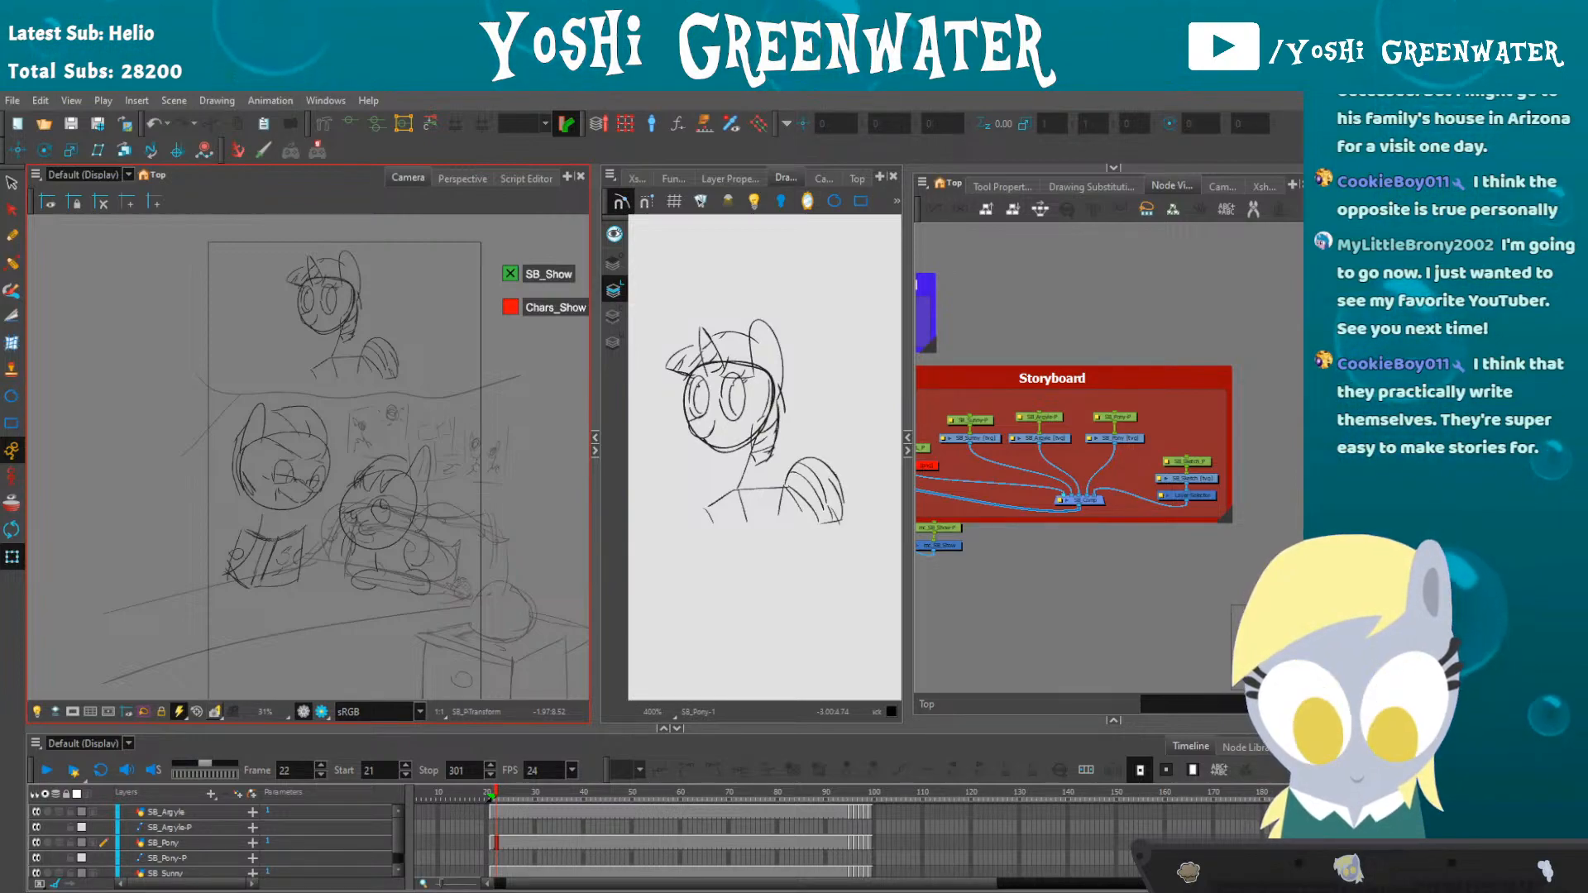
- Switch to the browser, look through the My Little Pony Golden Book illustrations in the image results, and move the window away again
{"action": "left_click_drag", "start_coordinate": [0, 197], "coordinate": [135, 195]}
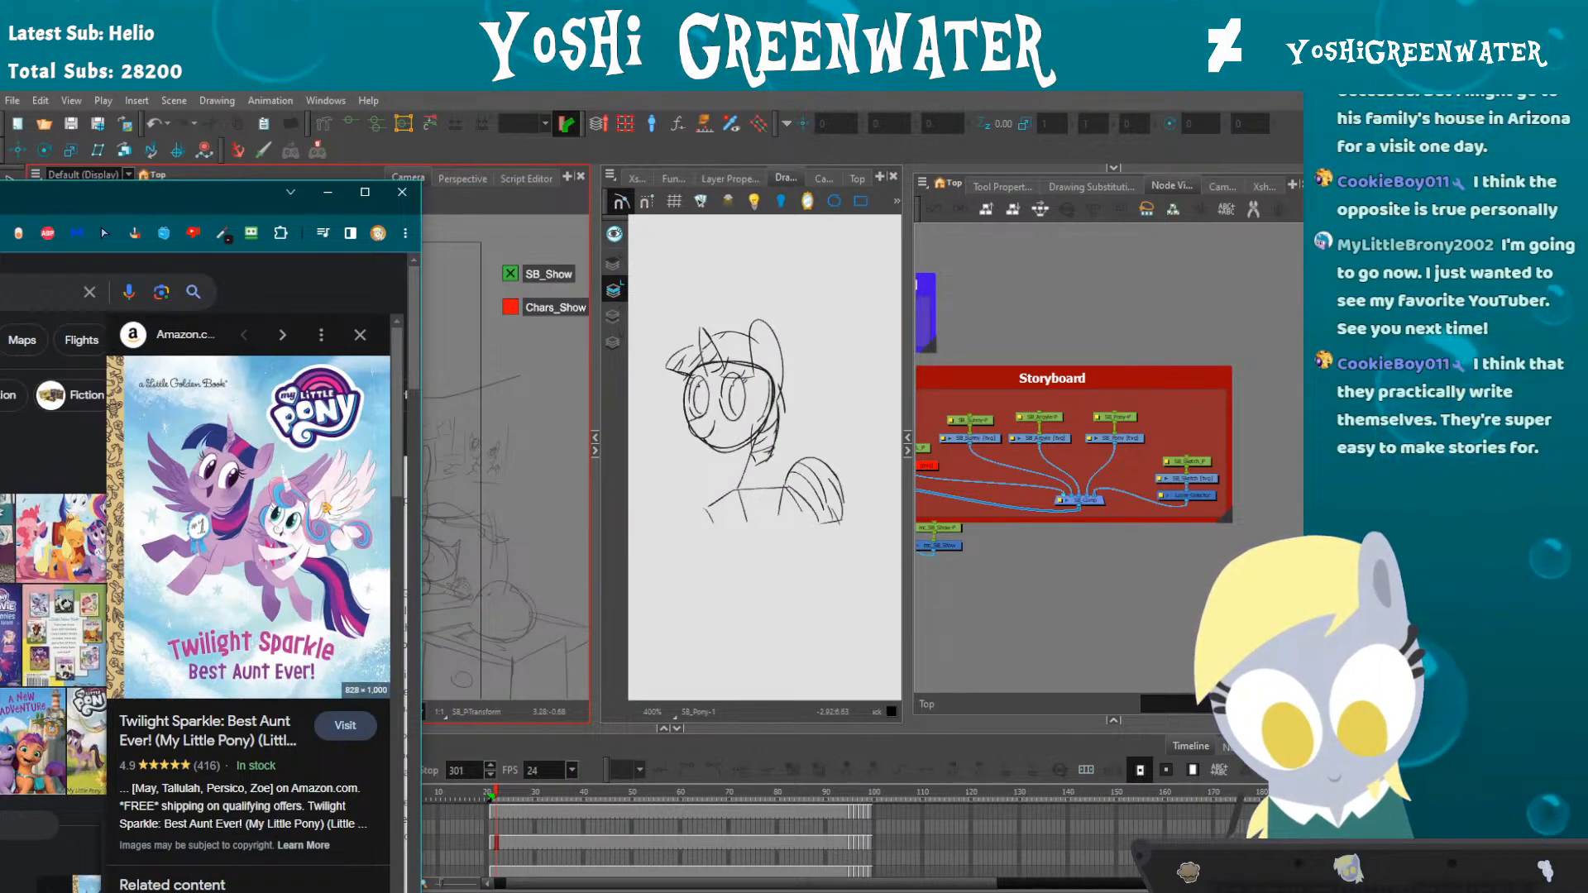
{"action": "double_click", "coordinate": [61, 538]}
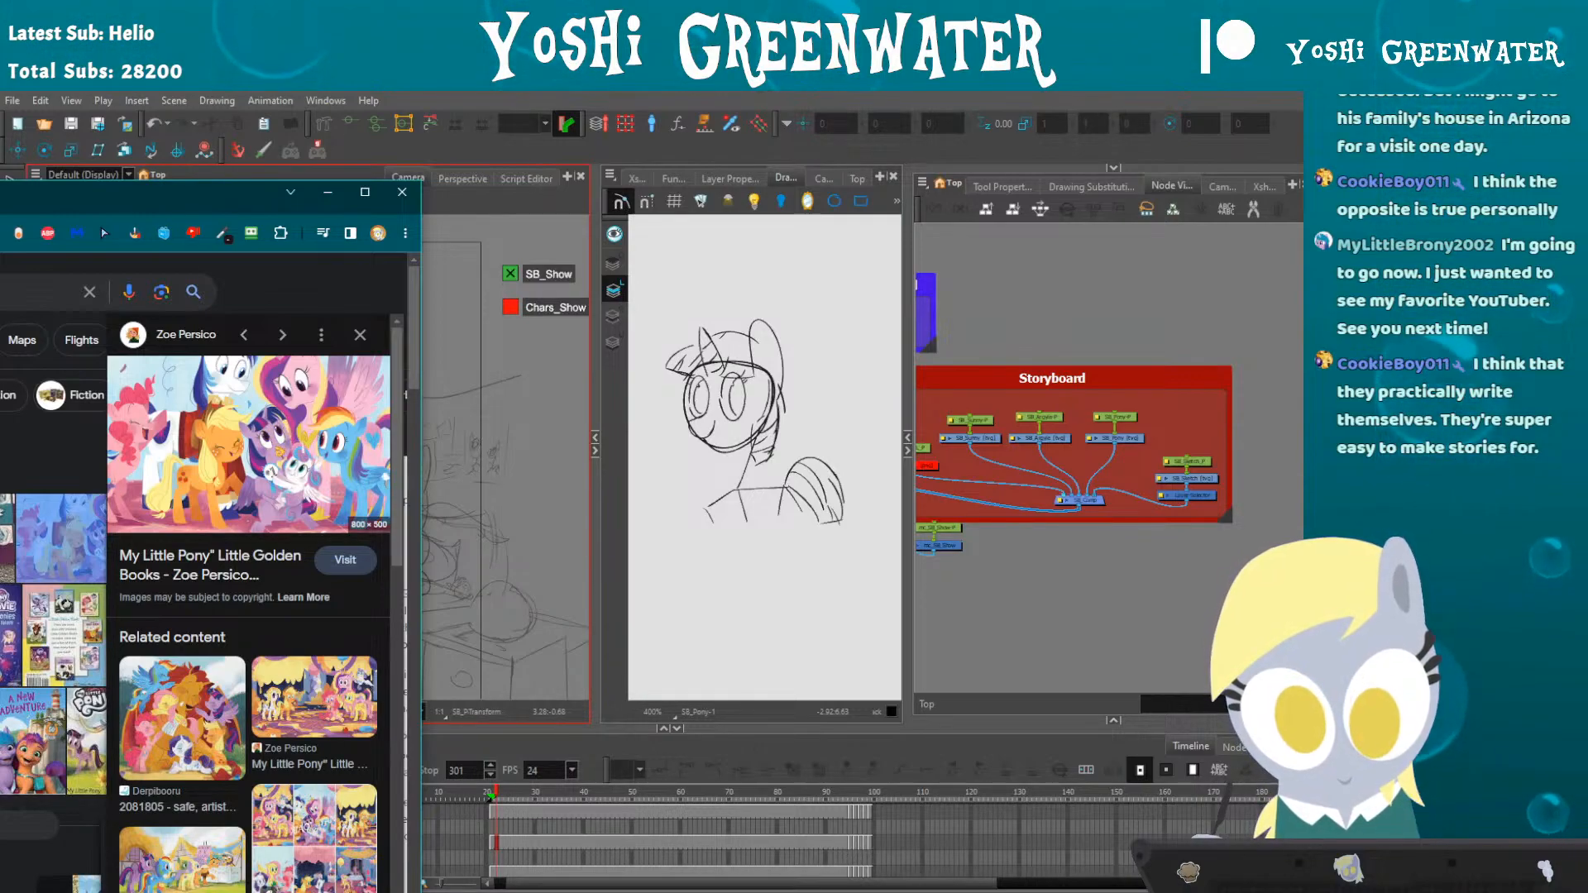
{"action": "left_click", "coordinate": [316, 667]}
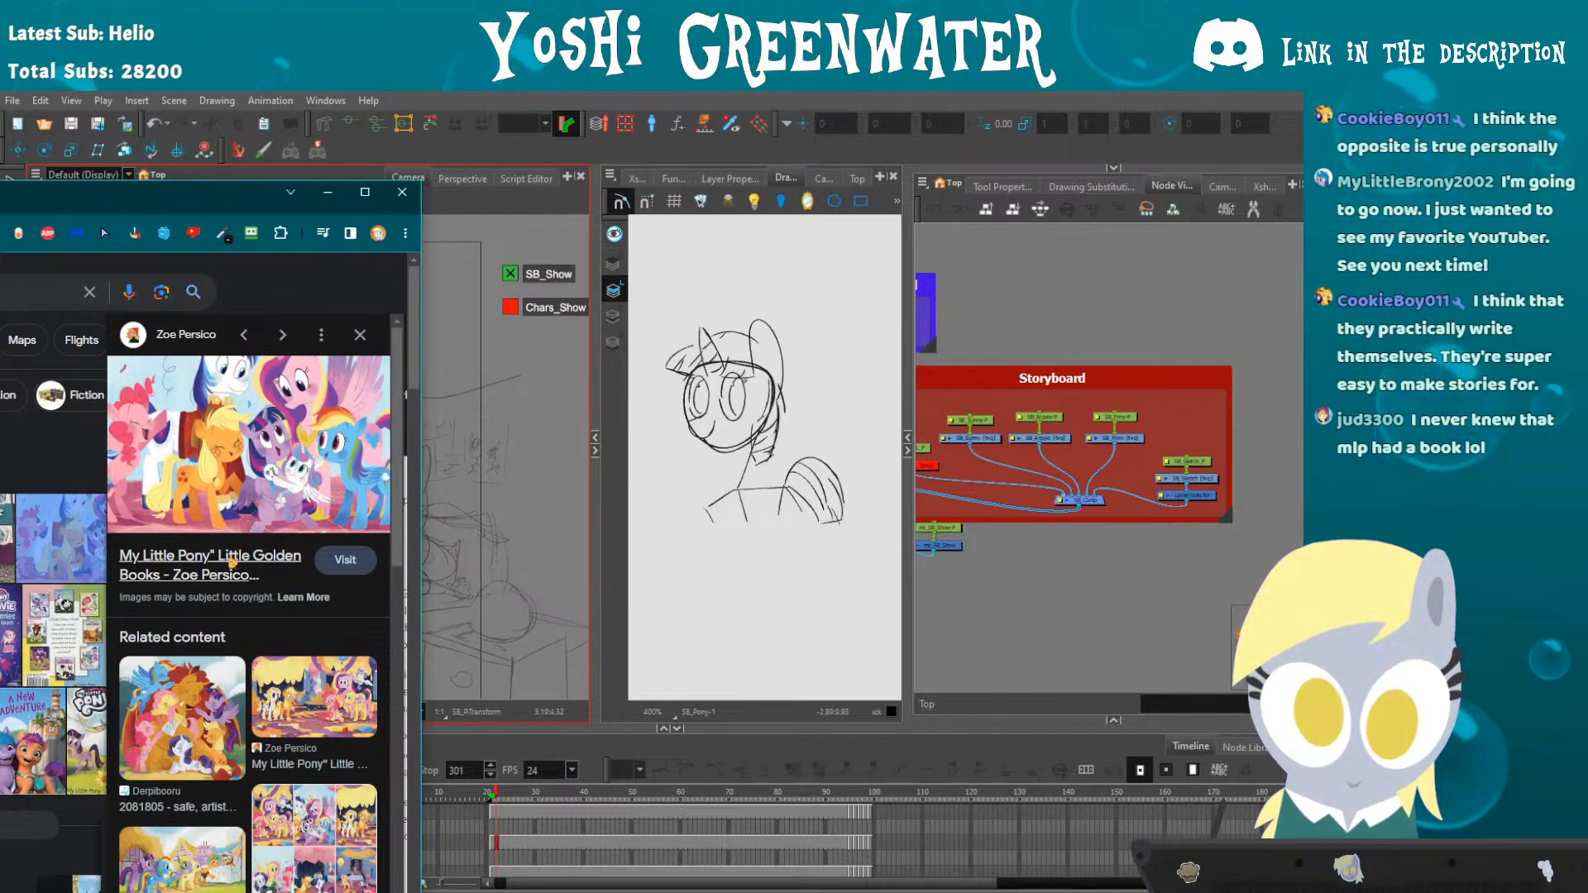
{"action": "left_click", "coordinate": [217, 680]}
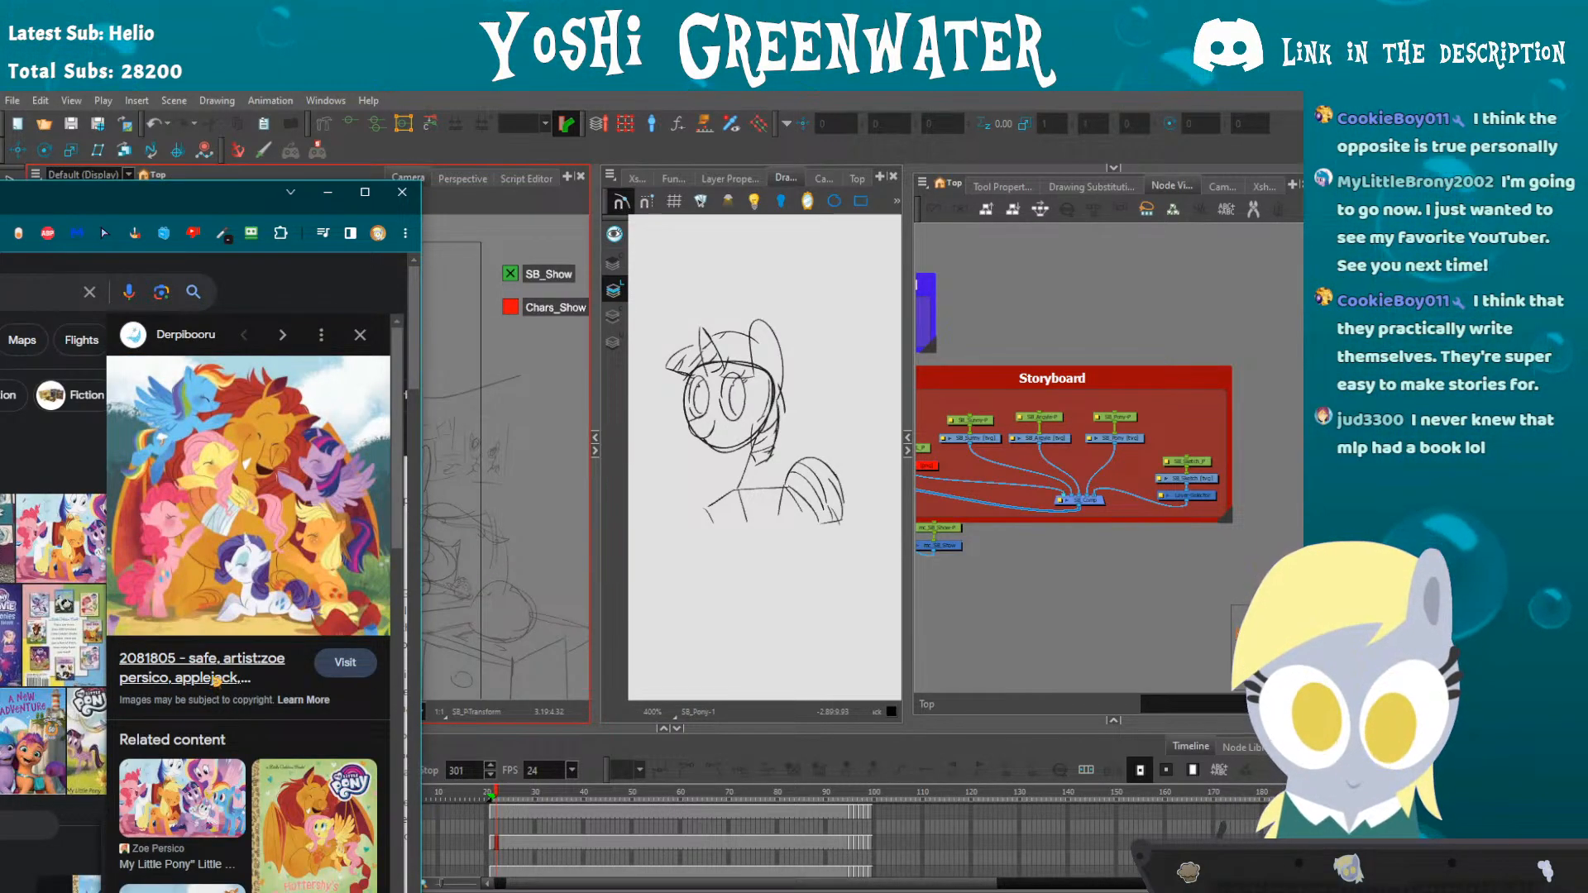
{"action": "left_click", "coordinate": [314, 827]}
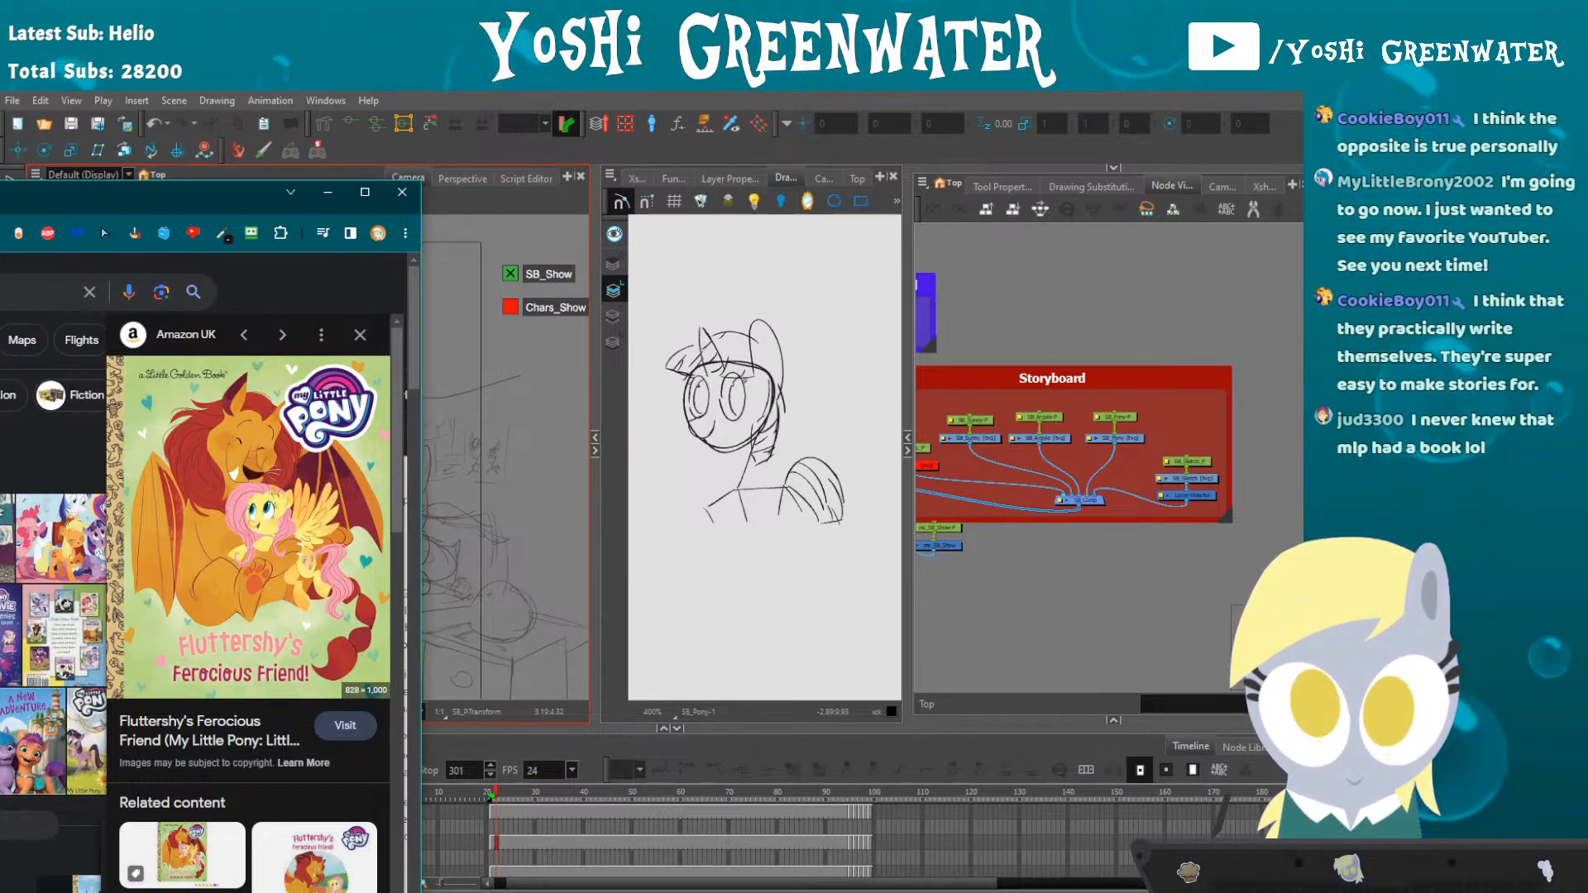
{"action": "left_click_drag", "start_coordinate": [238, 200], "coordinate": [149, 214]}
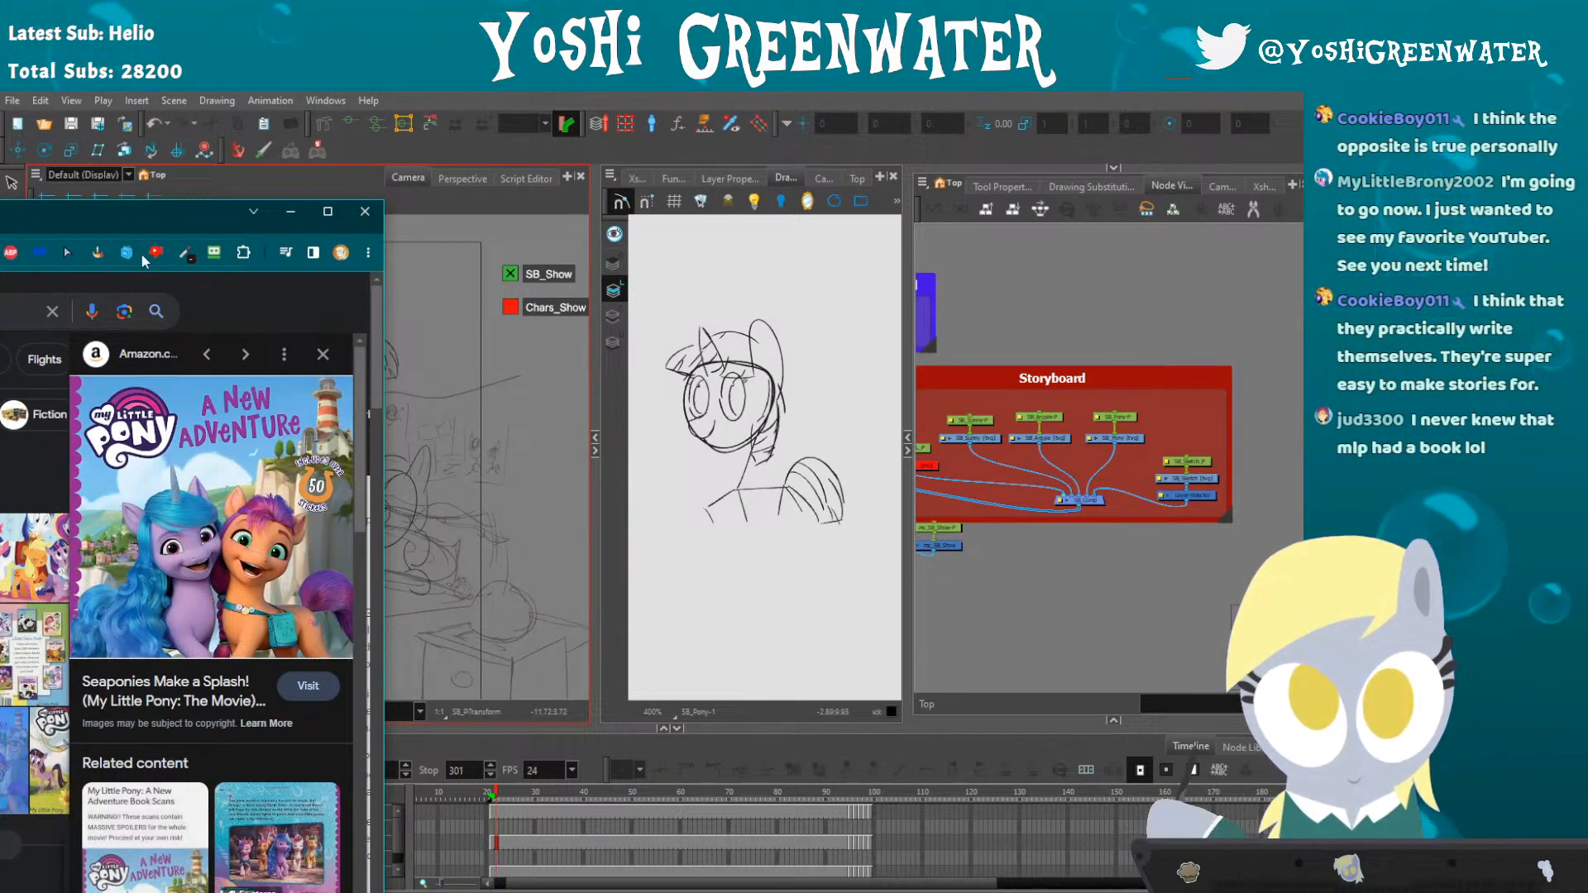
{"action": "left_click_drag", "start_coordinate": [168, 210], "coordinate": [0, 211]}
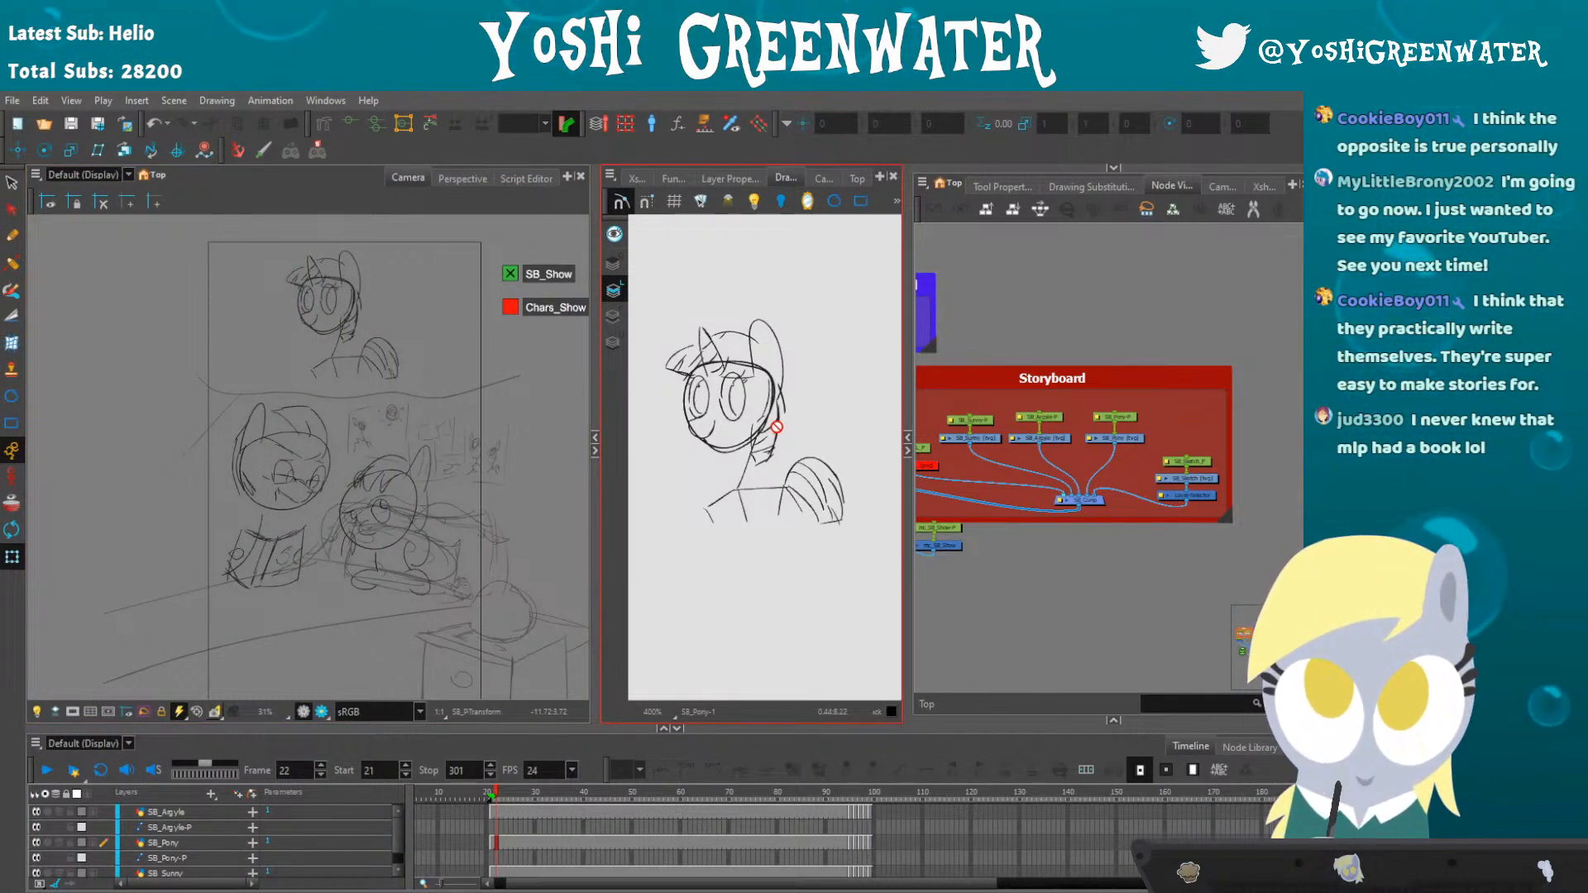
- Review the storyboard characters in the Camera view at frames 96 and 95
{"action": "left_click_drag", "start_coordinate": [519, 478], "coordinate": [464, 452]}
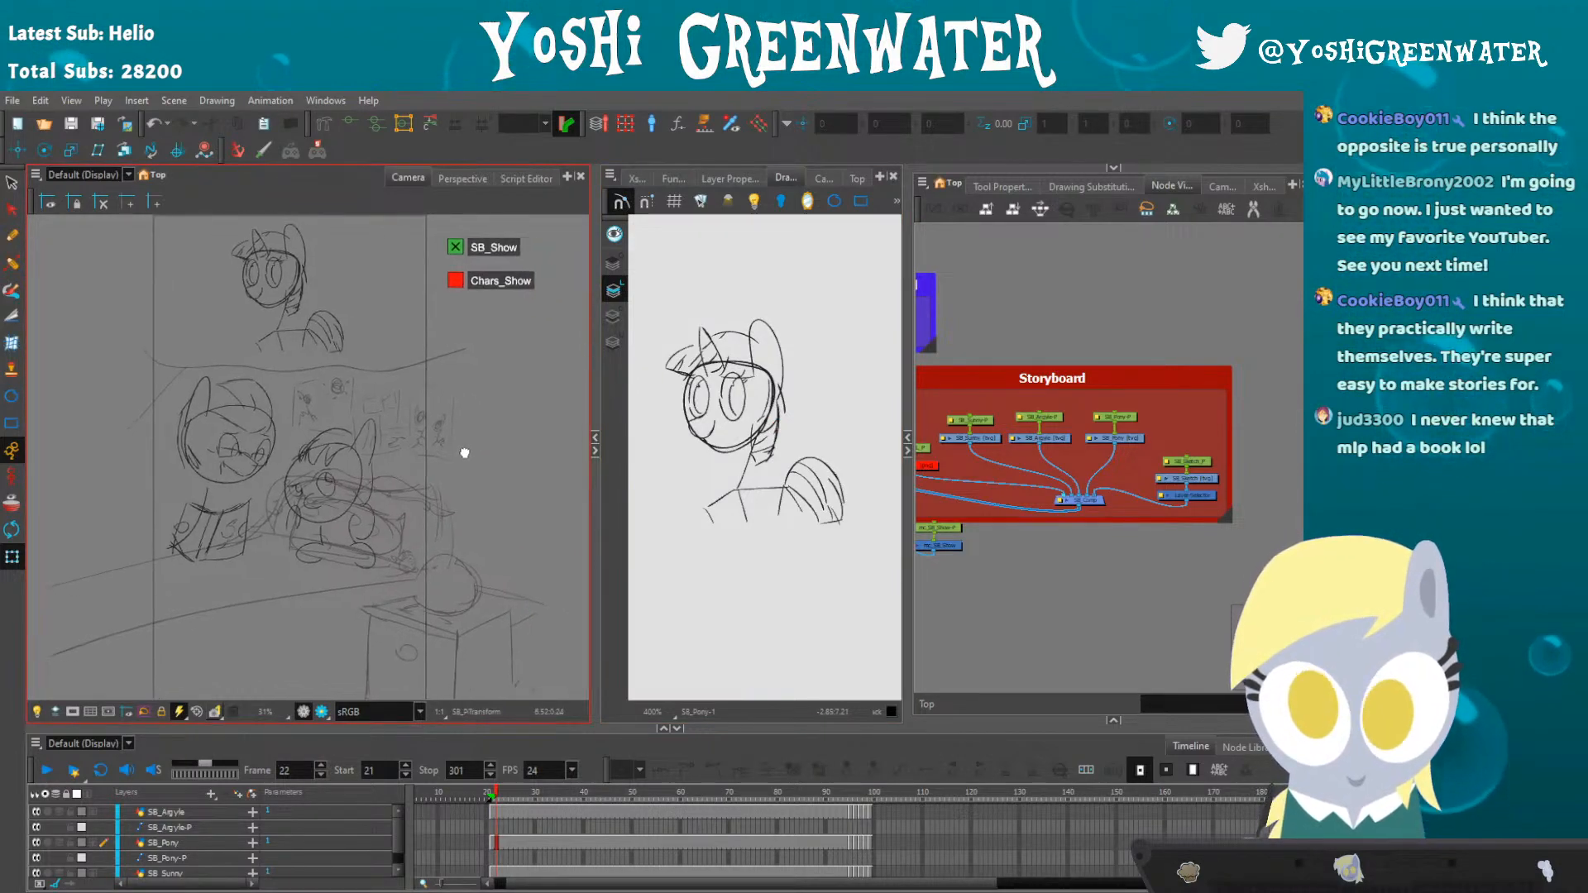
{"action": "scroll", "coordinate": [461, 455], "scroll_direction": "down", "scroll_amount": 1}
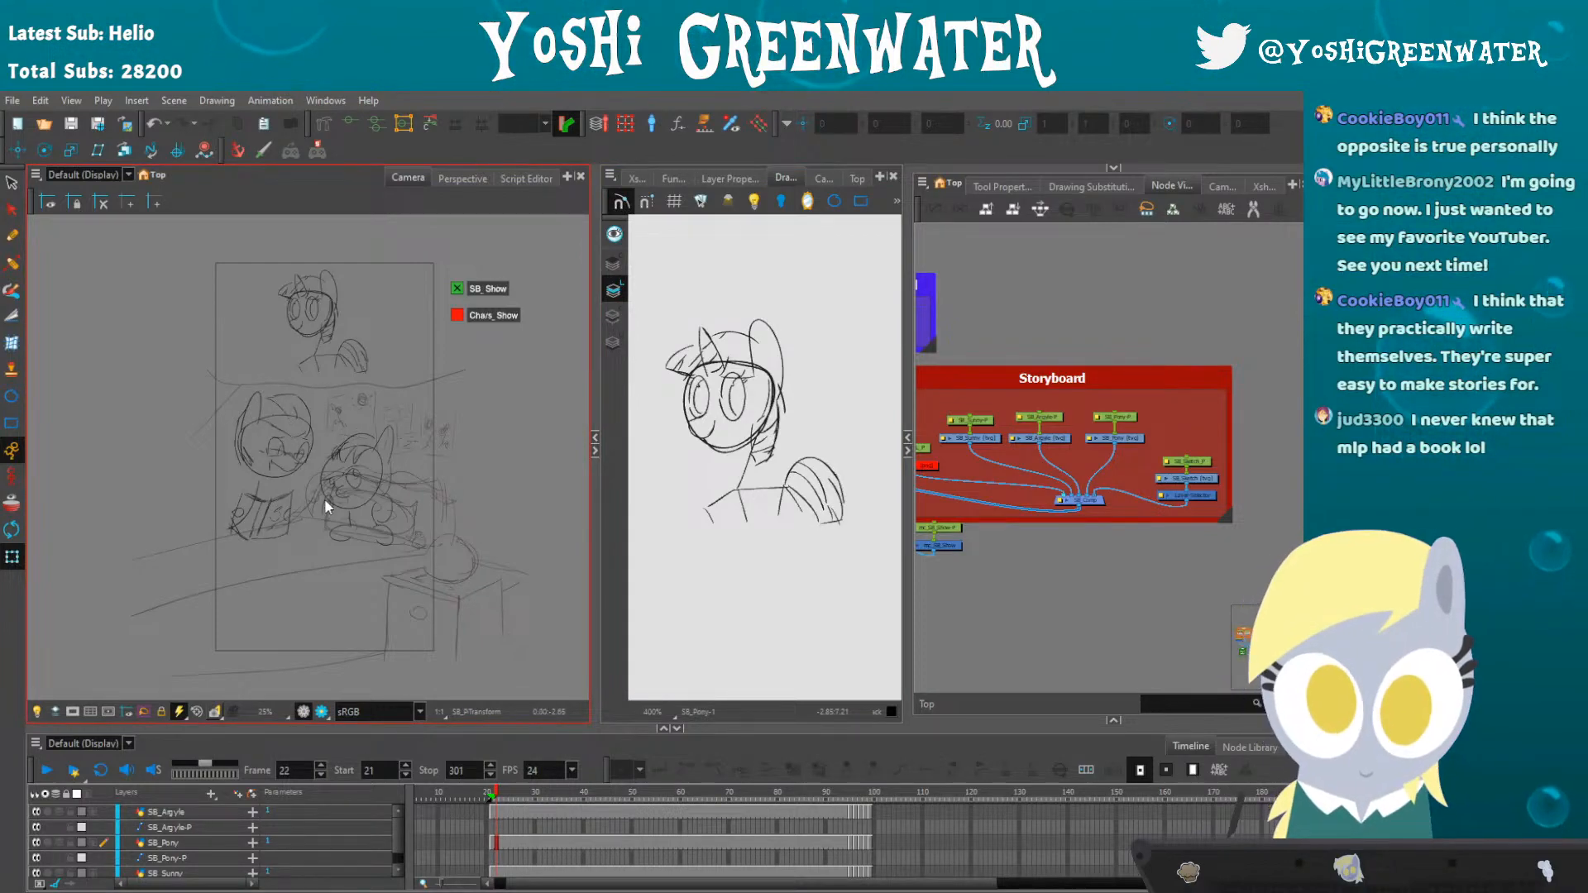
{"action": "scroll", "coordinate": [324, 498], "scroll_direction": "up", "scroll_amount": 2}
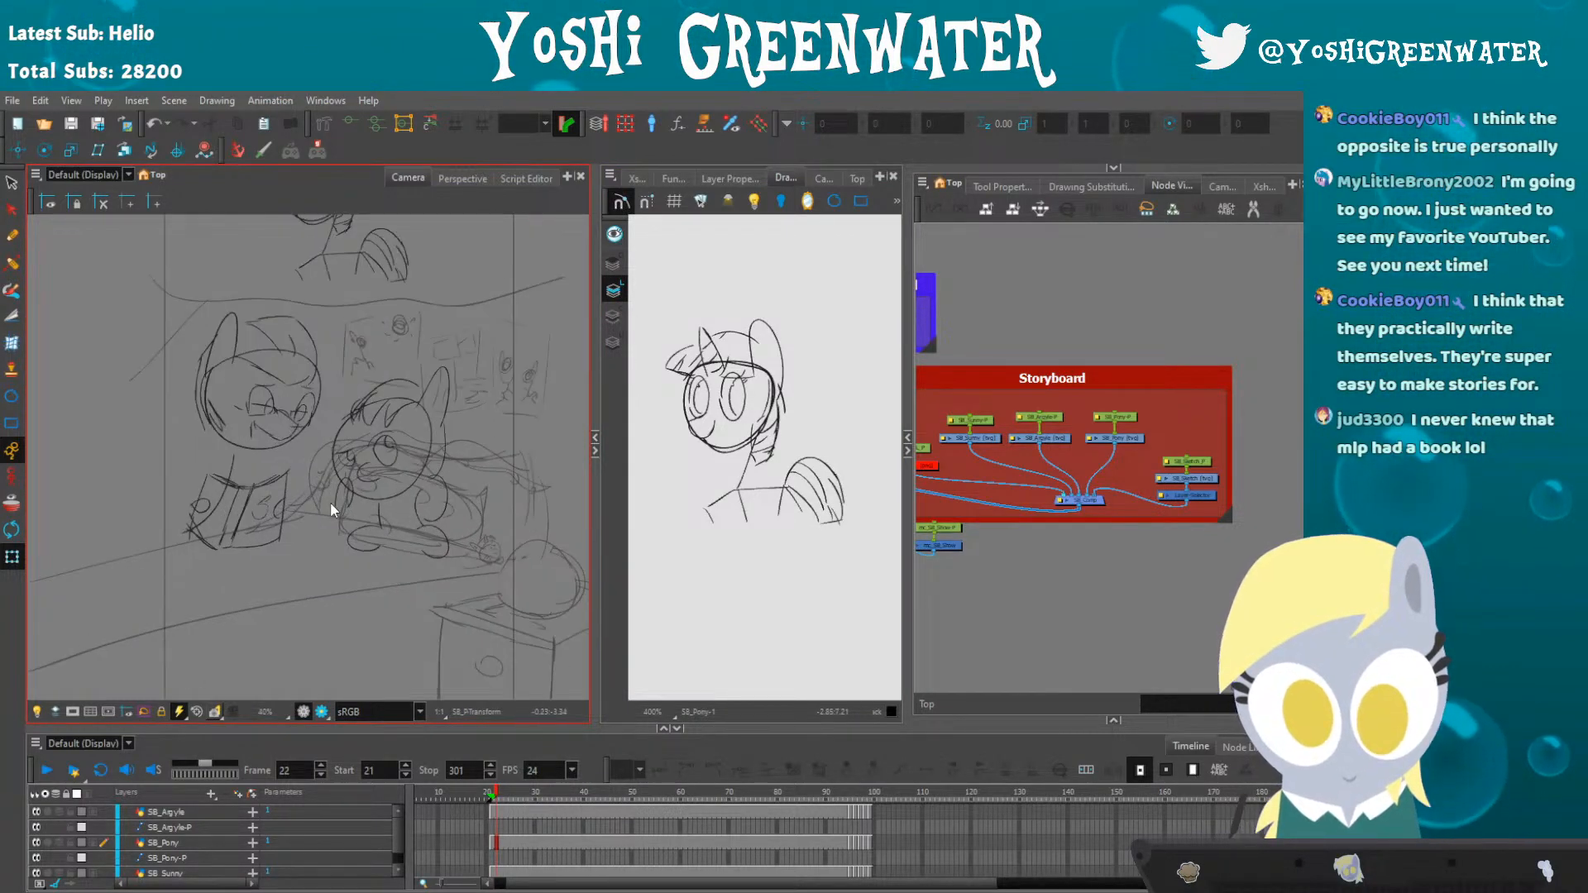
{"action": "left_click", "coordinate": [856, 804]}
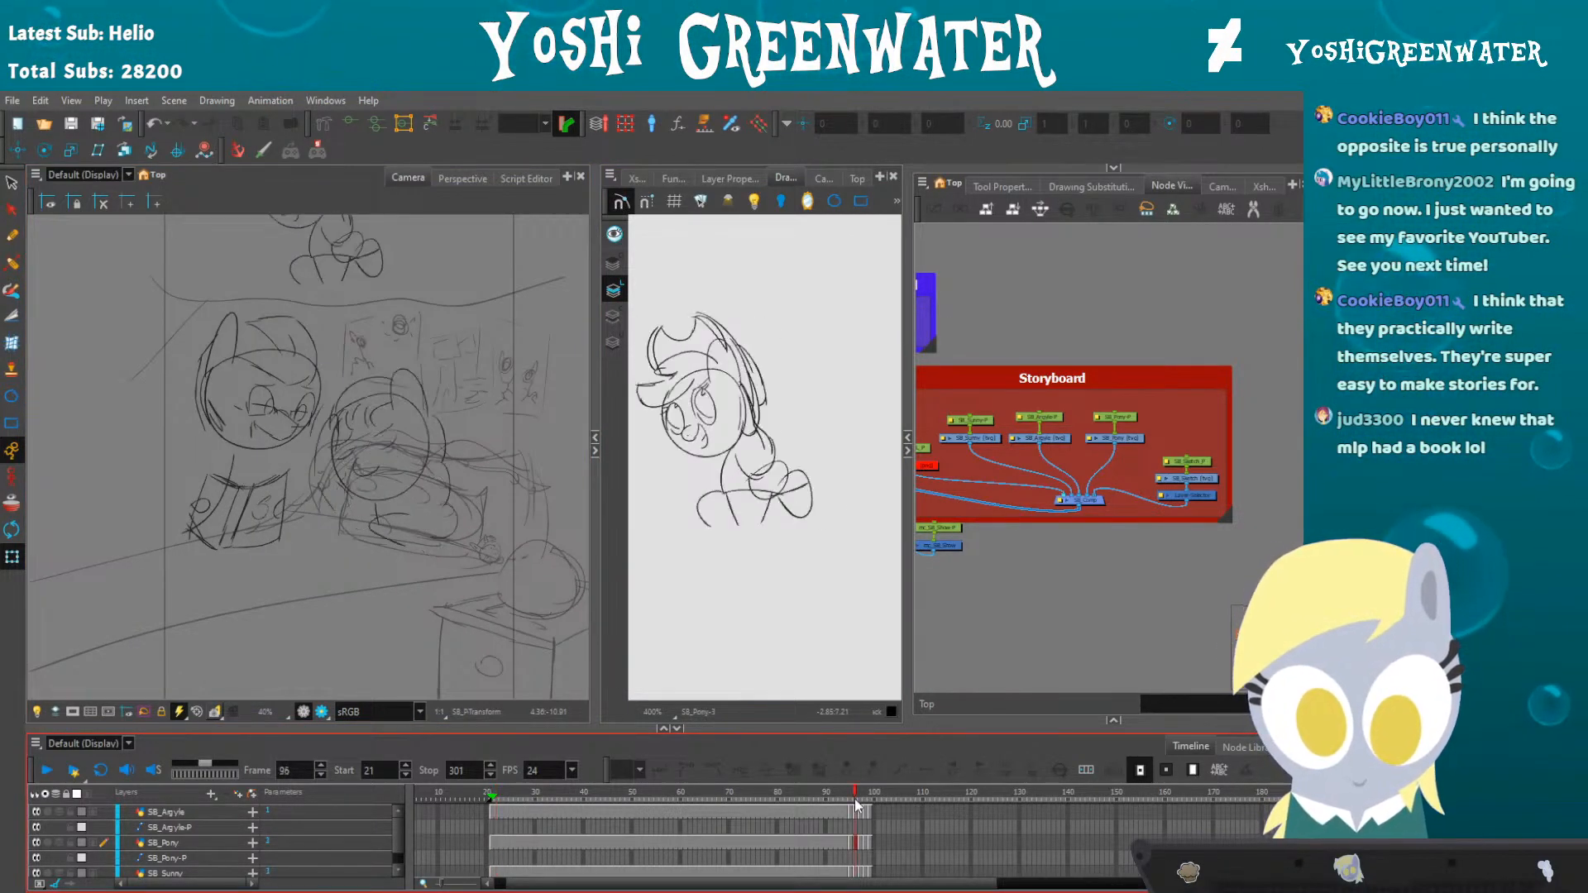
{"action": "left_click", "coordinate": [852, 804]}
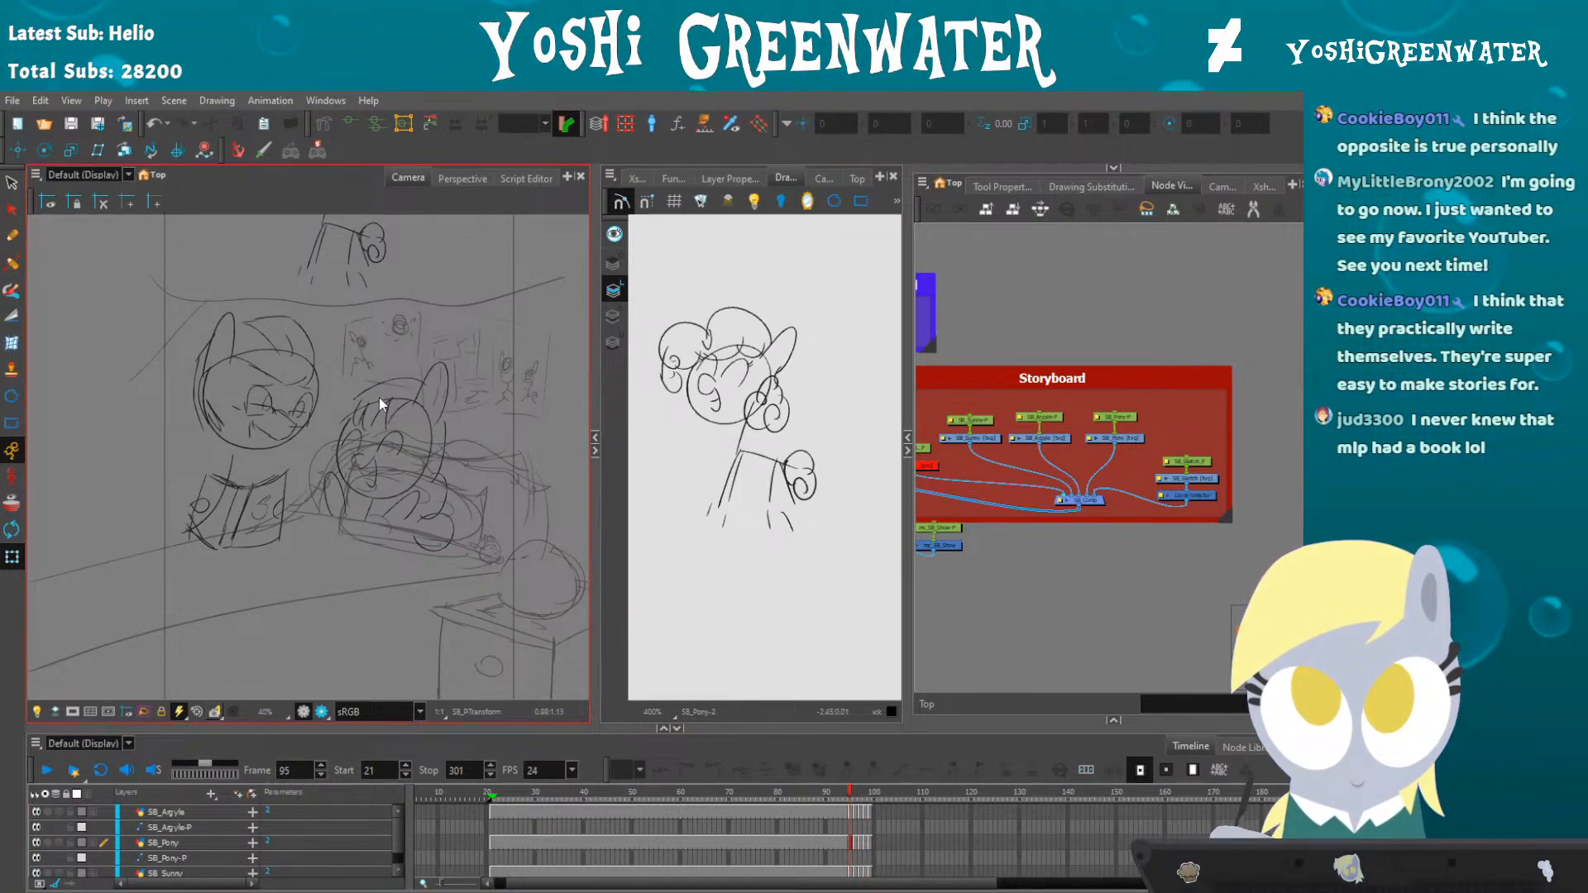
{"action": "scroll", "coordinate": [336, 503], "scroll_direction": "down", "scroll_amount": 1}
{"action": "left_click_drag", "start_coordinate": [335, 502], "coordinate": [320, 538]}
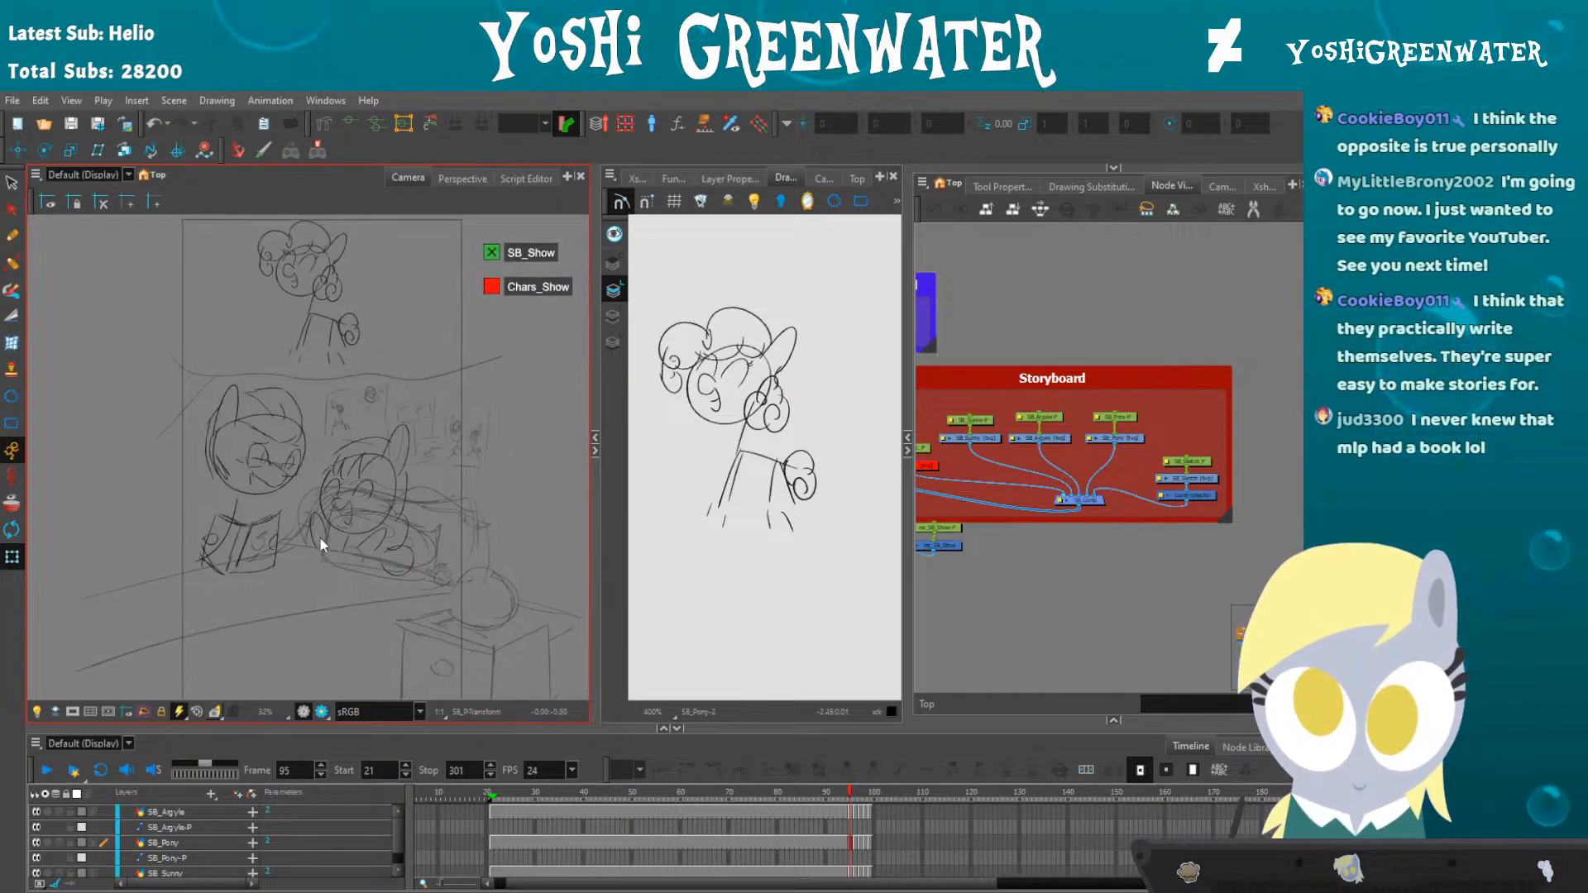
{"action": "scroll", "coordinate": [319, 536], "scroll_direction": "down", "scroll_amount": 1}
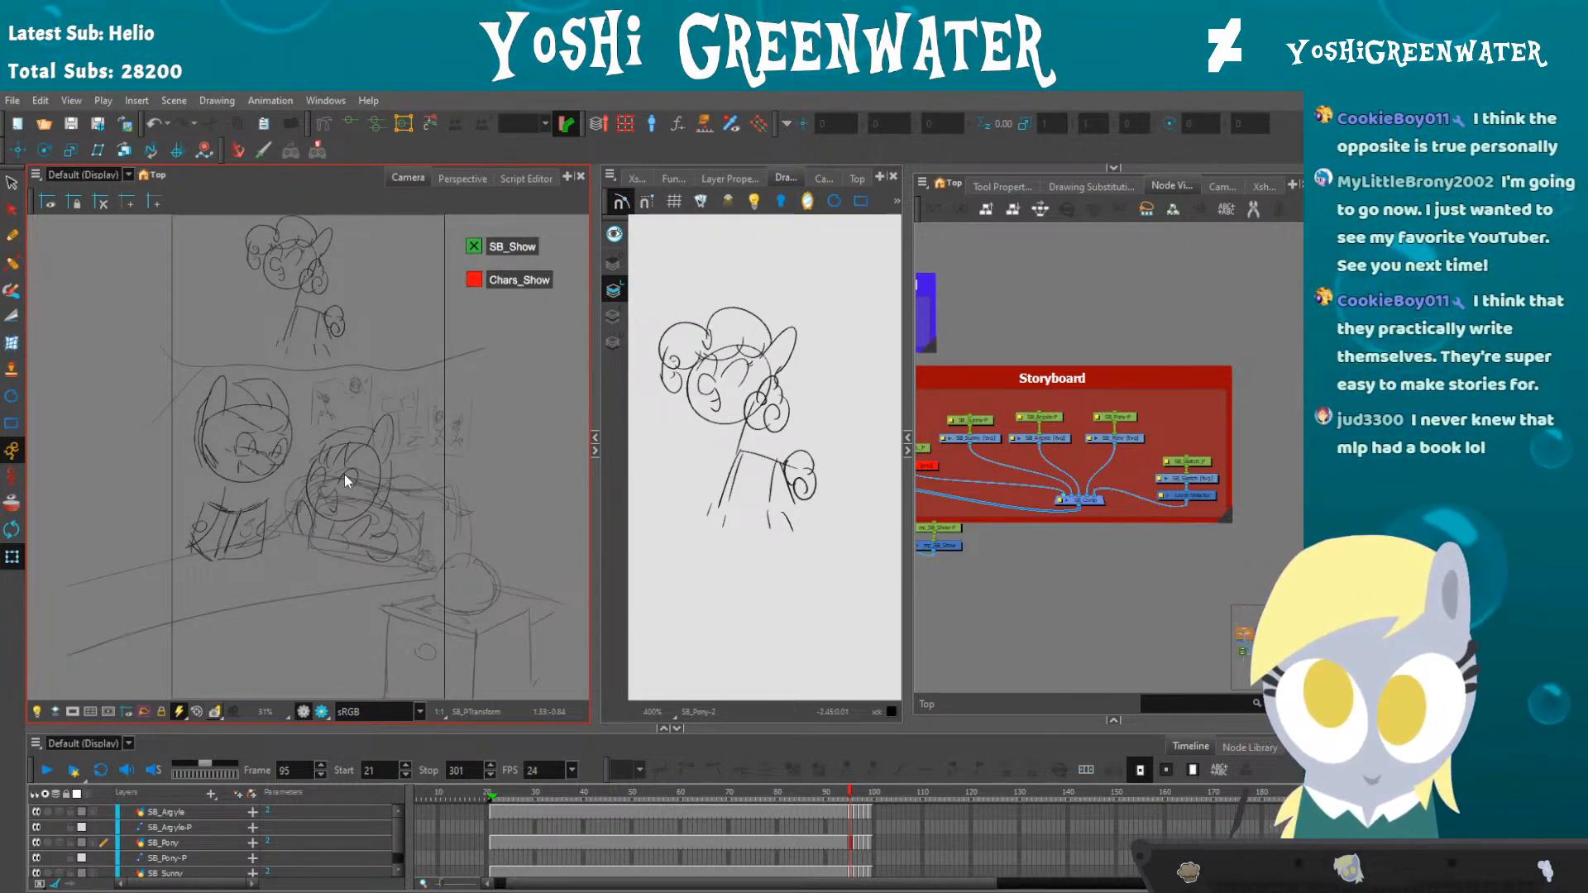
{"action": "scroll", "coordinate": [369, 470], "scroll_direction": "down", "scroll_amount": 2}
- Return to frame 21 and select the SB_Sunny drawing node in the Storyboard group
{"action": "left_click_drag", "start_coordinate": [924, 429], "coordinate": [1203, 493]}
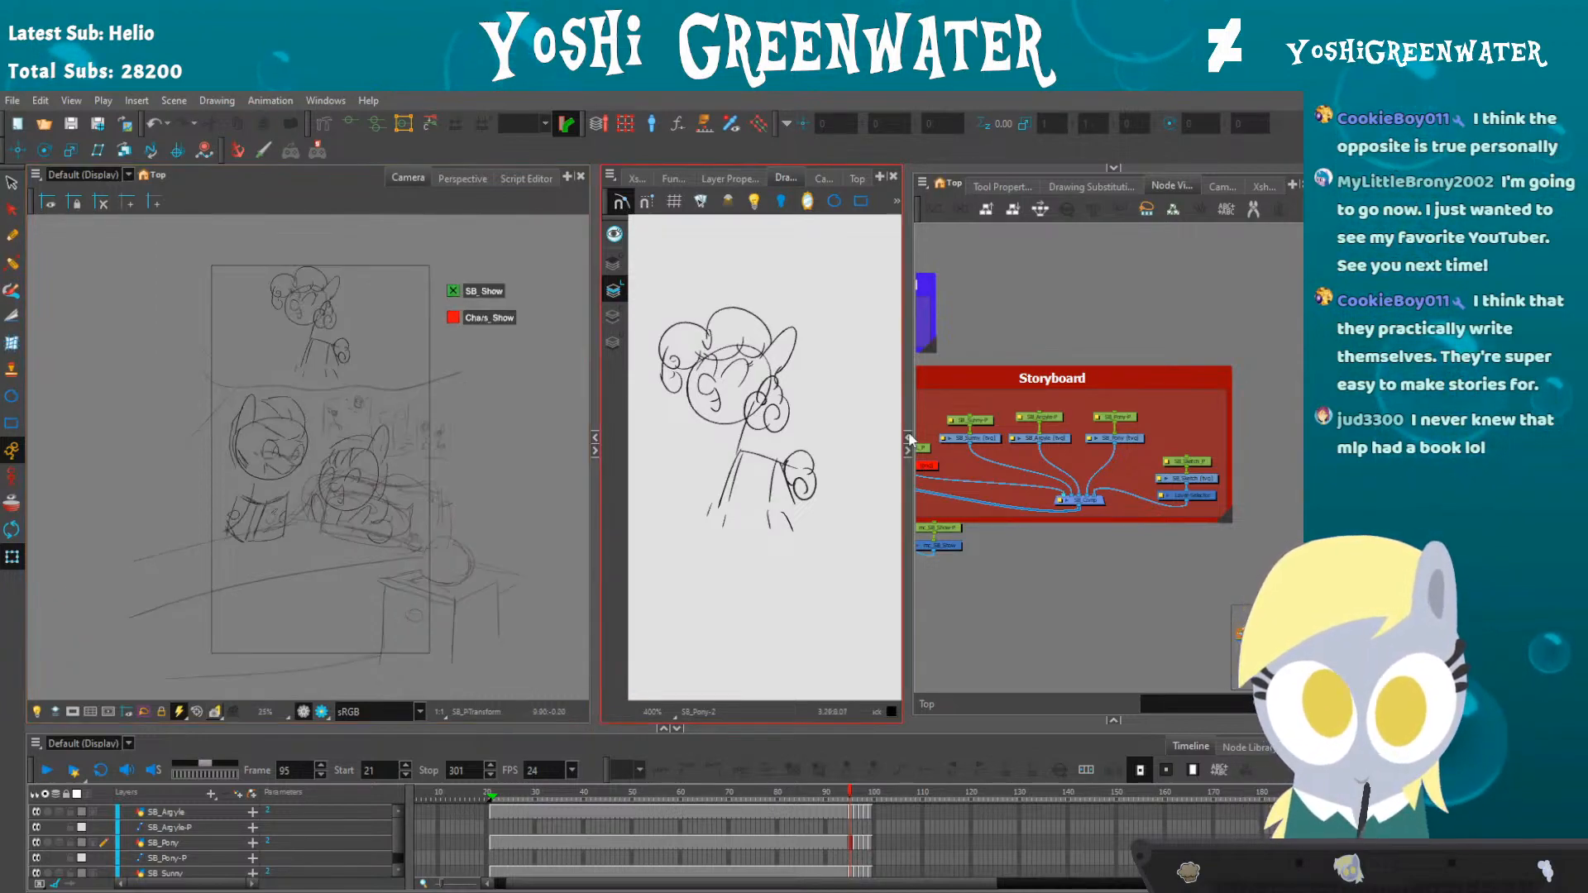
{"action": "scroll", "coordinate": [1093, 464], "scroll_direction": "up", "scroll_amount": 1}
{"action": "left_click_drag", "start_coordinate": [1093, 464], "coordinate": [980, 470]}
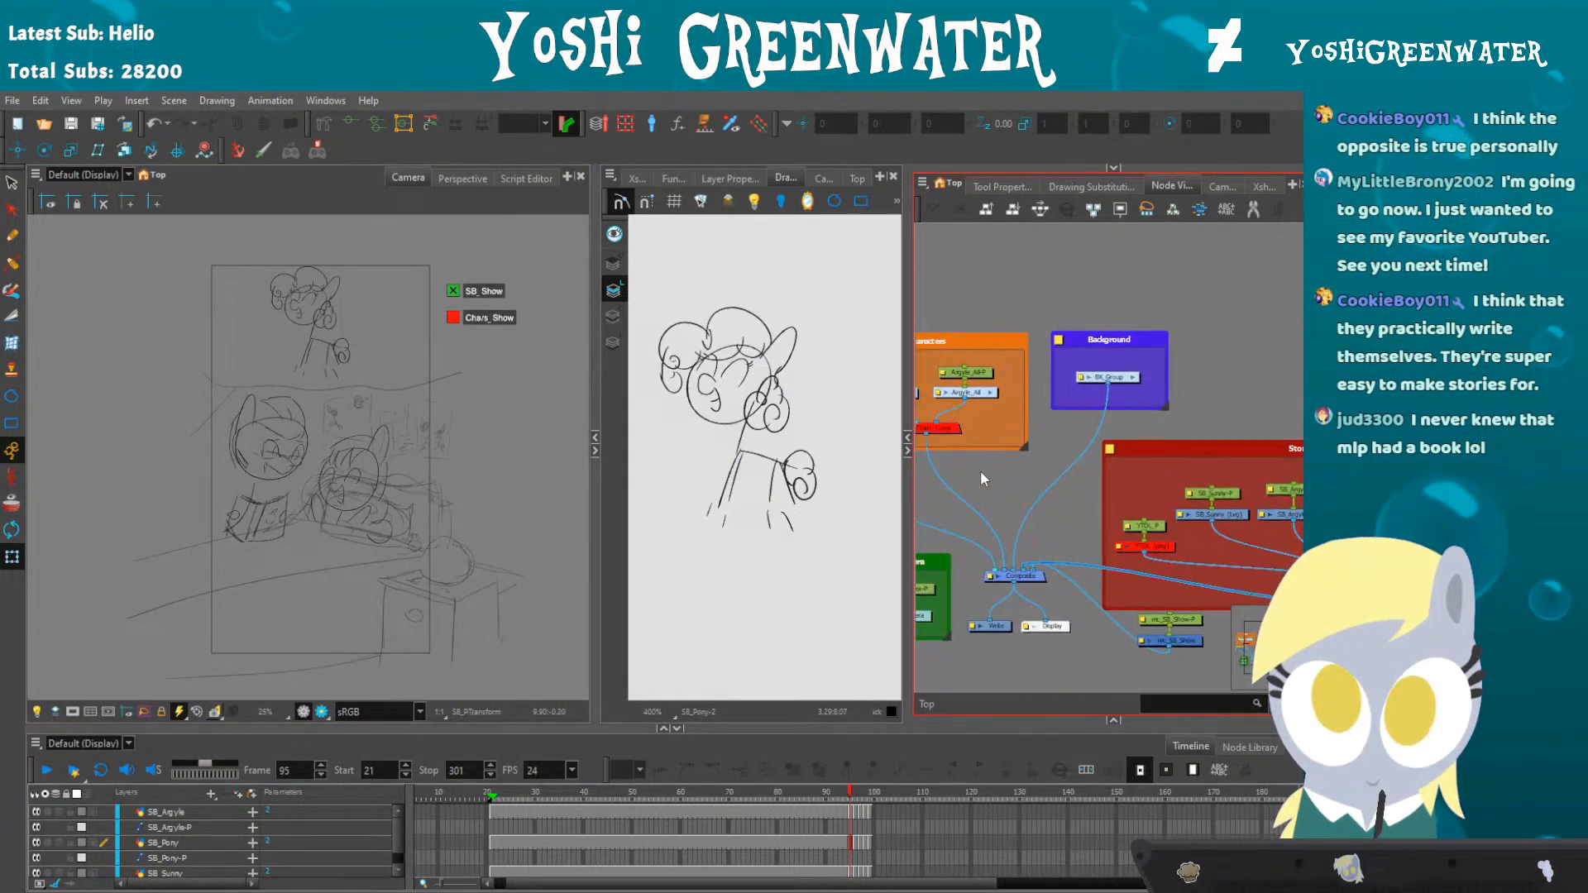
{"action": "left_click", "coordinate": [494, 796]}
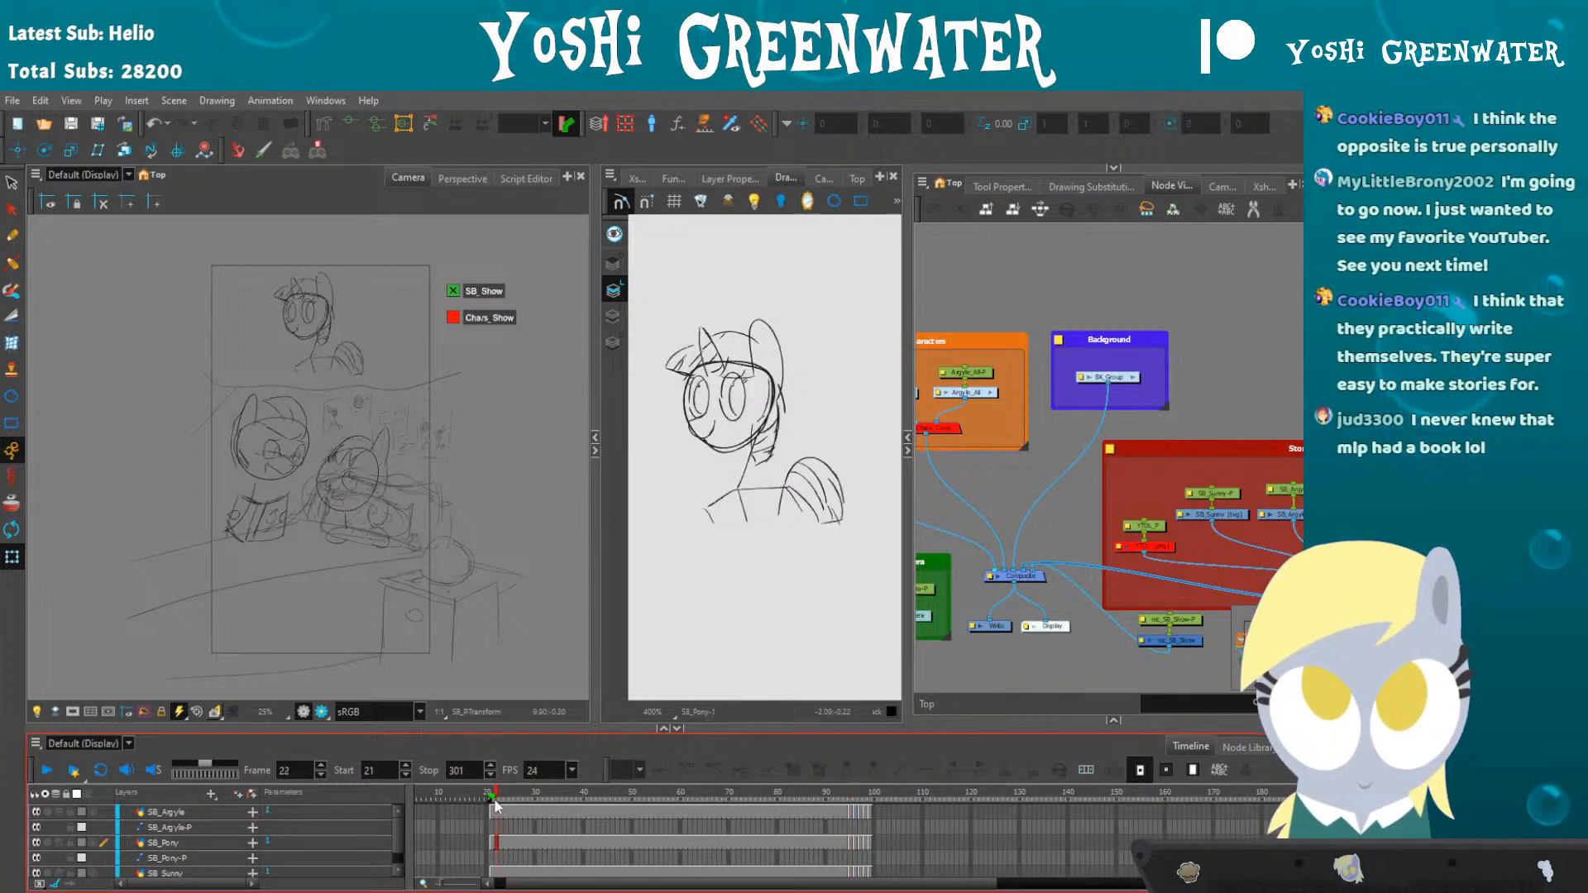
{"action": "left_click_drag", "start_coordinate": [1177, 543], "coordinate": [994, 495]}
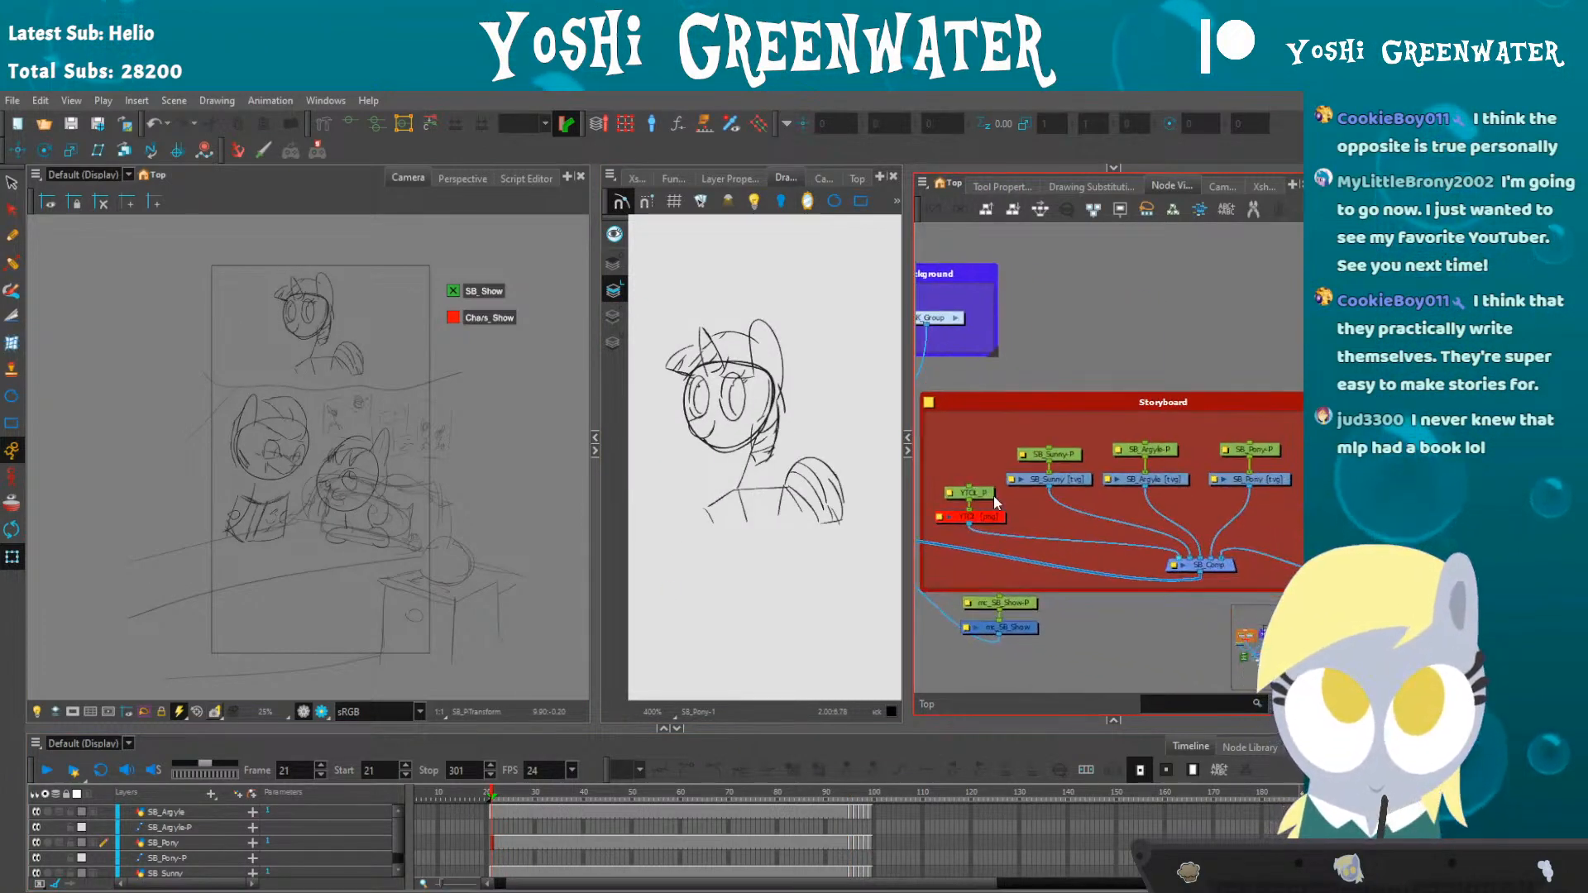
{"action": "left_click", "coordinate": [1079, 483]}
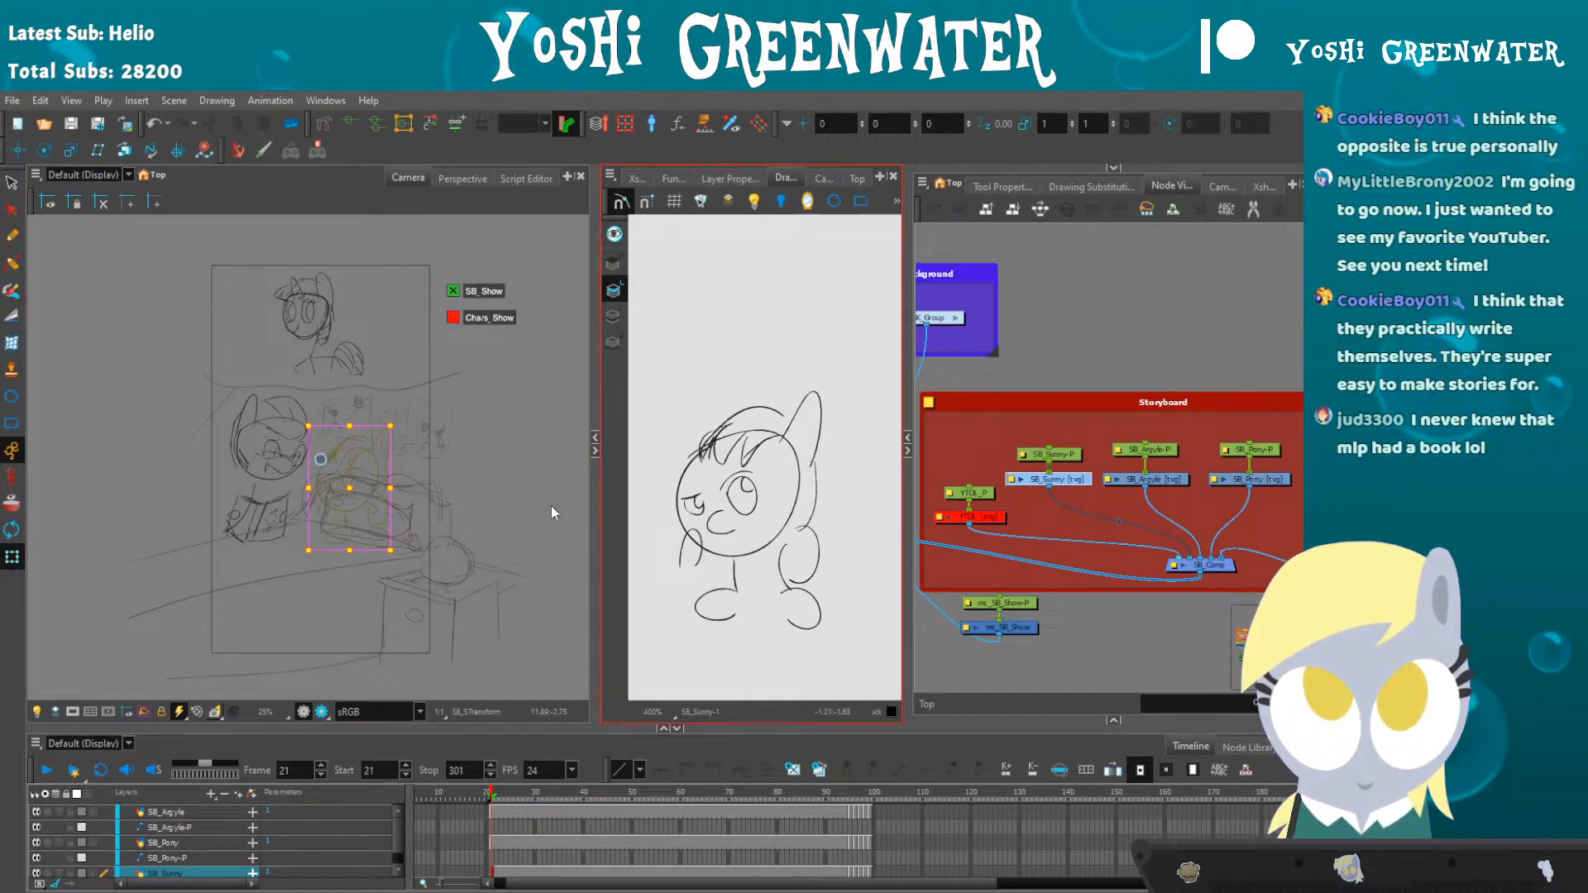
- Magnify the timeline's frames around frame 21 and adjust the height of the timeline area
{"action": "scroll", "coordinate": [348, 492], "scroll_direction": "up", "scroll_amount": 2}
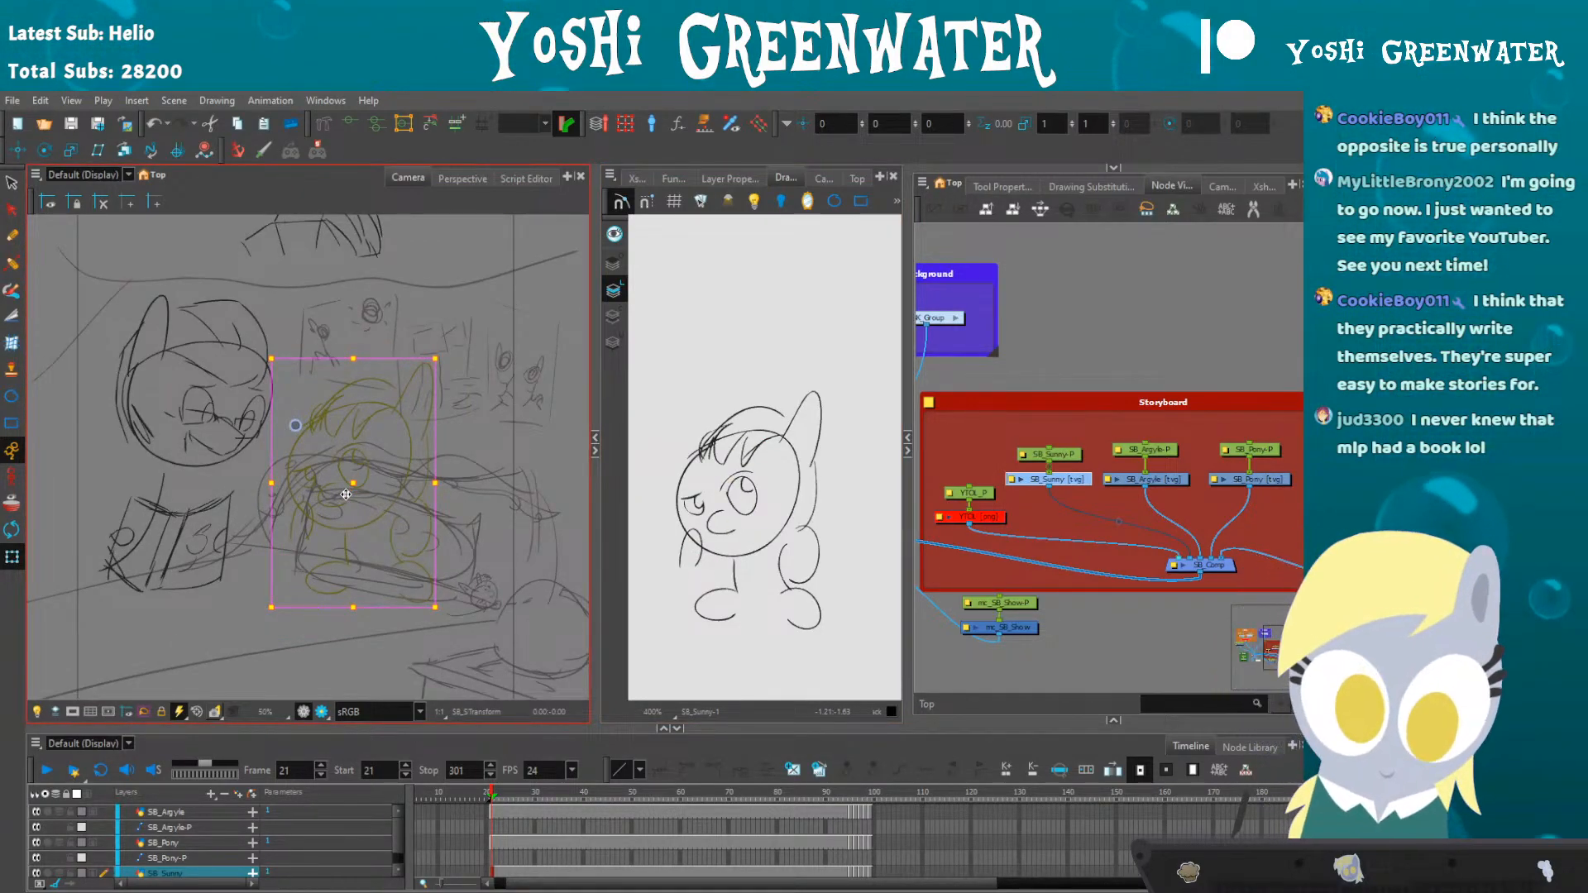
{"action": "left_click_drag", "start_coordinate": [994, 377], "coordinate": [1055, 344]}
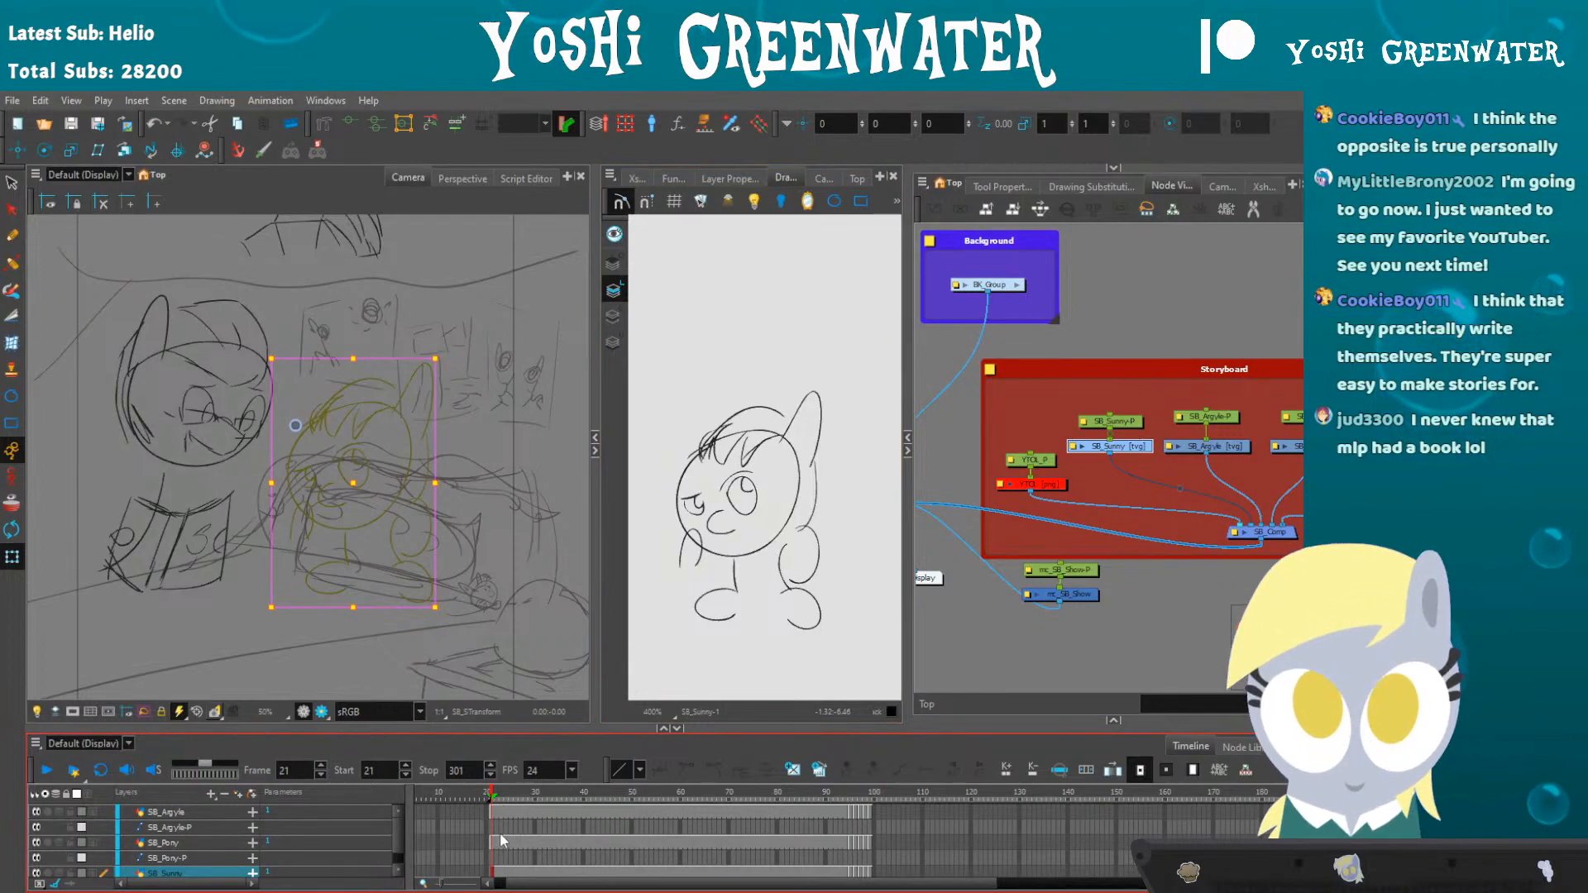
{"action": "scroll", "coordinate": [500, 832], "scroll_direction": "up", "scroll_amount": 2}
{"action": "left_click_drag", "start_coordinate": [488, 736], "coordinate": [488, 679]}
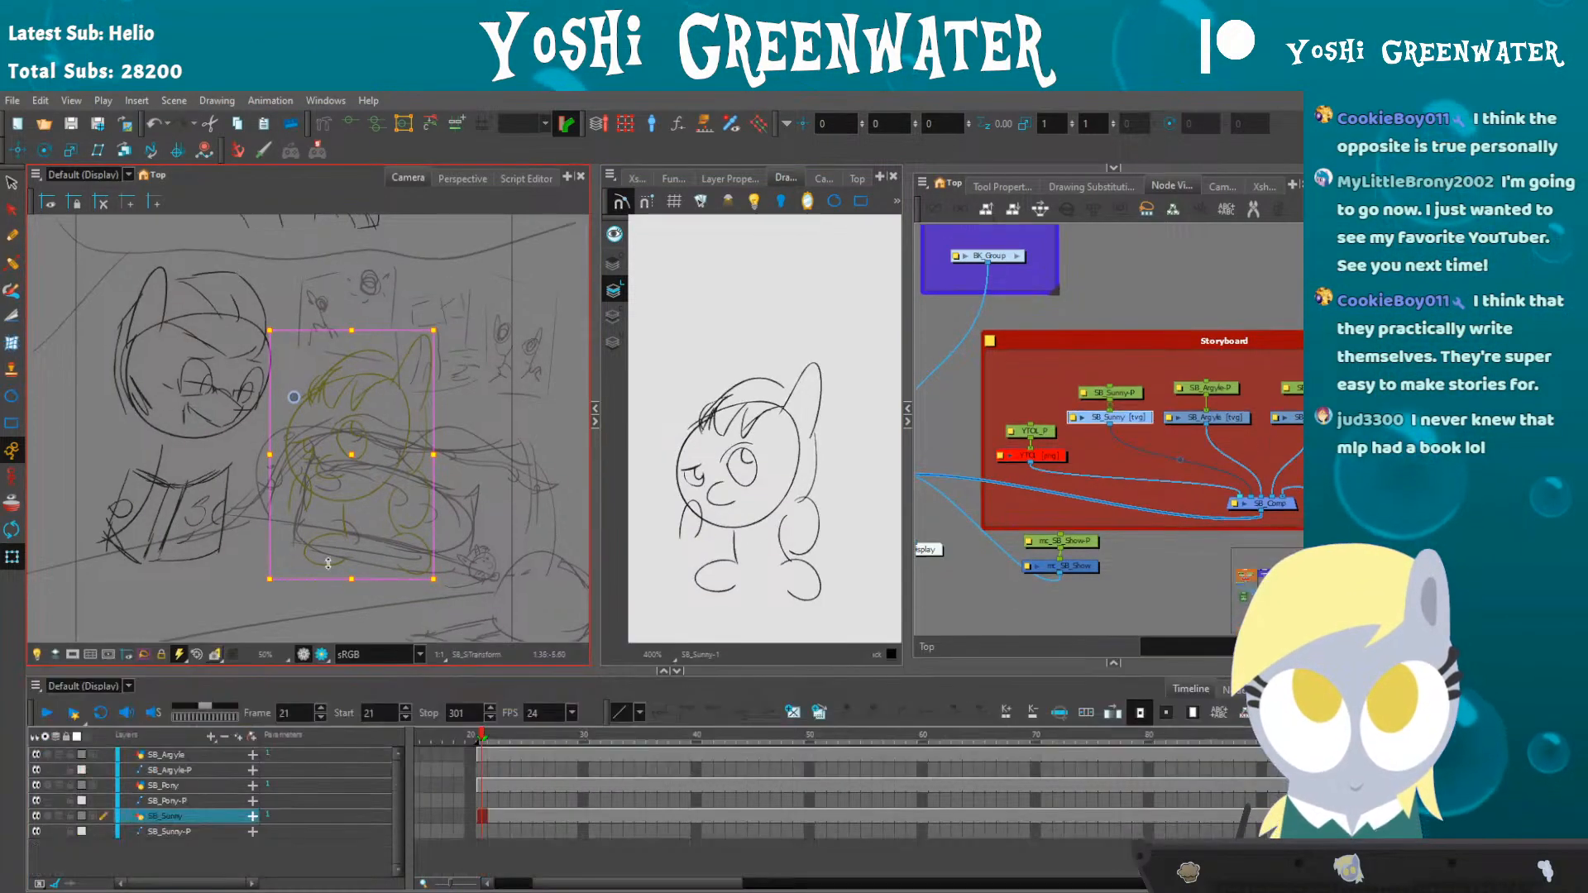
{"action": "left_click_drag", "start_coordinate": [306, 670], "coordinate": [306, 719]}
{"action": "scroll", "coordinate": [330, 507], "scroll_direction": "down", "scroll_amount": 3}
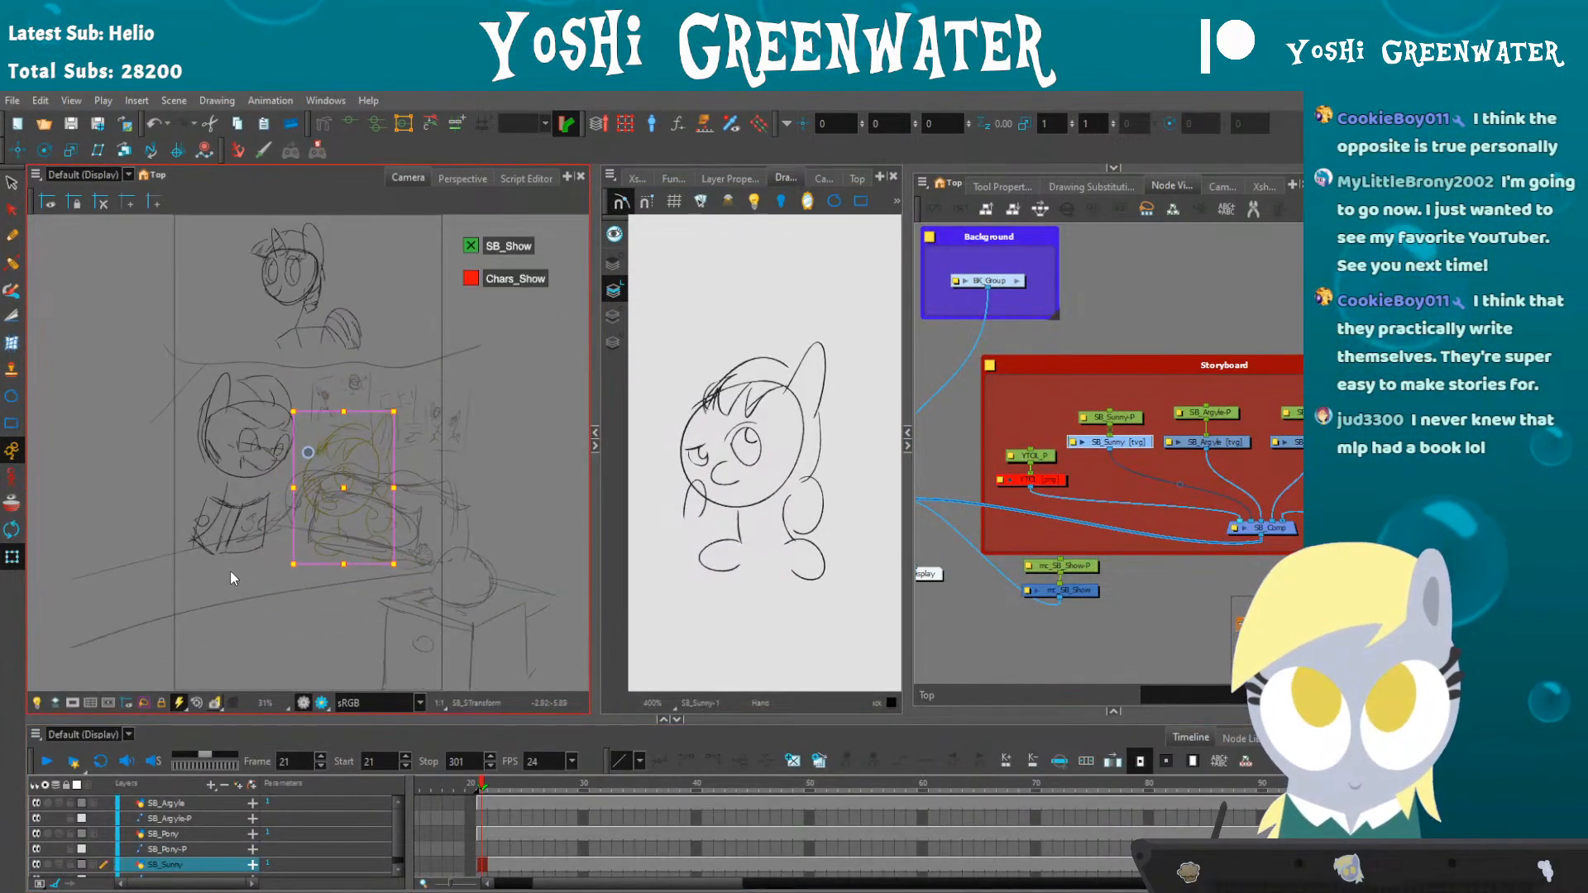
{"action": "left_click", "coordinate": [143, 499]}
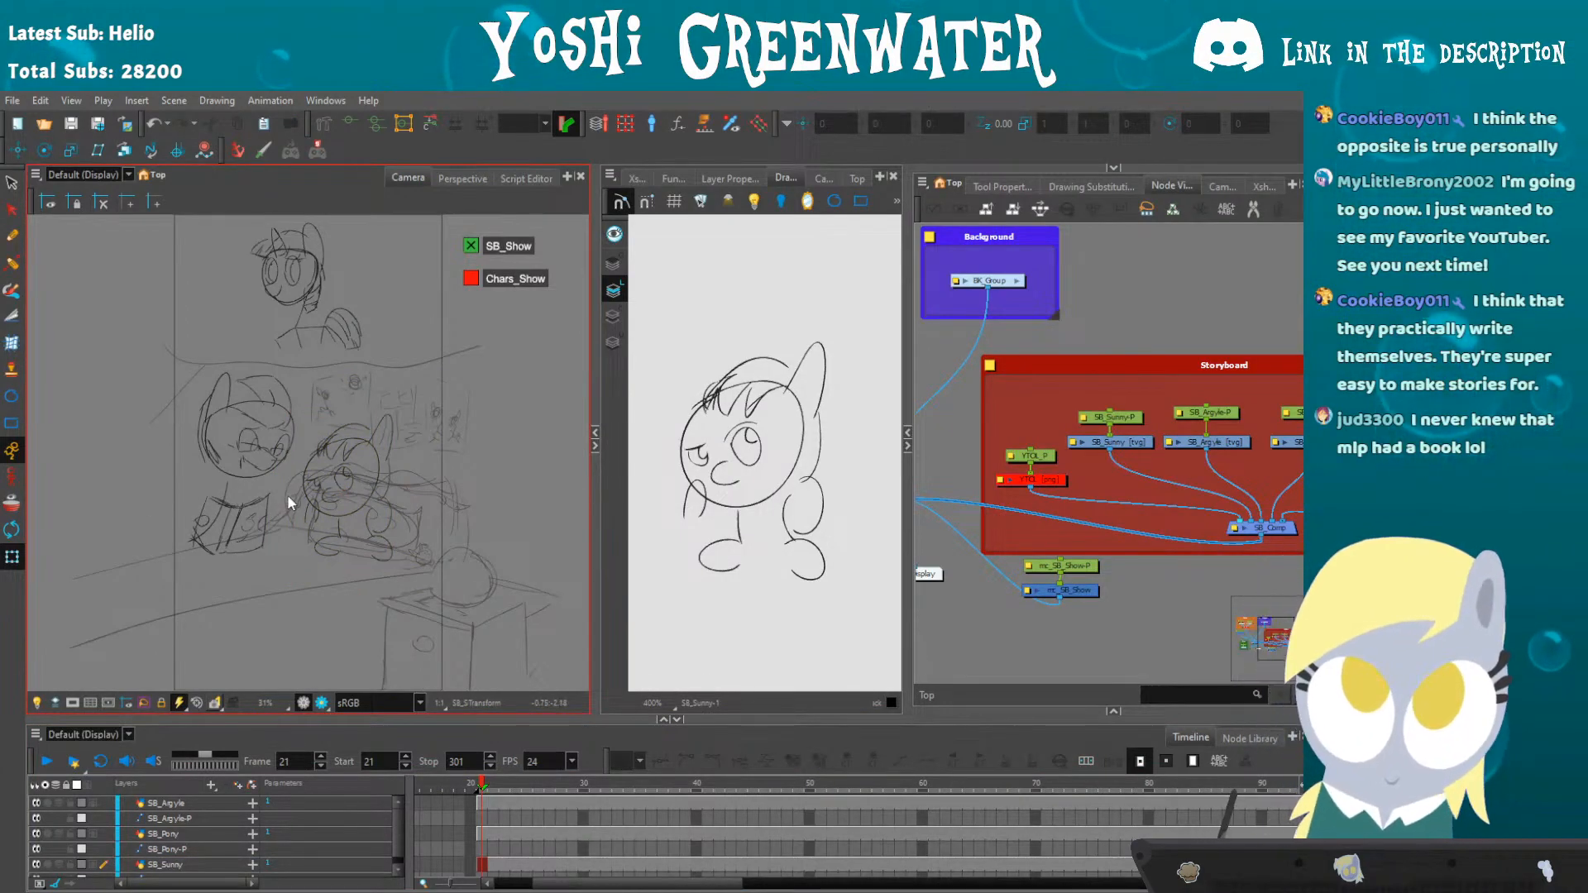
{"action": "left_click_drag", "start_coordinate": [444, 720], "coordinate": [448, 704]}
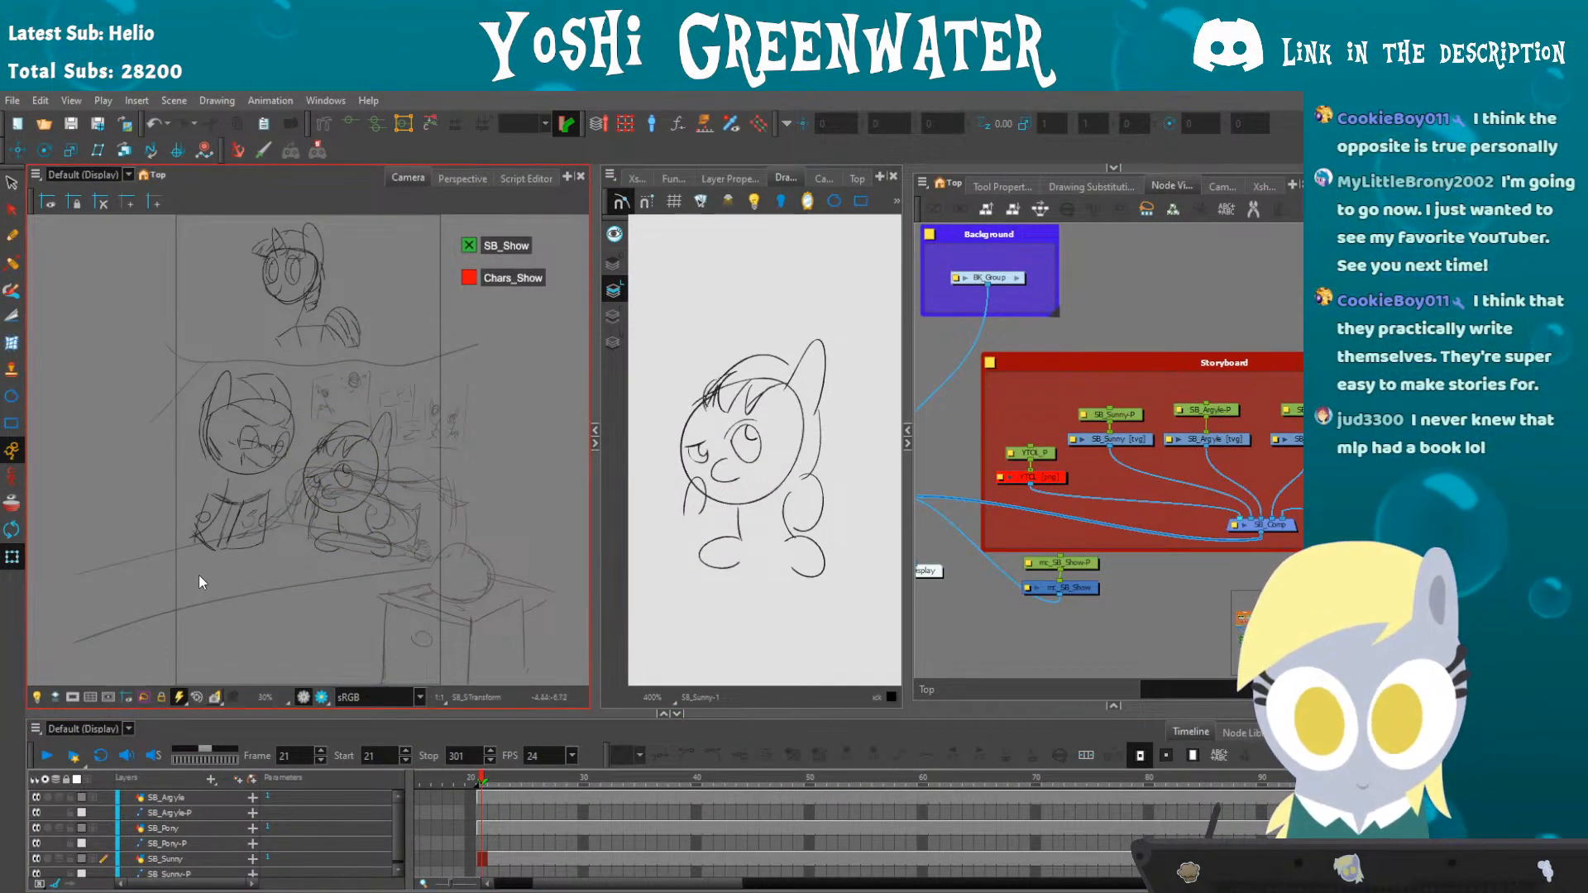
- Sample the line colour from Sunny's frame 21 drawing and switch to the Brush with SB_Sunny selected
{"action": "left_click", "coordinate": [1111, 439]}
{"action": "left_click", "coordinate": [716, 374]}
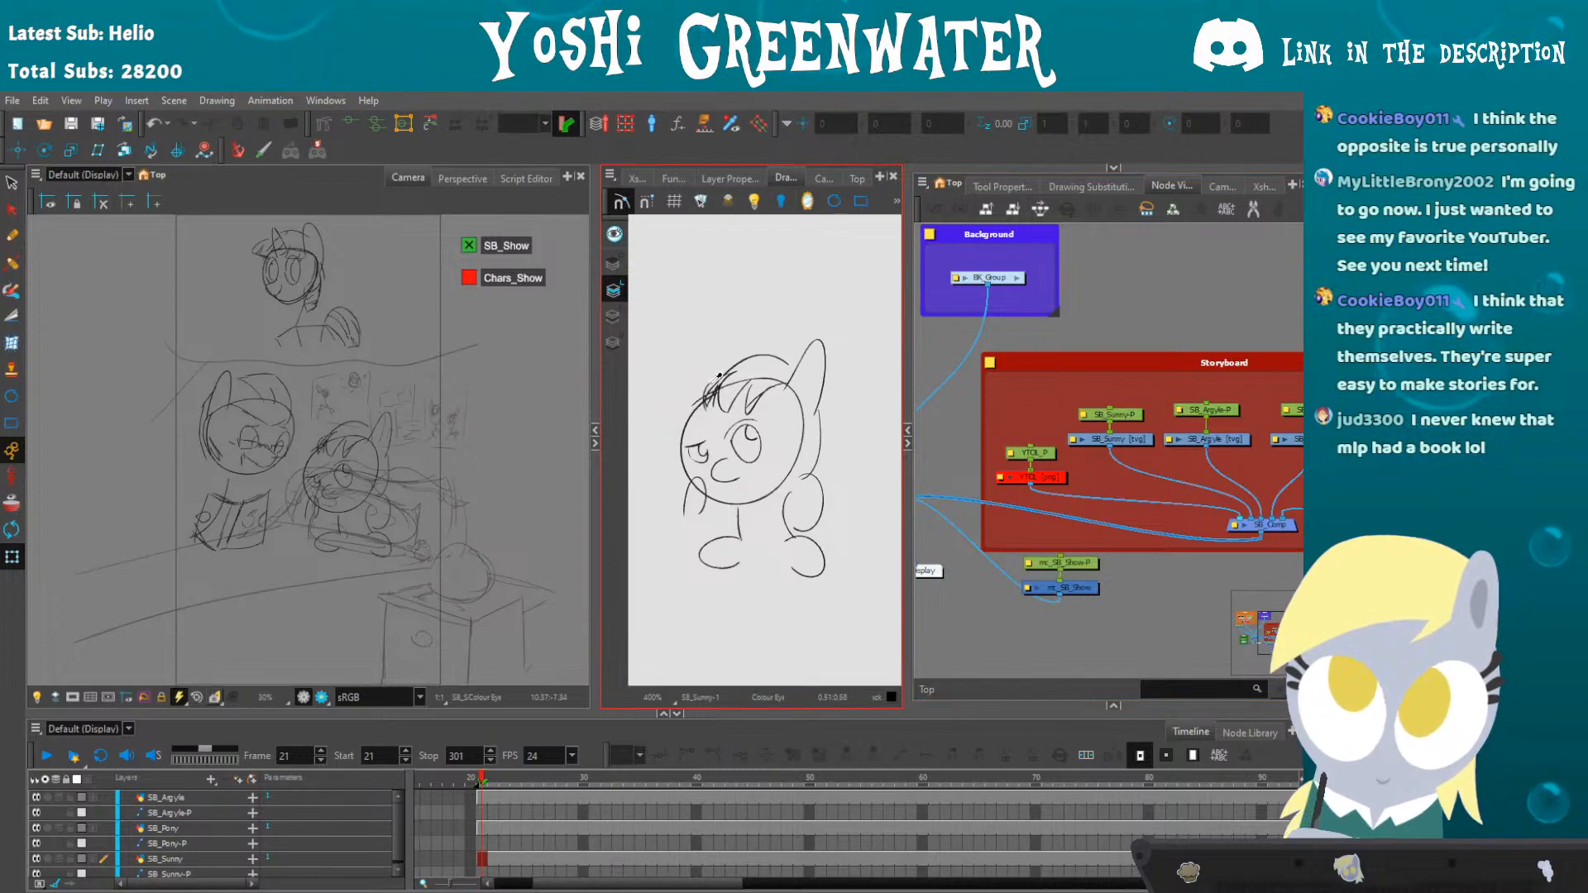
{"action": "left_click", "coordinate": [1109, 441]}
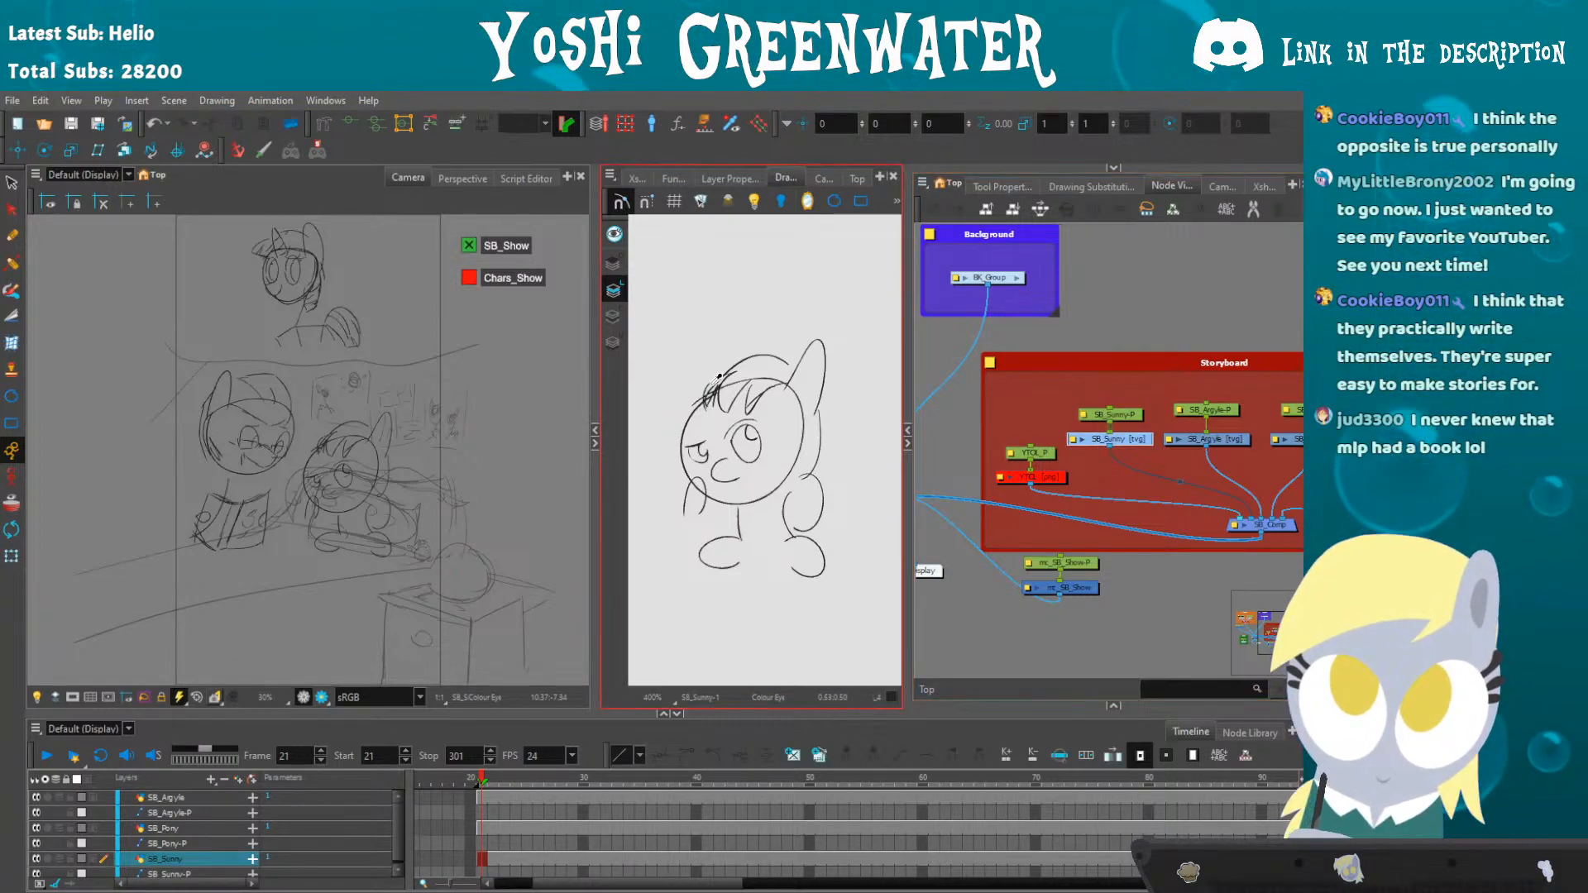
{"action": "left_click", "coordinate": [615, 236]}
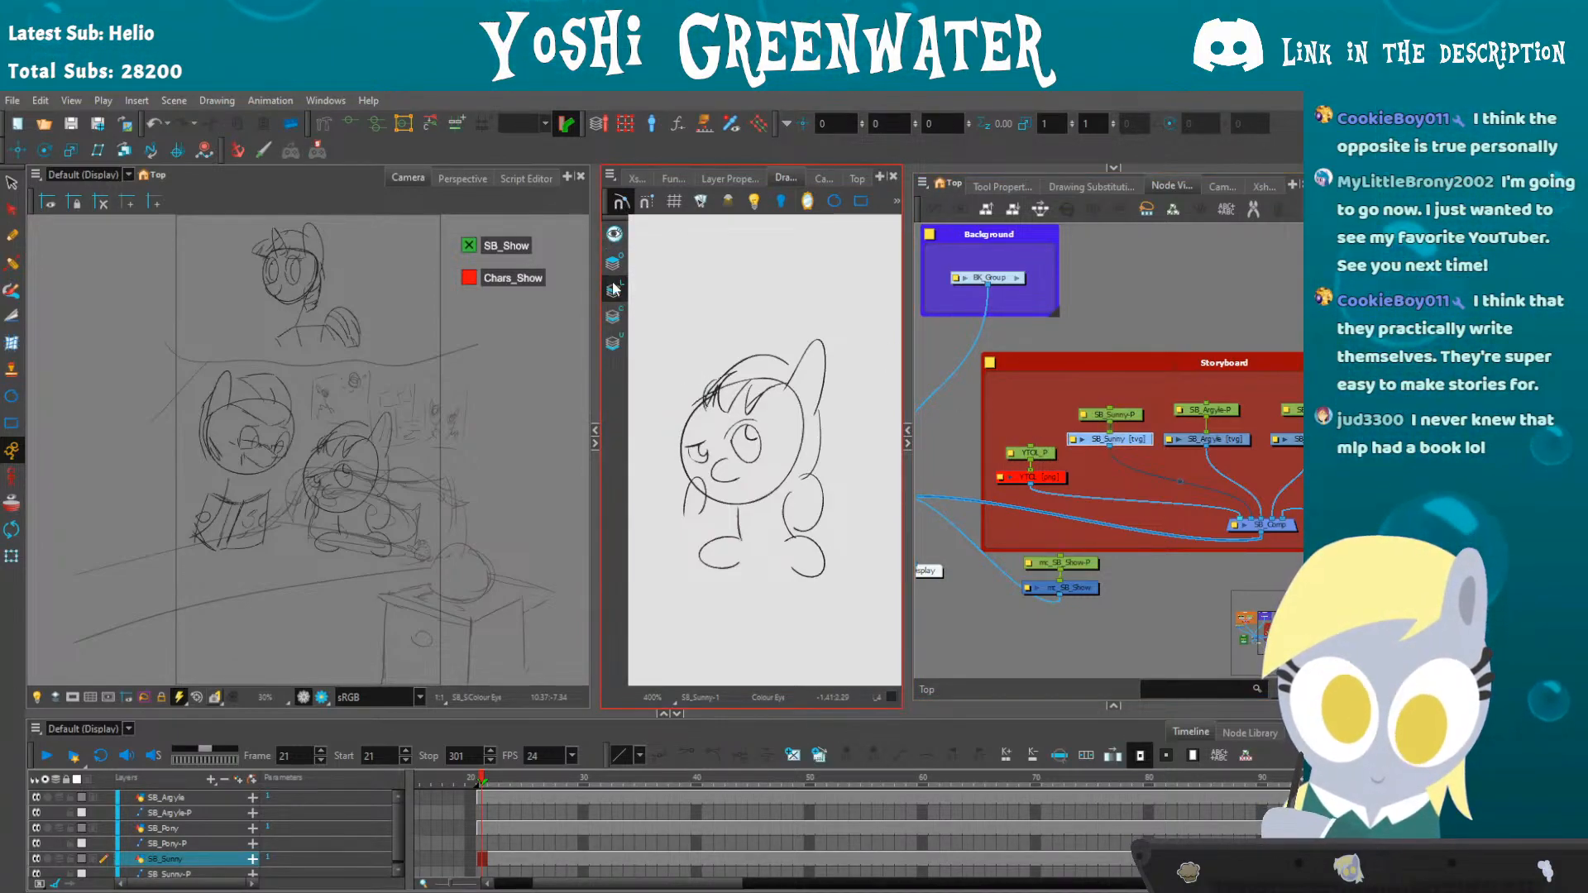
{"action": "left_click_drag", "start_coordinate": [669, 418], "coordinate": [662, 341]}
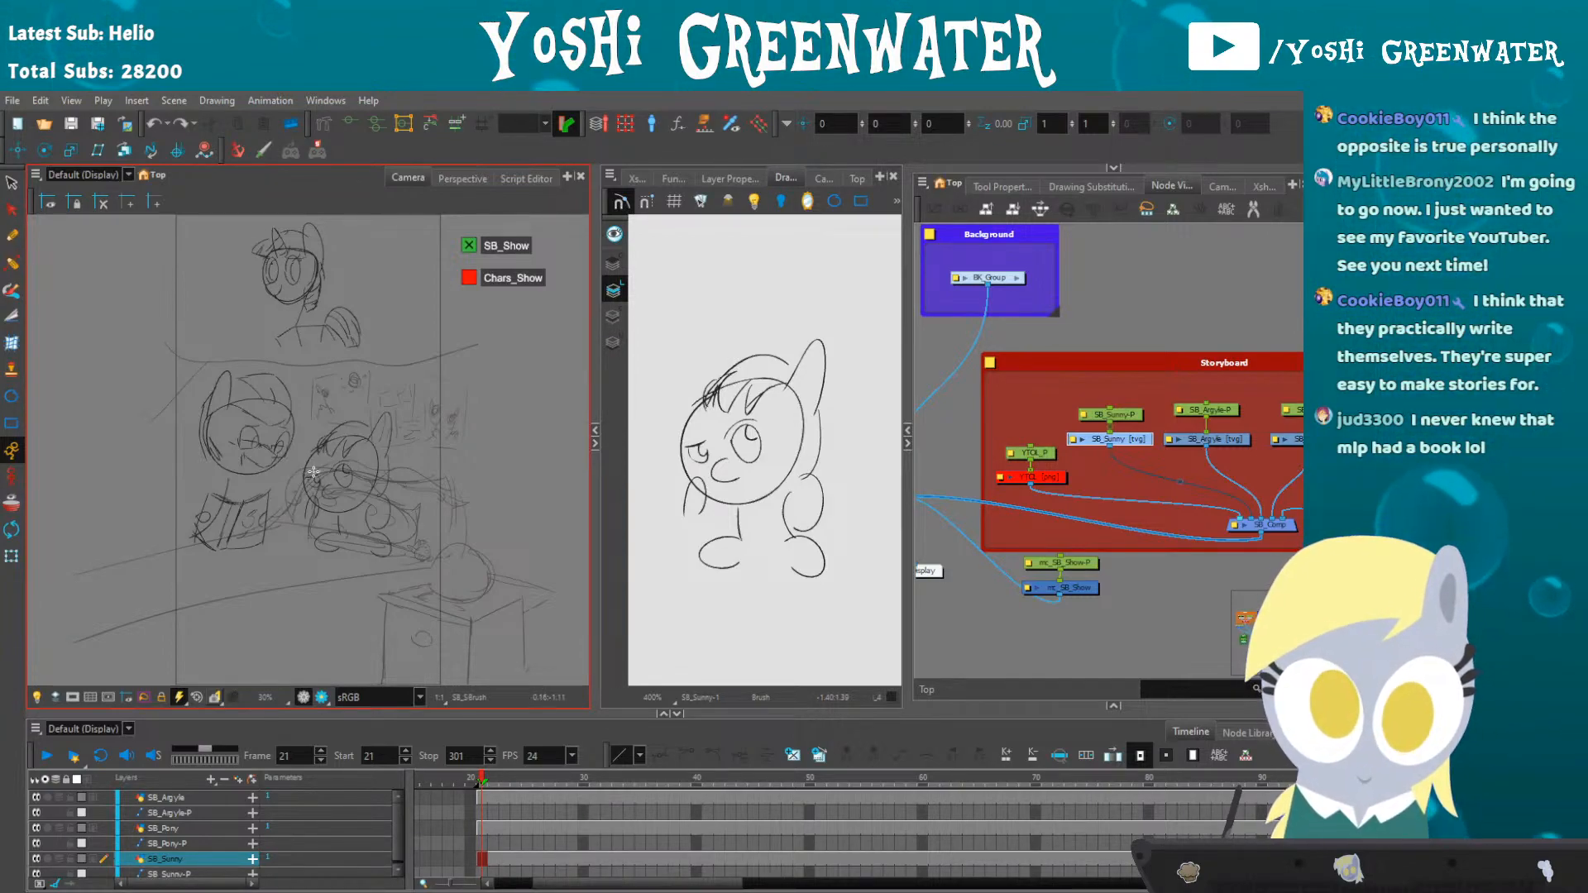
- Examine the storyboard characters up close in the Camera view at frame 21 and compare them with frame 99
{"action": "scroll", "coordinate": [314, 472], "scroll_direction": "up", "scroll_amount": 1}
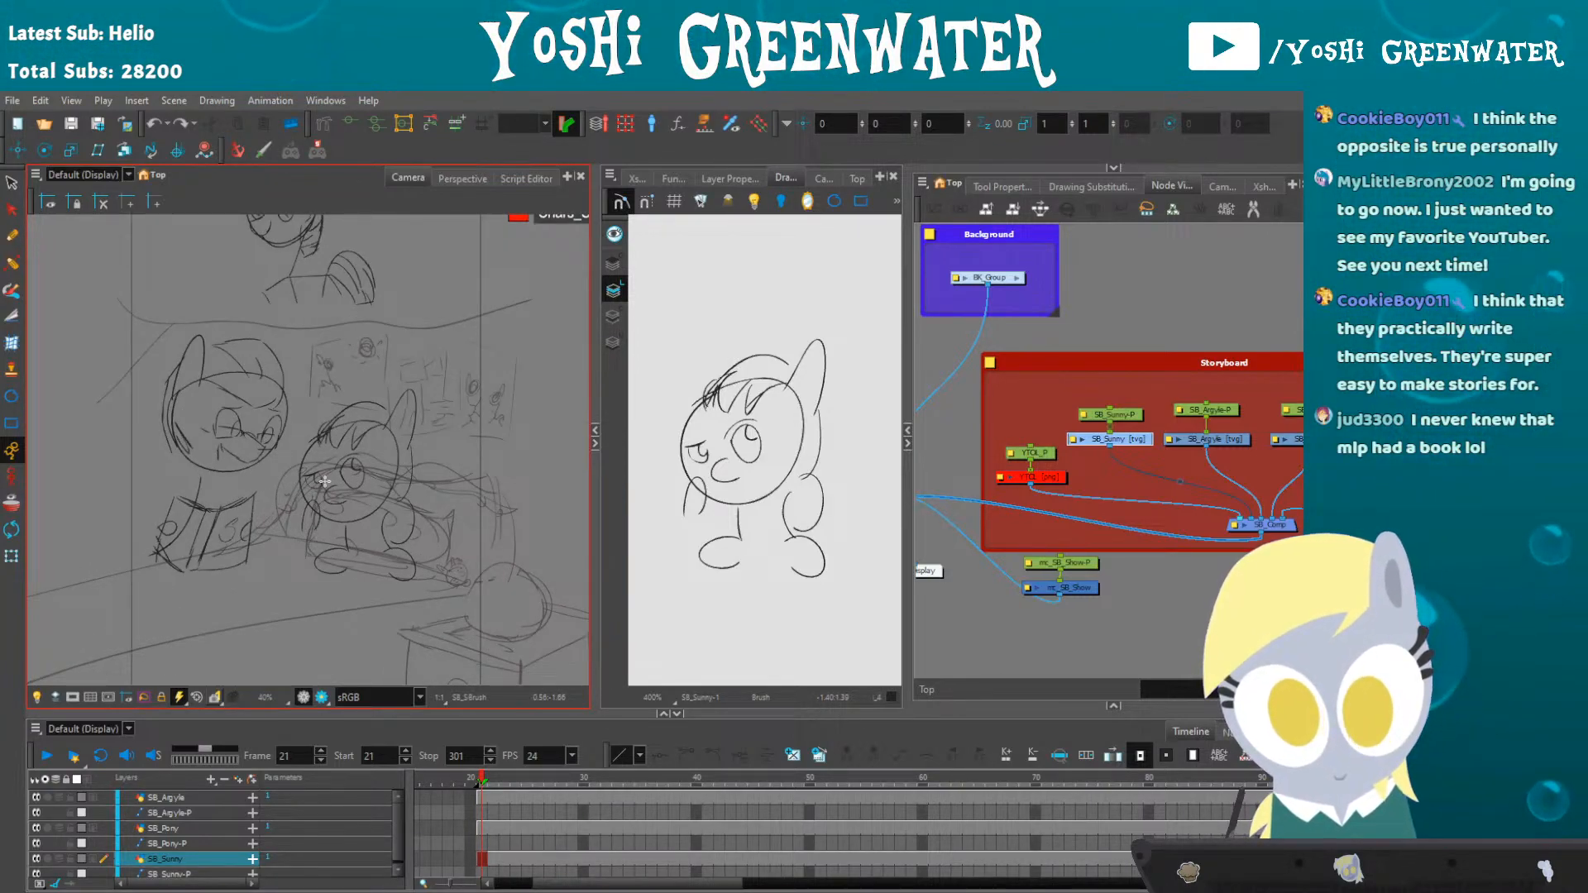
{"action": "scroll", "coordinate": [325, 481], "scroll_direction": "up", "scroll_amount": 1}
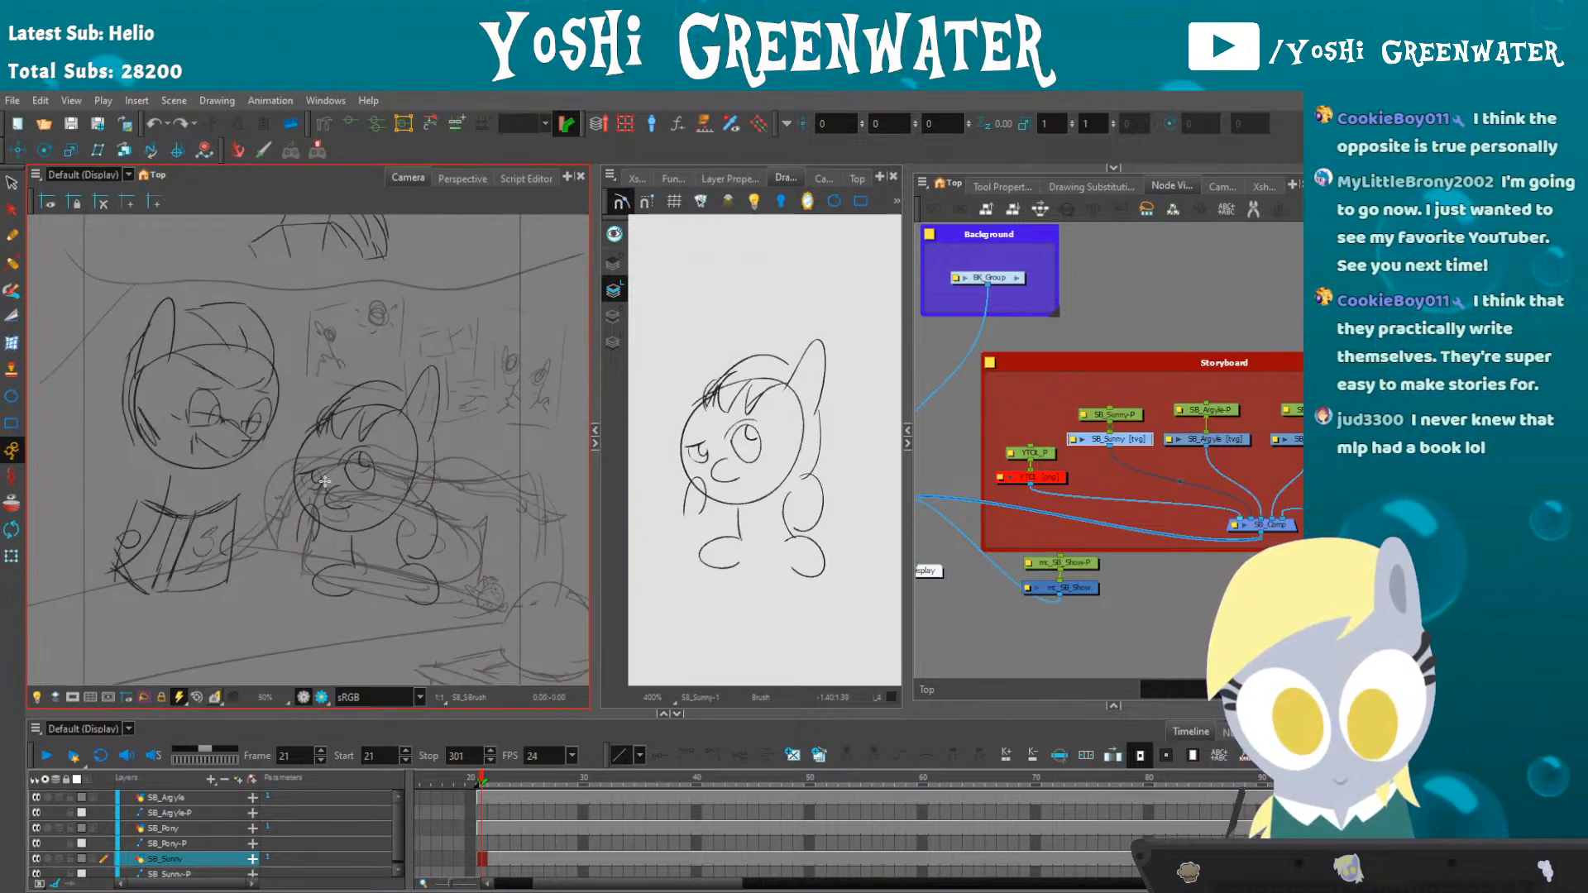
{"action": "scroll", "coordinate": [324, 480], "scroll_direction": "up", "scroll_amount": 1}
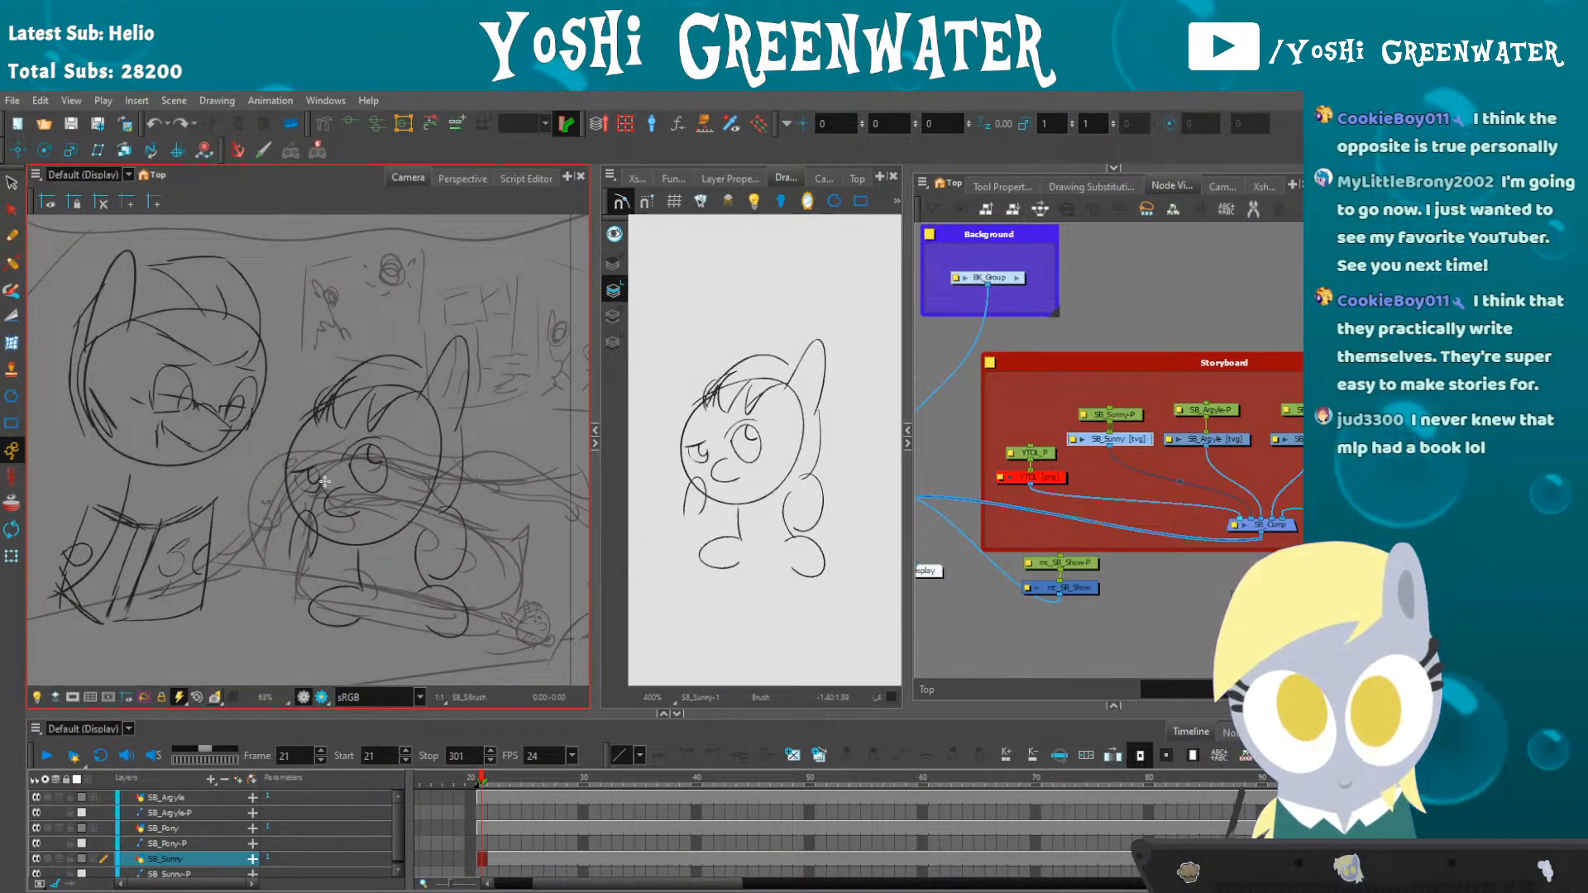
{"action": "scroll", "coordinate": [324, 480], "scroll_direction": "down", "scroll_amount": 1}
{"action": "left_click_drag", "start_coordinate": [302, 586], "coordinate": [322, 610]}
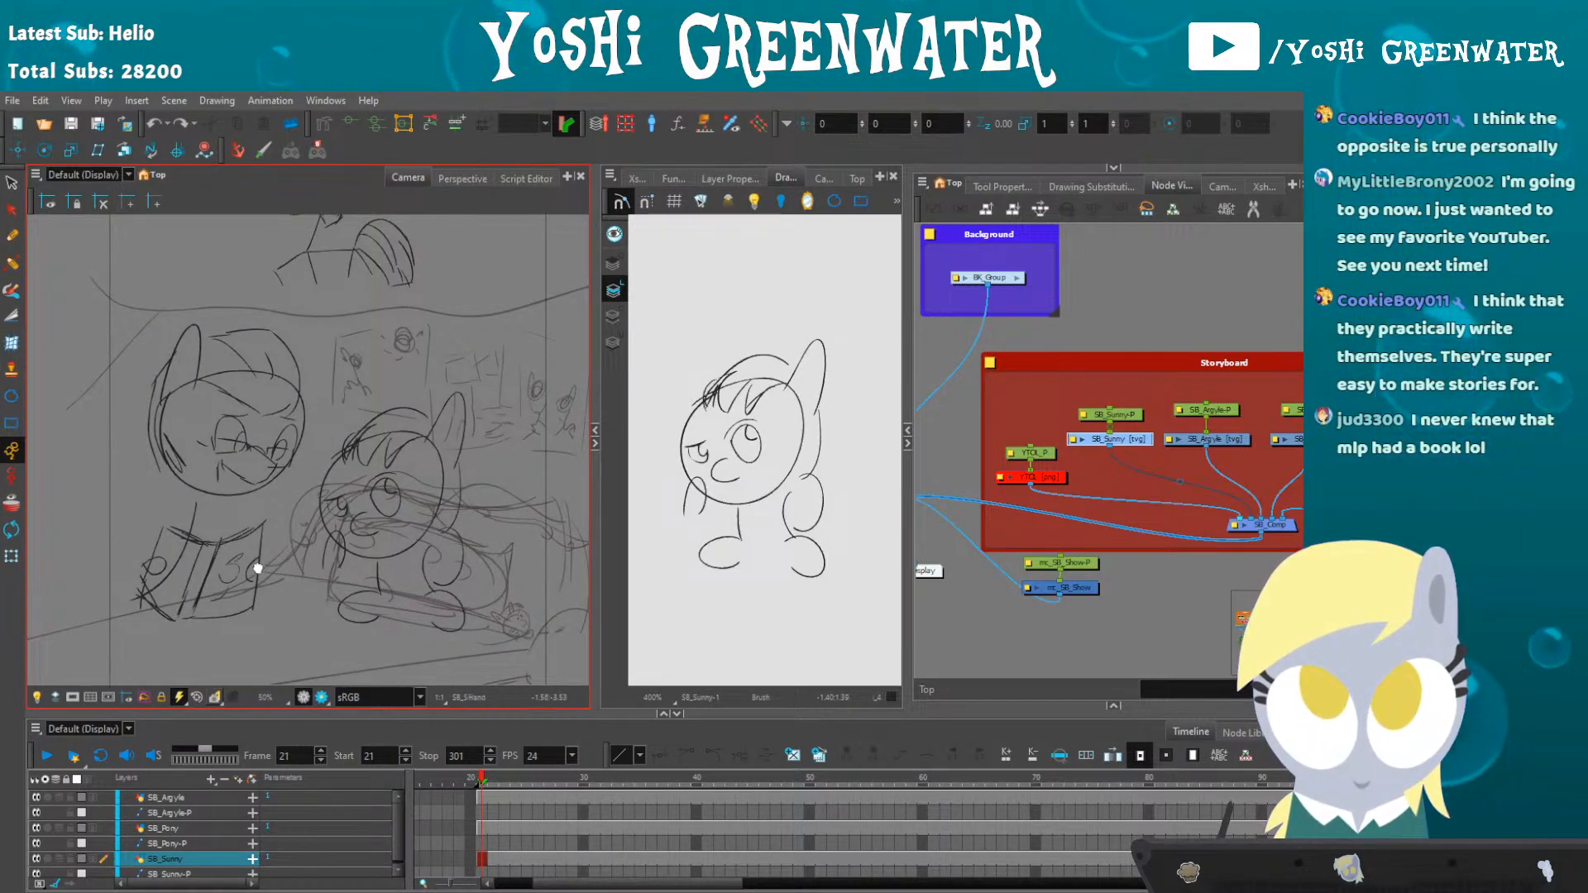
{"action": "left_click_drag", "start_coordinate": [259, 564], "coordinate": [236, 562]}
{"action": "left_click_drag", "start_coordinate": [521, 874], "coordinate": [718, 831]}
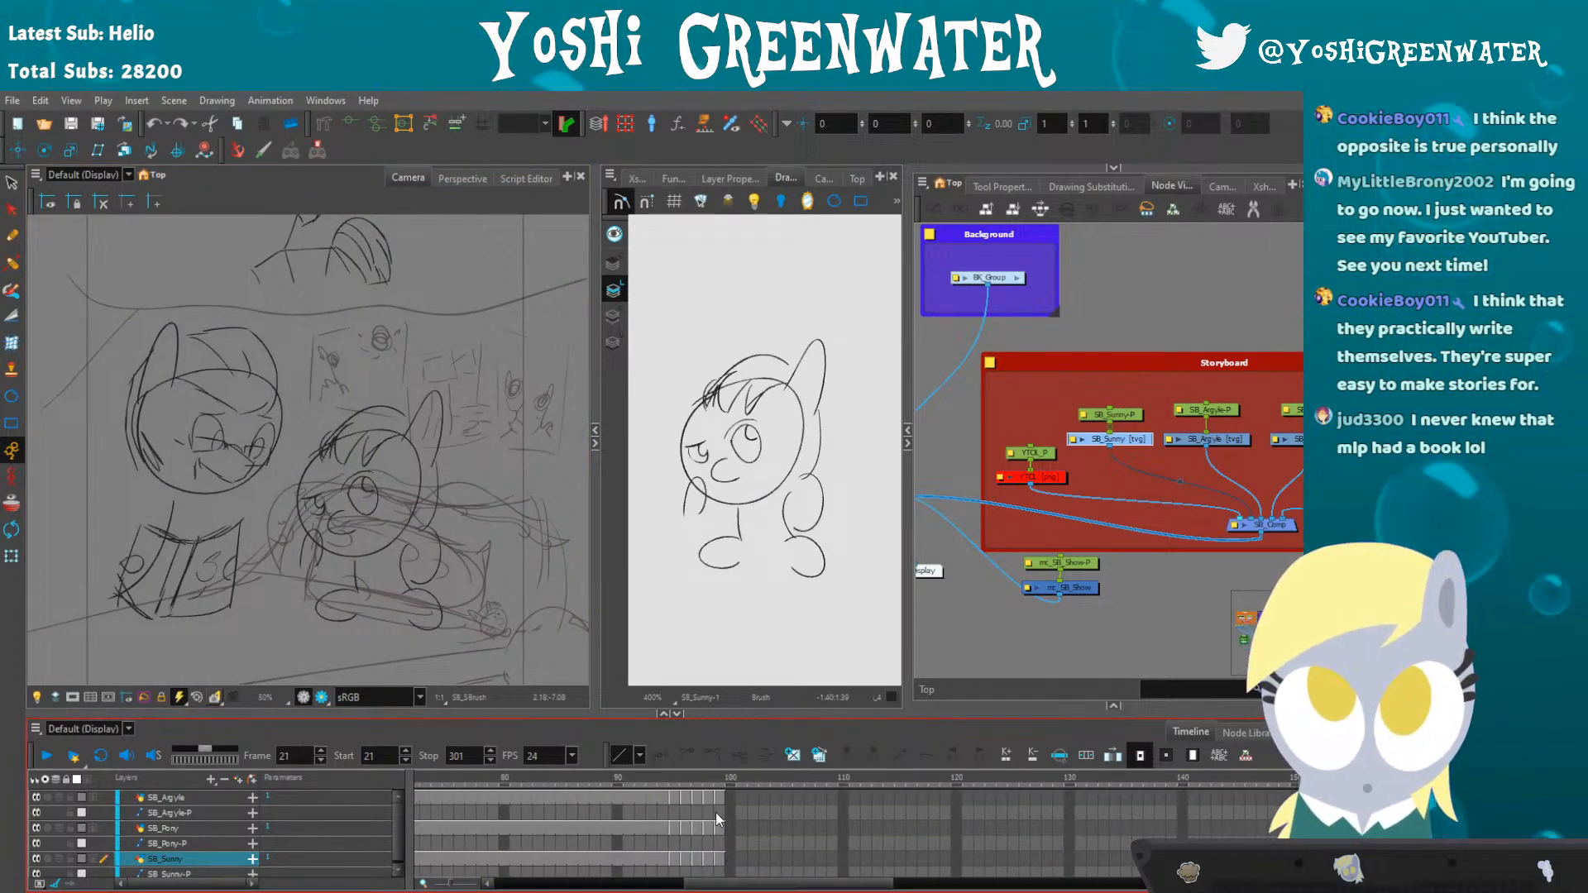
{"action": "left_click", "coordinate": [724, 780]}
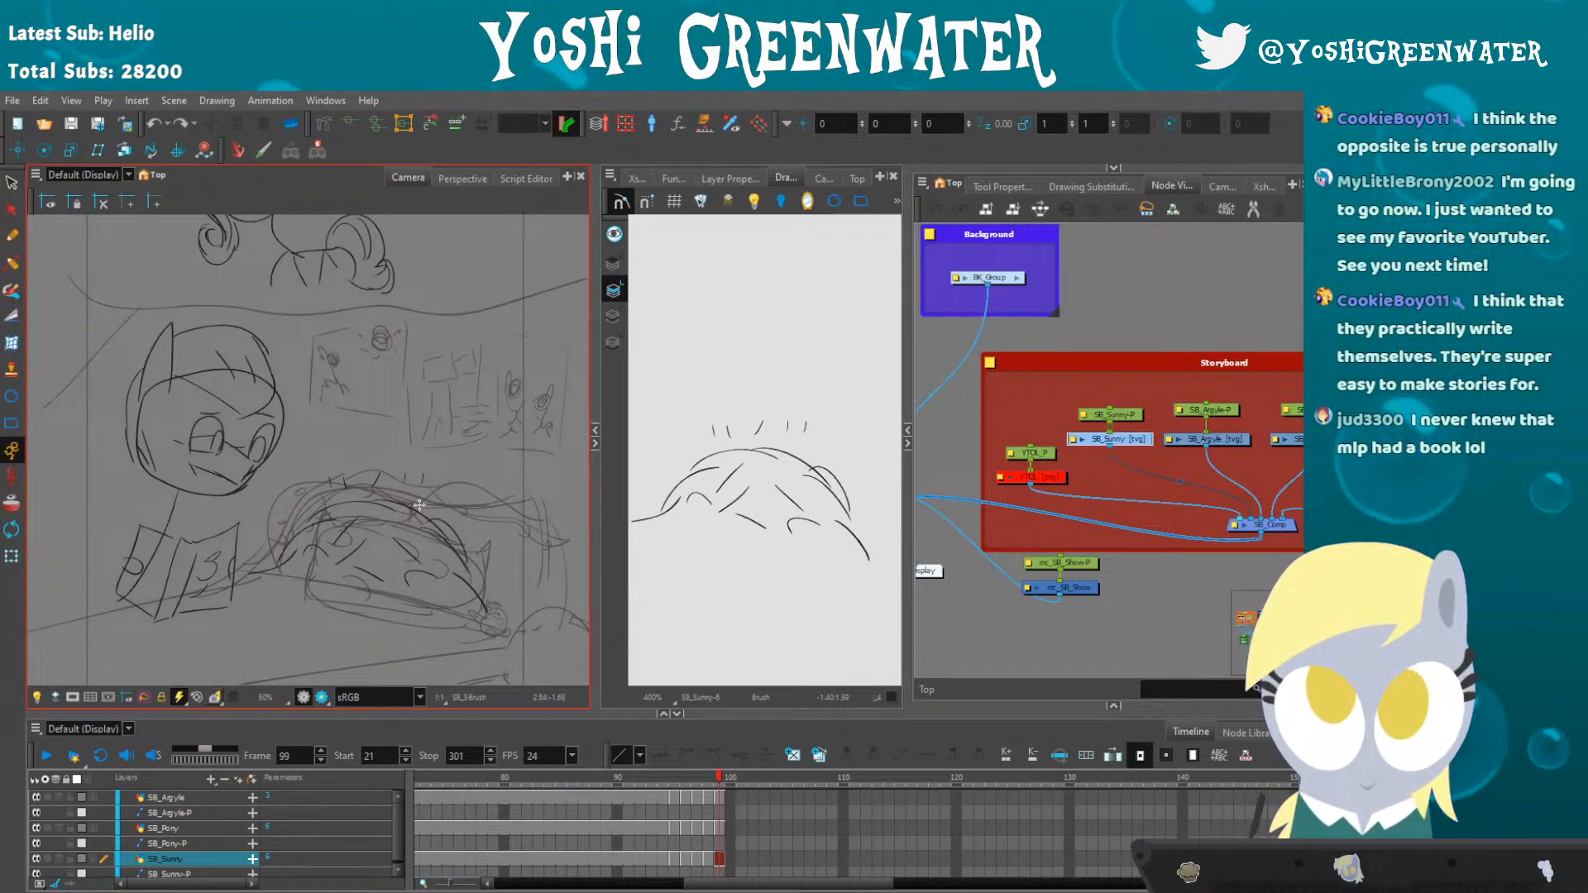
{"action": "left_click_drag", "start_coordinate": [707, 883], "coordinate": [517, 875]}
{"action": "left_click", "coordinate": [649, 780]}
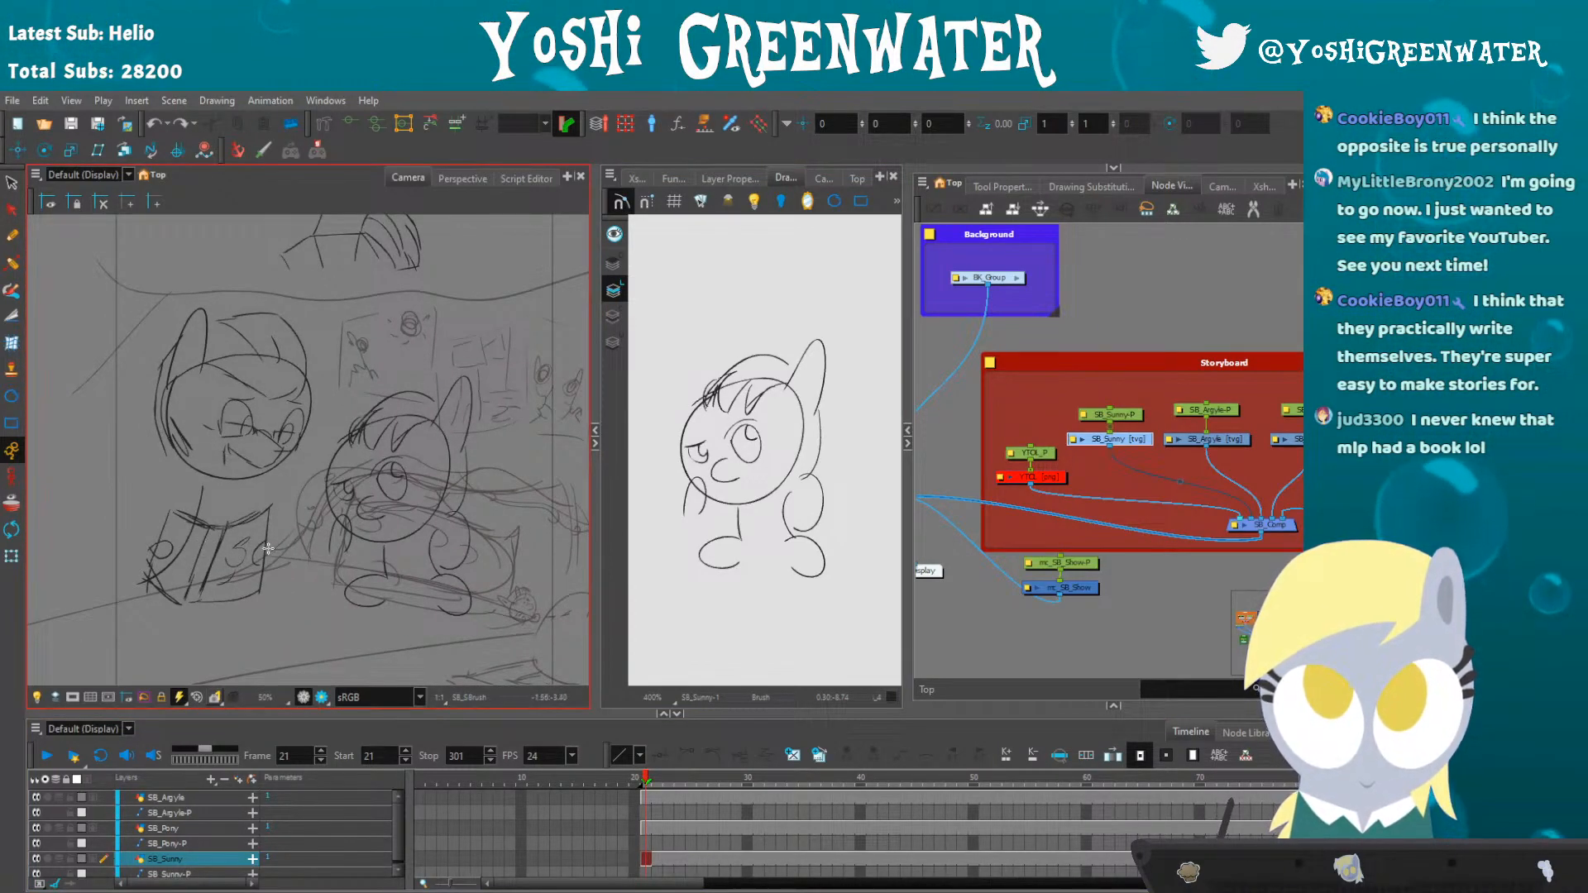
{"action": "left_click_drag", "start_coordinate": [276, 483], "coordinate": [258, 644]}
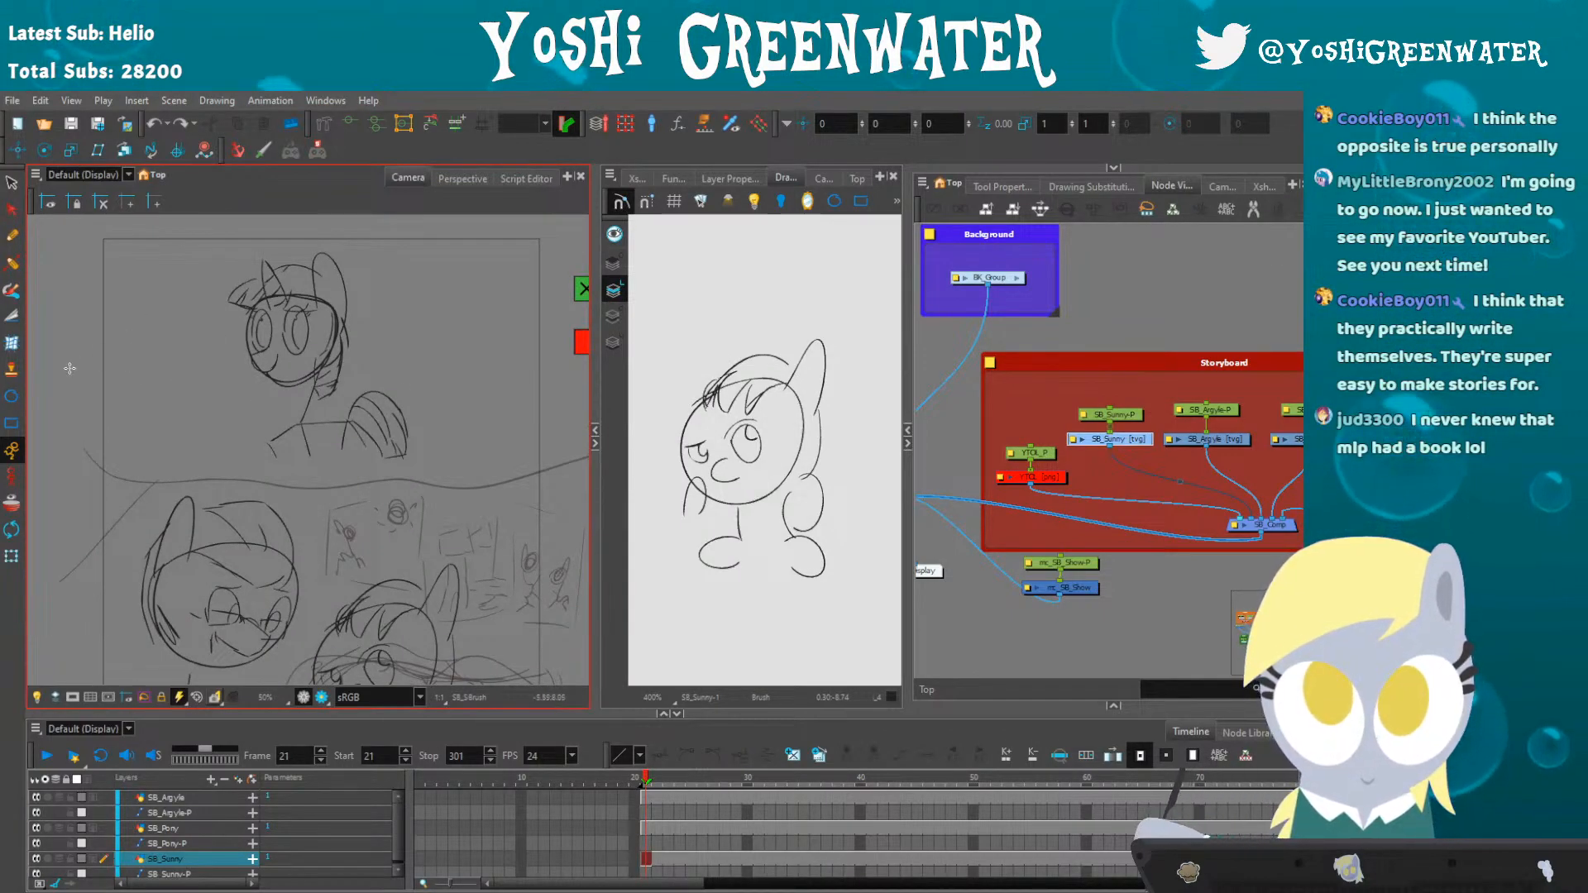
{"action": "left_click_drag", "start_coordinate": [277, 532], "coordinate": [293, 351]}
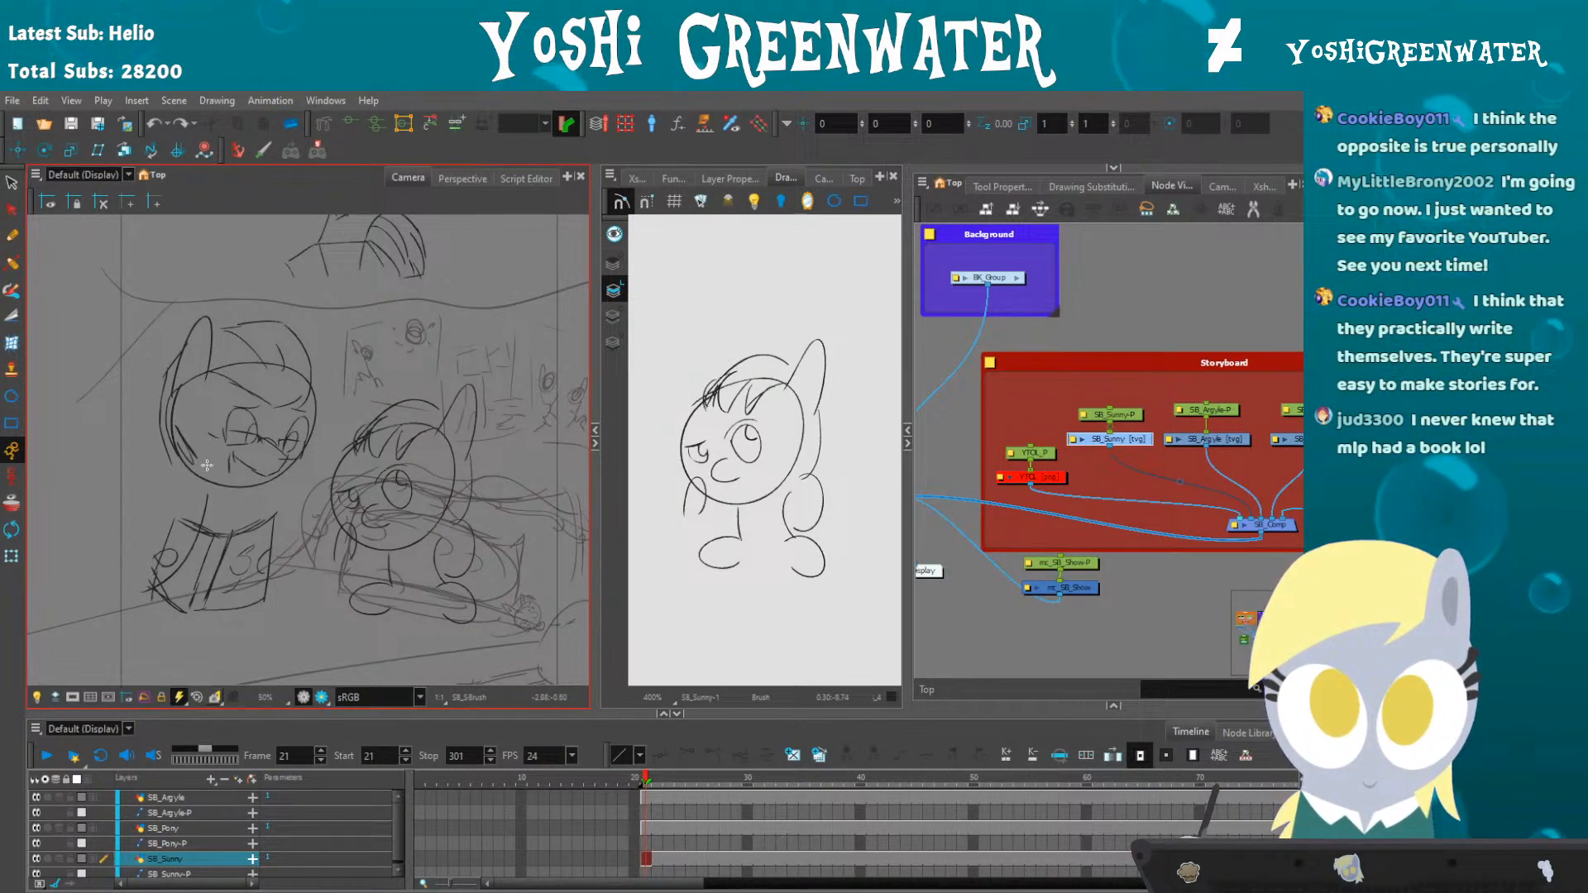
- Select the SB_Argyle drawing at frame 21, compare drawing 3 with drawing 1, and duplicate drawing 1
{"action": "left_click", "coordinate": [12, 558]}
{"action": "left_click", "coordinate": [232, 491]}
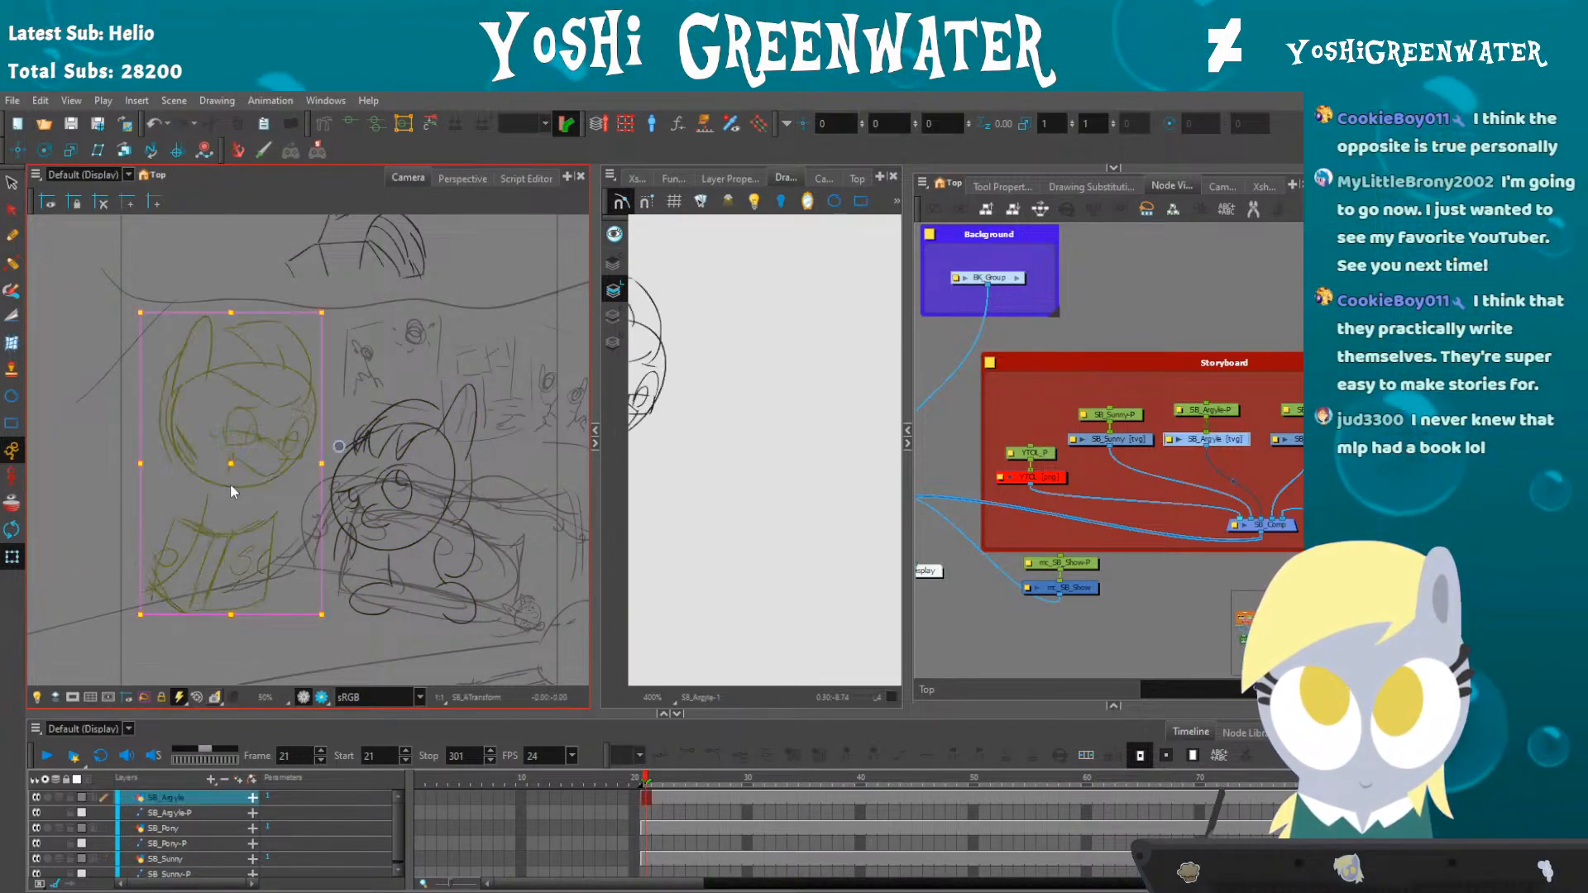
{"action": "left_click", "coordinate": [1092, 187]}
{"action": "left_click", "coordinate": [1235, 265]}
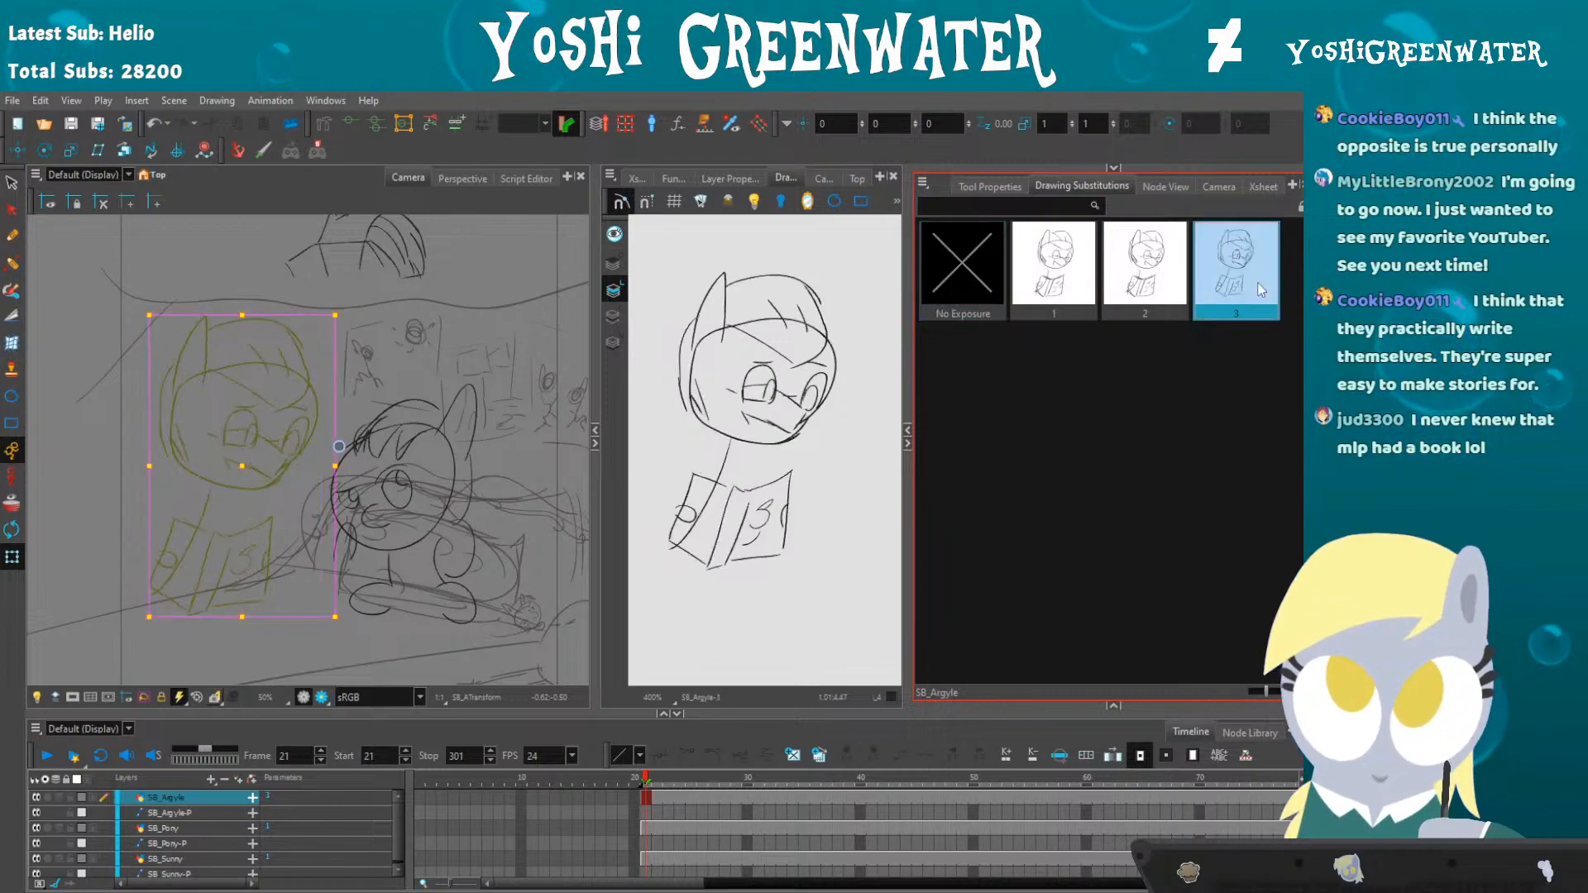
{"action": "left_click", "coordinate": [1044, 266]}
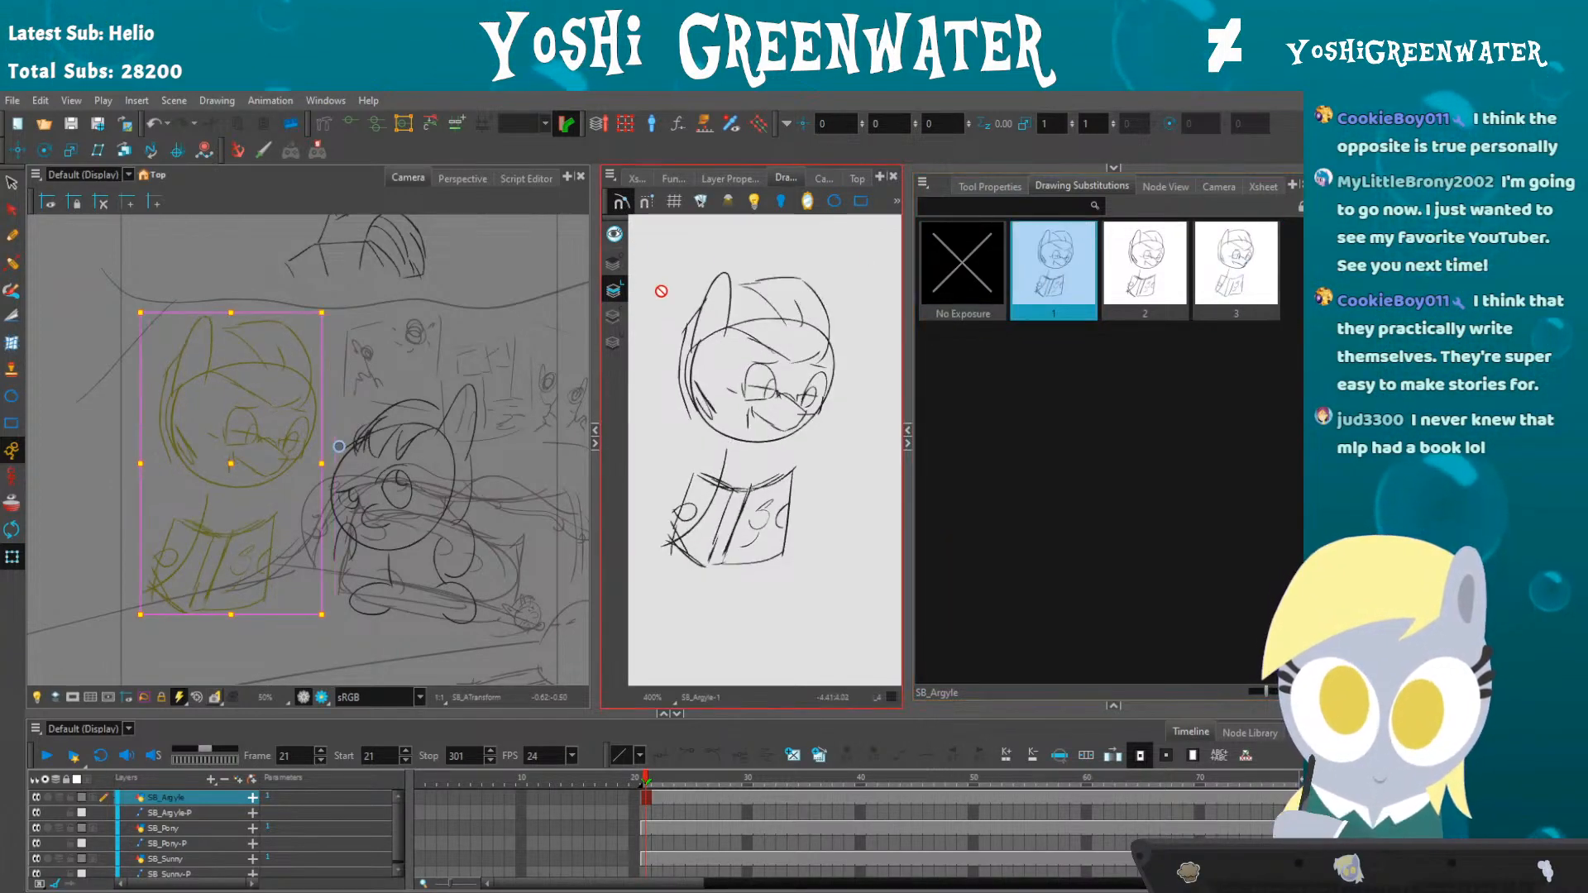
{"action": "left_click", "coordinate": [819, 756]}
- Enlarge the Drawing view, remove the mouth-corner line and nudge the pupil lines slightly left and down in Argyle's duplicated drawing
{"action": "left_click_drag", "start_coordinate": [602, 453], "coordinate": [503, 452]}
{"action": "scroll", "coordinate": [703, 416], "scroll_direction": "up", "scroll_amount": 1}
{"action": "key", "text": "alt+s"}
{"action": "left_click", "coordinate": [710, 418]}
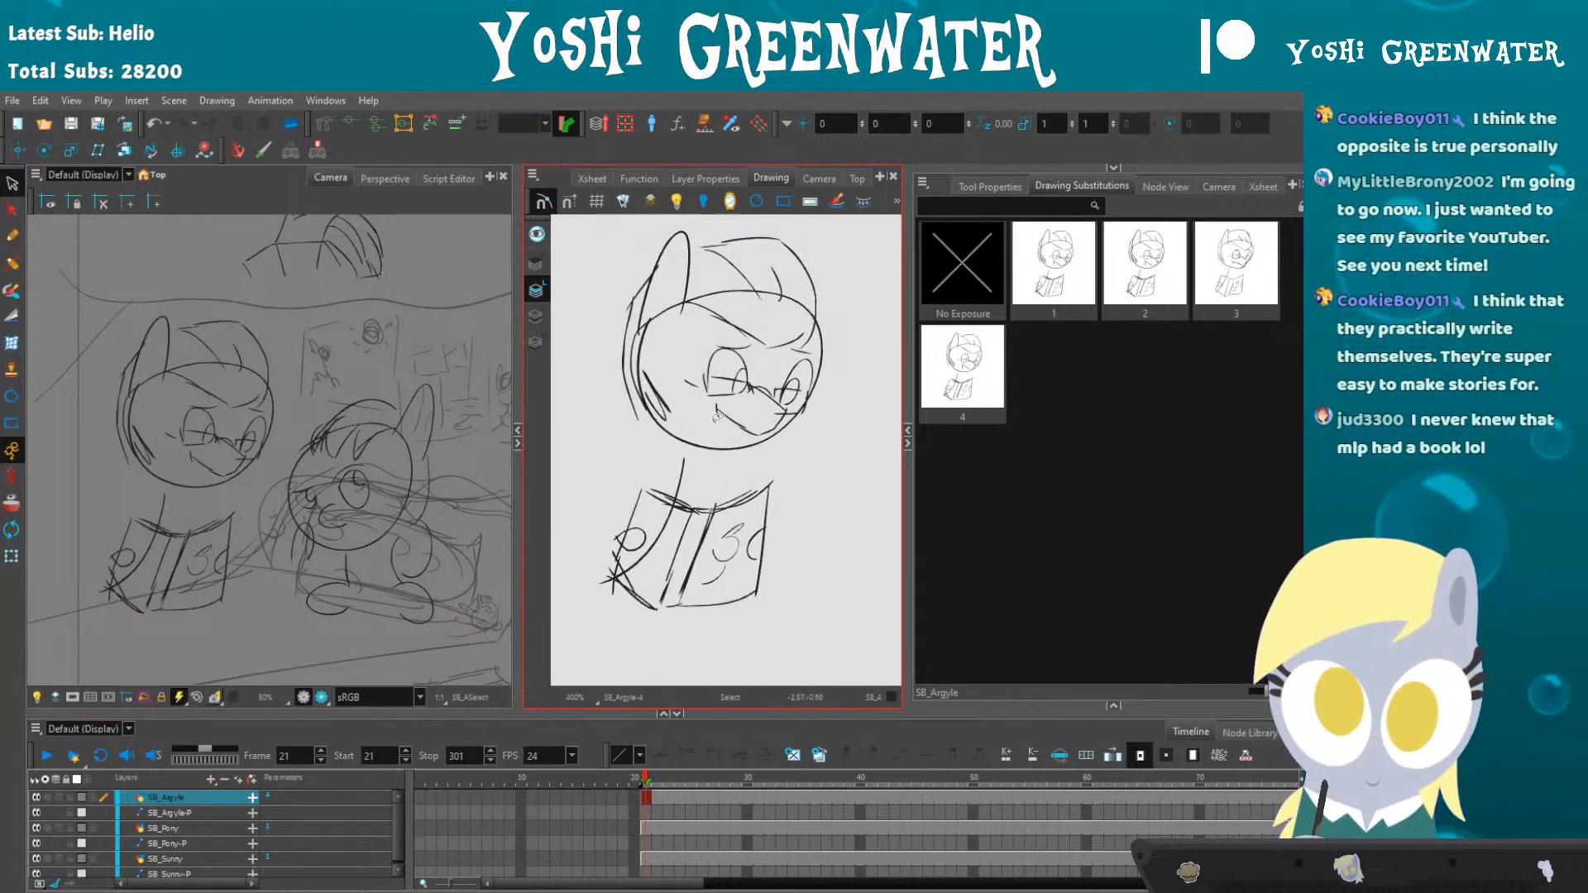
{"action": "left_click", "coordinate": [738, 368]}
{"action": "key", "text": "Left"}
{"action": "key", "text": "Left"}
{"action": "key", "text": "Down"}
{"action": "left_click", "coordinate": [626, 443]}
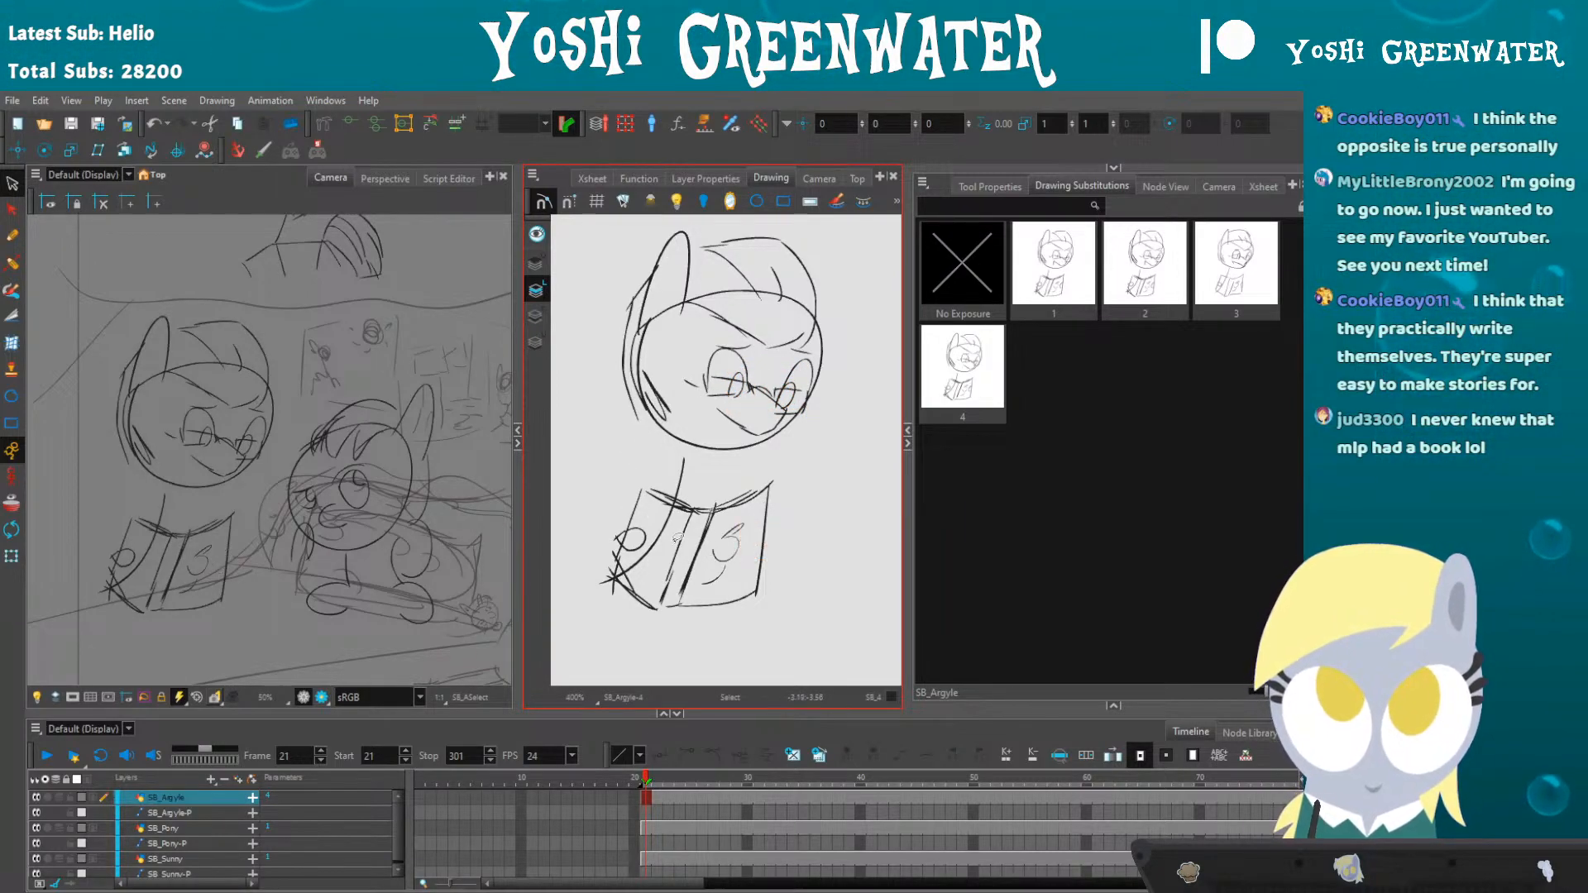
{"action": "left_click_drag", "start_coordinate": [604, 577], "coordinate": [628, 581]}
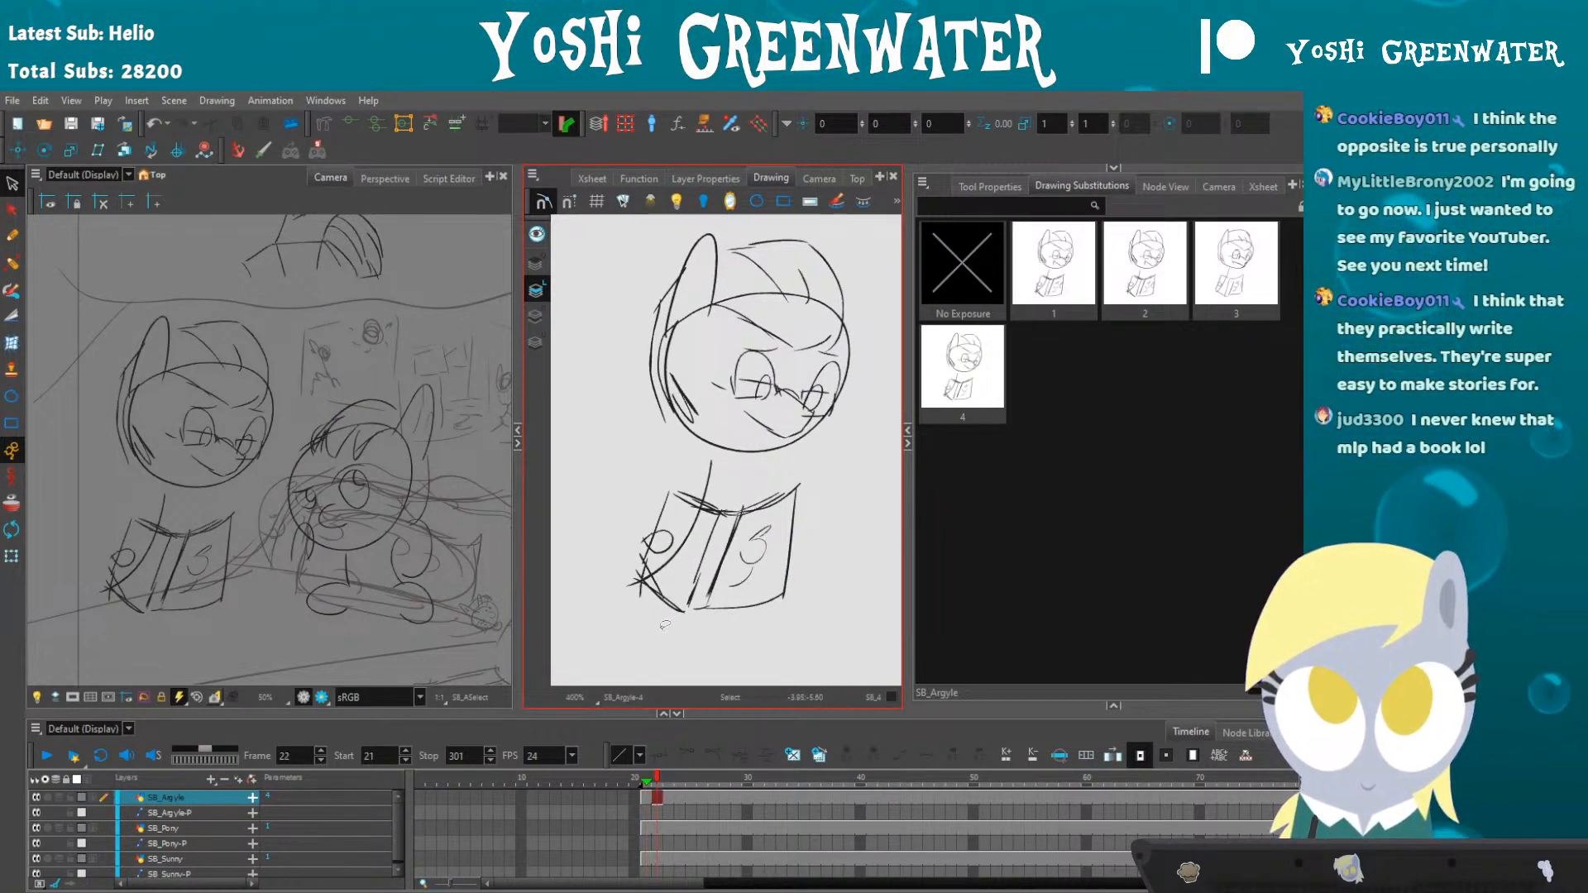
- Duplicate Argyle's drawing at frame 26 and sketch a lifted page on the left side of the book
{"action": "key", "text": "period"}
{"action": "key", "text": "period"}
{"action": "key", "text": "period"}
{"action": "key", "text": "period"}
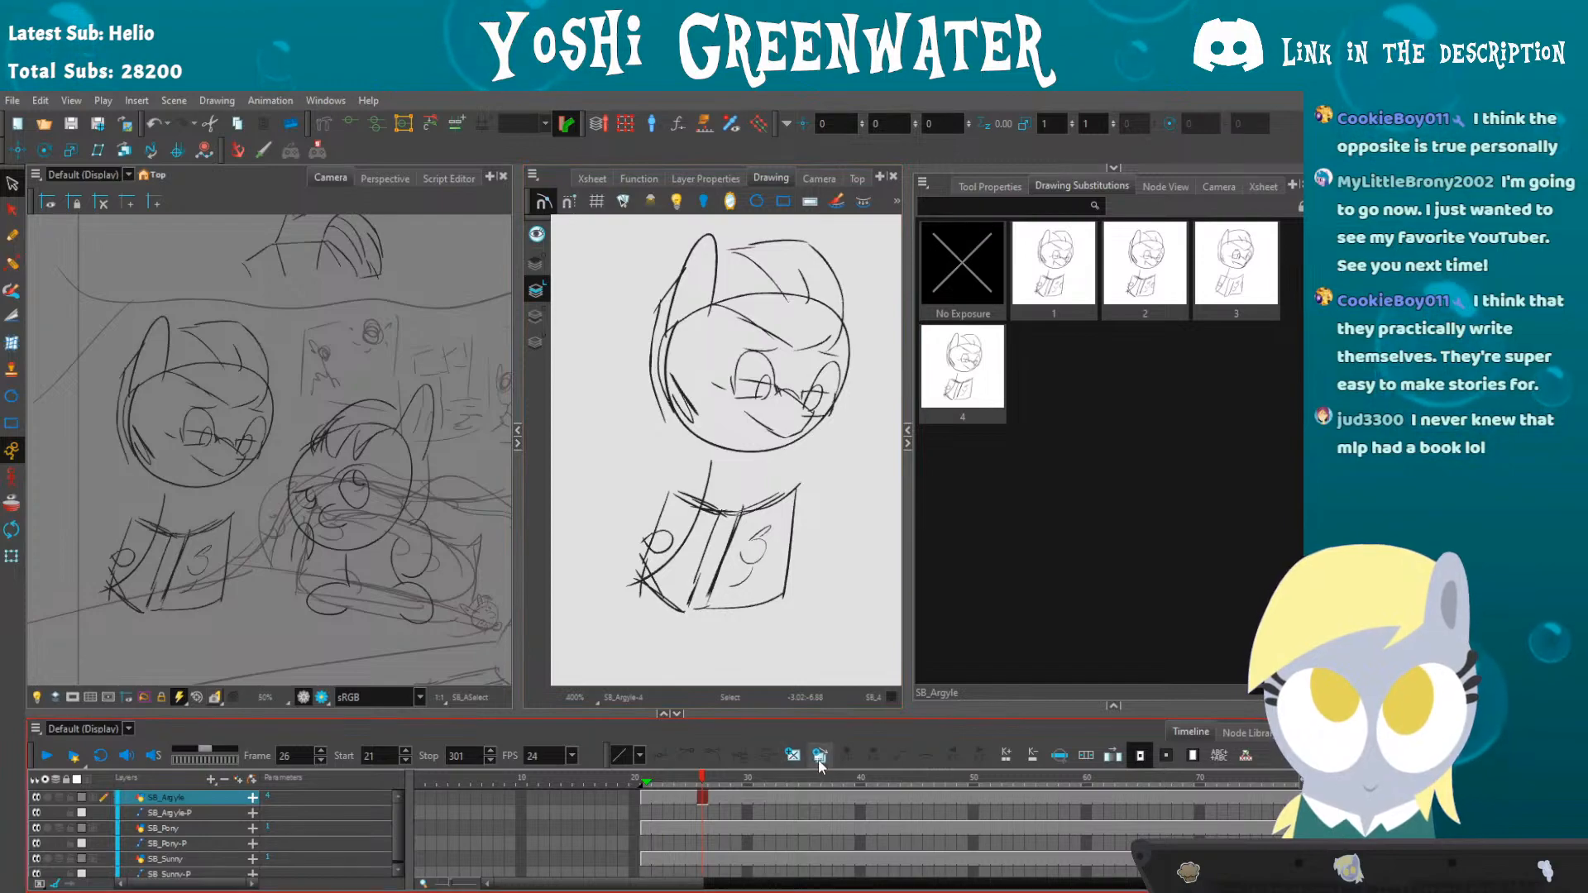
{"action": "left_click", "coordinate": [819, 759]}
{"action": "left_click_drag", "start_coordinate": [726, 510], "coordinate": [682, 472]}
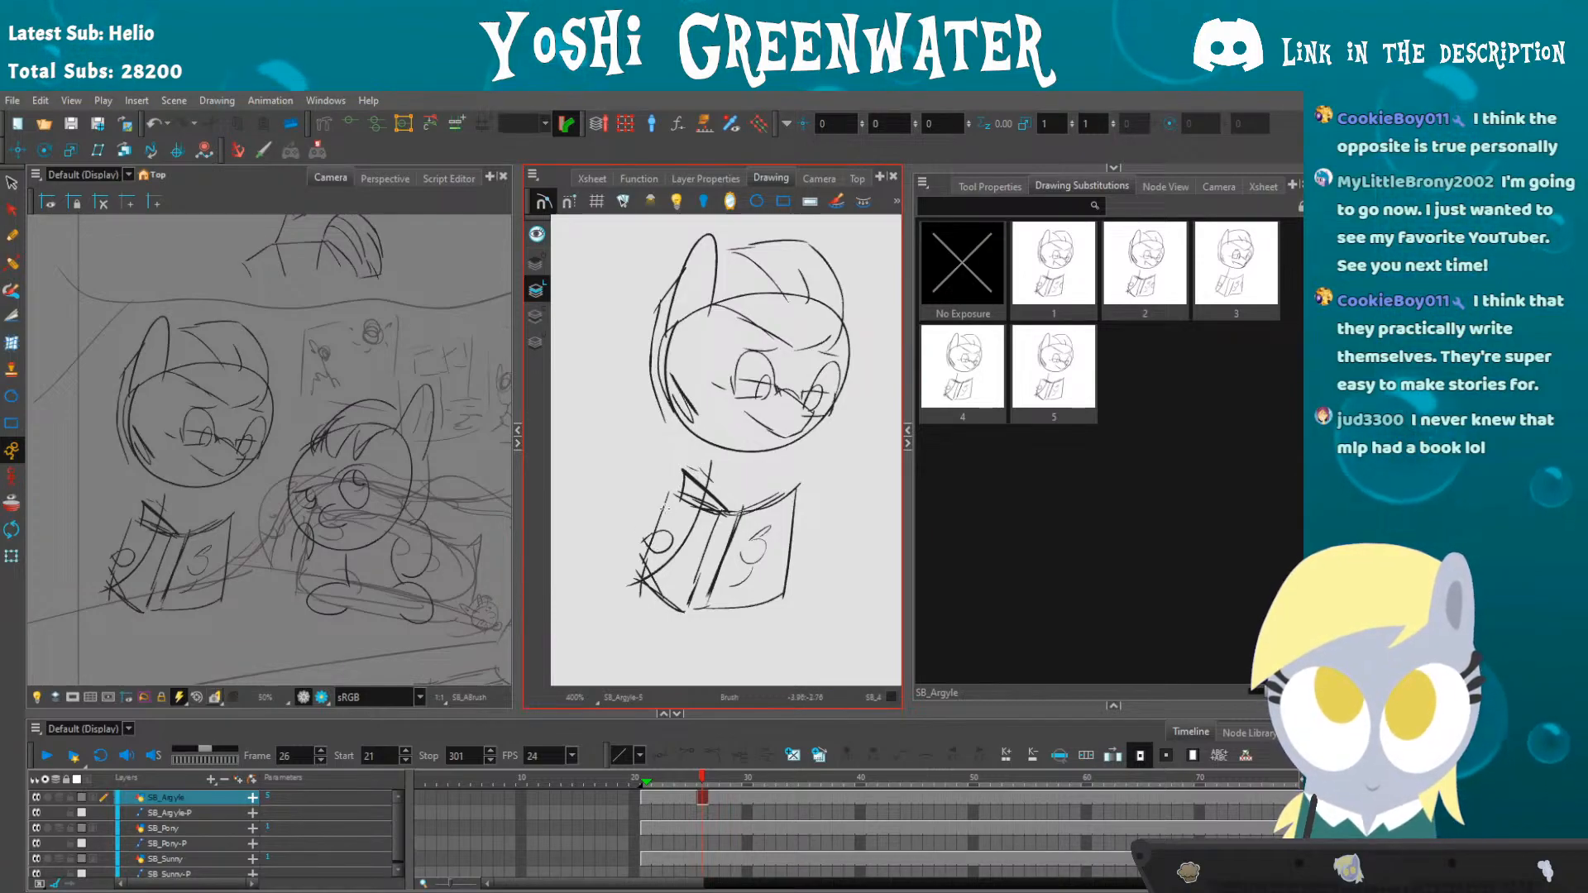
- Duplicate the drawing at frame 29, delete the lifted left page and sketch the turning page on the book's right side
{"action": "key", "text": "period"}
{"action": "key", "text": "period"}
{"action": "key", "text": "period"}
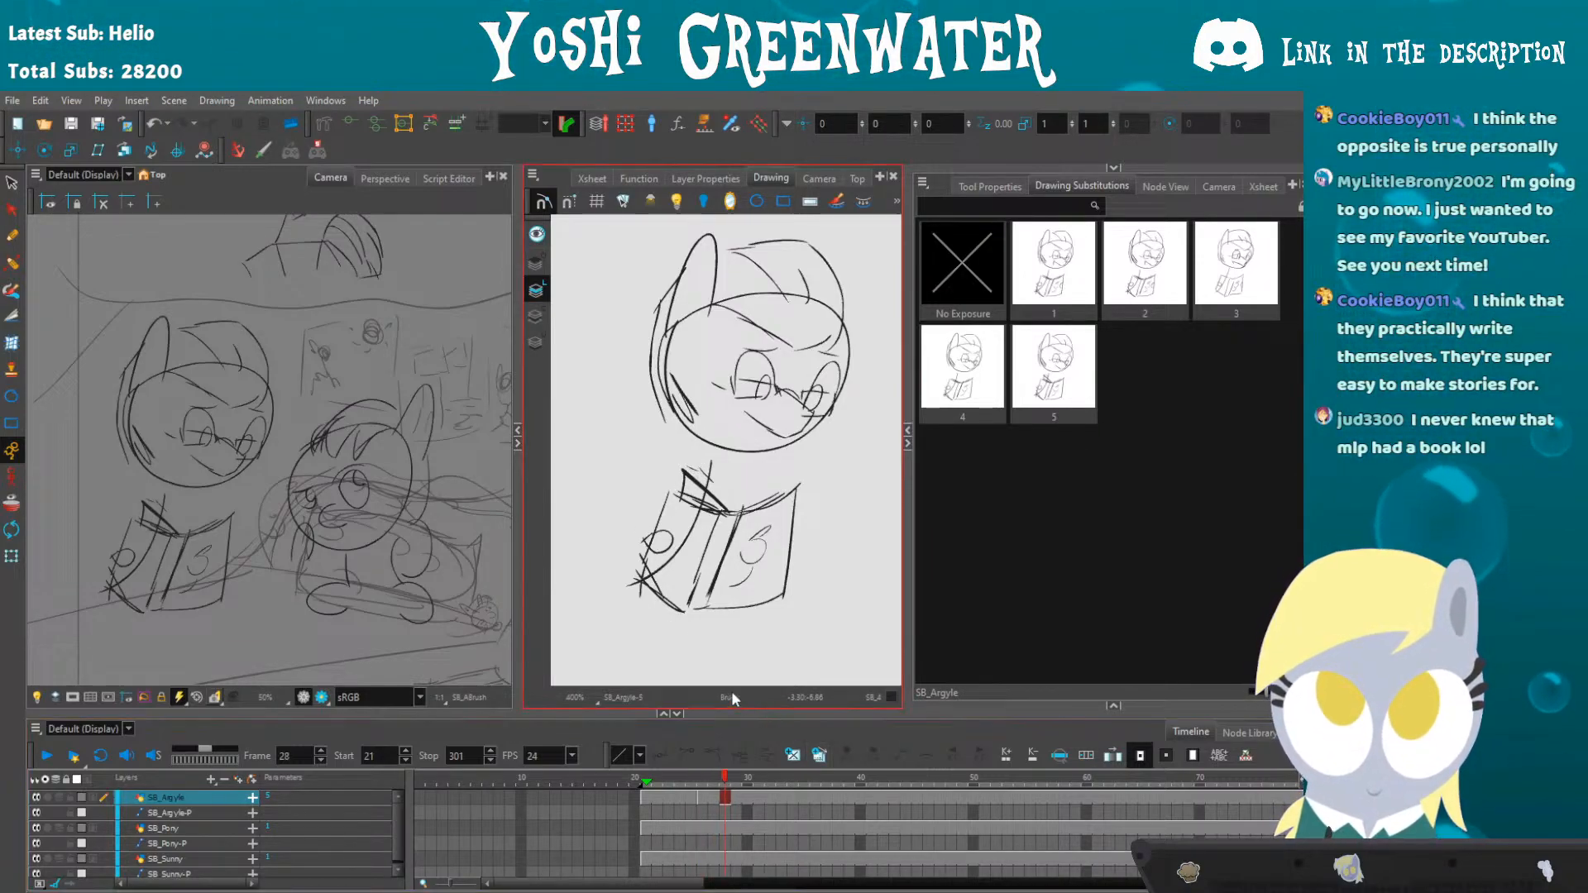
{"action": "left_click", "coordinate": [819, 756]}
{"action": "left_click", "coordinate": [12, 184]}
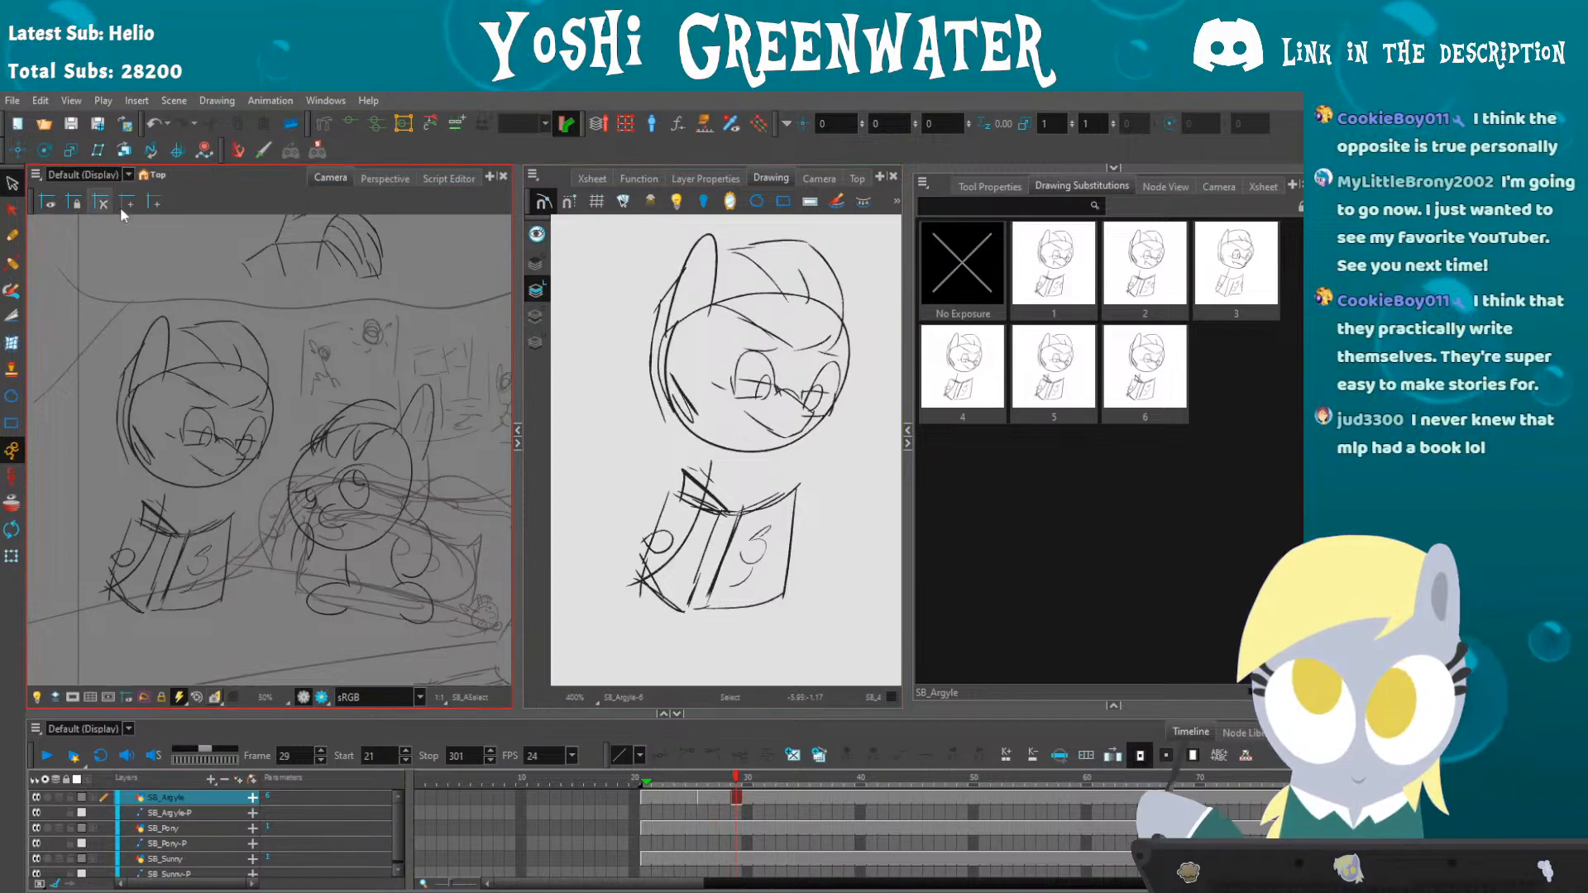
{"action": "left_click_drag", "start_coordinate": [683, 490], "coordinate": [700, 472]}
{"action": "key", "text": "Delete"}
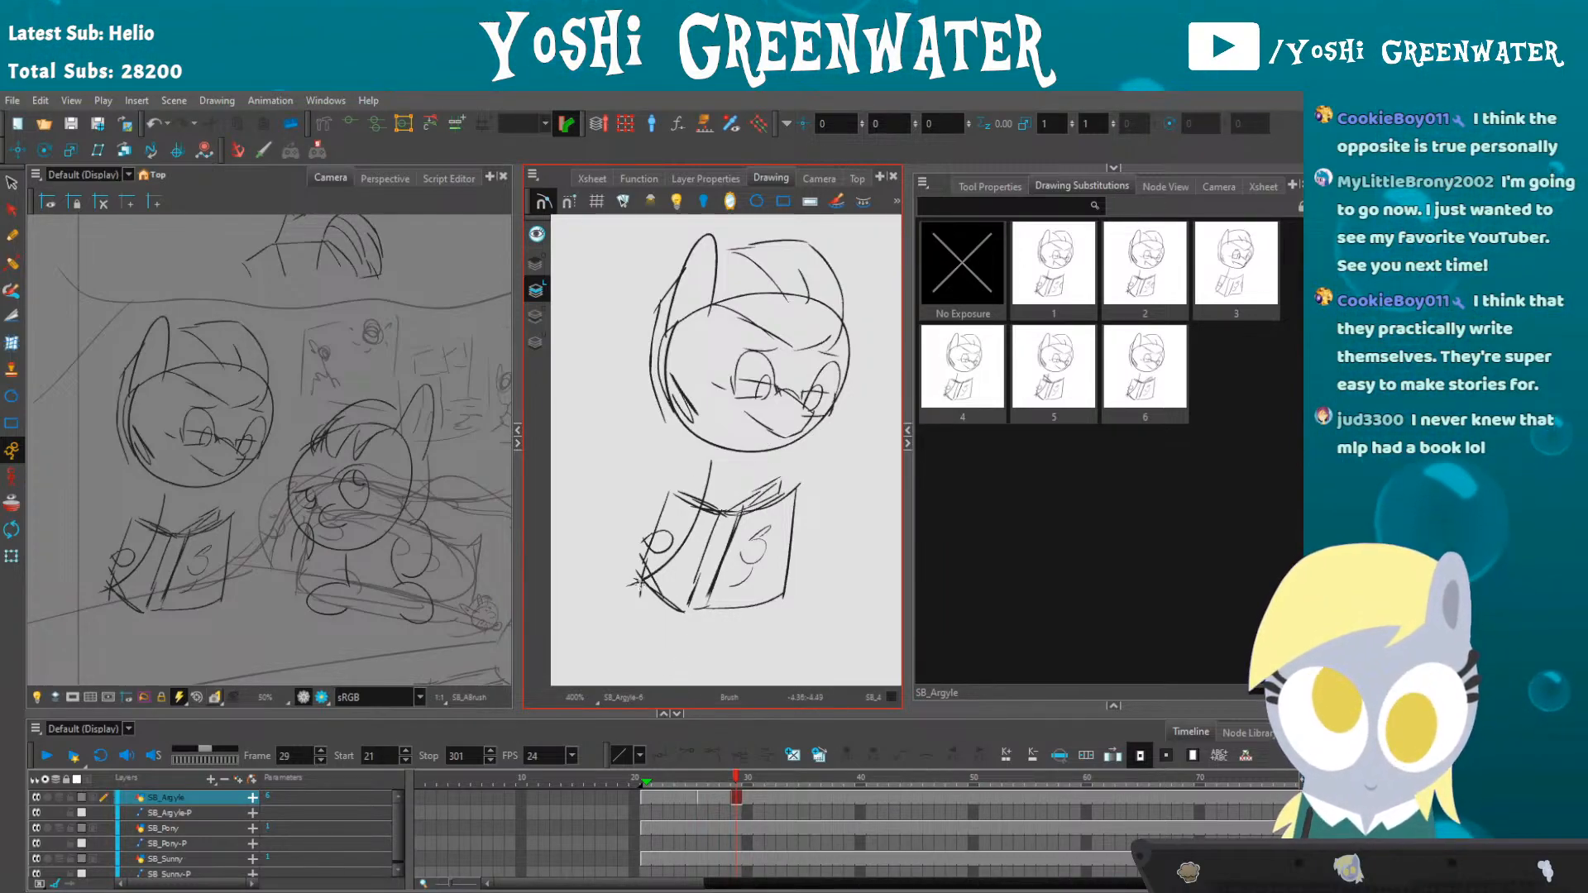
- Expose Argyle's drawing 4 at frame 32 and step back through the earlier frames to review the page turn
{"action": "key", "text": "period"}
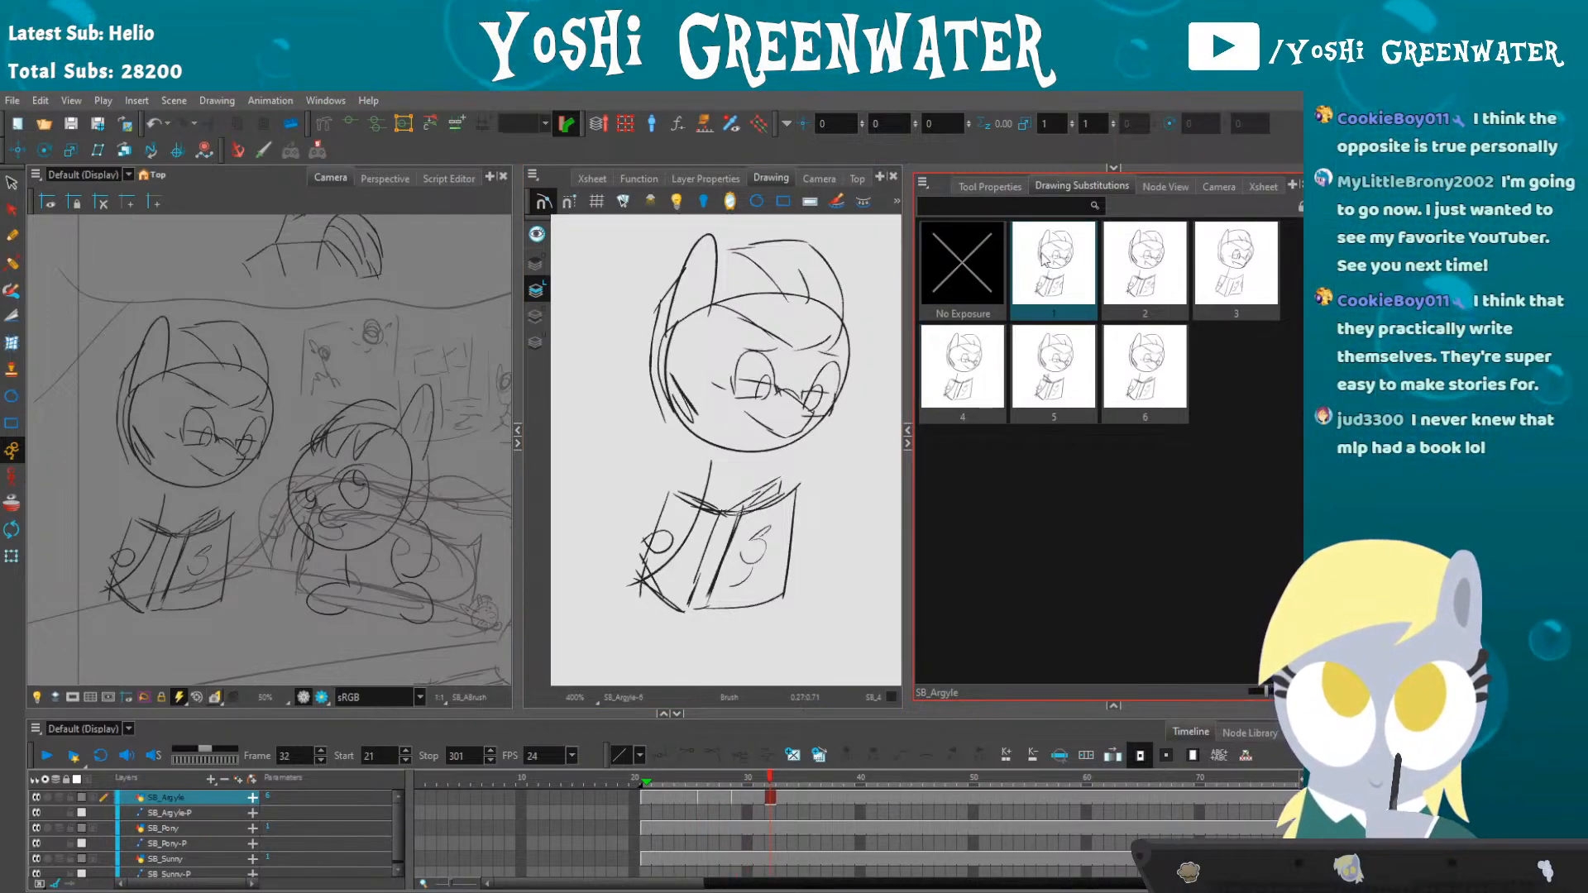
{"action": "left_click", "coordinate": [976, 362]}
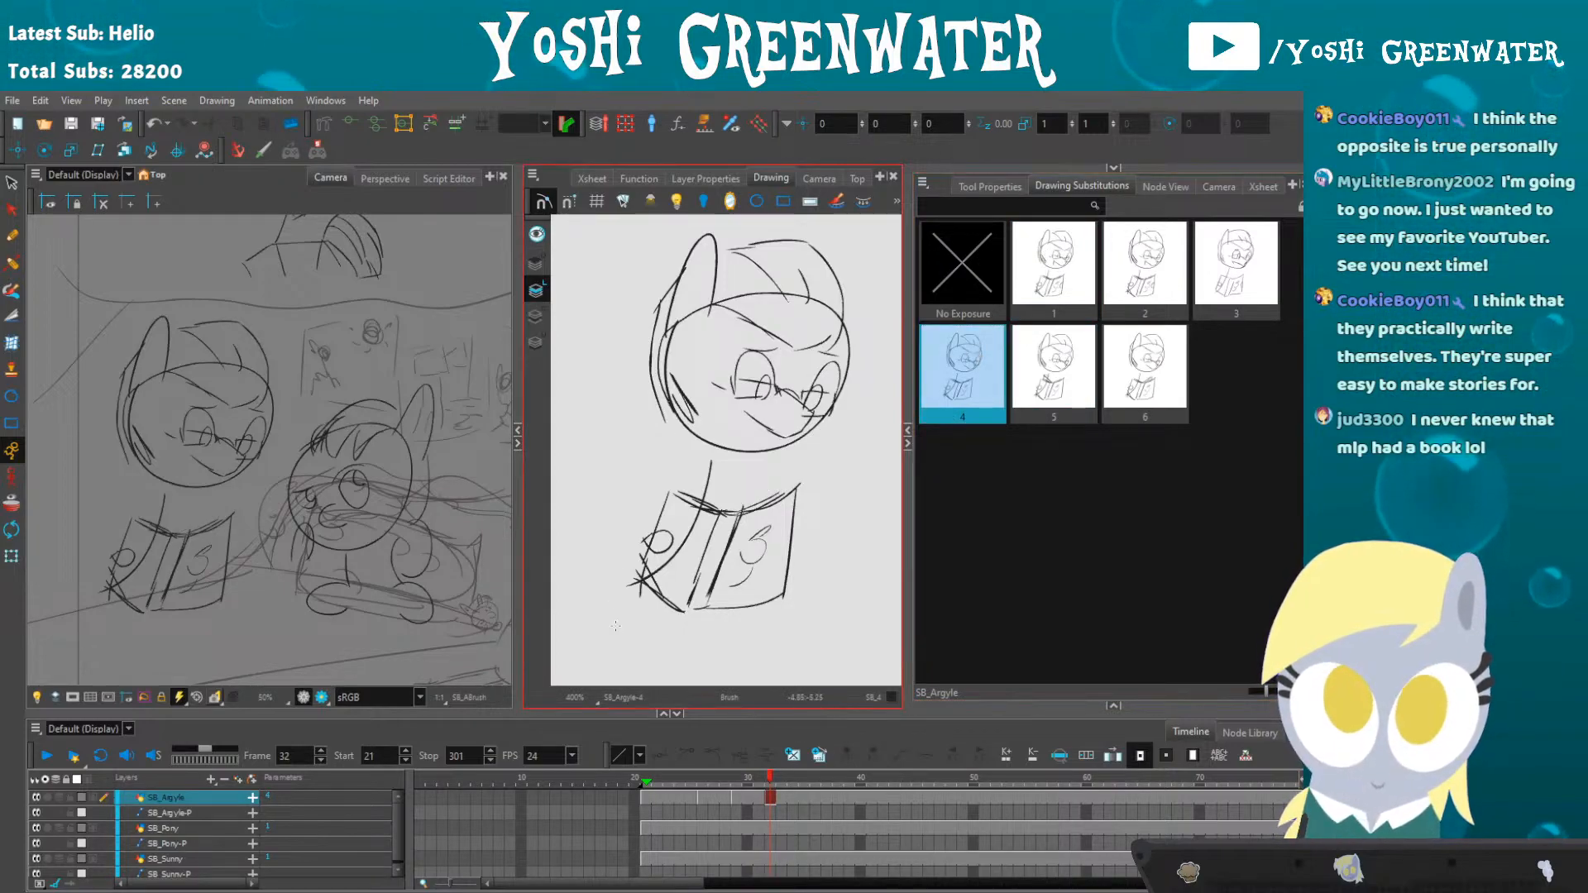
{"action": "key", "text": "comma"}
{"action": "key", "text": "comma"}
{"action": "key", "text": "comma"}
{"action": "key", "text": "comma"}
{"action": "key", "text": "comma"}
{"action": "left_click", "coordinate": [690, 796]}
{"action": "key", "text": "shift+Return"}
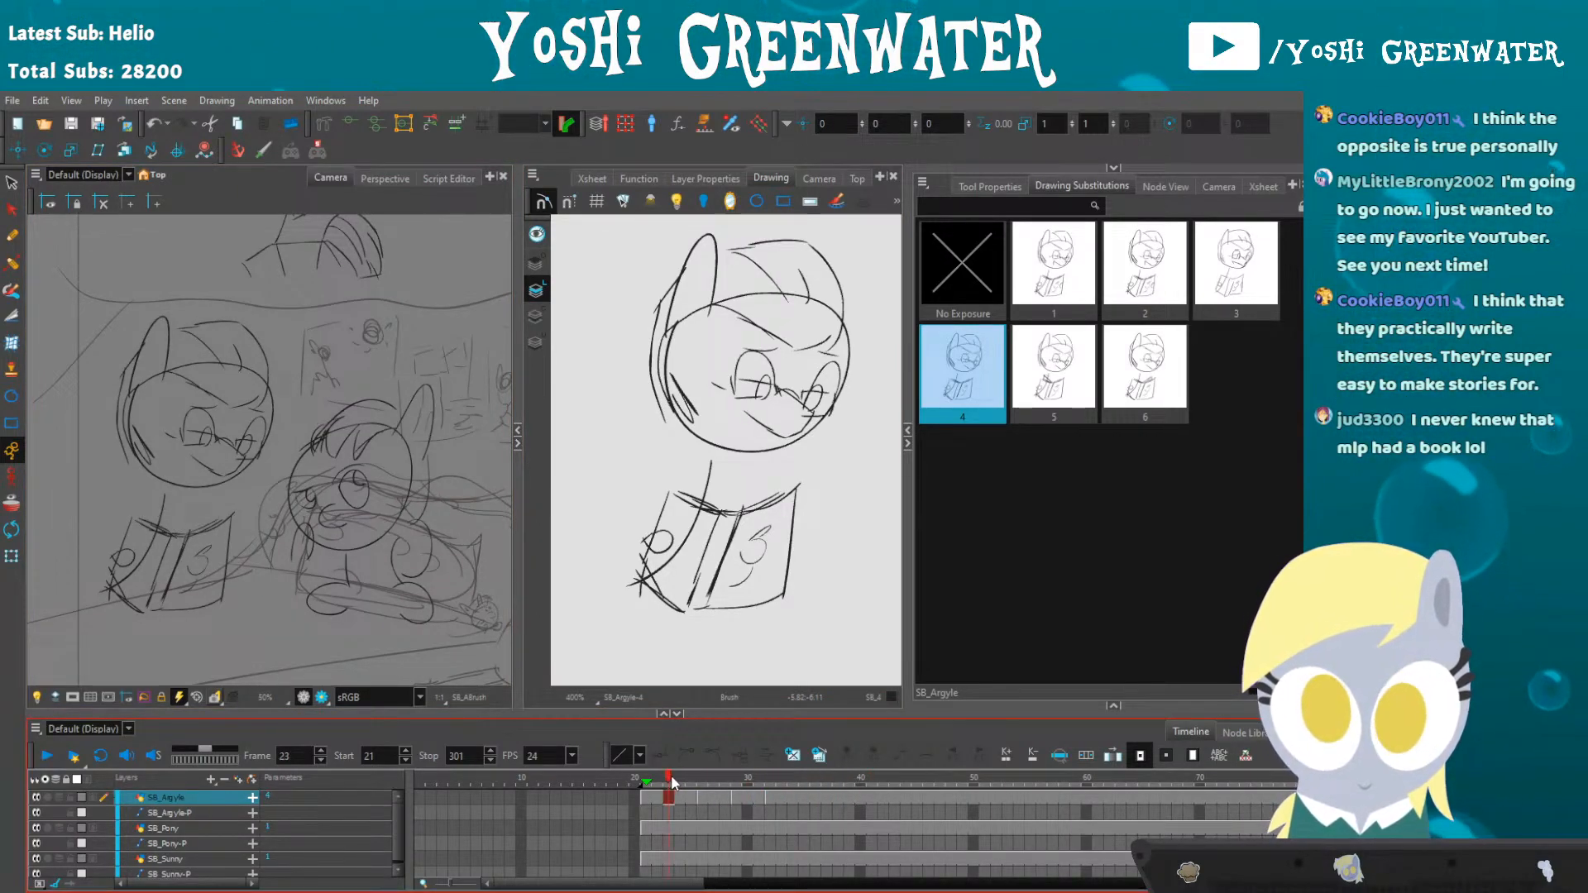
- Expose Argyle's drawing 1 at frame 35 and also at frame 34
{"action": "left_click", "coordinate": [781, 779]}
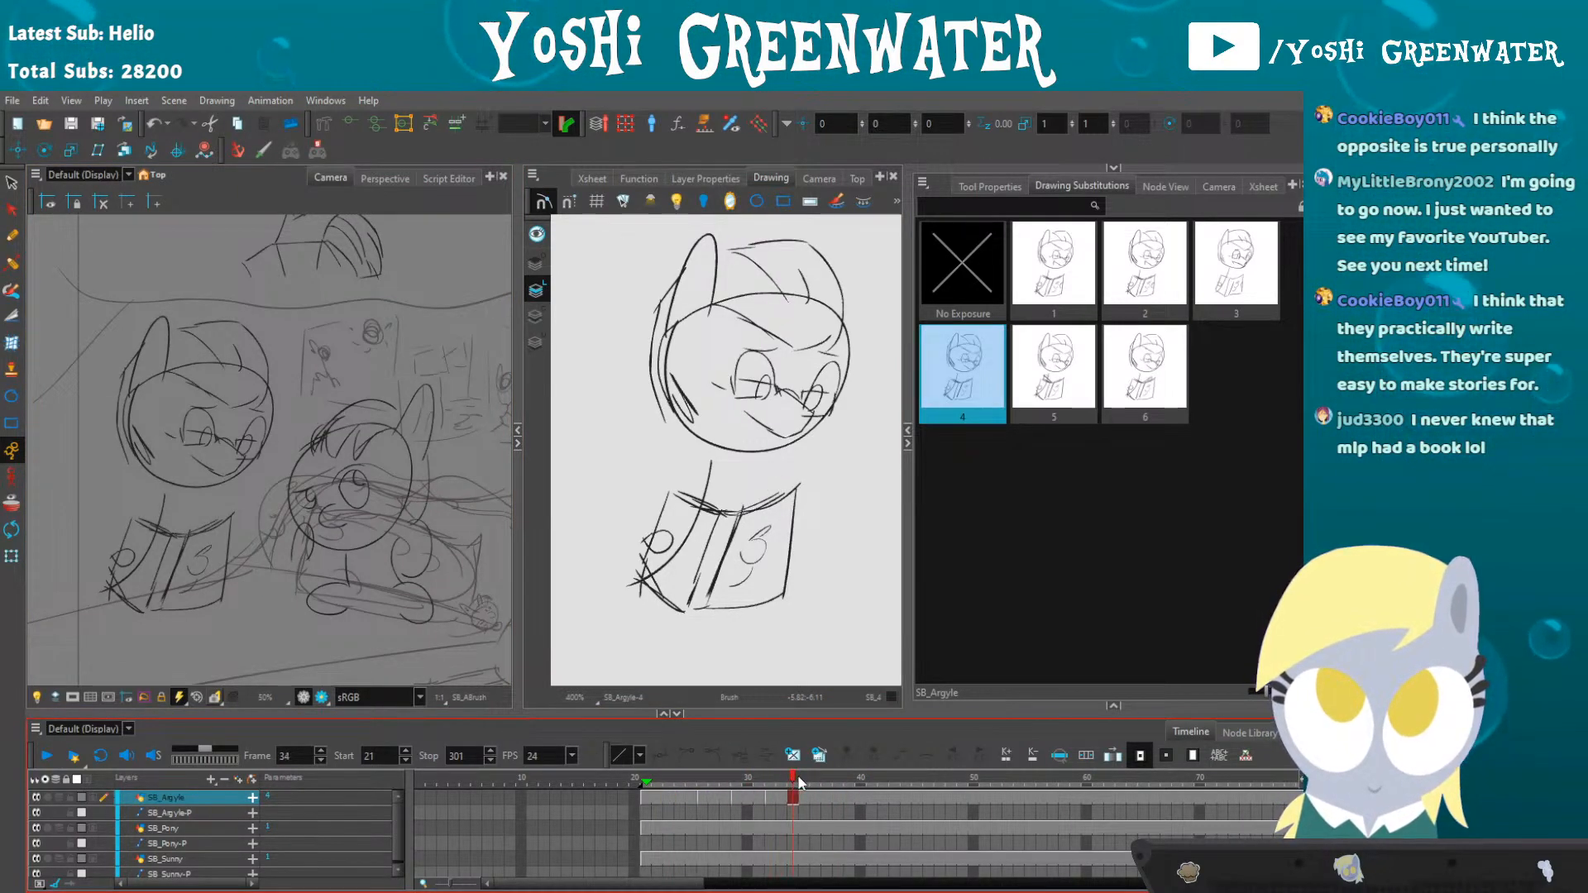
{"action": "left_click", "coordinate": [801, 781]}
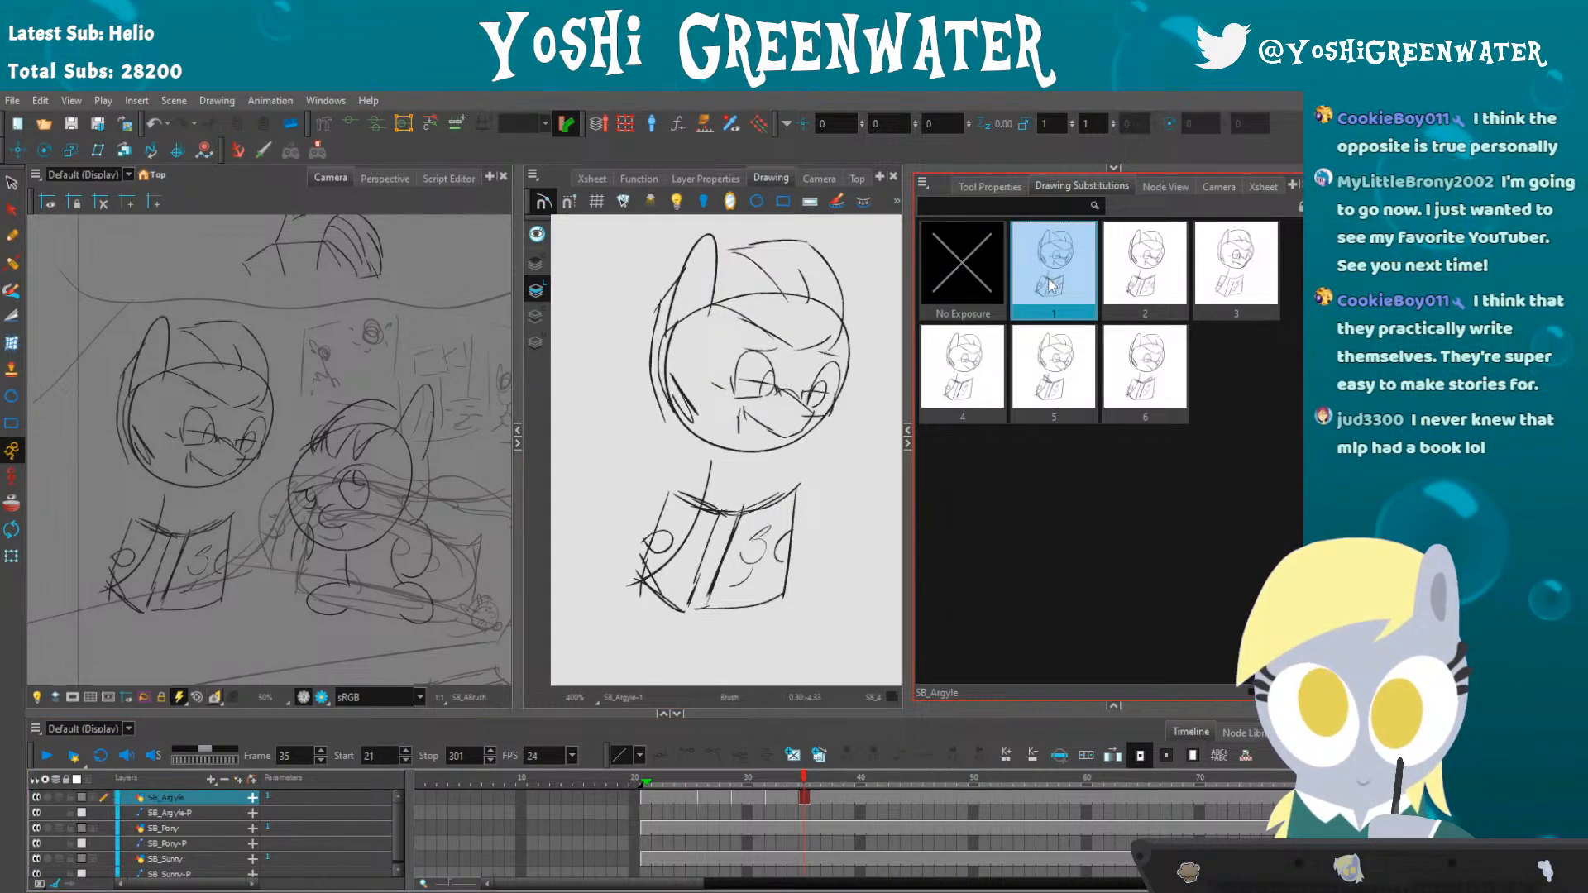
{"action": "left_click", "coordinate": [782, 778]}
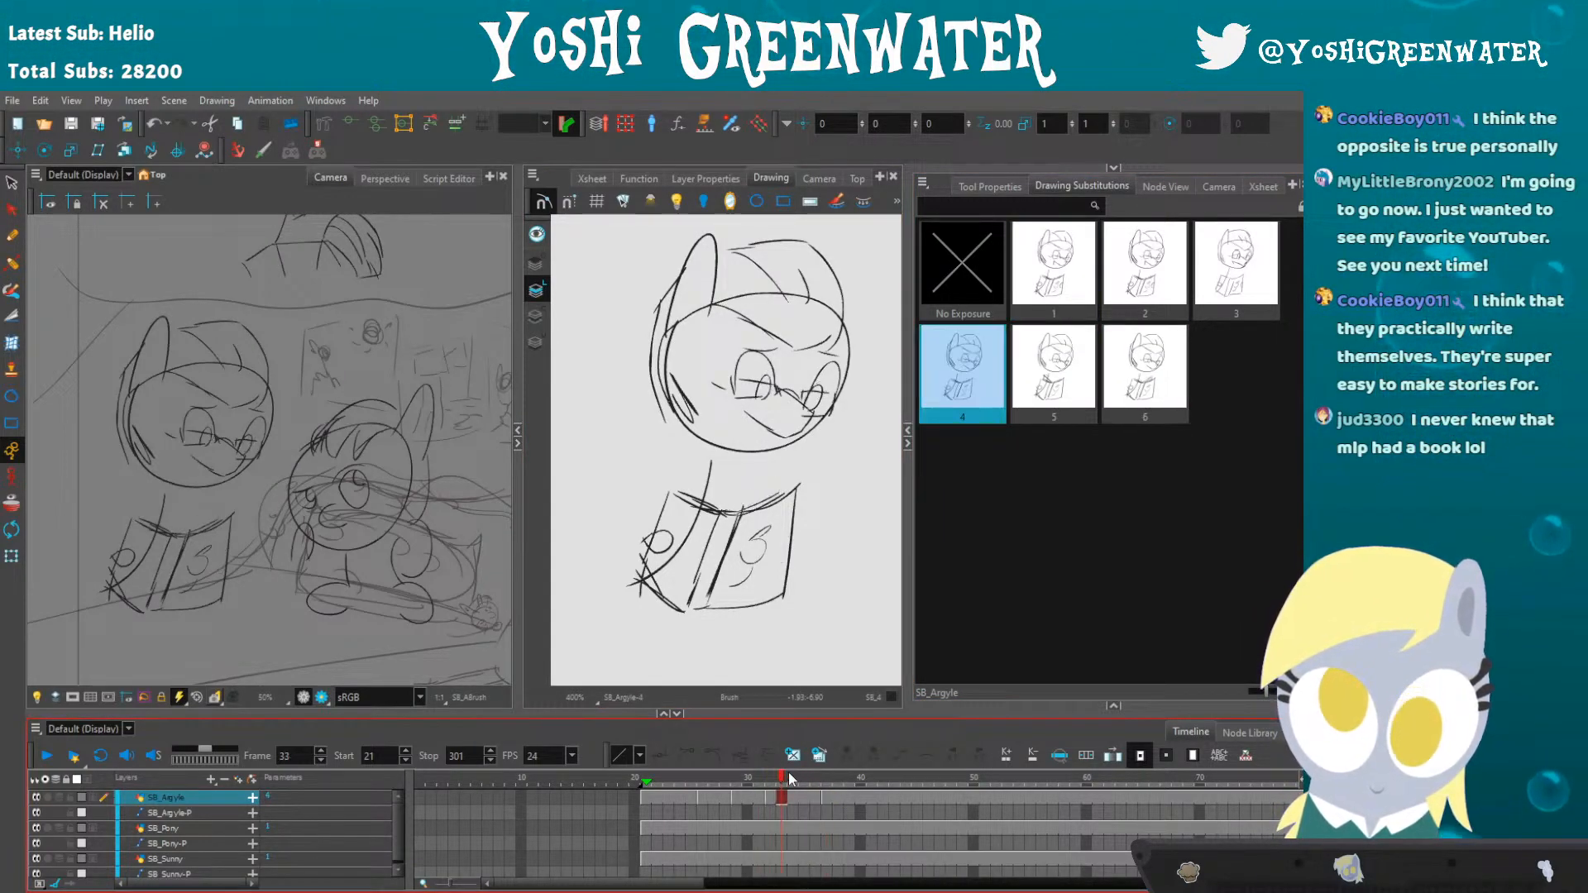
{"action": "left_click", "coordinate": [761, 777]}
{"action": "left_click_drag", "start_coordinate": [763, 777], "coordinate": [776, 763]}
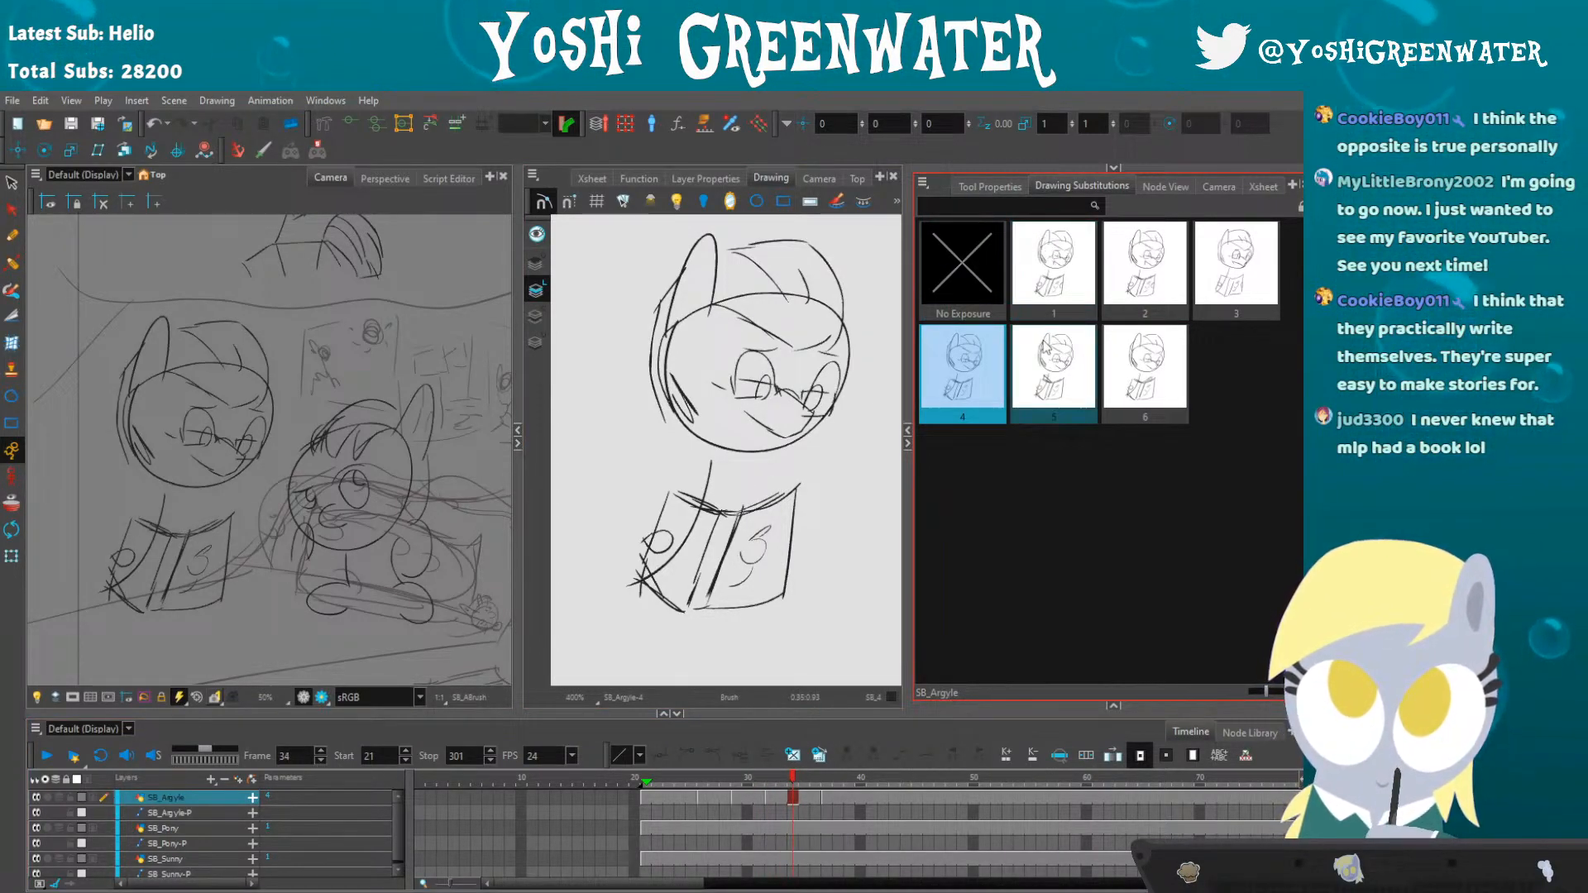
{"action": "left_click", "coordinate": [1048, 264]}
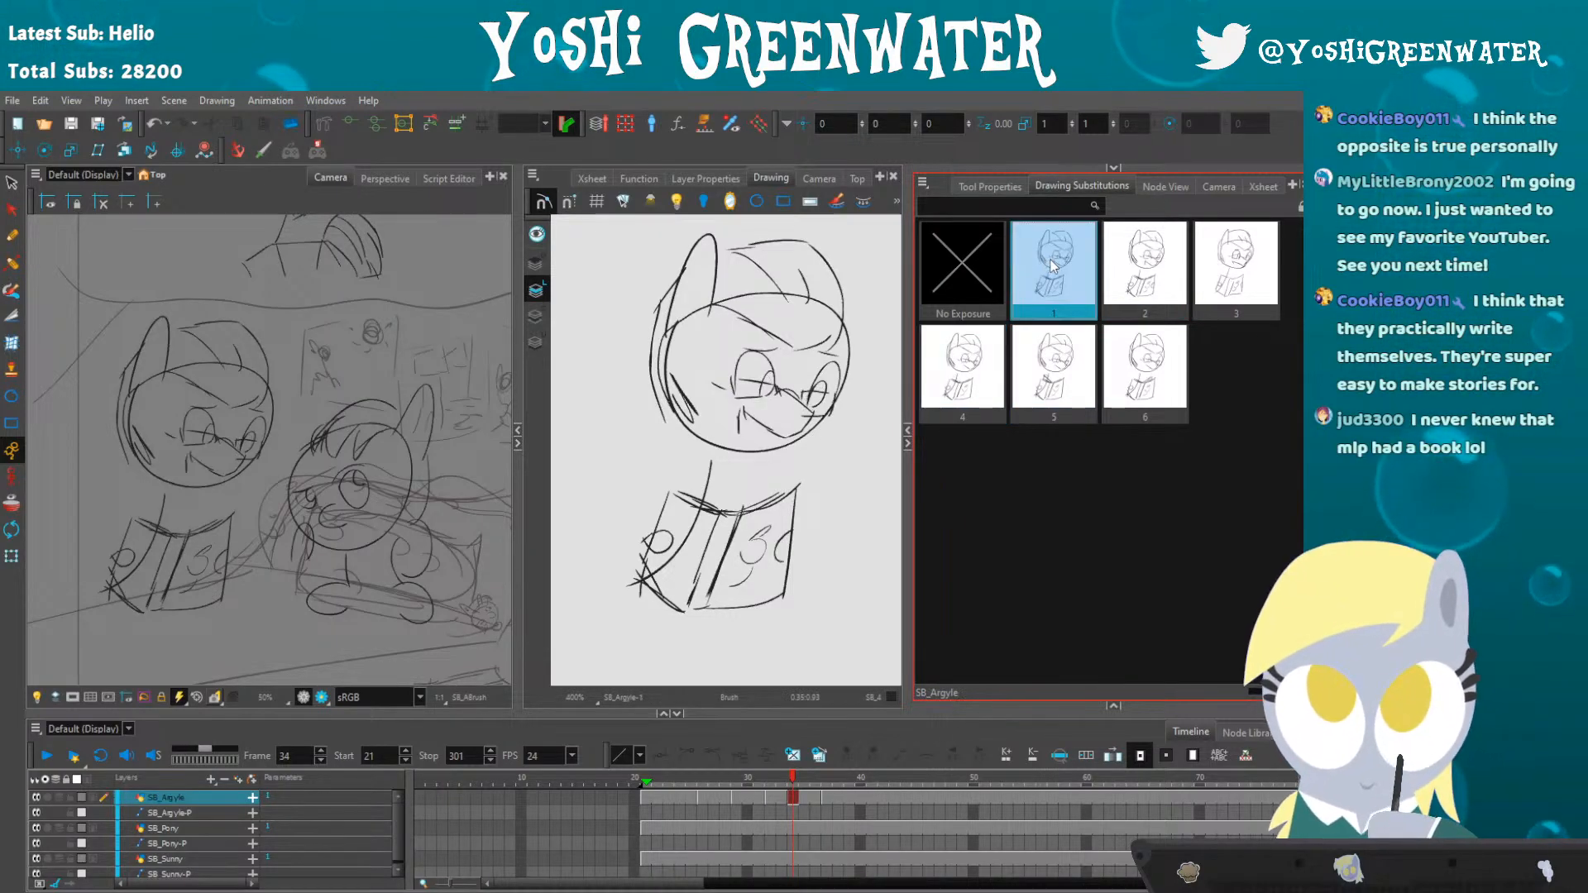
- Cycle through SB_Argyle's drawing substitutions at frame 34 to compare the poses
{"action": "key", "text": "Right"}
{"action": "key", "text": "Right"}
{"action": "key", "text": "Right"}
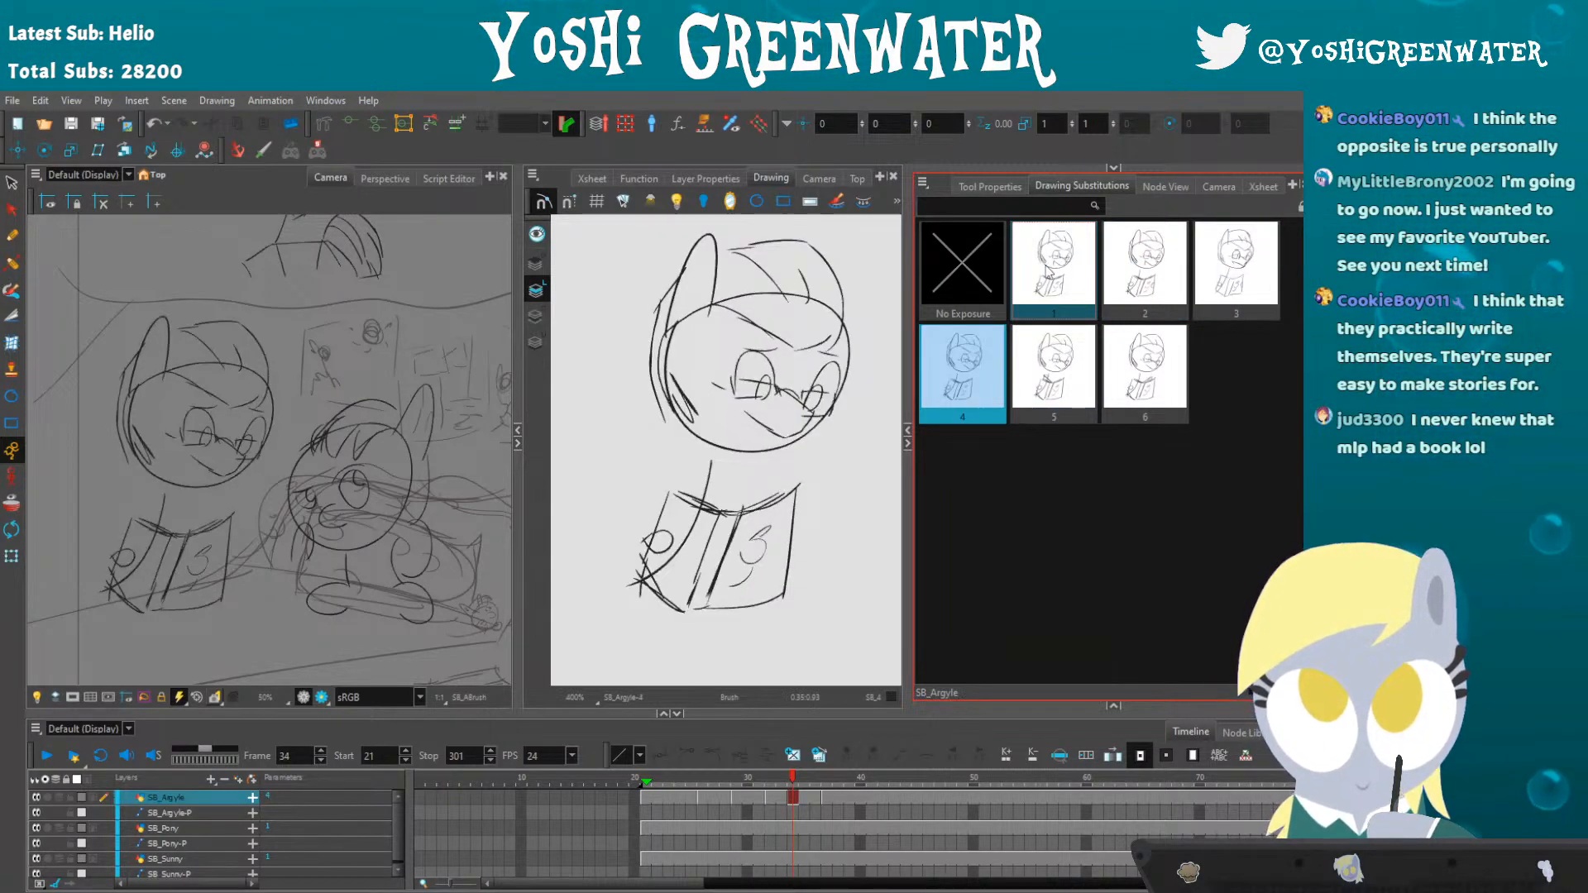
{"action": "key", "text": "Left"}
{"action": "key", "text": "Right"}
{"action": "key", "text": "Right"}
{"action": "key", "text": "Right"}
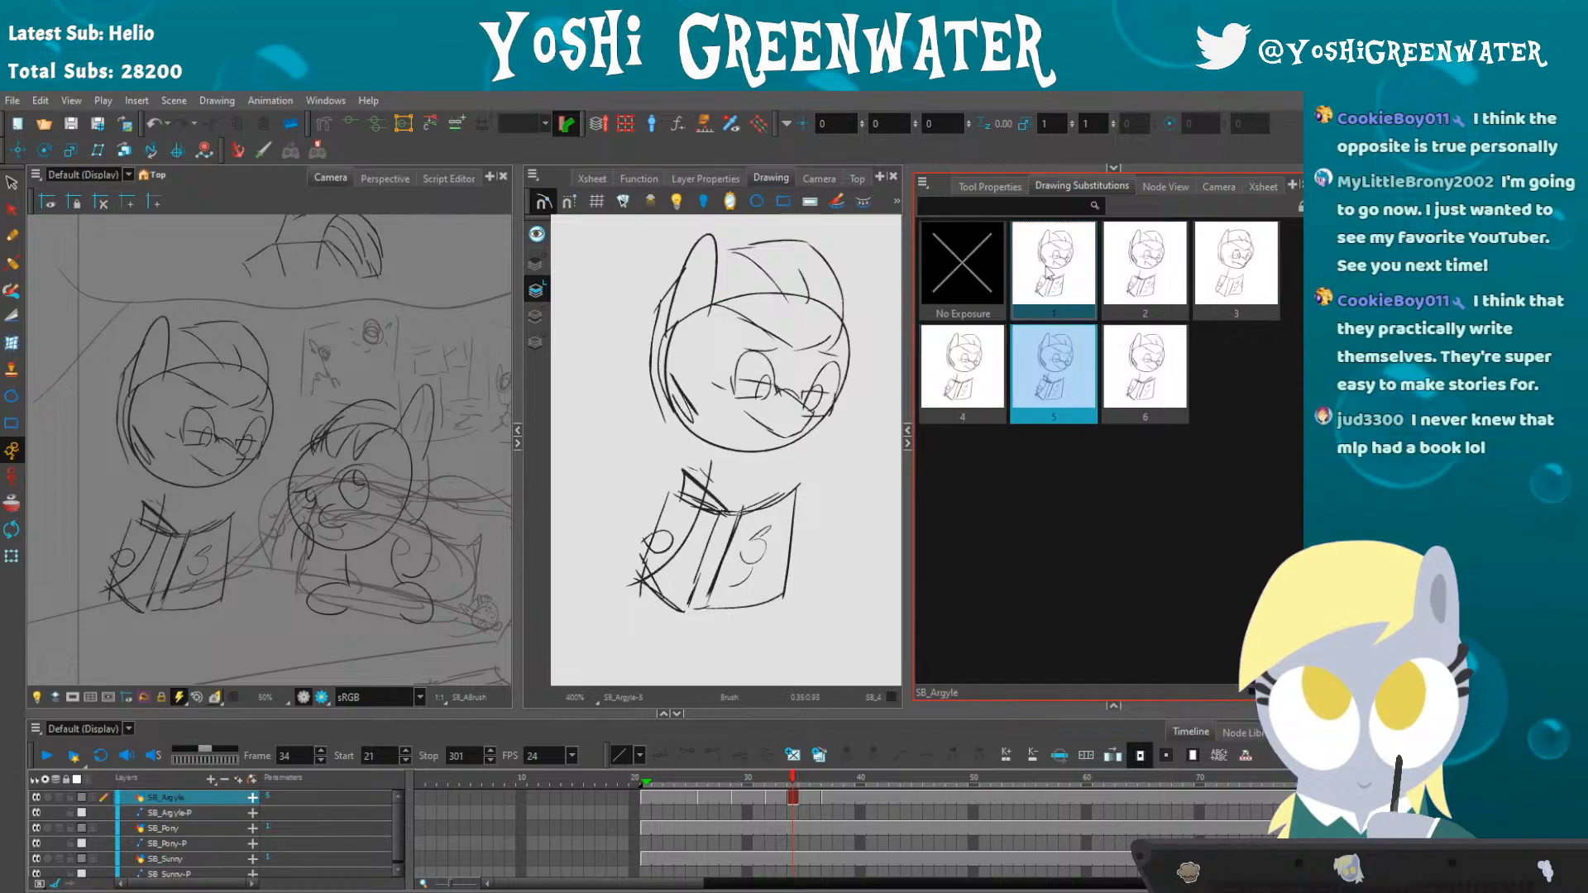
{"action": "key", "text": "Left"}
{"action": "key", "text": "Left"}
{"action": "key", "text": "Left"}
{"action": "key", "text": "Left"}
{"action": "key", "text": "Left"}
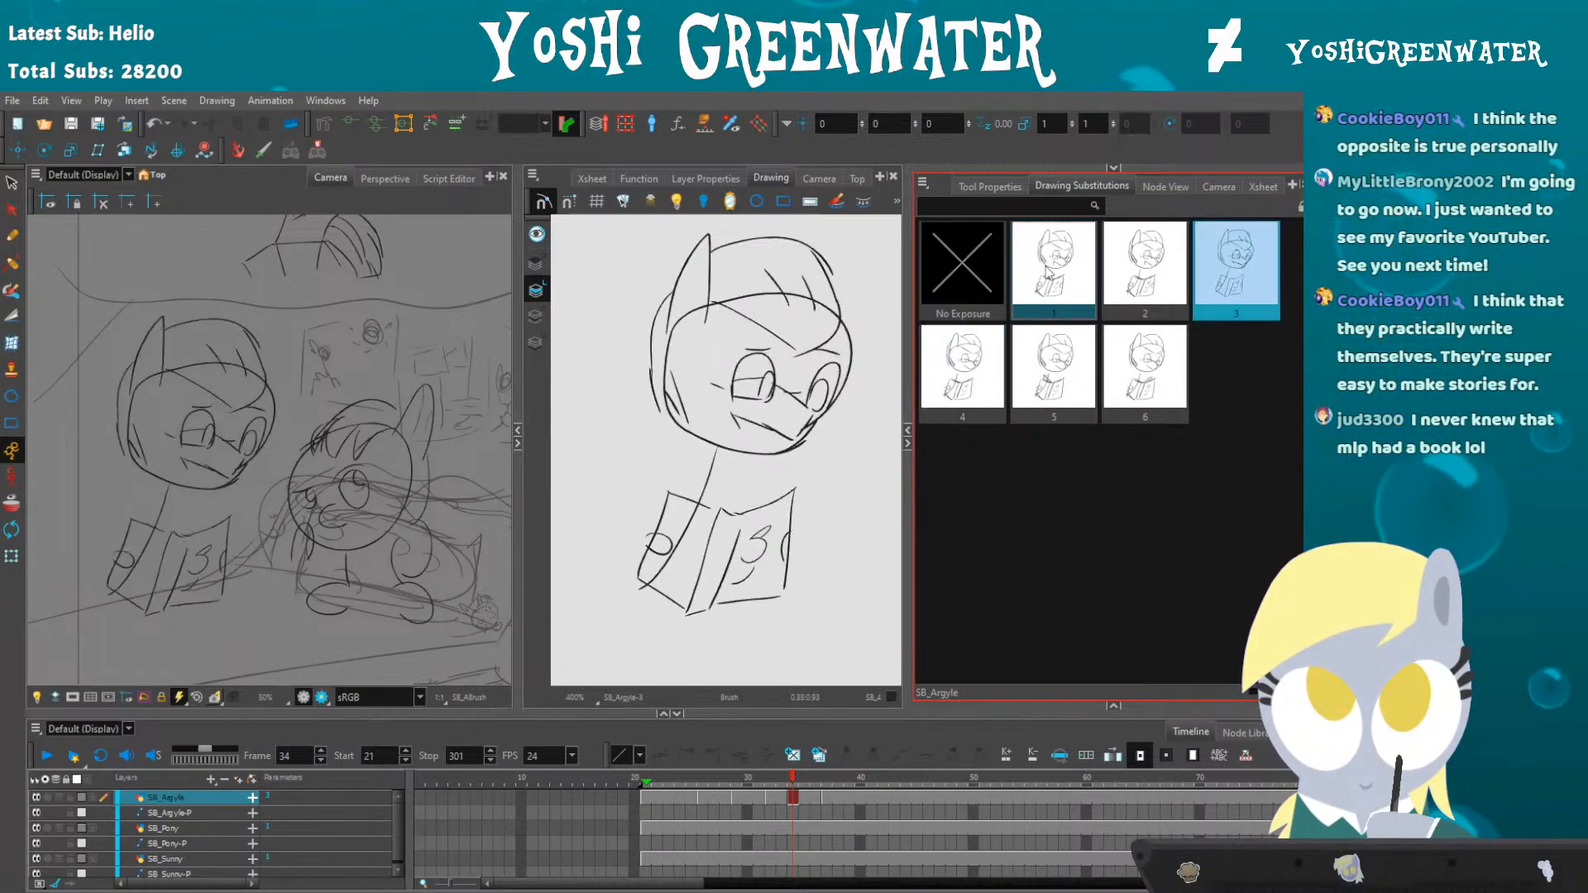
- Pick the small arc on the book's right page in drawing 1, then expose drawing 4 at frame 34 and duplicate it
{"action": "left_click", "coordinate": [12, 182]}
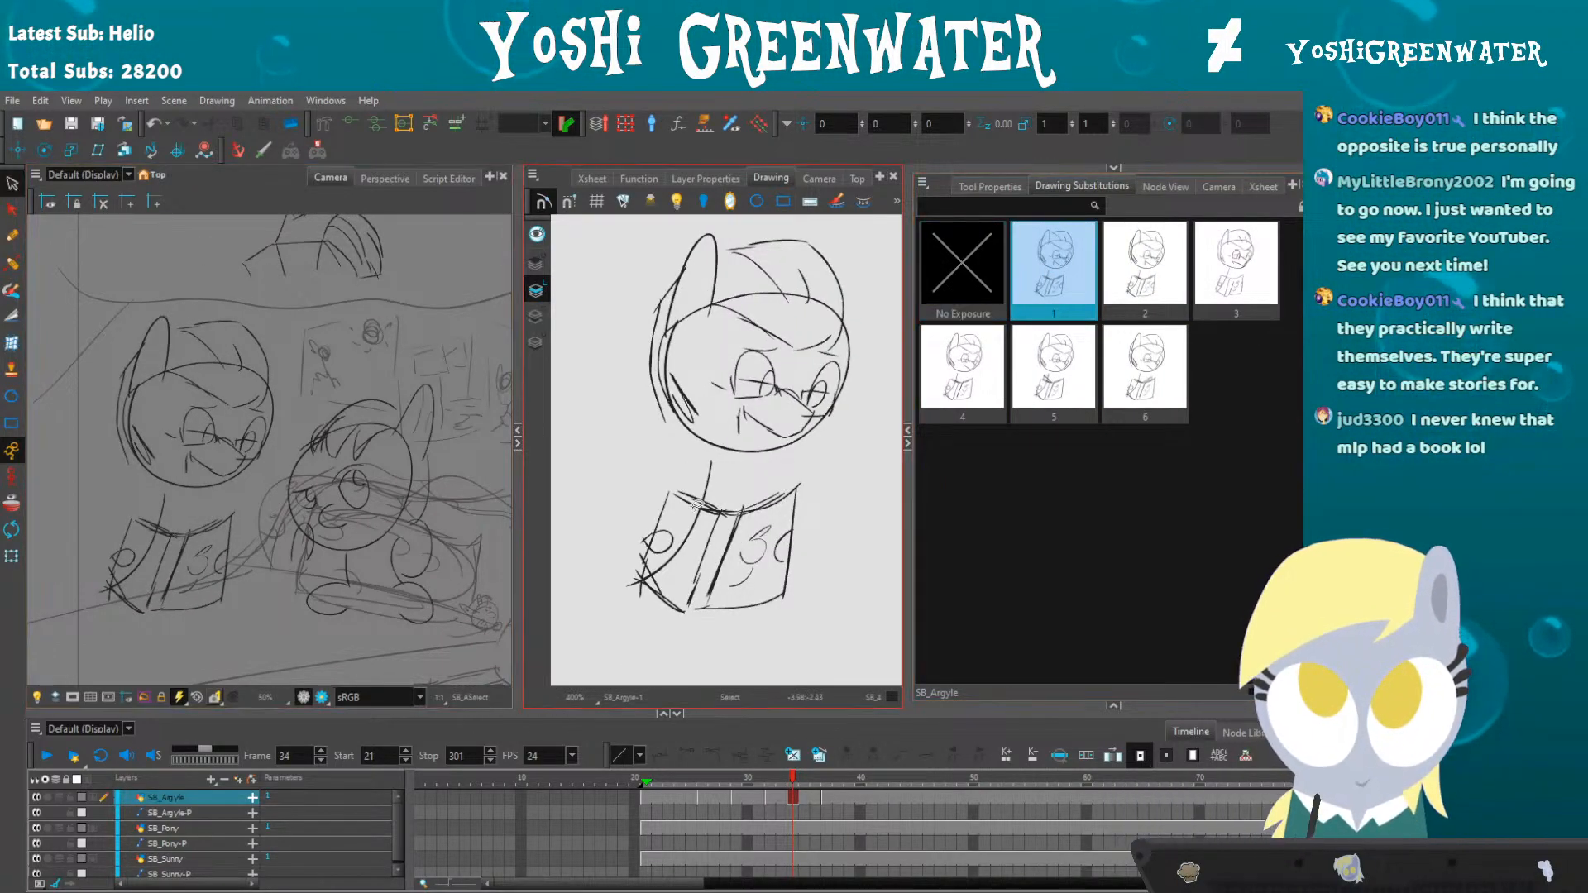
{"action": "left_click", "coordinate": [772, 551]}
{"action": "left_click", "coordinate": [751, 579], "text": "shift"}
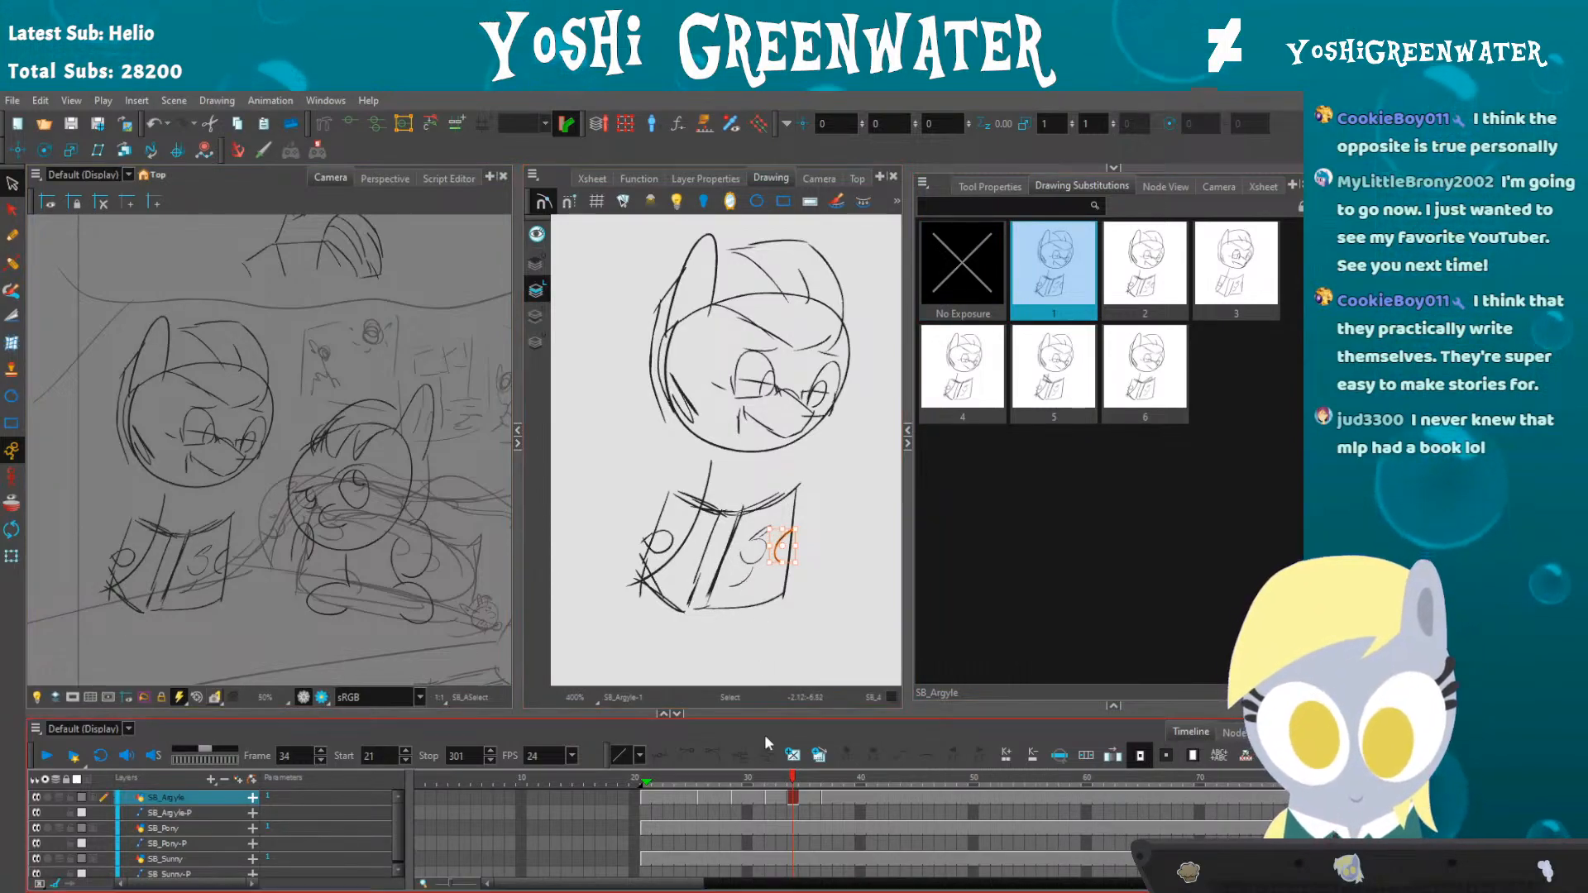
{"action": "left_click_drag", "start_coordinate": [781, 780], "coordinate": [792, 780]}
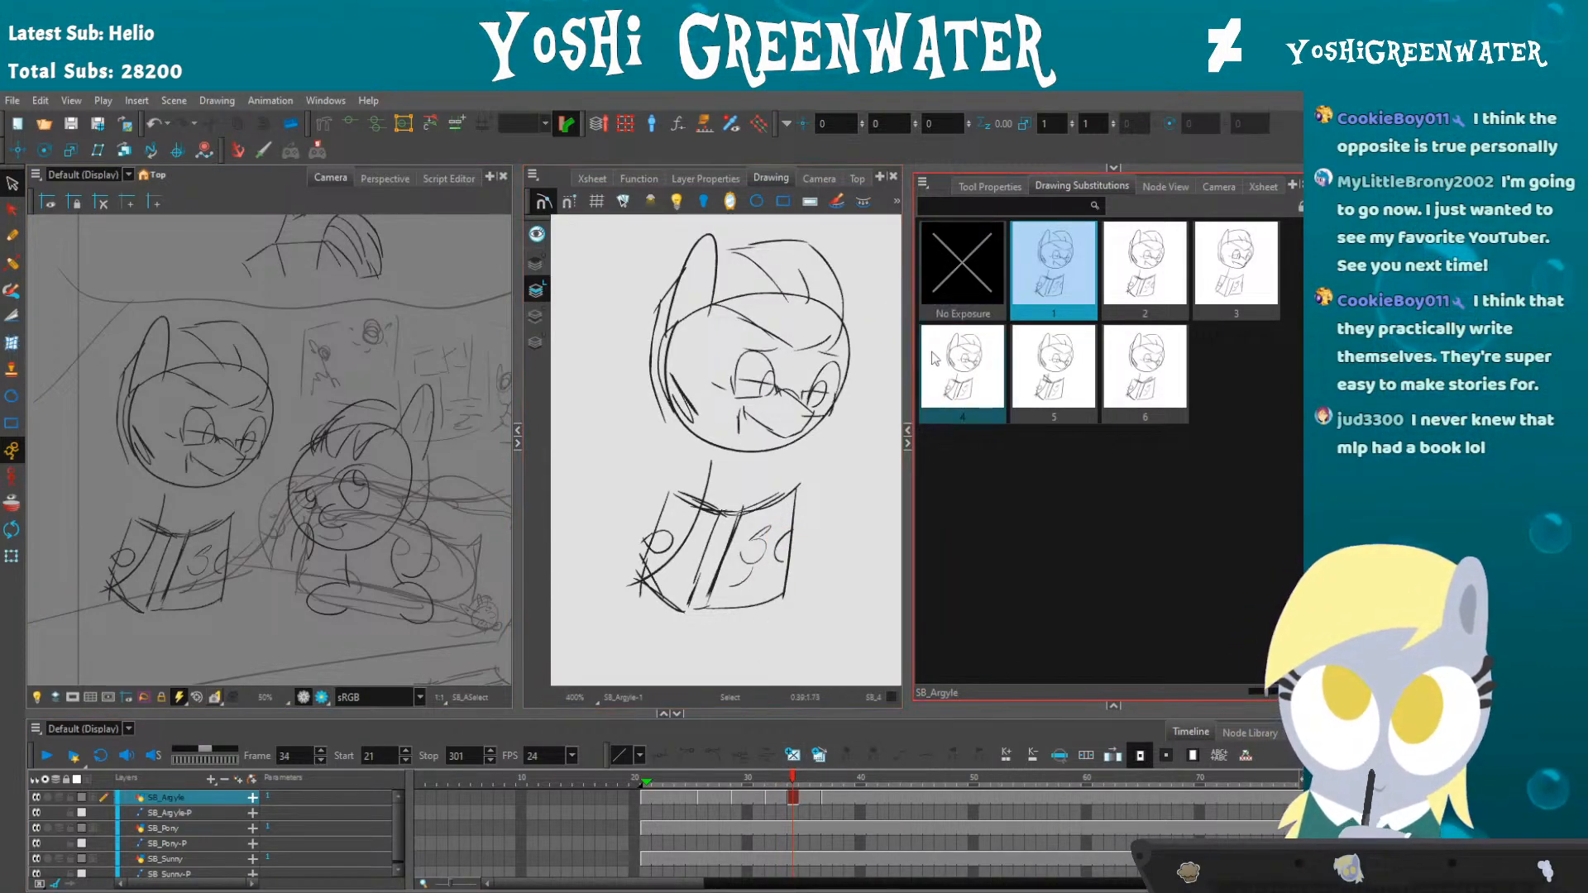
{"action": "left_click", "coordinate": [939, 362]}
{"action": "left_click", "coordinate": [819, 755]}
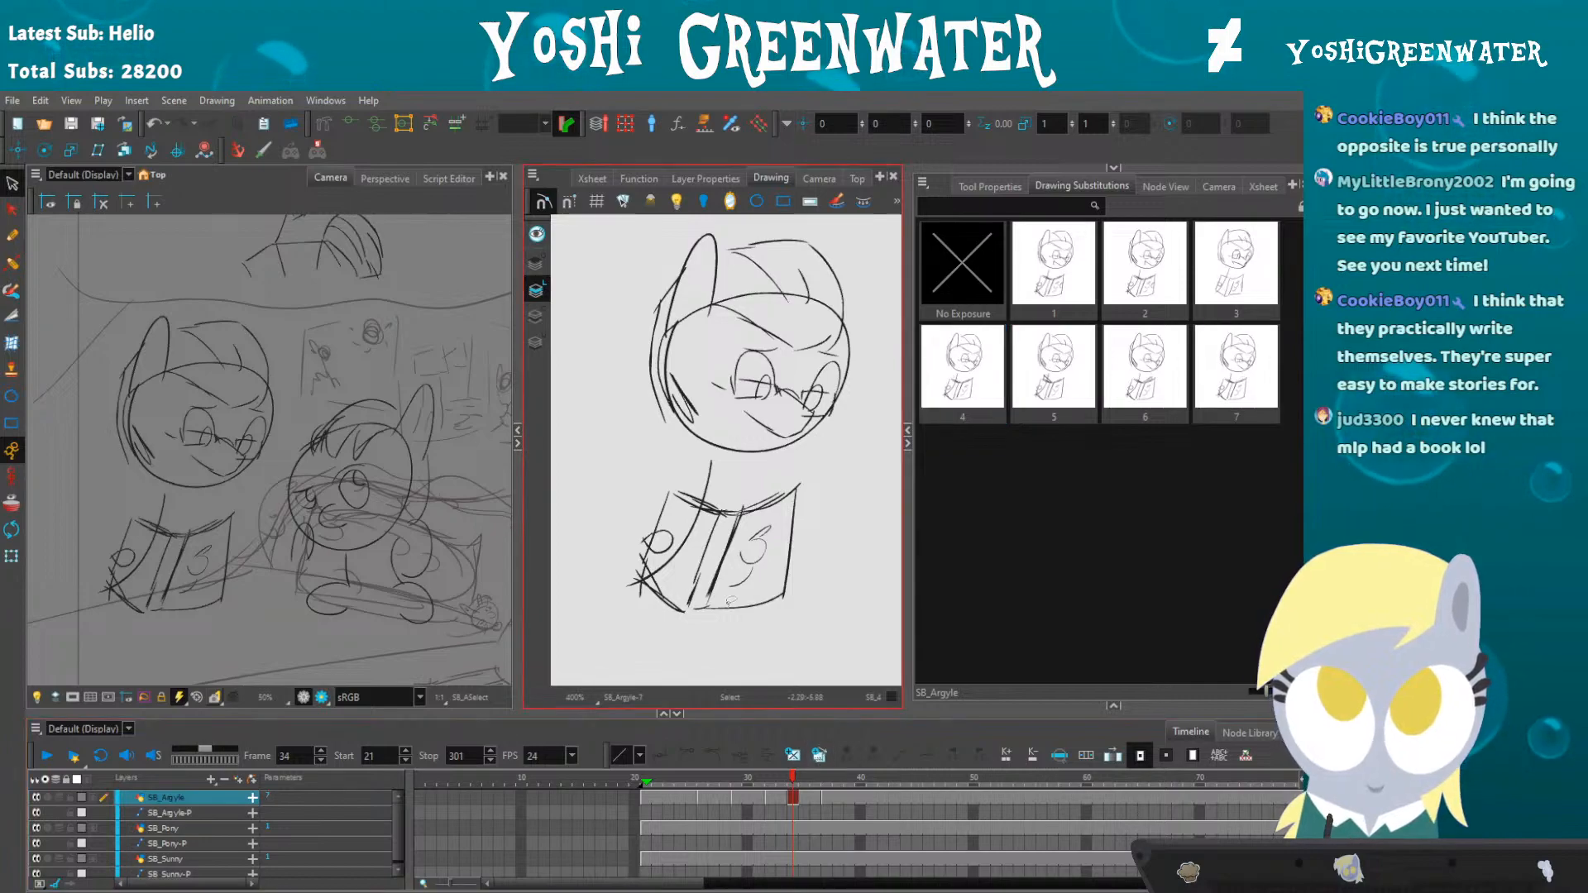
- Place the small arc on the book's right page in Argyle's drawing 7 and play back the page turn
{"action": "left_click_drag", "start_coordinate": [716, 577], "coordinate": [745, 588]}
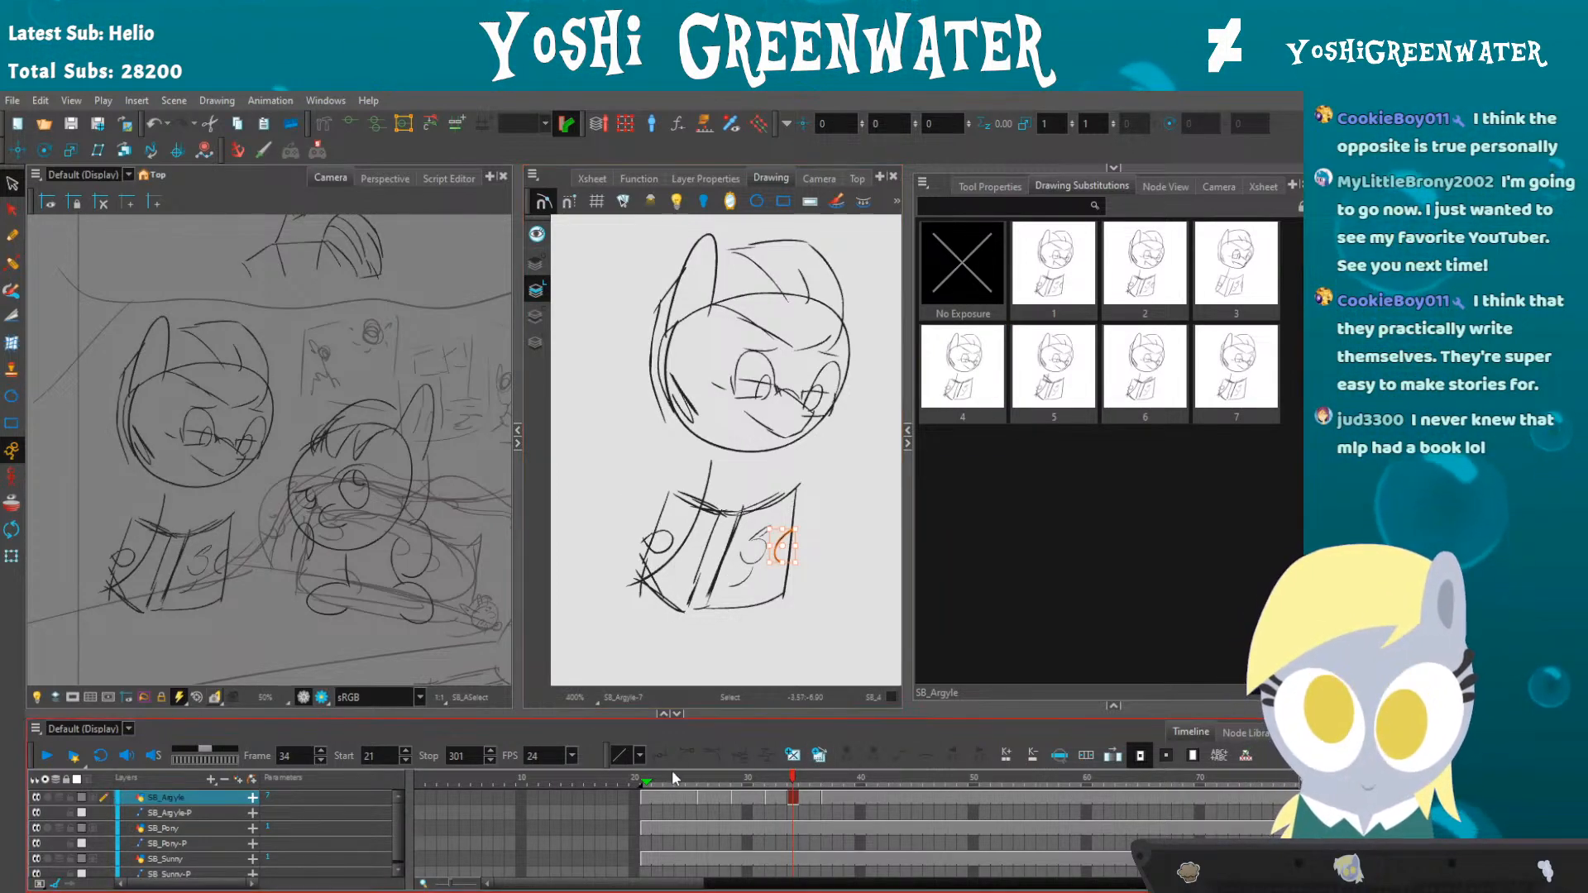
{"action": "left_click", "coordinate": [668, 779]}
{"action": "key", "text": "shift+Return"}
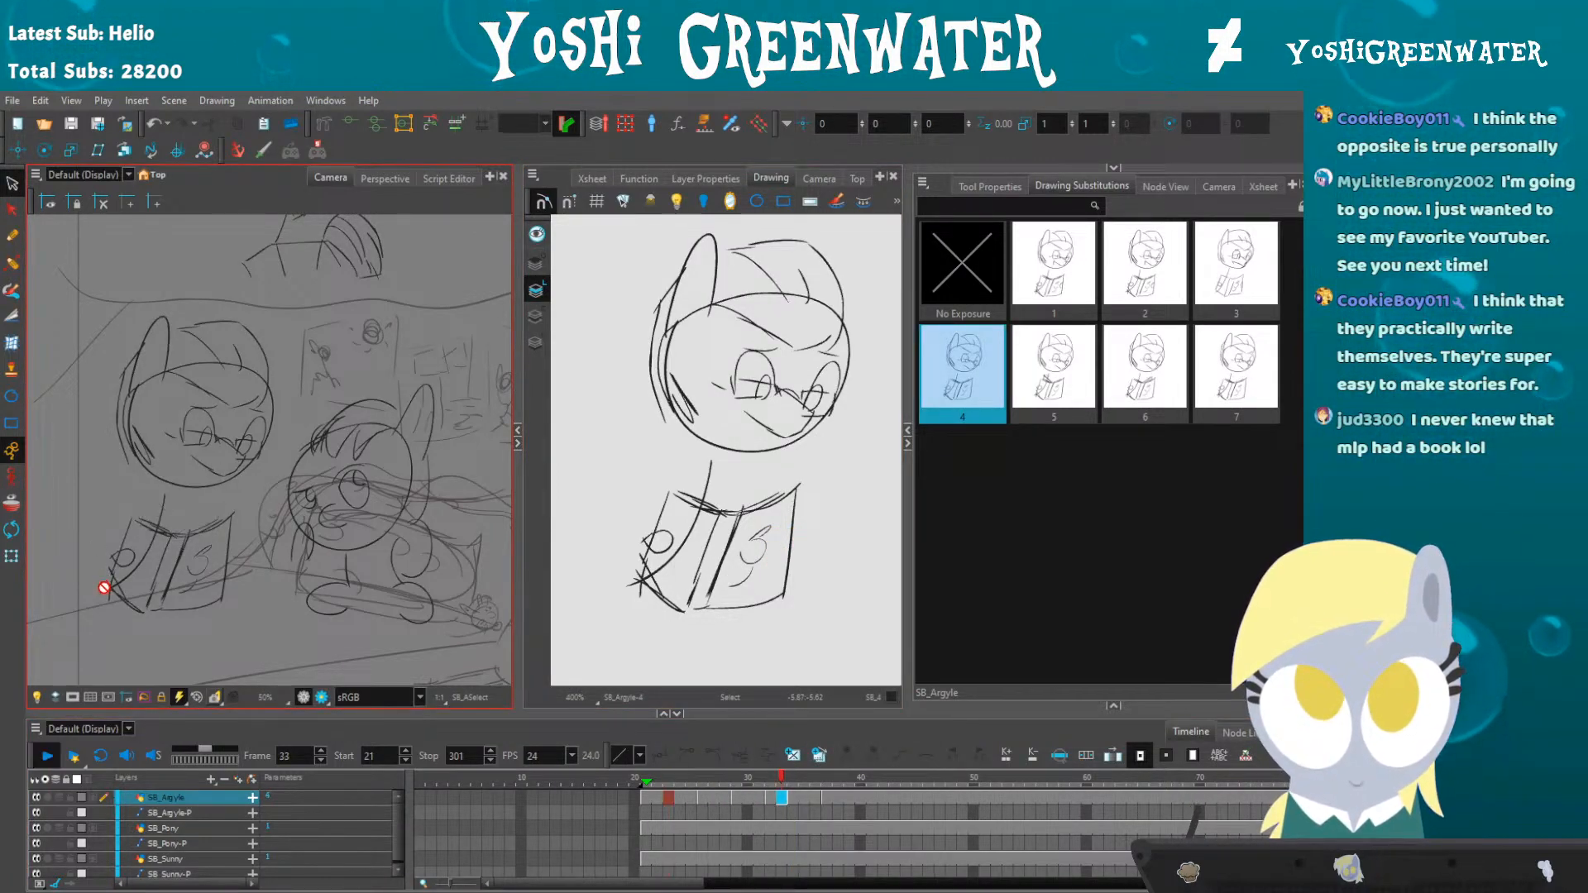
{"action": "key", "text": "shift+Return"}
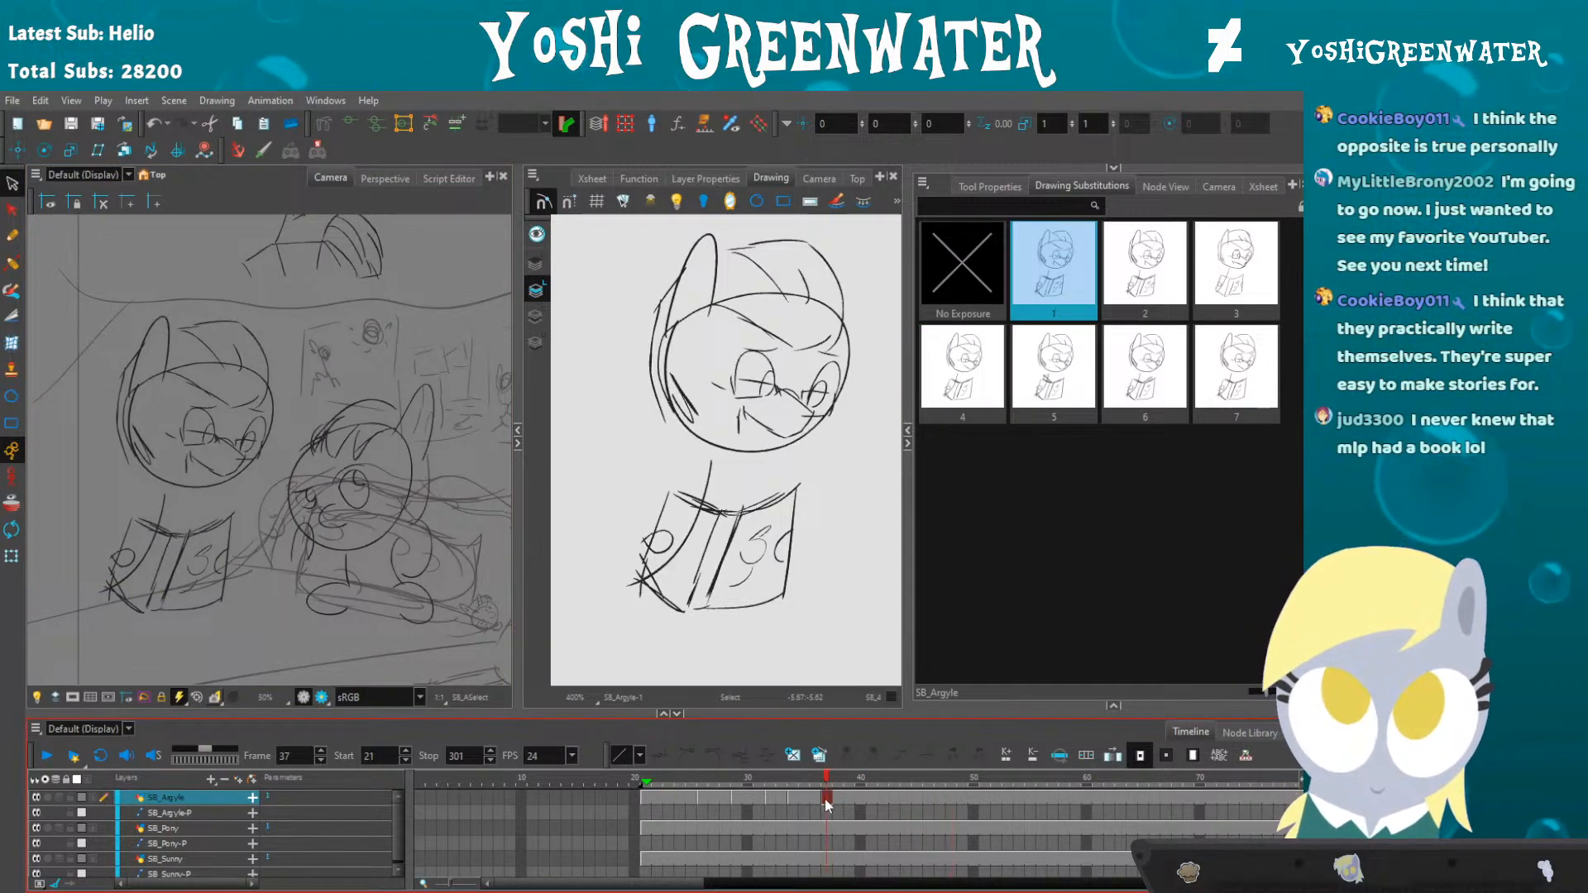
- Enlarge the timeline area, replay the page turn from its opening frames, and go to frame 26
{"action": "left_click", "coordinate": [664, 776]}
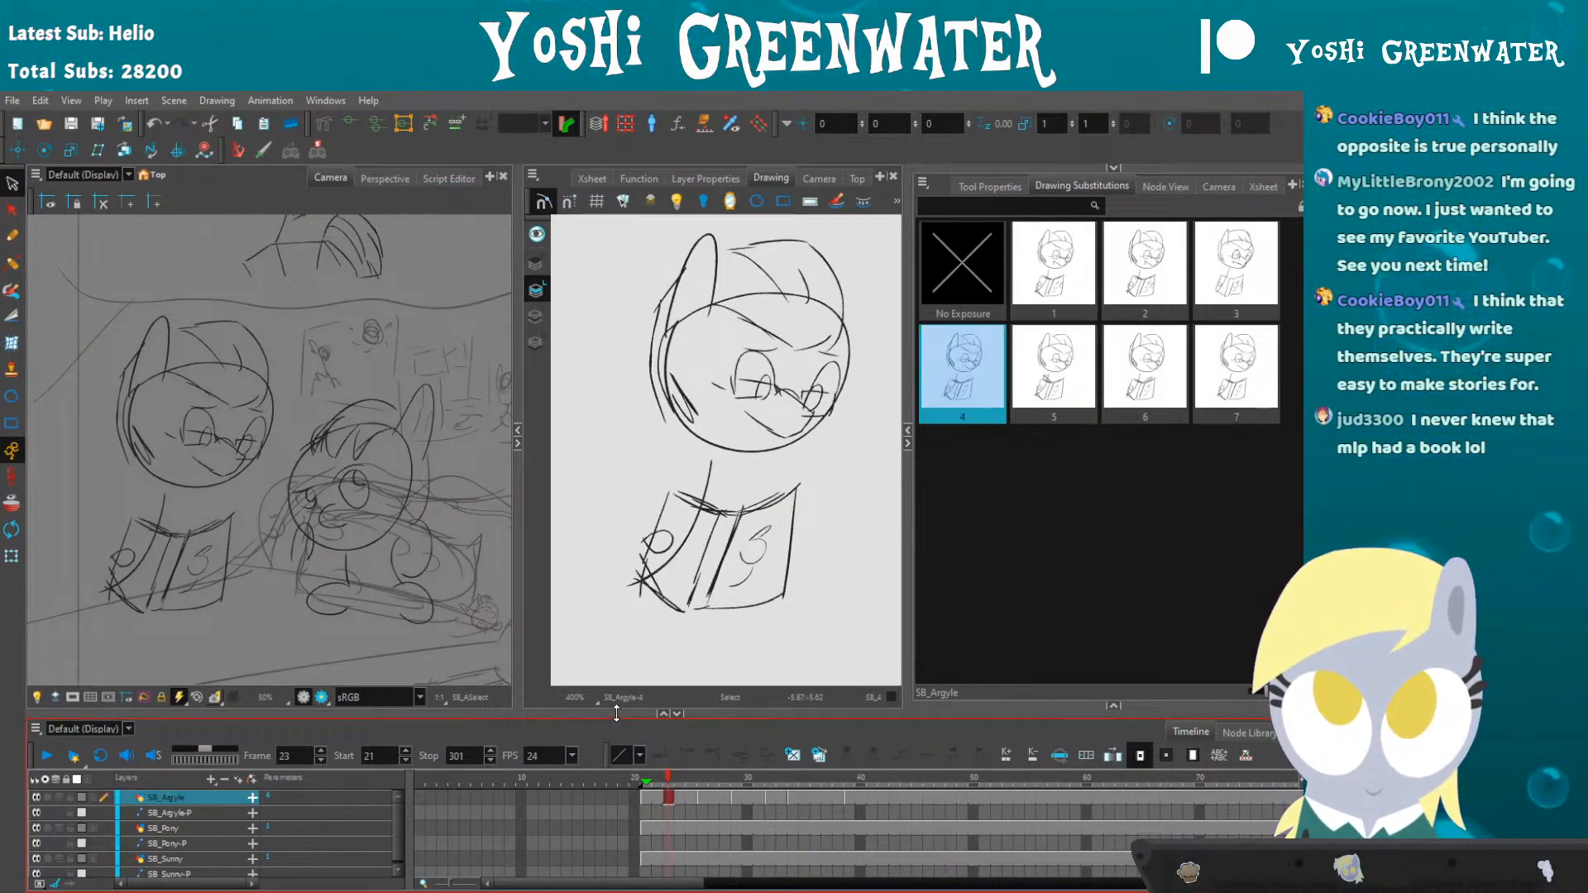
{"action": "left_click_drag", "start_coordinate": [616, 713], "coordinate": [616, 703]}
{"action": "left_click_drag", "start_coordinate": [570, 883], "coordinate": [591, 883]}
{"action": "left_click", "coordinate": [570, 774]}
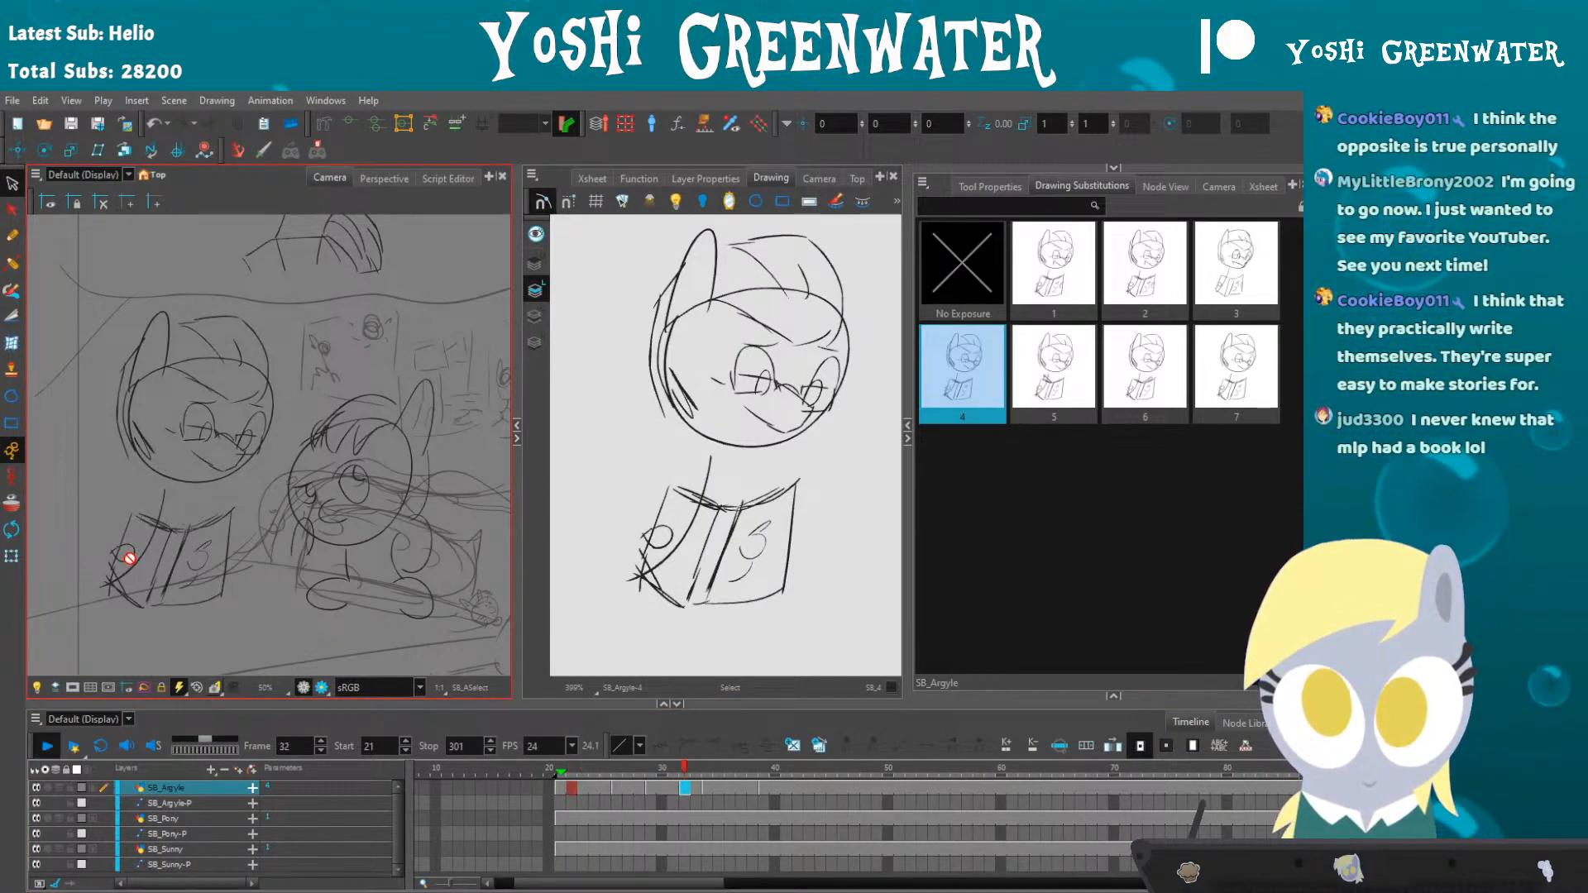
{"action": "key", "text": "shift+Return"}
{"action": "mouse_move", "coordinate": [597, 769]}
{"action": "left_mouse_down"}
{"action": "mouse_move", "coordinate": [705, 759]}
{"action": "mouse_move", "coordinate": [593, 750]}
{"action": "mouse_move", "coordinate": [617, 751]}
{"action": "left_mouse_up"}
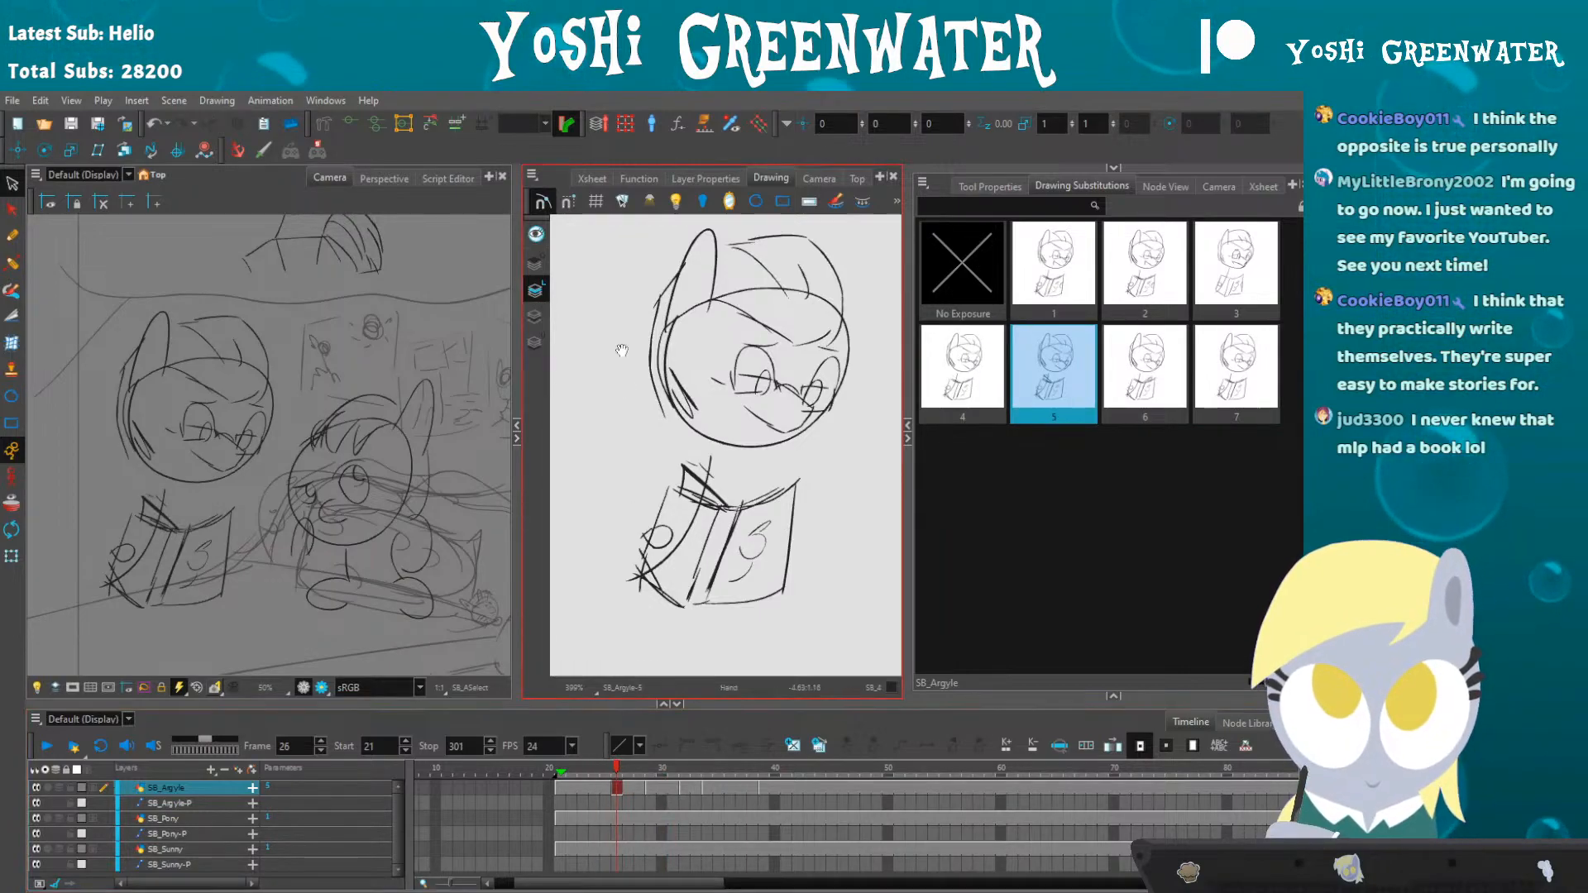
- Select all strokes of Argyle's drawing at frame 26, step through the following drawings to compare them, and play the sequence
{"action": "key", "text": "ctrl+a"}
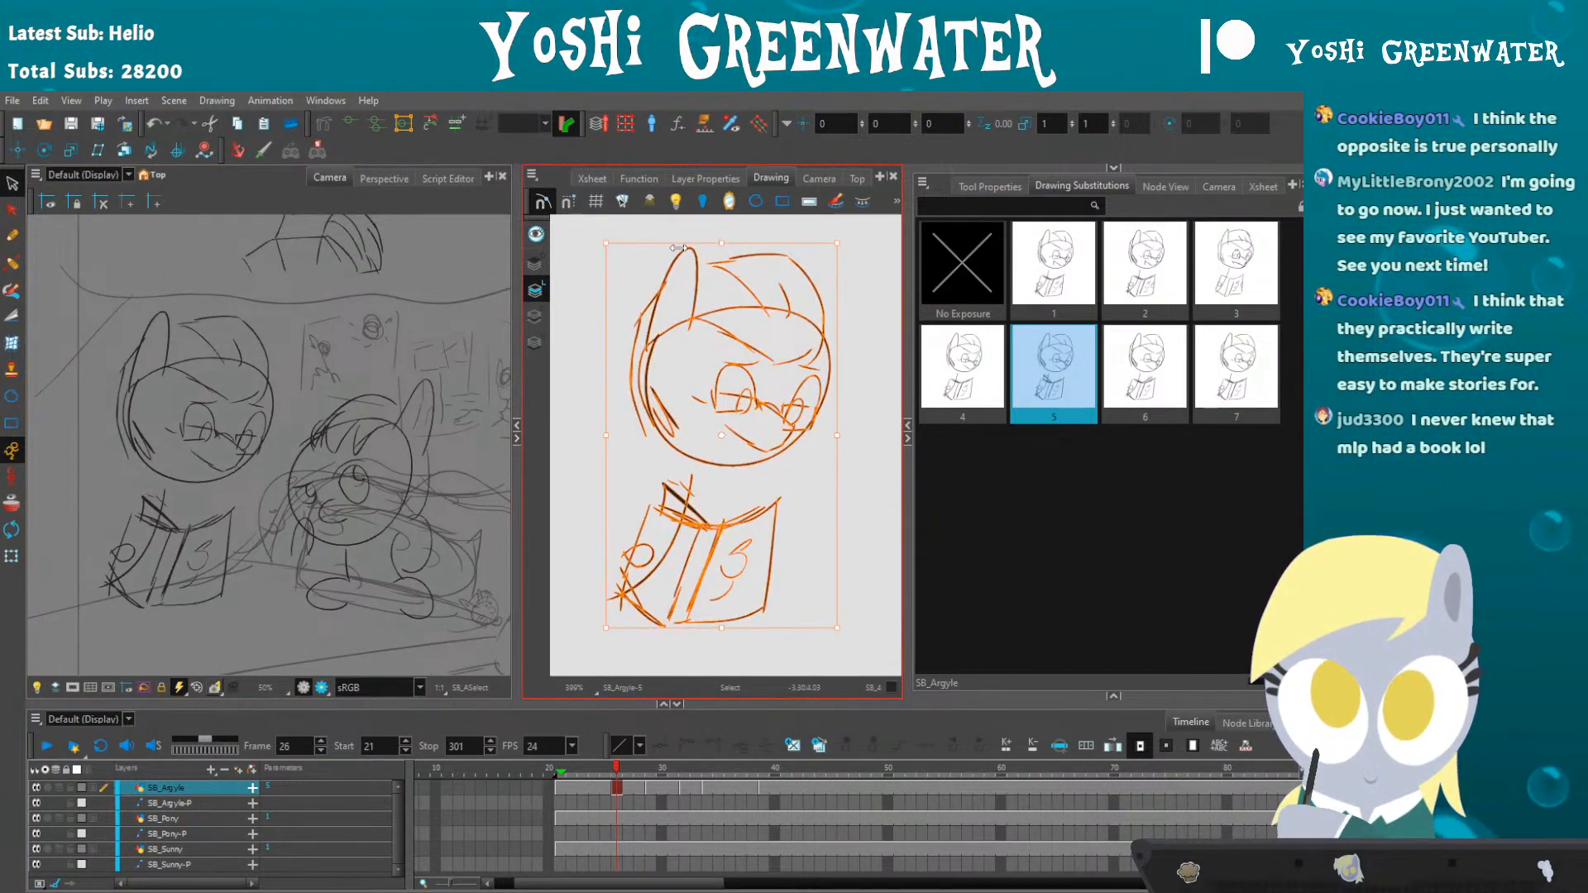
{"action": "key", "text": "period"}
{"action": "key", "text": "period"}
{"action": "key", "text": "period"}
{"action": "mouse_move", "coordinate": [630, 235]}
{"action": "left_mouse_down"}
{"action": "mouse_move", "coordinate": [858, 350]}
{"action": "mouse_move", "coordinate": [664, 243]}
{"action": "mouse_move", "coordinate": [873, 443]}
{"action": "mouse_move", "coordinate": [621, 240]}
{"action": "left_mouse_up"}
{"action": "key", "text": "Escape"}
{"action": "key", "text": "period"}
{"action": "key", "text": "period"}
{"action": "key", "text": "period"}
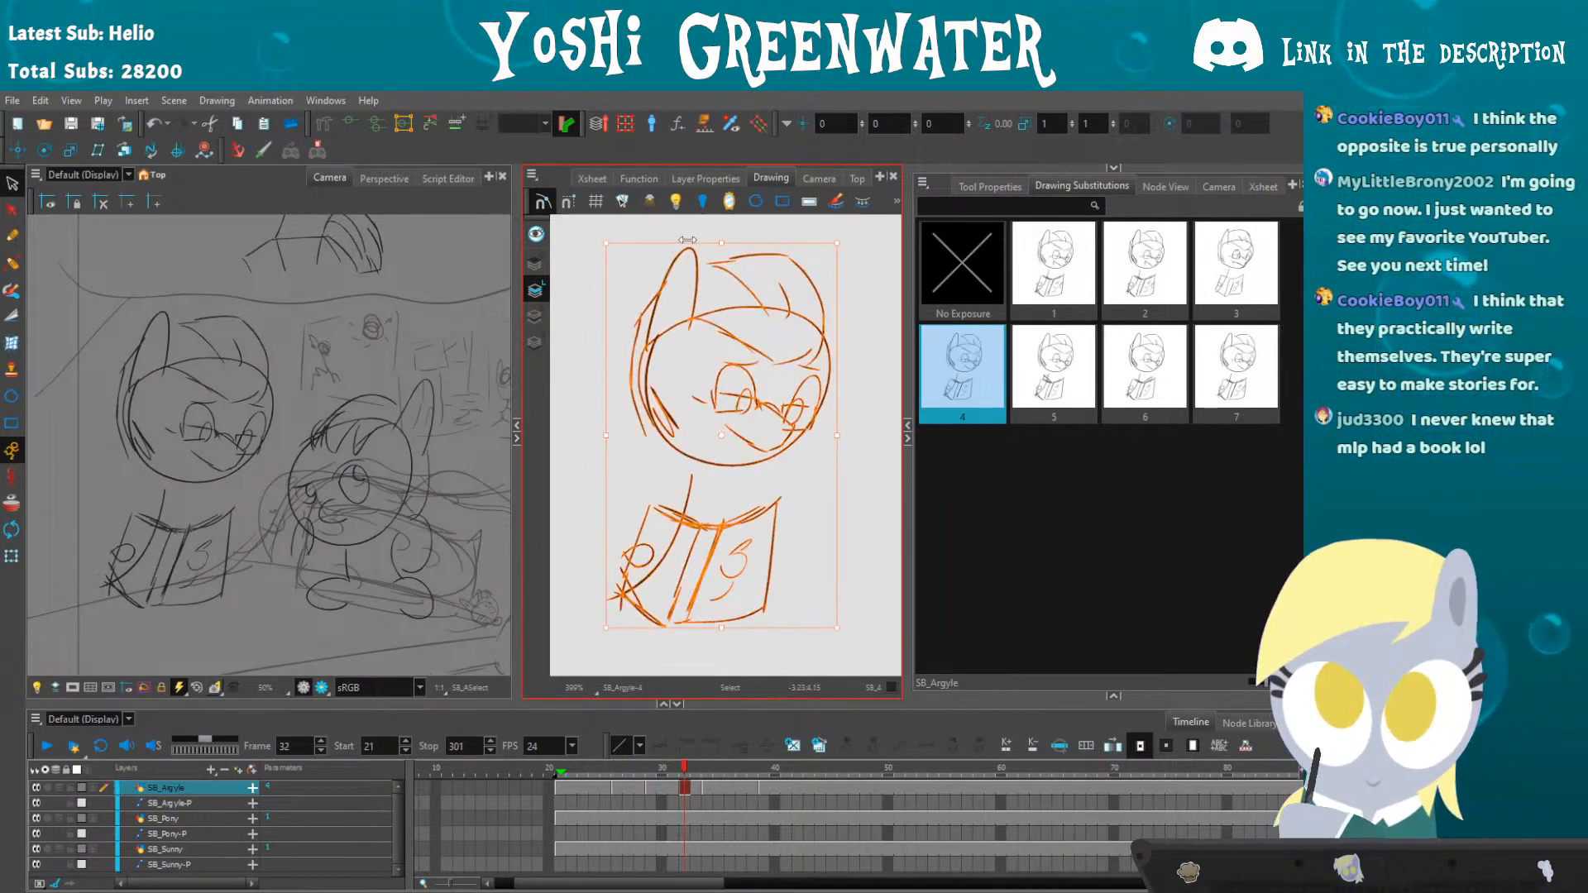
{"action": "key", "text": "Escape"}
{"action": "key", "text": "period"}
{"action": "key", "text": "period"}
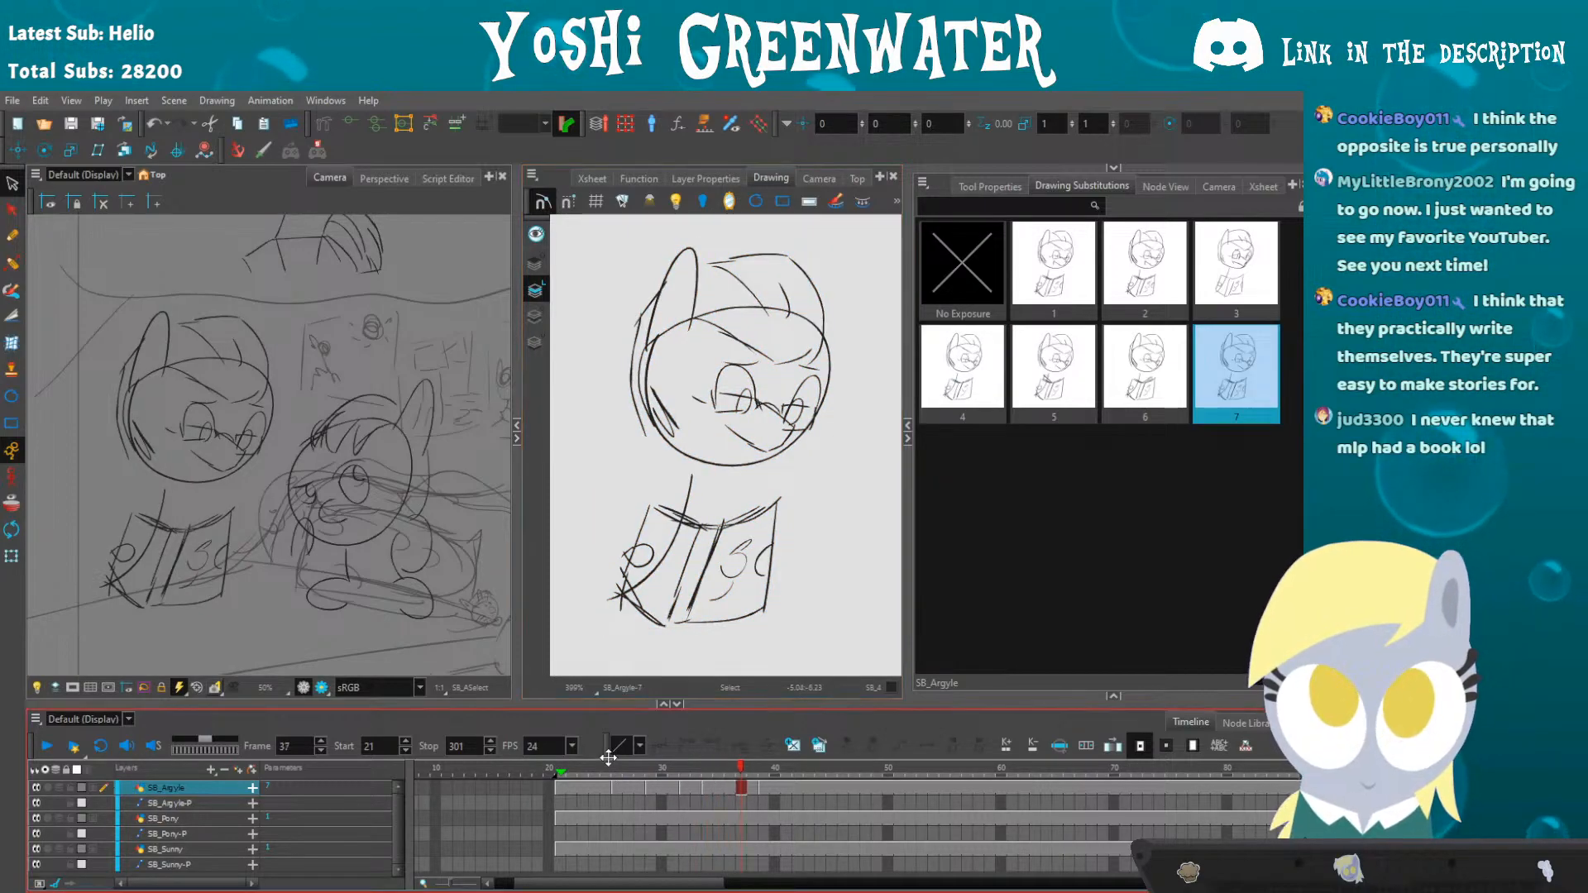
{"action": "key", "text": "Return"}
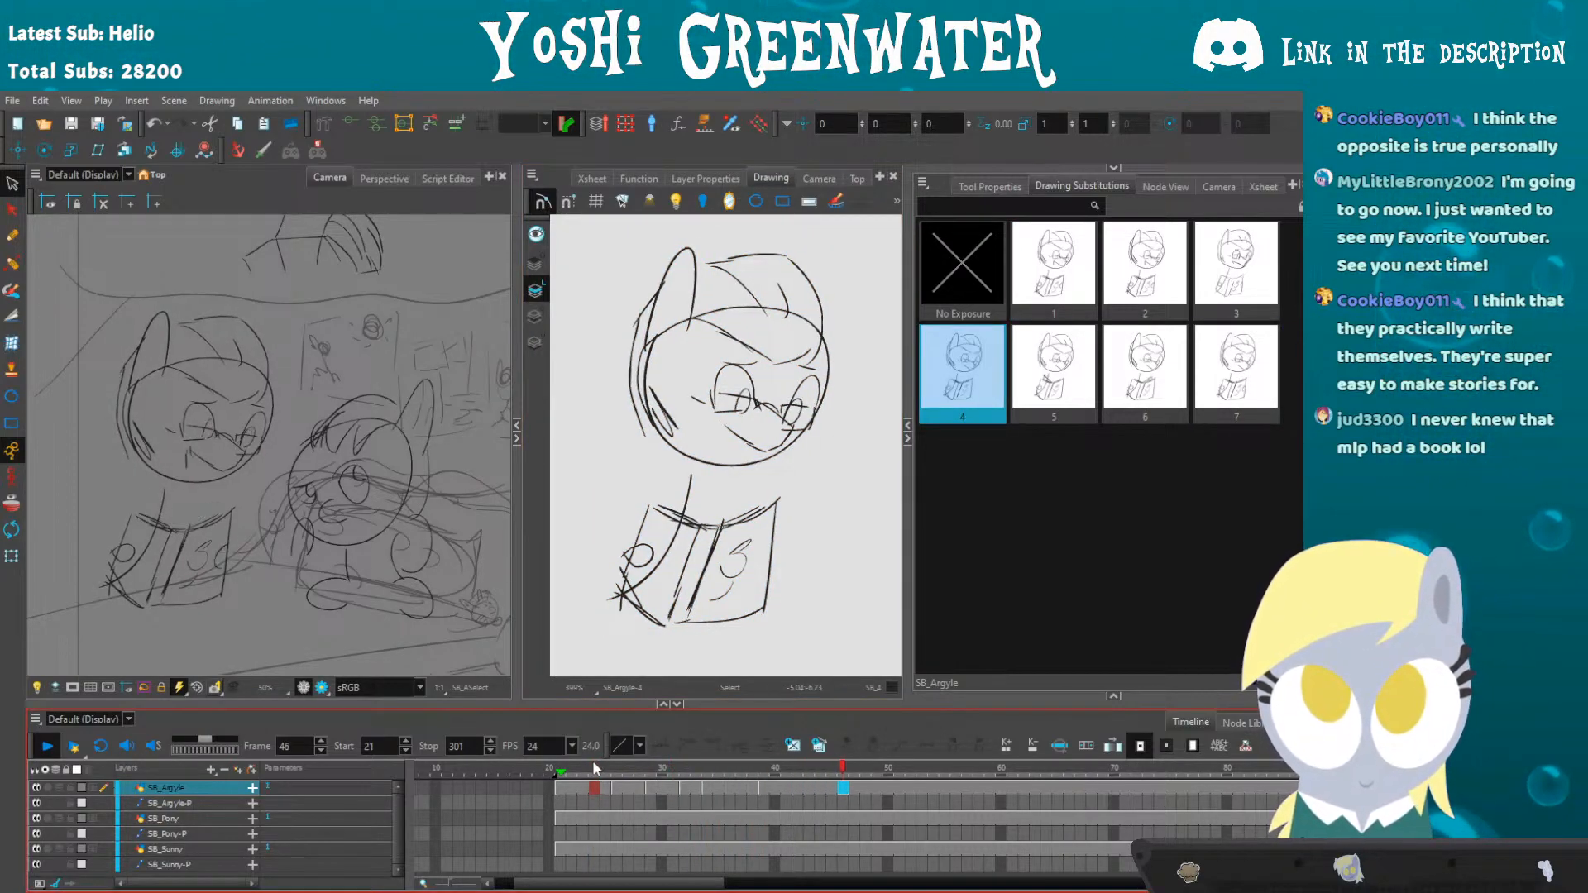
- Select Argyle's head in drawing 1 at frame 39, tilt it slightly, and play back the page turn
{"action": "left_click_drag", "start_coordinate": [769, 769], "coordinate": [763, 767]}
{"action": "left_click_drag", "start_coordinate": [841, 414], "coordinate": [682, 397]}
{"action": "mouse_move", "coordinate": [620, 236]}
{"action": "left_mouse_down"}
{"action": "mouse_move", "coordinate": [703, 233]}
{"action": "mouse_move", "coordinate": [839, 430]}
{"action": "left_mouse_up"}
{"action": "left_click_drag", "start_coordinate": [598, 304], "coordinate": [604, 298]}
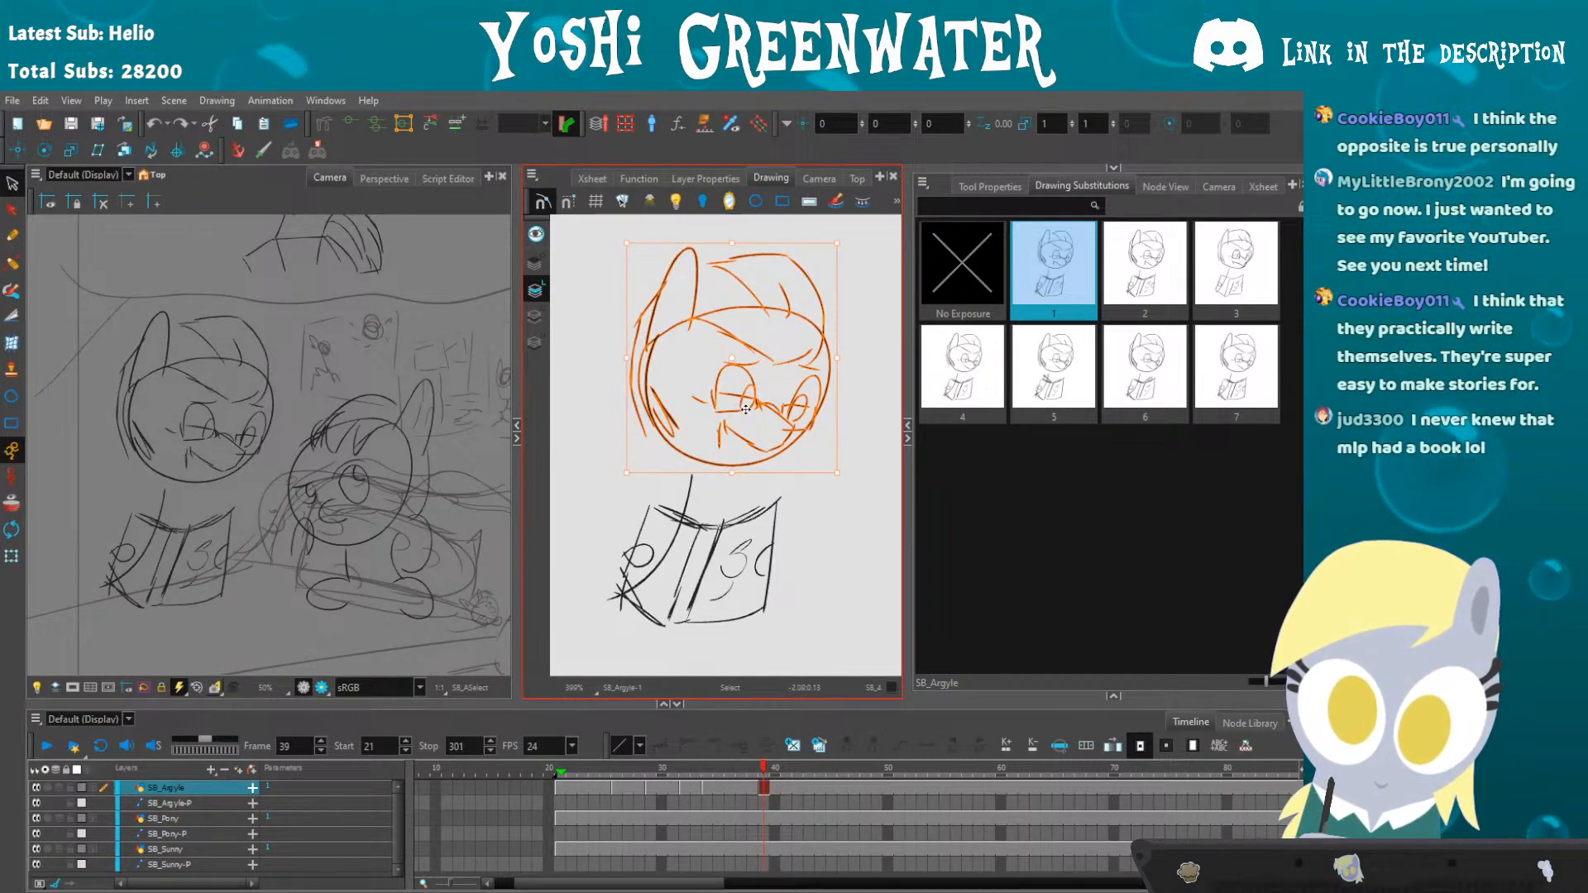
{"action": "left_click_drag", "start_coordinate": [697, 404], "coordinate": [697, 406]}
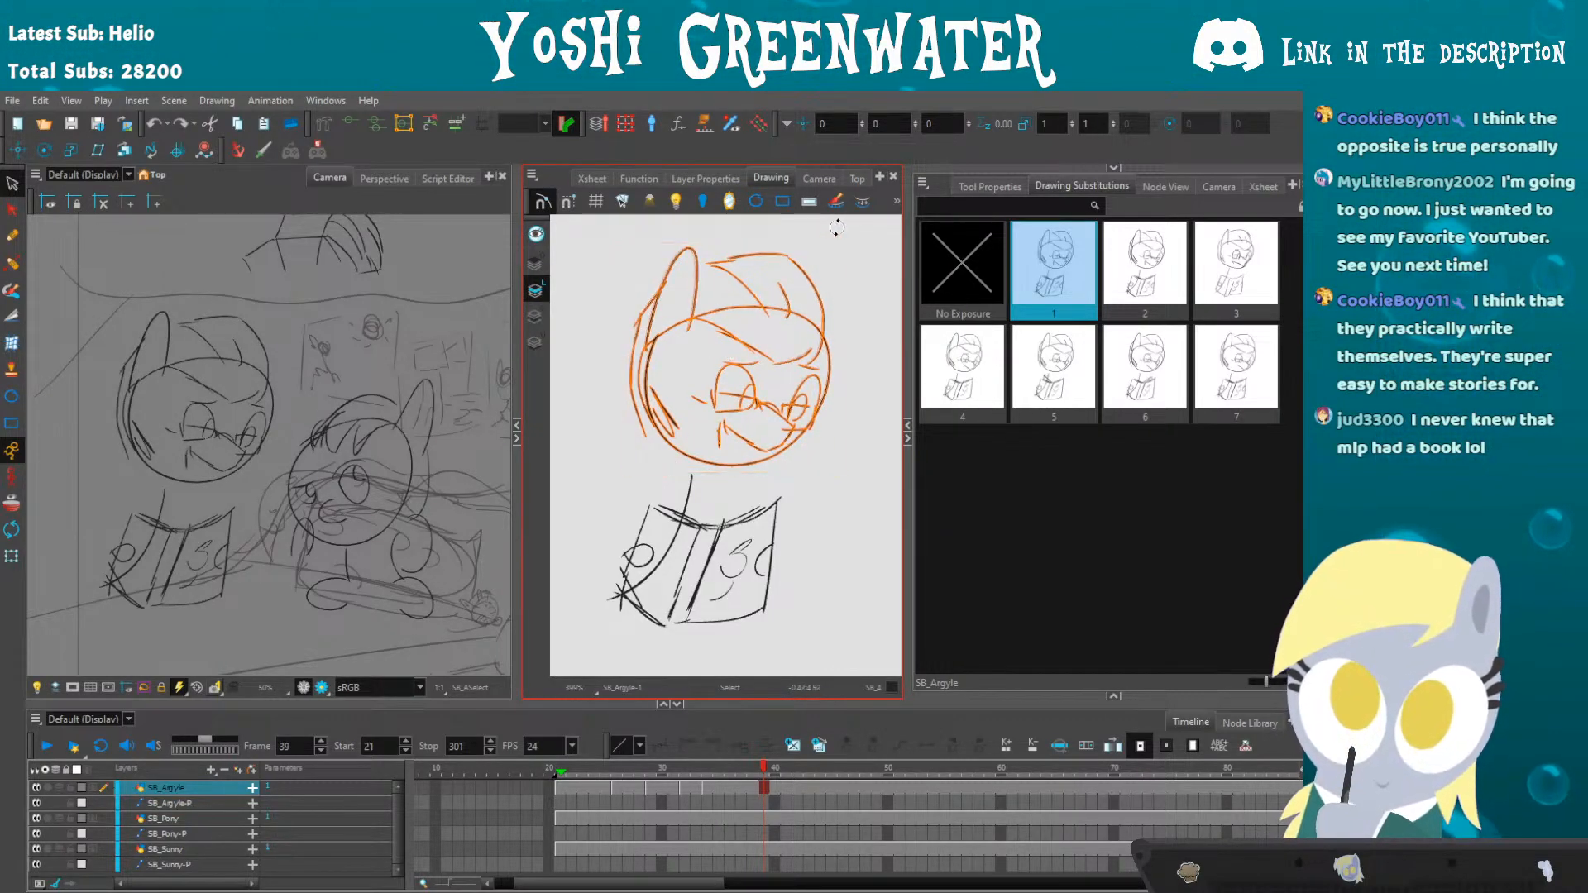
{"action": "left_click_drag", "start_coordinate": [837, 227], "coordinate": [839, 231]}
{"action": "left_click", "coordinate": [585, 789]}
{"action": "key", "text": "Return"}
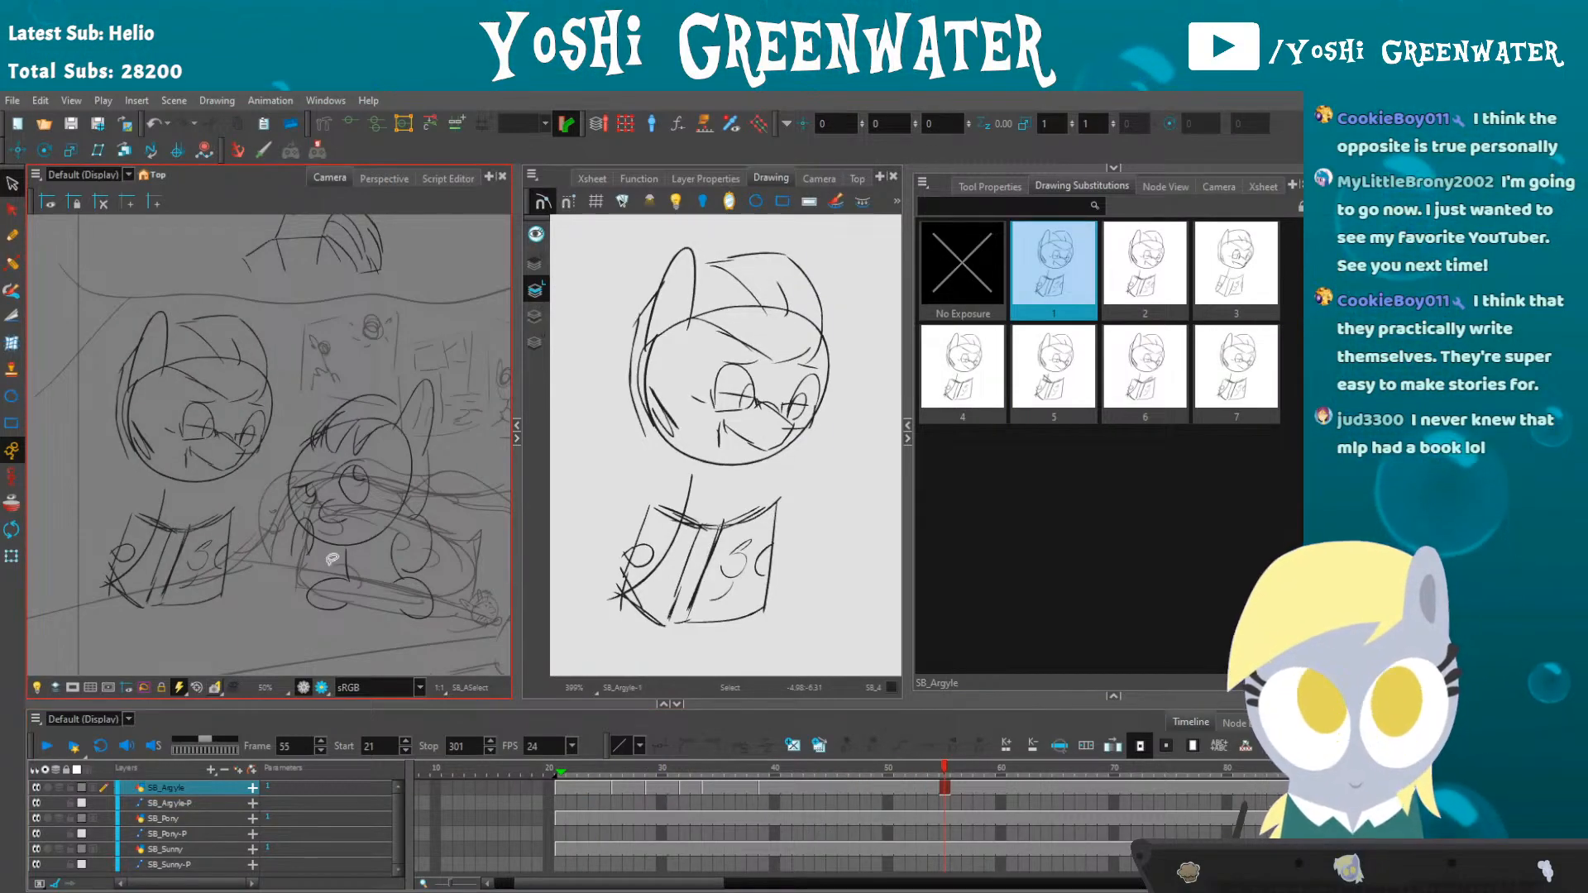
- Select the SB_Sunny drawing layer and duplicate its drawing 1 at frame 21
{"action": "left_click_drag", "start_coordinate": [379, 550], "coordinate": [365, 546]}
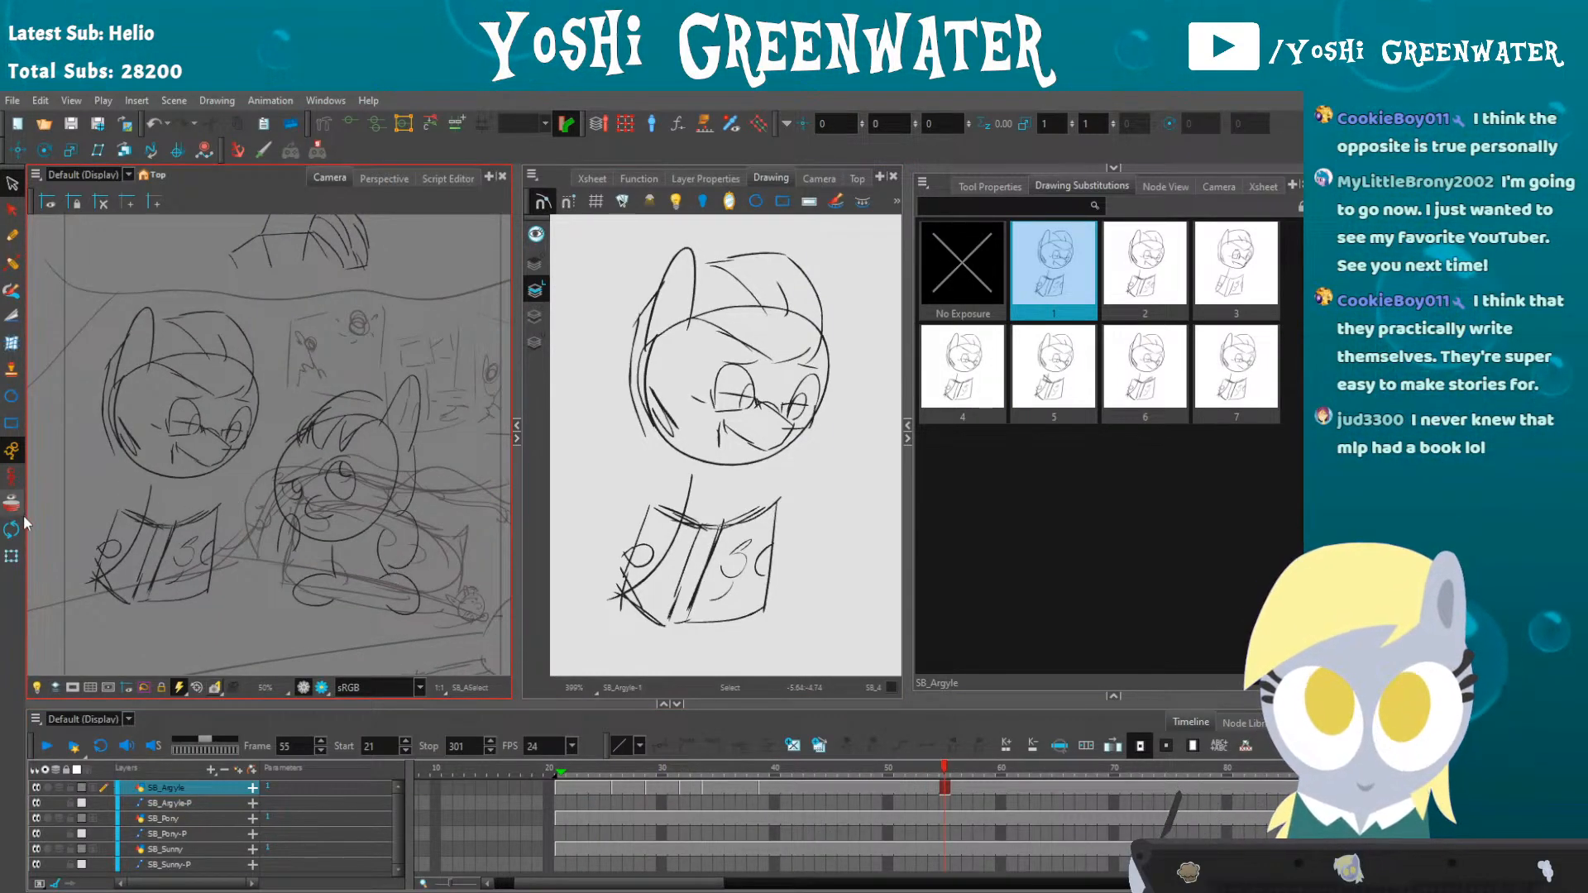
{"action": "scroll", "coordinate": [207, 424], "scroll_direction": "down", "scroll_amount": 2}
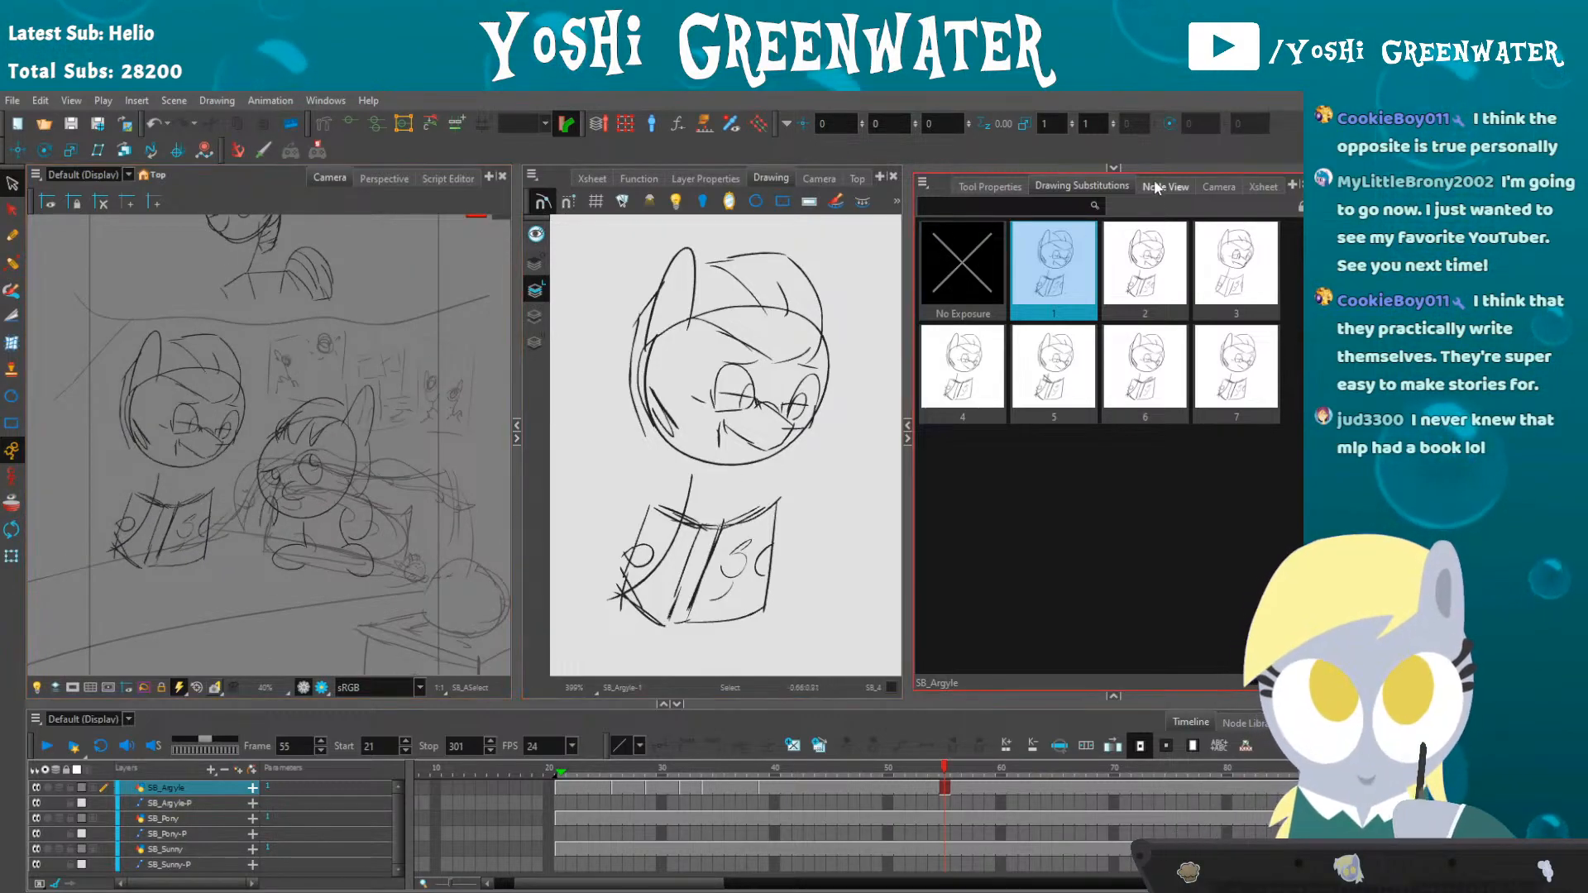
{"action": "left_click", "coordinate": [1166, 186]}
{"action": "left_click", "coordinate": [1096, 437]}
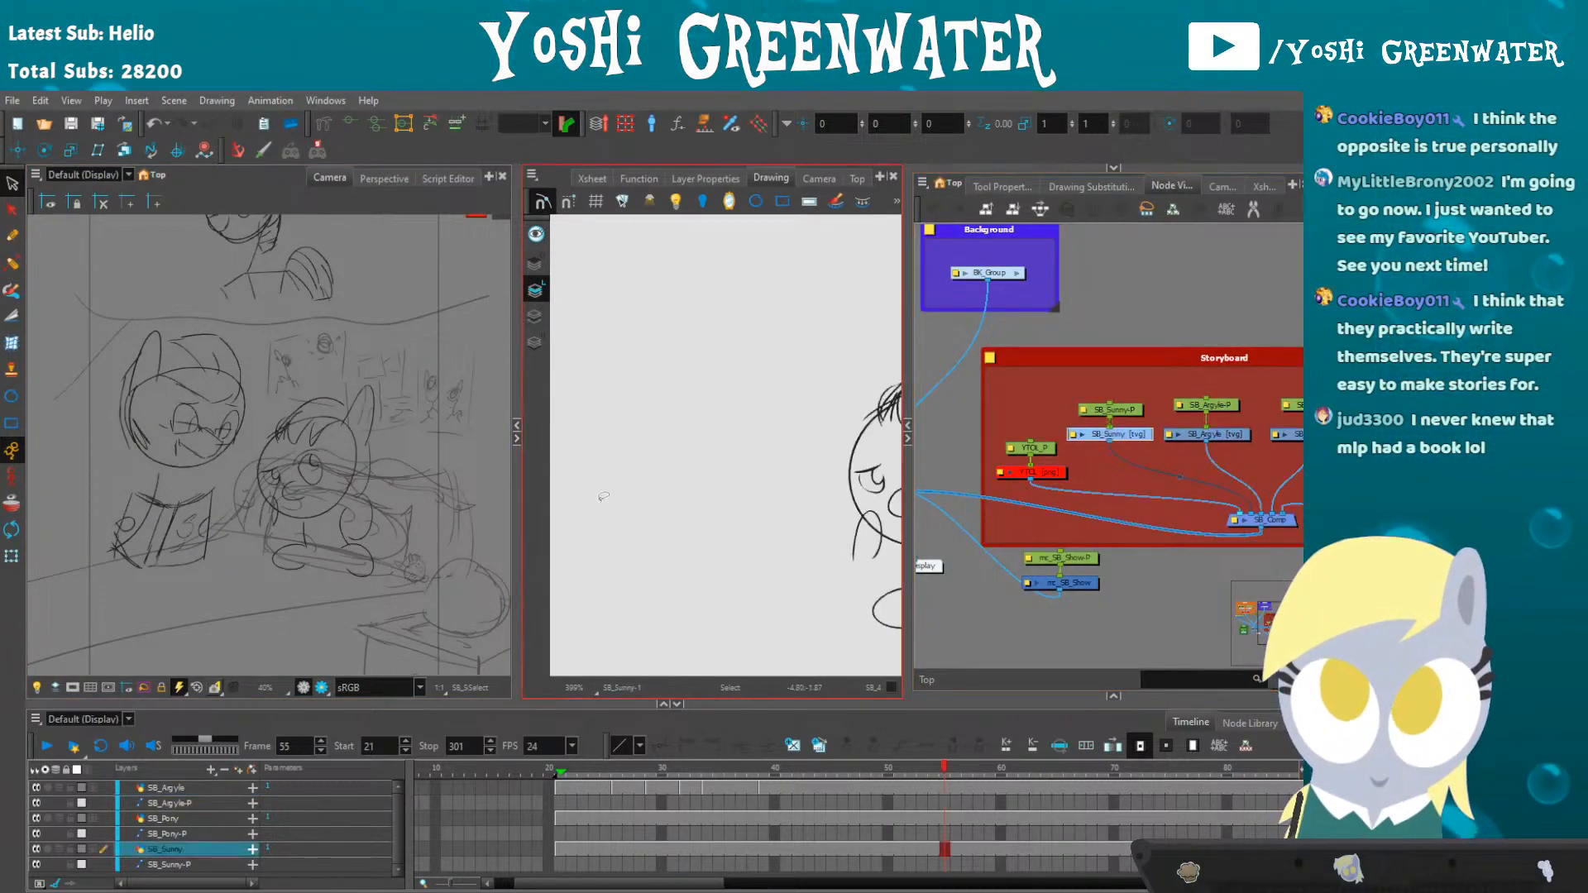
{"action": "left_click_drag", "start_coordinate": [596, 478], "coordinate": [414, 415]}
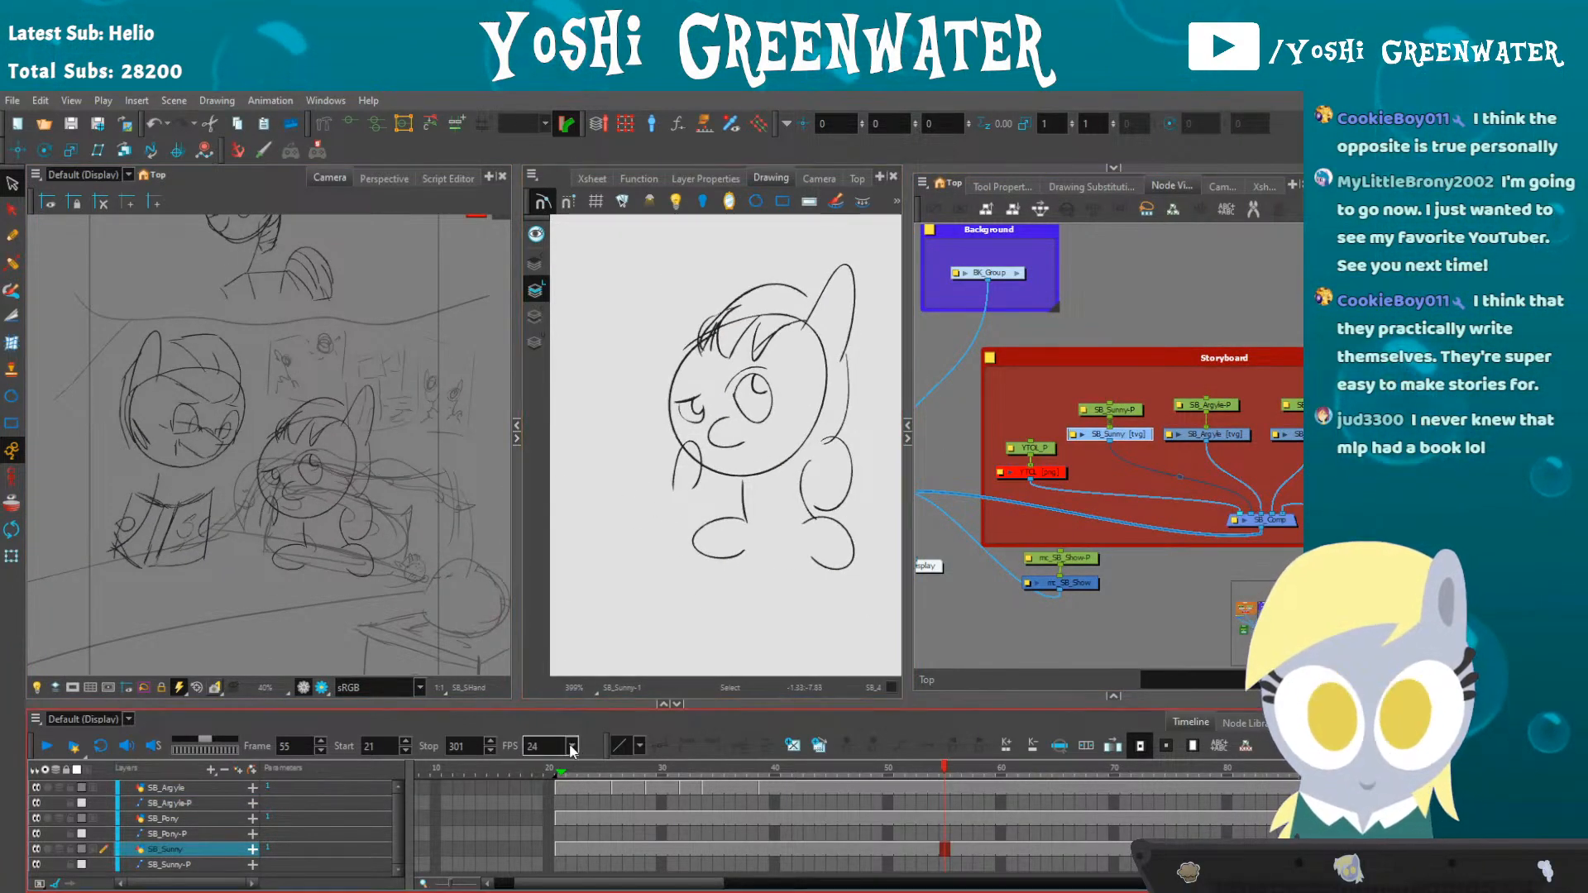
{"action": "left_click", "coordinate": [561, 771]}
{"action": "left_click", "coordinate": [1092, 186]}
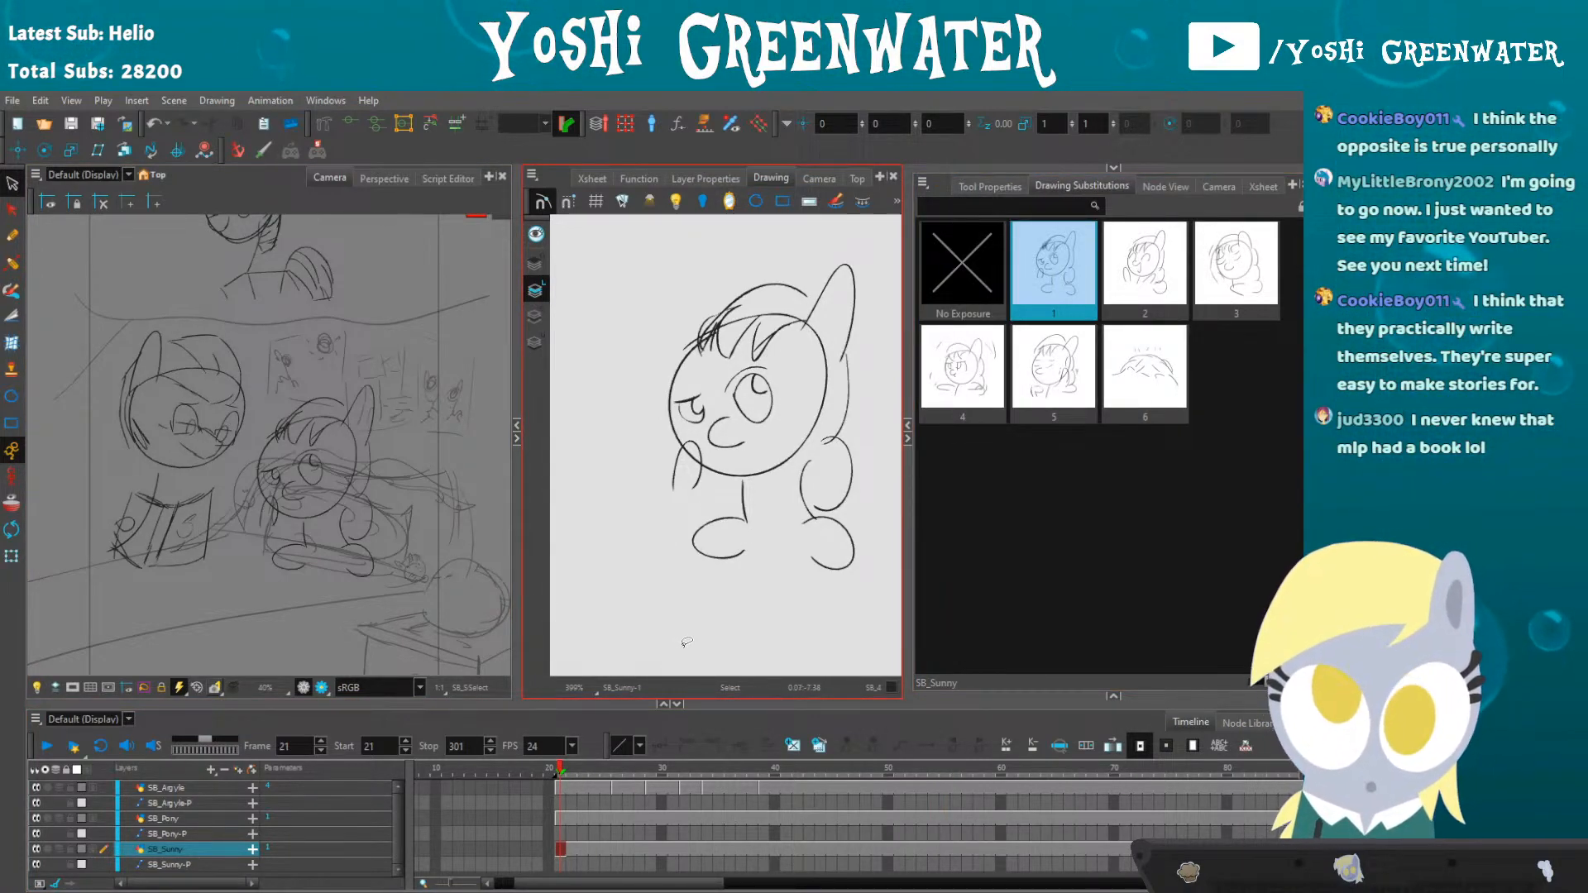
{"action": "left_click_drag", "start_coordinate": [681, 628], "coordinate": [628, 631]}
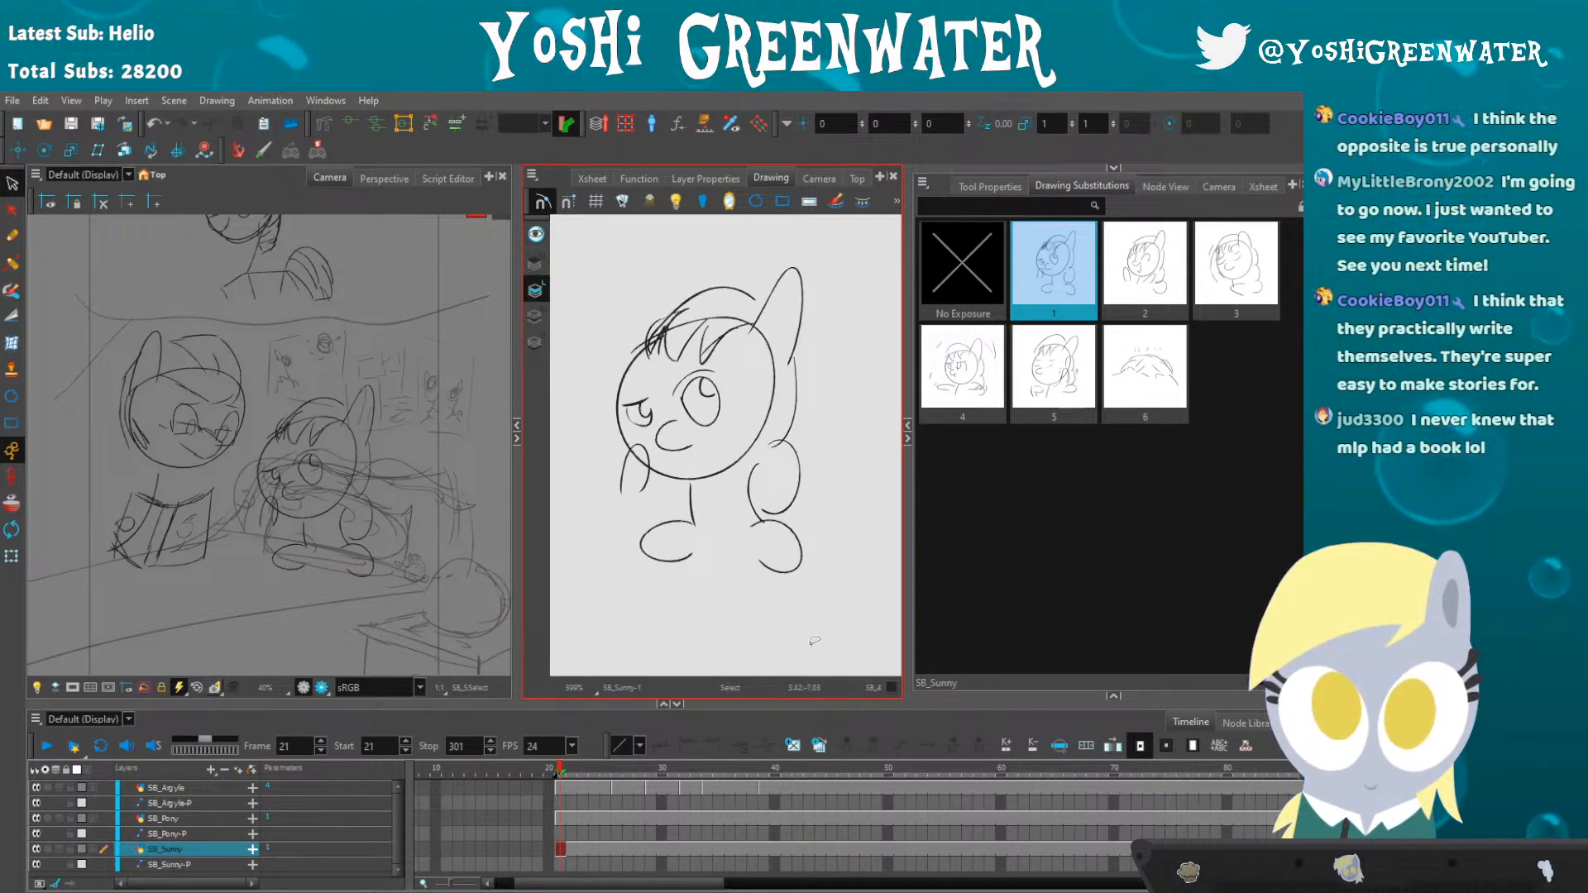
{"action": "left_click", "coordinate": [818, 746]}
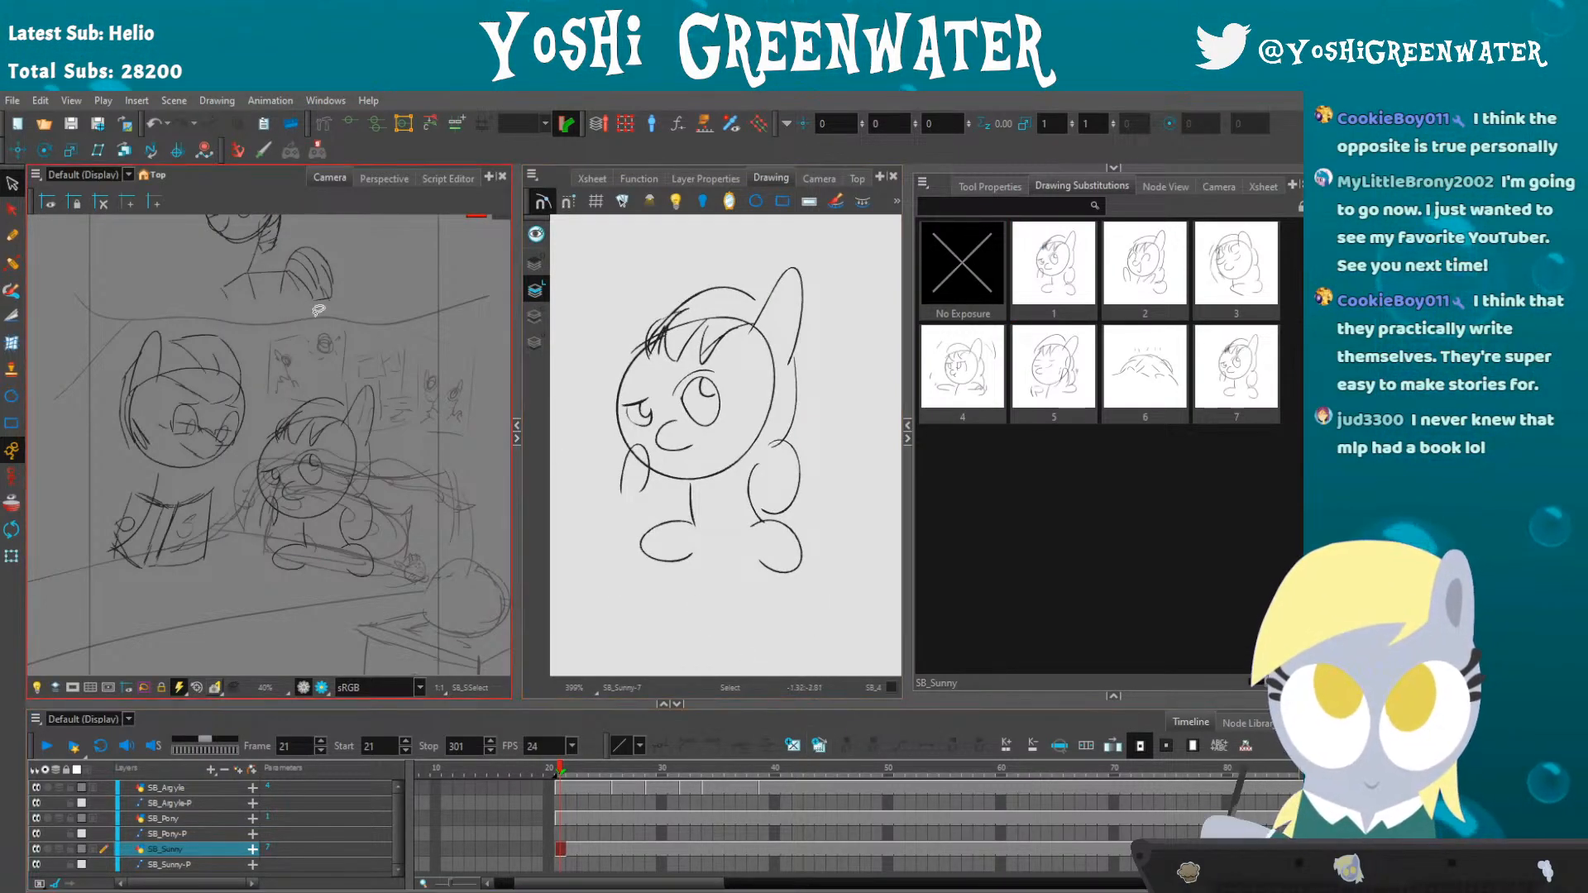
- Delete the curved stroke beside Sunny's cheek and both of her eyes from the duplicated drawing
{"action": "left_click", "coordinate": [635, 473]}
{"action": "key", "text": "Delete"}
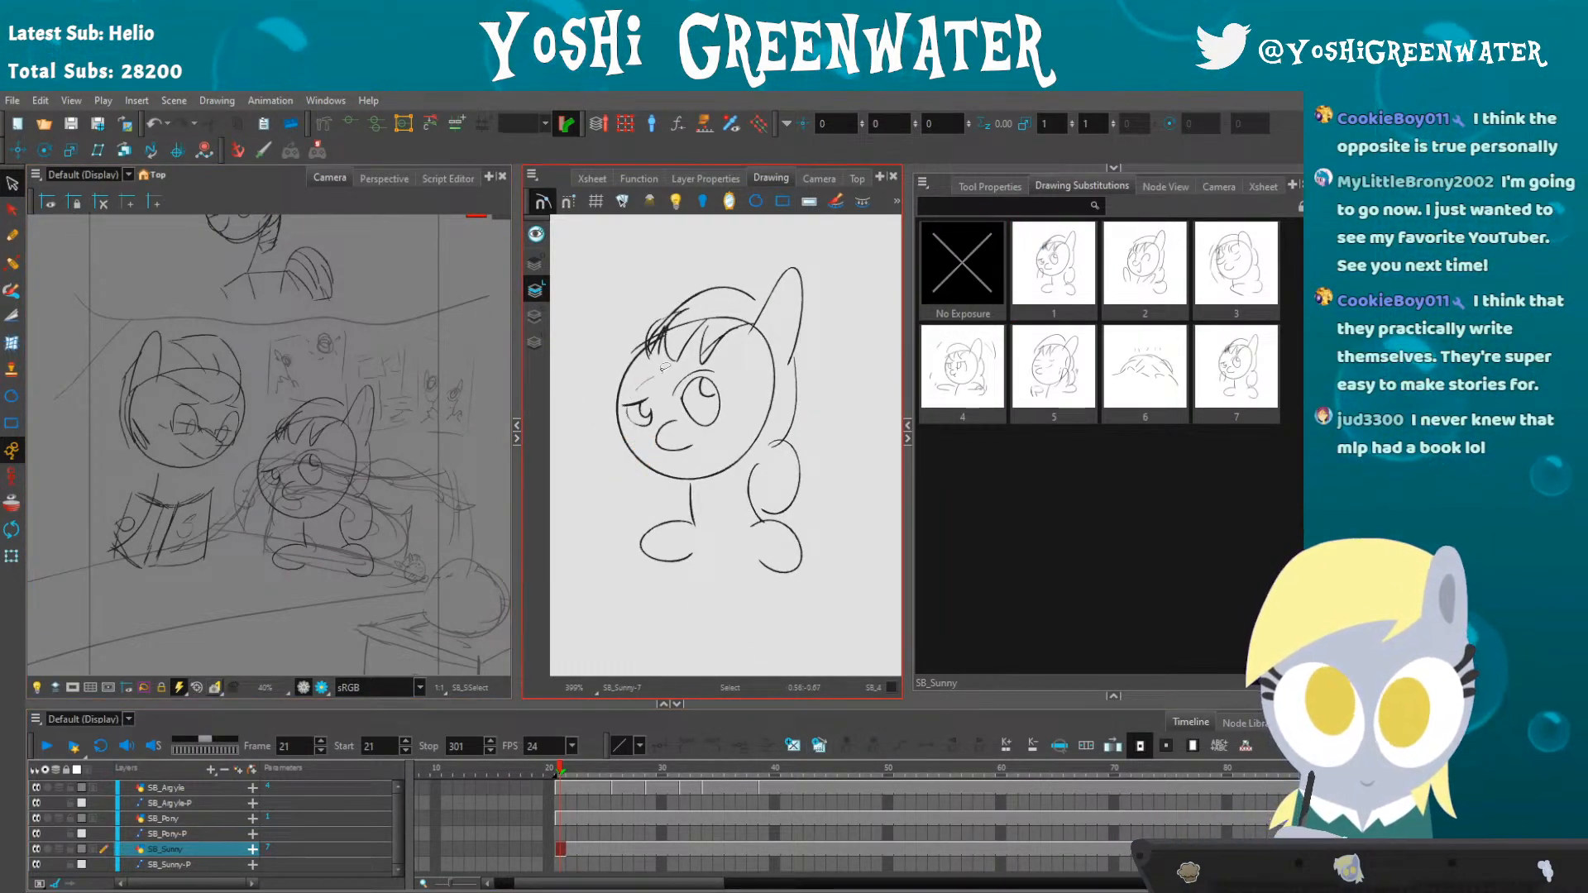
{"action": "left_click_drag", "start_coordinate": [717, 371], "coordinate": [628, 403]}
{"action": "key", "text": "Delete"}
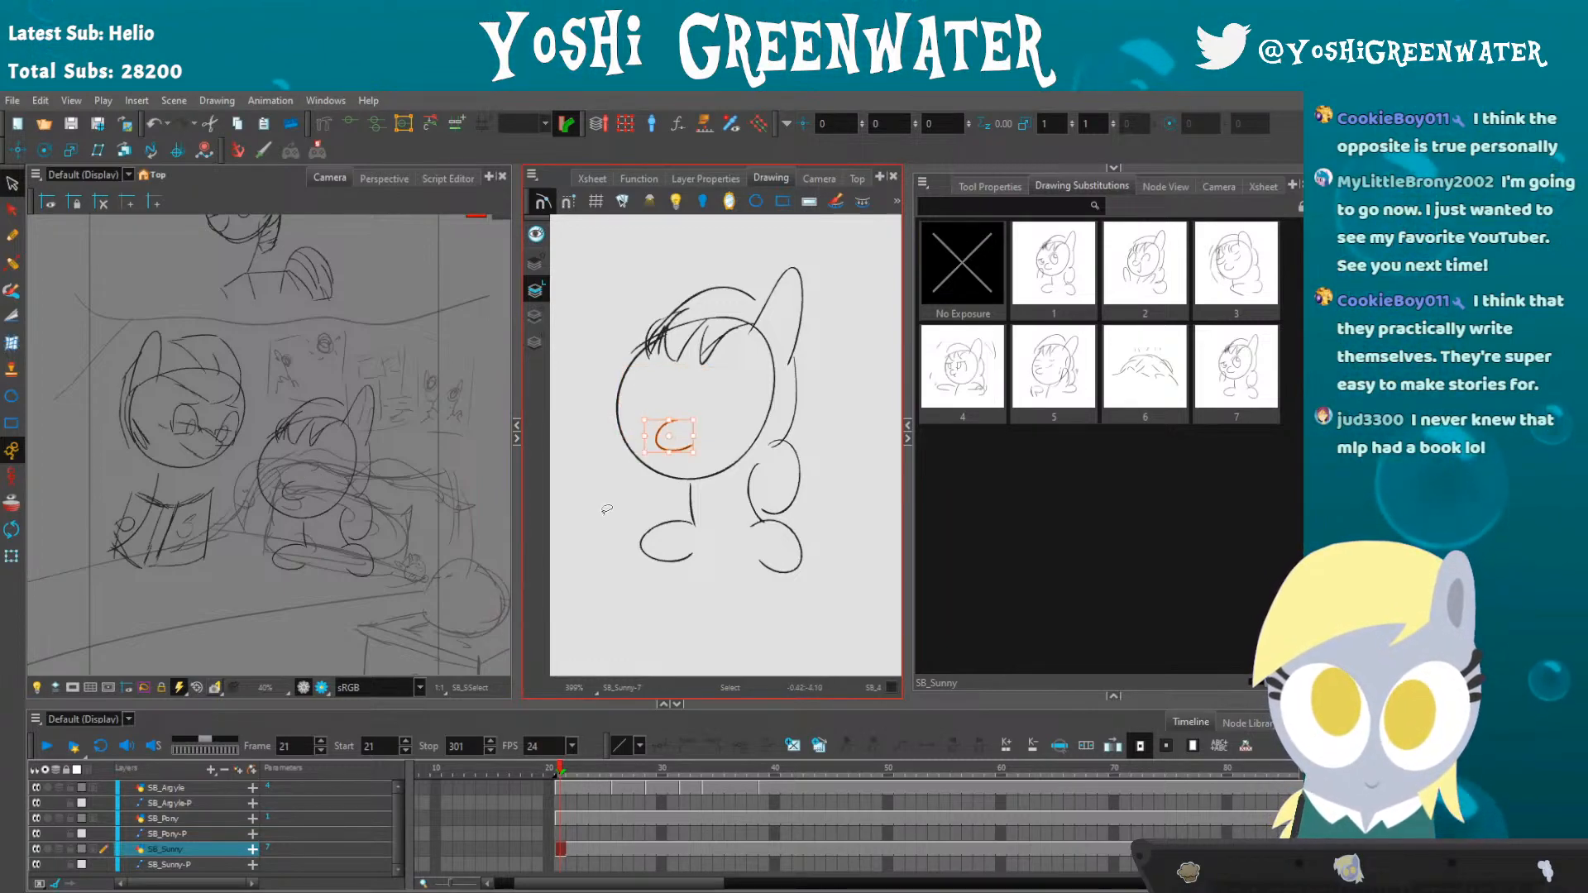
- Delete Sunny's two front hooves and replace them with short curved strokes below the body
{"action": "scroll", "coordinate": [283, 550], "scroll_direction": "up", "scroll_amount": 2}
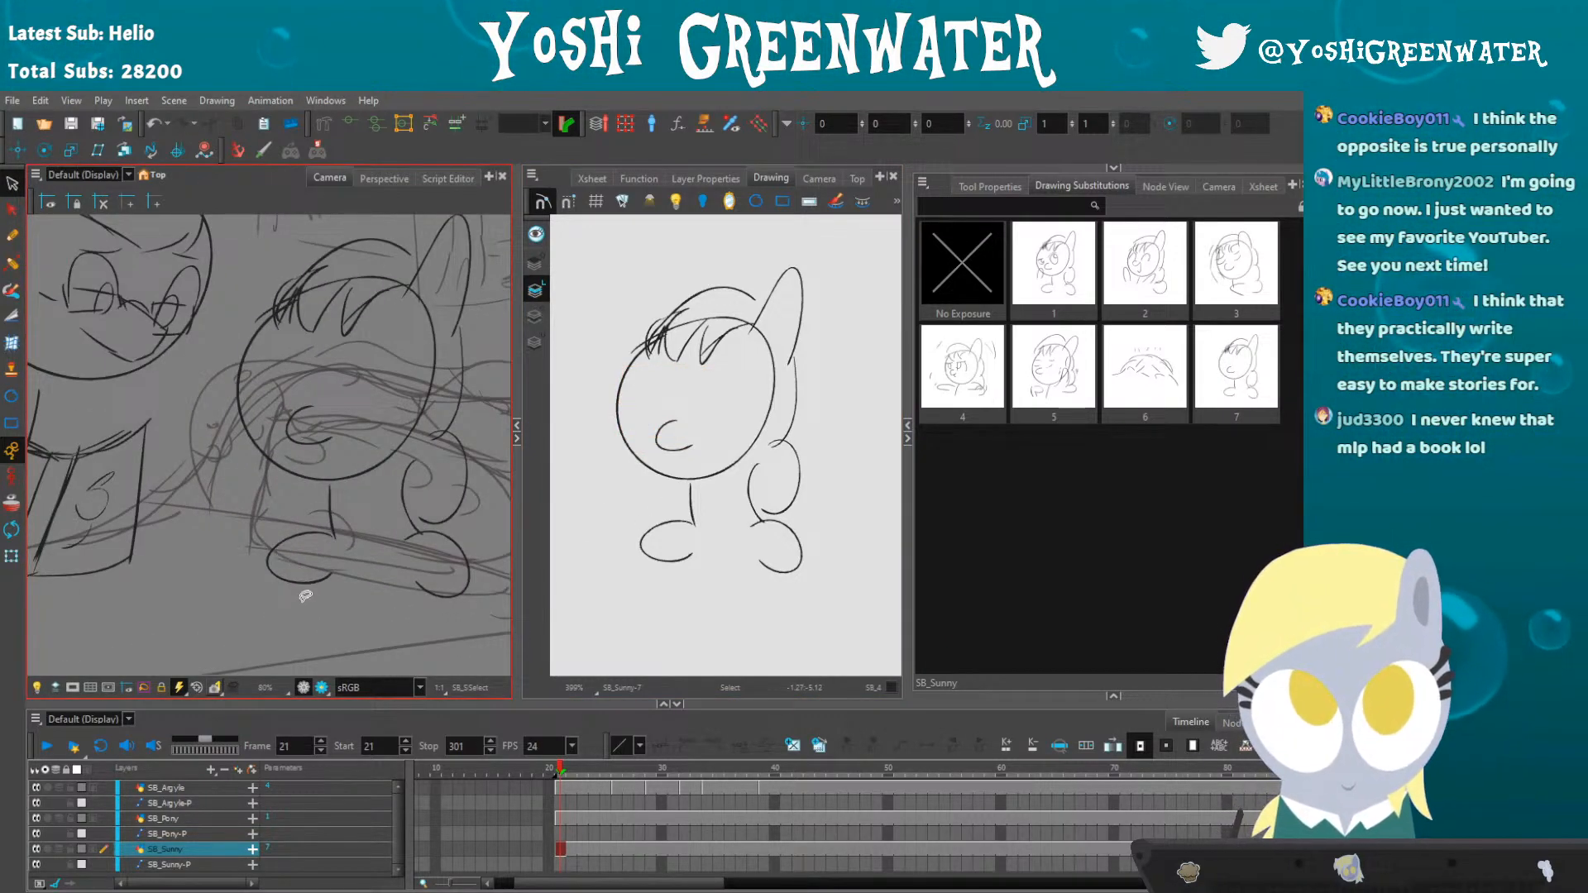
{"action": "left_click_drag", "start_coordinate": [307, 601], "coordinate": [304, 571]}
{"action": "key", "text": "Delete"}
{"action": "key", "text": "Delete"}
{"action": "mouse_move", "coordinate": [408, 552]}
{"action": "left_mouse_down"}
{"action": "mouse_move", "coordinate": [396, 515]}
{"action": "mouse_move", "coordinate": [350, 571]}
{"action": "left_mouse_up"}
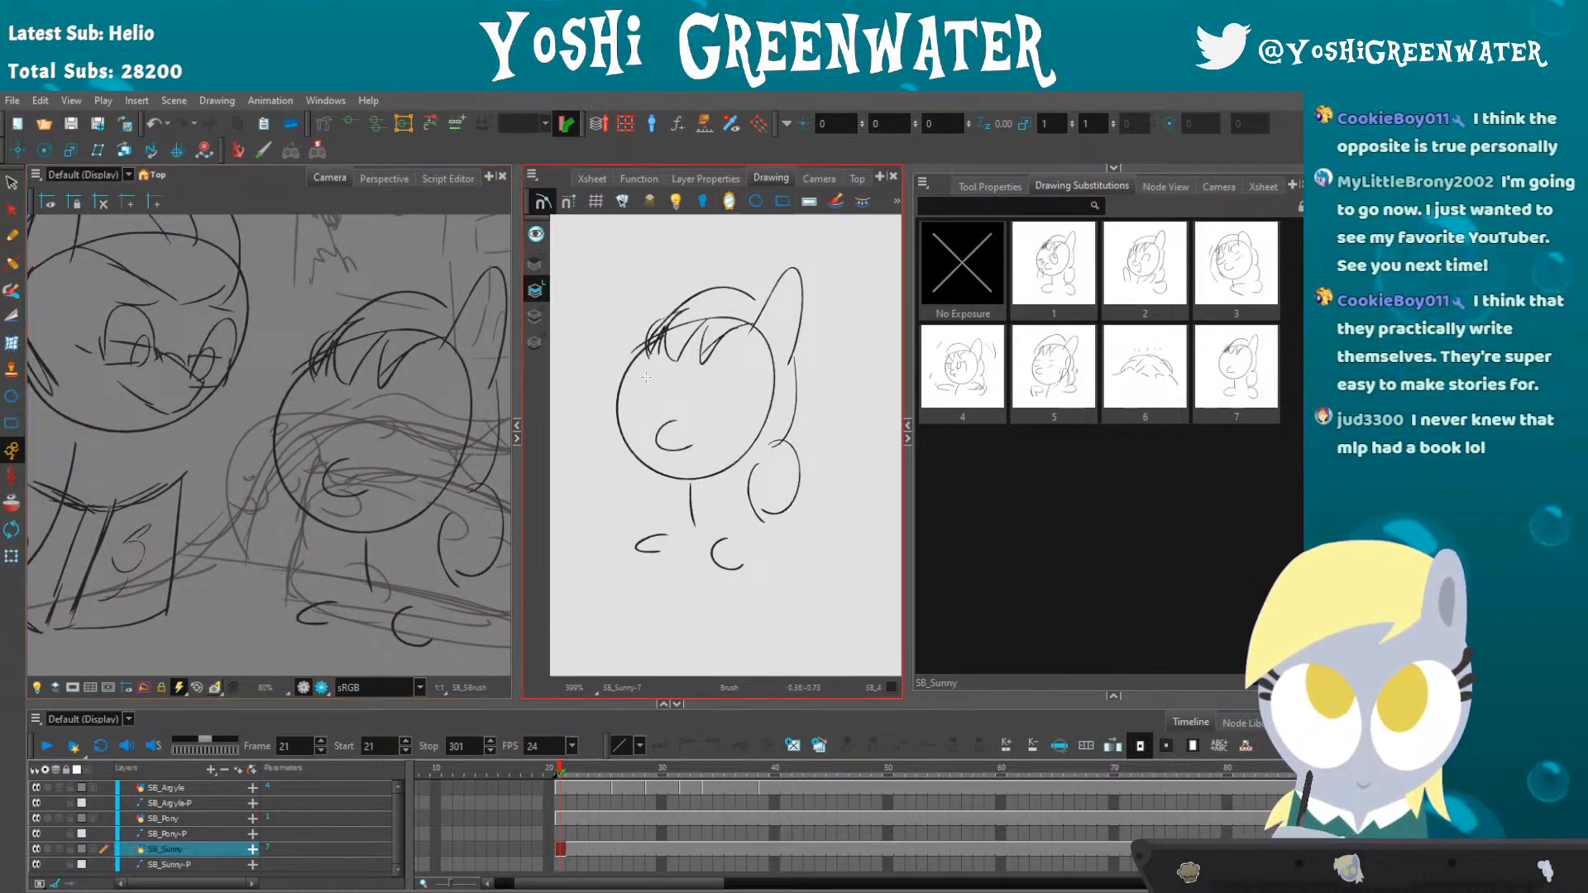
{"action": "scroll", "coordinate": [643, 380], "scroll_direction": "up", "scroll_amount": 2}
{"action": "mouse_move", "coordinate": [611, 412]}
{"action": "left_mouse_down"}
{"action": "mouse_move", "coordinate": [661, 399]}
{"action": "mouse_move", "coordinate": [761, 414]}
{"action": "left_mouse_up"}
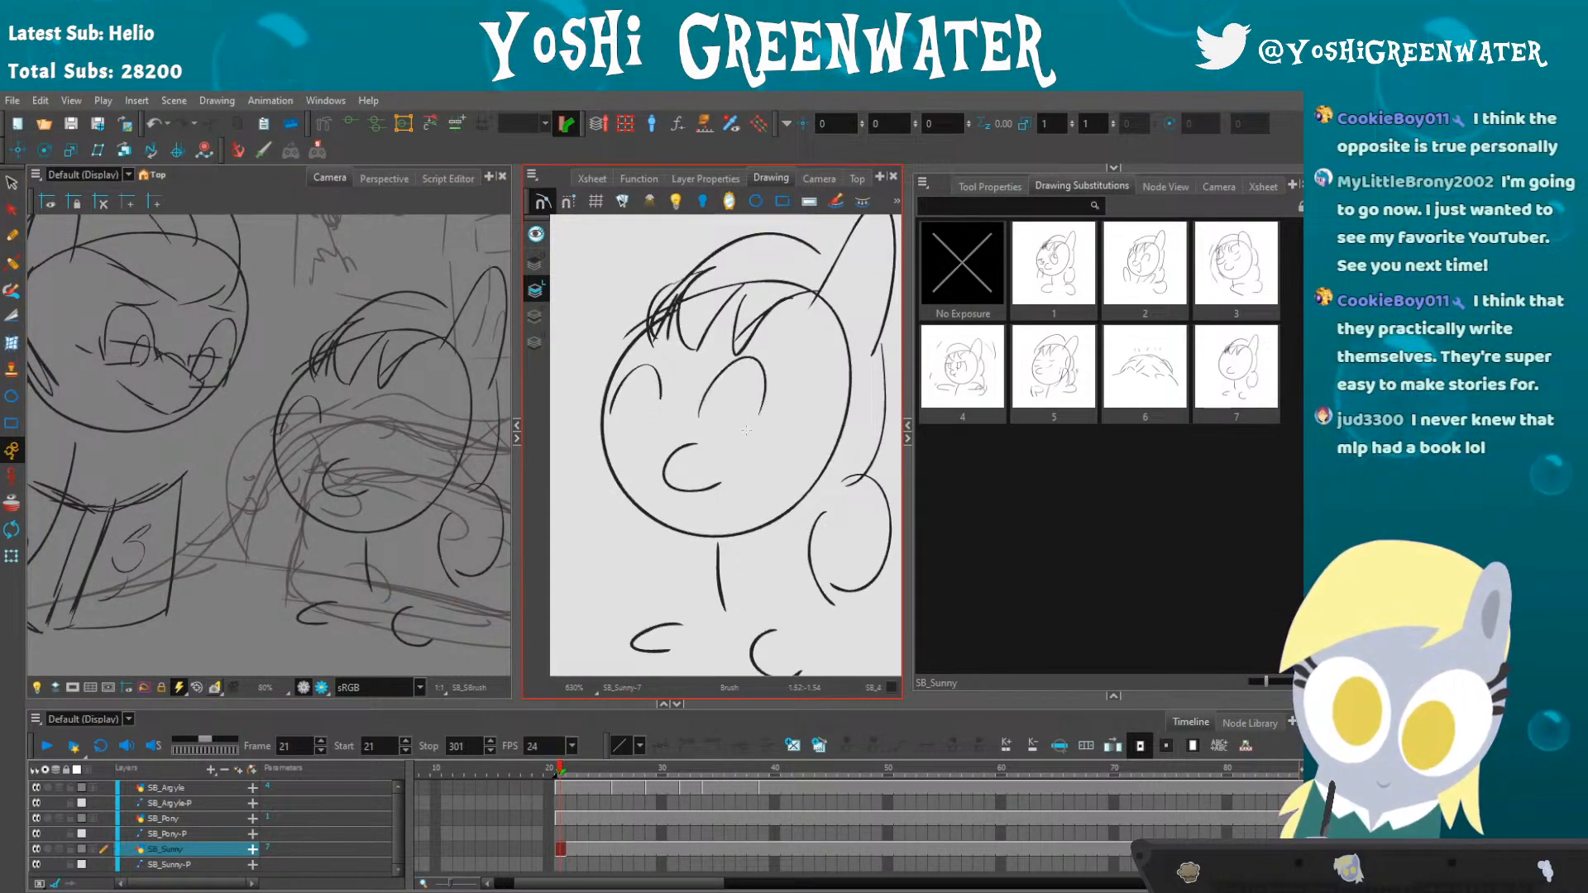
{"action": "key", "text": "alt+s"}
{"action": "key", "text": "ctrl+z"}
{"action": "key", "text": "ctrl+z"}
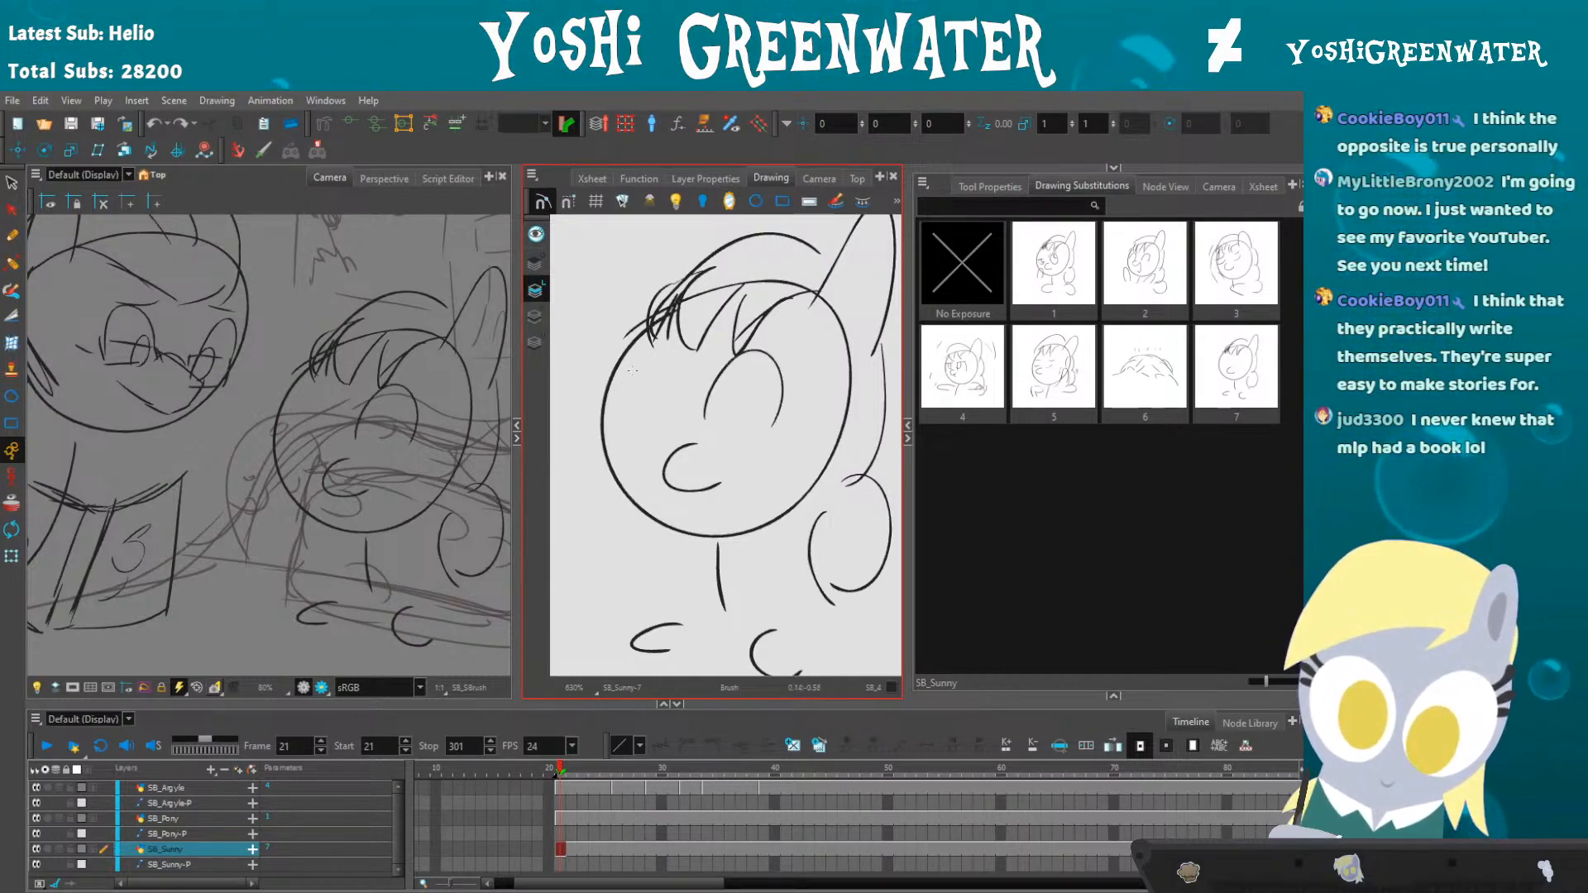
- Draw Sunny's new wide eyes with pupils and lashes, and extend her mouth into a smile
{"action": "mouse_move", "coordinate": [662, 370]}
{"action": "left_mouse_down"}
{"action": "mouse_move", "coordinate": [666, 422]}
{"action": "mouse_move", "coordinate": [629, 373]}
{"action": "left_mouse_up"}
{"action": "key", "text": "ctrl+z"}
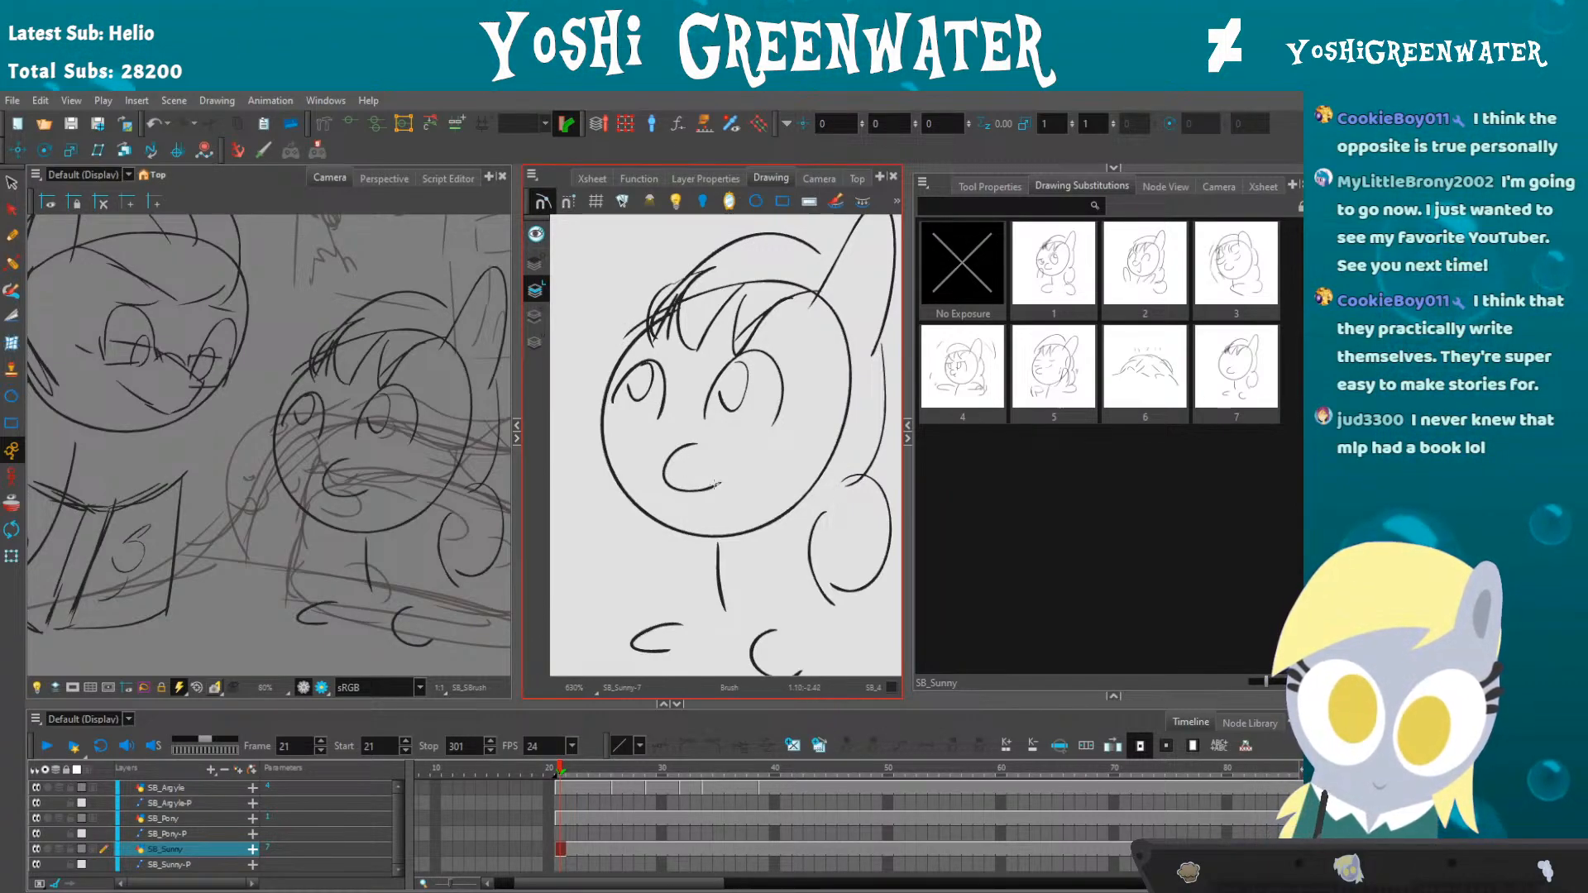
{"action": "left_click_drag", "start_coordinate": [697, 488], "coordinate": [730, 468]}
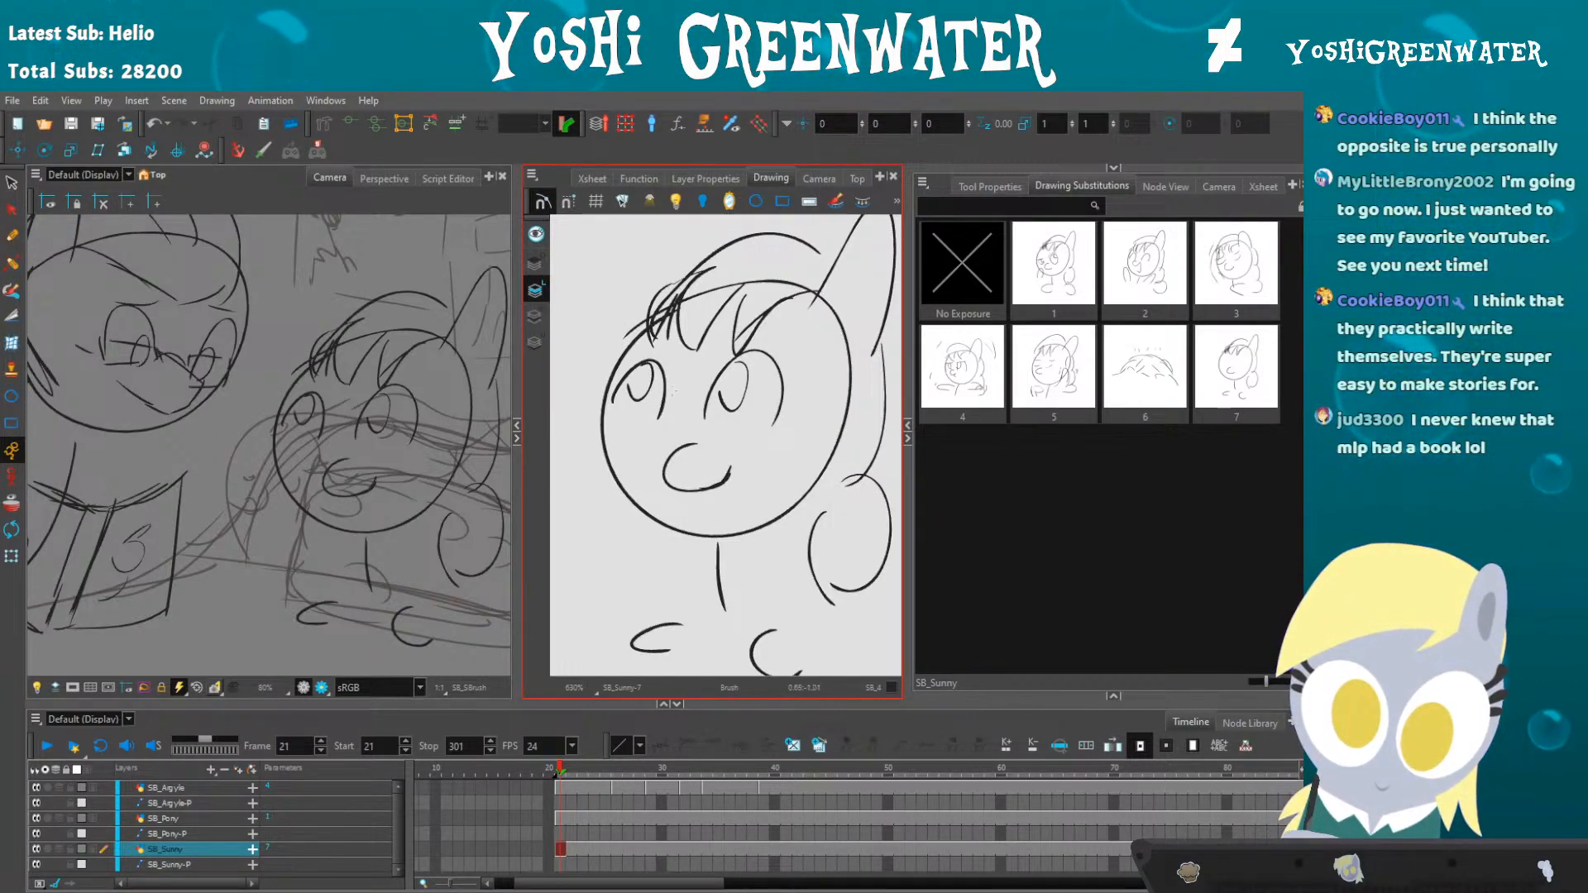
{"action": "scroll", "coordinate": [616, 368], "scroll_direction": "down", "scroll_amount": 1}
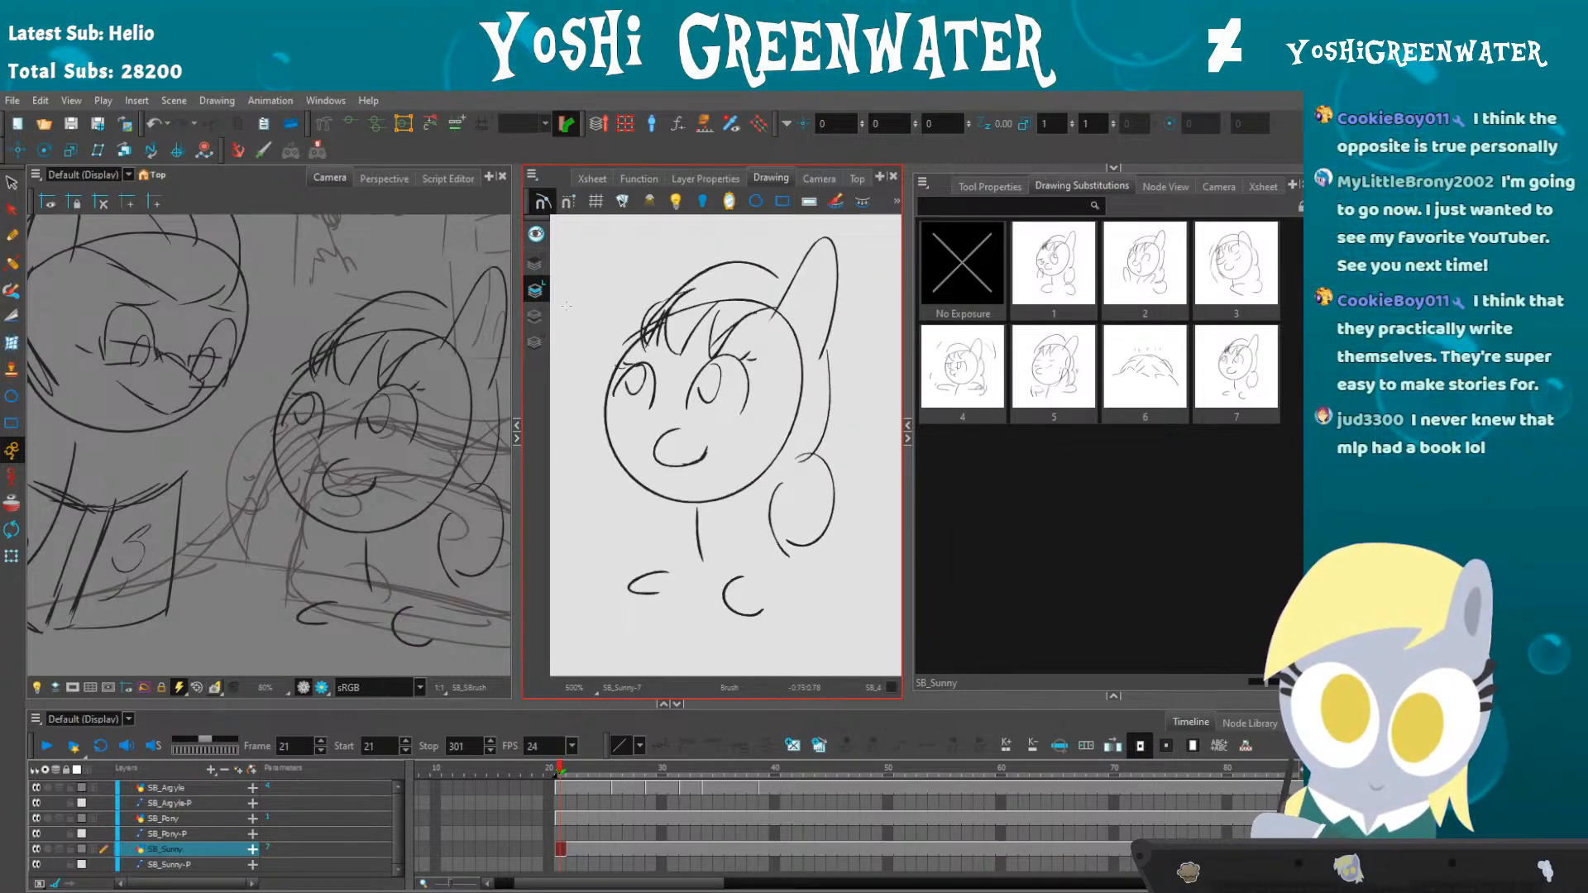
- Tilt Sunny's head slightly in the new drawing and play back the scene from frame 21
{"action": "scroll", "coordinate": [181, 432], "scroll_direction": "down", "scroll_amount": 2}
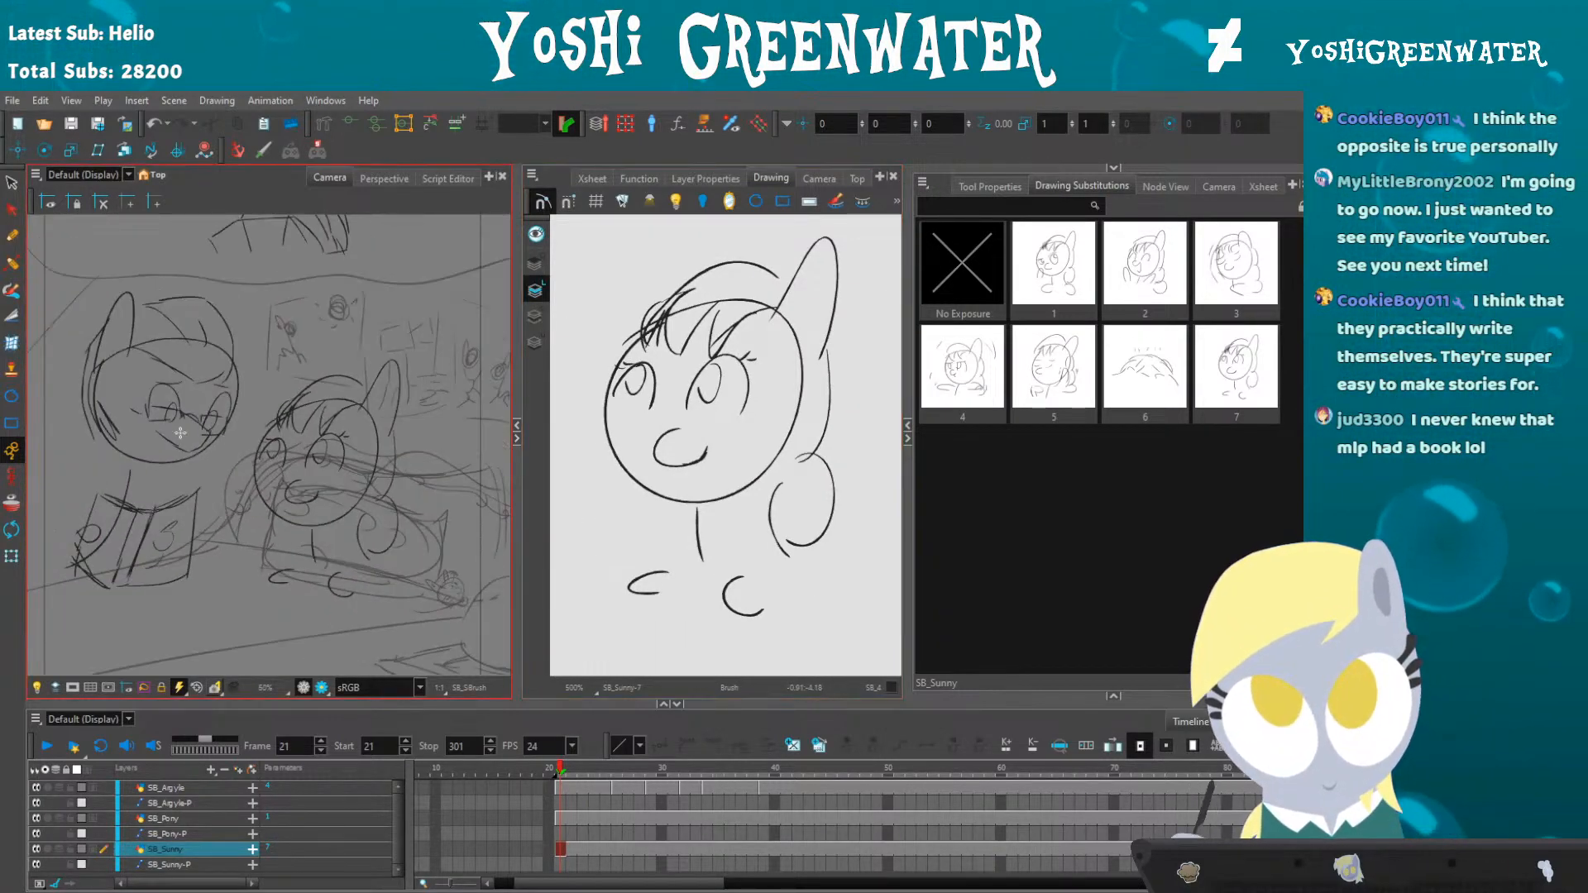
{"action": "key", "text": "alt+s"}
{"action": "mouse_move", "coordinate": [285, 352]}
{"action": "left_mouse_down"}
{"action": "mouse_move", "coordinate": [248, 571]}
{"action": "mouse_move", "coordinate": [248, 397]}
{"action": "mouse_move", "coordinate": [296, 347]}
{"action": "mouse_move", "coordinate": [312, 353]}
{"action": "left_mouse_up"}
{"action": "left_click", "coordinate": [246, 349]}
{"action": "mouse_move", "coordinate": [200, 540]}
{"action": "left_mouse_down"}
{"action": "mouse_move", "coordinate": [247, 532]}
{"action": "mouse_move", "coordinate": [153, 523]}
{"action": "mouse_move", "coordinate": [212, 495]}
{"action": "left_mouse_up"}
{"action": "scroll", "coordinate": [186, 494], "scroll_direction": "down", "scroll_amount": 1}
{"action": "key", "text": "shift+Return"}
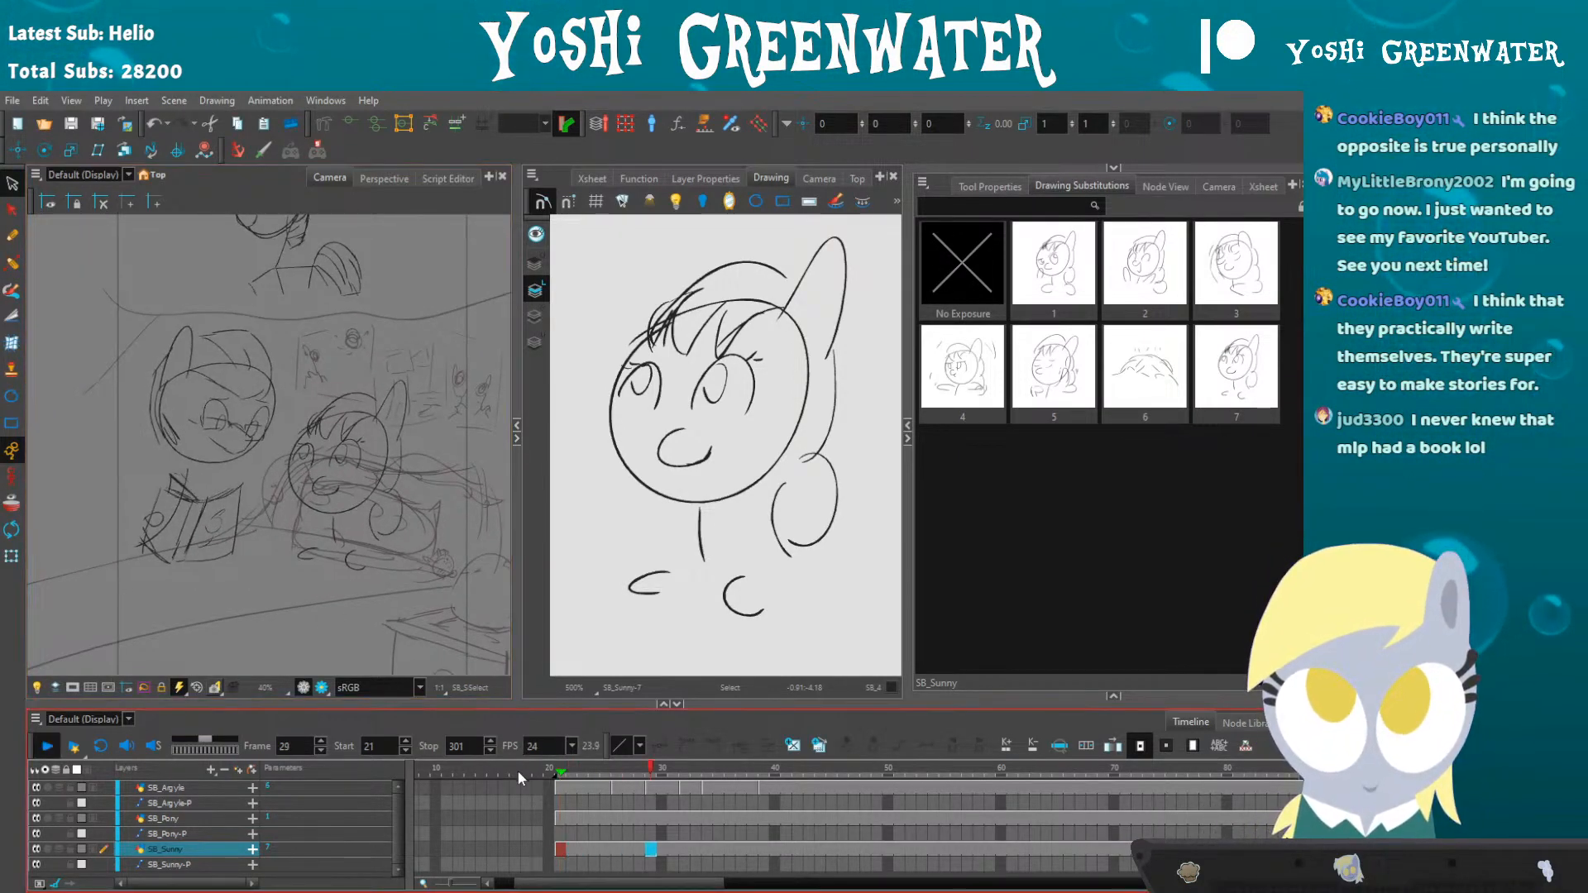
{"action": "key", "text": "shift+Return"}
- Expose Sunny's drawing 1 at frame 50
{"action": "left_click_drag", "start_coordinate": [553, 883], "coordinate": [573, 883]}
{"action": "mouse_move", "coordinate": [544, 762]}
{"action": "left_mouse_down"}
{"action": "mouse_move", "coordinate": [612, 746]}
{"action": "mouse_move", "coordinate": [761, 758]}
{"action": "left_mouse_up"}
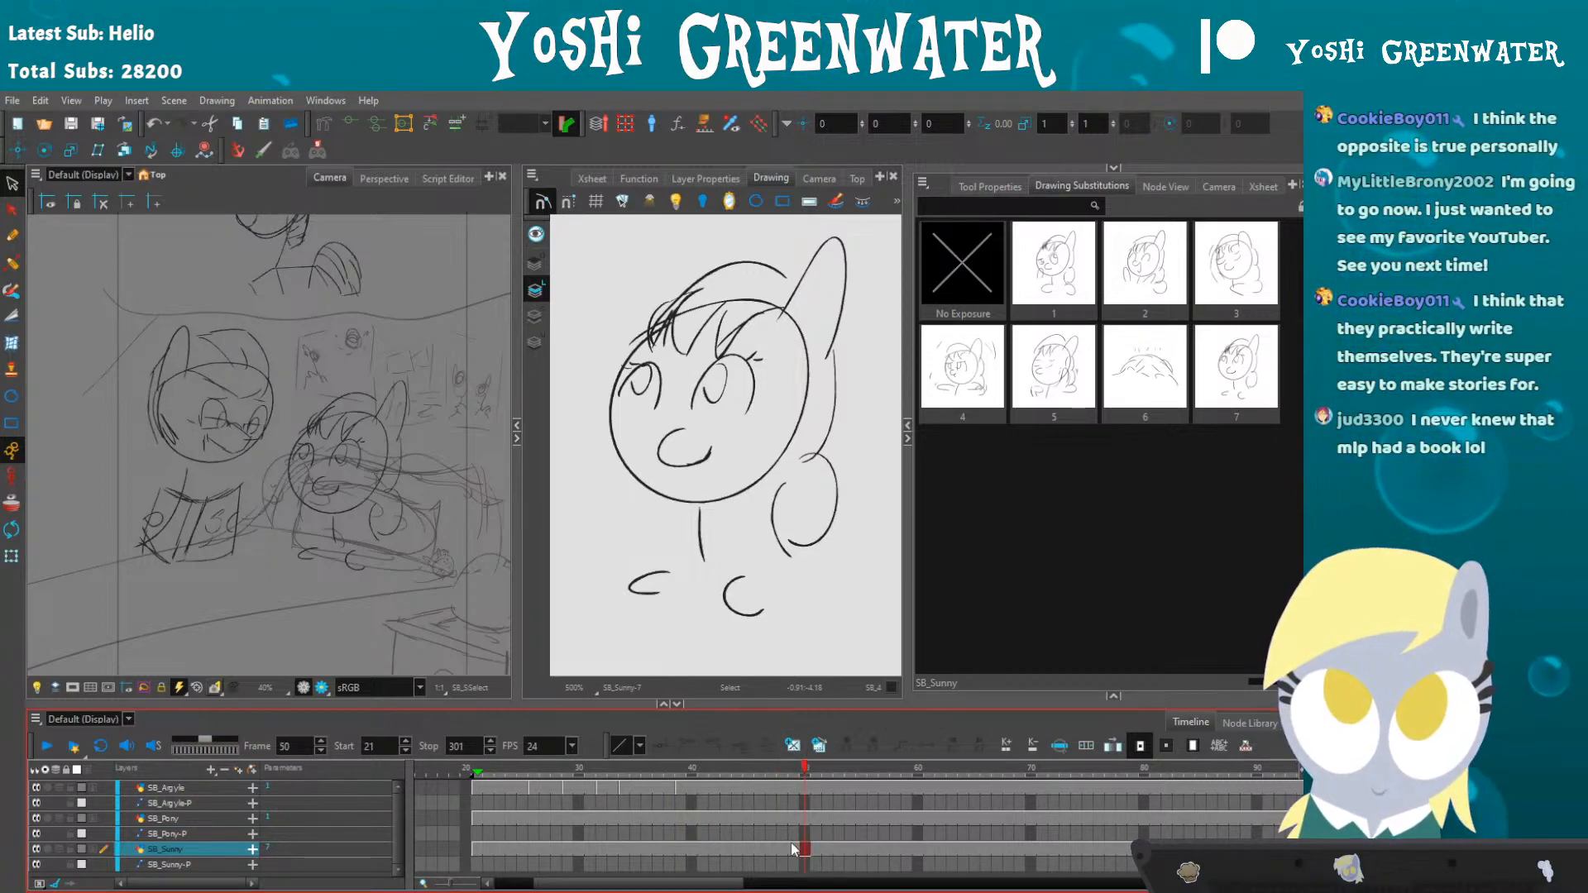
{"action": "left_click", "coordinate": [1023, 304]}
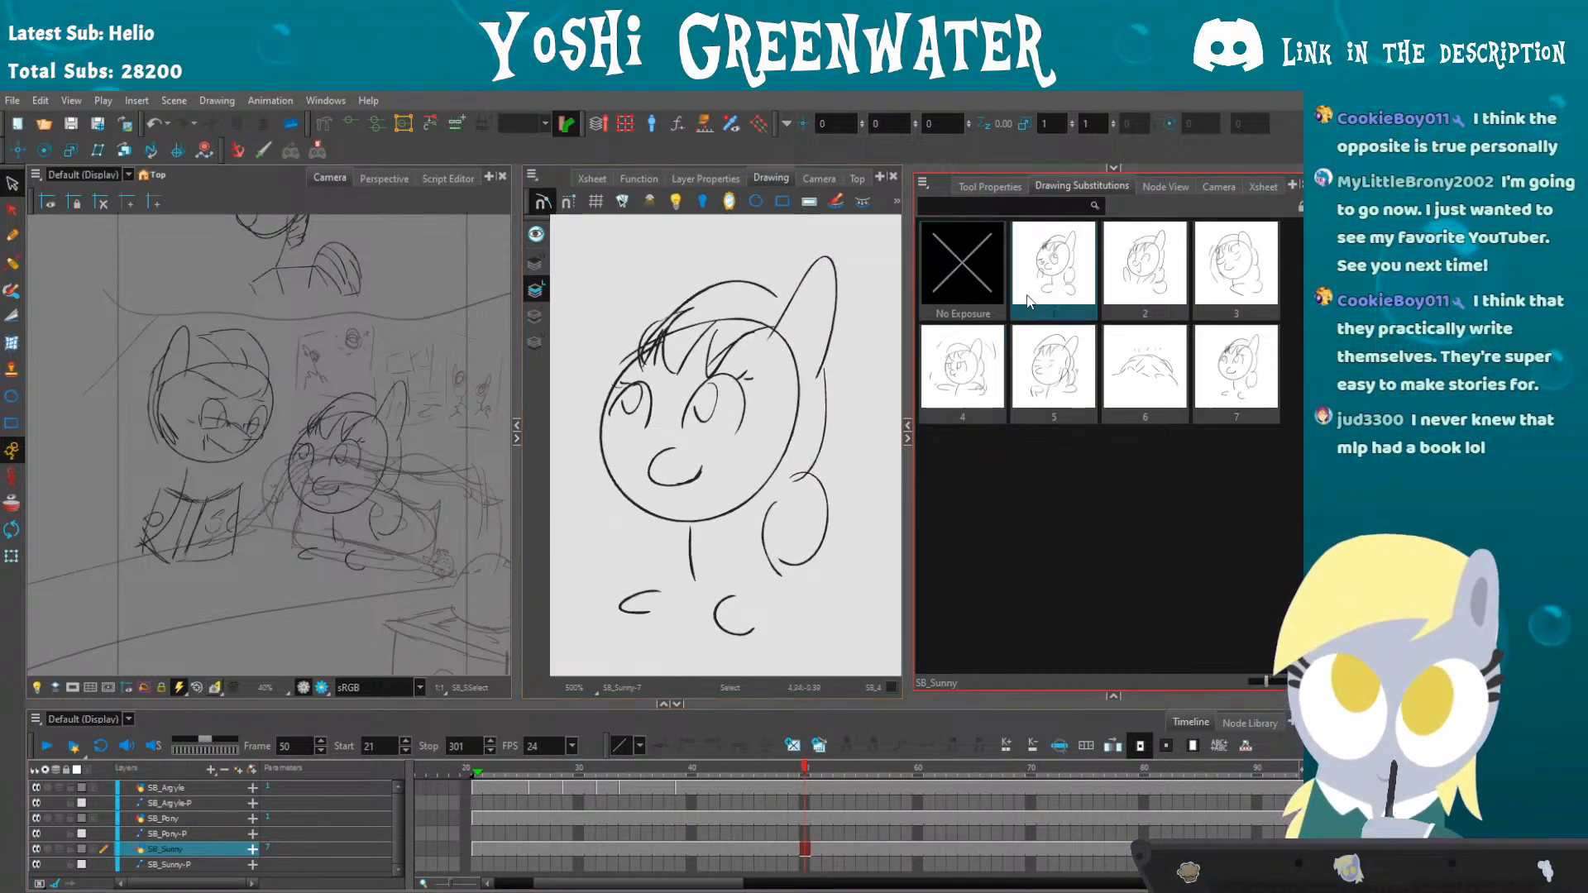
{"action": "left_click", "coordinate": [1059, 304]}
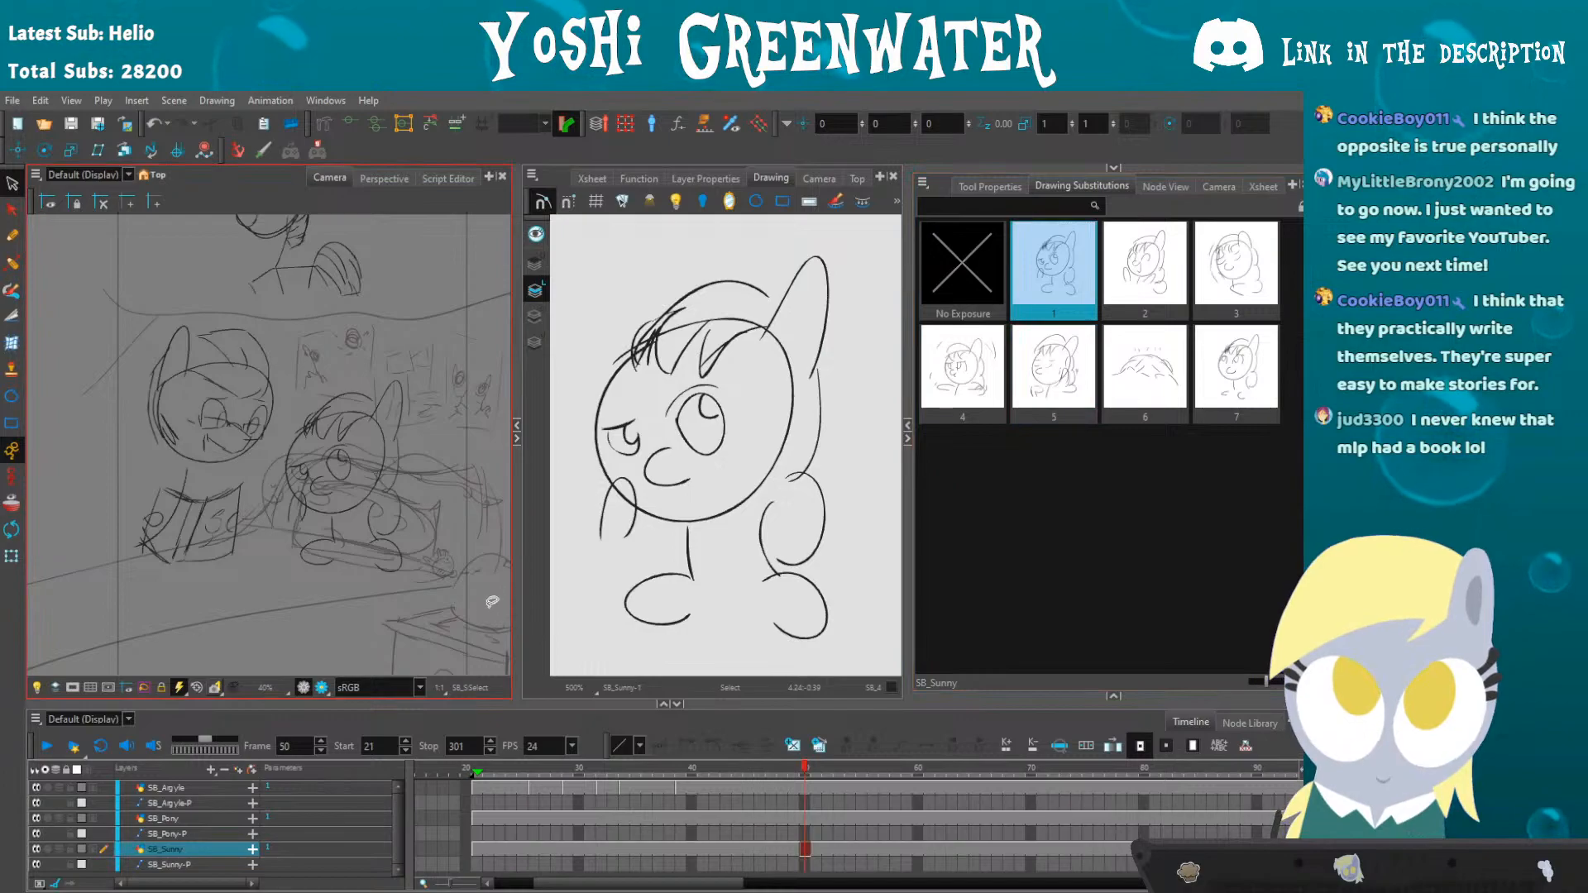
- Enlarge the timeline area and play back the scene from the start to check Sunny's pose change
{"action": "left_click", "coordinate": [495, 770]}
{"action": "left_click_drag", "start_coordinate": [485, 705], "coordinate": [483, 683]}
{"action": "left_click", "coordinate": [477, 747]}
{"action": "key", "text": "shift+Return"}
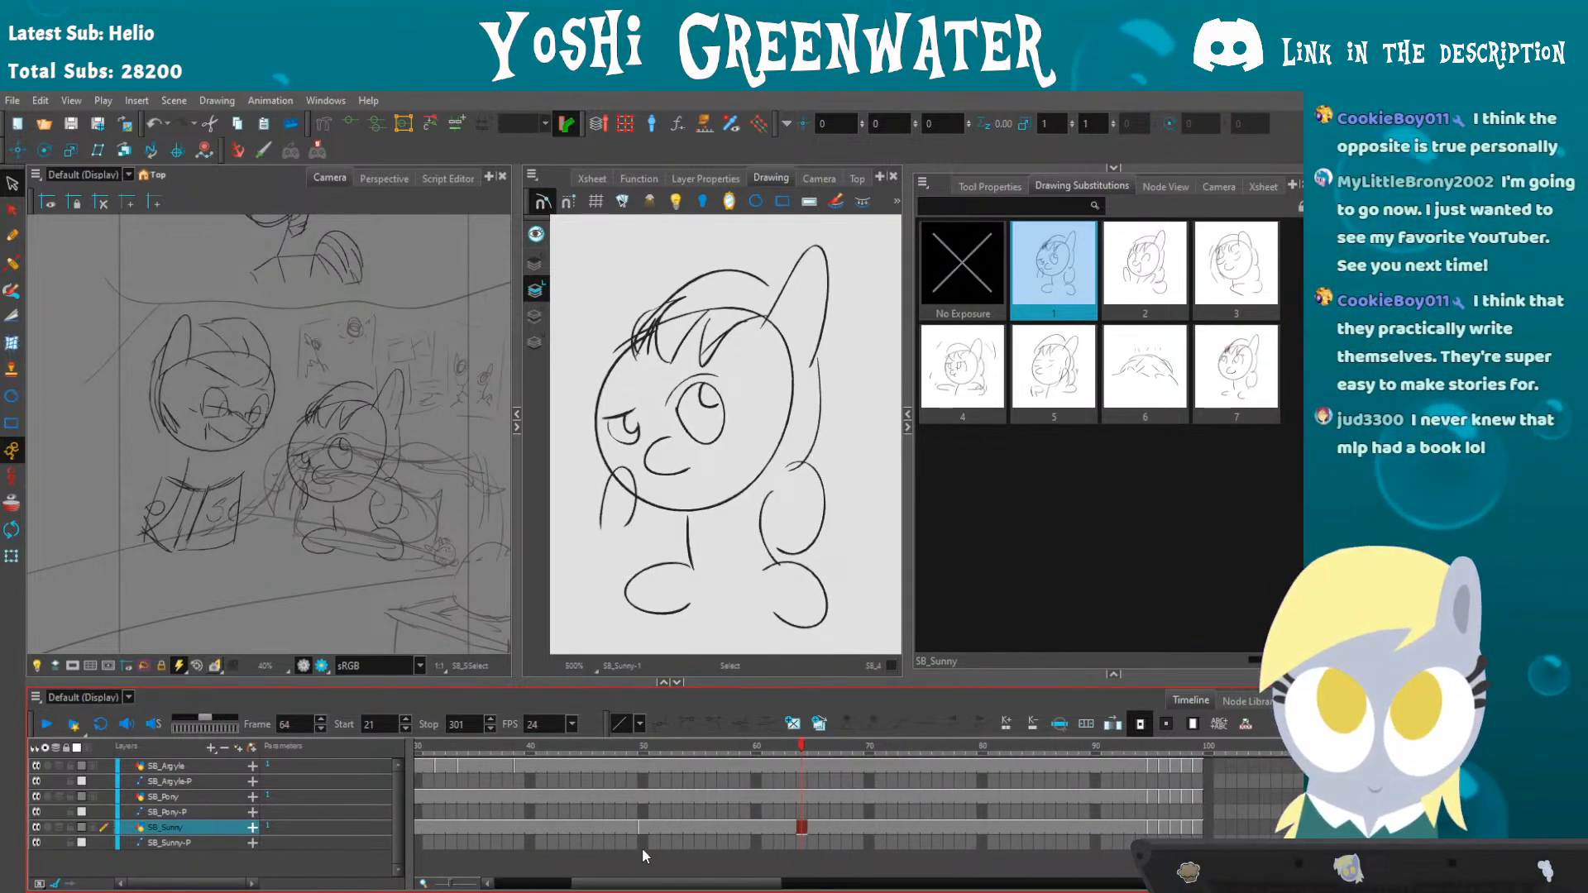
- Create a new empty Sunny drawing at frame 49 and show the neighbouring drawings with onion skin for brush sketching
{"action": "left_click", "coordinate": [644, 827]}
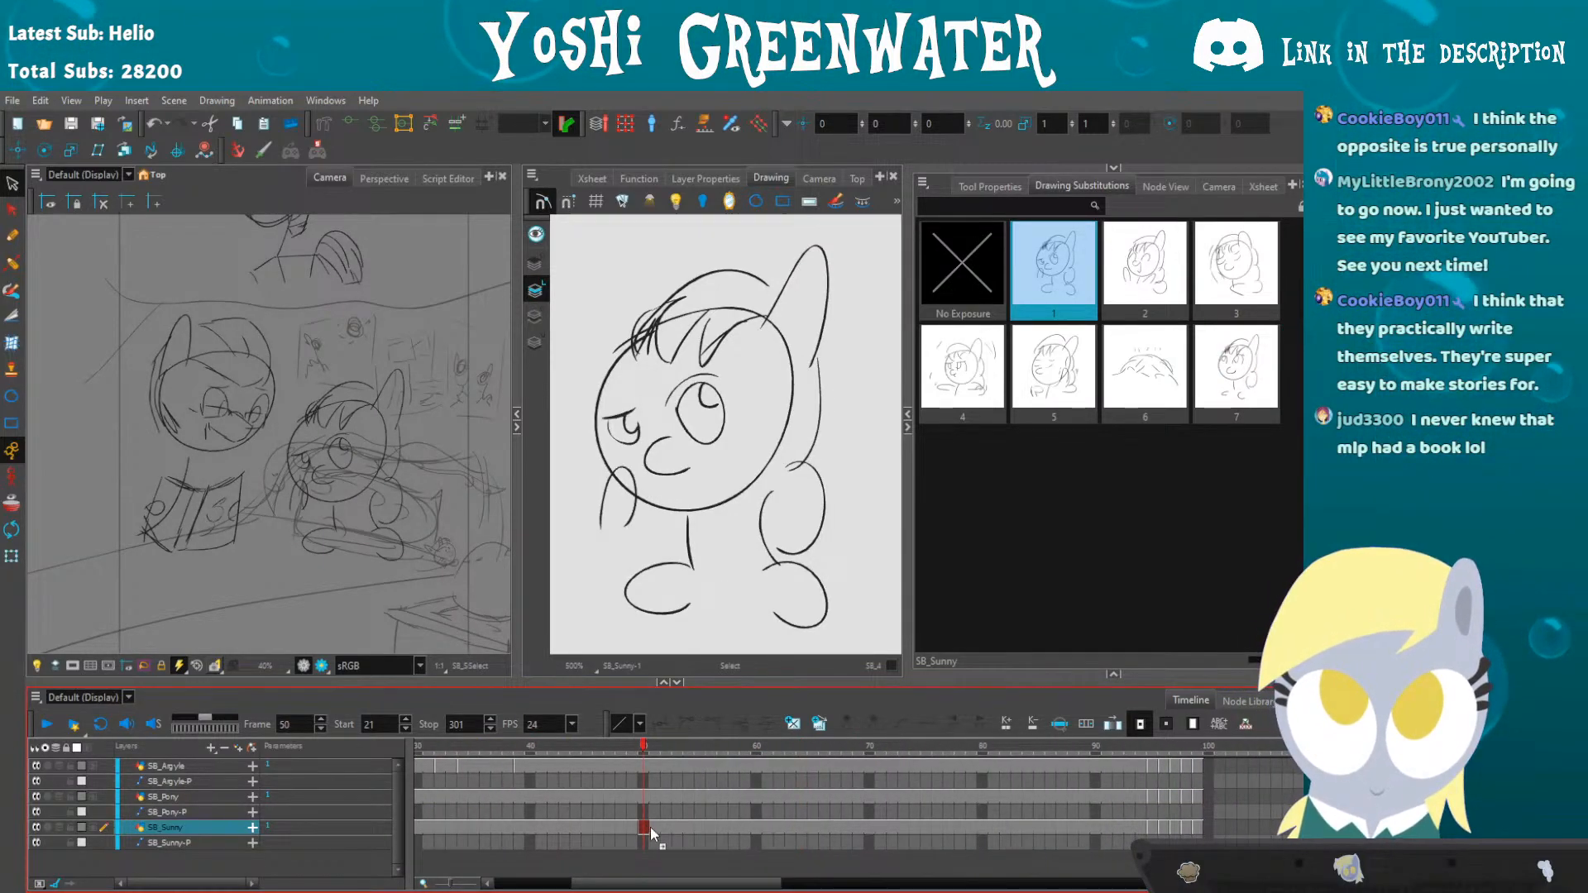
{"action": "left_click", "coordinate": [605, 754]}
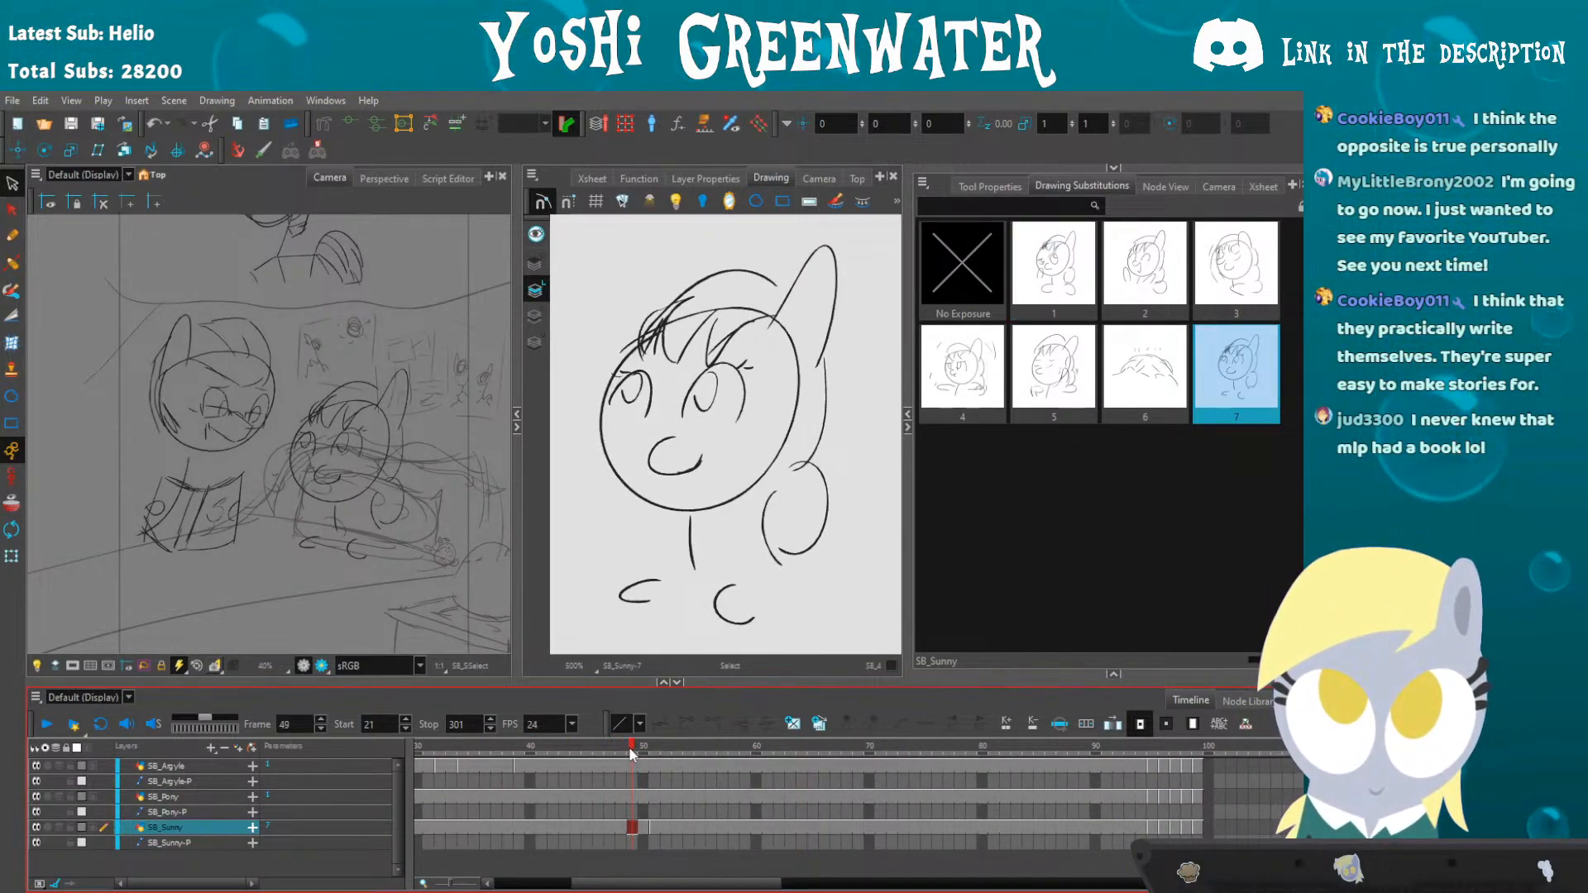
{"action": "key", "text": "alt+shift+r"}
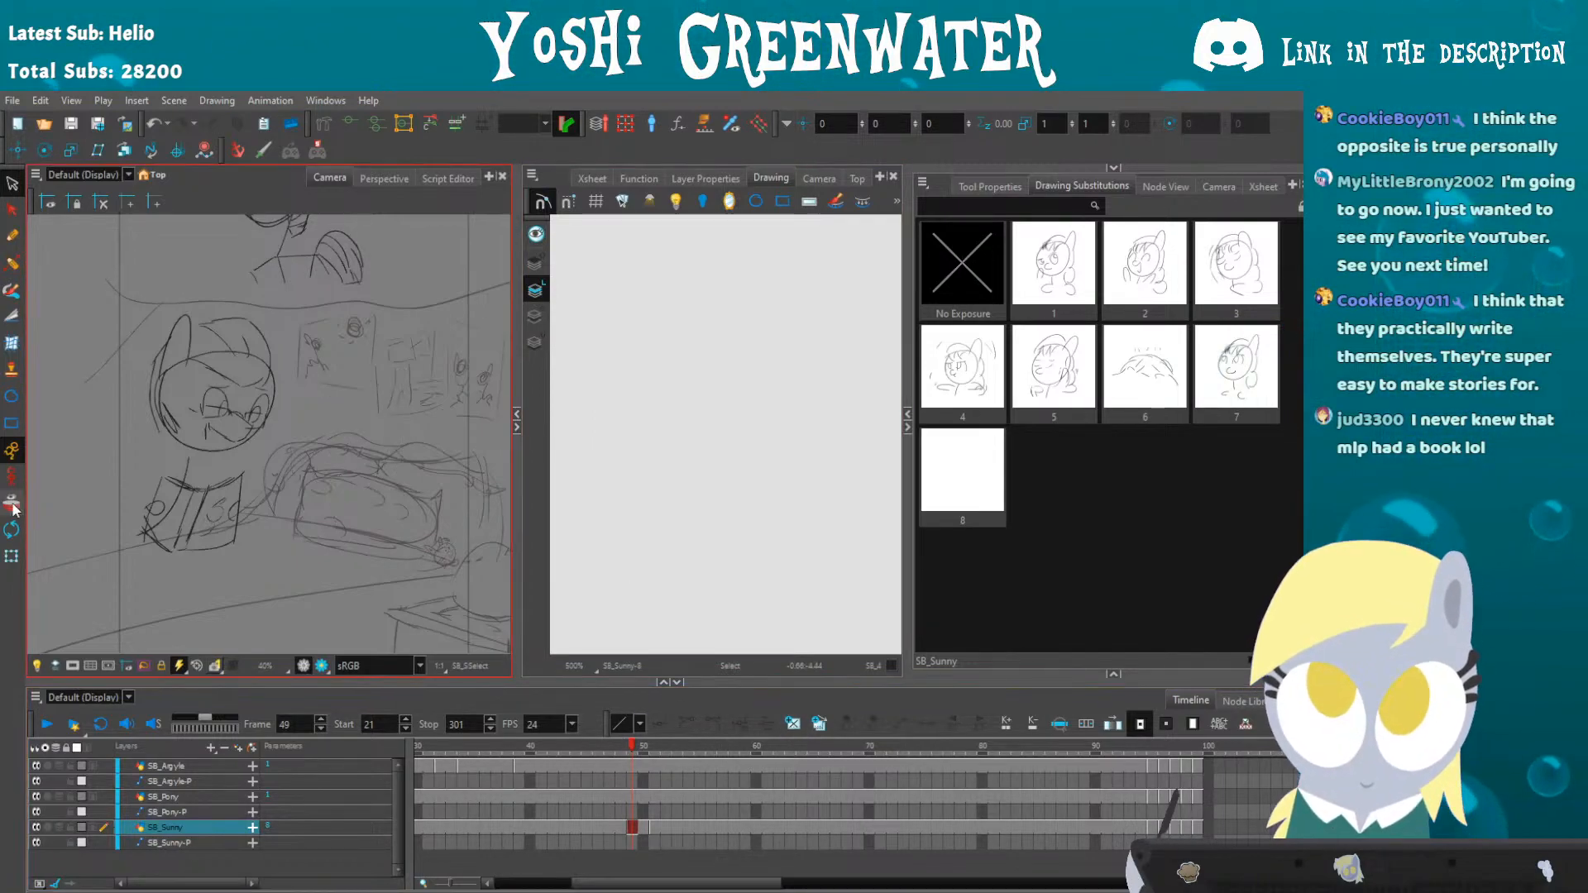
{"action": "key", "text": "alt+b"}
- Sketch Sunny's head circle, ear and curled back mane in the new frame 49 drawing, between the onion-skinned poses
{"action": "mouse_move", "coordinate": [612, 361]}
{"action": "left_mouse_down"}
{"action": "mouse_move", "coordinate": [641, 311]}
{"action": "mouse_move", "coordinate": [783, 299]}
{"action": "mouse_move", "coordinate": [816, 355]}
{"action": "mouse_move", "coordinate": [635, 333]}
{"action": "mouse_move", "coordinate": [621, 415]}
{"action": "mouse_move", "coordinate": [651, 485]}
{"action": "left_mouse_up"}
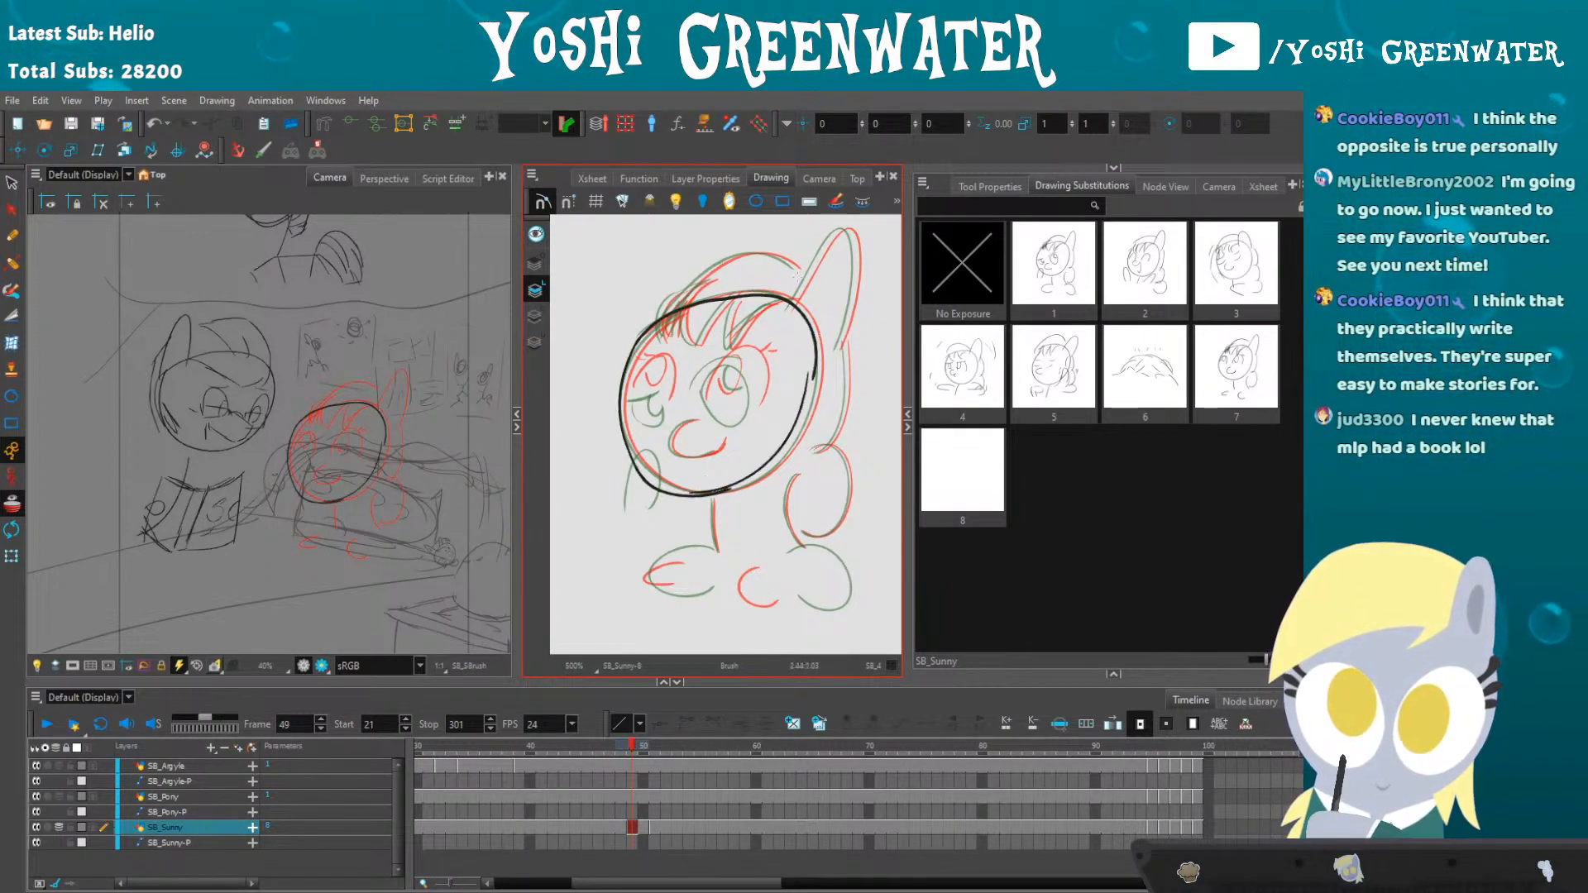
{"action": "left_click_drag", "start_coordinate": [795, 302], "coordinate": [773, 322]}
{"action": "left_click_drag", "start_coordinate": [837, 277], "coordinate": [814, 345]}
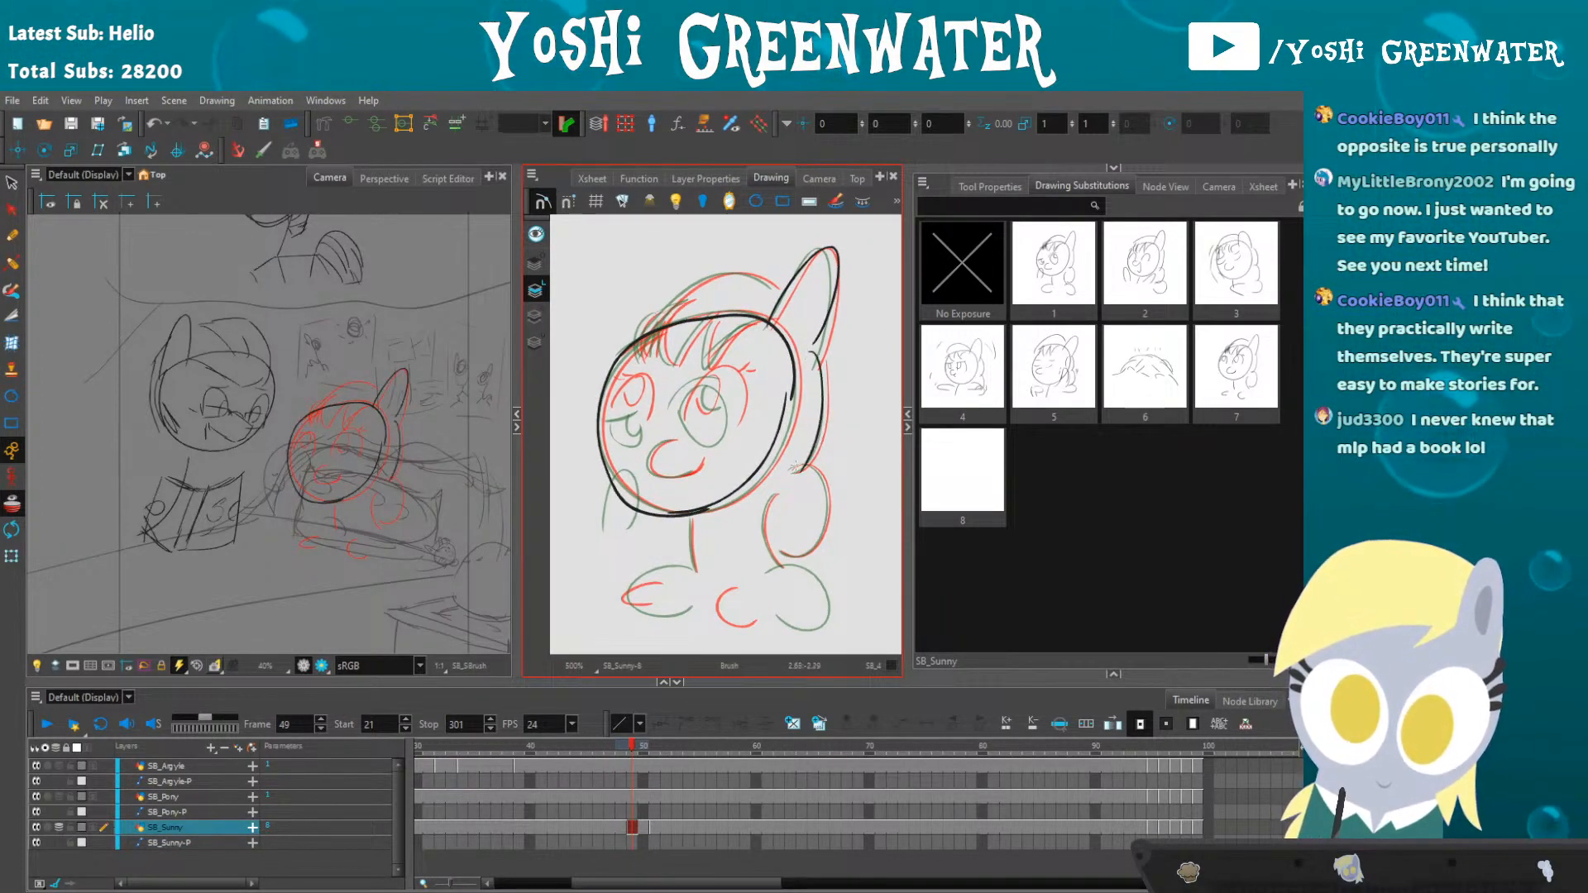
{"action": "left_click_drag", "start_coordinate": [658, 533], "coordinate": [691, 508]}
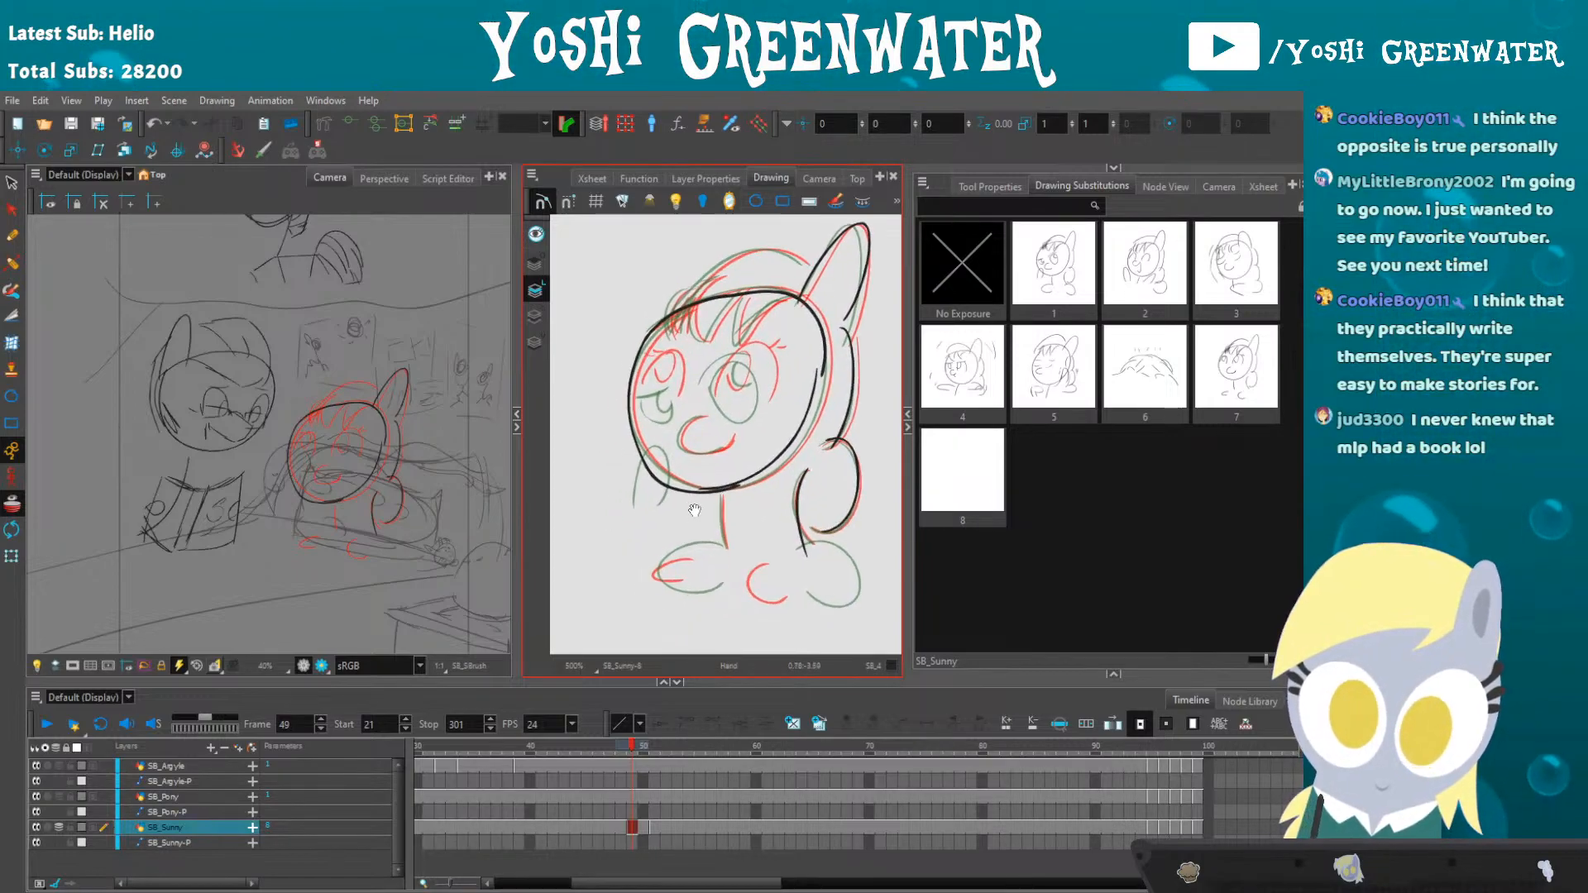
- Flip between the frames around 49 and sketch Sunny's chest line, front leg and hoof in the in-between drawing
{"action": "key", "text": "period"}
{"action": "key", "text": "comma"}
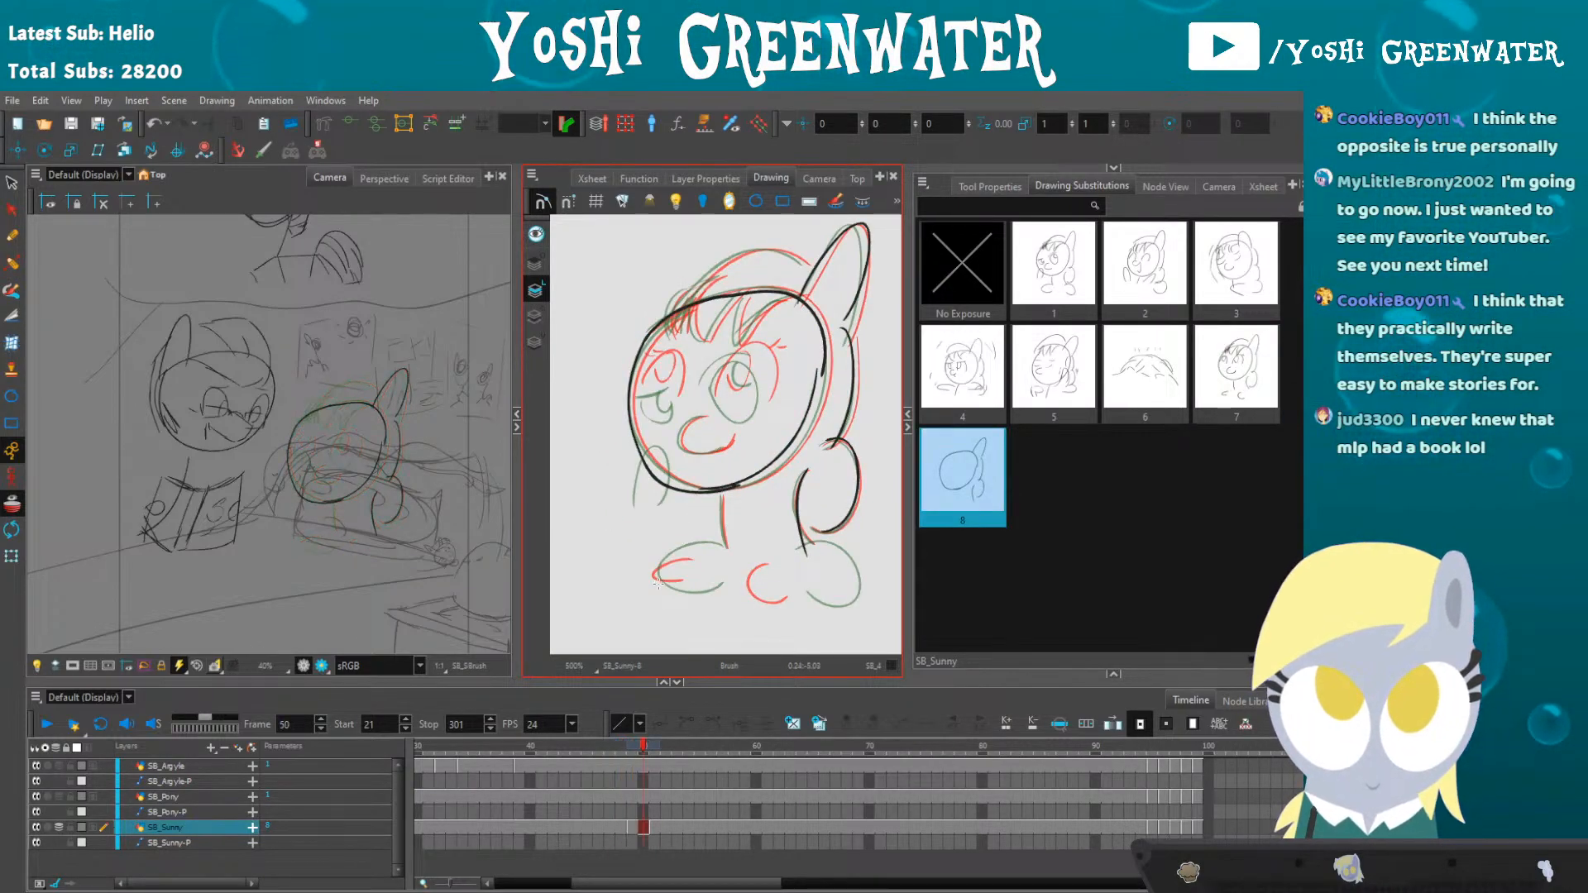
{"action": "key", "text": "period"}
{"action": "key", "text": "period"}
{"action": "key", "text": "comma"}
{"action": "key", "text": "comma"}
{"action": "key", "text": "period"}
{"action": "left_click_drag", "start_coordinate": [773, 589], "coordinate": [833, 579]}
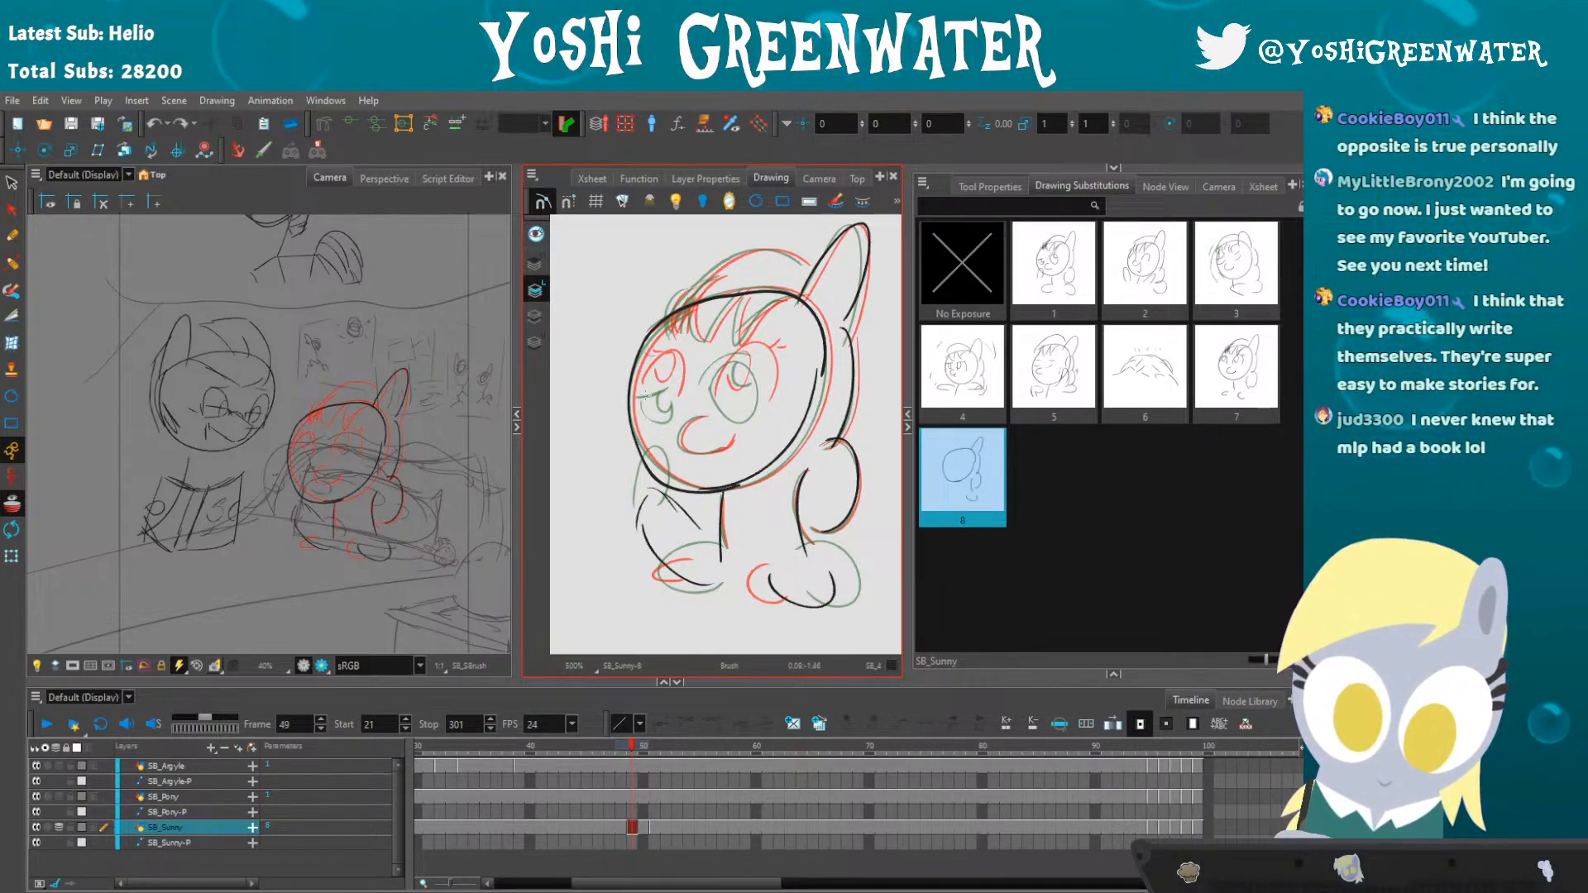
- Draw Sunny's smile, fringe, top of the mane and eyes with pupils in the frame 49 drawing
{"action": "scroll", "coordinate": [648, 399], "scroll_direction": "up", "scroll_amount": 3}
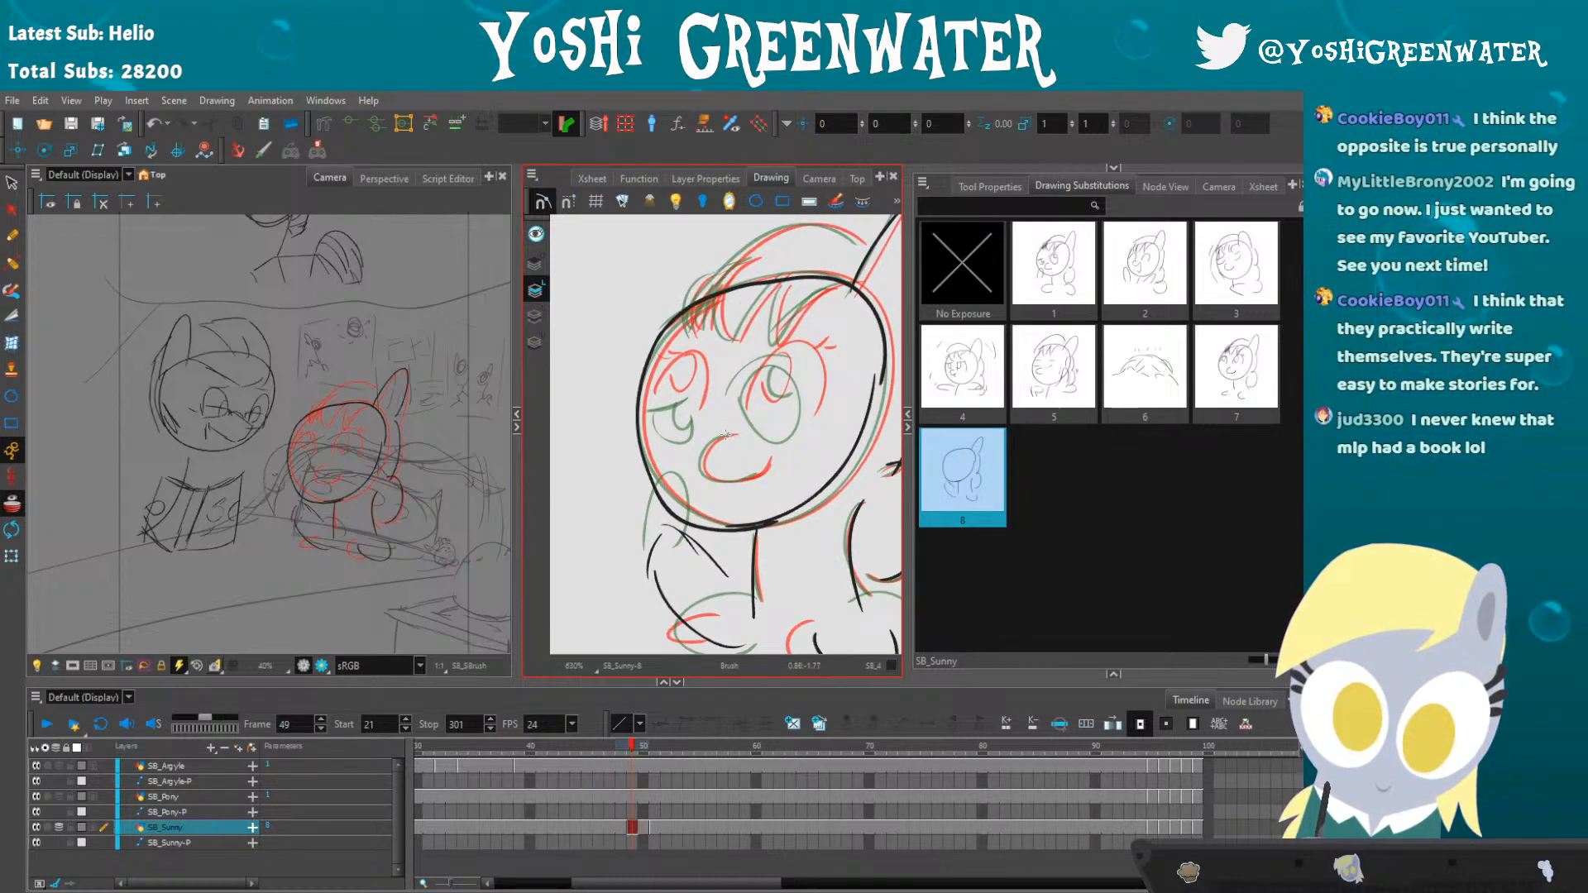
{"action": "left_click_drag", "start_coordinate": [790, 288], "coordinate": [683, 332]}
{"action": "left_click_drag", "start_coordinate": [695, 279], "coordinate": [663, 329]}
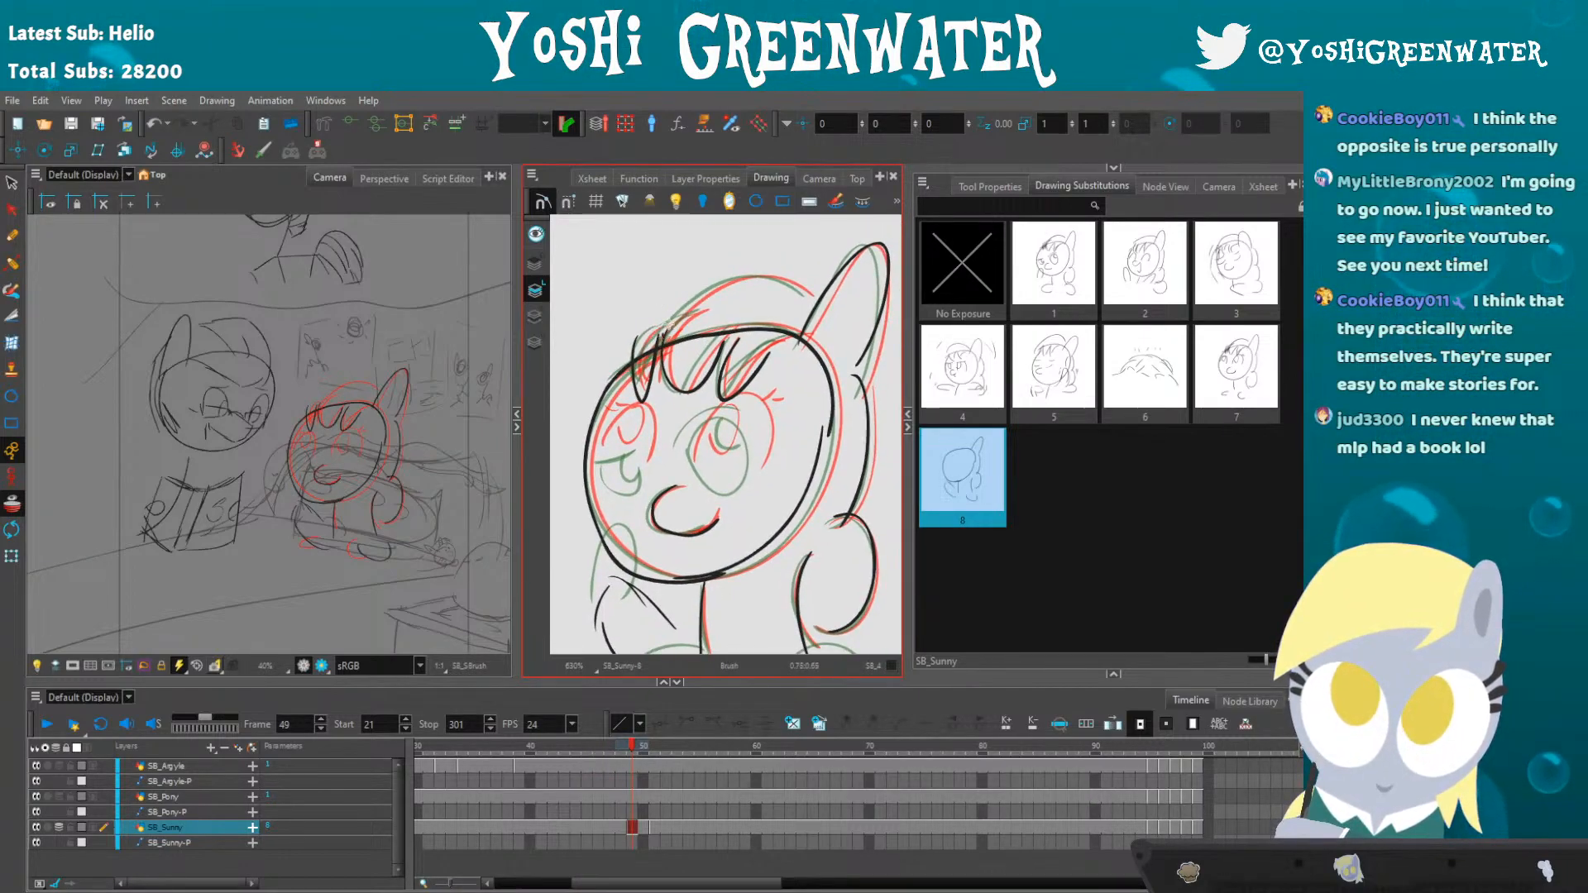
{"action": "left_click_drag", "start_coordinate": [619, 379], "coordinate": [620, 409]}
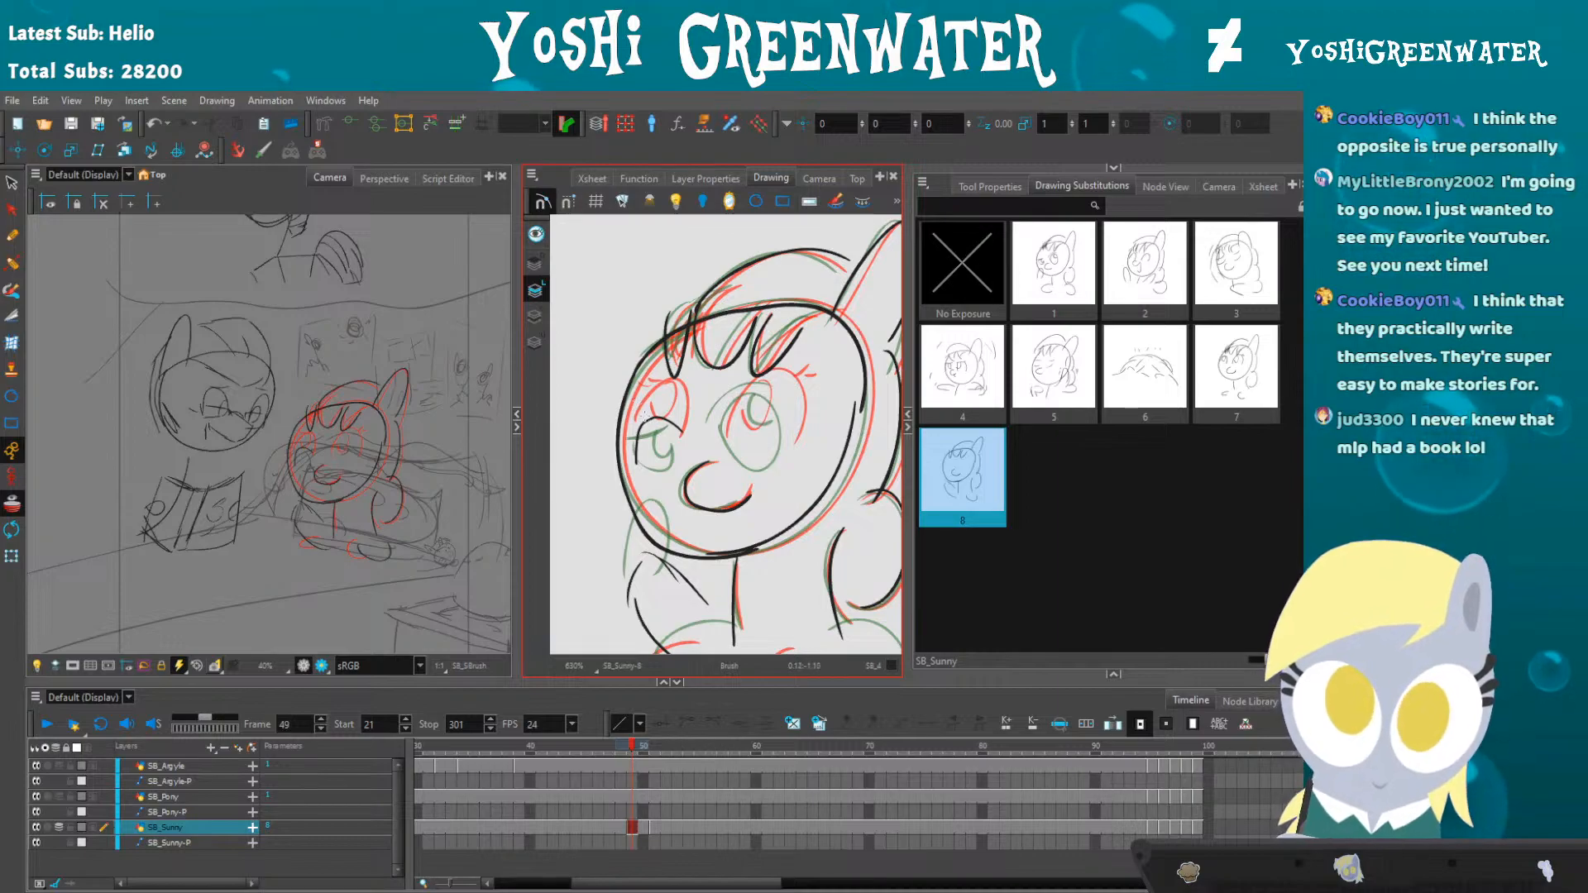
{"action": "left_click_drag", "start_coordinate": [683, 434], "coordinate": [633, 473]}
{"action": "left_click_drag", "start_coordinate": [728, 463], "coordinate": [718, 417]}
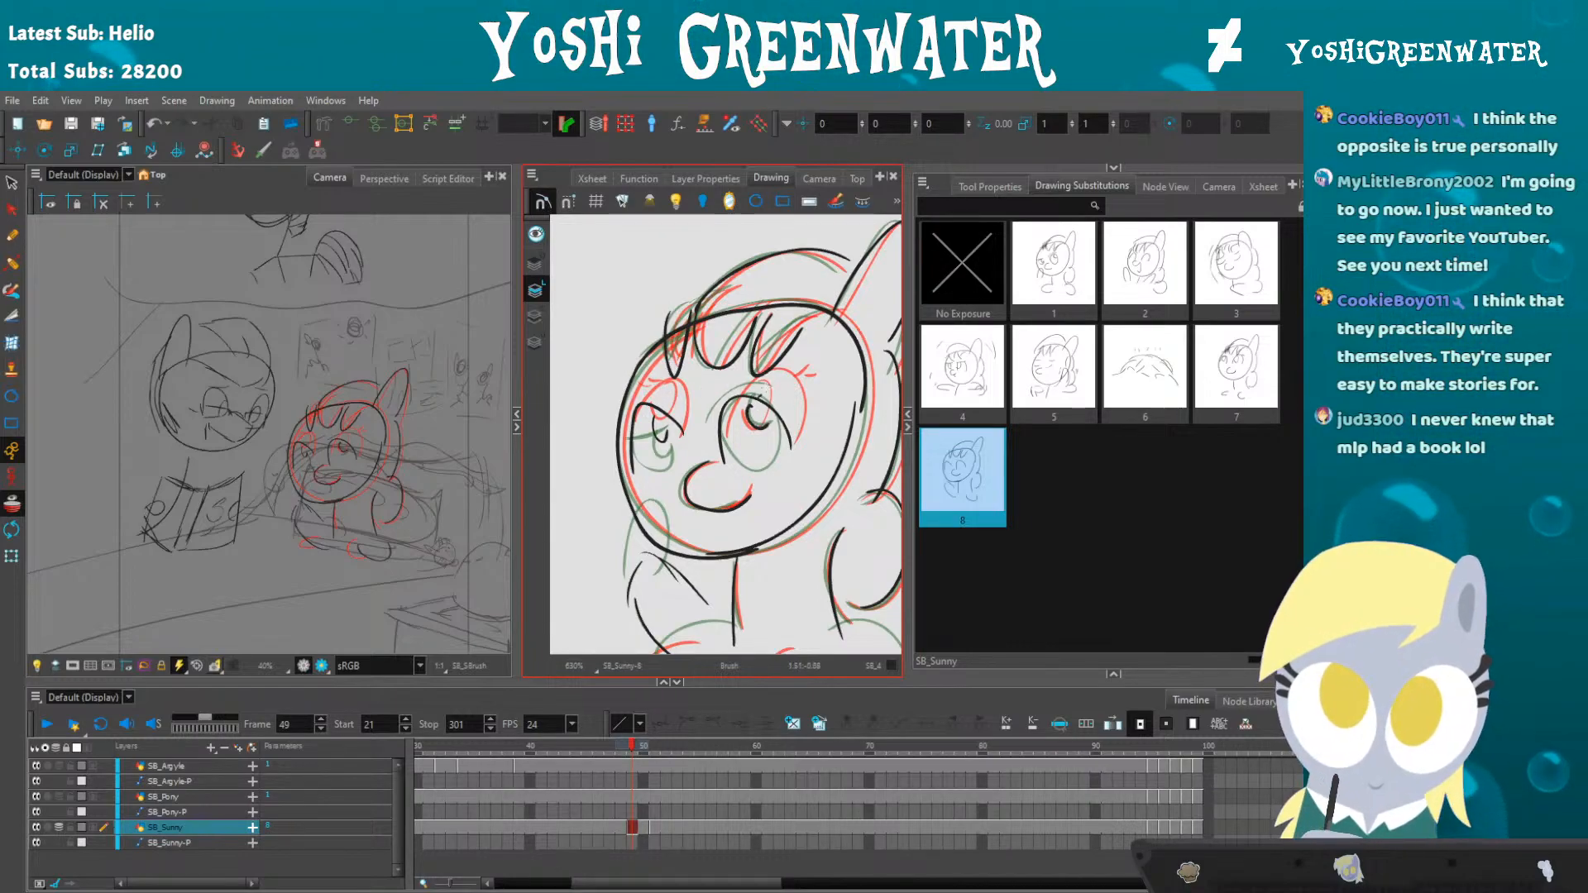
- Hide the onion skin and flip through the frames around 49 to compare the in-between with its neighbouring drawings
{"action": "key", "text": "alt+o"}
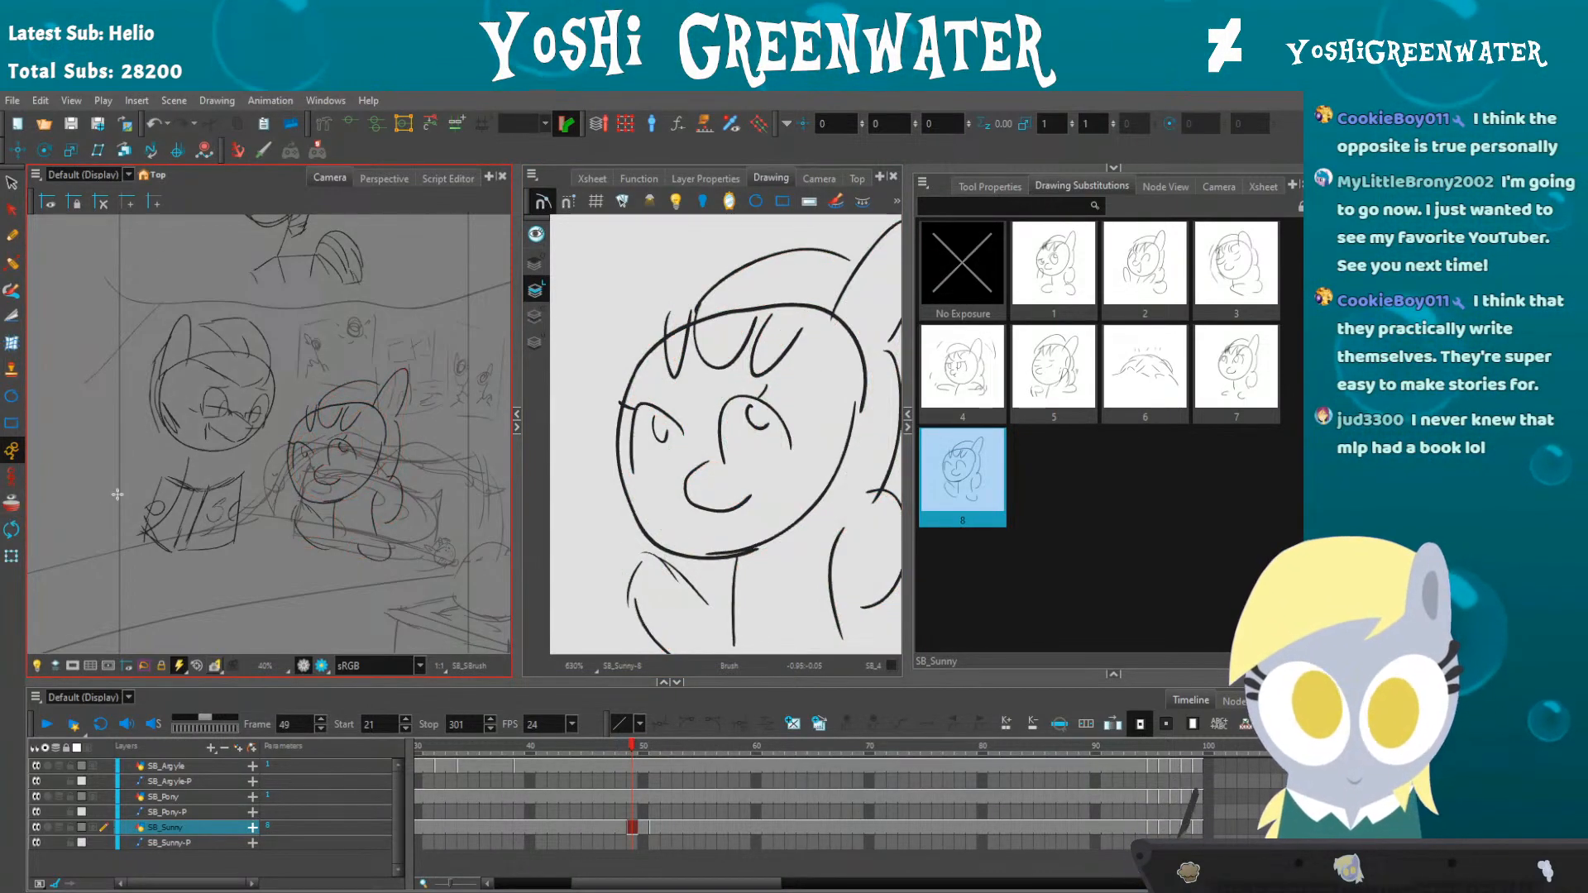
{"action": "key", "text": "comma"}
{"action": "key", "text": "period"}
{"action": "key", "text": "period"}
{"action": "key", "text": "period"}
{"action": "key", "text": "period"}
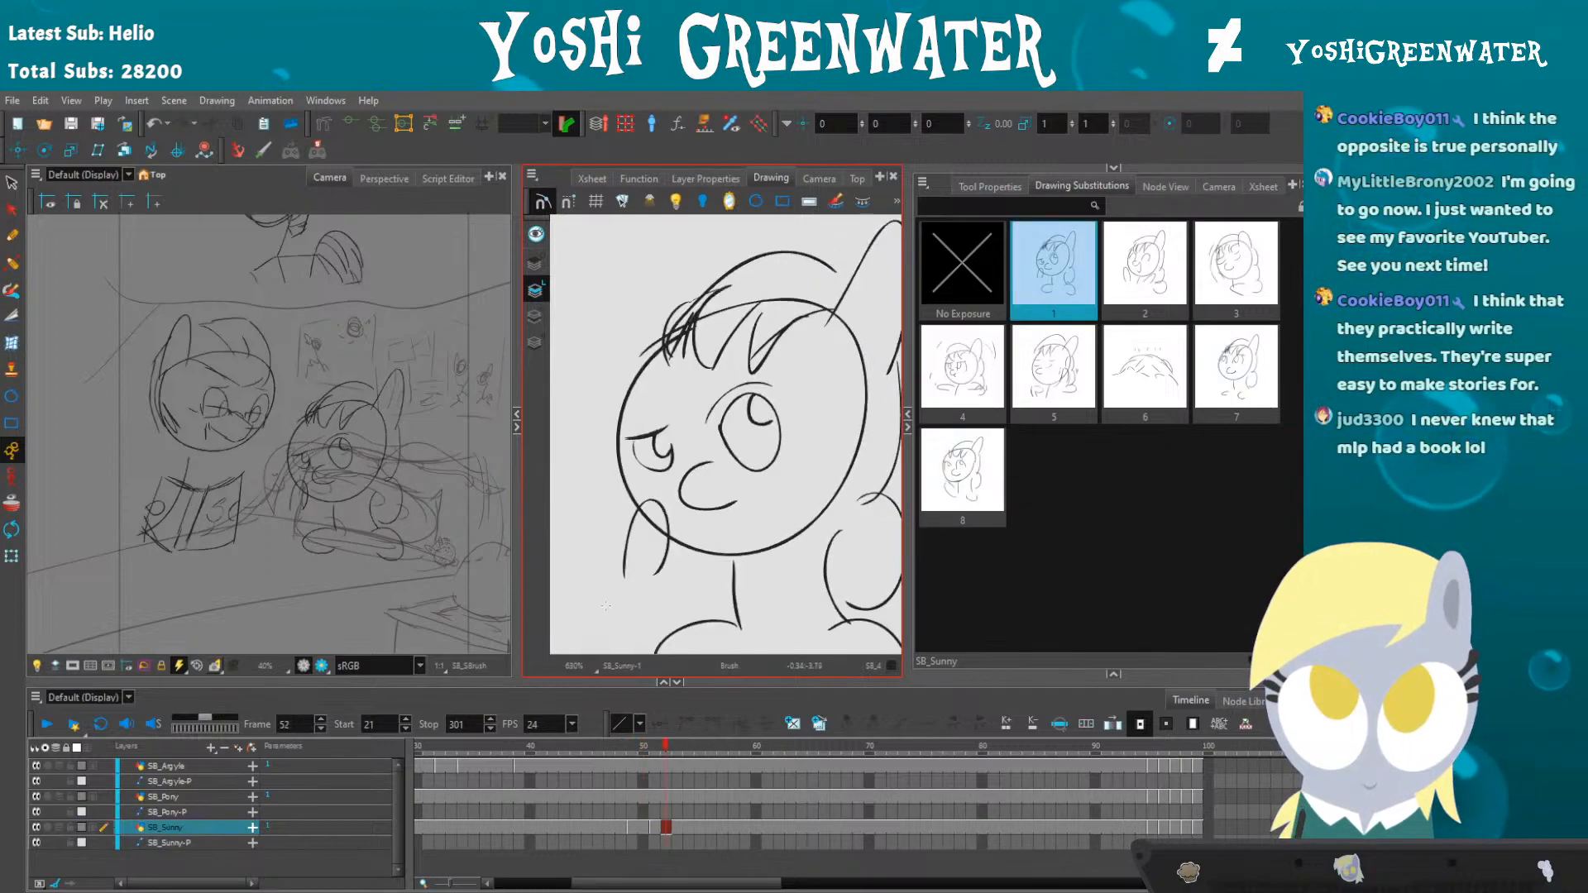
{"action": "left_click", "coordinate": [622, 750]}
{"action": "key", "text": "period"}
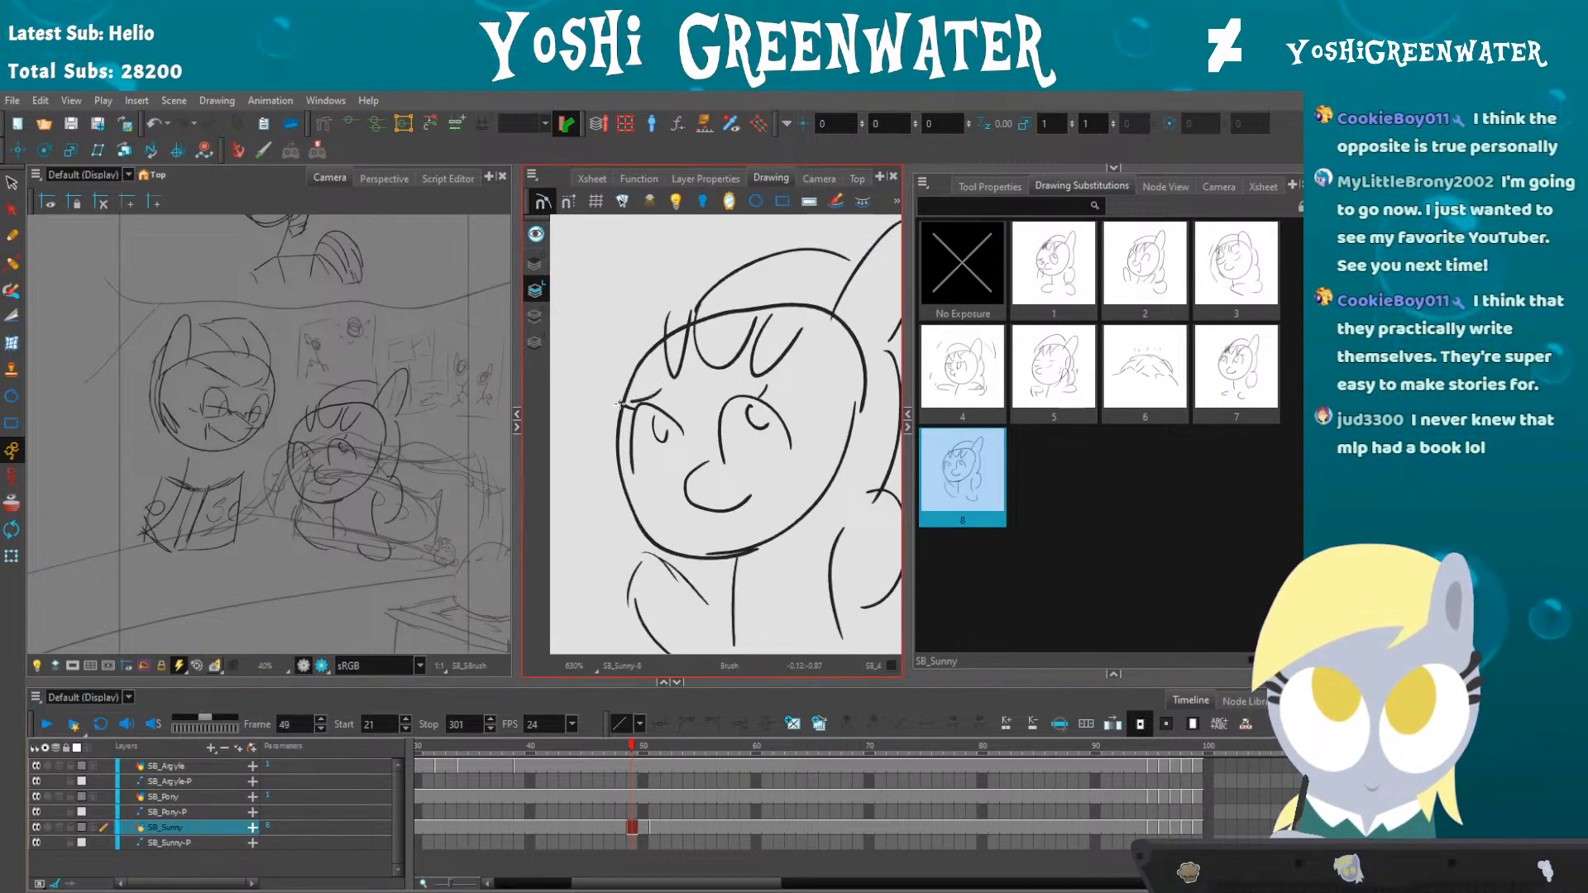
{"action": "key", "text": "period"}
{"action": "key", "text": "period"}
{"action": "key", "text": "period"}
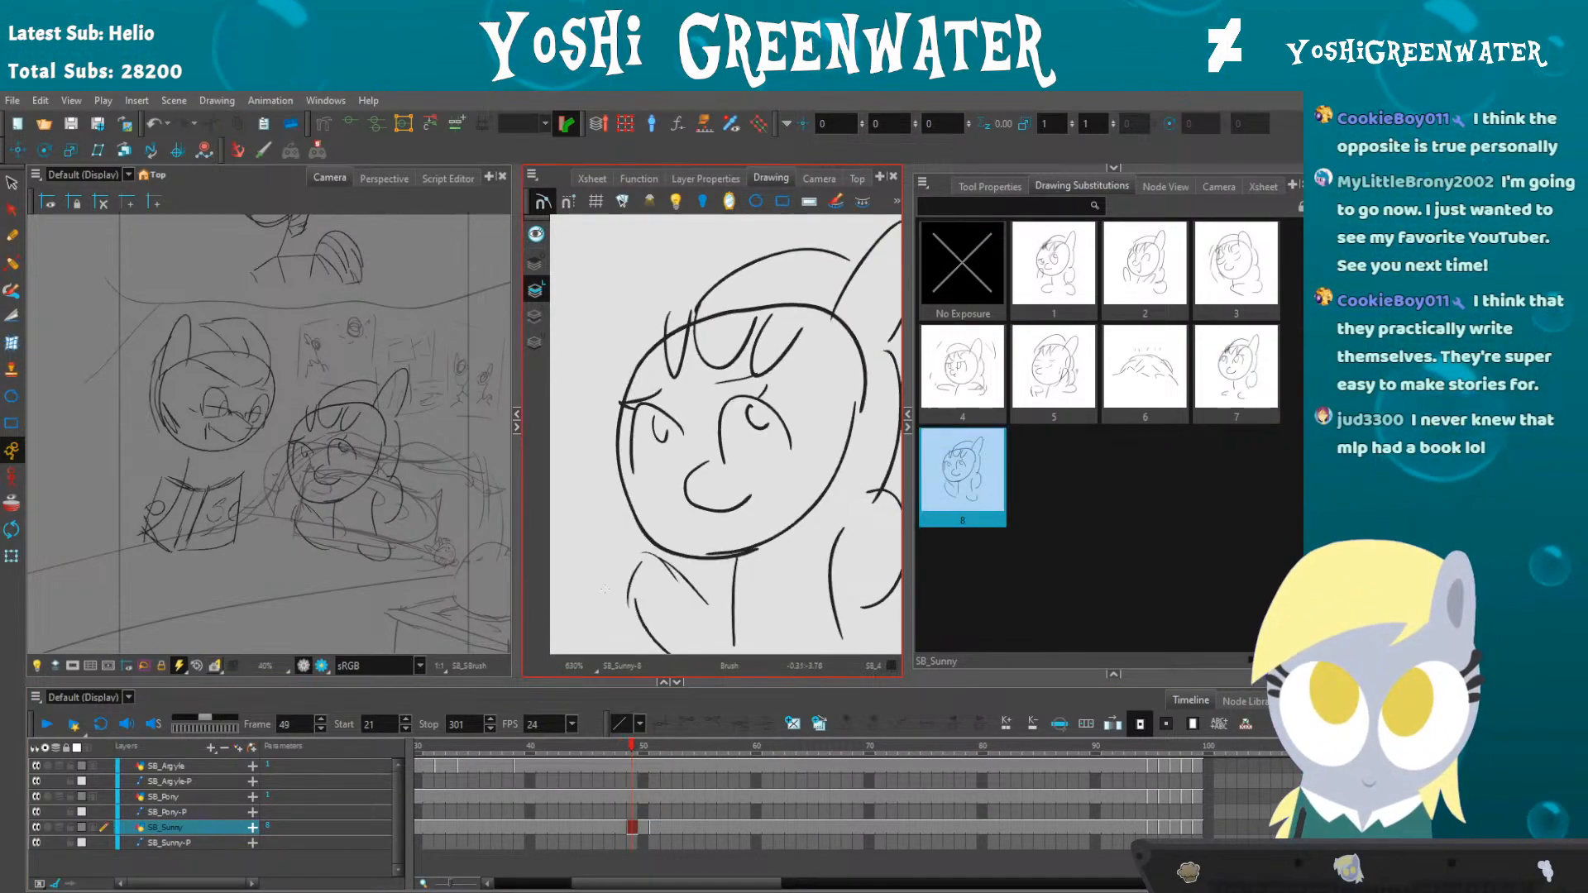
- Play back and scrub through Sunny's expression change around frame 49, and save the scene
{"action": "key", "text": "Return"}
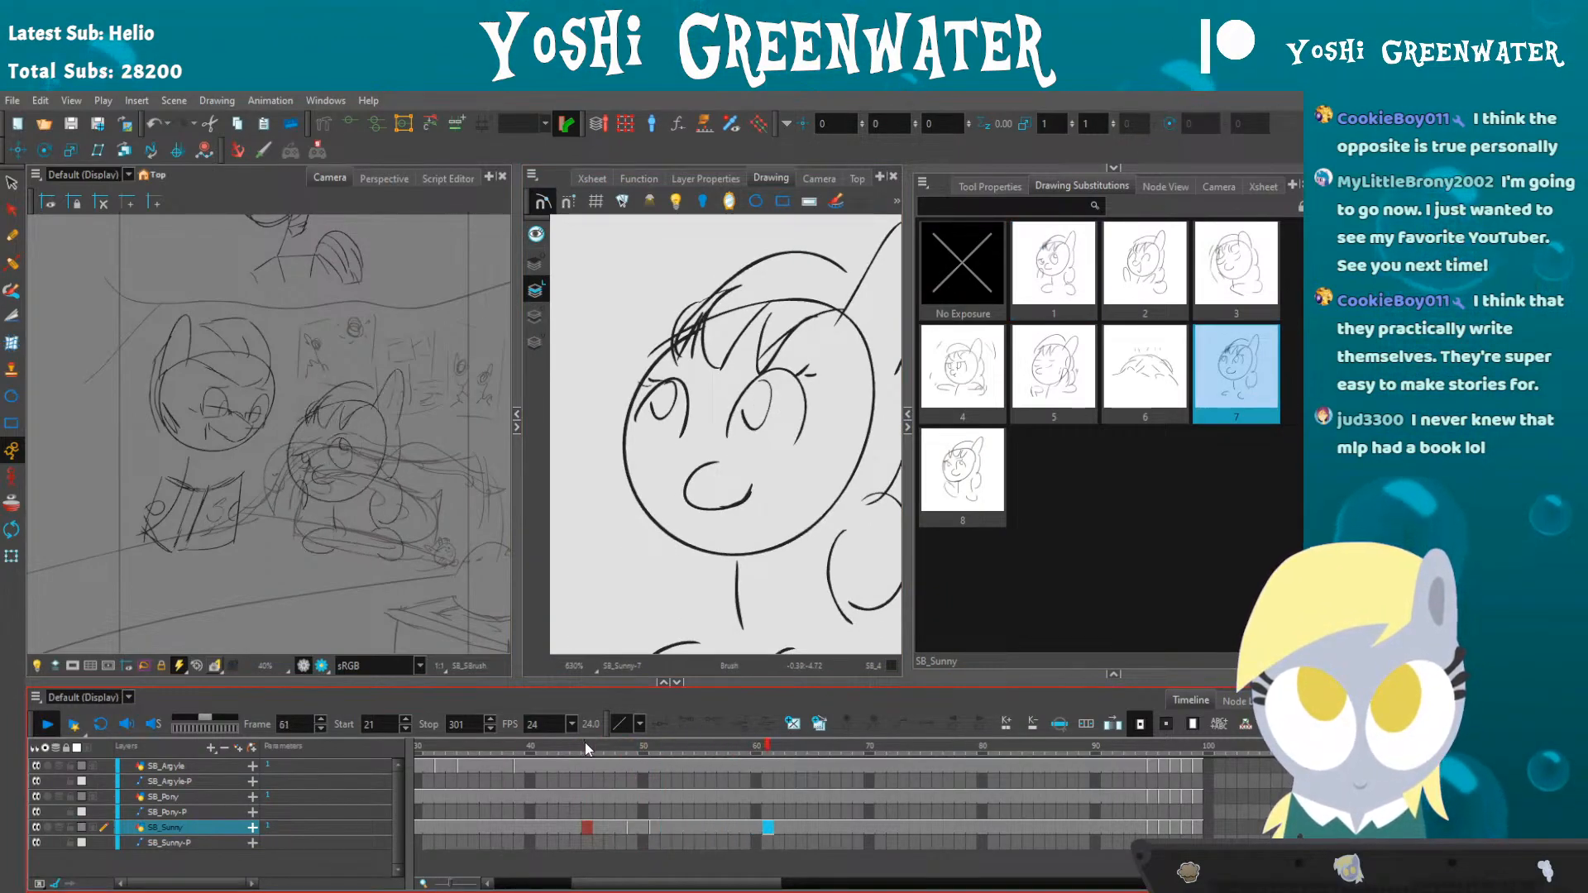
{"action": "left_click", "coordinate": [588, 747]}
{"action": "scroll", "coordinate": [652, 445], "scroll_direction": "down", "scroll_amount": 3}
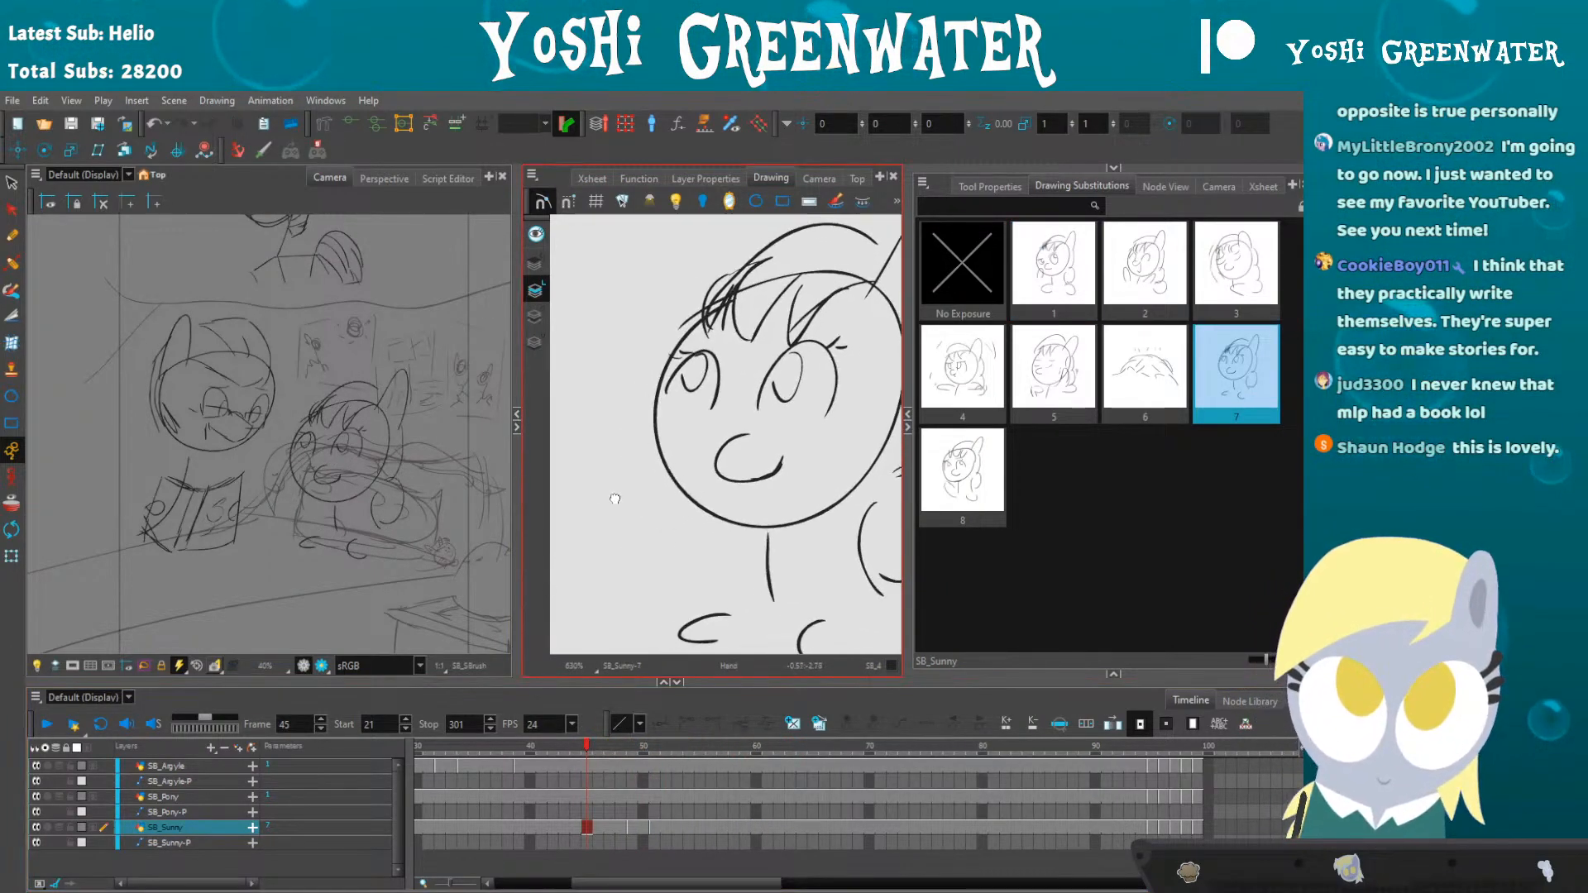
{"action": "left_click", "coordinate": [543, 748]}
{"action": "mouse_move", "coordinate": [625, 751]}
{"action": "left_mouse_down"}
{"action": "mouse_move", "coordinate": [683, 749]}
{"action": "mouse_move", "coordinate": [576, 747]}
{"action": "left_mouse_up"}
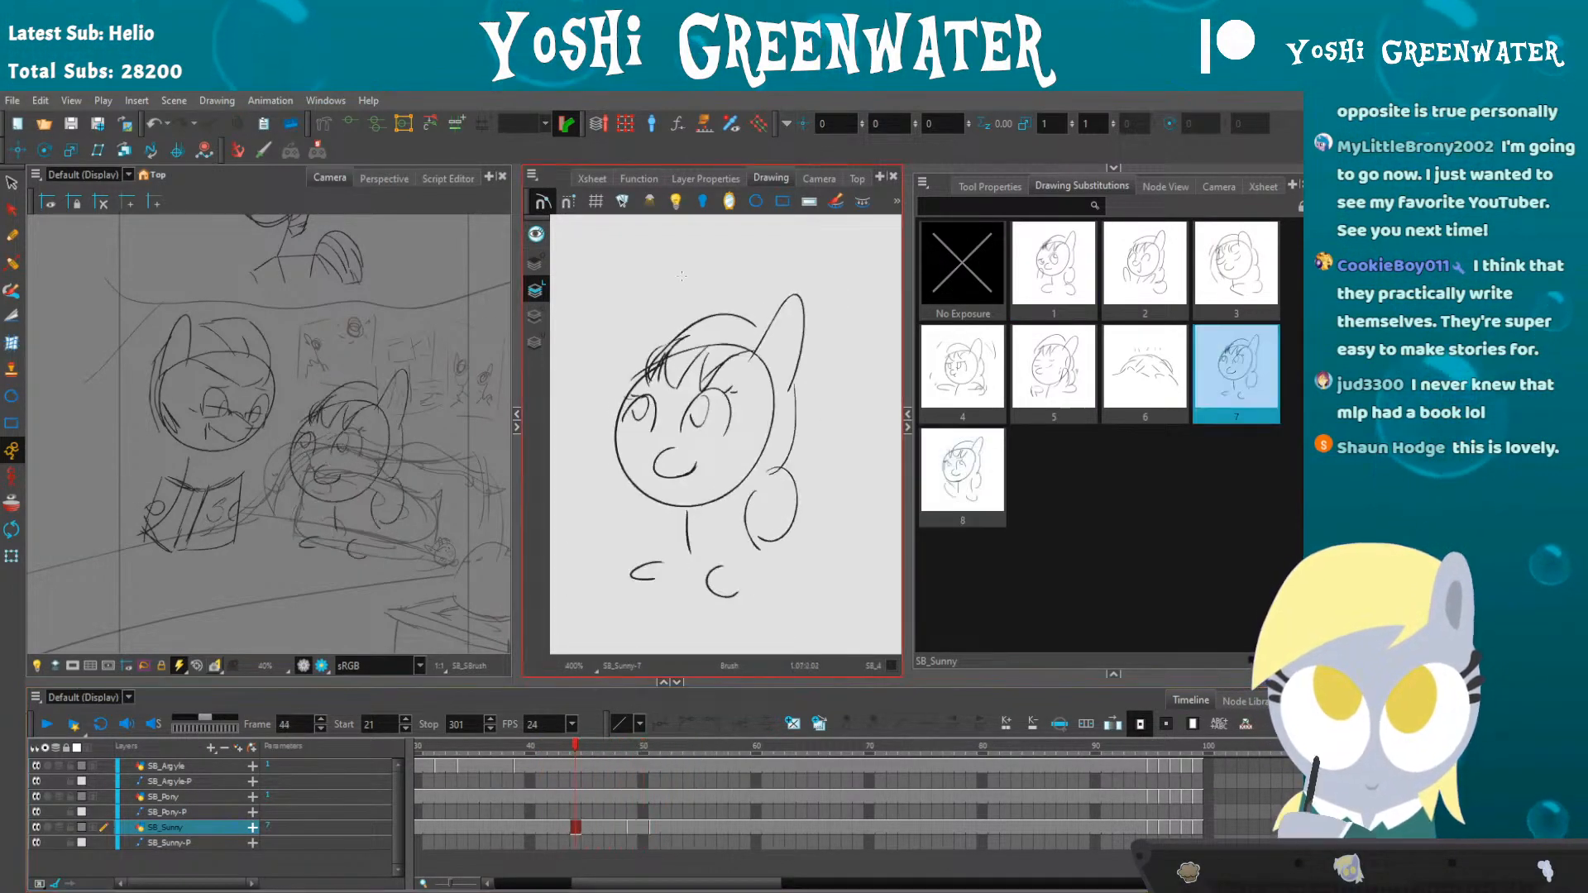
{"action": "key", "text": "ctrl+s"}
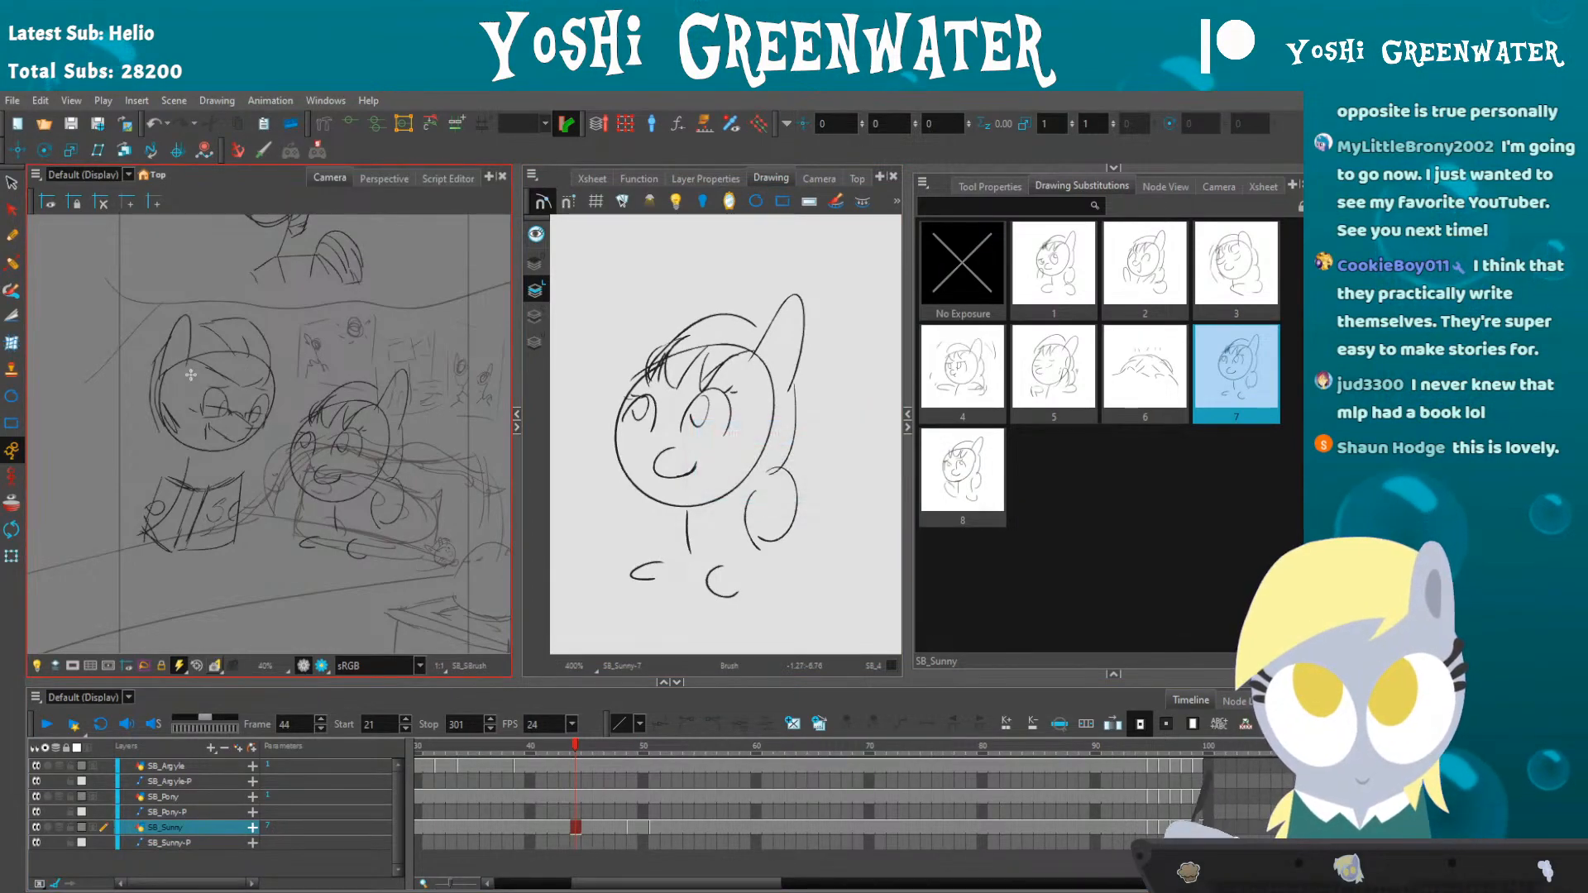
- Replay Sunny's expression change from around frame 45 with more of the scene in the camera view to check its timing
{"action": "key", "text": "Return"}
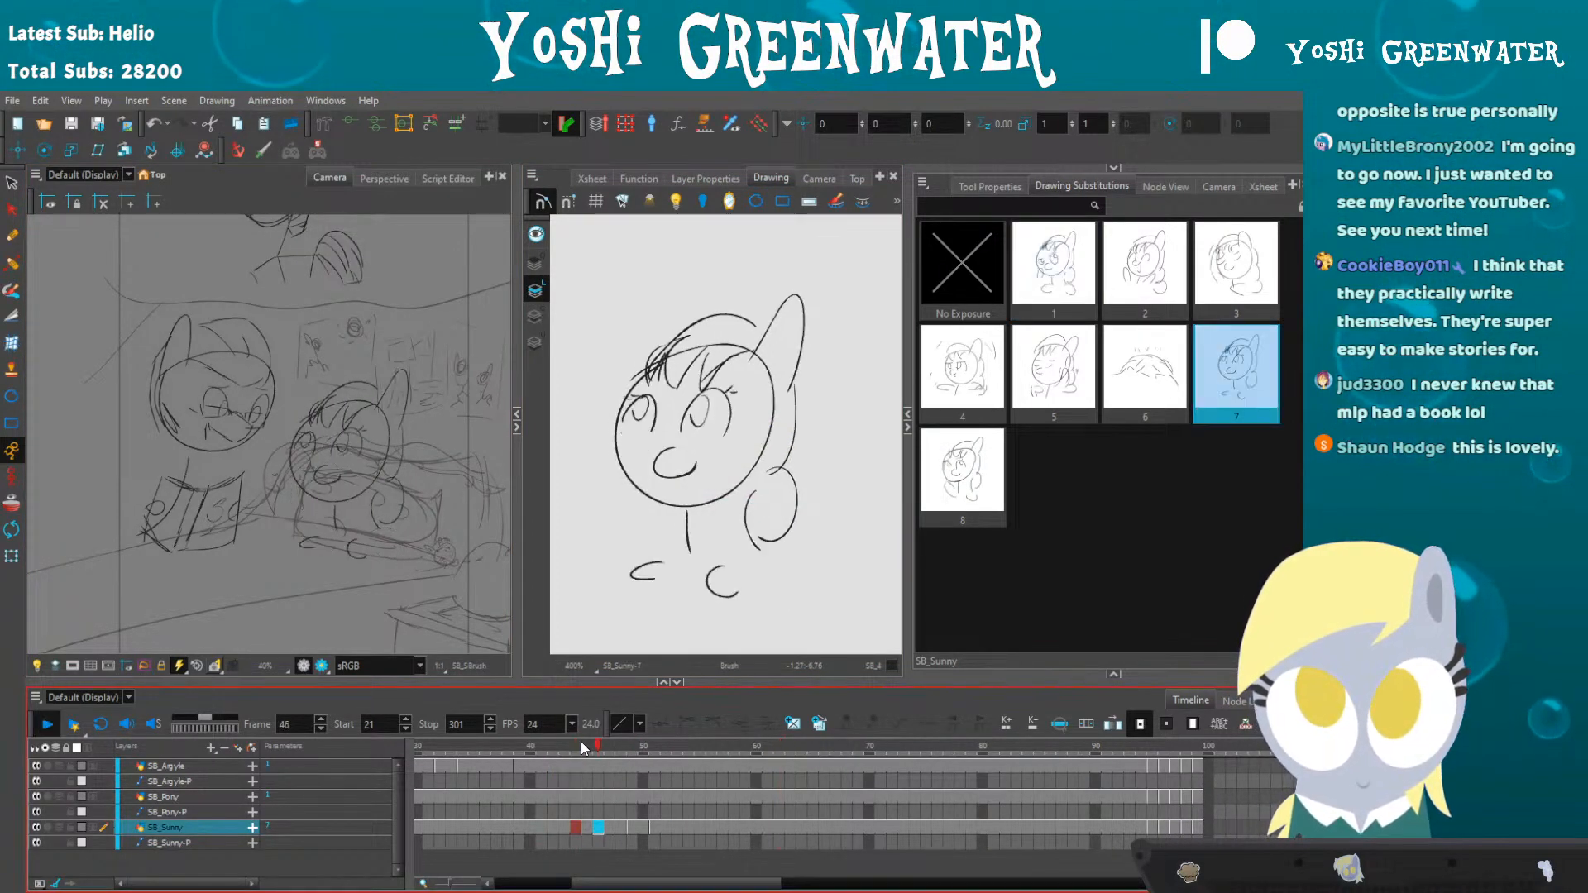
{"action": "mouse_move", "coordinate": [581, 743]}
{"action": "left_mouse_down"}
{"action": "mouse_move", "coordinate": [701, 750]}
{"action": "mouse_move", "coordinate": [576, 749]}
{"action": "mouse_move", "coordinate": [661, 751]}
{"action": "left_mouse_up"}
{"action": "mouse_move", "coordinate": [679, 747]}
{"action": "left_mouse_down"}
{"action": "mouse_move", "coordinate": [599, 728]}
{"action": "mouse_move", "coordinate": [697, 723]}
{"action": "mouse_move", "coordinate": [598, 713]}
{"action": "mouse_move", "coordinate": [691, 718]}
{"action": "mouse_move", "coordinate": [531, 721]}
{"action": "left_mouse_up"}
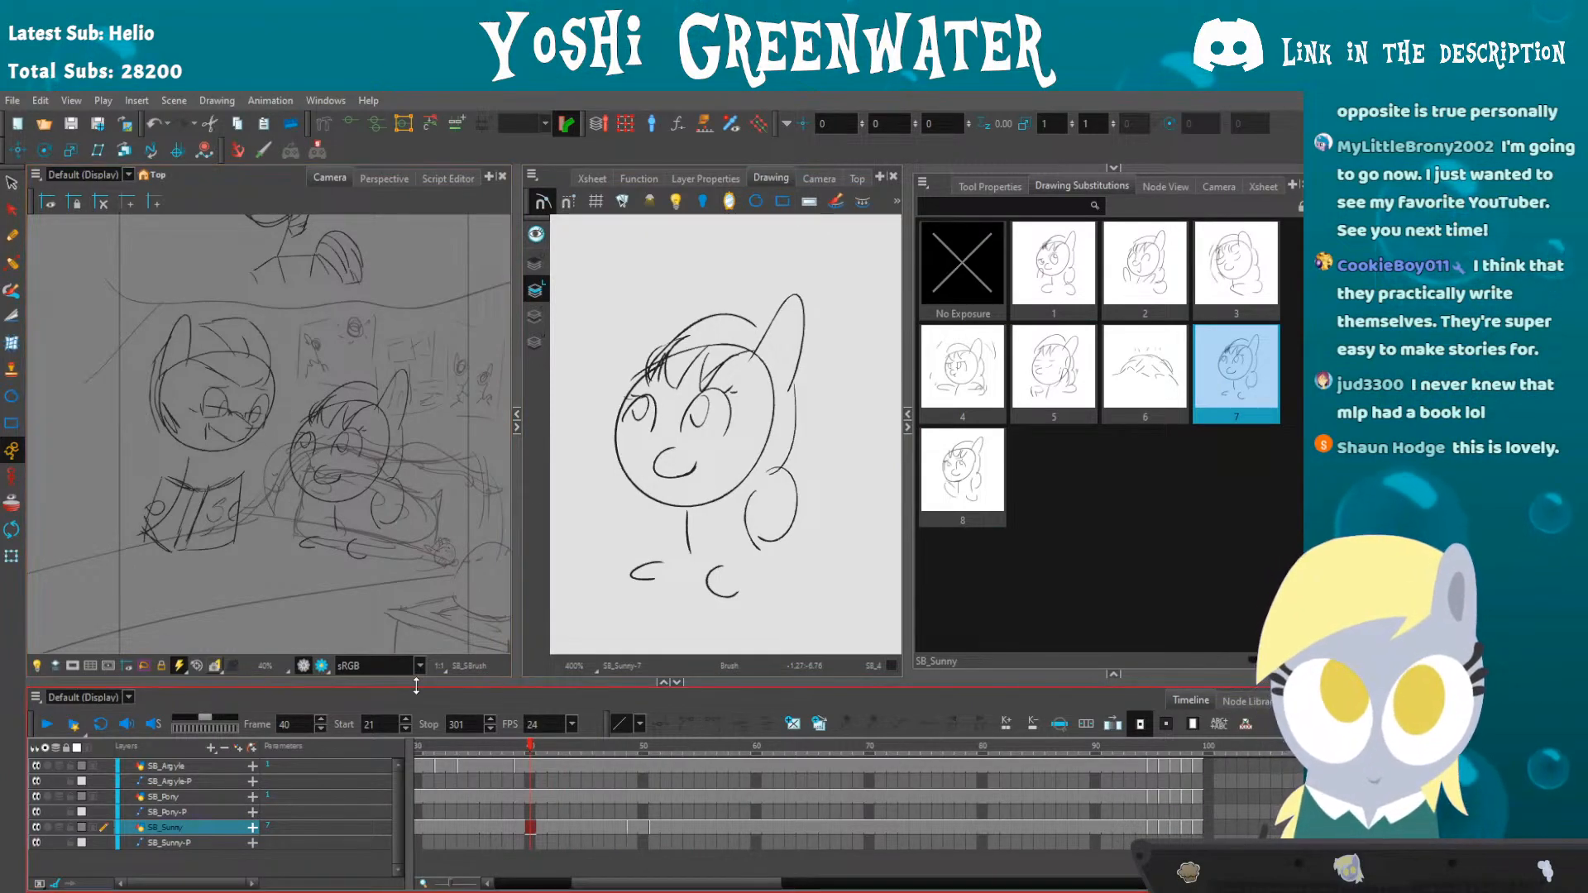
{"action": "key", "text": "shift+Return"}
{"action": "scroll", "coordinate": [217, 476], "scroll_direction": "down", "scroll_amount": 2}
{"action": "key", "text": "Return"}
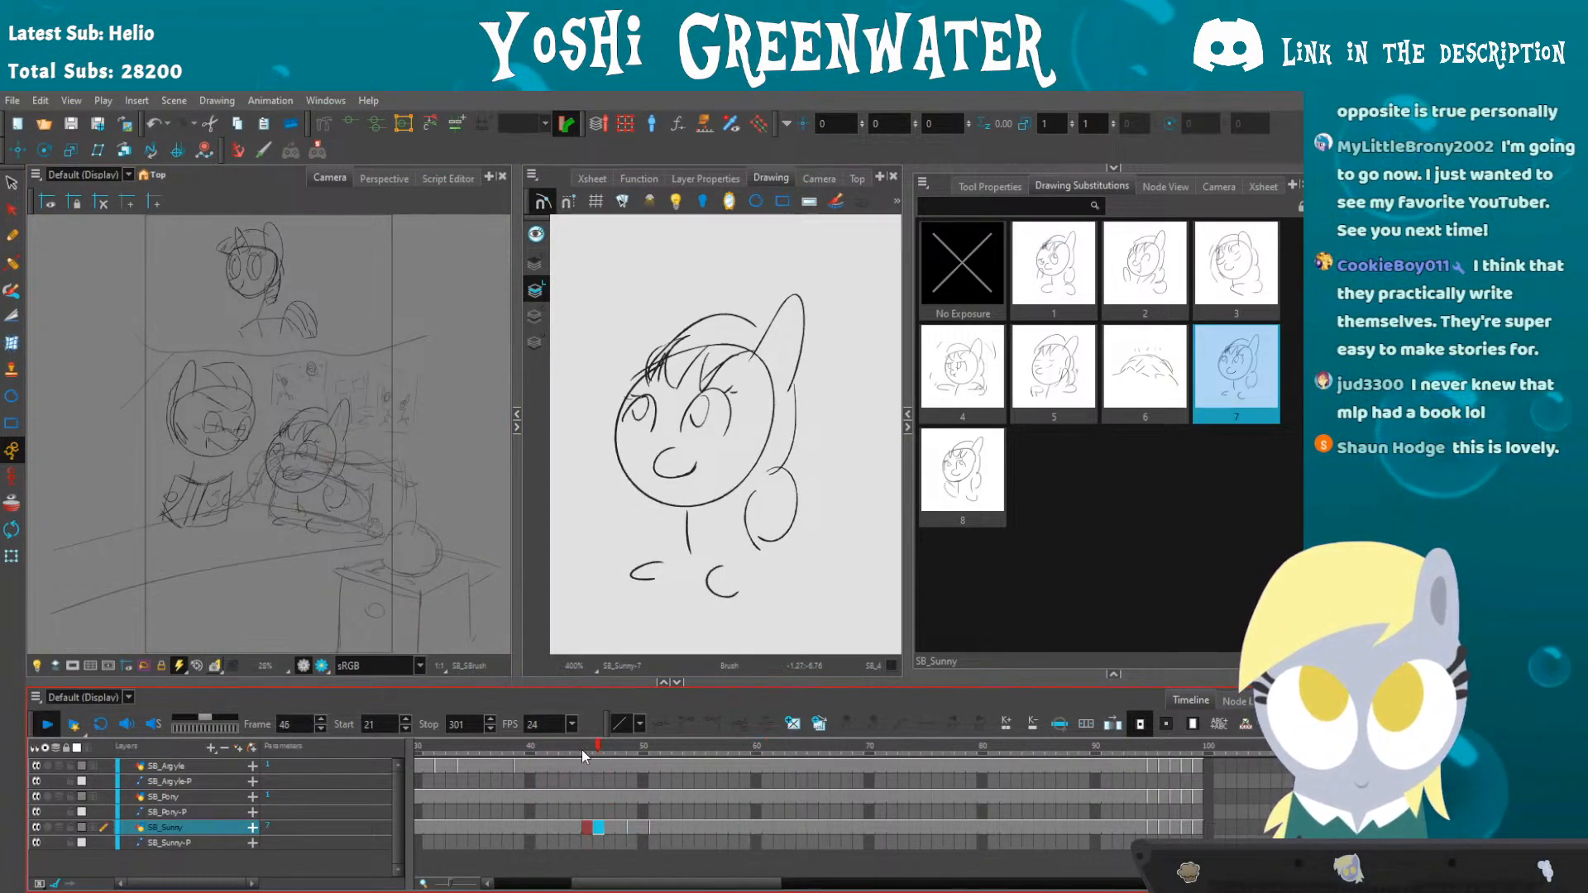
{"action": "left_click", "coordinate": [582, 751]}
{"action": "key", "text": "Return"}
{"action": "key", "text": "Return"}
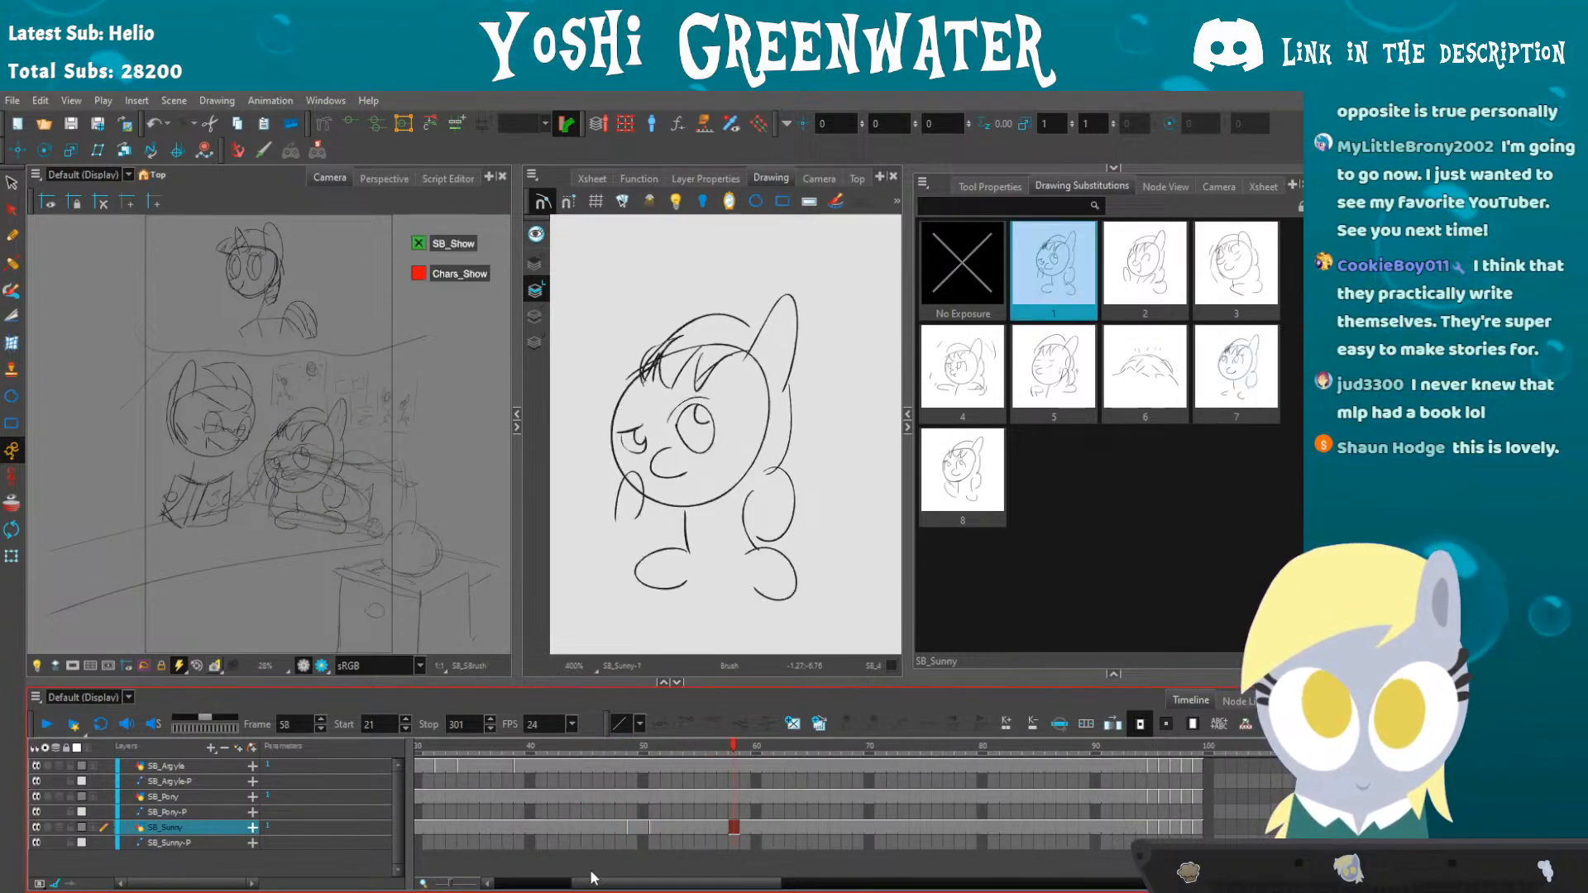
- Examine Argyle's drawing against Sunny's expression change between frames 38 and 54
{"action": "left_click_drag", "start_coordinate": [593, 881], "coordinate": [550, 878]}
{"action": "left_click", "coordinate": [700, 749]}
{"action": "left_click", "coordinate": [703, 765]}
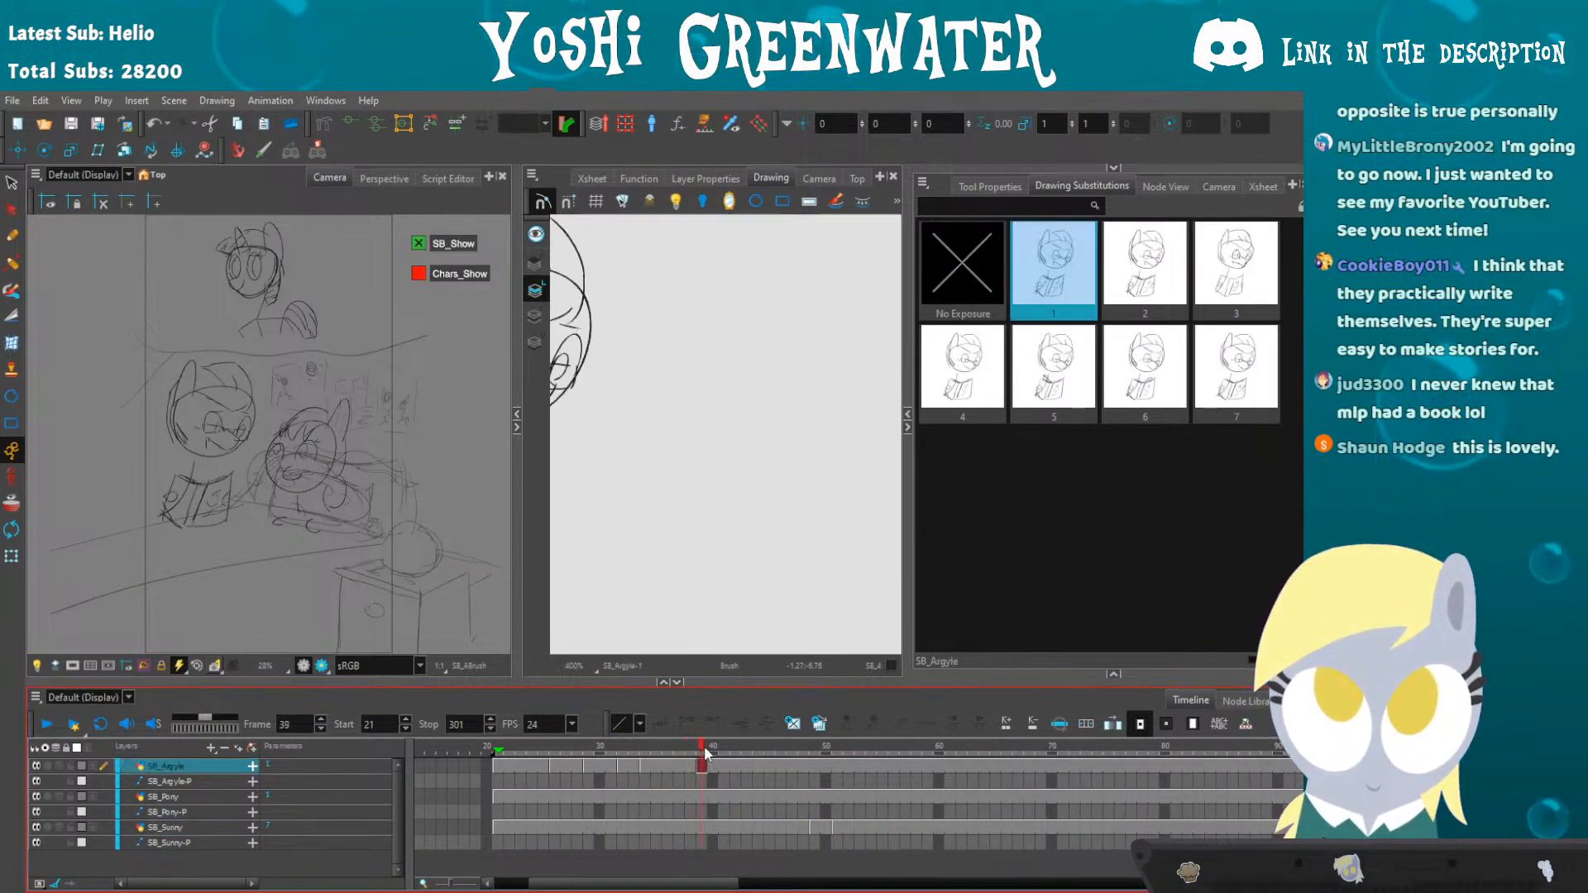
{"action": "mouse_move", "coordinate": [811, 749]}
{"action": "left_mouse_down"}
{"action": "mouse_move", "coordinate": [866, 751]}
{"action": "mouse_move", "coordinate": [758, 720]}
{"action": "left_mouse_up"}
{"action": "left_click_drag", "start_coordinate": [602, 494], "coordinate": [827, 514]}
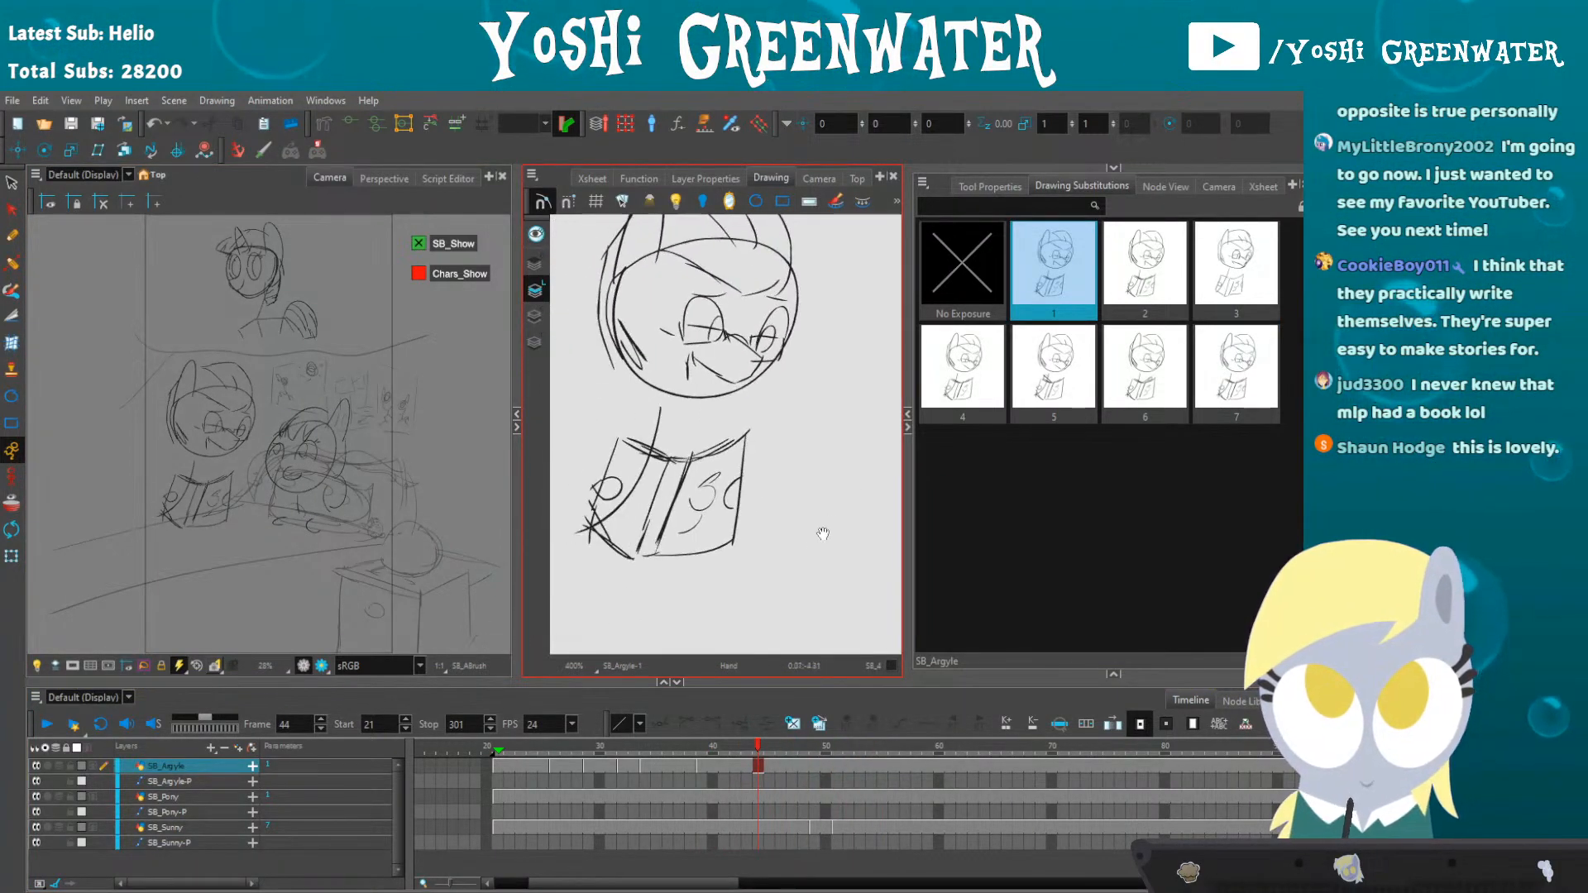
{"action": "scroll", "coordinate": [670, 765], "scroll_direction": "right", "scroll_amount": 3}
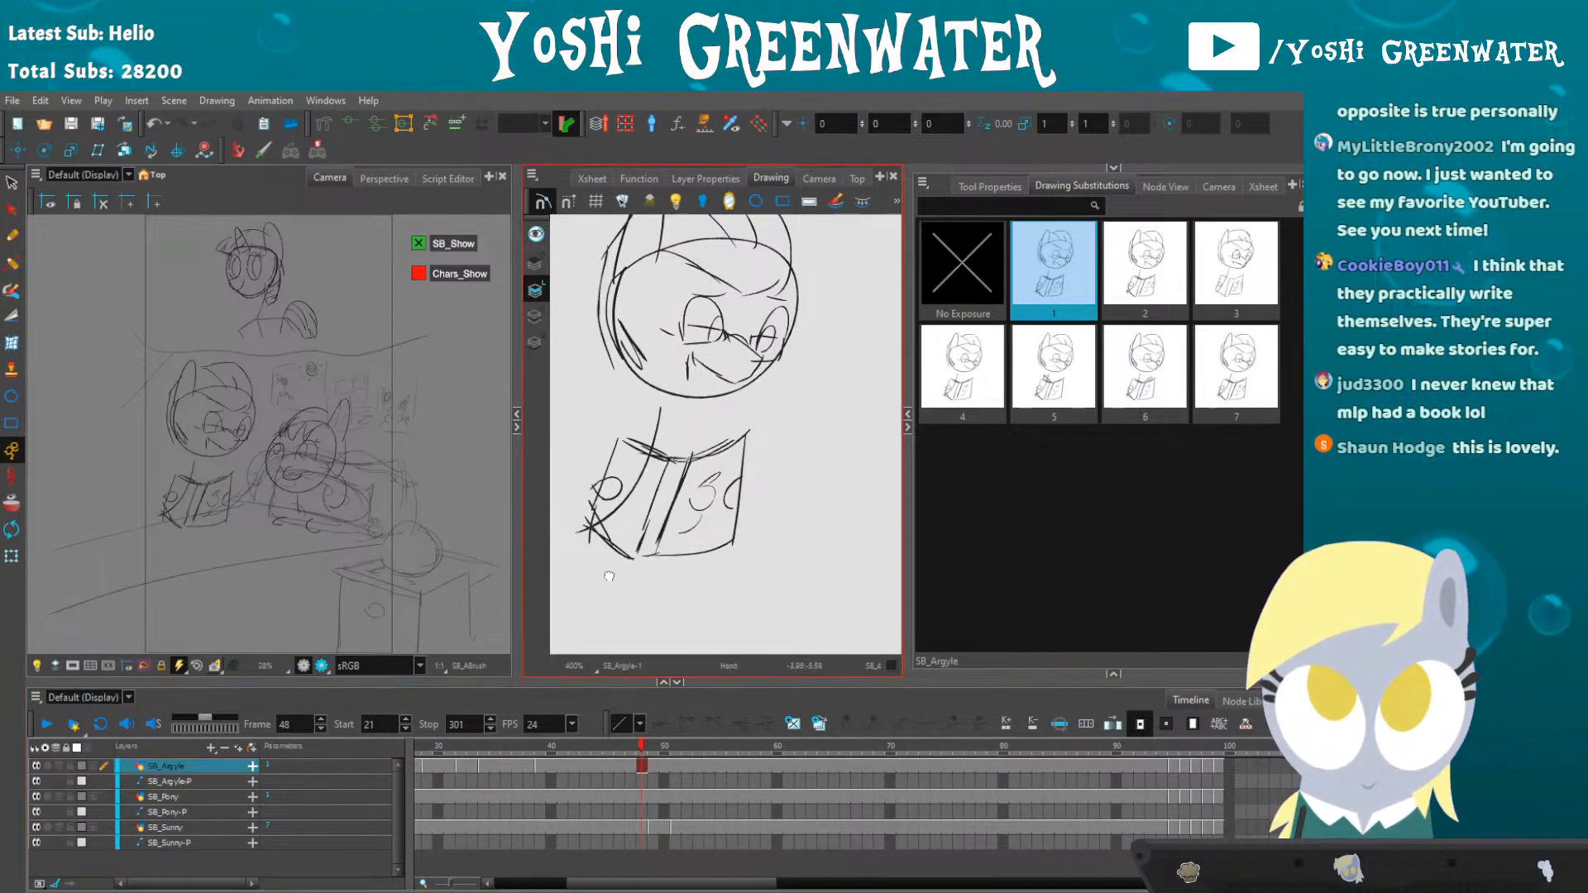
{"action": "left_click_drag", "start_coordinate": [708, 267], "coordinate": [683, 299]}
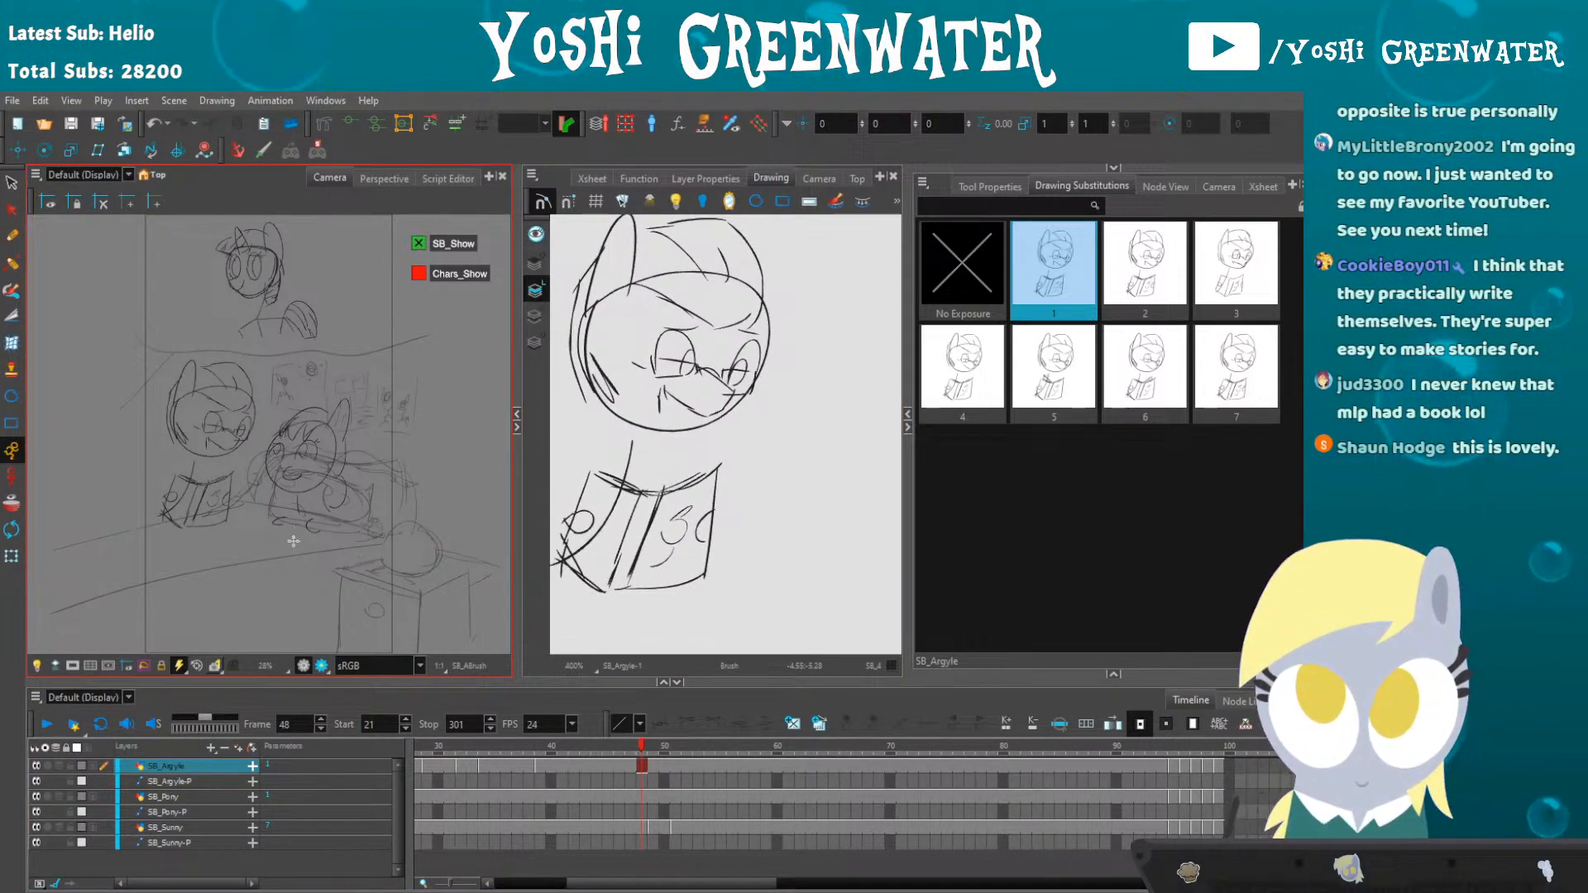
{"action": "mouse_move", "coordinate": [641, 744]}
{"action": "left_mouse_down"}
{"action": "mouse_move", "coordinate": [532, 744]}
{"action": "mouse_move", "coordinate": [686, 726]}
{"action": "mouse_move", "coordinate": [709, 707]}
{"action": "left_mouse_up"}
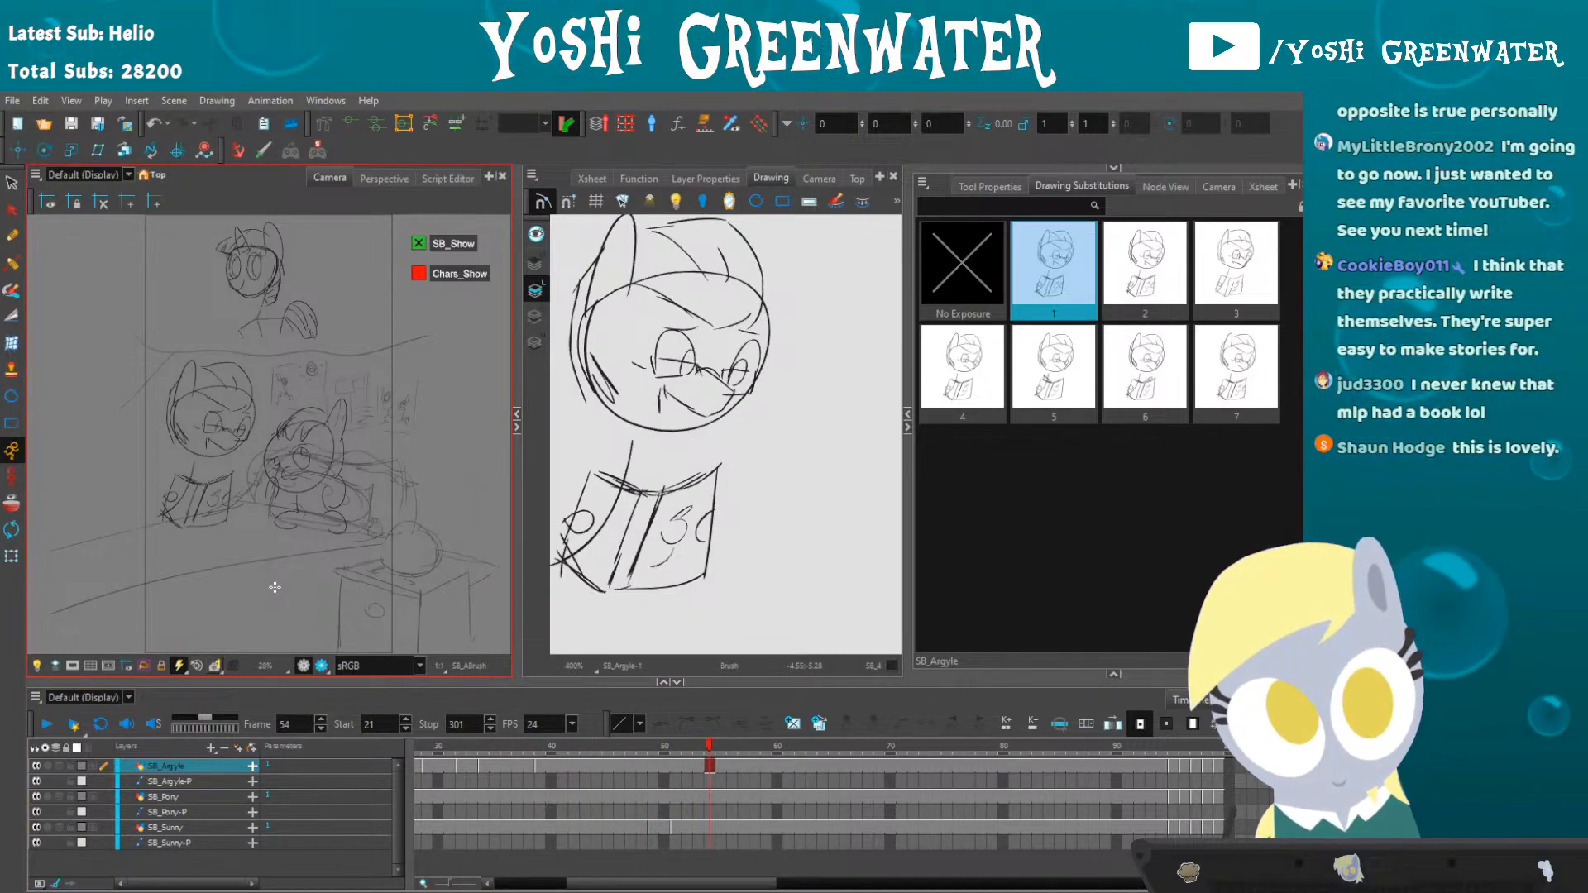
{"action": "left_click", "coordinate": [691, 751]}
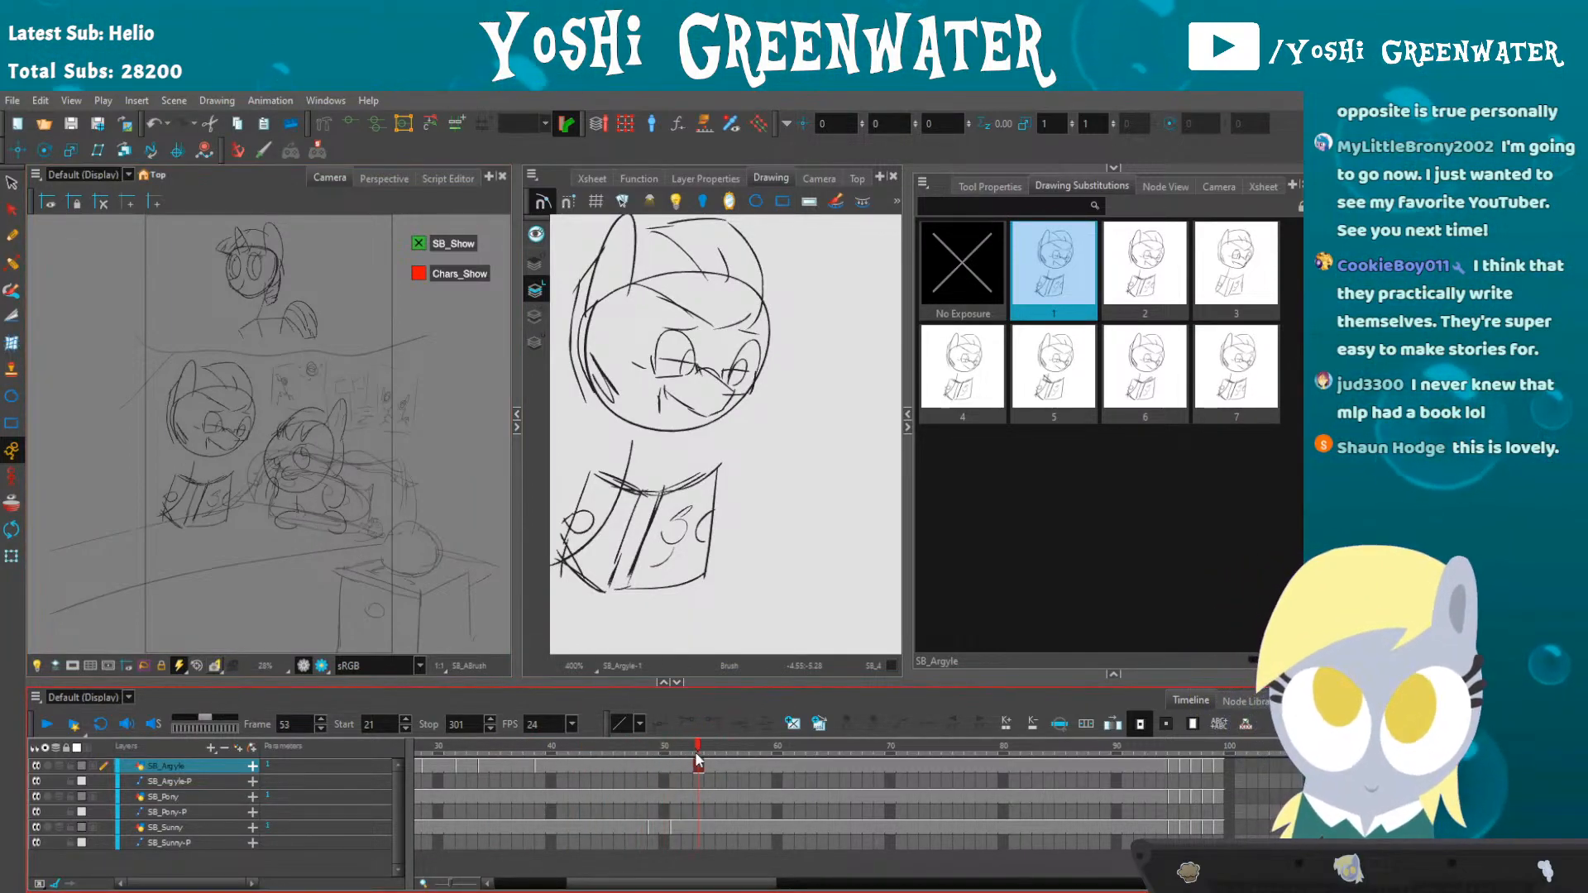
- Duplicate Sunny's drawing at frame 57 to start a new pose with the raised hoof moved
{"action": "left_click", "coordinate": [723, 827]}
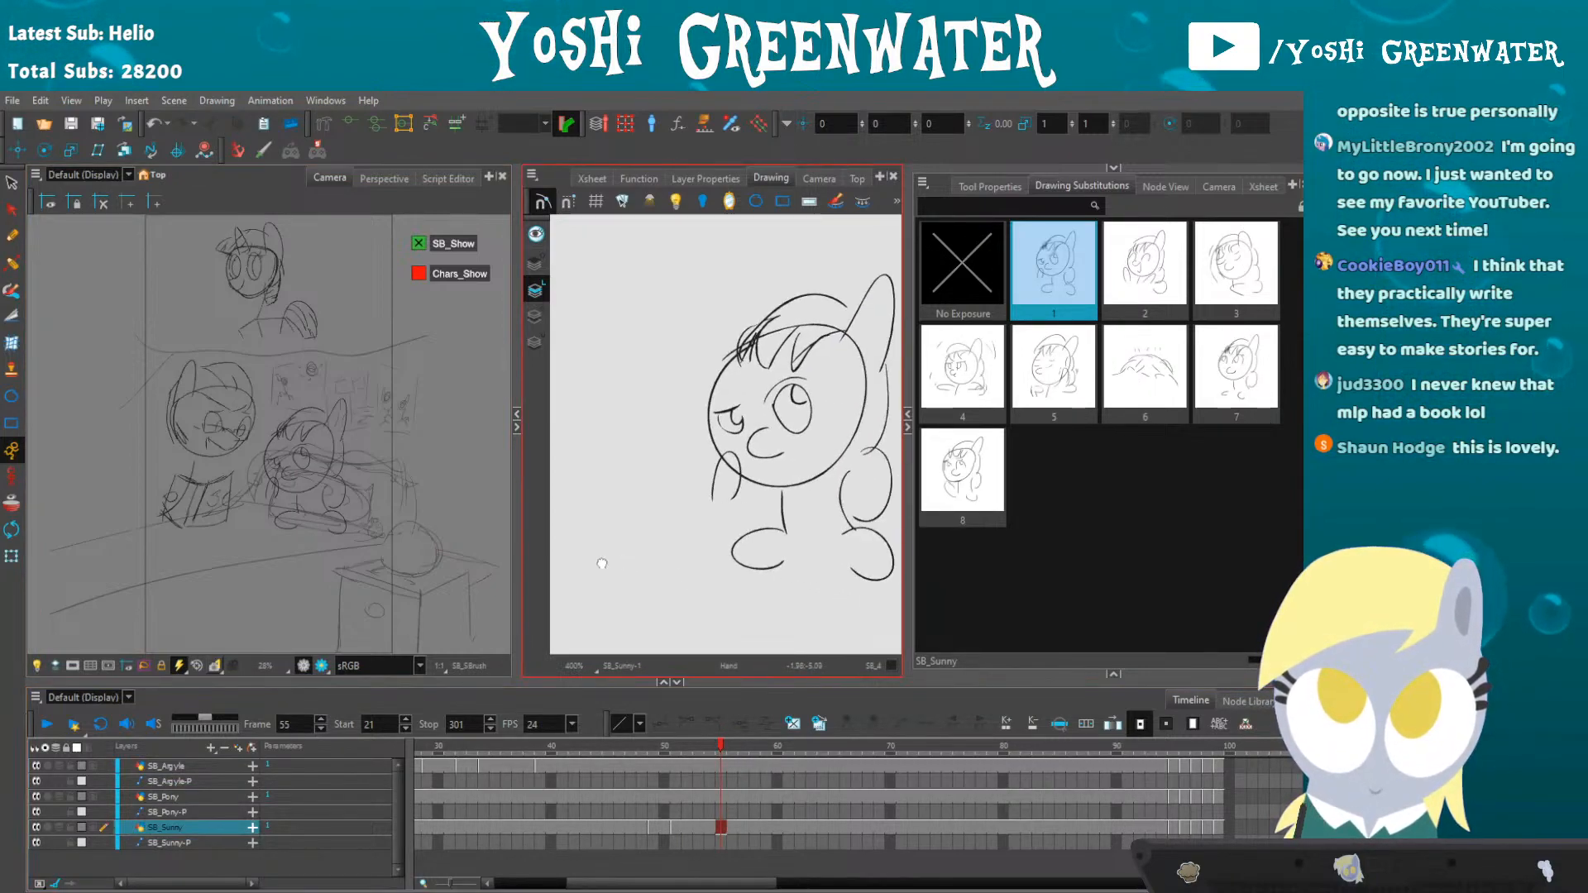
{"action": "left_click_drag", "start_coordinate": [620, 564], "coordinate": [558, 566]}
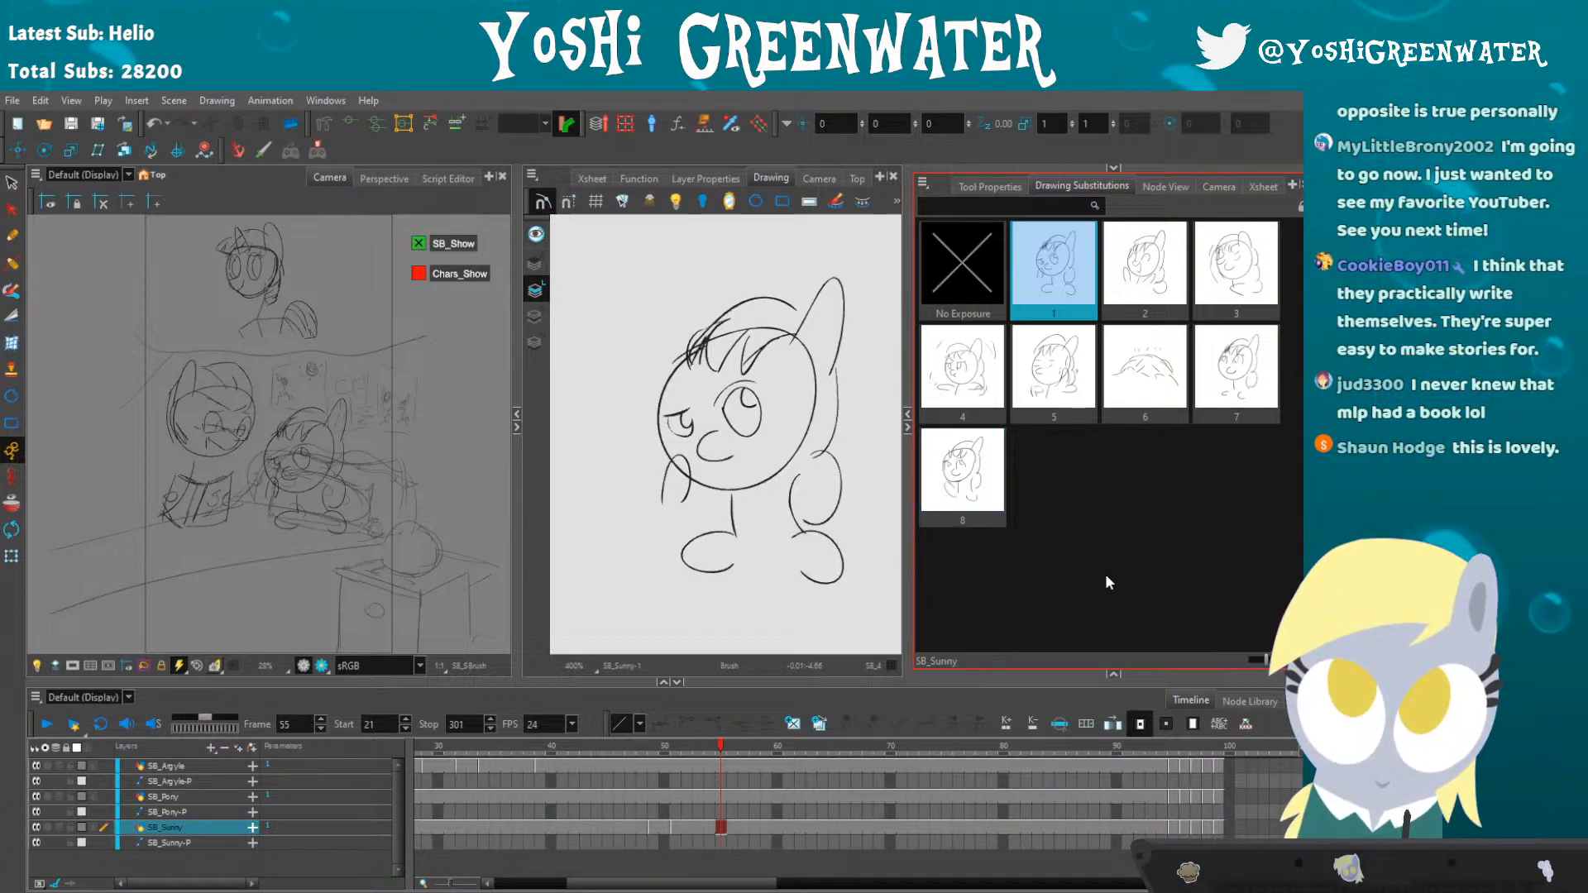
{"action": "left_click_drag", "start_coordinate": [717, 749], "coordinate": [688, 751]}
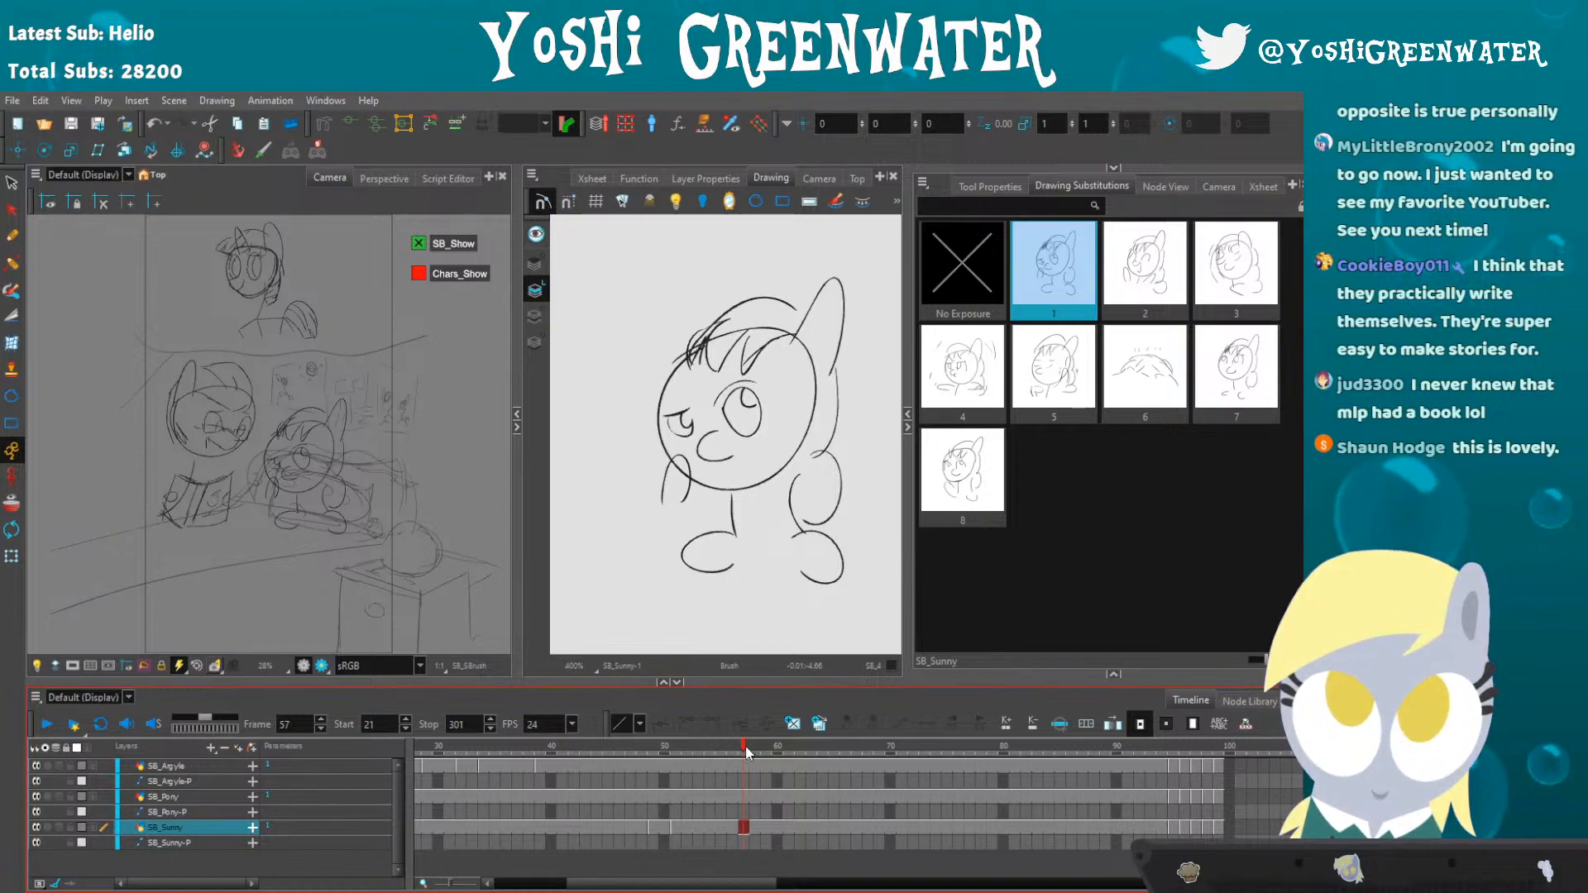
{"action": "left_click", "coordinate": [819, 724]}
- Delete the front hoof curve beneath Sunny's chest from the drawings at frames 56 and 57
{"action": "left_click", "coordinate": [11, 183]}
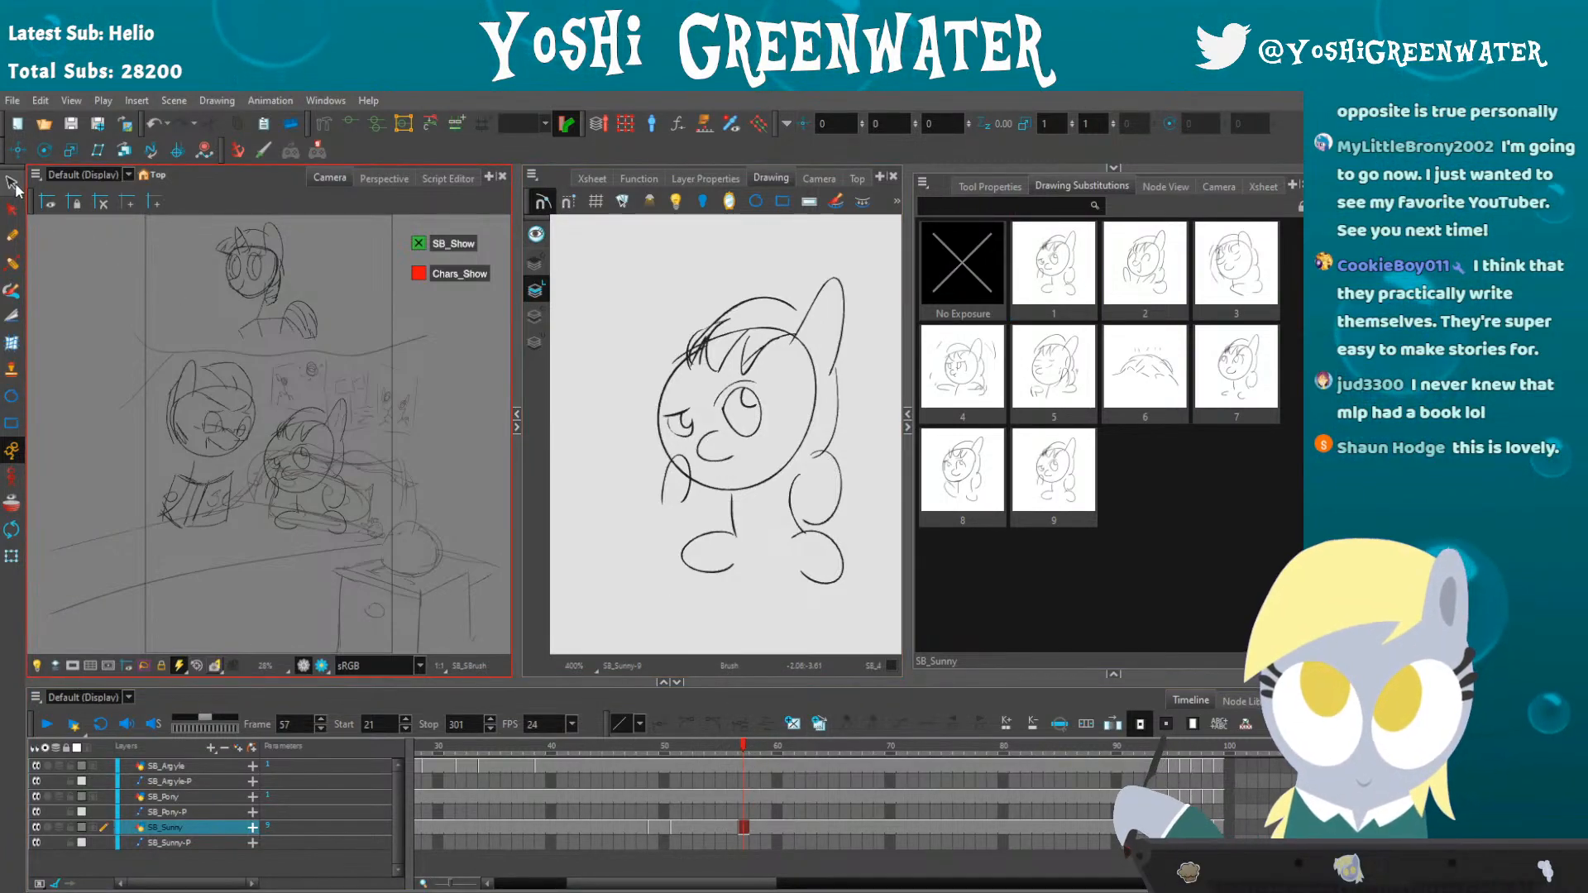
{"action": "left_click", "coordinate": [664, 493]}
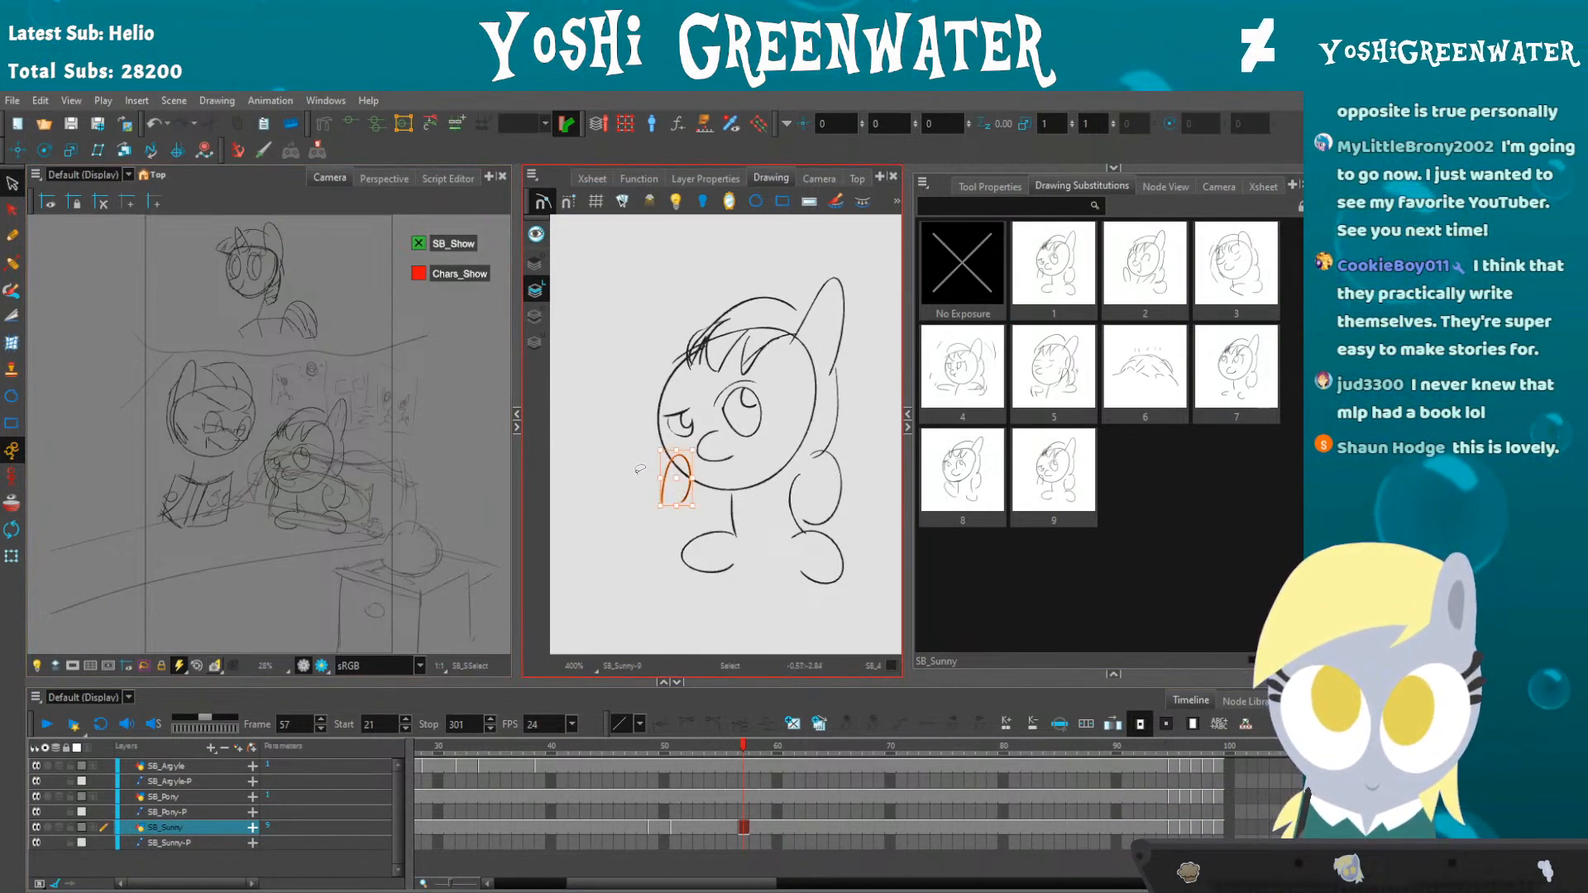
{"action": "mouse_move", "coordinate": [743, 747]}
{"action": "left_mouse_down"}
{"action": "mouse_move", "coordinate": [677, 747]}
{"action": "mouse_move", "coordinate": [743, 746]}
{"action": "left_mouse_up"}
{"action": "left_click", "coordinate": [688, 544]}
{"action": "key", "text": "Delete"}
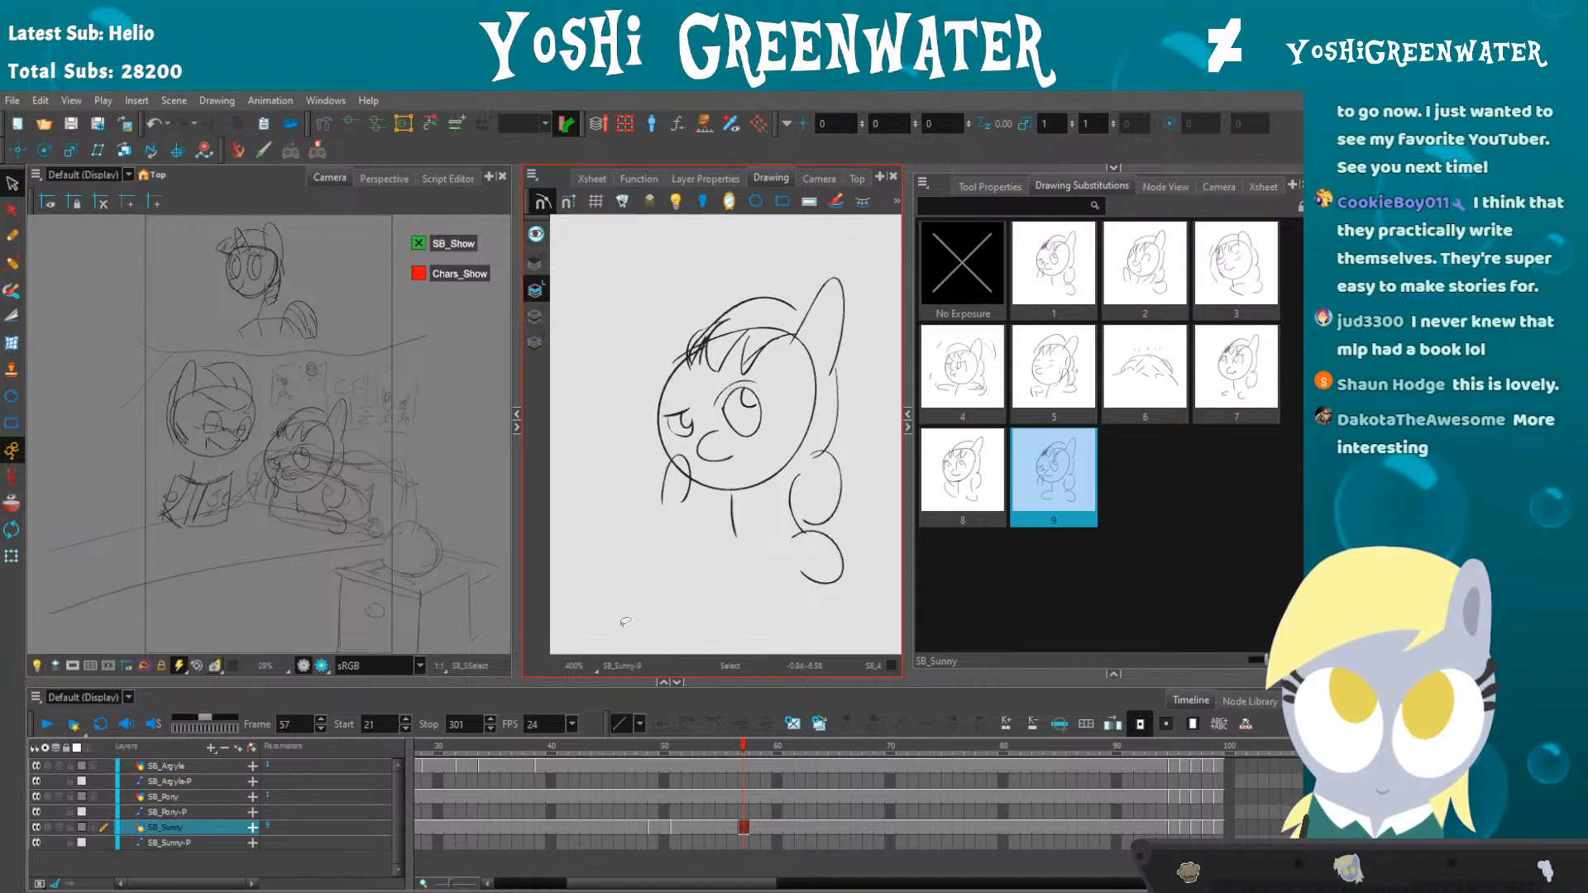
- Compare Sunny's drawings at frames 56 and 57, and delete the raised hoof by her chin from the frame 57 drawing
{"action": "left_click", "coordinate": [734, 749]}
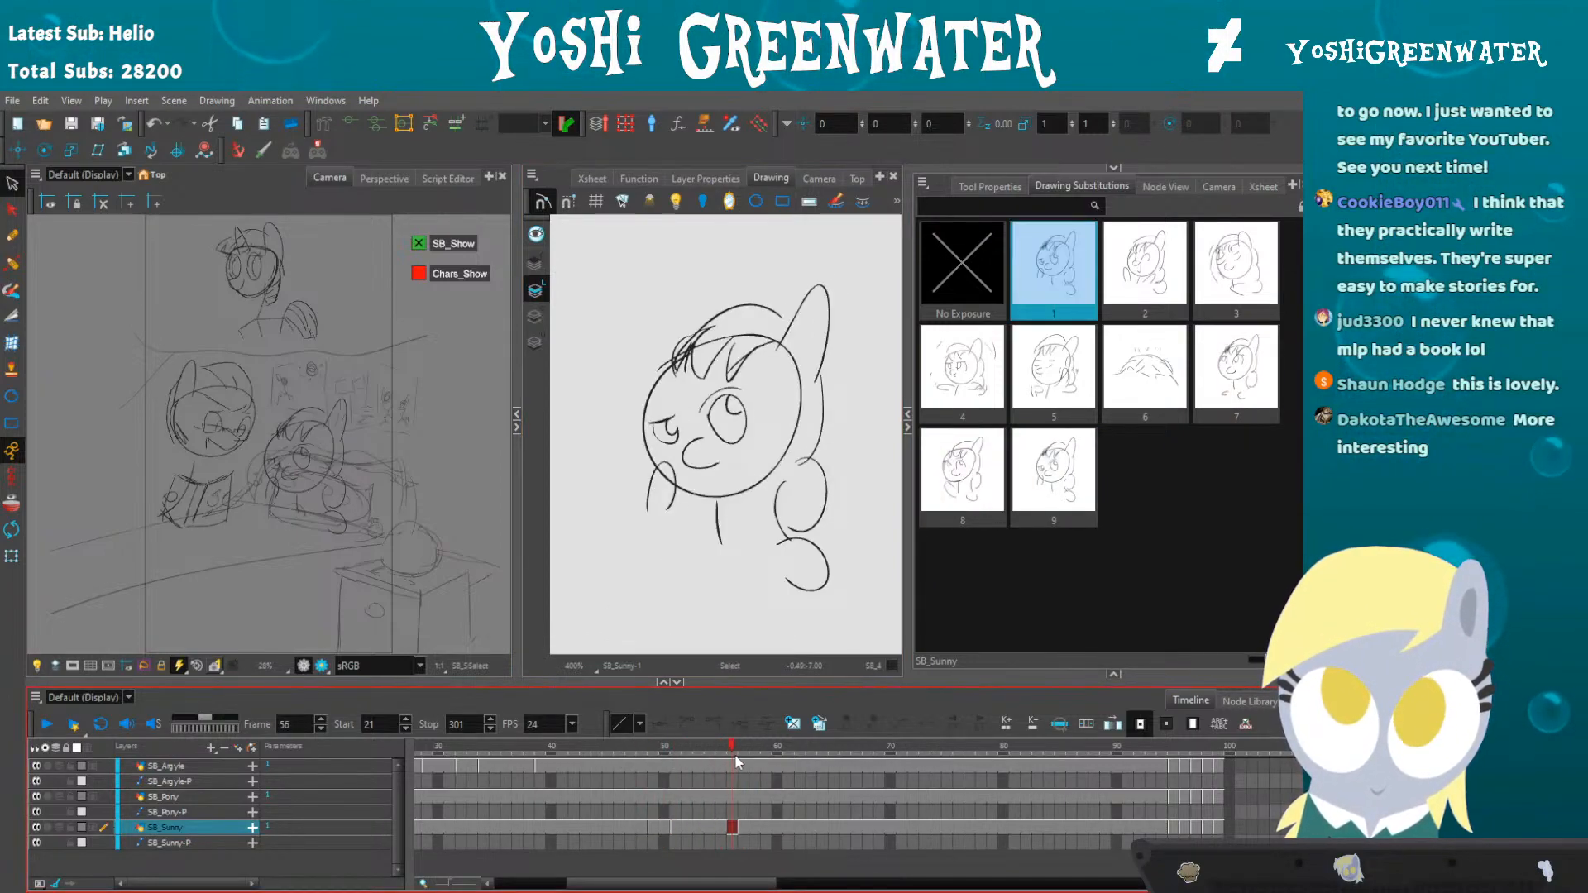
{"action": "left_click_drag", "start_coordinate": [734, 756], "coordinate": [747, 750]}
{"action": "left_click", "coordinate": [651, 487]}
{"action": "key", "text": "Delete"}
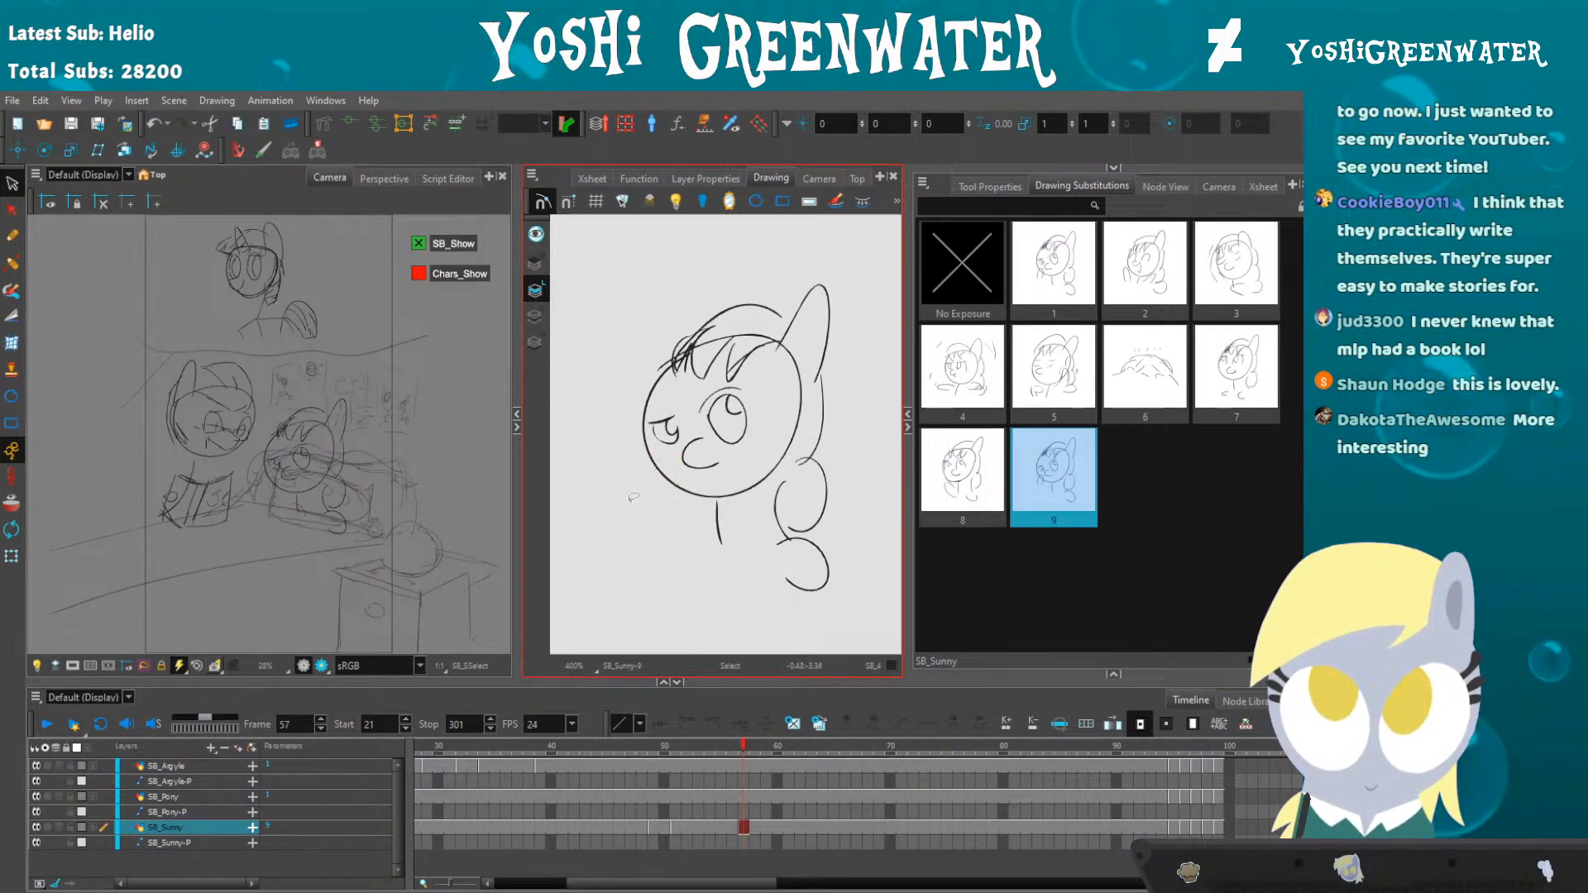
- Show the onion skin and redraw Sunny's raised hoof at frame 57 farther out from her chin
{"action": "key", "text": "alt+o"}
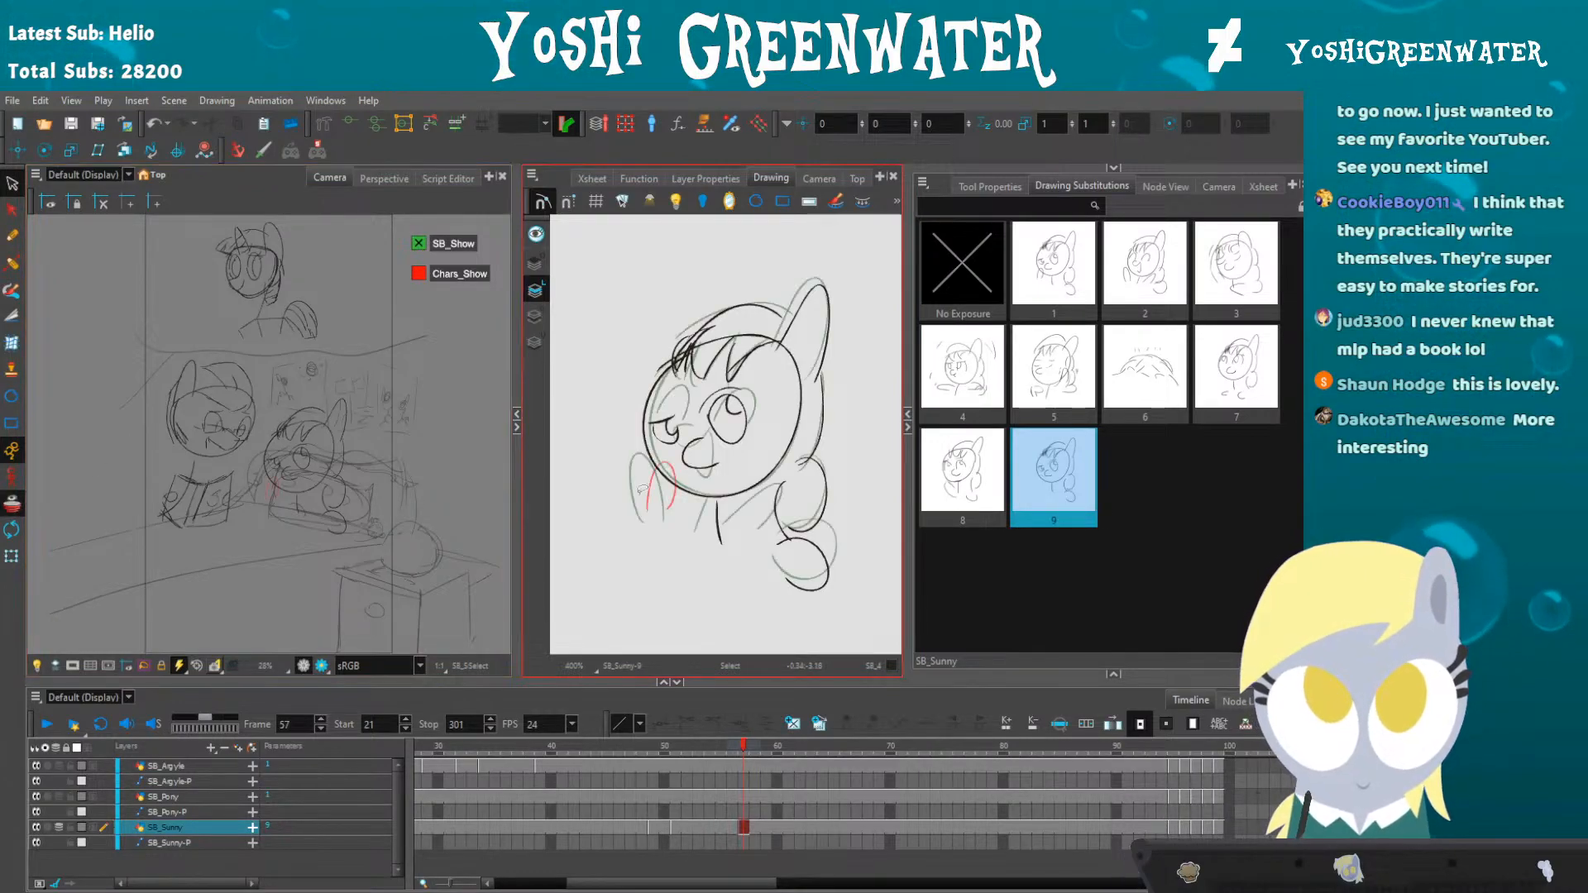
{"action": "scroll", "coordinate": [639, 488], "scroll_direction": "up", "scroll_amount": 2}
{"action": "mouse_move", "coordinate": [639, 503]}
{"action": "left_mouse_down"}
{"action": "mouse_move", "coordinate": [638, 521]}
{"action": "mouse_move", "coordinate": [609, 482]}
{"action": "mouse_move", "coordinate": [655, 506]}
{"action": "mouse_move", "coordinate": [619, 500]}
{"action": "left_mouse_up"}
{"action": "key", "text": "ctrl+z"}
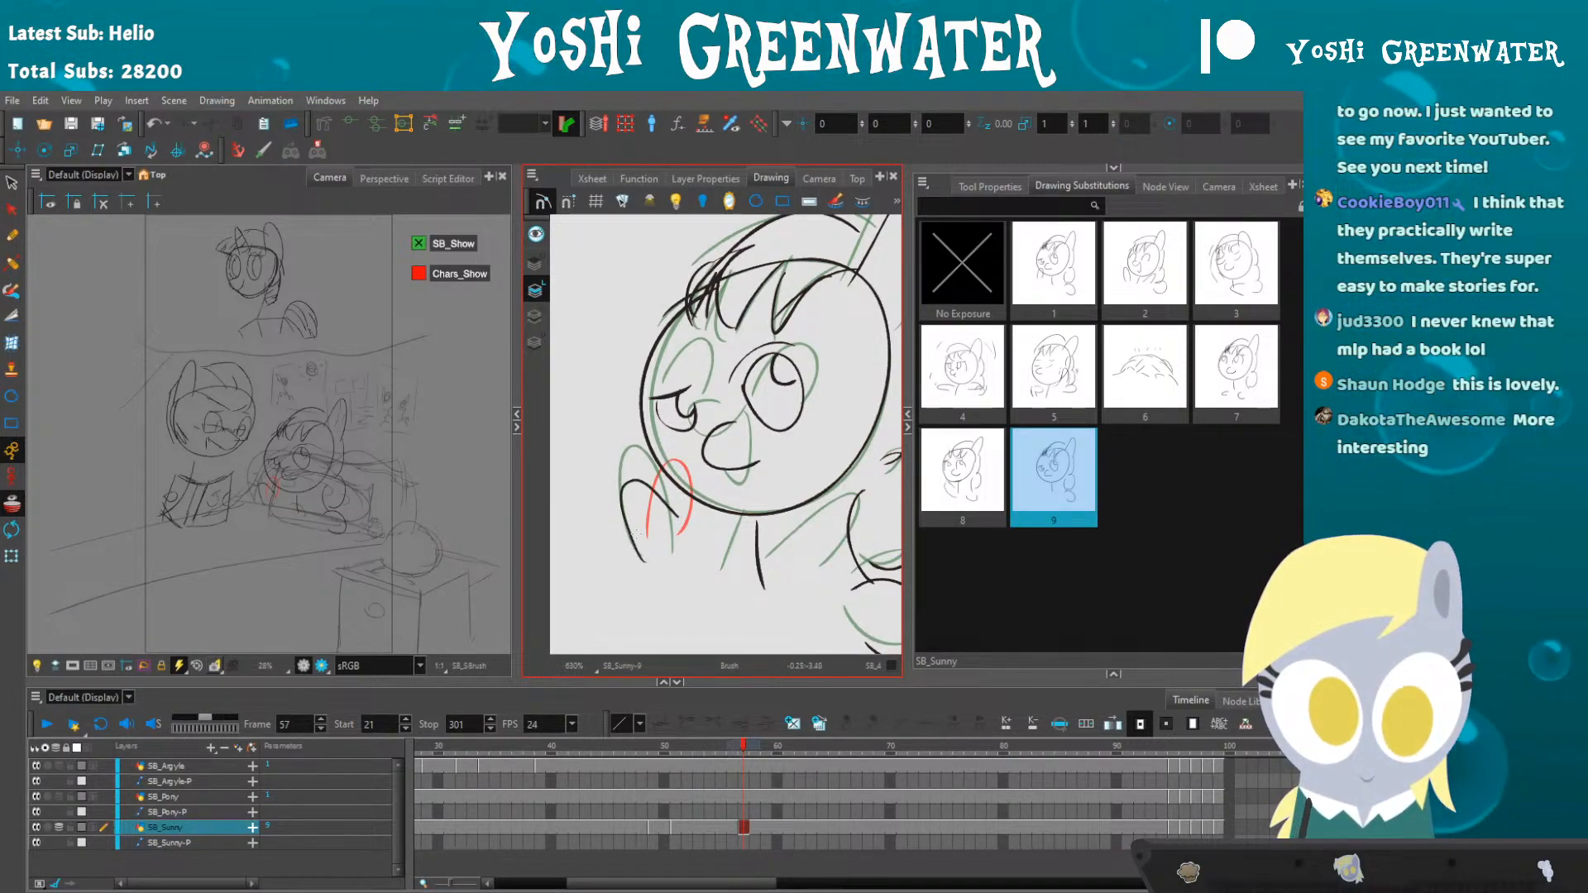
{"action": "scroll", "coordinate": [689, 517], "scroll_direction": "down", "scroll_amount": 1}
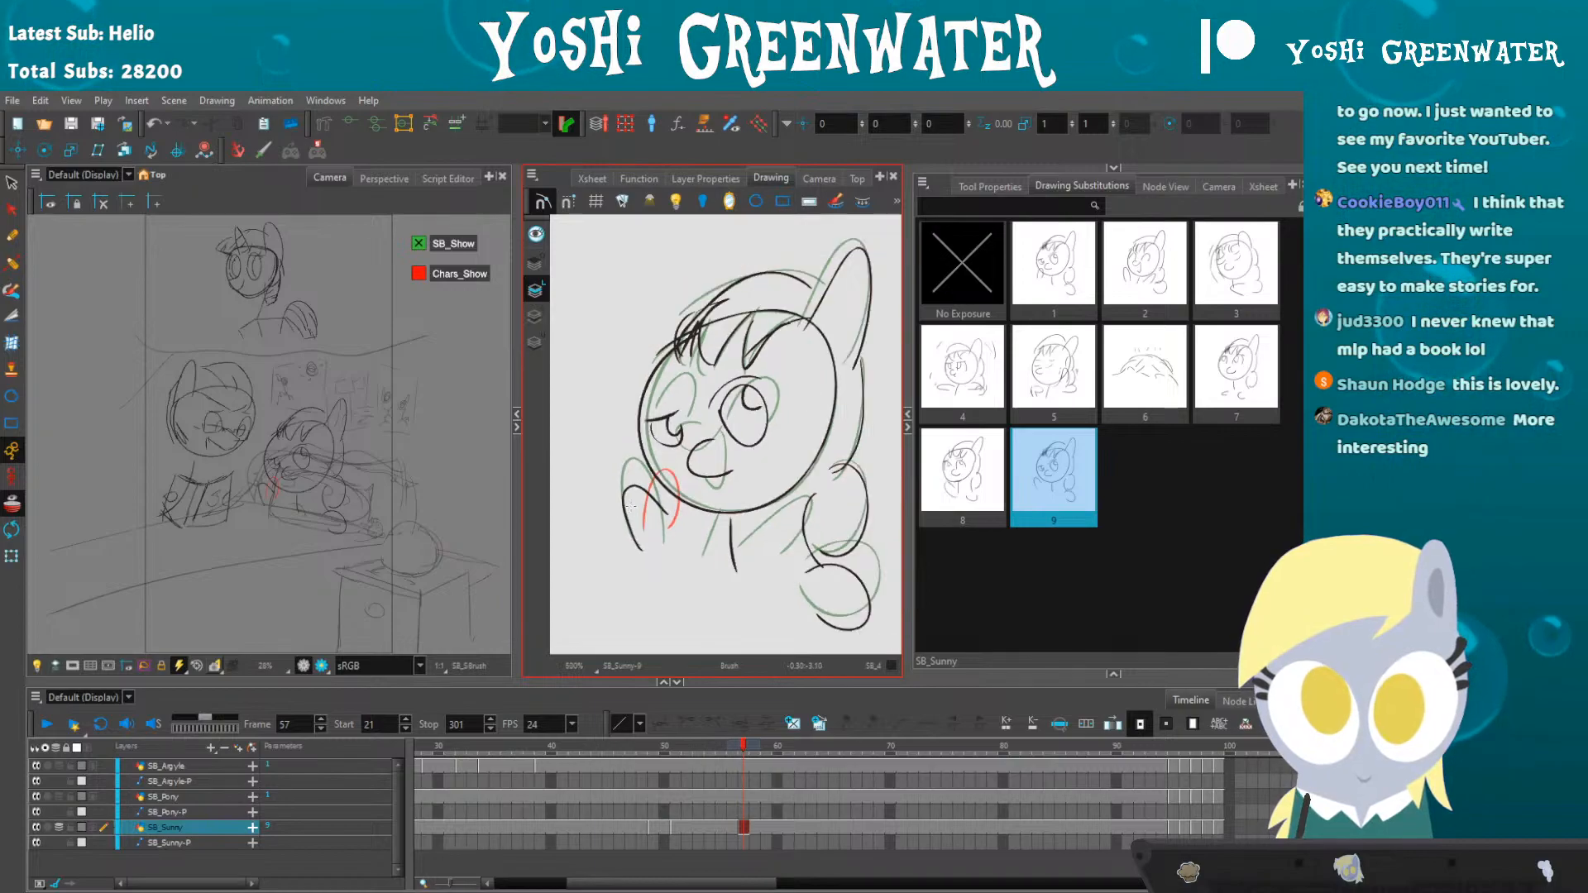
- Hide the onion skin and flip between frames 56 and 57 to compare the two hoof positions
{"action": "left_click", "coordinate": [12, 503]}
{"action": "key", "text": "comma"}
{"action": "key", "text": "period"}
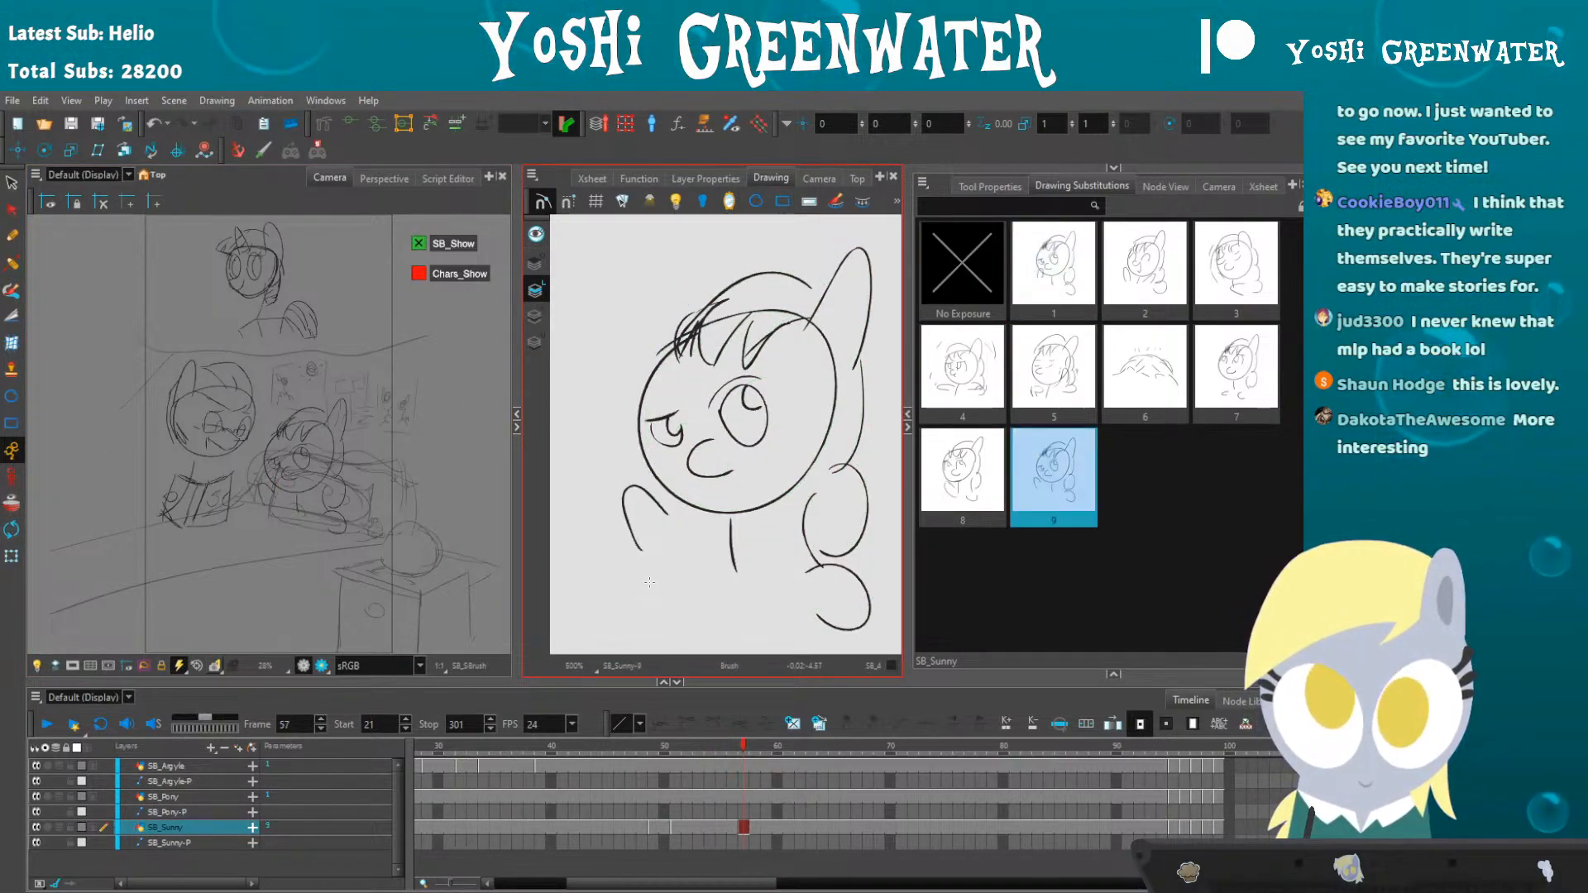
{"action": "key", "text": "comma"}
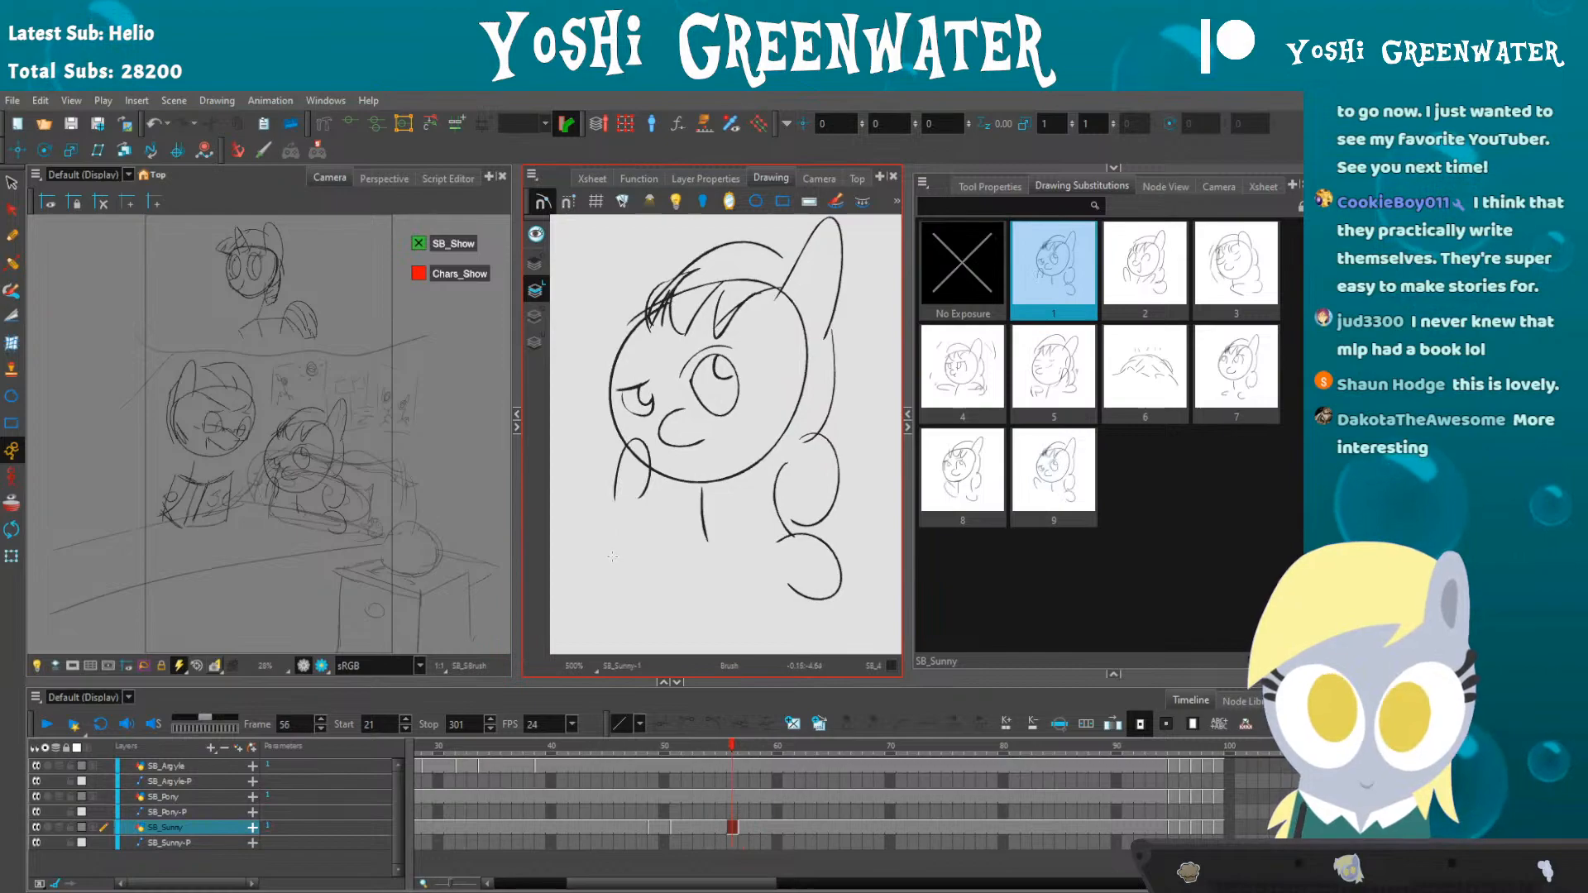
{"action": "key", "text": "period"}
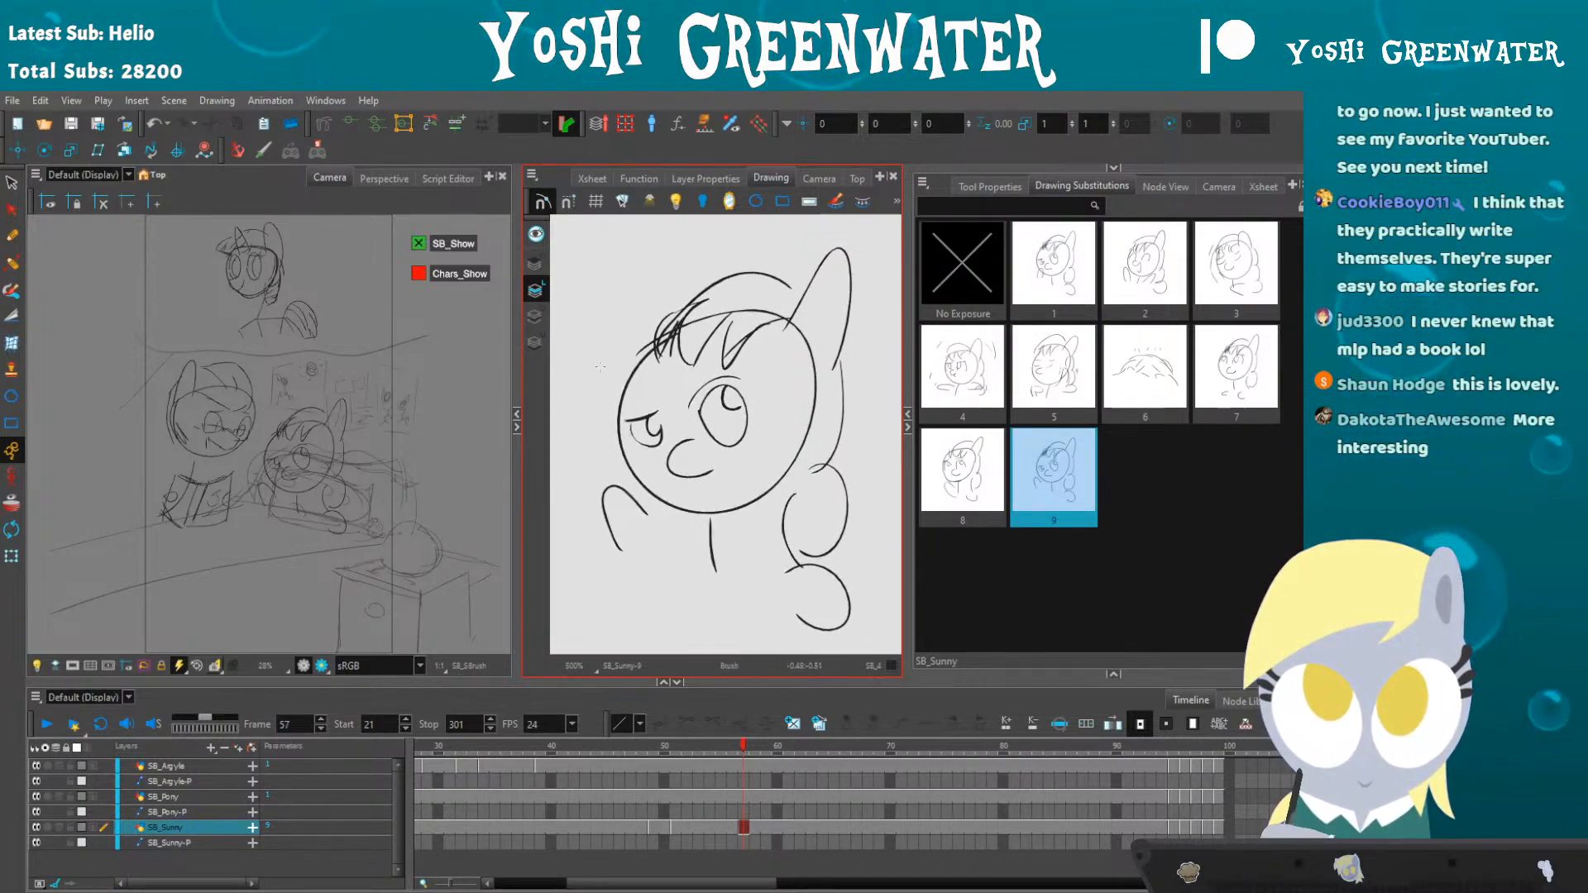
- Try to nudge Sunny's head and body strokes at frame 57 while leaving the raised hoof in place
{"action": "key", "text": "ctrl+z"}
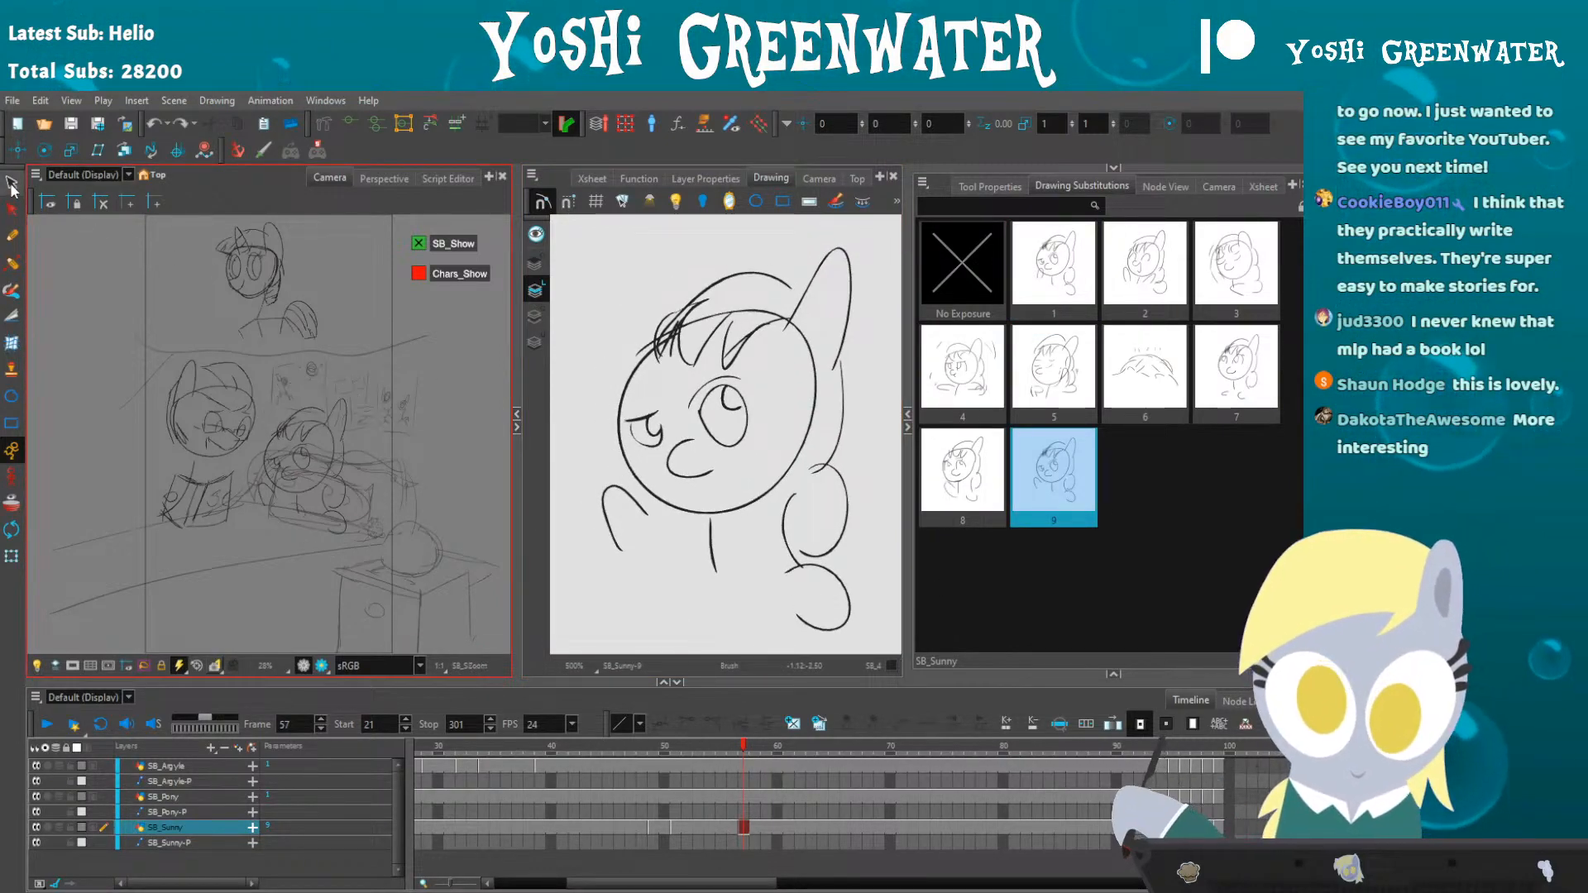
{"action": "key", "text": "alt+s"}
{"action": "key", "text": "1"}
{"action": "left_click_drag", "start_coordinate": [647, 243], "coordinate": [835, 603]}
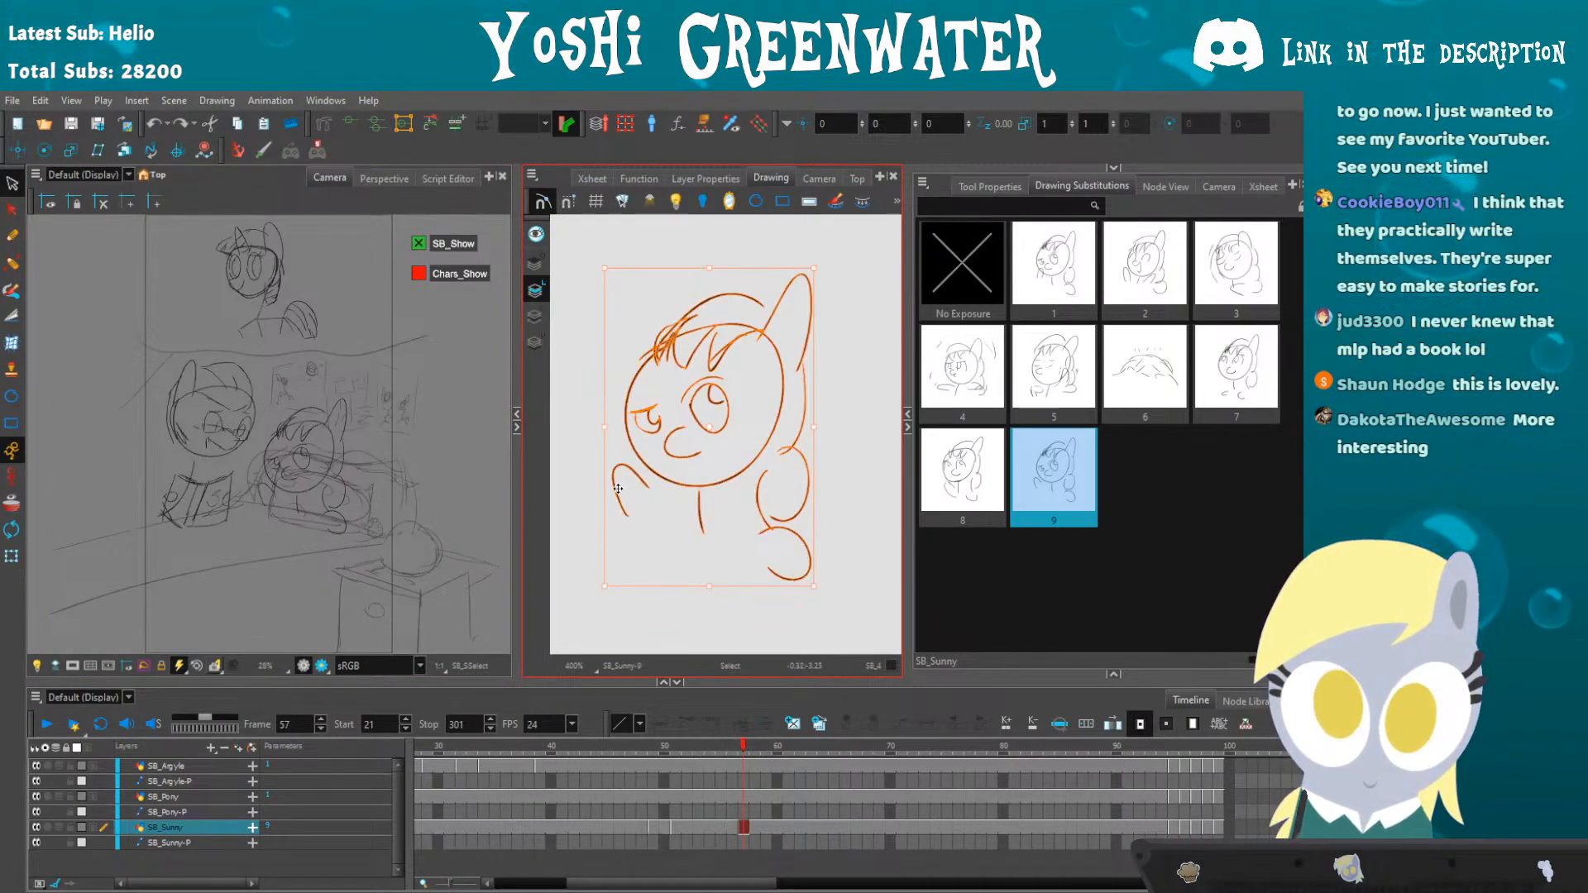
{"action": "left_click", "coordinate": [704, 430]}
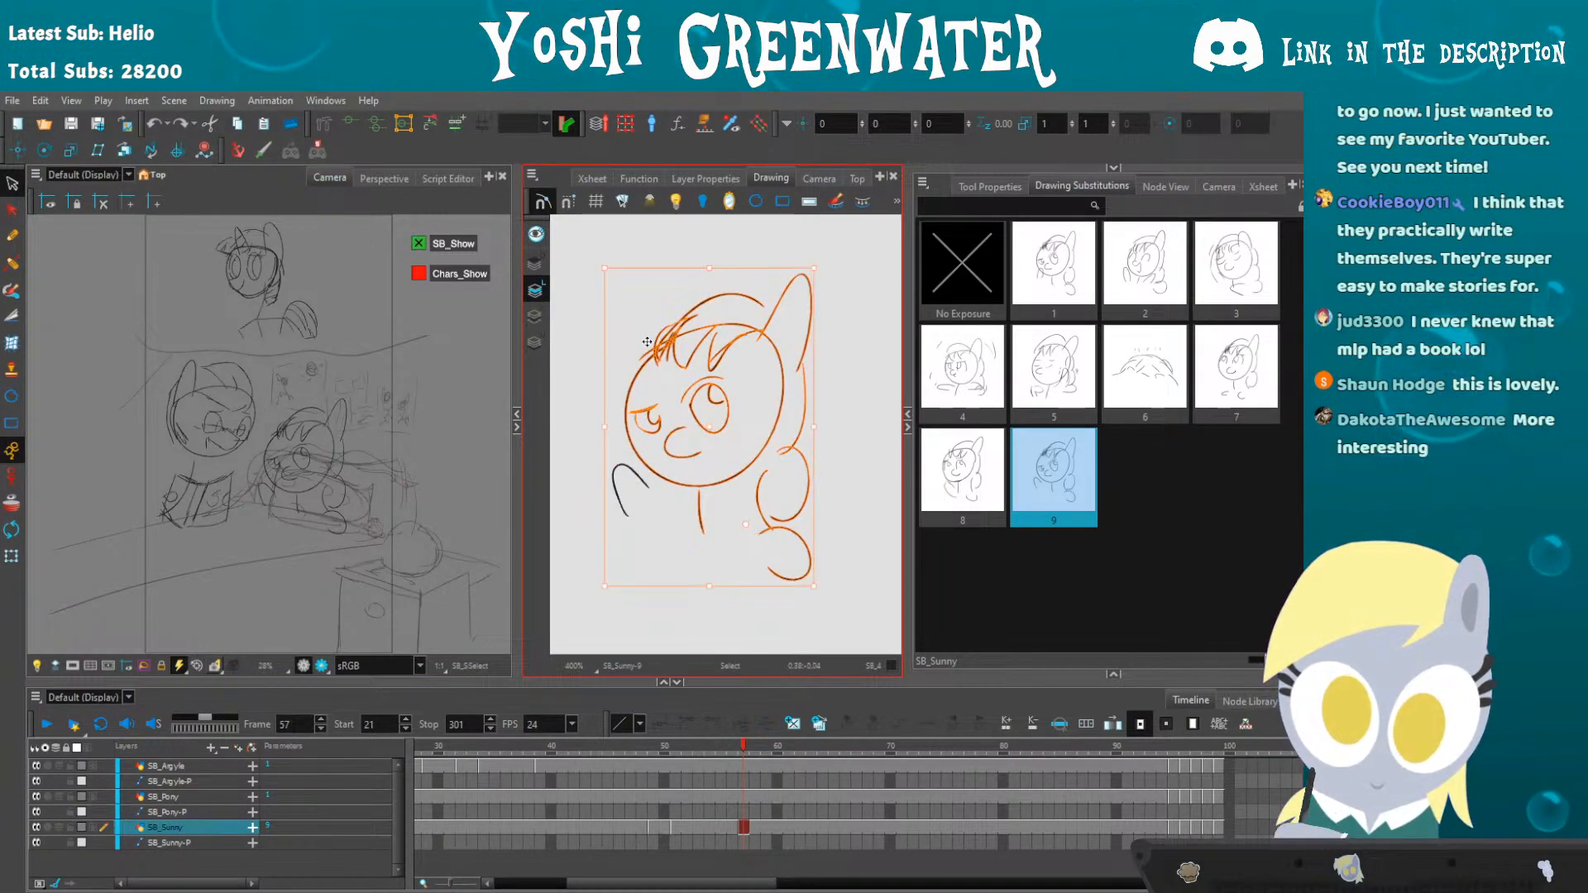
{"action": "left_click_drag", "start_coordinate": [596, 255], "coordinate": [599, 255]}
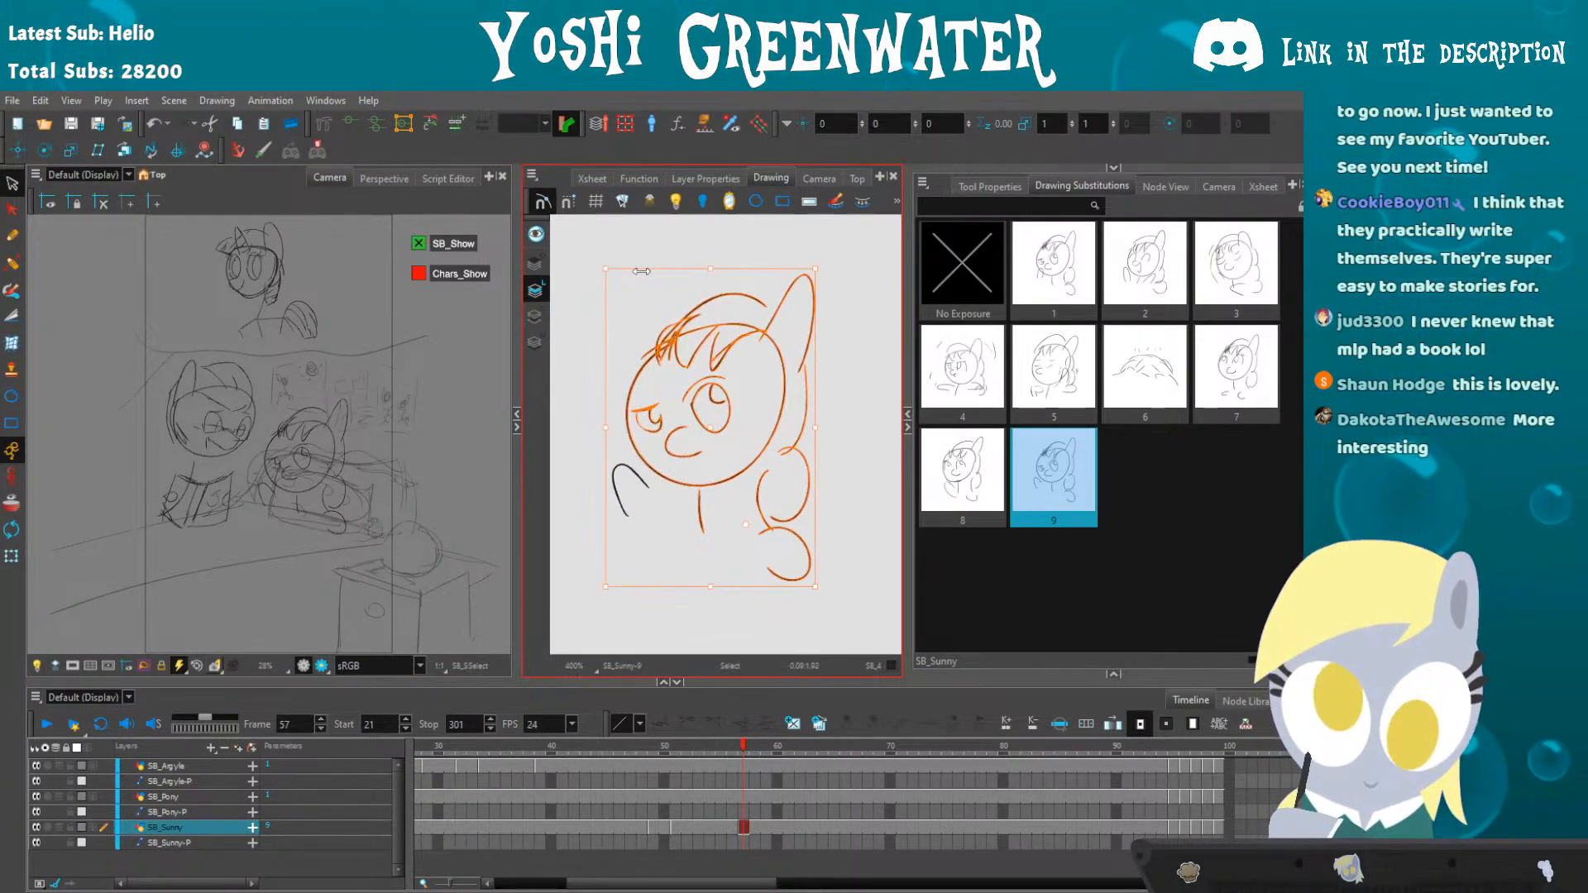
{"action": "left_click_drag", "start_coordinate": [599, 528], "coordinate": [599, 532]}
- Flip repeatedly between frames 56 and 57 to check Sunny's slight head shift and hoof movement
{"action": "key", "text": "comma"}
{"action": "key", "text": "period"}
{"action": "key", "text": "comma"}
{"action": "key", "text": "period"}
{"action": "key", "text": "comma"}
{"action": "key", "text": "period"}
{"action": "key", "text": "comma"}
{"action": "key", "text": "period"}
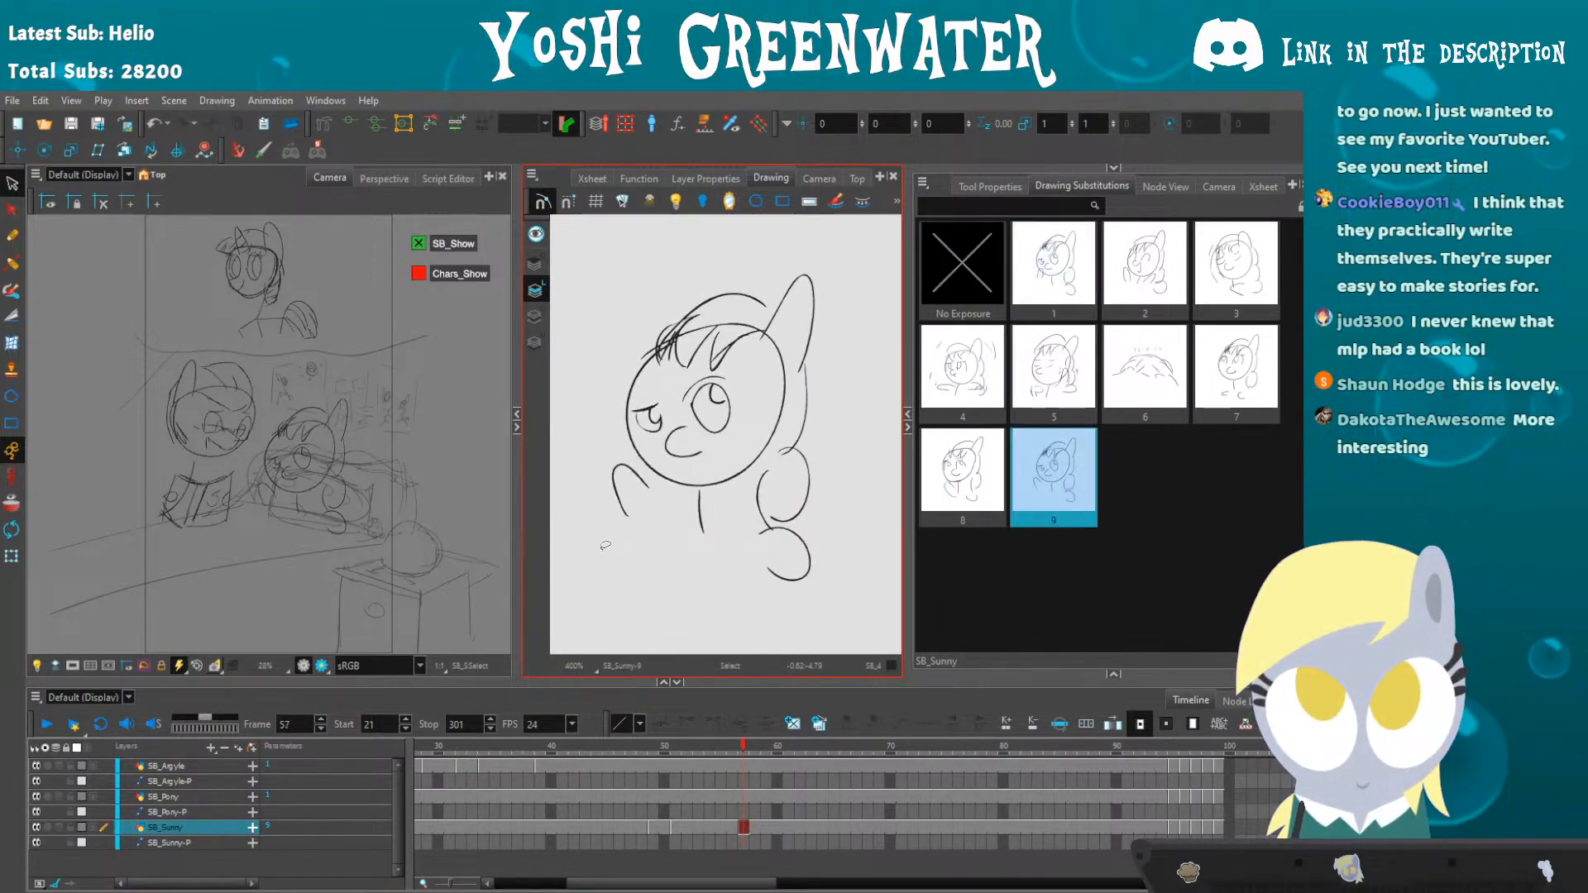
{"action": "key", "text": "comma"}
{"action": "key", "text": "period"}
{"action": "key", "text": "comma"}
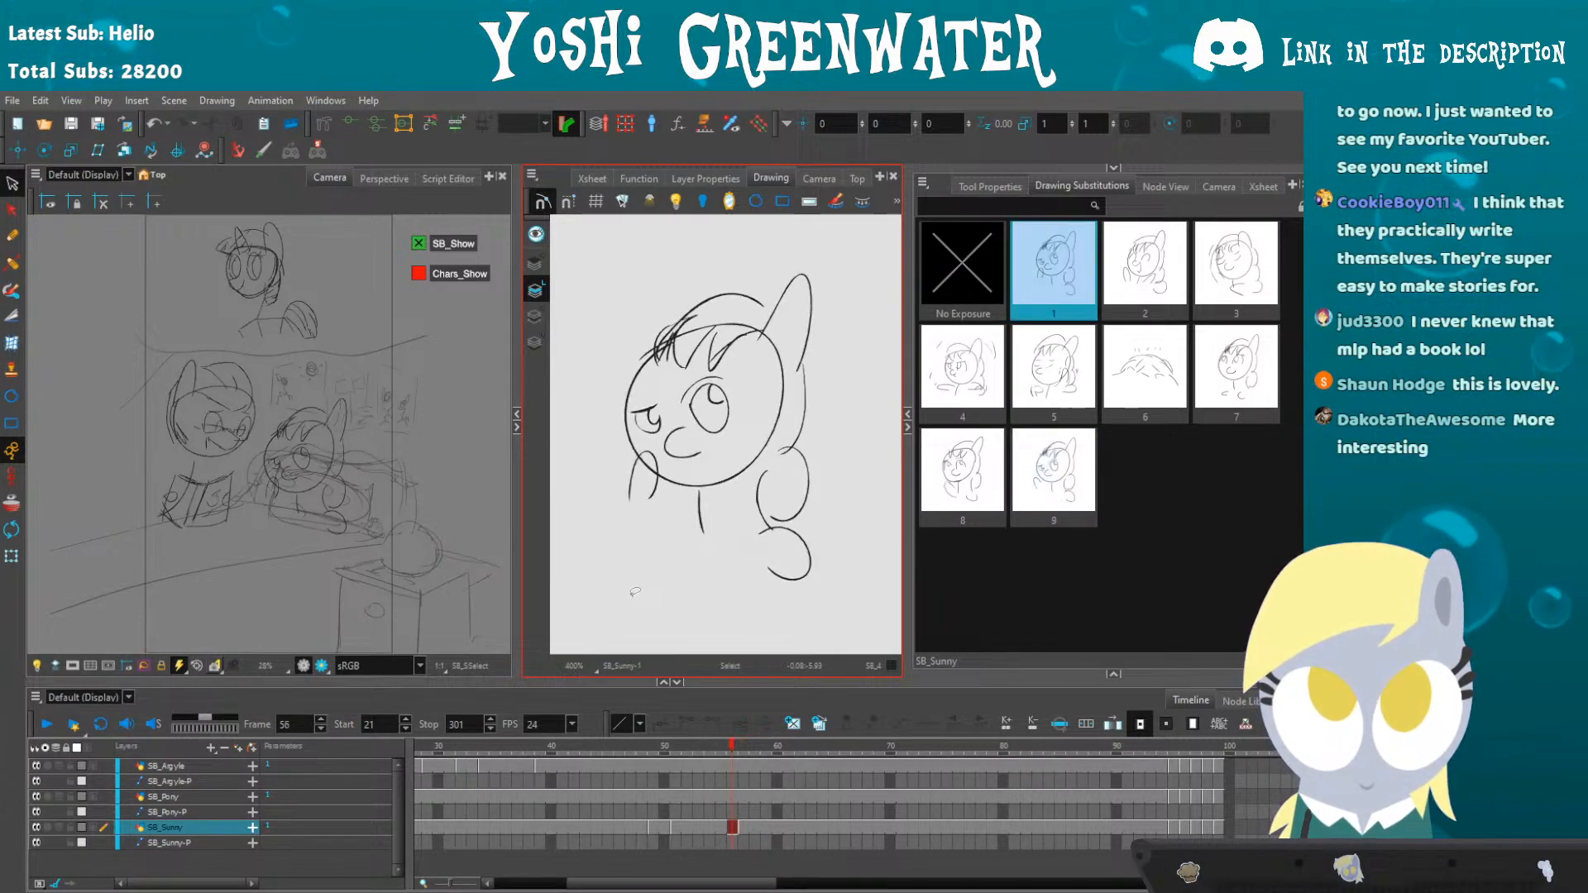
{"action": "key", "text": "period"}
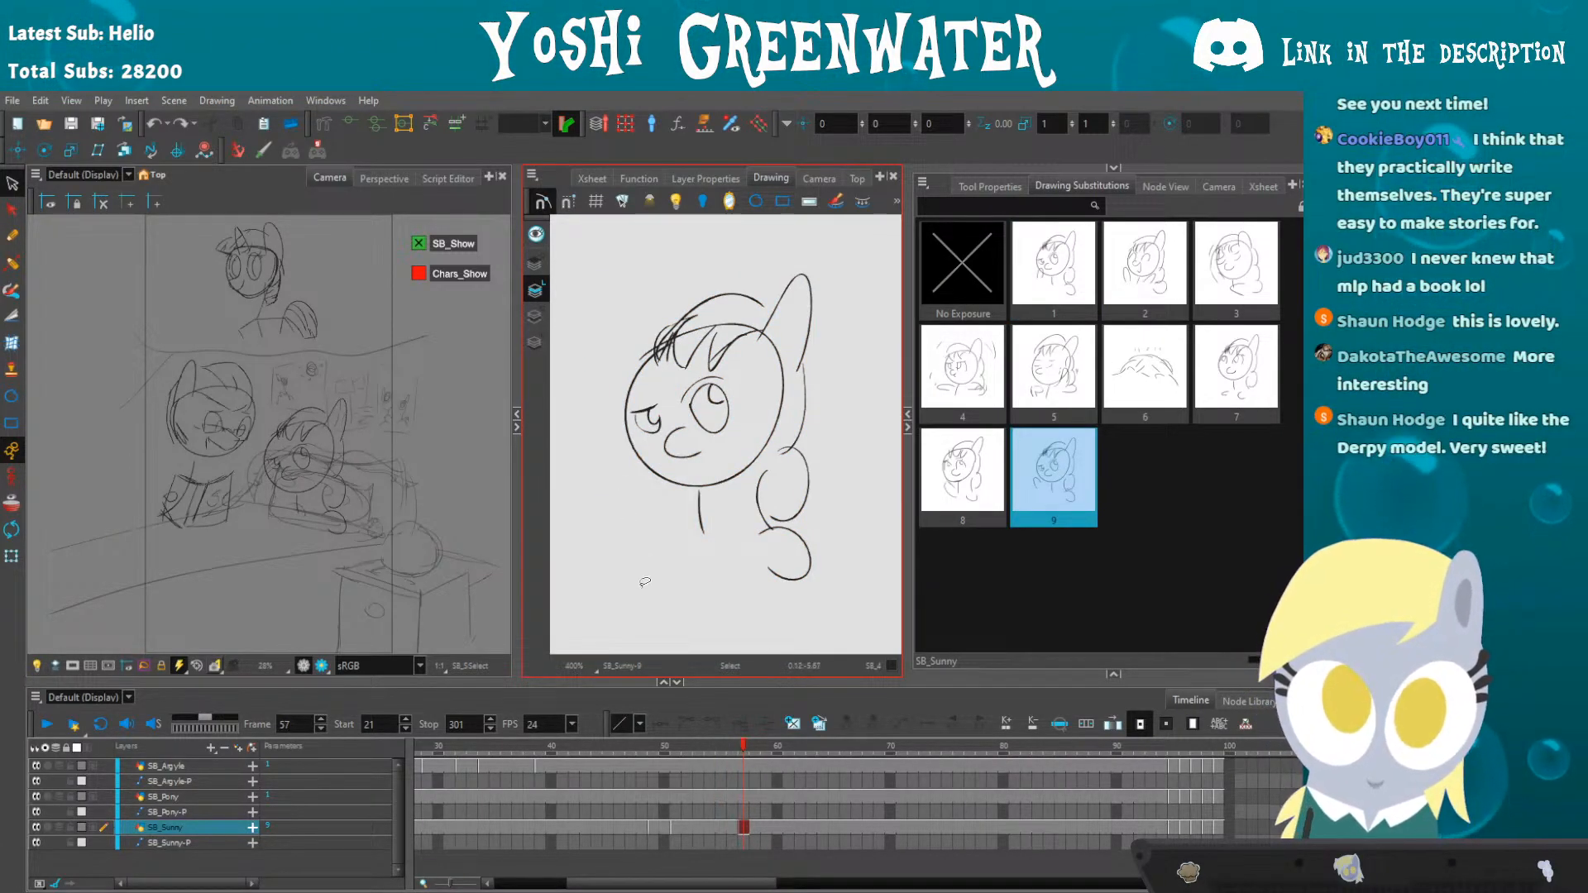
{"action": "key", "text": "comma"}
{"action": "key", "text": "period"}
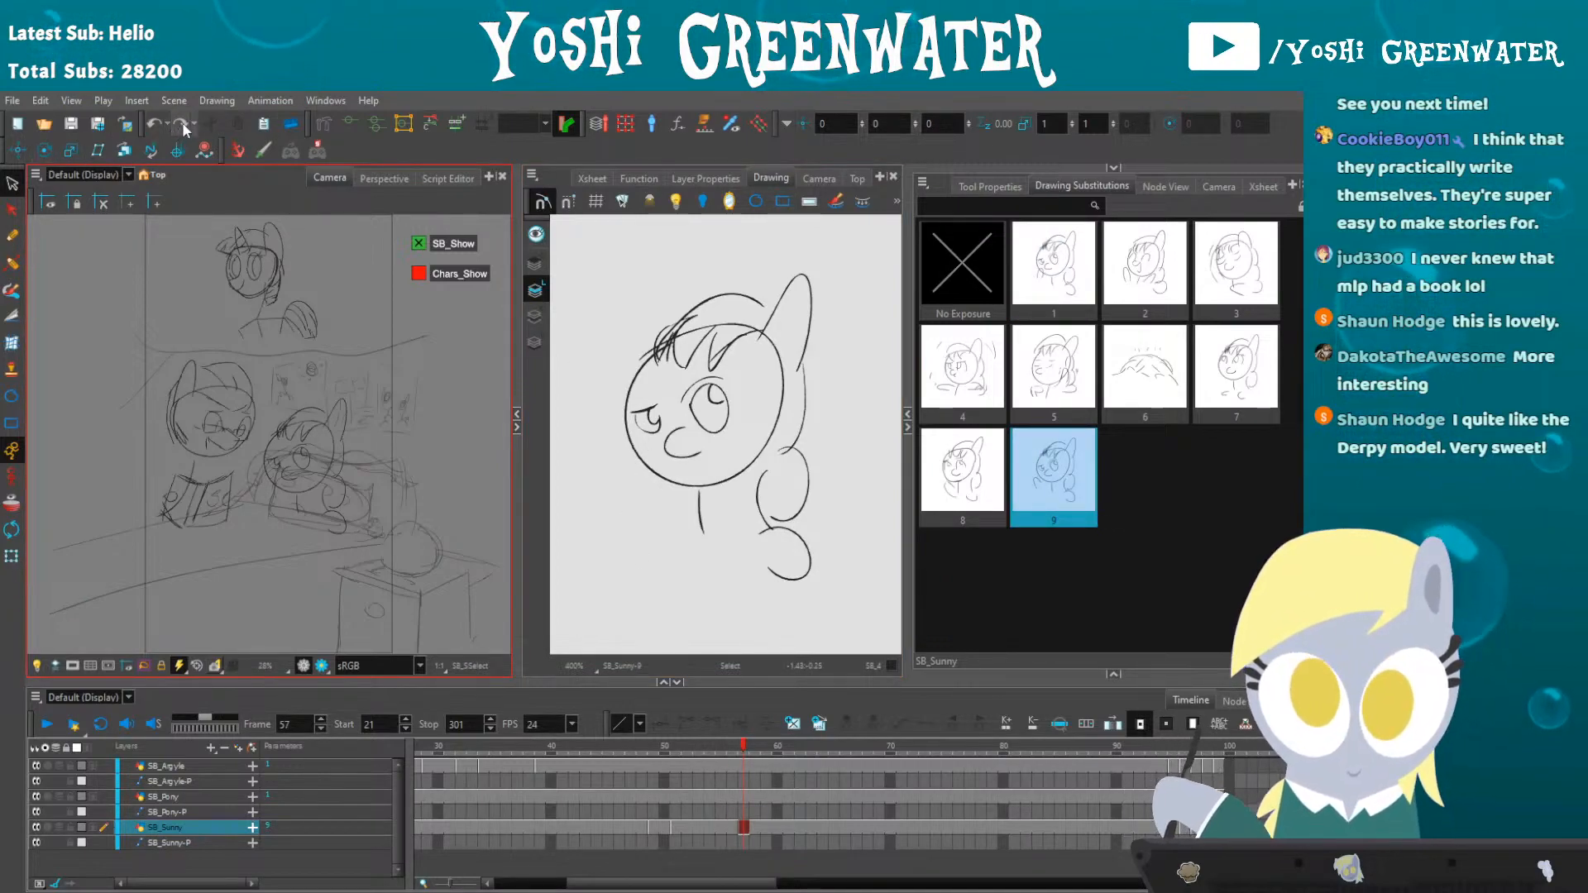
- Restore Sunny's raised hoof at frame 57 and slightly nudge her remaining strokes, excluding the hoof
{"action": "left_click_drag", "start_coordinate": [633, 468], "coordinate": [627, 516]}
{"action": "key", "text": "comma"}
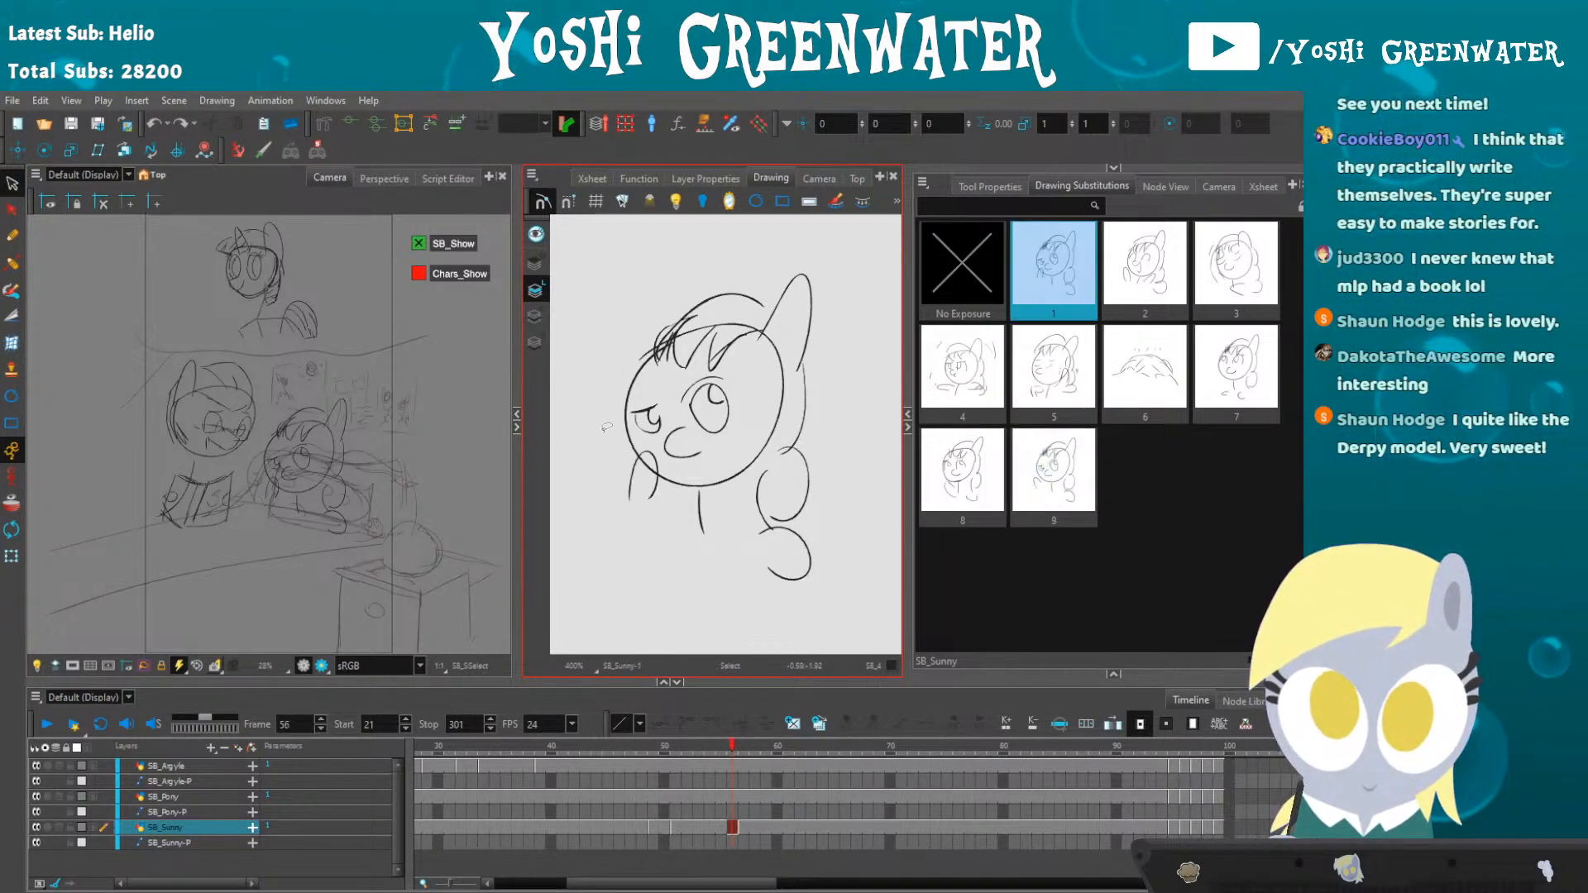
{"action": "key", "text": "period"}
{"action": "key", "text": "ctrl+a"}
{"action": "left_click_drag", "start_coordinate": [622, 398], "coordinate": [646, 453]}
{"action": "key", "text": "ctrl+z"}
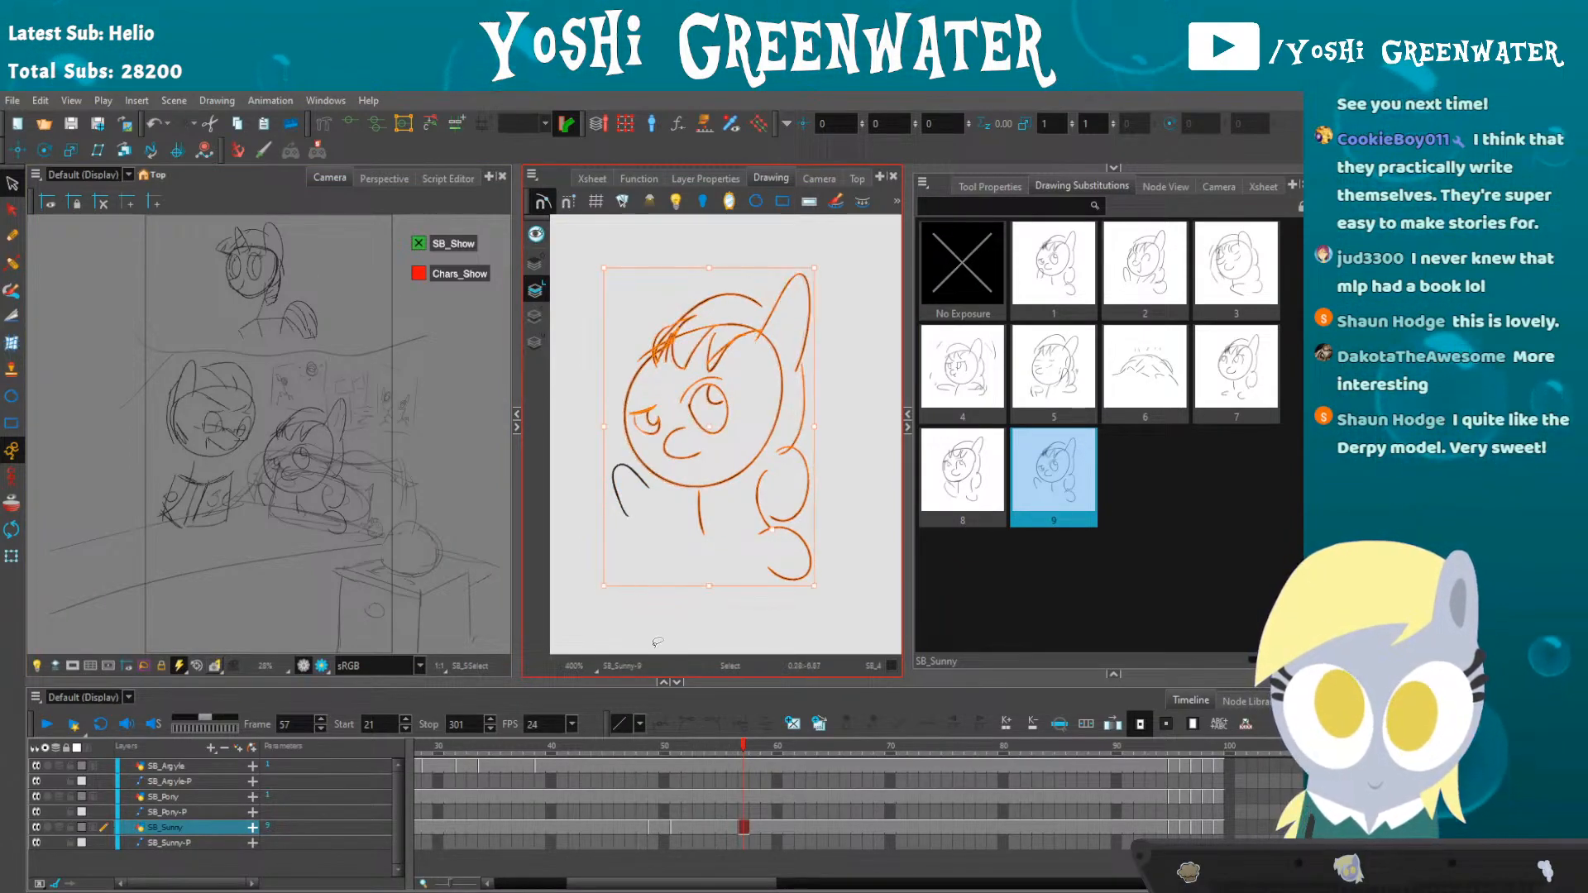
- Scrub through Sunny's hoof motion and alternate her drawings 1 and 9, exposing drawing 9 at frame 66 and drawing 1 at frame 70
{"action": "left_click", "coordinate": [717, 747]}
{"action": "mouse_move", "coordinate": [717, 747]}
{"action": "left_mouse_down"}
{"action": "mouse_move", "coordinate": [744, 746]}
{"action": "mouse_move", "coordinate": [705, 734]}
{"action": "mouse_move", "coordinate": [813, 748]}
{"action": "left_mouse_up"}
{"action": "left_click", "coordinate": [723, 749]}
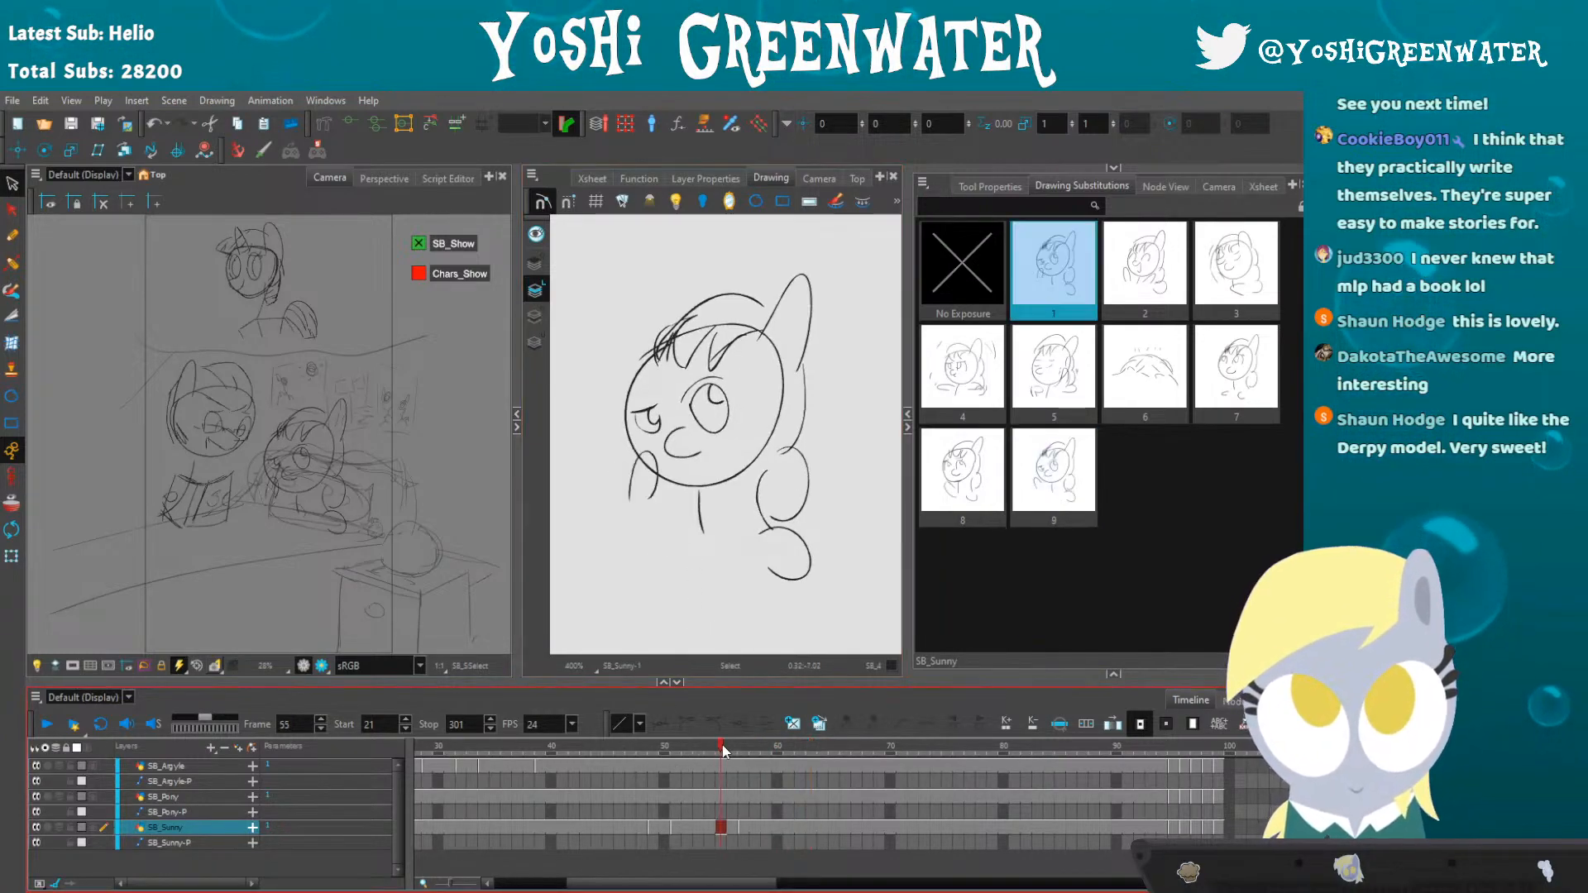
{"action": "left_click_drag", "start_coordinate": [728, 750], "coordinate": [774, 753]}
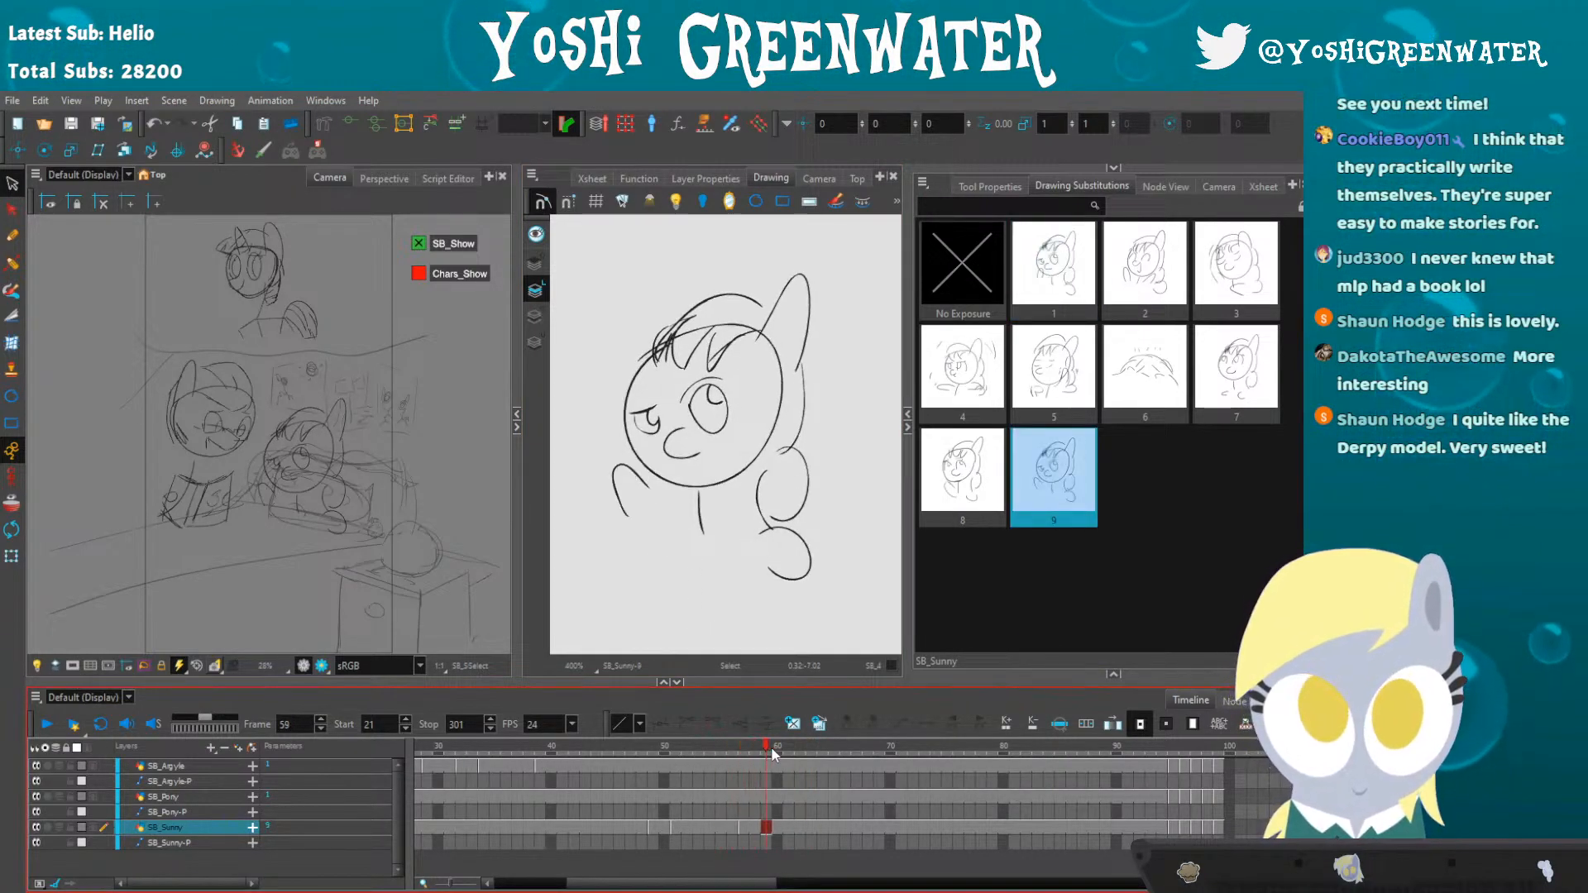
{"action": "left_click", "coordinate": [1053, 268]}
{"action": "key", "text": "period"}
{"action": "key", "text": "period"}
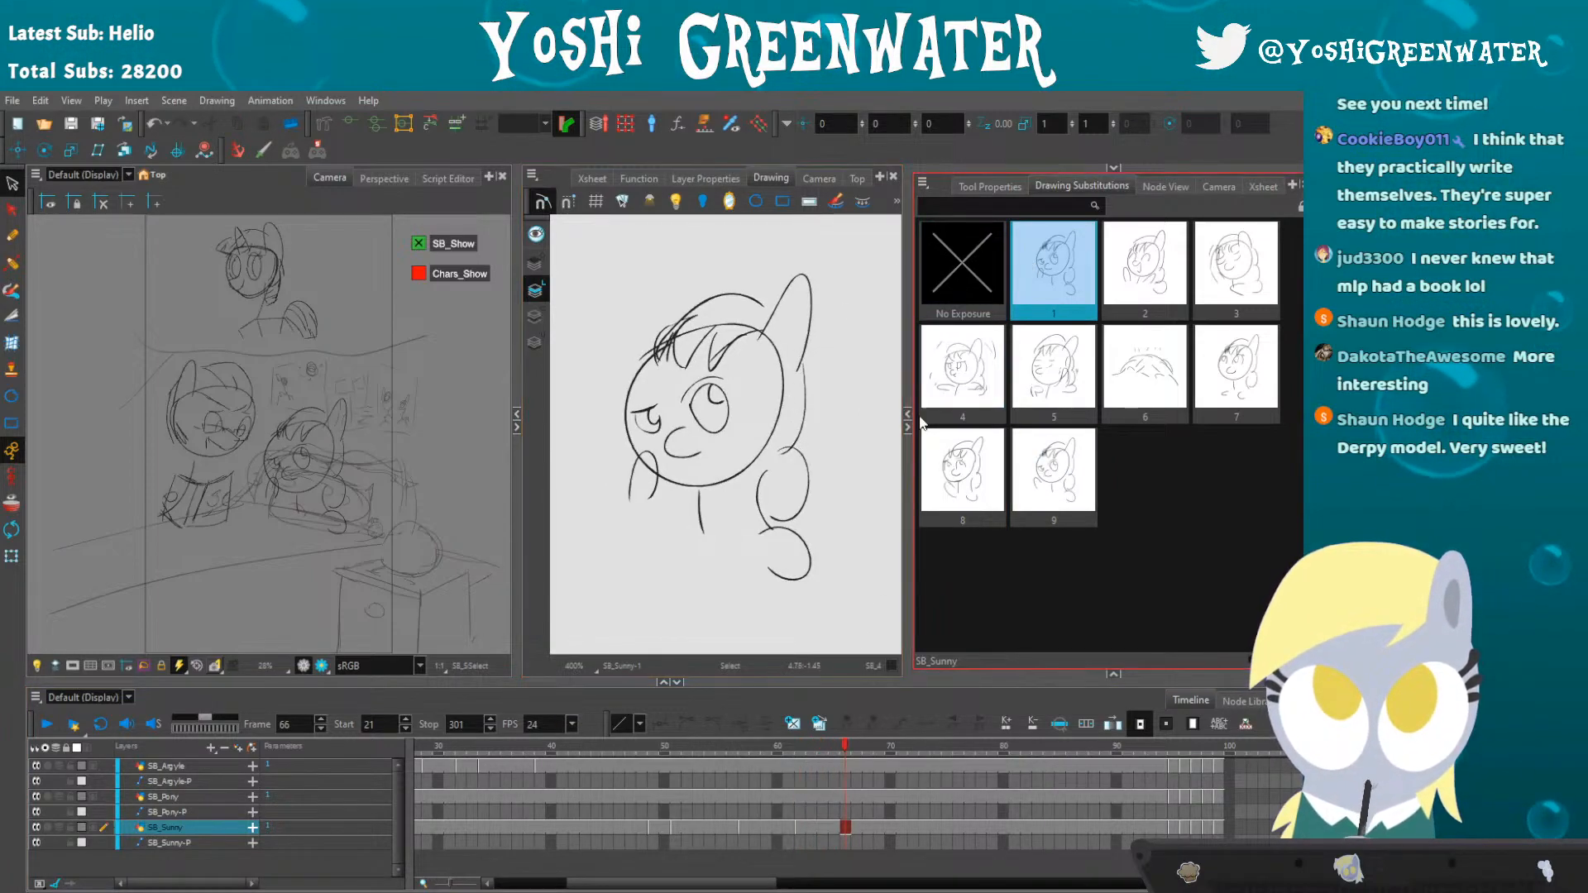
{"action": "left_click", "coordinate": [1054, 506]}
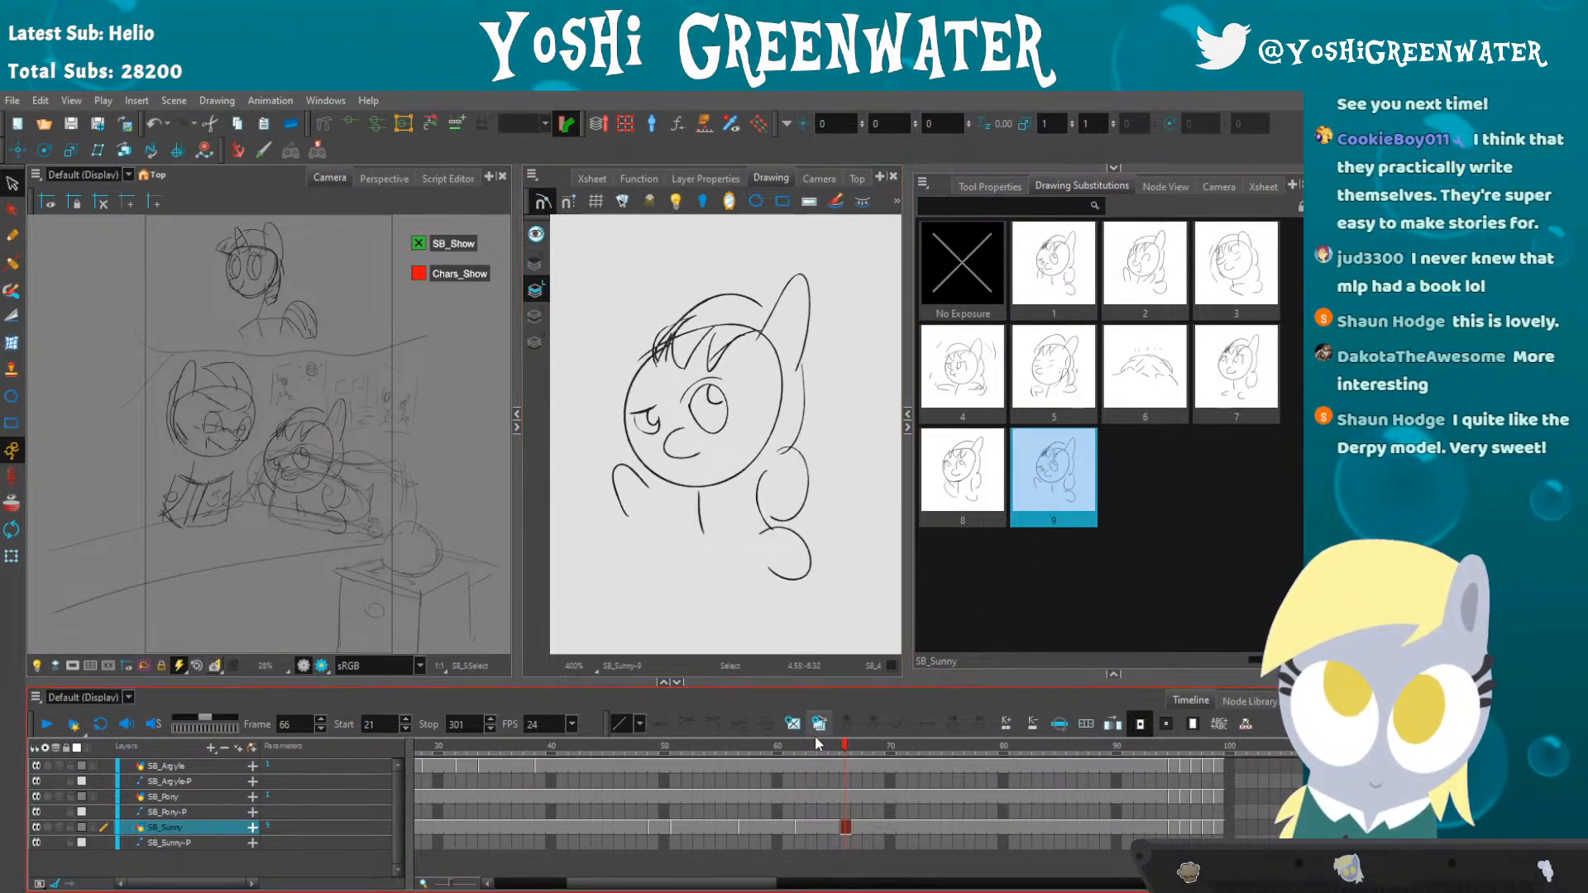
{"action": "left_click", "coordinate": [1028, 306]}
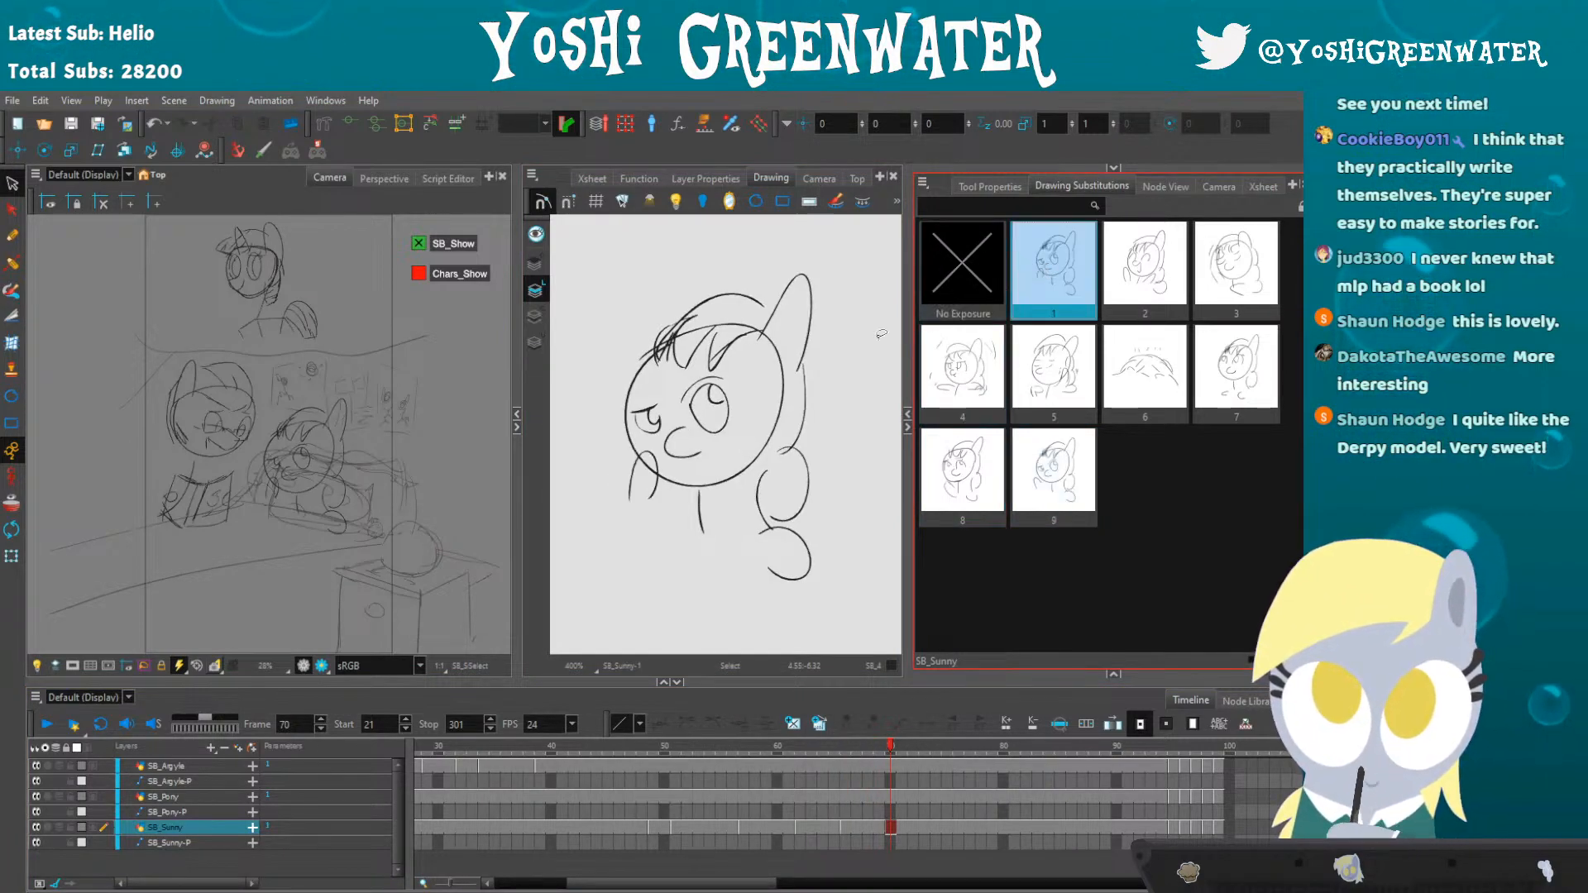
- Play back Sunny's hoof motion, and extend the exposure of all storyboard layers at frame 78
{"action": "left_click", "coordinate": [596, 754]}
{"action": "key", "text": "shift+Return"}
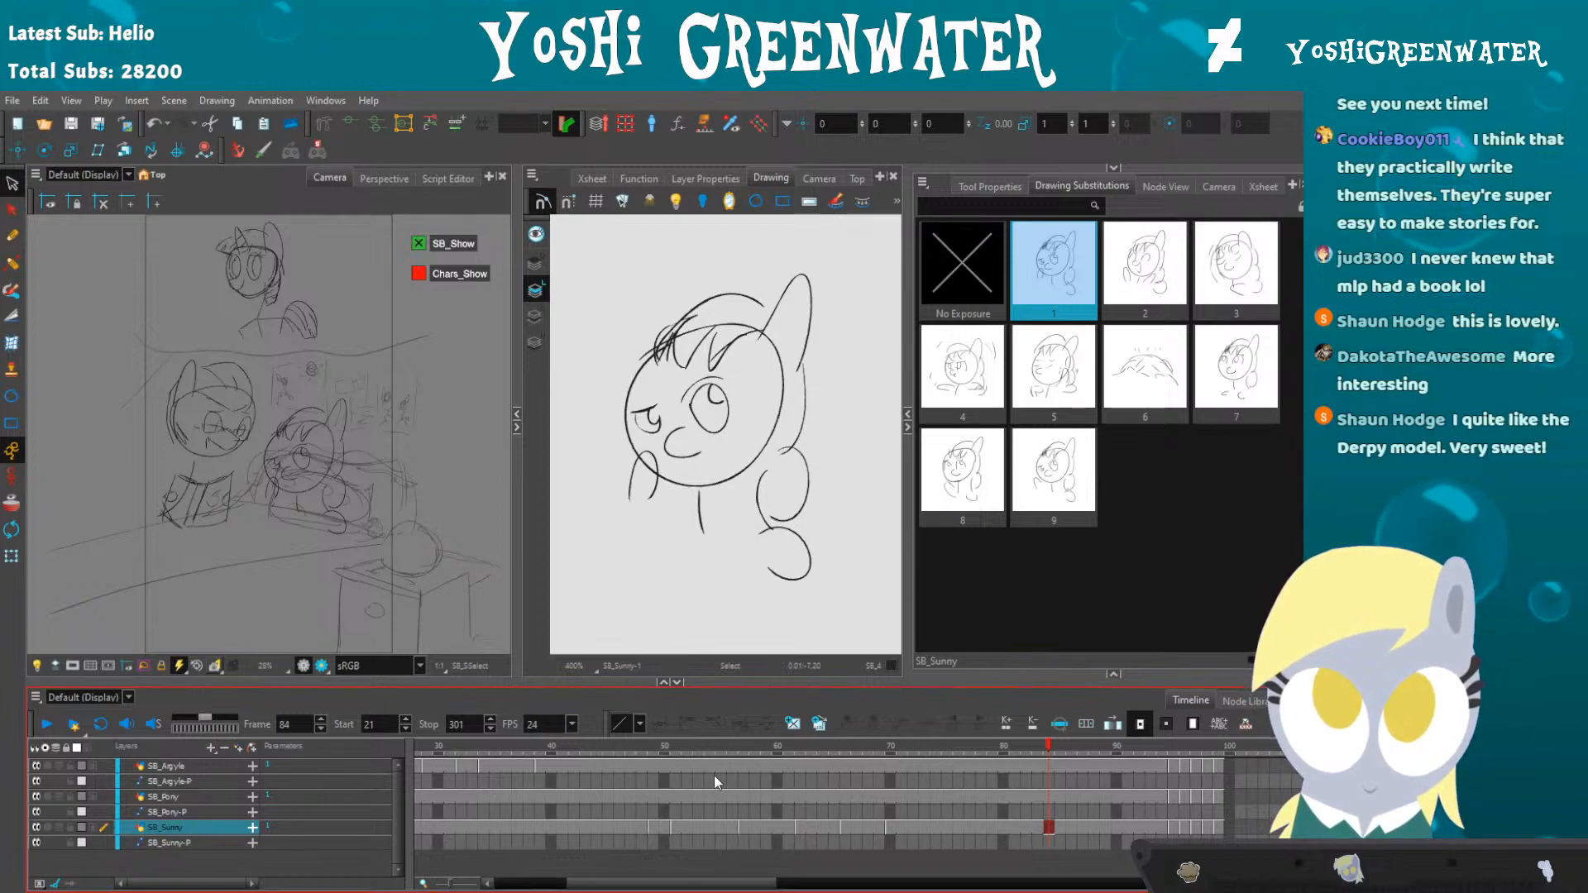
{"action": "scroll", "coordinate": [710, 778], "scroll_direction": "down", "scroll_amount": 2}
{"action": "left_click_drag", "start_coordinate": [902, 766], "coordinate": [902, 843]}
{"action": "key", "text": "plus"}
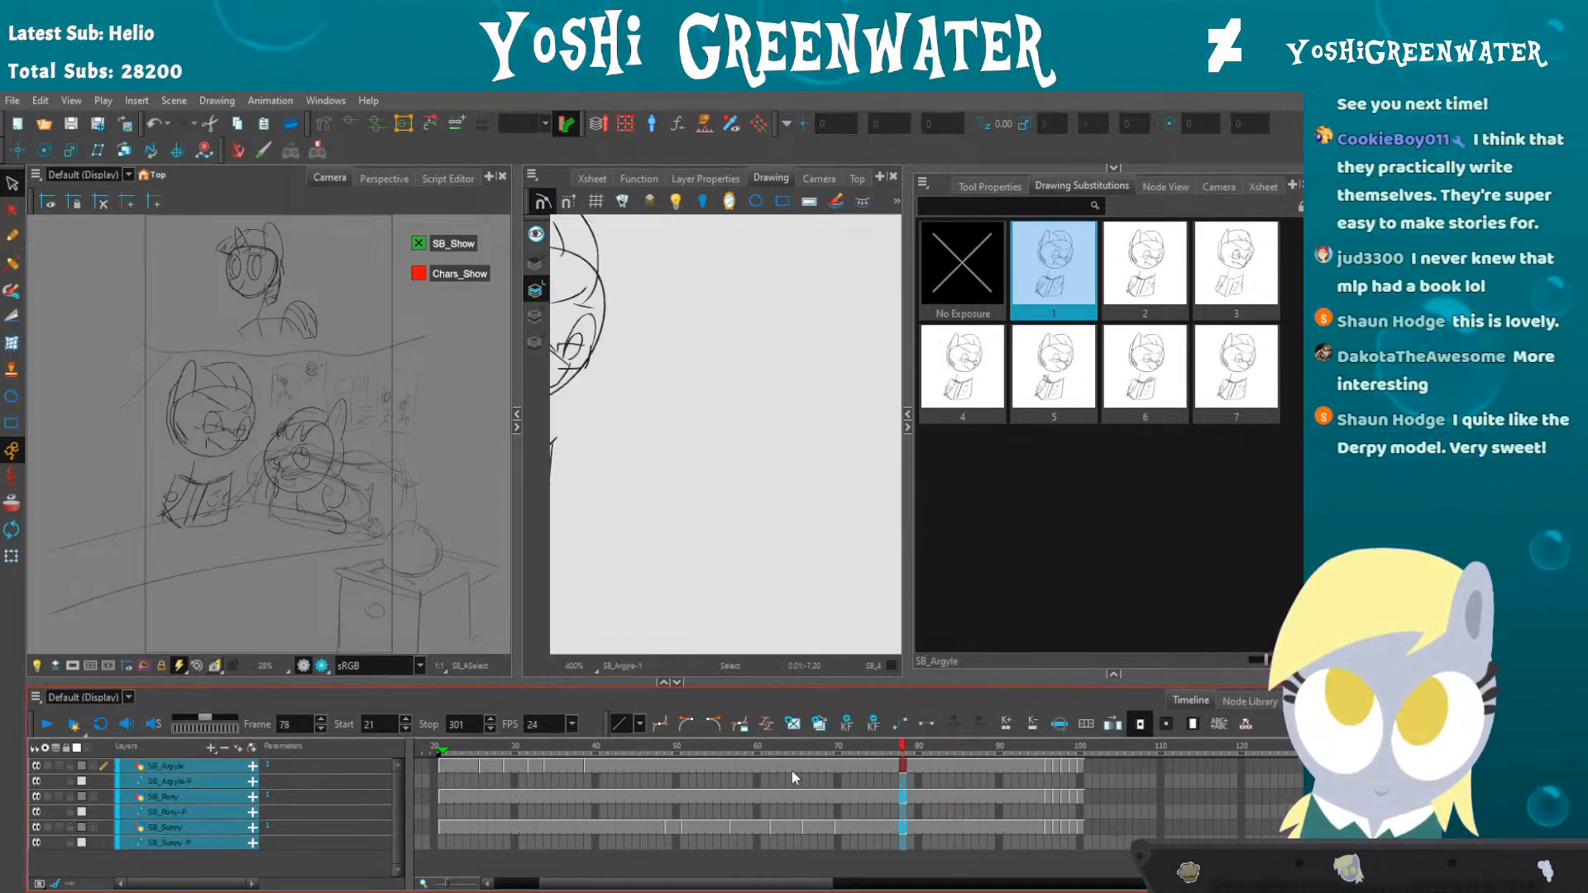
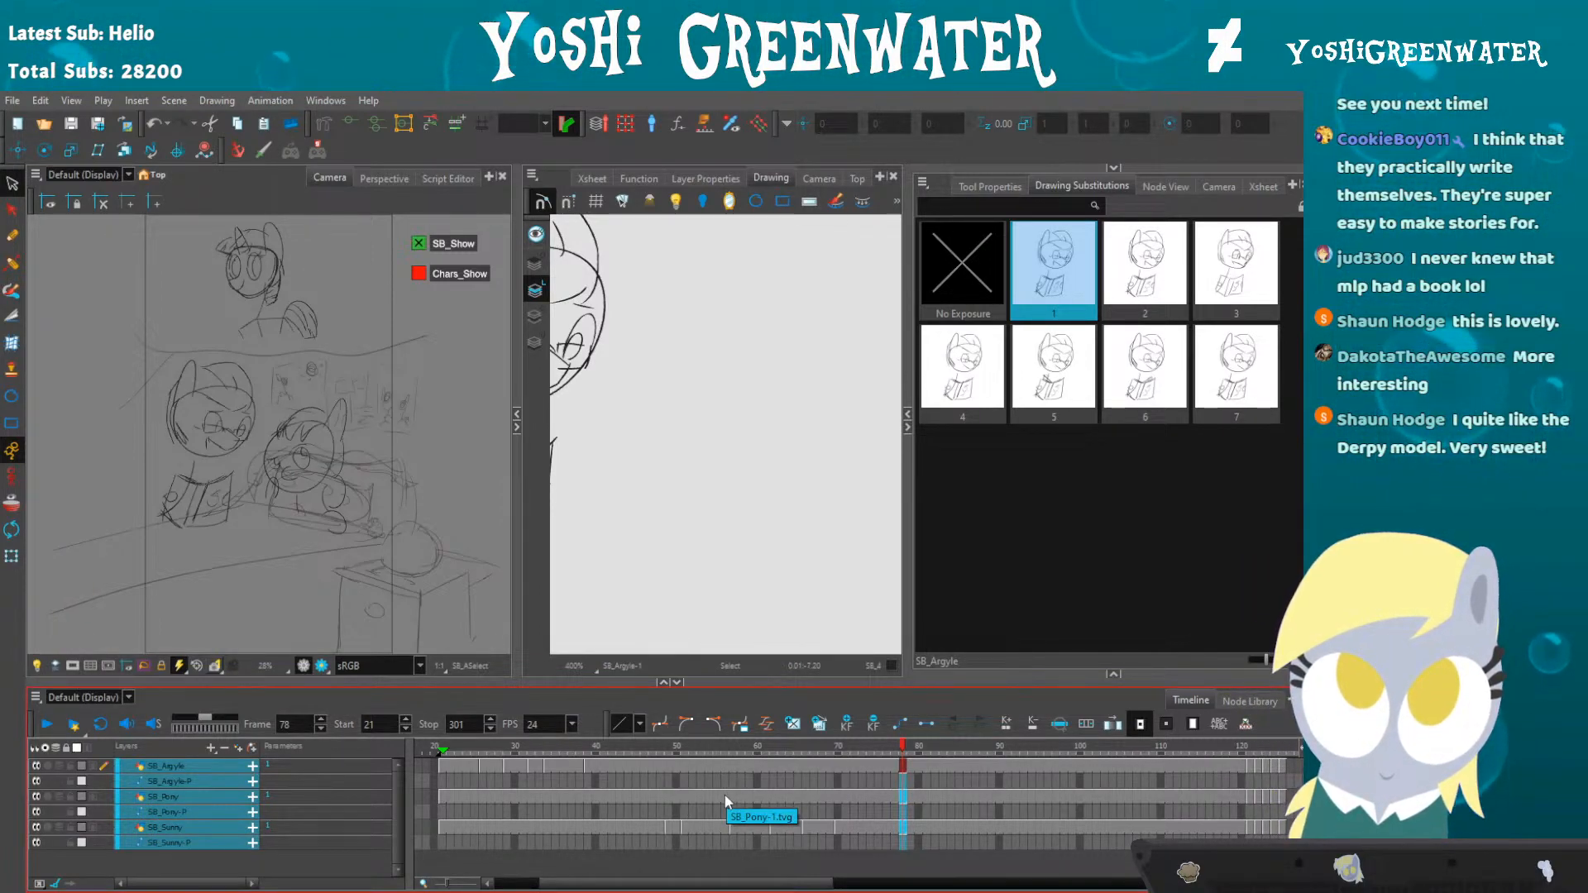
- Centre Sunny in the drawing view and play the scene from around frame 24 to check its timing
{"action": "left_click", "coordinate": [629, 749]}
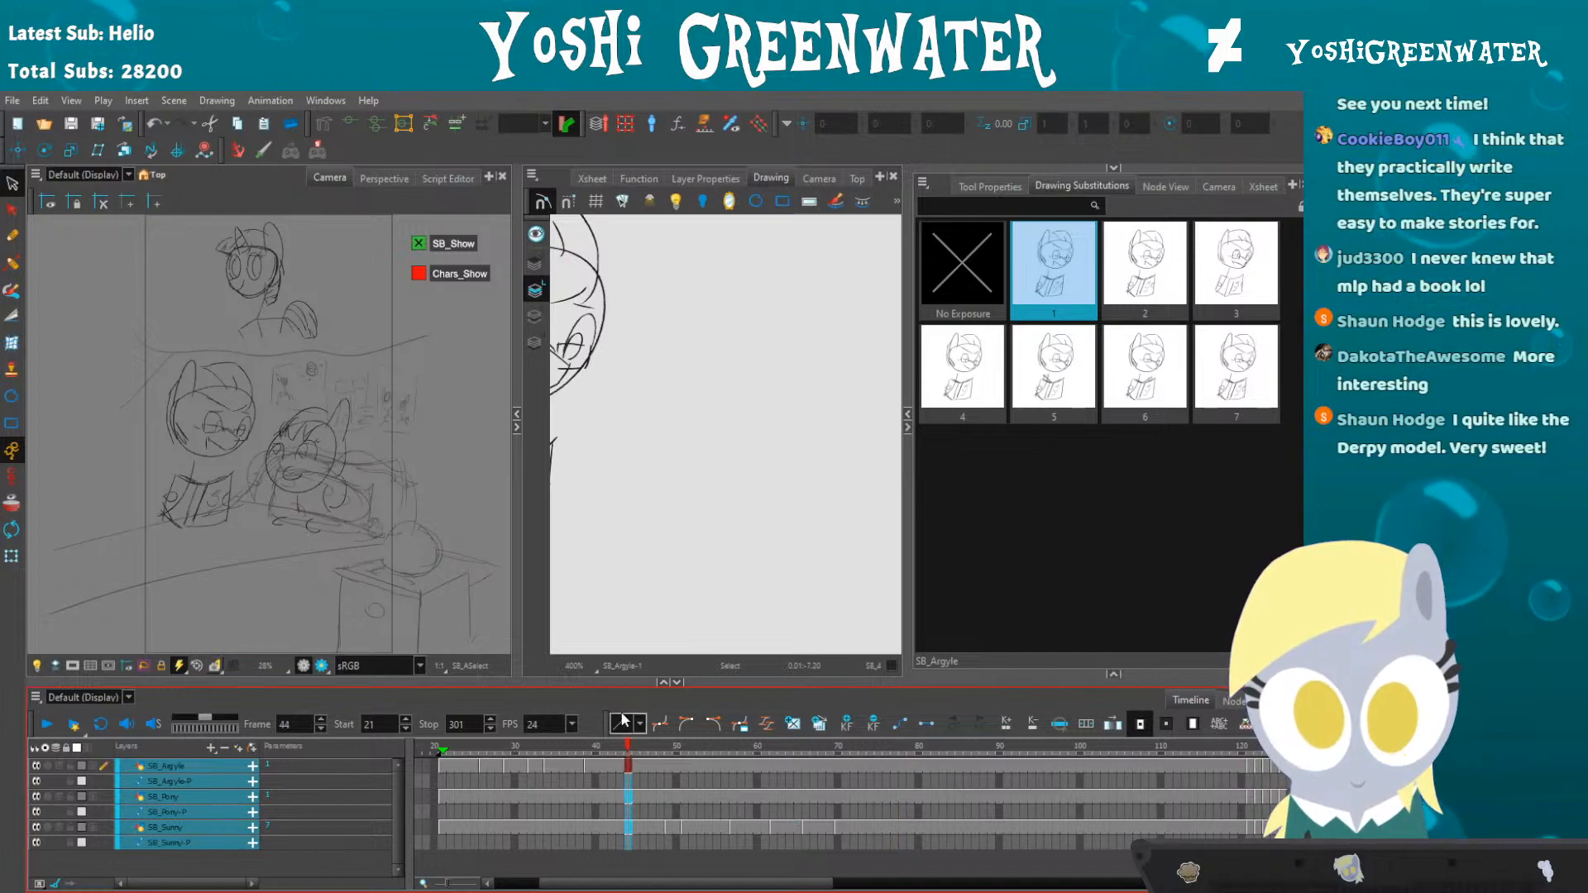
{"action": "left_click", "coordinate": [595, 827]}
{"action": "key", "text": "space"}
{"action": "left_click_drag", "start_coordinate": [768, 557], "coordinate": [649, 534]}
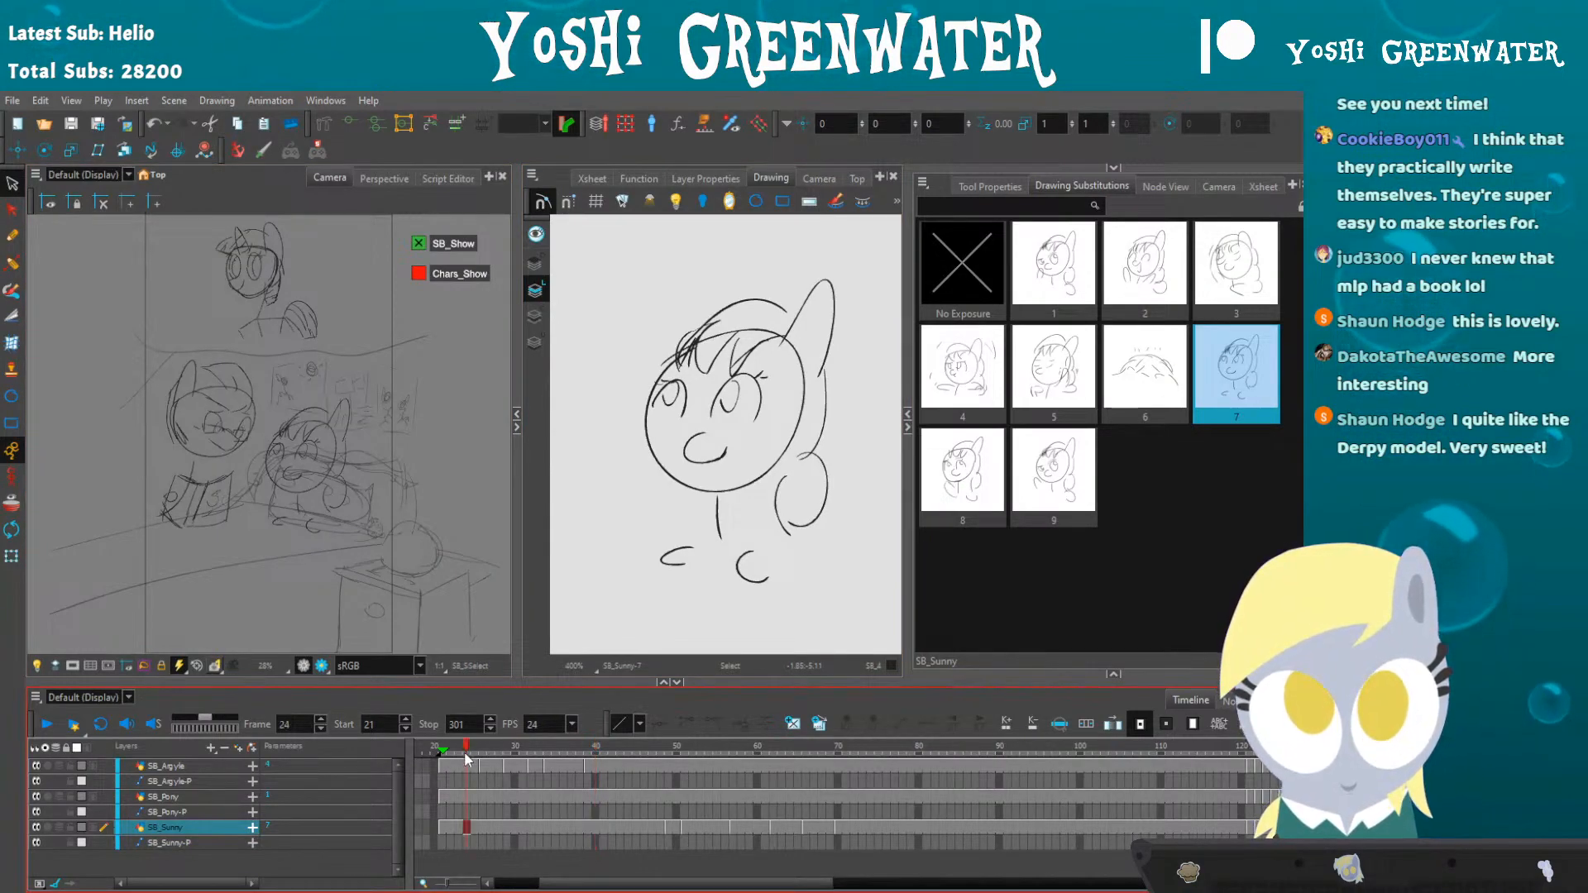
{"action": "key", "text": "Return"}
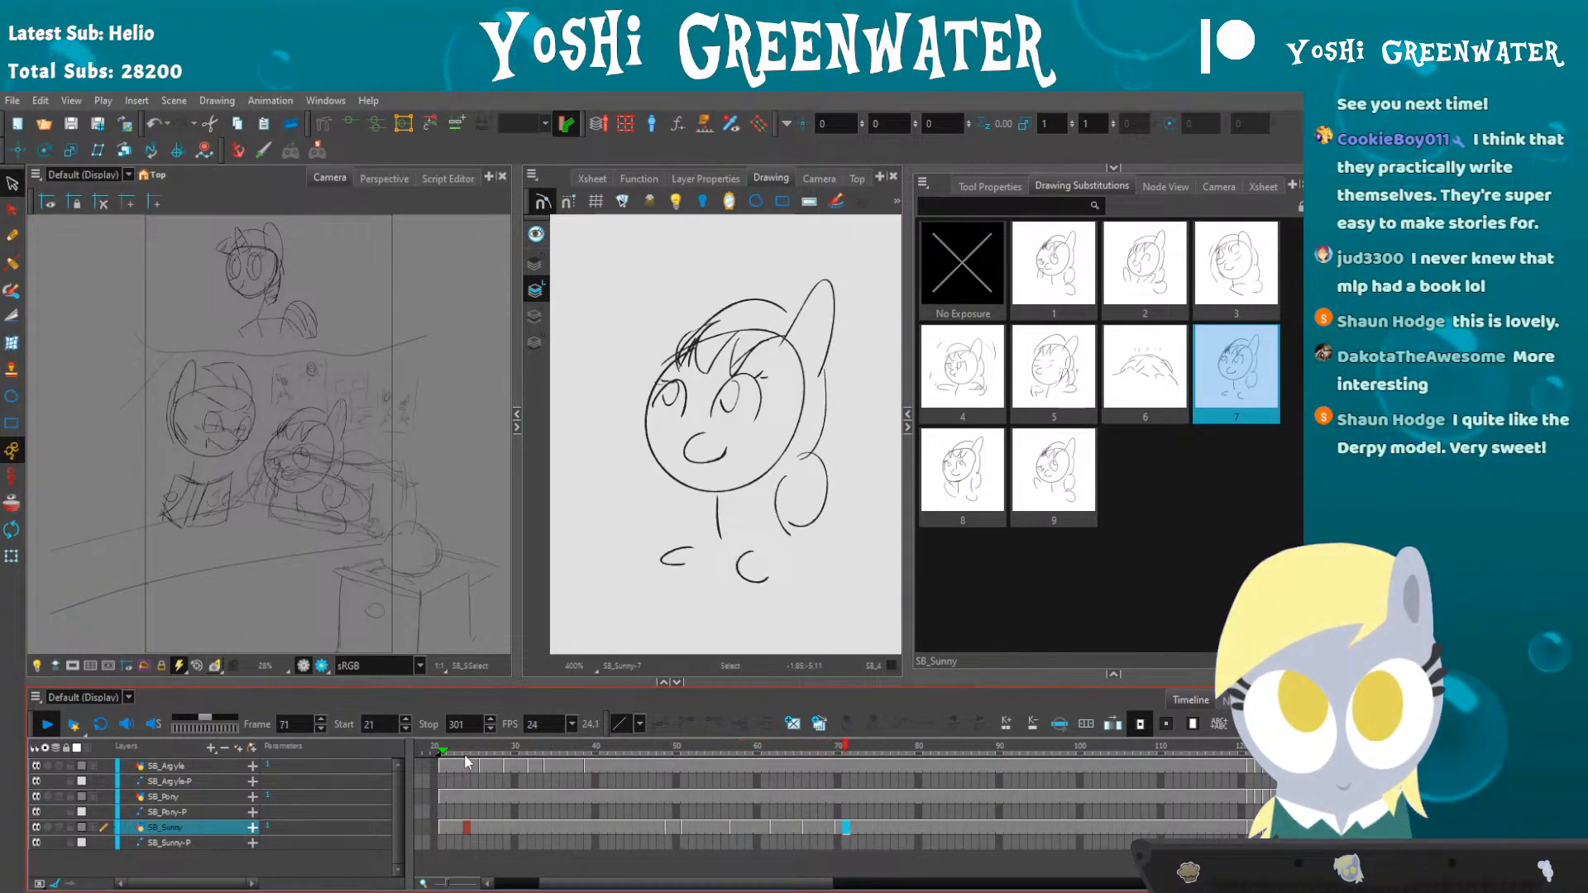
- Copy Argyle's page-turn exposures from frames 21 to 40 and paste them at frame 76
{"action": "key", "text": "Return"}
{"action": "key", "text": "space"}
{"action": "left_click_drag", "start_coordinate": [580, 616], "coordinate": [562, 622]}
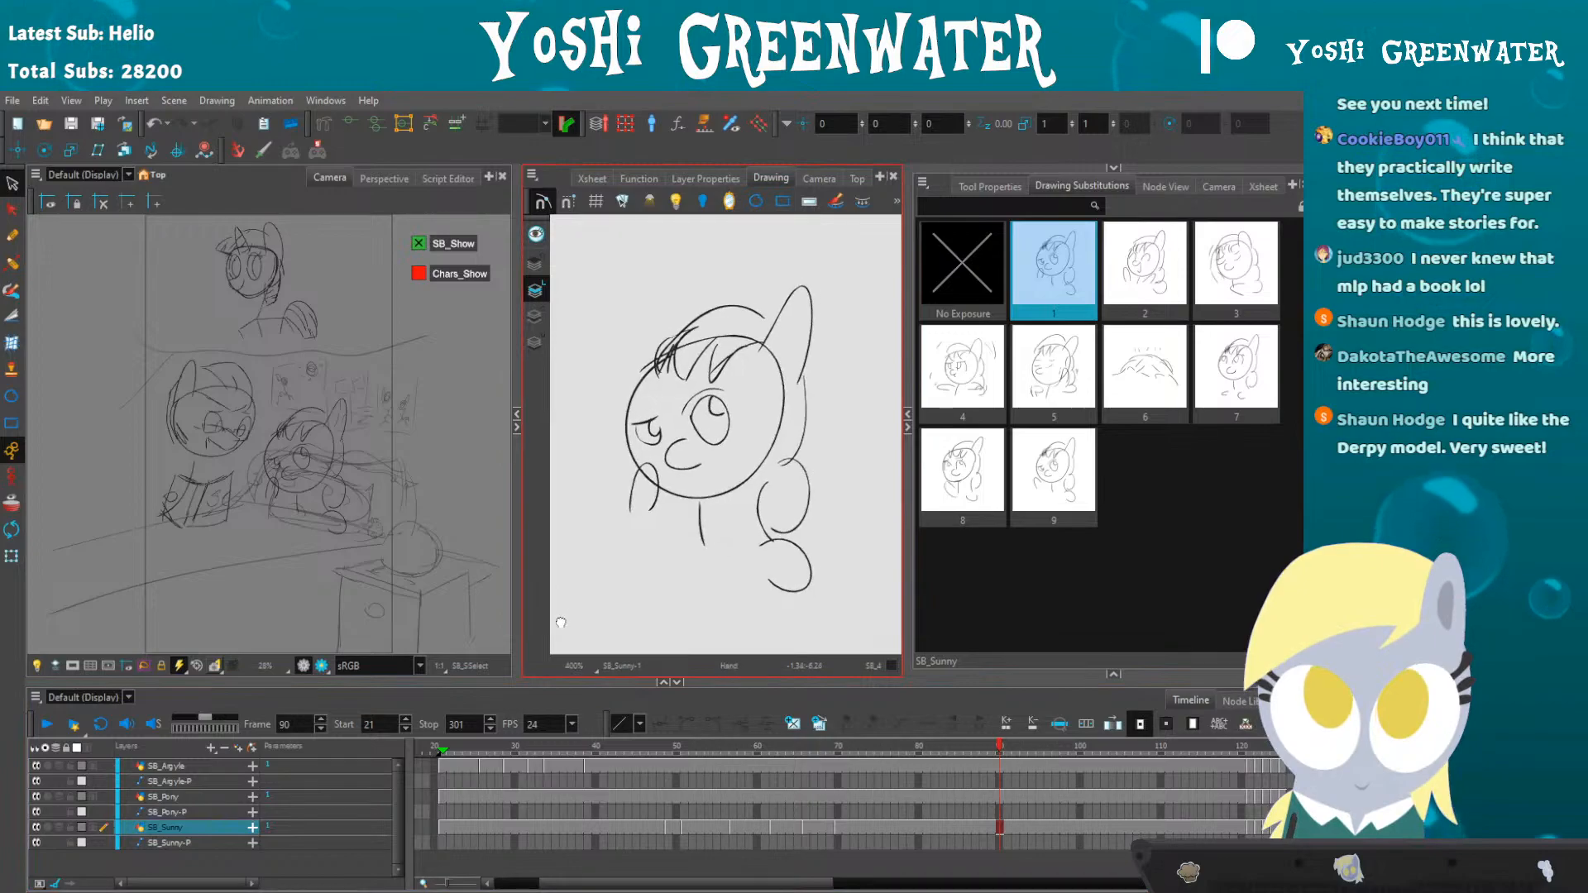
{"action": "left_click_drag", "start_coordinate": [707, 751], "coordinate": [862, 750]}
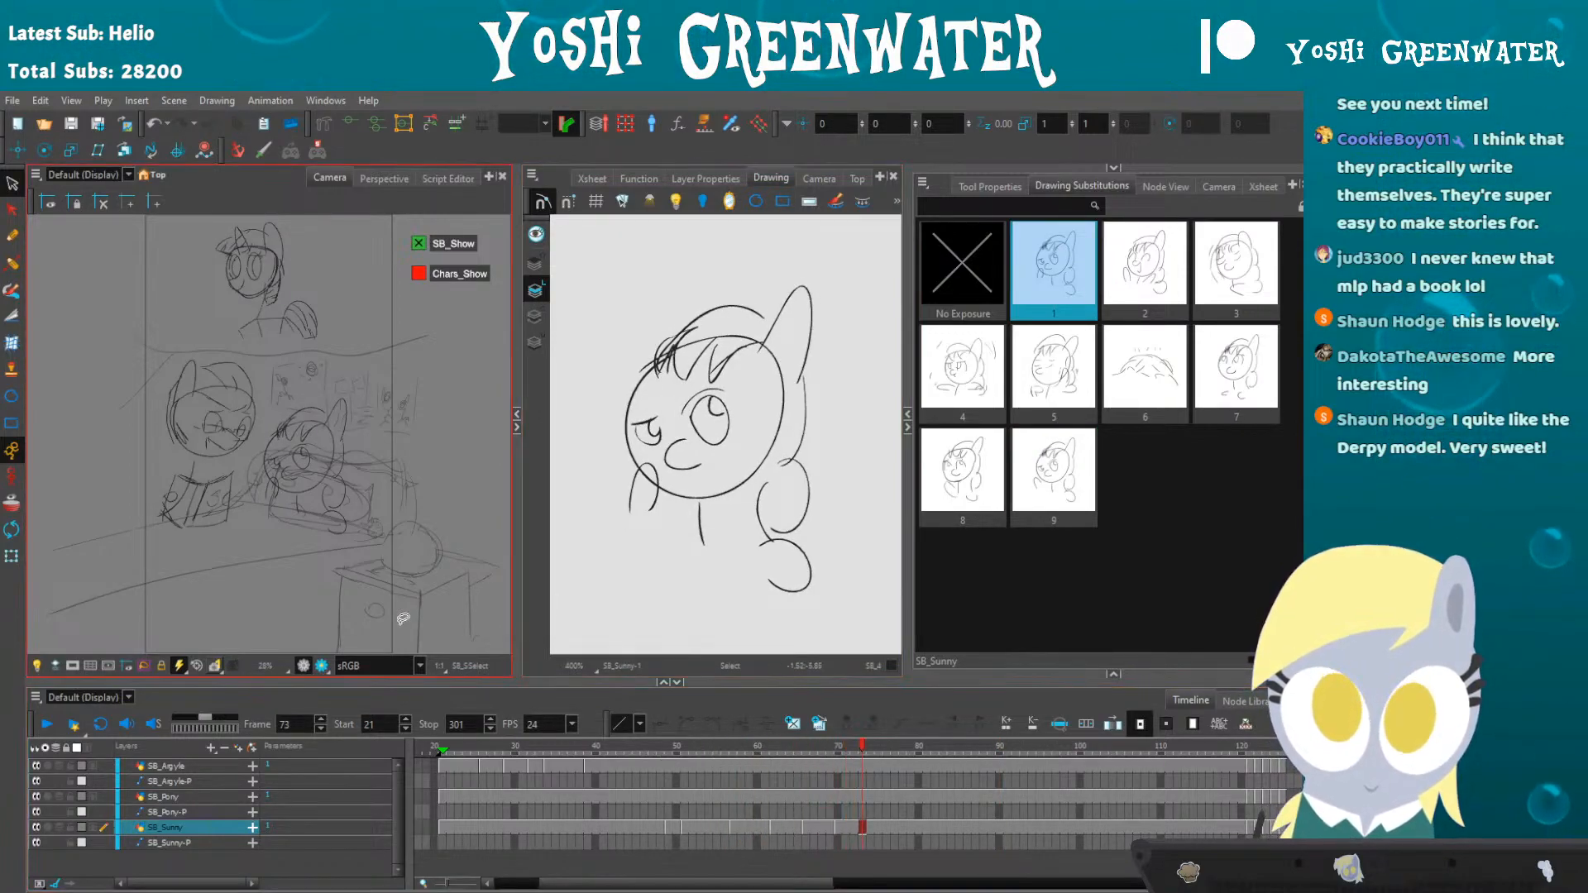
{"action": "left_click_drag", "start_coordinate": [440, 761], "coordinate": [597, 765]}
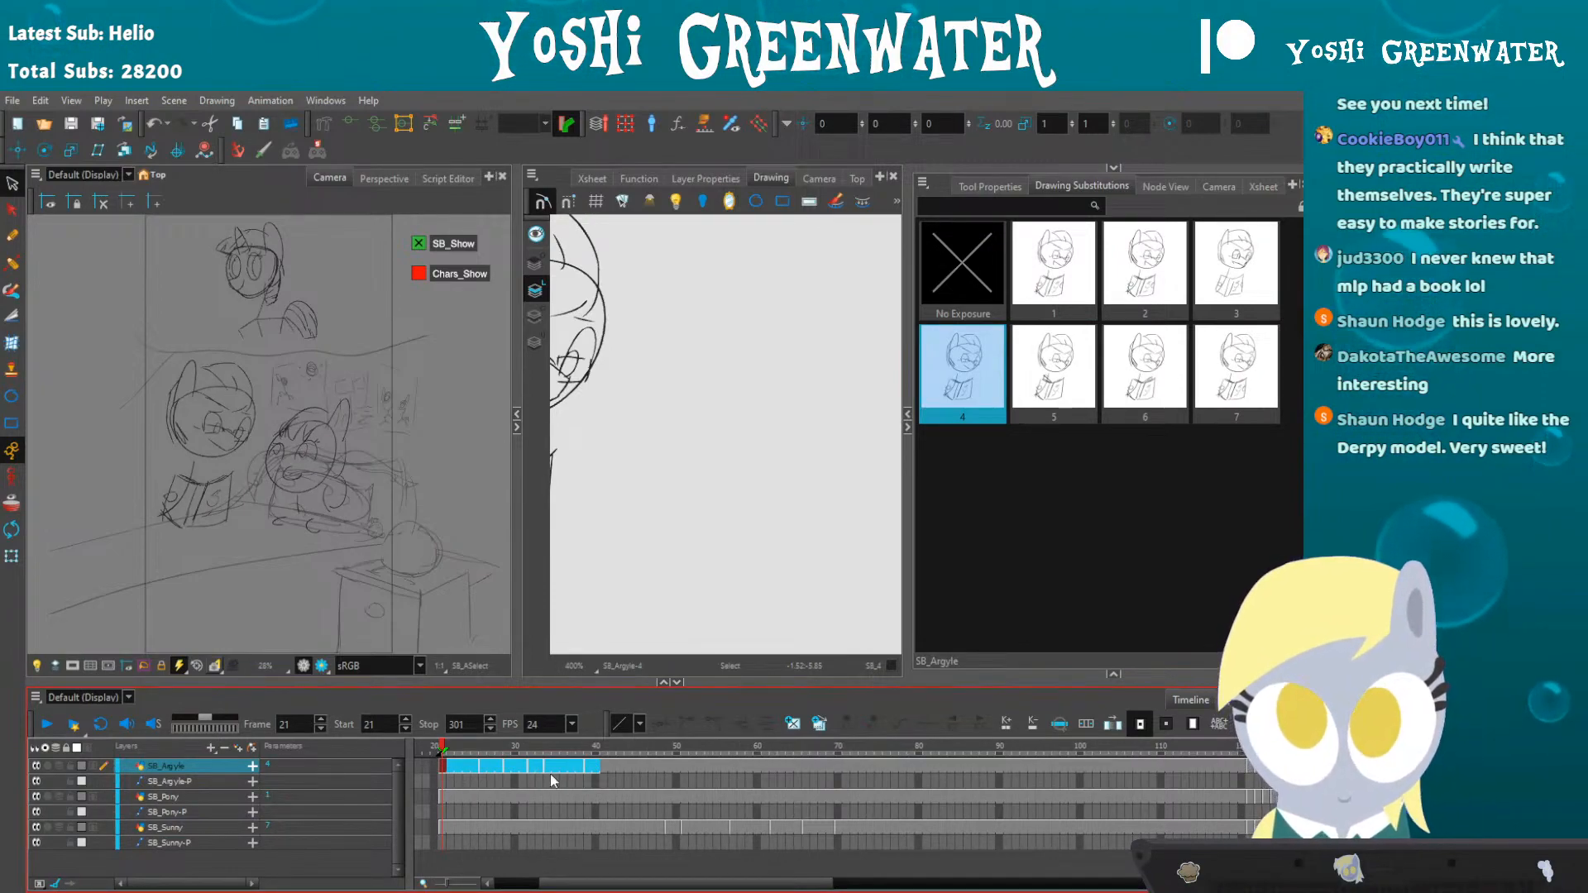
{"action": "left_click", "coordinate": [860, 749]}
{"action": "key", "text": "ctrl+v"}
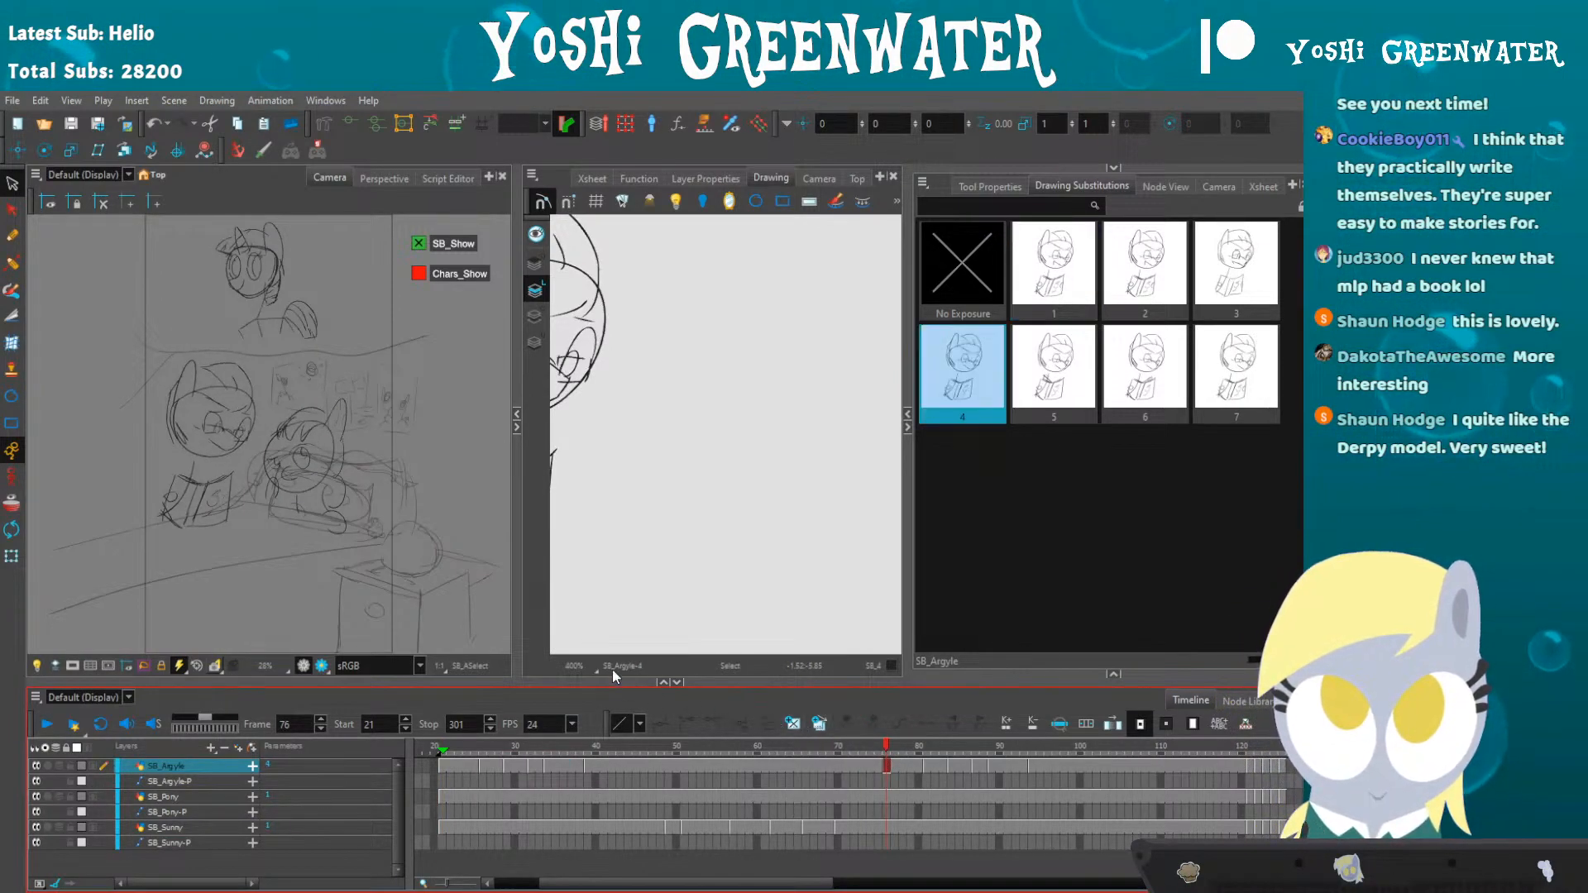
- Play the scene from around frame 58 and scrub to frame 55 to check Argyle's repeated page turn
{"action": "left_click", "coordinate": [743, 748]}
{"action": "key", "text": "Return"}
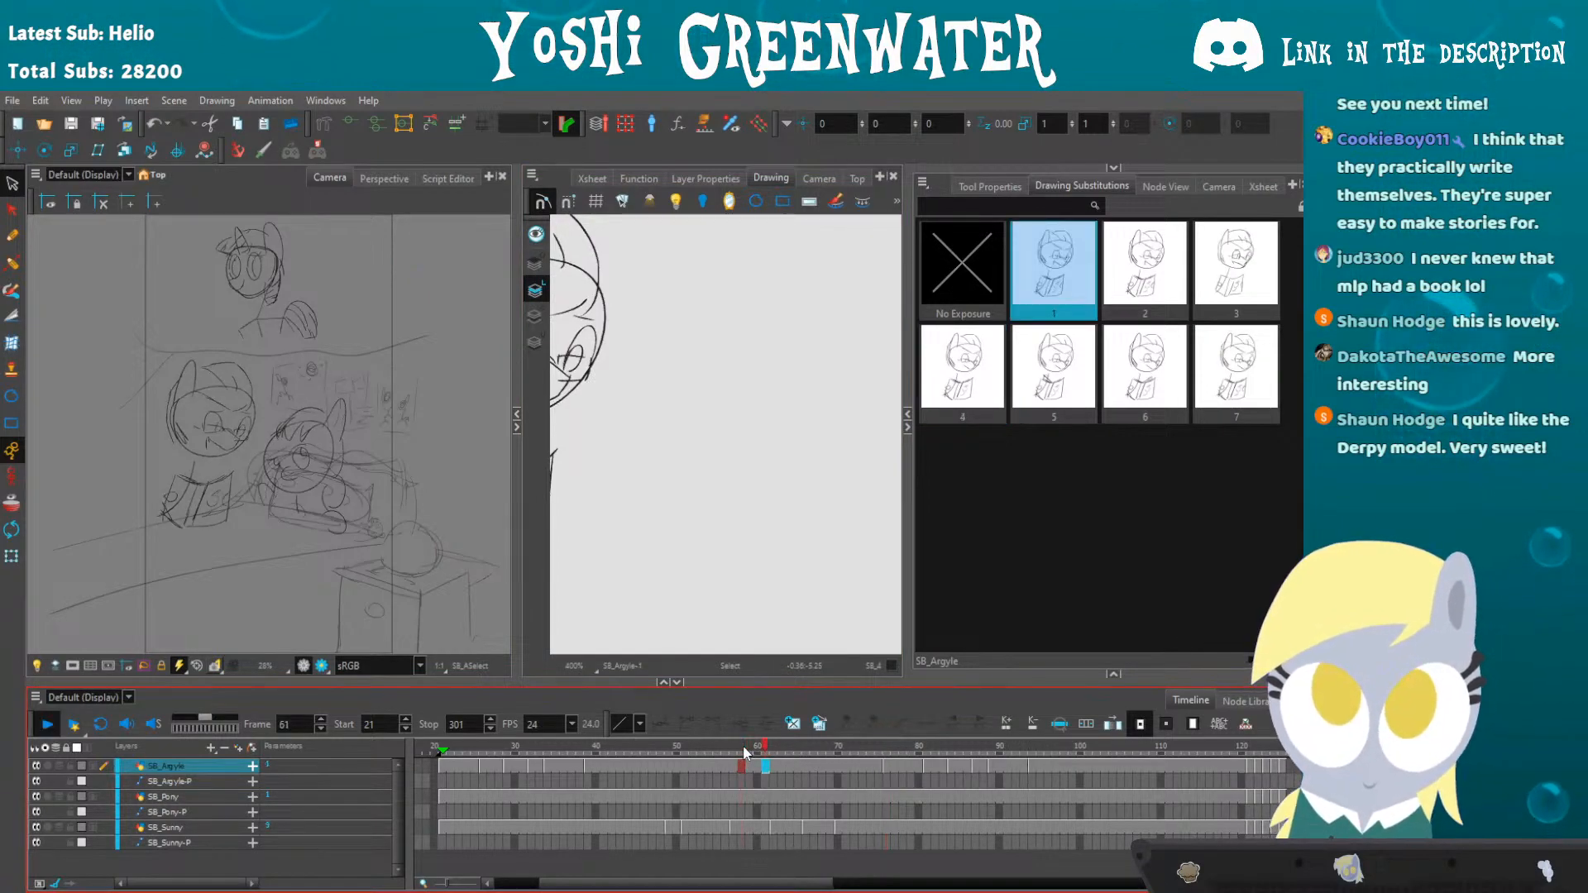
{"action": "left_click", "coordinate": [570, 747]}
{"action": "left_click_drag", "start_coordinate": [569, 742], "coordinate": [716, 758]}
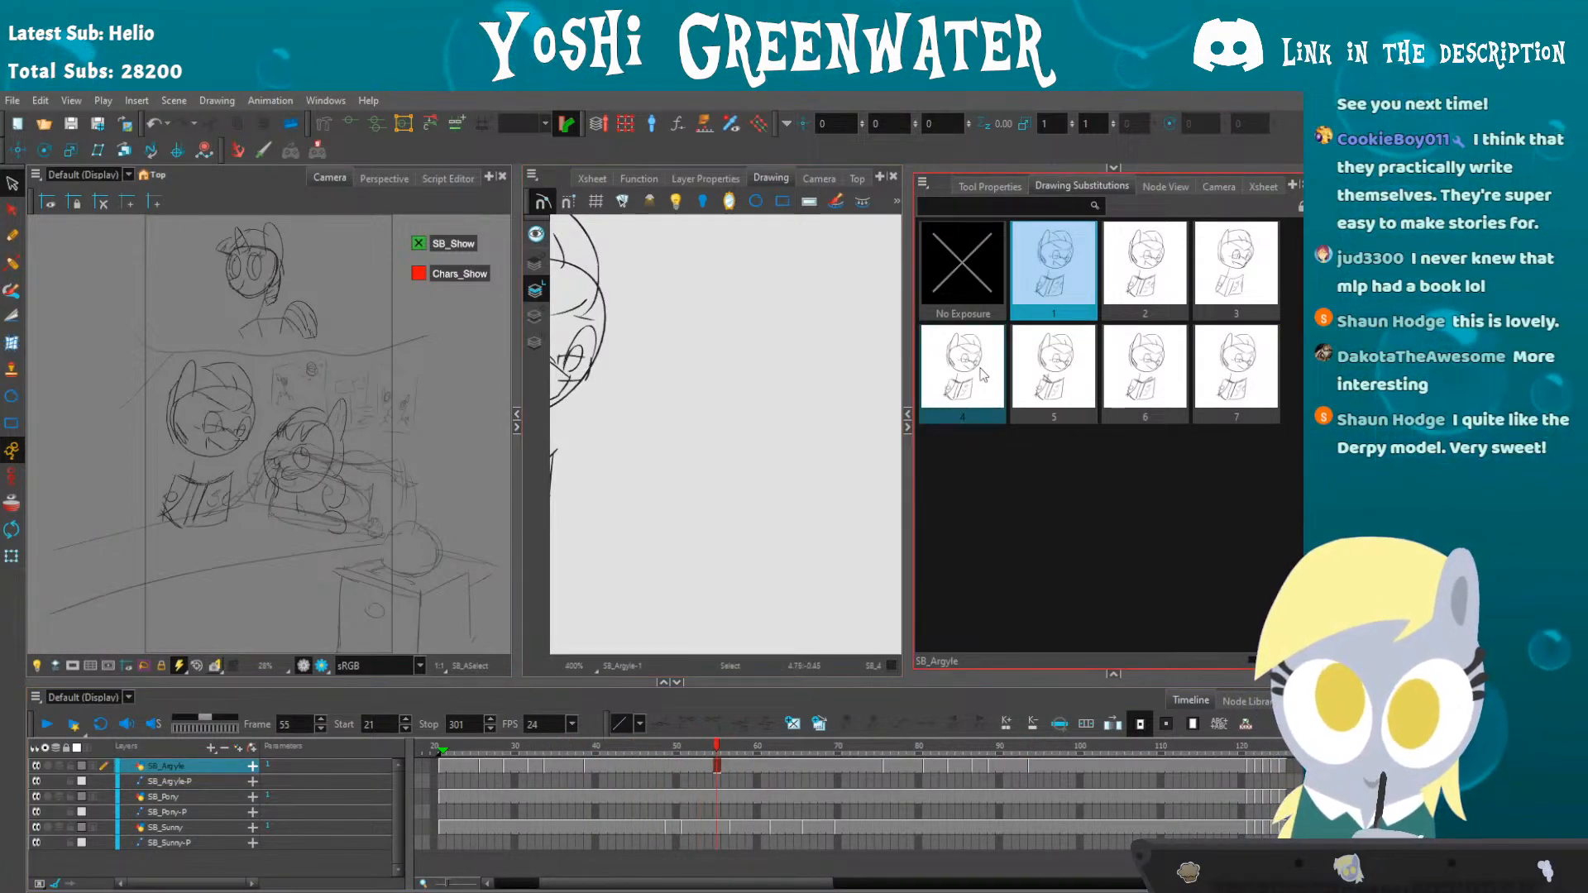
- Try Argyle's drawings 4, 5, 6 and 7 at frame 55 and restore drawing 1
{"action": "left_click_drag", "start_coordinate": [624, 484], "coordinate": [830, 482]}
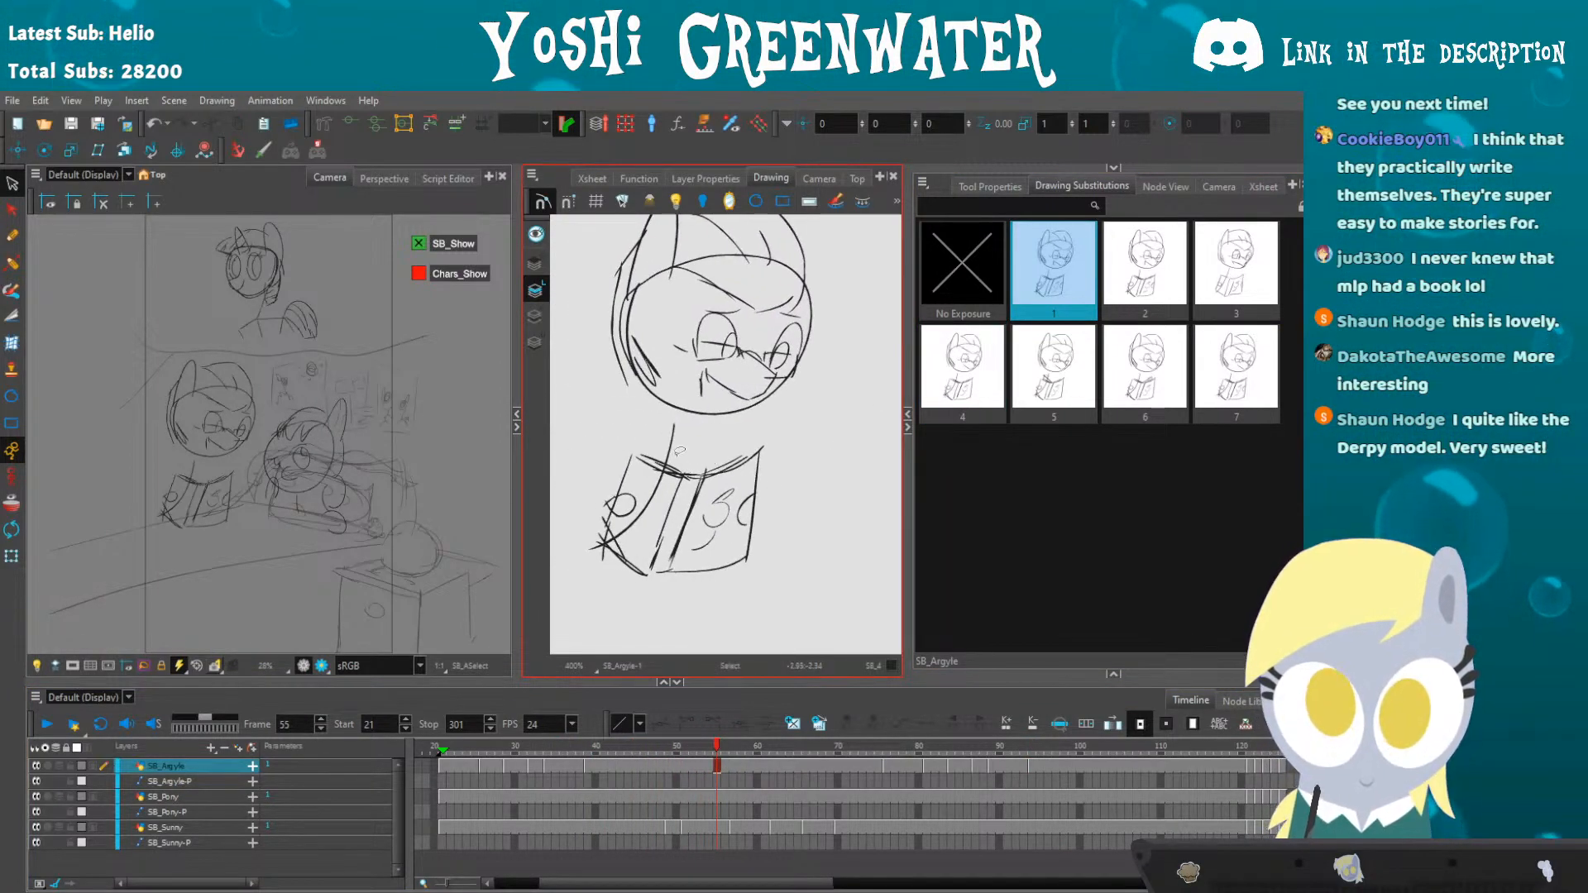
{"action": "left_click", "coordinate": [966, 386]}
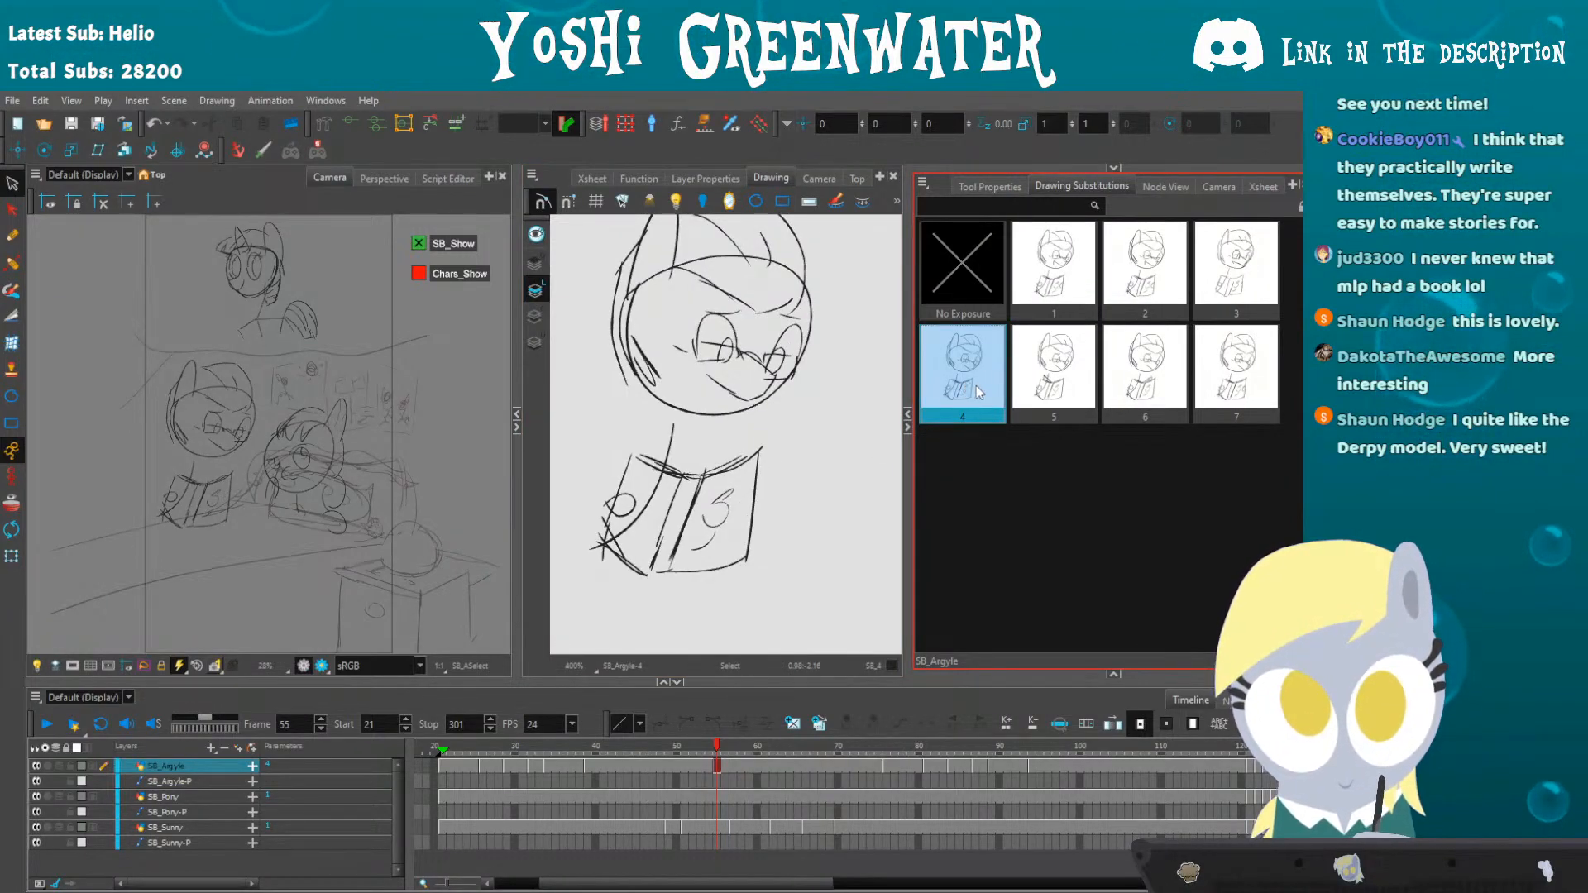
{"action": "left_click", "coordinate": [1053, 390]}
{"action": "left_click", "coordinate": [1145, 389]}
{"action": "left_click", "coordinate": [1230, 390]}
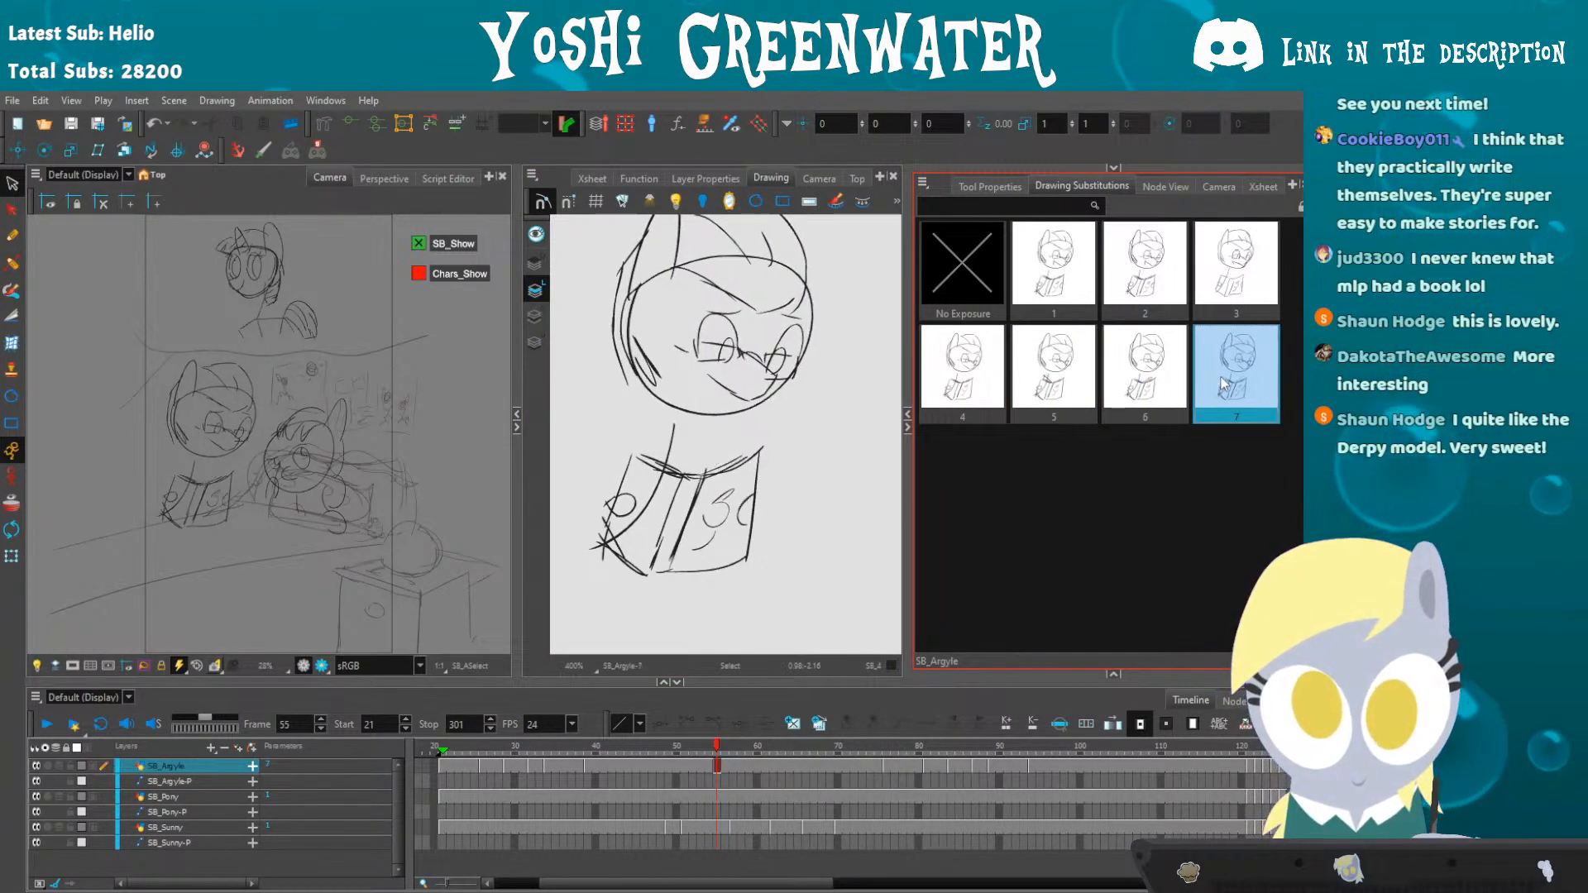
{"action": "left_click", "coordinate": [1053, 273]}
- Expose Argyle's drawing 7 shortly before his repeated page turn at frame 76 and step through the transition
{"action": "left_click", "coordinate": [708, 747]}
{"action": "left_click_drag", "start_coordinate": [709, 747], "coordinate": [829, 746]}
{"action": "left_click", "coordinate": [1252, 380]}
{"action": "key", "text": "period"}
{"action": "key", "text": "period"}
{"action": "key", "text": "period"}
{"action": "key", "text": "period"}
{"action": "key", "text": "period"}
{"action": "key", "text": "period"}
{"action": "key", "text": "period"}
{"action": "key", "text": "period"}
{"action": "key", "text": "period"}
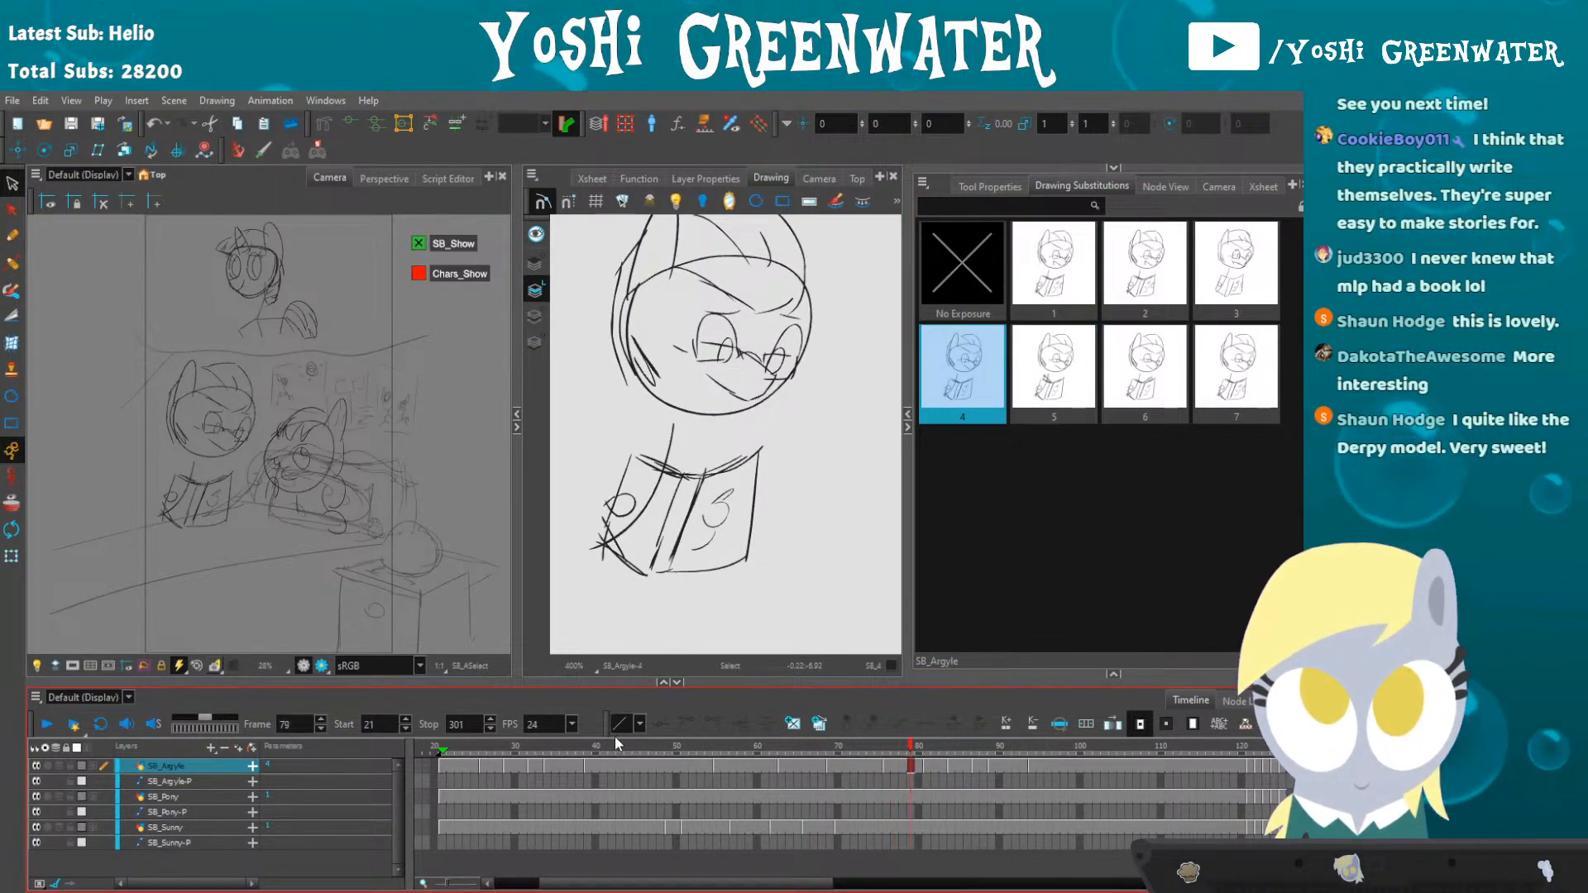
- Play the scene from around frame 29 through Argyle's second page turn to check its timing
{"action": "left_click", "coordinate": [512, 748]}
{"action": "key", "text": "Return"}
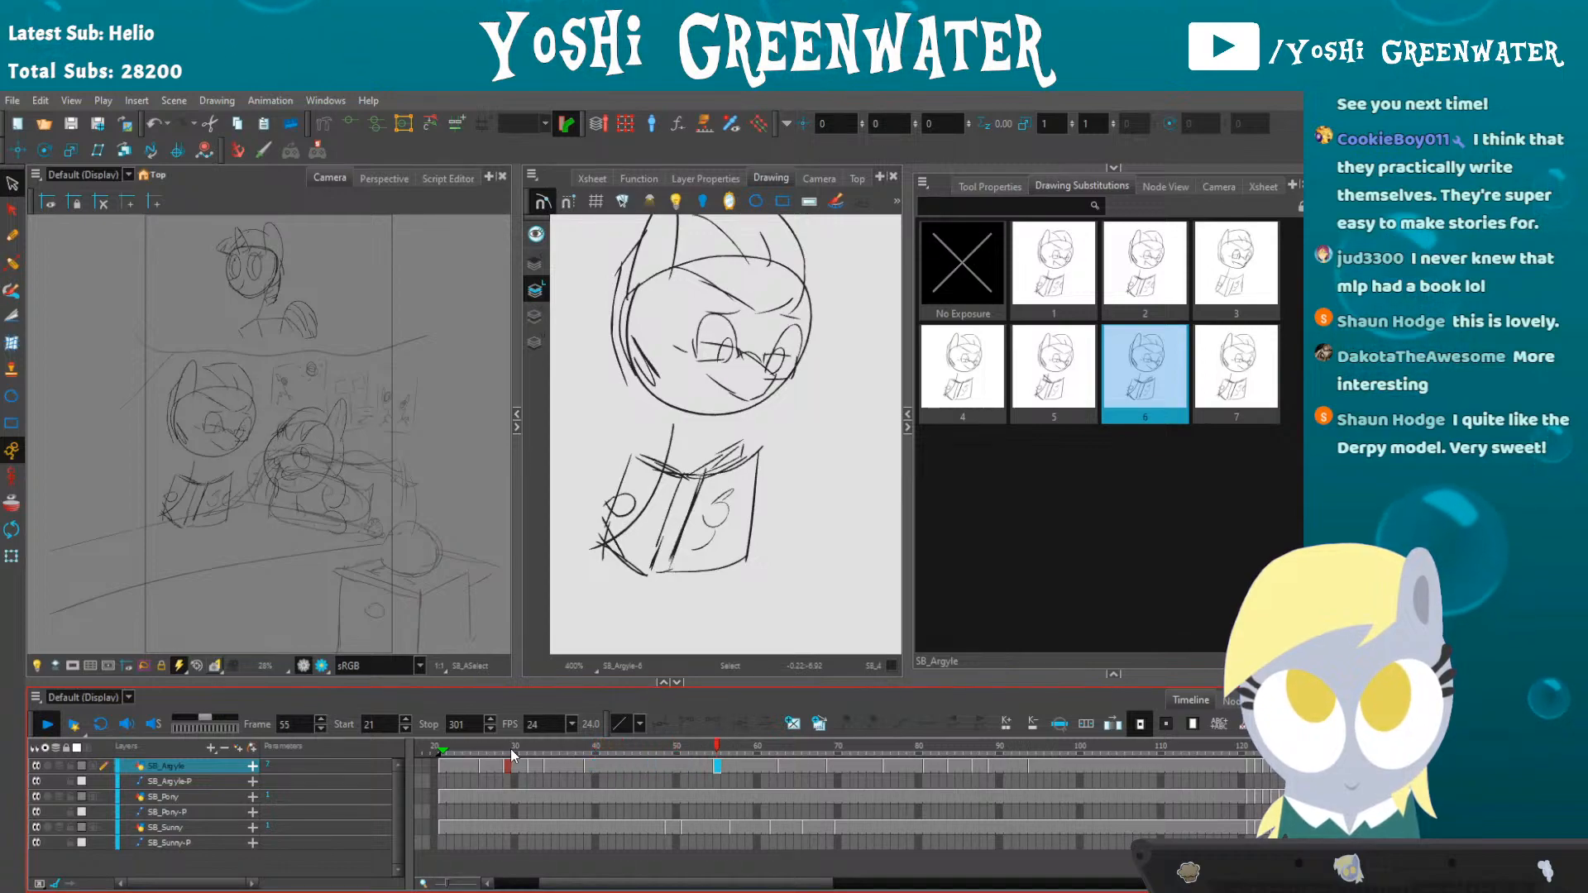
{"action": "key", "text": "Return"}
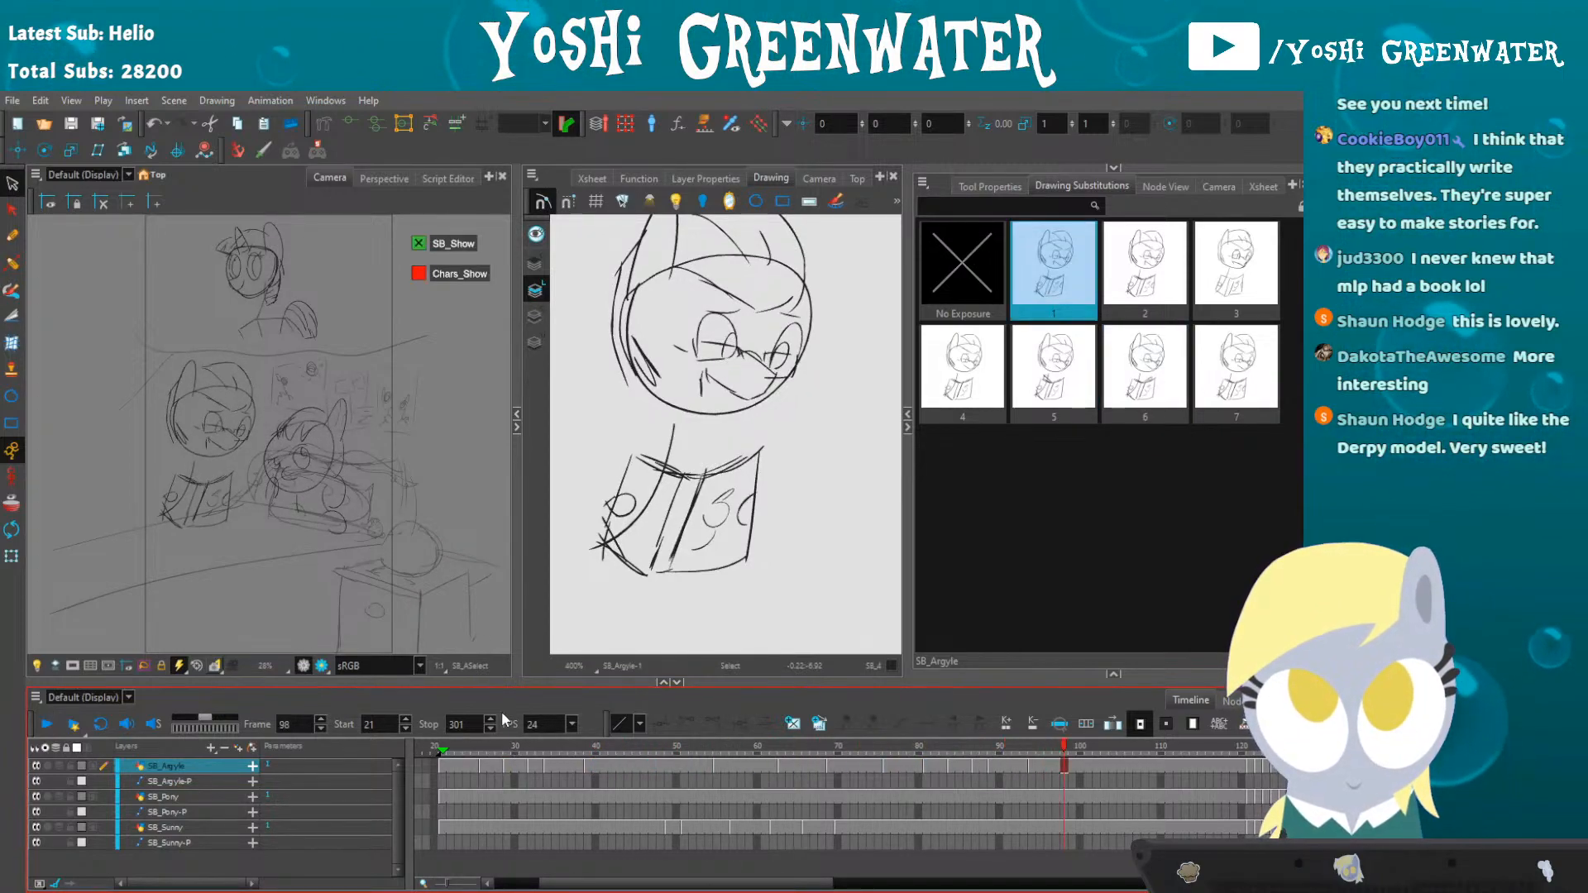
- Extend the exposure of all storyboard layers at frame 74 and play the scene from frames 22 and 44
{"action": "left_click", "coordinate": [861, 748]}
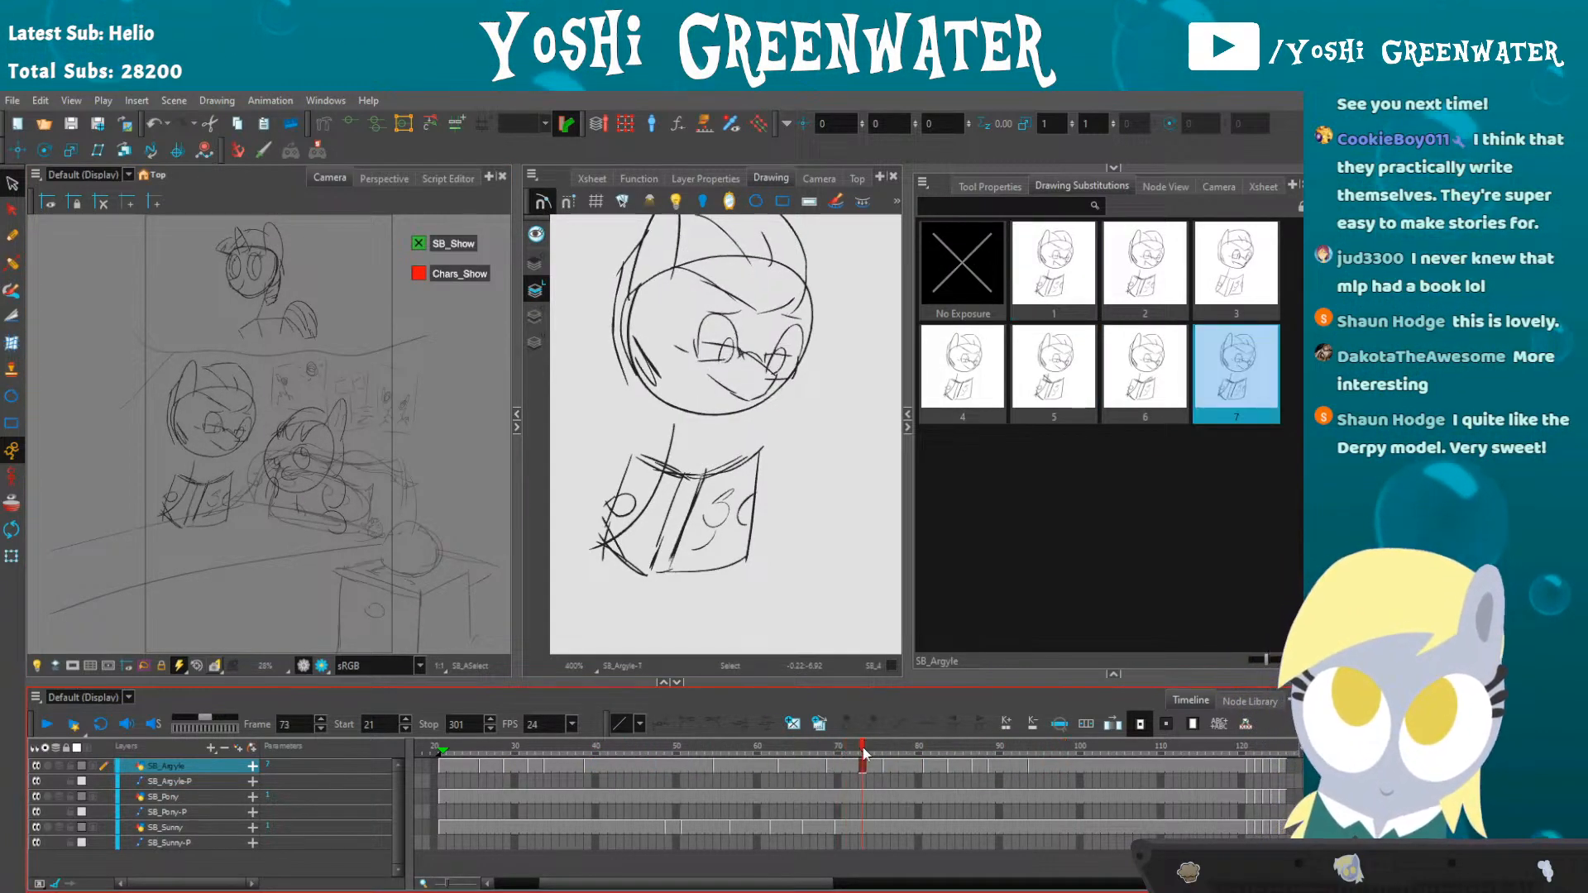
{"action": "left_click_drag", "start_coordinate": [874, 764], "coordinate": [878, 833]}
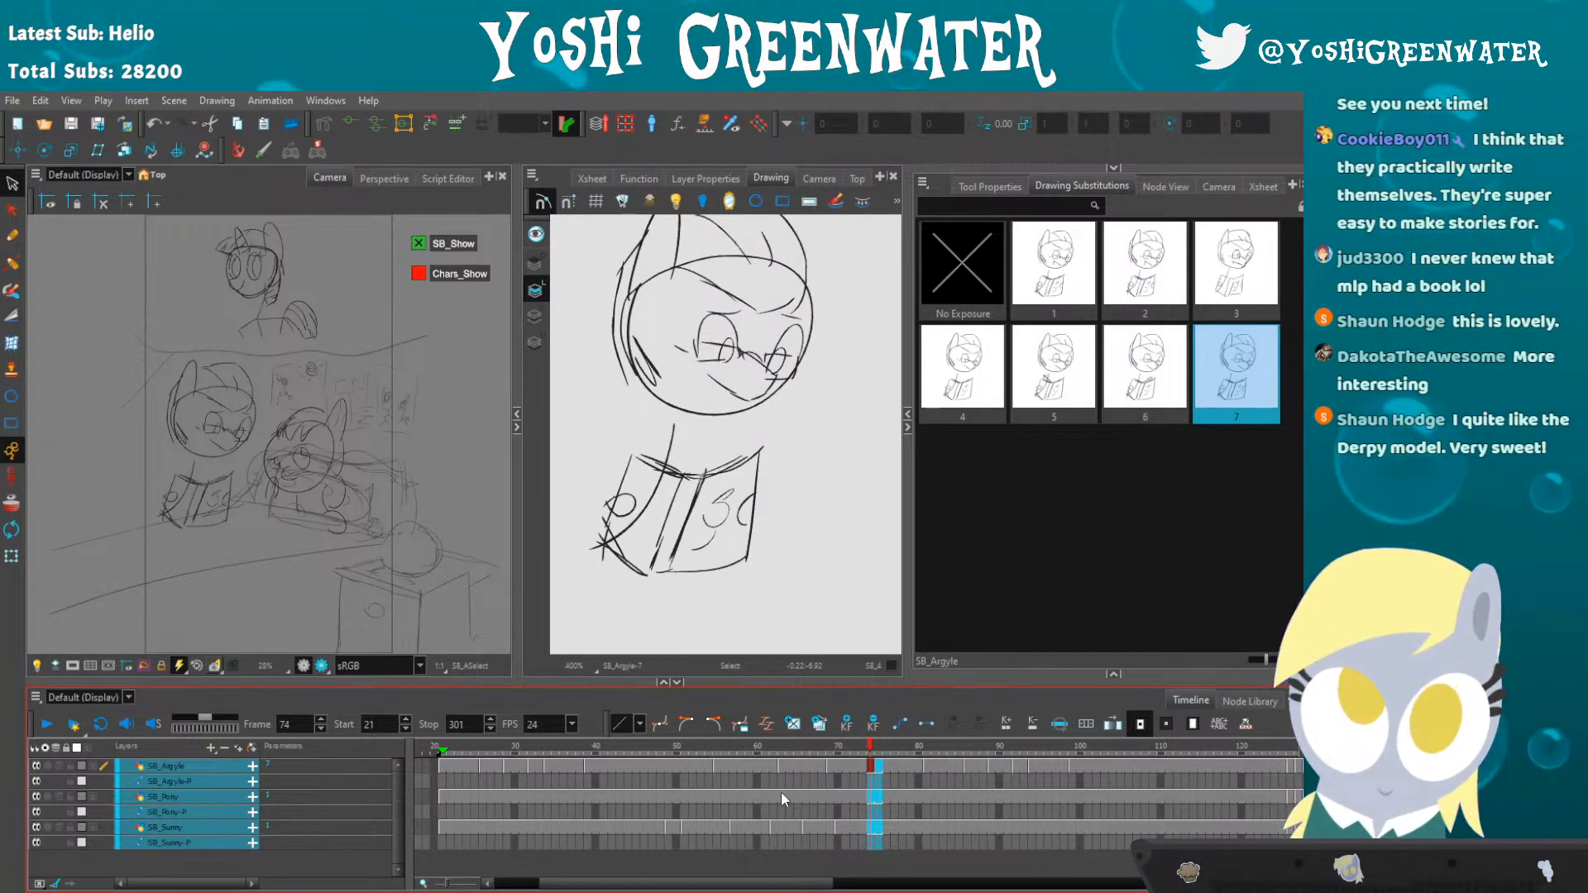
{"action": "left_click", "coordinate": [449, 748]}
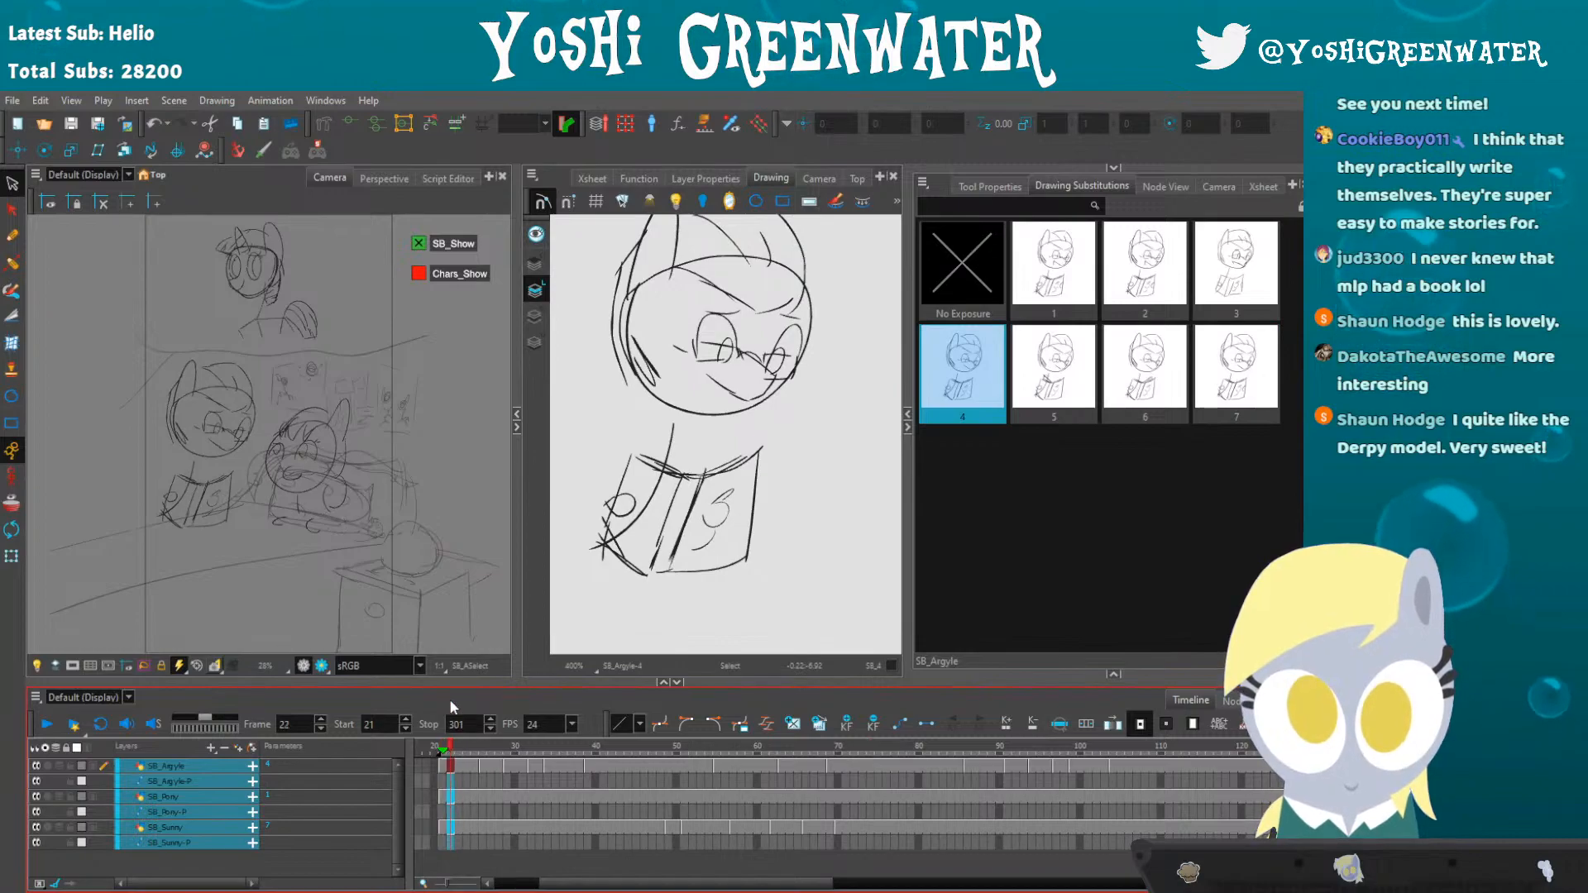
{"action": "key", "text": "shift+Return"}
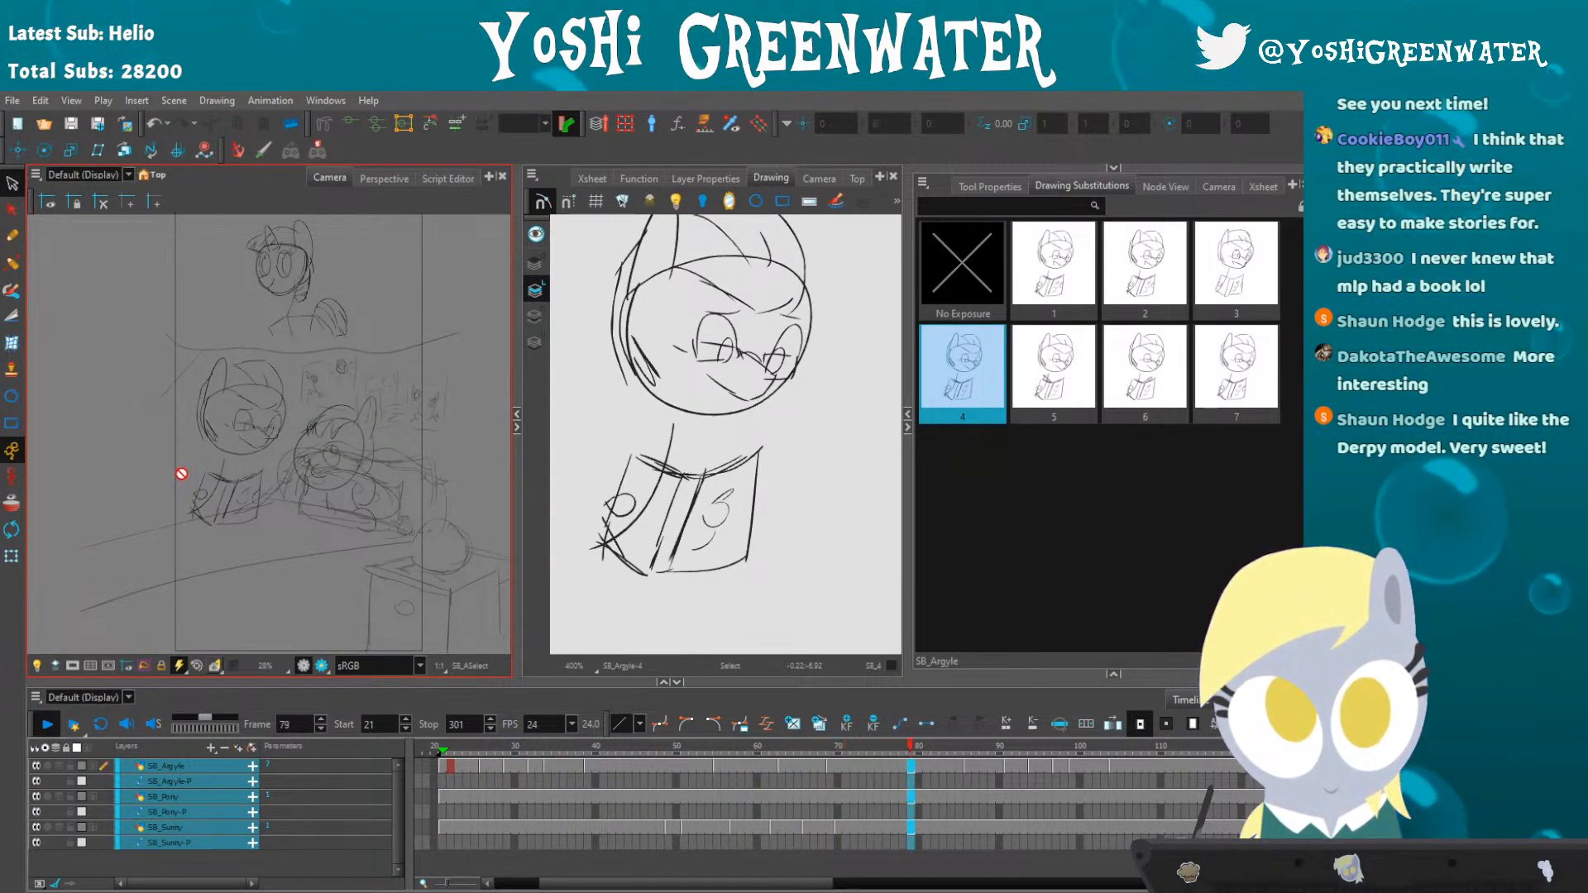
{"action": "left_click", "coordinate": [626, 751]}
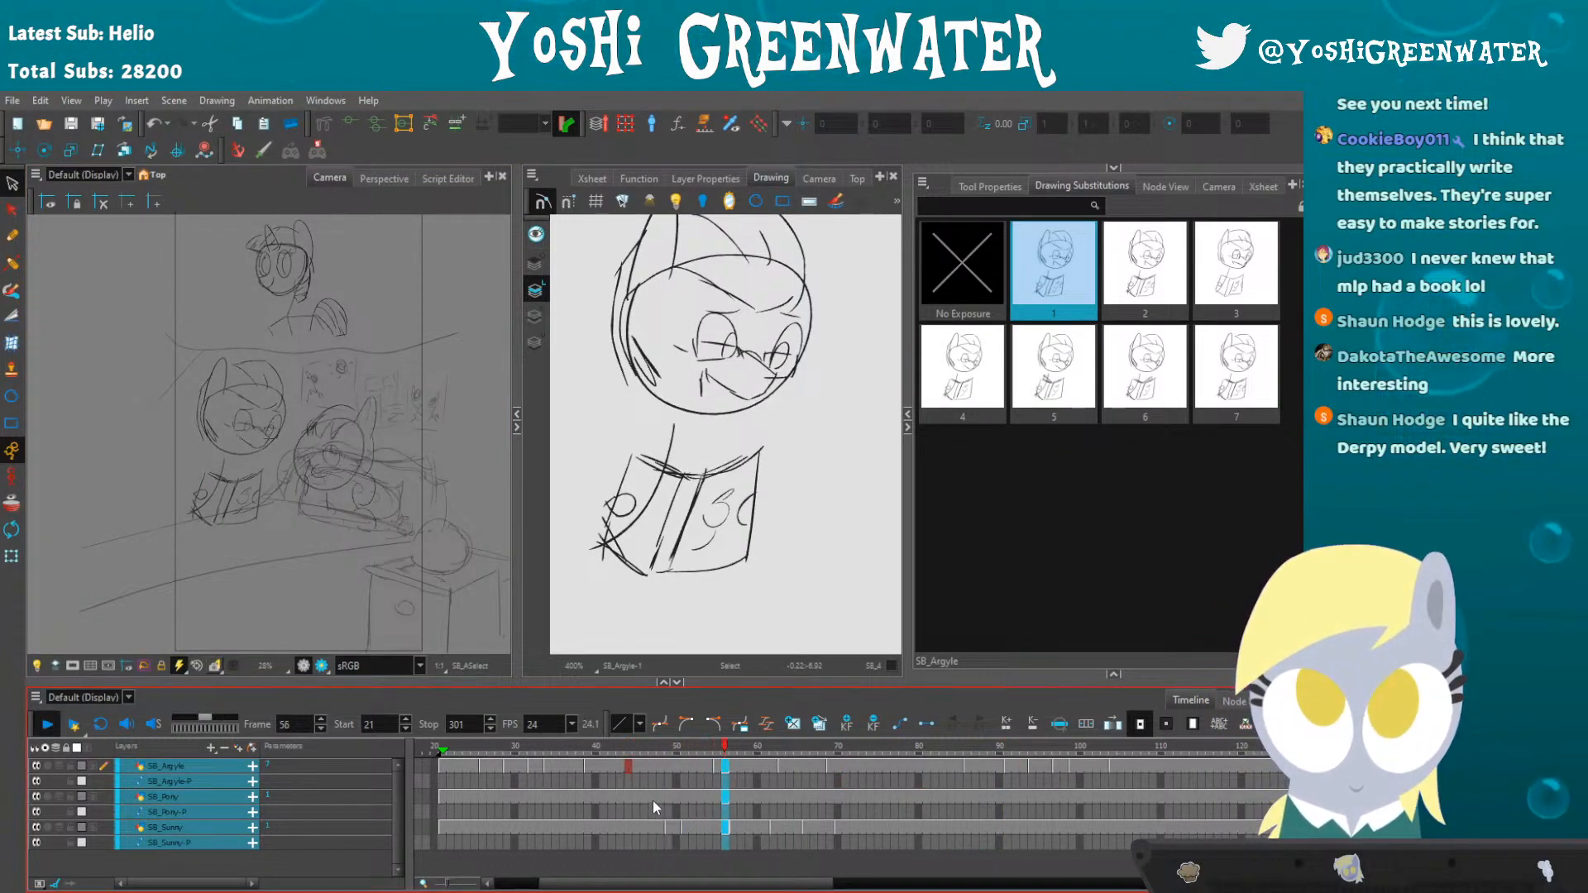
- Review Argyle's drawings between frames 55 and 67 and replay the scene from around frame 24
{"action": "mouse_move", "coordinate": [716, 761]}
{"action": "left_mouse_down"}
{"action": "mouse_move", "coordinate": [691, 766]}
{"action": "mouse_move", "coordinate": [831, 762]}
{"action": "mouse_move", "coordinate": [813, 765]}
{"action": "left_mouse_up"}
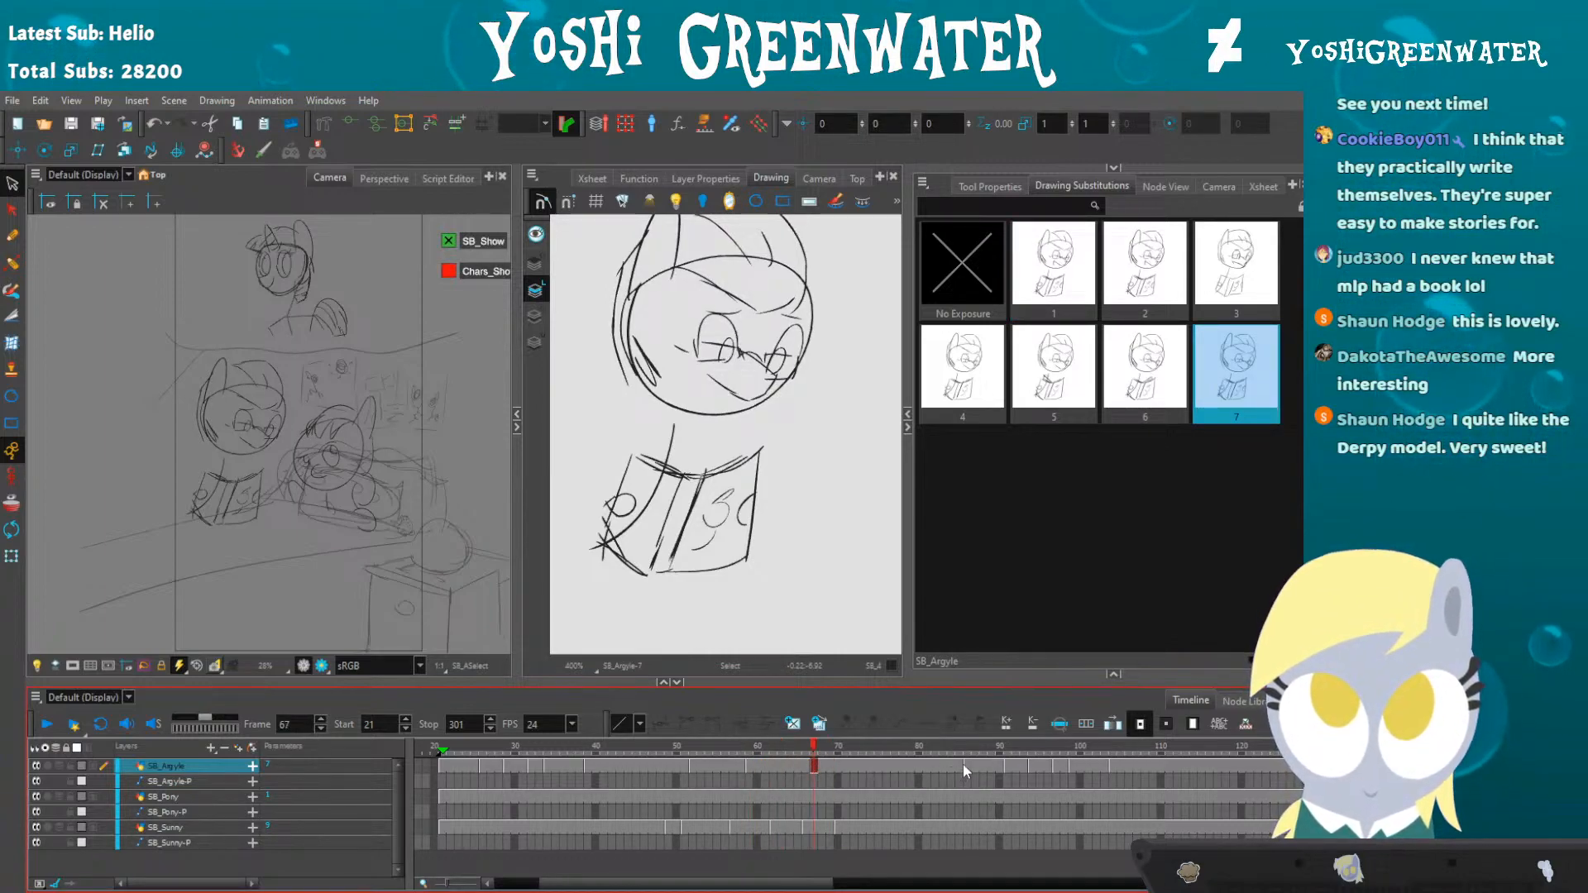
{"action": "mouse_move", "coordinate": [965, 766]}
{"action": "left_mouse_down"}
{"action": "mouse_move", "coordinate": [904, 764]}
{"action": "mouse_move", "coordinate": [944, 746]}
{"action": "mouse_move", "coordinate": [840, 750]}
{"action": "mouse_move", "coordinate": [968, 768]}
{"action": "left_mouse_up"}
{"action": "mouse_move", "coordinate": [666, 749]}
{"action": "left_mouse_down"}
{"action": "mouse_move", "coordinate": [1018, 753]}
{"action": "mouse_move", "coordinate": [466, 752]}
{"action": "left_mouse_up"}
{"action": "key", "text": "shift+Return"}
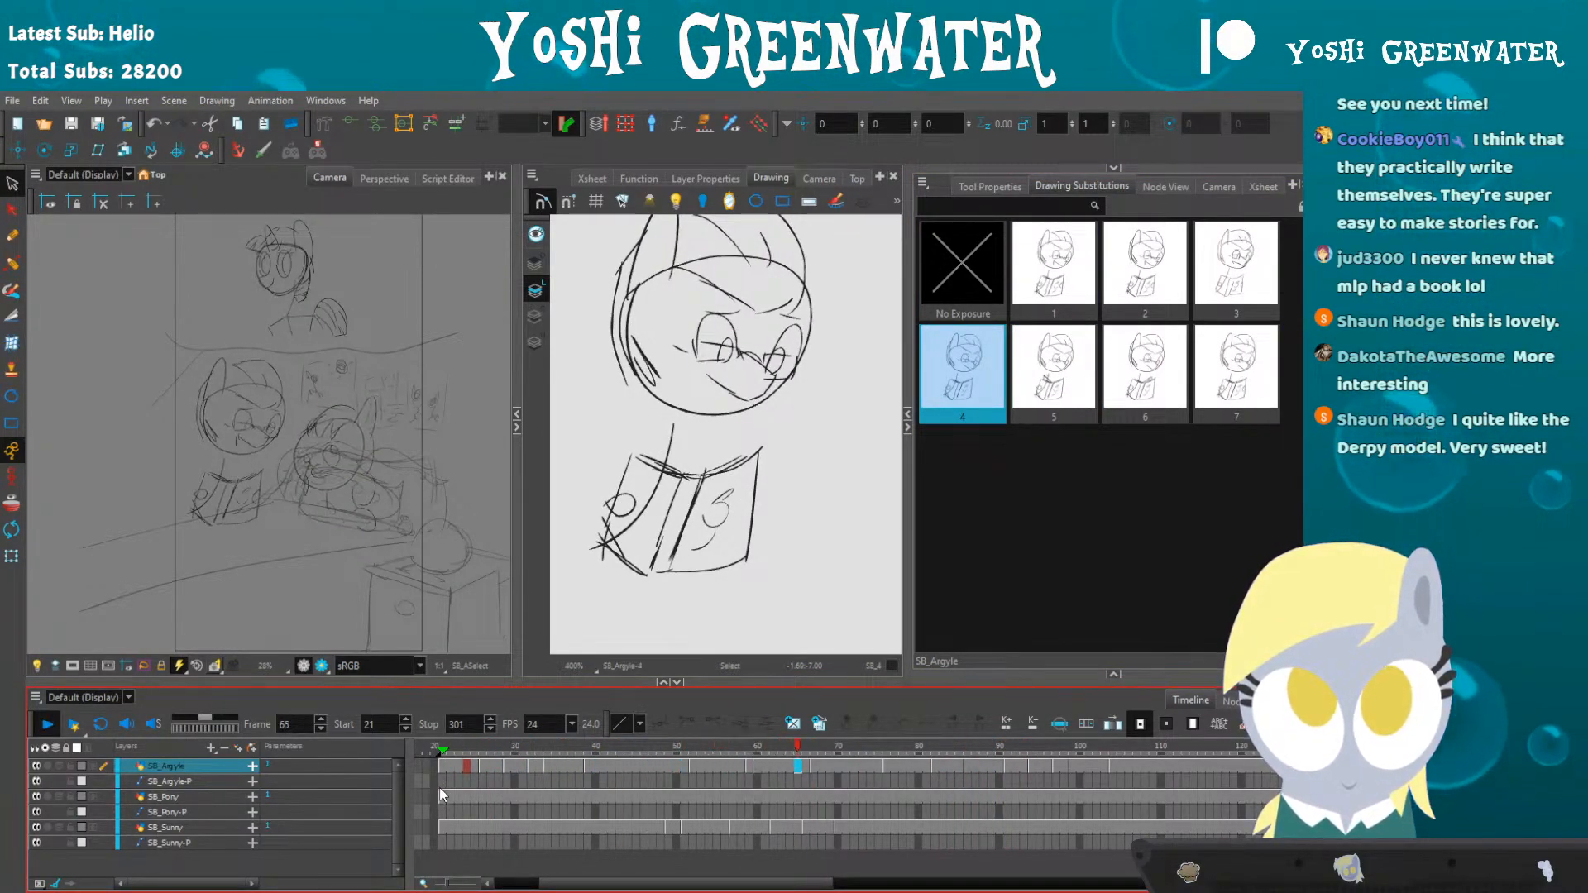
{"action": "key", "text": "shift+Return"}
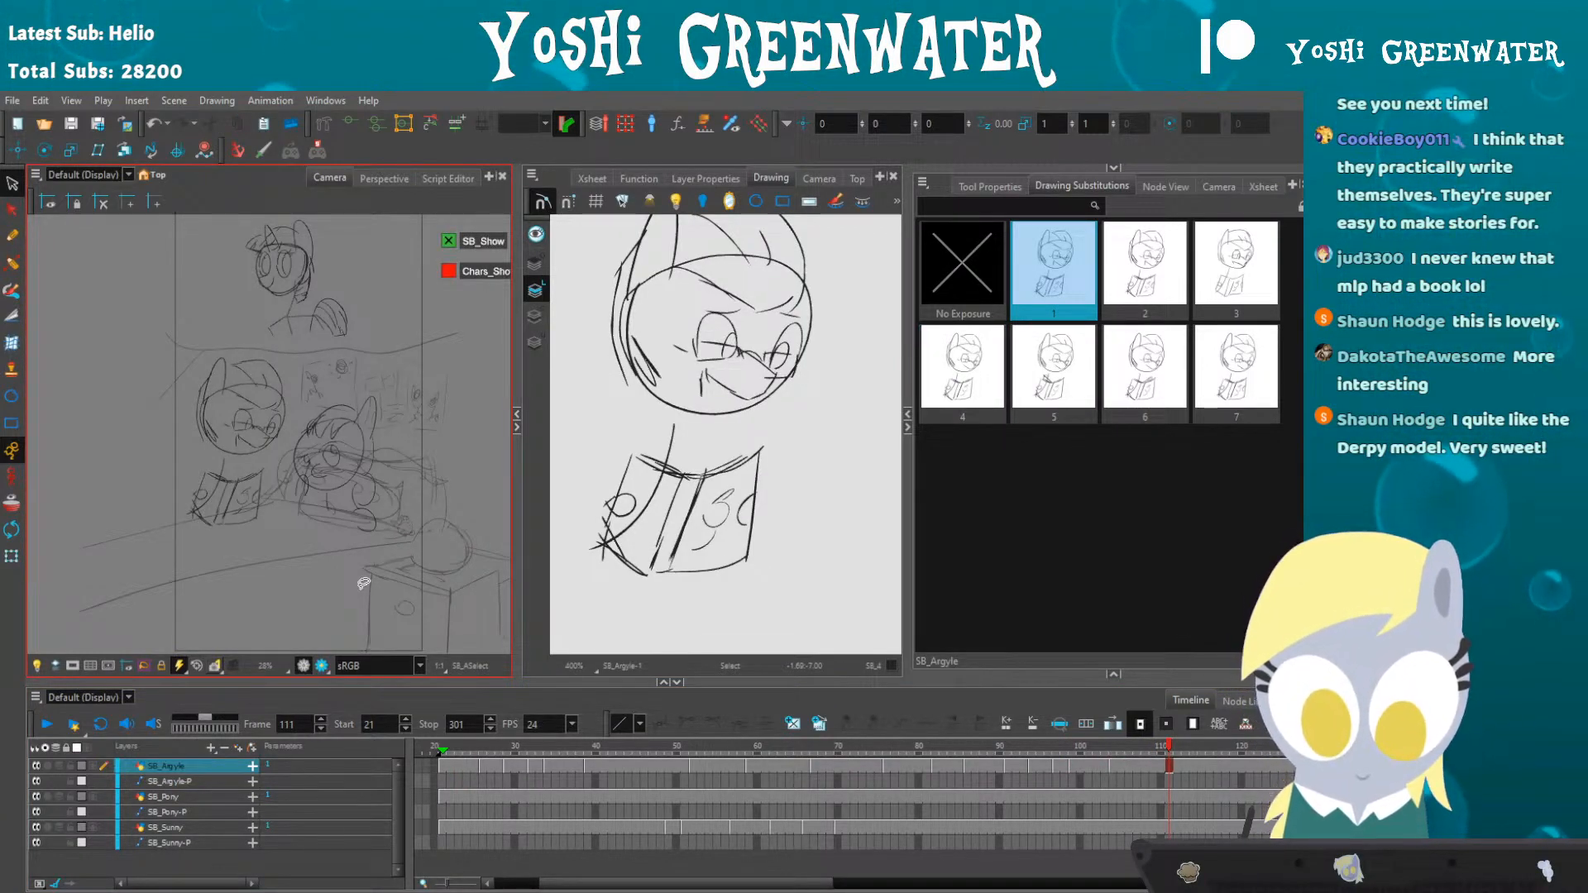
- Expose Sunny's drawing 7 at frame 89 and move that exposure to frame 92
{"action": "scroll", "coordinate": [628, 831], "scroll_direction": "right", "scroll_amount": 3}
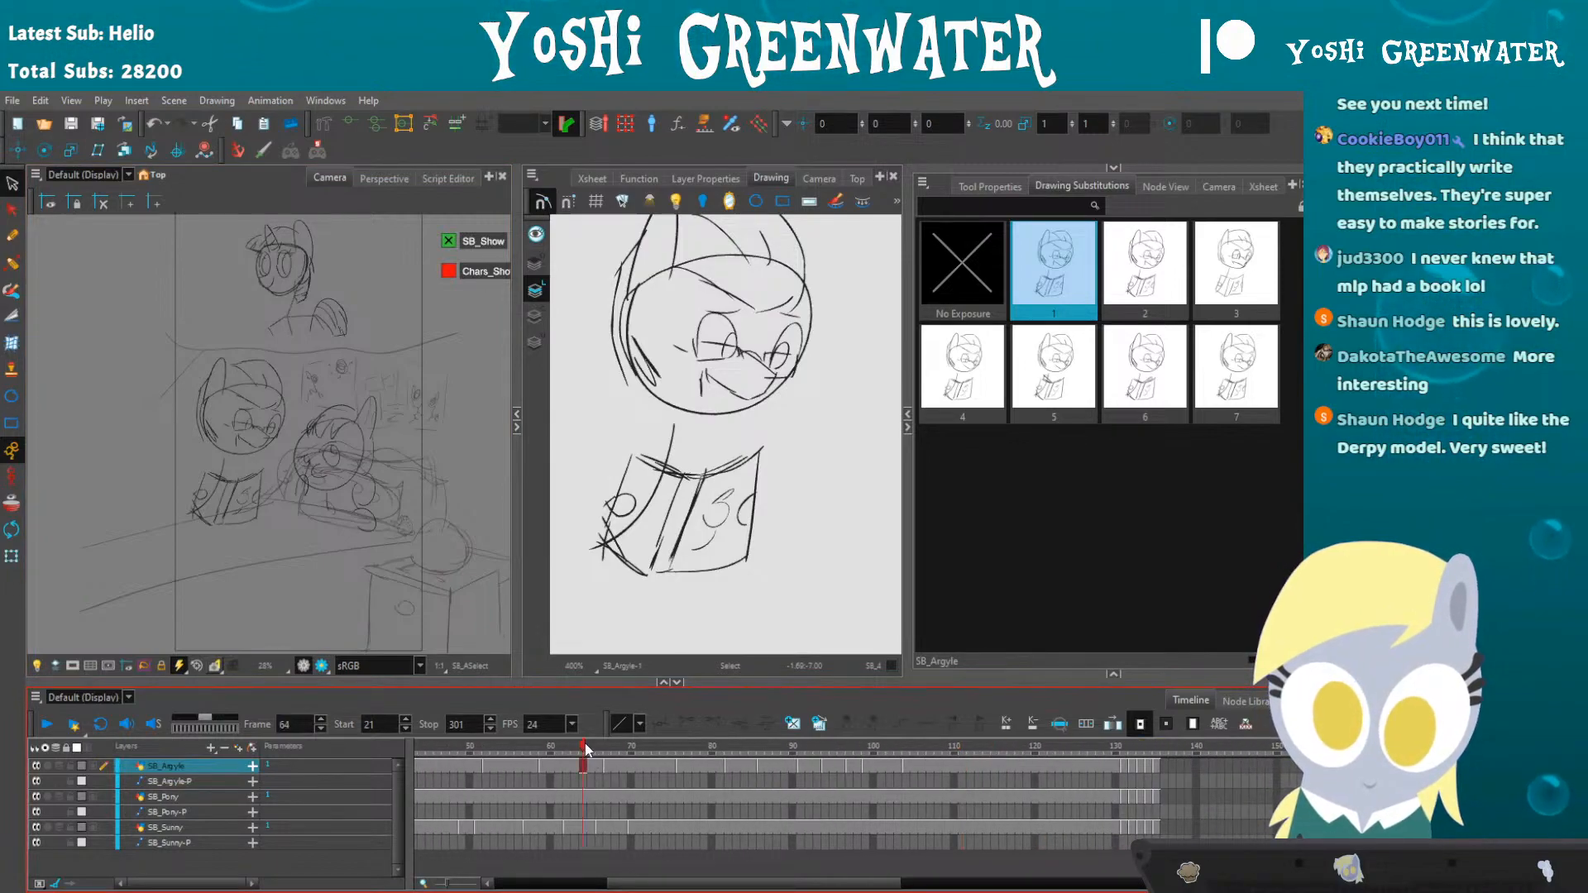
{"action": "left_click", "coordinate": [634, 749]}
{"action": "left_click_drag", "start_coordinate": [656, 749], "coordinate": [783, 754]}
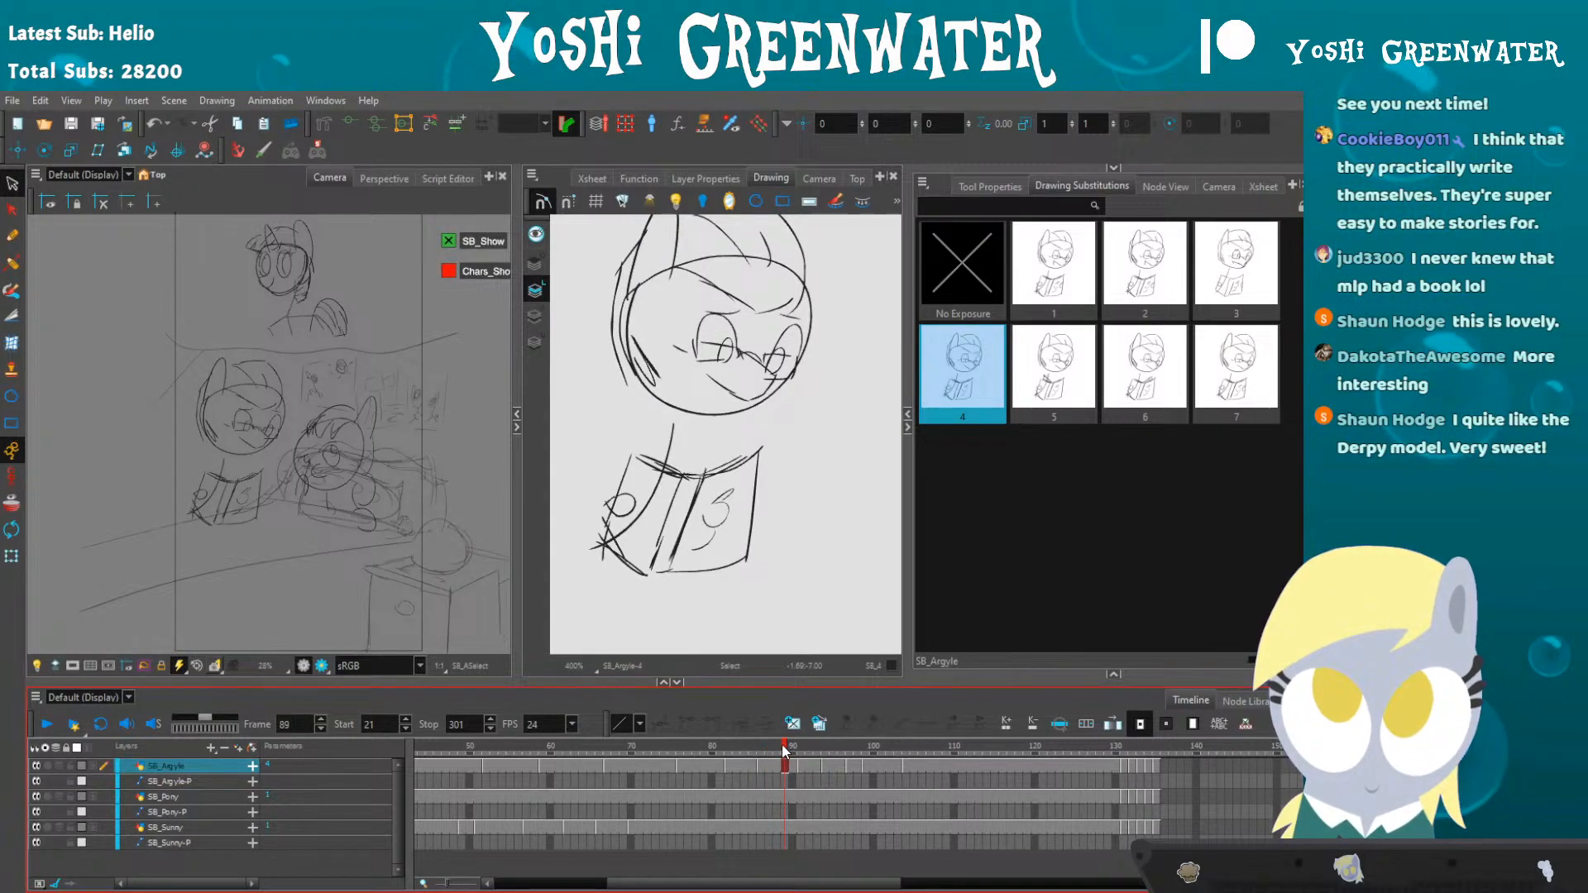
{"action": "left_click", "coordinate": [783, 826]}
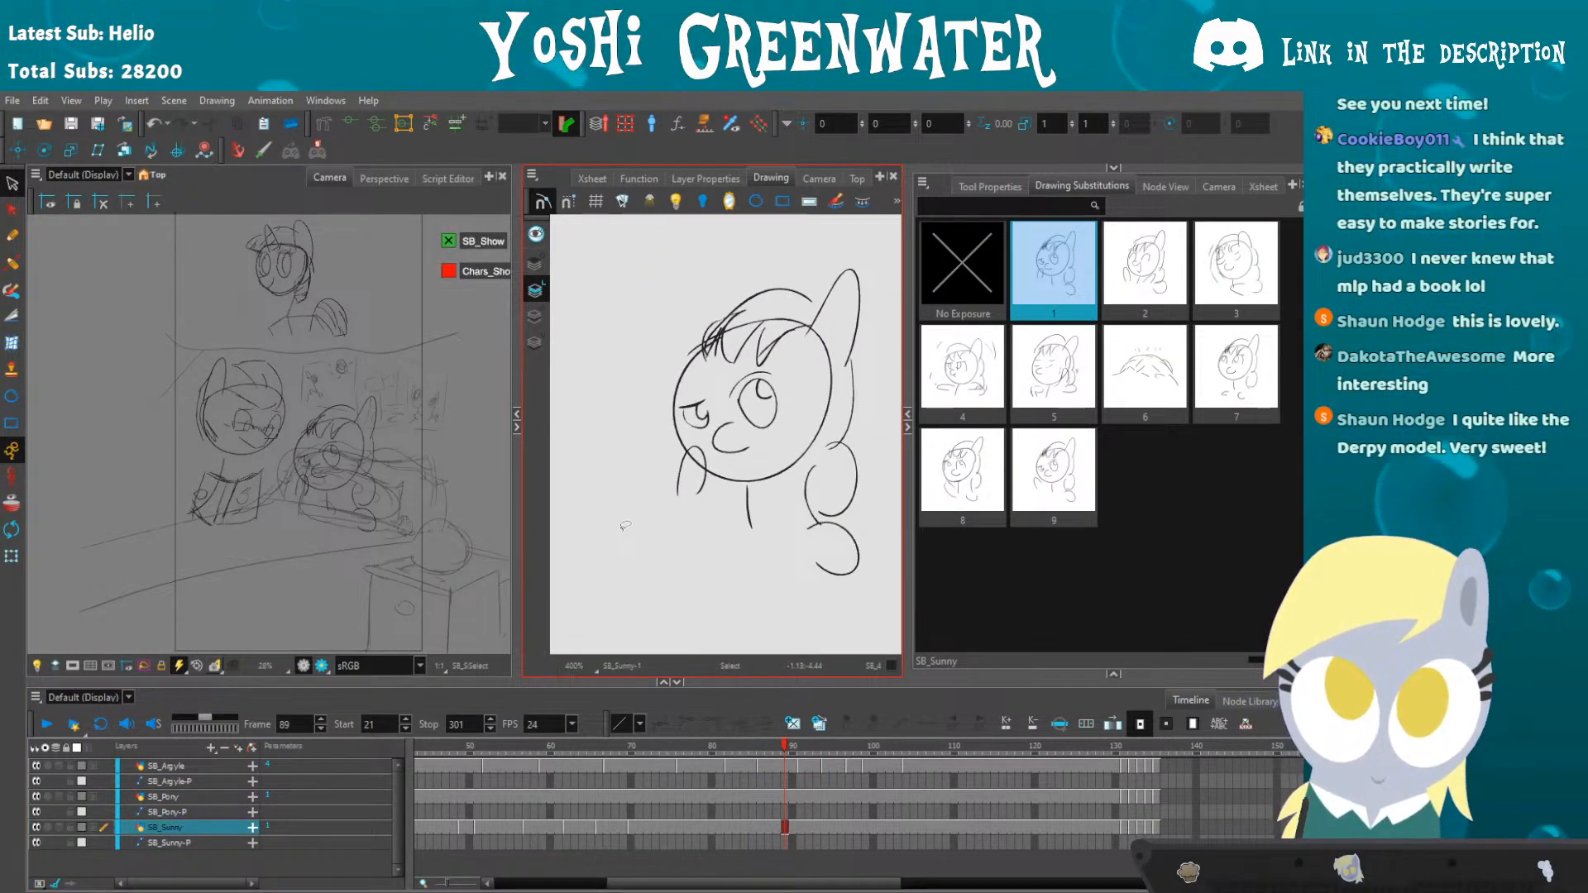
{"action": "left_click", "coordinate": [1238, 380]}
{"action": "left_click_drag", "start_coordinate": [756, 746], "coordinate": [809, 748]}
{"action": "left_click", "coordinate": [785, 828]}
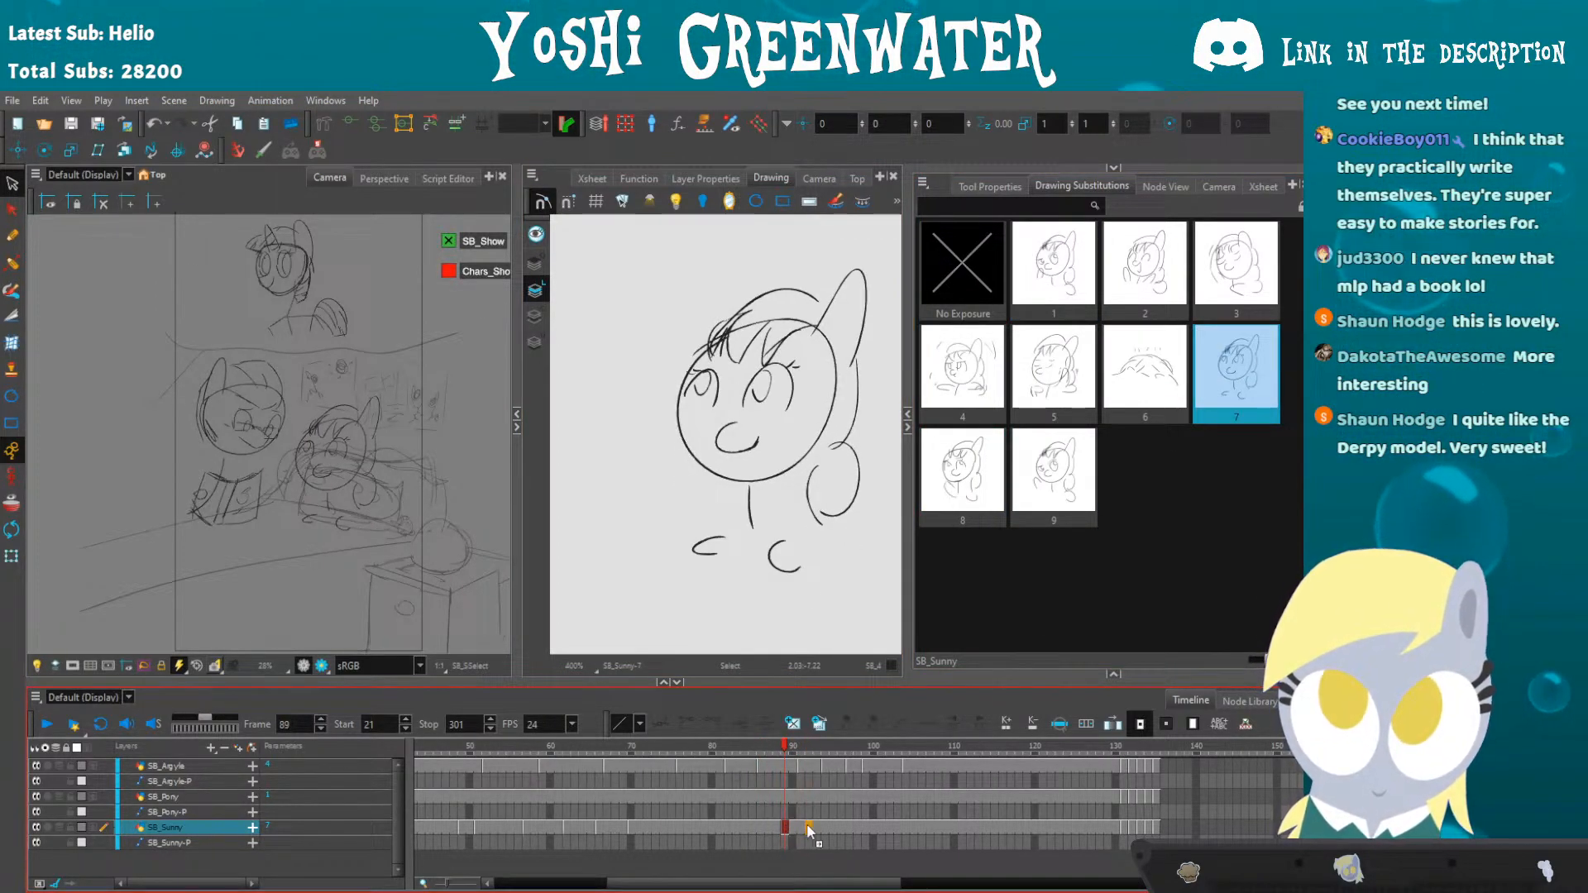
{"action": "left_click", "coordinate": [784, 752]}
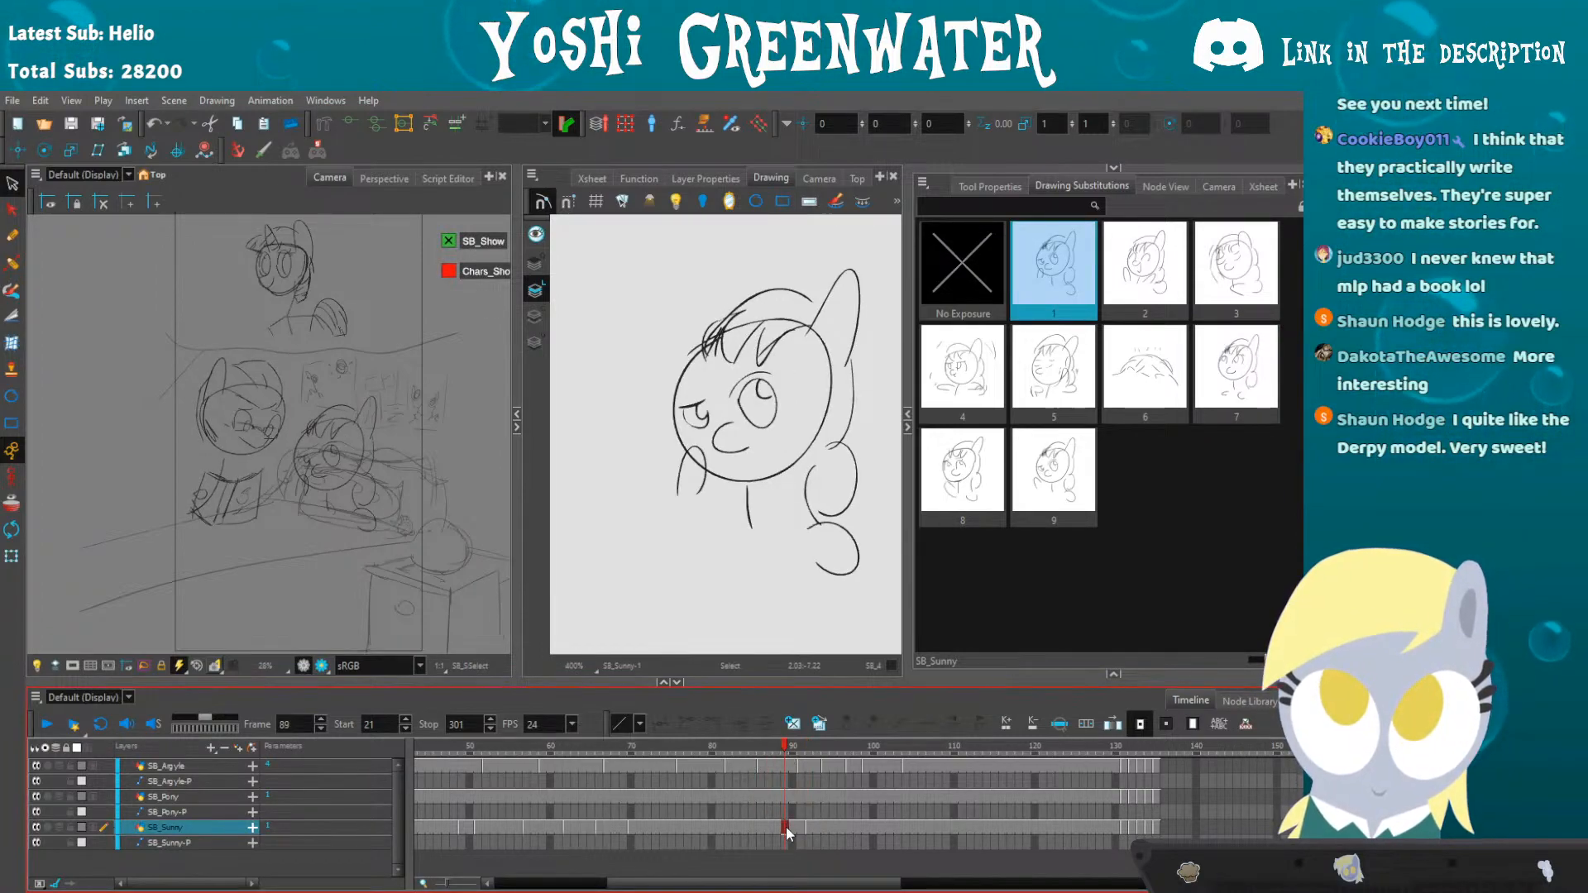
- Create a blank Sunny drawing at frame 89, enable onion skin, and sketch her round head outline with the brush
{"action": "key", "text": "alt+shift+r"}
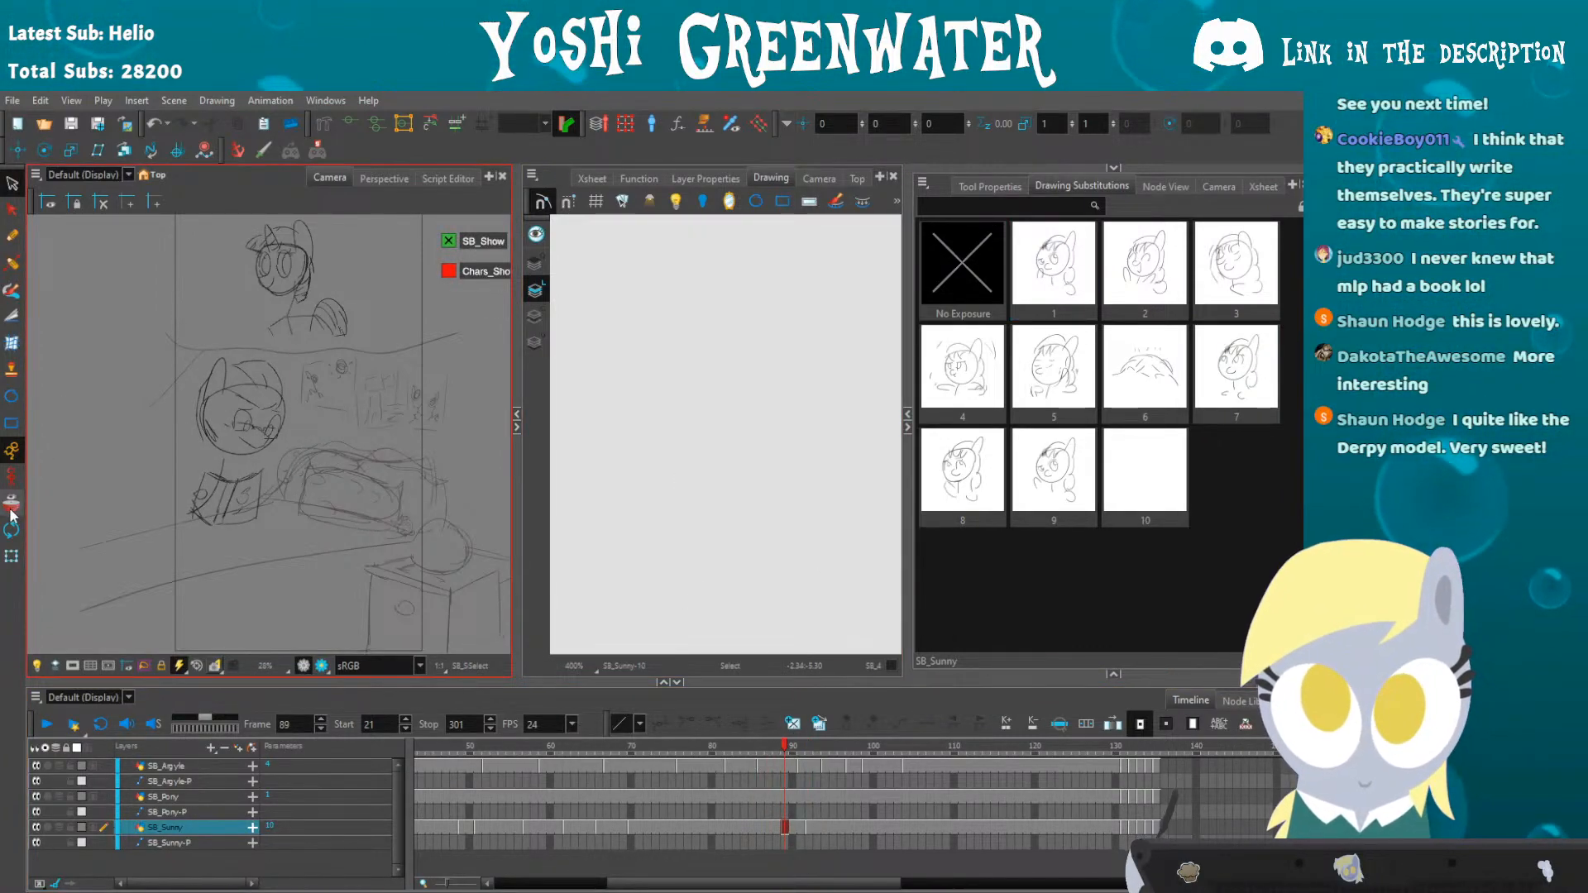
{"action": "left_click", "coordinate": [11, 506]}
{"action": "key", "text": "alt+b"}
{"action": "mouse_move", "coordinate": [696, 360]}
{"action": "left_mouse_down"}
{"action": "mouse_move", "coordinate": [644, 338]}
{"action": "mouse_move", "coordinate": [696, 313]}
{"action": "mouse_move", "coordinate": [798, 305]}
{"action": "left_mouse_up"}
{"action": "scroll", "coordinate": [654, 347], "scroll_direction": "up", "scroll_amount": 2}
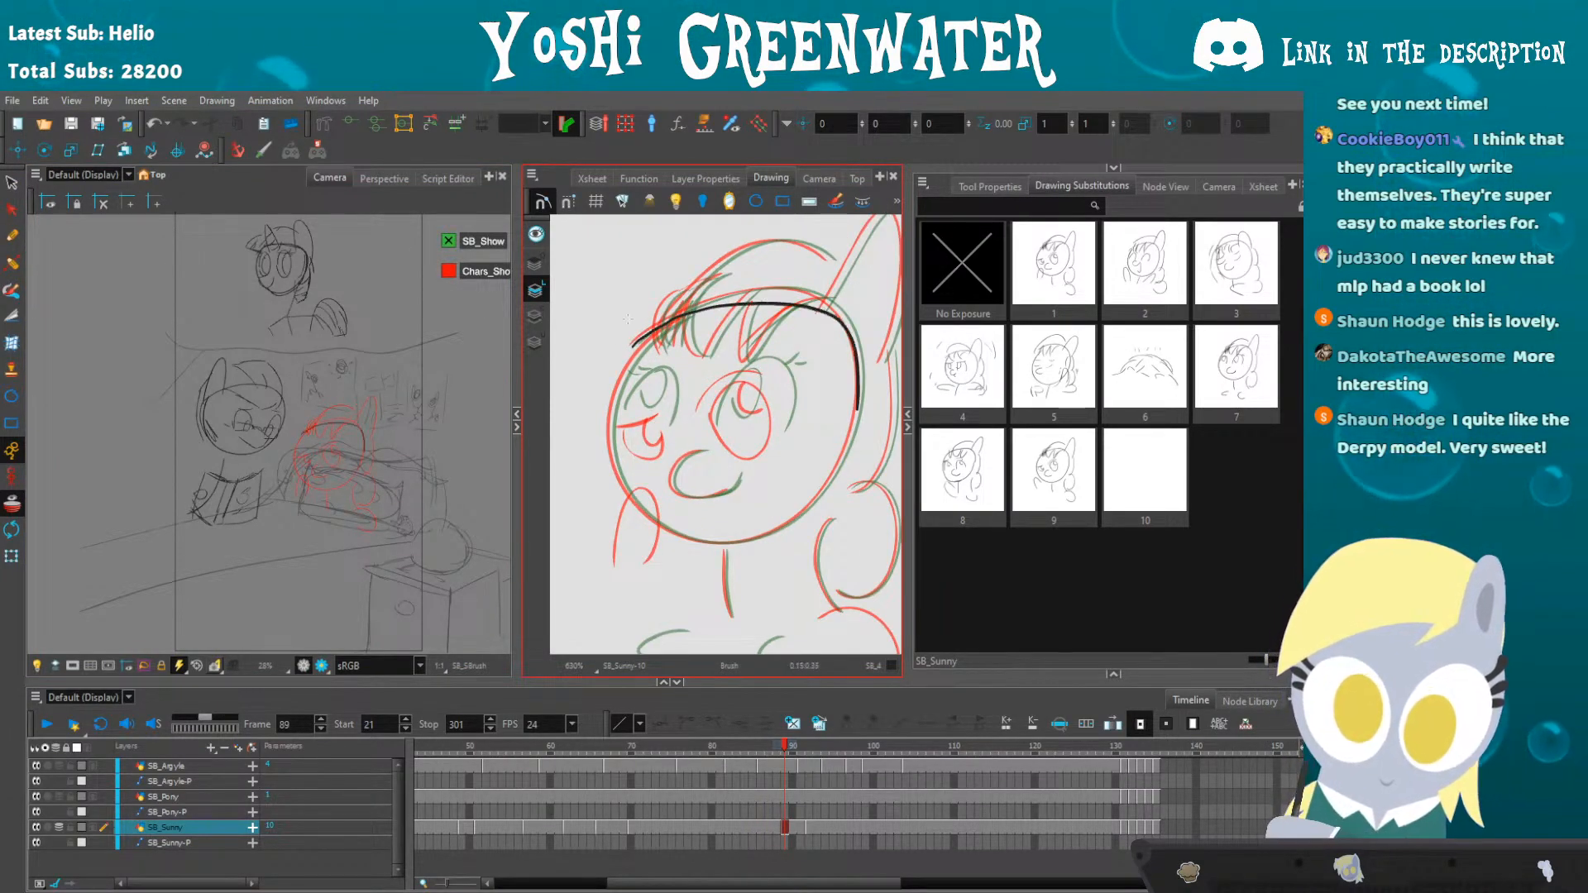
{"action": "left_click_drag", "start_coordinate": [633, 341], "coordinate": [832, 463]}
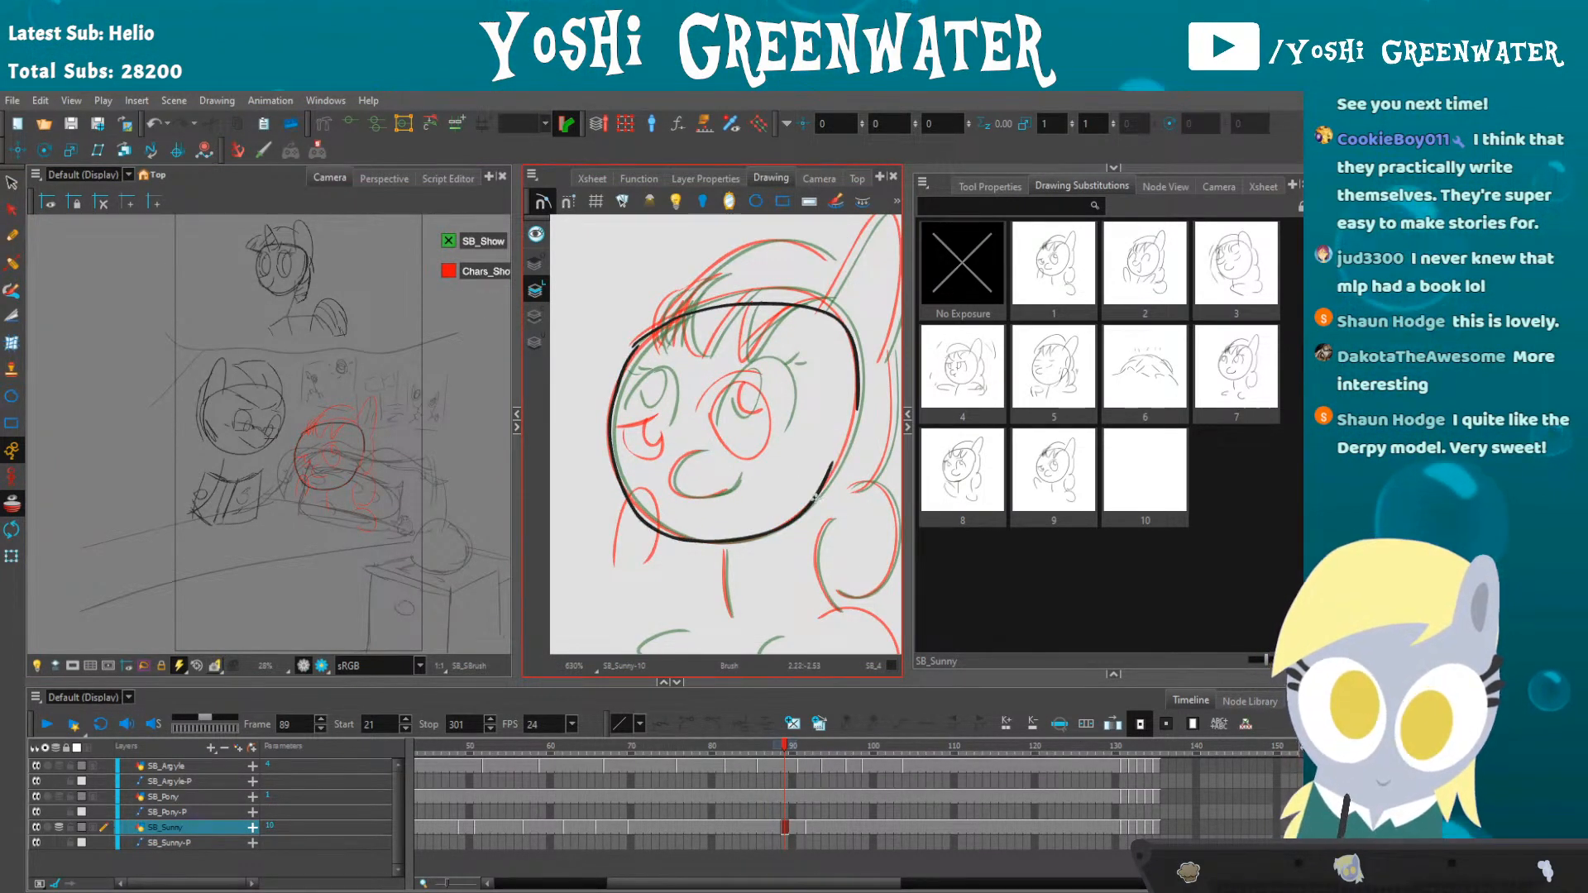
- Sketch Sunny's ear and the curled lock of mane behind her head at frame 89
{"action": "left_click_drag", "start_coordinate": [815, 309], "coordinate": [762, 351]}
{"action": "left_click_drag", "start_coordinate": [848, 323], "coordinate": [830, 392]}
{"action": "left_click_drag", "start_coordinate": [814, 464], "coordinate": [808, 376]}
{"action": "left_click_drag", "start_coordinate": [827, 304], "coordinate": [814, 441]}
{"action": "mouse_move", "coordinate": [802, 447]}
{"action": "left_mouse_down"}
{"action": "mouse_move", "coordinate": [811, 361]}
{"action": "mouse_move", "coordinate": [813, 474]}
{"action": "left_mouse_up"}
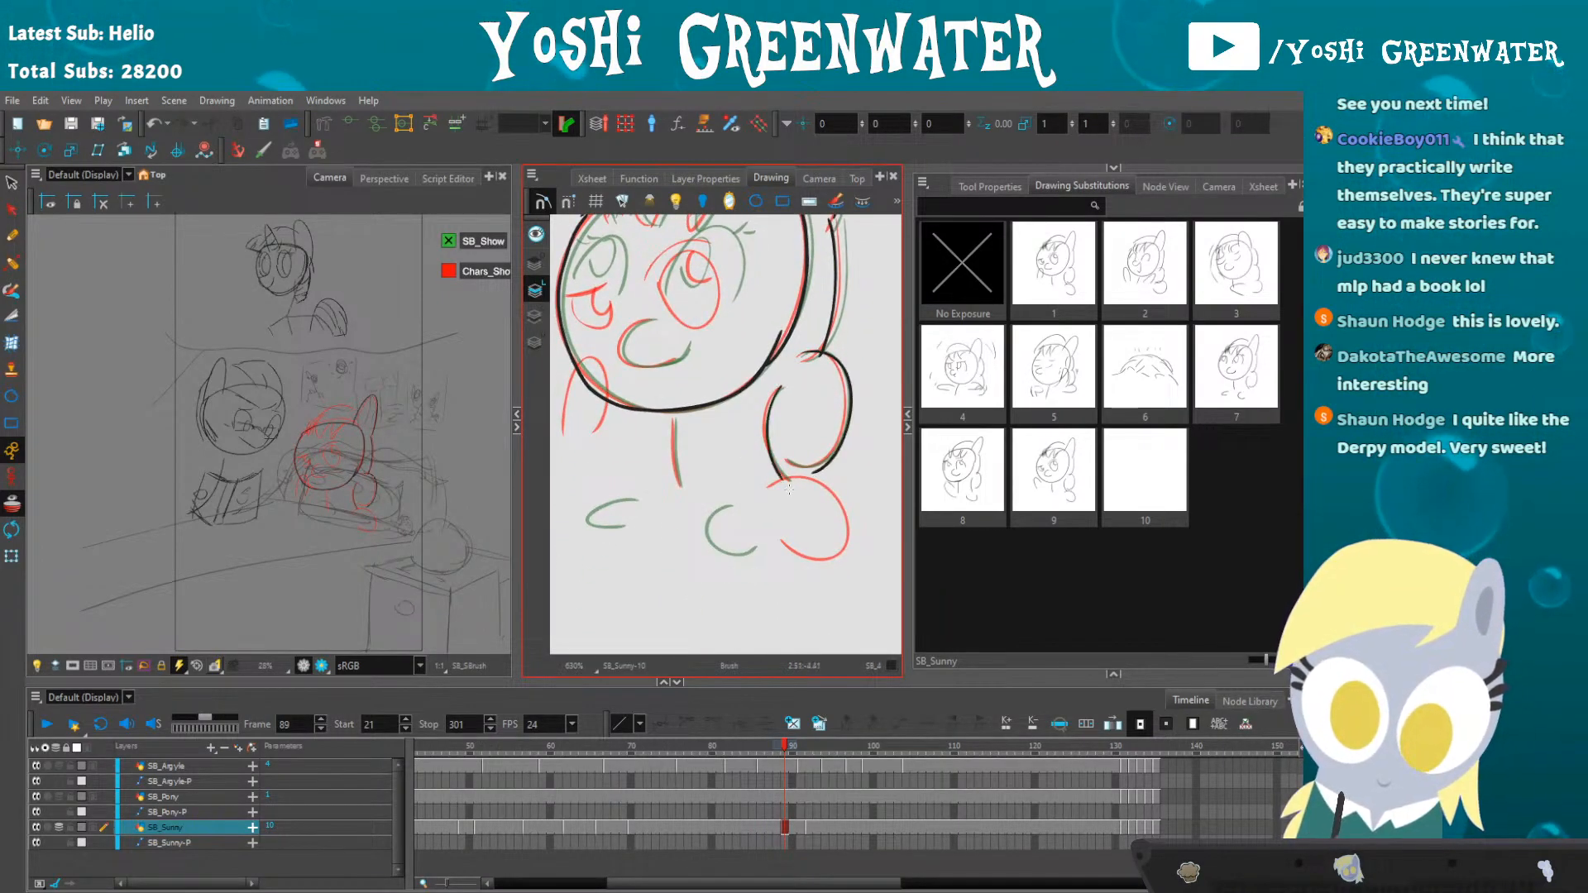
- Compare the new sketch with Sunny's pose at frame 93 and draw her neck and hooves at frame 89
{"action": "key", "text": "period"}
{"action": "key", "text": "period"}
{"action": "key", "text": "period"}
{"action": "key", "text": "period"}
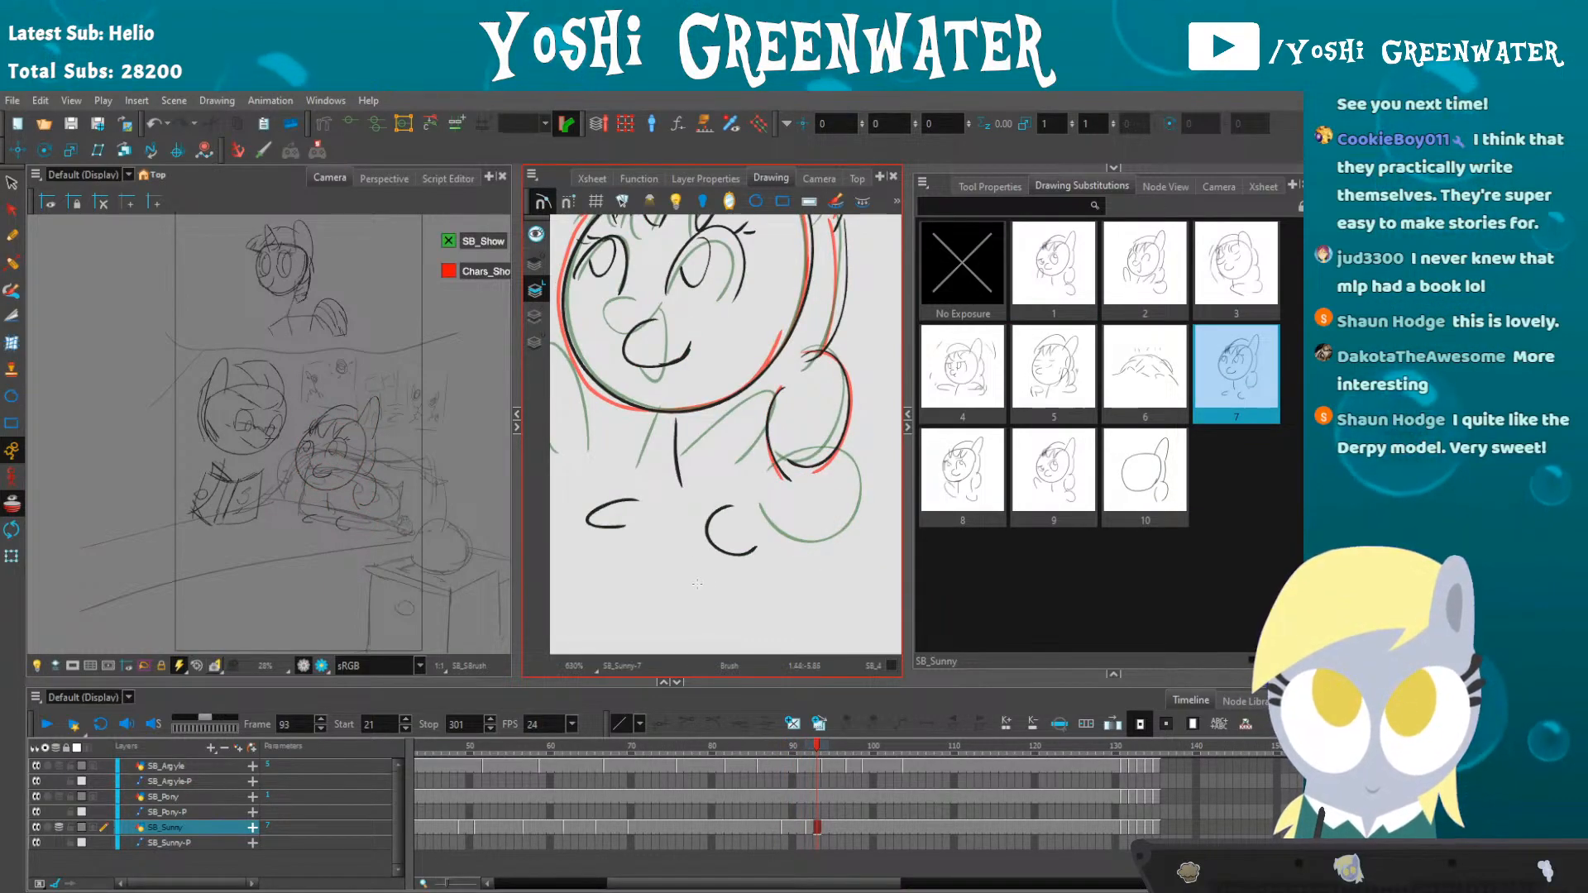
{"action": "key", "text": "comma"}
{"action": "key", "text": "comma"}
{"action": "key", "text": "comma"}
{"action": "key", "text": "comma"}
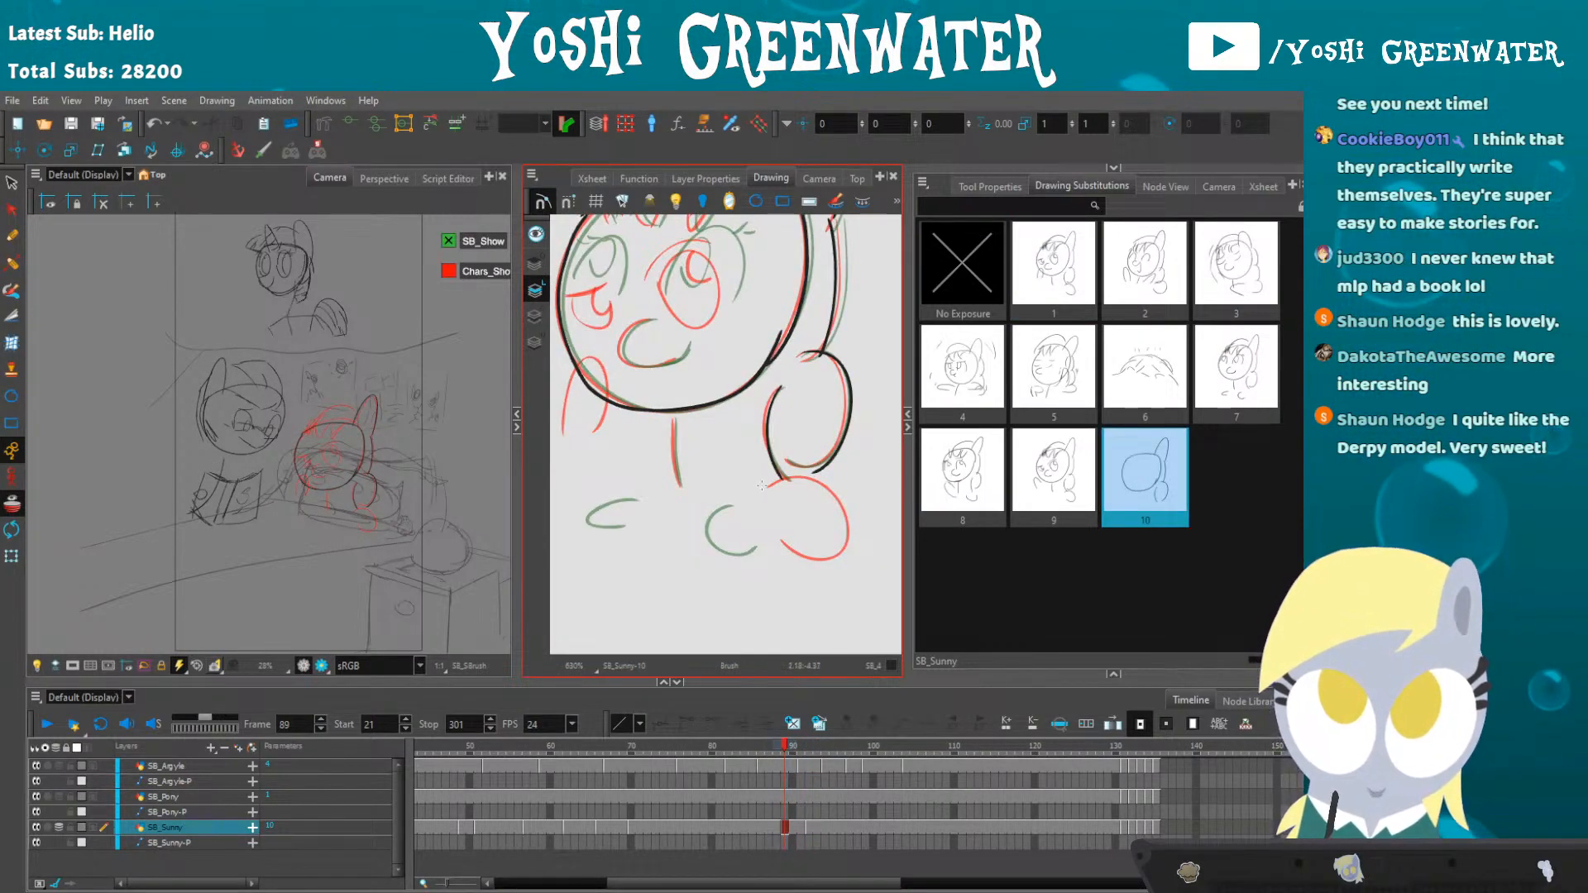
{"action": "mouse_move", "coordinate": [682, 502]}
{"action": "left_mouse_down"}
{"action": "mouse_move", "coordinate": [717, 528]}
{"action": "mouse_move", "coordinate": [703, 501]}
{"action": "mouse_move", "coordinate": [683, 488]}
{"action": "mouse_move", "coordinate": [709, 535]}
{"action": "left_mouse_up"}
{"action": "left_click_drag", "start_coordinate": [699, 397], "coordinate": [712, 483]}
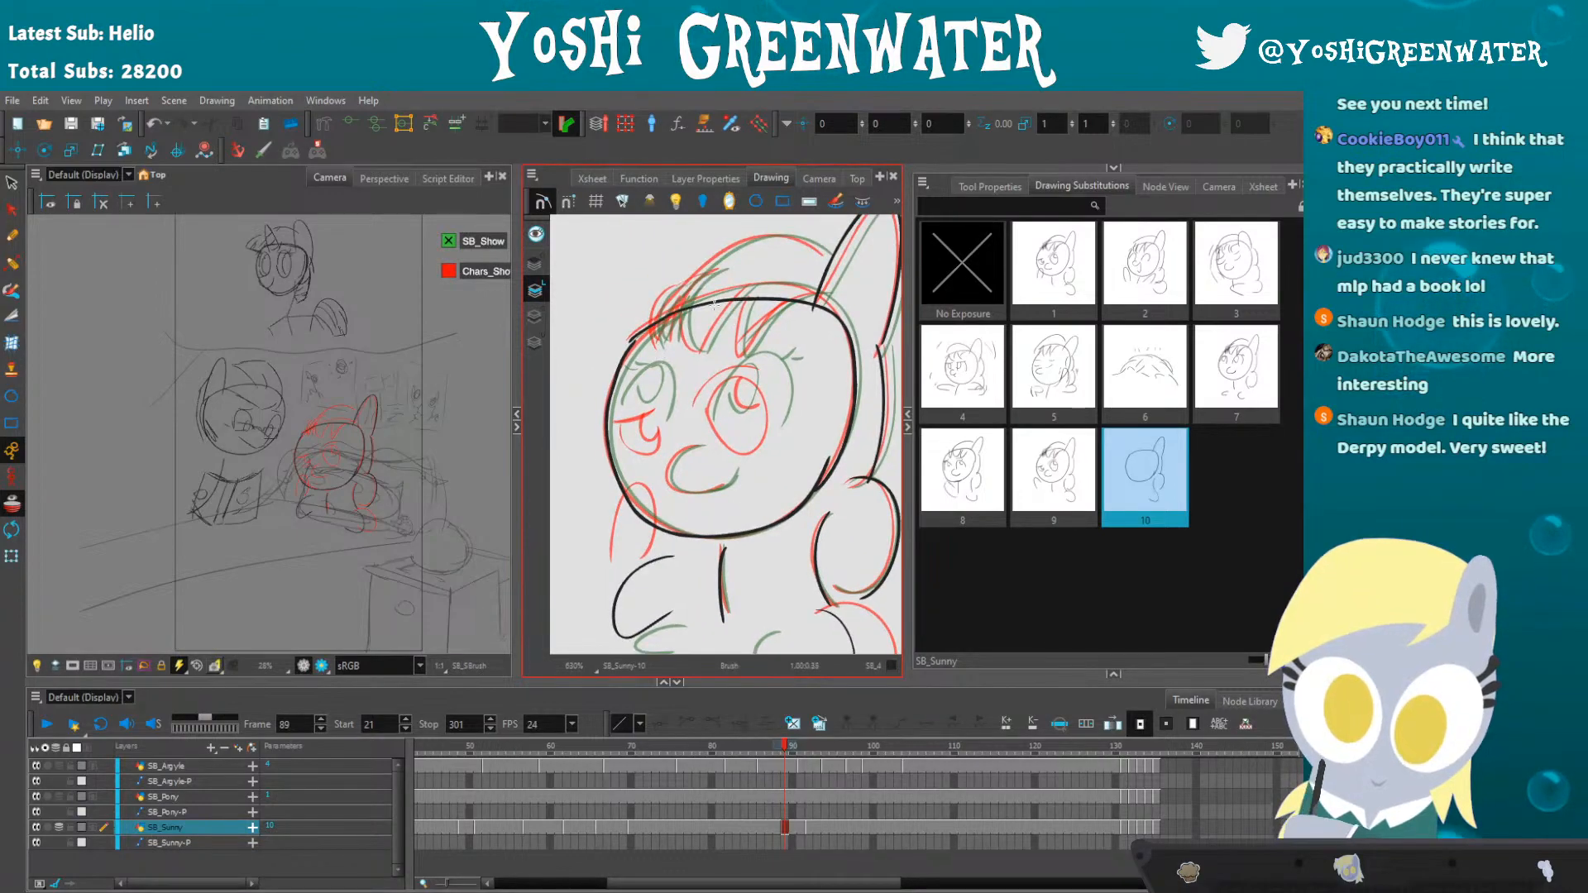
- Sketch Sunny's fringe, arched eyes and smile at frame 89, turn off onion skin, and remove the eyes
{"action": "mouse_move", "coordinate": [718, 304]}
{"action": "left_mouse_down"}
{"action": "mouse_move", "coordinate": [684, 329]}
{"action": "mouse_move", "coordinate": [679, 278]}
{"action": "mouse_move", "coordinate": [636, 312]}
{"action": "mouse_move", "coordinate": [808, 286]}
{"action": "left_mouse_up"}
{"action": "mouse_move", "coordinate": [681, 456]}
{"action": "left_mouse_down"}
{"action": "mouse_move", "coordinate": [688, 416]}
{"action": "mouse_move", "coordinate": [751, 421]}
{"action": "left_mouse_up"}
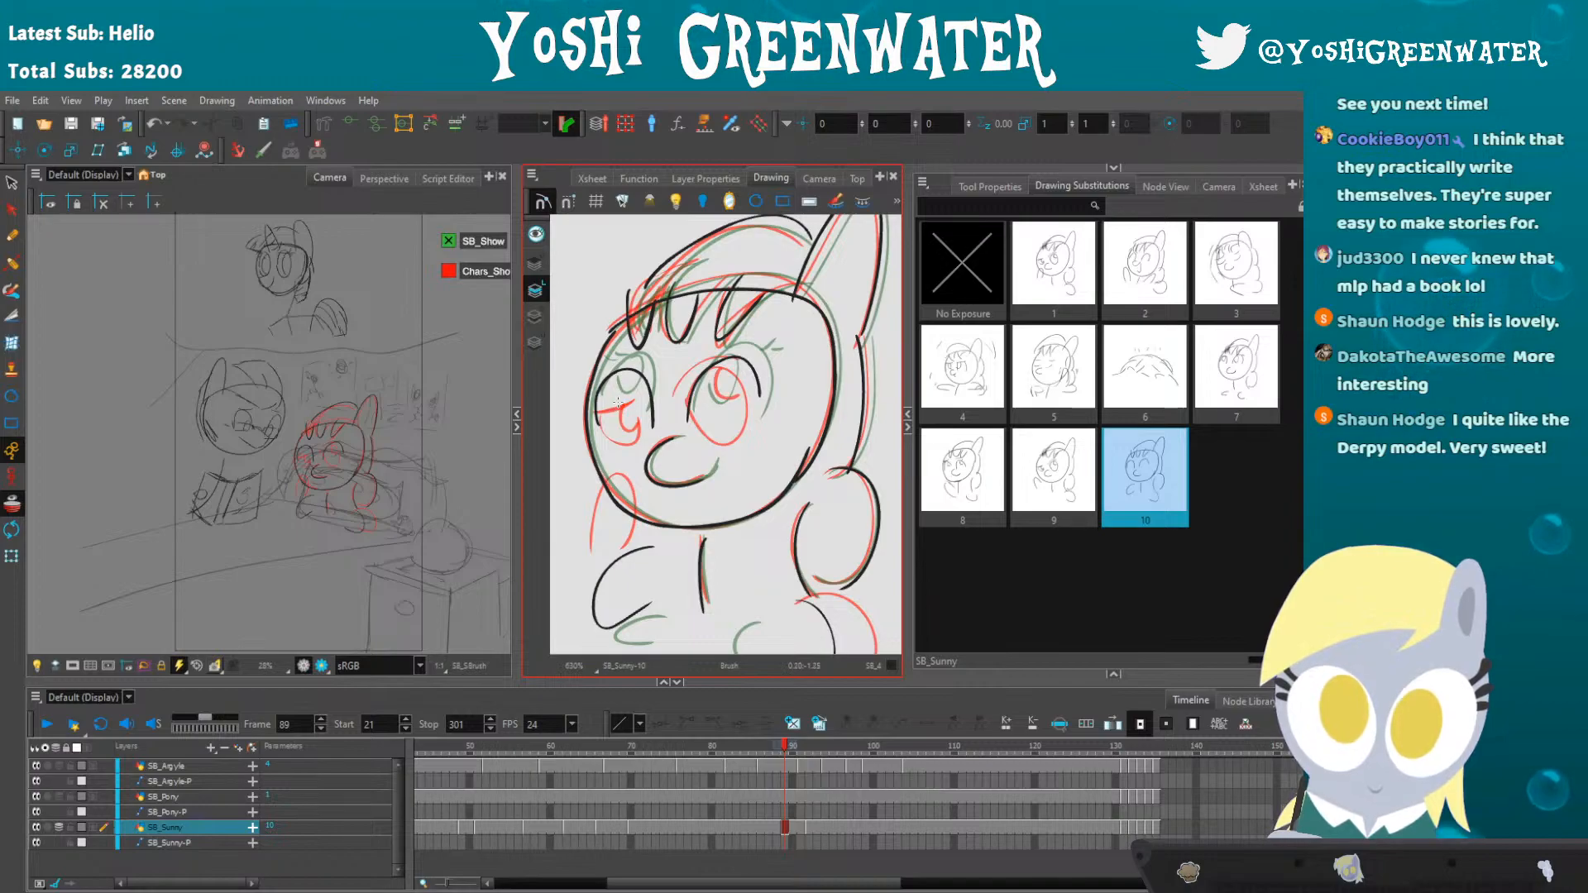
{"action": "left_click", "coordinate": [12, 503]}
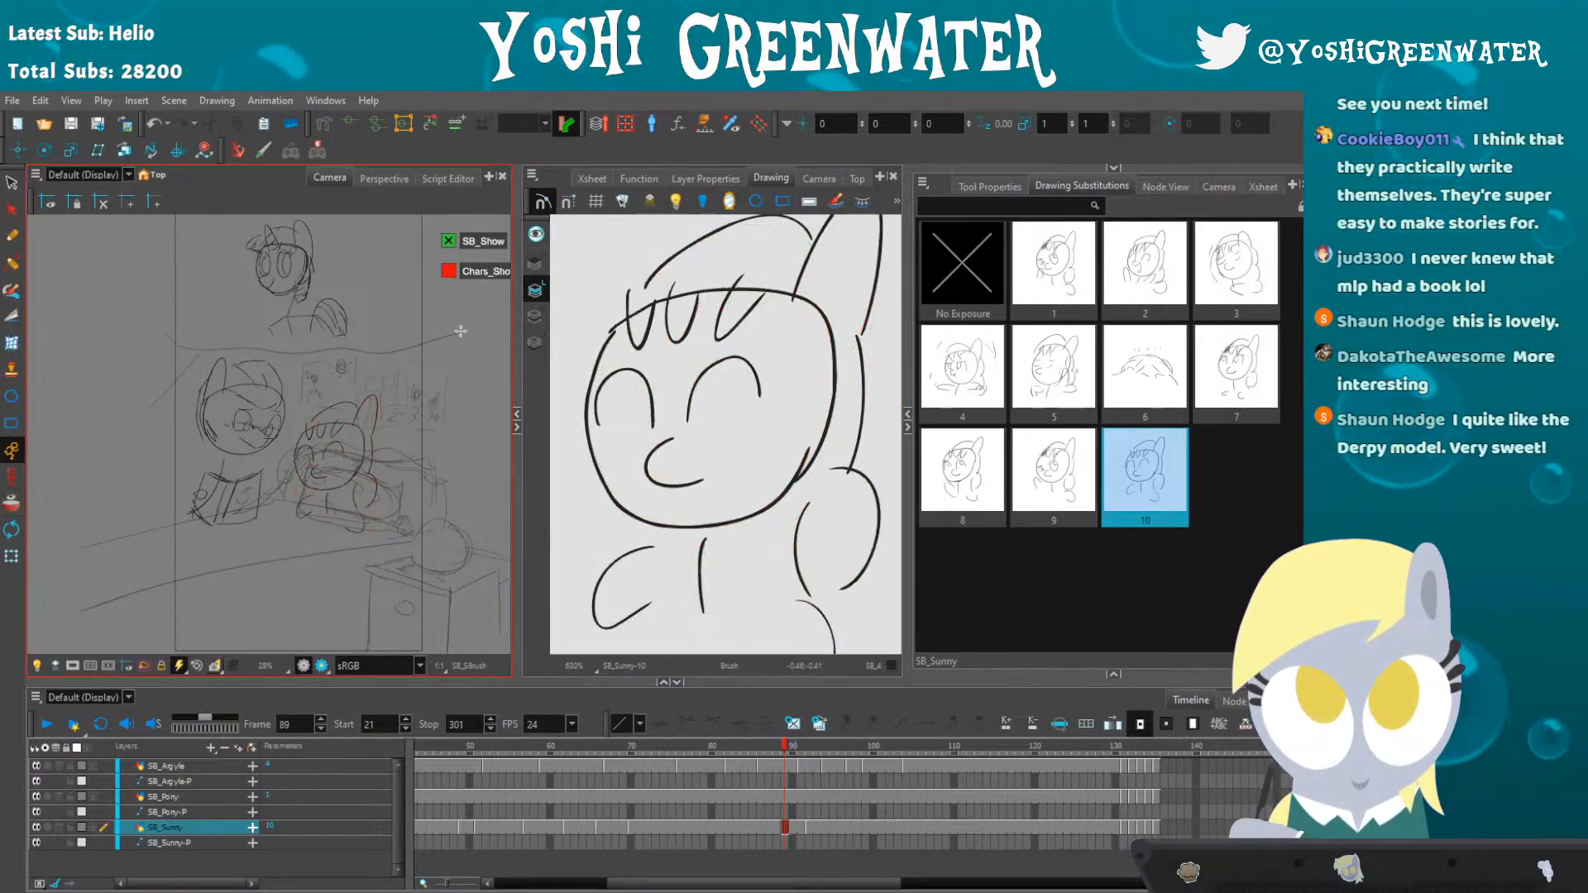
{"action": "left_click", "coordinate": [18, 185]}
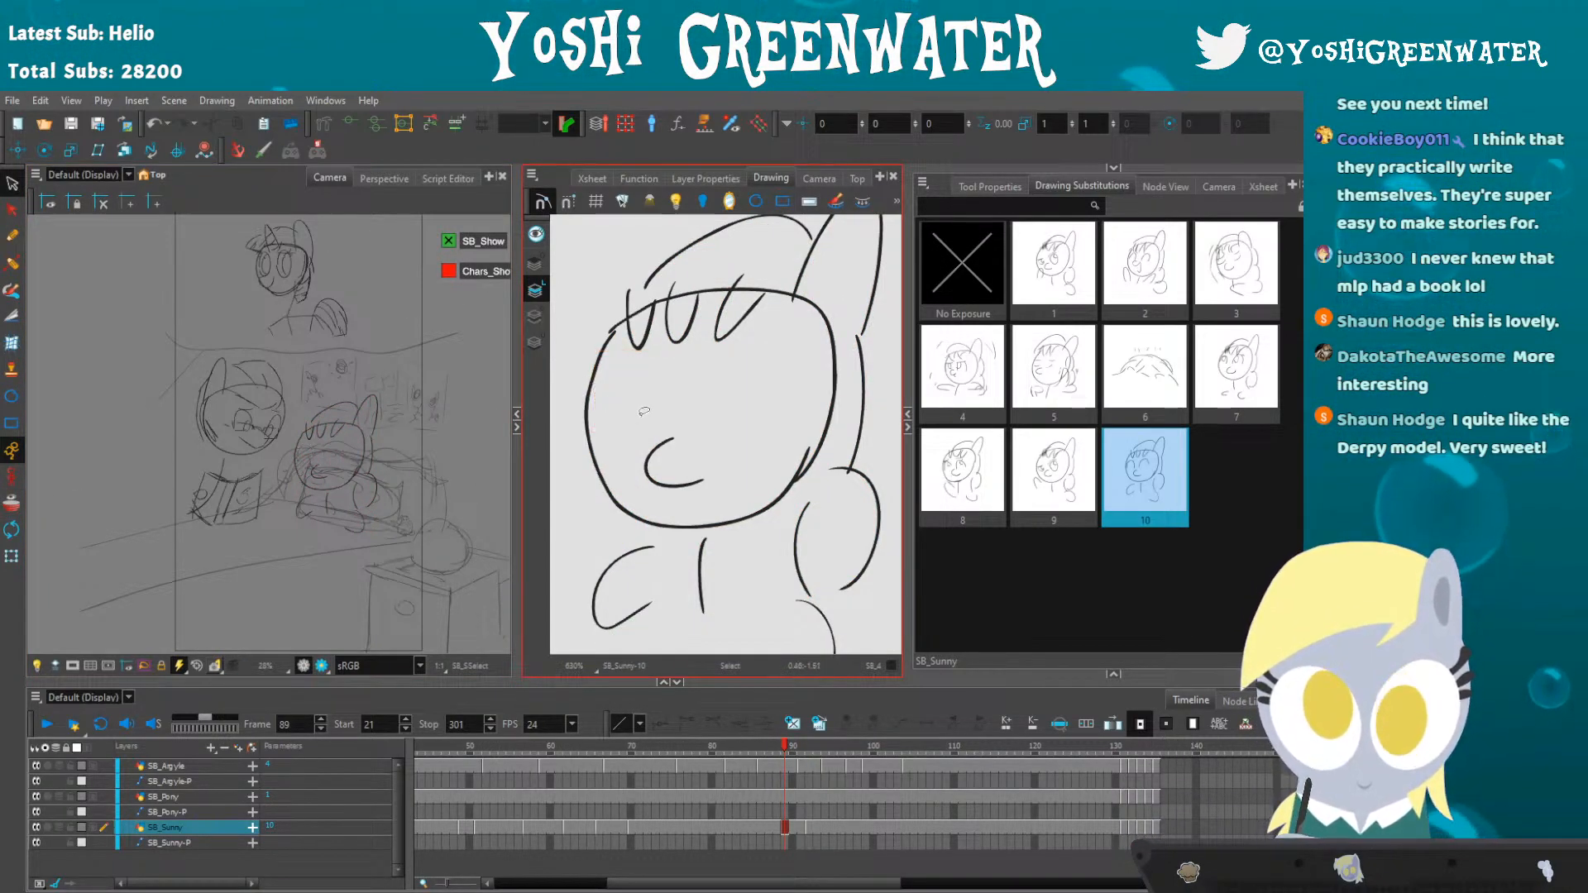
- Play back Sunny's reaction from around frame 78 to check the timing of the new frame 89 drawing
{"action": "key", "text": "comma"}
{"action": "key", "text": "alt+b"}
{"action": "left_click_drag", "start_coordinate": [776, 747], "coordinate": [701, 747]}
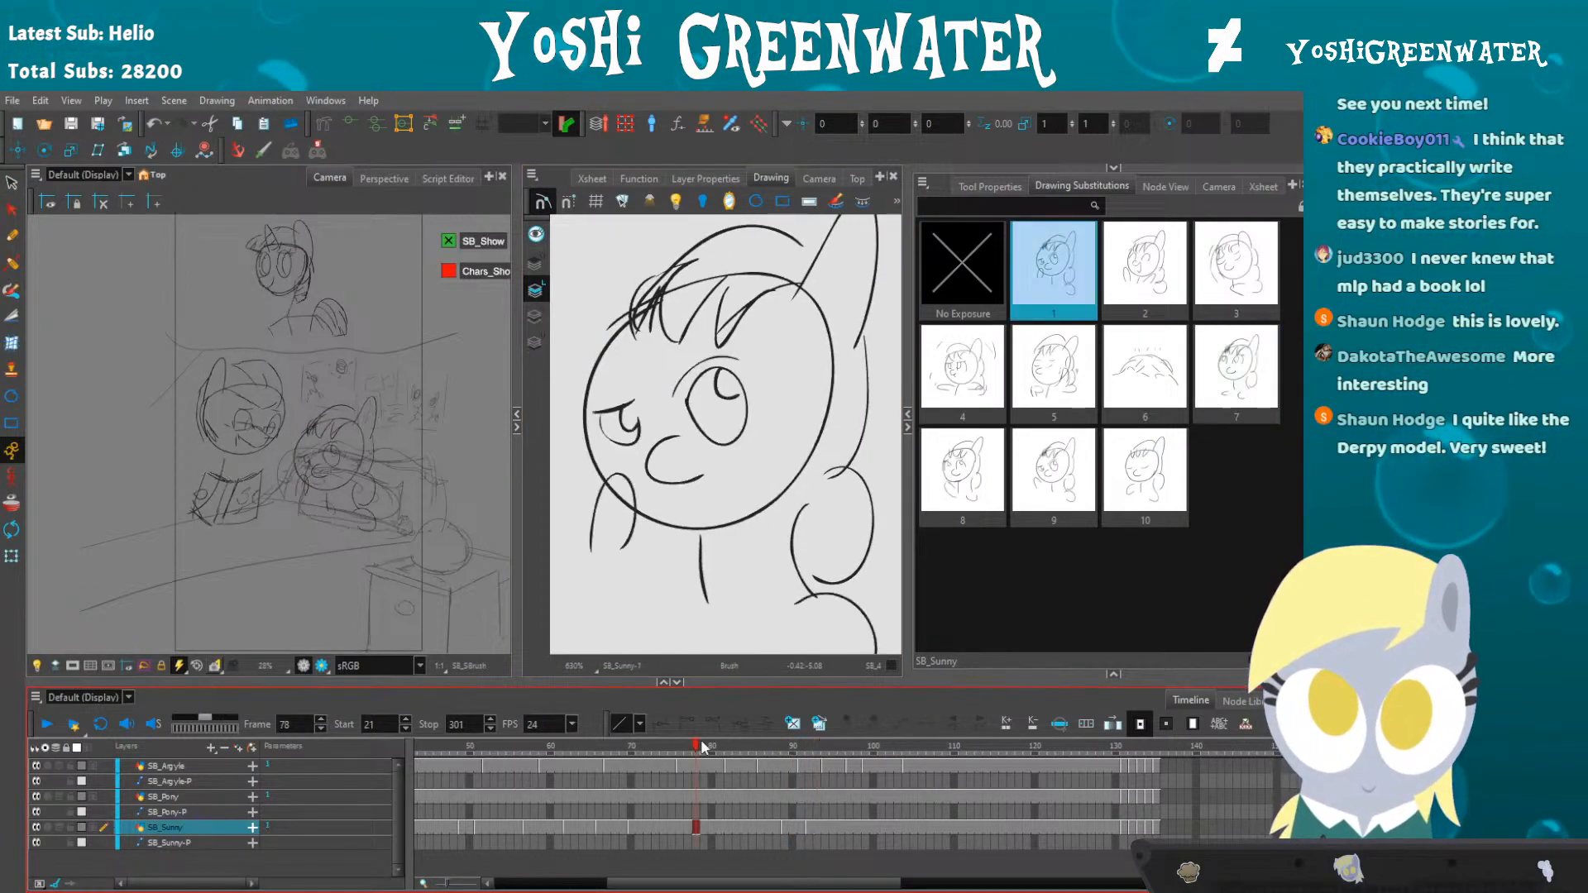
{"action": "key", "text": "shift+Return"}
{"action": "key", "text": "shift+Return"}
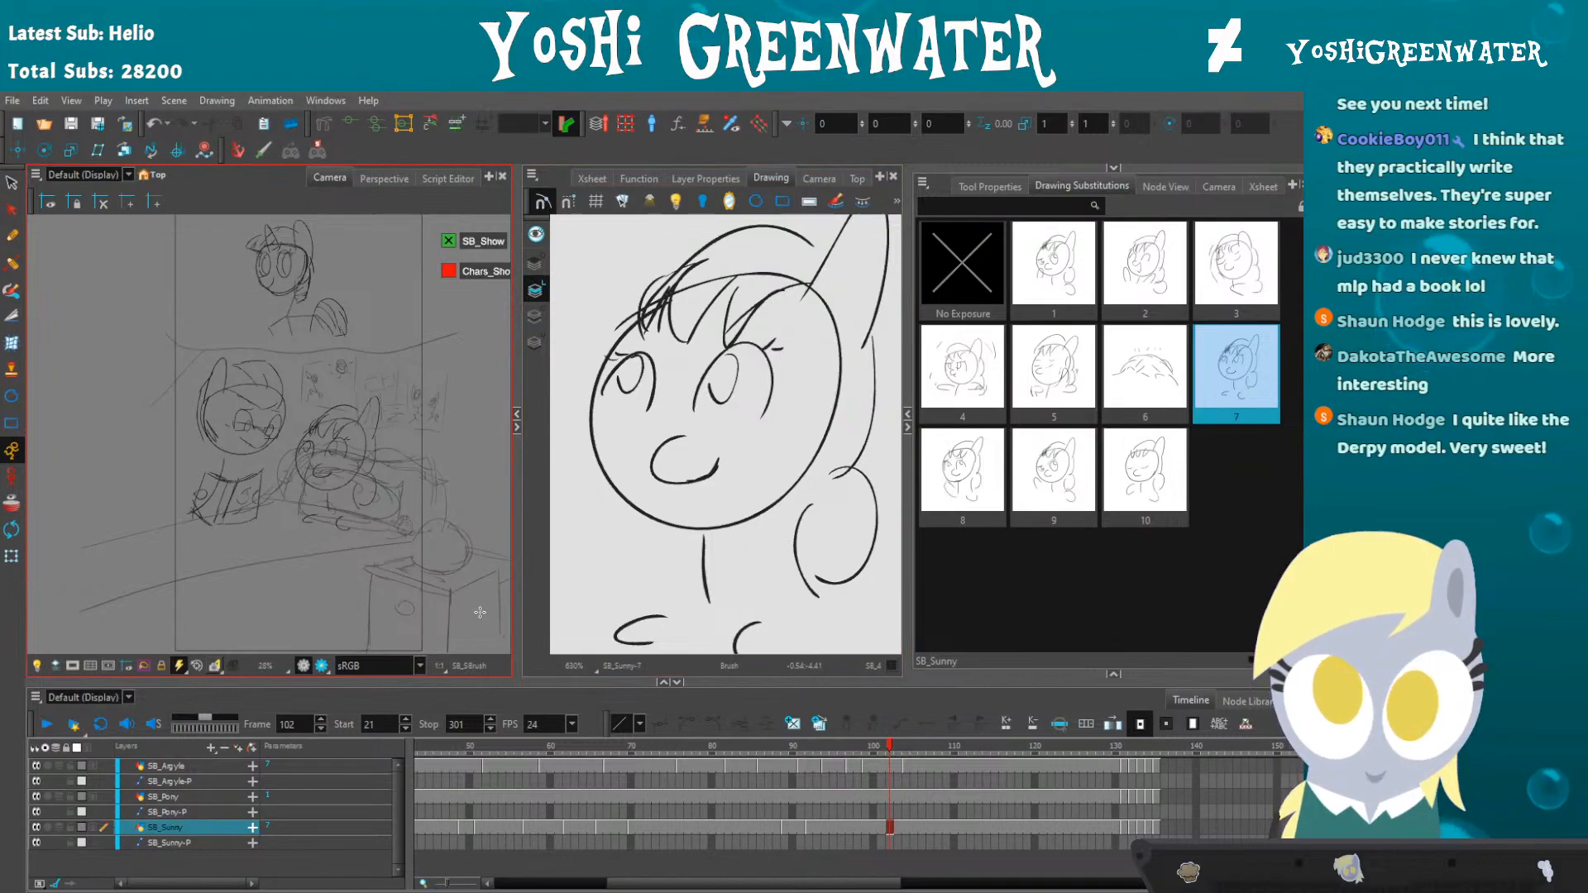
{"action": "scroll", "coordinate": [616, 469], "scroll_direction": "down", "scroll_amount": 3}
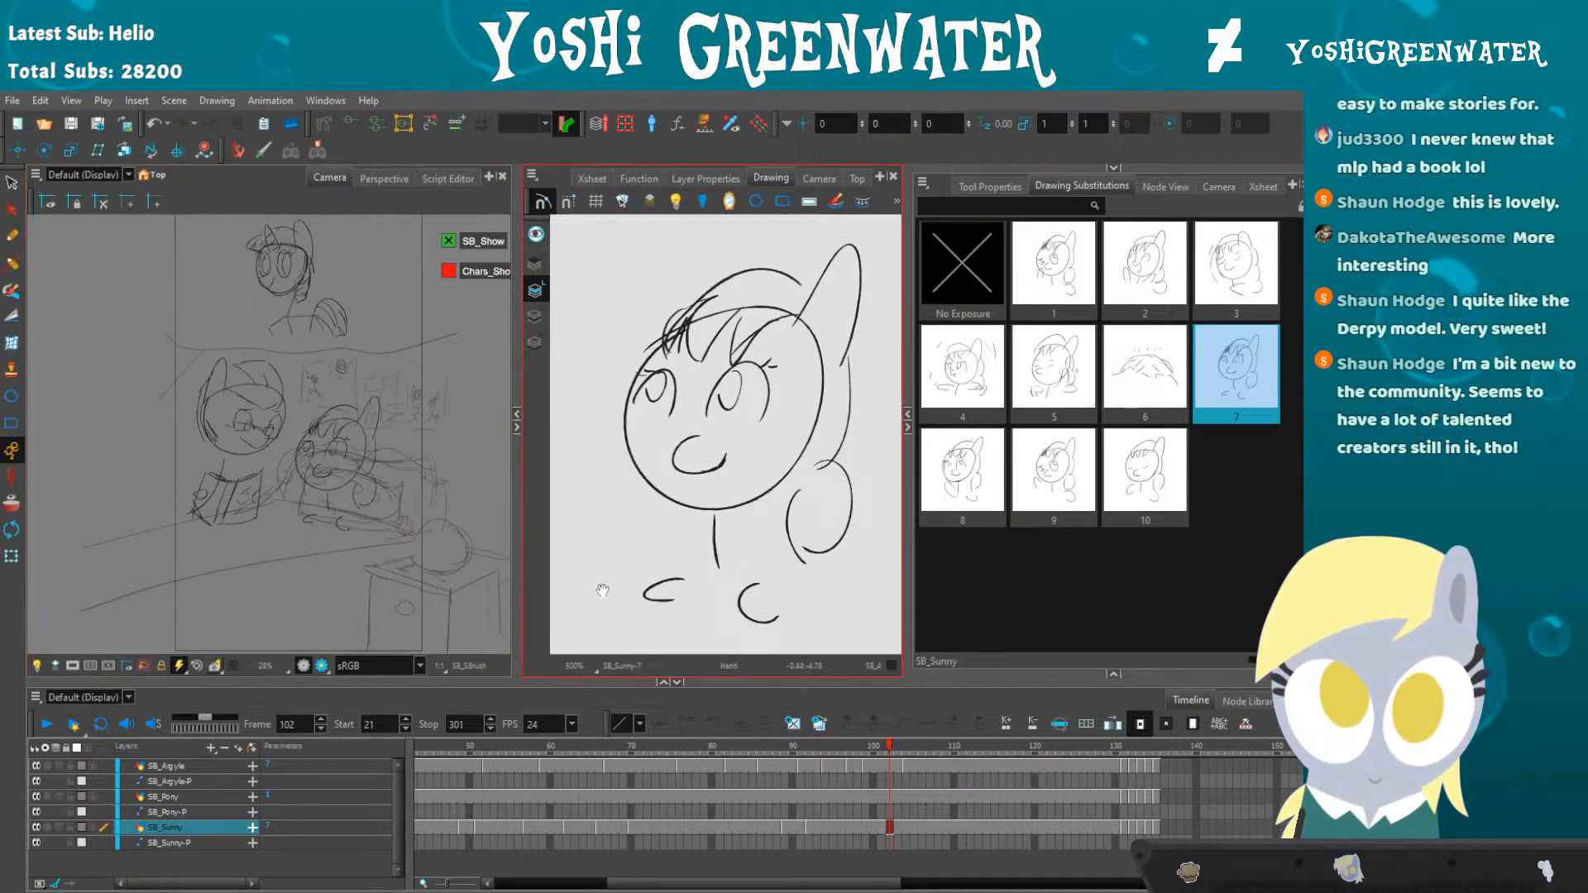
{"action": "left_click_drag", "start_coordinate": [604, 589], "coordinate": [577, 556]}
- Replay Sunny's reaction from frame 82 and scrub the frames leading into it
{"action": "left_click", "coordinate": [727, 746]}
{"action": "key", "text": "Return"}
{"action": "key", "text": "Return"}
{"action": "left_click", "coordinate": [731, 747]}
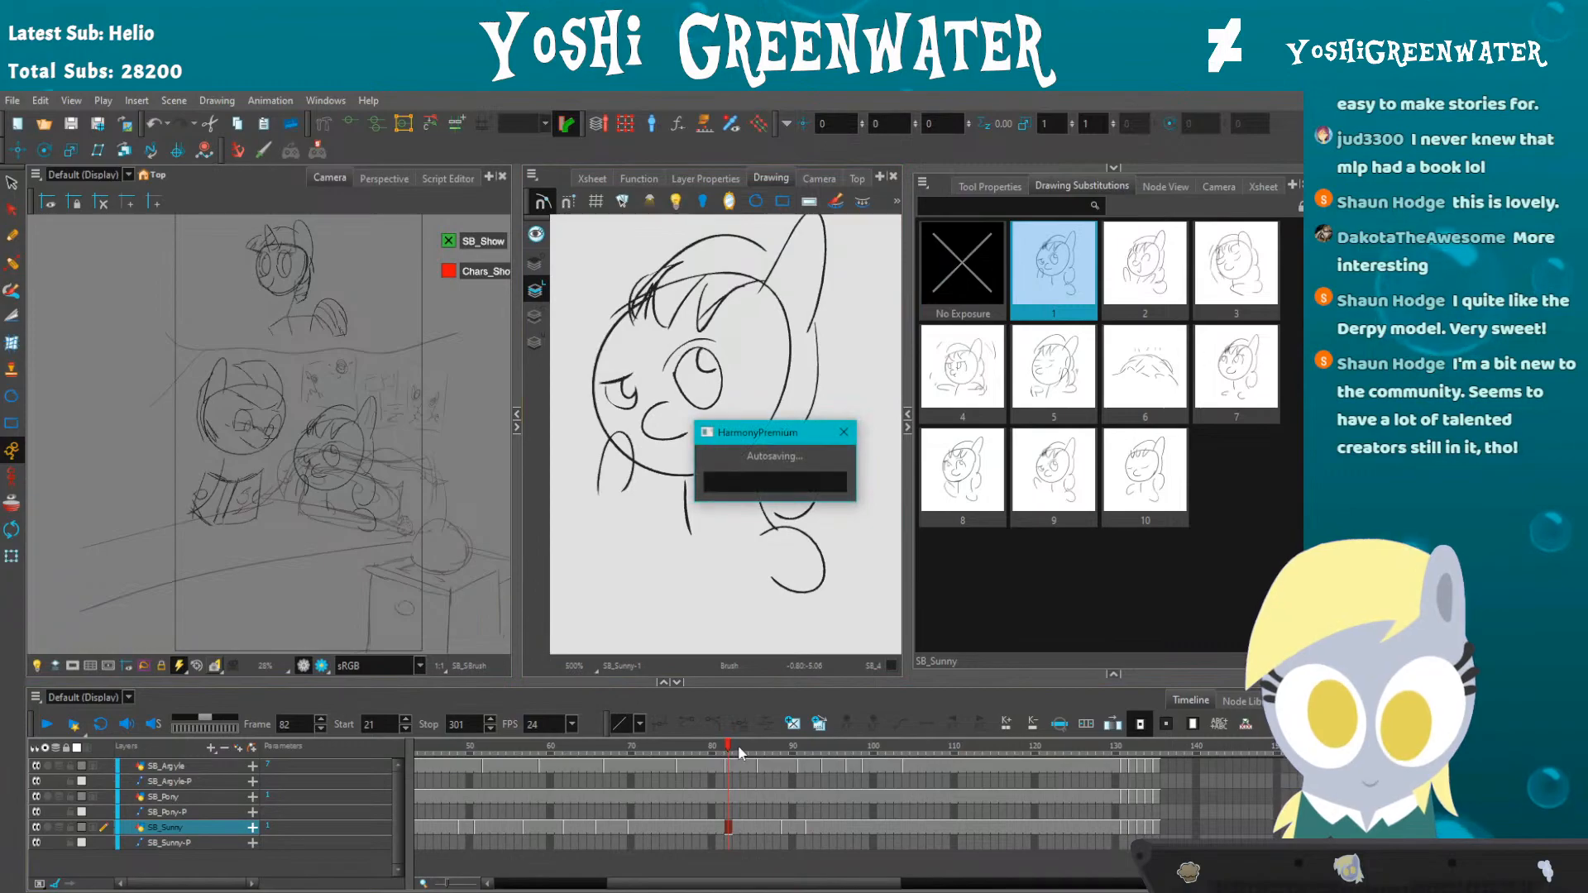
{"action": "mouse_move", "coordinate": [741, 750]}
{"action": "left_mouse_down"}
{"action": "mouse_move", "coordinate": [828, 755]}
{"action": "mouse_move", "coordinate": [688, 758]}
{"action": "left_mouse_up"}
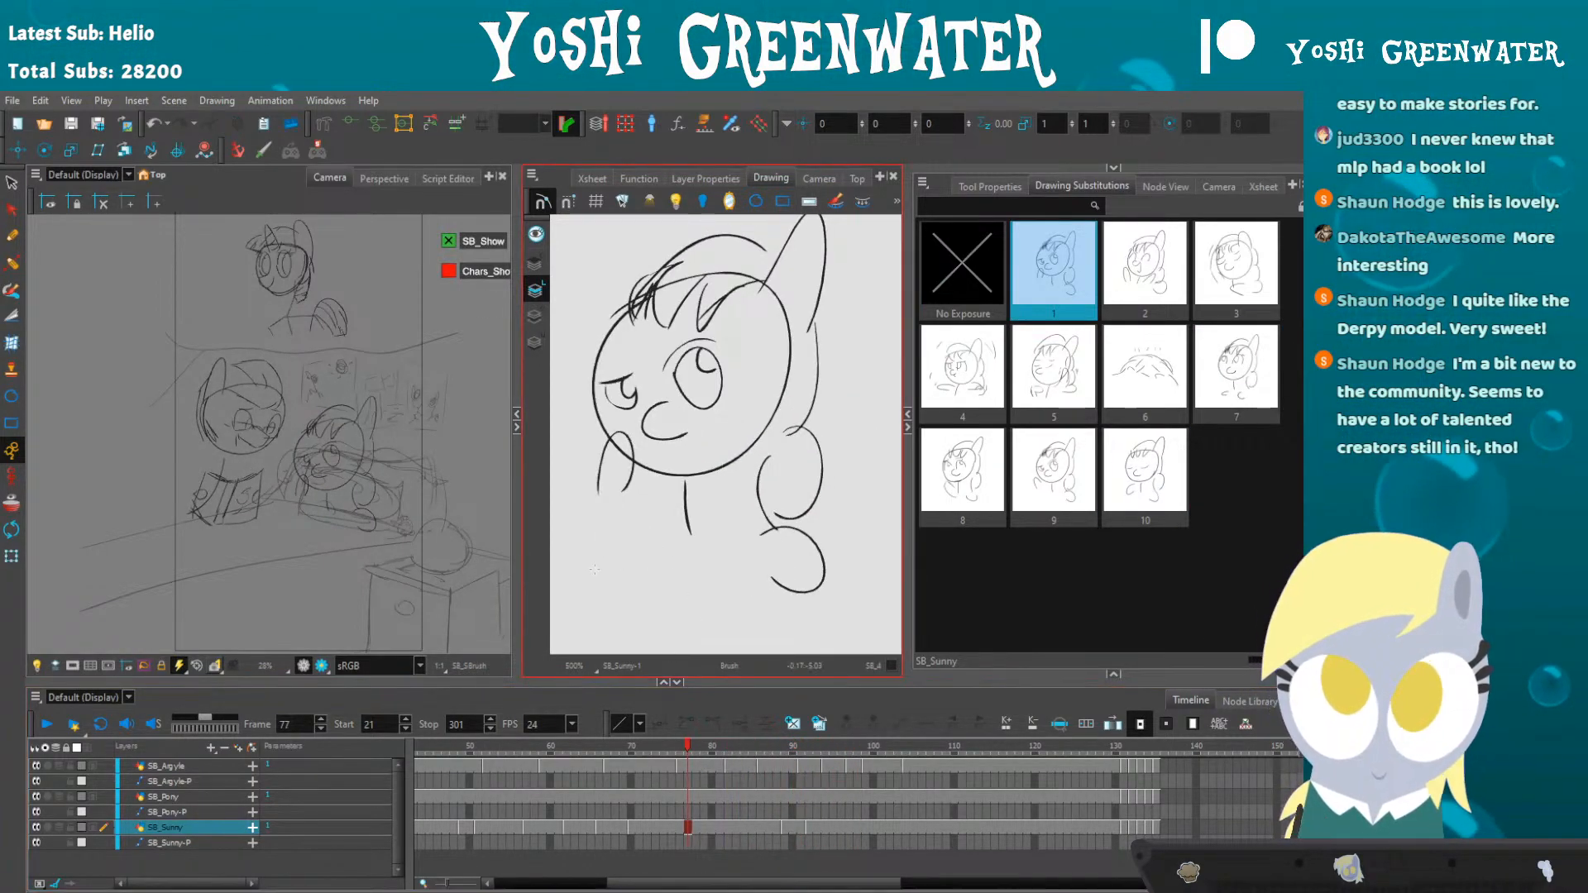
{"action": "mouse_move", "coordinate": [707, 754]}
{"action": "left_mouse_down"}
{"action": "mouse_move", "coordinate": [841, 757]}
{"action": "mouse_move", "coordinate": [713, 761]}
{"action": "mouse_move", "coordinate": [729, 766]}
{"action": "left_mouse_up"}
{"action": "left_click_drag", "start_coordinate": [652, 683], "coordinate": [652, 677]}
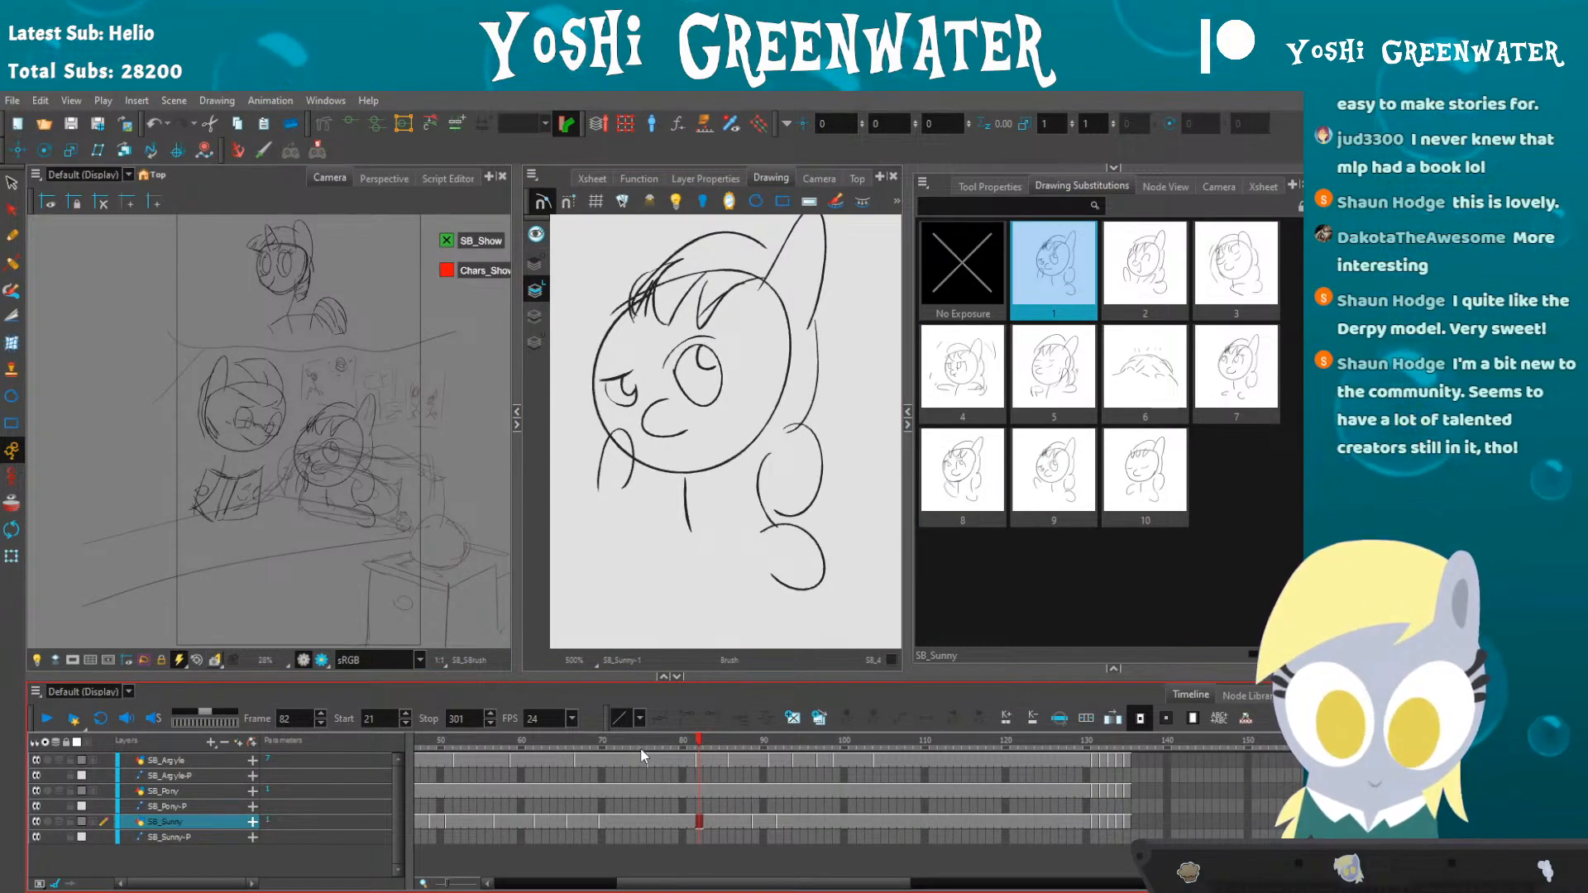
- Play Sunny's motion again from frame 83 and examine her pose at frame 98
{"action": "left_click_drag", "start_coordinate": [734, 749], "coordinate": [812, 748]}
{"action": "left_click", "coordinate": [741, 746]}
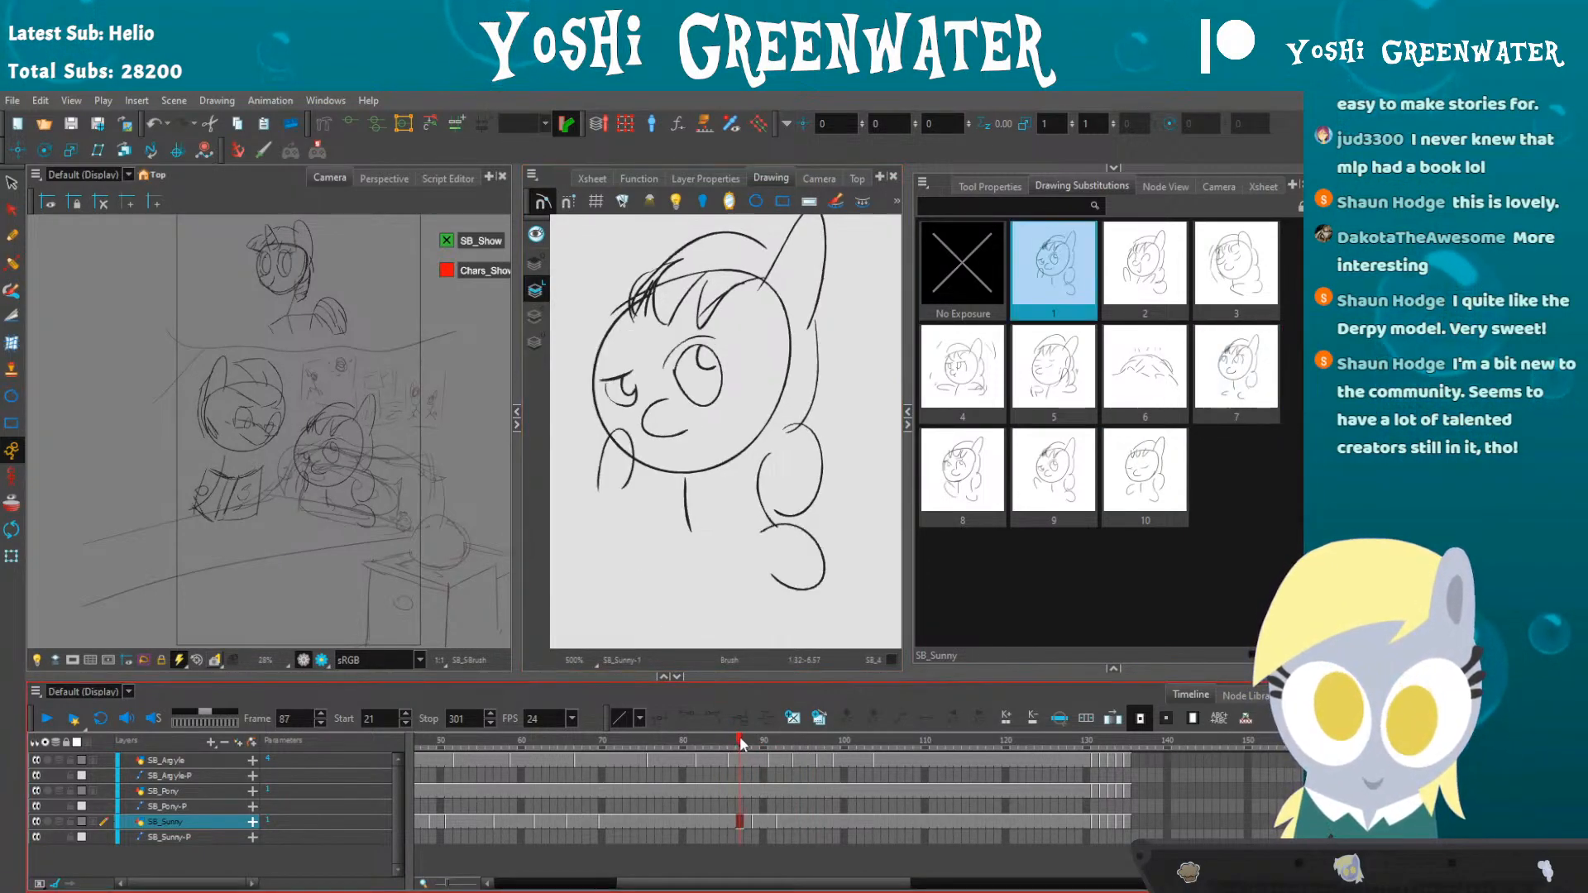
{"action": "left_click", "coordinate": [796, 744]}
{"action": "left_click", "coordinate": [707, 745]}
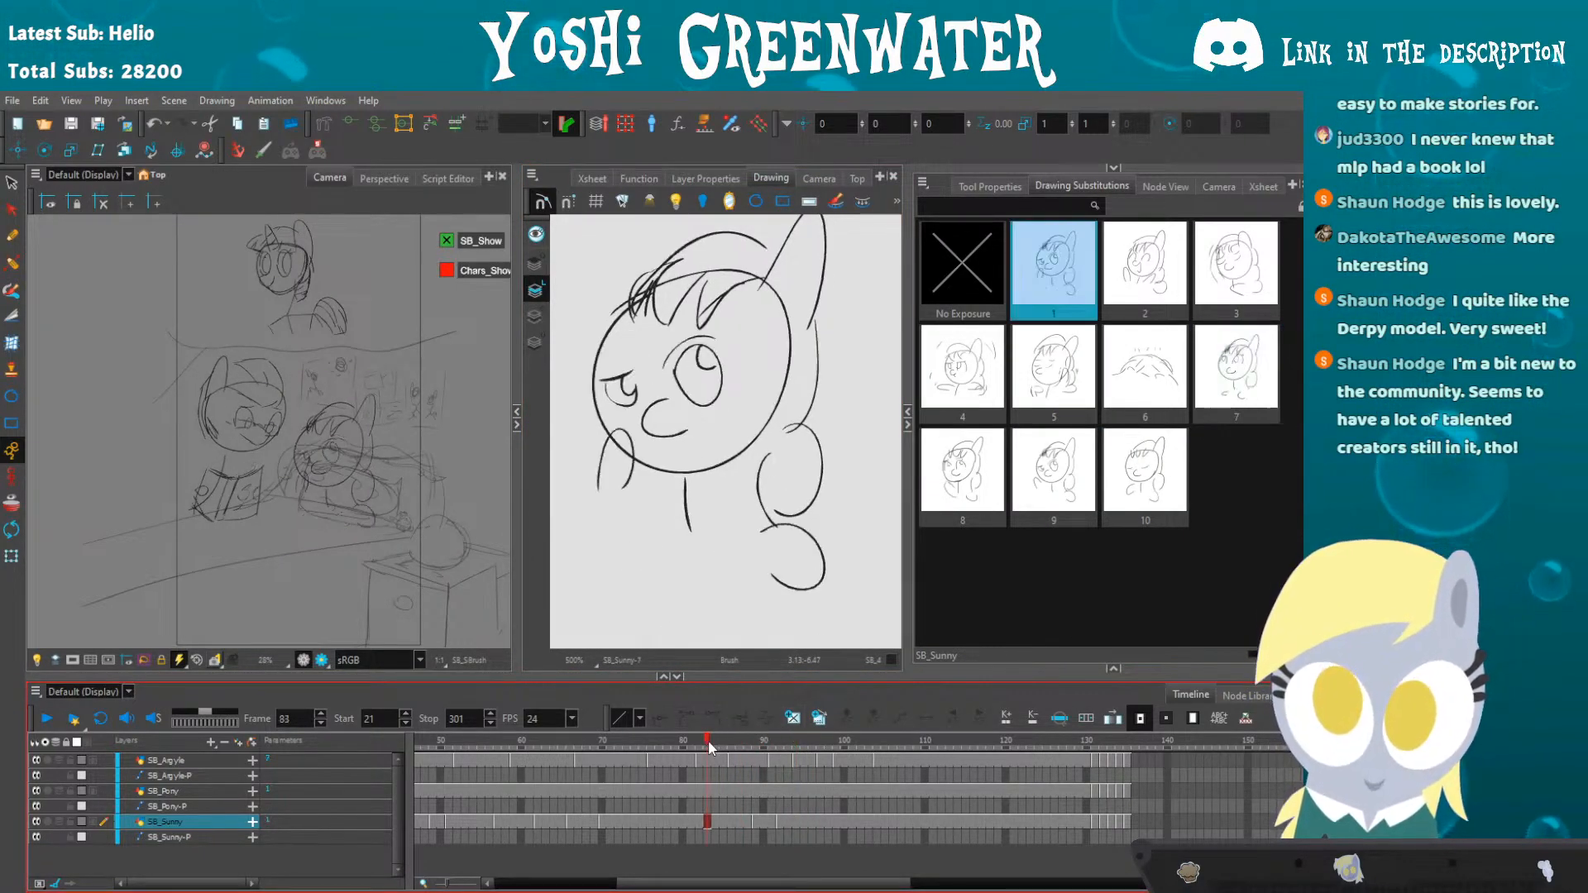
{"action": "key", "text": "shift+Return"}
{"action": "key", "text": "shift+Return"}
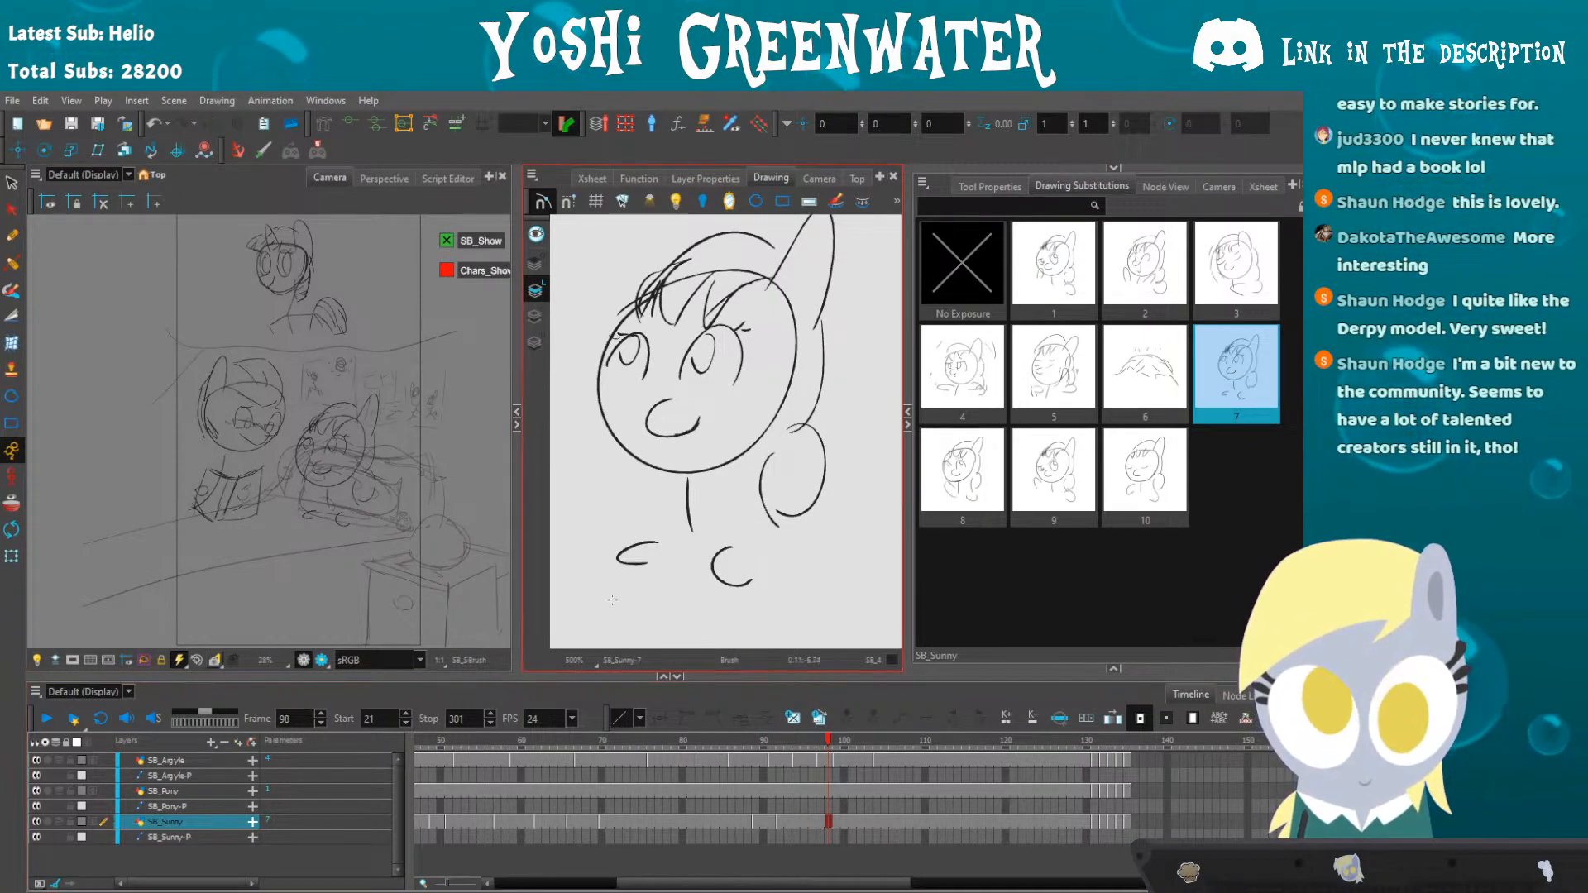
{"action": "left_click_drag", "start_coordinate": [616, 574], "coordinate": [625, 596]}
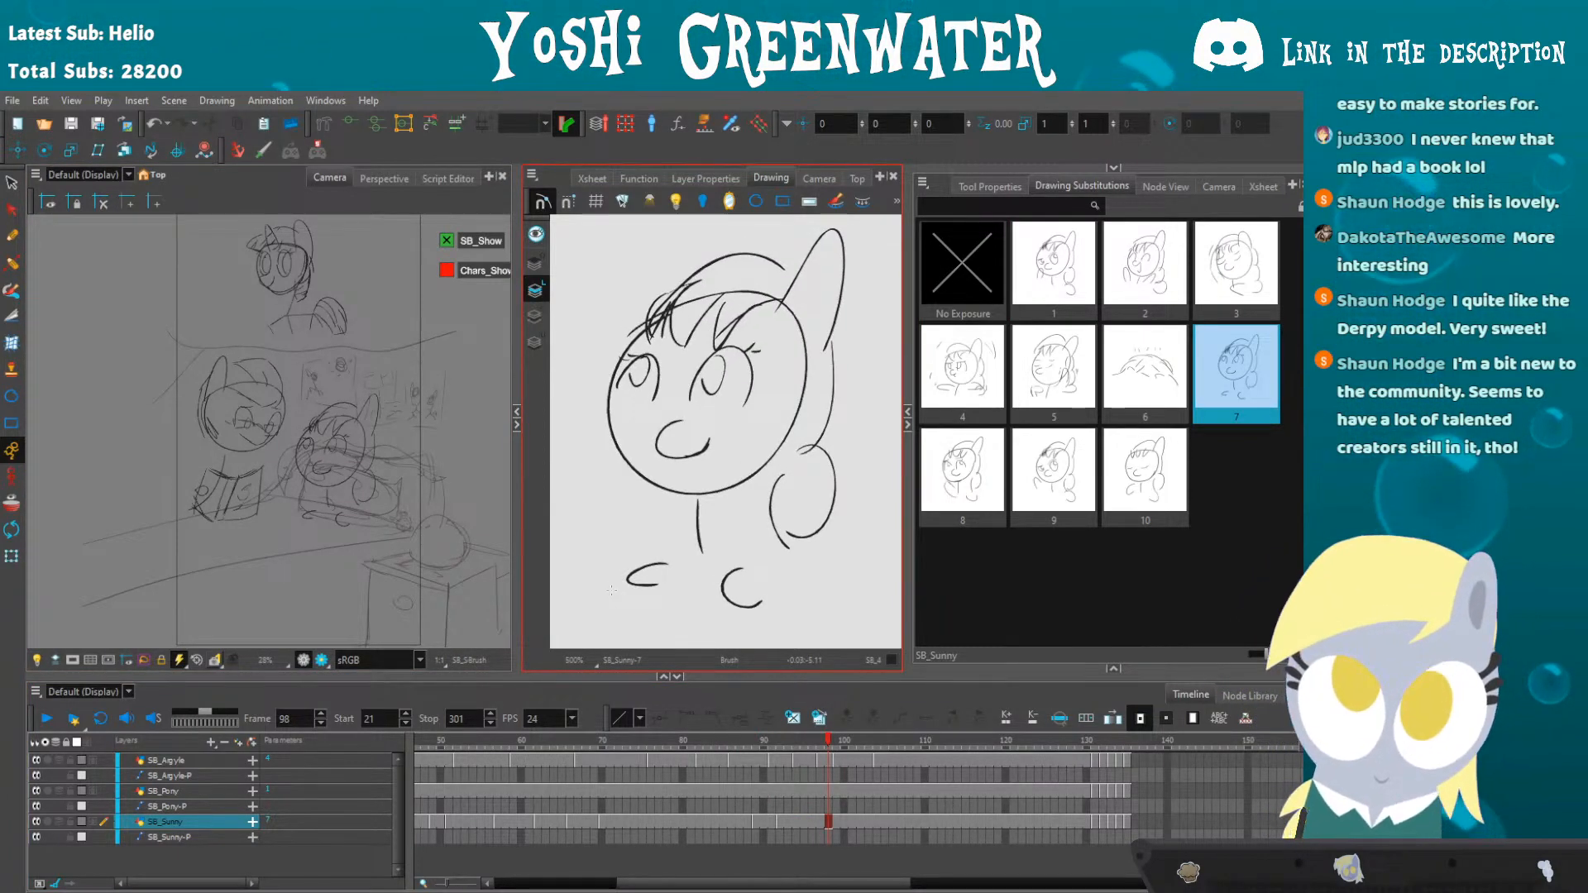
{"action": "left_click_drag", "start_coordinate": [611, 590], "coordinate": [642, 606]}
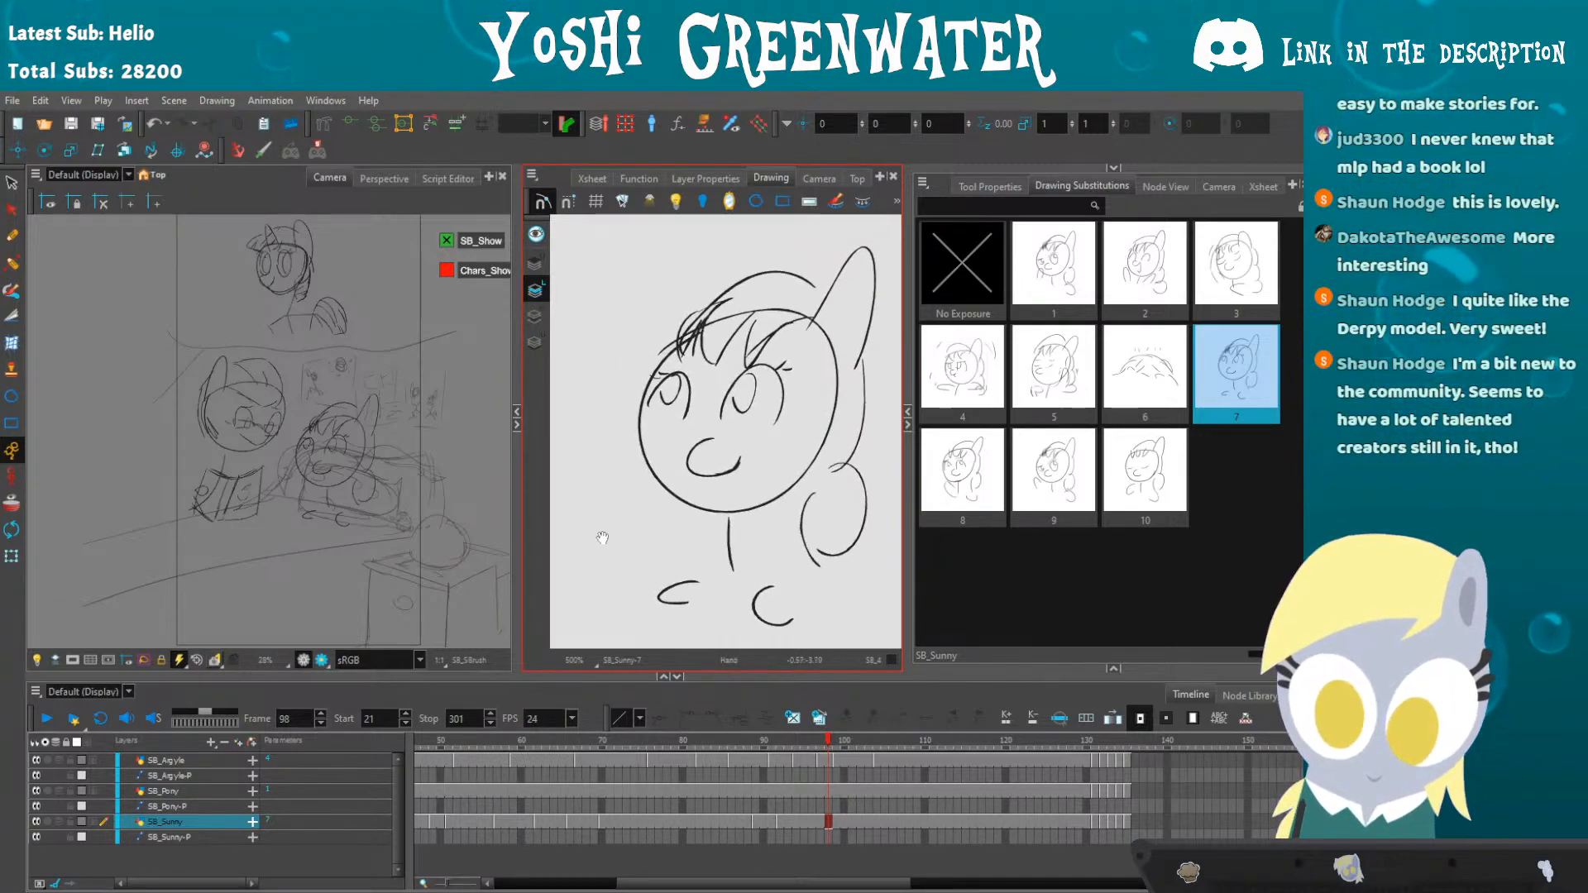
- Activate the Transform tool and try selecting Sunny's sketch in the camera view
{"action": "left_click_drag", "start_coordinate": [169, 504], "coordinate": [175, 497]}
{"action": "left_click", "coordinate": [12, 556]}
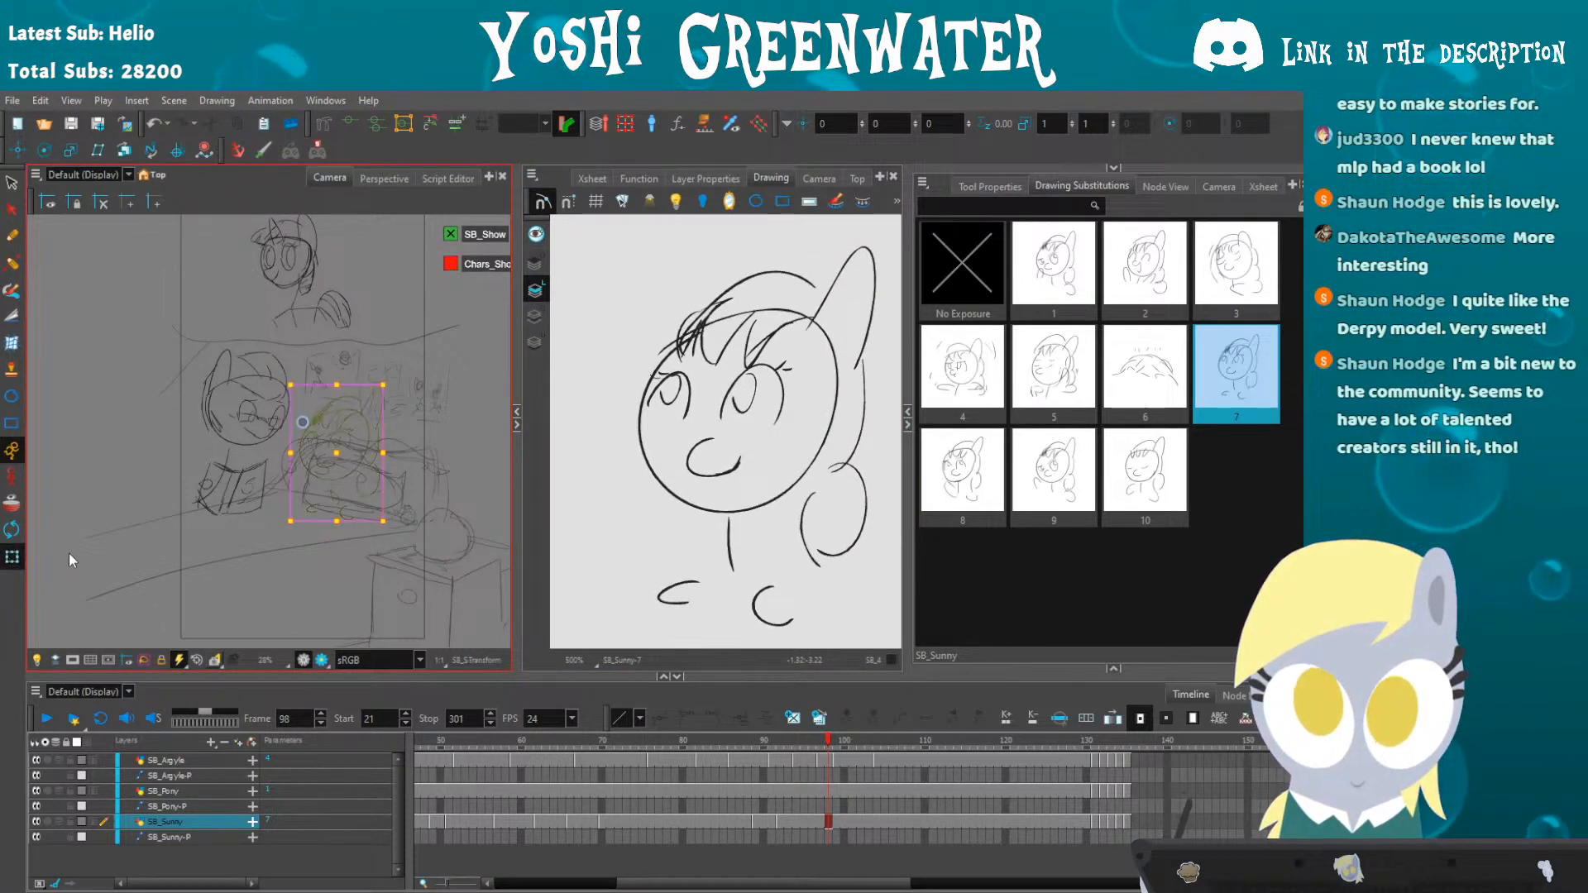
{"action": "left_click", "coordinate": [74, 530]}
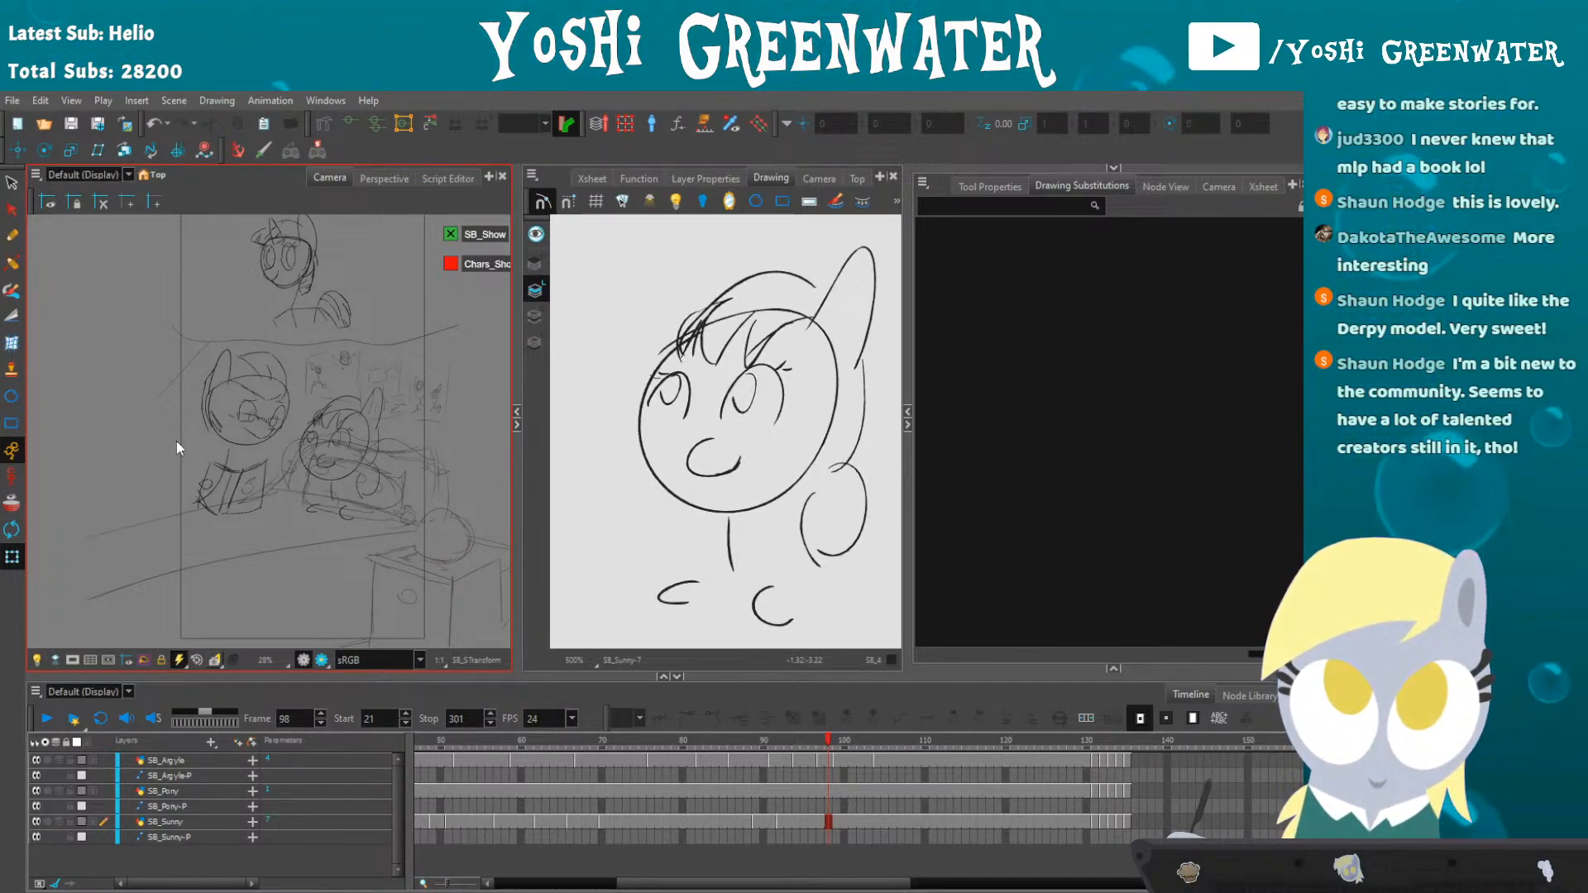
{"action": "left_click_drag", "start_coordinate": [351, 678], "coordinate": [351, 685]}
{"action": "left_click_drag", "start_coordinate": [622, 884], "coordinate": [651, 885]}
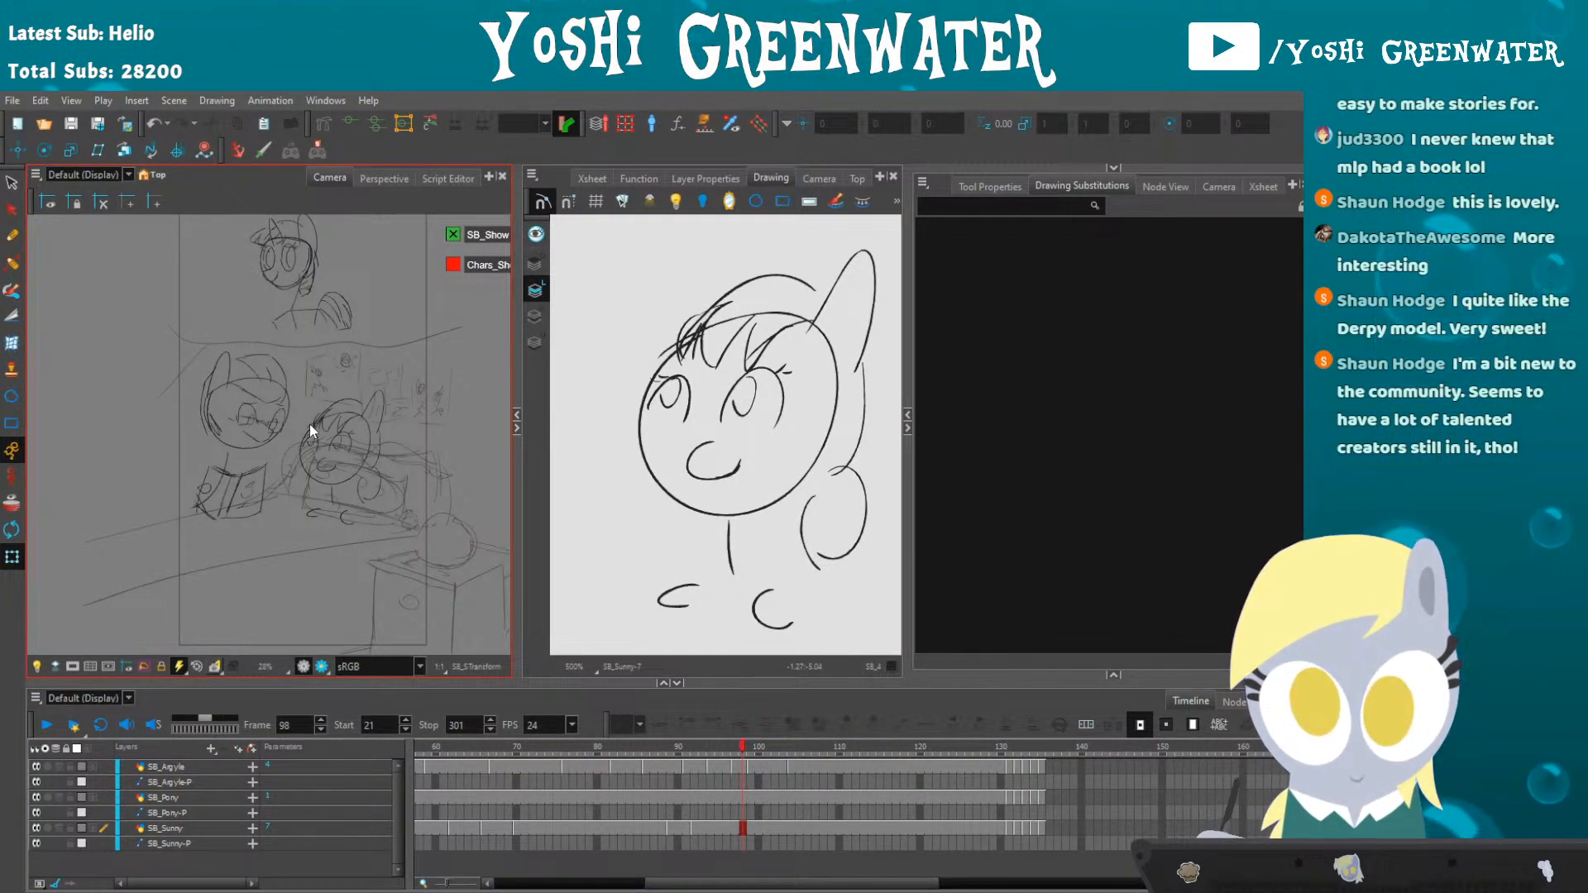
{"action": "left_click_drag", "start_coordinate": [296, 399], "coordinate": [294, 401]}
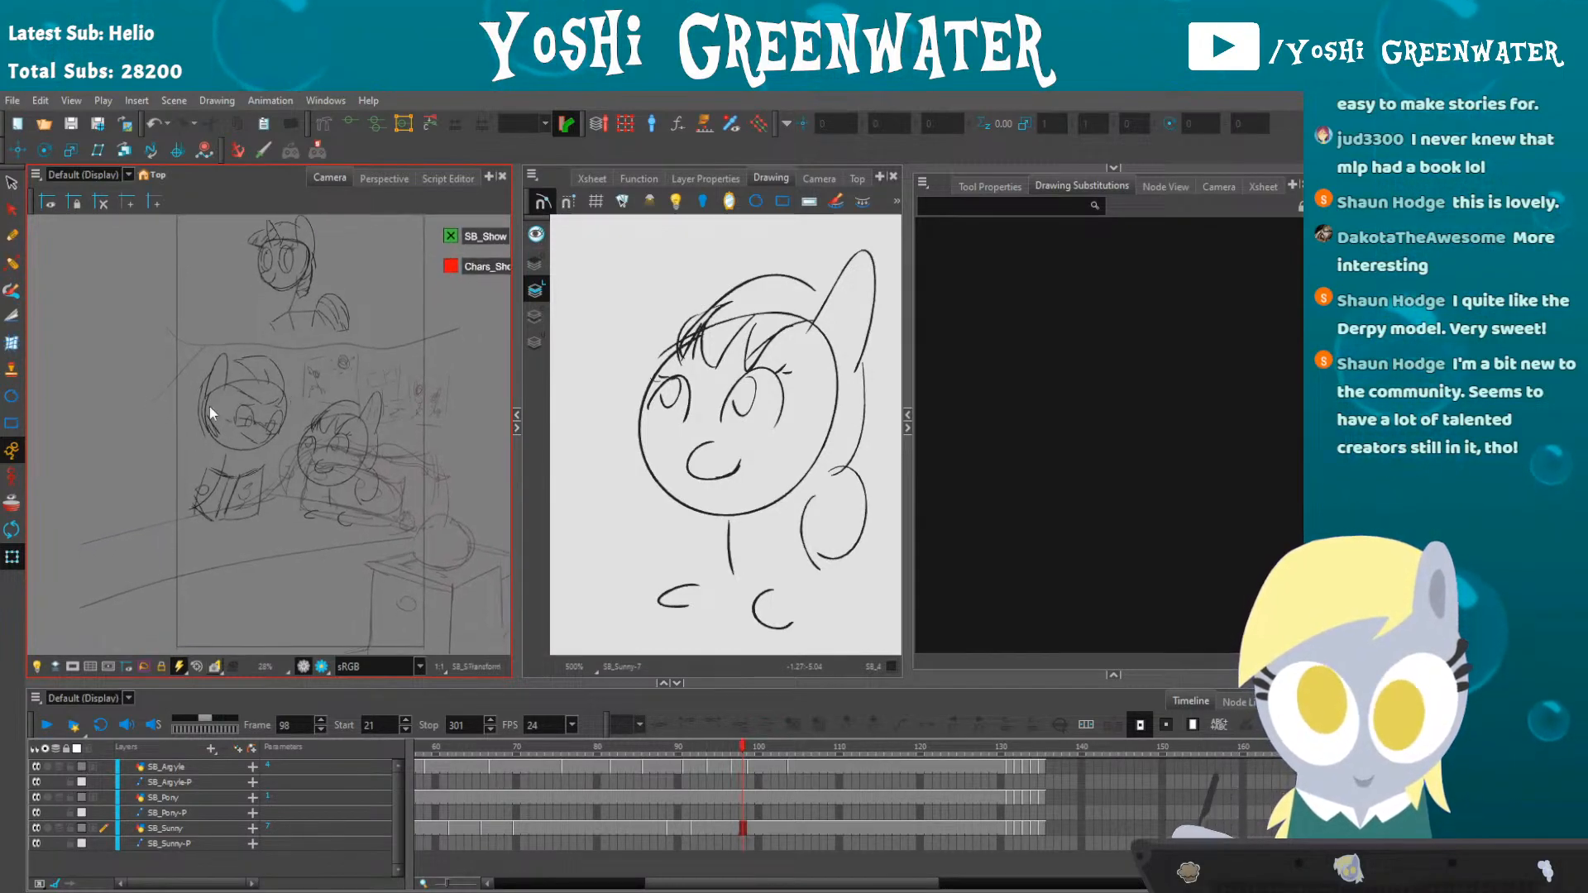
{"action": "left_click", "coordinate": [310, 425]}
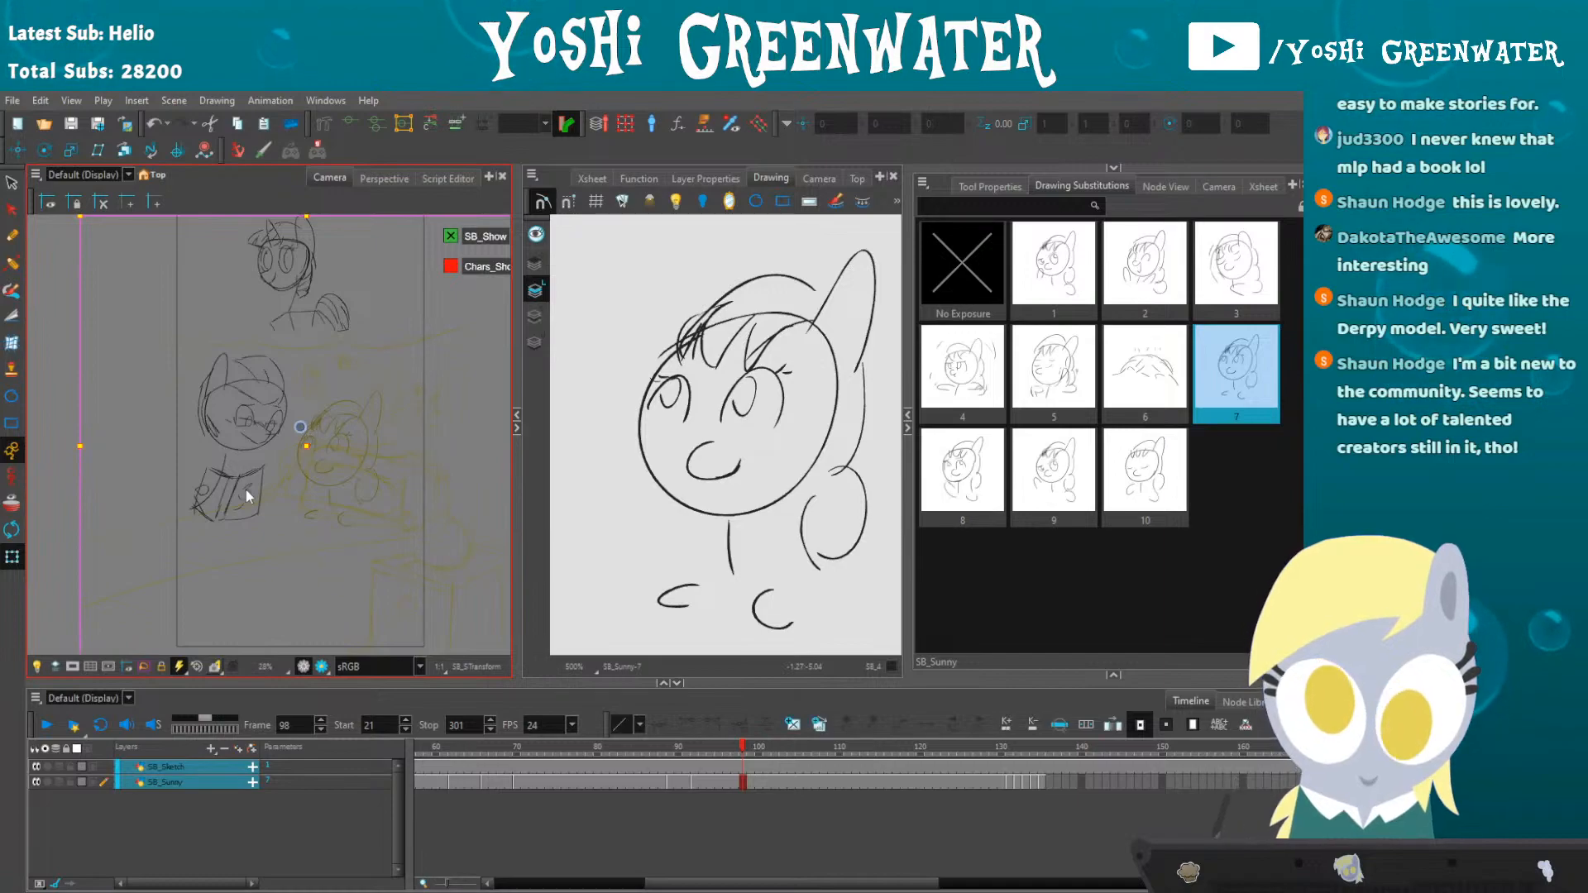
{"action": "left_click", "coordinate": [280, 459]}
- Display the Sunny, Argyle and Pony storyboard layers with their pegs in the timeline via their nodes, and go to frame 23
{"action": "left_click", "coordinate": [1165, 186]}
{"action": "left_click", "coordinate": [1145, 391]}
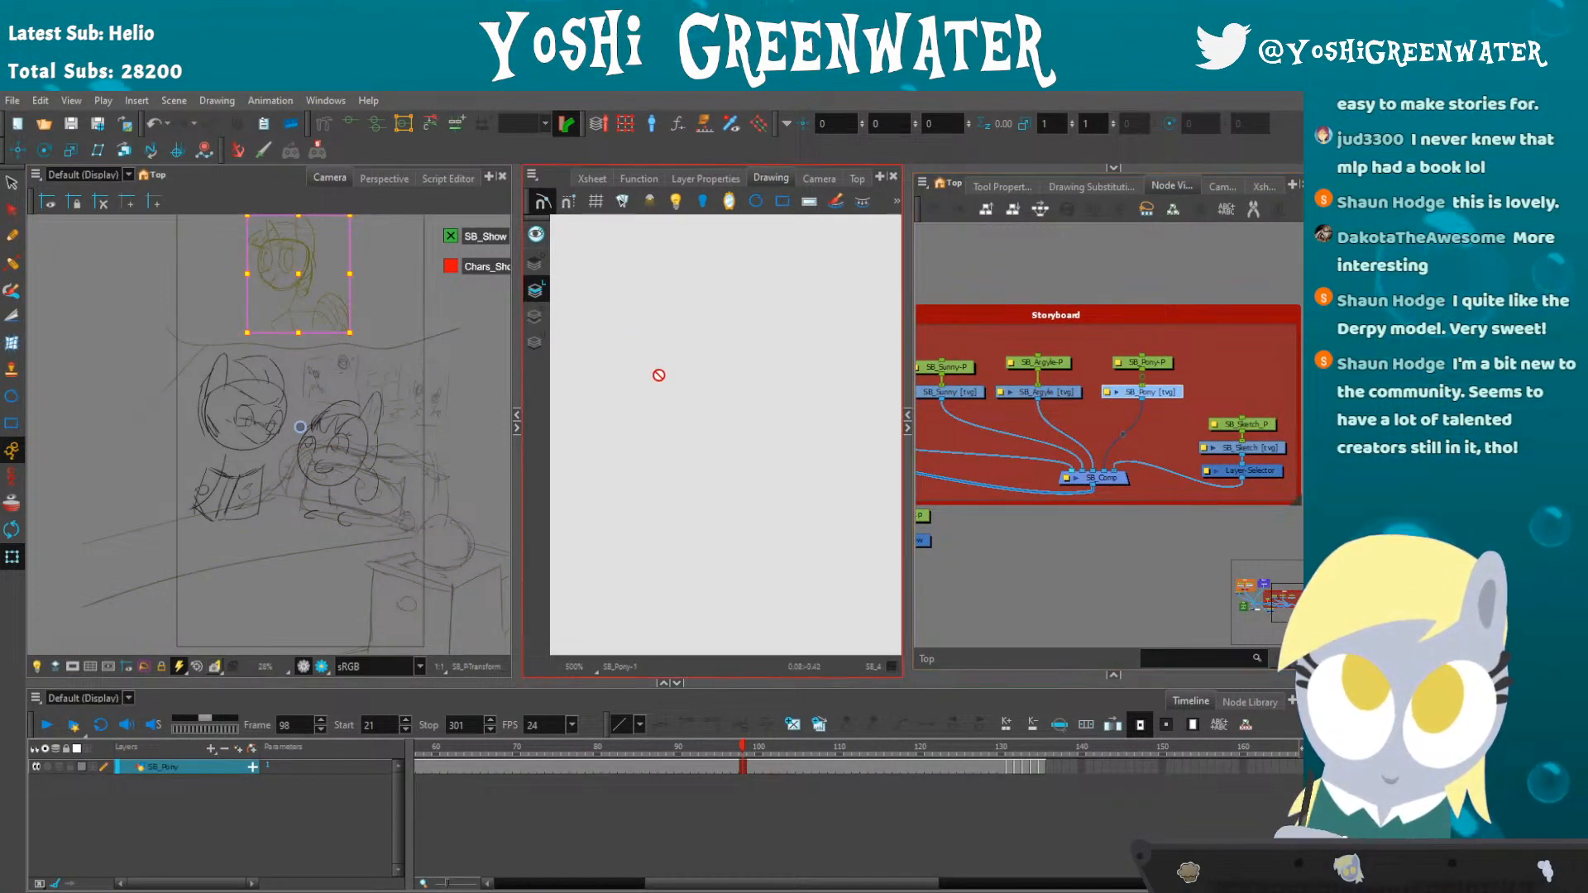
{"action": "left_click", "coordinate": [958, 390]}
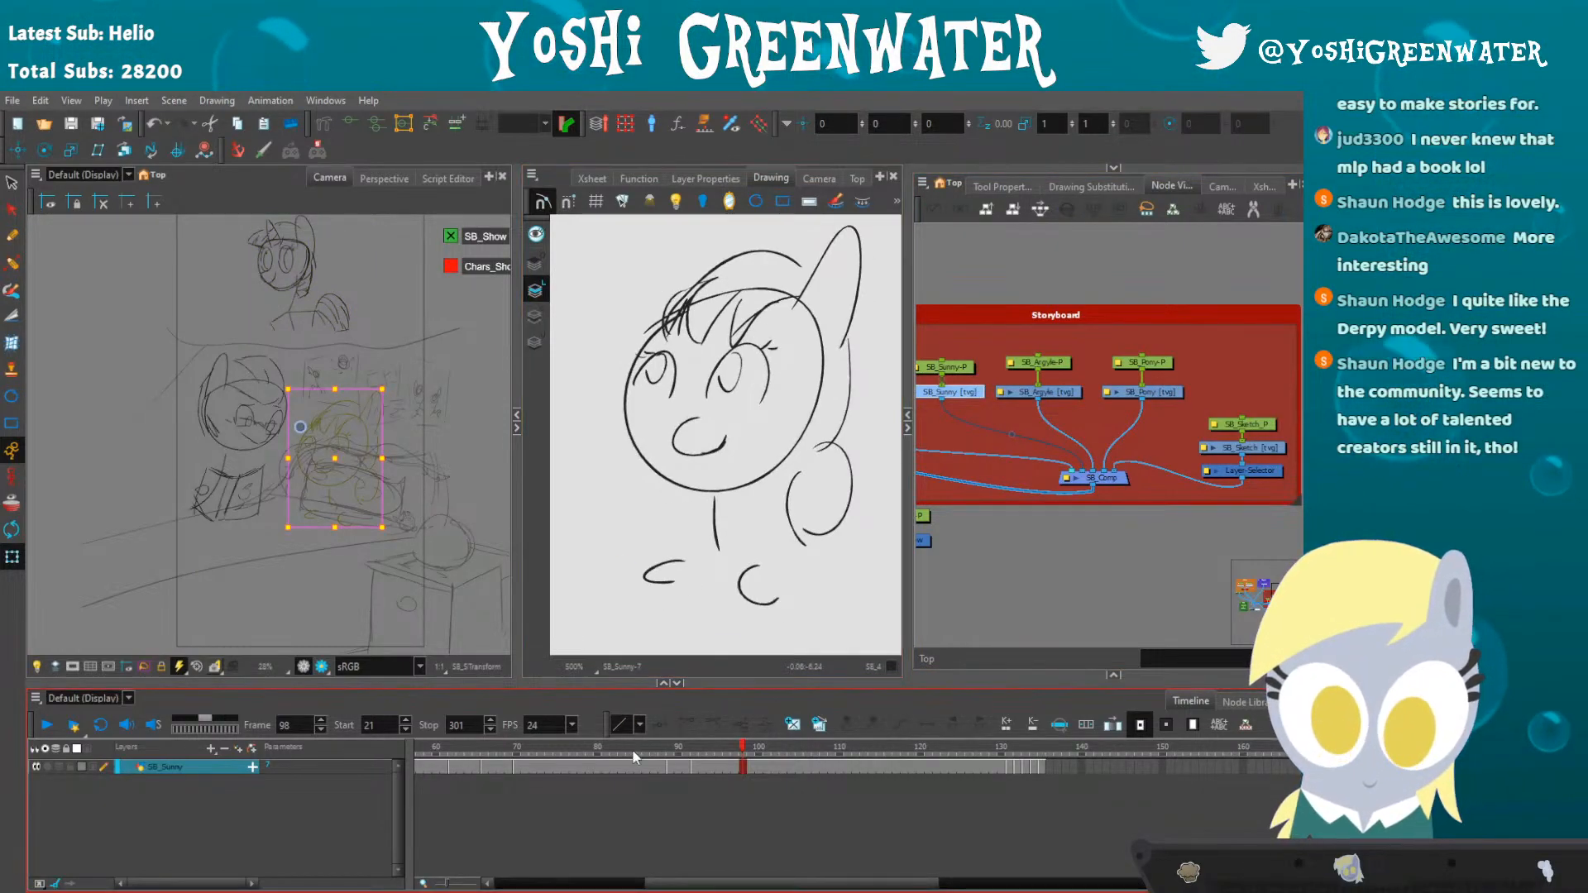
{"action": "left_click_drag", "start_coordinate": [1188, 344], "coordinate": [948, 402]}
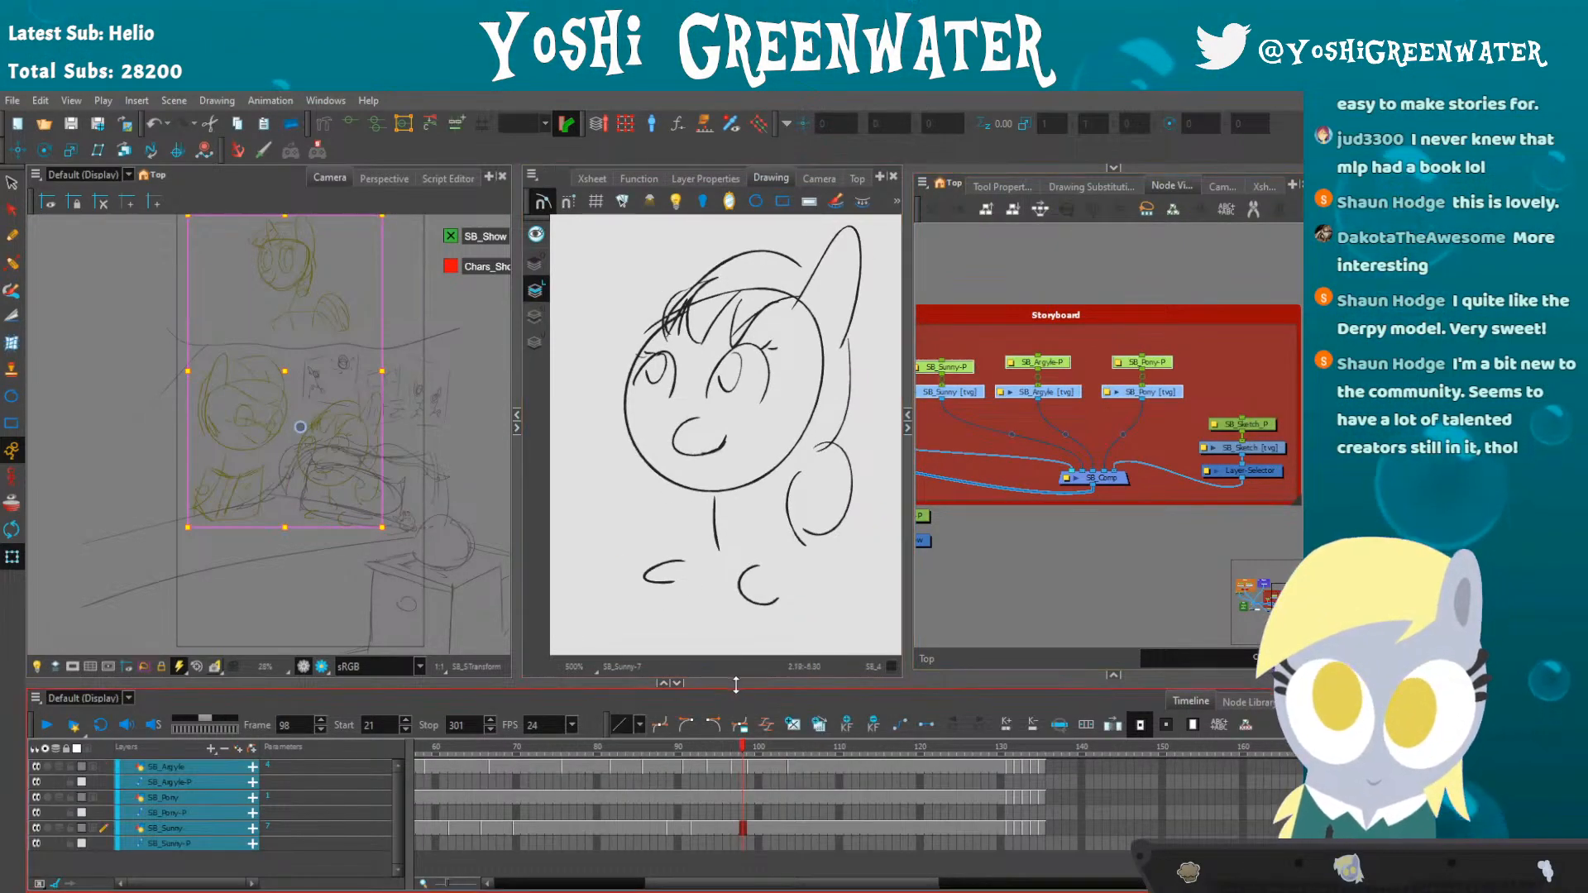
{"action": "left_click_drag", "start_coordinate": [678, 883], "coordinate": [545, 884]}
{"action": "left_click", "coordinate": [487, 750]}
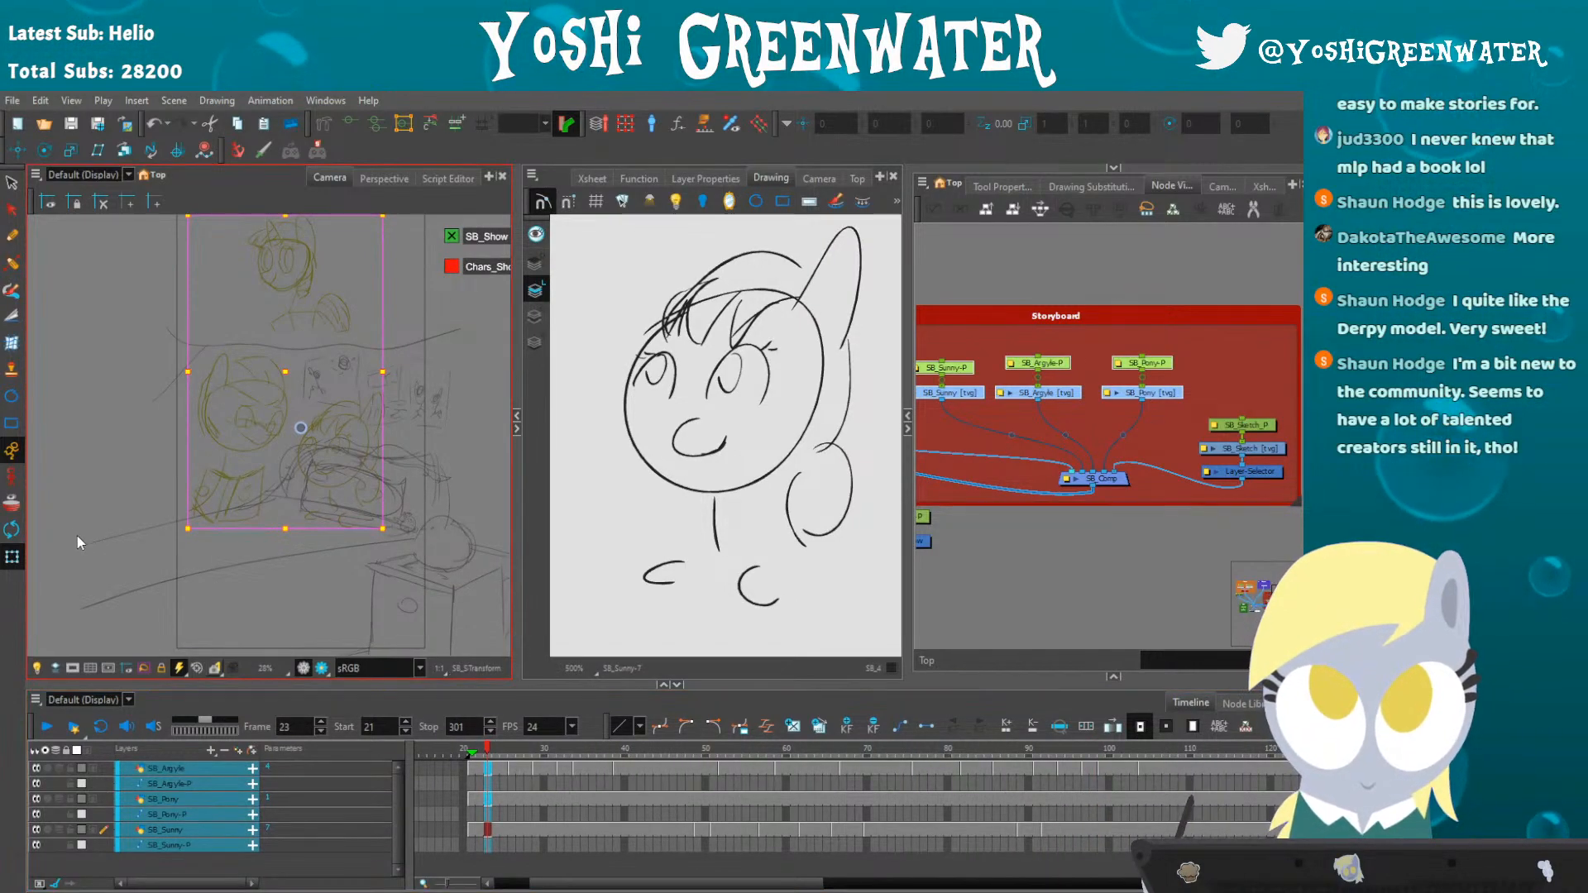
{"action": "left_click", "coordinate": [83, 494]}
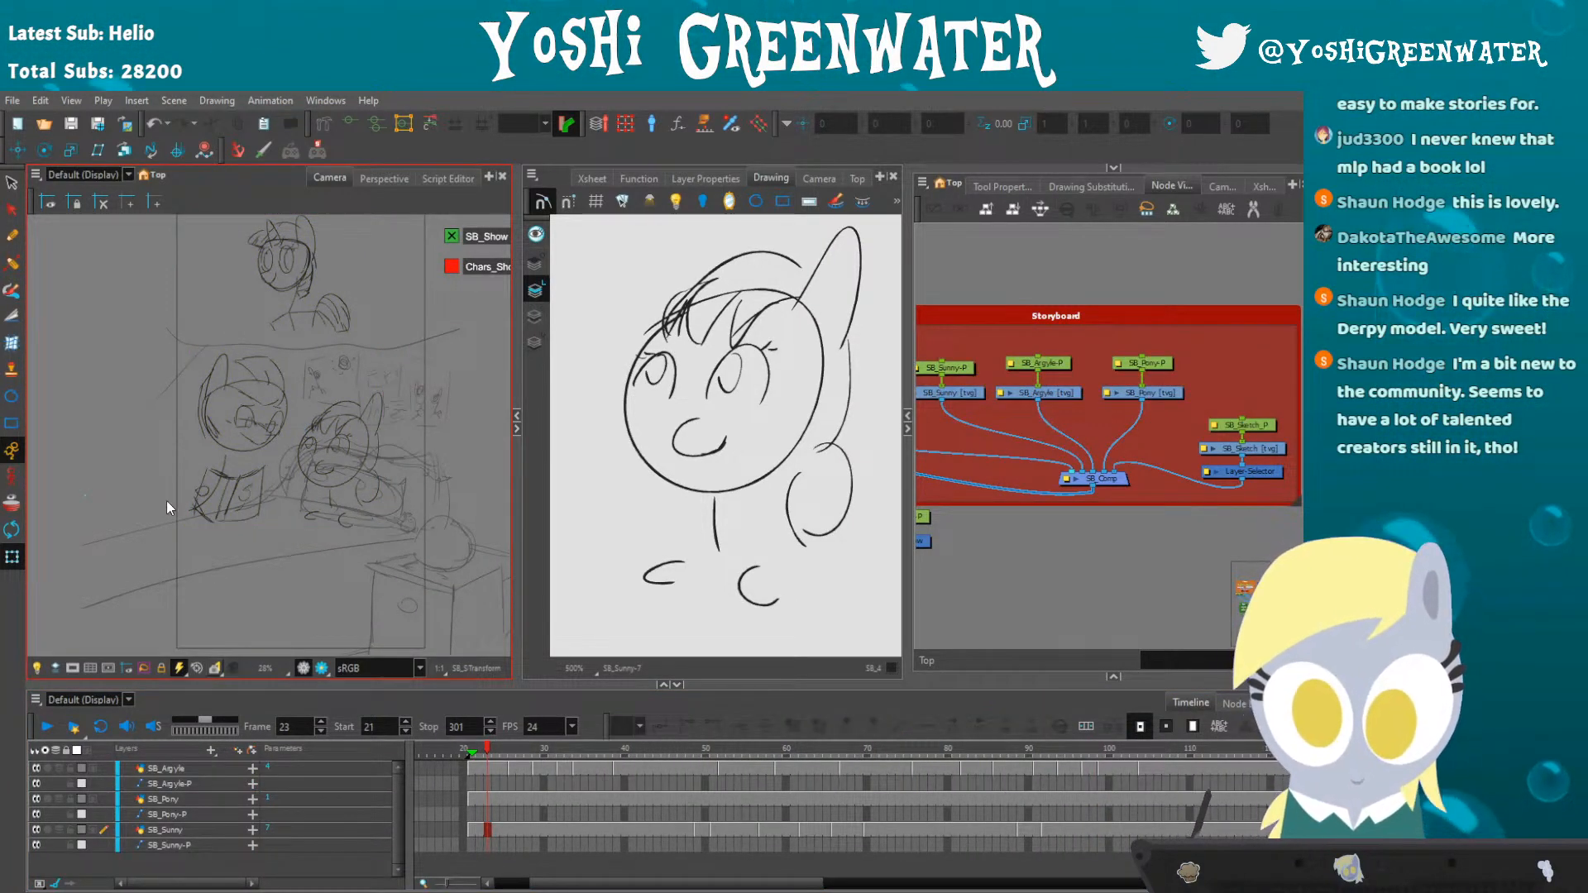
- Play back the storyboard from about frame 58 and scrub through the sketches to frame 108
{"action": "left_click_drag", "start_coordinate": [478, 684], "coordinate": [477, 681]}
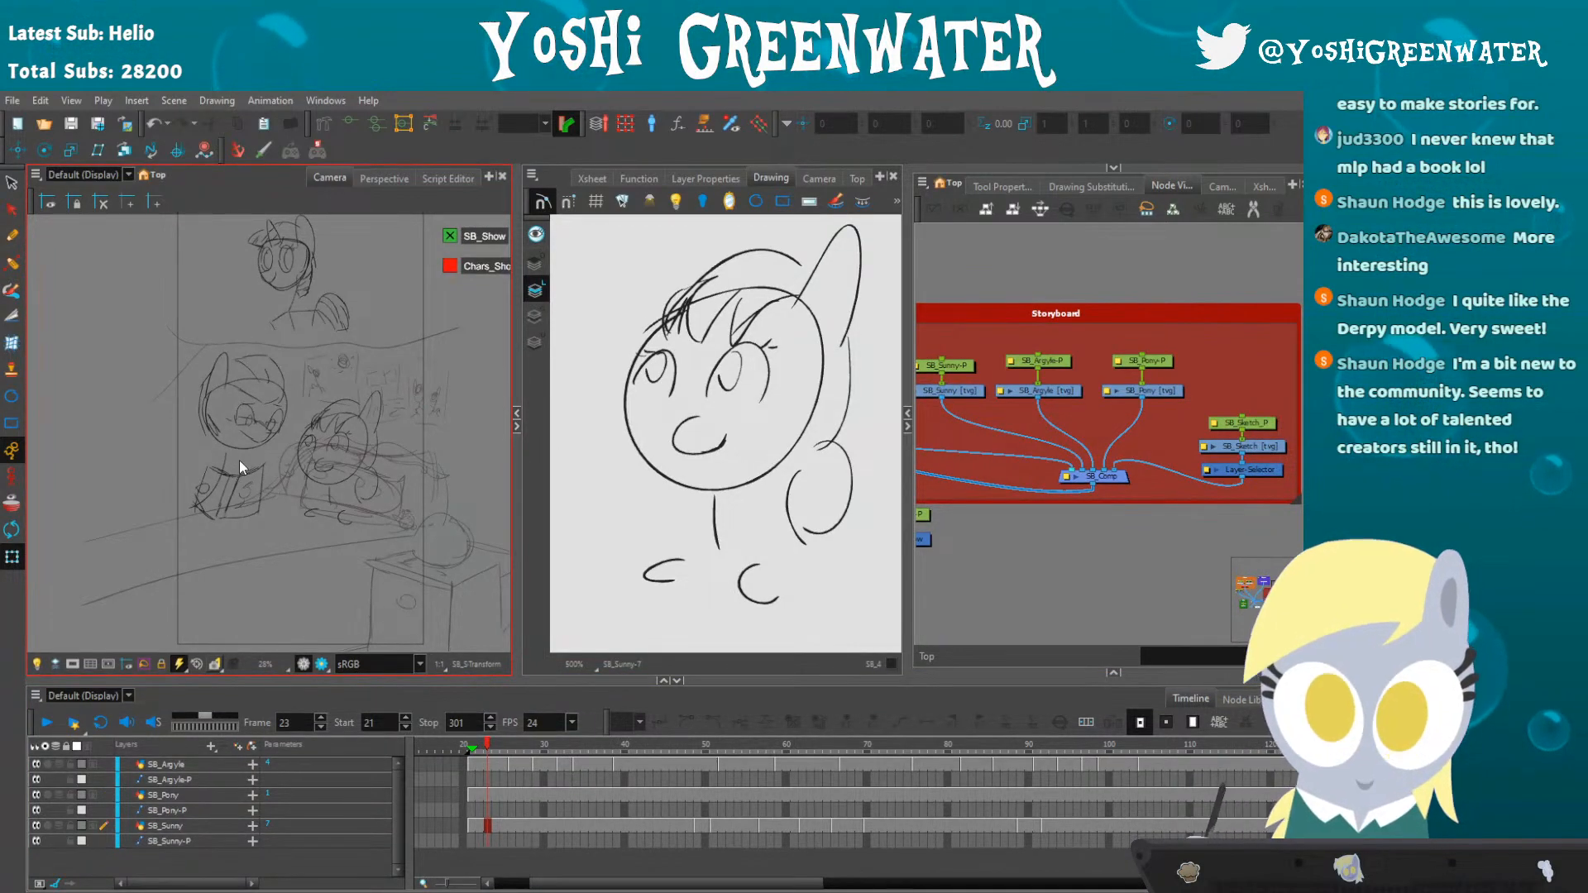
{"action": "scroll", "coordinate": [244, 468], "scroll_direction": "down", "scroll_amount": 2}
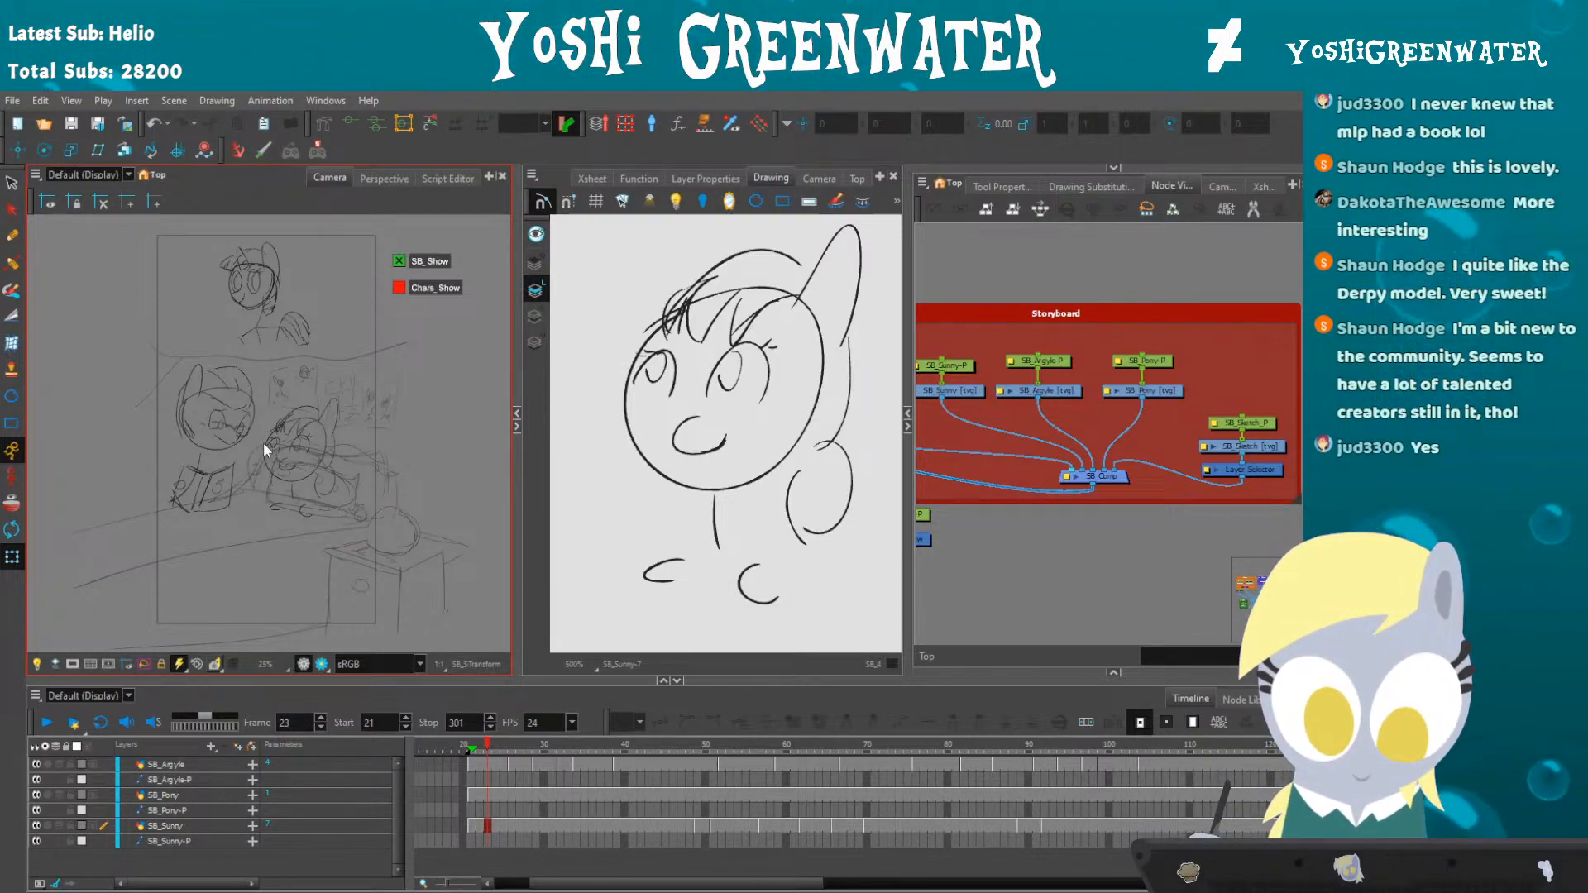
{"action": "left_click_drag", "start_coordinate": [540, 883], "coordinate": [640, 859]}
{"action": "left_click", "coordinate": [478, 744]}
{"action": "key", "text": "Return"}
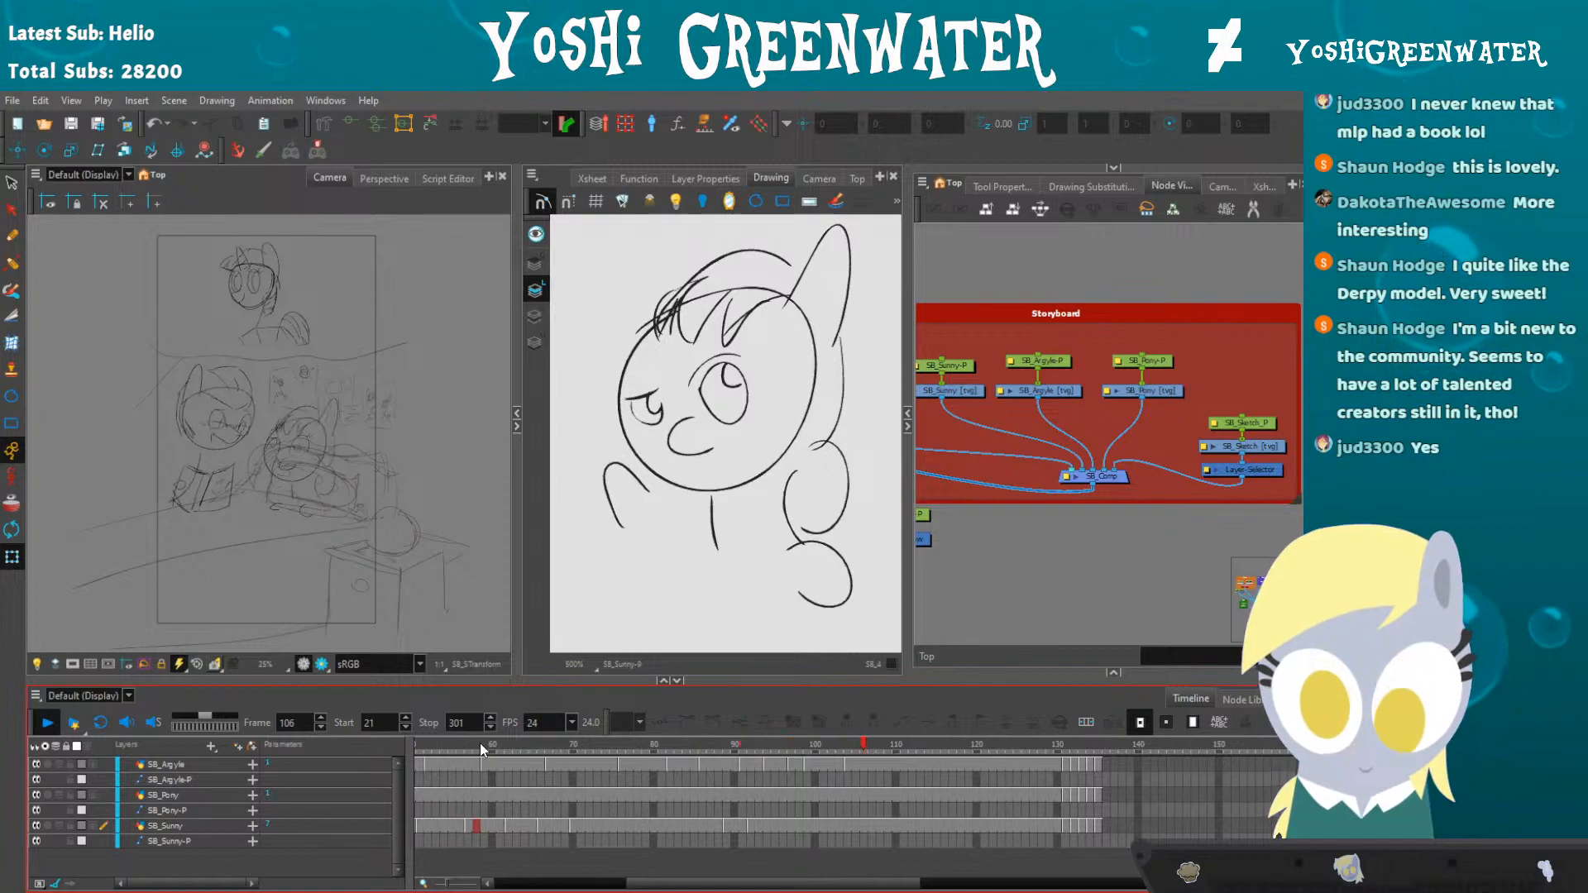
{"action": "left_click_drag", "start_coordinate": [654, 883], "coordinate": [592, 853]}
{"action": "left_click_drag", "start_coordinate": [568, 683], "coordinate": [568, 690]}
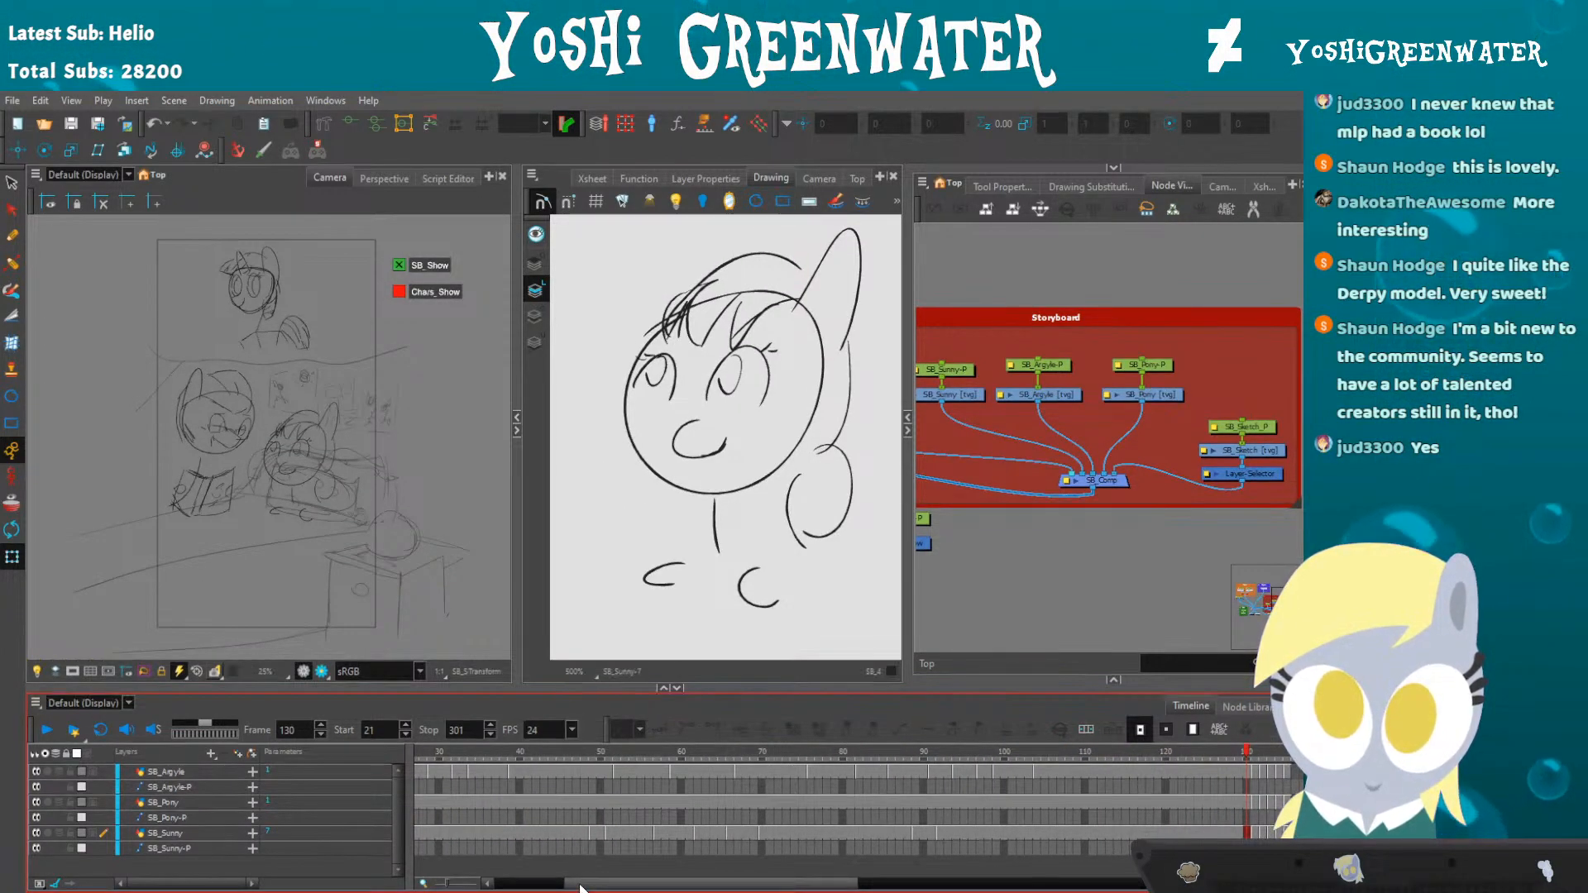
{"action": "left_click_drag", "start_coordinate": [549, 756], "coordinate": [889, 757]}
{"action": "left_click_drag", "start_coordinate": [737, 681], "coordinate": [745, 683]}
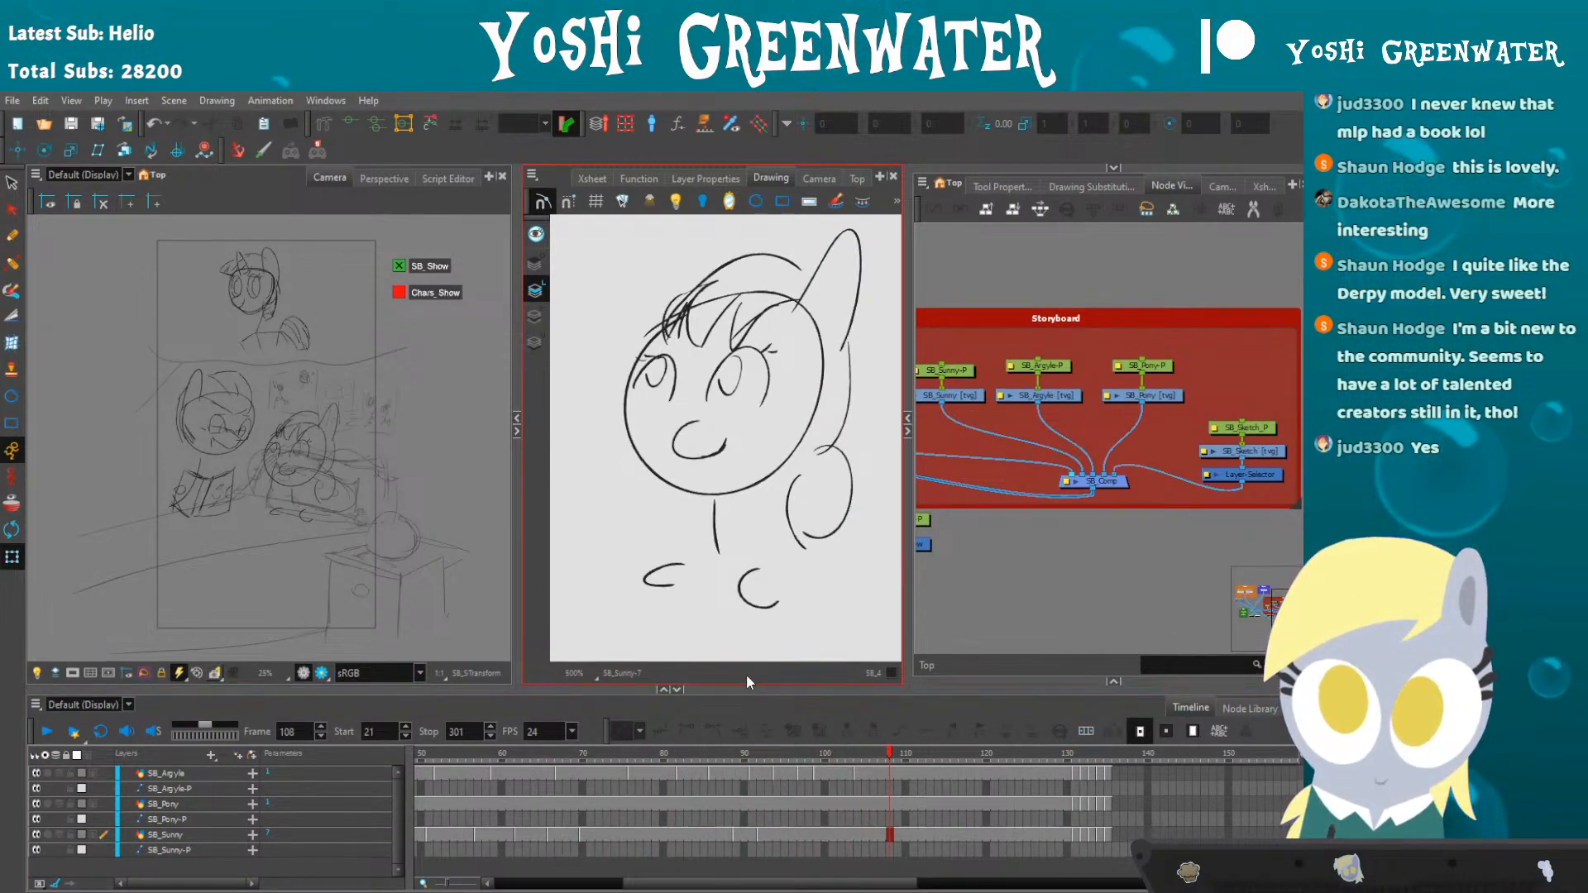
- Go to frame 107, show the Argyle and Sunny character rigs, and enlarge the camera view around them
{"action": "left_click", "coordinate": [438, 590]}
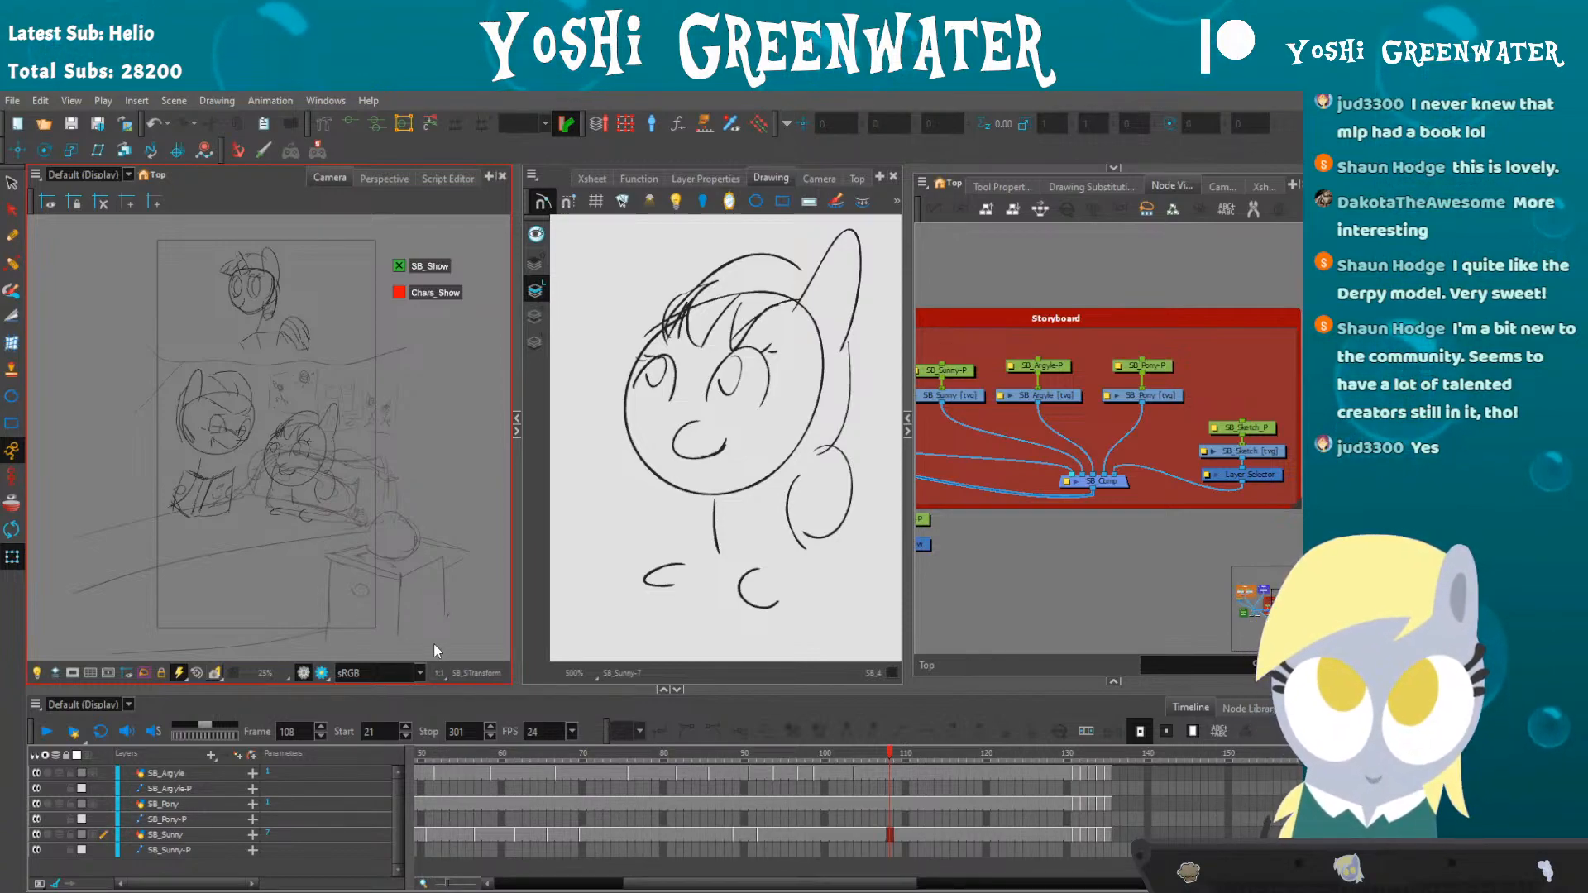
{"action": "left_click", "coordinate": [449, 689]}
{"action": "left_click_drag", "start_coordinate": [449, 689], "coordinate": [450, 687]}
{"action": "left_click_drag", "start_coordinate": [640, 884], "coordinate": [673, 883]}
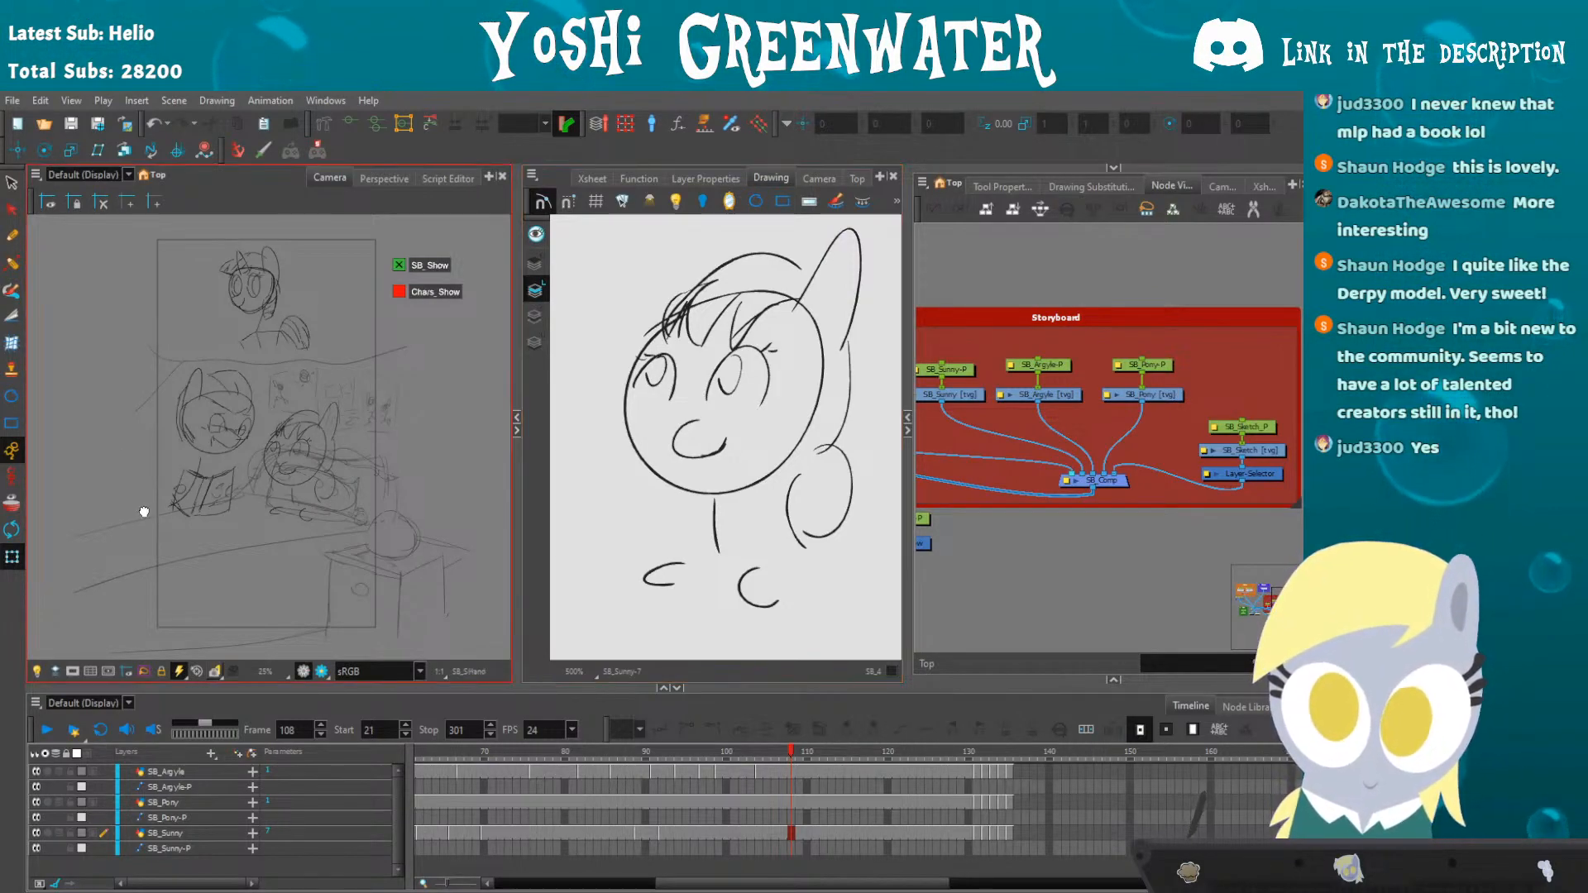
{"action": "left_click_drag", "start_coordinate": [142, 511], "coordinate": [125, 505]}
{"action": "left_click_drag", "start_coordinate": [583, 761], "coordinate": [783, 767]}
{"action": "left_click", "coordinate": [382, 287]}
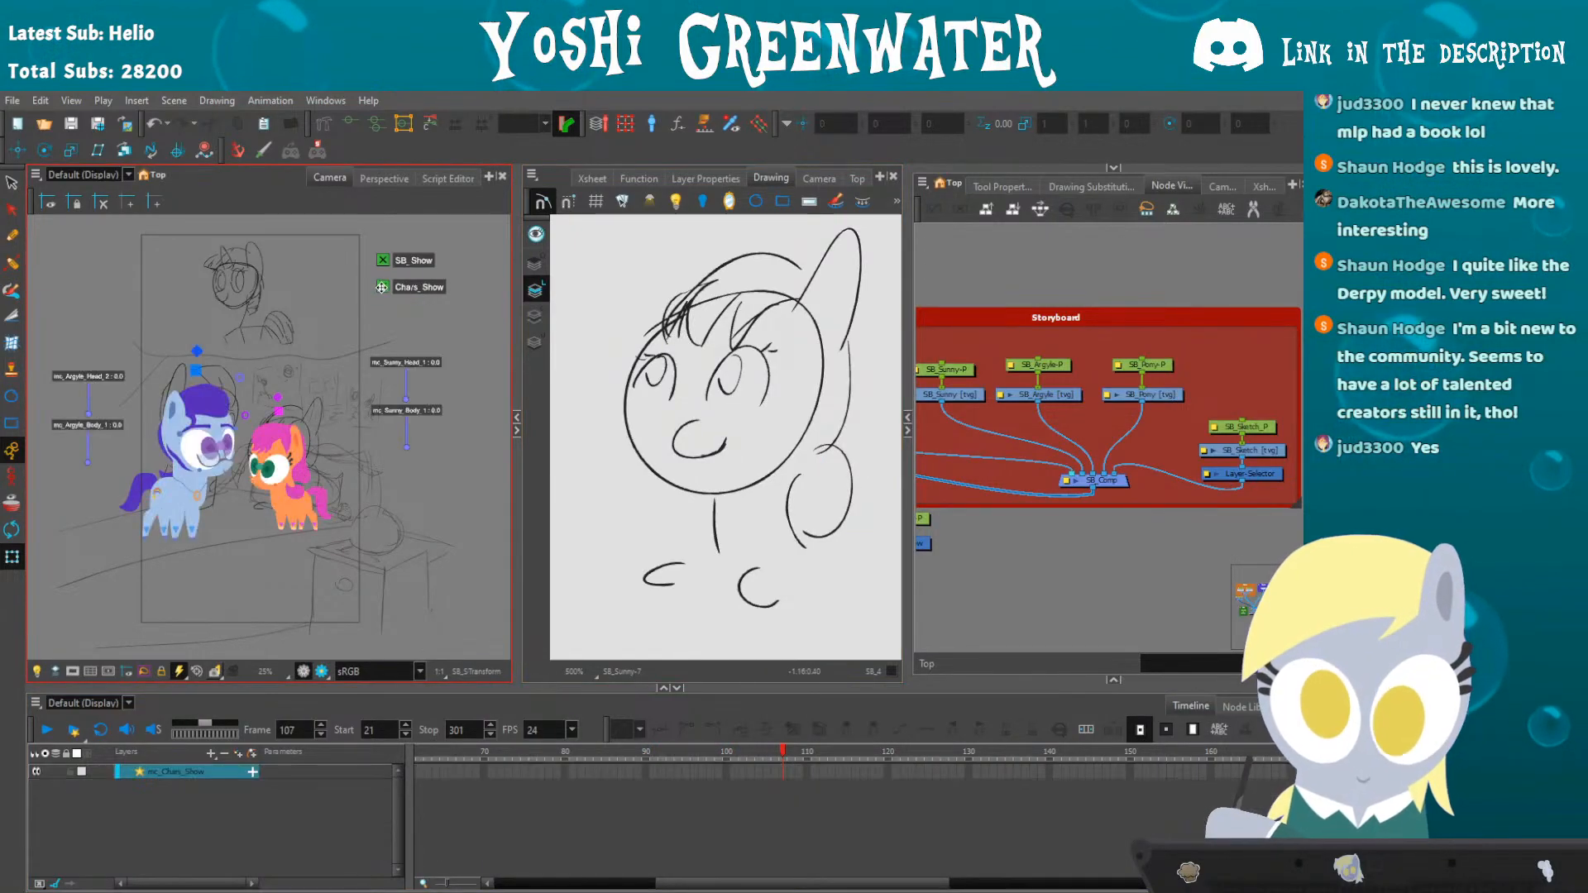
{"action": "scroll", "coordinate": [148, 477], "scroll_direction": "up", "scroll_amount": 4}
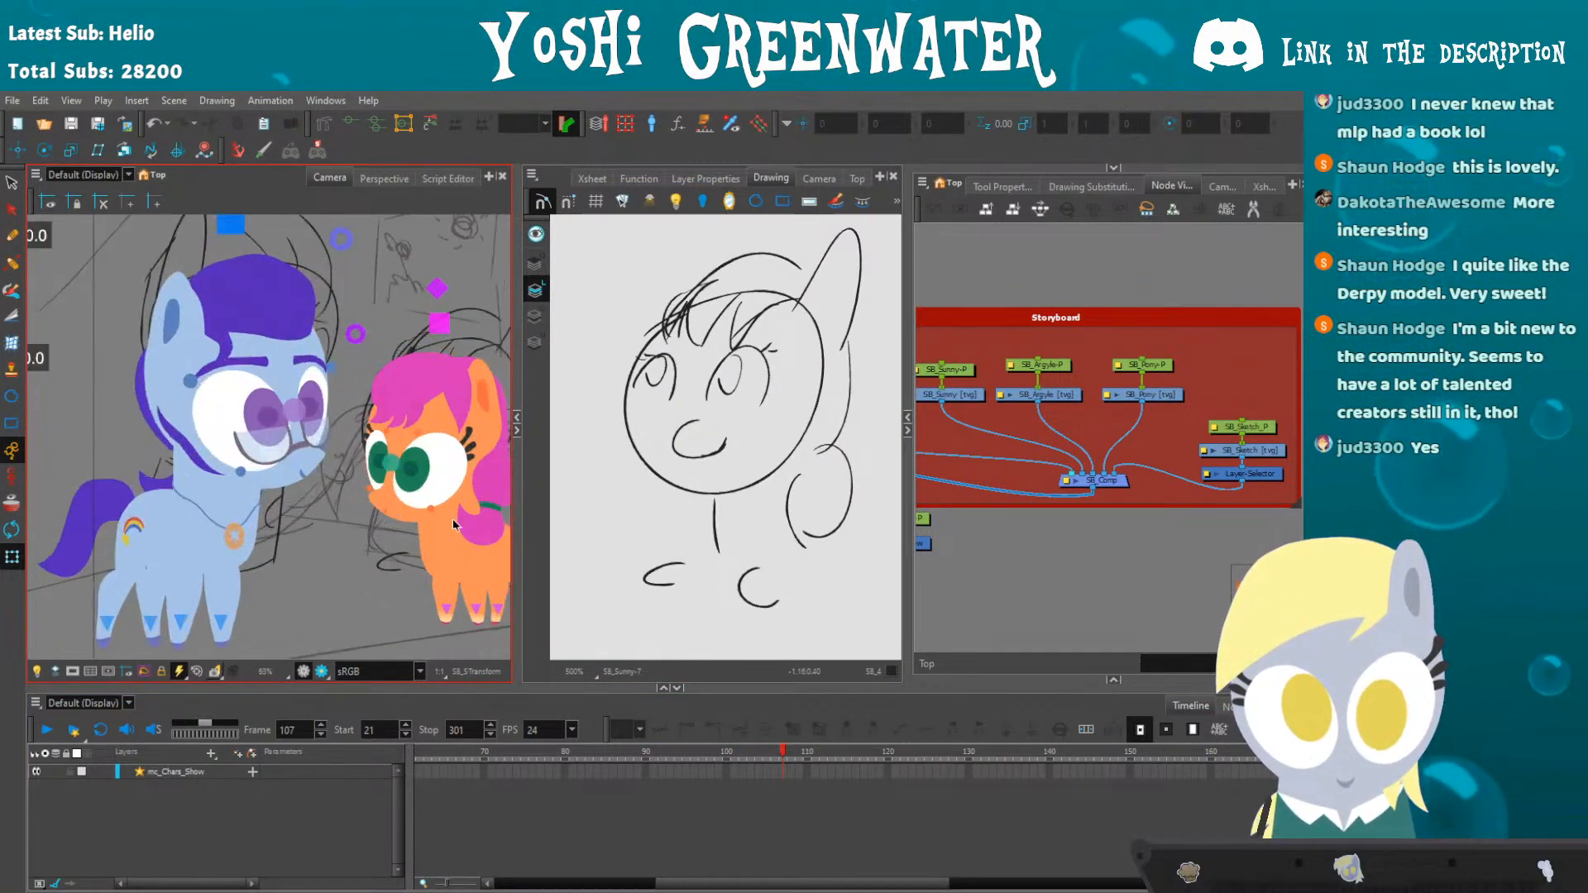
{"action": "left_click", "coordinate": [517, 430]}
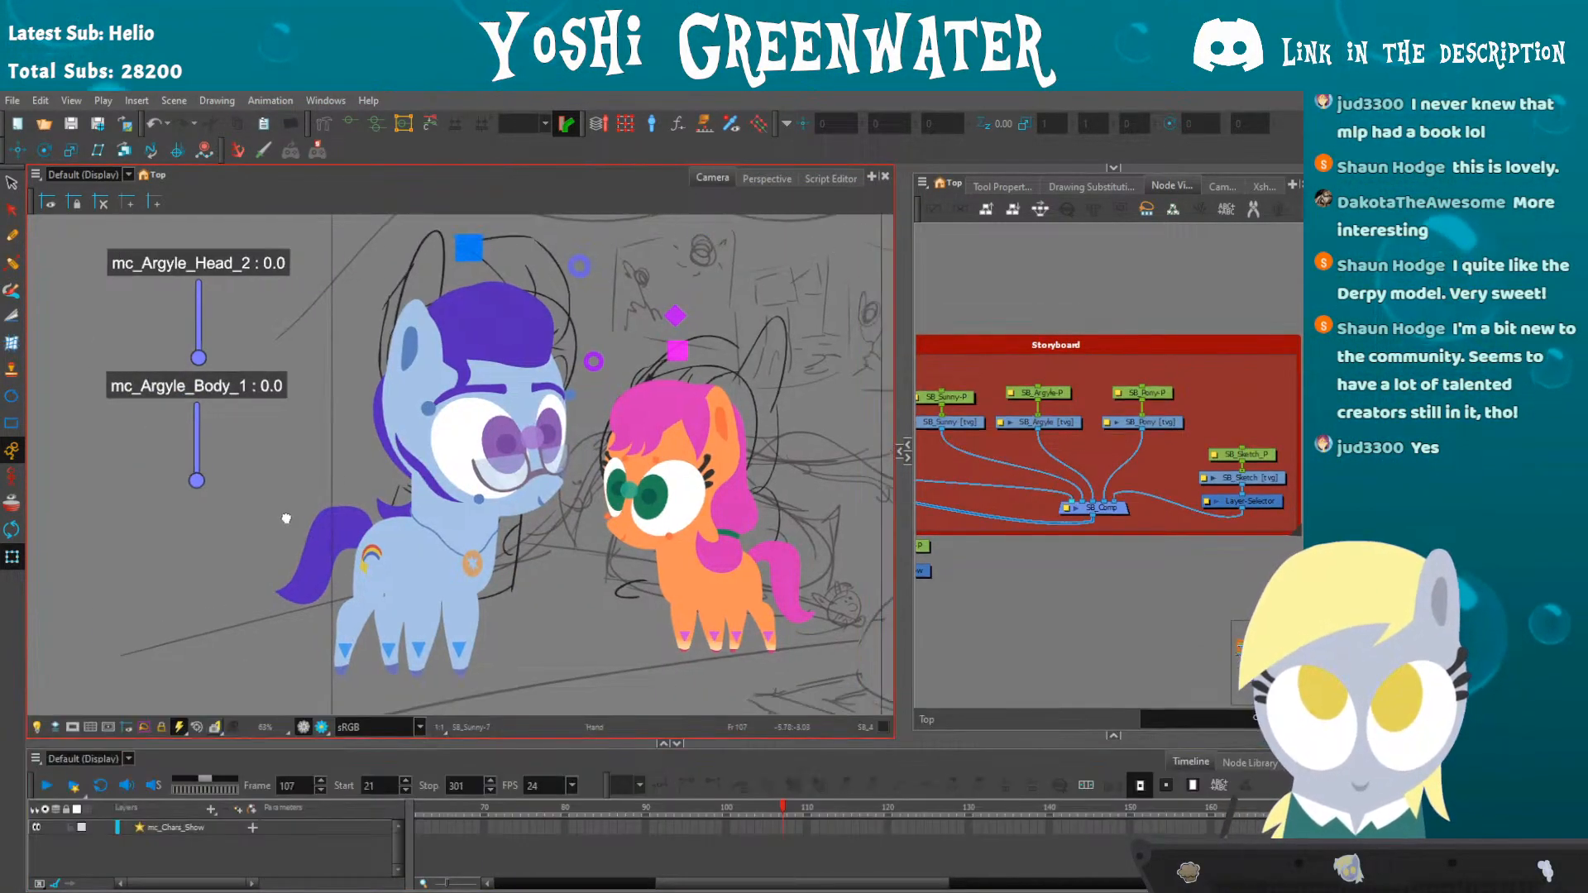
- Try moving the magenta controls above Sunny's head, undoing each move and clearing the selection
{"action": "left_click_drag", "start_coordinate": [606, 359], "coordinate": [600, 436]}
{"action": "key", "text": "ctrl+z"}
{"action": "left_click_drag", "start_coordinate": [595, 326], "coordinate": [637, 314]}
{"action": "key", "text": "ctrl+z"}
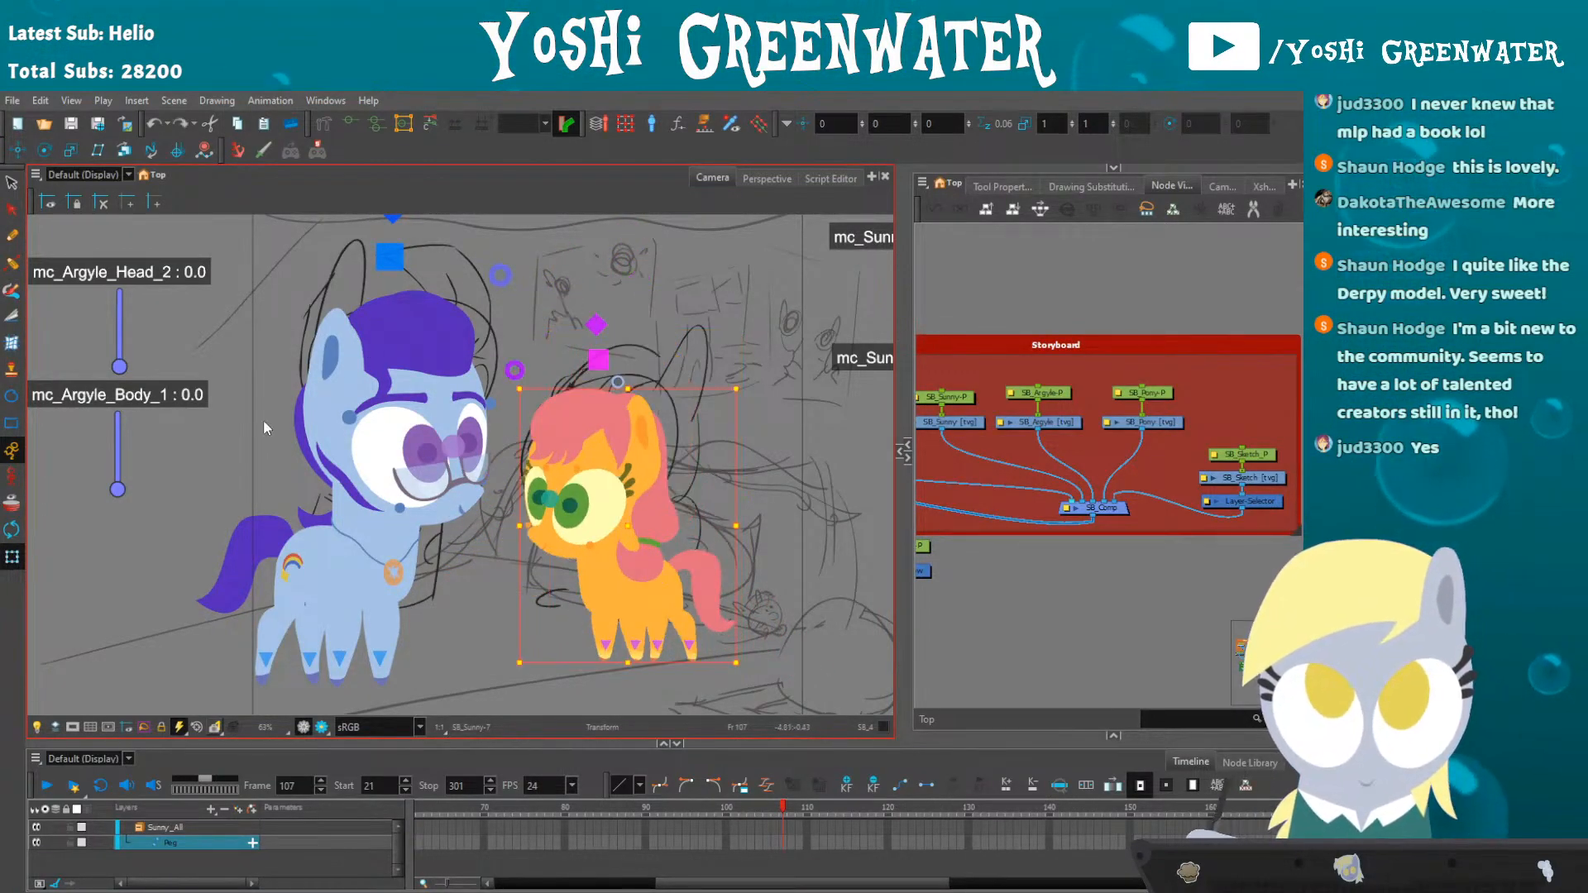
{"action": "left_click", "coordinate": [206, 496]}
- Try moving Sunny's pupils within her eyes
{"action": "left_click", "coordinate": [547, 500]}
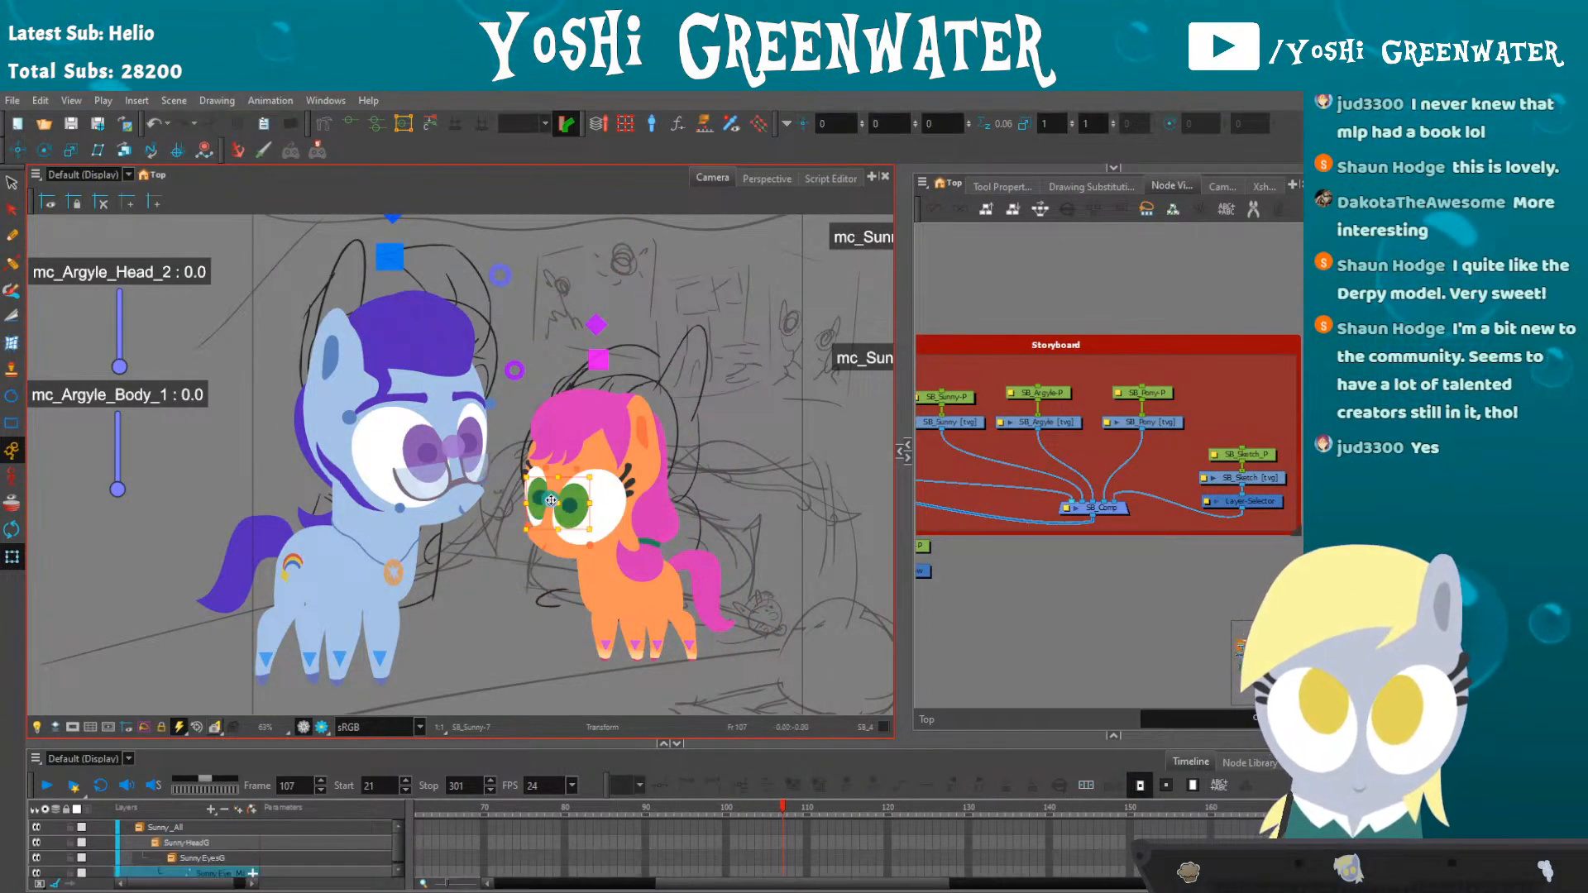
{"action": "scroll", "coordinate": [543, 502], "scroll_direction": "up", "scroll_amount": 4}
{"action": "scroll", "coordinate": [543, 497], "scroll_direction": "down", "scroll_amount": 1}
{"action": "left_click_drag", "start_coordinate": [542, 497], "coordinate": [512, 473]}
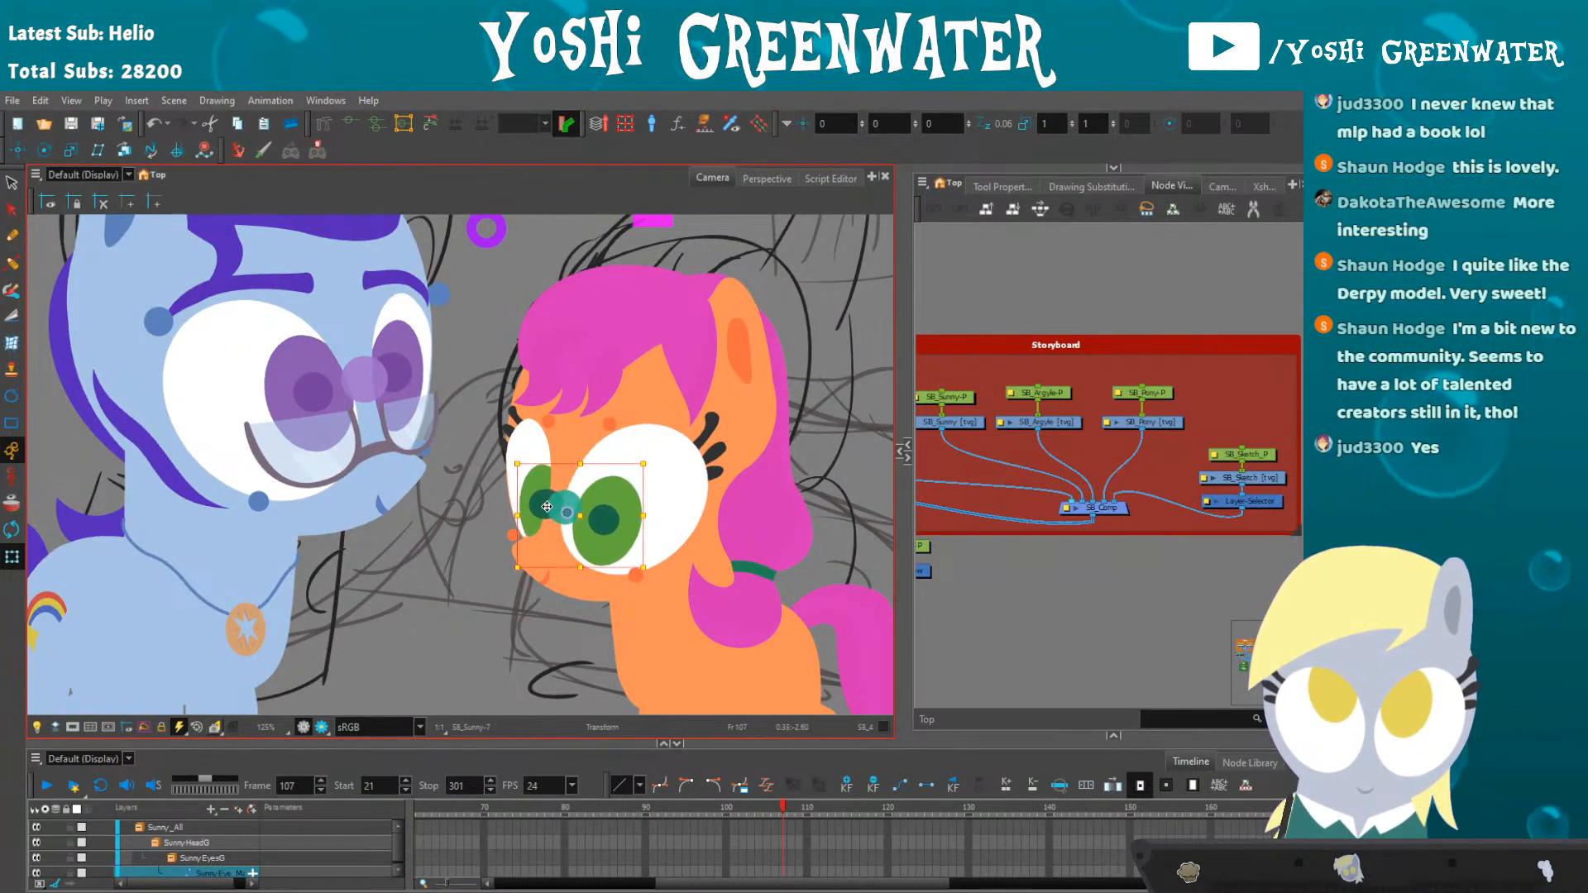
- Display the drawing substitutions available for Sunny's mouth
{"action": "left_click", "coordinate": [538, 450]}
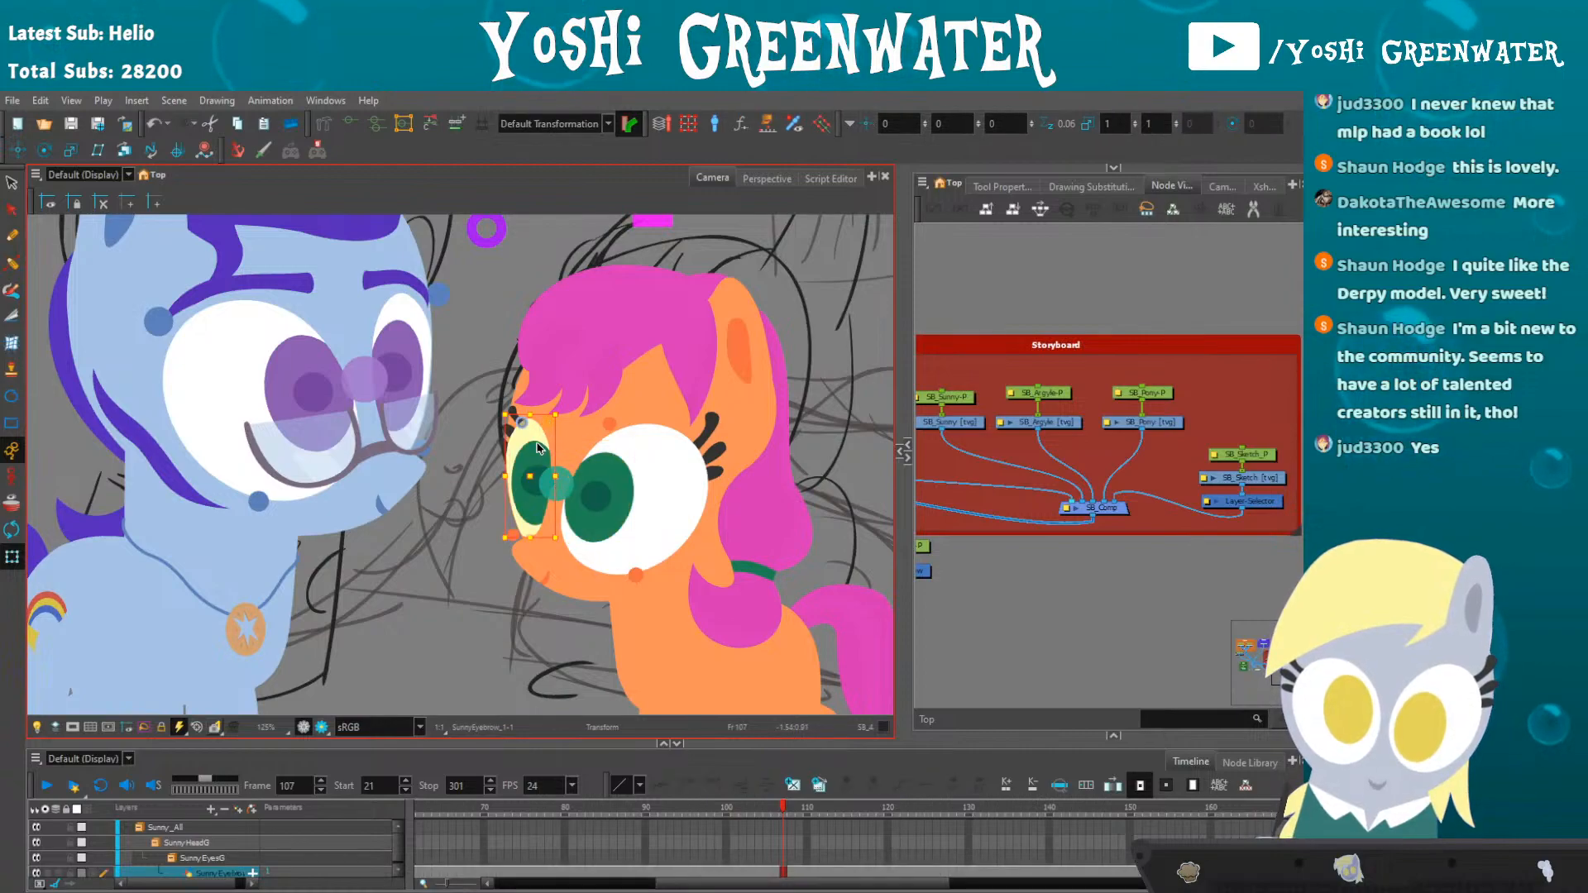
{"action": "left_click", "coordinate": [534, 569]}
{"action": "left_click", "coordinate": [1087, 186]}
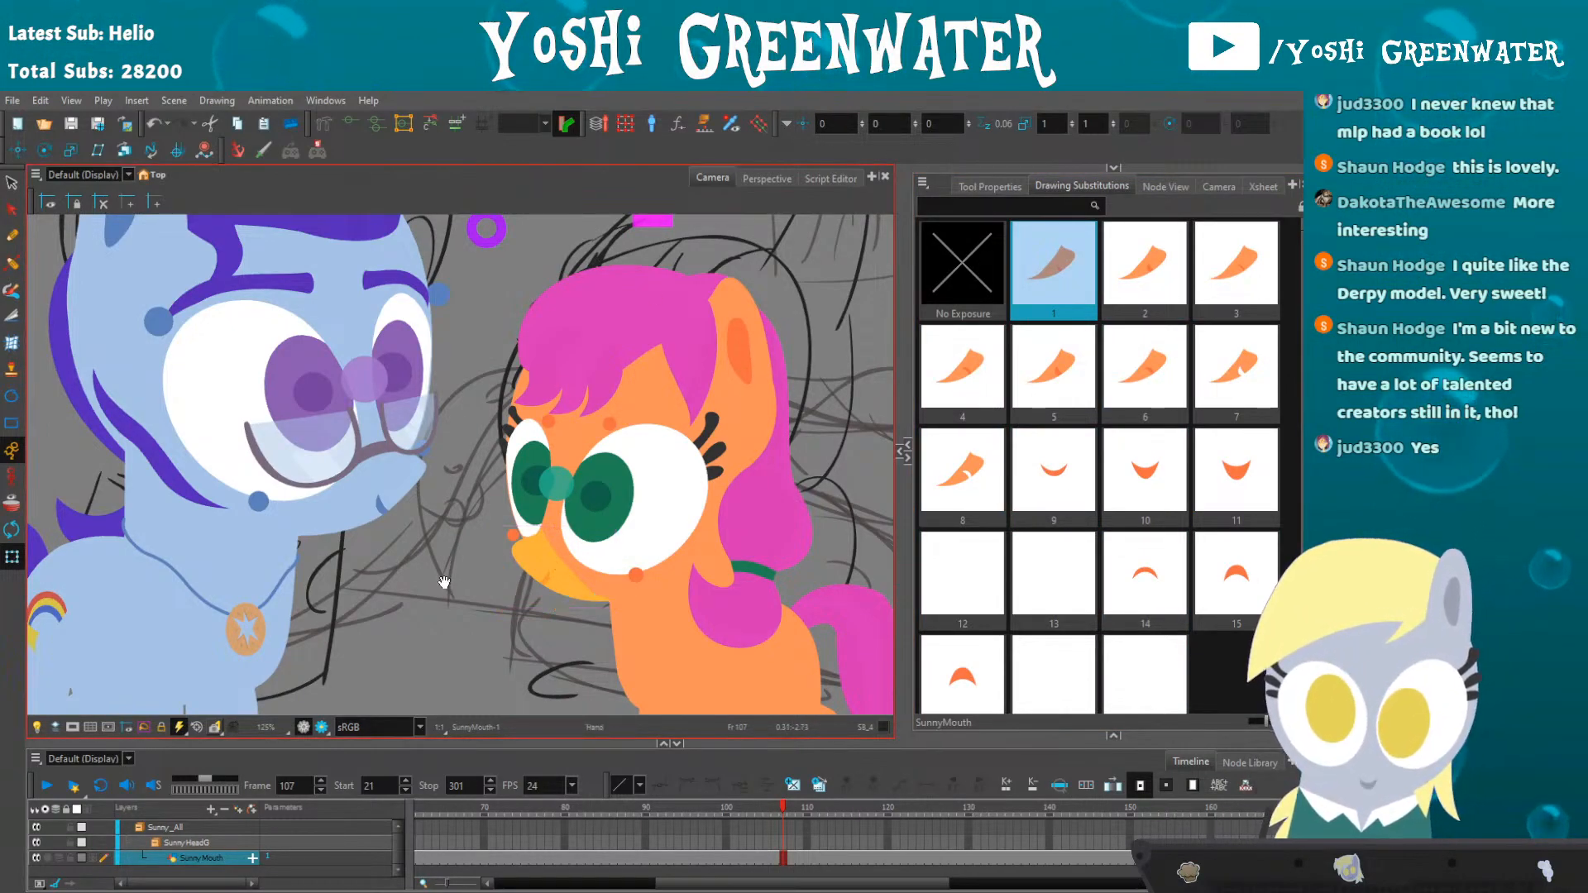
- Try moving Sunny's front leg and bending it with its deformation curve, undoing each change
{"action": "left_click_drag", "start_coordinate": [445, 583], "coordinate": [400, 537]}
{"action": "left_click", "coordinate": [579, 628]}
{"action": "left_click_drag", "start_coordinate": [548, 656], "coordinate": [467, 538]}
{"action": "key", "text": "ctrl+z"}
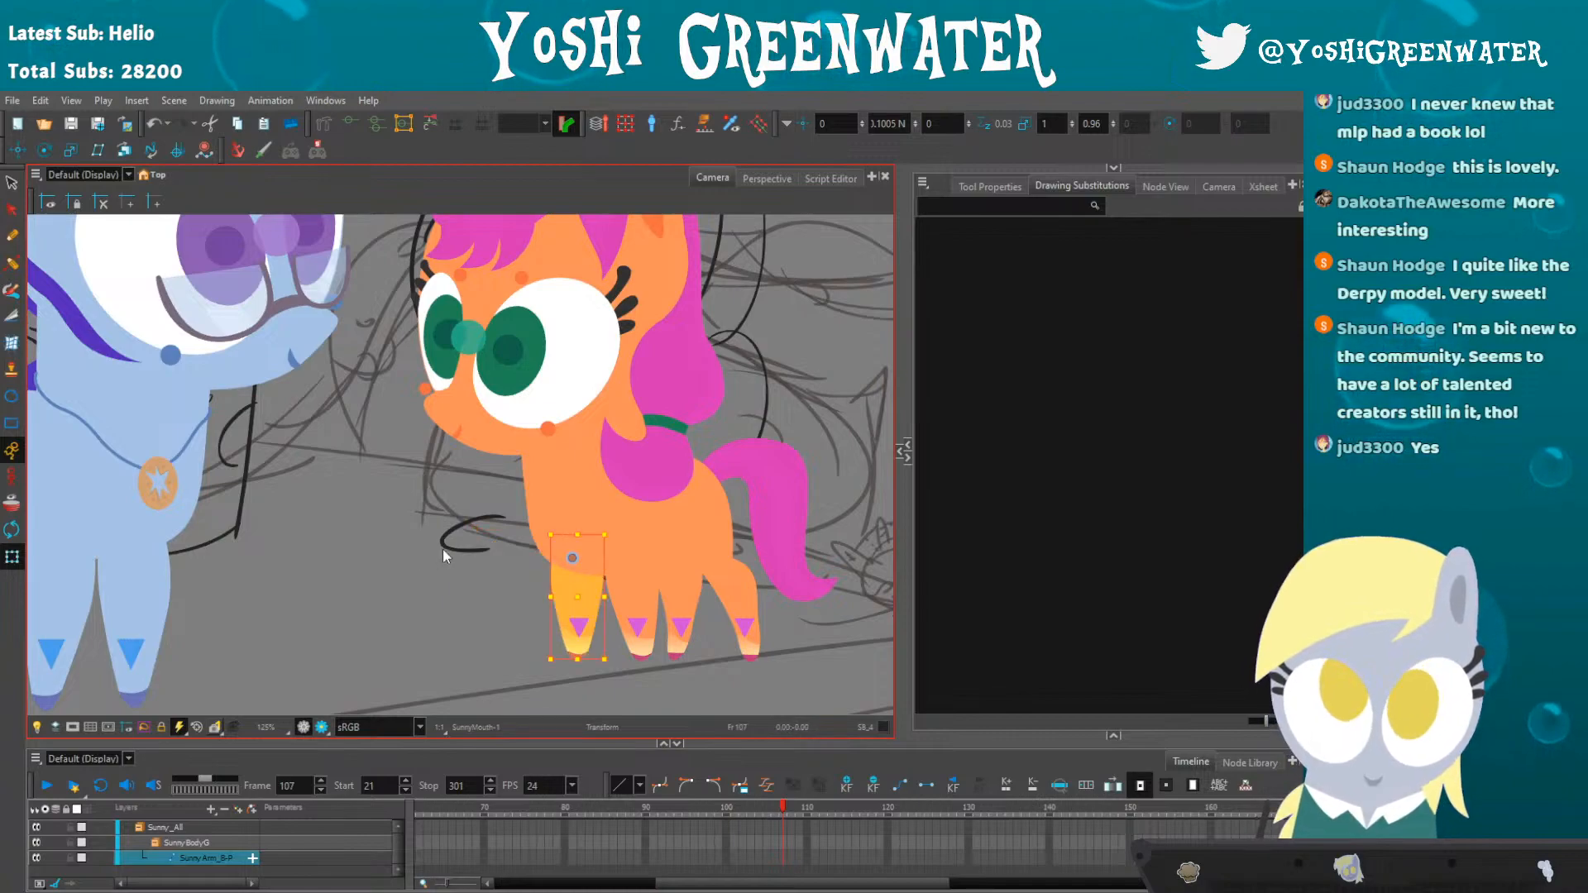
{"action": "left_click", "coordinate": [478, 584]}
{"action": "left_click_drag", "start_coordinate": [554, 598], "coordinate": [542, 533]}
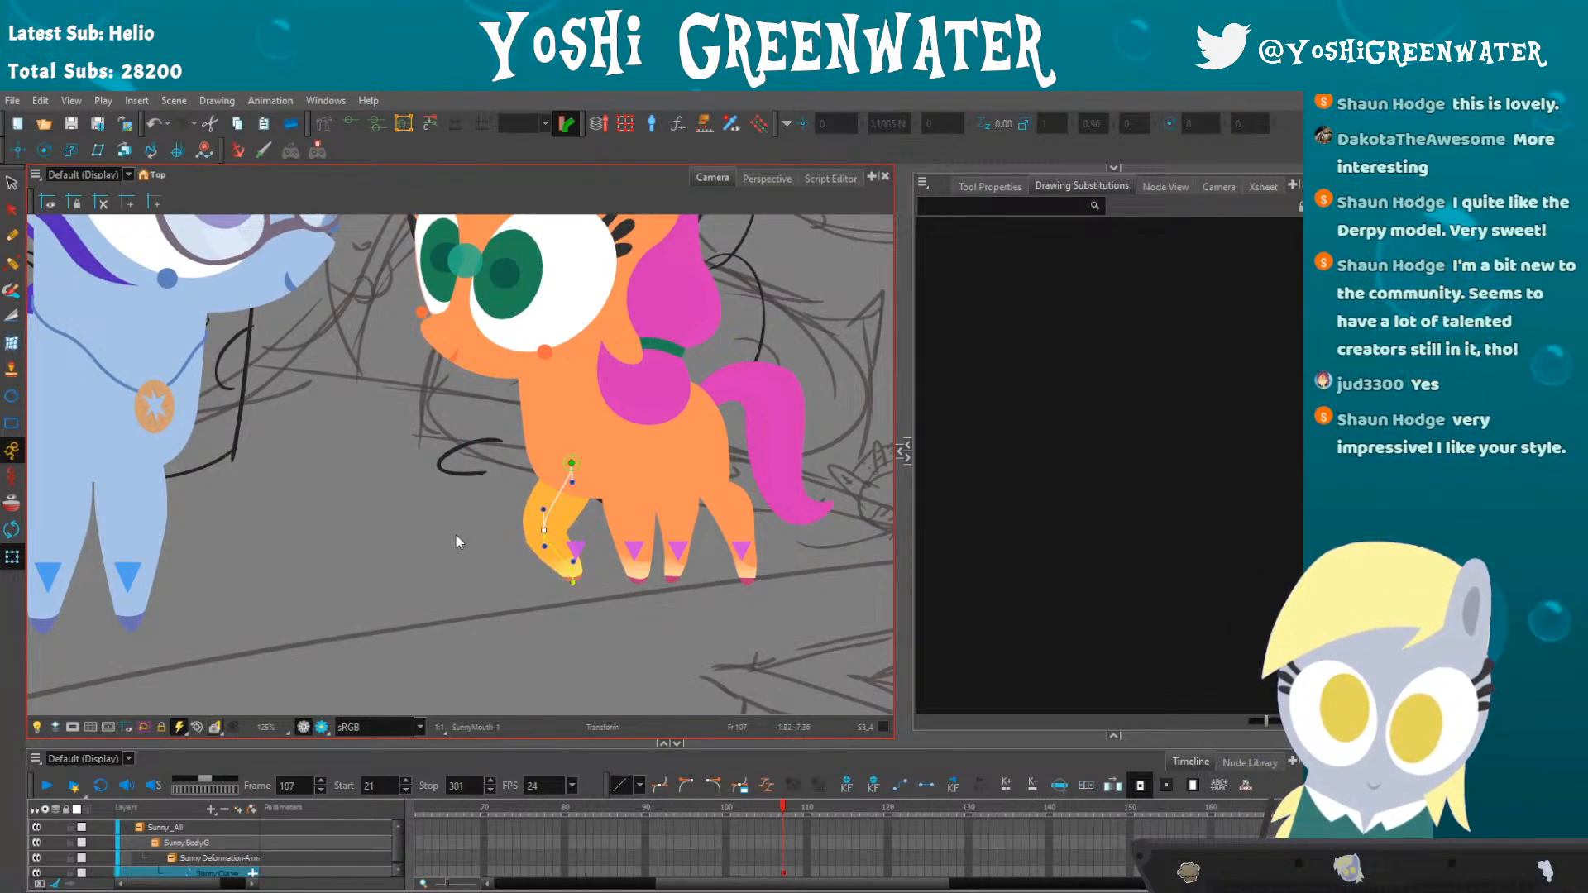
{"action": "key", "text": "ctrl+z"}
- Try reshaping Sunny's tail with the end point of its deformation curve
{"action": "left_click", "coordinate": [757, 448]}
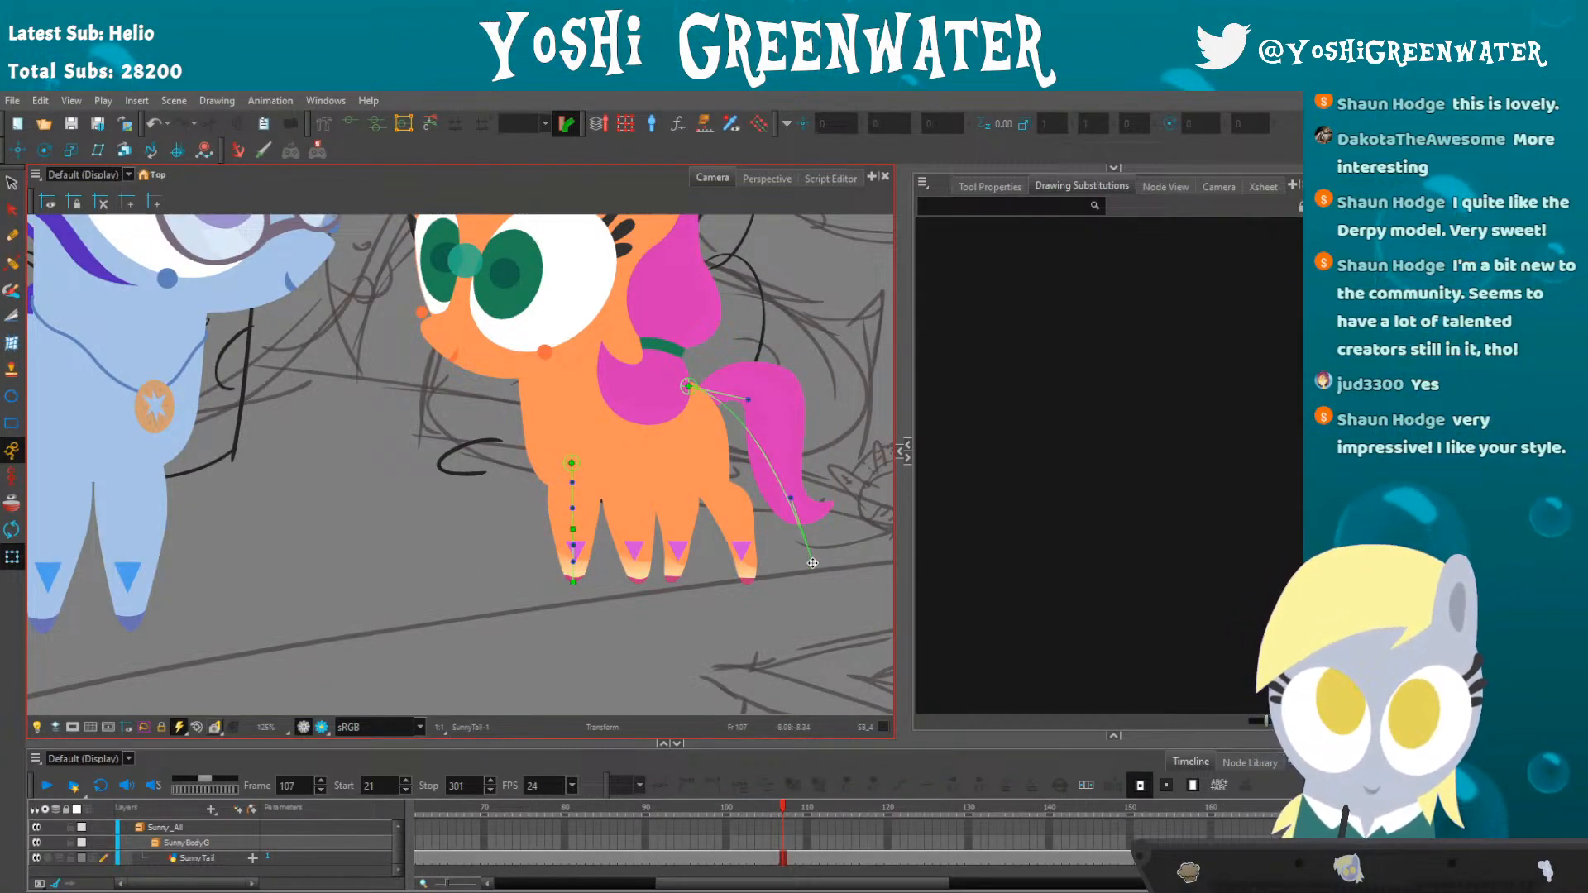
{"action": "left_click", "coordinate": [812, 563]}
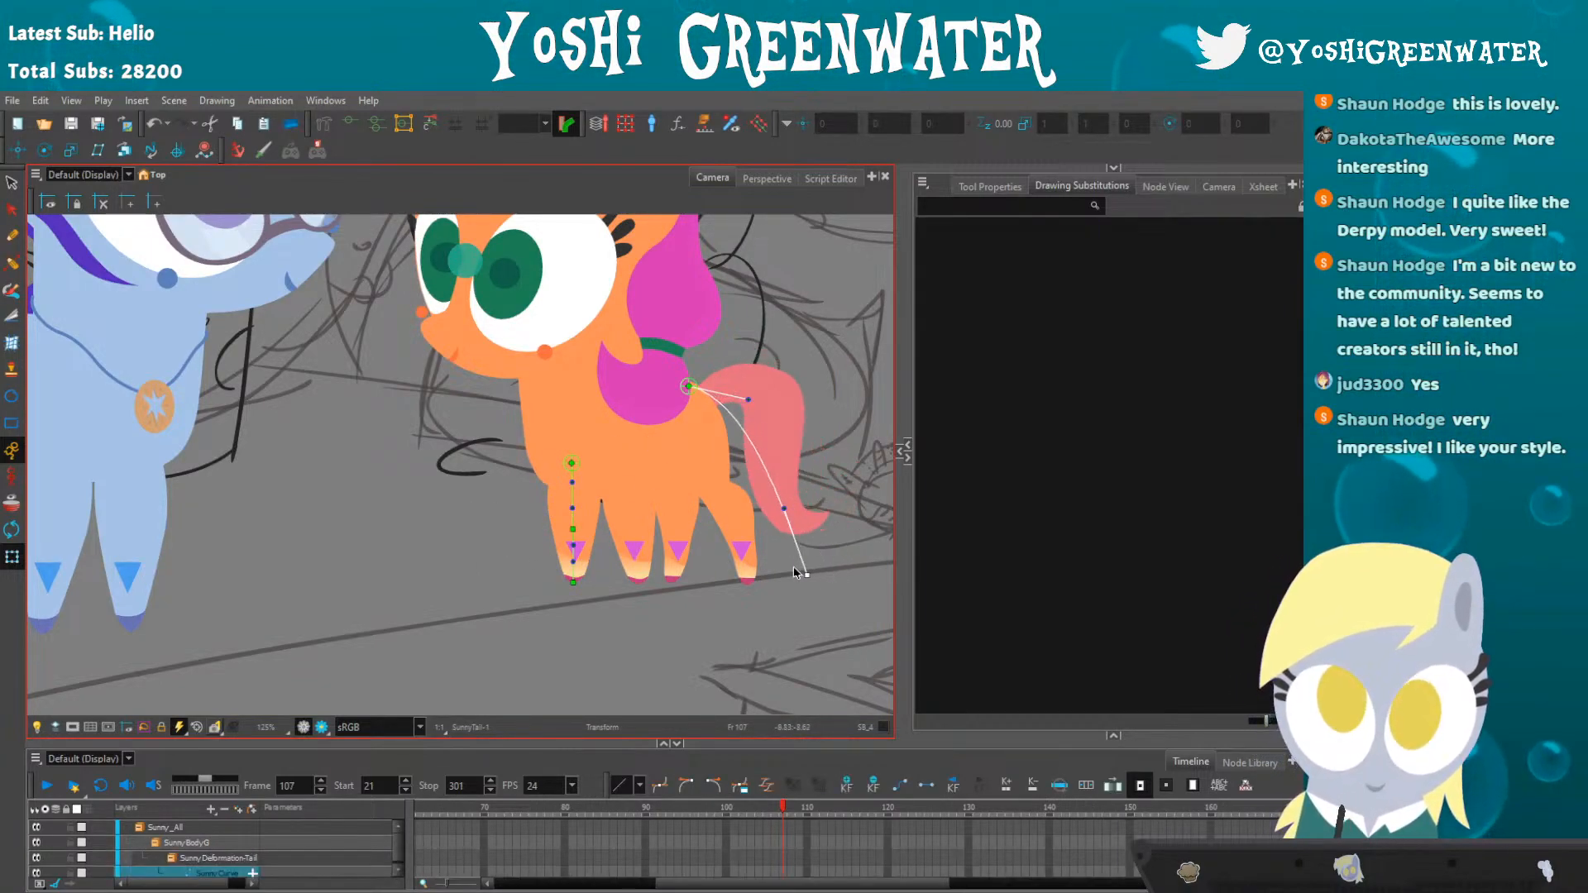
{"action": "left_click", "coordinate": [440, 513]}
{"action": "scroll", "coordinate": [445, 434], "scroll_direction": "down", "scroll_amount": 2}
- Show the deformation controls for all parts of Sunny's rig and clear the selection
{"action": "left_click", "coordinate": [422, 460]}
{"action": "left_click_drag", "start_coordinate": [420, 460], "coordinate": [450, 588]}
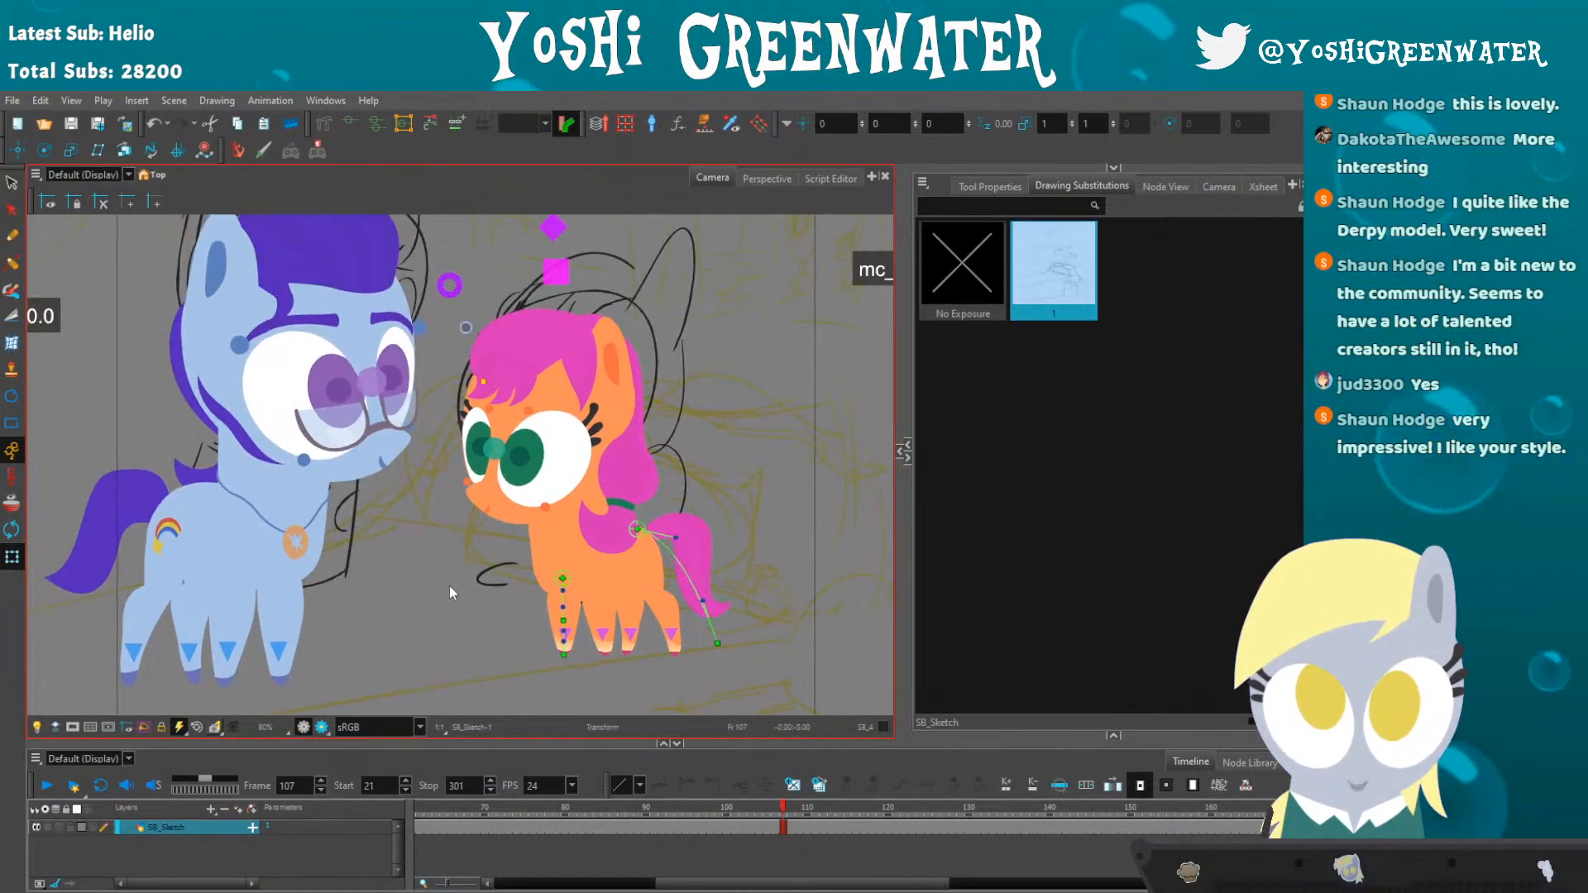
{"action": "left_click", "coordinate": [489, 394]}
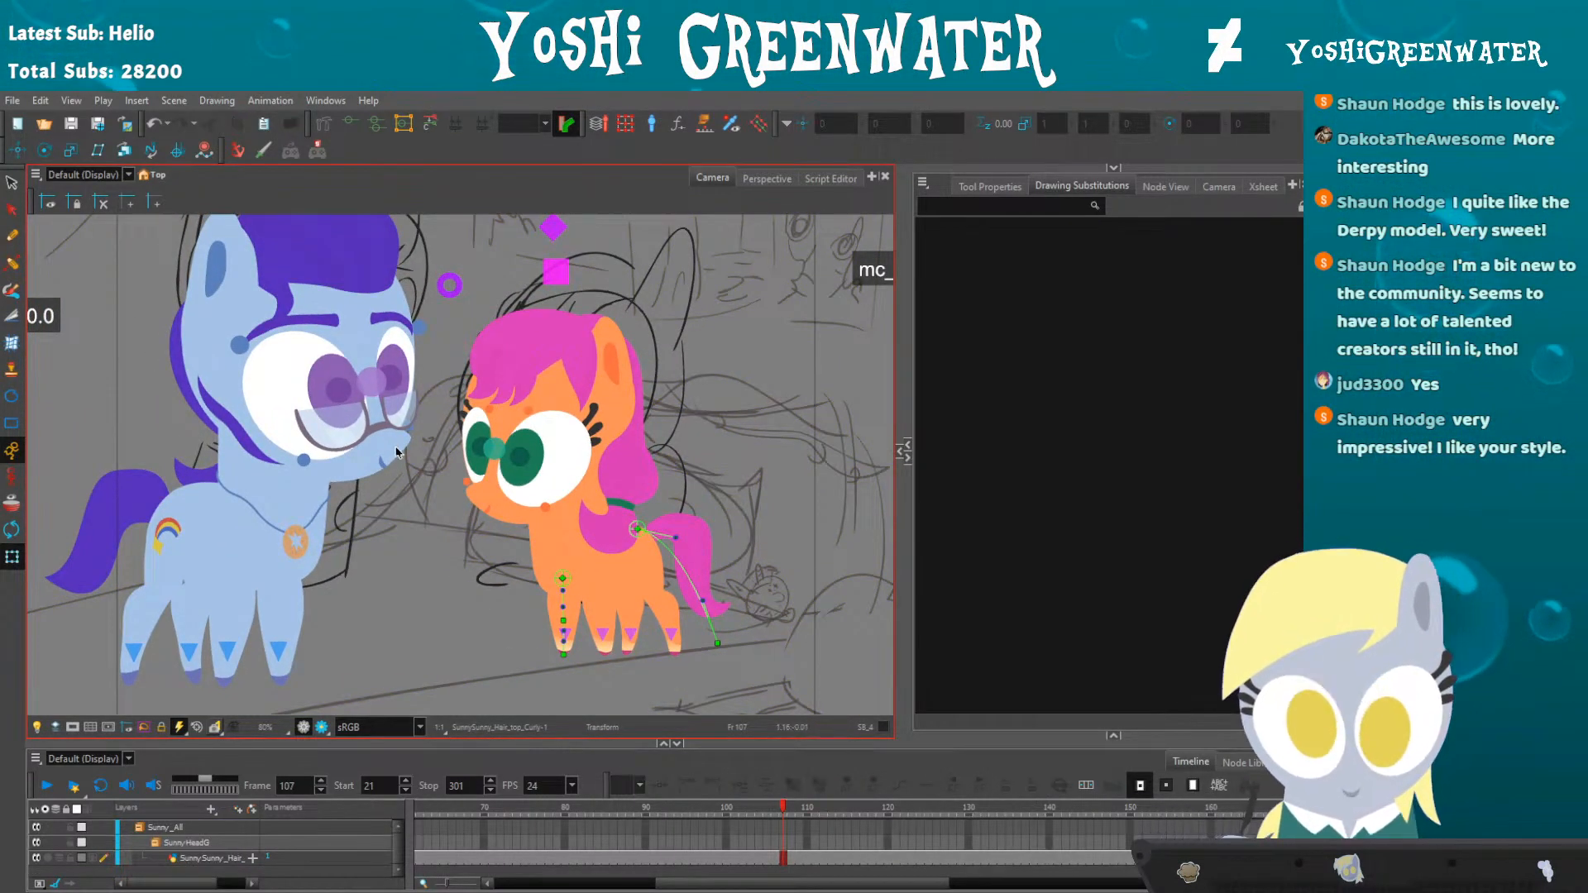
{"action": "left_click_drag", "start_coordinate": [769, 240], "coordinate": [438, 579]}
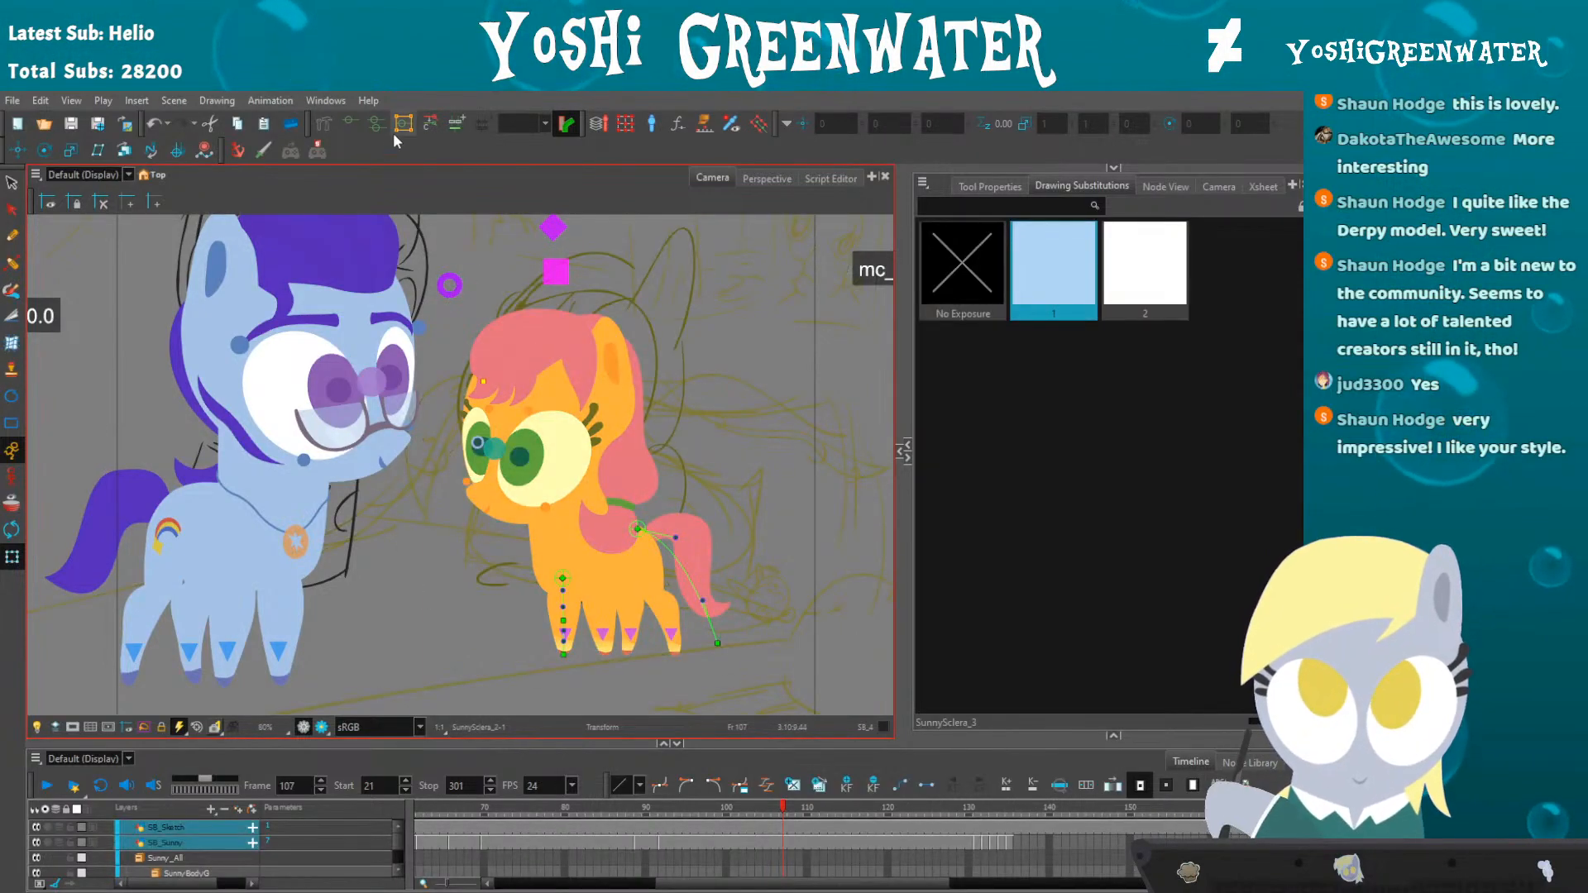
{"action": "left_click", "coordinate": [318, 151]}
{"action": "left_click", "coordinate": [76, 376]}
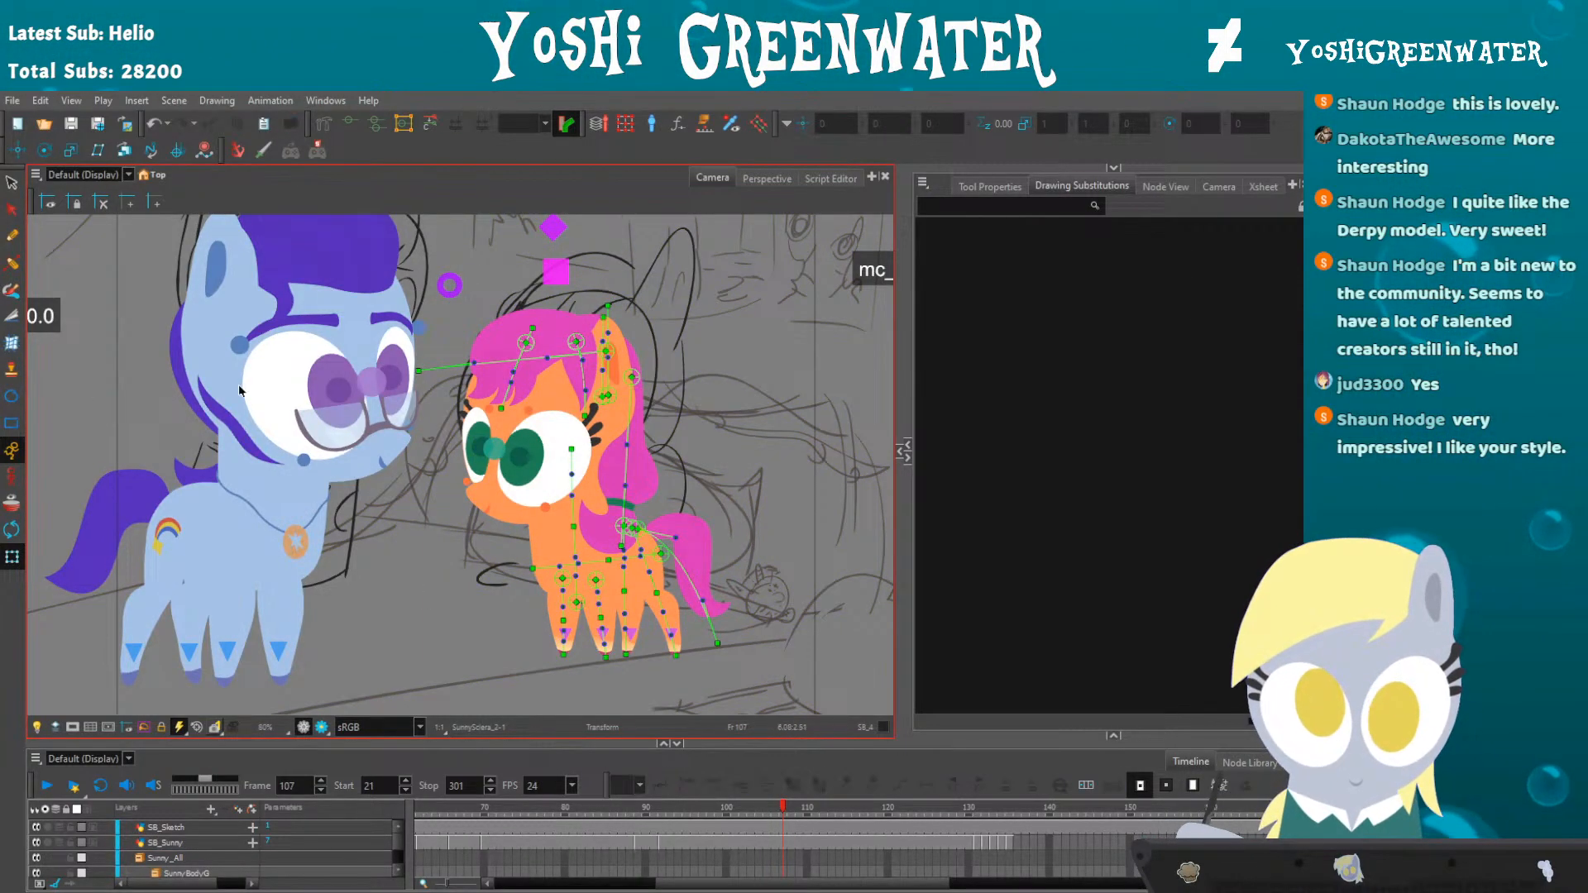
- Try bending Sunny's front hair and moving her ponytail with their deformation points
{"action": "left_click", "coordinate": [418, 371]}
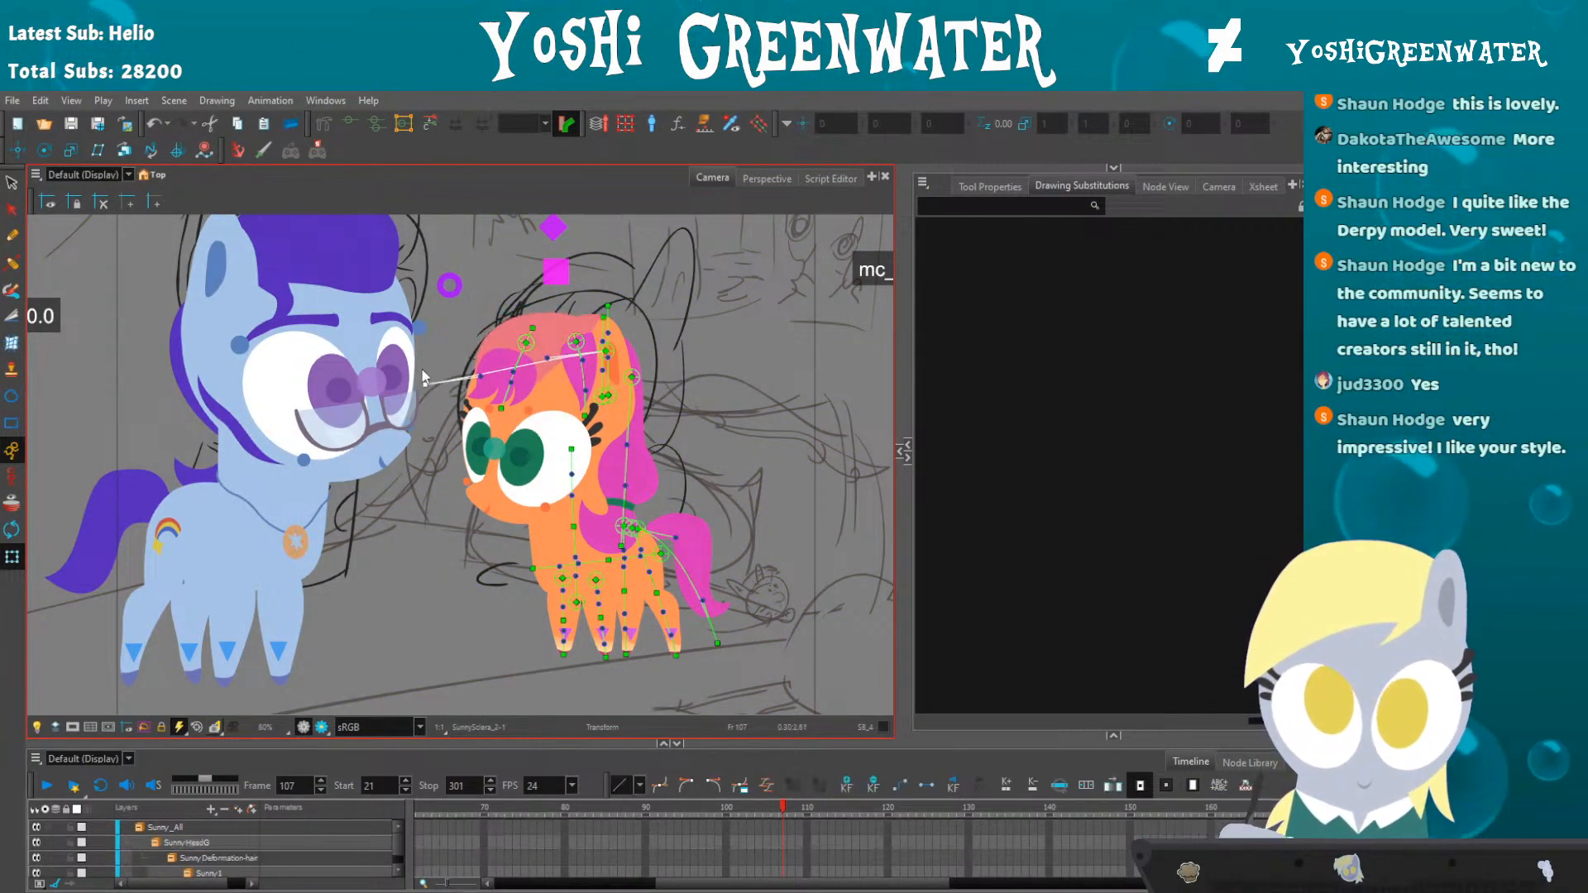
{"action": "left_click", "coordinate": [477, 397]}
{"action": "left_click", "coordinate": [571, 414]}
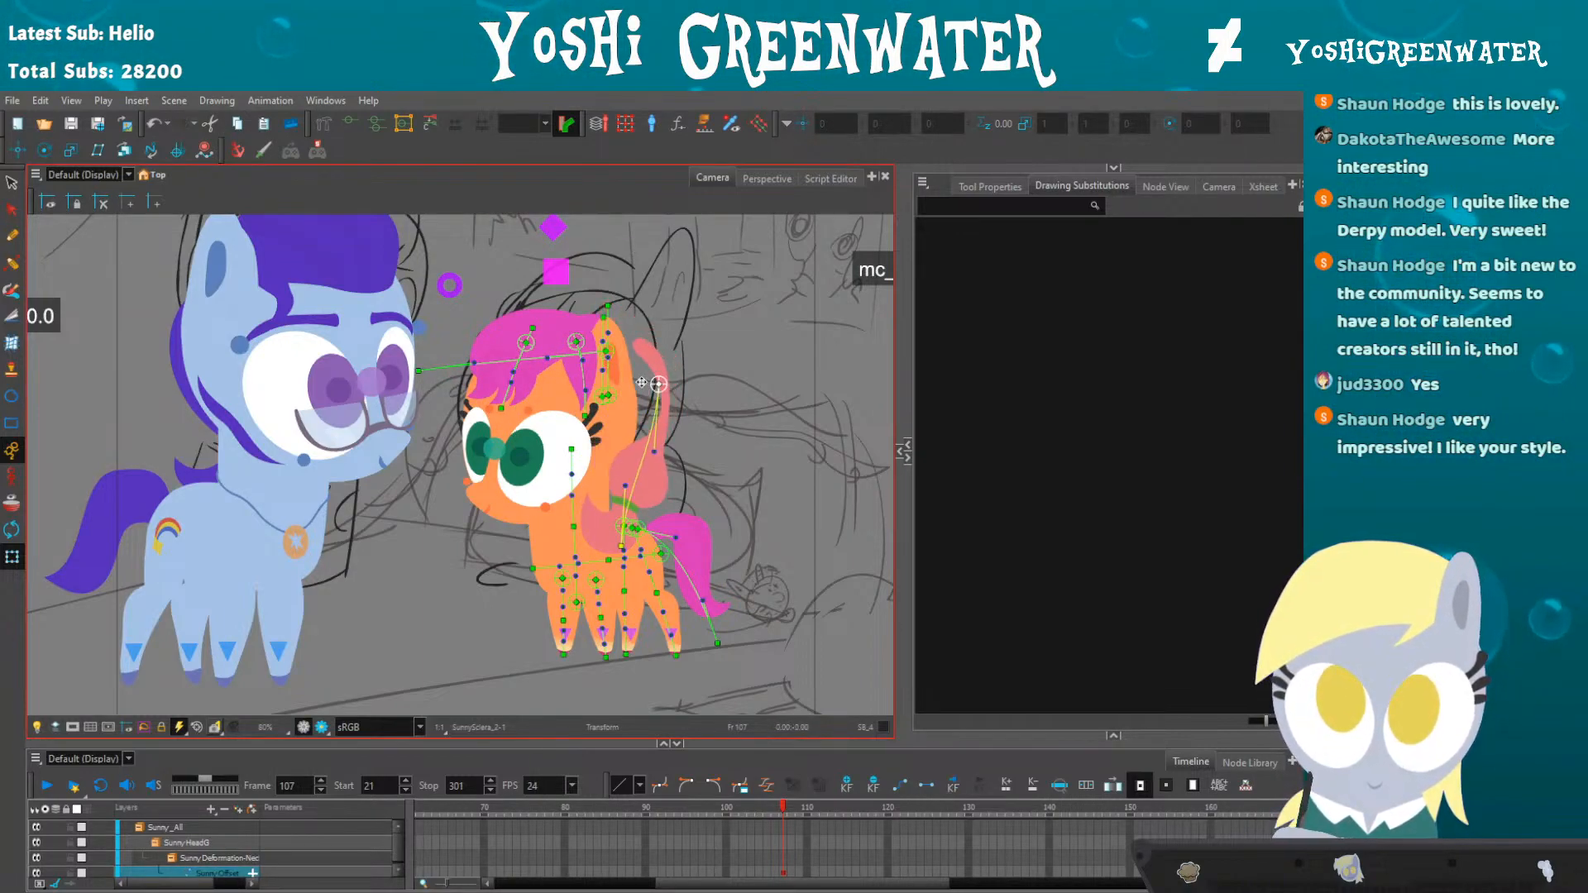
- Try reshaping Sunny's torso and neck with their deformation points, undoing each move
{"action": "left_click", "coordinate": [533, 543]}
{"action": "left_click_drag", "start_coordinate": [533, 543], "coordinate": [467, 552]}
{"action": "key", "text": "ctrl+z"}
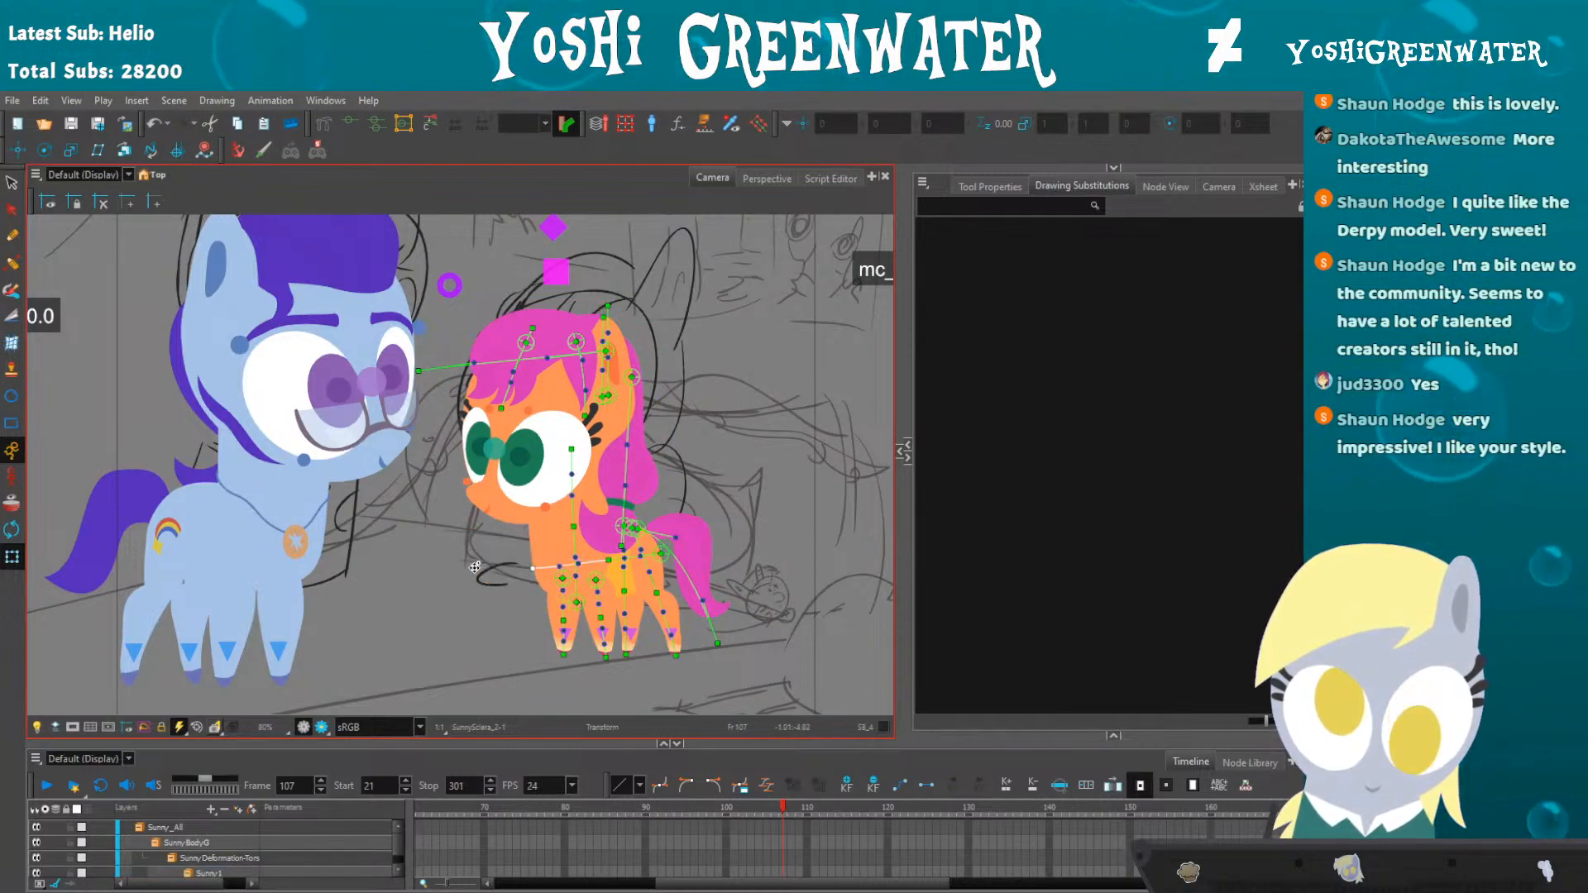
{"action": "left_click_drag", "start_coordinate": [560, 590], "coordinate": [484, 554]}
{"action": "key", "text": "ctrl+z"}
{"action": "left_click_drag", "start_coordinate": [573, 526], "coordinate": [531, 538]}
{"action": "key", "text": "ctrl+z"}
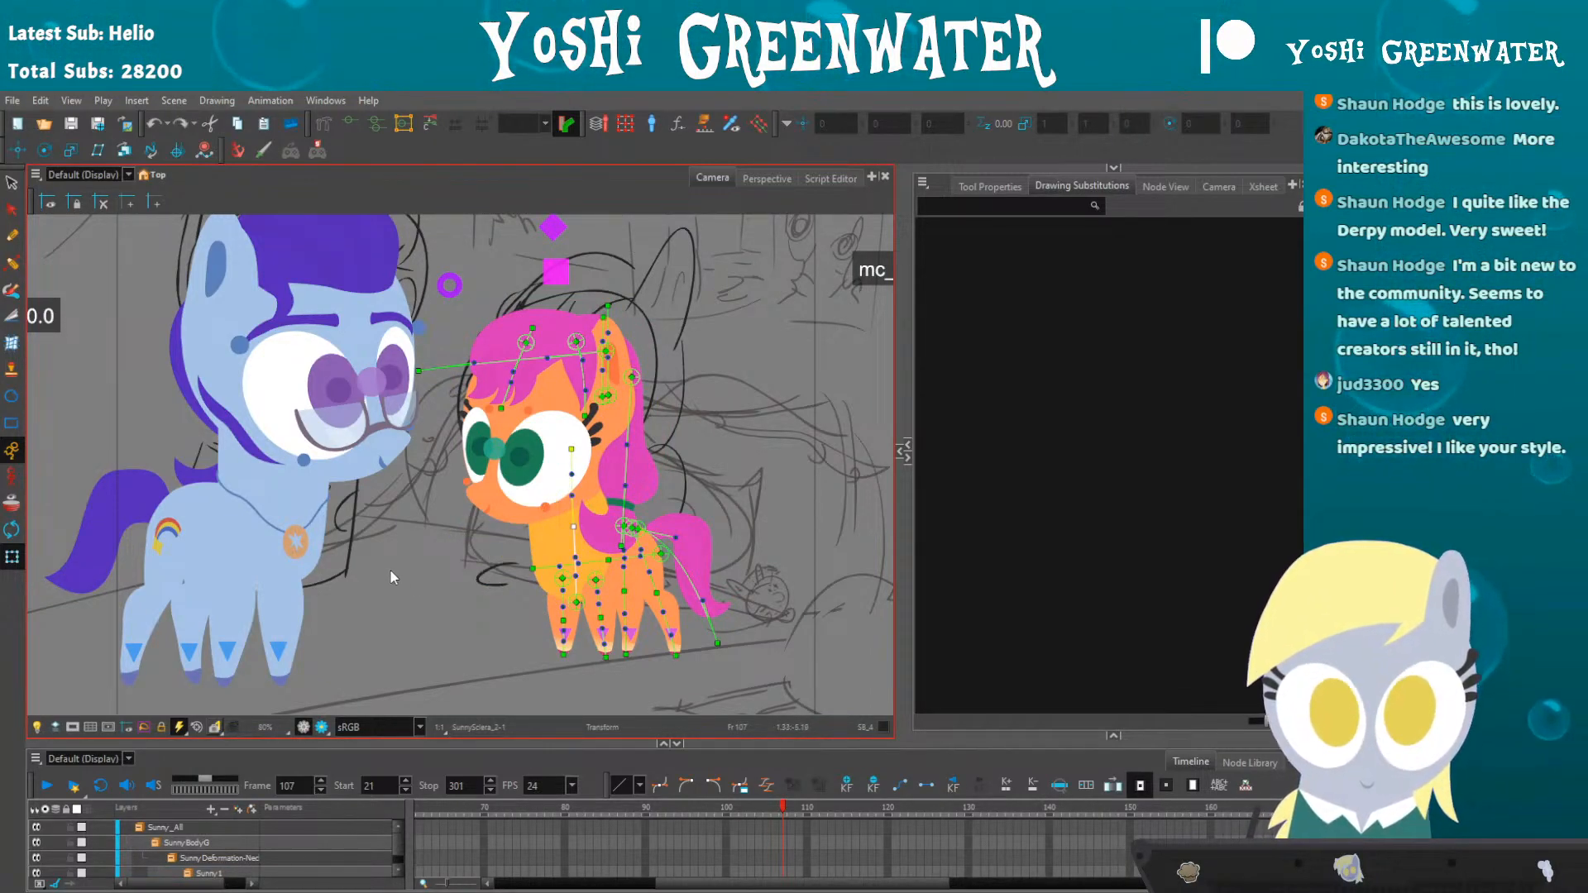
- Try bending Sunny's tail upward with its deformation curve, and undo the change
{"action": "left_click_drag", "start_coordinate": [590, 645], "coordinate": [573, 617]}
{"action": "left_click_drag", "start_coordinate": [701, 614], "coordinate": [711, 537]}
{"action": "key", "text": "ctrl+z"}
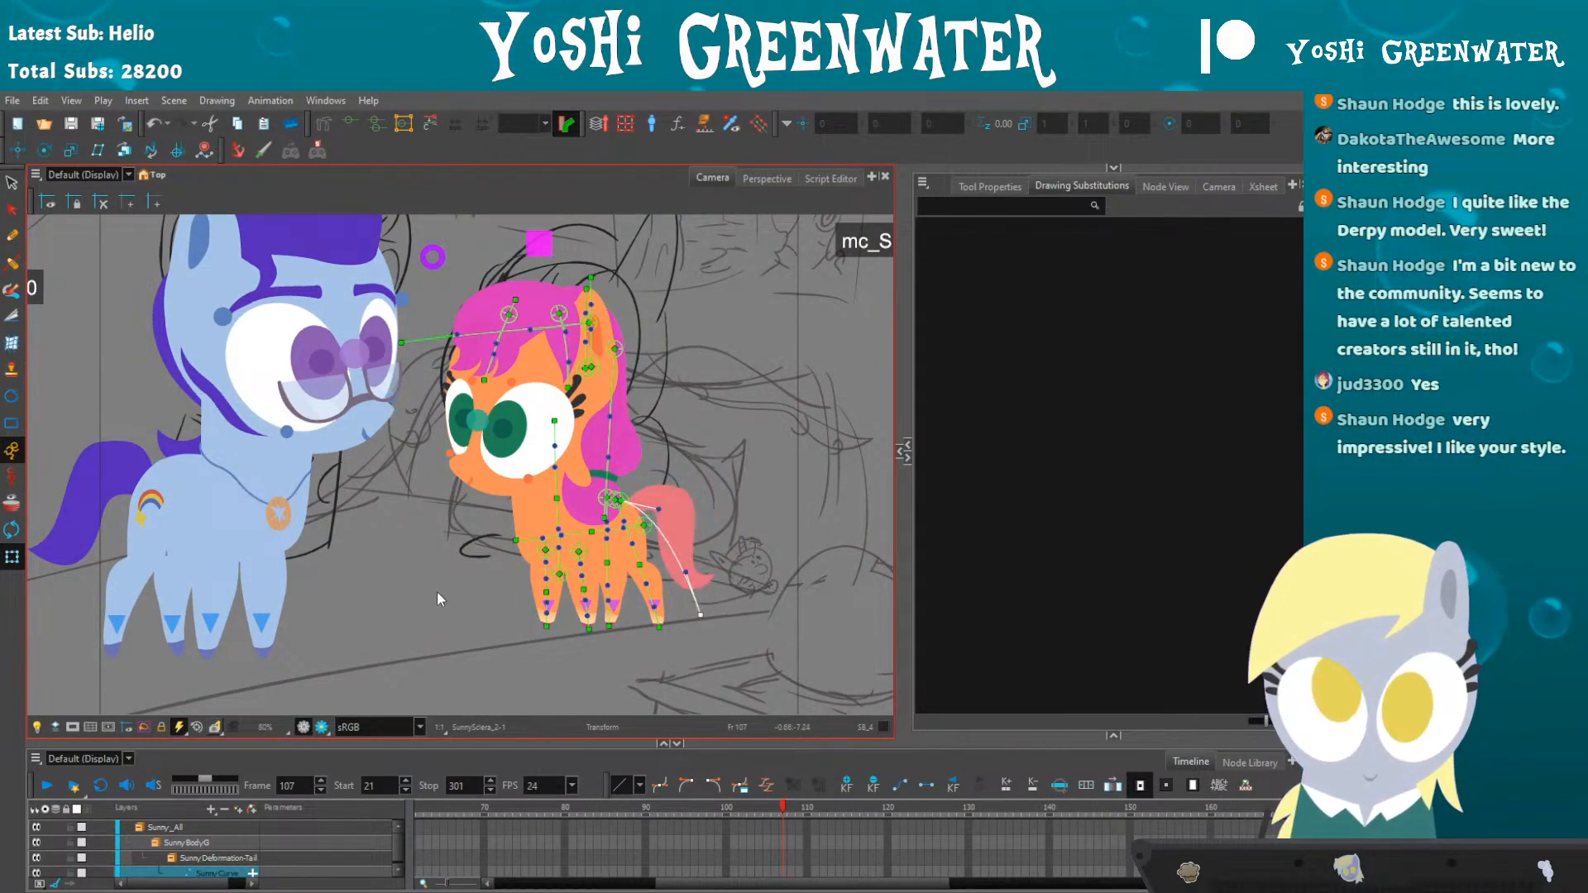
- Show the deformation controls for Argyle's neck from his necklace and clear the selection
{"action": "left_click_drag", "start_coordinate": [397, 577], "coordinate": [651, 605]}
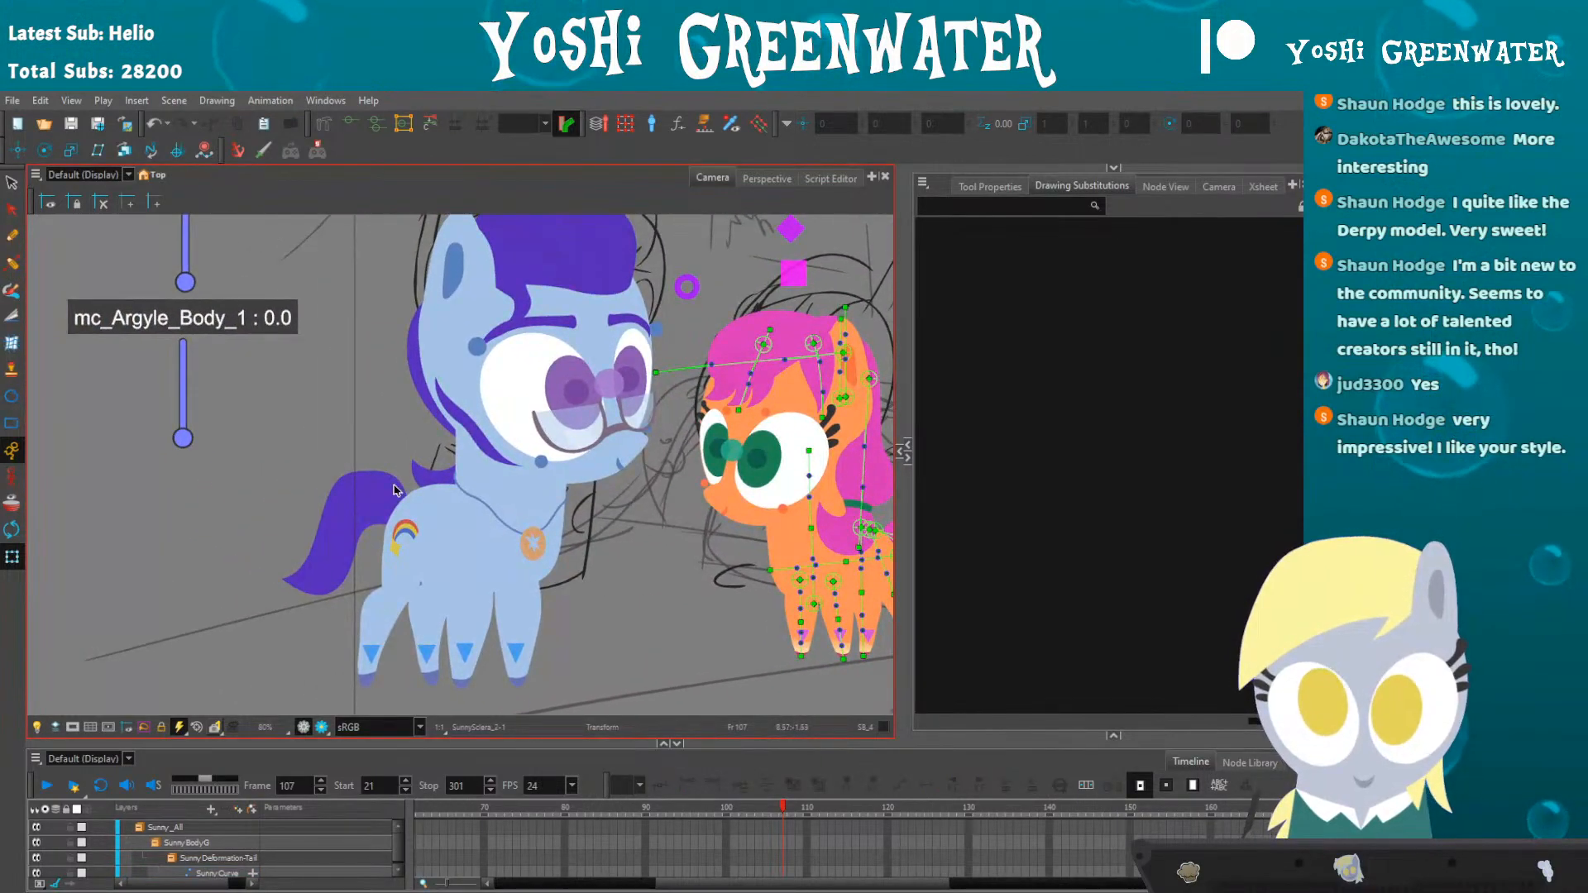
{"action": "left_click", "coordinate": [521, 548]}
{"action": "key", "text": "shift+F11"}
{"action": "left_click", "coordinate": [282, 472]}
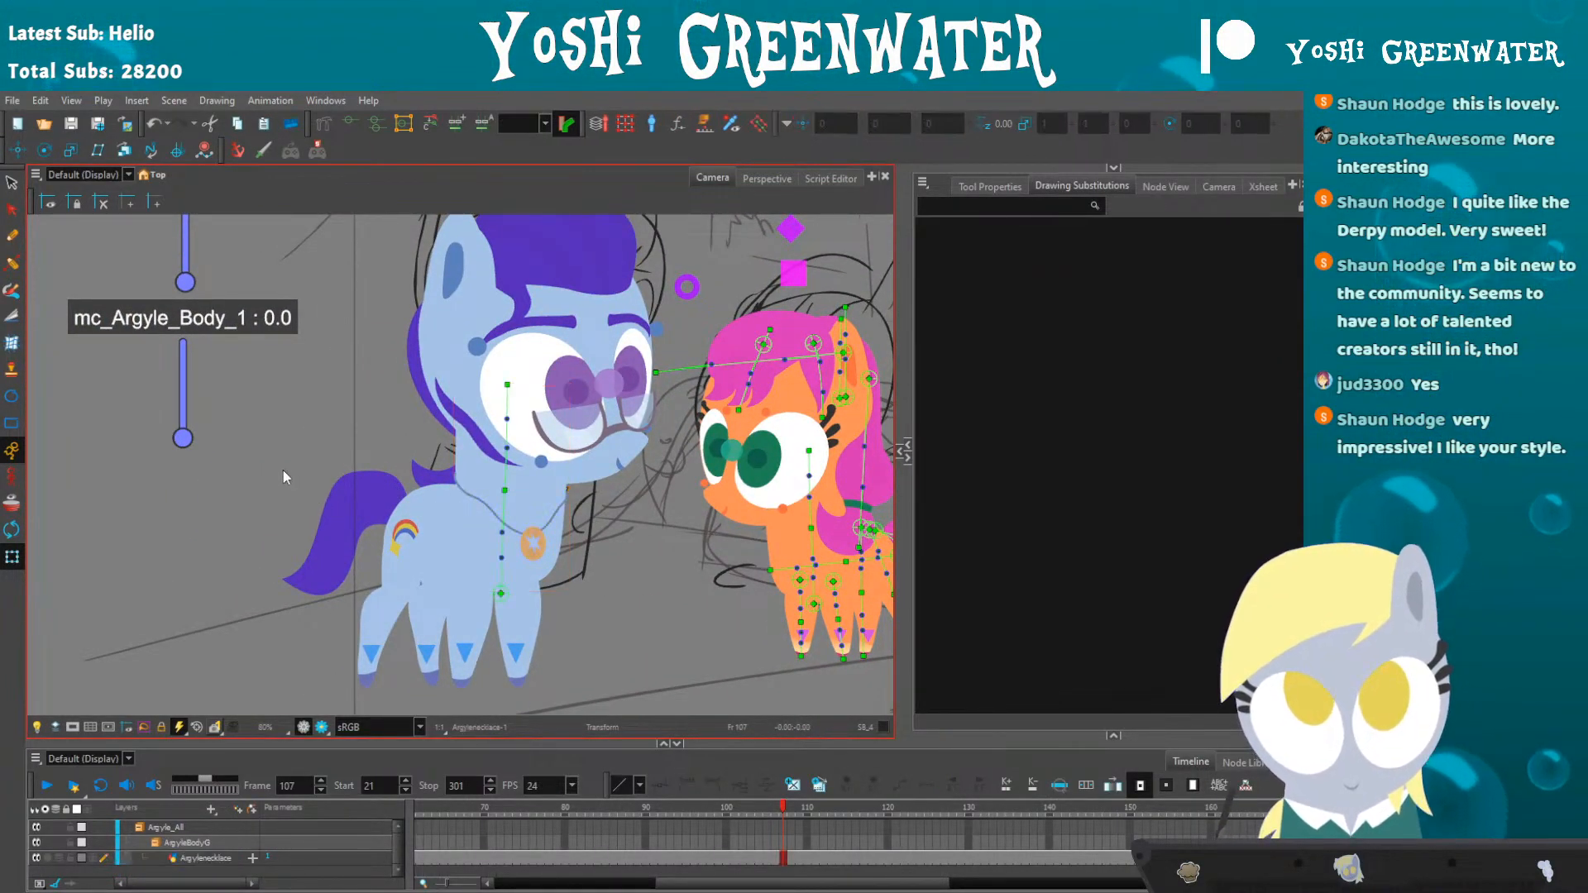
- Try bending Argyle's neck with the middle point of its deformation chain, undoing the changes
{"action": "left_click", "coordinate": [531, 544]}
{"action": "left_click_drag", "start_coordinate": [503, 496], "coordinate": [456, 480]}
{"action": "key", "text": "ctrl+z"}
{"action": "left_click", "coordinate": [376, 445]}
{"action": "key", "text": "ctrl+z"}
{"action": "left_click", "coordinate": [368, 425]}
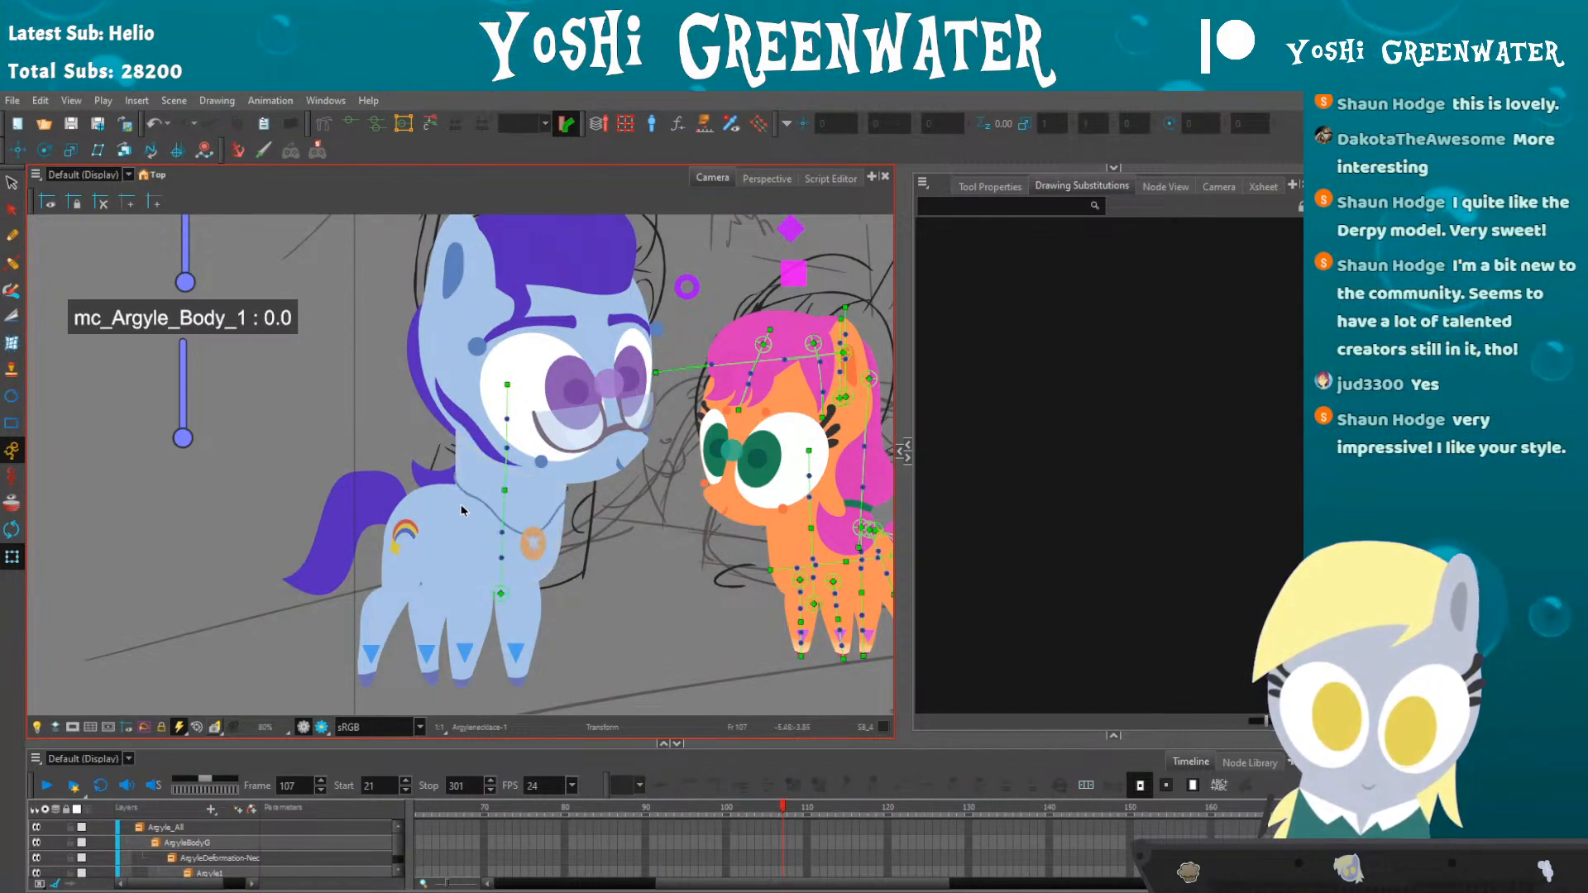
- Try eyebrow drawings 2 and 3 on Argyle's nearer eye, and return it to drawing 7
{"action": "key", "text": "space"}
{"action": "left_click_drag", "start_coordinate": [338, 386], "coordinate": [324, 405]}
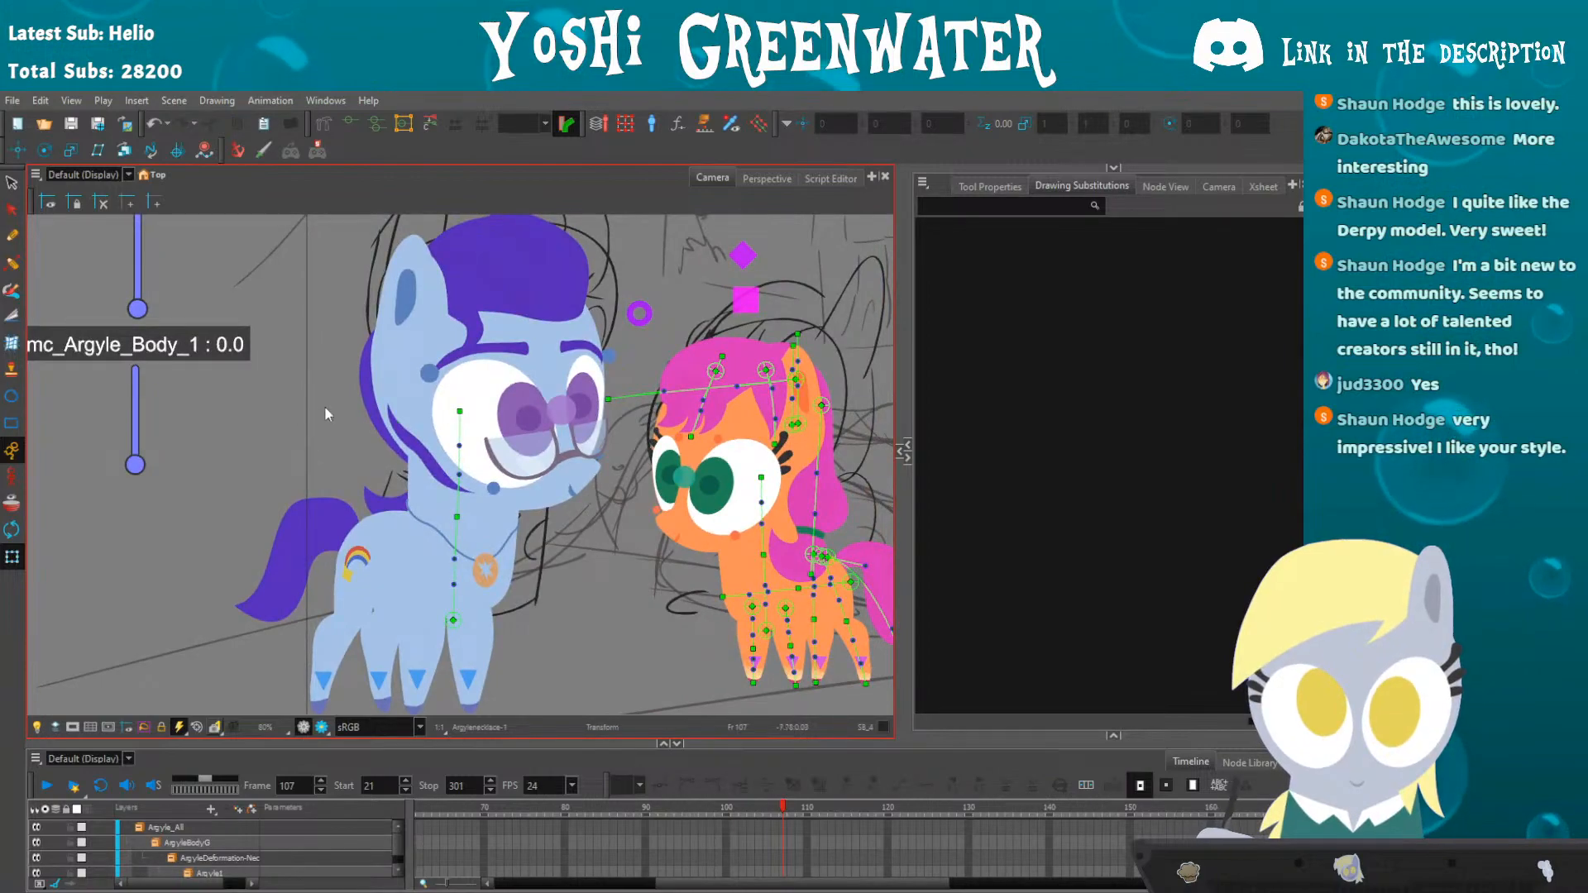
{"action": "left_click", "coordinate": [515, 406]}
{"action": "left_click", "coordinate": [446, 361]}
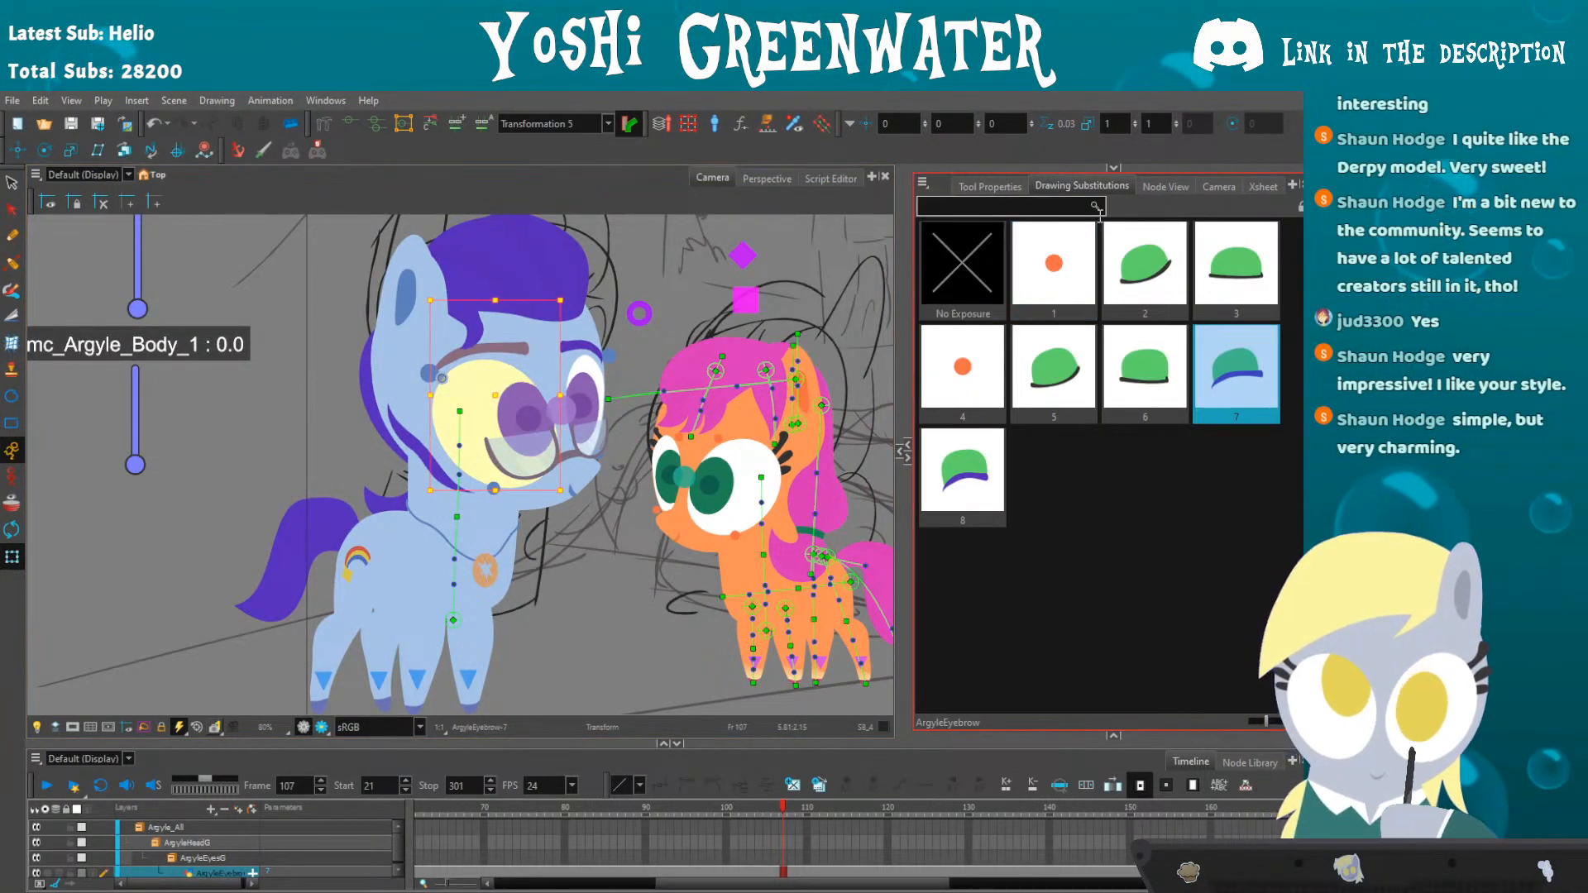
{"action": "left_click", "coordinate": [1144, 301]}
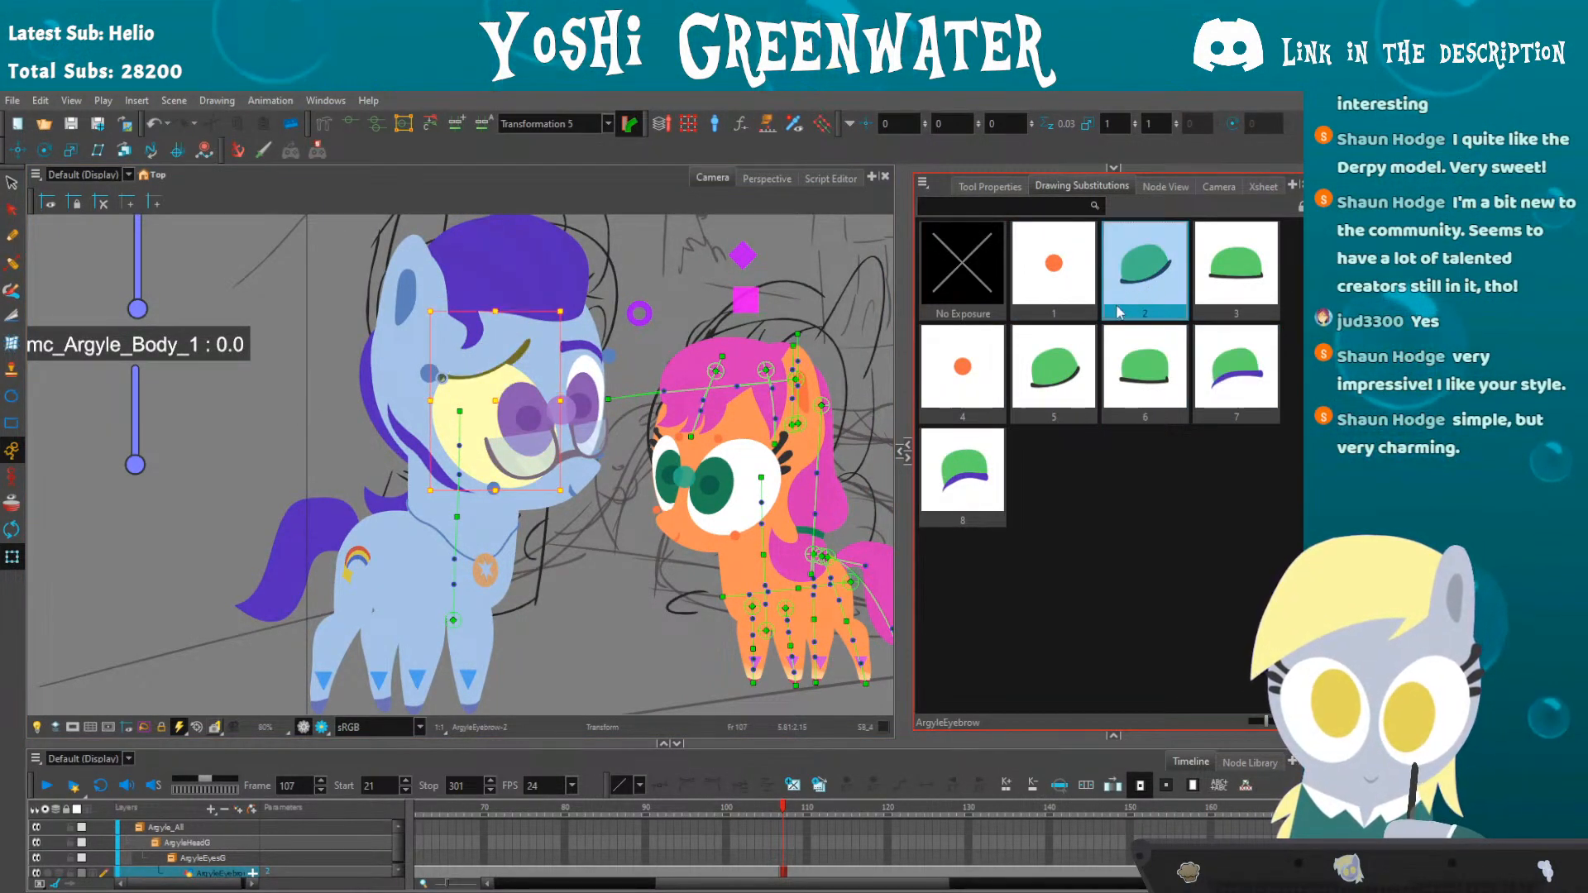
{"action": "left_click", "coordinate": [335, 372]}
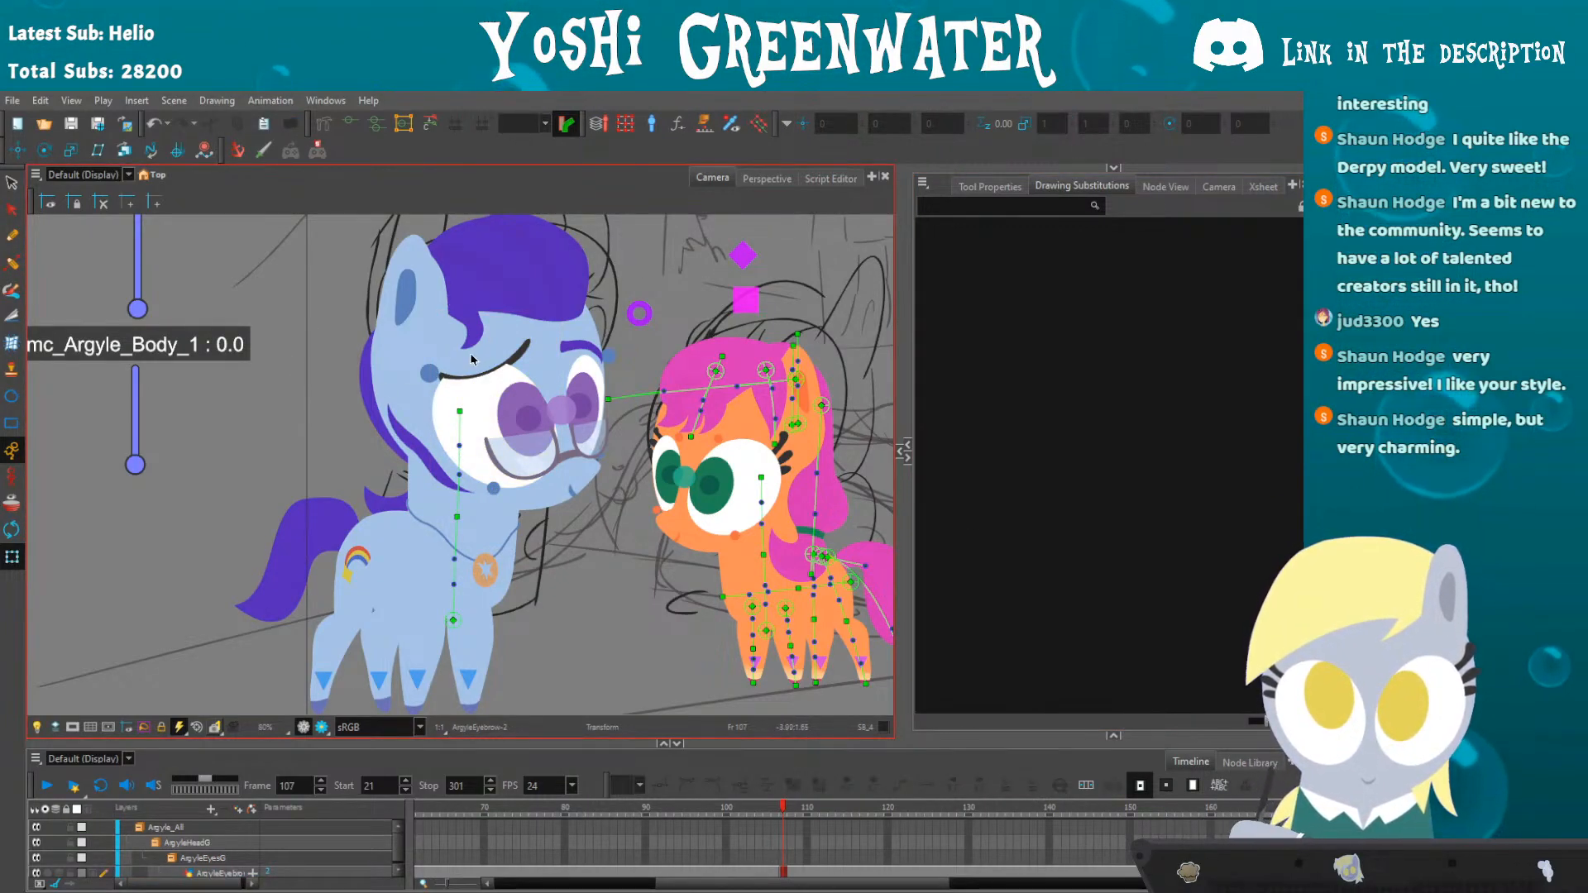
{"action": "left_click", "coordinate": [430, 351]}
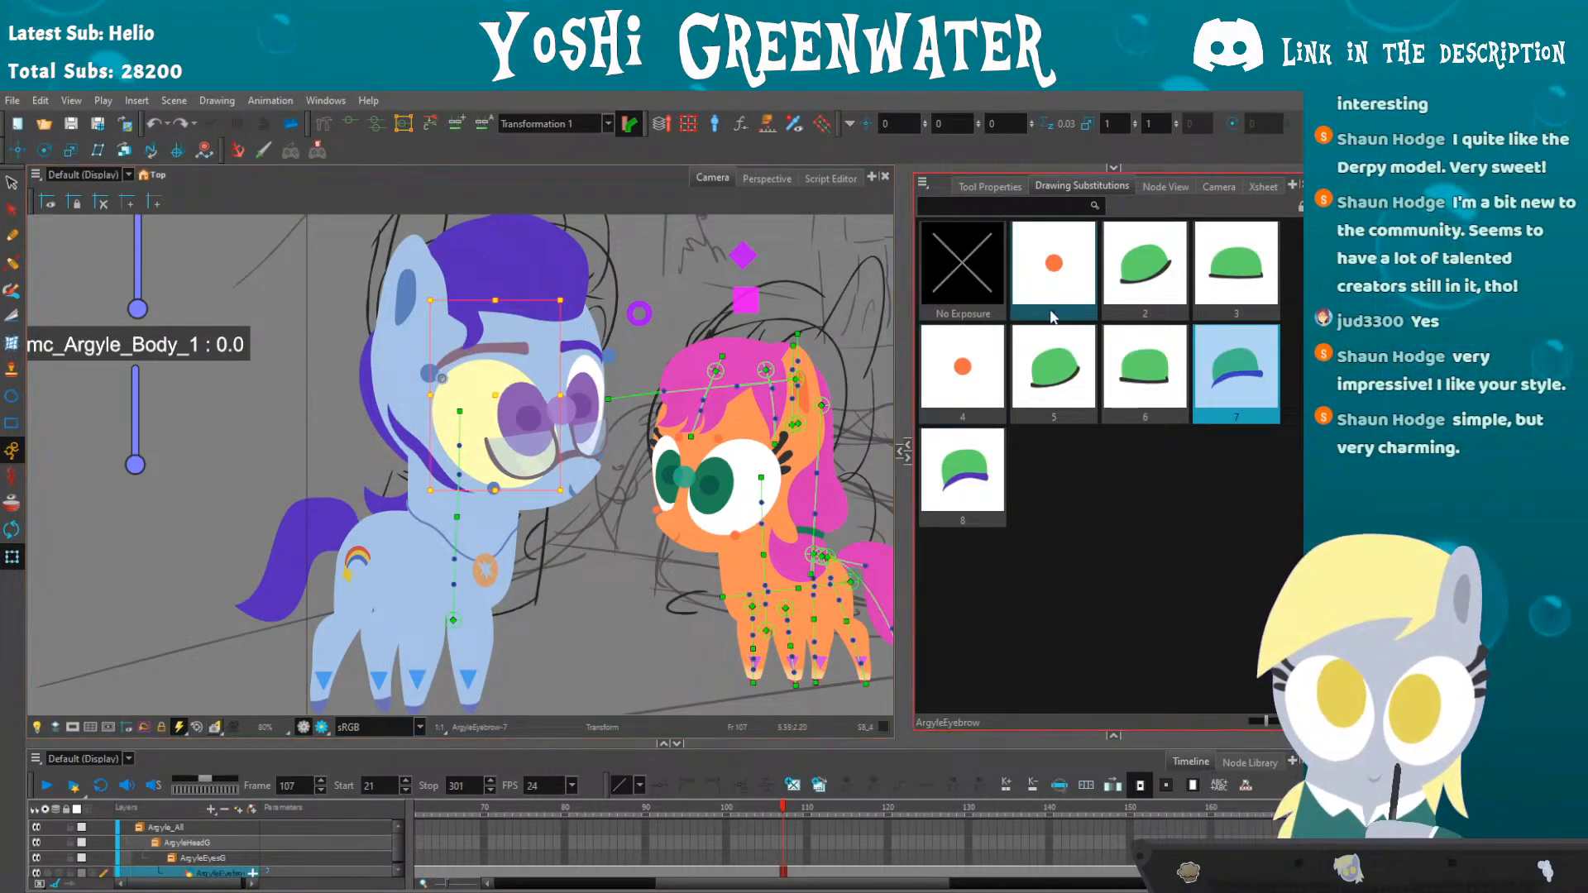
{"action": "left_click", "coordinate": [1224, 275]}
{"action": "left_click", "coordinate": [1222, 374]}
{"action": "left_click", "coordinate": [355, 400]}
- Try drawing 2 of Argyle's blink to close his nearer eye, and undo the substitution
{"action": "left_click", "coordinate": [429, 373]}
{"action": "left_click", "coordinate": [1145, 263]}
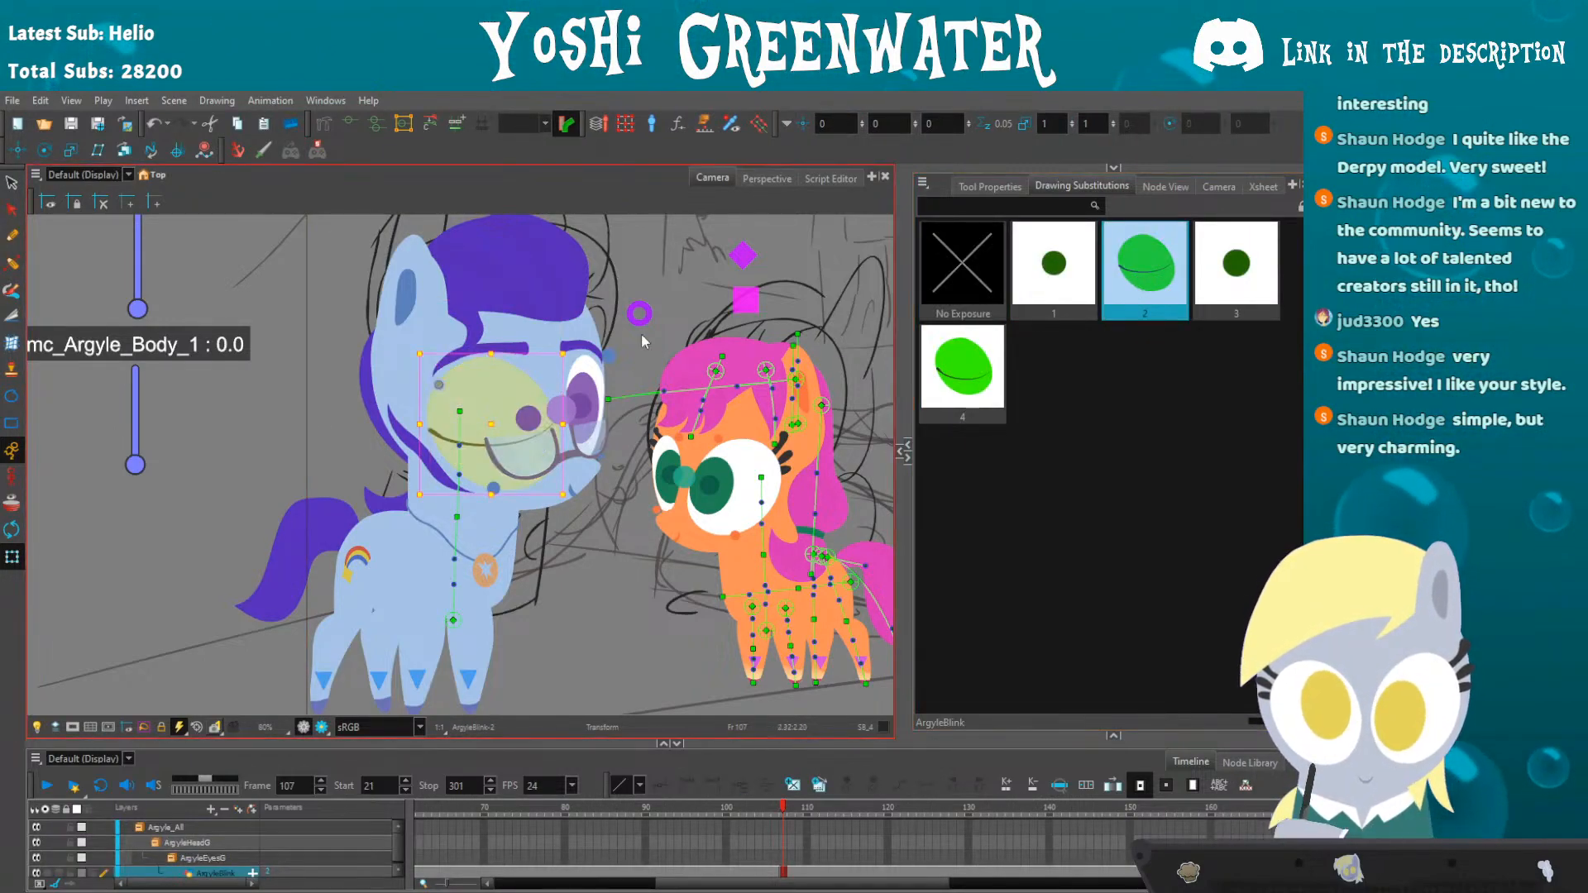
{"action": "left_click", "coordinate": [439, 397]}
{"action": "key", "text": "ctrl+z"}
{"action": "key", "text": "ctrl+z"}
{"action": "key", "text": "ctrl+z"}
{"action": "key", "text": "ctrl+z"}
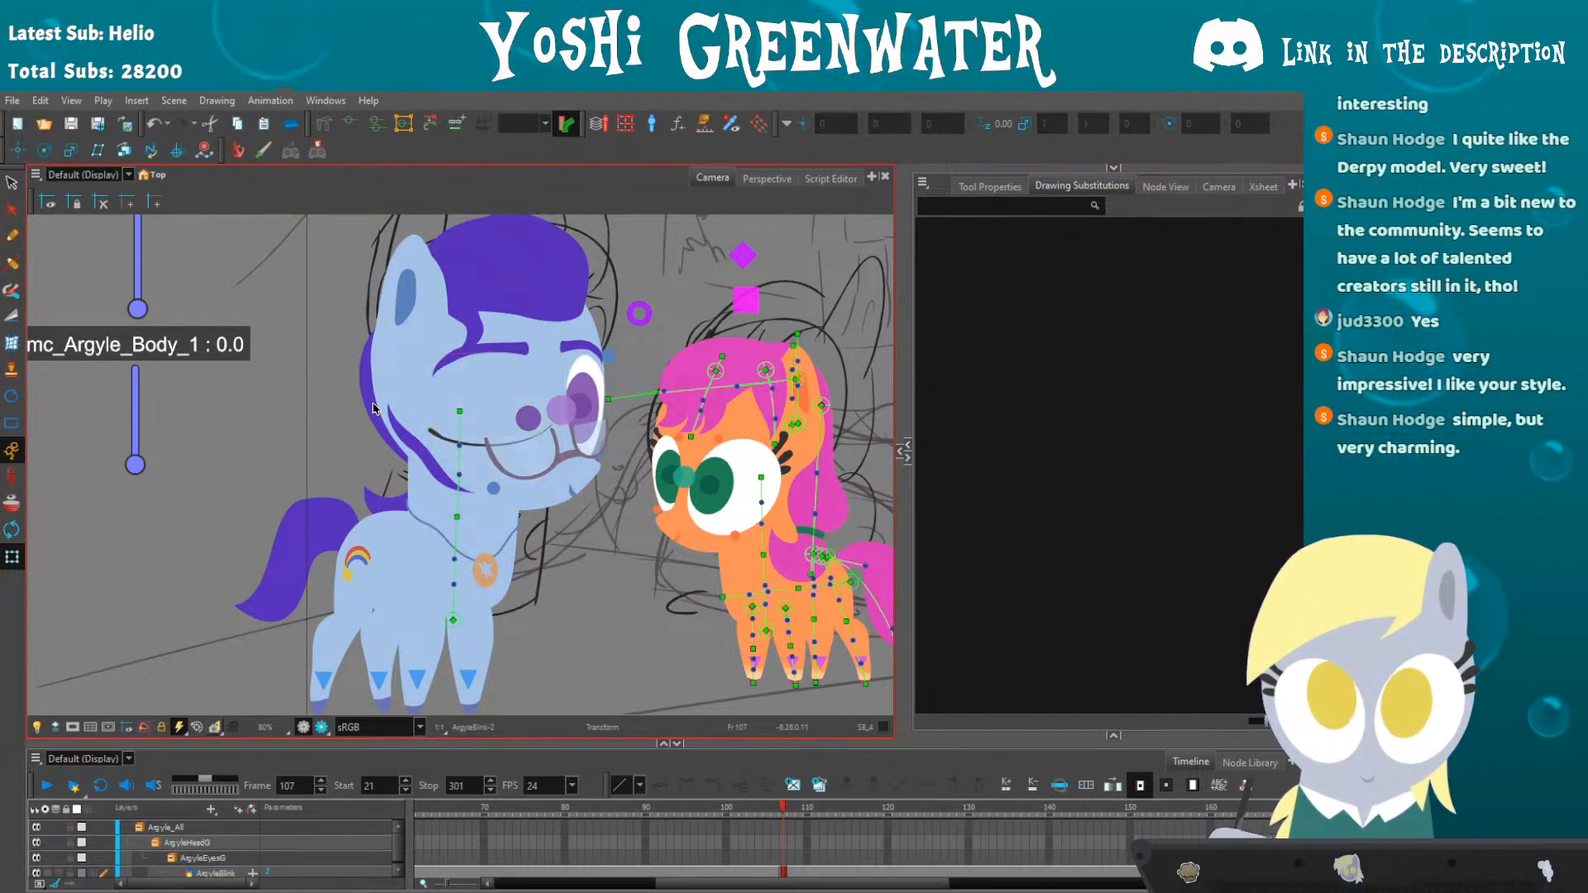
{"action": "left_click", "coordinate": [324, 438]}
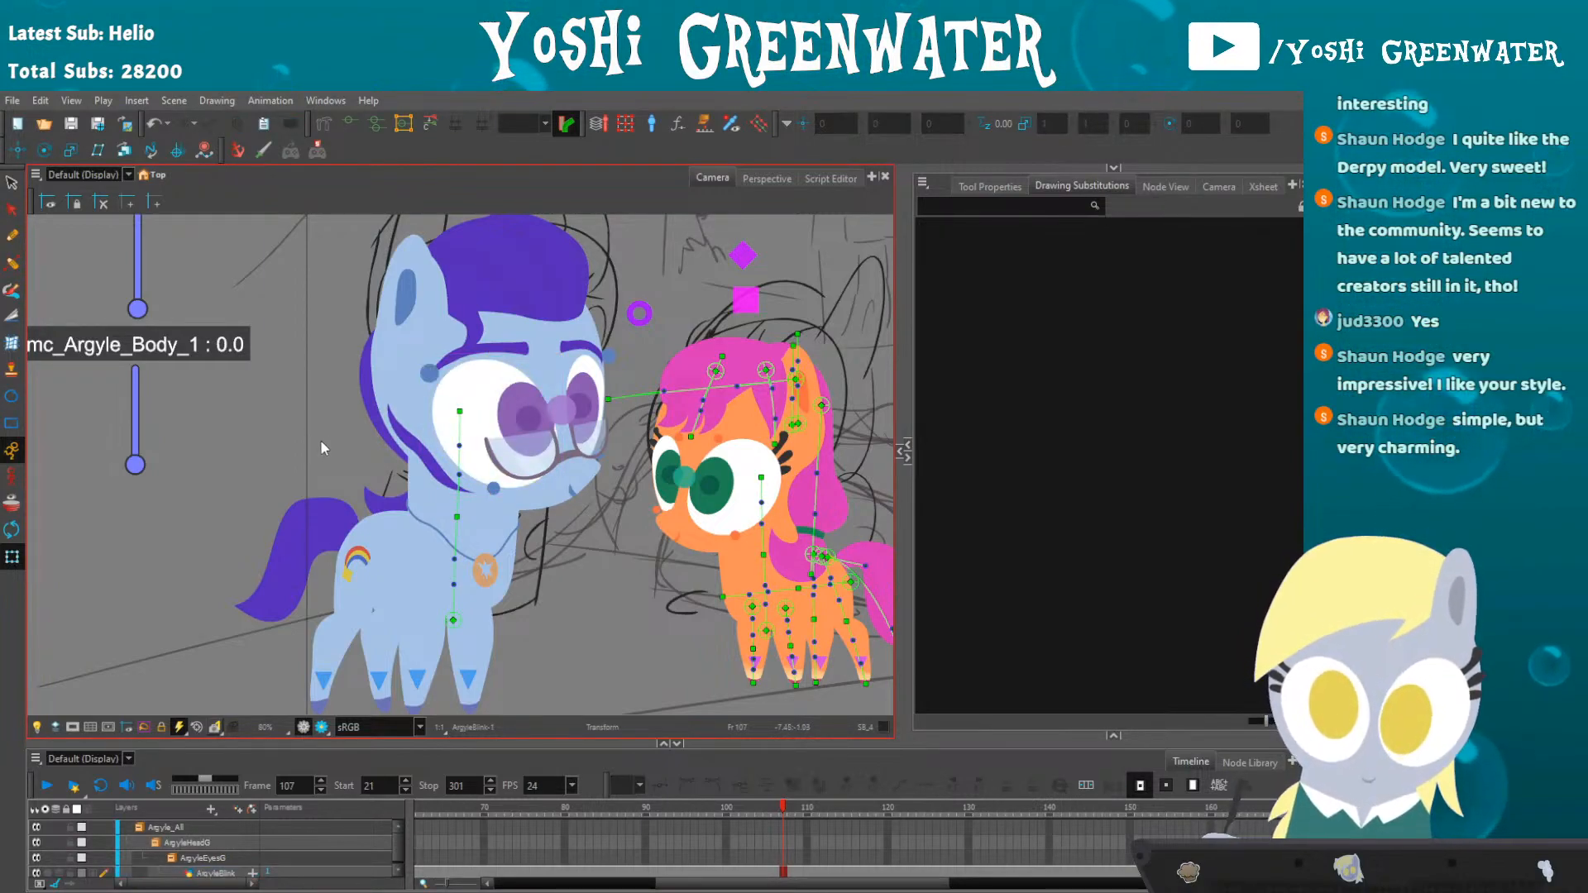
- Hide all deformation controls and check the drawing substitutions of Argyle's neck and blink
{"action": "key", "text": "shift+c"}
{"action": "left_click_drag", "start_coordinate": [308, 314], "coordinate": [362, 280]}
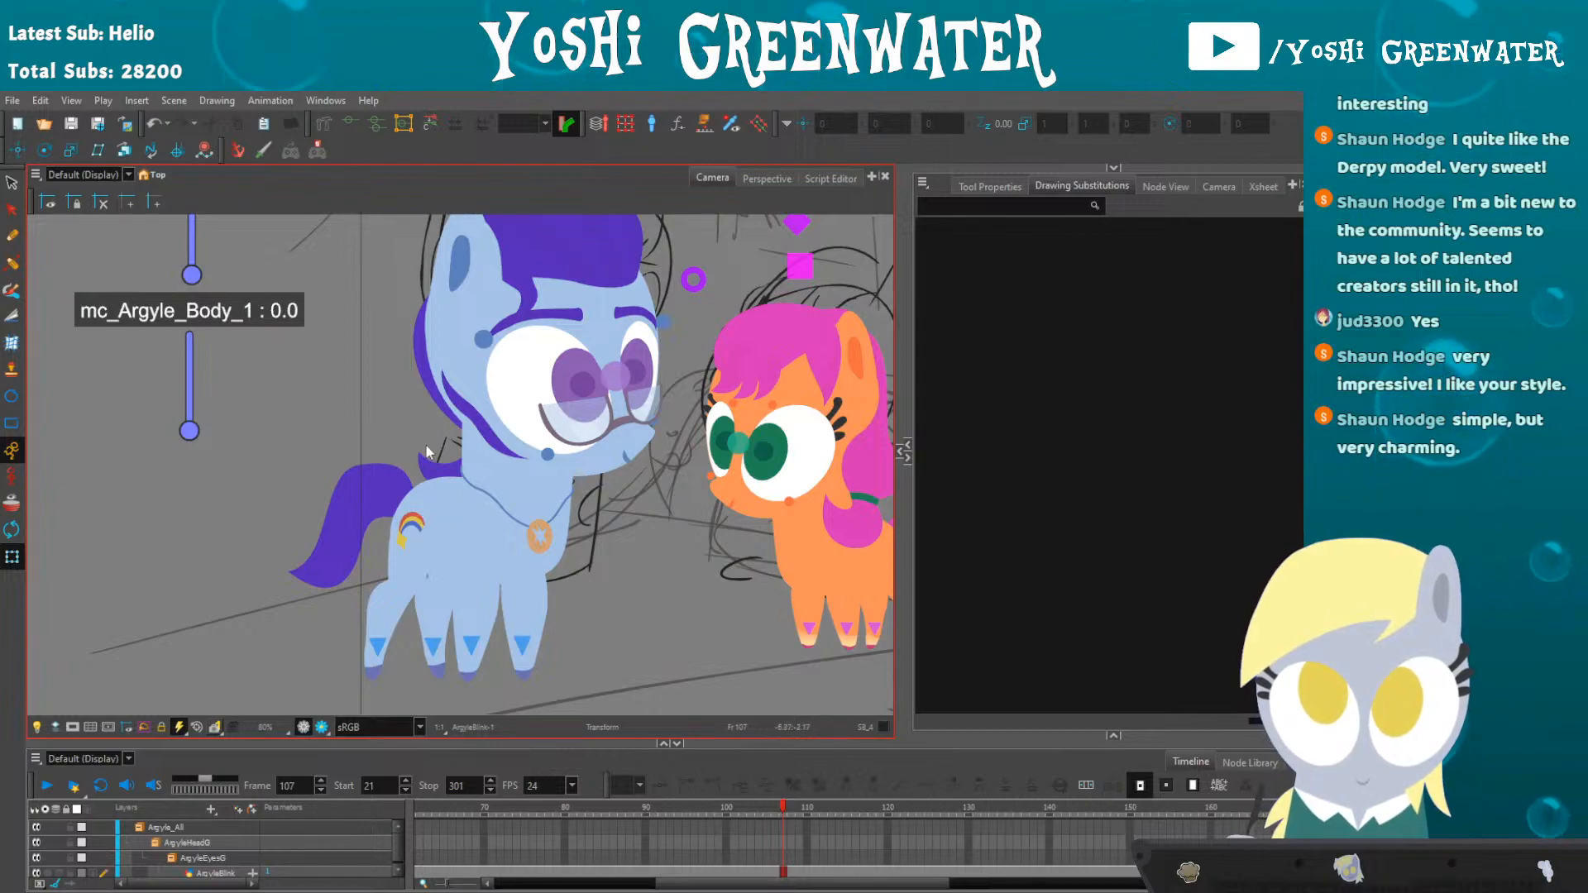
{"action": "left_click", "coordinate": [470, 504]}
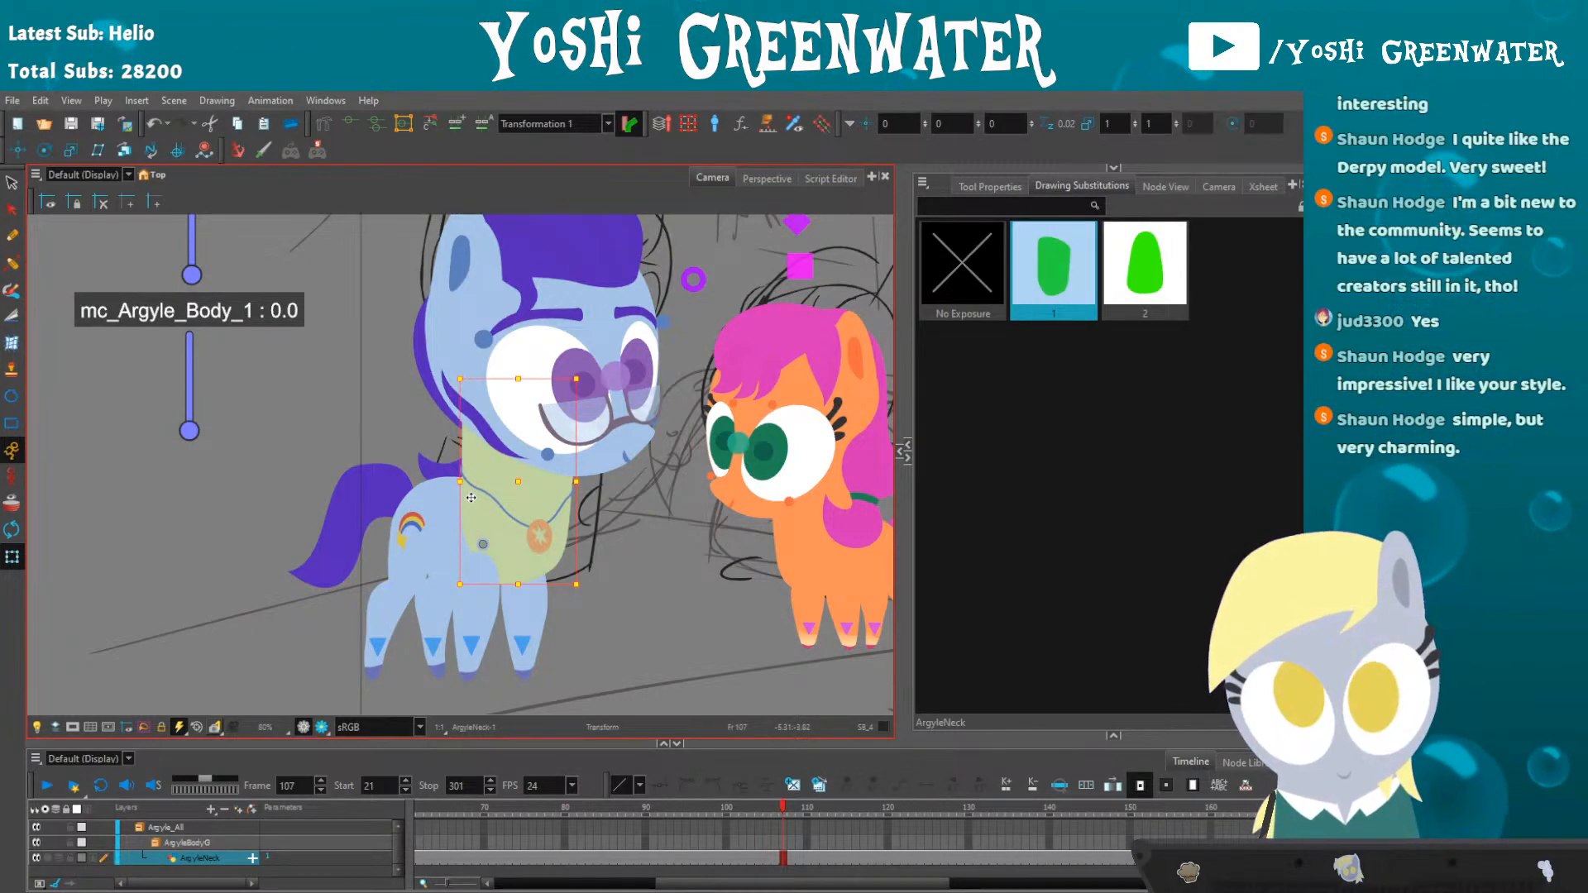
{"action": "left_click", "coordinate": [484, 339]}
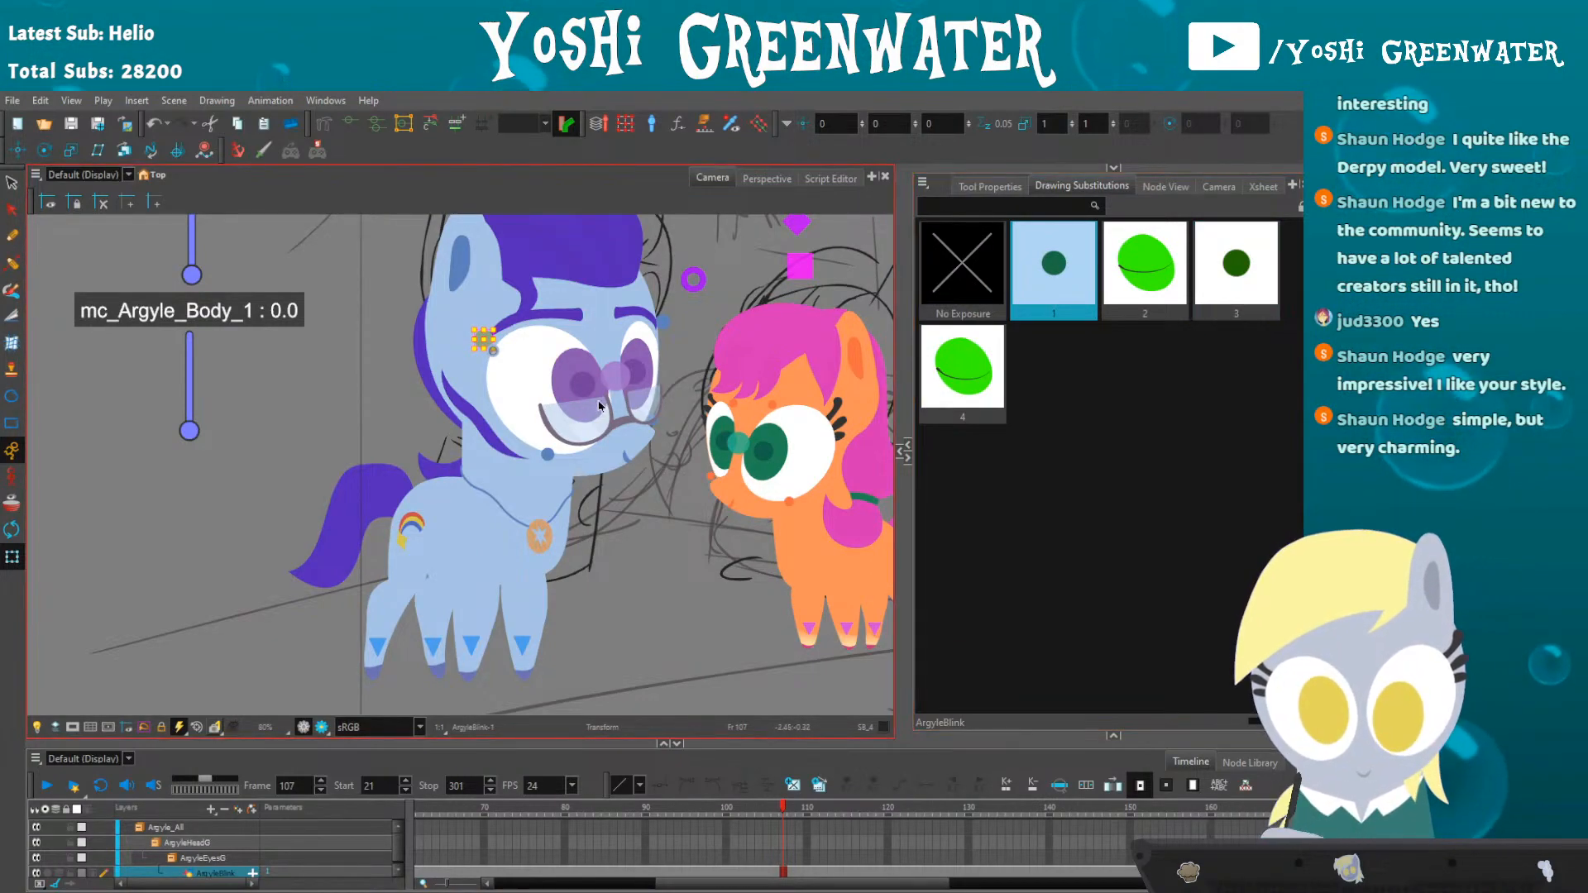
- Try mouth drawings 2, 3, 4, 5 and 9 on Argyle, and return his mouth to drawing 1
{"action": "left_click", "coordinate": [622, 454]}
{"action": "left_click", "coordinate": [1134, 275]}
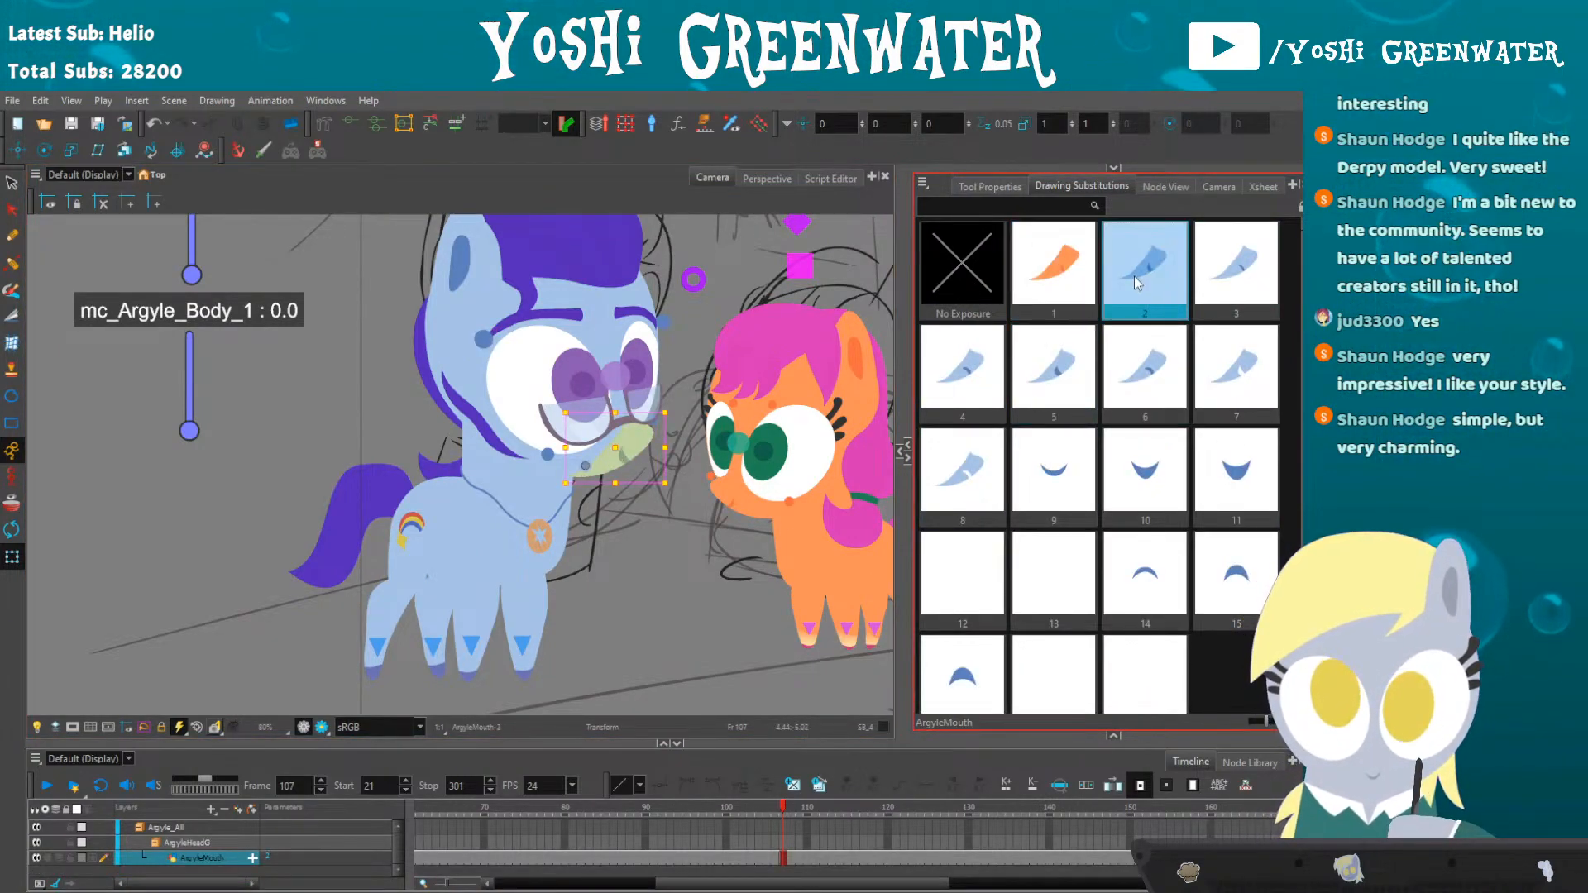
{"action": "left_click", "coordinate": [1208, 273]}
{"action": "left_click", "coordinate": [972, 397]}
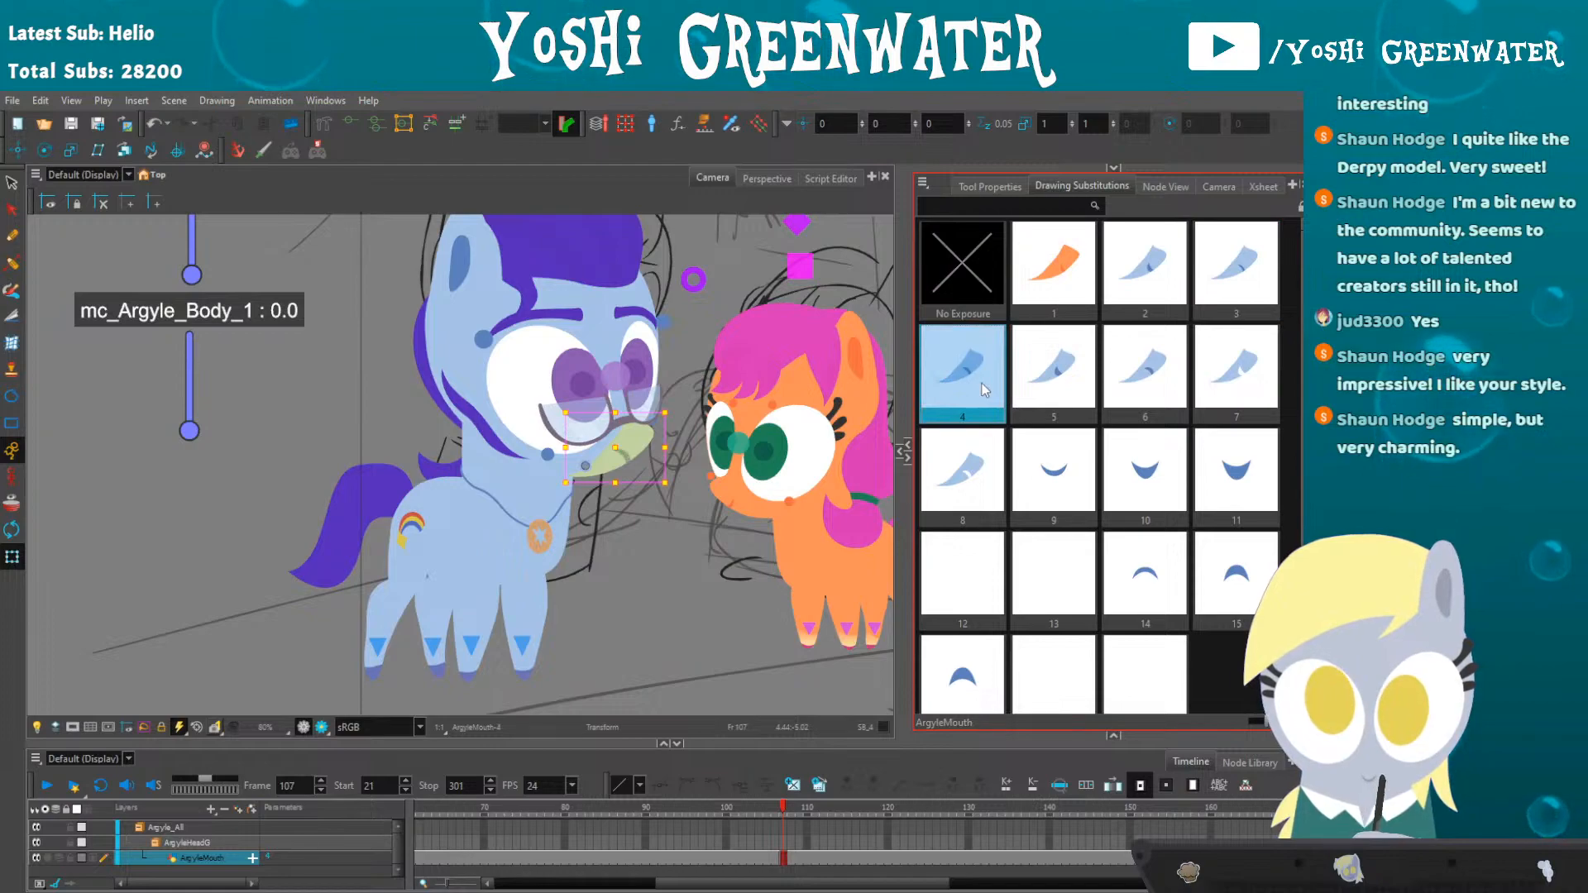
{"action": "left_click", "coordinate": [1052, 372]}
{"action": "left_click", "coordinate": [1046, 476]}
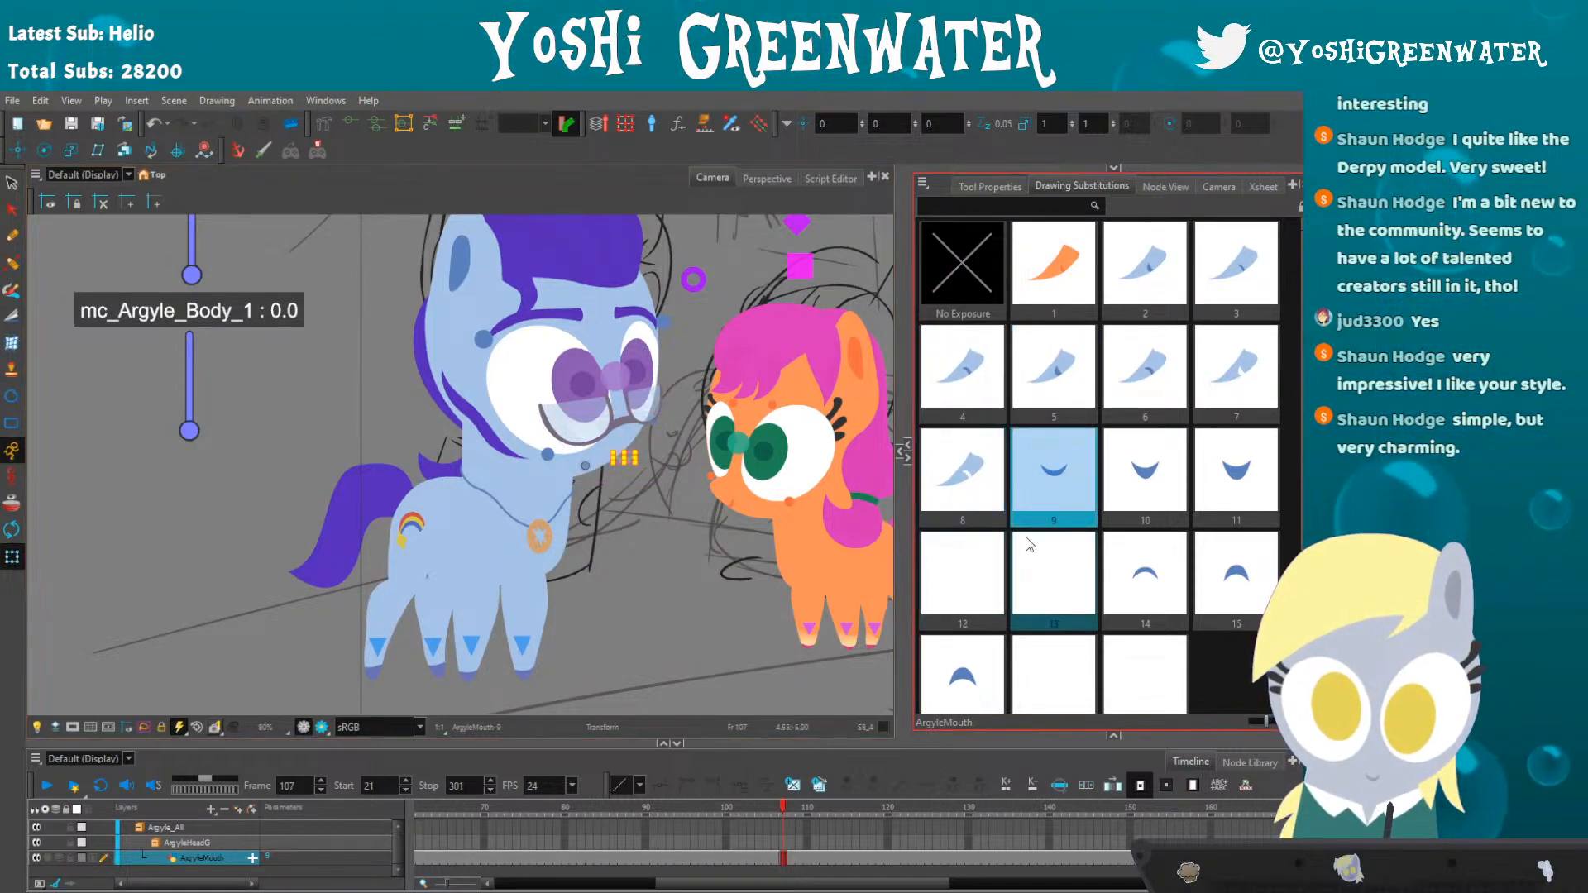
{"action": "left_click", "coordinate": [960, 384]}
{"action": "key", "text": "ctrl+z"}
{"action": "key", "text": "ctrl+z"}
{"action": "key", "text": "ctrl+z"}
{"action": "left_click", "coordinate": [1032, 271]}
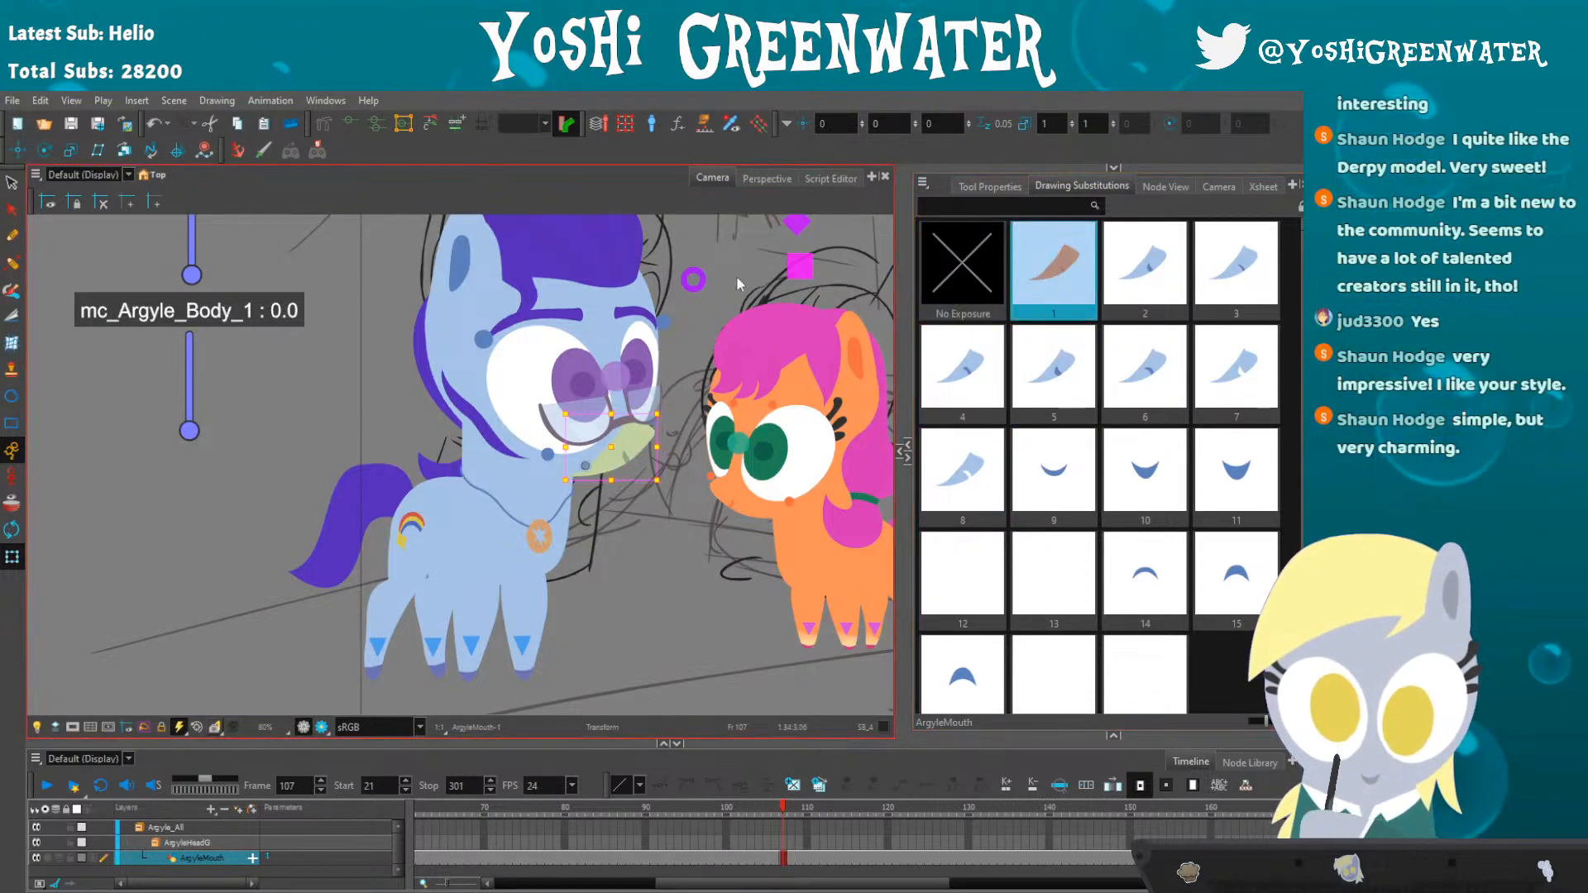
- Preview the frame with both characters in Render View and switch the camera back to OpenGL View
{"action": "left_click", "coordinate": [244, 480]}
{"action": "left_click_drag", "start_coordinate": [301, 516], "coordinate": [165, 507]}
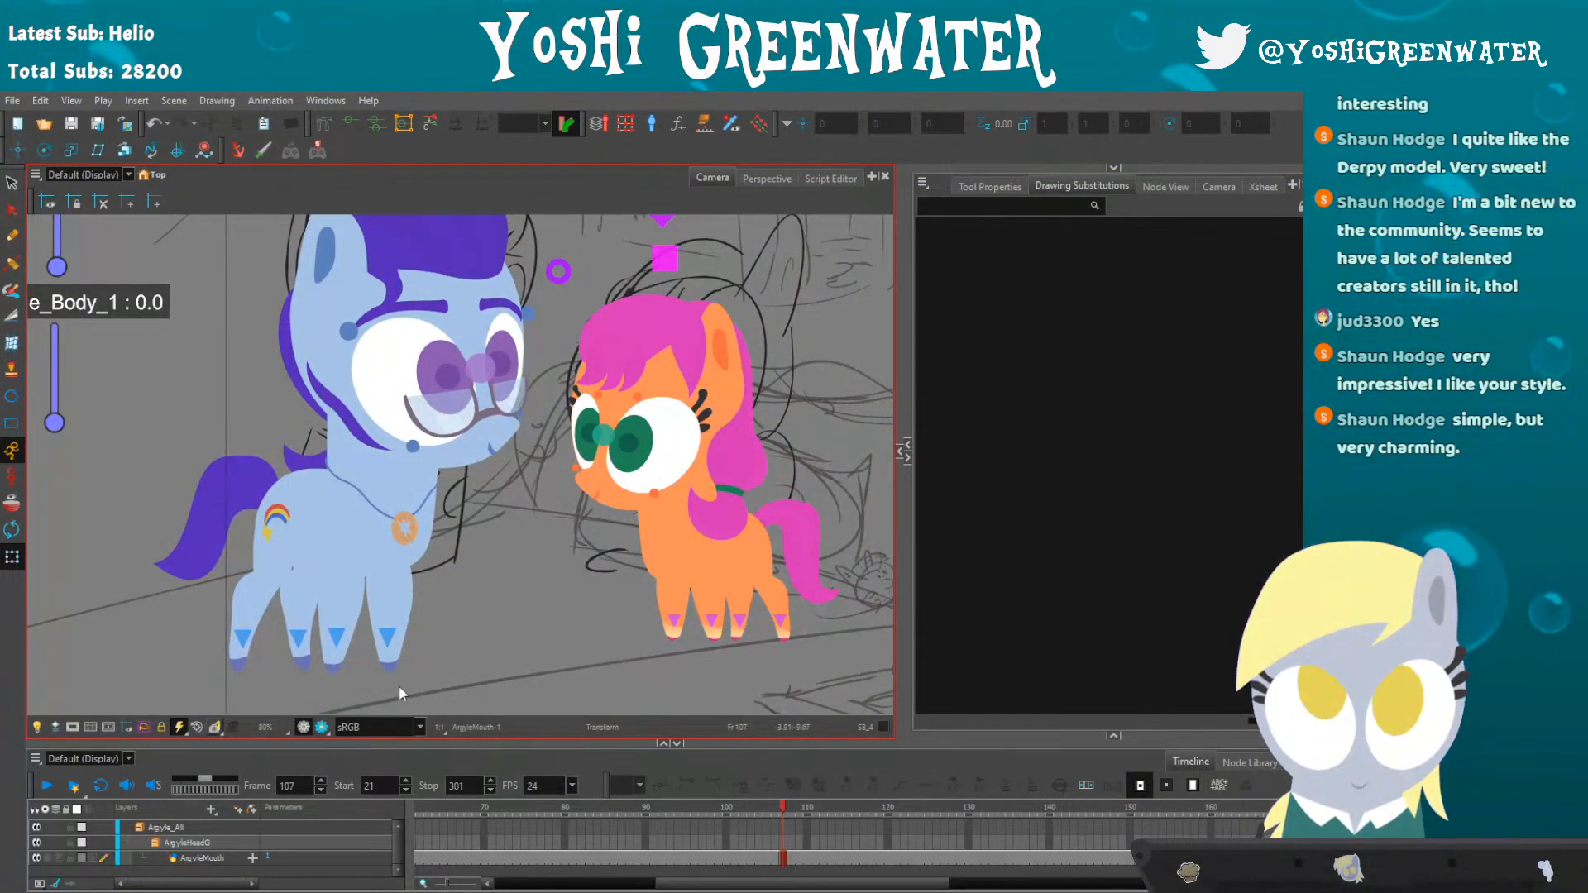
{"action": "left_click_drag", "start_coordinate": [405, 741], "coordinate": [405, 728]}
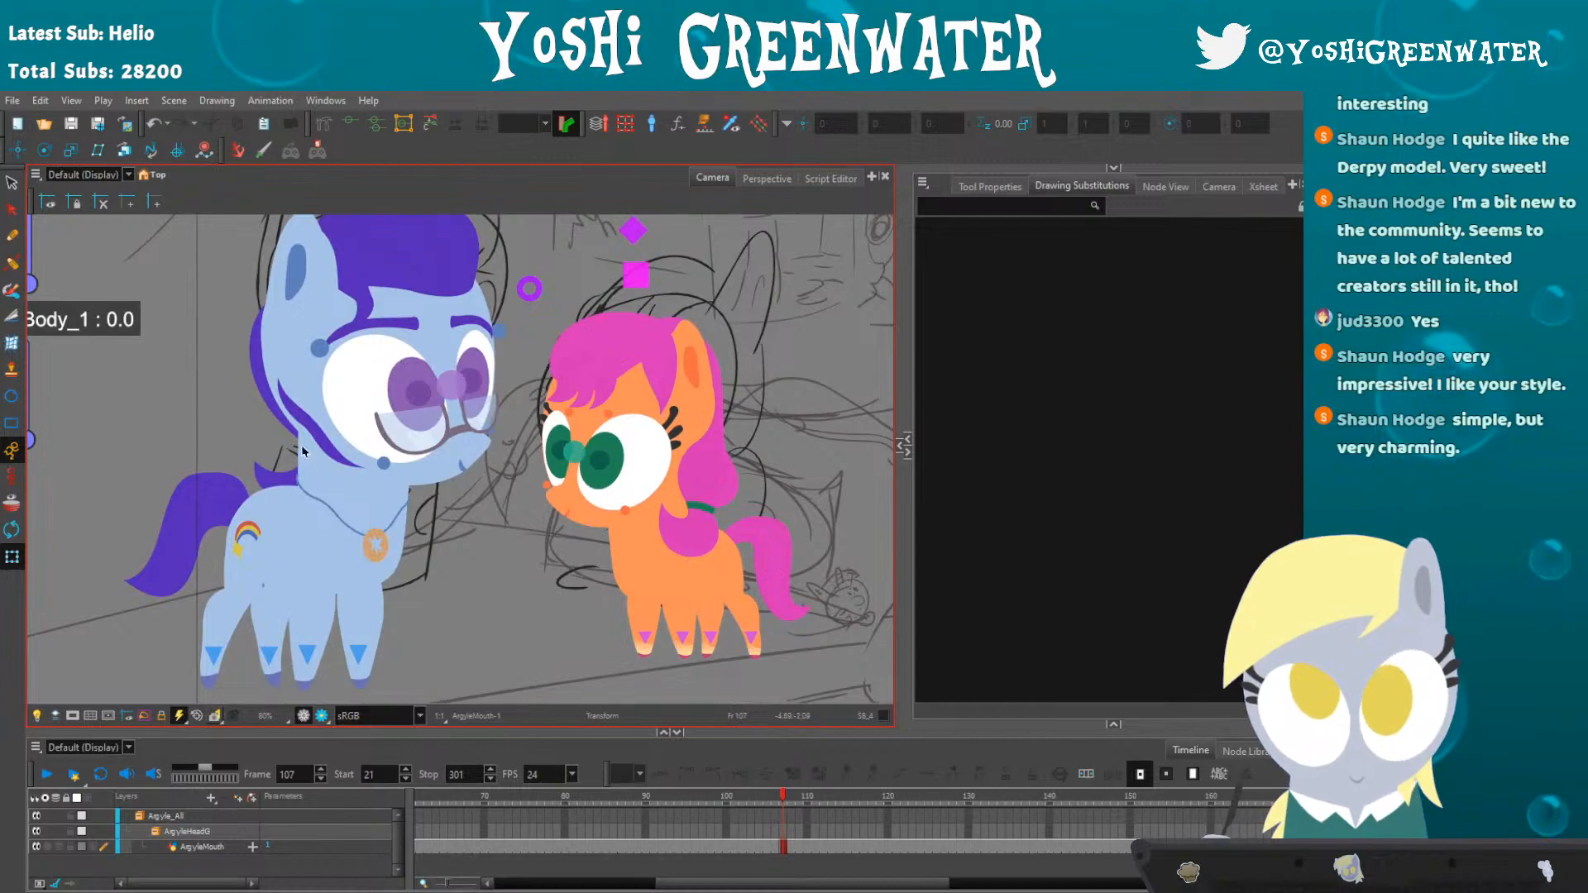
{"action": "left_click", "coordinate": [321, 716]}
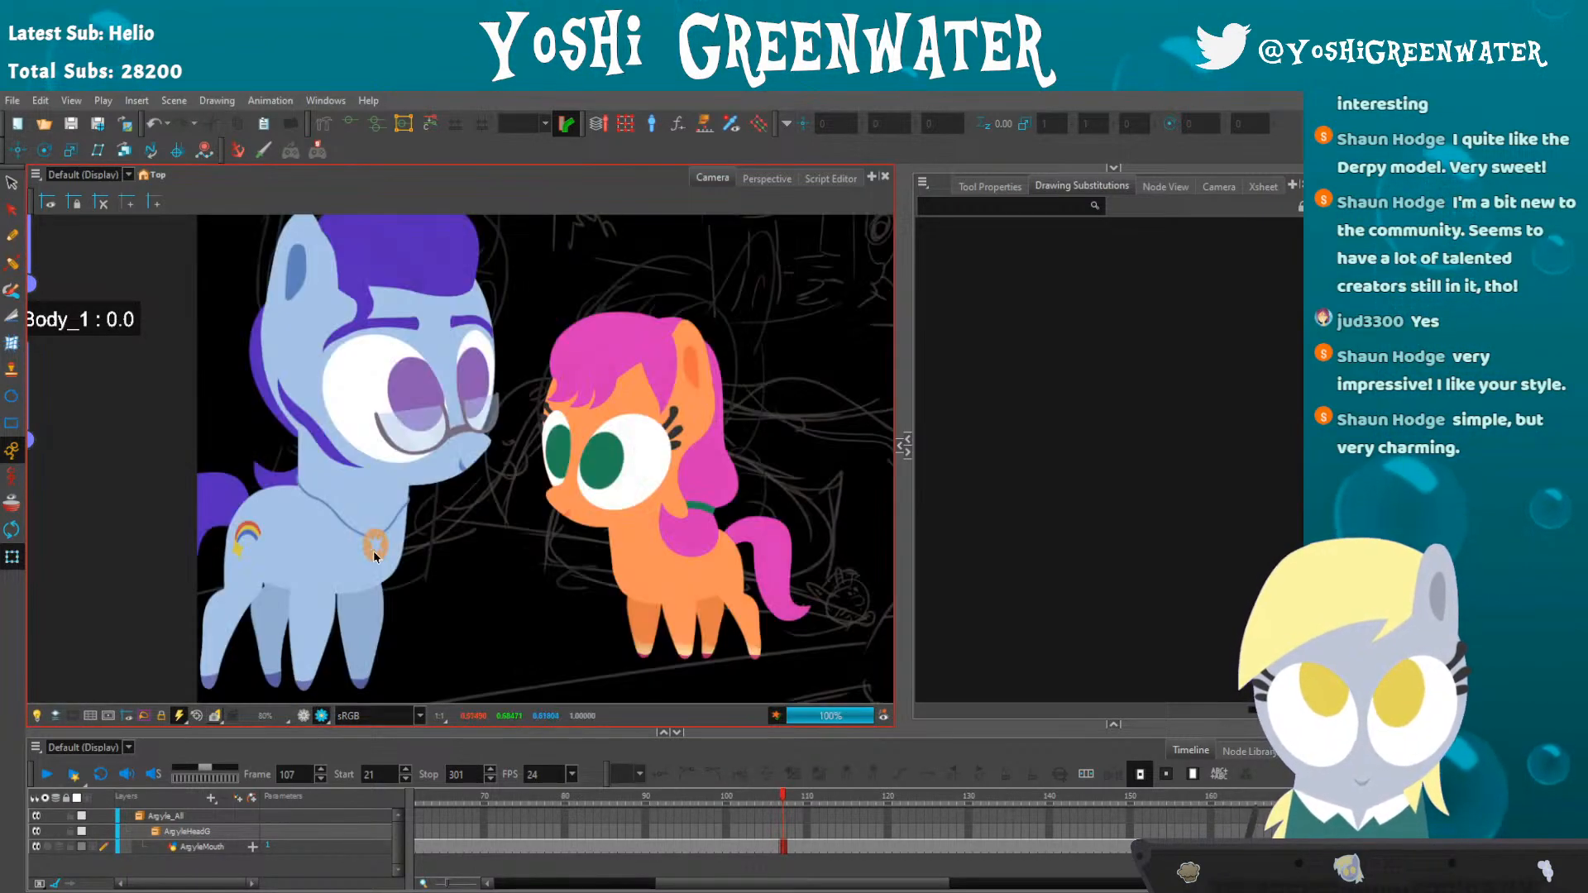
{"action": "left_click", "coordinate": [304, 719]}
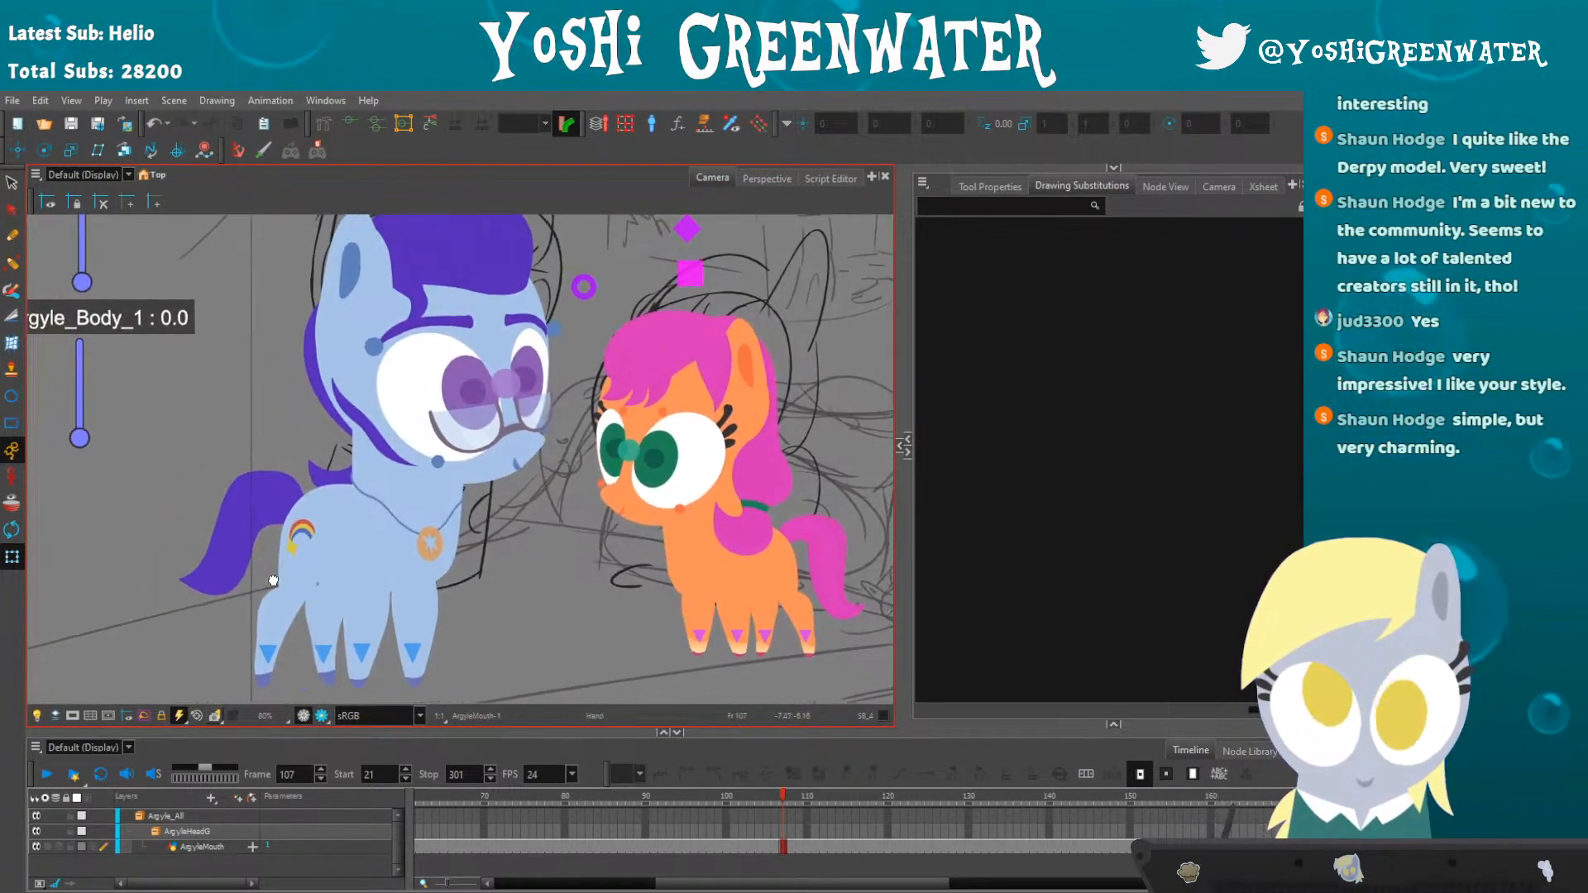
- Try swinging Sunny's front leg forward and up towards Argyle
{"action": "left_click", "coordinate": [653, 606]}
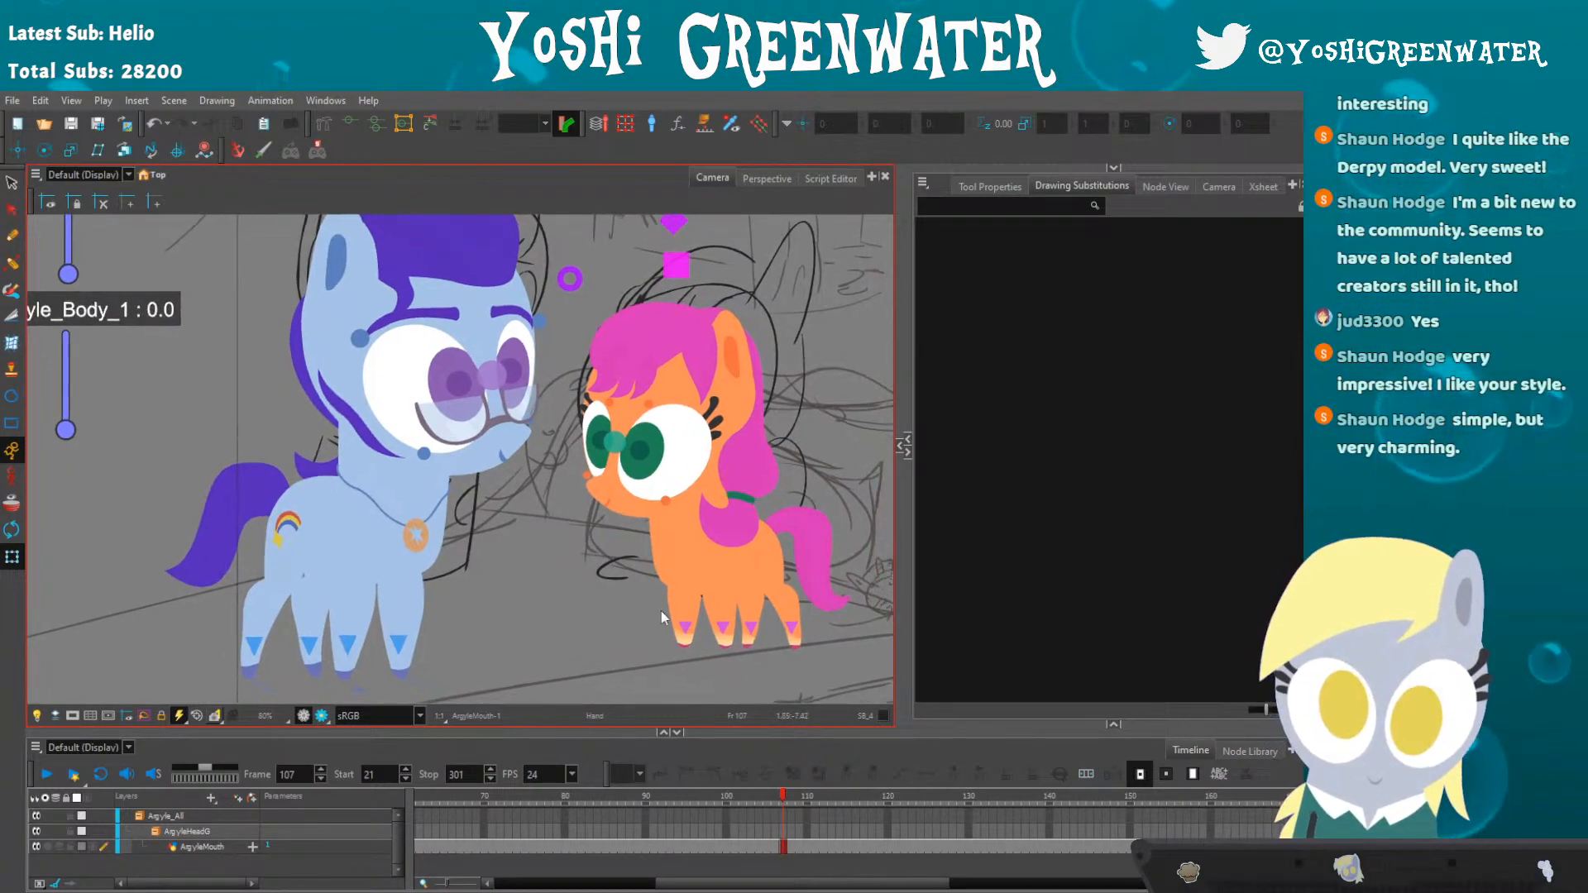
{"action": "left_click_drag", "start_coordinate": [654, 605], "coordinate": [601, 599]}
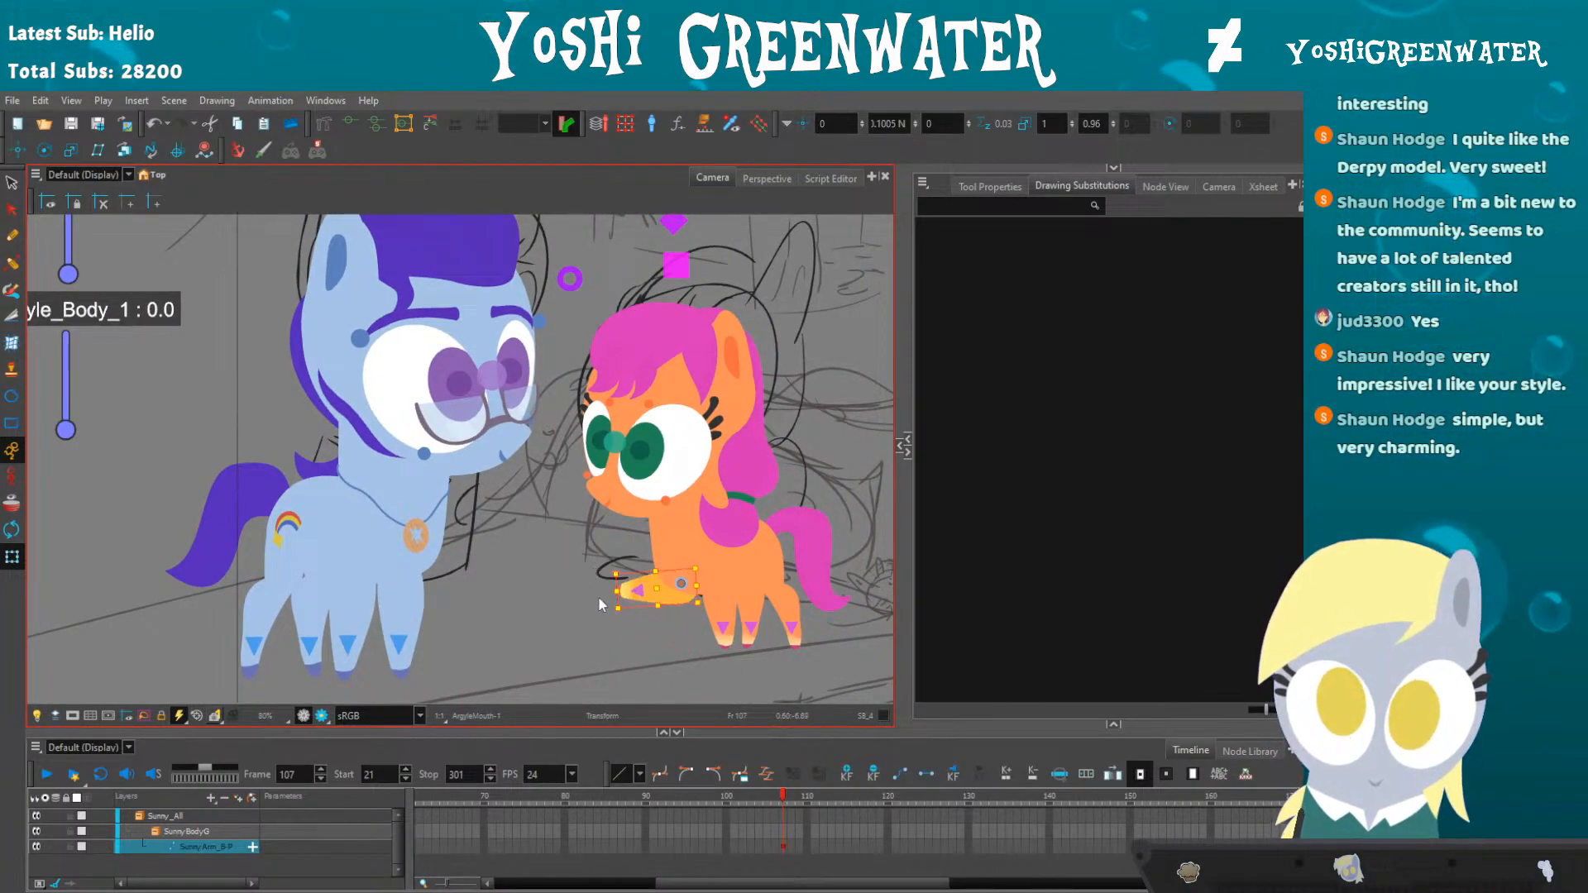
- Locate Sunny's eye control in the node network, widening the node area to show the SunnyEyesG group
{"action": "left_click", "coordinate": [615, 447]}
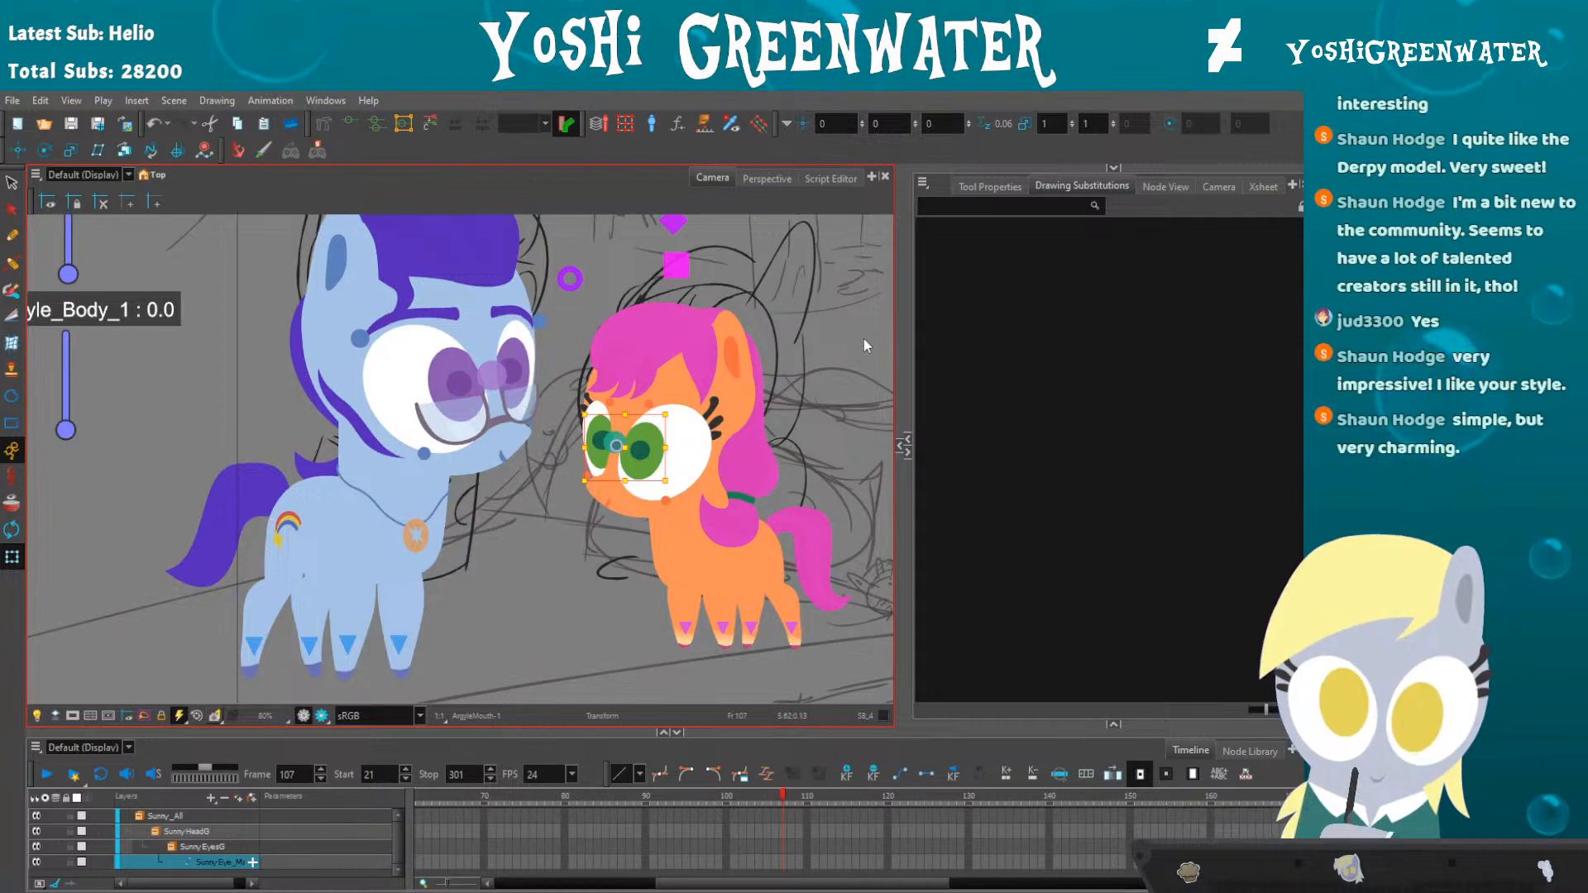
{"action": "left_click", "coordinate": [1111, 182]}
{"action": "left_click_drag", "start_coordinate": [905, 262], "coordinate": [759, 273]}
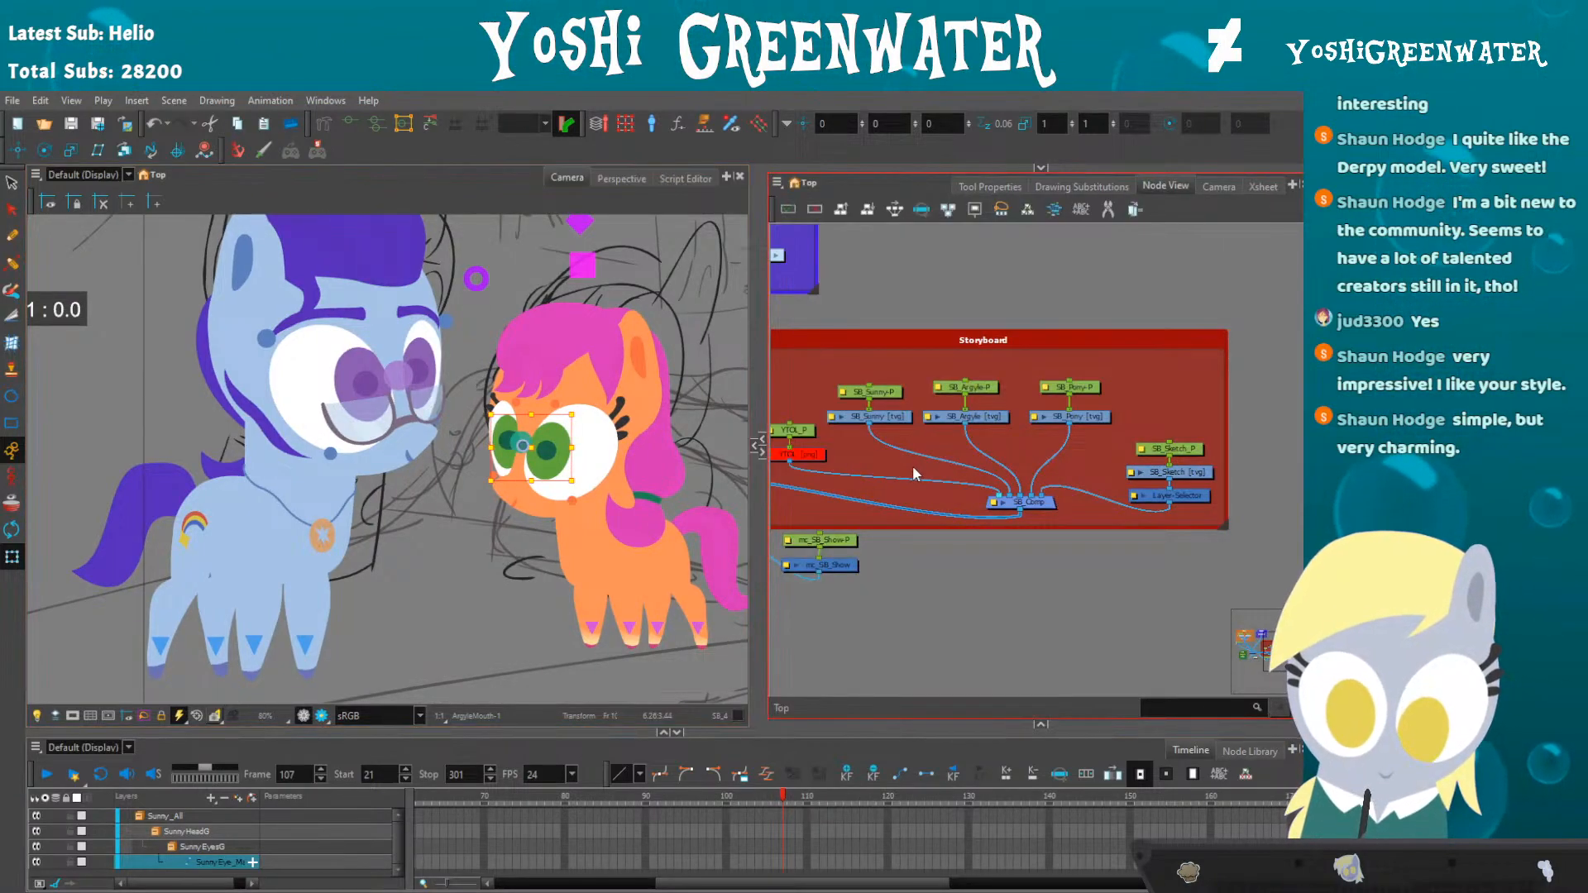
{"action": "key", "text": "o"}
{"action": "left_click_drag", "start_coordinate": [915, 488], "coordinate": [906, 266]}
{"action": "scroll", "coordinate": [824, 467], "scroll_direction": "down", "scroll_amount": 4}
{"action": "scroll", "coordinate": [845, 449], "scroll_direction": "up", "scroll_amount": 2}
{"action": "left_click_drag", "start_coordinate": [808, 546], "coordinate": [1025, 532]}
{"action": "left_click_drag", "start_coordinate": [759, 456], "coordinate": [709, 459]}
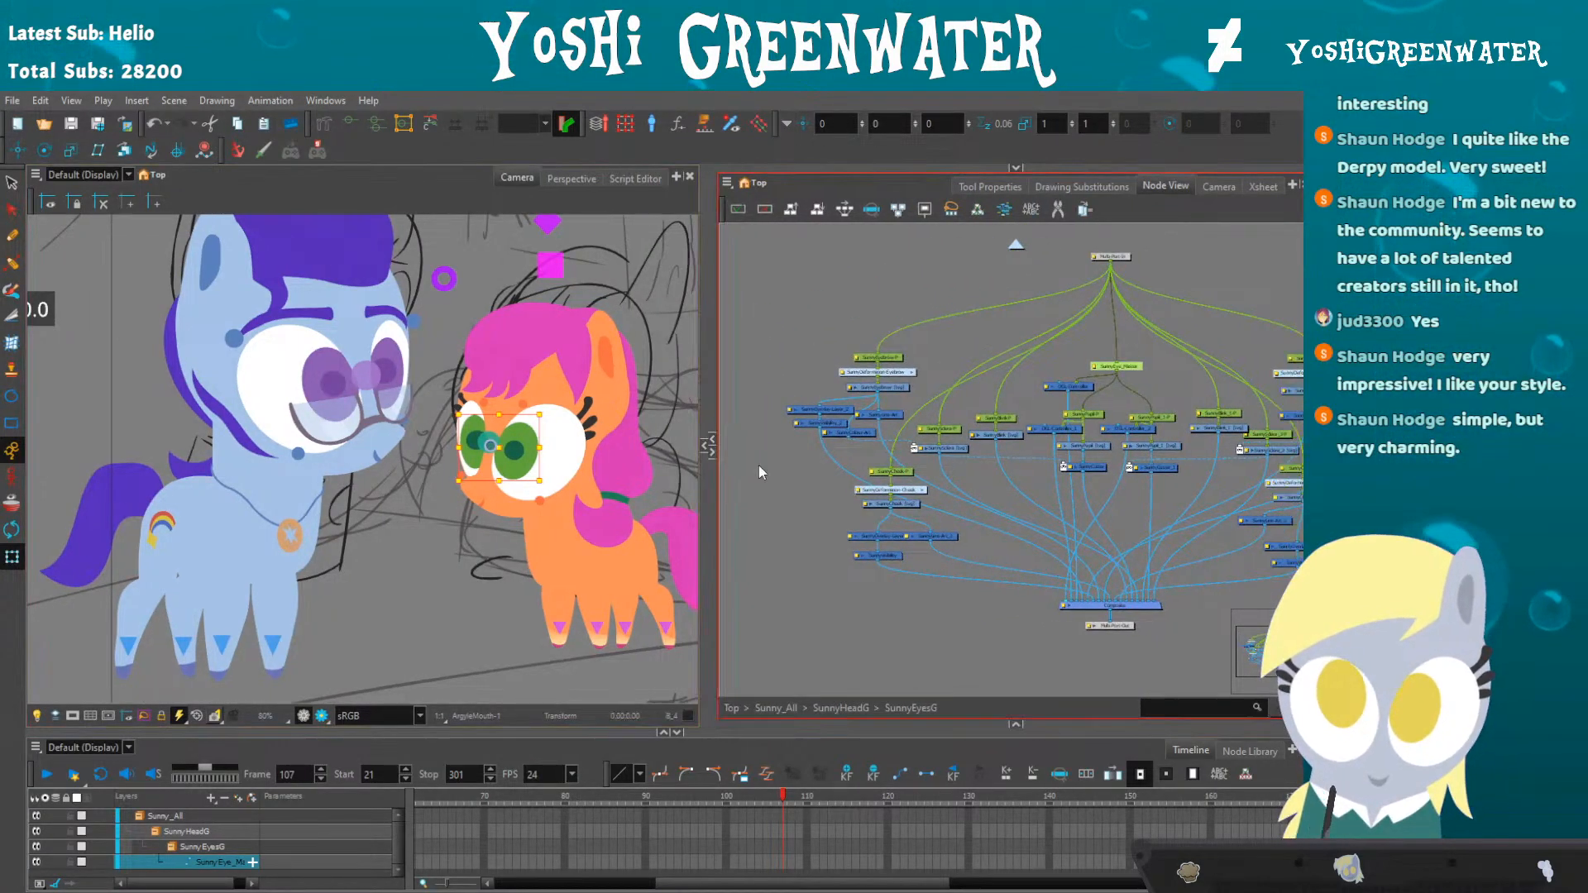
- Examine how the nodes inside the SunnyEyesG group connect down to their composite
{"action": "left_click_drag", "start_coordinate": [828, 530], "coordinate": [734, 523]}
{"action": "left_click", "coordinate": [806, 568]}
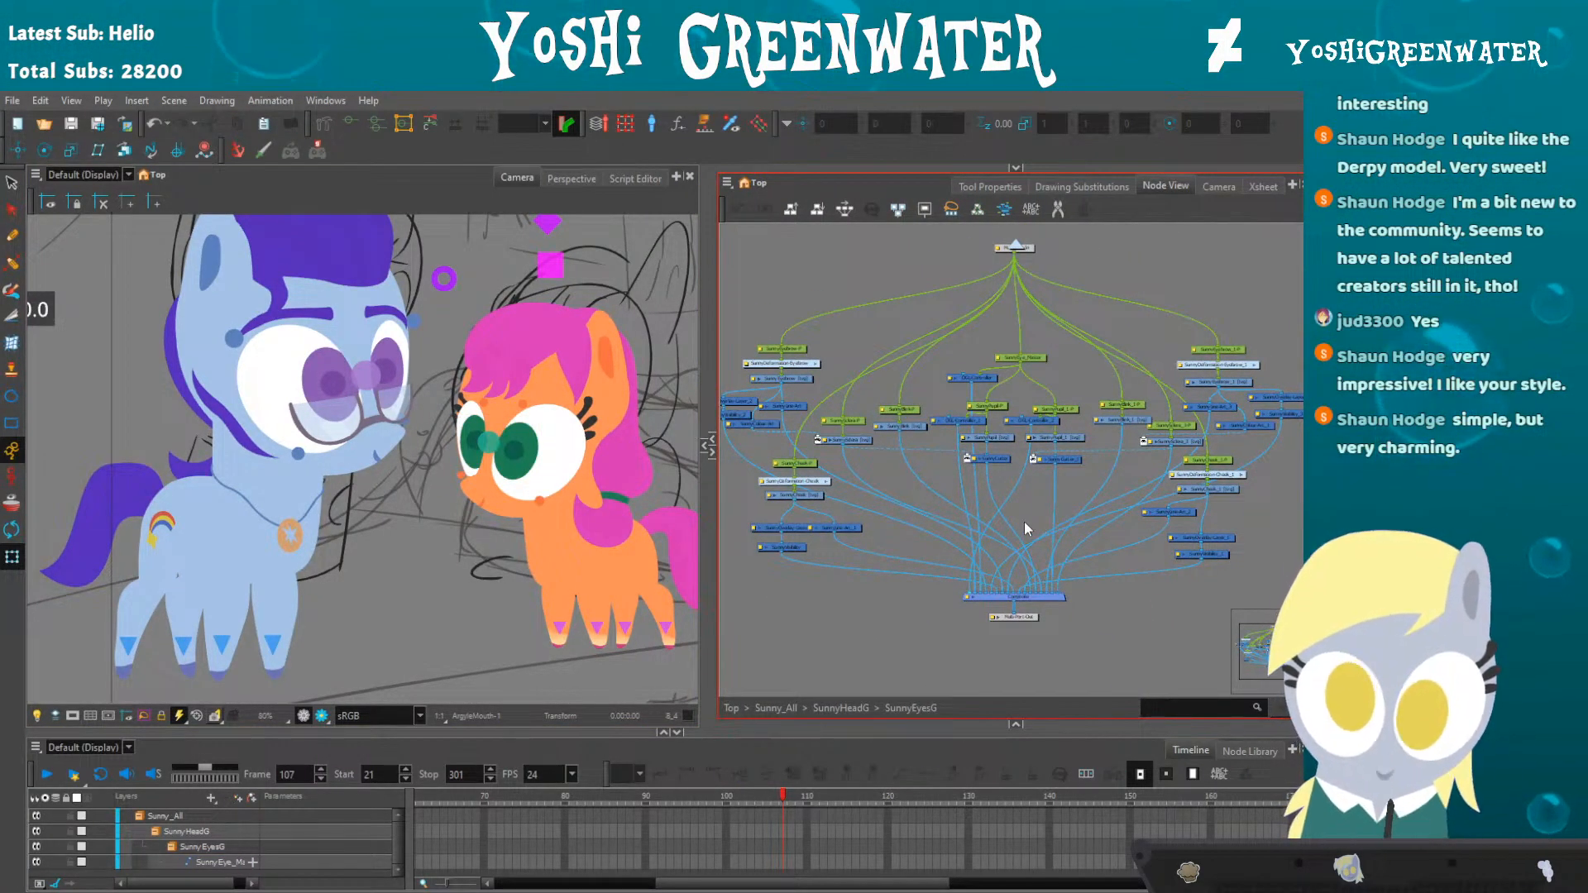
{"action": "scroll", "coordinate": [913, 517], "scroll_direction": "up", "scroll_amount": 1}
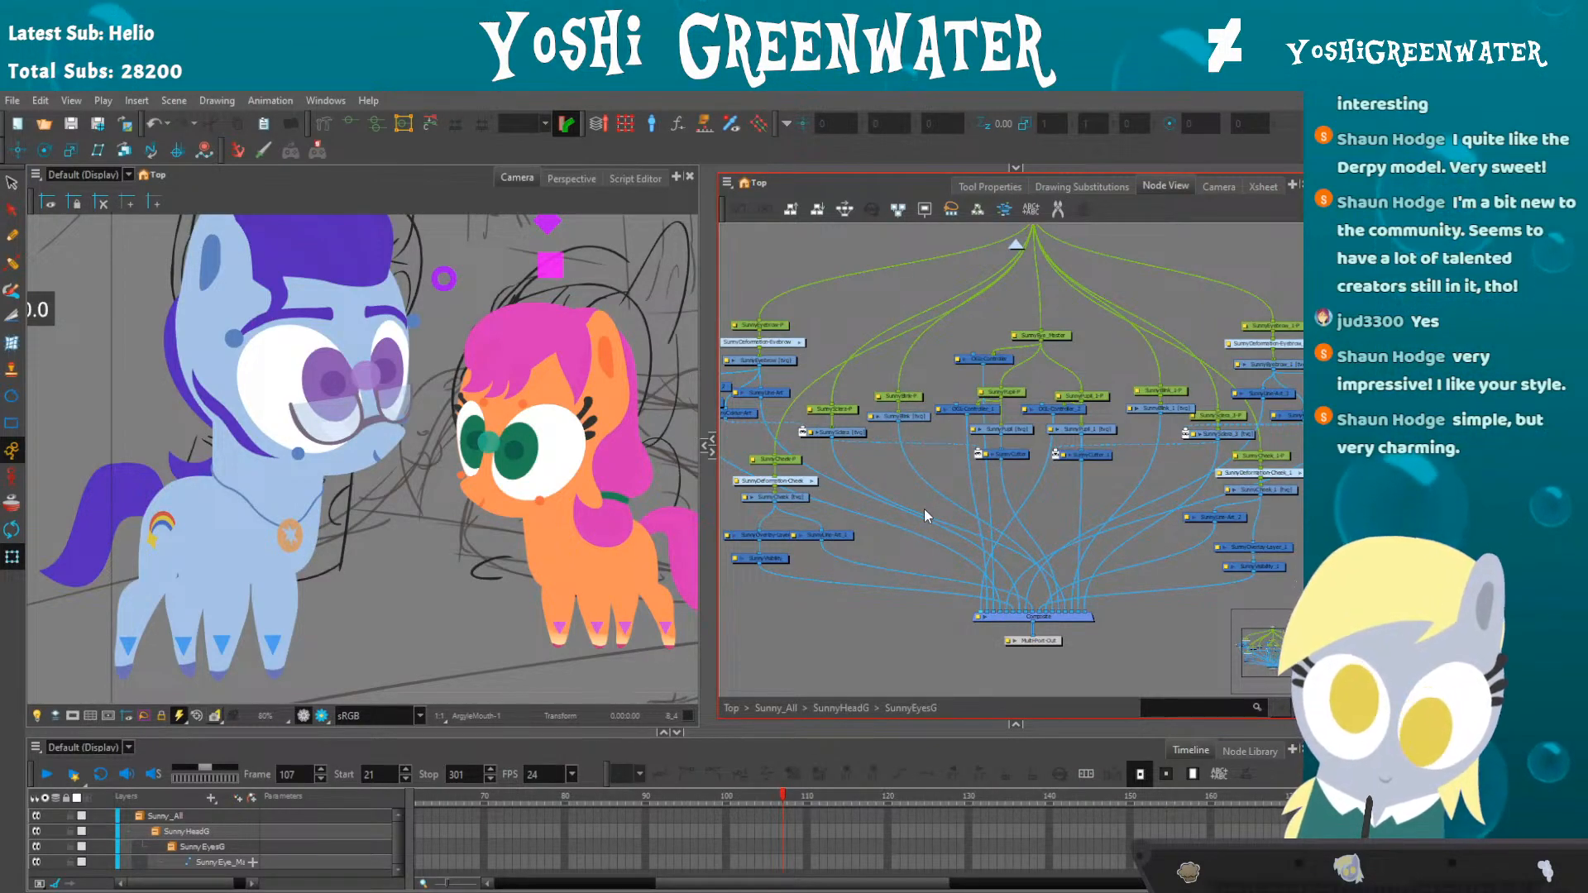
{"action": "left_click_drag", "start_coordinate": [776, 626], "coordinate": [727, 621]}
{"action": "left_click_drag", "start_coordinate": [961, 442], "coordinate": [905, 449]}
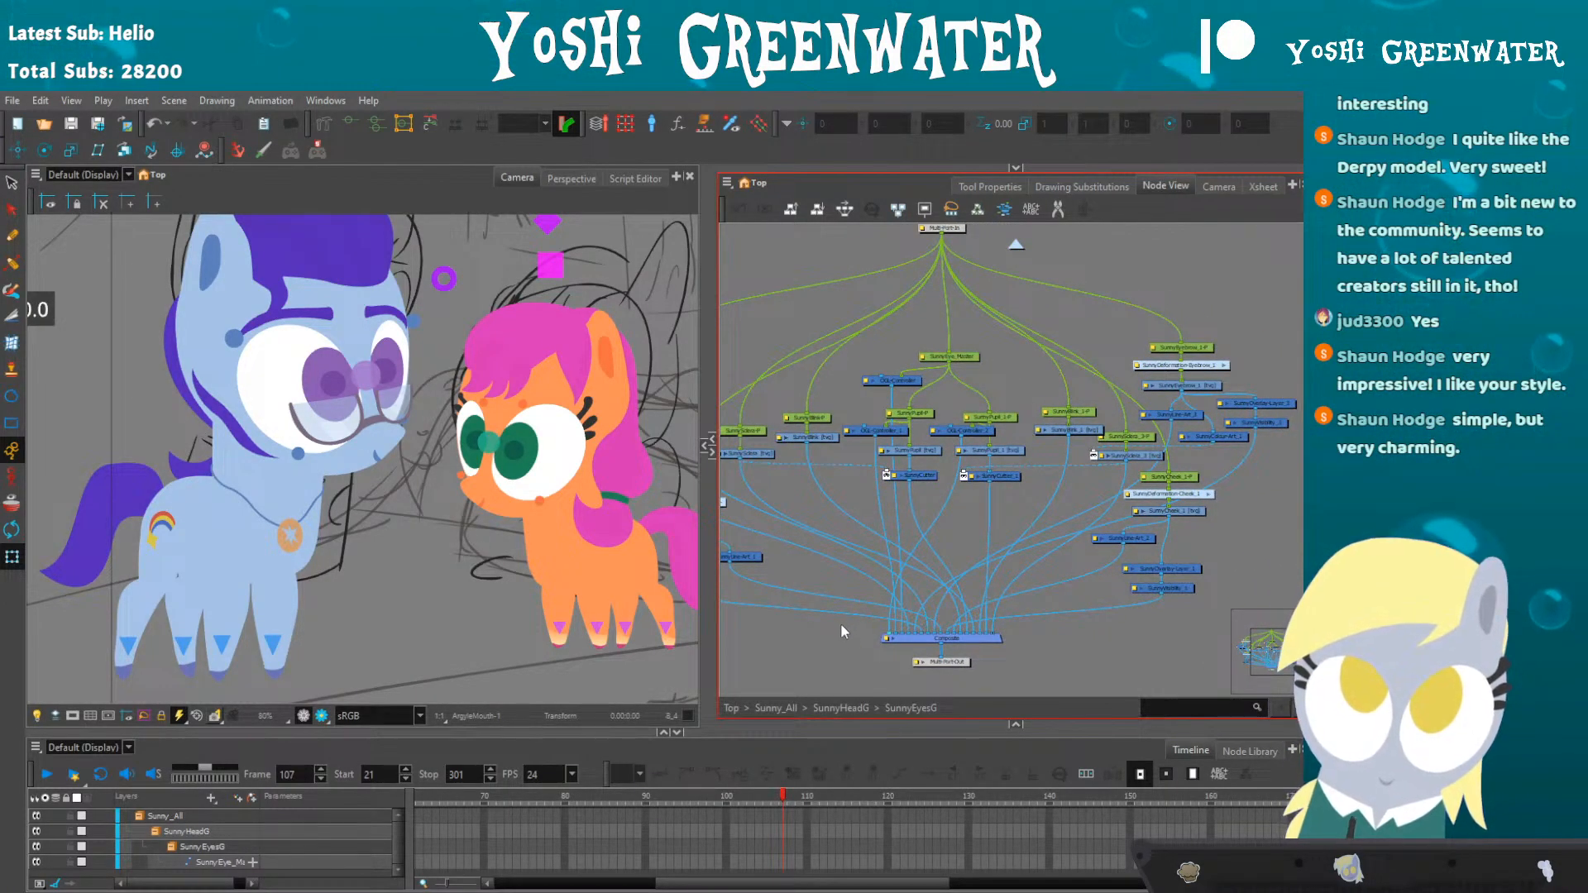
{"action": "left_click_drag", "start_coordinate": [410, 547], "coordinate": [357, 561]}
- Review the SunnyHeadG group, and reopen SunnyEyesG to inspect the SunnyPupil_1-P peg
{"action": "left_click", "coordinate": [840, 707]}
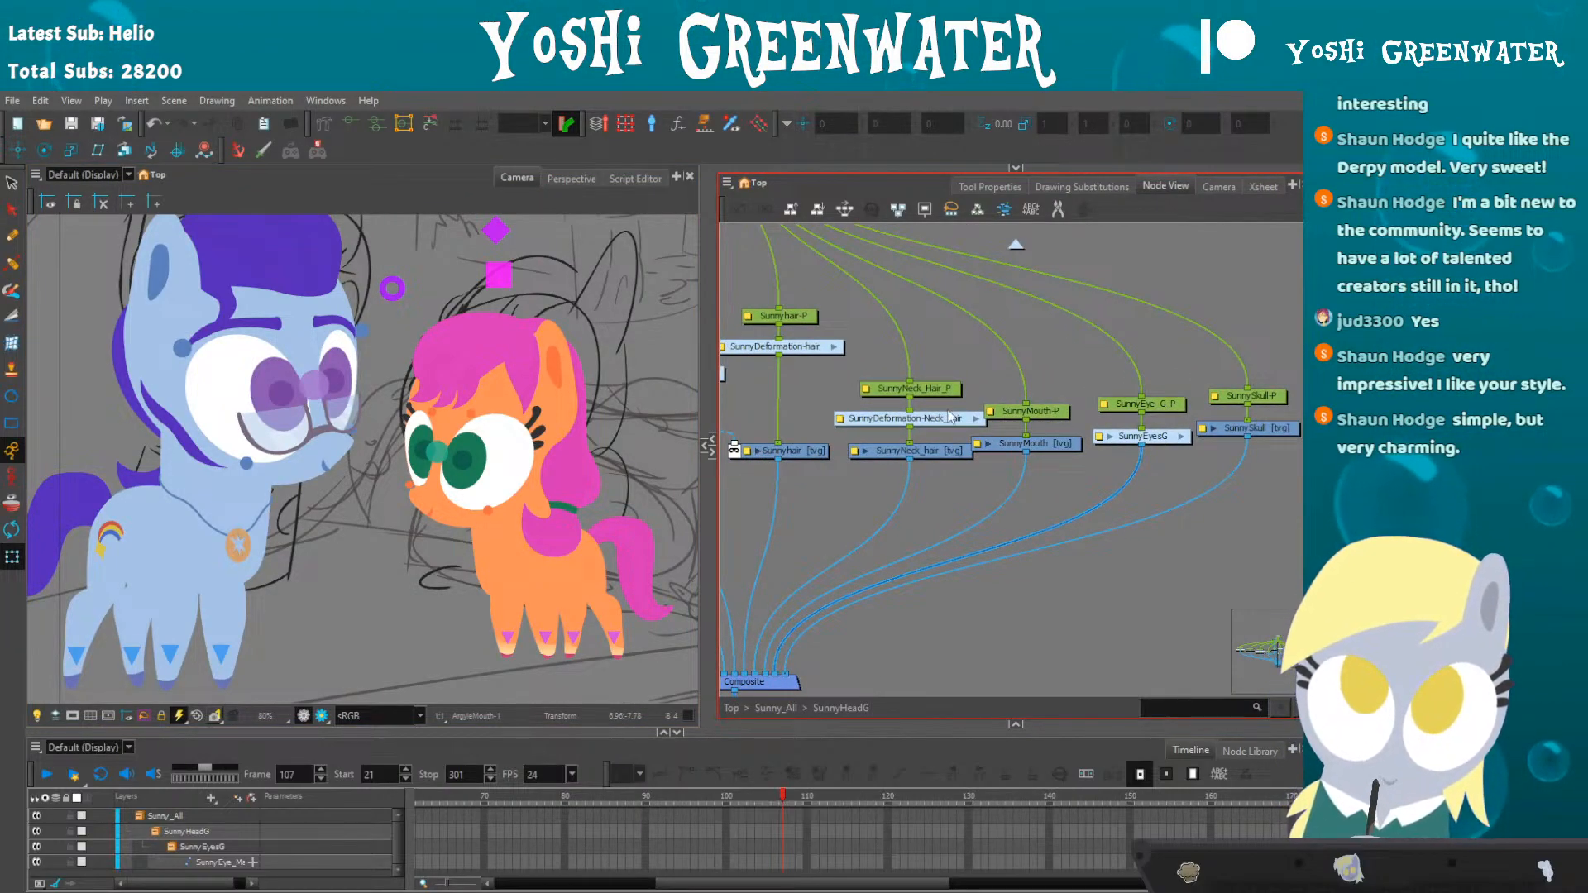
{"action": "scroll", "coordinate": [950, 416], "scroll_direction": "down", "scroll_amount": 2}
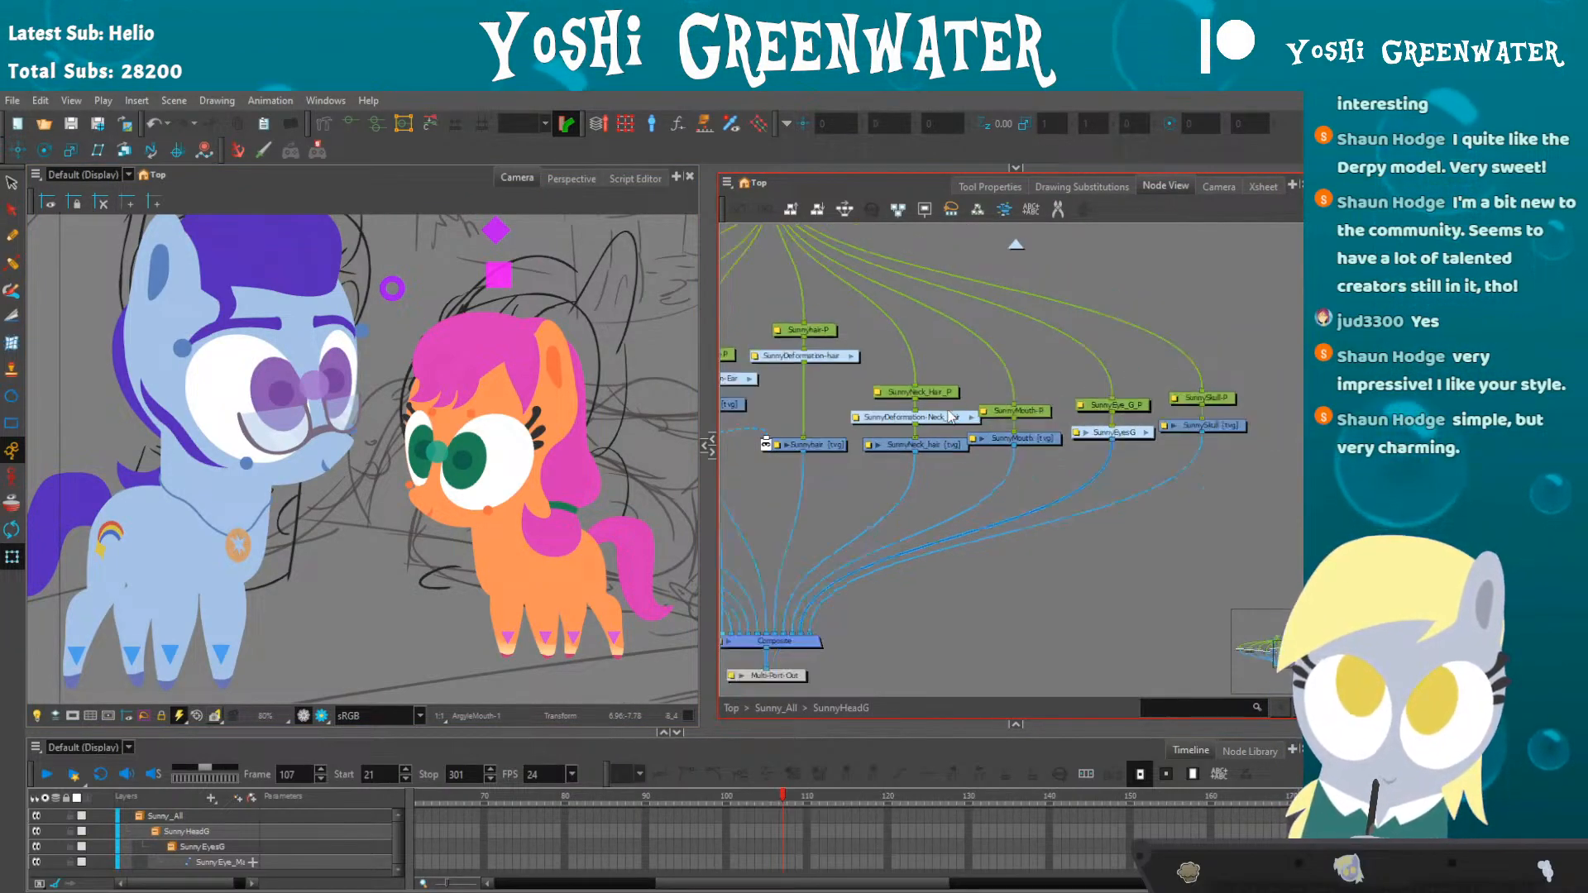
{"action": "left_click", "coordinate": [1108, 430]}
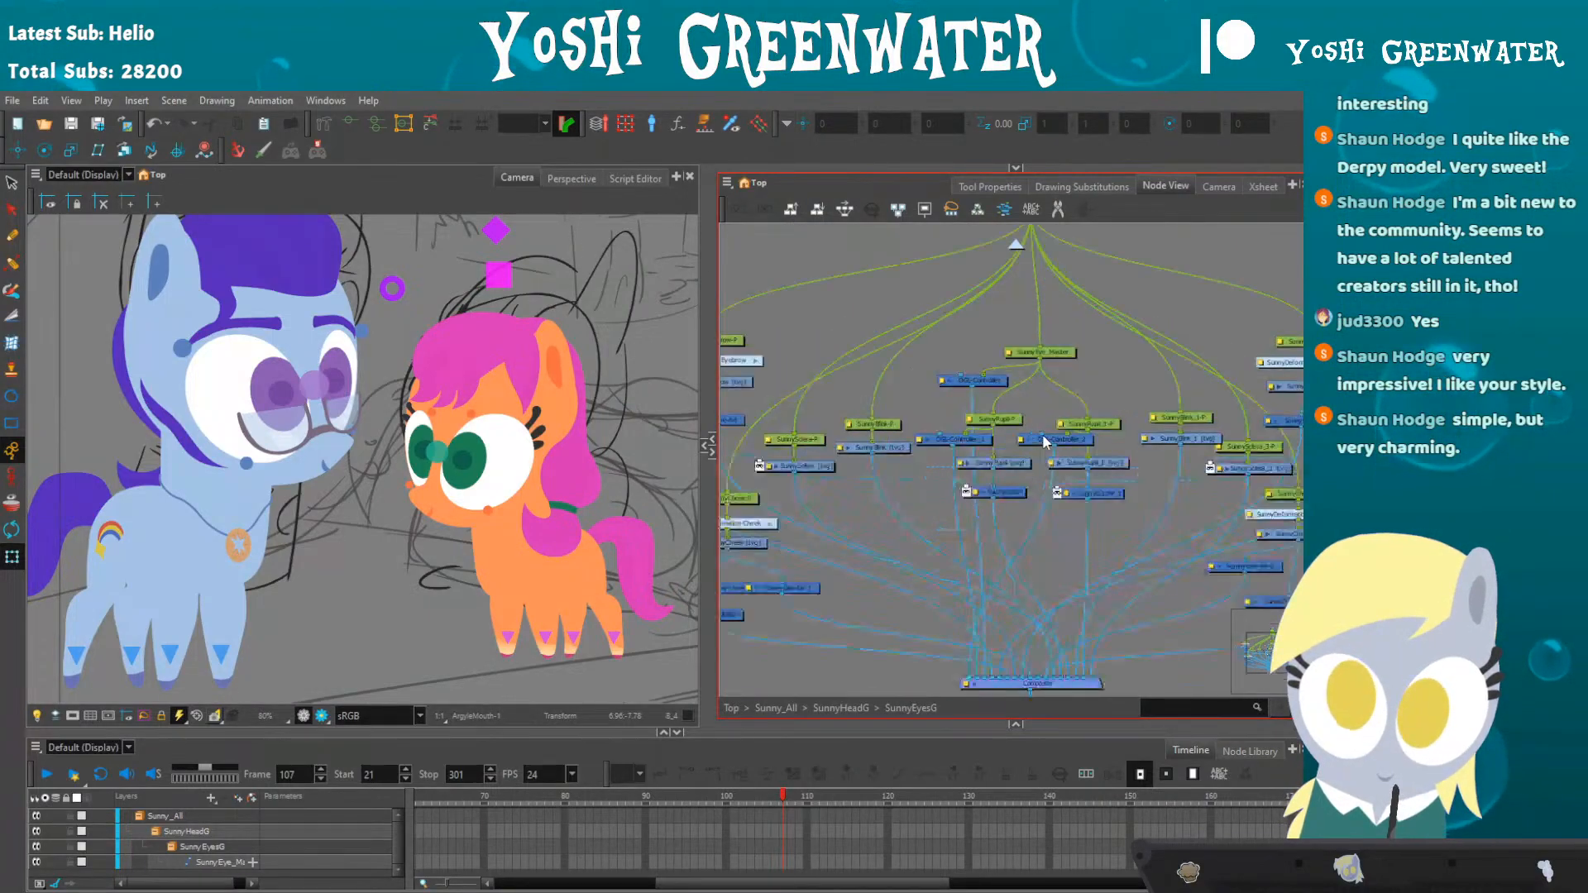
{"action": "scroll", "coordinate": [1042, 434], "scroll_direction": "up", "scroll_amount": 3}
{"action": "left_click", "coordinate": [1154, 394]}
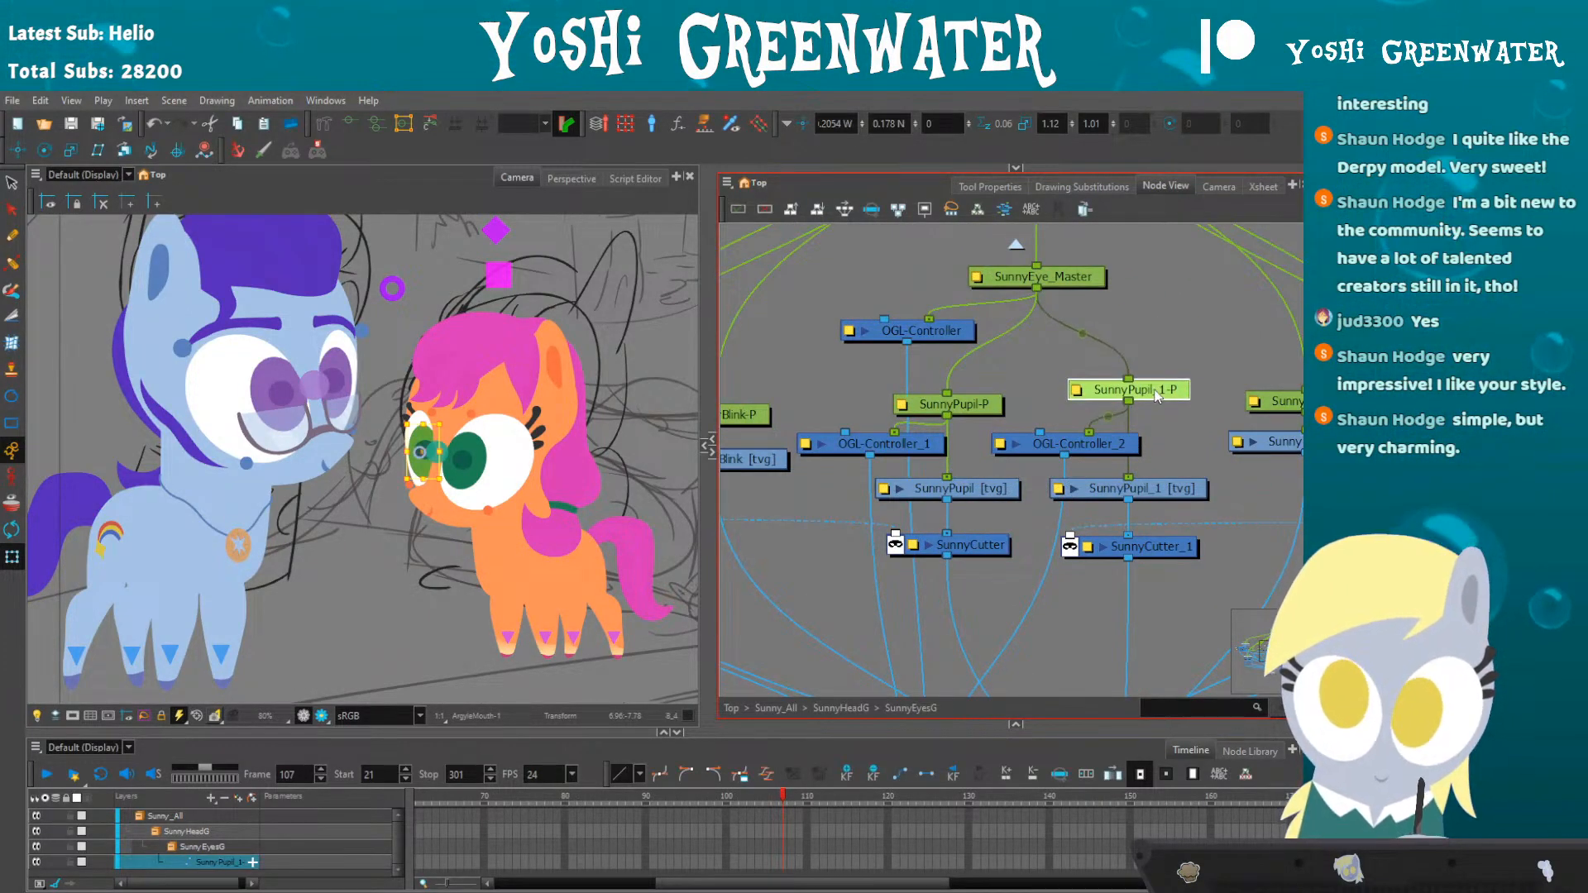
{"action": "scroll", "coordinate": [1031, 389], "scroll_direction": "down", "scroll_amount": 2}
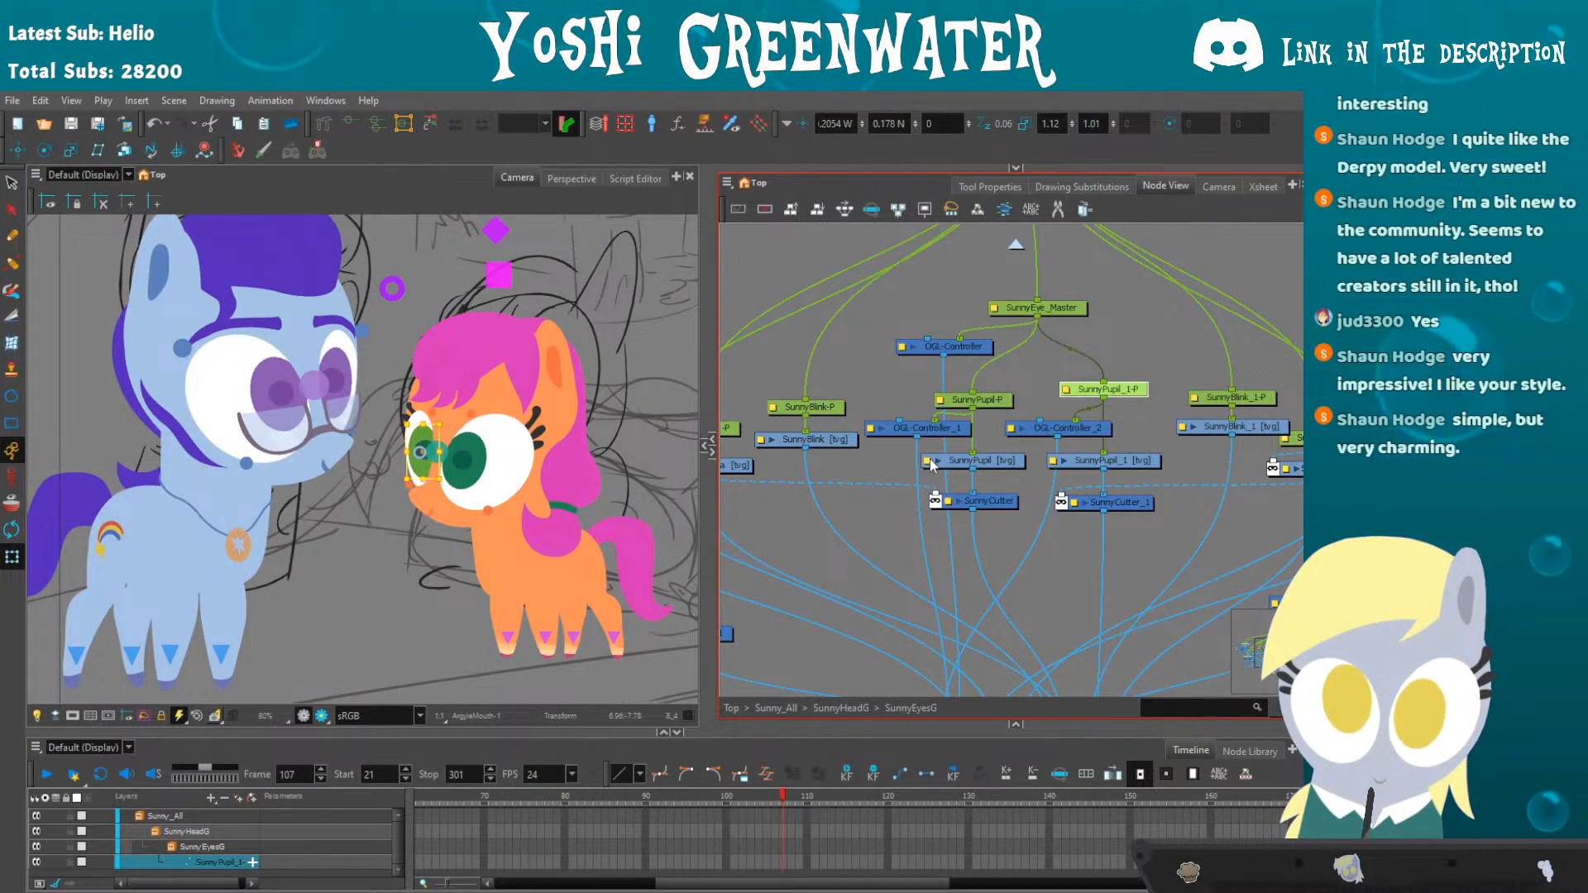
- Examine the eyebrow, cheek, sclera and blink branches on both sides of the SunnyEyesG network
{"action": "left_click_drag", "start_coordinate": [932, 463], "coordinate": [1161, 438]}
{"action": "left_click_drag", "start_coordinate": [1006, 482], "coordinate": [1118, 473]}
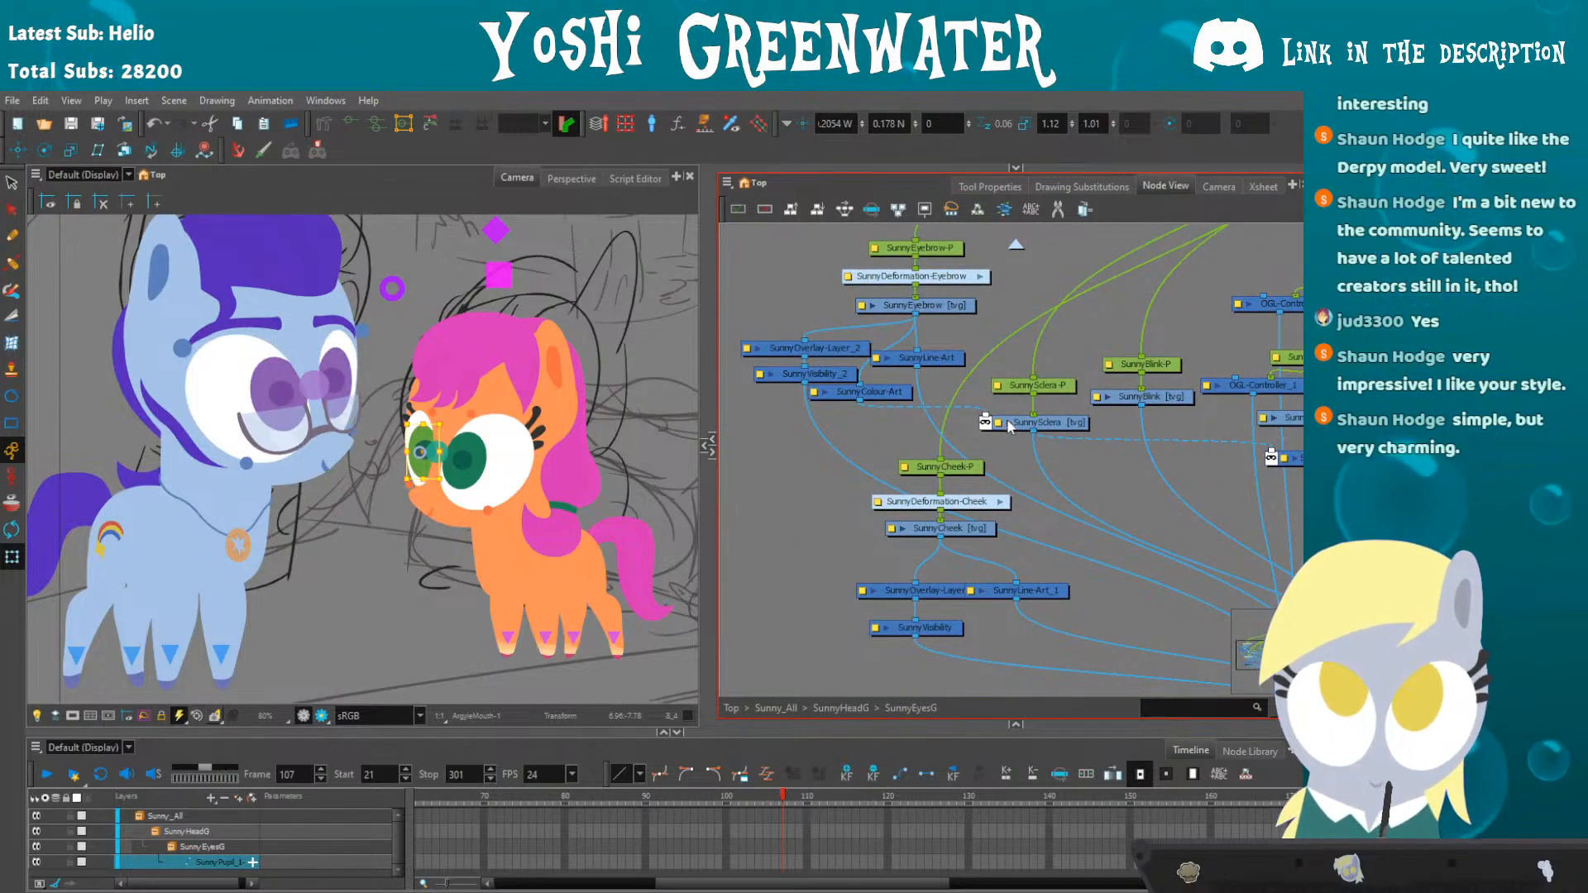
{"action": "scroll", "coordinate": [951, 428], "scroll_direction": "down", "scroll_amount": 2}
{"action": "left_click_drag", "start_coordinate": [1129, 464], "coordinate": [1022, 466]}
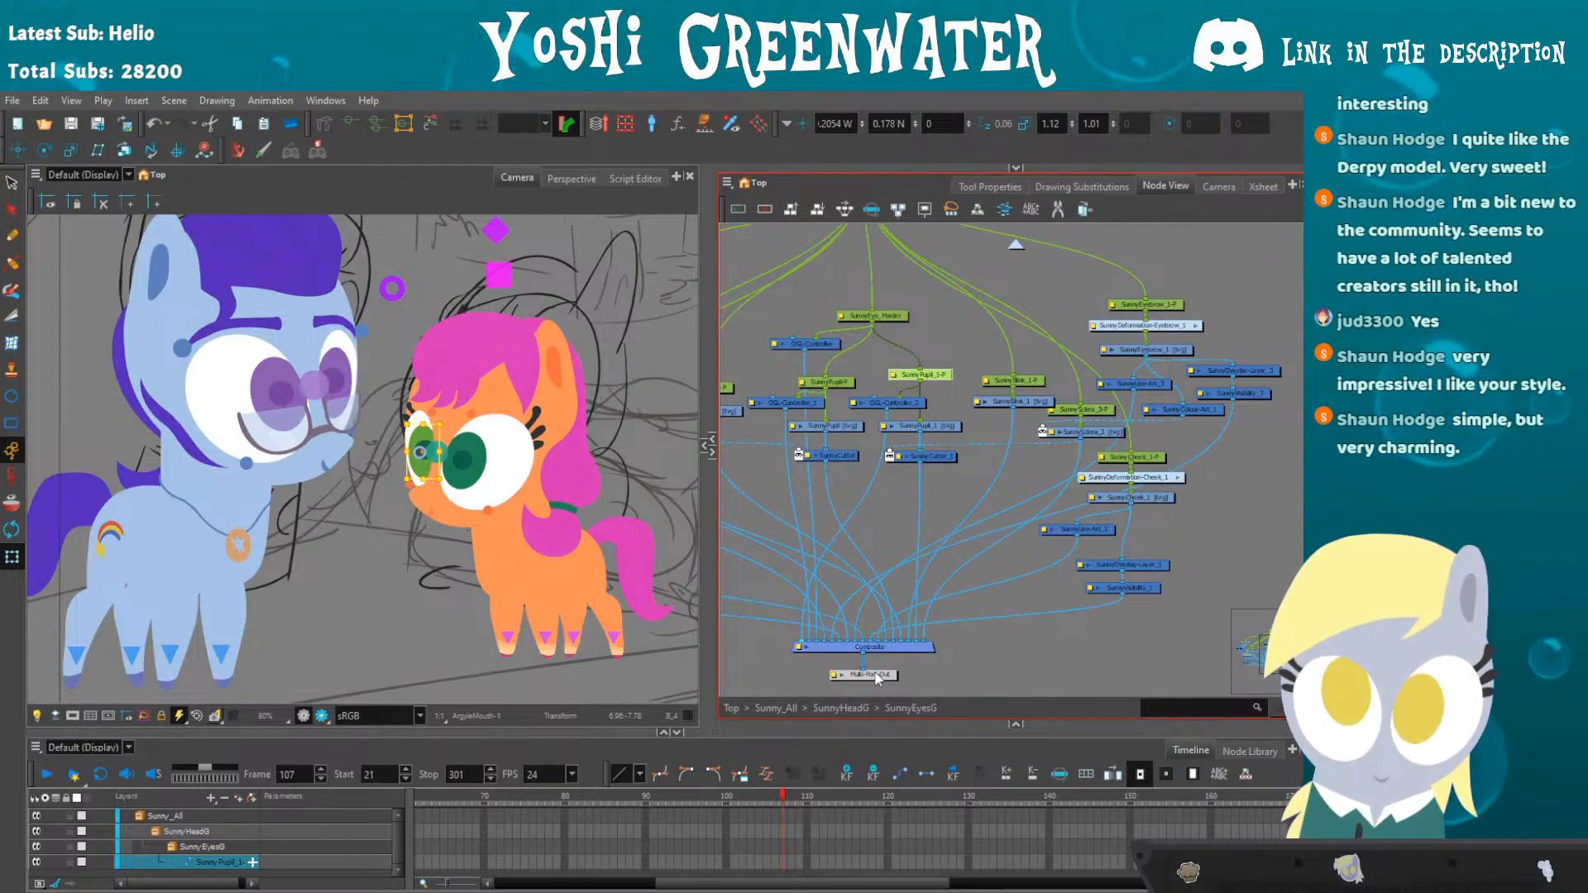
- Go back up to the Sunny_All group and examine the nodes inside SunnyBodyG
{"action": "left_click", "coordinate": [840, 708]}
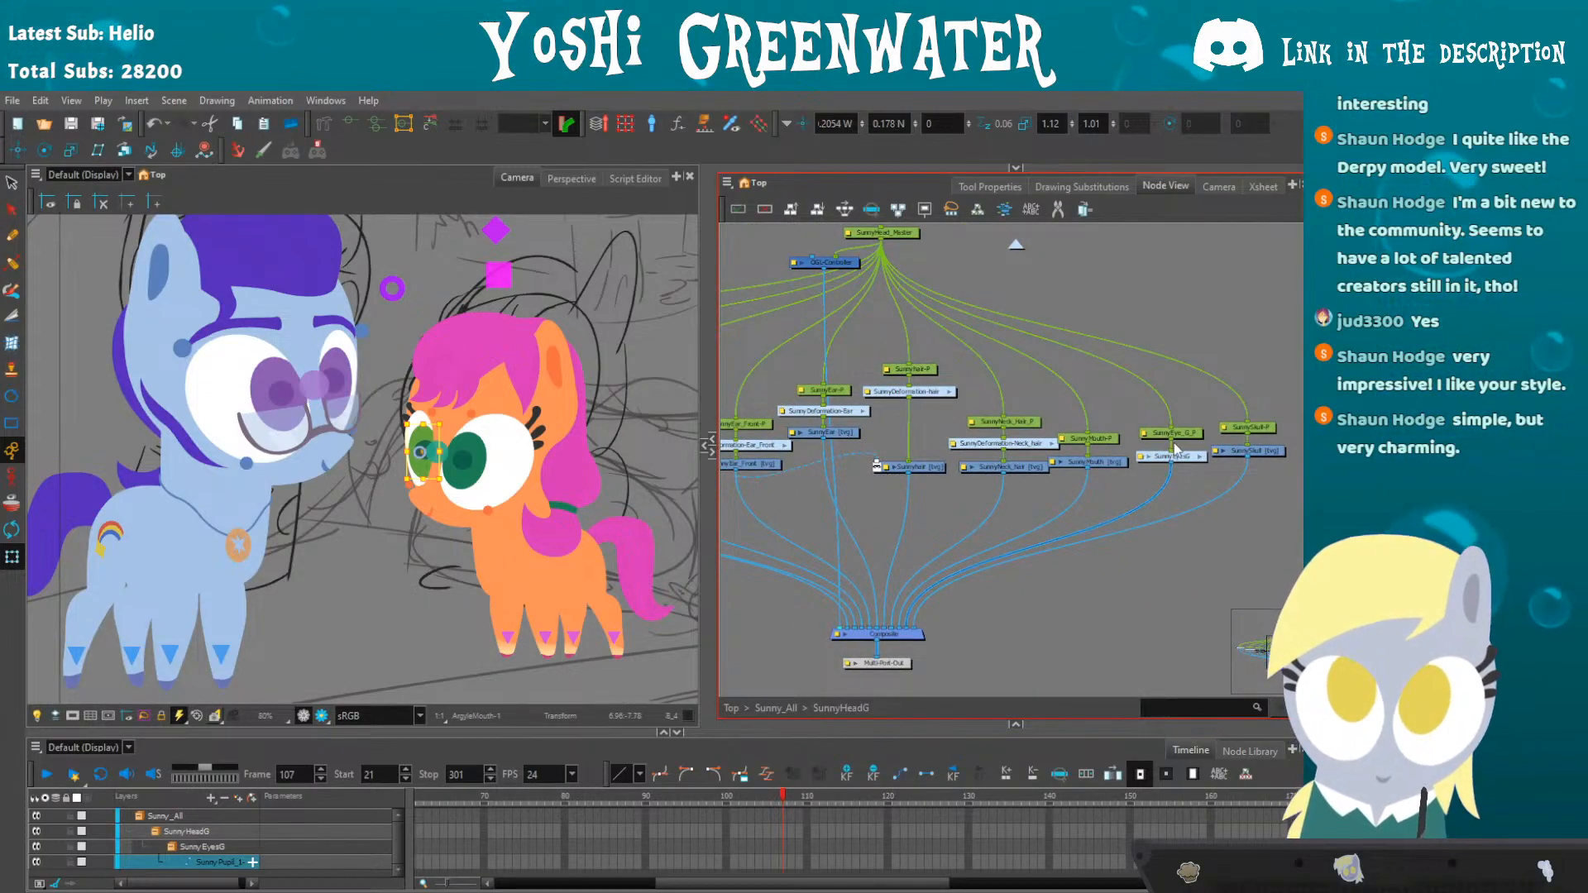
{"action": "left_click_drag", "start_coordinate": [895, 470], "coordinate": [844, 503]}
{"action": "left_click", "coordinate": [956, 604]}
{"action": "left_click", "coordinate": [782, 704]}
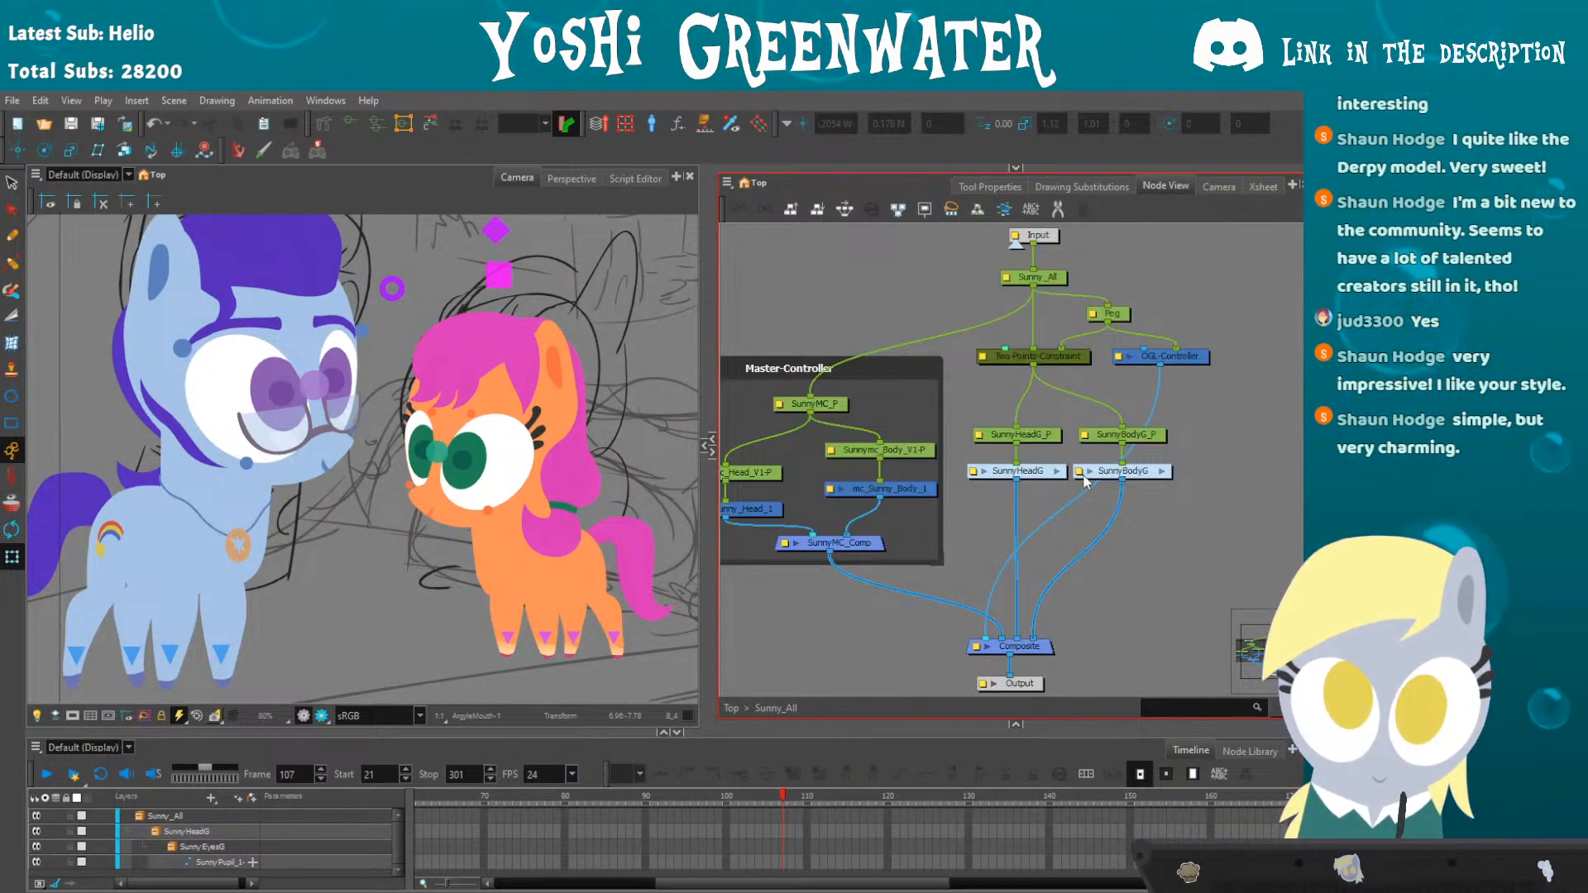
{"action": "left_click", "coordinate": [1162, 471]}
{"action": "scroll", "coordinate": [957, 467], "scroll_direction": "up", "scroll_amount": 5}
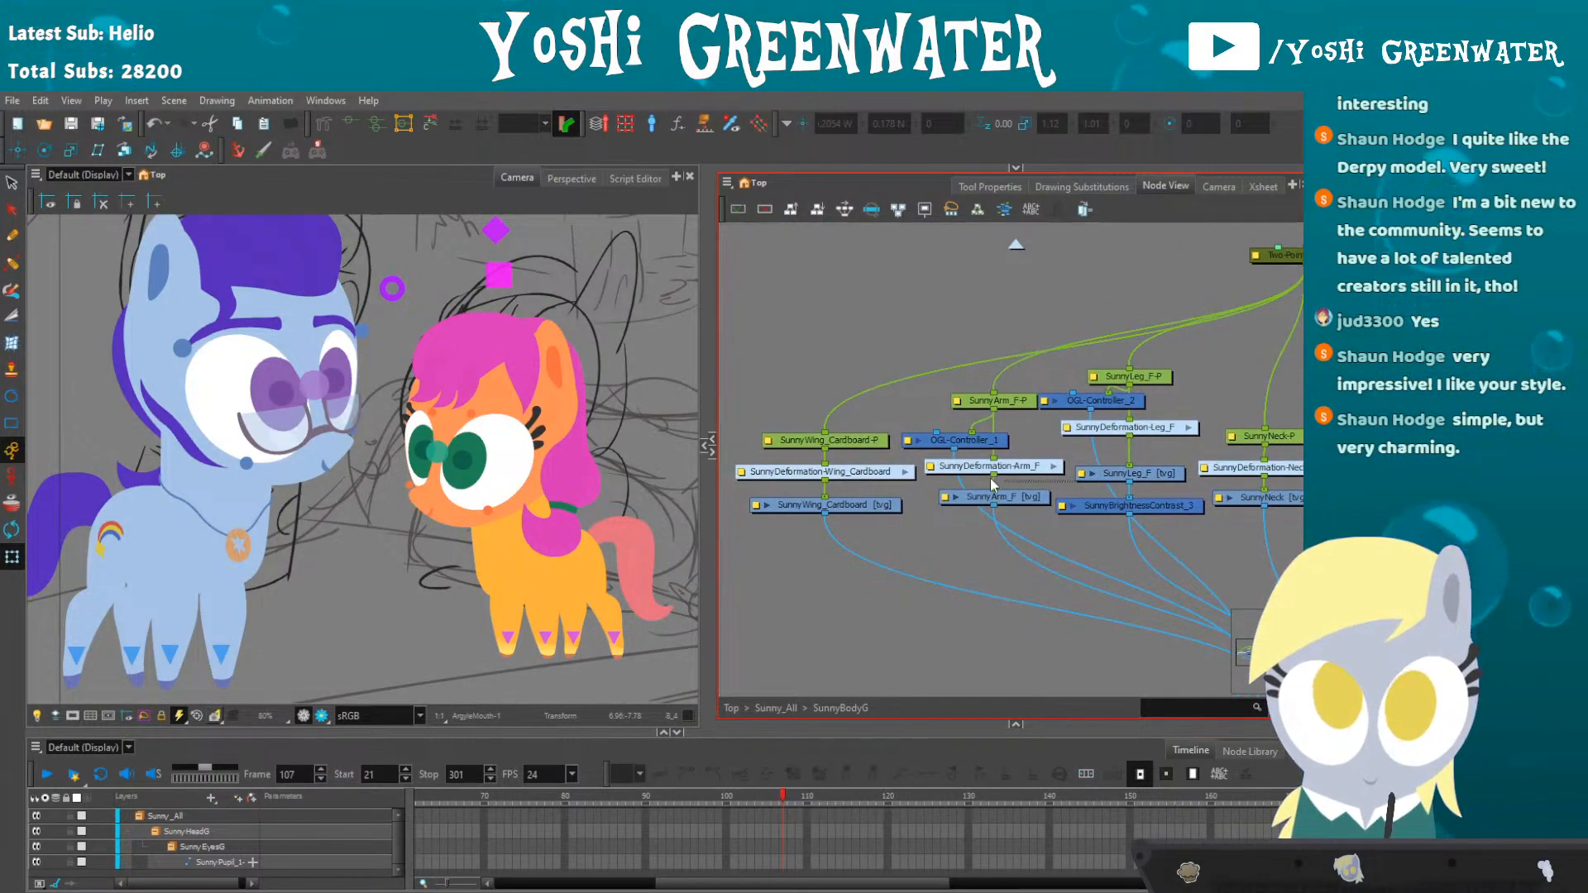
{"action": "left_click_drag", "start_coordinate": [1007, 486], "coordinate": [932, 495]}
{"action": "left_click_drag", "start_coordinate": [1119, 512], "coordinate": [851, 511]}
{"action": "left_click_drag", "start_coordinate": [1168, 523], "coordinate": [977, 511]}
- Expose drawing 1 of SunnyWing_Cardboard_Far to give Sunny her far cardboard wing
{"action": "left_click", "coordinate": [1114, 530]}
{"action": "left_click_drag", "start_coordinate": [1146, 509], "coordinate": [1159, 510]}
{"action": "left_click", "coordinate": [1139, 415]}
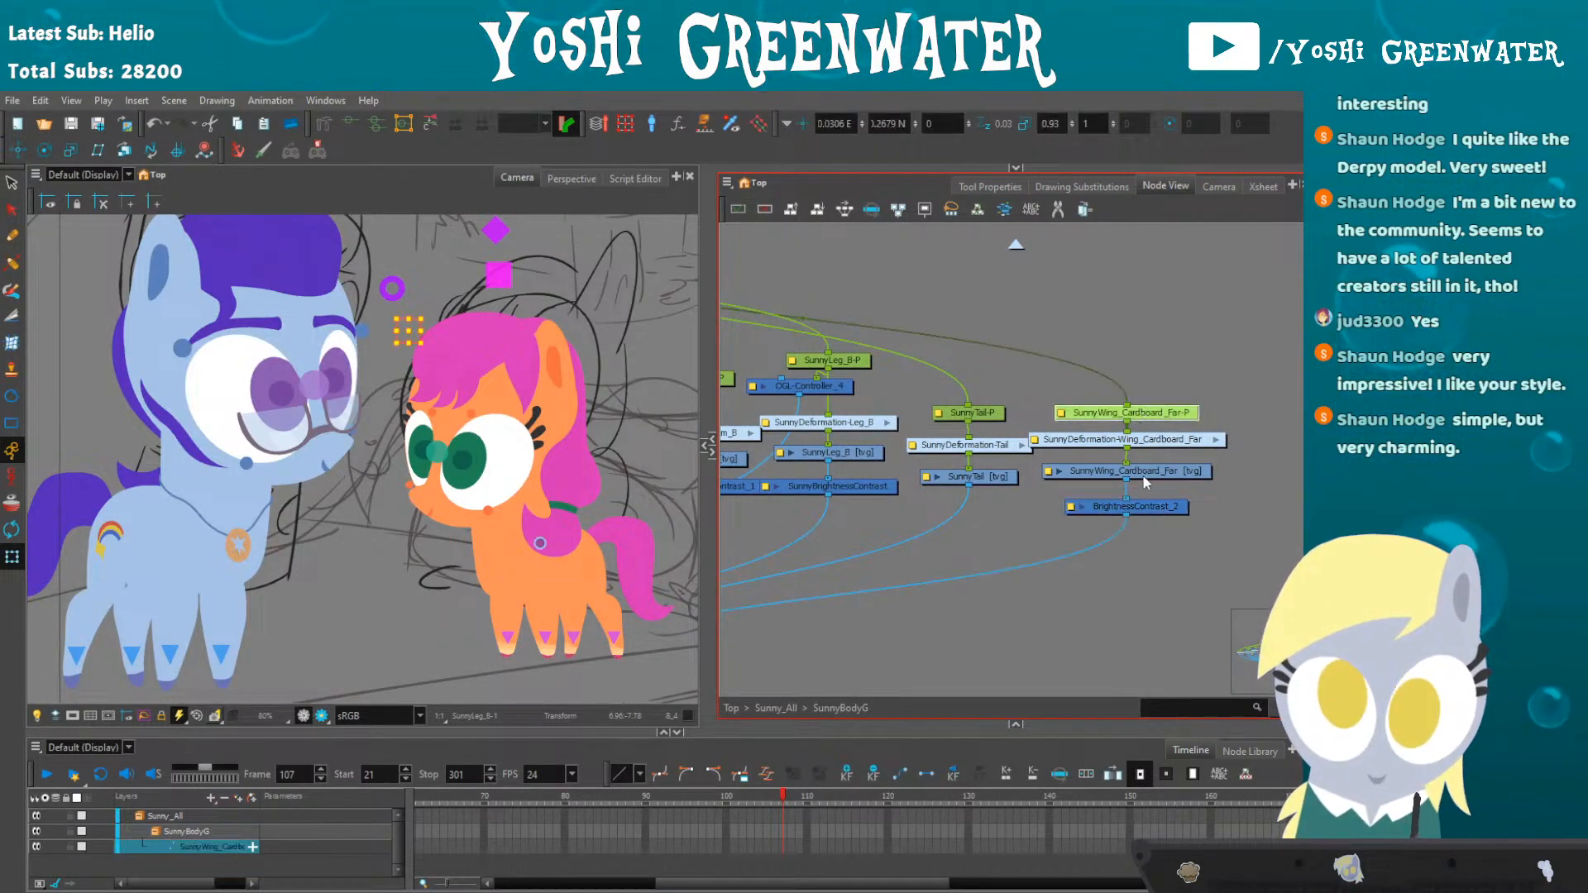
{"action": "left_click", "coordinate": [1146, 483]}
{"action": "left_click", "coordinate": [1082, 187]}
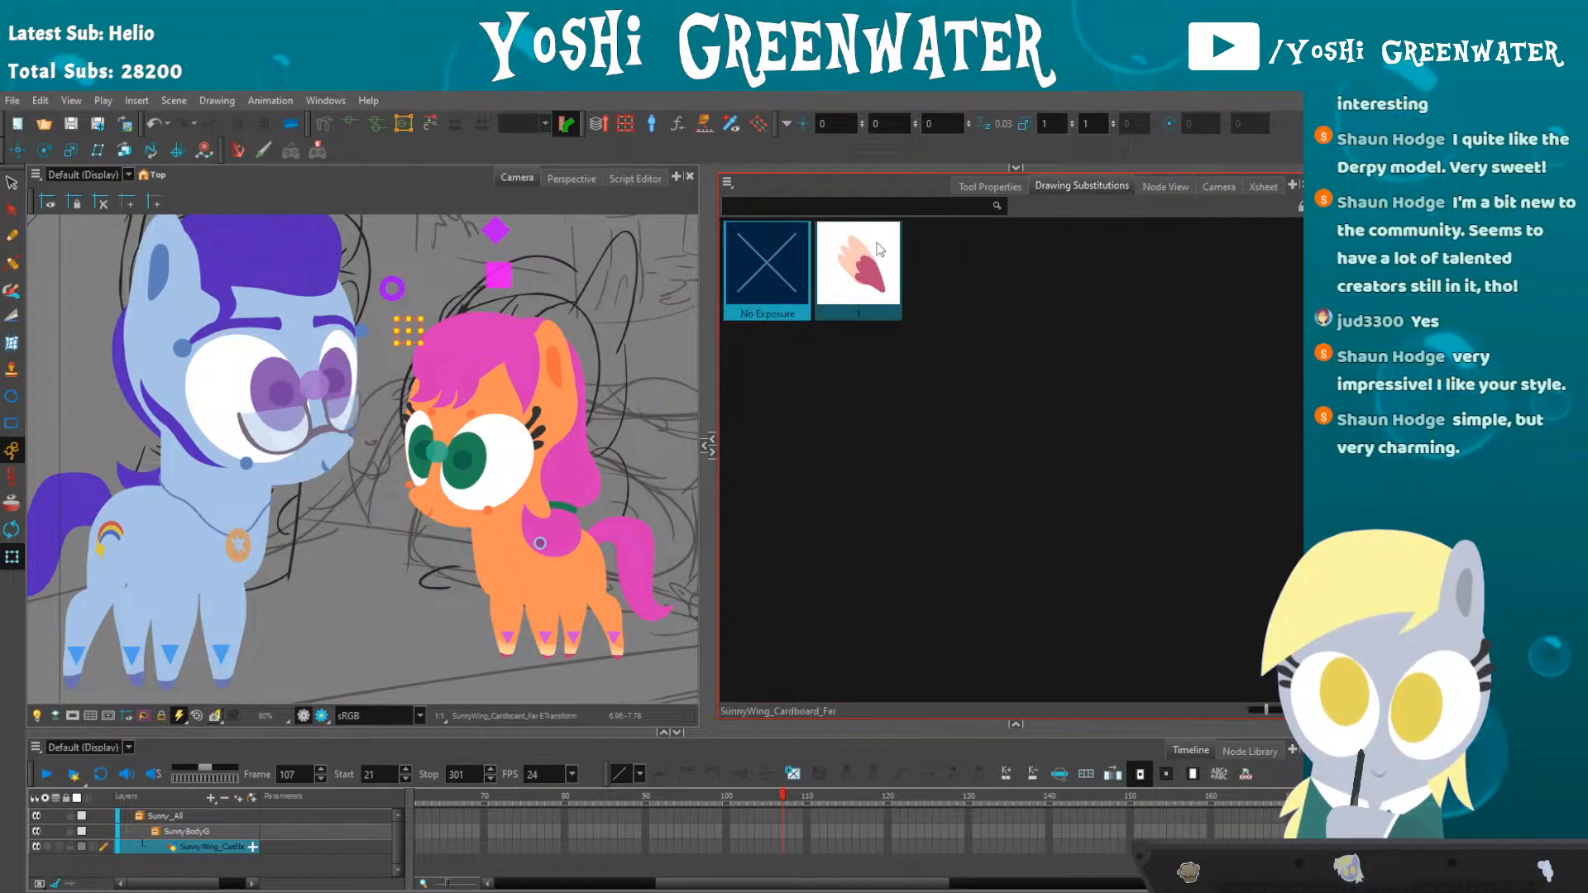
{"action": "left_click", "coordinate": [879, 250]}
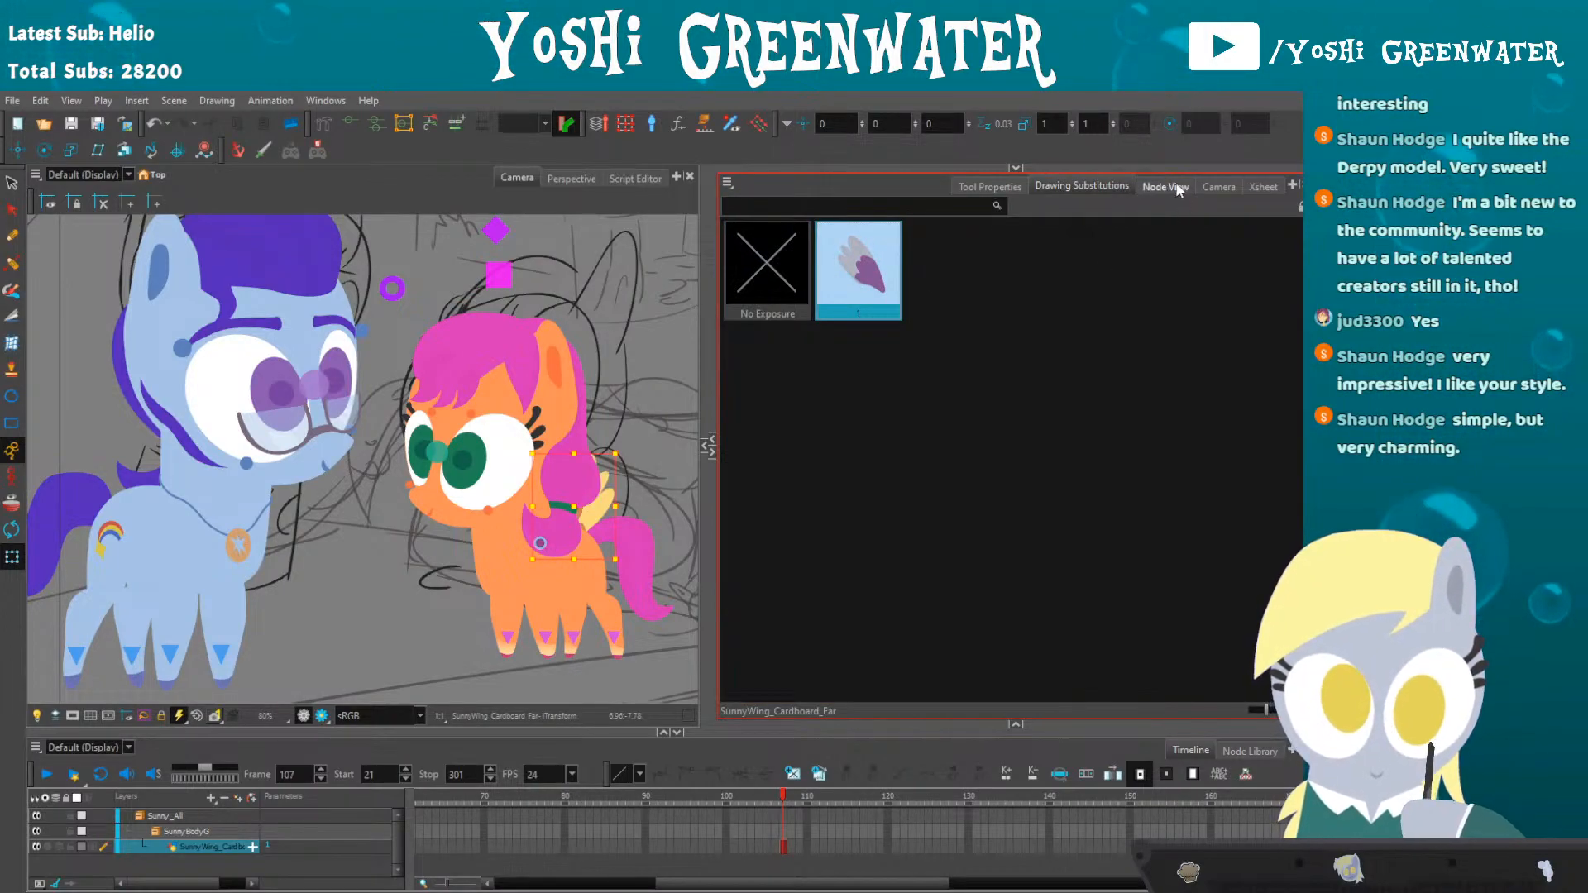
- Expose drawing 1 of SunnyWing_Cardboard to give Sunny her near cardboard wing
{"action": "left_click", "coordinate": [1178, 189]}
{"action": "left_click_drag", "start_coordinate": [957, 372], "coordinate": [1174, 430]}
{"action": "left_click_drag", "start_coordinate": [794, 497], "coordinate": [1183, 451]}
{"action": "left_click_drag", "start_coordinate": [770, 471], "coordinate": [1007, 484]}
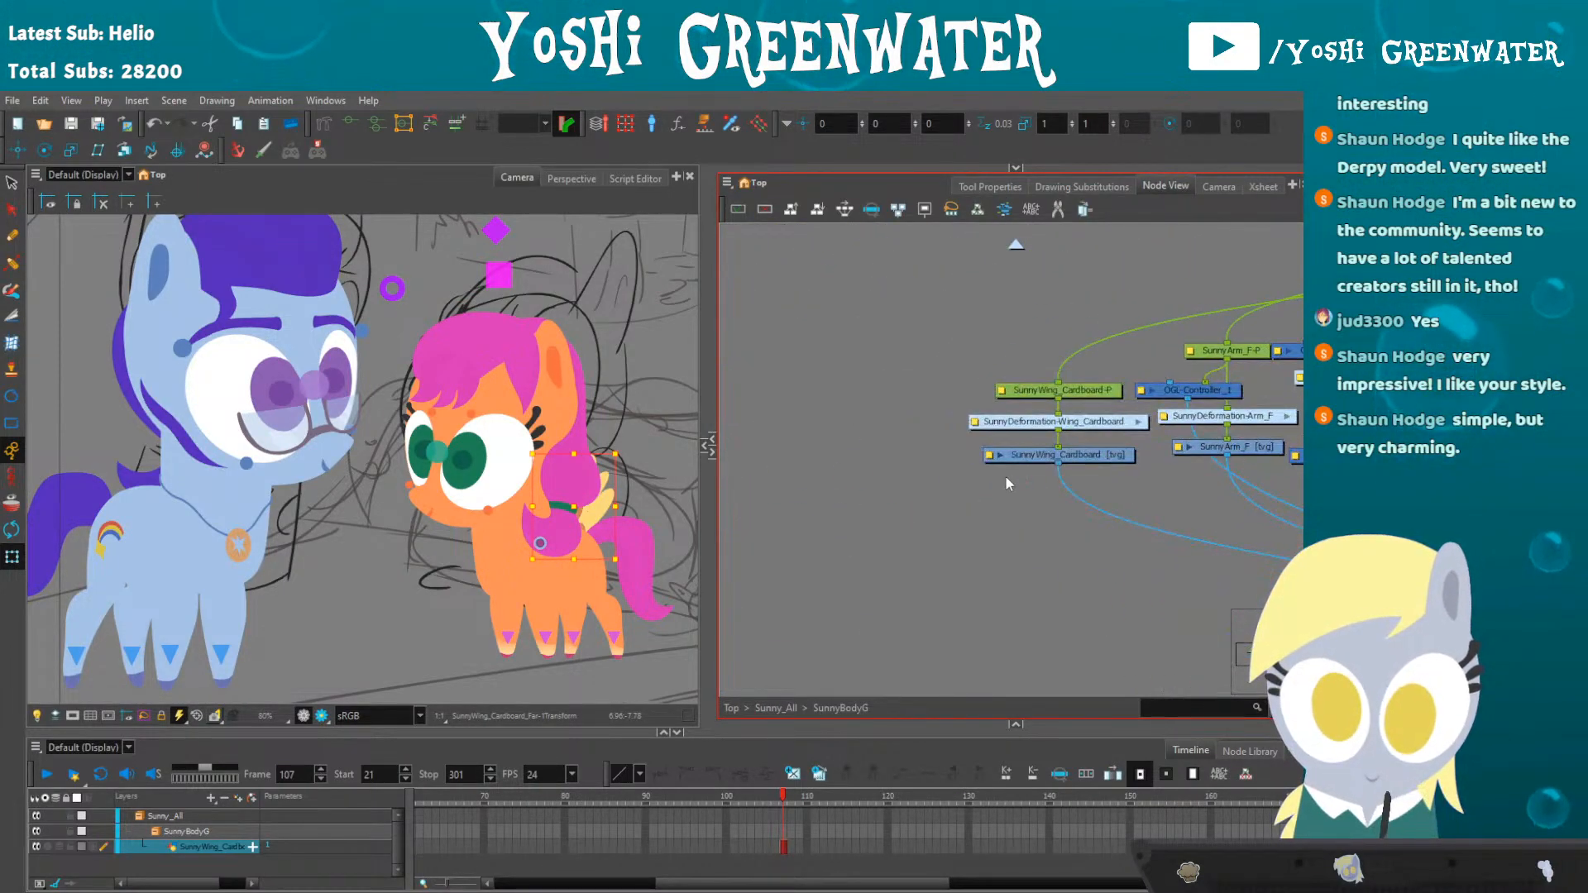
{"action": "left_click", "coordinate": [1067, 454]}
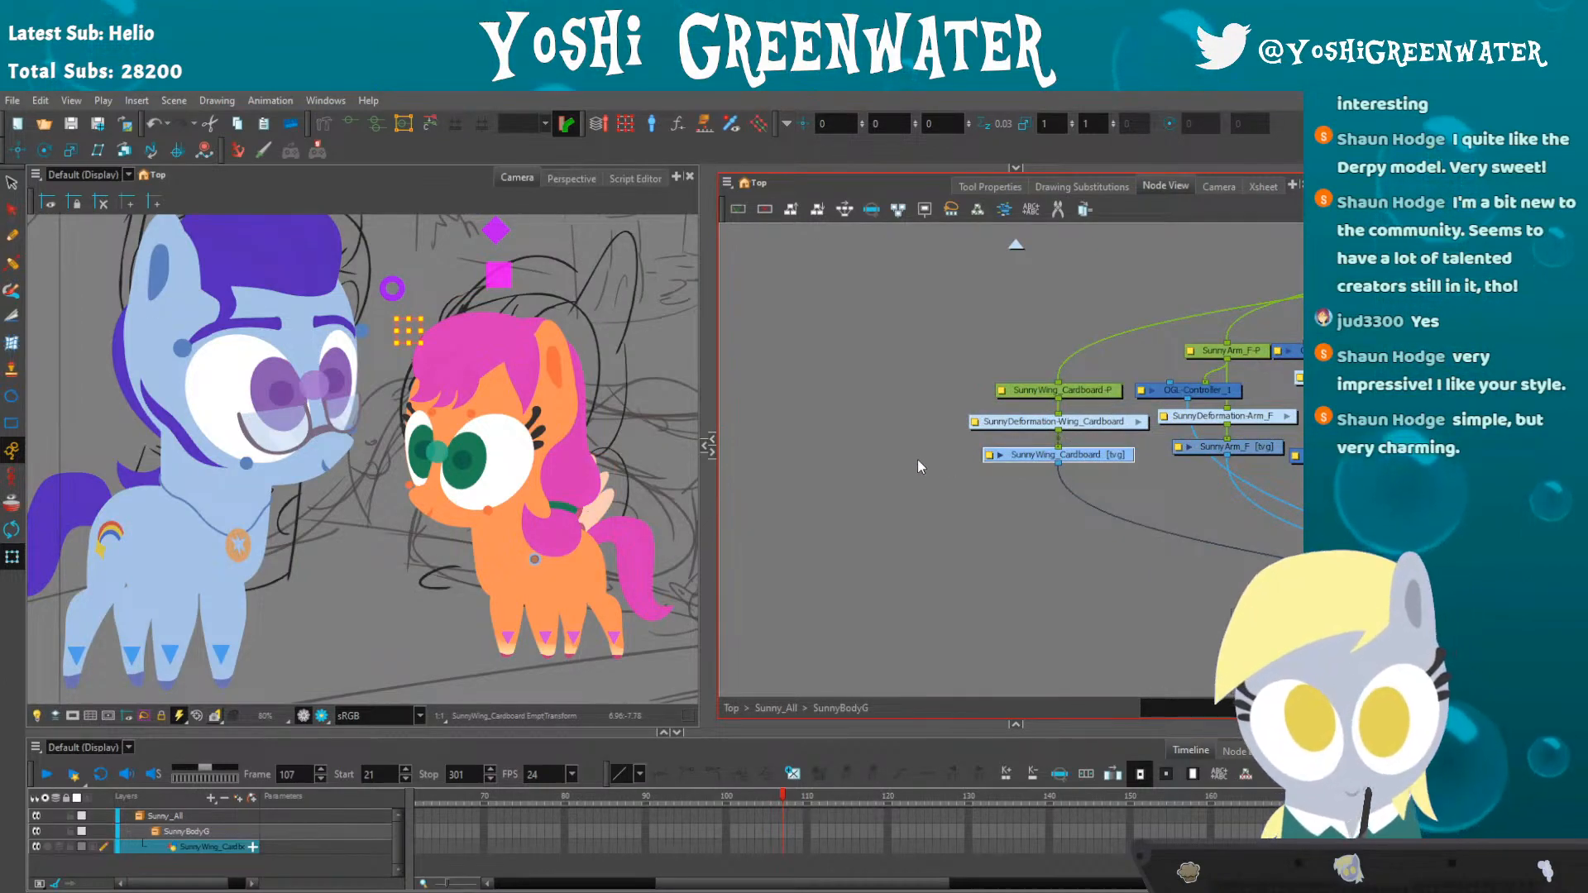
{"action": "left_click_drag", "start_coordinate": [936, 463], "coordinate": [743, 463]}
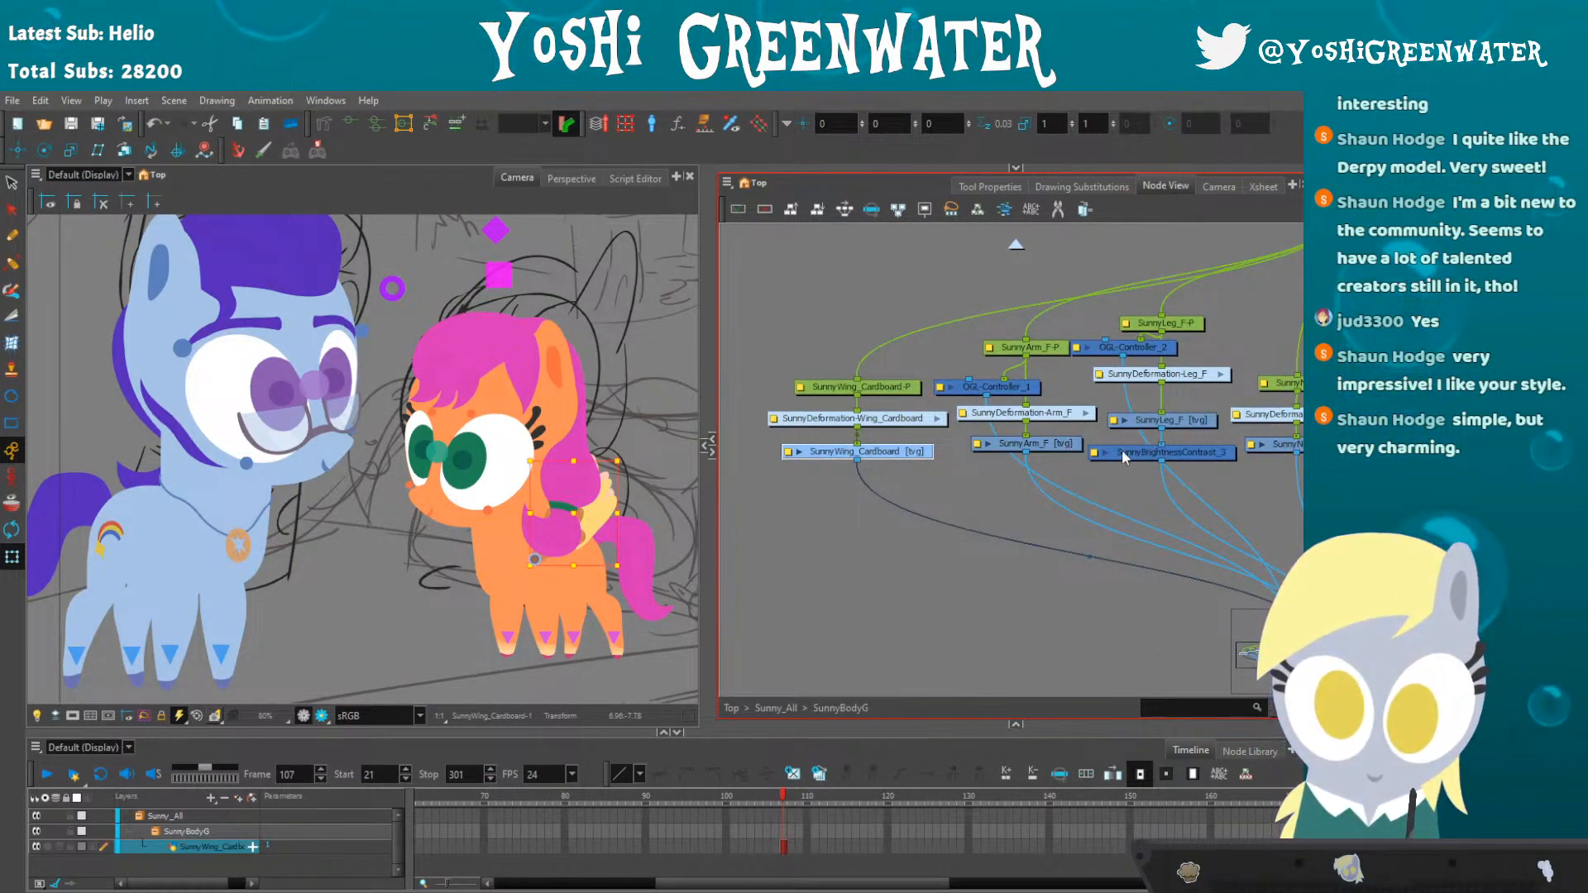
- Open the SunnyHeadG group and expose drawing 1 of Sunnyhorn_cardboard on Sunny's head
{"action": "left_click_drag", "start_coordinate": [1122, 456], "coordinate": [804, 477]}
{"action": "left_click_drag", "start_coordinate": [1095, 489], "coordinate": [794, 497]}
{"action": "left_click", "coordinate": [774, 709]}
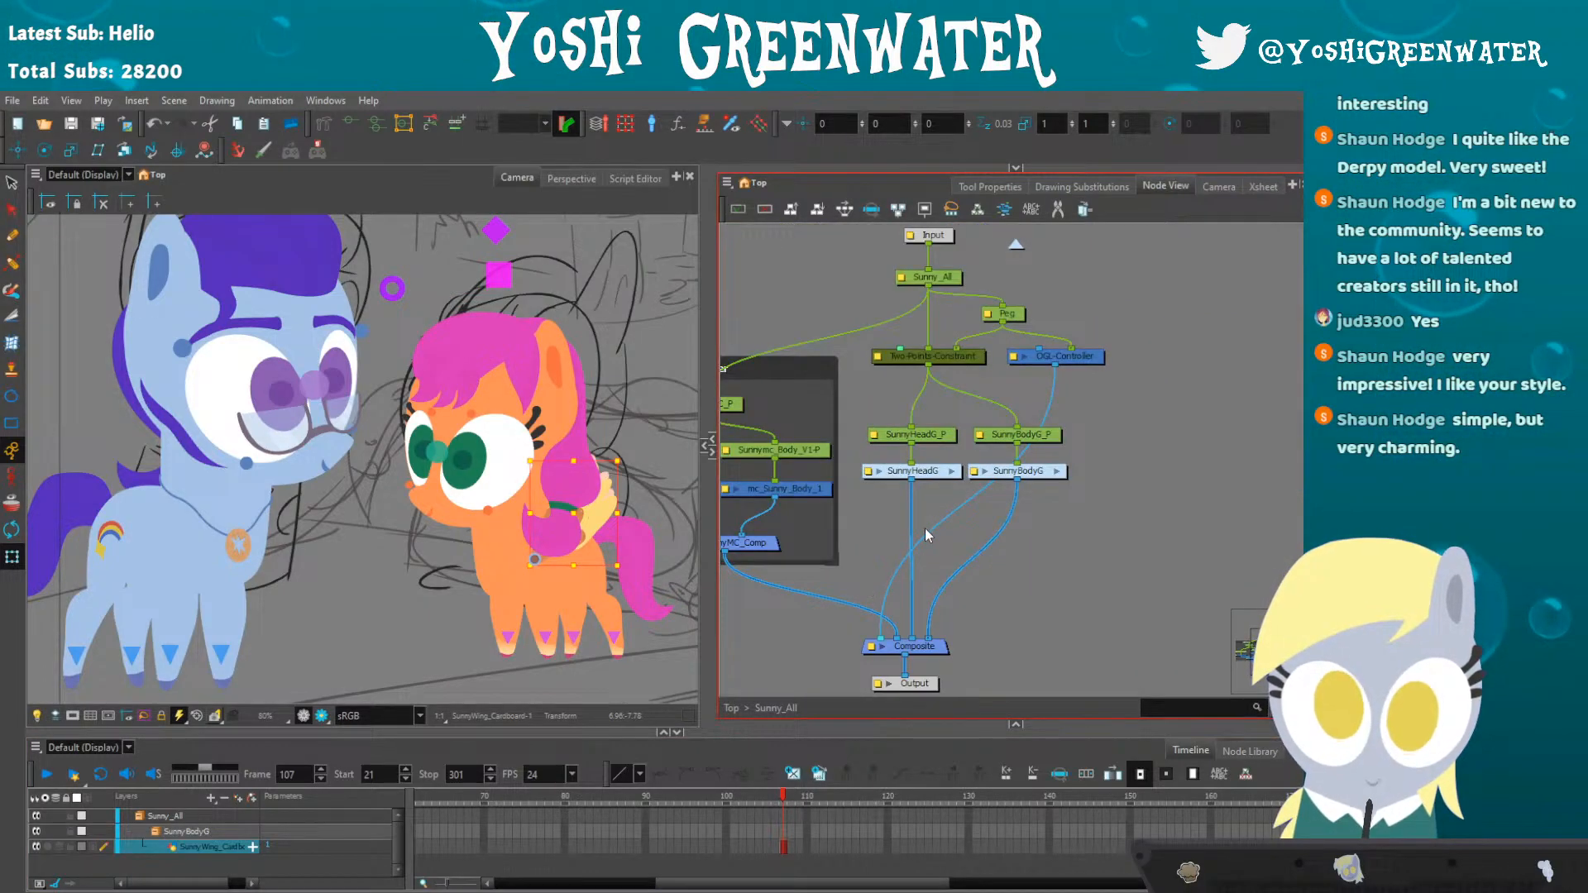
{"action": "left_click", "coordinate": [949, 470]}
{"action": "left_click_drag", "start_coordinate": [946, 468], "coordinate": [1172, 494]}
{"action": "left_click_drag", "start_coordinate": [769, 445], "coordinate": [1037, 468]}
{"action": "scroll", "coordinate": [1063, 480], "scroll_direction": "up", "scroll_amount": 2}
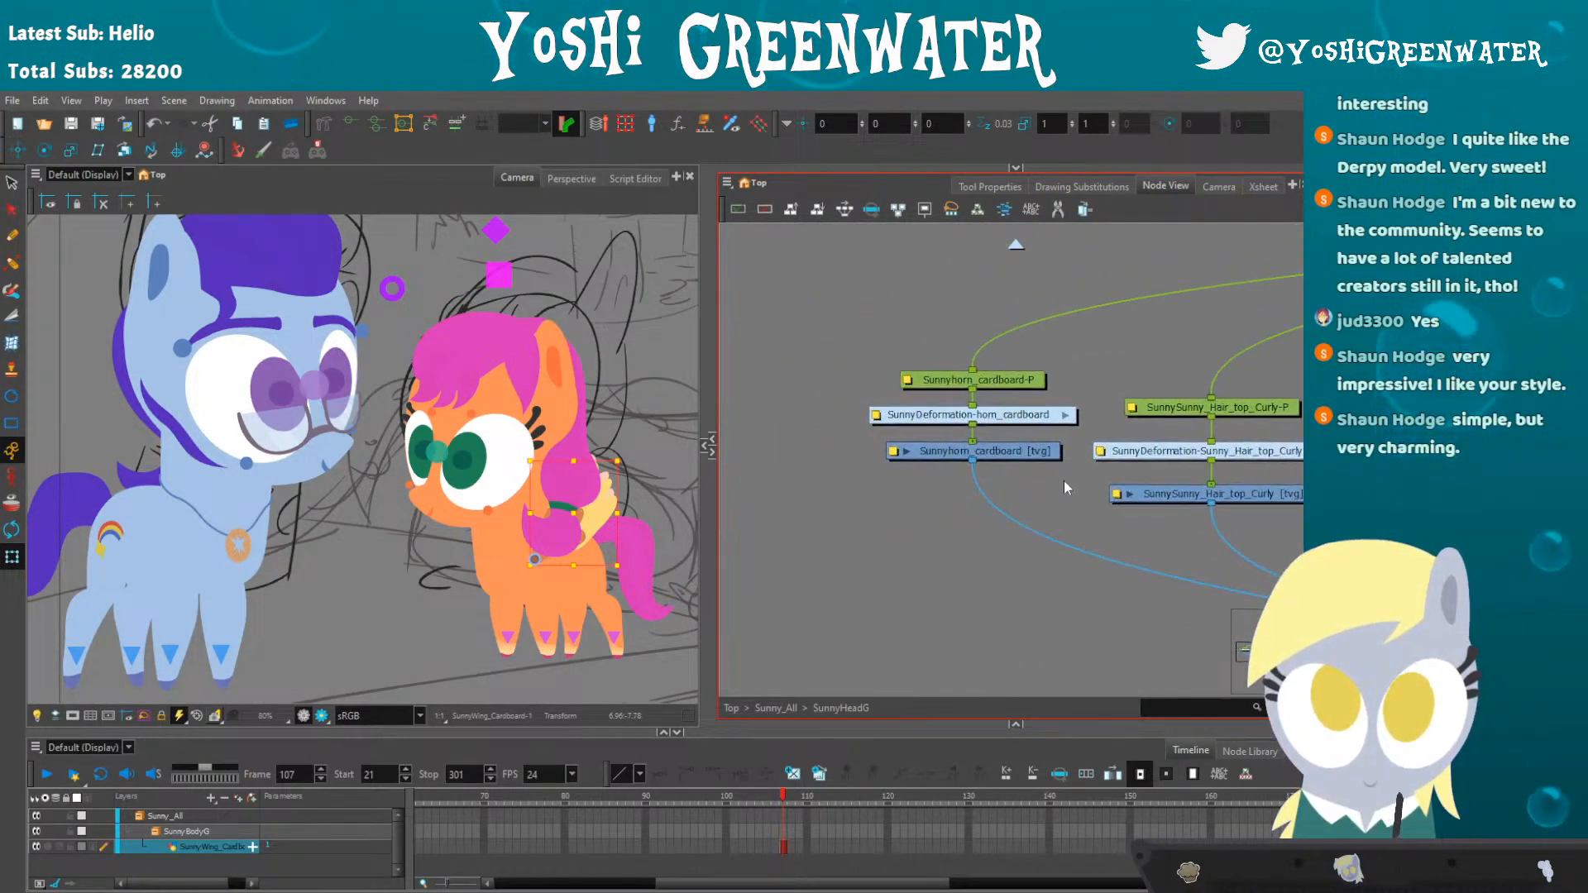
{"action": "left_click", "coordinate": [1030, 459]}
{"action": "key", "text": "bracketright"}
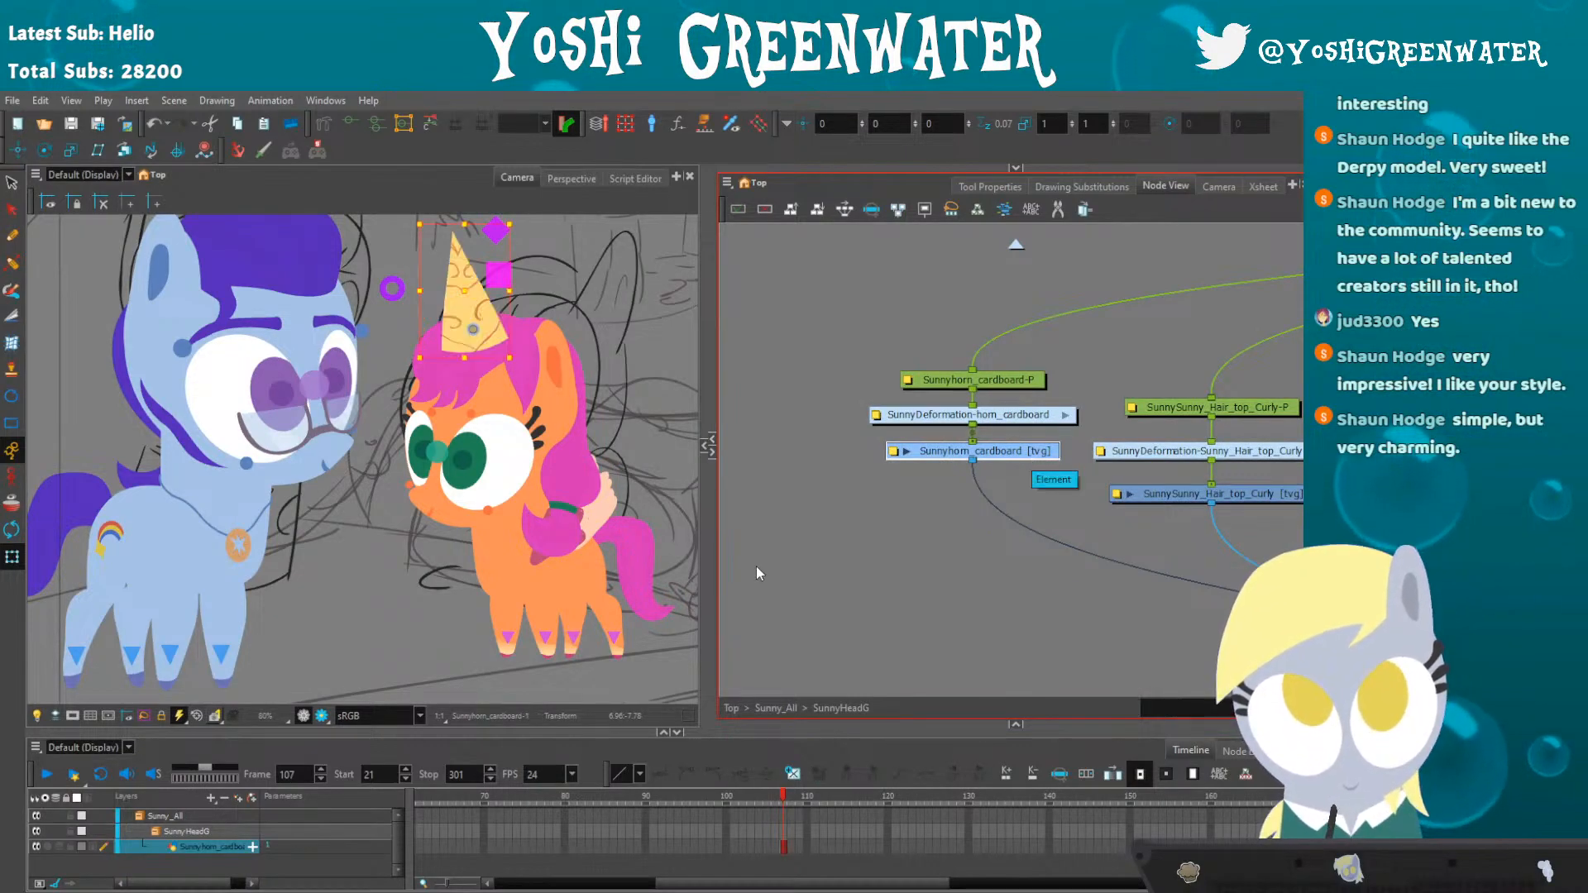
- Check the drawing substitutions of Sunny's cardboard horn, keeping drawing 1
{"action": "left_click", "coordinate": [755, 565]}
{"action": "left_click_drag", "start_coordinate": [522, 437], "coordinate": [428, 455]}
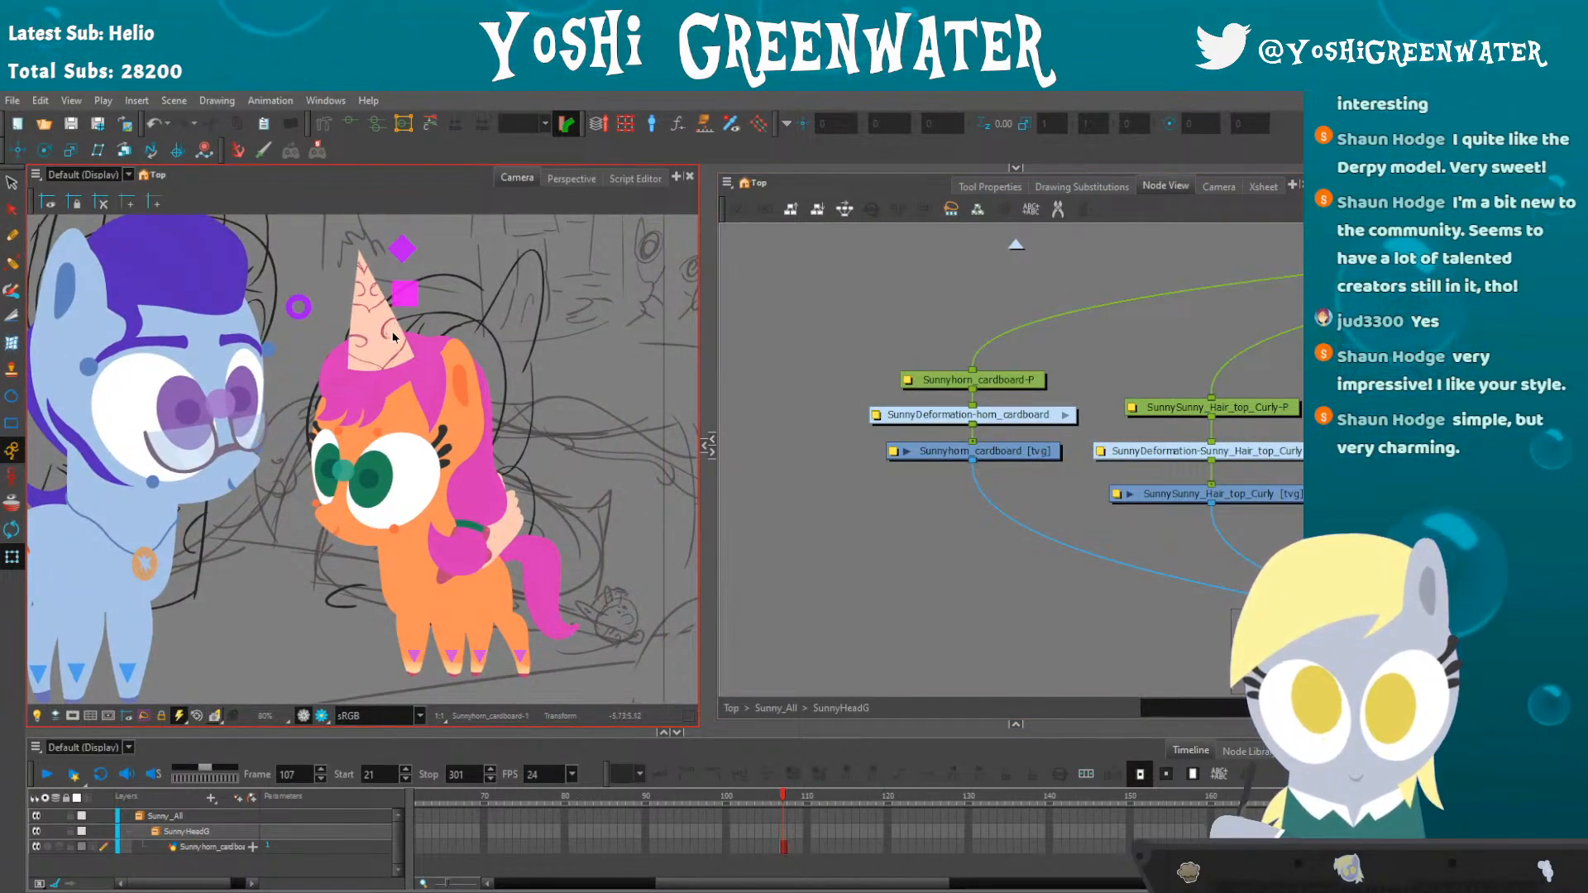
{"action": "left_click", "coordinate": [1081, 186]}
{"action": "left_click", "coordinate": [356, 309]}
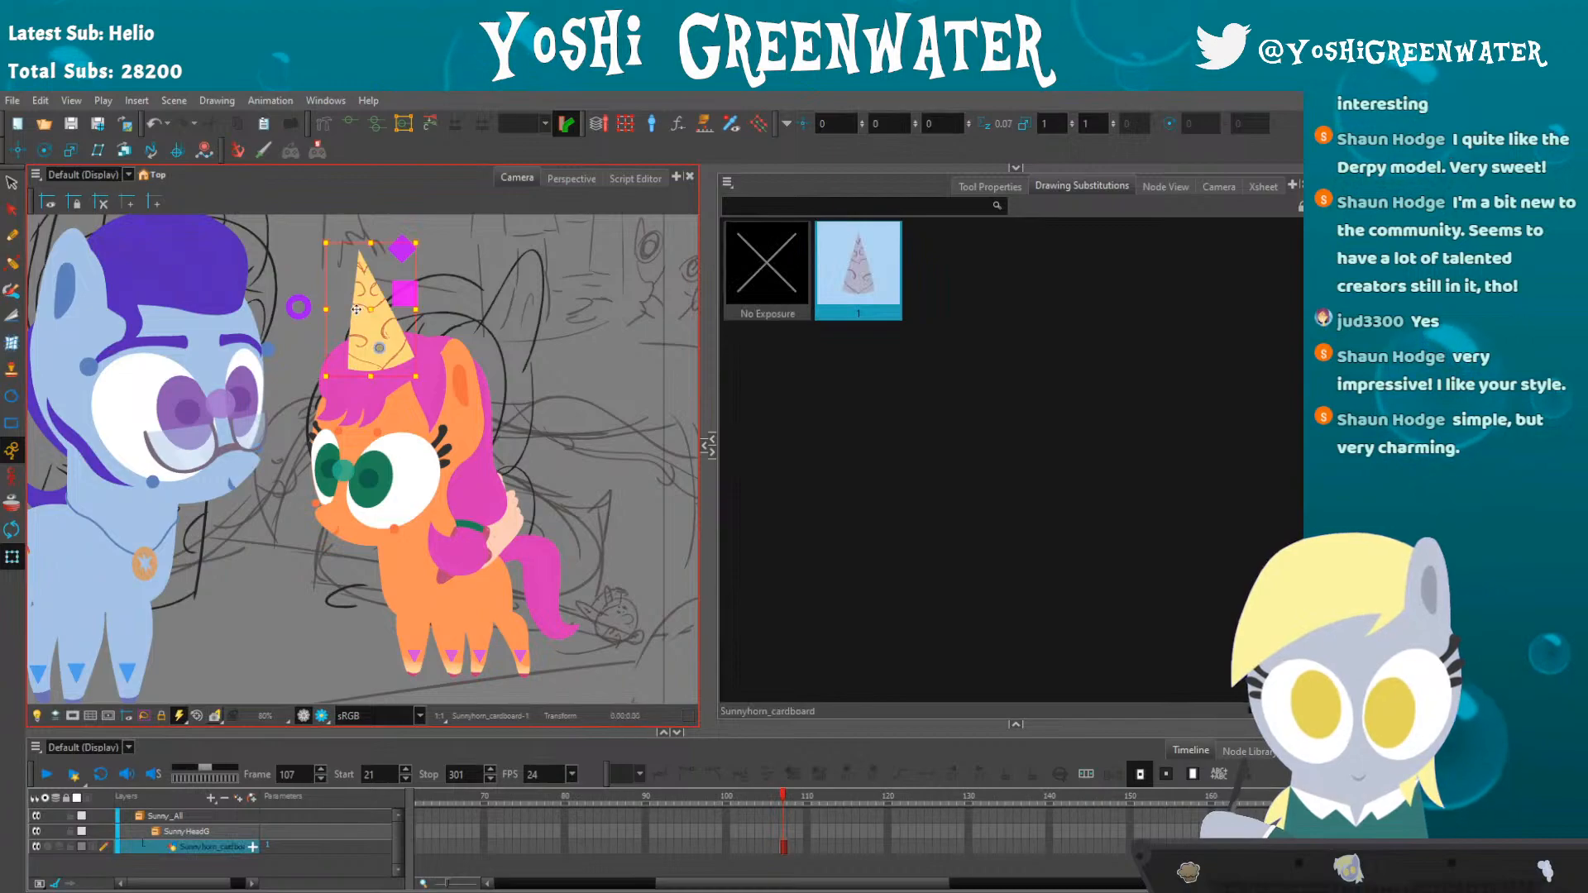
{"action": "left_click", "coordinate": [844, 282]}
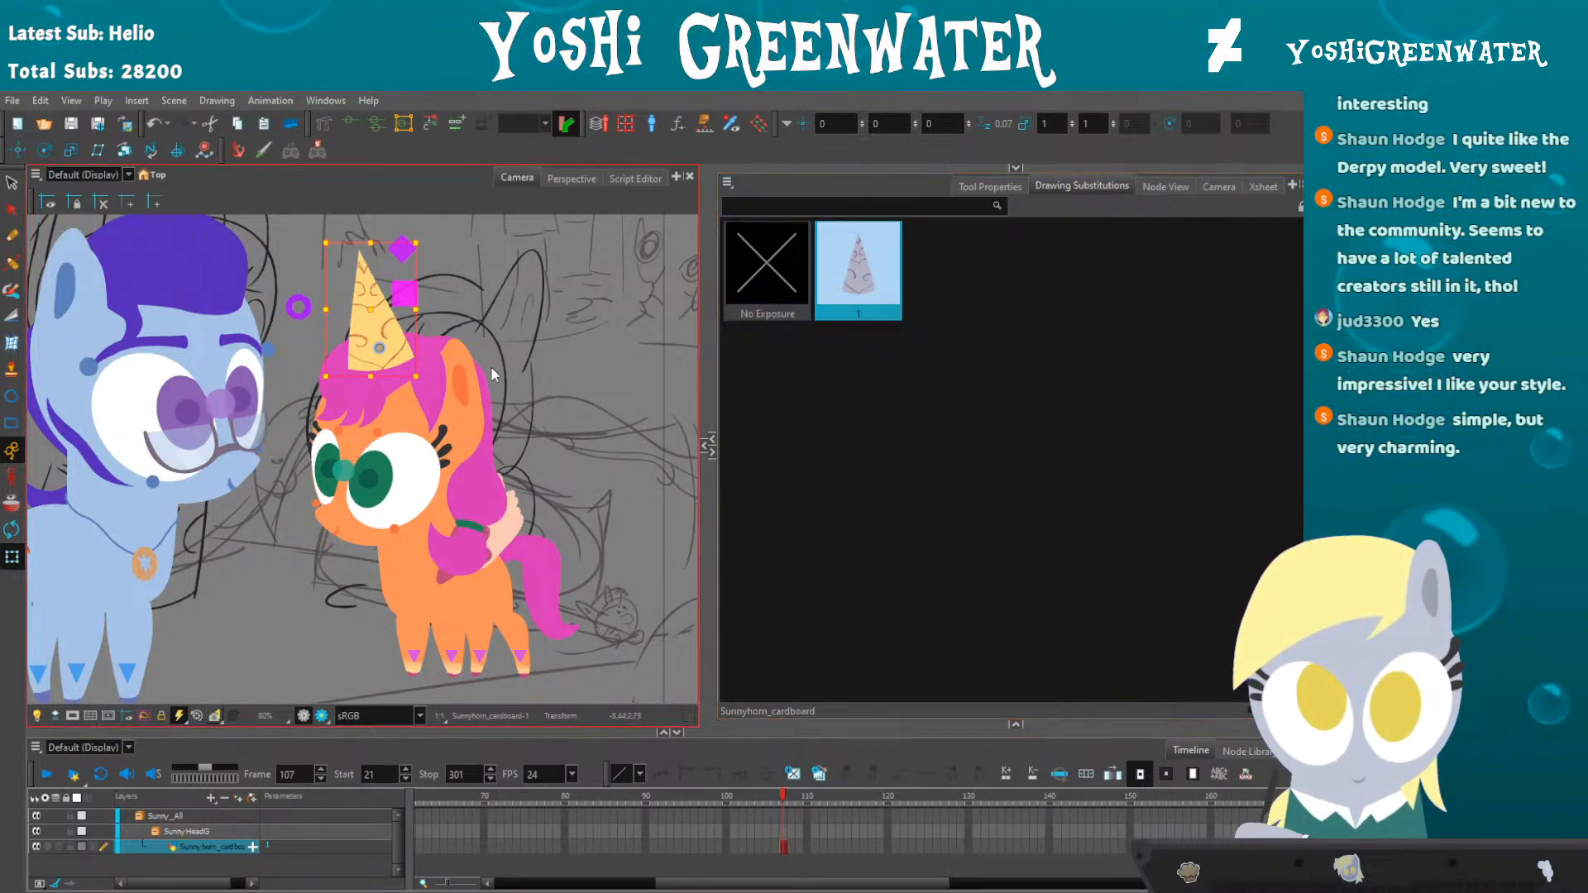
{"action": "left_click", "coordinate": [554, 336]}
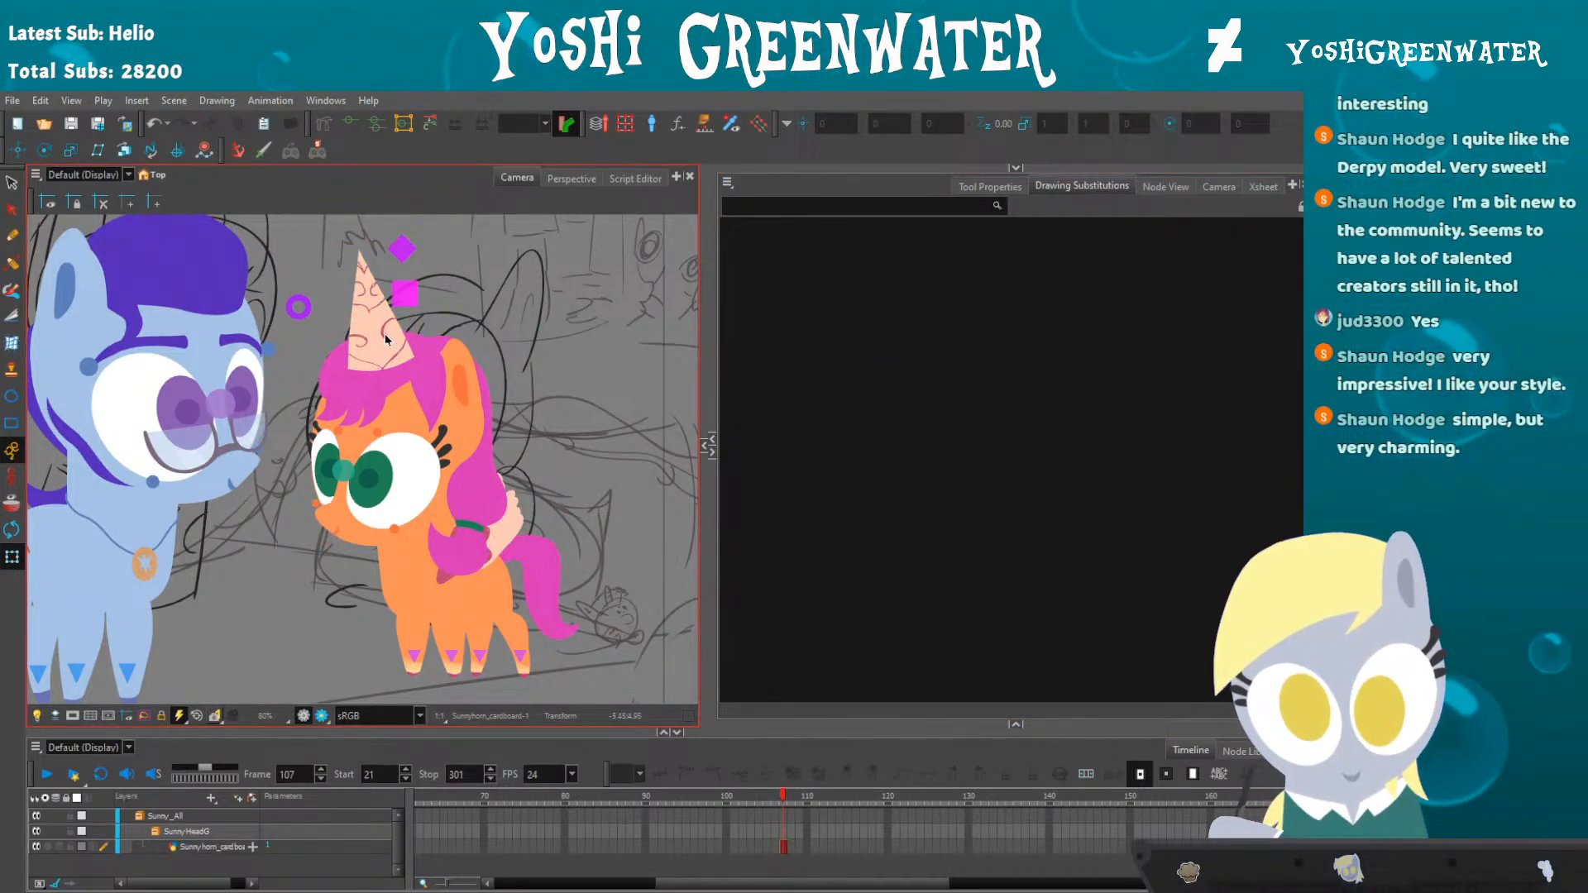
- Select the SunnyHead_Master peg and rotate Sunny's whole head, including the horn, back to look upward
{"action": "left_click", "coordinate": [1151, 187]}
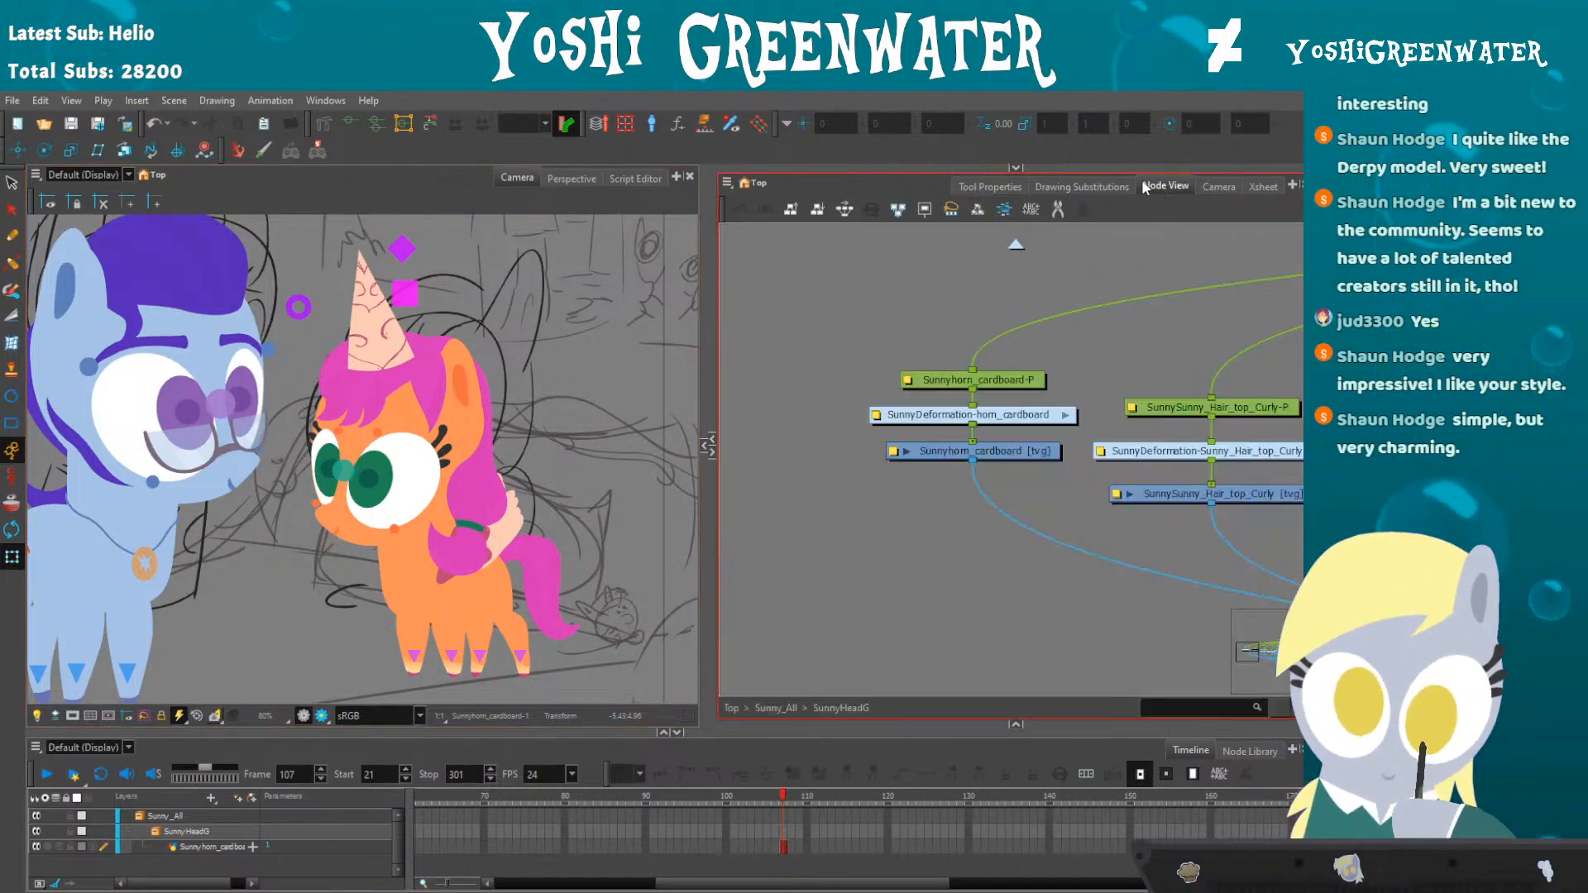
{"action": "left_click", "coordinate": [928, 382]}
{"action": "scroll", "coordinate": [1017, 331], "scroll_direction": "down", "scroll_amount": 2}
{"action": "left_click_drag", "start_coordinate": [1113, 280], "coordinate": [598, 399]}
{"action": "left_click_drag", "start_coordinate": [277, 361], "coordinate": [312, 369]}
{"action": "key", "text": "b"}
{"action": "left_click_drag", "start_coordinate": [316, 253], "coordinate": [434, 217]}
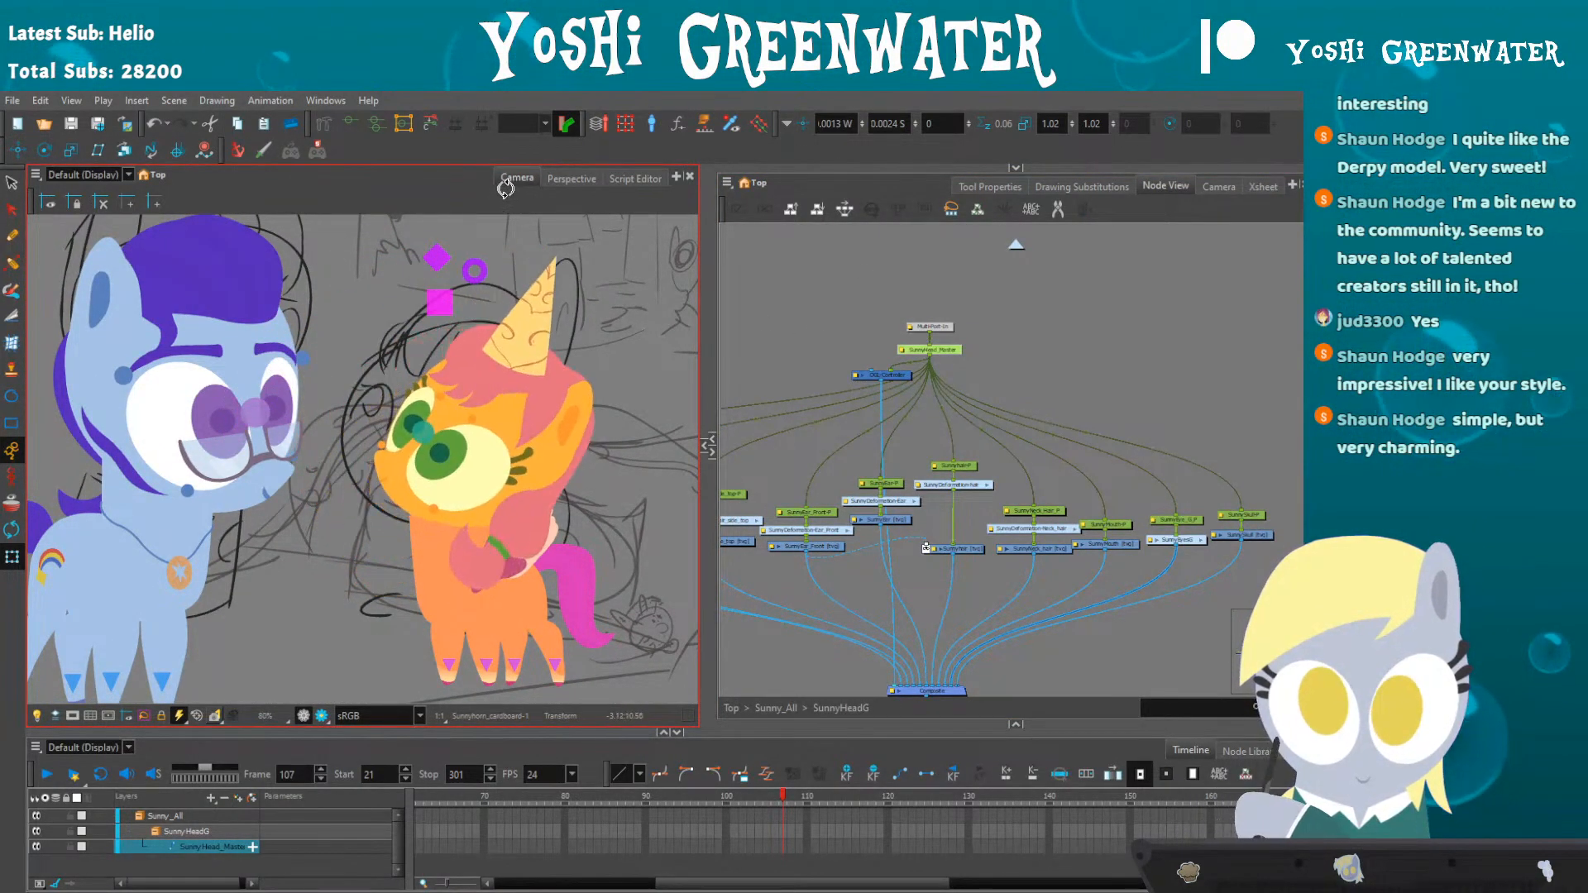
- Undo the last rotation of Sunny's head and clear the selection
{"action": "key", "text": "ctrl+z"}
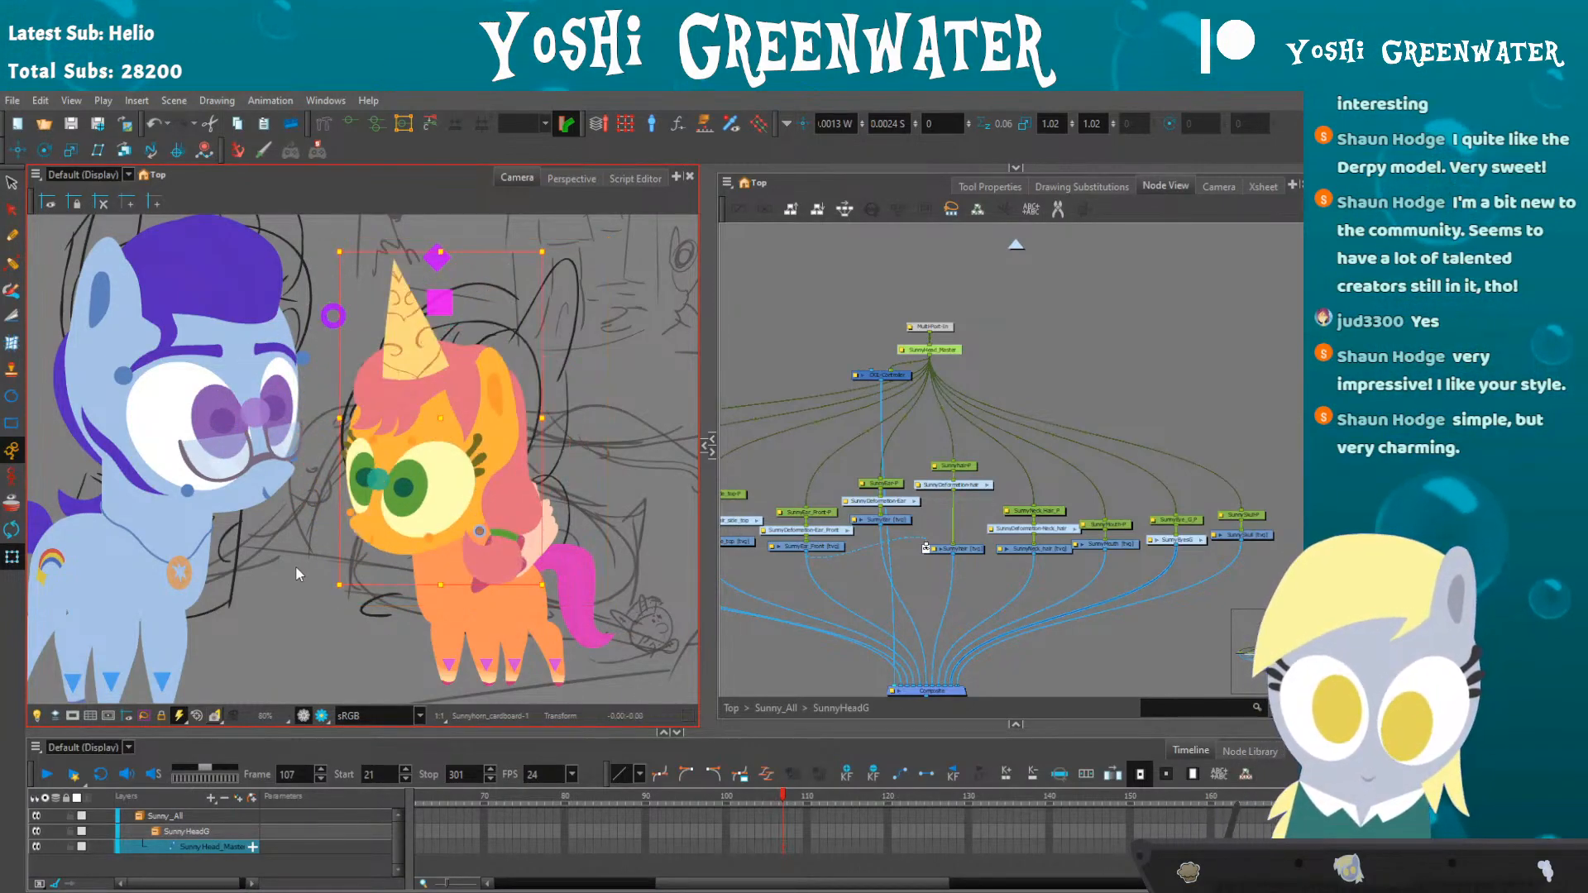
{"action": "left_click", "coordinate": [286, 602]}
{"action": "left_click_drag", "start_coordinate": [285, 603], "coordinate": [353, 602]}
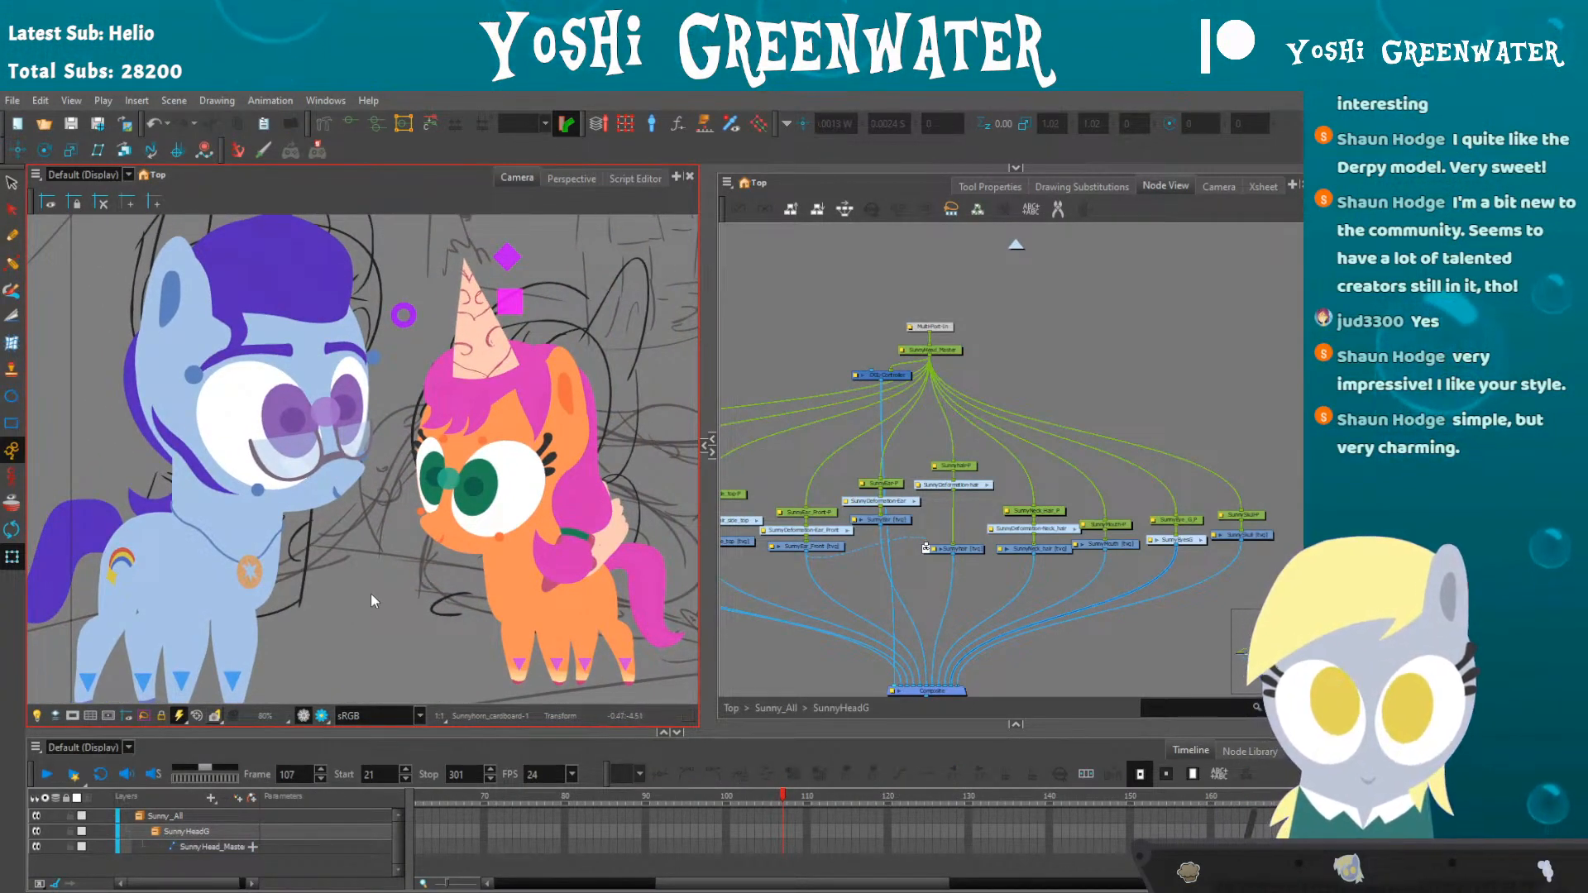
- Remove the cardboard horn and the cardboard wing from Sunny at frame 107
{"action": "left_click", "coordinate": [482, 341]}
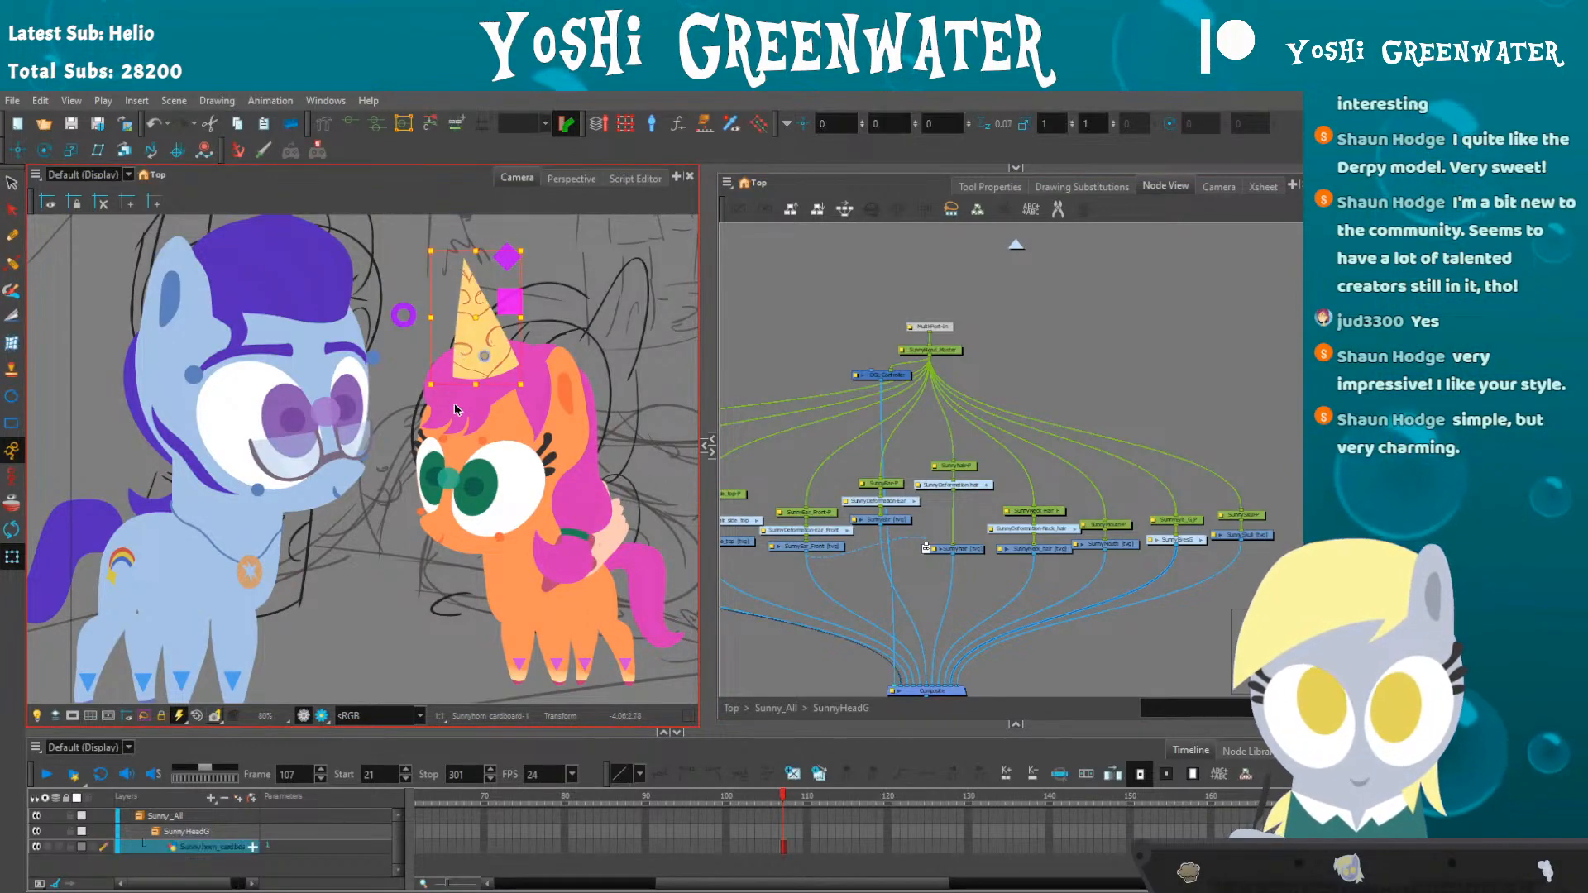
{"action": "key", "text": "Delete"}
{"action": "left_click", "coordinate": [559, 531]}
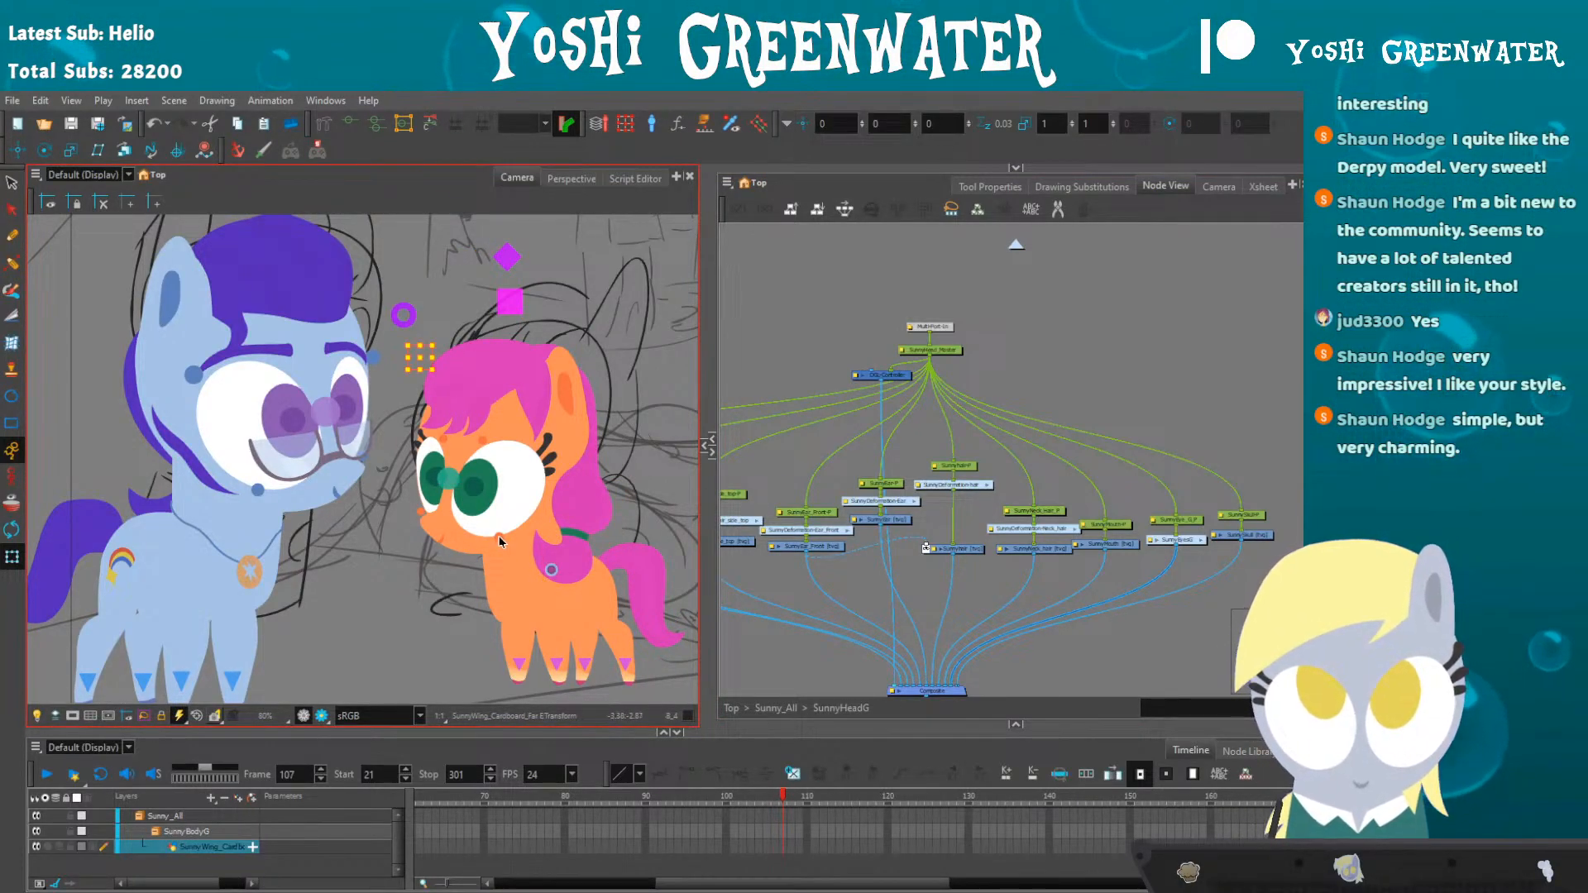
{"action": "left_click", "coordinate": [446, 546]}
{"action": "left_click_drag", "start_coordinate": [808, 609], "coordinate": [895, 527]}
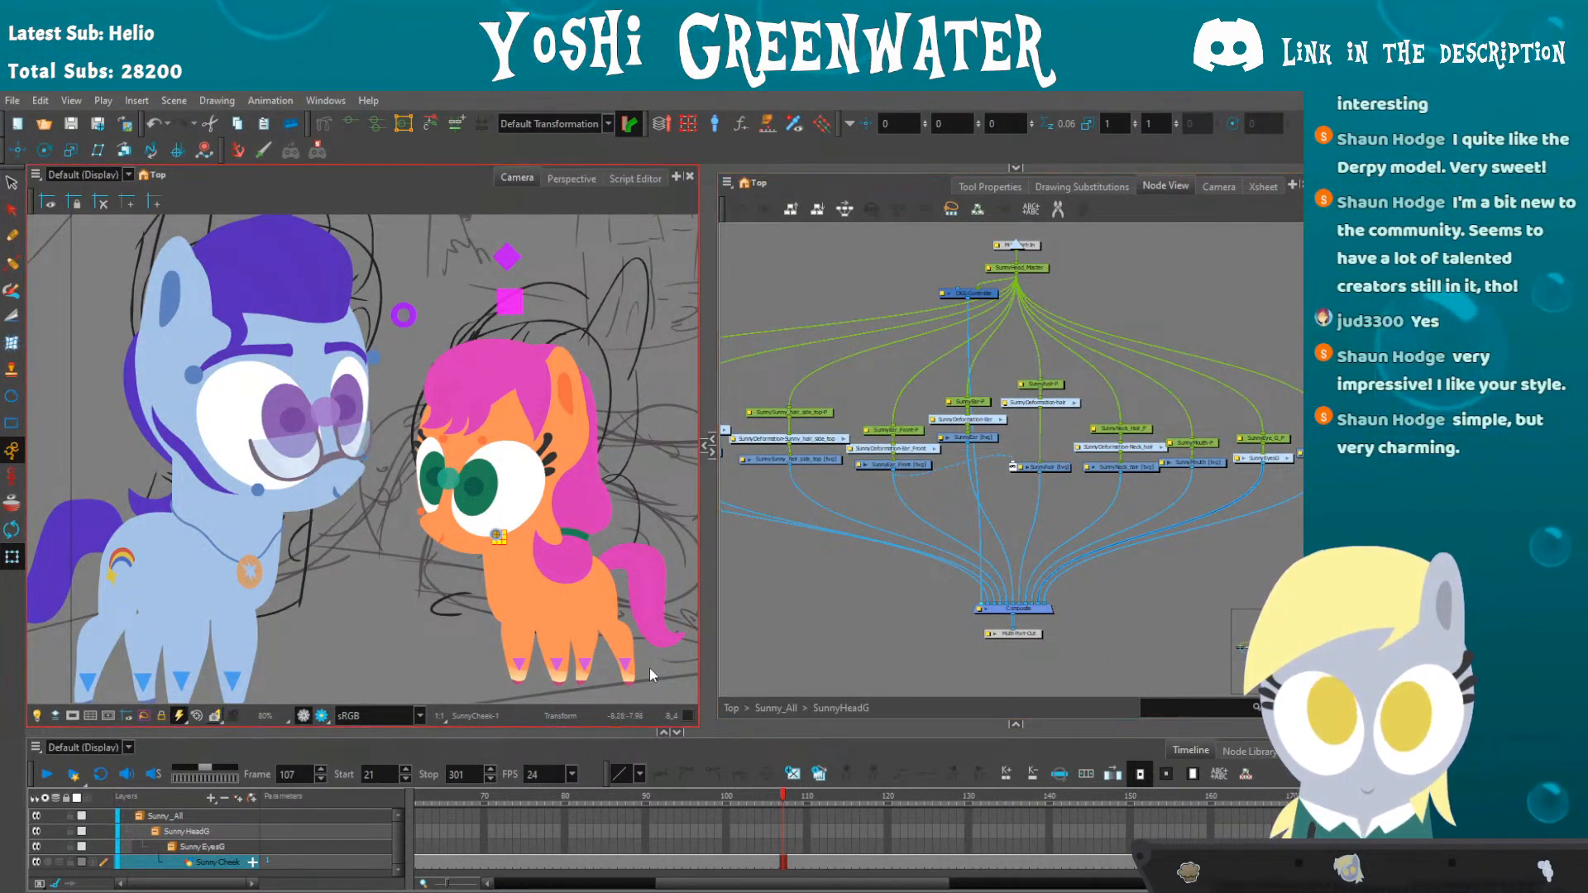
{"action": "left_click_drag", "start_coordinate": [407, 593], "coordinate": [385, 571]}
{"action": "left_click", "coordinate": [381, 595]}
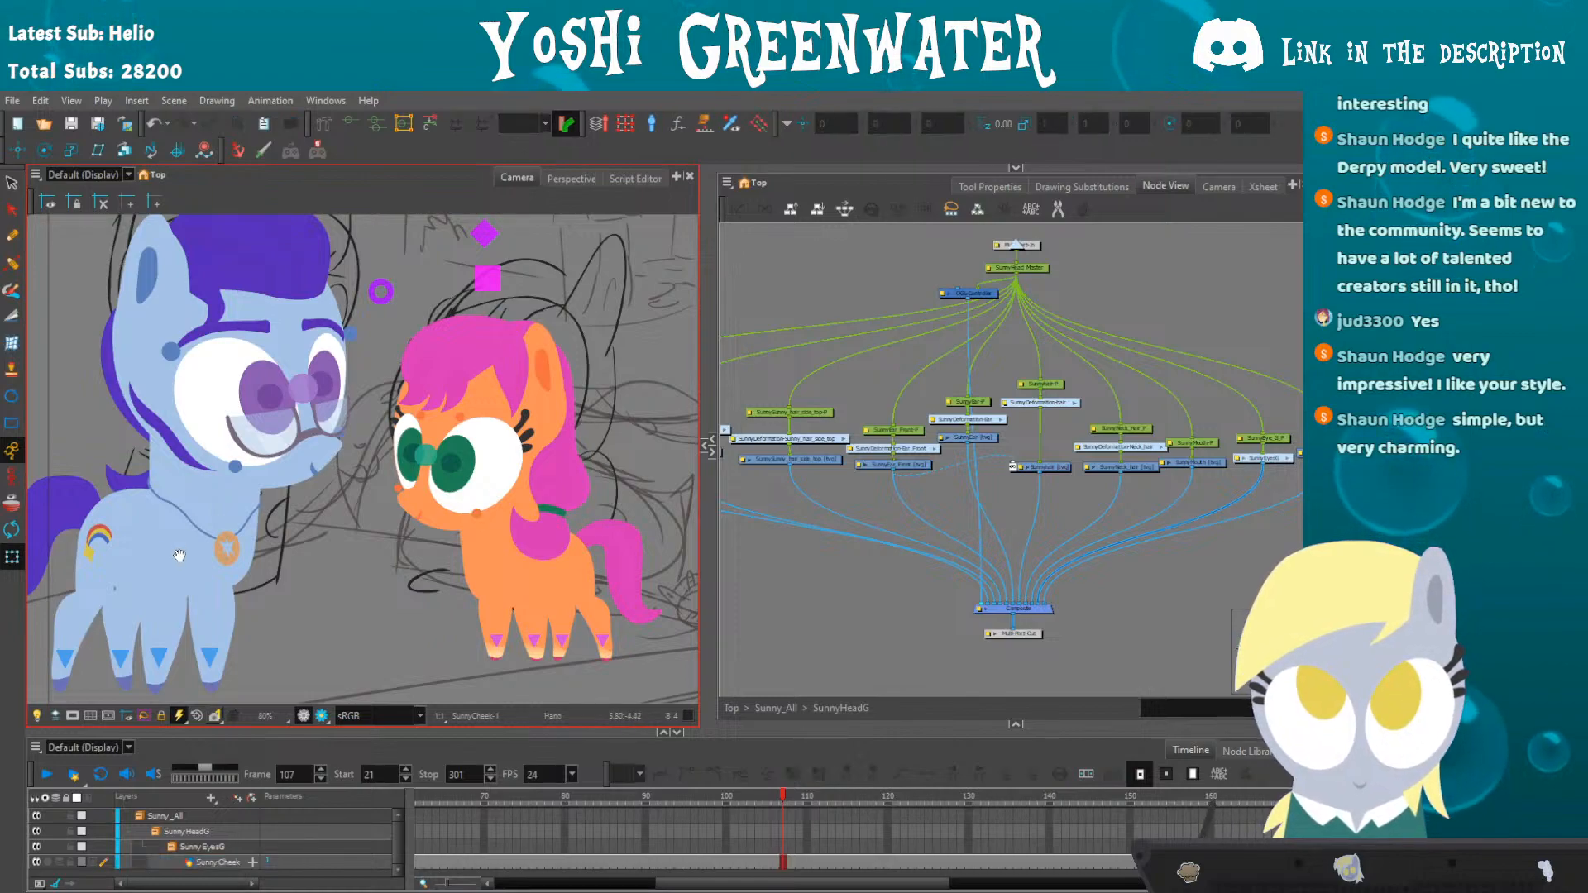
{"action": "left_click_drag", "start_coordinate": [179, 557], "coordinate": [267, 532]}
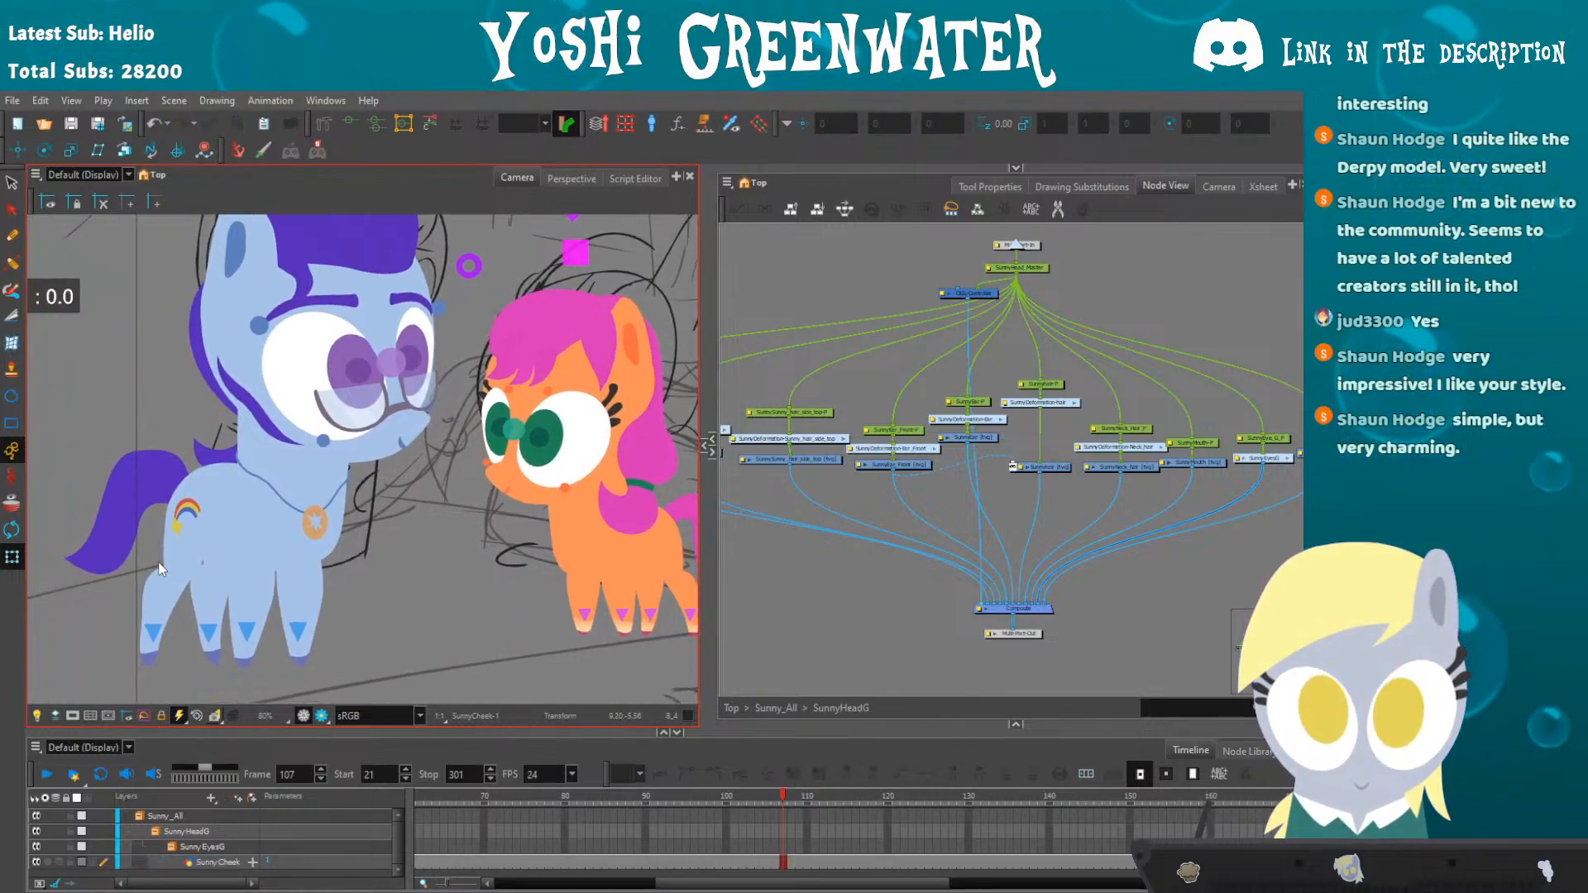
{"action": "left_click_drag", "start_coordinate": [159, 566], "coordinate": [96, 566]}
{"action": "left_click_drag", "start_coordinate": [156, 462], "coordinate": [251, 480]}
{"action": "left_click", "coordinate": [385, 378]}
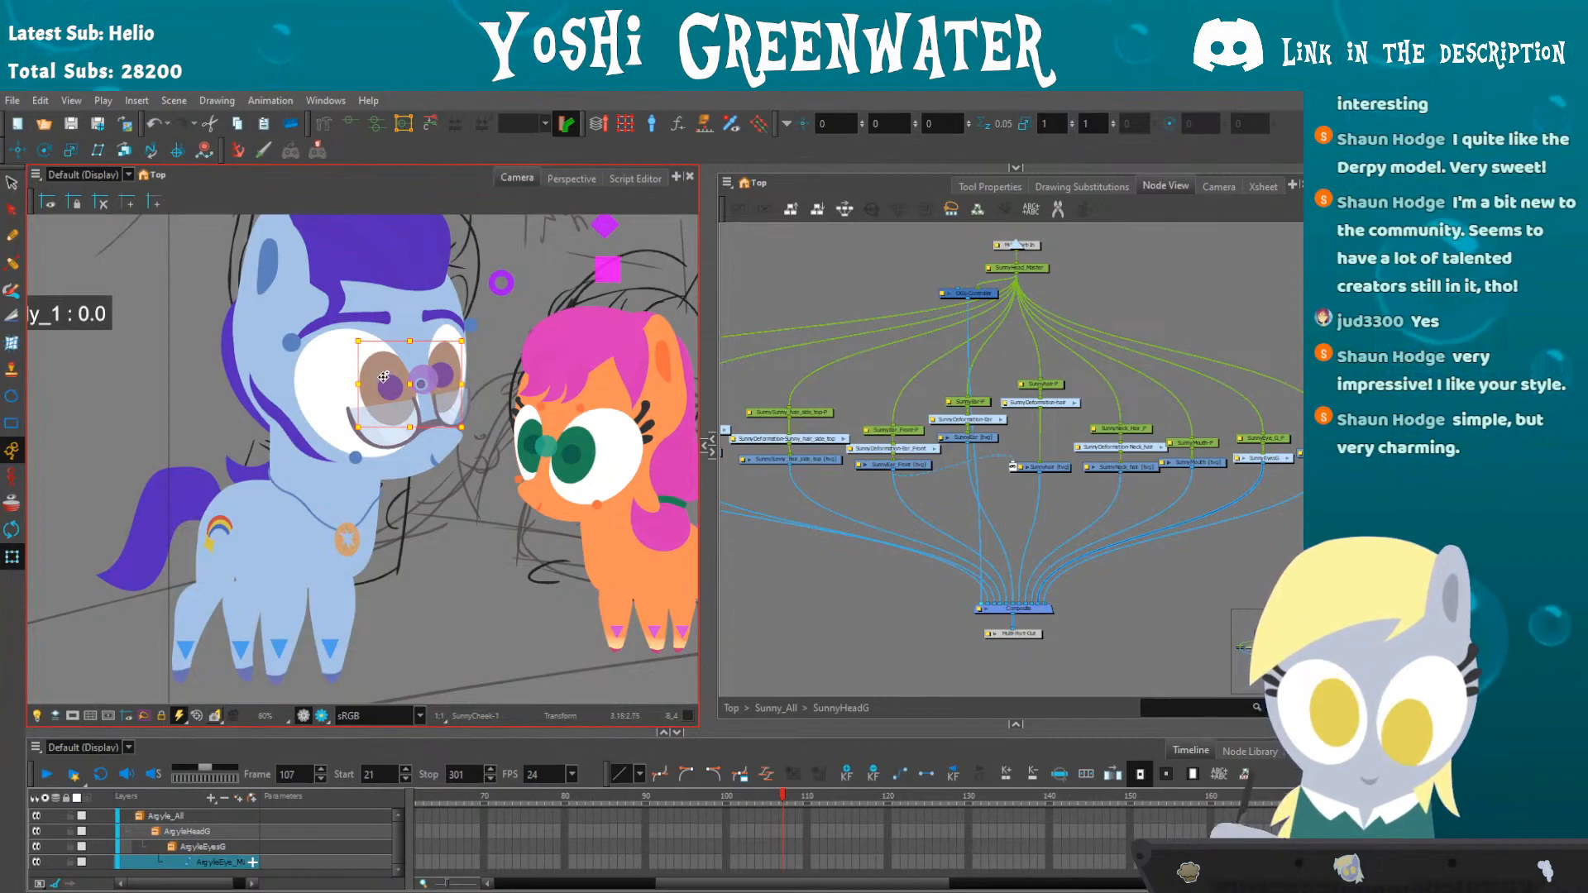
{"action": "mouse_move", "coordinate": [385, 378]}
{"action": "left_mouse_down"}
{"action": "mouse_move", "coordinate": [311, 375]}
{"action": "mouse_move", "coordinate": [391, 358]}
{"action": "mouse_move", "coordinate": [379, 379]}
{"action": "left_mouse_up"}
{"action": "key", "text": "ctrl+z"}
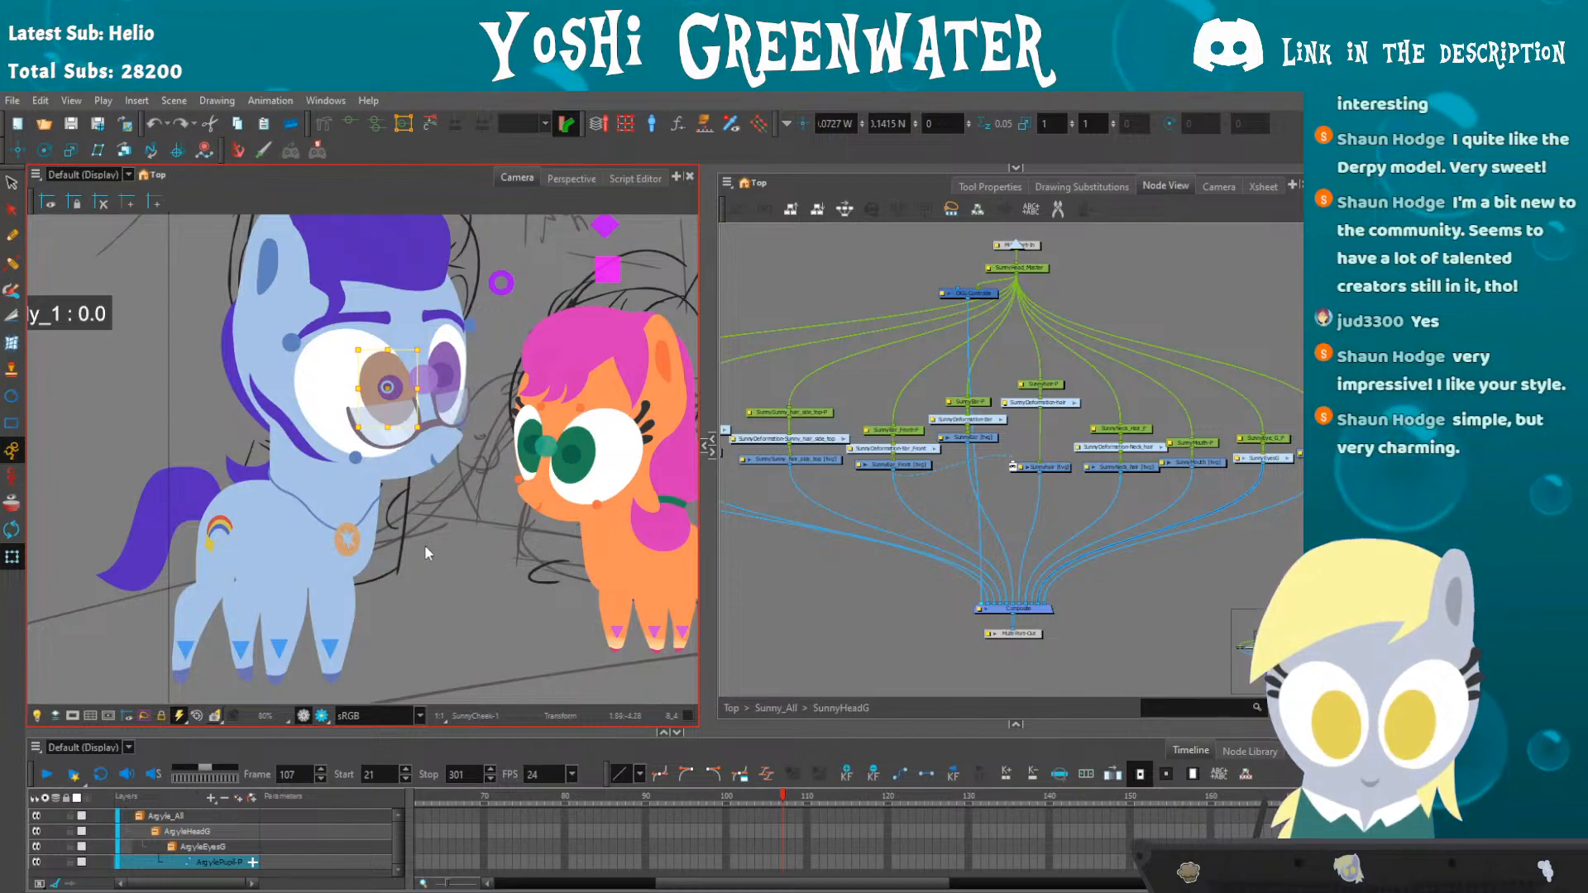
{"action": "left_click", "coordinate": [147, 388]}
- Return to the top-level node network and switch off Chars_Show to hide the characters
{"action": "scroll", "coordinate": [251, 490], "scroll_direction": "down", "scroll_amount": 4}
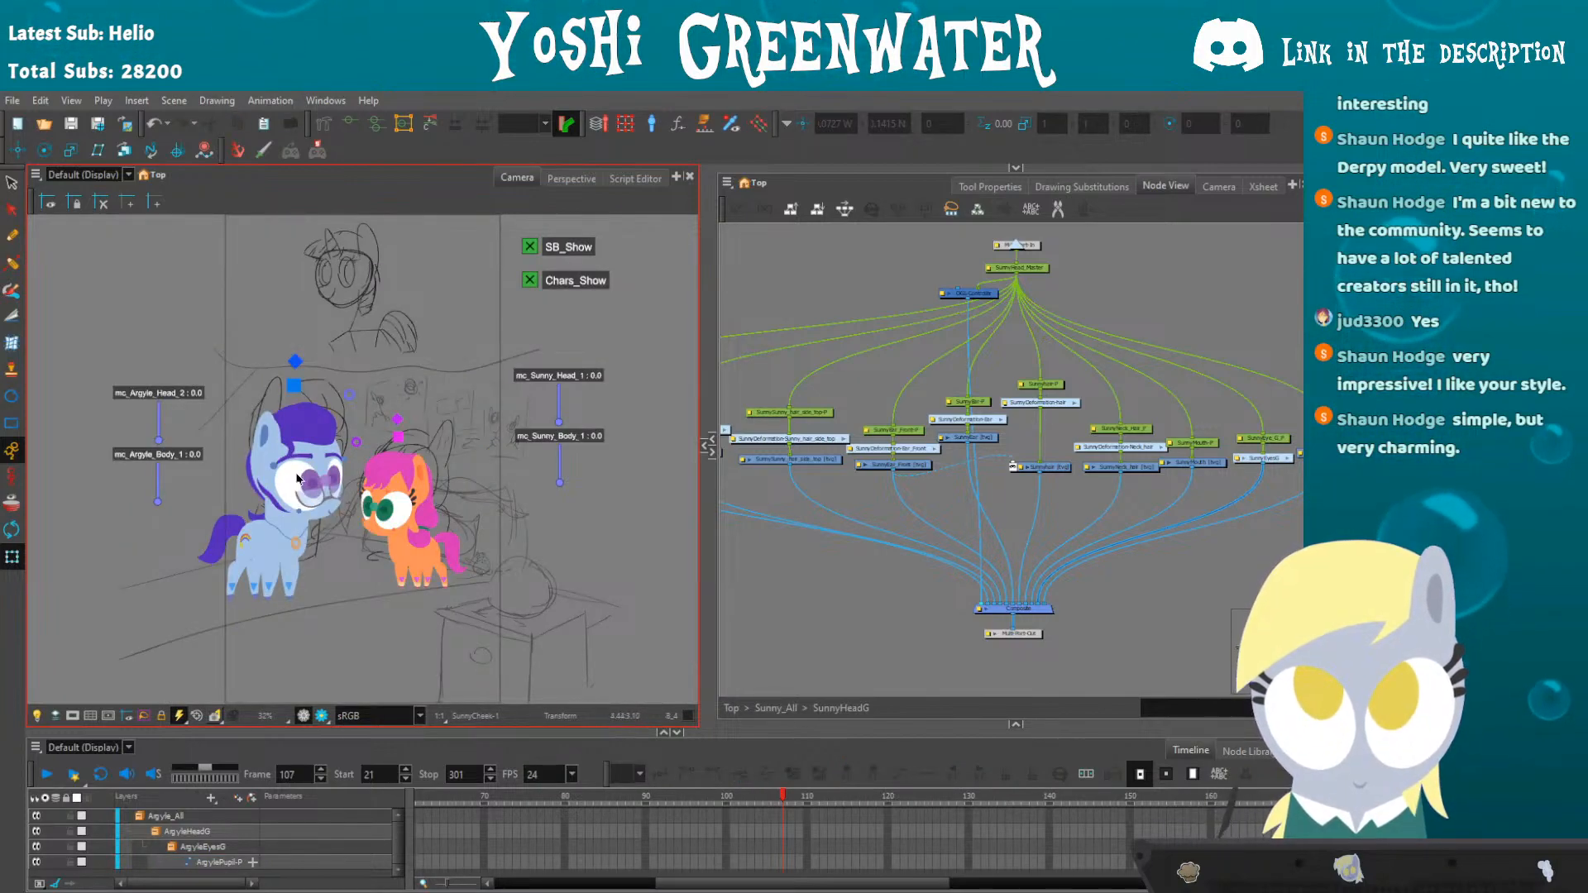
{"action": "left_click", "coordinate": [731, 708]}
{"action": "scroll", "coordinate": [744, 570], "scroll_direction": "up", "scroll_amount": 3}
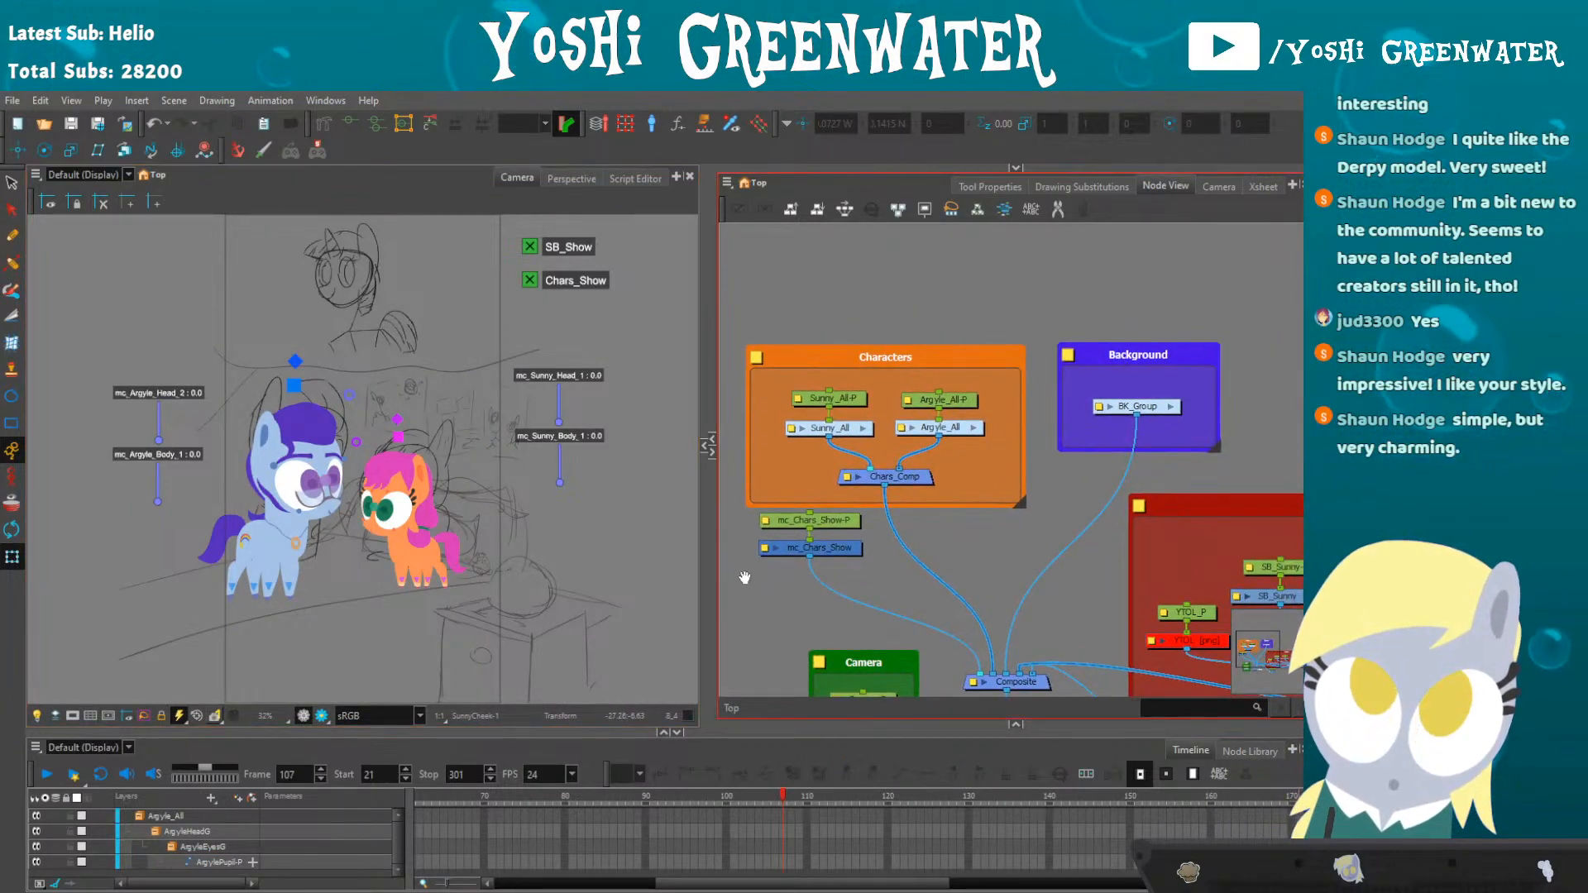
{"action": "left_click", "coordinate": [518, 281]}
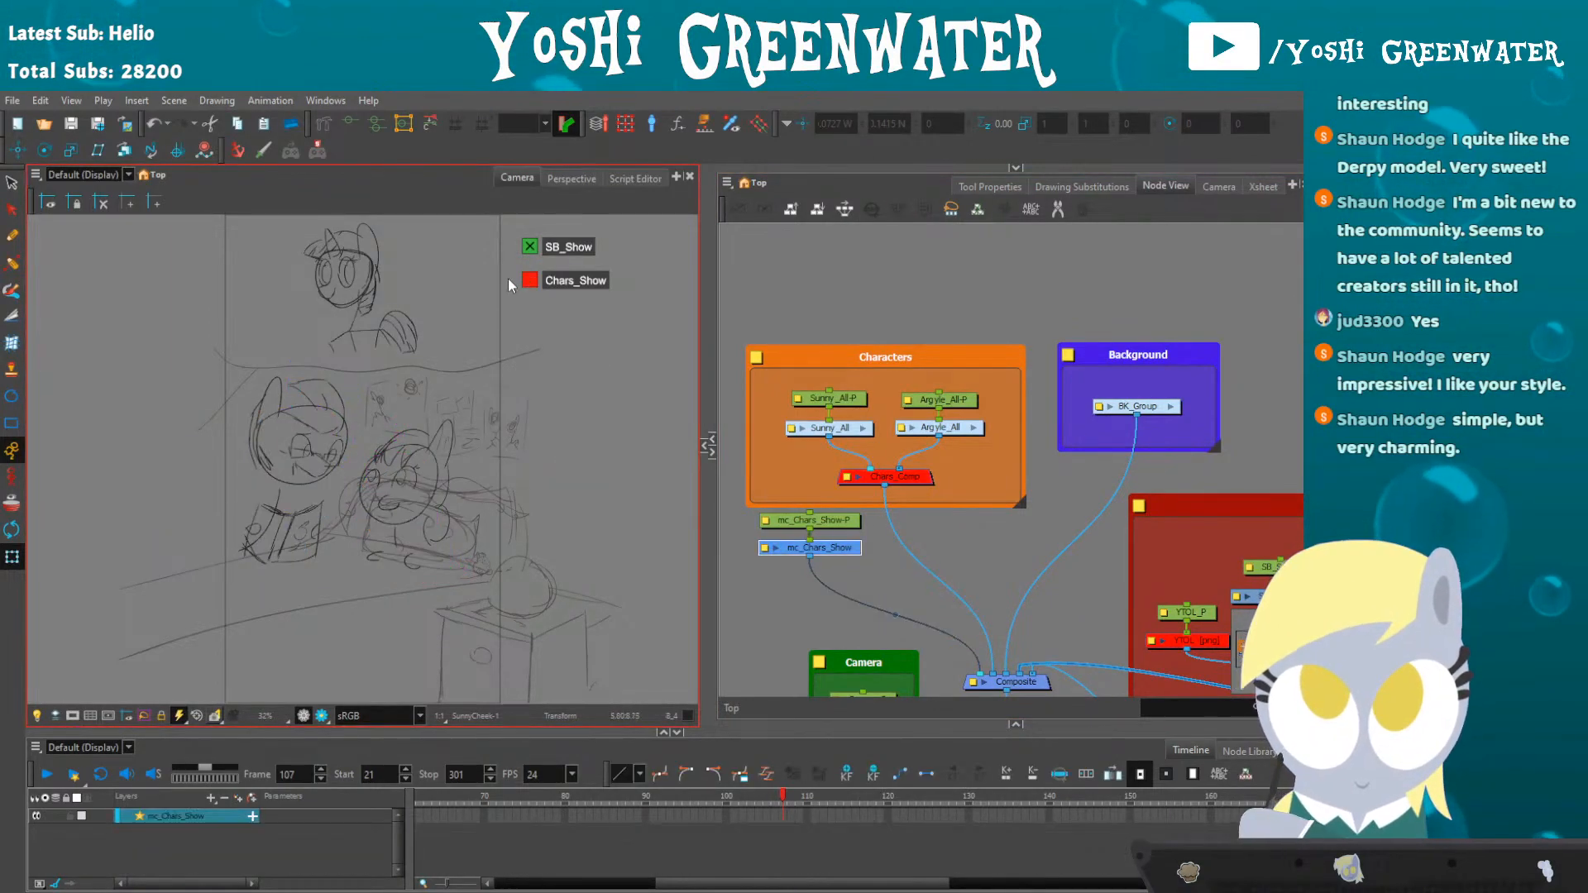
- Select the SB_Sunny, SB_Argyle and SB_Pony drawings without their pegs and go to frame 21
{"action": "left_click_drag", "start_coordinate": [1190, 578], "coordinate": [1112, 463]}
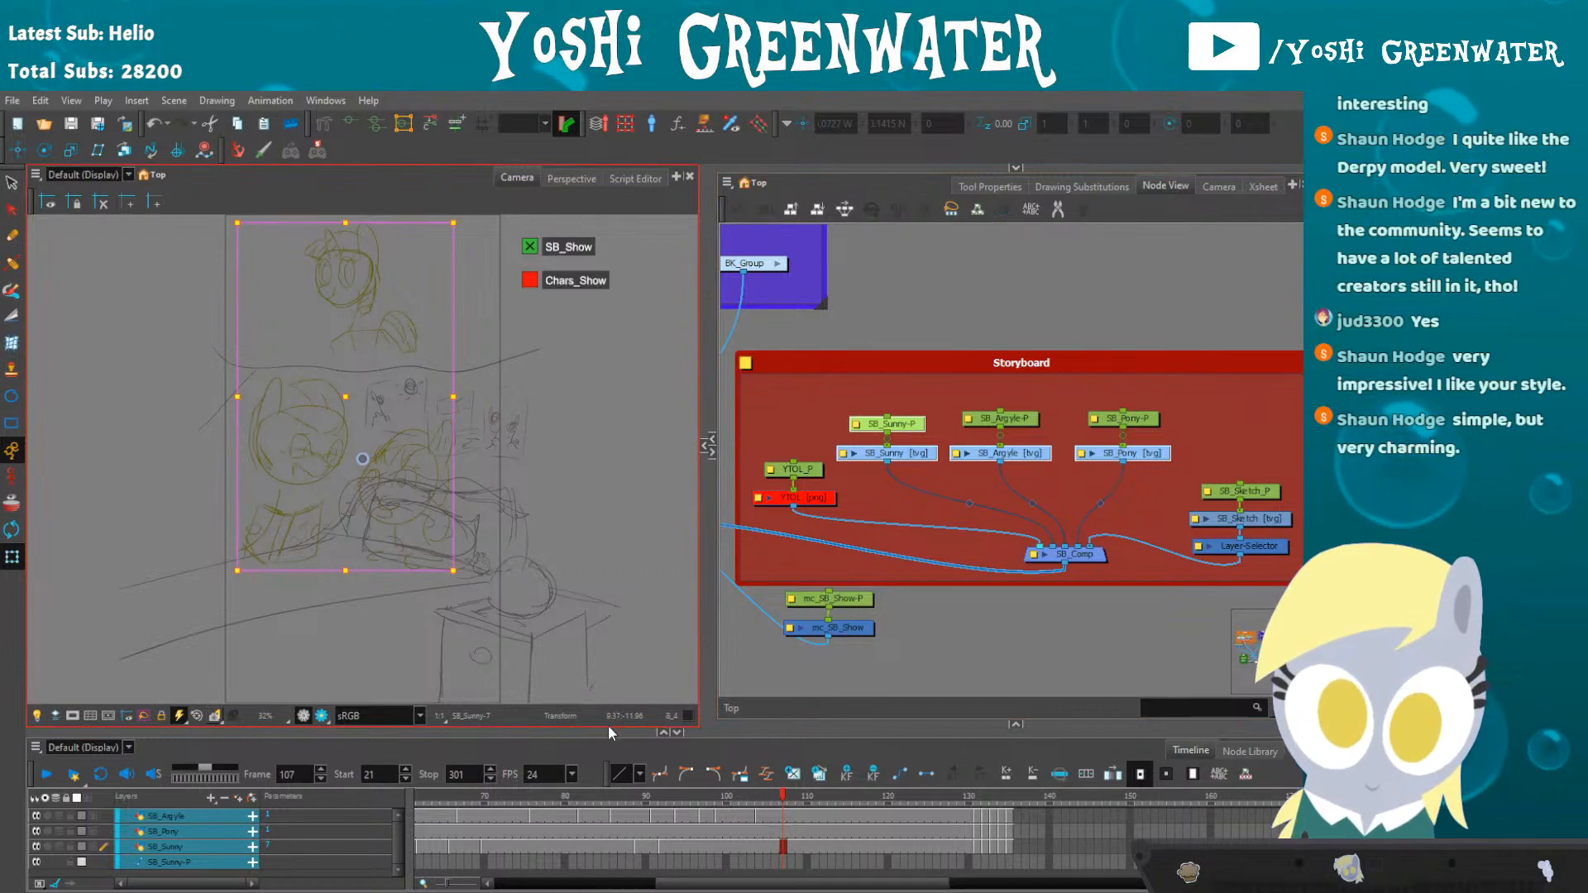
{"action": "left_click_drag", "start_coordinate": [557, 733], "coordinate": [550, 674]}
{"action": "left_click_drag", "start_coordinate": [670, 883], "coordinate": [642, 852]}
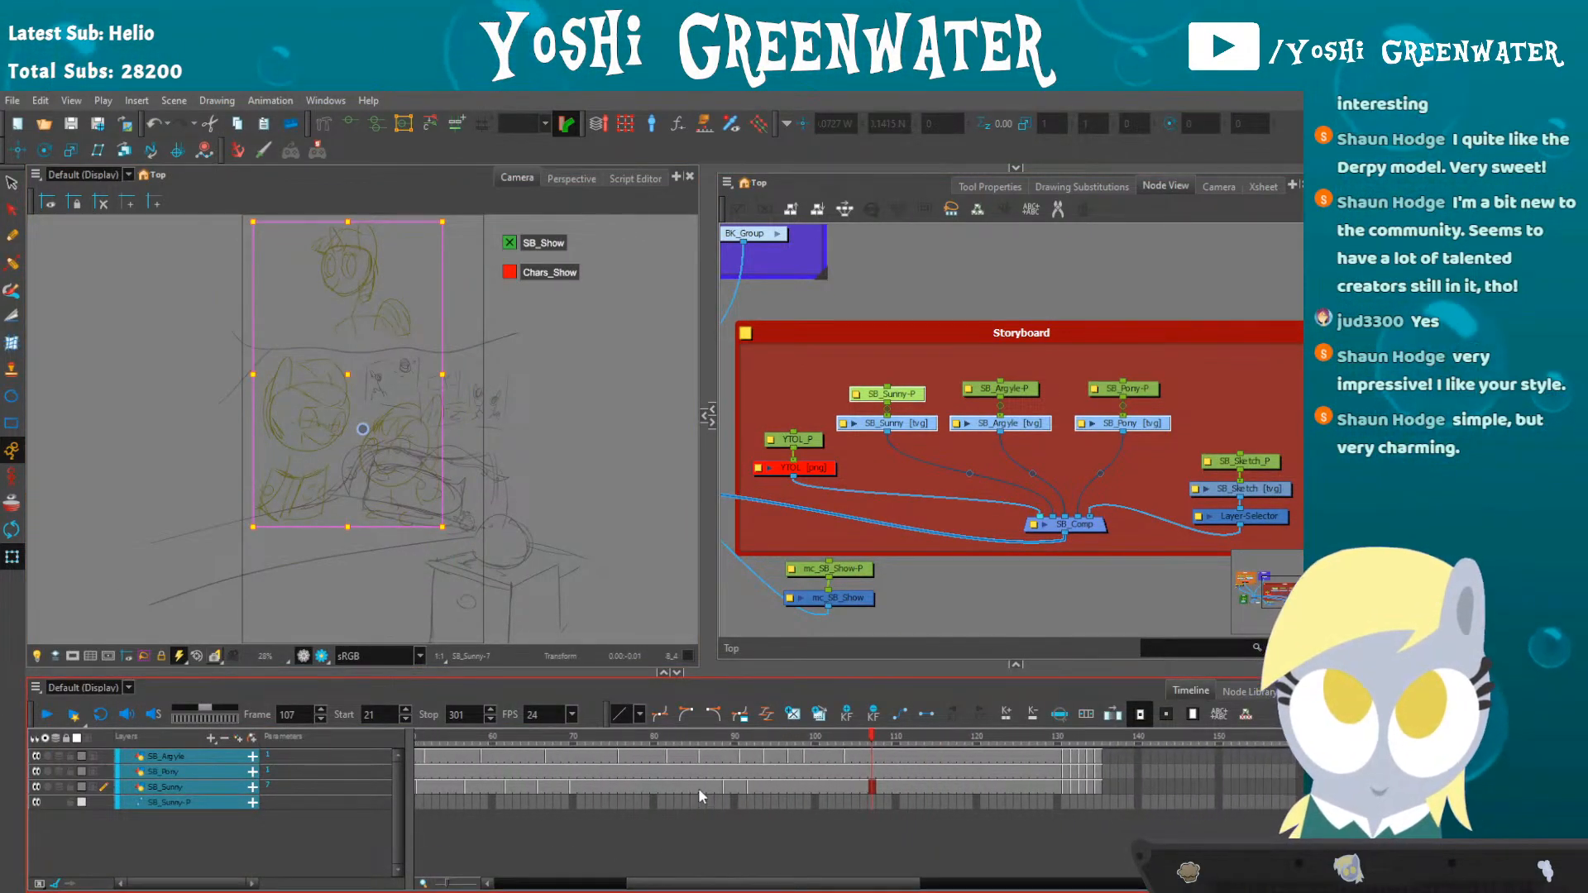
{"action": "left_click", "coordinate": [857, 364]}
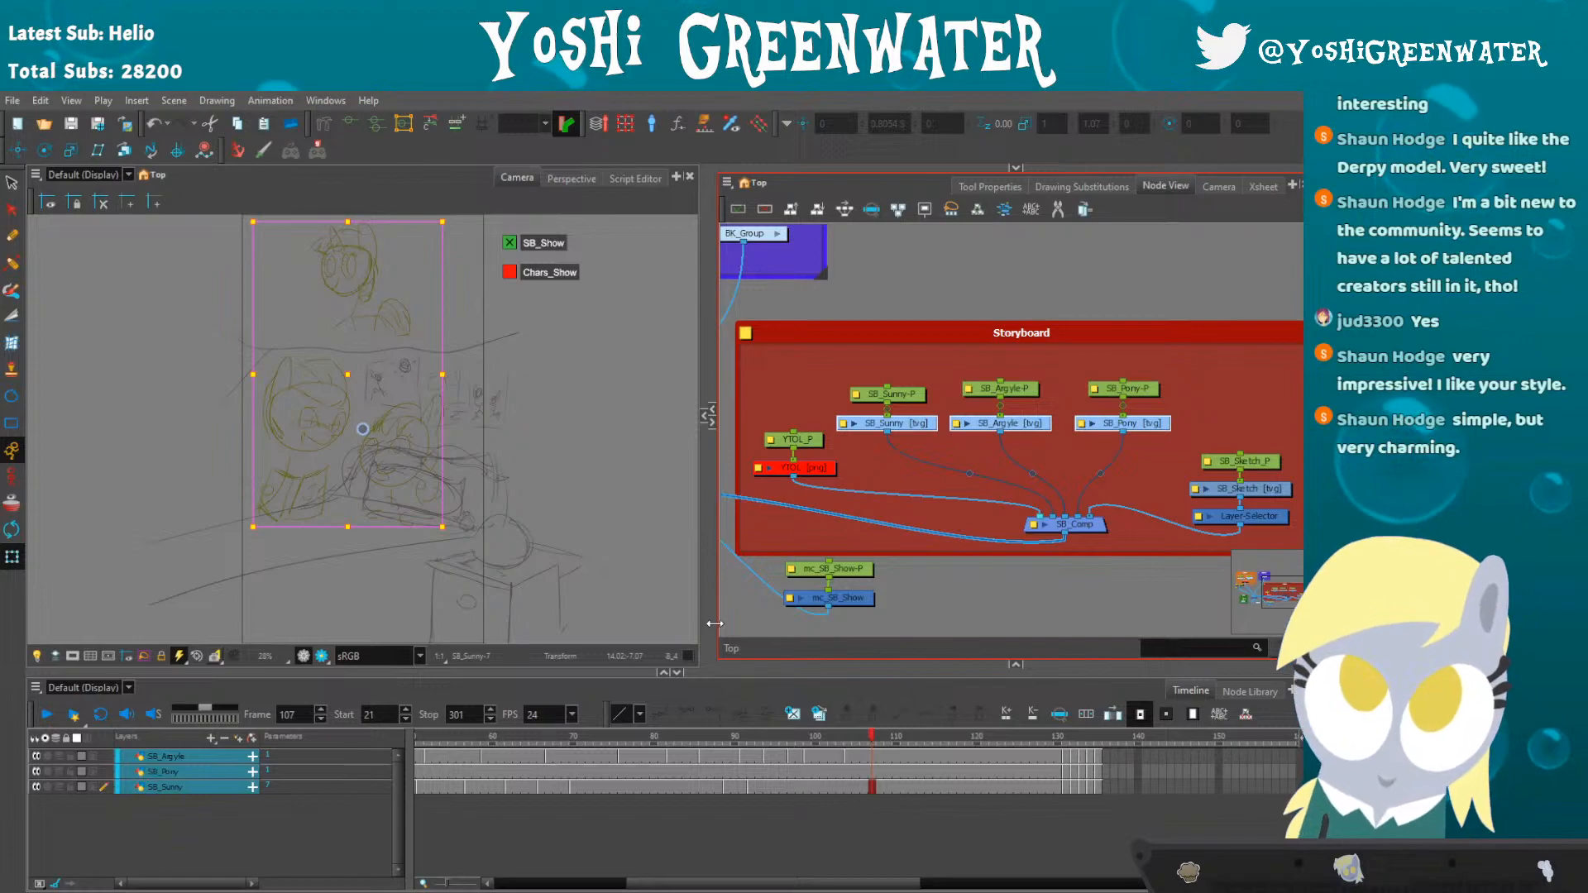
{"action": "left_click_drag", "start_coordinate": [695, 881], "coordinate": [573, 862]}
{"action": "left_click_drag", "start_coordinate": [524, 684], "coordinate": [521, 730]}
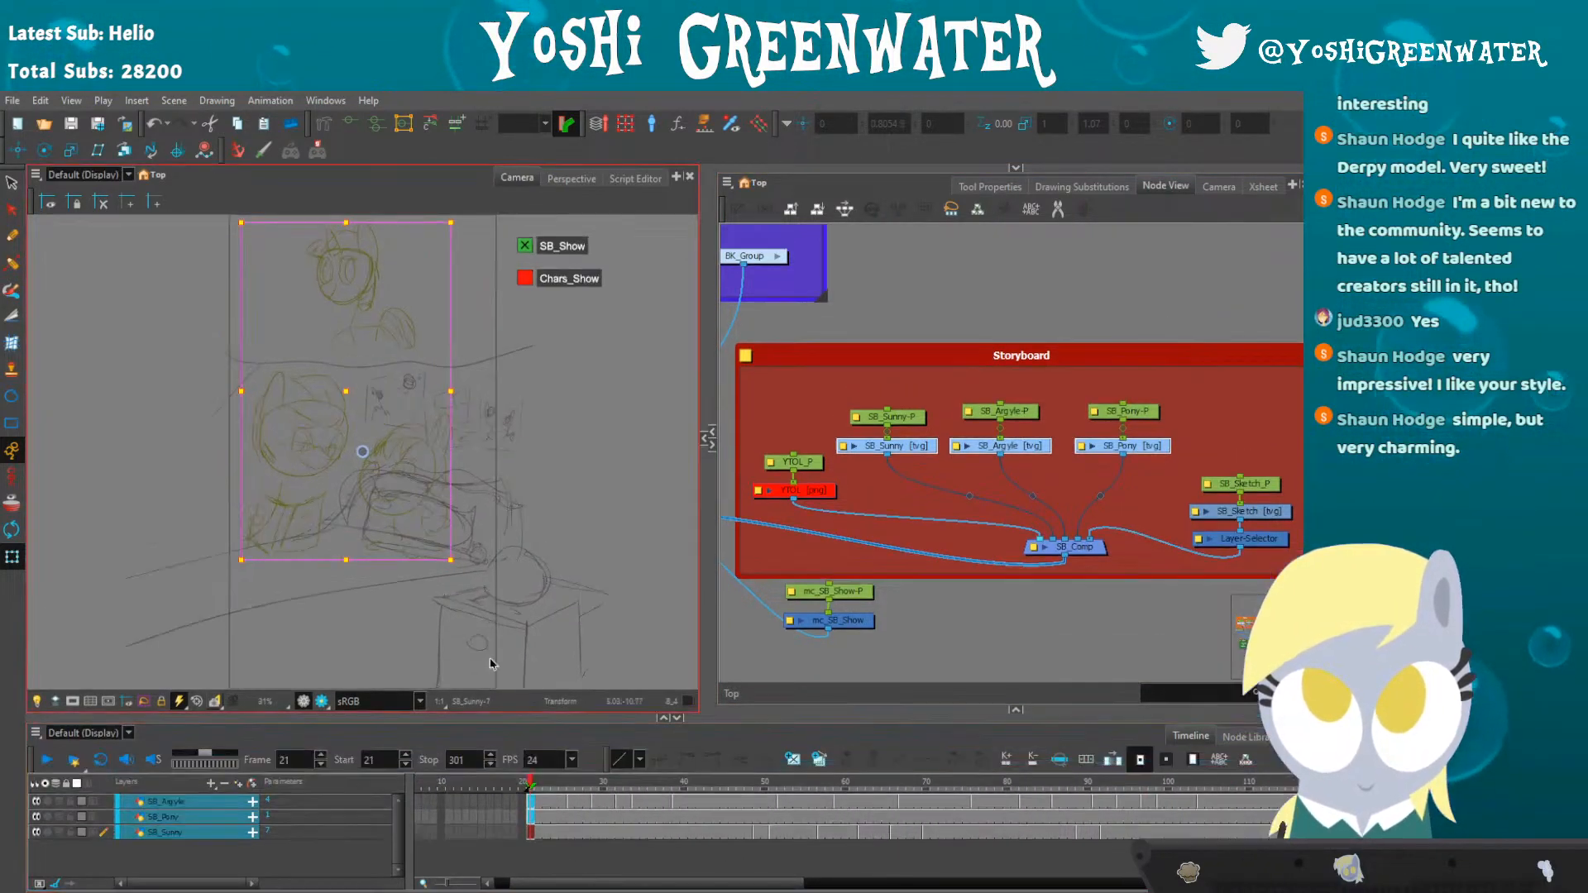
- Widen the camera view and examine the storyboard poses of the two ponies at frame 21
{"action": "left_click", "coordinate": [157, 453]}
{"action": "scroll", "coordinate": [312, 344], "scroll_direction": "up", "scroll_amount": 2}
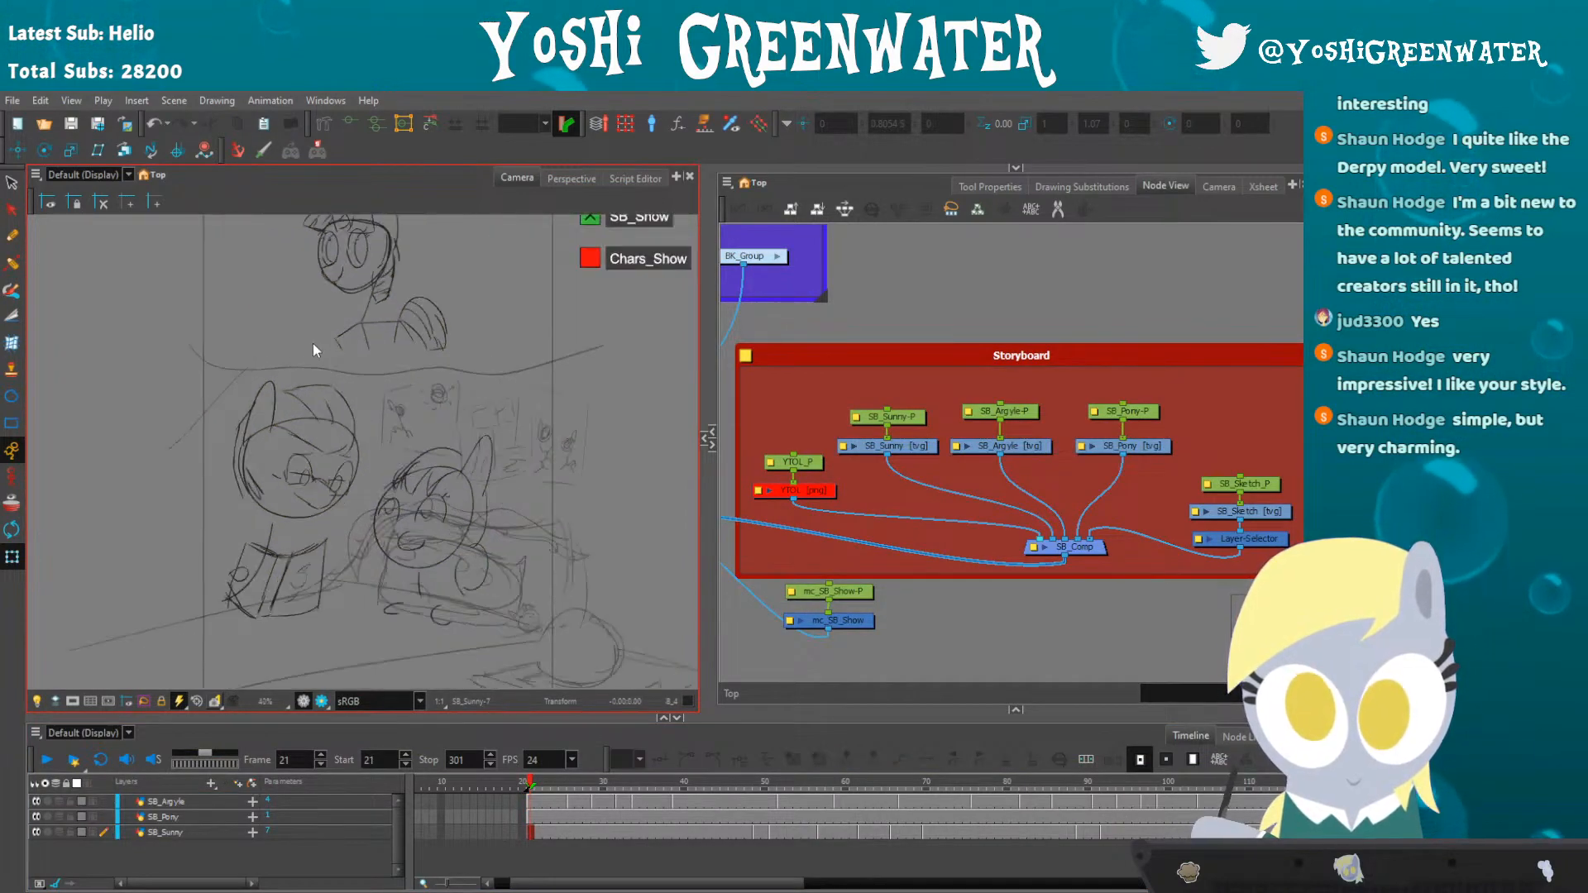
{"action": "left_click_drag", "start_coordinate": [246, 552], "coordinate": [291, 527]}
{"action": "left_click_drag", "start_coordinate": [383, 718], "coordinate": [382, 734]}
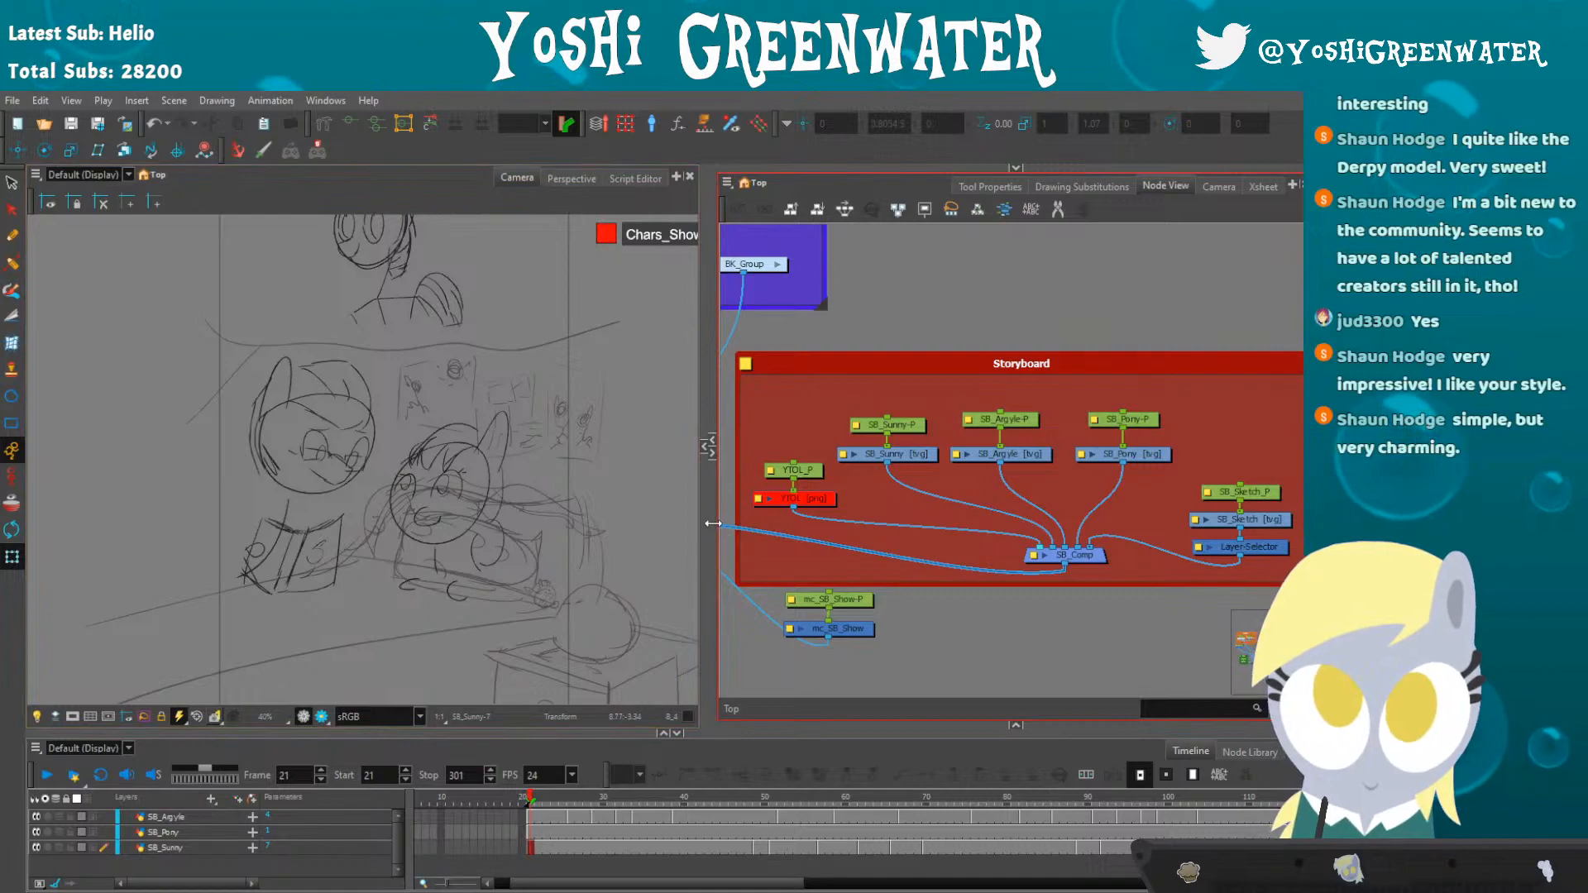
{"action": "left_click_drag", "start_coordinate": [708, 447], "coordinate": [804, 447]}
{"action": "left_click_drag", "start_coordinate": [321, 502], "coordinate": [289, 470]}
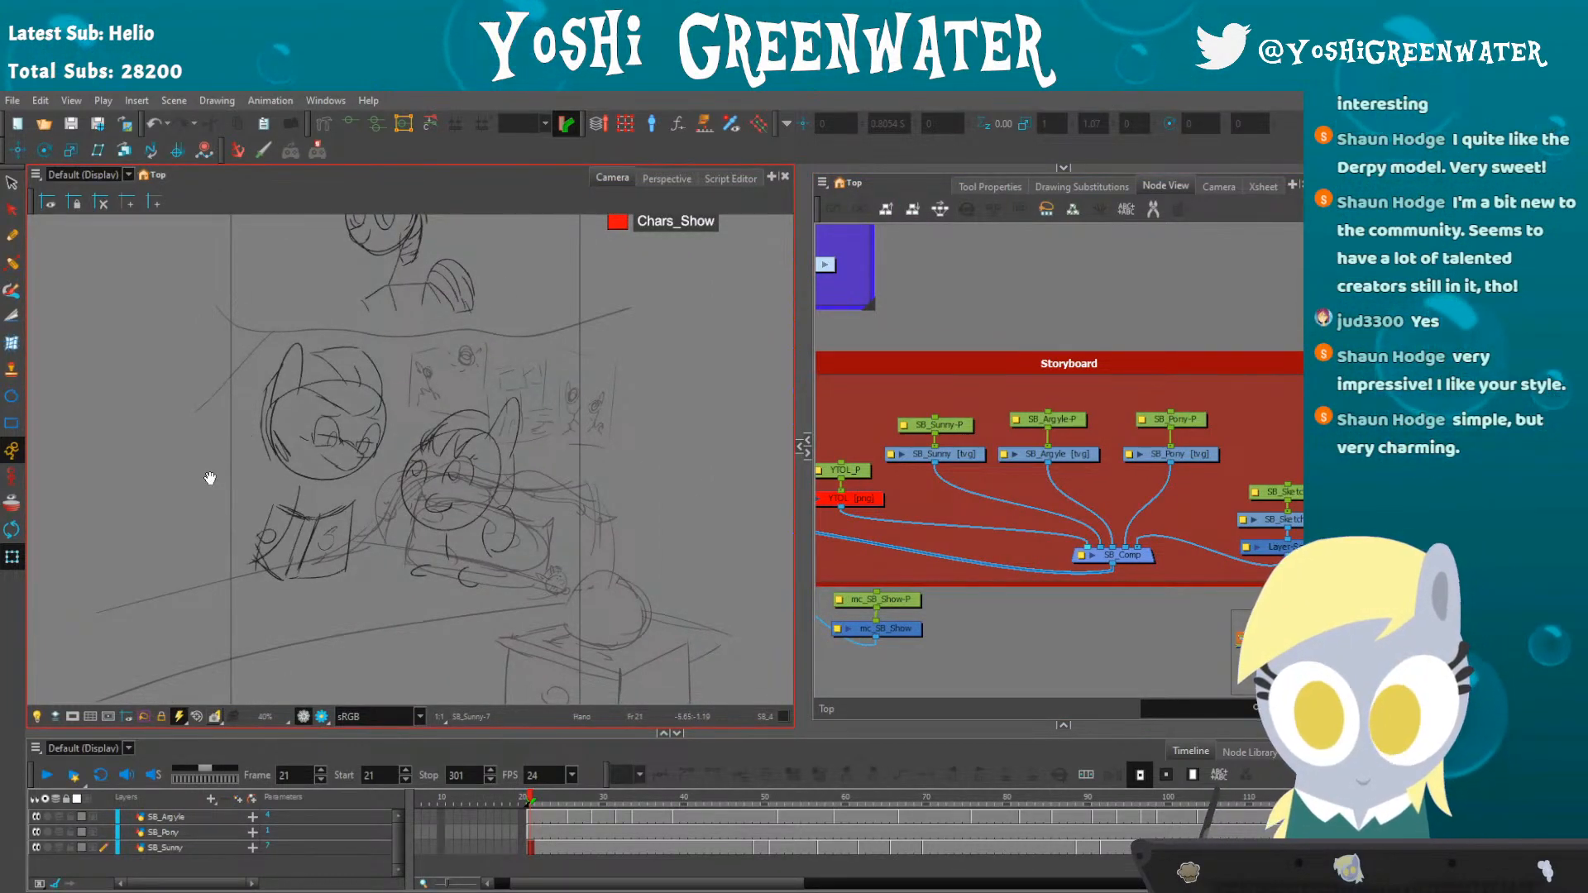
{"action": "left_click_drag", "start_coordinate": [206, 457], "coordinate": [181, 464]}
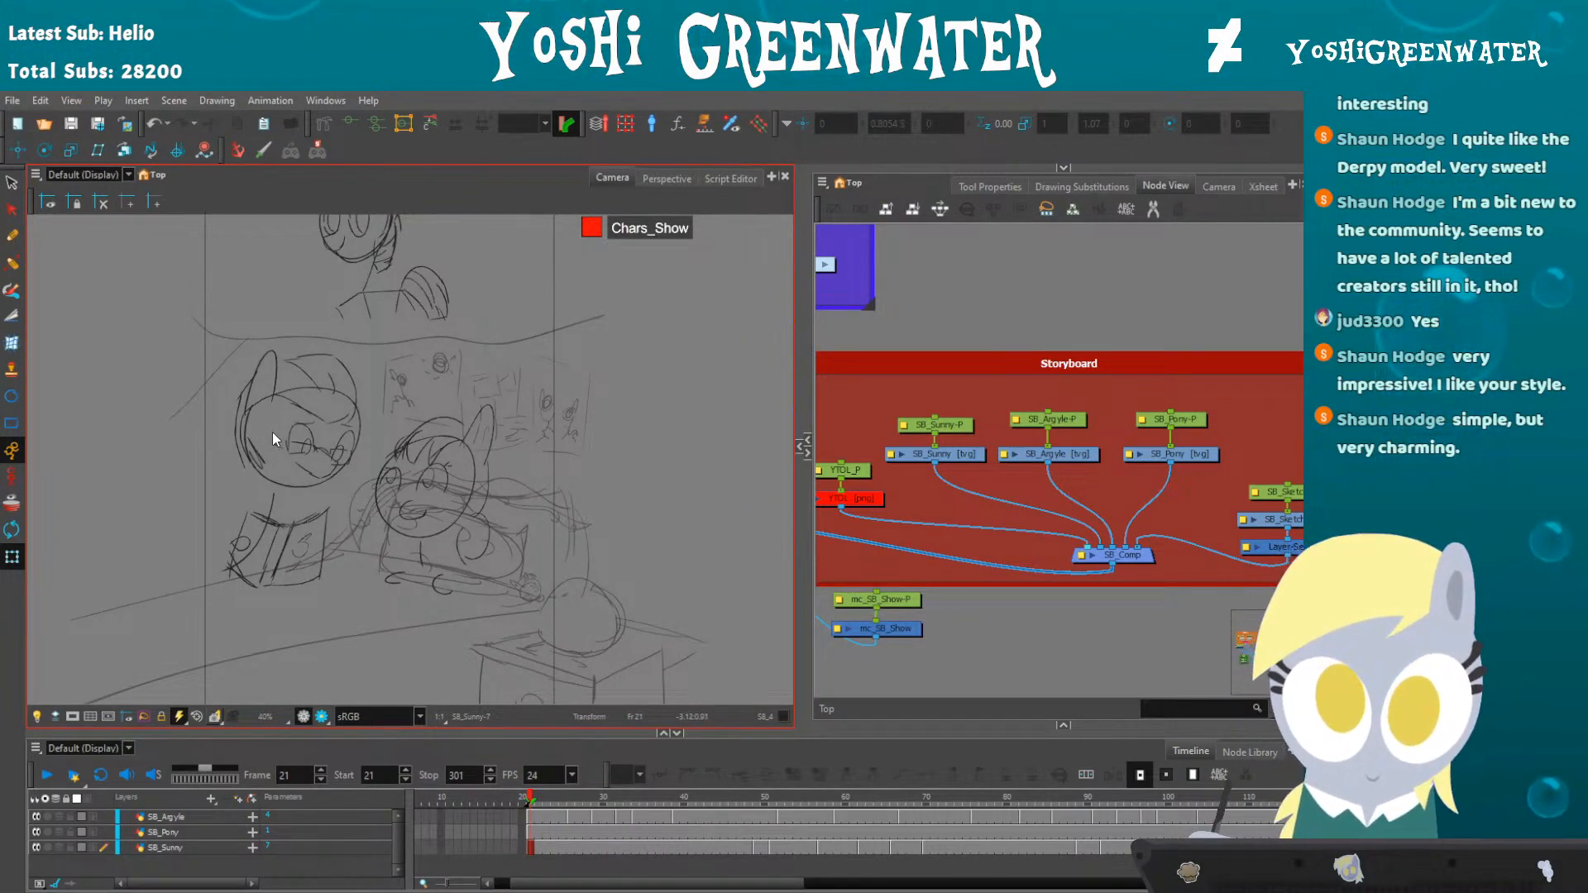
{"action": "left_click_drag", "start_coordinate": [225, 473], "coordinate": [277, 461]}
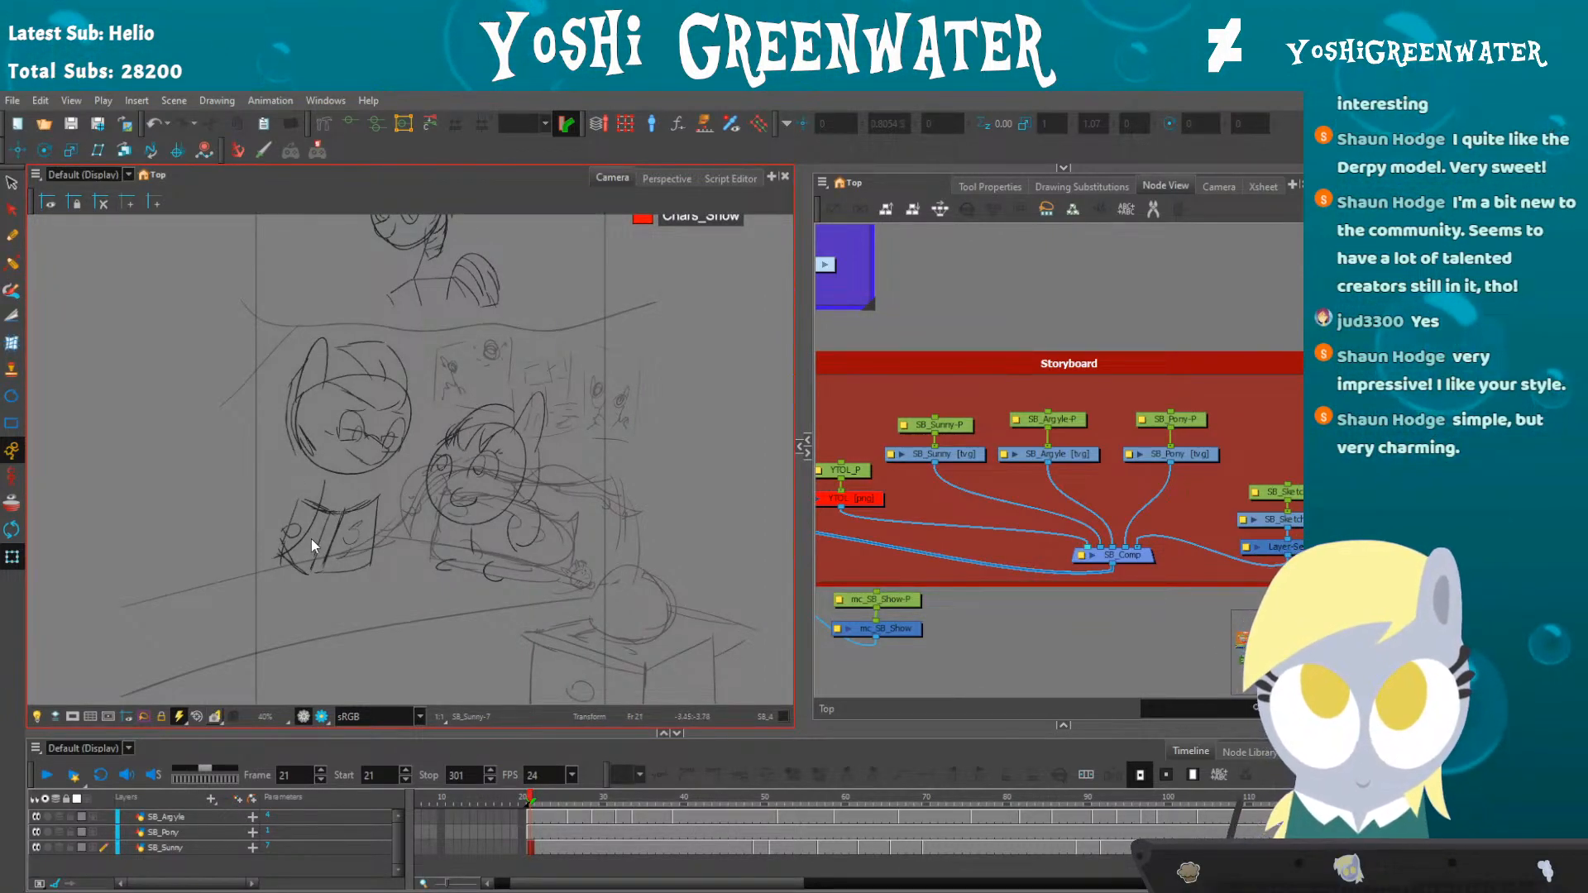
- Show the characters over the storyboard and compare Sunny's selected head with the sketch at frame 21
{"action": "left_click", "coordinate": [645, 220]}
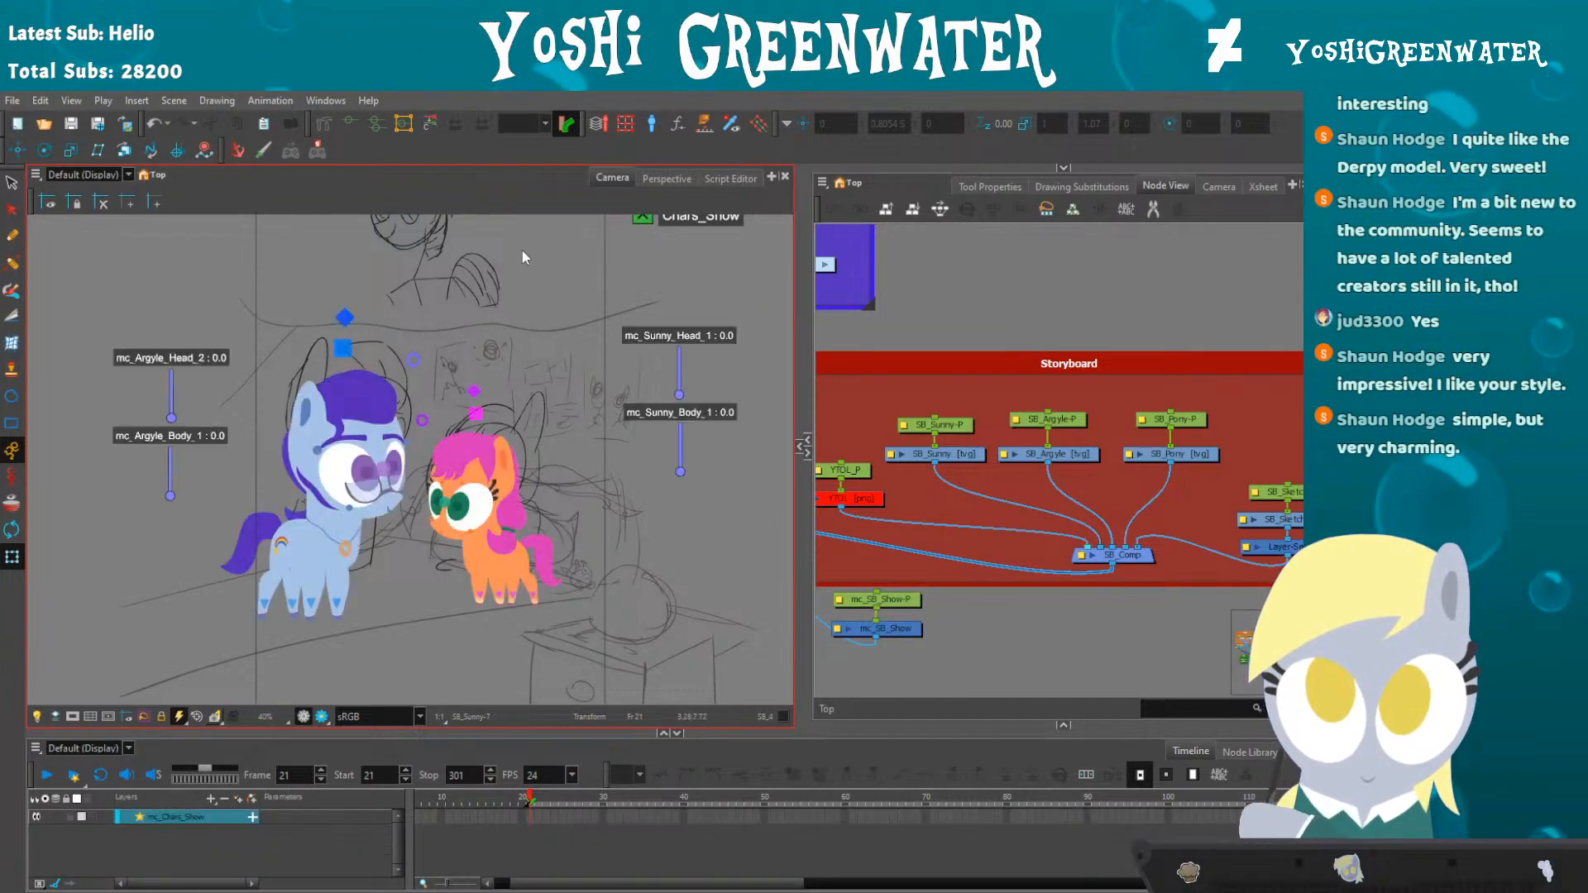
{"action": "left_click", "coordinate": [424, 427]}
{"action": "scroll", "coordinate": [409, 313], "scroll_direction": "up", "scroll_amount": 3}
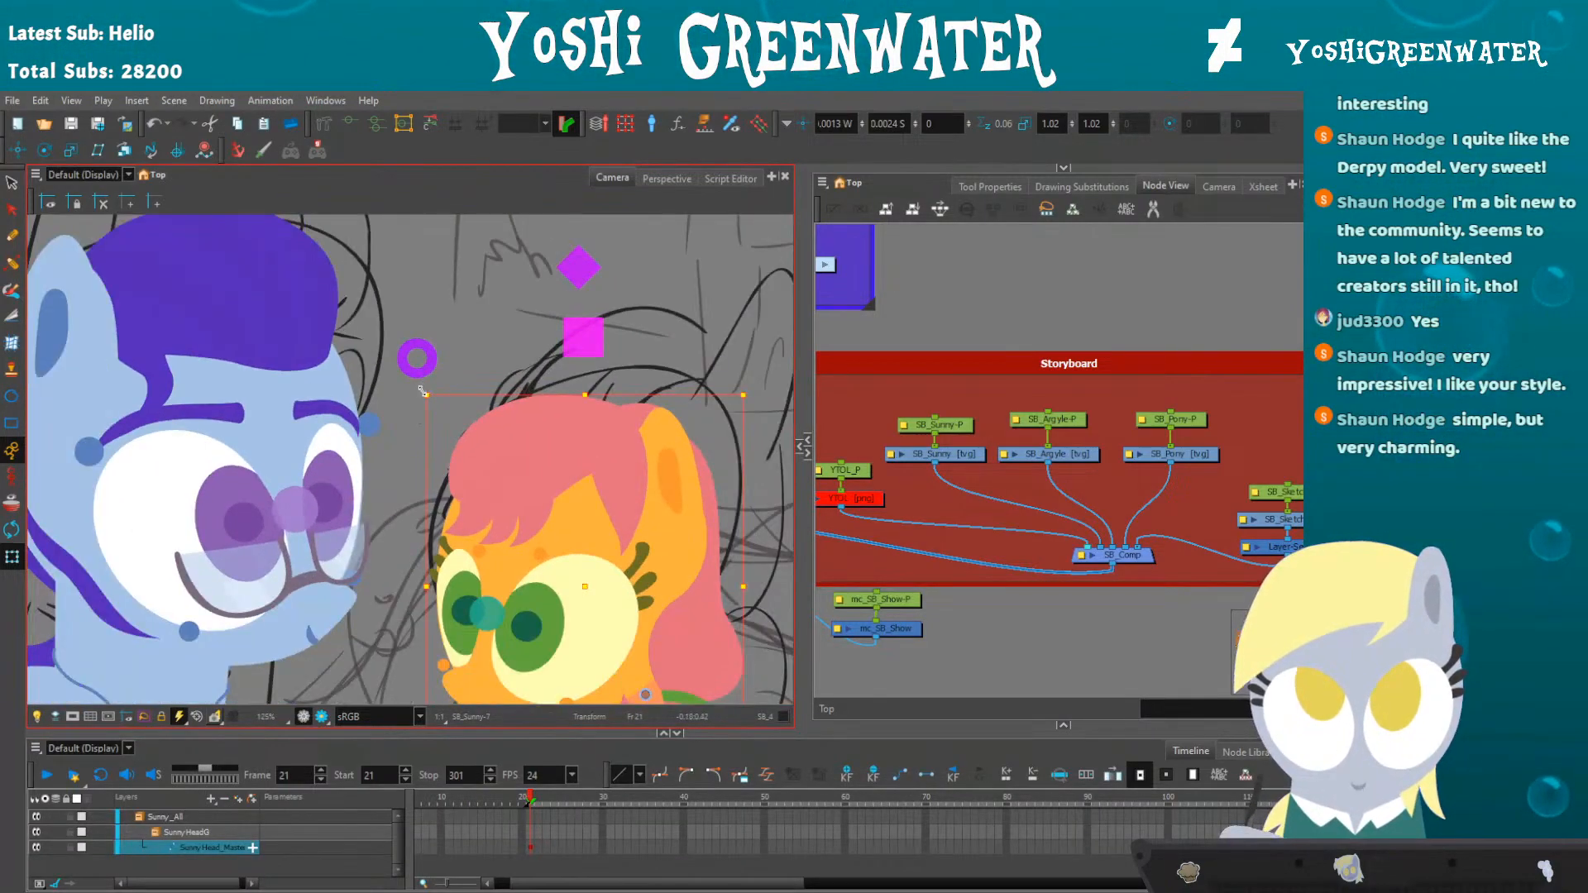
{"action": "left_click_drag", "start_coordinate": [408, 314], "coordinate": [409, 317]}
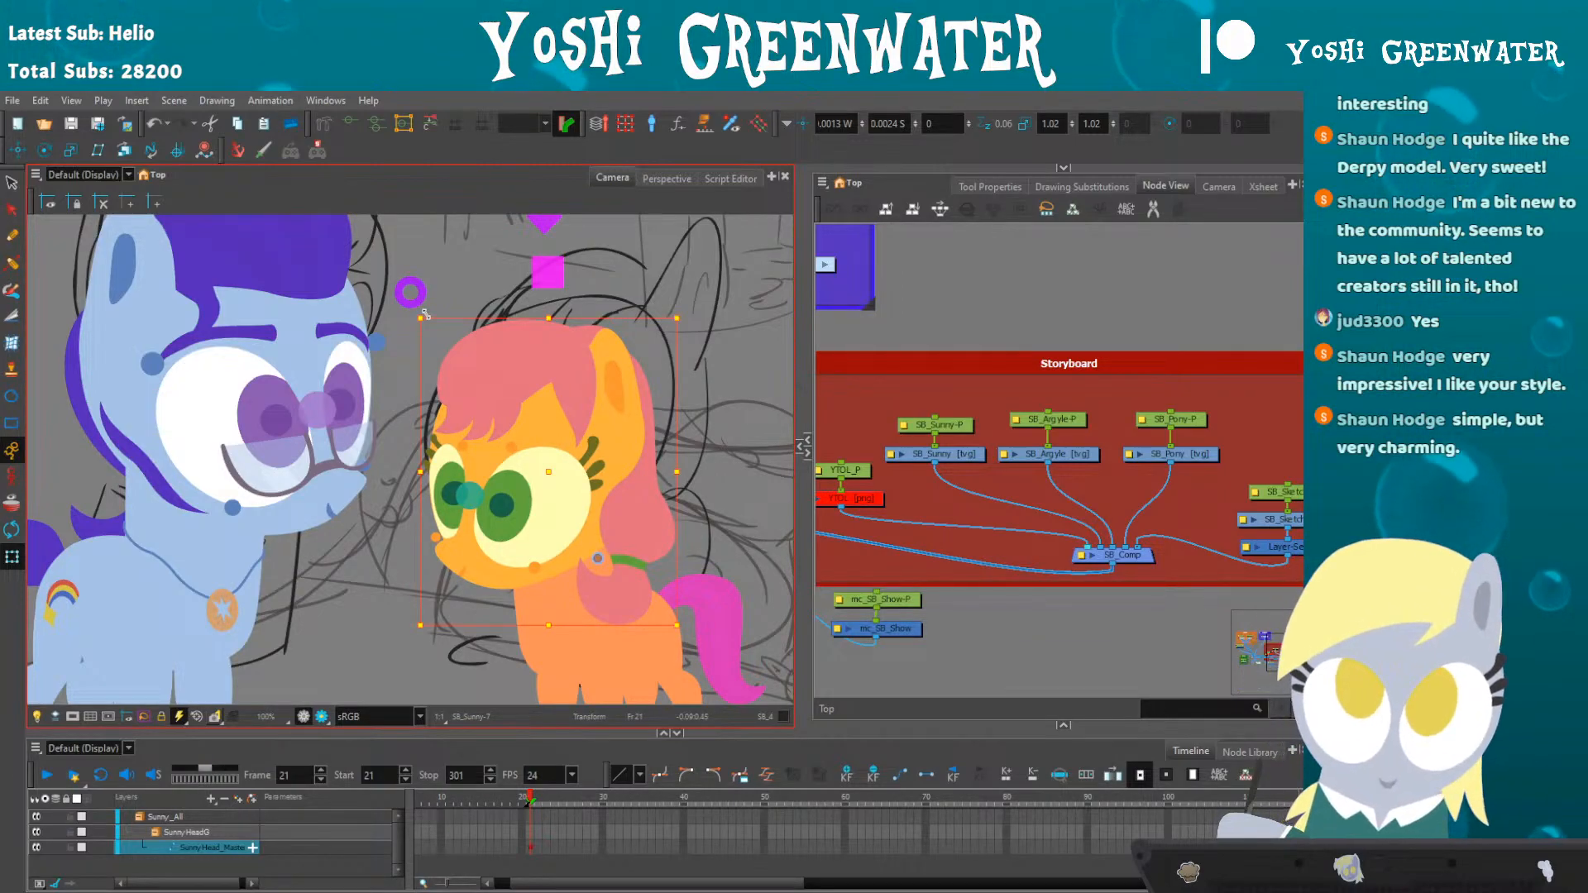
{"action": "scroll", "coordinate": [376, 599], "scroll_direction": "down", "scroll_amount": 2}
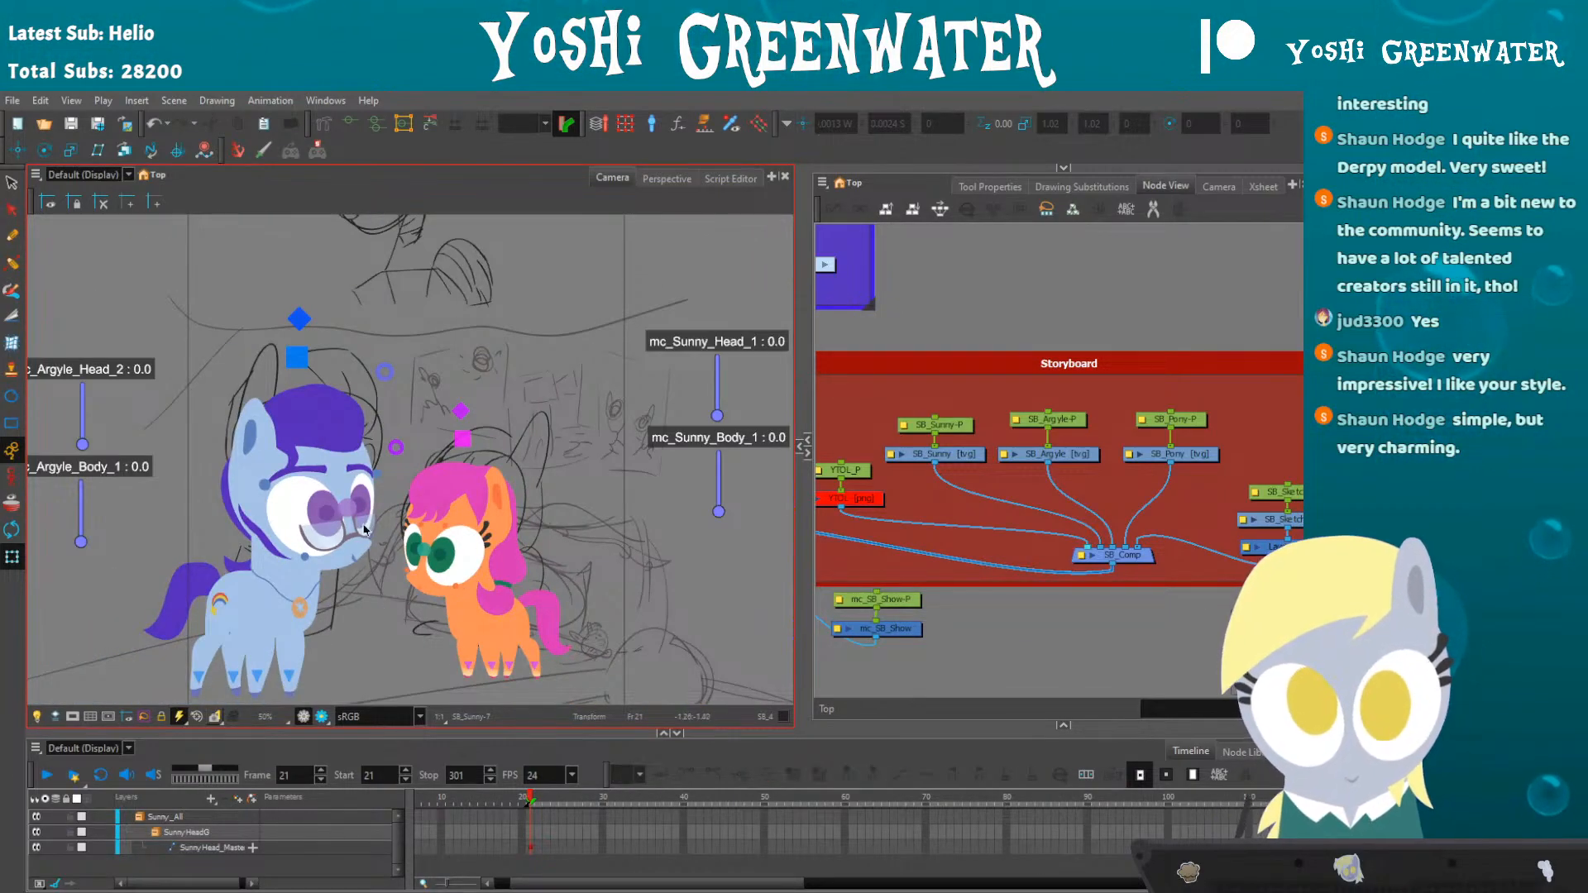
- Switch off Chars_Show to hide the characters and leave only the storyboard in view
{"action": "left_click_drag", "start_coordinate": [417, 364], "coordinate": [338, 432]}
{"action": "left_click", "coordinate": [596, 254]}
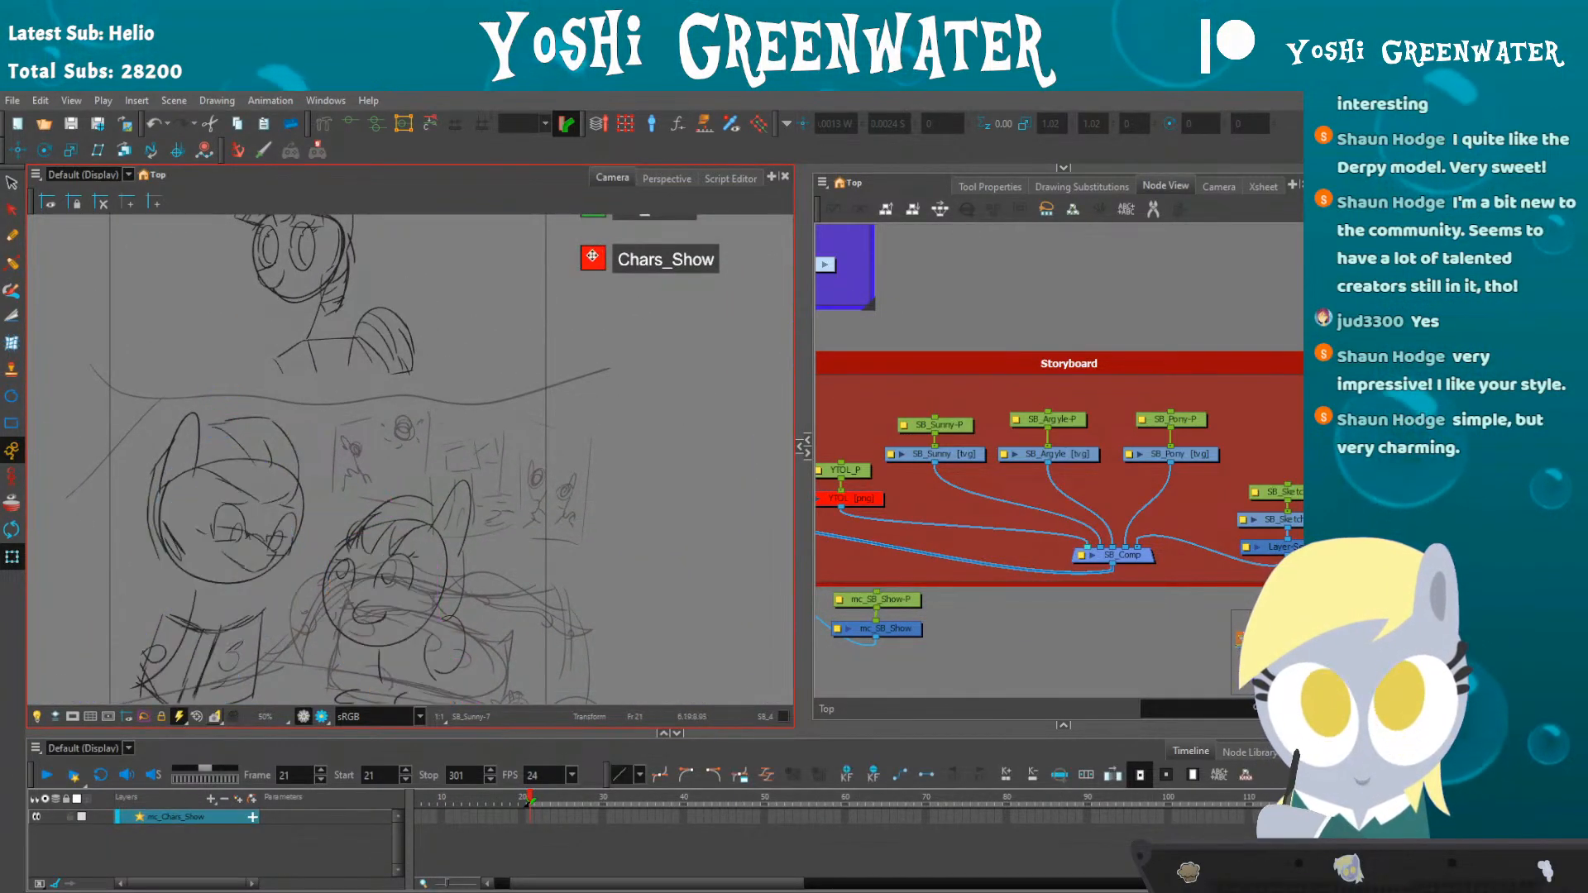
{"action": "left_click_drag", "start_coordinate": [306, 488], "coordinate": [441, 366]}
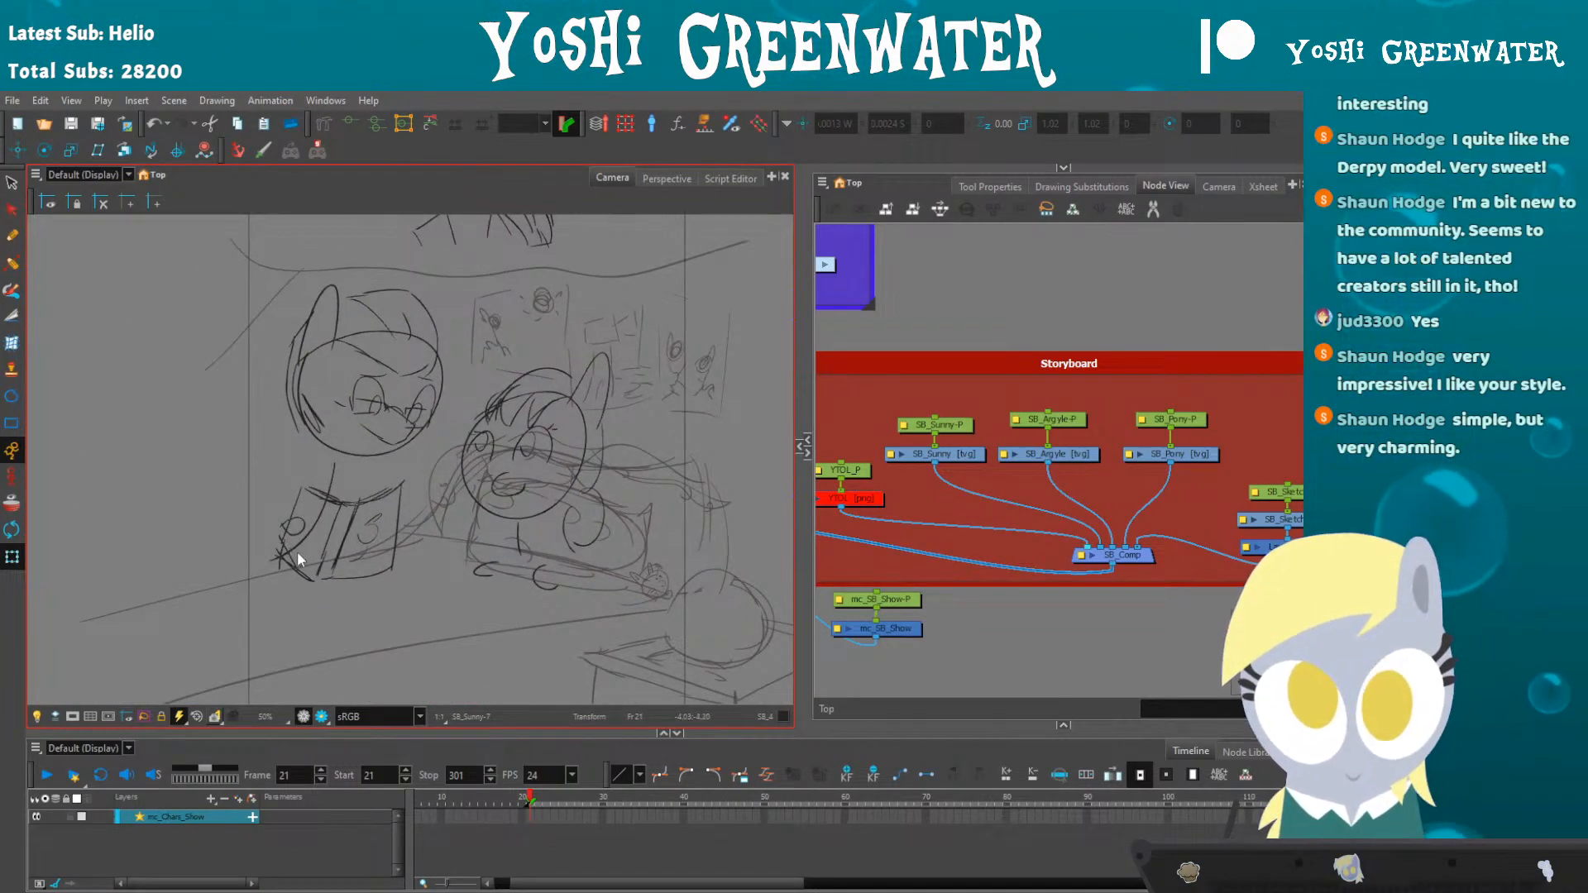
- Select the SB_Sunny, SB_Argyle and SB_Pony drawings and enlarge the timeline to view their exposures
{"action": "left_click_drag", "start_coordinate": [915, 469], "coordinate": [1148, 450]}
{"action": "left_click_drag", "start_coordinate": [523, 706], "coordinate": [526, 686]}
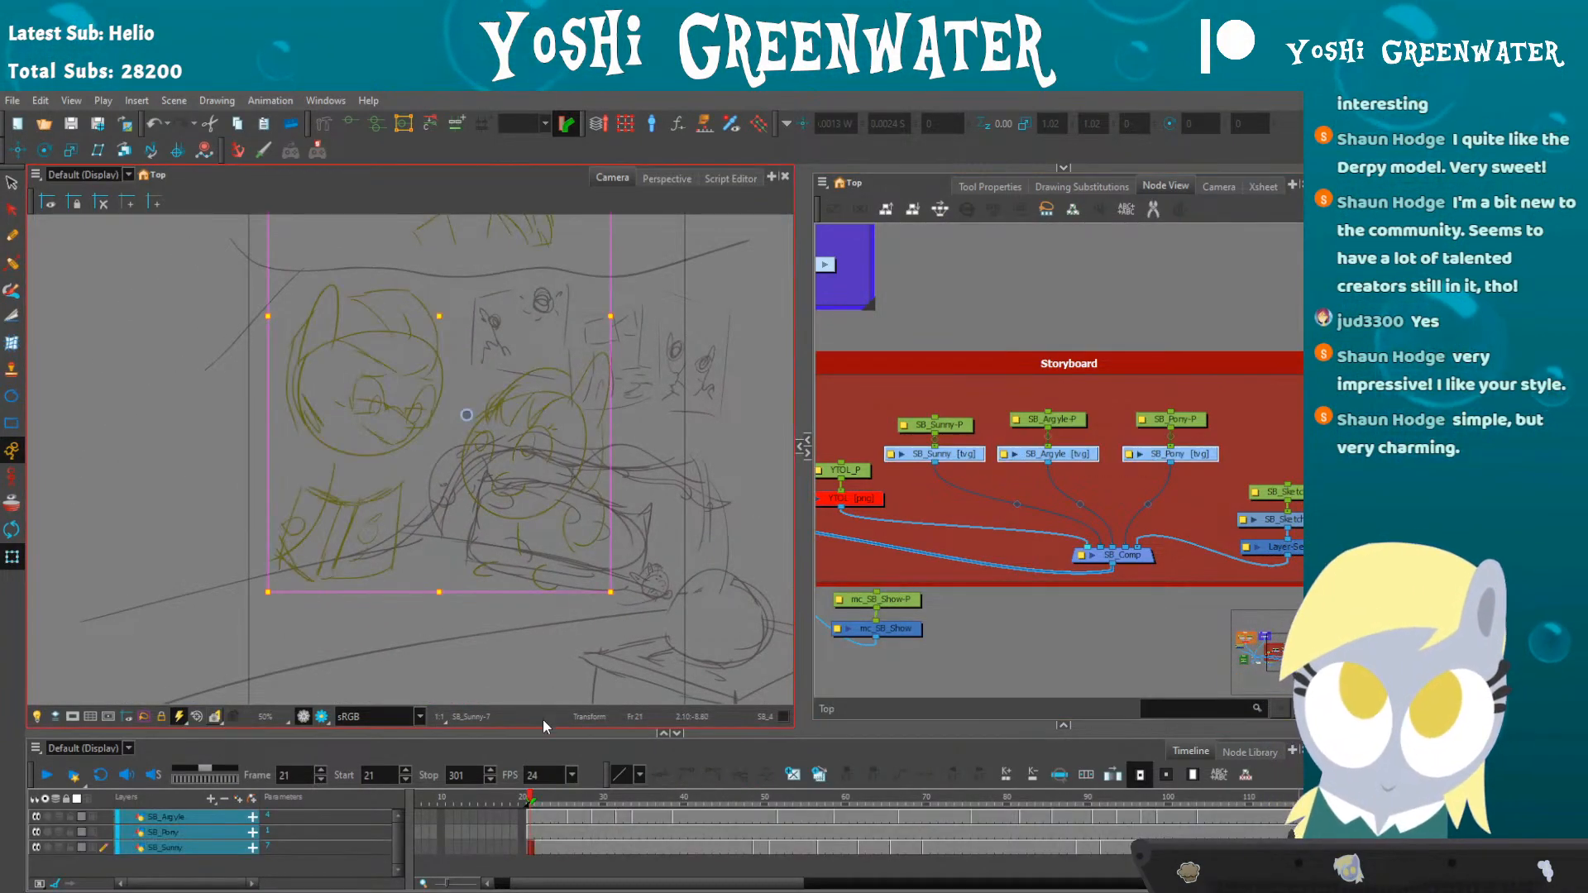
{"action": "left_click_drag", "start_coordinate": [751, 465], "coordinate": [680, 469]}
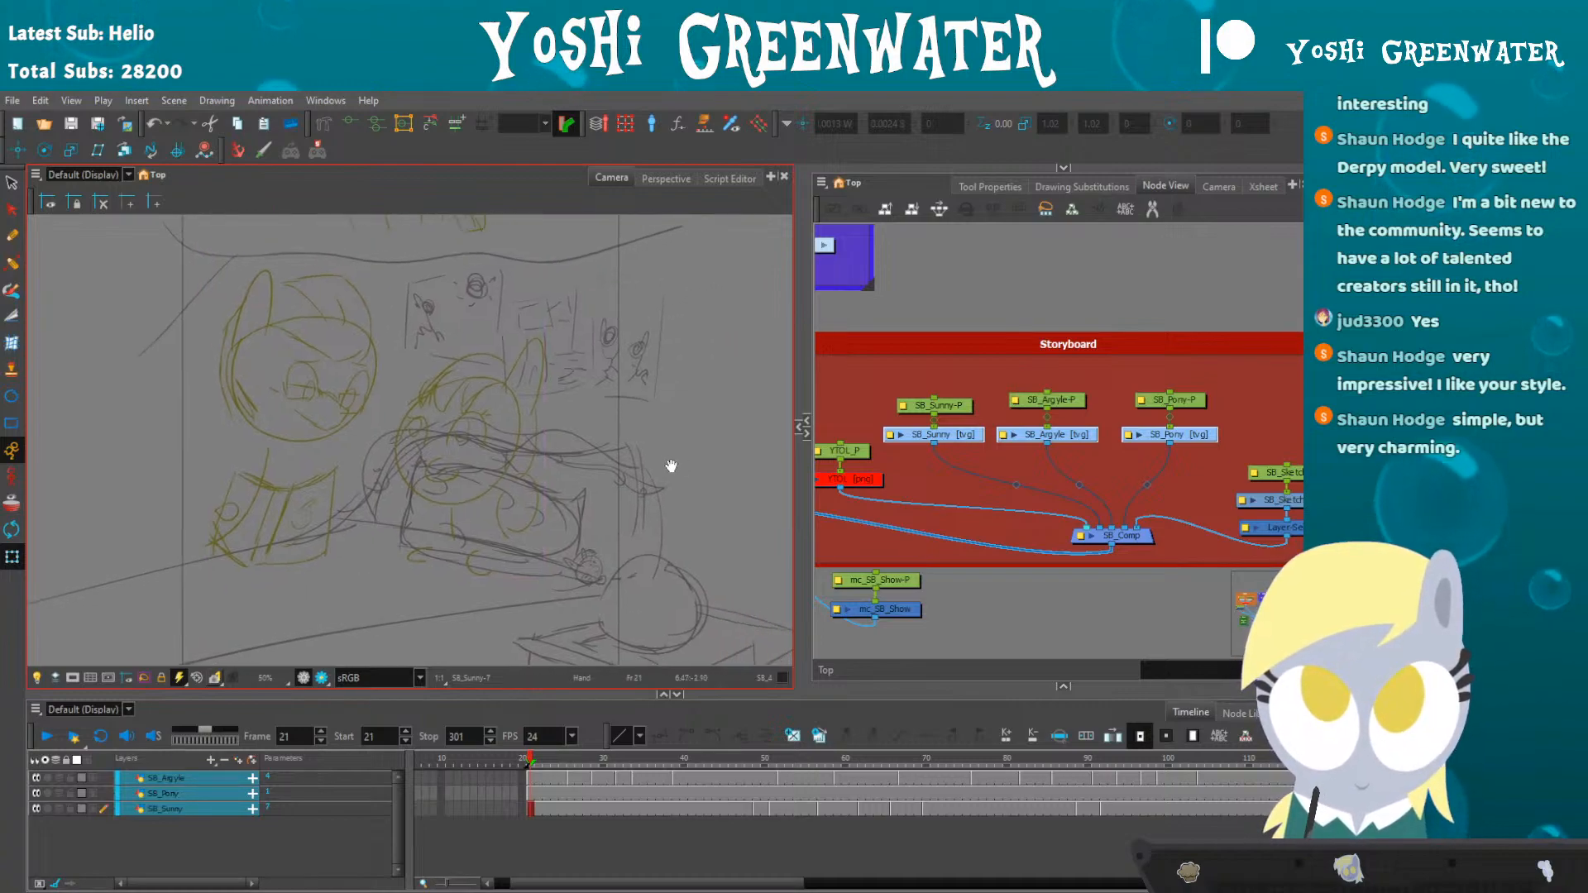
- Disable the SB_Sketch drawing in the Storyboard group to hide the background sketch
{"action": "left_click_drag", "start_coordinate": [869, 529], "coordinate": [718, 495]}
{"action": "left_click_drag", "start_coordinate": [860, 584], "coordinate": [1085, 603]}
{"action": "left_click_drag", "start_coordinate": [993, 529], "coordinate": [1080, 594]}
{"action": "left_click_drag", "start_coordinate": [866, 519], "coordinate": [504, 449]}
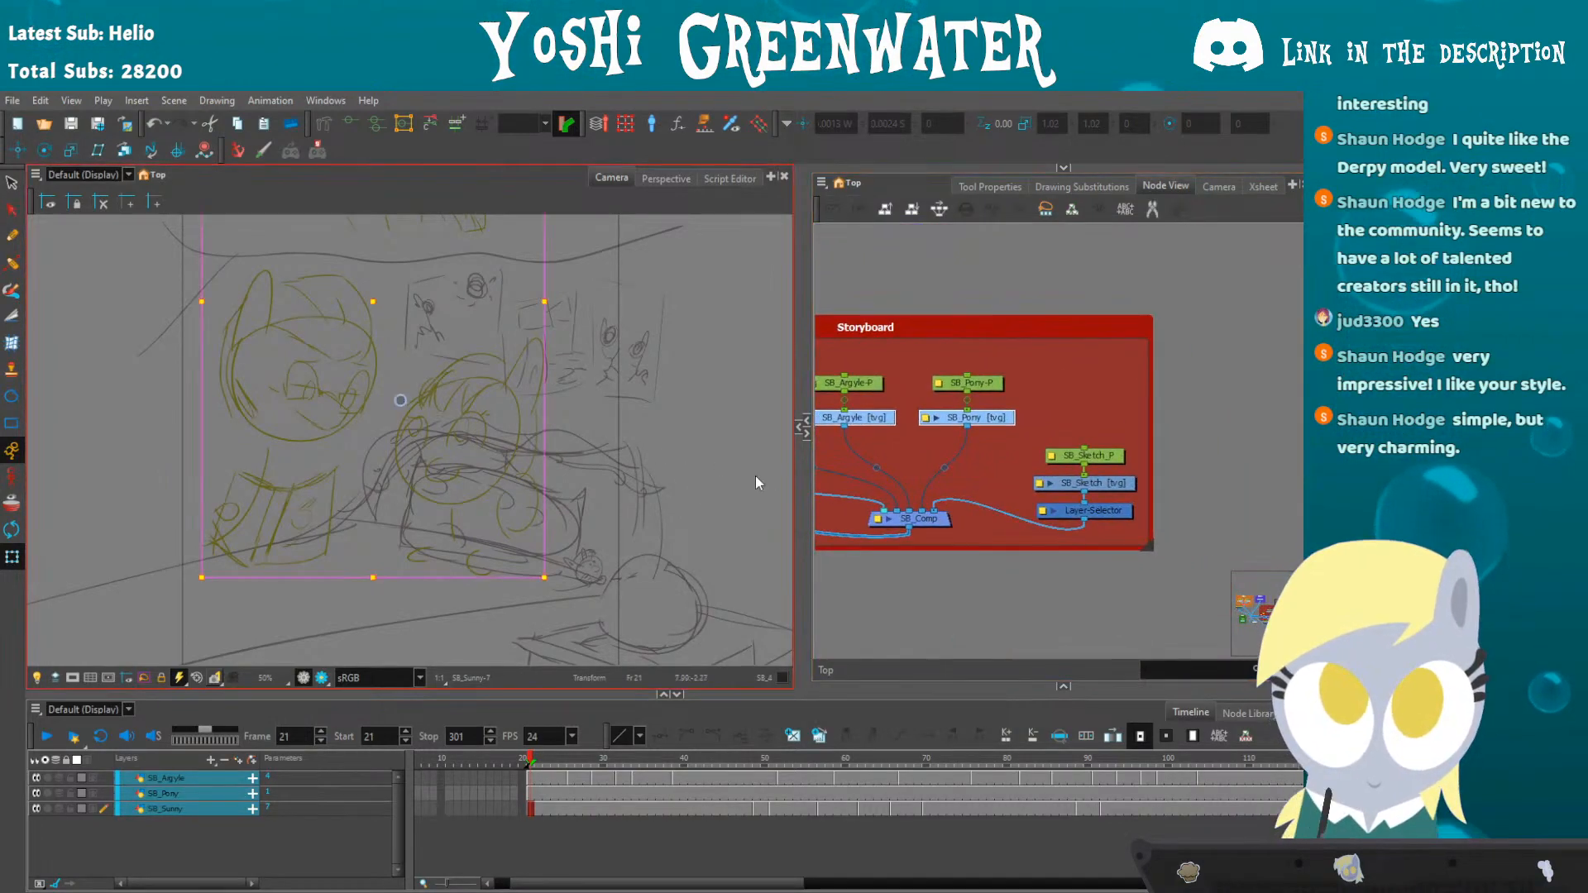
{"action": "left_click", "coordinate": [1072, 483]}
{"action": "key", "text": "d"}
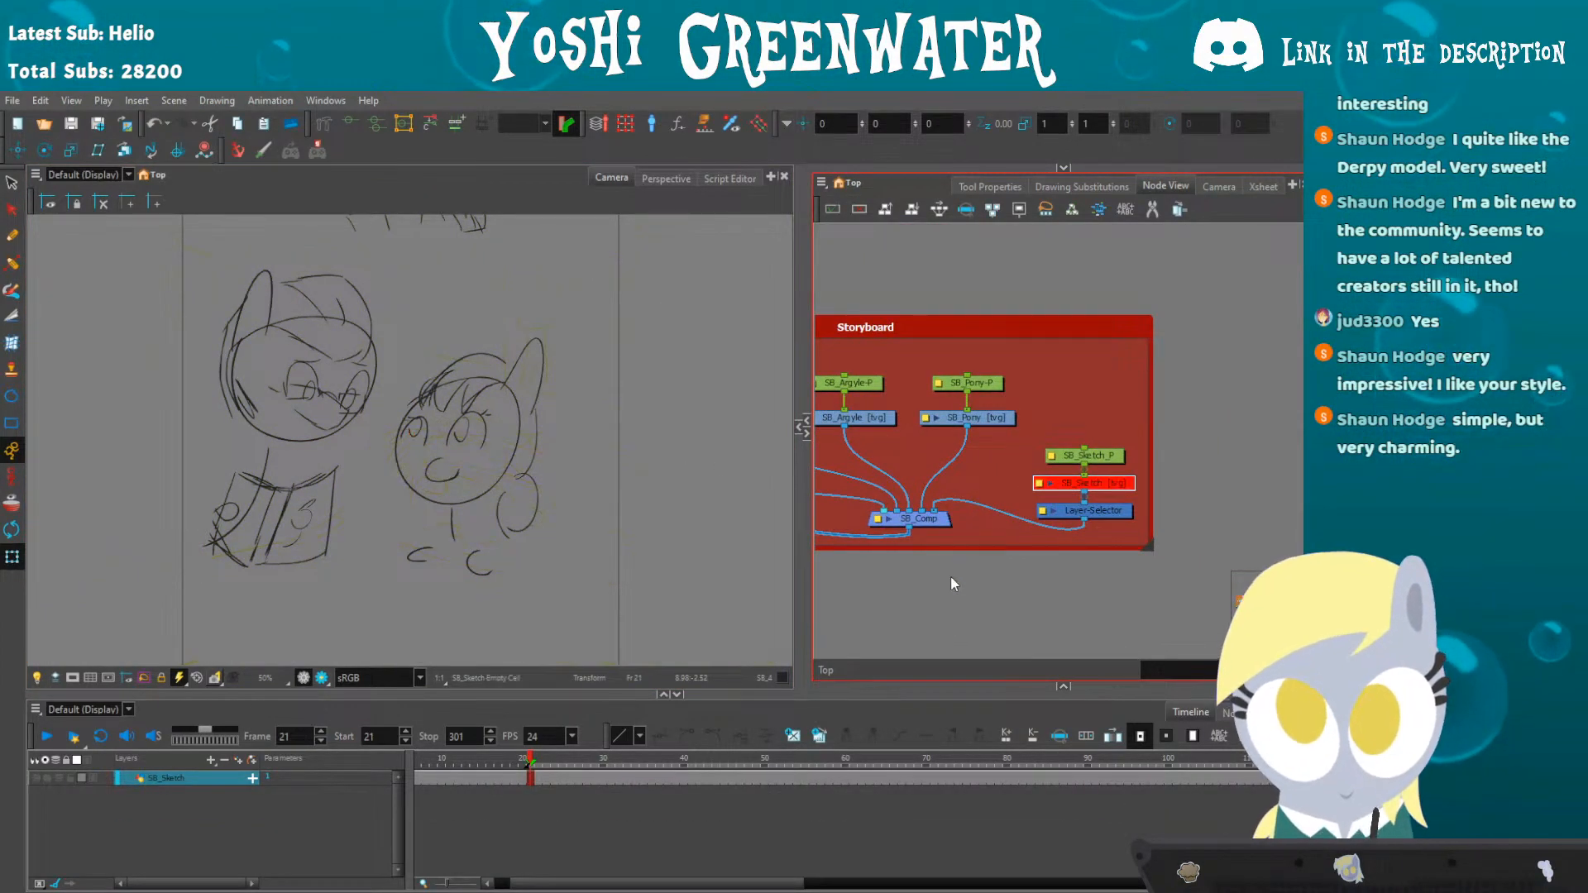
- Reset the camera view and play the storyboard animatic from frame 21 to frame 111
{"action": "key", "text": "shift+m"}
{"action": "left_click_drag", "start_coordinate": [388, 725], "coordinate": [387, 729]}
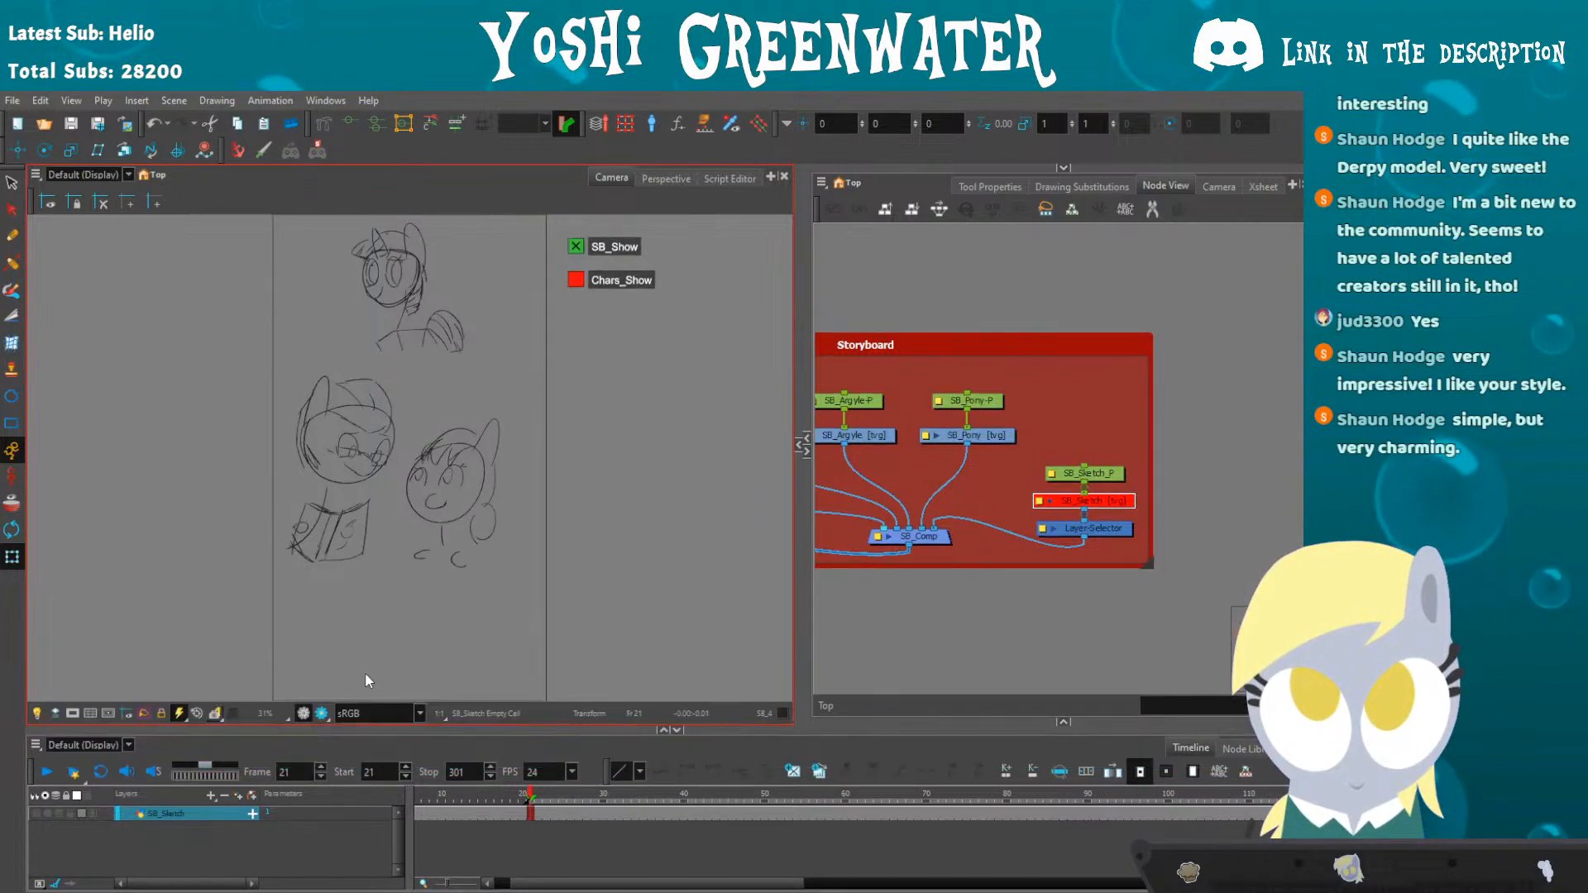
{"action": "key", "text": "Return"}
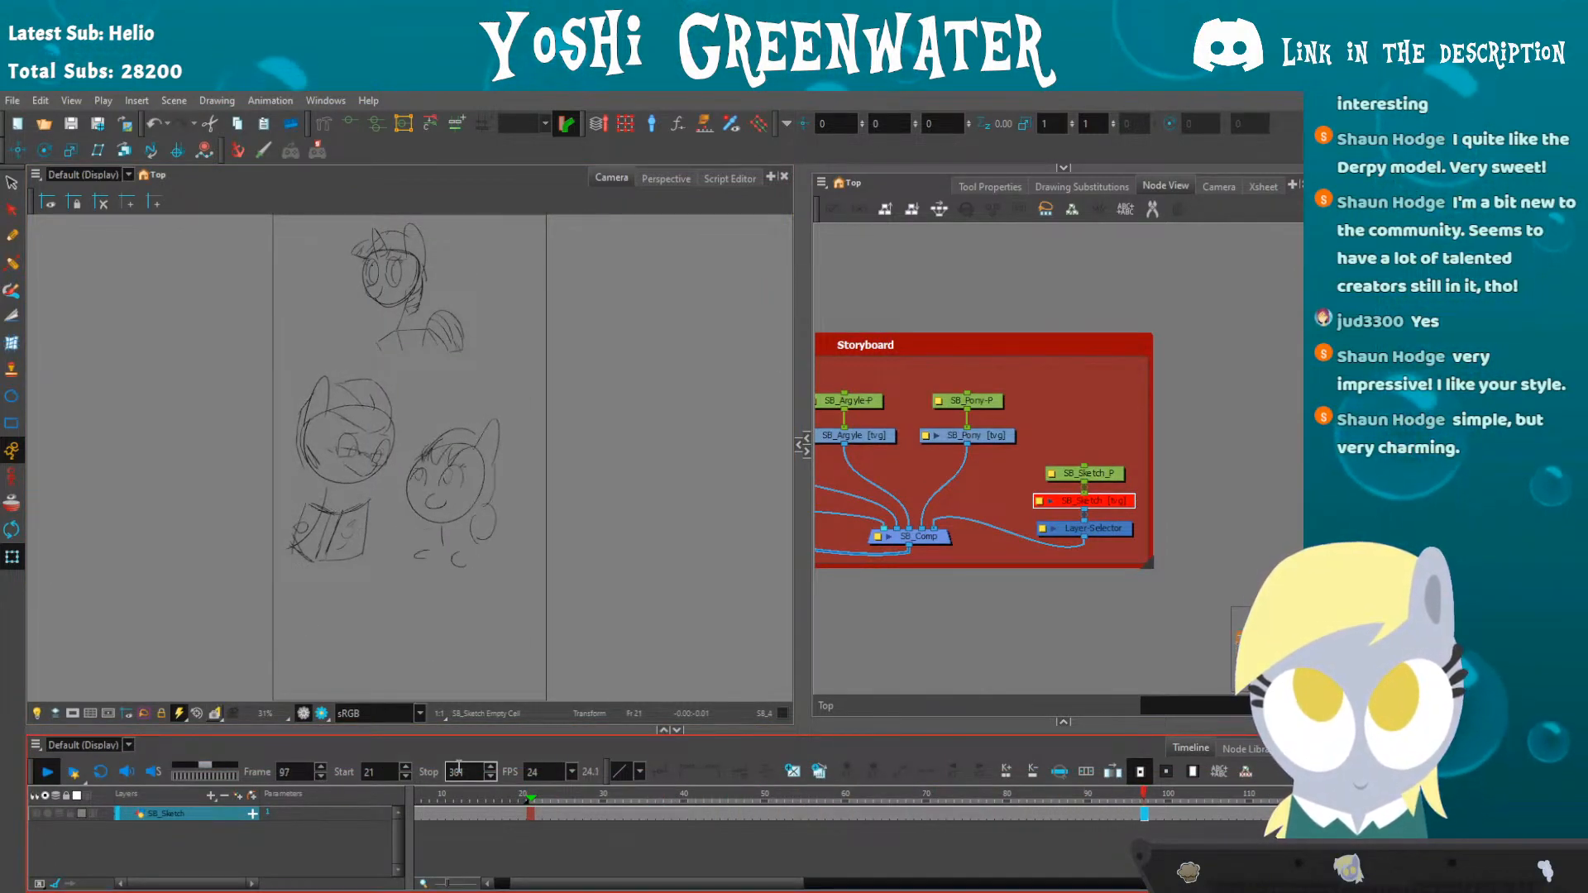
{"action": "key", "text": "Return"}
- Select the SB_Sunny, SB_Argyle and SB_Pony drawings again and give their timeline layers more room
{"action": "left_click_drag", "start_coordinate": [458, 735], "coordinate": [458, 740]}
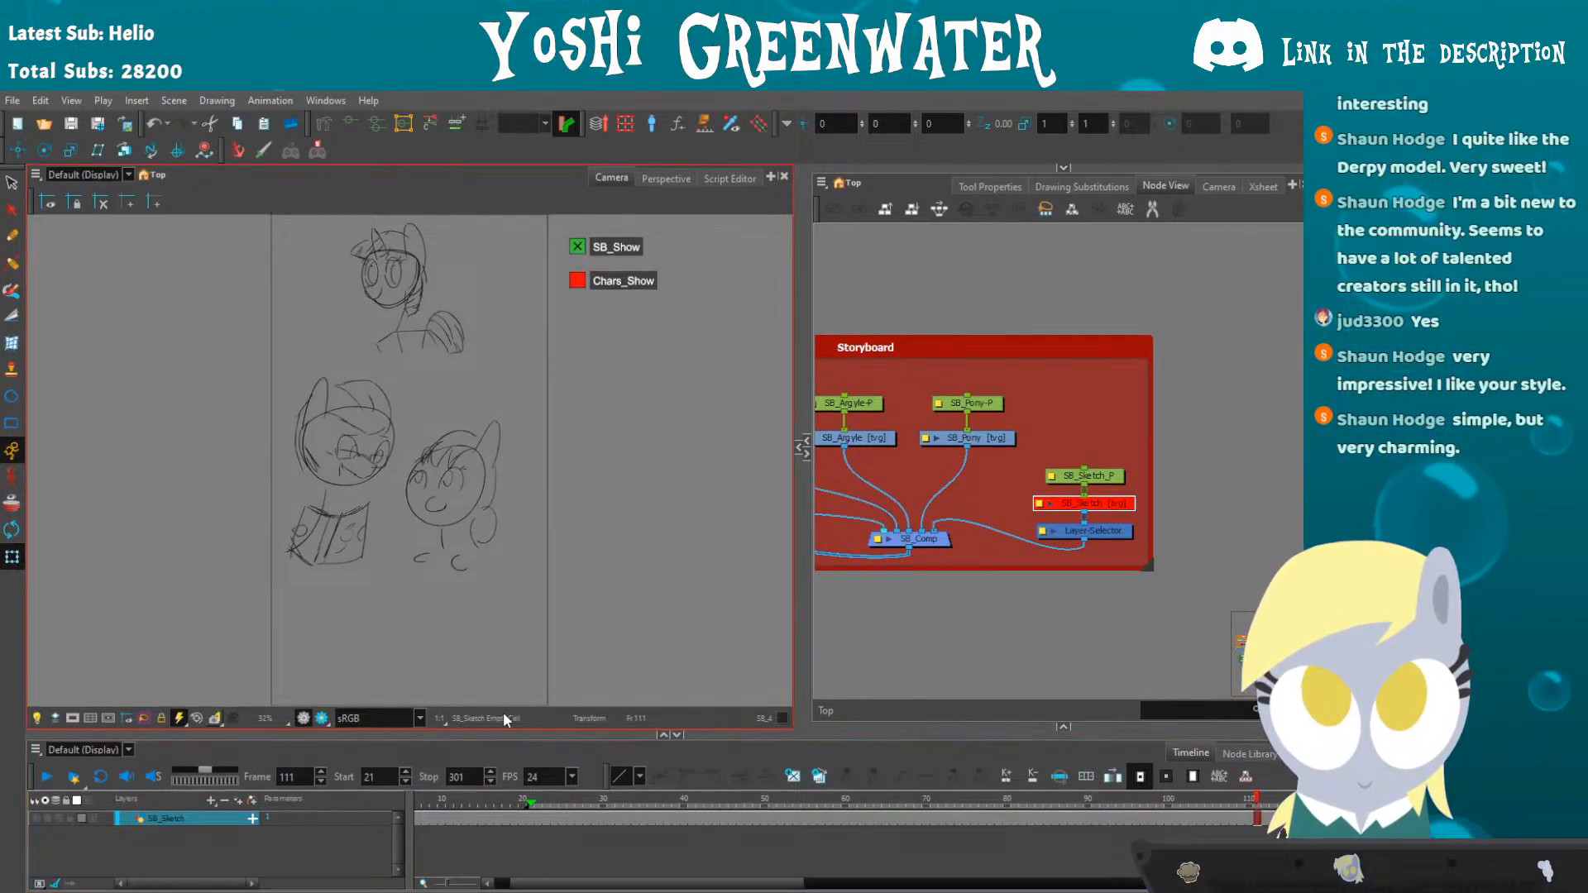
{"action": "mouse_move", "coordinate": [876, 455]}
{"action": "left_mouse_down"}
{"action": "mouse_move", "coordinate": [1035, 452]}
{"action": "mouse_move", "coordinate": [893, 437]}
{"action": "left_mouse_up"}
{"action": "left_click_drag", "start_coordinate": [599, 734], "coordinate": [599, 693]}
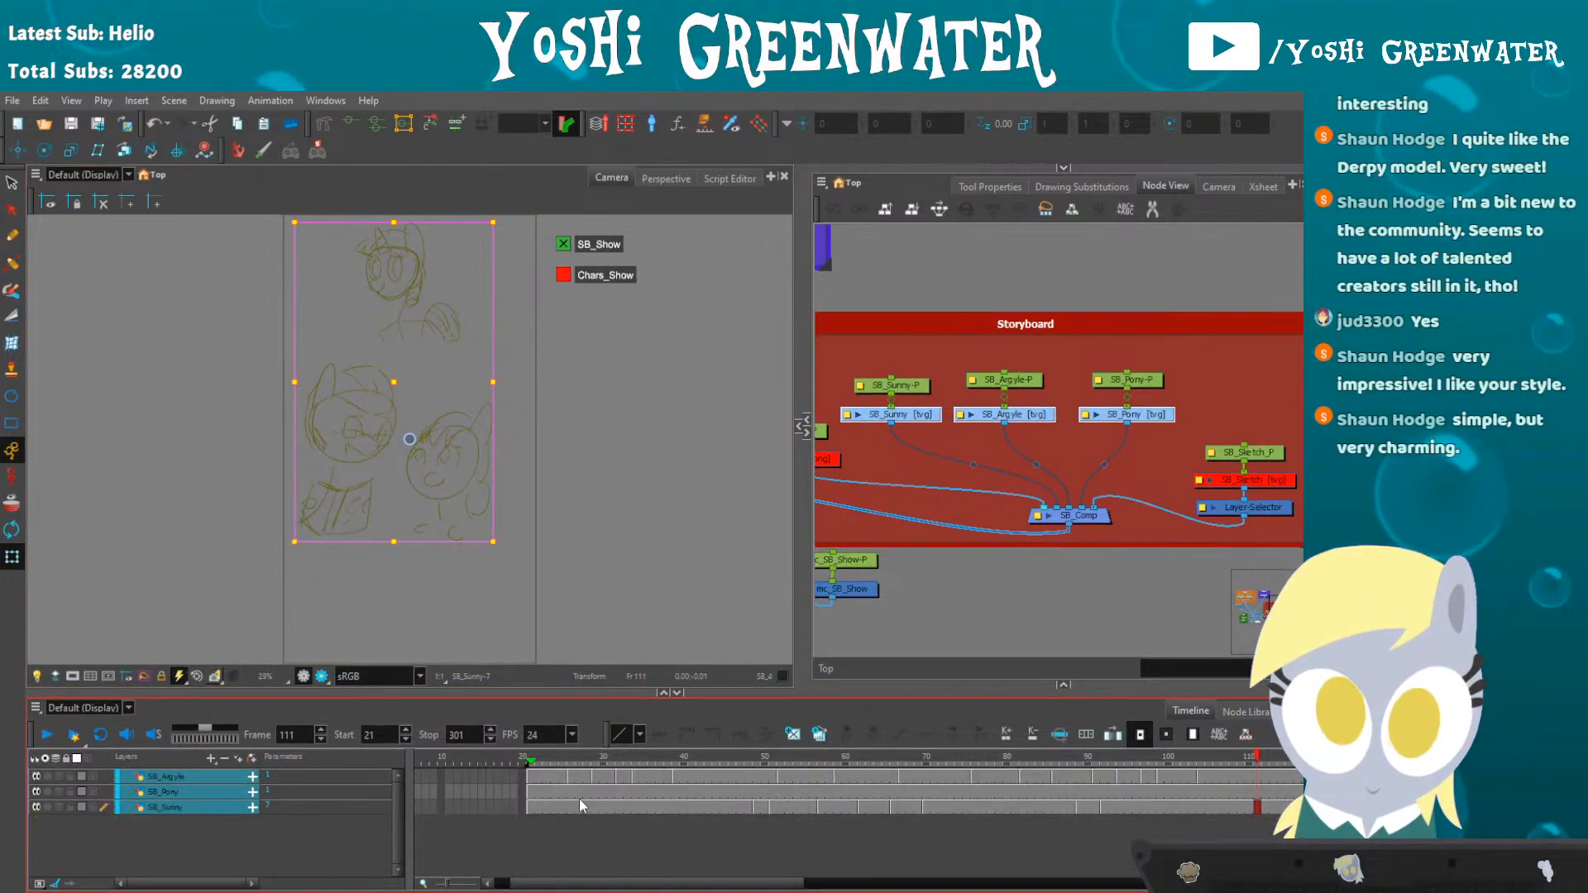
- Deselect the storyboard drawings, enlarge the camera view and mask everything outside the camera frame
{"action": "scroll", "coordinate": [570, 831], "scroll_direction": "down", "scroll_amount": 3}
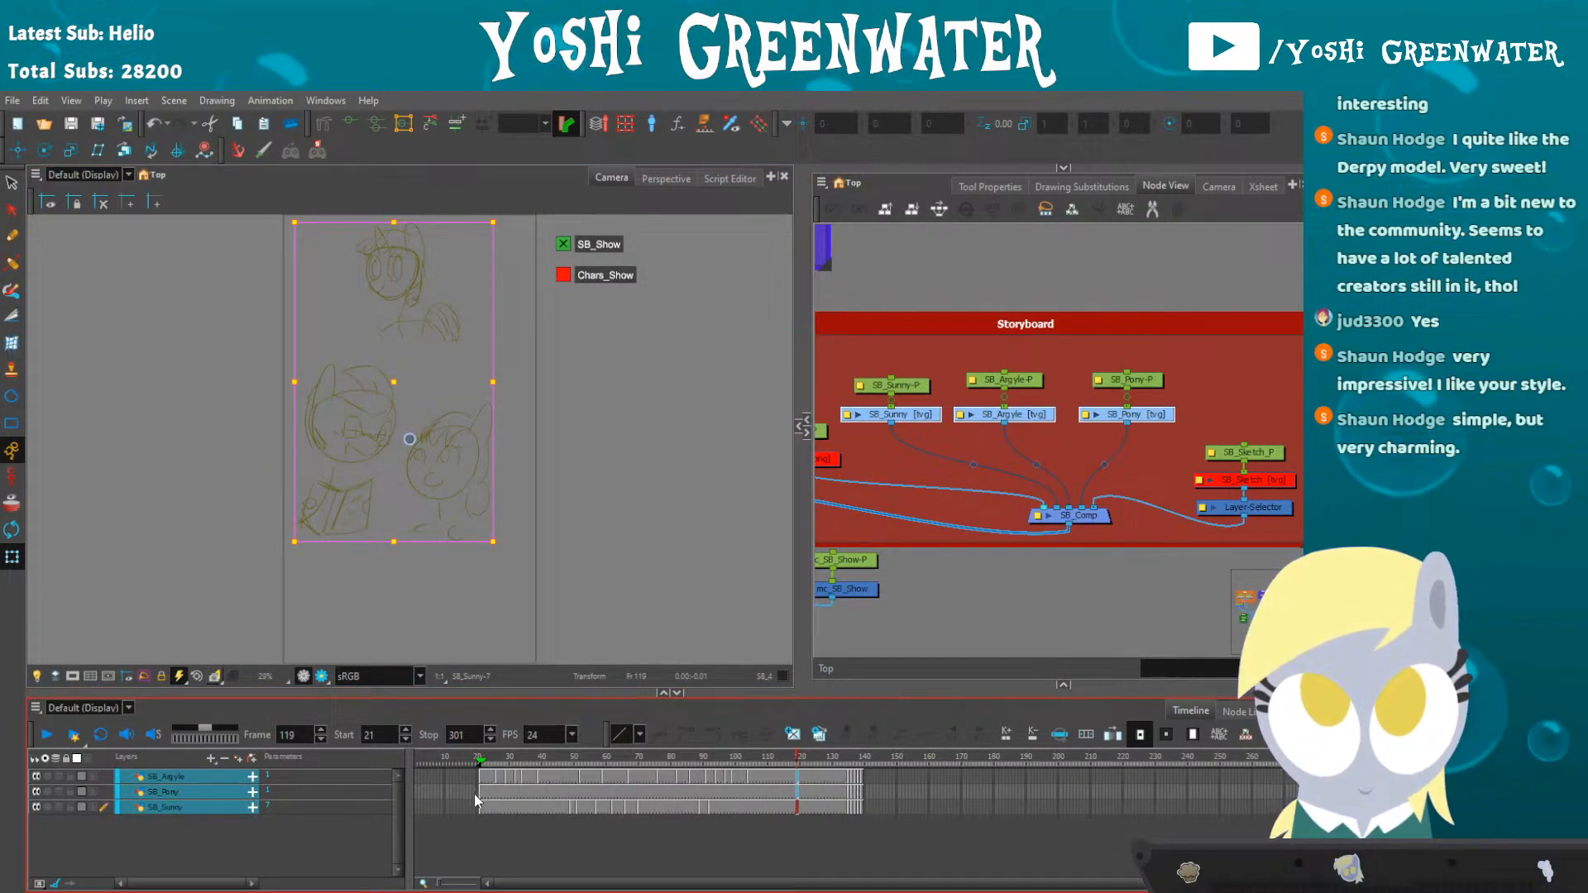
{"action": "scroll", "coordinate": [473, 792], "scroll_direction": "up", "scroll_amount": 3}
{"action": "left_click_drag", "start_coordinate": [514, 695], "coordinate": [514, 735]}
{"action": "left_click", "coordinate": [220, 610]}
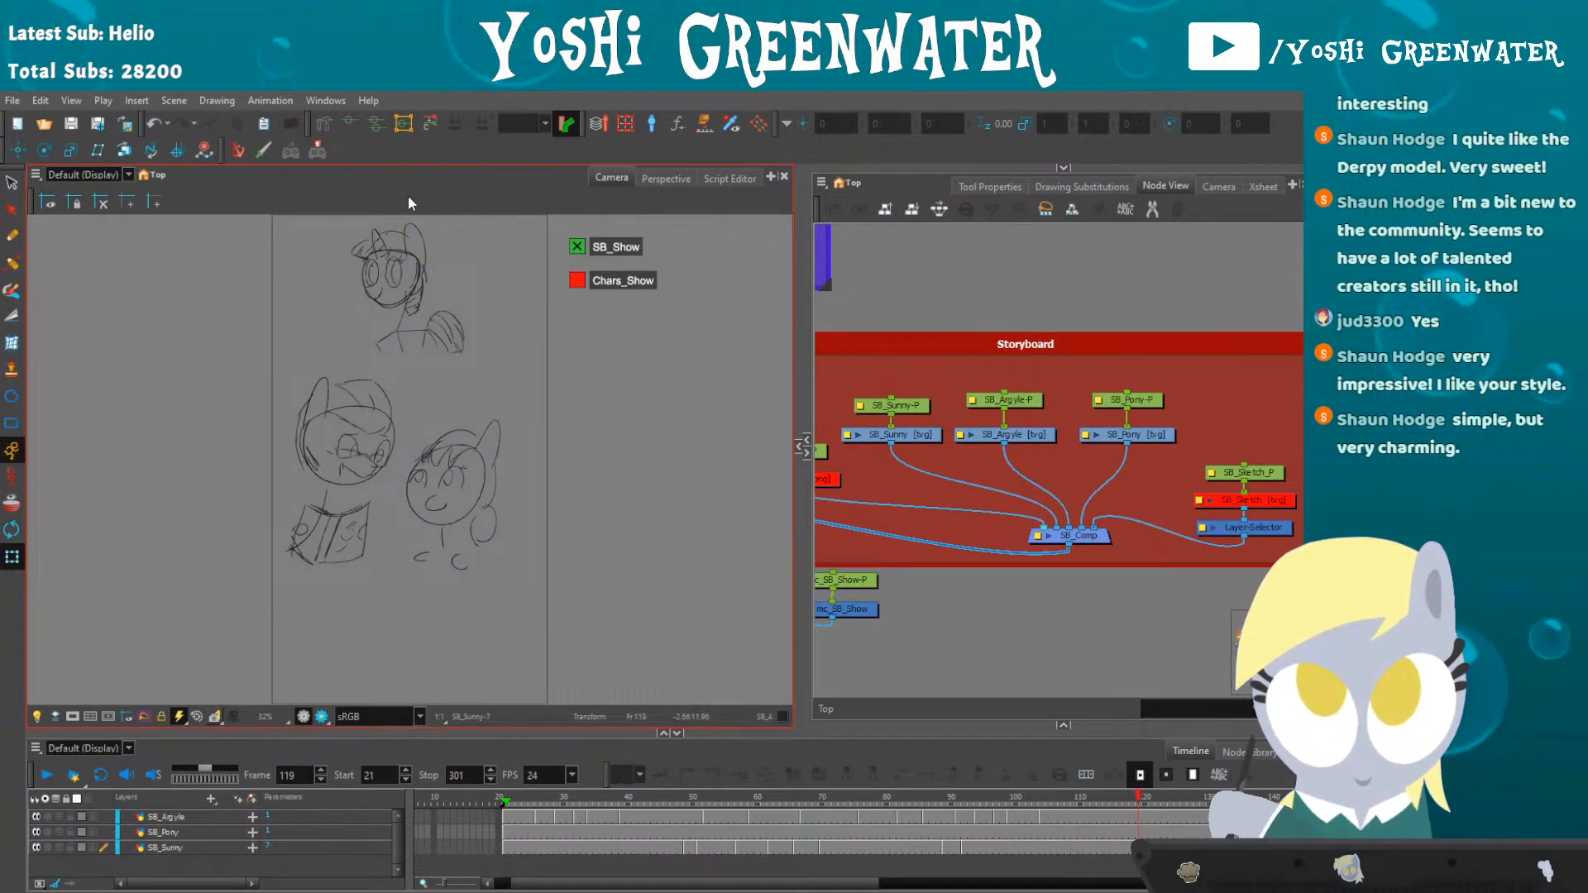
{"action": "left_click", "coordinate": [72, 716]}
{"action": "left_click_drag", "start_coordinate": [268, 728], "coordinate": [269, 752]}
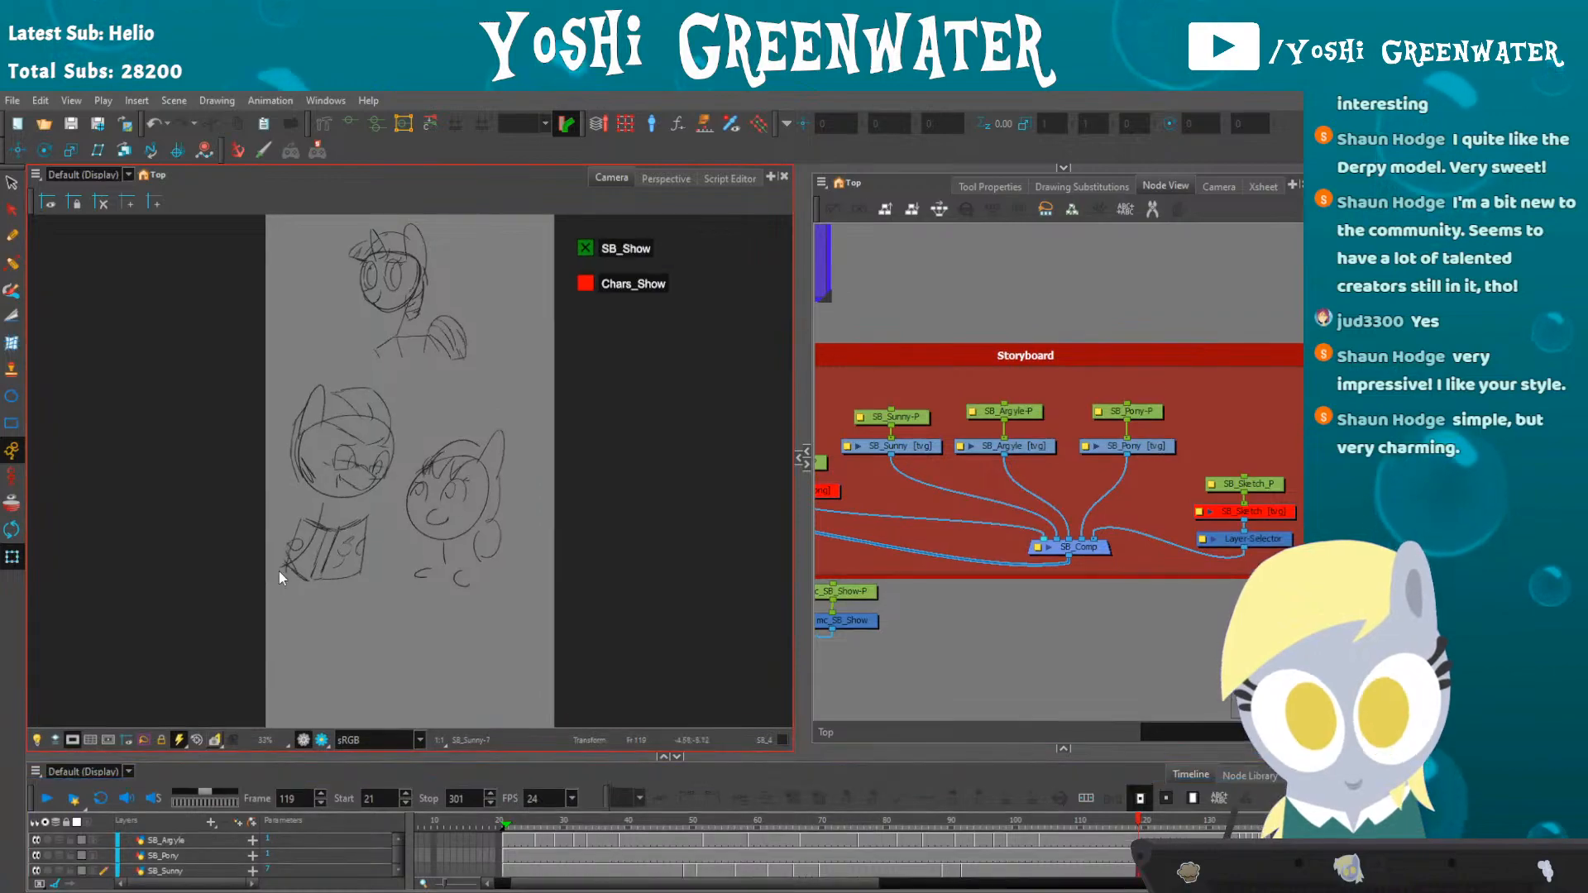
{"action": "scroll", "coordinate": [307, 292], "scroll_direction": "down", "scroll_amount": 1}
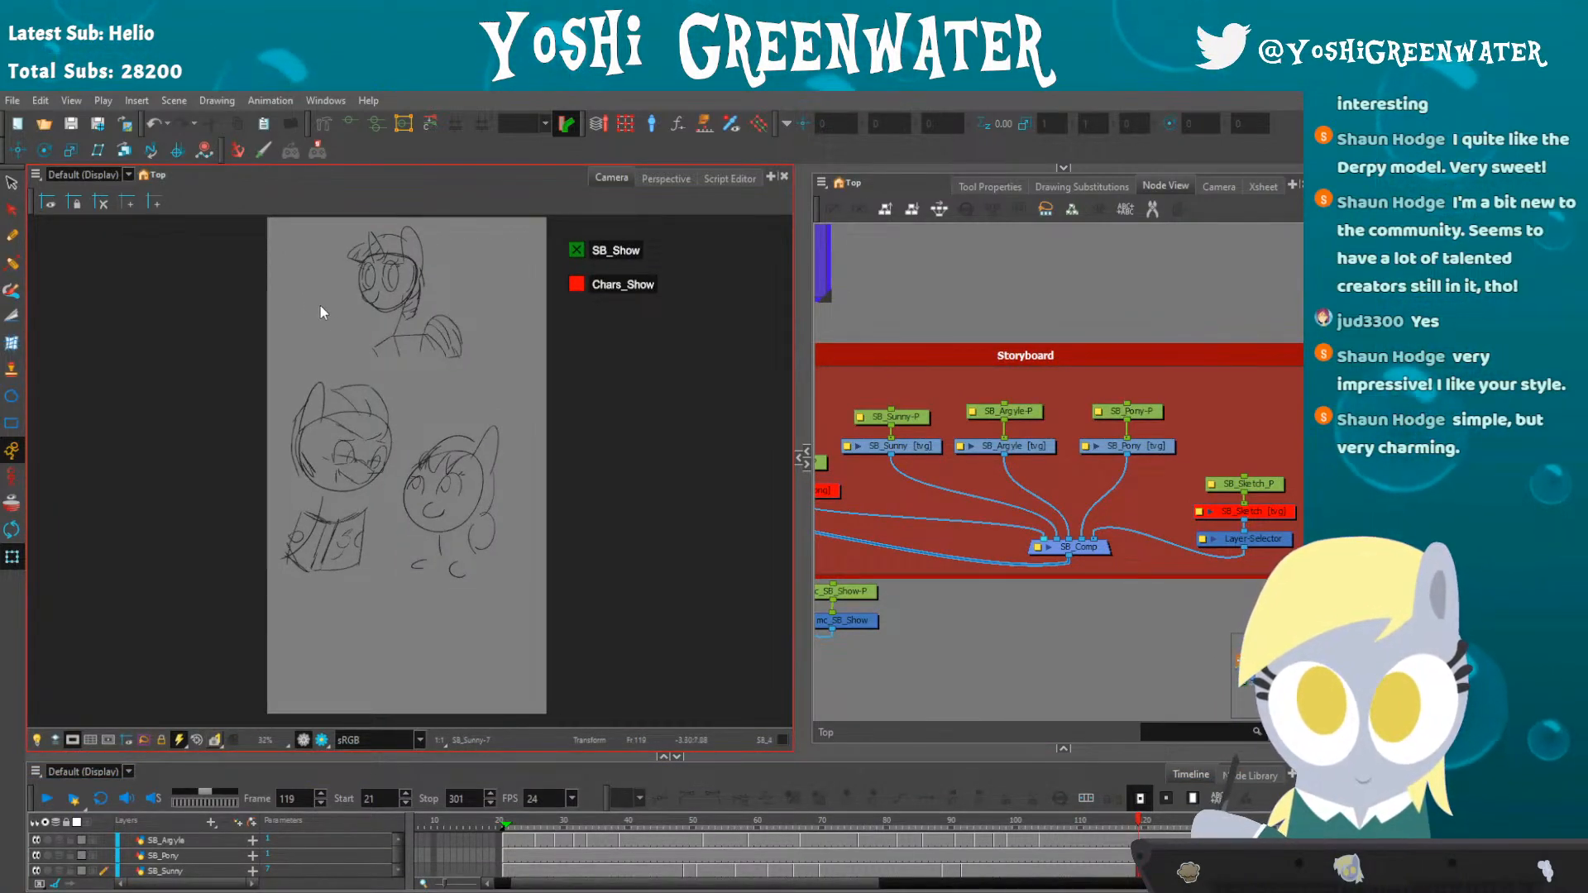
- Check the scene length and review the resolution in the scene settings
{"action": "left_click", "coordinate": [172, 101]}
{"action": "left_click", "coordinate": [182, 114]}
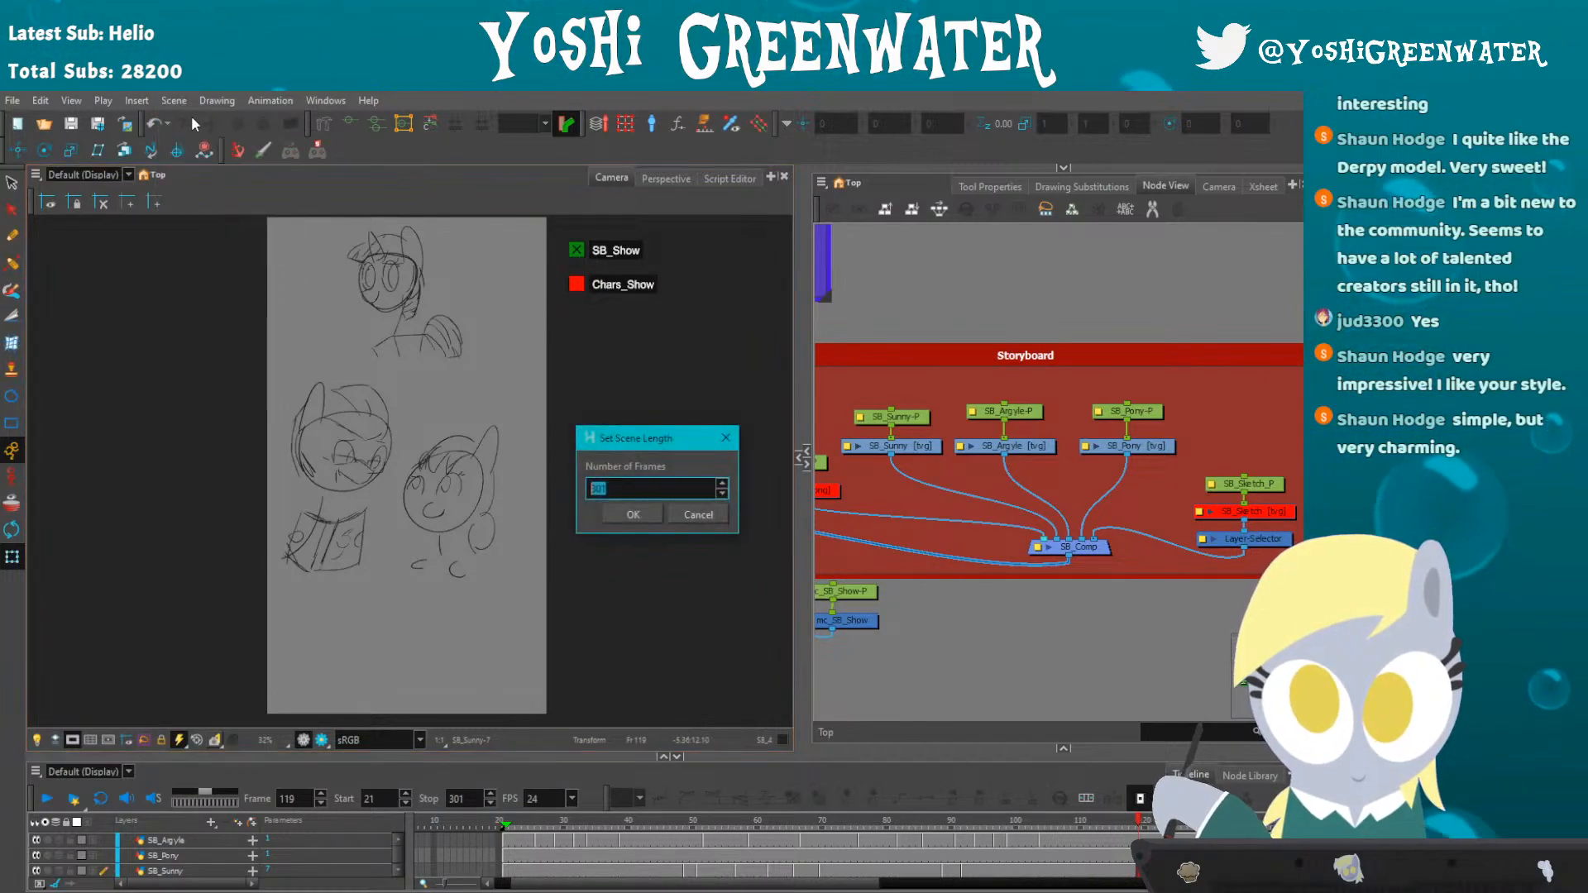
{"action": "left_click", "coordinate": [687, 520]}
{"action": "left_click", "coordinate": [172, 101]}
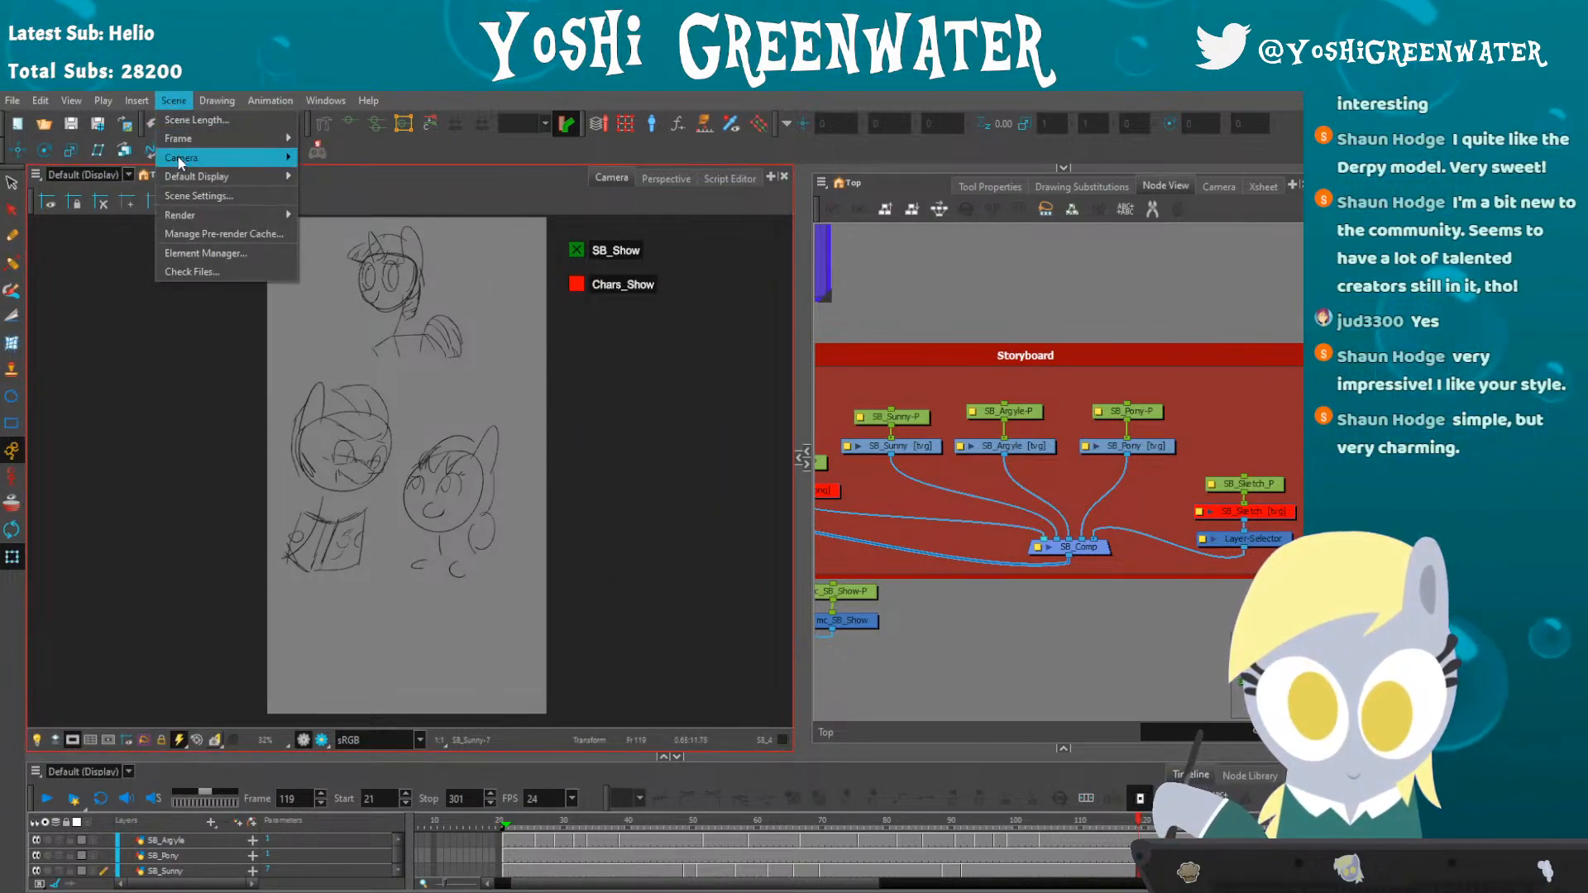
{"action": "left_click", "coordinate": [175, 192]}
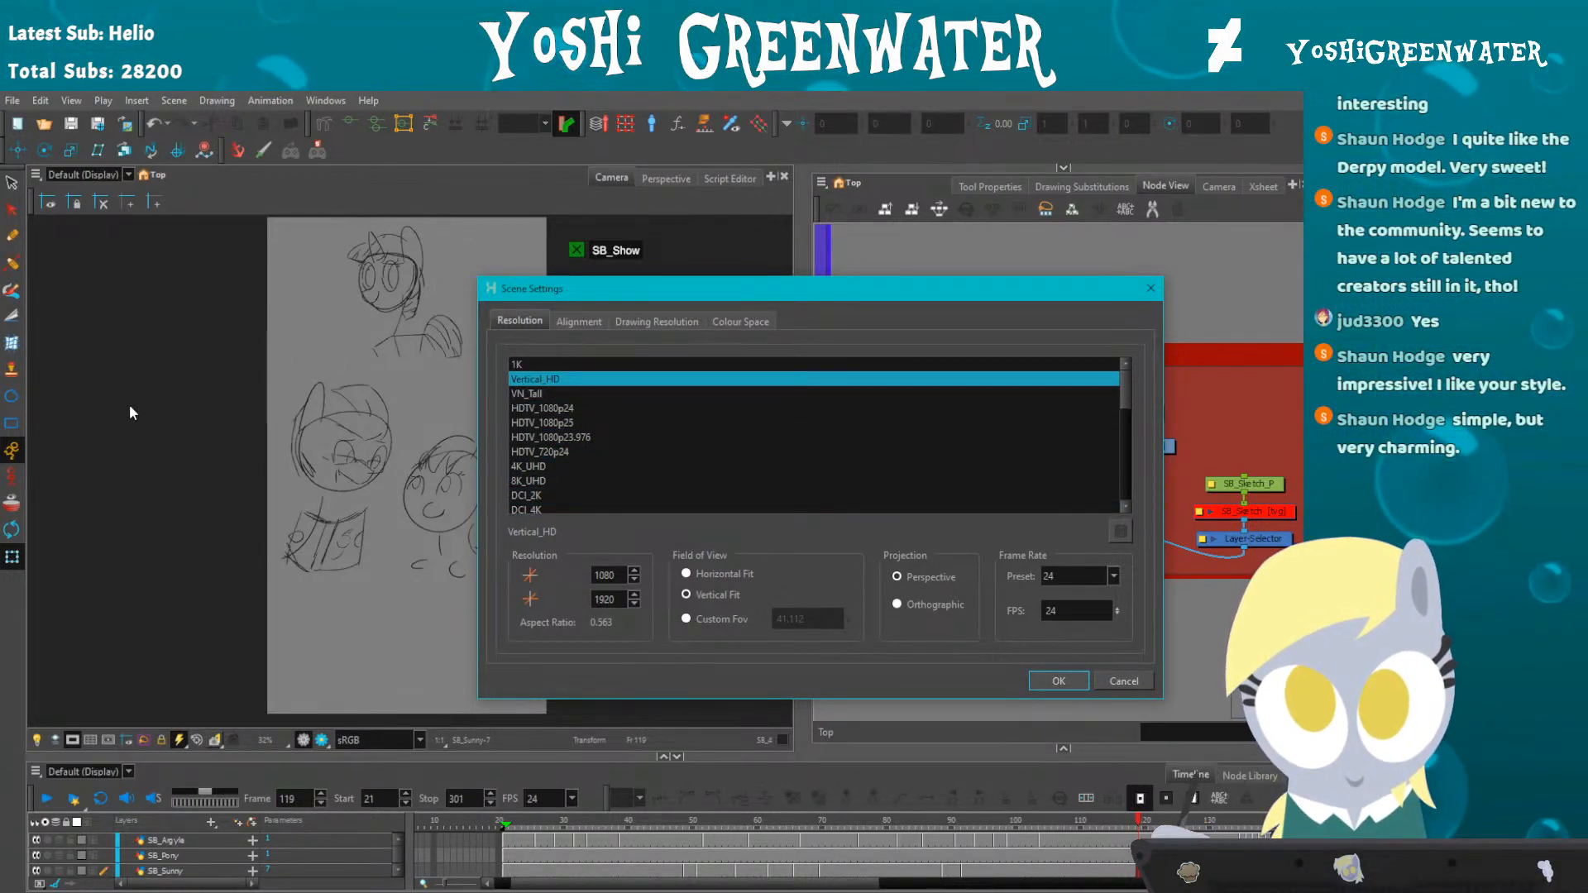
{"action": "left_click", "coordinate": [1058, 680]}
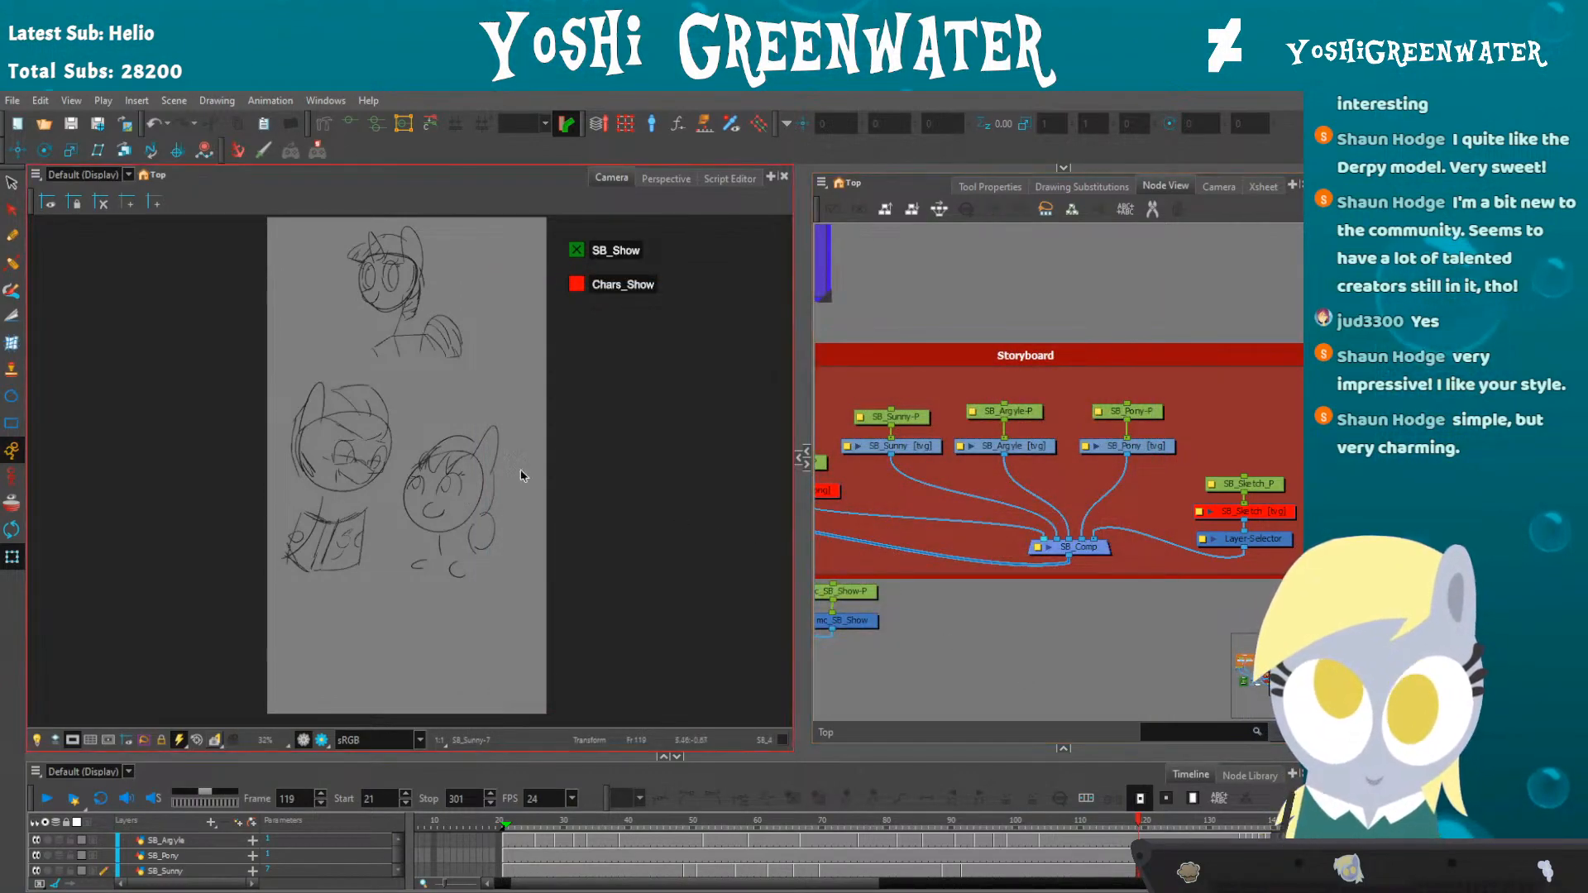
- Enable the YTOL overlay drawing in the Storyboard group and go to frame 22 to view it over the sketches
{"action": "left_click_drag", "start_coordinate": [230, 502], "coordinate": [252, 506]}
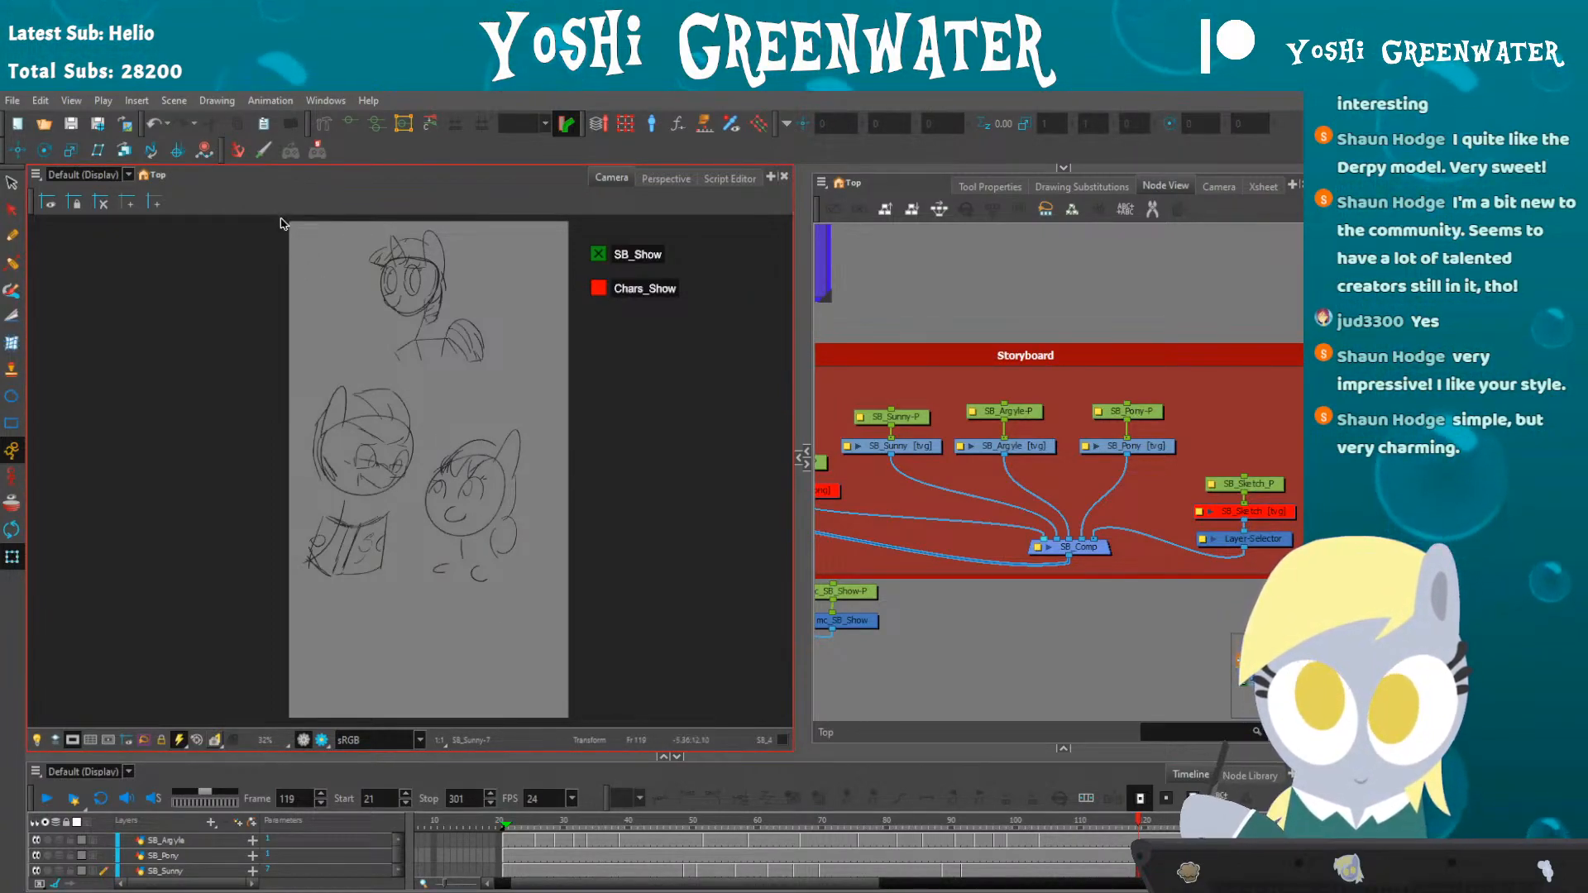
{"action": "left_click_drag", "start_coordinate": [874, 637], "coordinate": [1029, 602]}
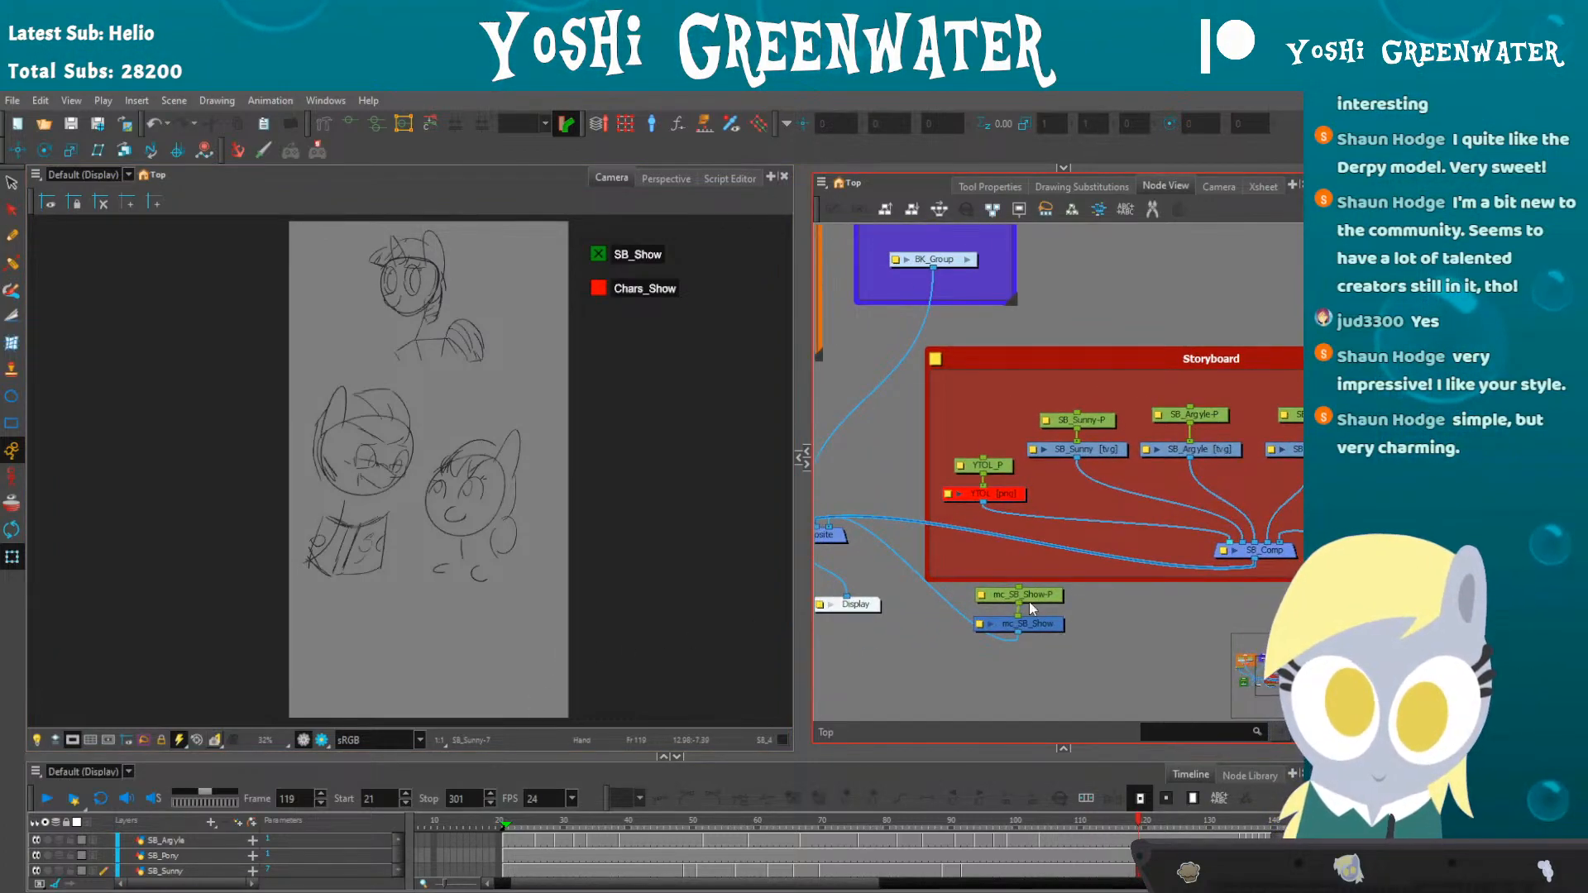
{"action": "left_click", "coordinate": [967, 494]}
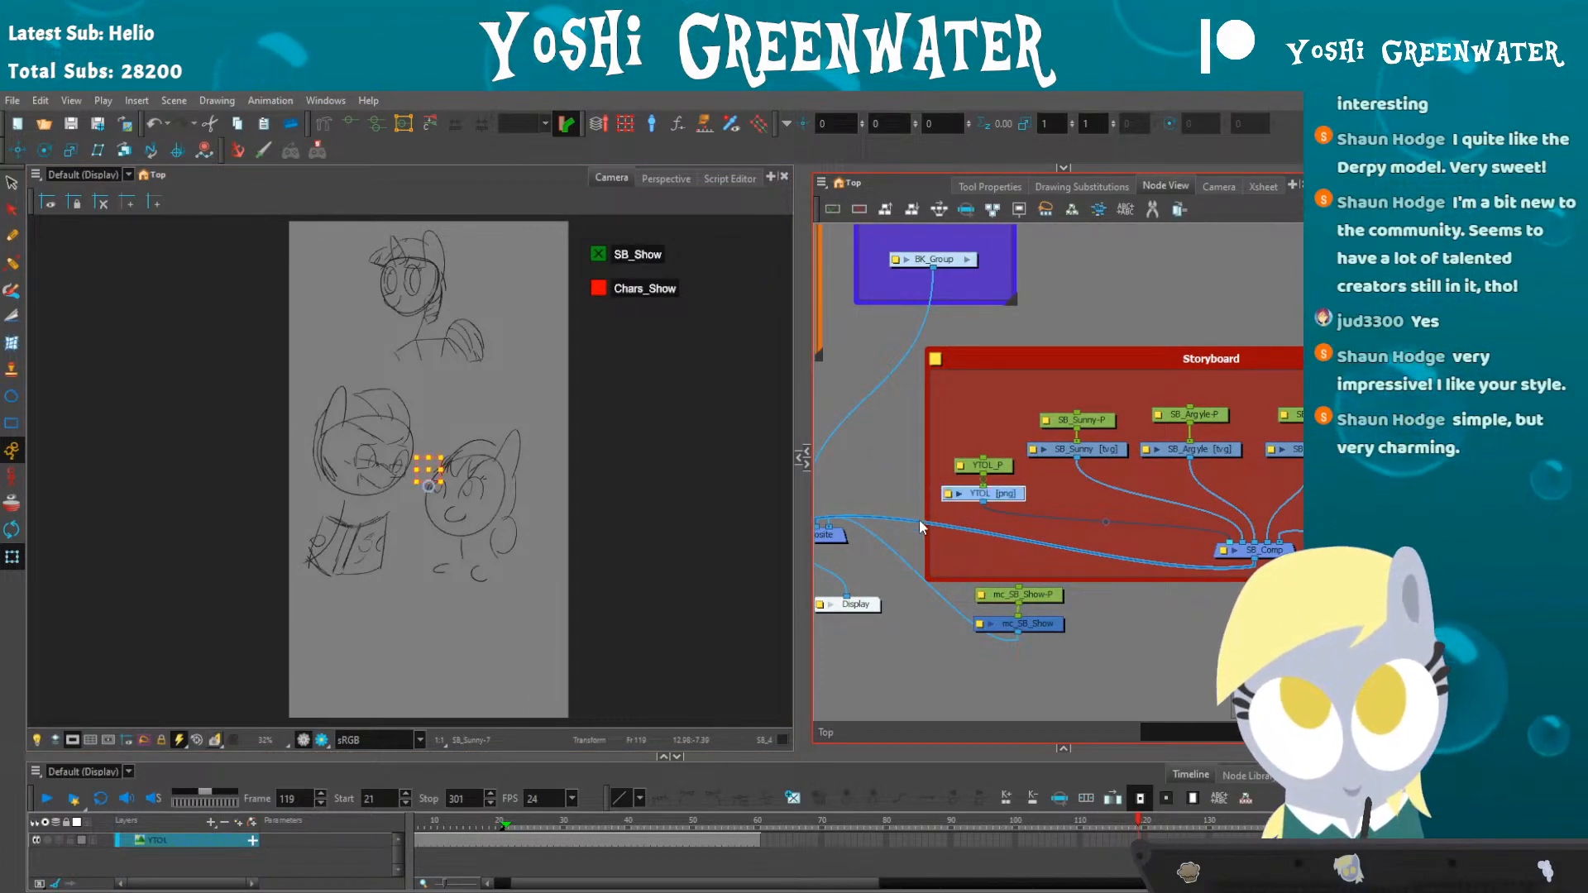
{"action": "left_click_drag", "start_coordinate": [539, 884], "coordinate": [500, 884]}
{"action": "left_click", "coordinate": [418, 824]}
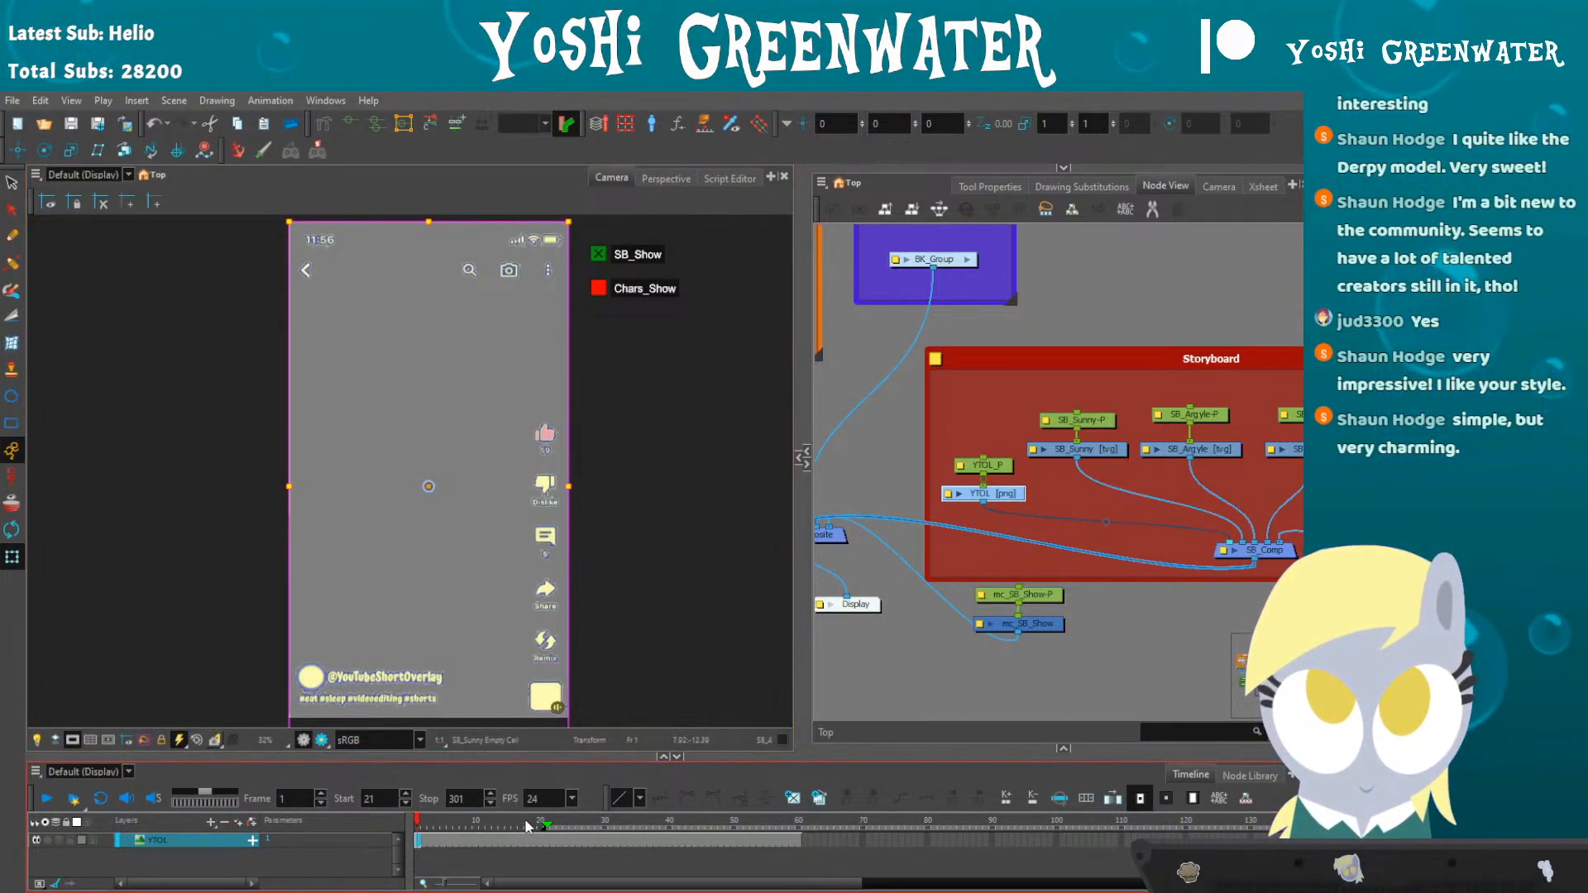
{"action": "left_click", "coordinate": [553, 824]}
{"action": "left_click", "coordinate": [826, 678]}
- Give the camera view more height, mask the area outside the frame and show the rule-of-thirds grid
{"action": "left_click_drag", "start_coordinate": [154, 654], "coordinate": [153, 637]}
{"action": "left_click_drag", "start_coordinate": [199, 590], "coordinate": [209, 565]}
{"action": "left_click_drag", "start_coordinate": [265, 757], "coordinate": [265, 782]}
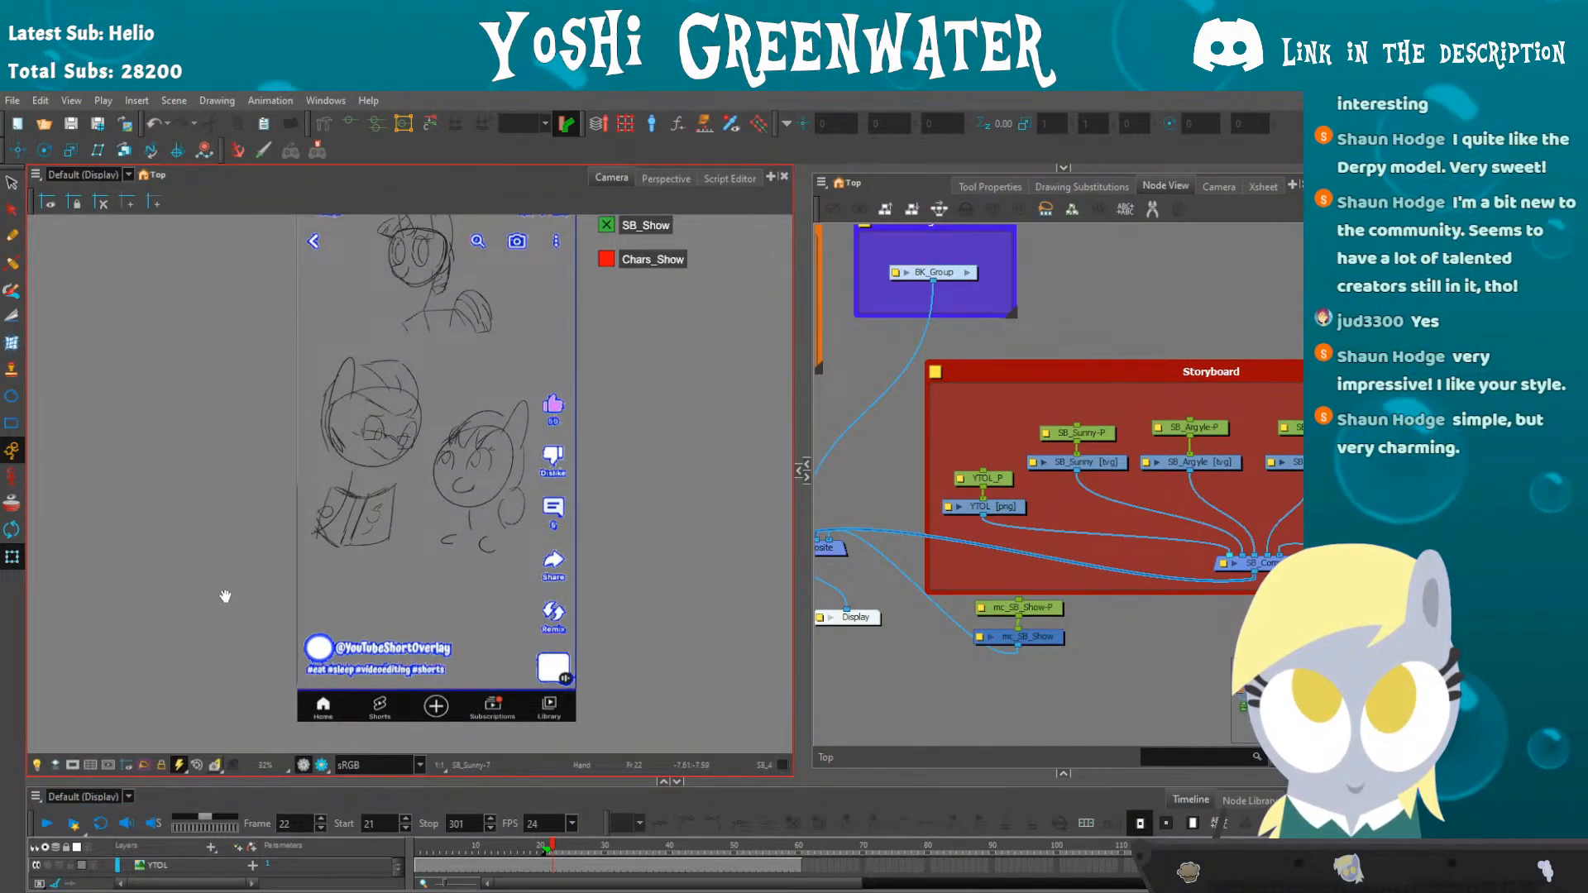
{"action": "left_click_drag", "start_coordinate": [225, 595], "coordinate": [241, 621]}
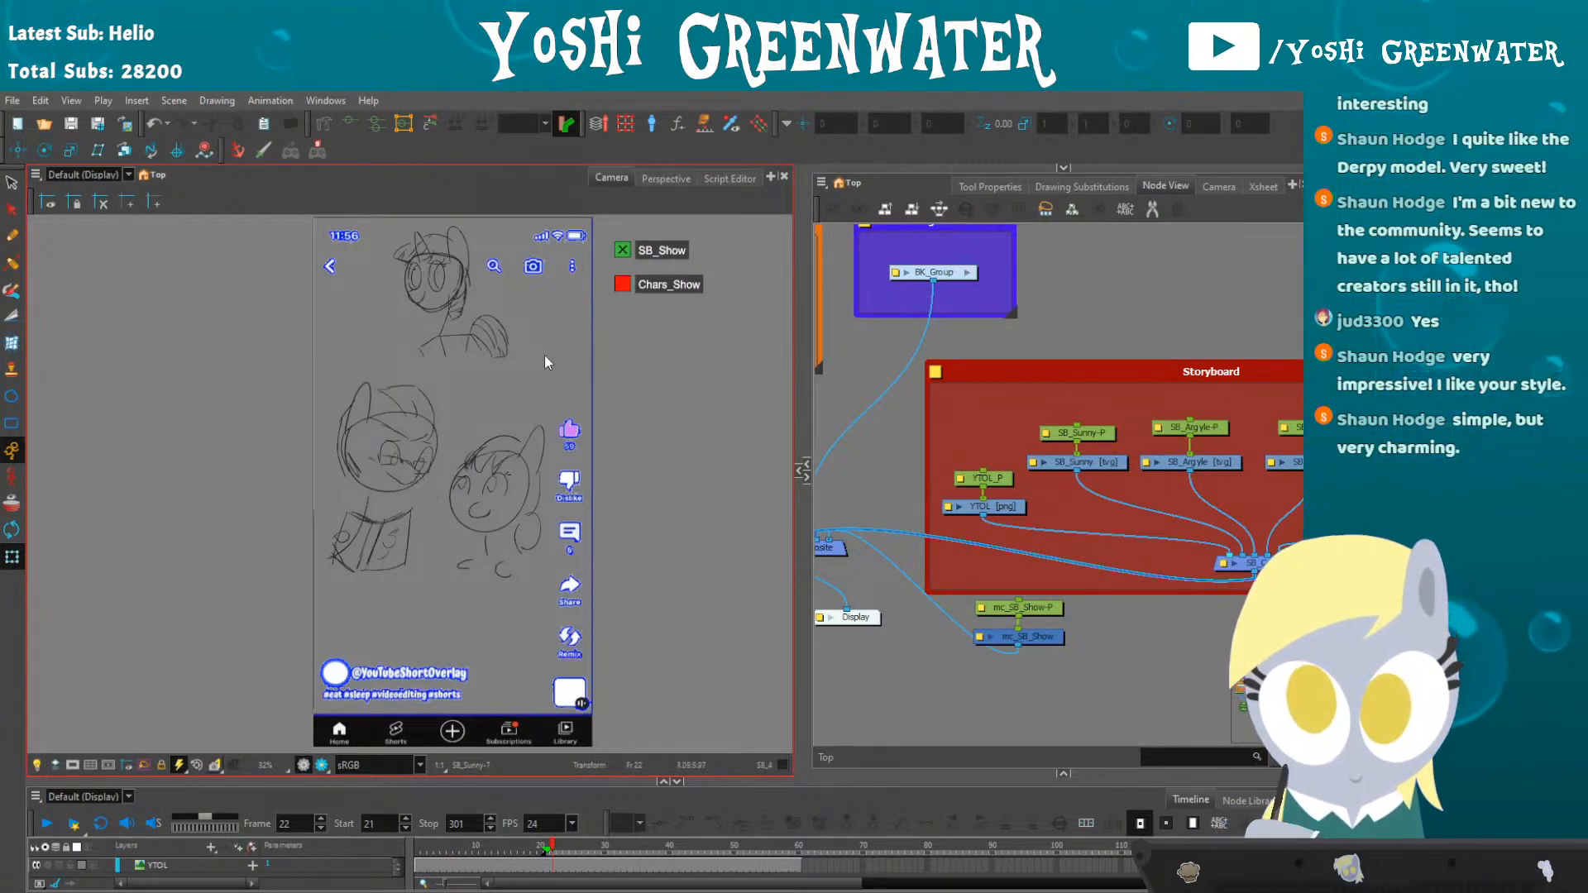
{"action": "left_click_drag", "start_coordinate": [381, 578], "coordinate": [423, 551]}
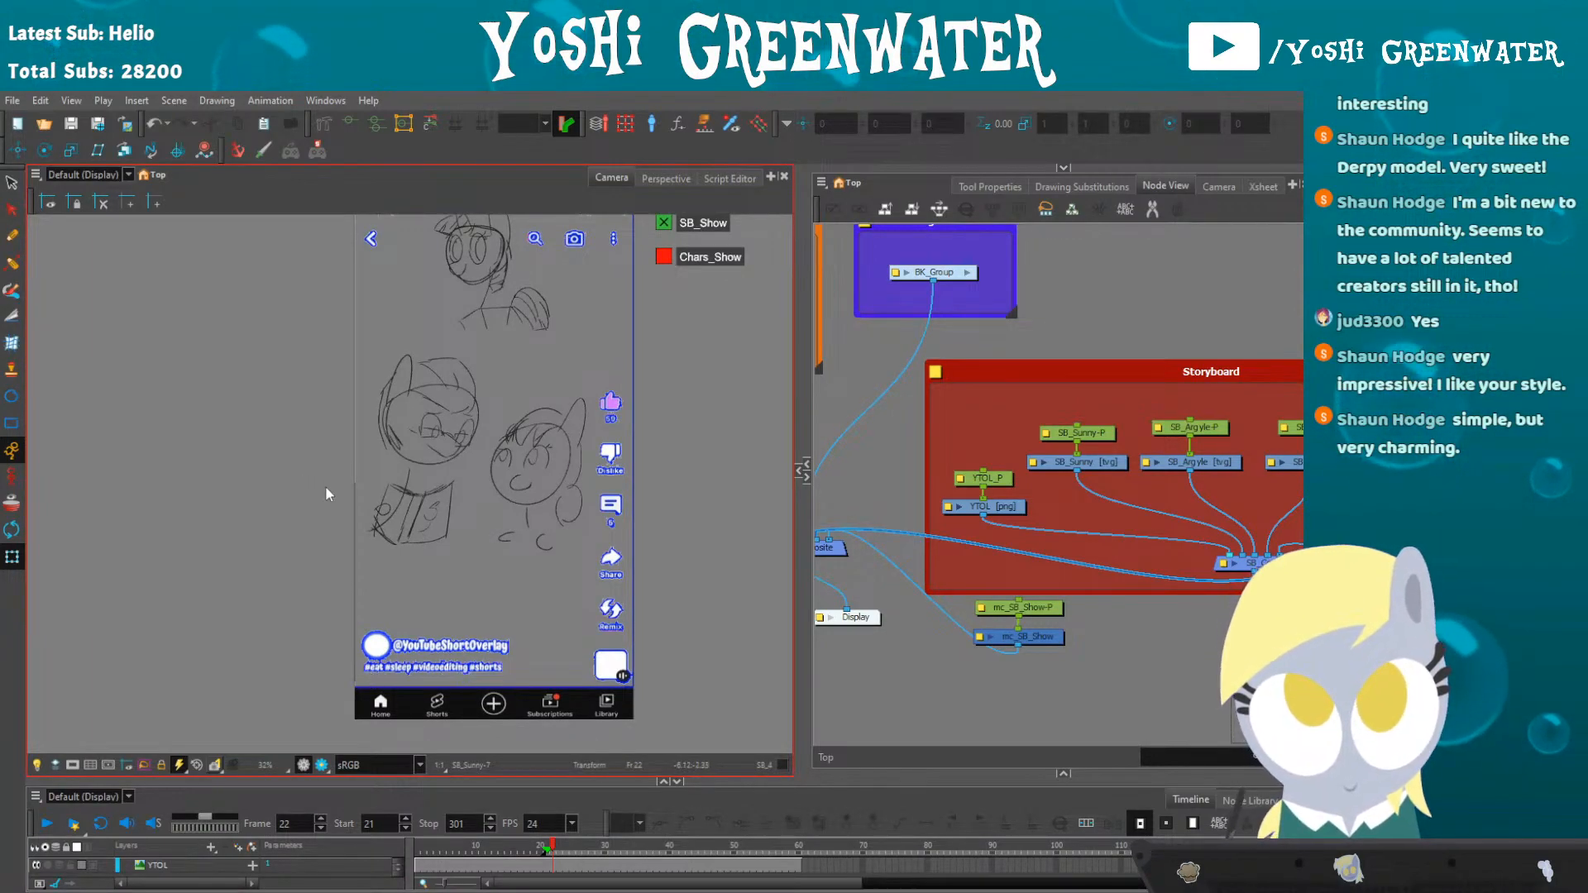
{"action": "left_click_drag", "start_coordinate": [331, 484], "coordinate": [302, 508]}
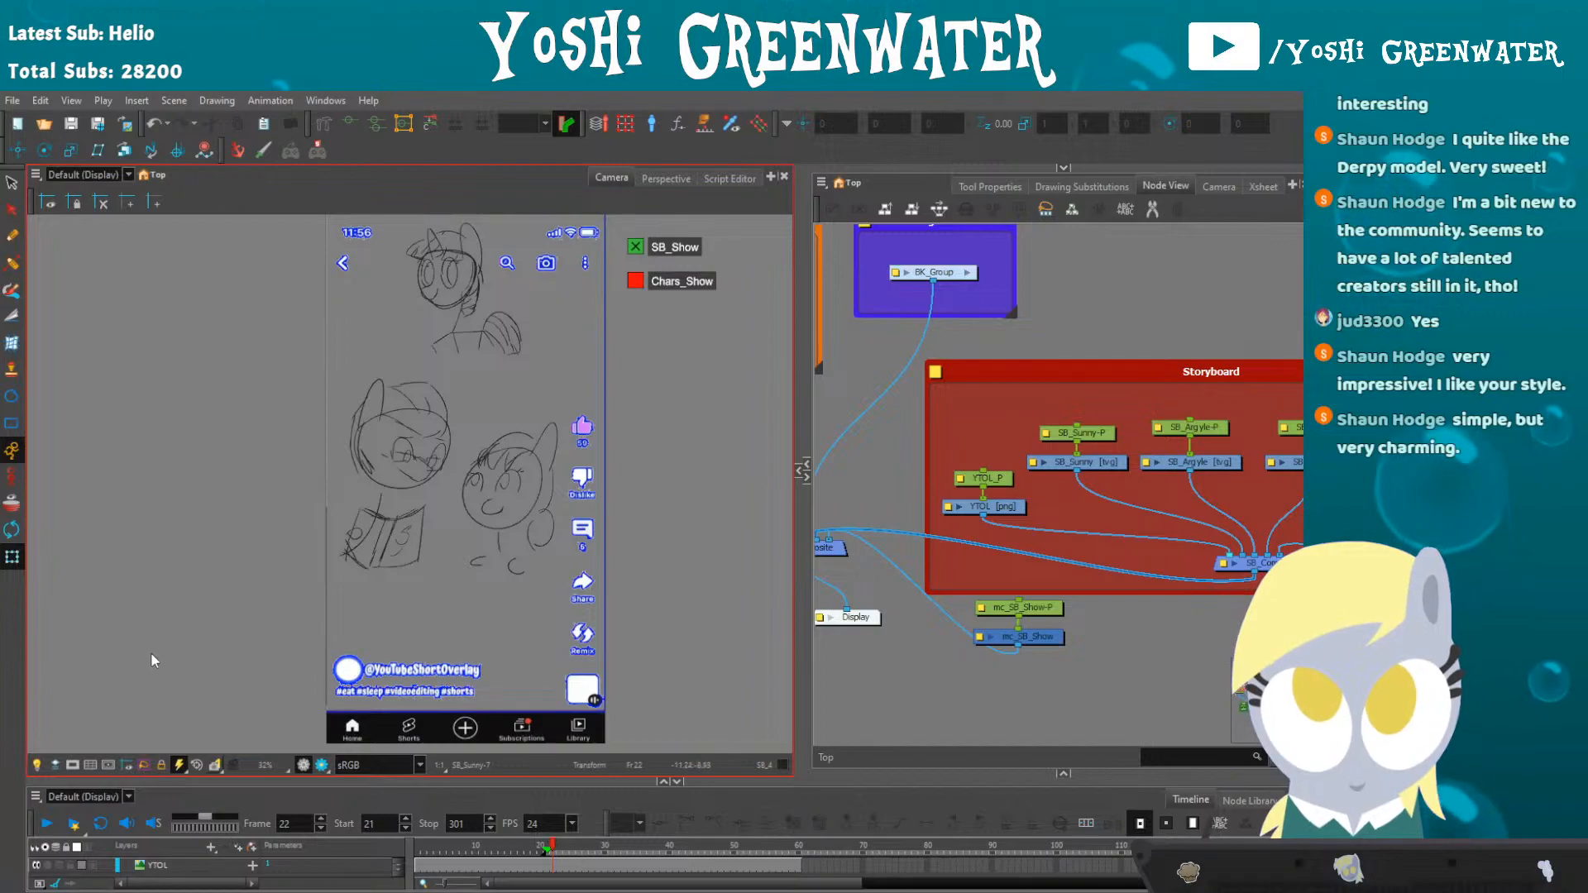
{"action": "left_click", "coordinate": [73, 765]}
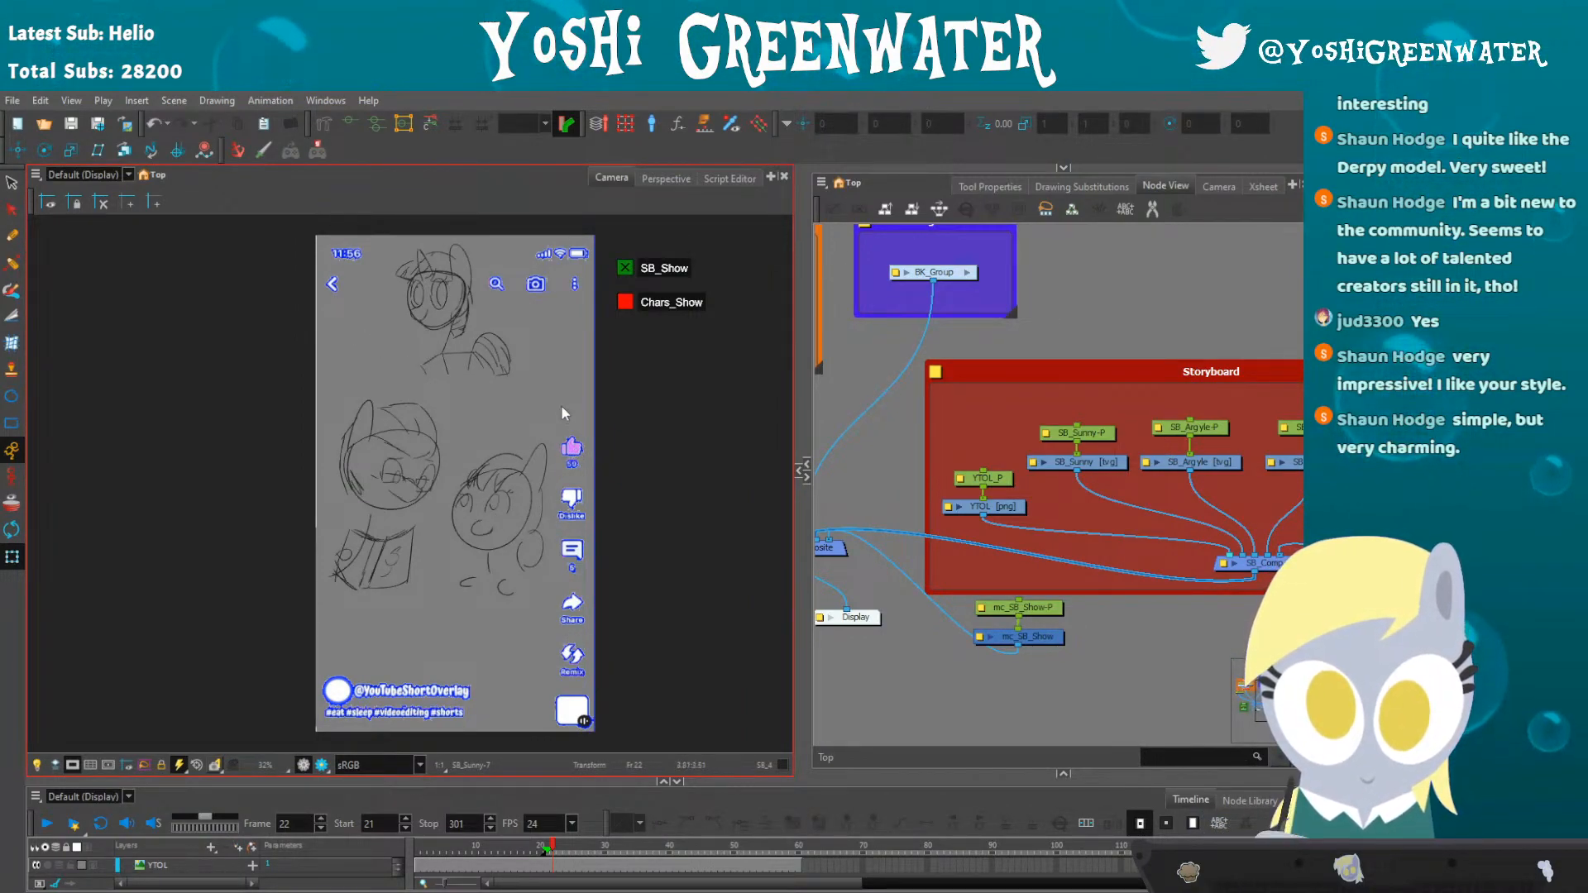
{"action": "left_click", "coordinate": [88, 765]}
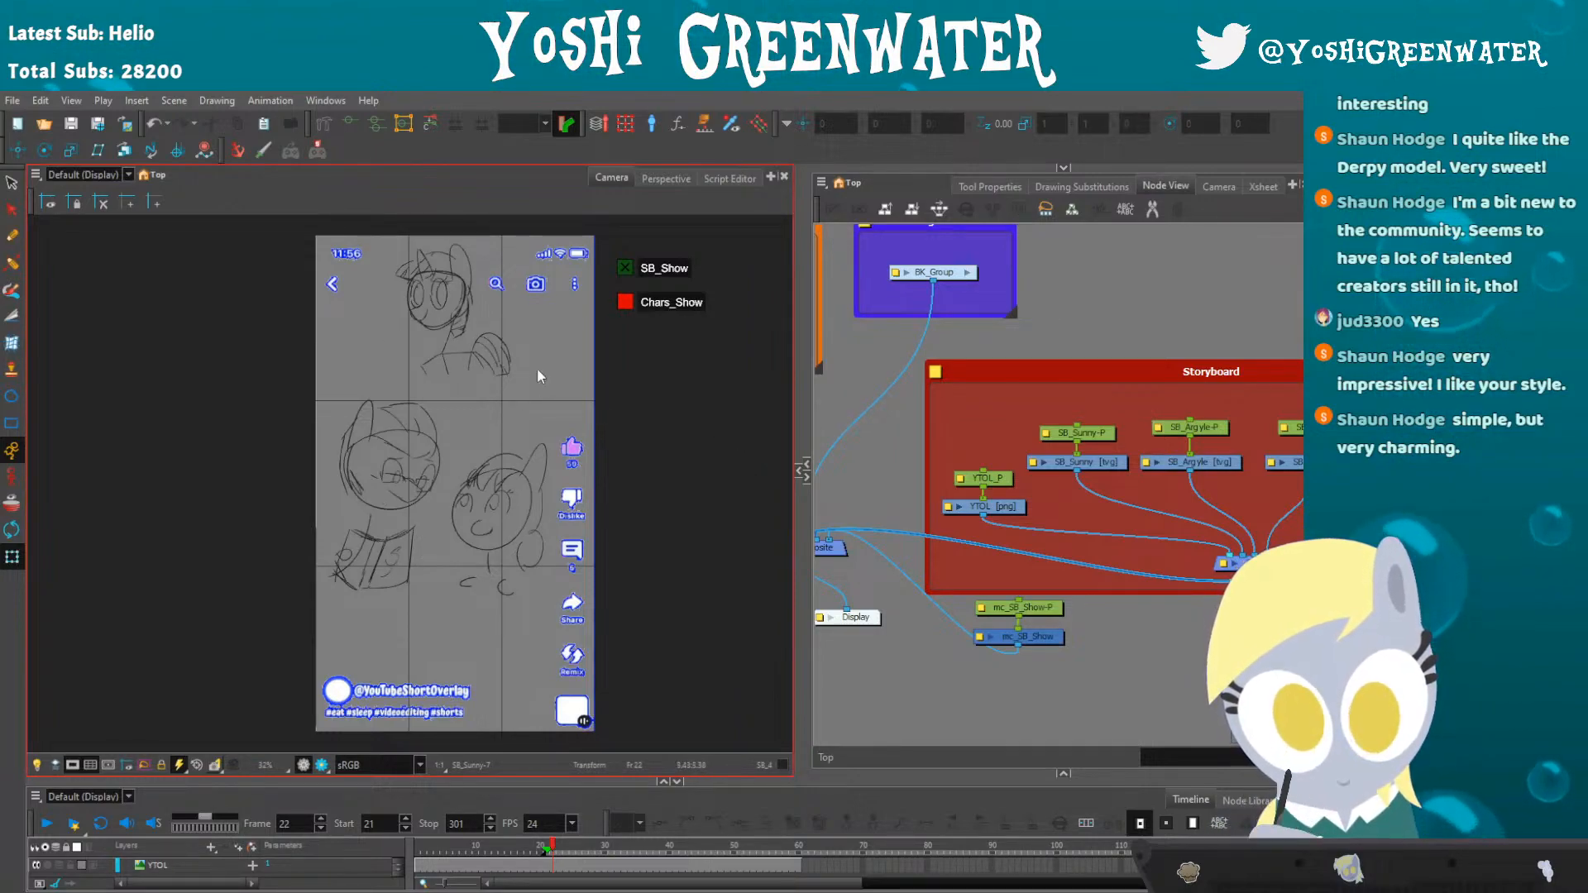
- Enable the SB_Sketch drawing in the Storyboard group to show the background sketch again
{"action": "left_click_drag", "start_coordinate": [907, 494], "coordinate": [578, 442]}
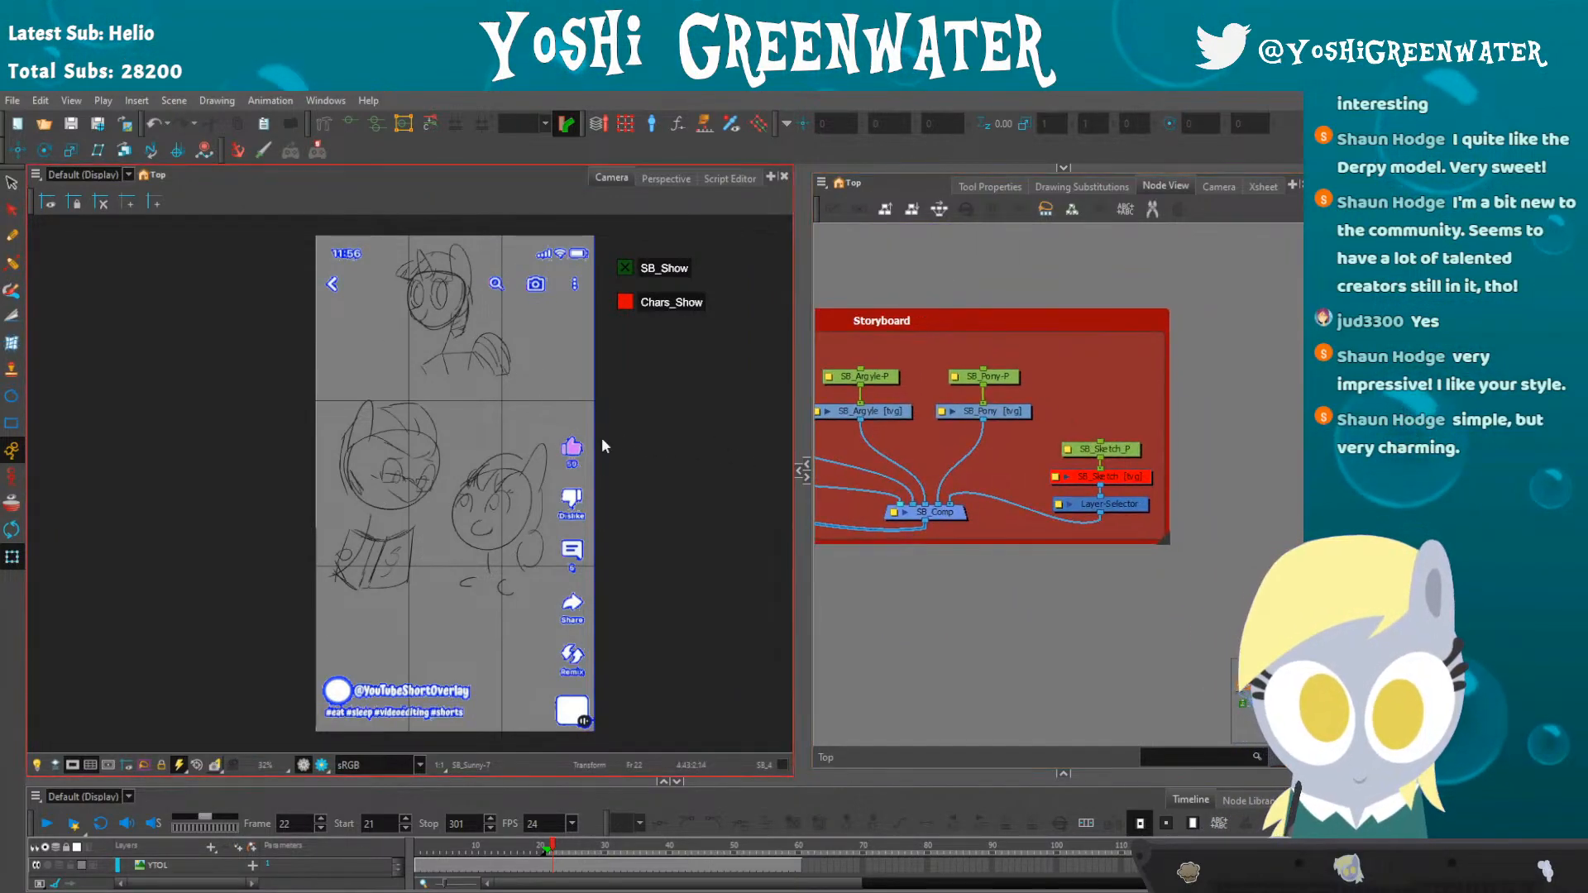
{"action": "left_click", "coordinate": [1075, 476]}
{"action": "key", "text": "a"}
{"action": "left_click", "coordinate": [974, 617]}
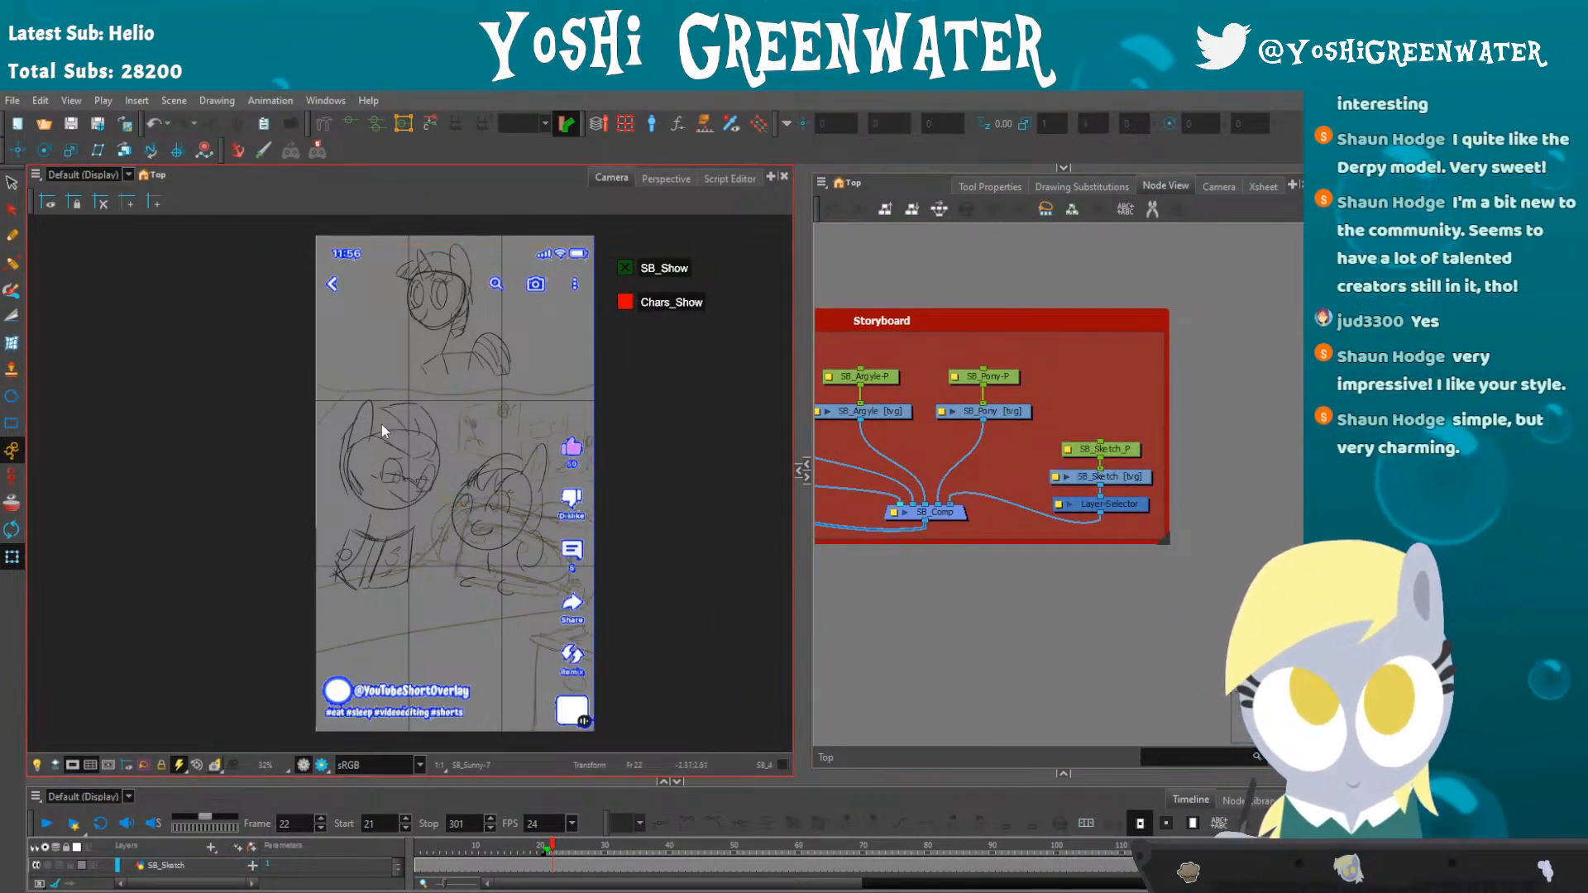
- Examine how the sketched ponies and background sit within the vertical frame, the thirds grid and the Shorts overlay
{"action": "left_click_drag", "start_coordinate": [341, 415], "coordinate": [334, 401]}
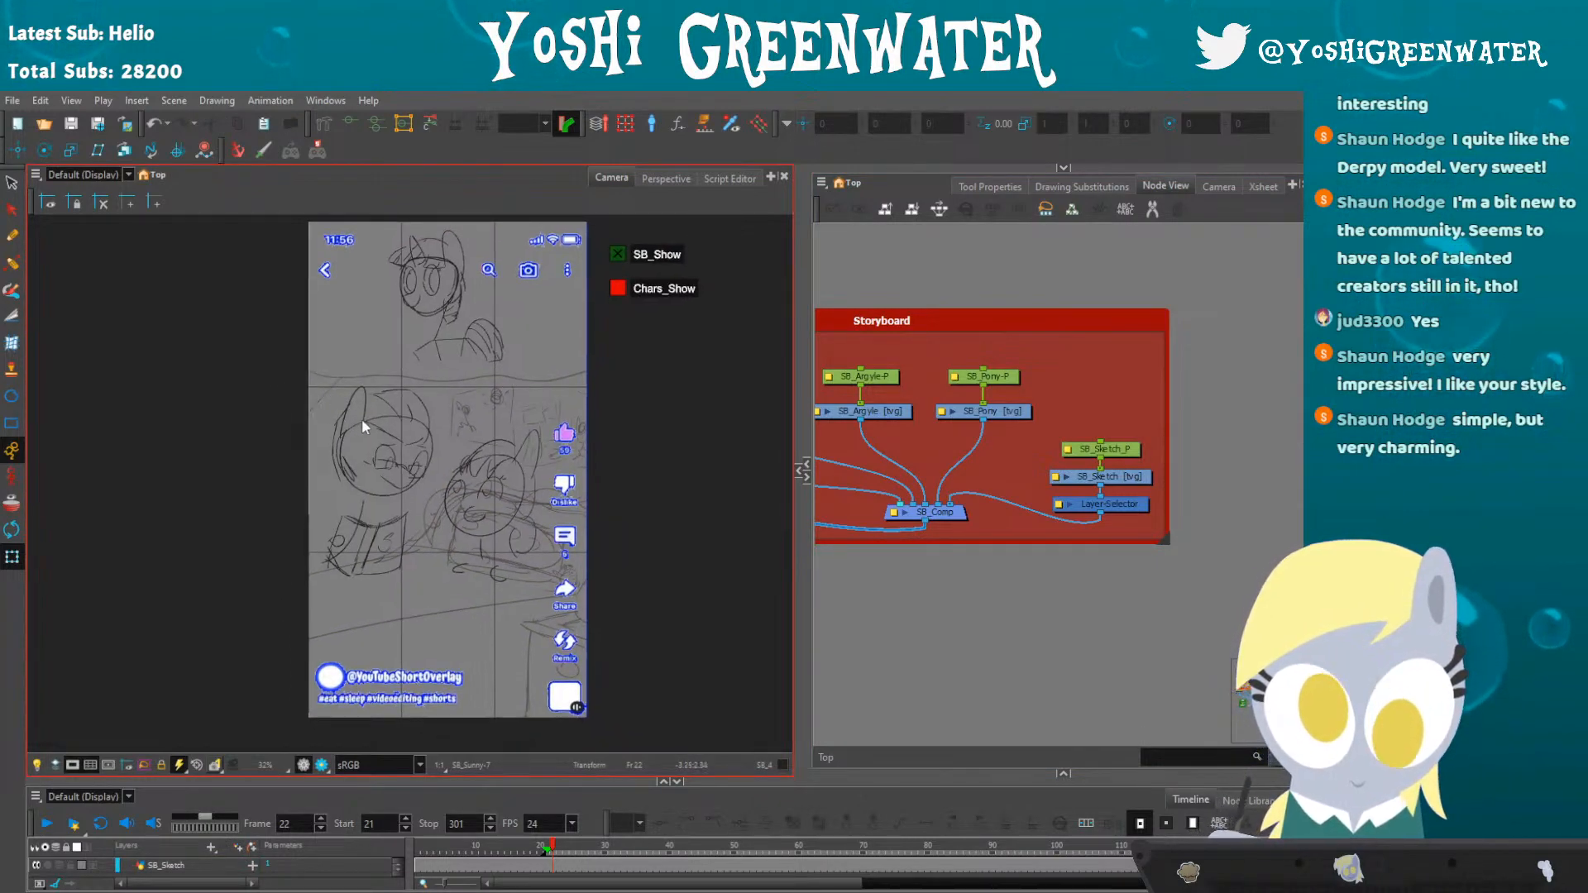
{"action": "left_click_drag", "start_coordinate": [226, 482], "coordinate": [220, 481]}
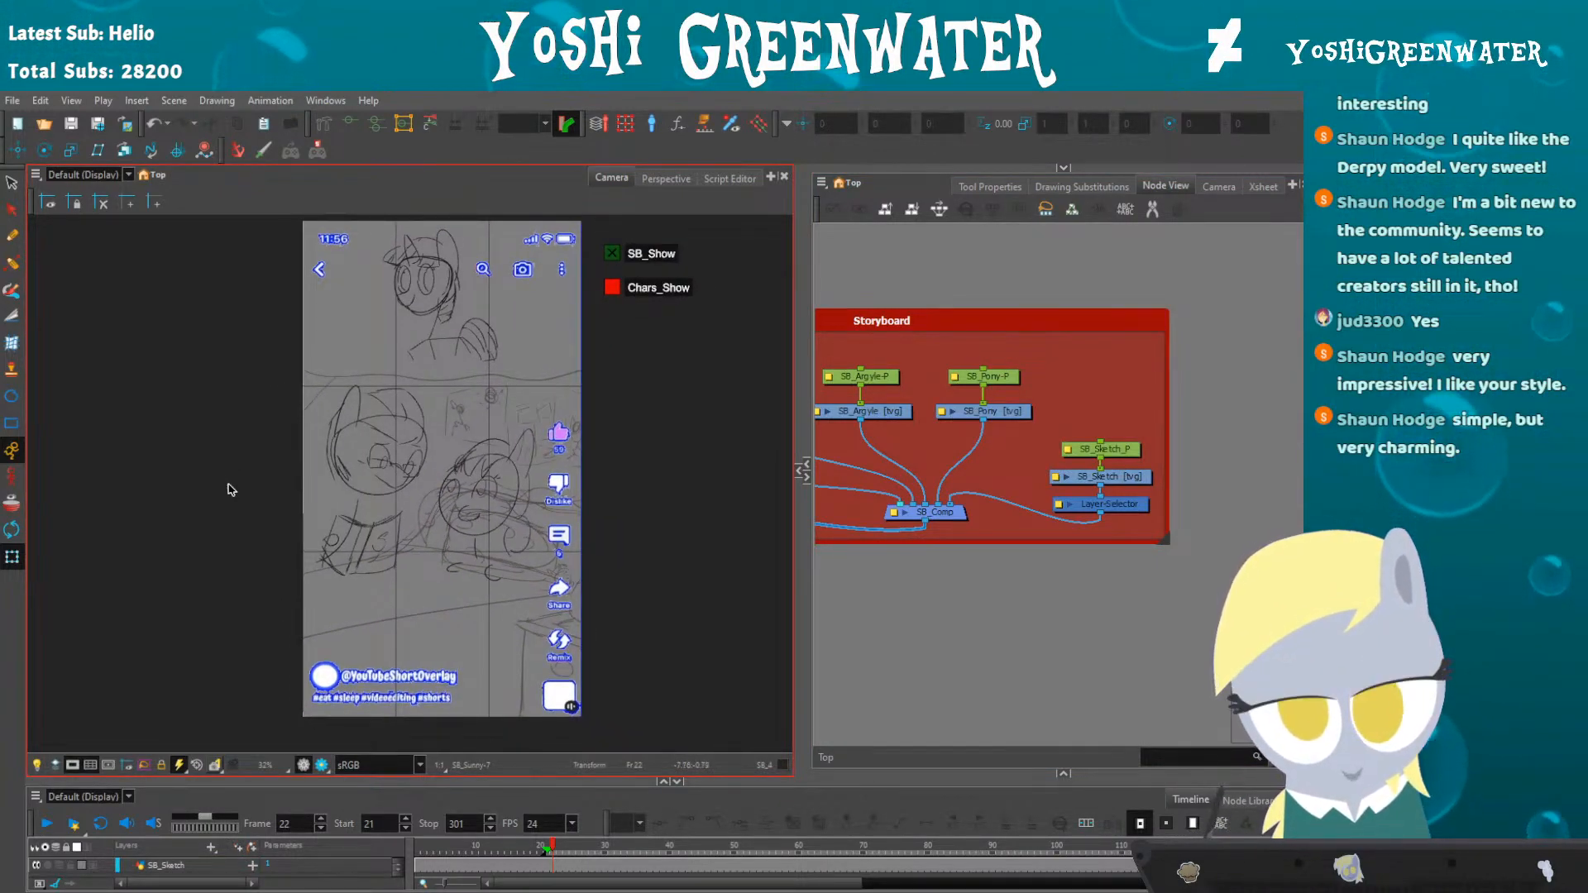
{"action": "scroll", "coordinate": [233, 488], "scroll_direction": "up", "scroll_amount": 1}
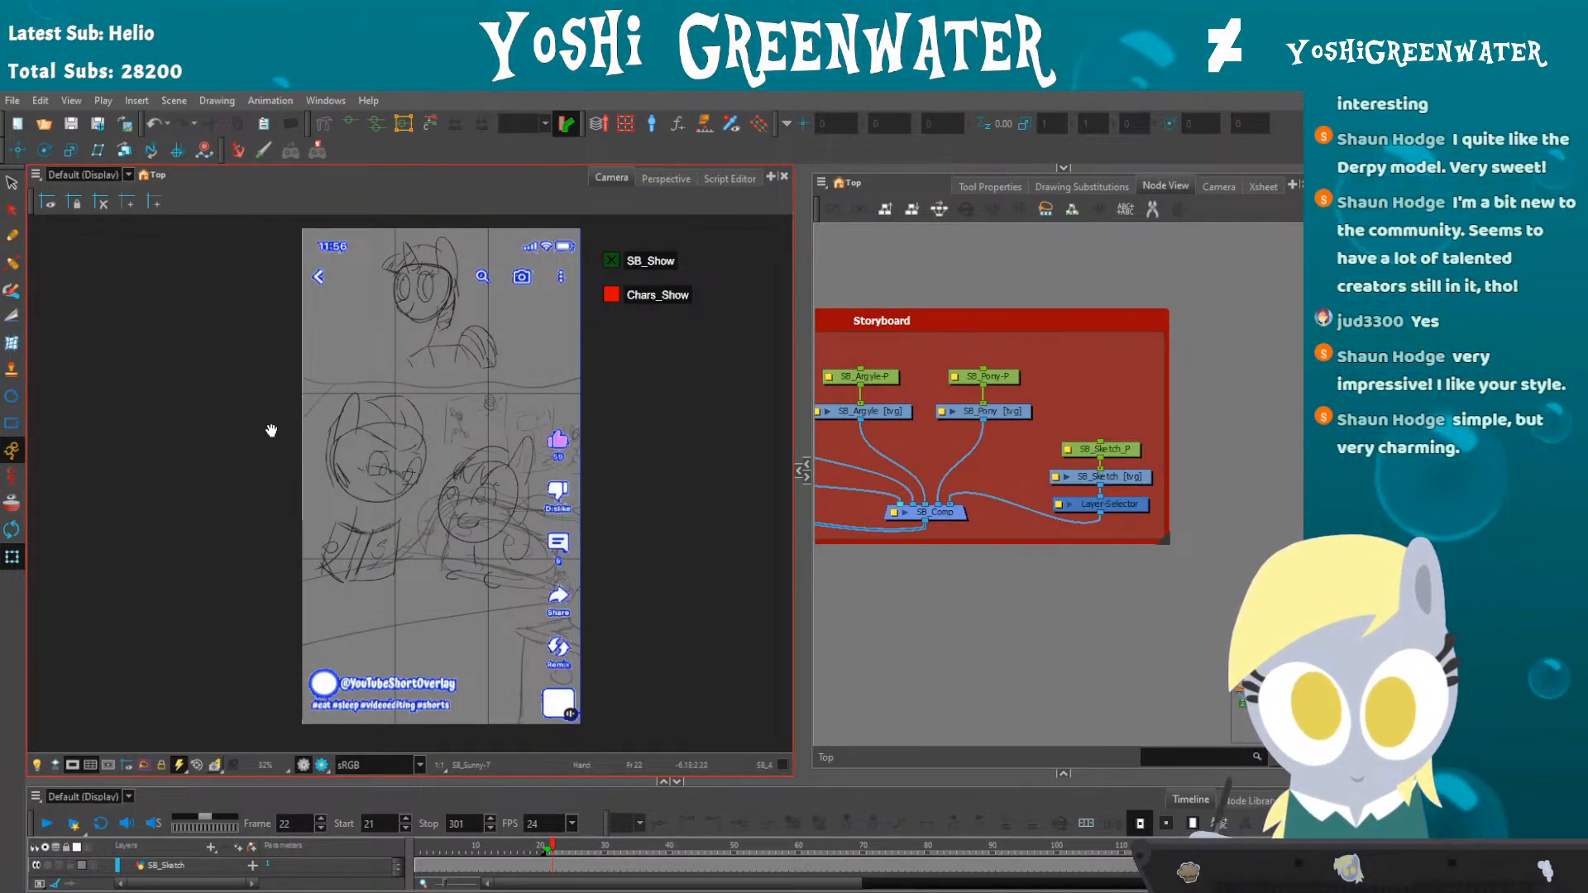
{"action": "left_click_drag", "start_coordinate": [272, 429], "coordinate": [296, 428]}
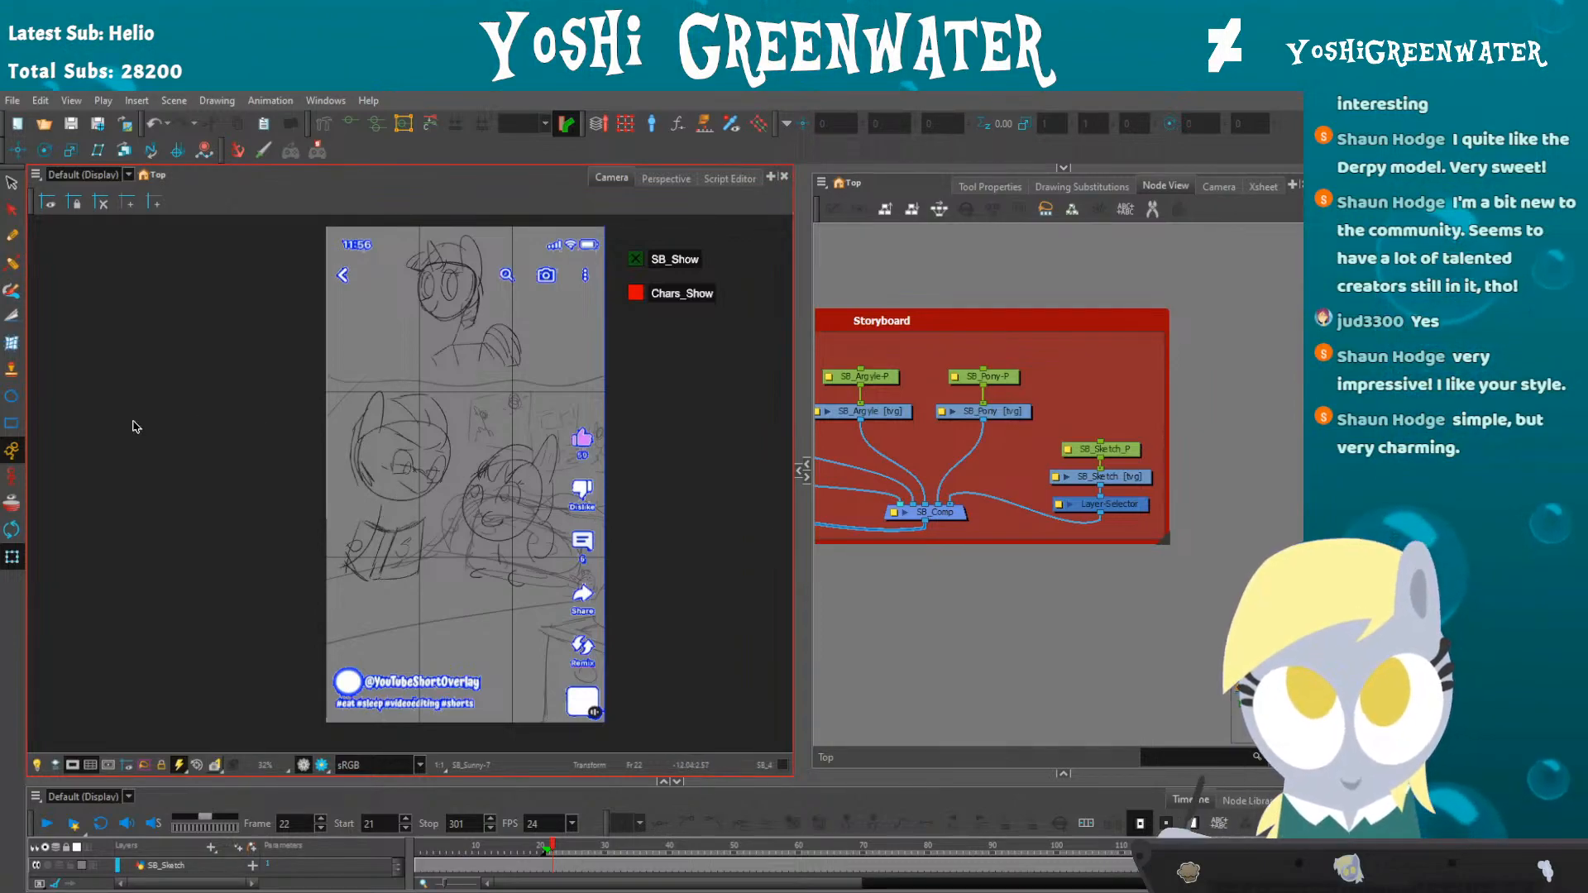
{"action": "left_click_drag", "start_coordinate": [290, 495], "coordinate": [277, 498]}
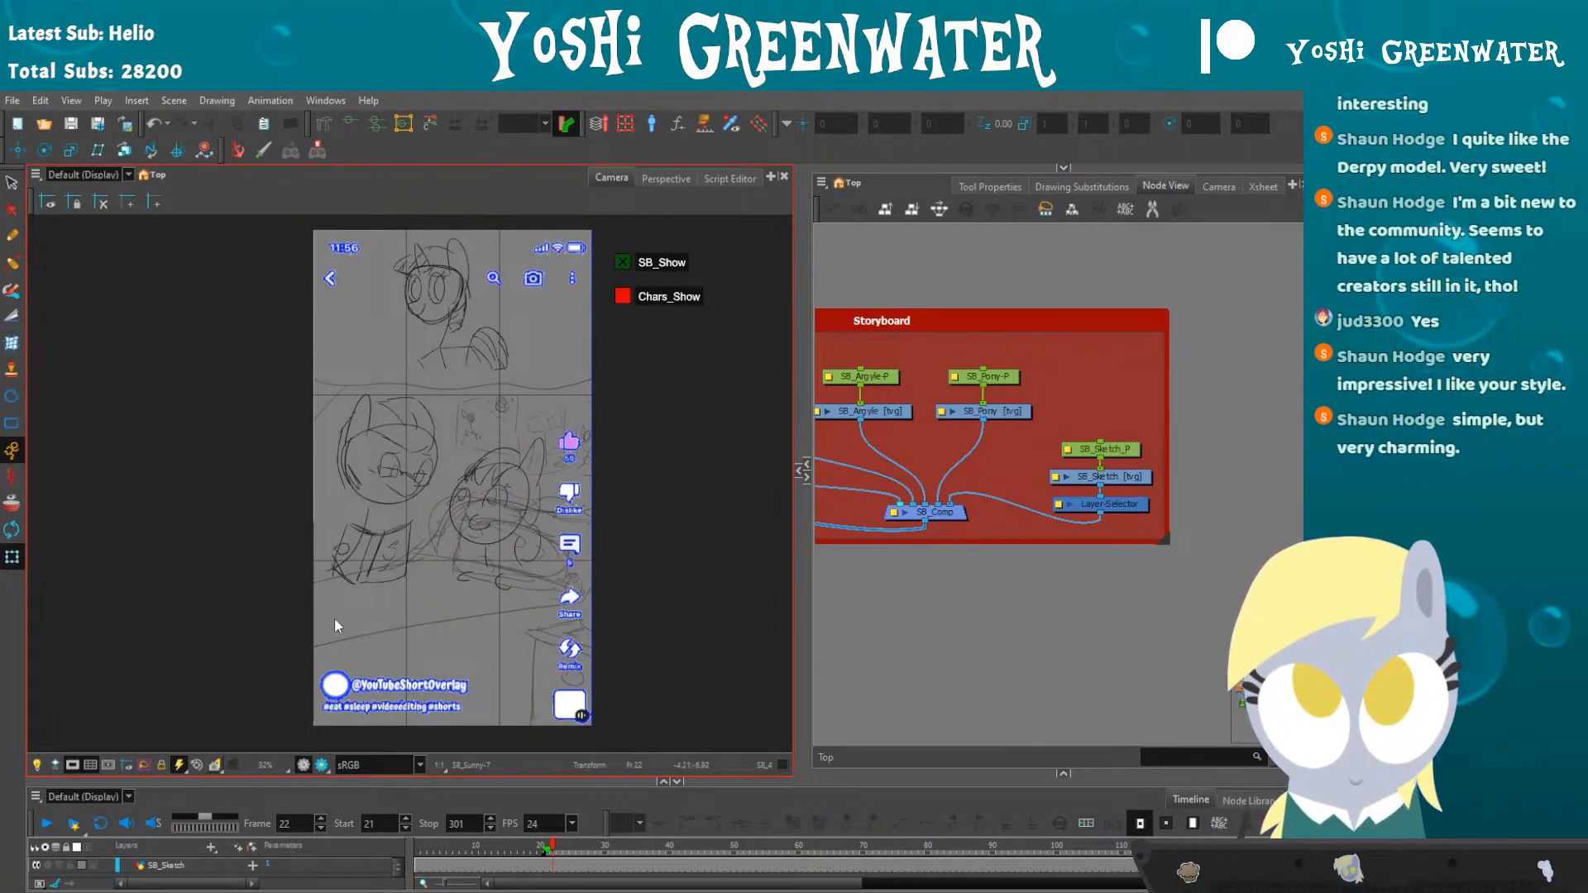
{"action": "left_click_drag", "start_coordinate": [288, 564], "coordinate": [290, 555]}
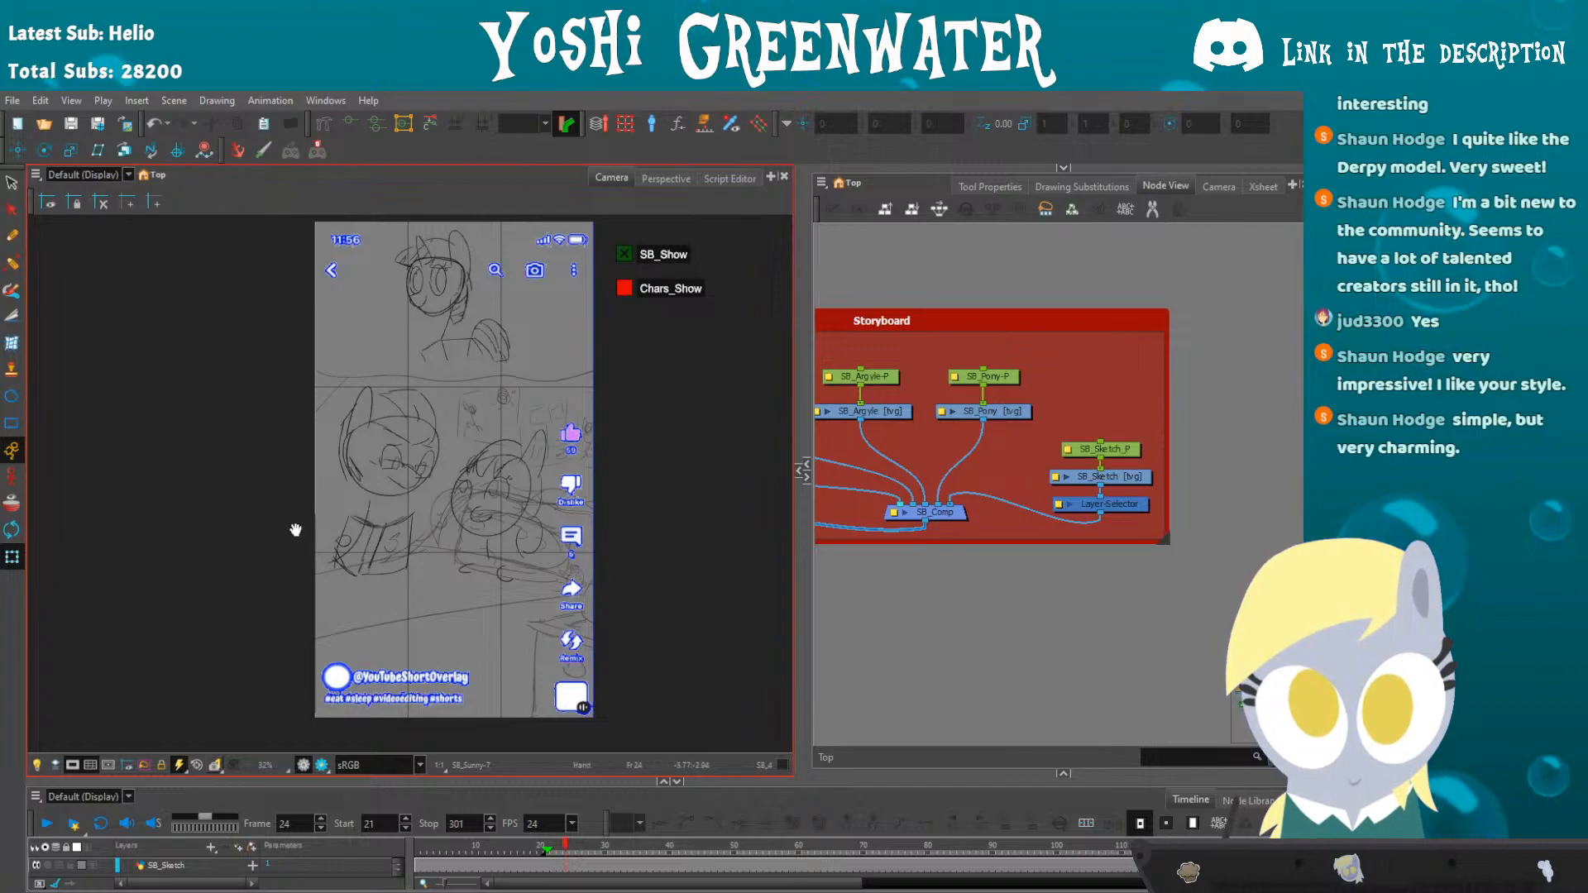
{"action": "left_click_drag", "start_coordinate": [293, 528], "coordinate": [325, 538]}
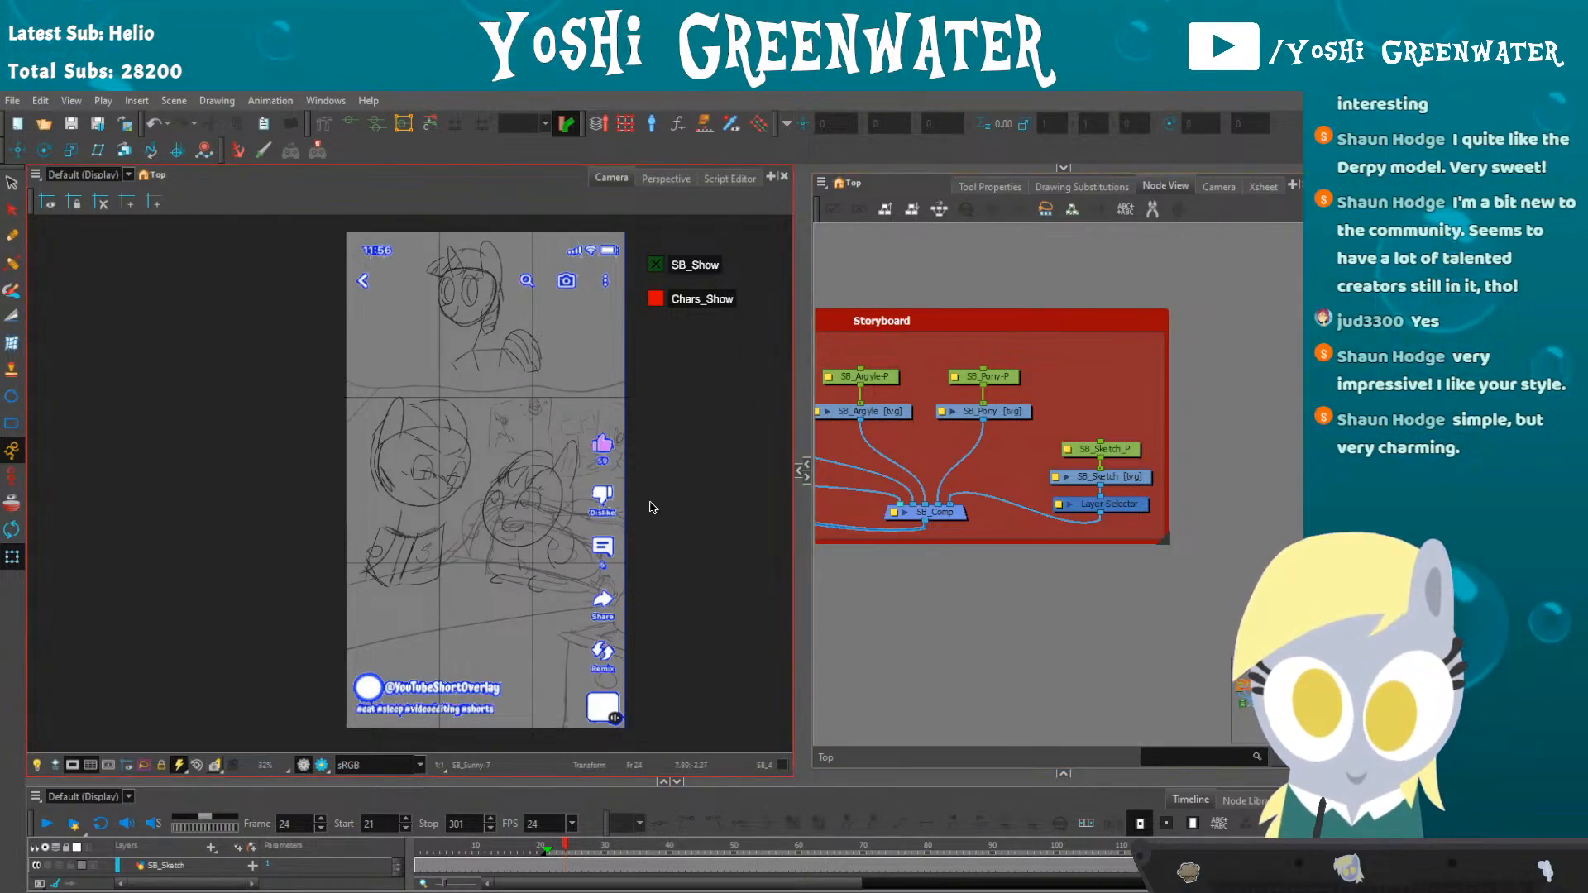
- Try shifting the camera slightly sideways with the Camera-P peg at frame 24, and undo the move
{"action": "left_click_drag", "start_coordinate": [910, 604], "coordinate": [1298, 570]}
{"action": "left_click_drag", "start_coordinate": [819, 442], "coordinate": [968, 464]}
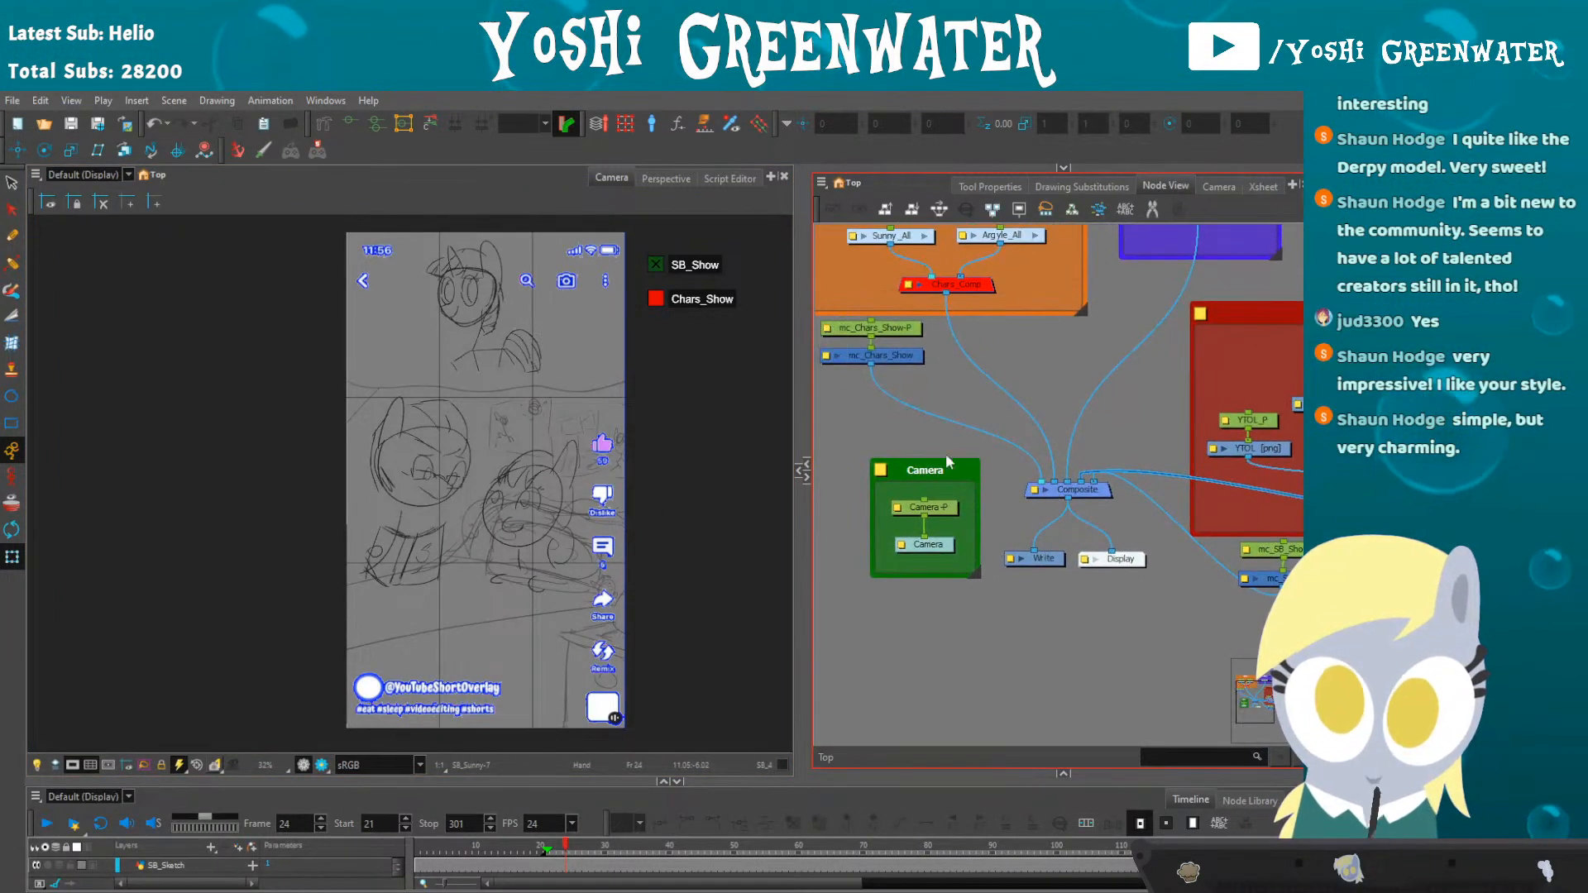
{"action": "left_click", "coordinate": [929, 508]}
{"action": "left_click_drag", "start_coordinate": [477, 488], "coordinate": [337, 476]}
{"action": "left_click", "coordinate": [870, 630]}
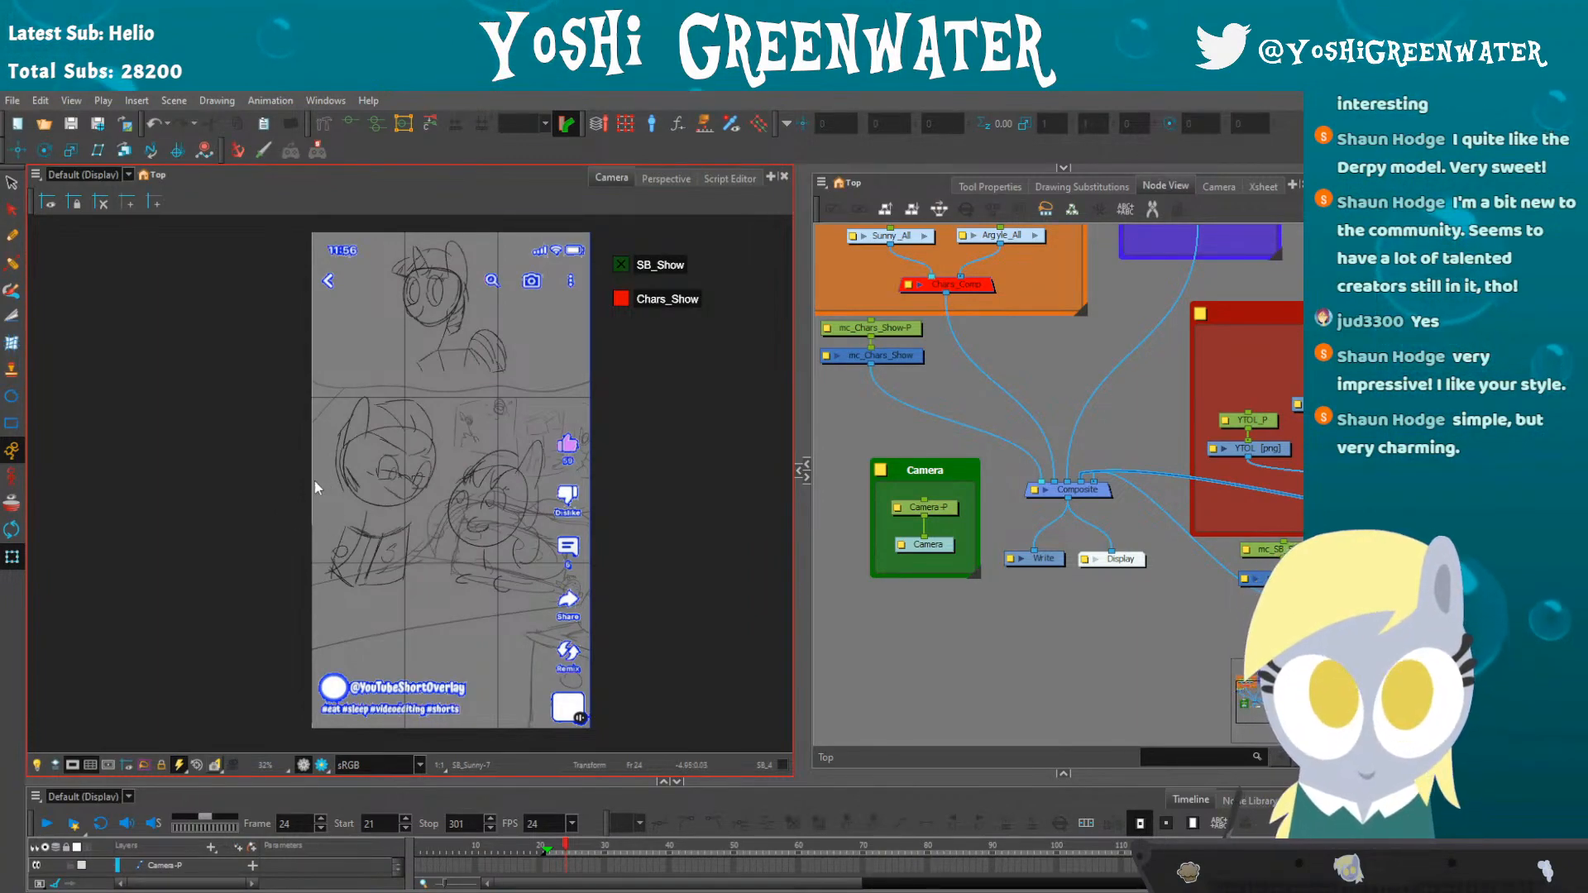
{"action": "left_click_drag", "start_coordinate": [984, 653], "coordinate": [877, 669]}
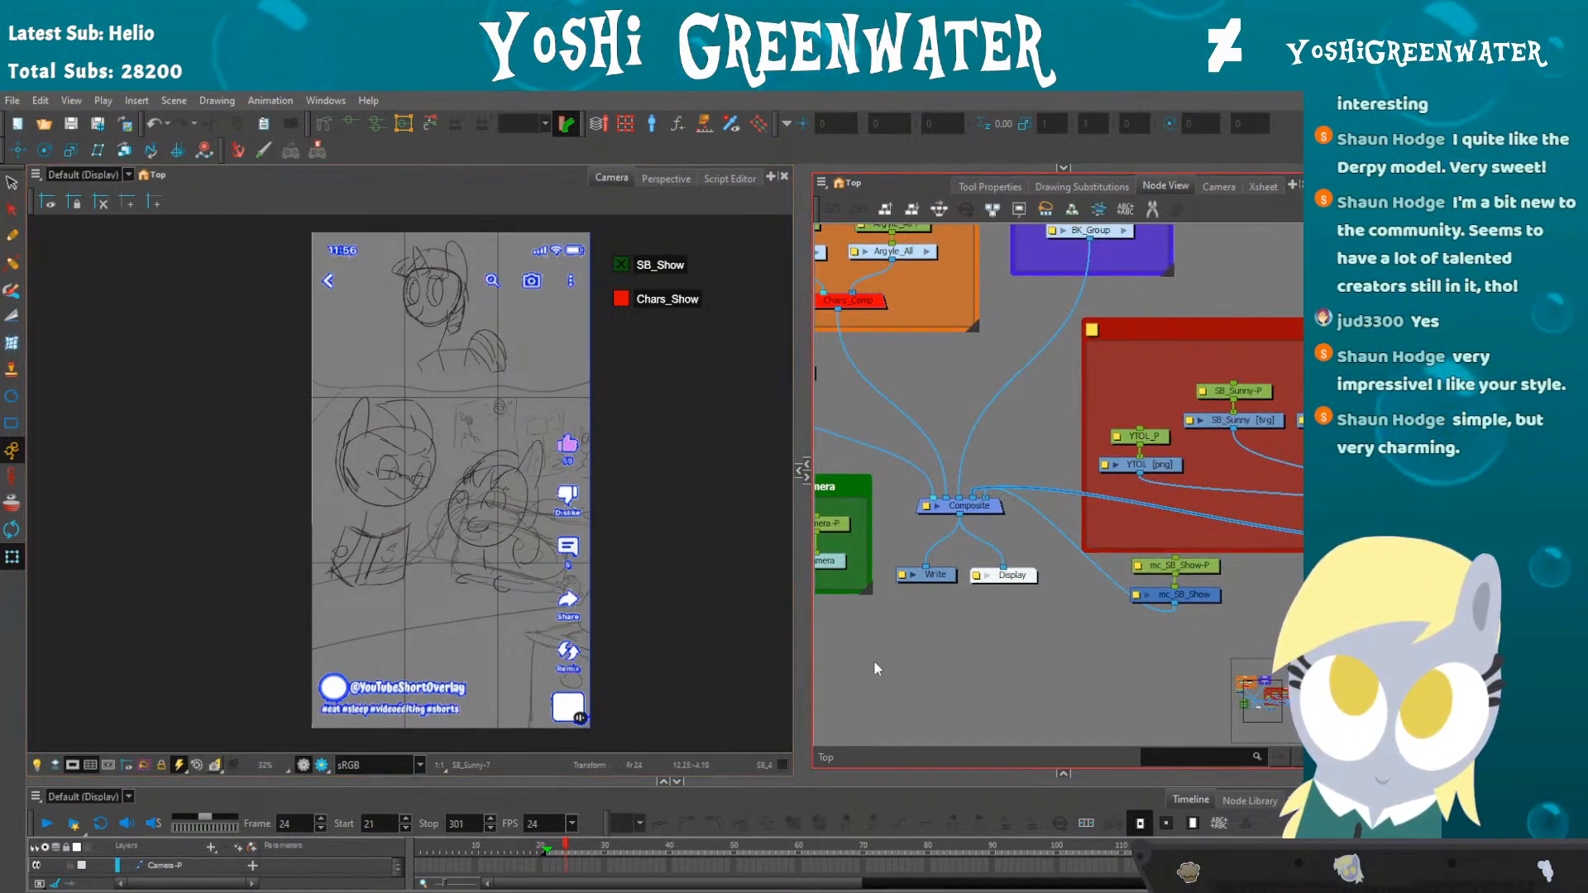
{"action": "left_click", "coordinate": [391, 552]}
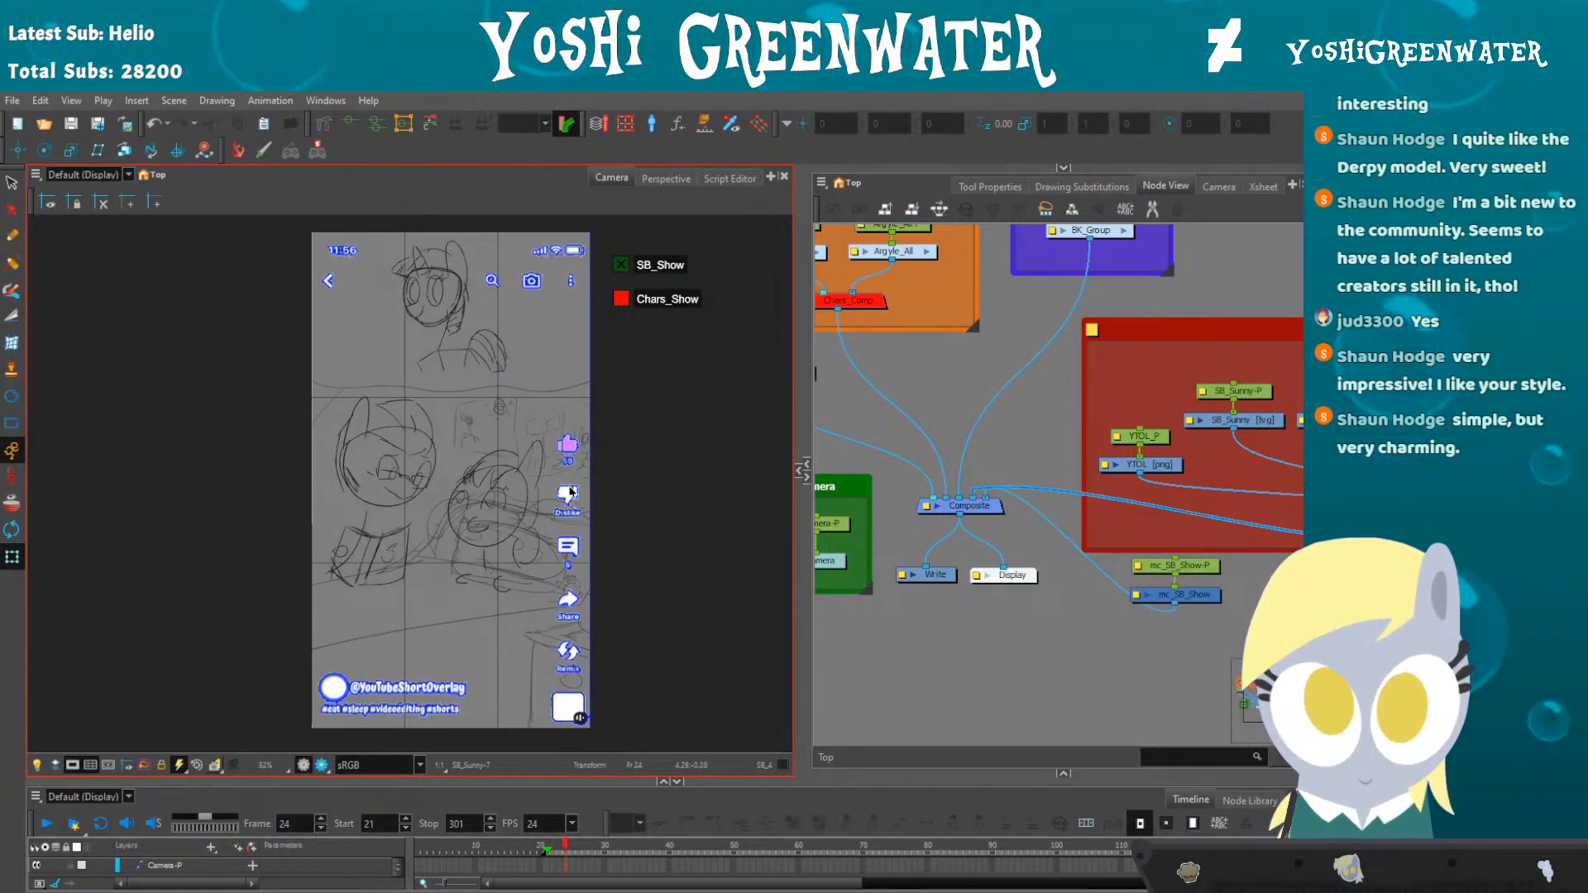
{"action": "left_click", "coordinate": [643, 592]}
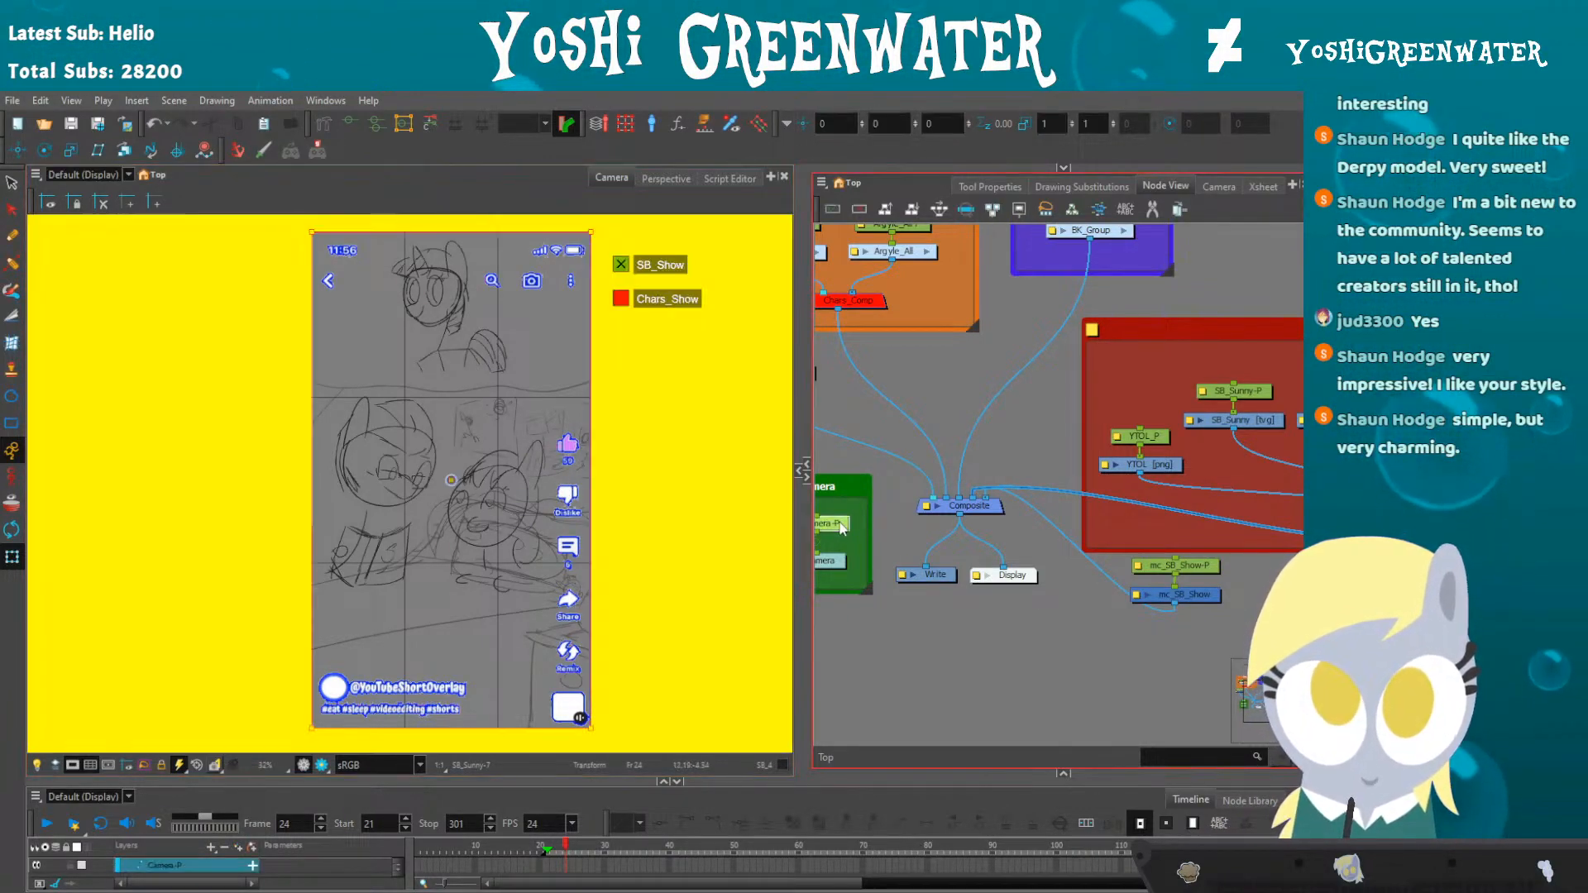
{"action": "left_click_drag", "start_coordinate": [448, 486], "coordinate": [463, 484]}
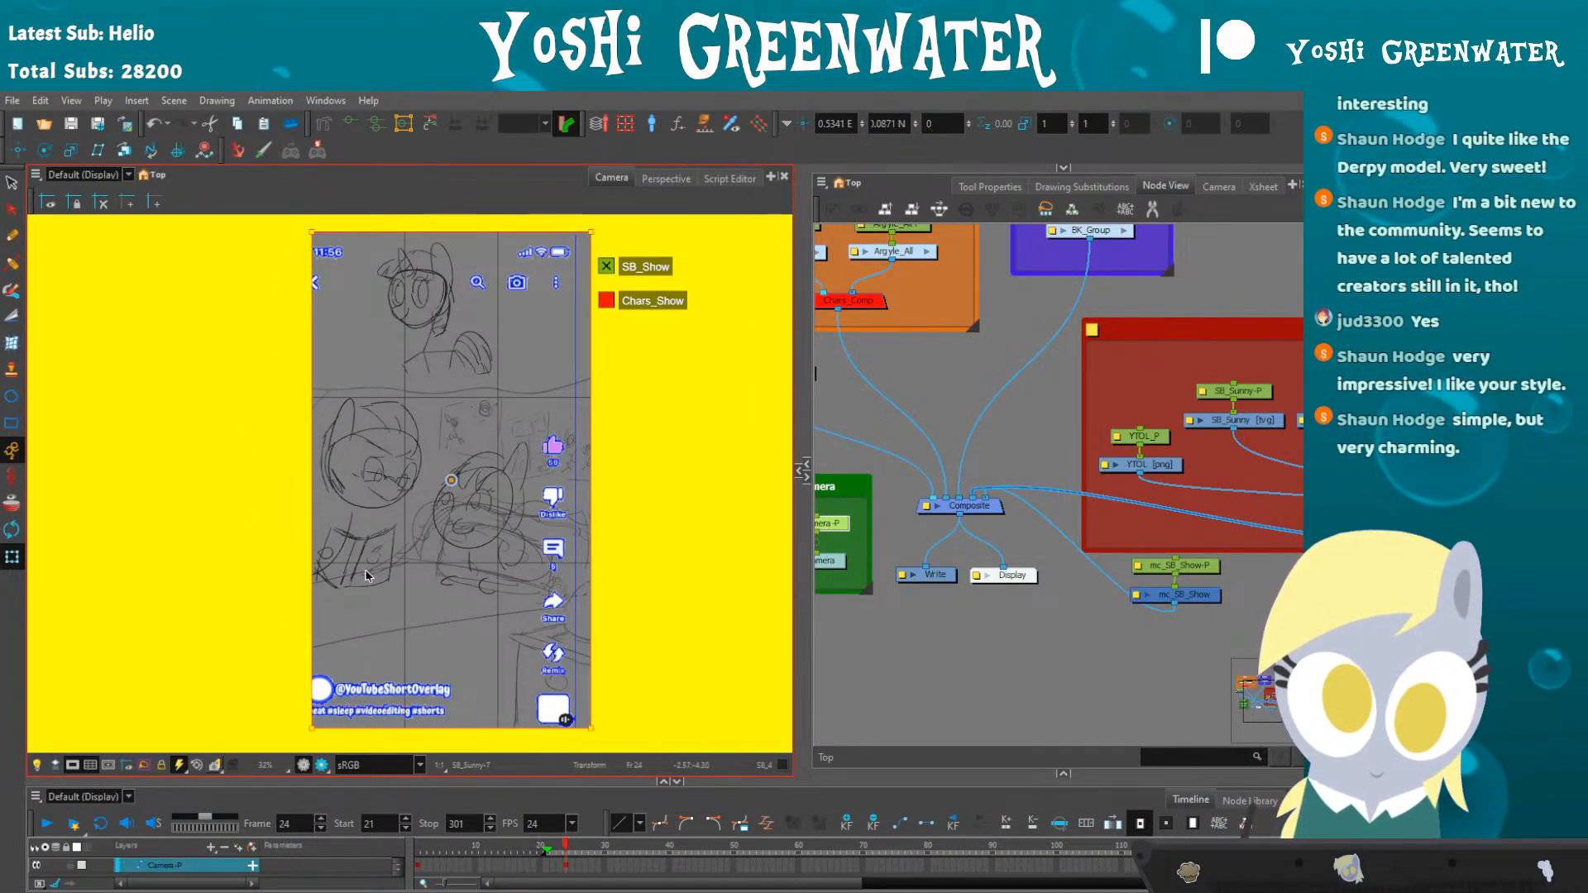
{"action": "key", "text": "ctrl+z"}
{"action": "left_click", "coordinate": [879, 683]}
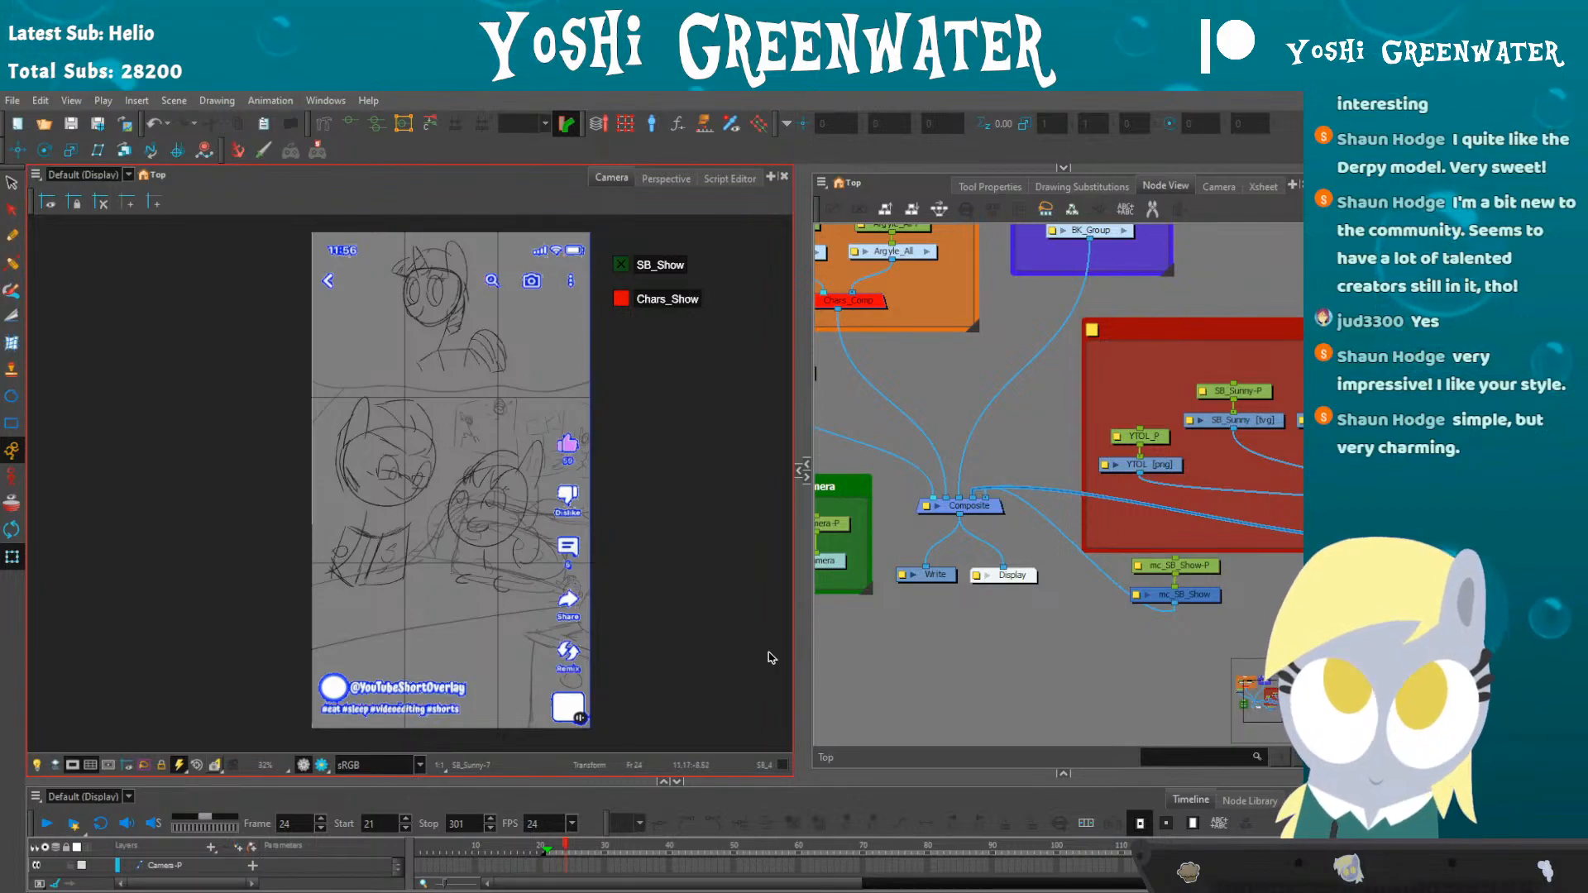
- Disable the YTOL drawing in the Storyboard group to hide the YouTube Shorts overlay
{"action": "left_click_drag", "start_coordinate": [861, 681], "coordinate": [984, 672]}
{"action": "left_click_drag", "start_coordinate": [900, 626], "coordinate": [658, 634]}
{"action": "left_click", "coordinate": [1008, 466]}
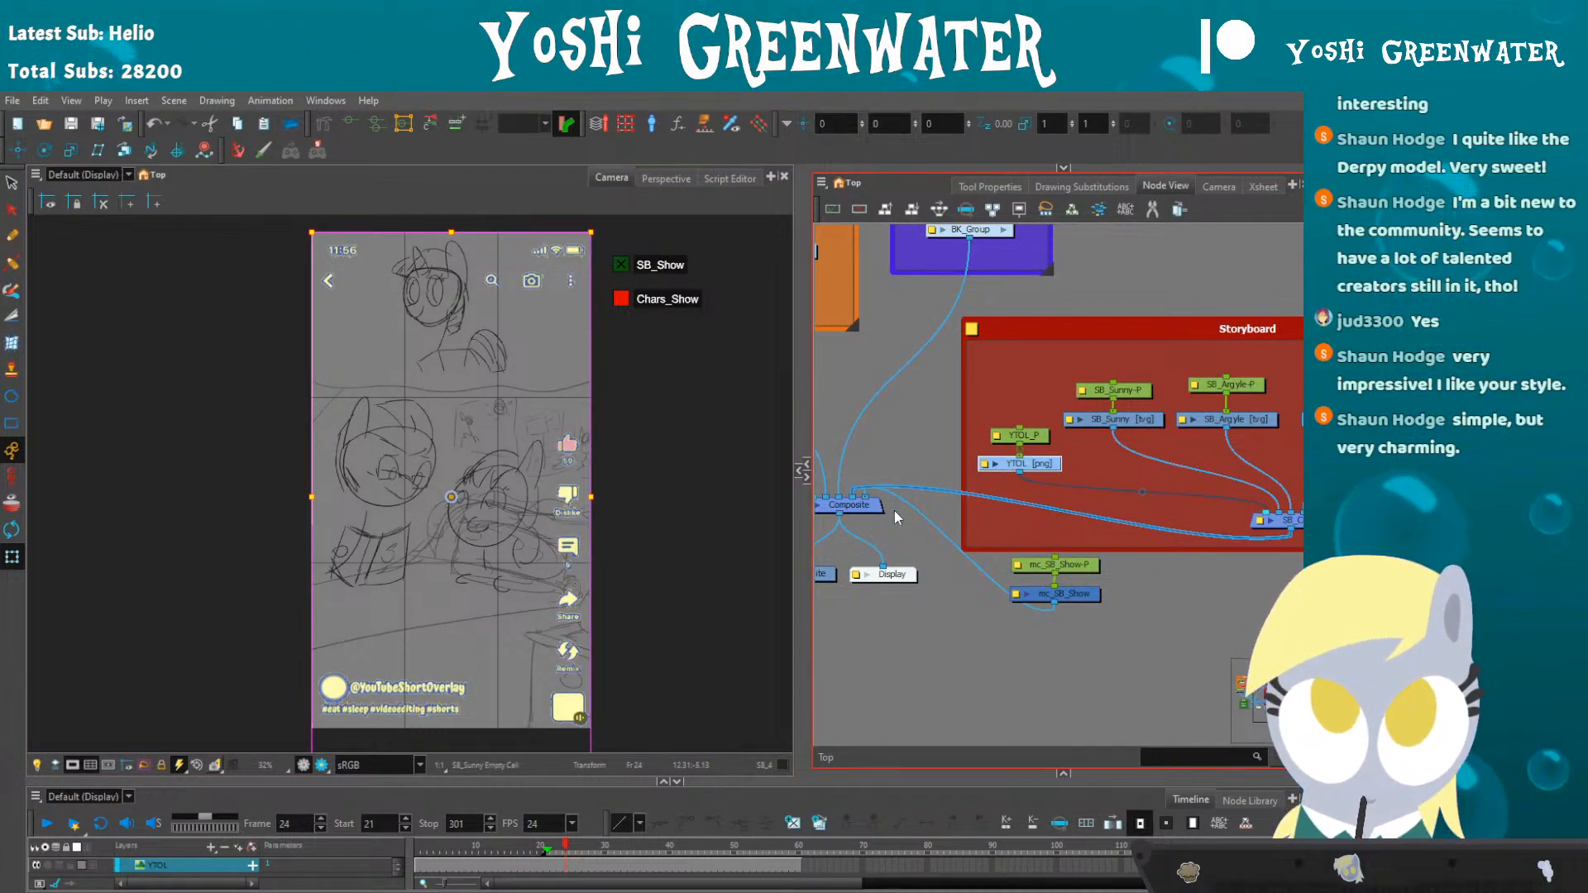
{"action": "key", "text": "d"}
{"action": "left_click", "coordinate": [890, 657]}
- Show the SB_Argyle, SB_Pony and SB_Sunny drawings in the timeline, resizing it so all three layers fit
{"action": "left_click_drag", "start_coordinate": [874, 616], "coordinate": [675, 612]}
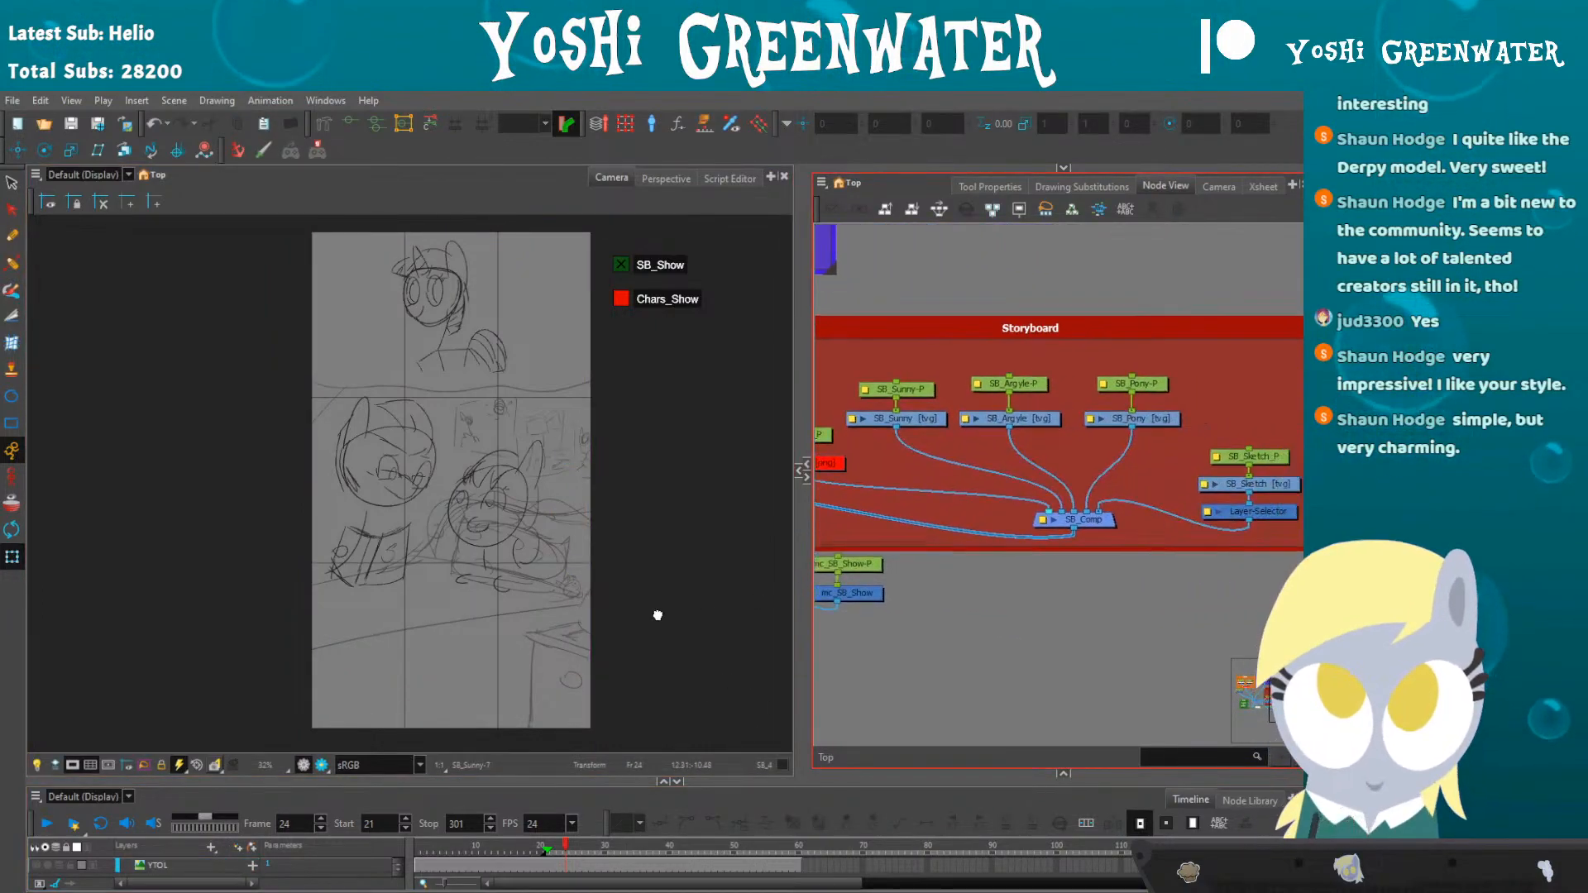
{"action": "left_click", "coordinate": [388, 463]}
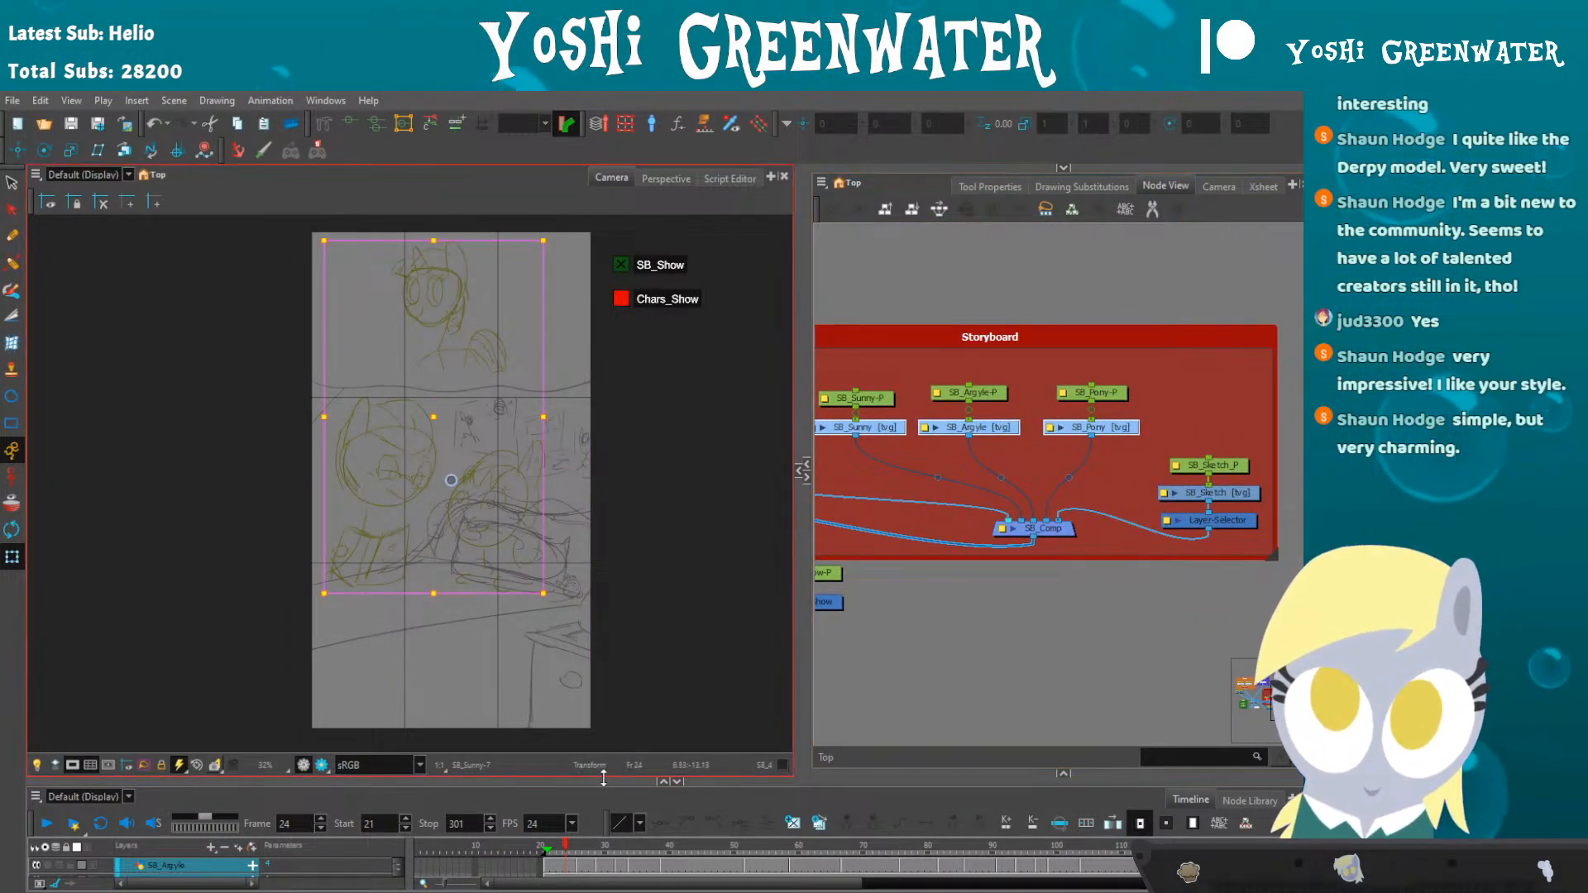
{"action": "left_click_drag", "start_coordinate": [604, 777], "coordinate": [583, 687]}
{"action": "left_click", "coordinate": [856, 618]}
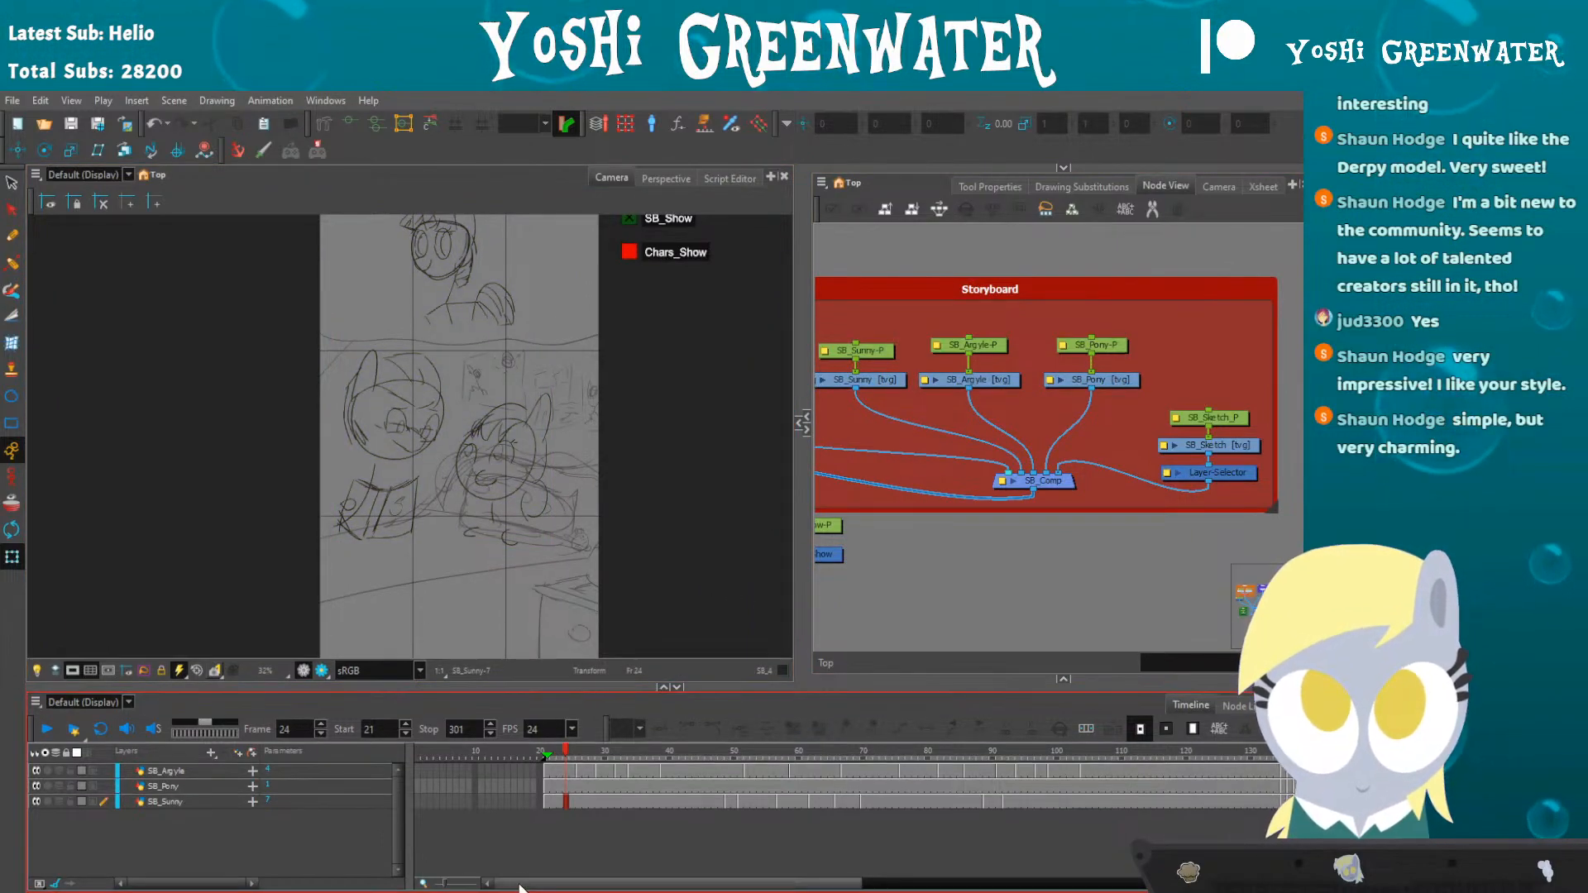
{"action": "left_click_drag", "start_coordinate": [520, 888], "coordinate": [548, 888]}
{"action": "left_click_drag", "start_coordinate": [583, 688], "coordinate": [583, 727]}
{"action": "left_click_drag", "start_coordinate": [406, 727], "coordinate": [405, 734]}
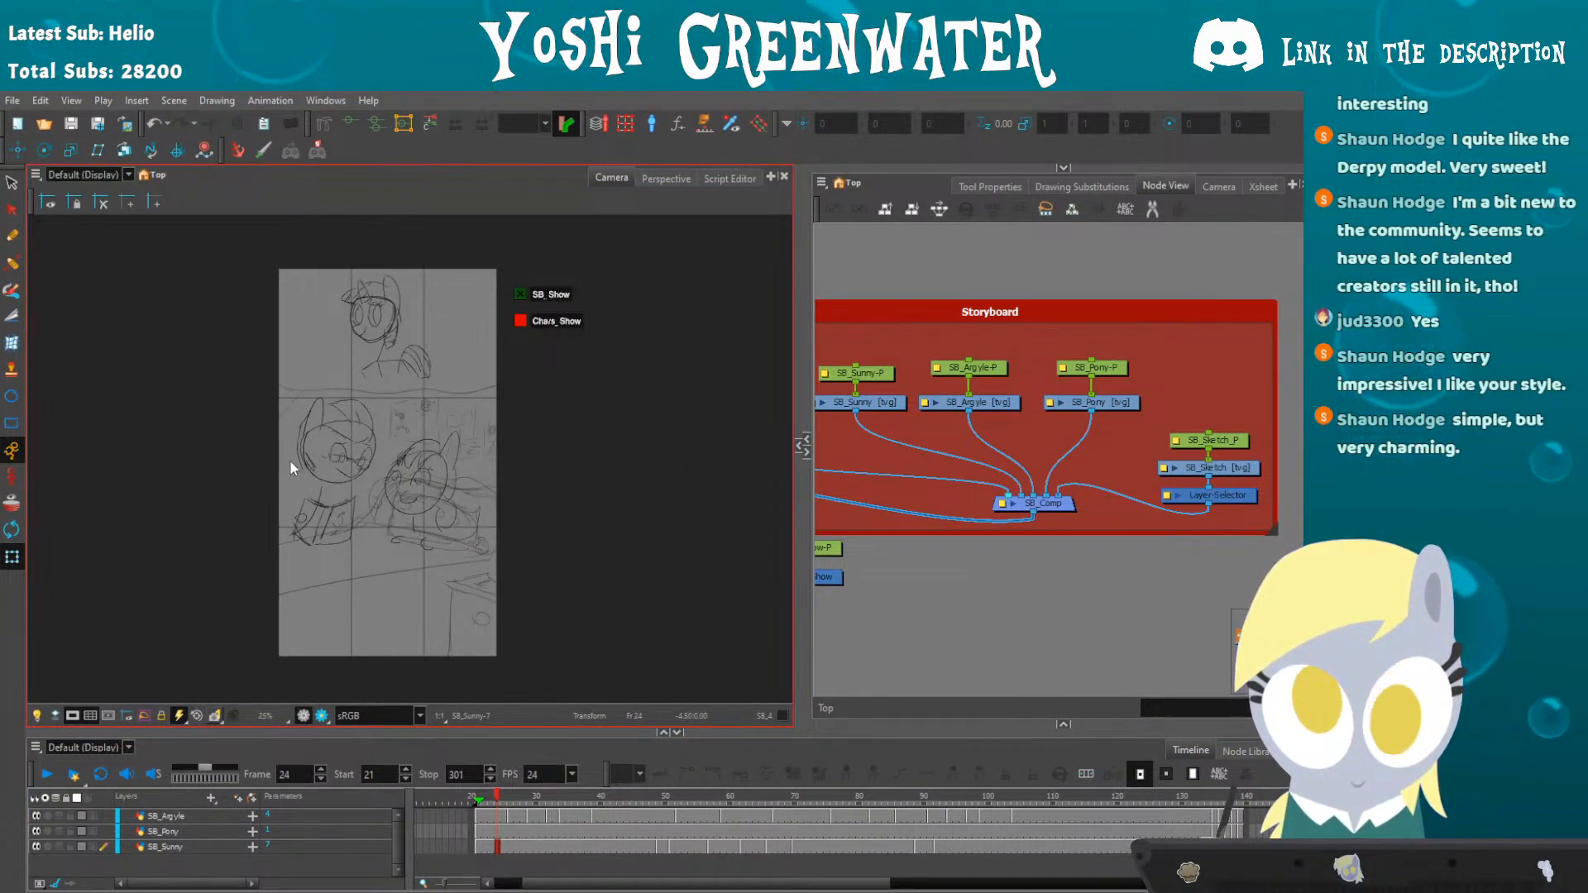
{"action": "scroll", "coordinate": [294, 478], "scroll_direction": "up", "scroll_amount": 2}
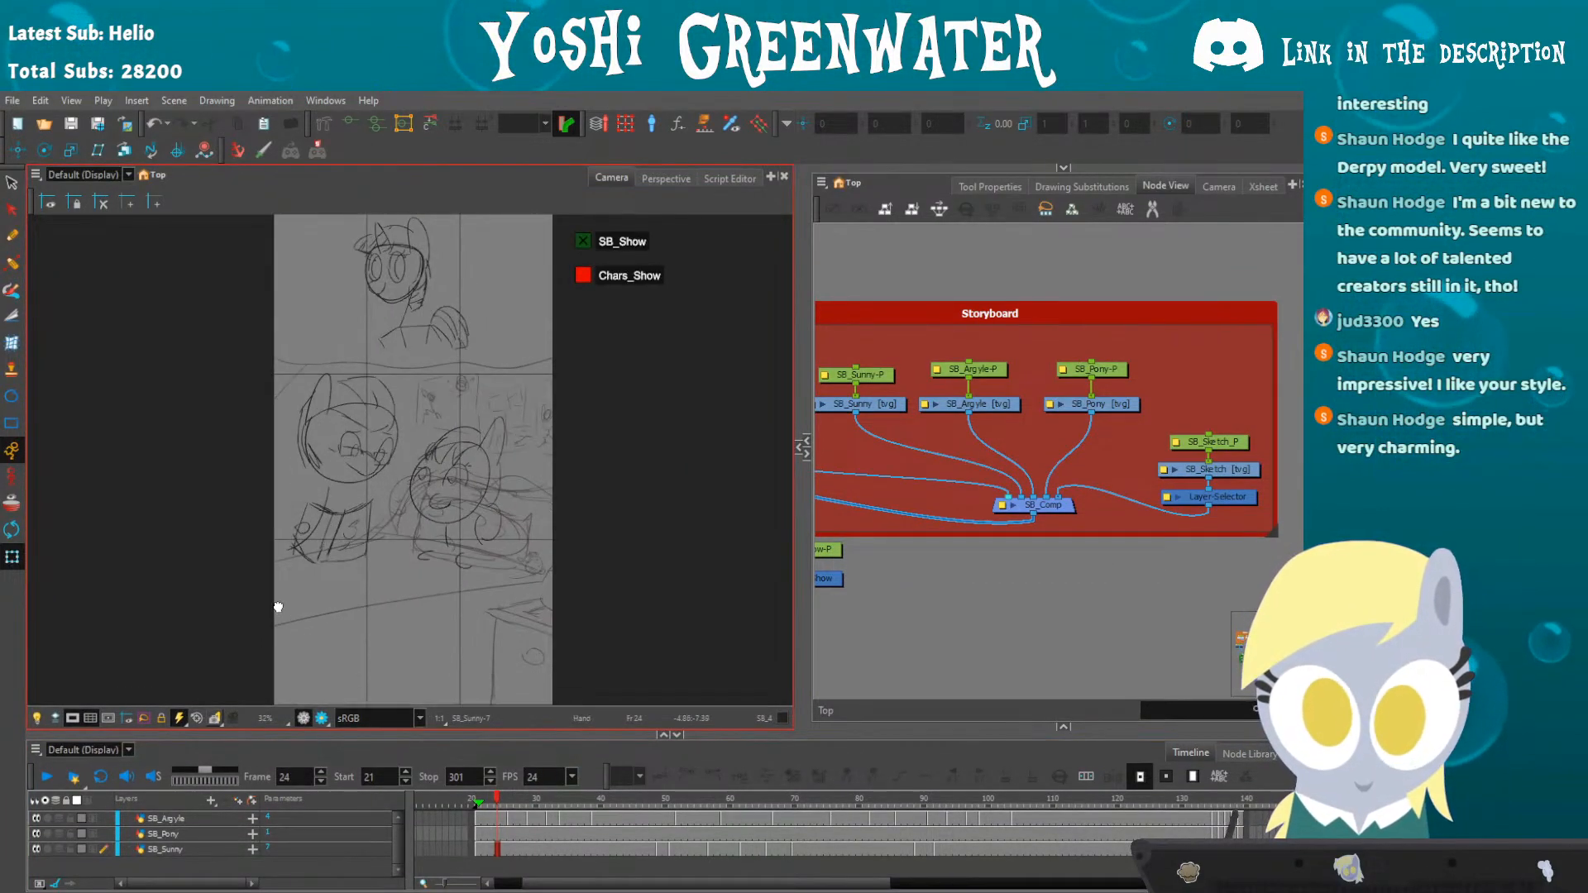
{"action": "left_click_drag", "start_coordinate": [278, 607], "coordinate": [283, 598]}
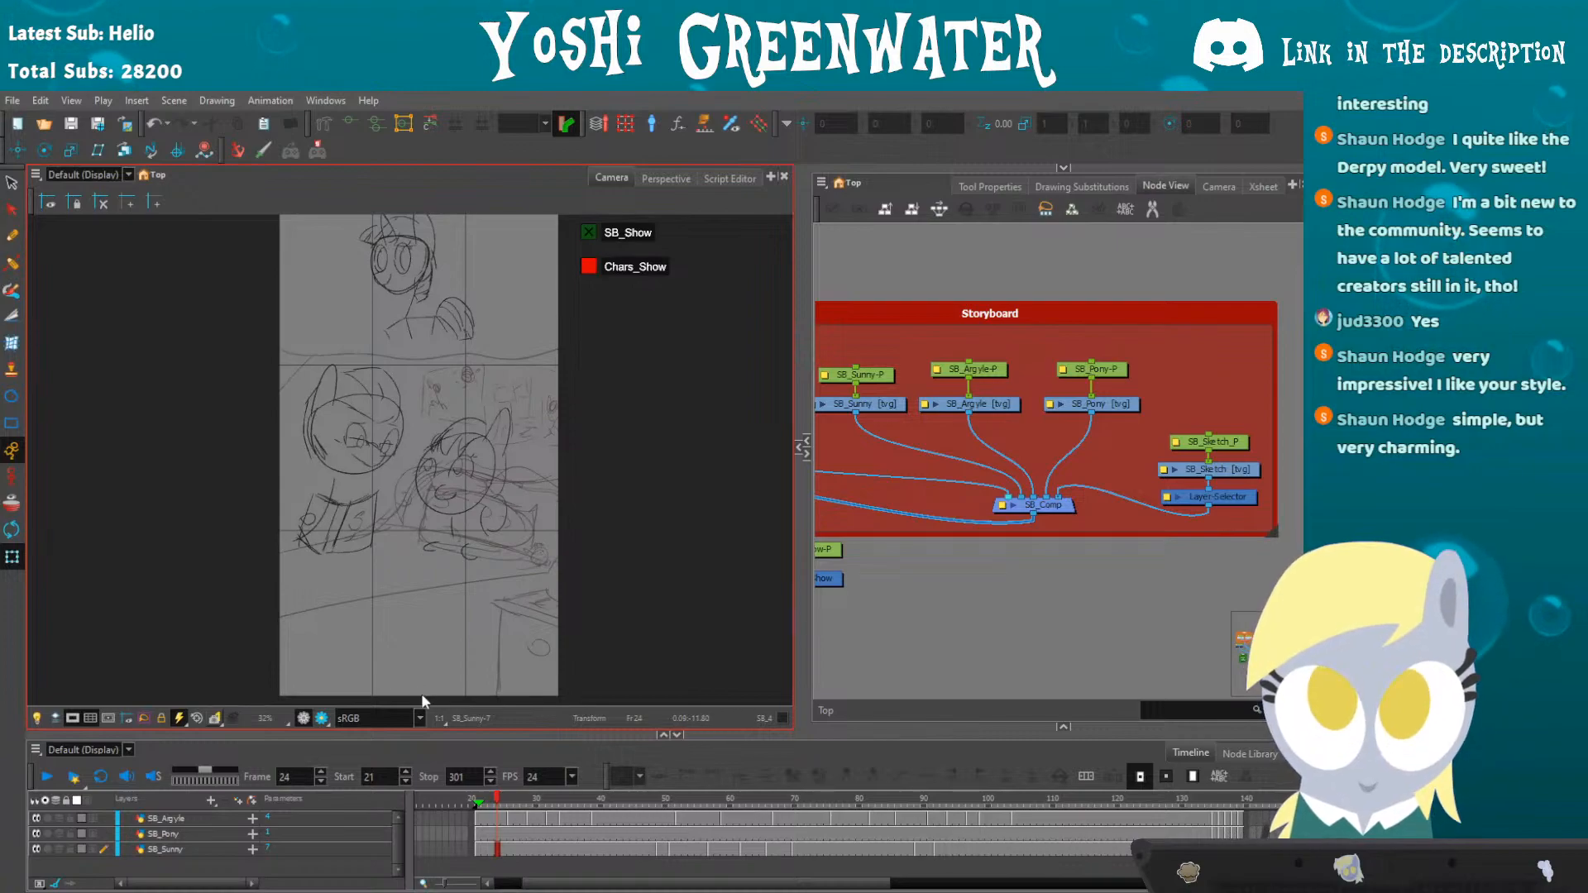
- Lengthen the exposure of the SB_Argyle, SB_Pony and SB_Sunny drawings around frame 36 and play back the opening
{"action": "left_click_drag", "start_coordinate": [560, 806], "coordinate": [576, 849]}
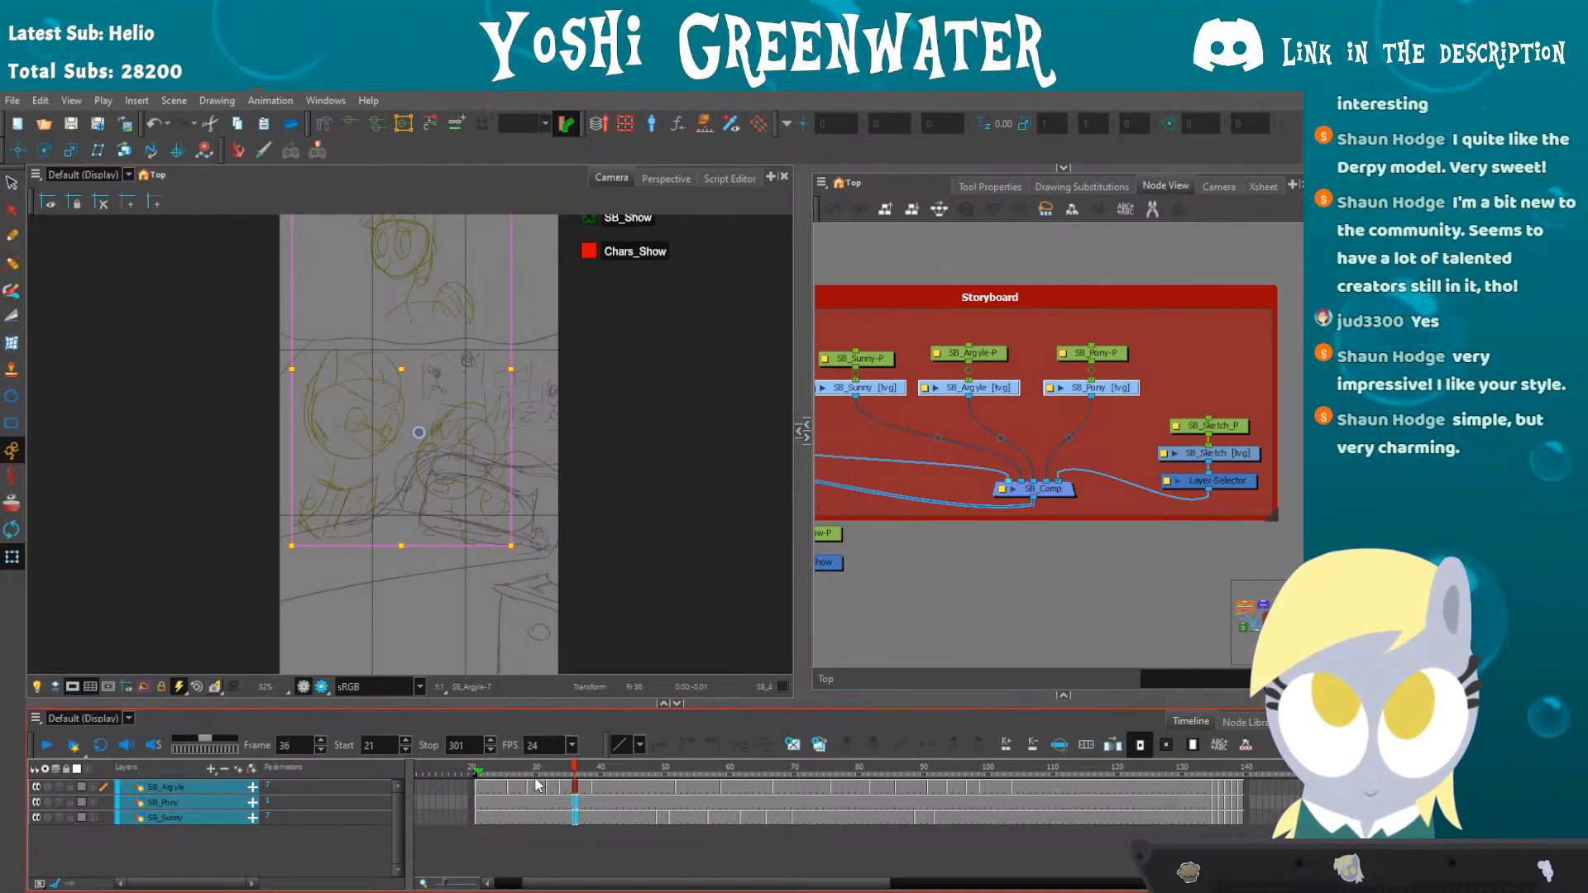
{"action": "key", "text": "shift+Return"}
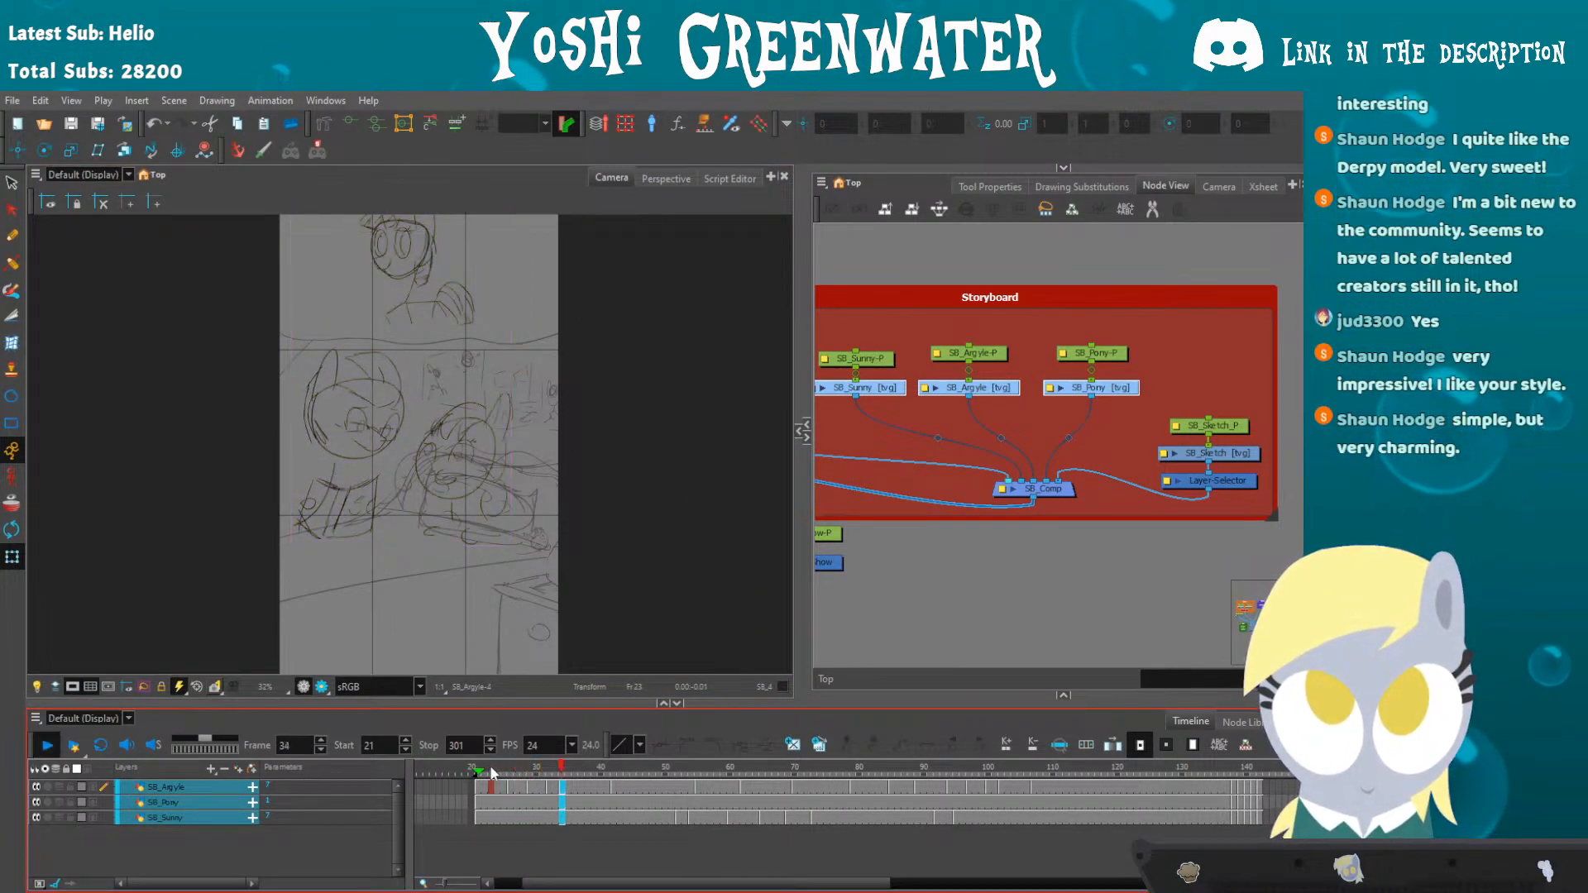
{"action": "key", "text": "shift+Return"}
{"action": "left_click_drag", "start_coordinate": [598, 771], "coordinate": [622, 771]}
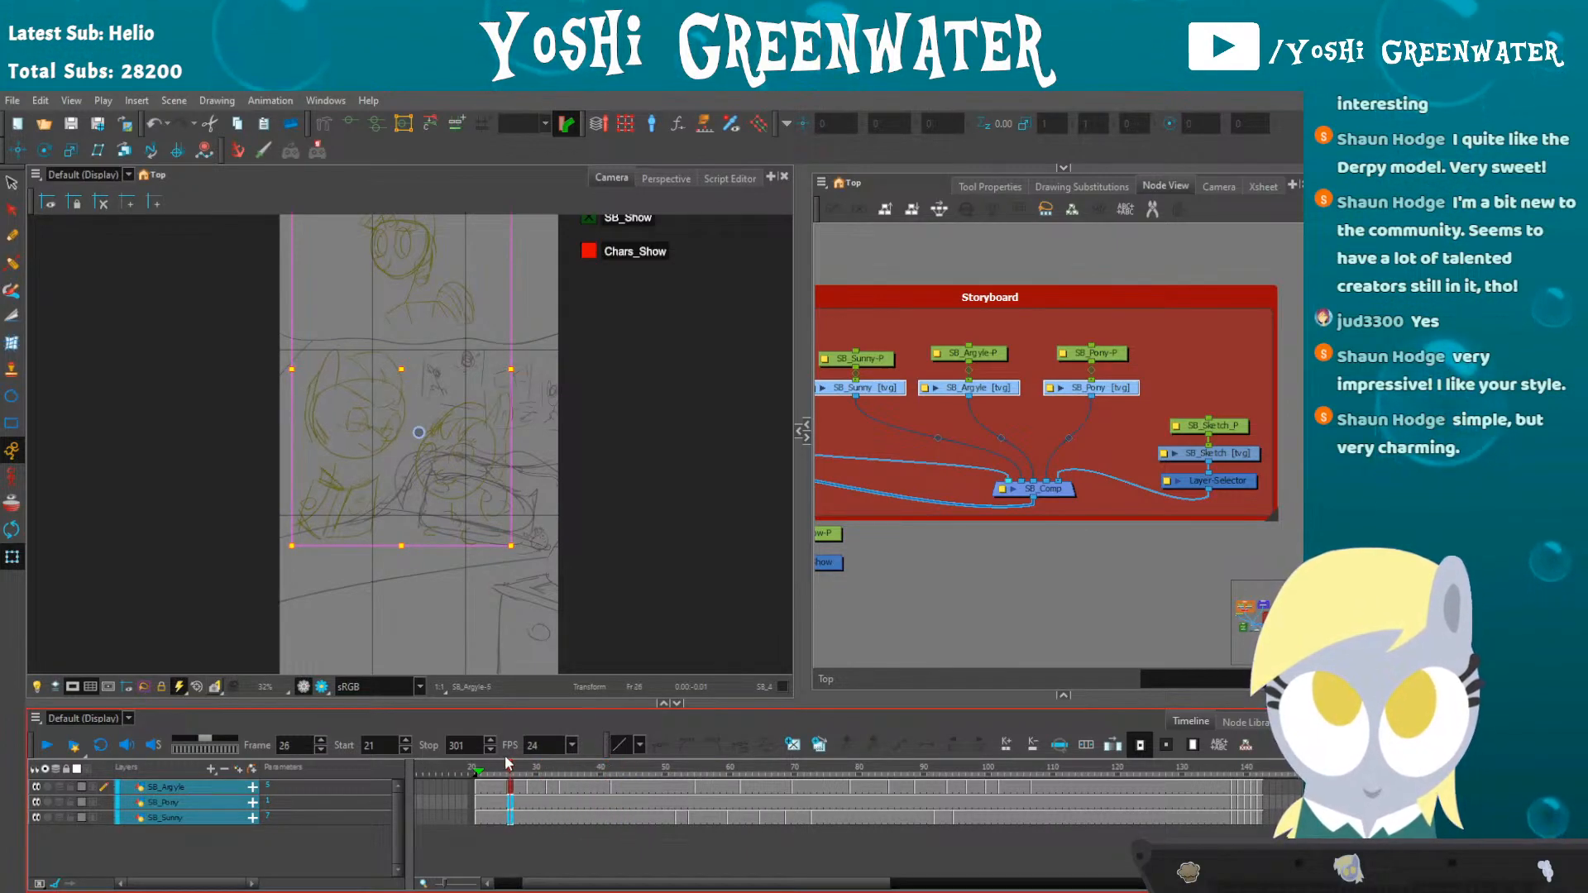
{"action": "left_click", "coordinate": [485, 782]}
{"action": "key", "text": "shift+Return"}
{"action": "key", "text": "shift+Return"}
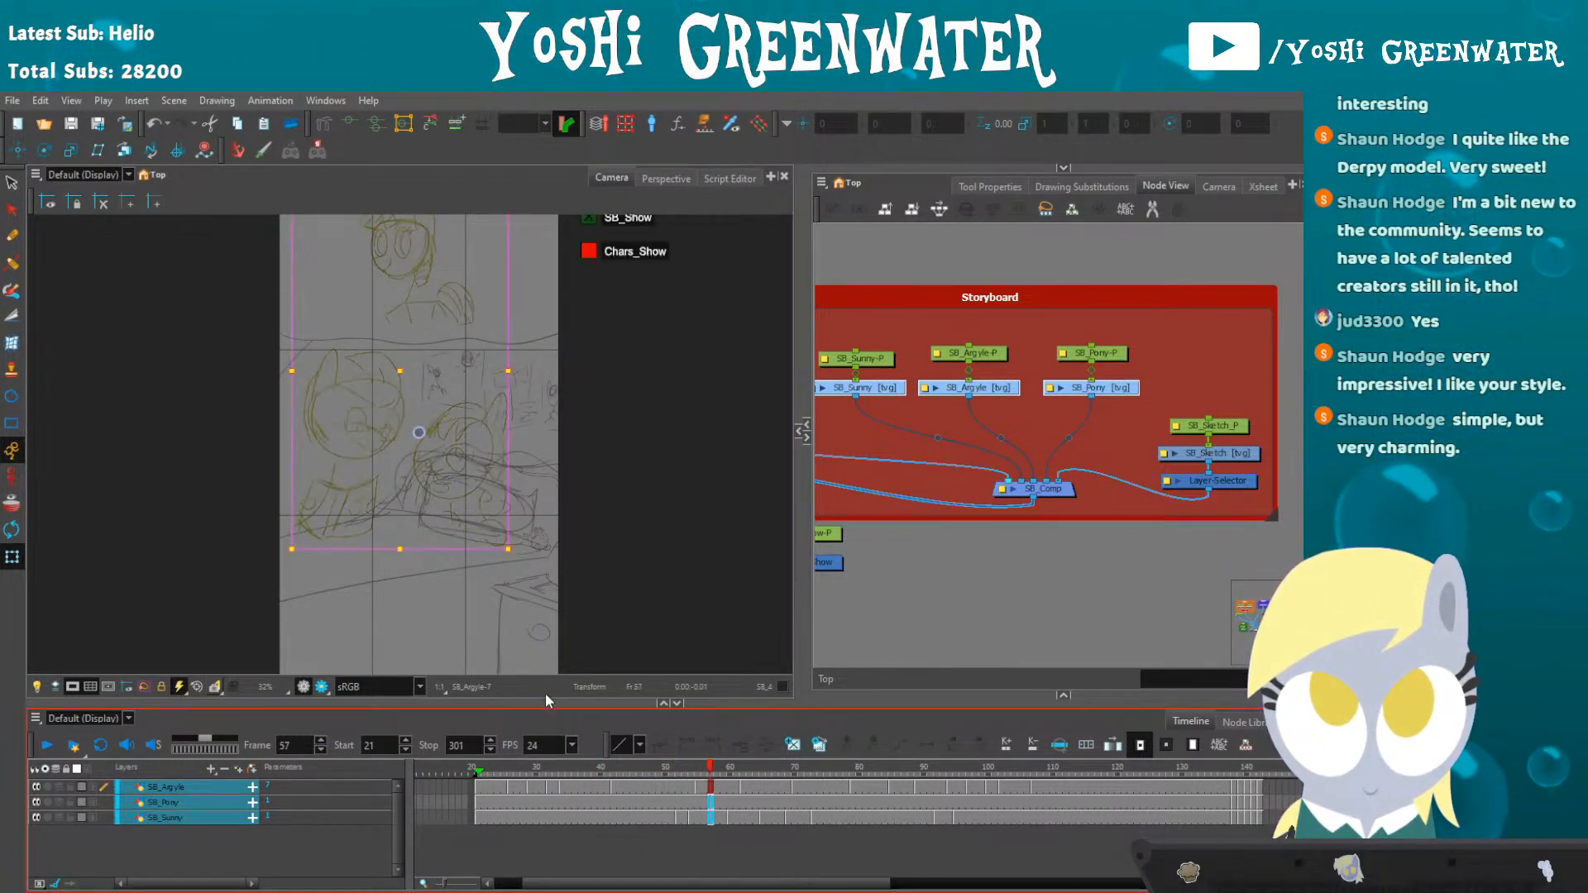
- Examine the timing of the SB_Argyle and SB_Sunny drawings between about frames 47 and 61
{"action": "left_click_drag", "start_coordinate": [530, 883], "coordinate": [552, 883]}
{"action": "left_click", "coordinate": [549, 769]}
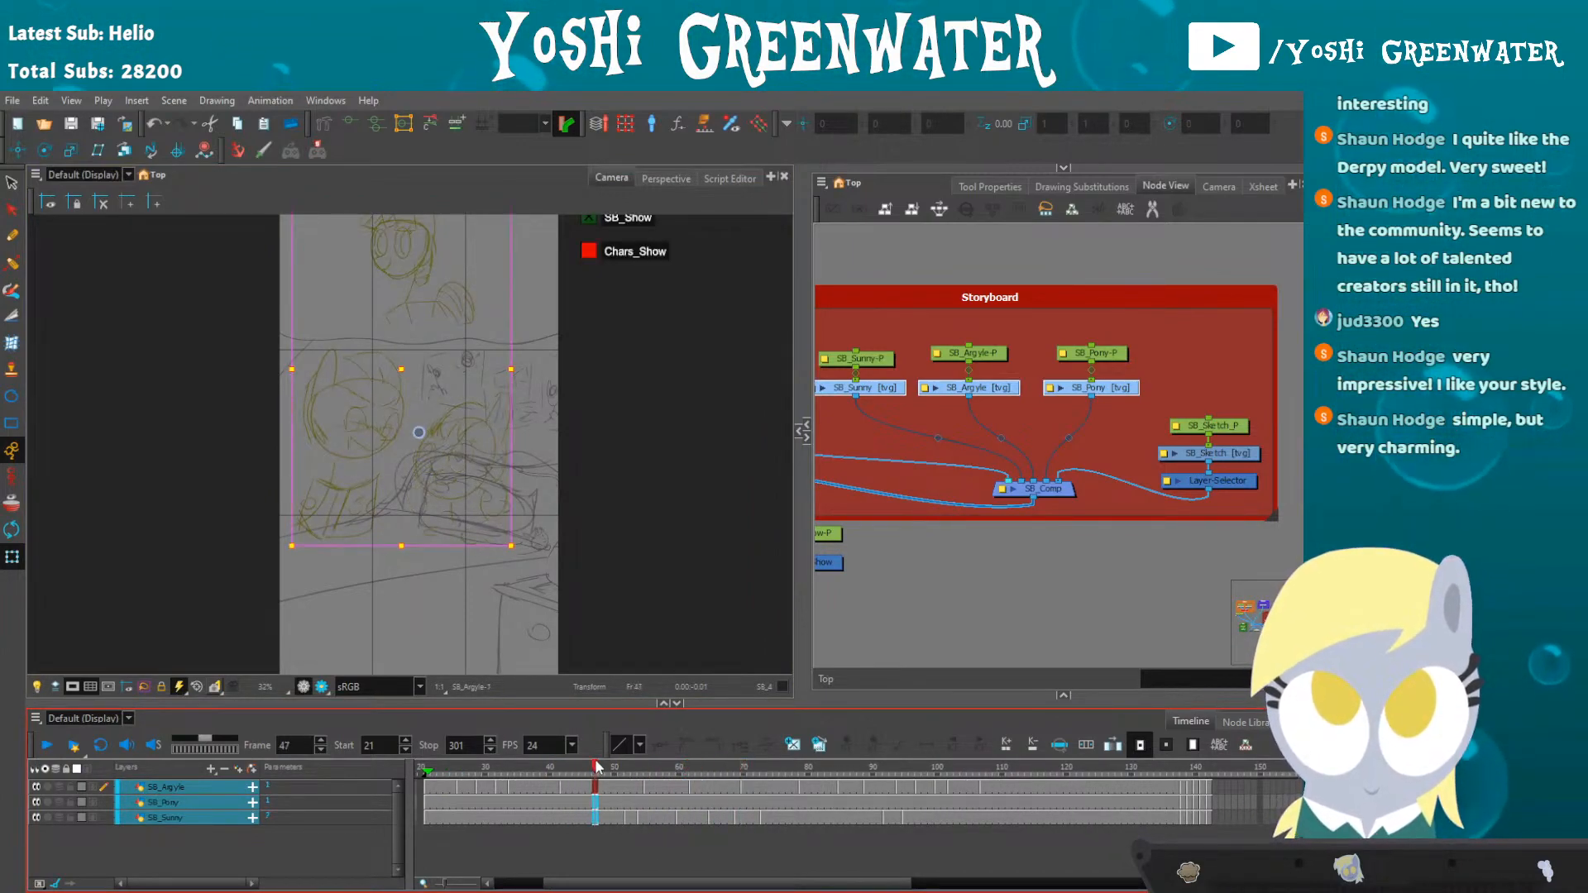
{"action": "left_click_drag", "start_coordinate": [595, 768], "coordinate": [608, 766]}
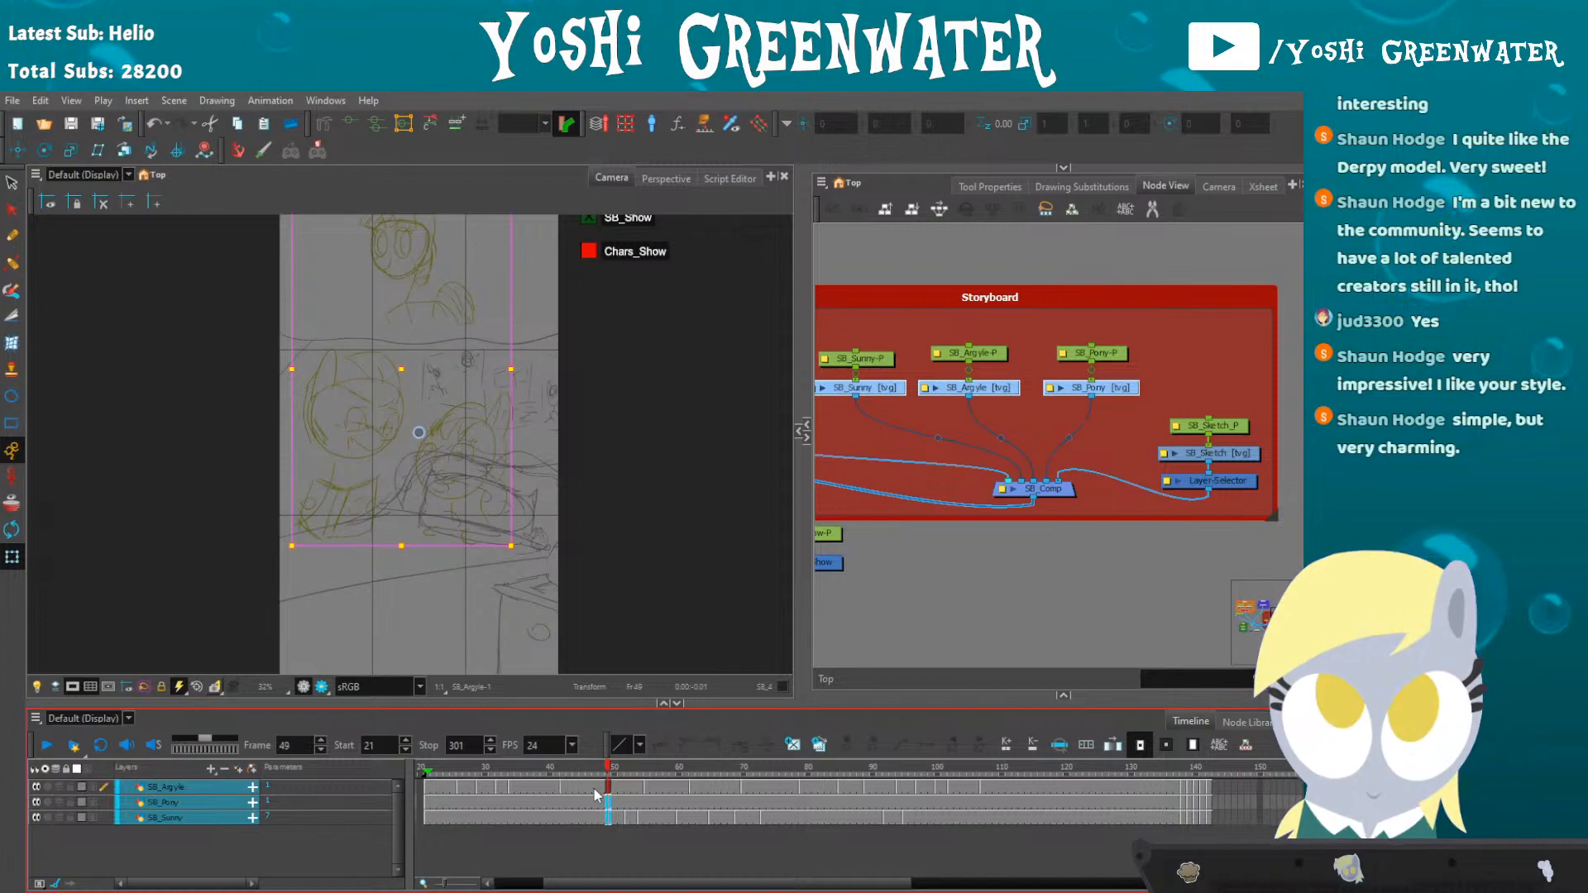
{"action": "left_click", "coordinate": [627, 788]}
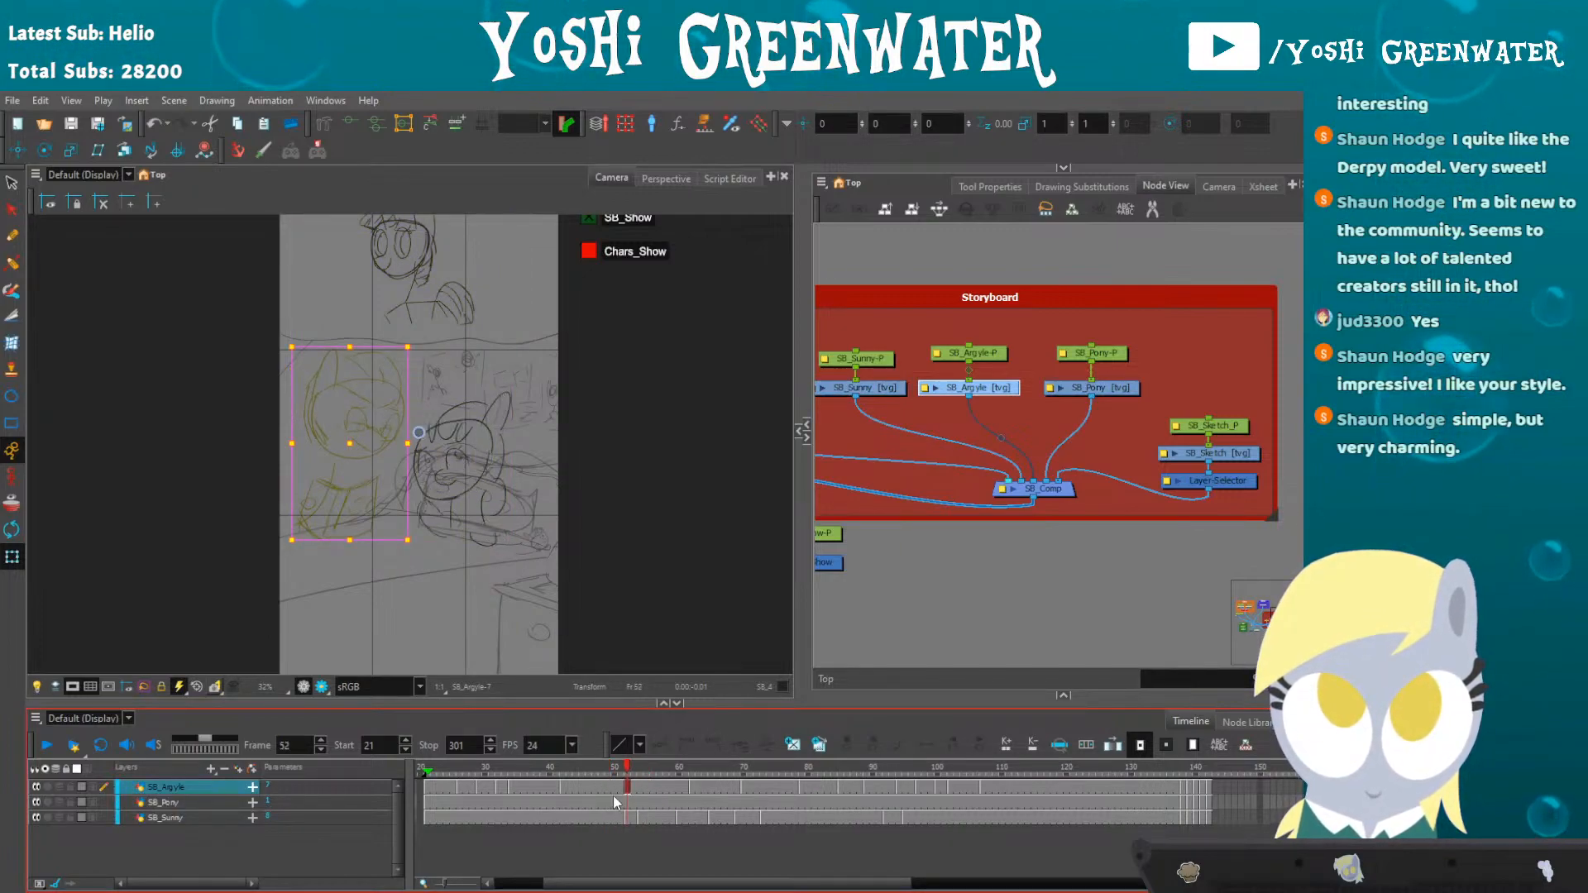
{"action": "left_click_drag", "start_coordinate": [569, 768], "coordinate": [660, 768]}
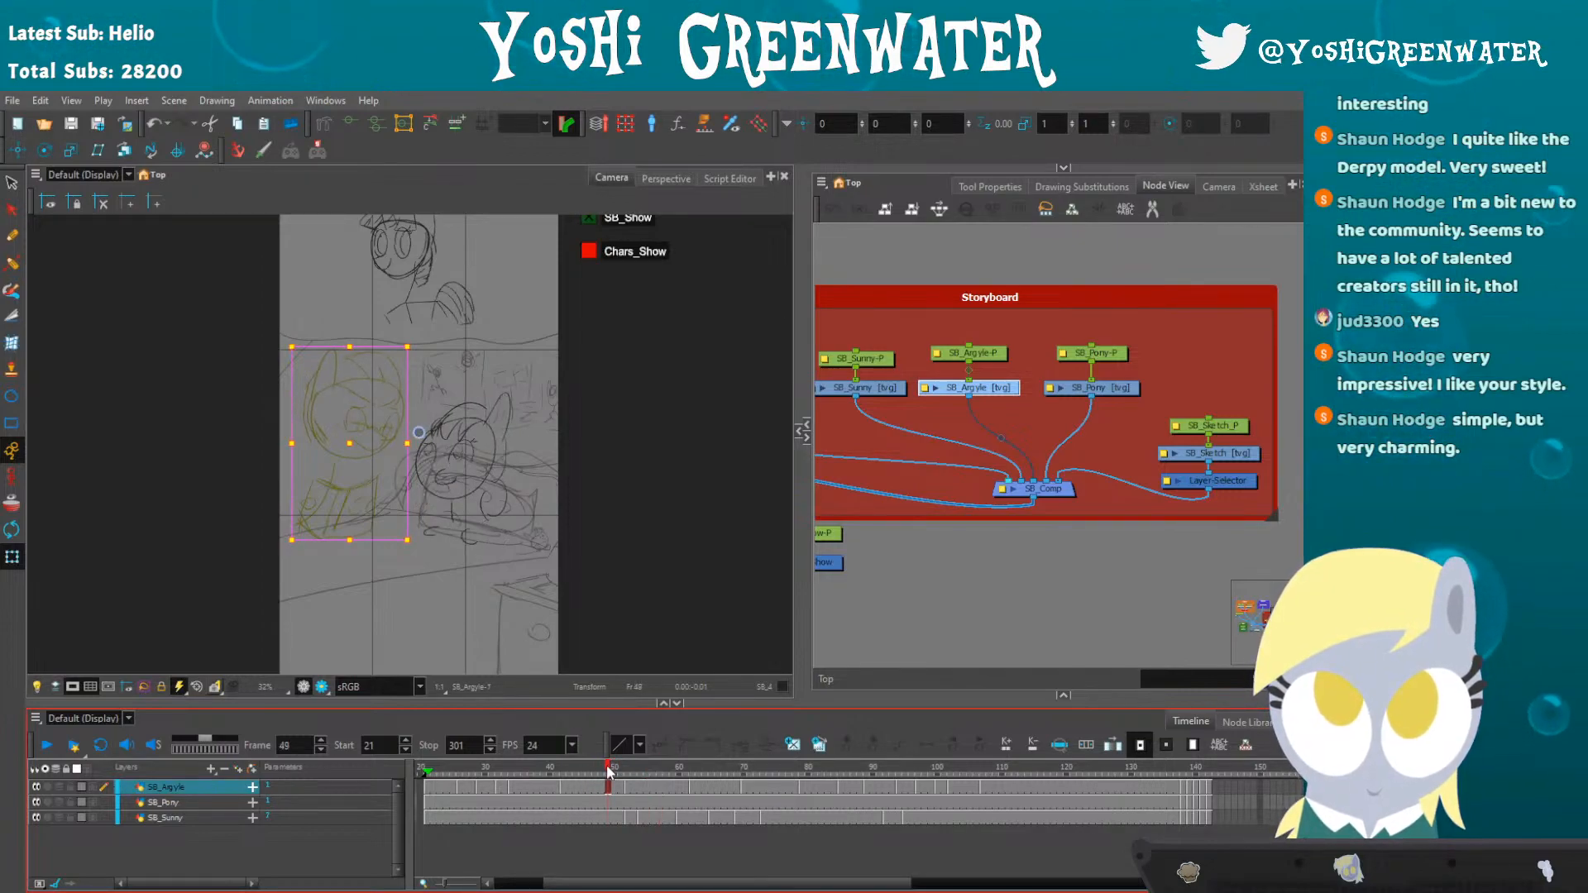
{"action": "left_click", "coordinate": [609, 817]}
{"action": "left_click_drag", "start_coordinate": [582, 709], "coordinate": [578, 735]}
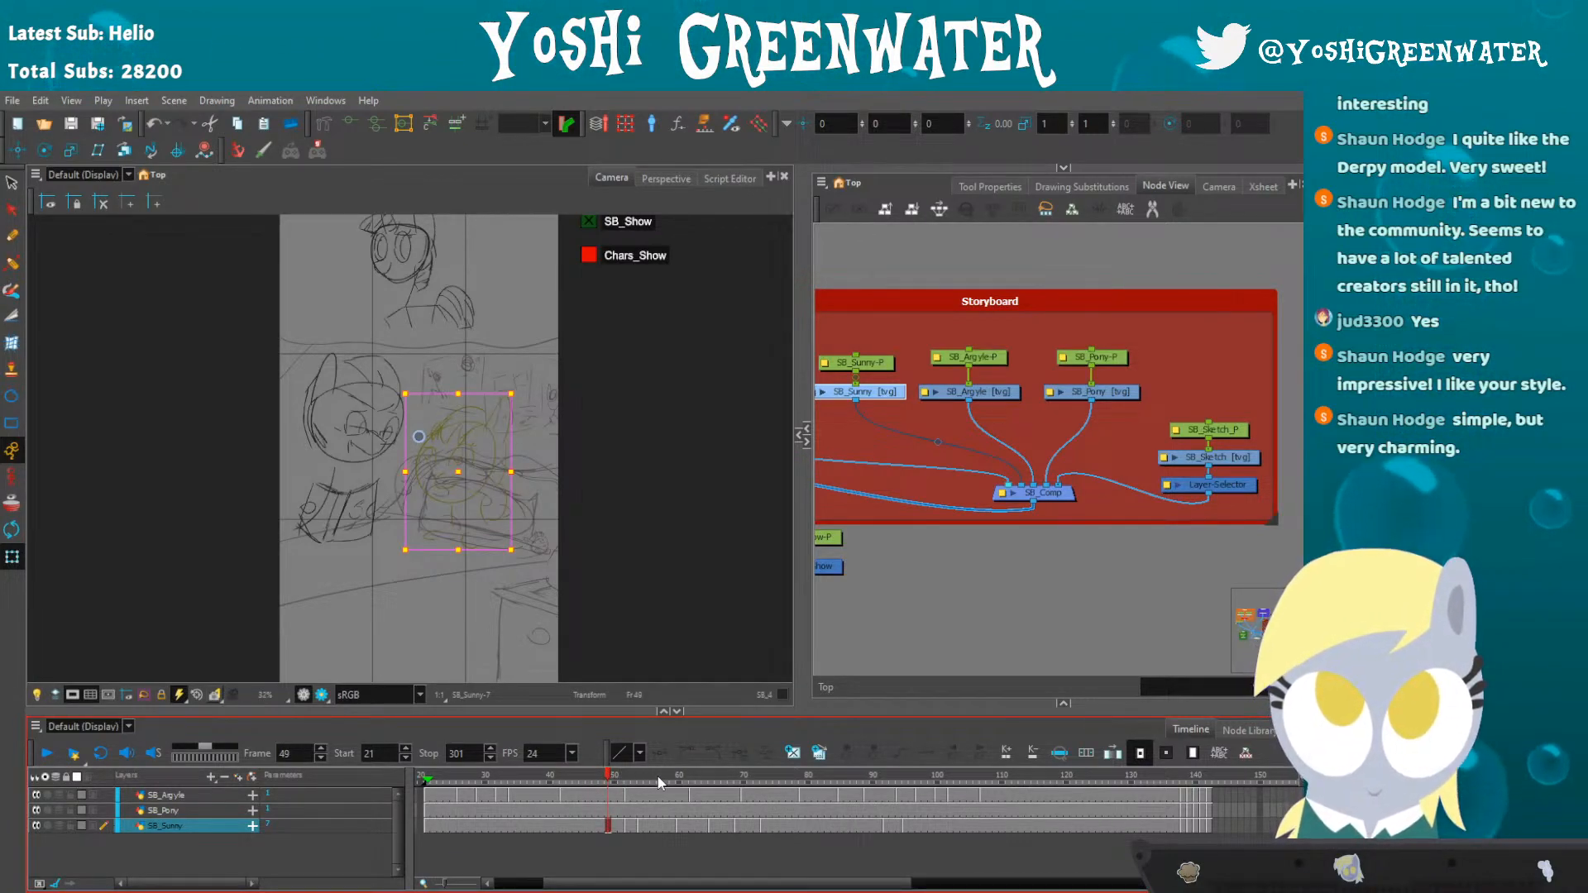
{"action": "left_click_drag", "start_coordinate": [614, 785], "coordinate": [674, 777]}
{"action": "left_click", "coordinate": [824, 641]}
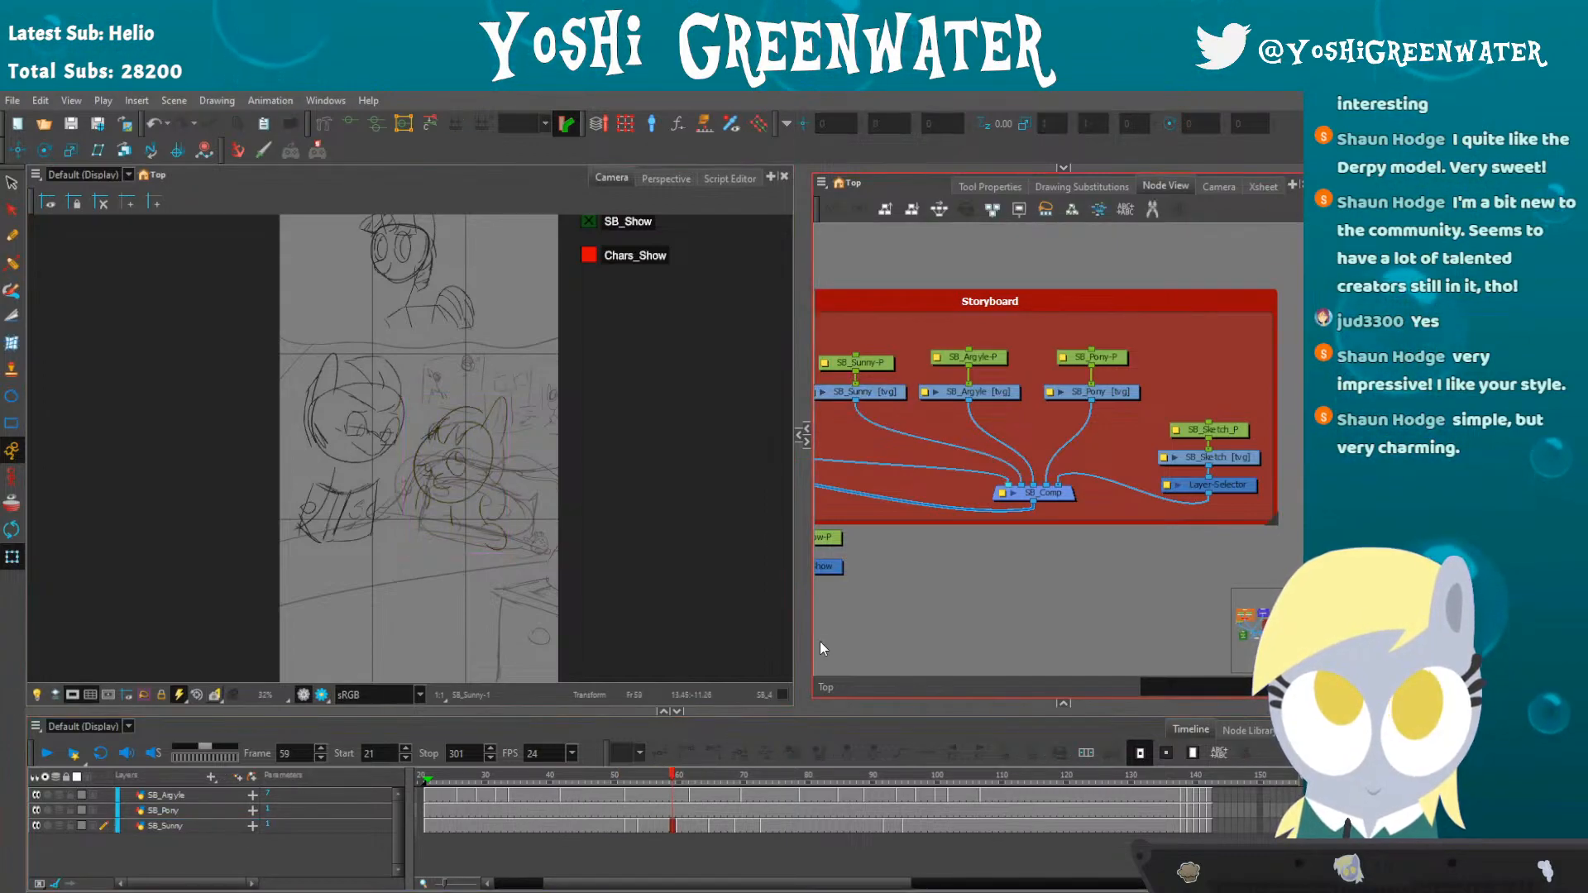
{"action": "left_click", "coordinate": [653, 777]}
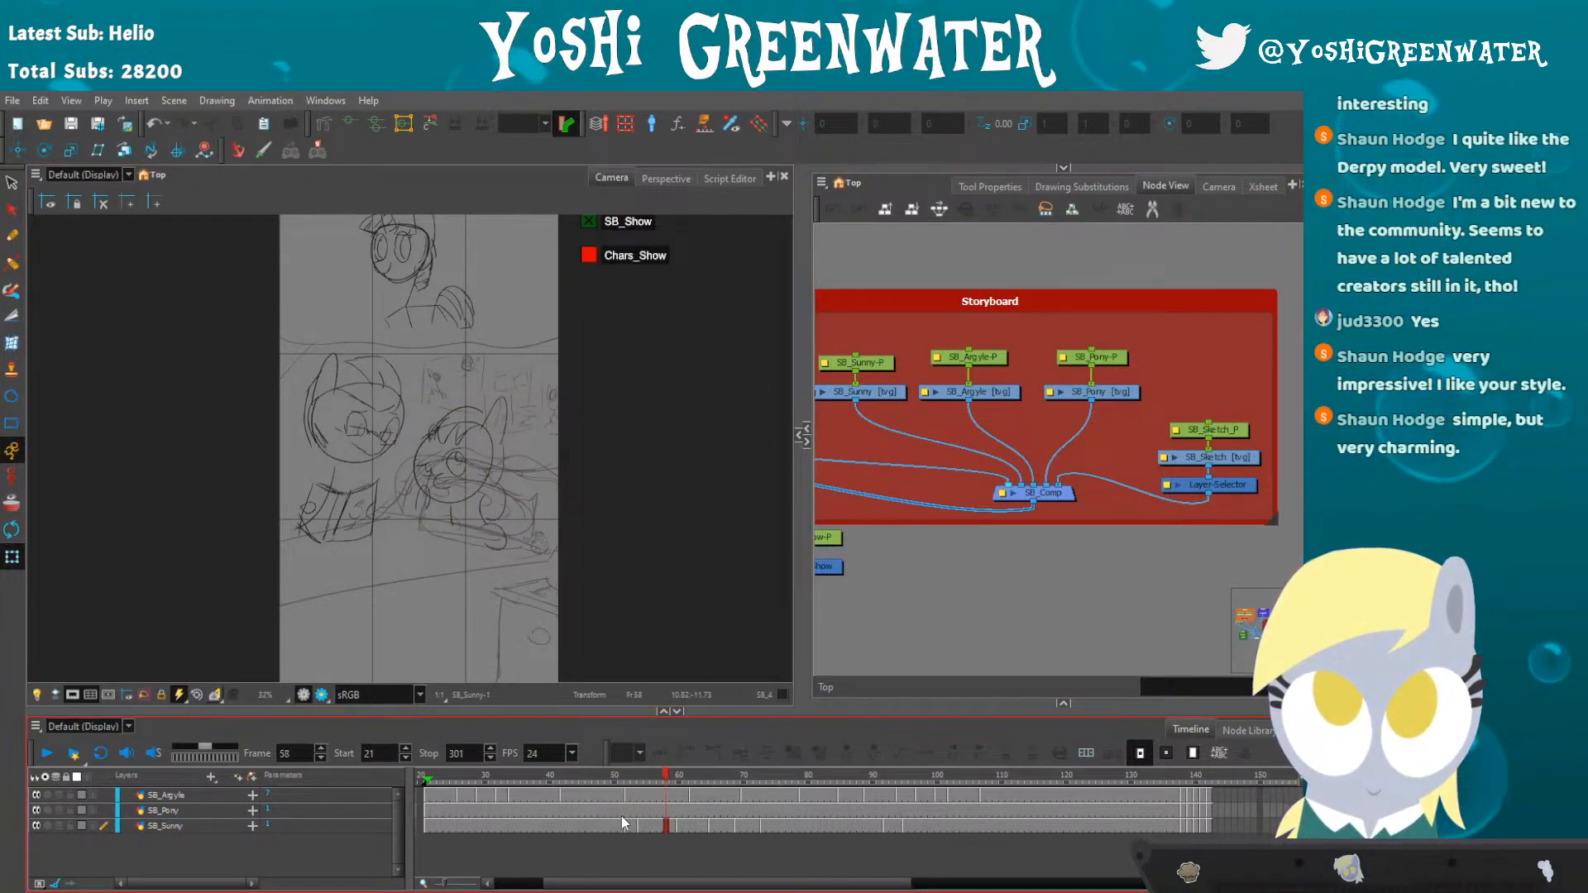
{"action": "left_click", "coordinate": [686, 777]}
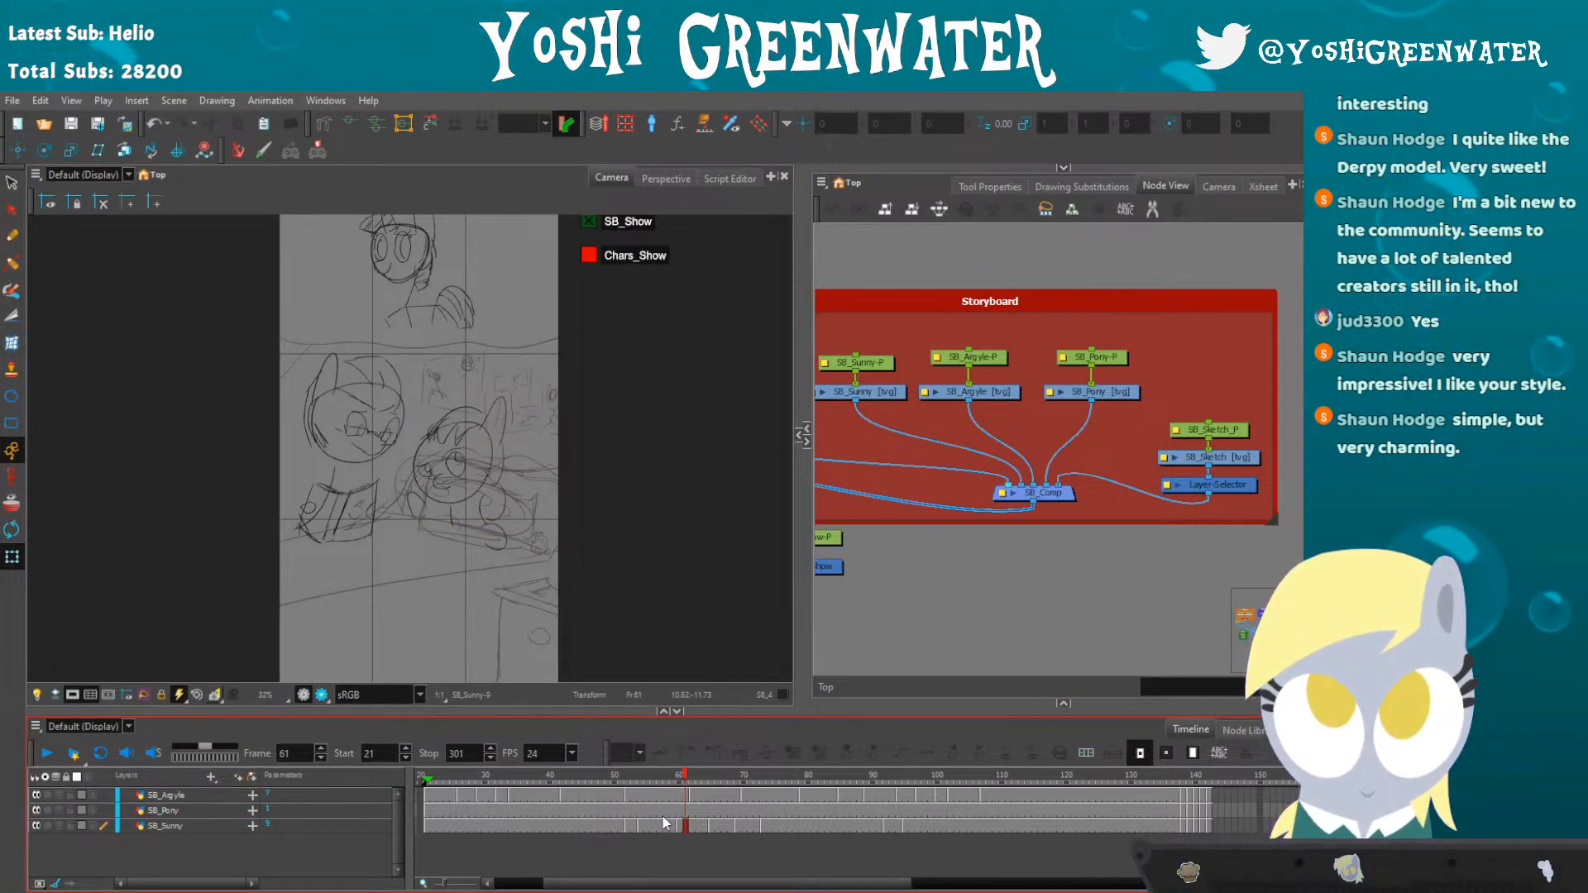
- Add two frames of exposure to all three storyboard layers around frame 57 and play back the result
{"action": "left_click_drag", "start_coordinate": [601, 883], "coordinate": [618, 884]}
{"action": "left_click_drag", "start_coordinate": [615, 796], "coordinate": [619, 829]}
{"action": "key", "text": "plus"}
{"action": "key", "text": "plus"}
{"action": "left_click_drag", "start_coordinate": [570, 778], "coordinate": [707, 782]}
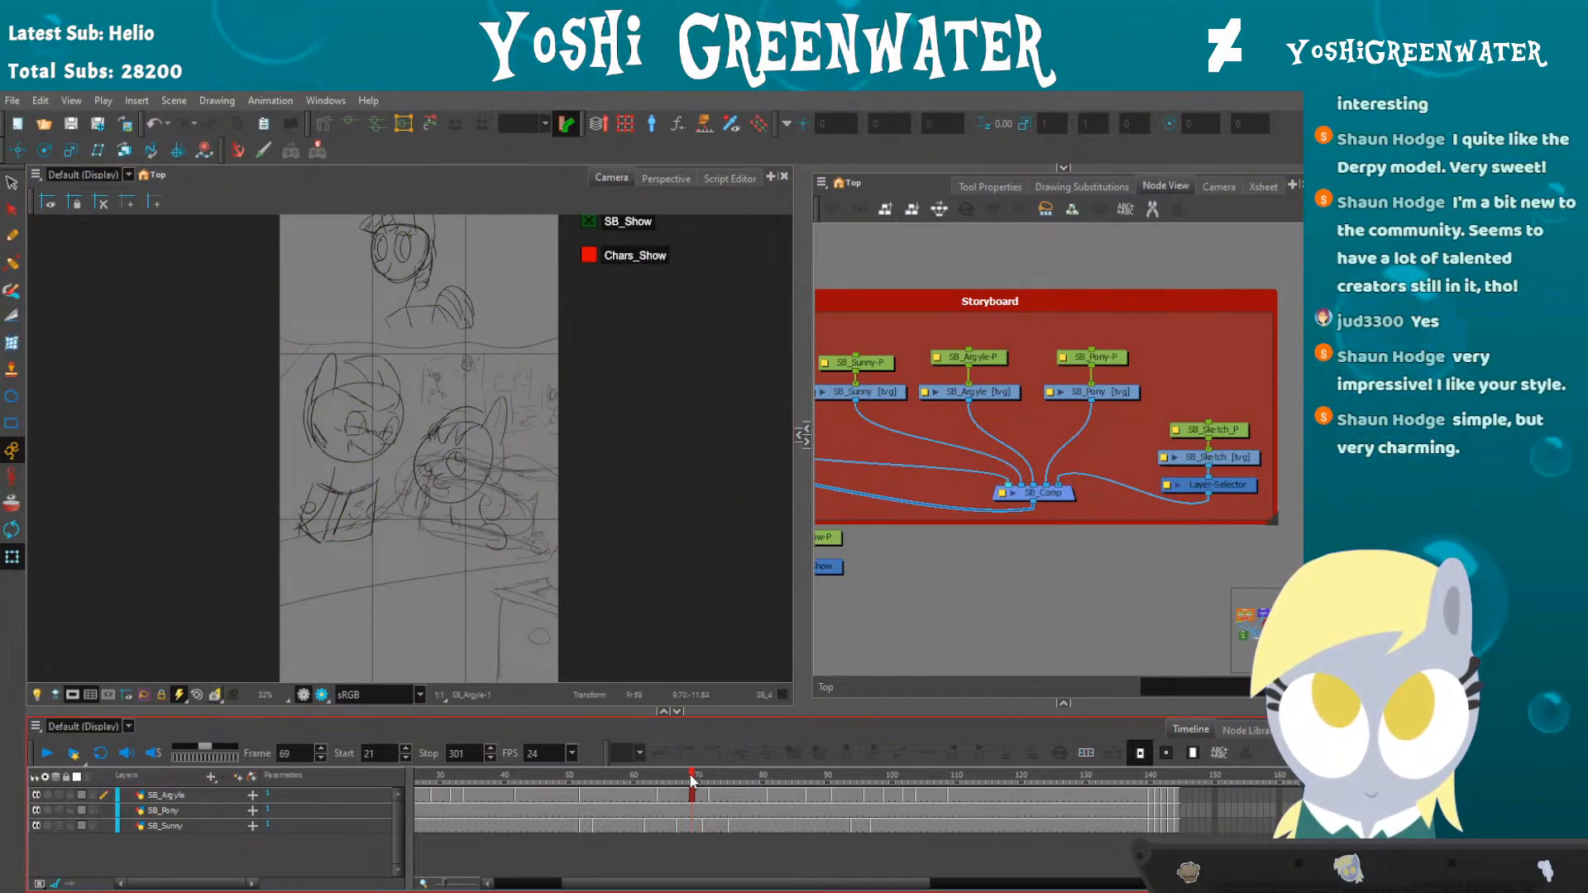
{"action": "key", "text": "Return"}
{"action": "key", "text": "Return"}
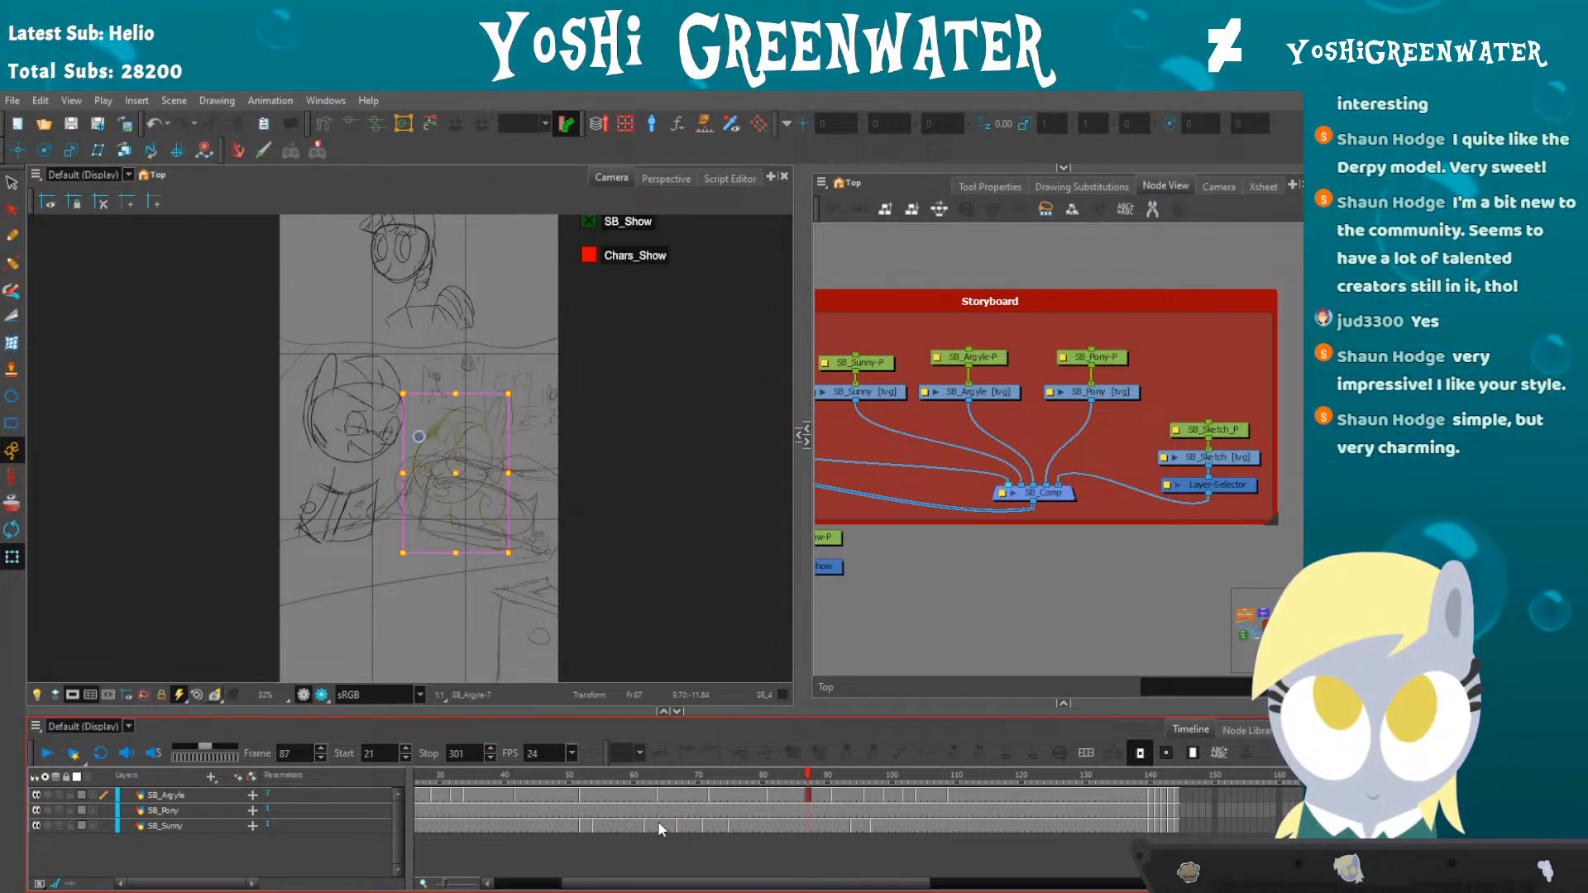
- Extend the exposure of all three storyboard layers around frame 65 and check the pause in playback
{"action": "left_click", "coordinate": [659, 825]}
{"action": "mouse_move", "coordinate": [665, 794]}
{"action": "left_mouse_down"}
{"action": "mouse_move", "coordinate": [666, 825]}
{"action": "mouse_move", "coordinate": [692, 779]}
{"action": "left_mouse_up"}
{"action": "key", "text": "plus"}
{"action": "key", "text": "plus"}
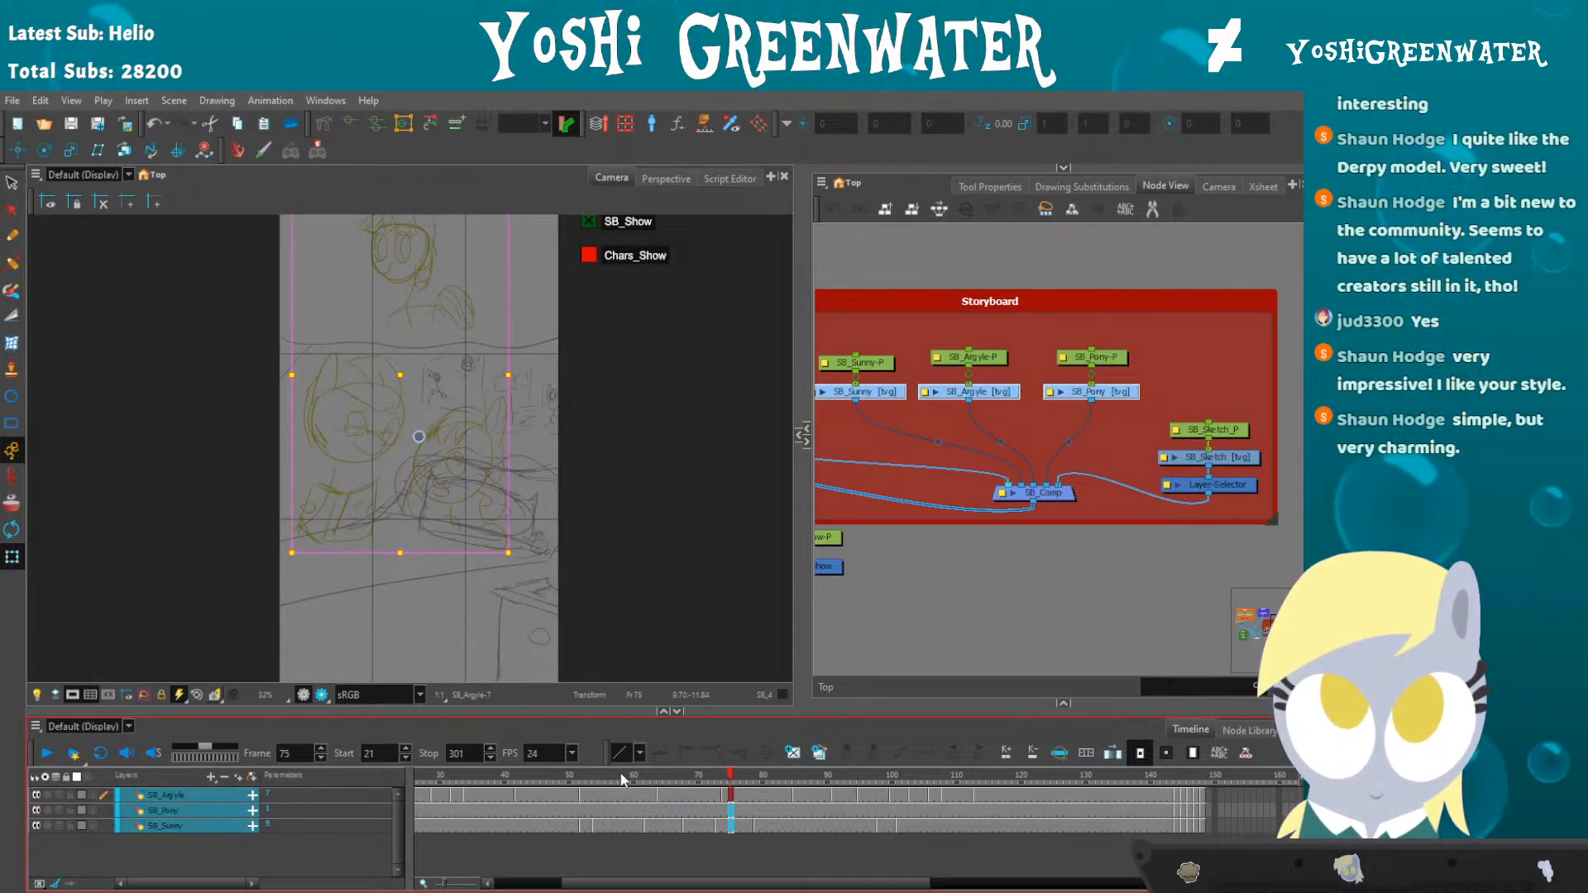
{"action": "key", "text": "Return"}
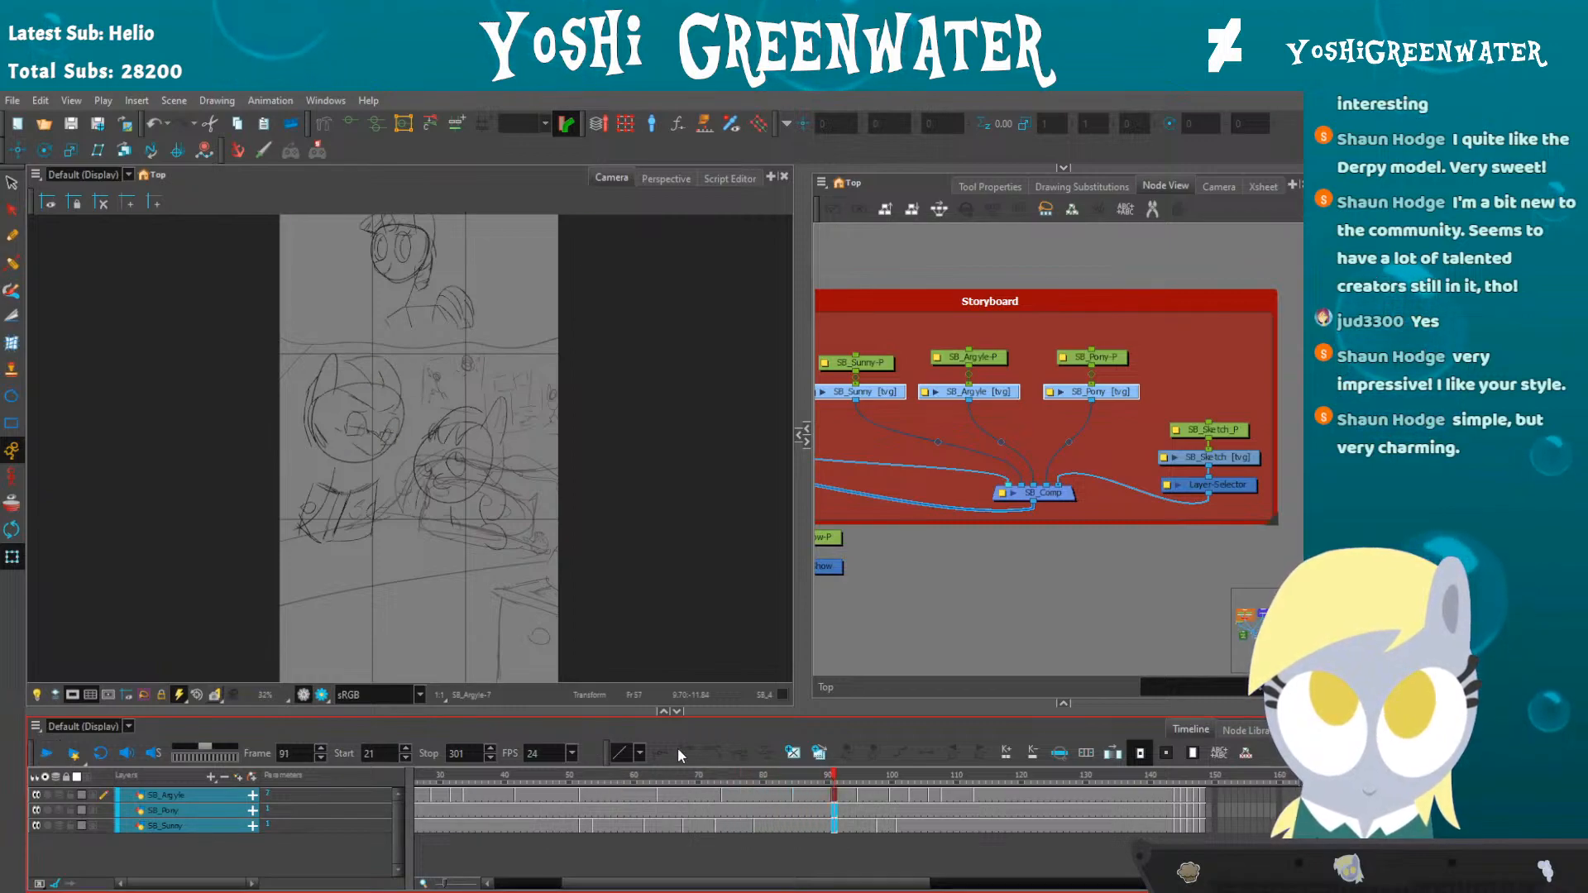
{"action": "key", "text": "Return"}
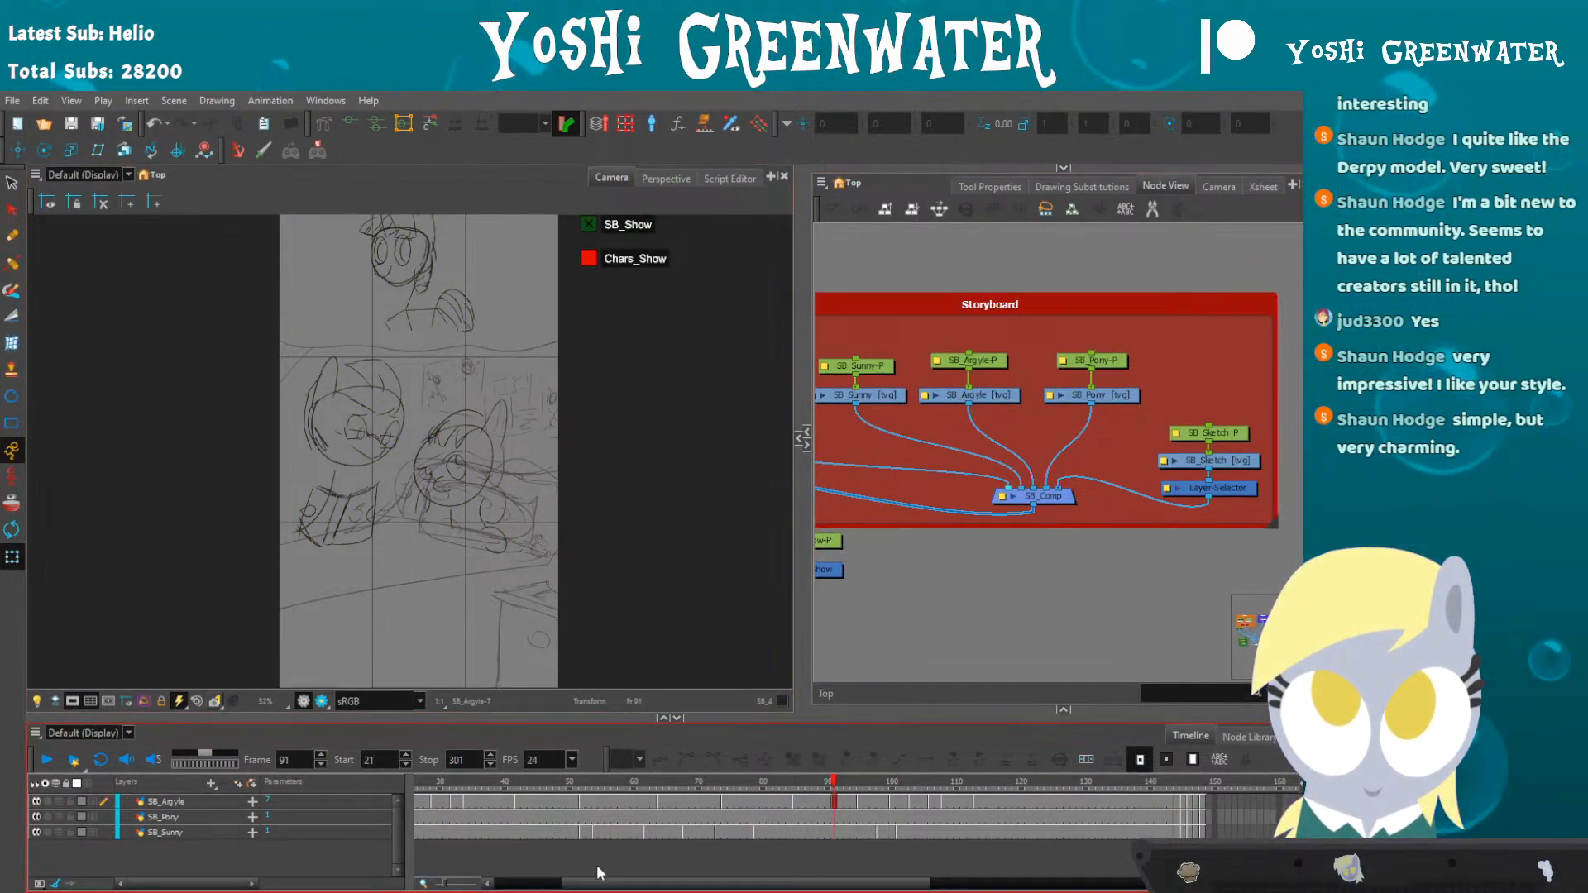
- Select the SB_Sunny drawing at frame 62 and reveal the Drawing view beside the camera view
{"action": "left_click_drag", "start_coordinate": [597, 870], "coordinate": [613, 870]}
{"action": "left_click_drag", "start_coordinate": [583, 781], "coordinate": [742, 780]}
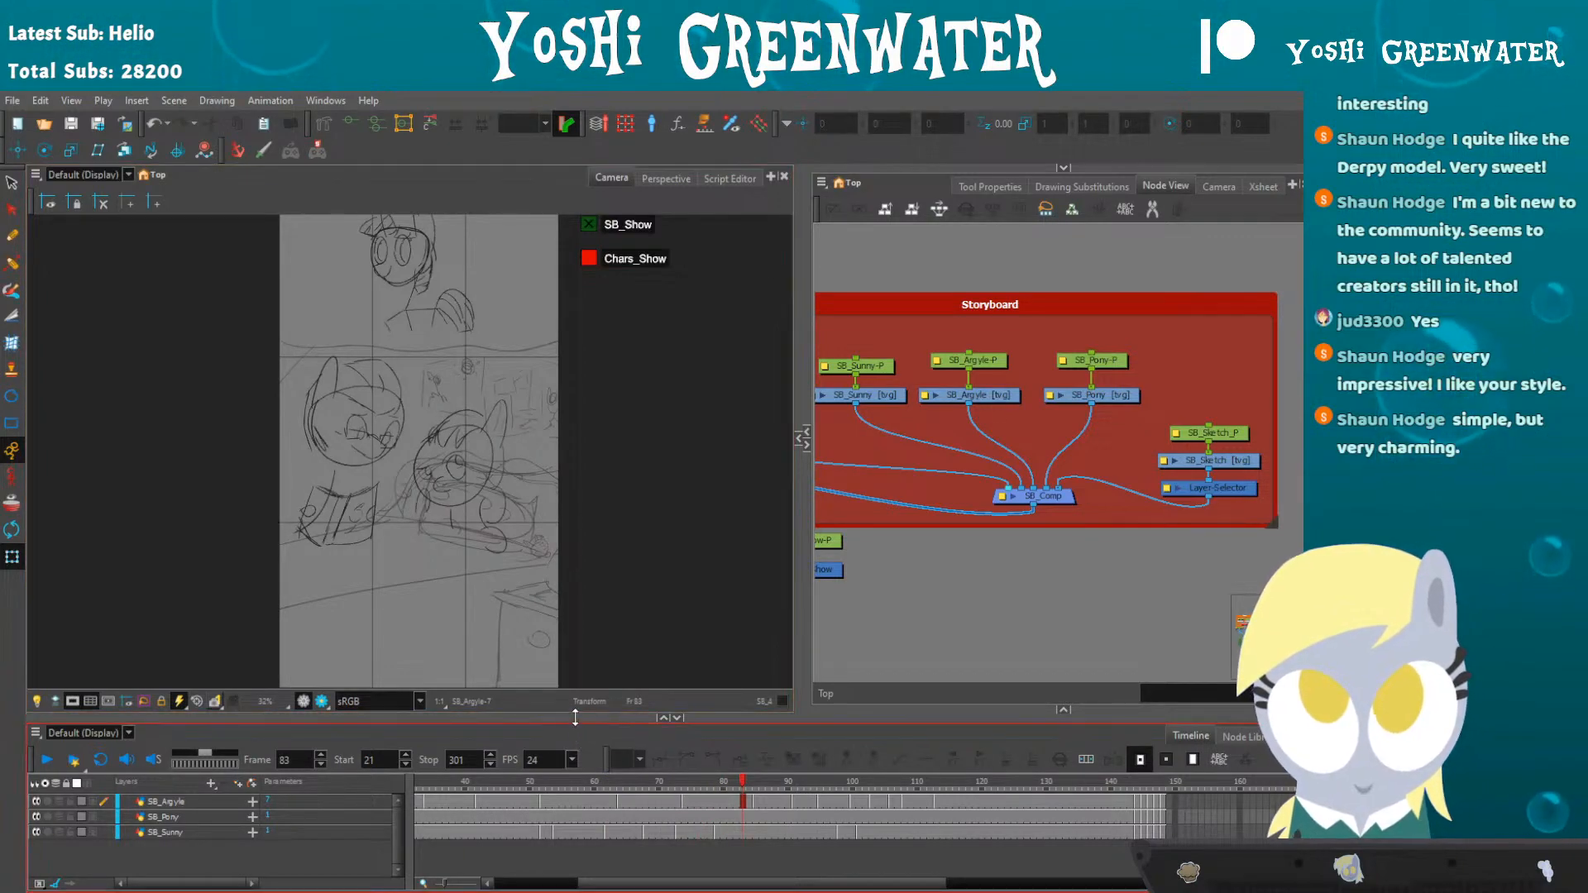
{"action": "left_click_drag", "start_coordinate": [575, 717], "coordinate": [574, 730]}
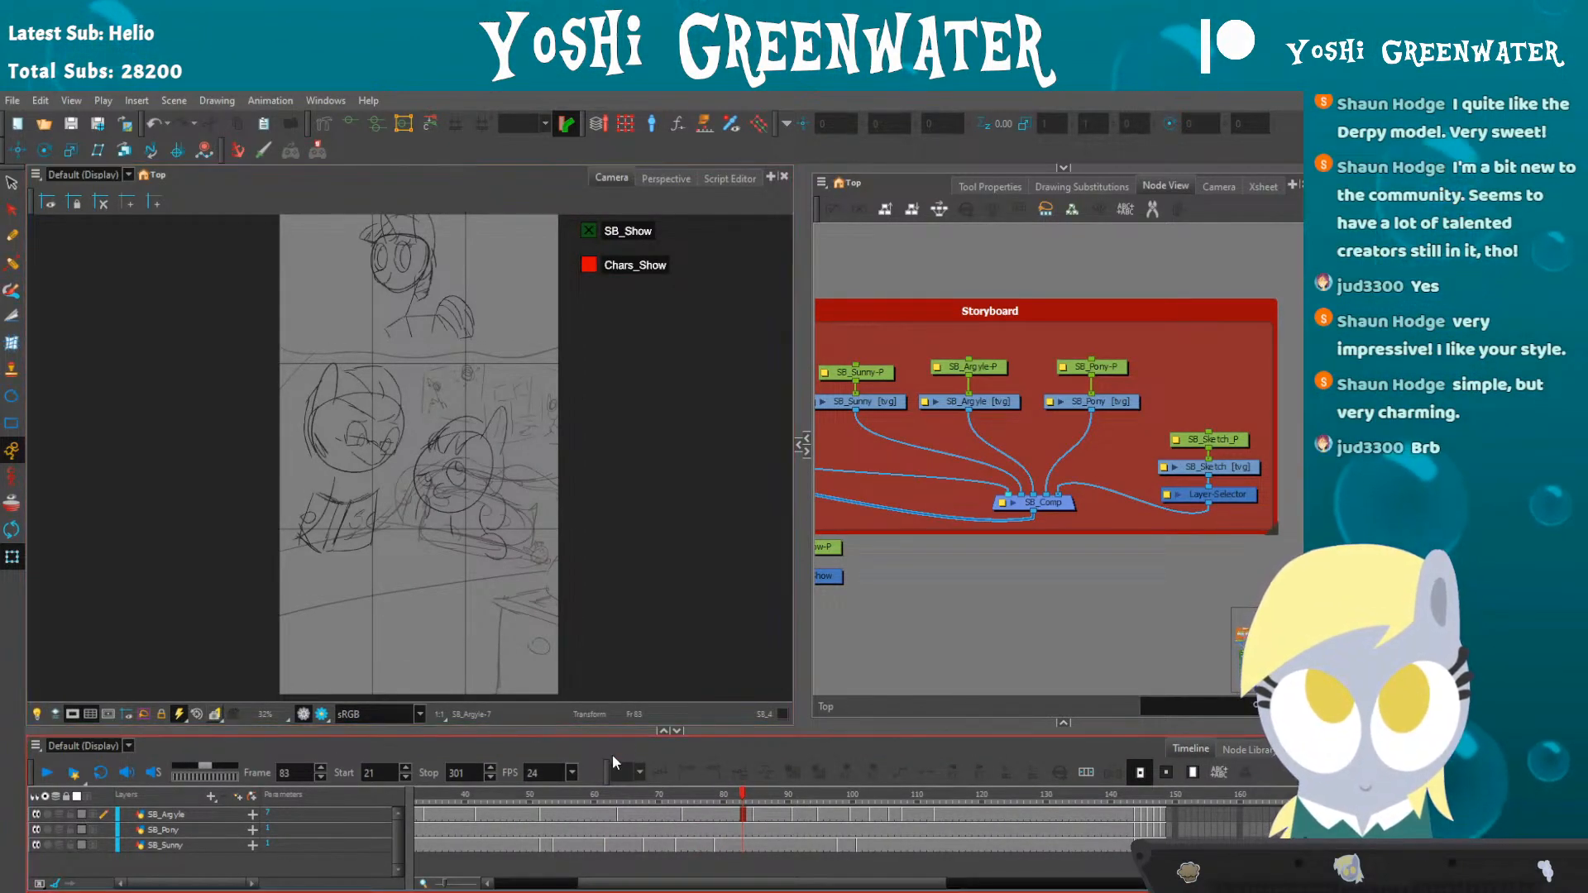
{"action": "left_click", "coordinate": [602, 795]}
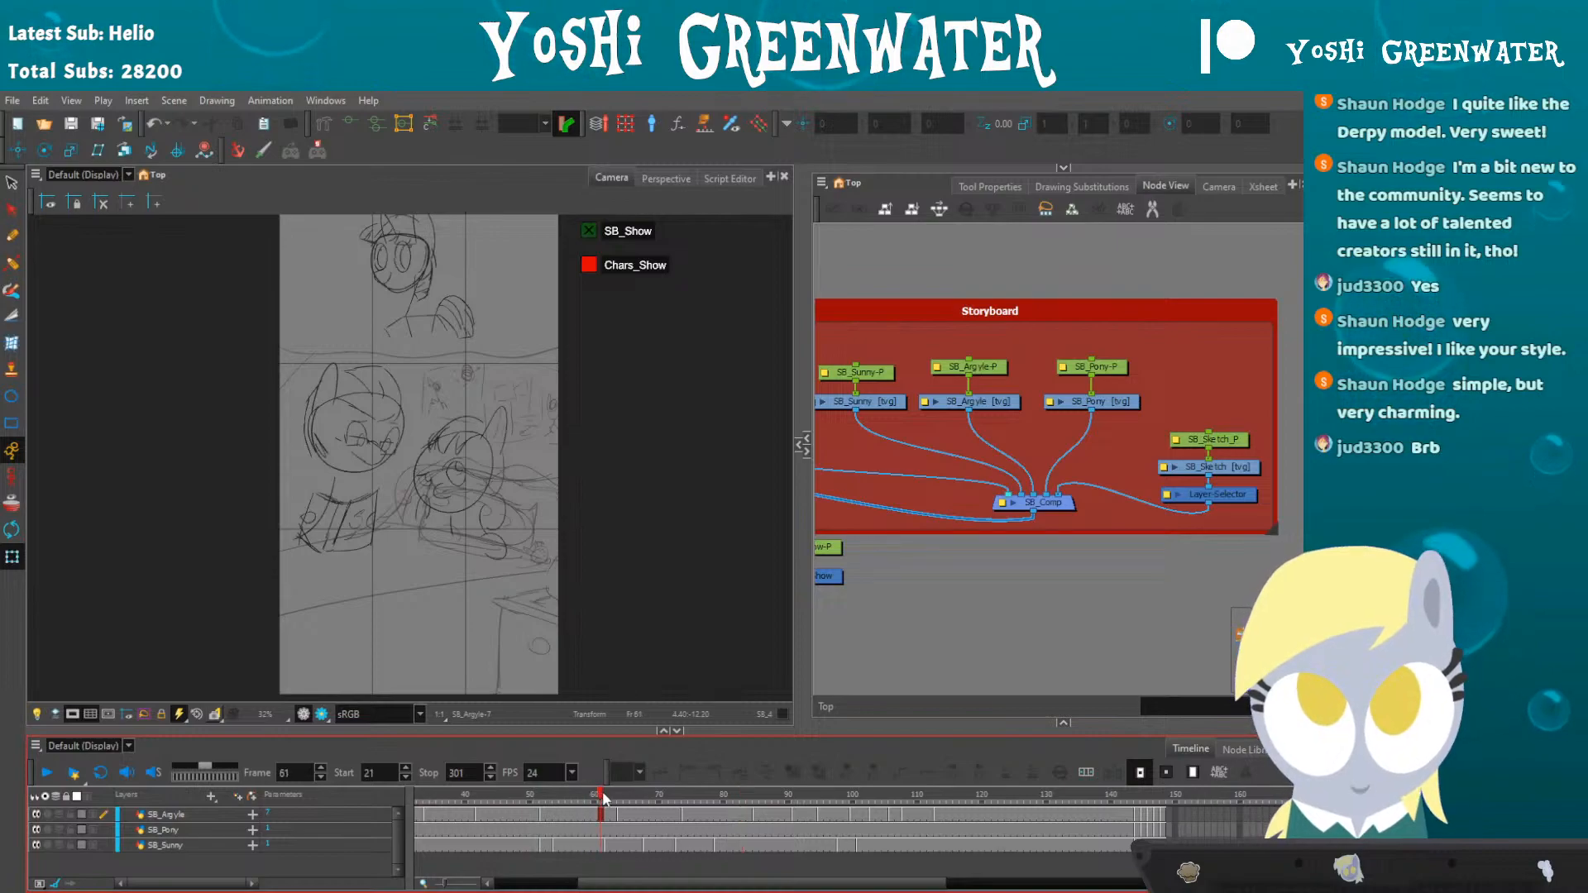
{"action": "left_click", "coordinate": [607, 844]}
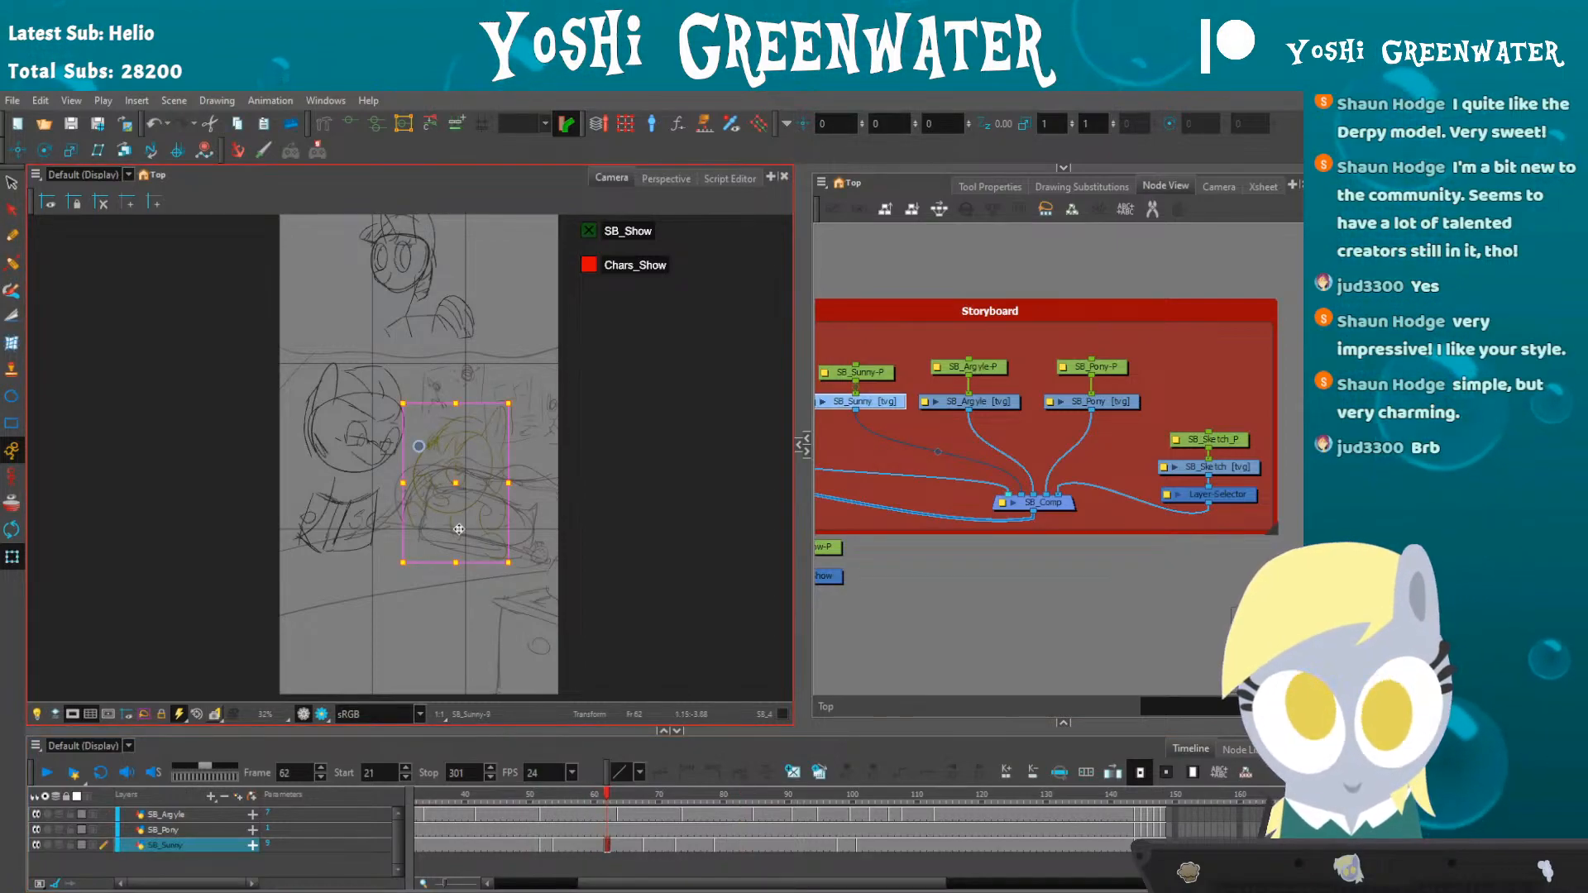
{"action": "left_click", "coordinate": [799, 439]}
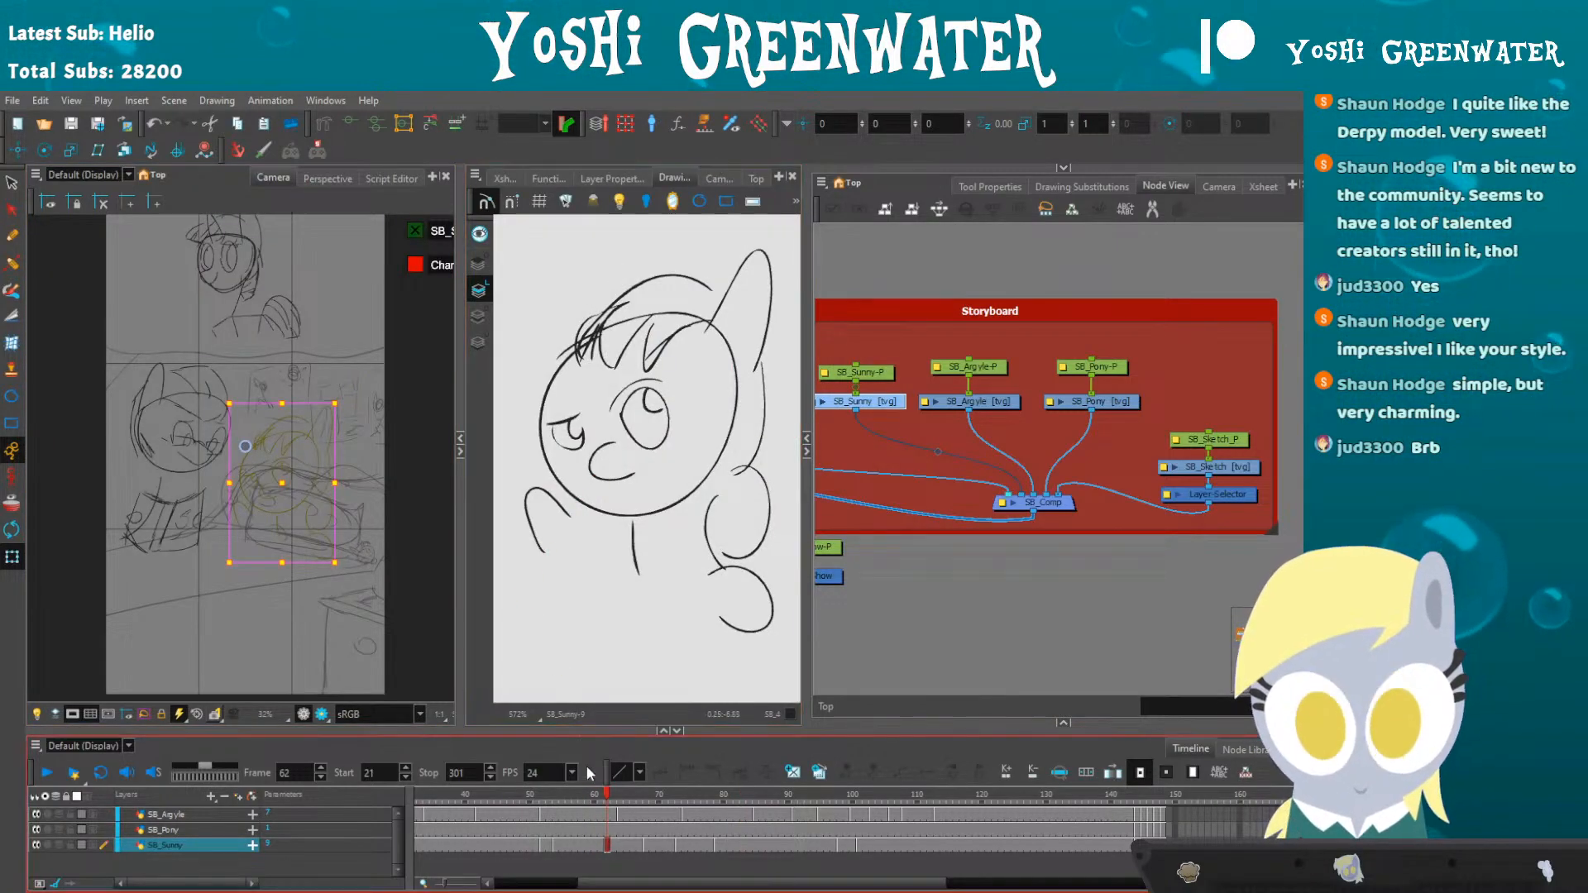
- Examine how Sunny's drawings change between about frames 47 and 68 by scrubbing and playing back the storyboard
{"action": "mouse_move", "coordinate": [618, 798]}
{"action": "left_mouse_down"}
{"action": "mouse_move", "coordinate": [655, 794]}
{"action": "mouse_move", "coordinate": [583, 795]}
{"action": "left_mouse_up"}
{"action": "key", "text": "shift+Return"}
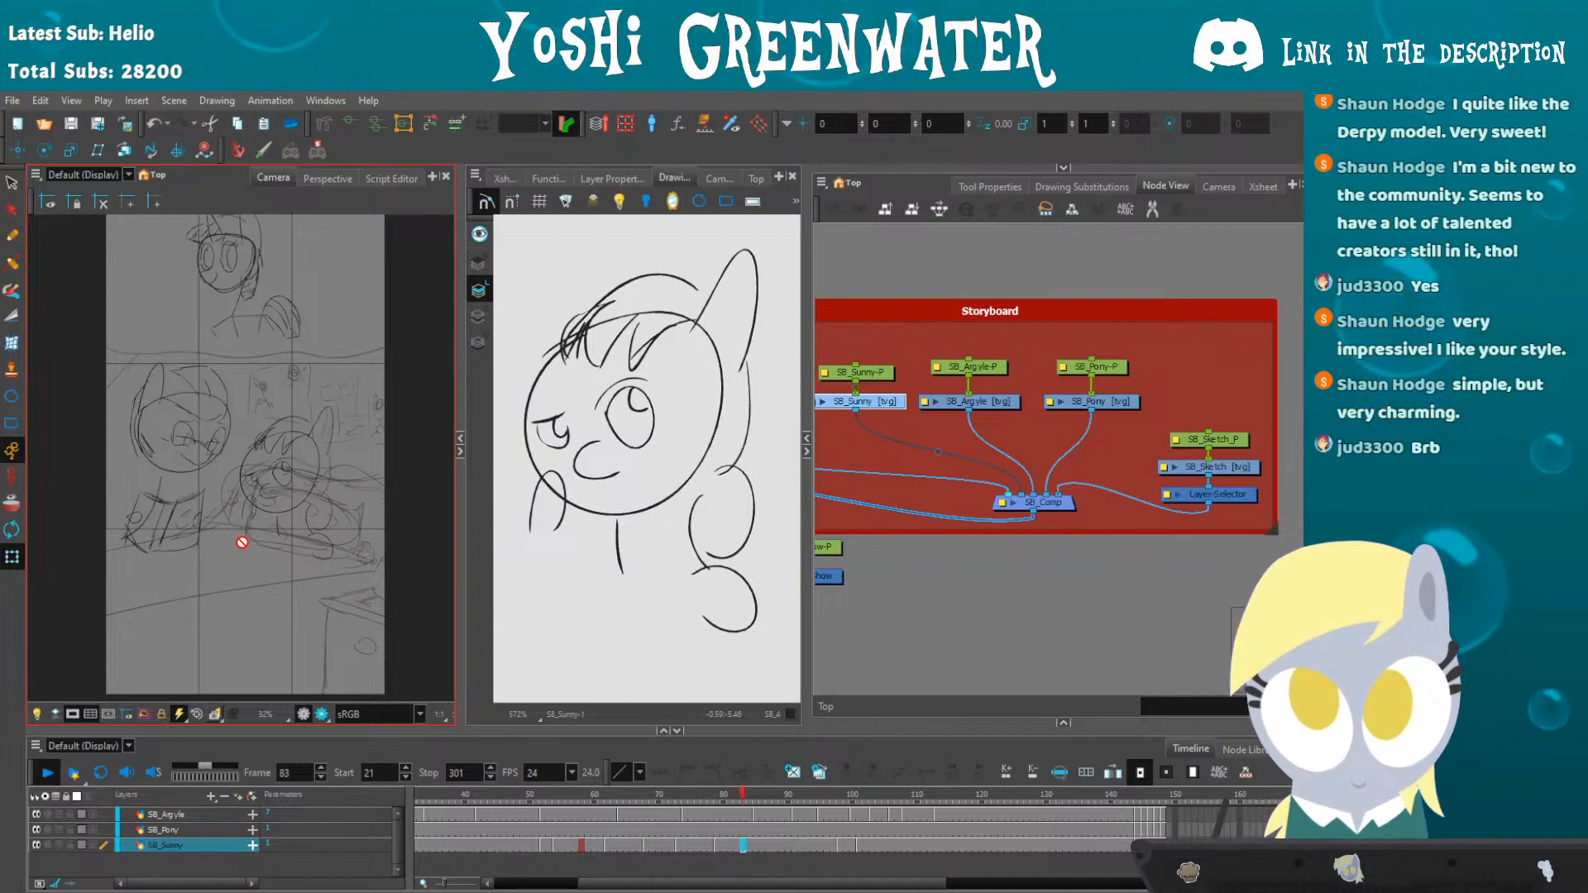
{"action": "key", "text": "shift+Return"}
{"action": "left_click_drag", "start_coordinate": [590, 797], "coordinate": [601, 796]}
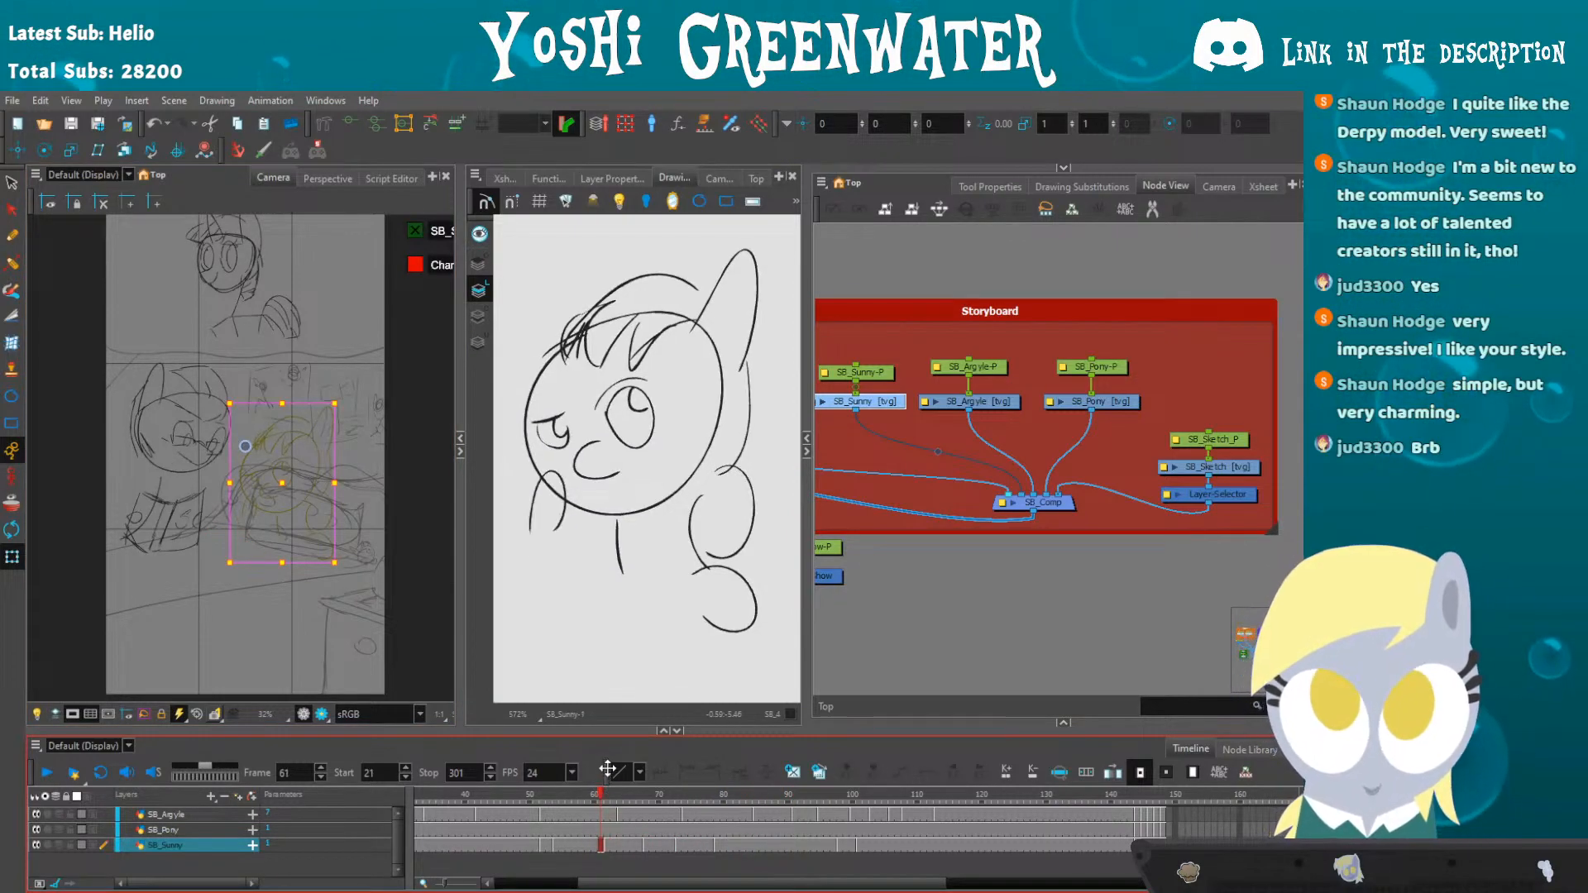
{"action": "left_click", "coordinate": [616, 795]}
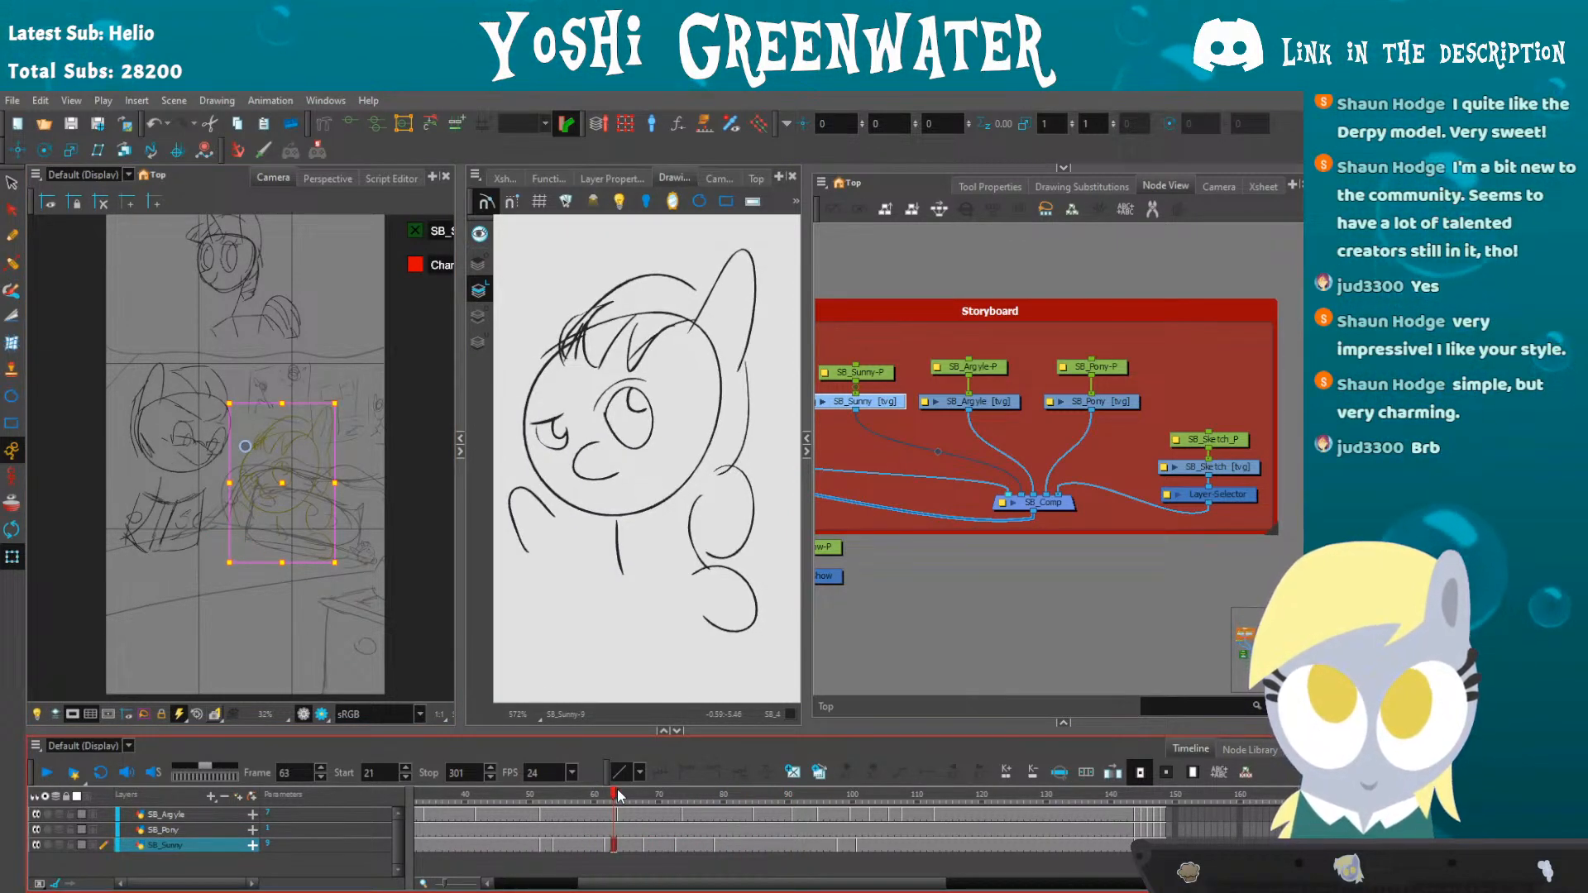
{"action": "left_click", "coordinate": [646, 795]}
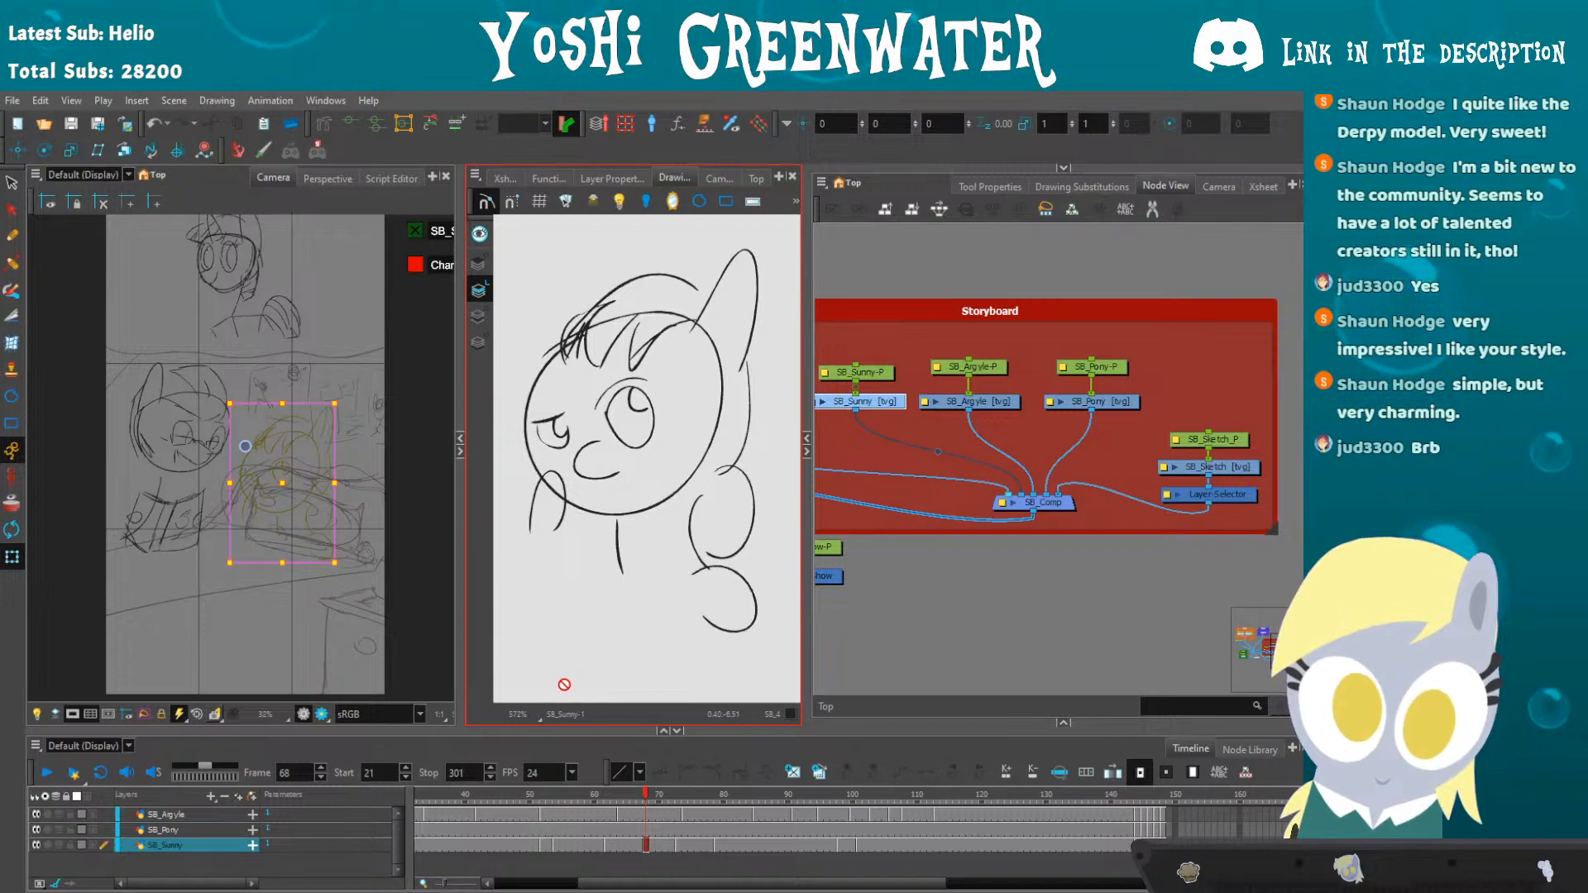
{"action": "left_click_drag", "start_coordinate": [532, 796], "coordinate": [561, 783]}
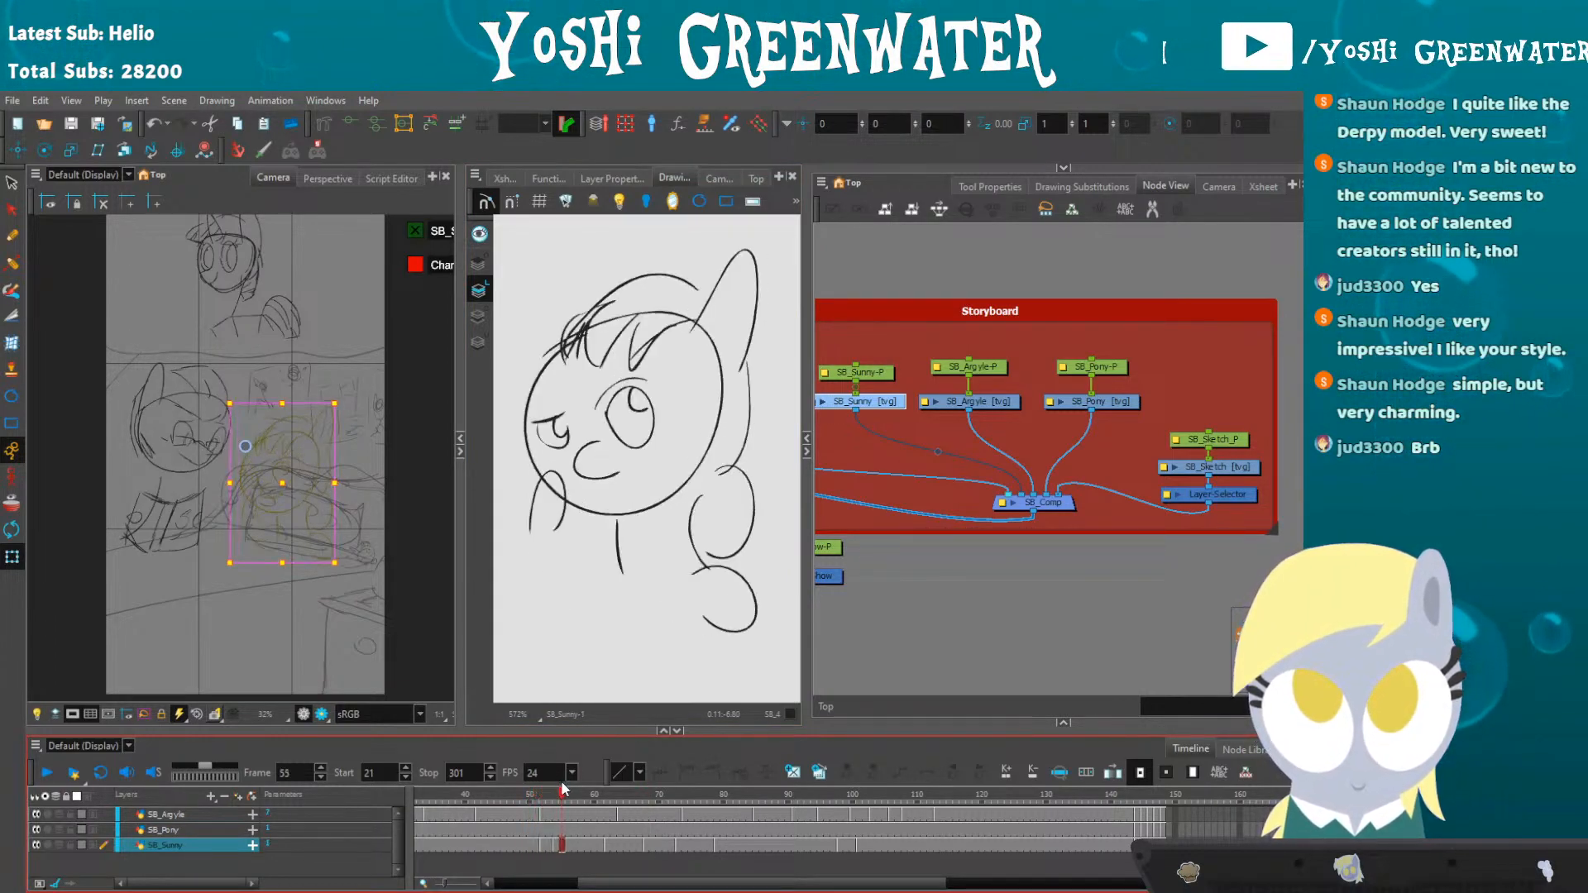
{"action": "left_click", "coordinate": [513, 795]}
{"action": "key", "text": "shift+Return"}
{"action": "key", "text": "shift+Return"}
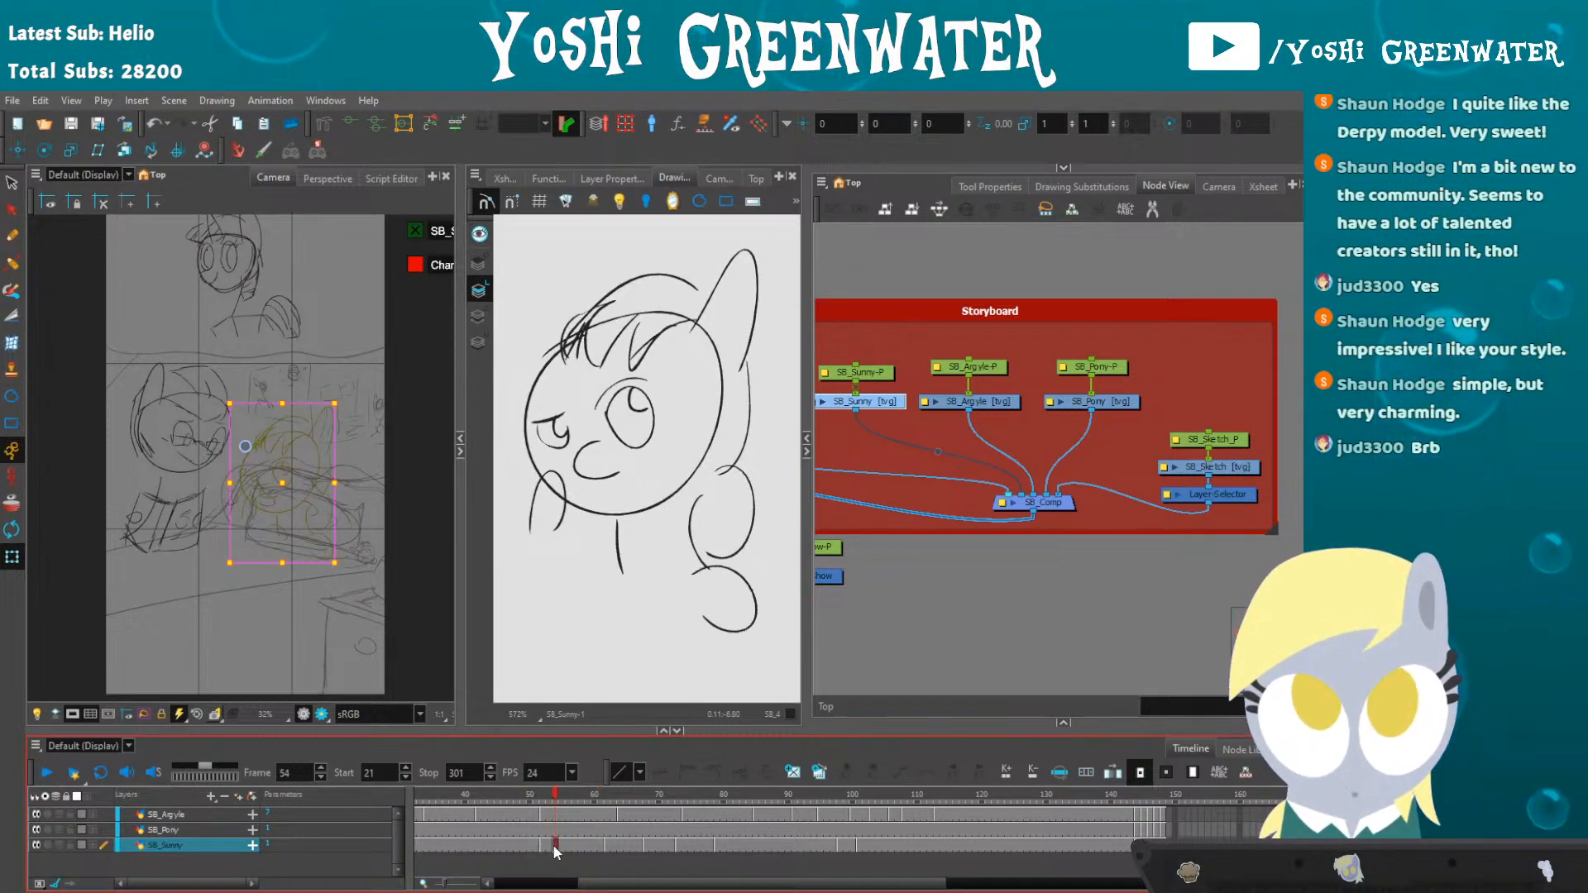
- Extend the exposure of all three storyboard layers around frame 47 and scrub SB_Sunny's drawings up to about frame 57
{"action": "left_click_drag", "start_coordinate": [547, 809], "coordinate": [548, 847]}
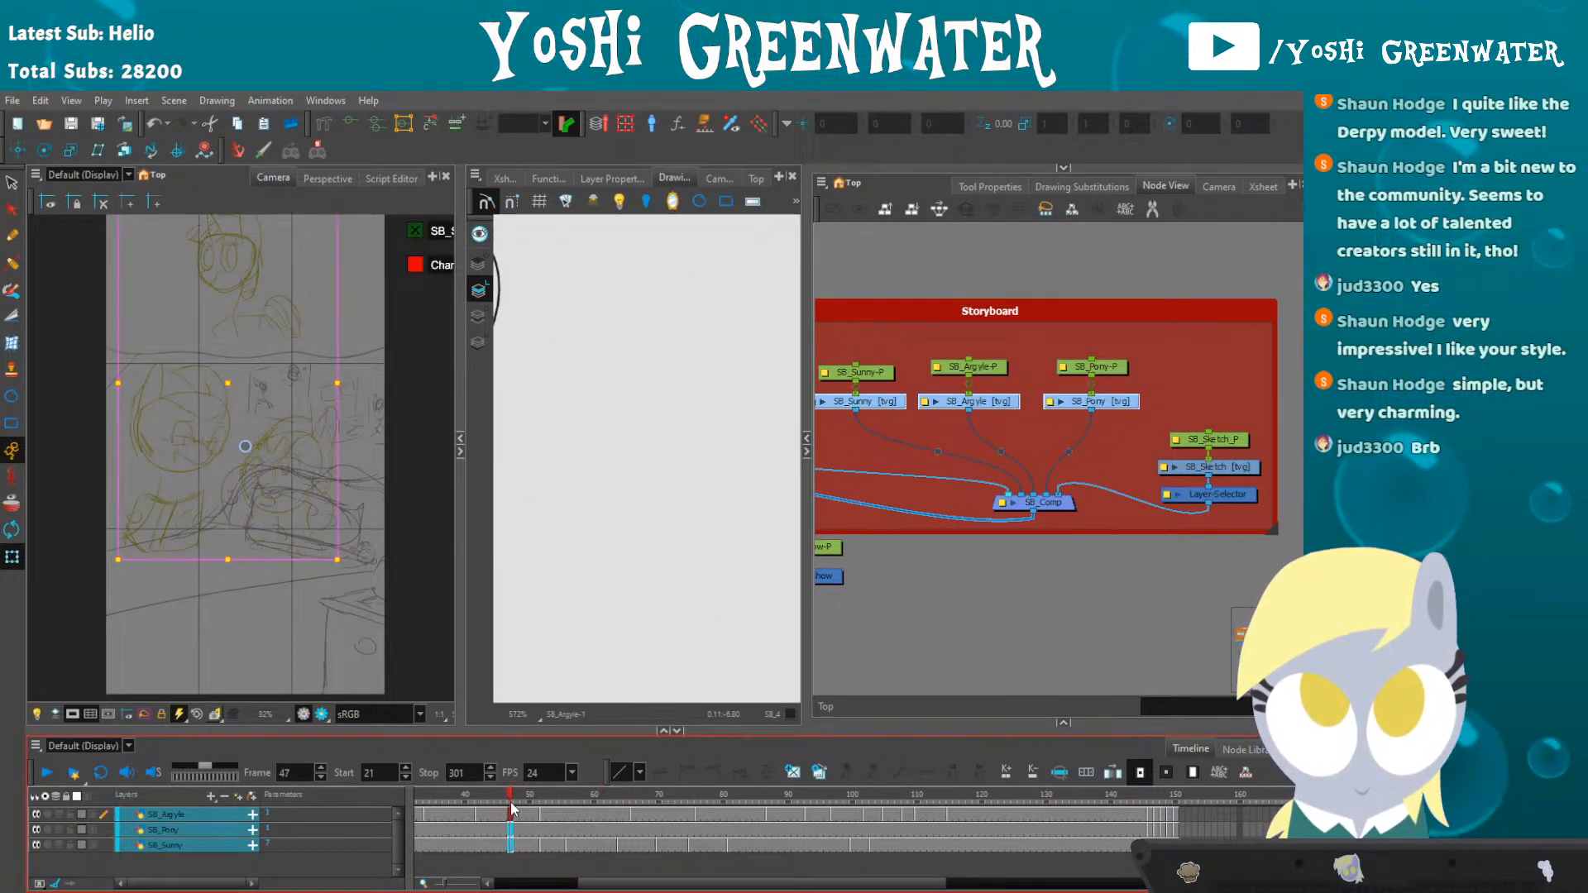
{"action": "left_click", "coordinate": [516, 844]}
{"action": "left_click_drag", "start_coordinate": [521, 798], "coordinate": [583, 798]}
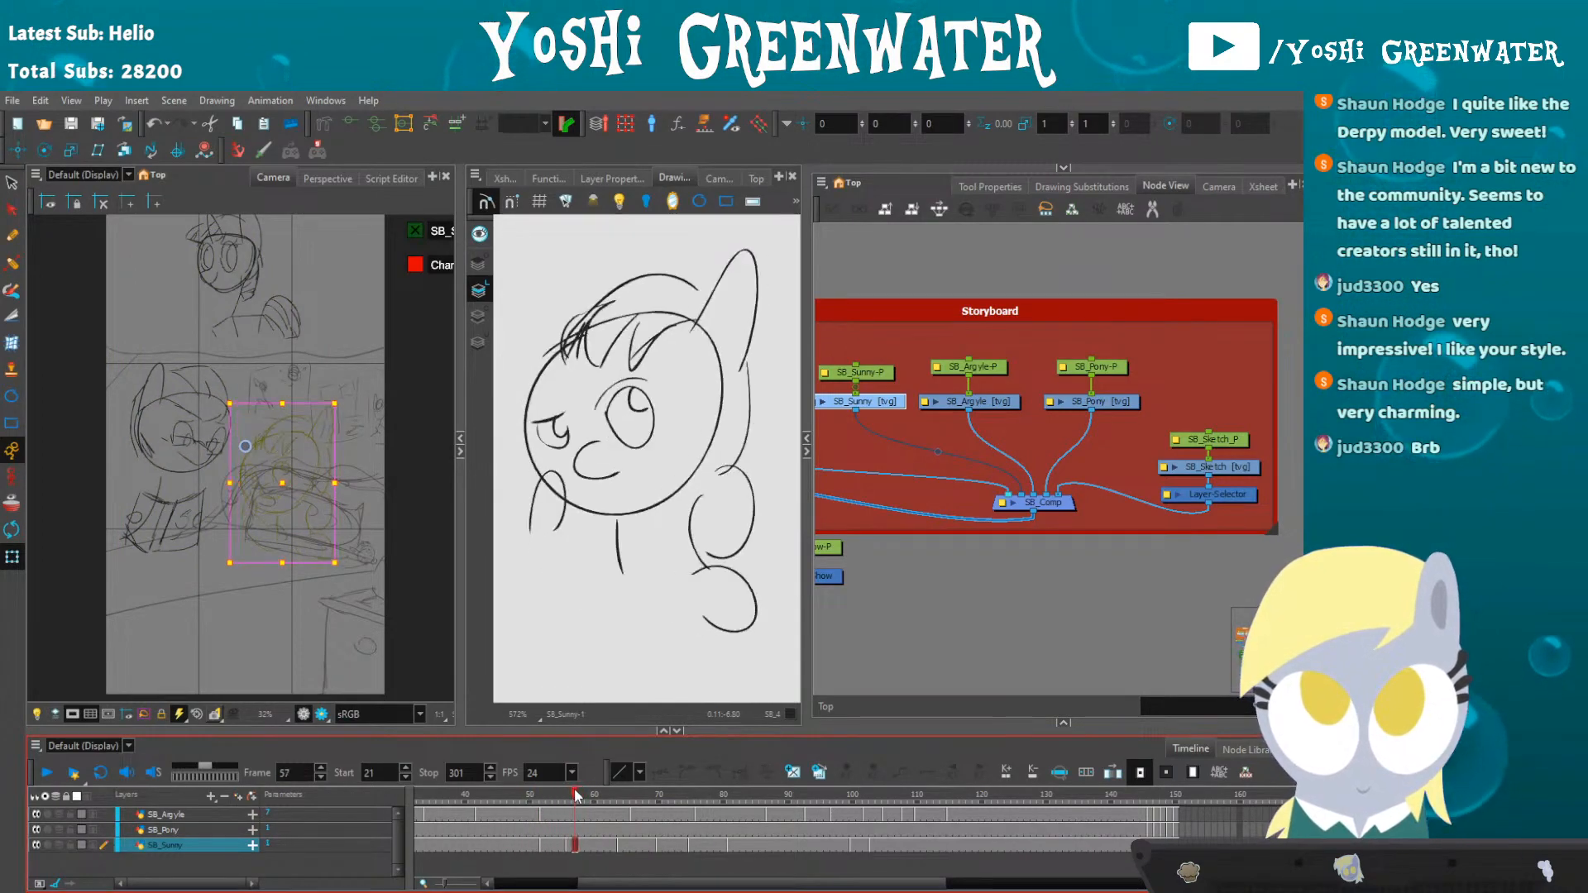
- Extend the exposure of all three storyboard layers around frame 73 and play back the result from about frame 64
{"action": "left_click", "coordinate": [622, 794]}
{"action": "left_click_drag", "start_coordinate": [626, 794], "coordinate": [677, 795]}
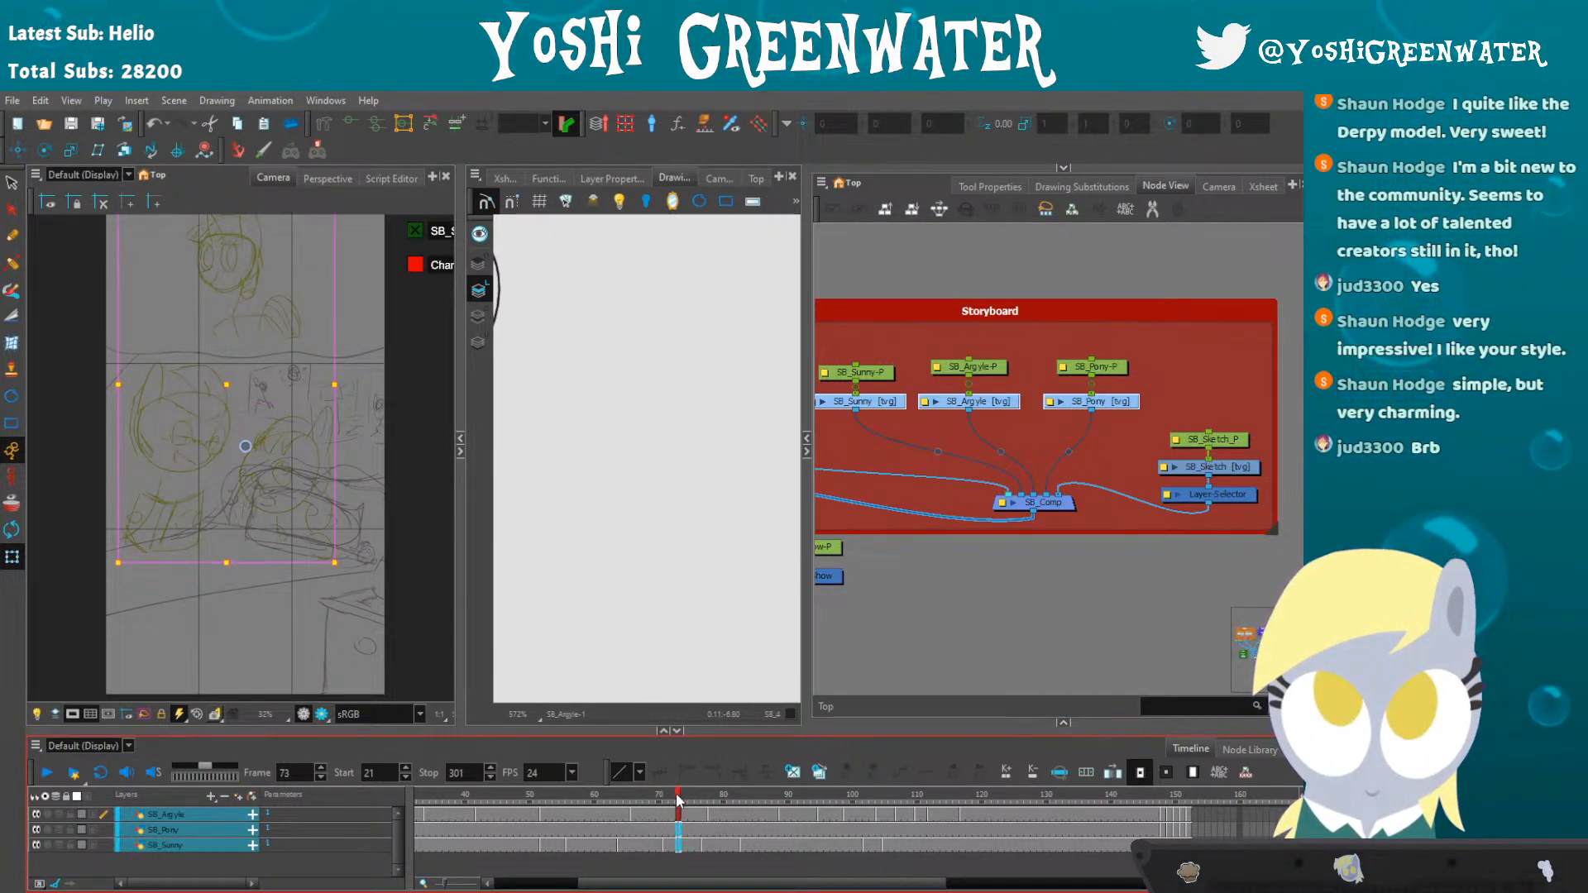
{"action": "key", "text": "plus"}
{"action": "key", "text": "plus"}
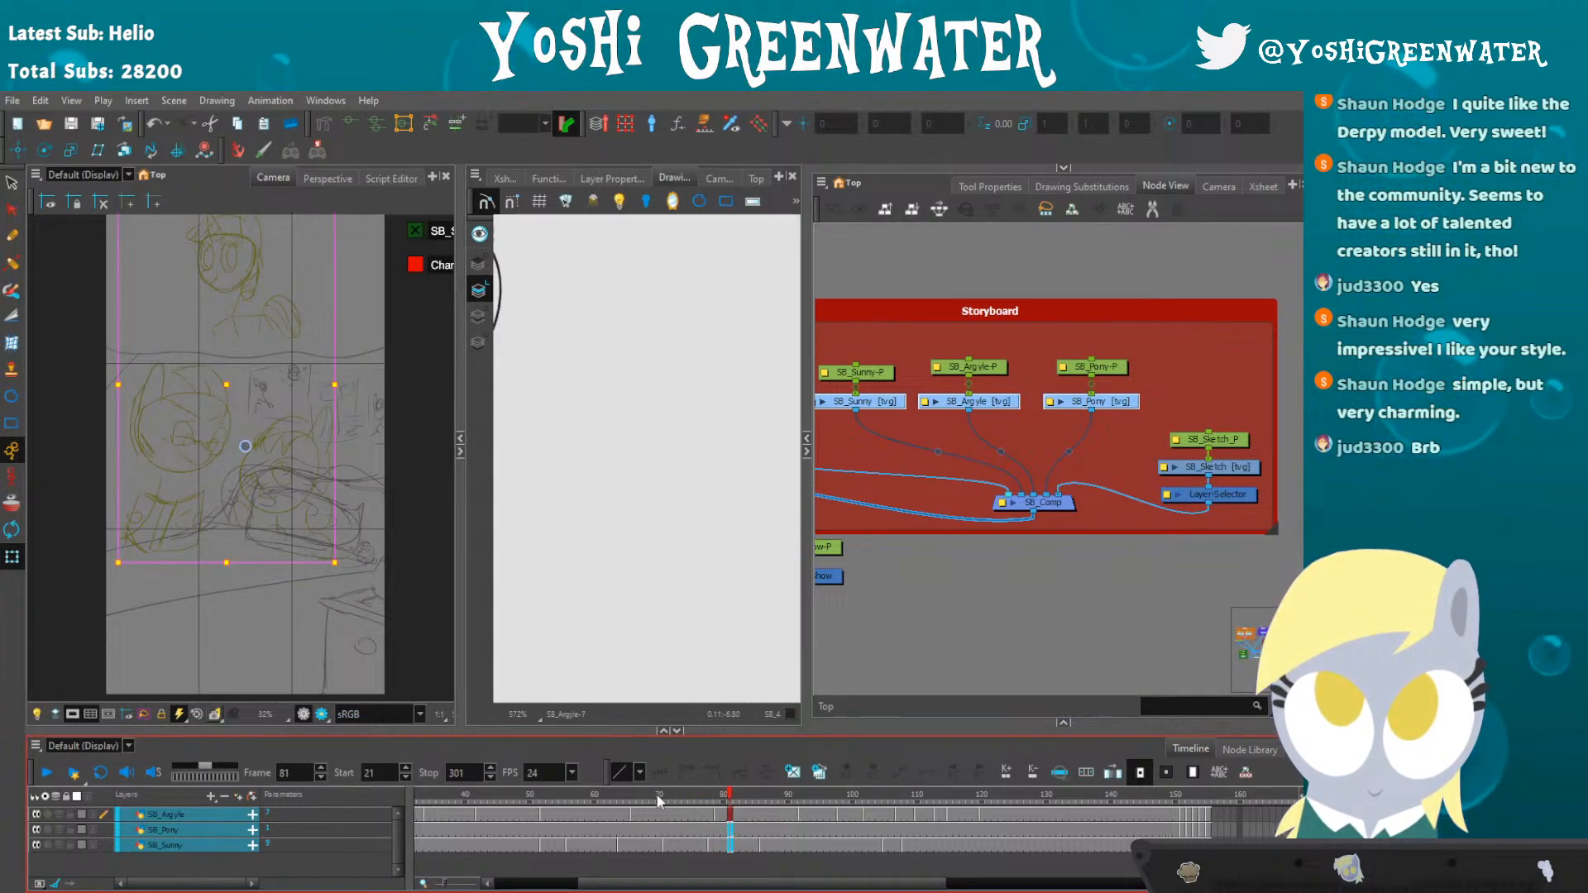
{"action": "left_click", "coordinate": [620, 798]}
{"action": "key", "text": "shift+Return"}
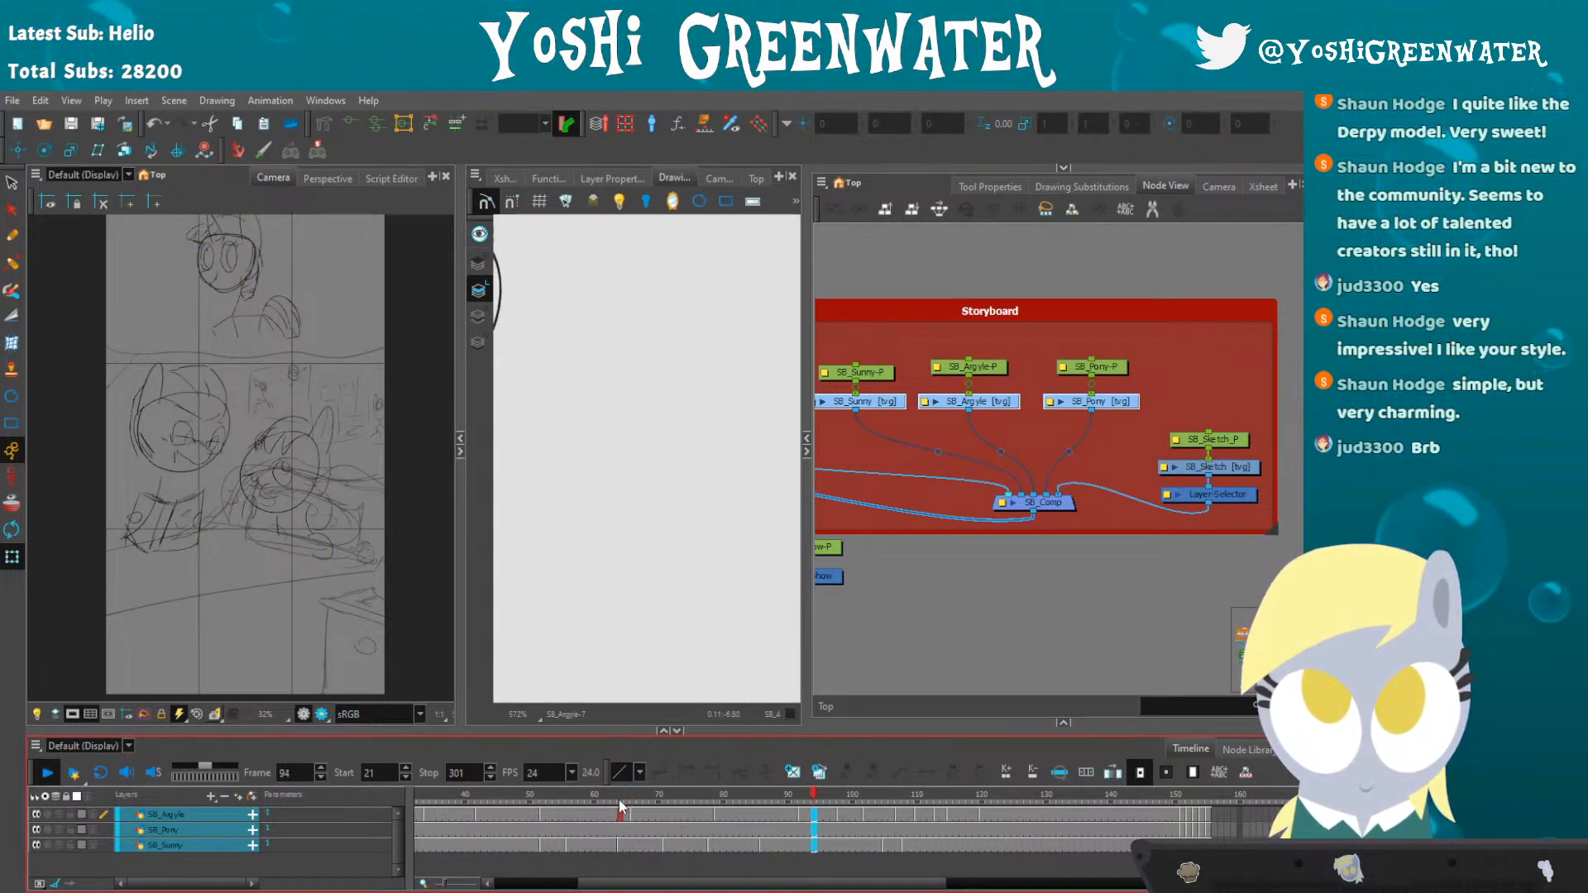
{"action": "key", "text": "shift+Return"}
{"action": "left_click", "coordinate": [836, 648]}
{"action": "left_click", "coordinate": [220, 509]}
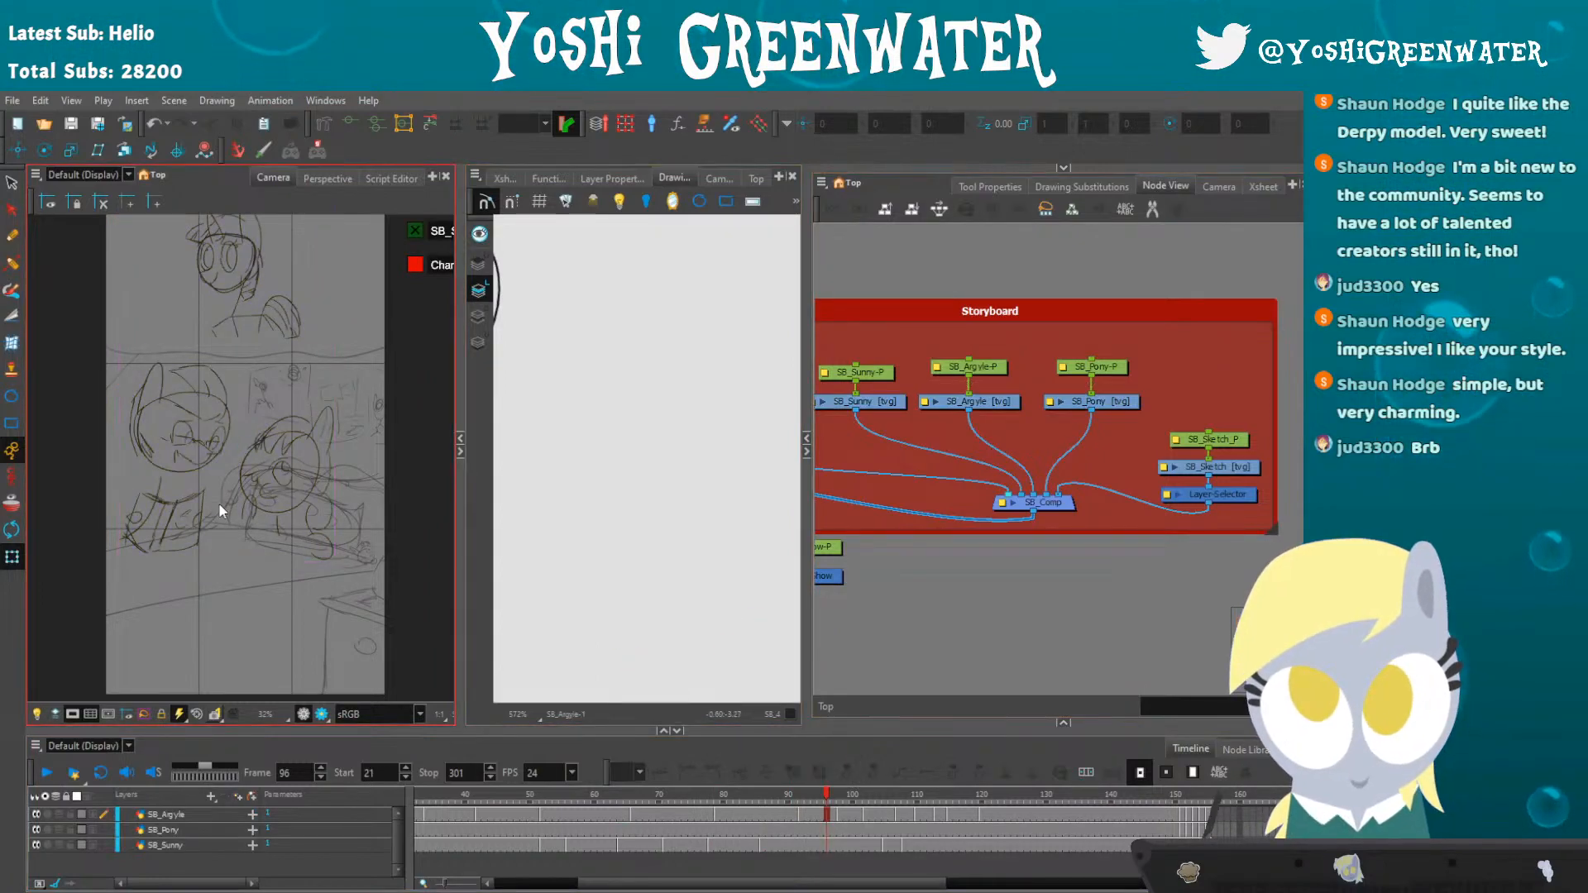
- Examine Sunny's poses between about frames 57 and 98 by stepping through frames and playing back the storyboard
{"action": "left_click_drag", "start_coordinate": [597, 798], "coordinate": [621, 800]}
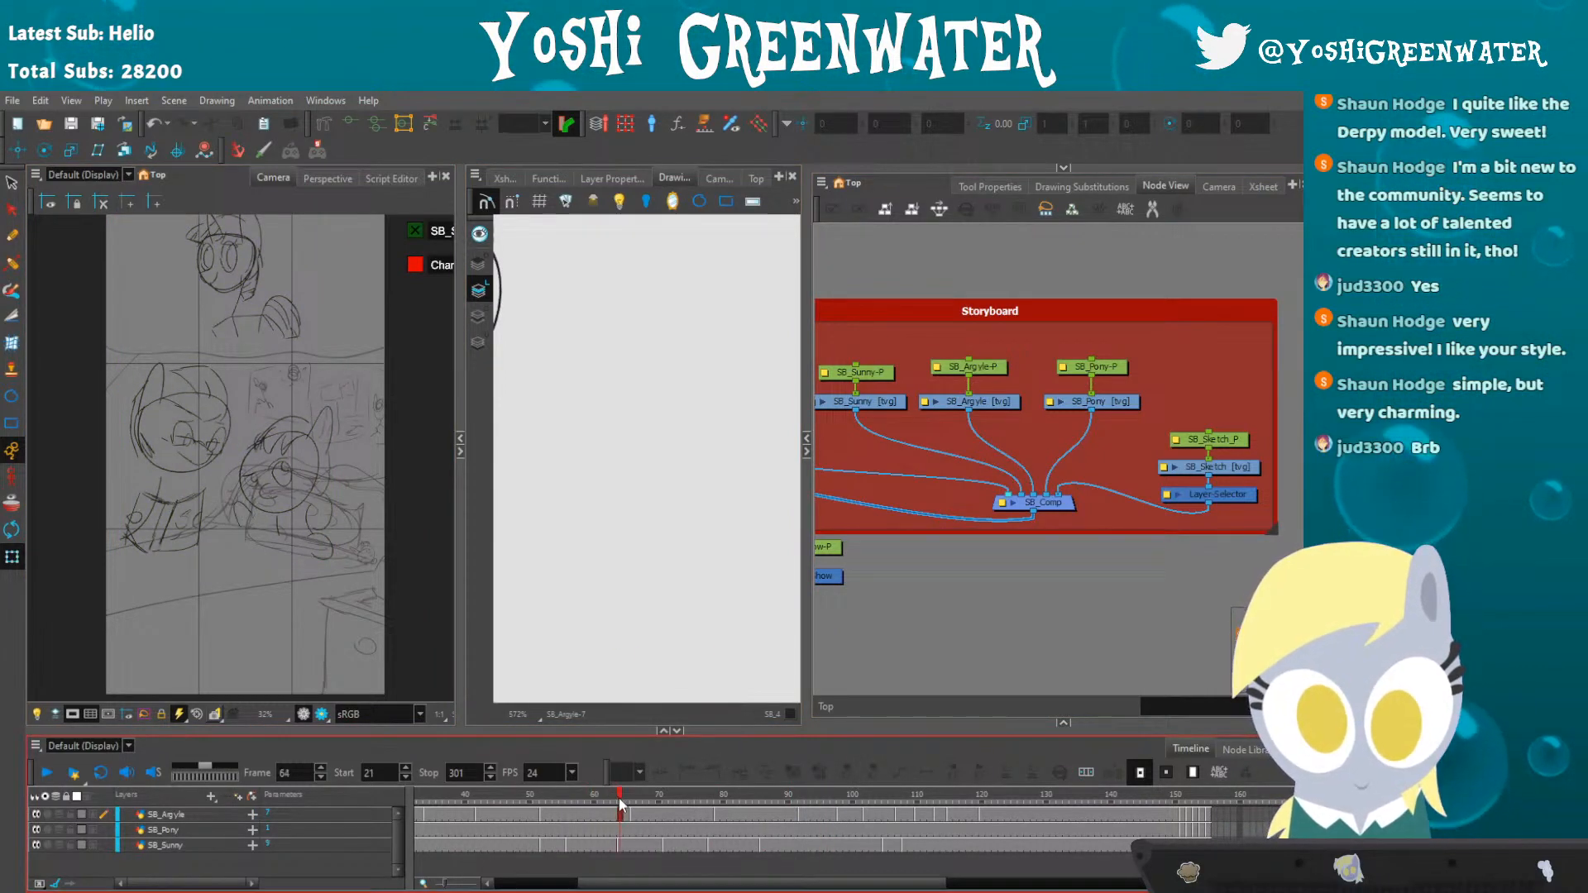
{"action": "key", "text": "period"}
{"action": "key", "text": "period"}
{"action": "key", "text": "period"}
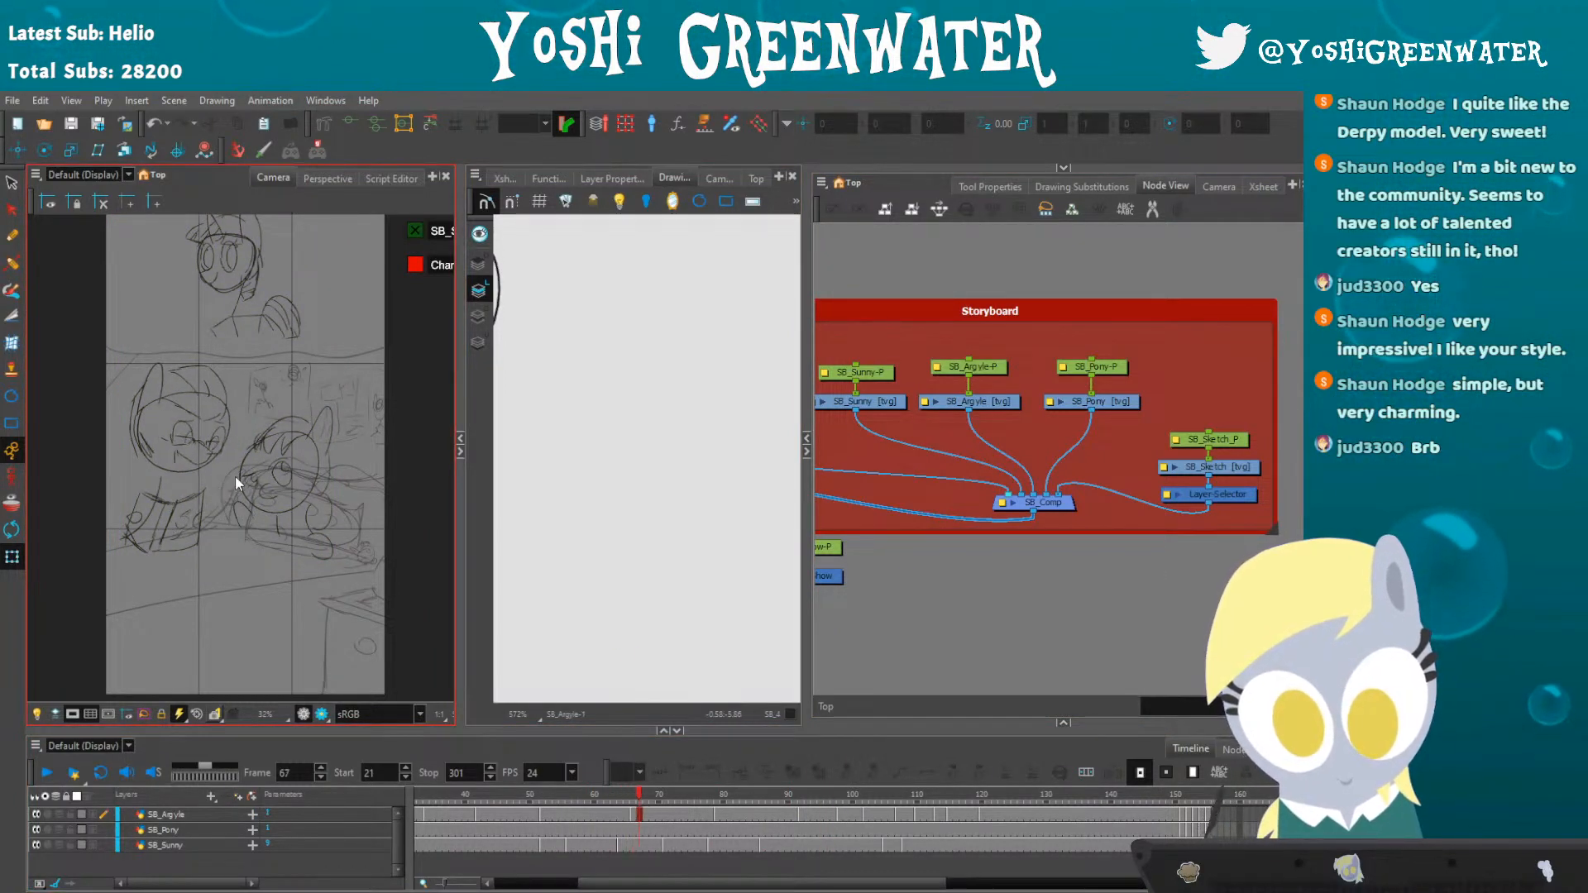
{"action": "left_click", "coordinate": [602, 844]}
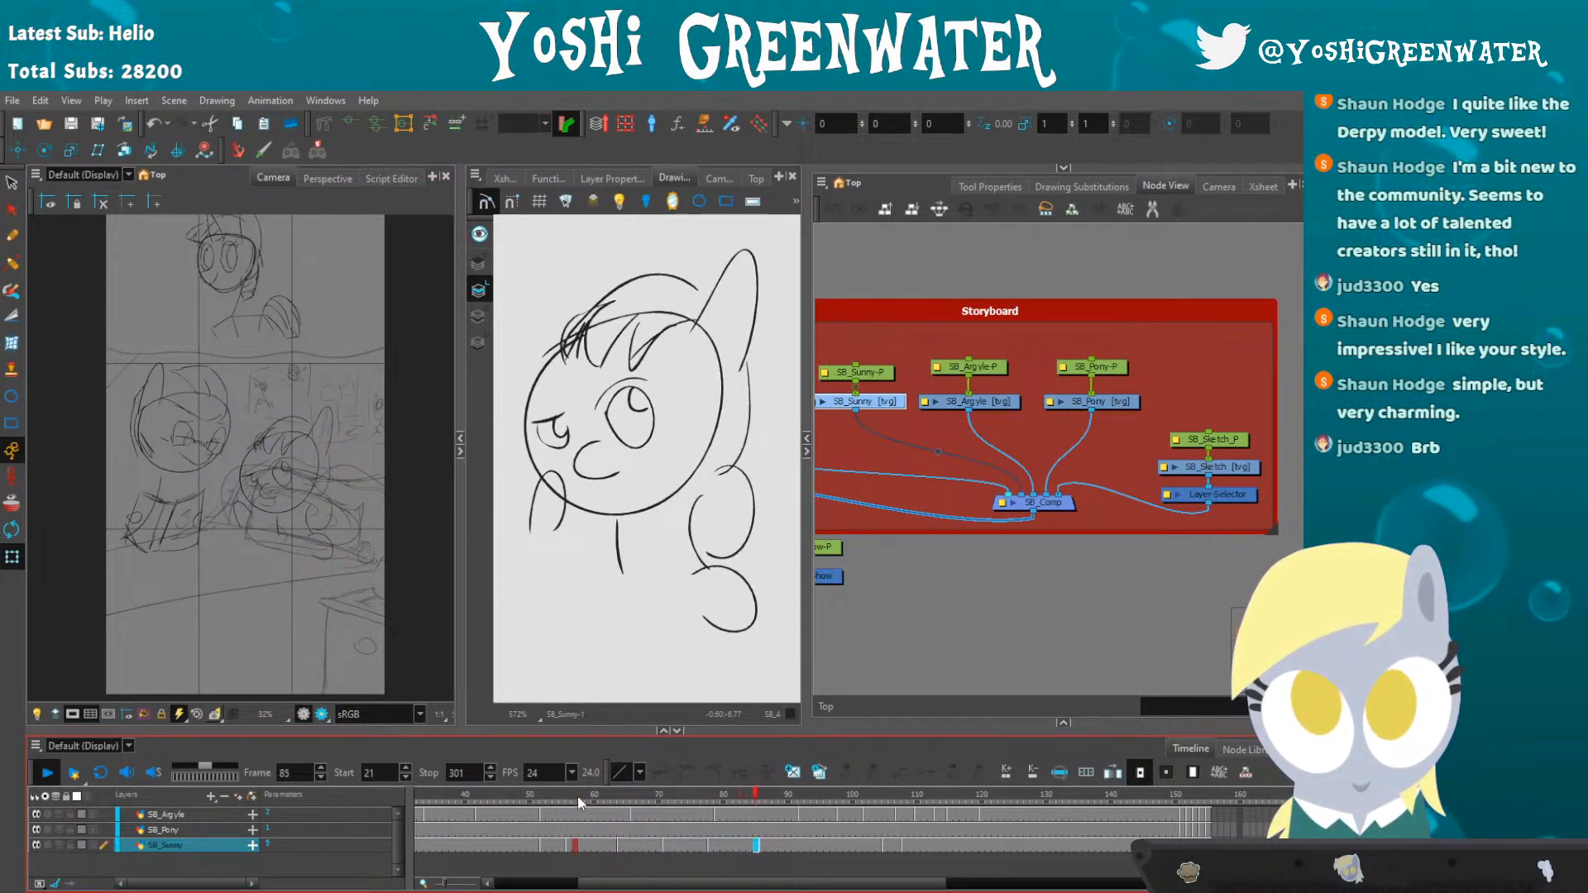
{"action": "key", "text": "shift+Return"}
{"action": "left_click_drag", "start_coordinate": [631, 884], "coordinate": [646, 884]}
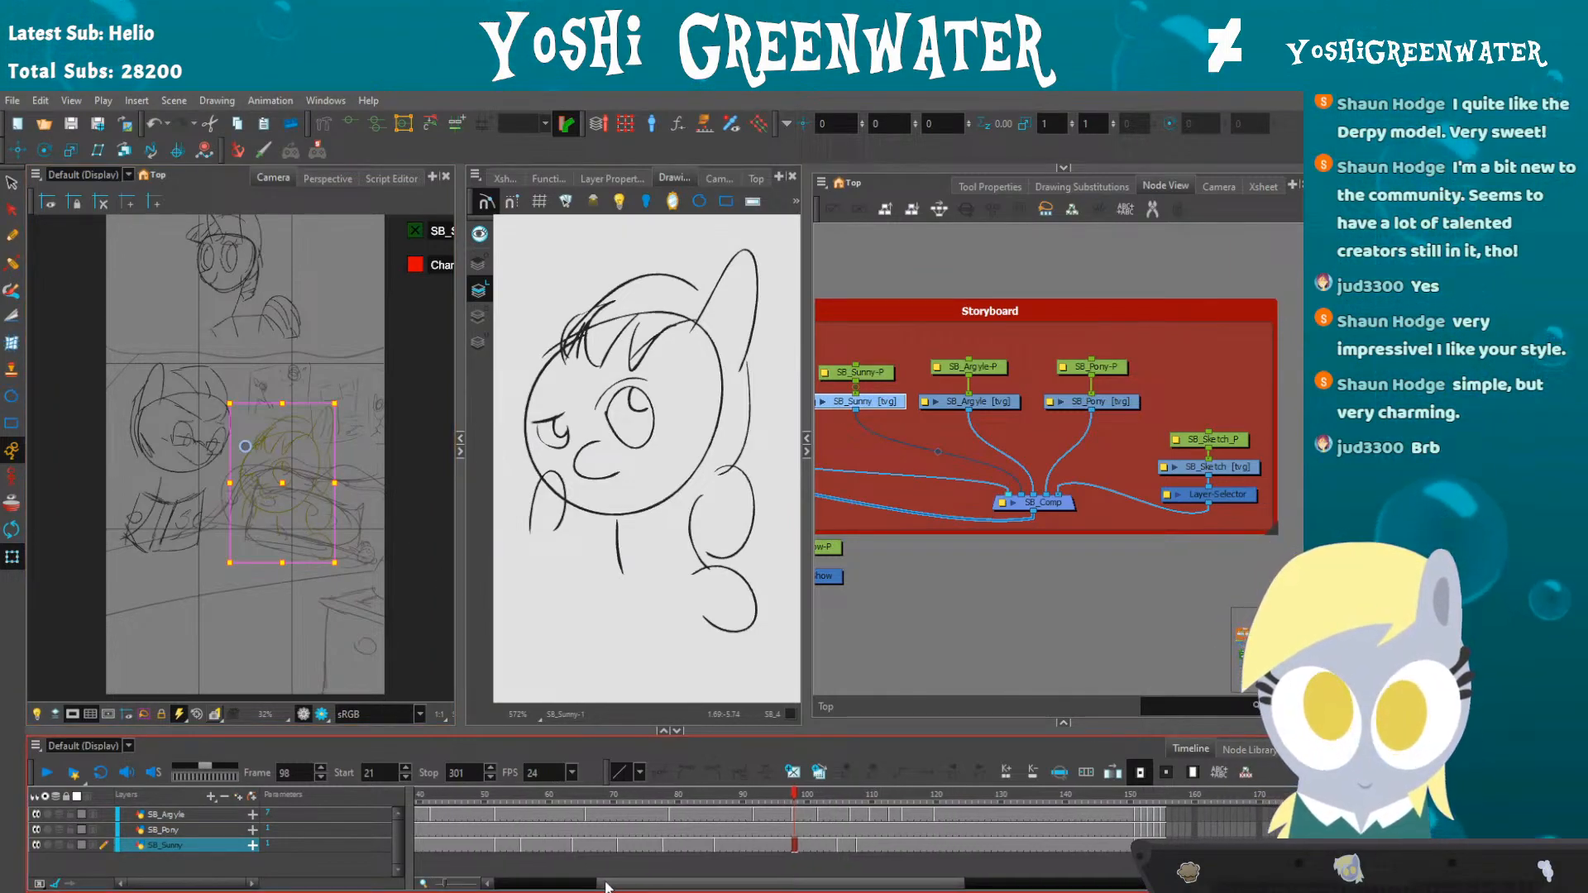
{"action": "left_click", "coordinate": [551, 794]}
{"action": "left_click", "coordinate": [879, 647]}
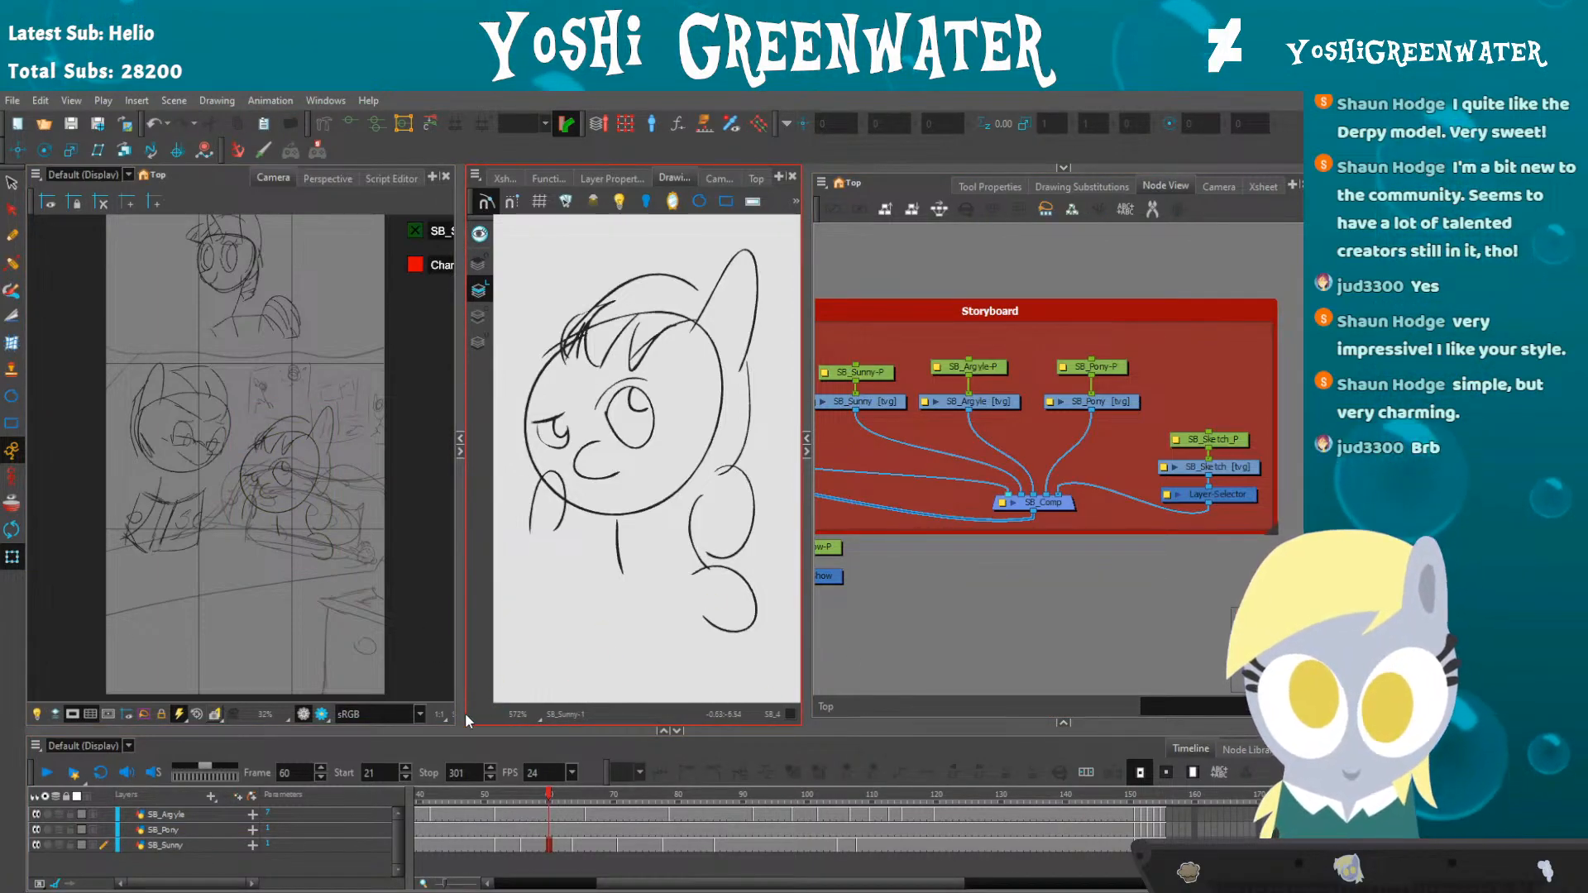
- Play back the storyboard from about frame 46 and examine the timing of Sunny's and Argyle's drawings up to about frame 98
{"action": "left_click", "coordinate": [460, 794]}
{"action": "key", "text": "Return"}
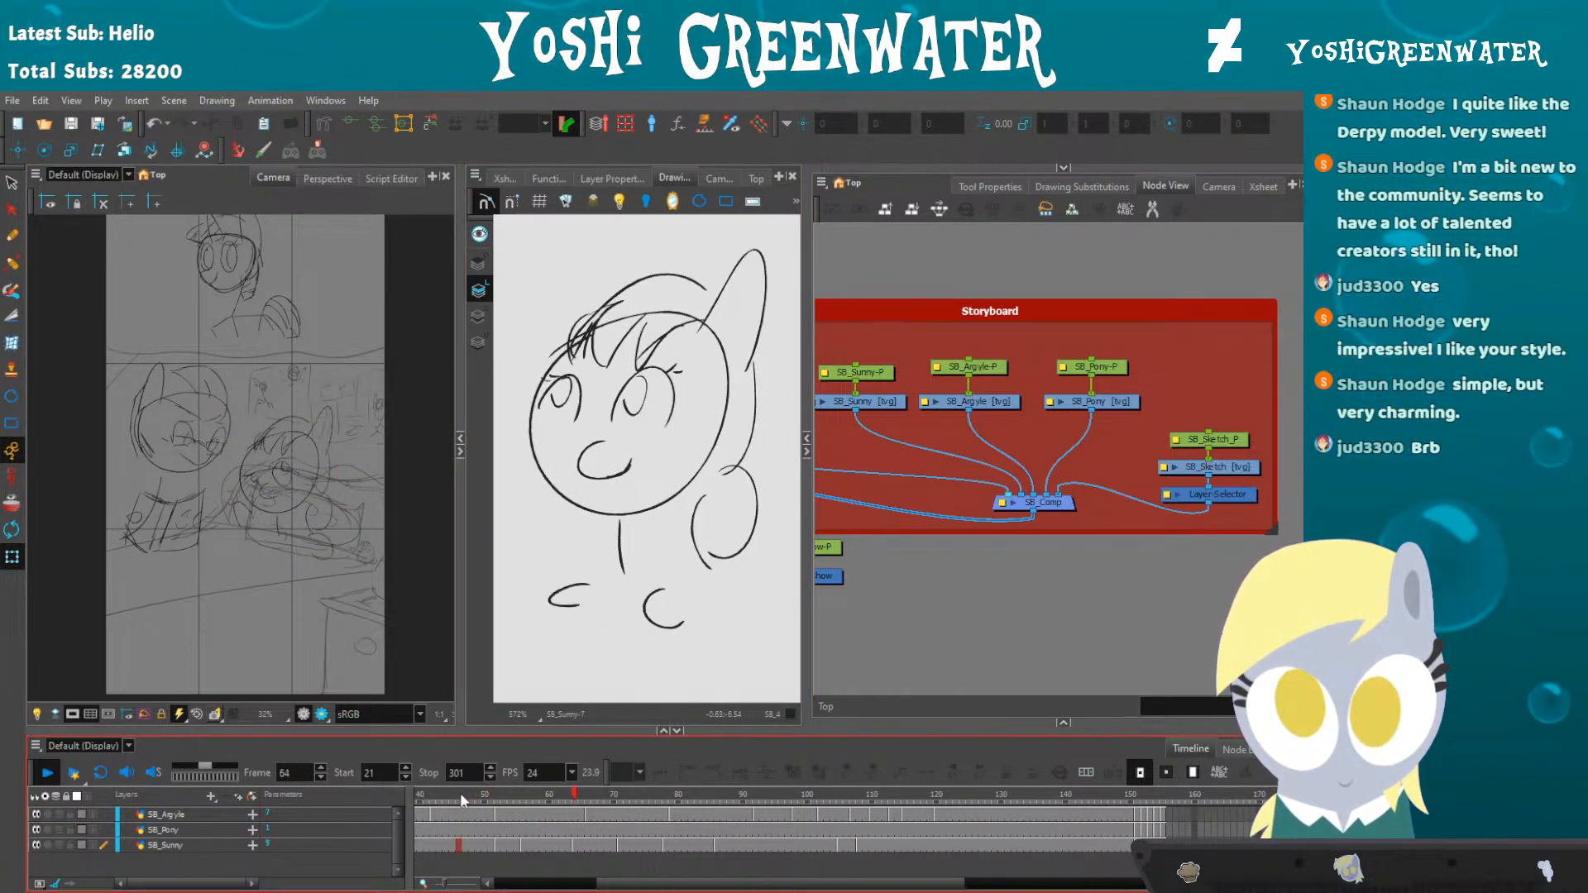
{"action": "key", "text": "Return"}
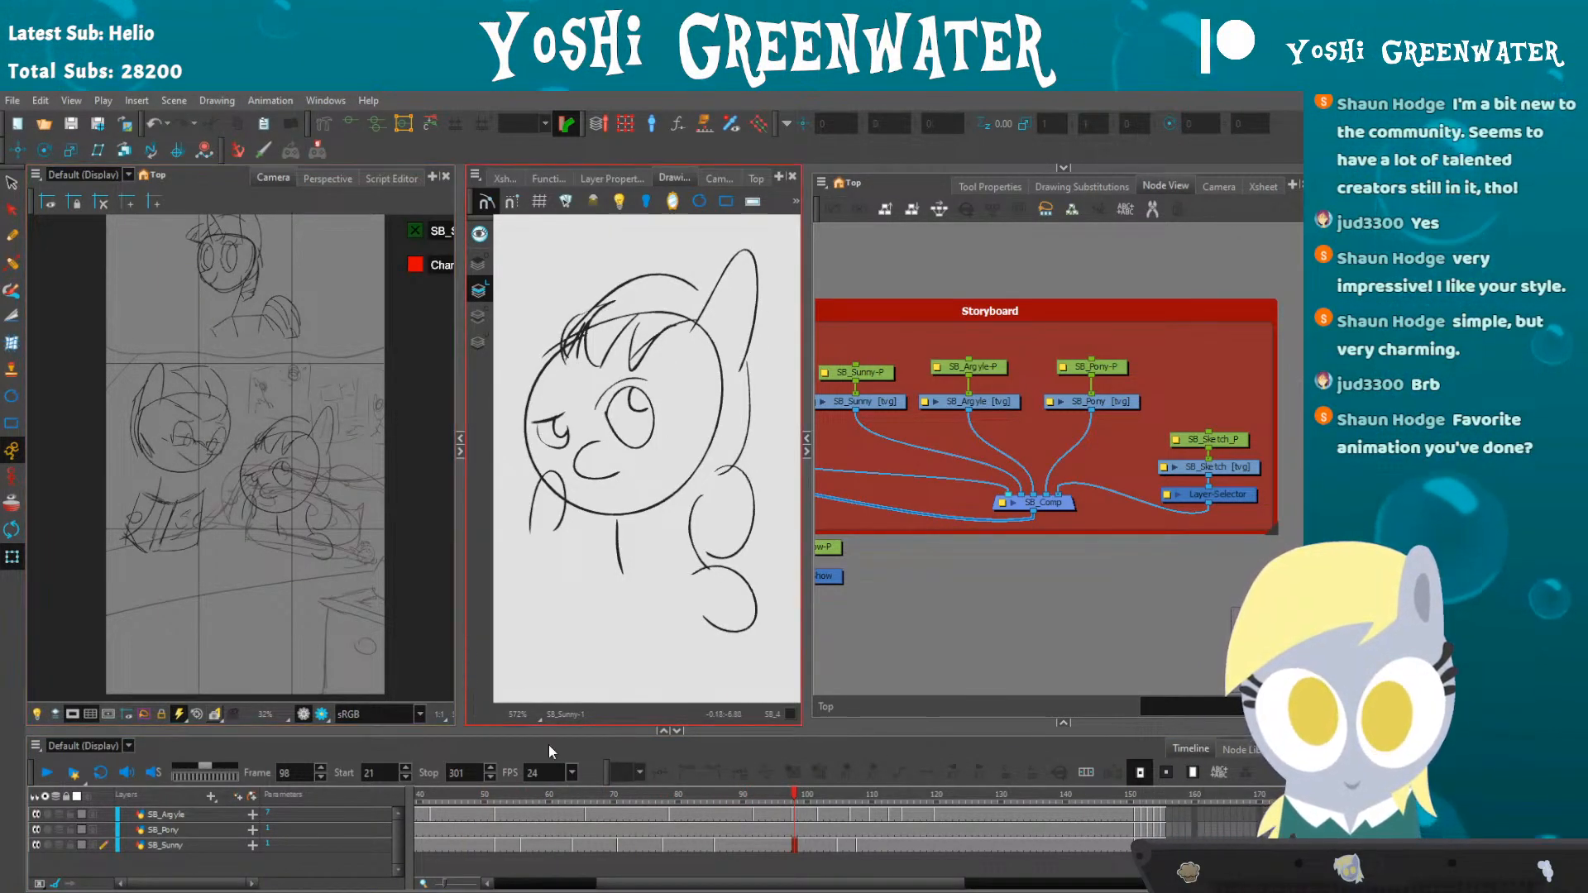
{"action": "left_click", "coordinate": [584, 796]}
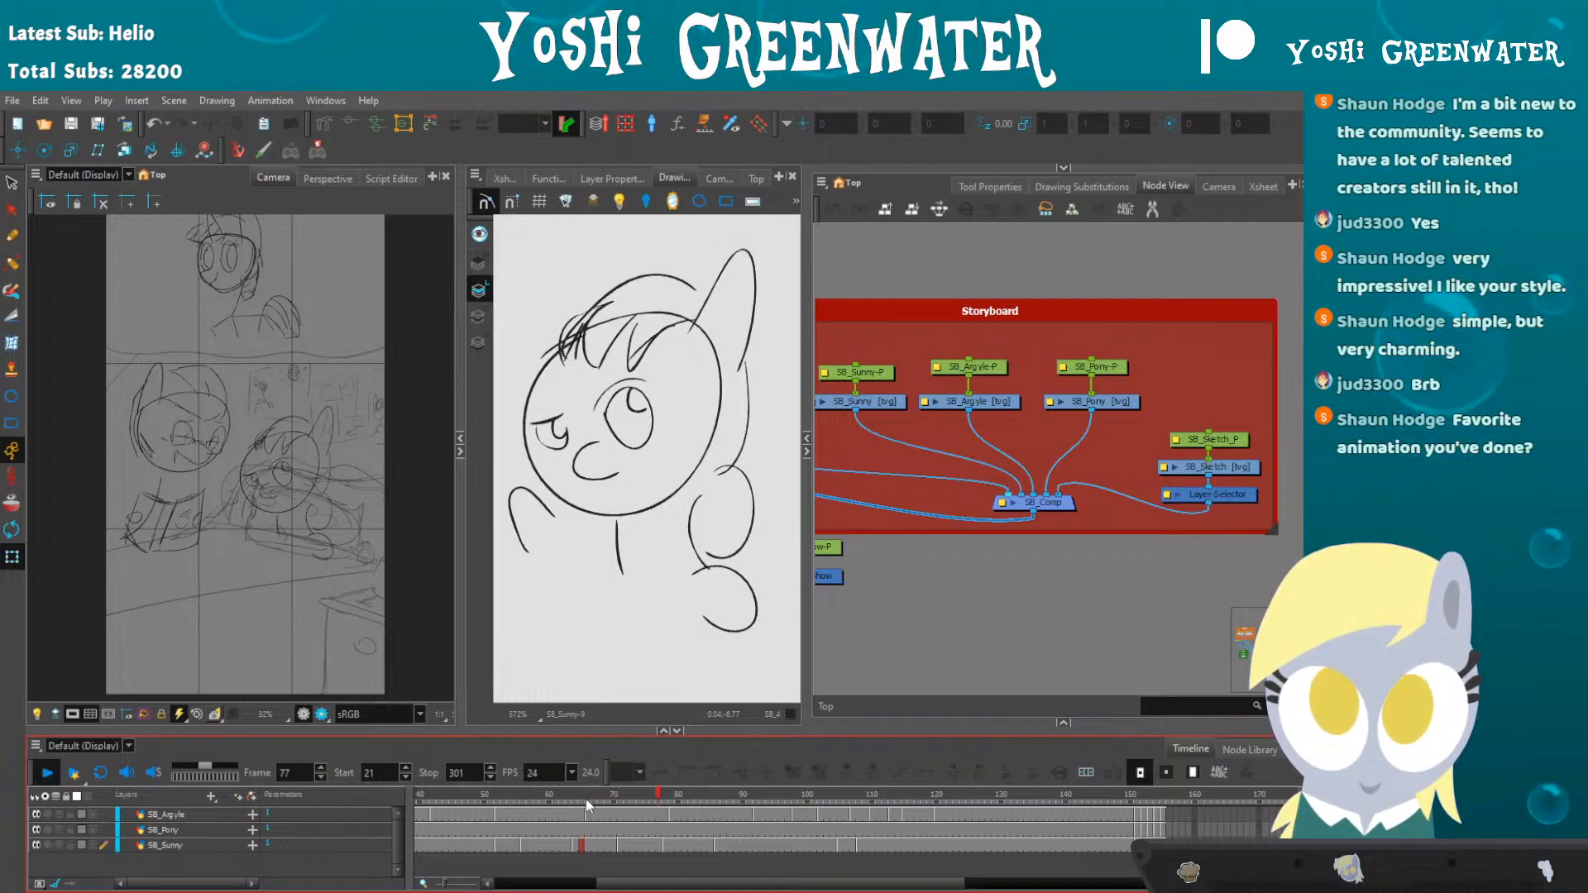
{"action": "left_click", "coordinate": [775, 792]}
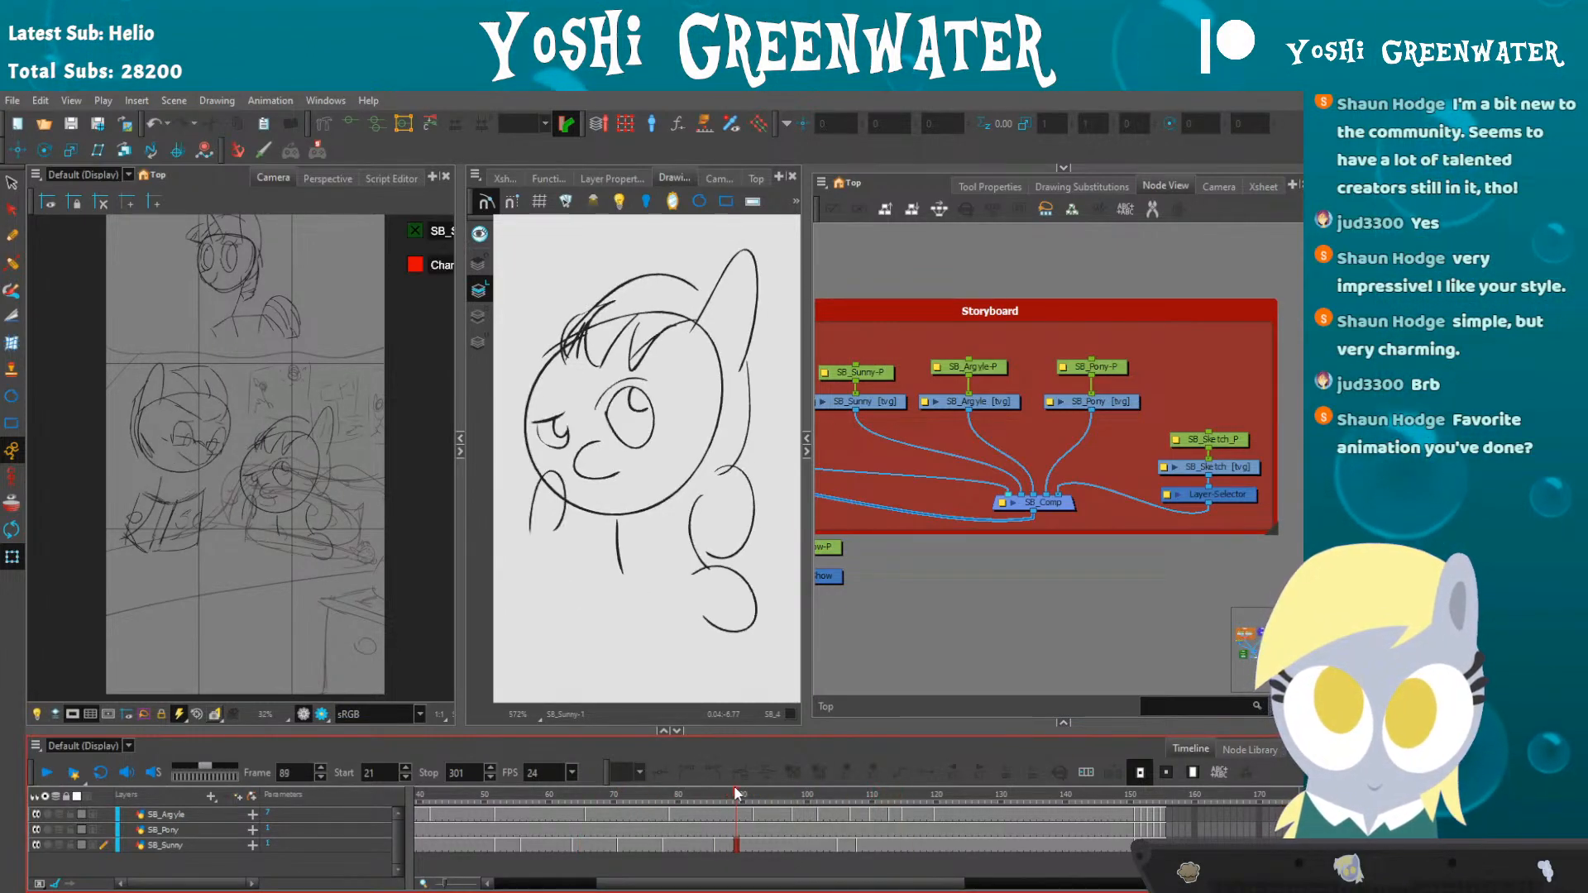
{"action": "left_click_drag", "start_coordinate": [709, 884], "coordinate": [764, 884]}
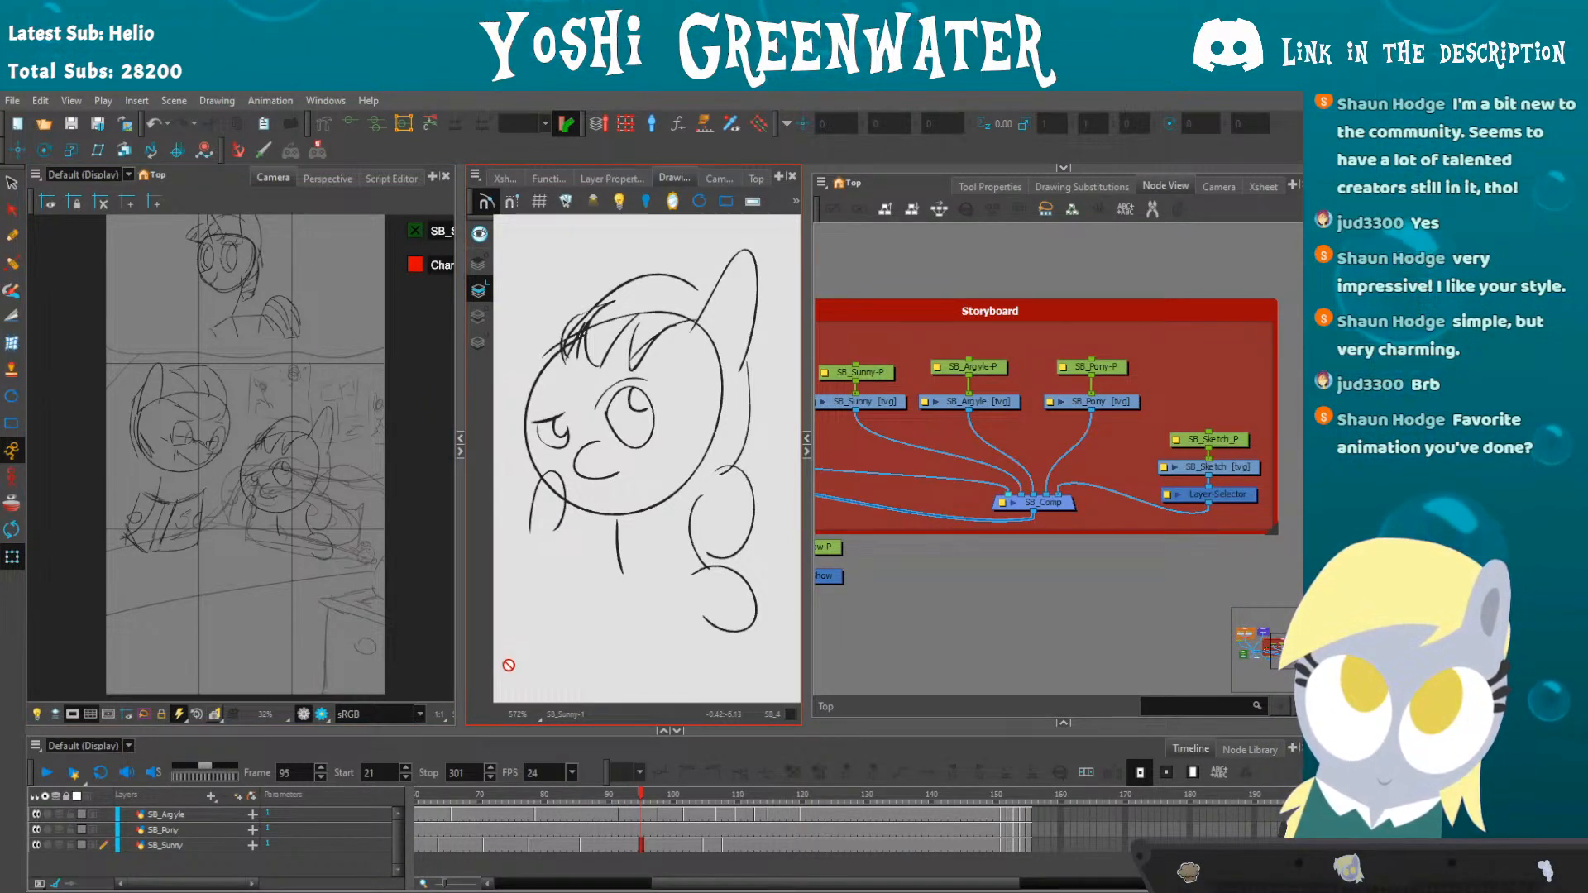
{"action": "left_click_drag", "start_coordinate": [532, 787], "coordinate": [625, 796]}
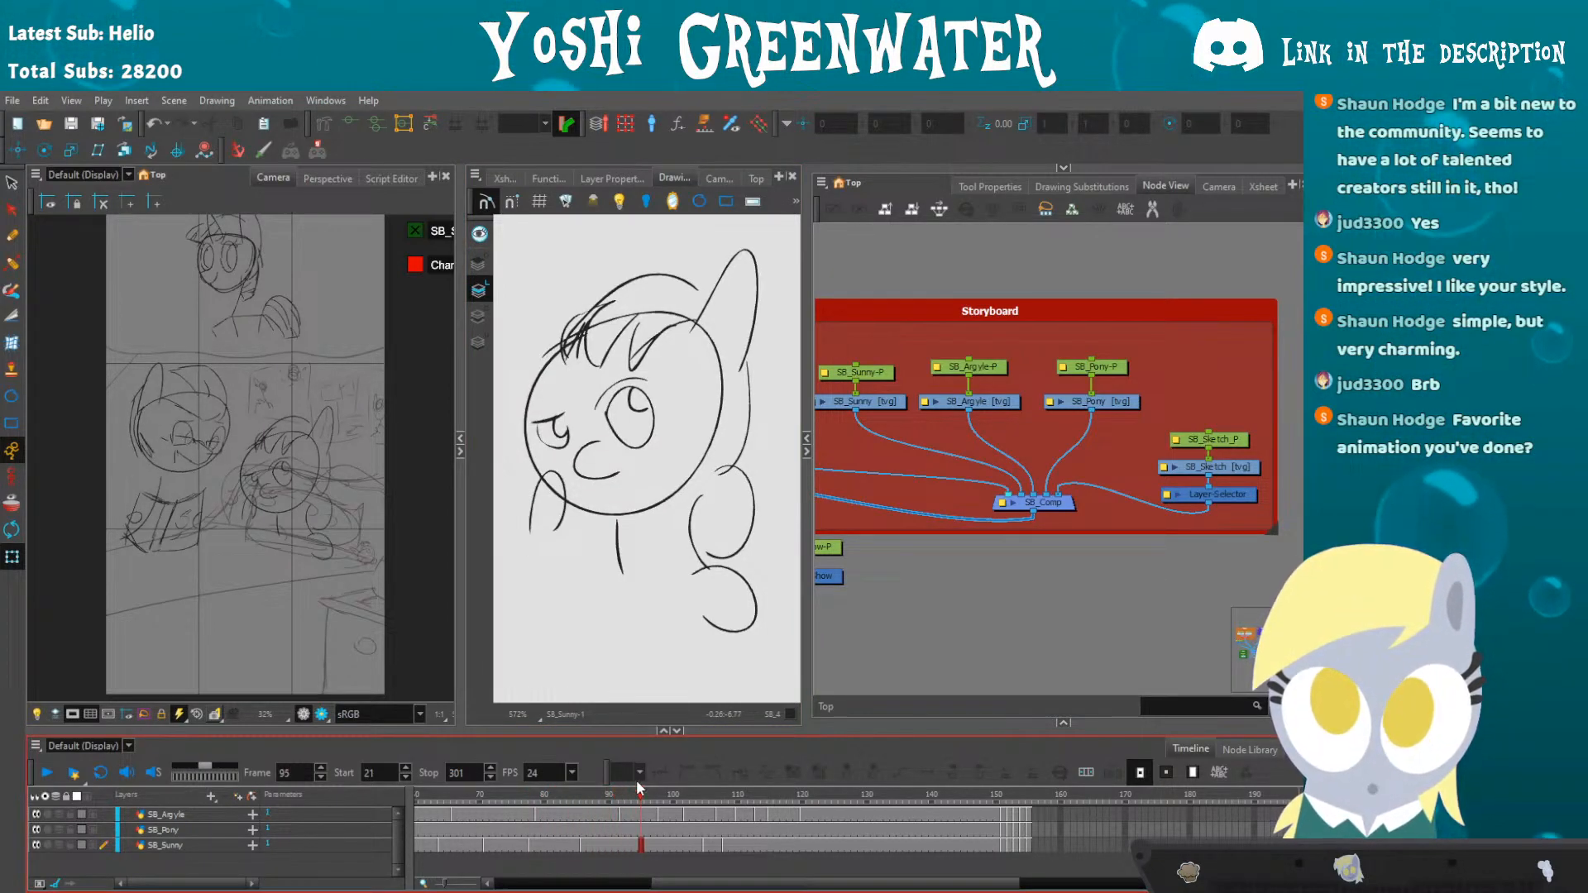
{"action": "left_click_drag", "start_coordinate": [656, 884], "coordinate": [576, 869]}
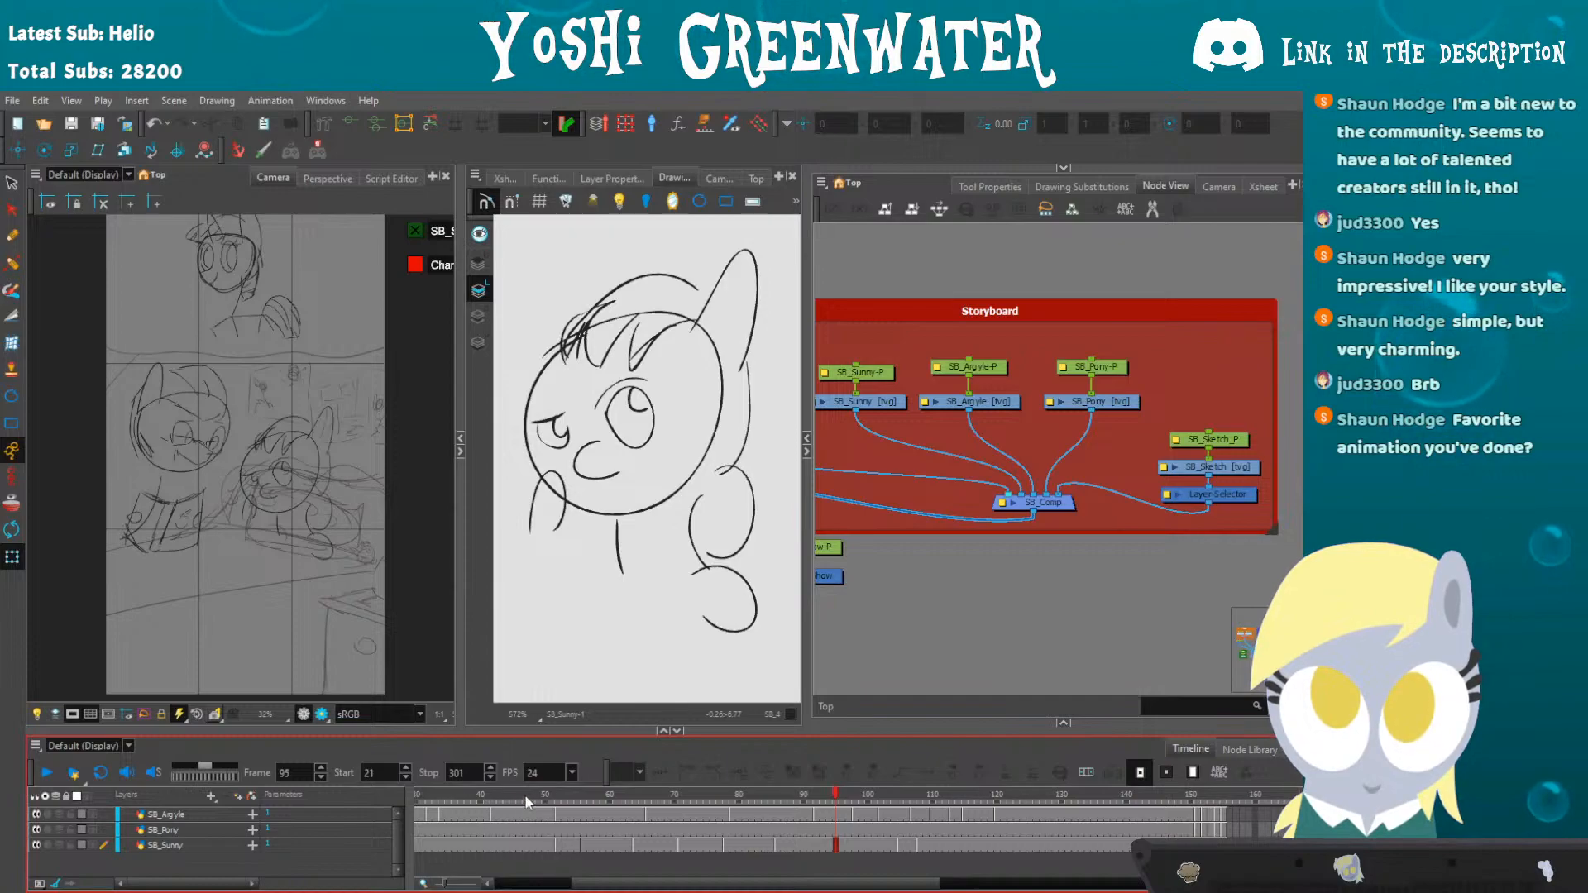
{"action": "left_click", "coordinate": [815, 819]}
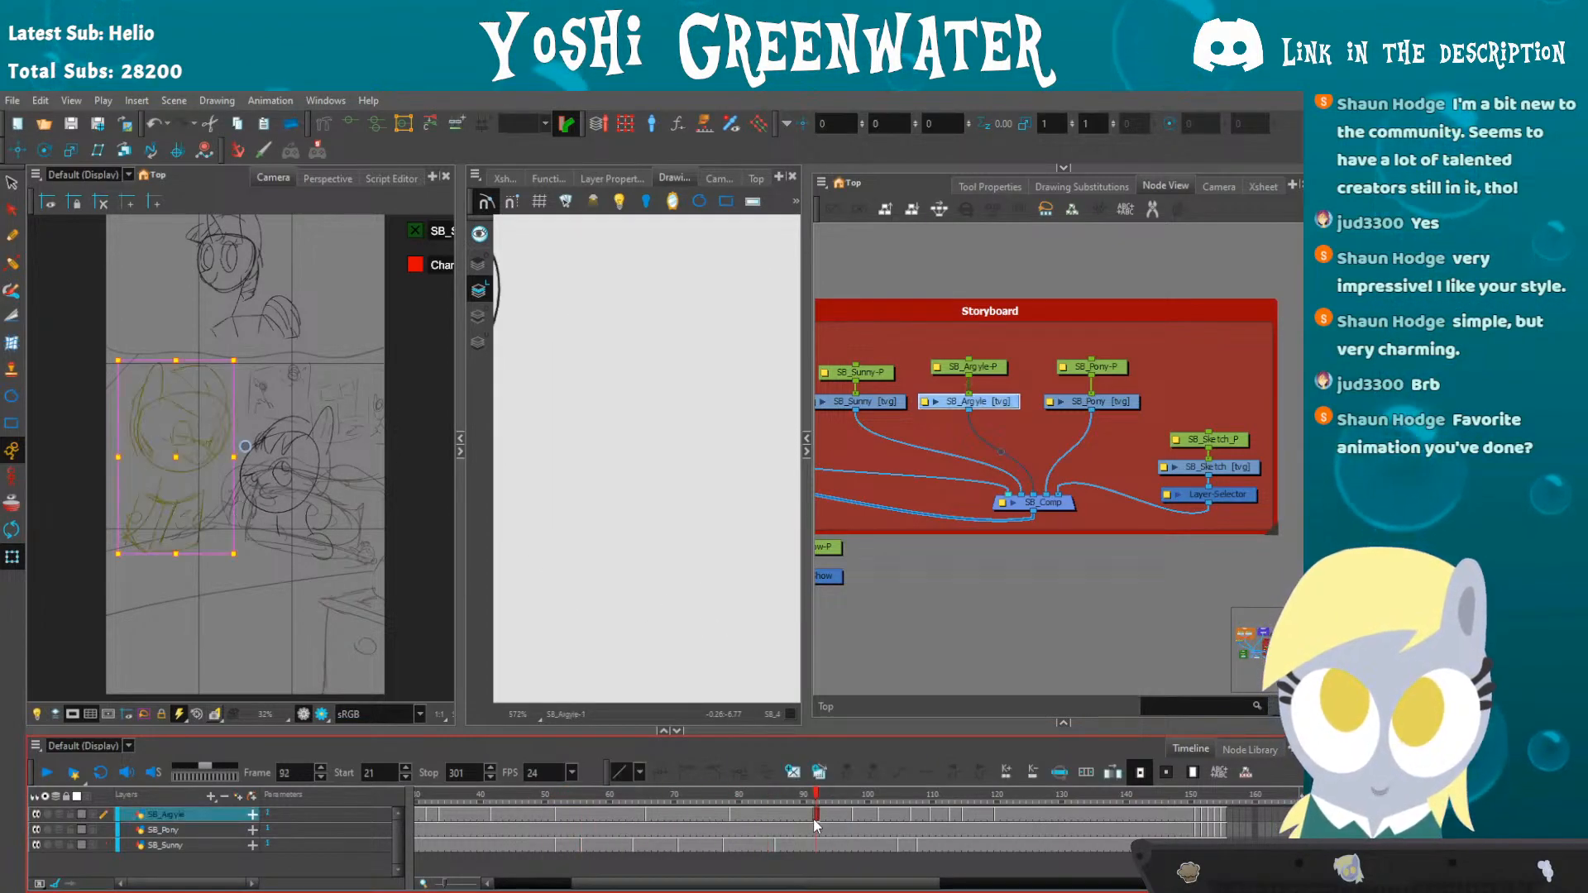
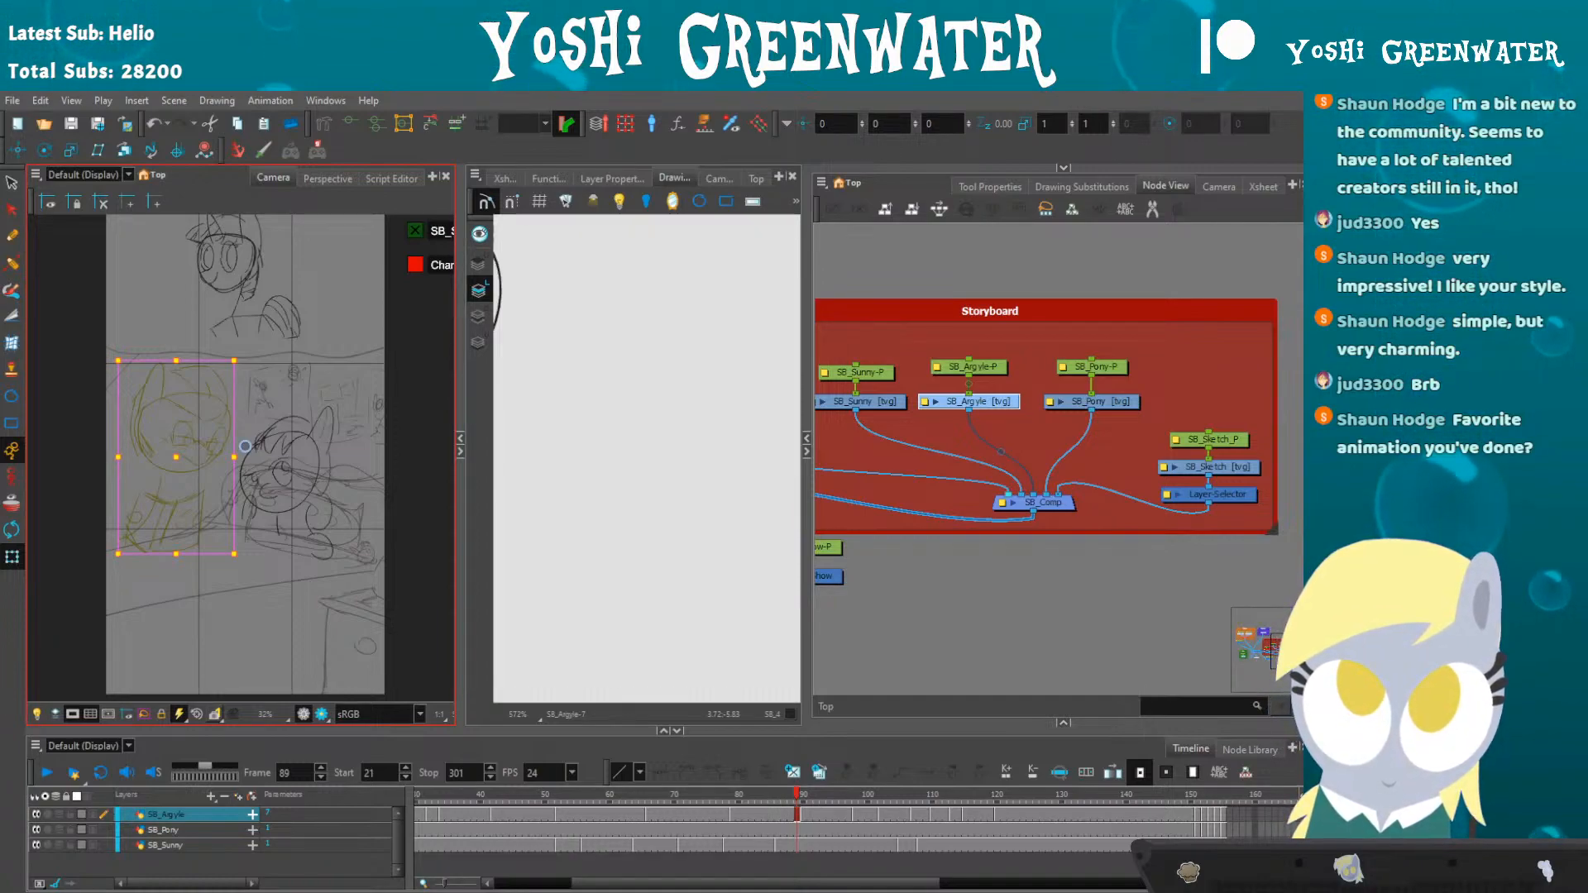
- Select the SB_Sunny, SB_Argyle and SB_Pony nodes in the Storyboard group and go to frame 51
{"action": "left_click", "coordinate": [1023, 572]}
{"action": "left_click_drag", "start_coordinate": [1023, 572], "coordinate": [1173, 558]}
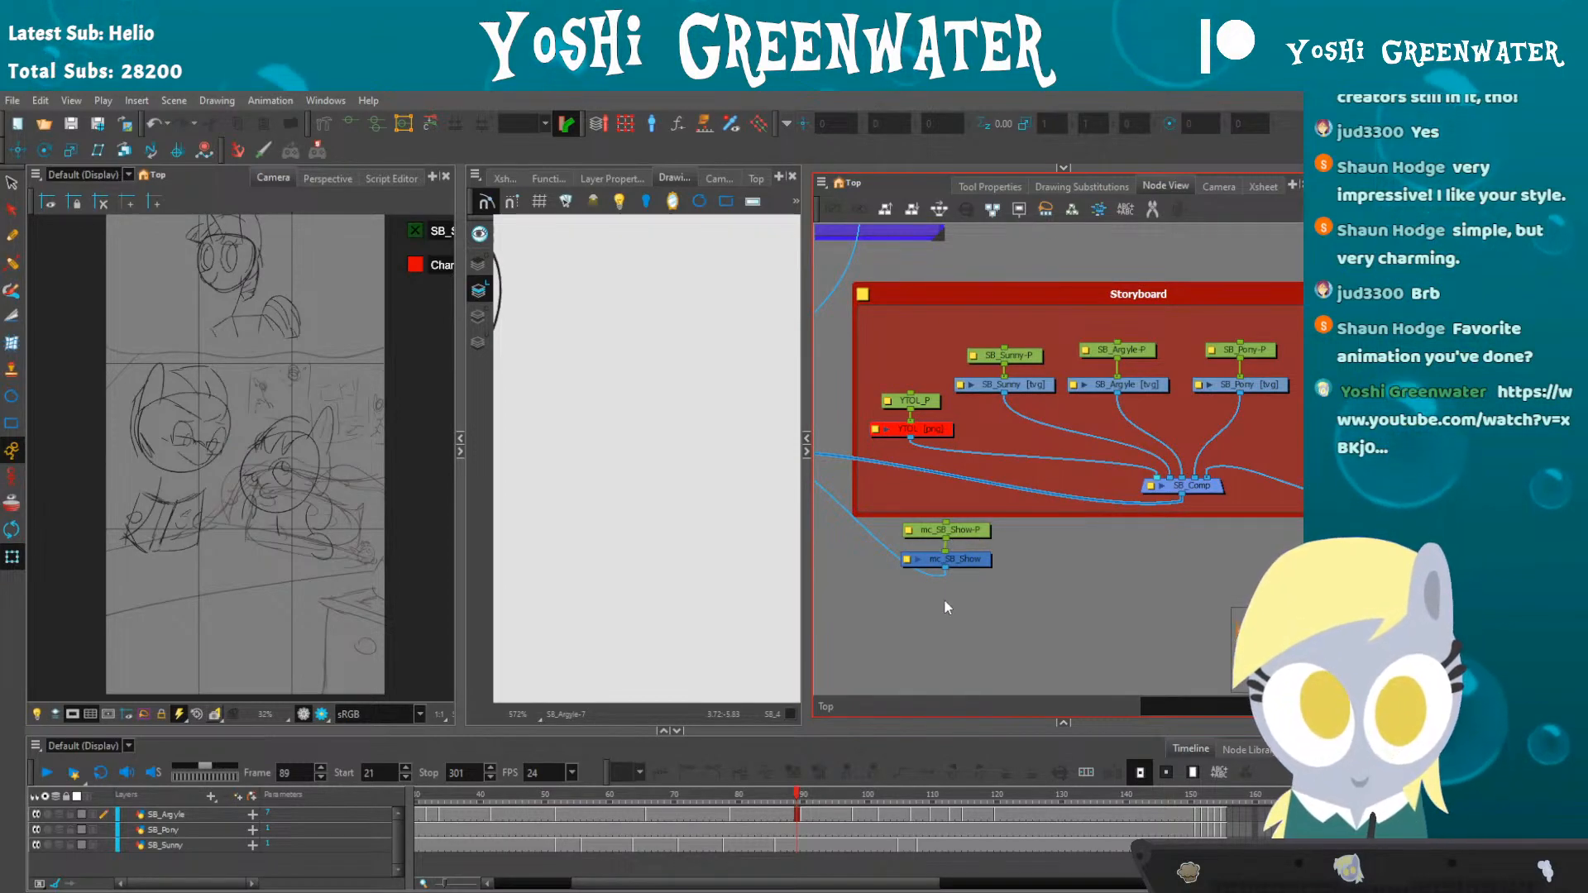
{"action": "left_click", "coordinate": [981, 531]}
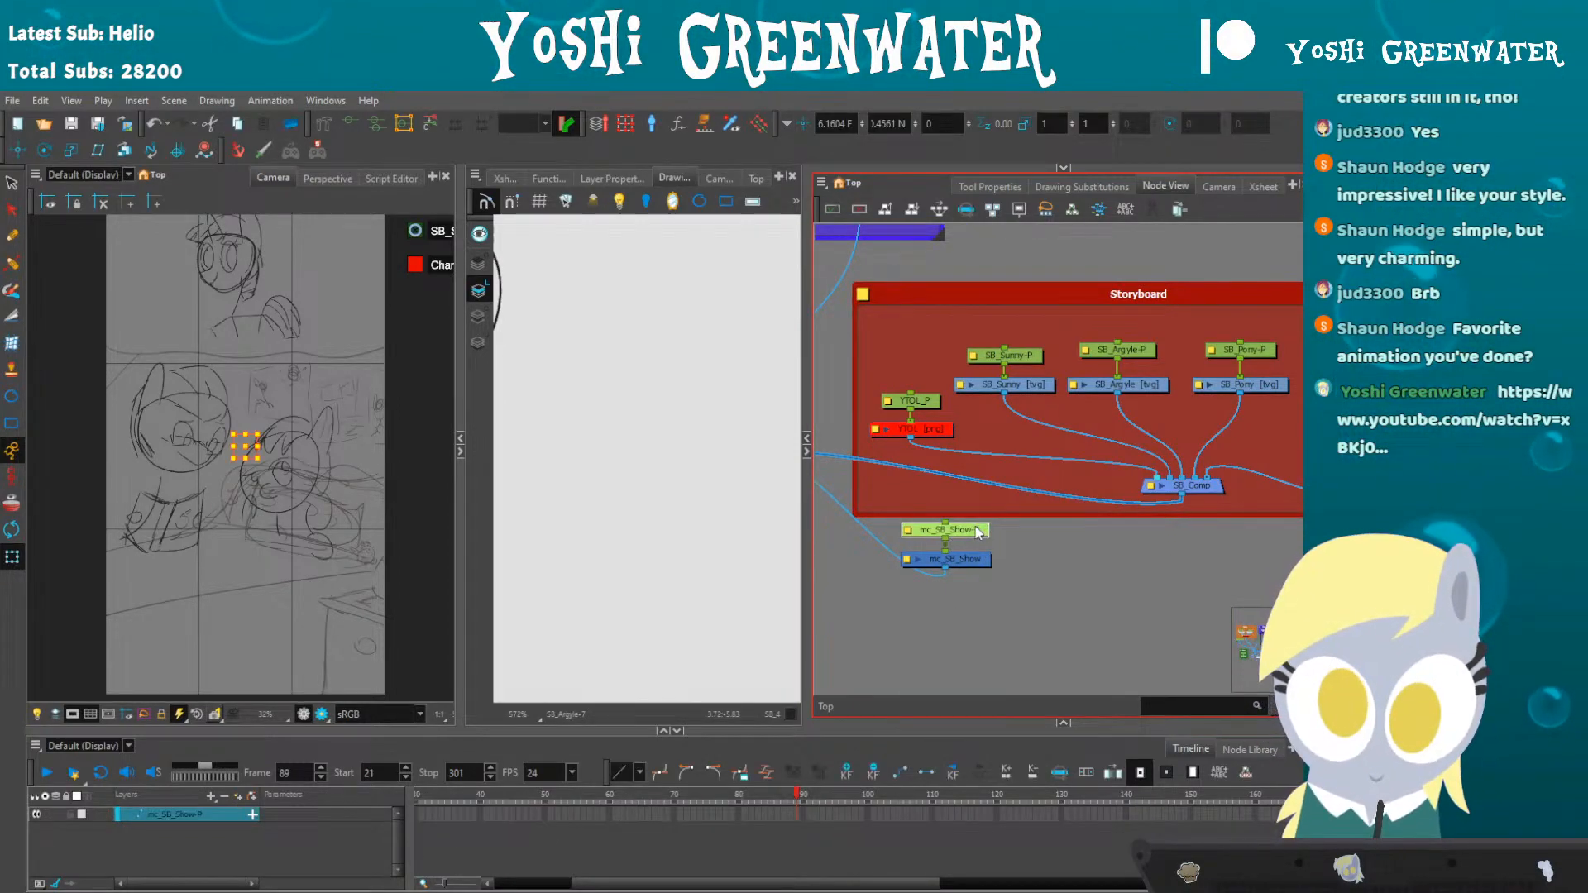
{"action": "left_click", "coordinate": [1040, 560]}
{"action": "left_click_drag", "start_coordinate": [1025, 516], "coordinate": [986, 531]}
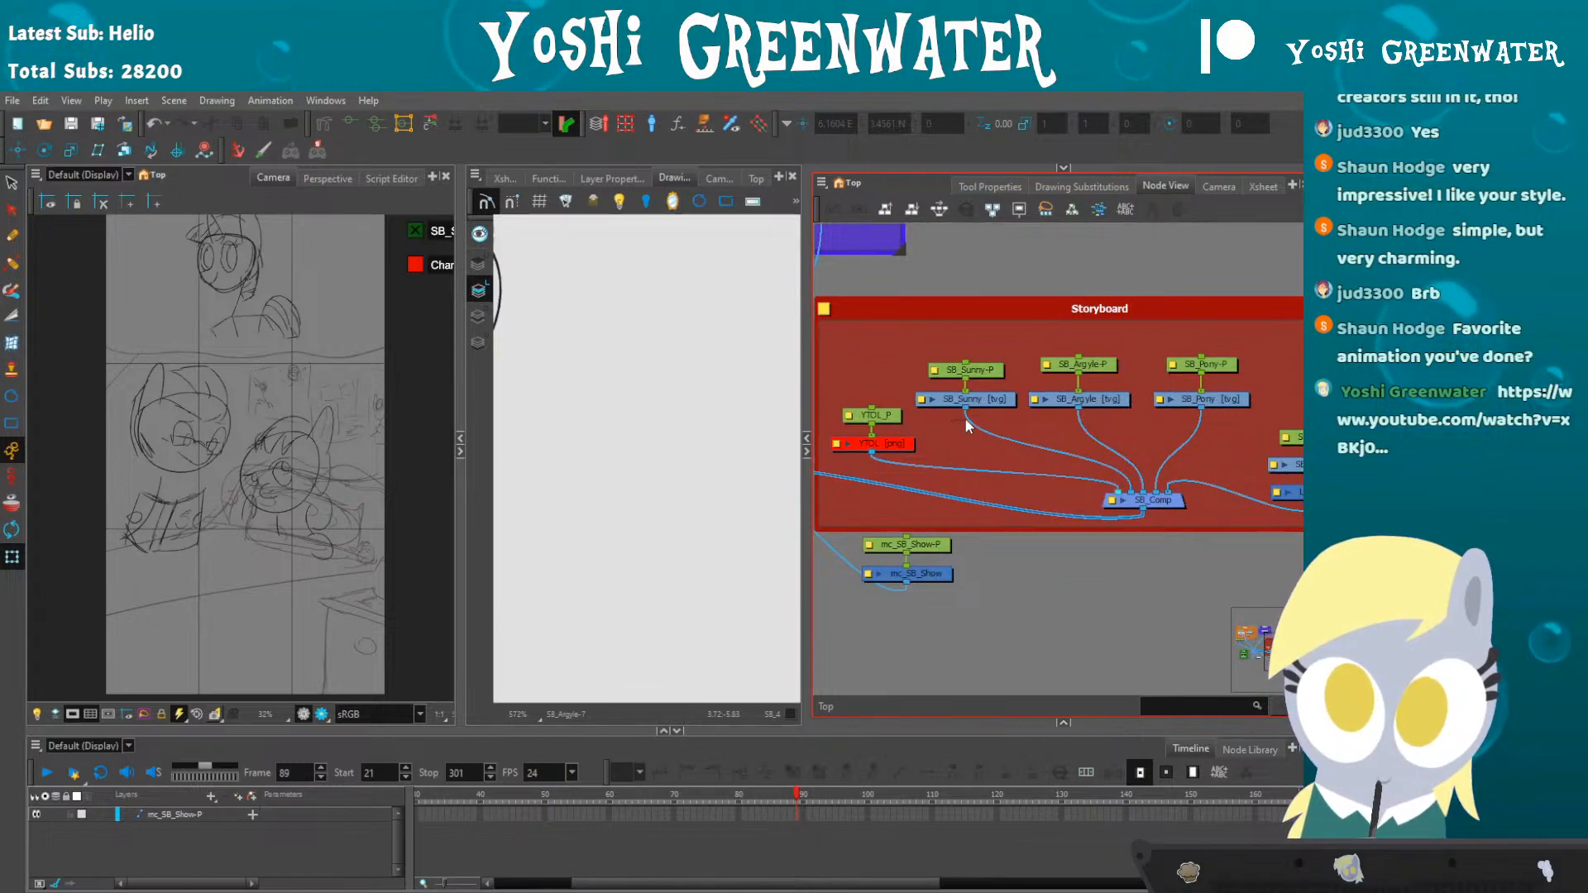
{"action": "left_click_drag", "start_coordinate": [1252, 392], "coordinate": [910, 411]}
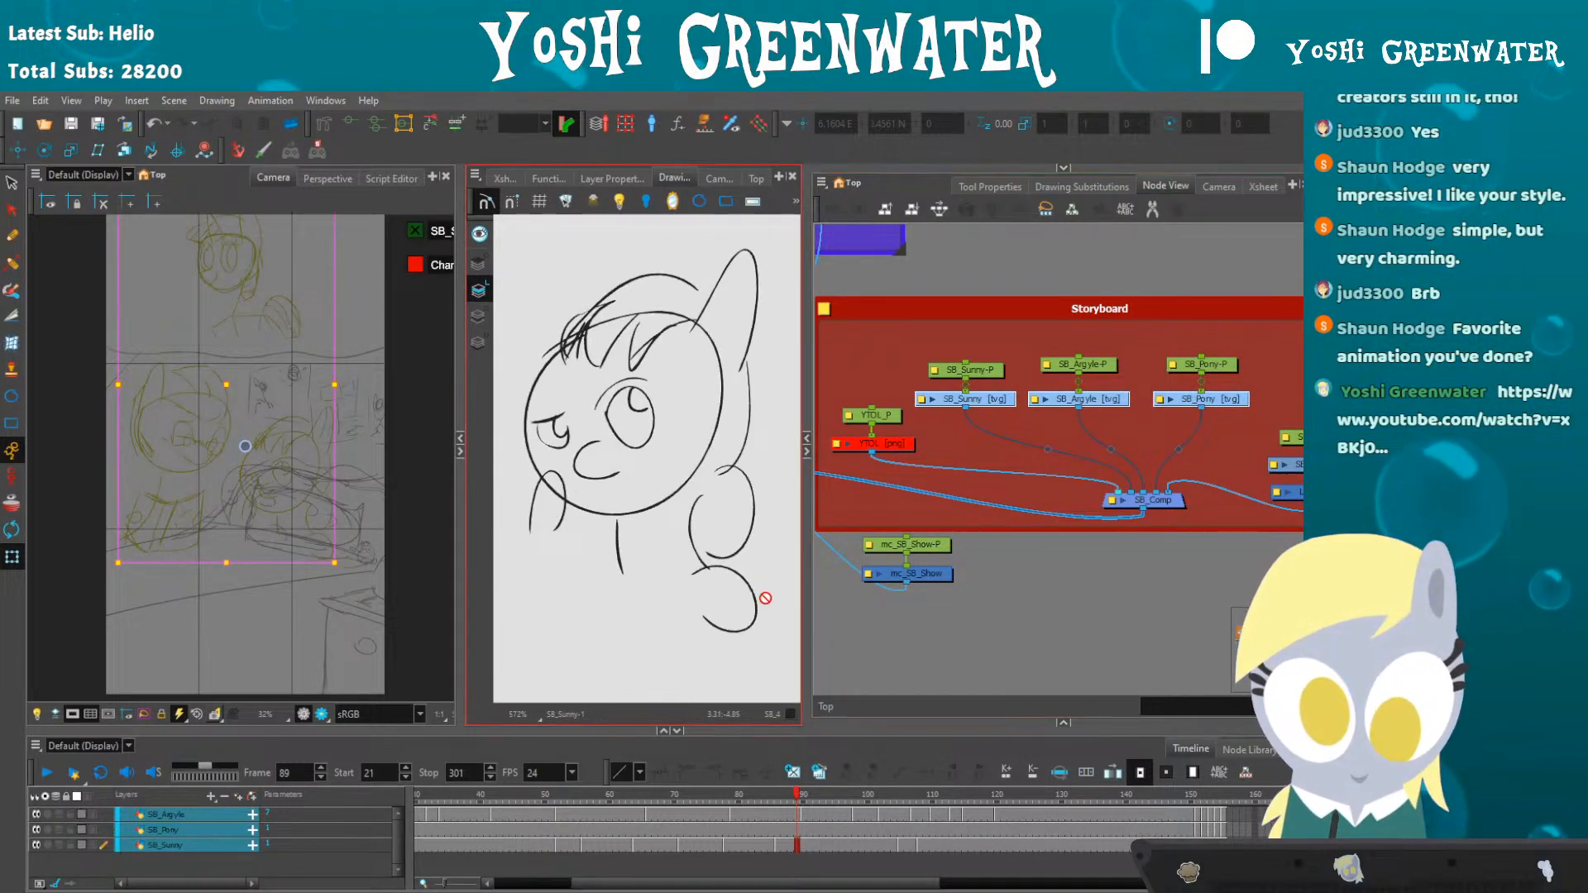
{"action": "left_click", "coordinate": [551, 796]}
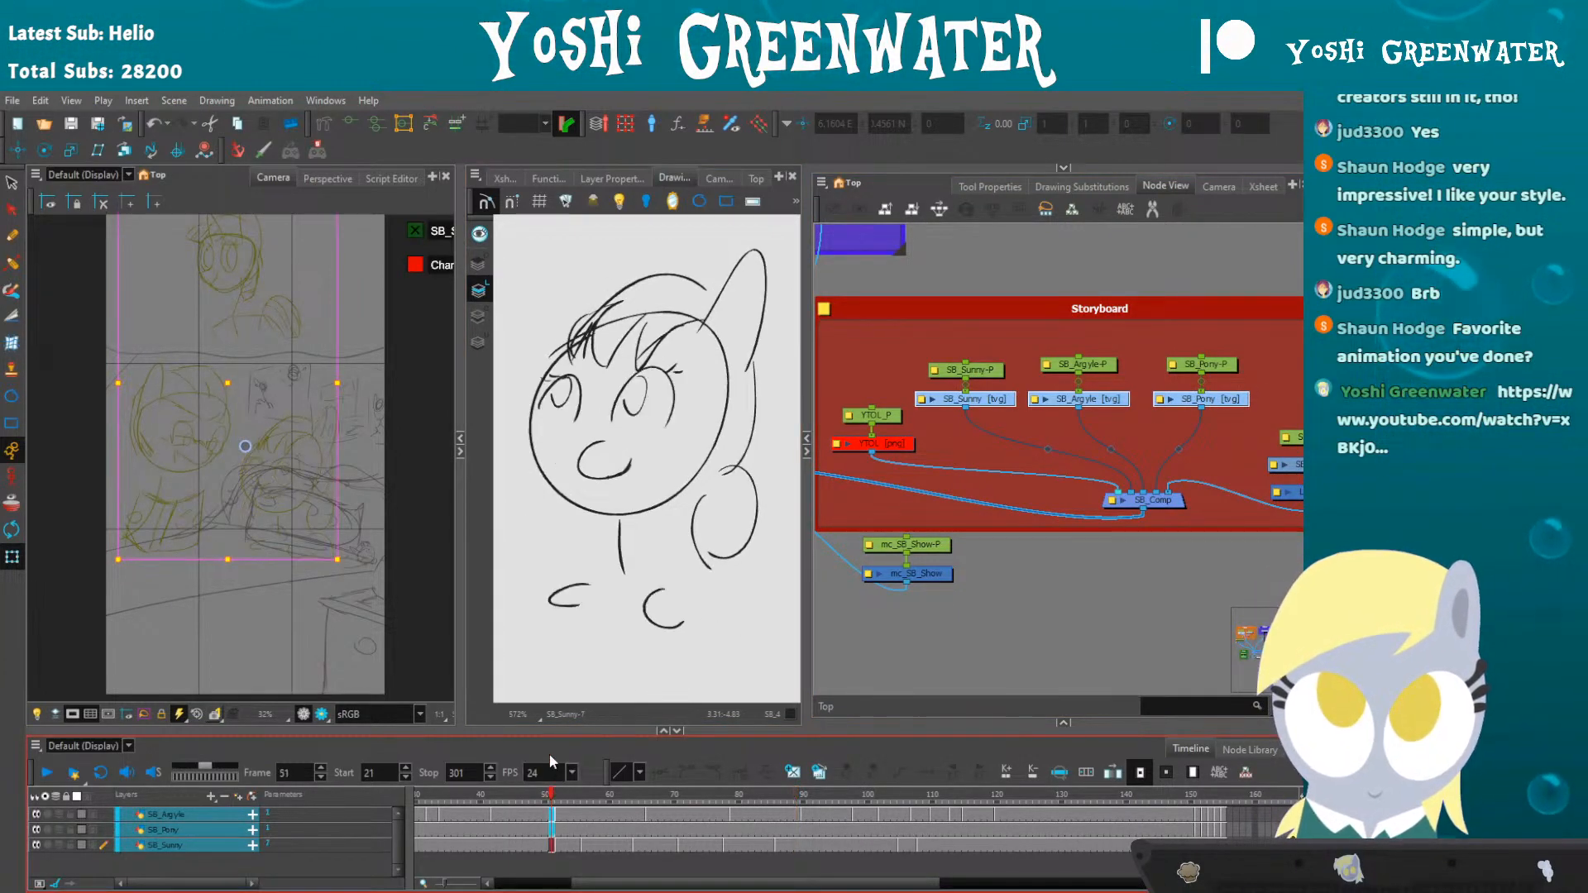
{"action": "left_click_drag", "start_coordinate": [550, 732], "coordinate": [551, 739]}
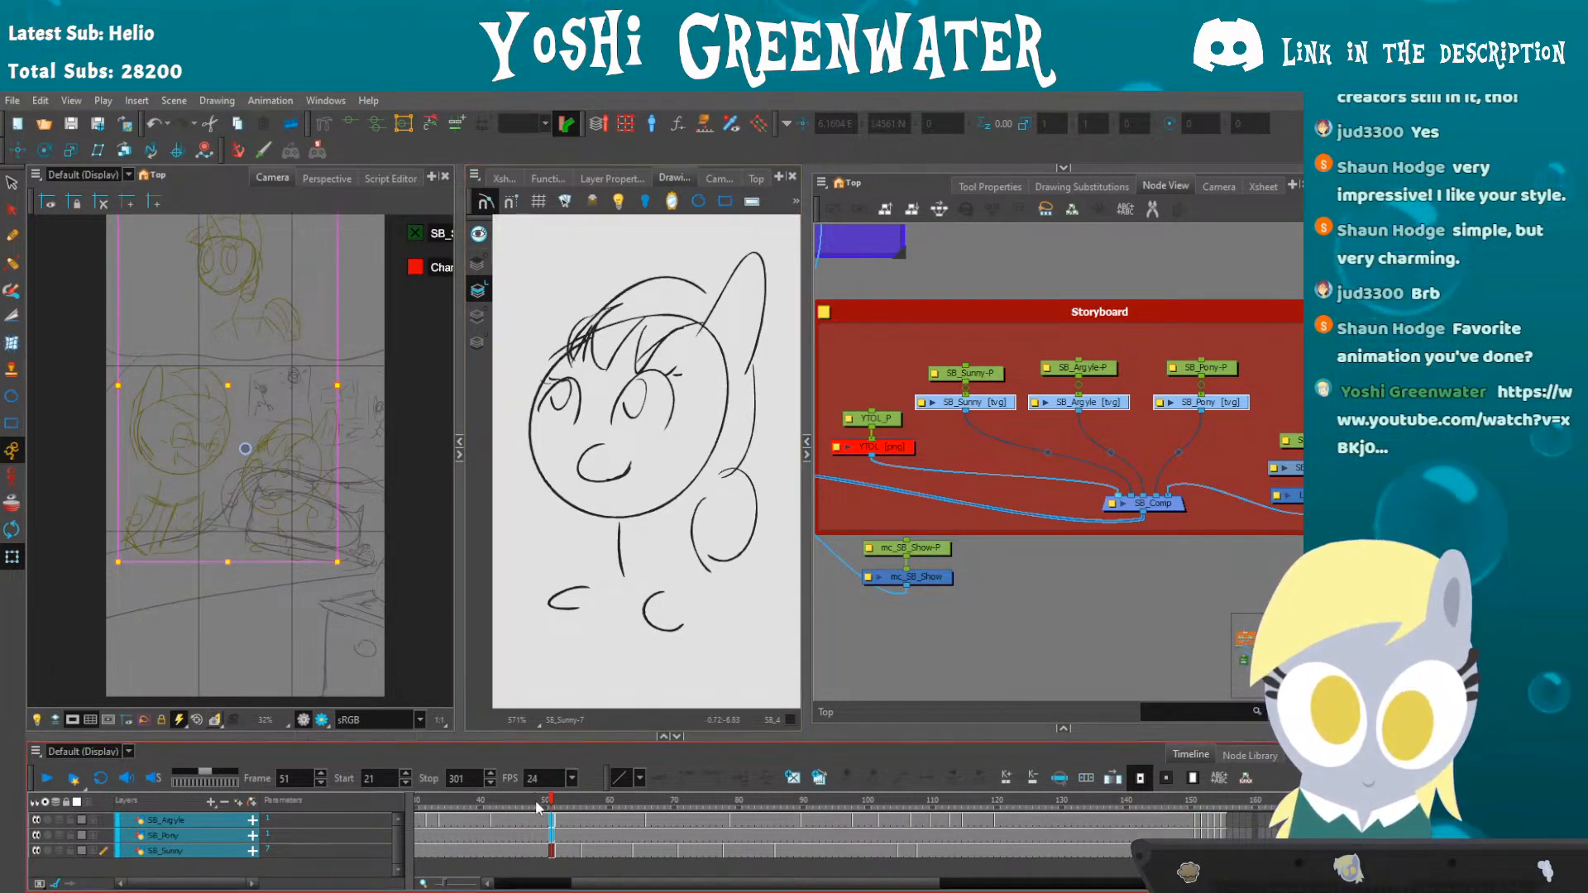
- Select SB_Sunny's drawing at frame 51 and check its pose timing through about frame 126 with playback and scrubbing
{"action": "left_click", "coordinate": [552, 850]}
{"action": "left_click_drag", "start_coordinate": [860, 604], "coordinate": [794, 646]}
{"action": "left_click_drag", "start_coordinate": [162, 589], "coordinate": [144, 598]}
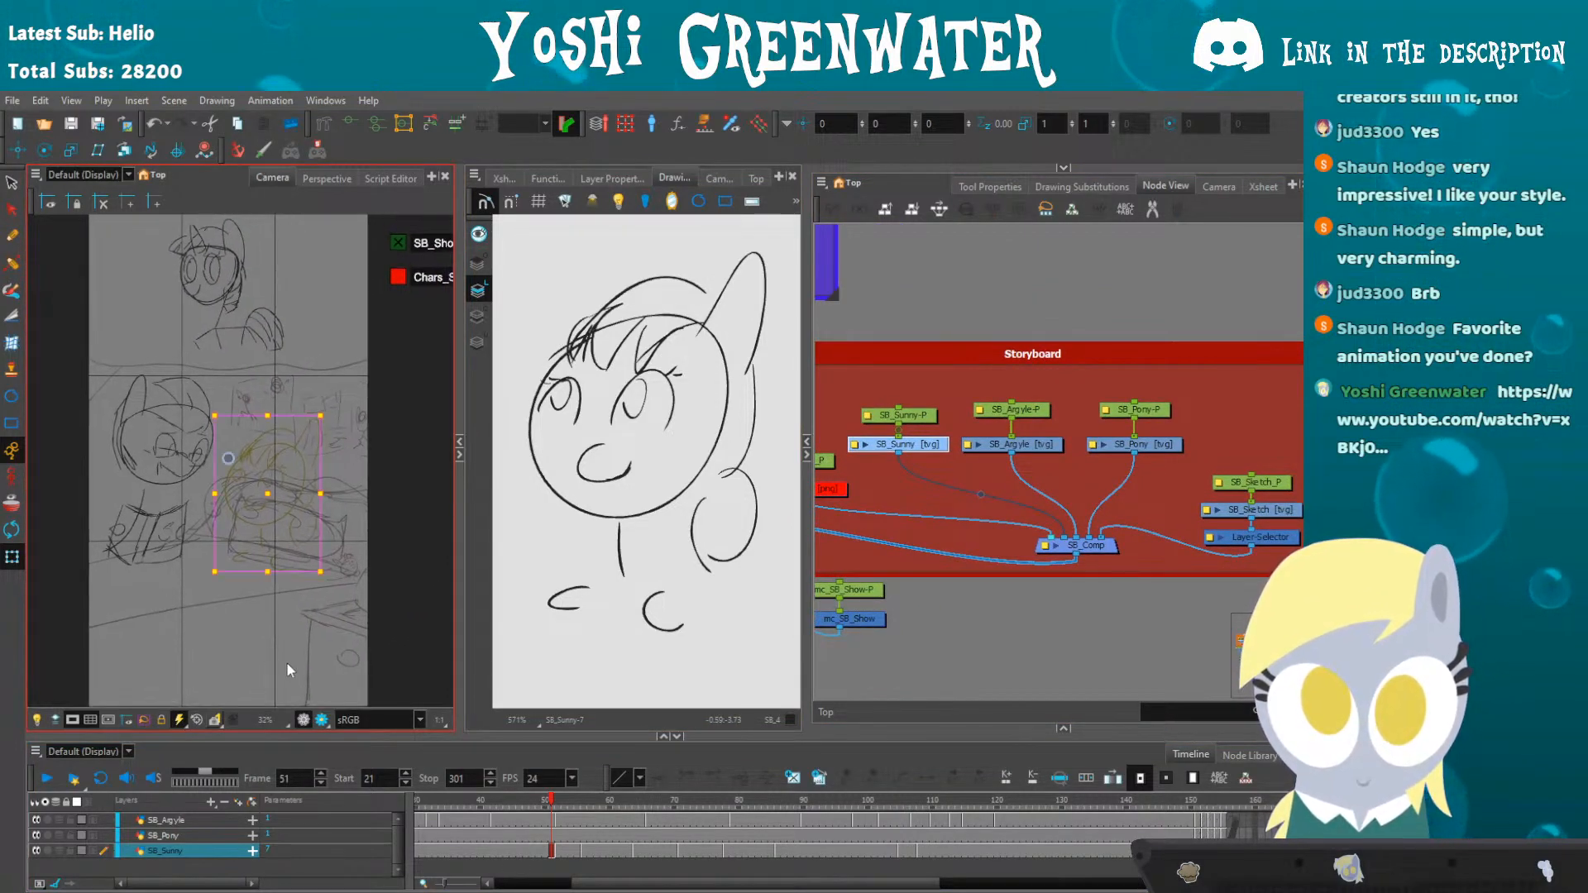
{"action": "key", "text": "Return"}
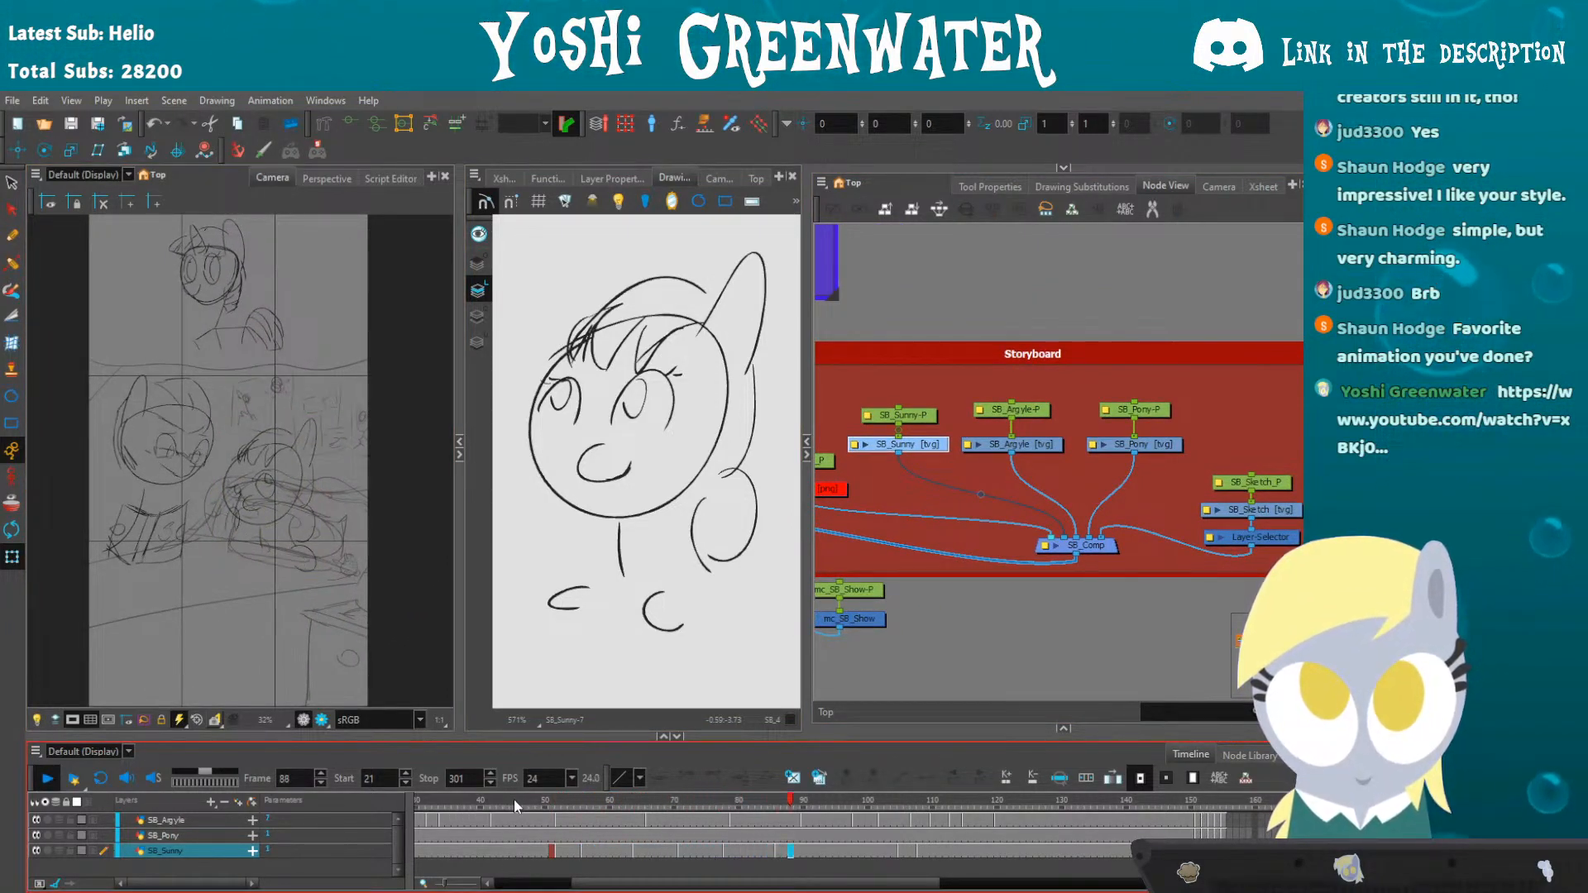
{"action": "key", "text": "Return"}
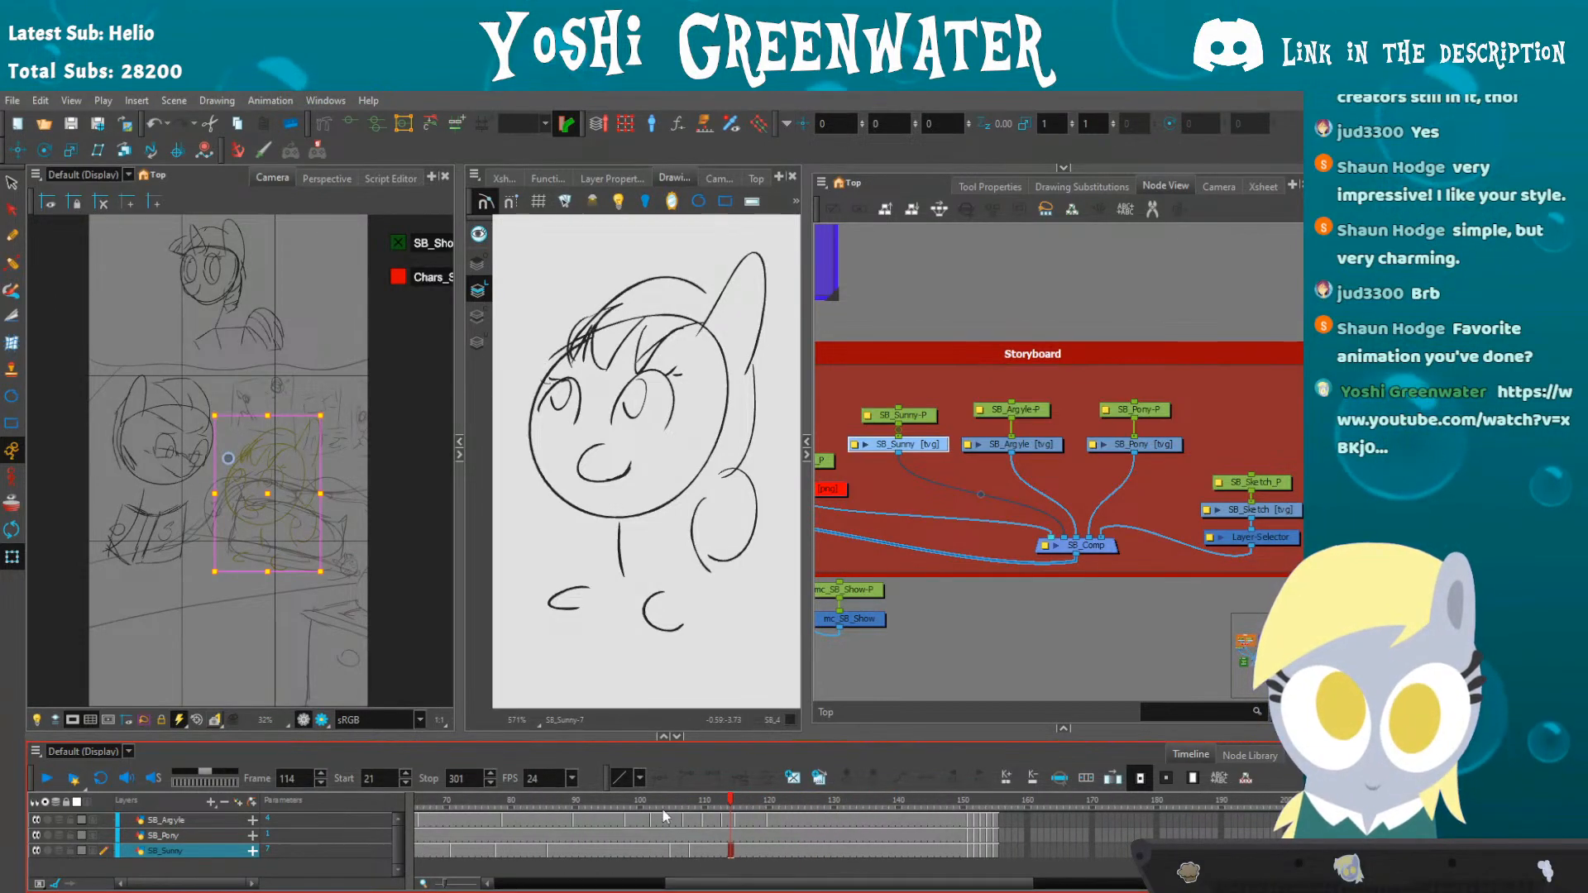
{"action": "left_click", "coordinate": [607, 801]}
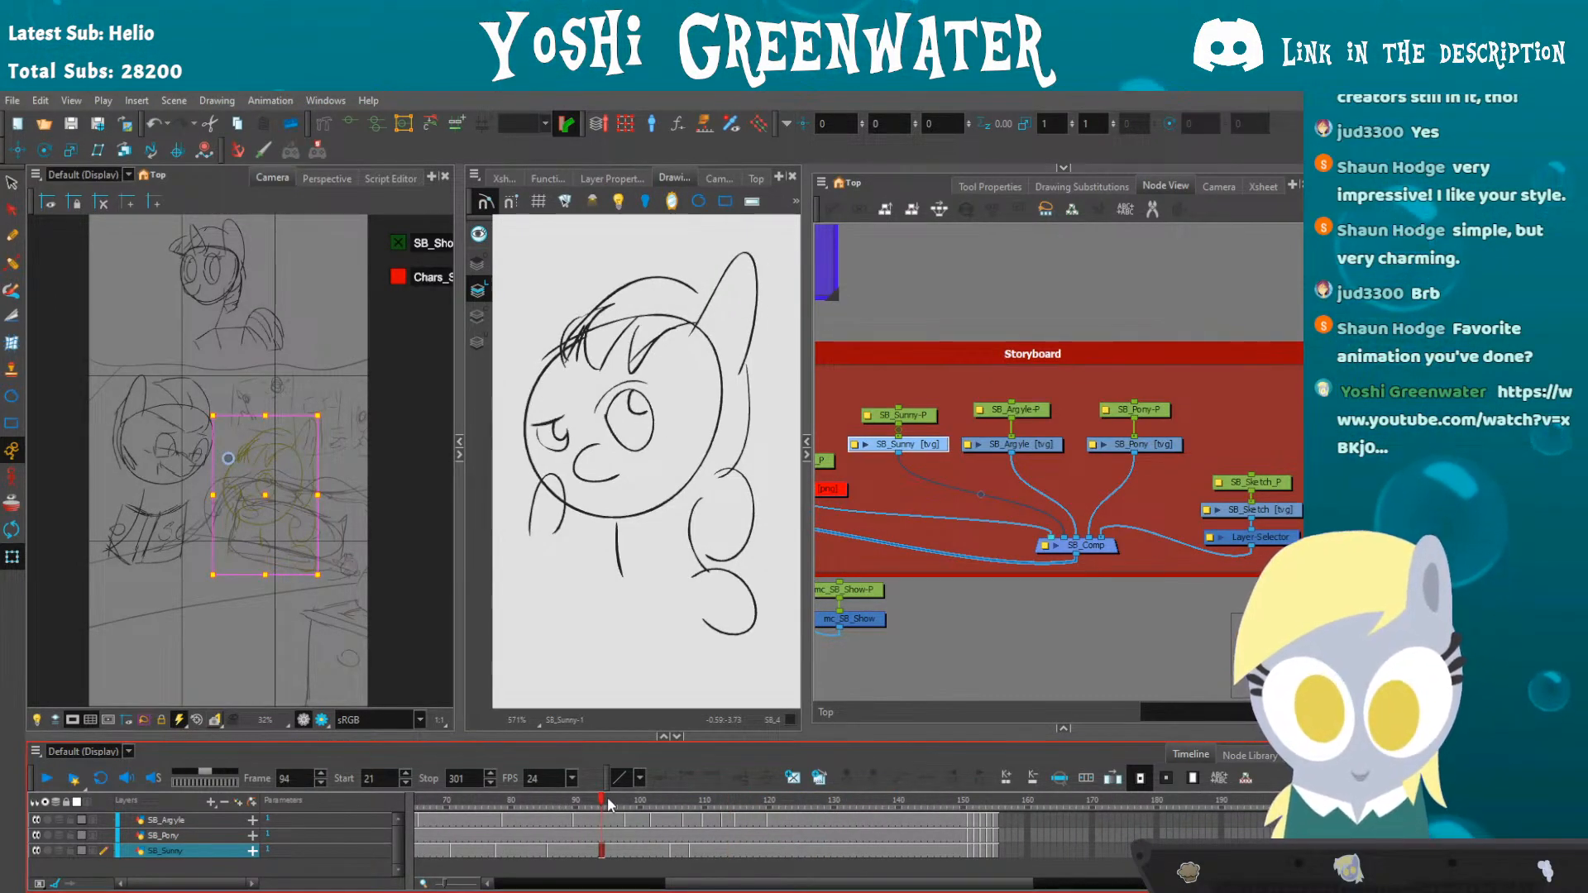
{"action": "key", "text": "Return"}
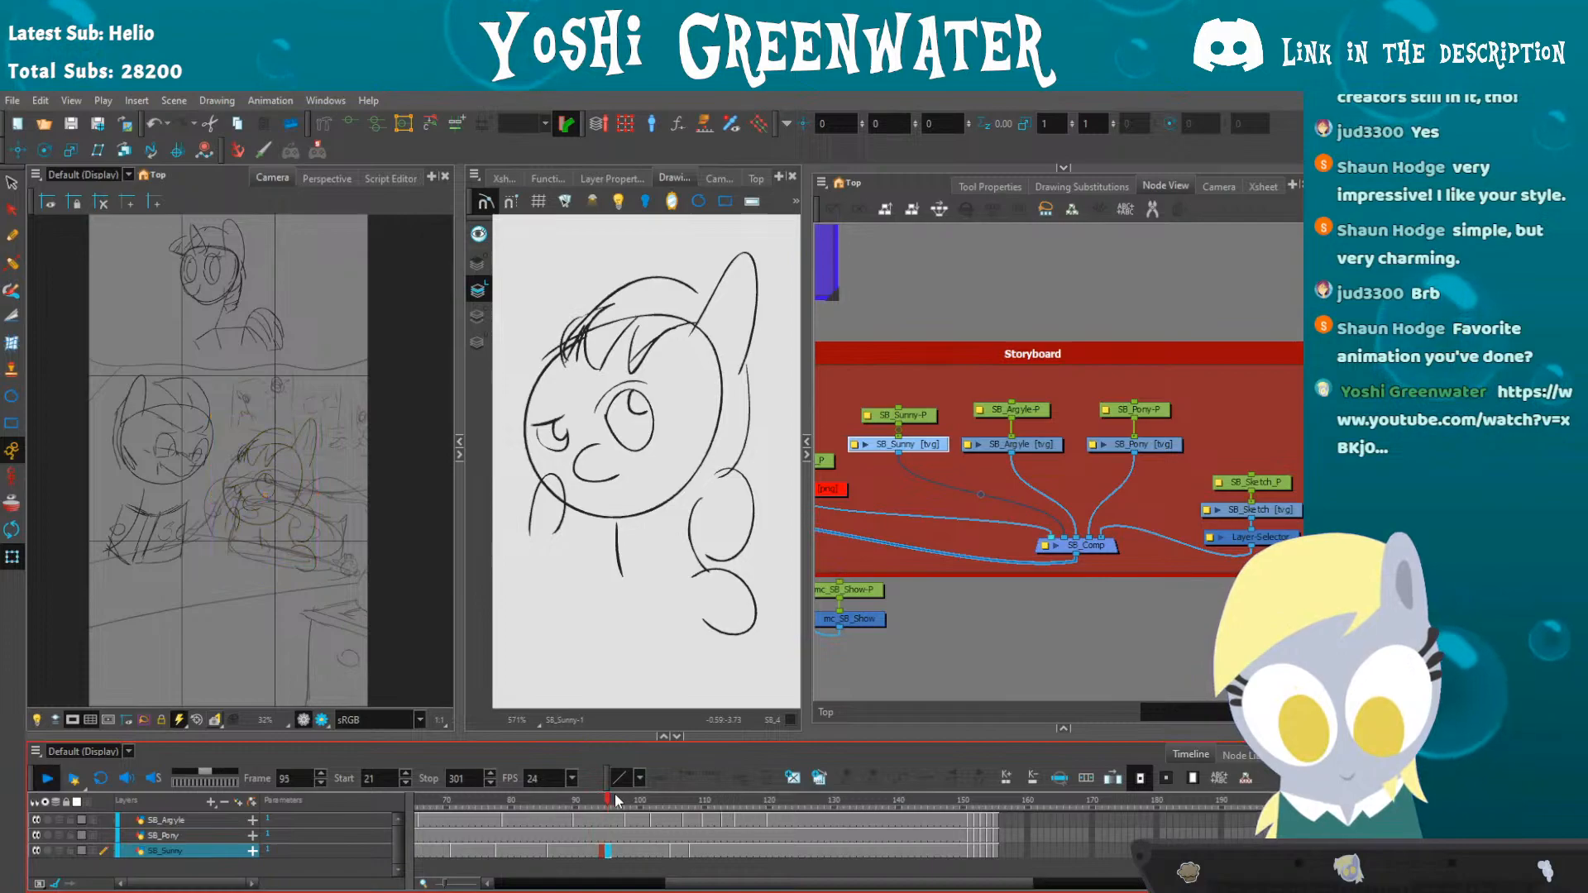
{"action": "key", "text": "Return"}
{"action": "left_click_drag", "start_coordinate": [605, 797], "coordinate": [802, 798]}
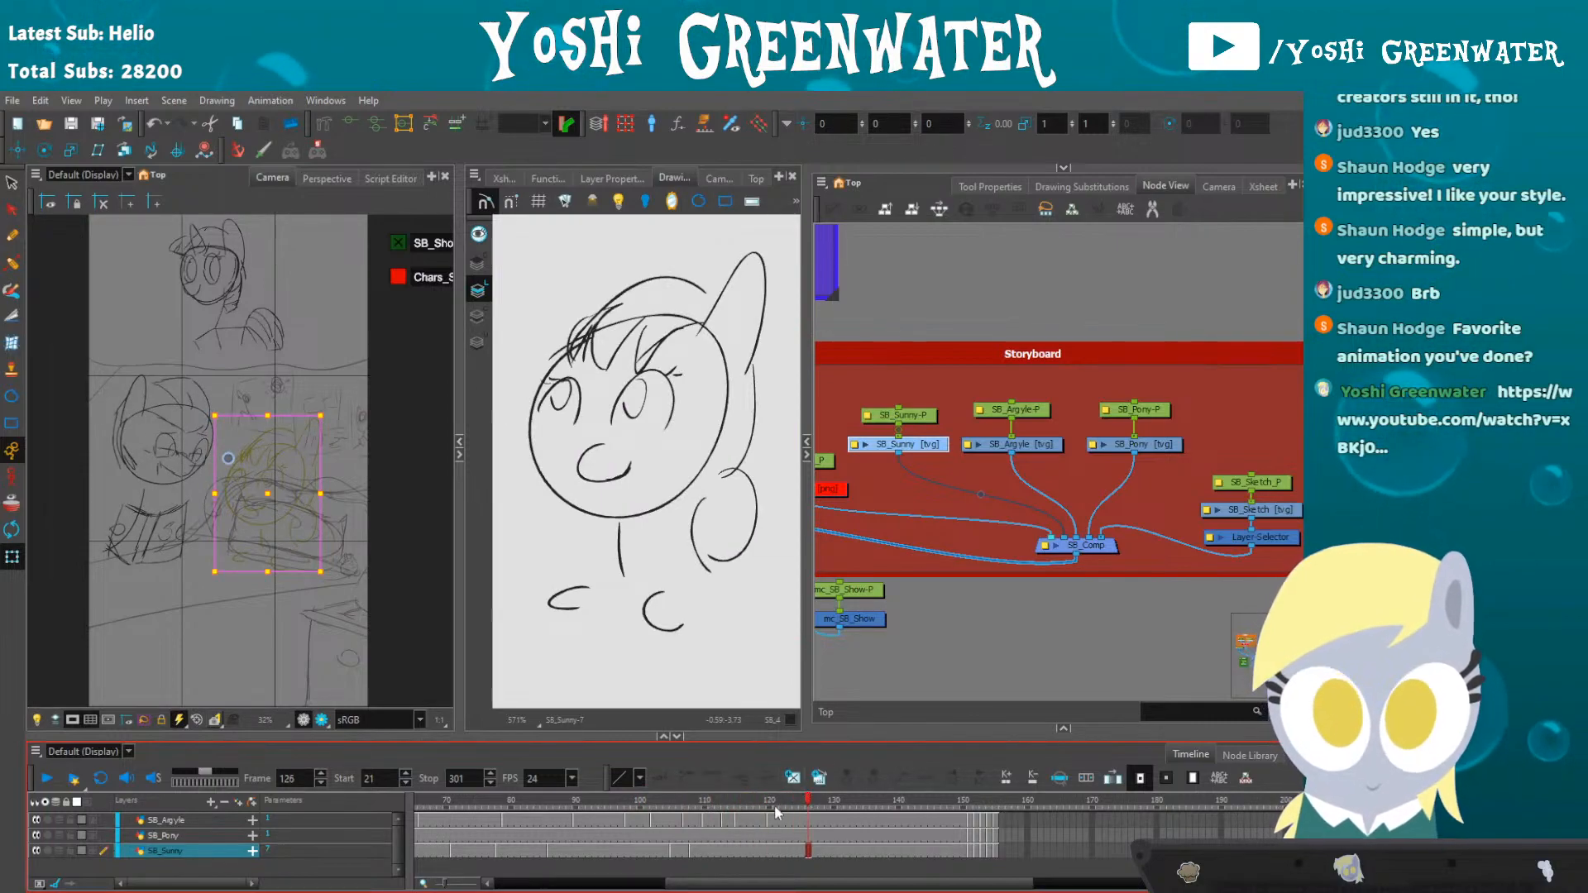
- Select the SB_Pony node and play back the storyboard from near frame 21 to about frame 49
{"action": "left_click_drag", "start_coordinate": [711, 736], "coordinate": [710, 731]}
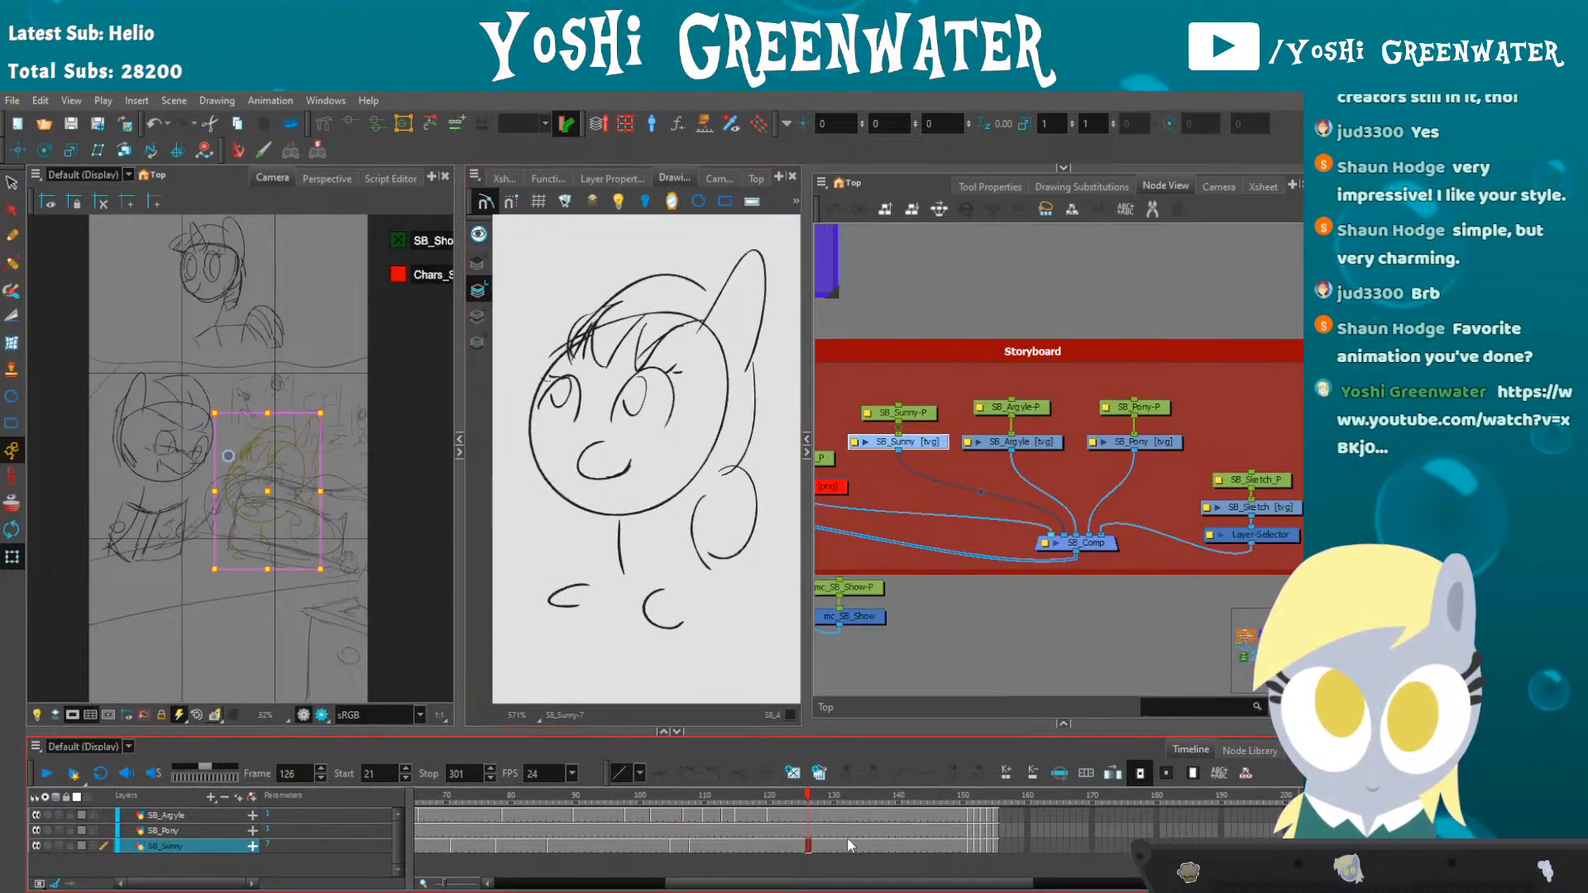
{"action": "left_click_drag", "start_coordinate": [897, 529], "coordinate": [791, 537]}
{"action": "left_click", "coordinate": [1056, 454]}
{"action": "left_click_drag", "start_coordinate": [687, 885], "coordinate": [509, 882]}
{"action": "left_click", "coordinate": [553, 800]}
{"action": "key", "text": "shift+Return"}
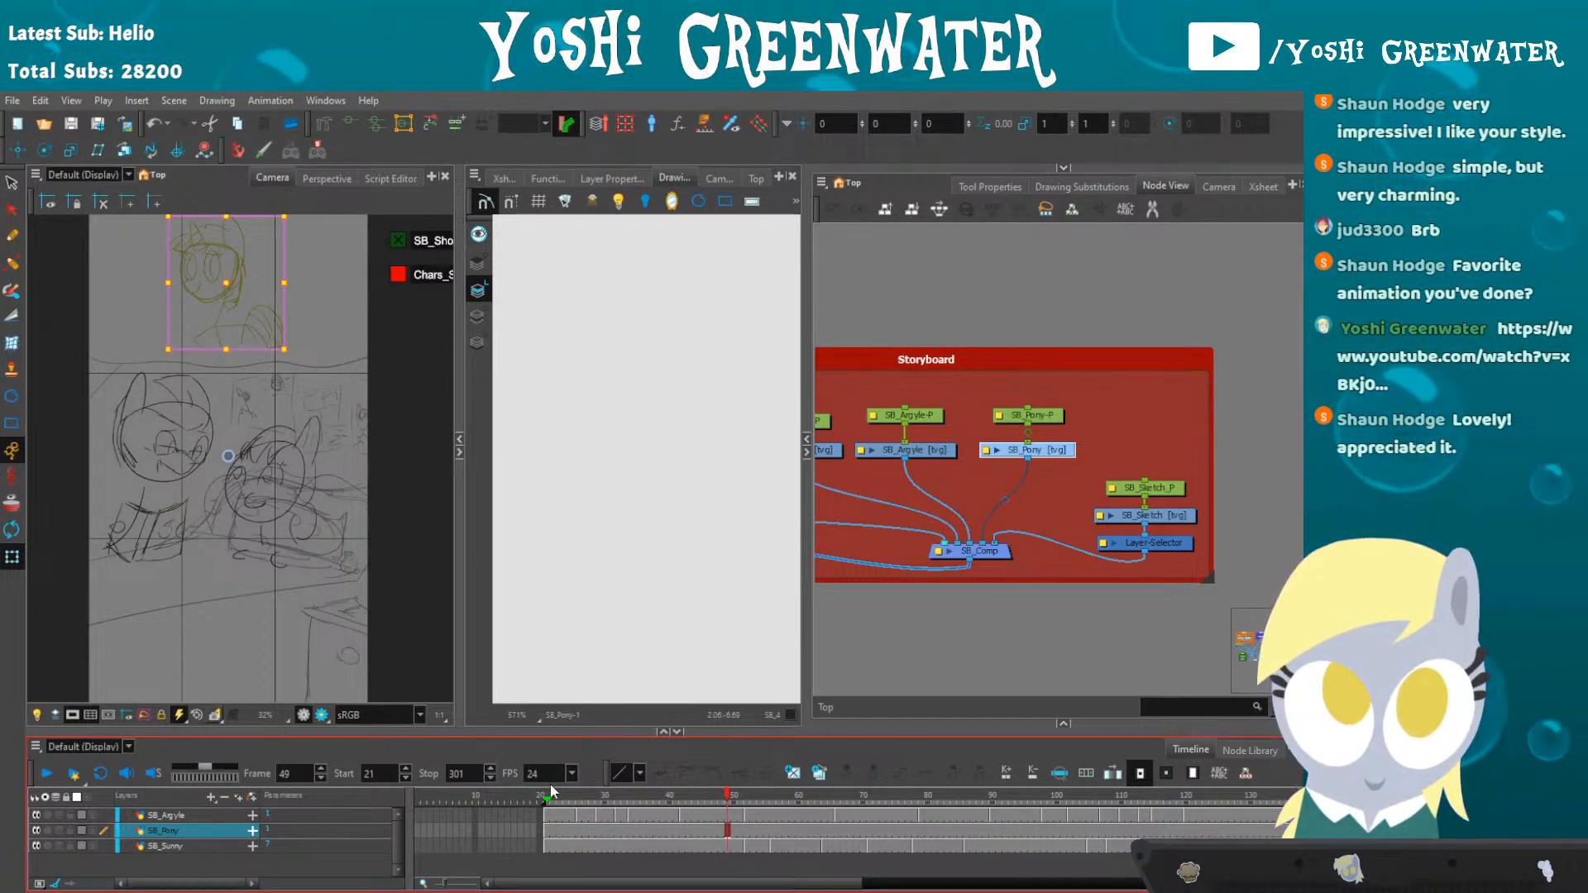
{"action": "left_click", "coordinate": [315, 486]}
{"action": "left_click_drag", "start_coordinate": [200, 456], "coordinate": [226, 500]}
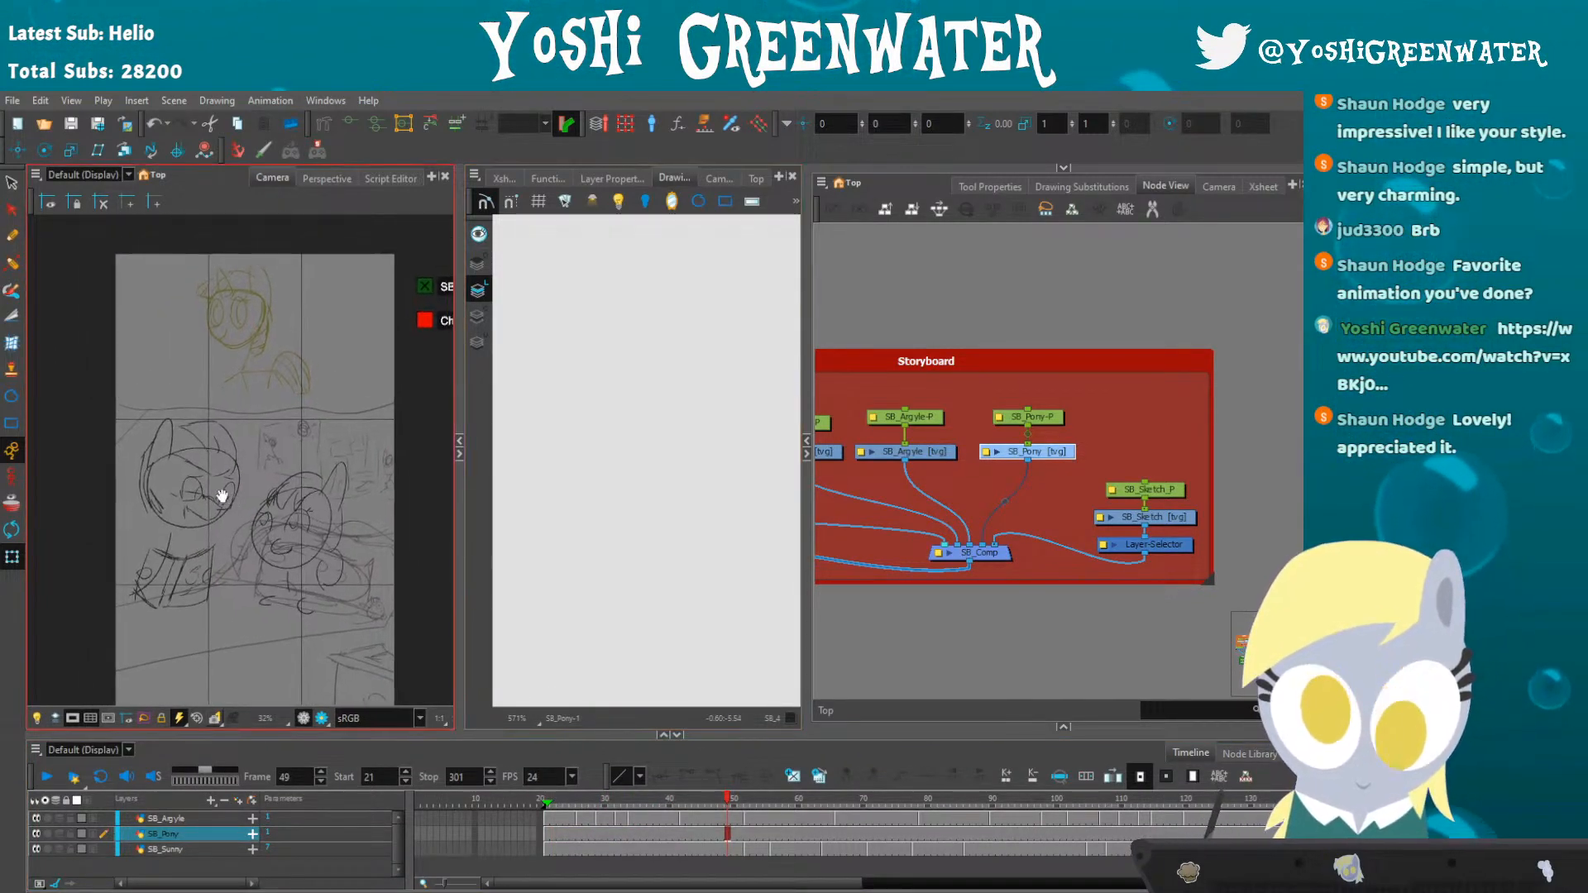
- Swap SB_Pony's drawing at frame 21 to drawing substitution 6
{"action": "key", "text": "shift+m"}
{"action": "scroll", "coordinate": [631, 382], "scroll_direction": "up", "scroll_amount": 5}
{"action": "scroll", "coordinate": [631, 381], "scroll_direction": "down", "scroll_amount": 1}
{"action": "left_click_drag", "start_coordinate": [592, 507], "coordinate": [542, 509]}
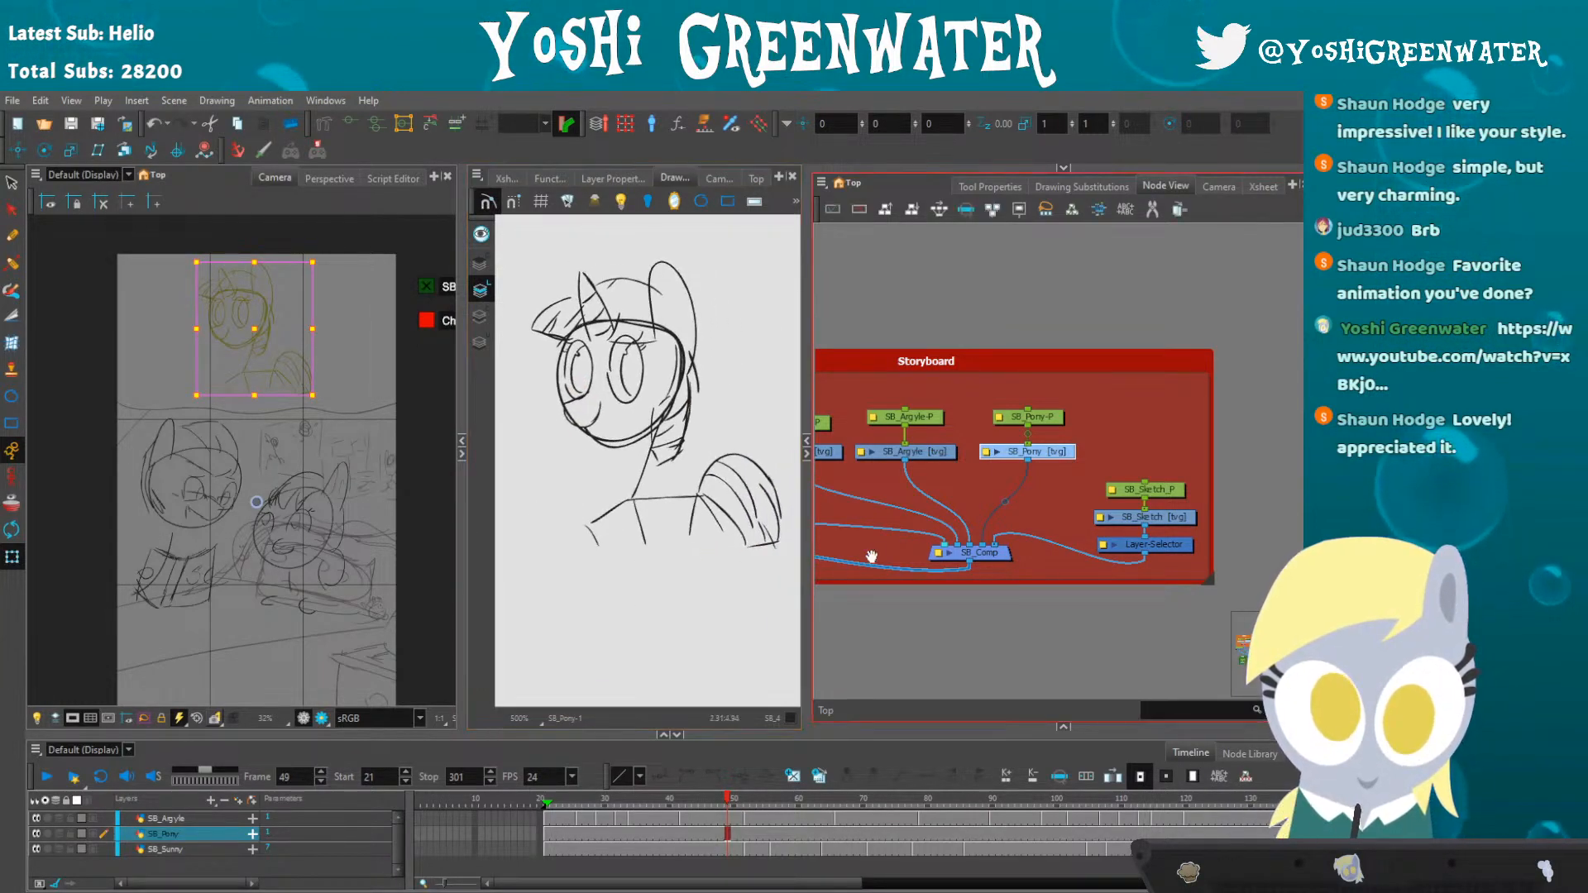
{"action": "left_click_drag", "start_coordinate": [931, 505], "coordinate": [899, 504]}
{"action": "left_click_drag", "start_coordinate": [959, 385], "coordinate": [980, 451]}
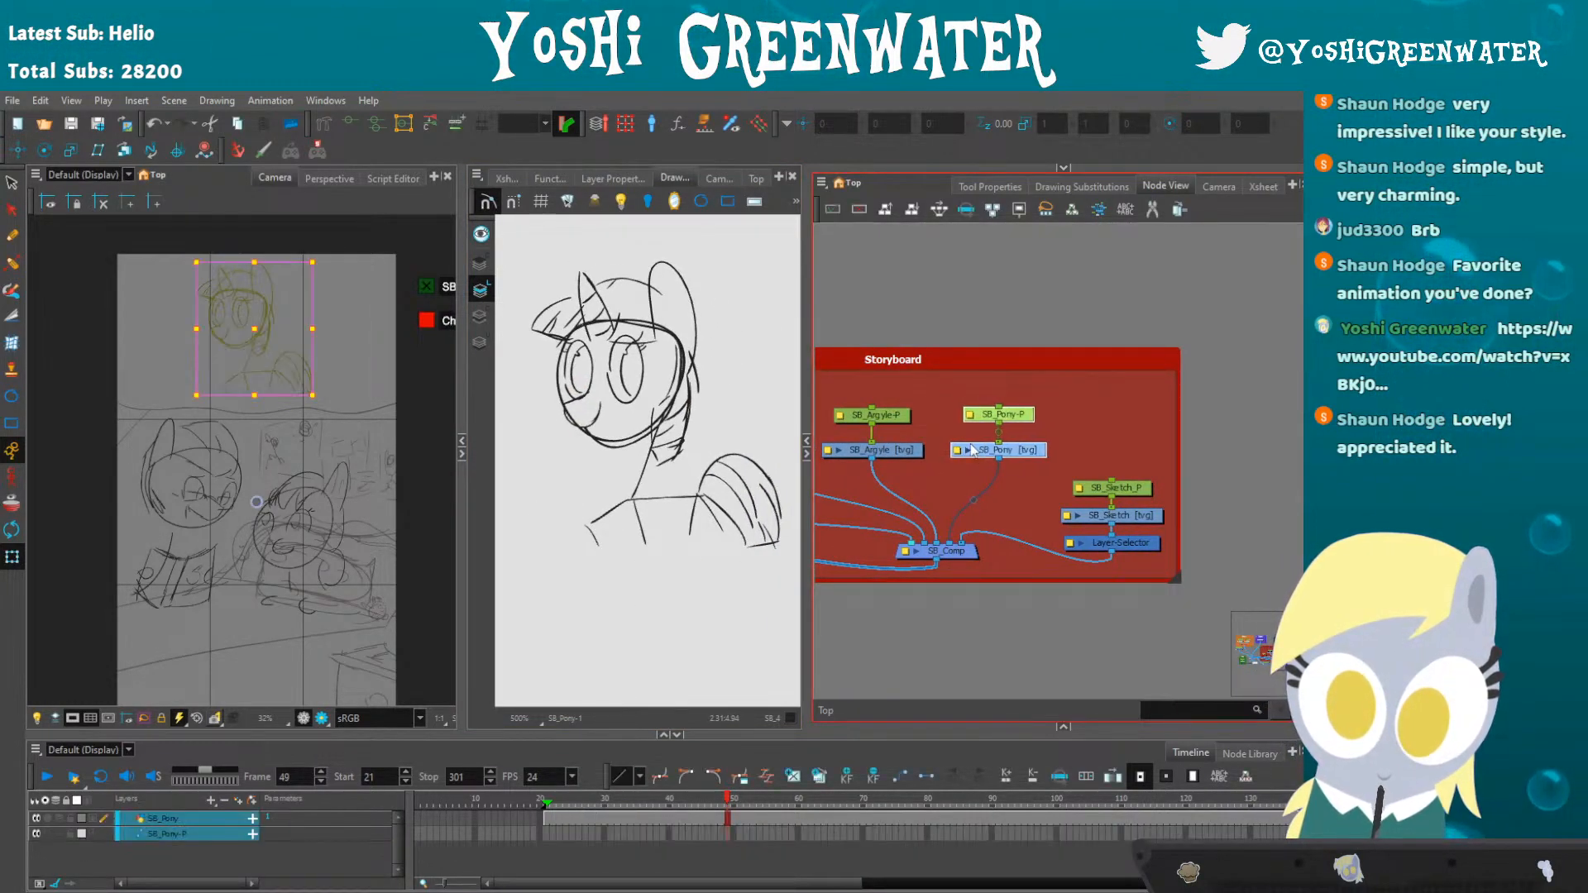
{"action": "left_click", "coordinate": [972, 440]}
{"action": "left_click", "coordinate": [972, 447]}
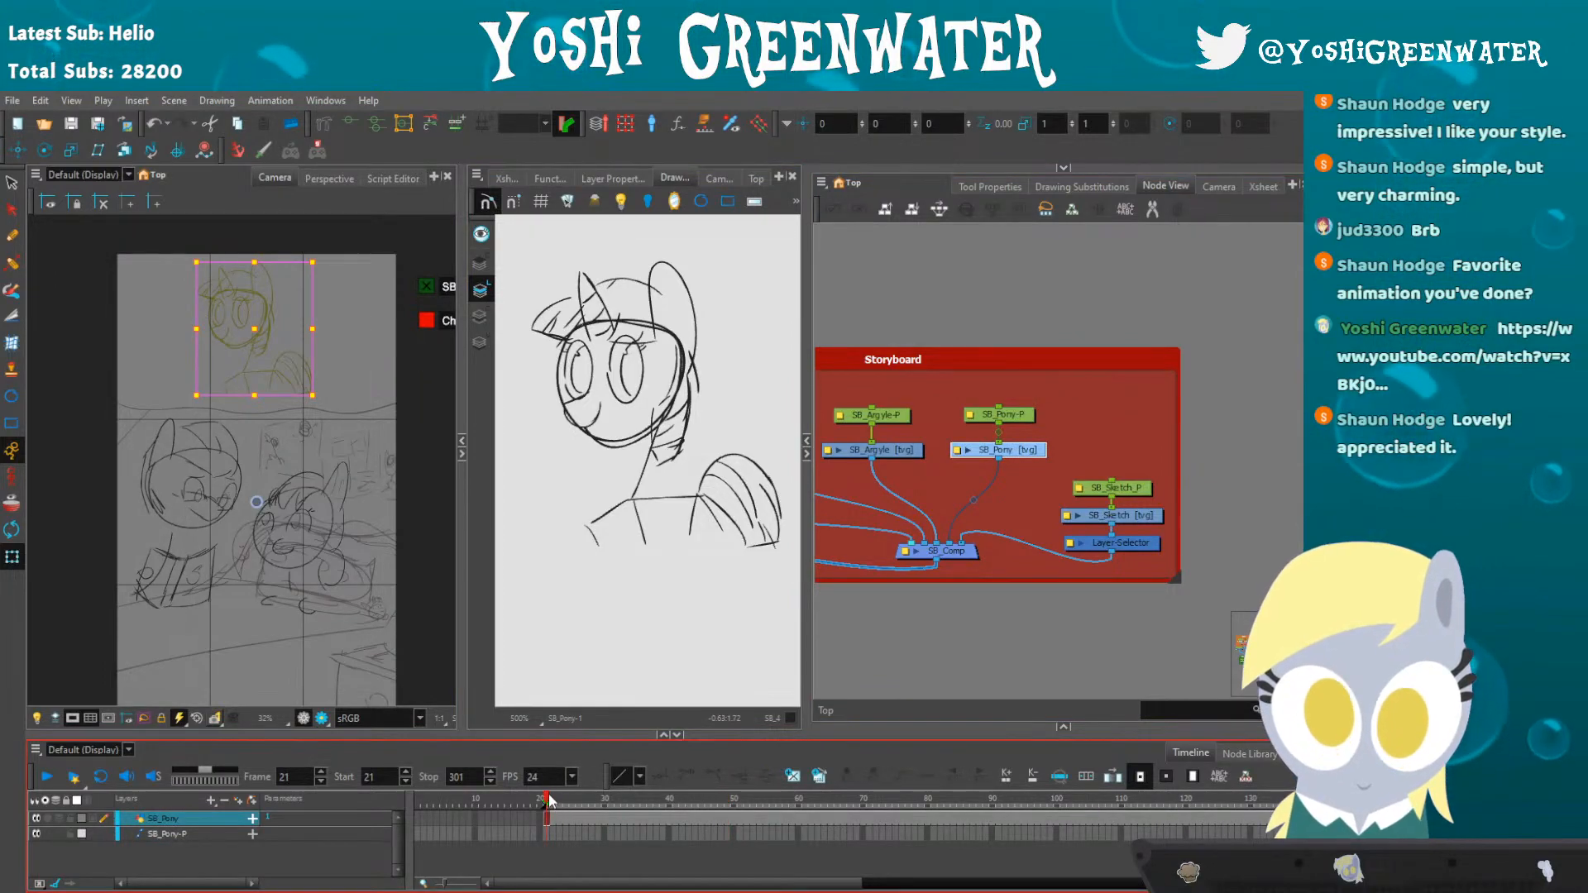
{"action": "left_click", "coordinate": [1081, 185]}
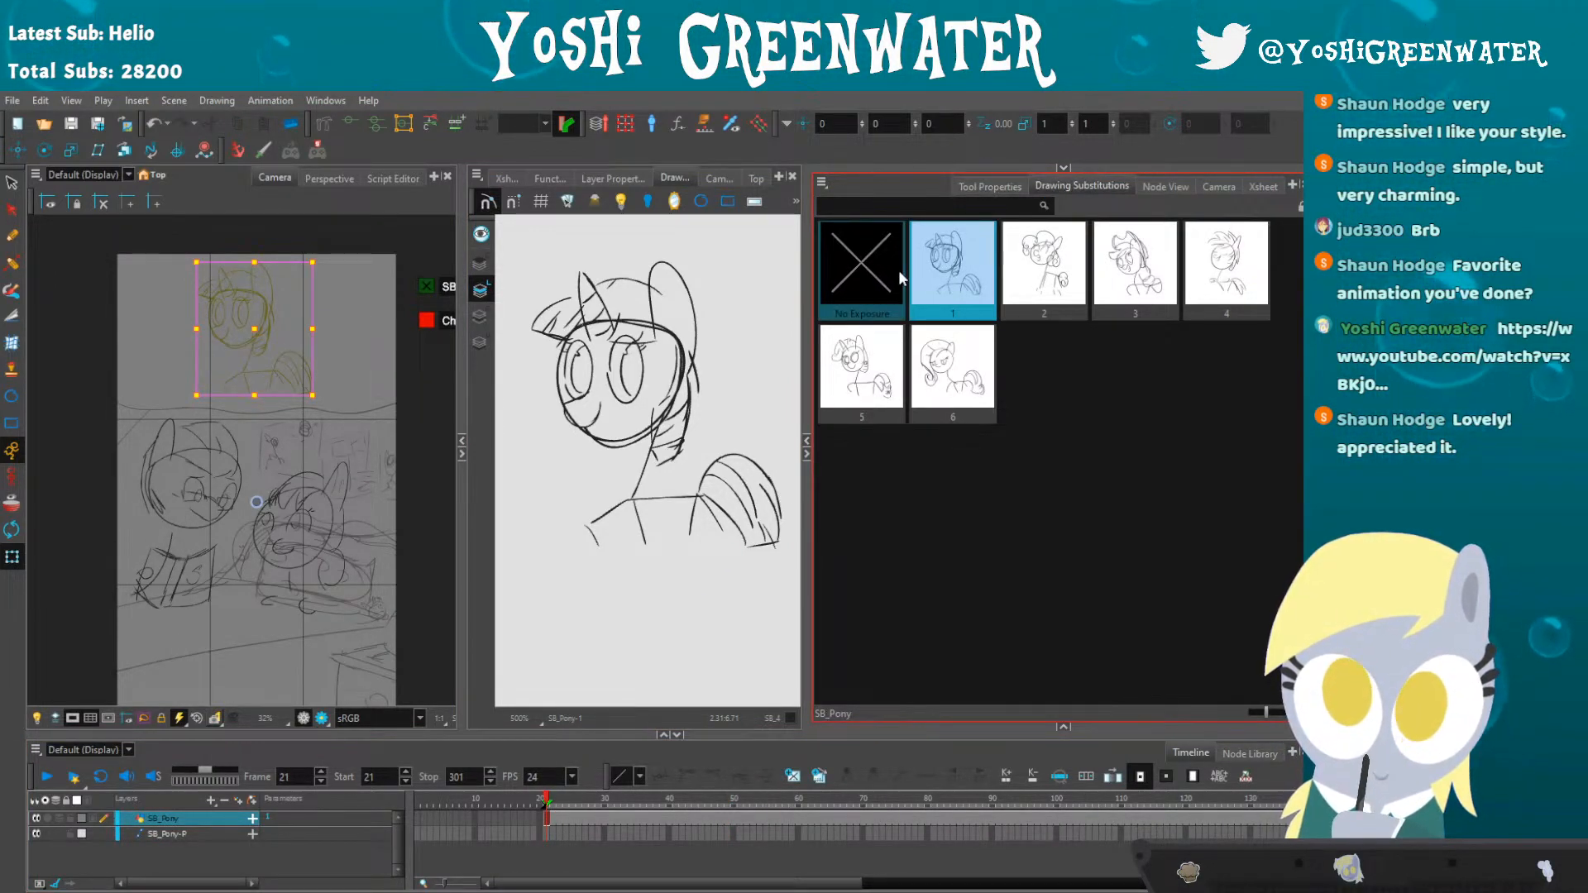
{"action": "left_click", "coordinate": [954, 390]}
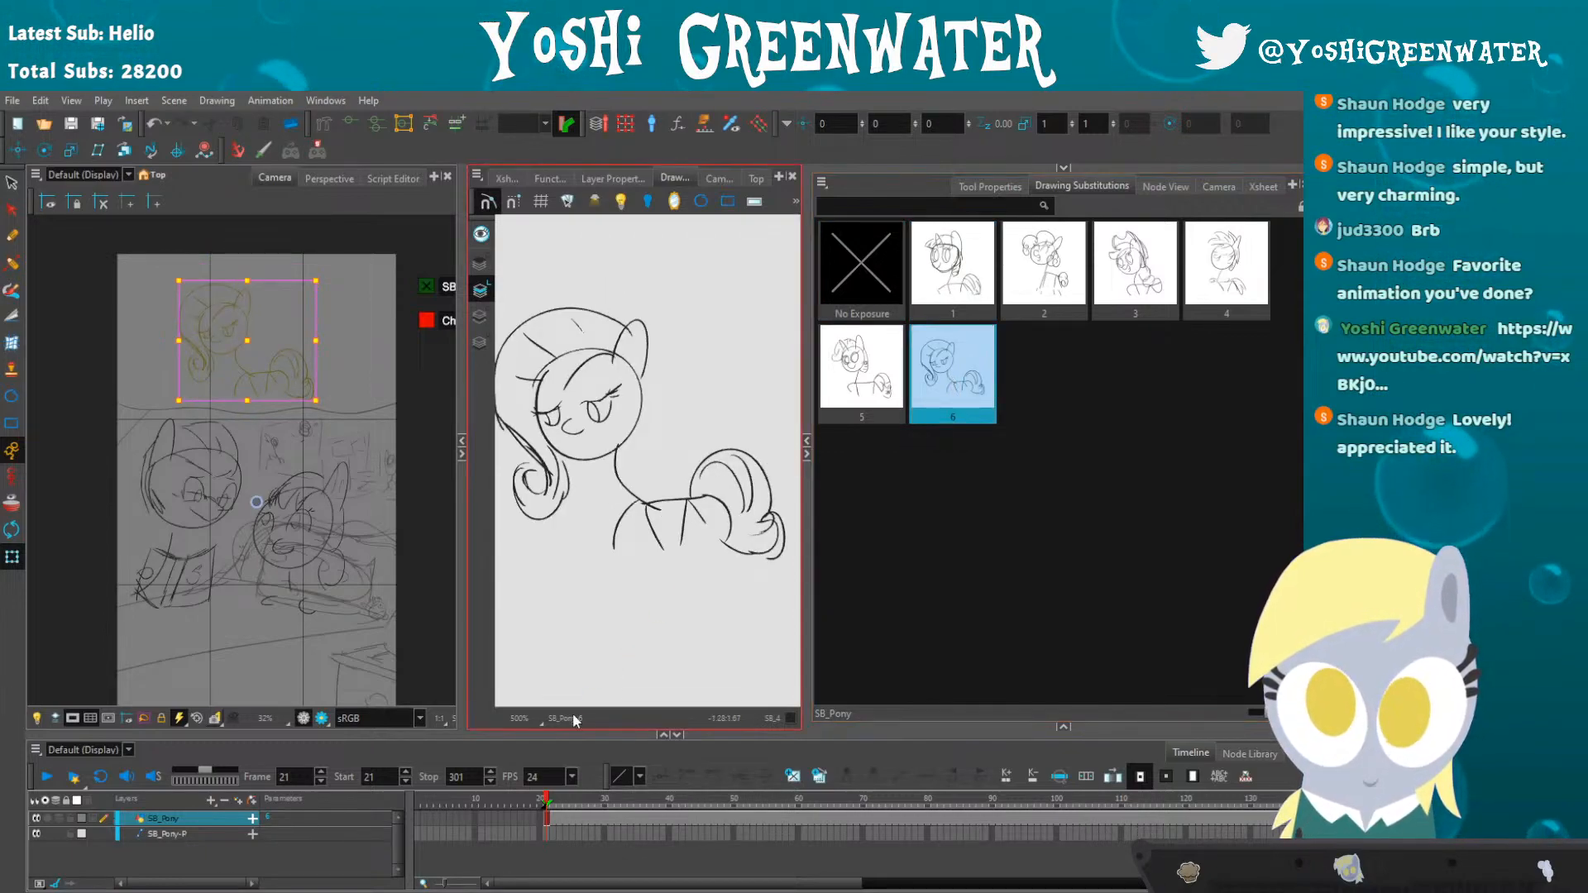
- Find the switching point on the timeline and set SB_Pony's drawing at frame 30 to substitution 1
{"action": "left_click_drag", "start_coordinate": [602, 882], "coordinate": [804, 865]}
{"action": "left_click_drag", "start_coordinate": [891, 802], "coordinate": [916, 800]}
{"action": "left_click_drag", "start_coordinate": [837, 882], "coordinate": [588, 865]}
{"action": "mouse_move", "coordinate": [561, 803]}
{"action": "left_mouse_down"}
{"action": "mouse_move", "coordinate": [616, 802]}
{"action": "mouse_move", "coordinate": [591, 801]}
{"action": "left_mouse_up"}
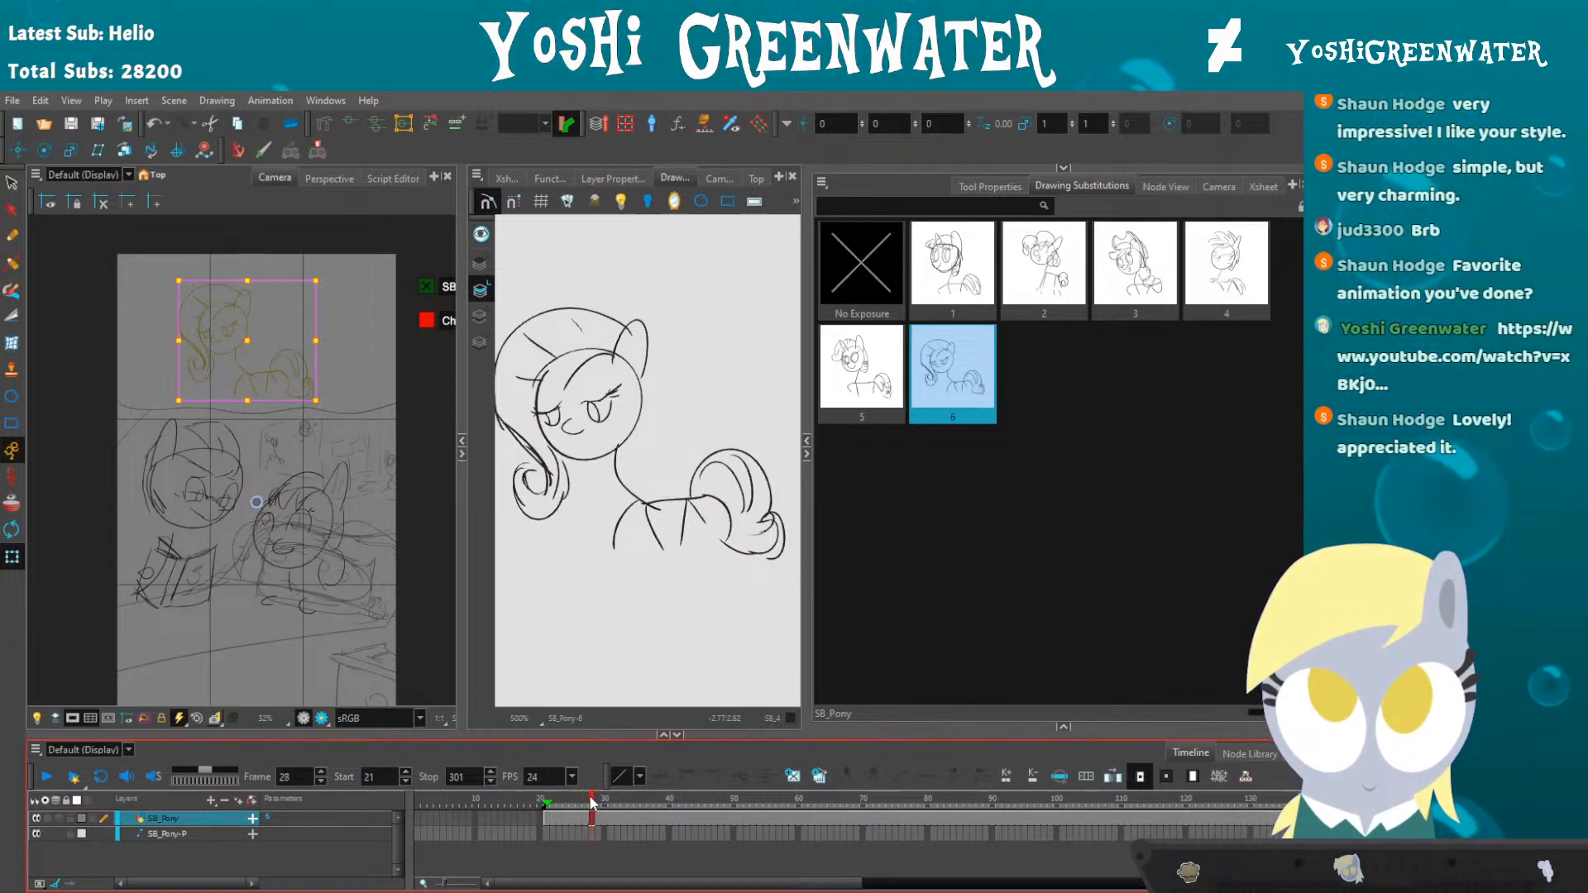
{"action": "left_click_drag", "start_coordinate": [601, 803], "coordinate": [604, 802]}
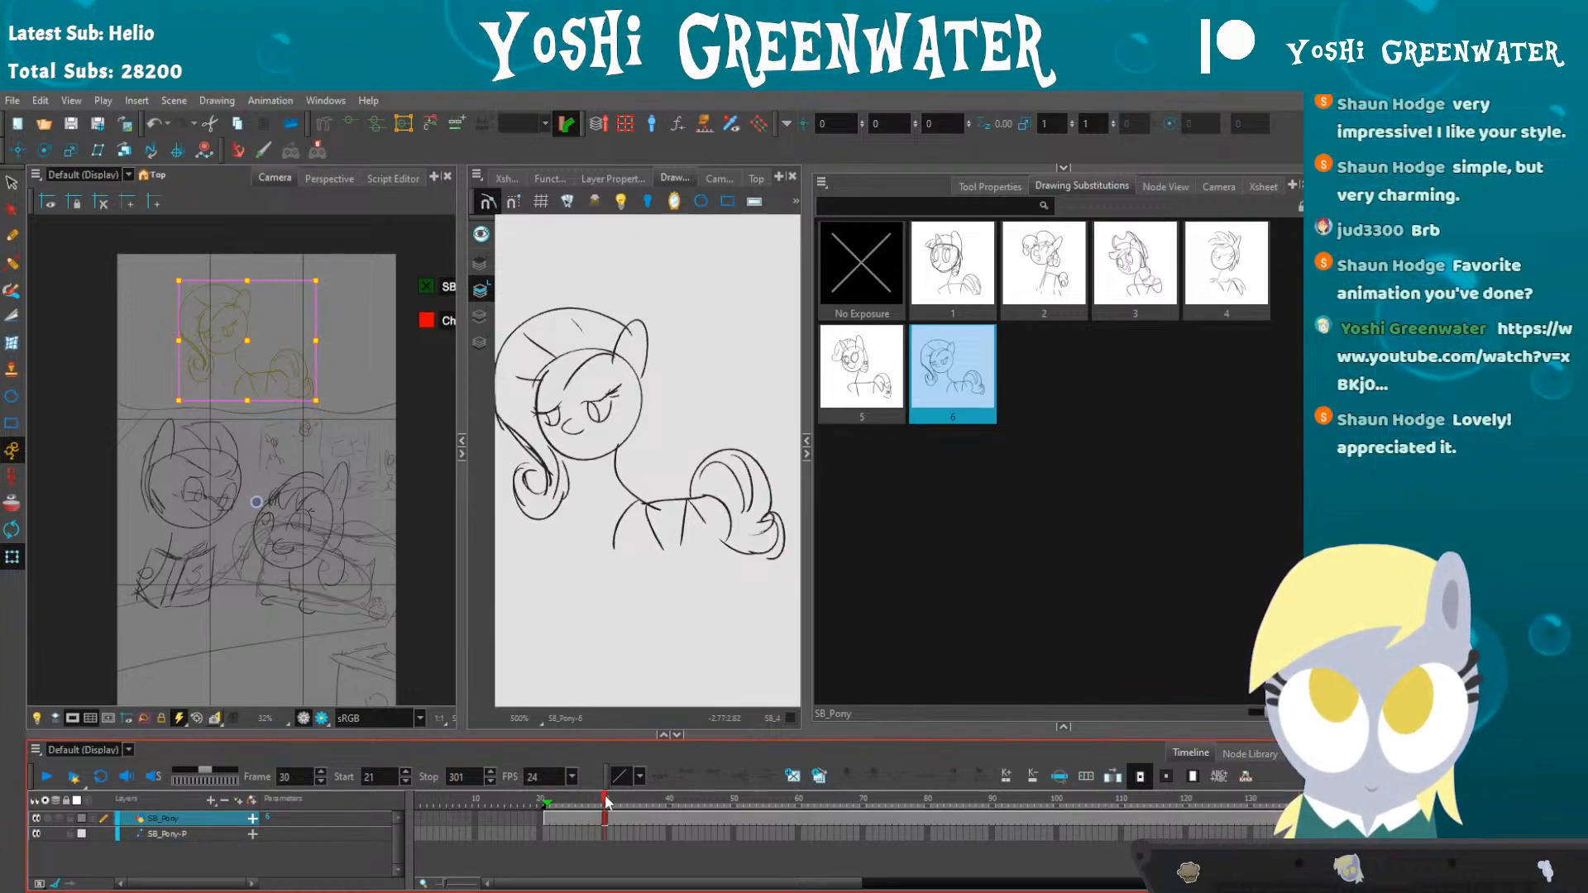
{"action": "left_click", "coordinate": [931, 304]}
{"action": "left_click", "coordinate": [650, 801]}
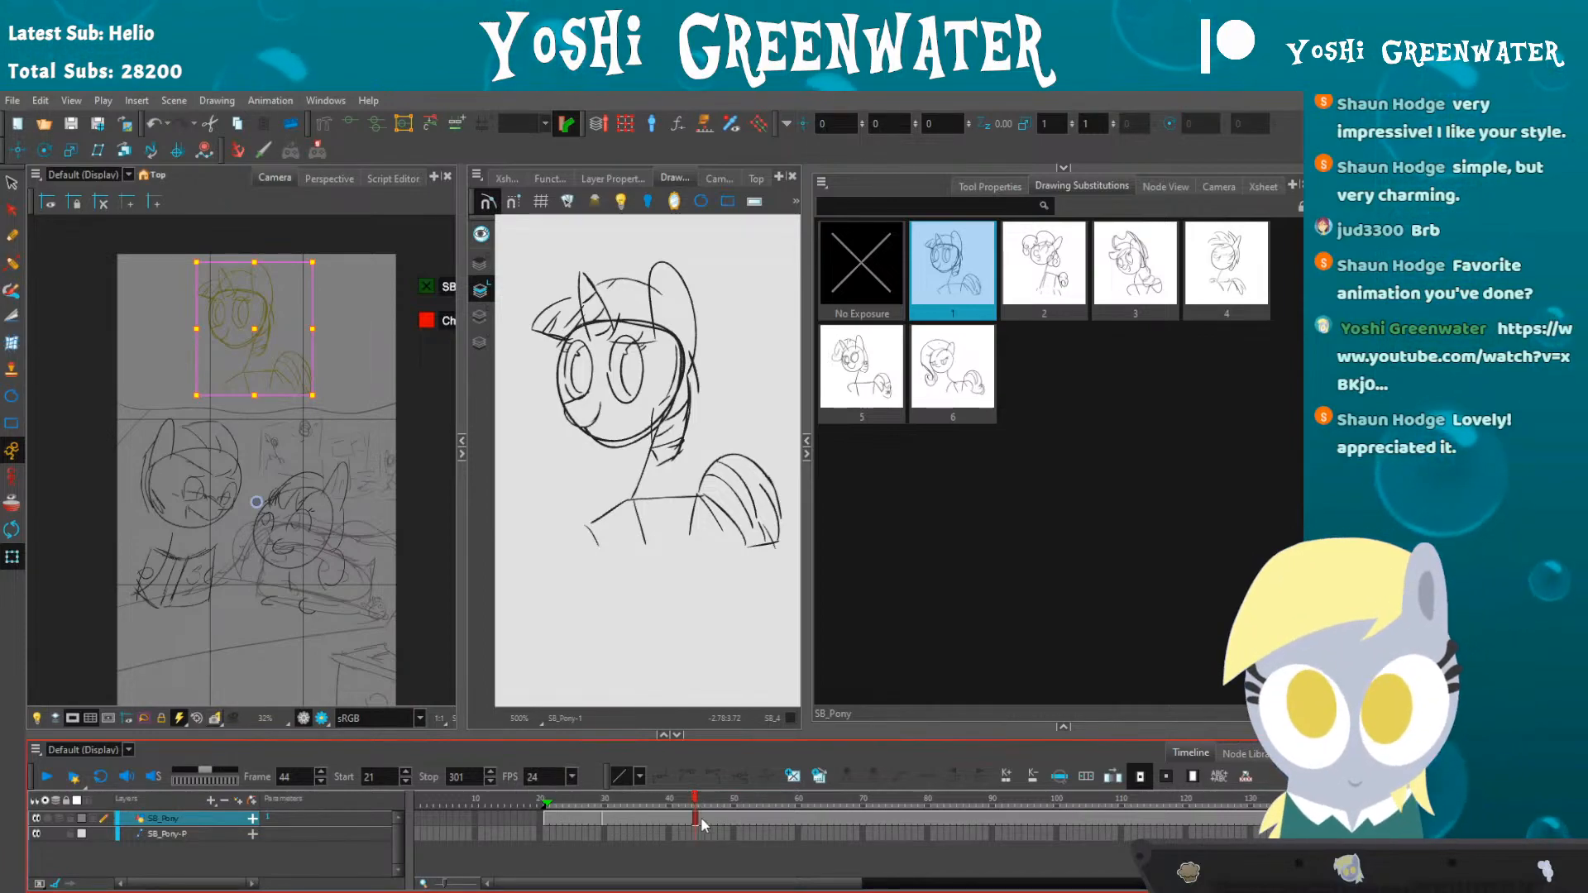
- Return to the storyboard nodes and check SB_Pony's drawing swap between frames 21 and 36
{"action": "left_click", "coordinate": [1136, 186]}
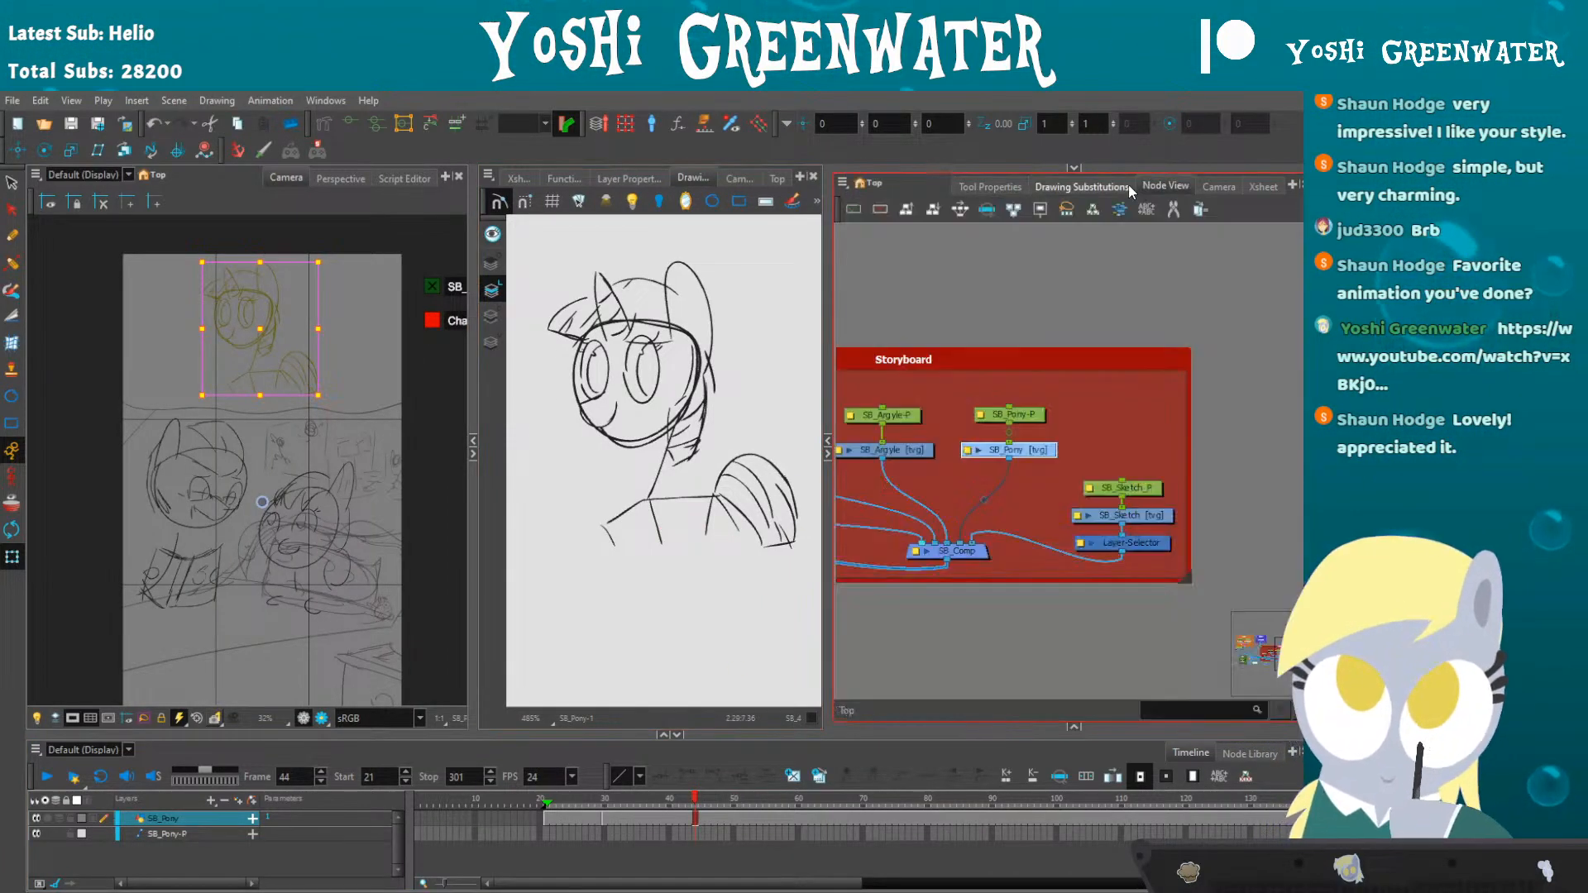
{"action": "mouse_move", "coordinate": [885, 626]}
{"action": "left_mouse_down"}
{"action": "mouse_move", "coordinate": [932, 588]}
{"action": "mouse_move", "coordinate": [971, 602]}
{"action": "left_mouse_up"}
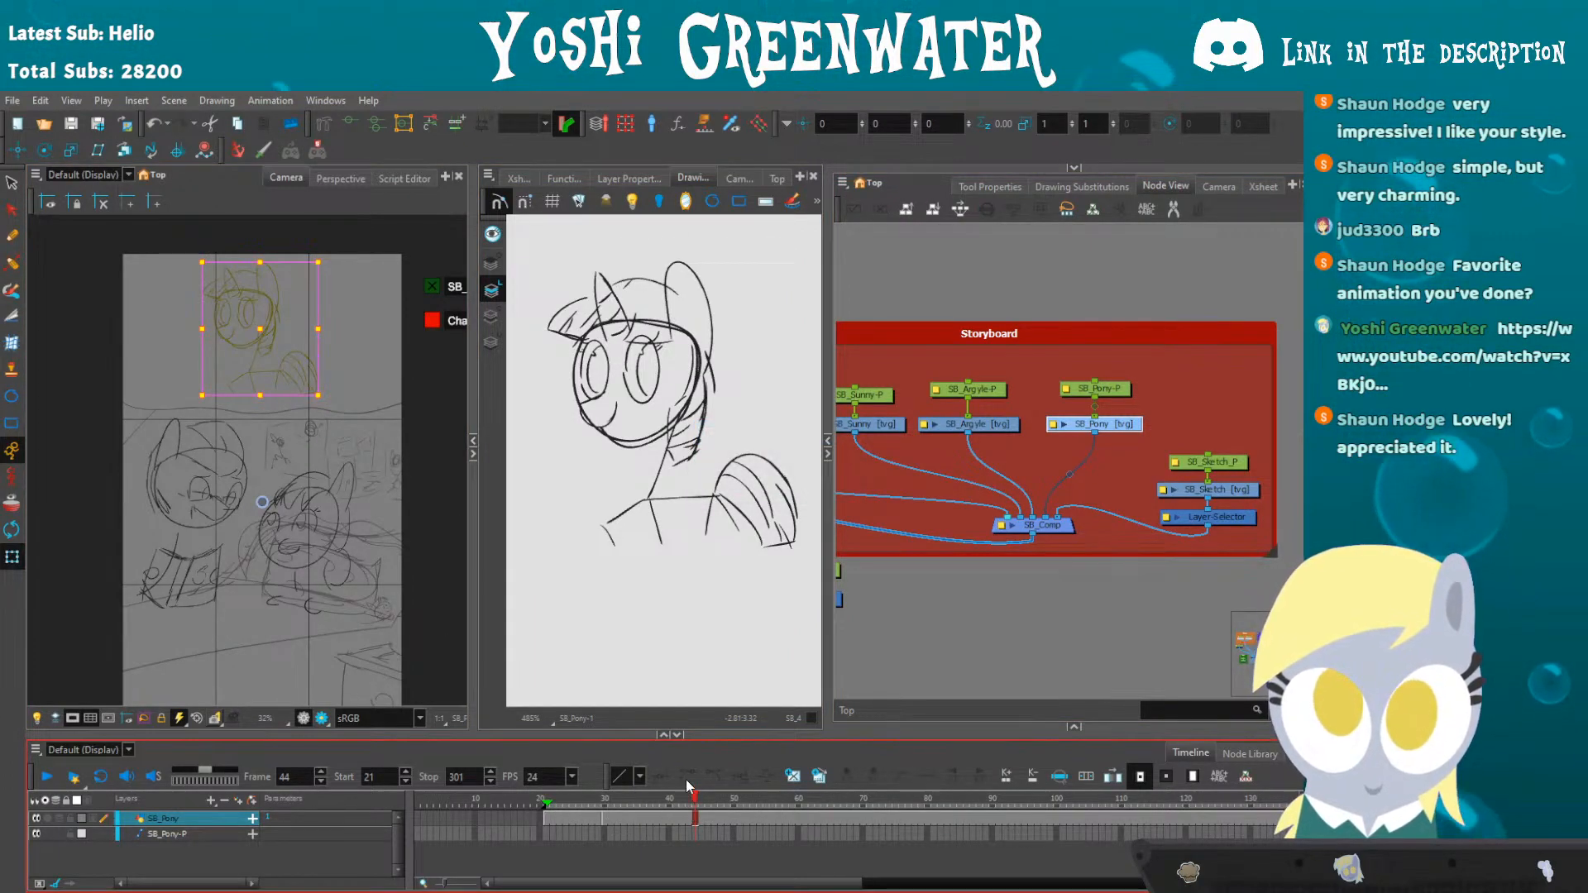
{"action": "left_click", "coordinate": [580, 801]}
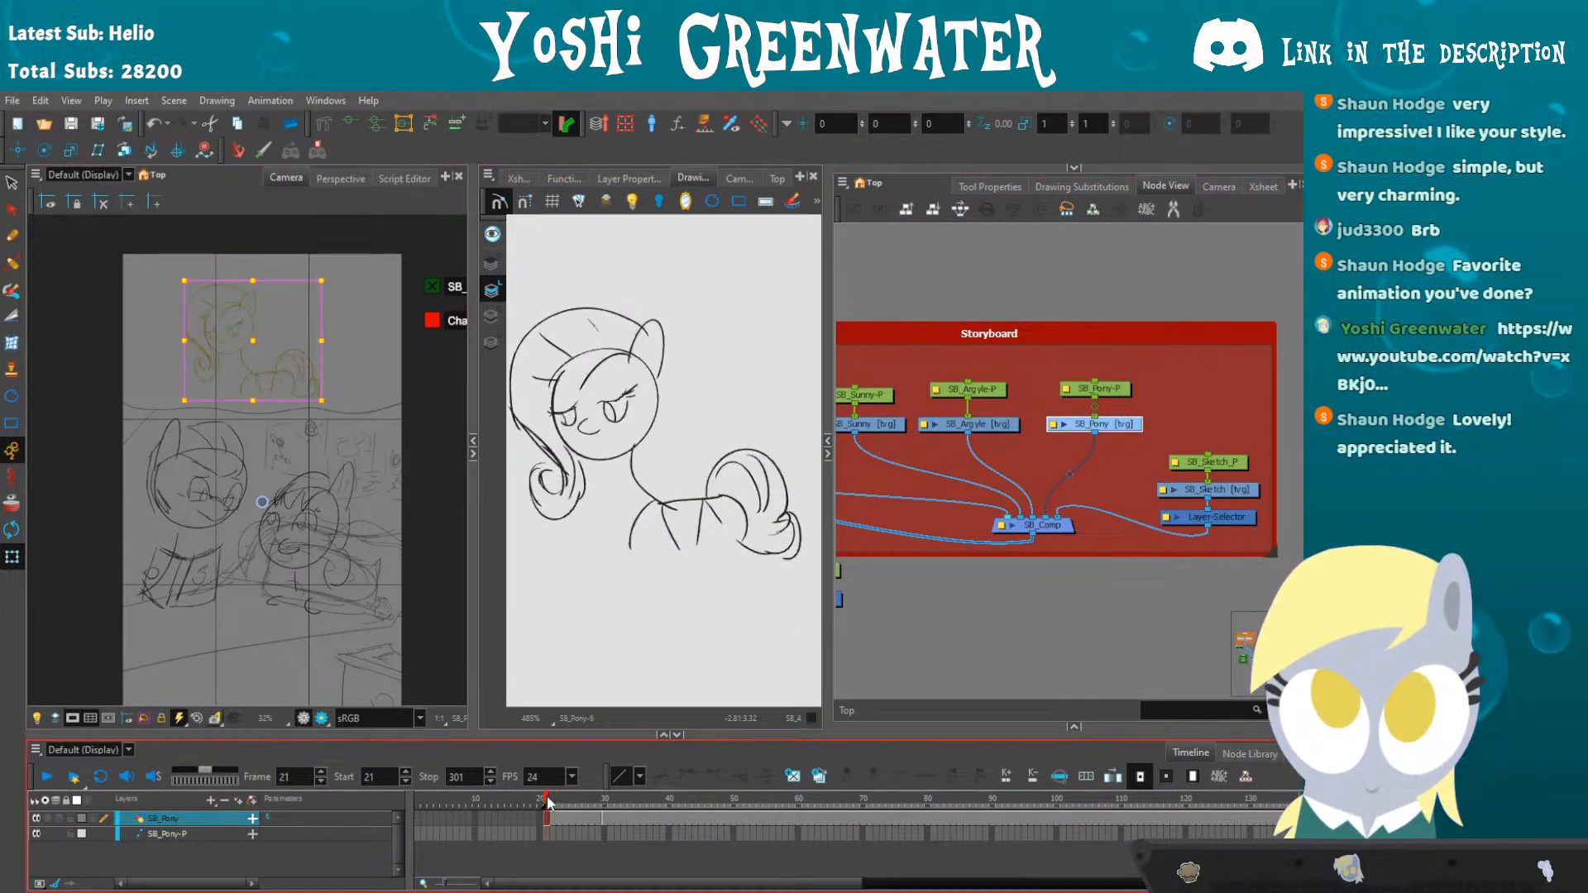
{"action": "left_click", "coordinate": [643, 801]}
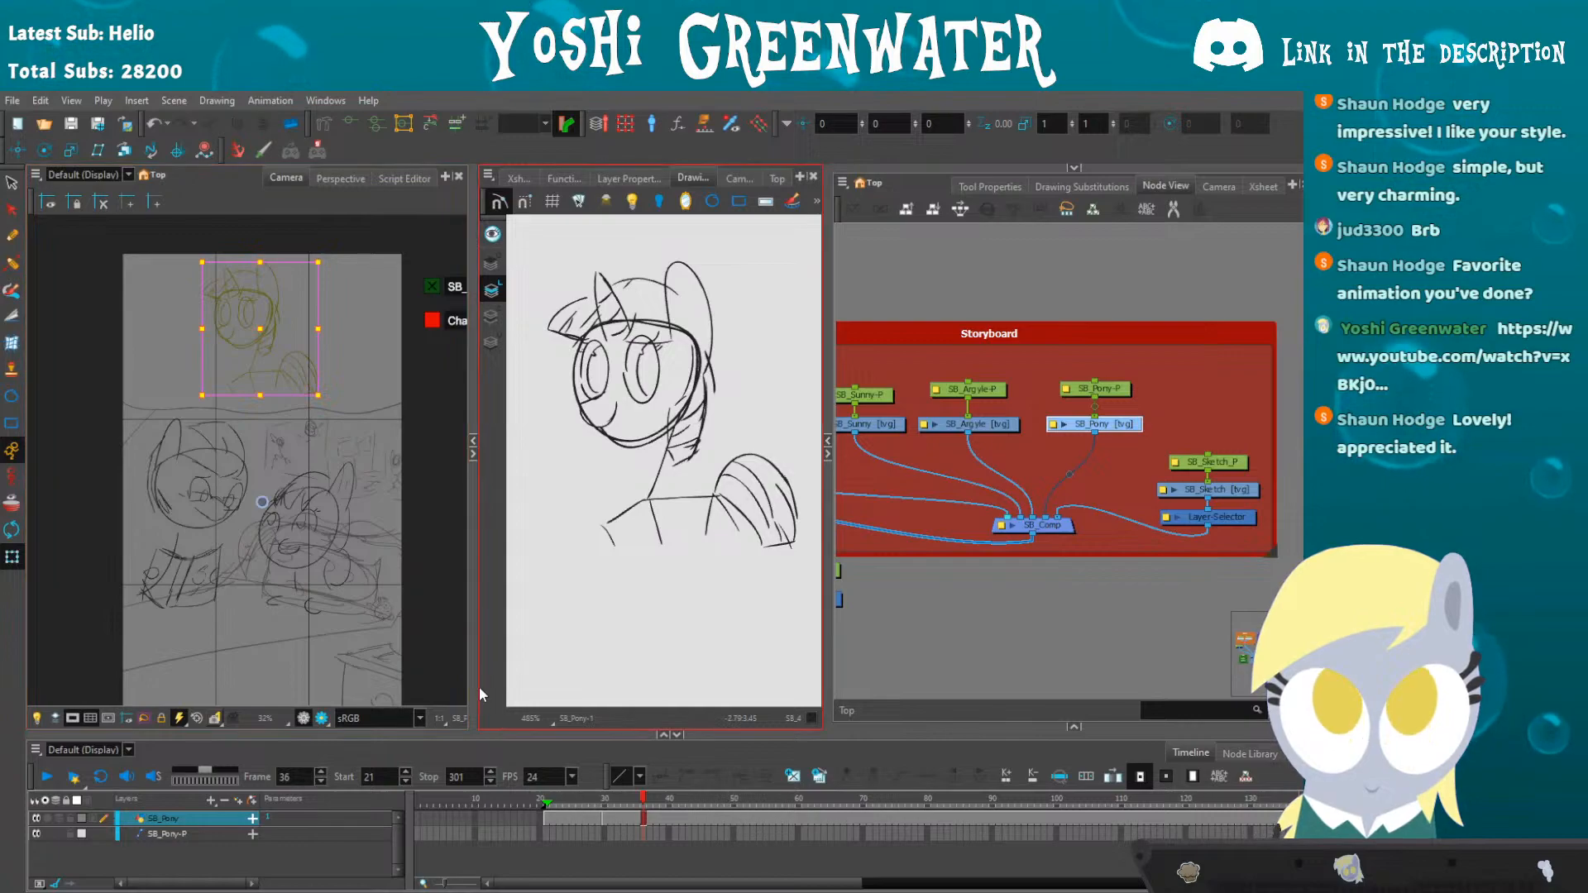
- List the SB_Sunny, SB_Argyle and SB_Pony layers with their pegs in the timeline and scrub the poses from frame 23 to 58
{"action": "left_click_drag", "start_coordinate": [1108, 358], "coordinate": [855, 447]}
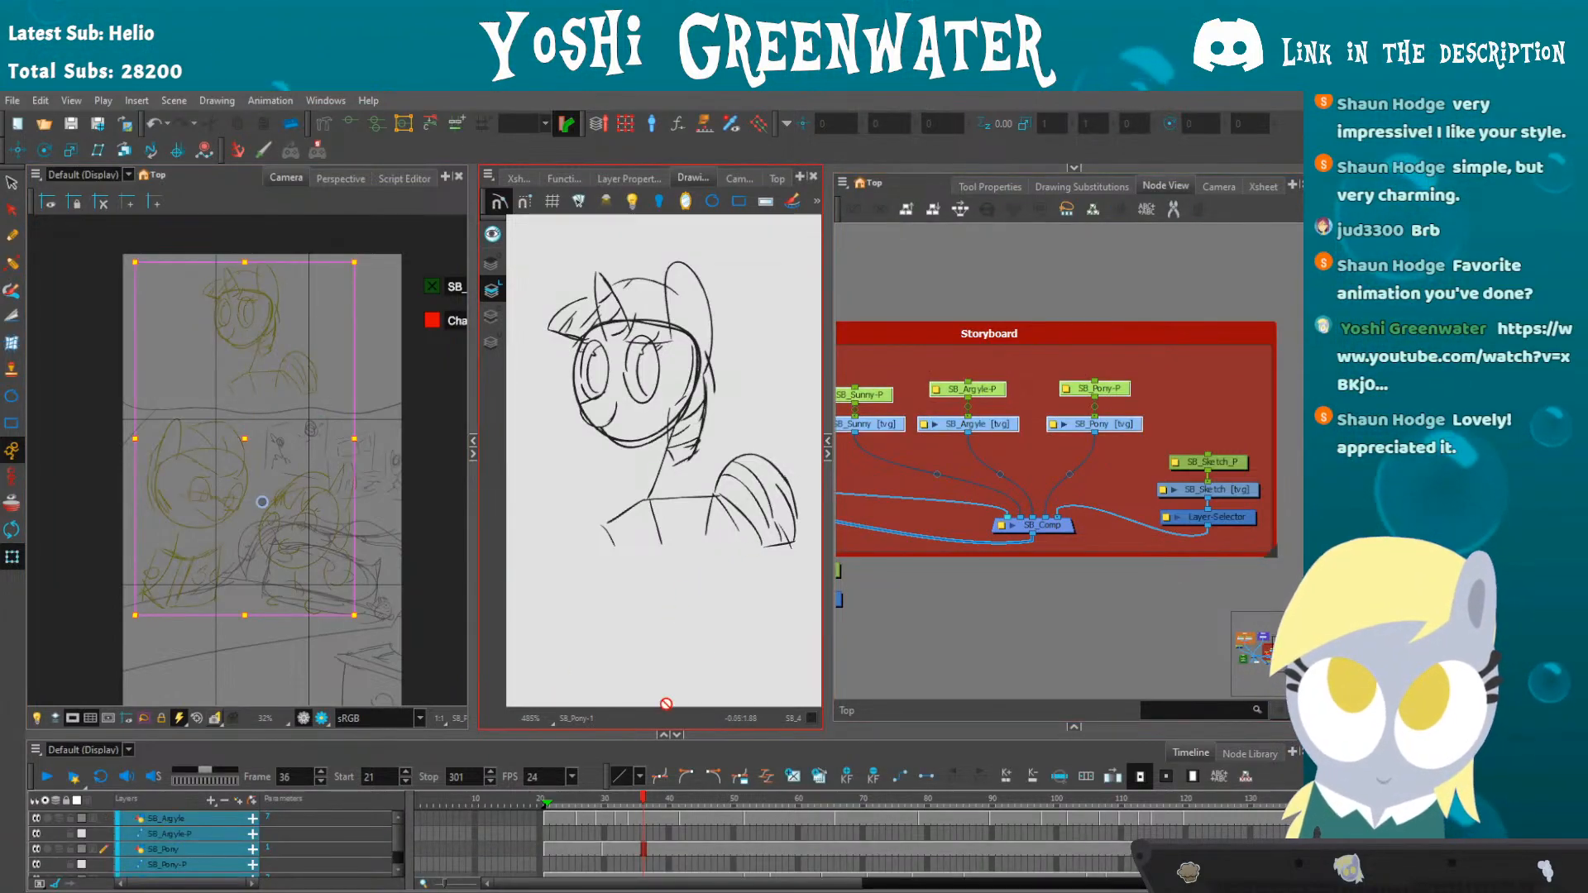
{"action": "left_click_drag", "start_coordinate": [621, 734], "coordinate": [617, 669]}
{"action": "left_click_drag", "start_coordinate": [561, 883], "coordinate": [570, 883]}
{"action": "left_click", "coordinate": [539, 735]}
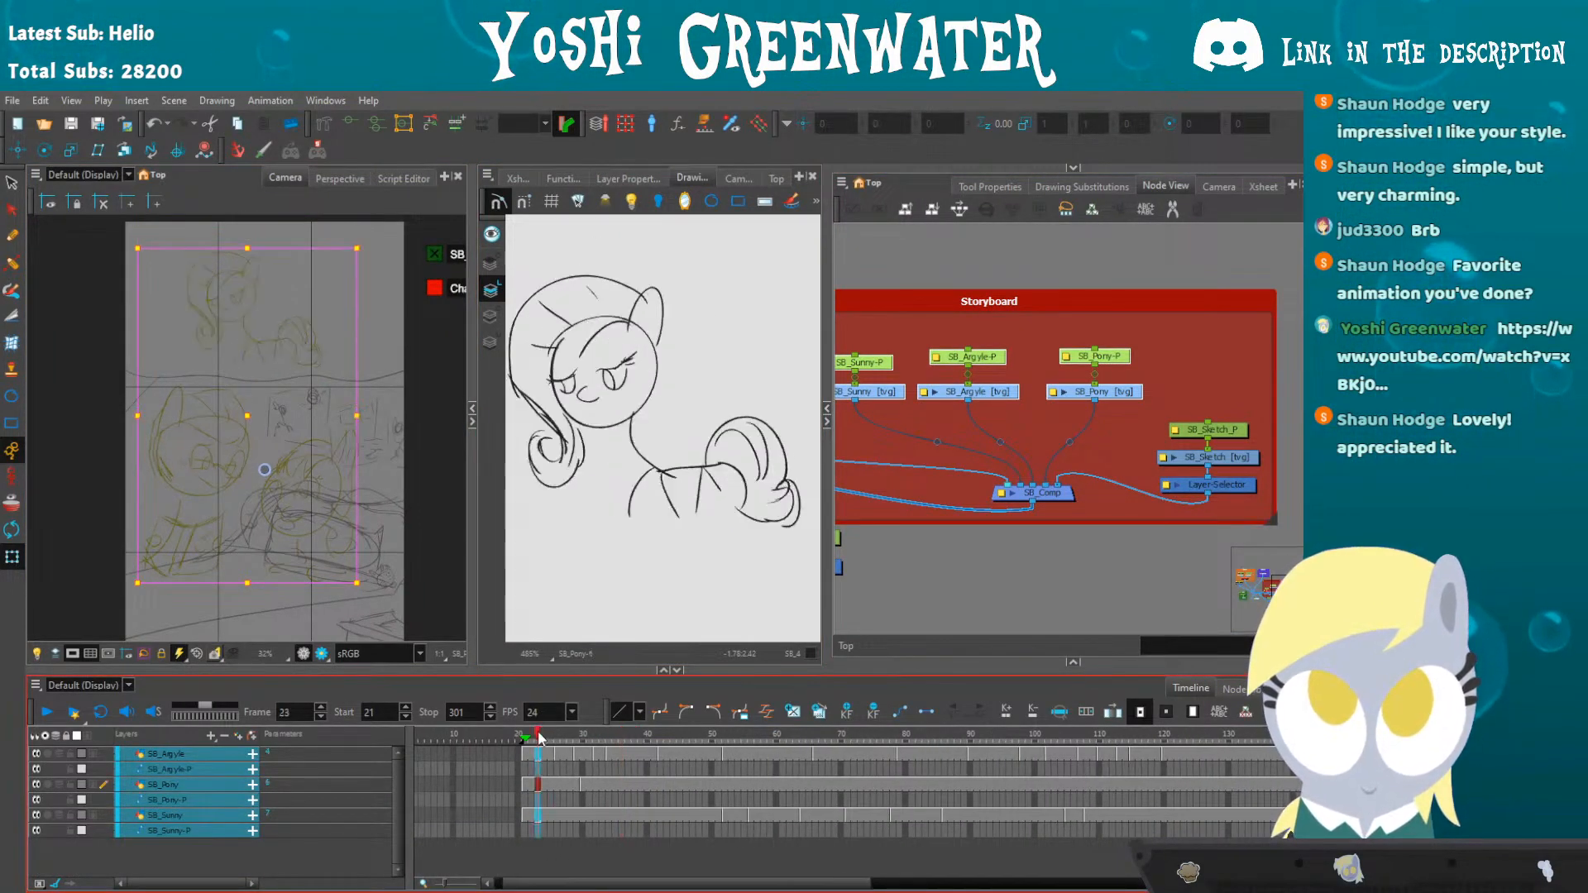
{"action": "left_click_drag", "start_coordinate": [539, 735], "coordinate": [764, 739]}
{"action": "left_click", "coordinate": [747, 617]}
{"action": "mouse_move", "coordinate": [870, 602]}
{"action": "left_mouse_down"}
{"action": "mouse_move", "coordinate": [969, 589]}
{"action": "mouse_move", "coordinate": [1009, 619]}
{"action": "left_mouse_up"}
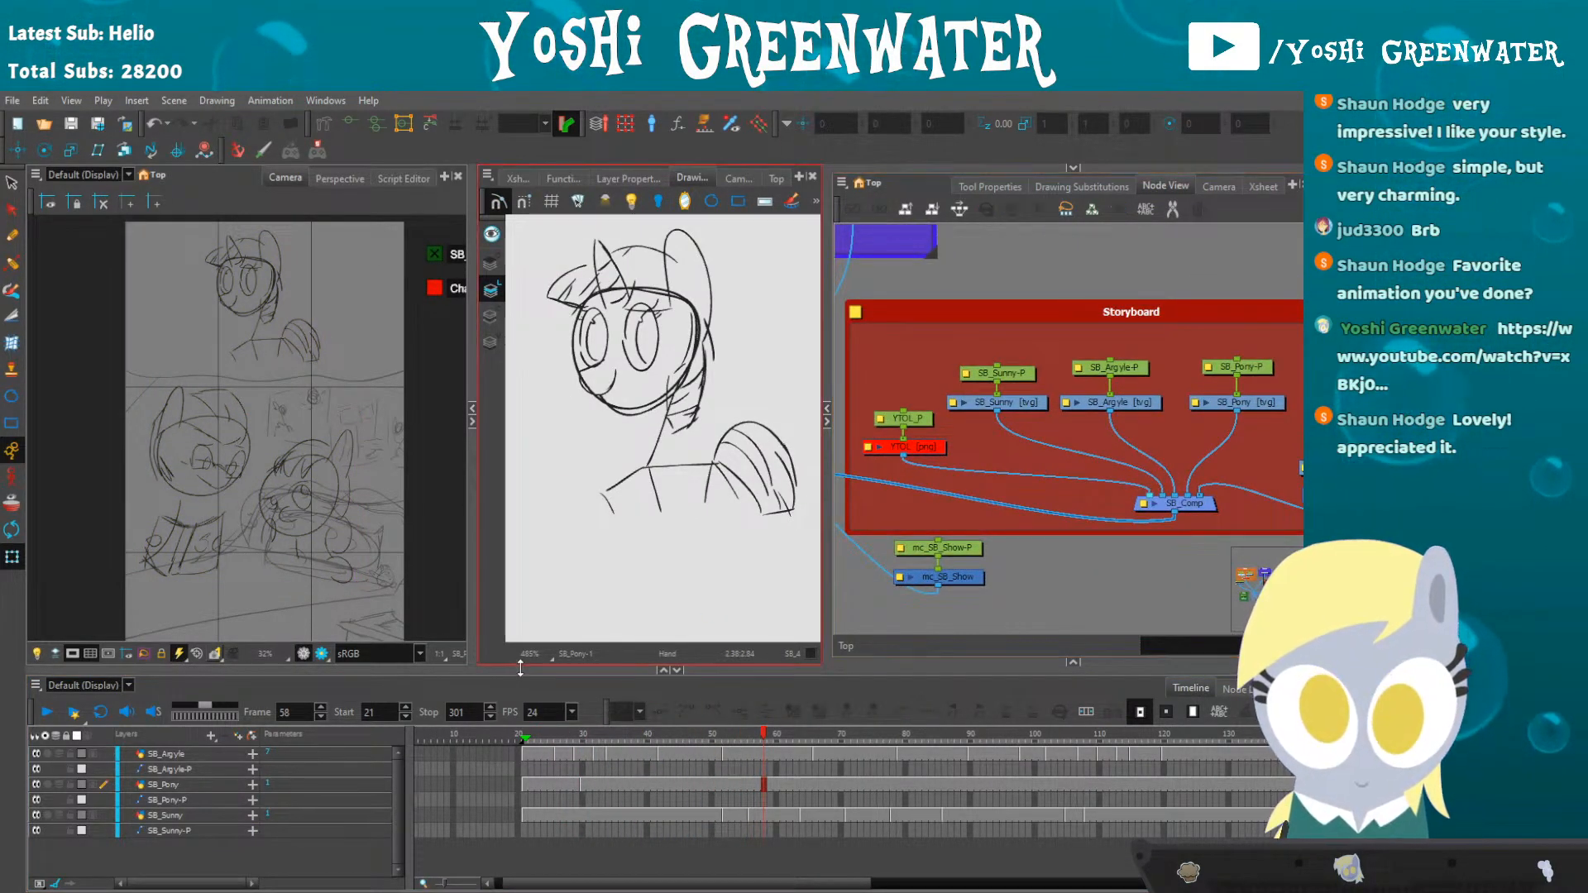
- Sketch a horizontal duration line with two vertical end ticks below the pony at frame 58, labelling its end 1M
{"action": "left_click_drag", "start_coordinate": [520, 670], "coordinate": [519, 687]}
{"action": "mouse_move", "coordinate": [613, 587]}
{"action": "left_mouse_down"}
{"action": "mouse_move", "coordinate": [578, 499]}
{"action": "mouse_move", "coordinate": [539, 483]}
{"action": "mouse_move", "coordinate": [433, 498]}
{"action": "left_mouse_up"}
{"action": "mouse_move", "coordinate": [538, 511]}
{"action": "left_mouse_down"}
{"action": "mouse_move", "coordinate": [500, 479]}
{"action": "mouse_move", "coordinate": [546, 522]}
{"action": "mouse_move", "coordinate": [703, 495]}
{"action": "mouse_move", "coordinate": [725, 550]}
{"action": "mouse_move", "coordinate": [754, 566]}
{"action": "left_mouse_up"}
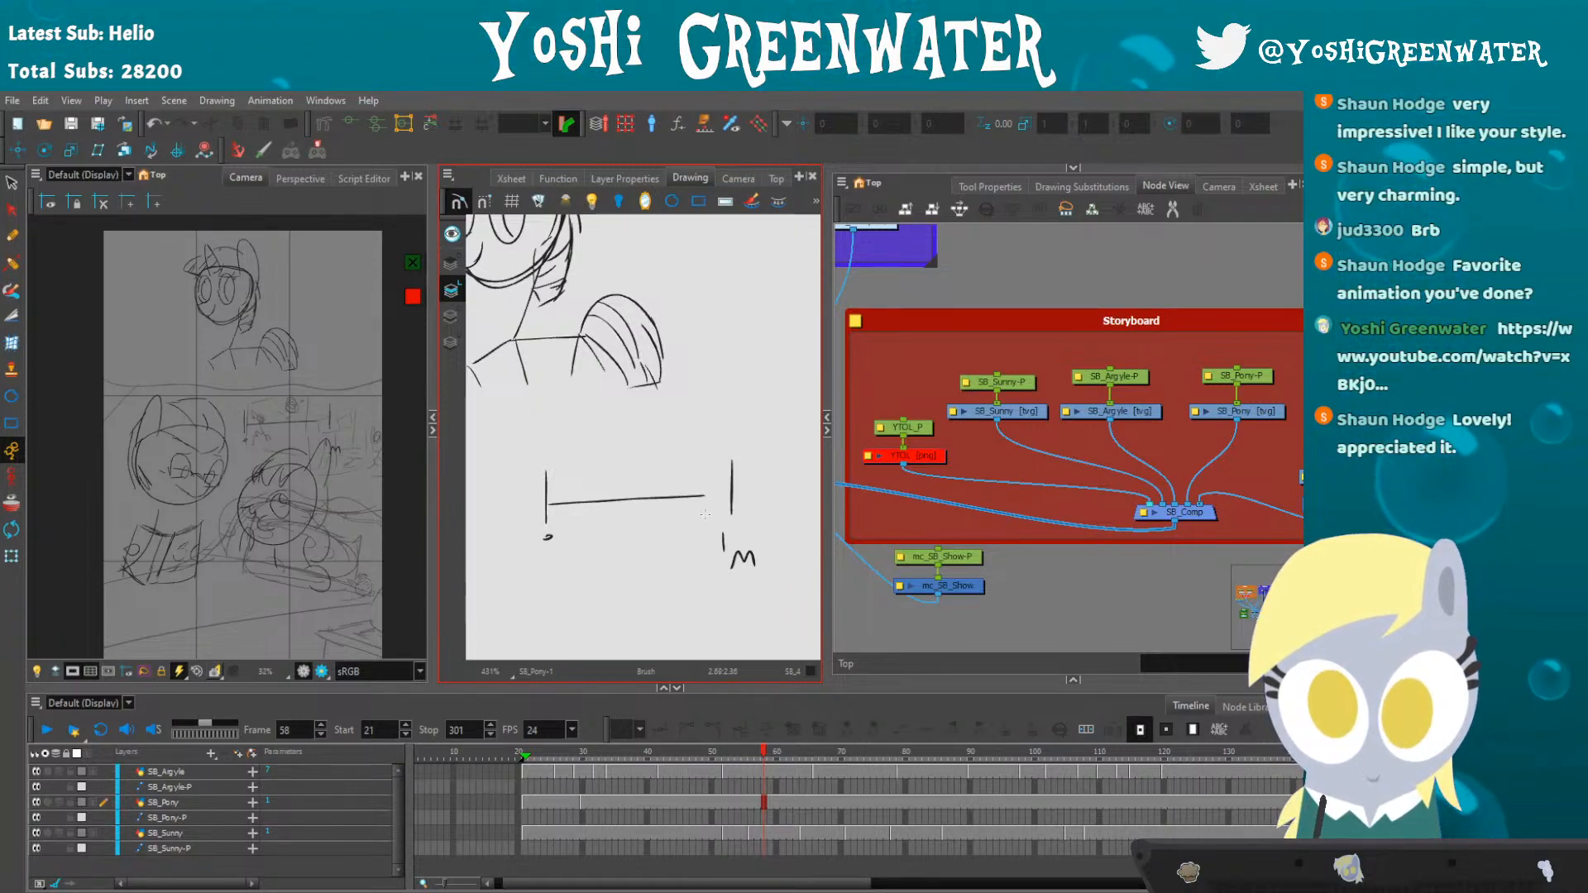
{"action": "left_click_drag", "start_coordinate": [717, 518], "coordinate": [719, 516]}
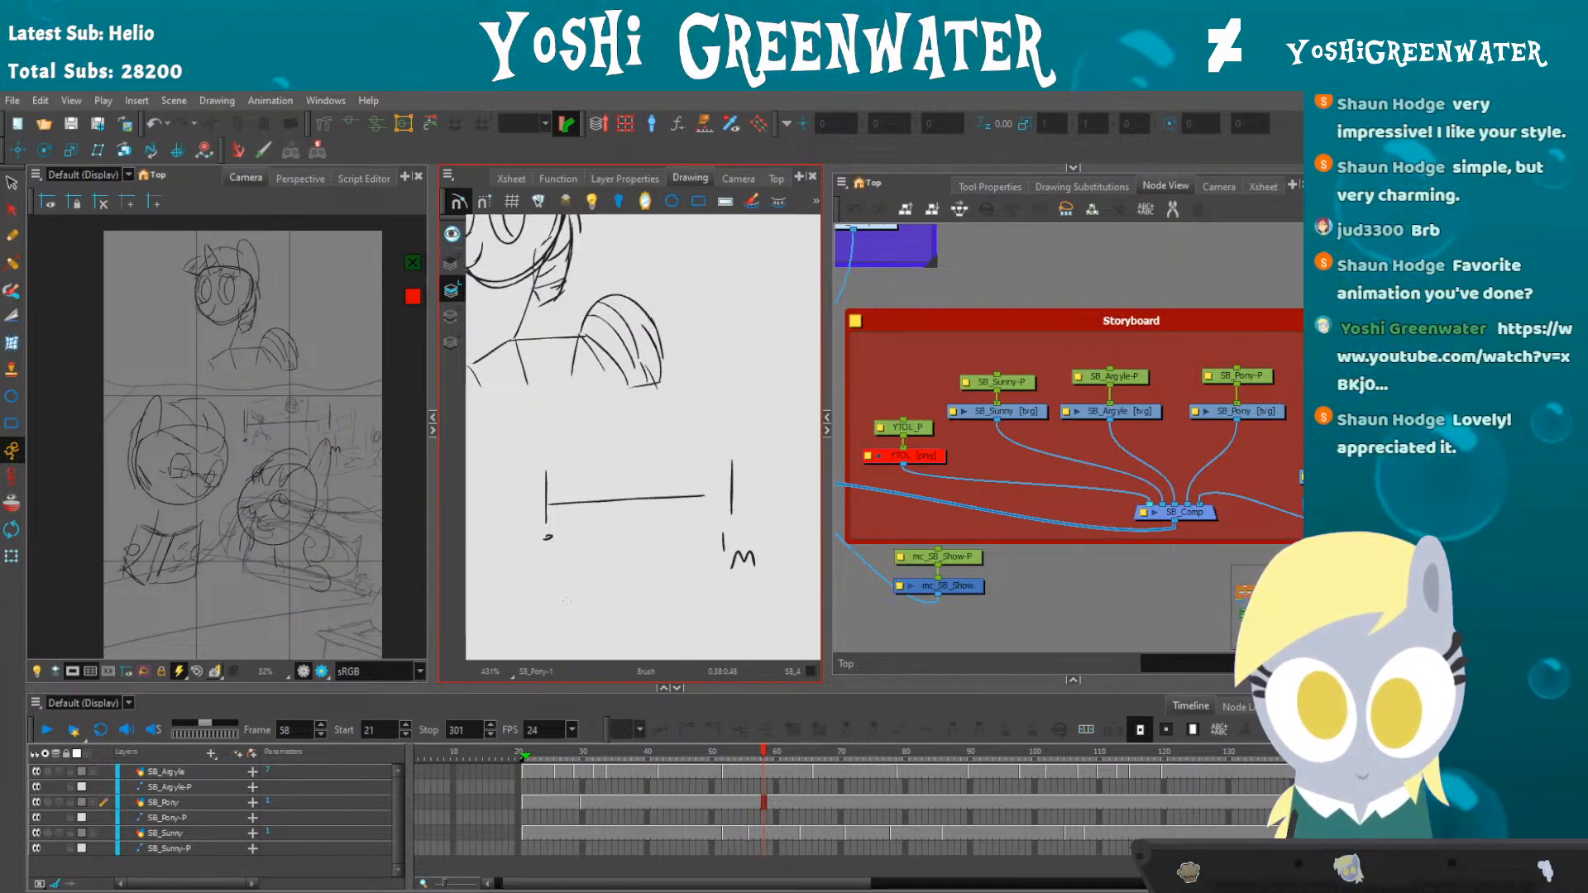
- Label the start of the duration line 30 and draw two consecutive wavy arcs above it
{"action": "scroll", "coordinate": [570, 519], "scroll_direction": "up", "scroll_amount": 1}
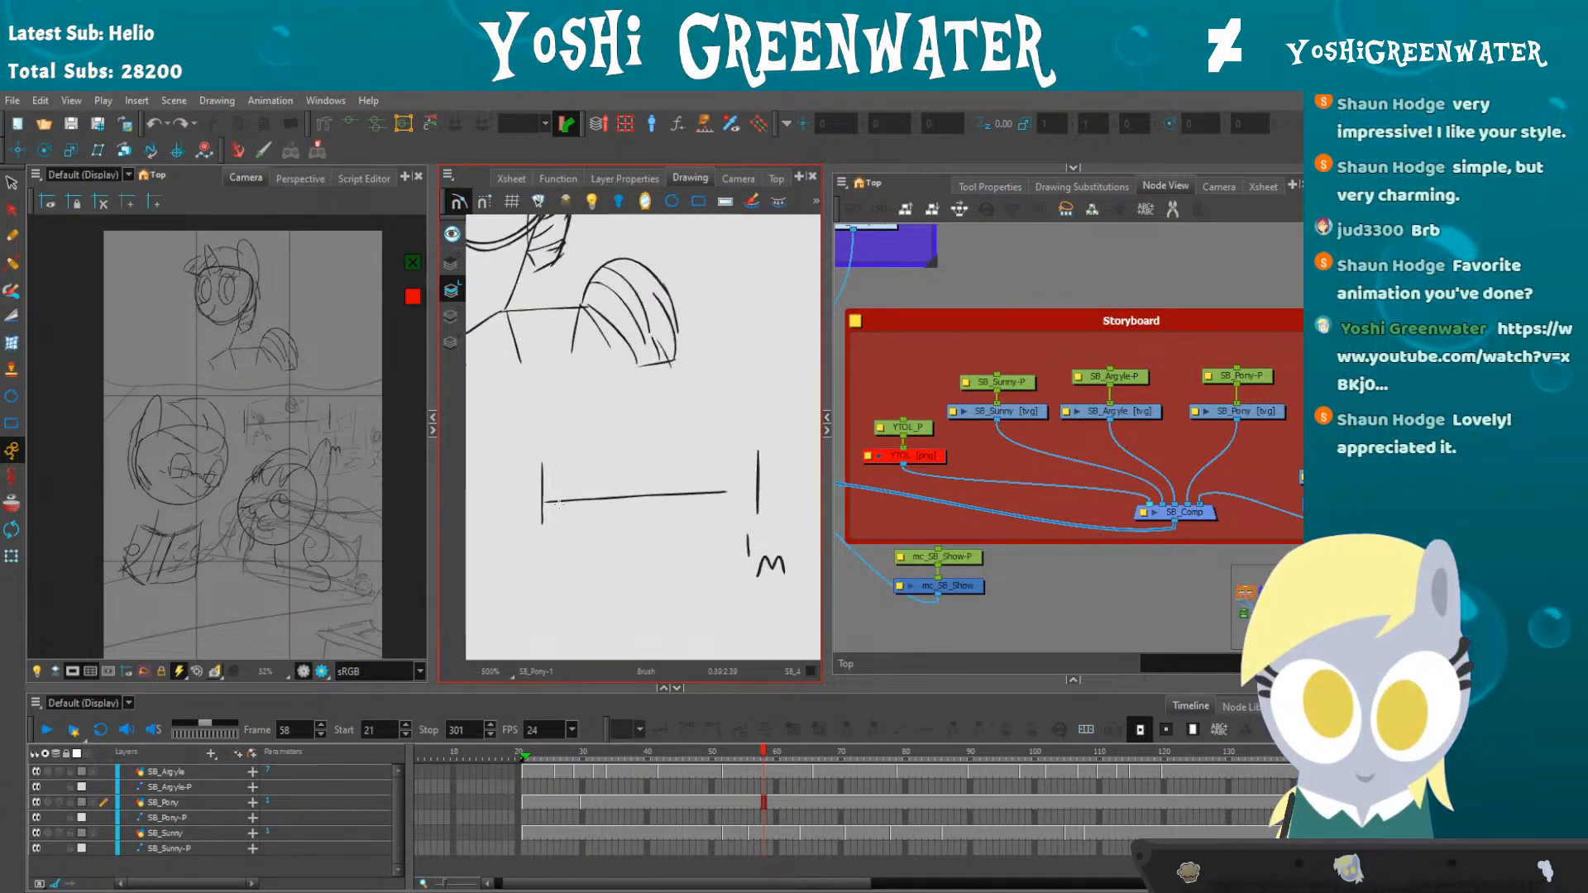
{"action": "left_click_drag", "start_coordinate": [549, 469], "coordinate": [543, 443]}
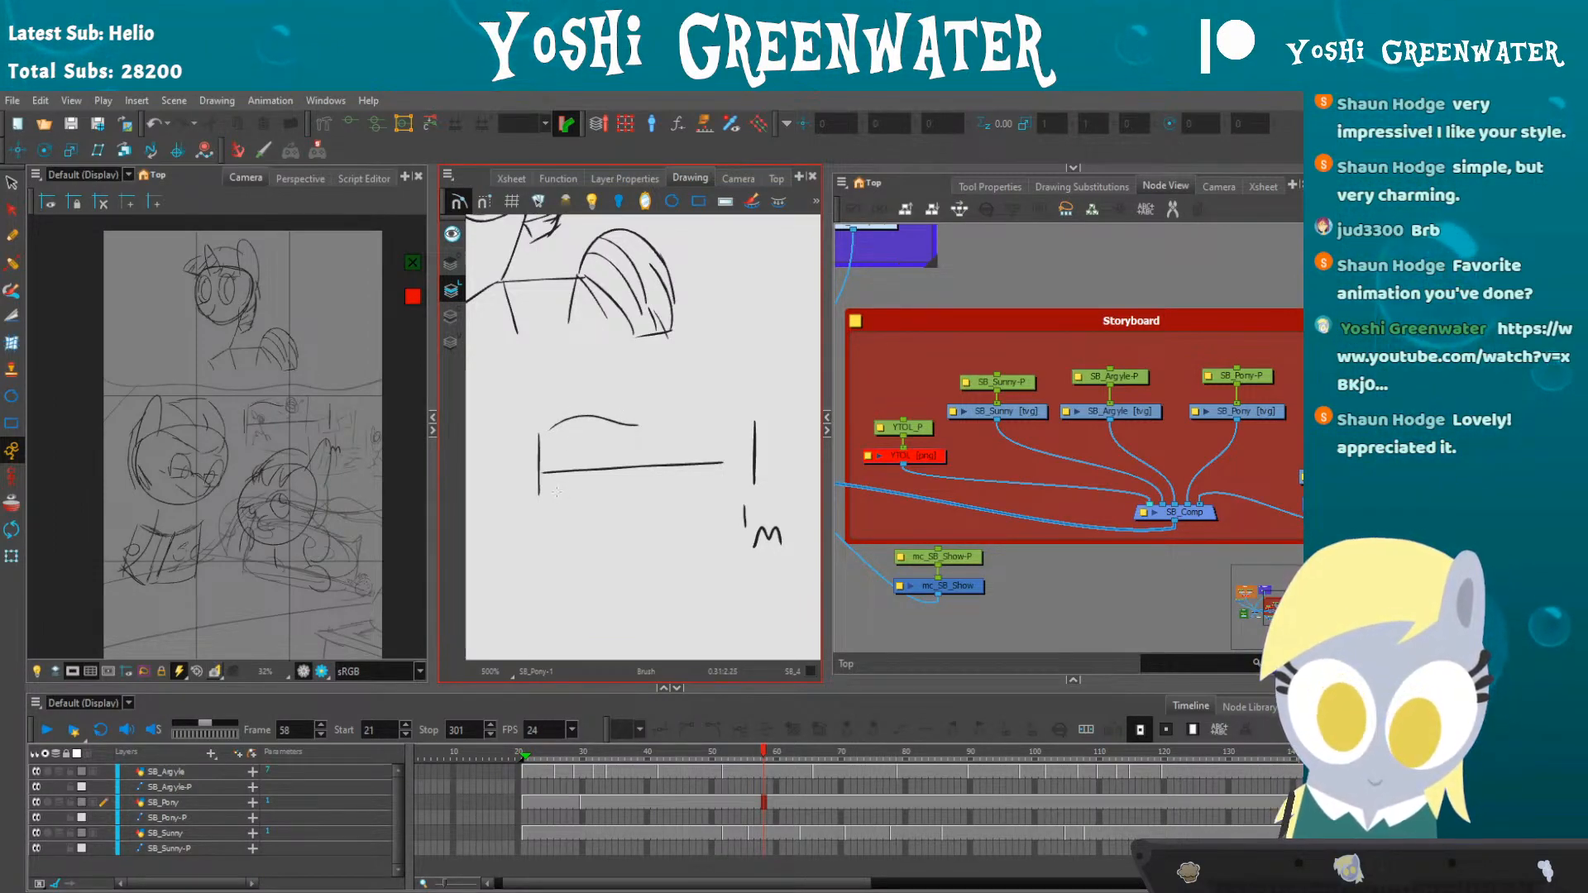
{"action": "left_click_drag", "start_coordinate": [555, 494], "coordinate": [557, 506]}
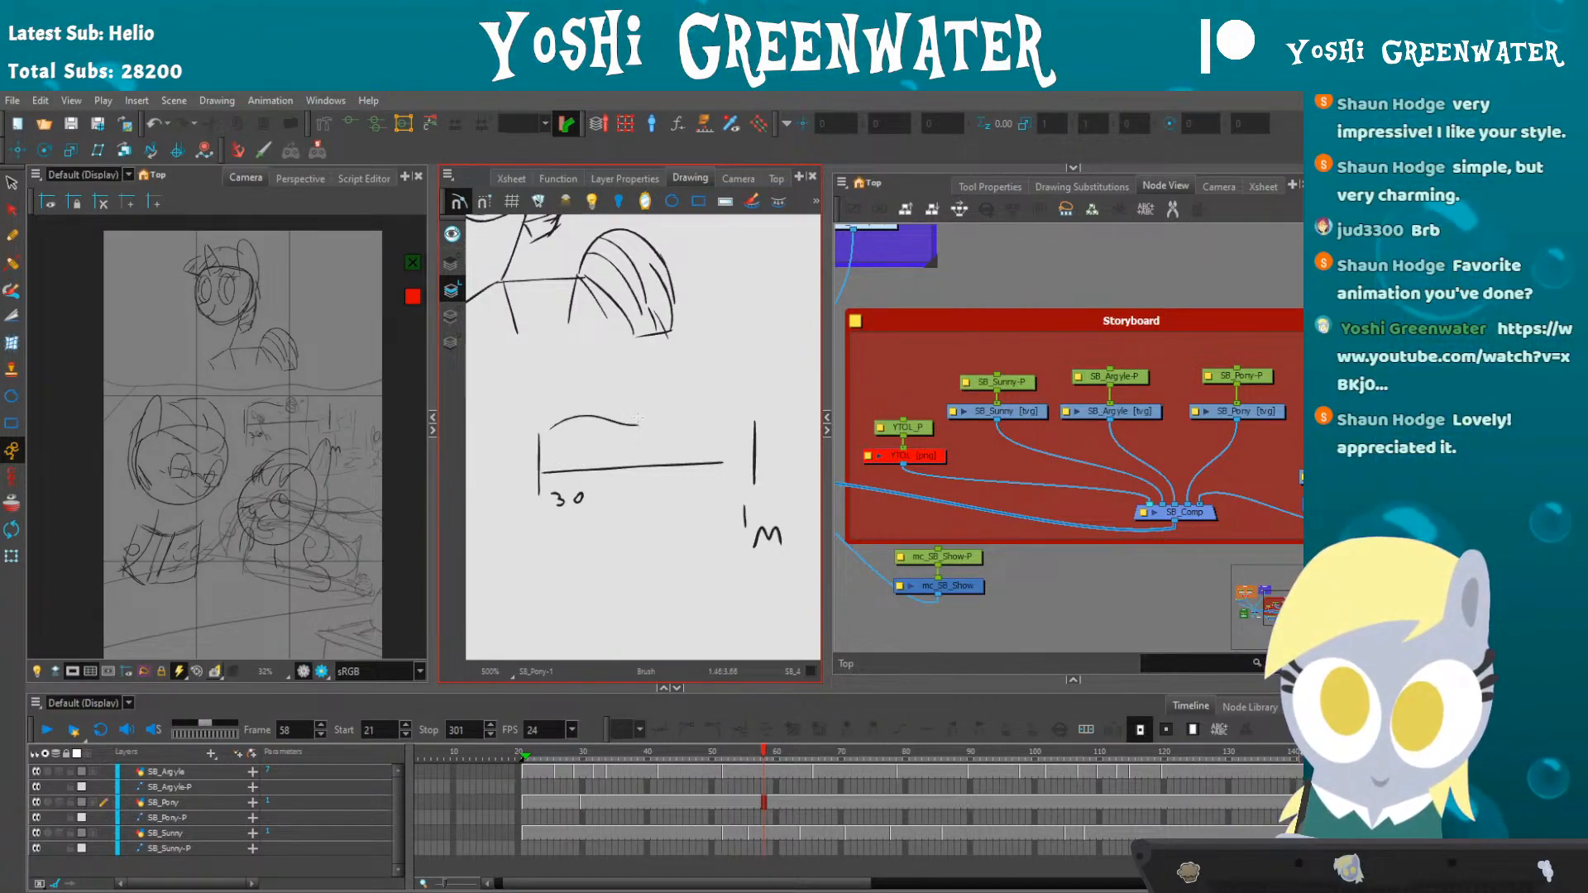
{"action": "left_click_drag", "start_coordinate": [636, 422], "coordinate": [742, 411]}
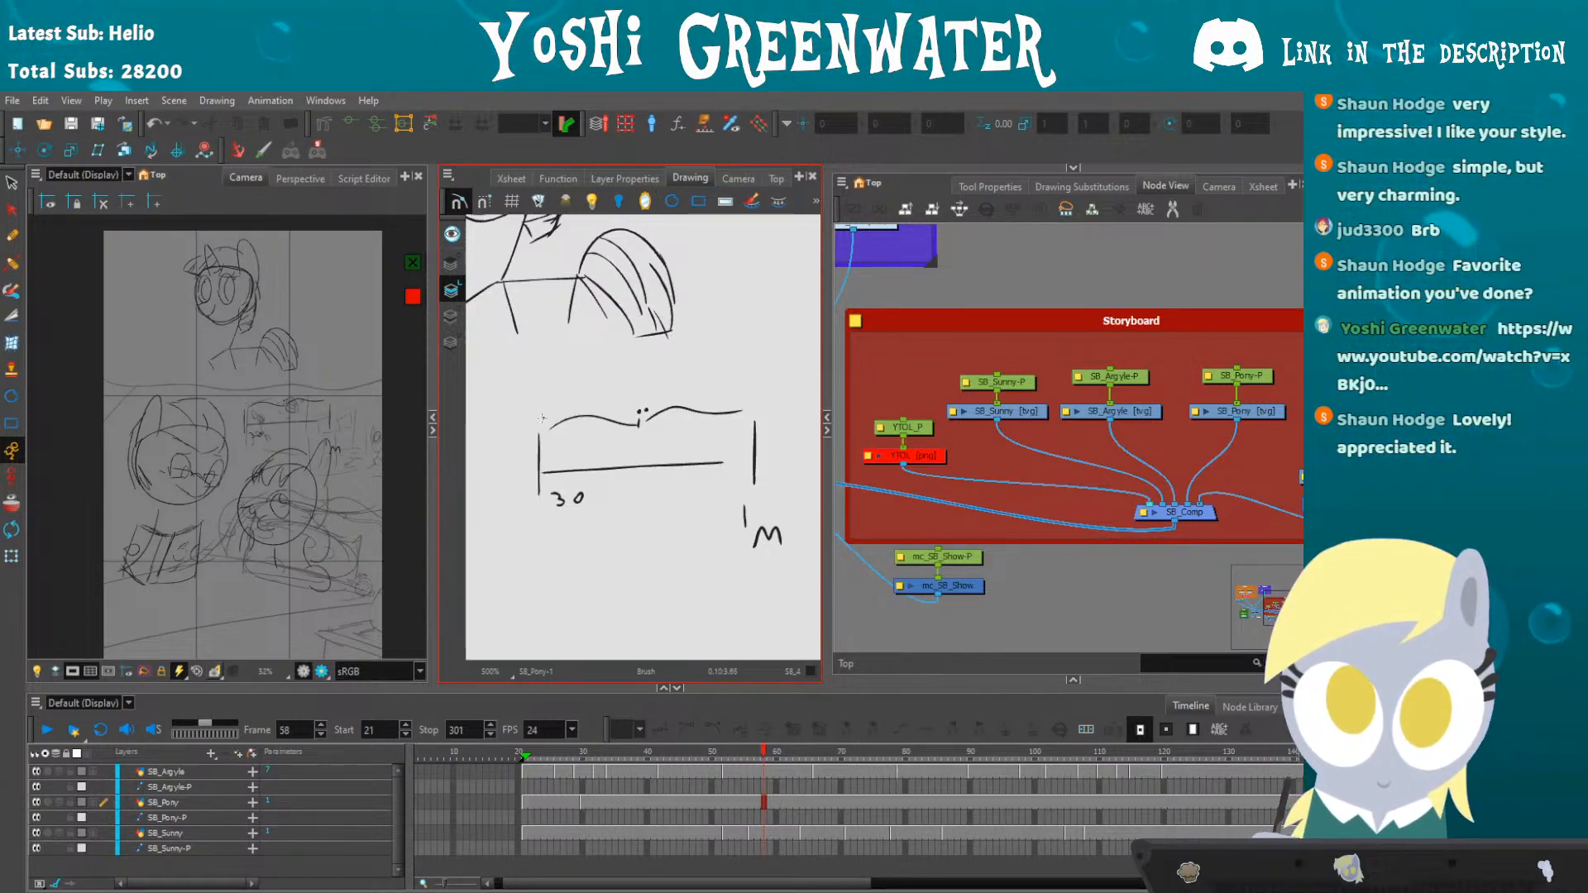
- Undo the marks at the arcs' junction and number the arc ends there 2 and 1, with 2 at the far end
{"action": "key", "text": "ctrl+z"}
{"action": "key", "text": "ctrl+z"}
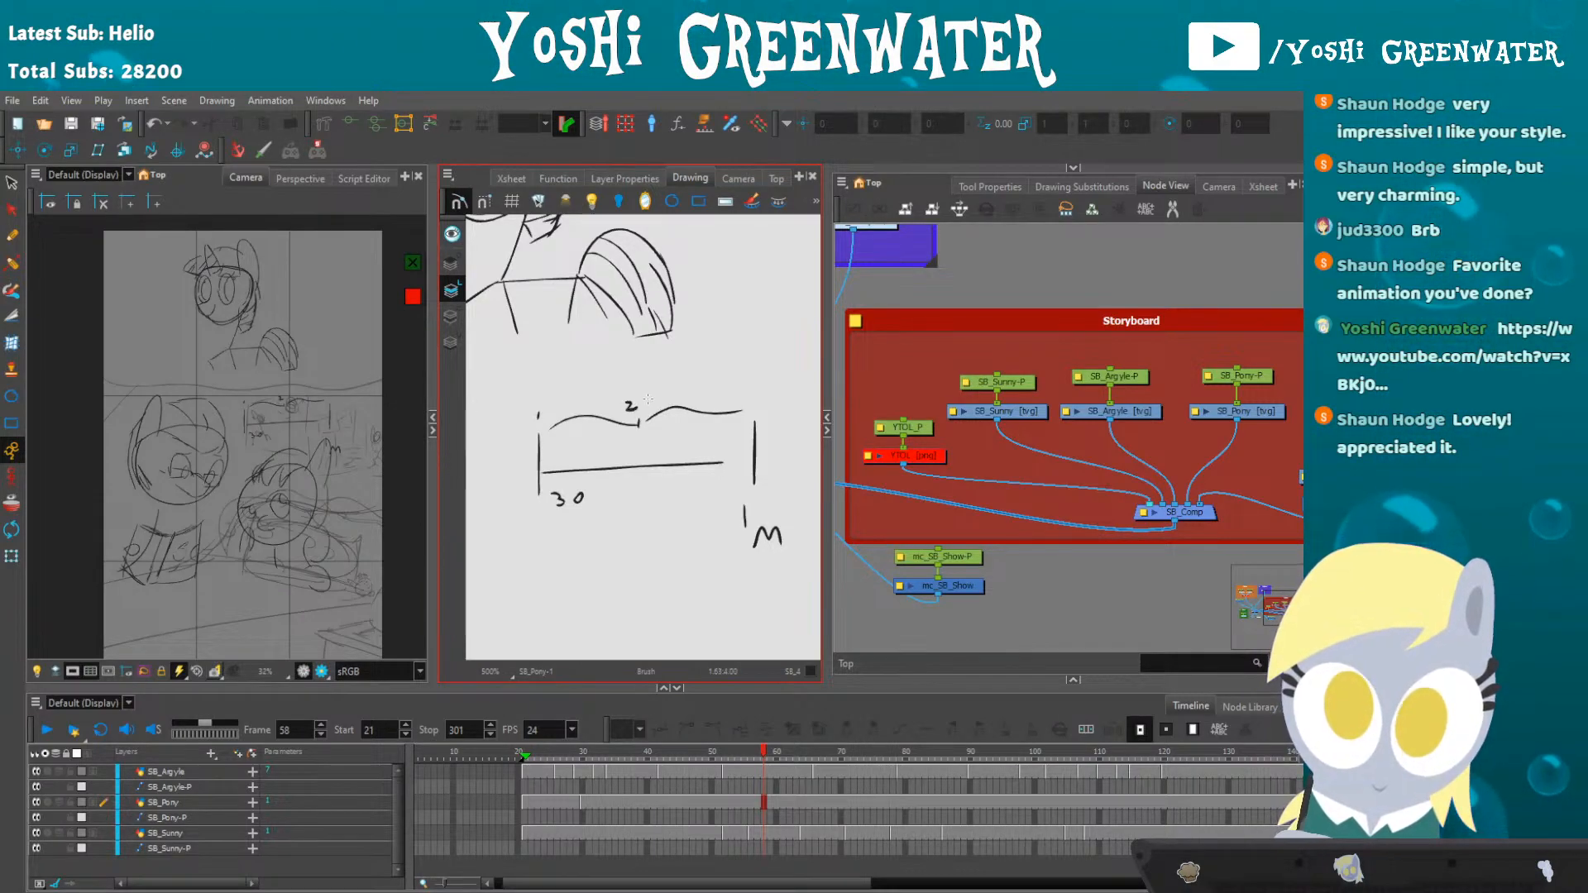
{"action": "left_click_drag", "start_coordinate": [736, 393], "coordinate": [751, 400]}
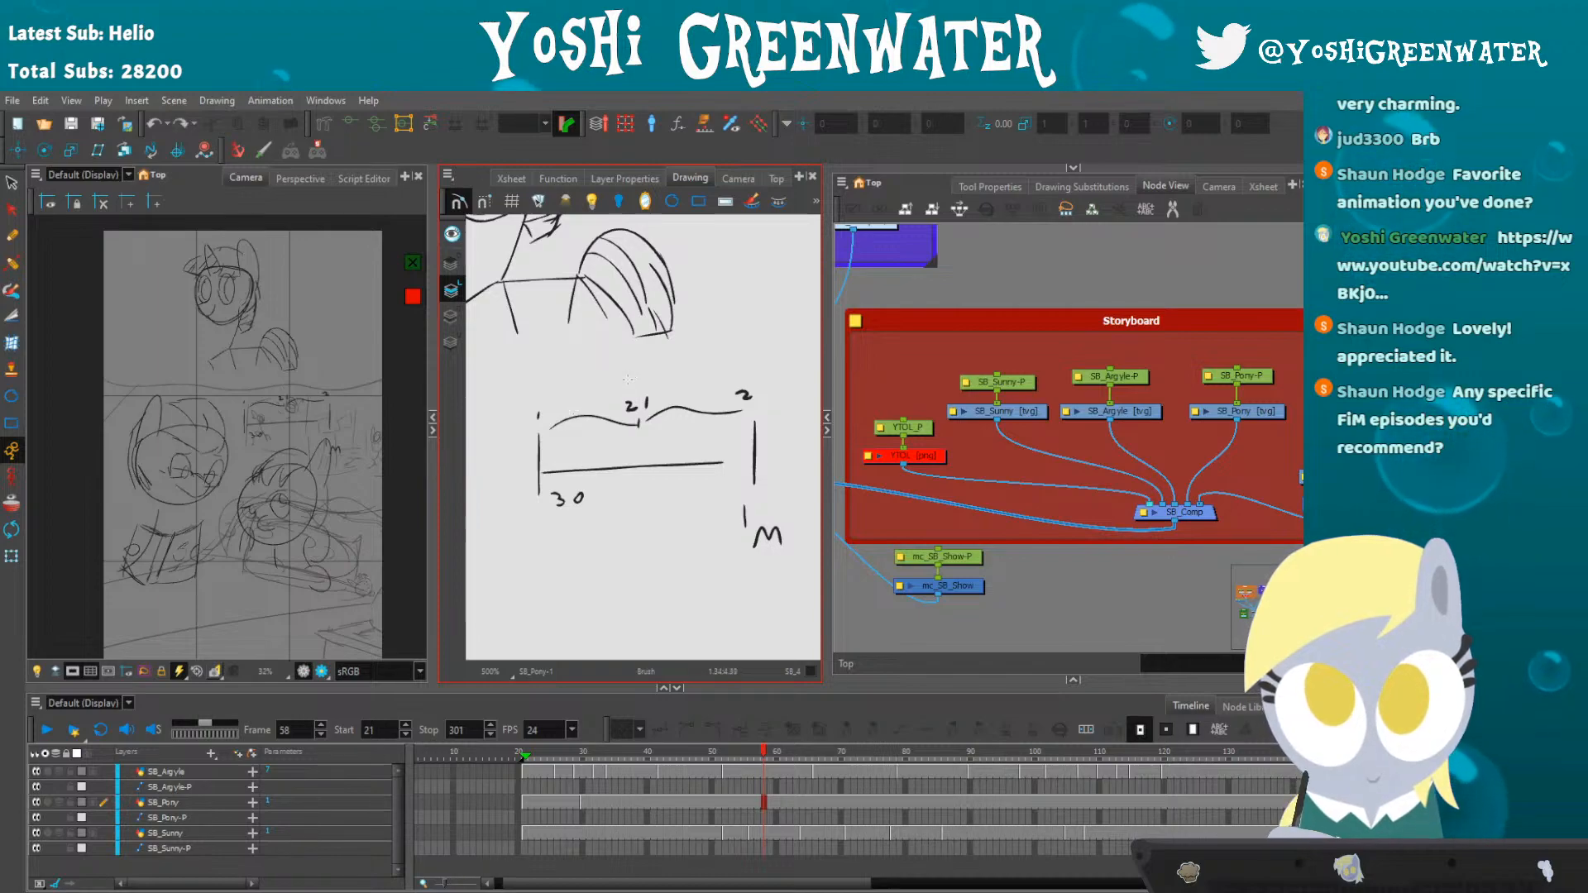
{"action": "left_click_drag", "start_coordinate": [633, 368], "coordinate": [638, 366]}
{"action": "key", "text": "ctrl+z"}
{"action": "key", "text": "ctrl+z"}
{"action": "key", "text": "ctrl+z"}
{"action": "key", "text": "ctrl+z"}
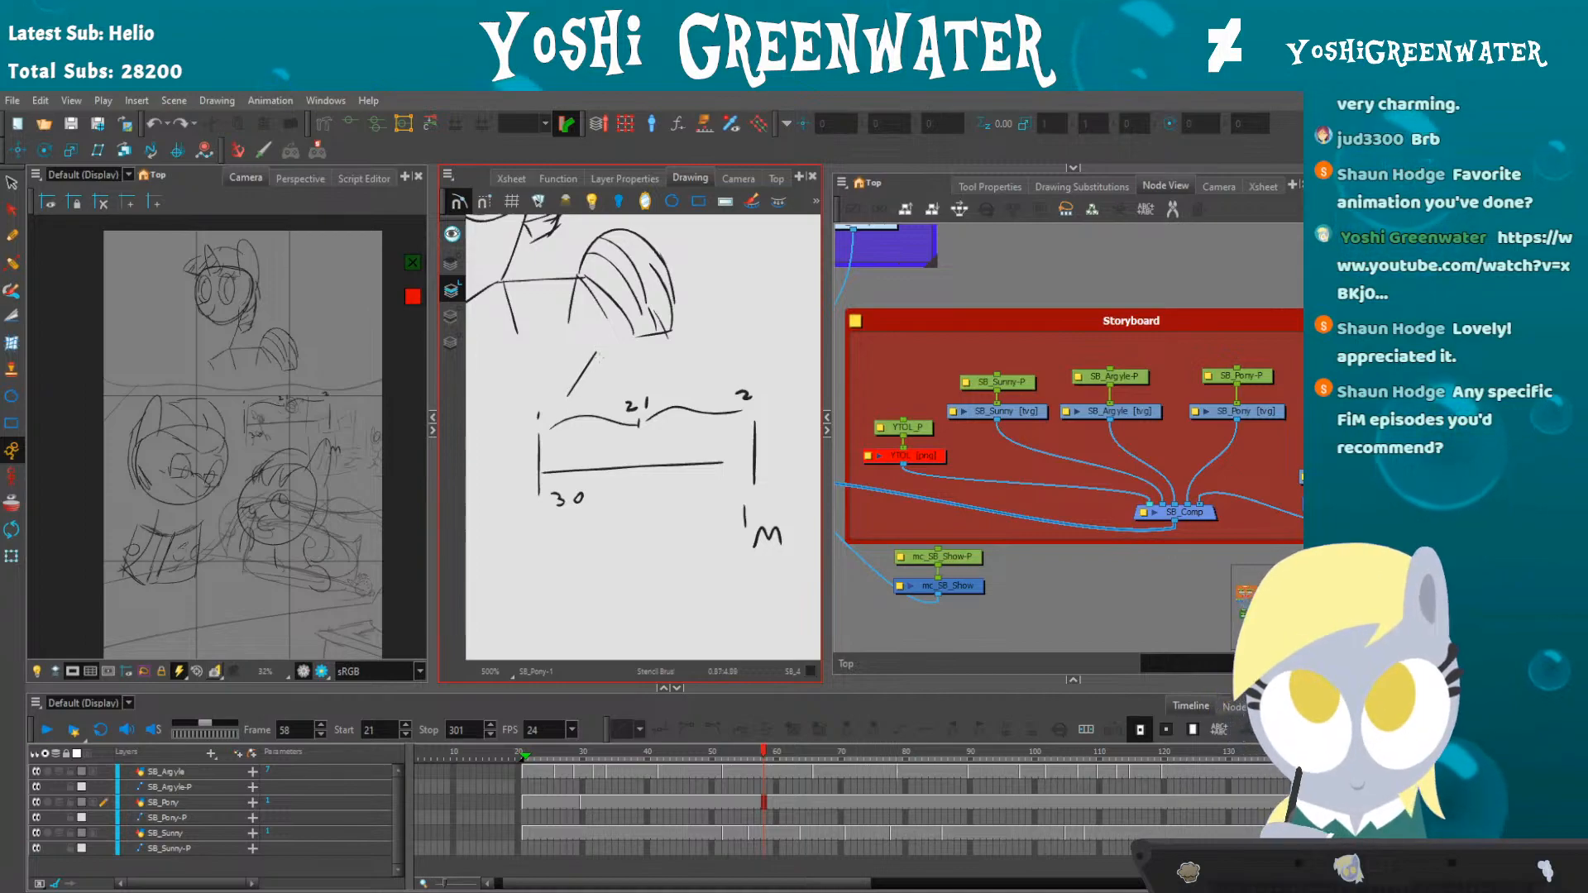
- Draw an infinity sign above the junction of the two arcs
{"action": "mouse_move", "coordinate": [598, 354]}
{"action": "left_mouse_down"}
{"action": "mouse_move", "coordinate": [648, 331]}
{"action": "mouse_move", "coordinate": [689, 344]}
{"action": "left_mouse_up"}
{"action": "scroll", "coordinate": [697, 412], "scroll_direction": "up", "scroll_amount": 3}
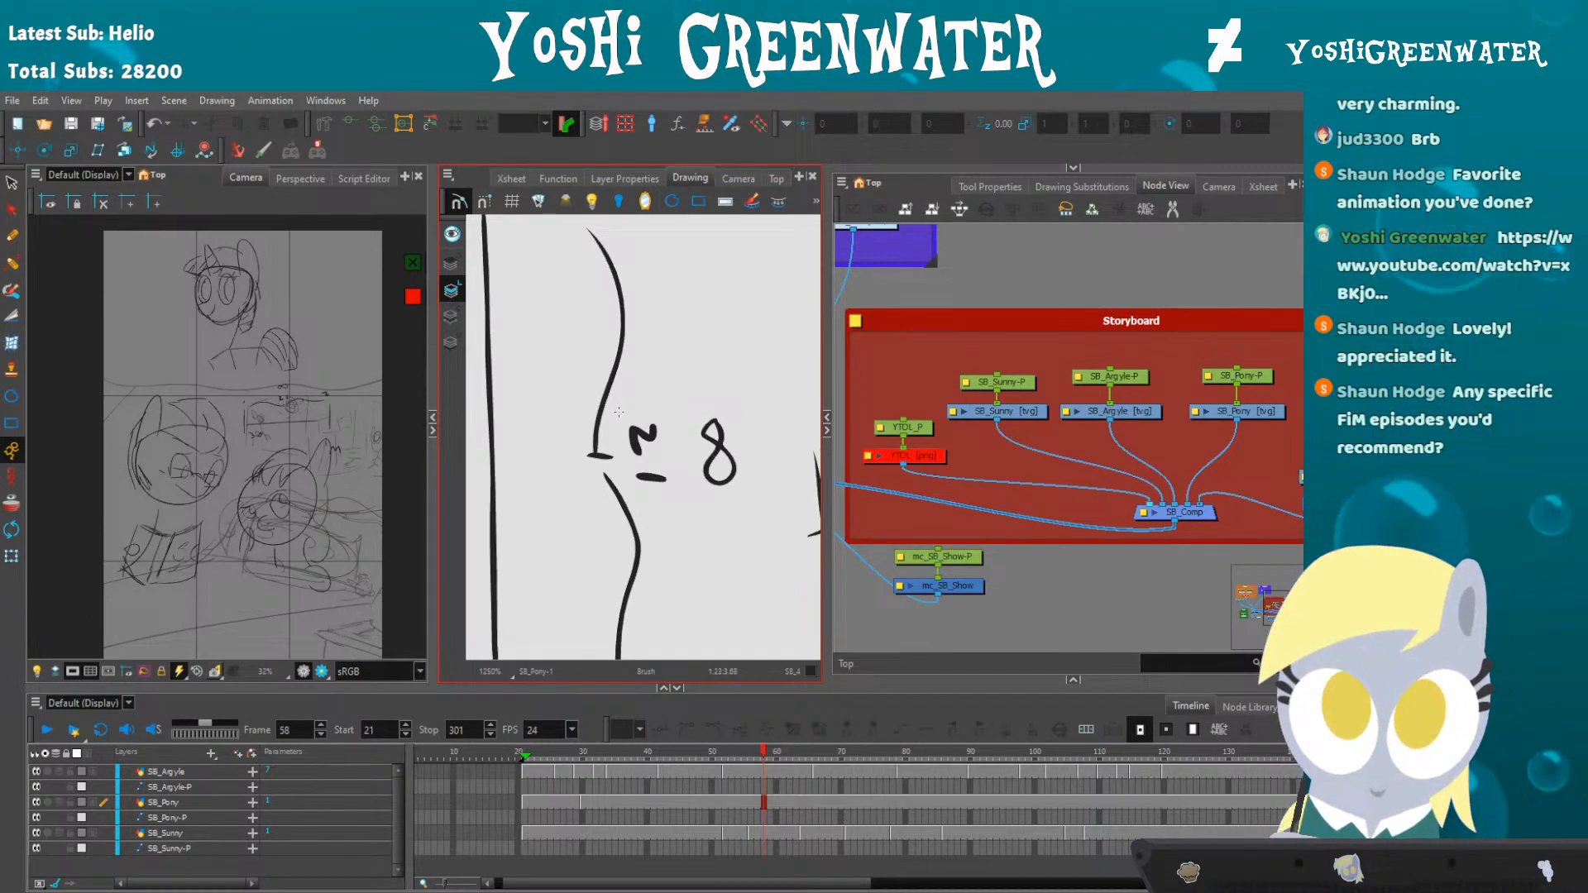
{"action": "key", "text": "shift+x"}
{"action": "scroll", "coordinate": [612, 434], "scroll_direction": "down", "scroll_amount": 3}
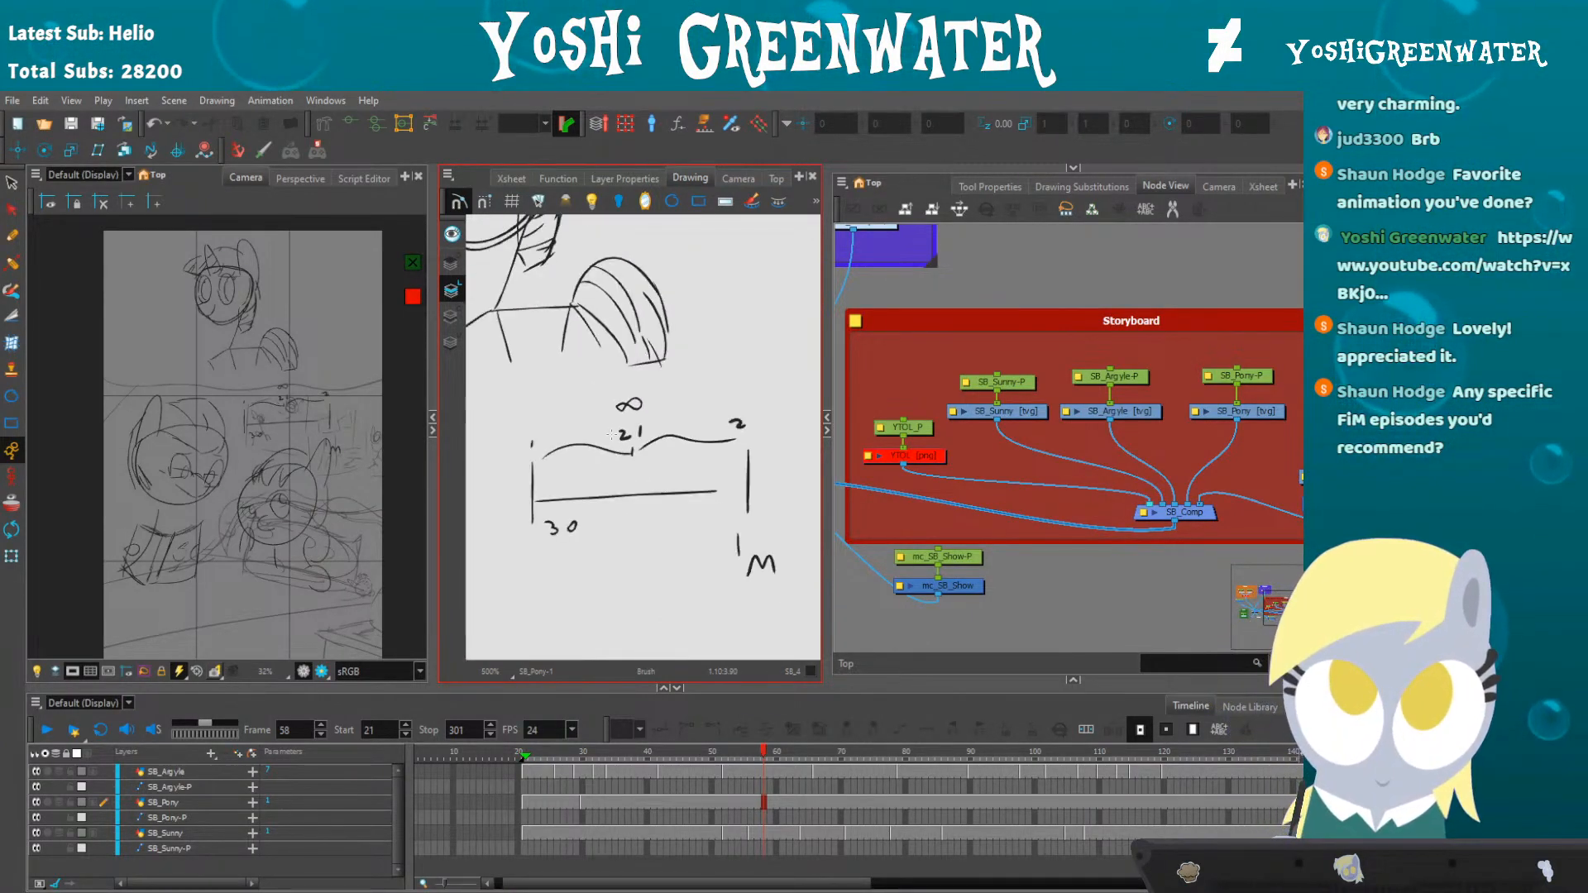
- Select the diagram's horizontal line and nudge it right, away from the starting tick
{"action": "scroll", "coordinate": [579, 420], "scroll_direction": "up", "scroll_amount": 2}
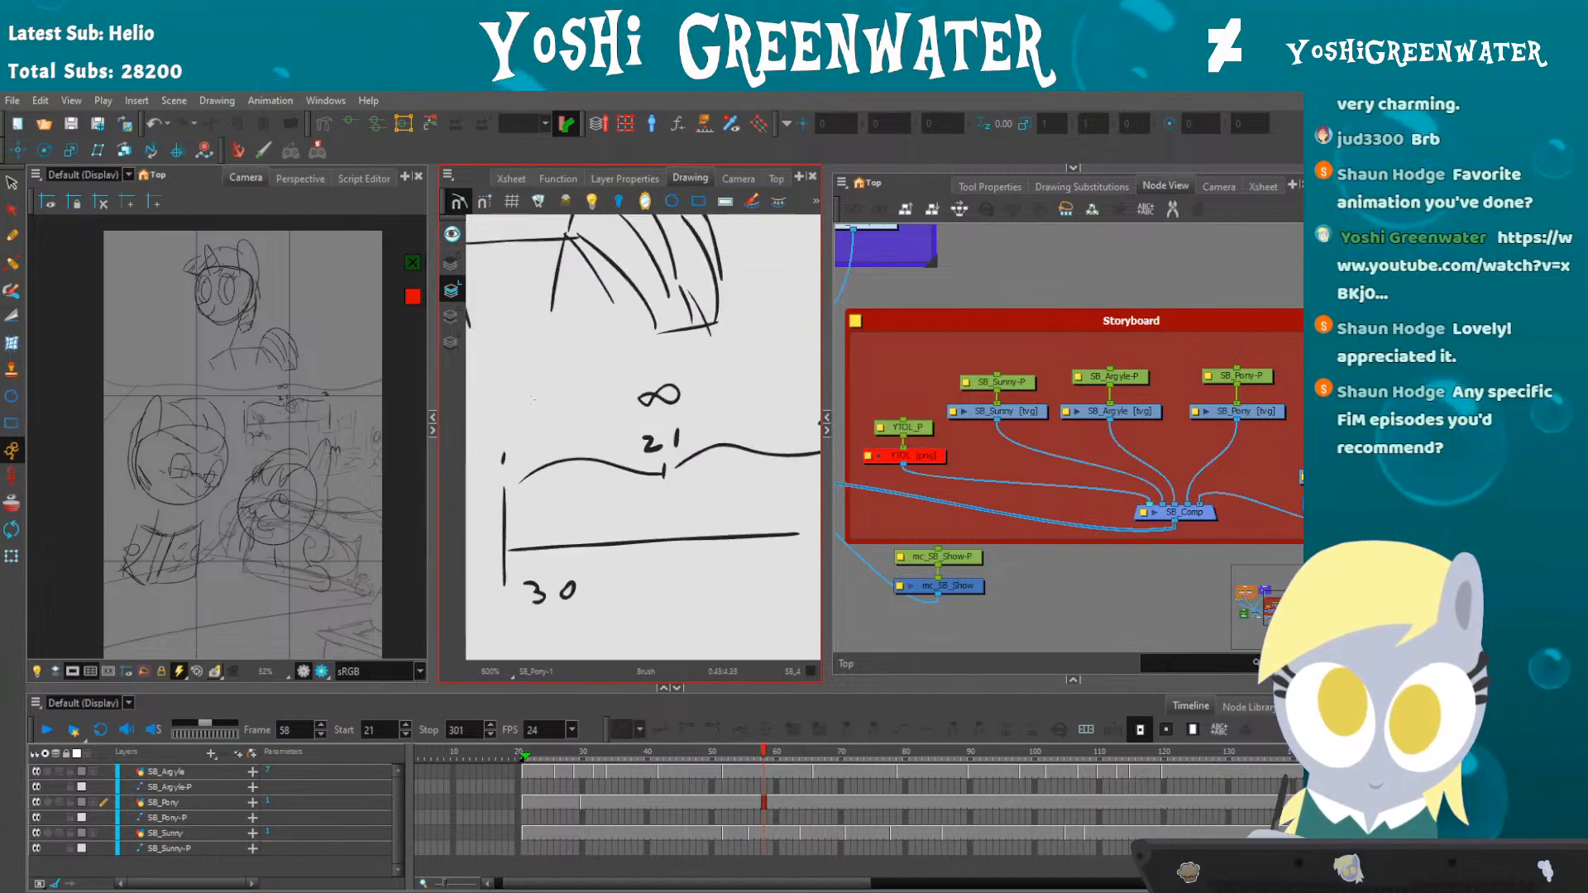
{"action": "left_click_drag", "start_coordinate": [432, 392], "coordinate": [412, 392]}
{"action": "left_click_drag", "start_coordinate": [518, 424], "coordinate": [489, 403]}
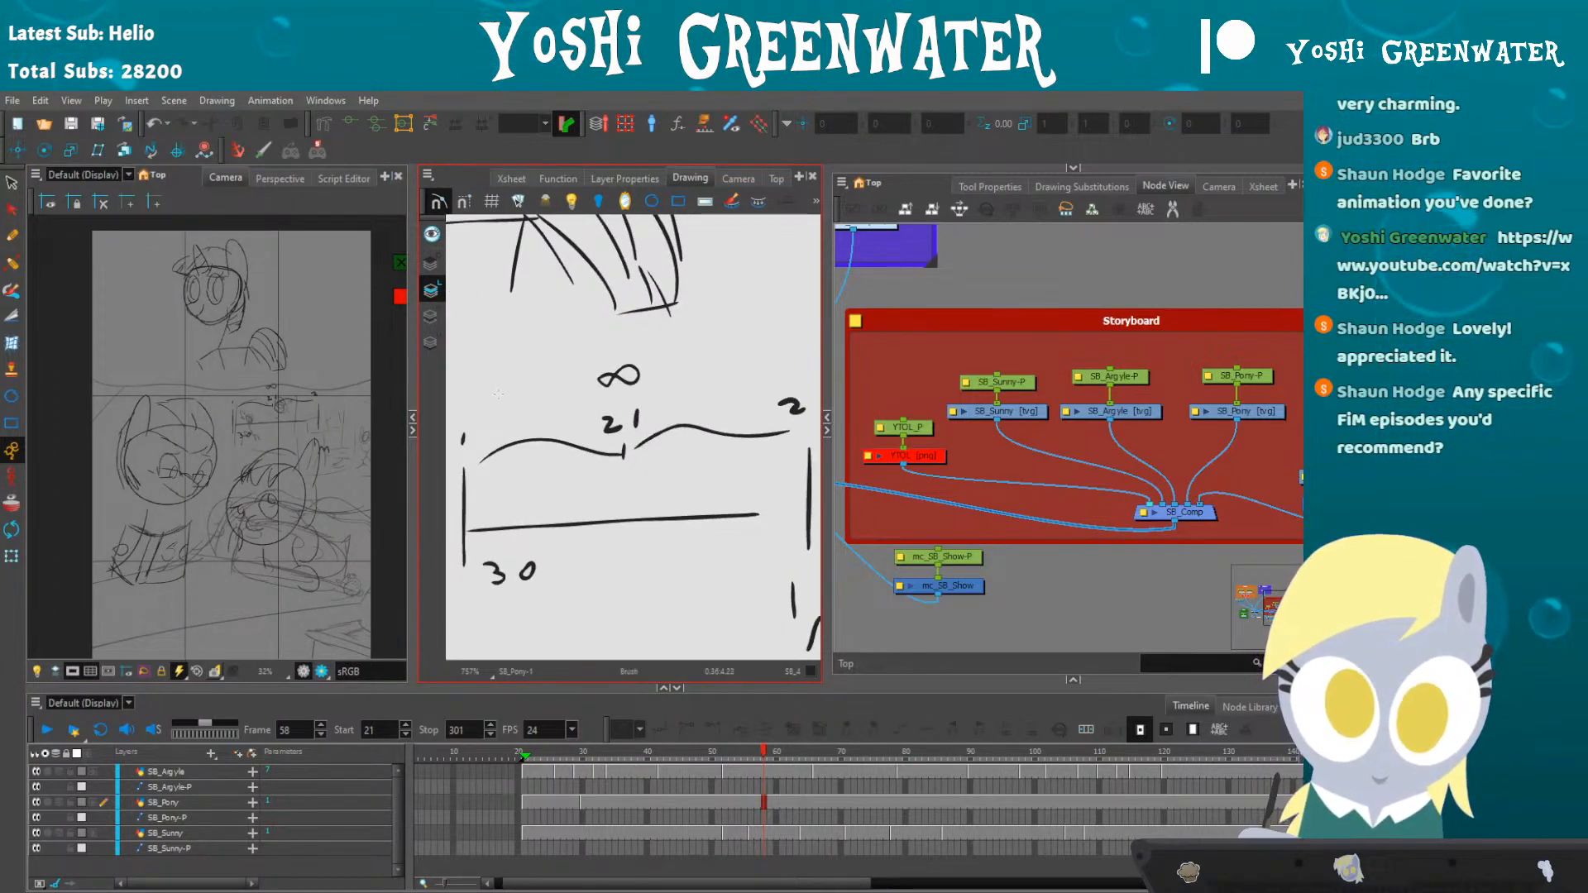
{"action": "scroll", "coordinate": [499, 394], "scroll_direction": "down", "scroll_amount": 1}
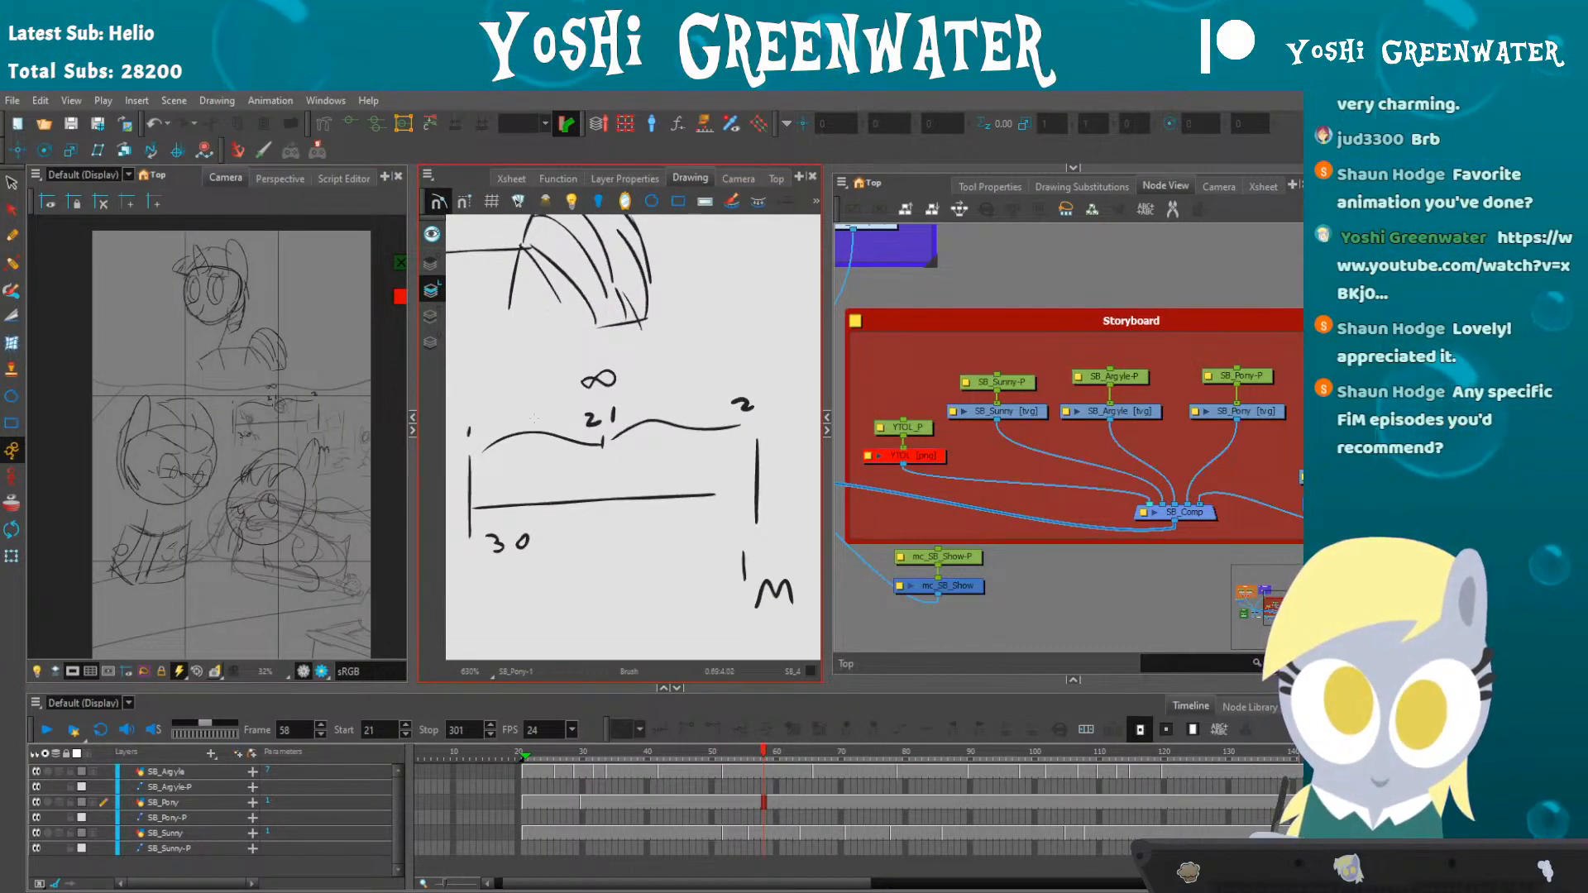
{"action": "left_click", "coordinate": [12, 183]}
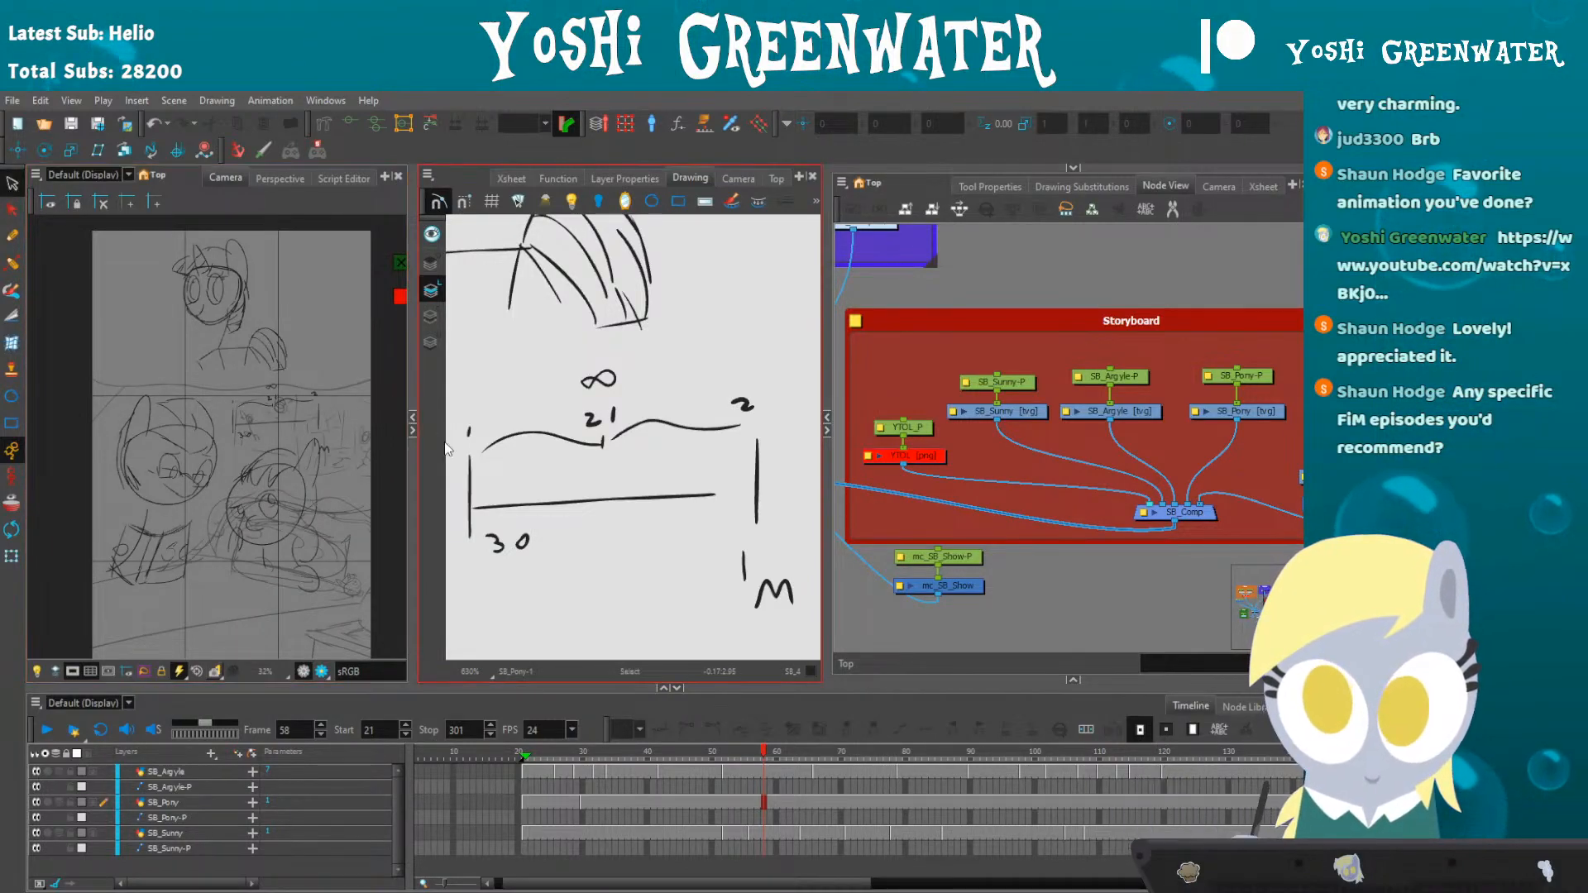
{"action": "left_click_drag", "start_coordinate": [469, 448], "coordinate": [488, 447]}
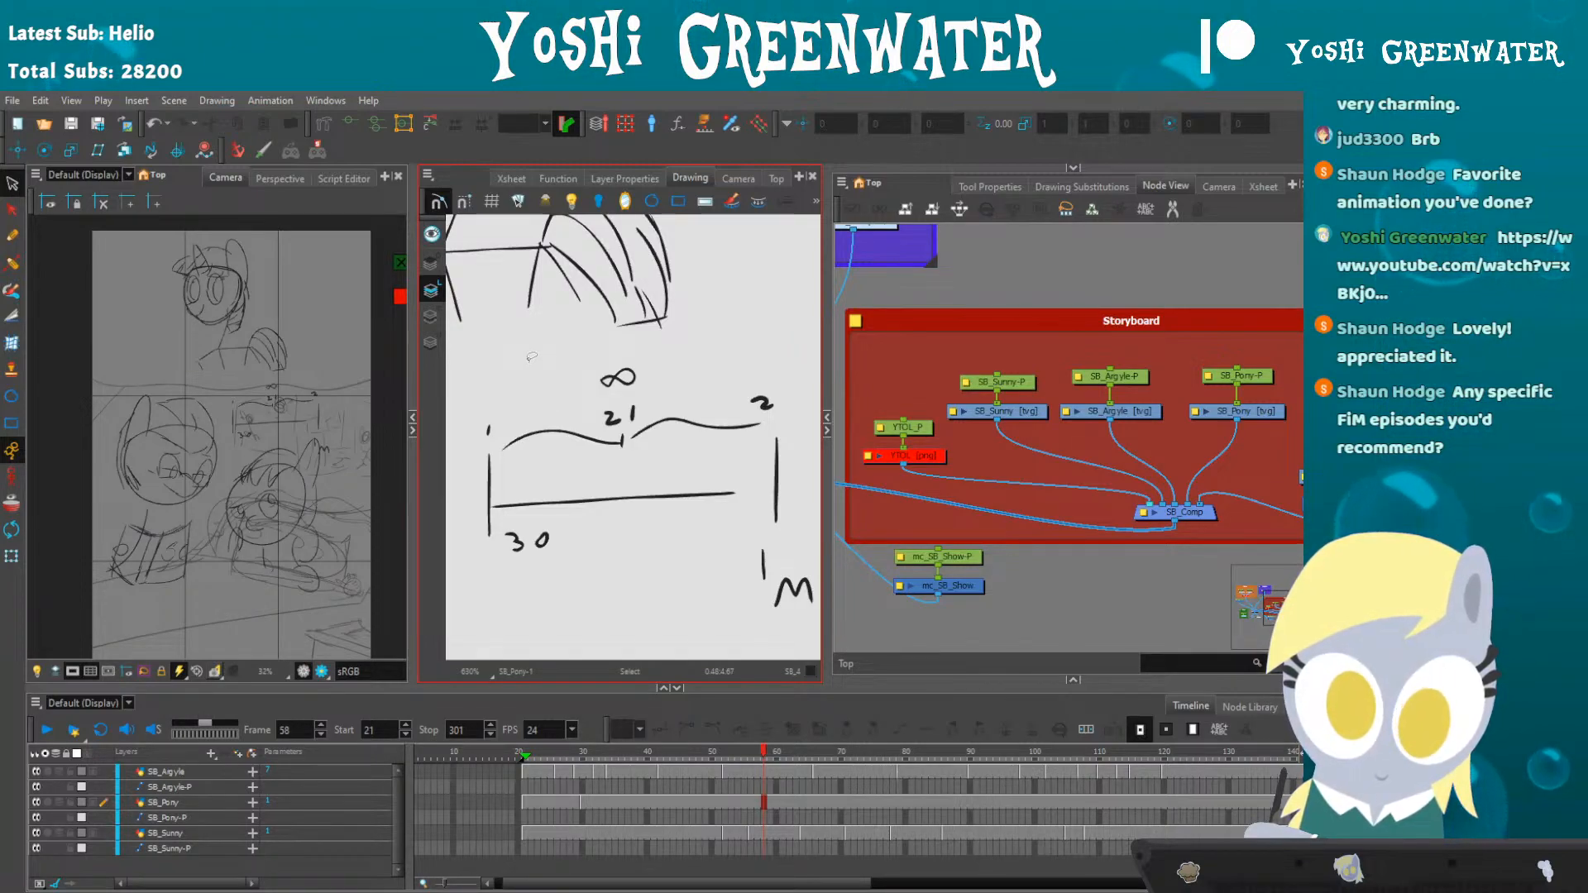
{"action": "left_click_drag", "start_coordinate": [514, 568], "coordinate": [498, 555]}
{"action": "left_click", "coordinate": [571, 487]}
{"action": "key", "text": "Right"}
{"action": "key", "text": "Right"}
{"action": "left_click", "coordinate": [548, 569]}
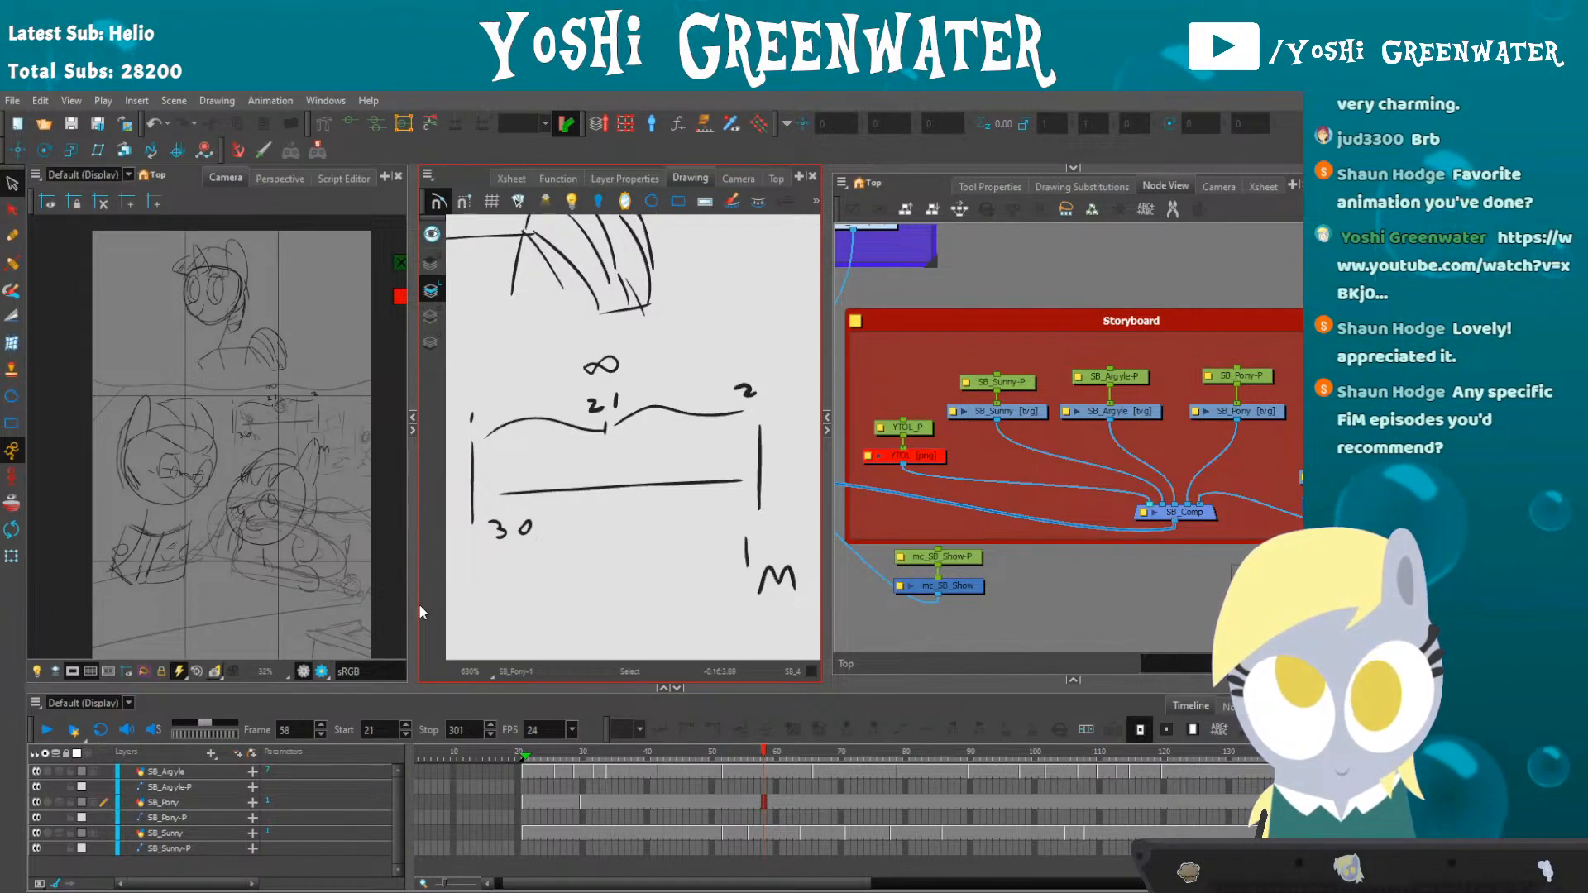
{"action": "left_click_drag", "start_coordinate": [558, 577], "coordinate": [587, 575]}
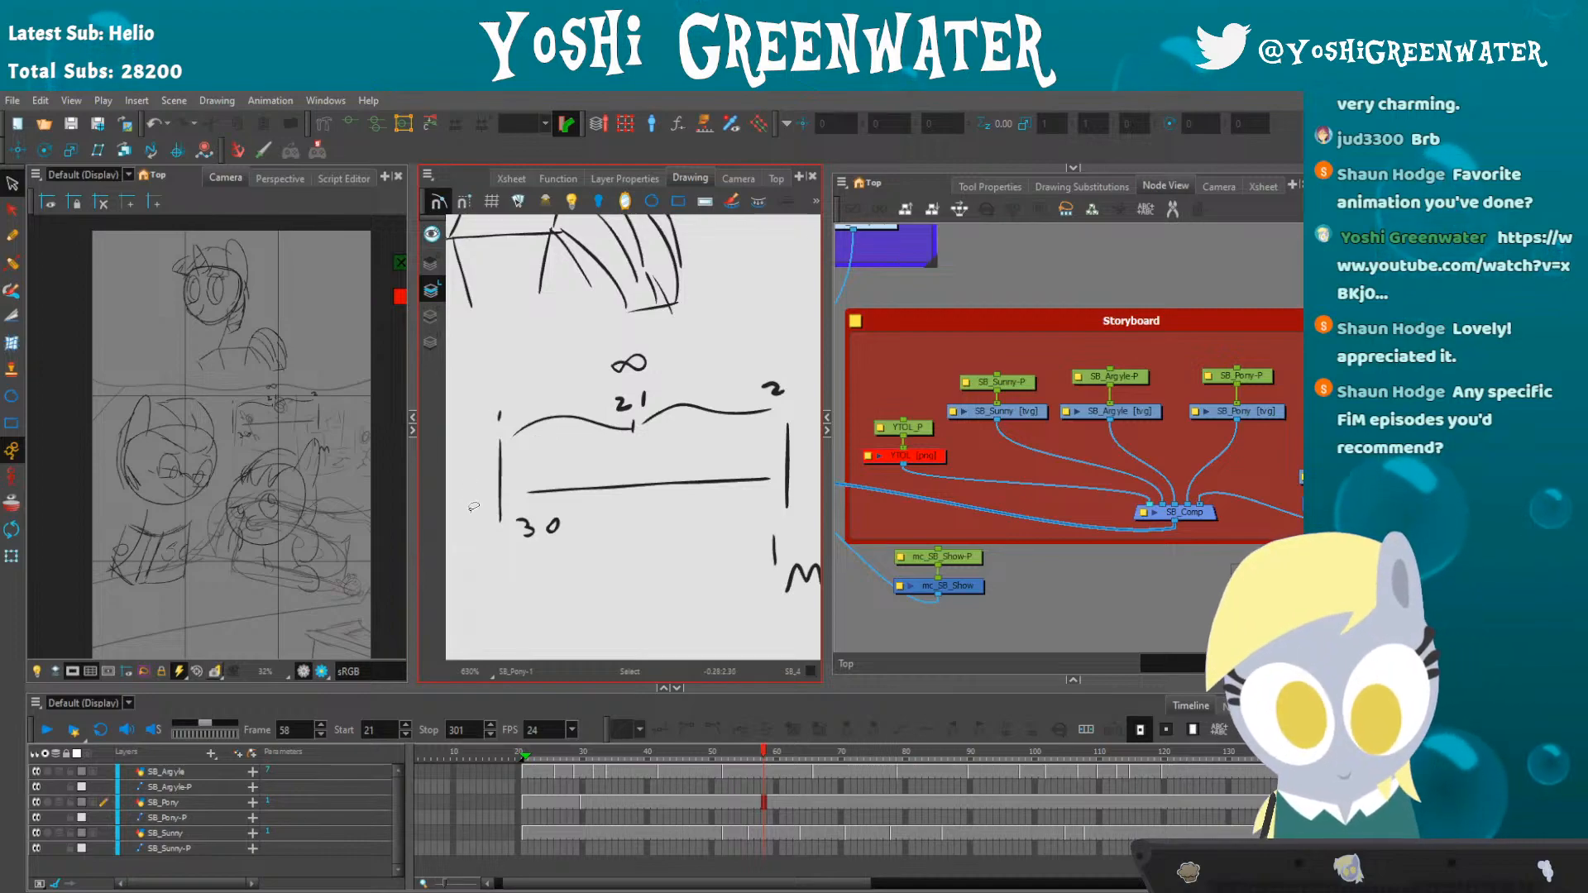
{"action": "left_click_drag", "start_coordinate": [536, 572], "coordinate": [516, 568]}
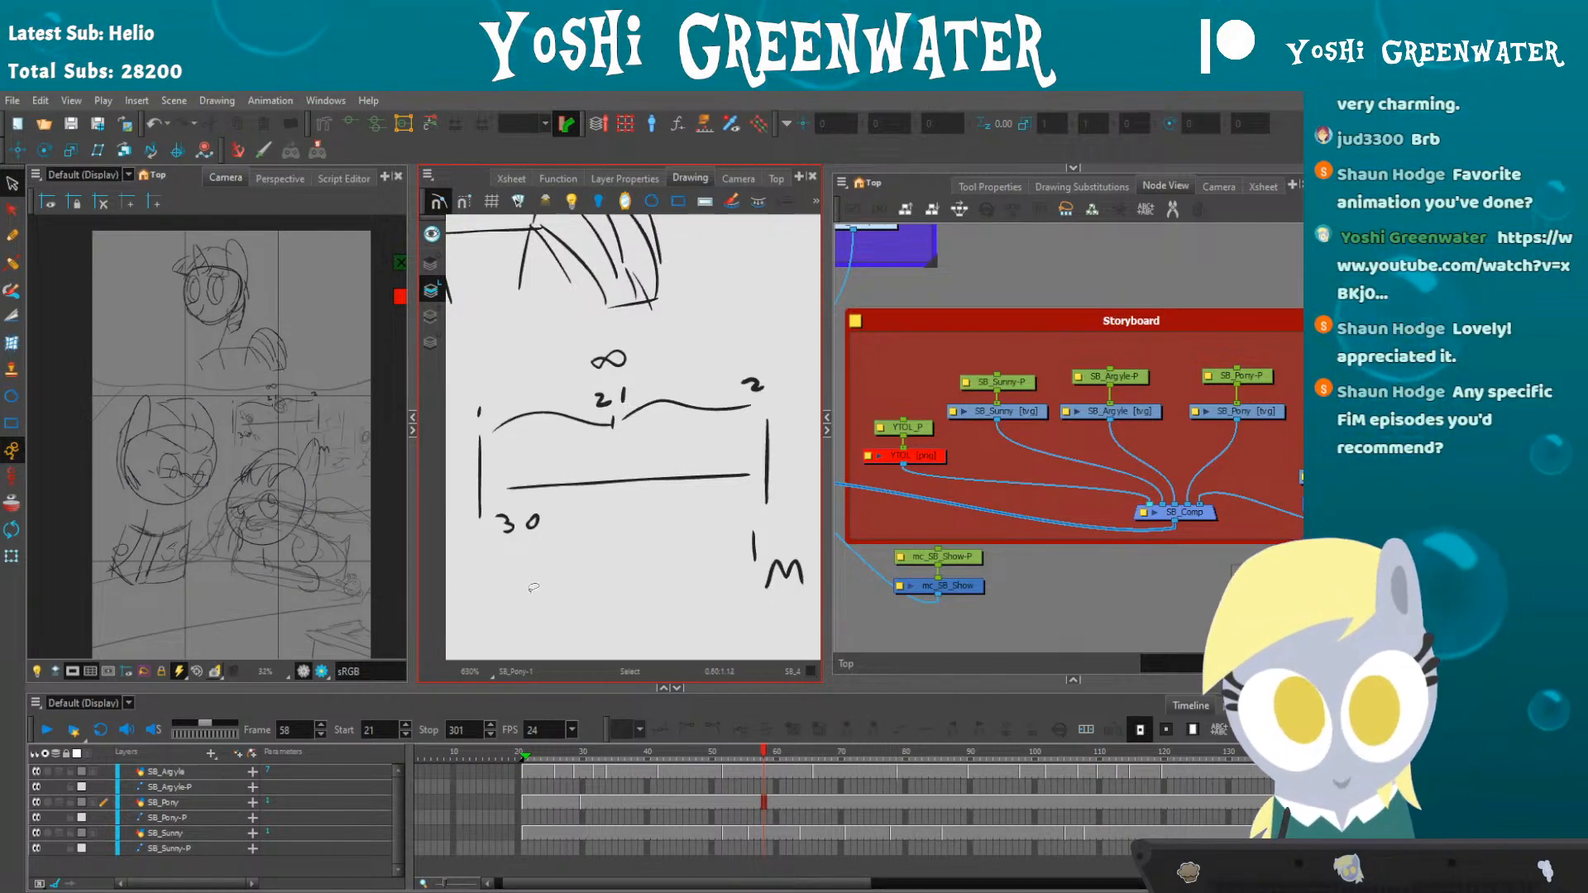
{"action": "left_click_drag", "start_coordinate": [535, 581], "coordinate": [520, 571]}
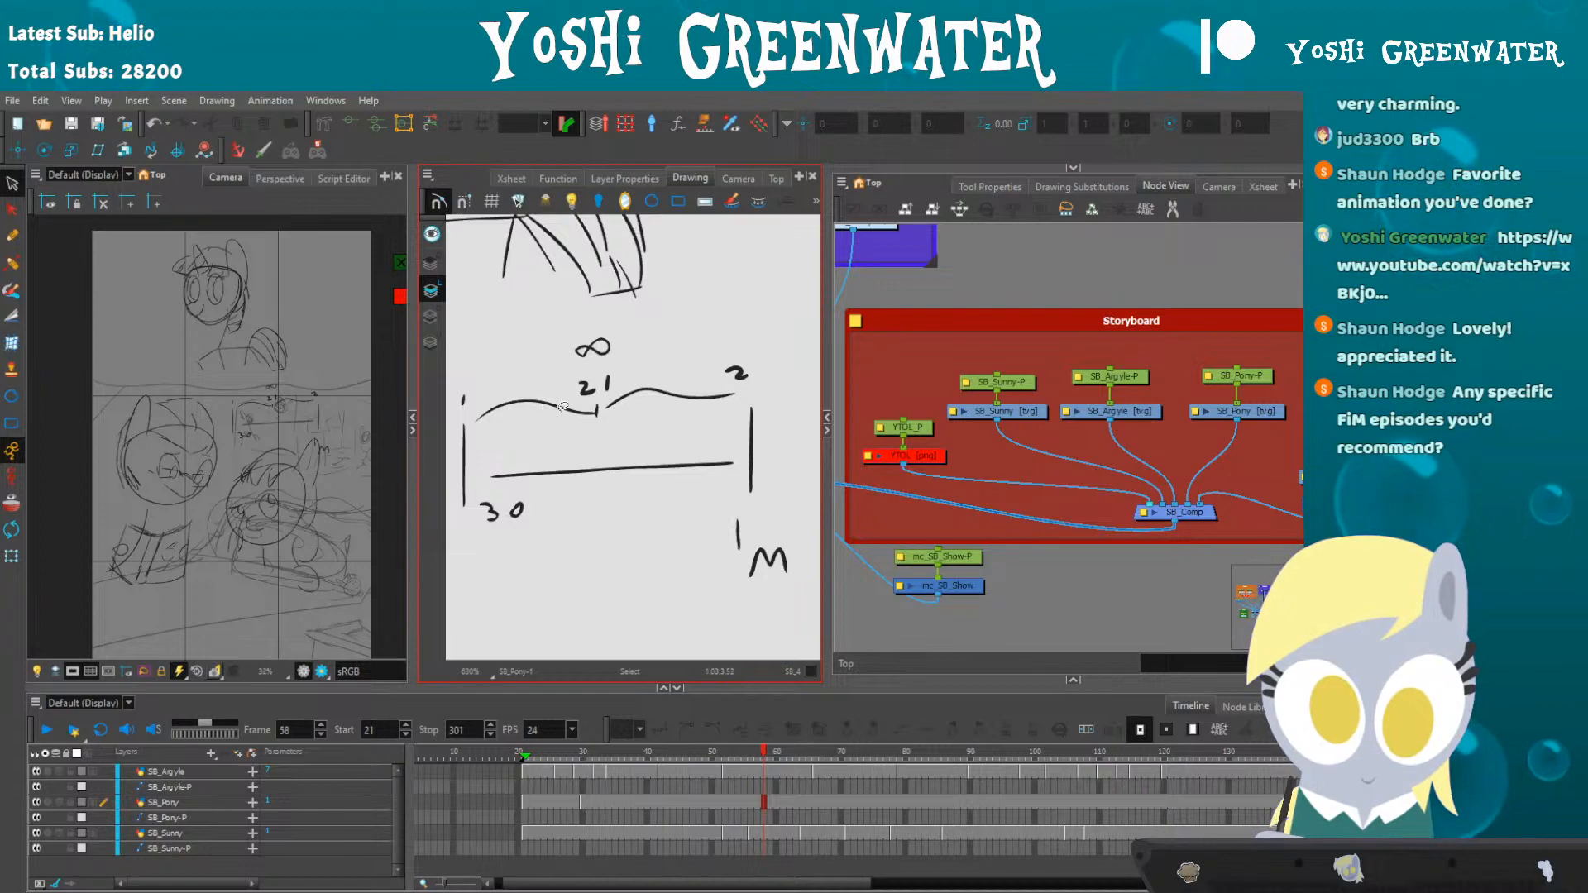
- Draw a large arc over the infinity sign spanning both wavy arcs, and add a short dash beneath their junction
{"action": "left_click_drag", "start_coordinate": [607, 378], "coordinate": [605, 393]}
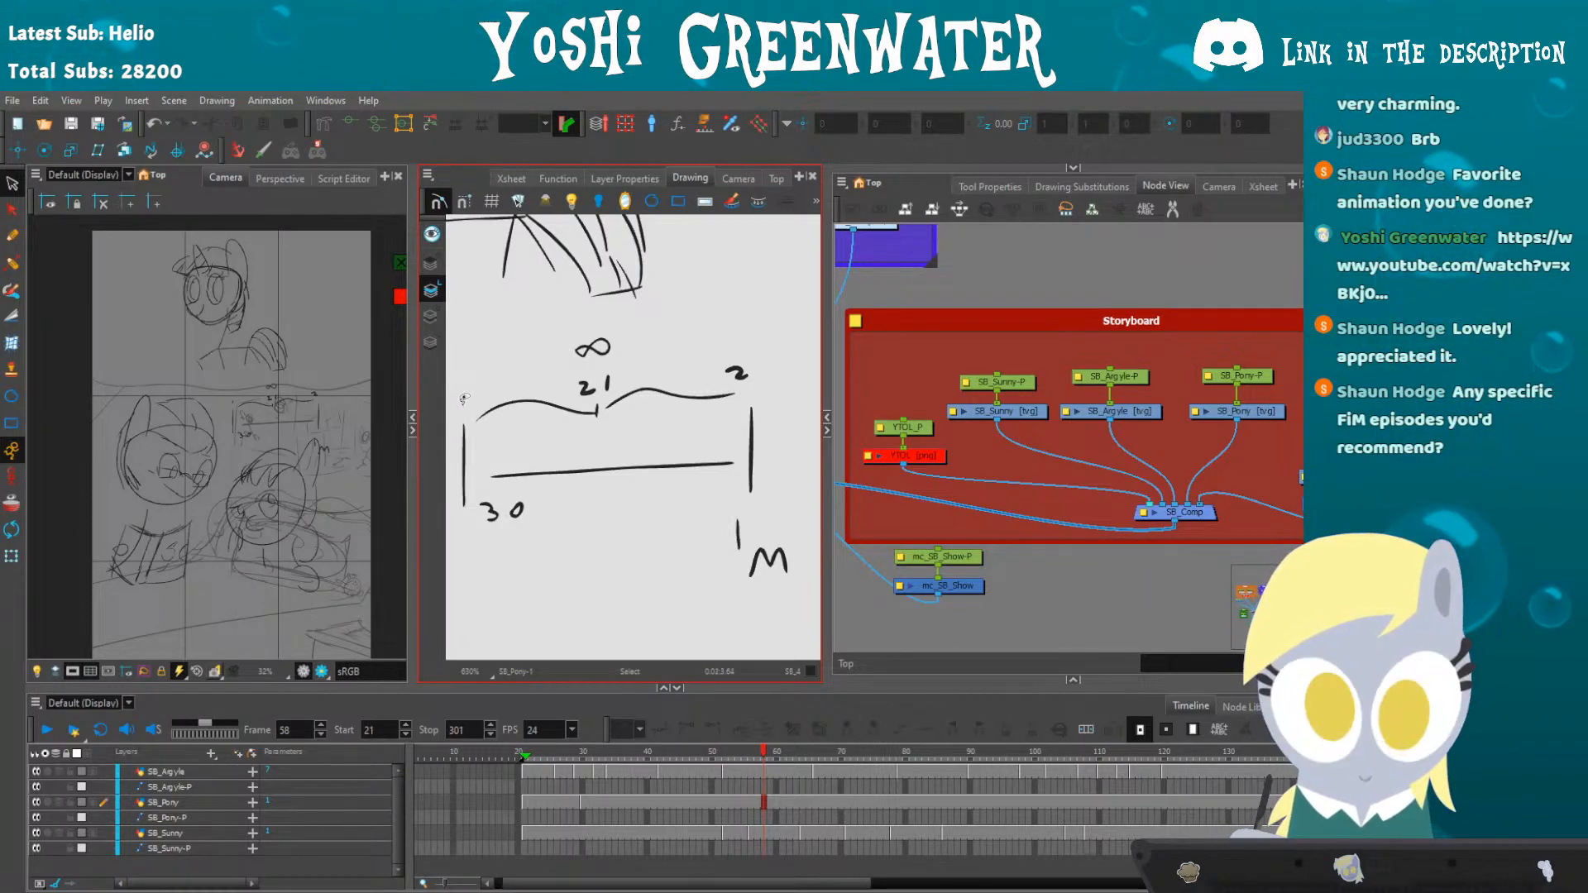
{"action": "left_click_drag", "start_coordinate": [462, 397], "coordinate": [484, 399]}
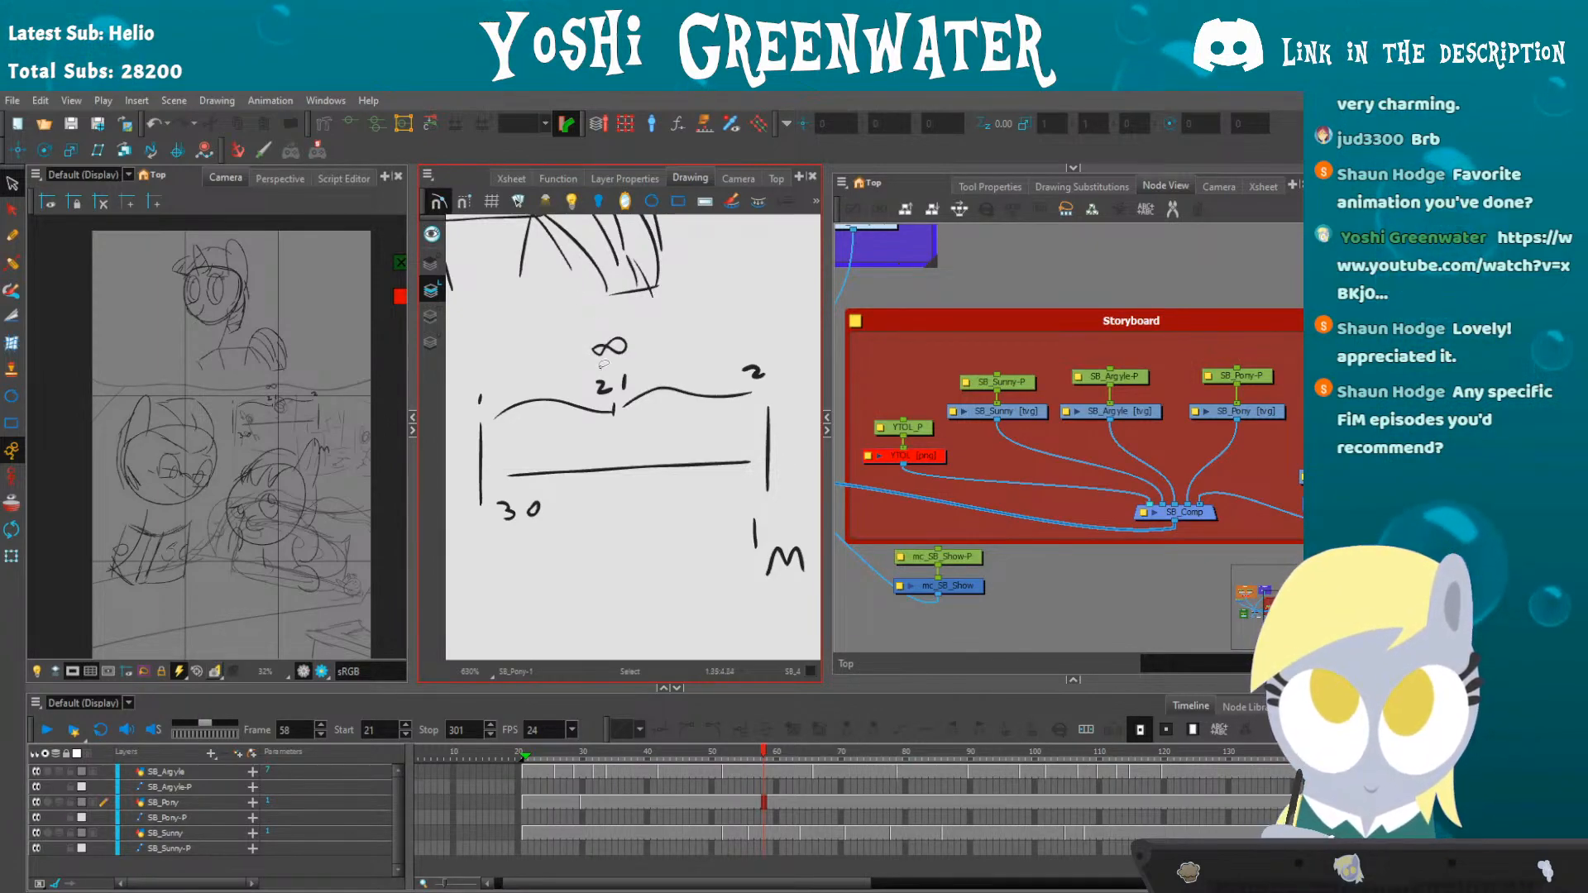
{"action": "left_click_drag", "start_coordinate": [586, 336], "coordinate": [576, 336]}
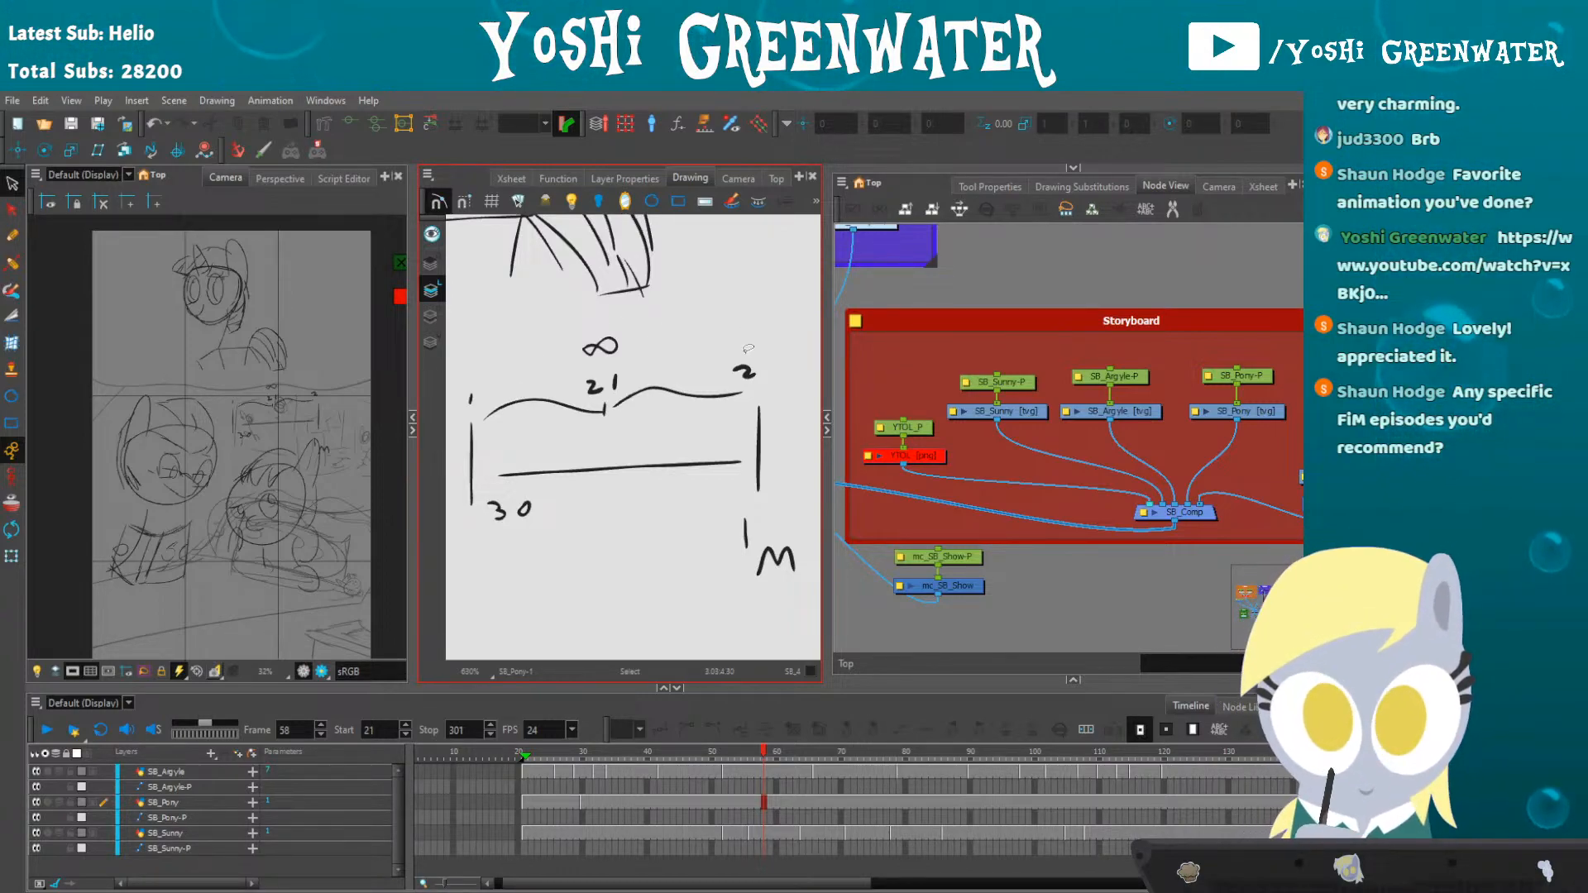
{"action": "left_click_drag", "start_coordinate": [616, 304], "coordinate": [482, 376]}
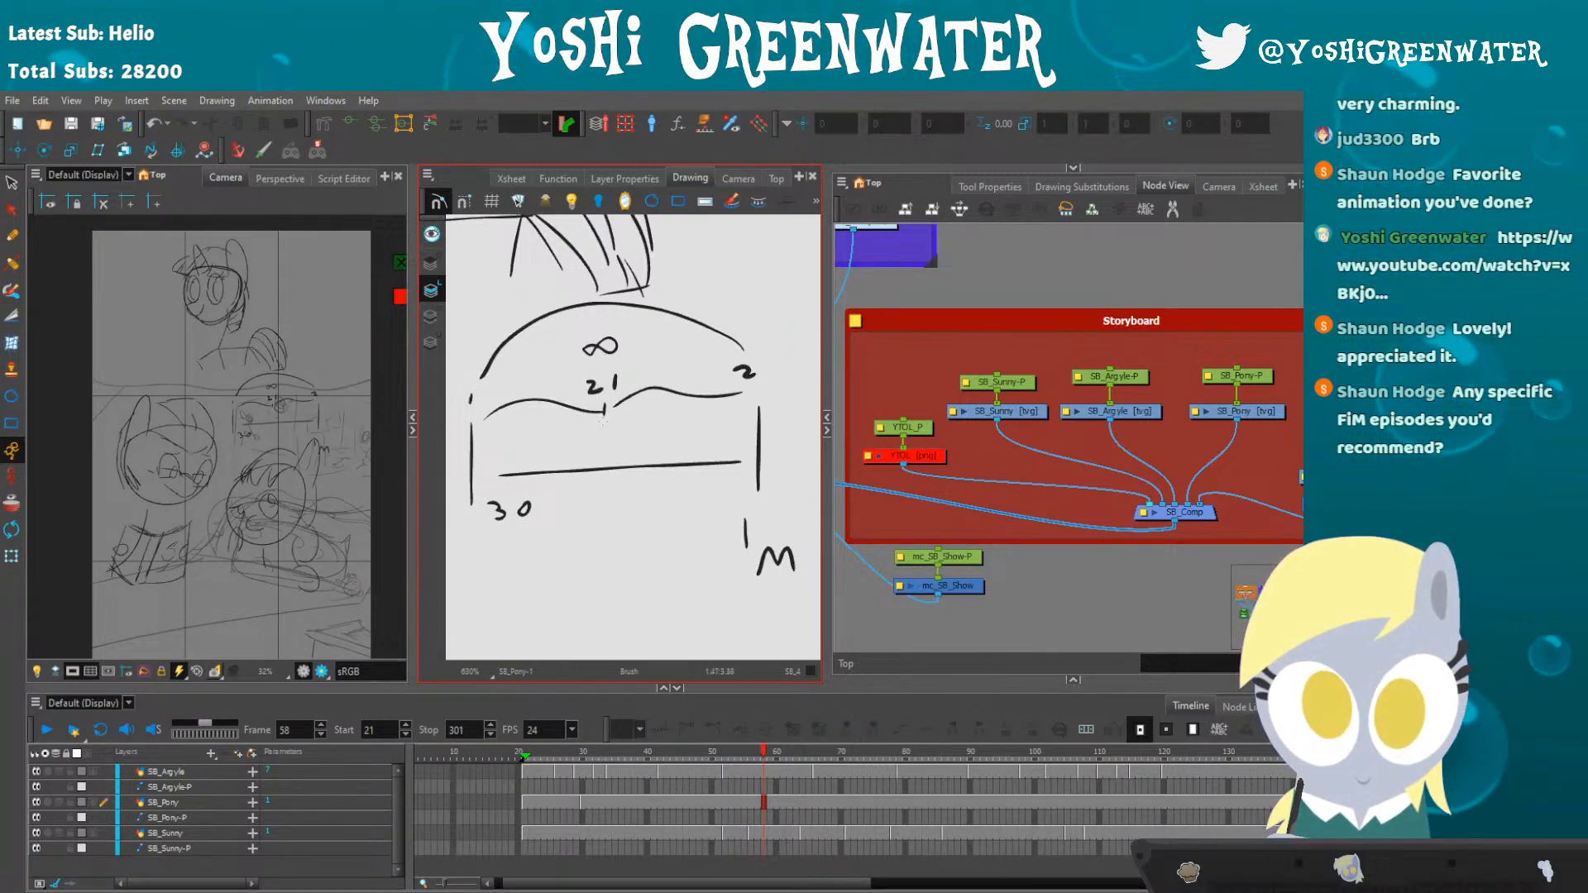
{"action": "left_click_drag", "start_coordinate": [603, 421], "coordinate": [612, 422]}
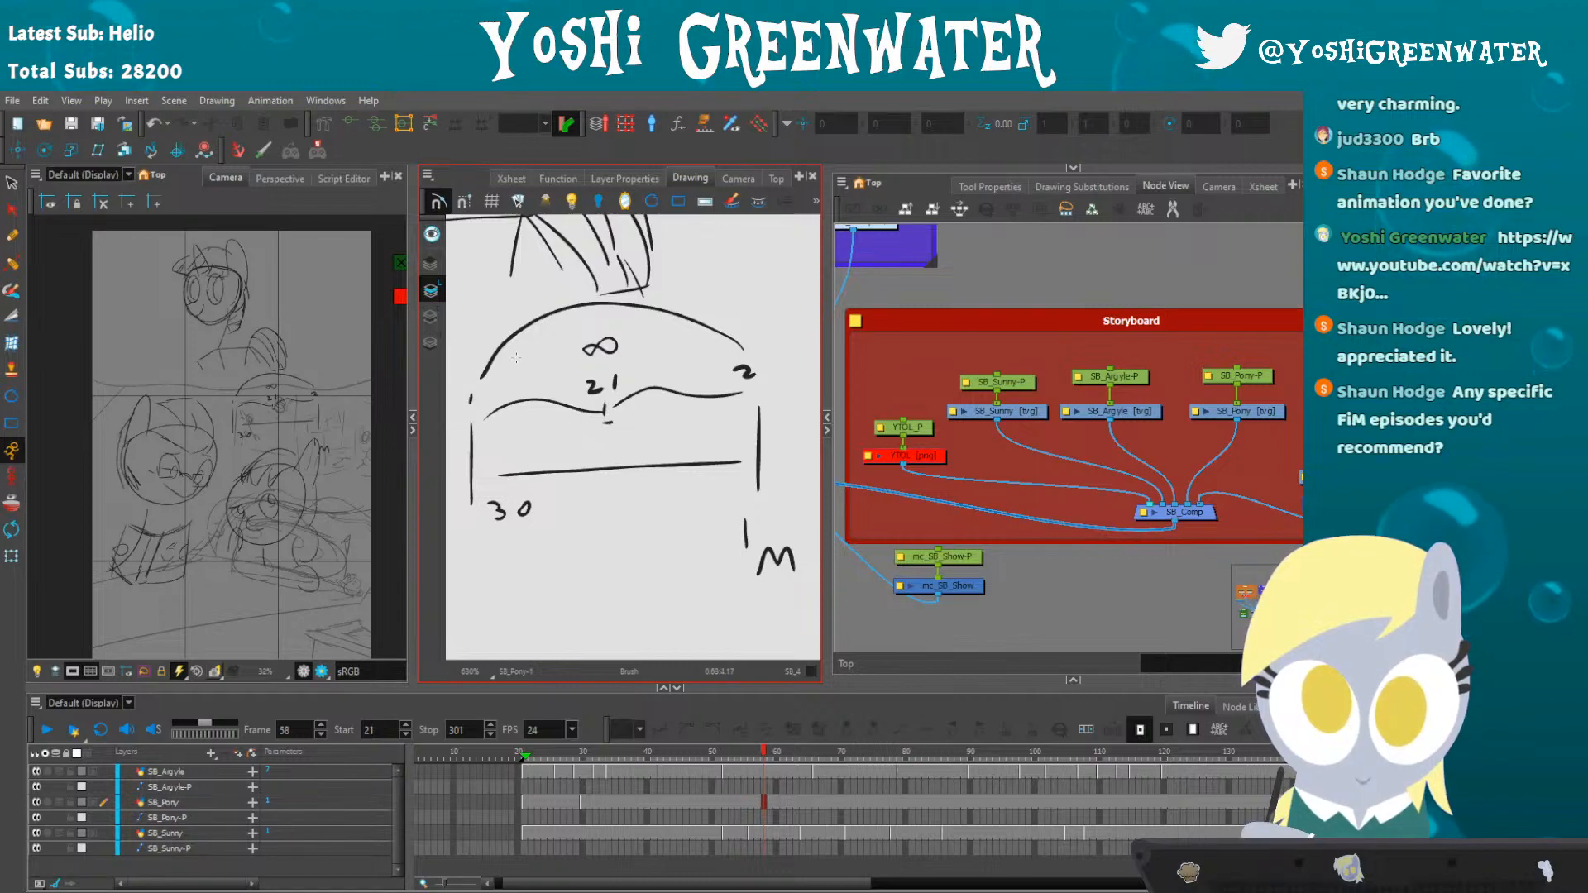
- Add an s and a less-than sign after the 30 label below the duration line
{"action": "left_click_drag", "start_coordinate": [540, 529], "coordinate": [544, 538]}
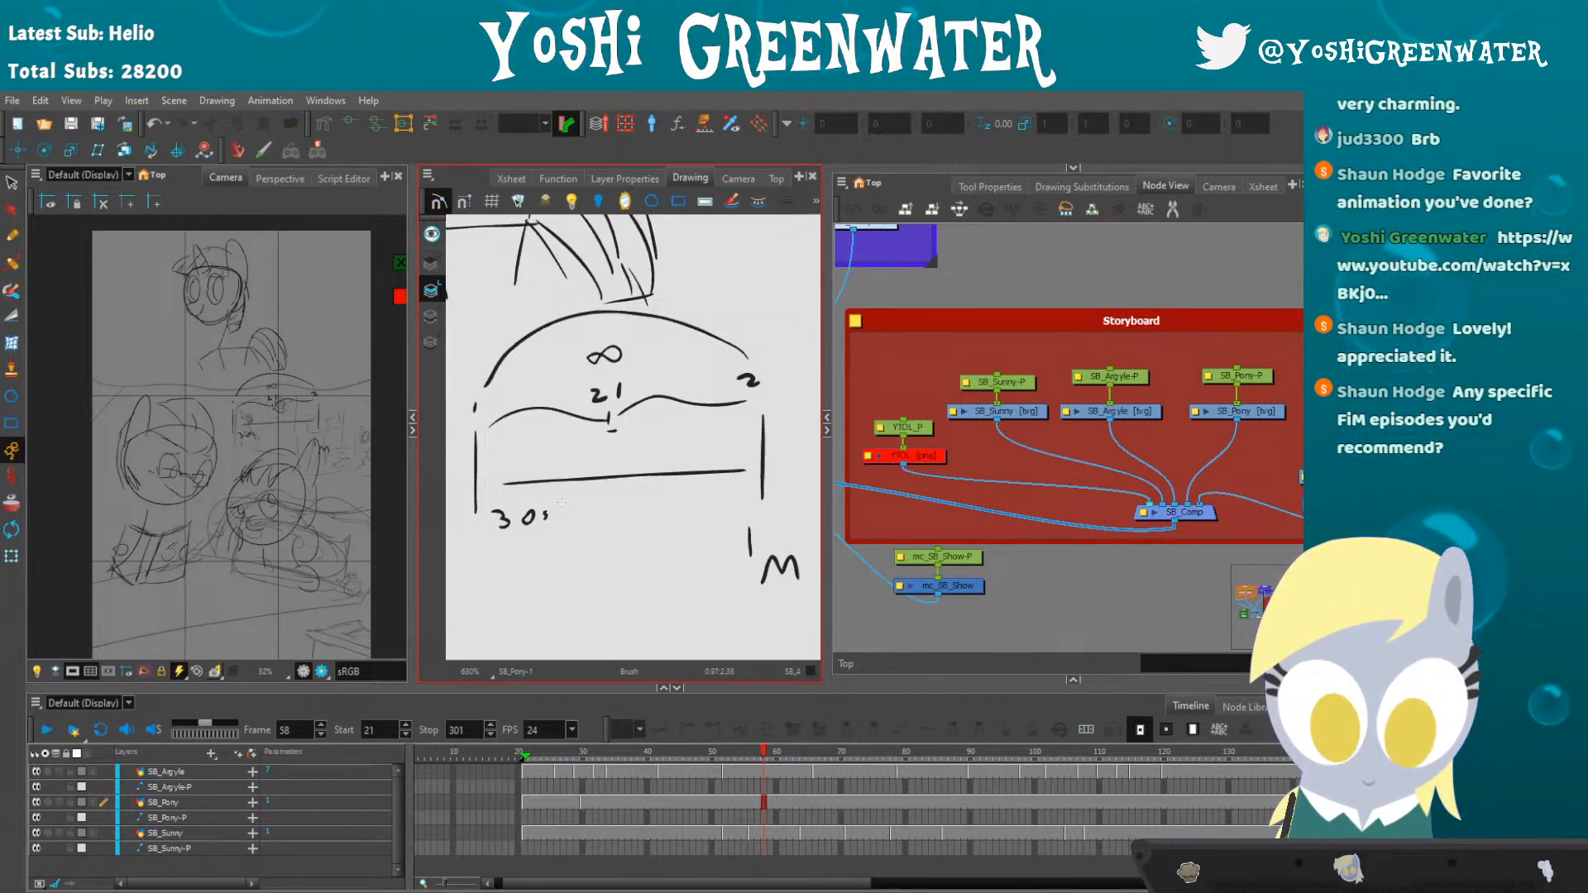
{"action": "key", "text": "ctrl+z"}
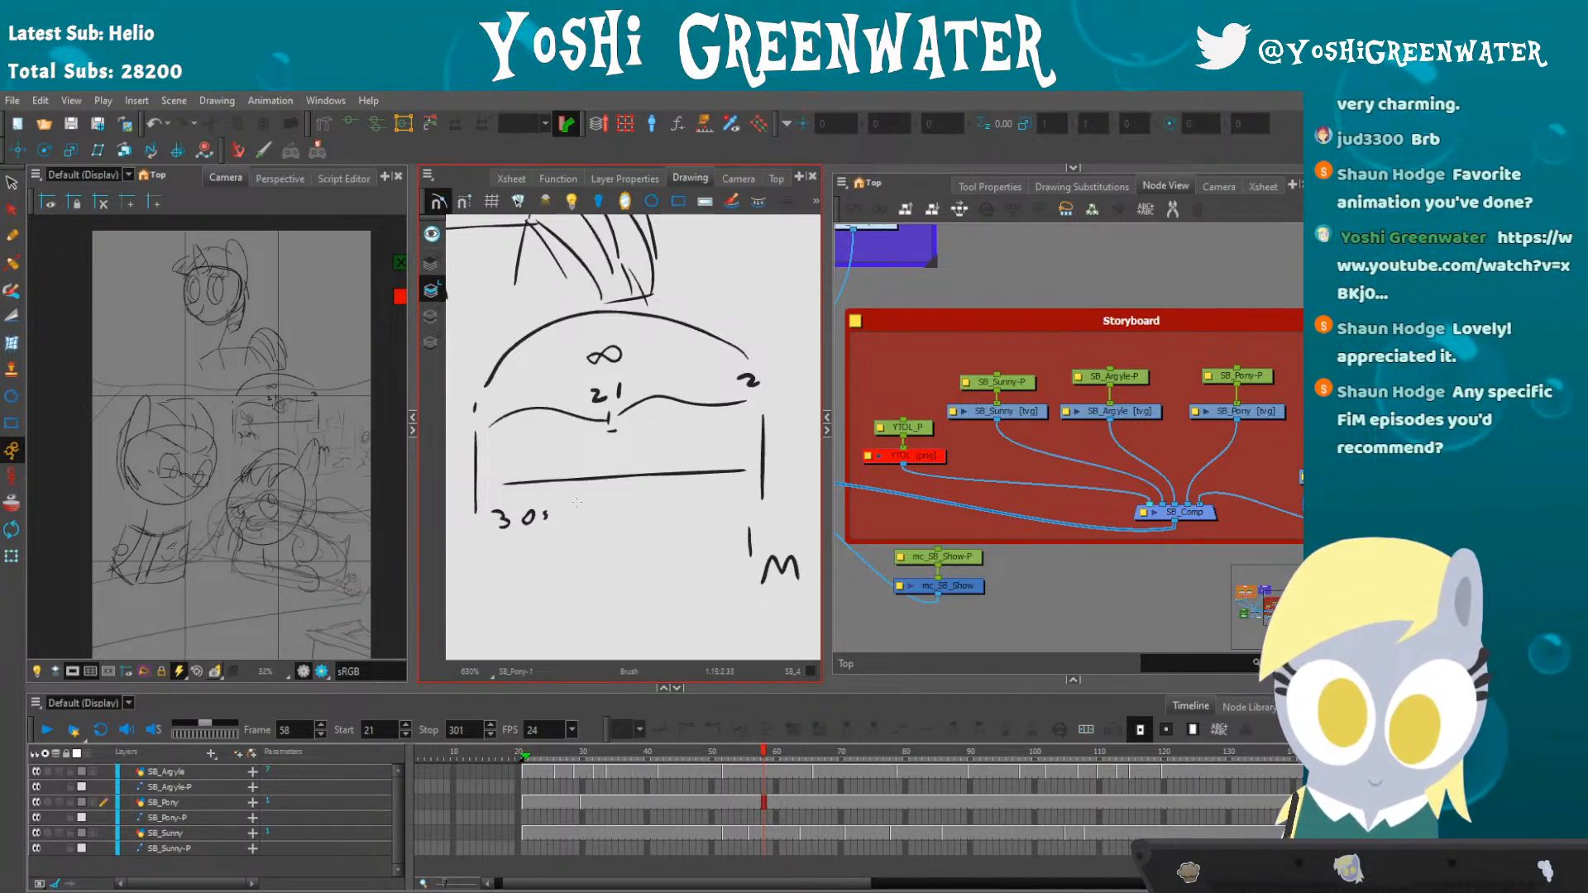
{"action": "left_click_drag", "start_coordinate": [577, 504], "coordinate": [583, 521]}
{"action": "left_click_drag", "start_coordinate": [477, 537], "coordinate": [471, 545]}
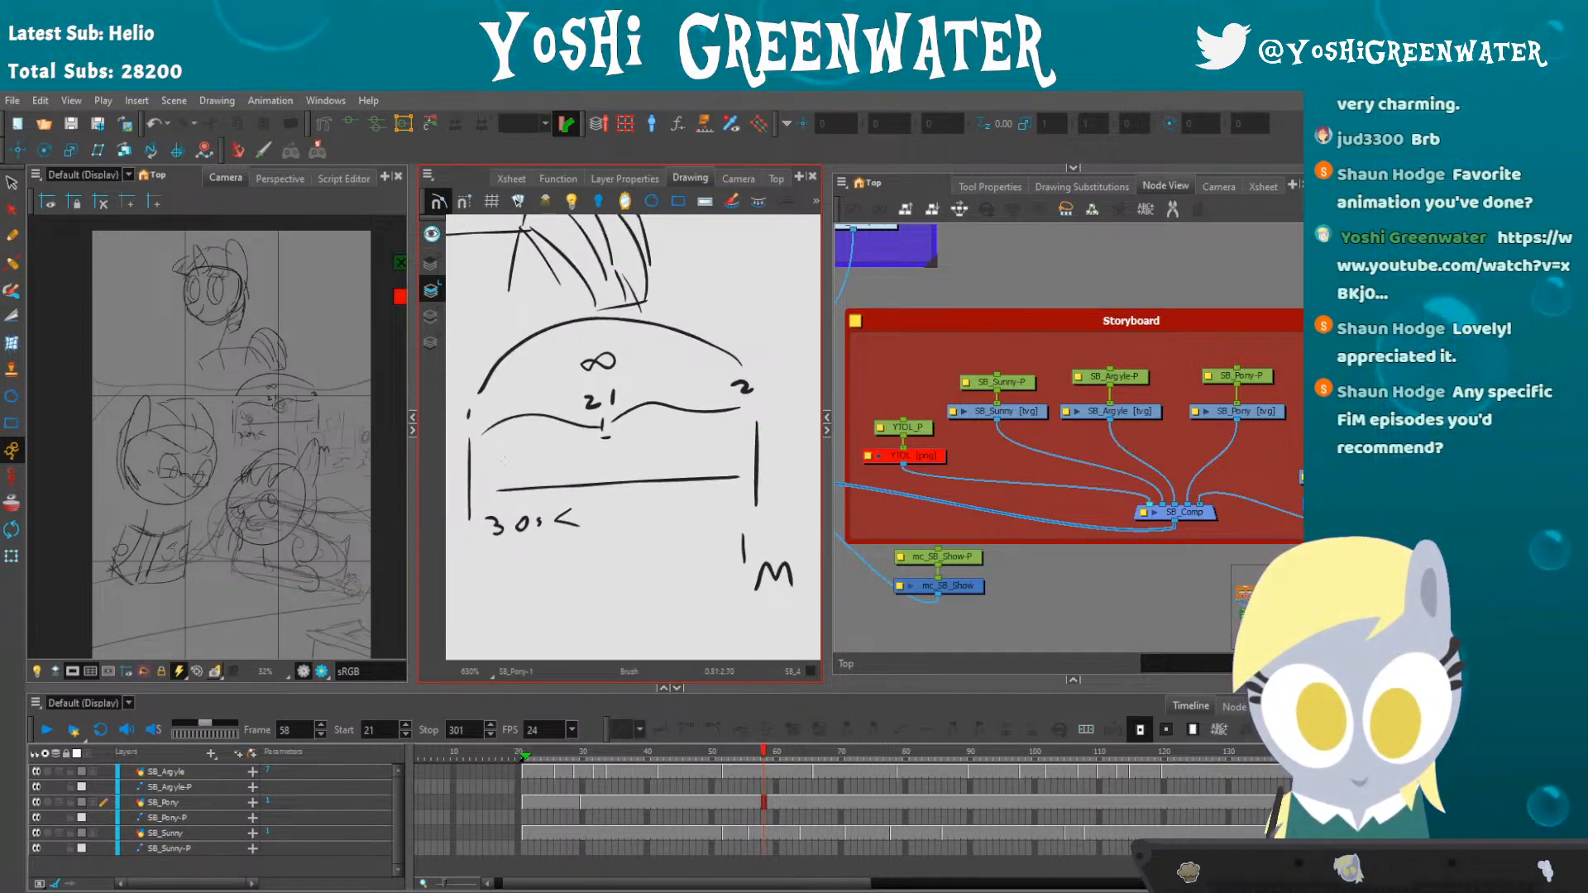
- Switch to Calculator and divide 130 frames by 24 to convert them to seconds
{"action": "left_click_drag", "start_coordinate": [725, 884], "coordinate": [798, 862]}
{"action": "left_click_drag", "start_coordinate": [917, 687], "coordinate": [906, 636]}
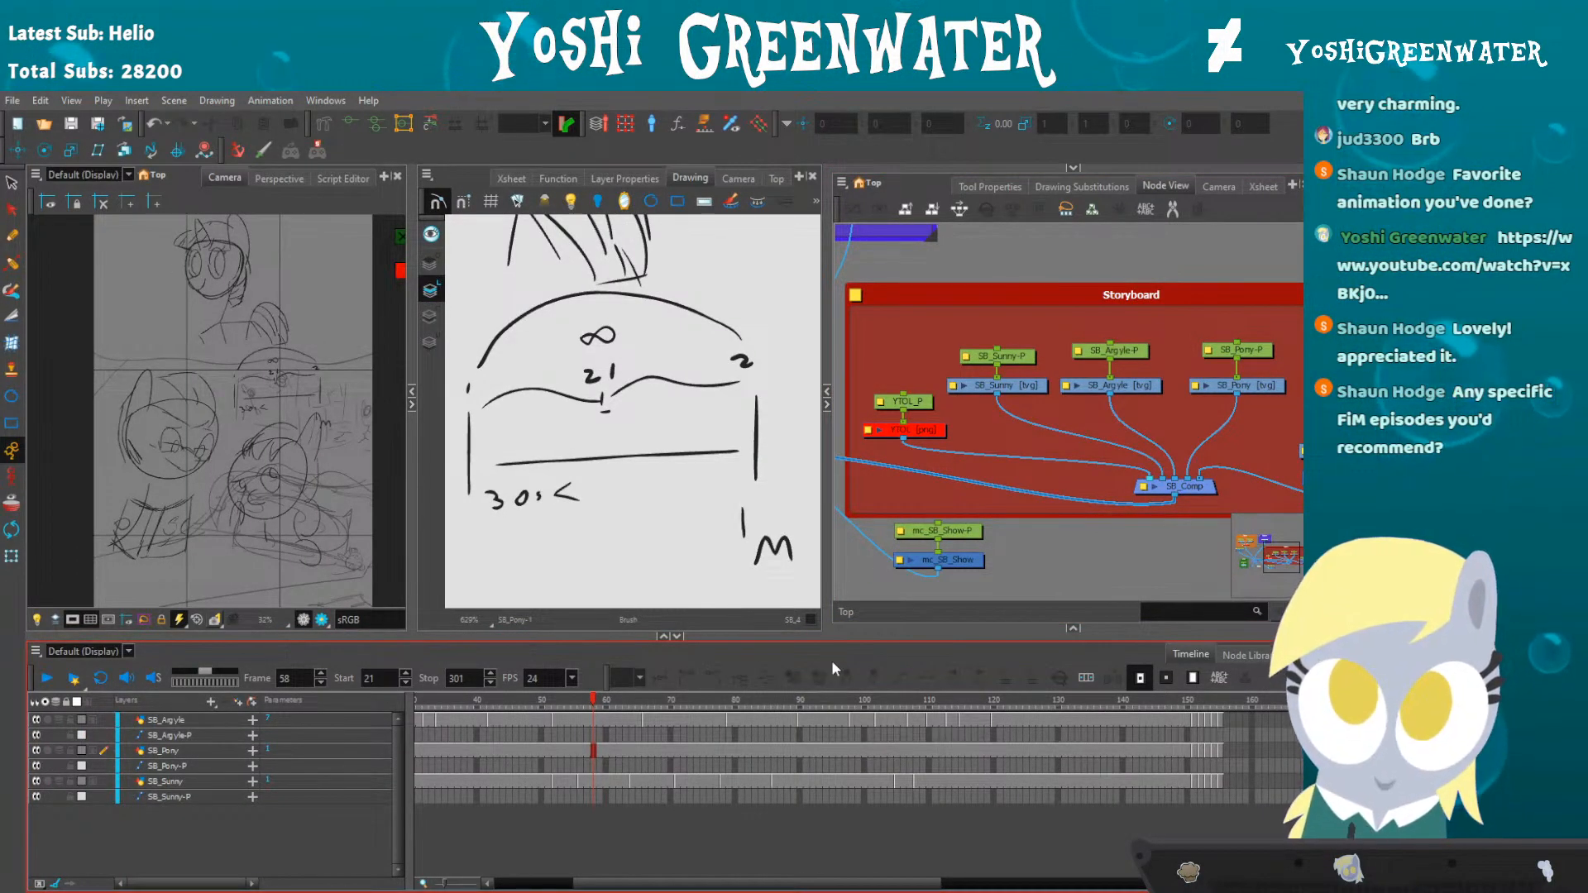
{"action": "key", "text": "XF86Calculator"}
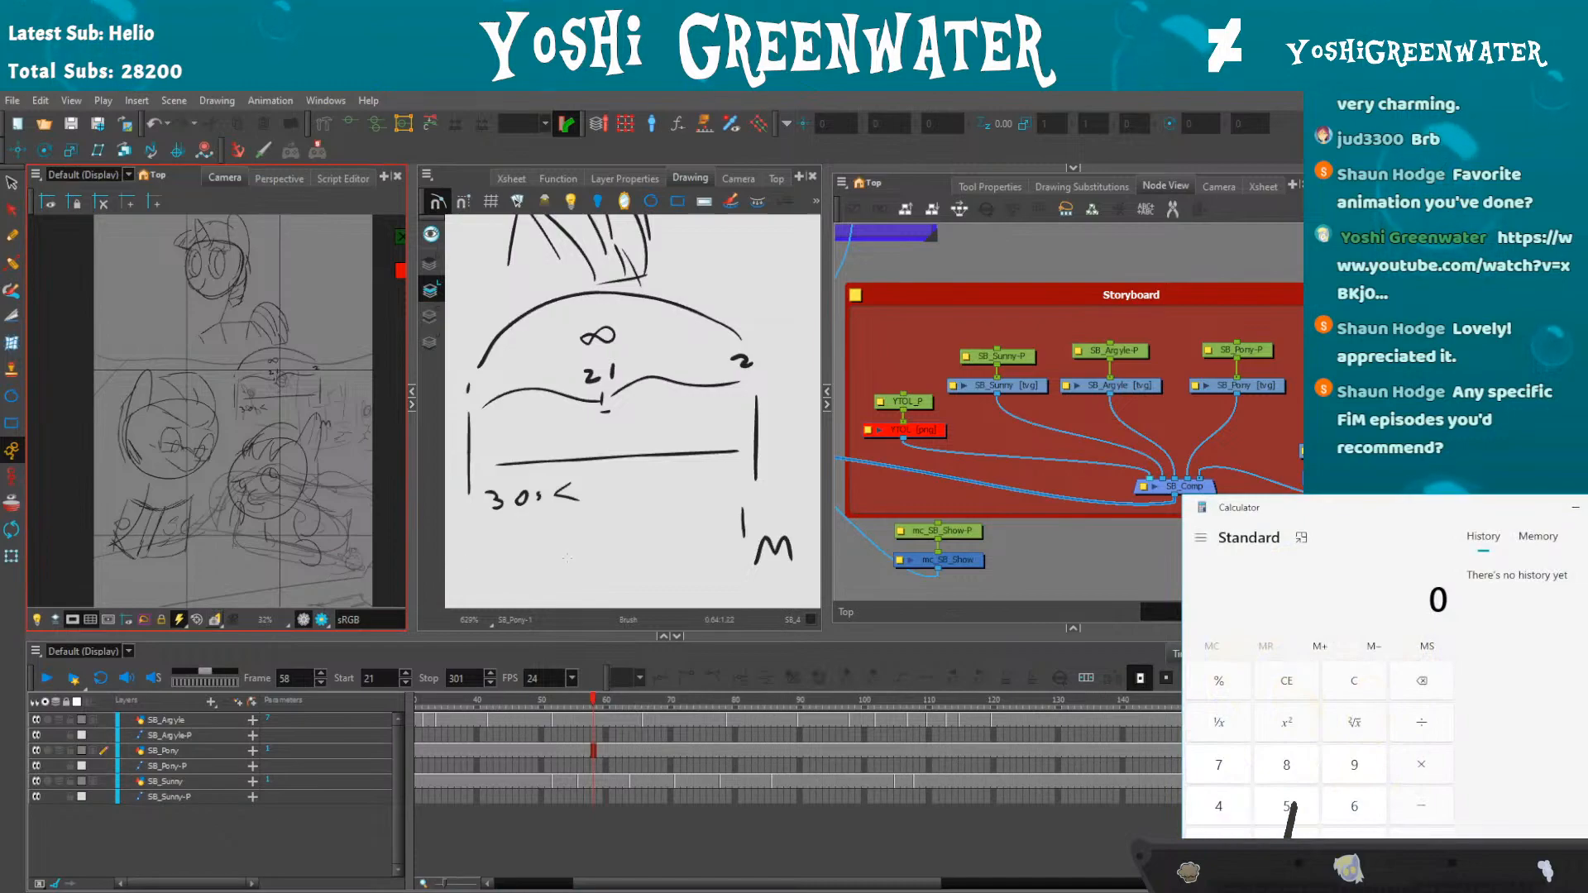
{"action": "left_click_drag", "start_coordinate": [1351, 508], "coordinate": [409, 337]}
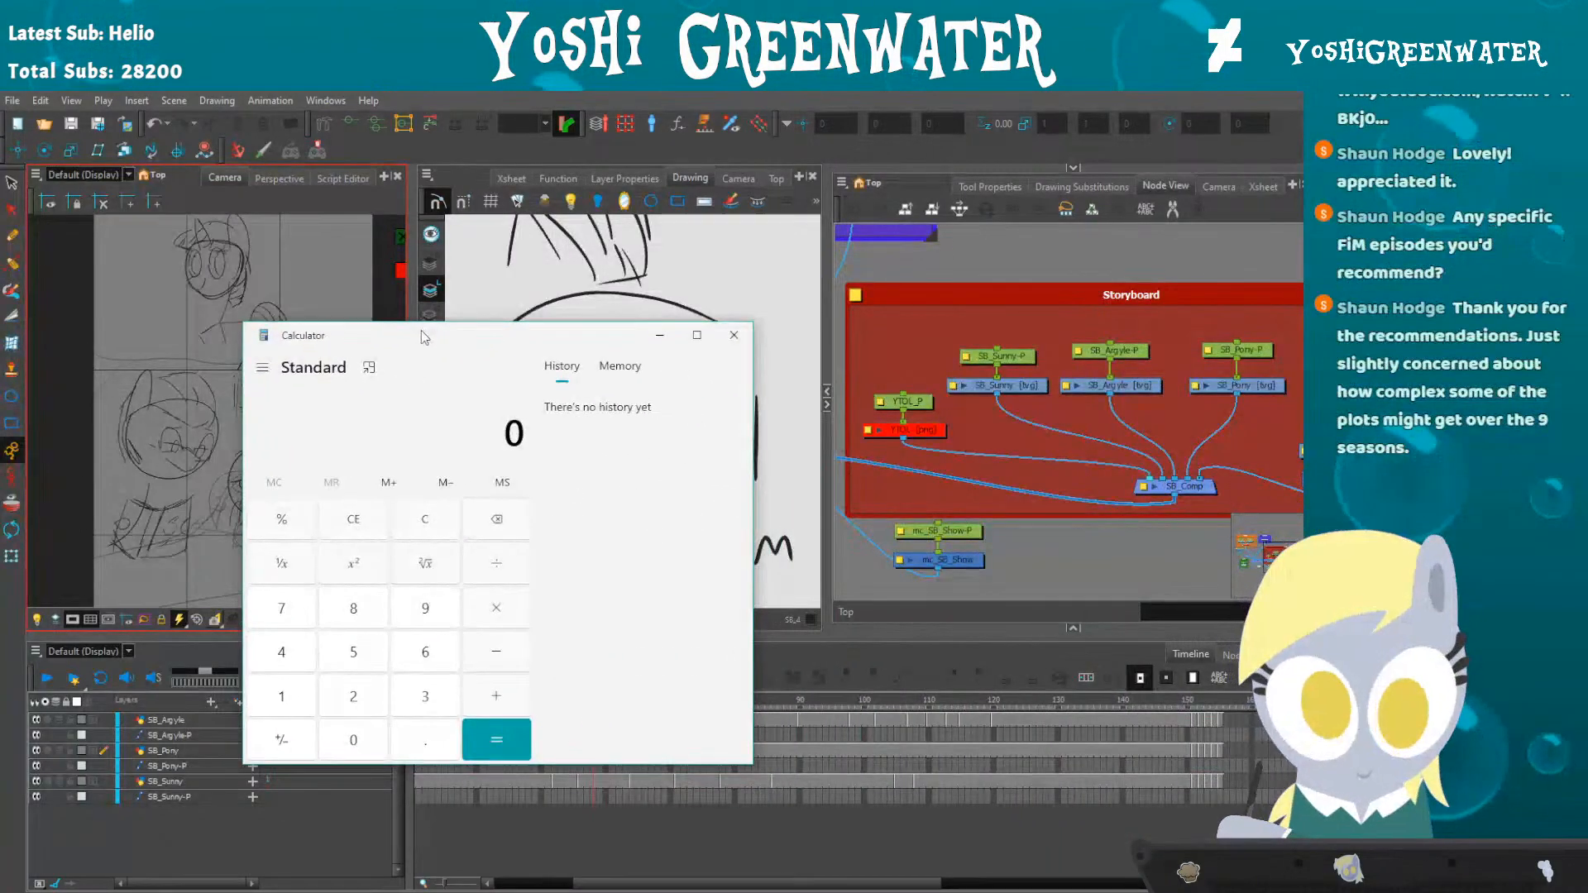
{"action": "type", "text": "130 ÷ "}
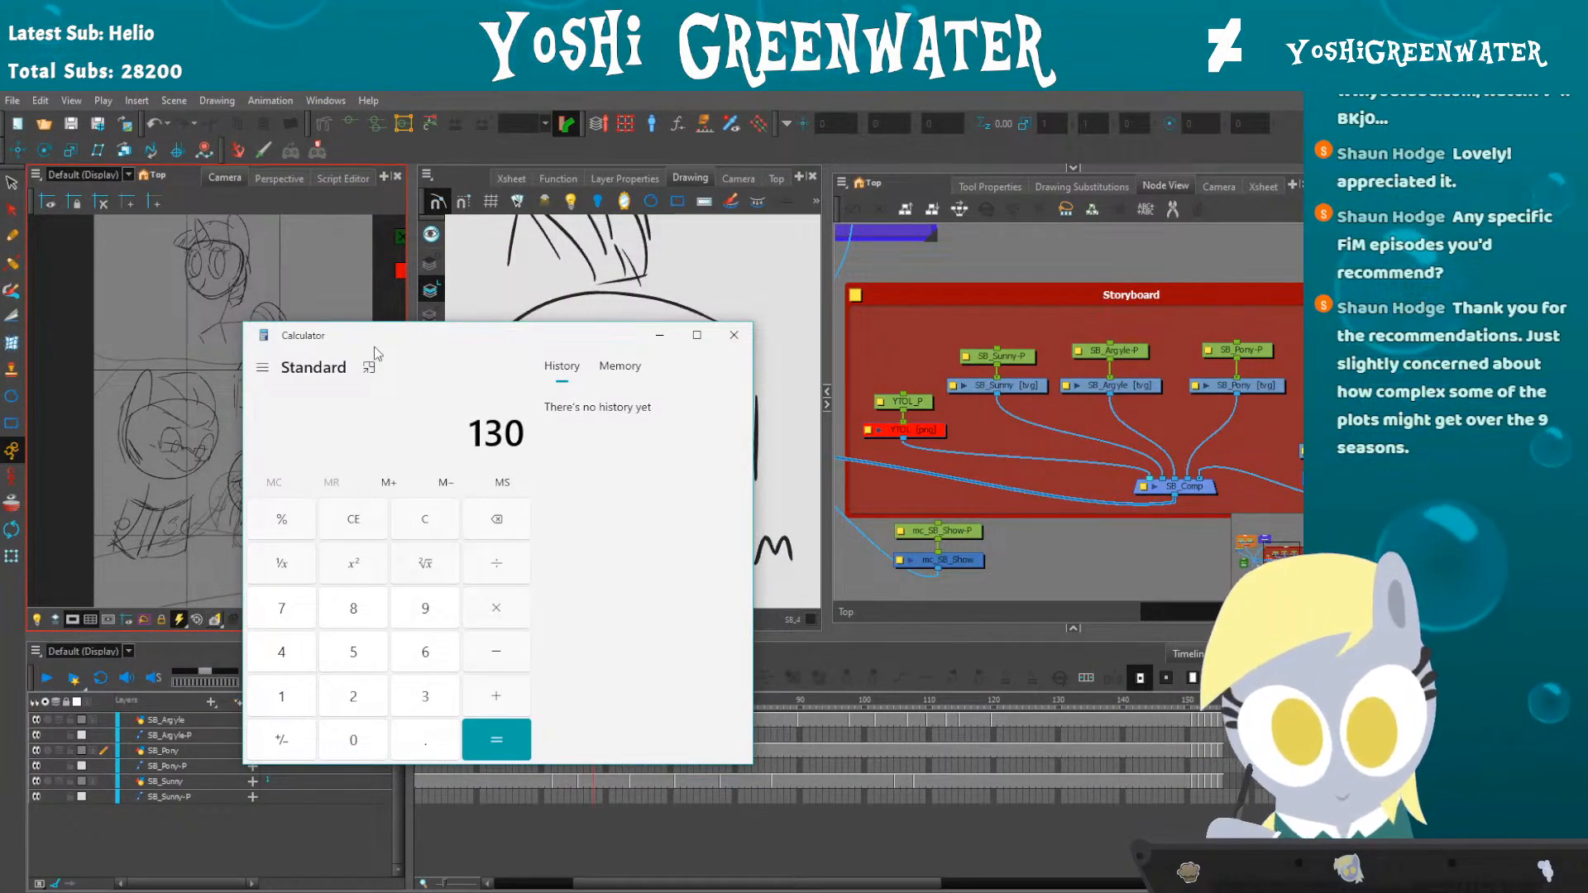
{"action": "type", "text": "24"}
{"action": "key", "text": "Return"}
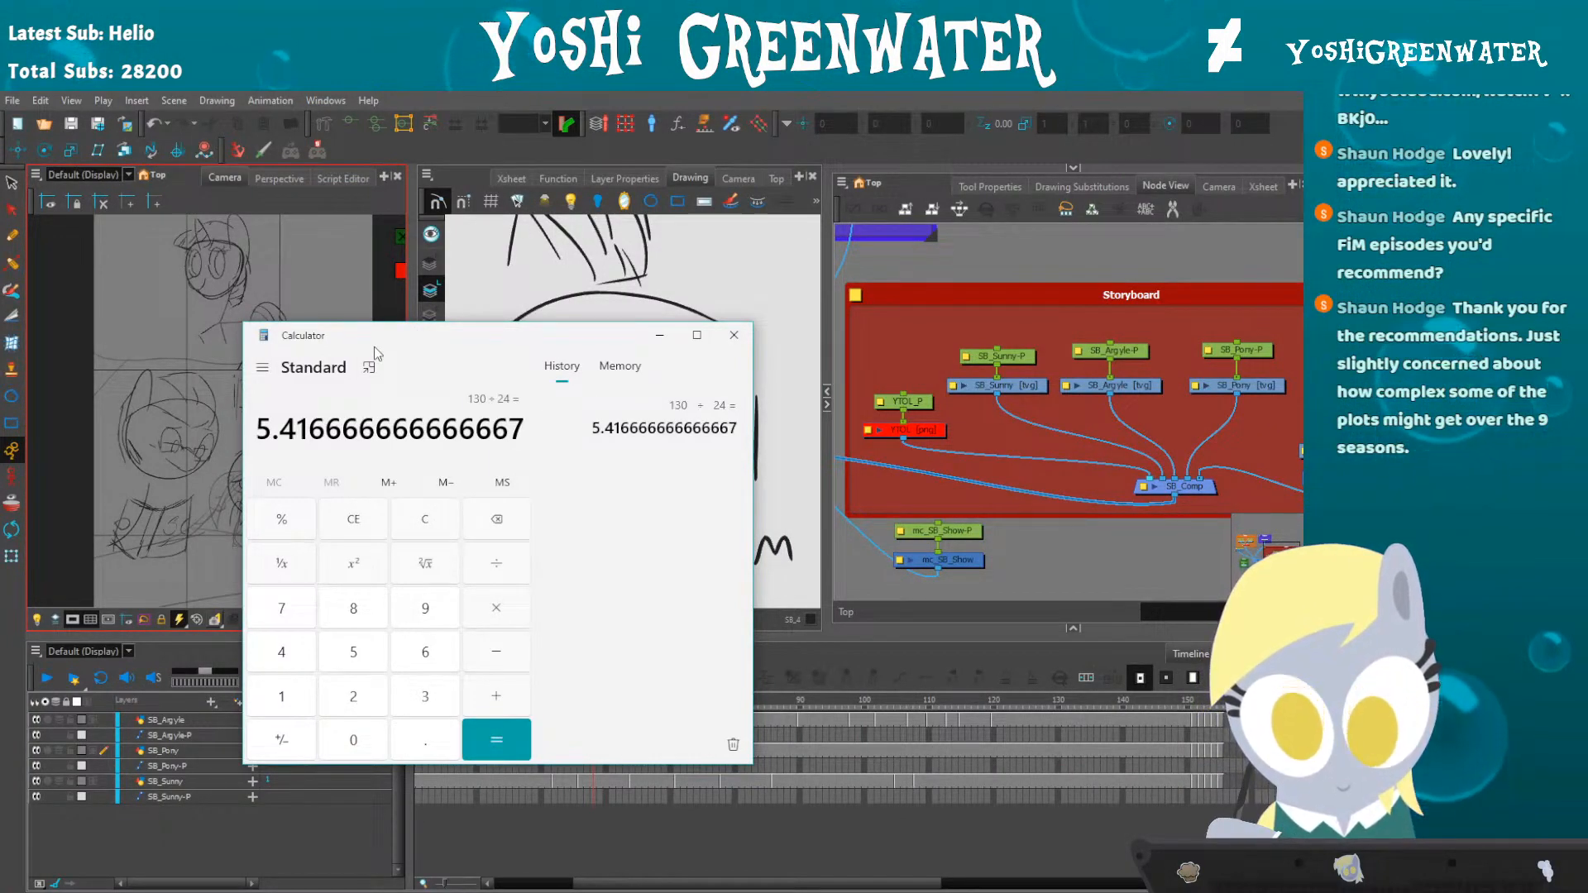
{"action": "left_click_drag", "start_coordinate": [305, 332], "coordinate": [301, 324]}
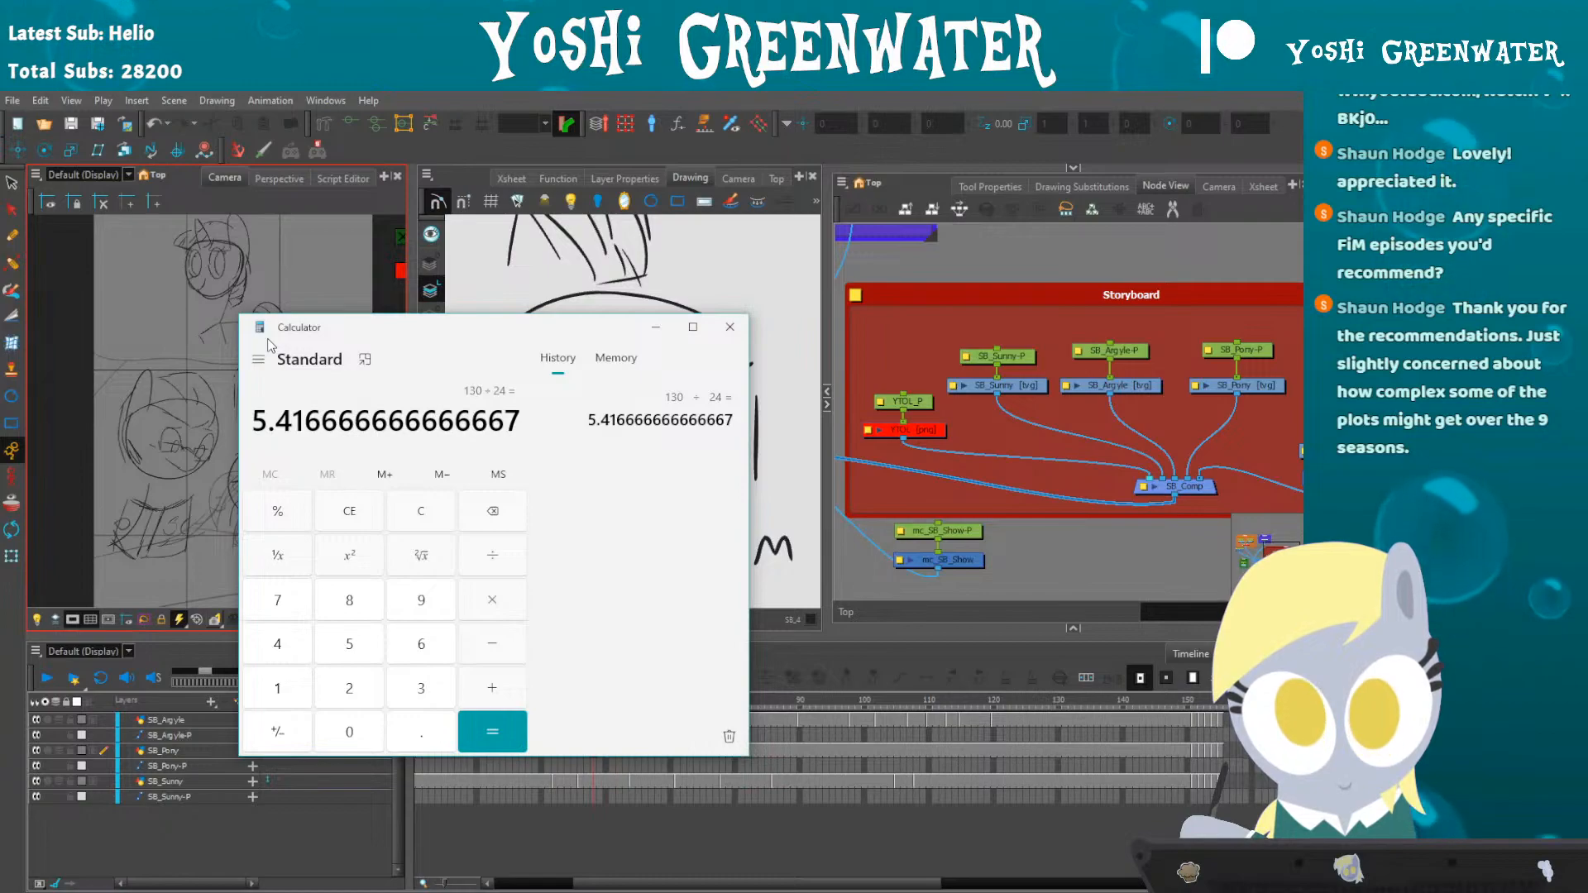
- Check the scene's starting frame, subtract 20 from 130, and divide the result by 24
{"action": "type", "text": "13"}
{"action": "left_click_drag", "start_coordinate": [399, 329], "coordinate": [524, 274]}
{"action": "left_click_drag", "start_coordinate": [608, 883], "coordinate": [540, 883]}
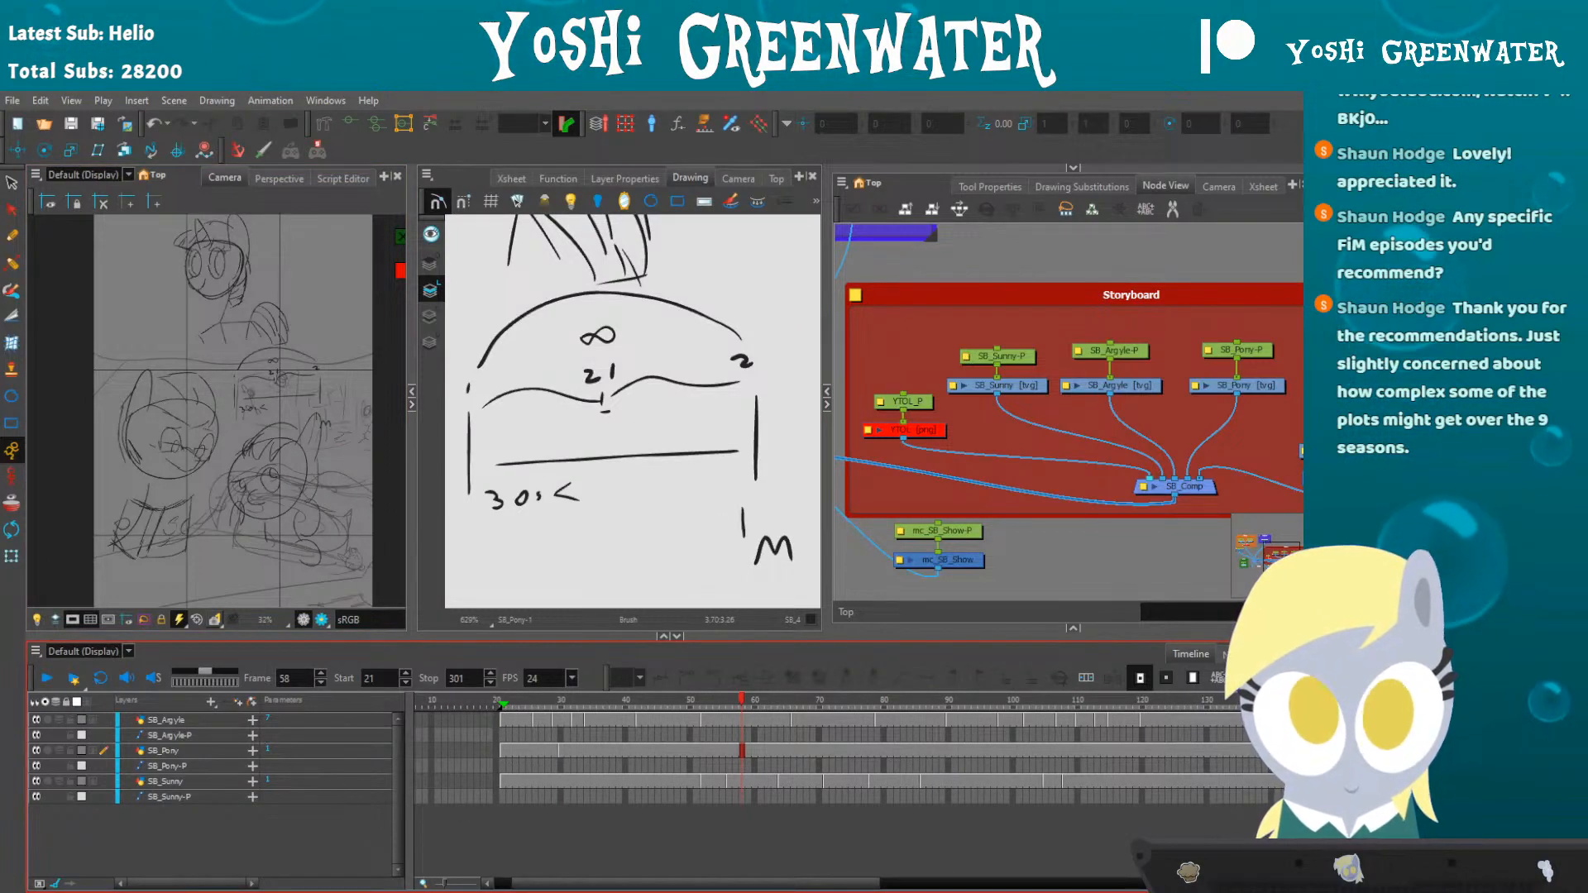
{"action": "key", "text": "alt+Tab"}
{"action": "type", "text": "20"}
{"action": "key", "text": "Return"}
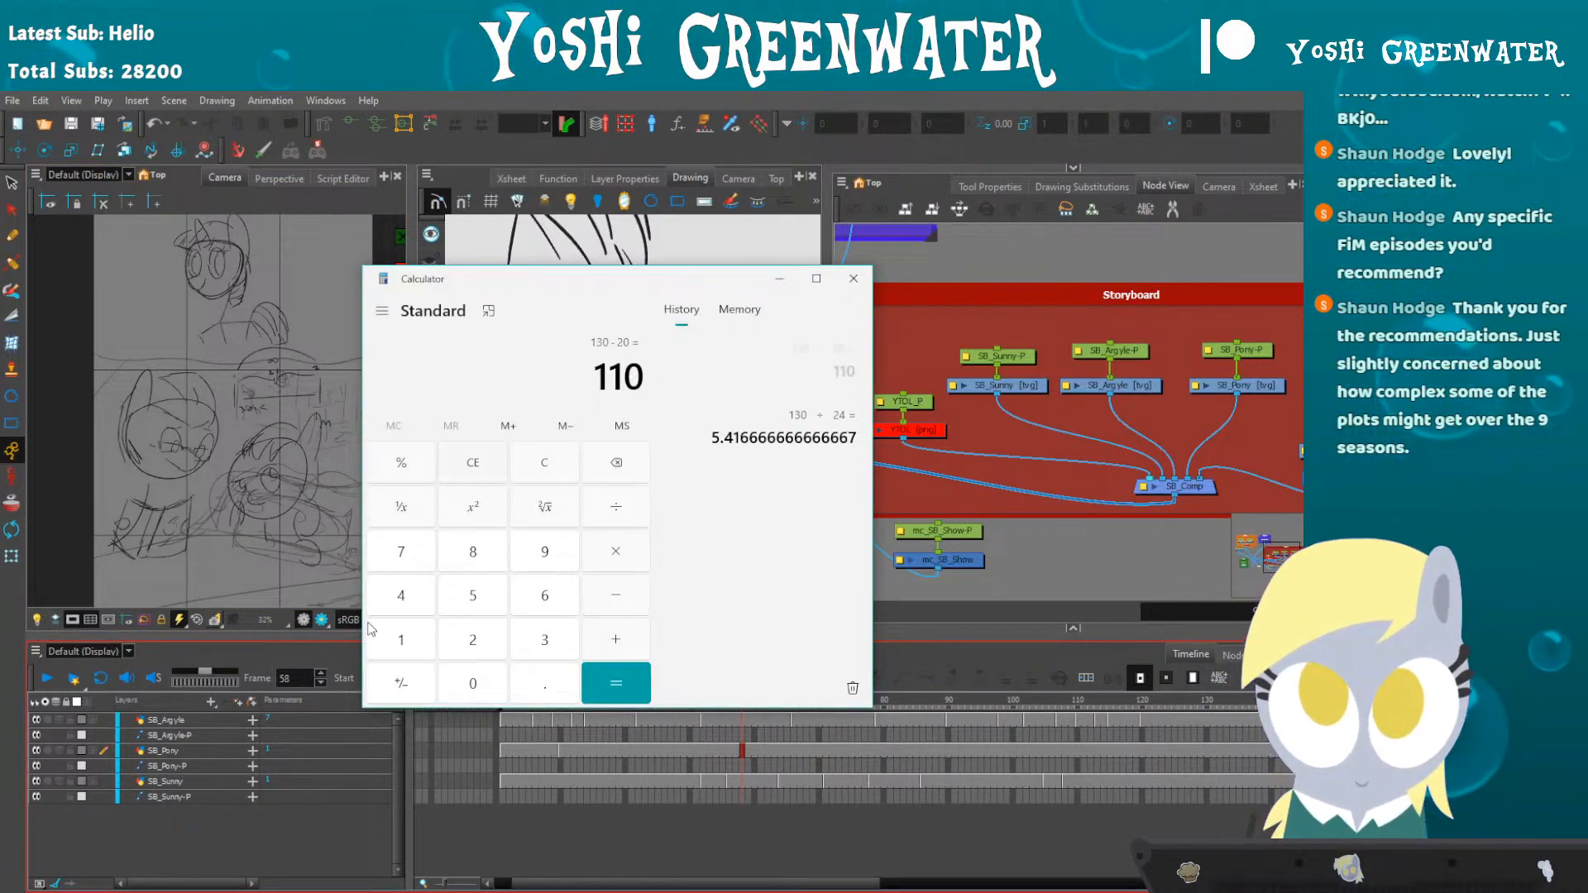
{"action": "type", "text": "24"}
{"action": "key", "text": "Return"}
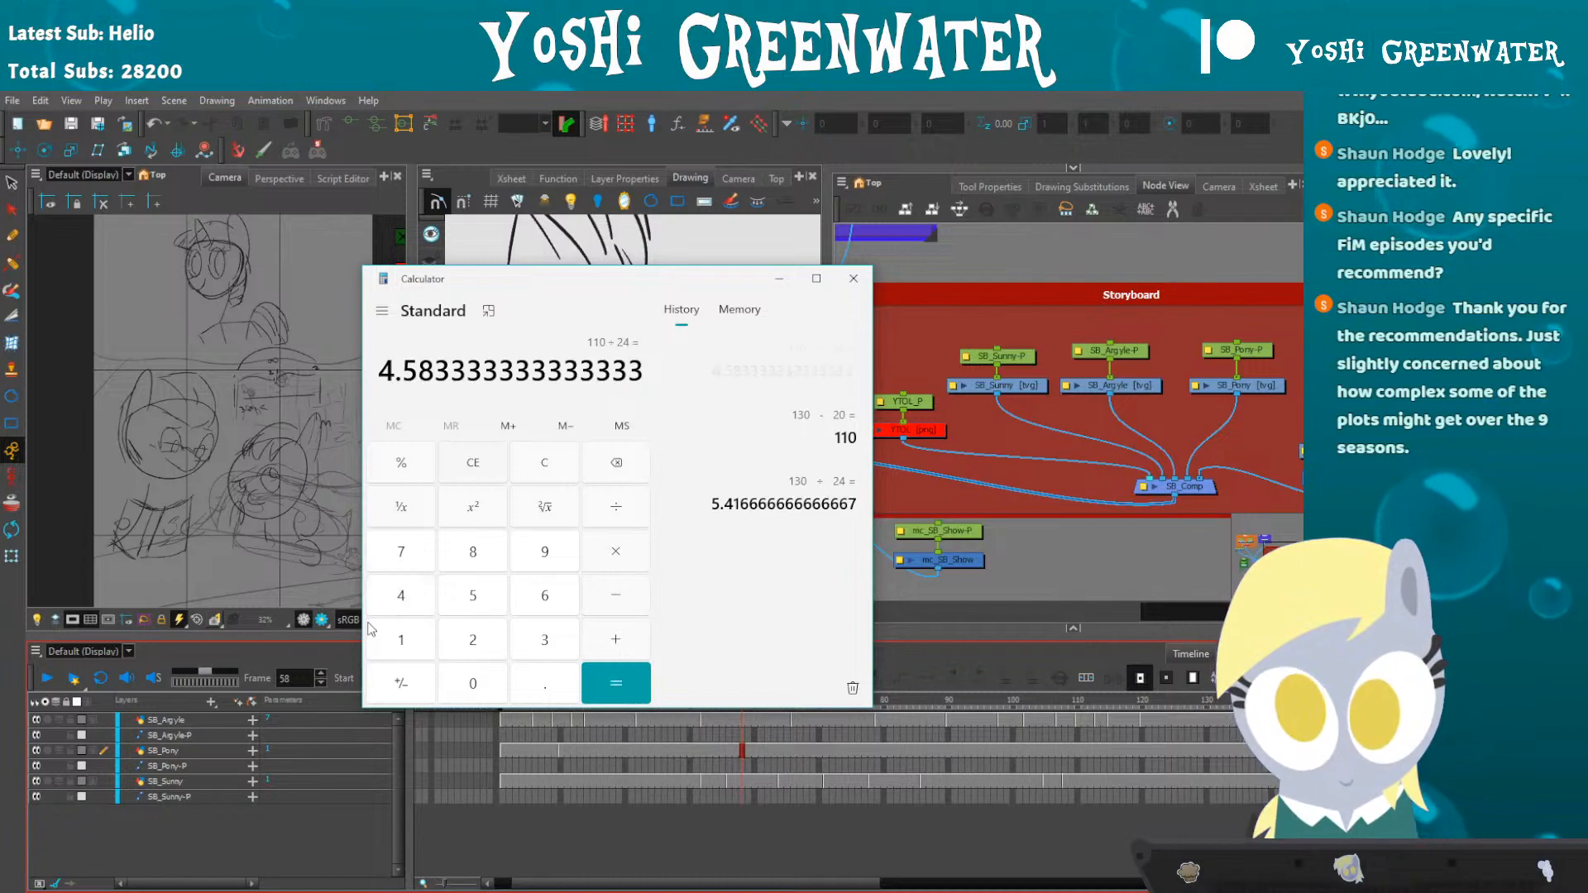
{"action": "left_click_drag", "start_coordinate": [454, 274], "coordinate": [425, 270]}
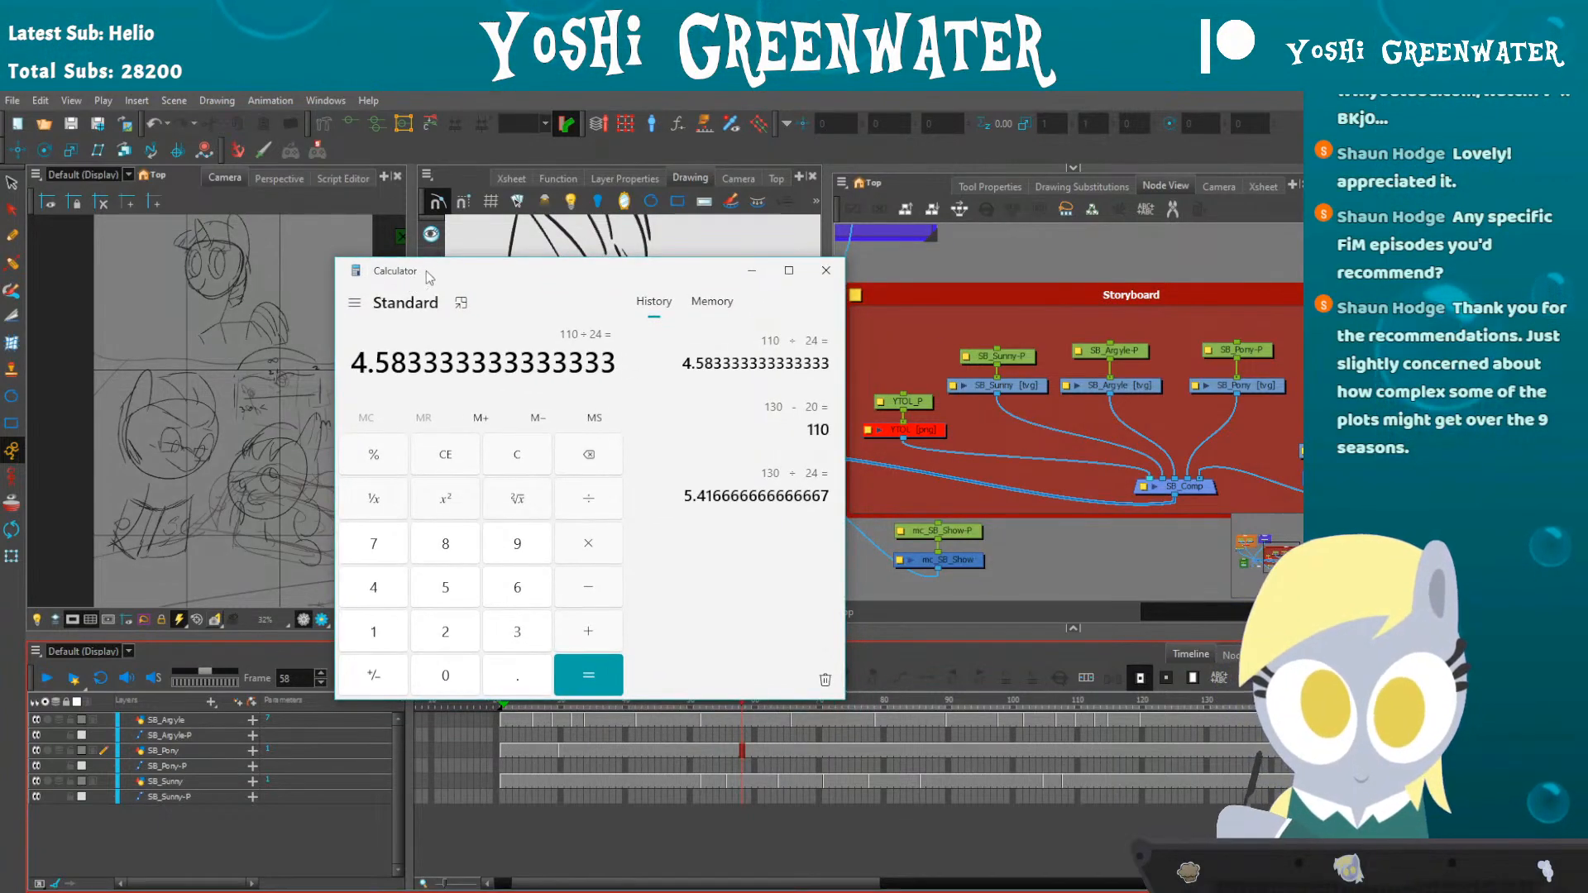
- Multiply 6 by 30 in Calculator and multiply the result by 24
{"action": "type", "text": "6"}
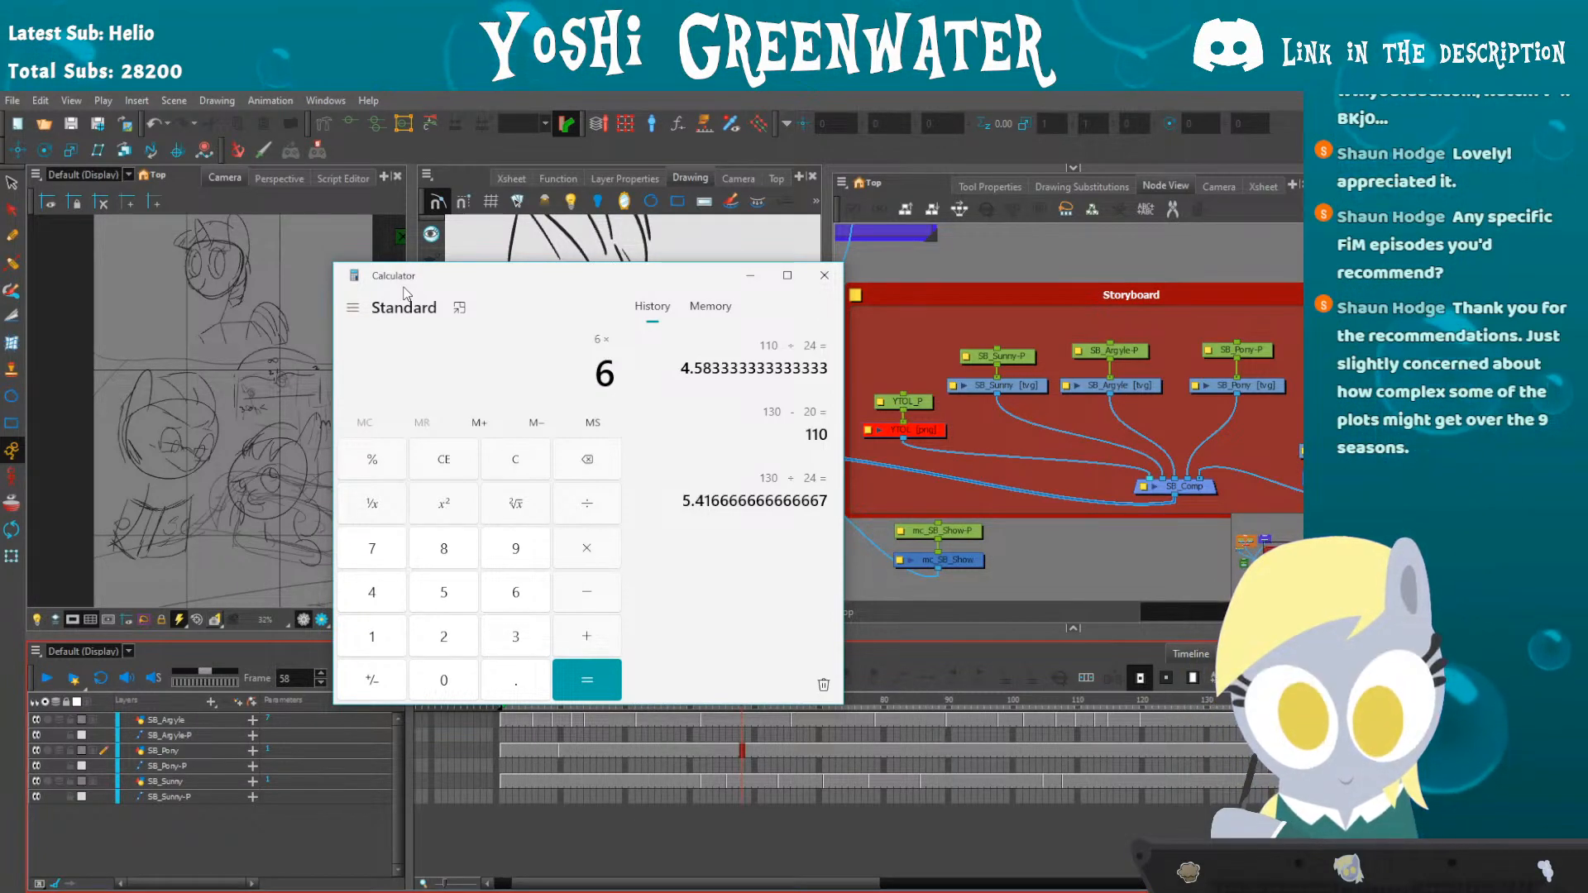
{"action": "type", "text": "30"}
{"action": "key", "text": "Return"}
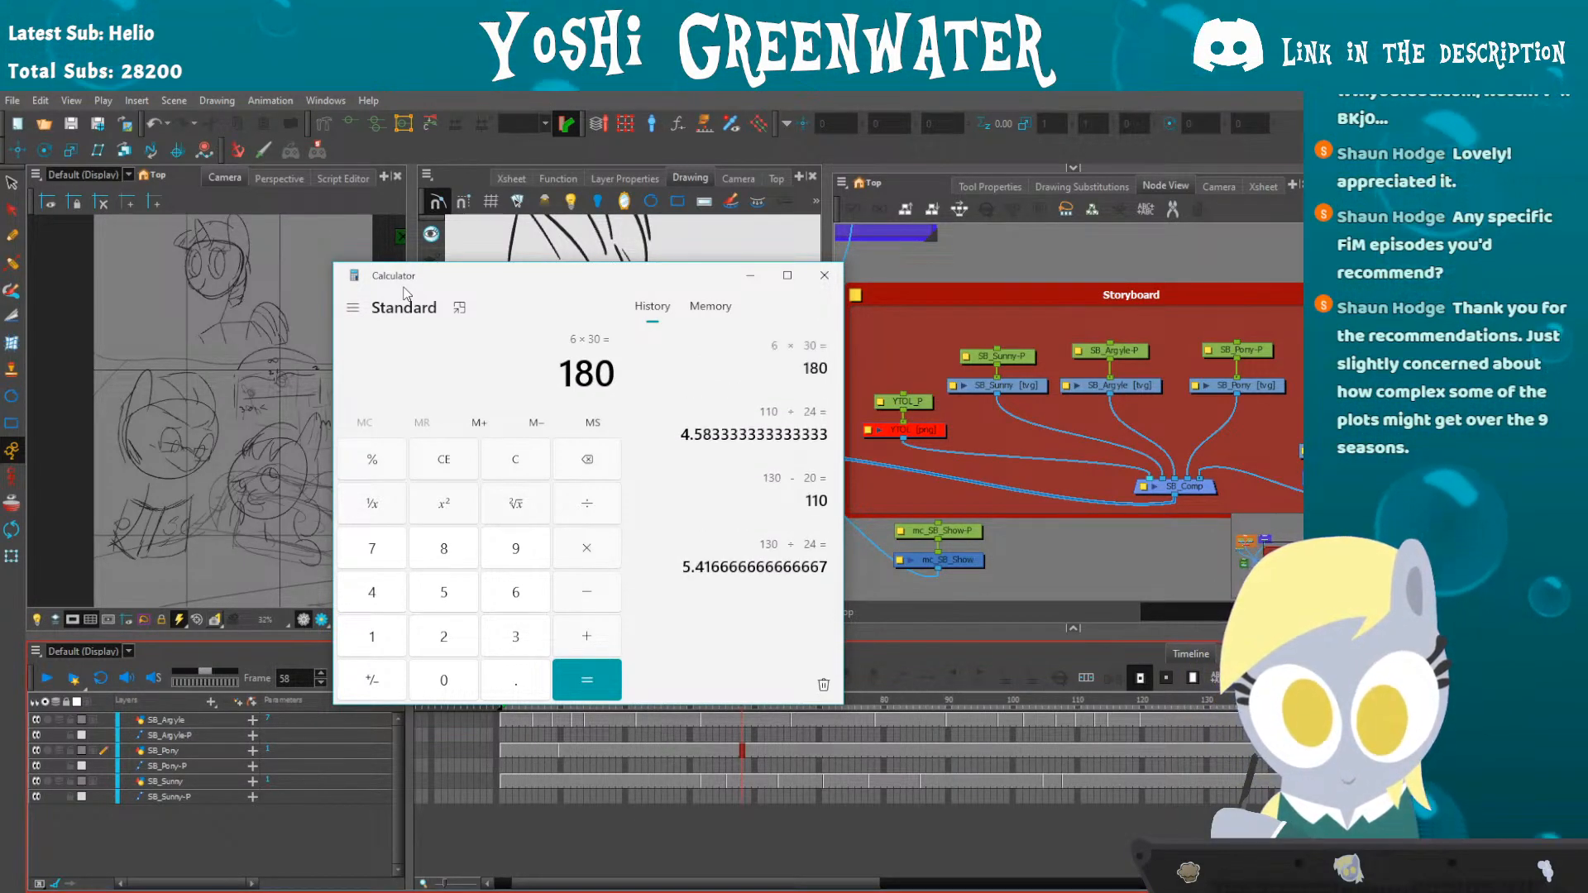
{"action": "left_click_drag", "start_coordinate": [446, 276], "coordinate": [399, 290]}
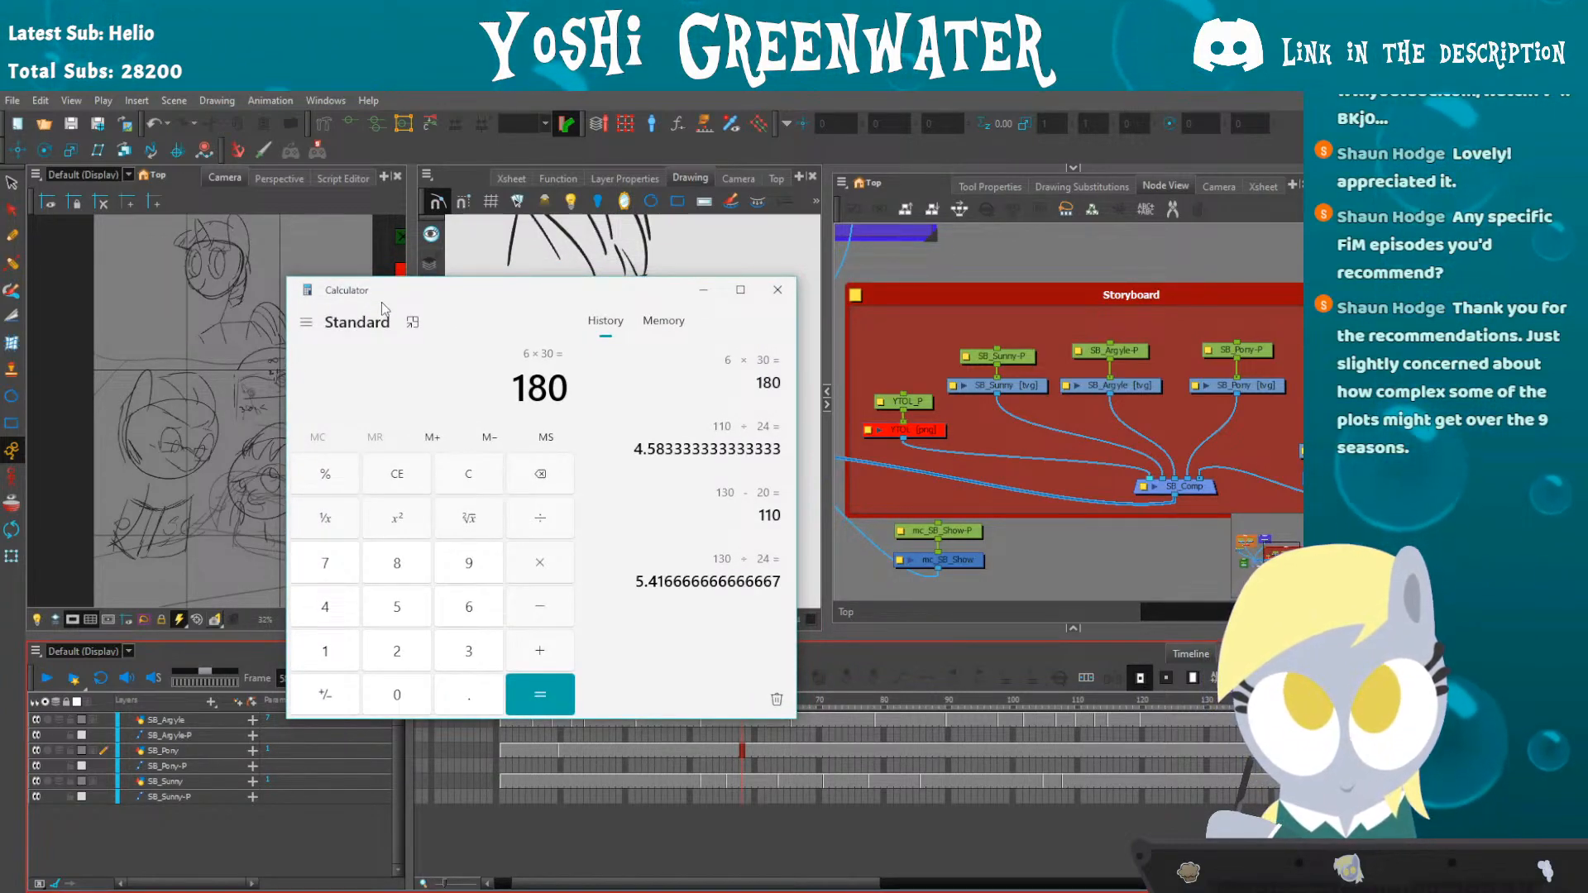
{"action": "type", "text": "*24"}
{"action": "key", "text": "Return"}
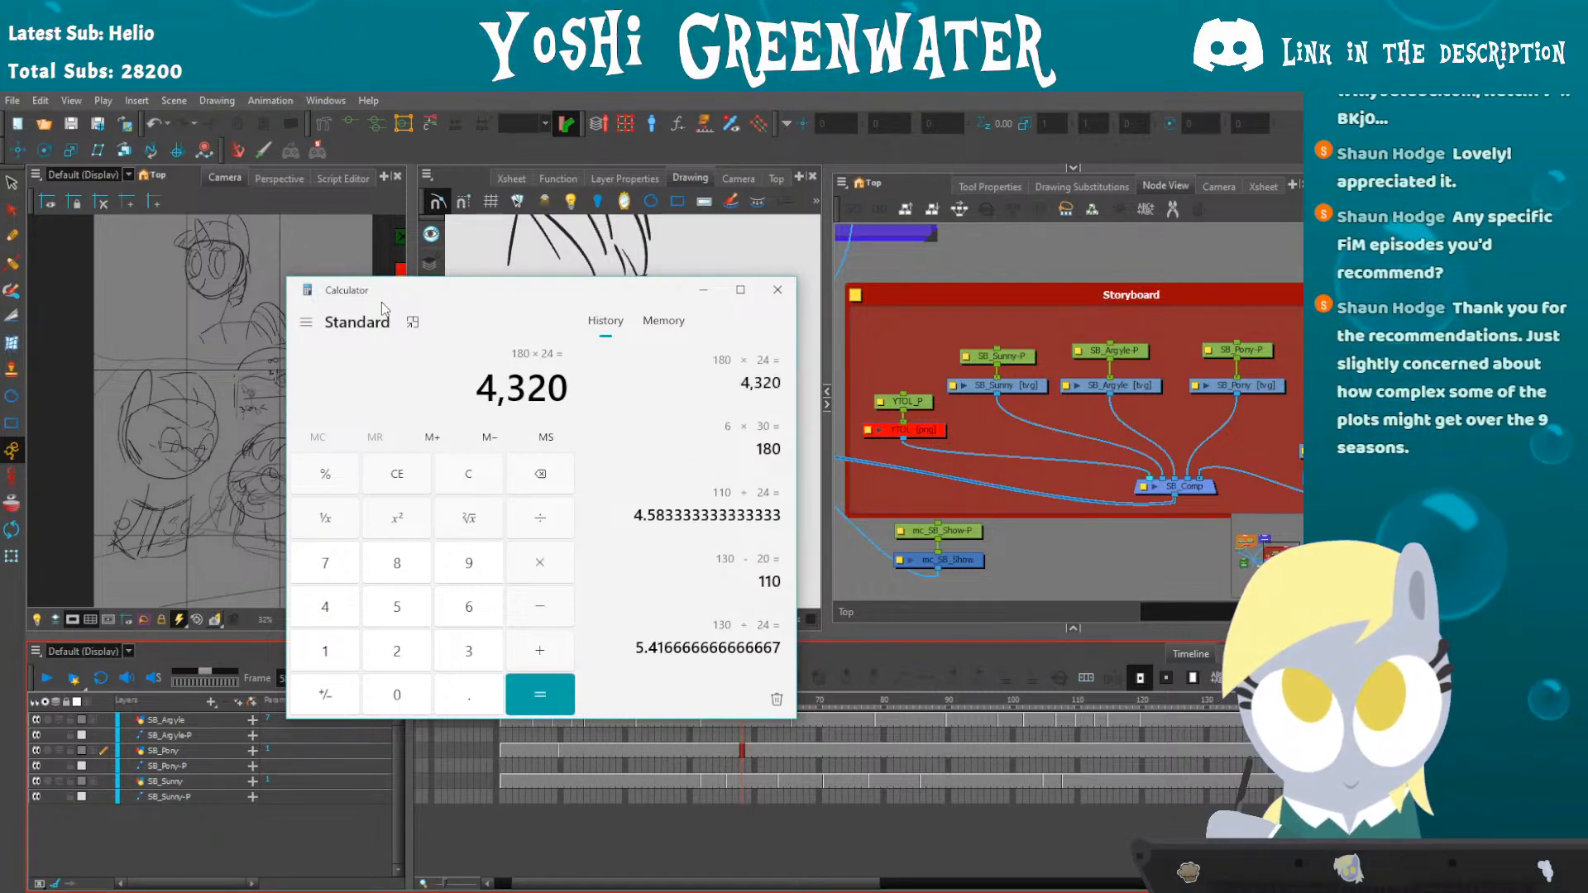
{"action": "left_click_drag", "start_coordinate": [380, 301], "coordinate": [416, 349]}
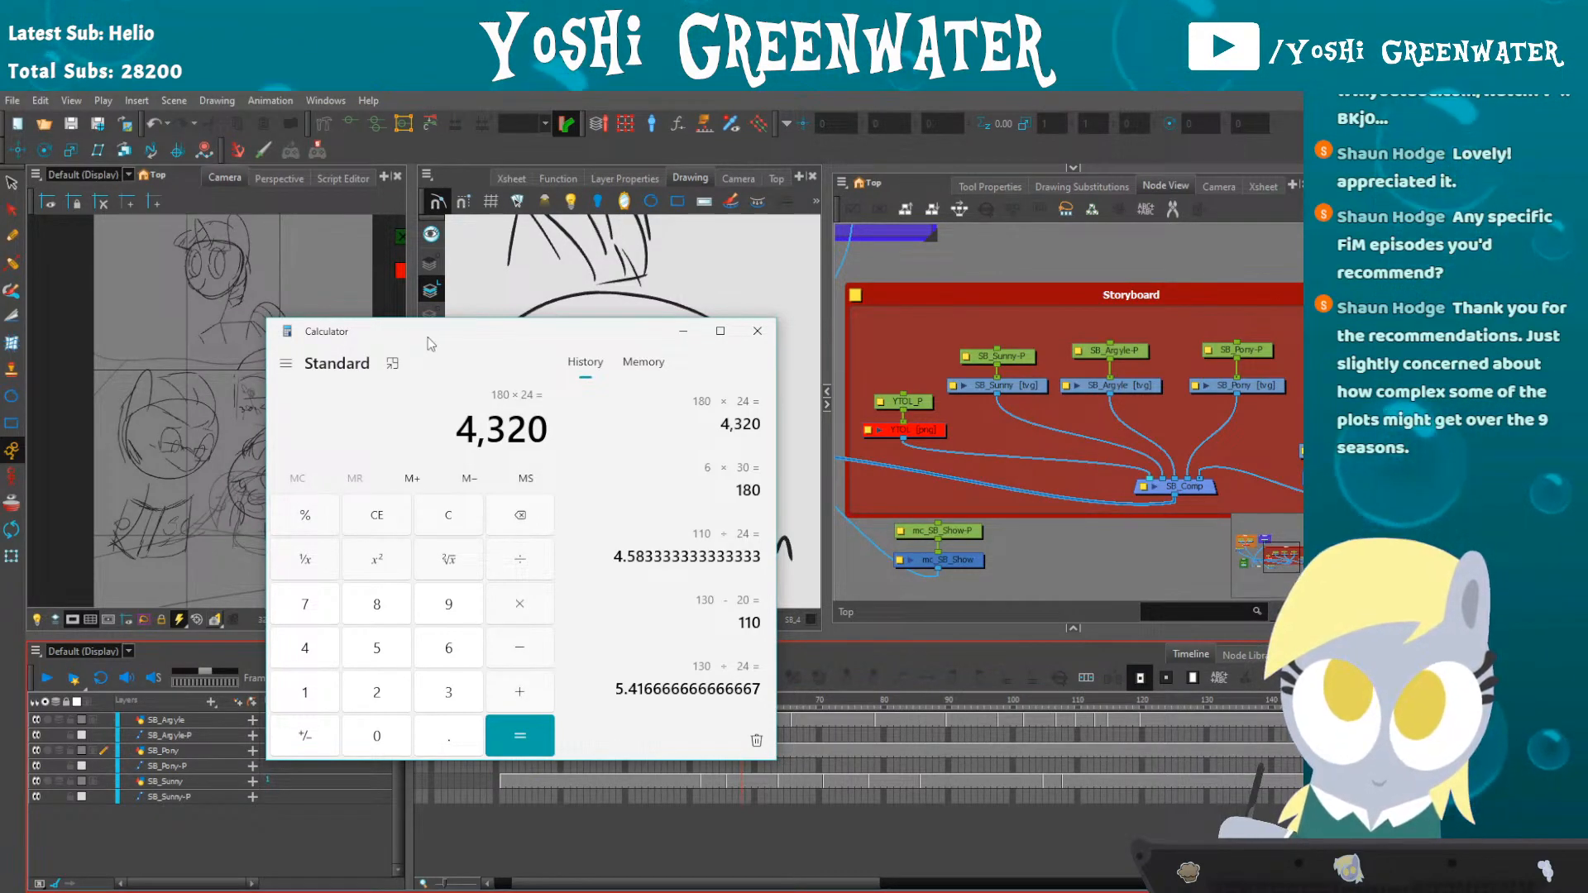
{"action": "left_click_drag", "start_coordinate": [415, 349], "coordinate": [425, 359]}
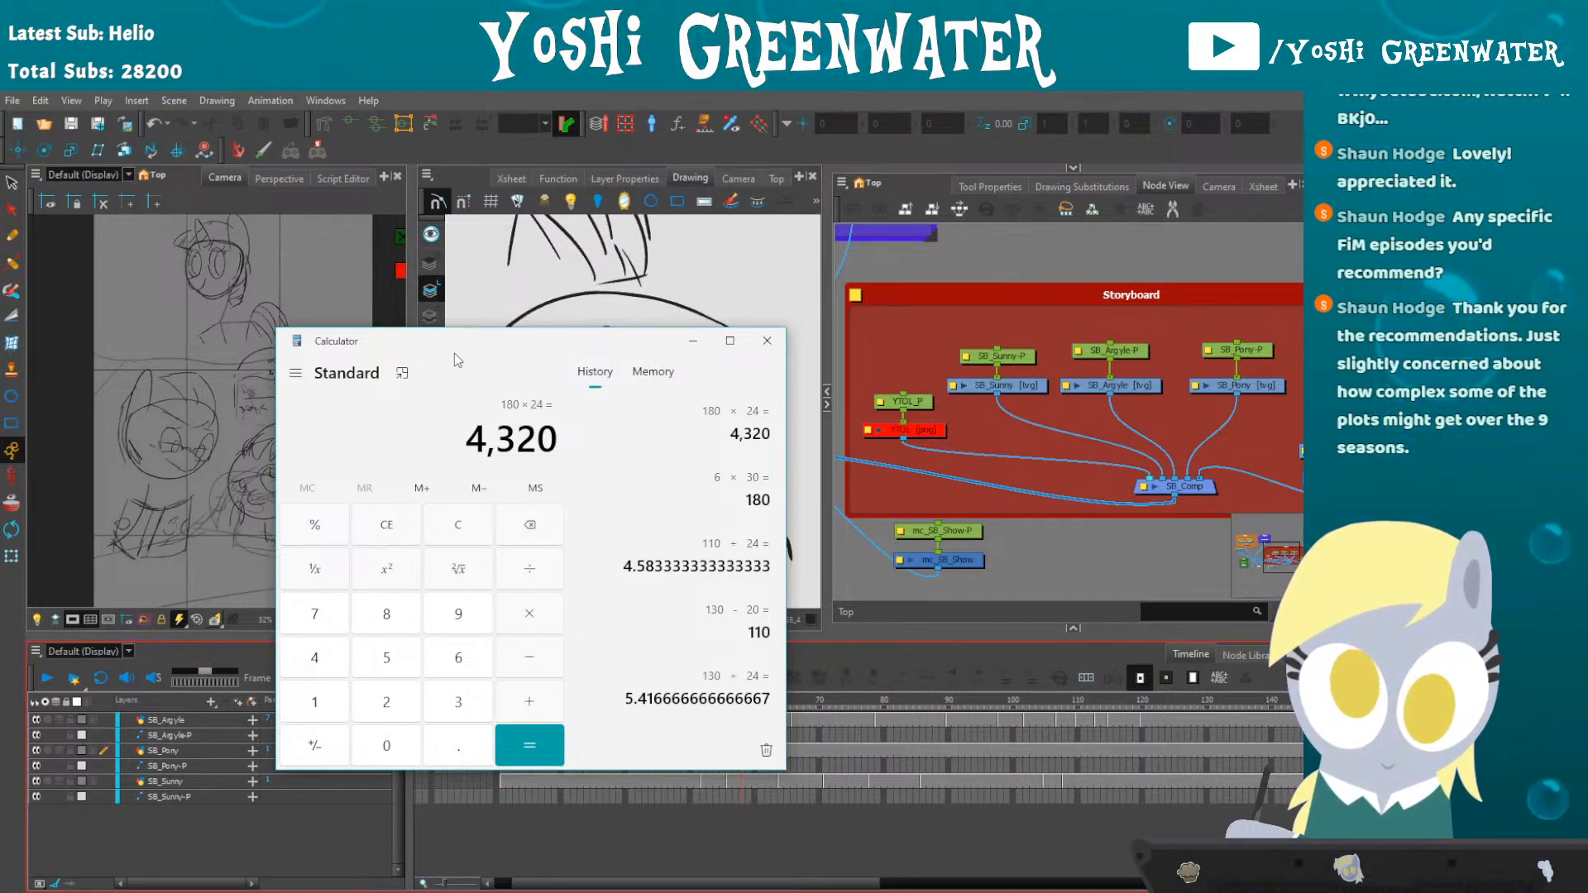
- Minimize Calculator, enlarge the area above the timeline, and save the scene
{"action": "left_click", "coordinate": [693, 341]}
{"action": "left_click_drag", "start_coordinate": [830, 638], "coordinate": [832, 671]}
{"action": "key", "text": "ctrl+s"}
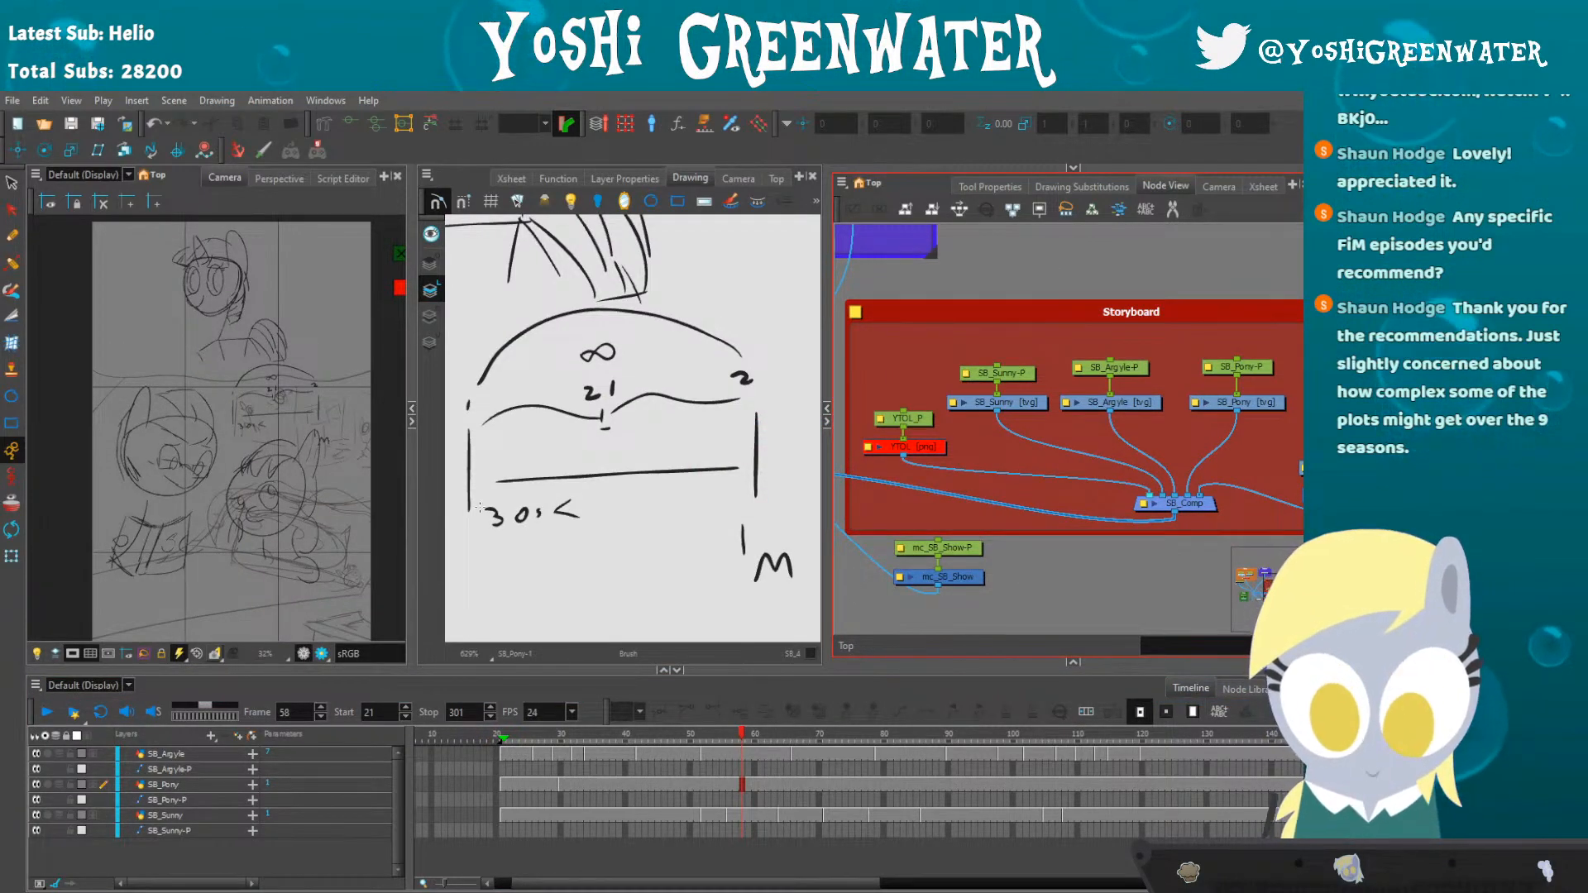
- Delete the whole timing diagram below the pony sketch, including its lines, arcs, numbers and infinity sign
{"action": "scroll", "coordinate": [501, 538], "scroll_direction": "down", "scroll_amount": 3}
{"action": "left_click_drag", "start_coordinate": [481, 517], "coordinate": [553, 528]}
{"action": "left_click", "coordinate": [20, 193]}
{"action": "left_click_drag", "start_coordinate": [615, 592], "coordinate": [616, 601]}
{"action": "key", "text": "Delete"}
{"action": "left_click_drag", "start_coordinate": [579, 546], "coordinate": [533, 562]}
{"action": "key", "text": "Delete"}
{"action": "left_click_drag", "start_coordinate": [532, 444], "coordinate": [611, 498]}
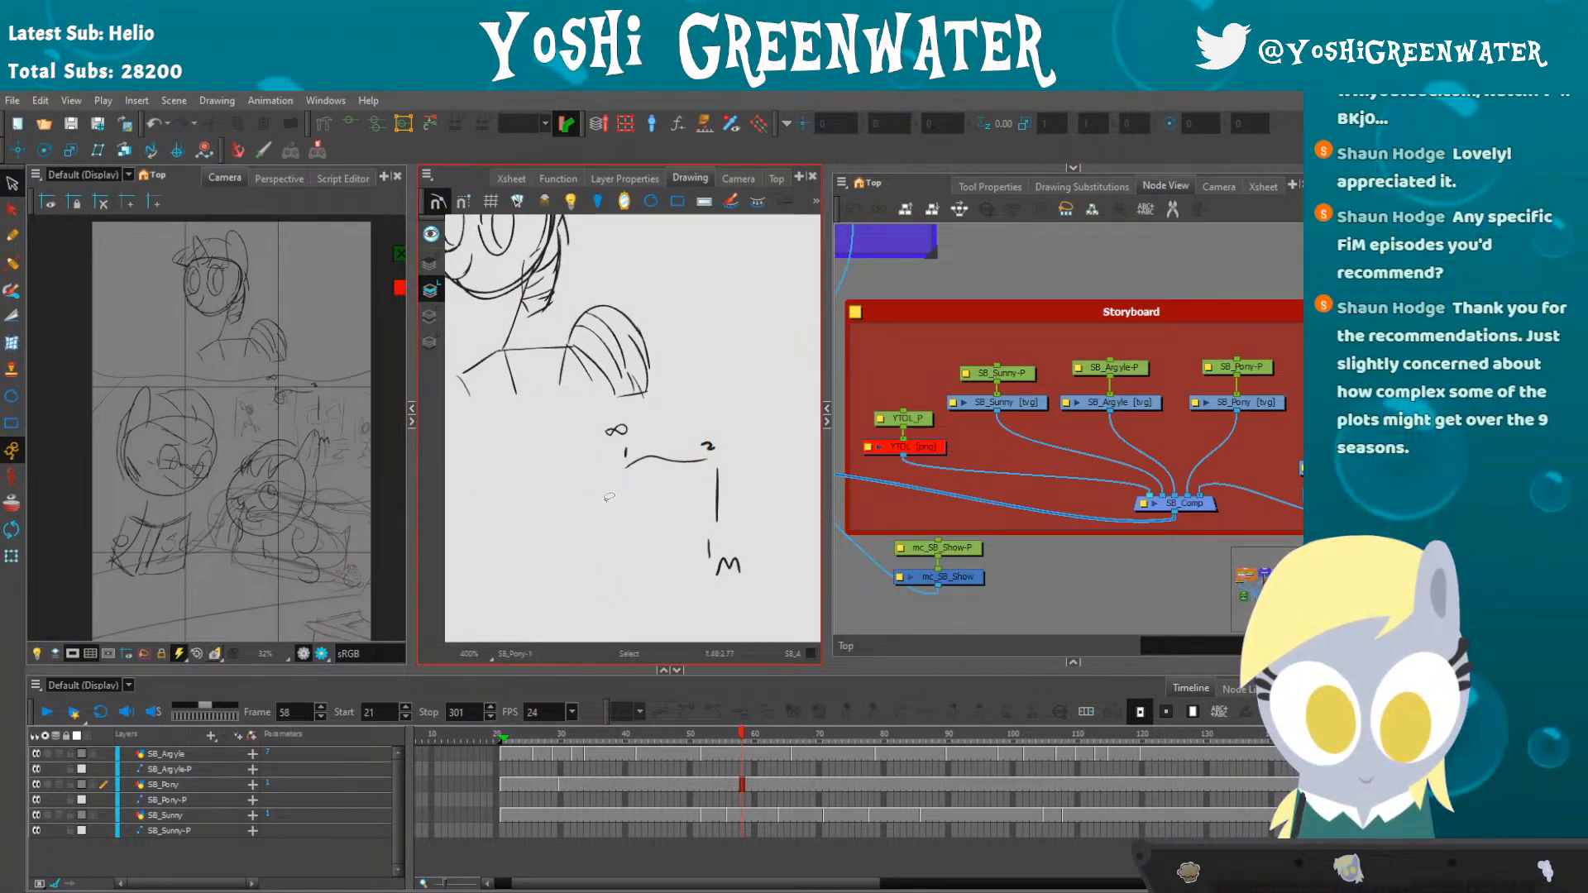
{"action": "key", "text": "Delete"}
{"action": "key", "text": "Delete"}
{"action": "mouse_move", "coordinate": [592, 422]}
{"action": "left_mouse_down"}
{"action": "mouse_move", "coordinate": [603, 472]}
{"action": "mouse_move", "coordinate": [768, 614]}
{"action": "mouse_move", "coordinate": [711, 616]}
{"action": "left_mouse_up"}
{"action": "key", "text": "Delete"}
{"action": "mouse_move", "coordinate": [557, 529]}
{"action": "left_mouse_down"}
{"action": "mouse_move", "coordinate": [668, 627]}
{"action": "mouse_move", "coordinate": [504, 536]}
{"action": "mouse_move", "coordinate": [526, 549]}
{"action": "left_mouse_up"}
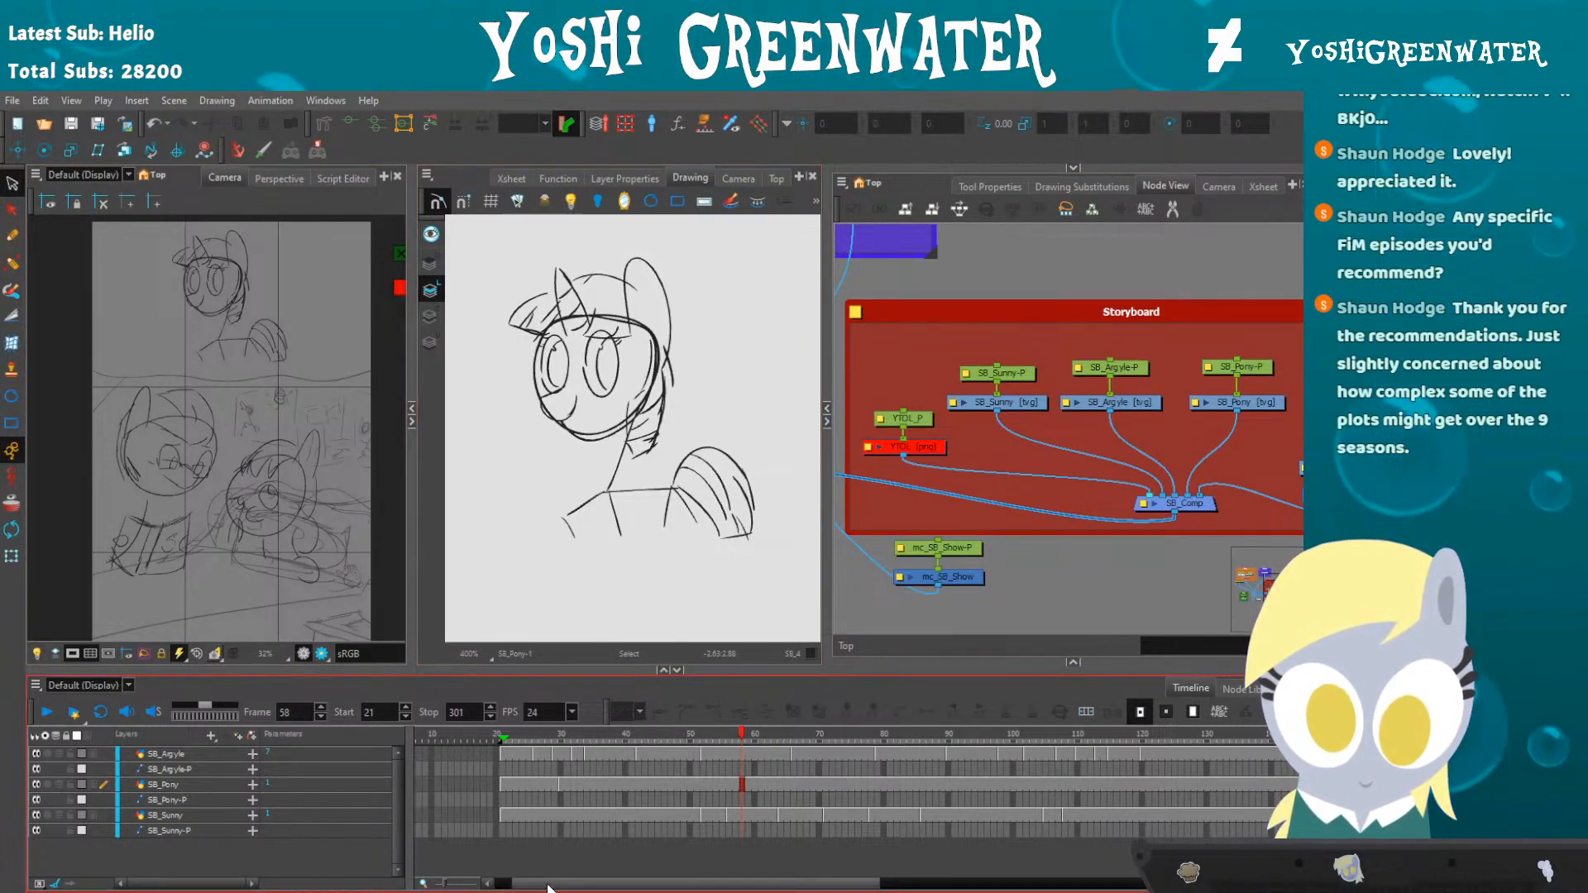
- Scrub through the storyboard past frames 89 and 112 and stop the playhead at frame 130
{"action": "left_click_drag", "start_coordinate": [549, 883], "coordinate": [552, 883]}
{"action": "left_click_drag", "start_coordinate": [515, 735], "coordinate": [789, 775]}
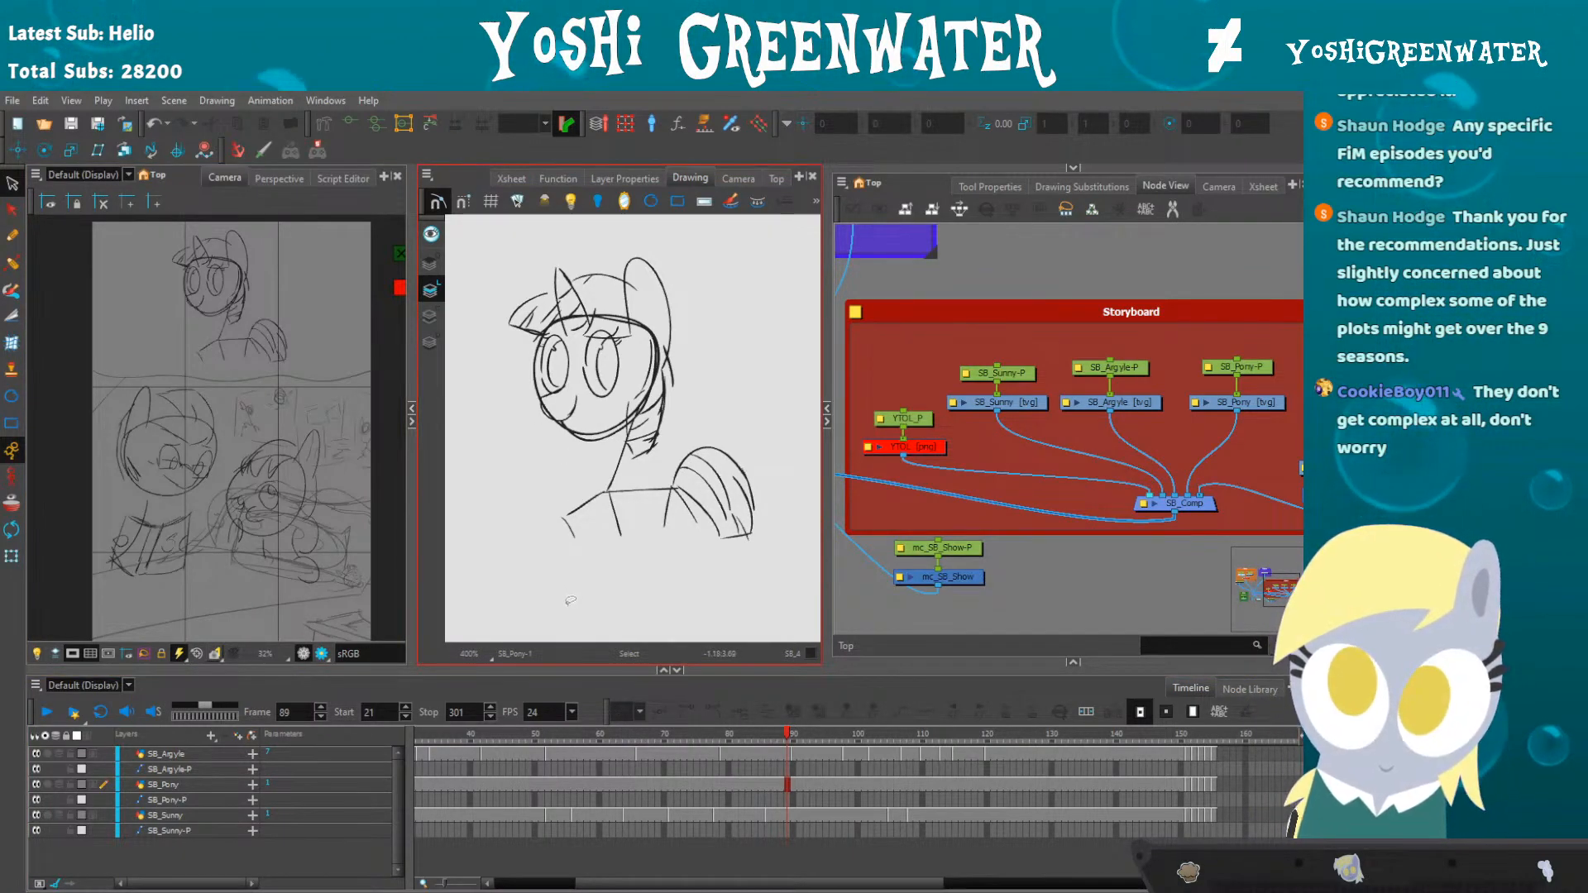
{"action": "scroll", "coordinate": [705, 760], "scroll_direction": "right", "scroll_amount": 3}
{"action": "left_click_drag", "start_coordinate": [751, 740], "coordinate": [855, 740]}
{"action": "left_click_drag", "start_coordinate": [684, 883], "coordinate": [742, 869]}
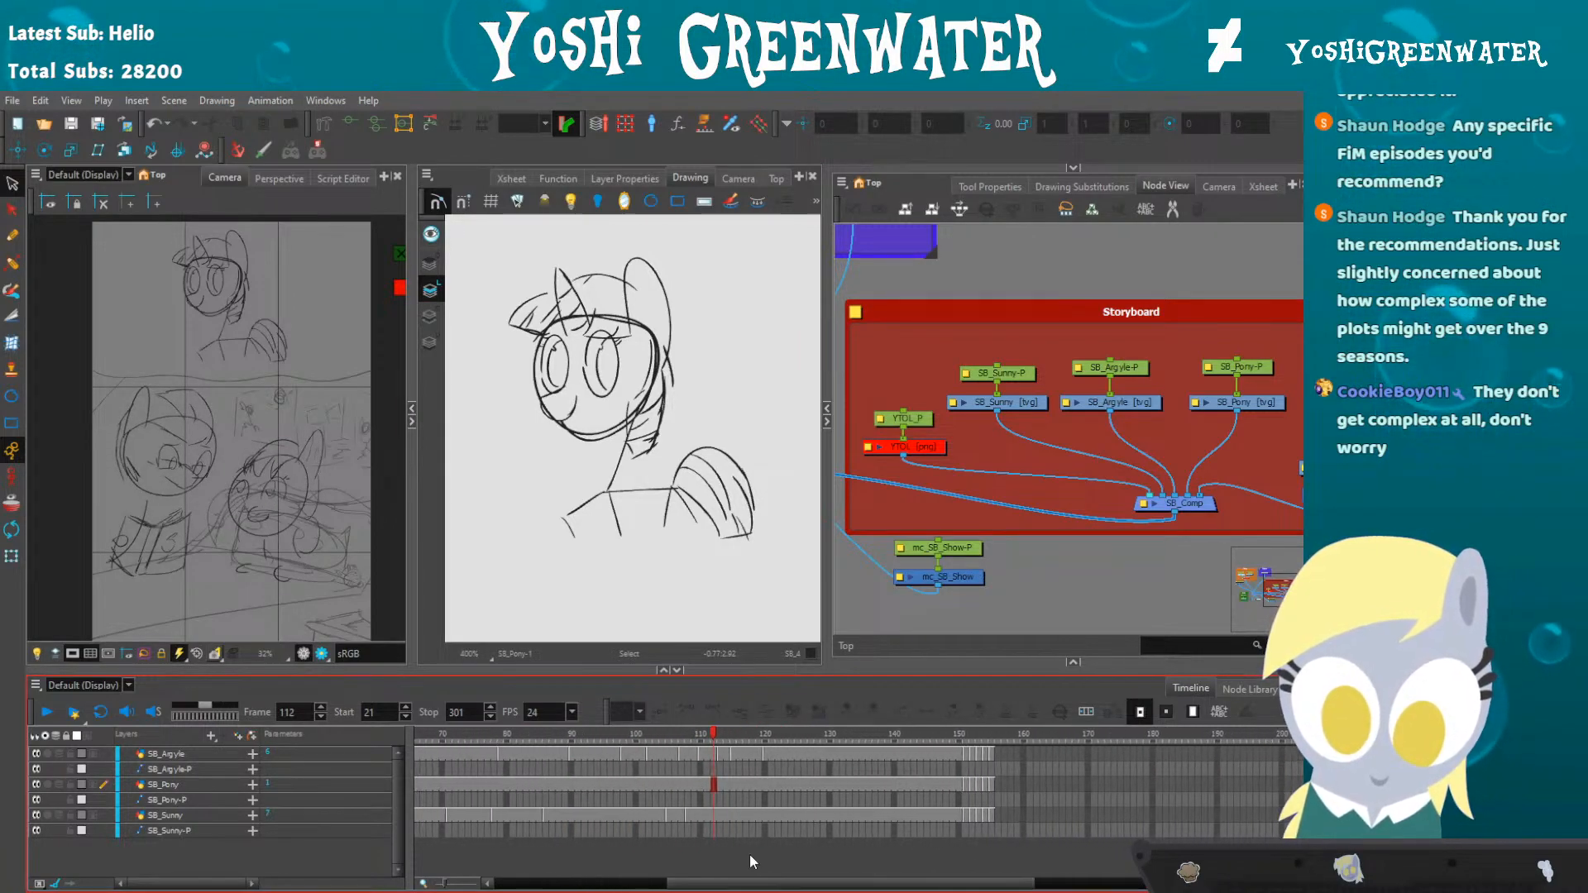
{"action": "left_click_drag", "start_coordinate": [713, 668], "coordinate": [712, 703]}
{"action": "left_click", "coordinate": [744, 759]}
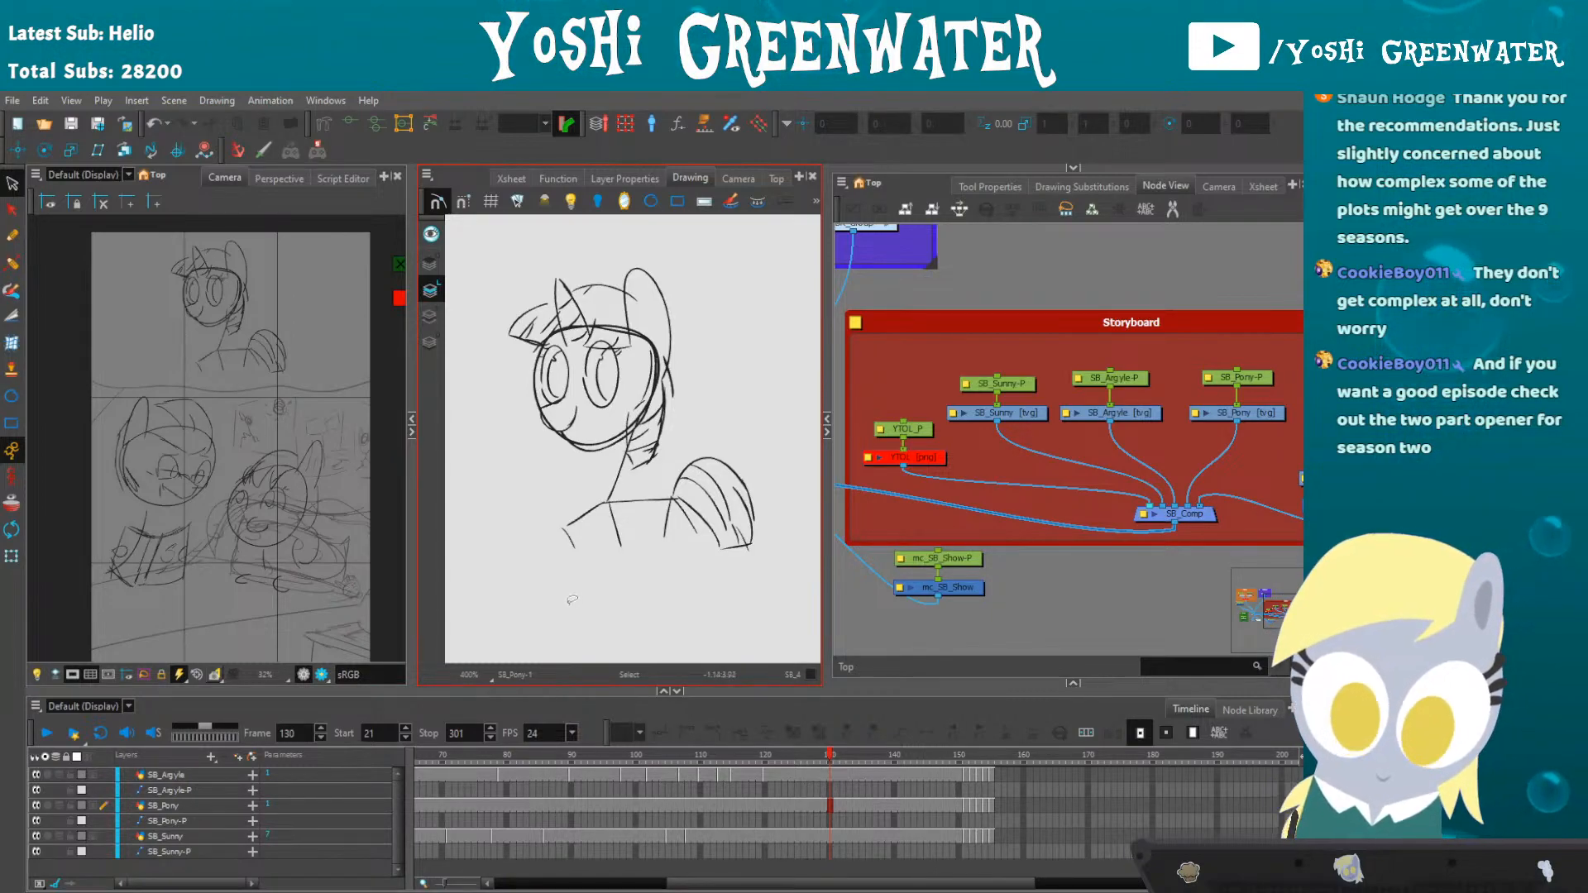
- Widen the Camera view beside the Drawing view and show the Characters group in the node network
{"action": "left_click_drag", "start_coordinate": [532, 574], "coordinate": [554, 587]}
{"action": "left_click_drag", "start_coordinate": [412, 565], "coordinate": [480, 568]}
{"action": "scroll", "coordinate": [172, 511], "scroll_direction": "down", "scroll_amount": 1}
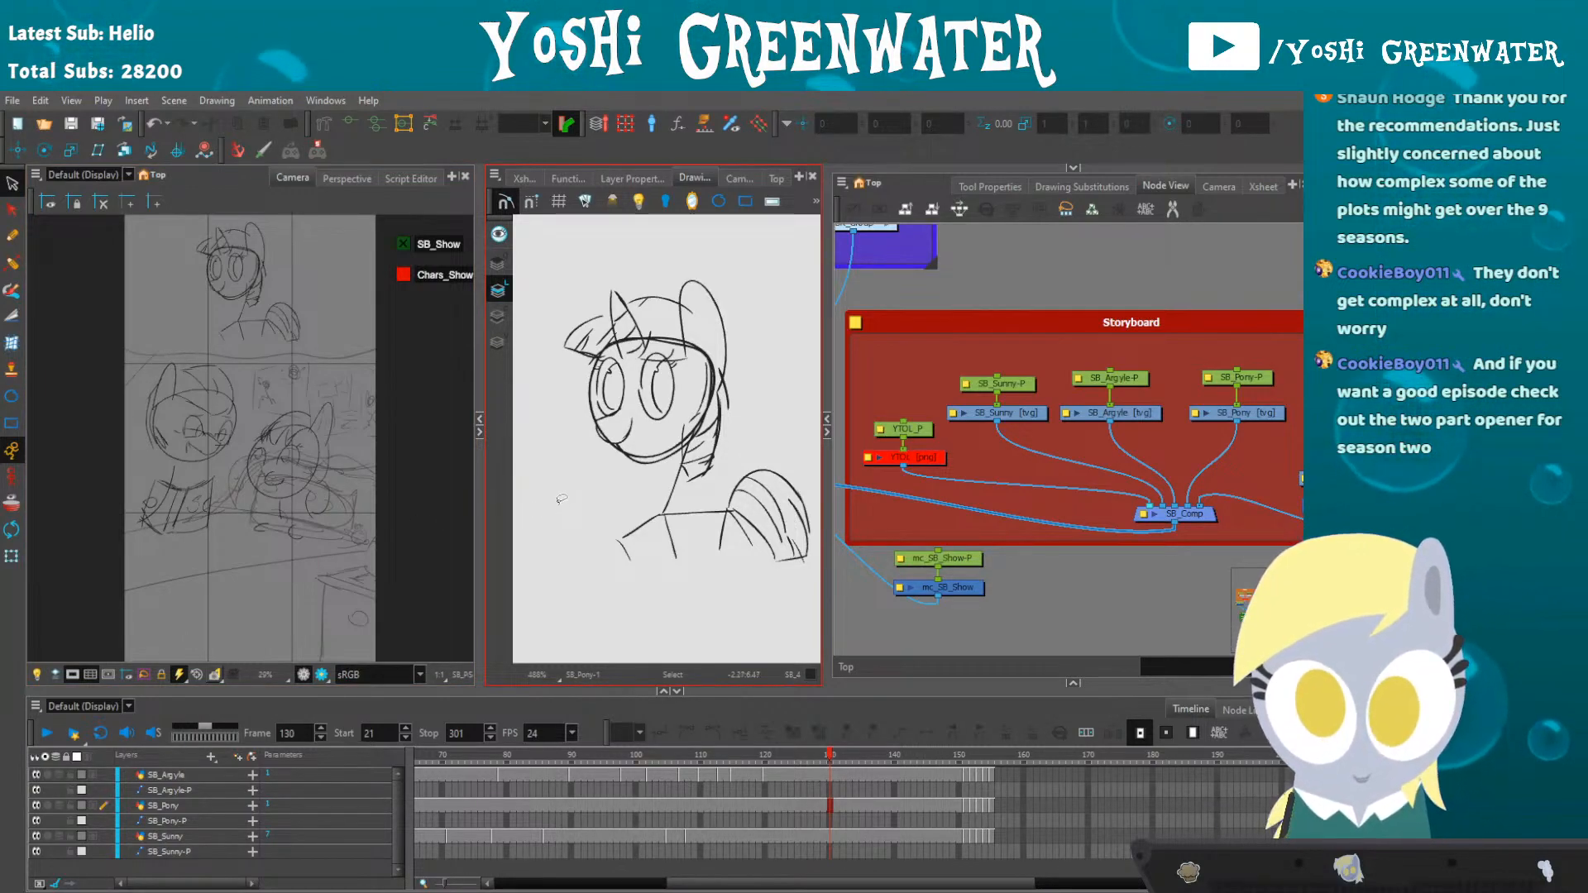
{"action": "scroll", "coordinate": [562, 500], "scroll_direction": "down", "scroll_amount": 1}
{"action": "left_click_drag", "start_coordinate": [857, 377], "coordinate": [1237, 536]}
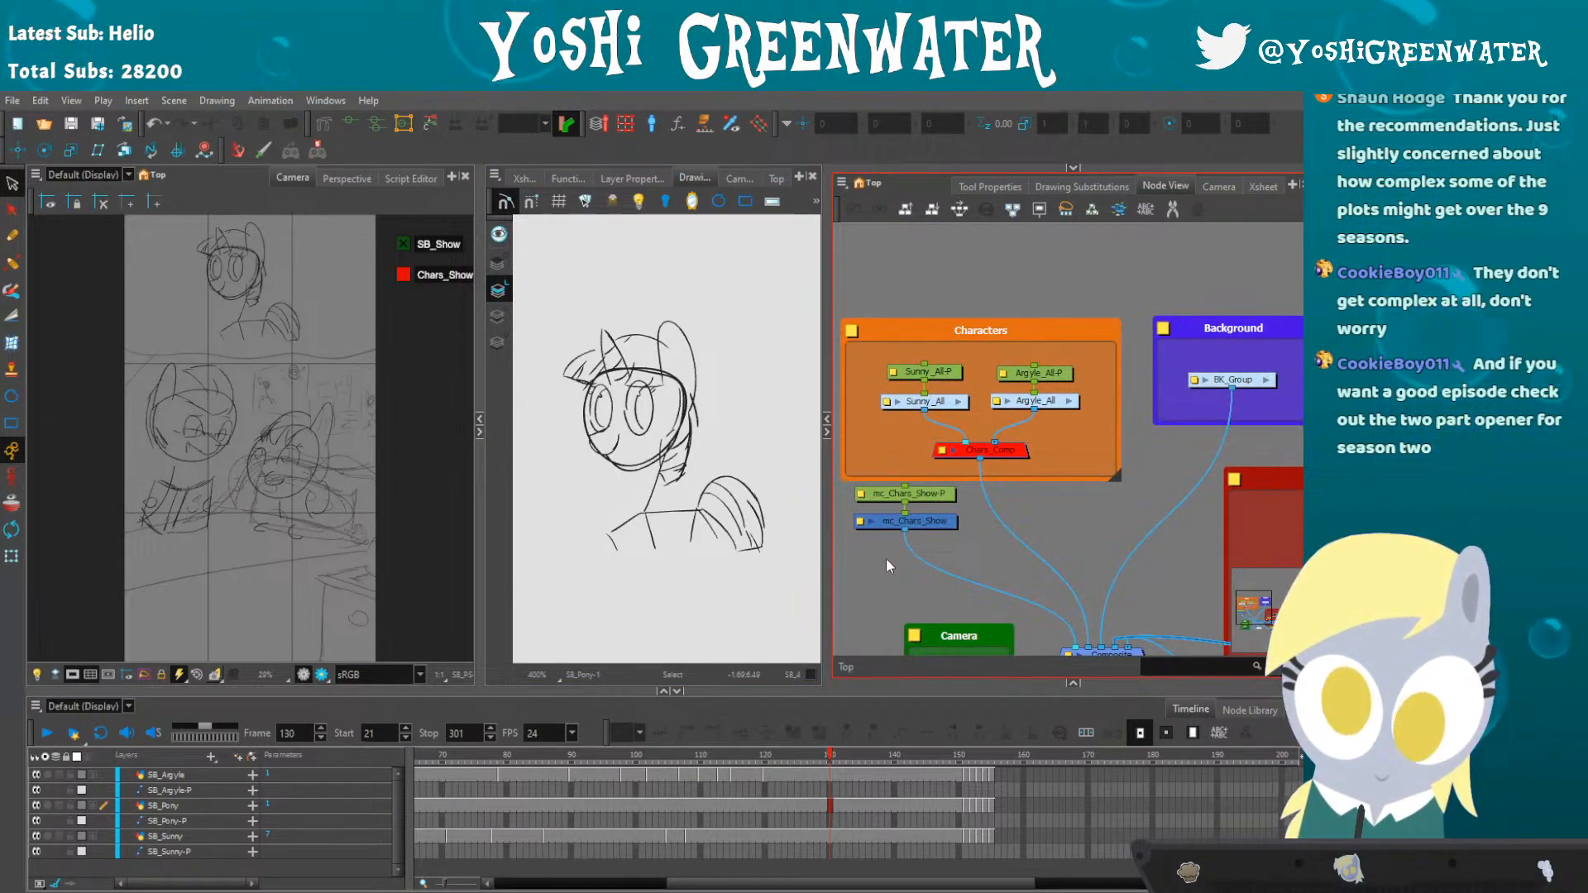
{"action": "left_click_drag", "start_coordinate": [612, 545], "coordinate": [592, 522]}
{"action": "left_click_drag", "start_coordinate": [549, 689], "coordinate": [549, 685]}
- Scrub the storyboard from frame 23 to frame 40
{"action": "left_click_drag", "start_coordinate": [693, 884], "coordinate": [519, 884]}
{"action": "left_click", "coordinate": [536, 751]}
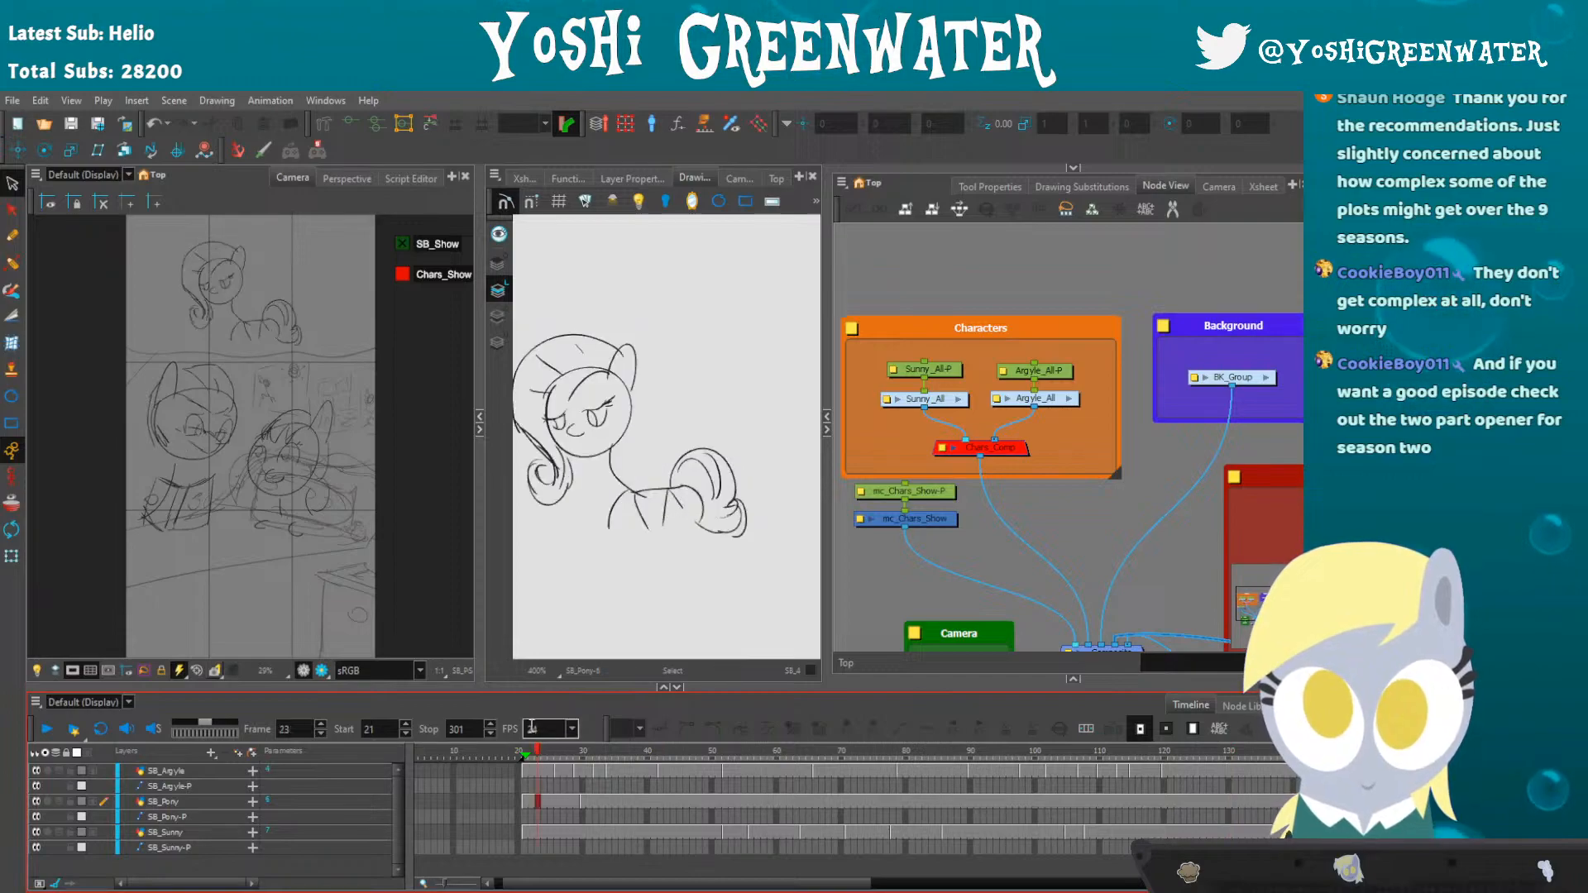
{"action": "left_click_drag", "start_coordinate": [549, 749], "coordinate": [647, 751]}
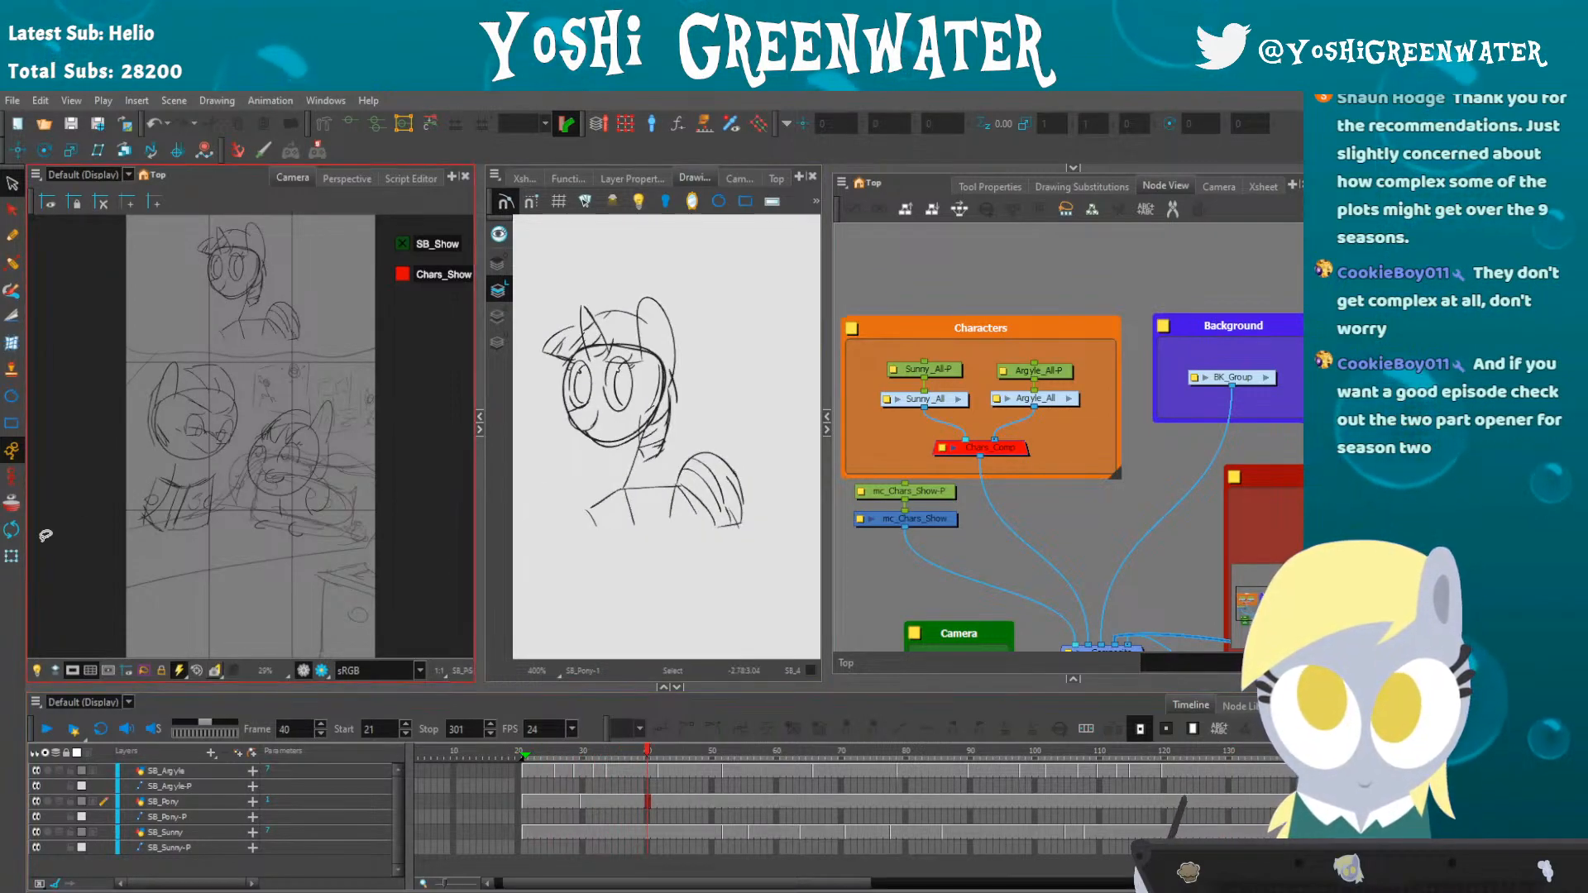
- Tidy the SB_Sunny, SB_Argyle and SB_Pony pegs and drawings into an even row in the Storyboard group
{"action": "left_click", "coordinate": [10, 557]}
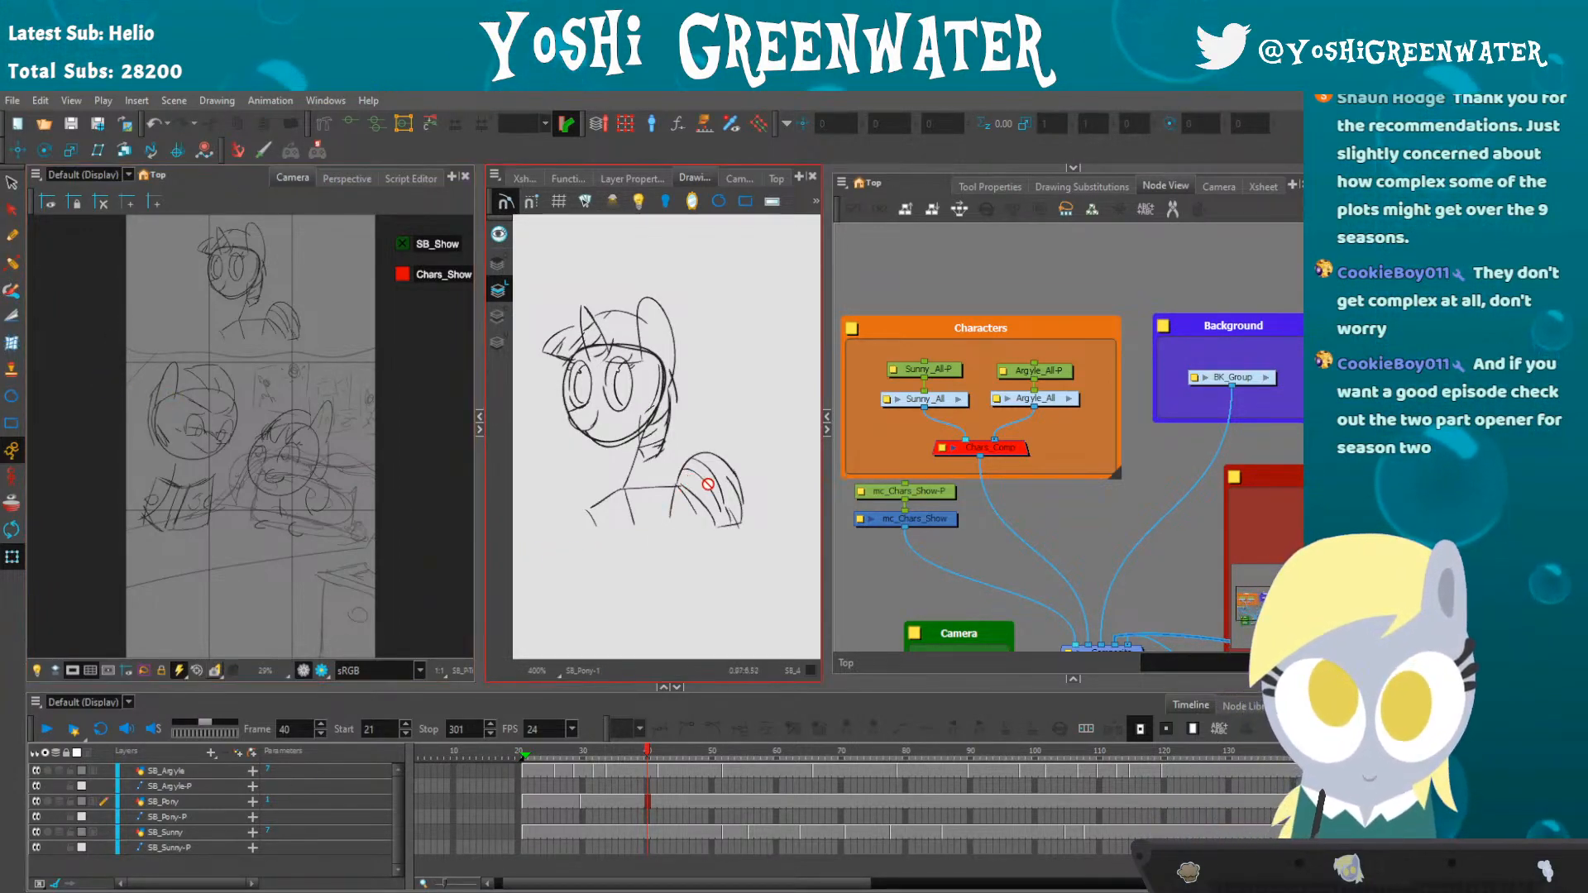
{"action": "left_click_drag", "start_coordinate": [945, 575], "coordinate": [740, 441]}
{"action": "left_click_drag", "start_coordinate": [951, 432], "coordinate": [717, 432]}
{"action": "left_click_drag", "start_coordinate": [1019, 459], "coordinate": [1022, 400]}
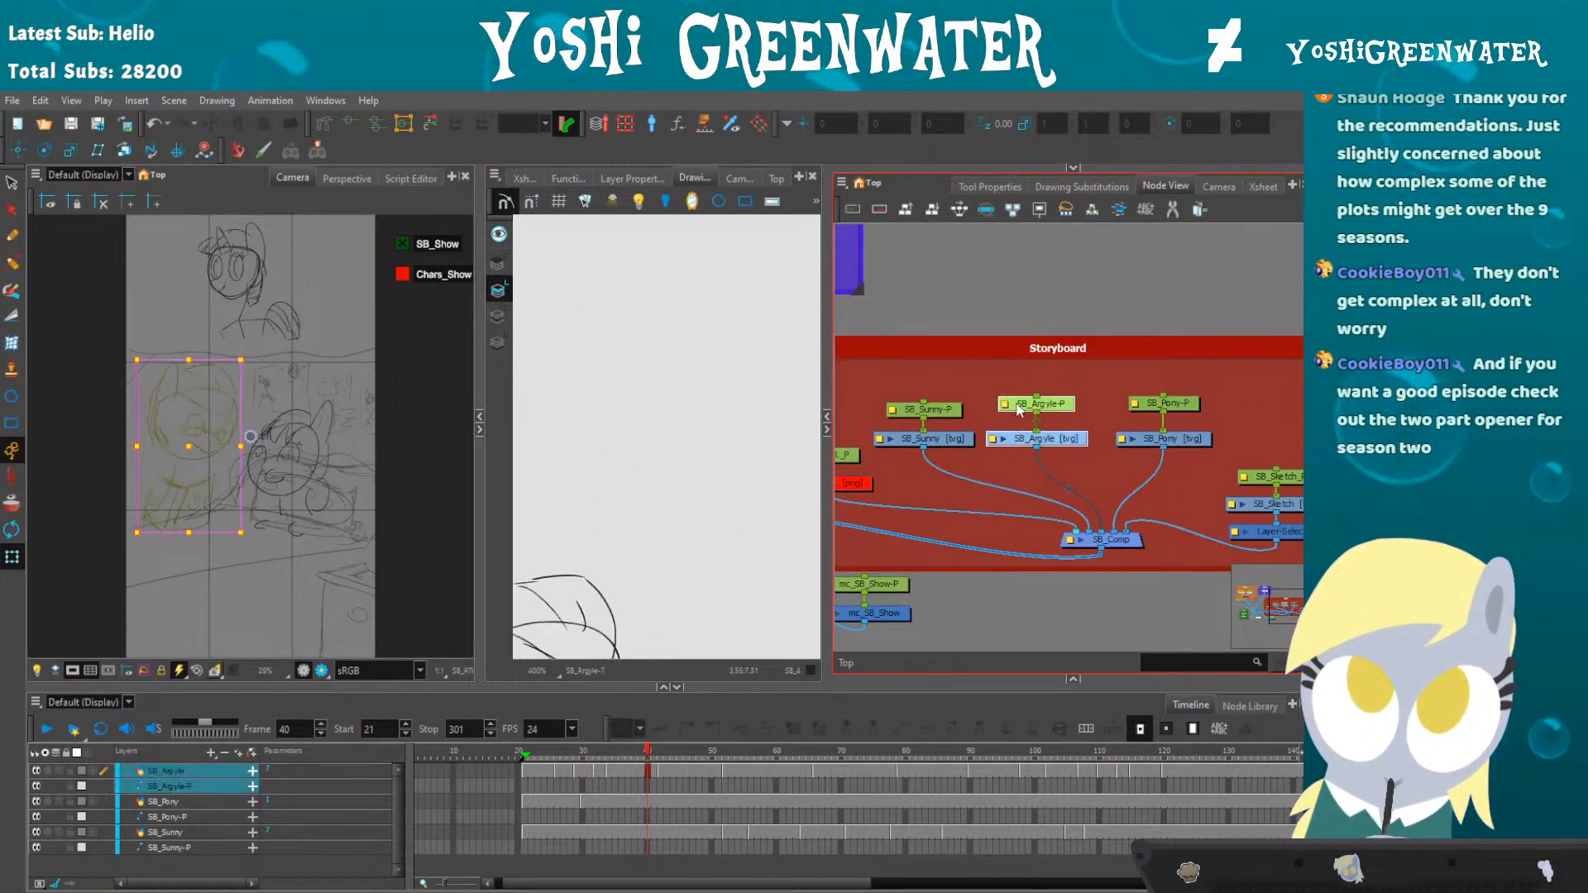
{"action": "left_click_drag", "start_coordinate": [1146, 461], "coordinate": [1145, 400]}
{"action": "left_click", "coordinate": [1131, 379]}
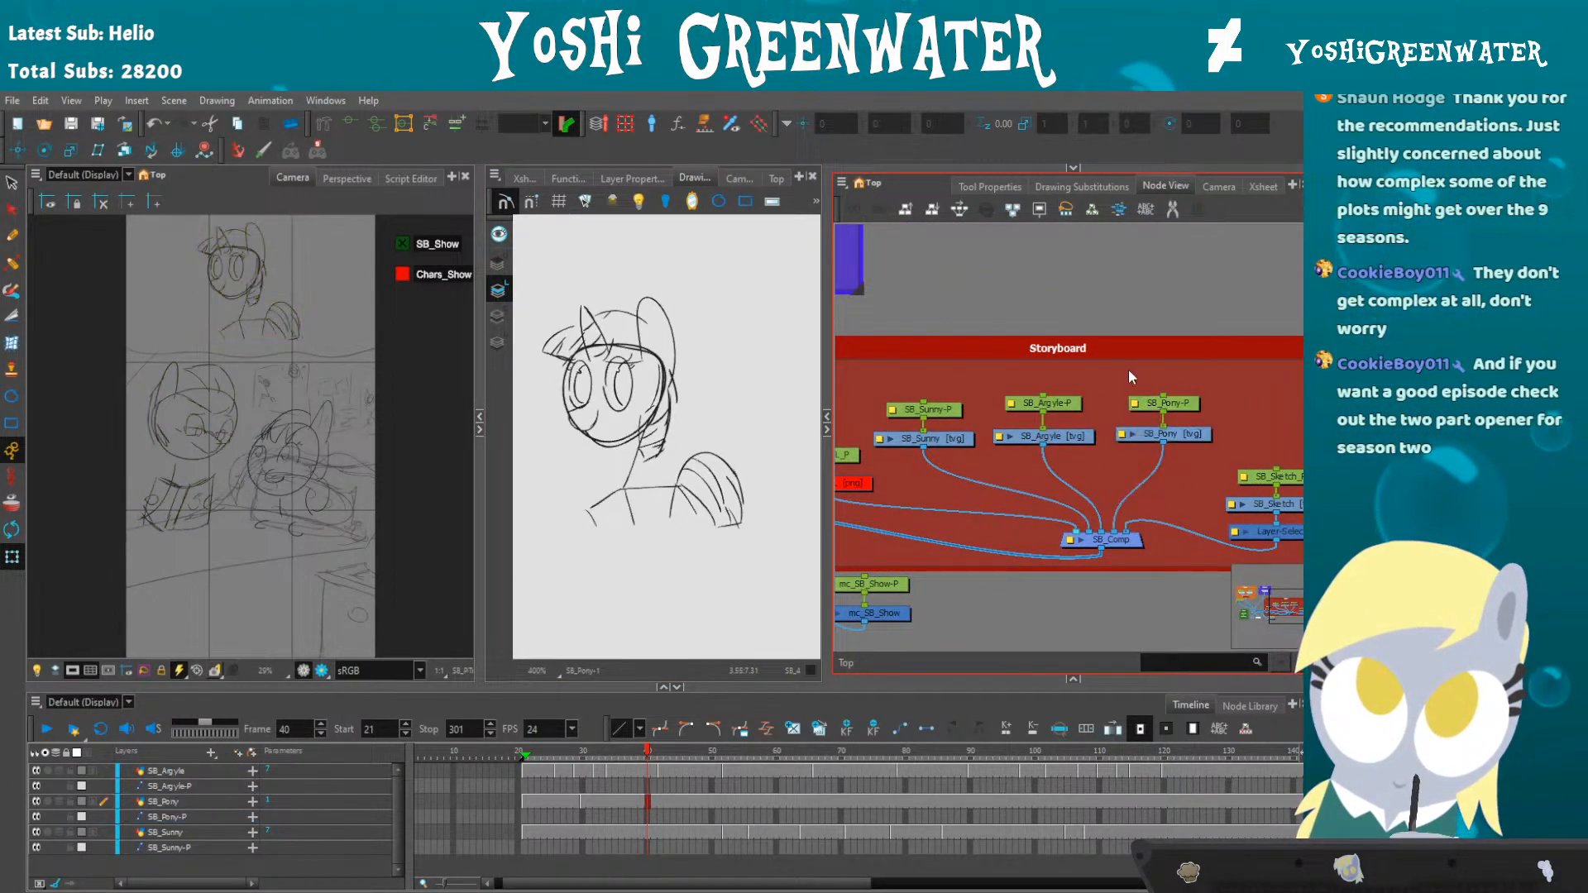
{"action": "left_click_drag", "start_coordinate": [1028, 405], "coordinate": [1029, 413]}
{"action": "left_click_drag", "start_coordinate": [926, 409], "coordinate": [926, 416]}
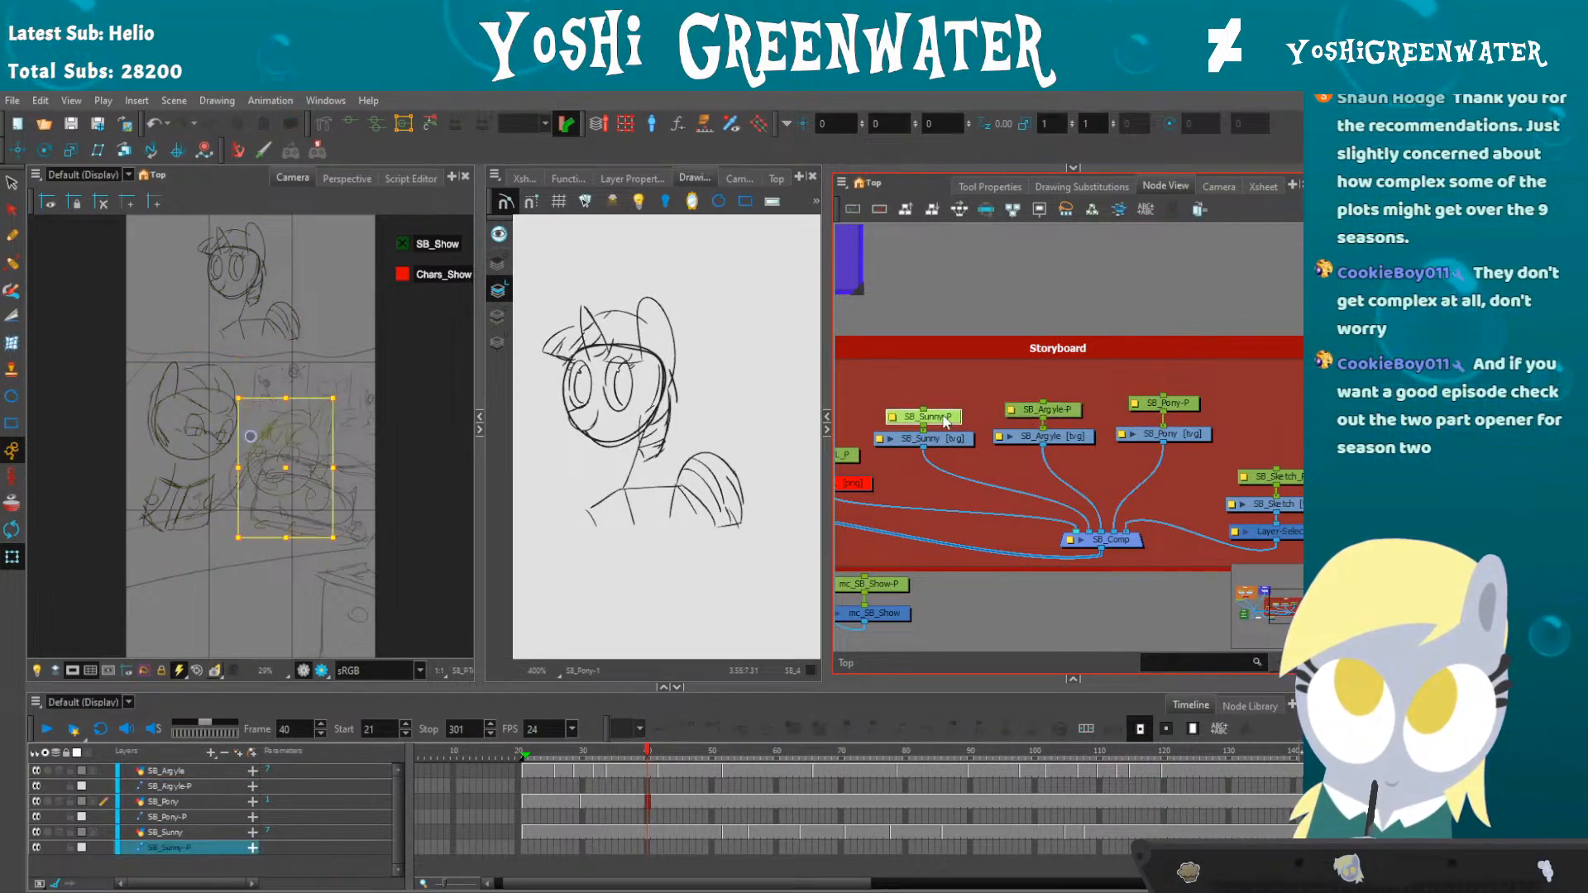
{"action": "left_click_drag", "start_coordinate": [1163, 403], "coordinate": [1164, 409]}
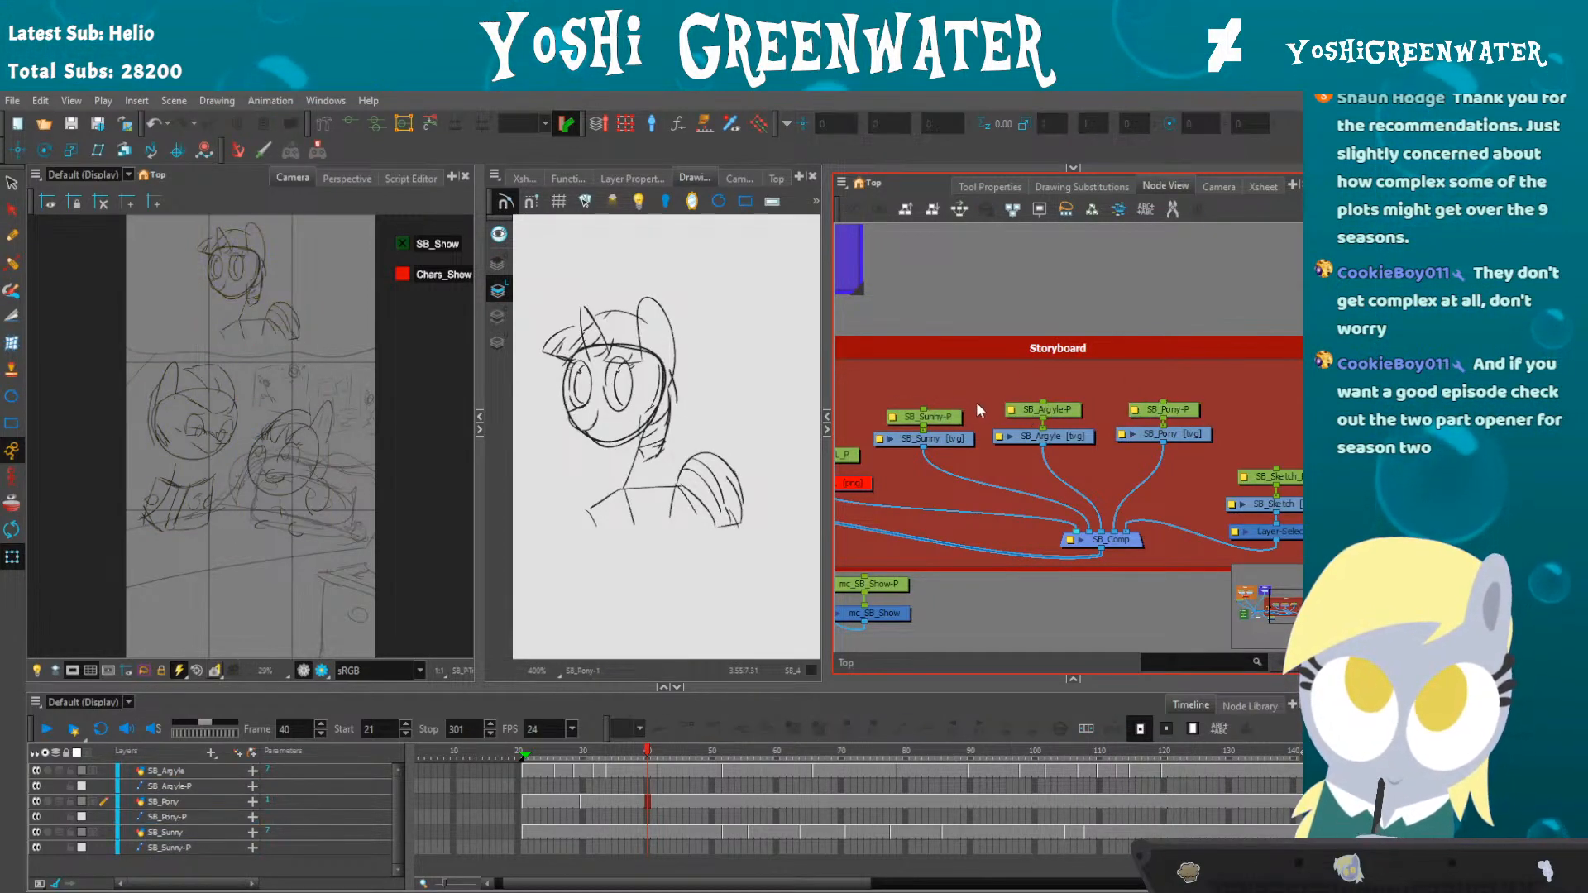
- Centre the three peg and drawing pairs above the SB_Comp node and enlarge the timeline area slightly
{"action": "mouse_move", "coordinate": [993, 451]}
{"action": "left_mouse_down"}
{"action": "mouse_move", "coordinate": [1063, 395]}
{"action": "mouse_move", "coordinate": [1049, 410]}
{"action": "left_mouse_up"}
{"action": "left_click_drag", "start_coordinate": [1224, 456], "coordinate": [988, 405]}
{"action": "left_click", "coordinate": [1191, 404]}
{"action": "left_click_drag", "start_coordinate": [1189, 405], "coordinate": [1193, 404]}
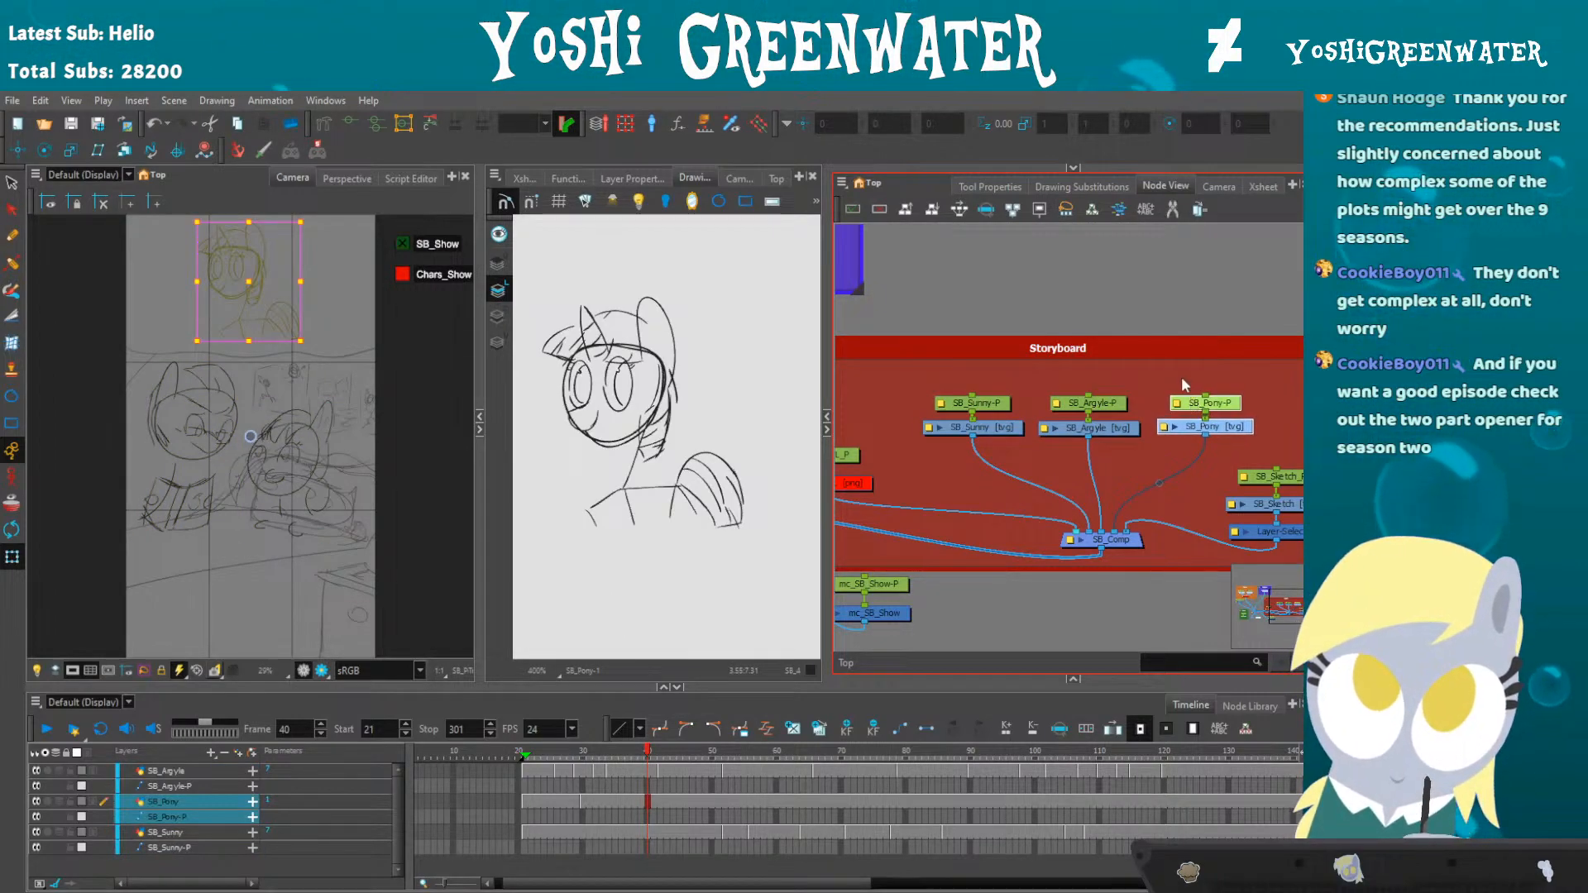
{"action": "left_click", "coordinate": [1078, 350]}
{"action": "left_click_drag", "start_coordinate": [593, 687], "coordinate": [591, 678]}
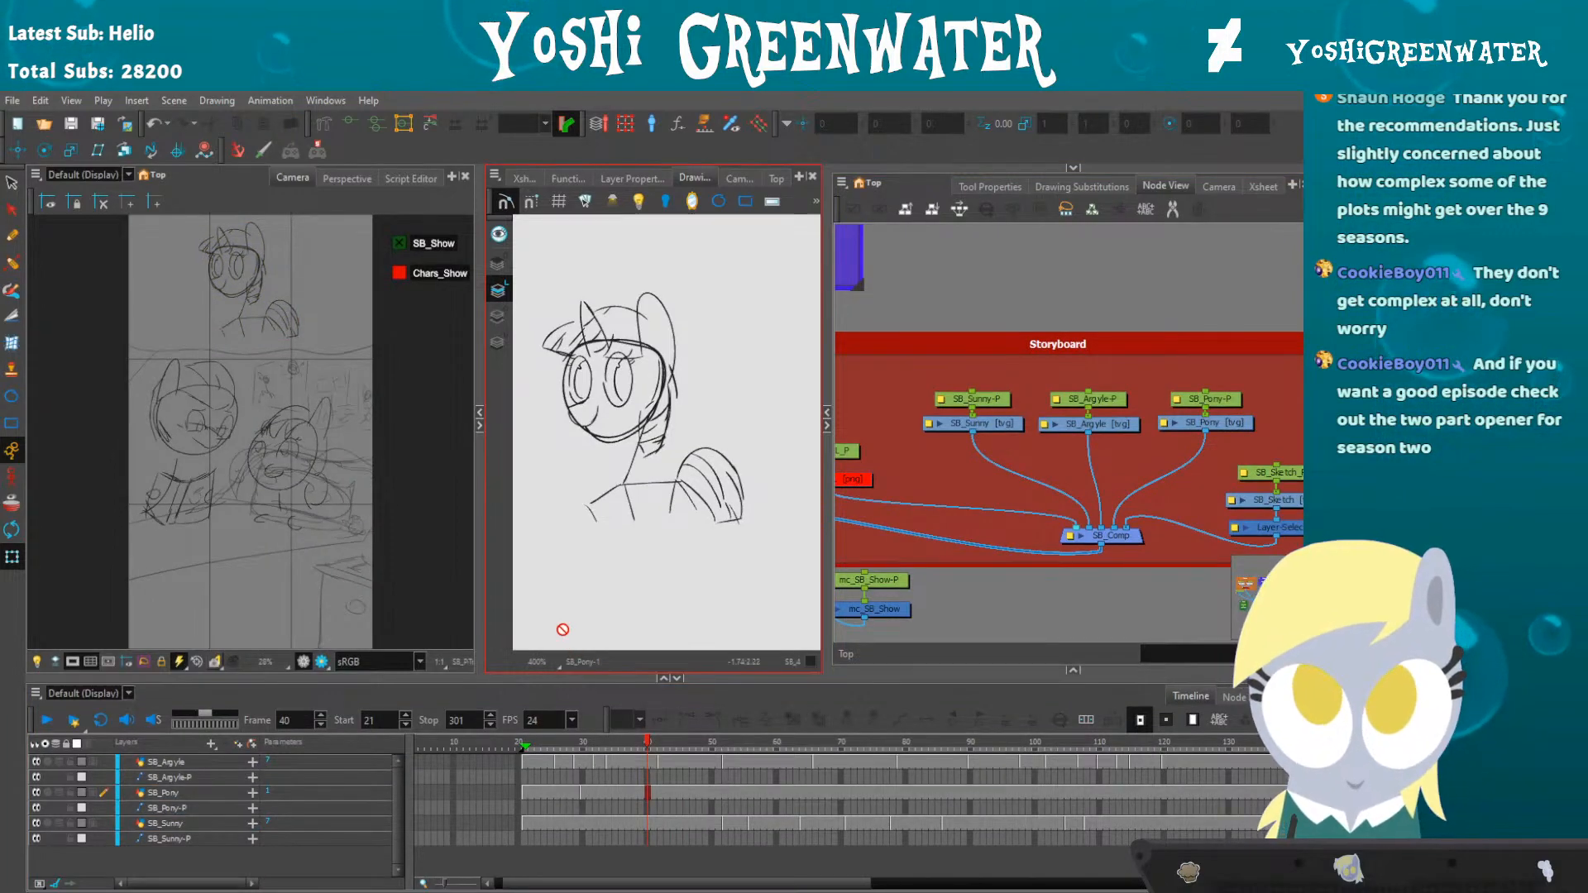
- Show the character rigs with the Chars_Show checkbox, shrink the timeline area, and return to frame 21
{"action": "left_click", "coordinate": [398, 273]}
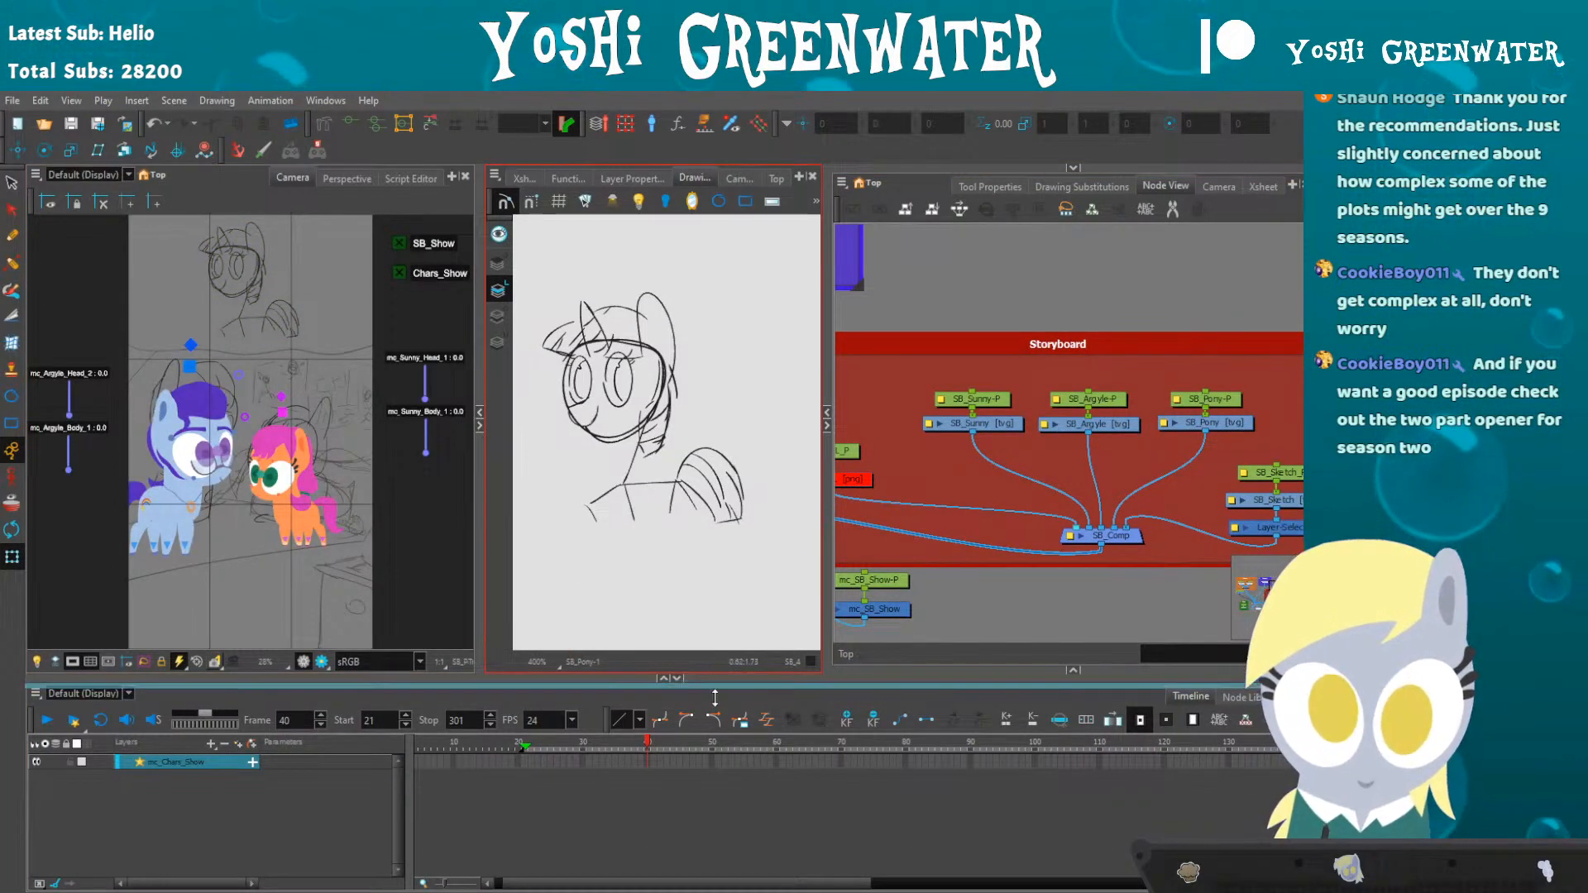
{"action": "left_click_drag", "start_coordinate": [681, 678], "coordinate": [681, 744]}
{"action": "left_click_drag", "start_coordinate": [929, 472], "coordinate": [865, 500]}
{"action": "left_click_drag", "start_coordinate": [1201, 439], "coordinate": [899, 465]}
{"action": "left_click", "coordinate": [861, 510]}
{"action": "left_click_drag", "start_coordinate": [560, 744], "coordinate": [549, 687]}
{"action": "key", "text": "shift+comma"}
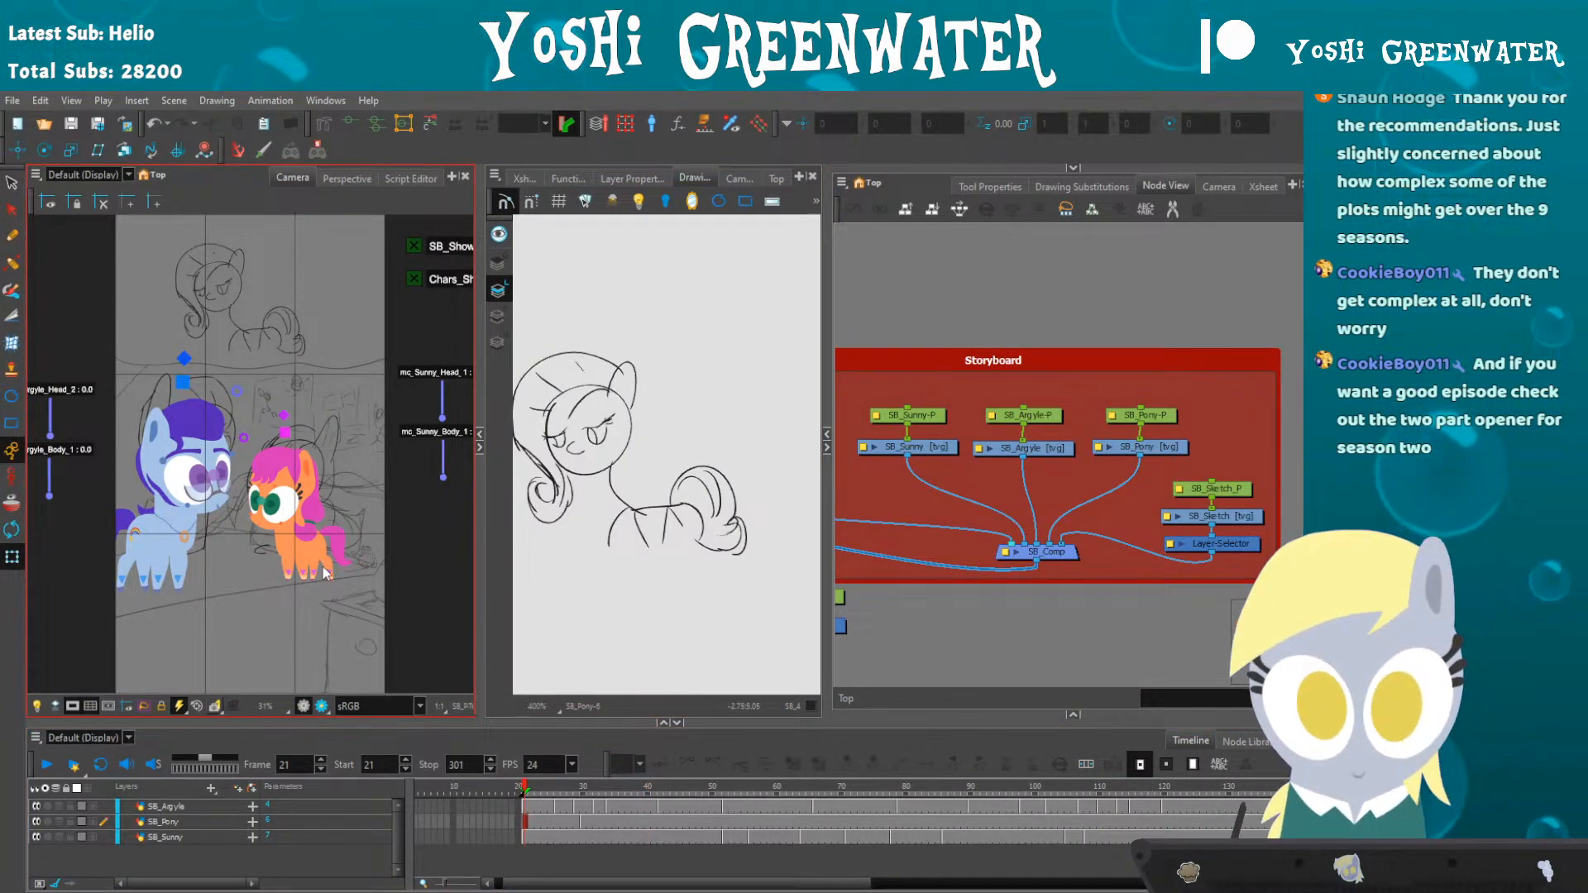
- Widen the Camera view, collapse the Drawing view beside it, and frame the two character rigs closely
{"action": "left_click_drag", "start_coordinate": [480, 546], "coordinate": [541, 546]}
{"action": "scroll", "coordinate": [653, 519], "scroll_direction": "up", "scroll_amount": 2}
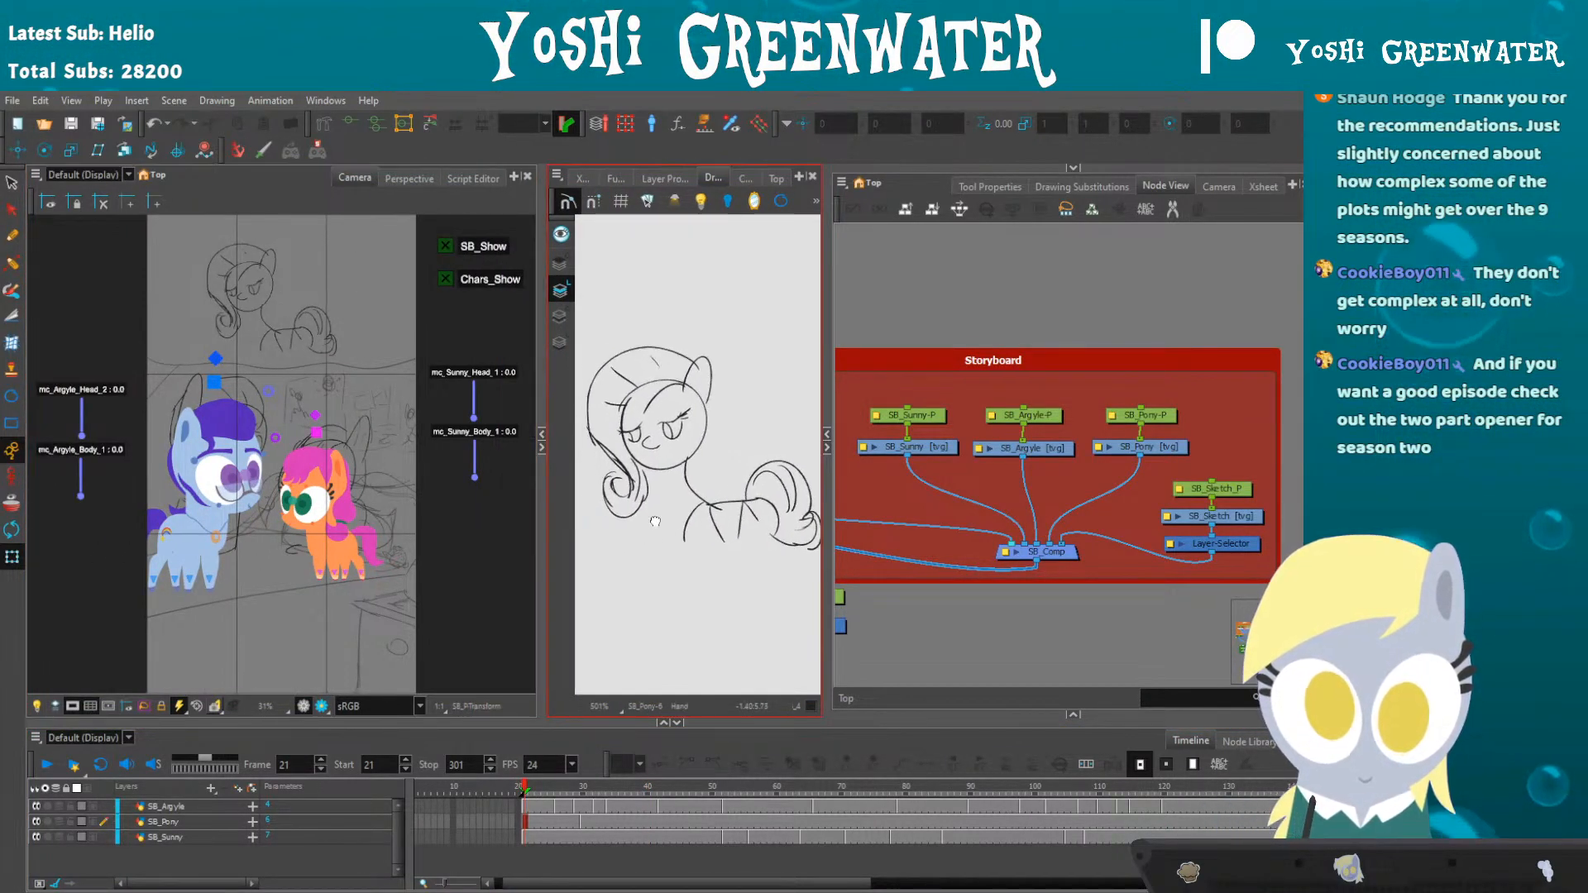
{"action": "left_click_drag", "start_coordinate": [826, 513], "coordinate": [878, 513]}
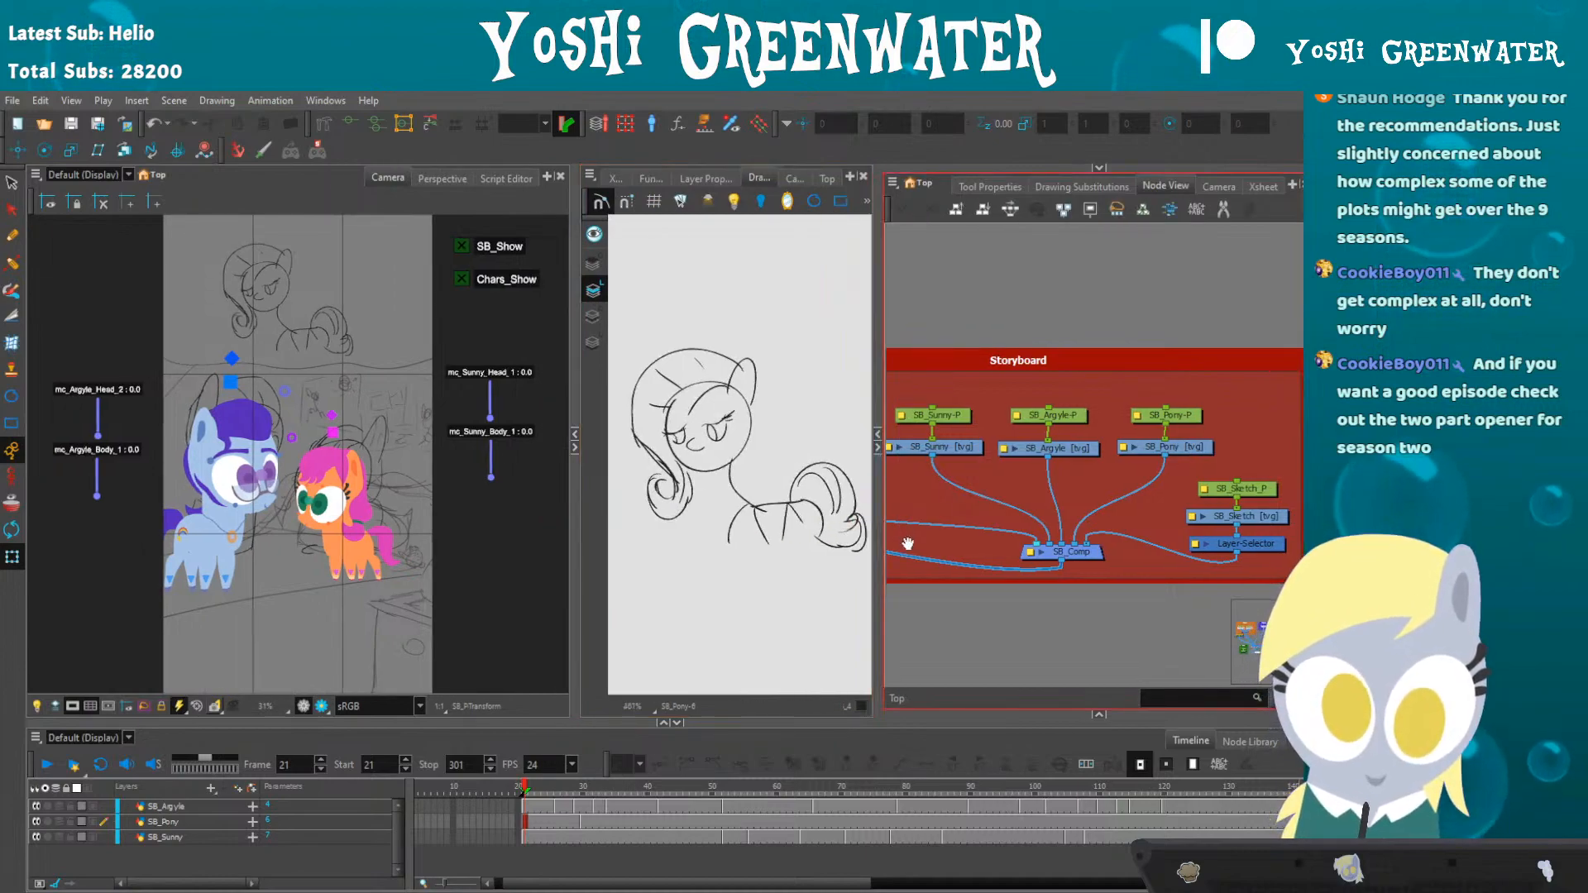
{"action": "left_click", "coordinate": [1067, 407]}
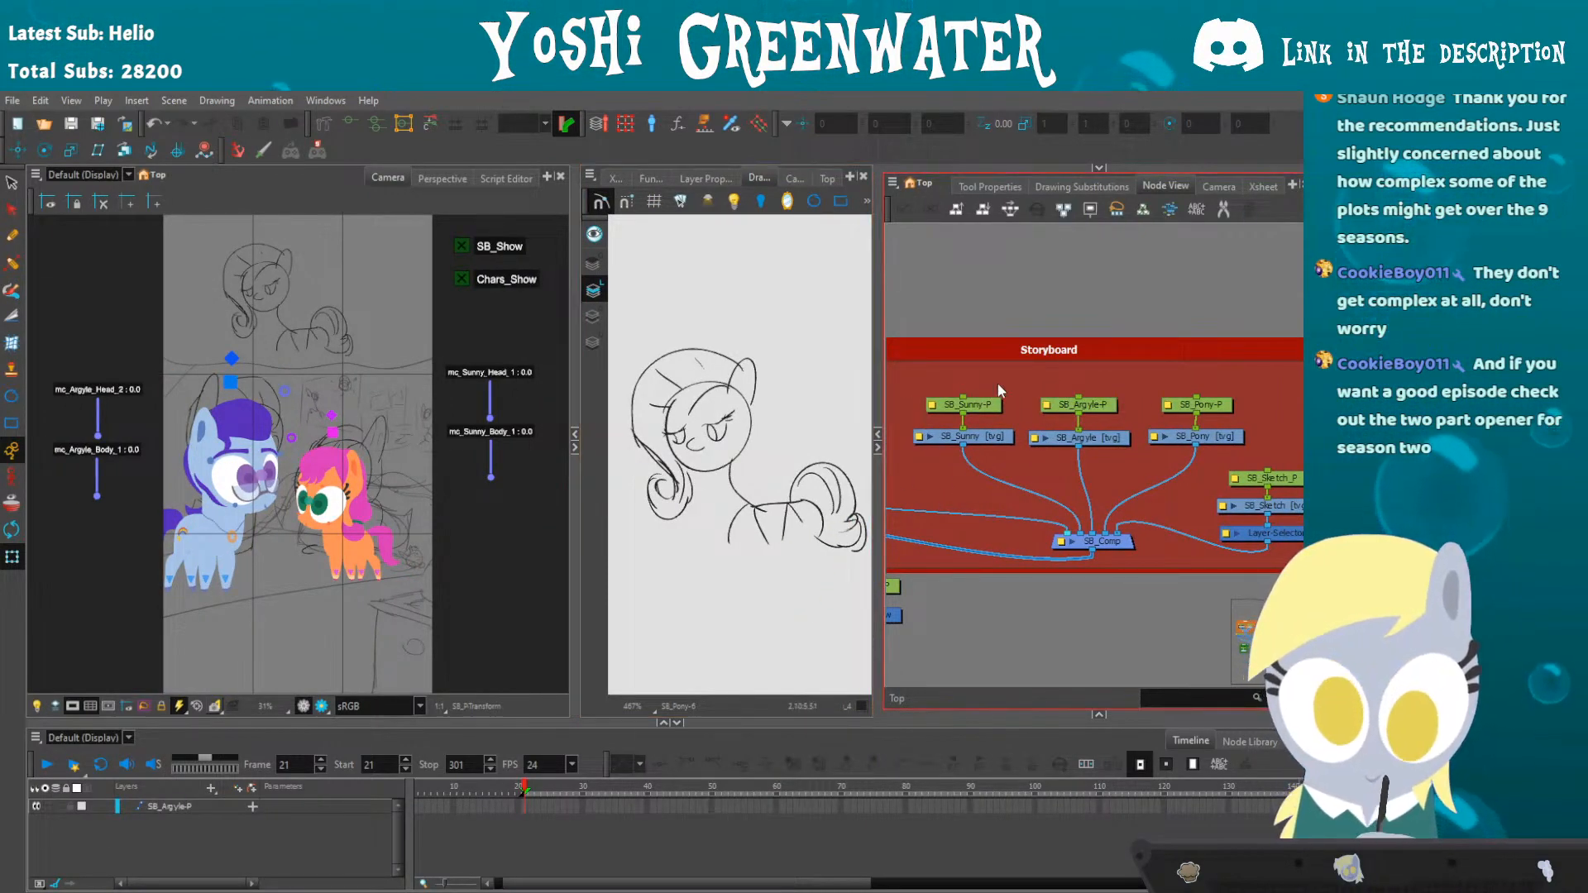
{"action": "left_click", "coordinate": [1214, 405]}
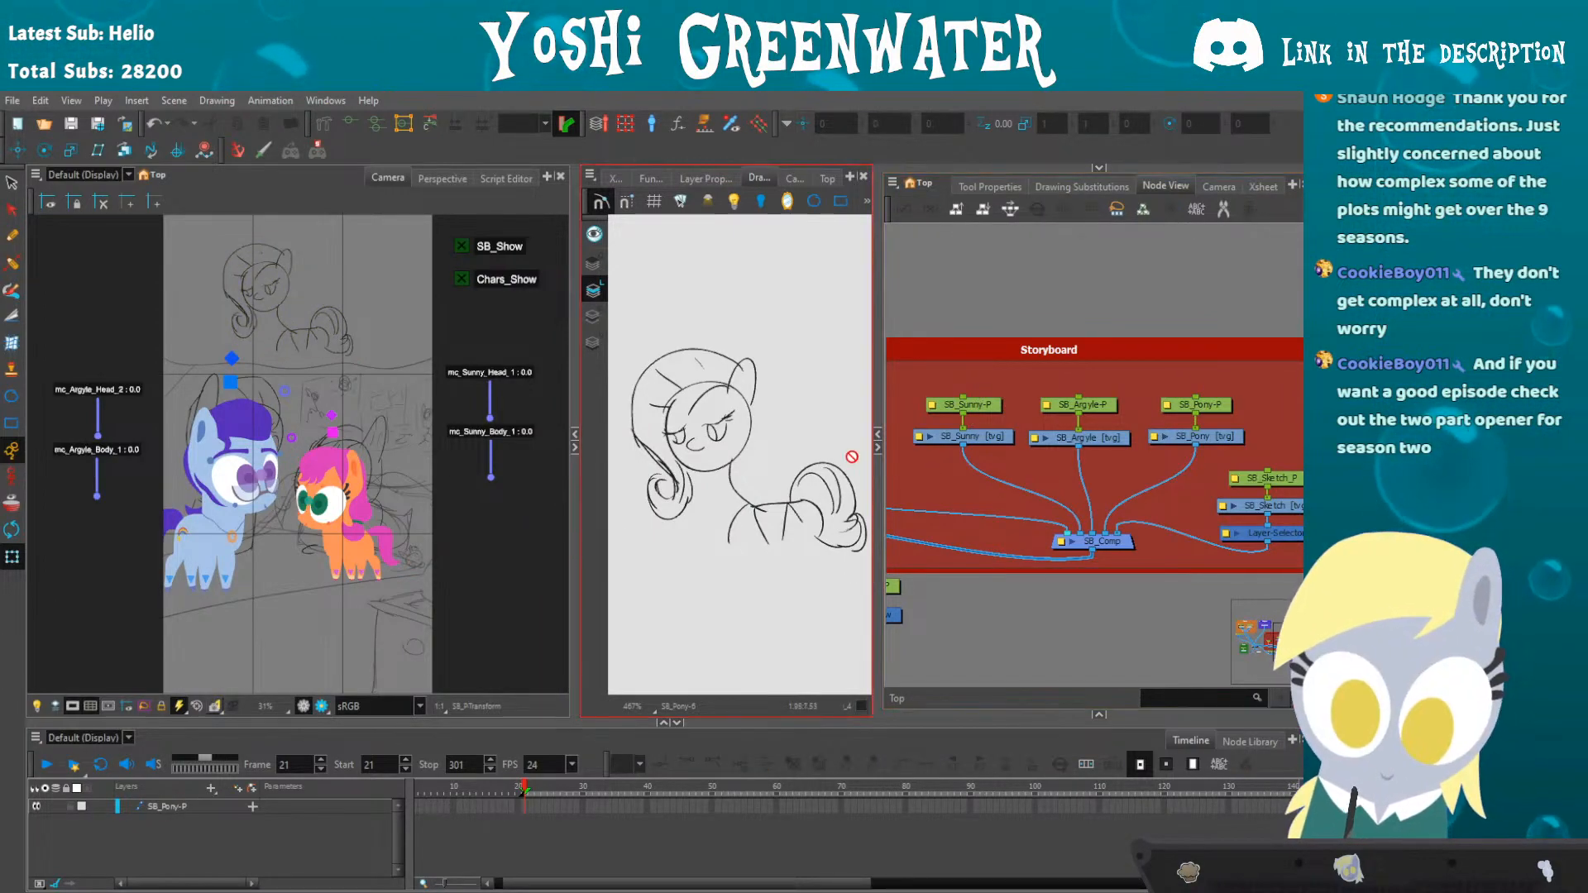
{"action": "scroll", "coordinate": [230, 535], "scroll_direction": "up", "scroll_amount": 2}
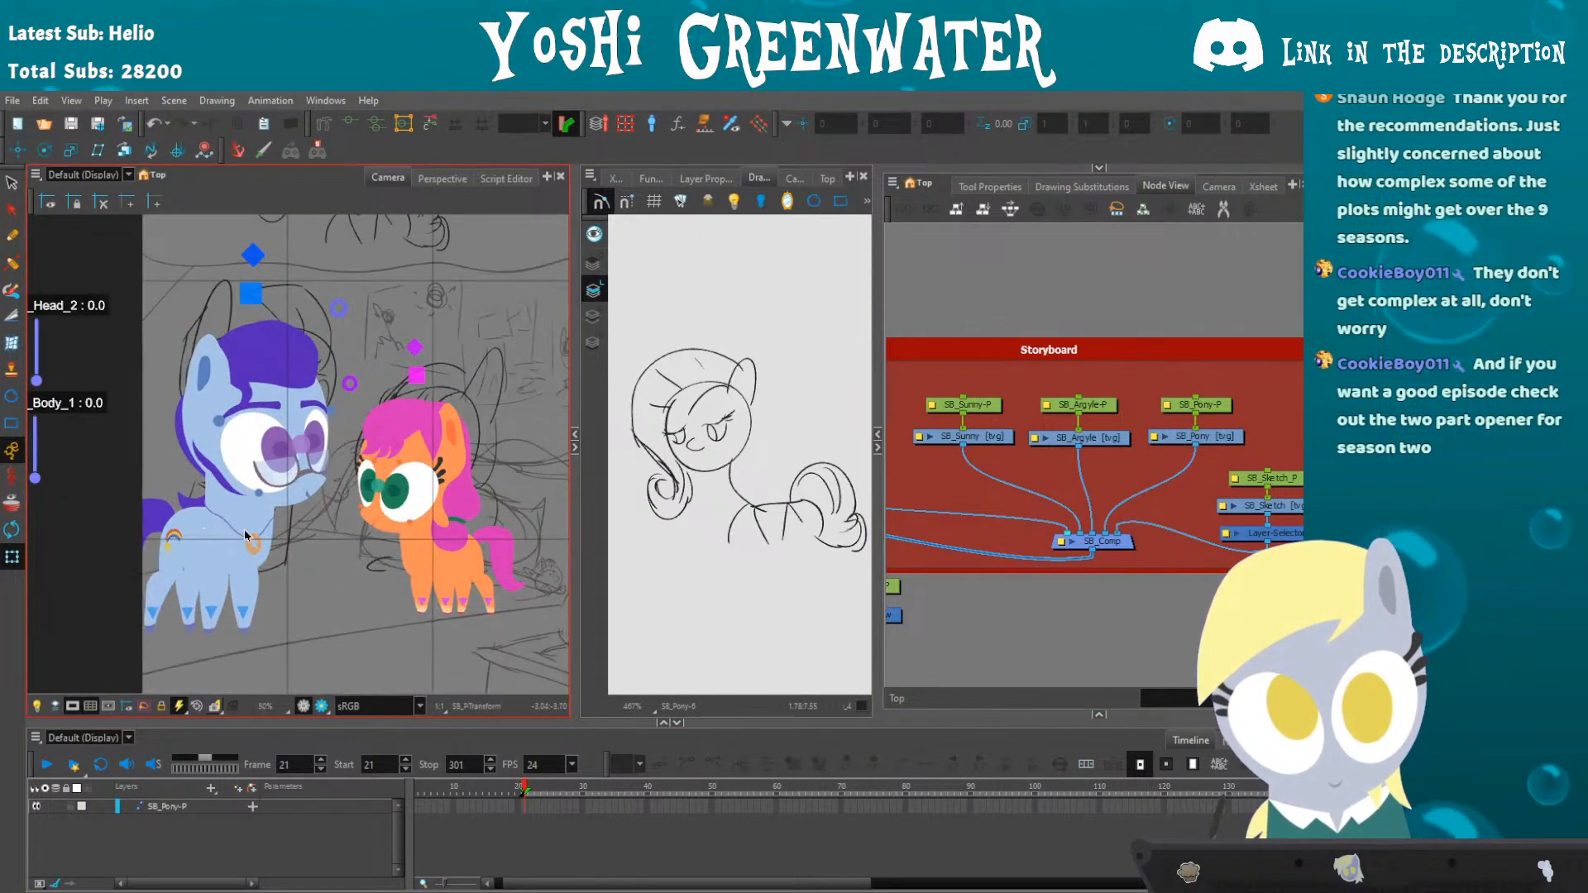
{"action": "left_click", "coordinate": [575, 450]}
{"action": "left_click_drag", "start_coordinate": [432, 722], "coordinate": [429, 741]}
{"action": "mouse_move", "coordinate": [367, 638]}
{"action": "left_mouse_down"}
{"action": "mouse_move", "coordinate": [268, 617]}
{"action": "mouse_move", "coordinate": [294, 612]}
{"action": "mouse_move", "coordinate": [277, 607]}
{"action": "left_mouse_up"}
- Open BK_Group in the Background group and add a vector drawing layer named wall
{"action": "left_click_drag", "start_coordinate": [916, 329], "coordinate": [1178, 463]}
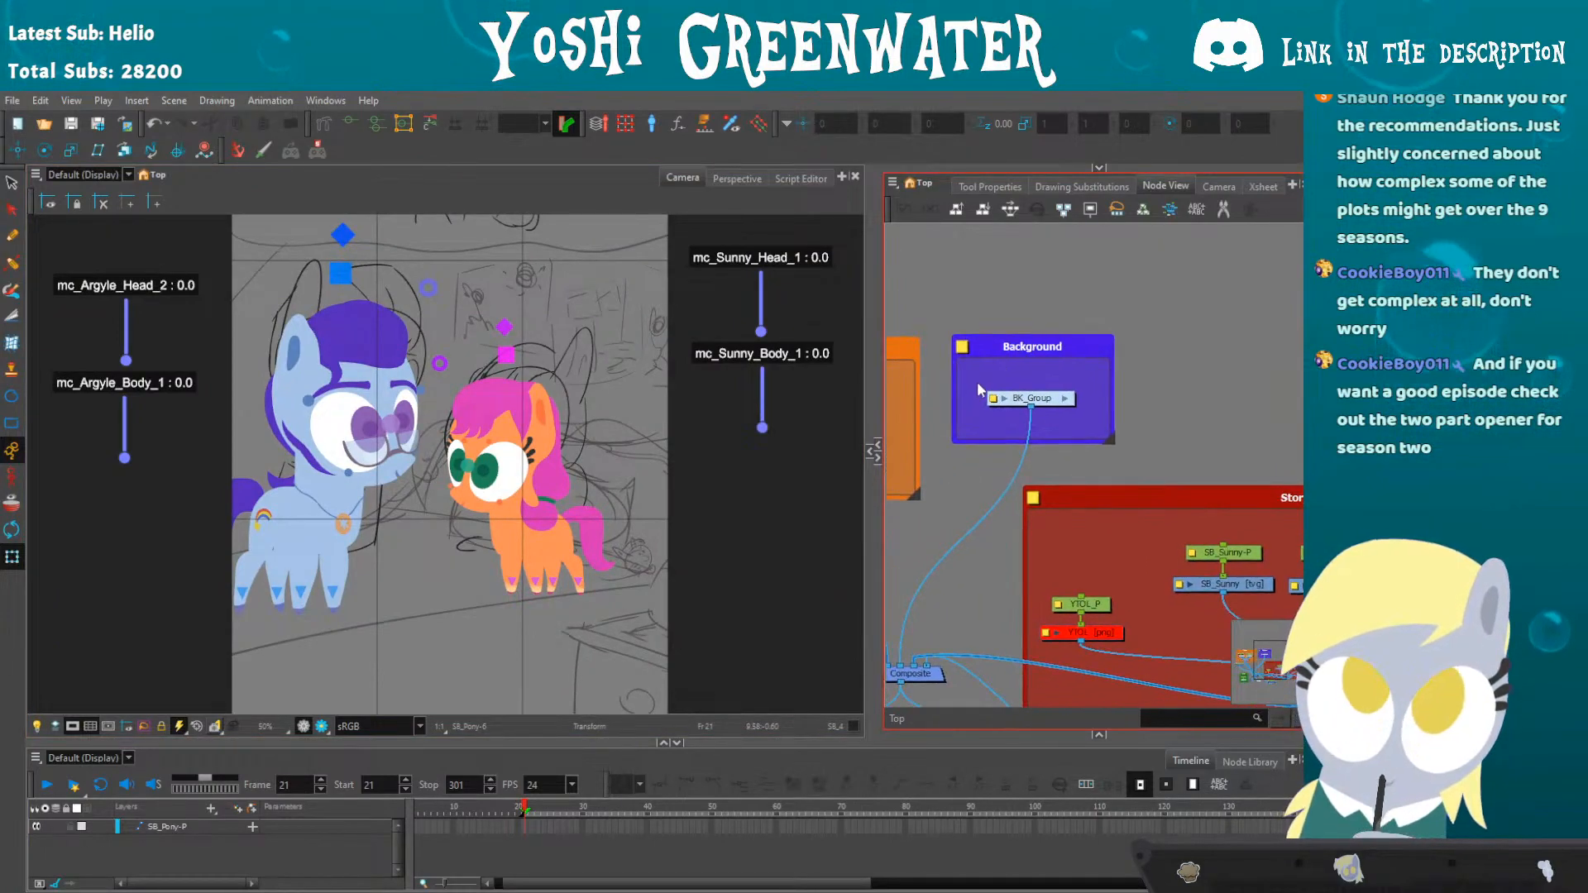
{"action": "double_click", "coordinate": [1065, 400]}
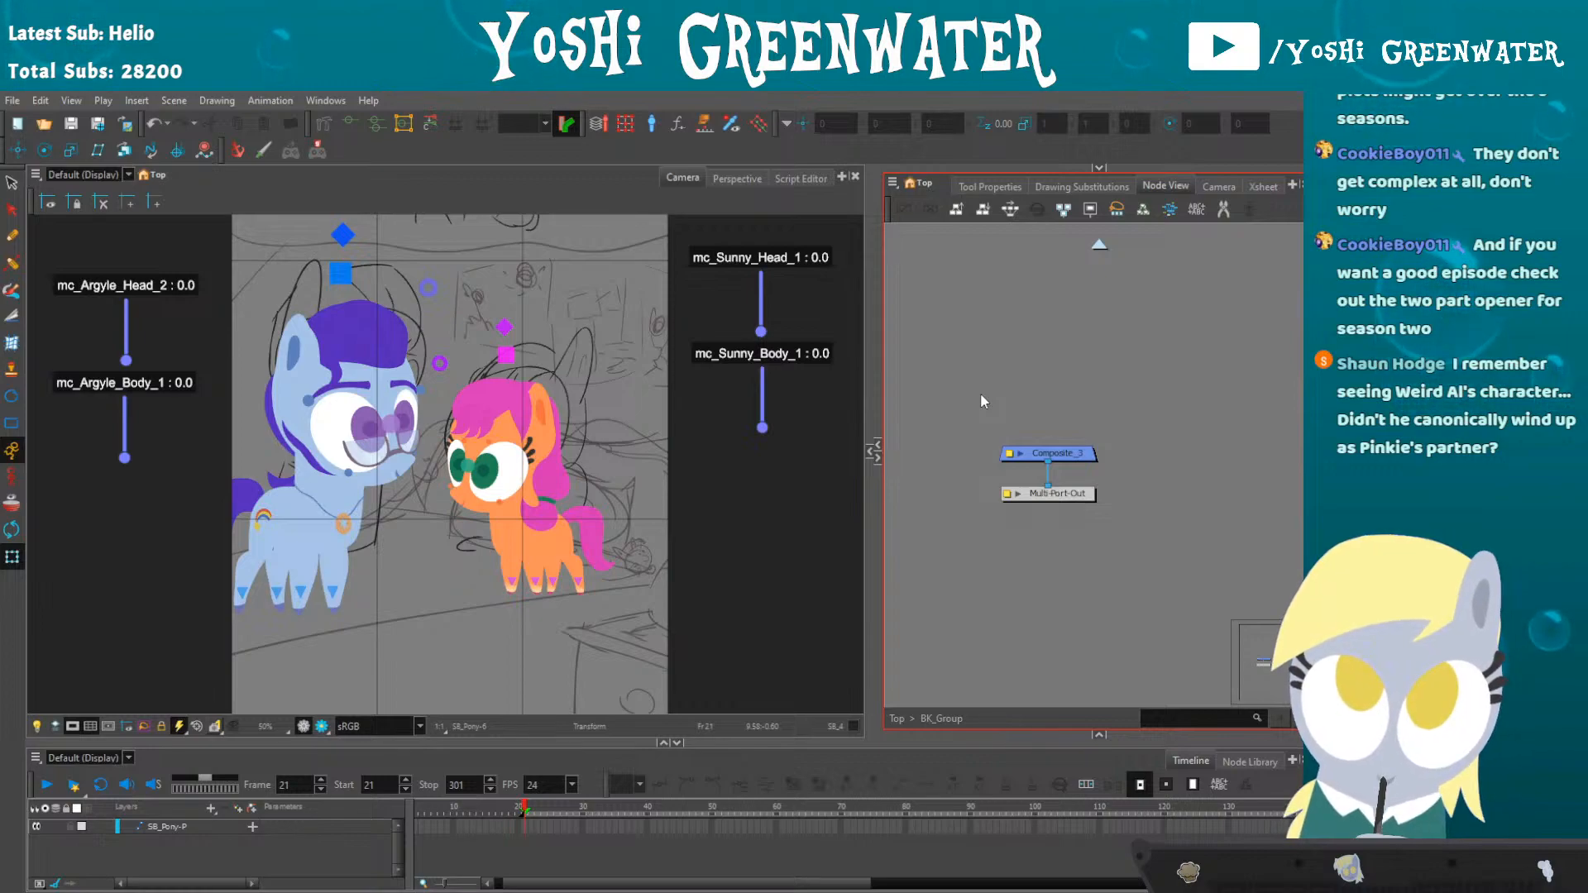
{"action": "key", "text": "ctrl+r"}
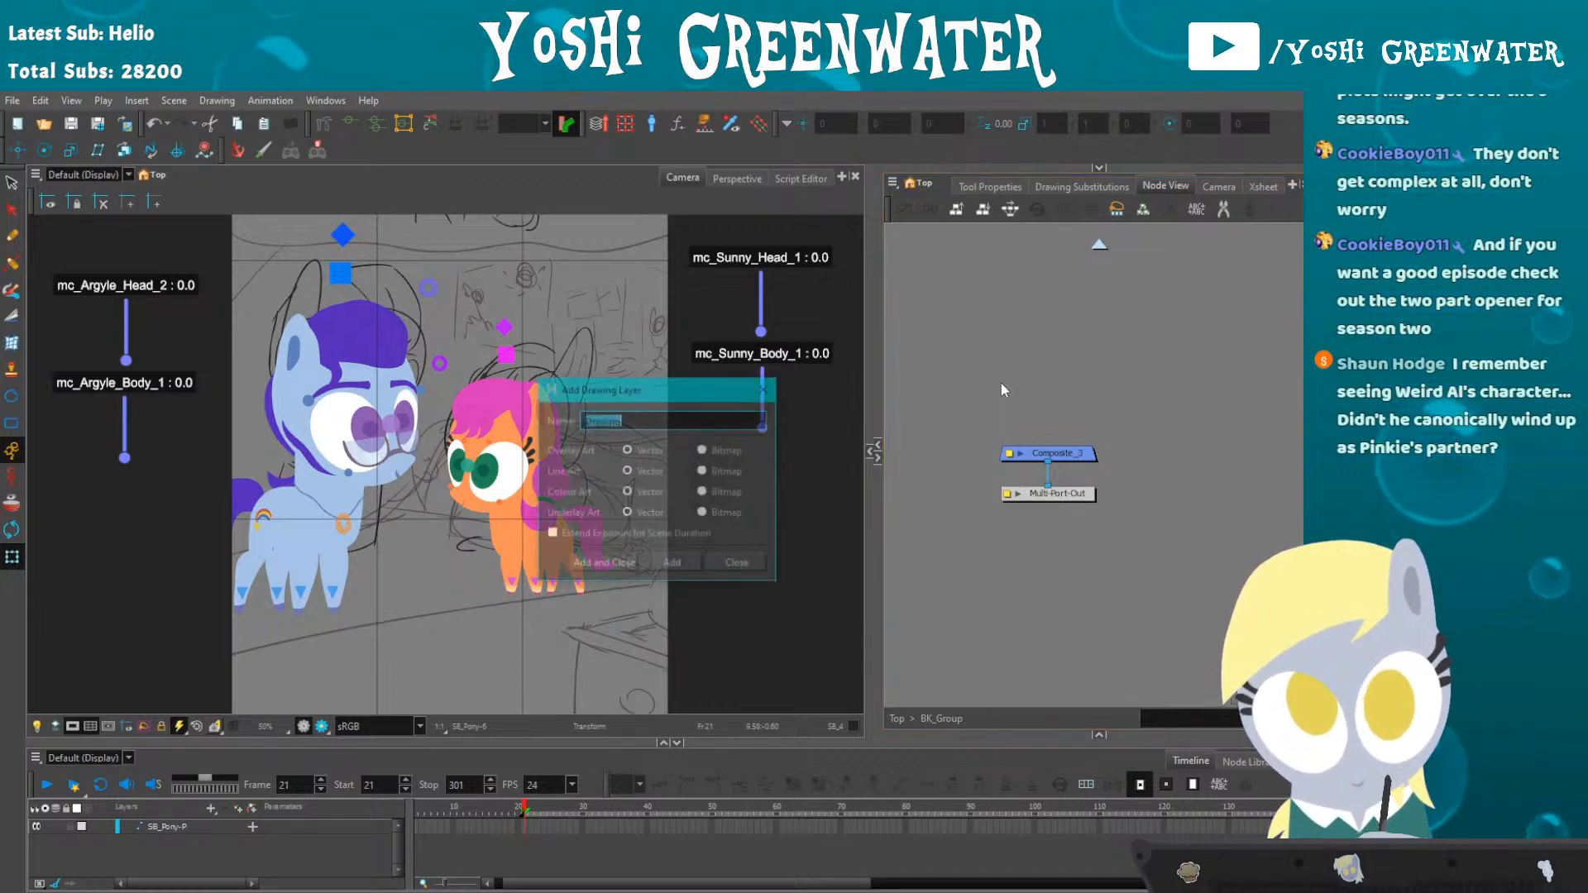
{"action": "mouse_move", "coordinate": [671, 407]}
{"action": "left_mouse_down"}
{"action": "mouse_move", "coordinate": [765, 406]}
{"action": "mouse_move", "coordinate": [769, 465]}
{"action": "mouse_move", "coordinate": [783, 463]}
{"action": "left_mouse_up"}
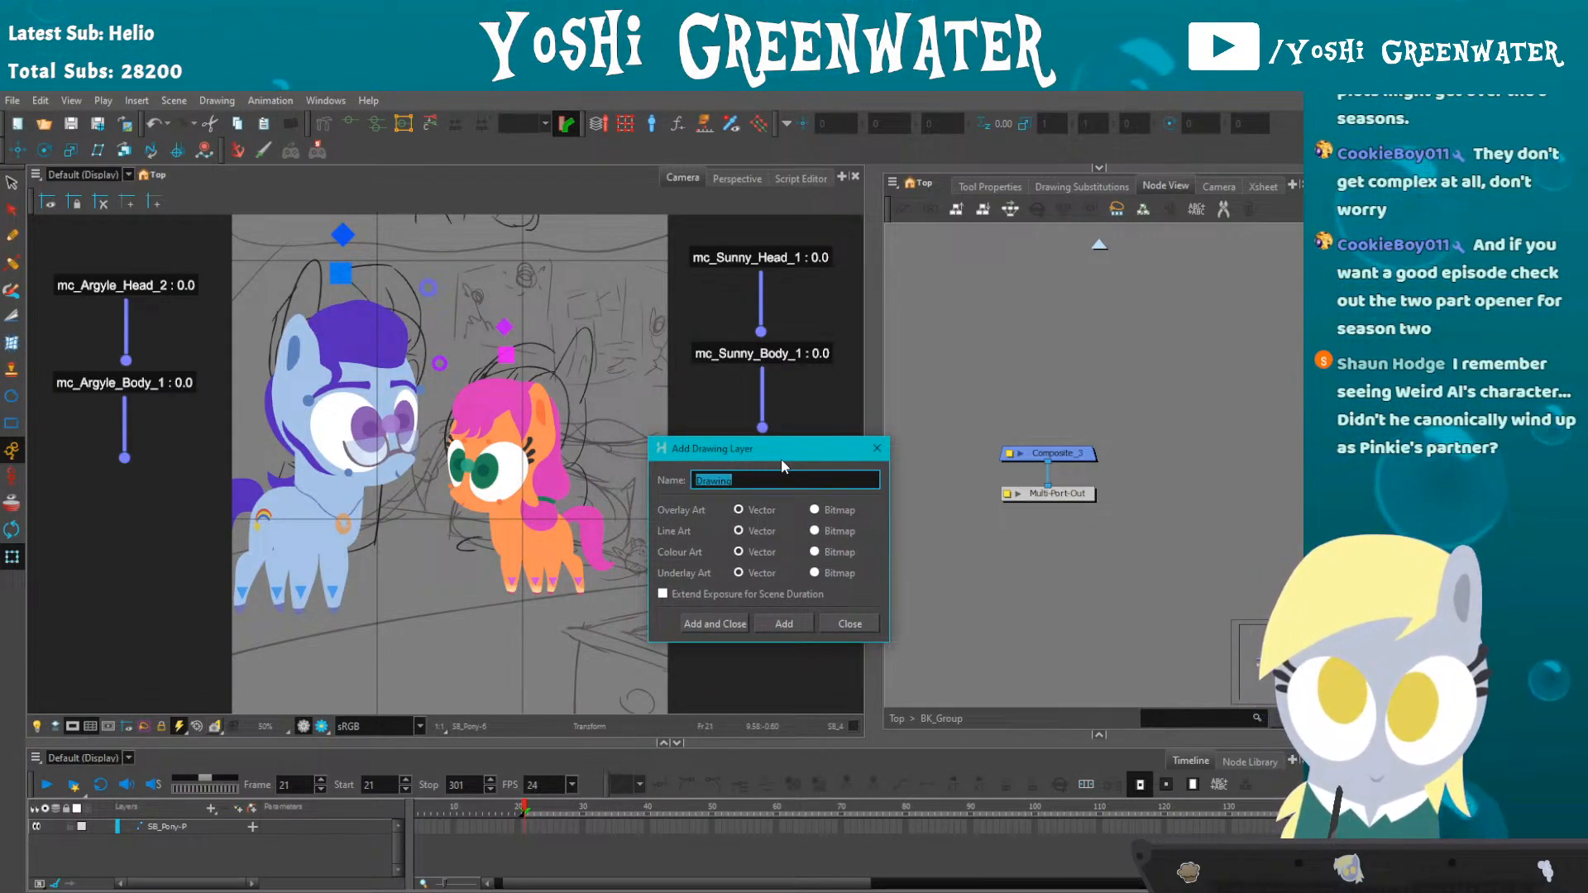
{"action": "type", "text": "wall"}
{"action": "key", "text": "Return"}
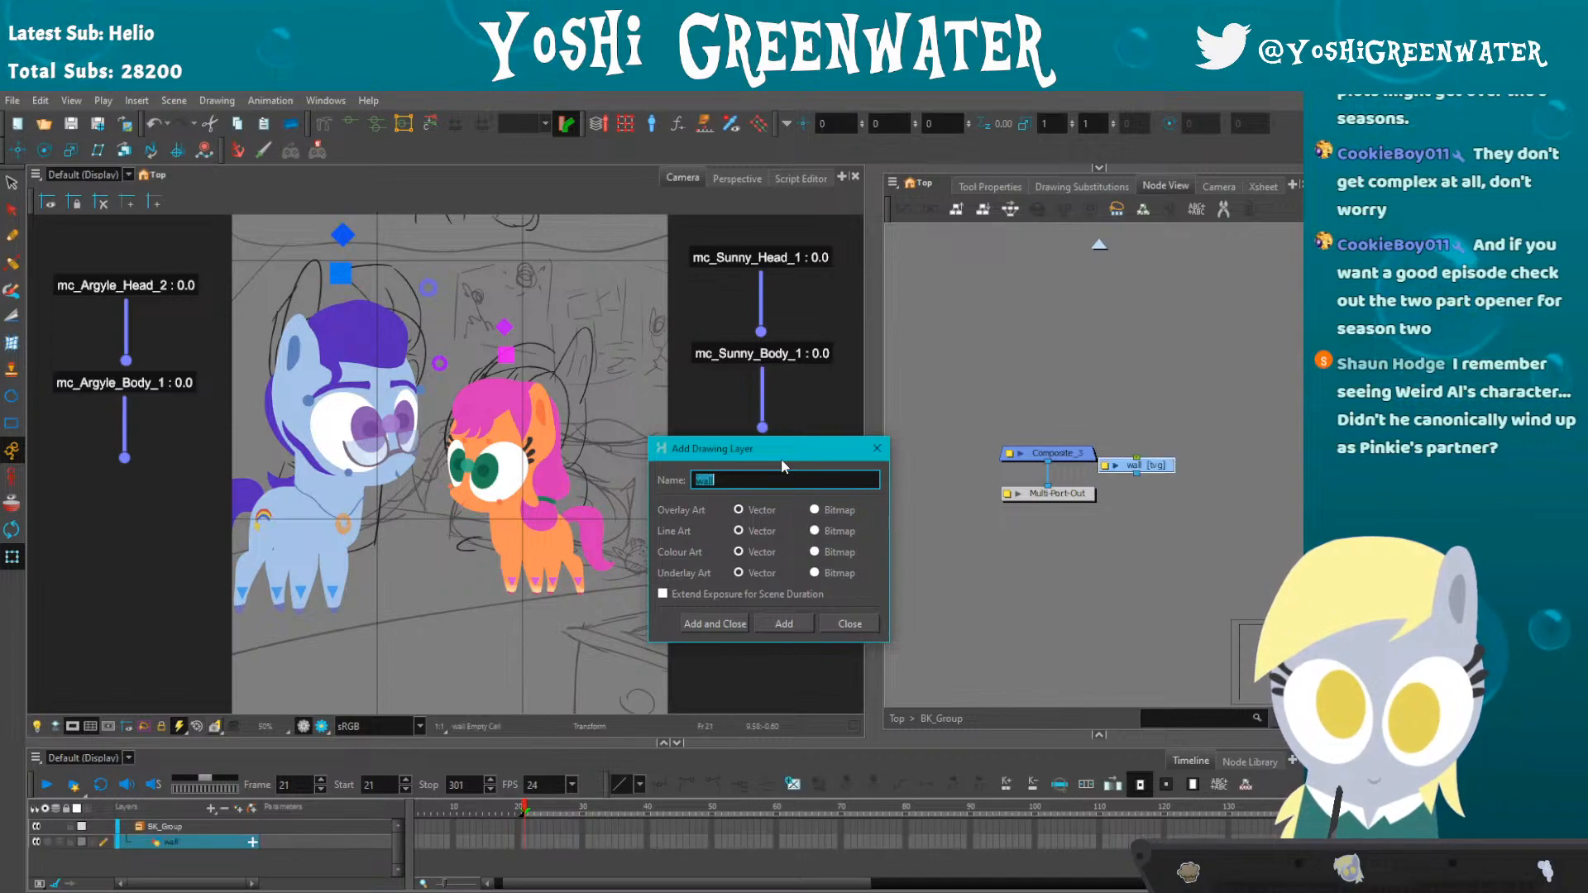
- Add two more vector drawing layers named Bed and Bed_Cover to BK_Group and close the layer dialog
{"action": "type", "text": "Bed"}
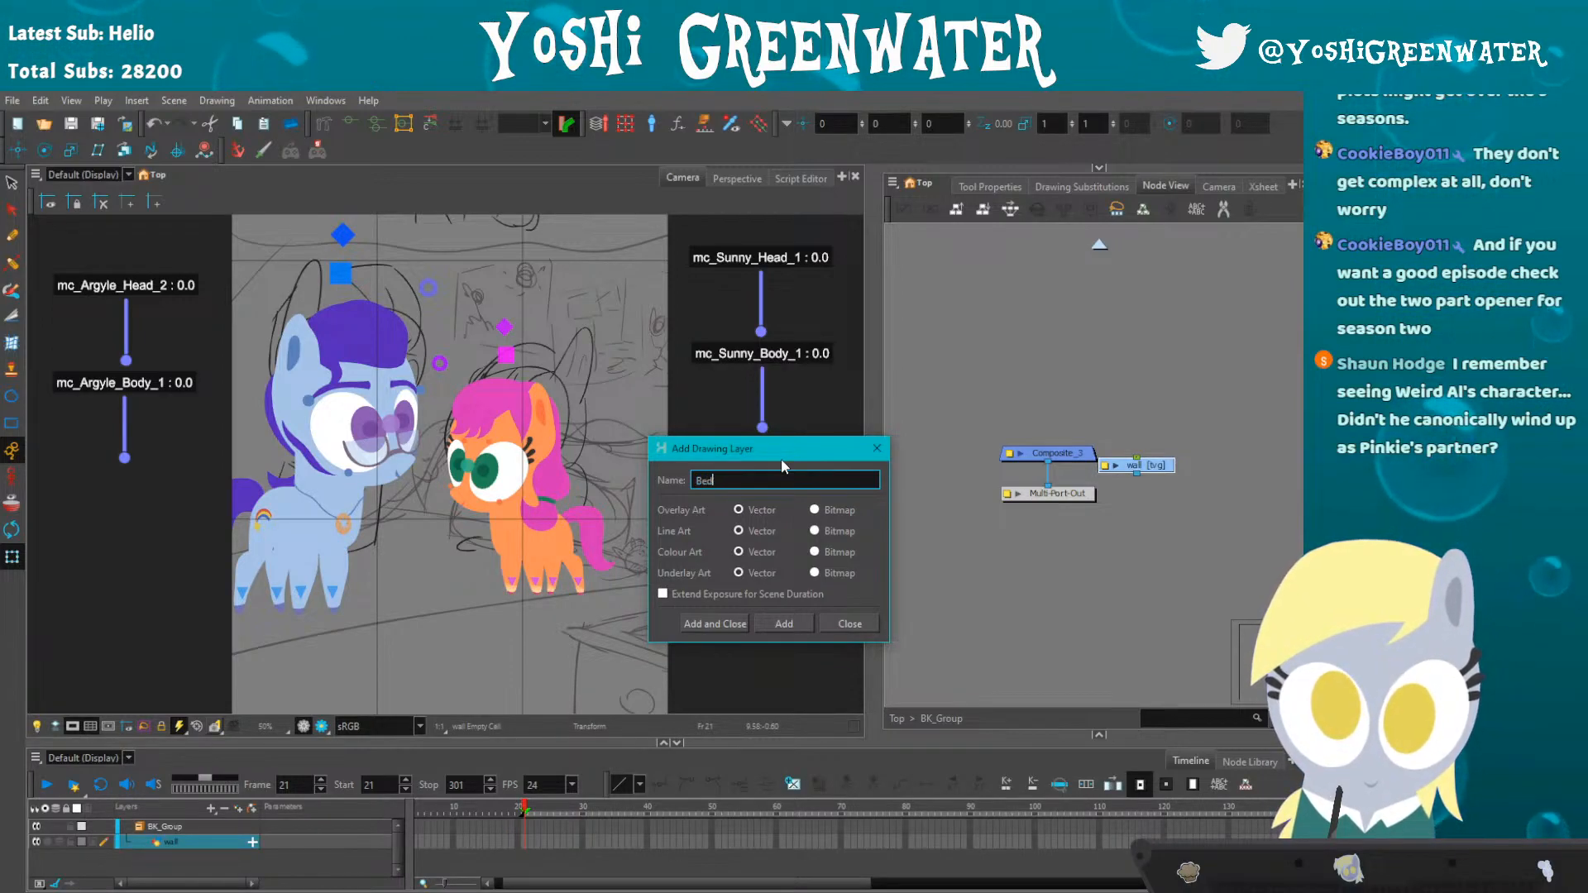
{"action": "key", "text": "Return"}
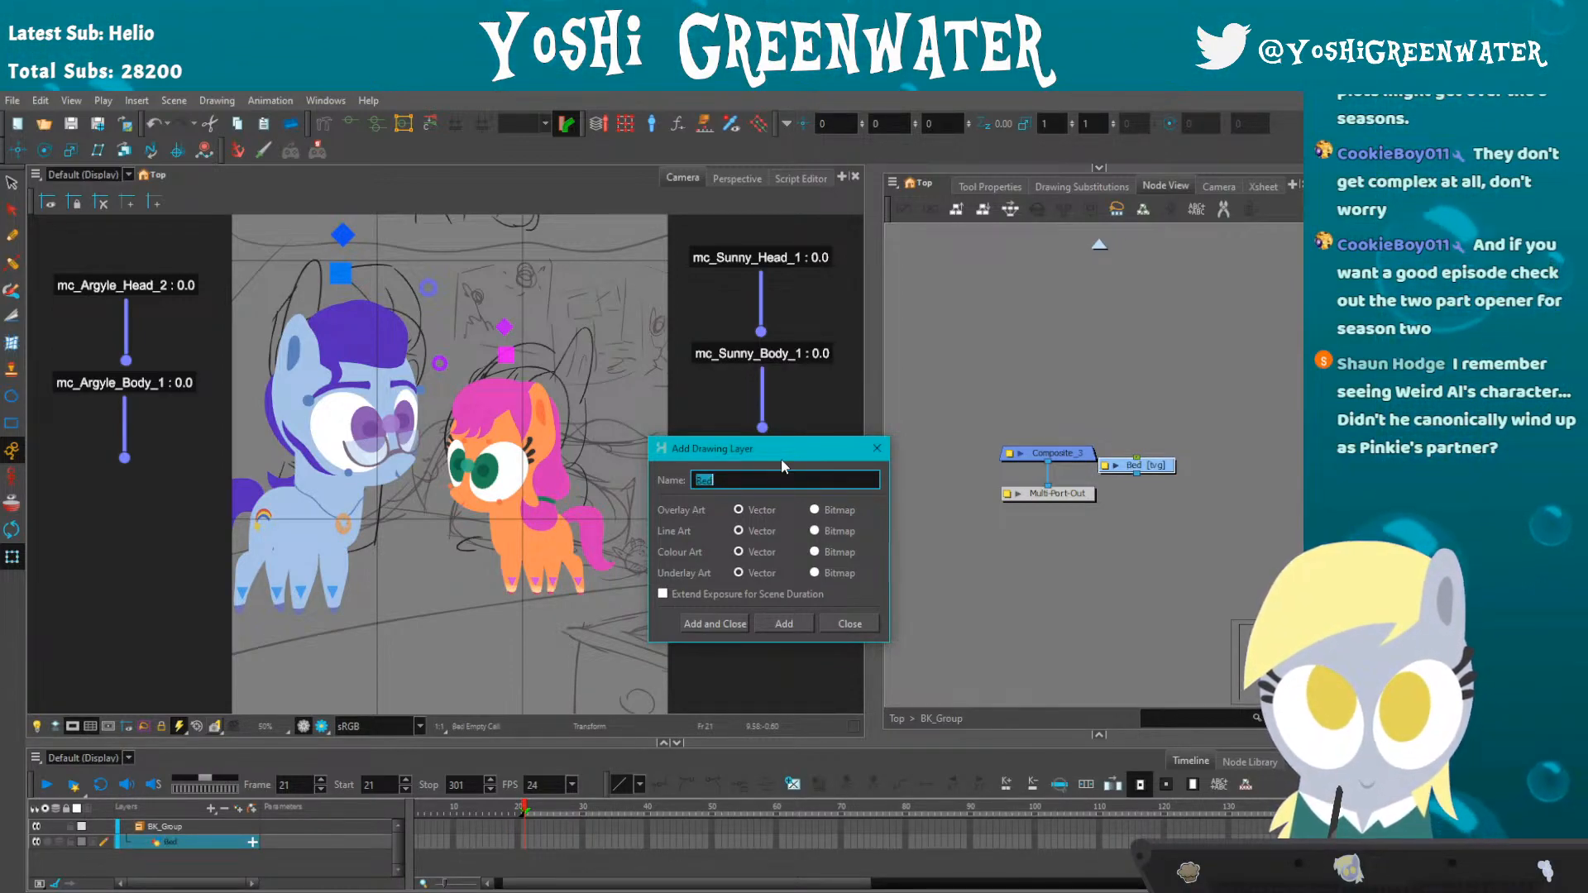
{"action": "type", "text": "Bed Cover"}
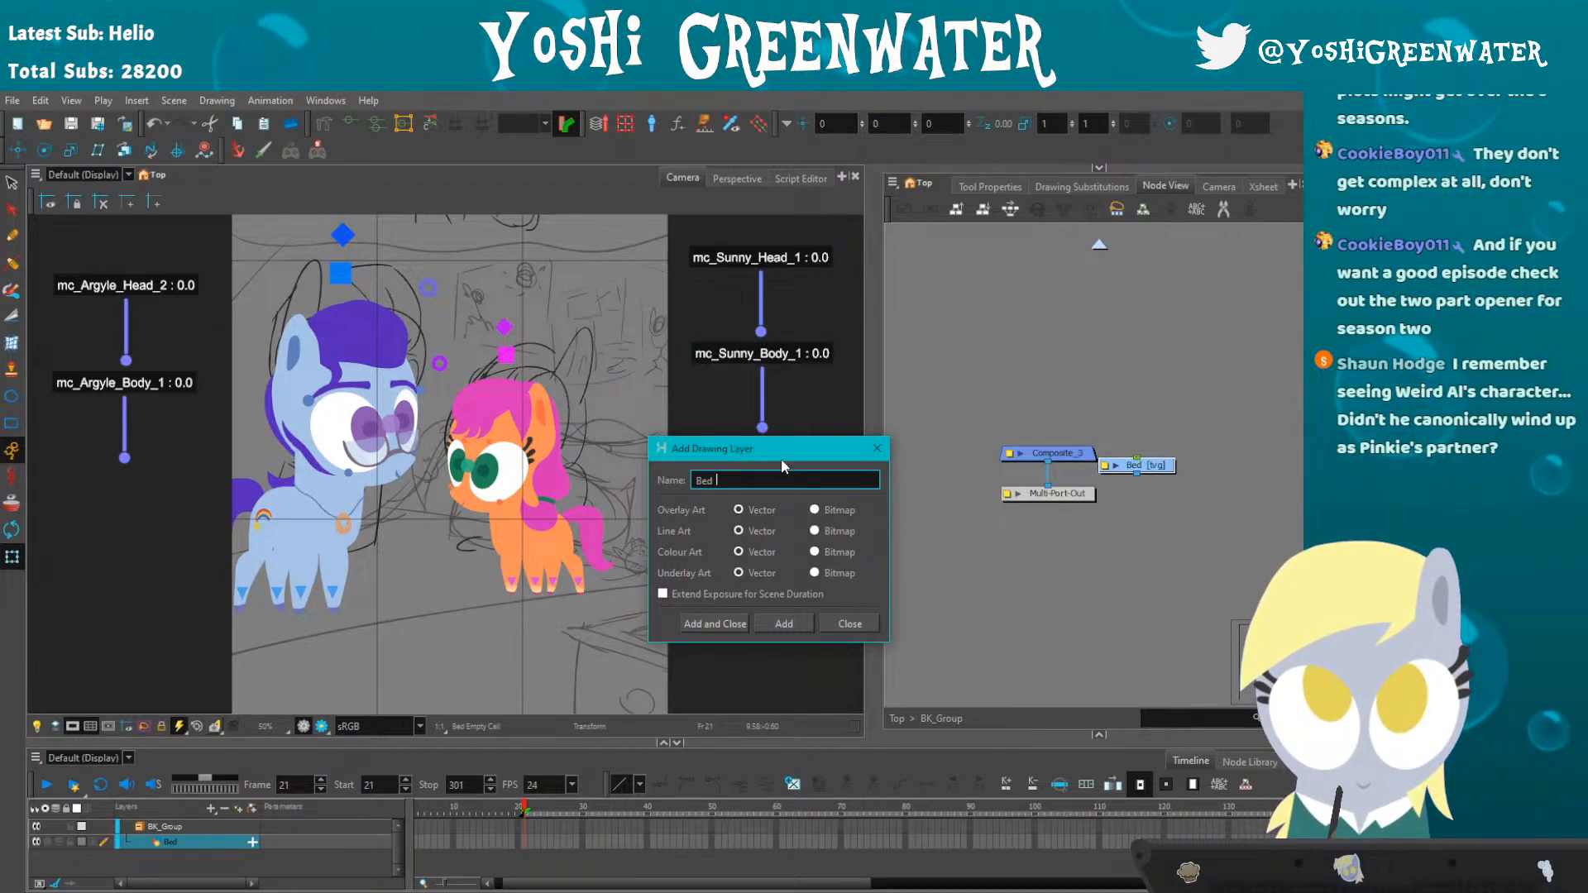
{"action": "left_click", "coordinate": [878, 451]}
- Connect the drawings to the group's composite in the order Bed_Cover, Bed, wall, spreading them out above it
{"action": "mouse_move", "coordinate": [1146, 465]}
{"action": "left_mouse_down"}
{"action": "mouse_move", "coordinate": [1117, 383]}
{"action": "mouse_move", "coordinate": [1156, 418]}
{"action": "mouse_move", "coordinate": [1101, 354]}
{"action": "left_mouse_up"}
{"action": "left_click", "coordinate": [1085, 382]}
{"action": "left_click", "coordinate": [1100, 383], "text": "shift"}
{"action": "left_click", "coordinate": [1085, 382]}
{"action": "left_click", "coordinate": [1092, 405]}
{"action": "left_click_drag", "start_coordinate": [1138, 413], "coordinate": [936, 383]}
{"action": "left_click", "coordinate": [1135, 387]}
{"action": "mouse_move", "coordinate": [1135, 387]}
{"action": "left_mouse_down"}
{"action": "mouse_move", "coordinate": [1174, 376]}
{"action": "mouse_move", "coordinate": [965, 384]}
{"action": "left_mouse_up"}
{"action": "mouse_move", "coordinate": [1198, 341]}
{"action": "left_mouse_down"}
{"action": "mouse_move", "coordinate": [951, 402]}
{"action": "mouse_move", "coordinate": [983, 370]}
{"action": "left_mouse_up"}
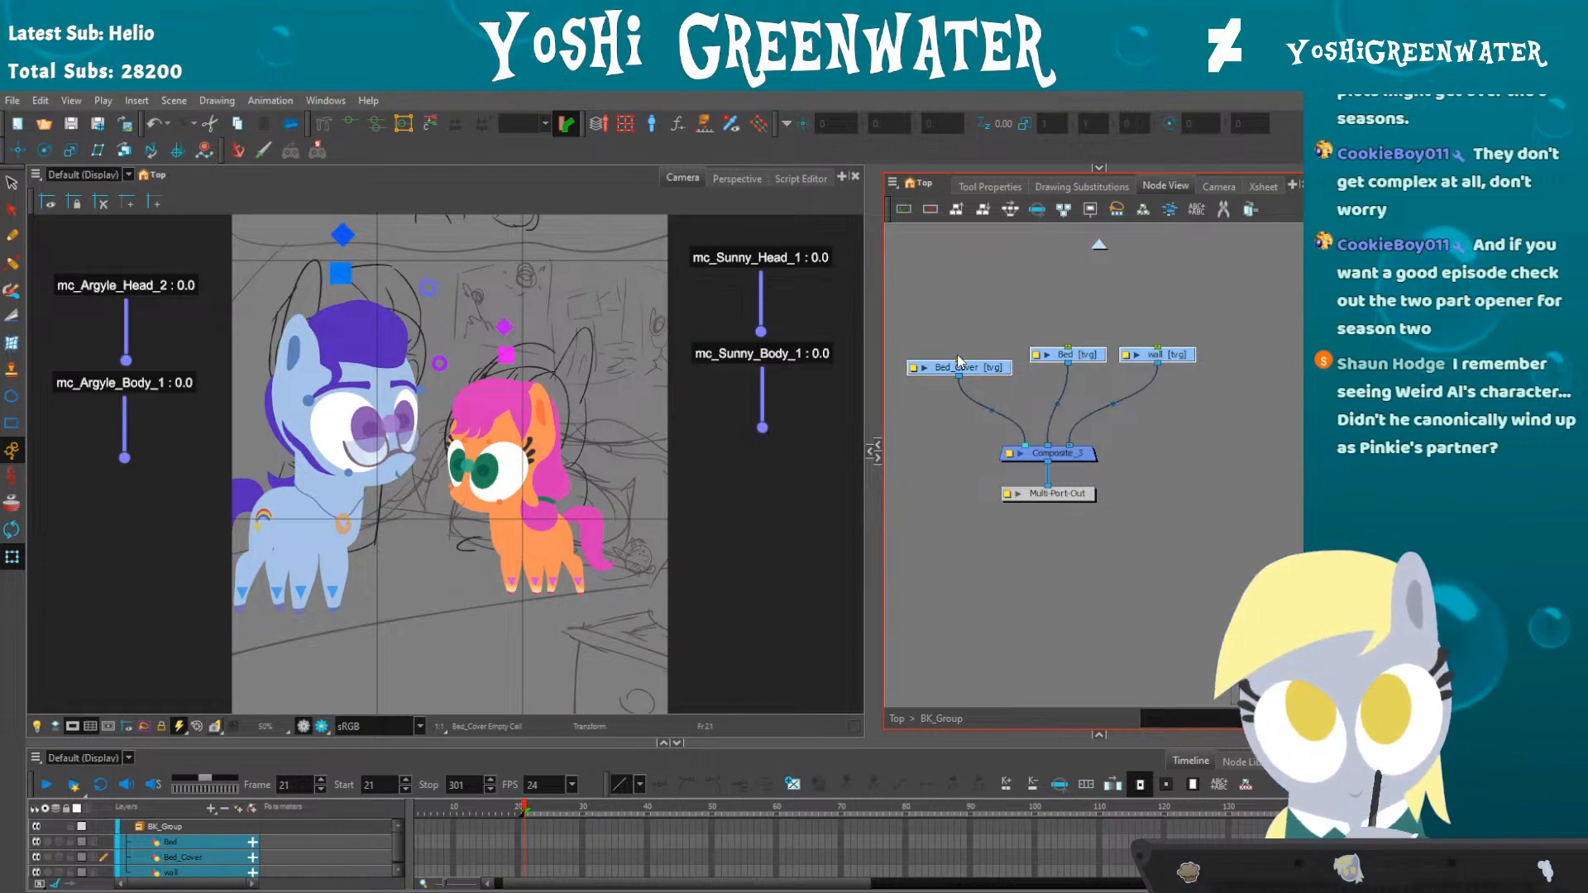
- Add a parent peg to each background drawing, align the pairs in a row, and centre the composite and Multi-Port-Out beneath
{"action": "mouse_move", "coordinate": [956, 508]}
{"action": "left_mouse_down"}
{"action": "mouse_move", "coordinate": [1033, 410]}
{"action": "mouse_move", "coordinate": [976, 485]}
{"action": "left_mouse_up"}
{"action": "mouse_move", "coordinate": [984, 465]}
{"action": "left_mouse_down"}
{"action": "mouse_move", "coordinate": [1243, 254]}
{"action": "mouse_move", "coordinate": [1077, 342]}
{"action": "mouse_move", "coordinate": [993, 348]}
{"action": "mouse_move", "coordinate": [1095, 327]}
{"action": "mouse_move", "coordinate": [1102, 361]}
{"action": "left_mouse_up"}
{"action": "left_click", "coordinate": [1082, 326]}
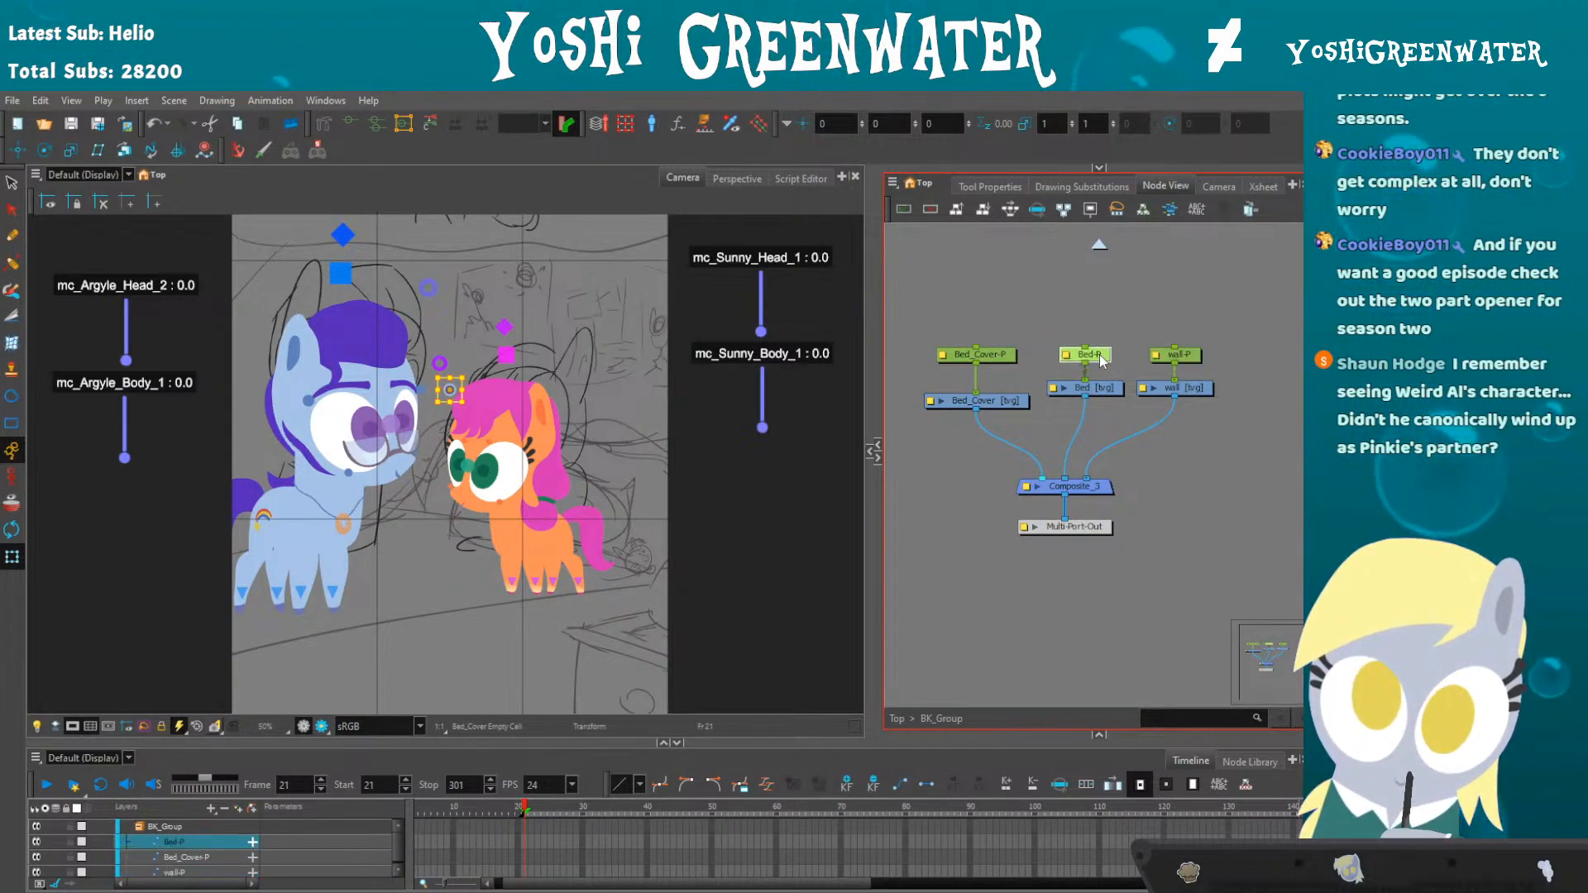
{"action": "left_click_drag", "start_coordinate": [993, 356], "coordinate": [1098, 356]}
{"action": "left_click_drag", "start_coordinate": [1160, 415], "coordinate": [1187, 353]}
{"action": "left_click", "coordinate": [1173, 324]}
{"action": "left_click_drag", "start_coordinate": [1044, 555], "coordinate": [1078, 535]}
{"action": "left_click", "coordinate": [1051, 538]}
{"action": "left_click", "coordinate": [1039, 556]}
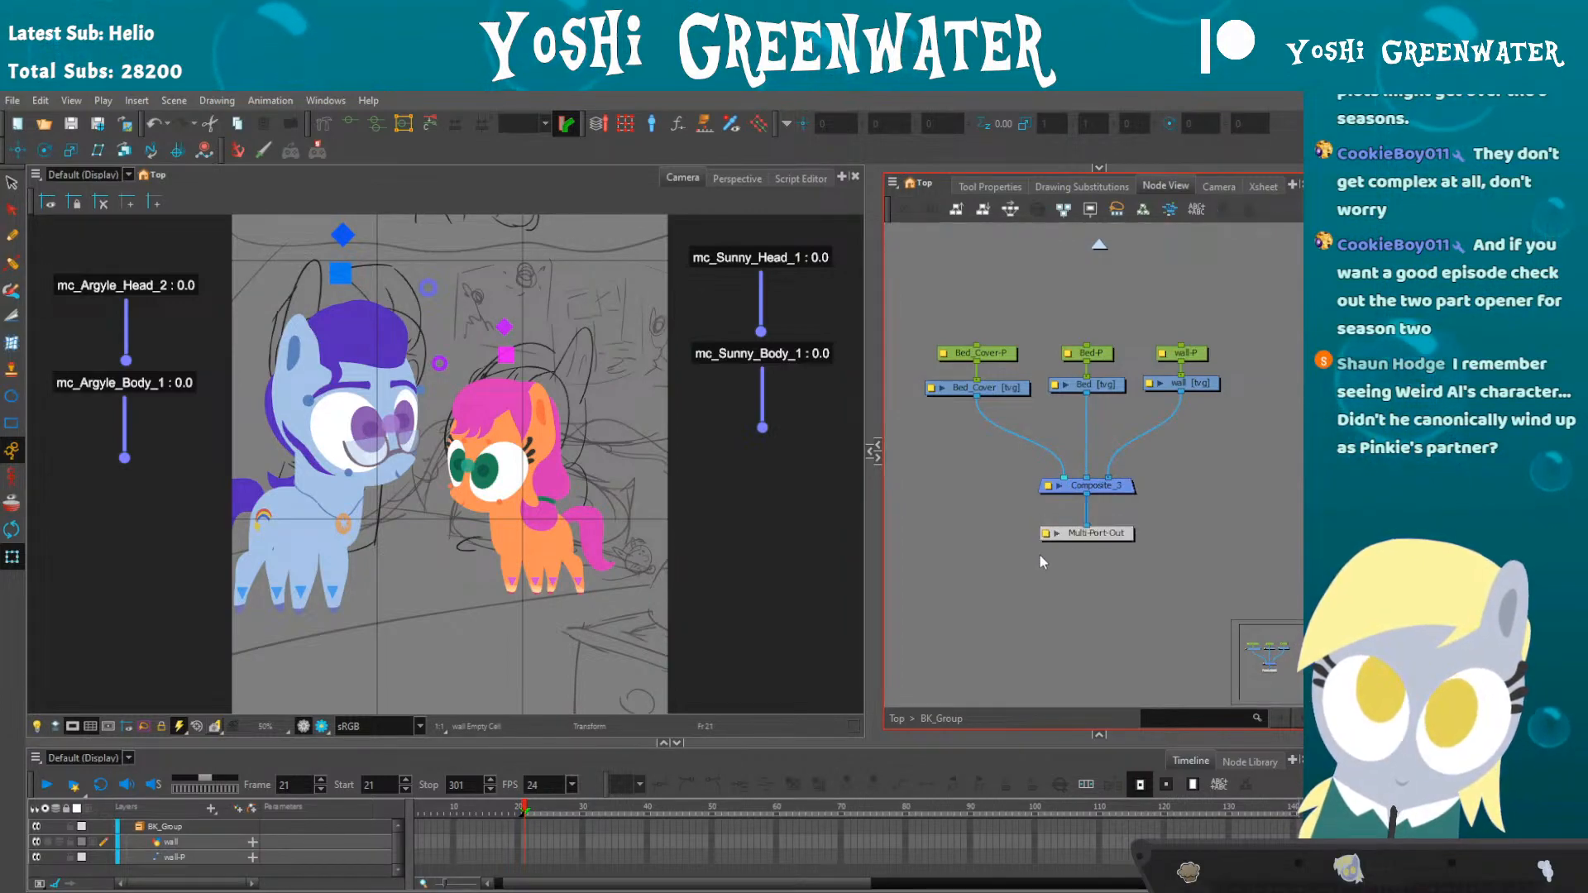
- Move the wall peg and drawing farther from the Bed nodes to even out the row's spacing
{"action": "left_click", "coordinate": [957, 349]}
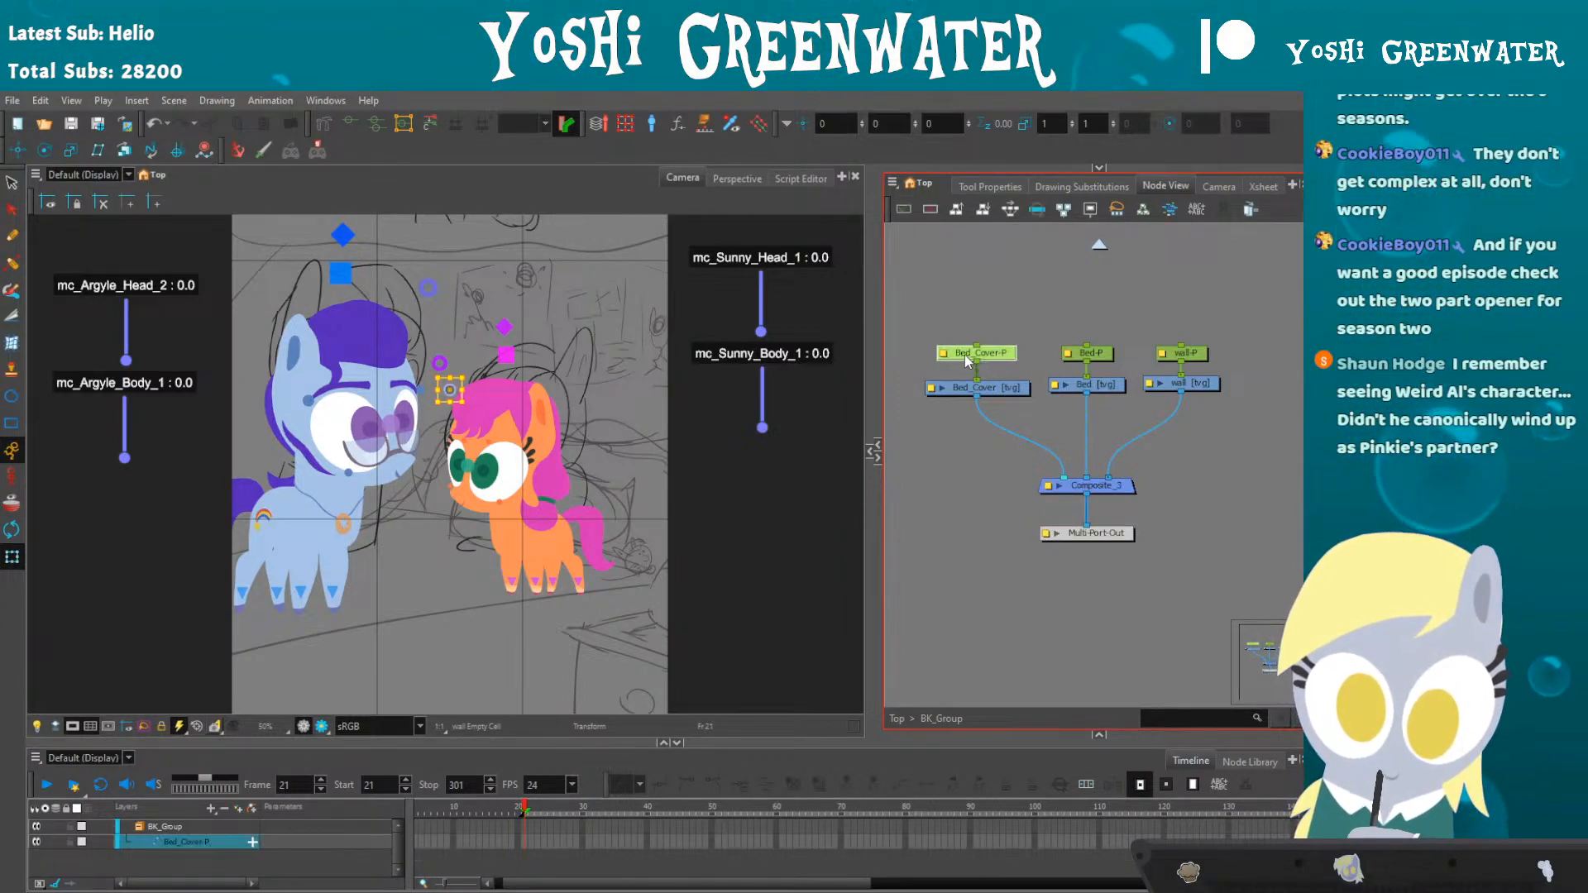
{"action": "left_click_drag", "start_coordinate": [961, 451], "coordinate": [953, 445]}
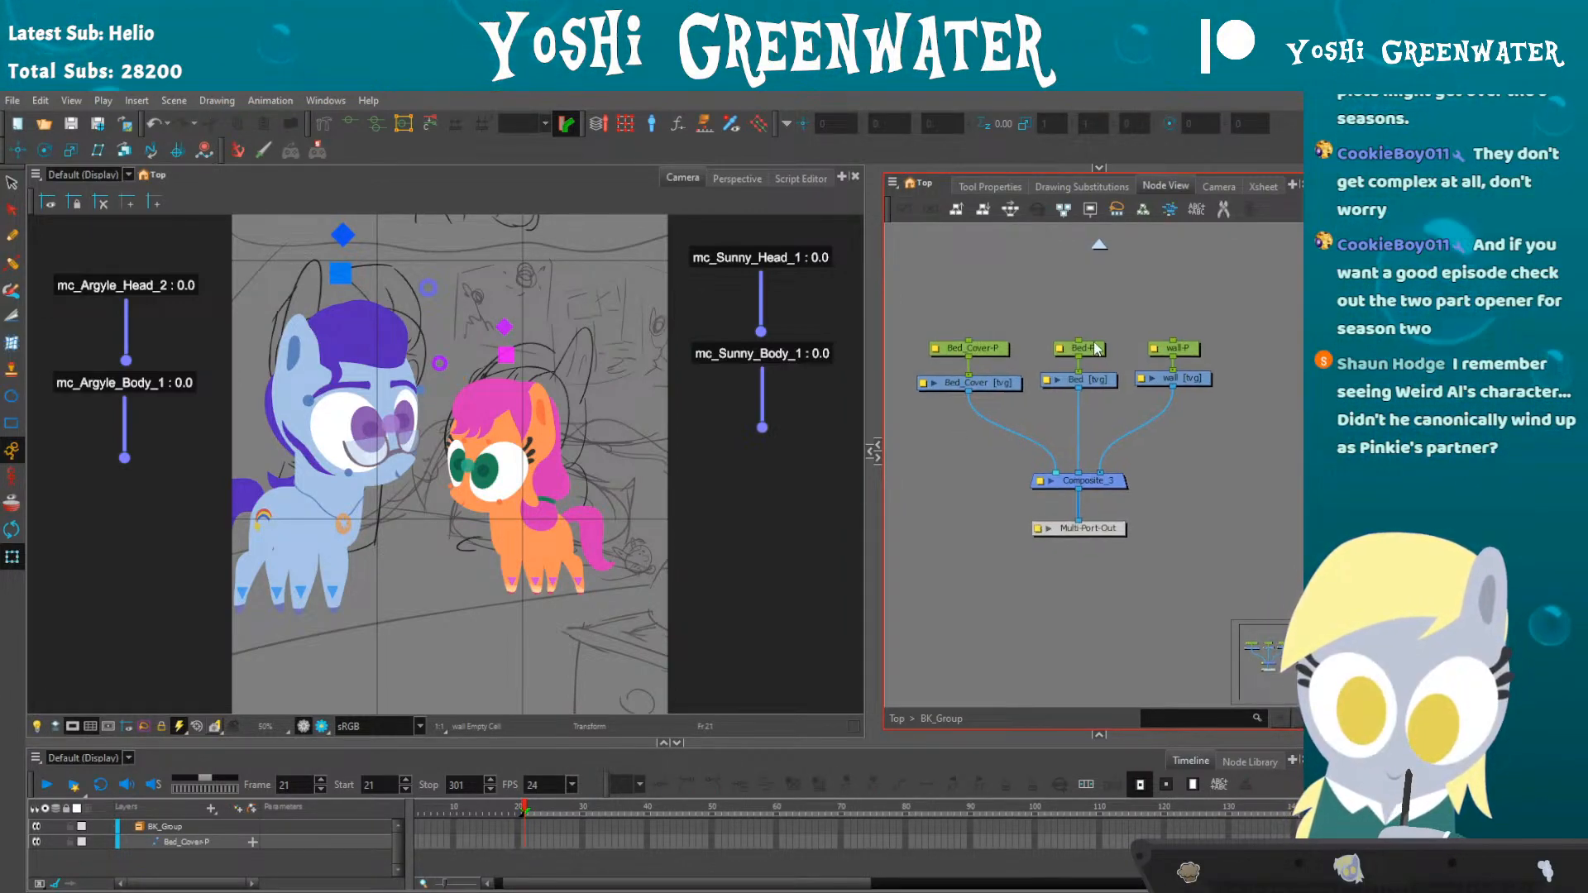
{"action": "left_click", "coordinate": [1194, 352]}
{"action": "left_click", "coordinate": [1103, 313]}
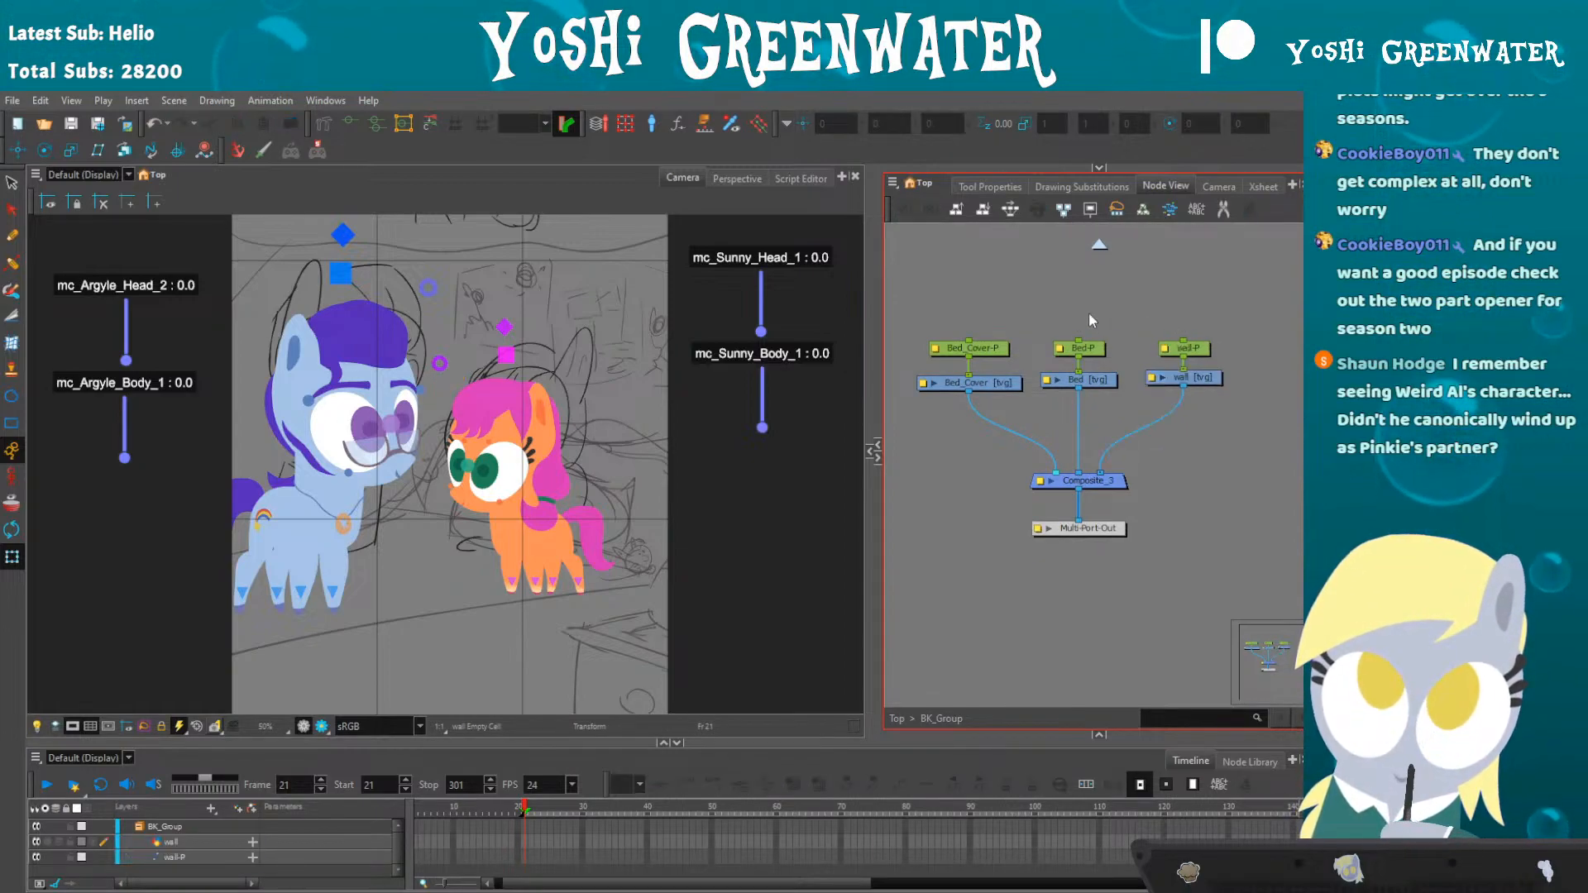
{"action": "left_click_drag", "start_coordinate": [925, 441], "coordinate": [936, 441]}
{"action": "left_click", "coordinate": [999, 356]}
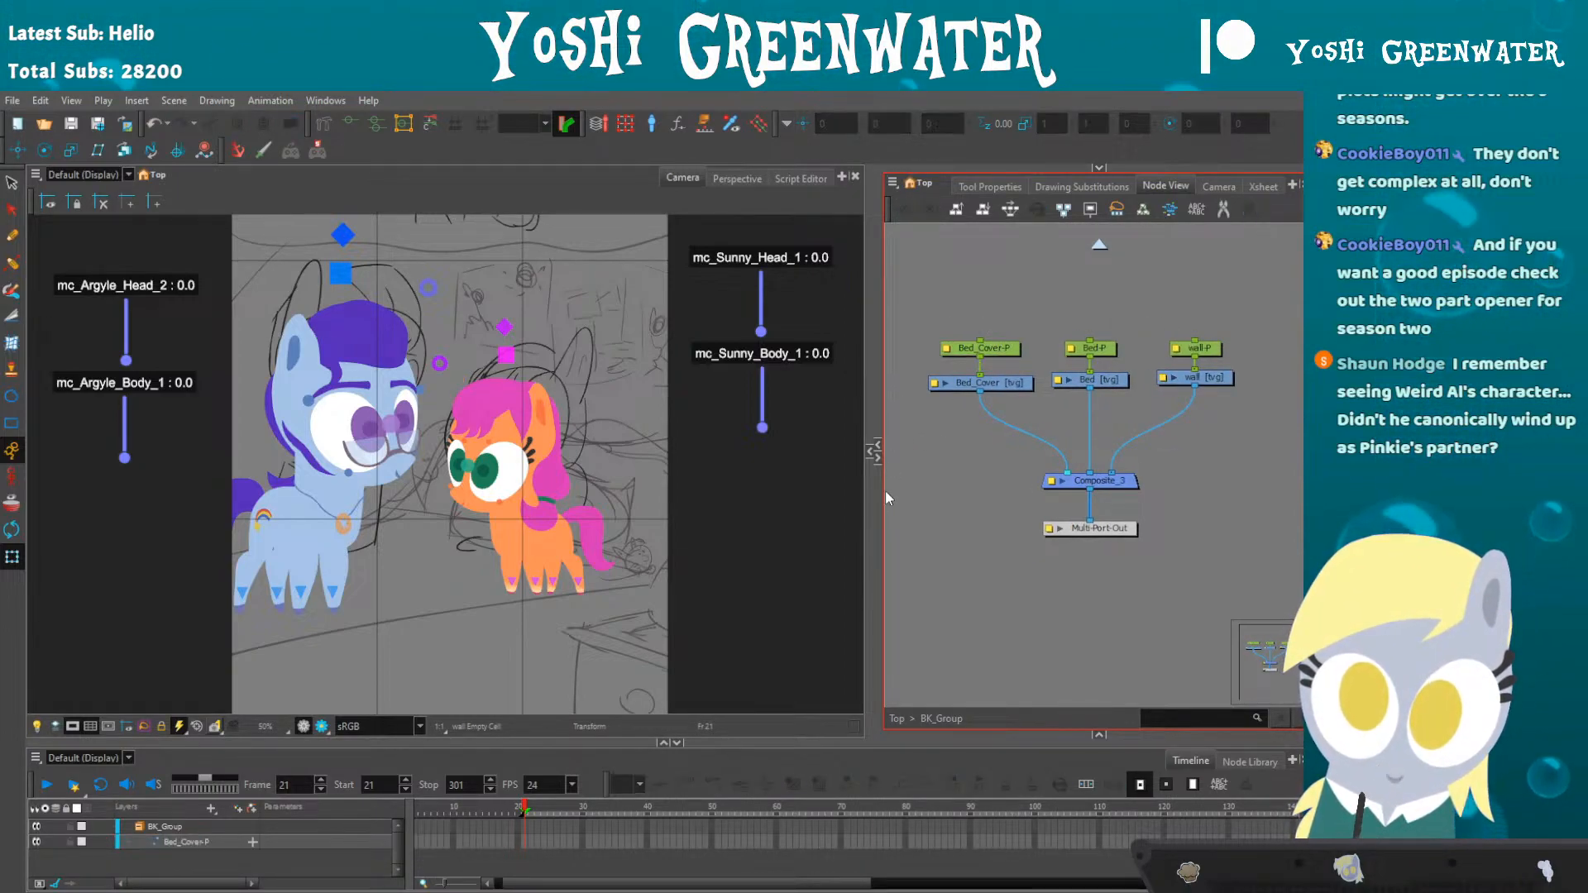
- Hide the character rigs with the Chars_Show checkbox, fit the full scene in view, and select the wall drawing
{"action": "left_click", "coordinate": [853, 527]}
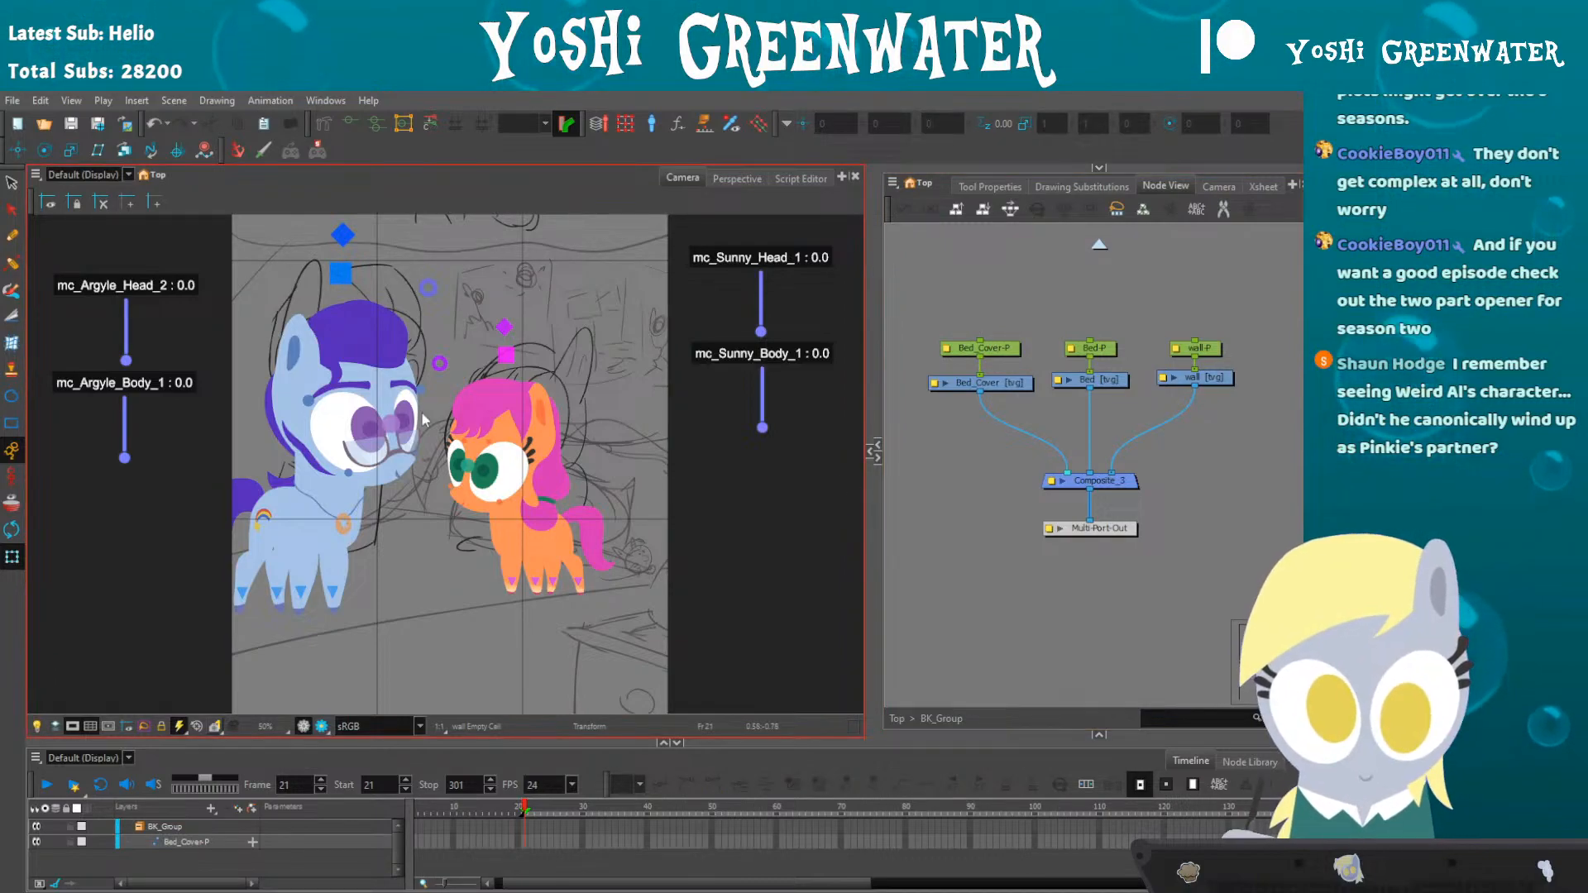
{"action": "key", "text": "shift+m"}
{"action": "left_click", "coordinate": [616, 282]}
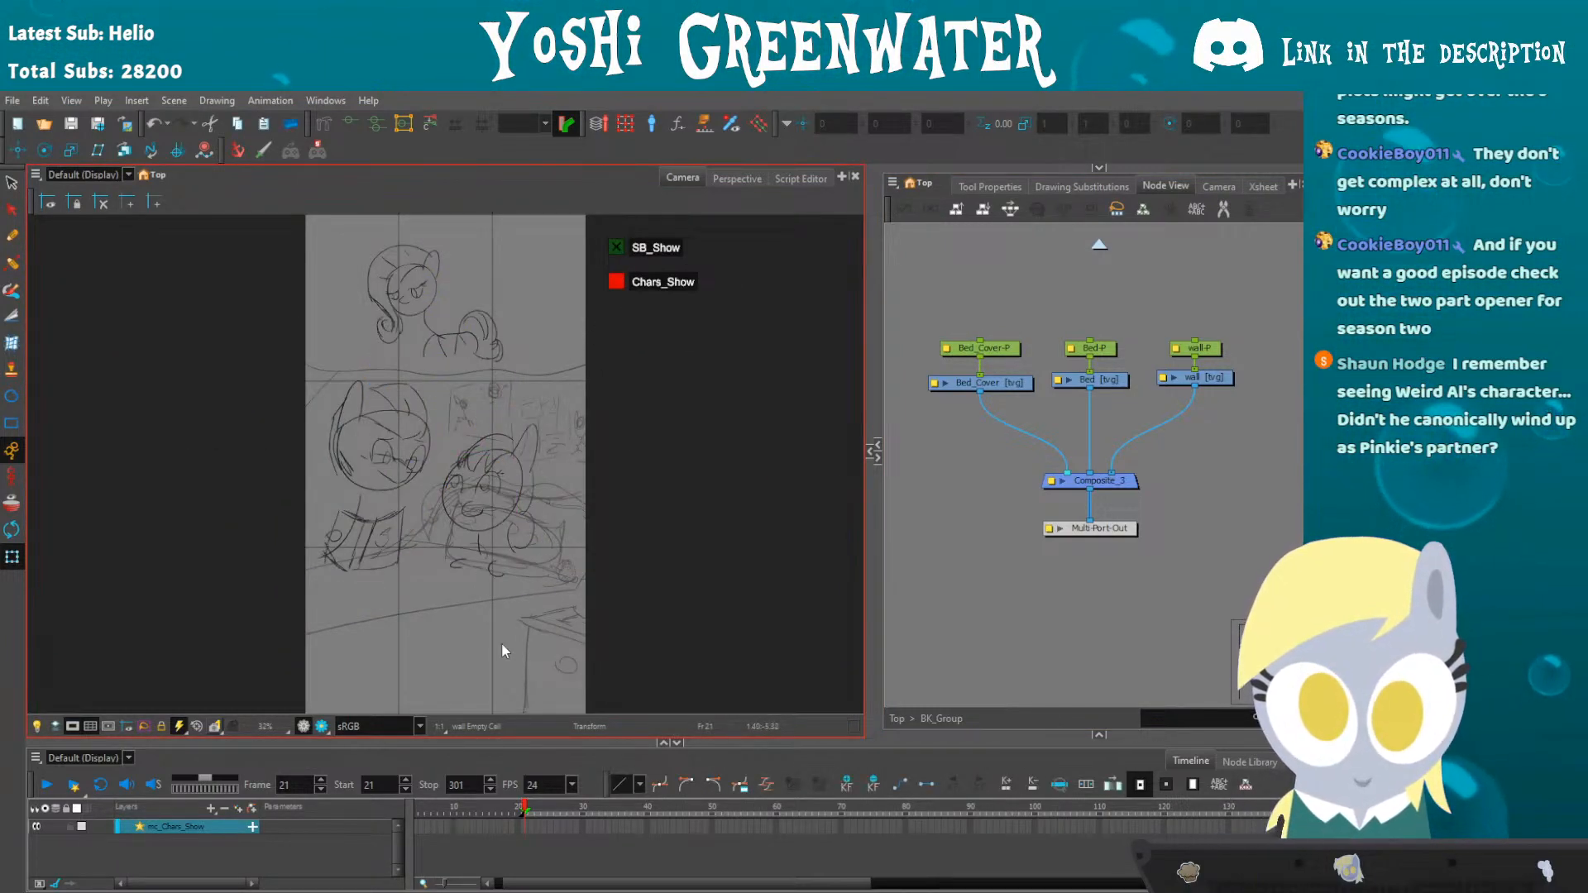
{"action": "left_click", "coordinate": [995, 355]}
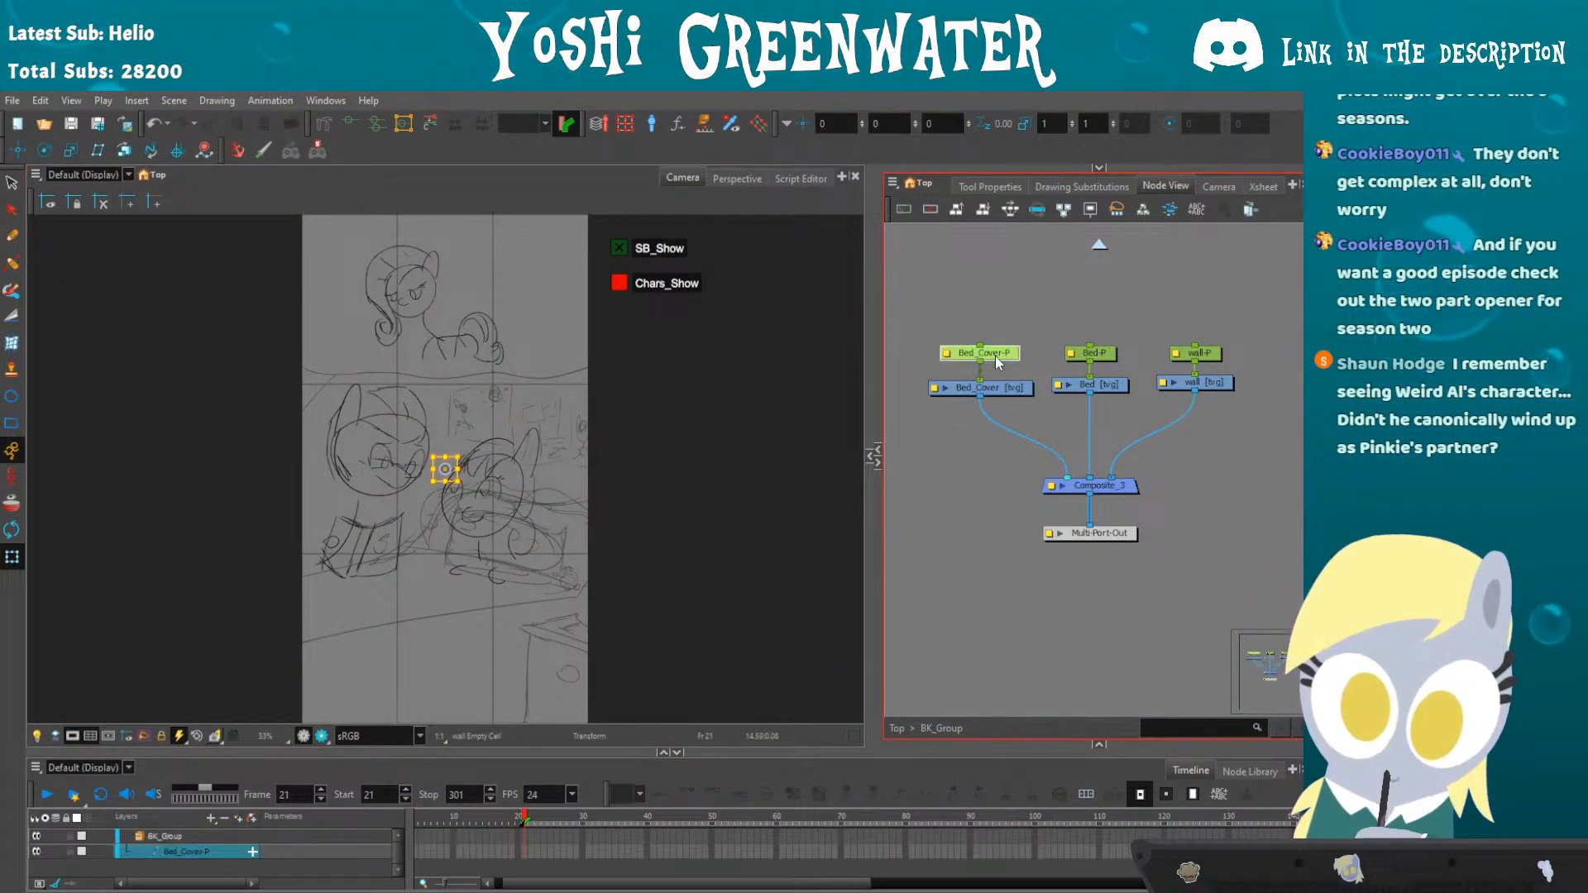
{"action": "left_click", "coordinate": [1199, 382]}
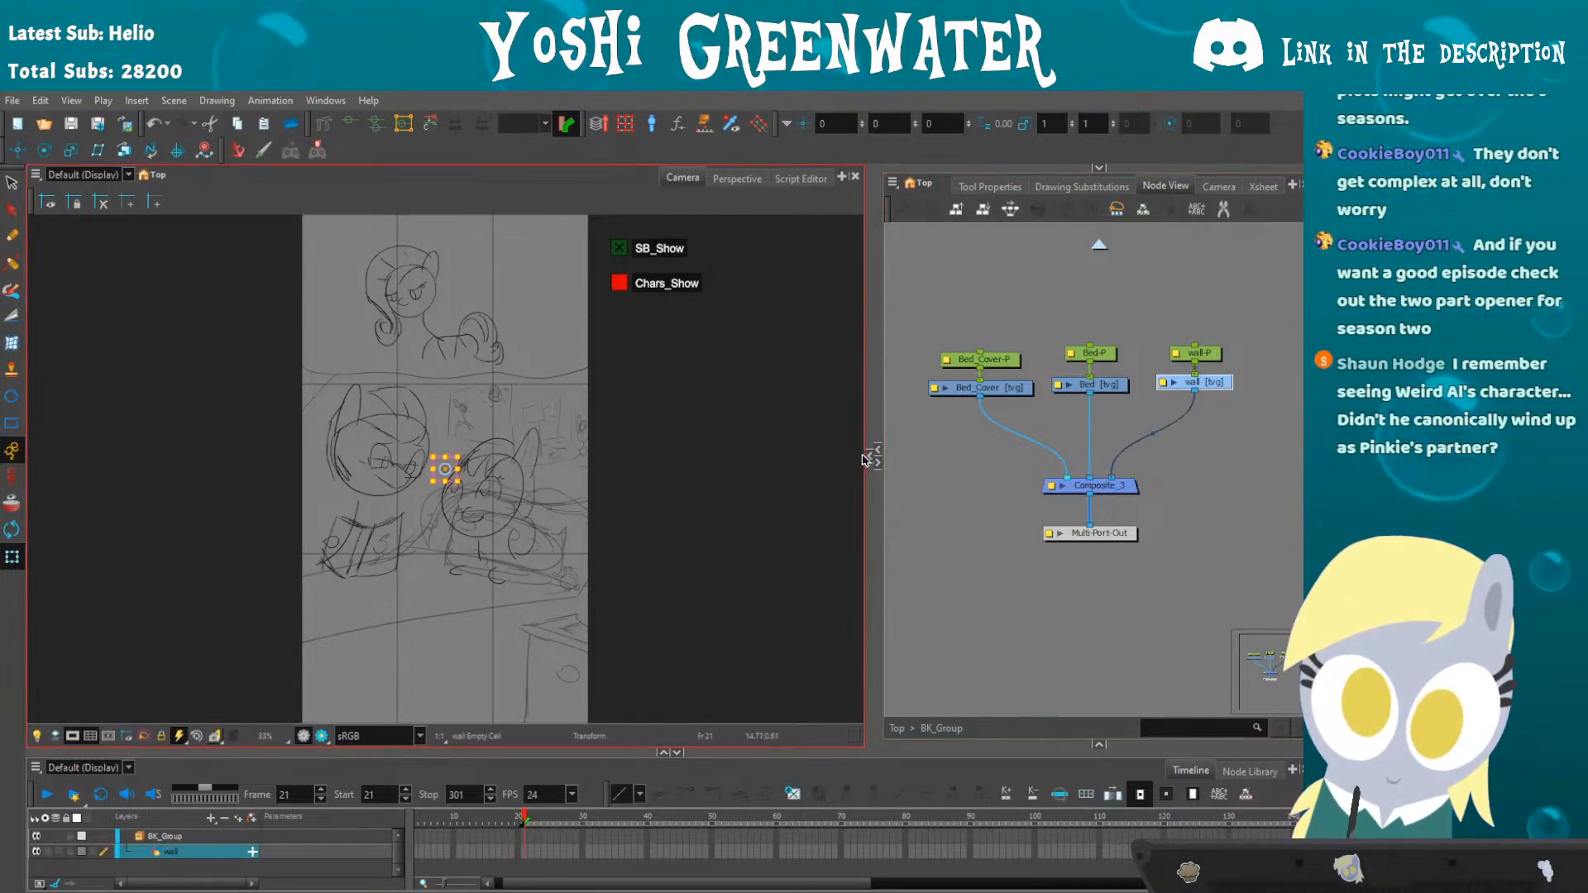
- Bring back the colour palettes beneath the node network and enlarge their area until all swatches fit
{"action": "left_click", "coordinate": [1099, 744]}
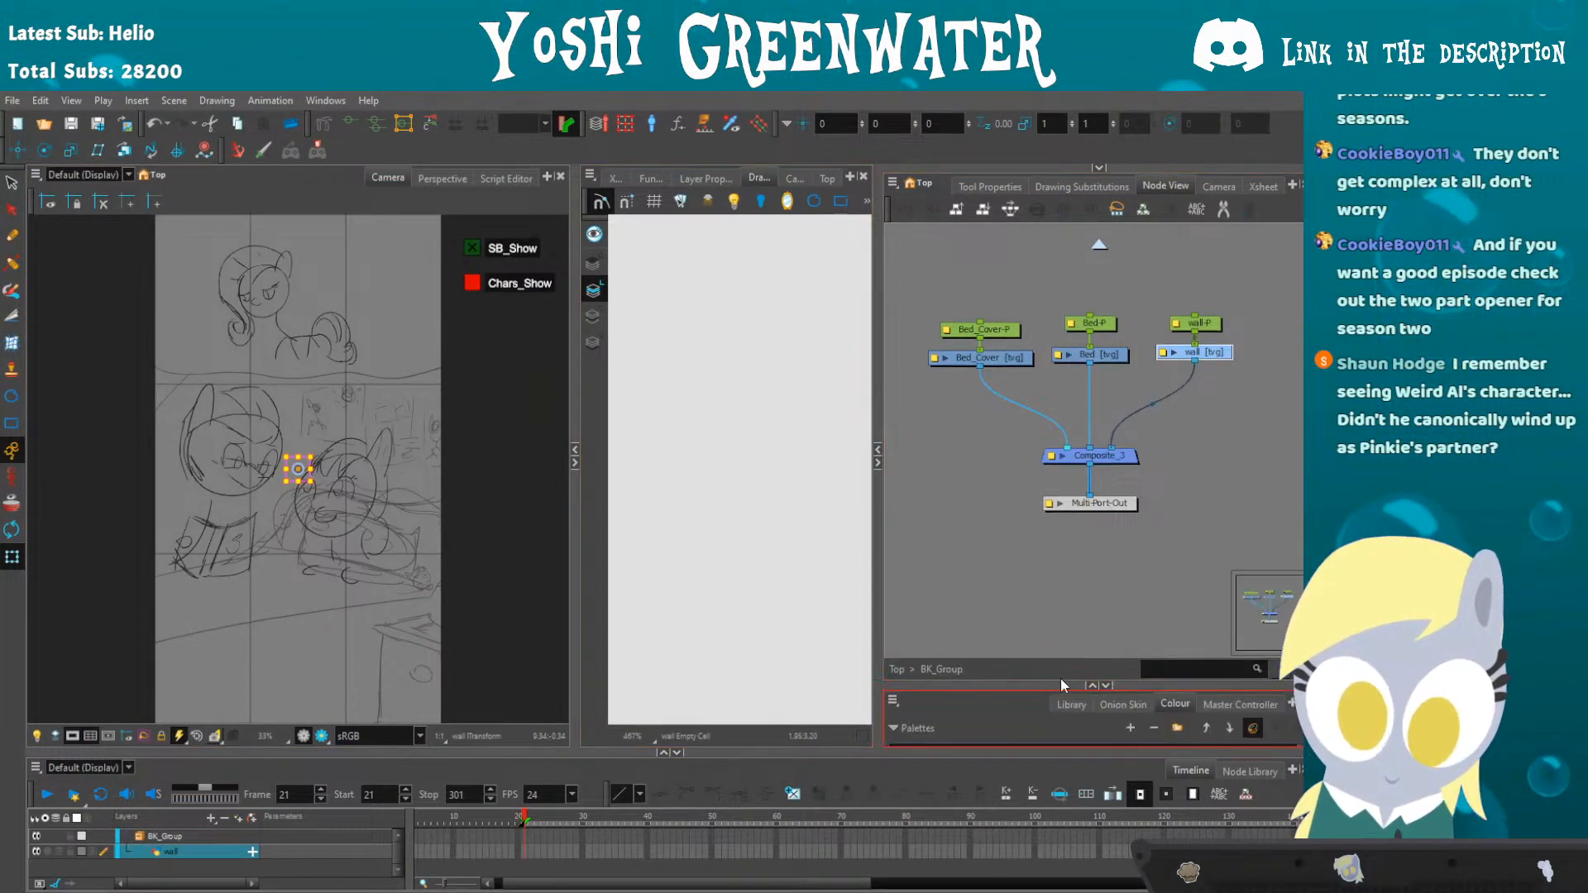
{"action": "left_click_drag", "start_coordinate": [984, 687], "coordinate": [918, 375]}
{"action": "left_click_drag", "start_coordinate": [924, 555], "coordinate": [923, 529]}
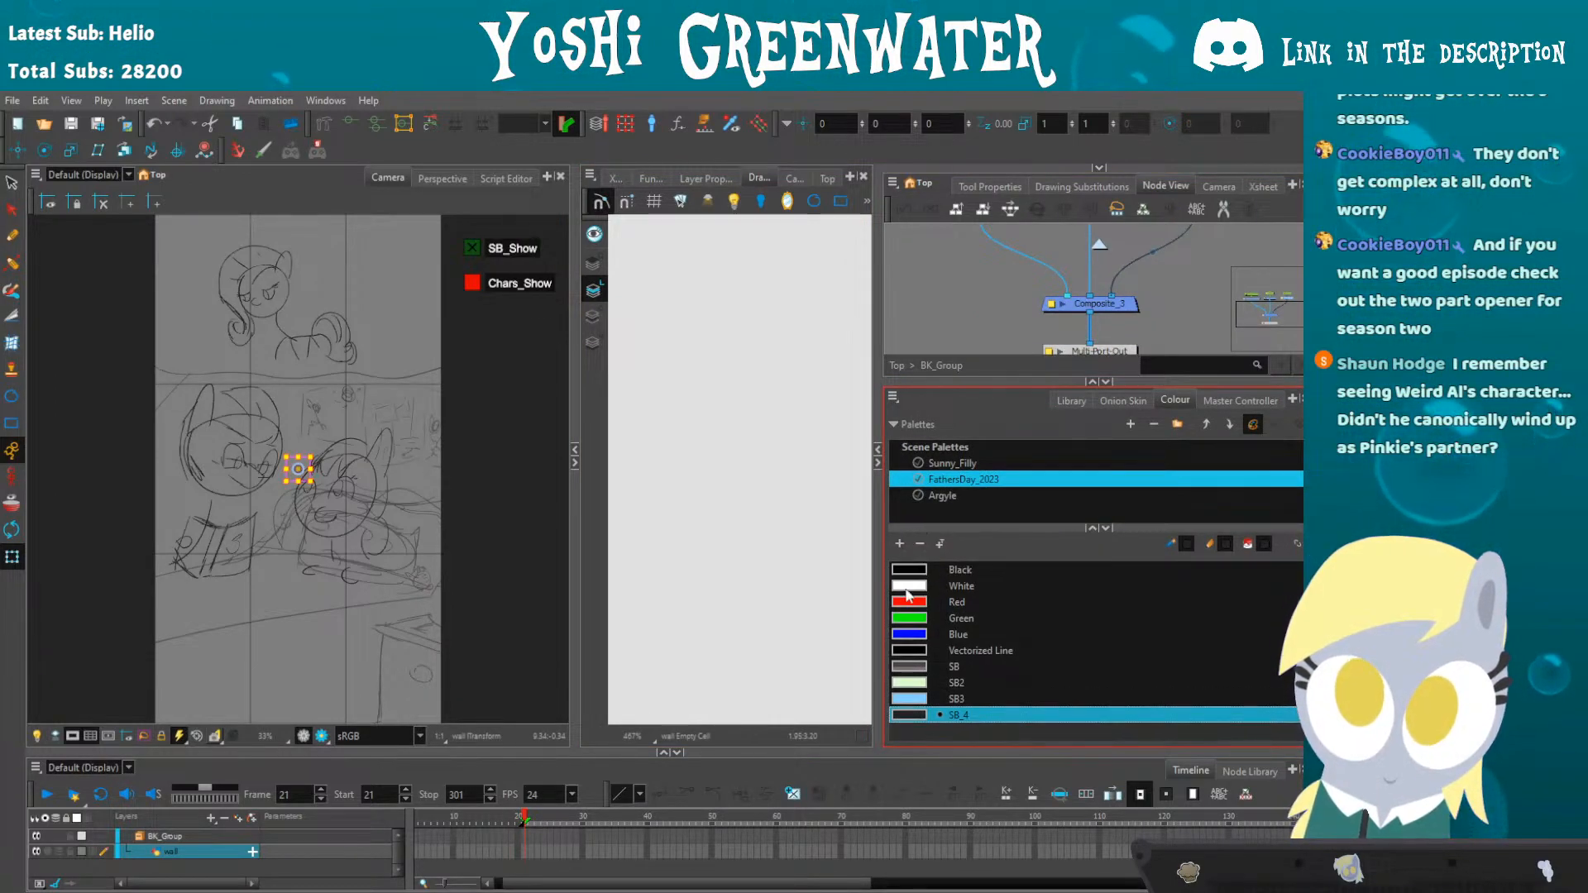
- Add a new colour to the FathersDay_2023 palette and set it to a medium-dark blue, about H 203, S 77, V 53
{"action": "left_click", "coordinate": [900, 544]}
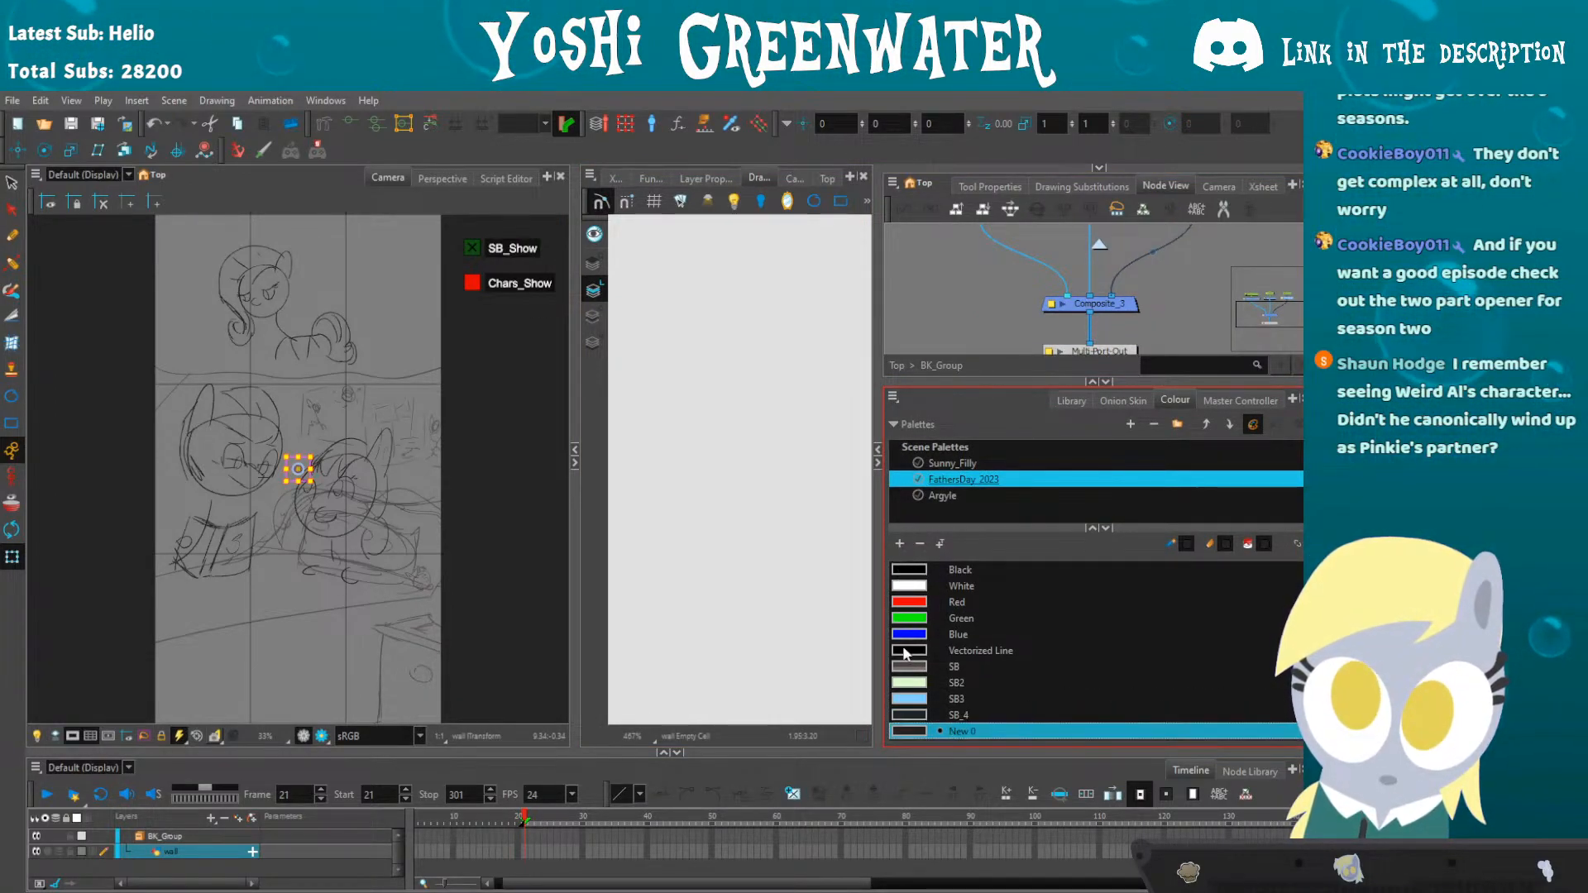
{"action": "double_click", "coordinate": [910, 732]}
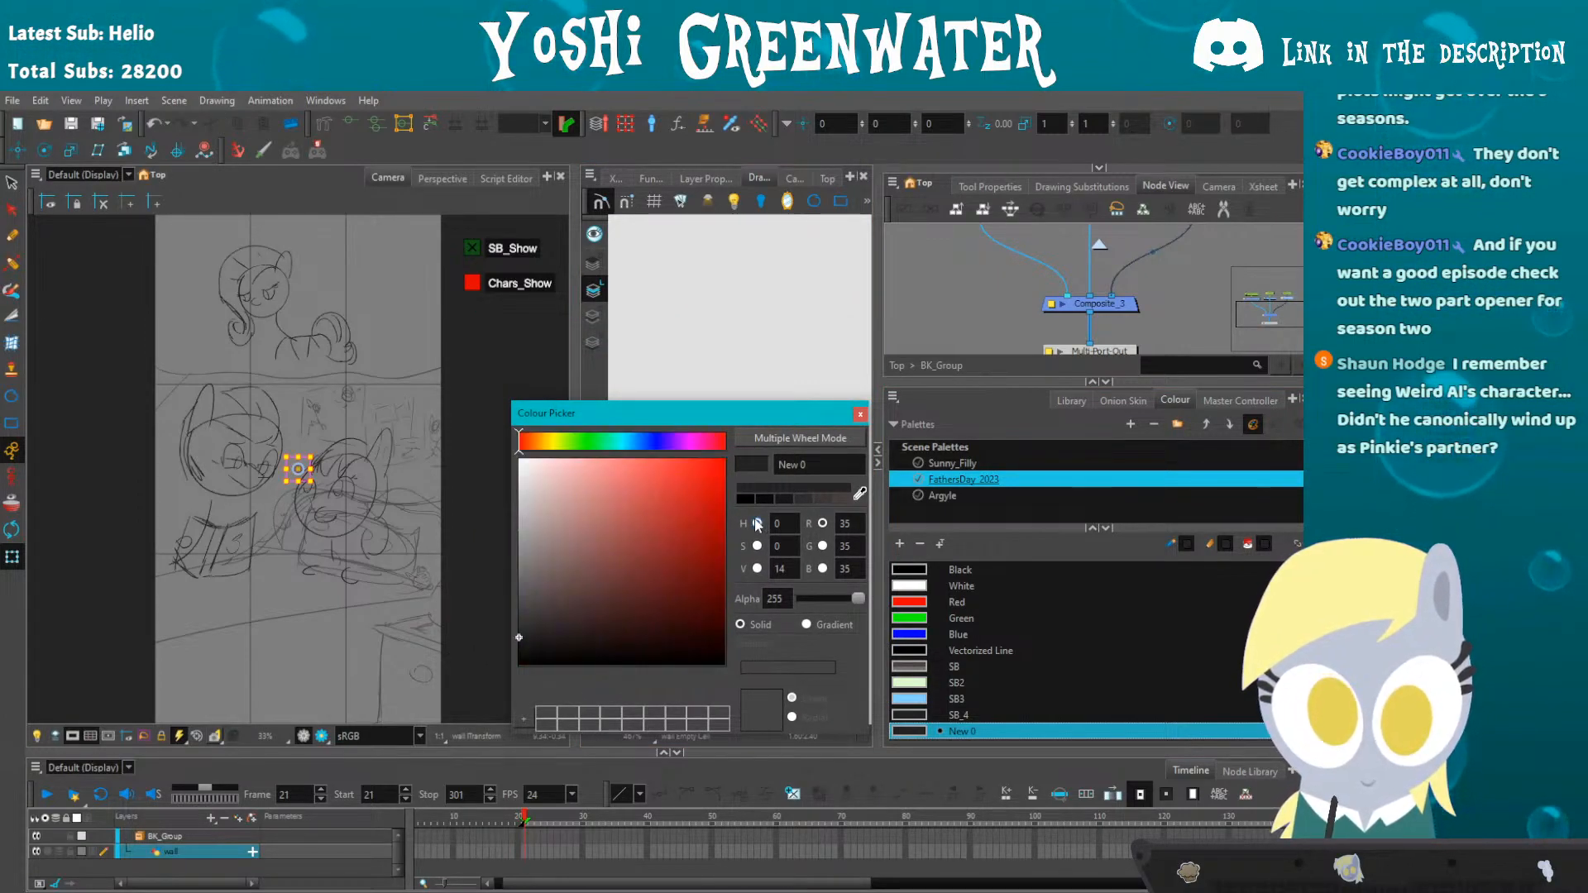
{"action": "mouse_move", "coordinate": [533, 440]}
{"action": "left_mouse_down"}
{"action": "mouse_move", "coordinate": [558, 441]}
{"action": "mouse_move", "coordinate": [624, 584]}
{"action": "left_mouse_up"}
{"action": "left_click", "coordinate": [599, 509]}
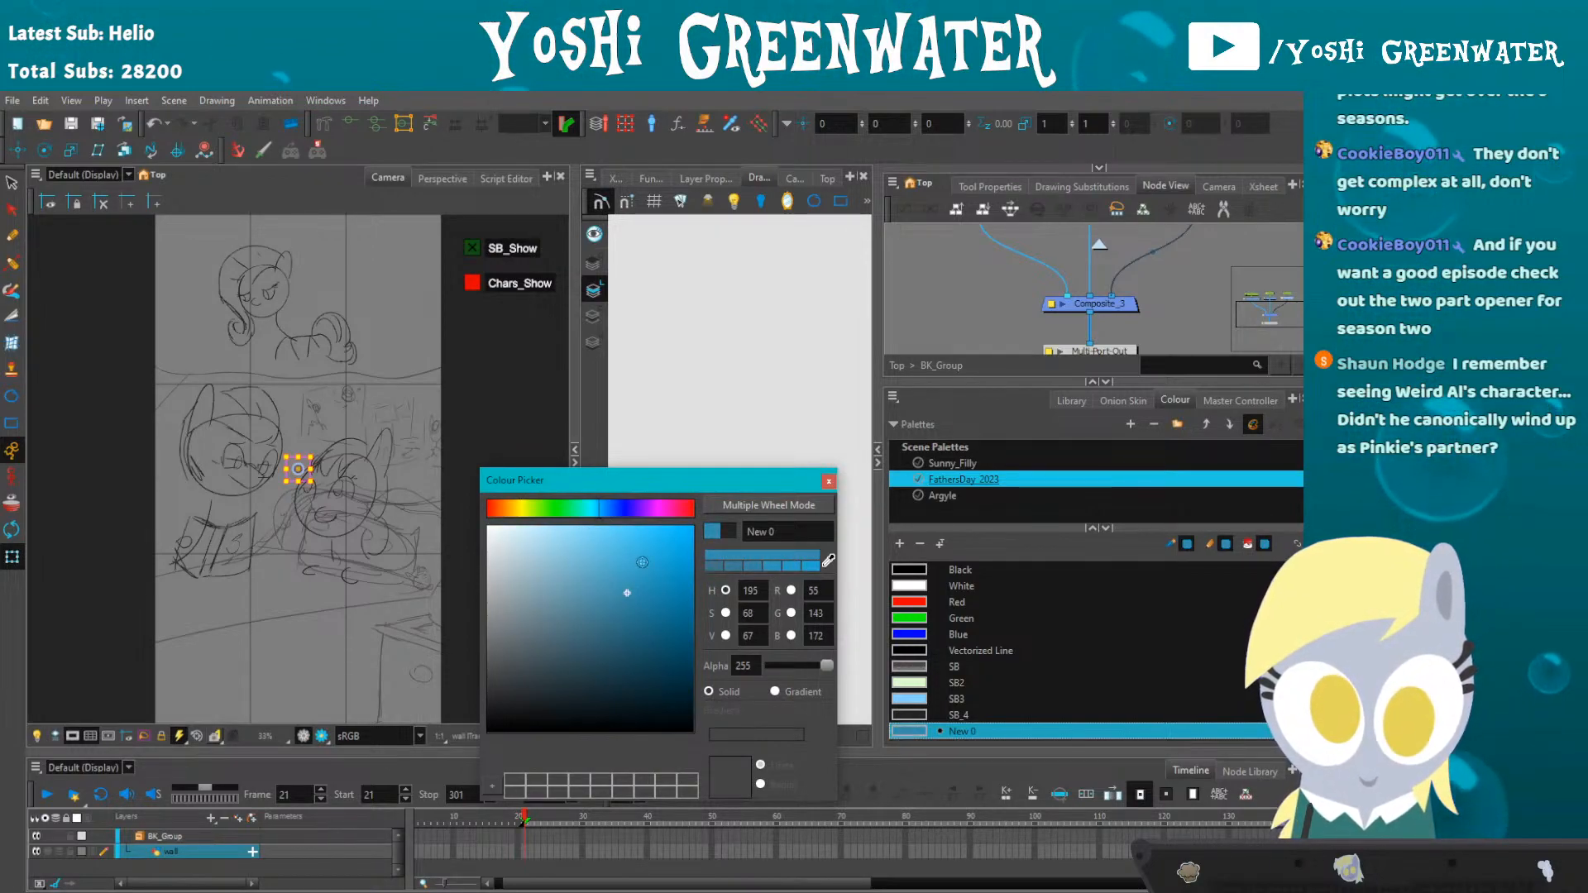
{"action": "left_click_drag", "start_coordinate": [627, 593], "coordinate": [624, 608]}
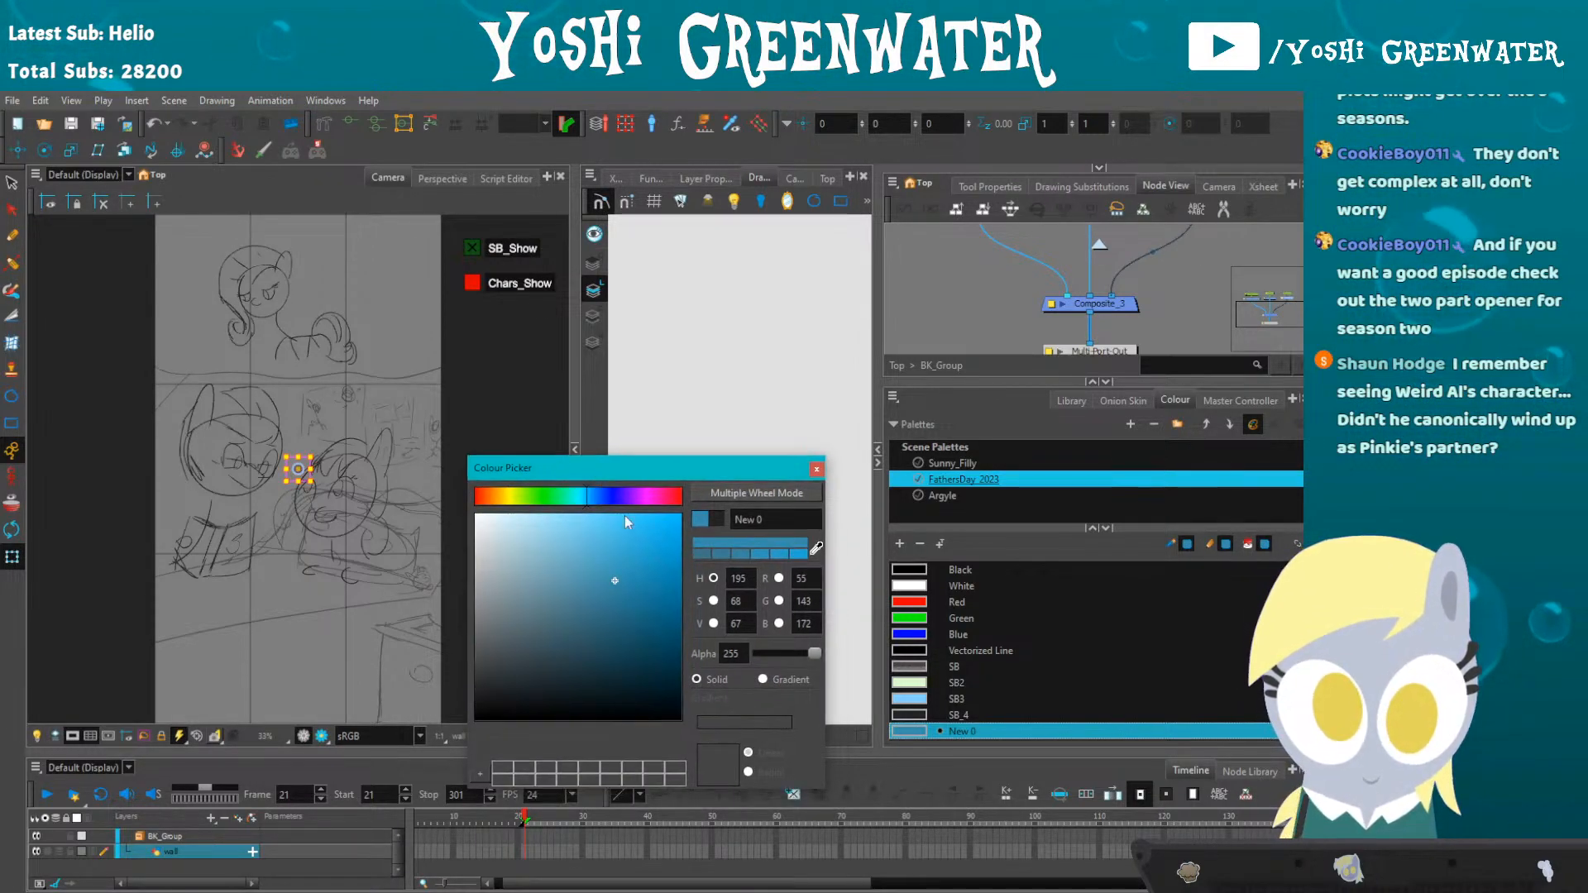
{"action": "left_click", "coordinate": [590, 496]}
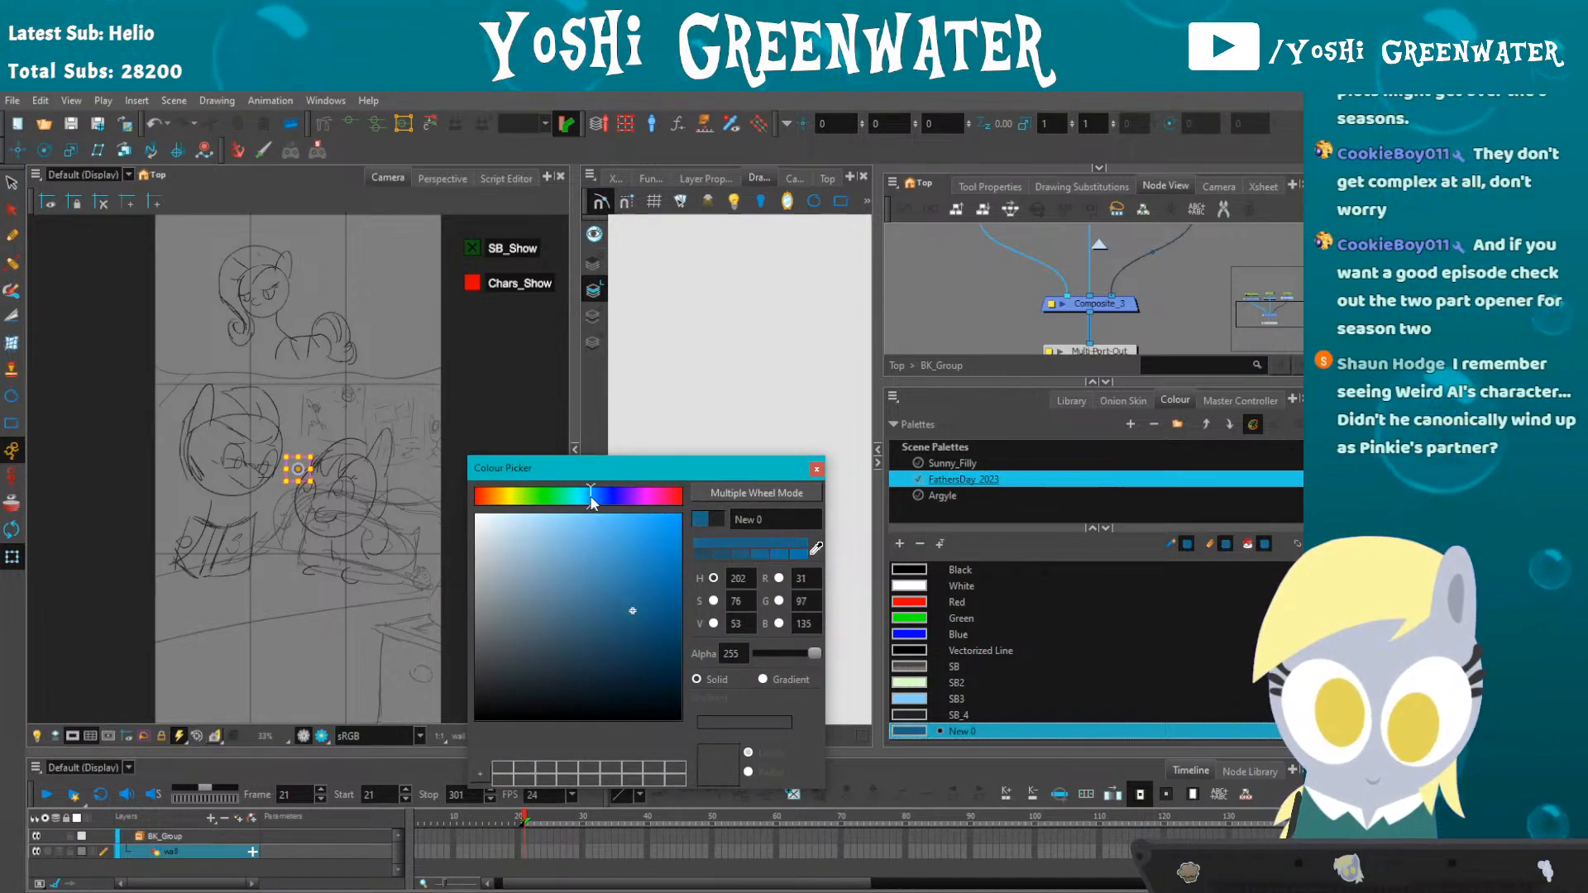
{"action": "left_click", "coordinate": [816, 471]}
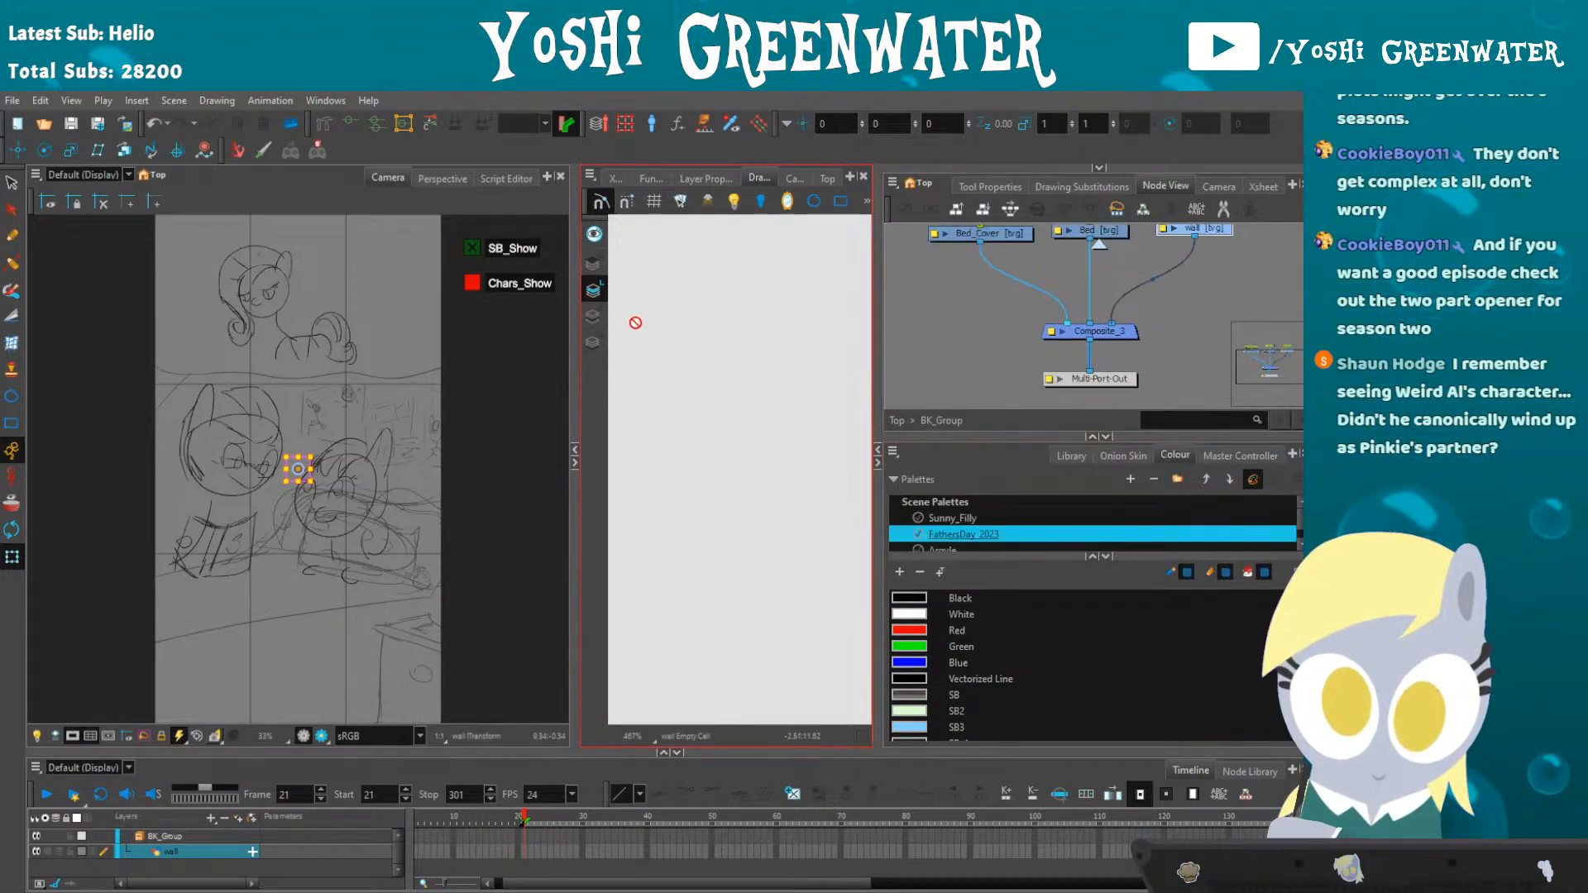
- Draw a filled blue rectangle on the wall drawing and stretch it slightly beyond the camera frame on all sides
{"action": "left_click", "coordinate": [841, 203]}
{"action": "left_click_drag", "start_coordinate": [793, 397], "coordinate": [663, 600]}
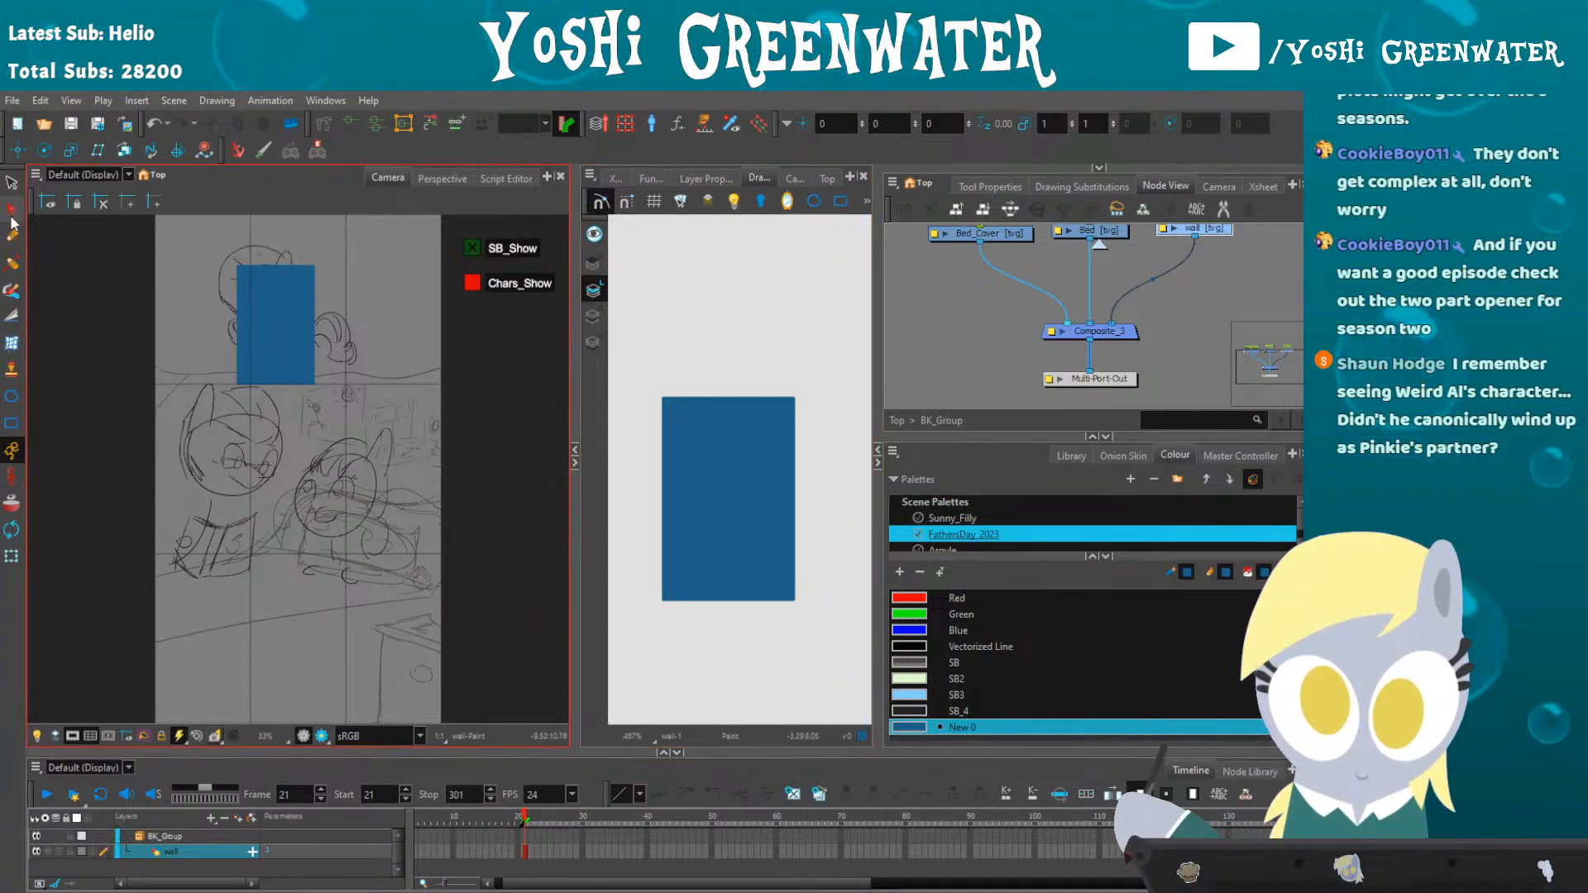
{"action": "left_click", "coordinate": [240, 323]}
{"action": "mouse_move", "coordinate": [240, 322]}
{"action": "left_mouse_down"}
{"action": "mouse_move", "coordinate": [272, 490]}
{"action": "mouse_move", "coordinate": [139, 490]}
{"action": "left_mouse_up"}
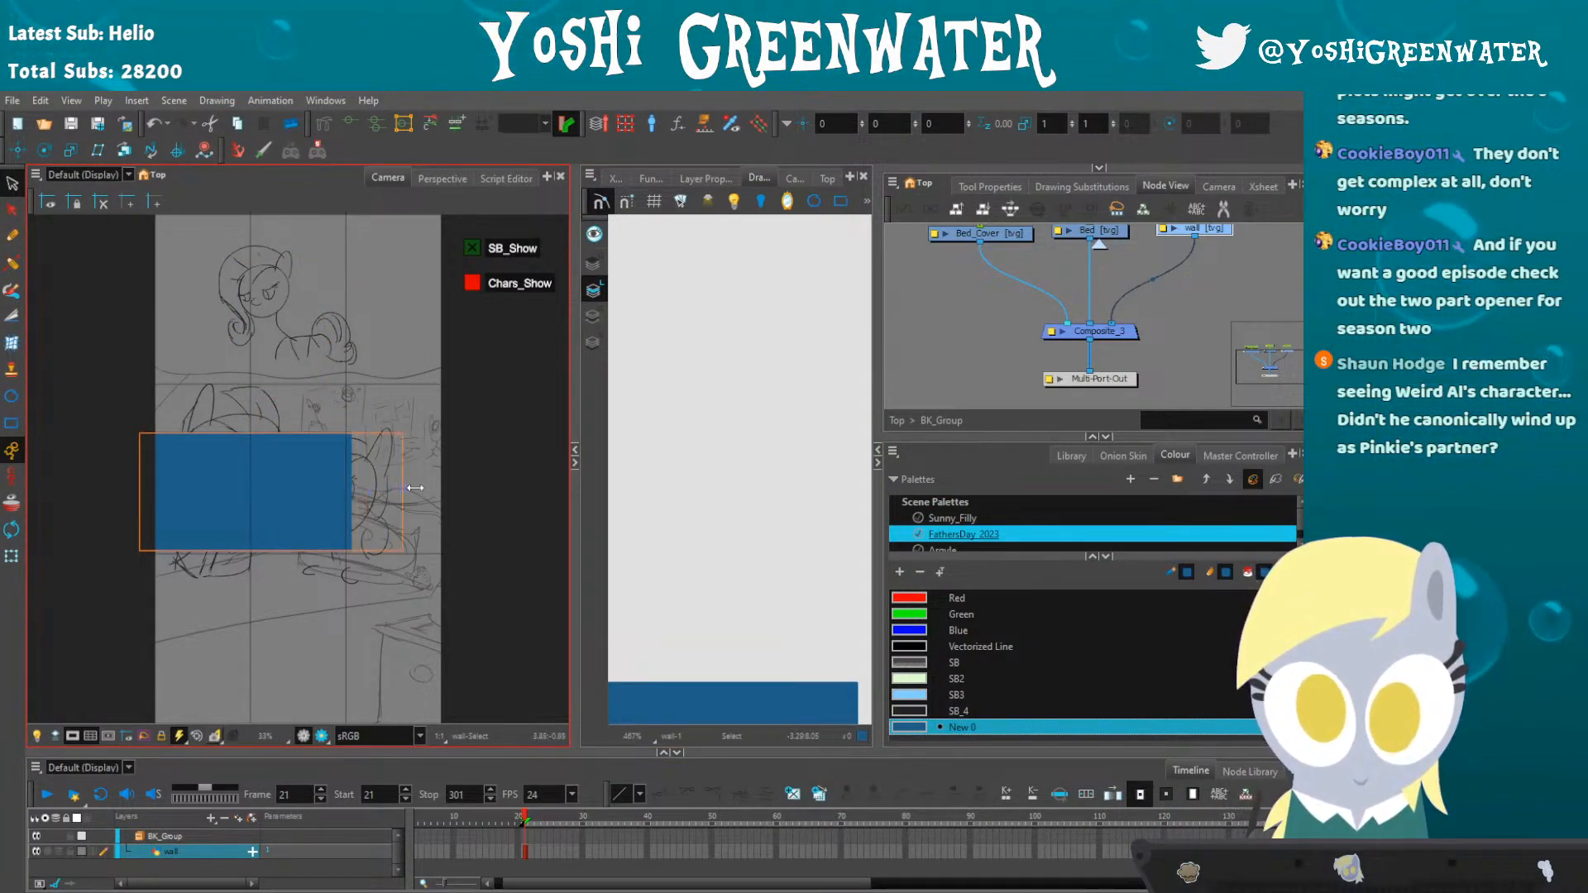
{"action": "left_click_drag", "start_coordinate": [406, 488], "coordinate": [450, 488]}
{"action": "left_click_drag", "start_coordinate": [292, 430], "coordinate": [296, 222]}
{"action": "left_click_drag", "start_coordinate": [300, 626], "coordinate": [301, 715]}
{"action": "scroll", "coordinate": [282, 635], "scroll_direction": "down", "scroll_amount": 1}
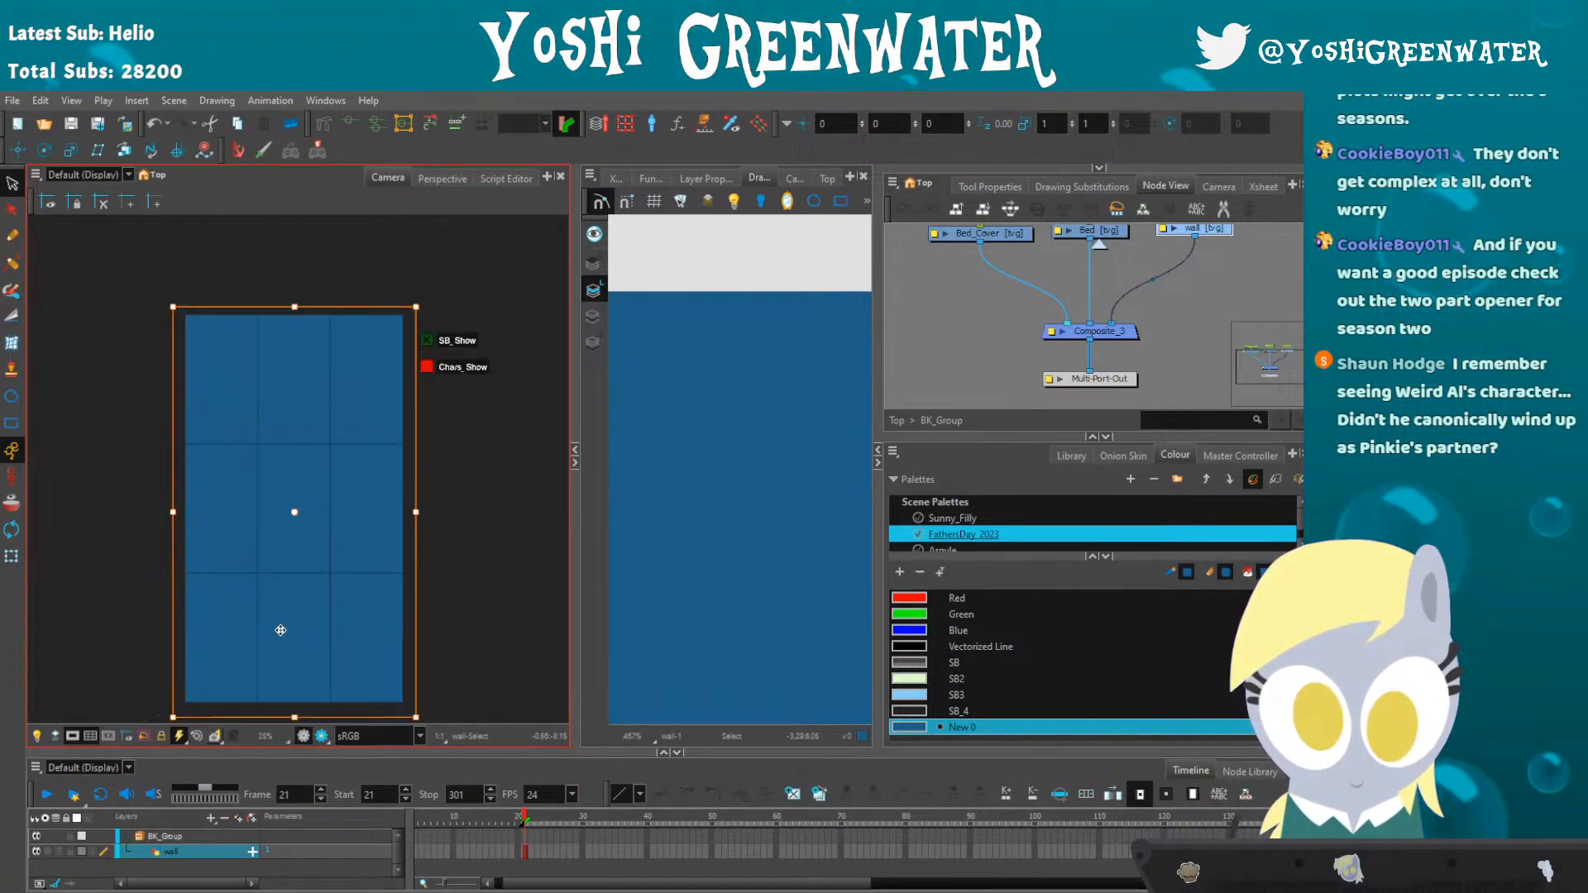
{"action": "left_click", "coordinate": [545, 356]}
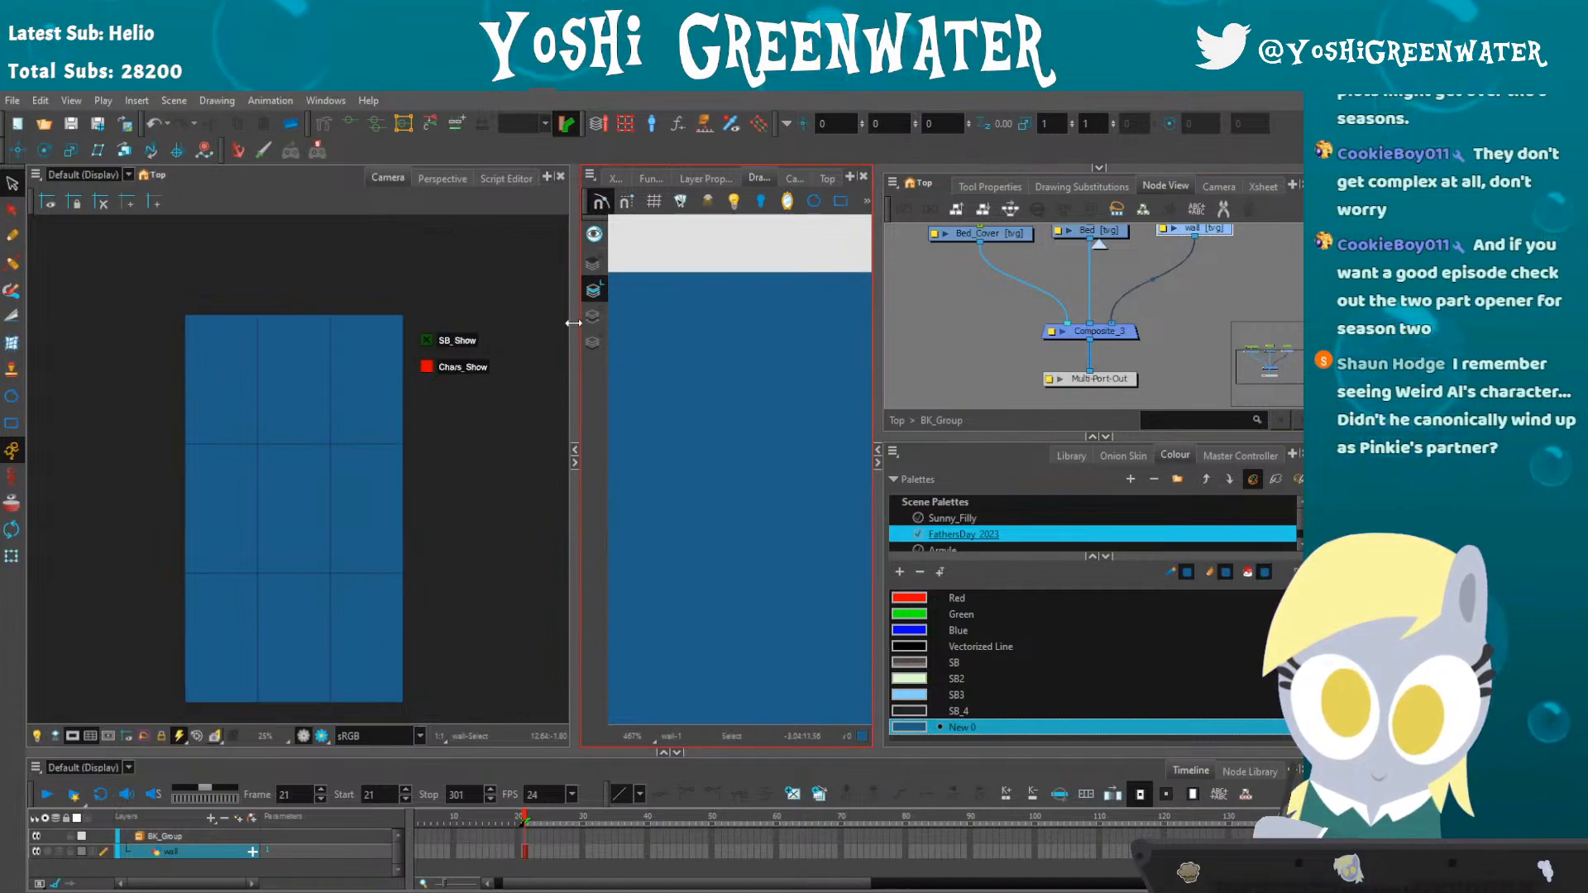
- Try to outline the blue wall rectangle with a green rectangle drawn around its edges
{"action": "left_click_drag", "start_coordinate": [572, 399], "coordinate": [501, 399]}
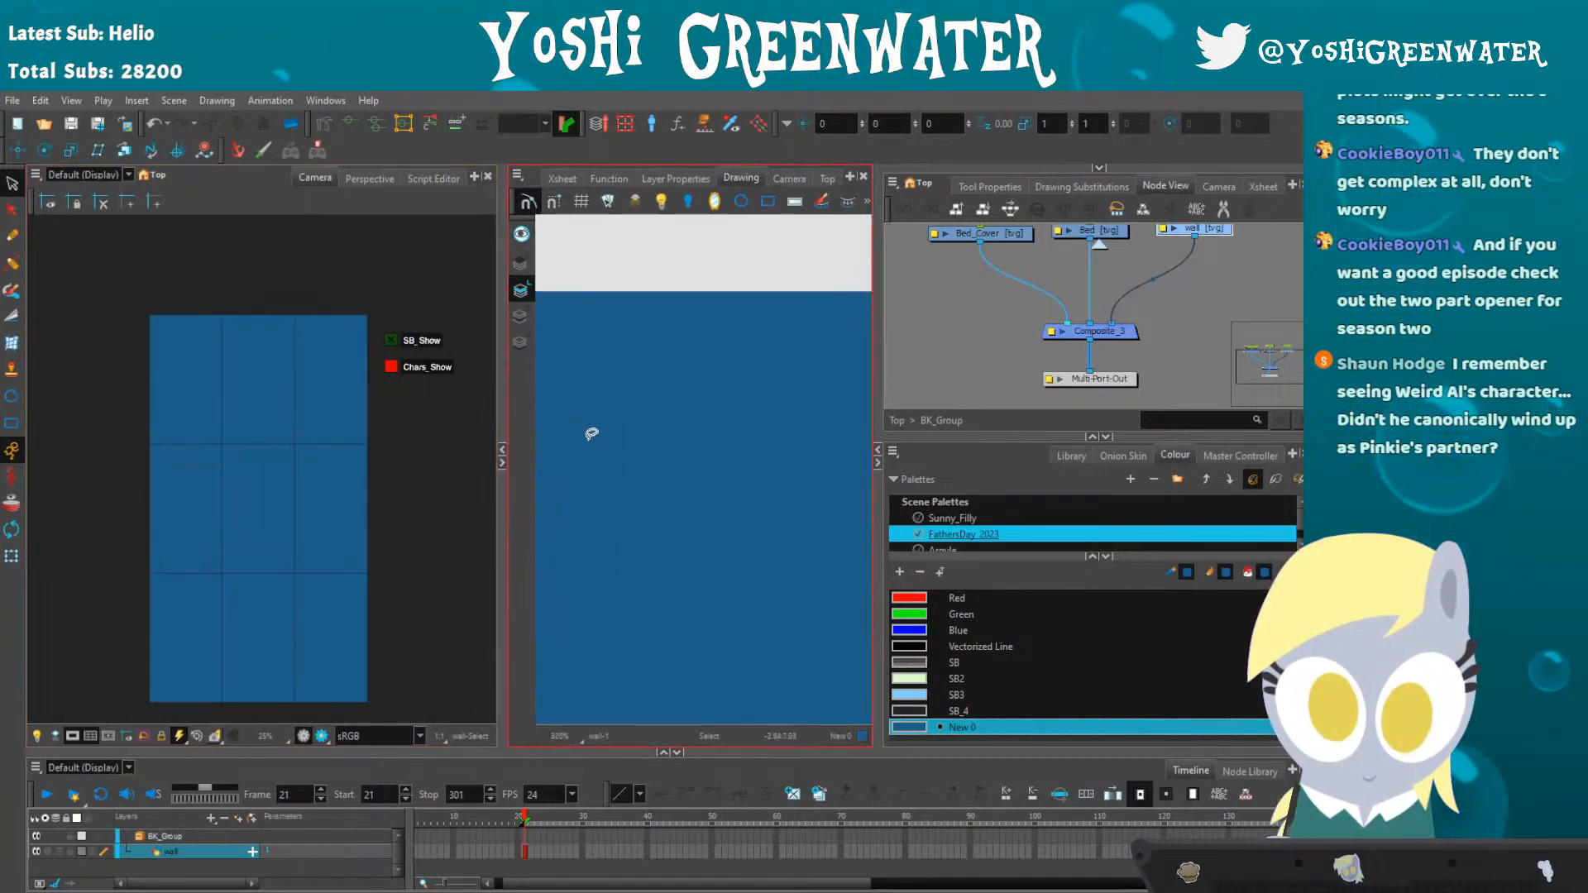
{"action": "scroll", "coordinate": [616, 405], "scroll_direction": "down", "scroll_amount": 3}
{"action": "scroll", "coordinate": [614, 407], "scroll_direction": "down", "scroll_amount": 1}
{"action": "key", "text": "alt+7"}
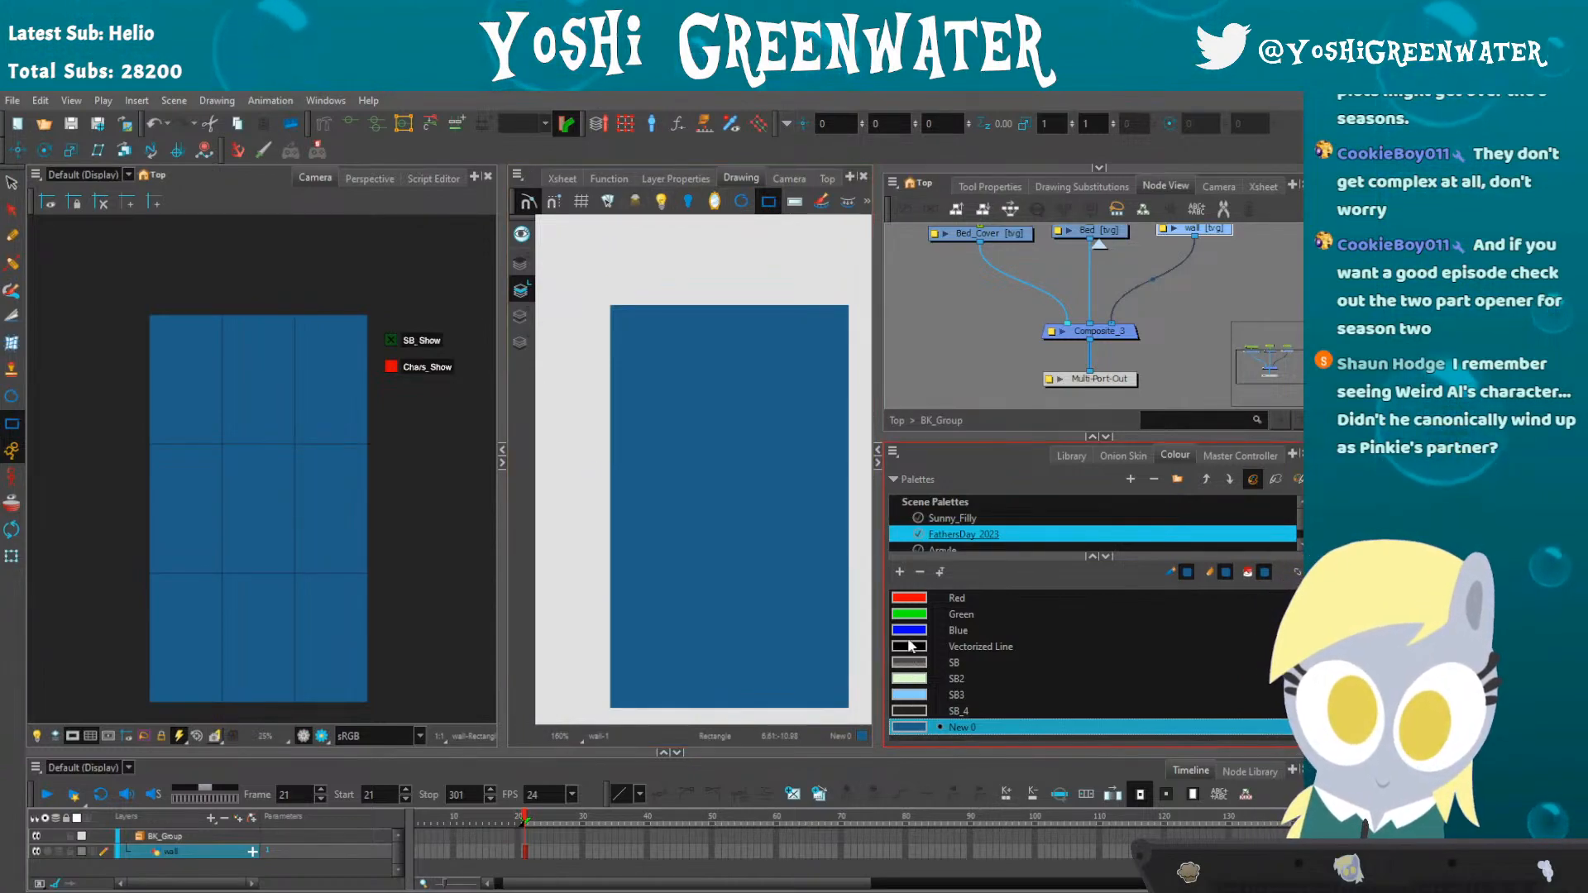
{"action": "left_click", "coordinate": [909, 614]}
{"action": "left_click_drag", "start_coordinate": [852, 307], "coordinate": [609, 709]}
{"action": "left_click", "coordinate": [9, 184]}
{"action": "key", "text": "space"}
{"action": "left_click_drag", "start_coordinate": [637, 464], "coordinate": [606, 440]}
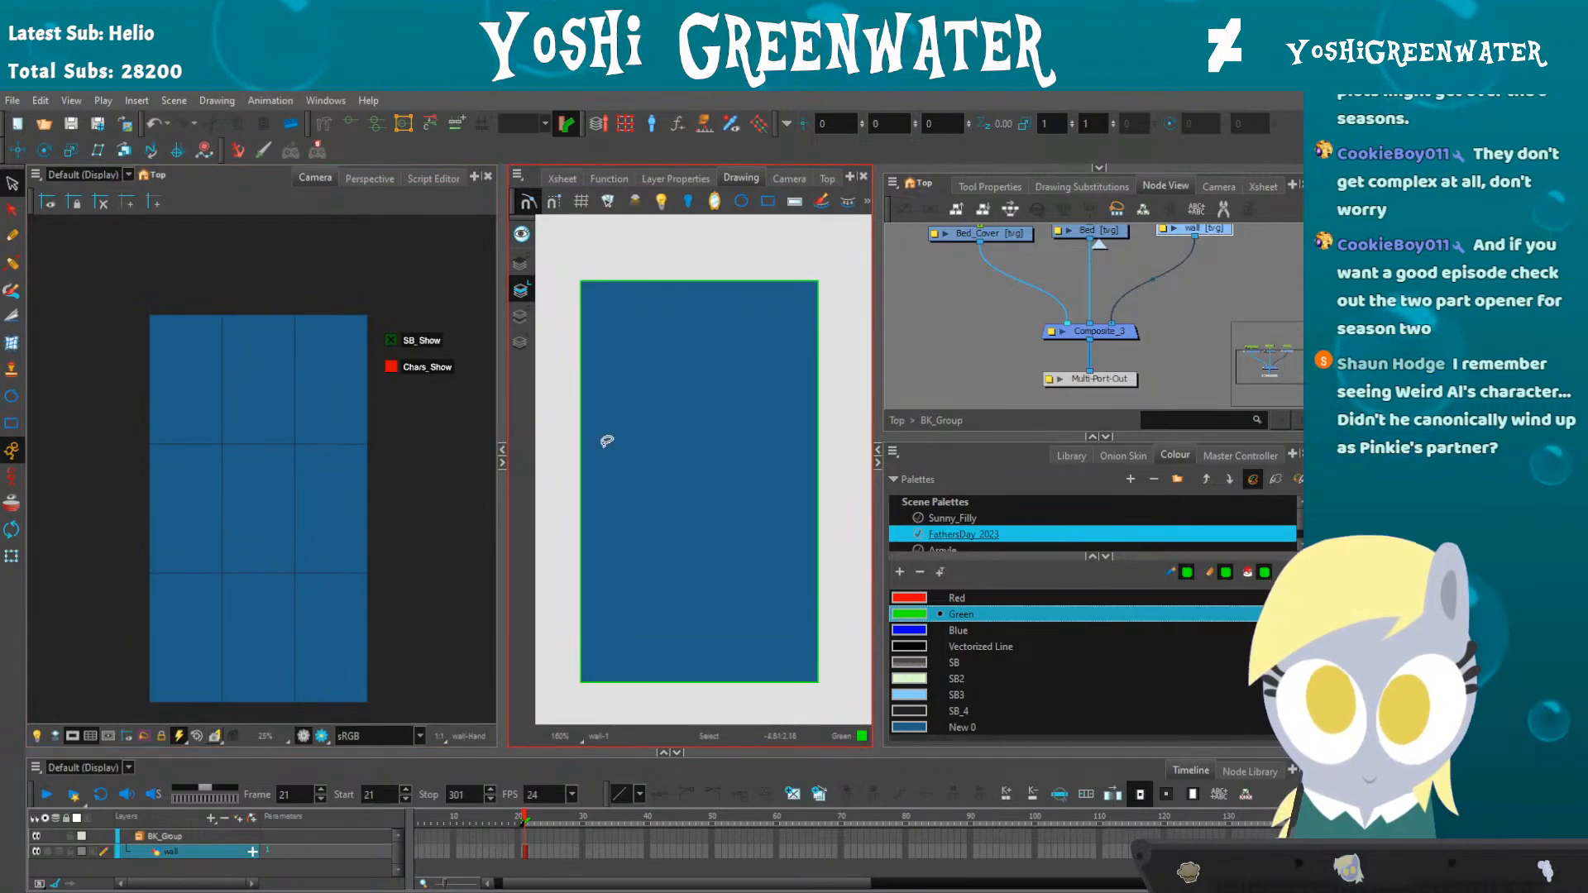
{"action": "left_click", "coordinate": [583, 419]}
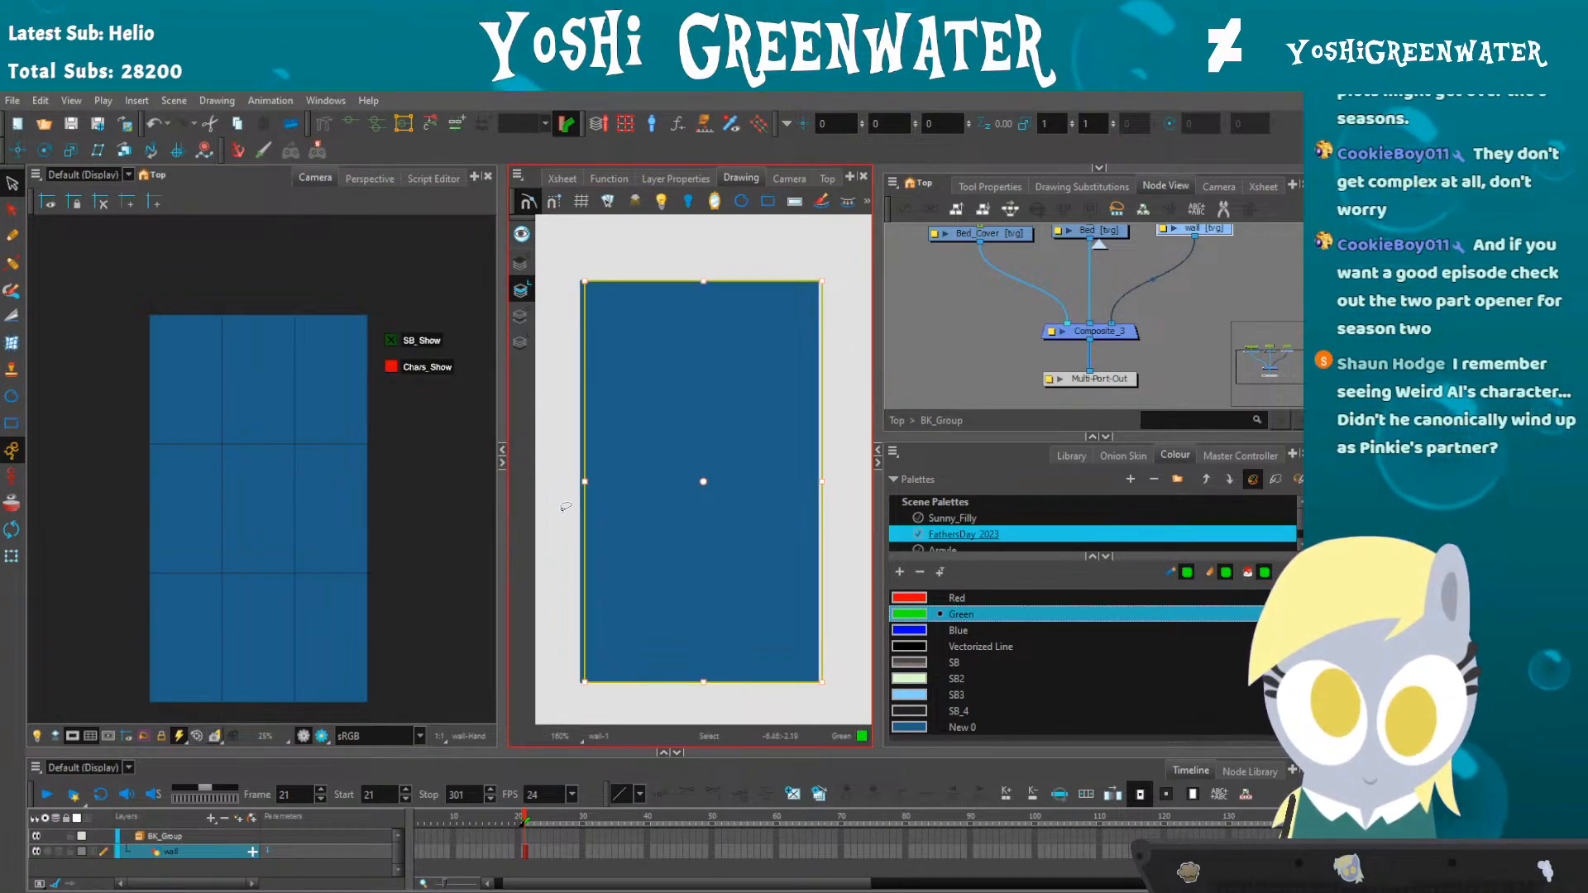
{"action": "left_click", "coordinate": [563, 503]}
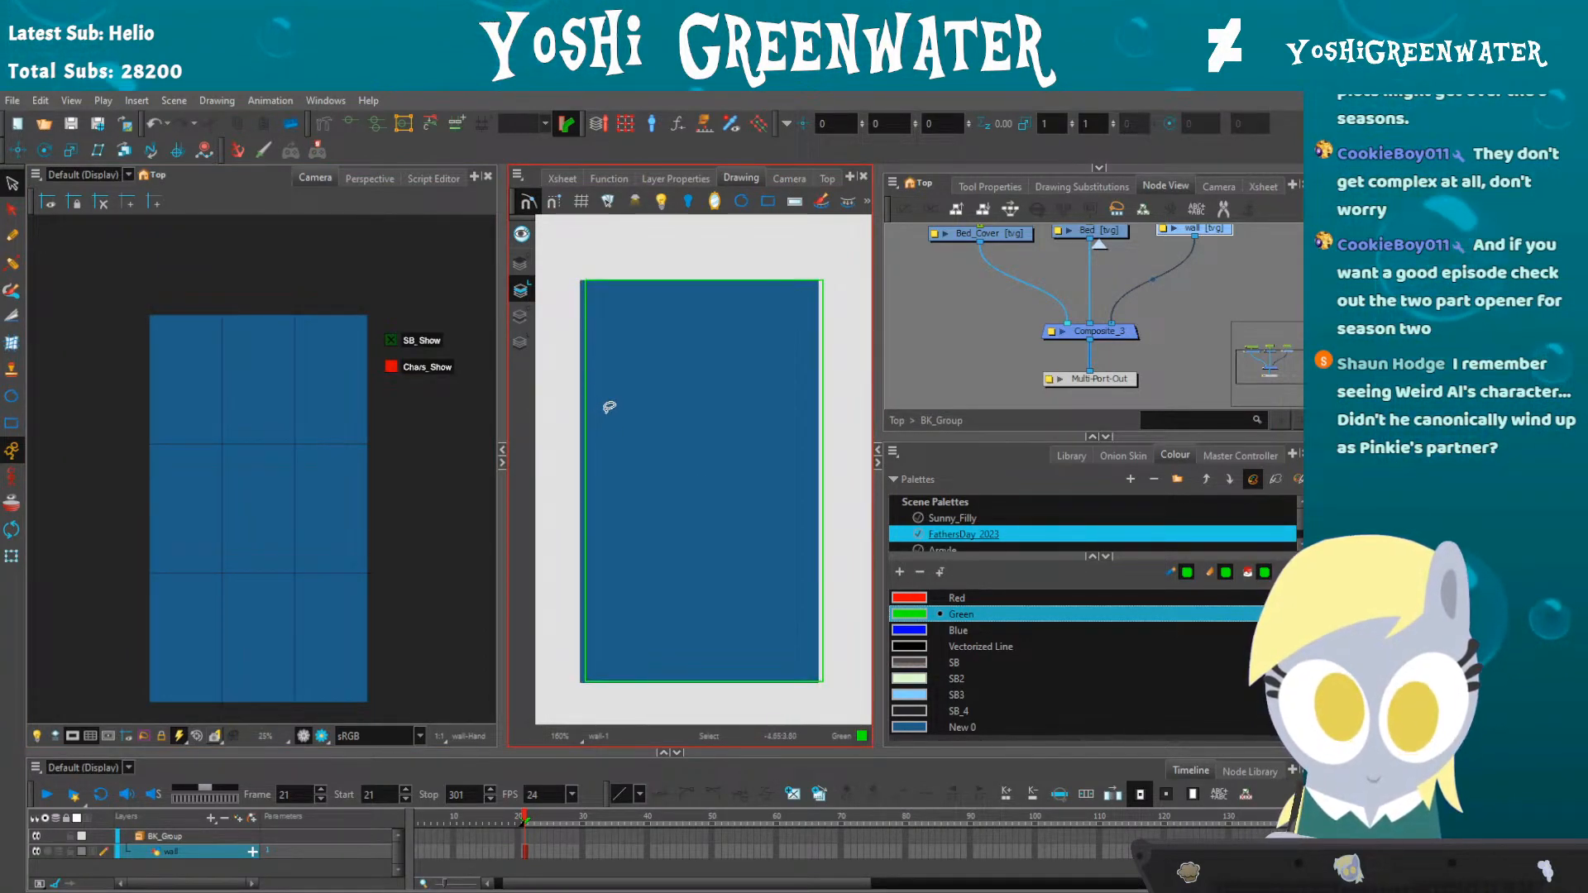
{"action": "left_click_drag", "start_coordinate": [597, 446], "coordinate": [582, 427]}
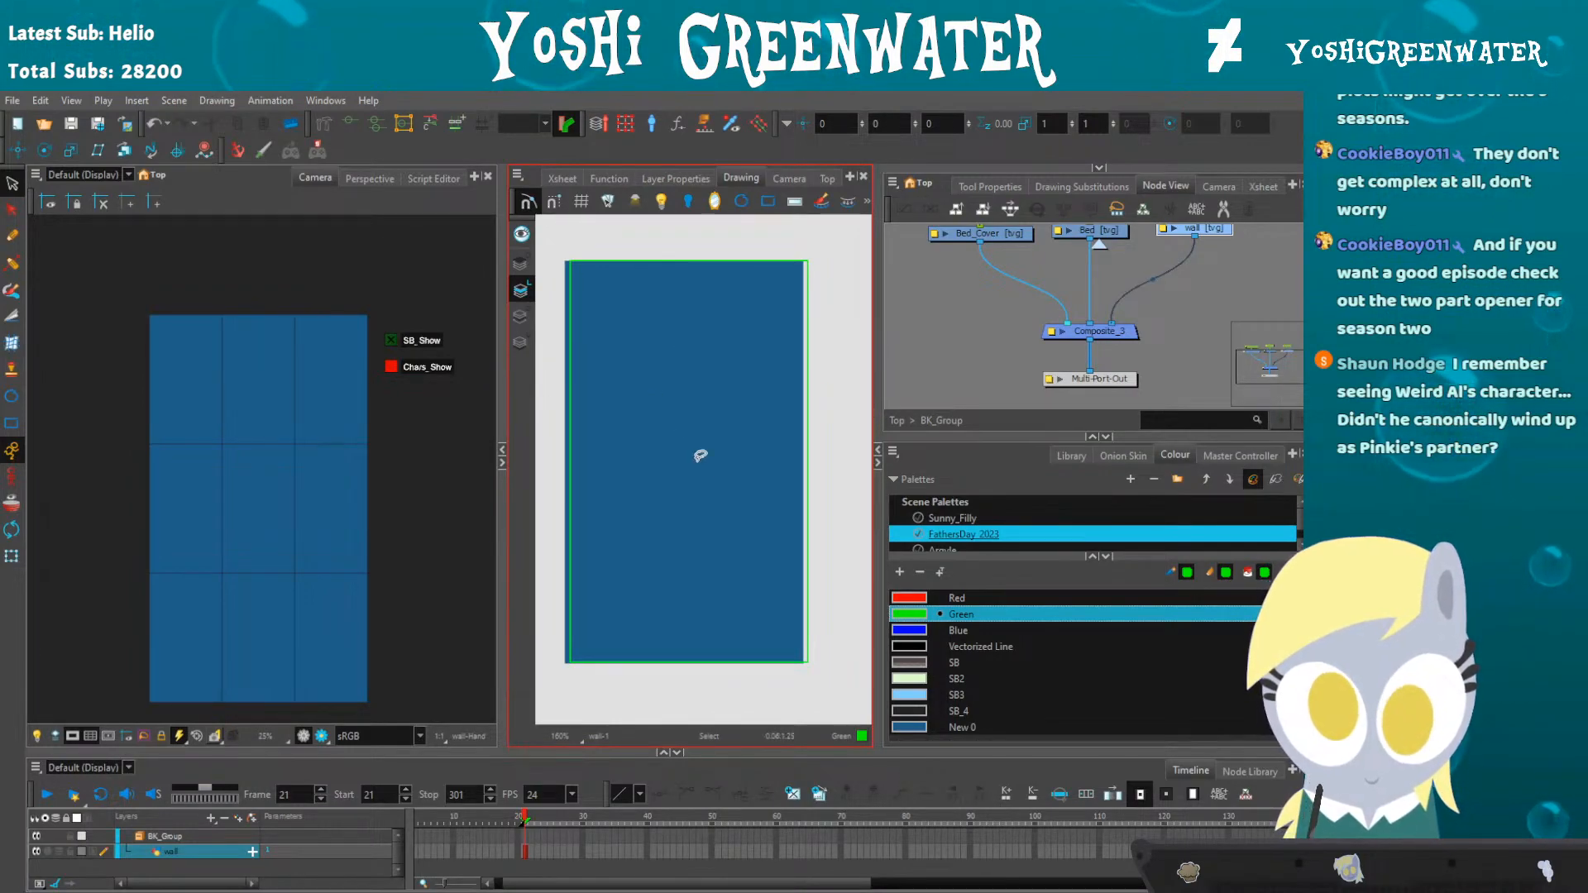
- Remove the green outline rectangle from the wall drawing, keeping the blue fill
{"action": "left_click", "coordinate": [911, 599]}
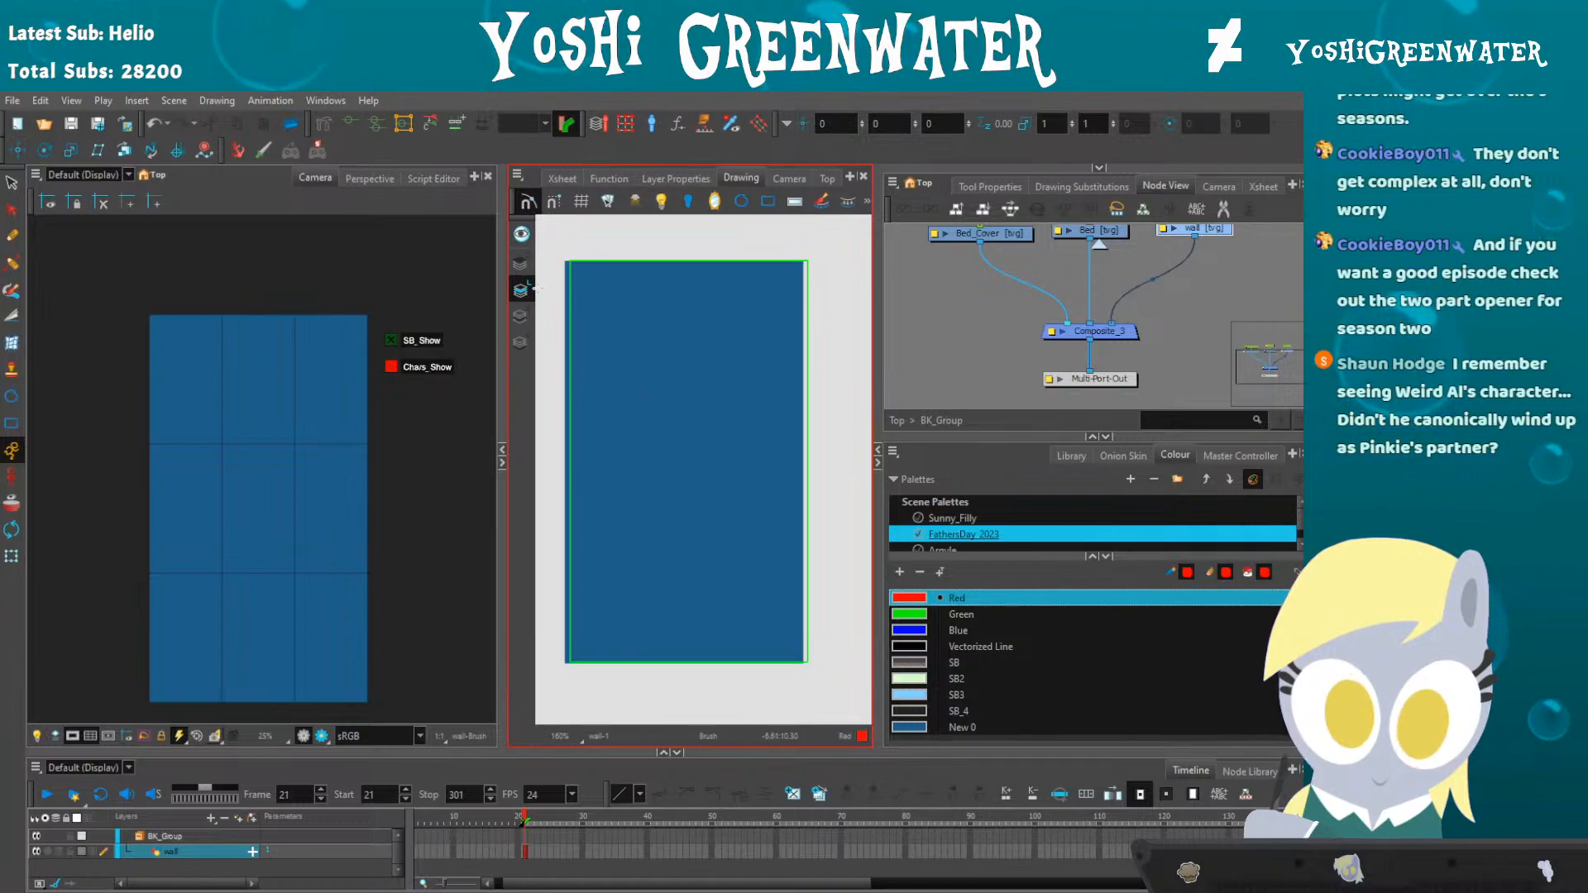
{"action": "key", "text": "alt+s"}
{"action": "left_click_drag", "start_coordinate": [501, 344], "coordinate": [482, 343]}
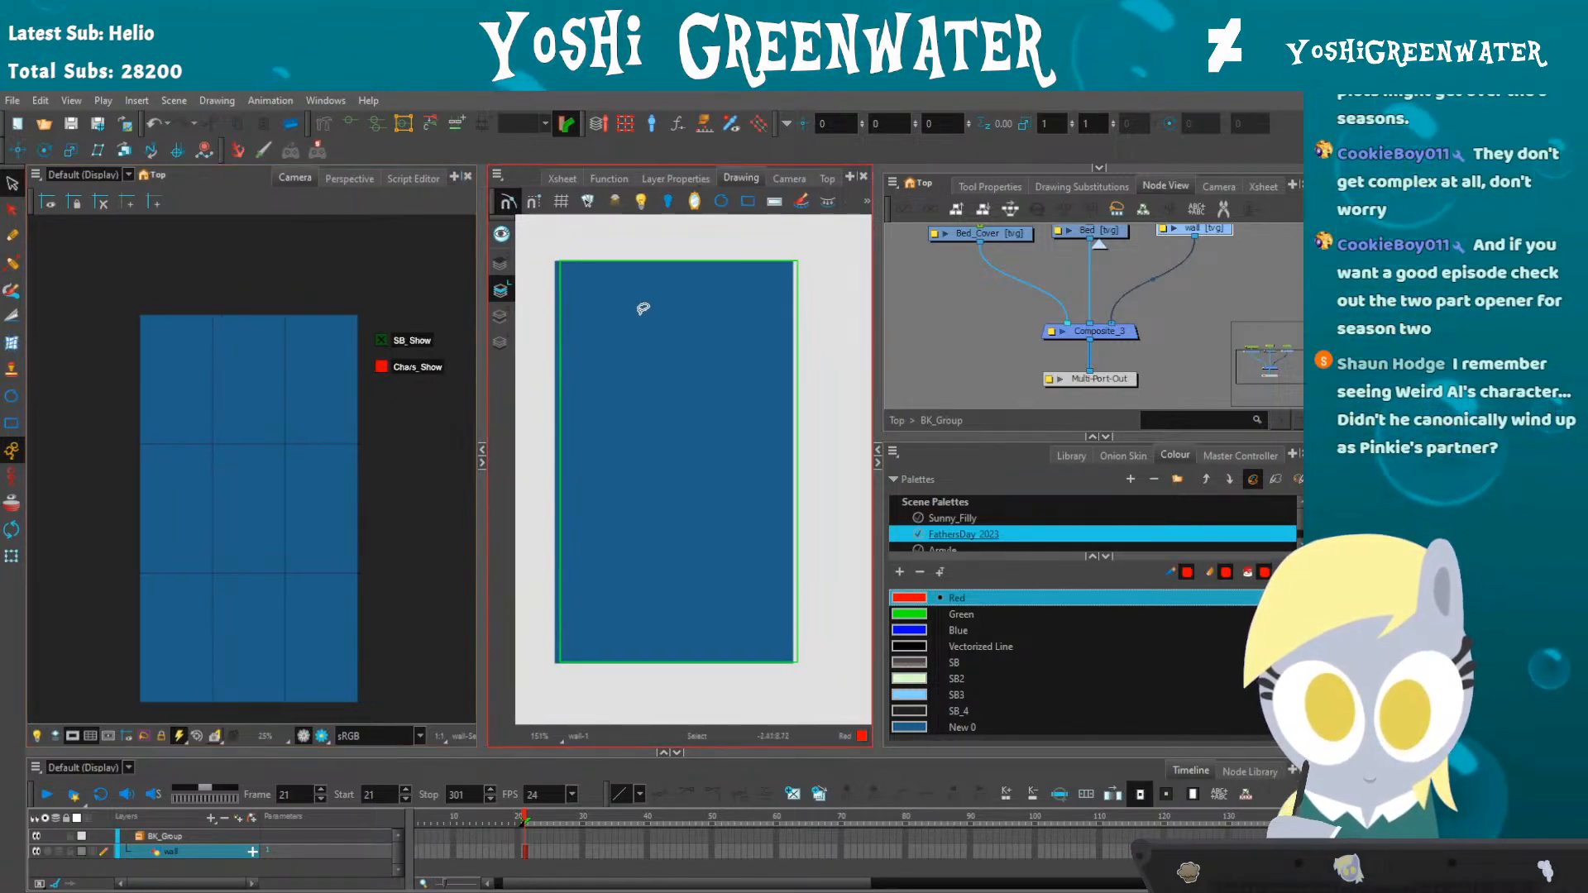
{"action": "key", "text": "2"}
{"action": "key", "text": "2"}
{"action": "scroll", "coordinate": [804, 254], "scroll_direction": "up", "scroll_amount": 2}
{"action": "scroll", "coordinate": [823, 252], "scroll_direction": "down", "scroll_amount": 2}
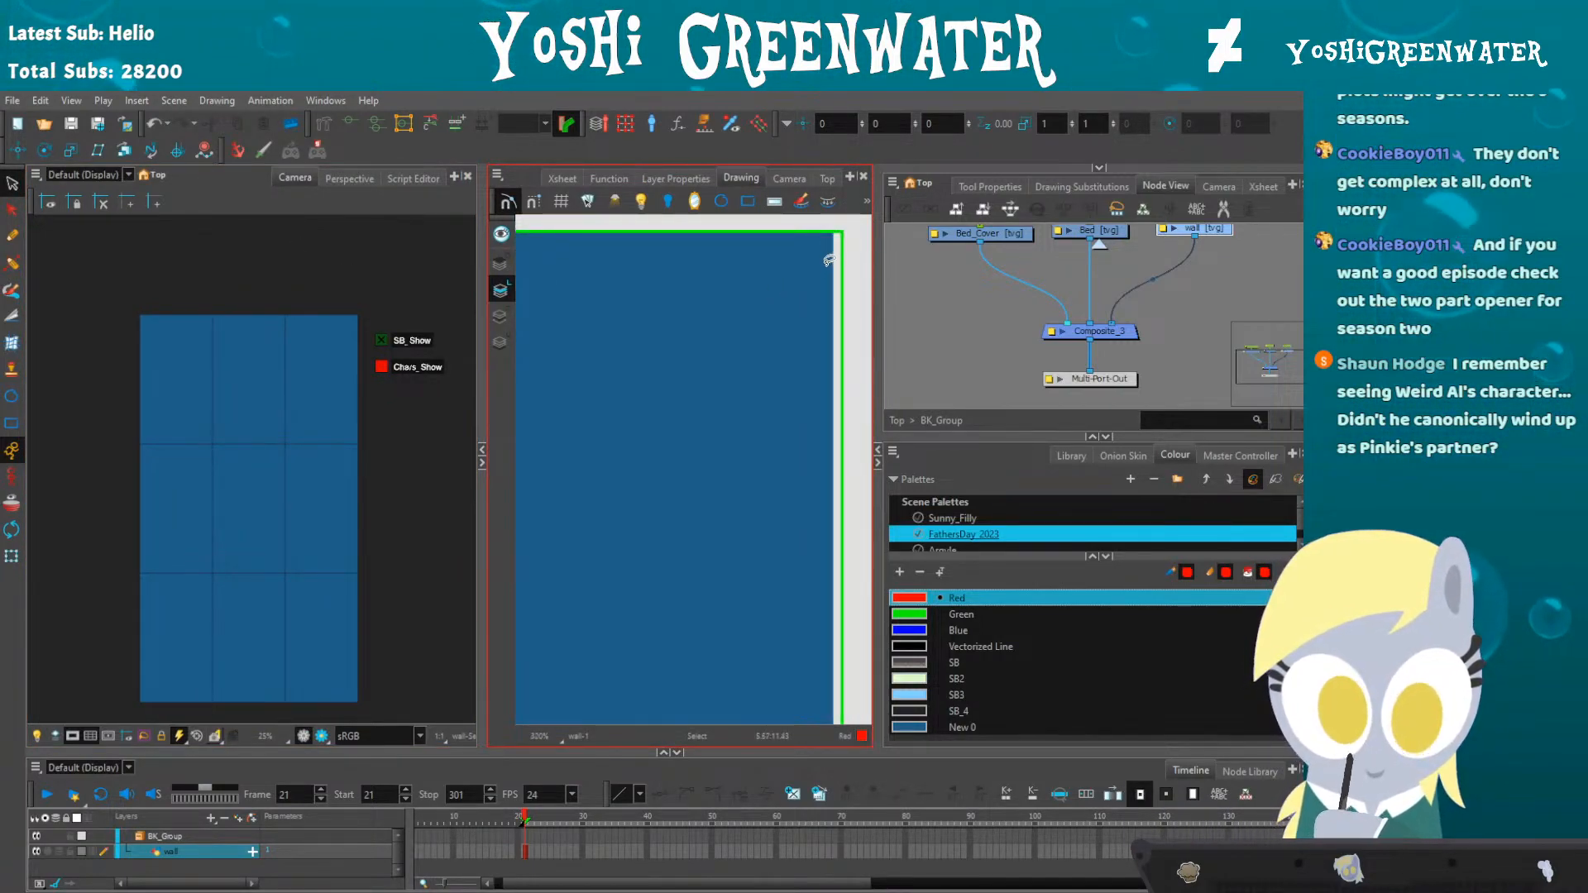
{"action": "scroll", "coordinate": [744, 314], "scroll_direction": "down", "scroll_amount": 1}
{"action": "scroll", "coordinate": [629, 373], "scroll_direction": "up", "scroll_amount": 1}
{"action": "scroll", "coordinate": [593, 428], "scroll_direction": "down", "scroll_amount": 2}
{"action": "left_click_drag", "start_coordinate": [580, 469], "coordinate": [594, 427]}
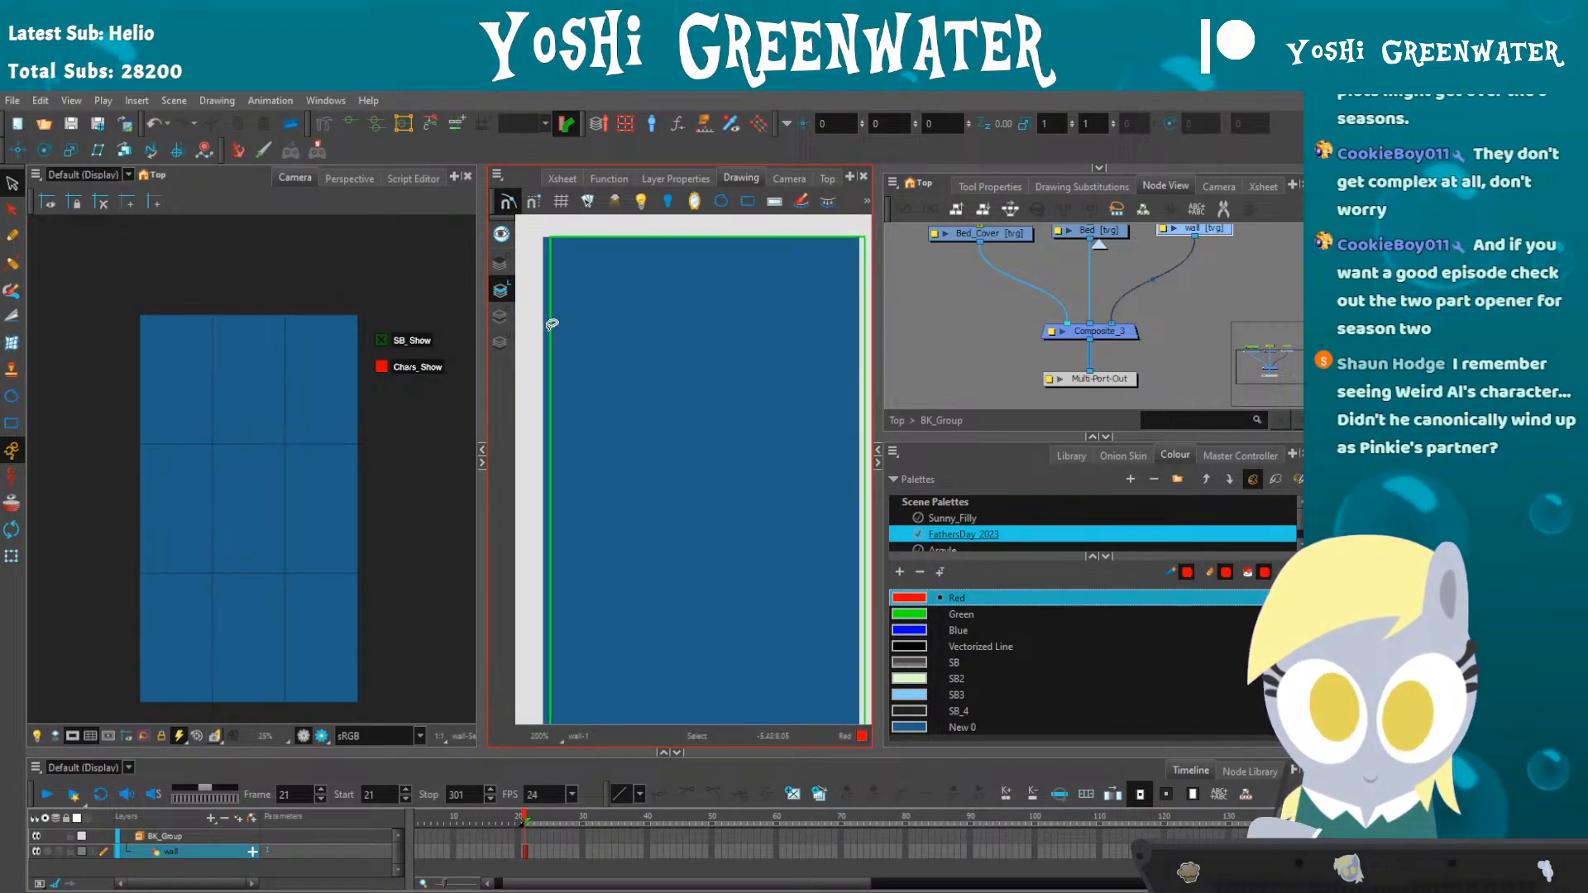
{"action": "left_click", "coordinate": [571, 394]}
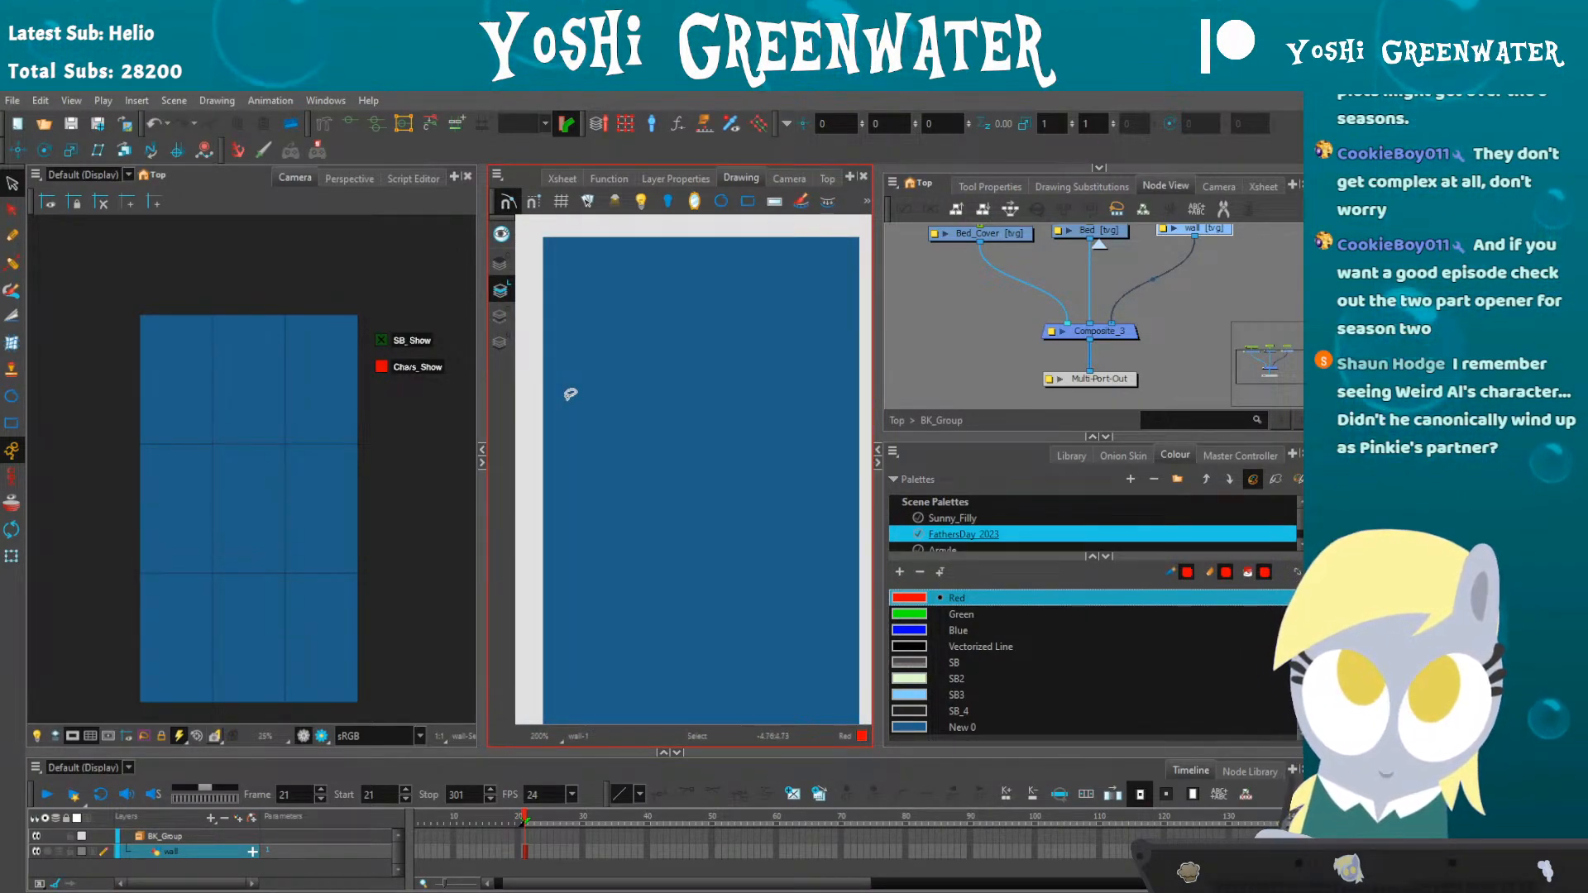
- Darken the wall's New 0 colour to a navy blue, about H 210, S 73, V 44
{"action": "left_click_drag", "start_coordinate": [965, 327], "coordinate": [938, 475]}
{"action": "left_click", "coordinate": [941, 362]}
{"action": "left_click_drag", "start_coordinate": [624, 432], "coordinate": [606, 415]}
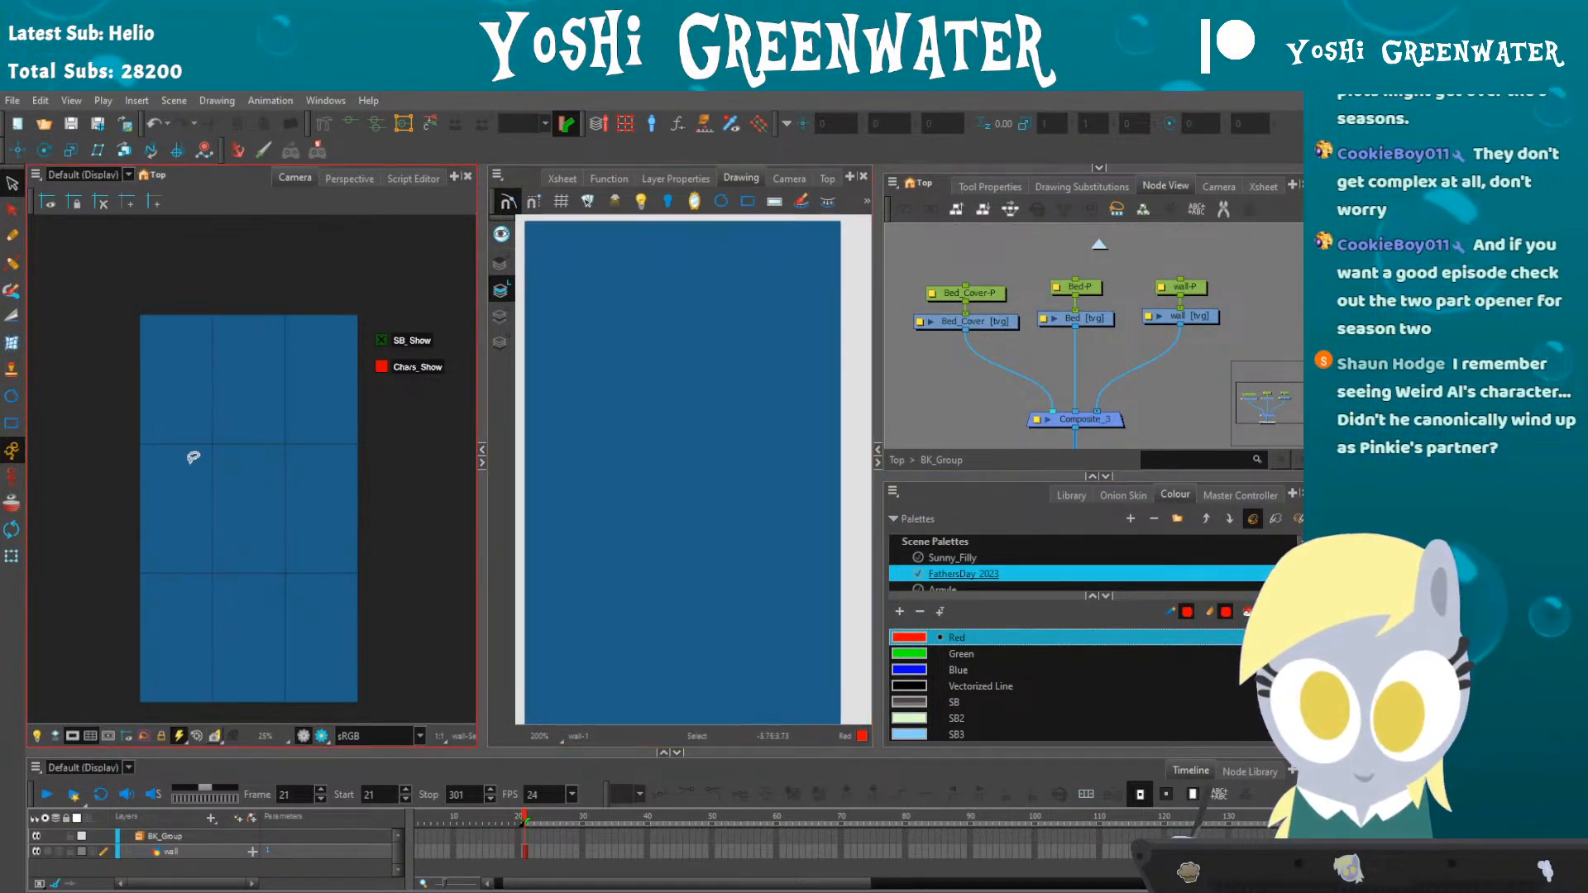
{"action": "scroll", "coordinate": [899, 714], "scroll_direction": "down", "scroll_amount": 2}
{"action": "double_click", "coordinate": [902, 719]}
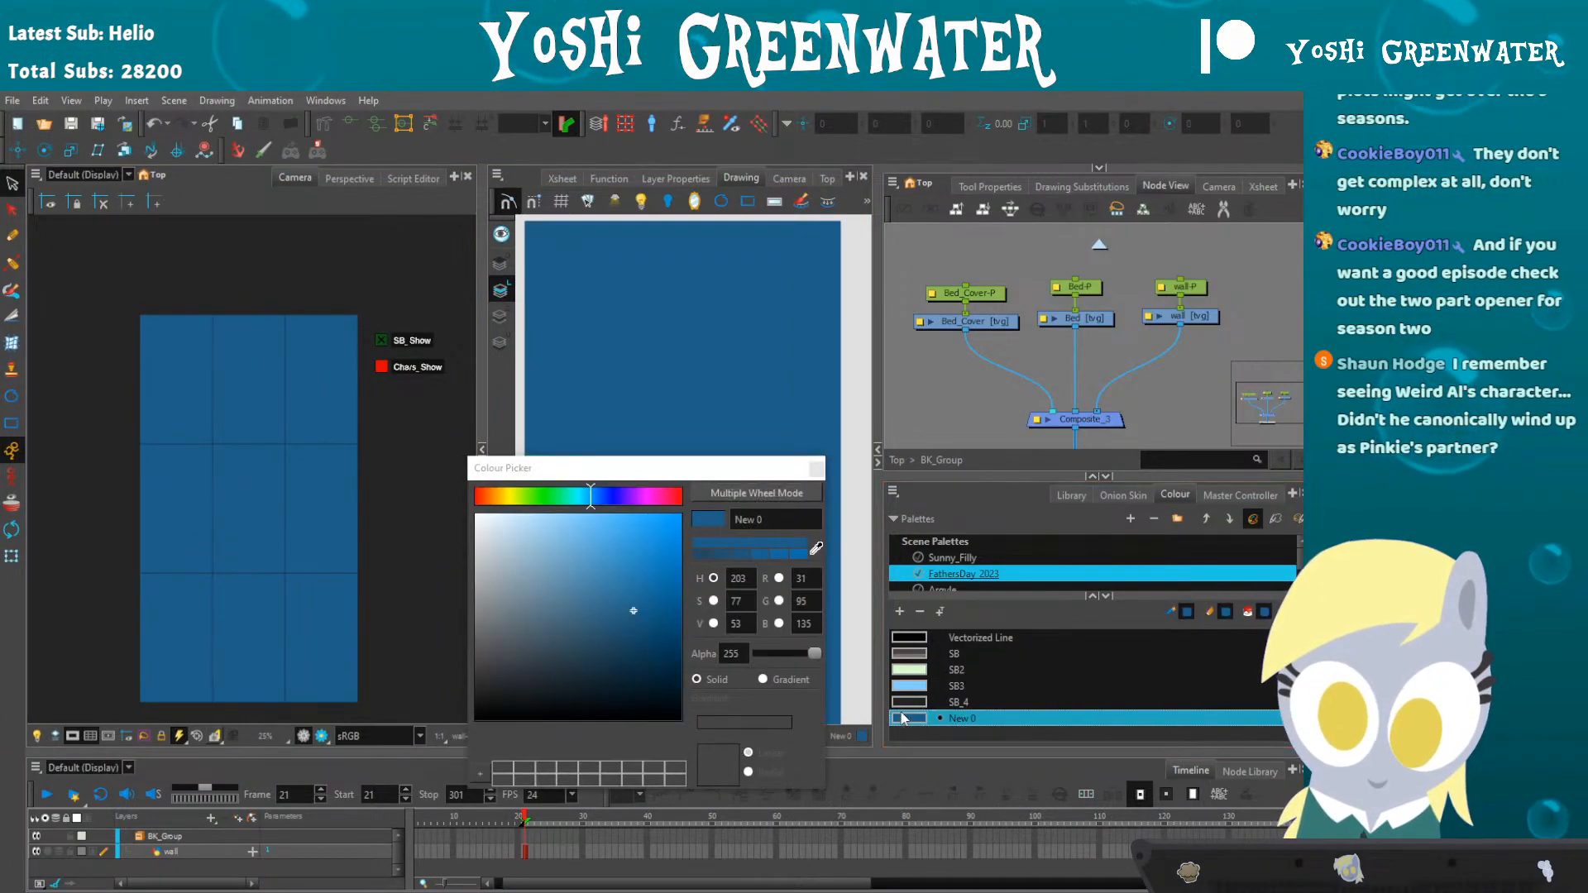
{"action": "left_click_drag", "start_coordinate": [570, 471], "coordinate": [558, 477]}
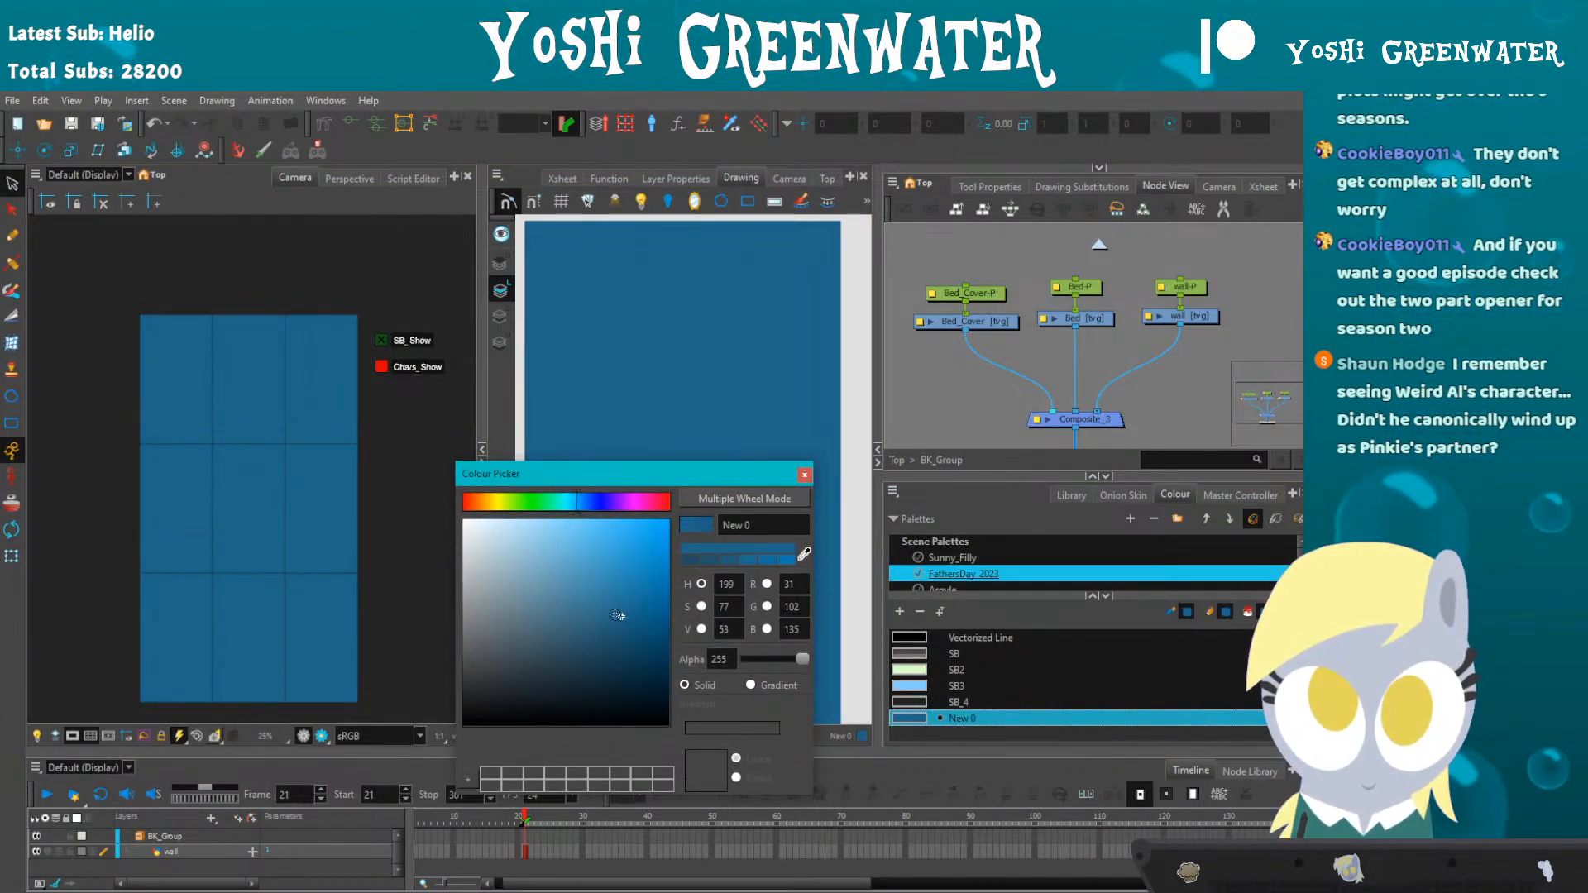
{"action": "left_click_drag", "start_coordinate": [614, 616], "coordinate": [613, 631]}
{"action": "left_click_drag", "start_coordinate": [590, 505], "coordinate": [583, 506]}
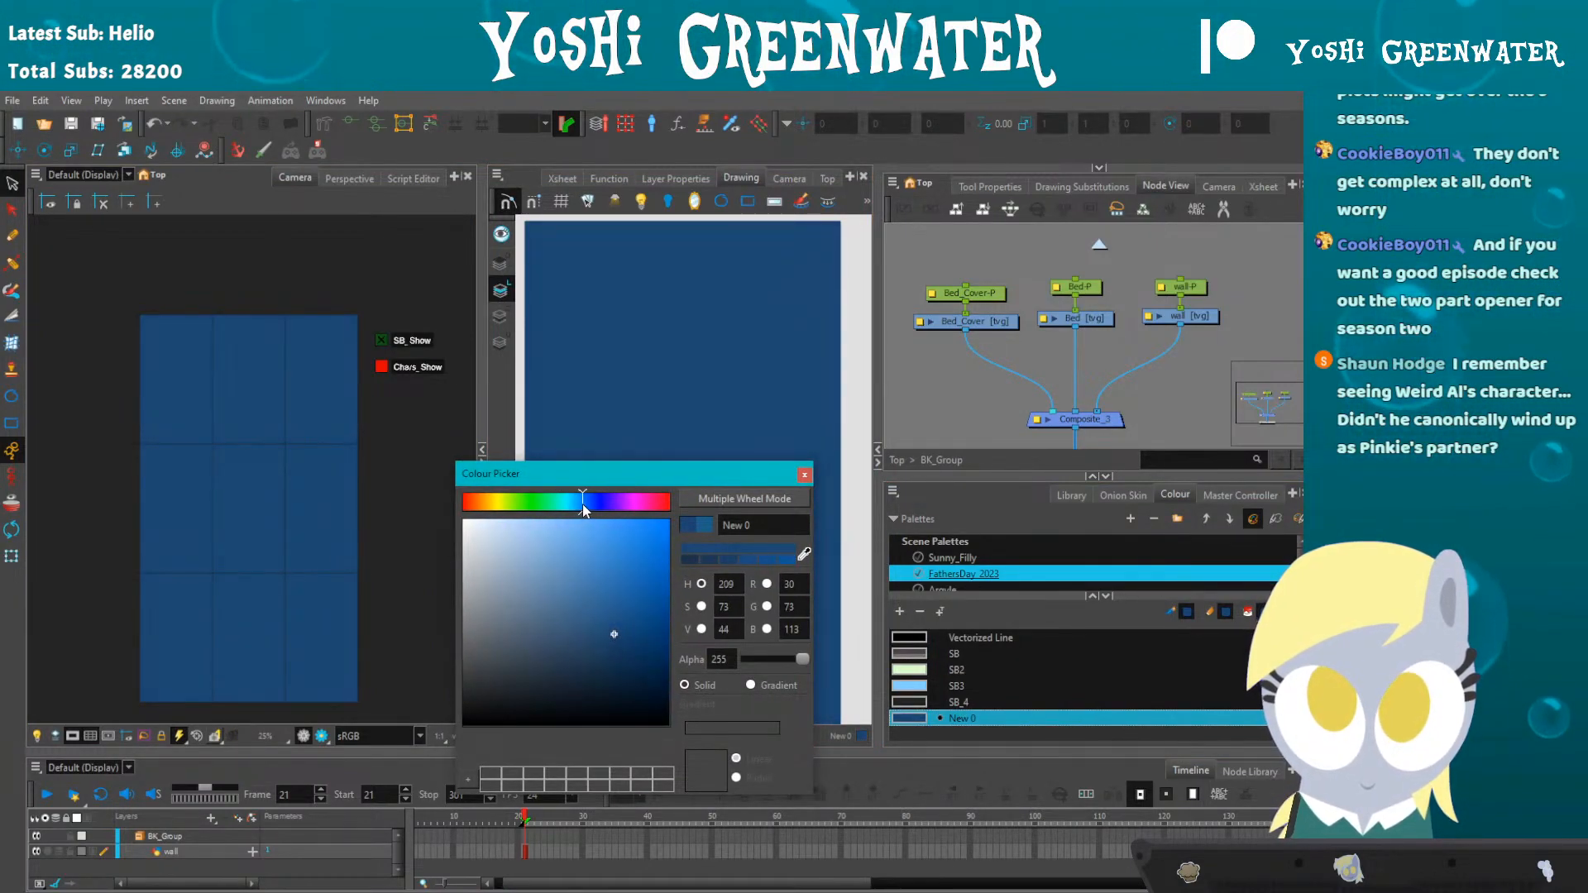
{"action": "left_click", "coordinate": [804, 475]}
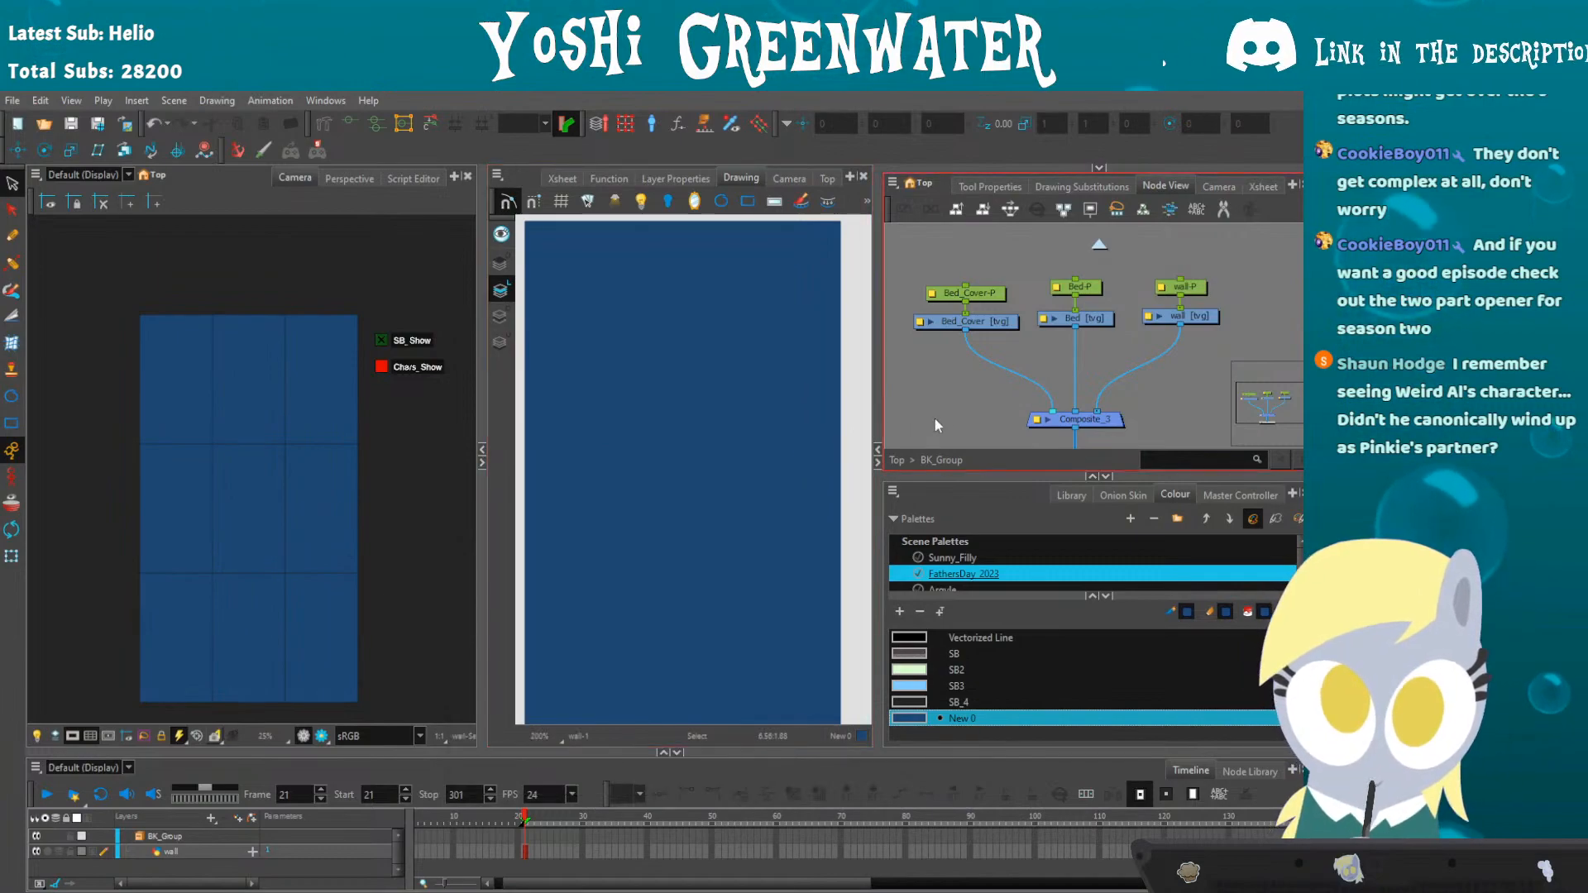
- Disable the wall drawing to reveal the storyboard sketch and select the Bed drawing
{"action": "left_click", "coordinate": [1166, 318]}
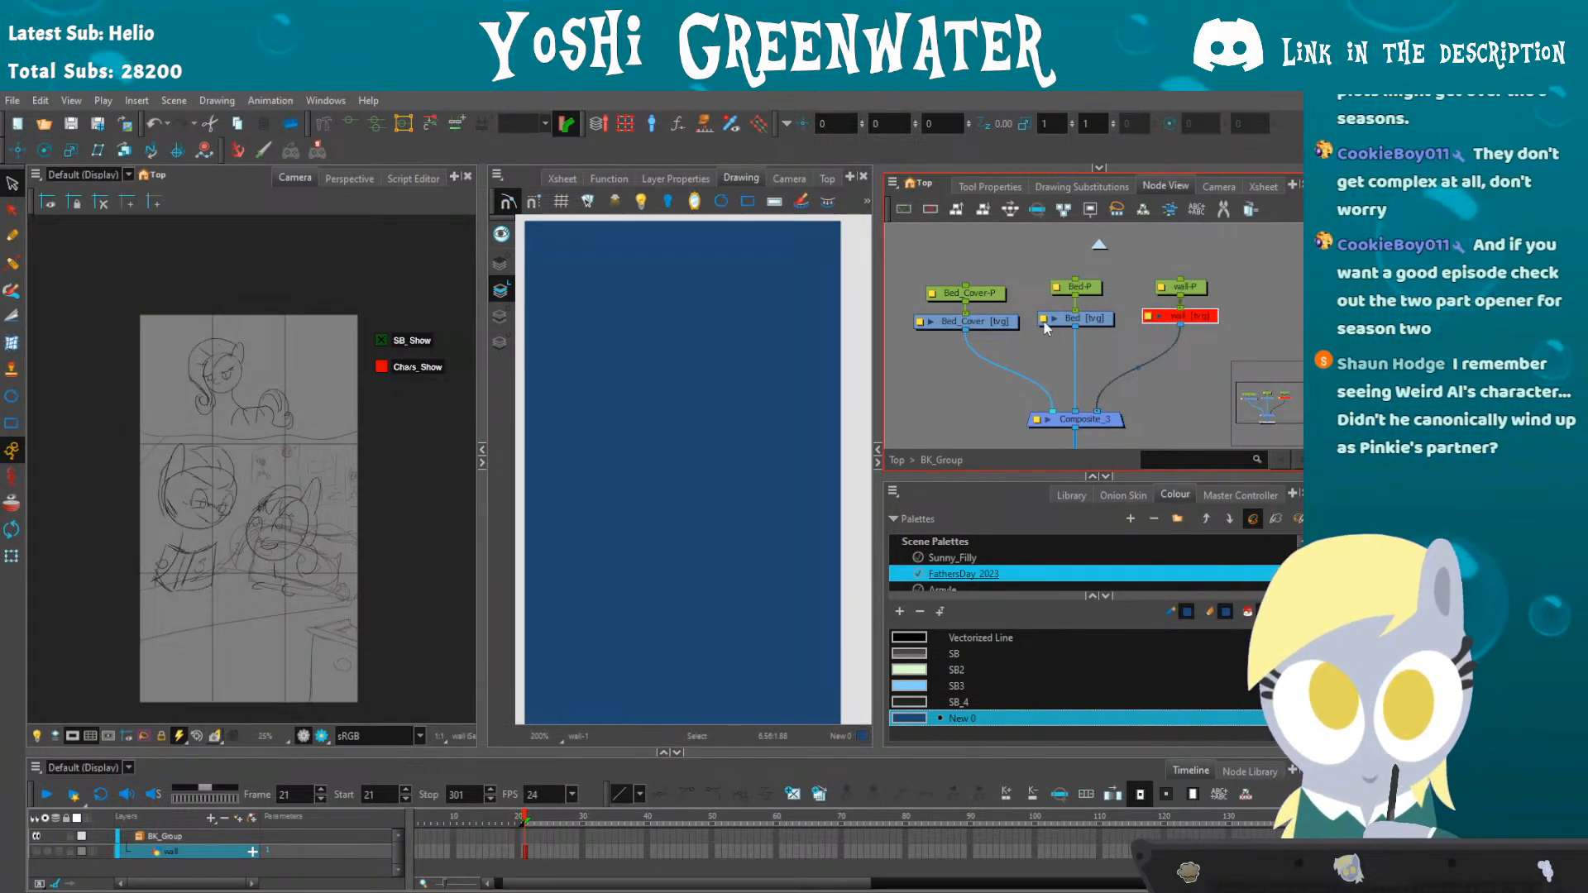
{"action": "left_click", "coordinate": [1071, 318]}
{"action": "left_click_drag", "start_coordinate": [188, 550], "coordinate": [197, 460]}
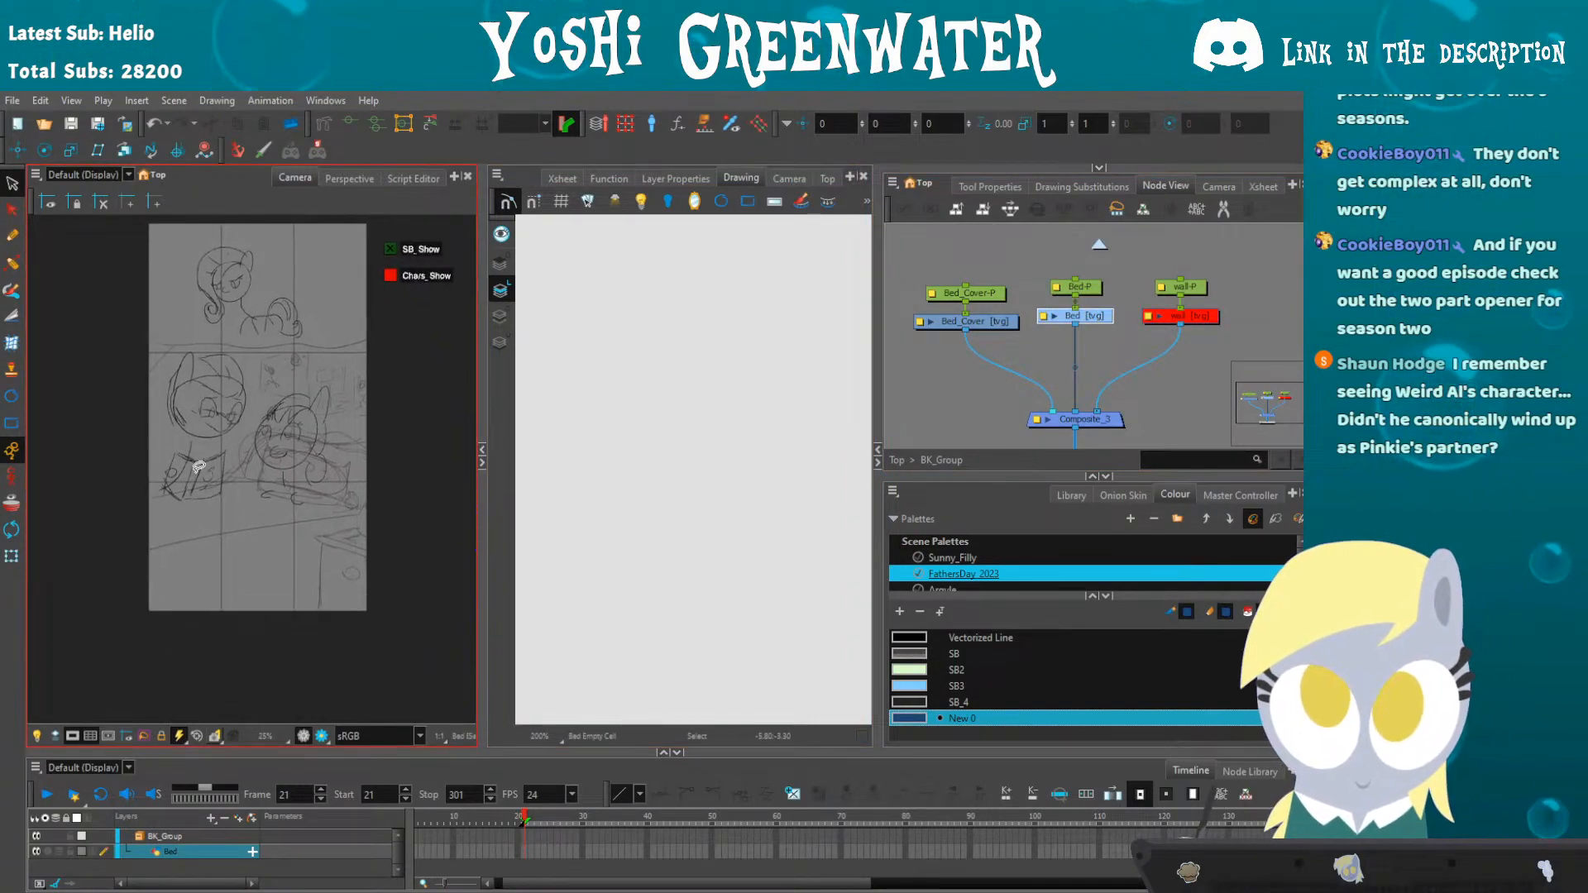
- Turn off the camera's guide lines and mask to show the sketch beyond the frame, and enlarge the bed area
{"action": "left_click", "coordinate": [91, 735]}
{"action": "left_click", "coordinate": [73, 736]}
{"action": "scroll", "coordinate": [194, 551], "scroll_direction": "up", "scroll_amount": 1}
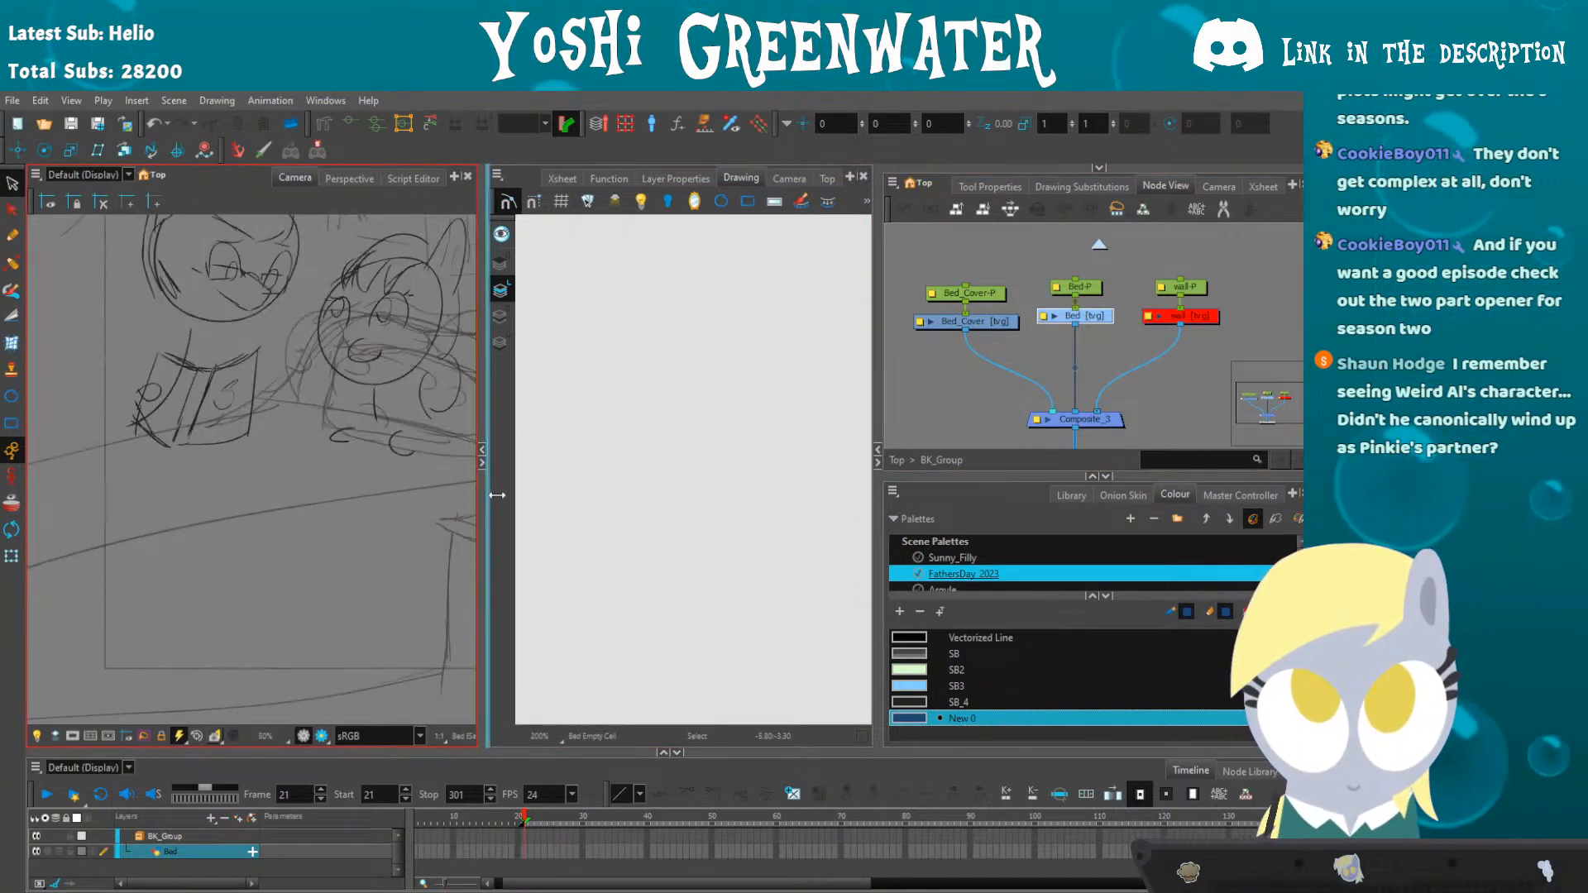
{"action": "left_click_drag", "start_coordinate": [496, 495], "coordinate": [534, 495]}
- Add another palette colour for the bed and set it to a dark blue, about H 224, S 62, V 44
{"action": "left_click", "coordinate": [899, 611]}
{"action": "double_click", "coordinate": [909, 718]}
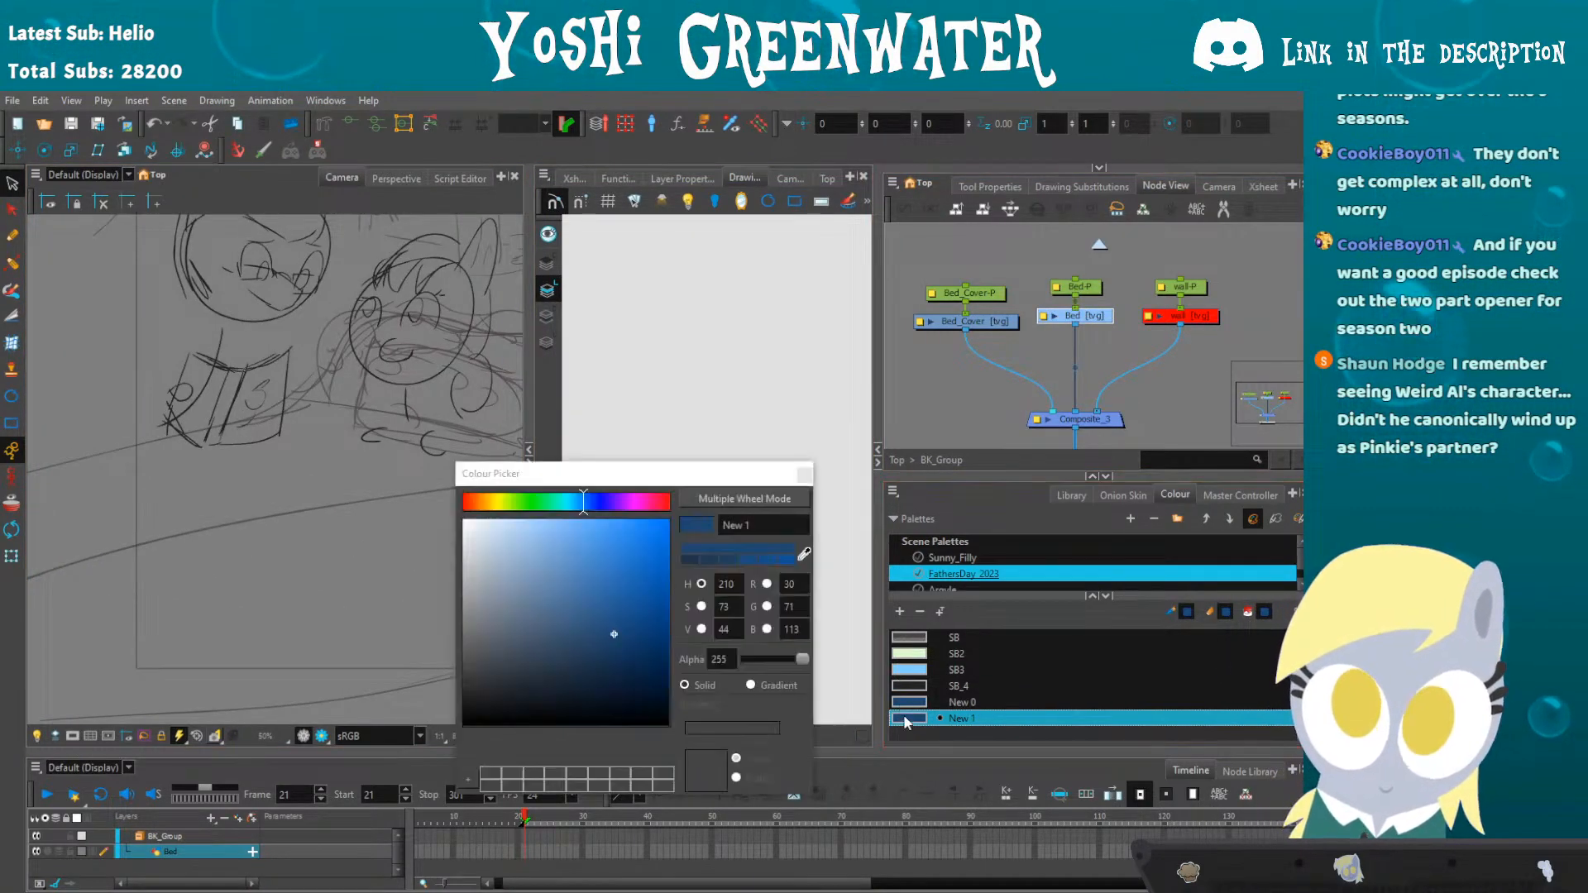
{"action": "left_click", "coordinate": [588, 505]}
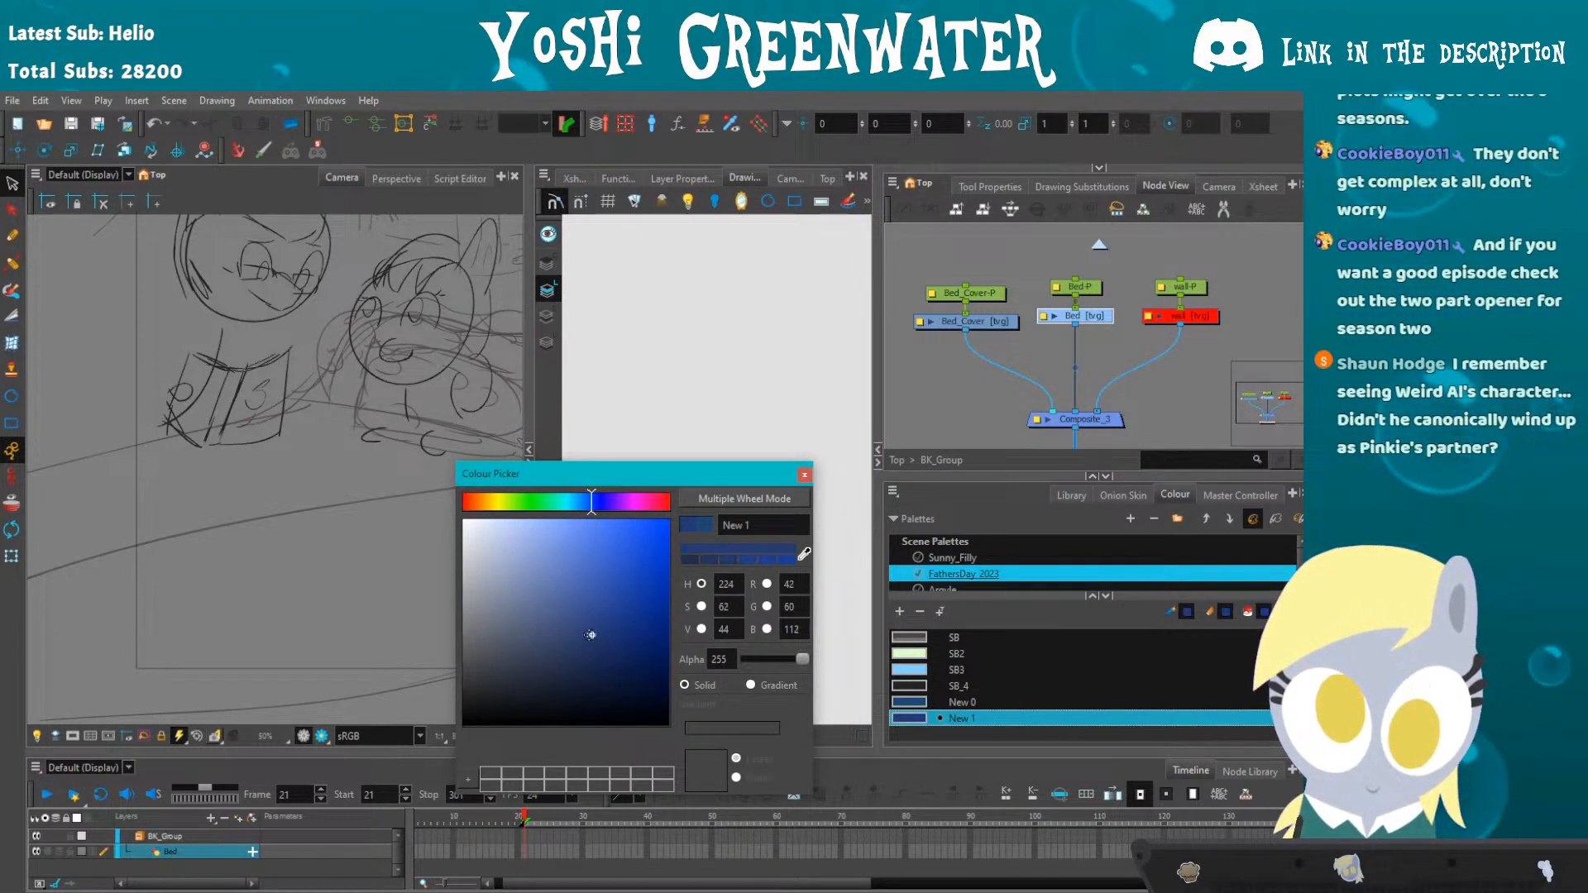
{"action": "left_click", "coordinate": [804, 475]}
- Outline the headboard on the Bed drawing with the brush: a line across its base, a rounded top, and its far side
{"action": "left_click_drag", "start_coordinate": [877, 387], "coordinate": [927, 389]}
{"action": "left_click_drag", "start_coordinate": [257, 521], "coordinate": [176, 481]}
{"action": "key", "text": "alt+b"}
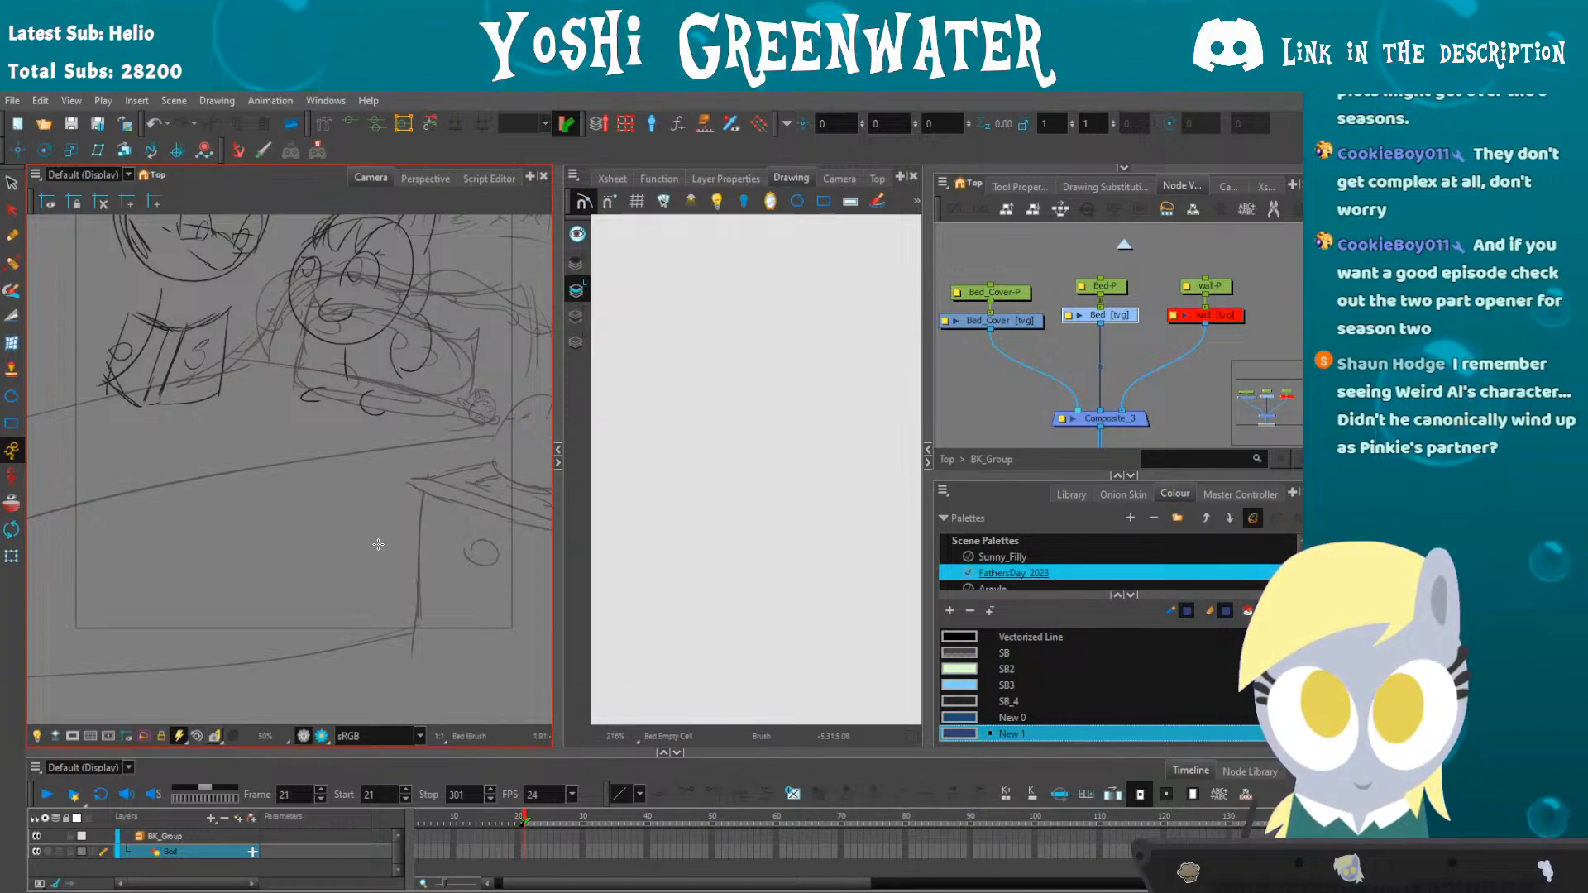
{"action": "left_click_drag", "start_coordinate": [559, 521], "coordinate": [674, 517]}
{"action": "left_click_drag", "start_coordinate": [442, 468], "coordinate": [534, 454]}
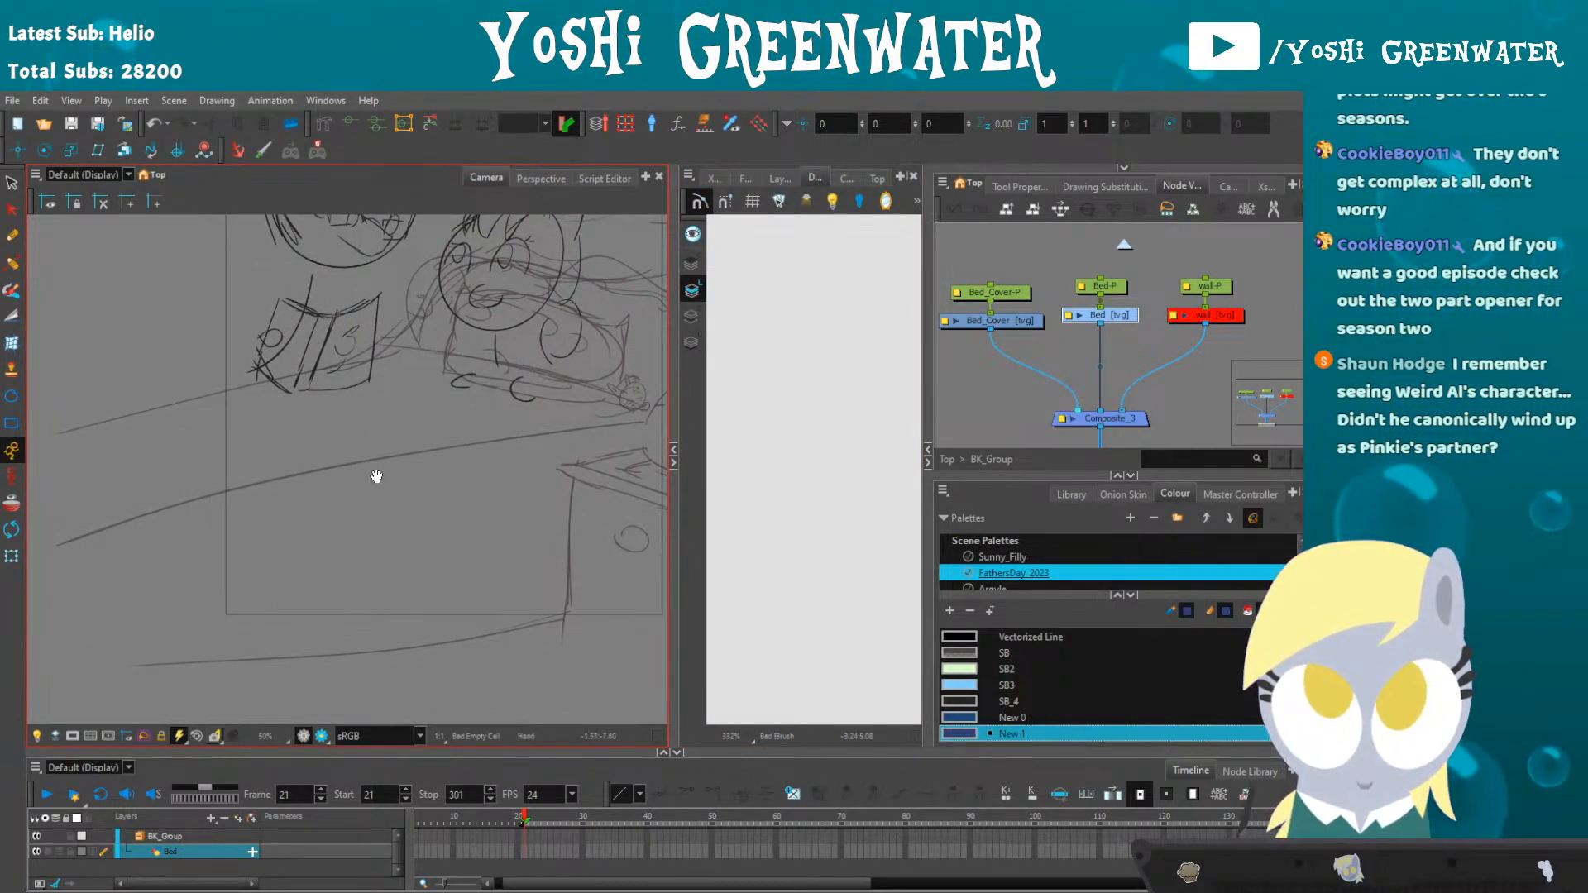
{"action": "left_click_drag", "start_coordinate": [376, 474], "coordinate": [321, 494]}
{"action": "left_click_drag", "start_coordinate": [371, 429], "coordinate": [344, 435]}
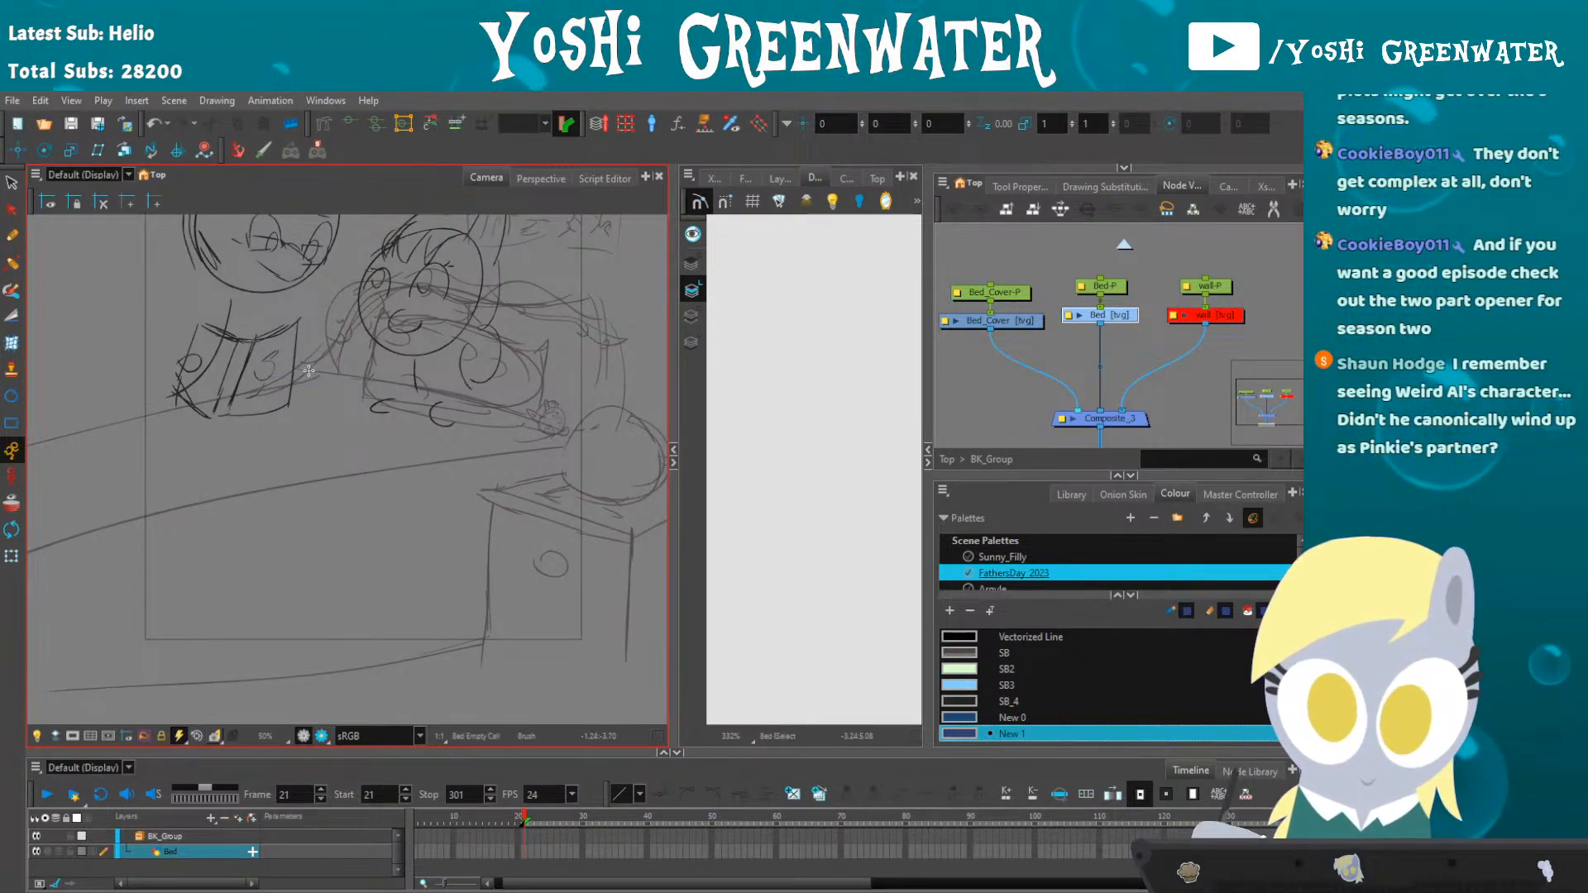
{"action": "left_click_drag", "start_coordinate": [306, 368], "coordinate": [353, 380]}
{"action": "left_click_drag", "start_coordinate": [531, 415], "coordinate": [617, 443]}
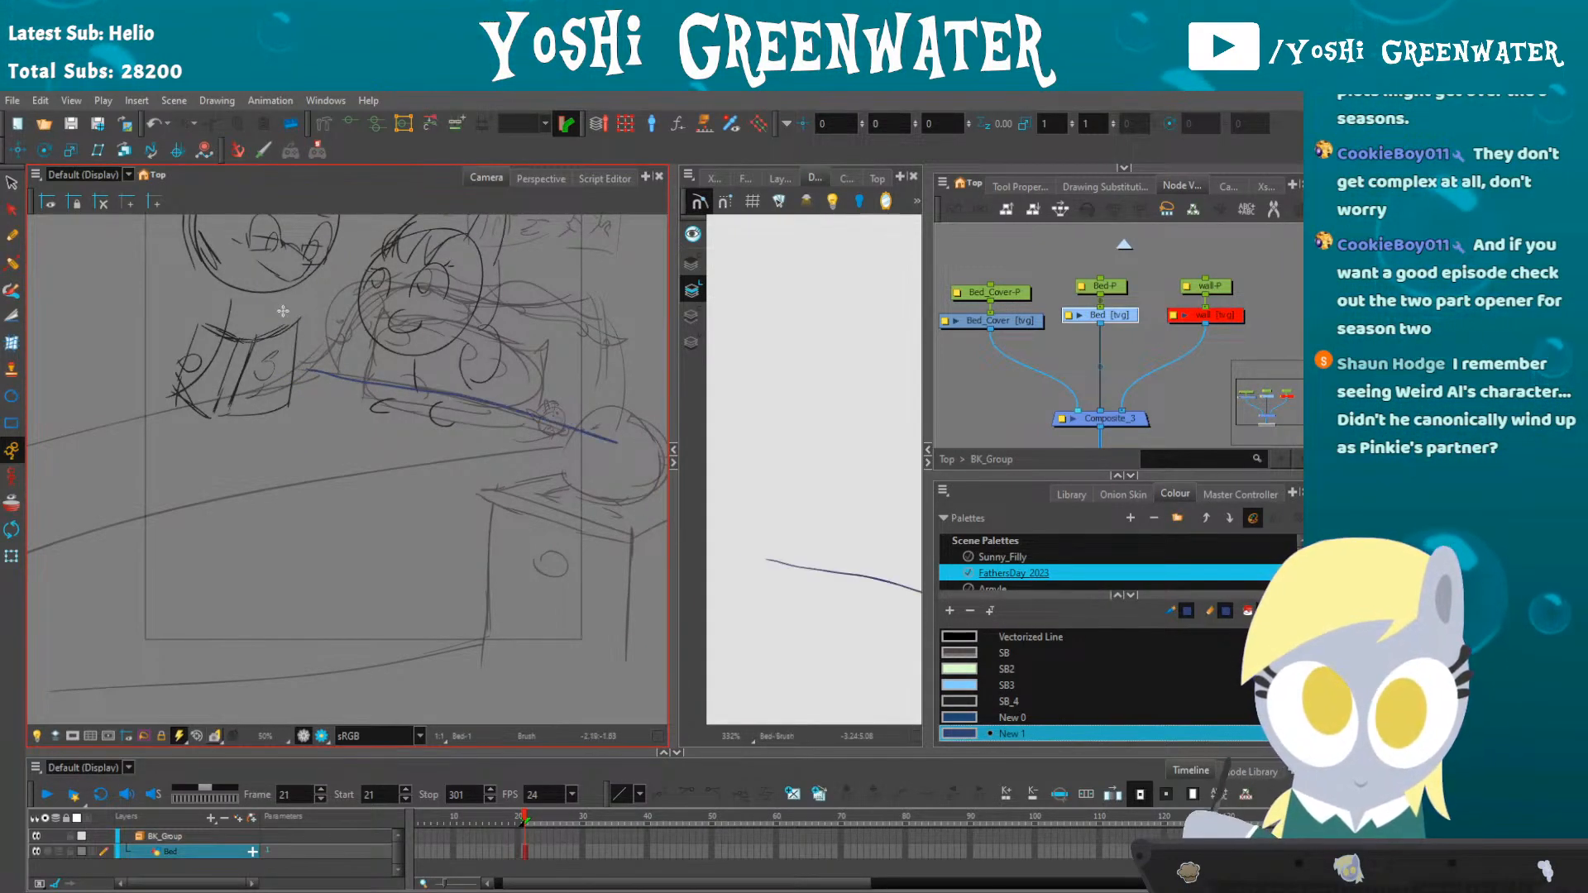
{"action": "left_click_drag", "start_coordinate": [352, 288], "coordinate": [420, 305]}
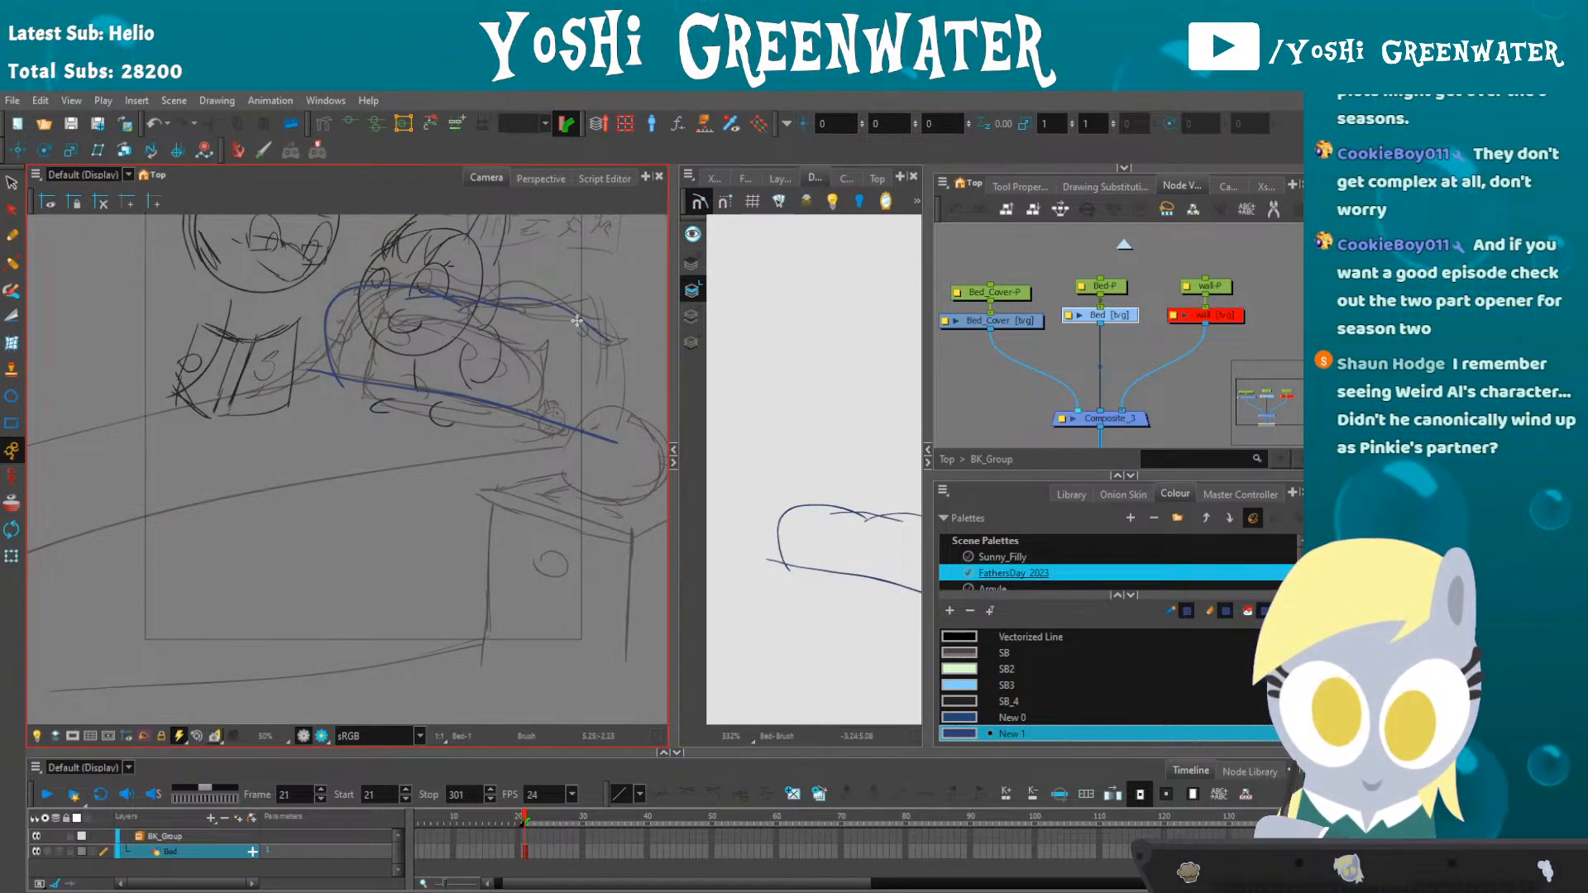
{"action": "left_click_drag", "start_coordinate": [609, 343], "coordinate": [603, 463]}
- Trace the near and far long edges of the mattress as curved brush lines over the storyboard sketch
{"action": "left_click_drag", "start_coordinate": [324, 477], "coordinate": [382, 467]}
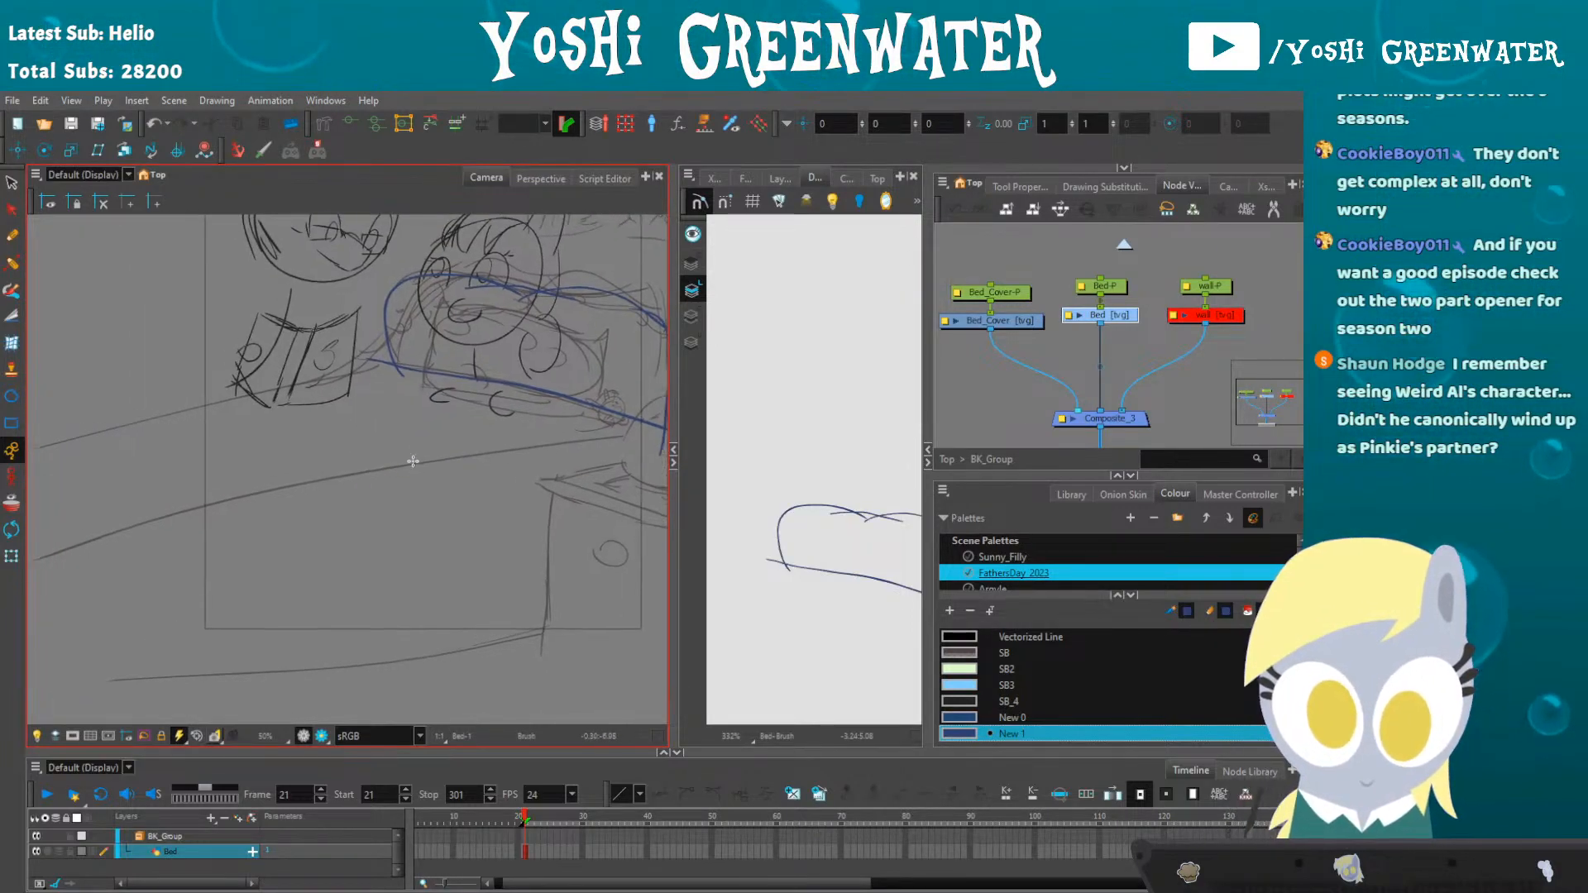
{"action": "scroll", "coordinate": [791, 440], "scroll_direction": "down", "scroll_amount": 3}
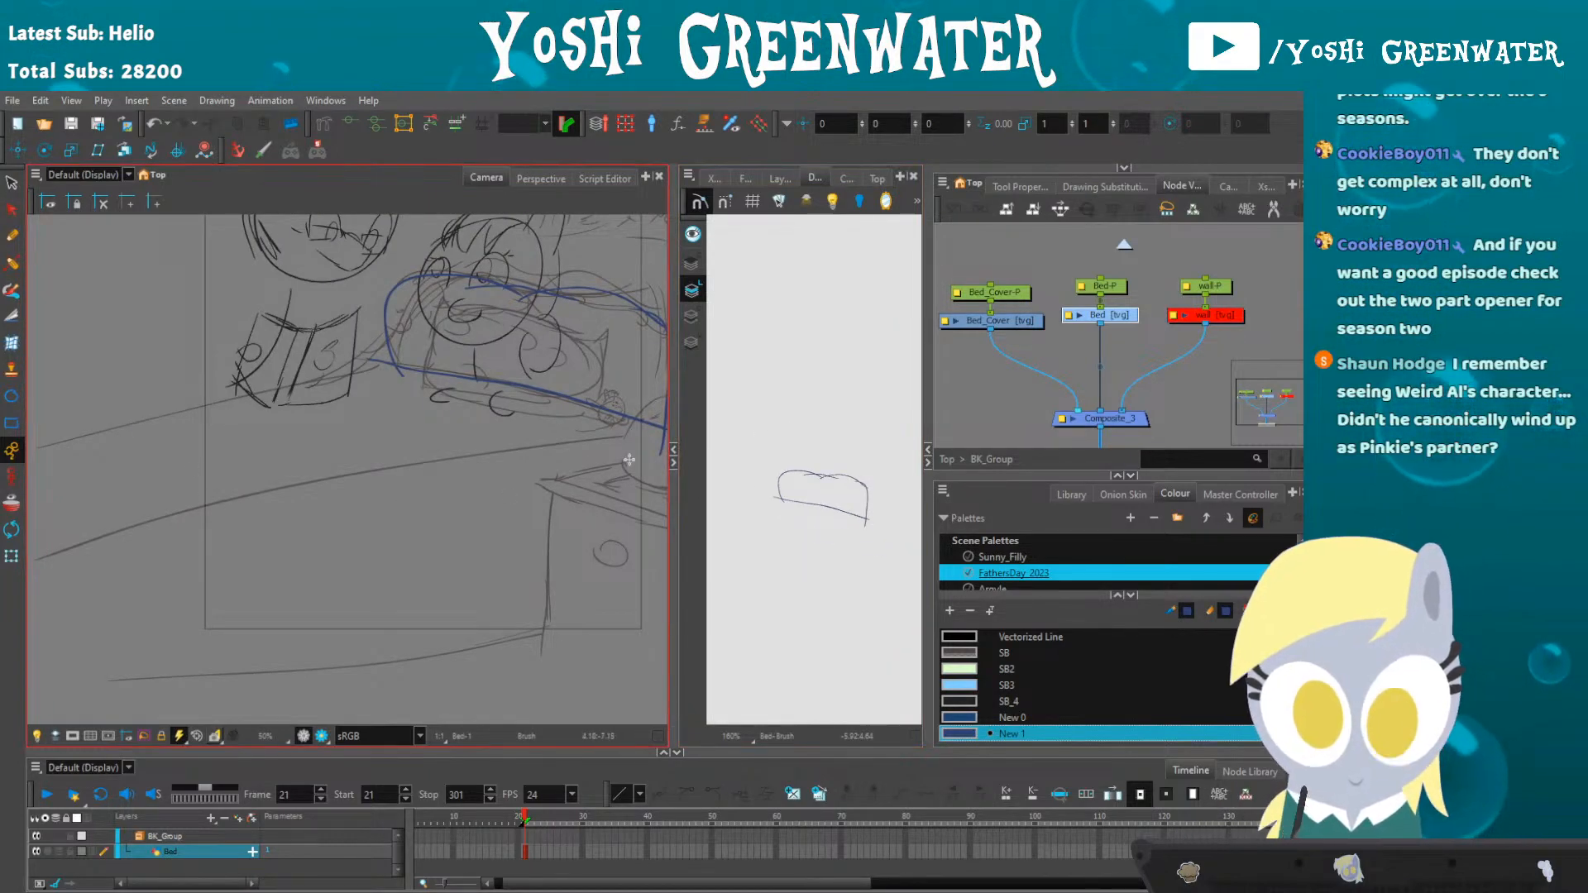
{"action": "left_click_drag", "start_coordinate": [927, 372], "coordinate": [976, 372]}
{"action": "left_click_drag", "start_coordinate": [138, 527], "coordinate": [92, 531]}
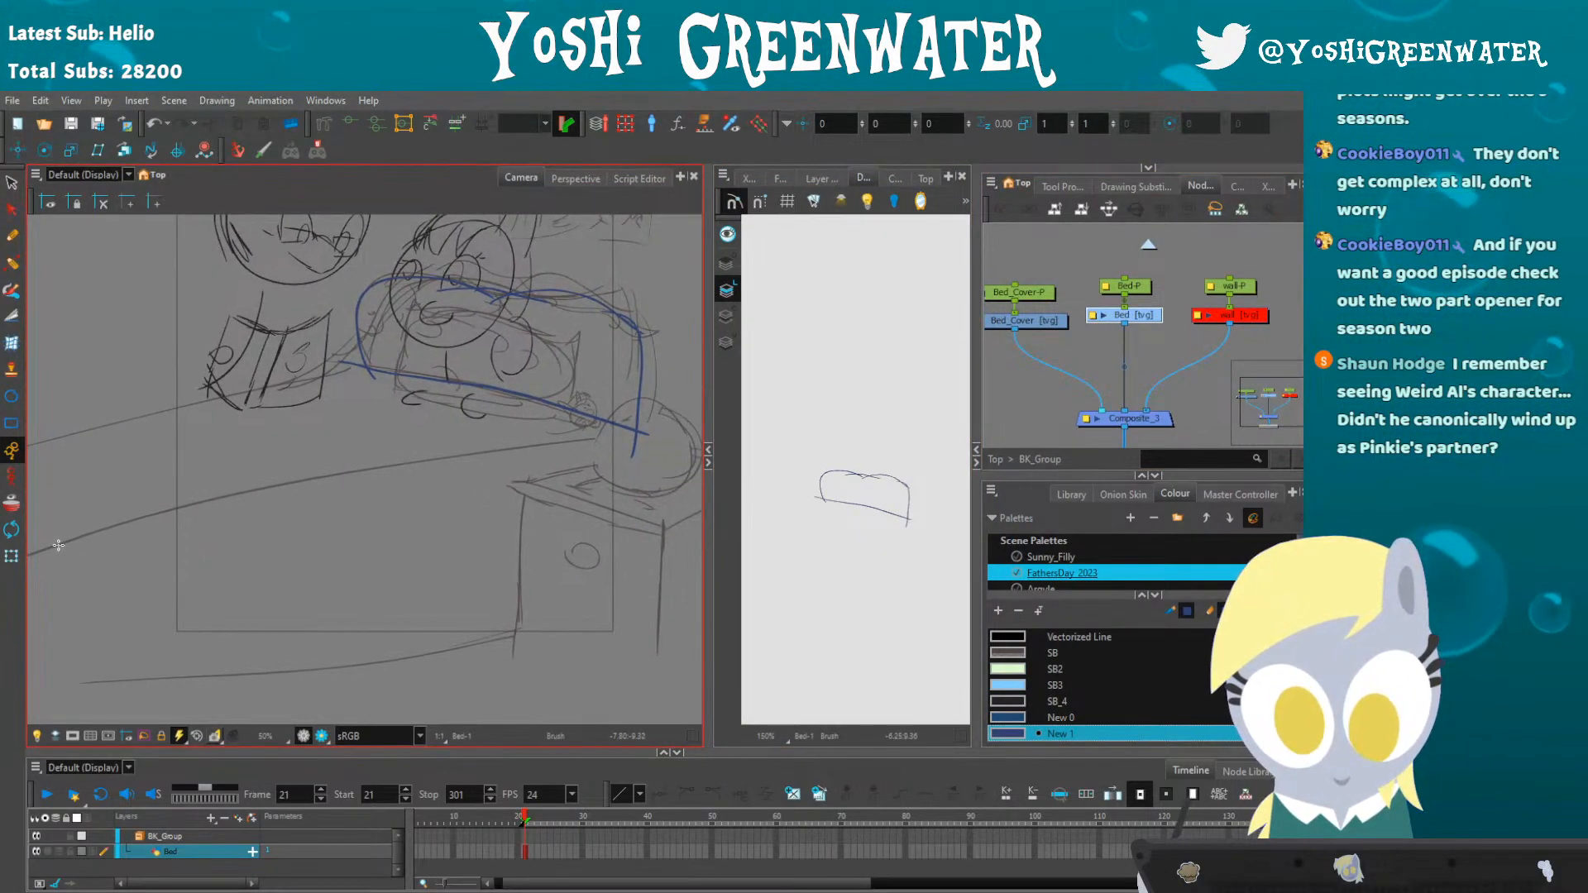
{"action": "key", "text": "ctrl+z"}
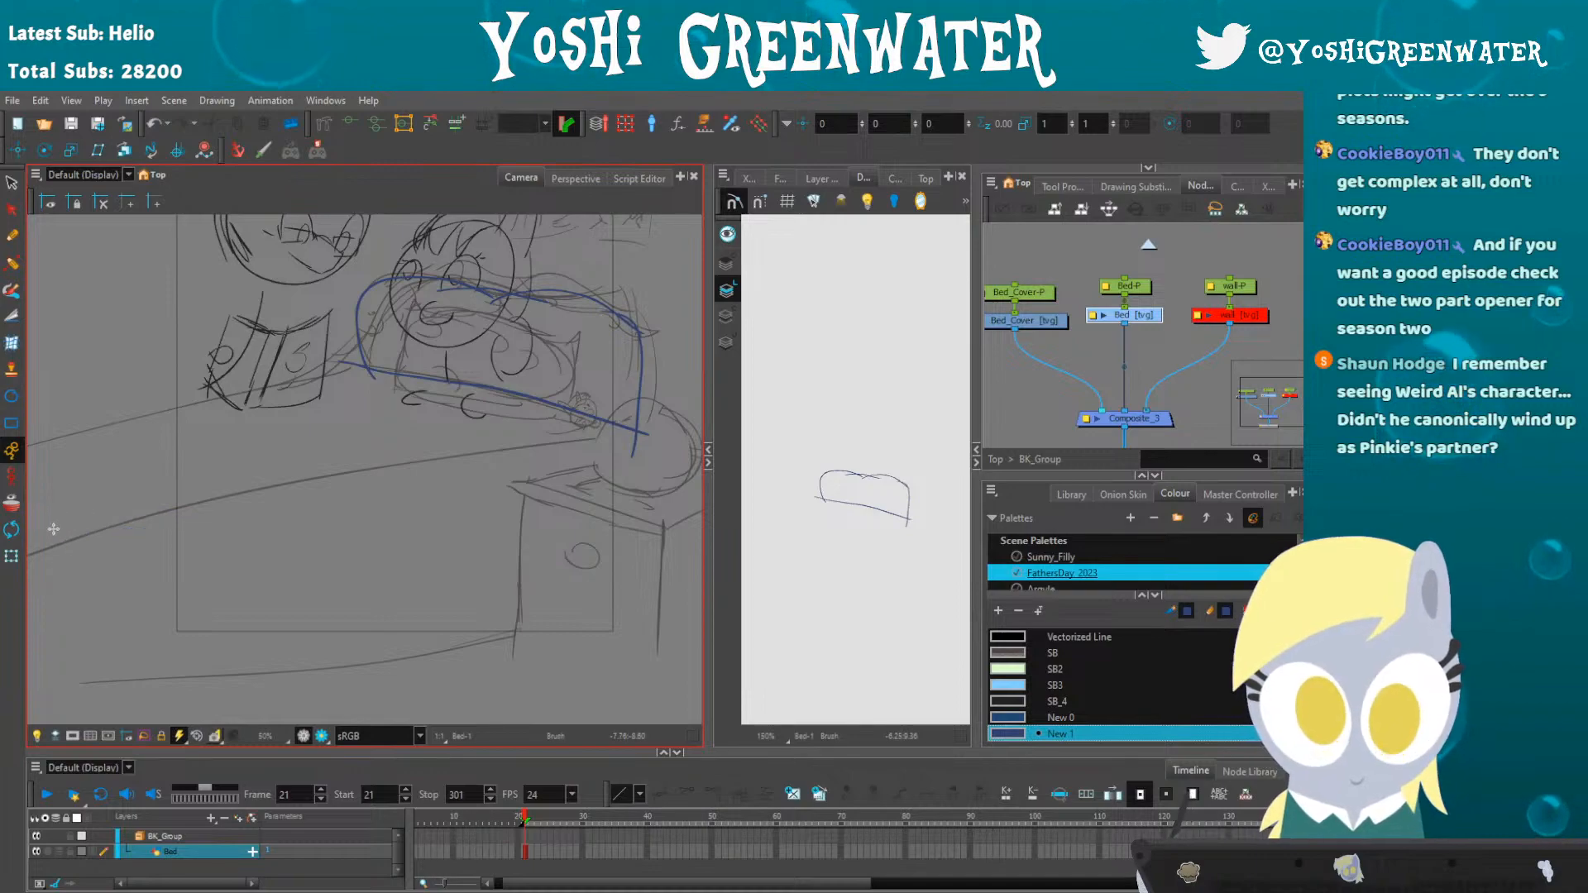
{"action": "mouse_move", "coordinate": [236, 502]}
{"action": "left_mouse_down"}
{"action": "mouse_move", "coordinate": [425, 459]}
{"action": "mouse_move", "coordinate": [702, 431]}
{"action": "left_mouse_up"}
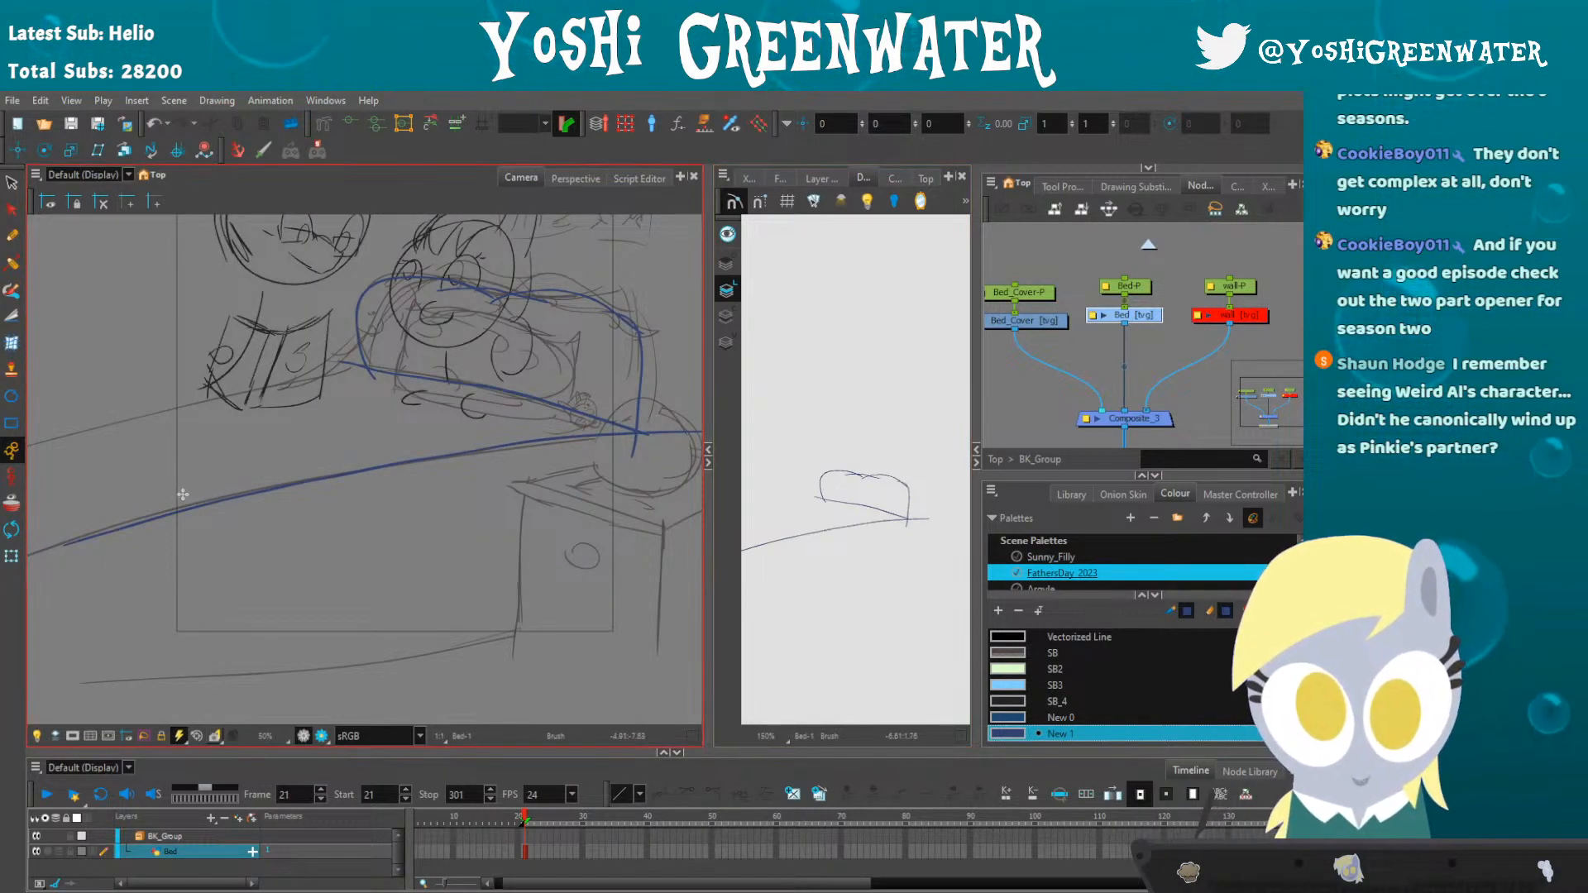
{"action": "left_click_drag", "start_coordinate": [183, 494], "coordinate": [315, 451]}
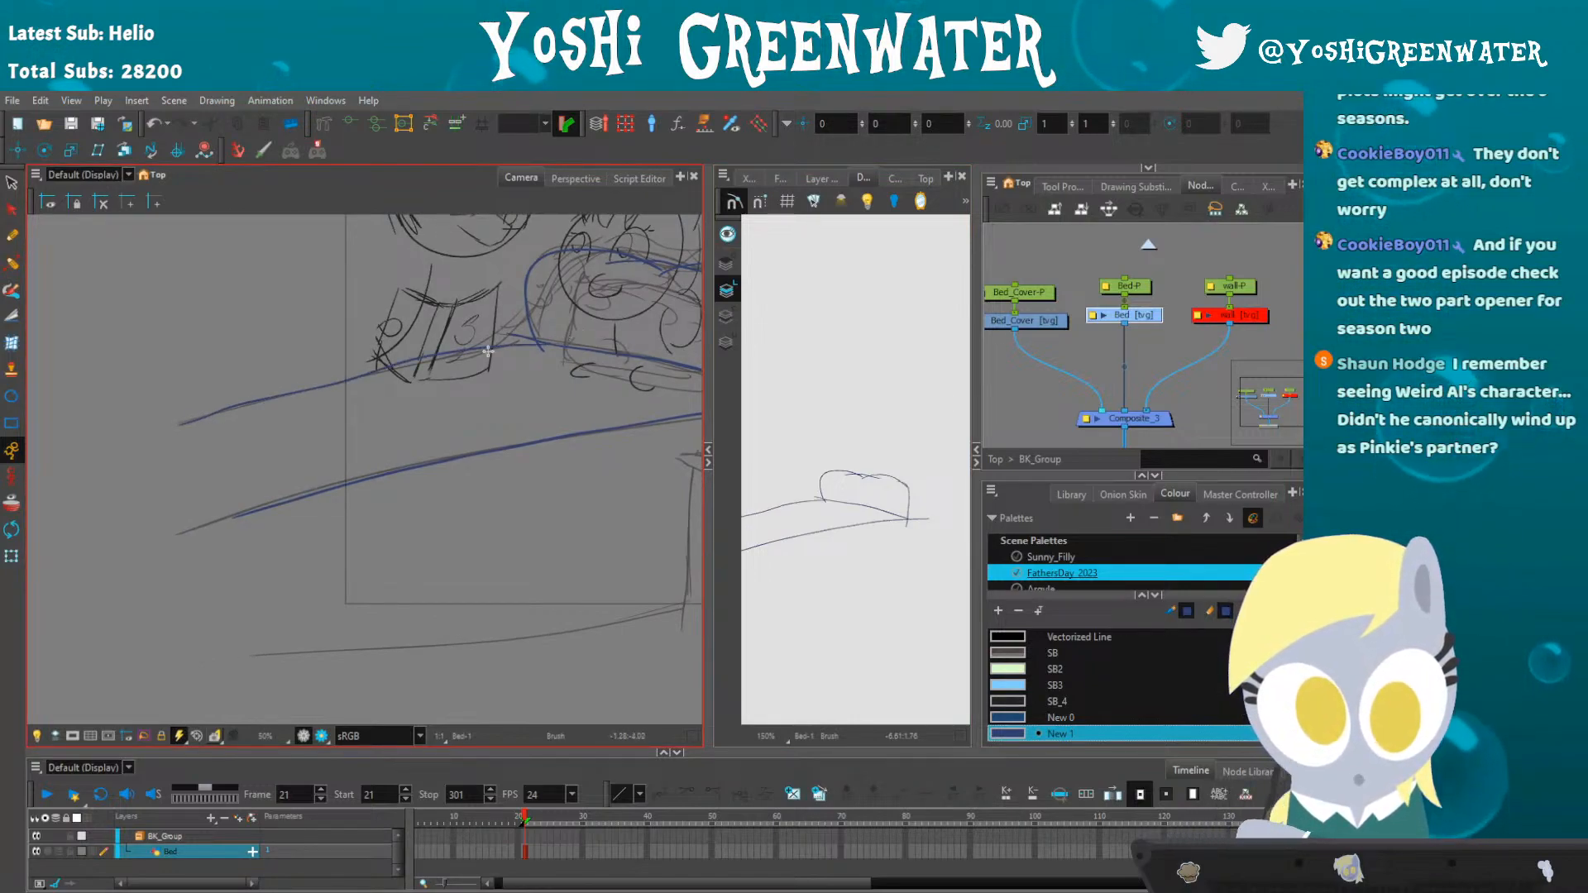
- Close the bed's front with a vertical brush line at each end and a line along the floor beyond the camera frame
{"action": "left_click_drag", "start_coordinate": [457, 496], "coordinate": [312, 423]}
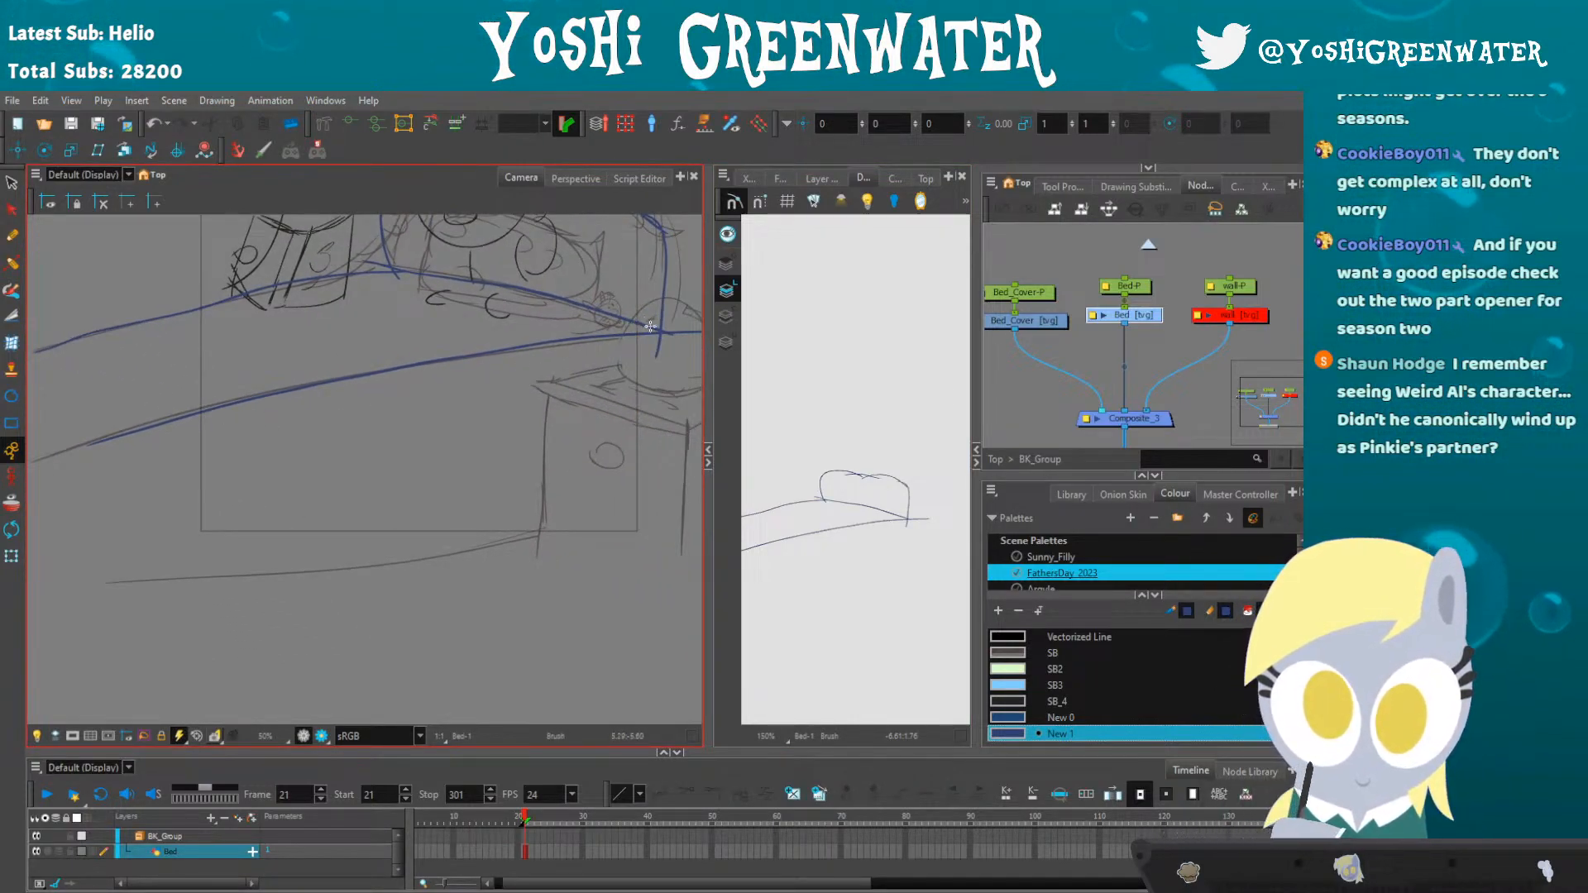
{"action": "left_click_drag", "start_coordinate": [660, 328], "coordinate": [653, 622]}
{"action": "left_click_drag", "start_coordinate": [184, 503], "coordinate": [277, 500]}
{"action": "left_click_drag", "start_coordinate": [215, 279], "coordinate": [244, 656]}
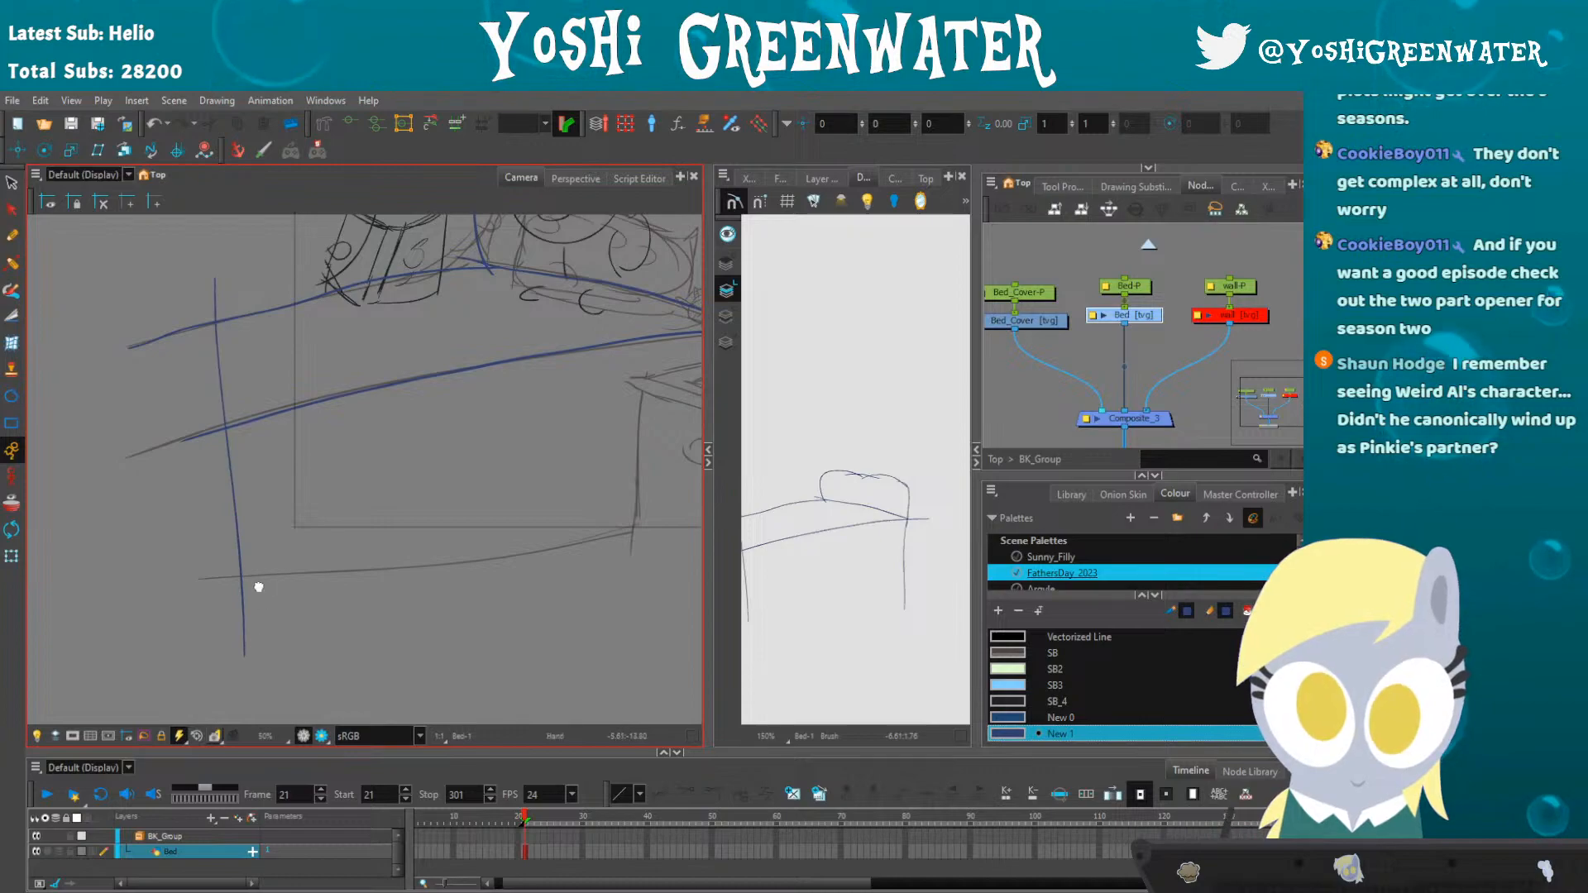
{"action": "mouse_move", "coordinate": [259, 588]}
{"action": "left_mouse_down"}
{"action": "mouse_move", "coordinate": [126, 593]}
{"action": "mouse_move", "coordinate": [195, 565]}
{"action": "mouse_move", "coordinate": [566, 575]}
{"action": "left_mouse_up"}
{"action": "scroll", "coordinate": [99, 578], "scroll_direction": "down", "scroll_amount": 2}
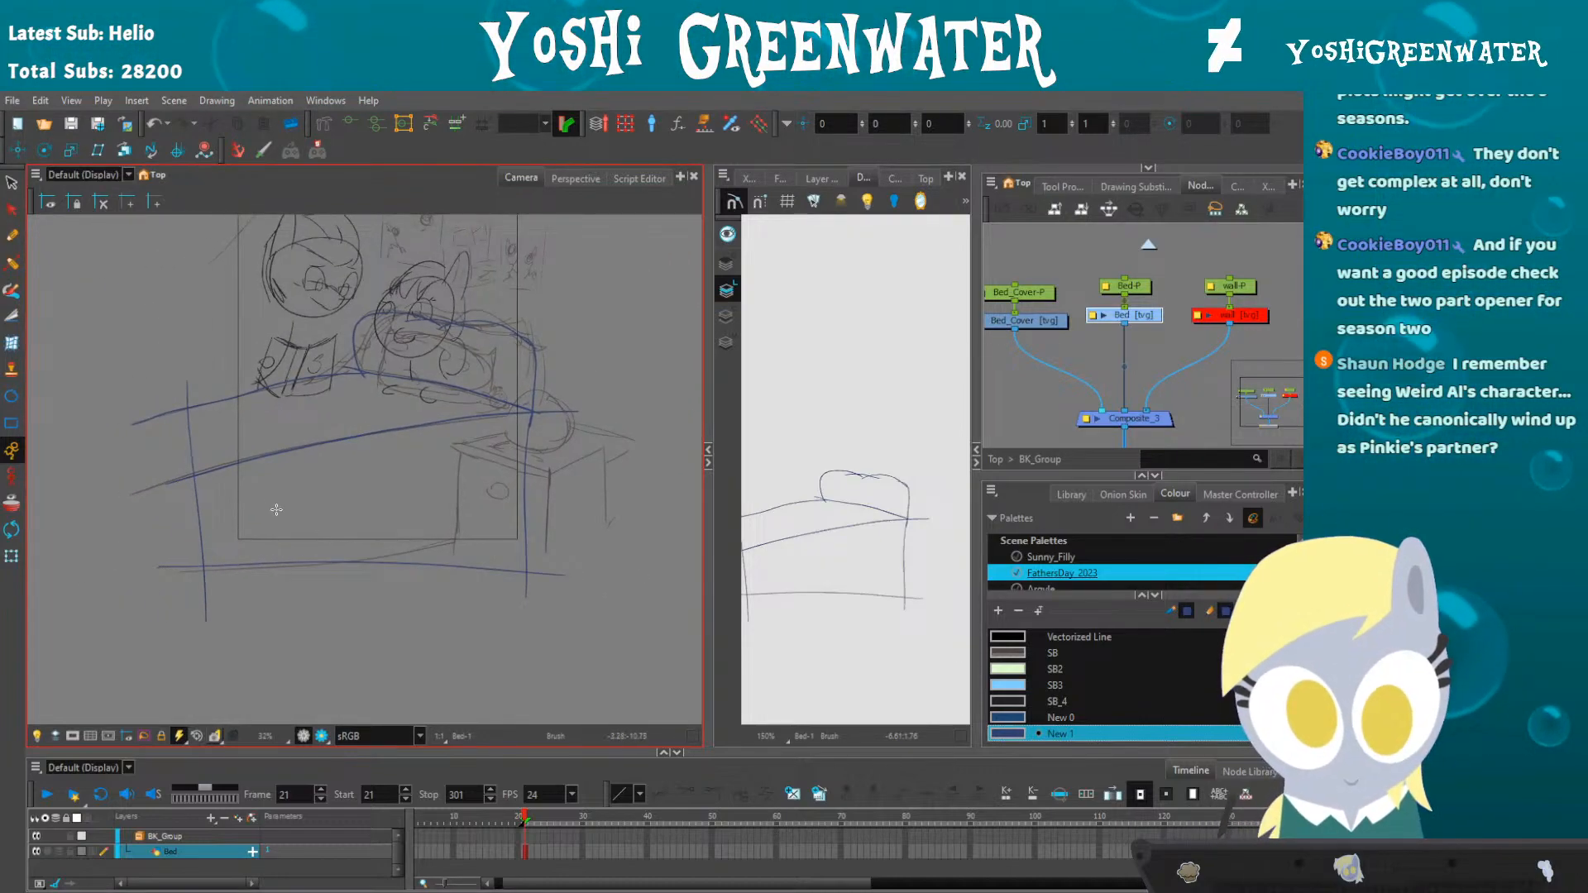
{"action": "left_click_drag", "start_coordinate": [355, 502], "coordinate": [411, 524]}
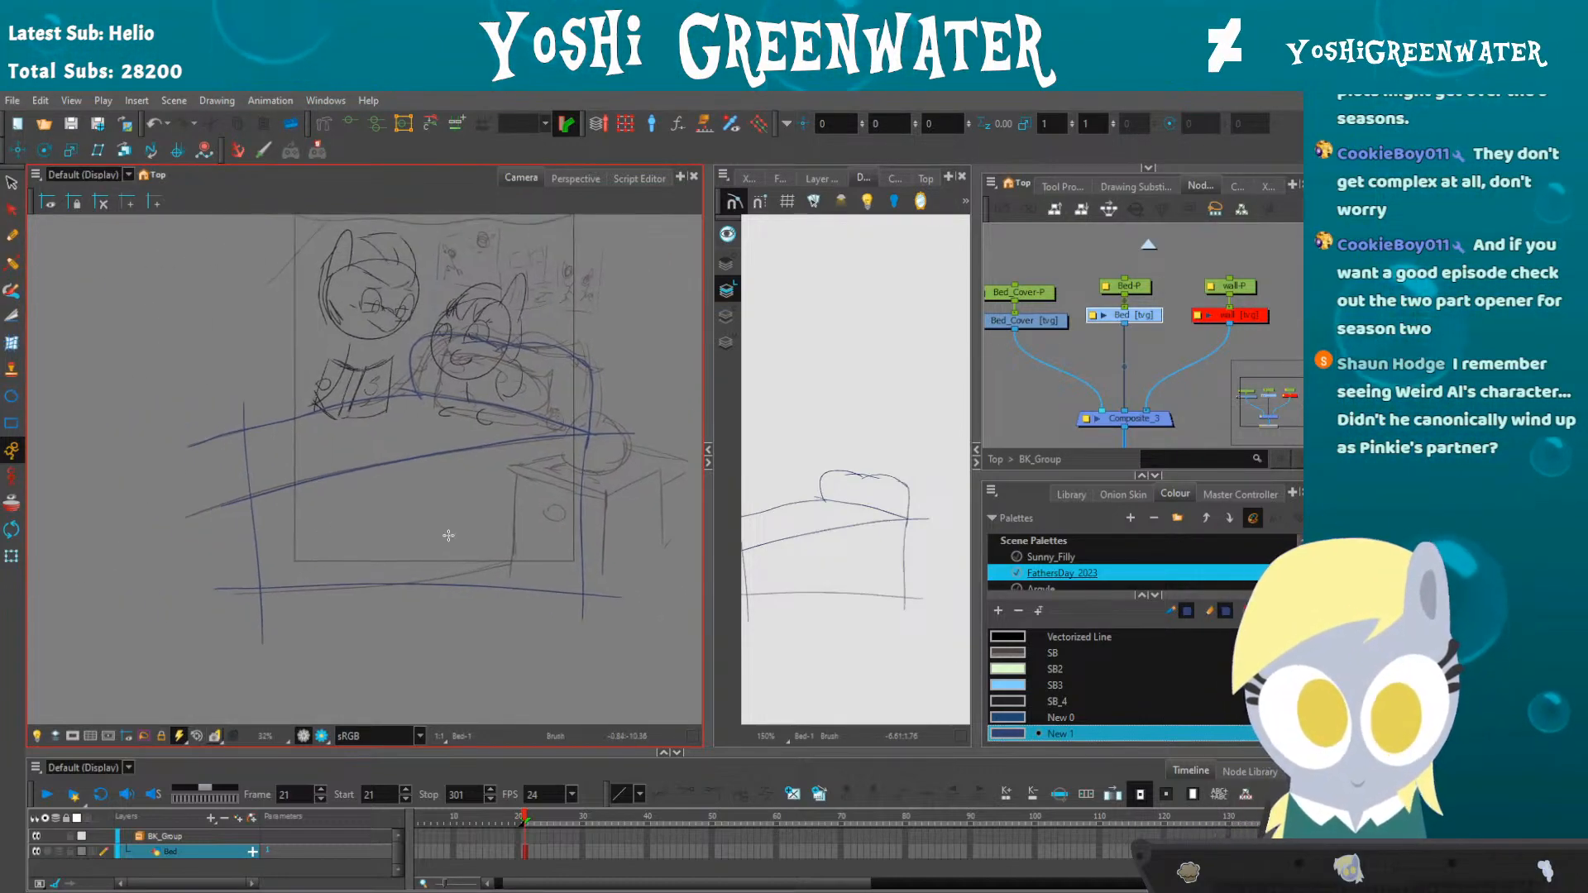
- Fill the front, mattress top and headboard areas of the Bed drawing with the dark blue palette colour
{"action": "left_click_drag", "start_coordinate": [709, 356], "coordinate": [674, 356]}
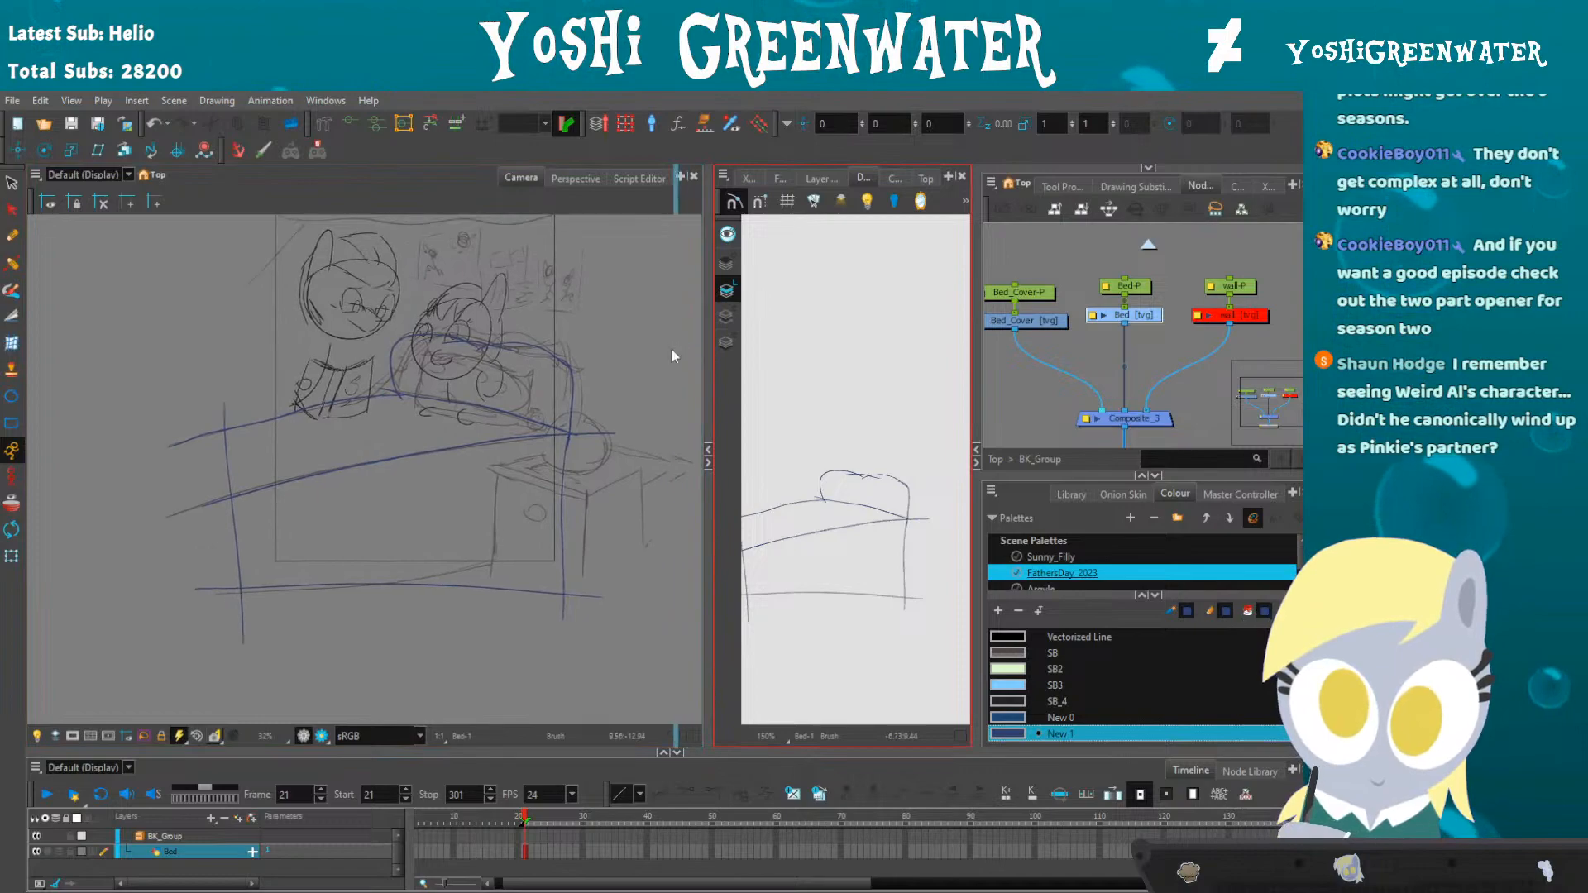
{"action": "key", "text": "alt+i"}
{"action": "left_click", "coordinate": [794, 557]}
{"action": "left_click", "coordinate": [806, 517]}
{"action": "left_click", "coordinate": [826, 488]}
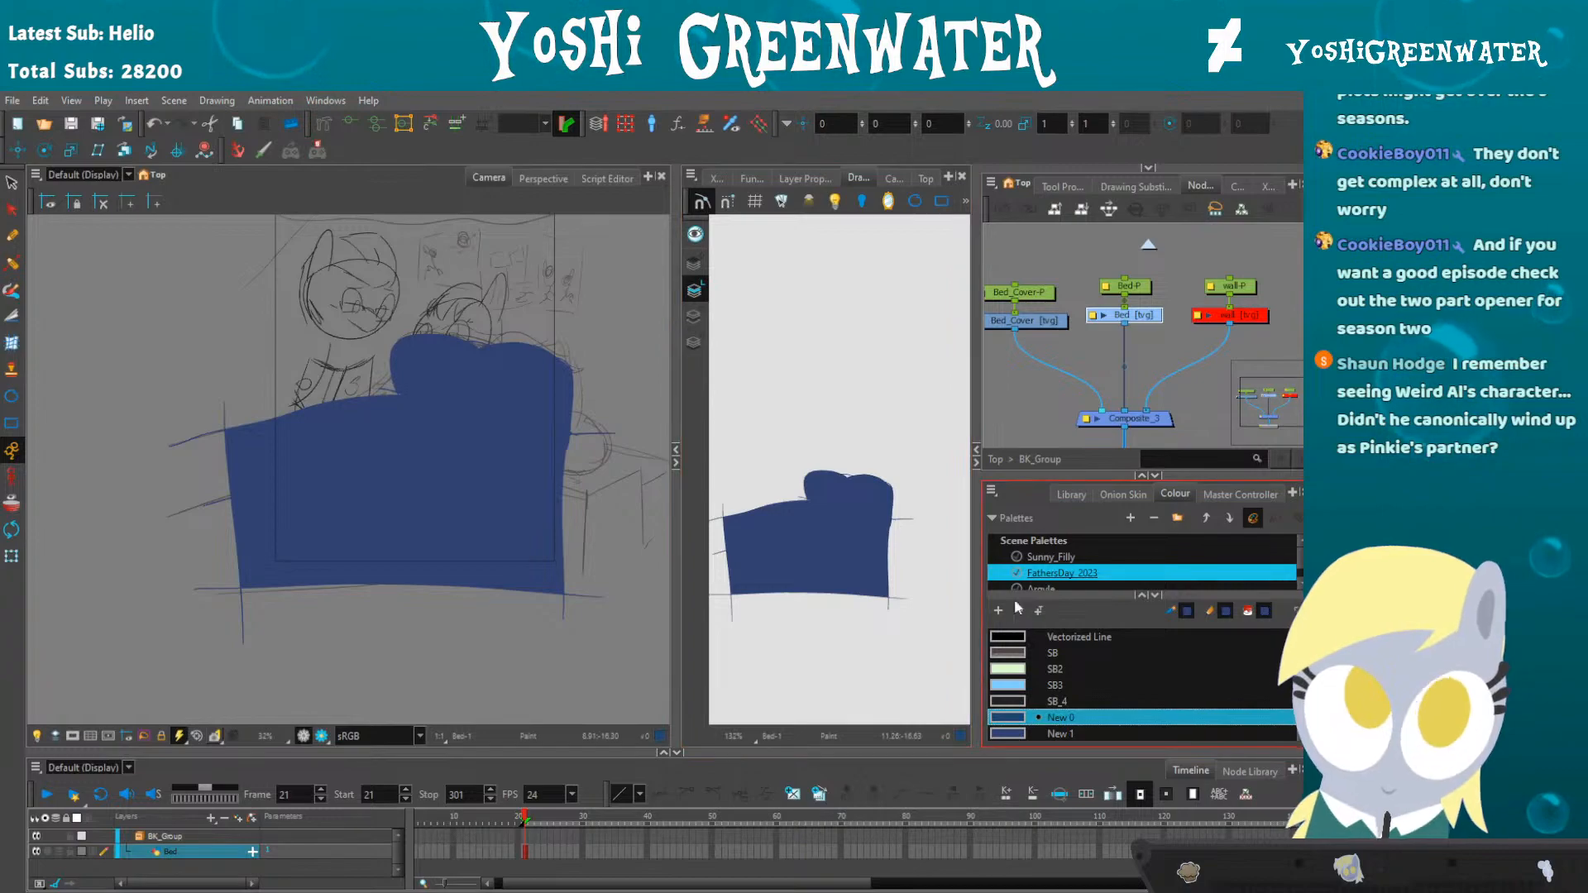
- Add two lighter blues, H 224, S 52, V 55 and H 223, S 58, V 53, and repaint the bed with them
{"action": "double_click", "coordinate": [1008, 731]}
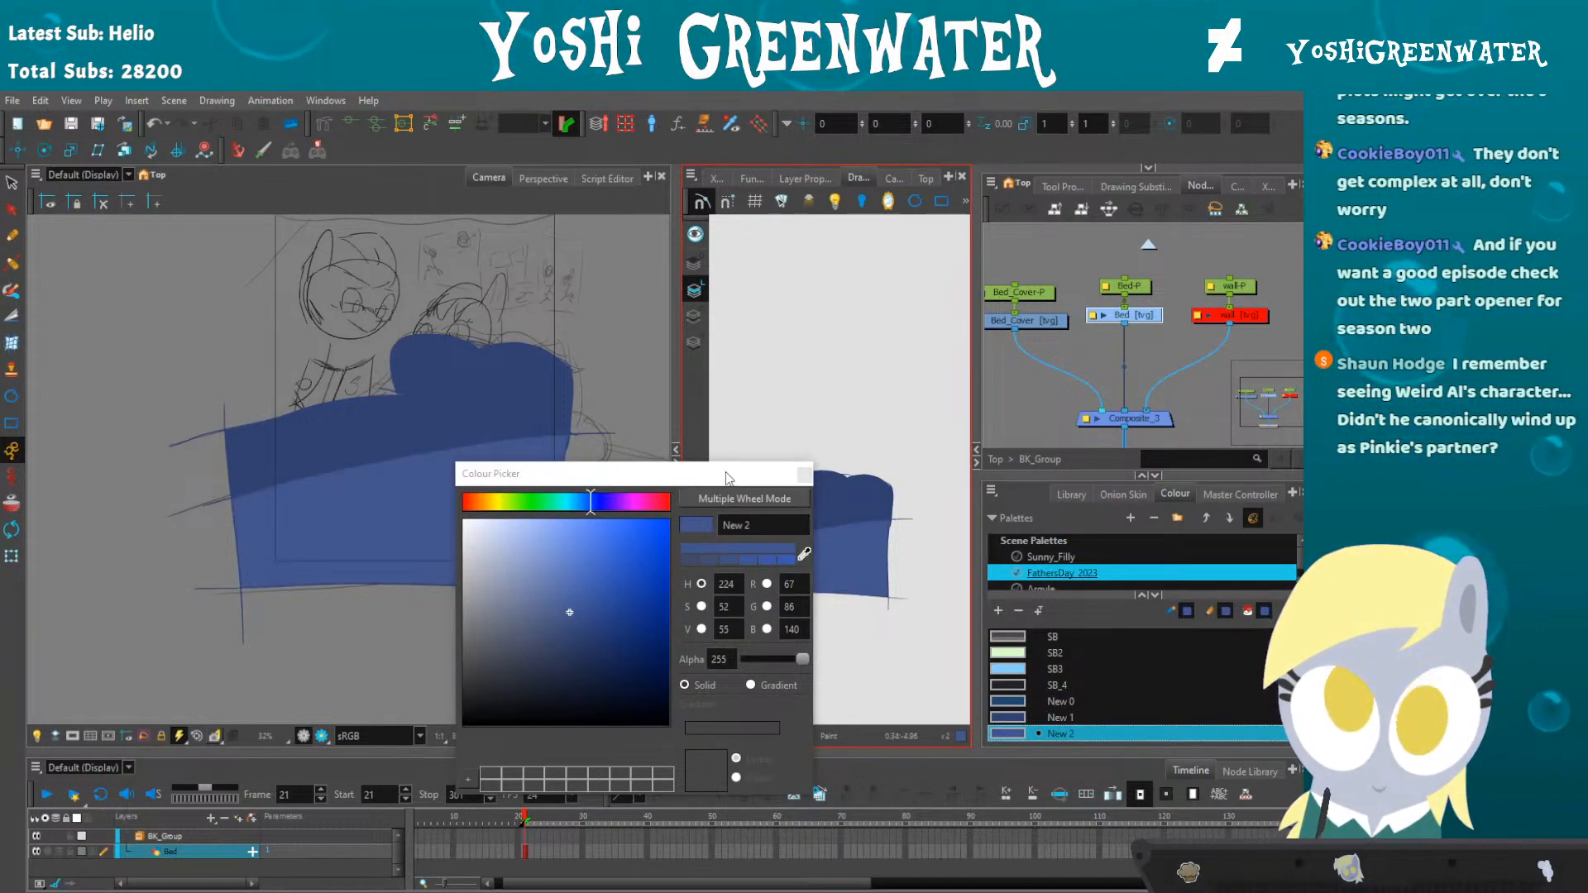
{"action": "left_click_drag", "start_coordinate": [727, 475], "coordinate": [561, 492]}
{"action": "left_click", "coordinate": [751, 534]}
{"action": "left_click", "coordinate": [821, 491]}
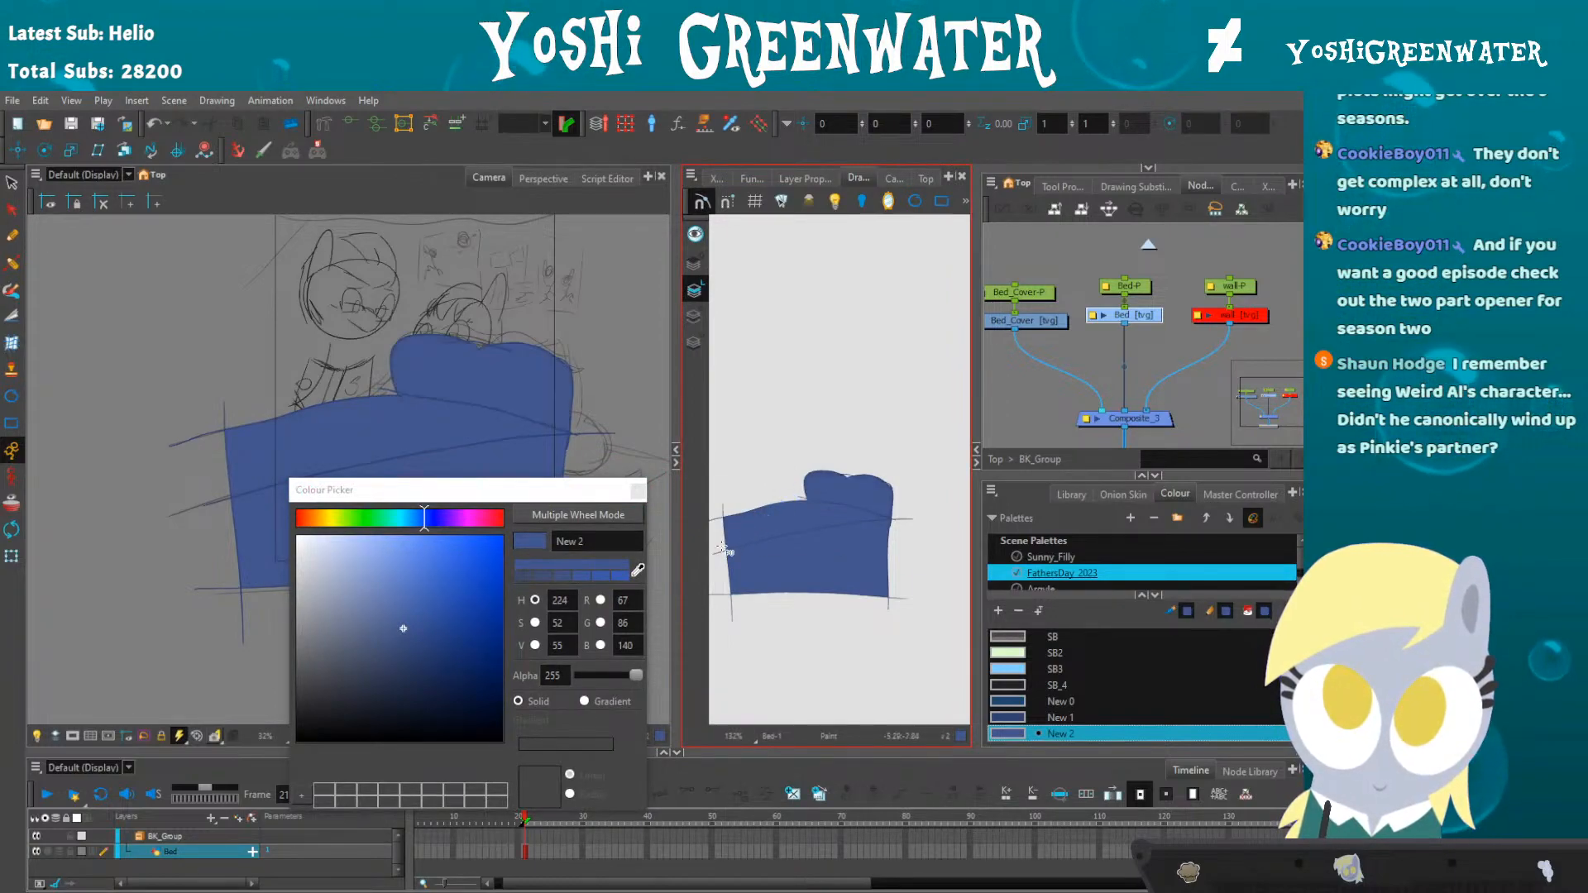
{"action": "left_click", "coordinate": [998, 610]}
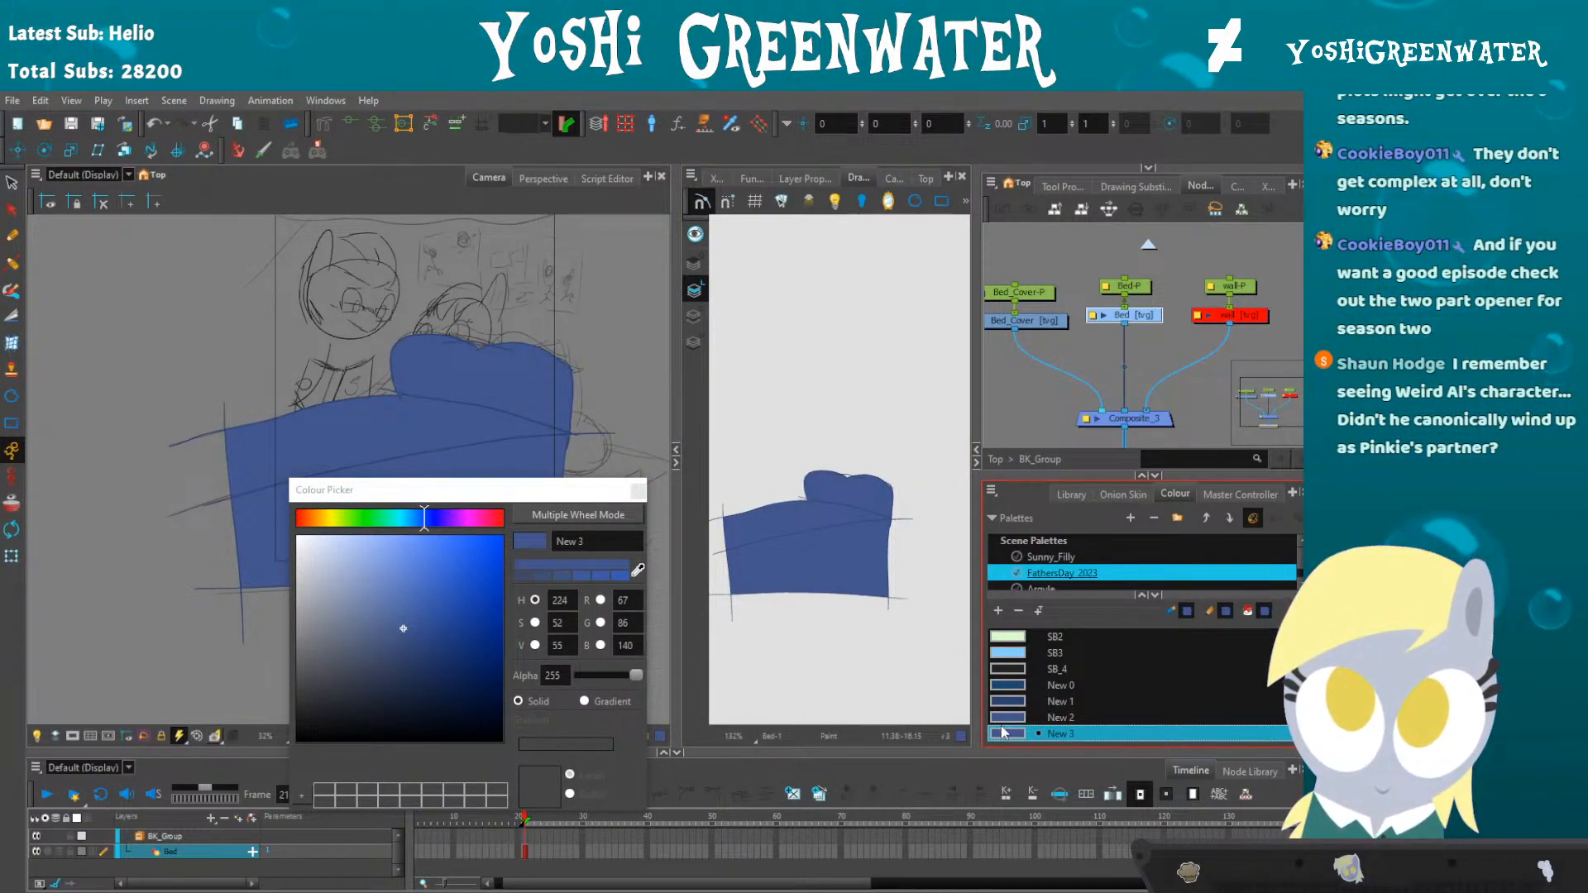
{"action": "left_click", "coordinate": [415, 633]}
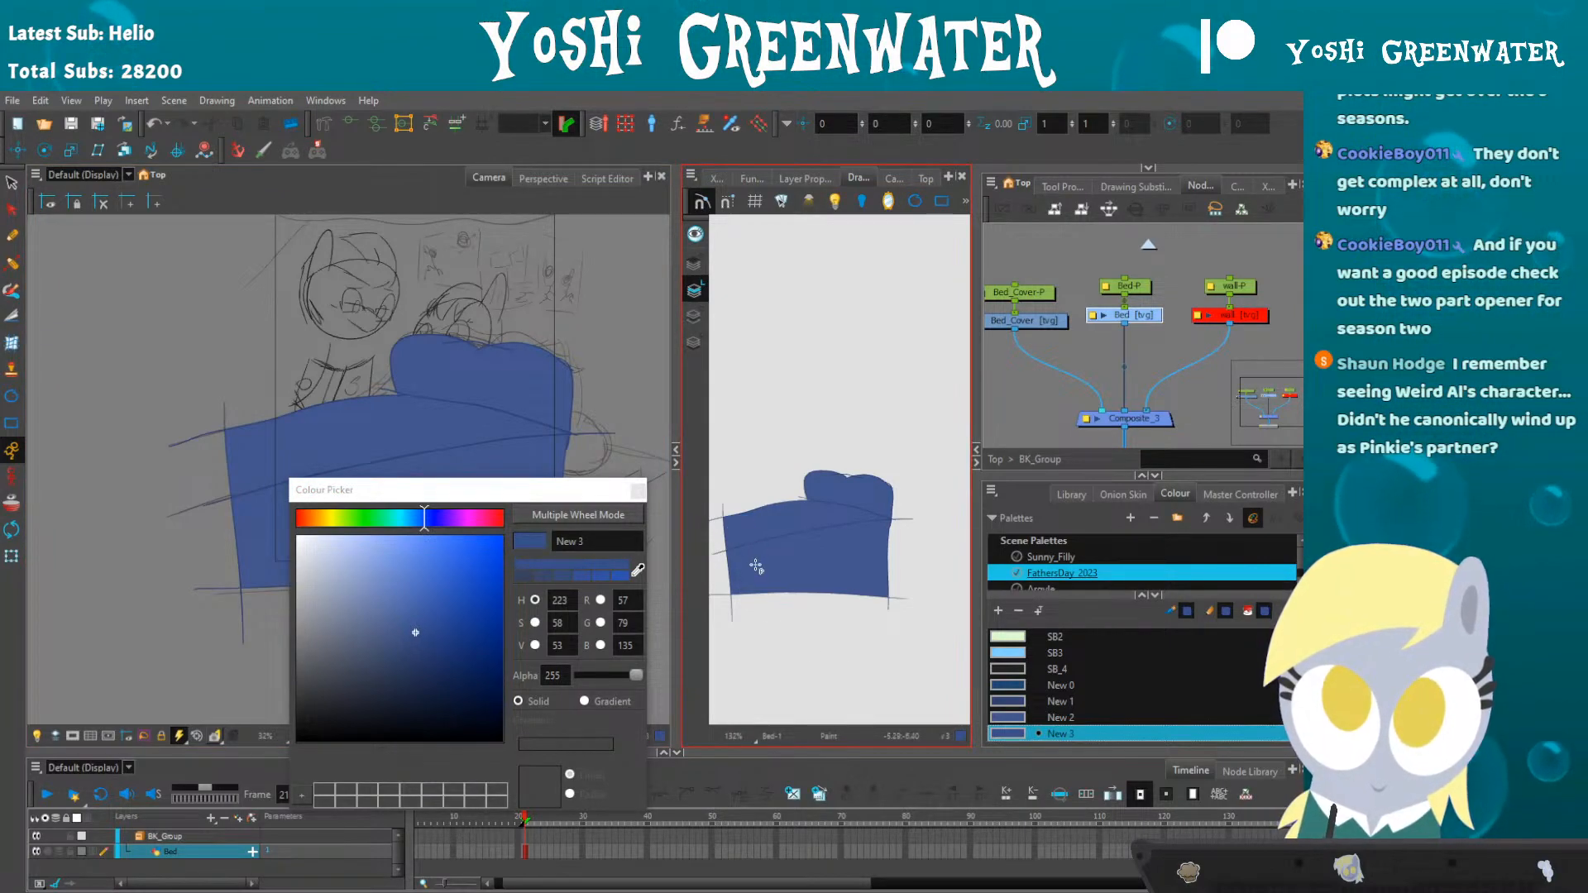
- Add a brown palette colour at H 35, S 65, V 44 and fill the headboard with it
{"action": "left_click", "coordinate": [999, 610]}
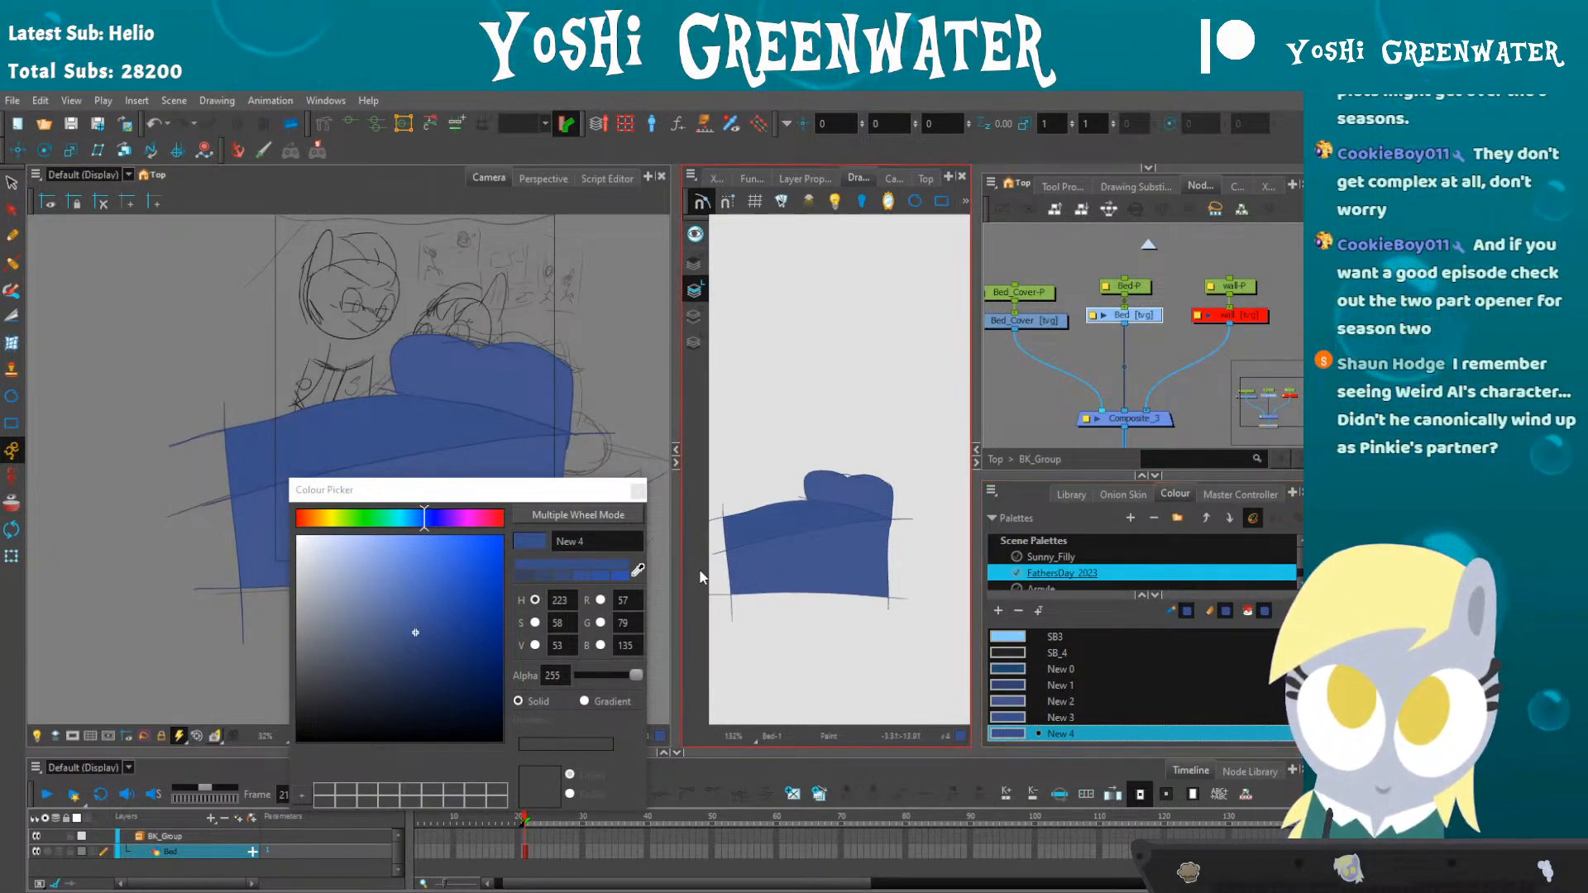
{"action": "left_click", "coordinate": [316, 524]}
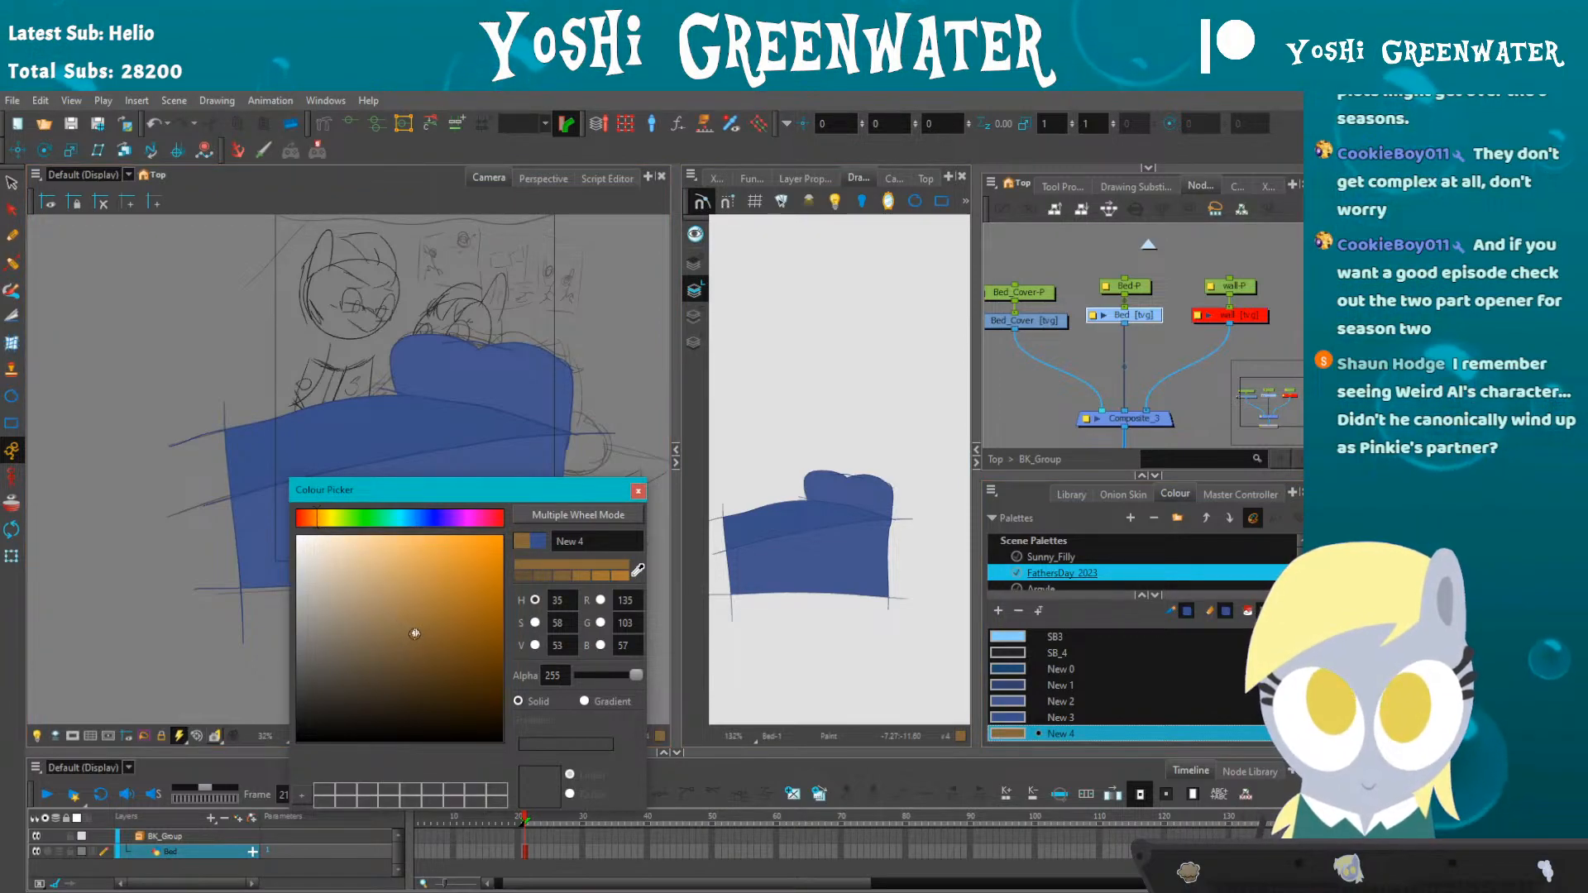
{"action": "left_click_drag", "start_coordinate": [414, 632], "coordinate": [422, 649]}
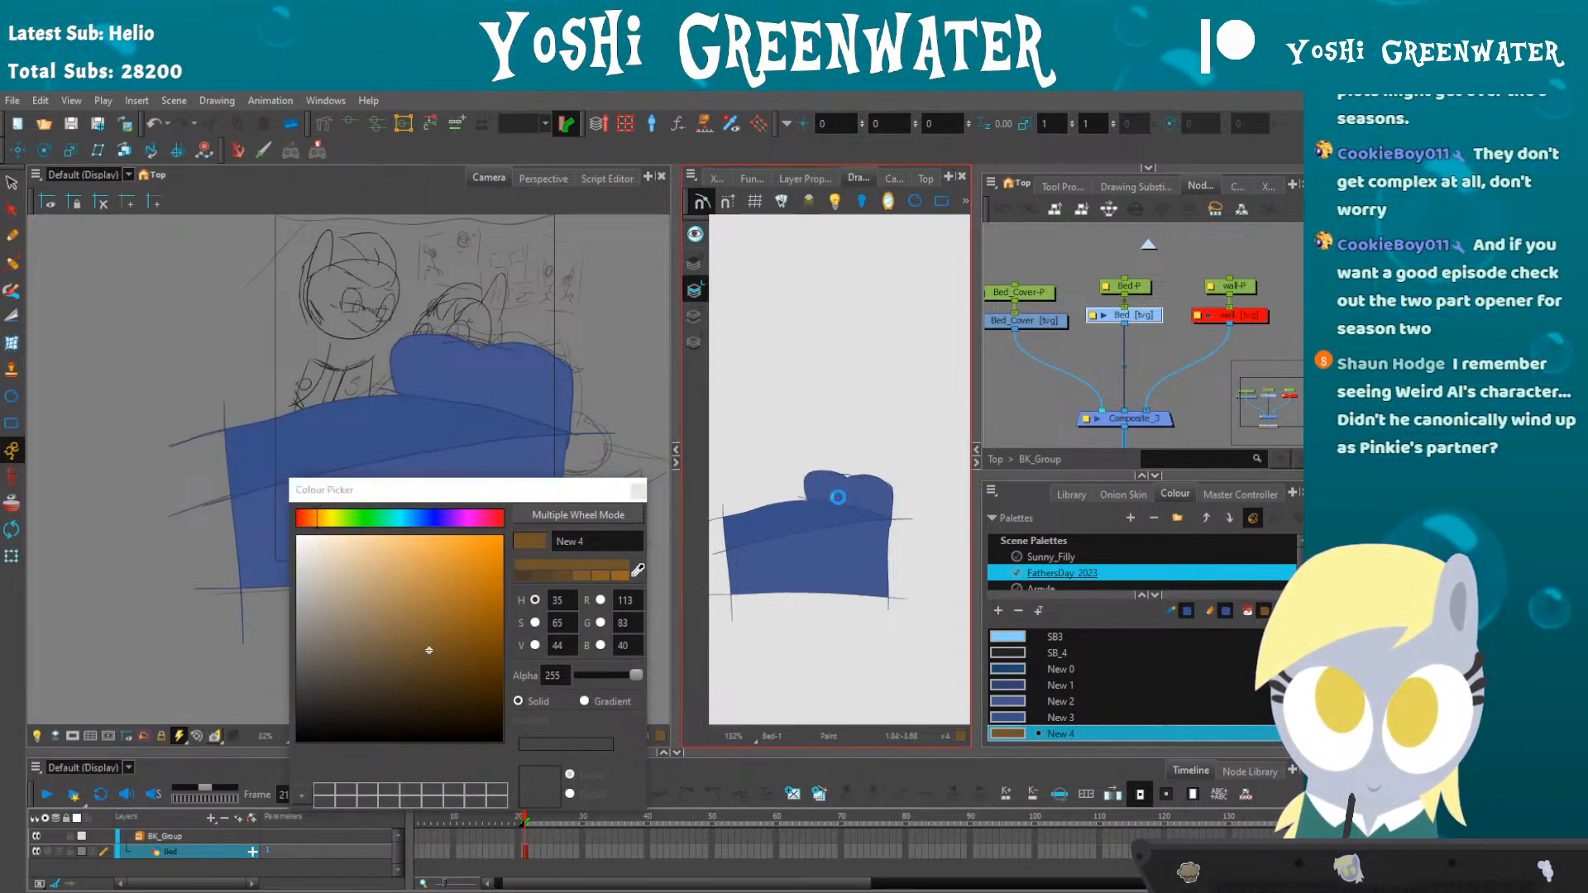
{"action": "left_click", "coordinate": [638, 491]}
- Disable the Bed drawing node so the storyboard sketch shows through
{"action": "left_click", "coordinate": [11, 182]}
{"action": "left_click_drag", "start_coordinate": [415, 548], "coordinate": [389, 572]}
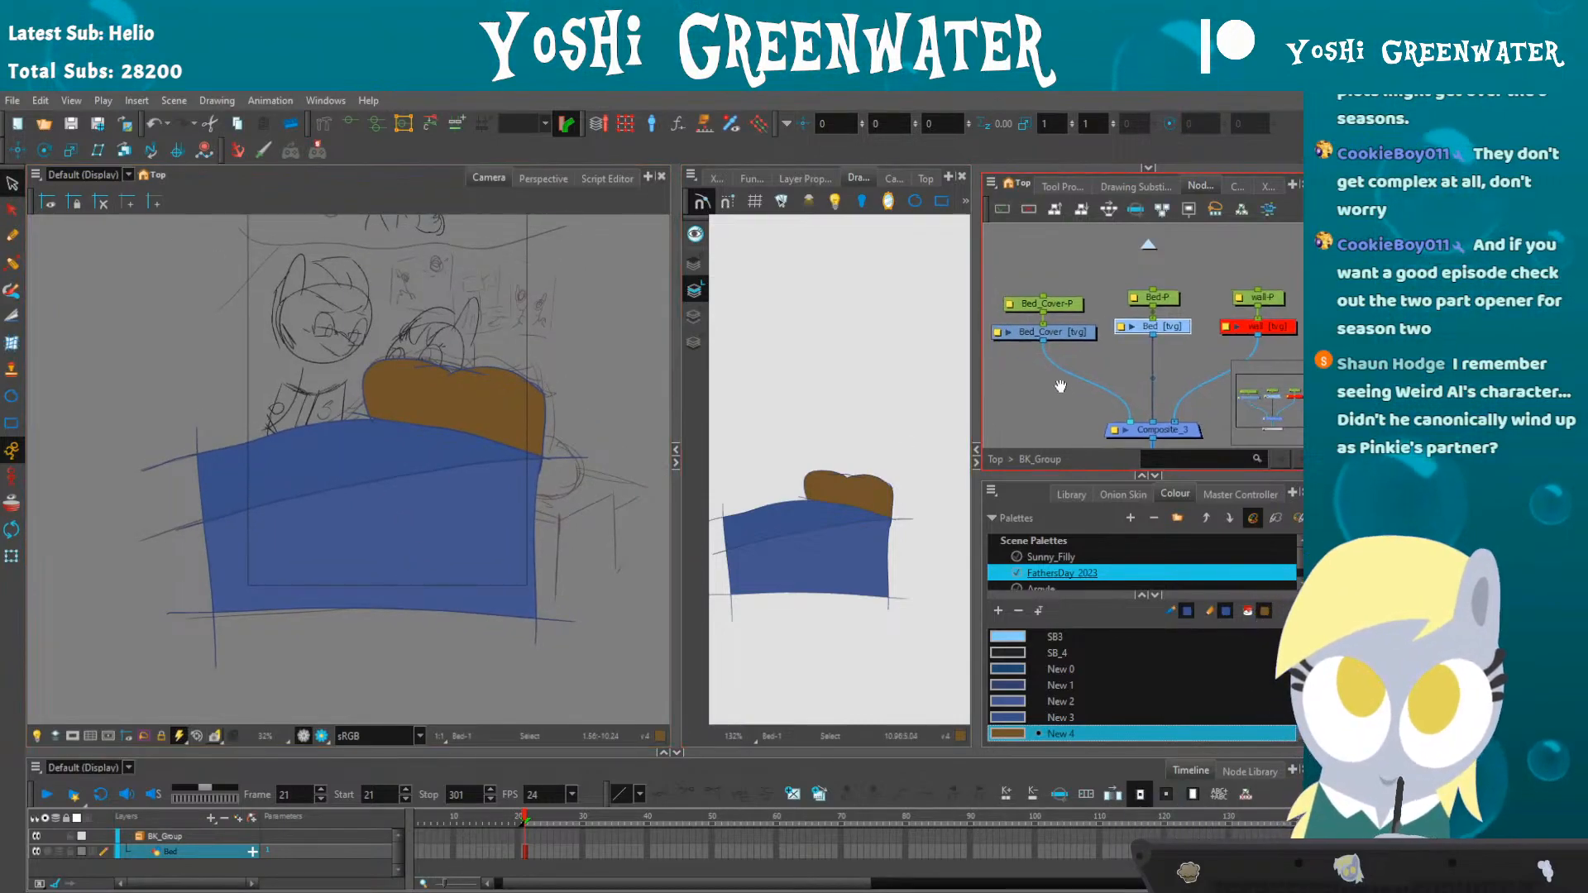
{"action": "left_click", "coordinate": [1059, 335]}
{"action": "left_click", "coordinate": [1118, 328]}
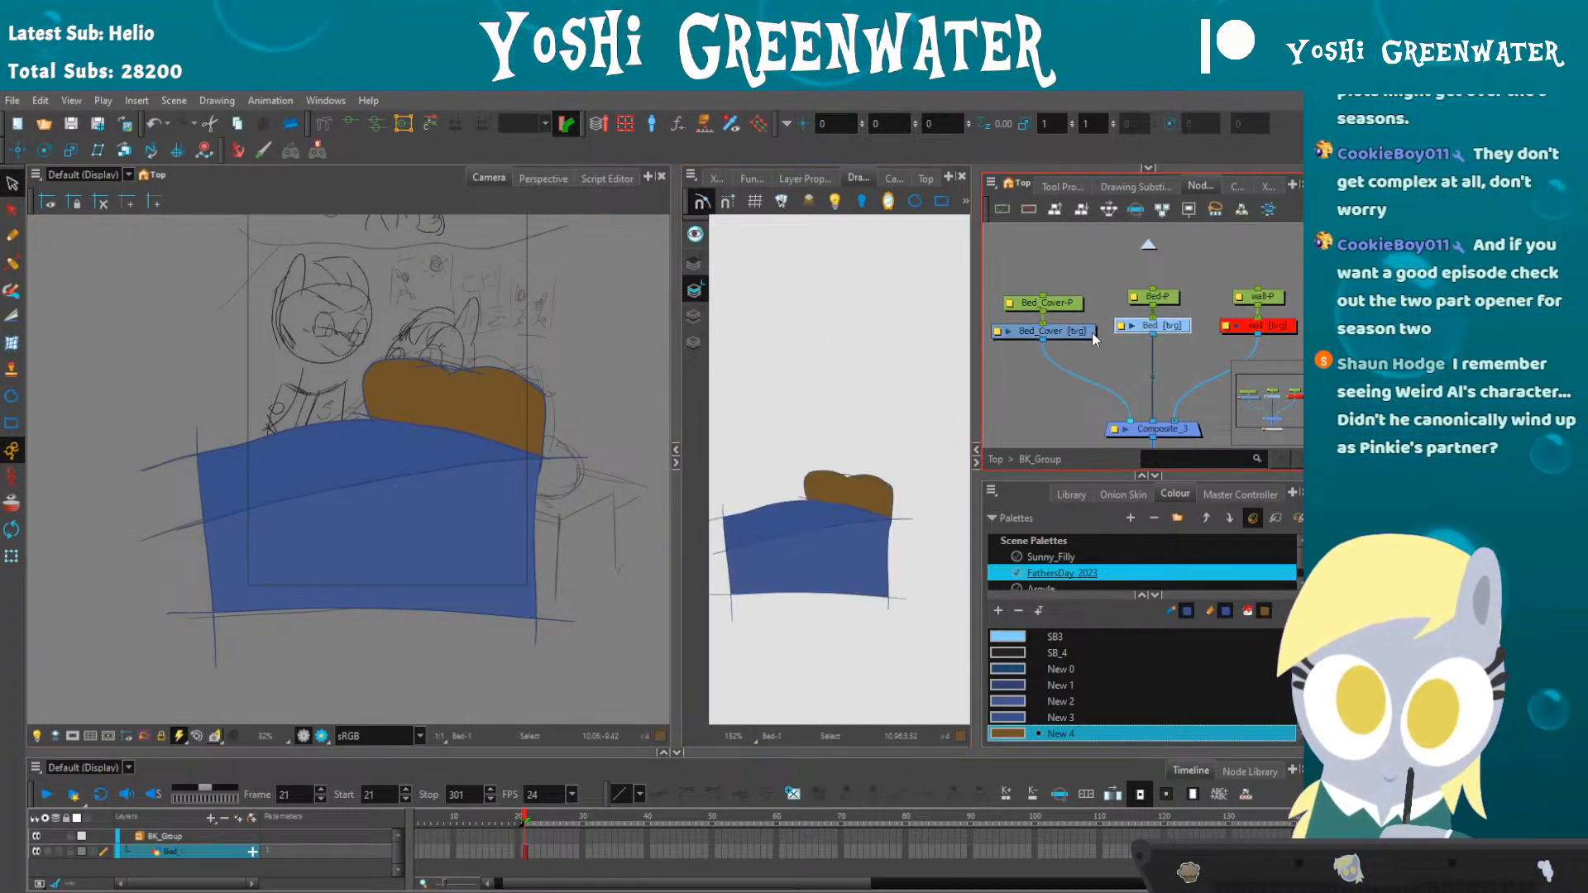
{"action": "key", "text": "d"}
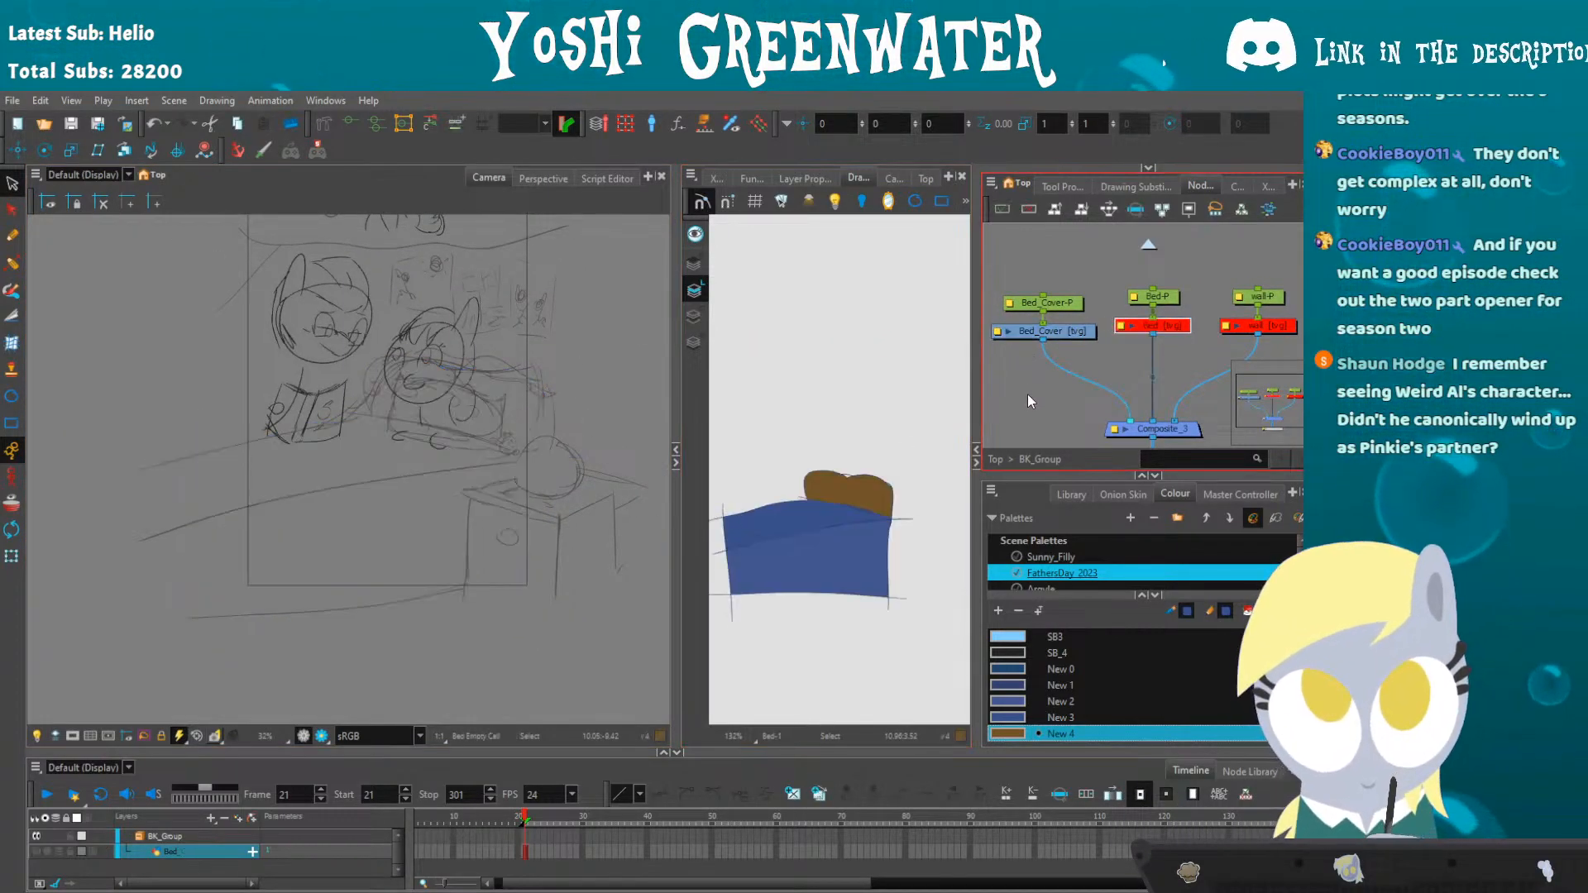
- Pick up the bed outline's New 1 colour for the brush and select the Bed_Cover drawing
{"action": "left_click", "coordinate": [1010, 671]}
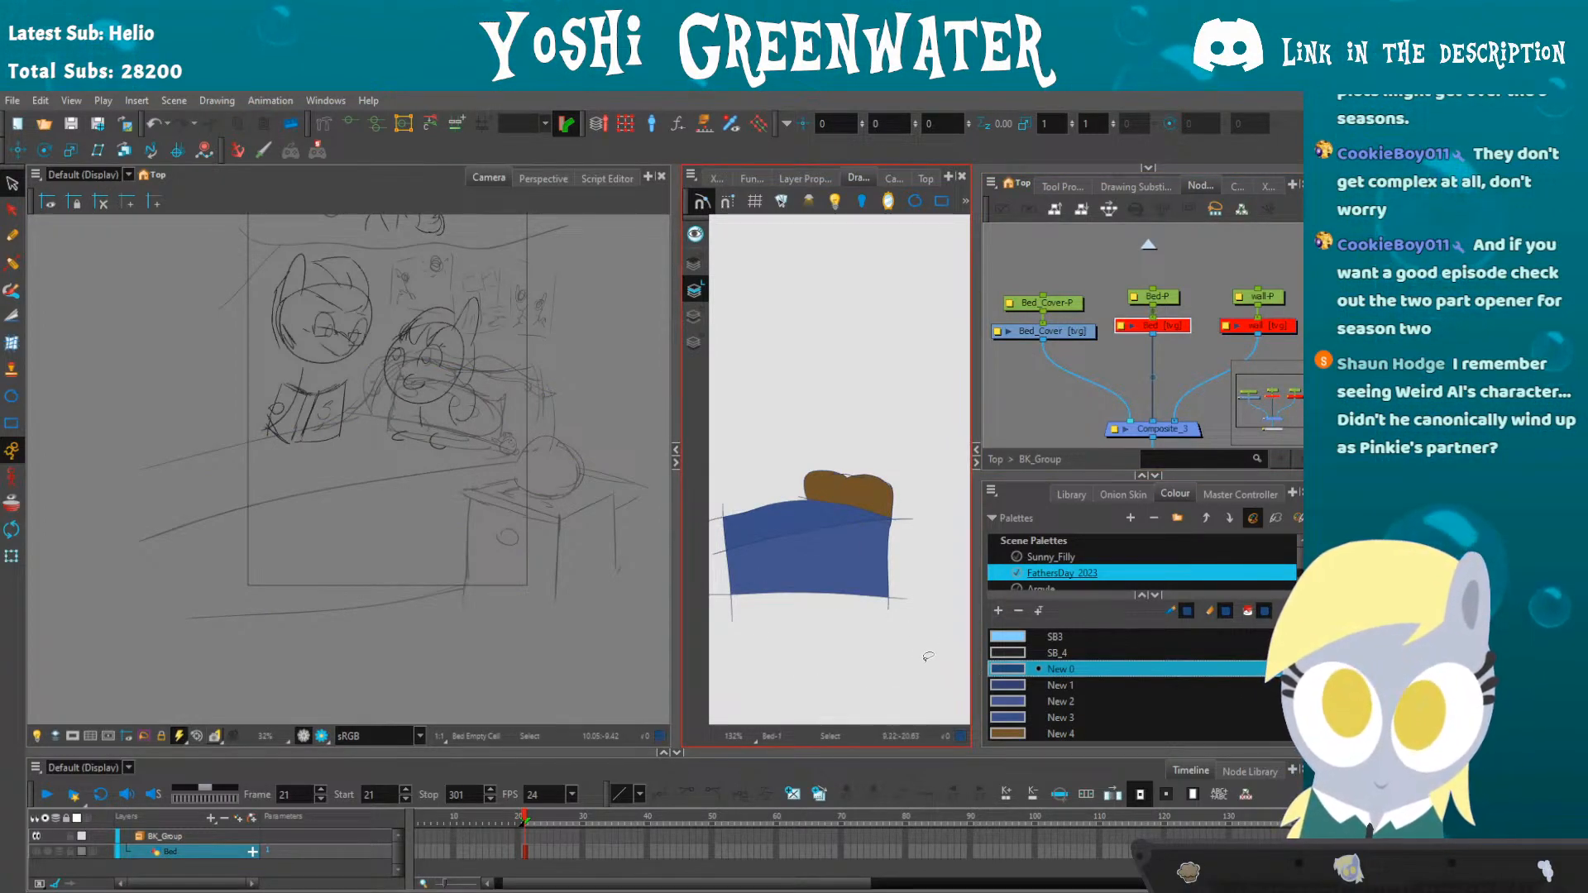
{"action": "scroll", "coordinate": [722, 527], "scroll_direction": "up", "scroll_amount": 7}
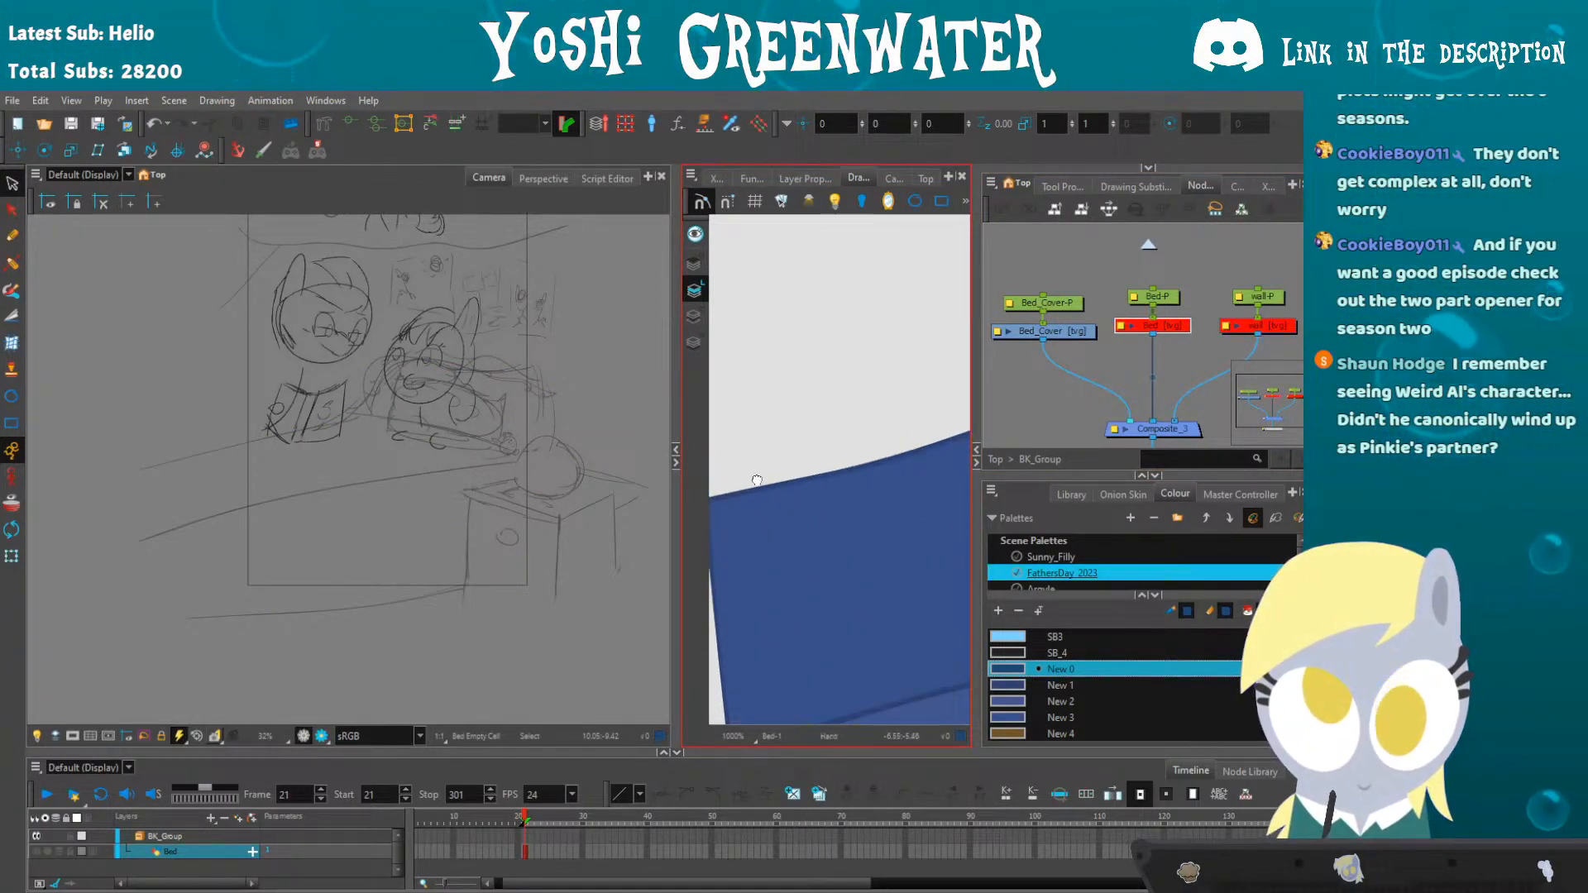
{"action": "left_click_drag", "start_coordinate": [748, 484], "coordinate": [897, 483]}
{"action": "key", "text": "alt+d"}
{"action": "left_click", "coordinate": [857, 444]}
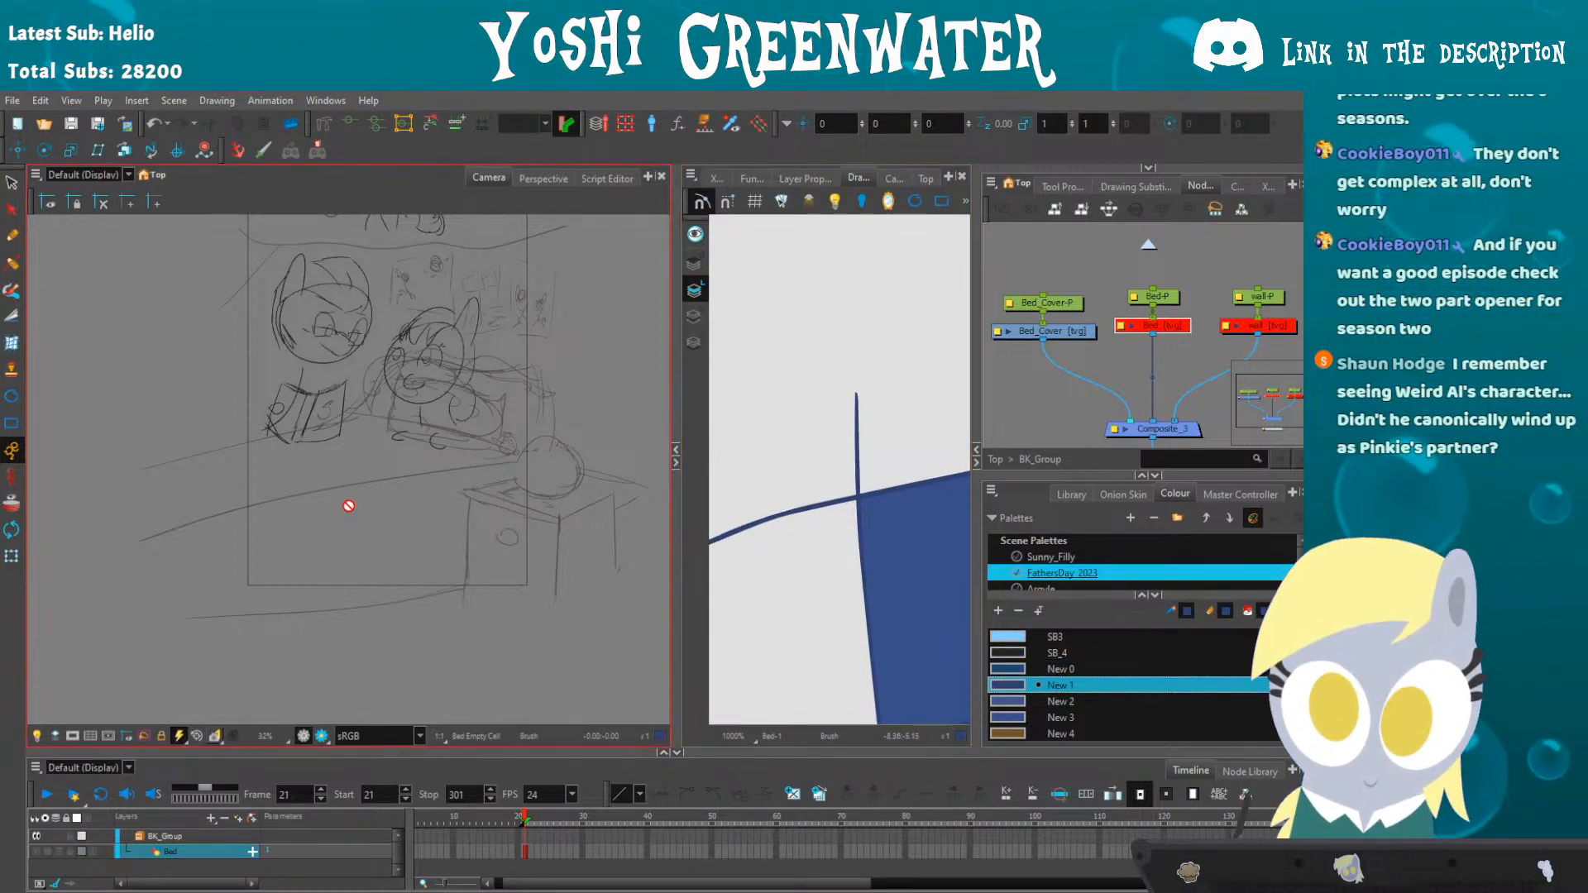
{"action": "left_click", "coordinate": [1032, 332]}
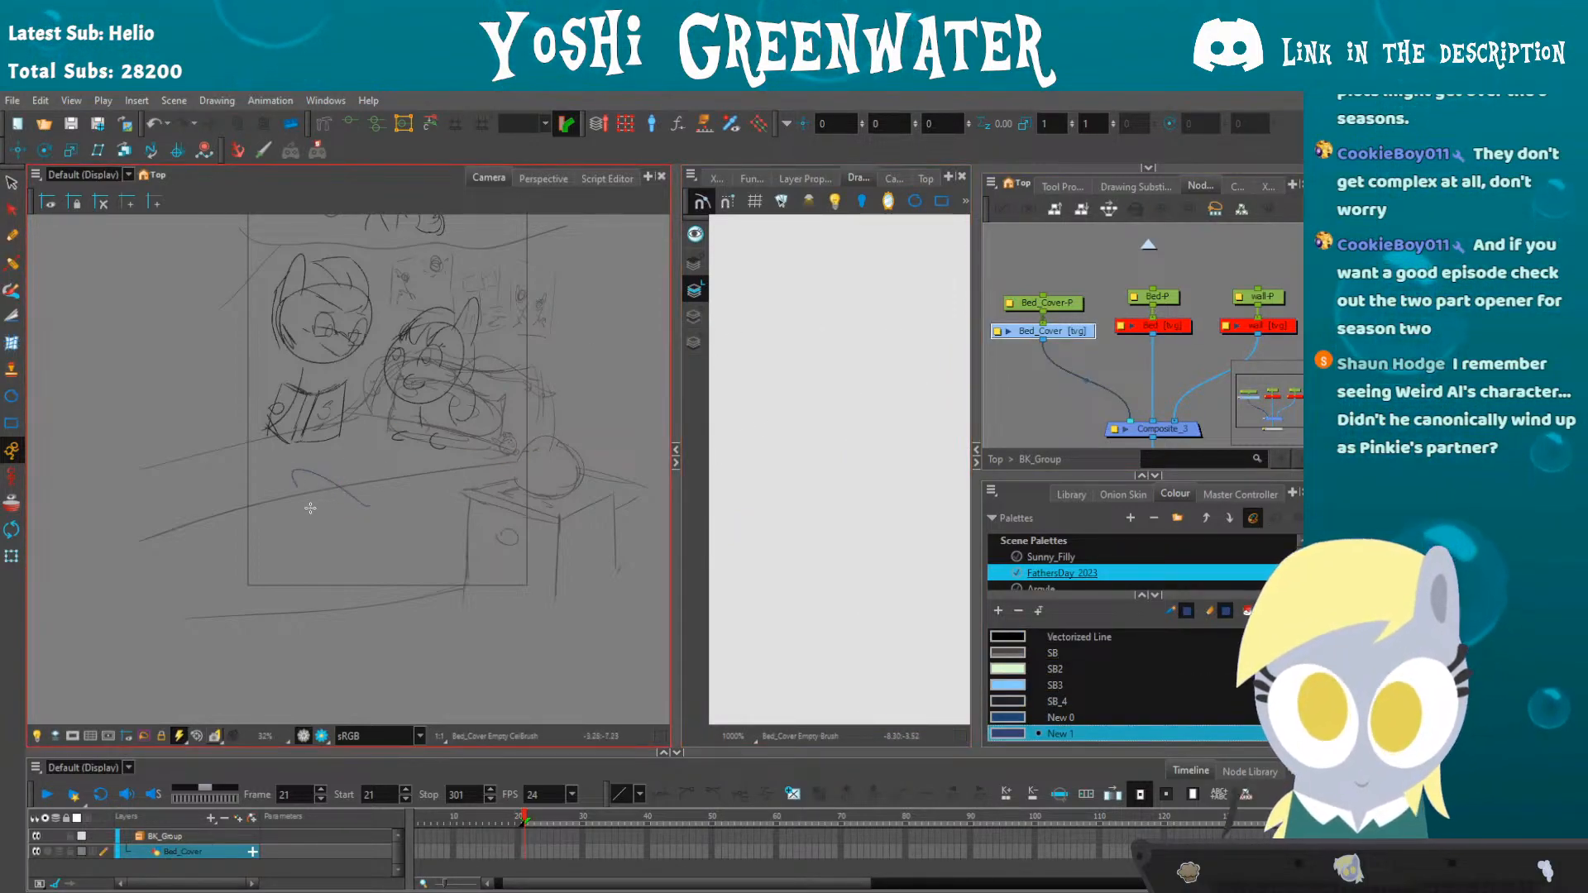
{"action": "left_click_drag", "start_coordinate": [304, 497], "coordinate": [313, 519]}
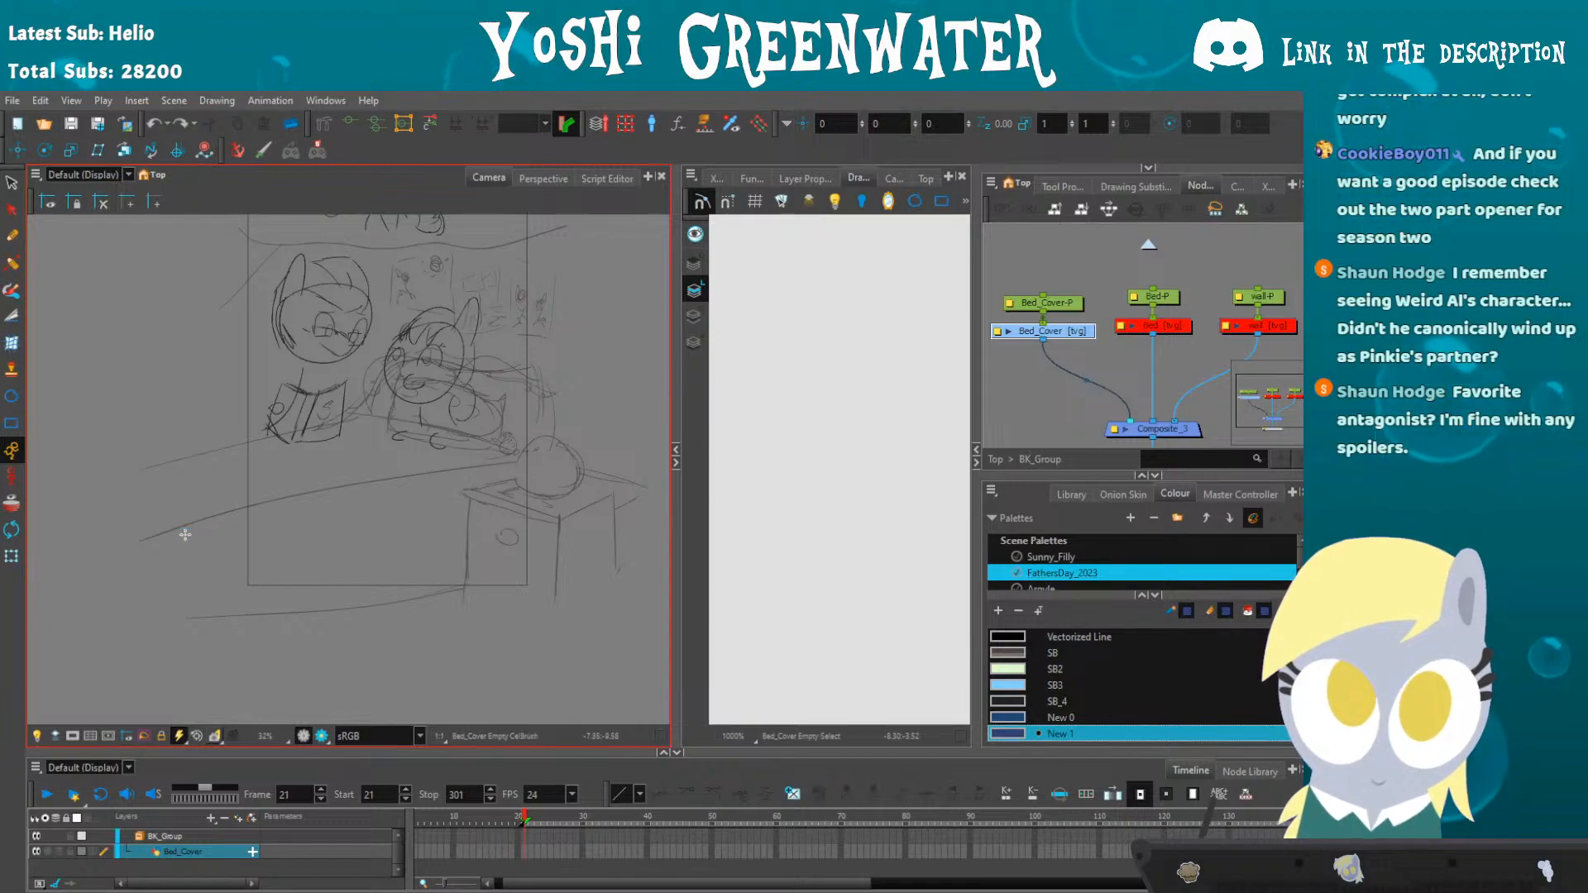
- Brush the bed cover's left edge as a near-vertical line crossing the storyboard's bed lines
{"action": "left_click_drag", "start_coordinate": [183, 441], "coordinate": [179, 554]}
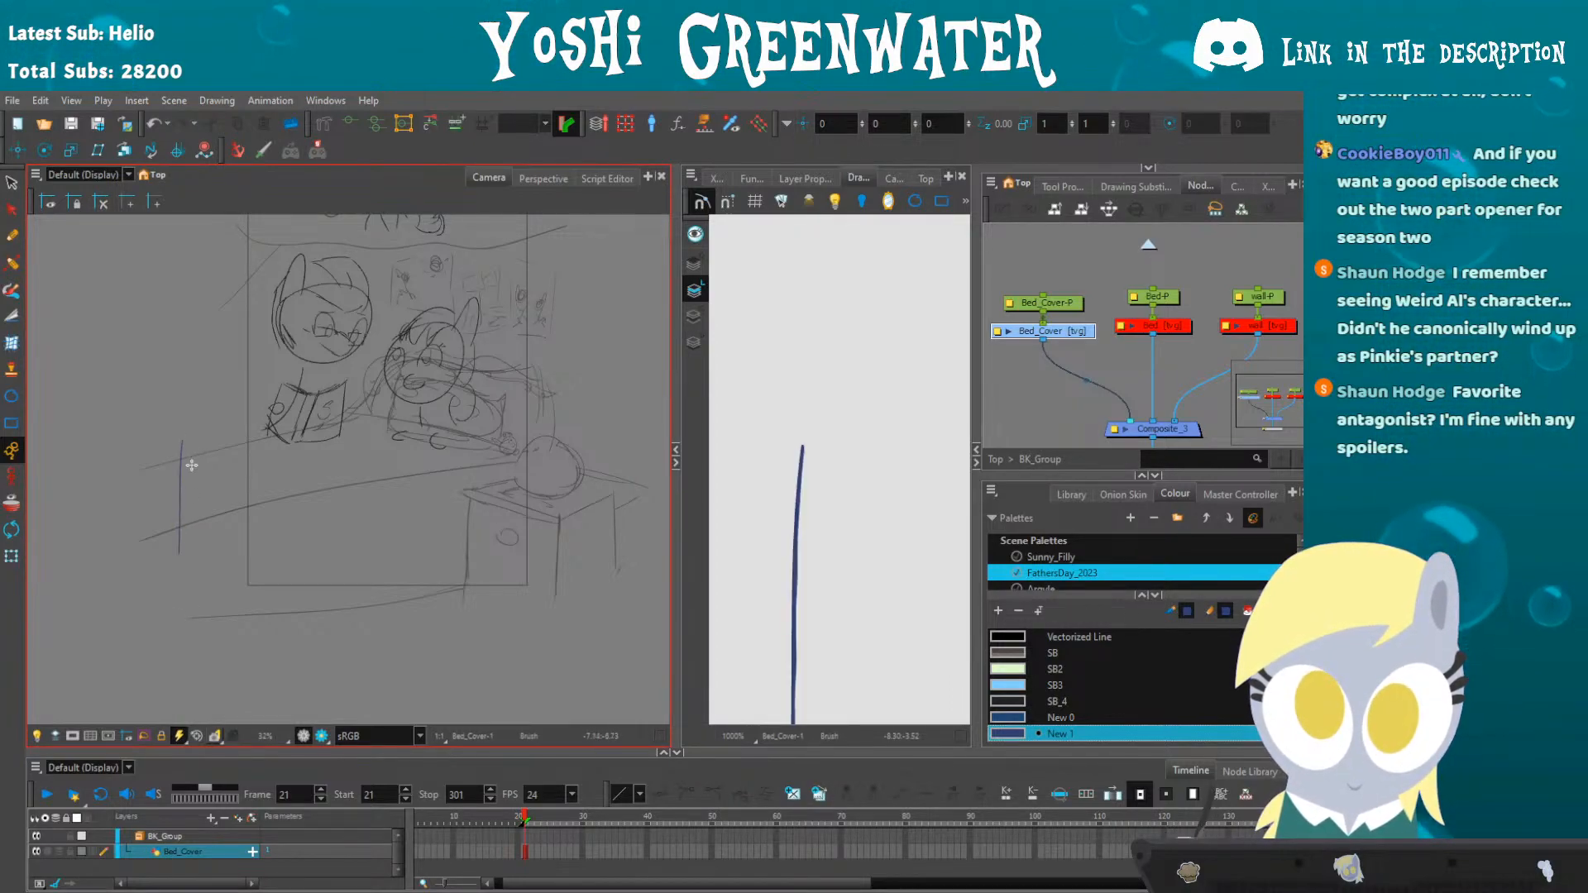
{"action": "scroll", "coordinate": [184, 451], "scroll_direction": "up", "scroll_amount": 2}
{"action": "left_click_drag", "start_coordinate": [974, 296], "coordinate": [1042, 296]}
{"action": "left_click_drag", "start_coordinate": [398, 344], "coordinate": [325, 379]}
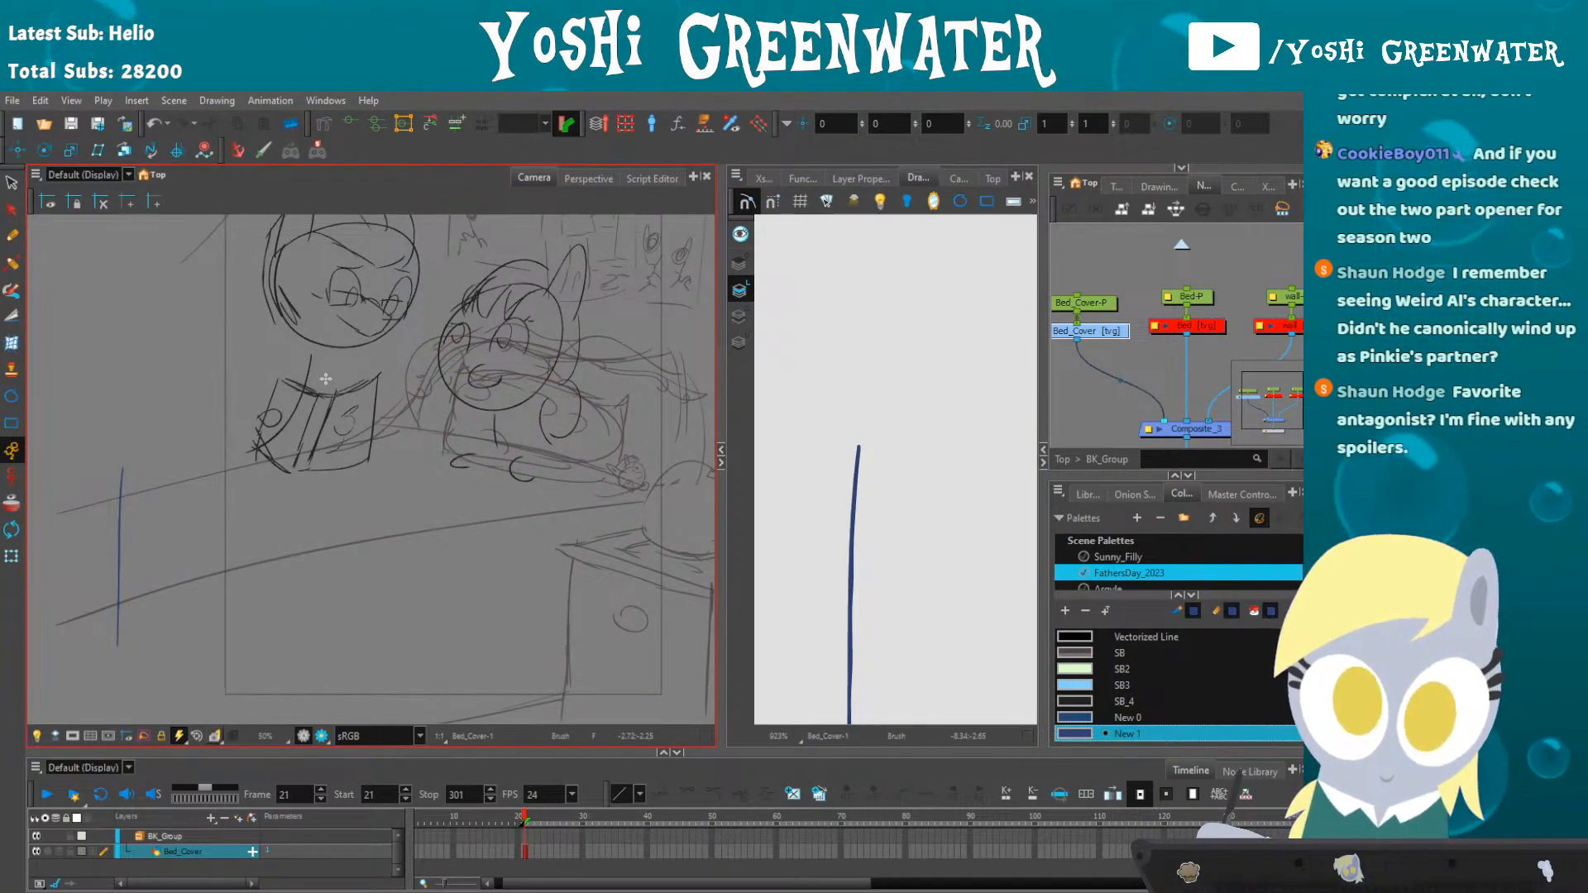
{"action": "mouse_move", "coordinate": [130, 478]}
{"action": "left_mouse_down"}
{"action": "mouse_move", "coordinate": [196, 461]}
{"action": "mouse_move", "coordinate": [178, 496]}
{"action": "mouse_move", "coordinate": [206, 571]}
{"action": "mouse_move", "coordinate": [259, 623]}
{"action": "mouse_move", "coordinate": [292, 616]}
{"action": "left_mouse_up"}
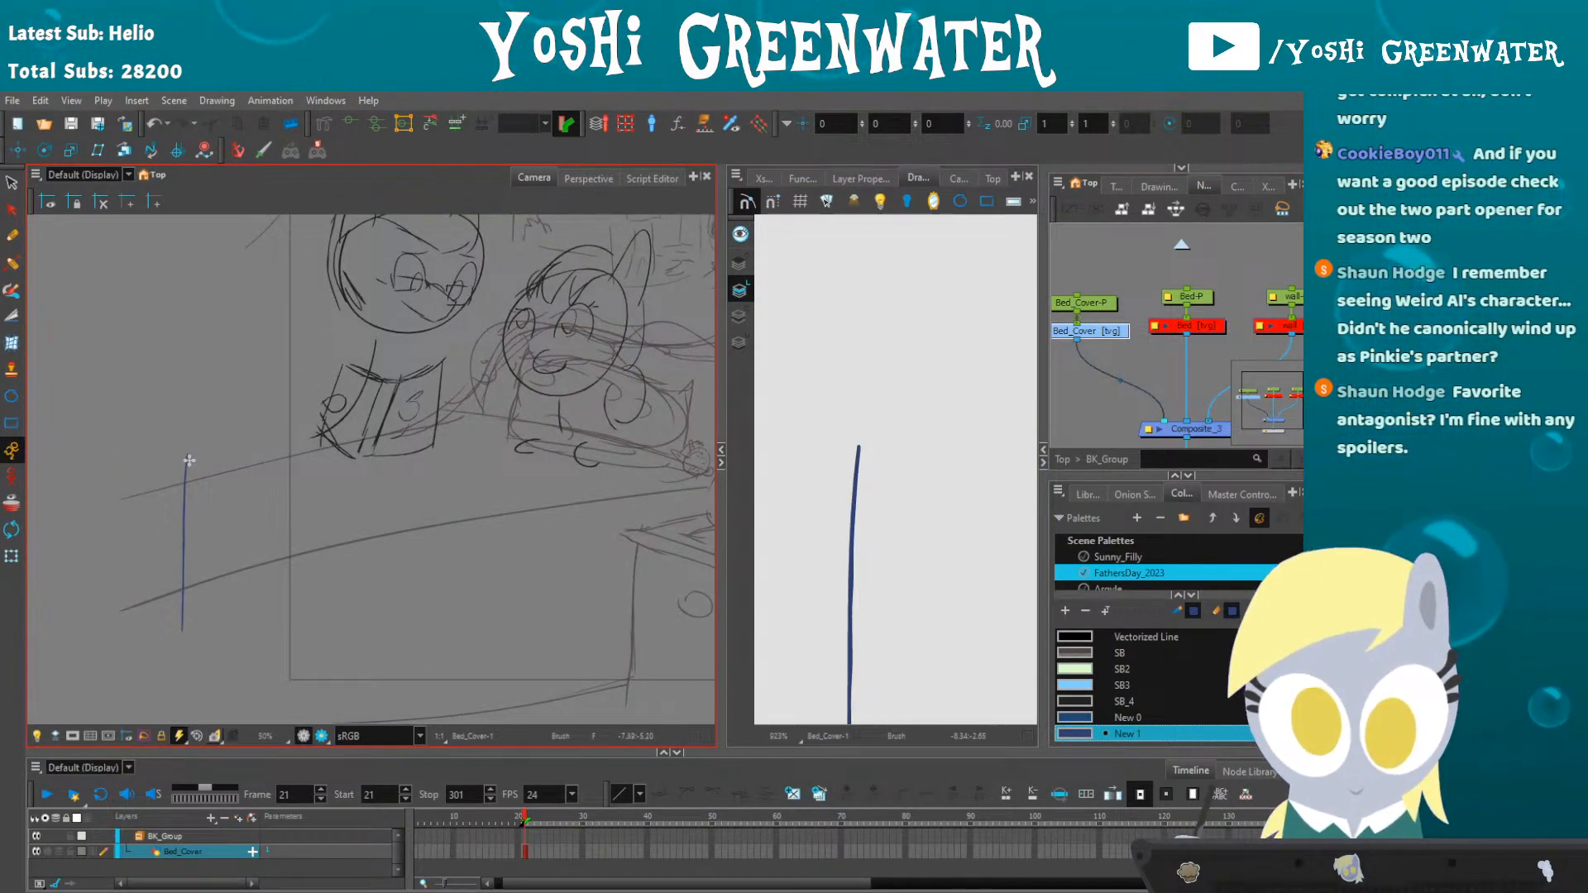
- Brush the bed cover's long upper and lower edges along the sketched bed lines
{"action": "scroll", "coordinate": [292, 364], "scroll_direction": "down", "scroll_amount": 2}
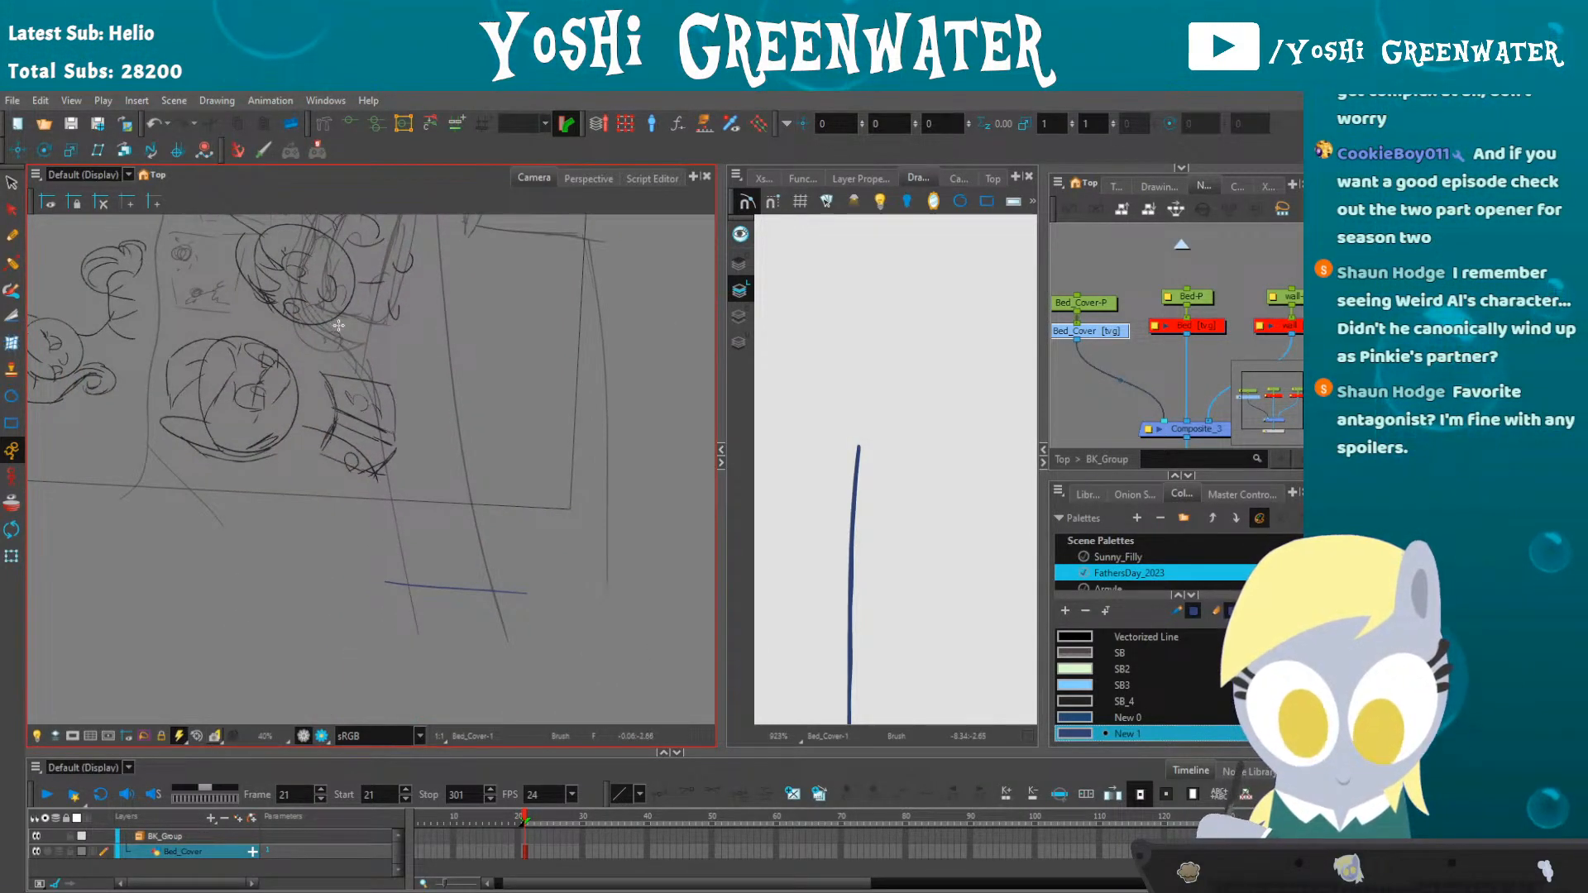
{"action": "left_click_drag", "start_coordinate": [403, 582], "coordinate": [411, 619]}
{"action": "left_click_drag", "start_coordinate": [359, 464], "coordinate": [367, 567]}
{"action": "mouse_move", "coordinate": [398, 306]}
{"action": "left_mouse_down"}
{"action": "mouse_move", "coordinate": [393, 267]}
{"action": "mouse_move", "coordinate": [378, 301]}
{"action": "mouse_move", "coordinate": [406, 260]}
{"action": "left_mouse_up"}
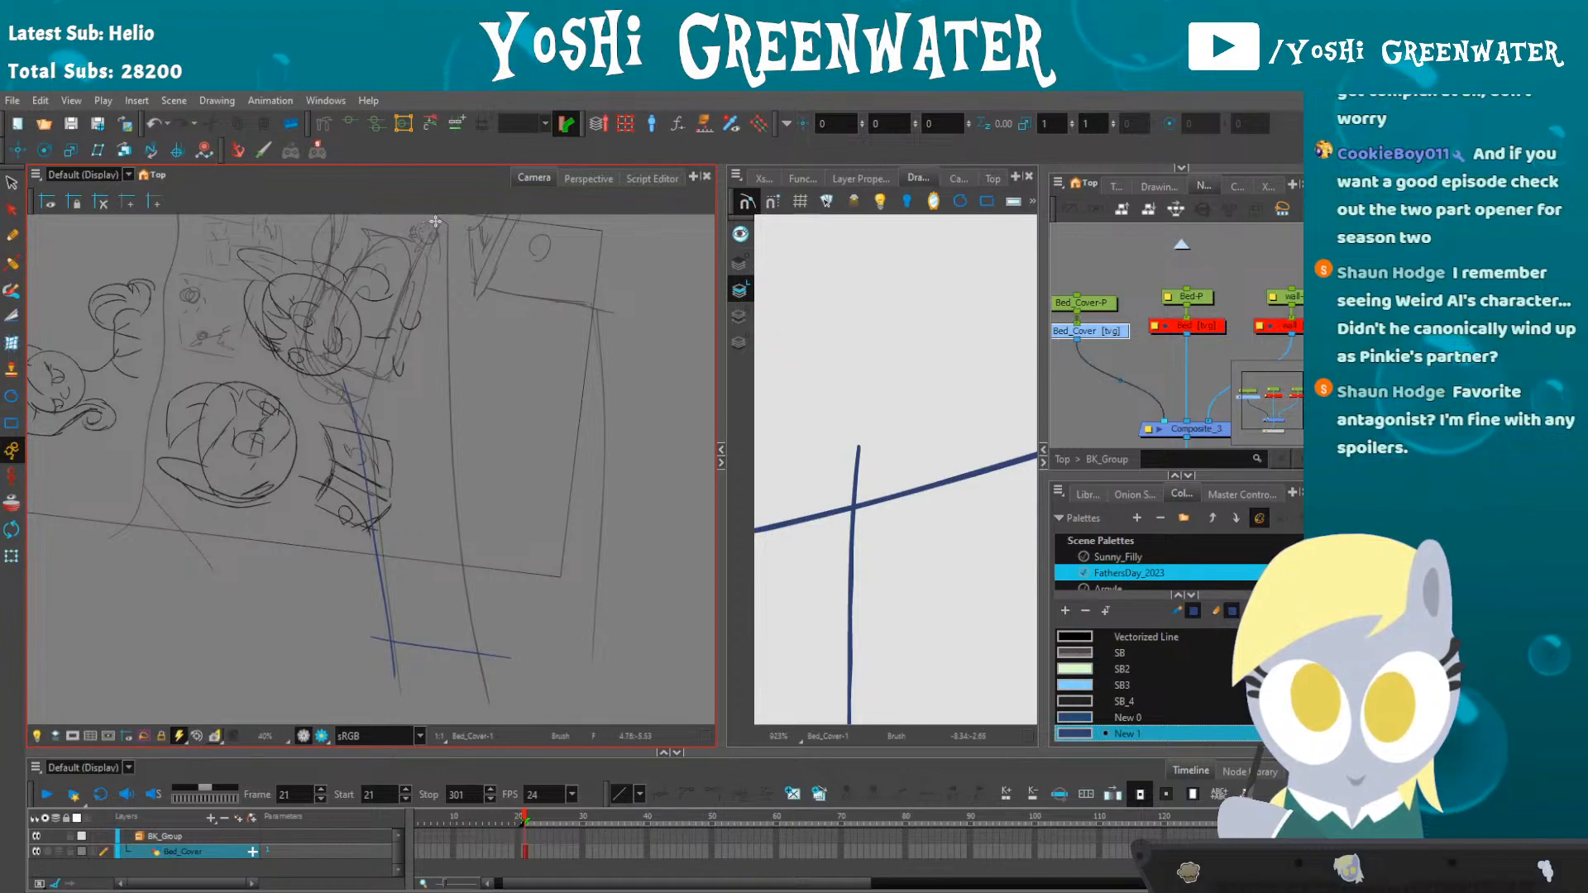
{"action": "left_click_drag", "start_coordinate": [448, 368], "coordinate": [472, 685]}
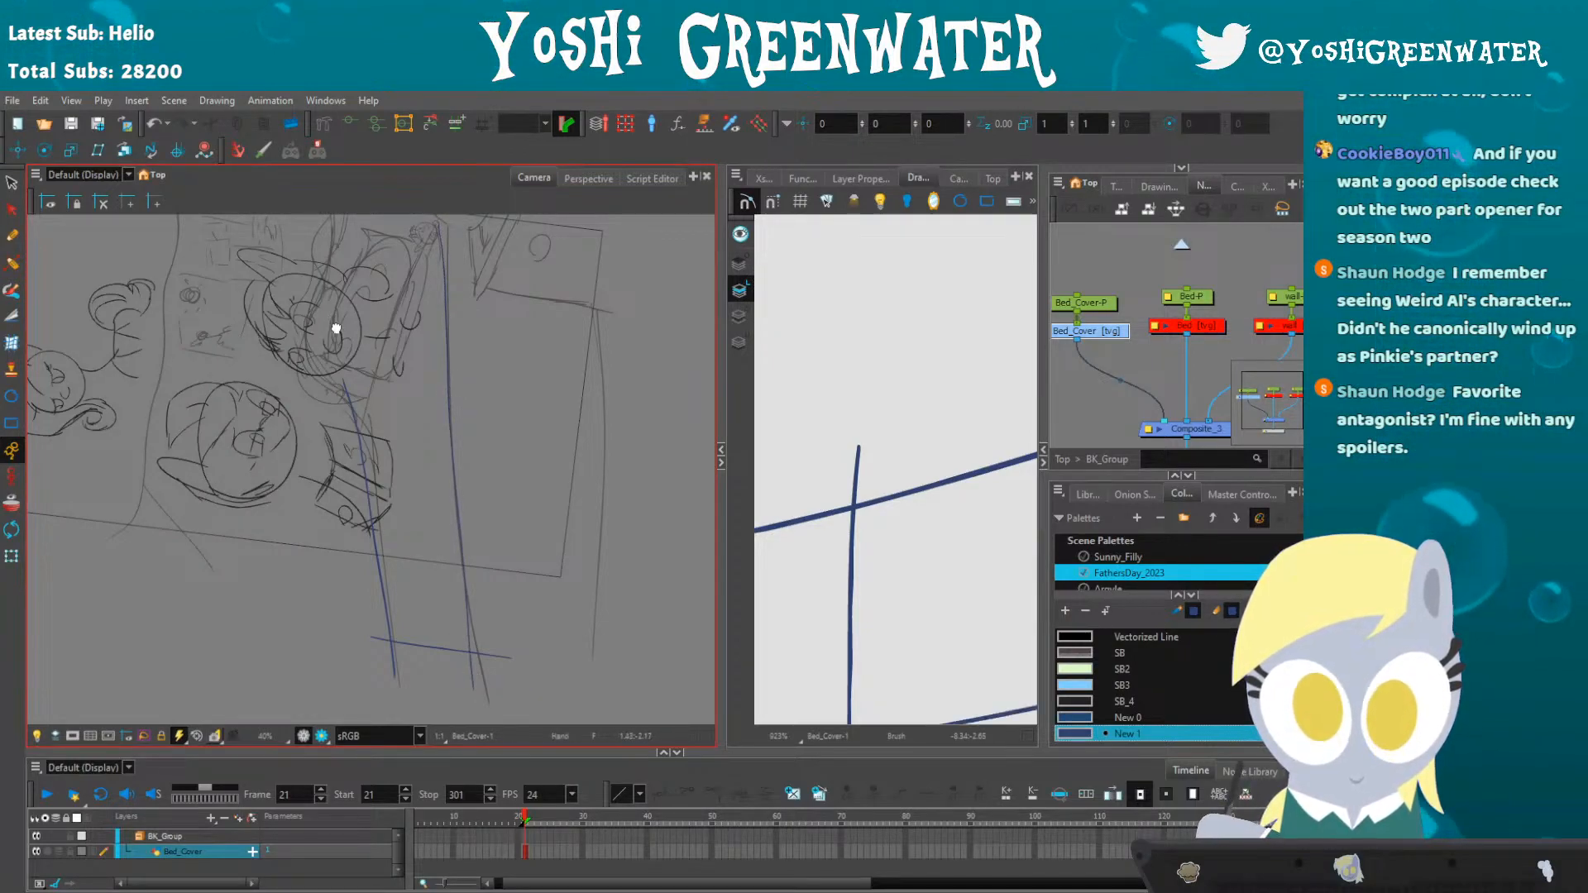
- Close the bed cover's headboard end with a slanted line and add a parallel line for the folded edge
{"action": "left_click_drag", "start_coordinate": [334, 326], "coordinate": [349, 360]}
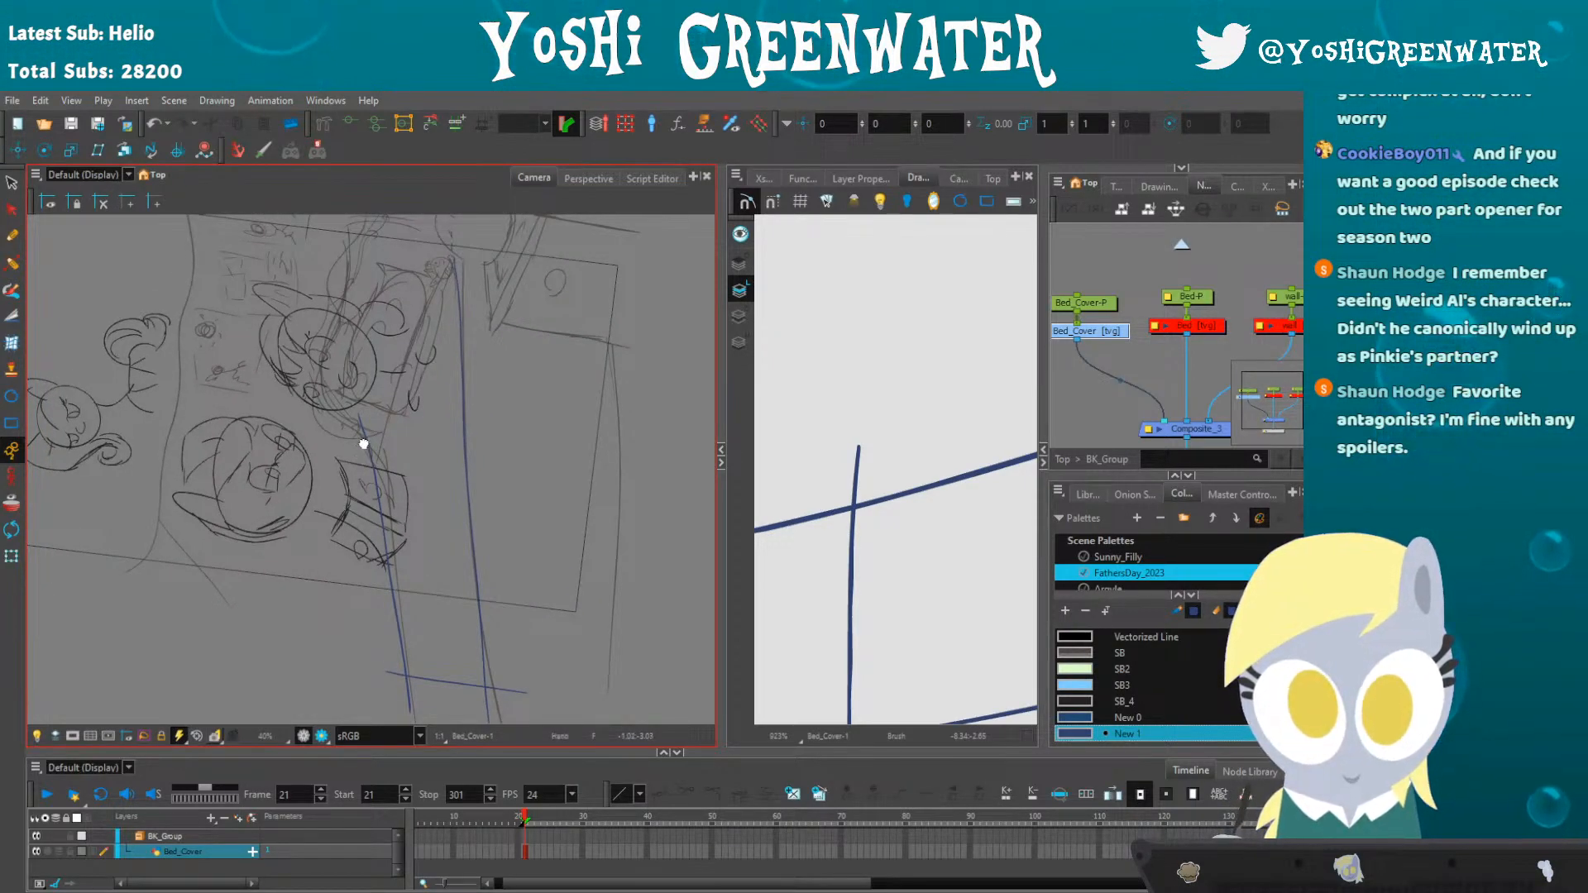
{"action": "left_click_drag", "start_coordinate": [361, 443], "coordinate": [370, 451]}
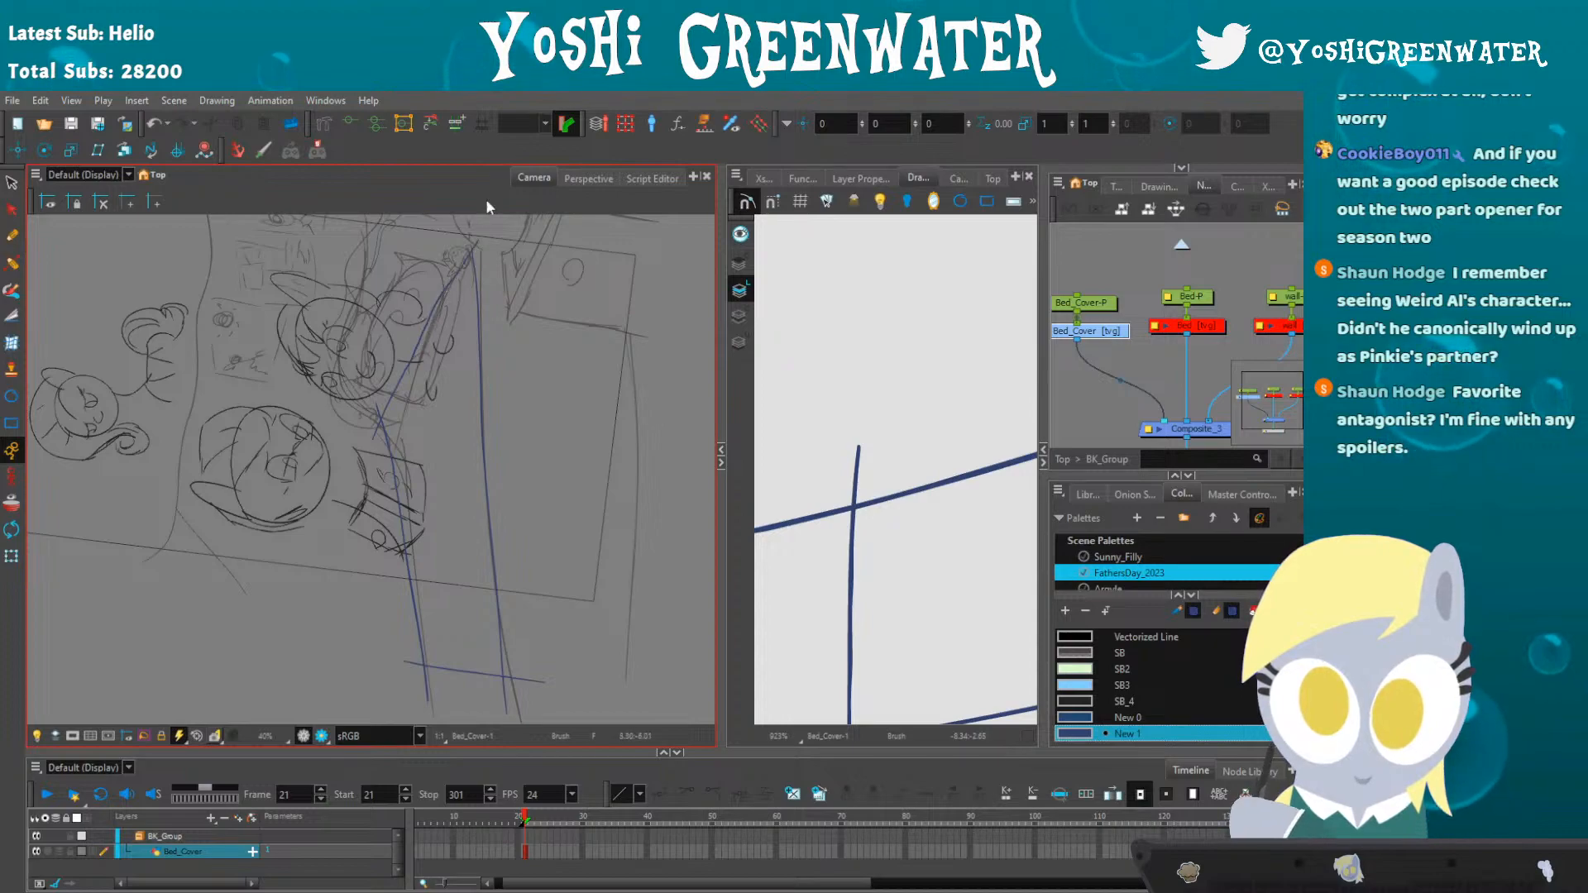
{"action": "scroll", "coordinate": [823, 416], "scroll_direction": "down", "scroll_amount": 5}
{"action": "left_click_drag", "start_coordinate": [854, 423], "coordinate": [760, 412]}
{"action": "scroll", "coordinate": [371, 376], "scroll_direction": "down", "scroll_amount": 2}
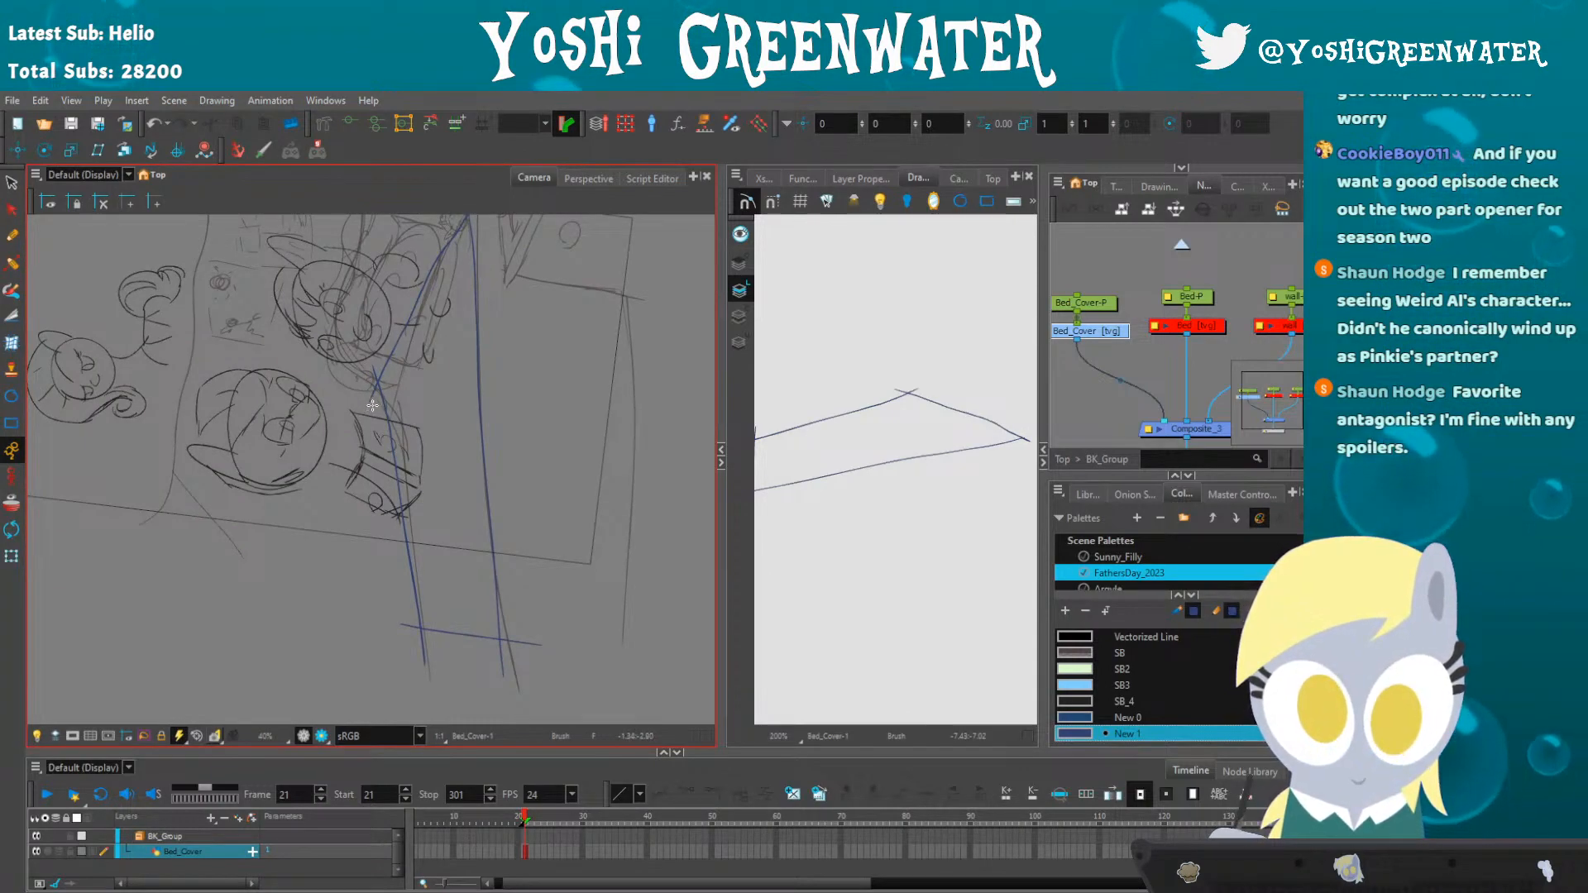
{"action": "left_click_drag", "start_coordinate": [373, 407], "coordinate": [486, 231]}
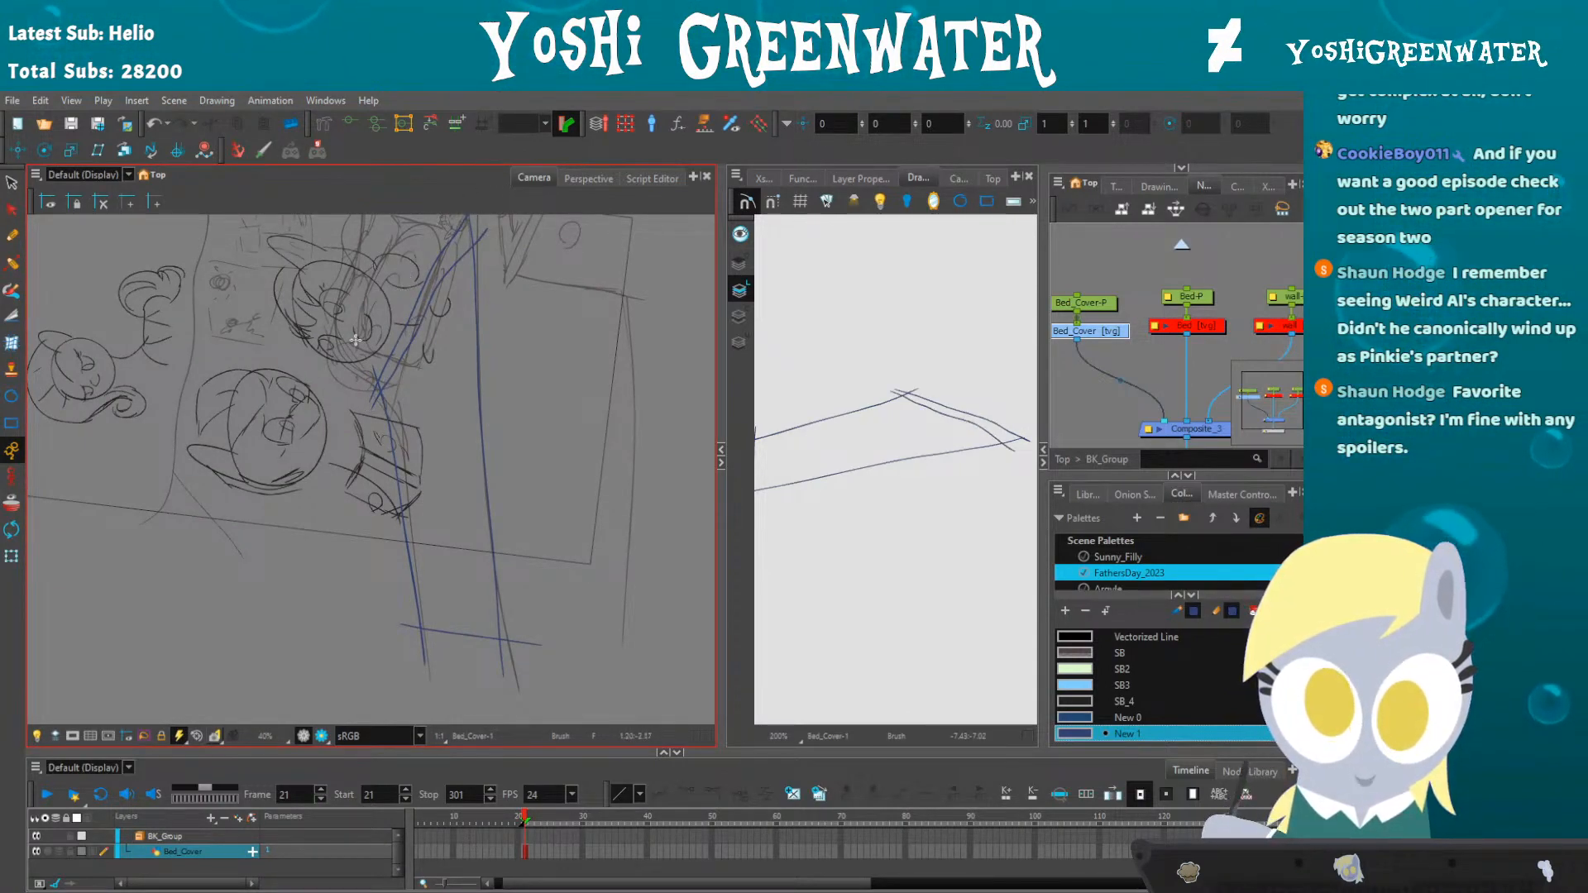
{"action": "left_click_drag", "start_coordinate": [719, 453], "coordinate": [706, 421]}
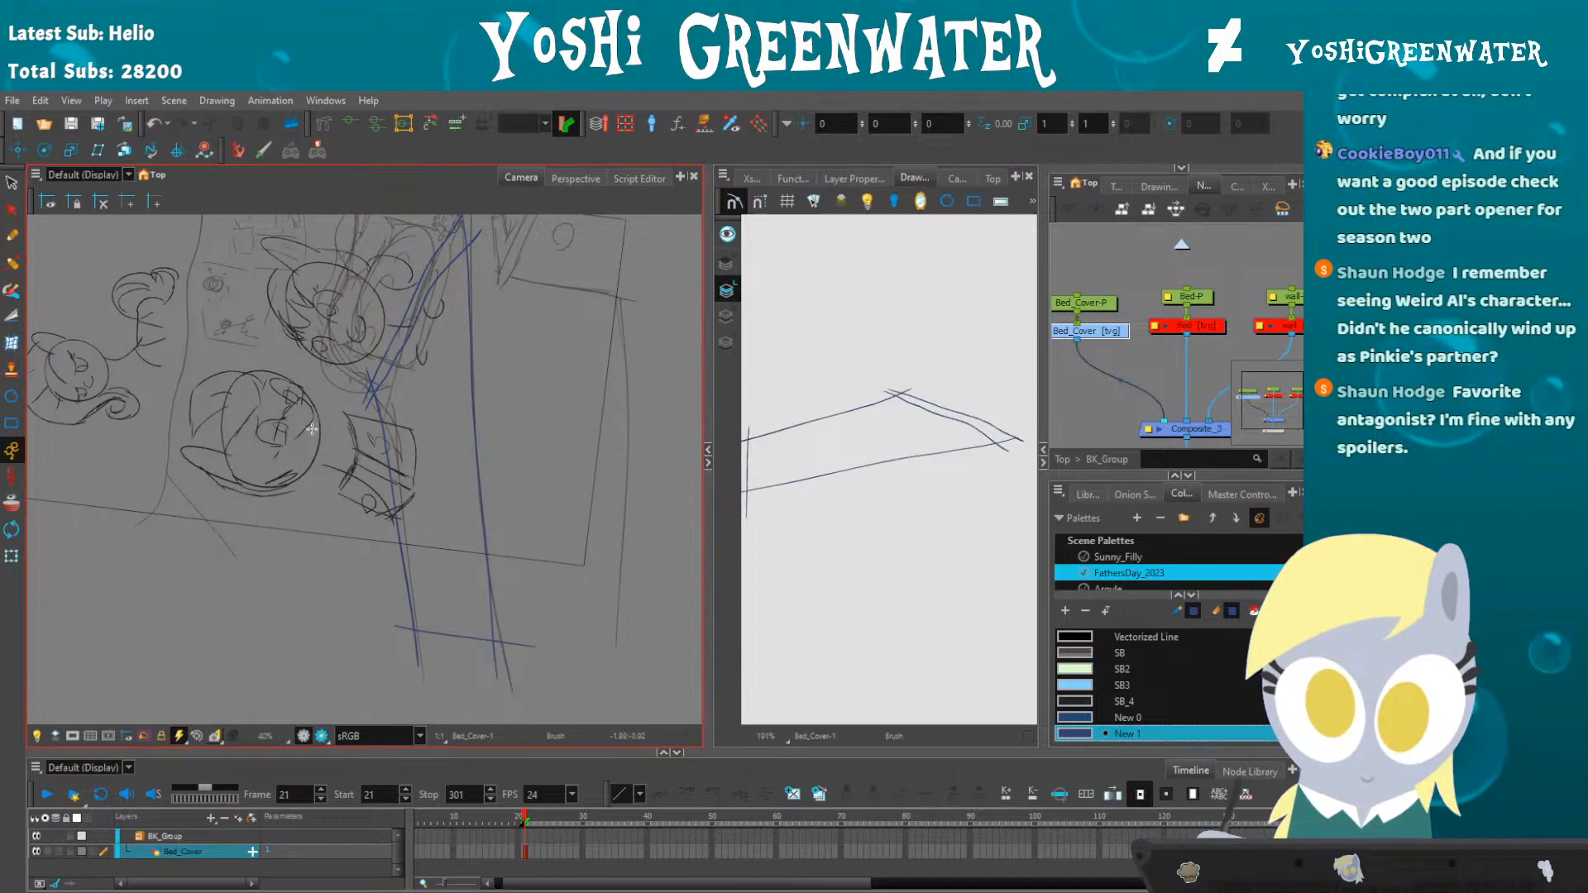
- Trim the overhanging line ends at the bed cover's corners with the Cutter
{"action": "key", "text": "shift+x"}
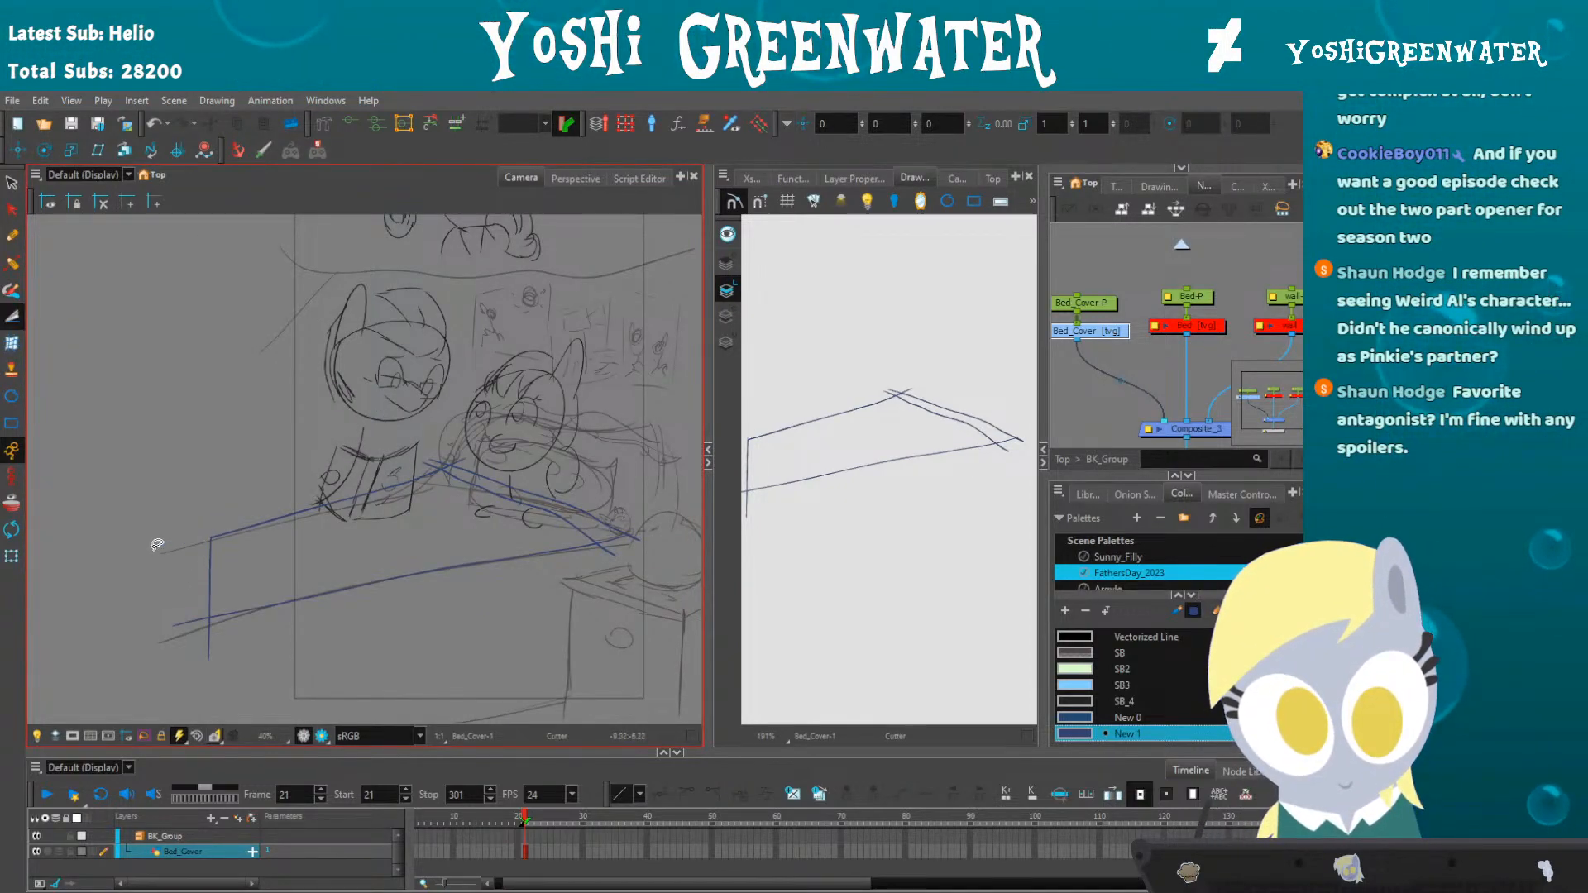
{"action": "left_click_drag", "start_coordinate": [207, 632], "coordinate": [187, 613]}
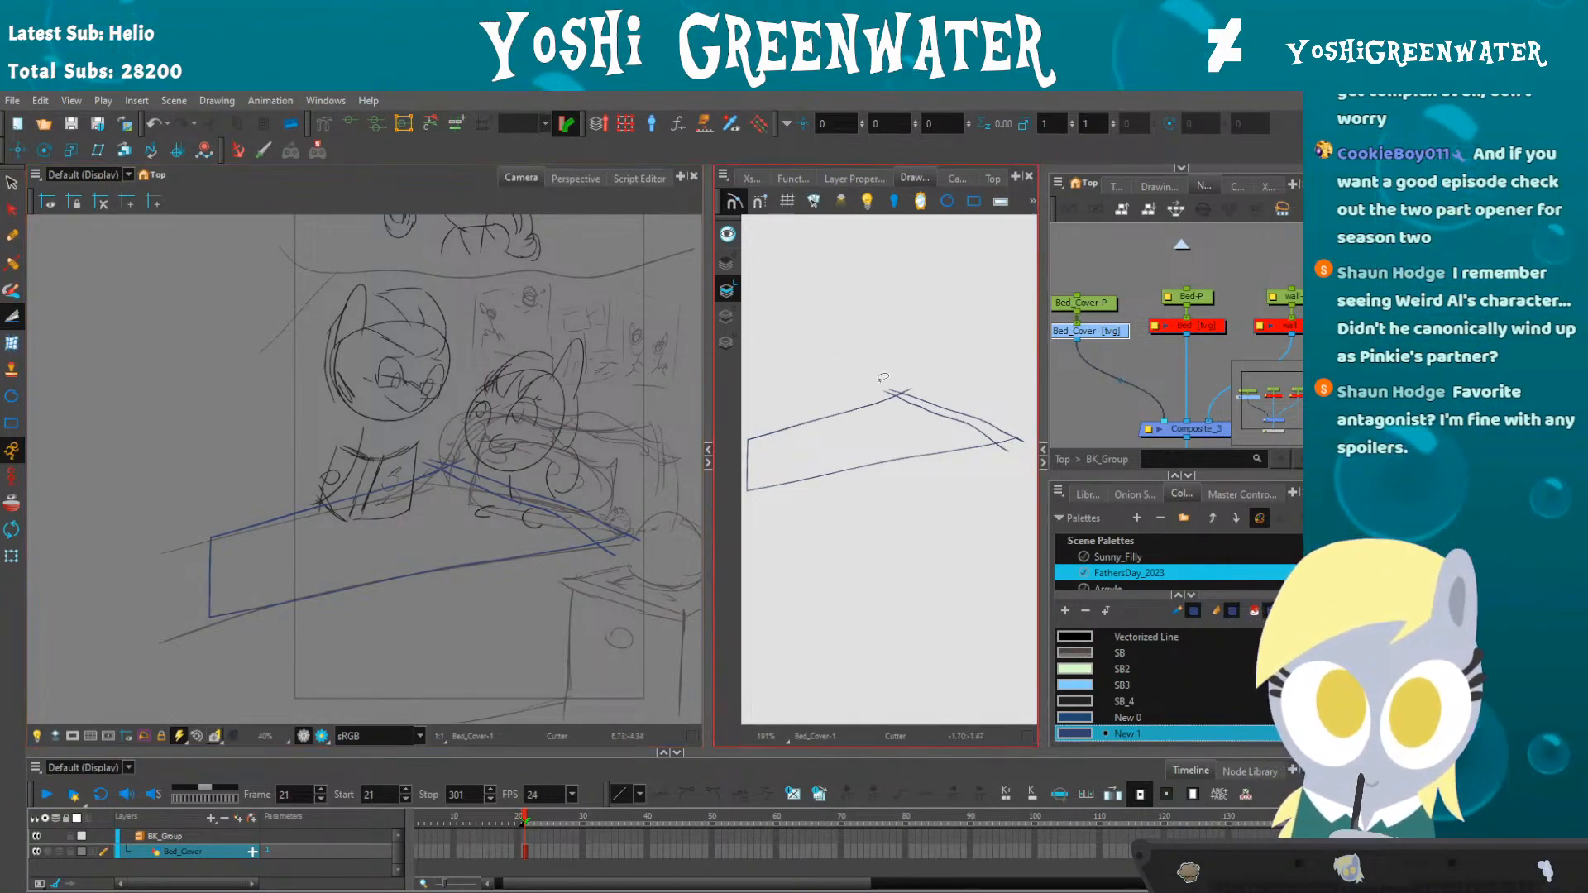
{"action": "left_click_drag", "start_coordinate": [889, 397], "coordinate": [908, 385]}
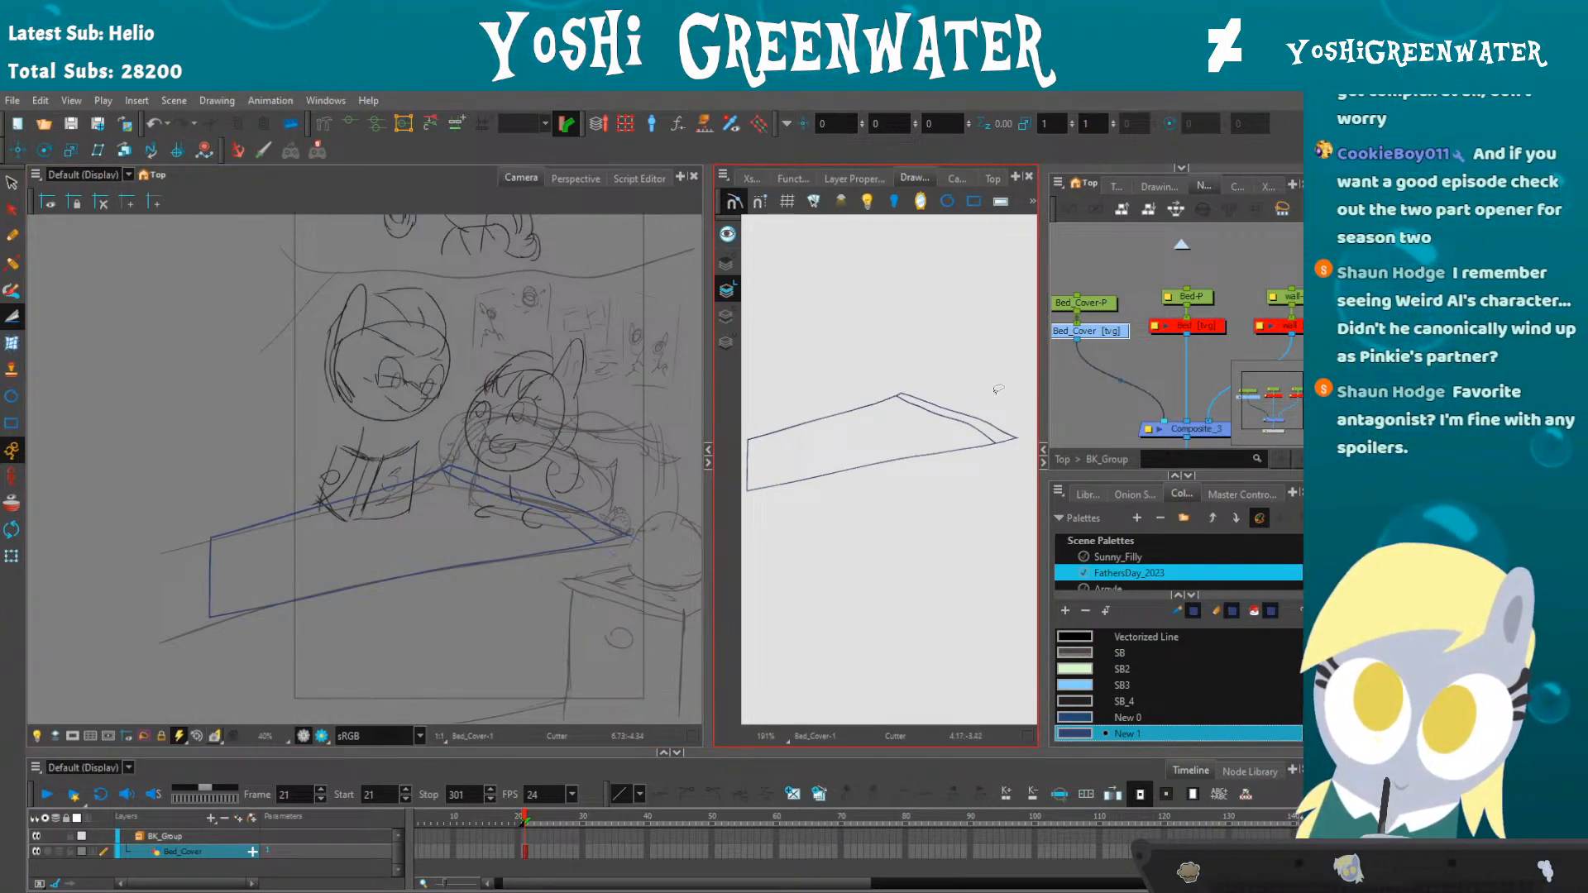
- Fill the main area of the bed cover with the New 2 blue
{"action": "left_click_drag", "start_coordinate": [705, 358], "coordinate": [676, 358]}
{"action": "left_click_drag", "start_coordinate": [1067, 476], "coordinate": [1067, 434]}
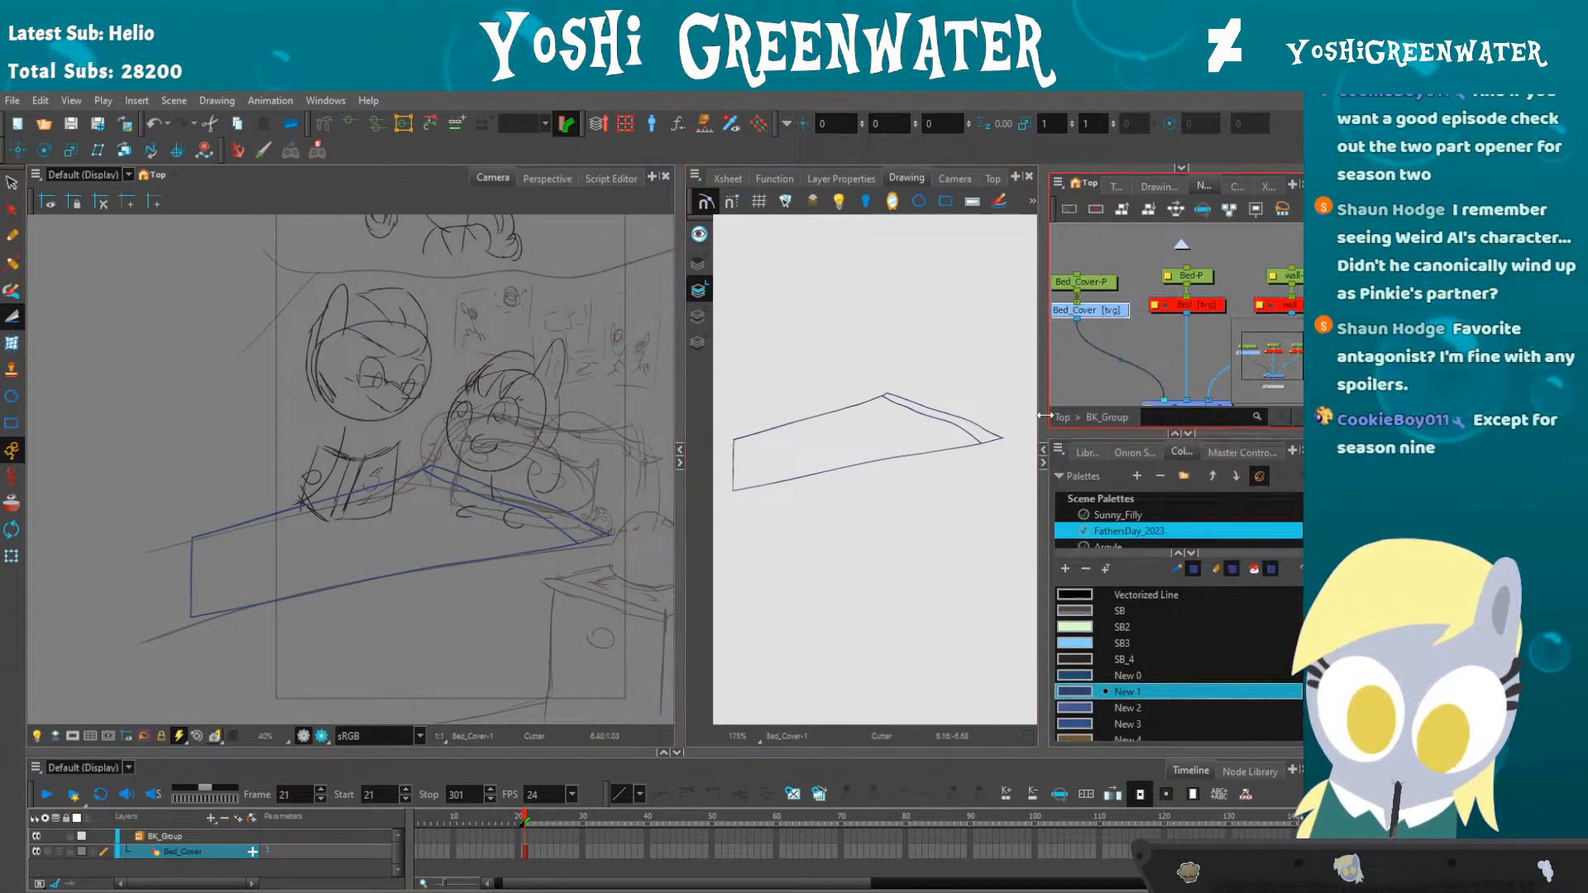
{"action": "scroll", "coordinate": [1089, 356], "scroll_direction": "down", "scroll_amount": 2}
{"action": "scroll", "coordinate": [1089, 354], "scroll_direction": "down", "scroll_amount": 1}
{"action": "left_click_drag", "start_coordinate": [1073, 346], "coordinate": [1086, 308]}
{"action": "left_click_drag", "start_coordinate": [1064, 432], "coordinate": [1062, 394]}
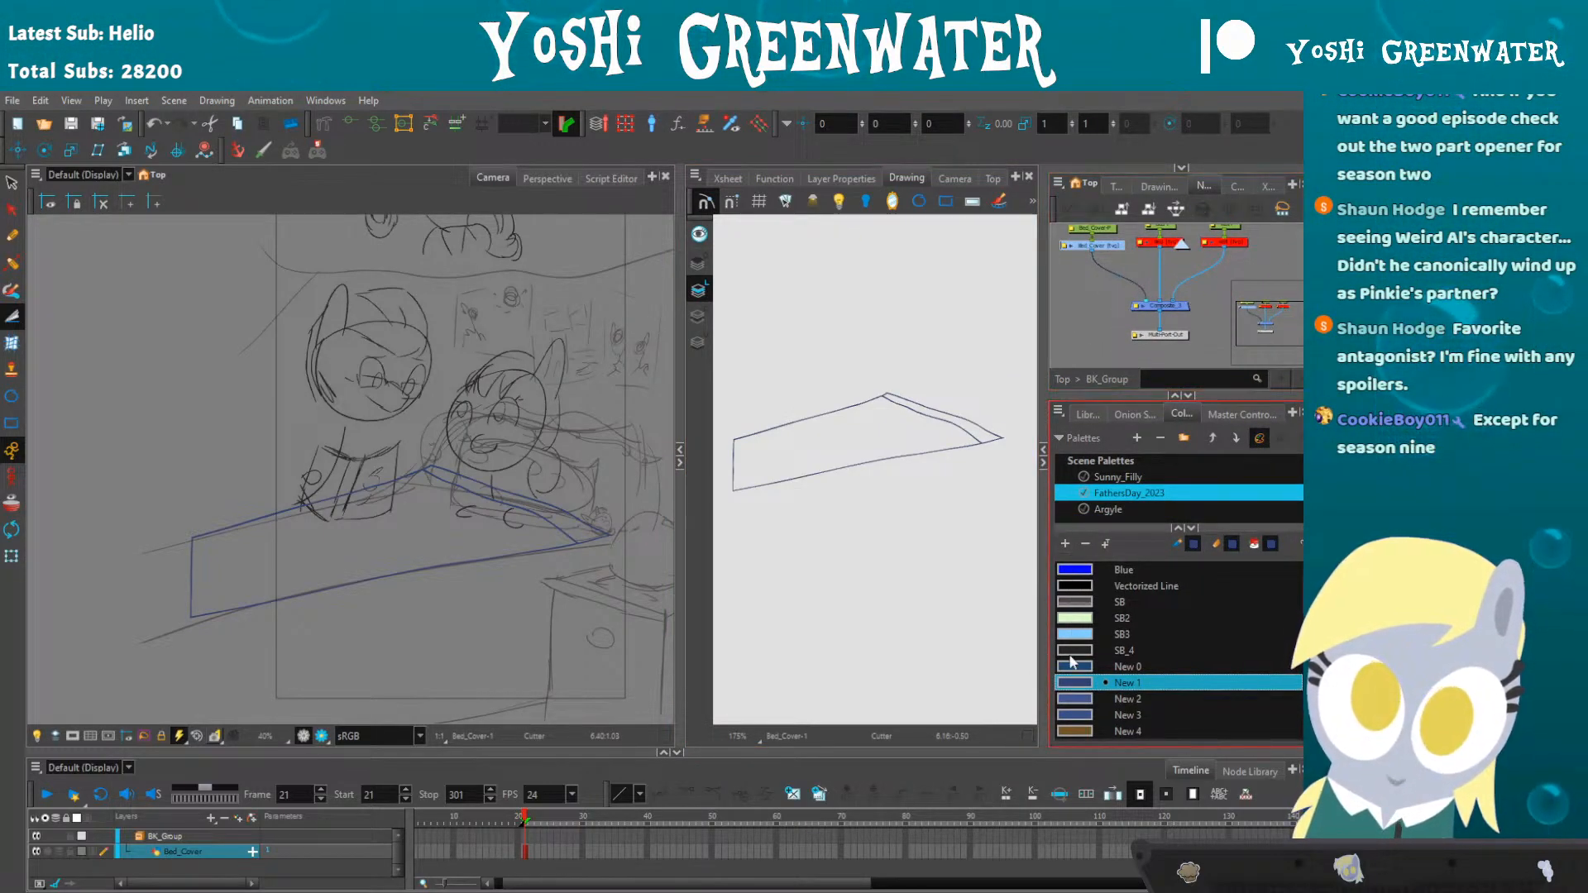
{"action": "left_click", "coordinate": [1073, 699]}
{"action": "key", "text": "alt+i"}
{"action": "left_click", "coordinate": [891, 443]}
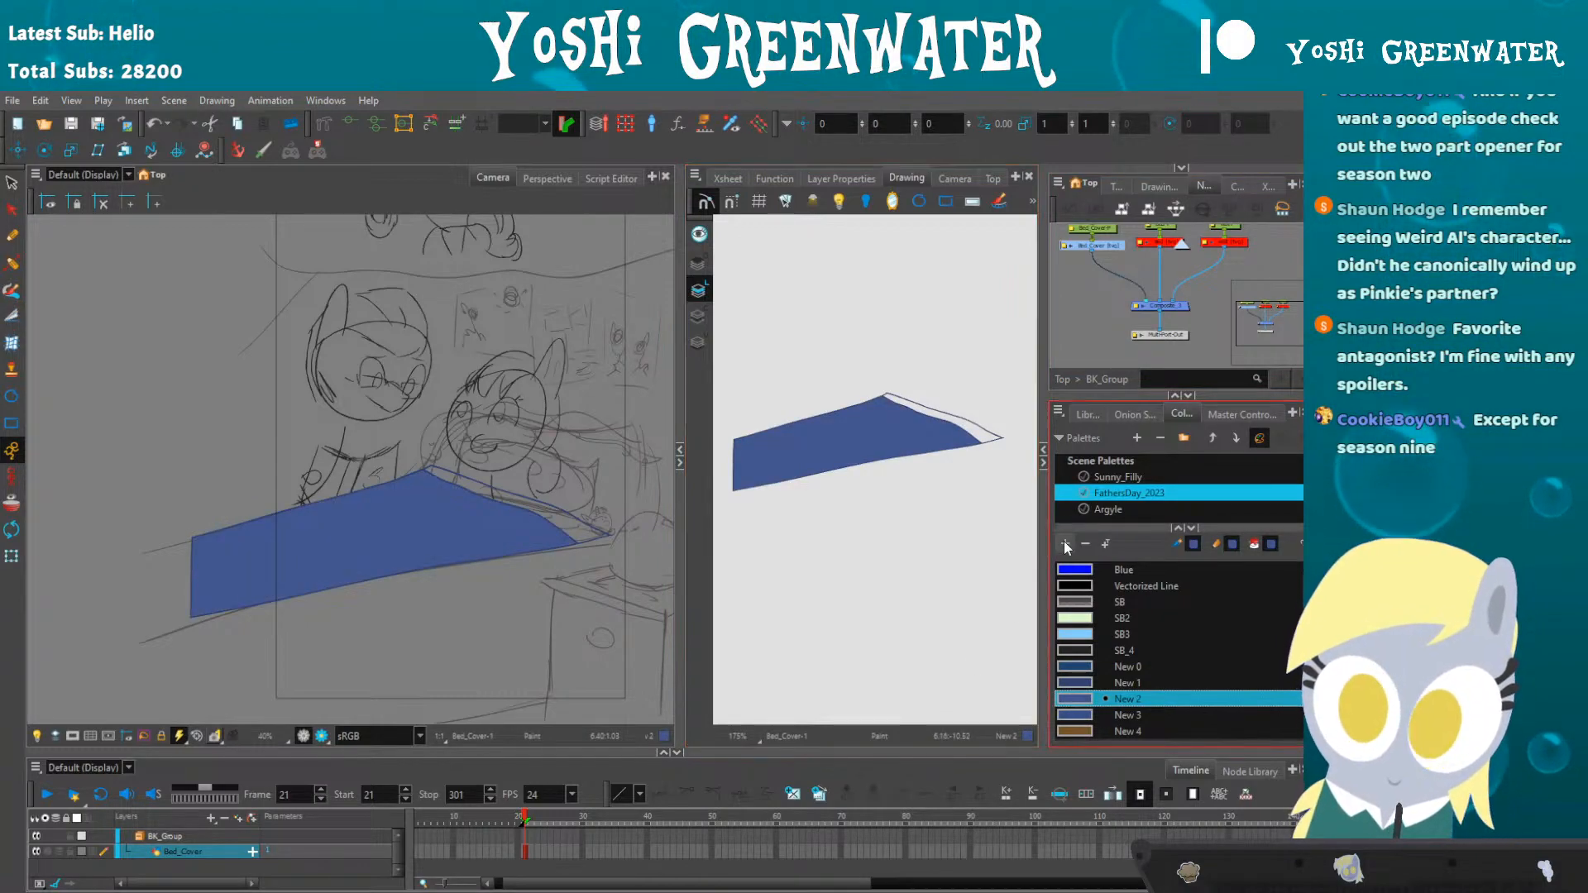
- Add palette colour New 5, fill the cover's folded strip with it and make it a lighter blue
{"action": "left_click", "coordinate": [1064, 544]}
{"action": "double_click", "coordinate": [1072, 732]}
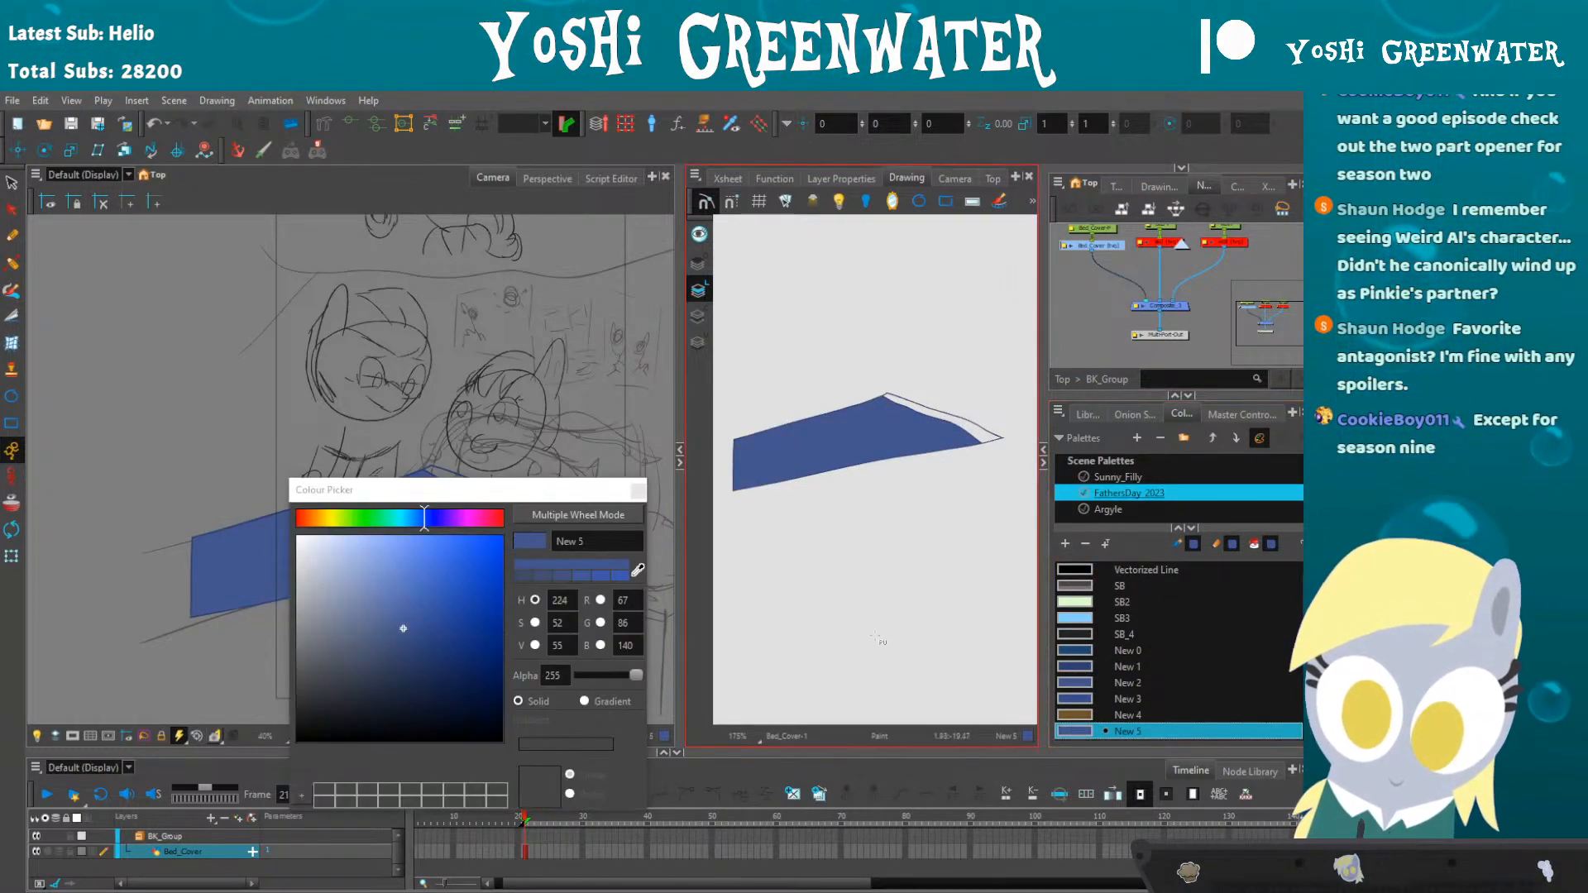
{"action": "left_click", "coordinate": [638, 490]}
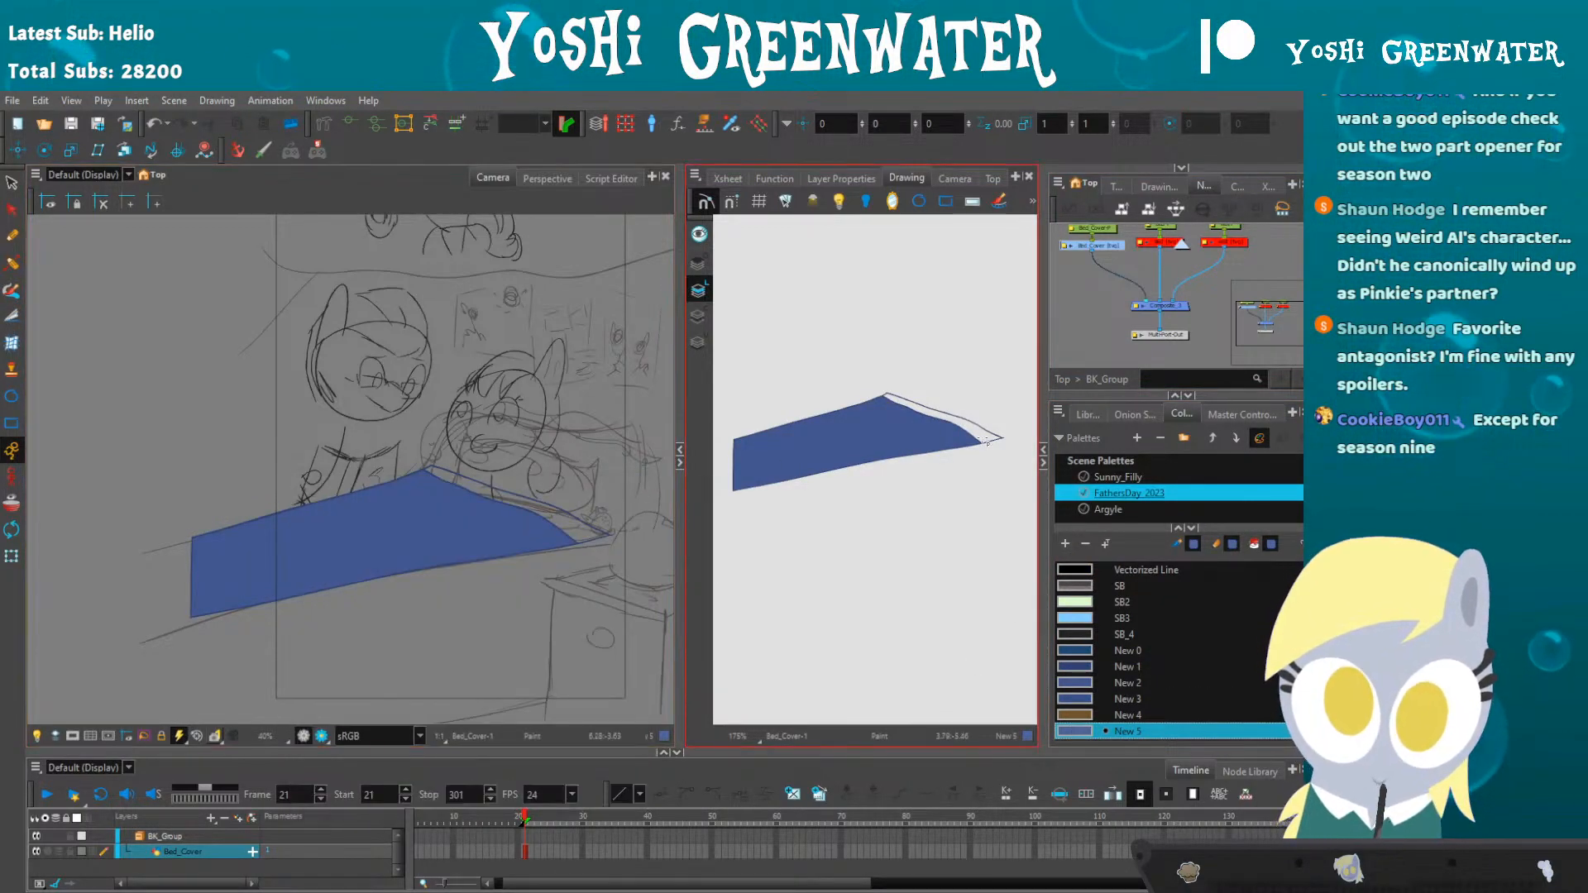
{"action": "left_click", "coordinate": [935, 445]}
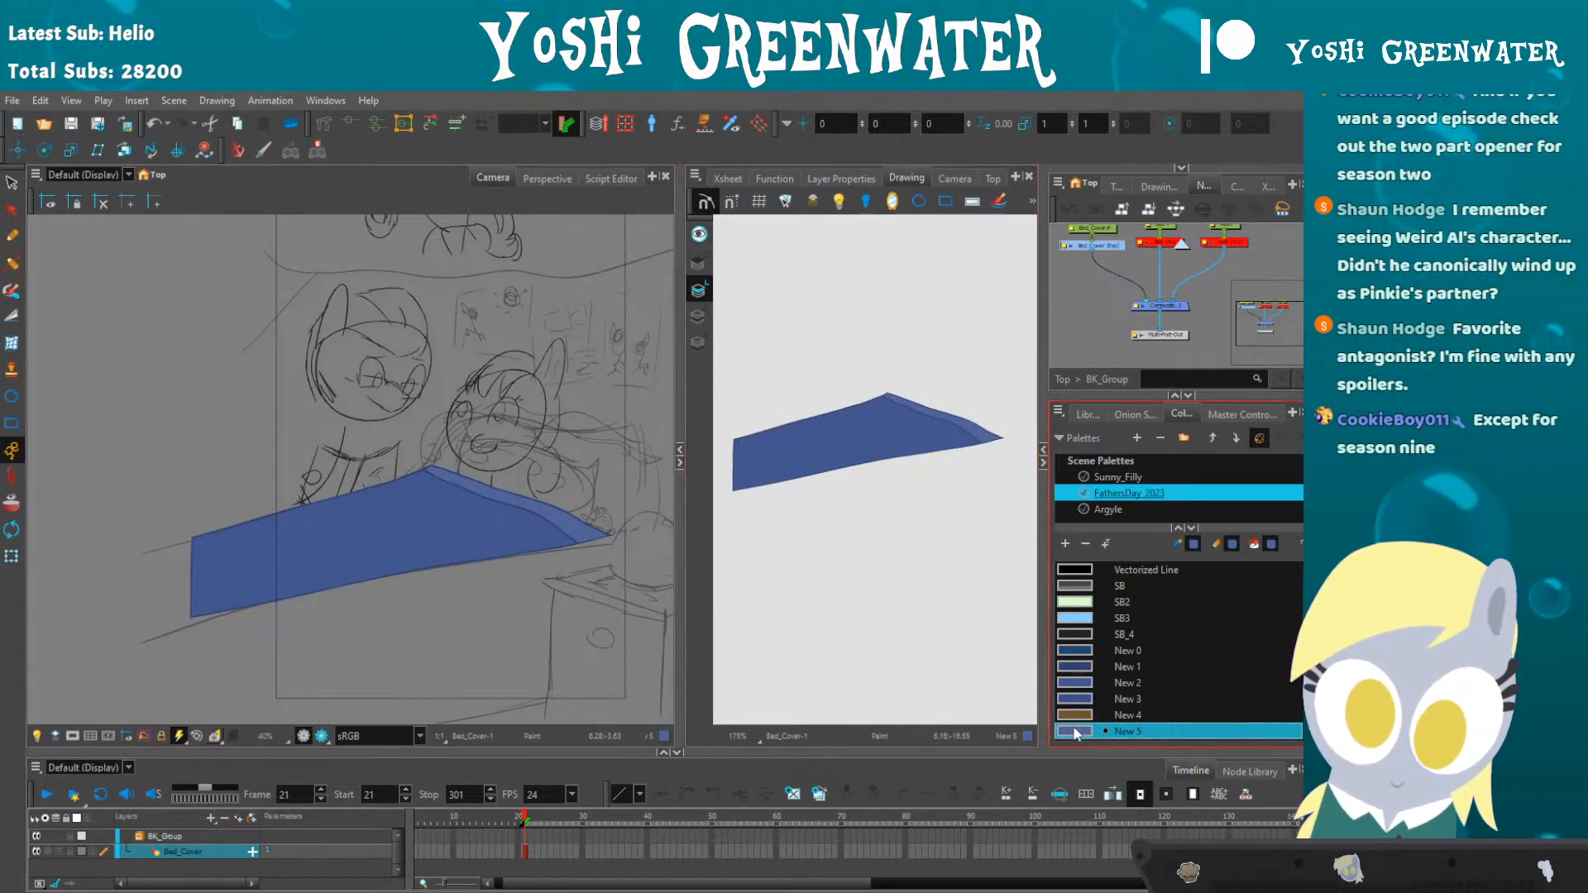
{"action": "double_click", "coordinate": [1072, 731]}
{"action": "left_click", "coordinate": [386, 619]}
{"action": "left_click_drag", "start_coordinate": [462, 493], "coordinate": [452, 534]}
{"action": "left_click", "coordinate": [629, 534]}
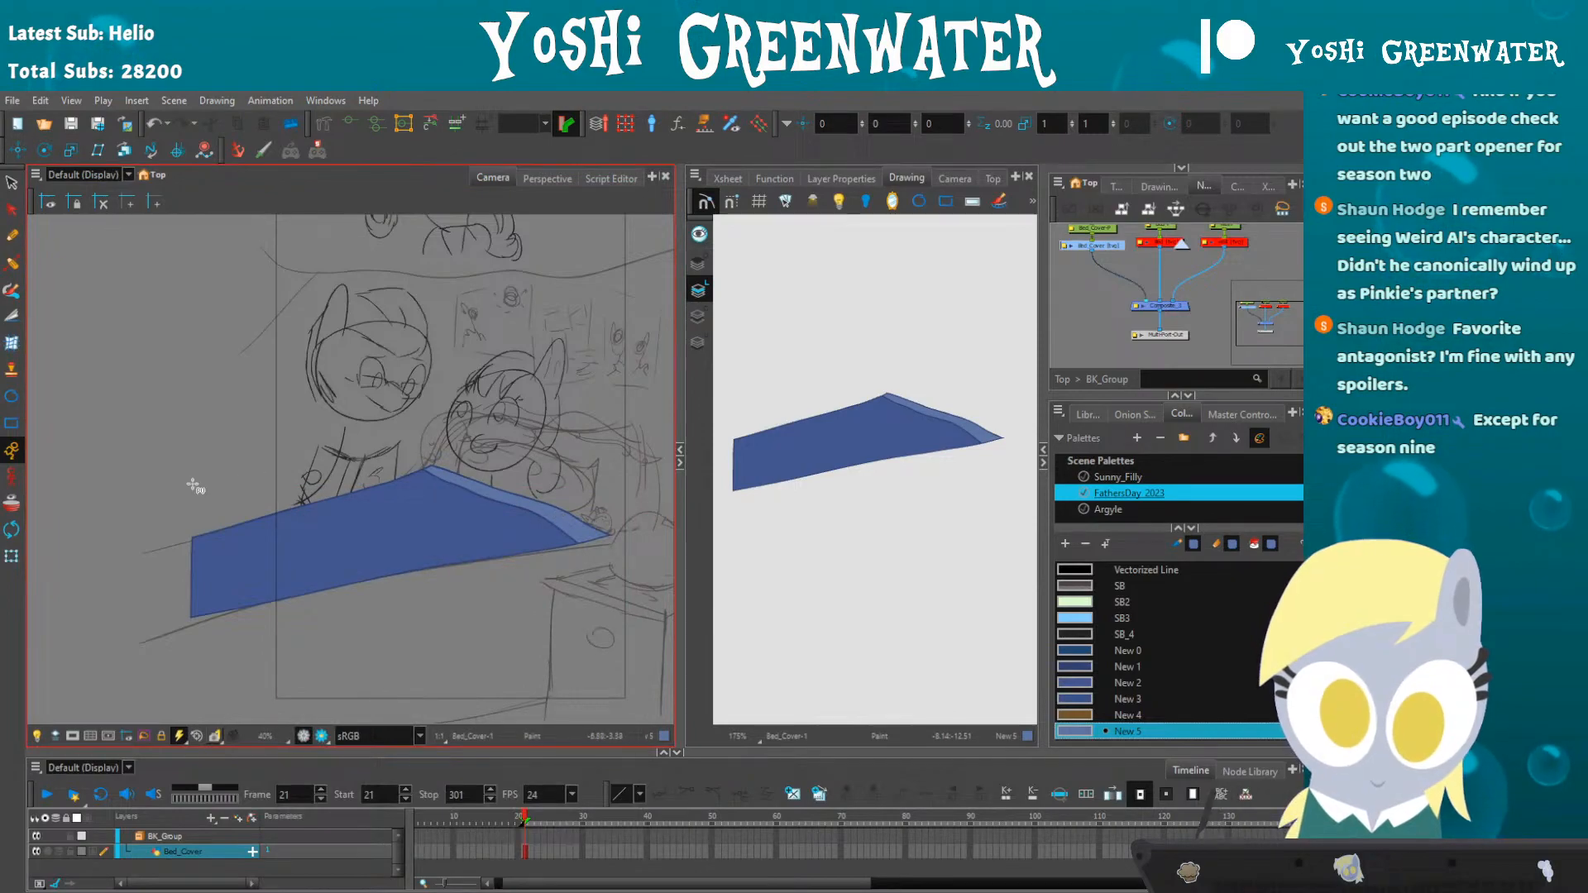
- Re-enable the Bed and wall drawing nodes to show them together with the bed cover
{"action": "left_click", "coordinate": [11, 555]}
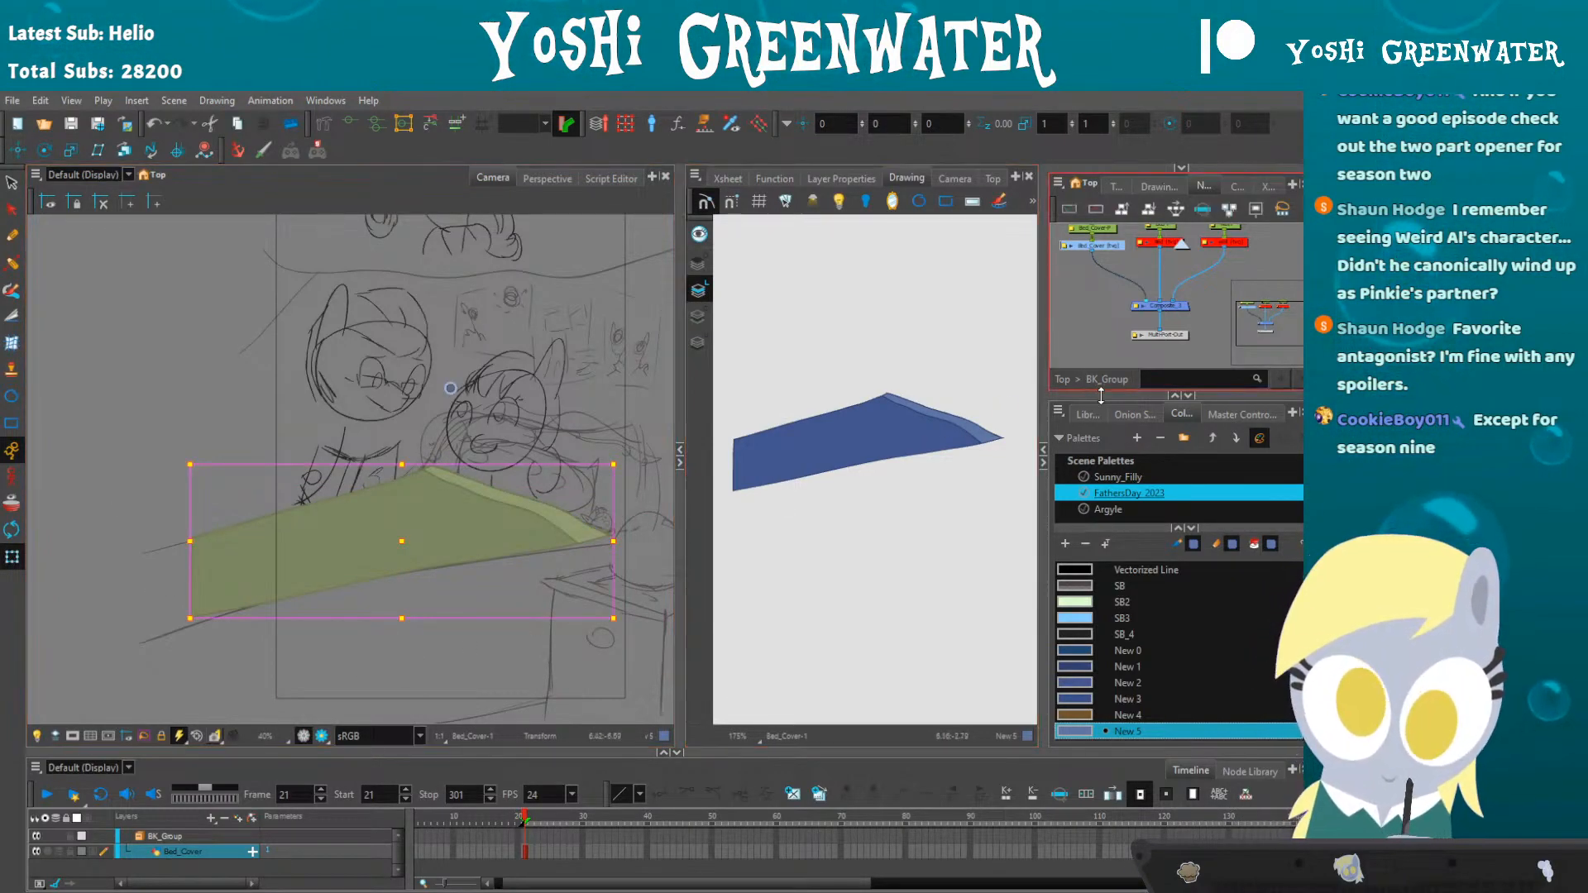
{"action": "left_click_drag", "start_coordinate": [1101, 396], "coordinate": [1100, 421]}
{"action": "left_click_drag", "start_coordinate": [1081, 326], "coordinate": [1064, 385]}
{"action": "left_click_drag", "start_coordinate": [1202, 326], "coordinate": [1130, 302]}
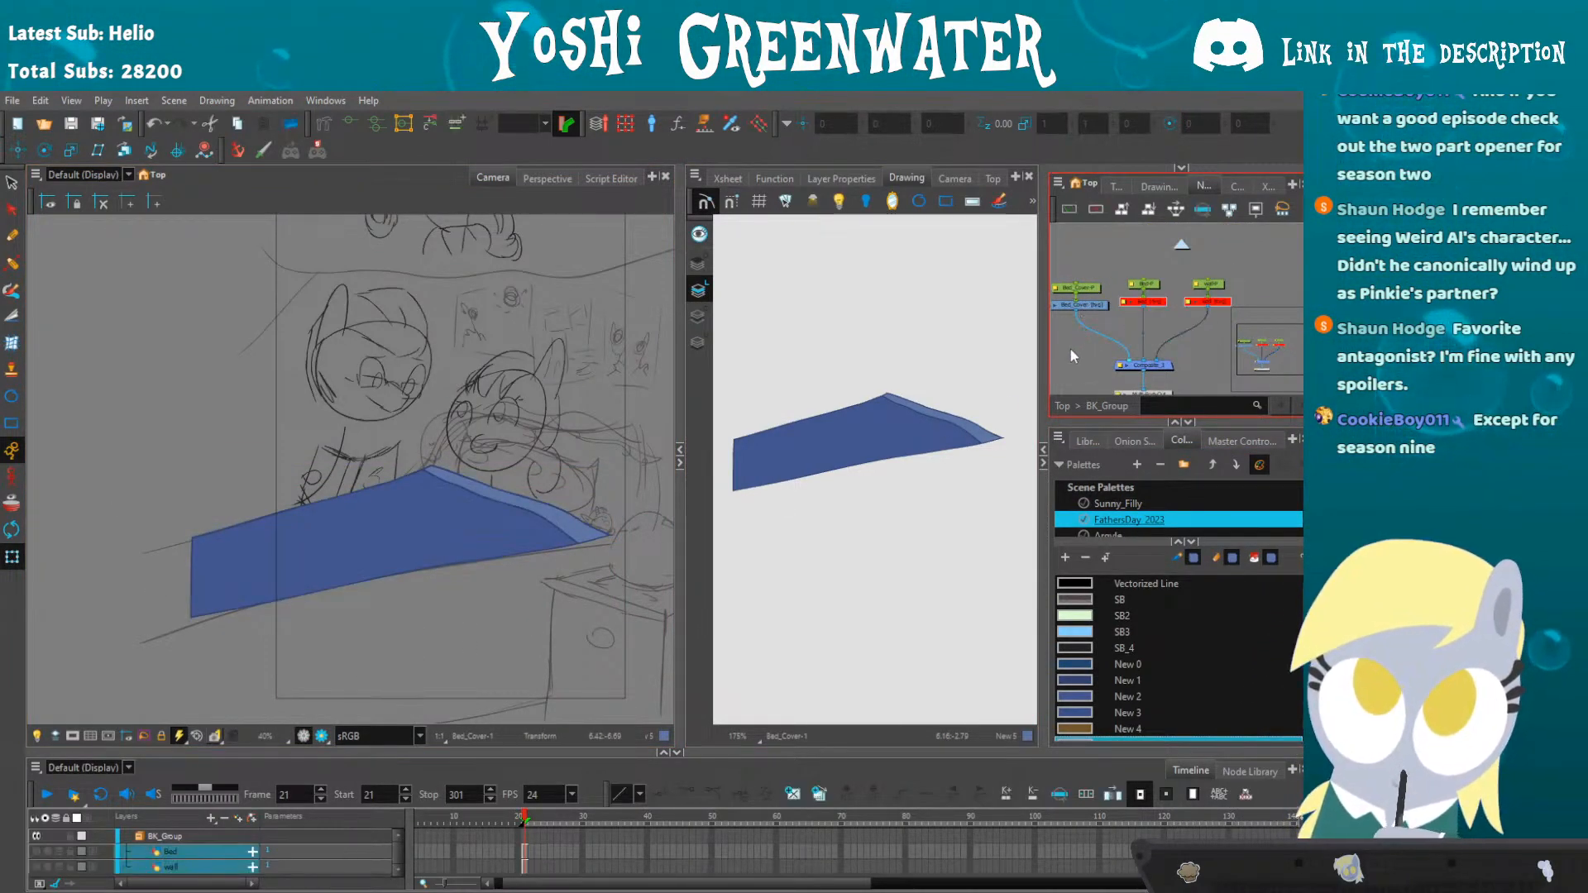
{"action": "key", "text": "a"}
{"action": "left_click", "coordinate": [1073, 350]}
{"action": "left_click_drag", "start_coordinate": [167, 450], "coordinate": [128, 437]}
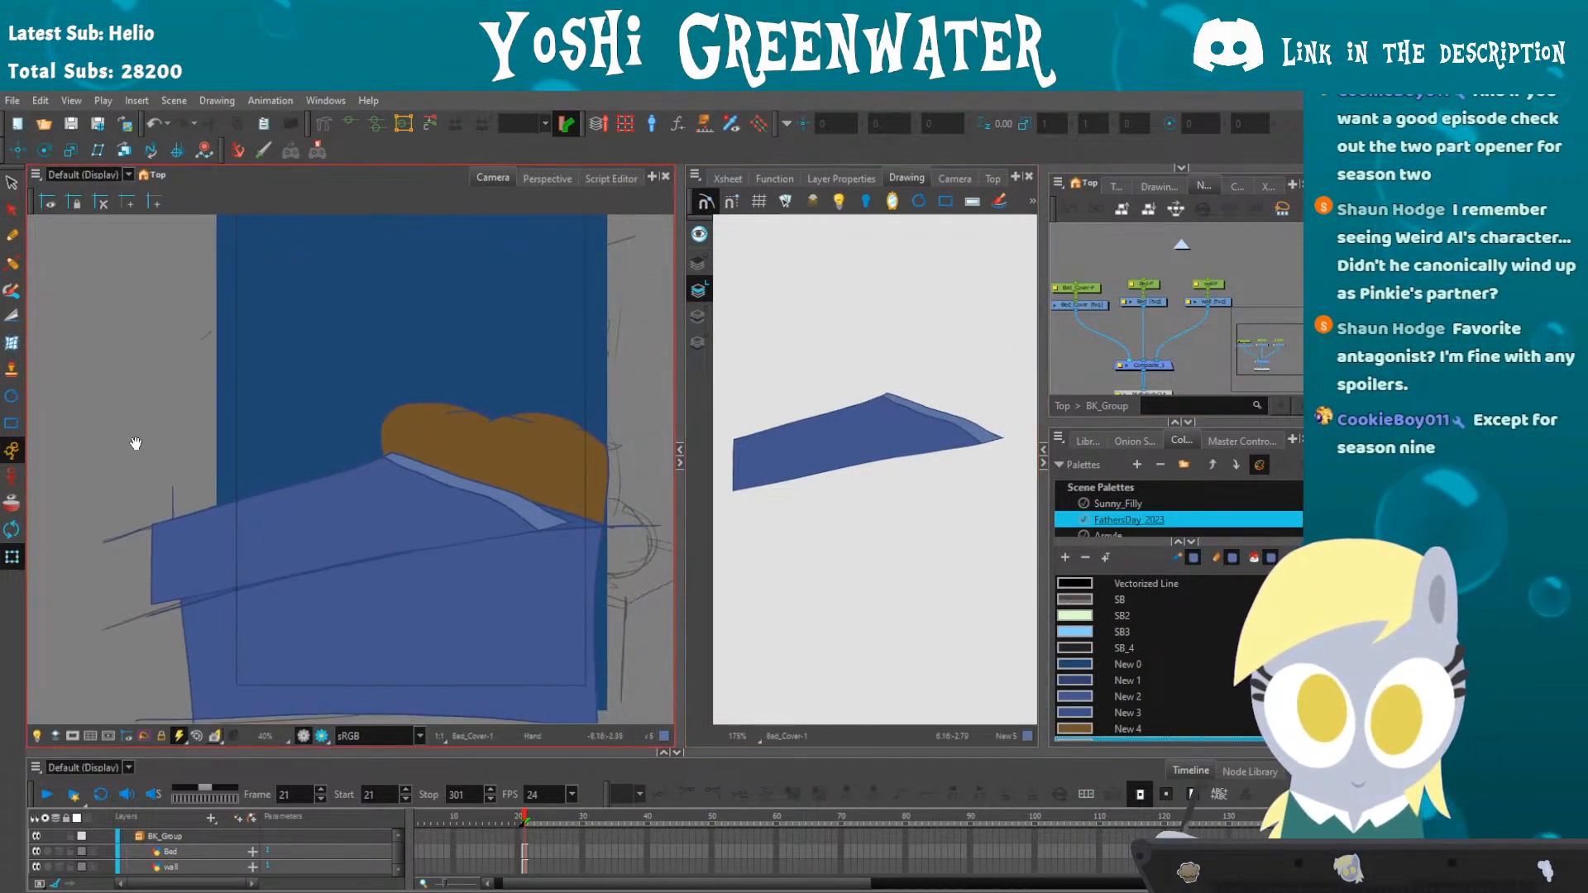
- Reshape the Bed_Cover drawing with the Envelope tool, widening it so its ends overhang the bed and reach the headboard
{"action": "left_click", "coordinate": [265, 556]}
{"action": "key", "text": "alt+q"}
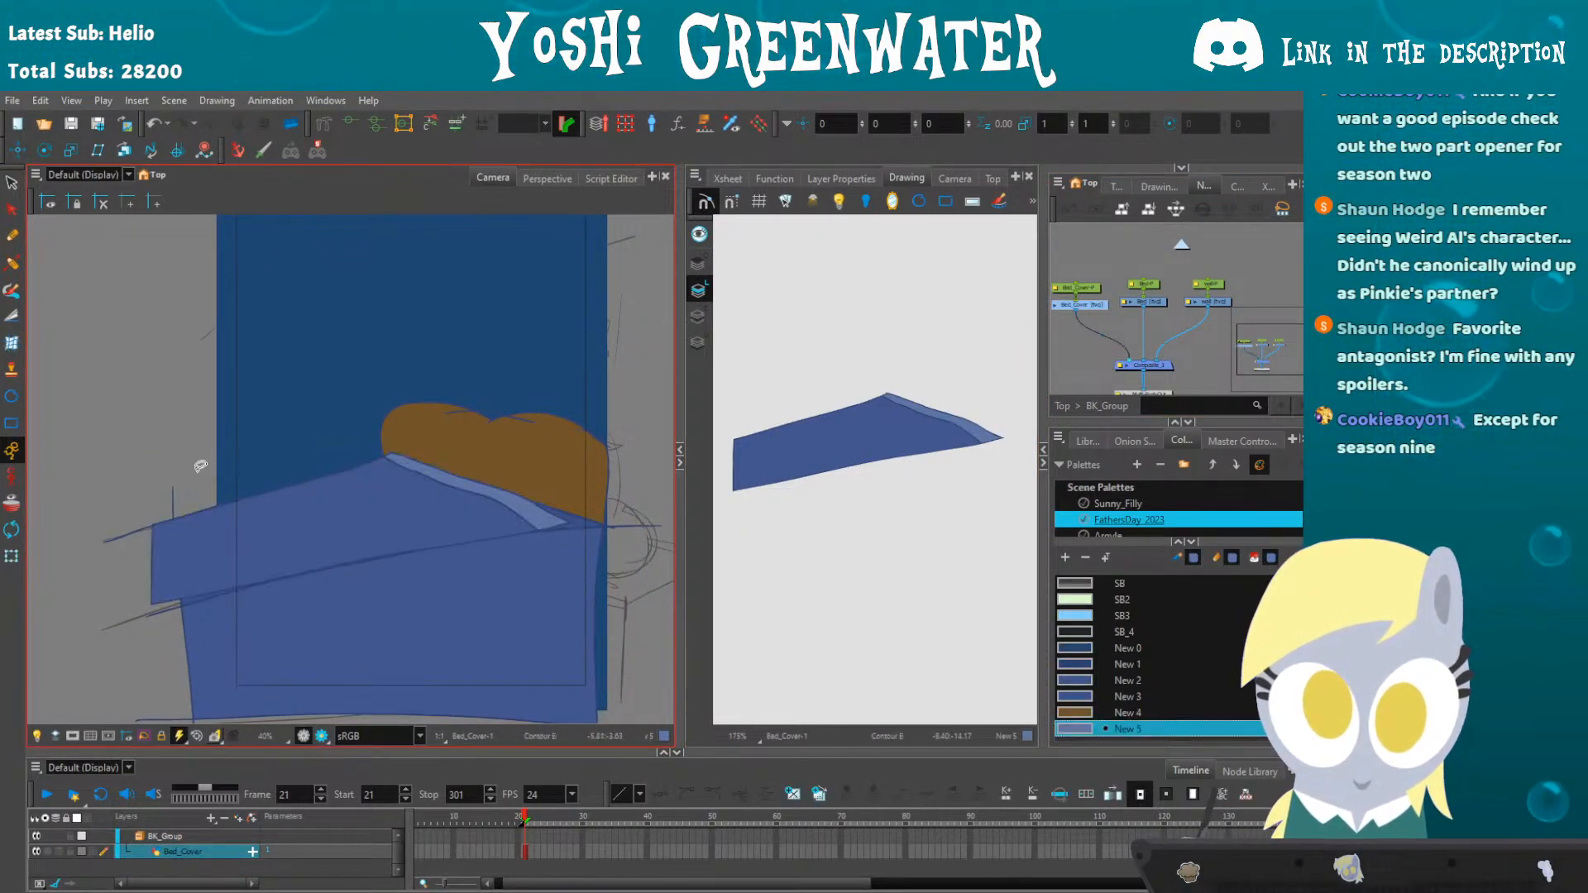
{"action": "left_click", "coordinate": [12, 343]}
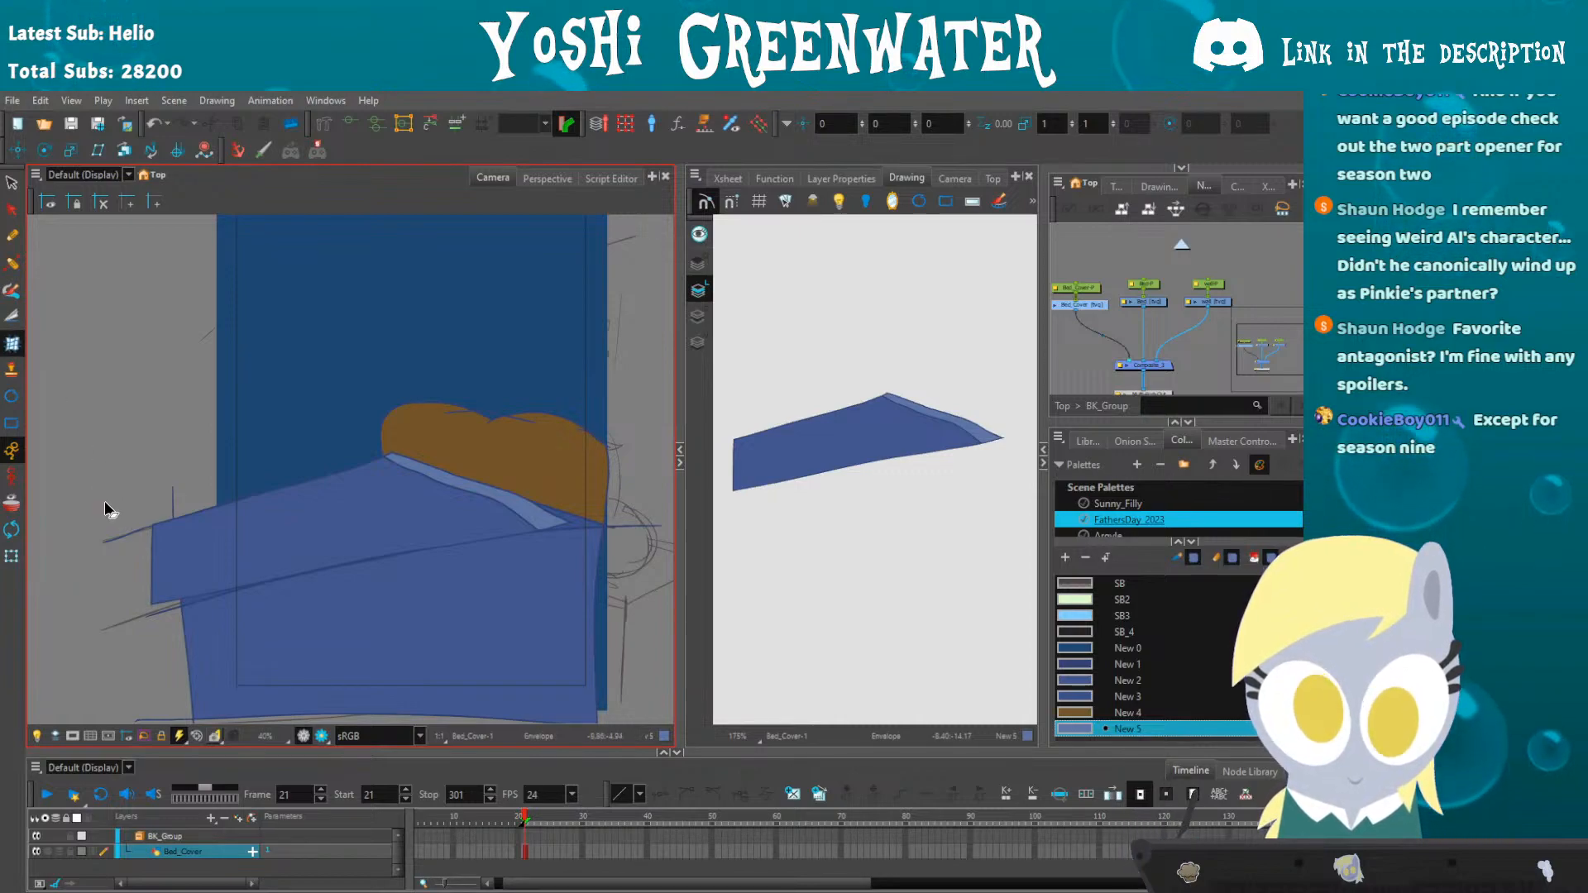
{"action": "left_click_drag", "start_coordinate": [789, 508], "coordinate": [776, 521]}
{"action": "mouse_move", "coordinate": [758, 383]}
{"action": "left_mouse_down"}
{"action": "mouse_move", "coordinate": [892, 332]}
{"action": "mouse_move", "coordinate": [721, 537]}
{"action": "left_mouse_up"}
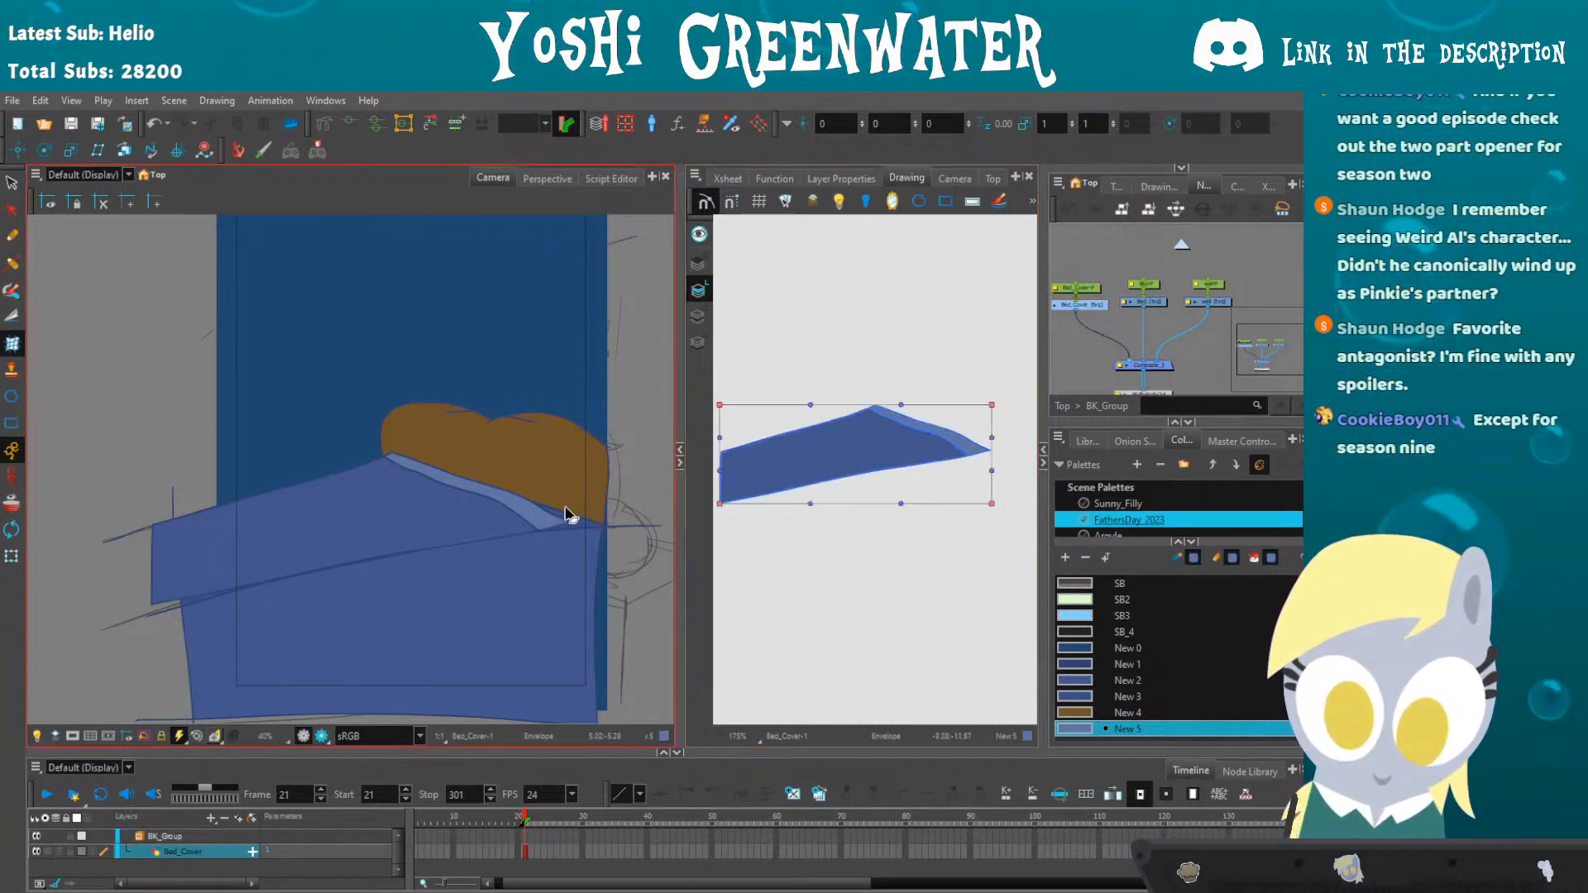
{"action": "mouse_move", "coordinate": [142, 474]}
{"action": "left_mouse_down"}
{"action": "mouse_move", "coordinate": [231, 665]}
{"action": "mouse_move", "coordinate": [149, 617]}
{"action": "left_mouse_up"}
{"action": "left_click_drag", "start_coordinate": [573, 606], "coordinate": [613, 605]}
{"action": "left_click_drag", "start_coordinate": [574, 452], "coordinate": [587, 454]}
{"action": "left_click_drag", "start_coordinate": [150, 451], "coordinate": [132, 461]}
{"action": "left_click_drag", "start_coordinate": [150, 605], "coordinate": [138, 616]}
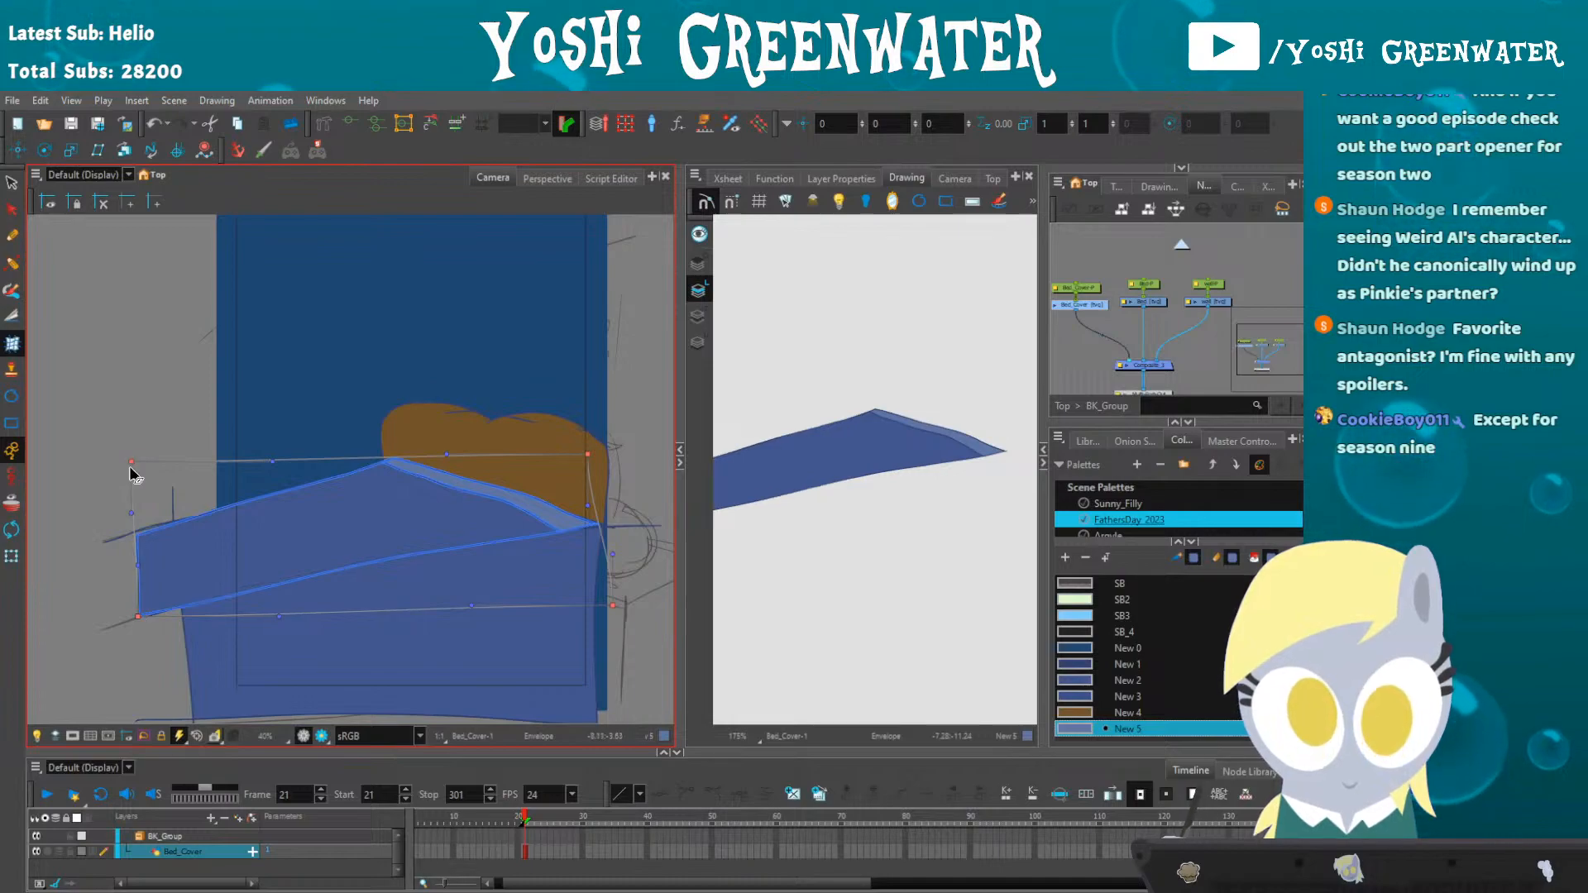
{"action": "left_click_drag", "start_coordinate": [132, 462], "coordinate": [119, 460]}
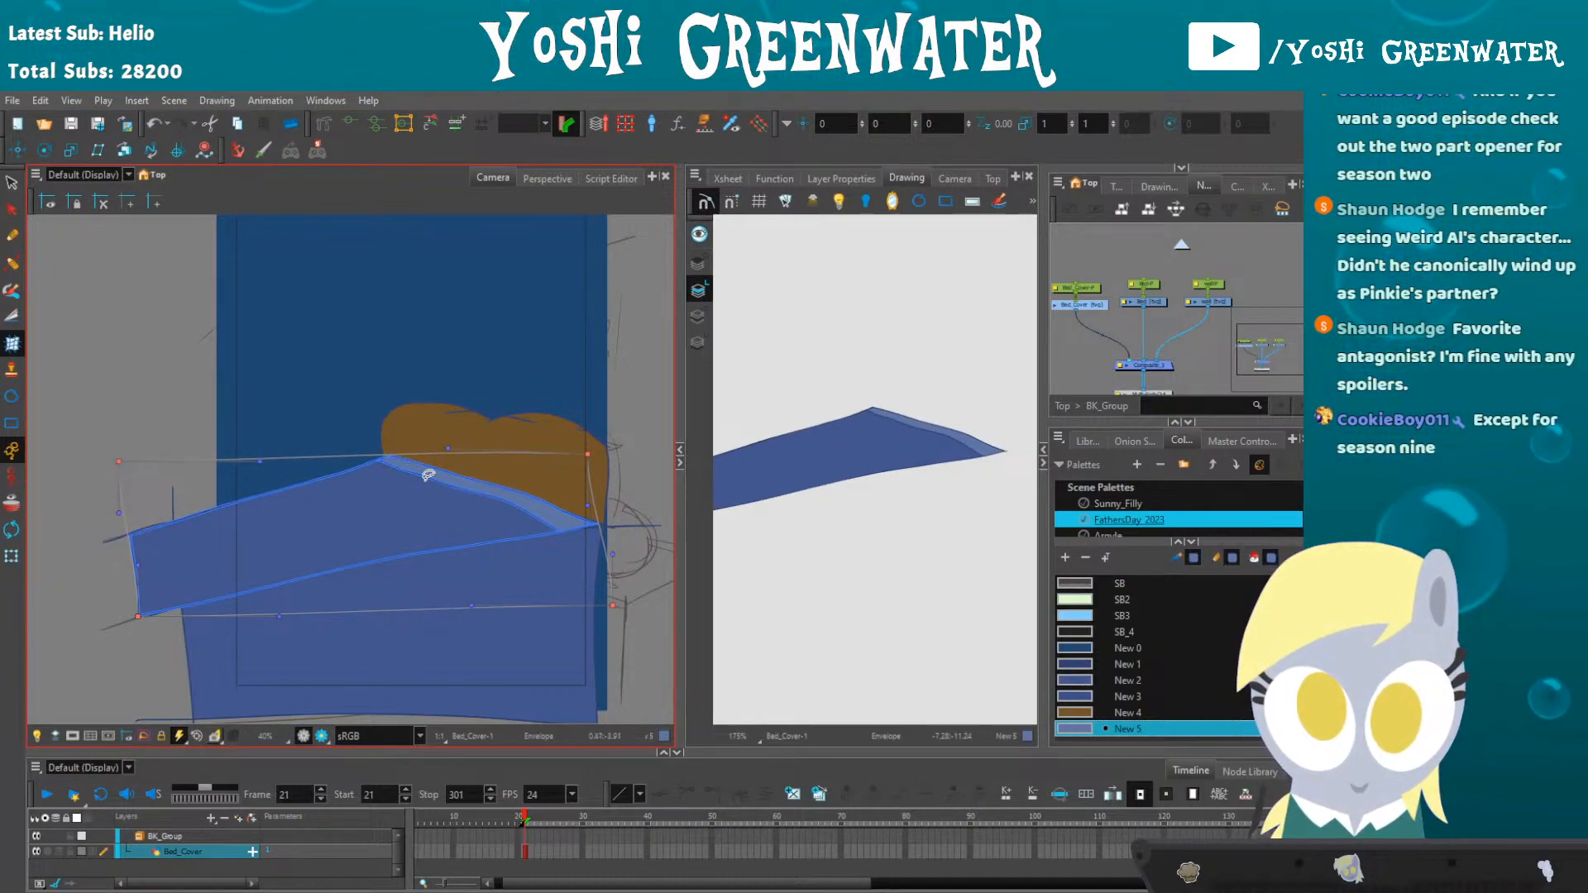
{"action": "left_click", "coordinate": [93, 469]}
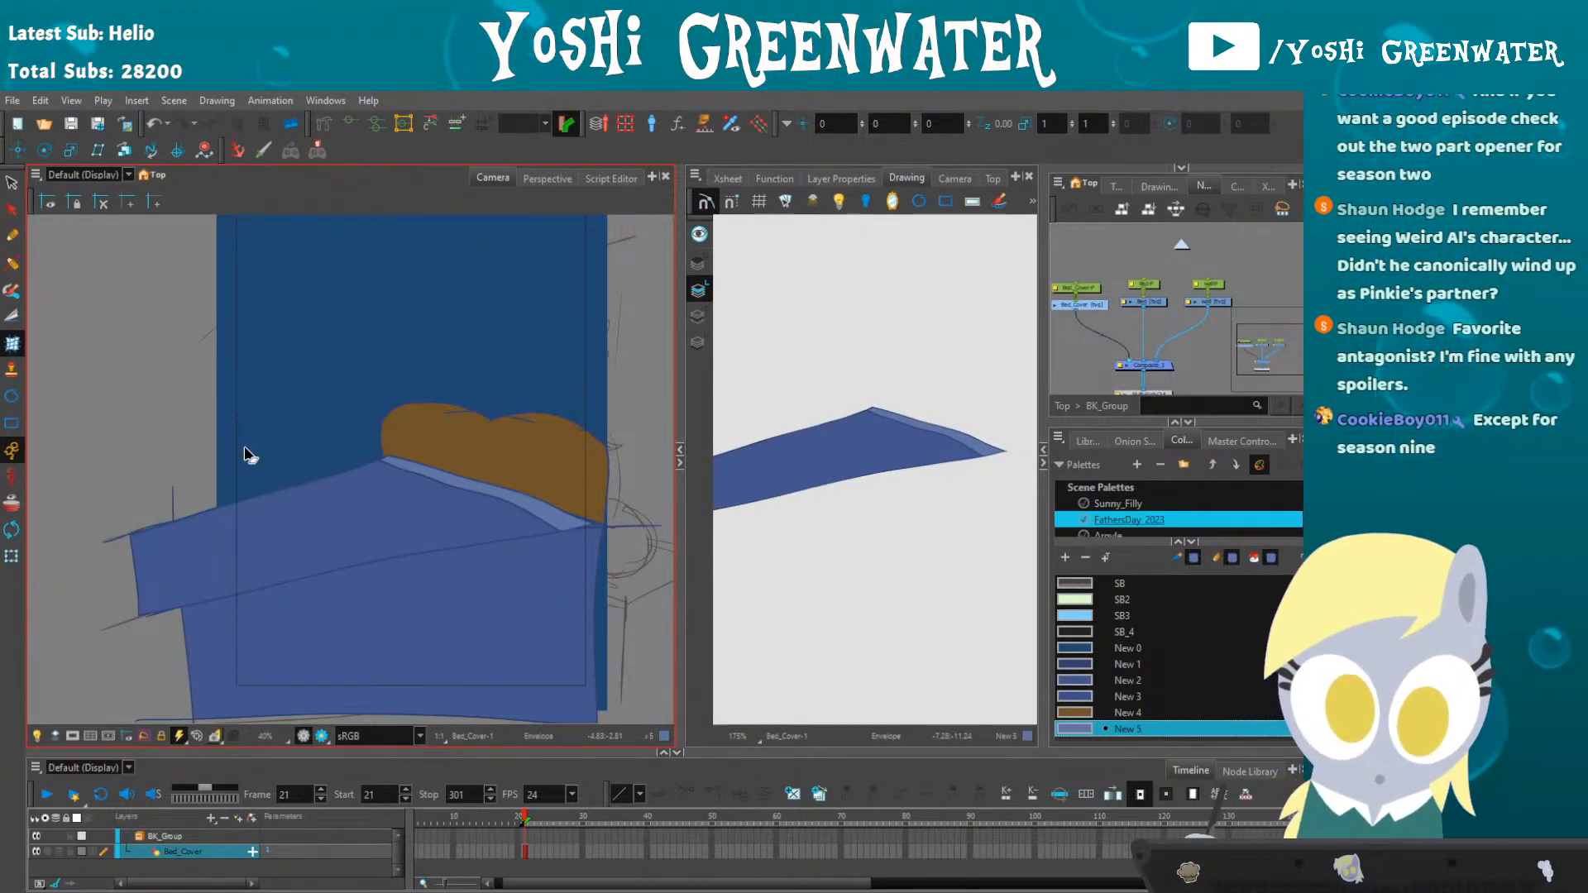
- Pick the wall's New 0 colour and change it to H 203, S 66, V 45
{"action": "key", "text": "alt+d"}
{"action": "left_click", "coordinate": [435, 339]}
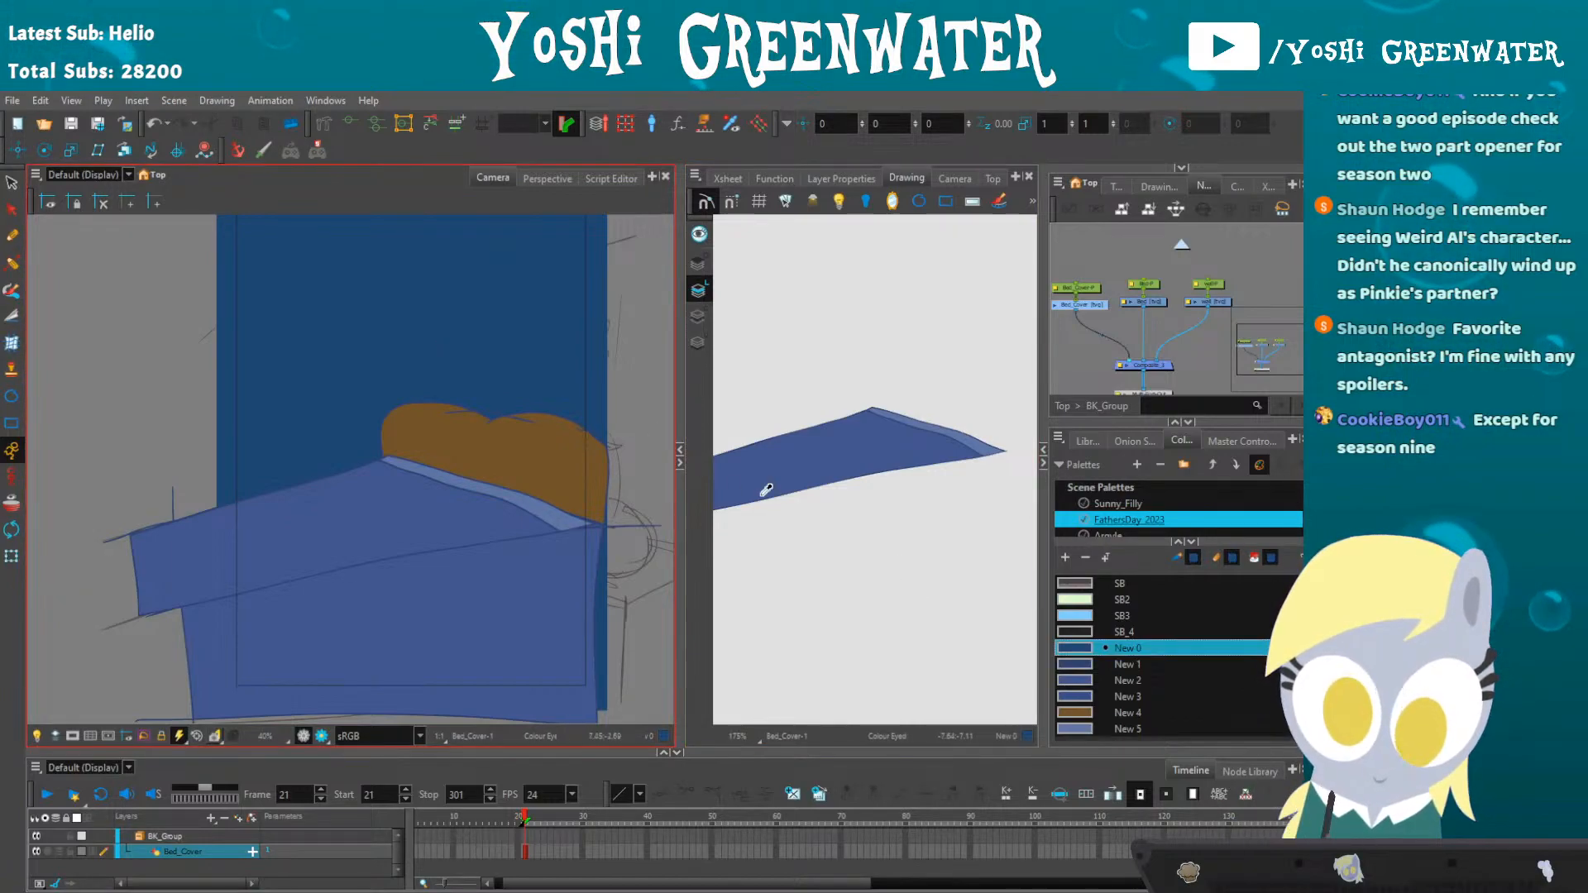
{"action": "double_click", "coordinate": [1074, 649]}
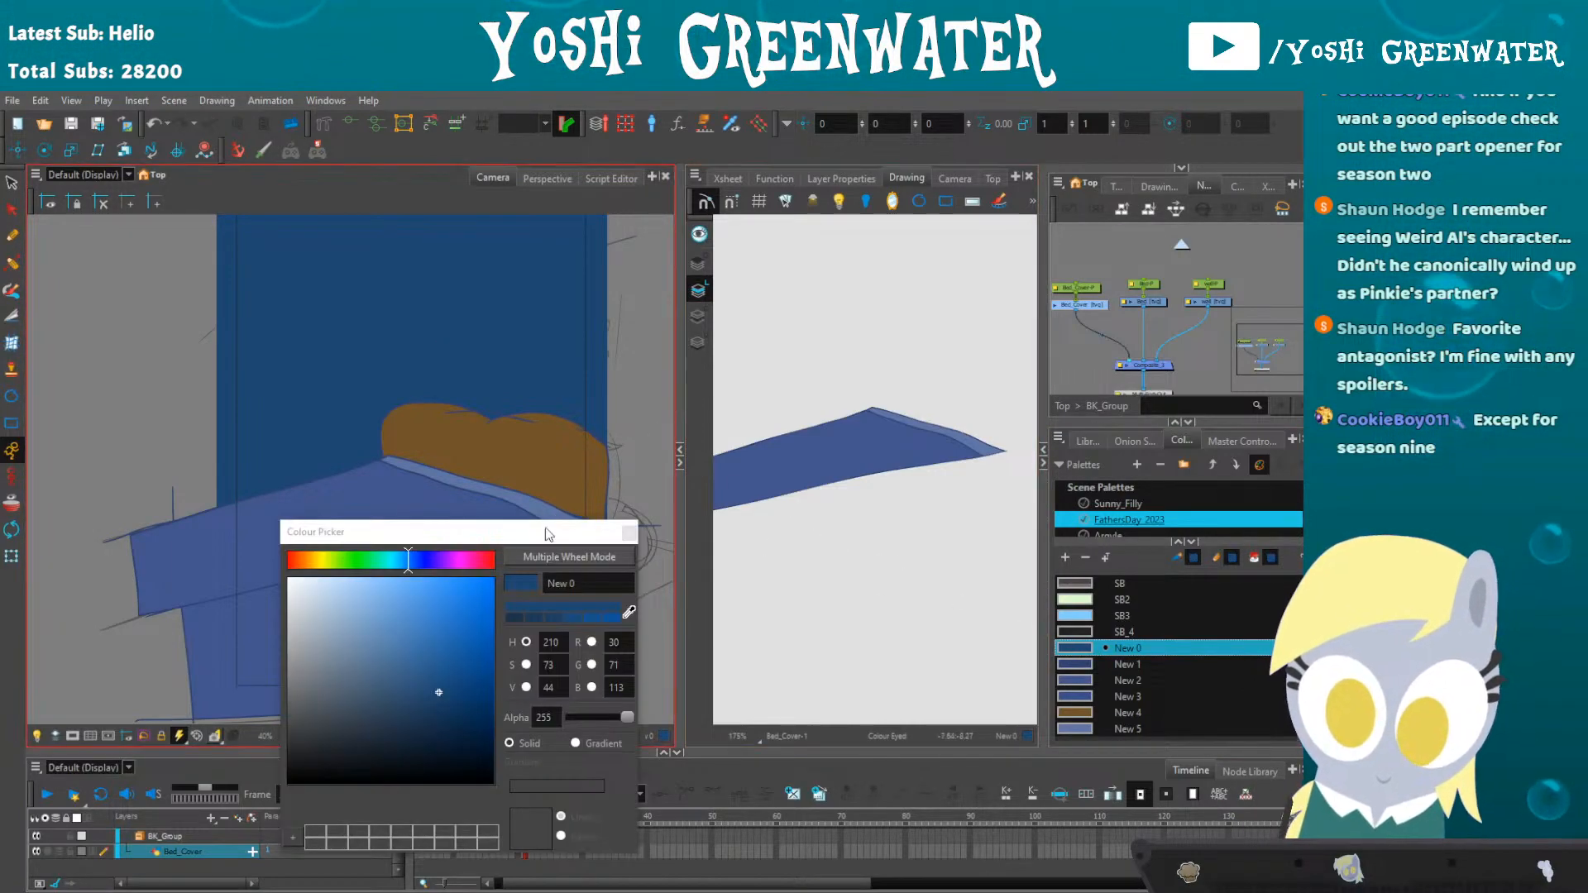
{"action": "left_click_drag", "start_coordinate": [535, 532], "coordinate": [759, 488]}
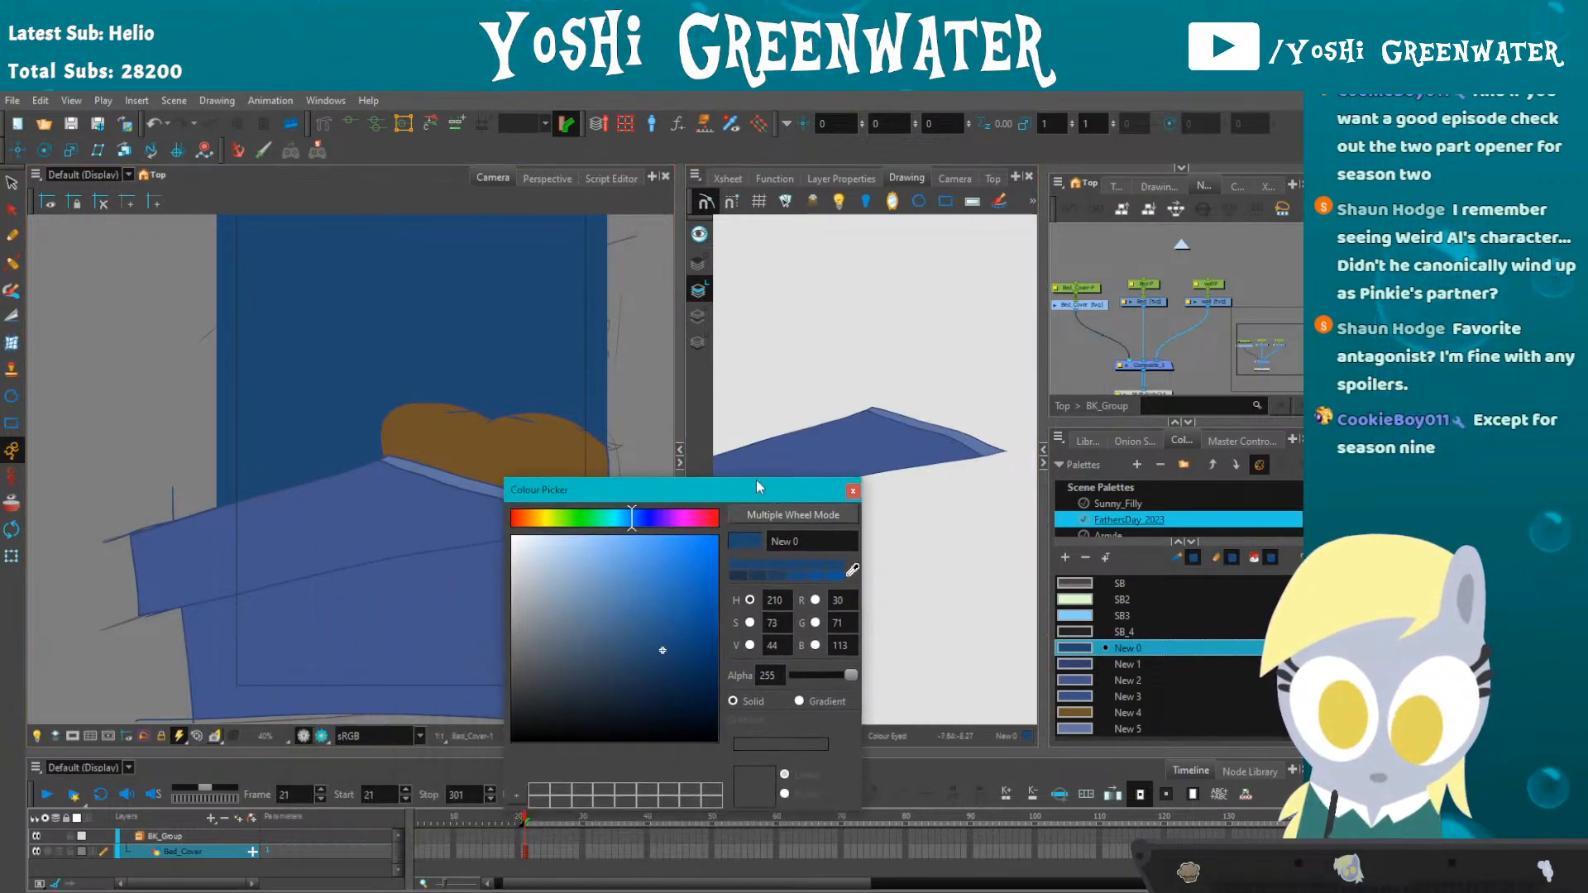
{"action": "left_click", "coordinate": [628, 517]}
{"action": "mouse_move", "coordinate": [605, 489]}
{"action": "left_mouse_down"}
{"action": "mouse_move", "coordinate": [618, 497]}
{"action": "mouse_move", "coordinate": [606, 485]}
{"action": "left_mouse_up"}
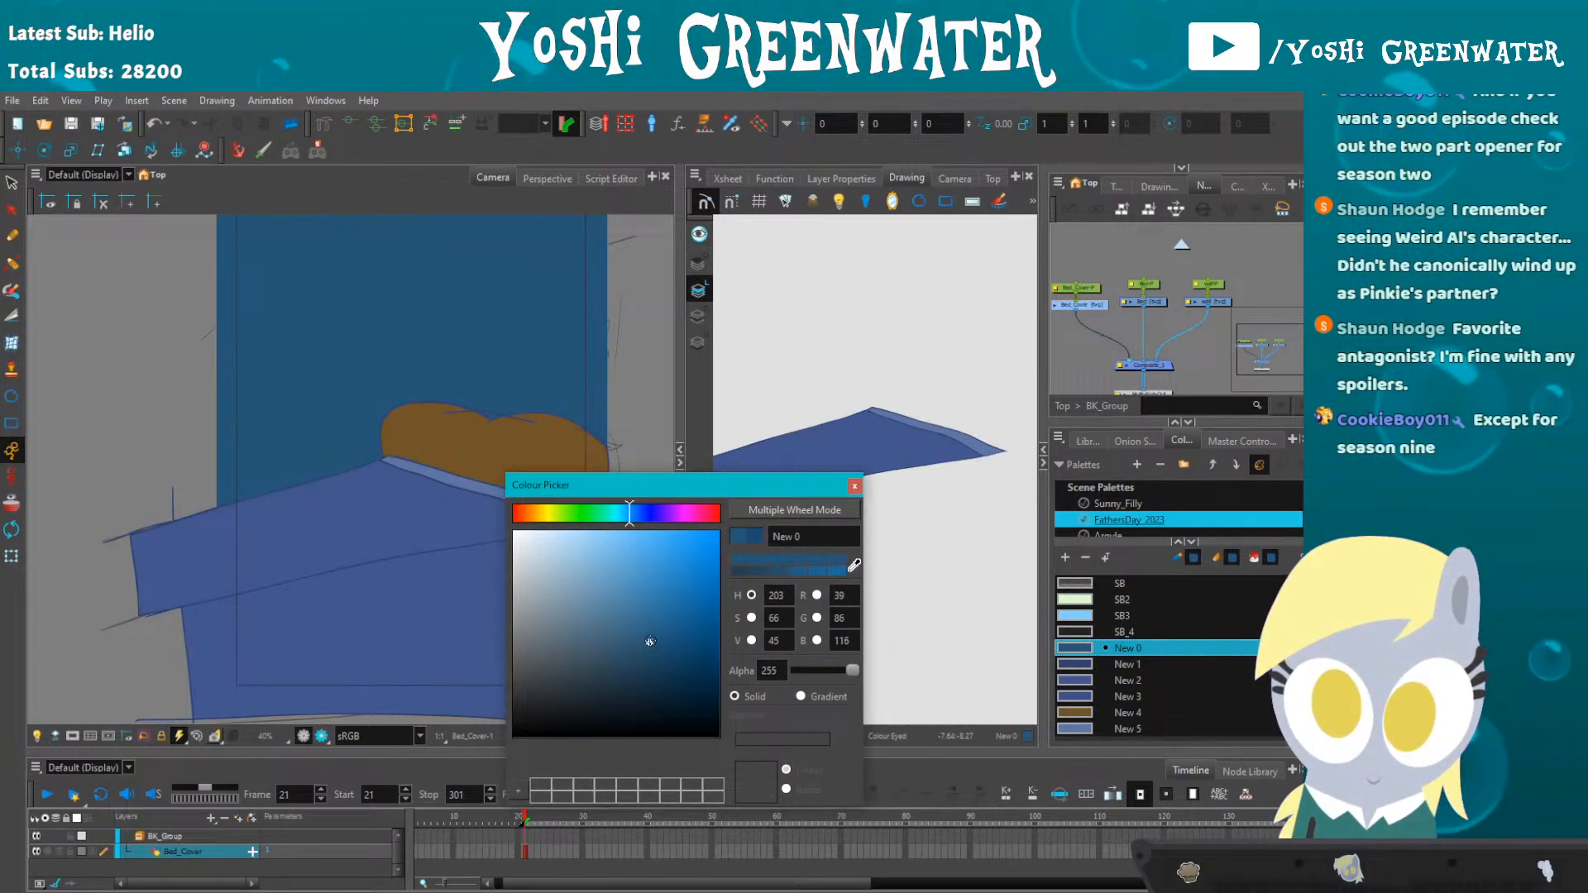
{"action": "left_click", "coordinate": [855, 486]}
- Switch to the Transform tool and clear the Bed_Cover selection
{"action": "left_click", "coordinate": [12, 557]}
{"action": "left_click", "coordinate": [68, 524]}
{"action": "left_click_drag", "start_coordinate": [593, 586], "coordinate": [581, 592]}
{"action": "left_click_drag", "start_coordinate": [819, 557], "coordinate": [829, 578]}
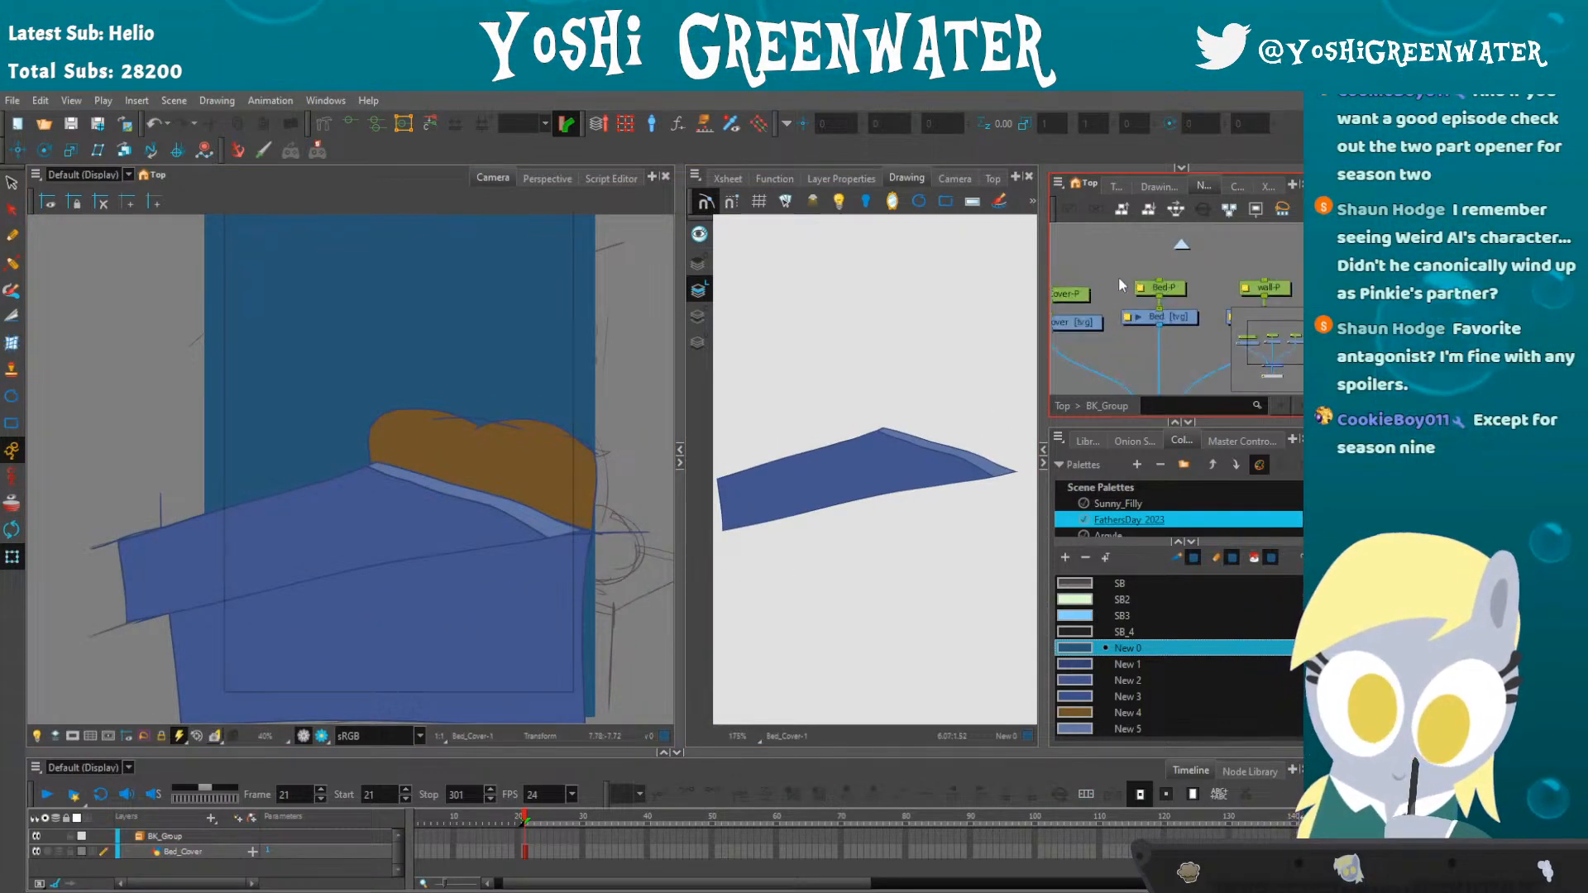
- Trim the line ends that overshoot the edges of the Bed drawing with the Cutter tool
{"action": "left_click", "coordinate": [1142, 321]}
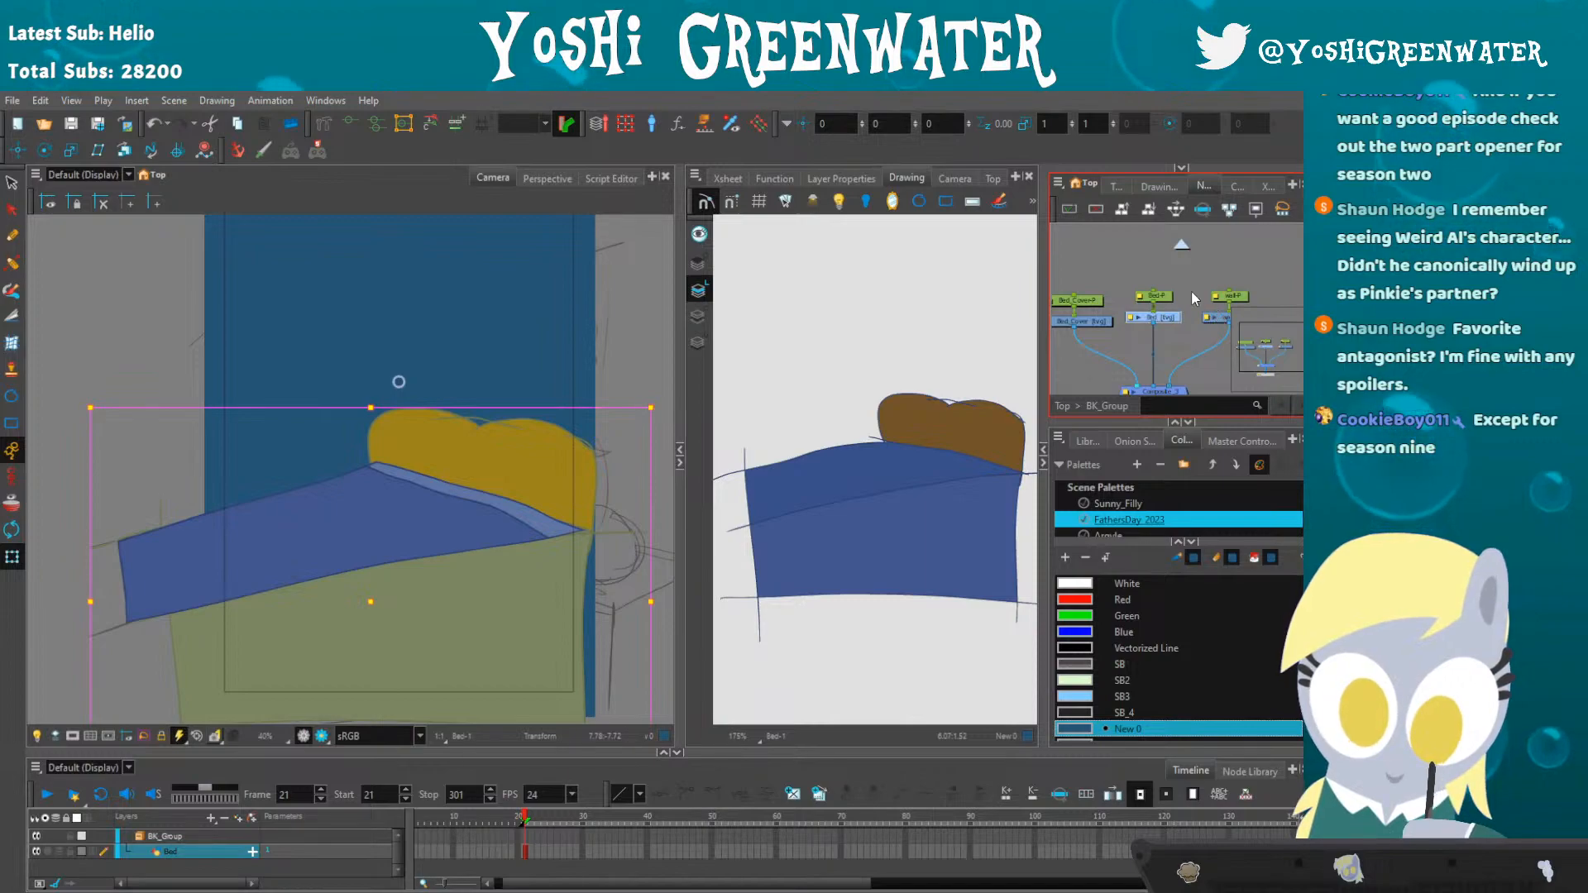
{"action": "key", "text": "alt+t"}
{"action": "mouse_move", "coordinate": [750, 451]}
{"action": "left_mouse_down"}
{"action": "mouse_move", "coordinate": [766, 403]}
{"action": "mouse_move", "coordinate": [758, 589]}
{"action": "left_mouse_up"}
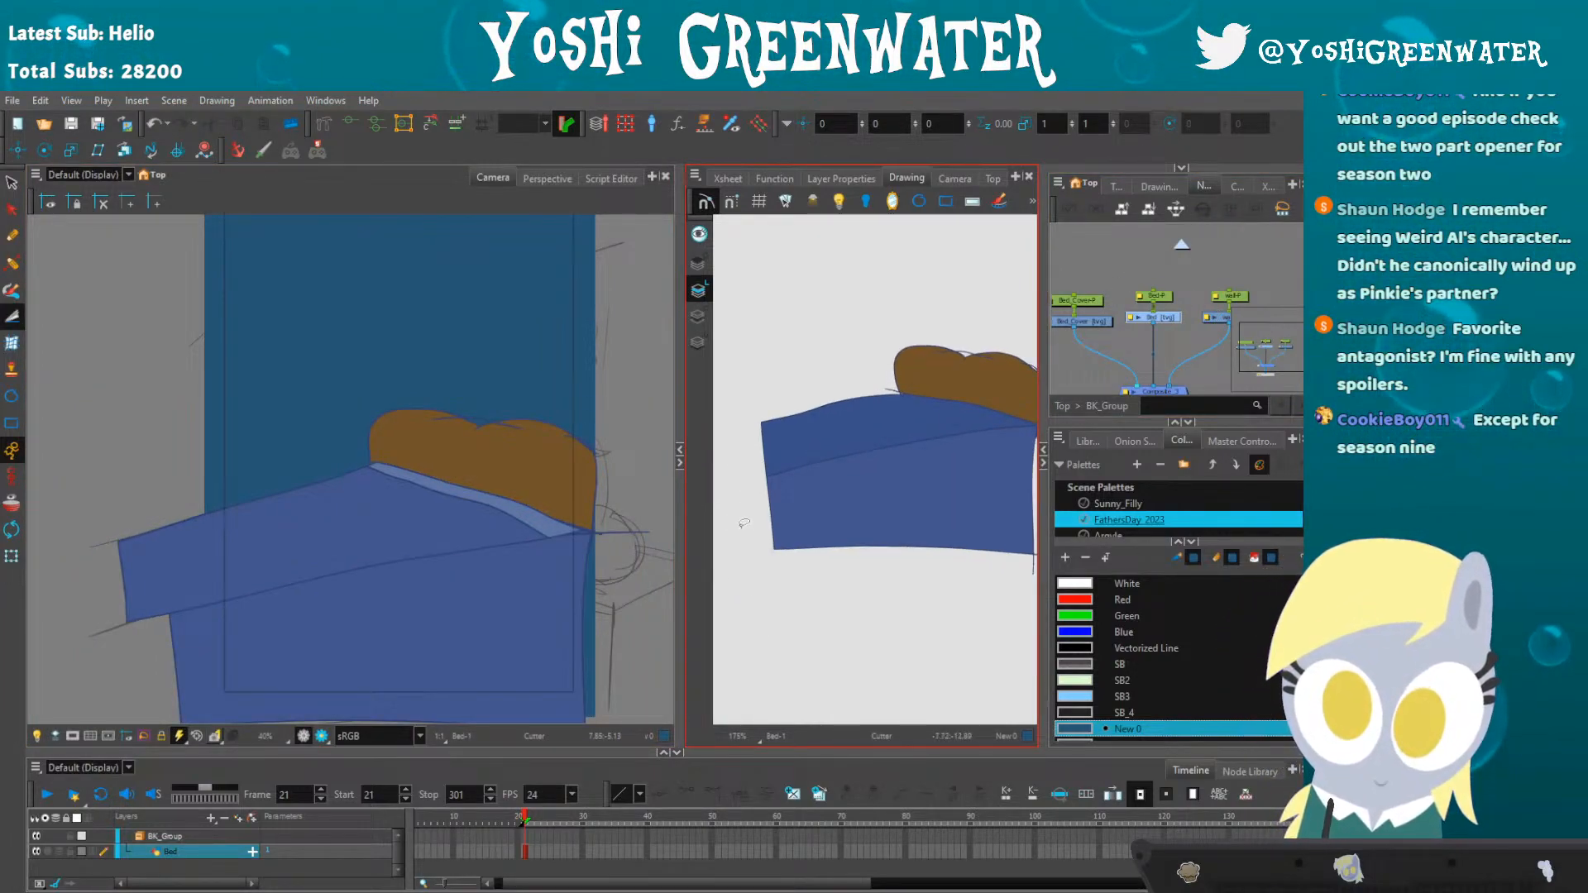
{"action": "left_click_drag", "start_coordinate": [839, 485], "coordinate": [733, 492]}
{"action": "left_click_drag", "start_coordinate": [954, 420], "coordinate": [917, 560]}
{"action": "scroll", "coordinate": [786, 384], "scroll_direction": "up", "scroll_amount": 5}
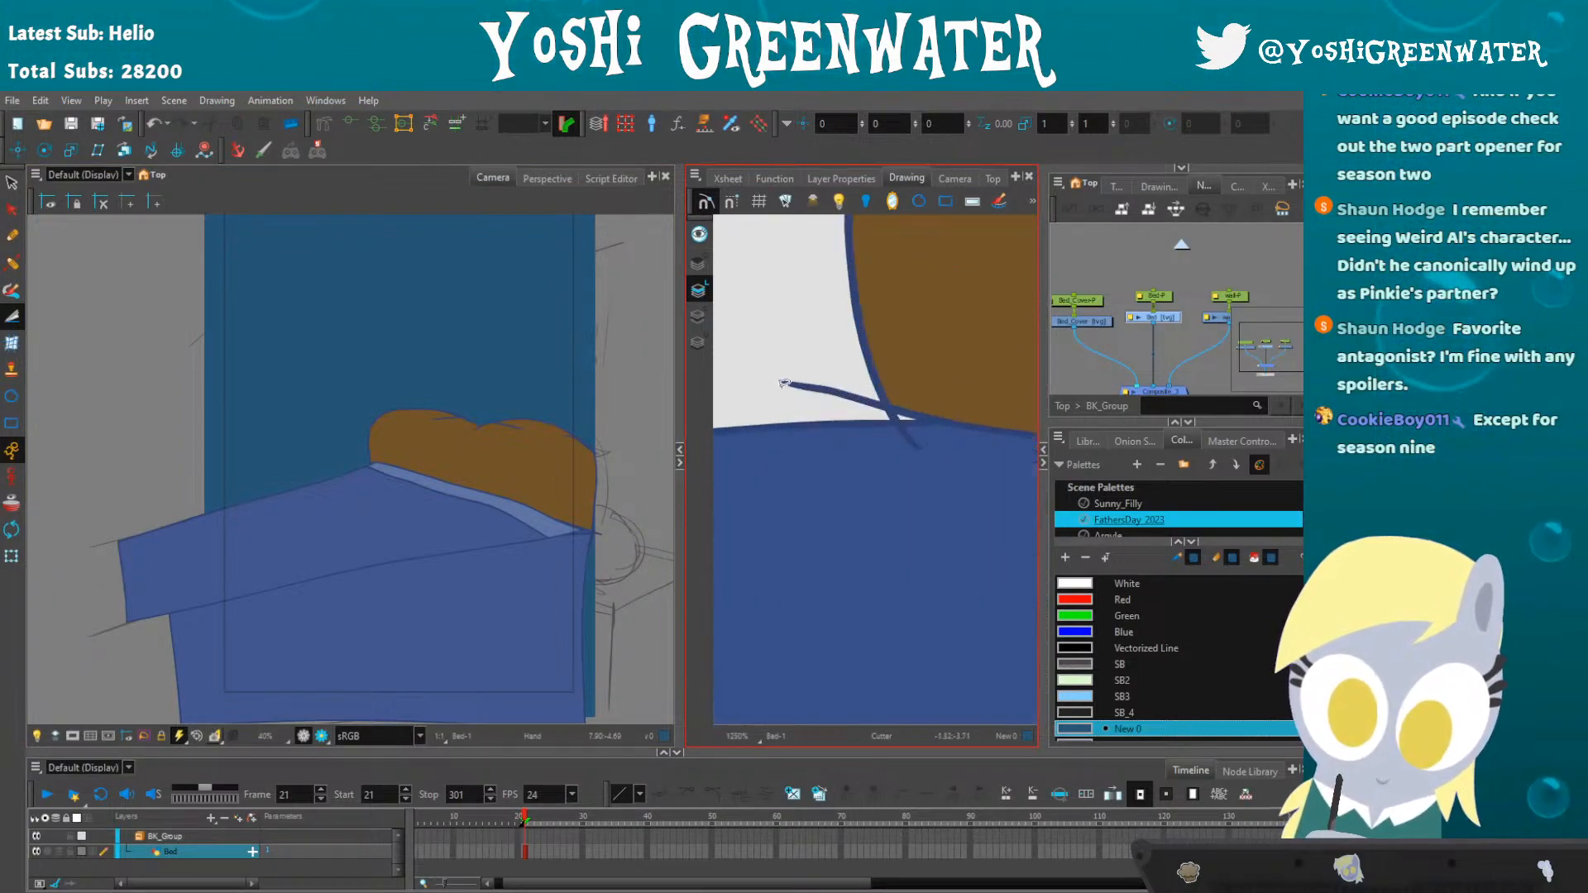
{"action": "scroll", "coordinate": [827, 384], "scroll_direction": "down", "scroll_amount": 4}
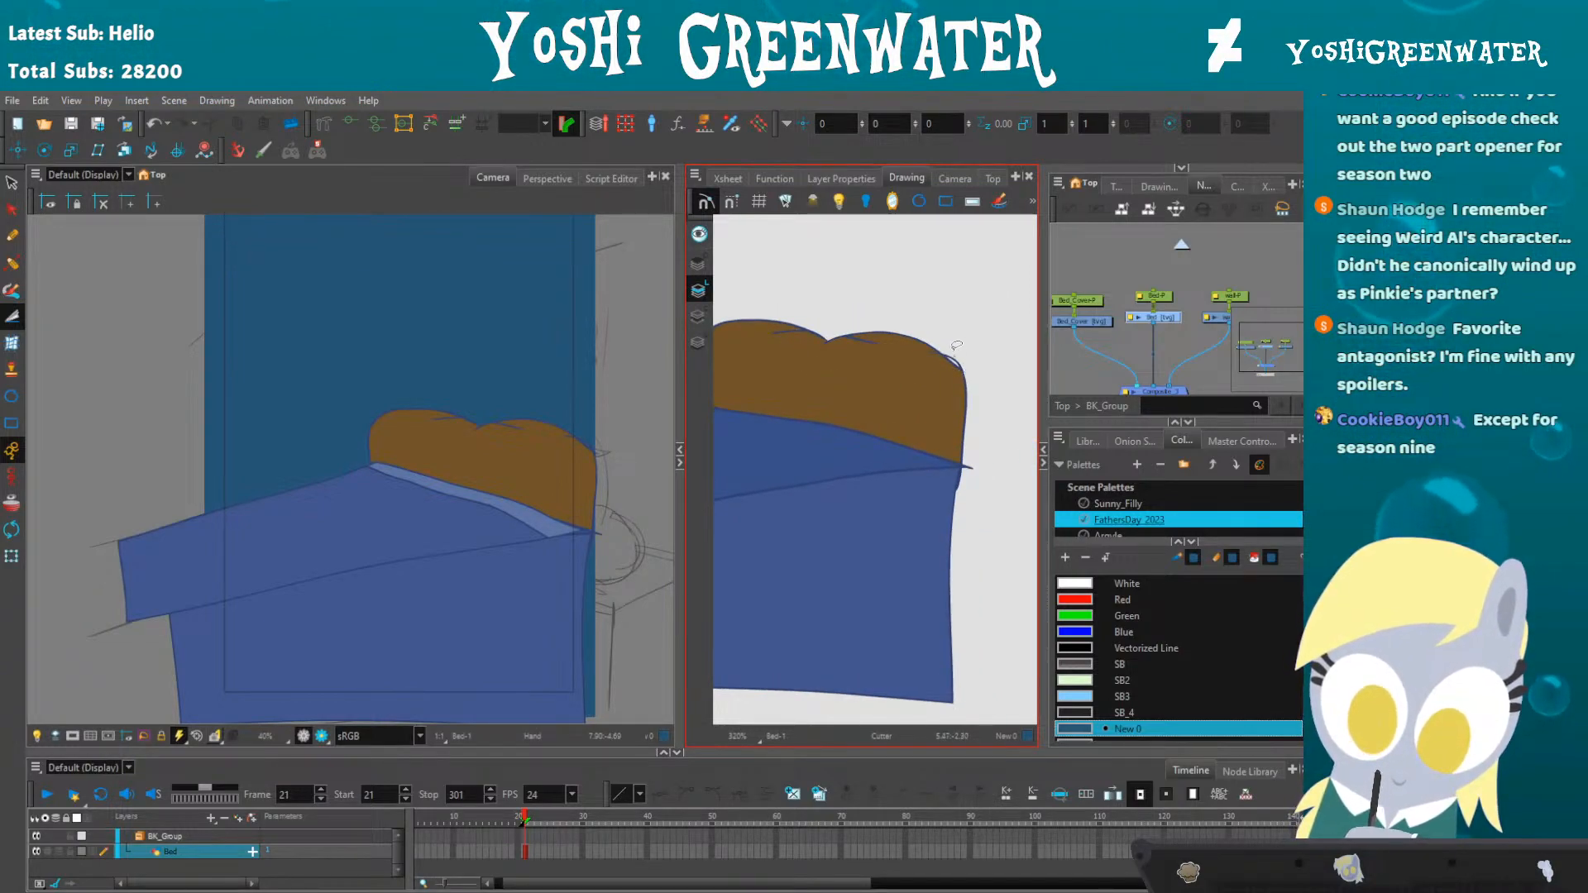
{"action": "left_click_drag", "start_coordinate": [975, 460], "coordinate": [967, 475]}
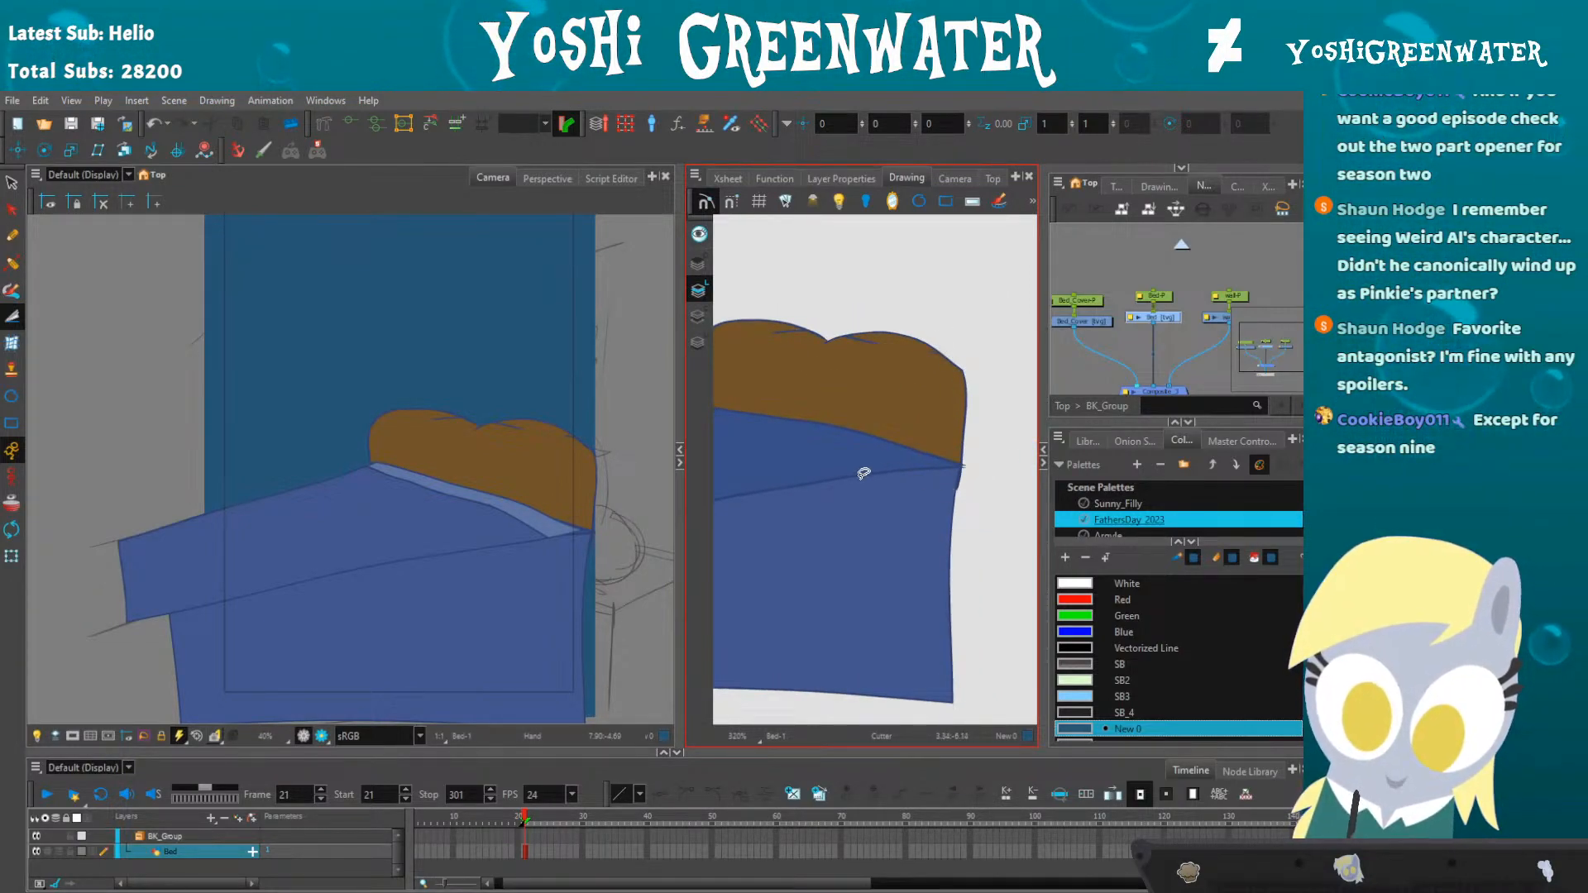
- Reshape the Bed drawing with the Envelope tool, pulling its headboard-side edge and lower corner slightly outward, and clear the selection
{"action": "left_click_drag", "start_coordinate": [293, 570], "coordinate": [283, 518]}
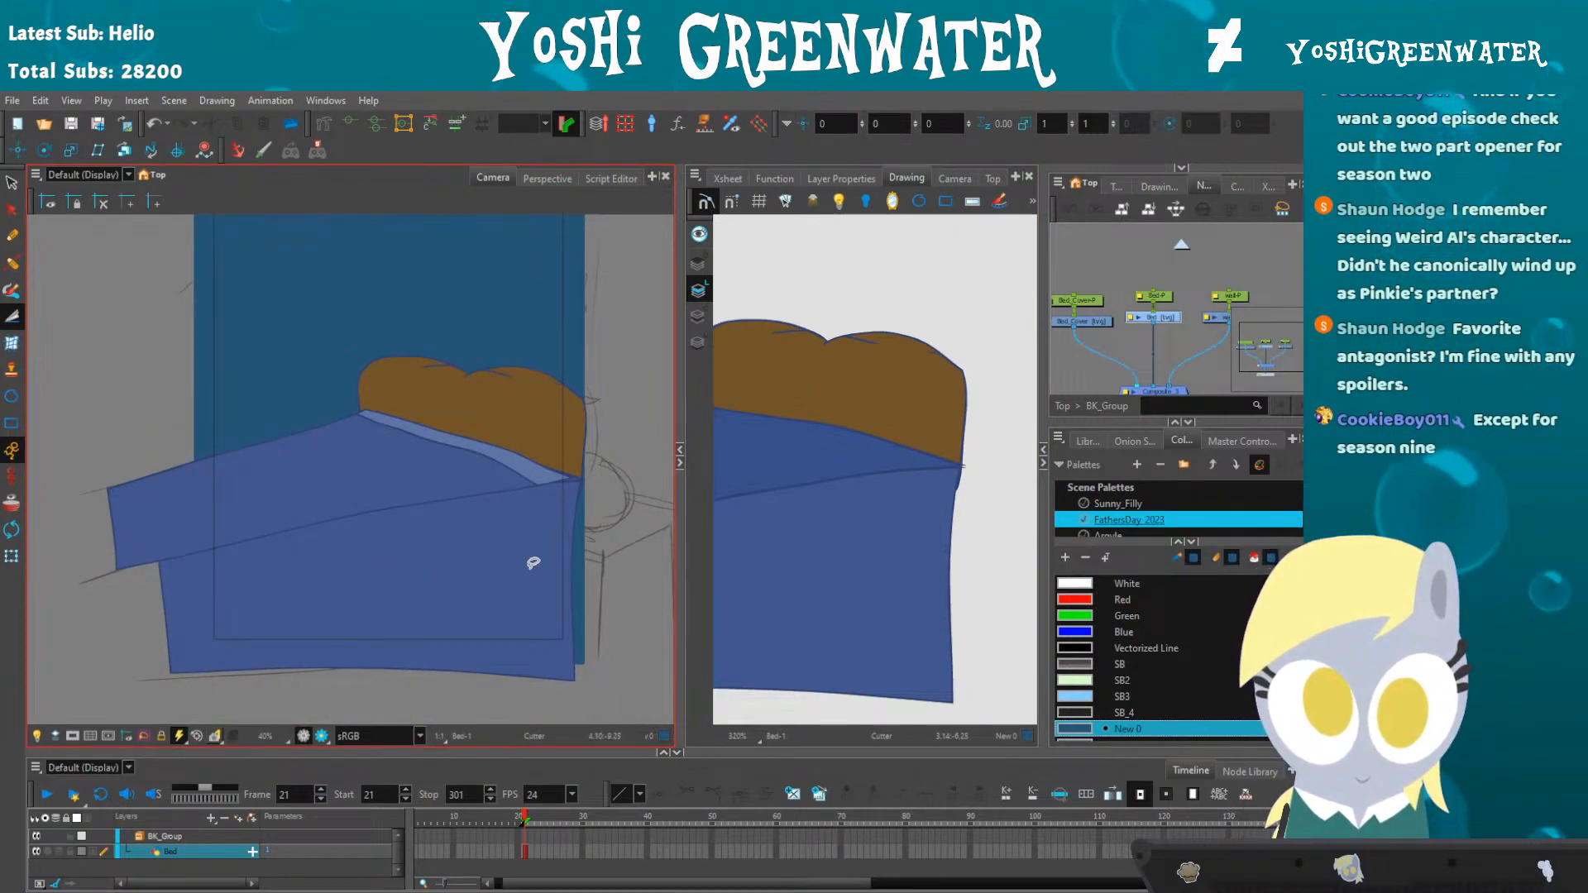
{"action": "left_click", "coordinate": [11, 343]}
{"action": "mouse_move", "coordinate": [101, 412]}
{"action": "left_mouse_down"}
{"action": "mouse_move", "coordinate": [670, 615]}
{"action": "mouse_move", "coordinate": [377, 544]}
{"action": "left_mouse_up"}
{"action": "left_click_drag", "start_coordinate": [591, 464], "coordinate": [584, 459]}
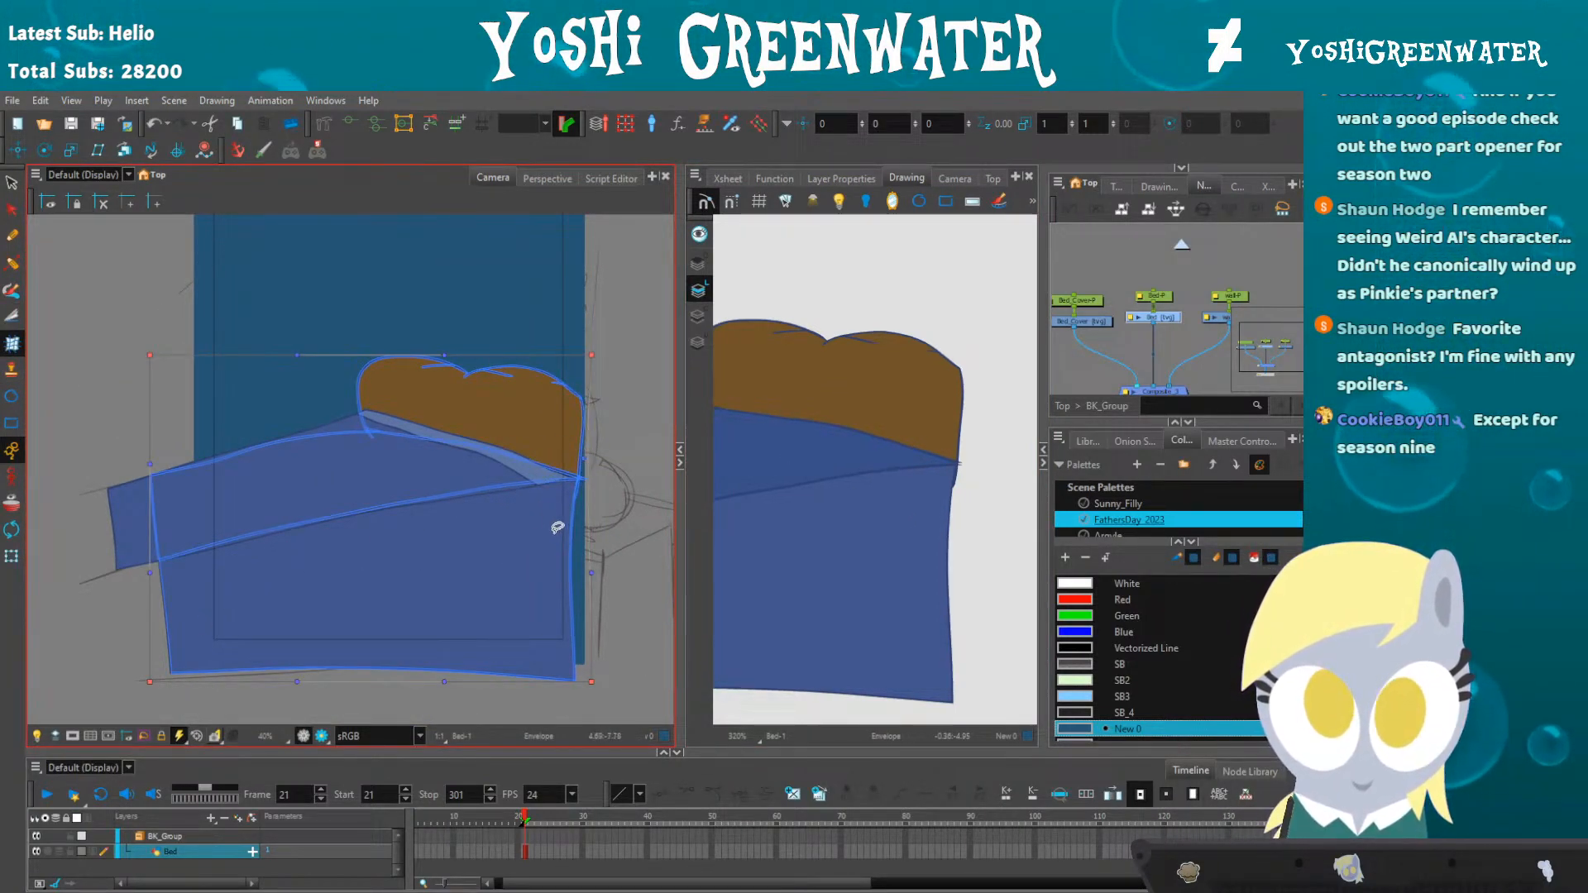
{"action": "left_click_drag", "start_coordinate": [591, 573], "coordinate": [583, 567]}
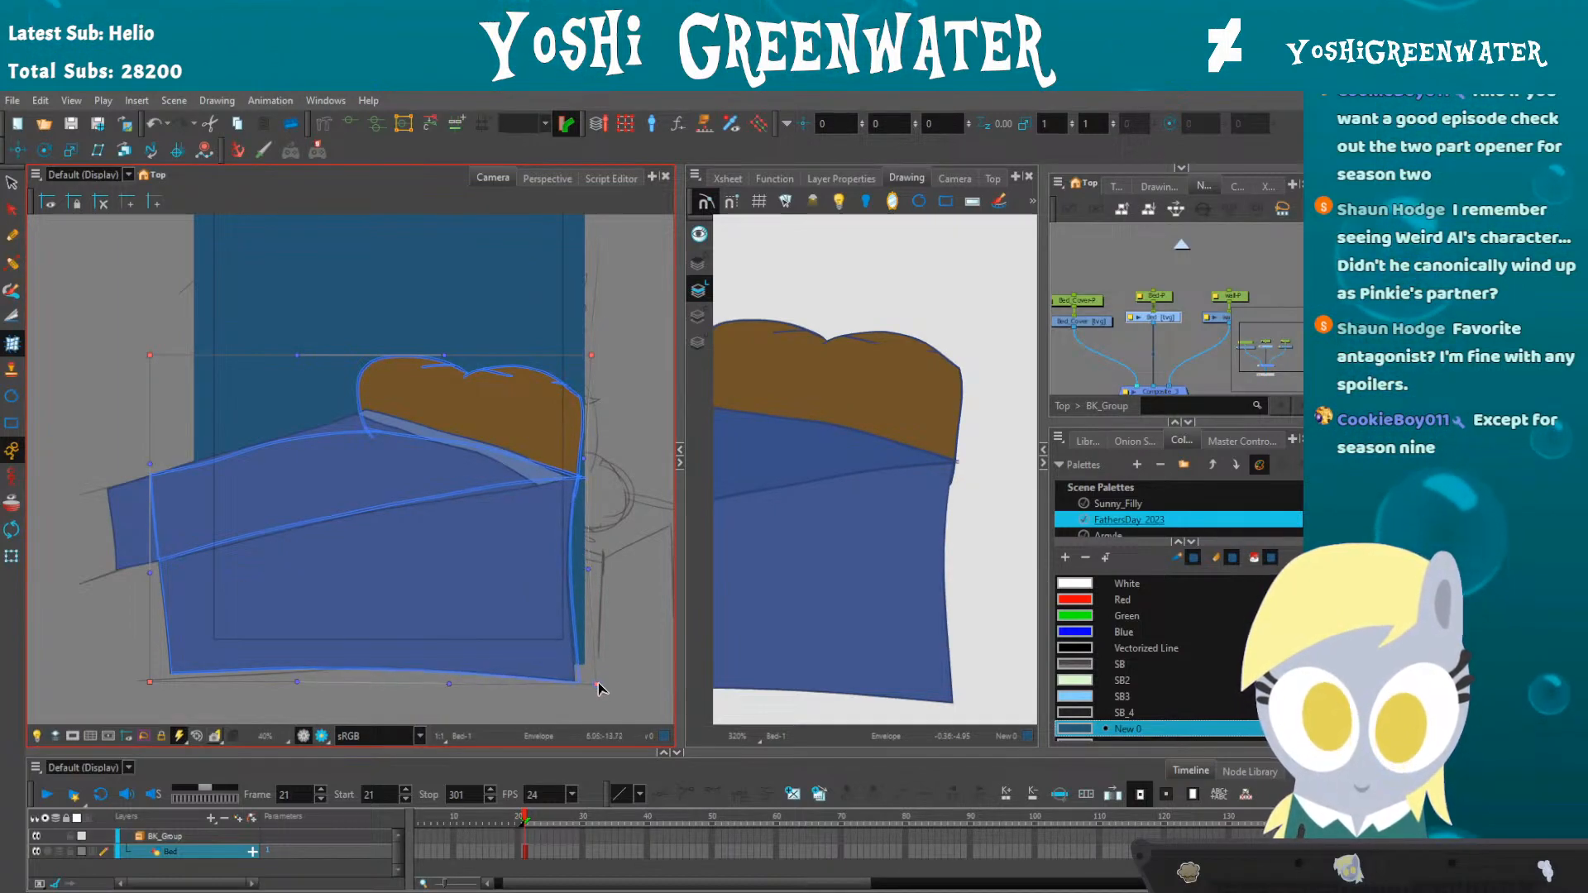
{"action": "left_click_drag", "start_coordinate": [612, 685], "coordinate": [610, 685]}
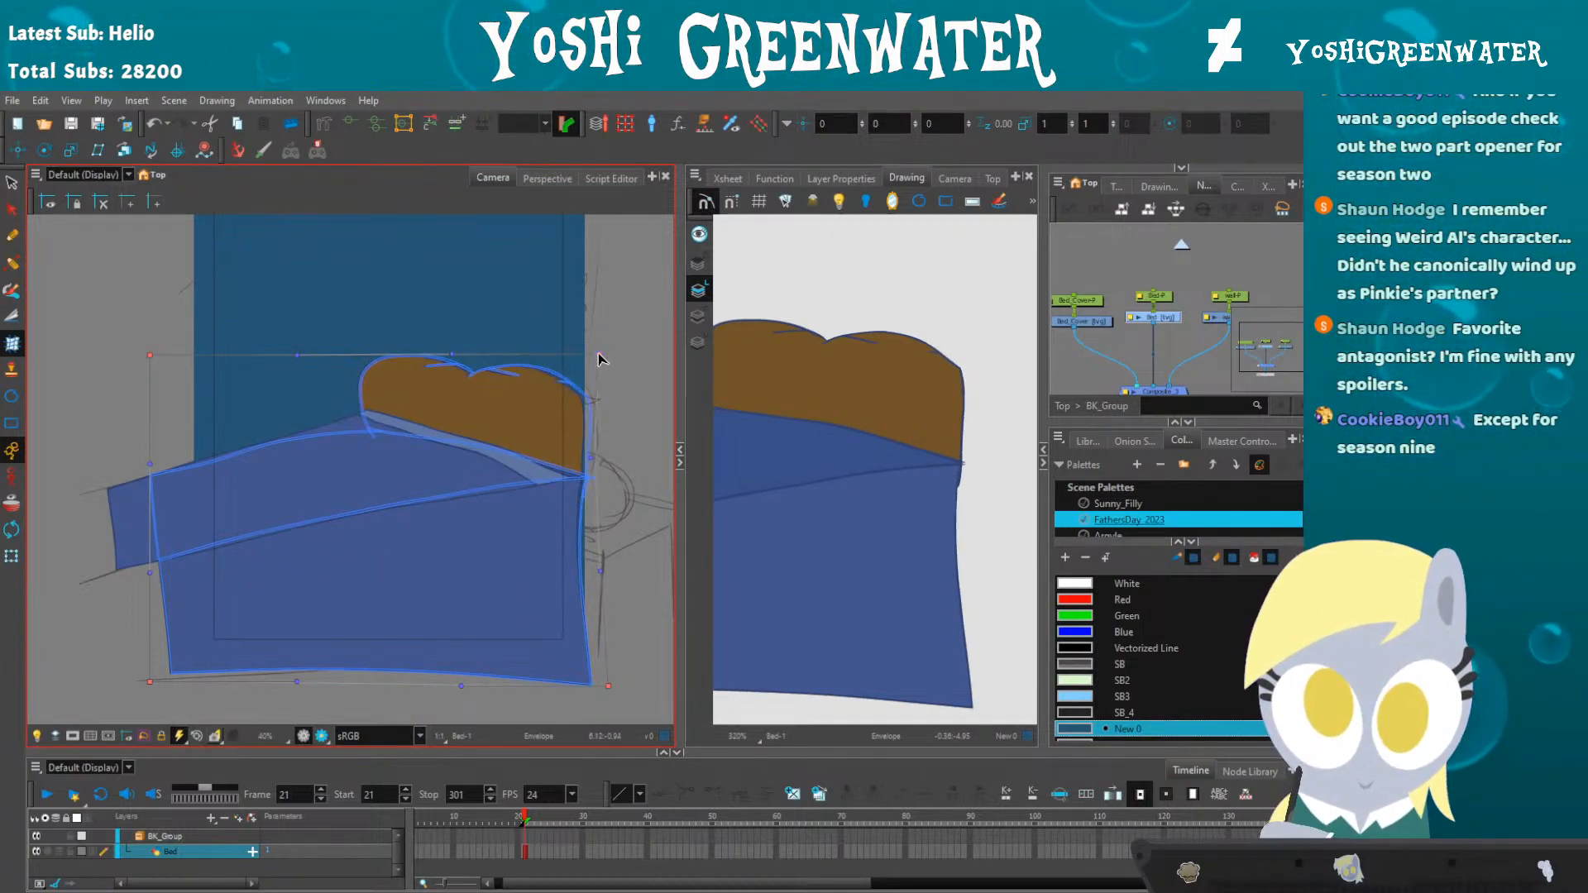
{"action": "left_click_drag", "start_coordinate": [595, 358], "coordinate": [600, 364]}
{"action": "left_click", "coordinate": [127, 411]}
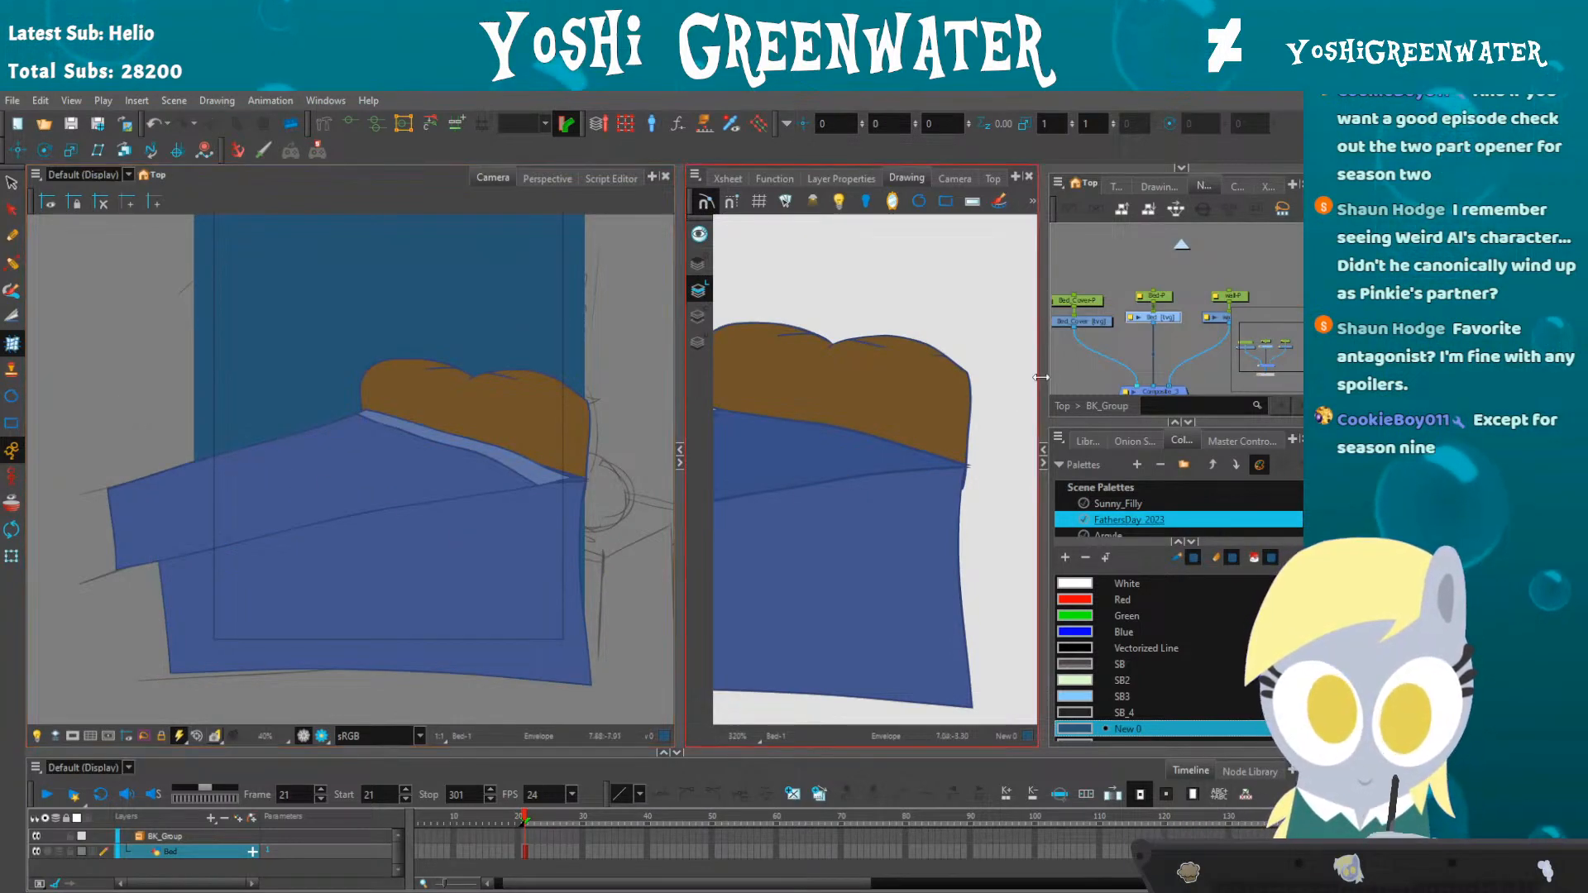
{"action": "left_click", "coordinate": [1104, 334]}
{"action": "left_click", "coordinate": [1055, 341]}
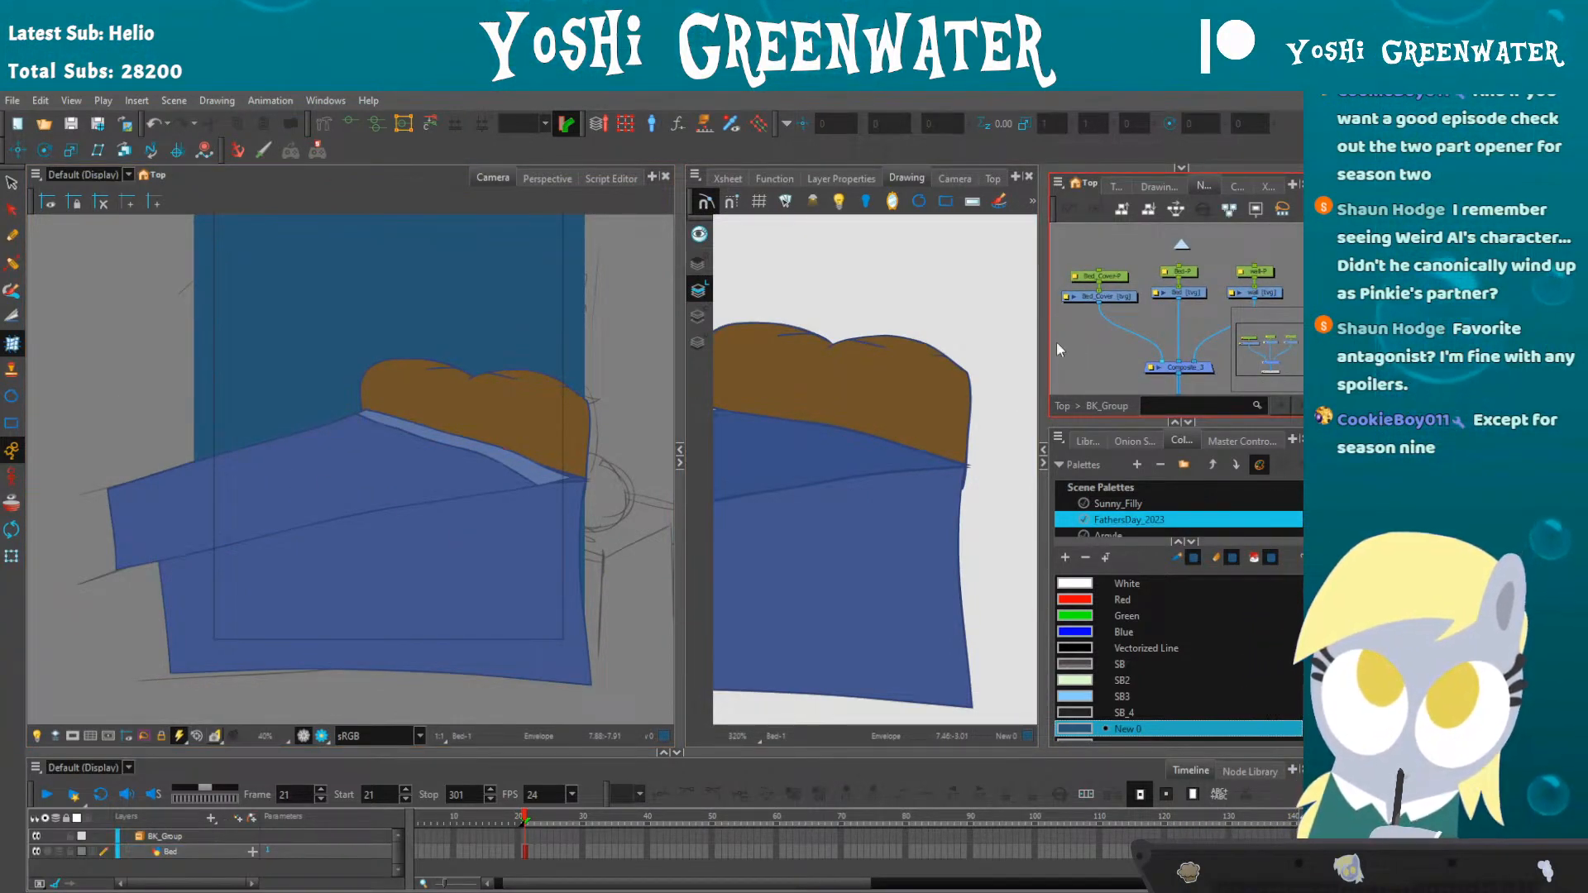
{"action": "scroll", "coordinate": [1075, 346], "scroll_direction": "down", "scroll_amount": 1}
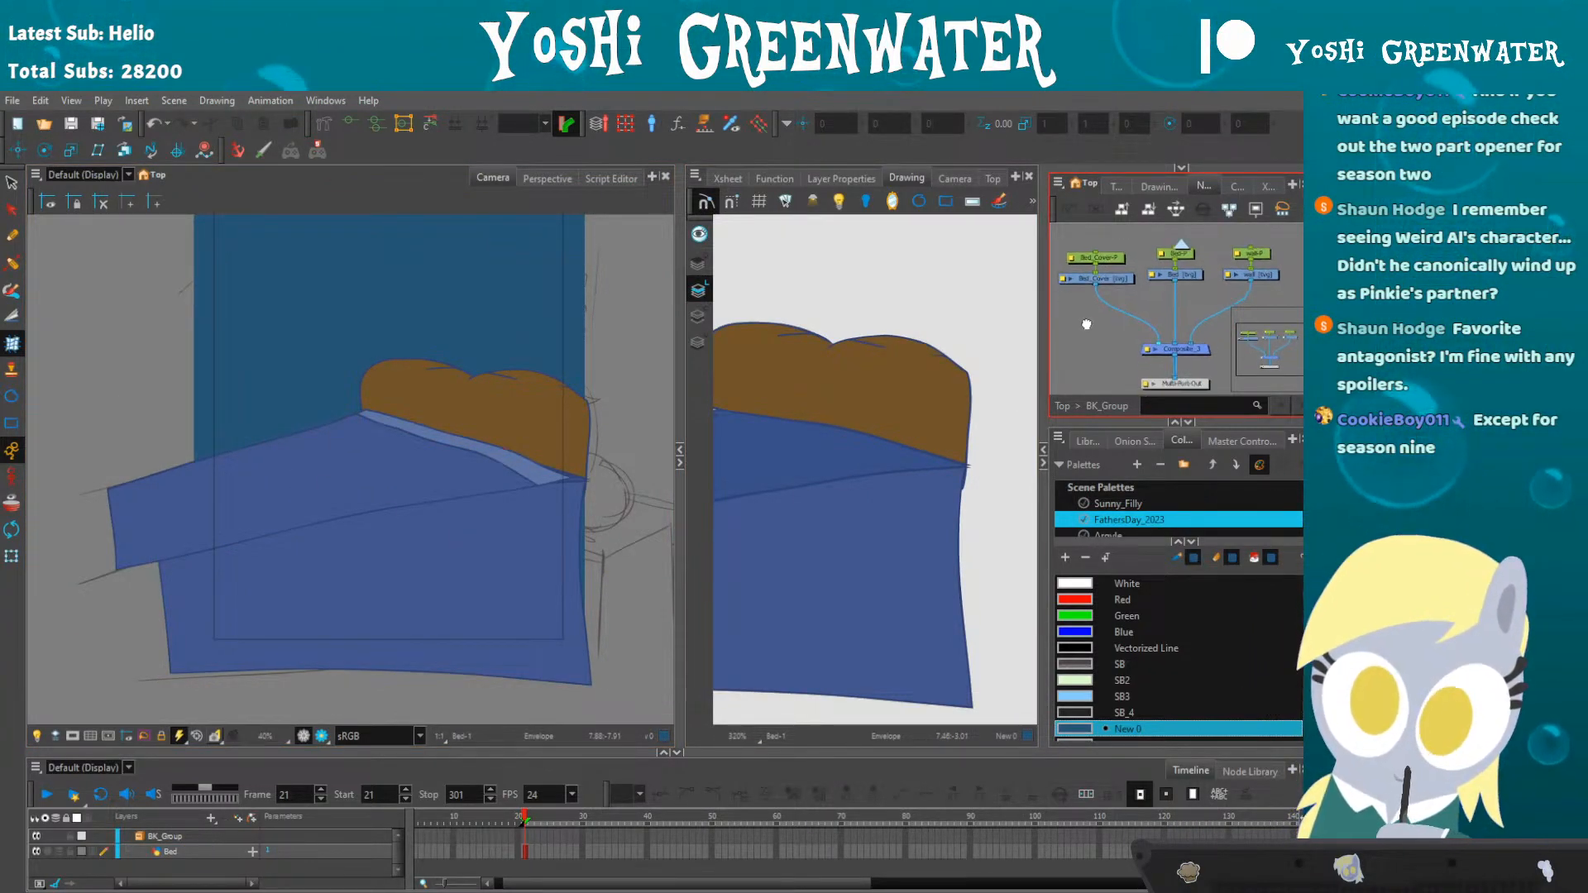
{"action": "scroll", "coordinate": [1126, 348], "scroll_direction": "down", "scroll_amount": 1}
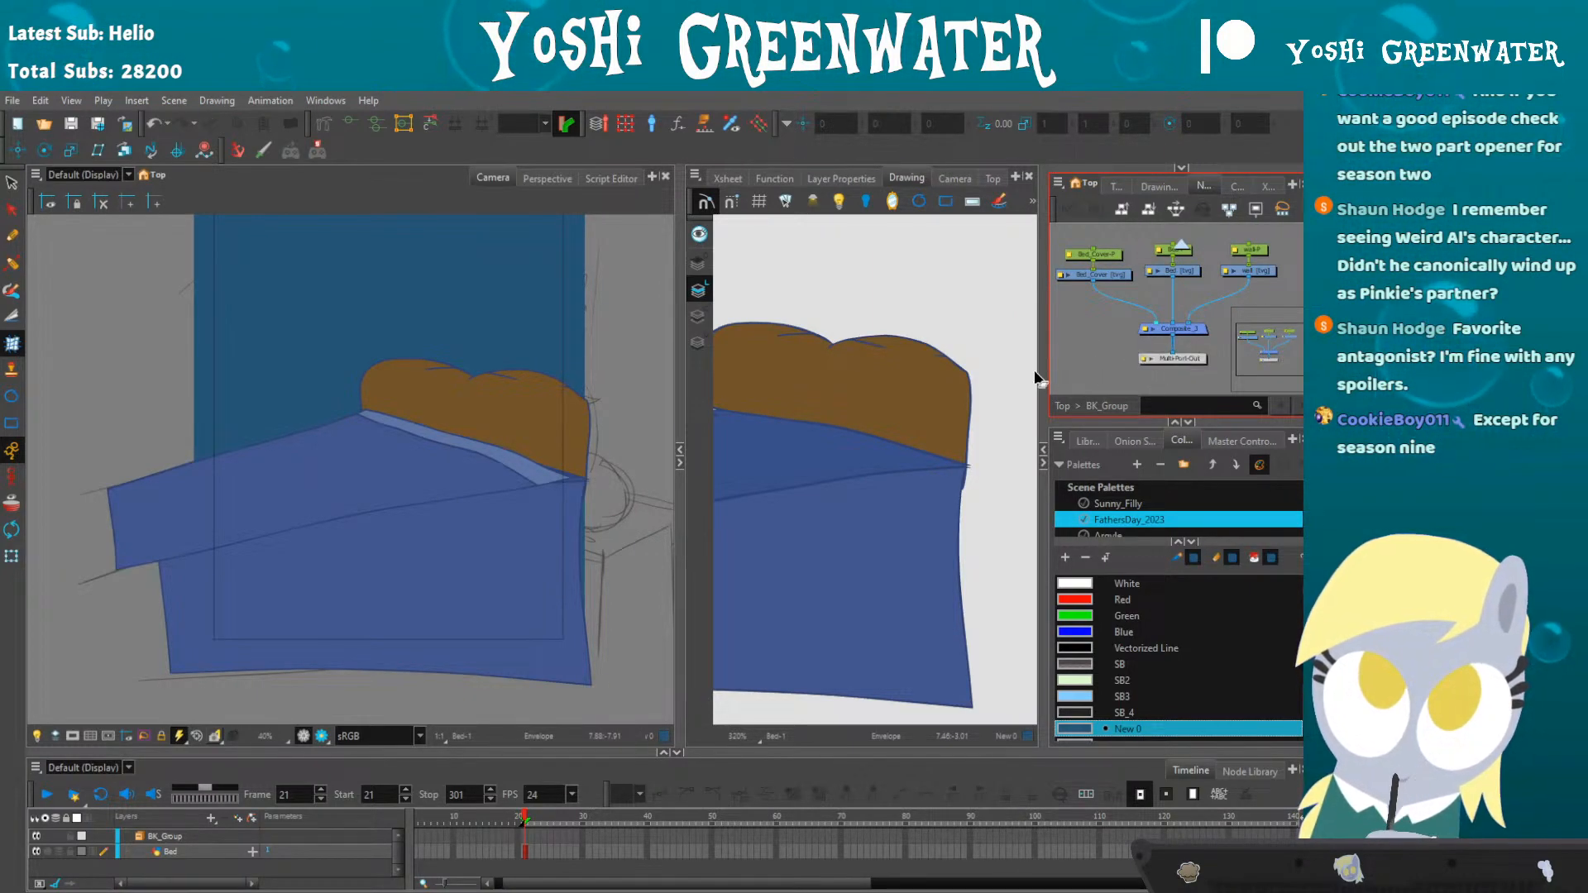
{"action": "left_click_drag", "start_coordinate": [782, 490], "coordinate": [849, 478]}
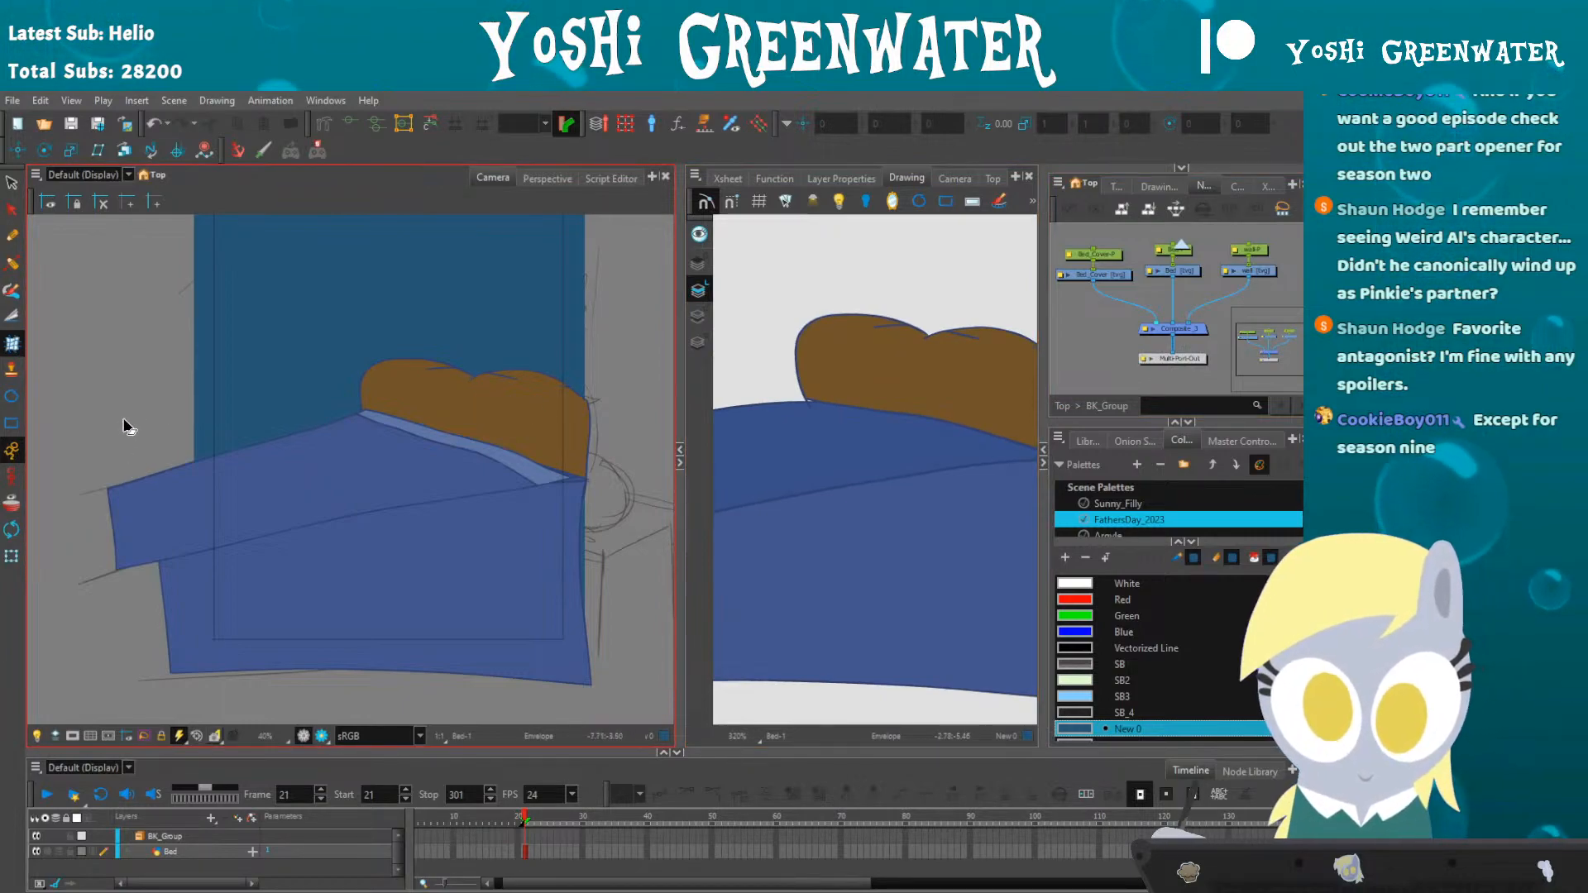
{"action": "scroll", "coordinate": [132, 439], "scroll_direction": "down", "scroll_amount": 1}
{"action": "scroll", "coordinate": [190, 453], "scroll_direction": "down", "scroll_amount": 1}
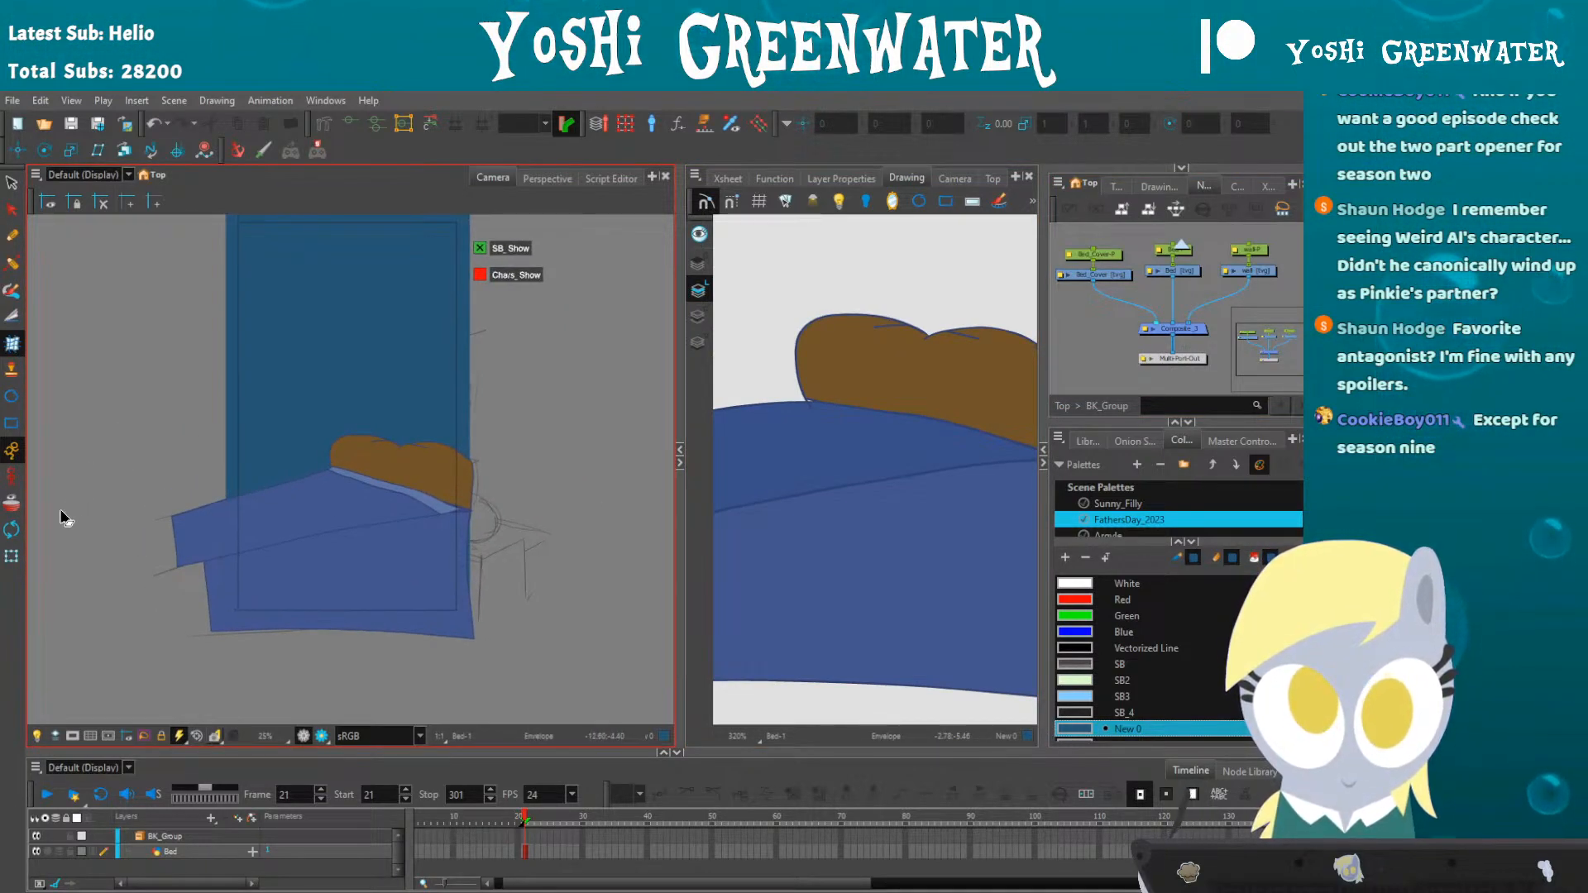
- Switch to the Transform tool, return from BK_Group to the top-level node network, and enlarge the Node View
{"action": "left_click", "coordinate": [12, 561]}
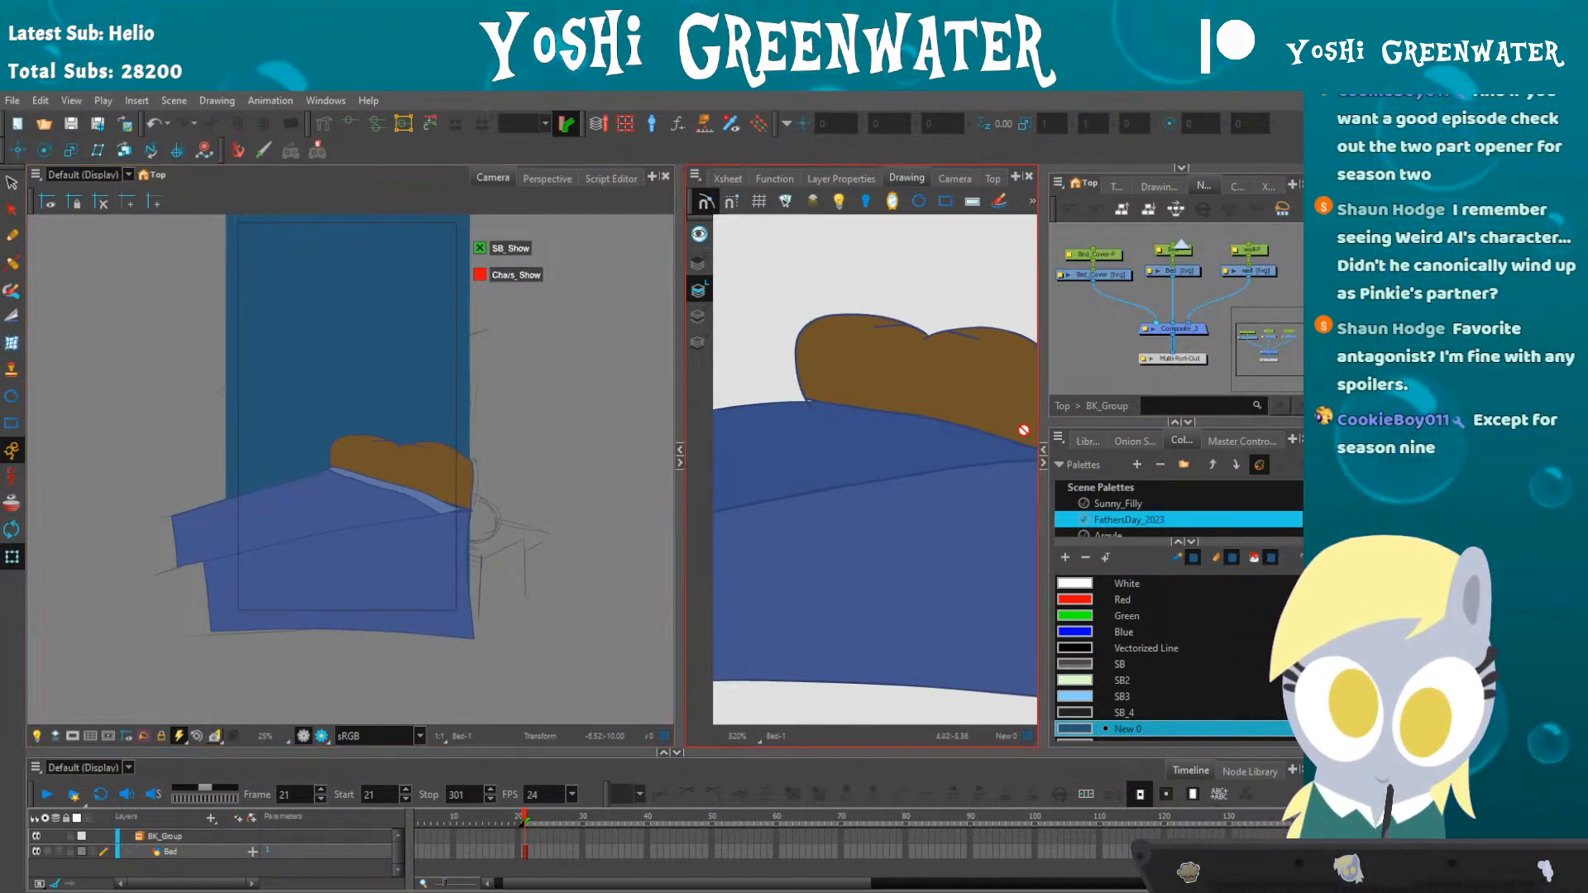
{"action": "scroll", "coordinate": [1067, 372], "scroll_direction": "up", "scroll_amount": 3}
{"action": "scroll", "coordinate": [1086, 415], "scroll_direction": "down", "scroll_amount": 1}
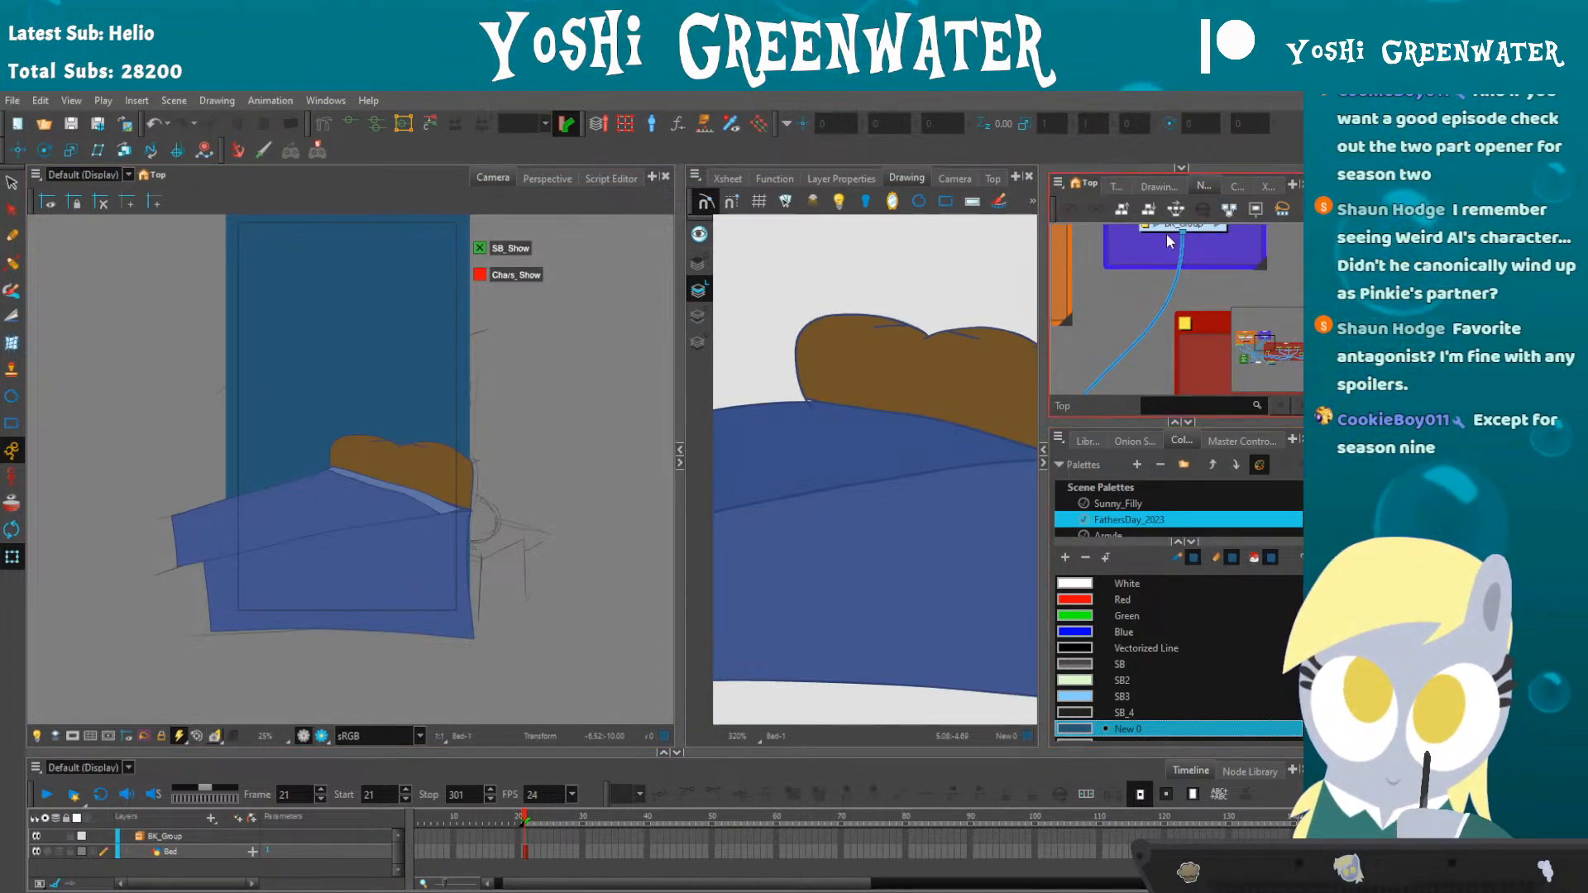
{"action": "left_click_drag", "start_coordinate": [680, 370], "coordinate": [633, 368]}
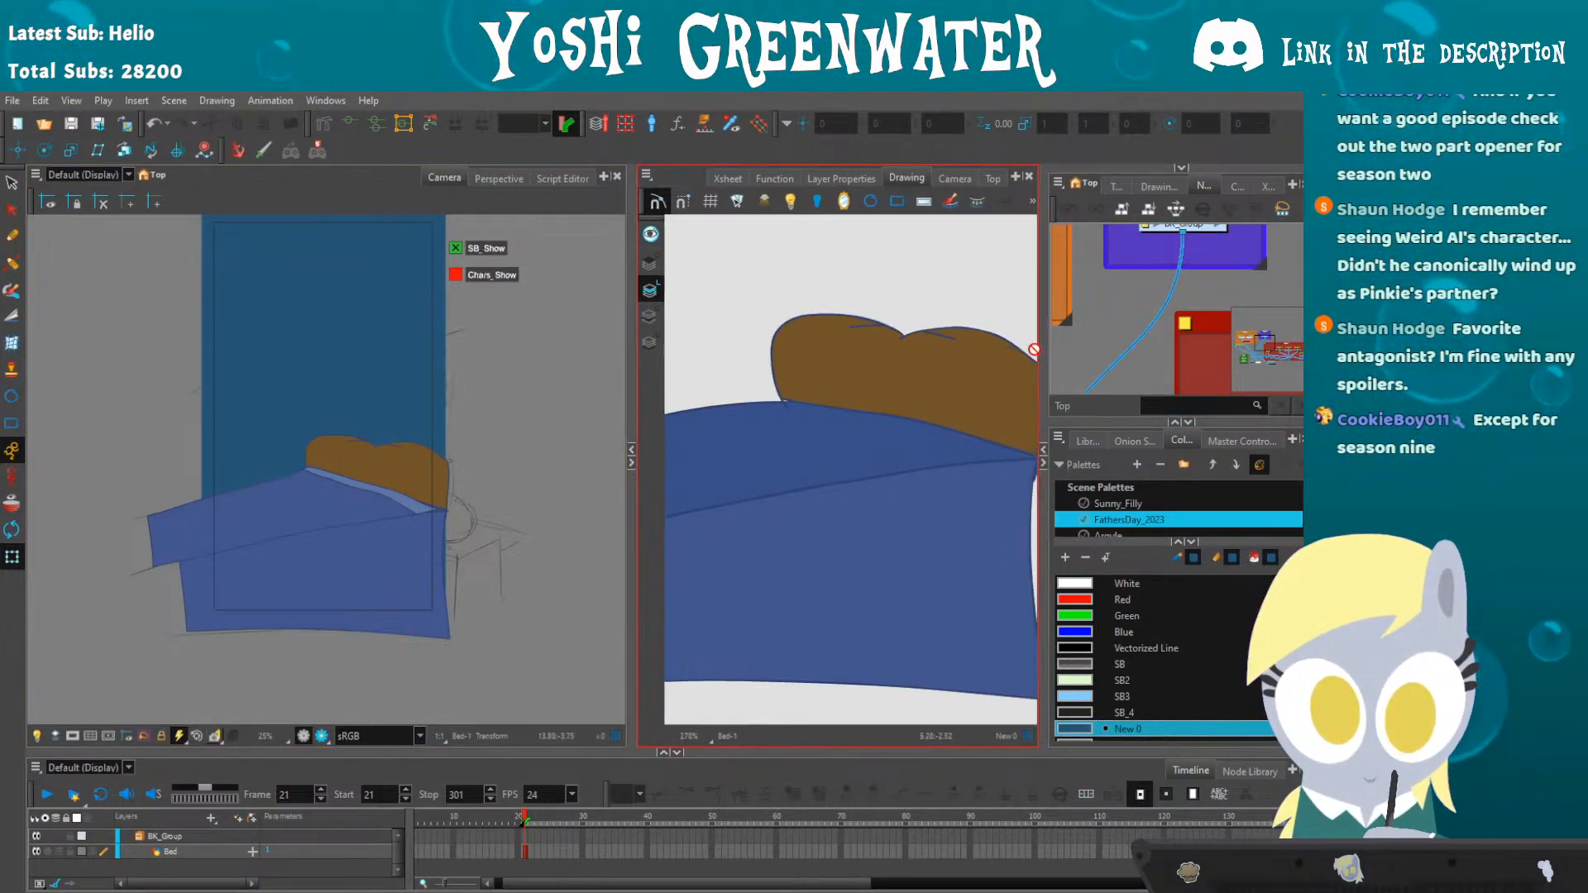
{"action": "left_click_drag", "start_coordinate": [1043, 364], "coordinate": [916, 373]}
{"action": "left_click_drag", "start_coordinate": [995, 422], "coordinate": [995, 563]}
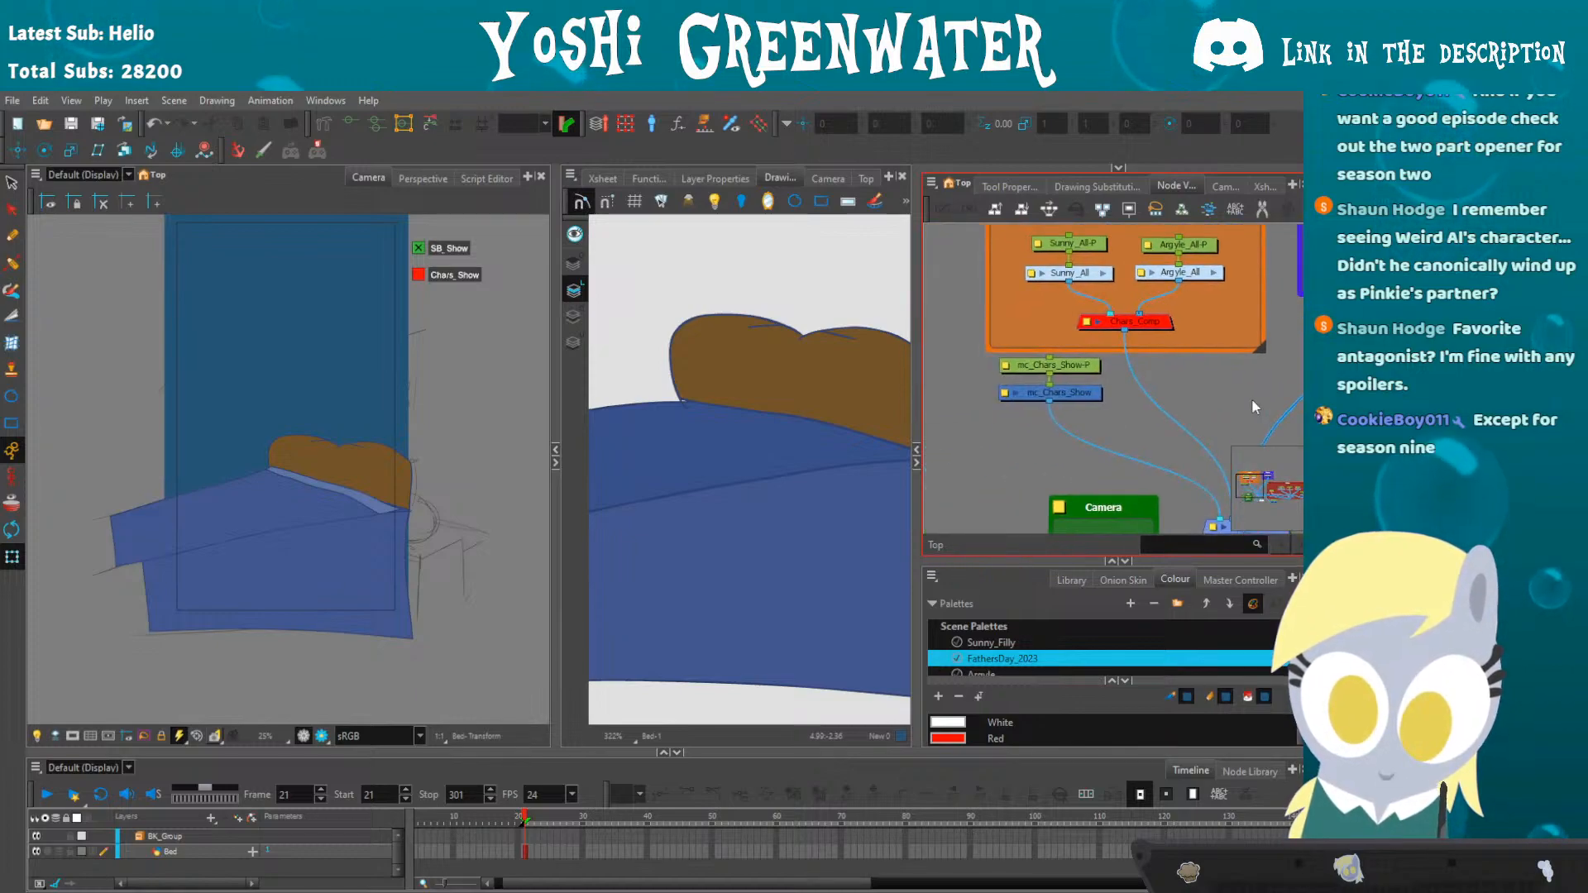
- Show the characters with the Chars_Show control and shift the mc_Chars_Show controller and its peg slightly in the node network
{"action": "left_click", "coordinate": [418, 275]}
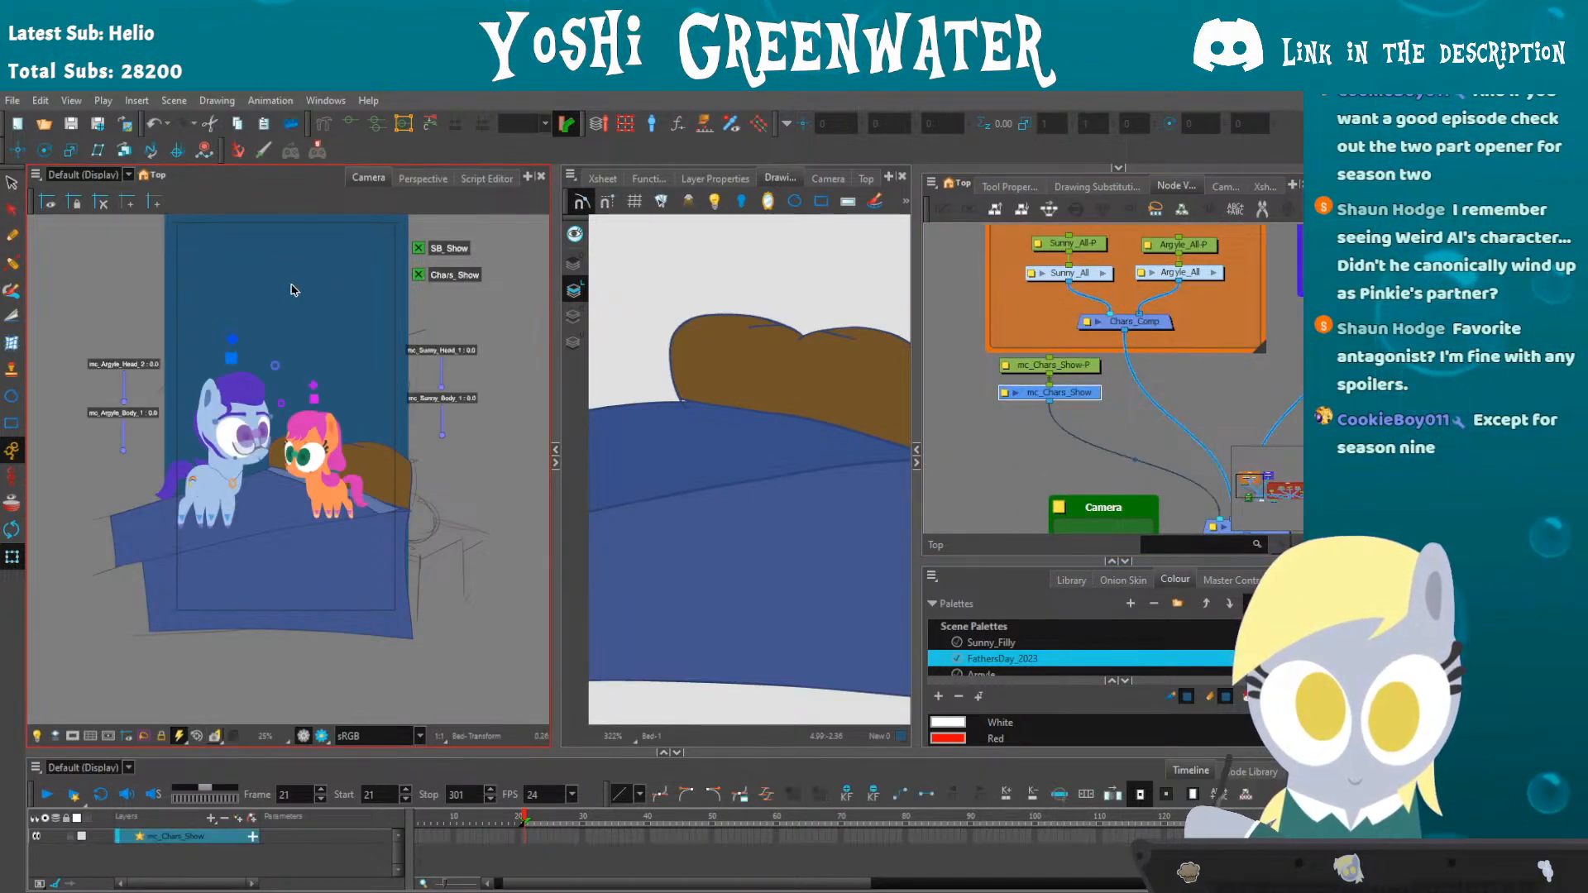
{"action": "left_click", "coordinate": [82, 584]}
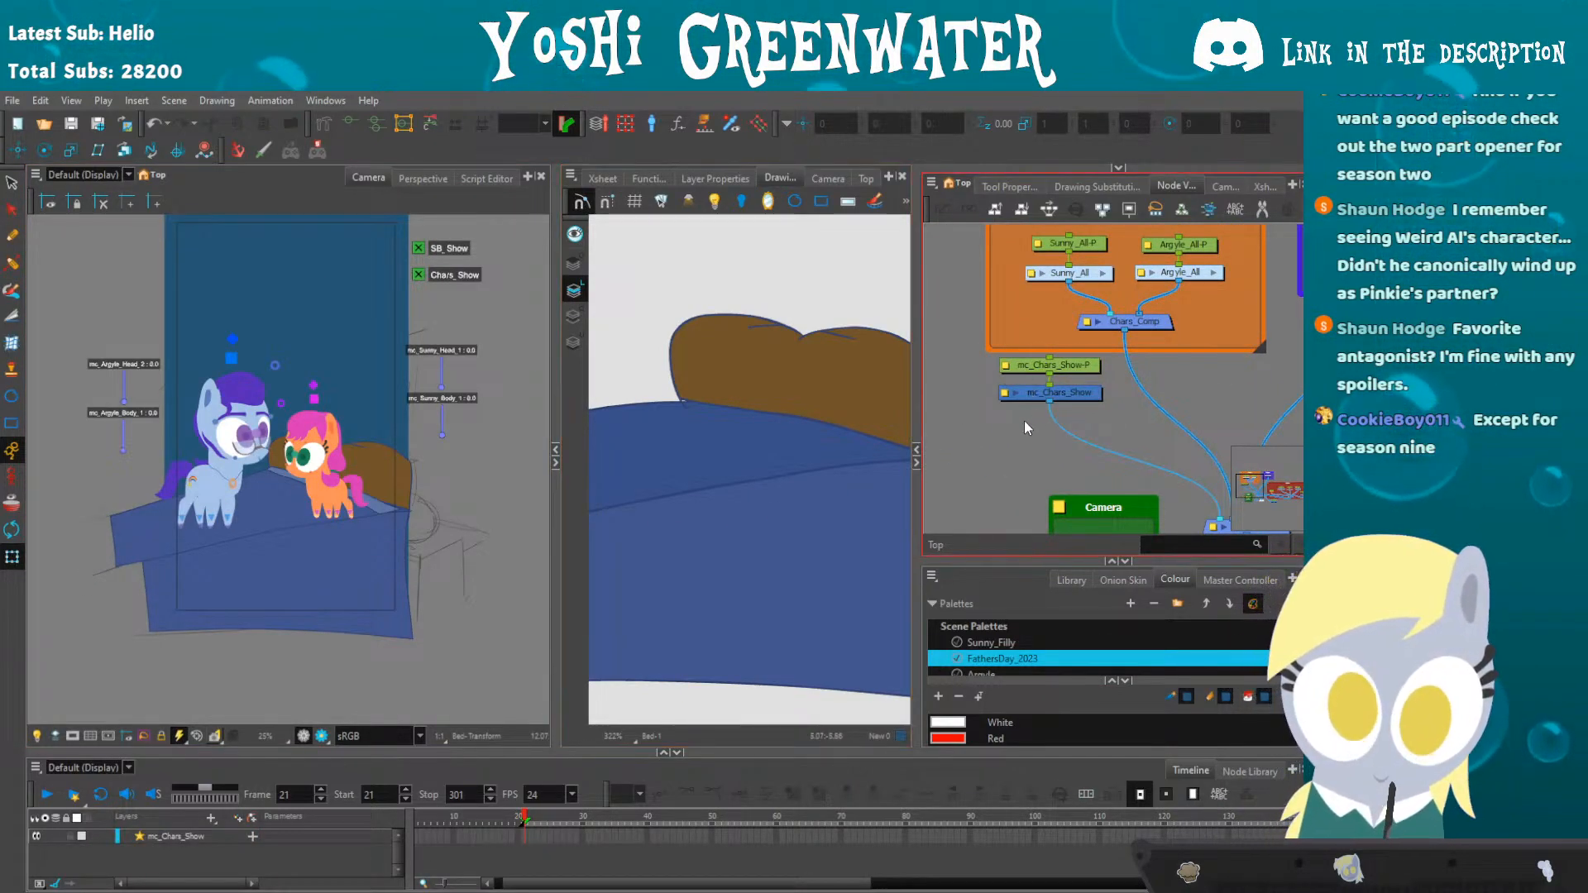
{"action": "mouse_move", "coordinate": [1024, 416]}
{"action": "left_mouse_down"}
{"action": "mouse_move", "coordinate": [1062, 368]}
{"action": "mouse_move", "coordinate": [1063, 397]}
{"action": "left_mouse_up"}
{"action": "left_click", "coordinate": [1023, 437]}
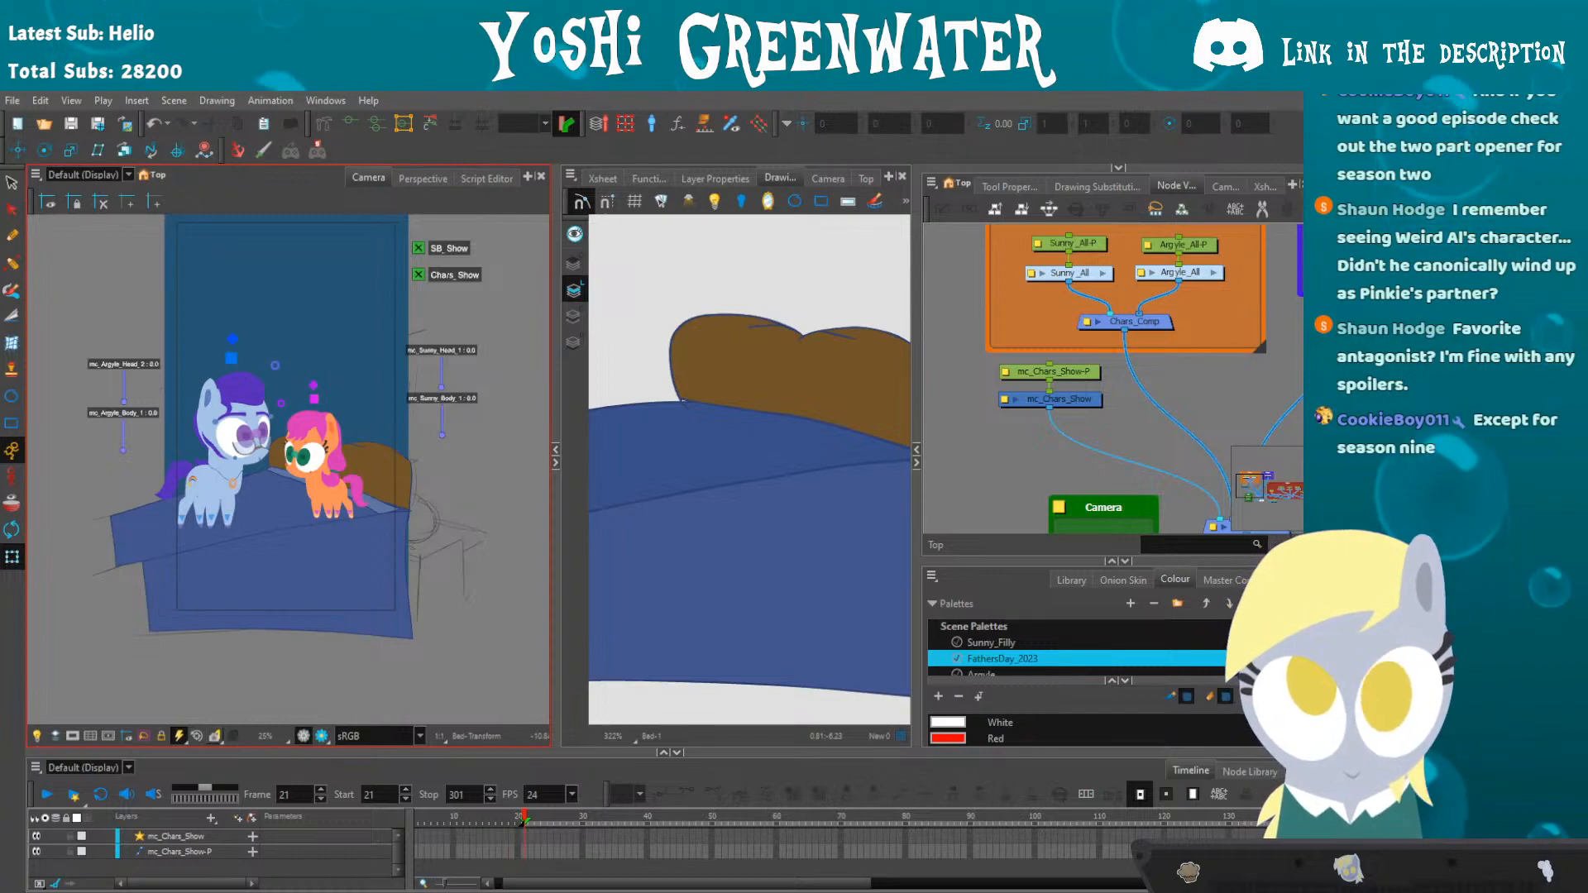
- Examine the mc_Chars_Show master controller's layer properties and close them
{"action": "left_click_drag", "start_coordinate": [1026, 399], "coordinate": [970, 404]}
{"action": "left_click", "coordinate": [1018, 429]}
{"action": "double_click", "coordinate": [1017, 428]}
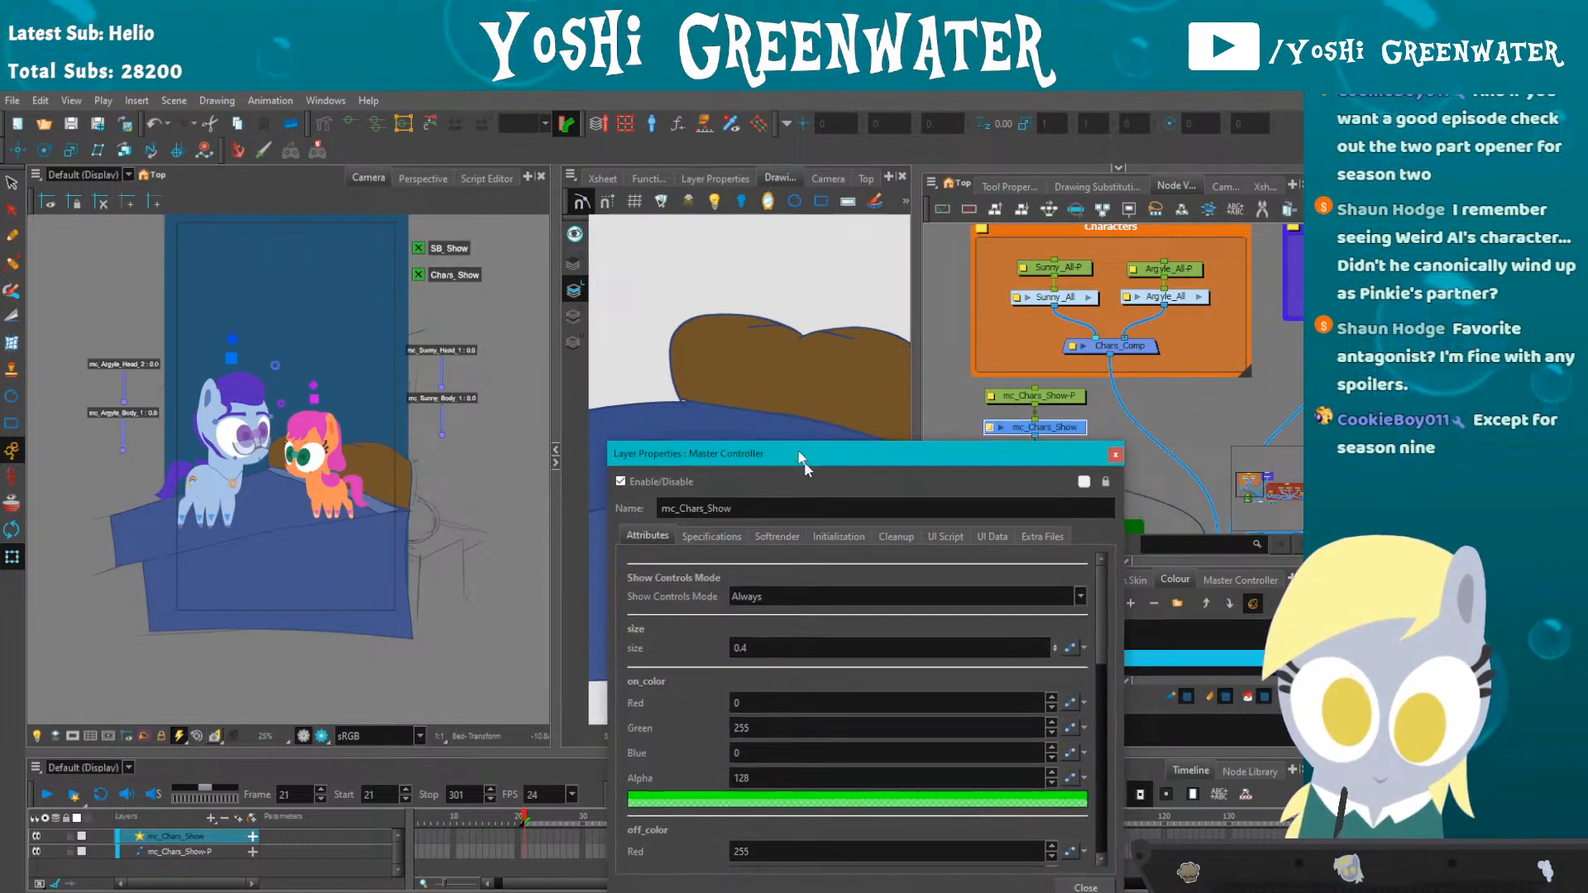
{"action": "left_click_drag", "start_coordinate": [807, 472], "coordinate": [642, 276]}
{"action": "left_click_drag", "start_coordinate": [941, 449], "coordinate": [942, 413]}
{"action": "left_click", "coordinate": [953, 265]}
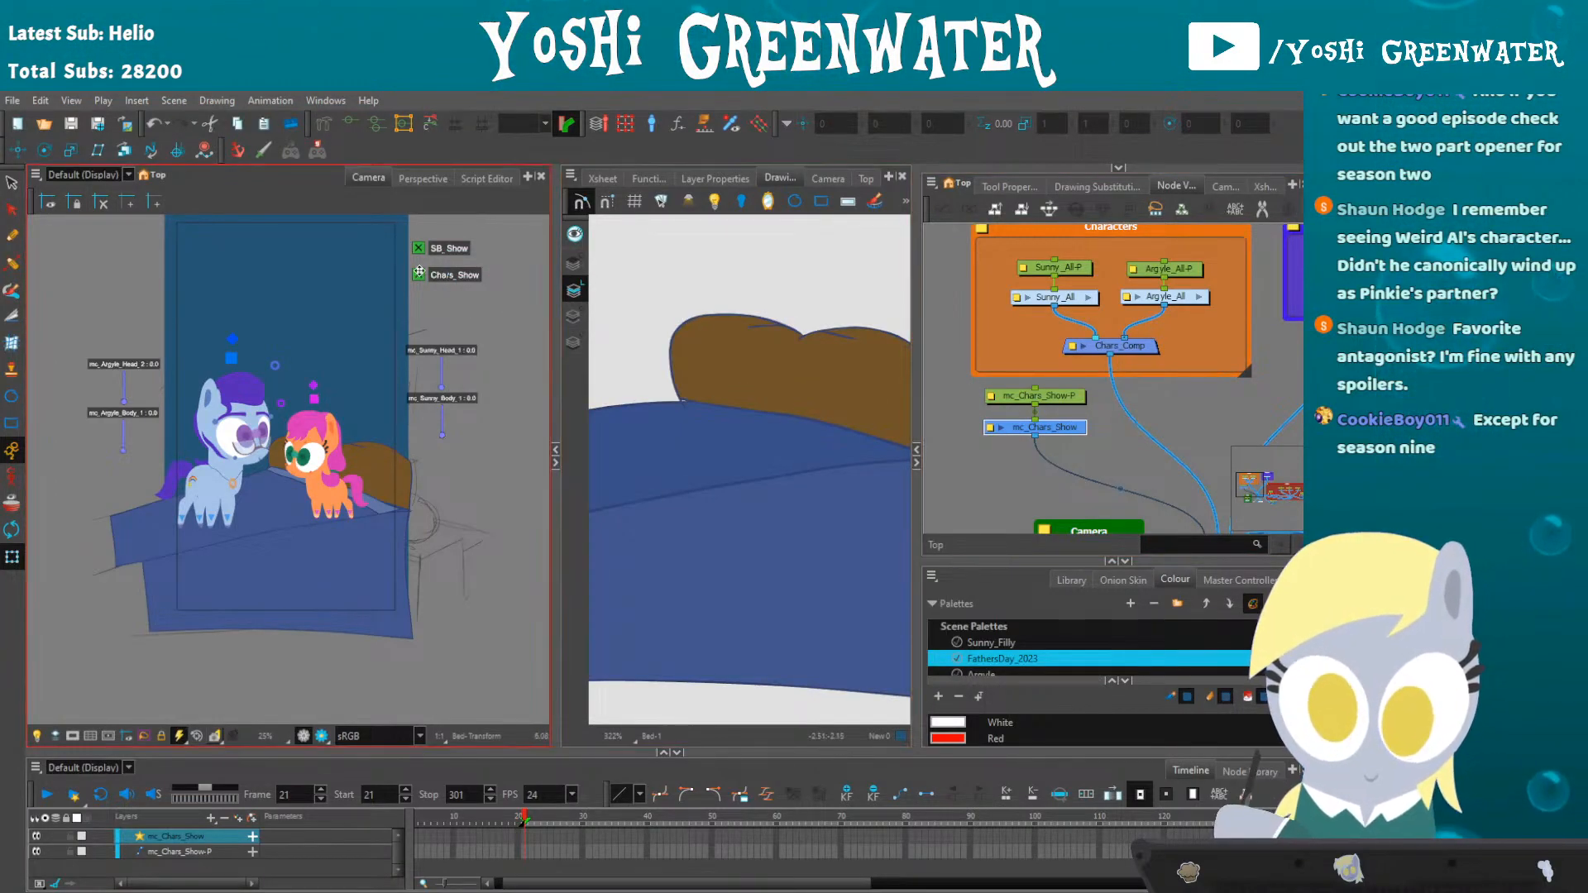
- Test the Chars_Show control by hiding the characters and showing them again, and clear the selection
{"action": "scroll", "coordinate": [426, 259], "scroll_direction": "up", "scroll_amount": 3}
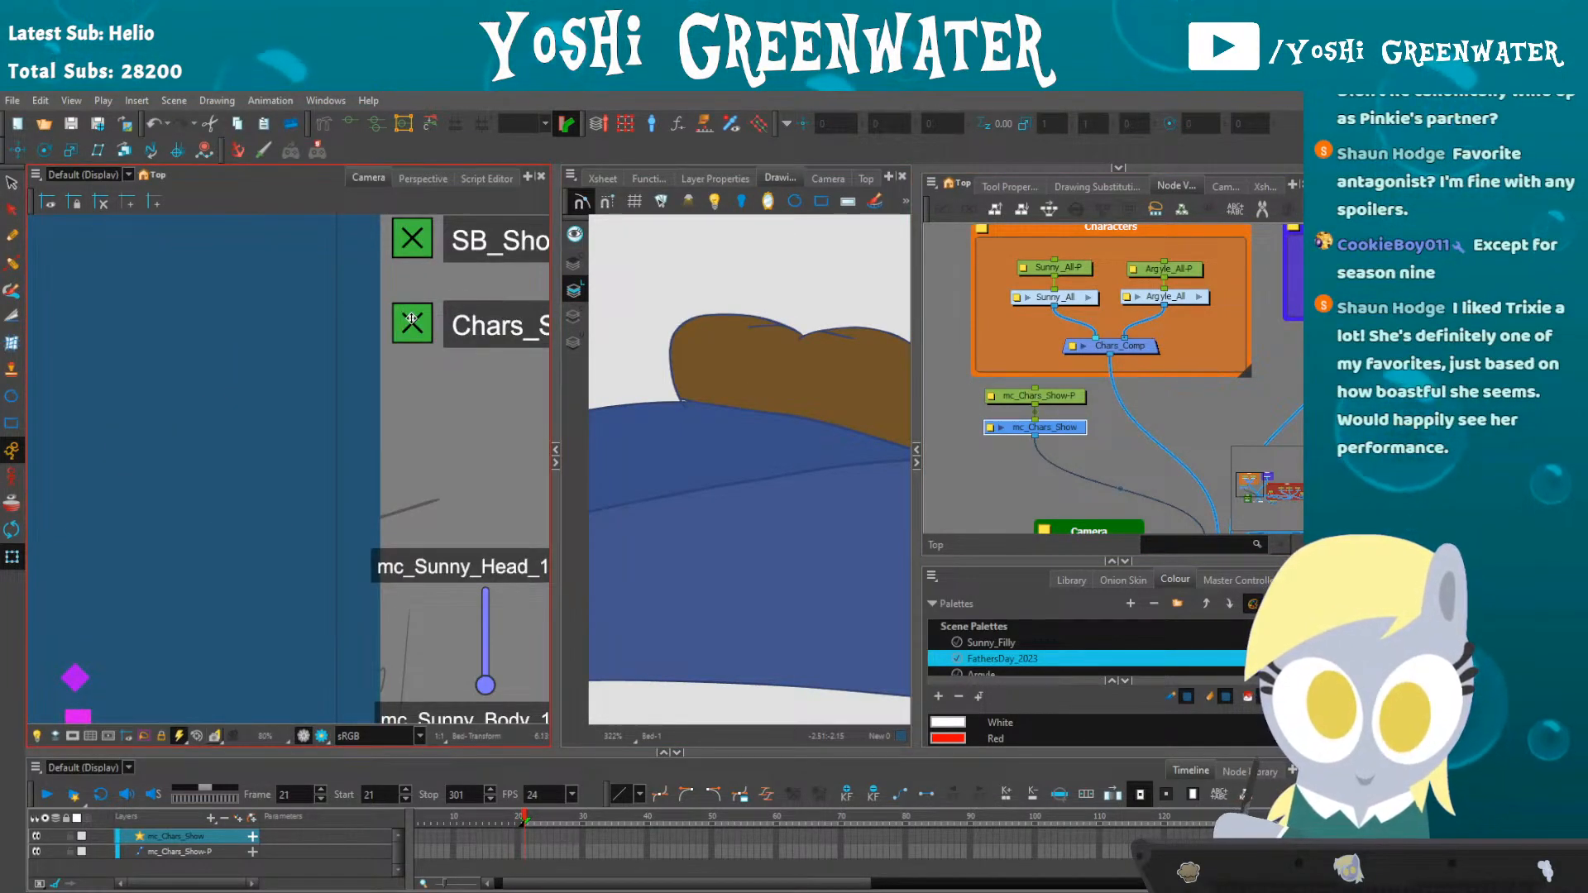
{"action": "scroll", "coordinate": [411, 320], "scroll_direction": "down", "scroll_amount": 3}
{"action": "left_click", "coordinate": [996, 430]}
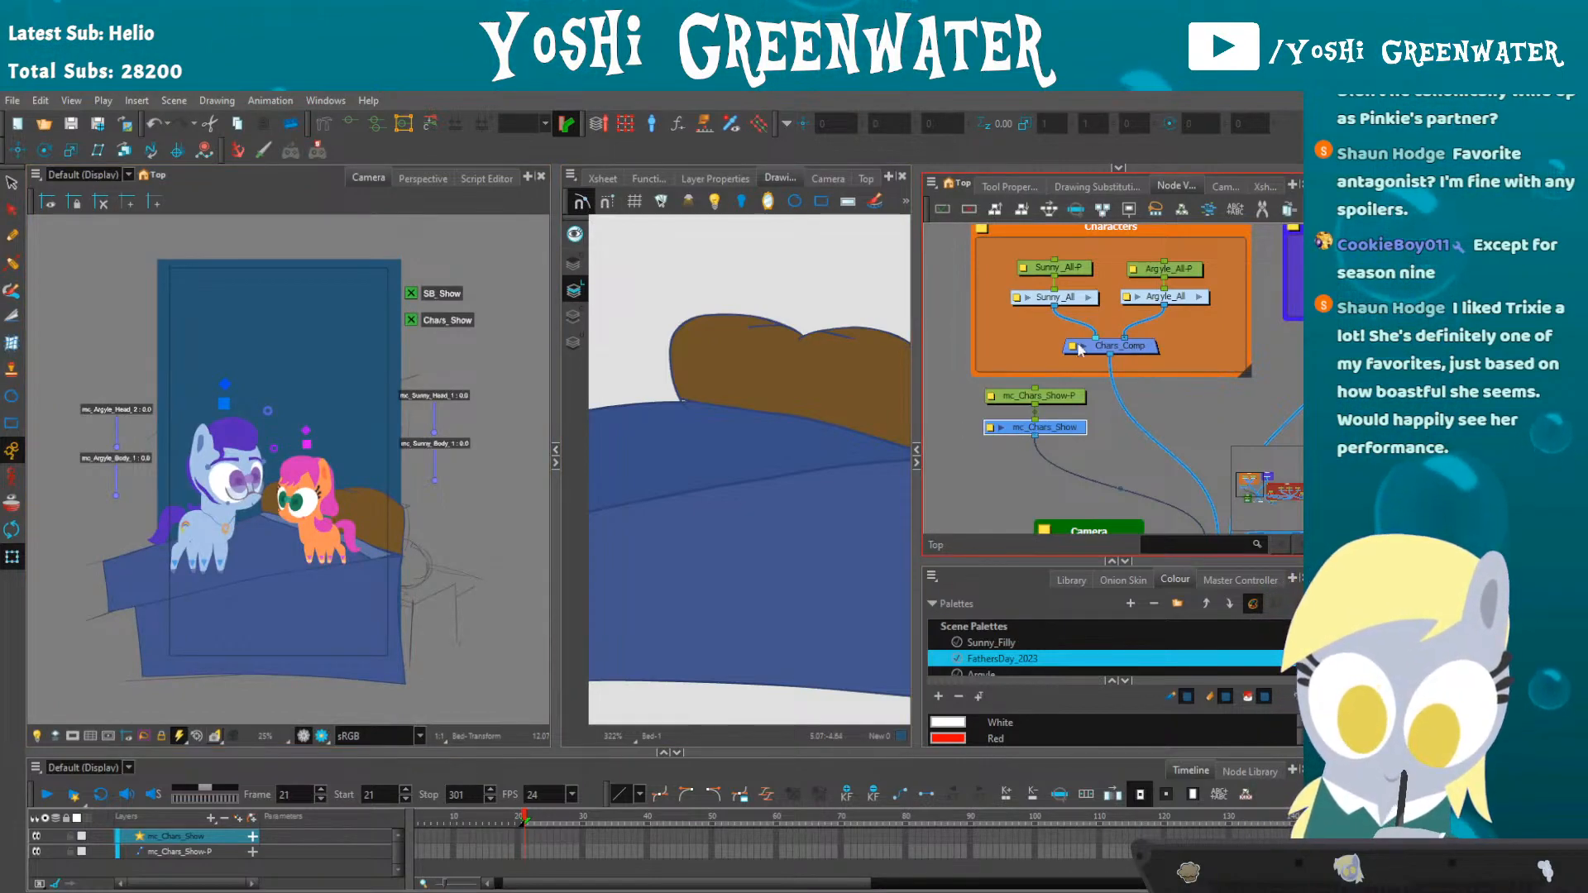
{"action": "key", "text": "d"}
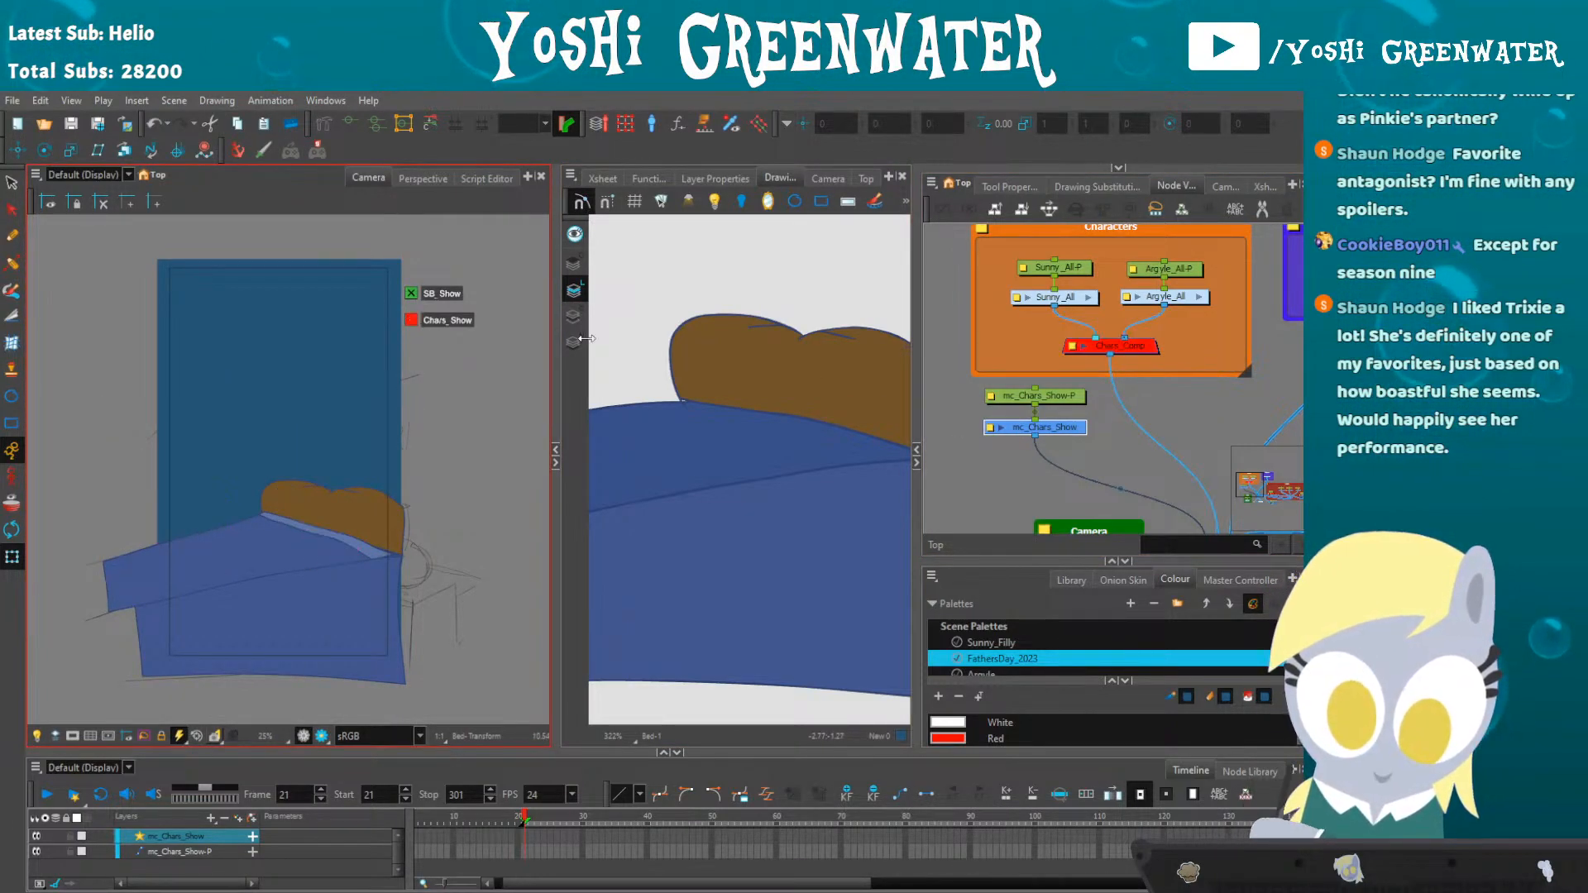
{"action": "left_click", "coordinate": [411, 320]}
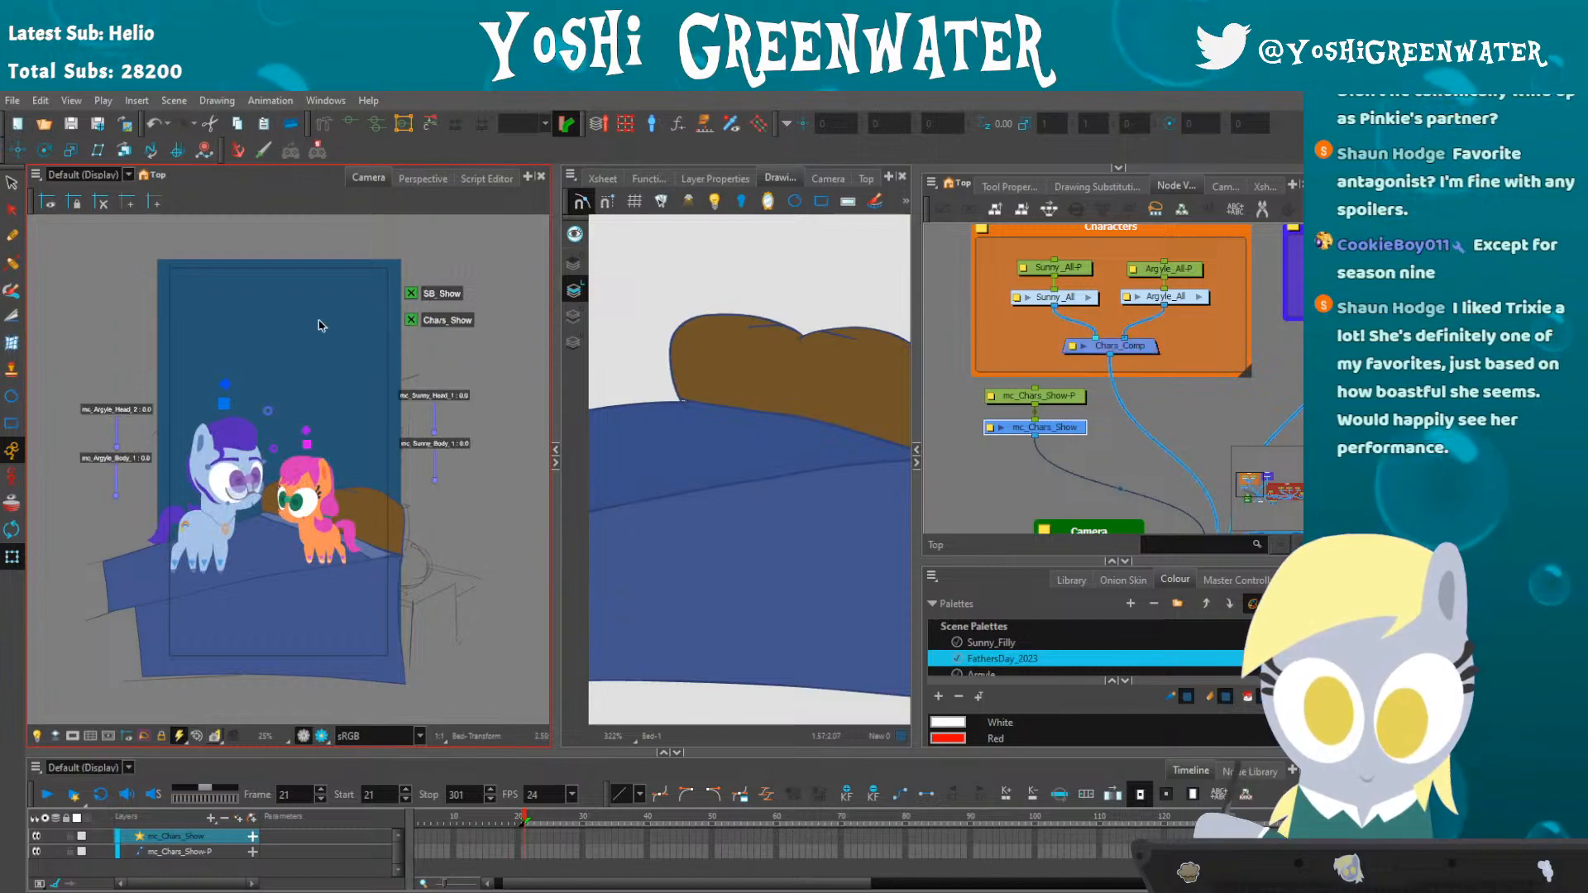
{"action": "mouse_move", "coordinate": [152, 517]}
{"action": "left_mouse_down"}
{"action": "mouse_move", "coordinate": [202, 492]}
{"action": "mouse_move", "coordinate": [160, 499]}
{"action": "left_mouse_up"}
{"action": "left_click", "coordinate": [127, 526]}
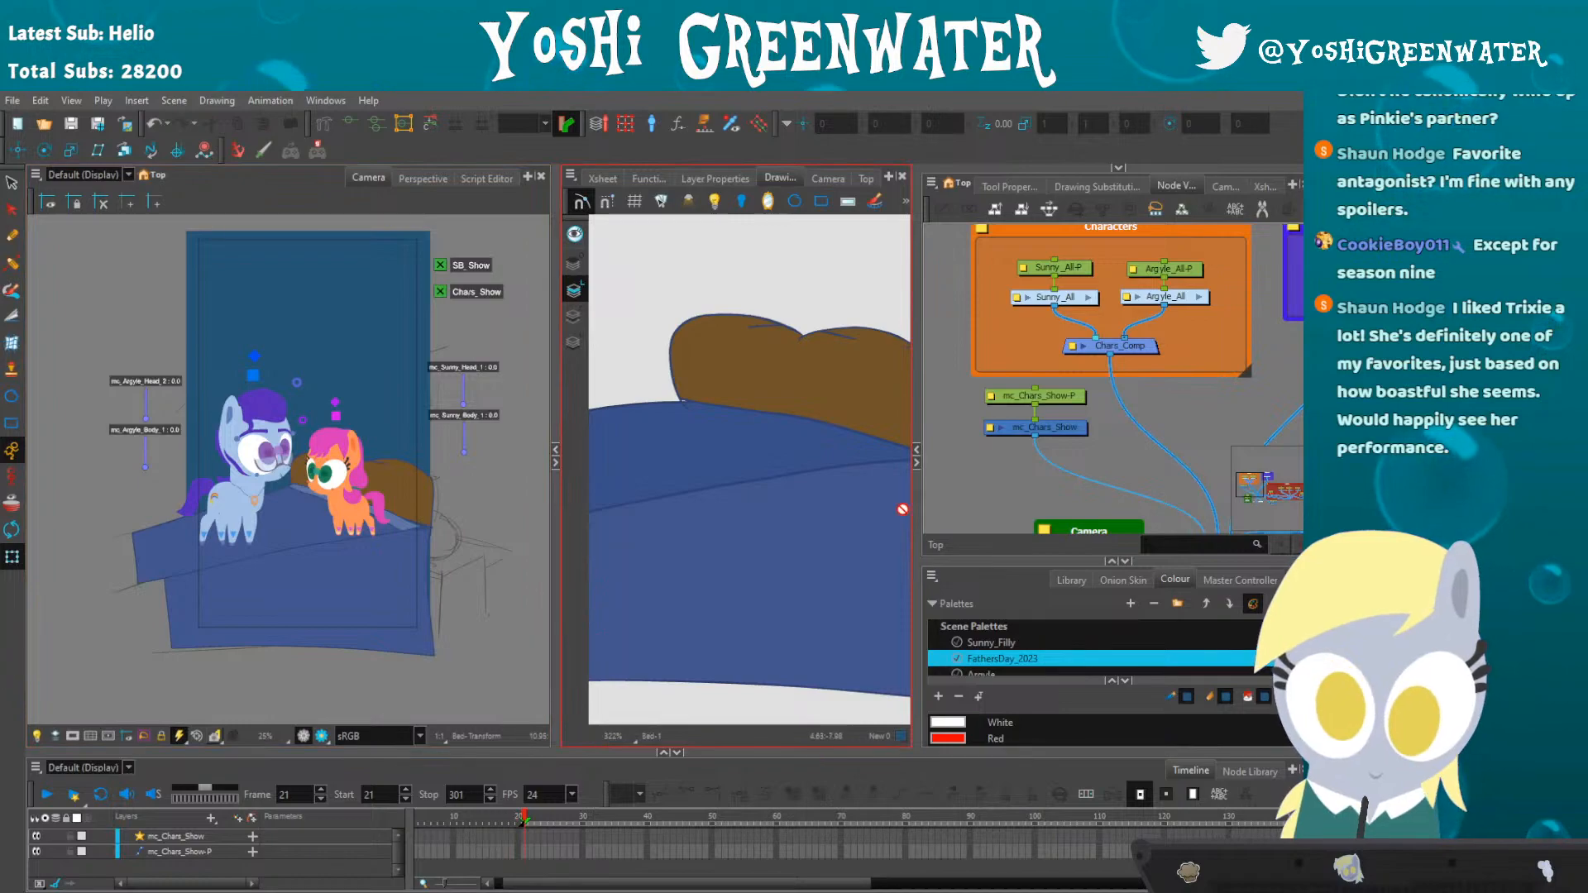
- Frame the characters in the Camera view and open a widened Top view beside it
{"action": "left_click_drag", "start_coordinate": [977, 459], "coordinate": [952, 470]}
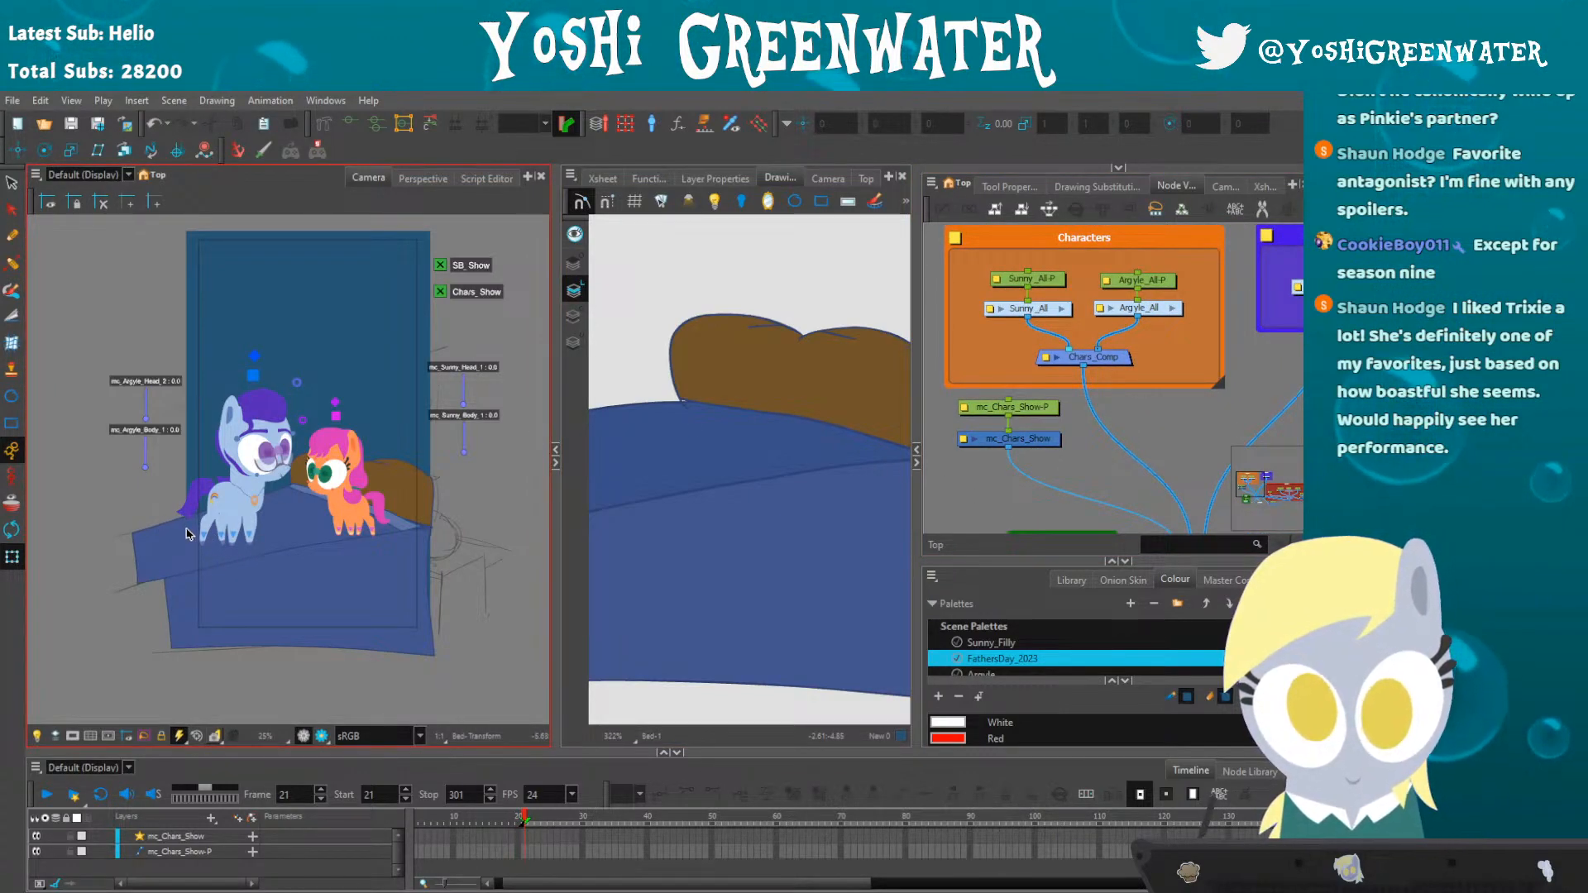
{"action": "scroll", "coordinate": [177, 515], "scroll_direction": "up", "scroll_amount": 2}
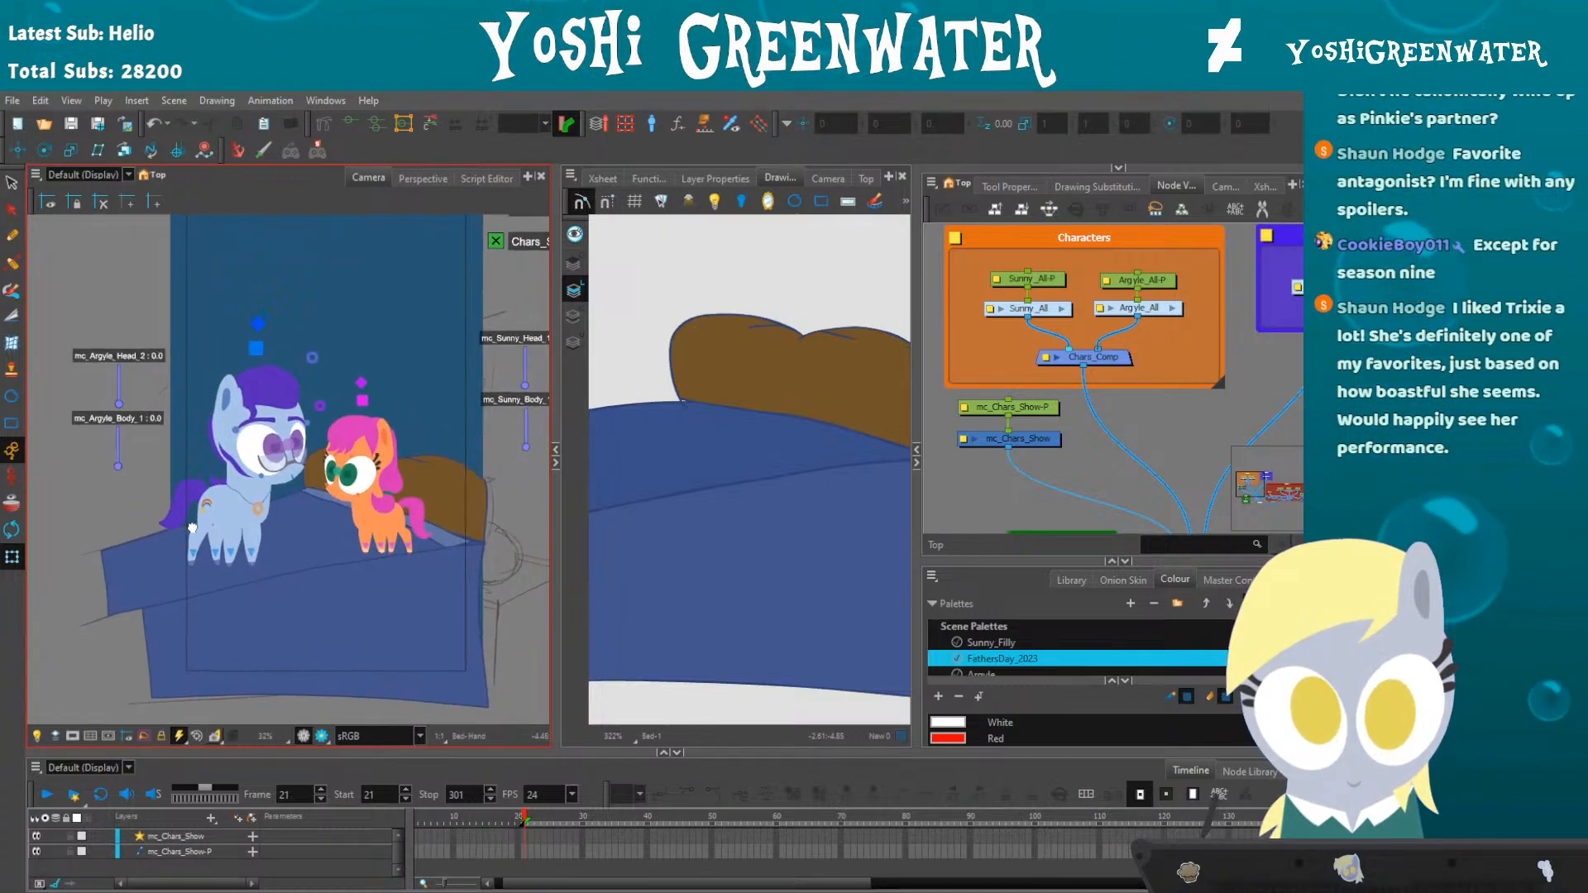
{"action": "left_click_drag", "start_coordinate": [192, 527], "coordinate": [174, 547]}
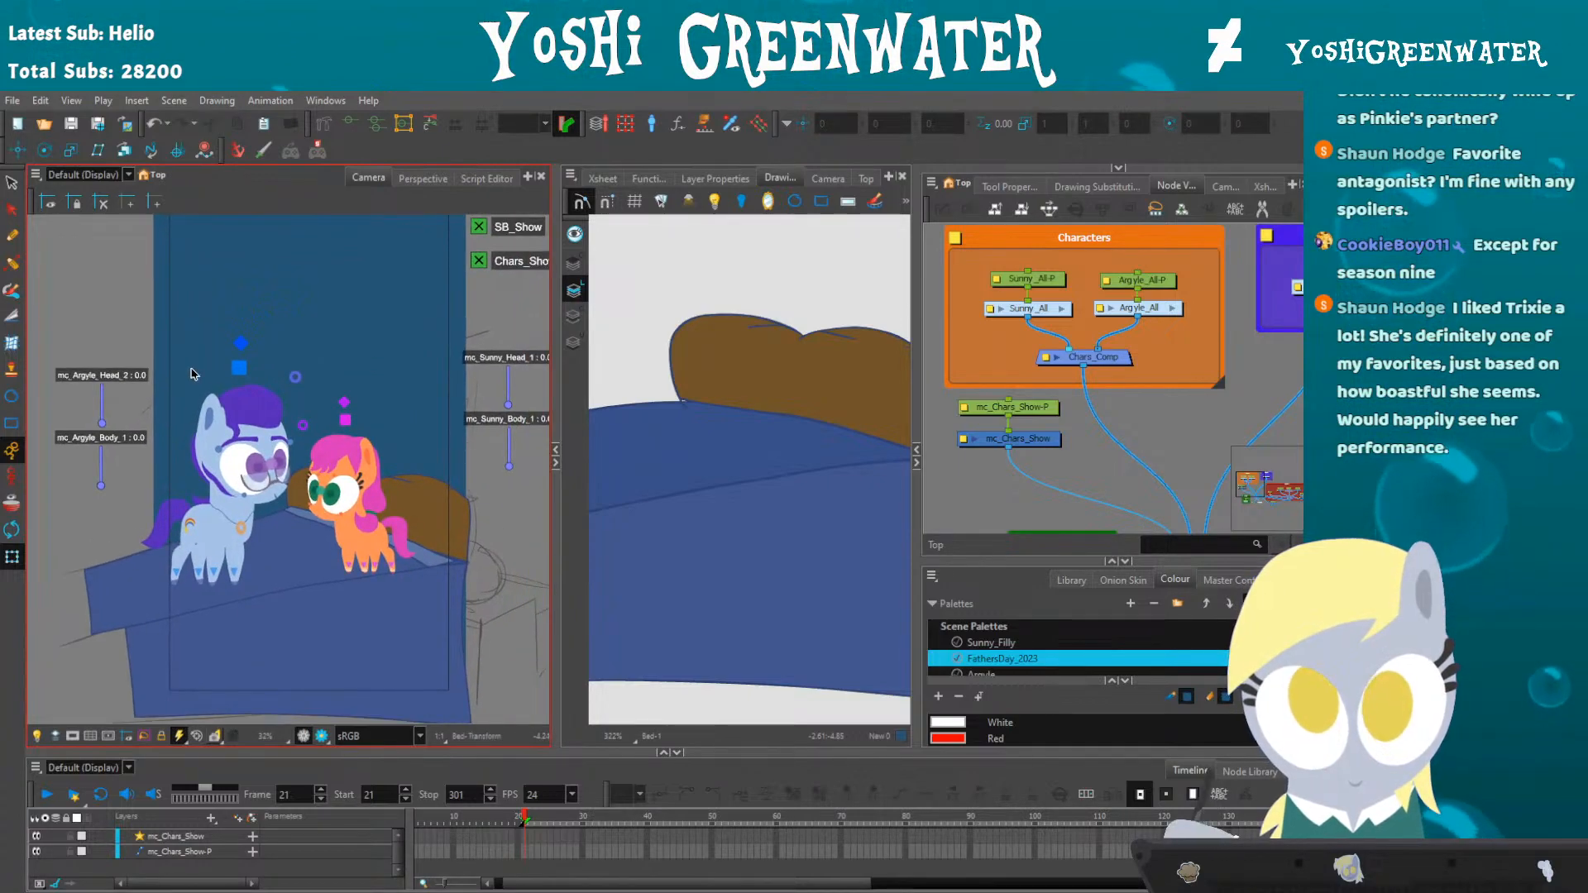
{"action": "left_click", "coordinate": [865, 179]}
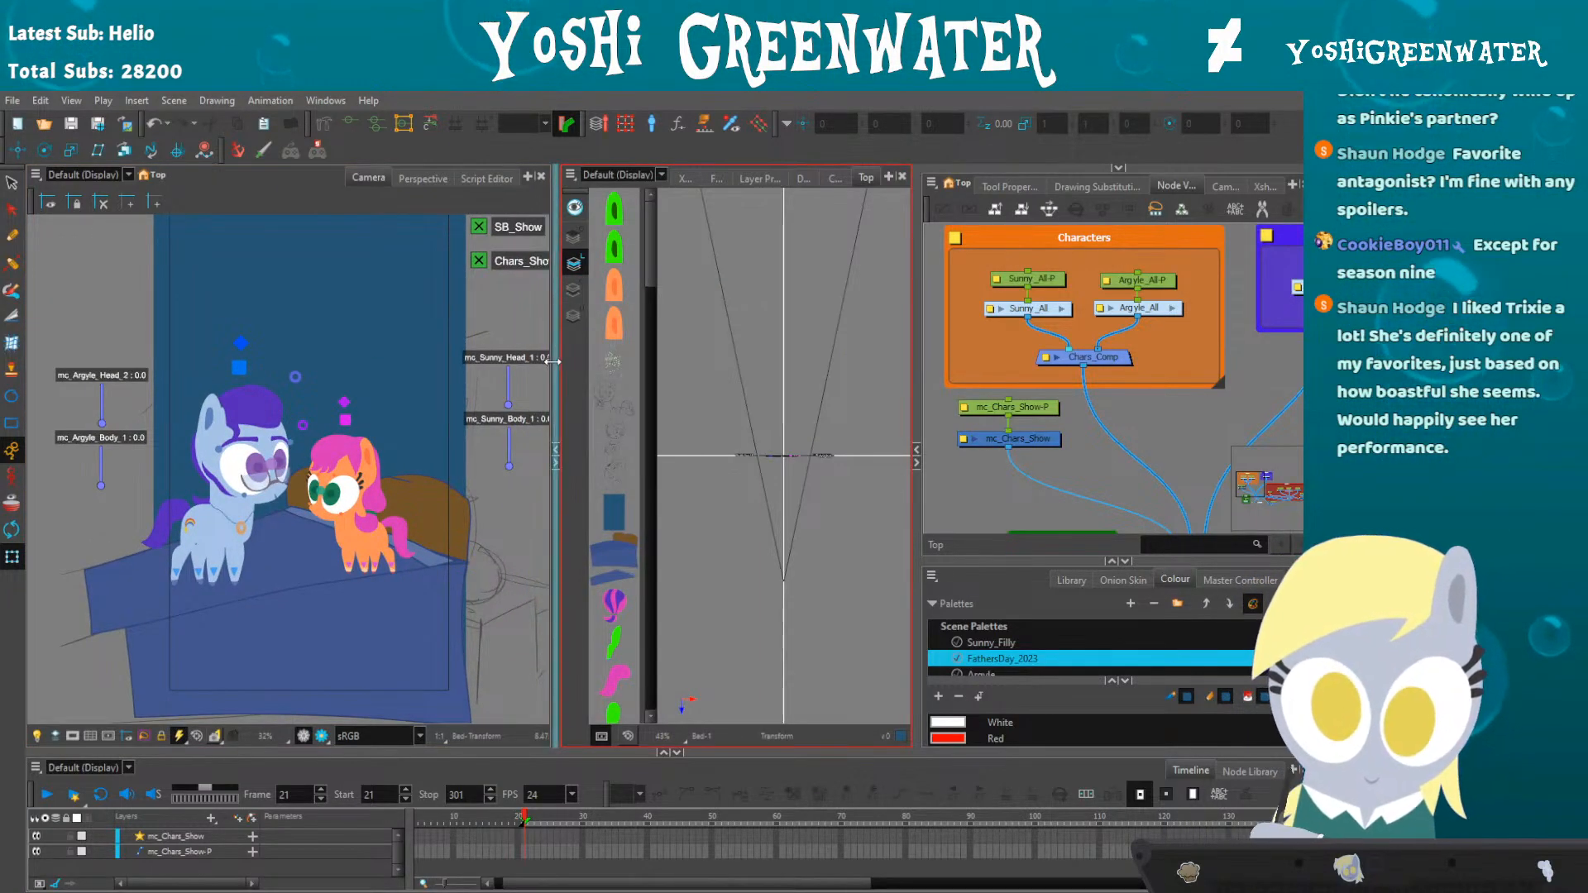
{"action": "left_click_drag", "start_coordinate": [556, 321], "coordinate": [516, 323]}
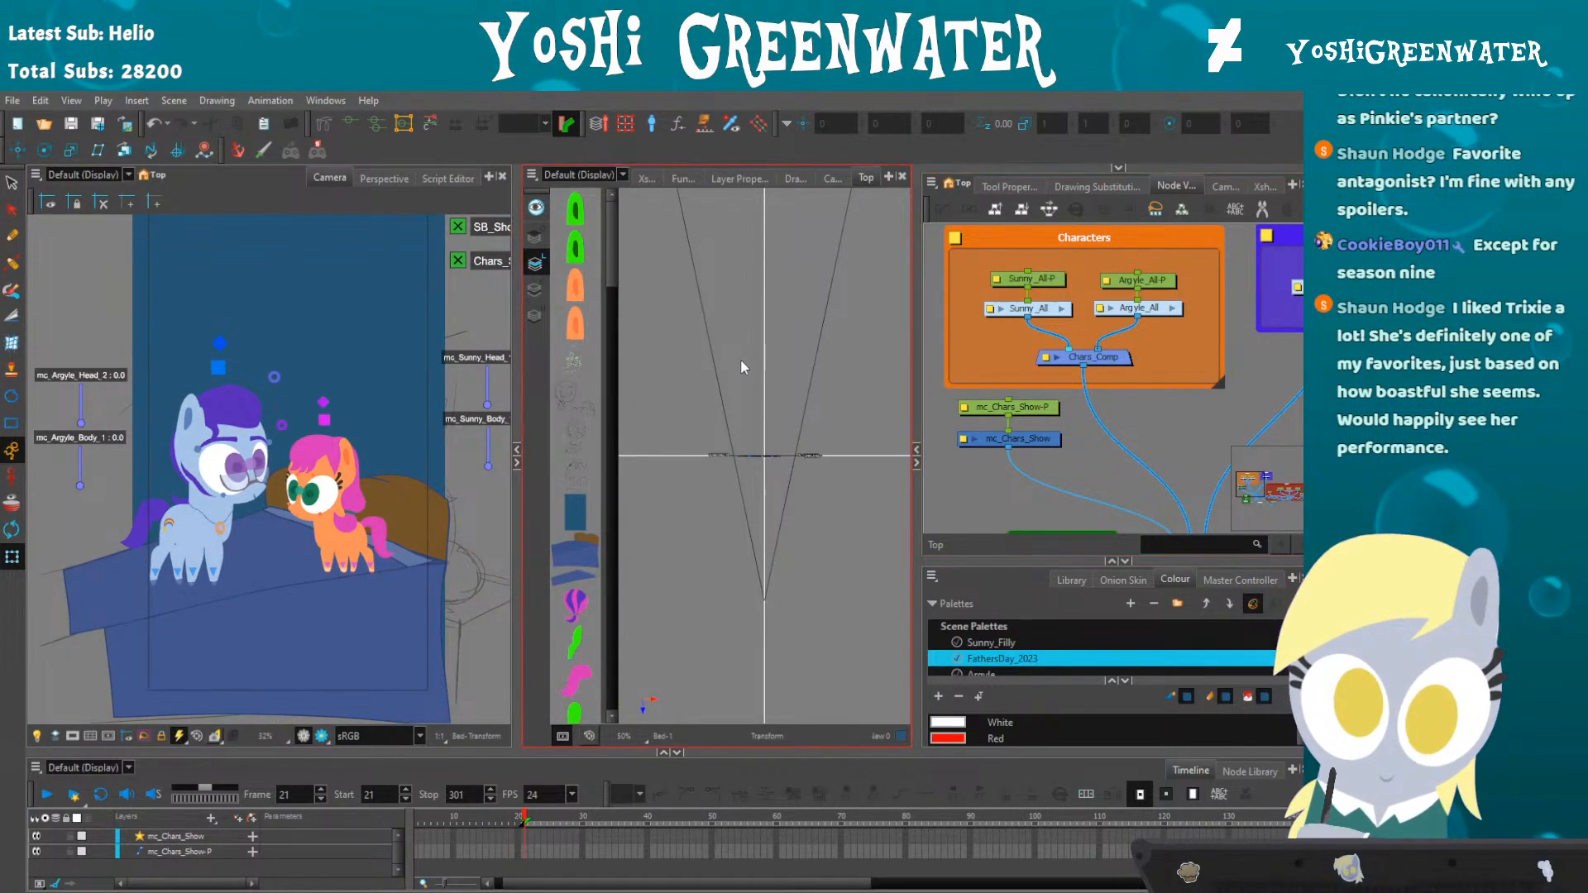
- Locate the wall drawing in the BK_Group network and select its wall-P peg
{"action": "left_click", "coordinate": [309, 356]}
{"action": "key", "text": "o"}
{"action": "left_click_drag", "start_coordinate": [1003, 419], "coordinate": [961, 402]}
{"action": "left_click", "coordinate": [1080, 350]}
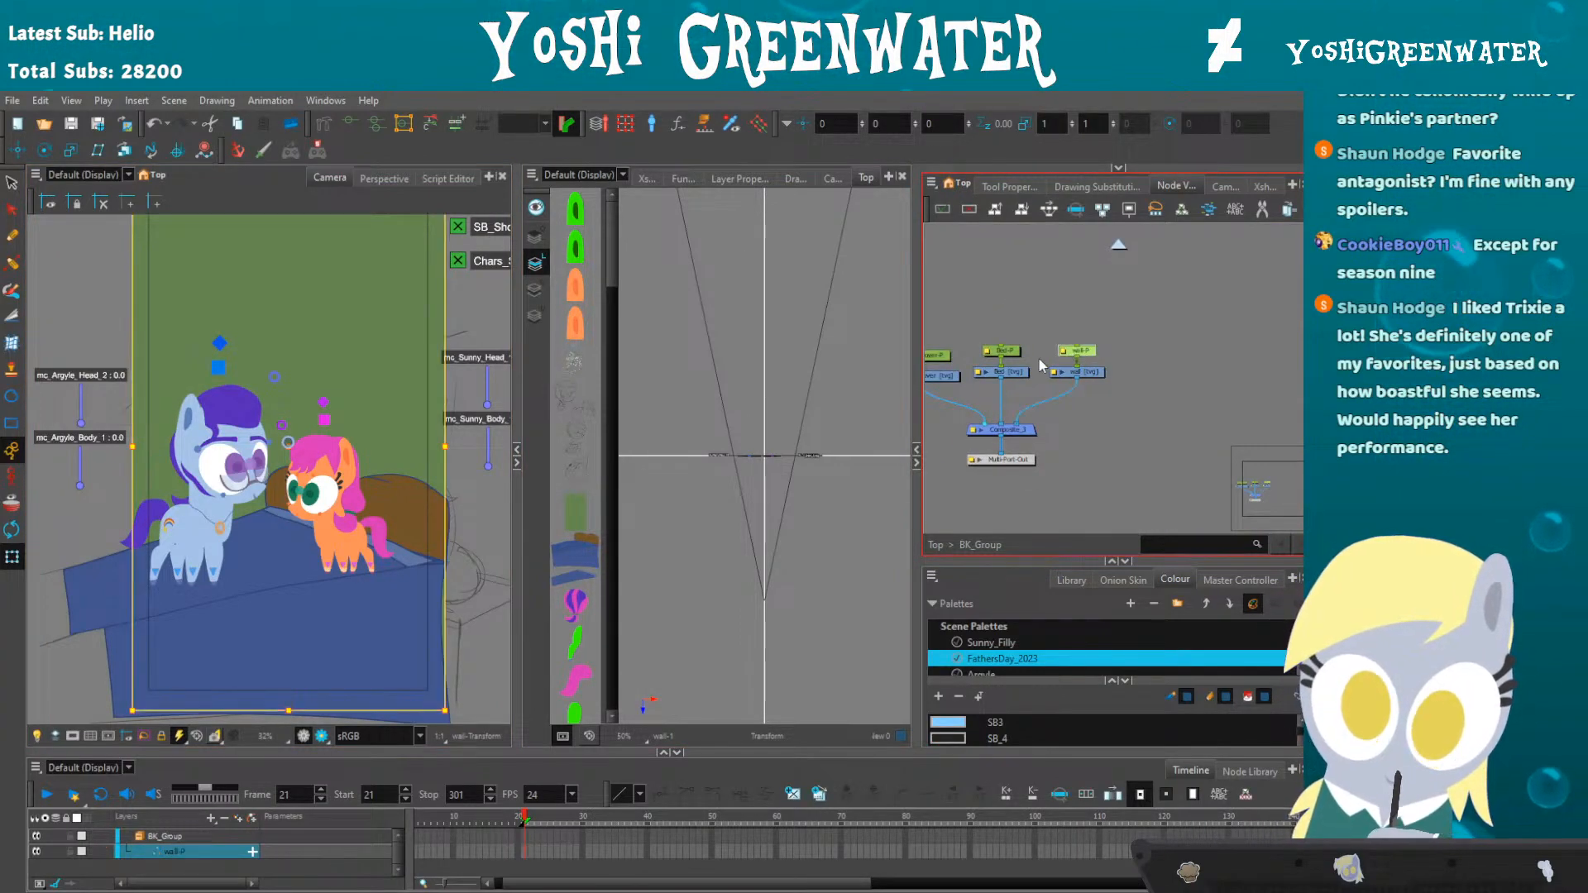
{"action": "scroll", "coordinate": [1080, 349], "scroll_direction": "up", "scroll_amount": 2}
- Push the wall-P peg back in depth behind the storyboard sketch in the Top view using the Maintain Size tool
{"action": "left_click", "coordinate": [16, 150]}
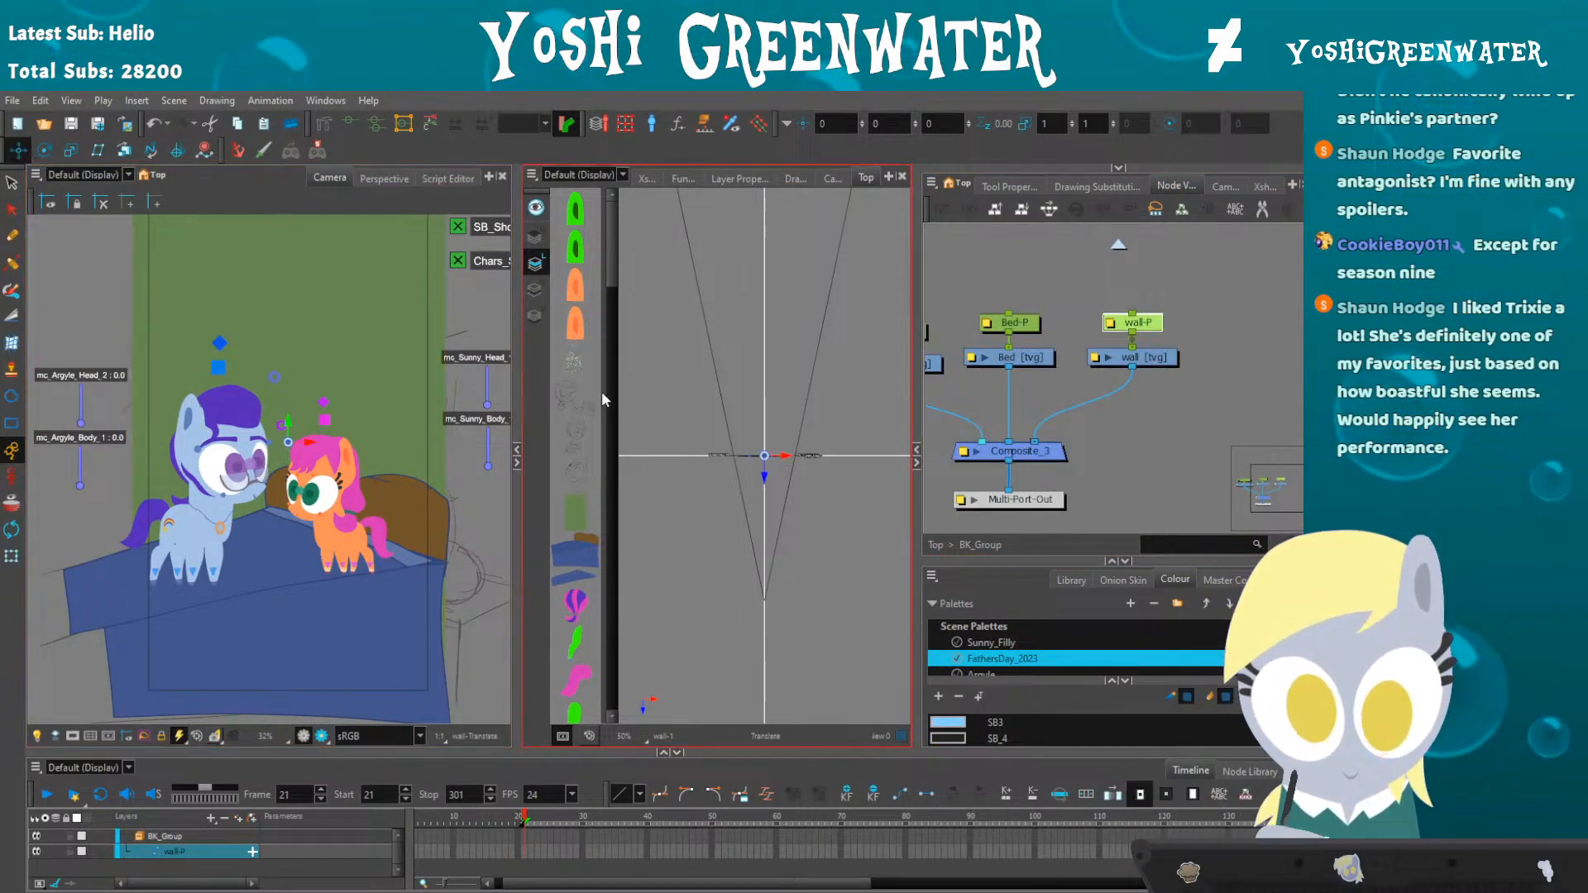
{"action": "scroll", "coordinate": [753, 451], "scroll_direction": "up", "scroll_amount": 3}
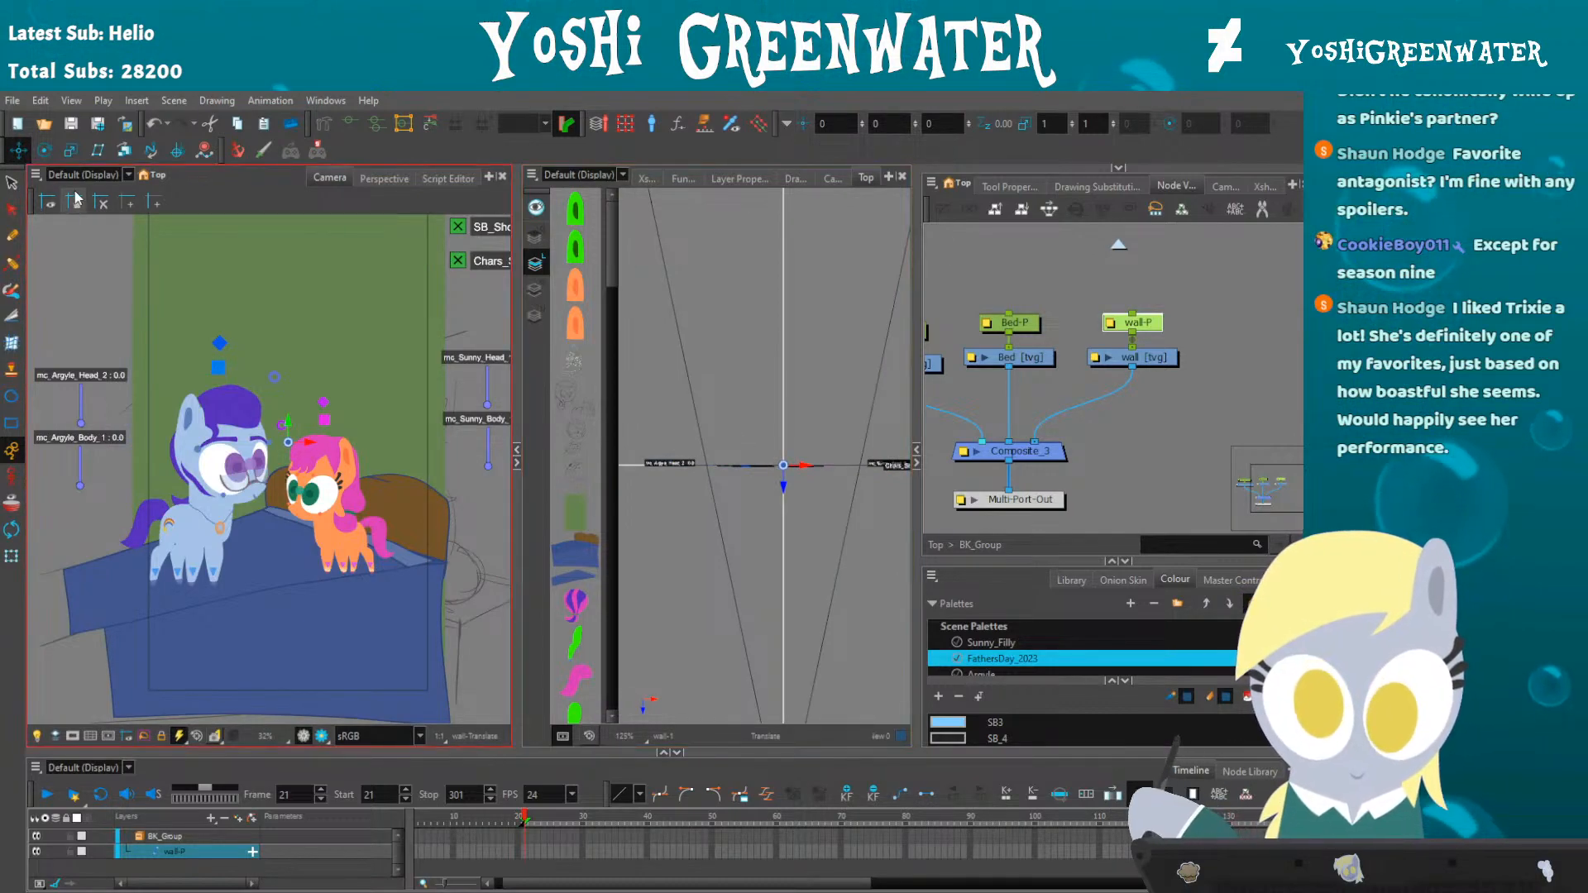
{"action": "left_click", "coordinate": [124, 151]}
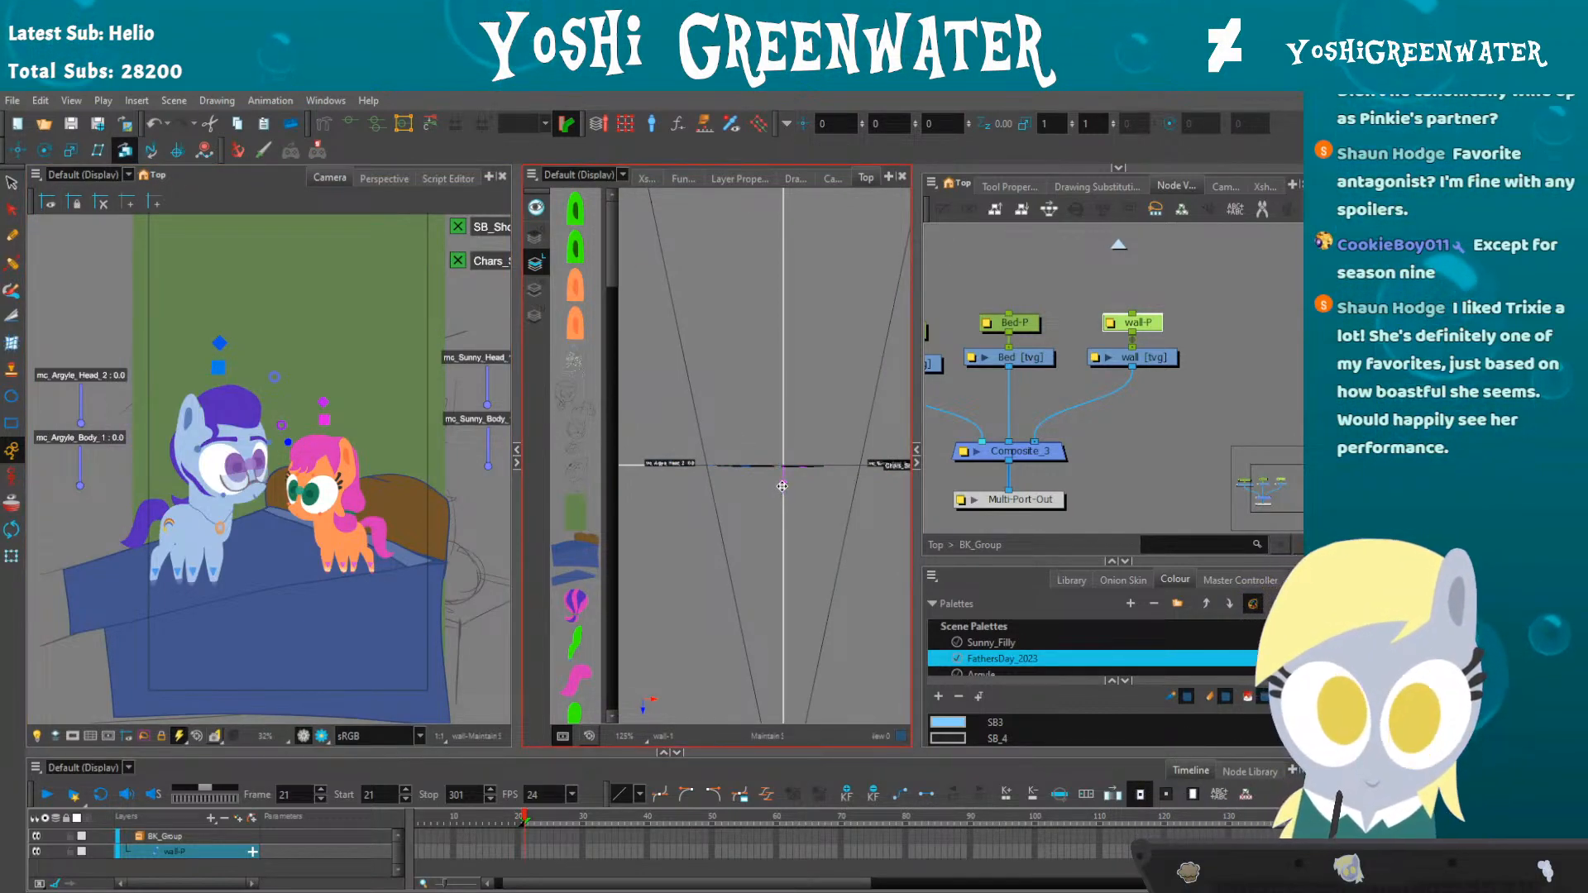
{"action": "left_click_drag", "start_coordinate": [782, 457], "coordinate": [780, 417]}
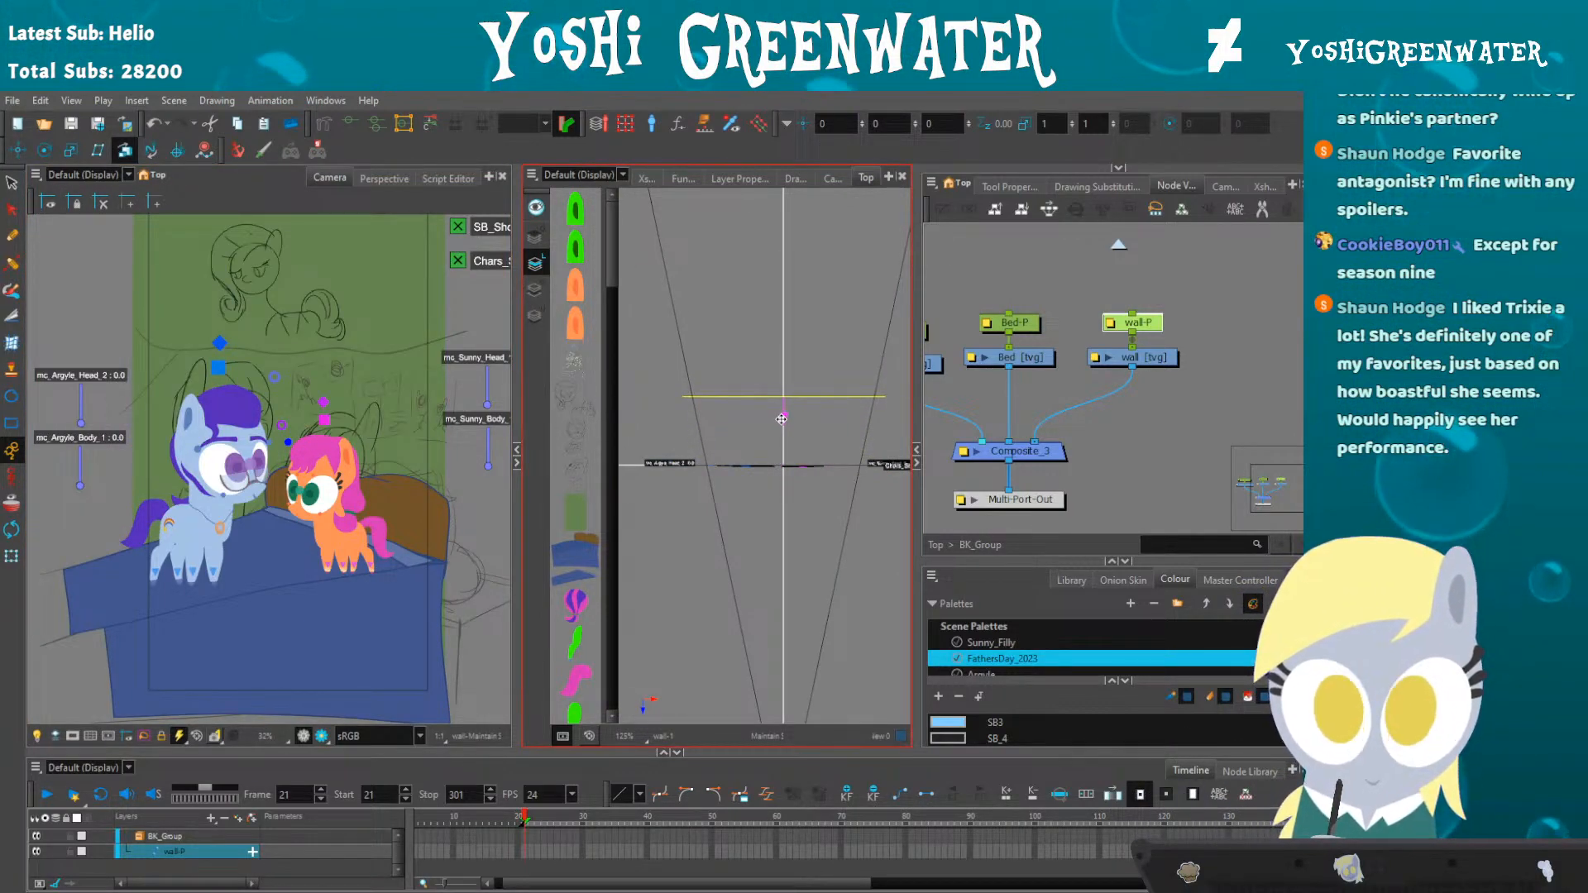
- Move the wall peg back in depth to about 0.63 B in the Top view with the Maintain Size tool
{"action": "scroll", "coordinate": [735, 491], "scroll_direction": "down", "scroll_amount": 2}
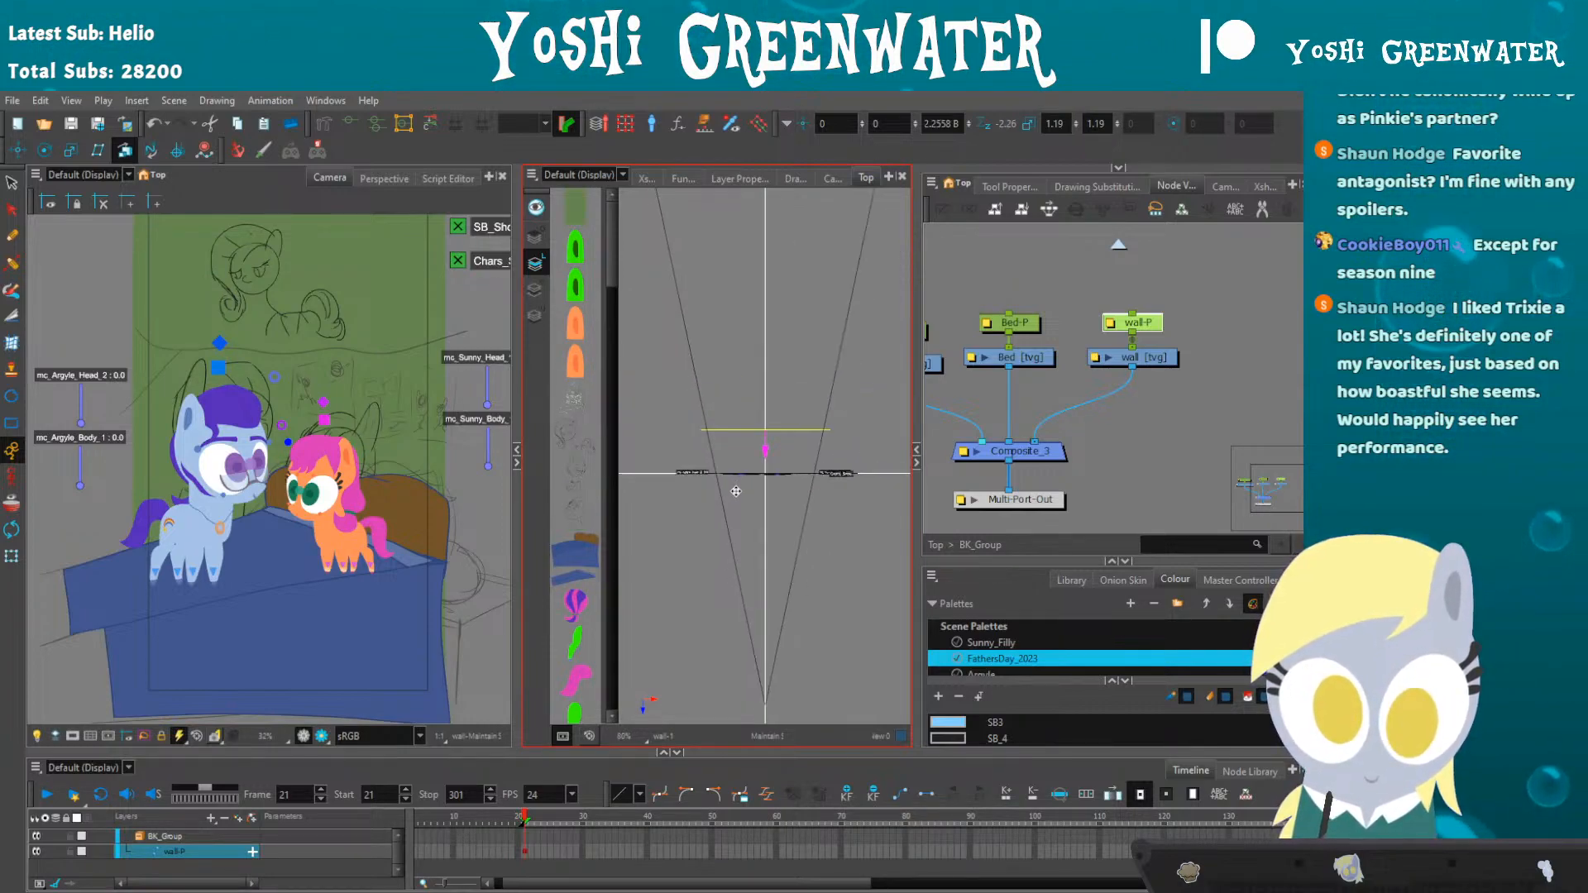
{"action": "scroll", "coordinate": [720, 446], "scroll_direction": "up", "scroll_amount": 4}
{"action": "scroll", "coordinate": [685, 411], "scroll_direction": "down", "scroll_amount": 3}
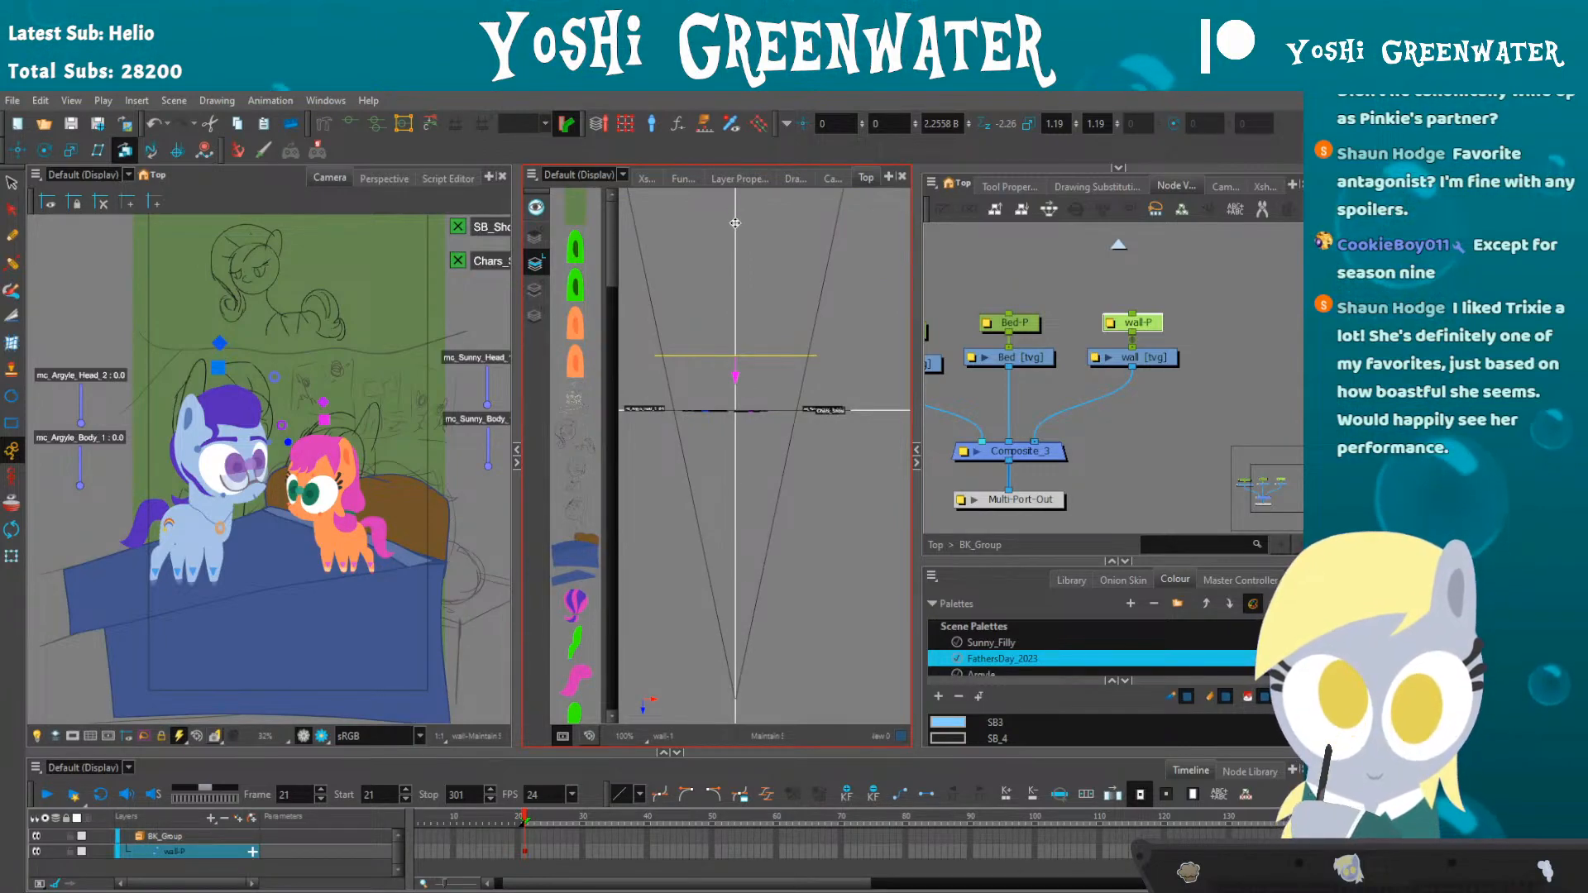
{"action": "left_click_drag", "start_coordinate": [735, 374], "coordinate": [736, 363]}
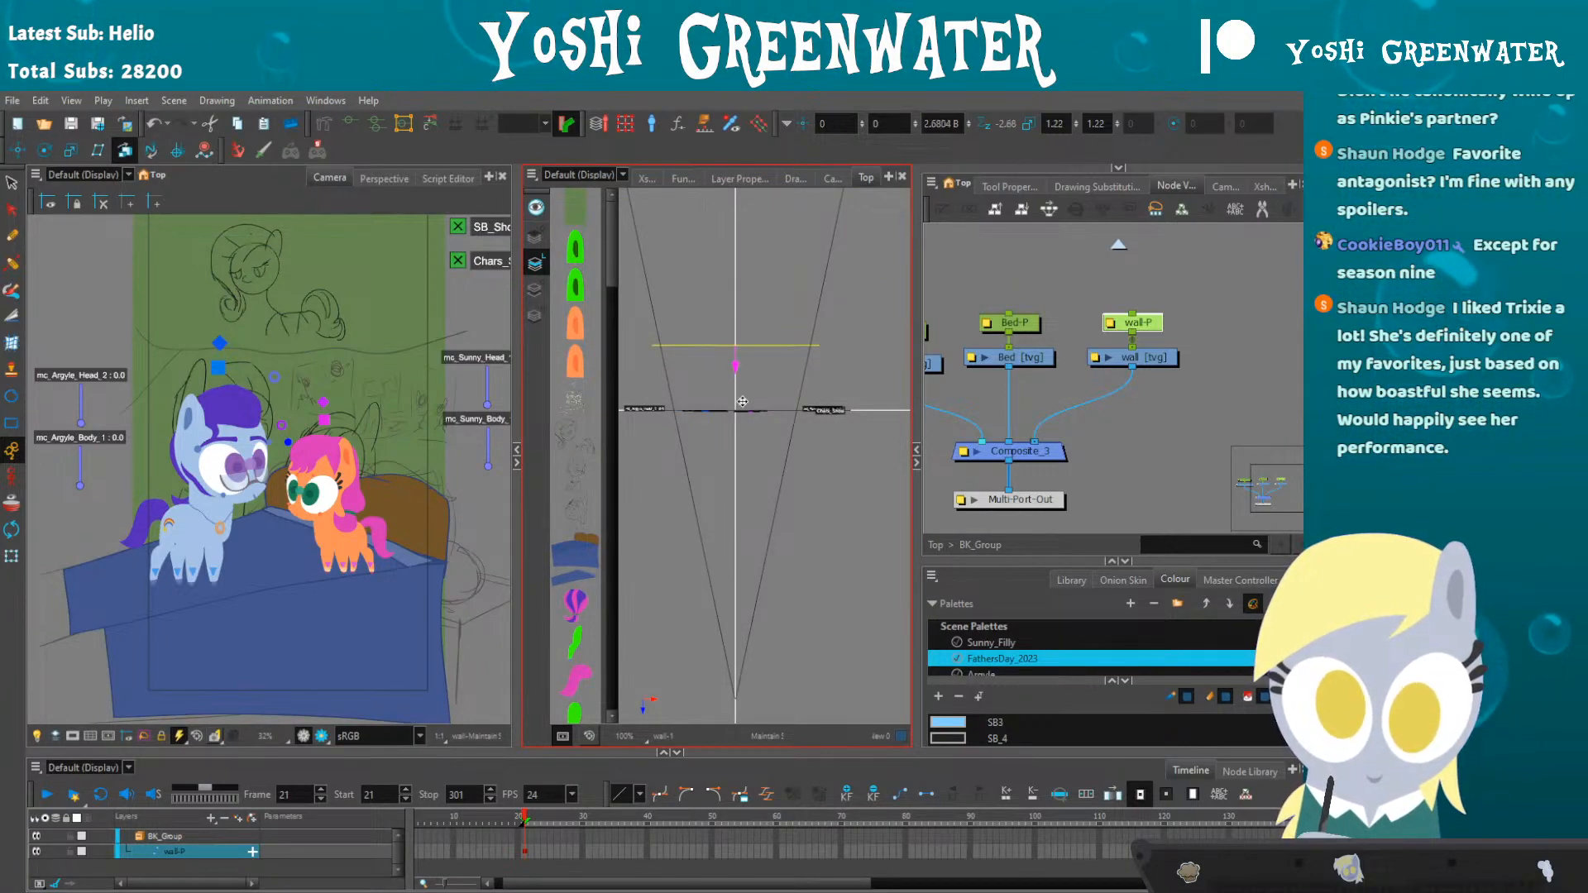
{"action": "left_click_drag", "start_coordinate": [928, 435], "coordinate": [971, 435]}
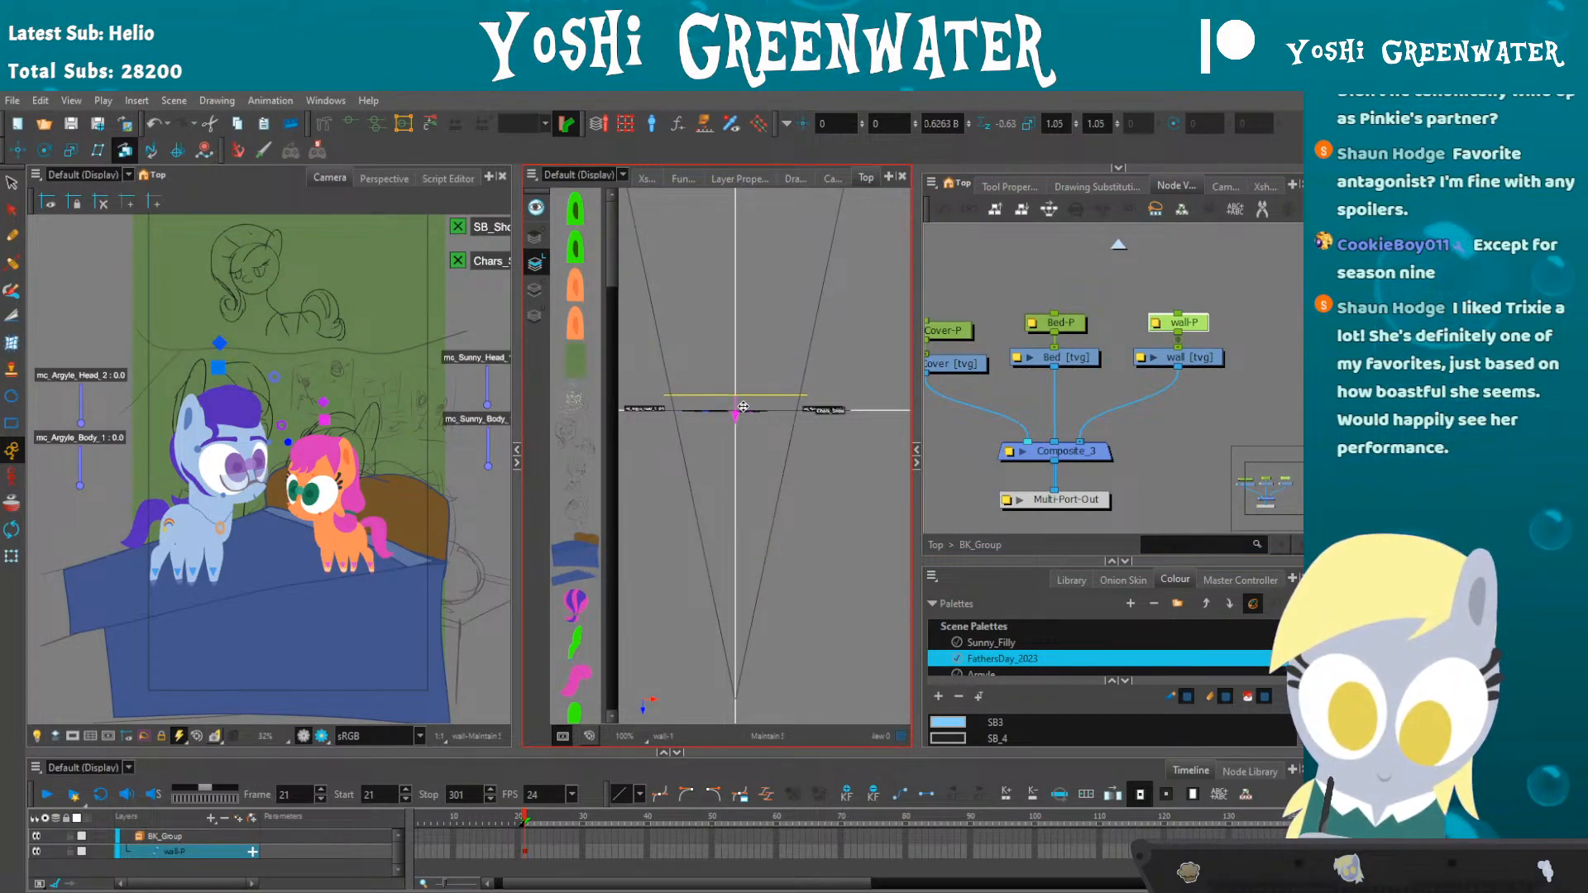
{"action": "left_click_drag", "start_coordinate": [957, 449], "coordinate": [1045, 454]}
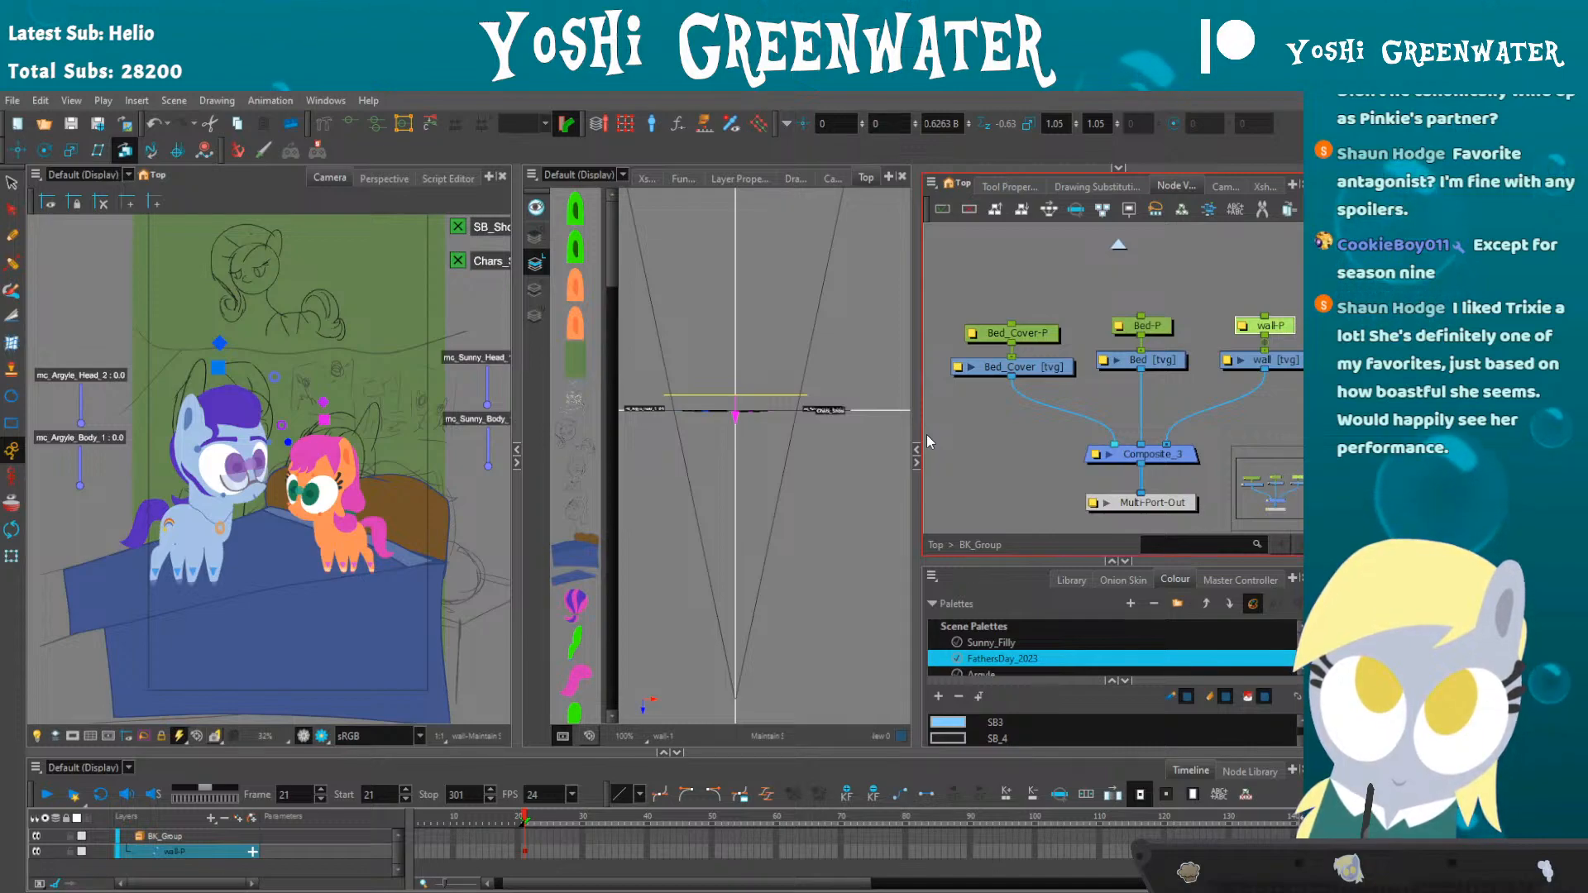
{"action": "left_click", "coordinate": [644, 437]}
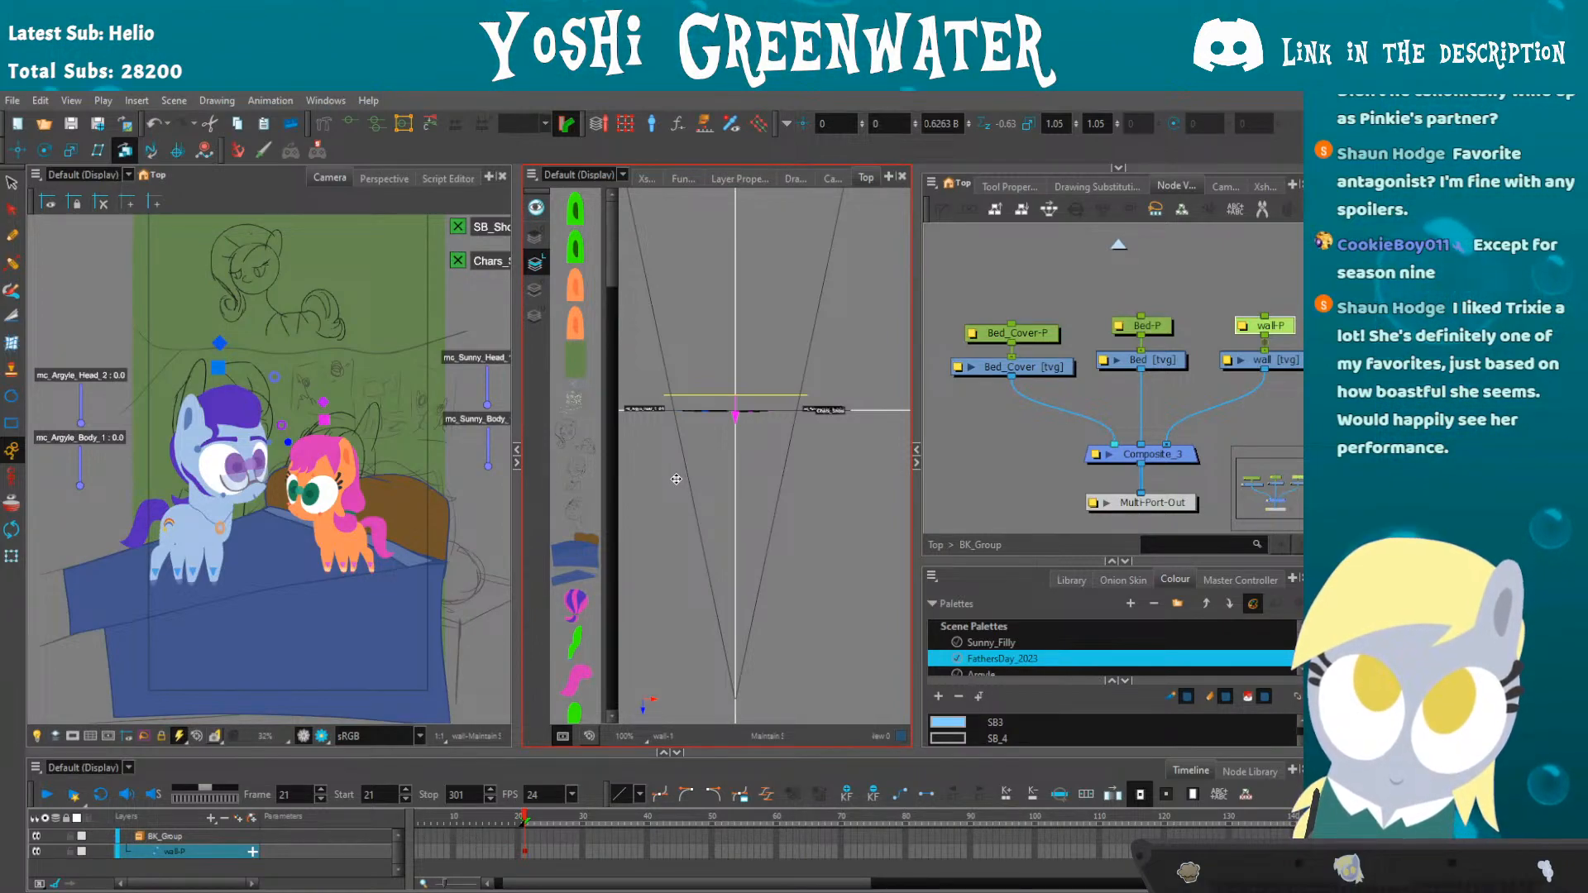
- Enlarge the wall rectangle in the Drawing view so that it extends past the camera frame on all sides
{"action": "scroll", "coordinate": [159, 428], "scroll_direction": "down", "scroll_amount": 2}
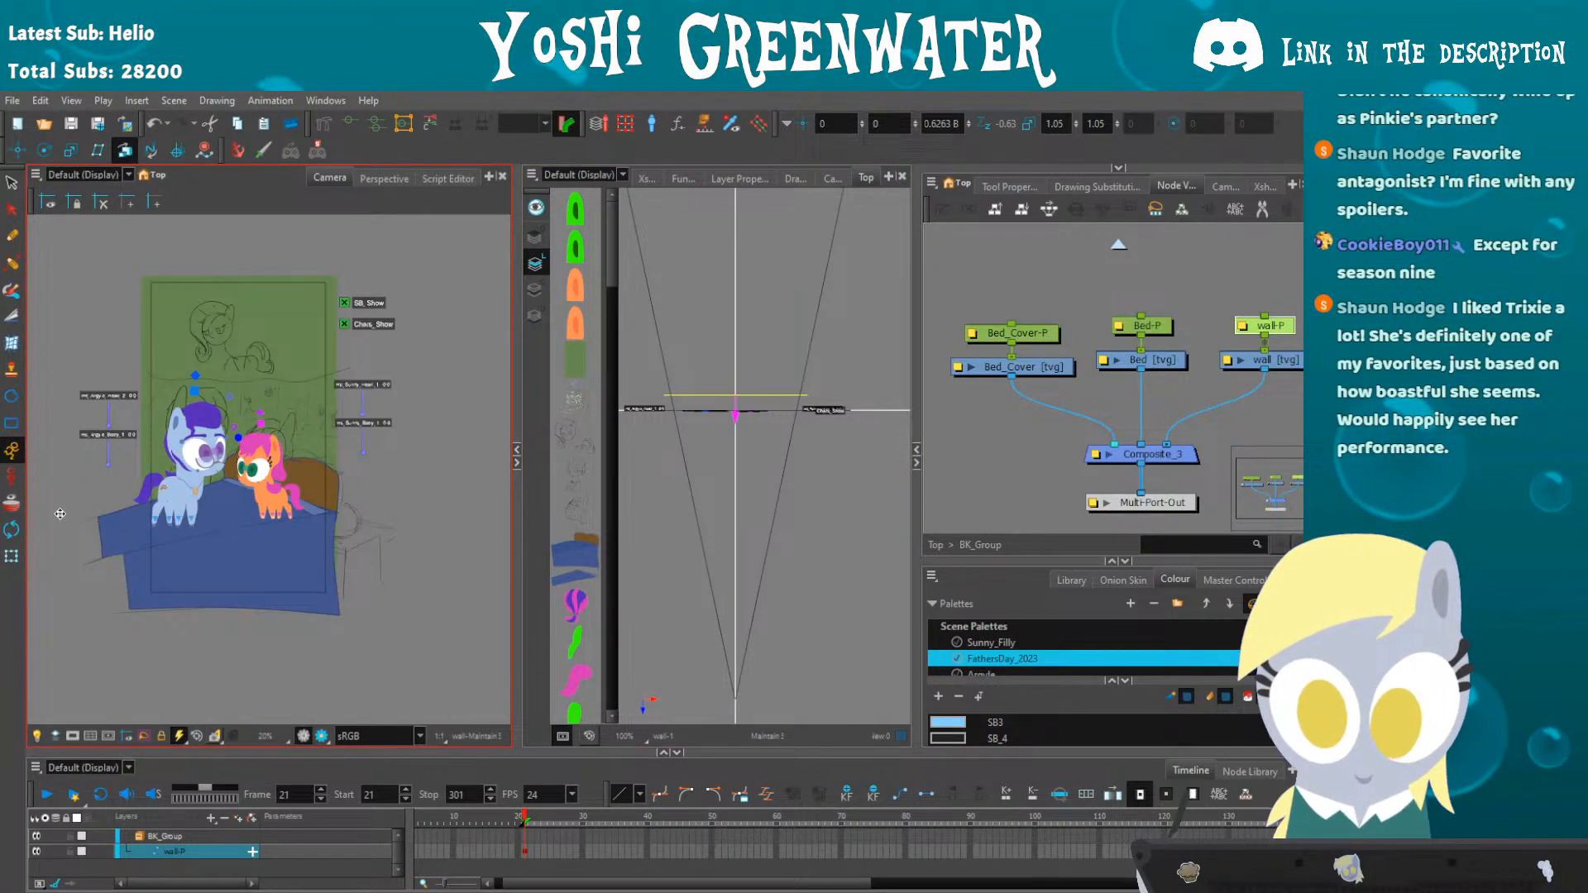
{"action": "left_click", "coordinate": [12, 557]}
{"action": "left_click_drag", "start_coordinate": [134, 304], "coordinate": [185, 301]}
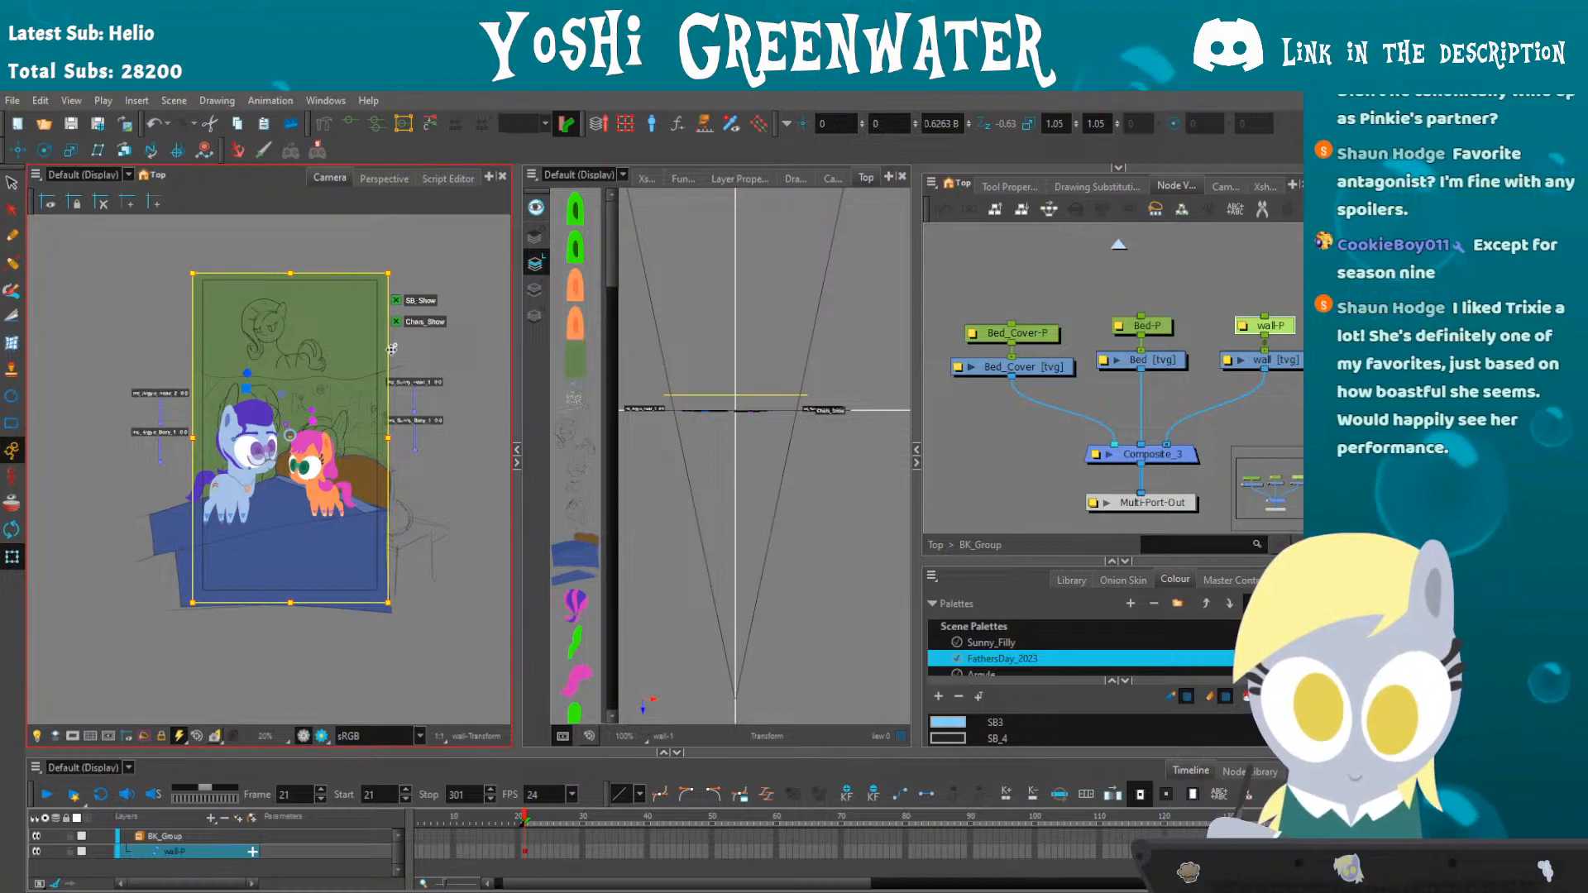
{"action": "left_click", "coordinate": [794, 179]}
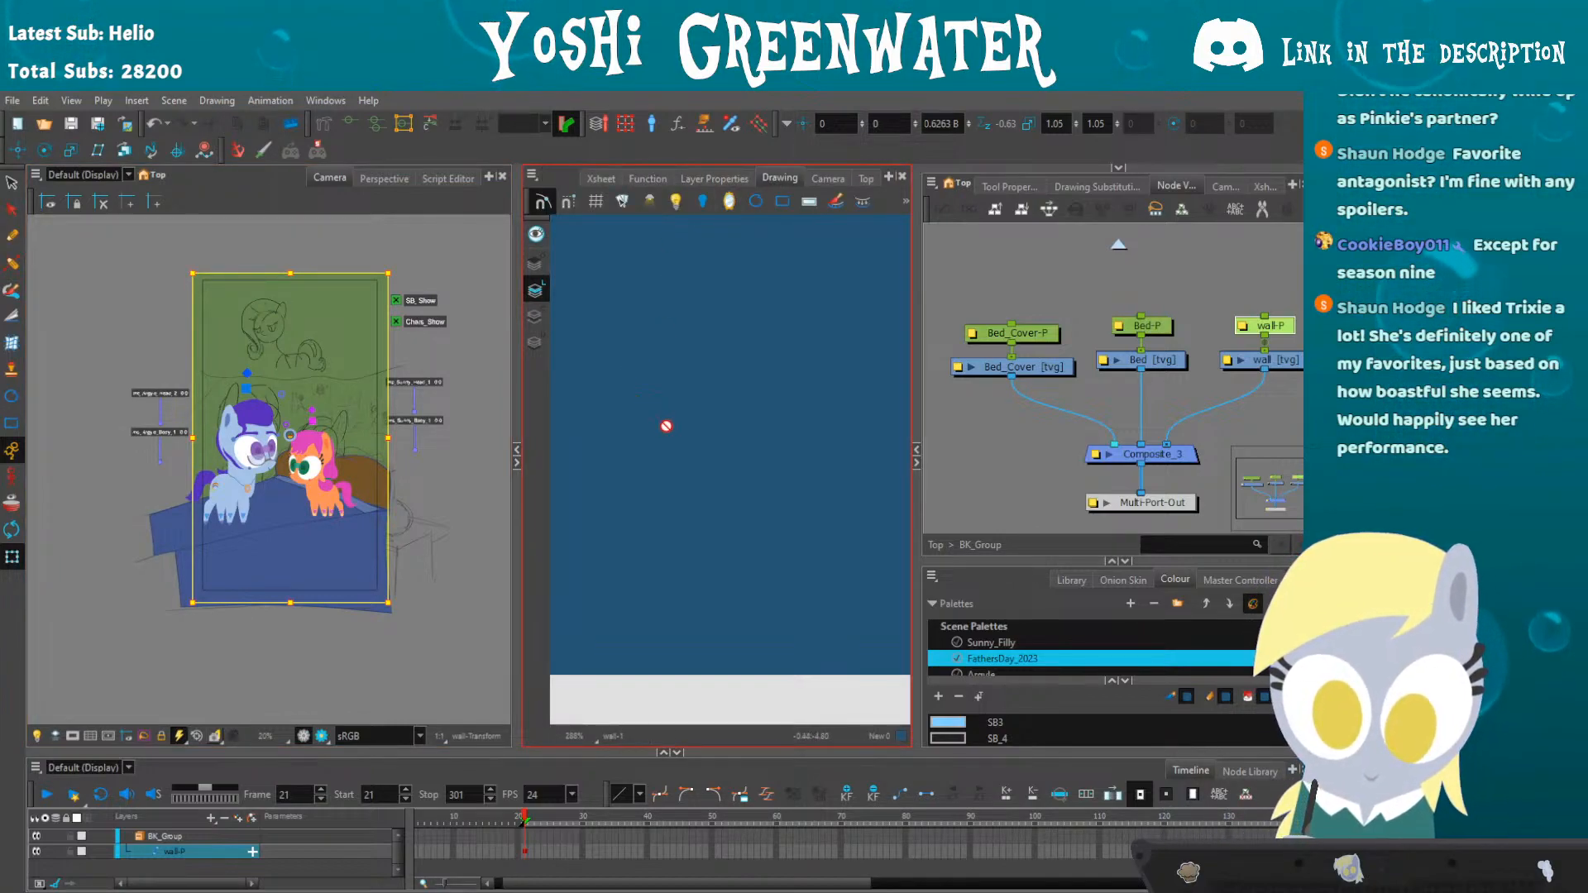
{"action": "scroll", "coordinate": [666, 426], "scroll_direction": "down", "scroll_amount": 5}
{"action": "left_click", "coordinate": [11, 182]}
{"action": "left_click", "coordinate": [652, 422]}
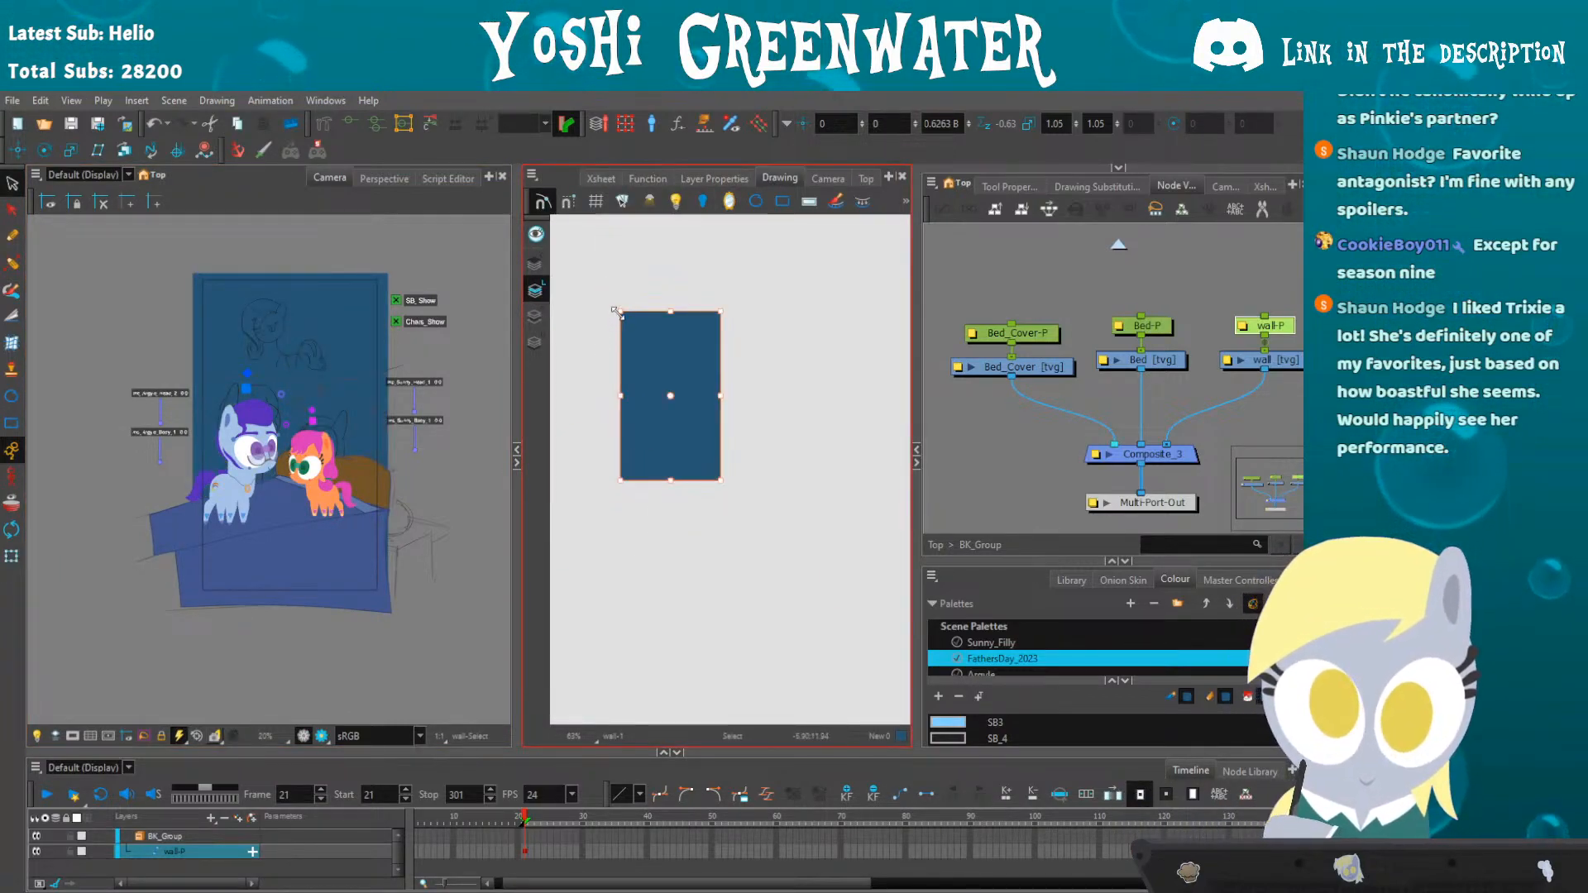
{"action": "left_click_drag", "start_coordinate": [611, 296], "coordinate": [610, 295]}
{"action": "key", "text": "Down"}
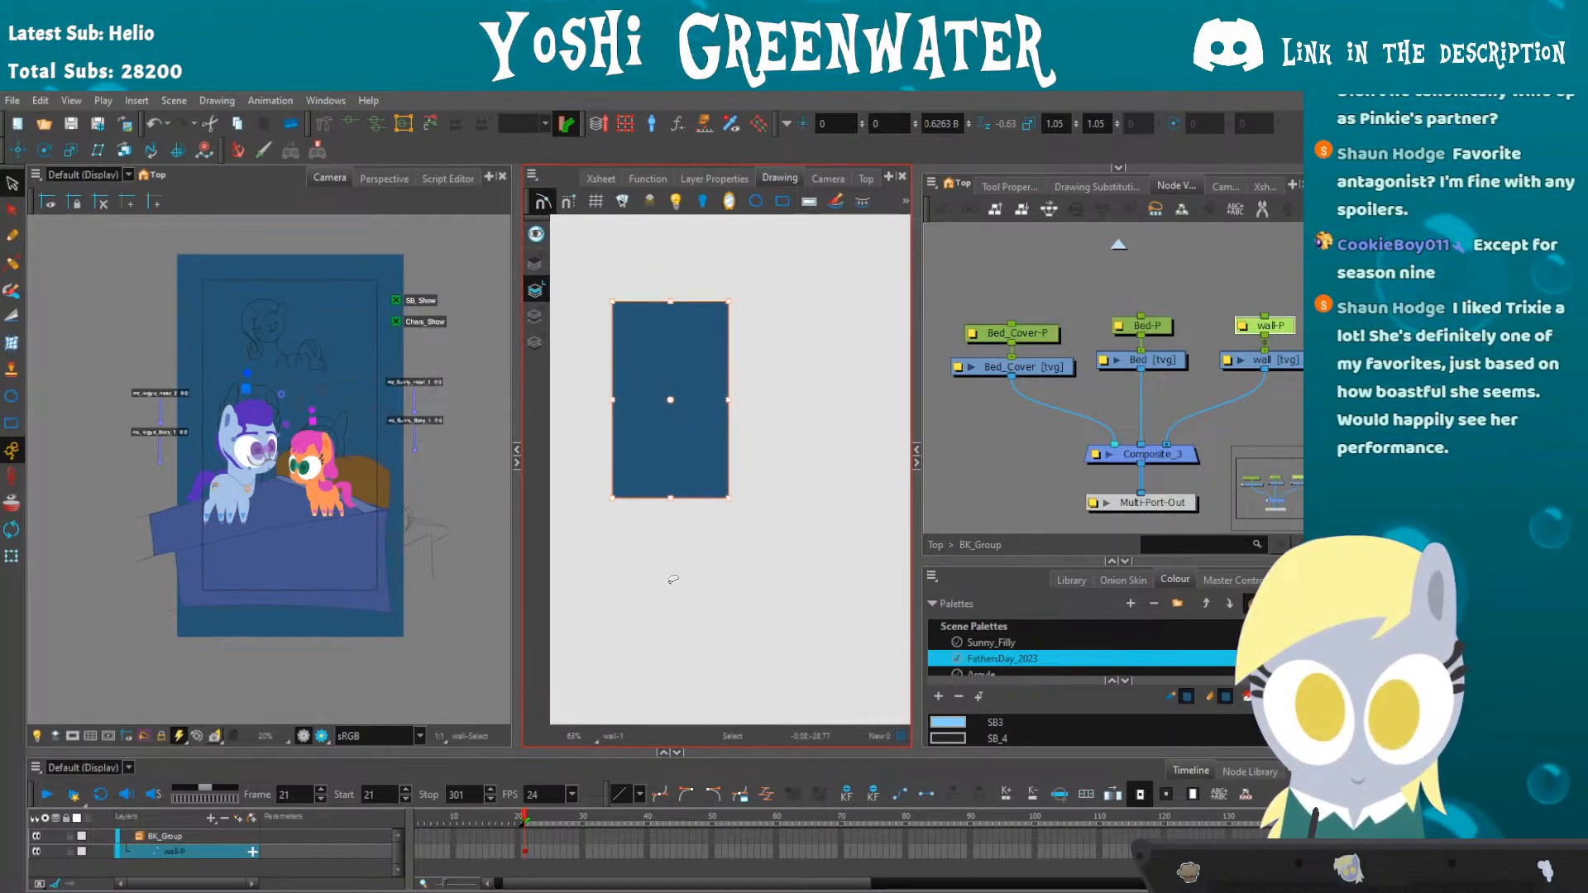
{"action": "left_click_drag", "start_coordinate": [610, 395], "coordinate": [596, 393]}
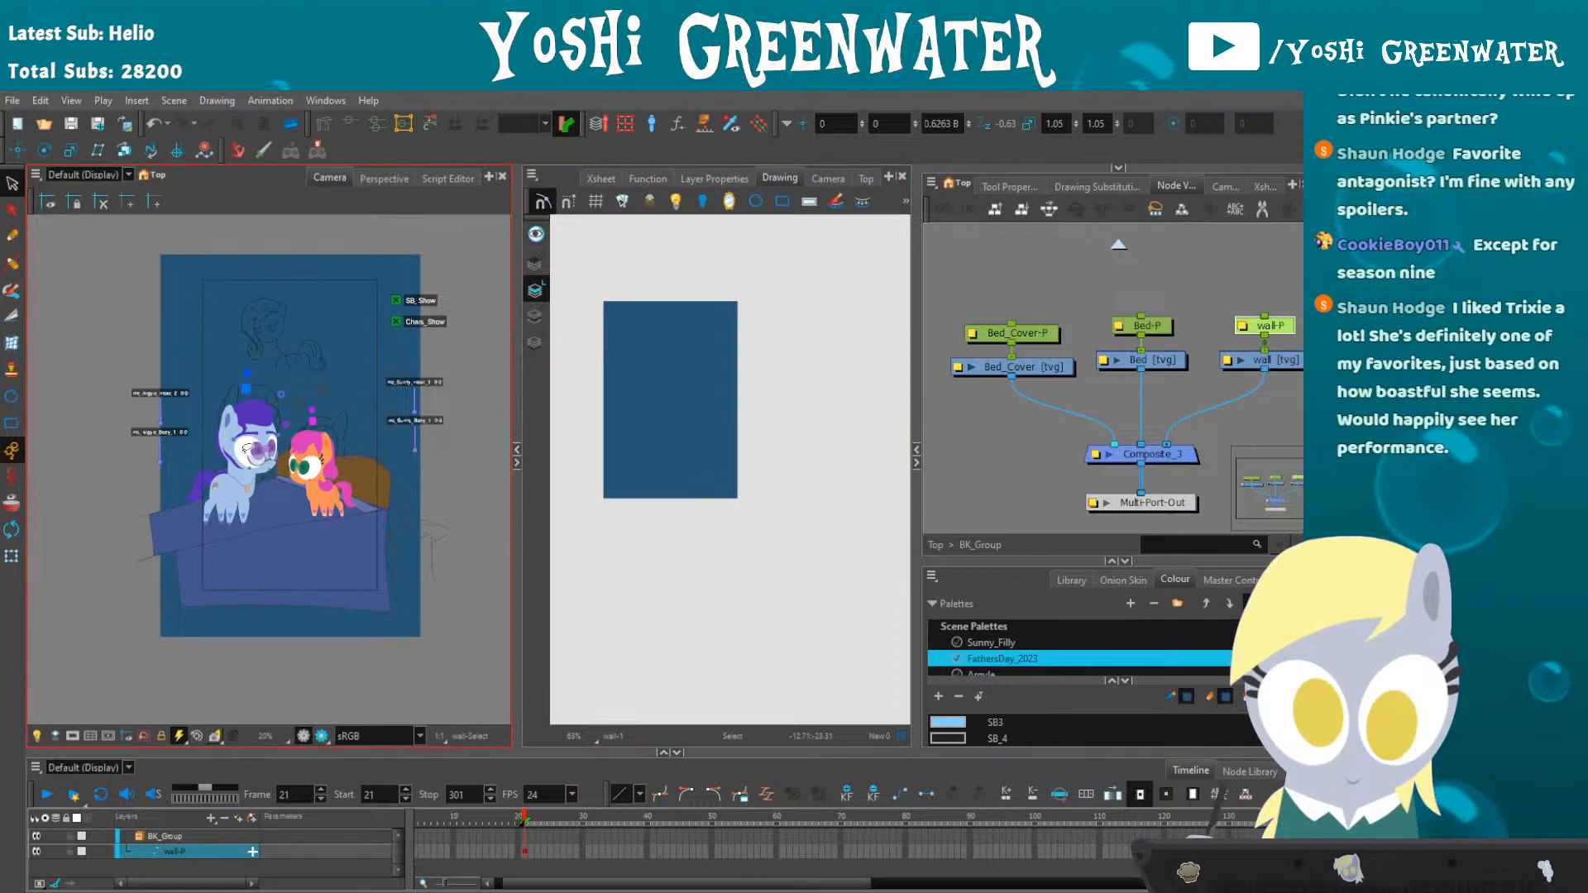
- Deselect the wall and examine the background in the Camera view and its wall and bed nodes
{"action": "scroll", "coordinate": [246, 448], "scroll_direction": "up", "scroll_amount": 3}
{"action": "left_click", "coordinate": [12, 556]}
{"action": "left_click", "coordinate": [63, 524]}
{"action": "scroll", "coordinate": [100, 523], "scroll_direction": "down", "scroll_amount": 2}
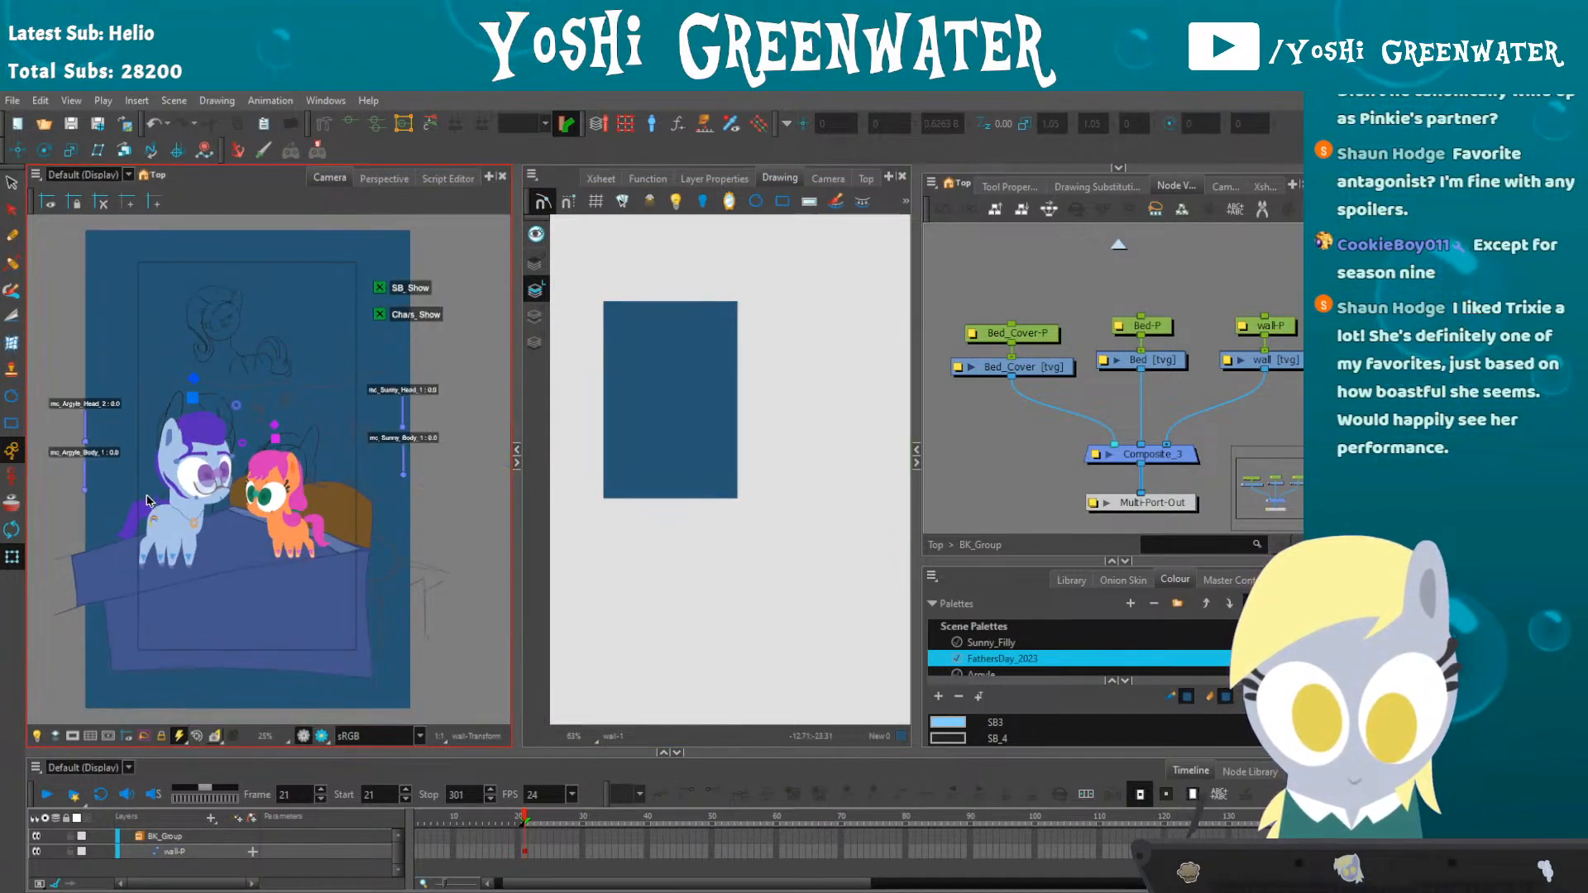
{"action": "left_click_drag", "start_coordinate": [149, 518], "coordinate": [201, 501]}
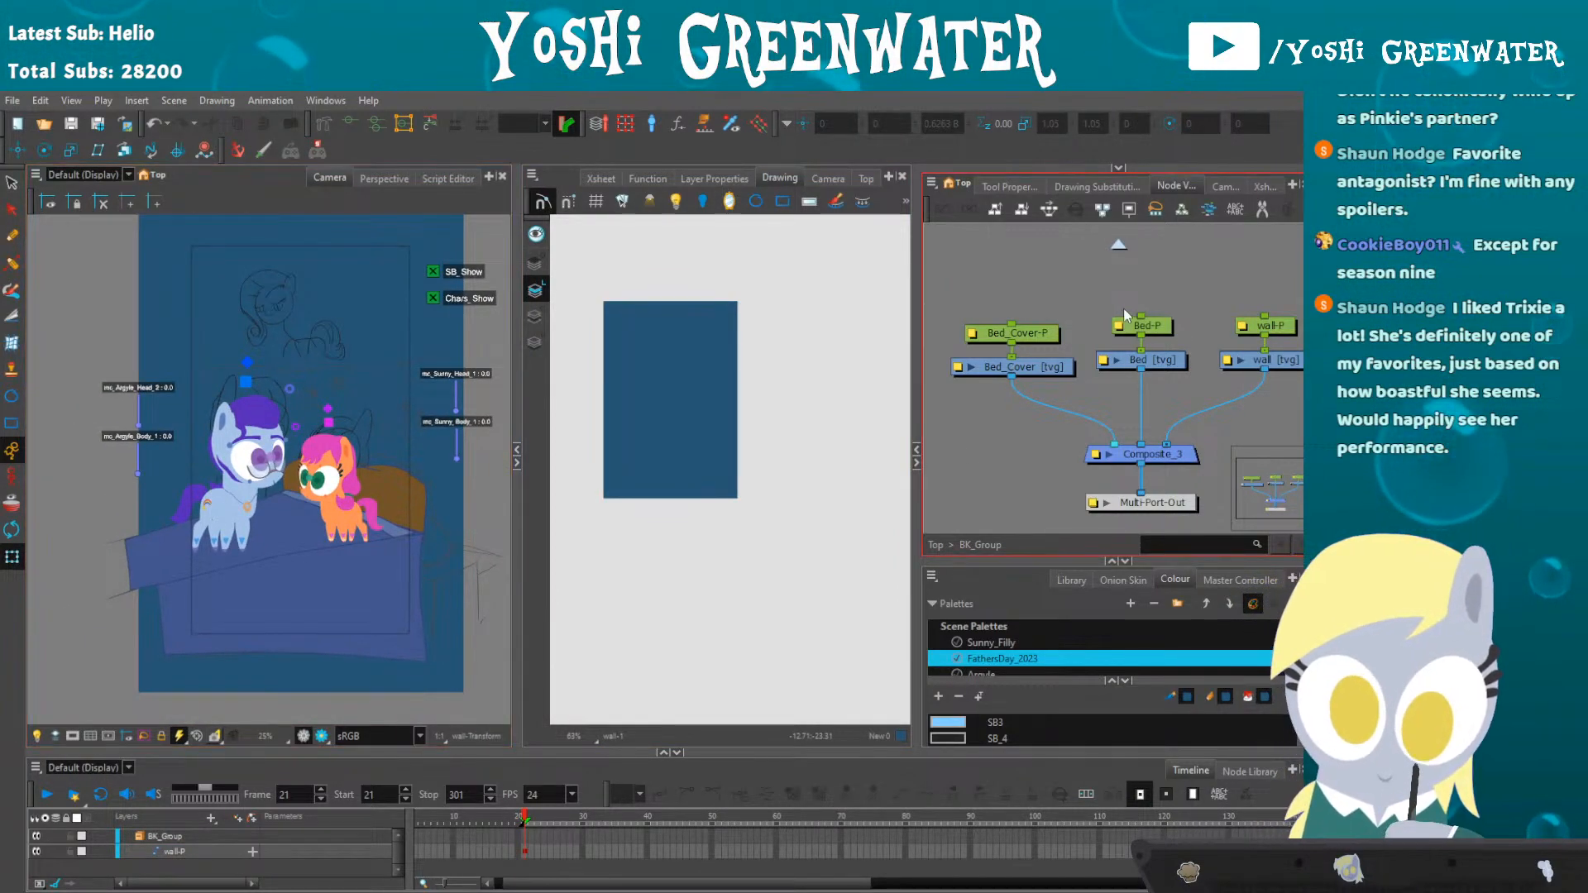
{"action": "left_click", "coordinate": [248, 571]}
{"action": "left_click", "coordinate": [1264, 361]}
{"action": "left_click", "coordinate": [1246, 278]}
{"action": "left_click", "coordinate": [1038, 335]}
{"action": "left_click", "coordinate": [1030, 289]}
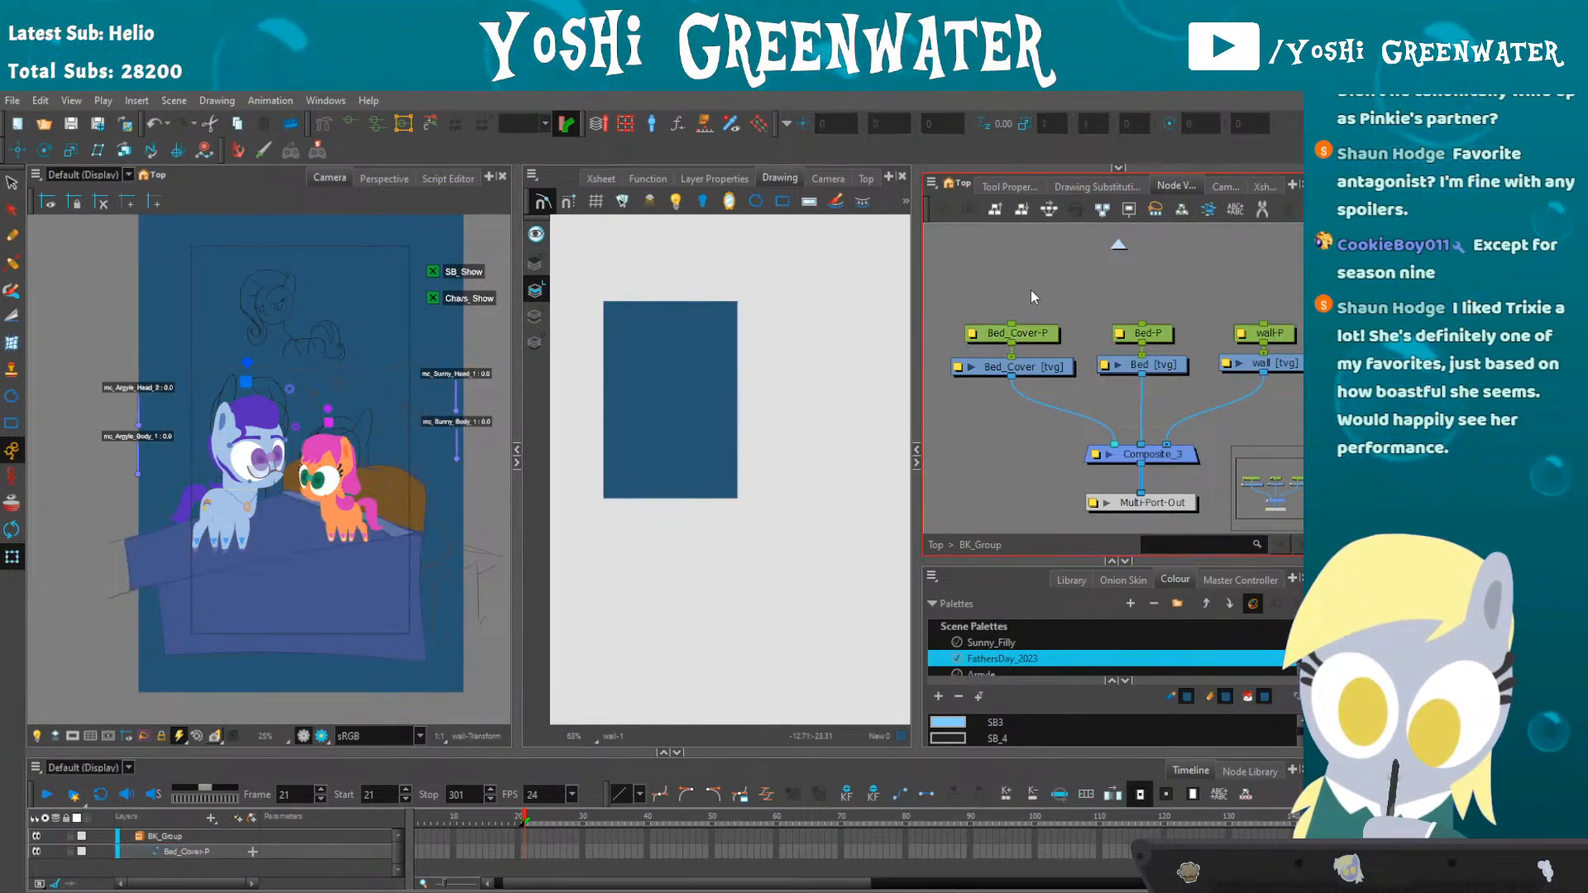
{"action": "left_click", "coordinate": [966, 582]}
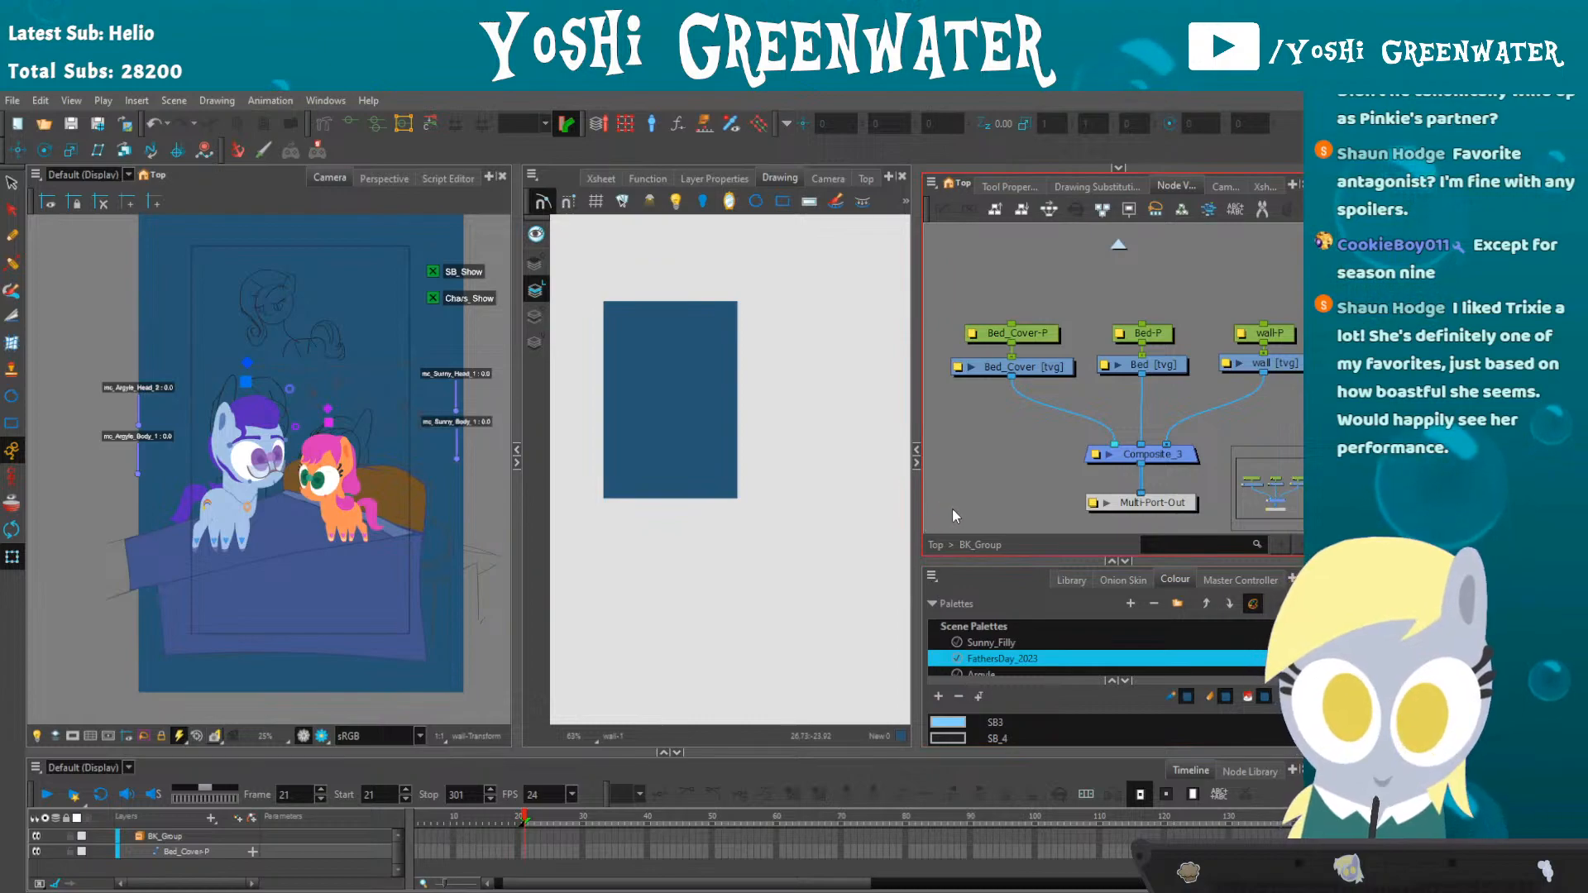
- Translate the Bed-P and Bed_Cover-P pegs together towards the camera to about 0.105 F in the Top view
{"action": "left_click_drag", "start_coordinate": [1001, 473], "coordinate": [971, 476]}
{"action": "left_click", "coordinate": [1109, 338]}
{"action": "left_click", "coordinate": [988, 337], "text": "shift"}
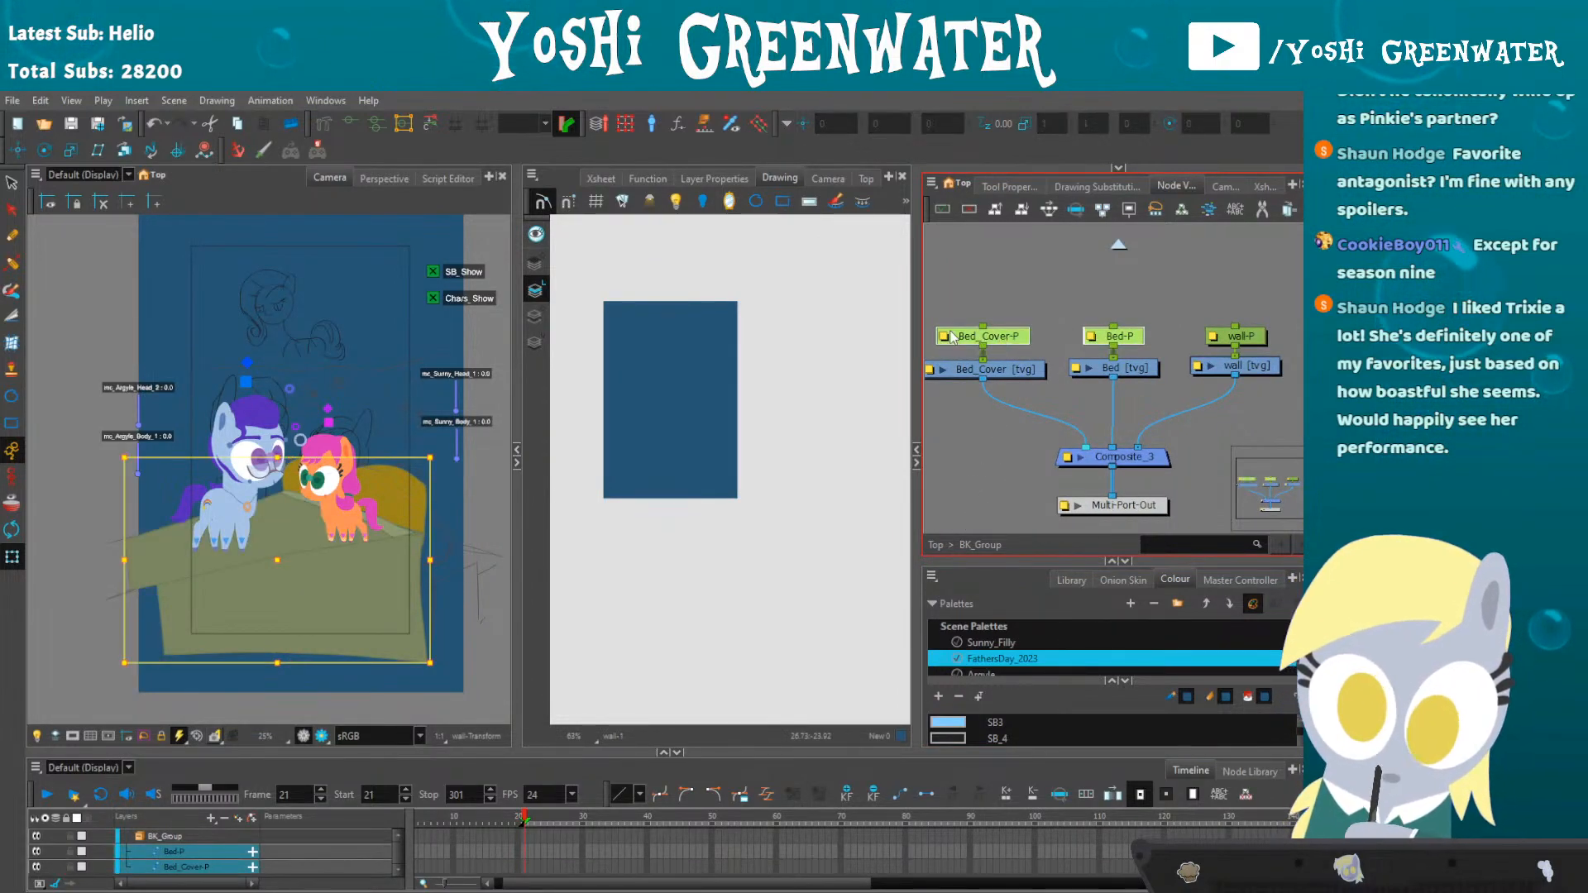
{"action": "left_click", "coordinate": [866, 179]}
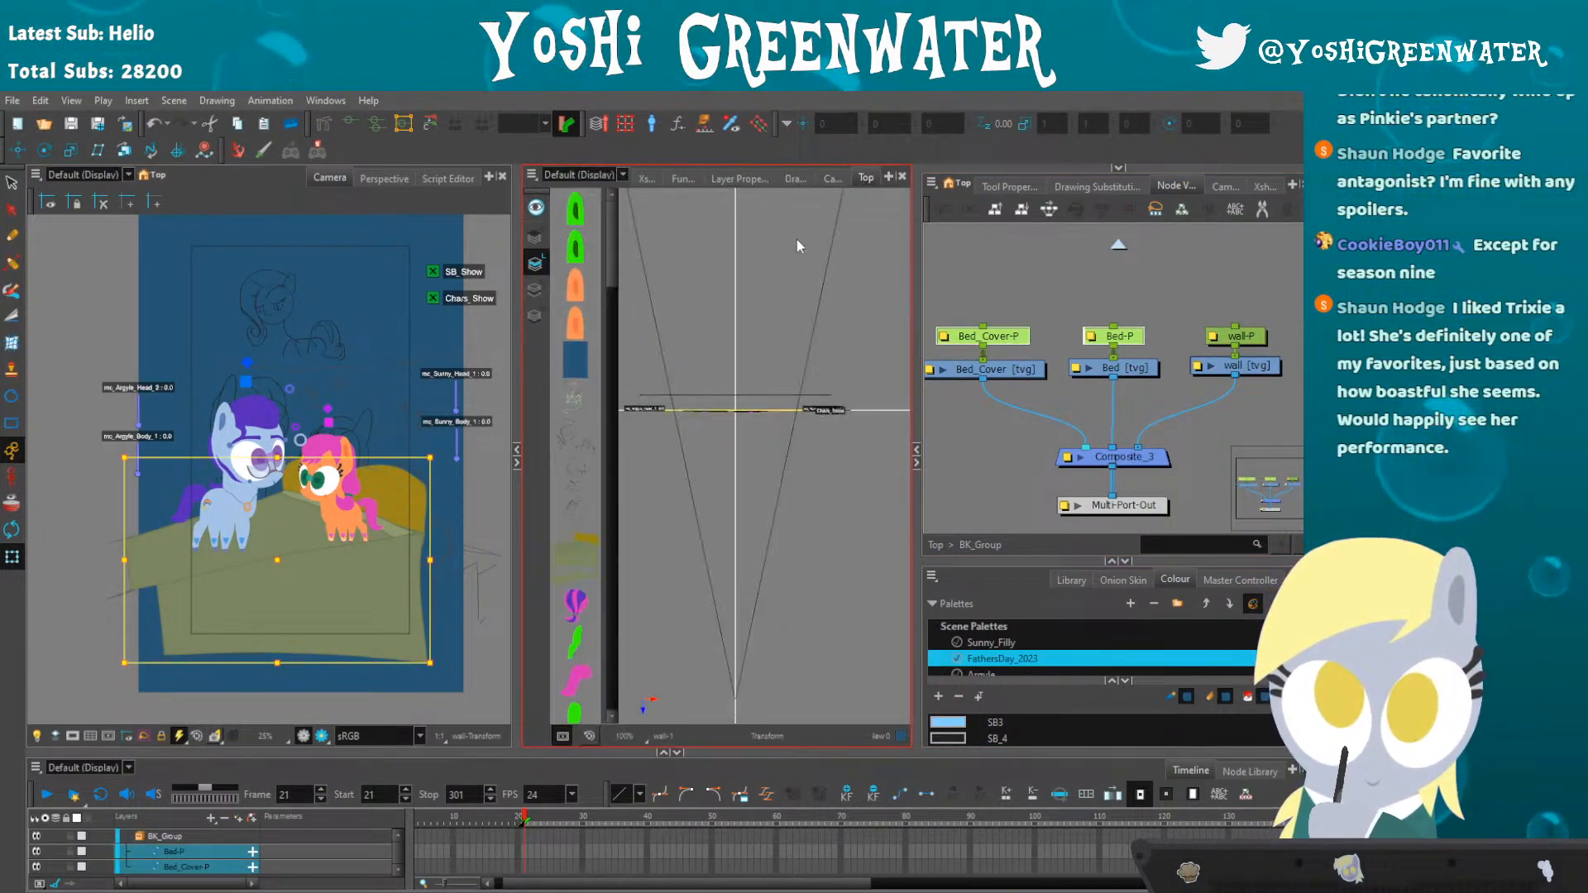
{"action": "scroll", "coordinate": [749, 401], "scroll_direction": "up", "scroll_amount": 6}
{"action": "key", "text": "alt+2"}
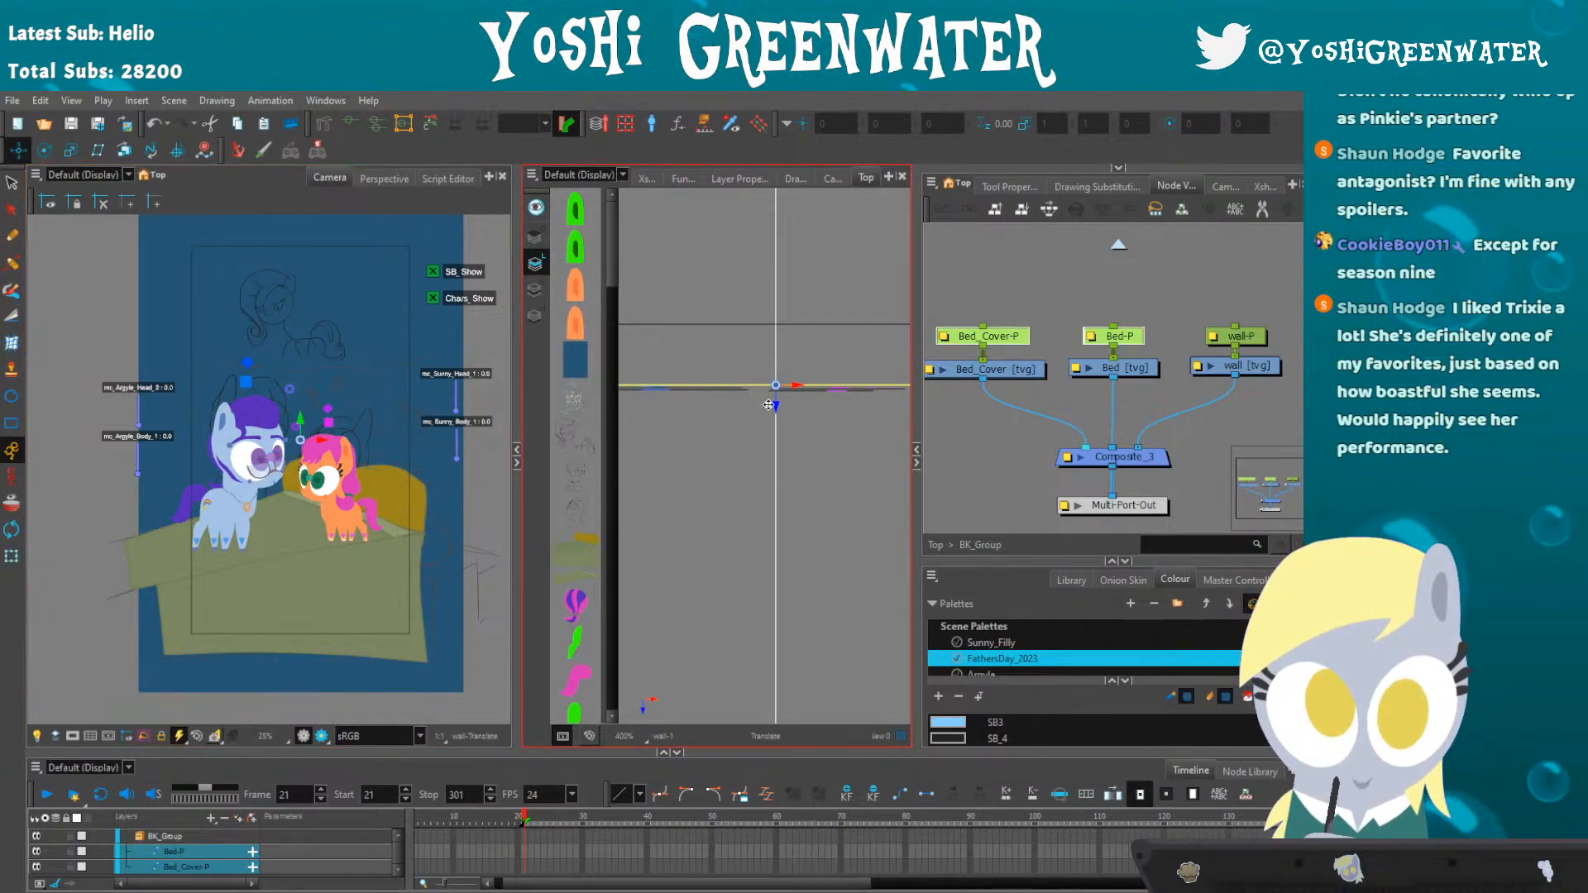
{"action": "left_click_drag", "start_coordinate": [789, 399], "coordinate": [794, 439]}
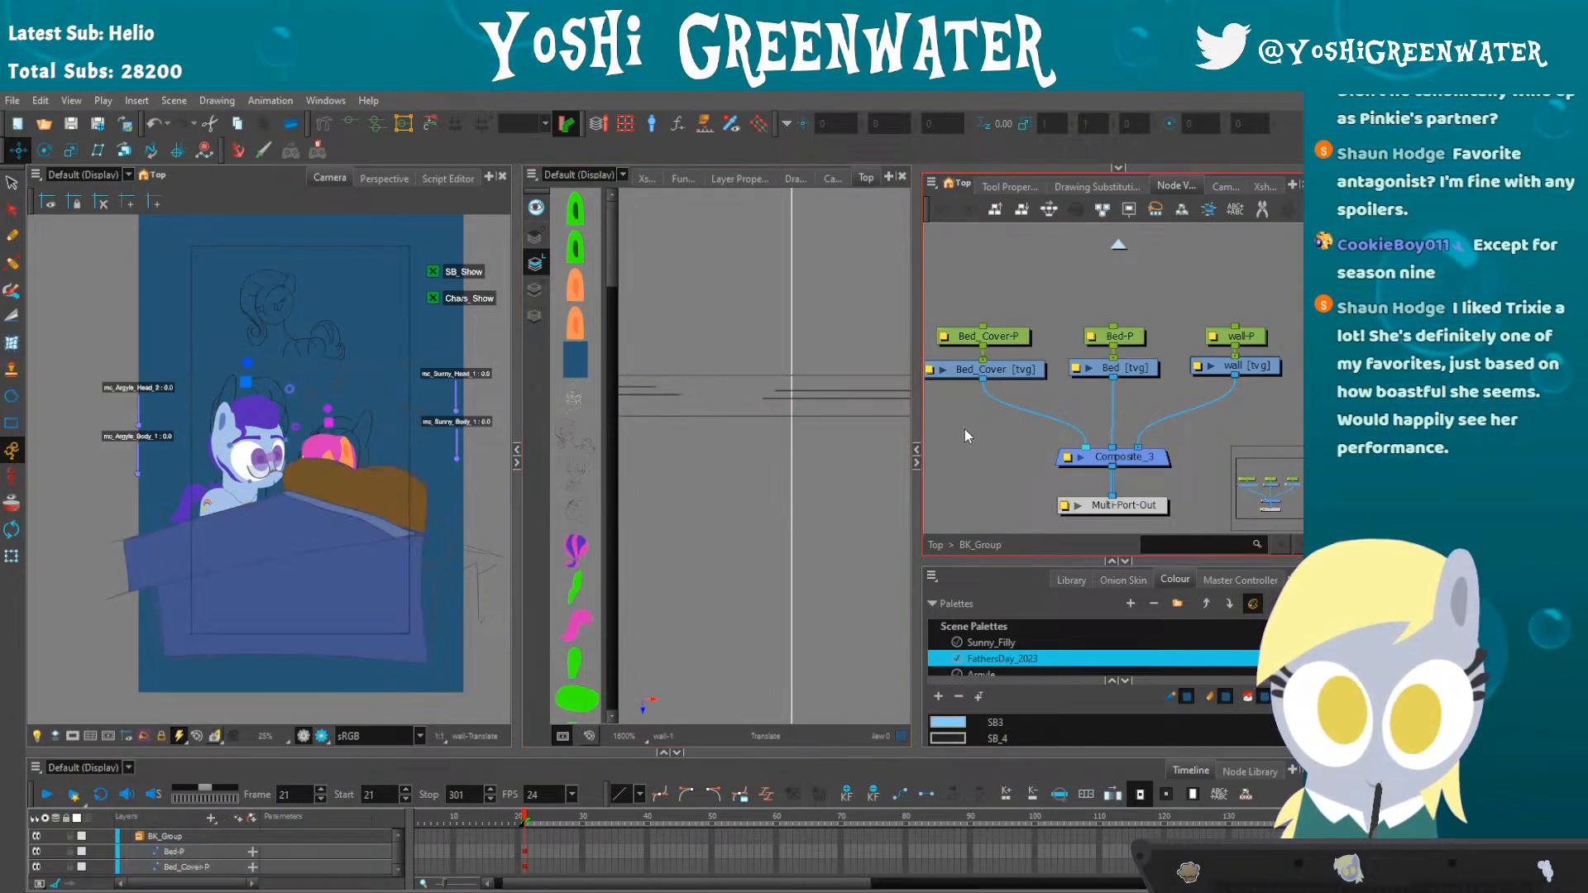
- Translate only the Bed-P peg back behind the characters to about 0.002 F, and deselect it
{"action": "left_click", "coordinate": [1009, 337]}
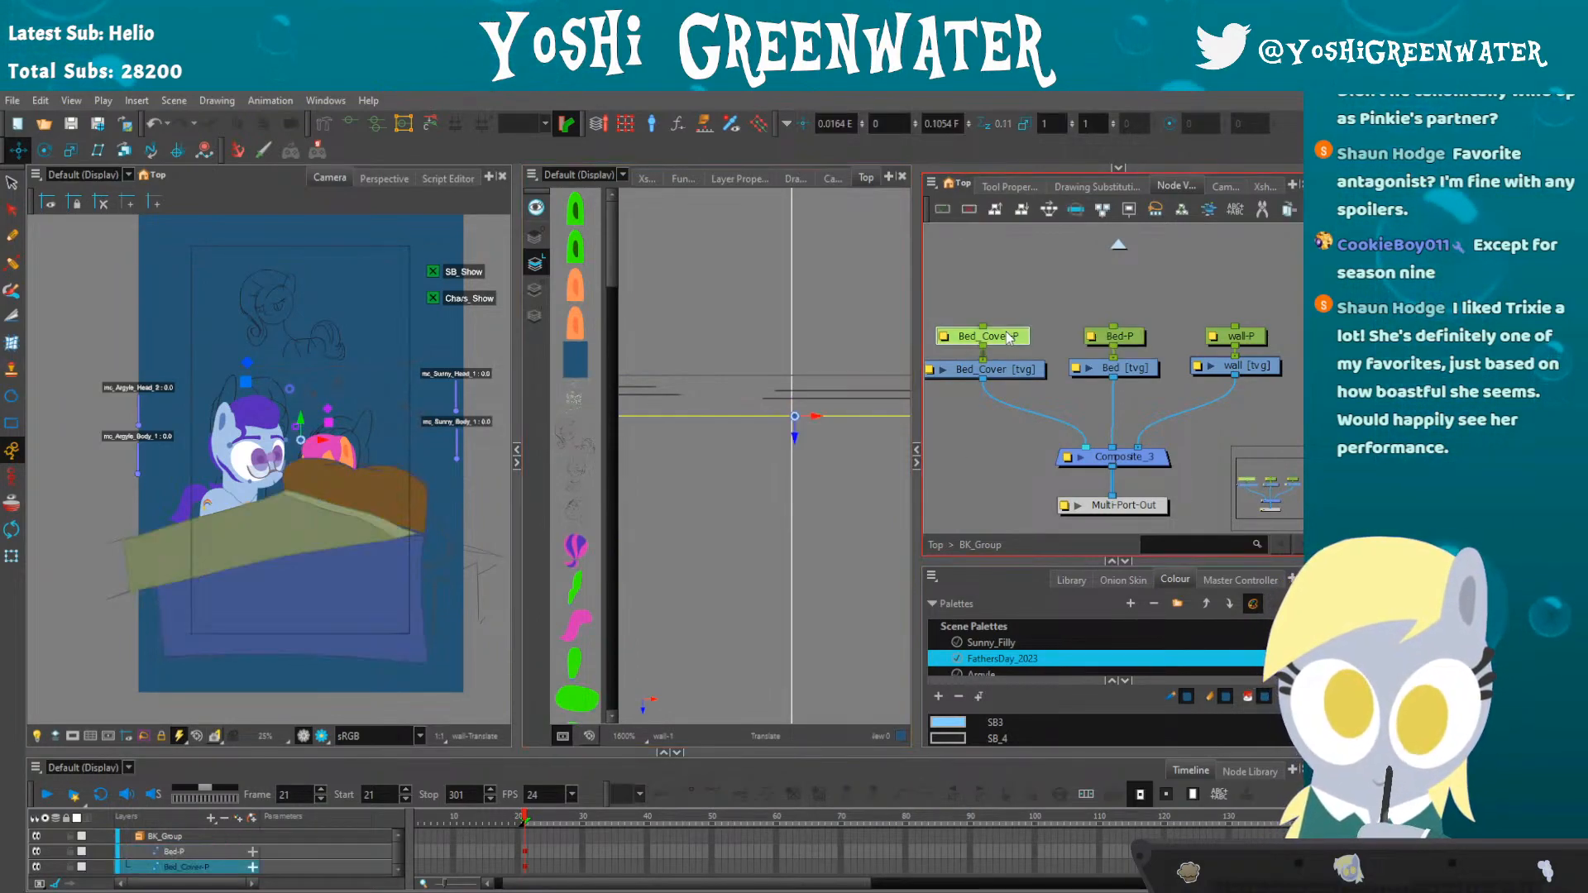
{"action": "left_click", "coordinate": [1131, 338]}
{"action": "left_click_drag", "start_coordinate": [794, 435], "coordinate": [795, 400]}
{"action": "scroll", "coordinate": [214, 526], "scroll_direction": "up", "scroll_amount": 3}
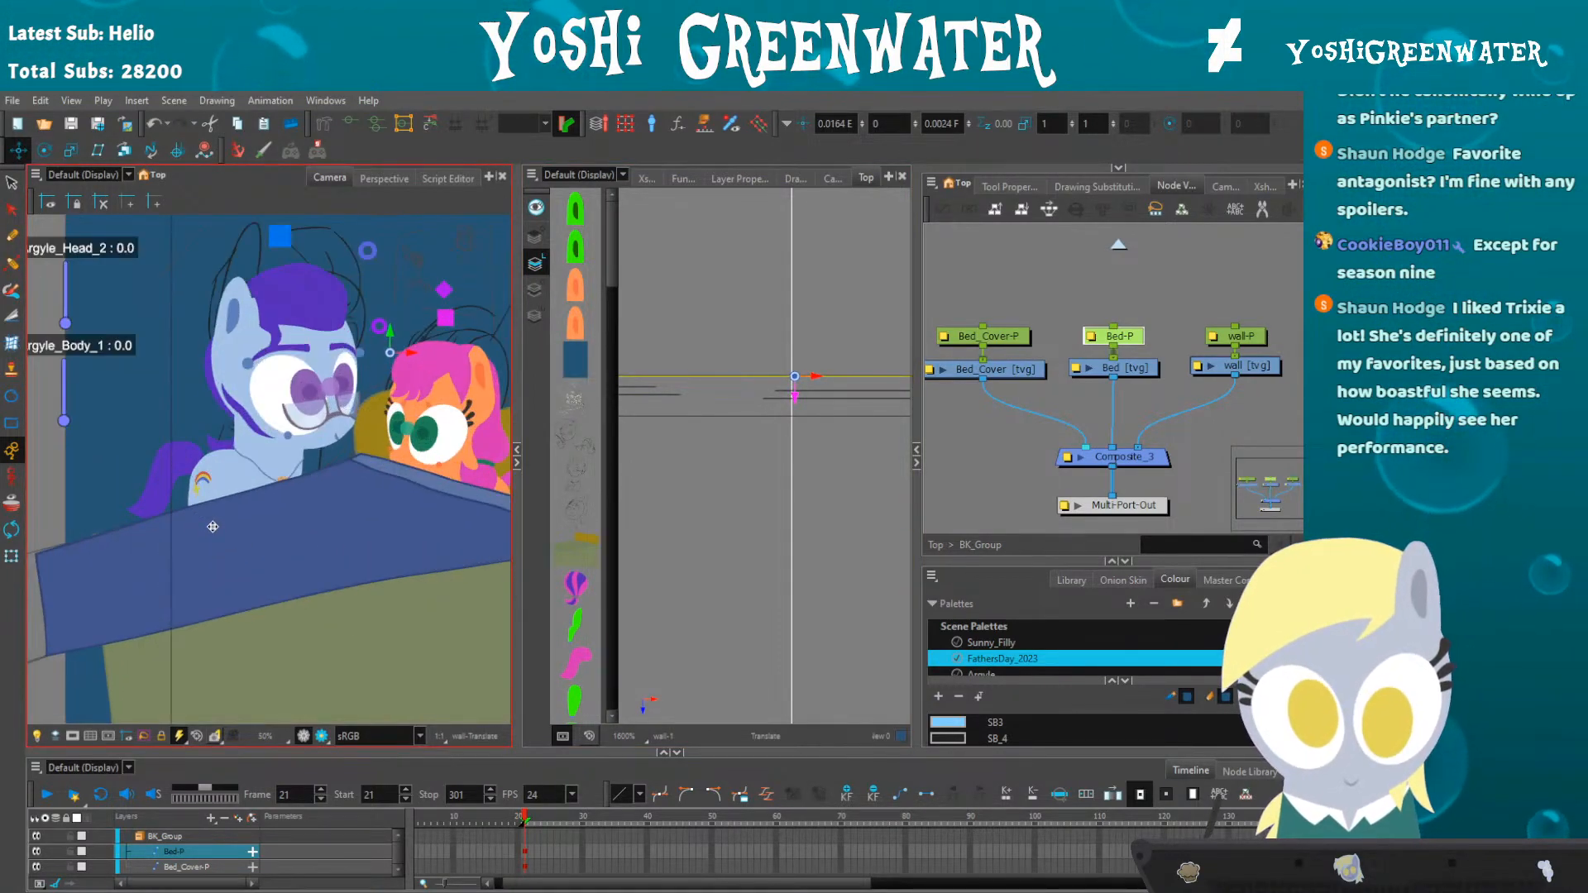
{"action": "left_click", "coordinate": [17, 555]}
{"action": "left_click", "coordinate": [86, 506]}
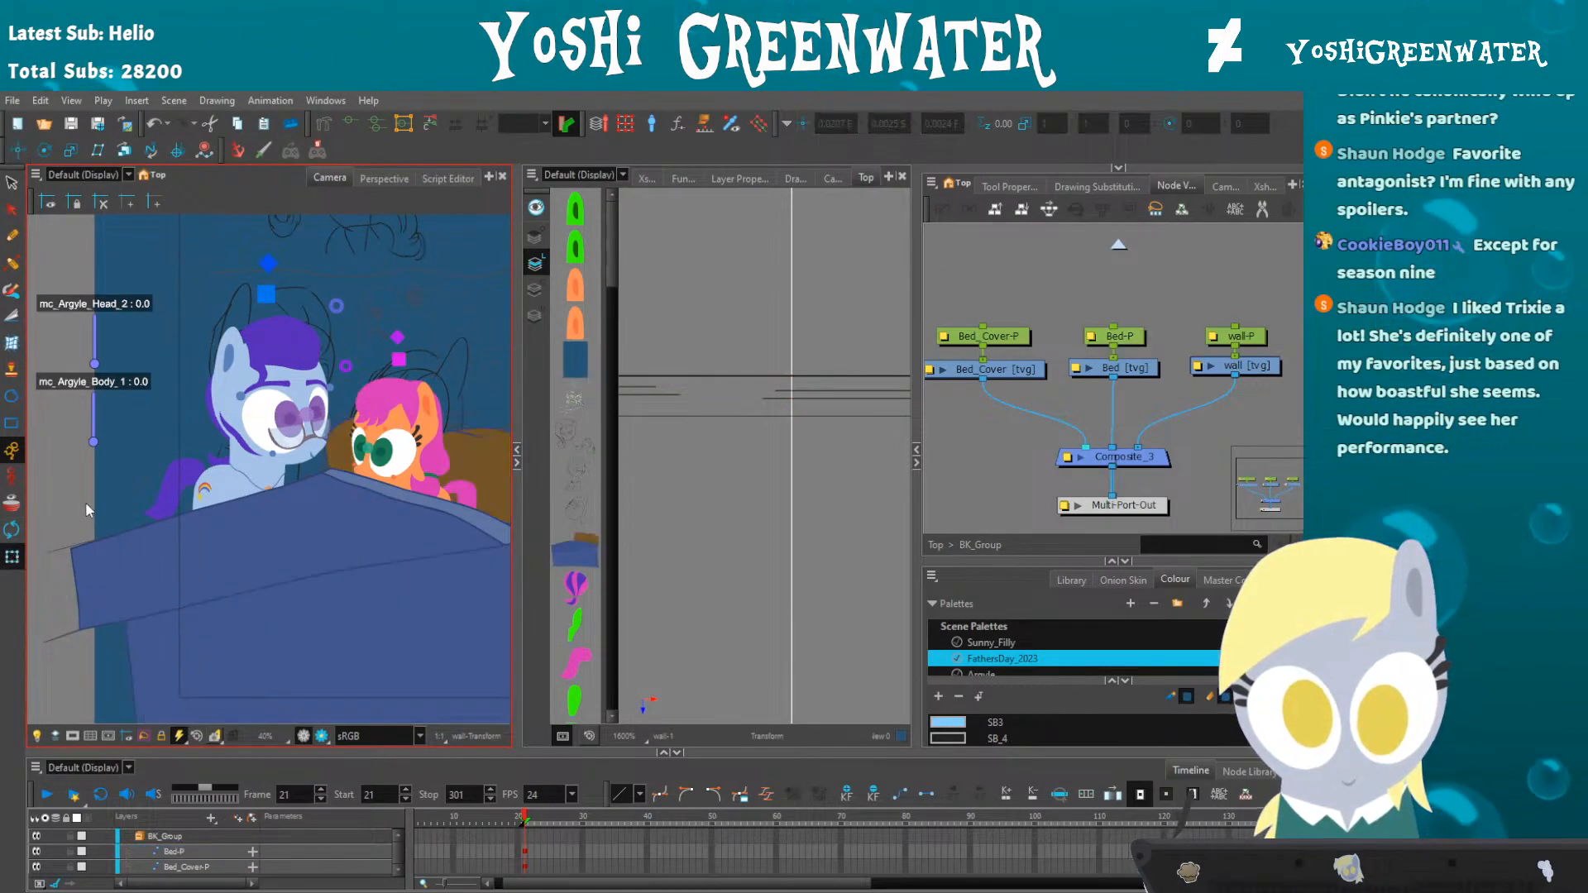
{"action": "left_click_drag", "start_coordinate": [483, 538], "coordinate": [433, 524]}
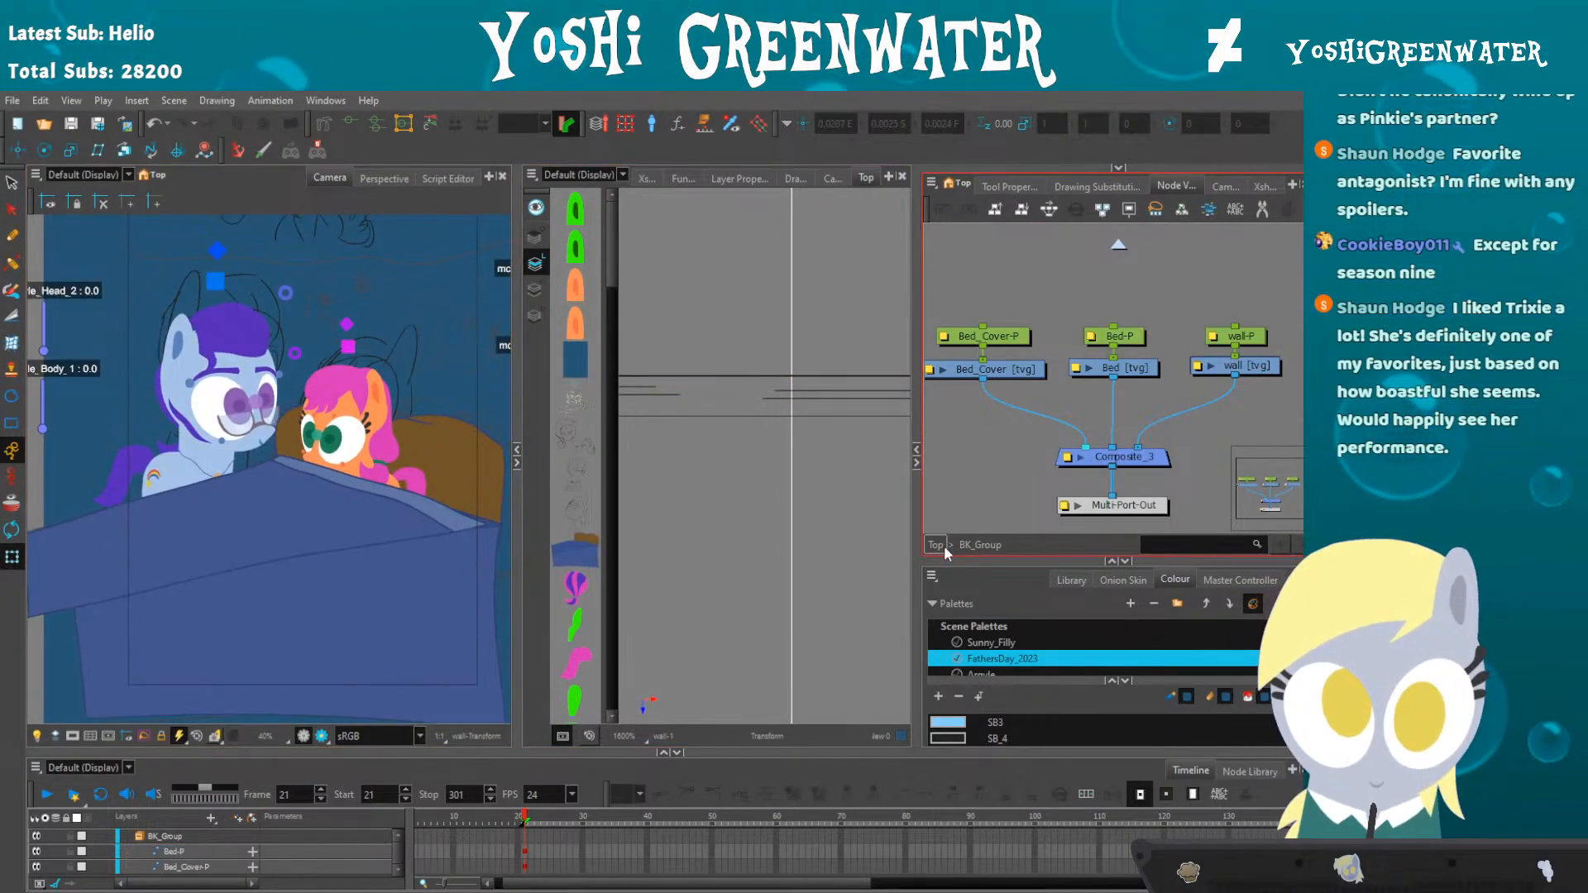
- Return to the top-level node network and translate the Argyle_All-P peg forward in depth to about 0.071 F
{"action": "left_click", "coordinate": [937, 545]}
{"action": "left_click_drag", "start_coordinate": [1028, 452], "coordinate": [1267, 442]}
{"action": "left_click", "coordinate": [1234, 345]}
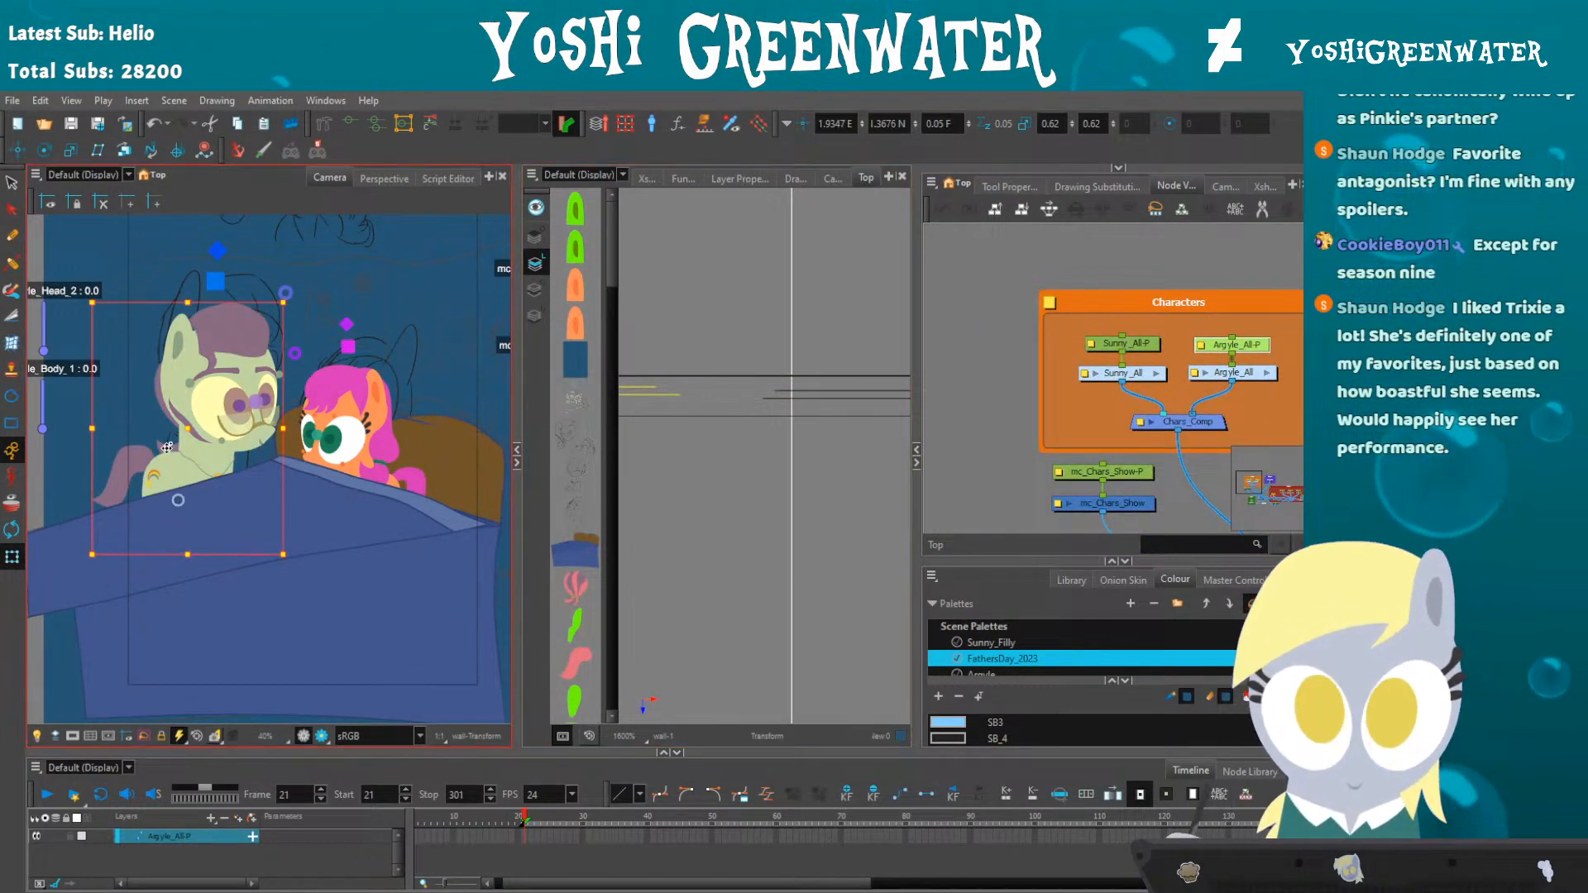
{"action": "left_click", "coordinate": [630, 387]}
{"action": "scroll", "coordinate": [671, 364], "scroll_direction": "down", "scroll_amount": 3}
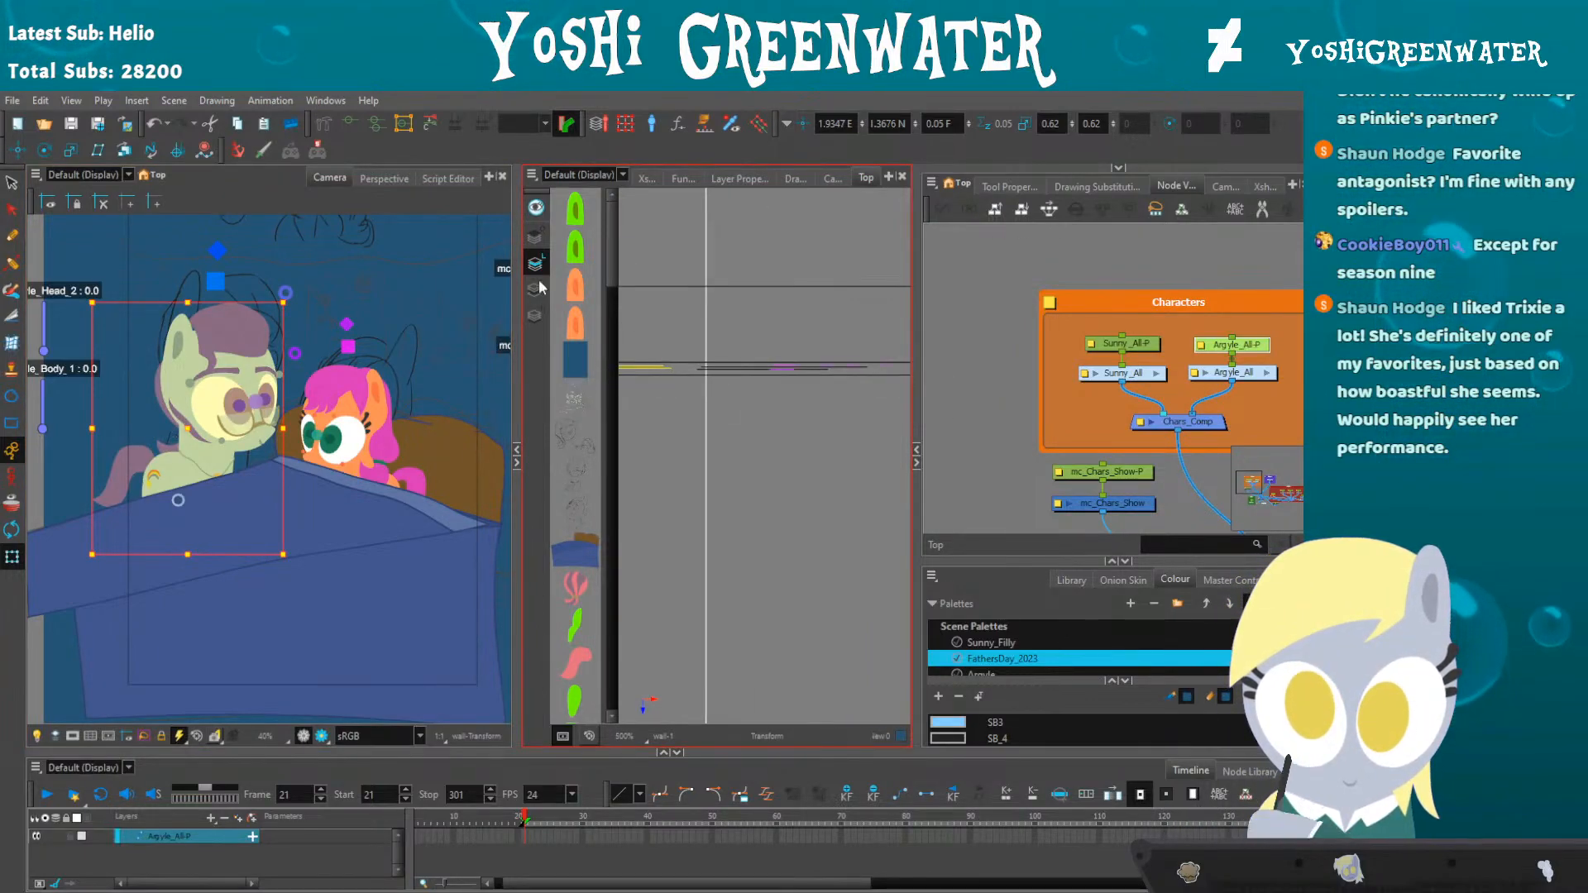
{"action": "left_click", "coordinate": [18, 150]}
{"action": "key", "text": "space"}
{"action": "left_click_drag", "start_coordinate": [651, 436], "coordinate": [762, 450]}
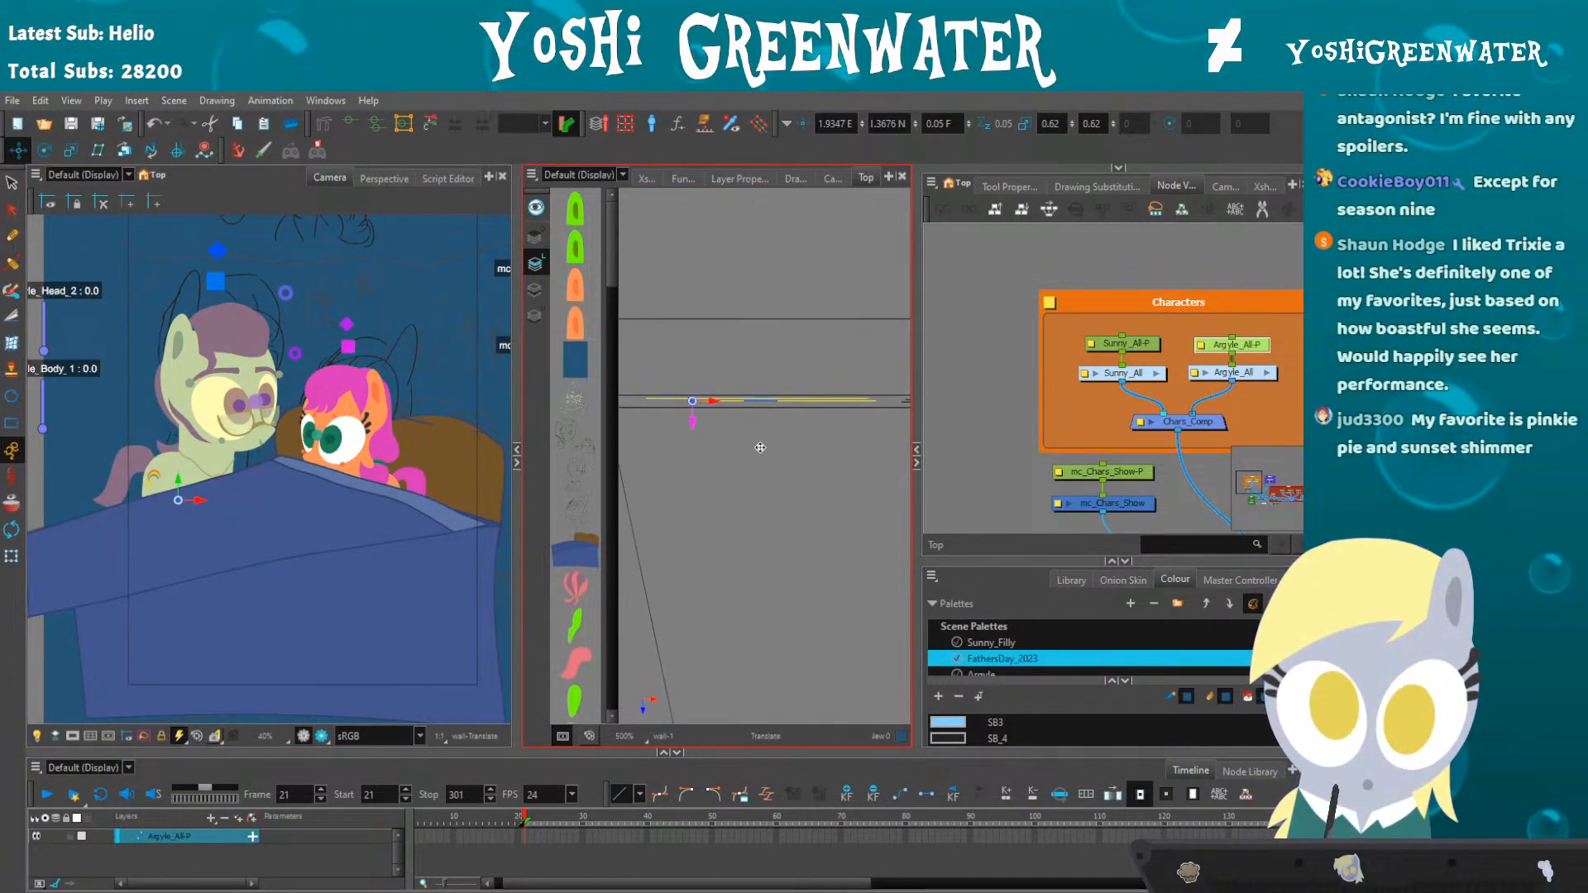
{"action": "scroll", "coordinate": [691, 389], "scroll_direction": "up", "scroll_amount": 3}
{"action": "mouse_move", "coordinate": [691, 388]}
{"action": "left_mouse_down"}
{"action": "mouse_move", "coordinate": [690, 411]}
{"action": "mouse_move", "coordinate": [690, 392]}
{"action": "left_mouse_up"}
{"action": "scroll", "coordinate": [727, 430], "scroll_direction": "down", "scroll_amount": 5}
{"action": "left_click_drag", "start_coordinate": [740, 477], "coordinate": [683, 436]}
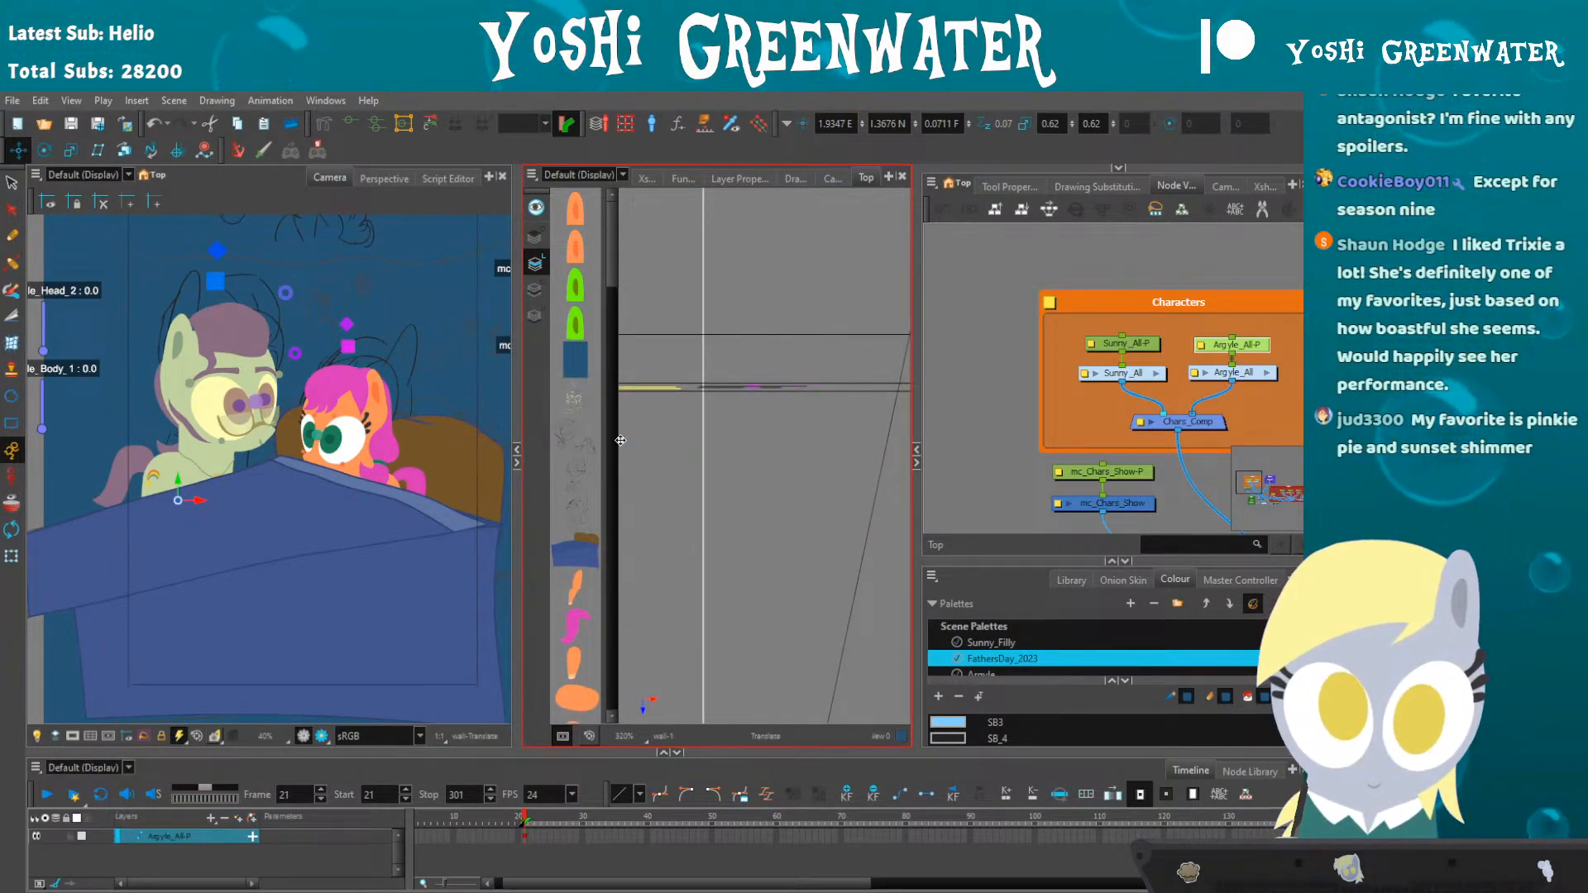
- Select the Camera-P peg in the Camera group with the Transform tool and show the whole camera frame
{"action": "left_click", "coordinate": [993, 450]}
{"action": "left_click_drag", "start_coordinate": [990, 452], "coordinate": [886, 255]}
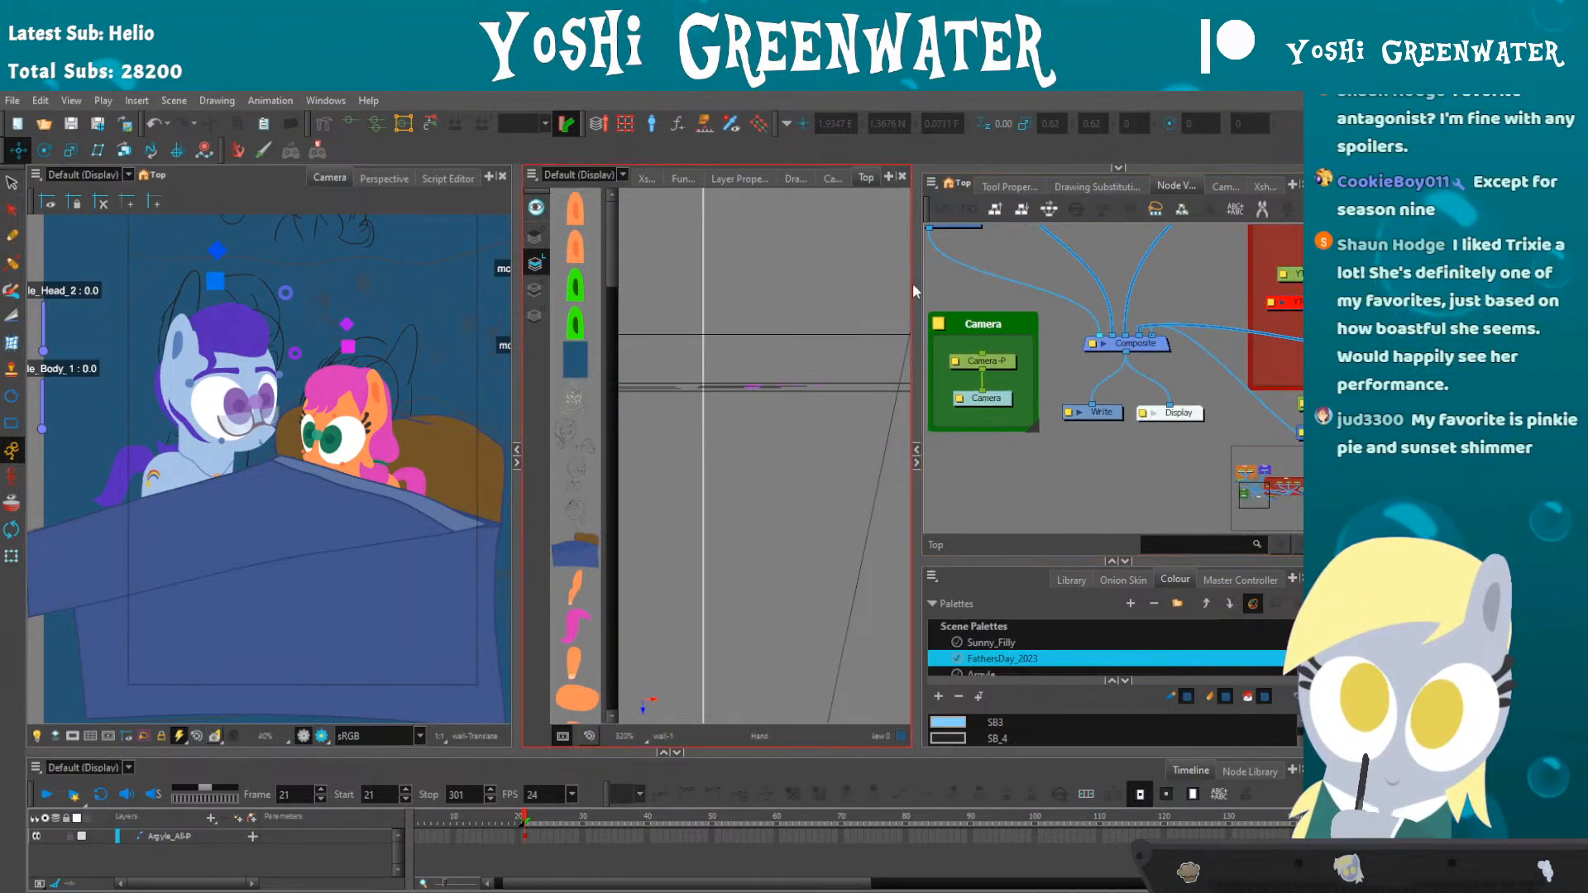
{"action": "left_click", "coordinate": [985, 364]}
{"action": "left_click", "coordinate": [12, 557]}
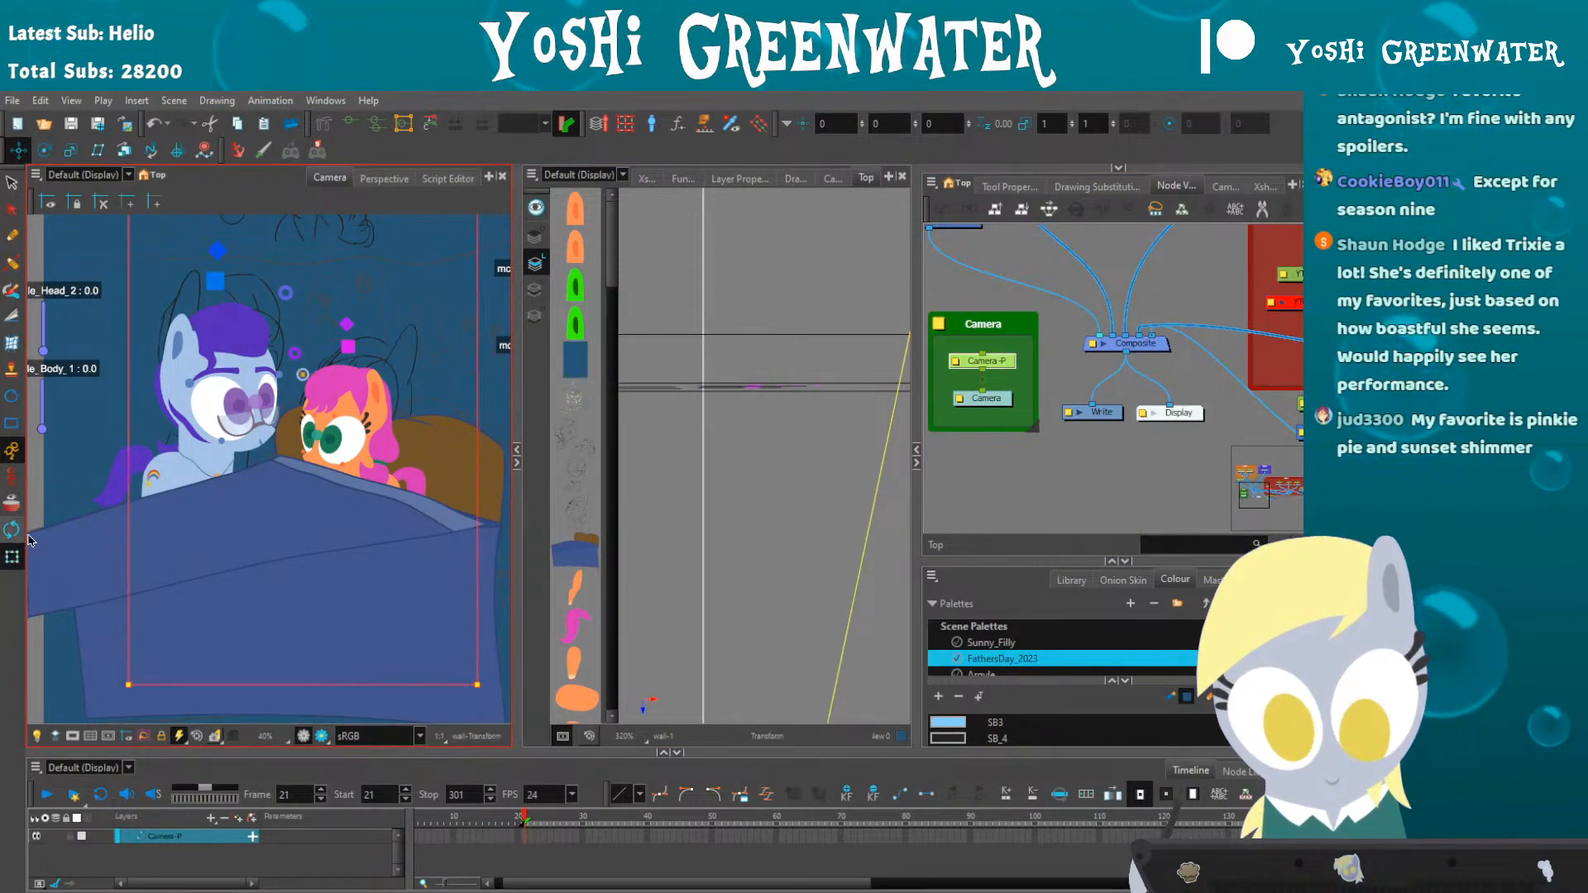
{"action": "scroll", "coordinate": [270, 389], "scroll_direction": "down", "scroll_amount": 1}
{"action": "scroll", "coordinate": [270, 389], "scroll_direction": "down", "scroll_amount": 1}
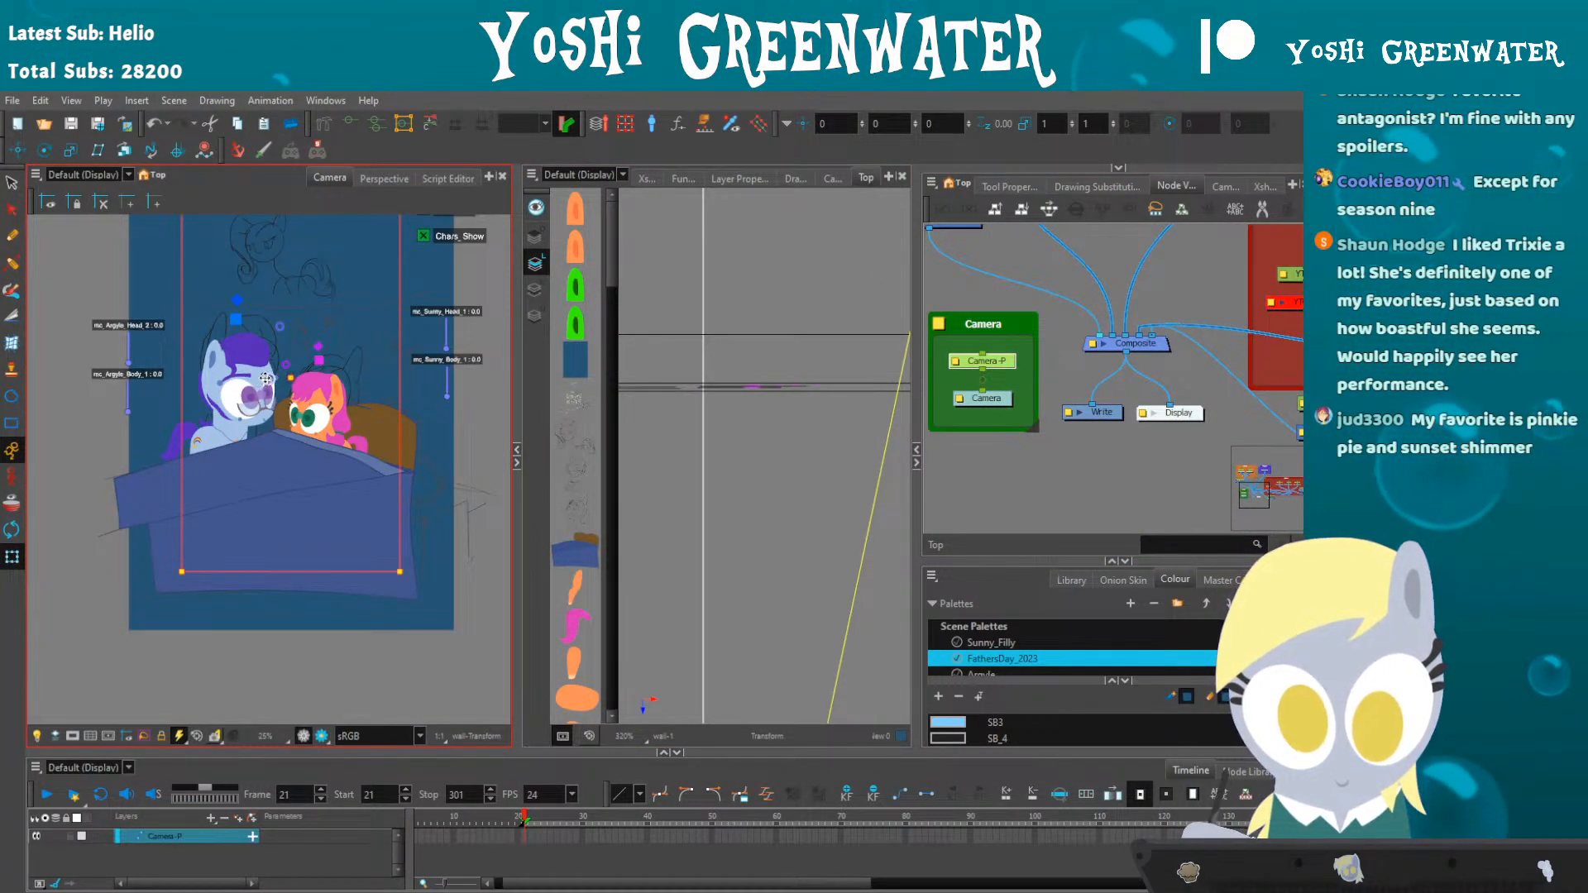
- Try shifting the camera across the scene with the Camera-P peg, and undo the move
{"action": "left_click", "coordinate": [990, 360]}
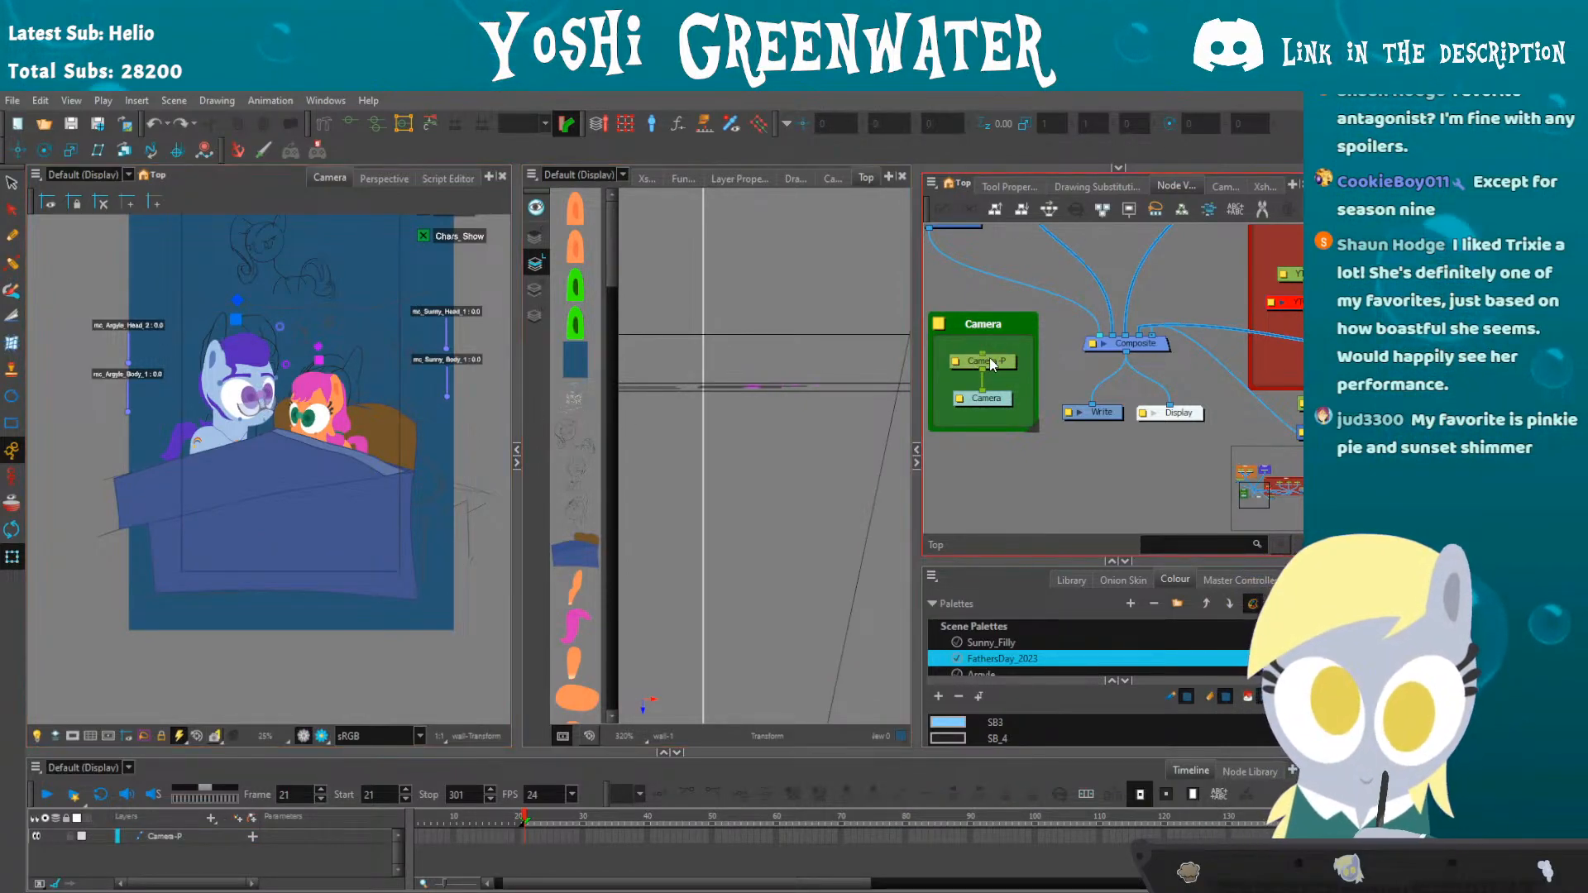
{"action": "left_click", "coordinate": [994, 360]}
{"action": "left_click_drag", "start_coordinate": [285, 378], "coordinate": [253, 324]}
{"action": "key", "text": "ctrl+z"}
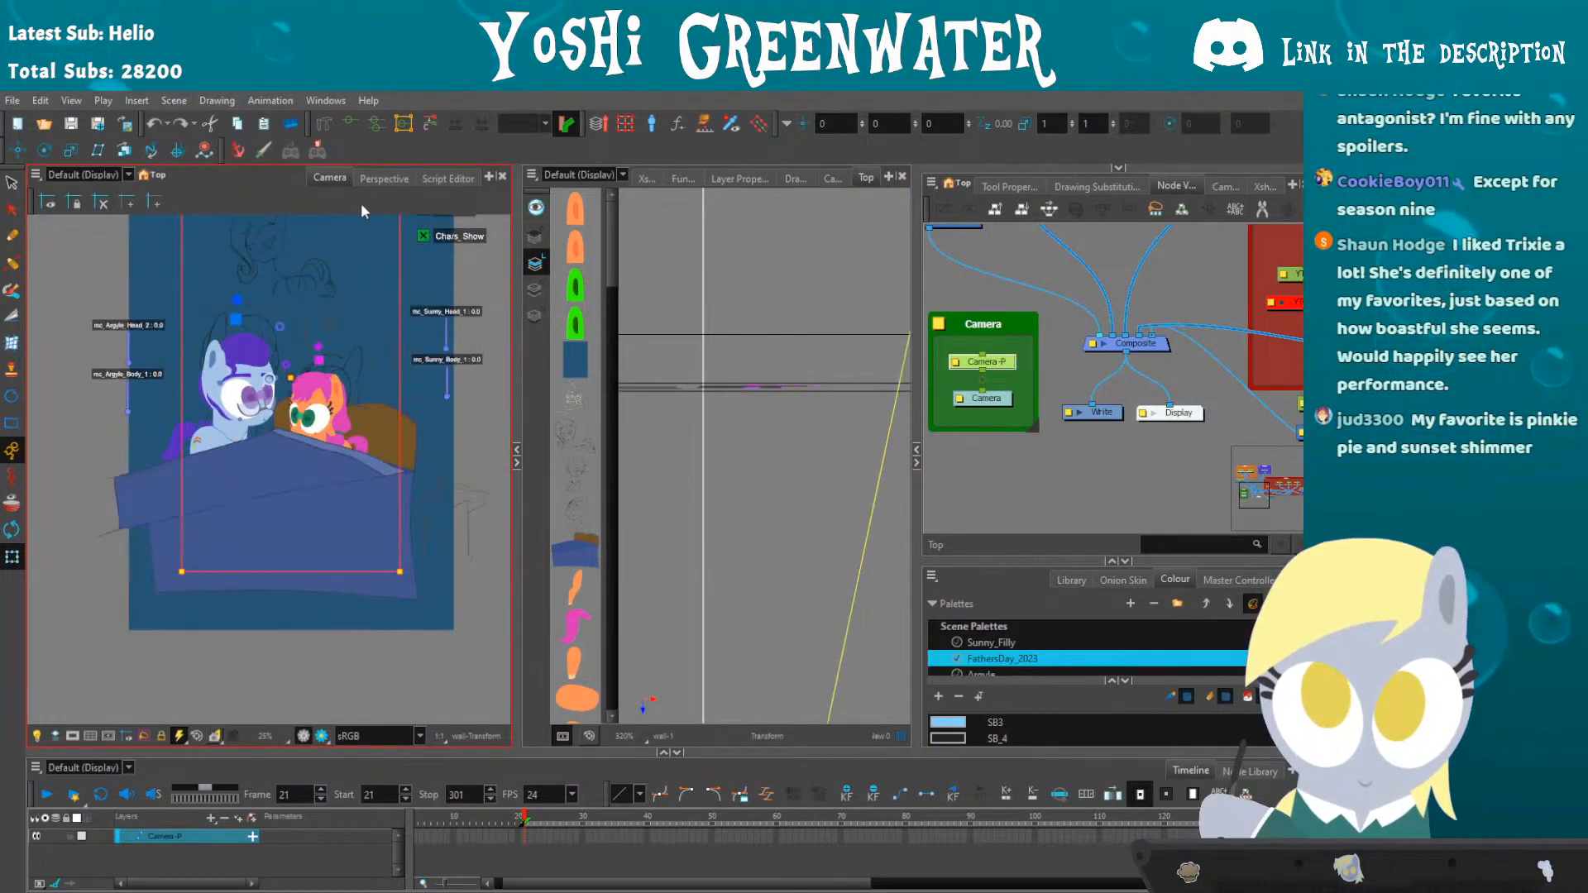
- Examine the depth layering of the wall, bed and characters in the Perspective view, and return to the Camera view
{"action": "left_click", "coordinate": [384, 178]}
{"action": "left_click_drag", "start_coordinate": [202, 465], "coordinate": [181, 406]}
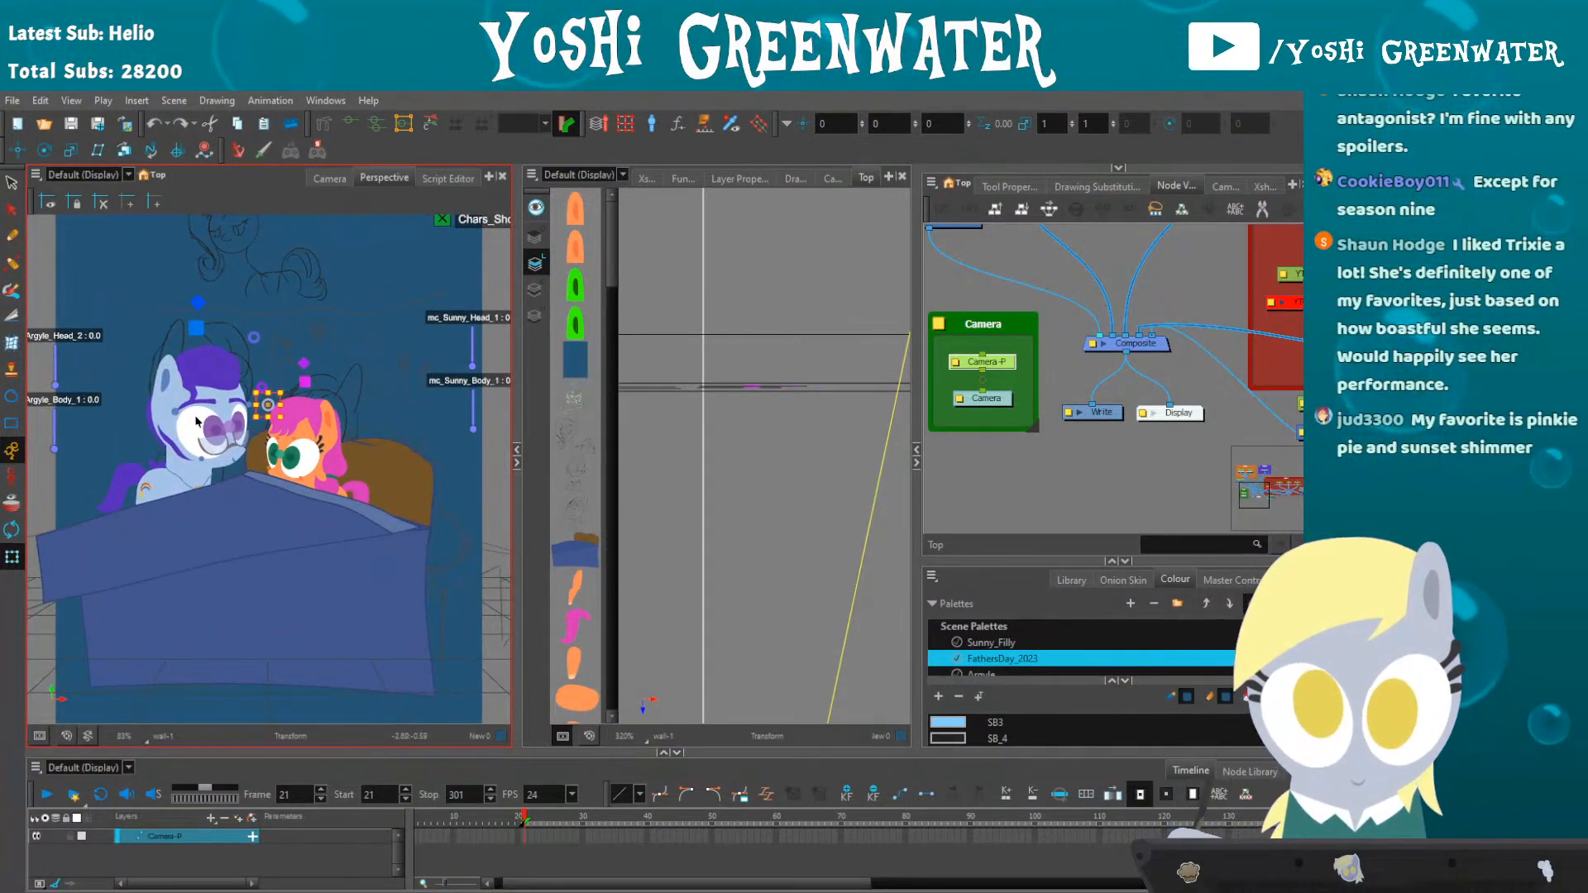
{"action": "left_click", "coordinate": [318, 180]}
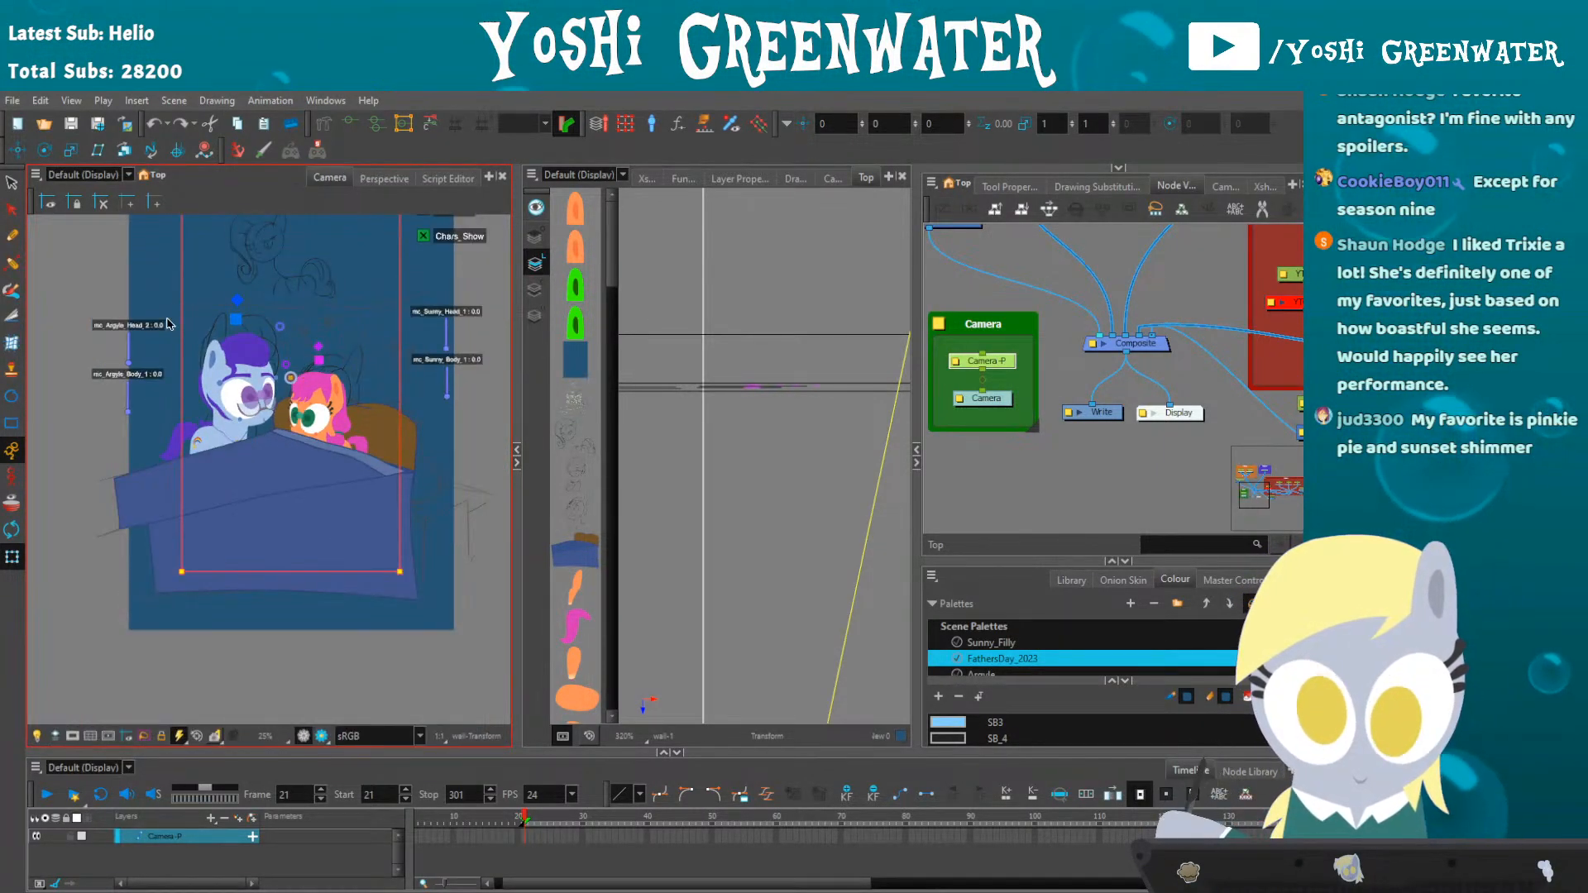
- Deselect the camera peg, collapse the secondary view beside the Camera view, and frame the two ponies in the enlarged Camera view
{"action": "left_click", "coordinate": [107, 425]}
{"action": "left_click_drag", "start_coordinate": [100, 423], "coordinate": [91, 479]}
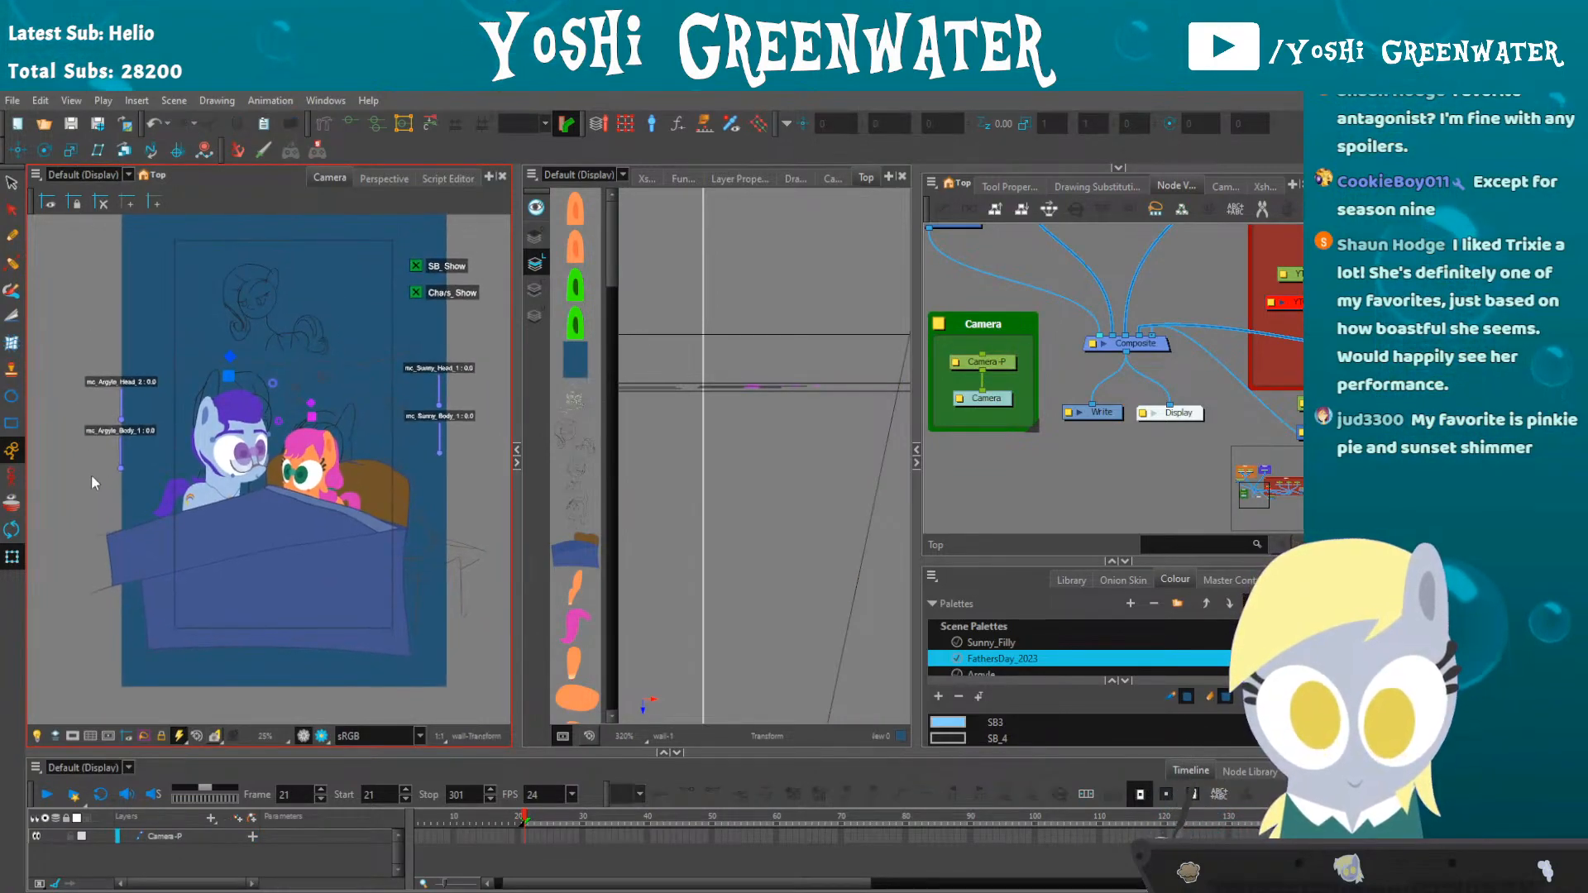
{"action": "left_click_drag", "start_coordinate": [616, 325], "coordinate": [717, 306]}
{"action": "left_click", "coordinate": [794, 178]}
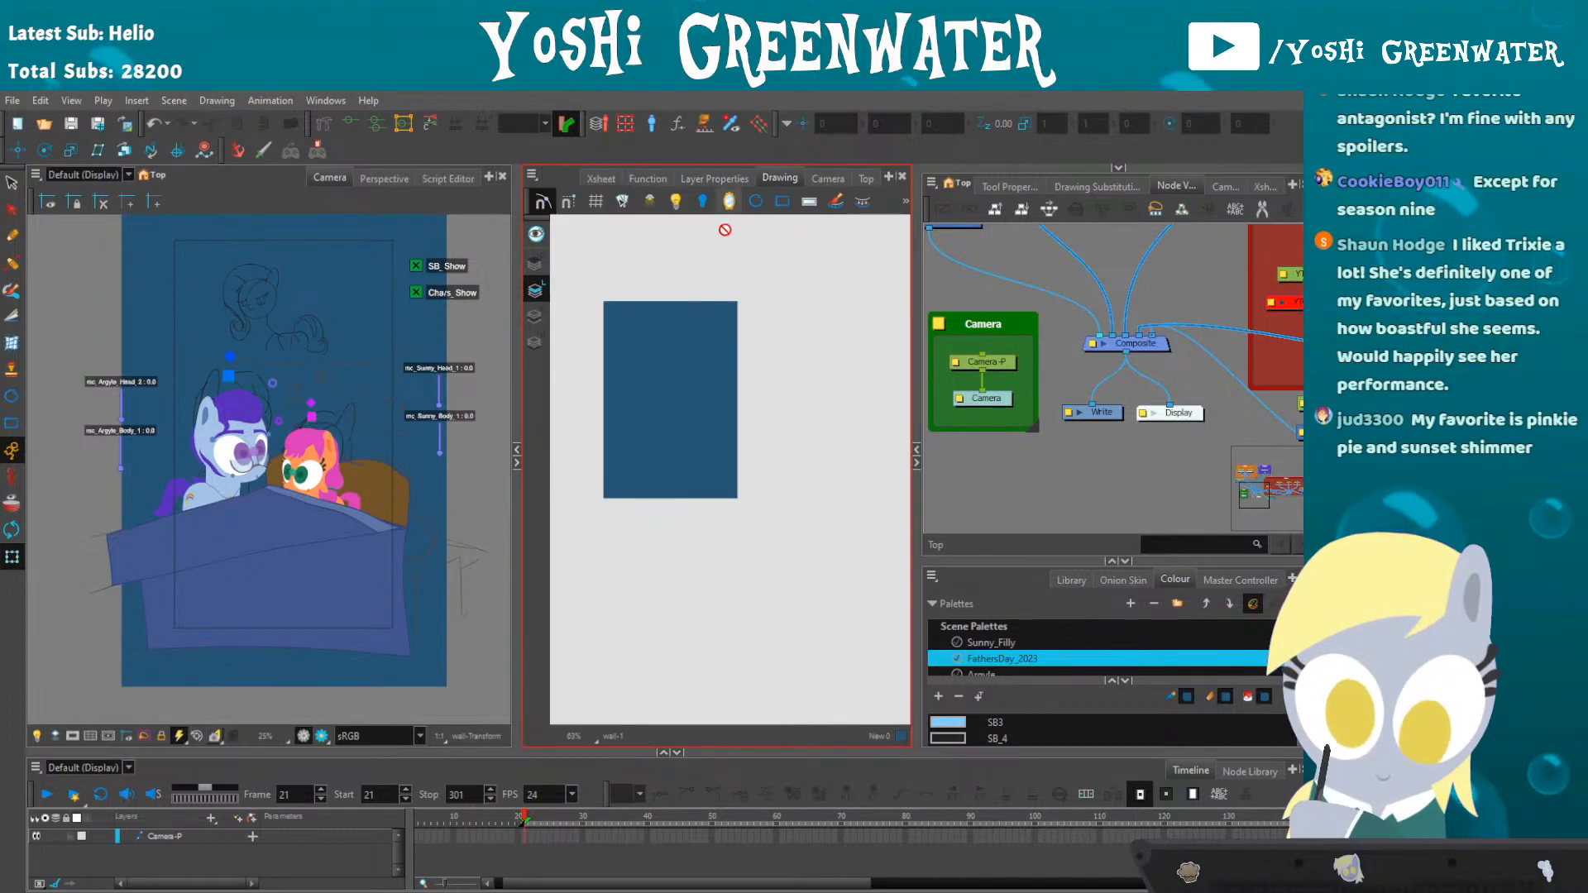
{"action": "left_click", "coordinate": [517, 462]}
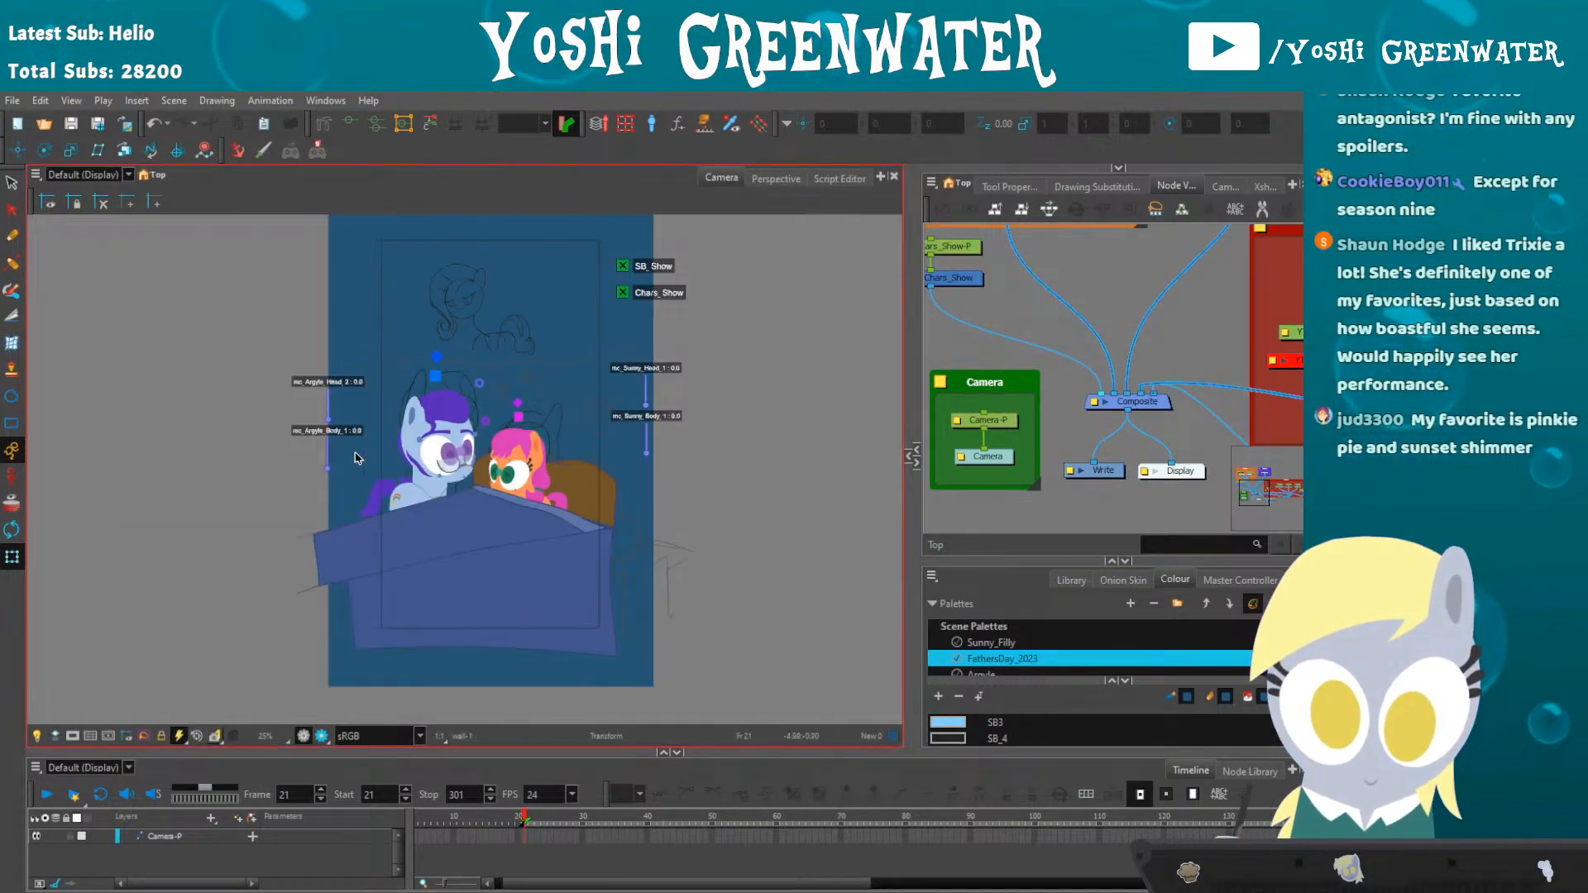
{"action": "scroll", "coordinate": [444, 450], "scroll_direction": "up", "scroll_amount": 1}
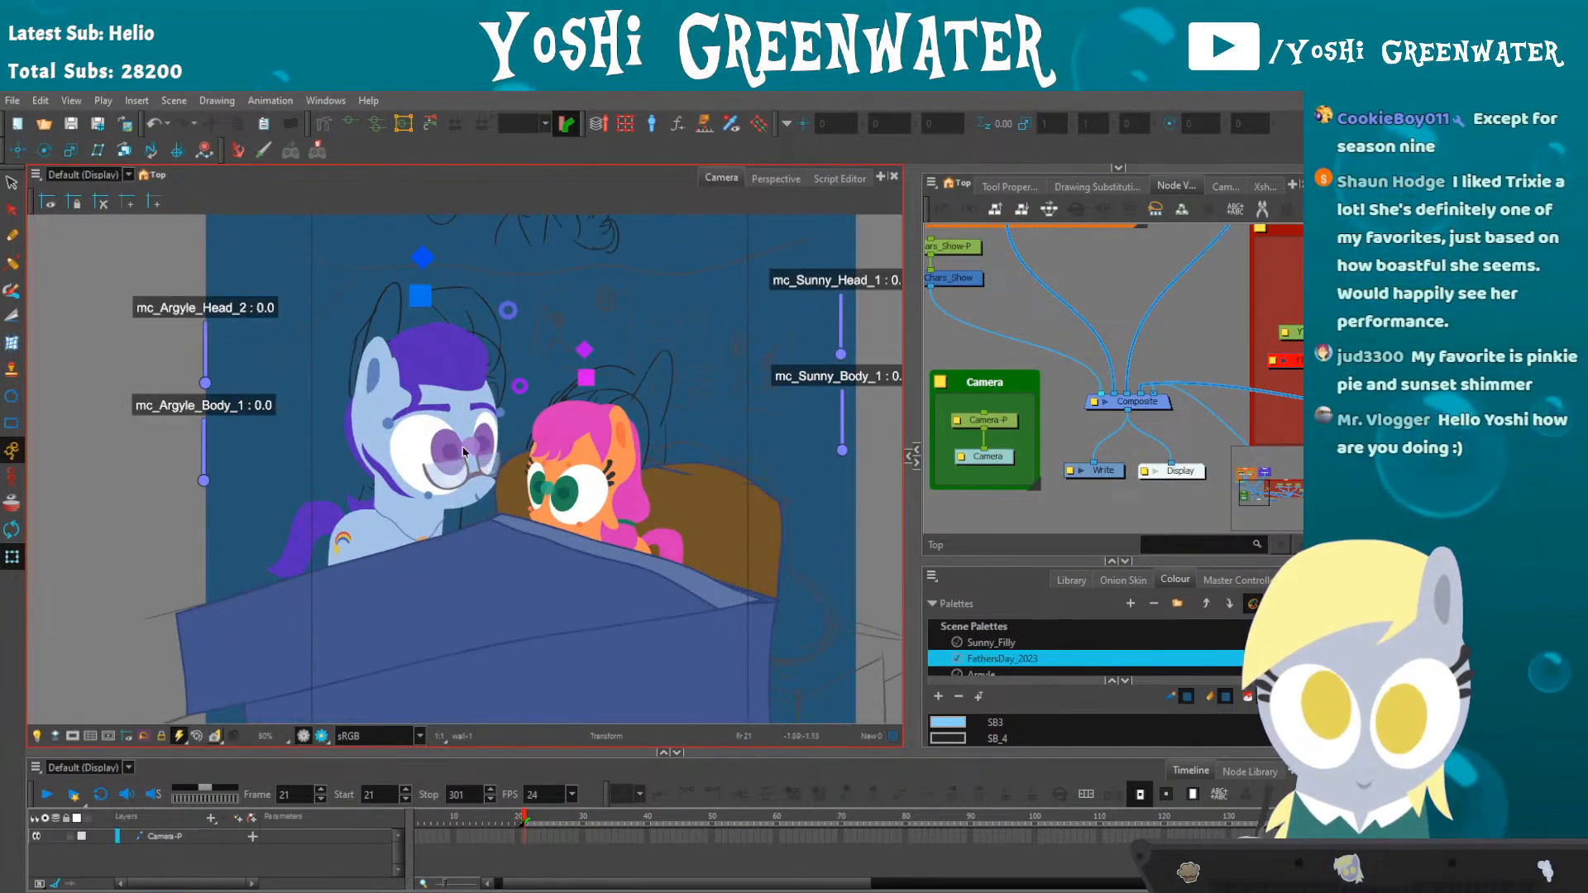
{"action": "left_click_drag", "start_coordinate": [320, 450], "coordinate": [231, 491]}
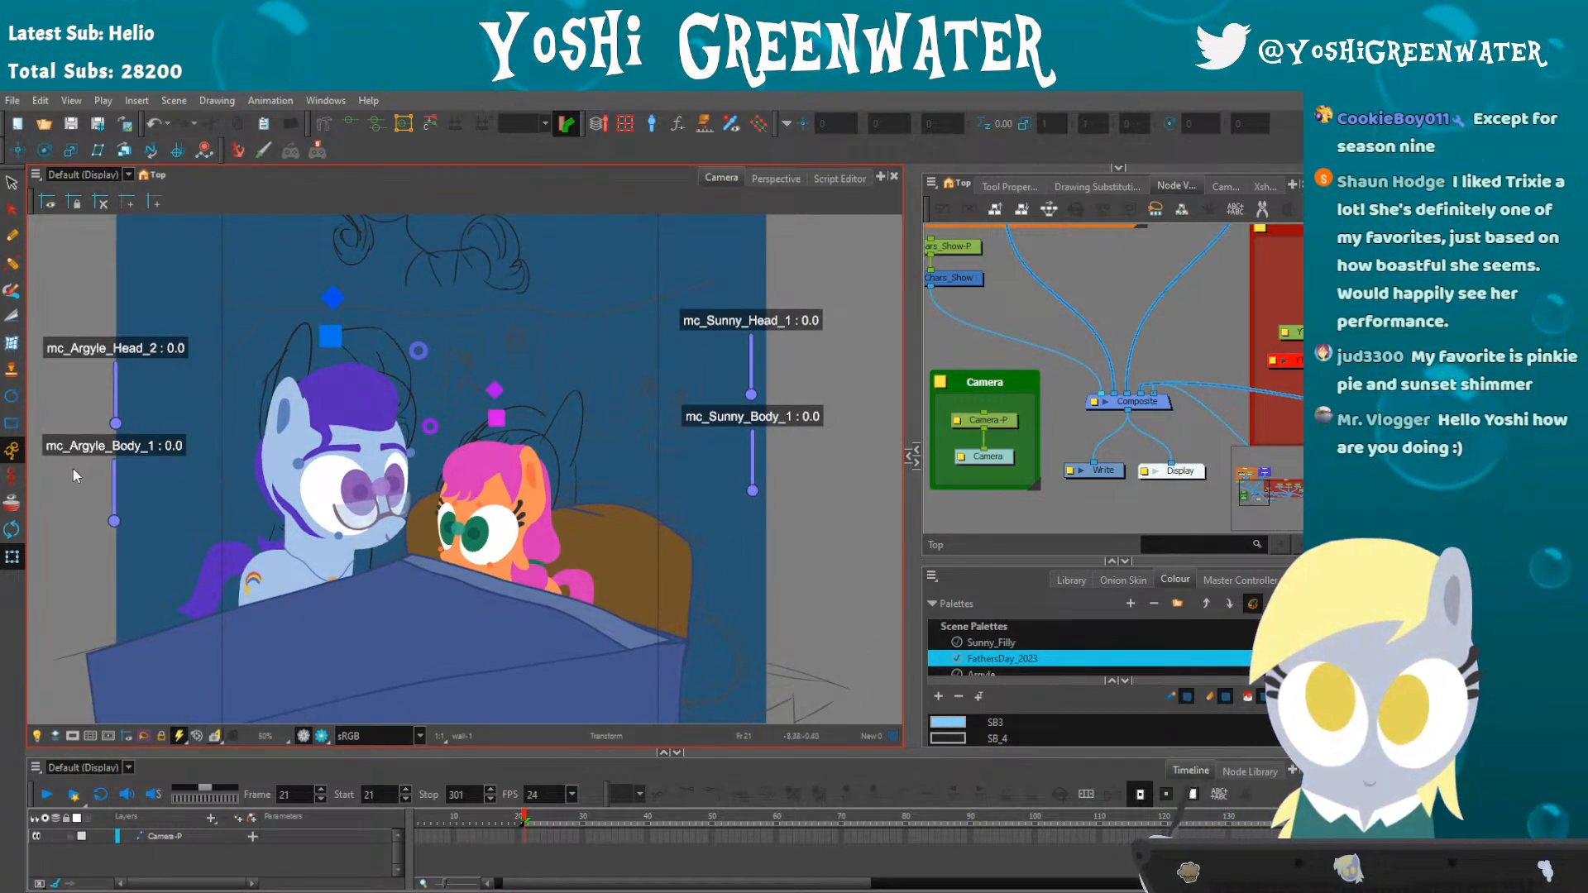
{"action": "mouse_move", "coordinate": [531, 367]}
{"action": "left_mouse_down"}
{"action": "mouse_move", "coordinate": [549, 485]}
{"action": "mouse_move", "coordinate": [521, 366]}
{"action": "left_mouse_up"}
- Select the Sunny_All-P peg in the Characters group, step back to frame 9 to review the earlier poses, and return to frame 21
{"action": "left_click_drag", "start_coordinate": [975, 327], "coordinate": [1086, 470]}
{"action": "left_click", "coordinate": [1050, 266]}
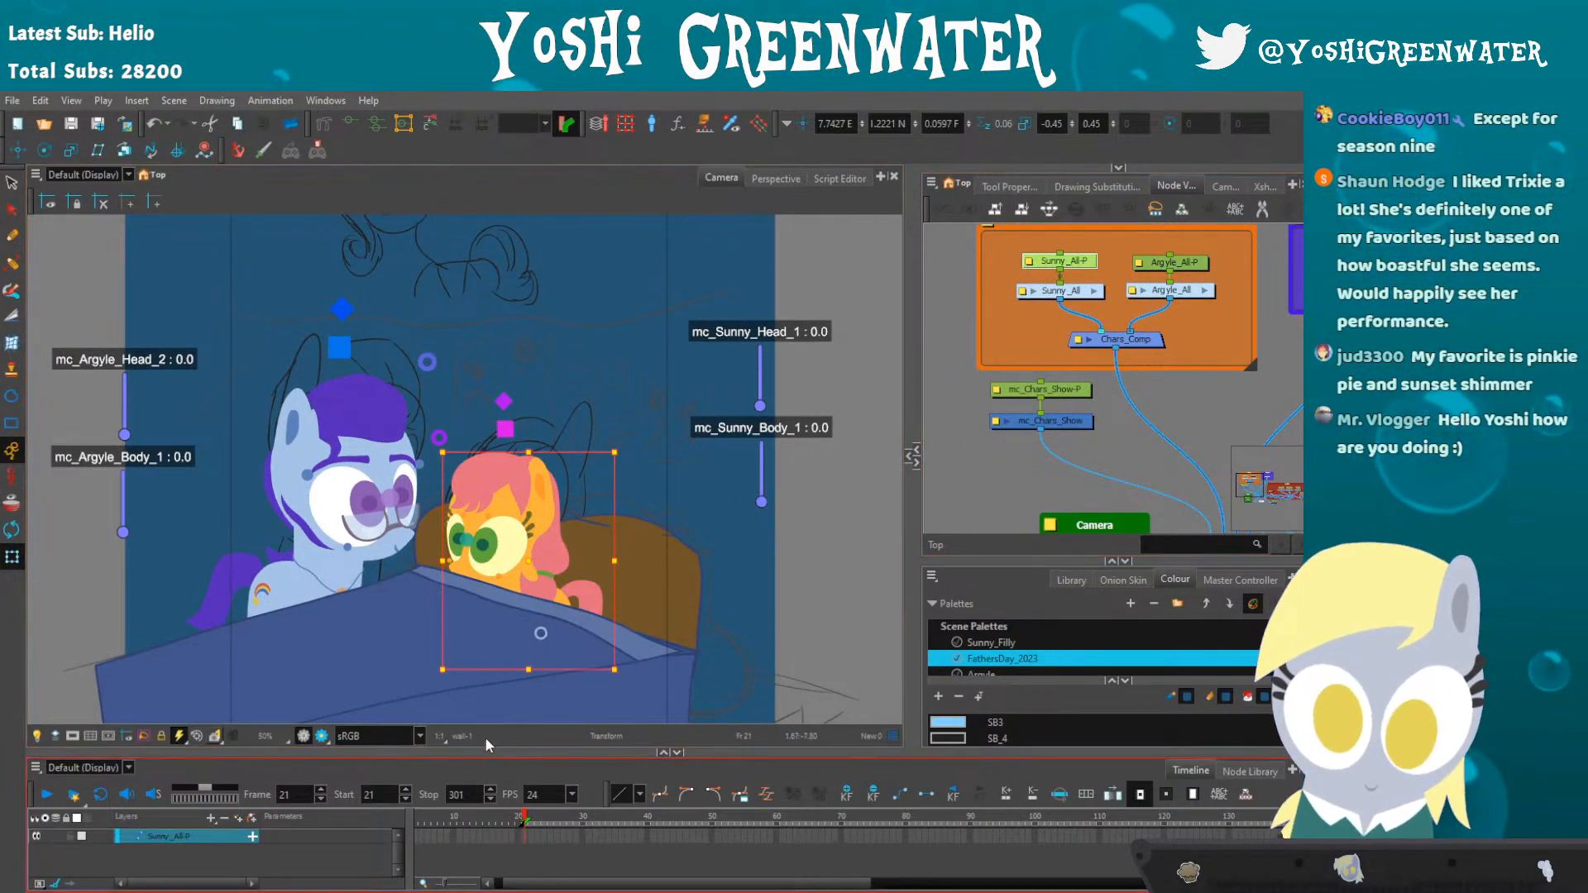
{"action": "left_click_drag", "start_coordinate": [514, 882], "coordinate": [469, 852]}
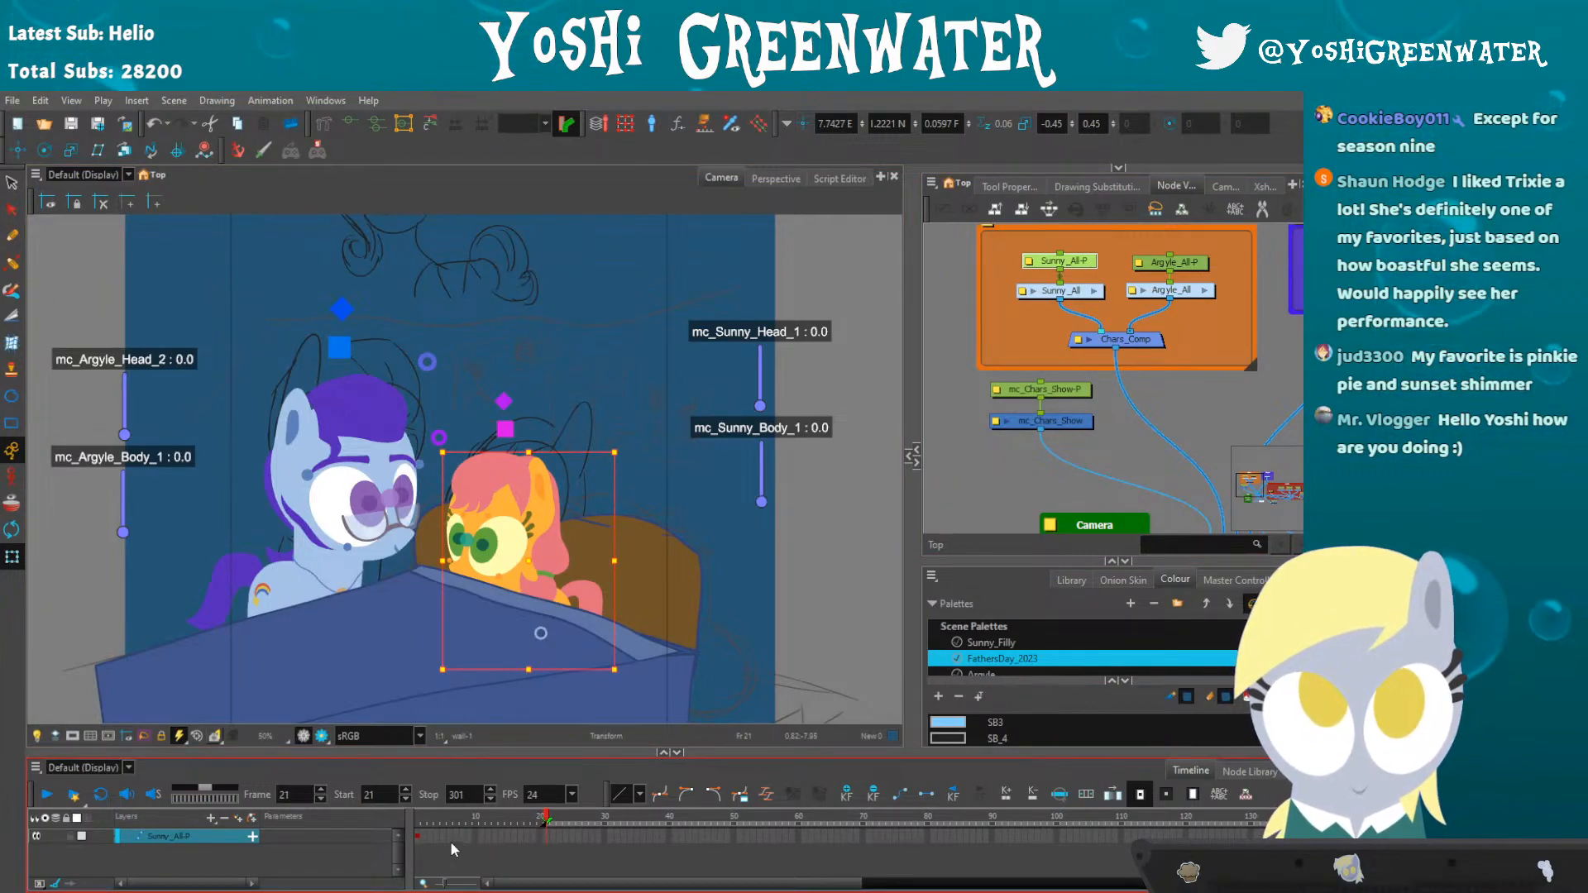
{"action": "key", "text": "comma"}
{"action": "key", "text": "comma"}
{"action": "key", "text": "comma"}
{"action": "key", "text": "comma"}
{"action": "key", "text": "comma"}
{"action": "key", "text": "comma"}
{"action": "key", "text": "comma"}
{"action": "key", "text": "comma"}
{"action": "key", "text": "comma"}
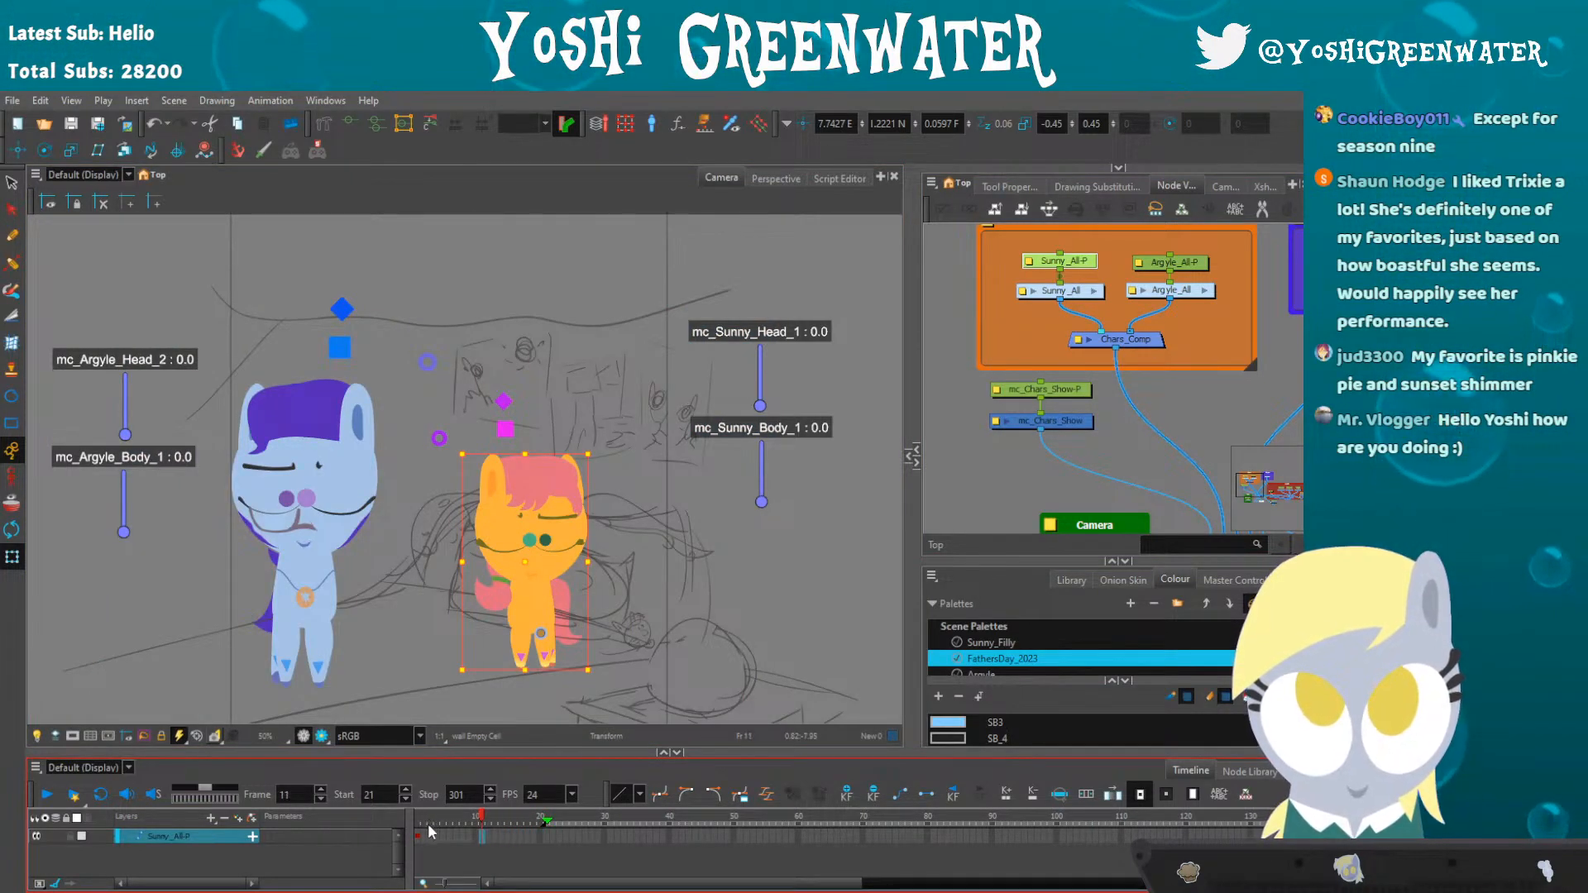
{"action": "key", "text": "comma"}
{"action": "key", "text": "comma"}
{"action": "key", "text": "comma"}
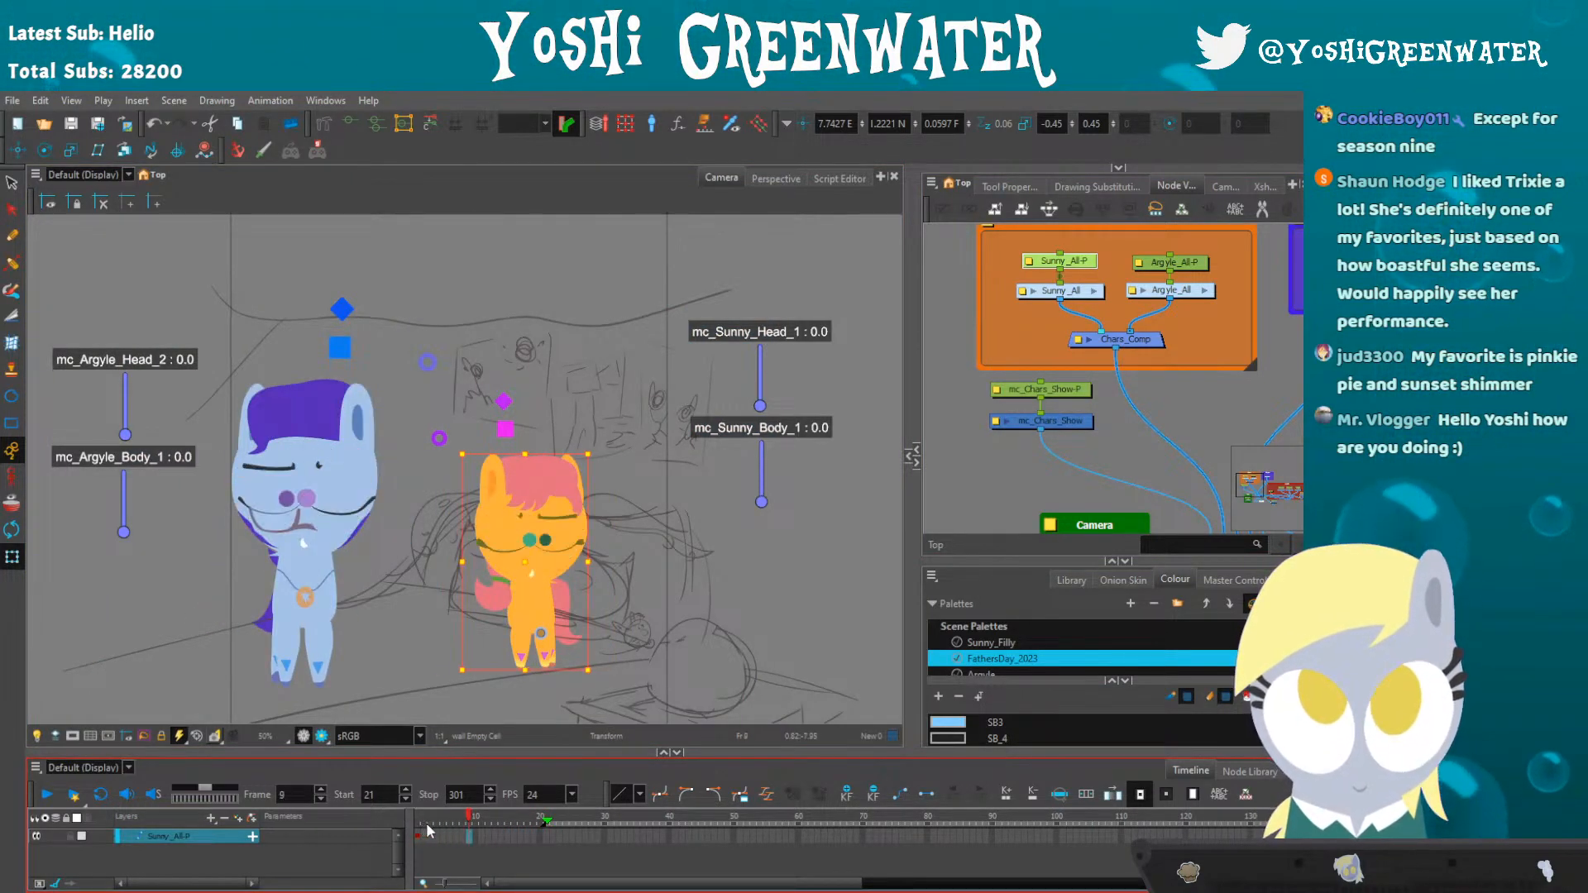
{"action": "key", "text": "shift+comma"}
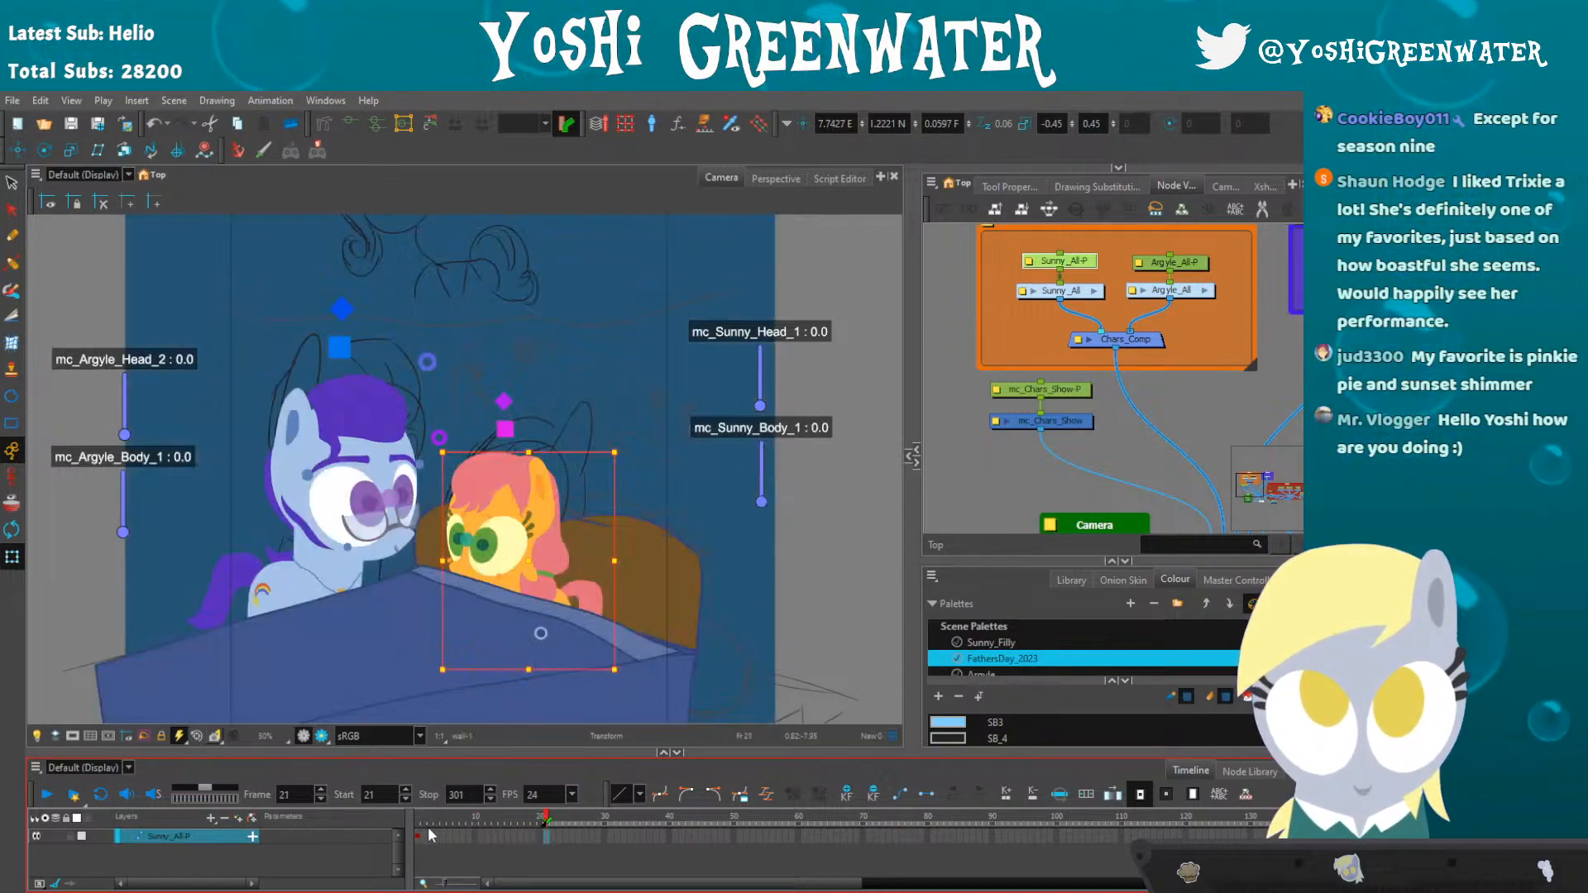
- Raise Sunny on the bed with the Sunny_All-P peg to about 8.38 E, 1.96 N and scale her to about 0.44
{"action": "left_click_drag", "start_coordinate": [480, 512], "coordinate": [508, 485]}
{"action": "left_click_drag", "start_coordinate": [468, 429], "coordinate": [471, 432]}
{"action": "left_click_drag", "start_coordinate": [494, 499], "coordinate": [495, 498]}
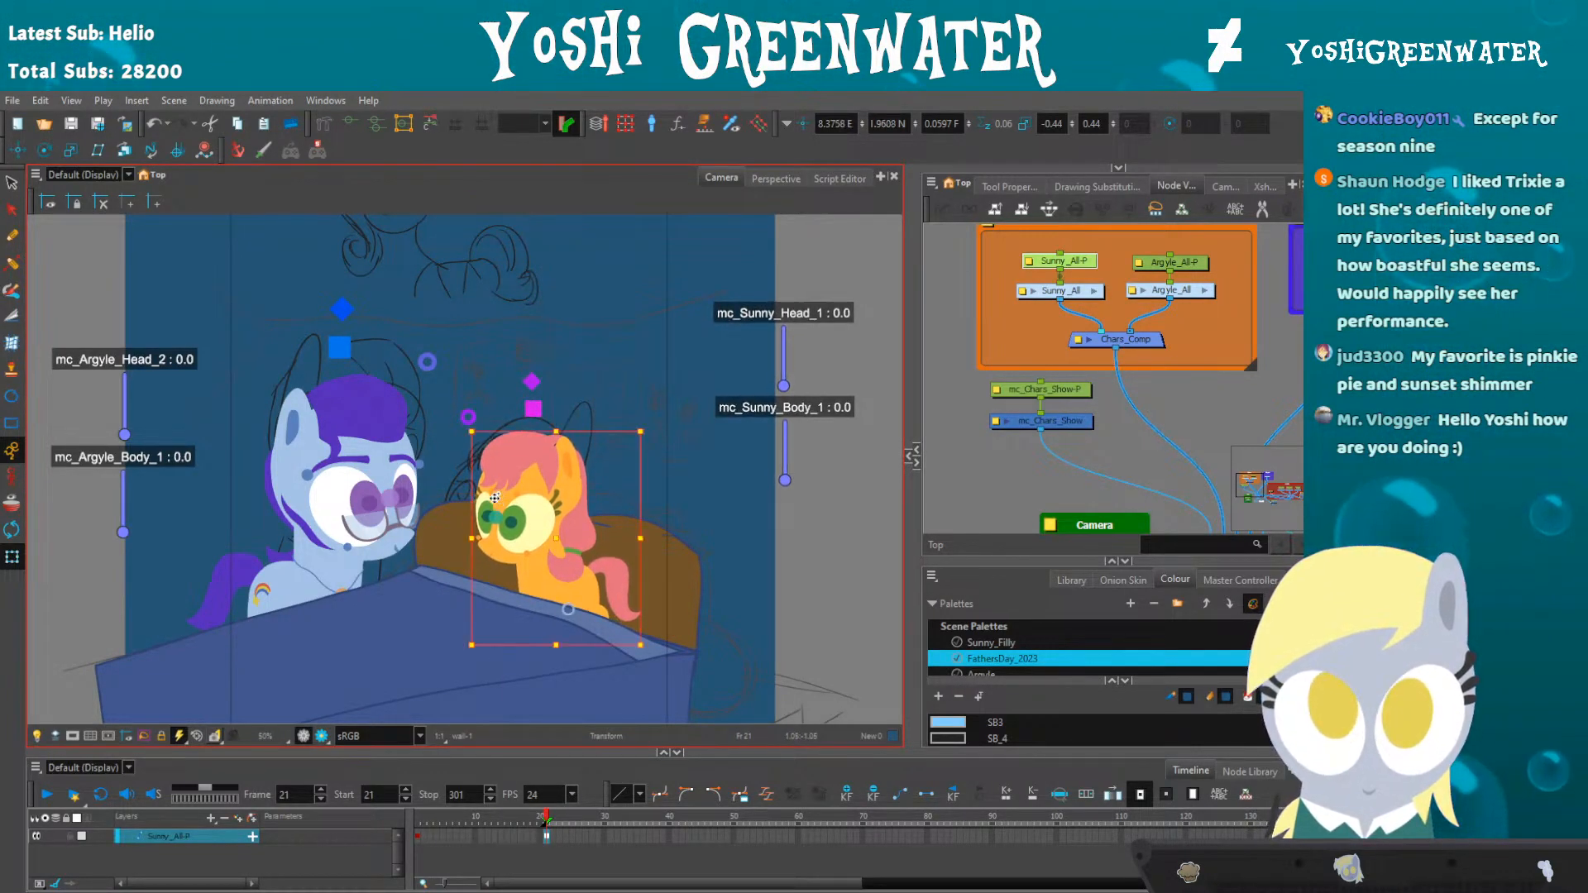
{"action": "left_click", "coordinate": [67, 572]}
{"action": "left_click_drag", "start_coordinate": [92, 557], "coordinate": [167, 583]}
- Move Argyle higher behind the bed cover with the Argyle_All-P peg to about 1.72 E, 2.35 N, scaled to about 0.63
{"action": "left_click", "coordinate": [1165, 263]}
{"action": "left_click_drag", "start_coordinate": [367, 538], "coordinate": [335, 478]}
{"action": "left_click_drag", "start_coordinate": [257, 375], "coordinate": [254, 370]}
{"action": "left_click_drag", "start_coordinate": [353, 487], "coordinate": [386, 471]}
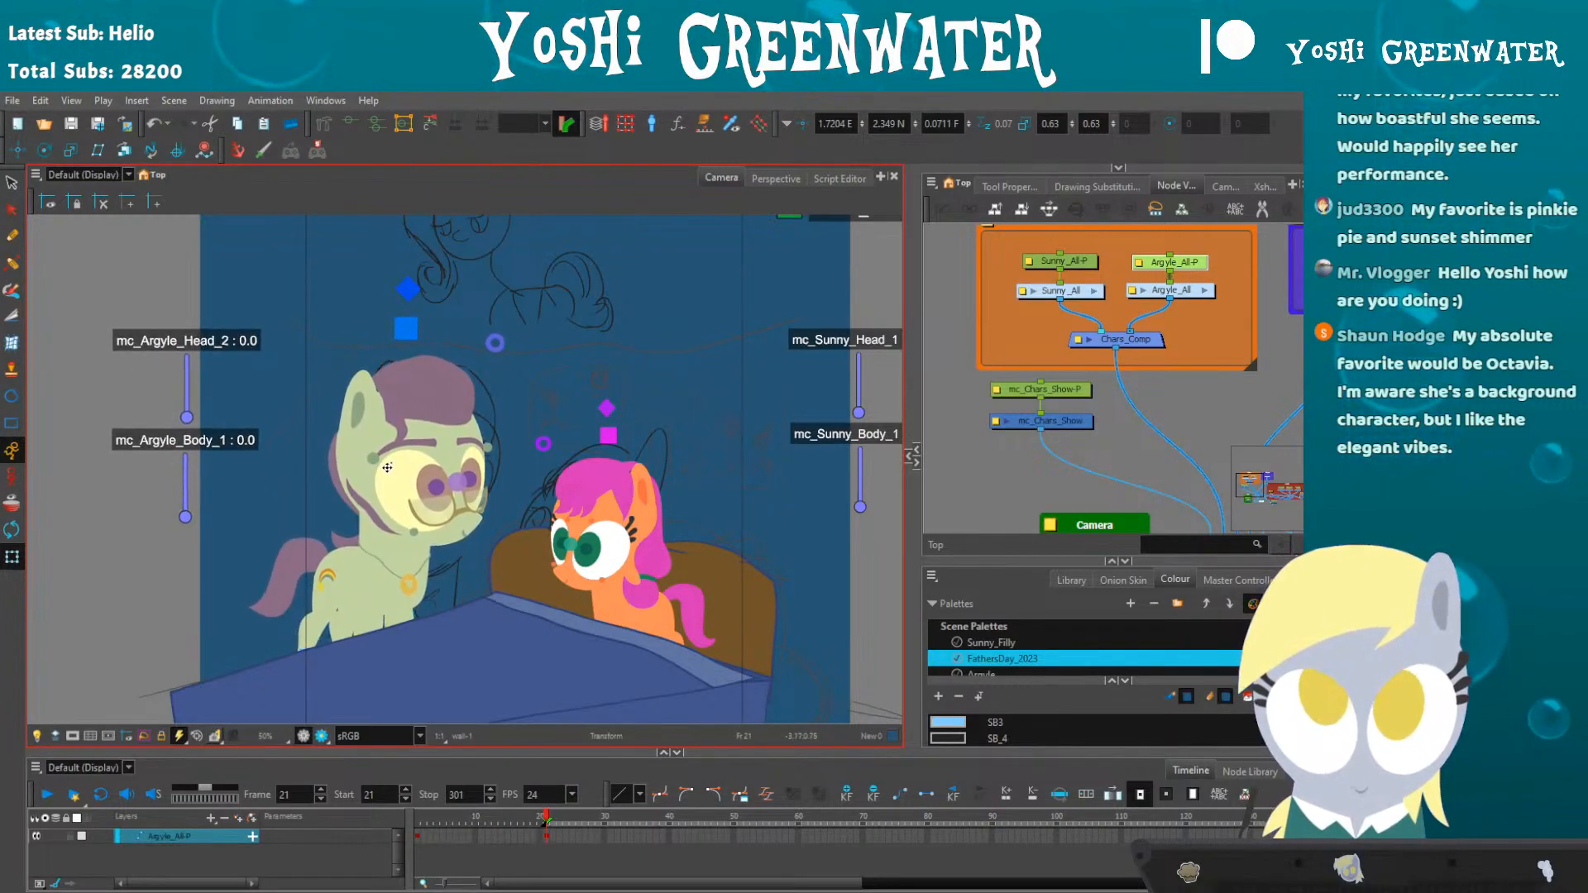
{"action": "left_click", "coordinate": [154, 526]}
{"action": "left_click_drag", "start_coordinate": [155, 528], "coordinate": [115, 499]}
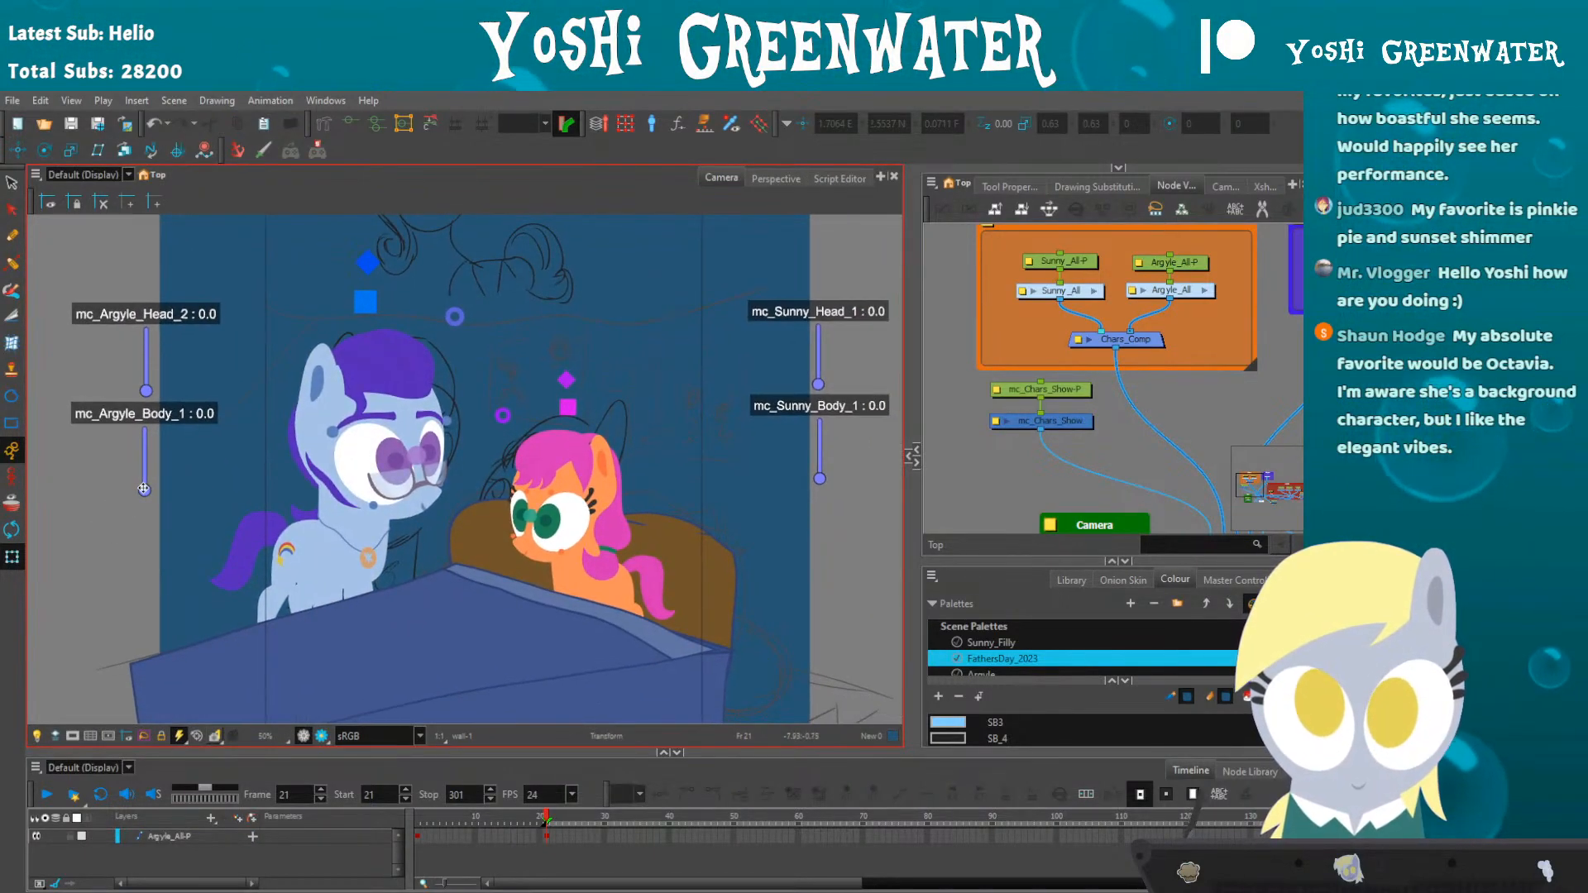
{"action": "left_click_drag", "start_coordinate": [276, 478], "coordinate": [315, 454]}
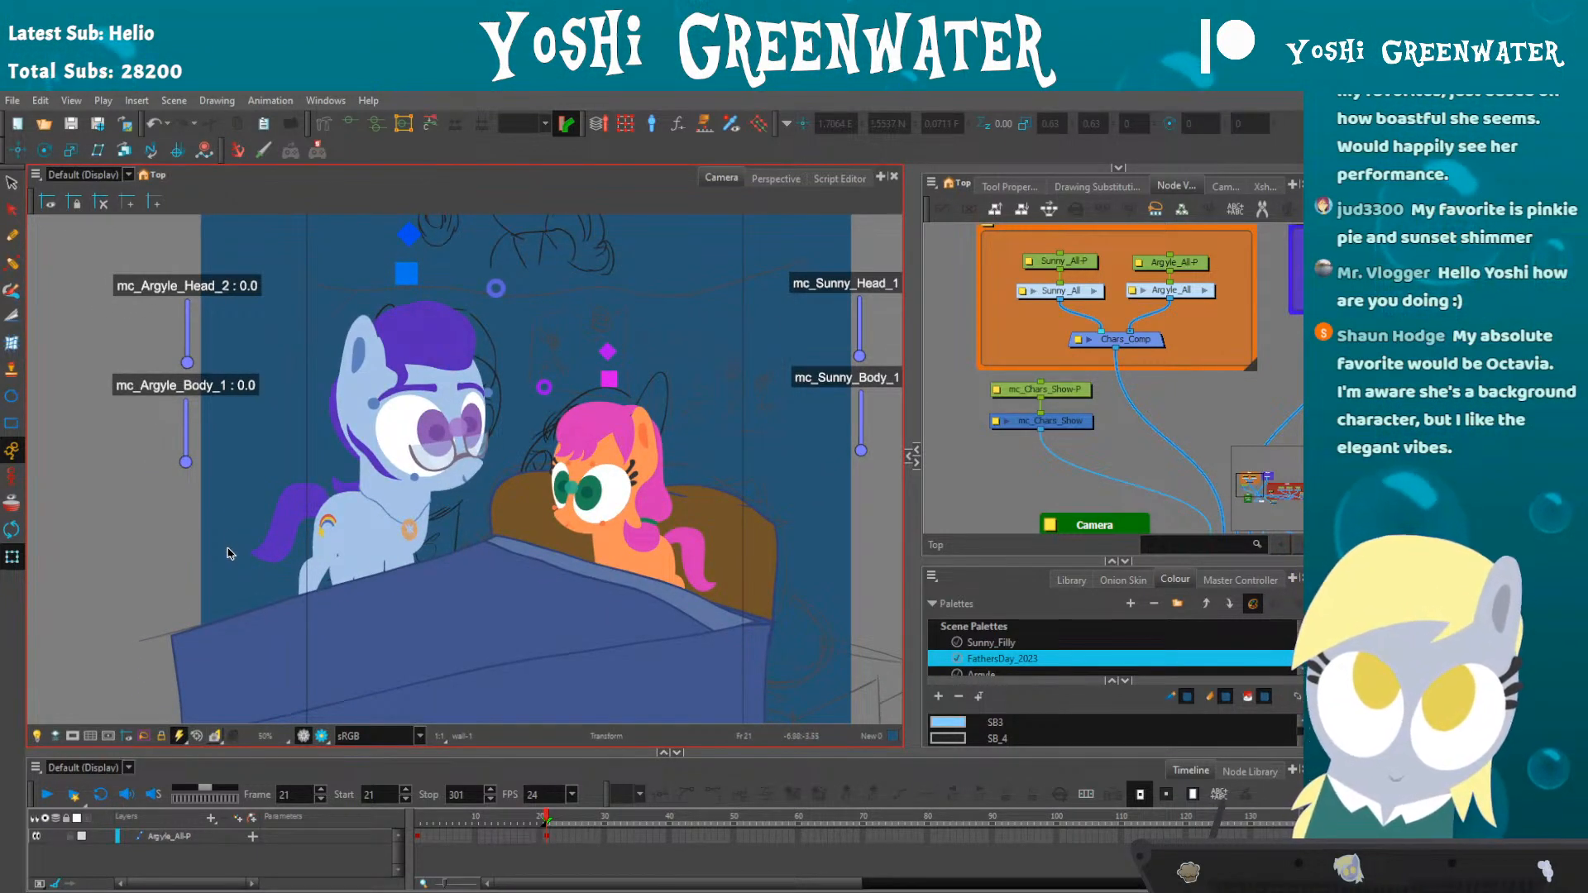
{"action": "left_click_drag", "start_coordinate": [187, 459], "coordinate": [156, 480]}
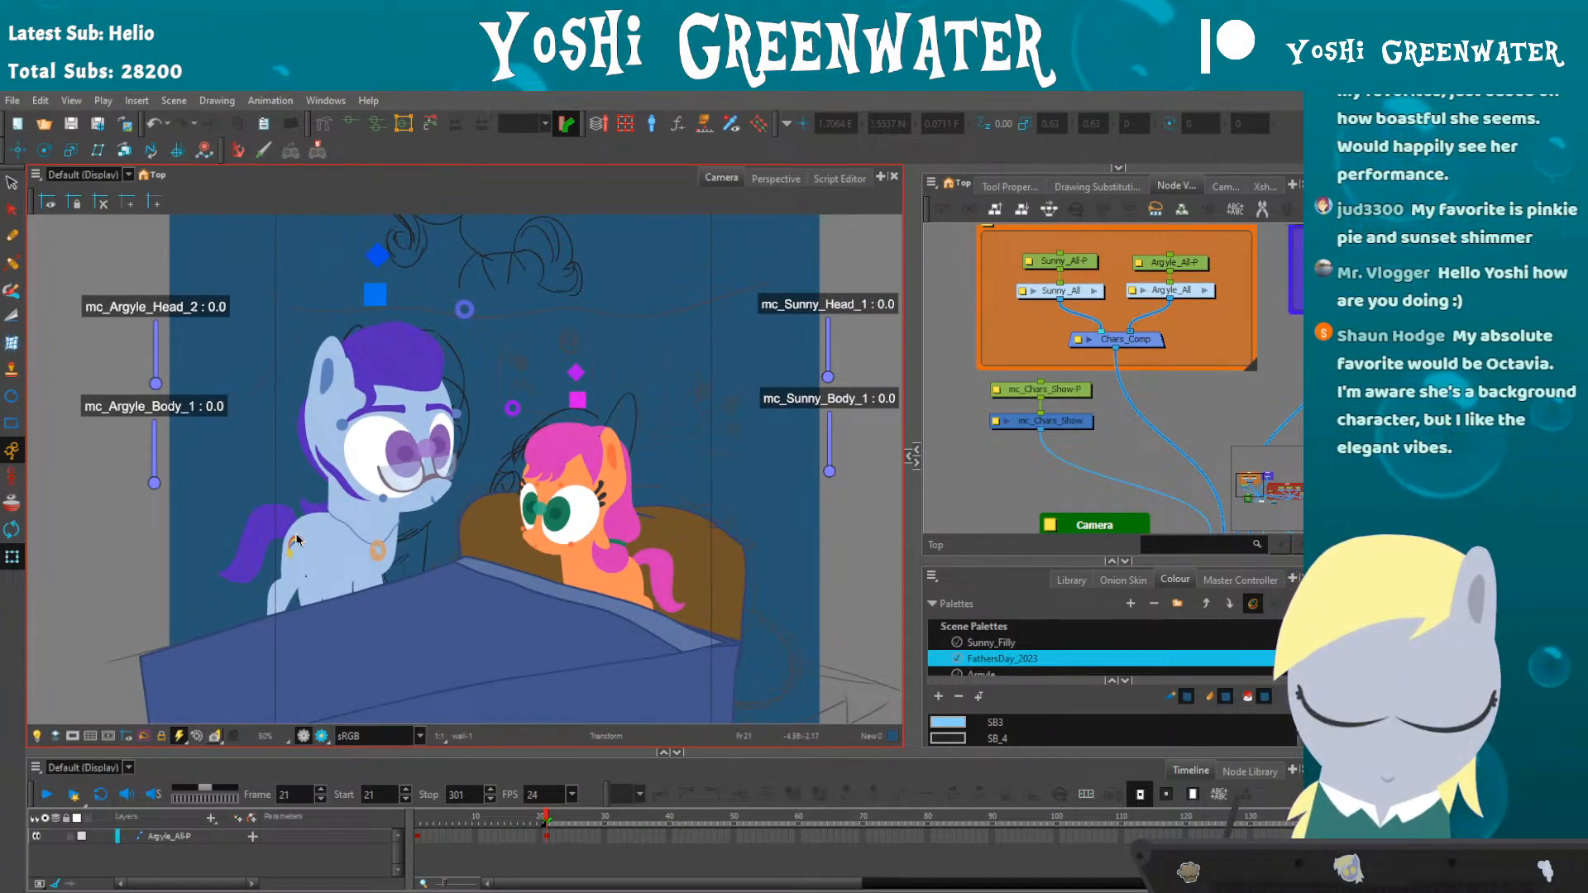
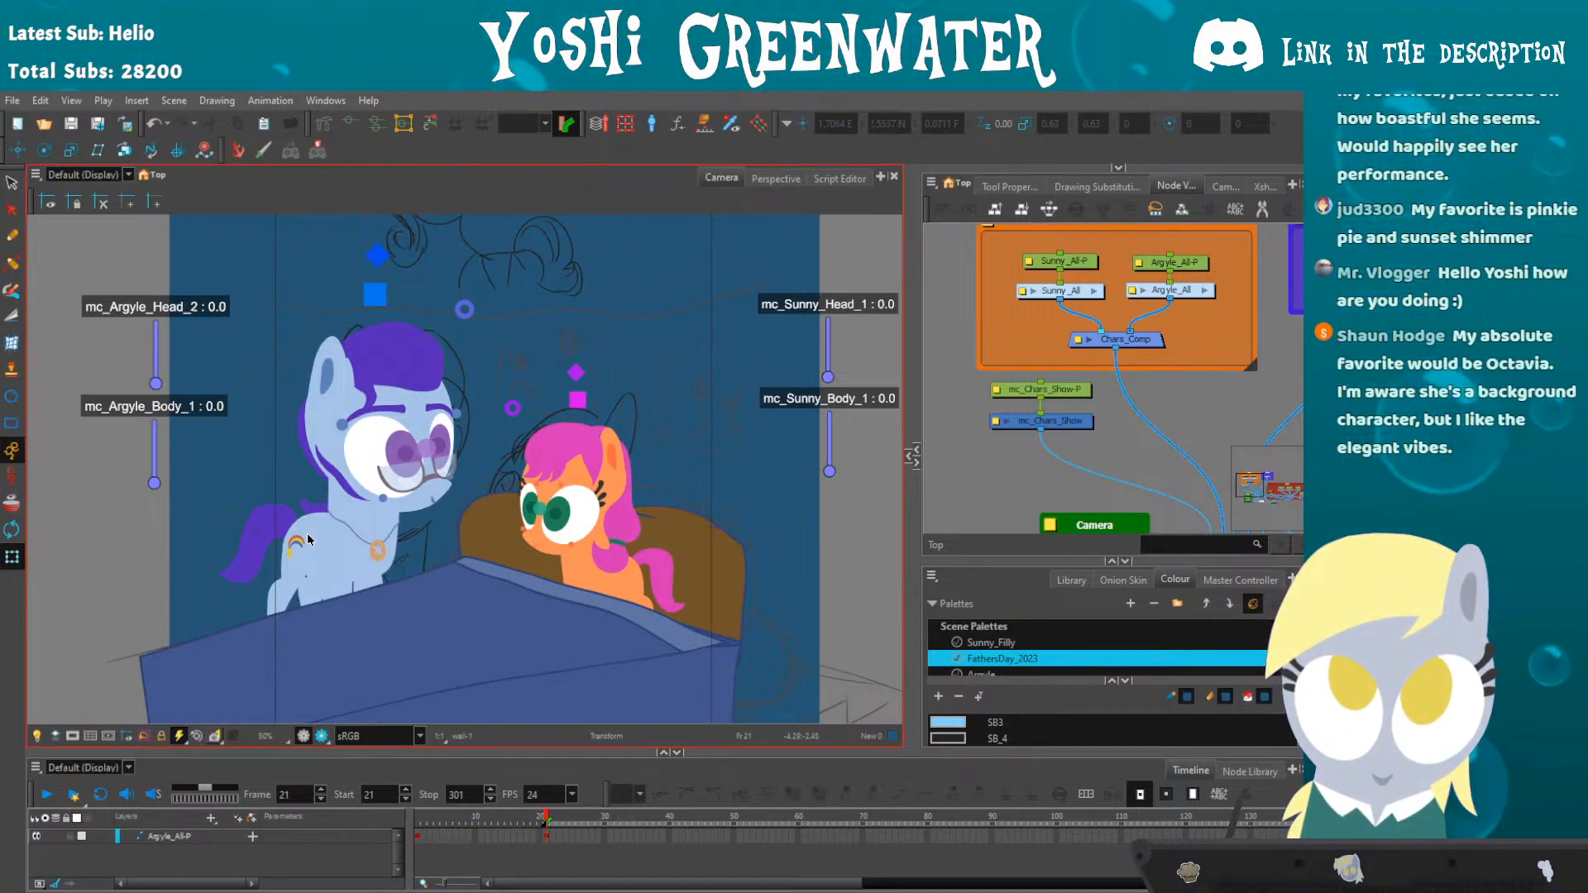
{"action": "left_click_drag", "start_coordinate": [268, 486], "coordinate": [265, 498]}
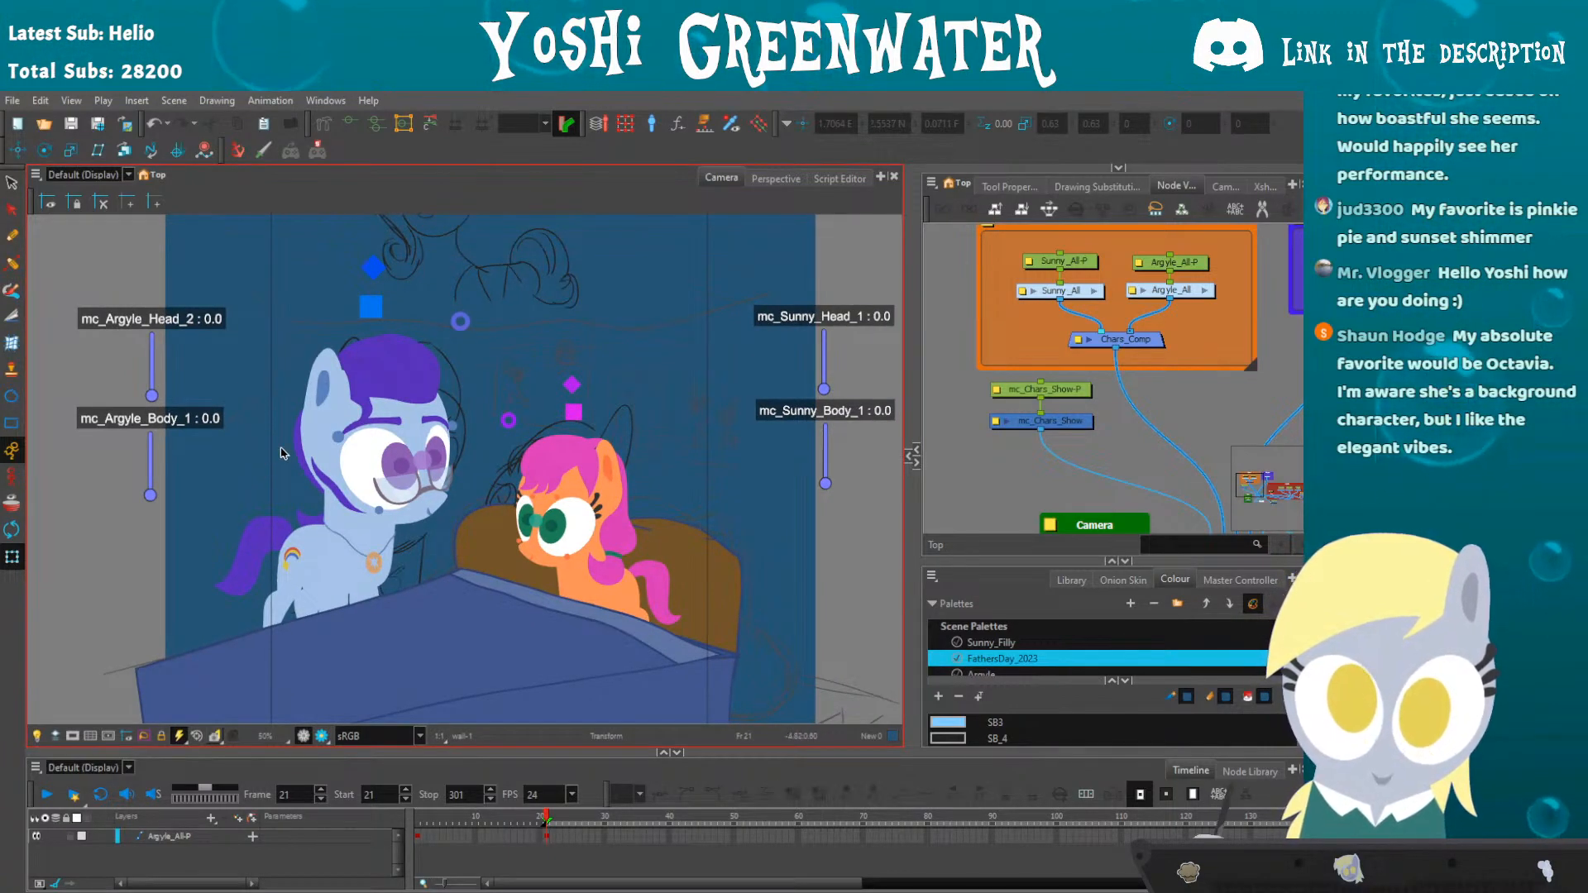
{"action": "left_click", "coordinate": [1019, 473]}
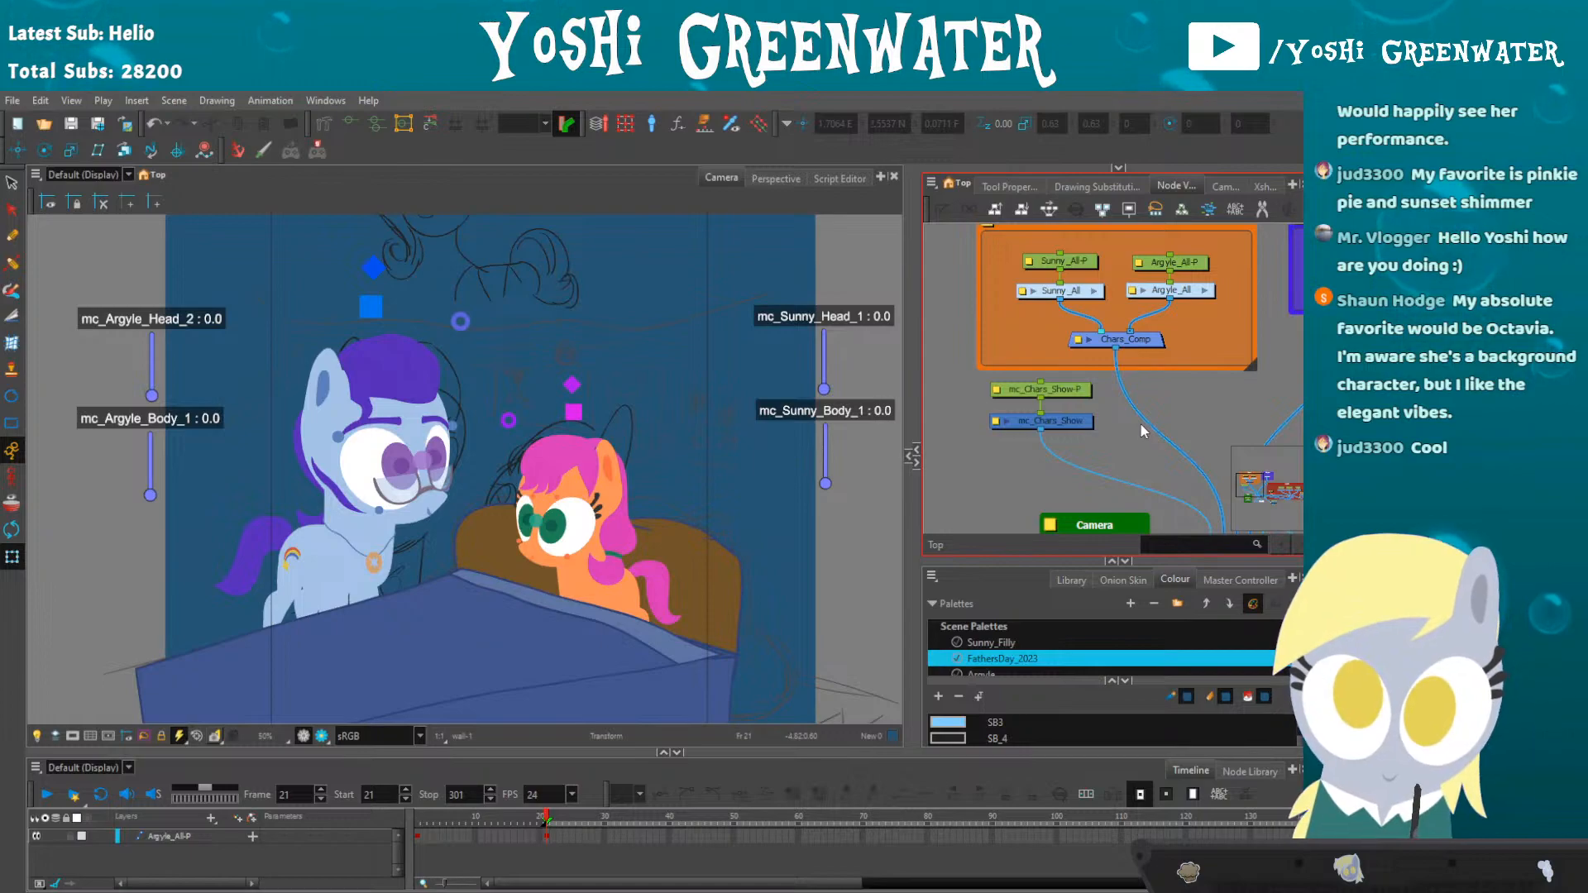
{"action": "left_click_drag", "start_coordinate": [1140, 425], "coordinate": [1131, 467]}
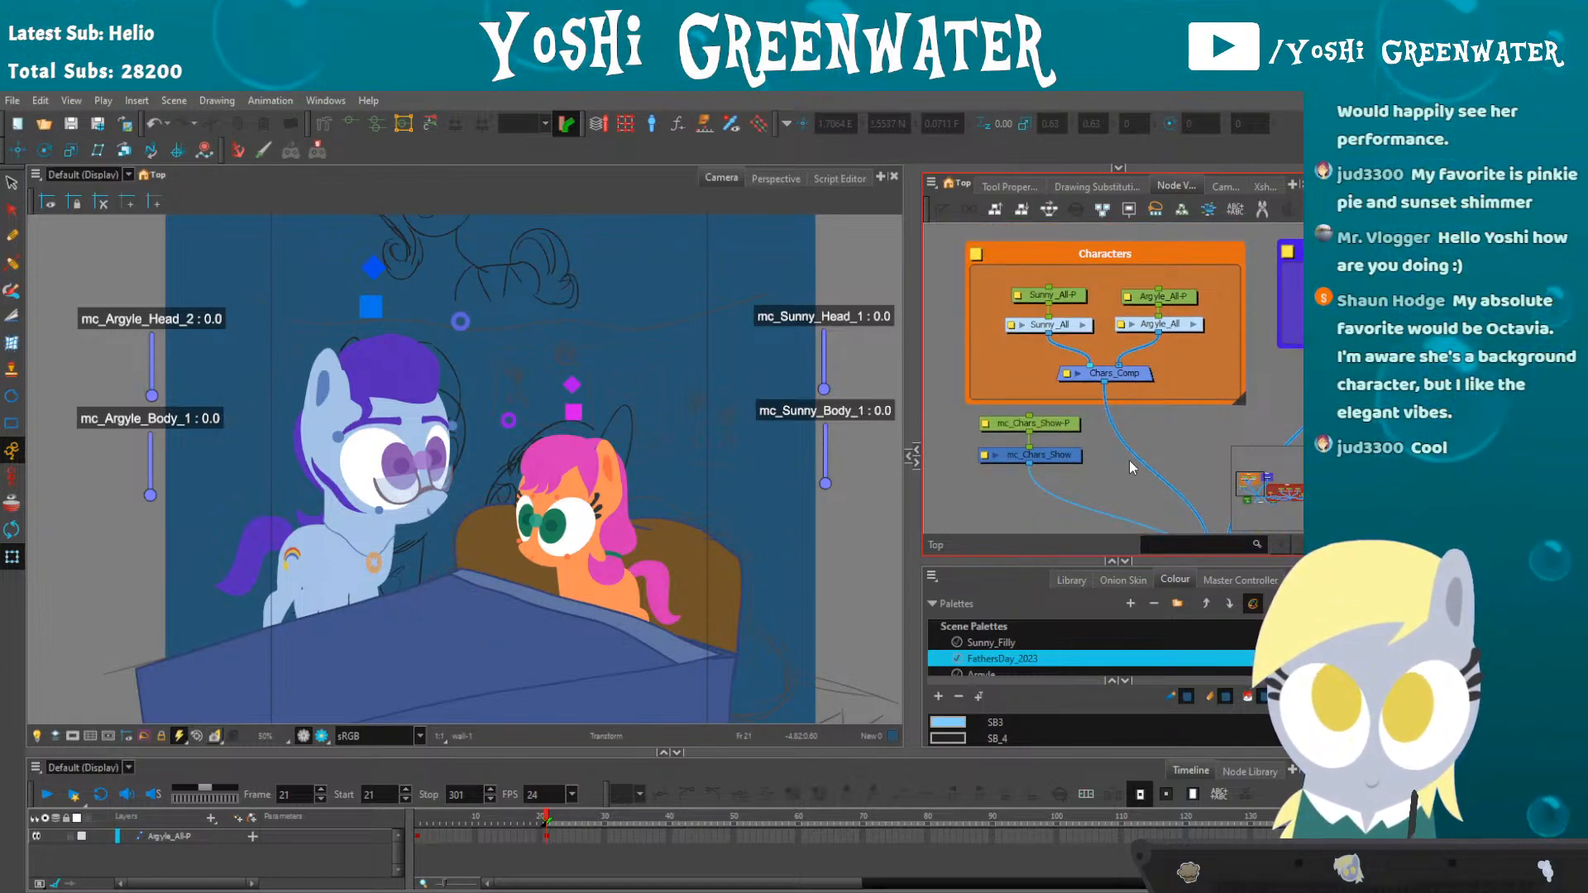
{"action": "left_click_drag", "start_coordinate": [127, 535], "coordinate": [119, 545]}
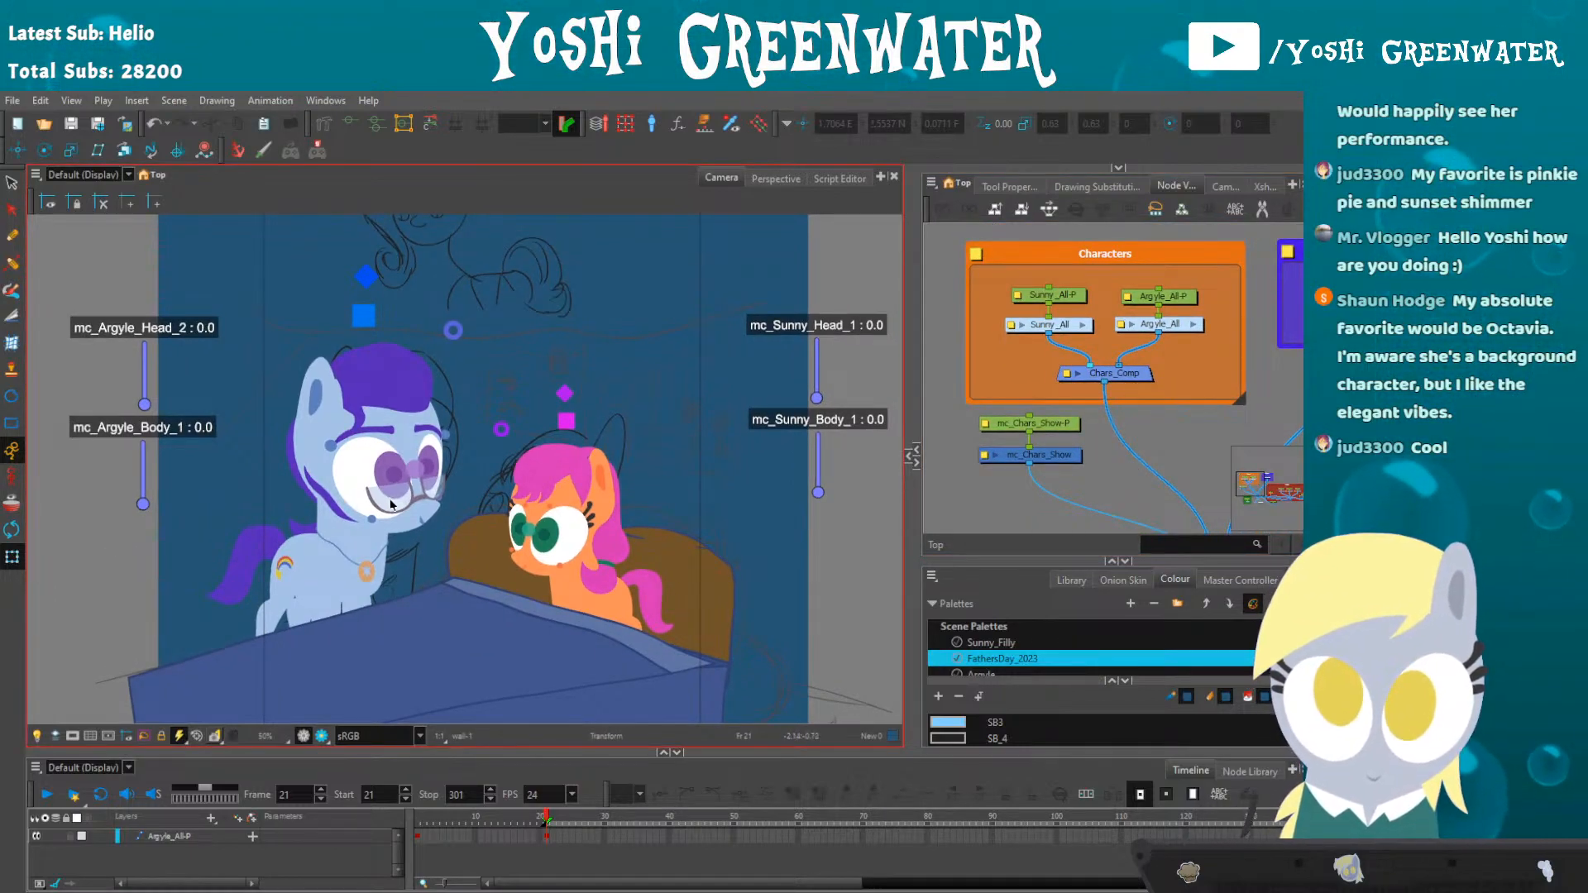
- Select the Sunny and Argyle peg and group nodes and nudge them slightly lower inside the Characters backdrop
{"action": "left_click_drag", "start_coordinate": [1100, 378], "coordinate": [1067, 302]}
{"action": "left_click", "coordinate": [1117, 305]}
{"action": "left_click", "coordinate": [935, 395]}
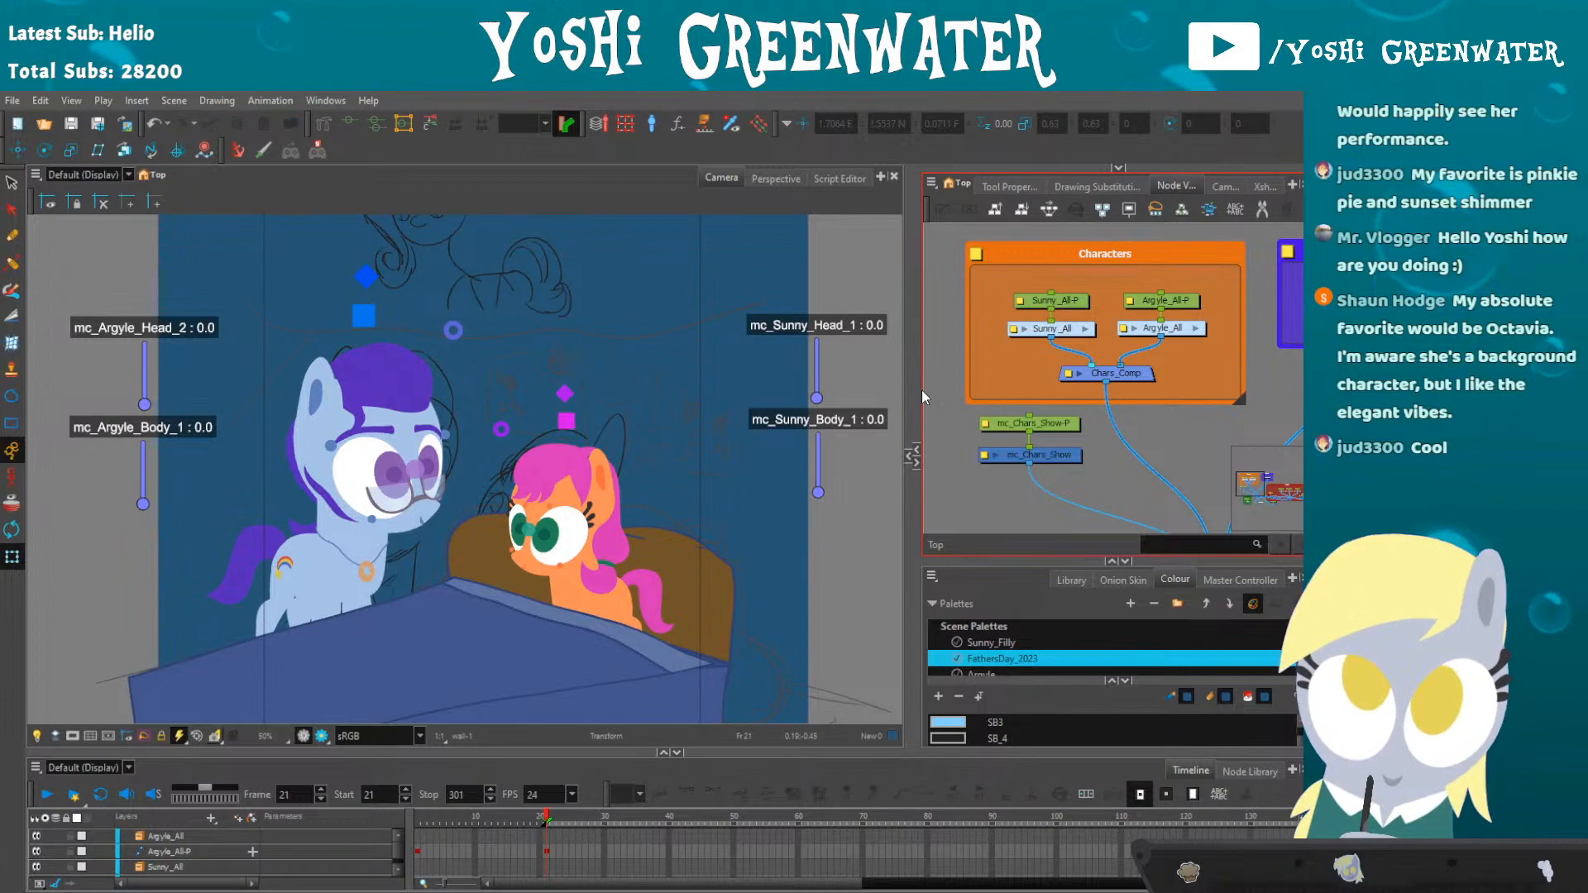
- Remove the Bed_Cover drawing at frame 21 to uncover the characters' legs on the bed
{"action": "left_click_drag", "start_coordinate": [288, 554], "coordinate": [273, 510]}
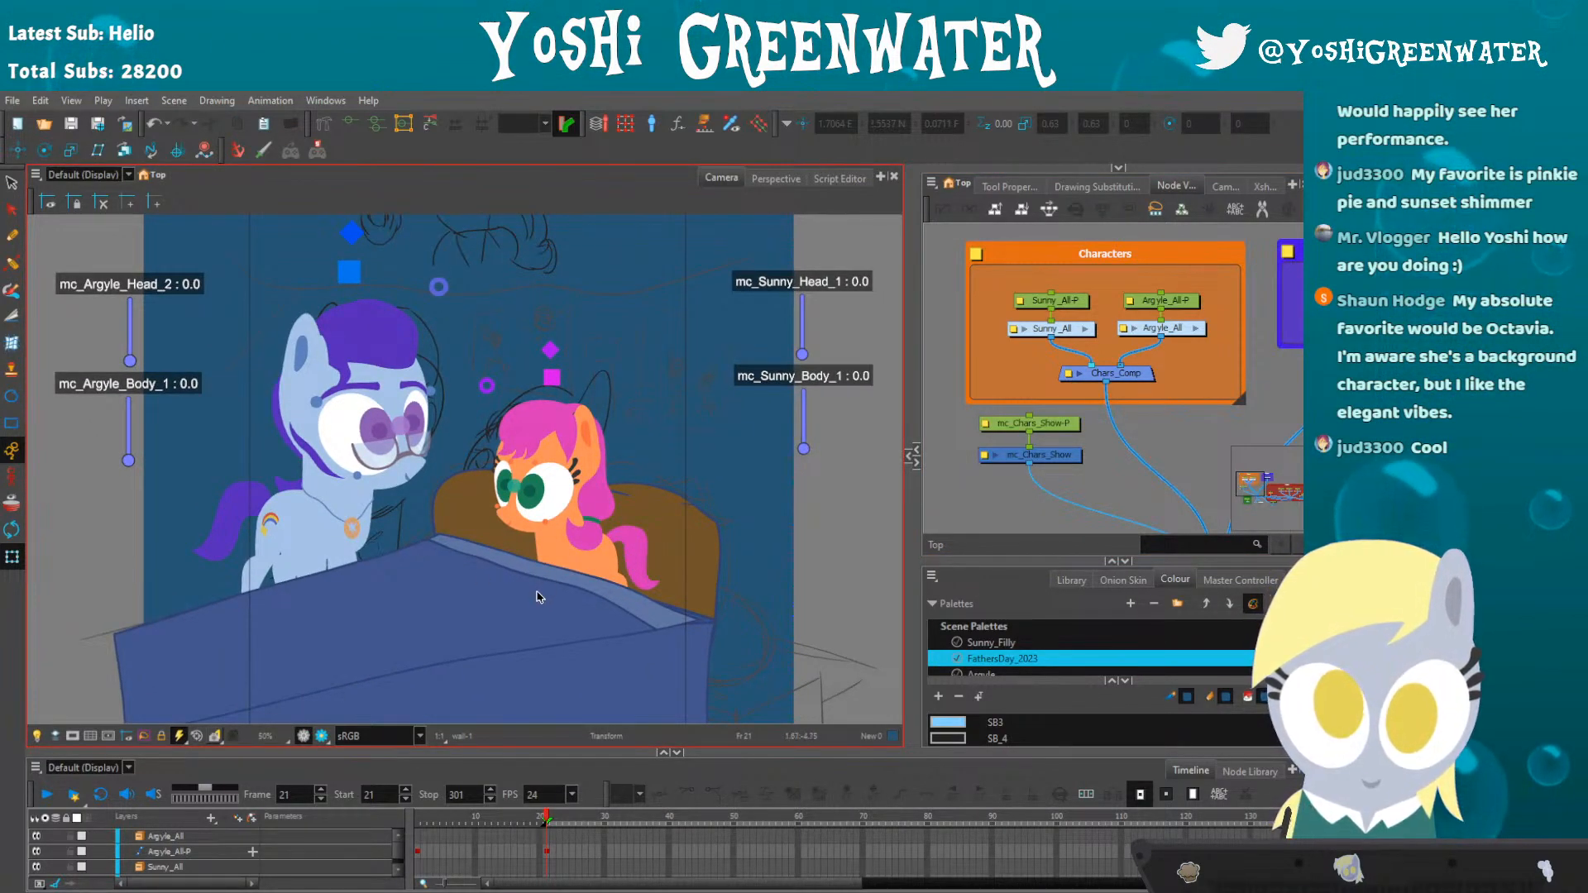
{"action": "left_click_drag", "start_coordinate": [537, 593], "coordinate": [535, 533]}
{"action": "left_click", "coordinate": [508, 517]}
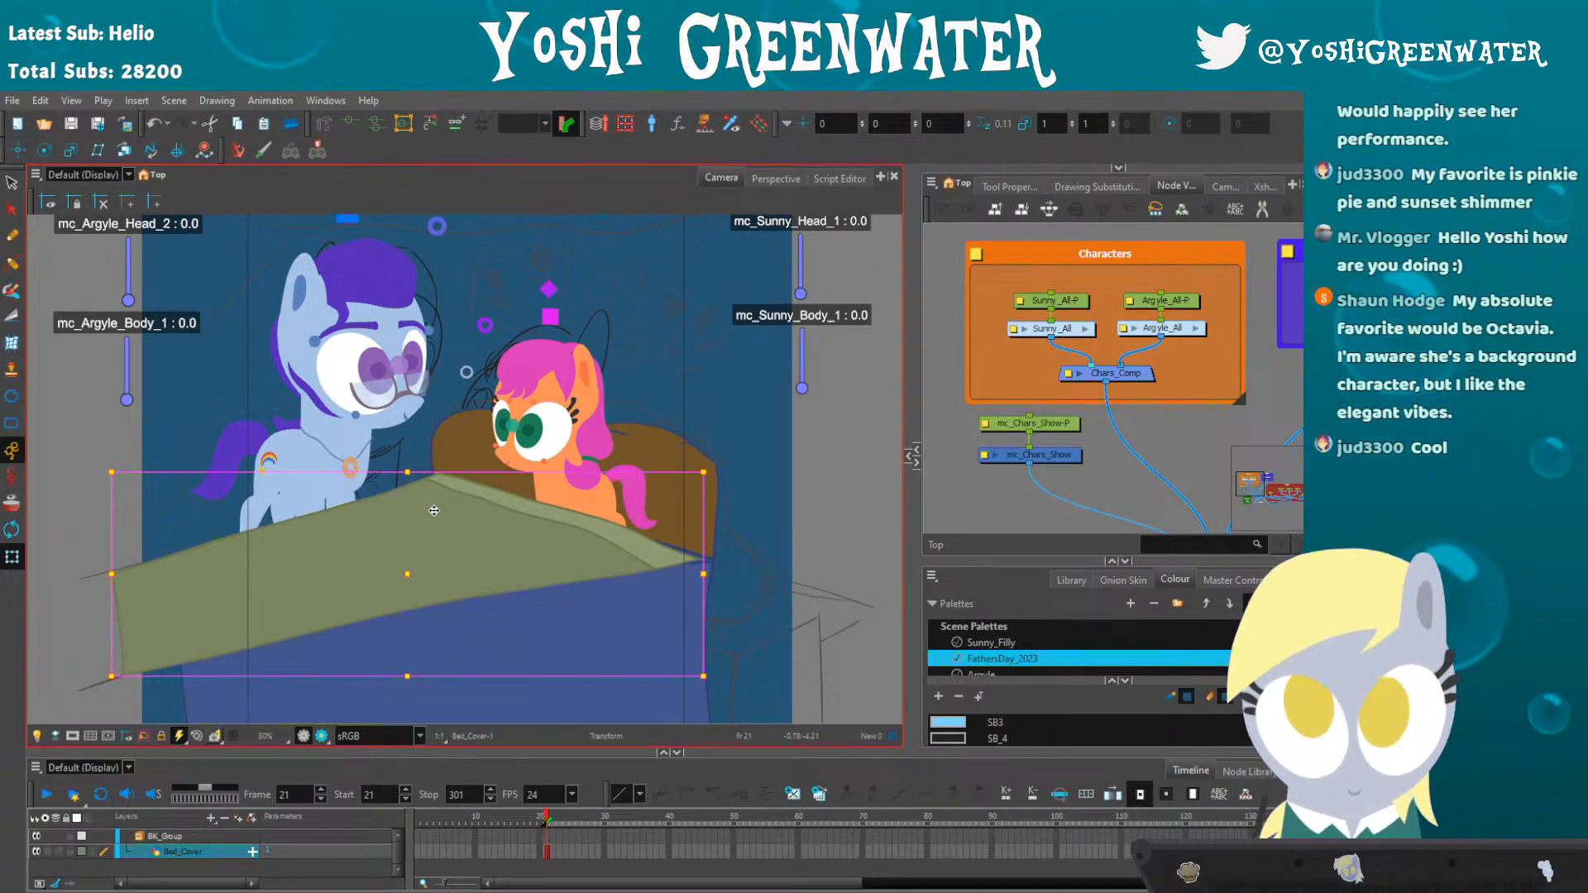
{"action": "key", "text": "Delete"}
{"action": "key", "text": "2"}
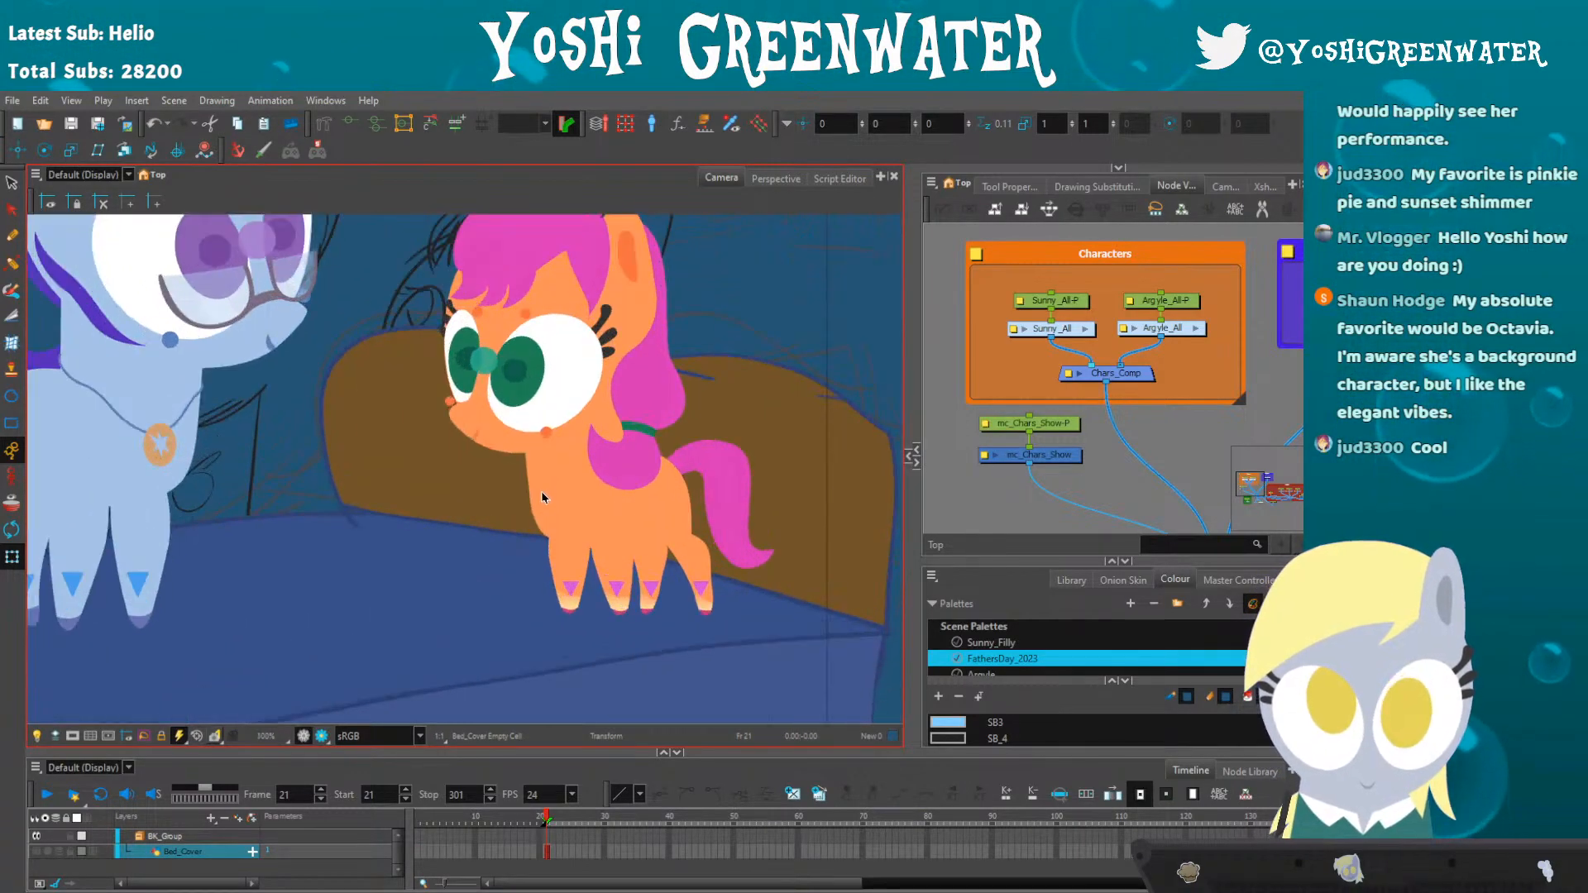
{"action": "left_click_drag", "start_coordinate": [551, 549], "coordinate": [549, 597]}
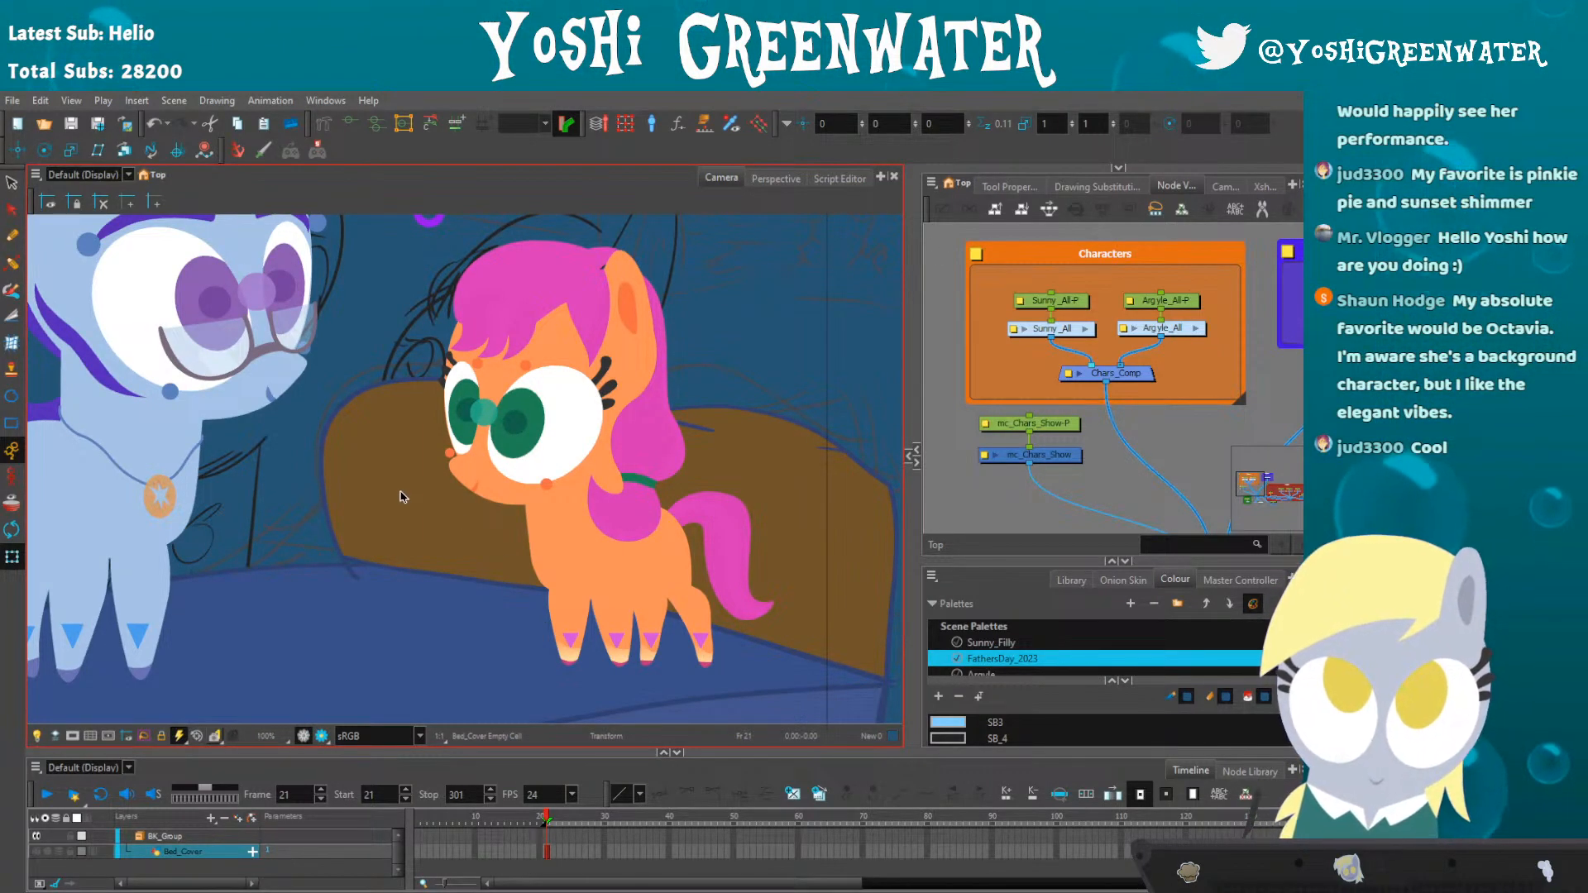
- Inspect Sunny's leg, torso, body master and neck parts in the SunnyBodyG node group
{"action": "left_click", "coordinate": [560, 552]}
{"action": "left_click", "coordinate": [674, 579]}
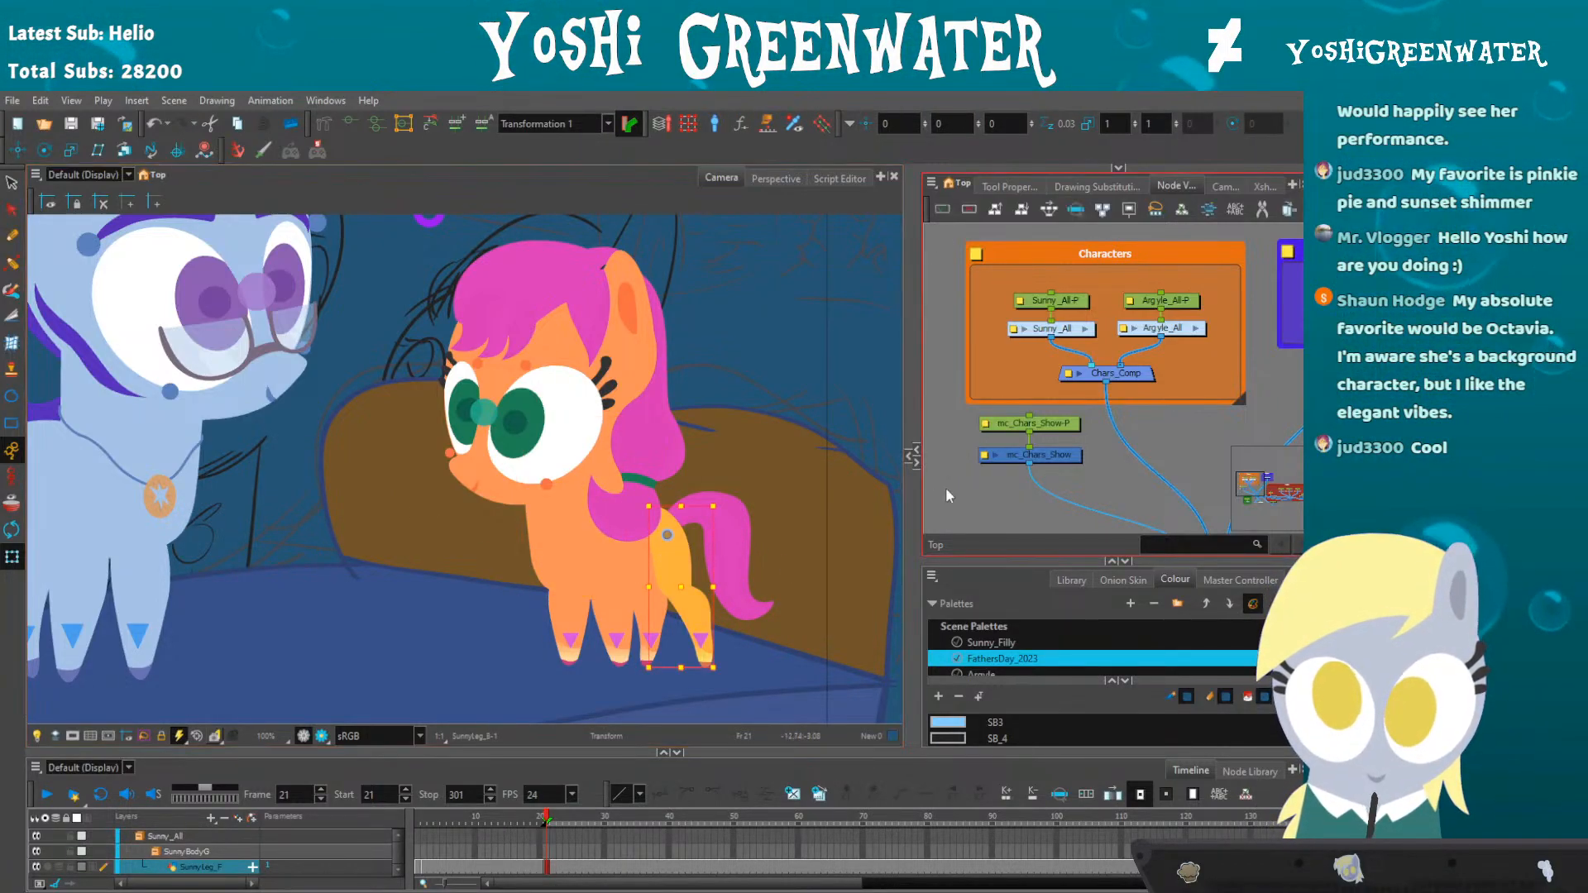
{"action": "left_click", "coordinate": [632, 571]}
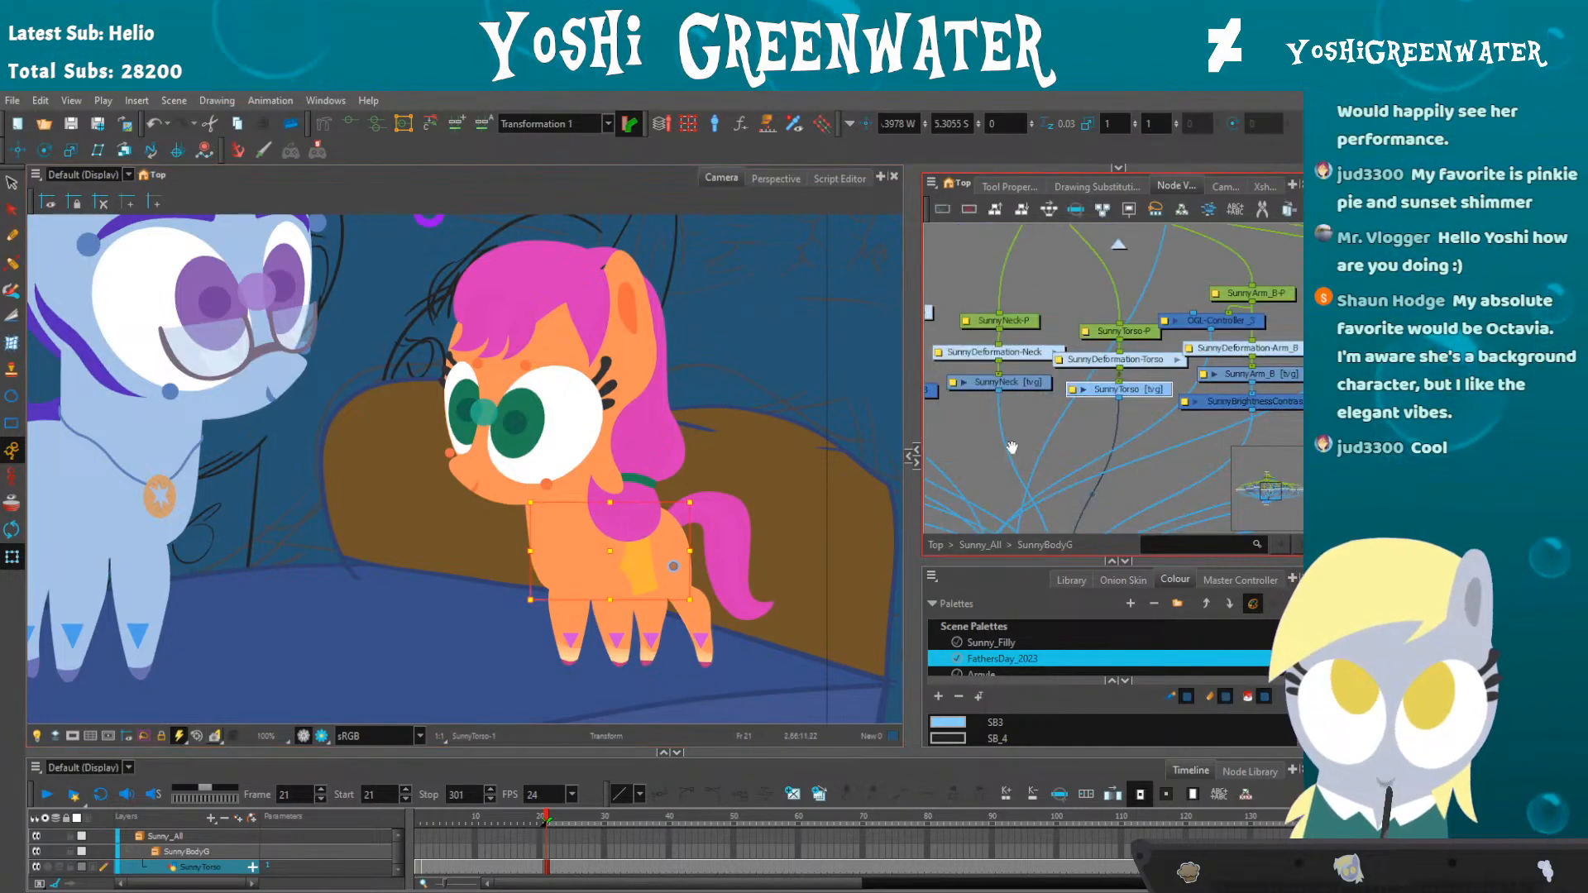
{"action": "left_click", "coordinate": [1066, 284]}
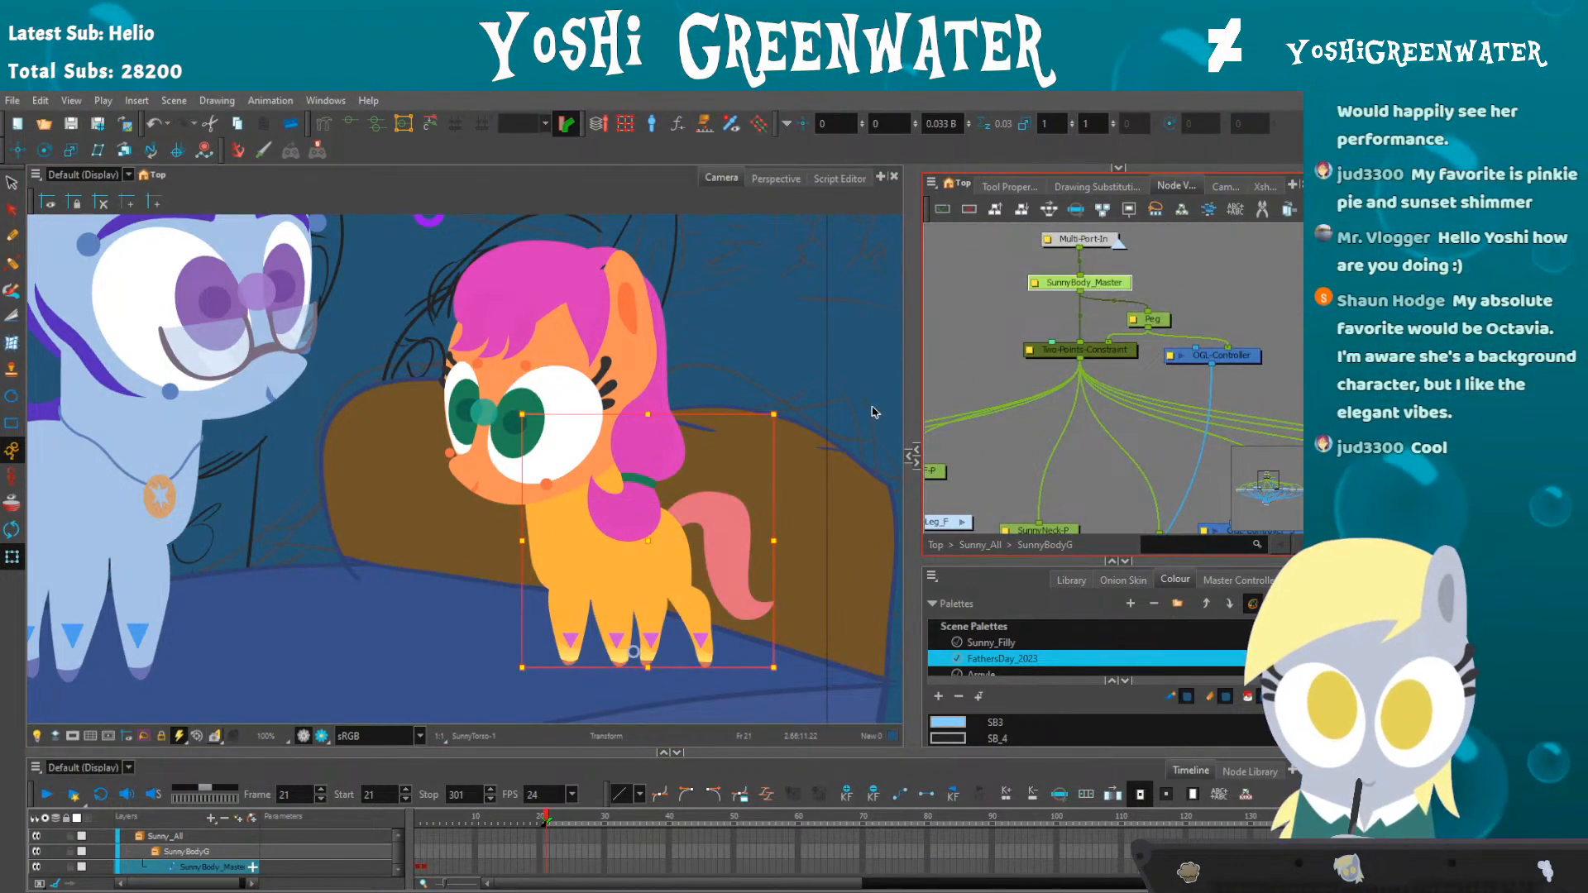
{"action": "scroll", "coordinate": [1065, 331], "scroll_direction": "down", "scroll_amount": 5}
{"action": "left_click", "coordinate": [1065, 342]}
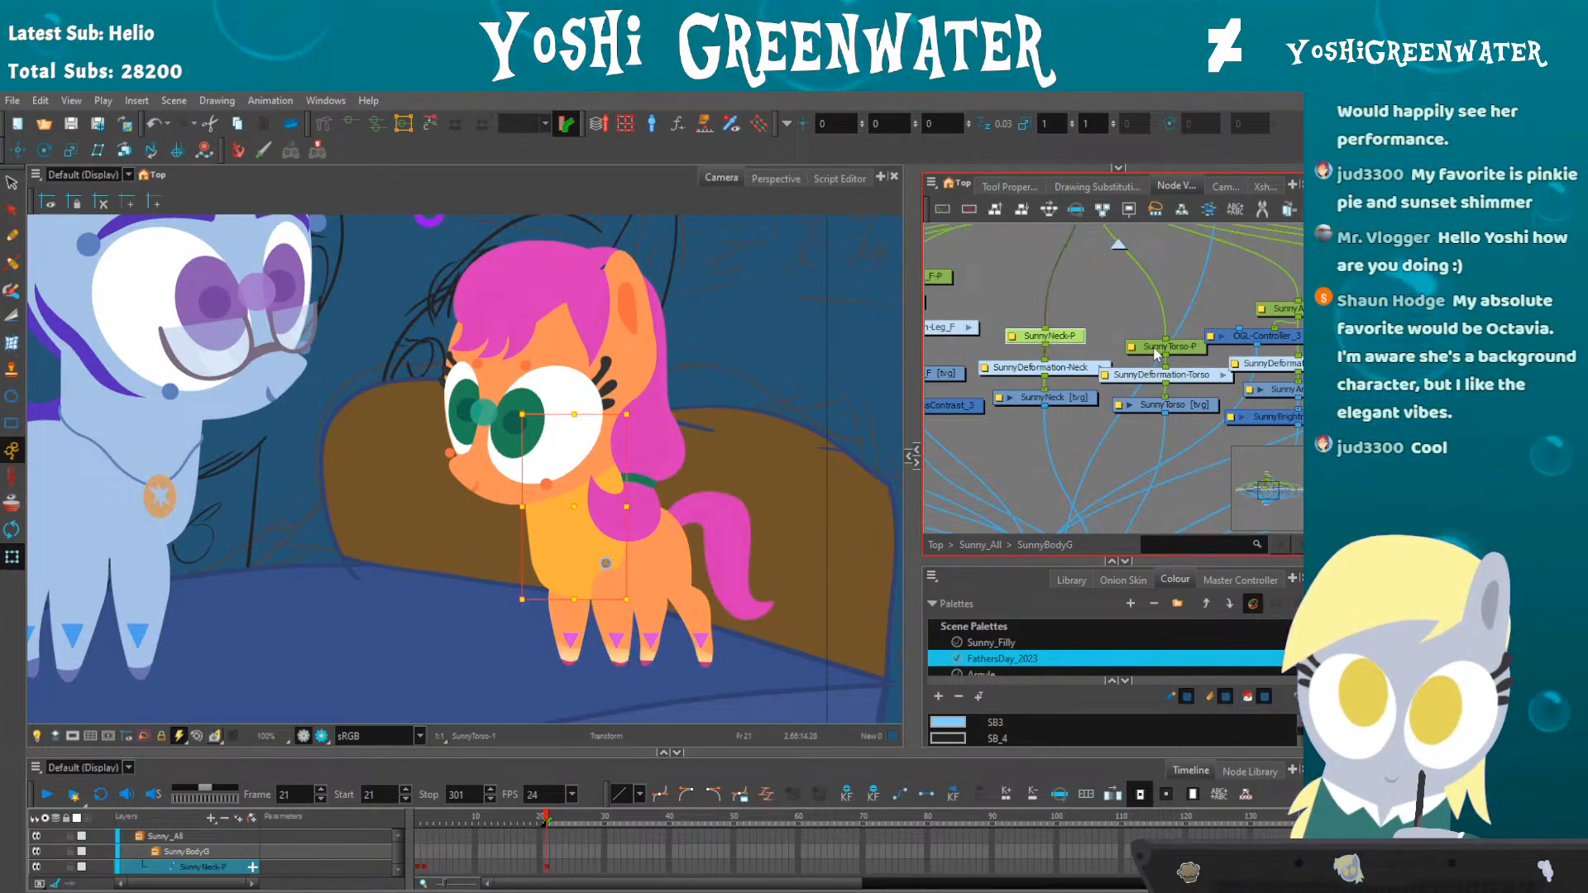
- Rotate Sunny's torso with the SunnyTorso-P peg and shift it low in front of her legs, to about 4.43 E, 2.07 S
{"action": "left_click", "coordinate": [1166, 347]}
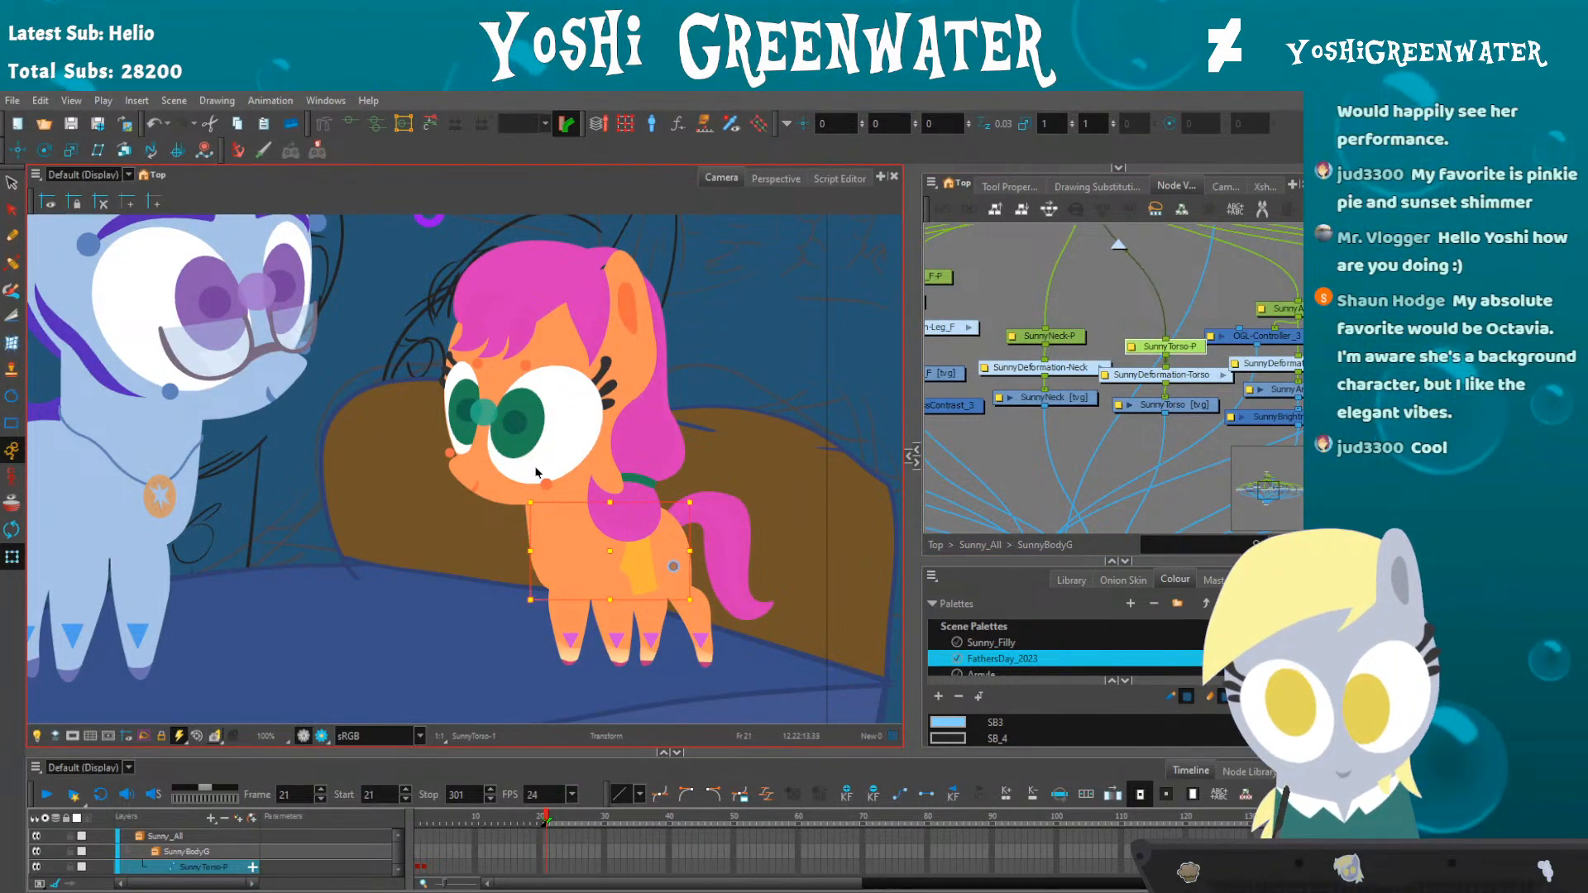
{"action": "left_click_drag", "start_coordinate": [524, 491], "coordinate": [756, 406]}
{"action": "left_click_drag", "start_coordinate": [666, 488], "coordinate": [503, 606]}
{"action": "left_click_drag", "start_coordinate": [481, 534], "coordinate": [602, 538]}
{"action": "left_click_drag", "start_coordinate": [534, 636], "coordinate": [507, 521]}
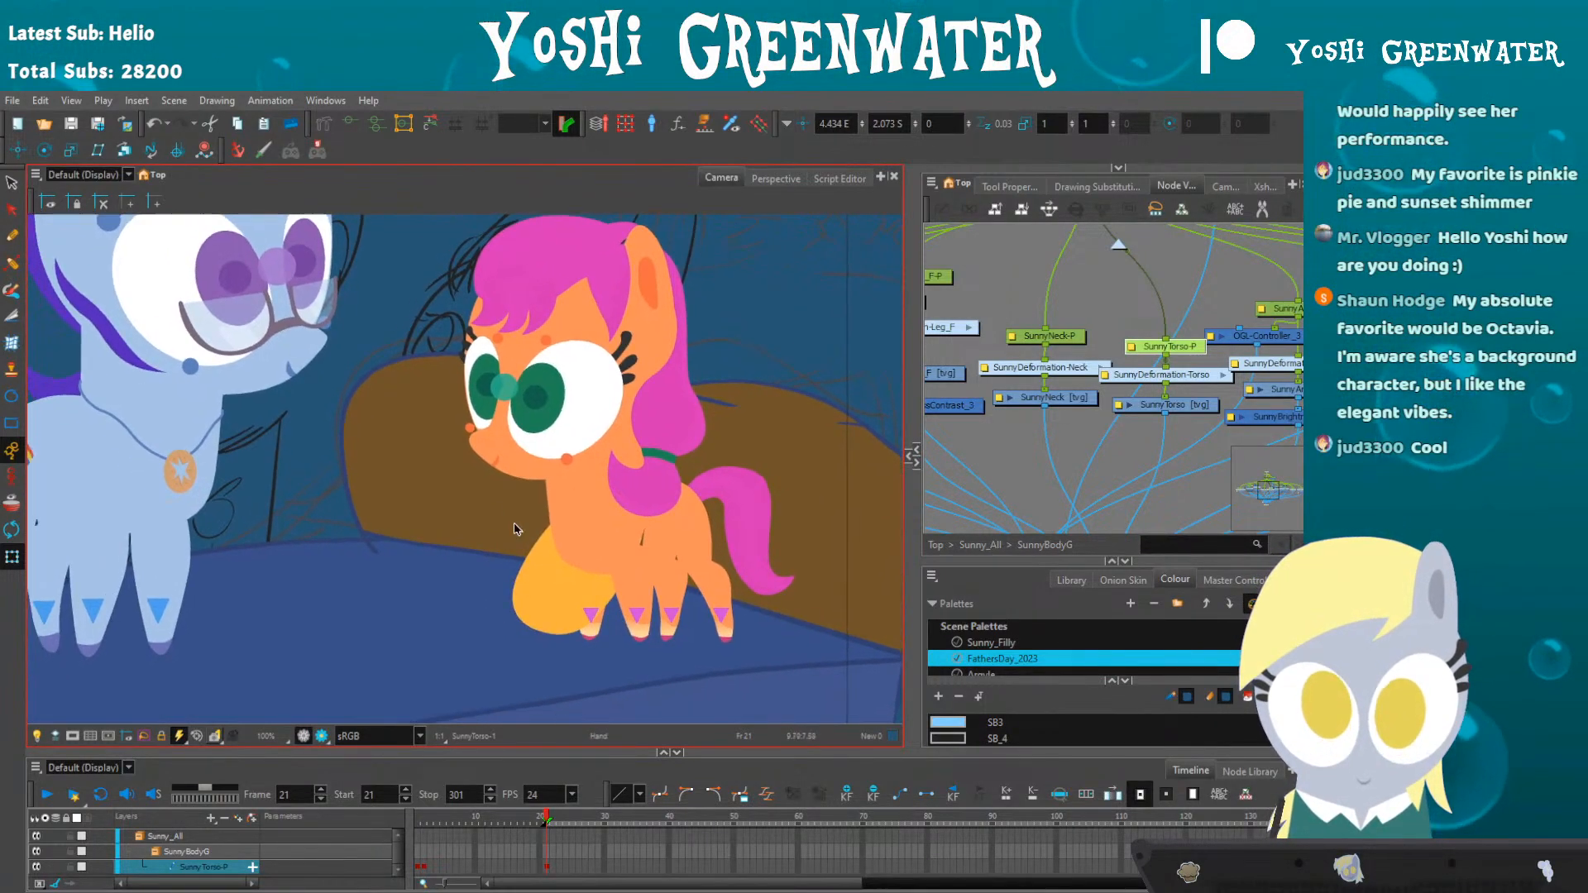
{"action": "left_click", "coordinate": [568, 499]}
{"action": "key", "text": "Escape"}
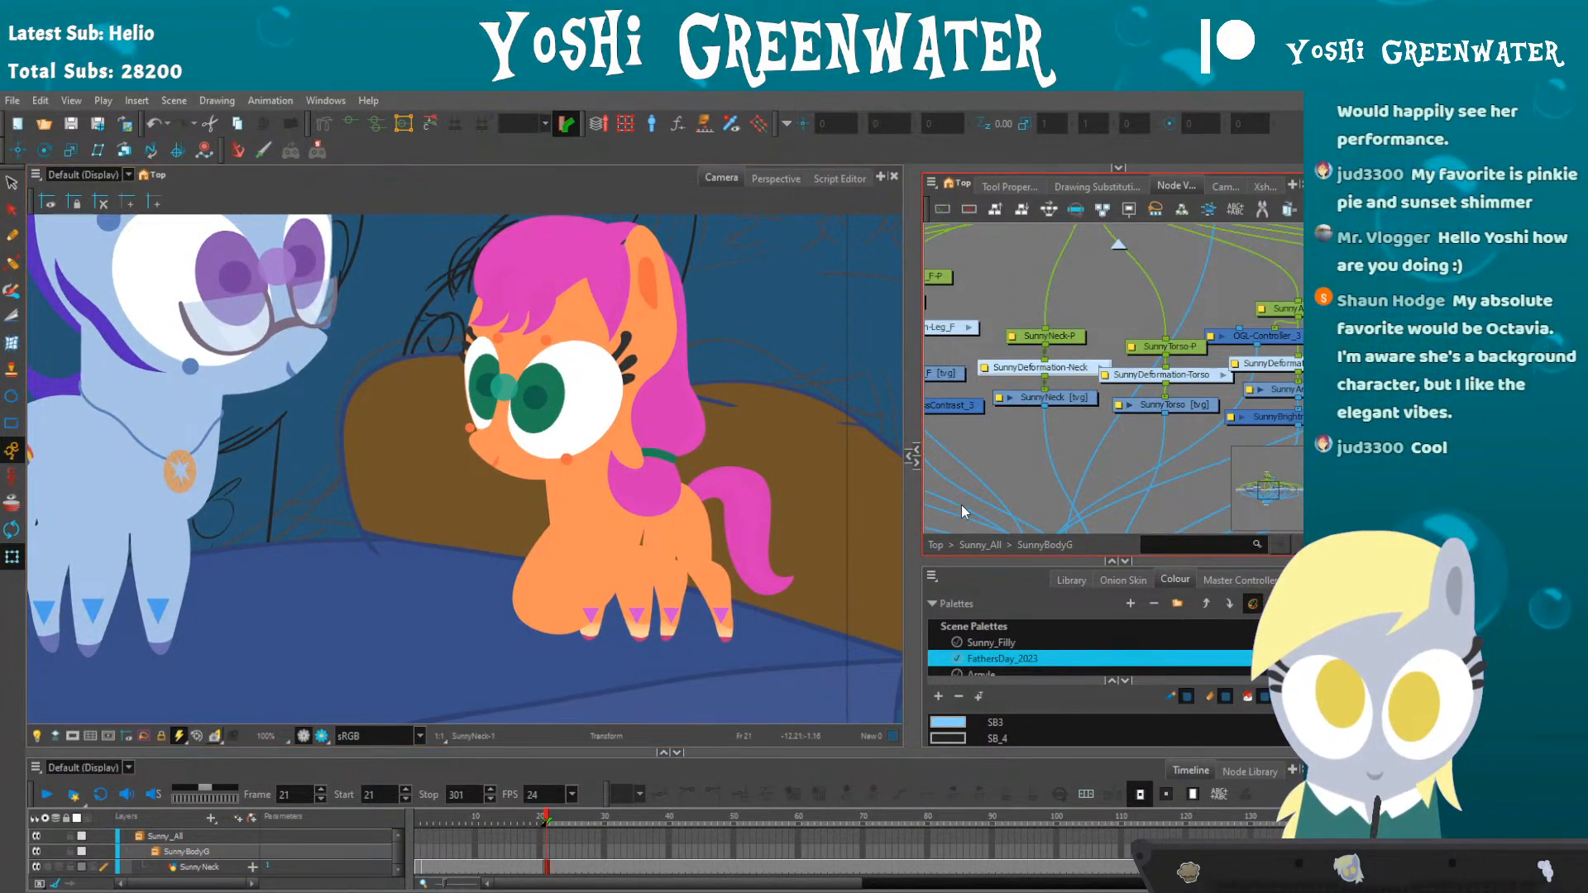
- Tilt and lower Sunny's neck over the body with the SunnyNeck-P peg, to about 0.36 E, 1.43 S
{"action": "left_click", "coordinate": [1048, 337]}
{"action": "left_click_drag", "start_coordinate": [542, 375], "coordinate": [571, 364]}
{"action": "left_click_drag", "start_coordinate": [569, 512], "coordinate": [555, 554]}
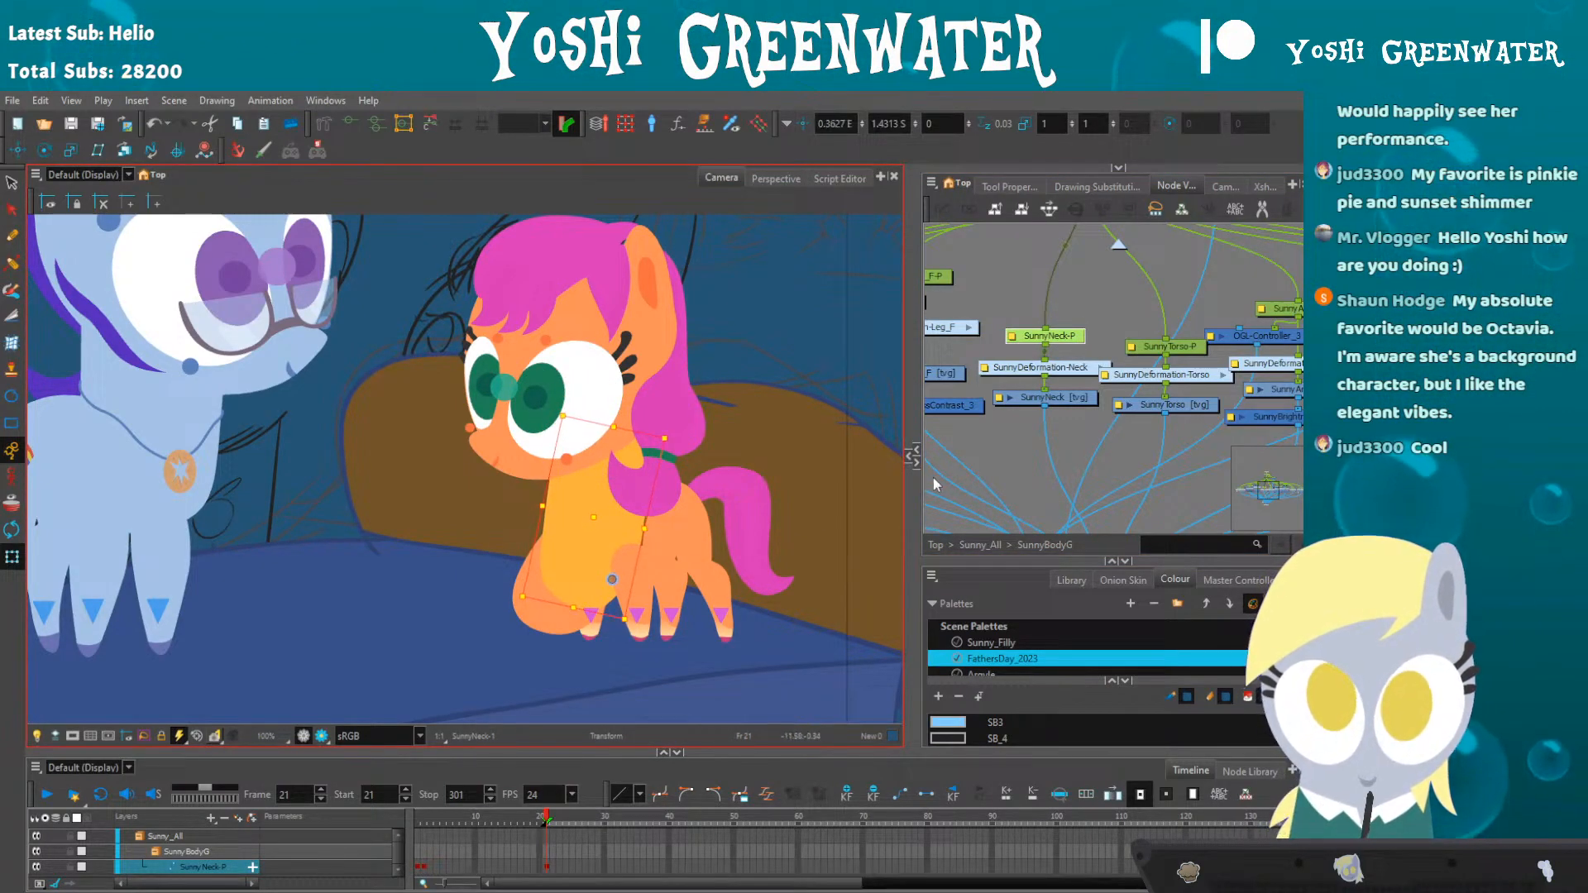
- Clear the SunnyTorso drawing from frame 21 onward and reselect the SunnyNeck-P peg
{"action": "left_click", "coordinate": [1135, 405]}
{"action": "key", "text": "["}
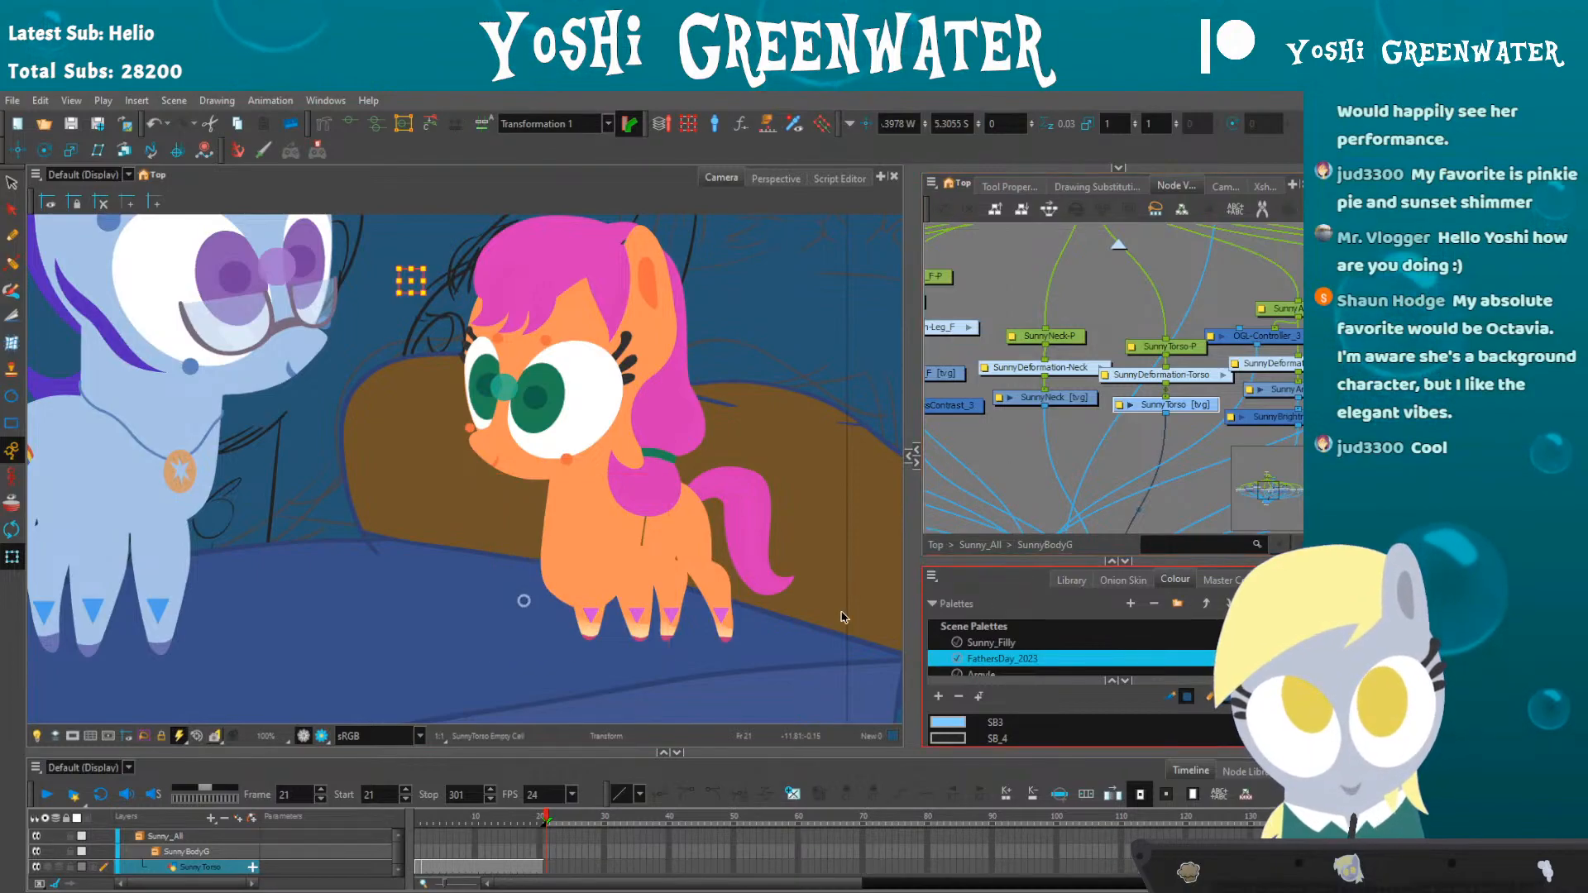
{"action": "left_click", "coordinate": [570, 553]}
{"action": "left_click", "coordinate": [1068, 336]}
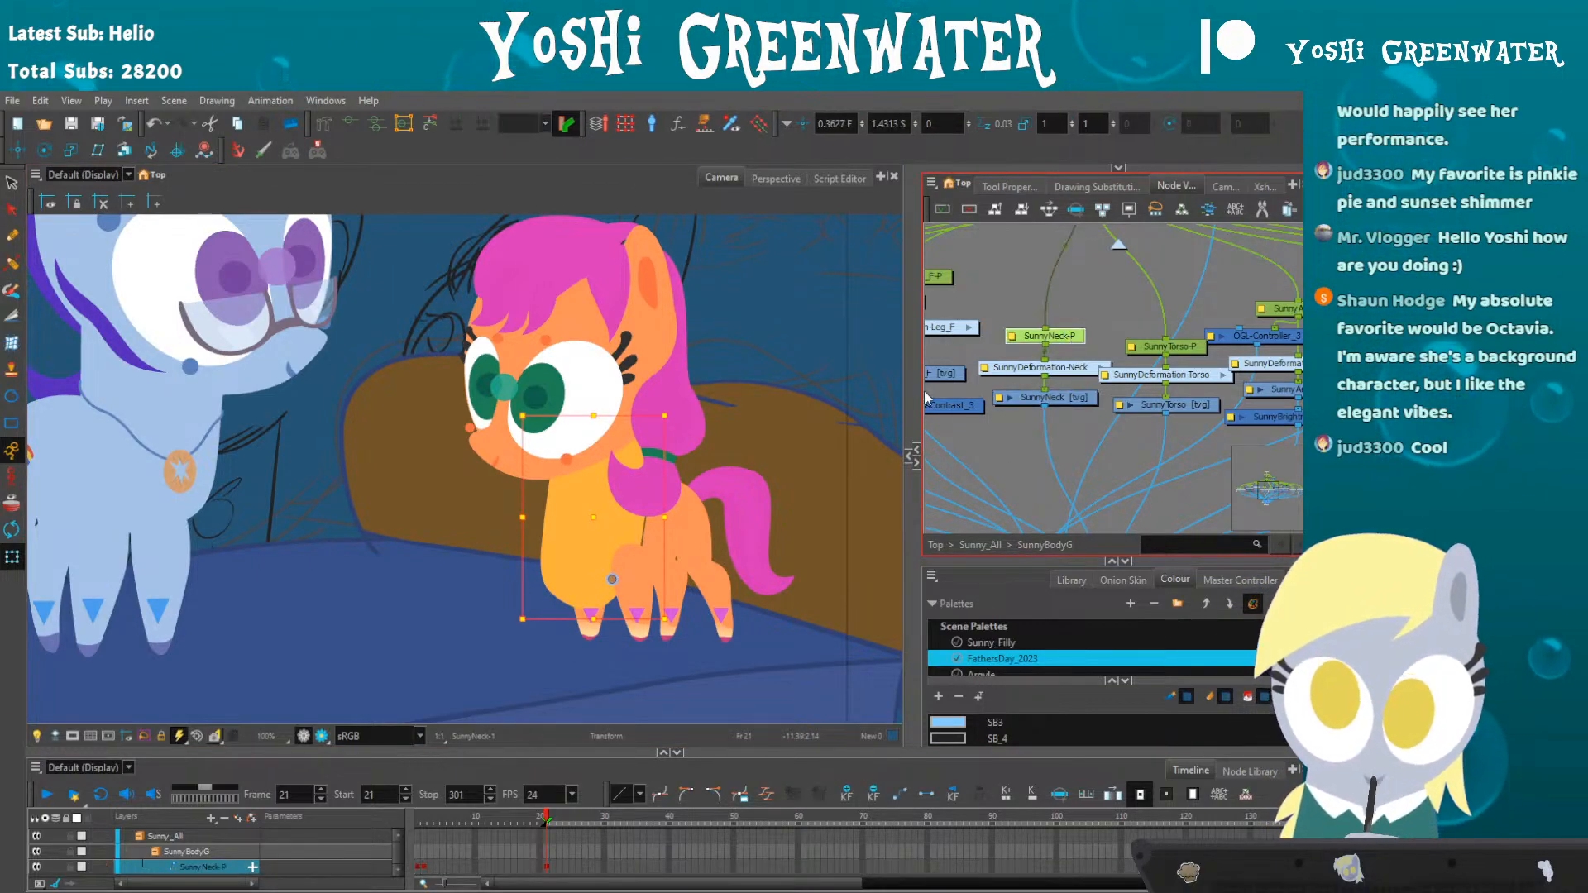
- Tilt Sunny's neck further and shift it over the body with the SunnyNeck-P peg, to about 0.93 E, 1.31 S
{"action": "mouse_move", "coordinate": [504, 406]}
{"action": "left_mouse_down"}
{"action": "mouse_move", "coordinate": [472, 429]}
{"action": "mouse_move", "coordinate": [525, 538]}
{"action": "mouse_move", "coordinate": [557, 495]}
{"action": "left_mouse_up"}
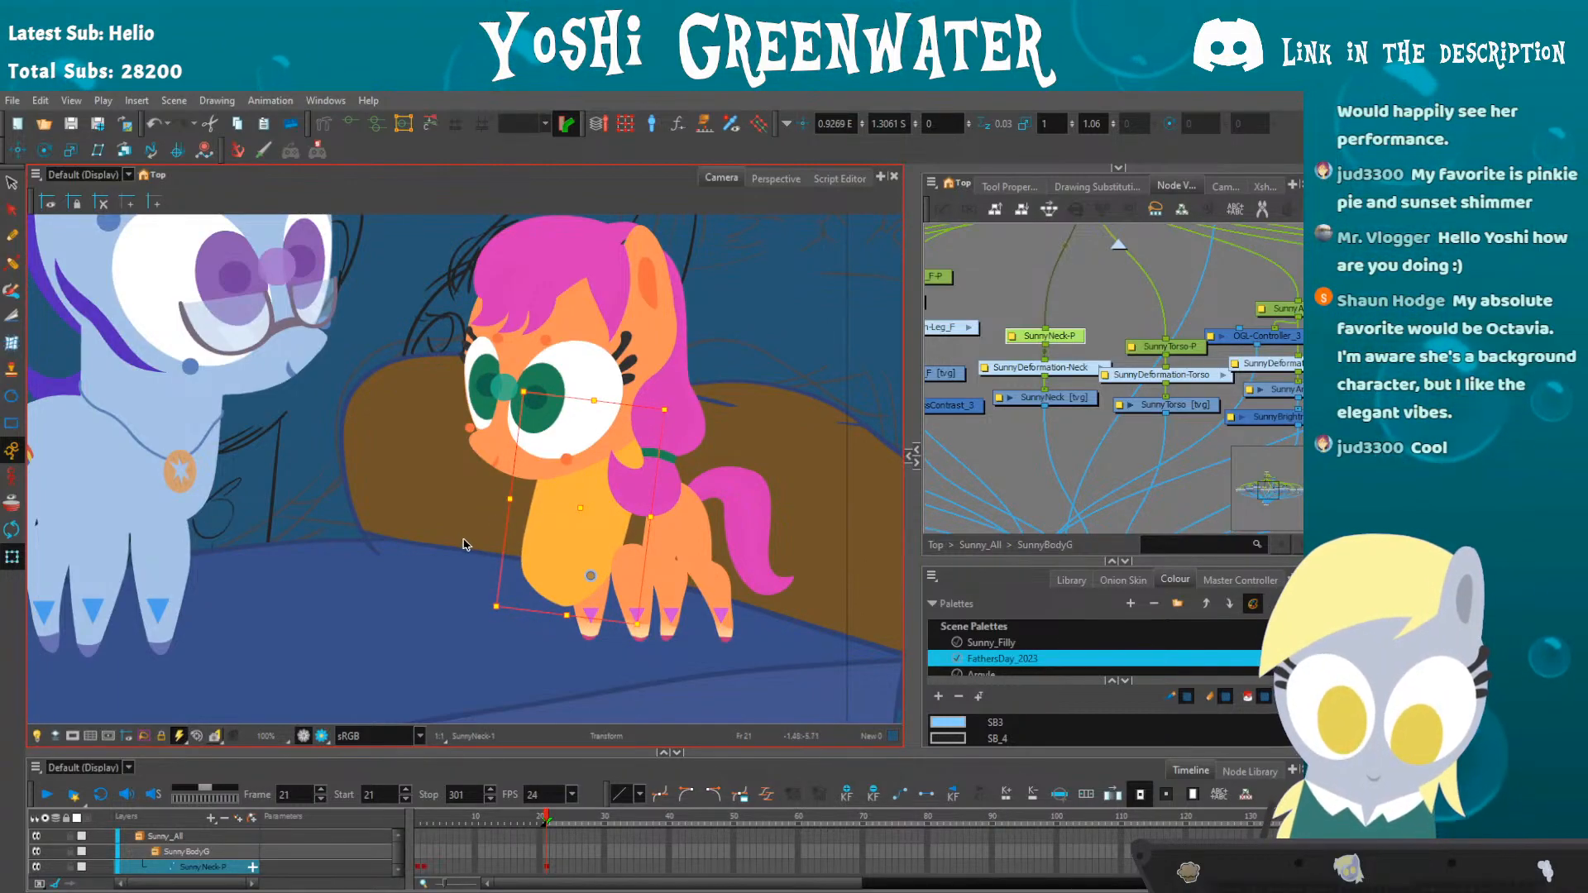
{"action": "left_click_drag", "start_coordinate": [980, 474], "coordinate": [996, 482]}
{"action": "left_click", "coordinate": [997, 471]}
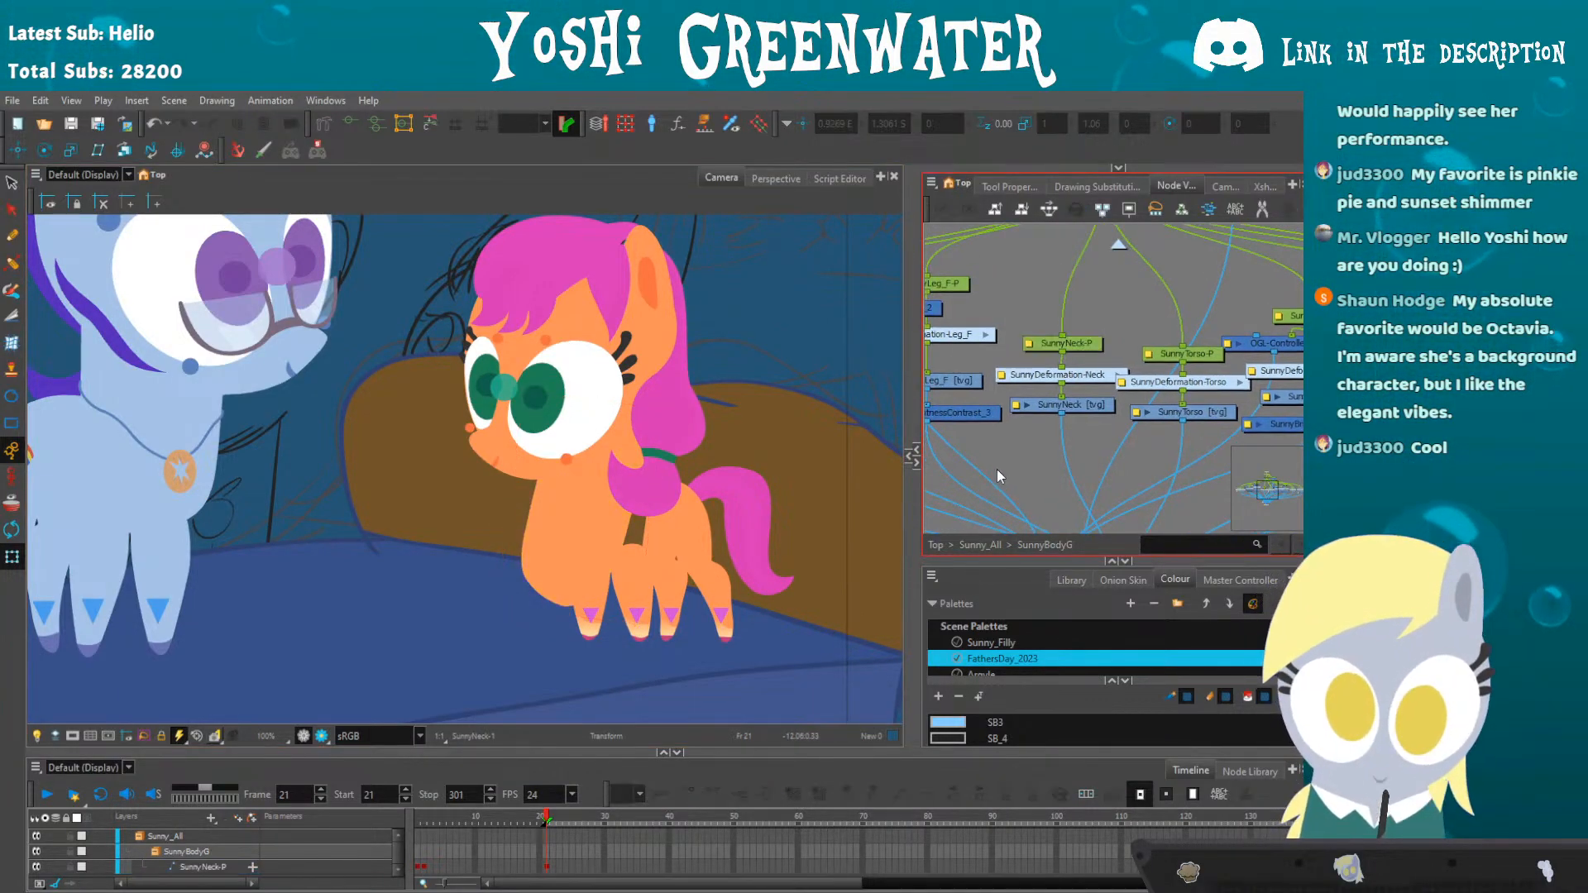
{"action": "left_click", "coordinate": [1047, 346]}
{"action": "key", "text": "Escape"}
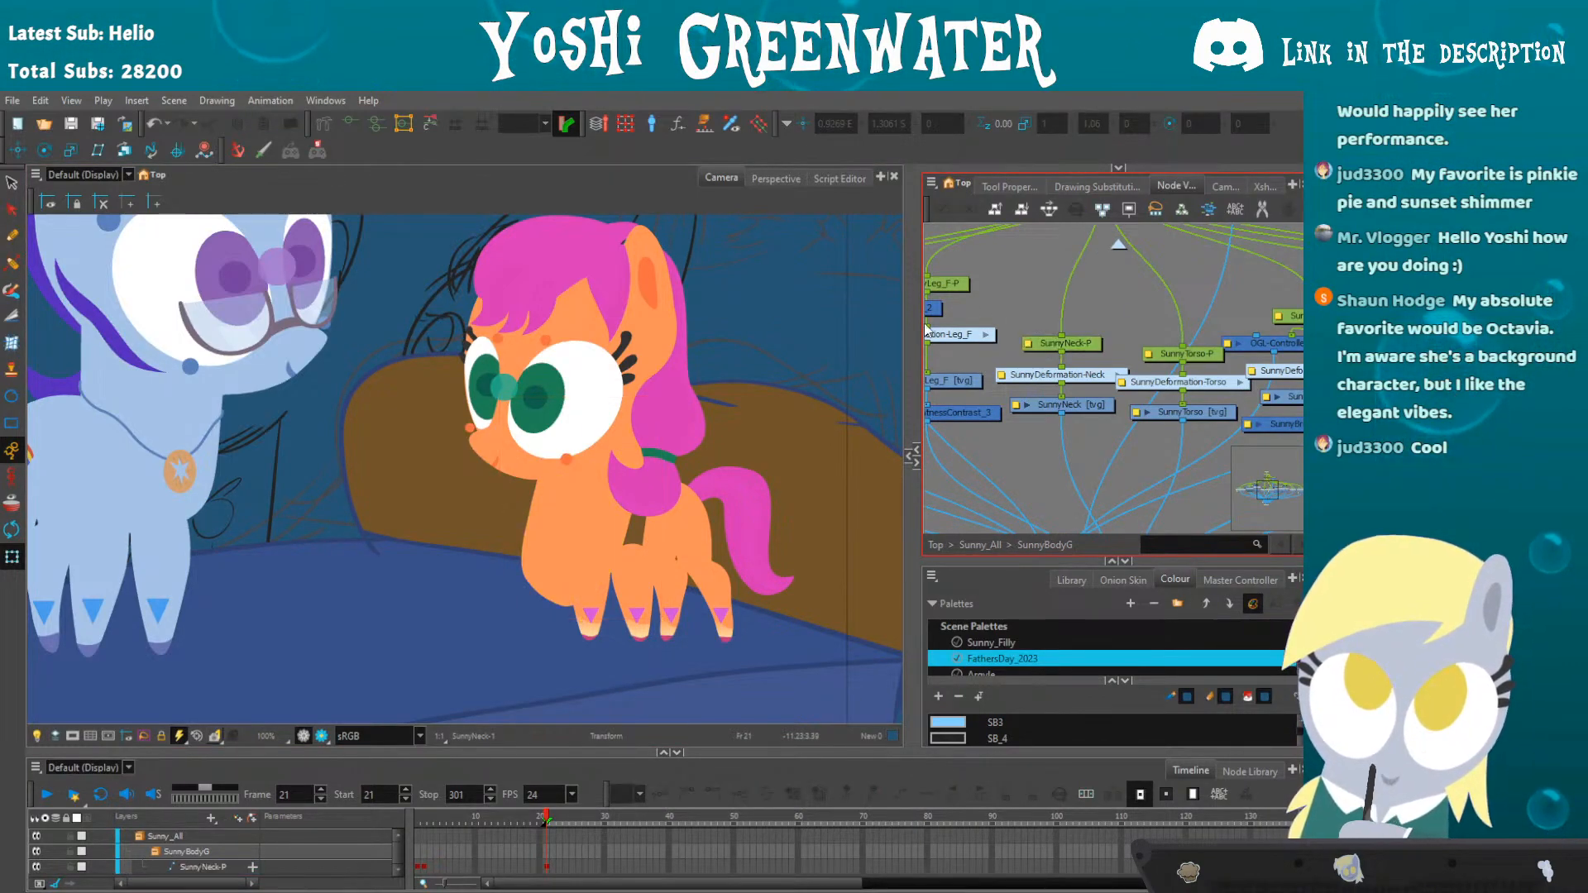
- Clear the SunnyTail and SunnyLeg_F drawings from frame 21 onward
{"action": "left_click", "coordinate": [691, 559]}
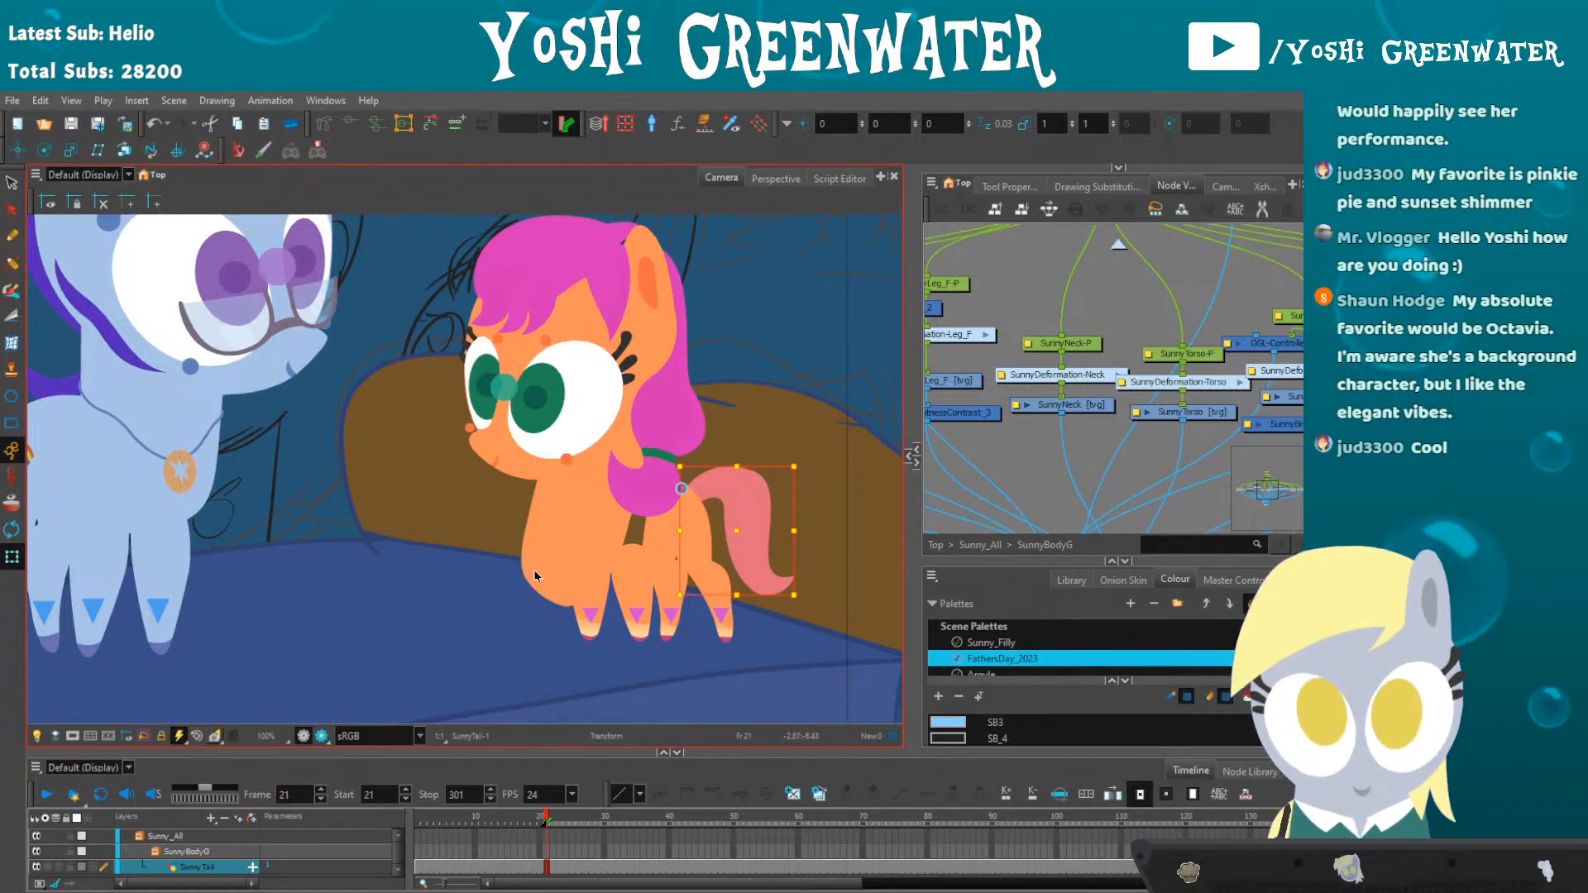
{"action": "key", "text": "Delete"}
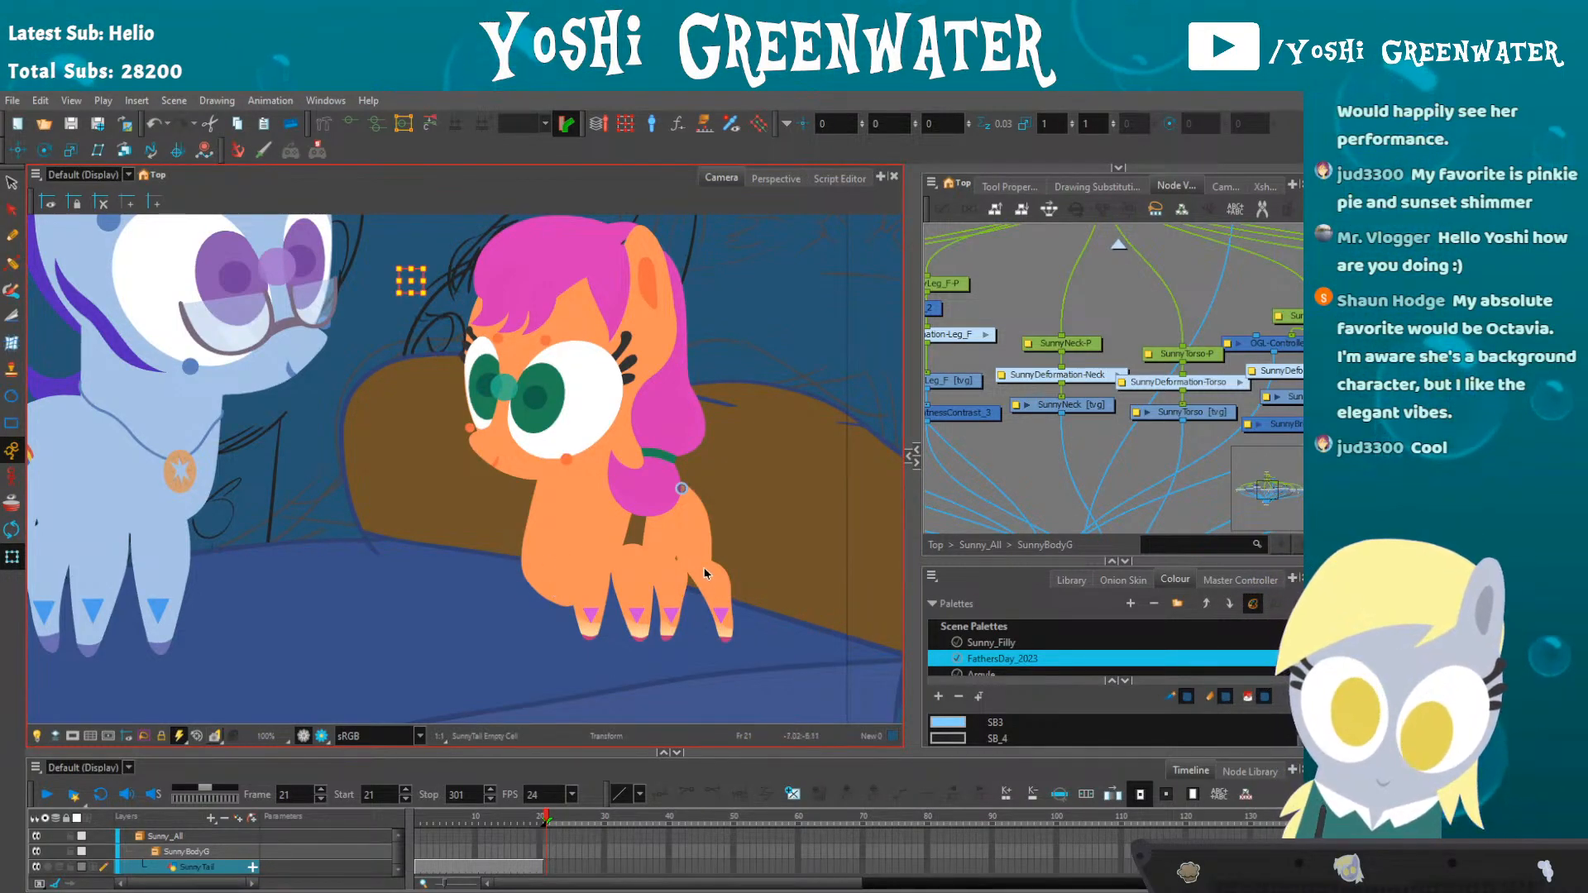
{"action": "left_click", "coordinate": [720, 619]}
{"action": "left_click_drag", "start_coordinate": [572, 551], "coordinate": [561, 490]}
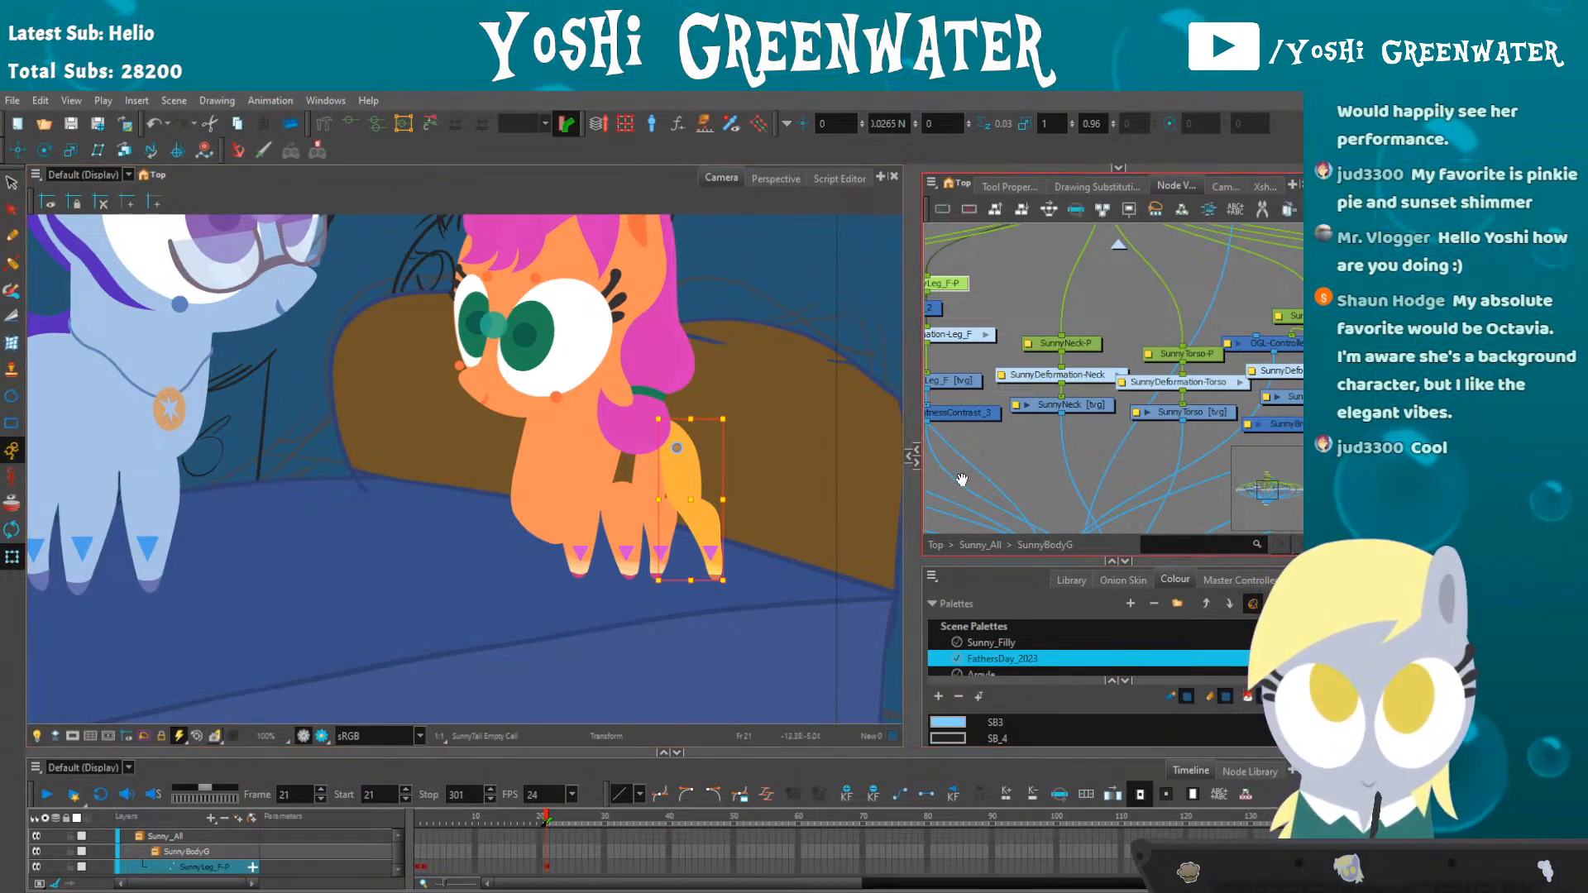
{"action": "left_click_drag", "start_coordinate": [961, 478], "coordinate": [1099, 460]}
{"action": "left_click", "coordinate": [1064, 380]}
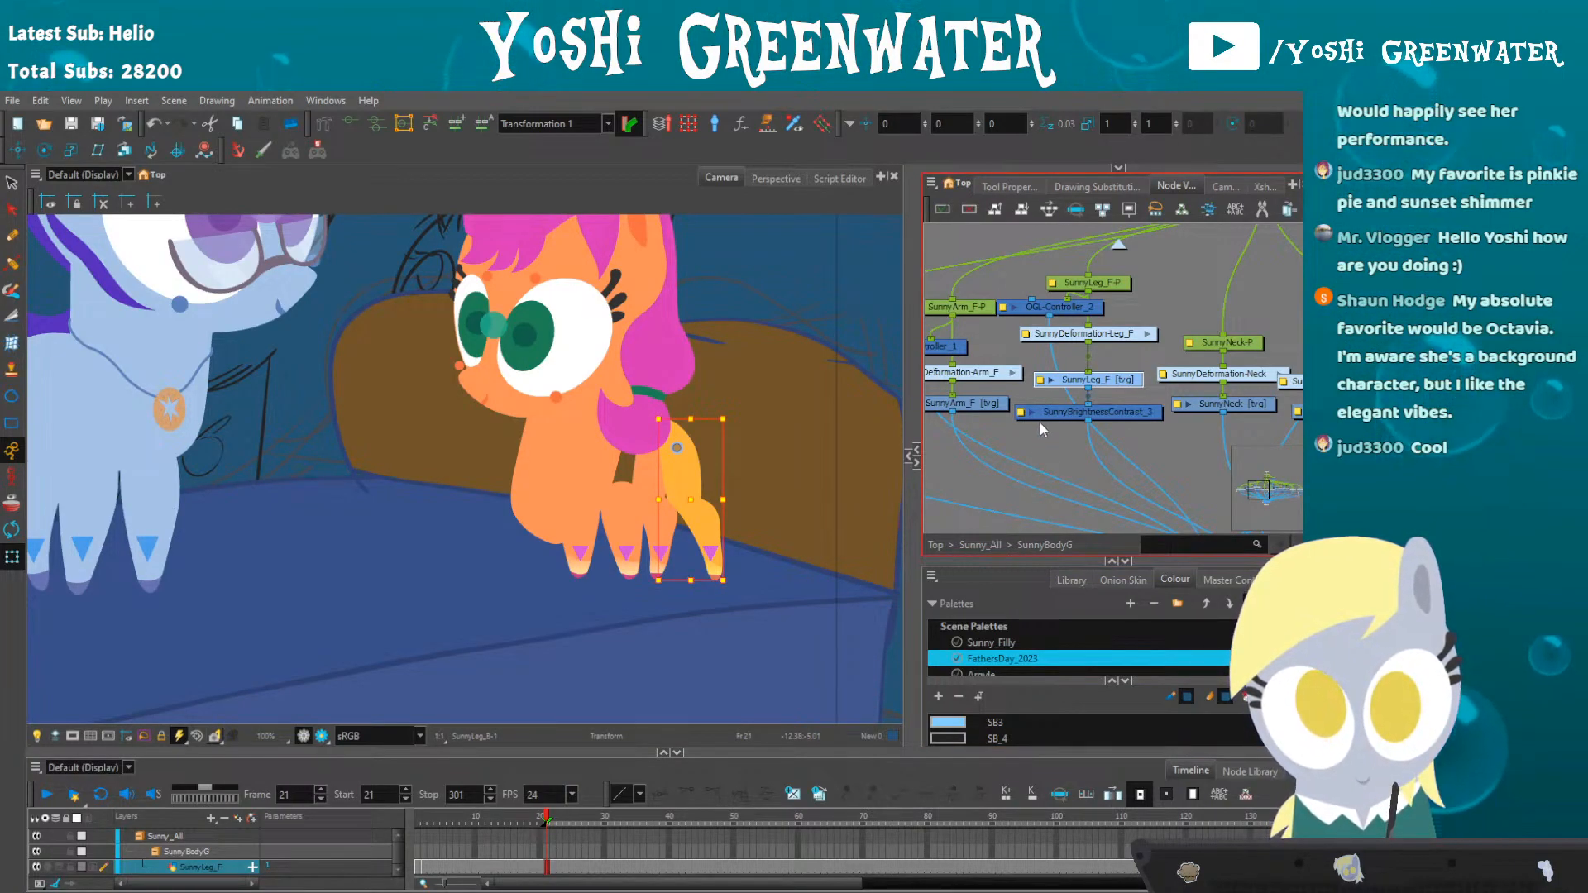
{"action": "key", "text": "["}
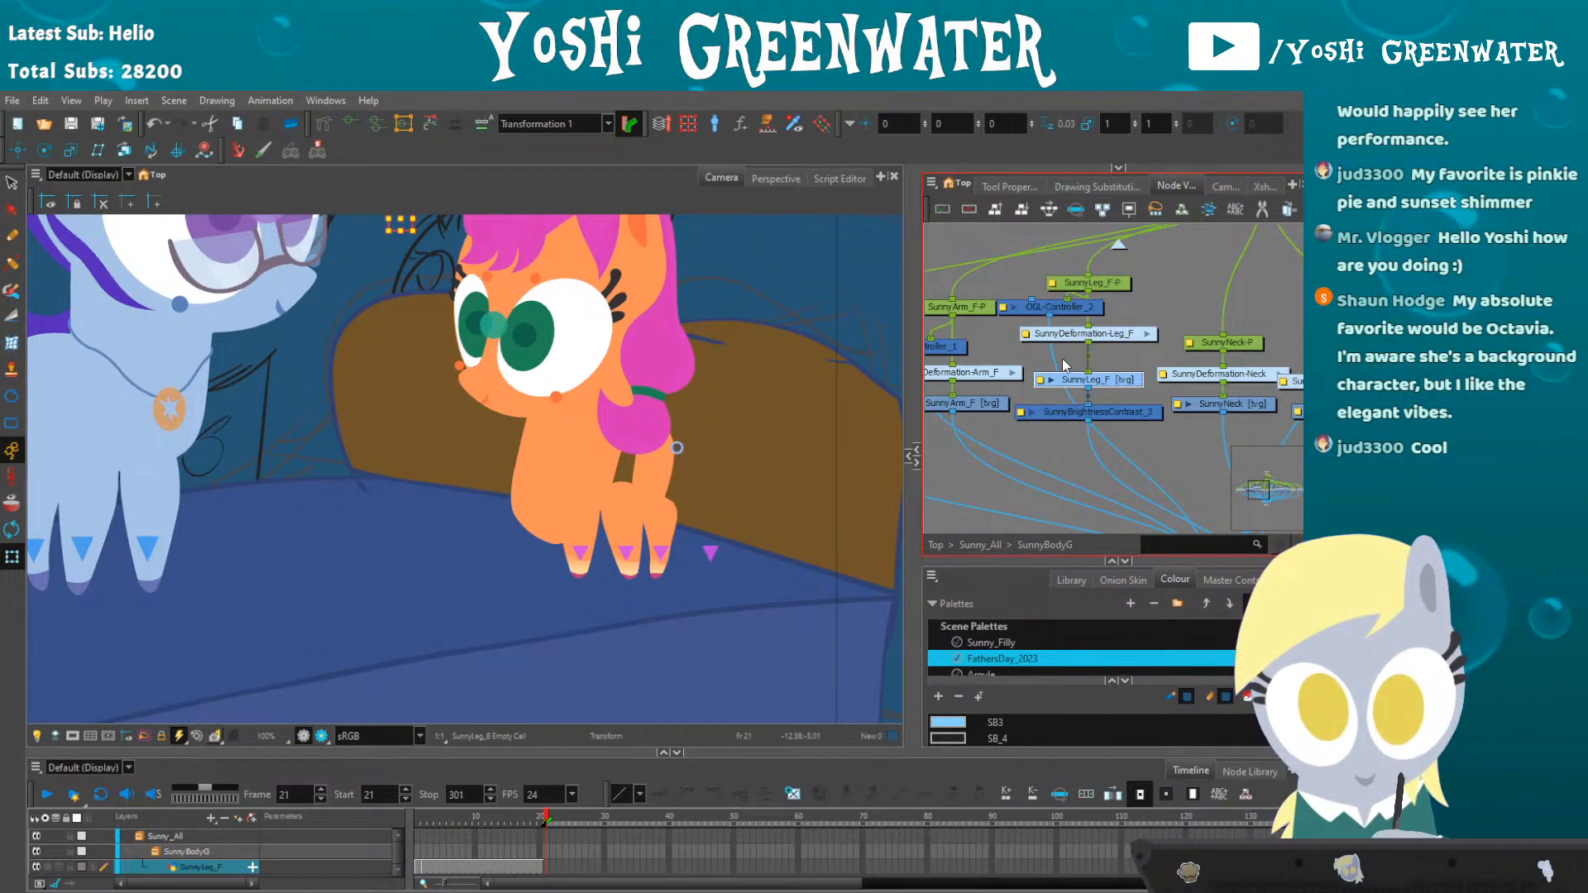
- Examine the SunnyLeg_F drawing substitutions, Sunny's columns in the Xsheet and the full camera framing
{"action": "left_click", "coordinate": [1075, 186]}
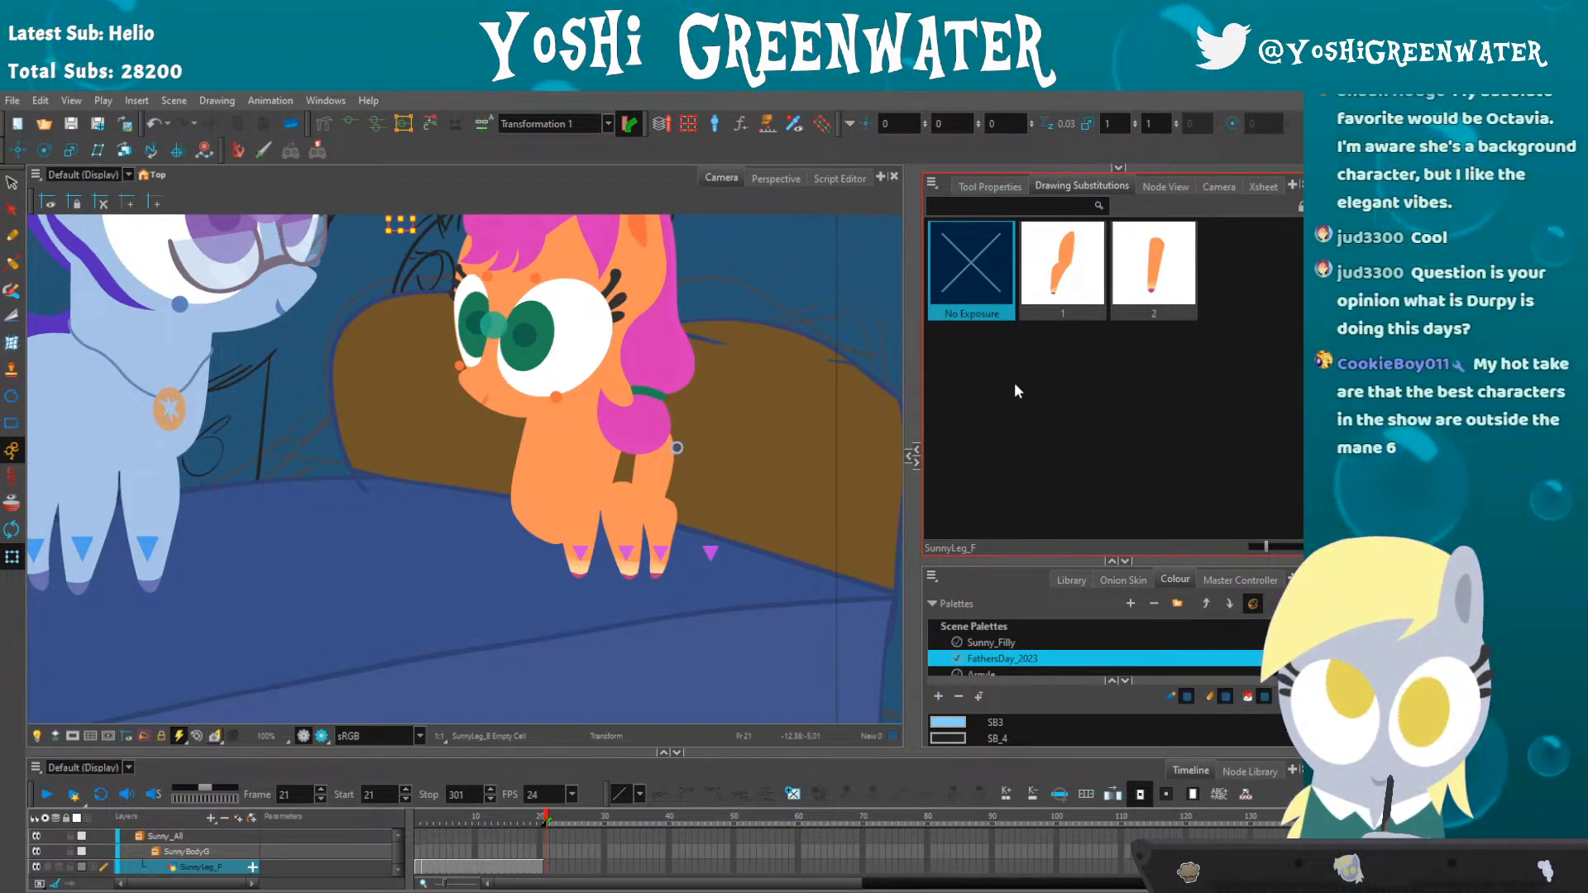
{"action": "left_click", "coordinate": [1262, 186]}
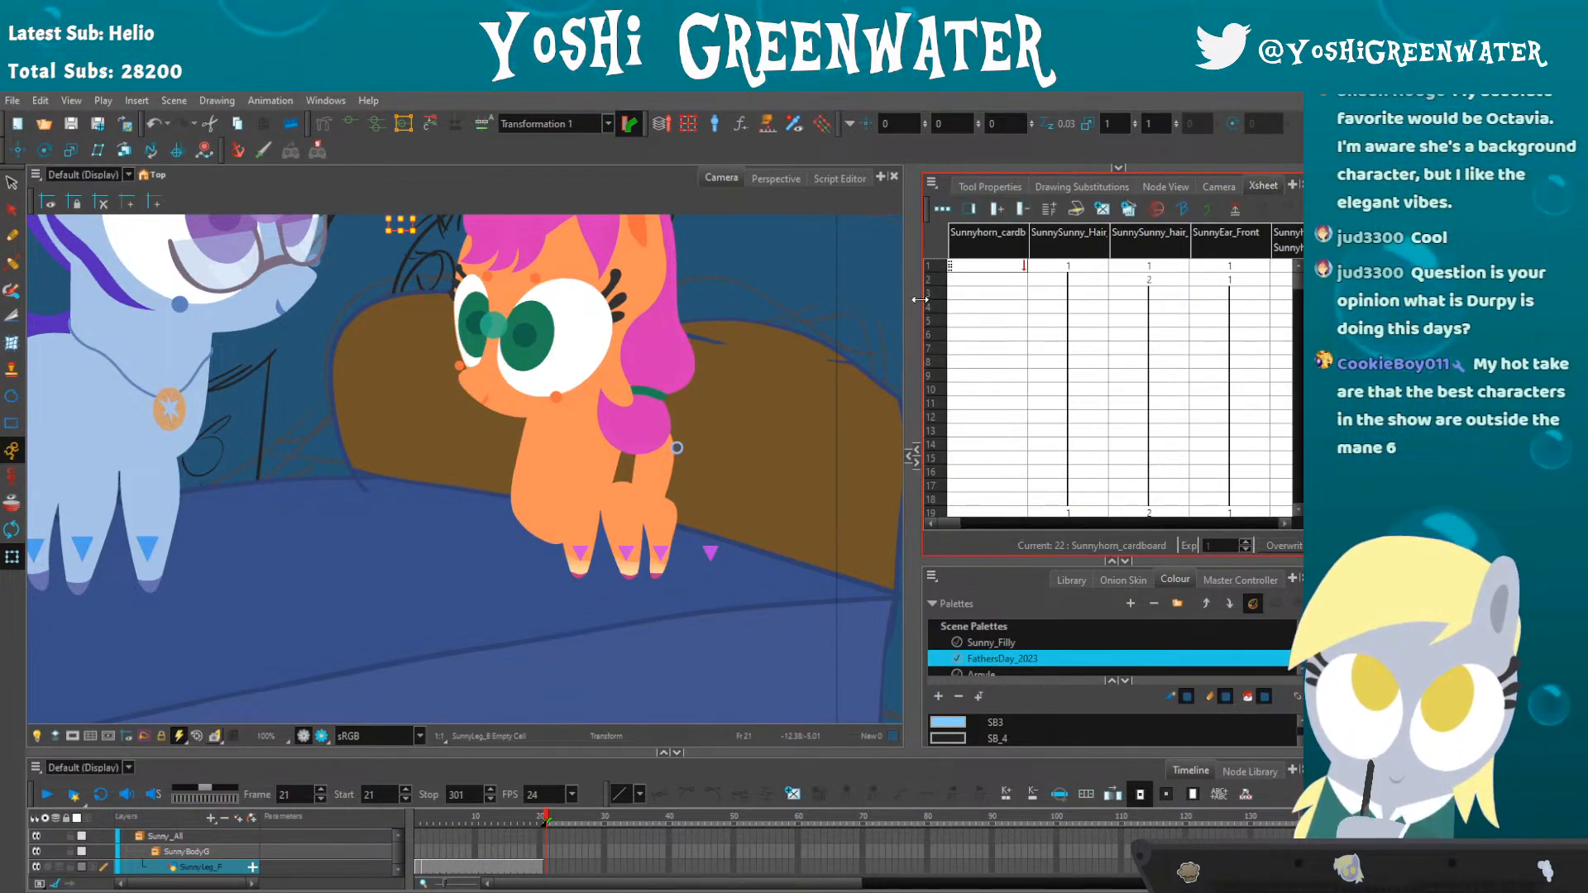
{"action": "left_click_drag", "start_coordinate": [864, 290], "coordinate": [843, 298]}
{"action": "left_click_drag", "start_coordinate": [1017, 556], "coordinate": [1032, 684]}
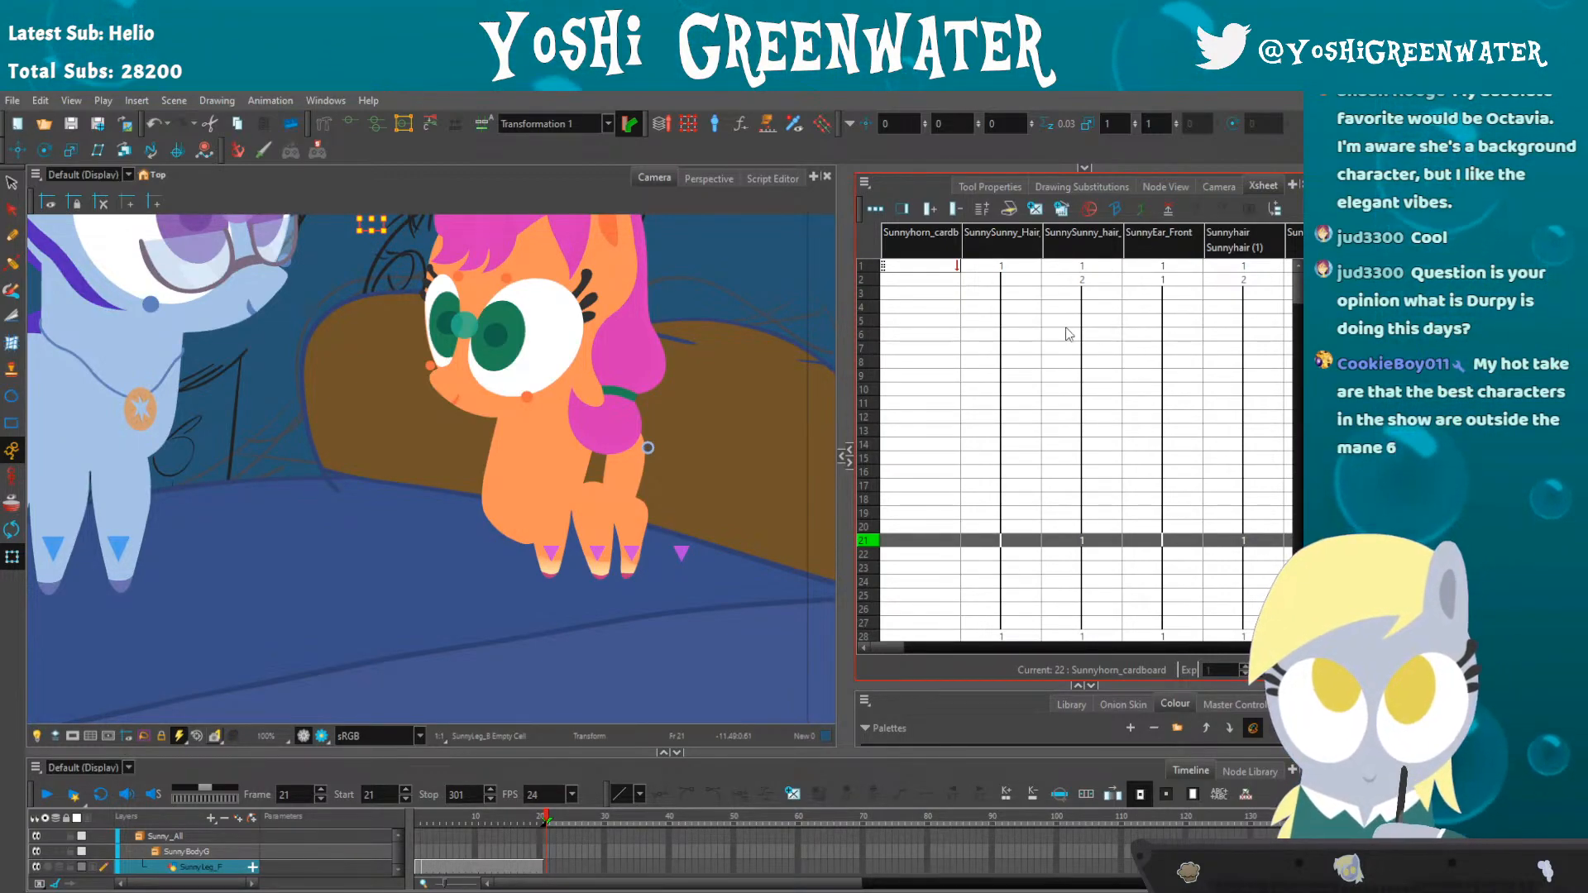
{"action": "left_click_drag", "start_coordinate": [877, 647], "coordinate": [930, 643]}
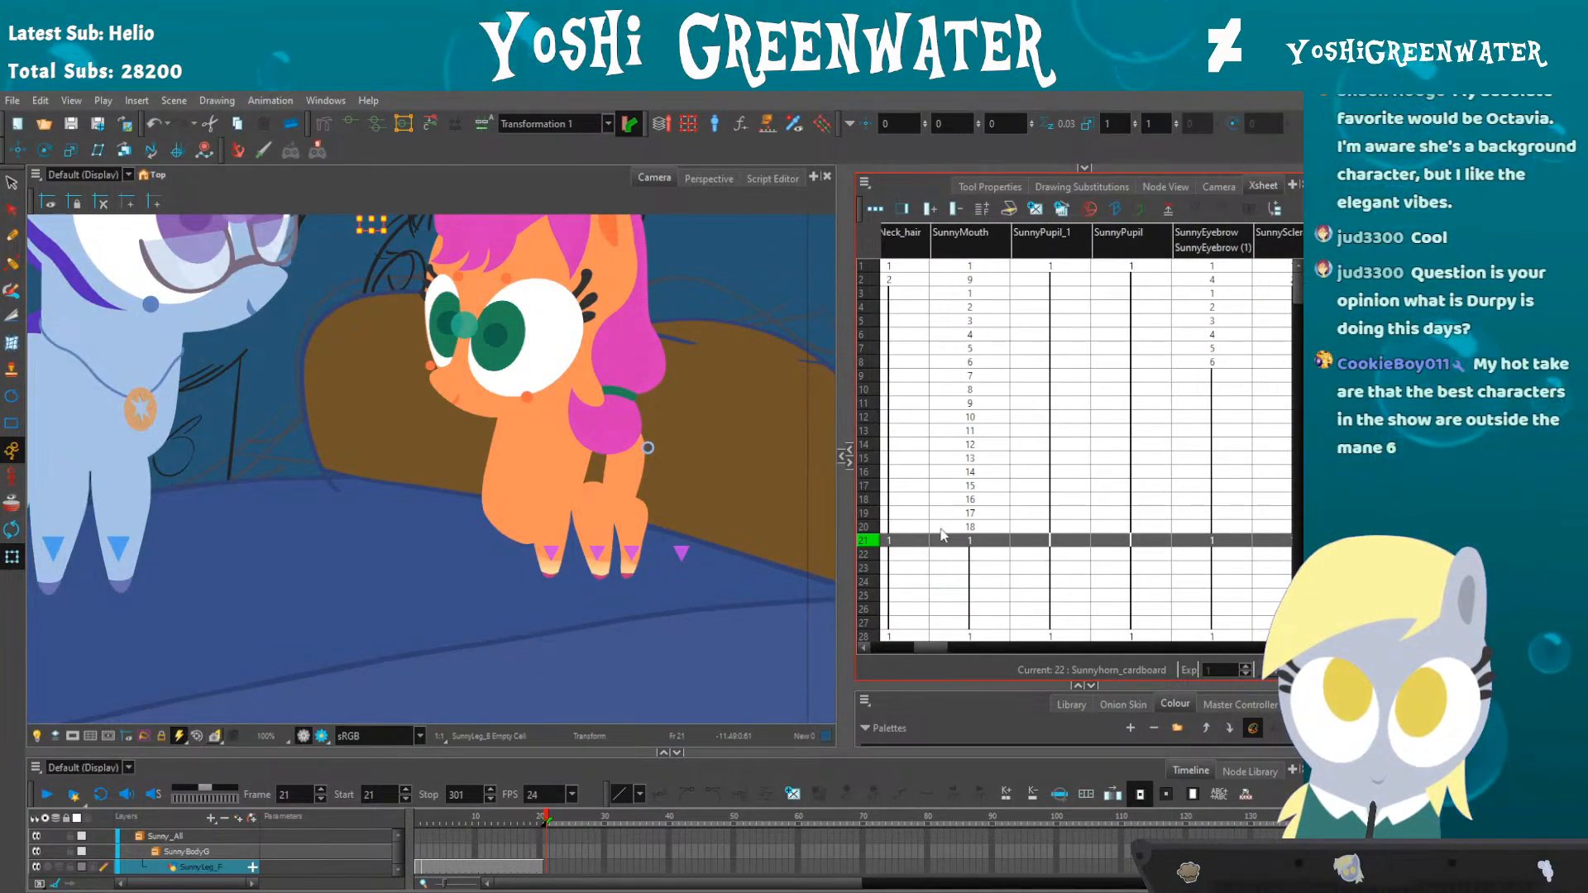
{"action": "left_click", "coordinate": [1082, 186]}
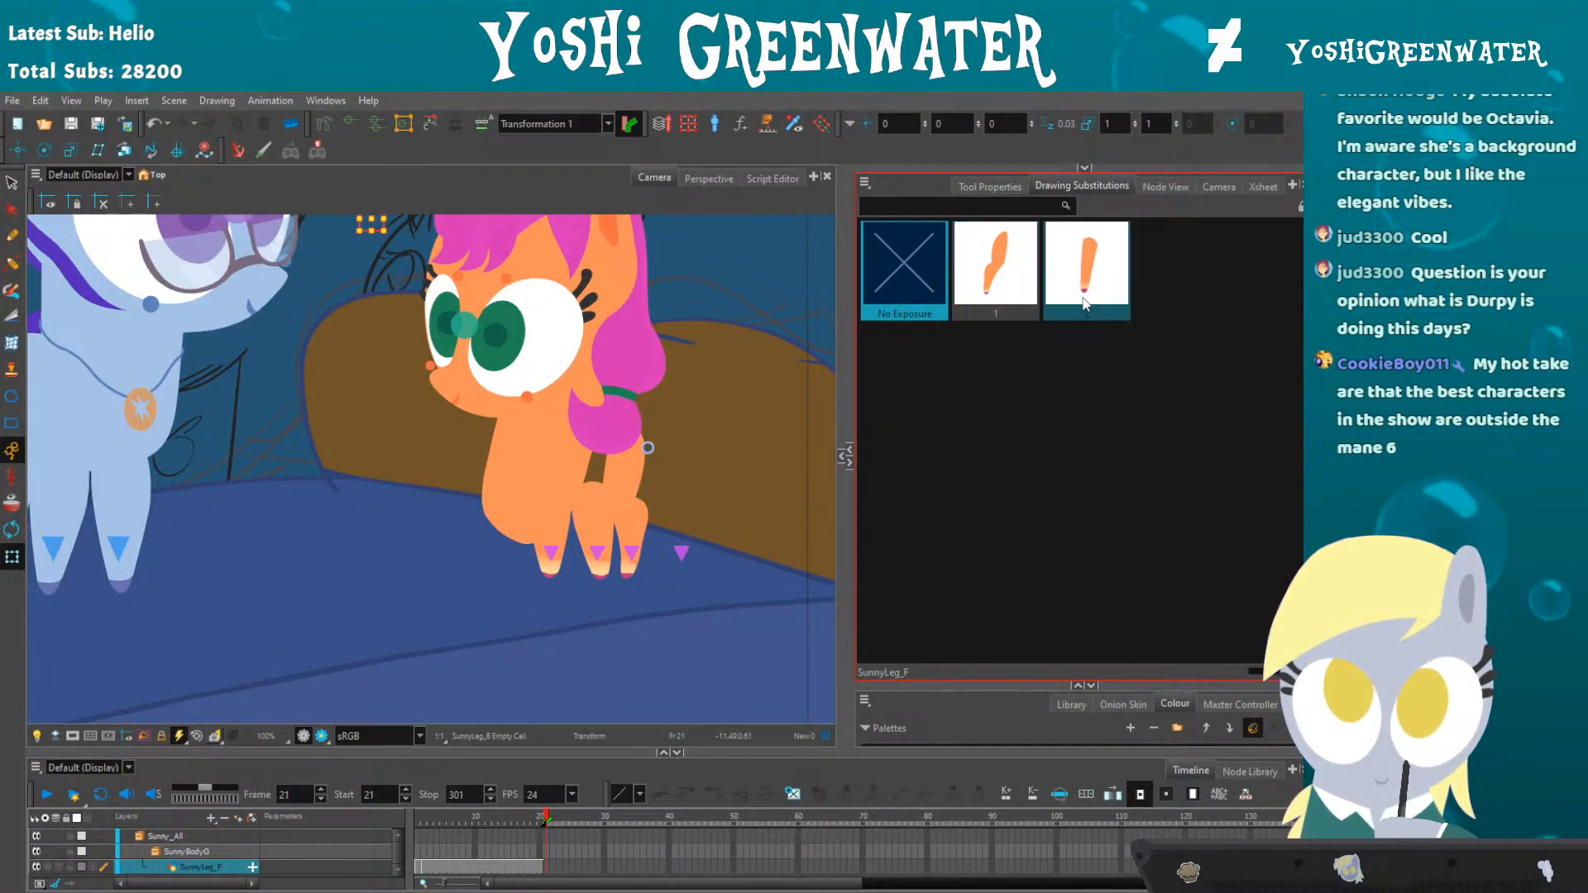
{"action": "left_click", "coordinate": [1219, 186]}
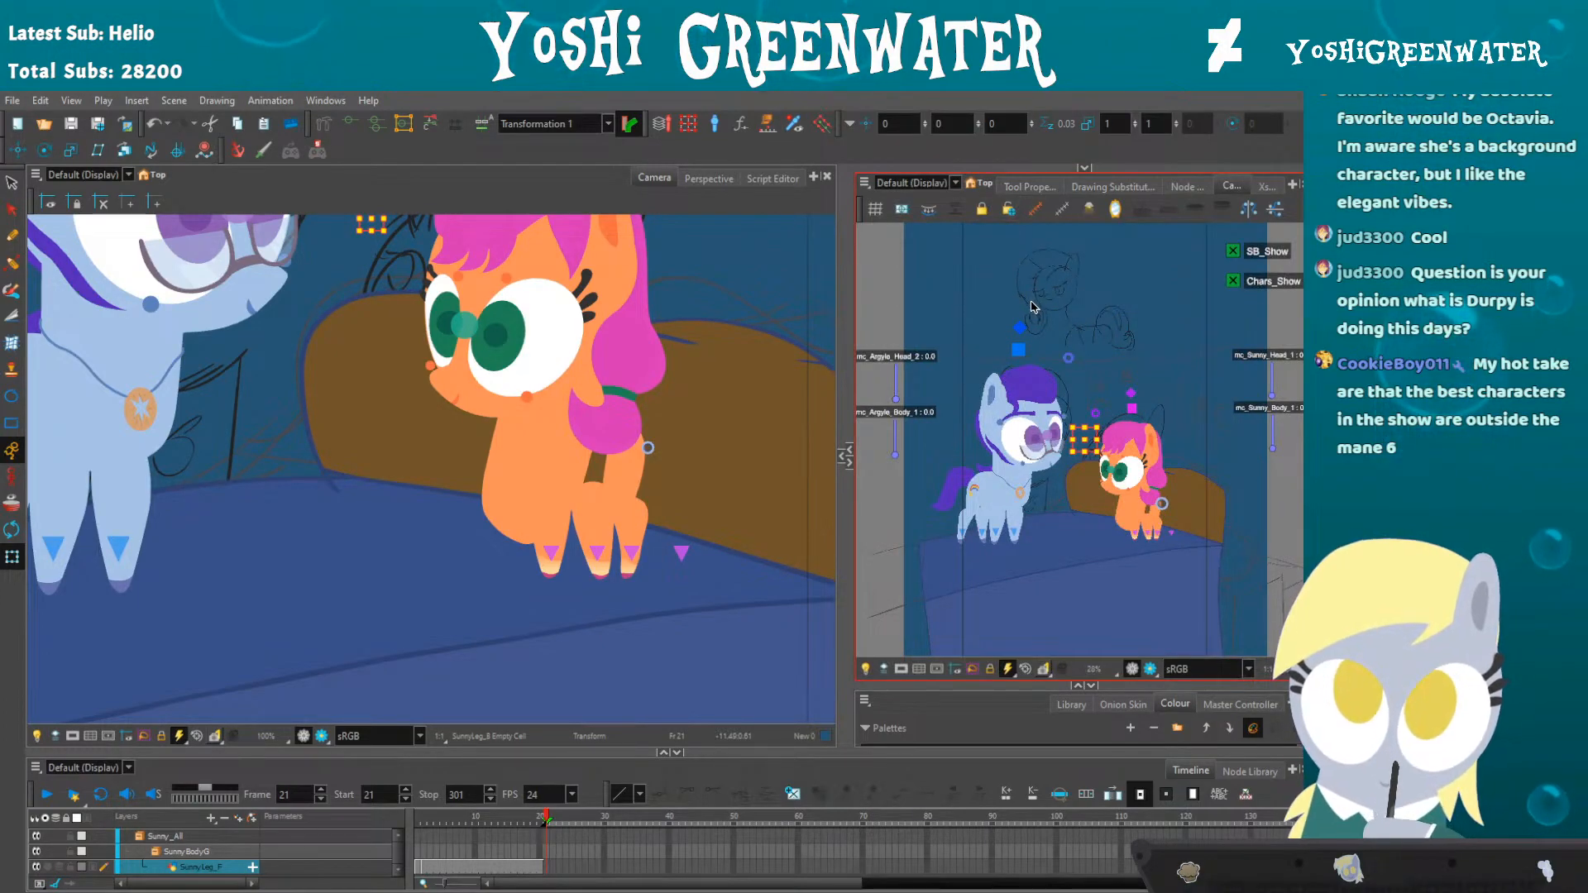
{"action": "left_click", "coordinate": [1183, 186]}
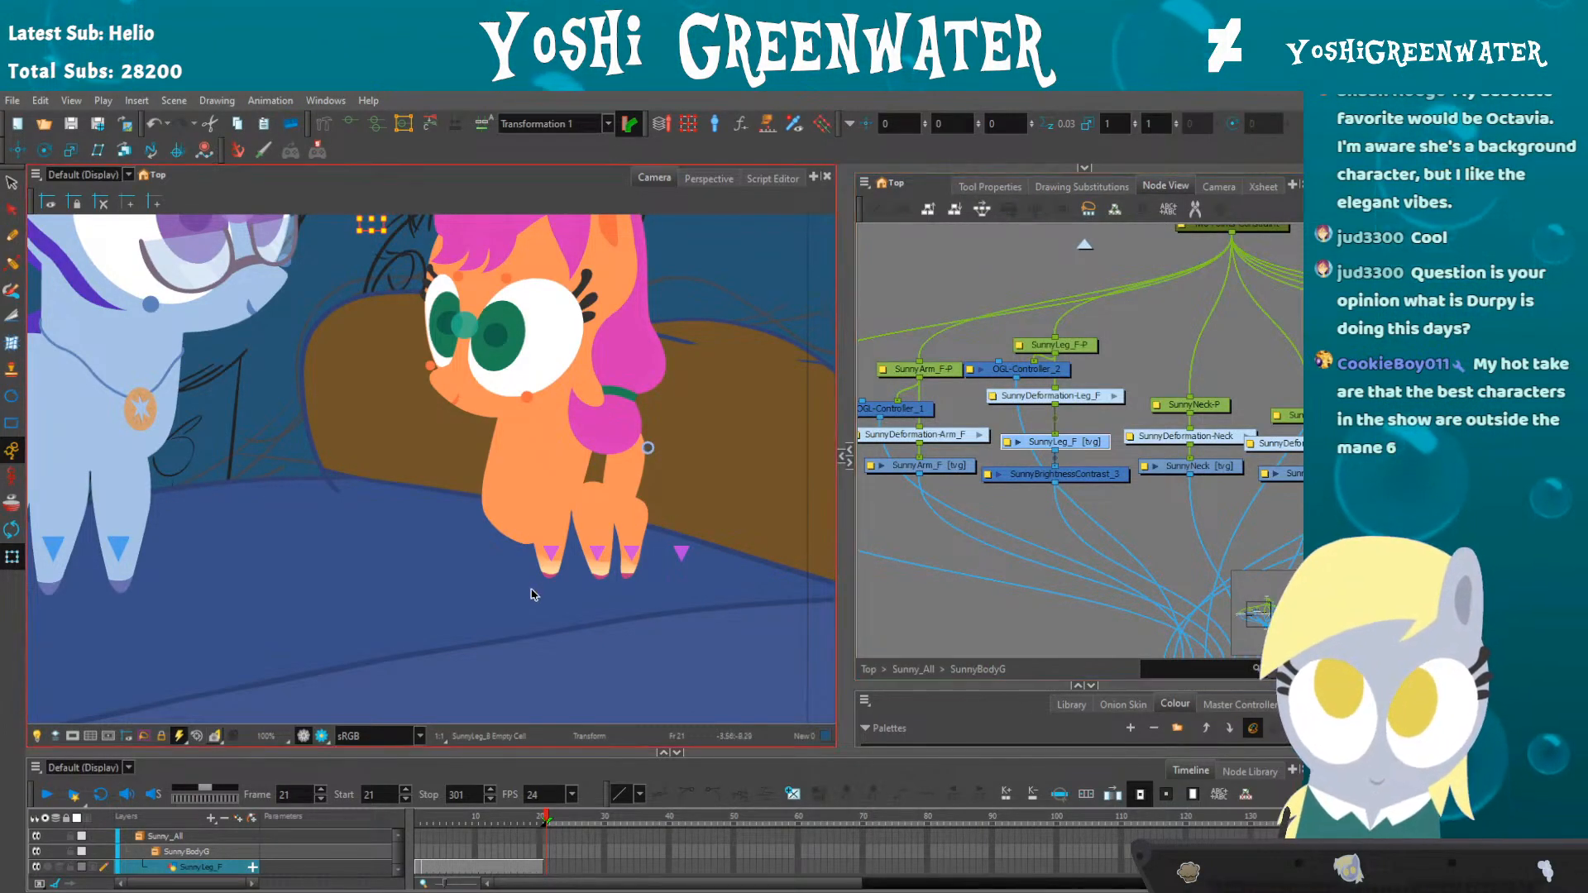
- Clear the SunnyLeg_B drawing from frame 21 onward
{"action": "left_click", "coordinate": [602, 496]}
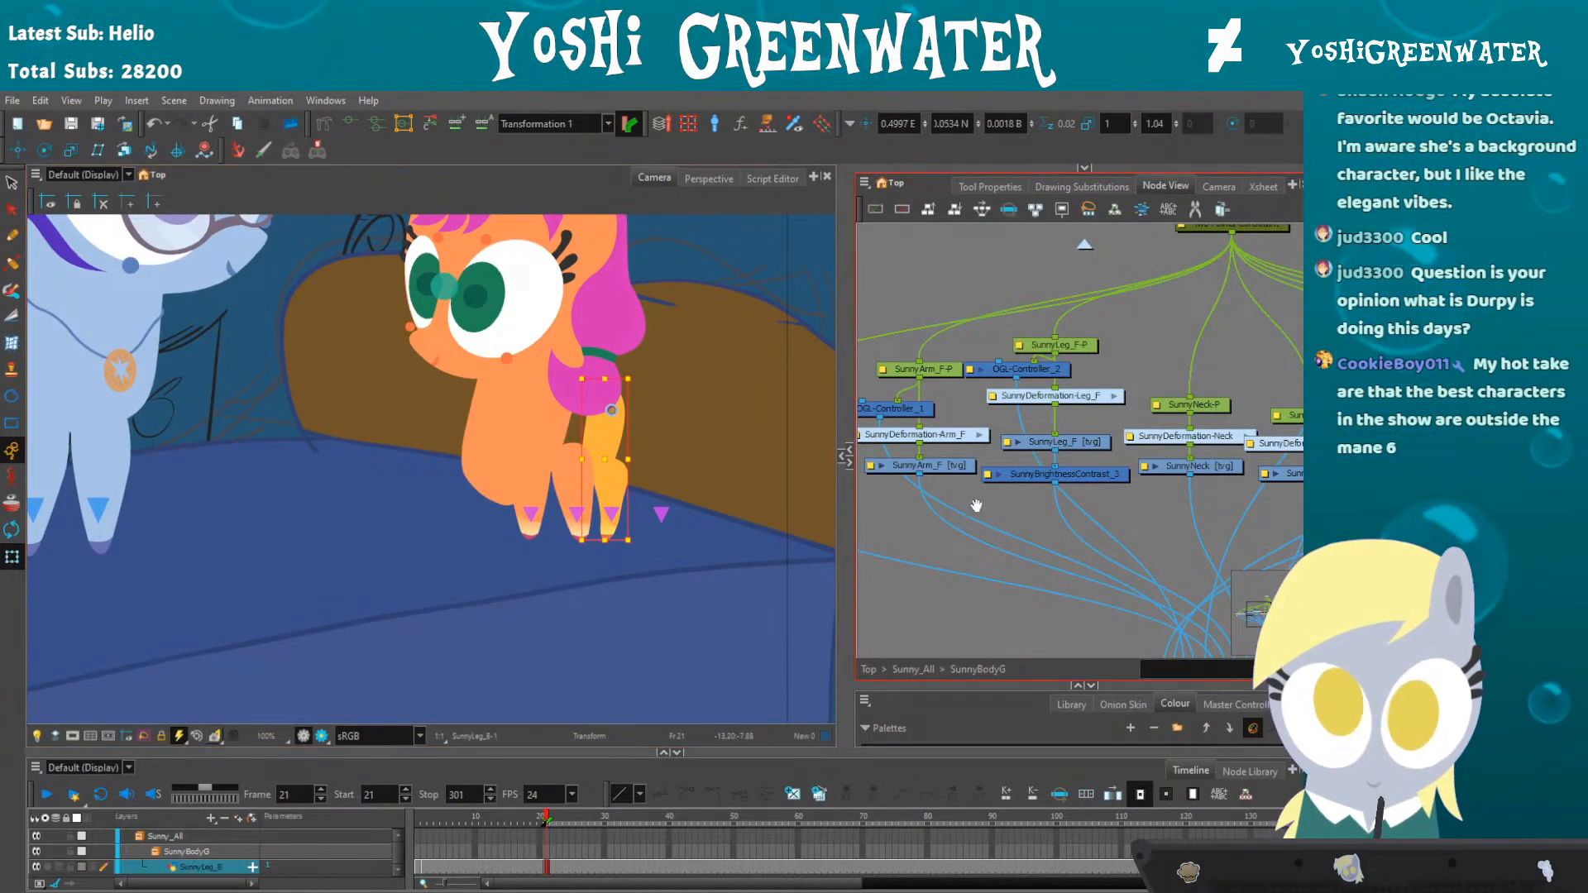
{"action": "left_click_drag", "start_coordinate": [948, 483], "coordinate": [922, 461]}
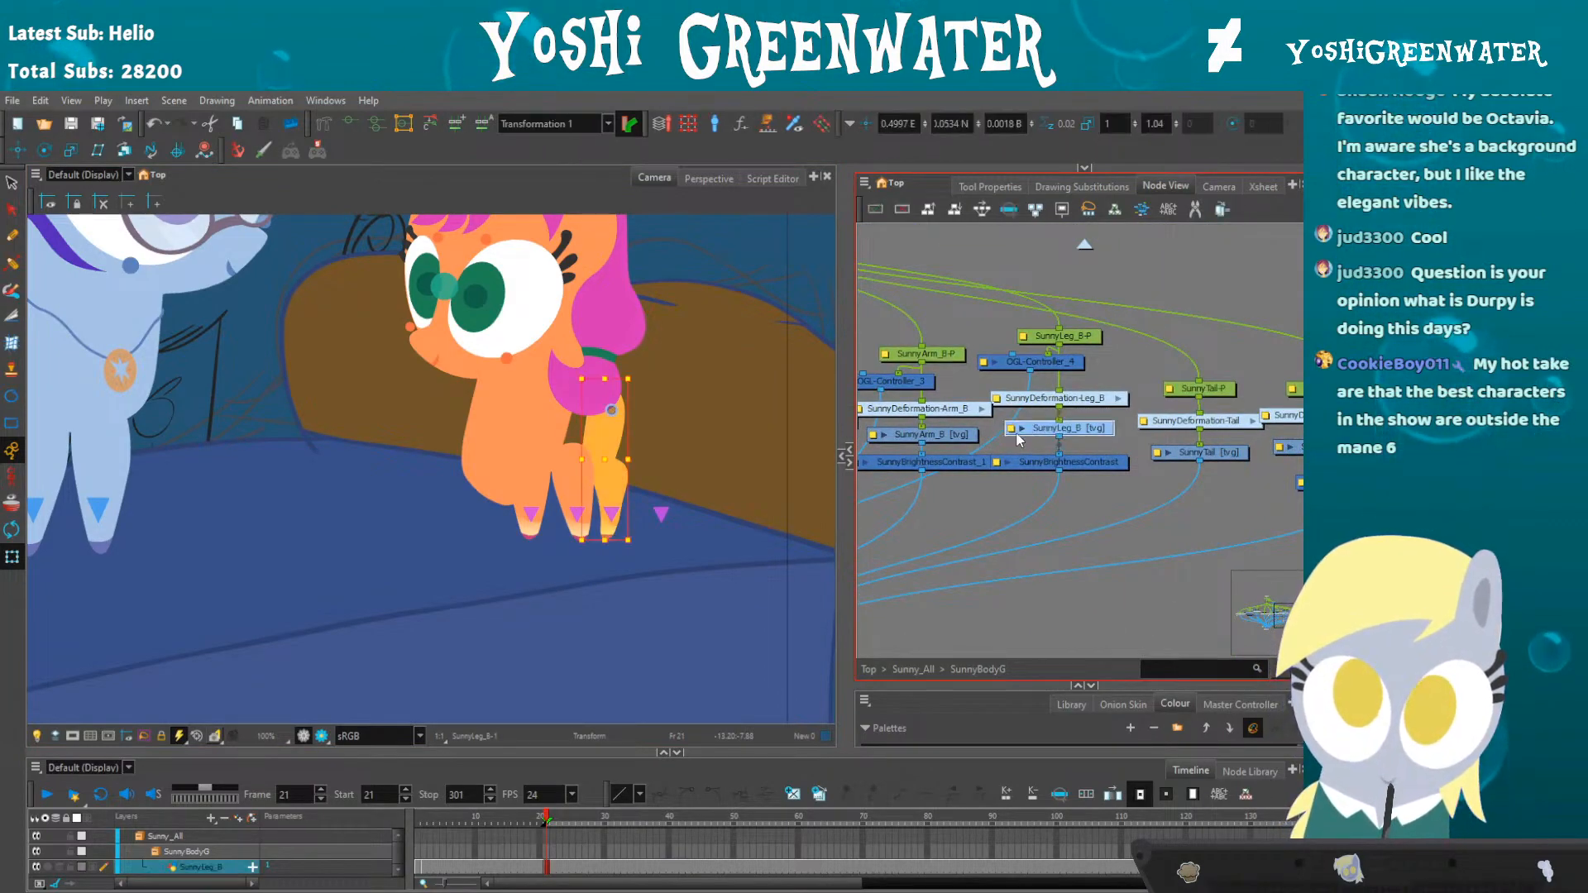
{"action": "key", "text": "Delete"}
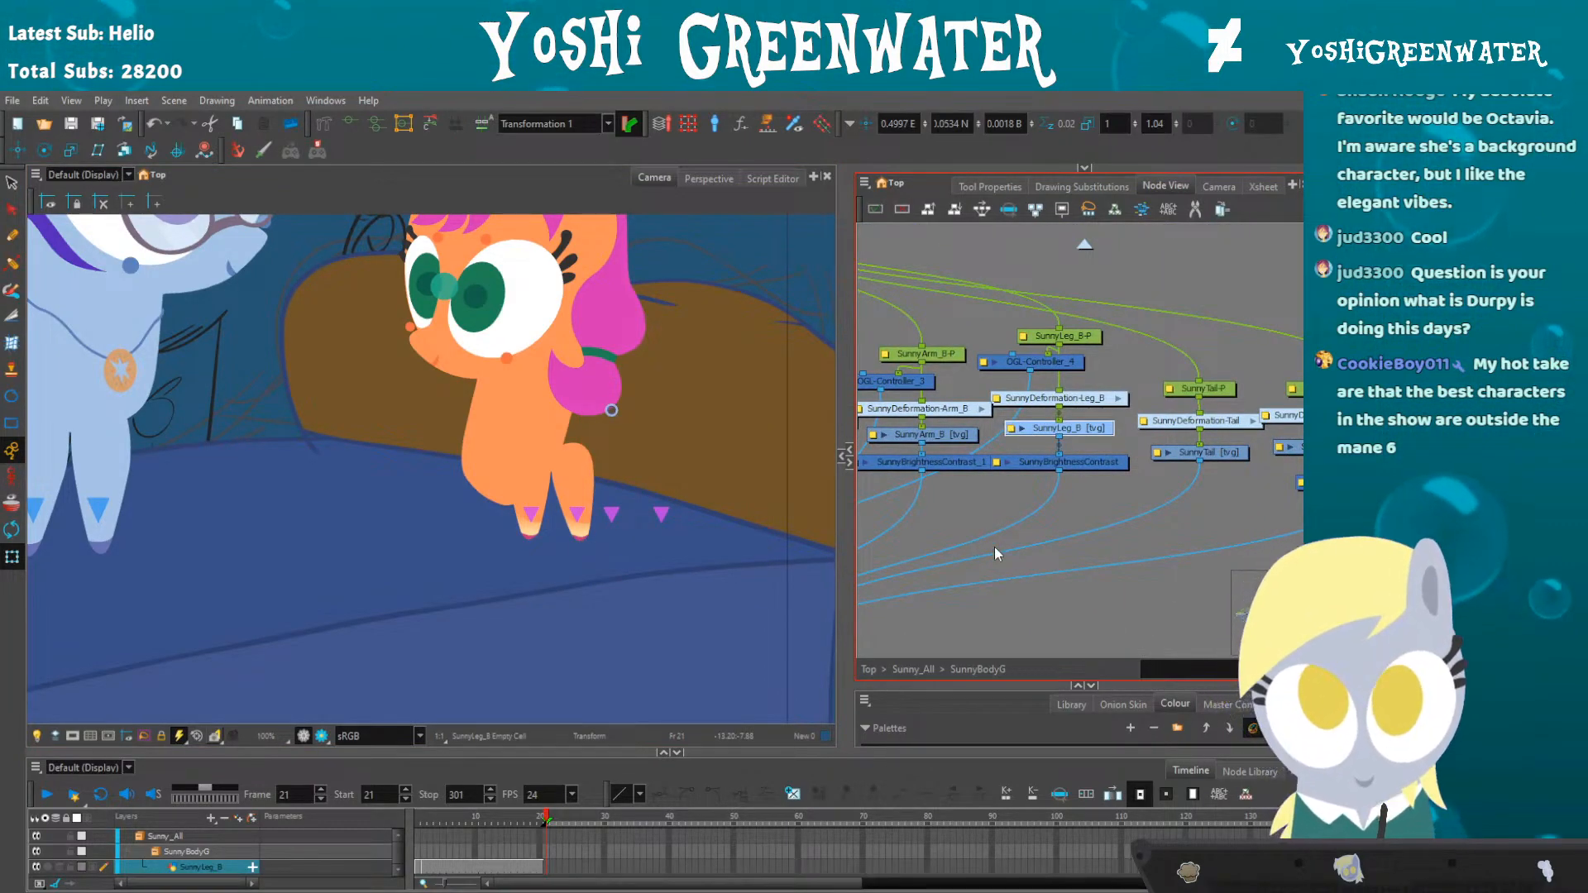
{"action": "left_click_drag", "start_coordinate": [492, 752], "coordinate": [494, 731]}
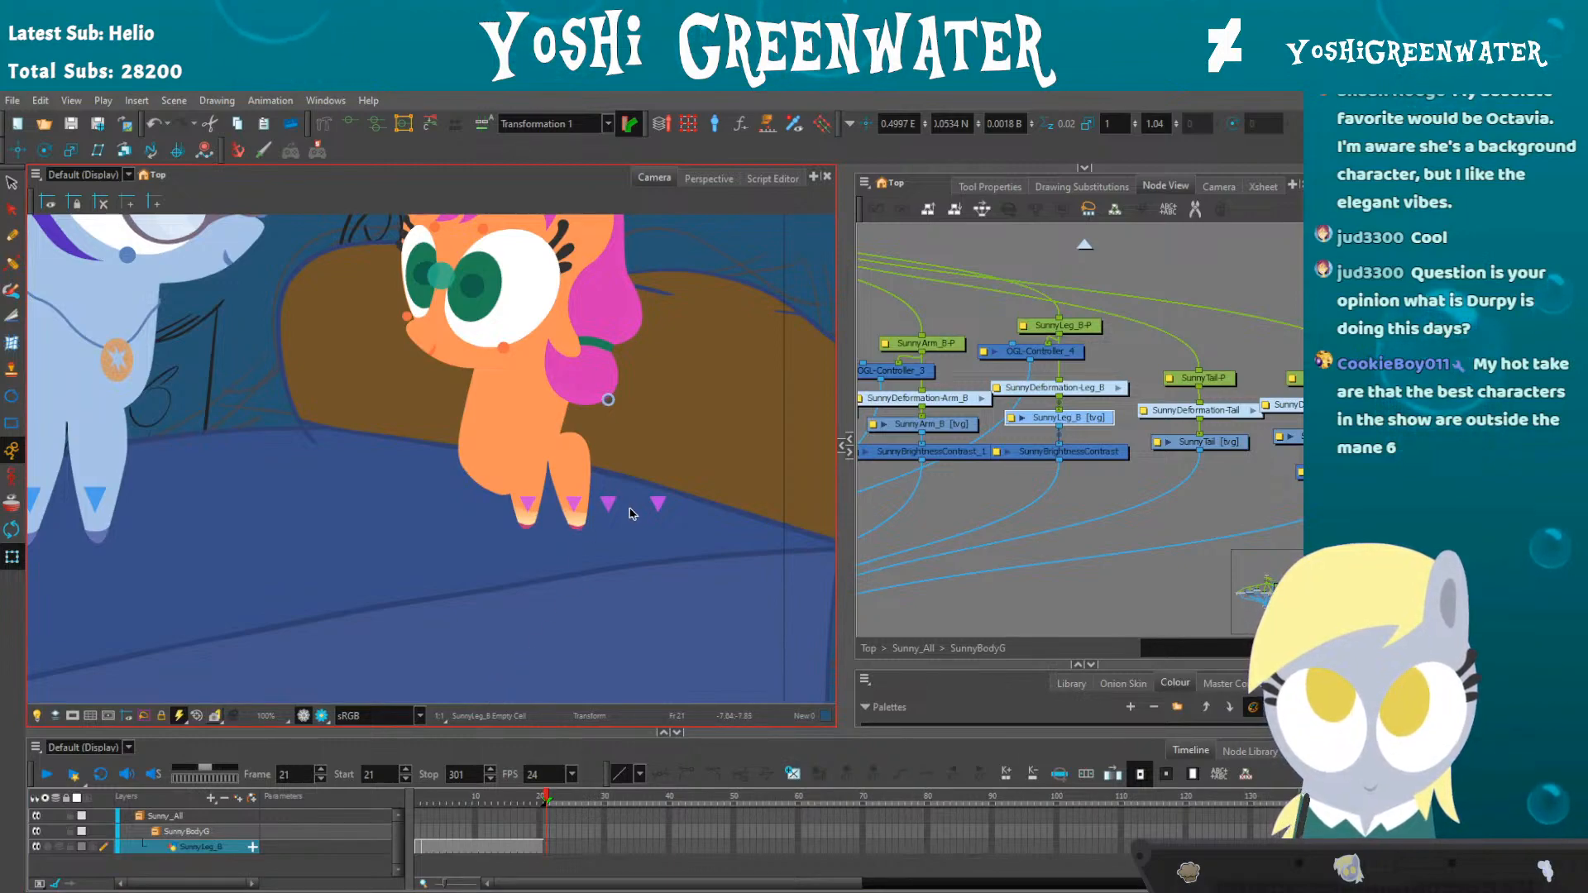
- Try to shift the cleared leg's leftover hoof marker toward the arms with the SunnyLeg_B-P peg
{"action": "left_click", "coordinate": [606, 504]}
{"action": "mouse_move", "coordinate": [606, 505]}
{"action": "left_mouse_down"}
{"action": "mouse_move", "coordinate": [569, 489]}
{"action": "mouse_move", "coordinate": [589, 509]}
{"action": "left_mouse_up"}
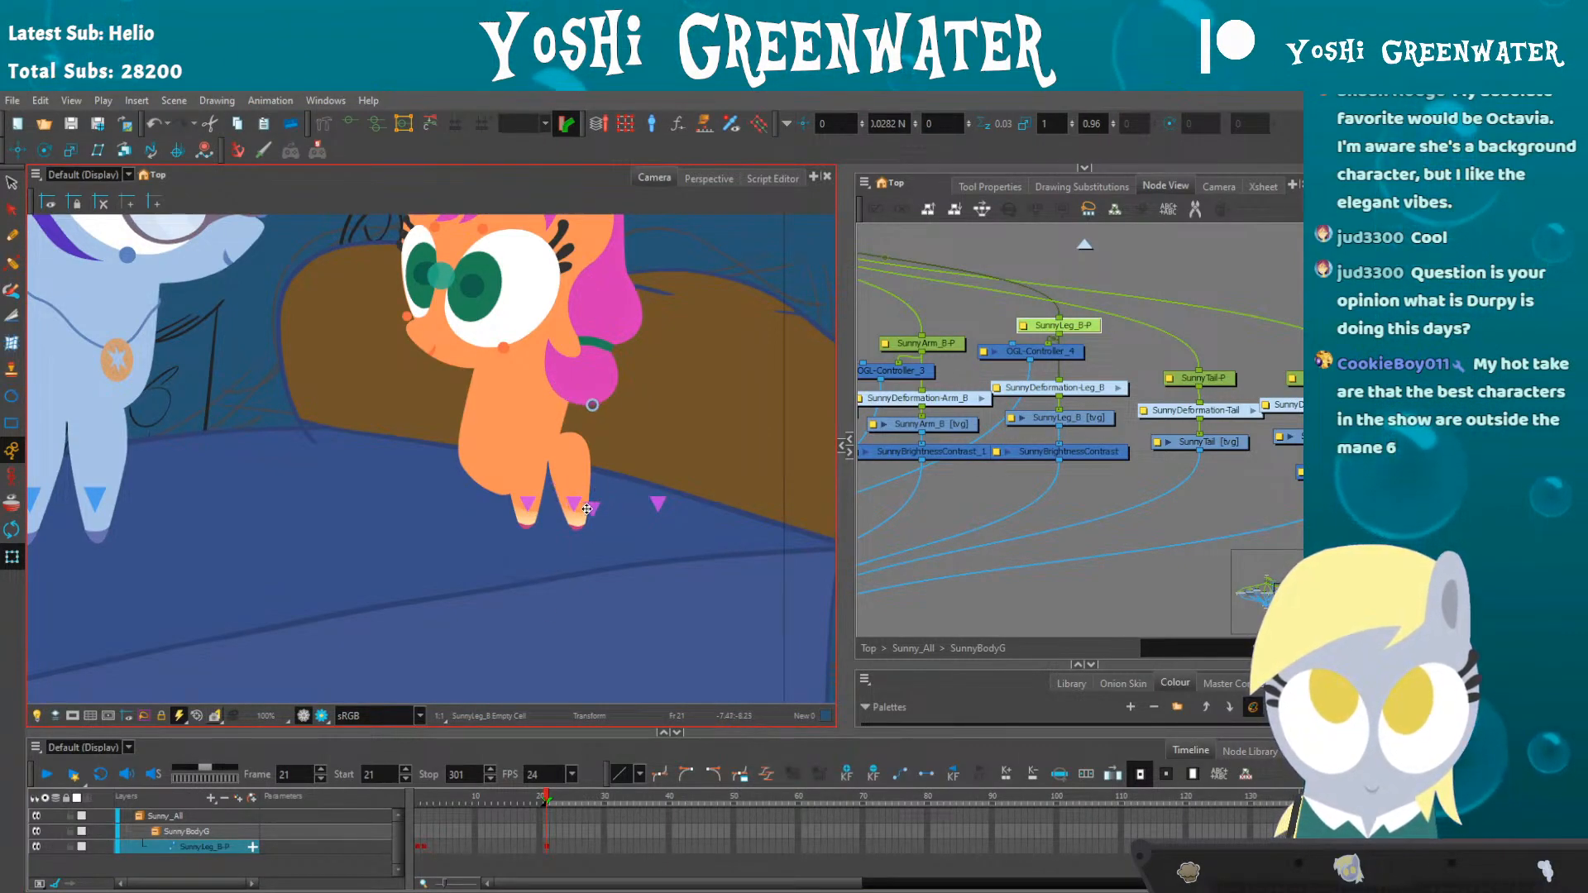
{"action": "left_click", "coordinate": [921, 598]}
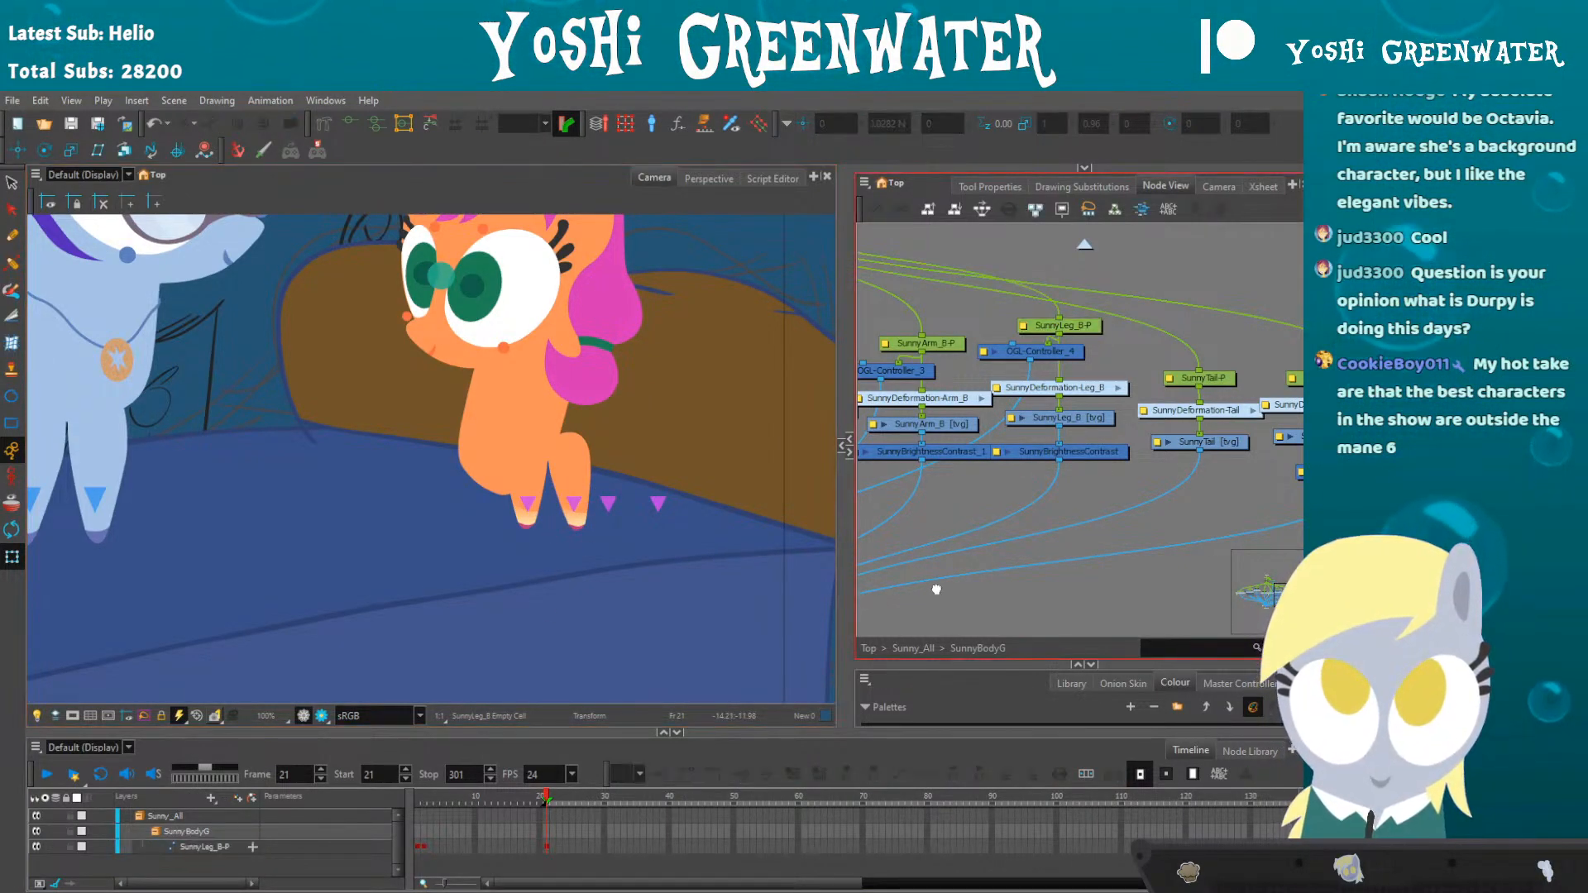
{"action": "left_click_drag", "start_coordinate": [933, 591], "coordinate": [986, 554]}
{"action": "left_click_drag", "start_coordinate": [1144, 335], "coordinate": [1144, 325]}
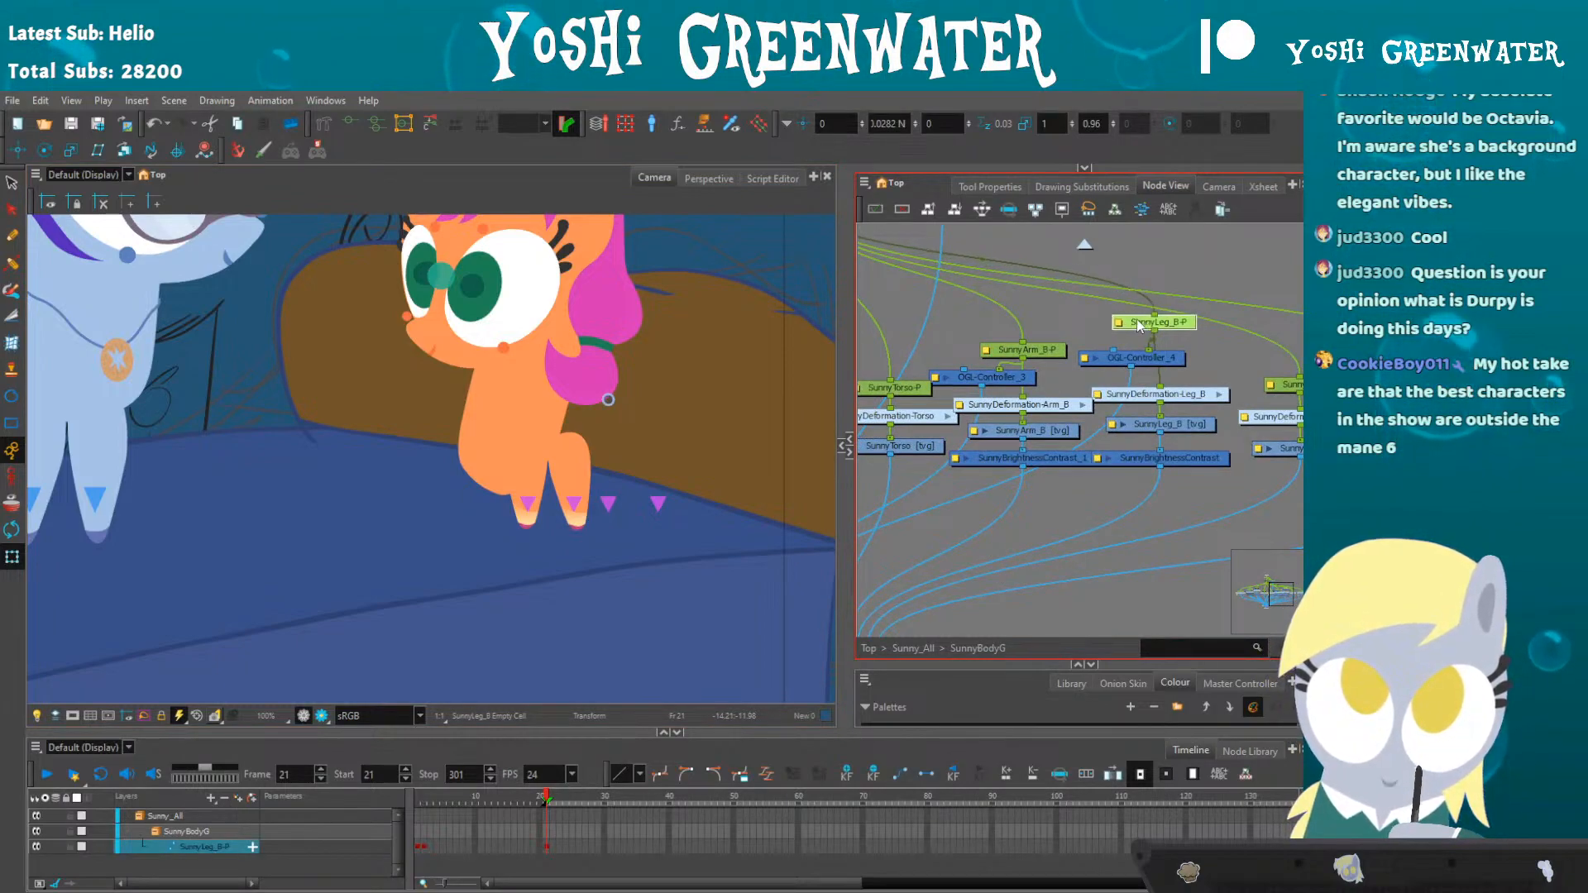
{"action": "left_click", "coordinate": [728, 368]}
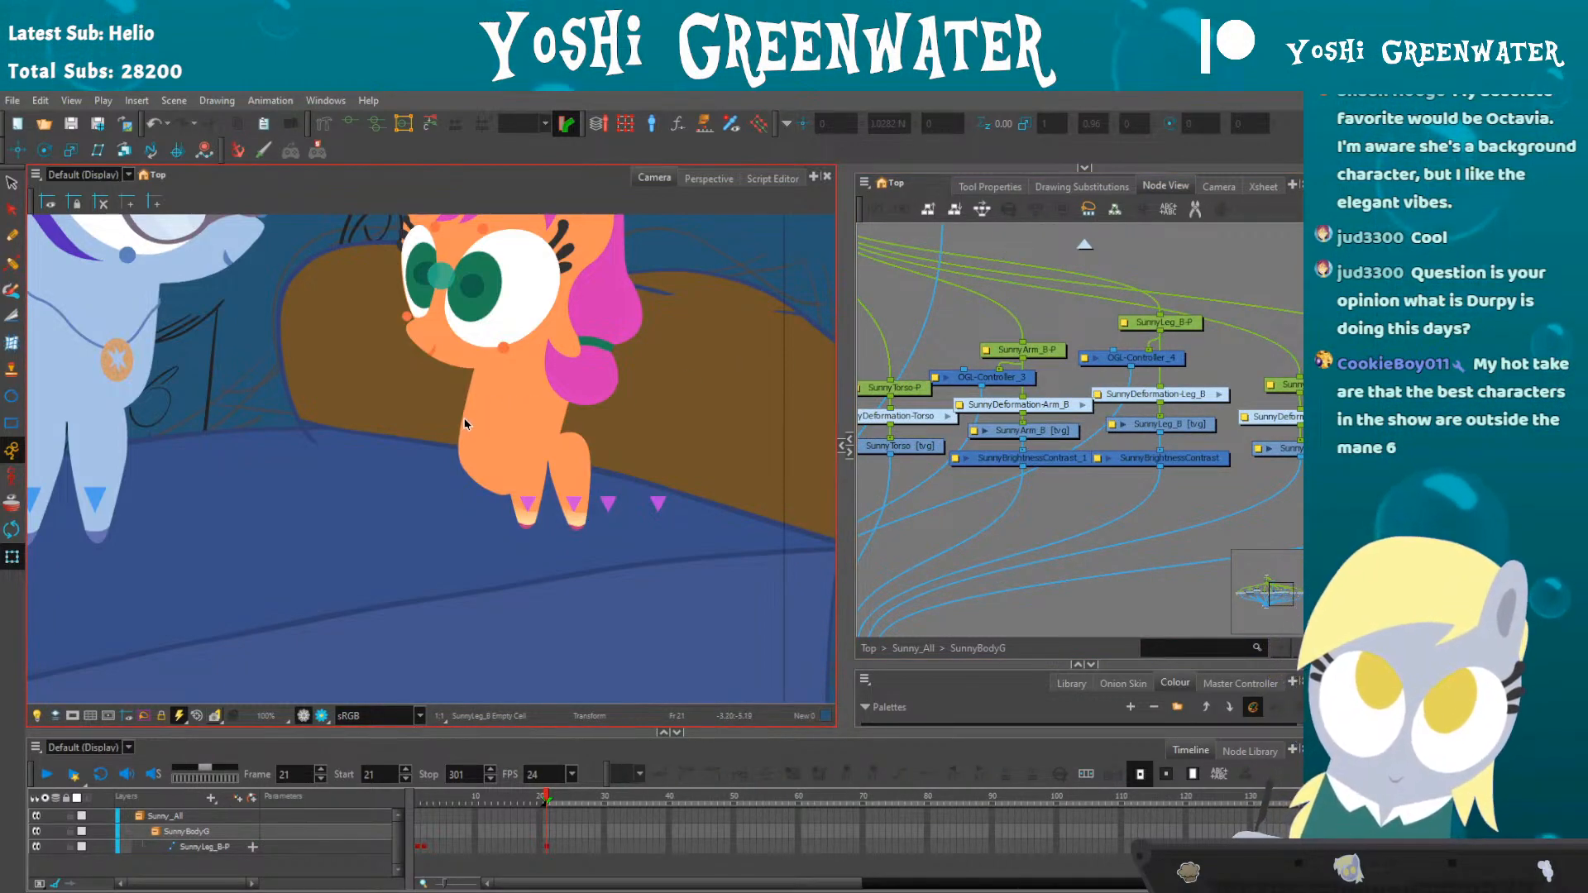
- Lower the whole Sunny rig slightly on the bed with the Sunny_All-P peg
{"action": "left_click_drag", "start_coordinate": [463, 422], "coordinate": [504, 543]}
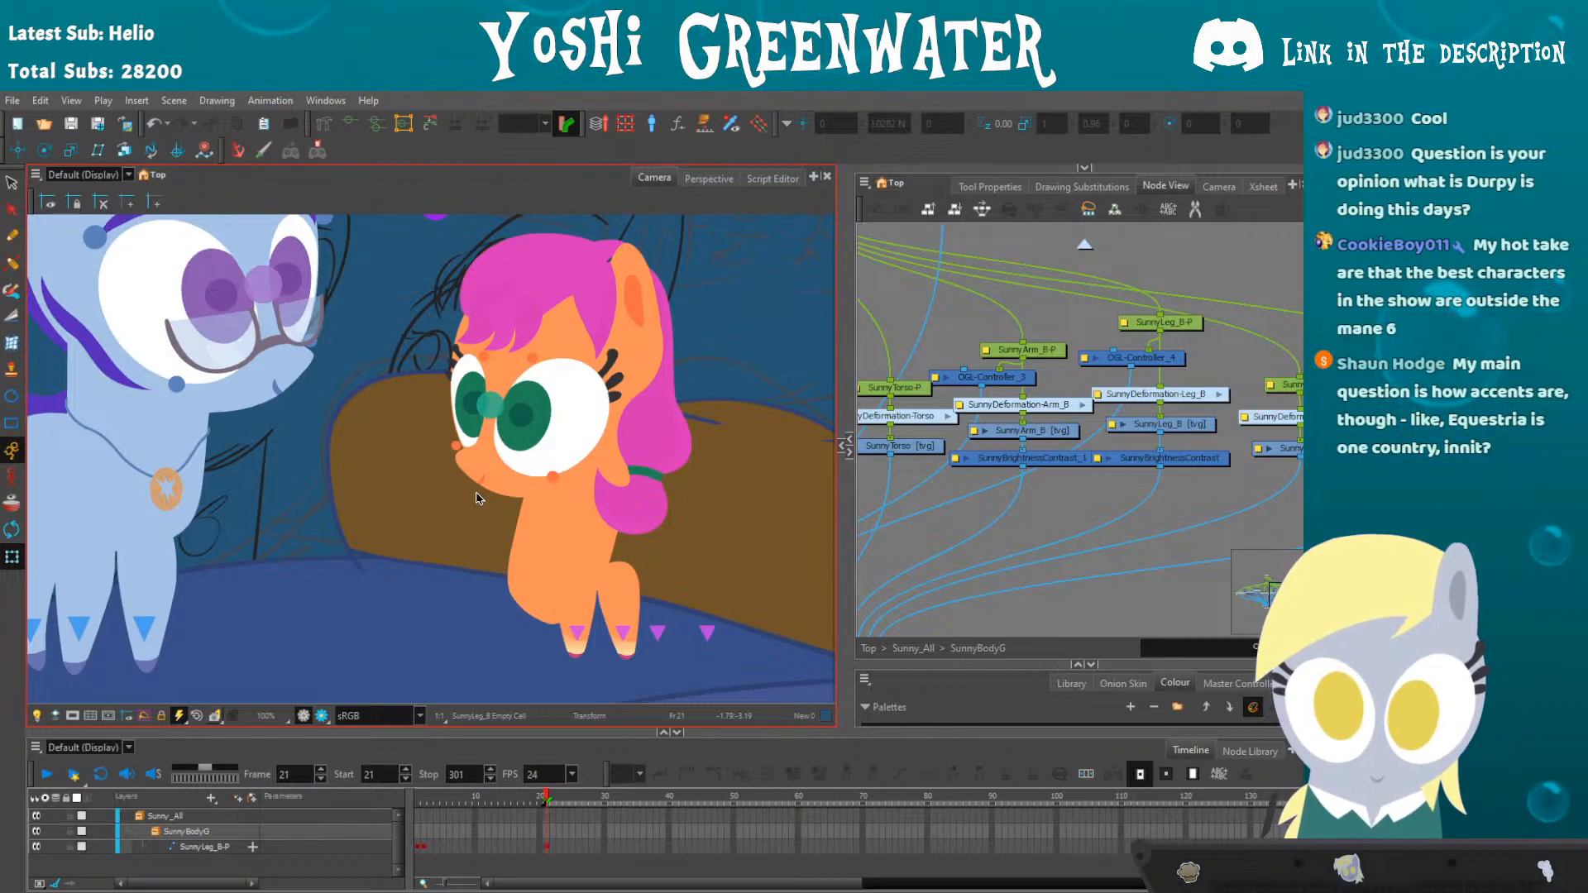
{"action": "left_click_drag", "start_coordinate": [916, 372], "coordinate": [1146, 606]}
{"action": "left_click", "coordinate": [901, 649]}
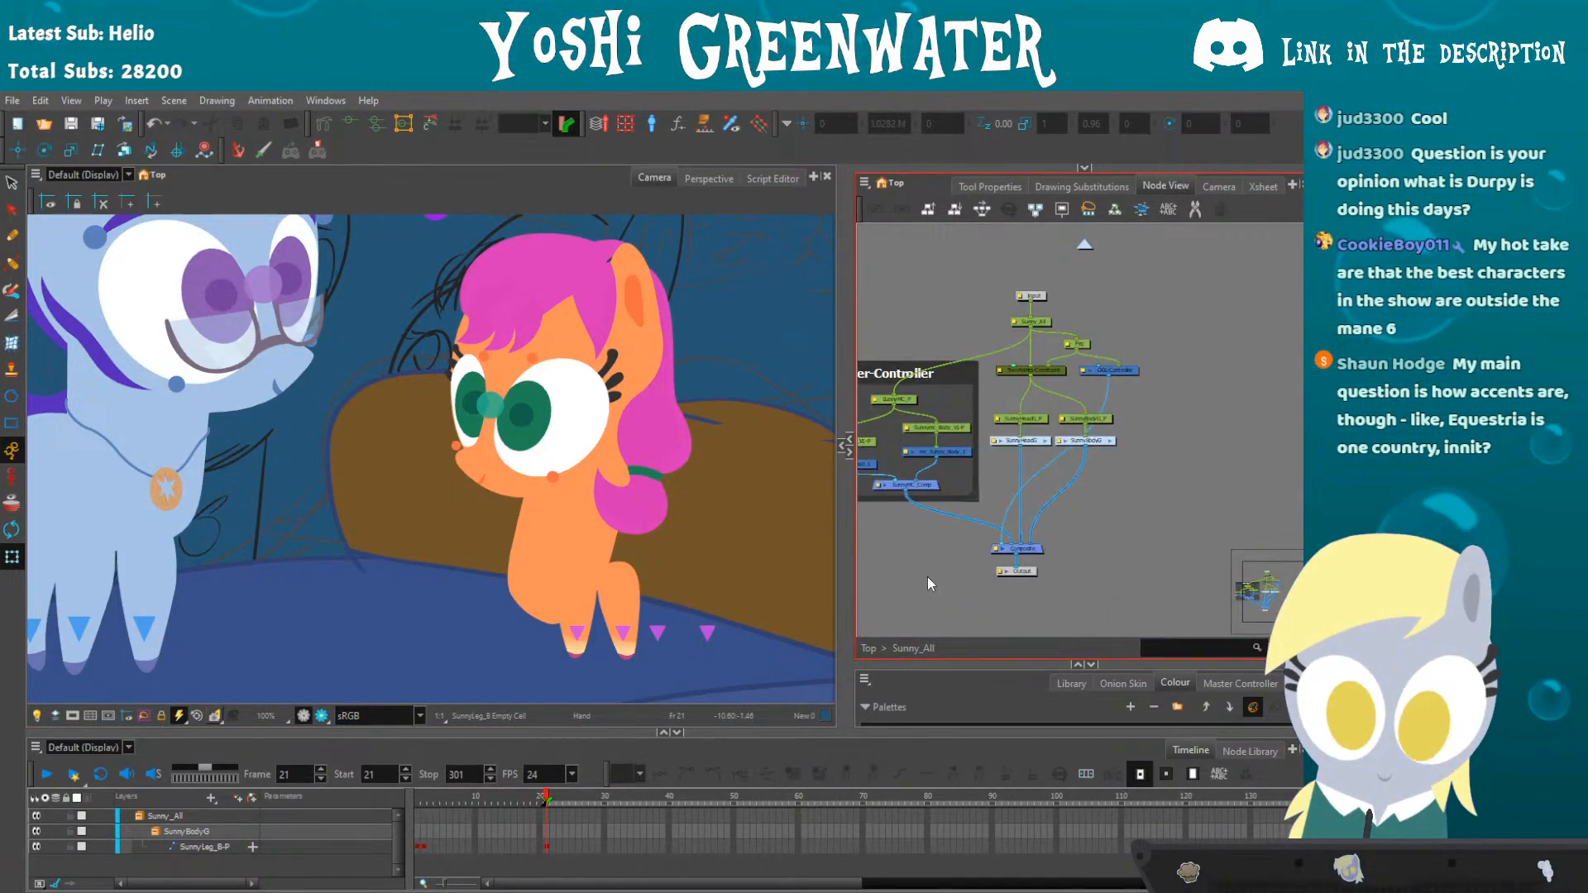
{"action": "left_click", "coordinate": [1031, 324]}
{"action": "left_click", "coordinate": [869, 648]}
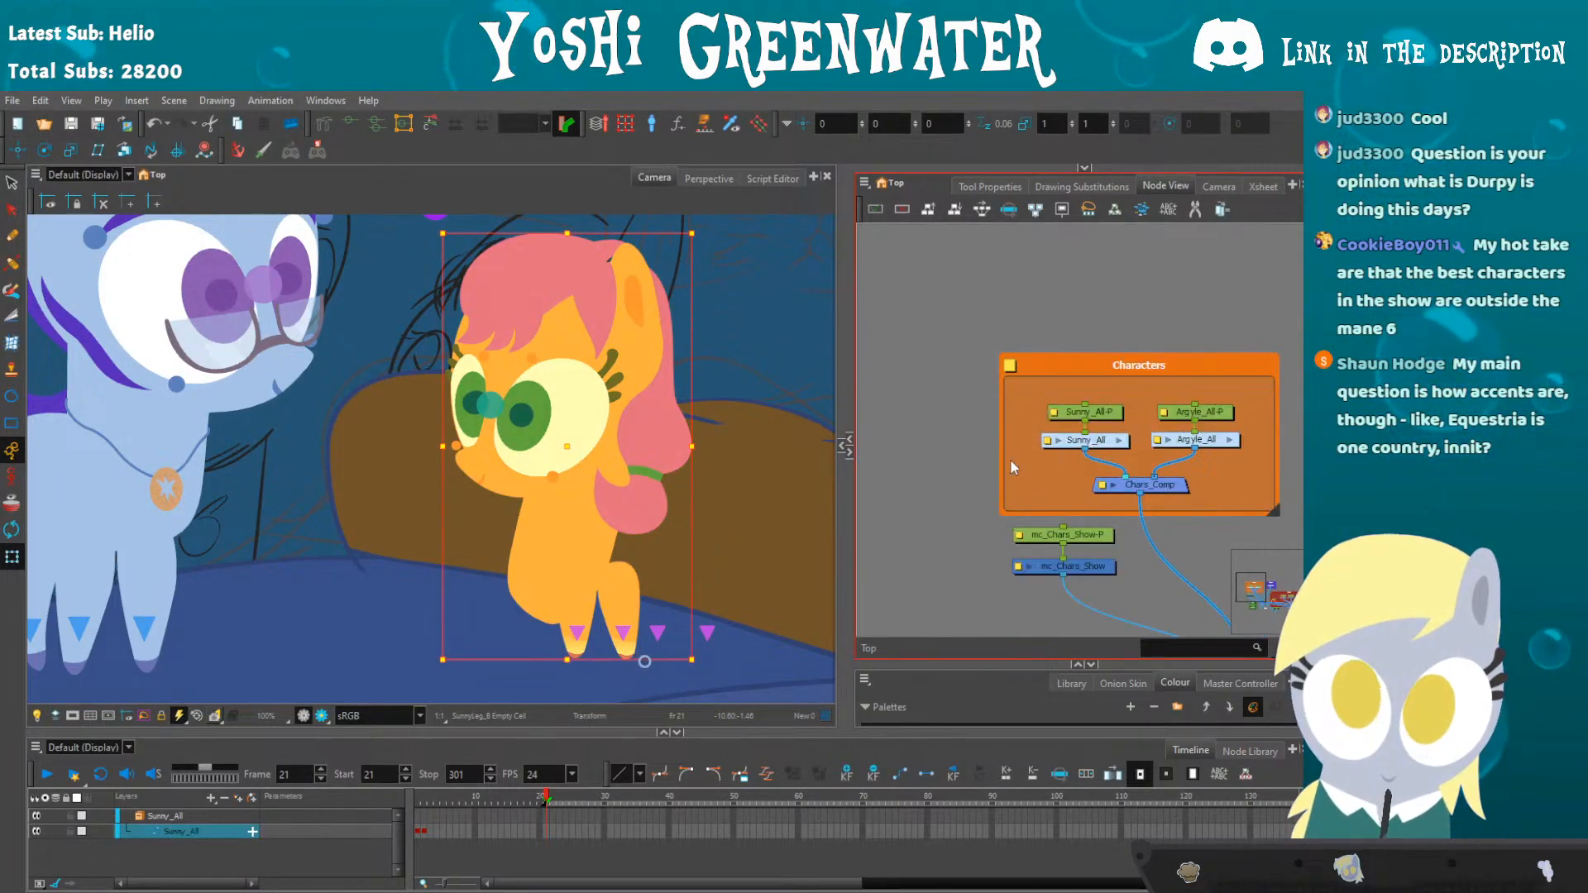
{"action": "left_click", "coordinate": [1101, 417]}
{"action": "left_click_drag", "start_coordinate": [498, 431], "coordinate": [497, 455]}
{"action": "left_click_drag", "start_coordinate": [434, 254], "coordinate": [432, 260]}
- Adjust Sunny's head over the neck with the SunnyHead master peg, to about 0.03 E, 0.00 N
{"action": "left_click", "coordinate": [496, 426]}
{"action": "left_click", "coordinate": [445, 225]}
{"action": "left_click_drag", "start_coordinate": [523, 382], "coordinate": [521, 389]}
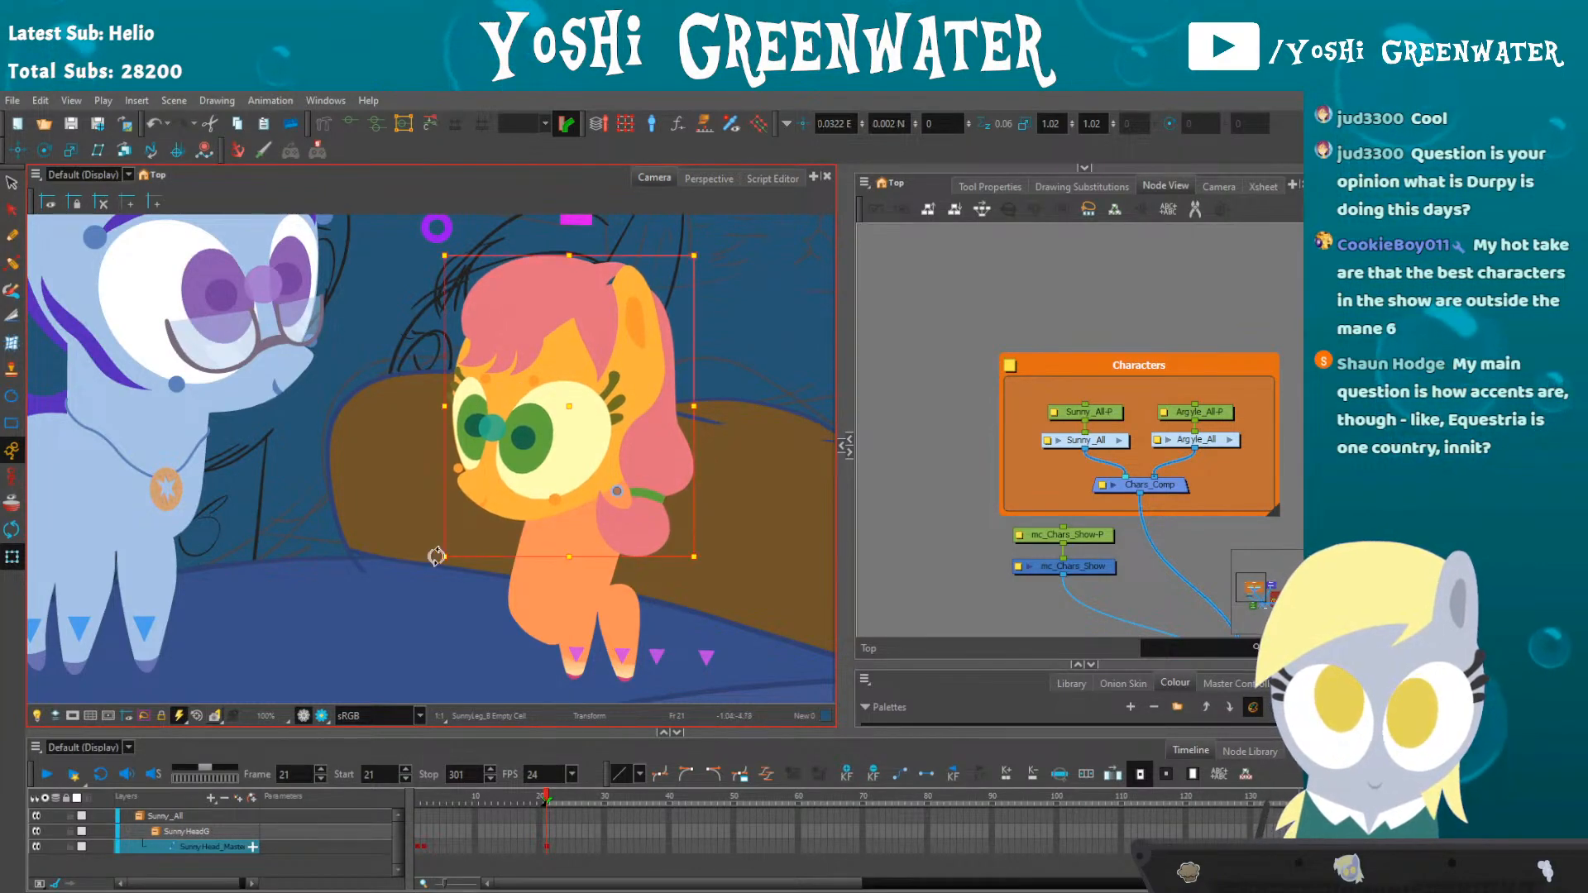
{"action": "left_click_drag", "start_coordinate": [432, 557], "coordinate": [463, 521]}
- Swing Sunny's front arm forward and move it toward her chest with the SunnyArm_F-P peg, to about 2.27 E, 1.21 N
{"action": "left_click", "coordinate": [611, 582]}
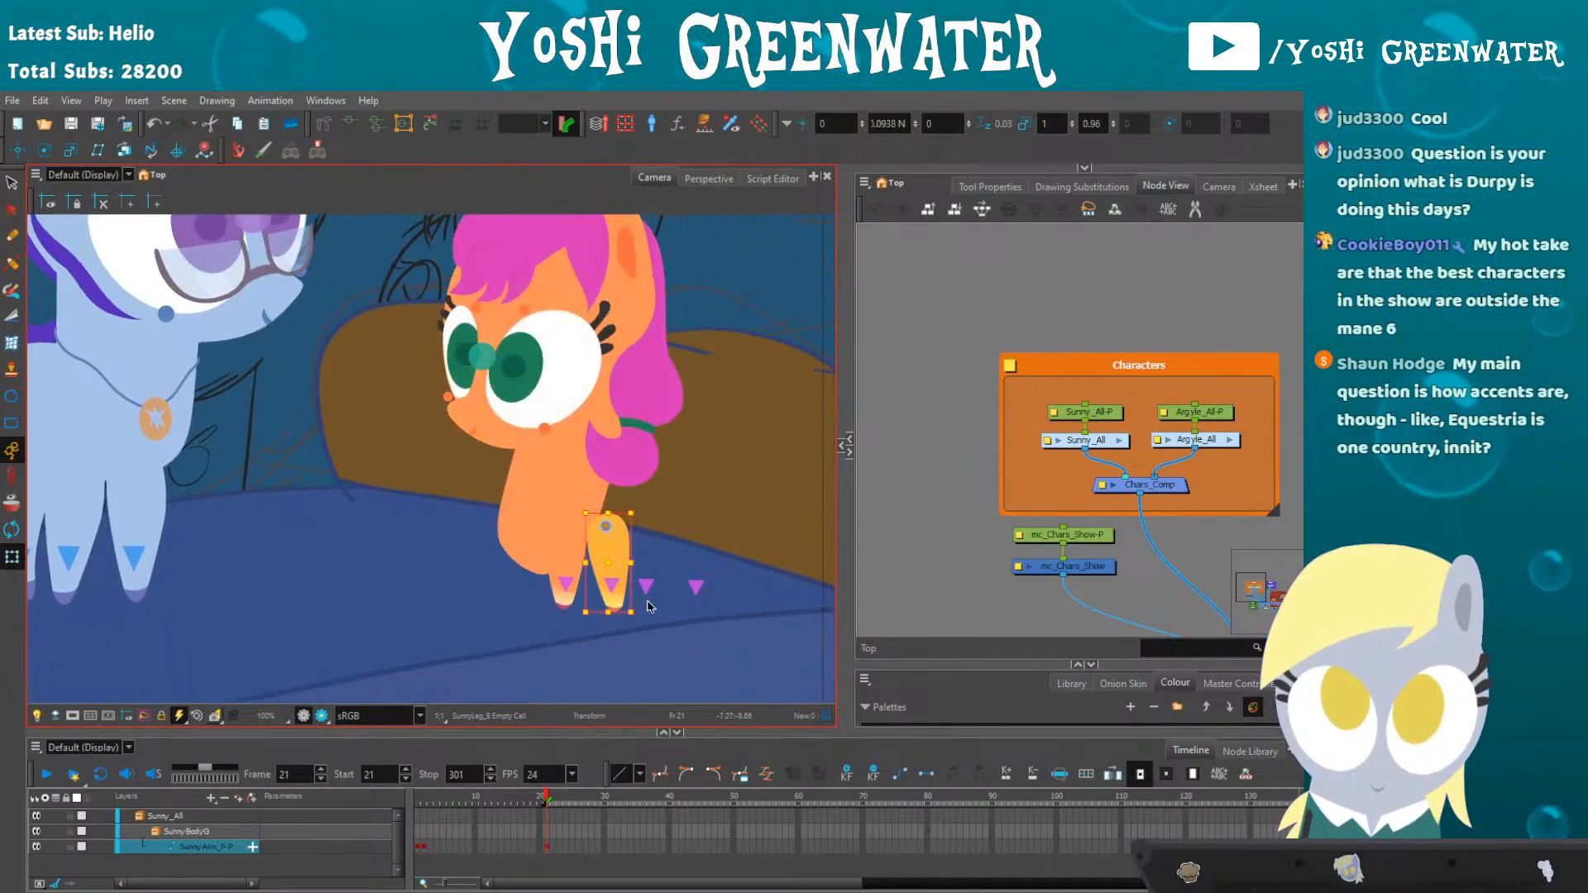
{"action": "key", "text": "o"}
{"action": "left_click_drag", "start_coordinate": [966, 516], "coordinate": [882, 392]}
{"action": "left_click_drag", "start_coordinate": [609, 582], "coordinate": [449, 549]}
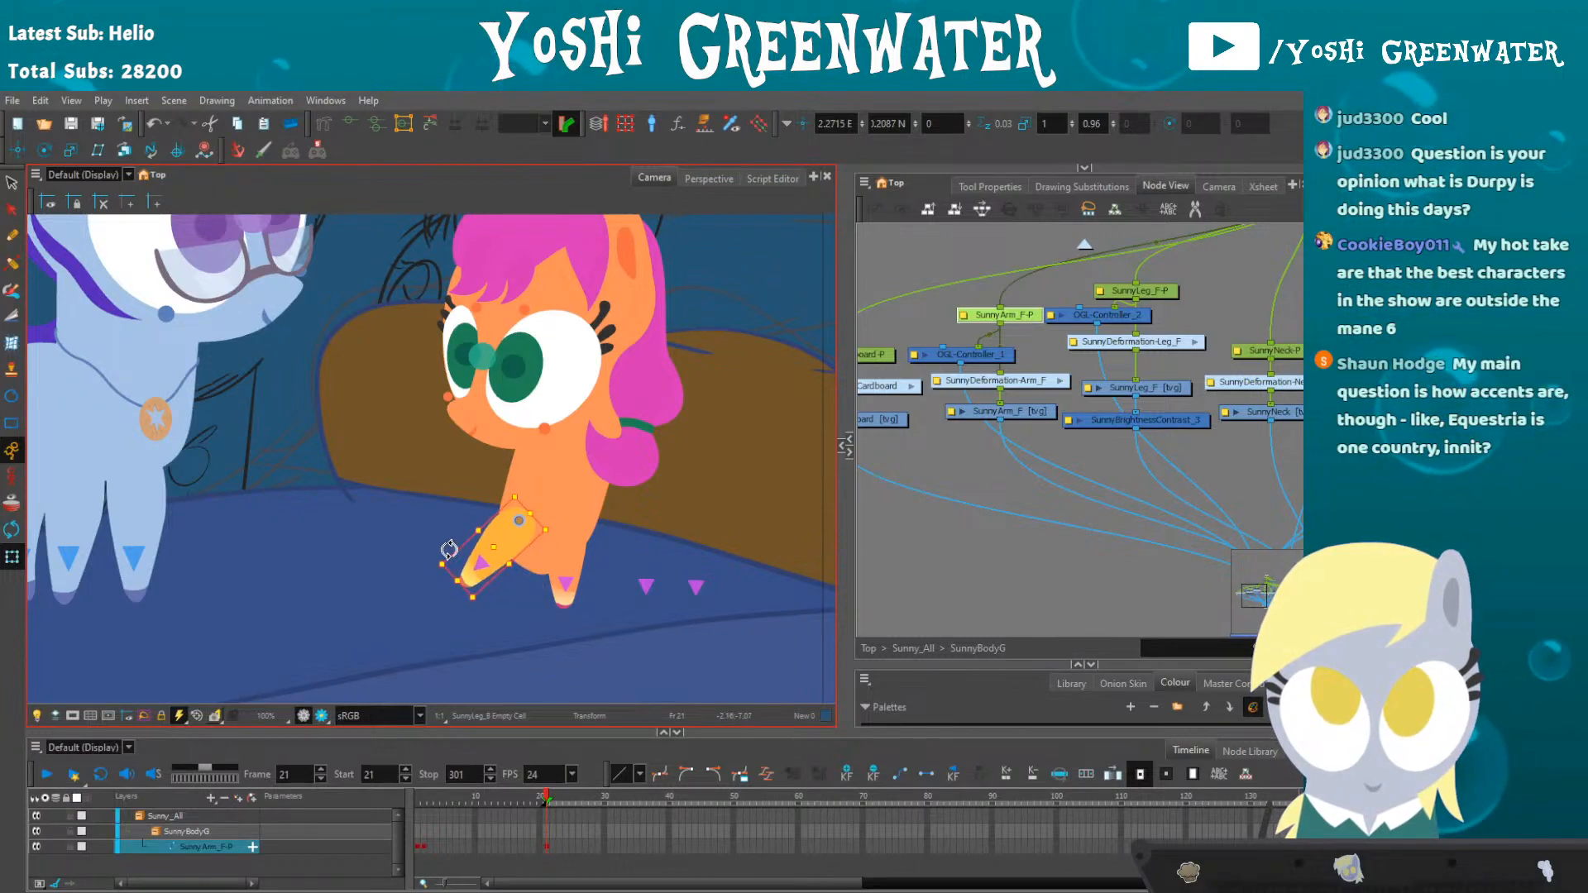
- Rotate Sunny's back arm forward and place it above the front arm with the SunnyArm_B-P peg, to about 1.02 E, 1.95 N
{"action": "left_click", "coordinate": [565, 584]}
{"action": "left_click", "coordinate": [472, 520]}
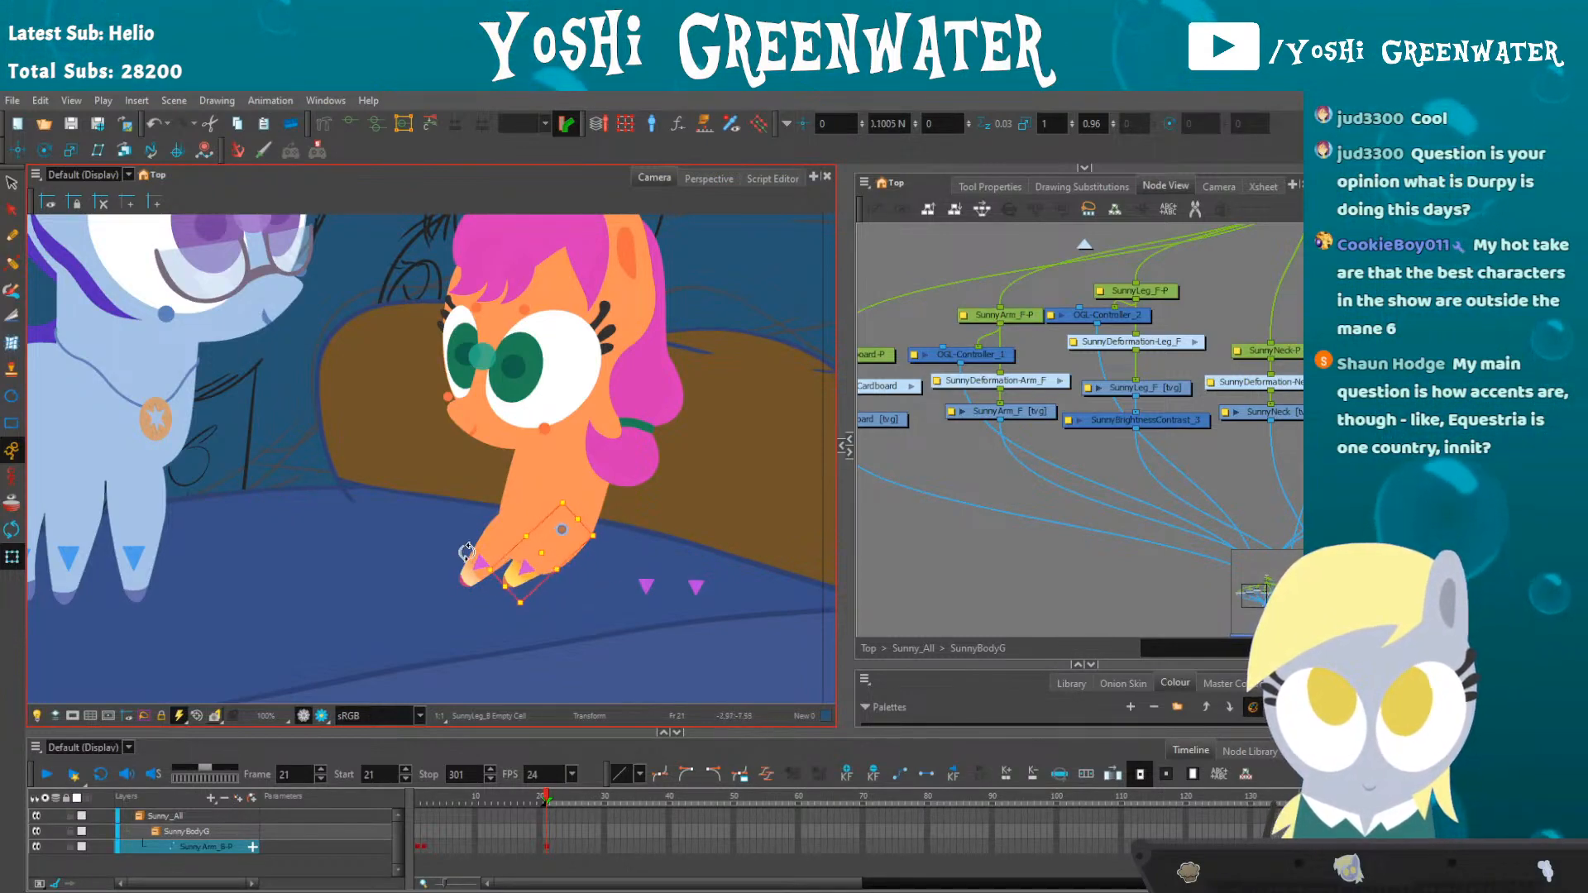
{"action": "mouse_move", "coordinate": [472, 519]}
{"action": "left_mouse_down"}
{"action": "mouse_move", "coordinate": [521, 573]}
{"action": "mouse_move", "coordinate": [457, 593]}
{"action": "mouse_move", "coordinate": [513, 574]}
{"action": "mouse_move", "coordinate": [483, 540]}
{"action": "left_mouse_up"}
{"action": "left_click", "coordinate": [482, 569]}
{"action": "left_click", "coordinate": [456, 550]}
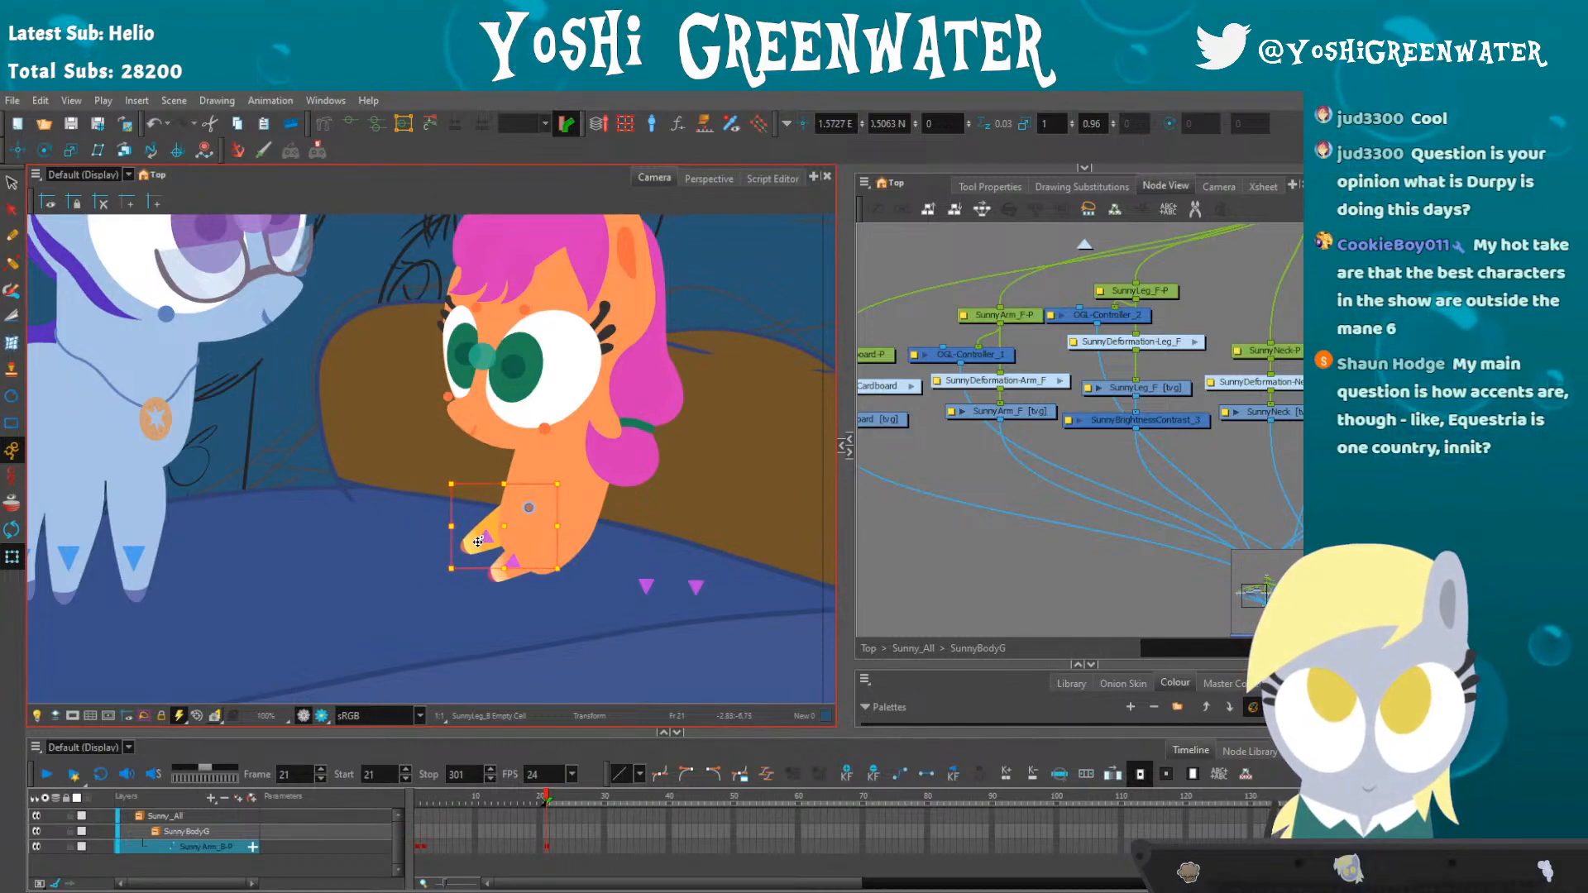
{"action": "left_click_drag", "start_coordinate": [435, 546], "coordinate": [577, 591]}
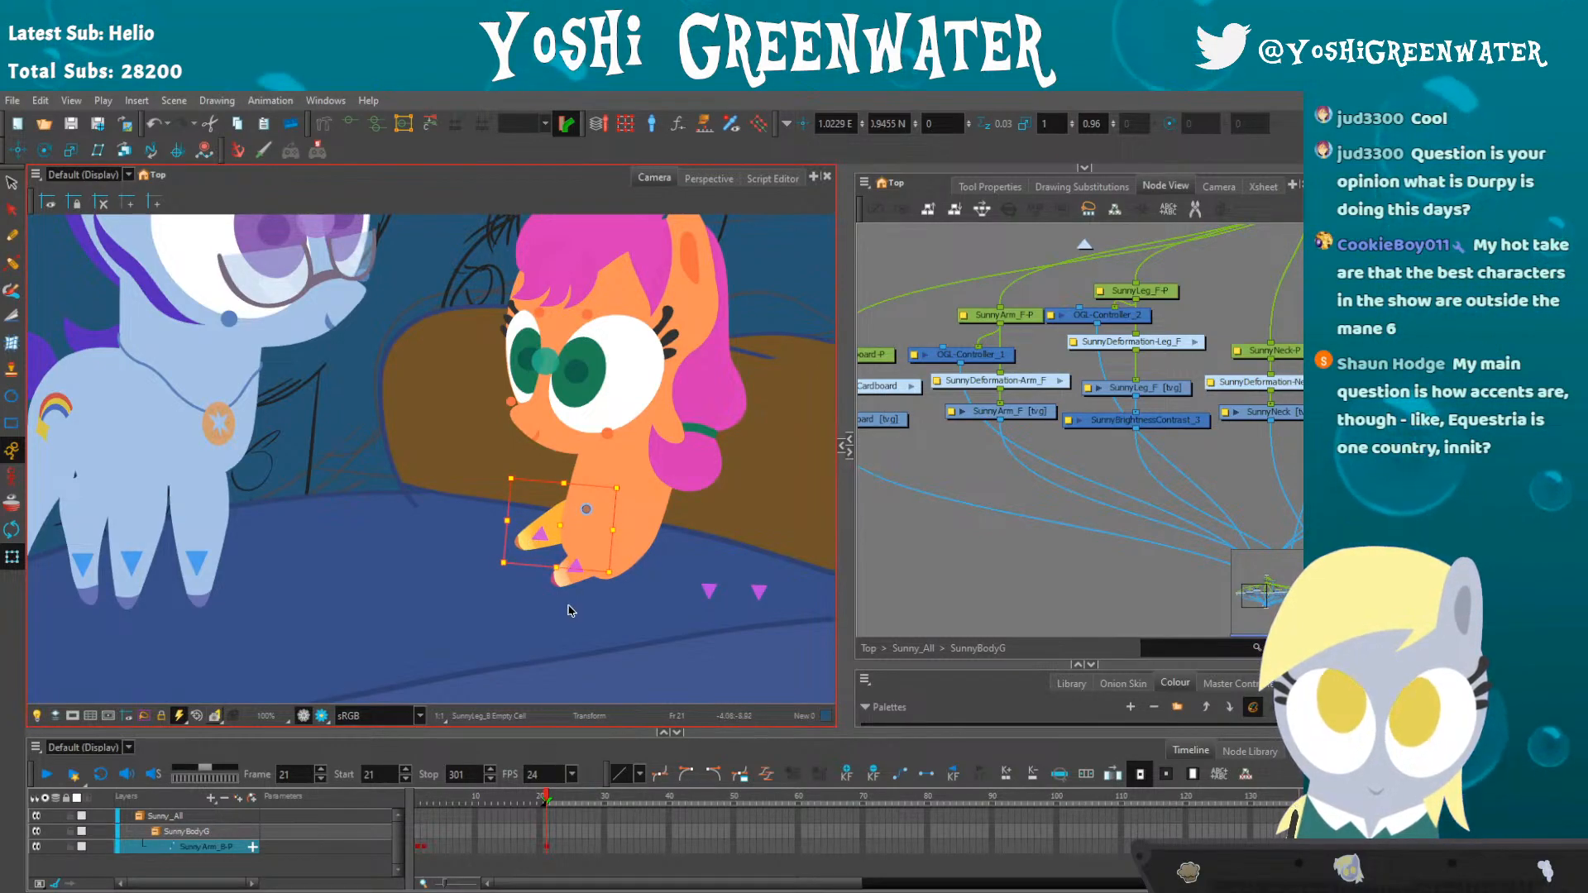
- Reposition Sunny's front arm low against the torso with the SunnyArm_F-P peg, to about 1.1 E, 0.2 S
{"action": "left_click", "coordinate": [576, 567]}
{"action": "left_click", "coordinate": [576, 568]}
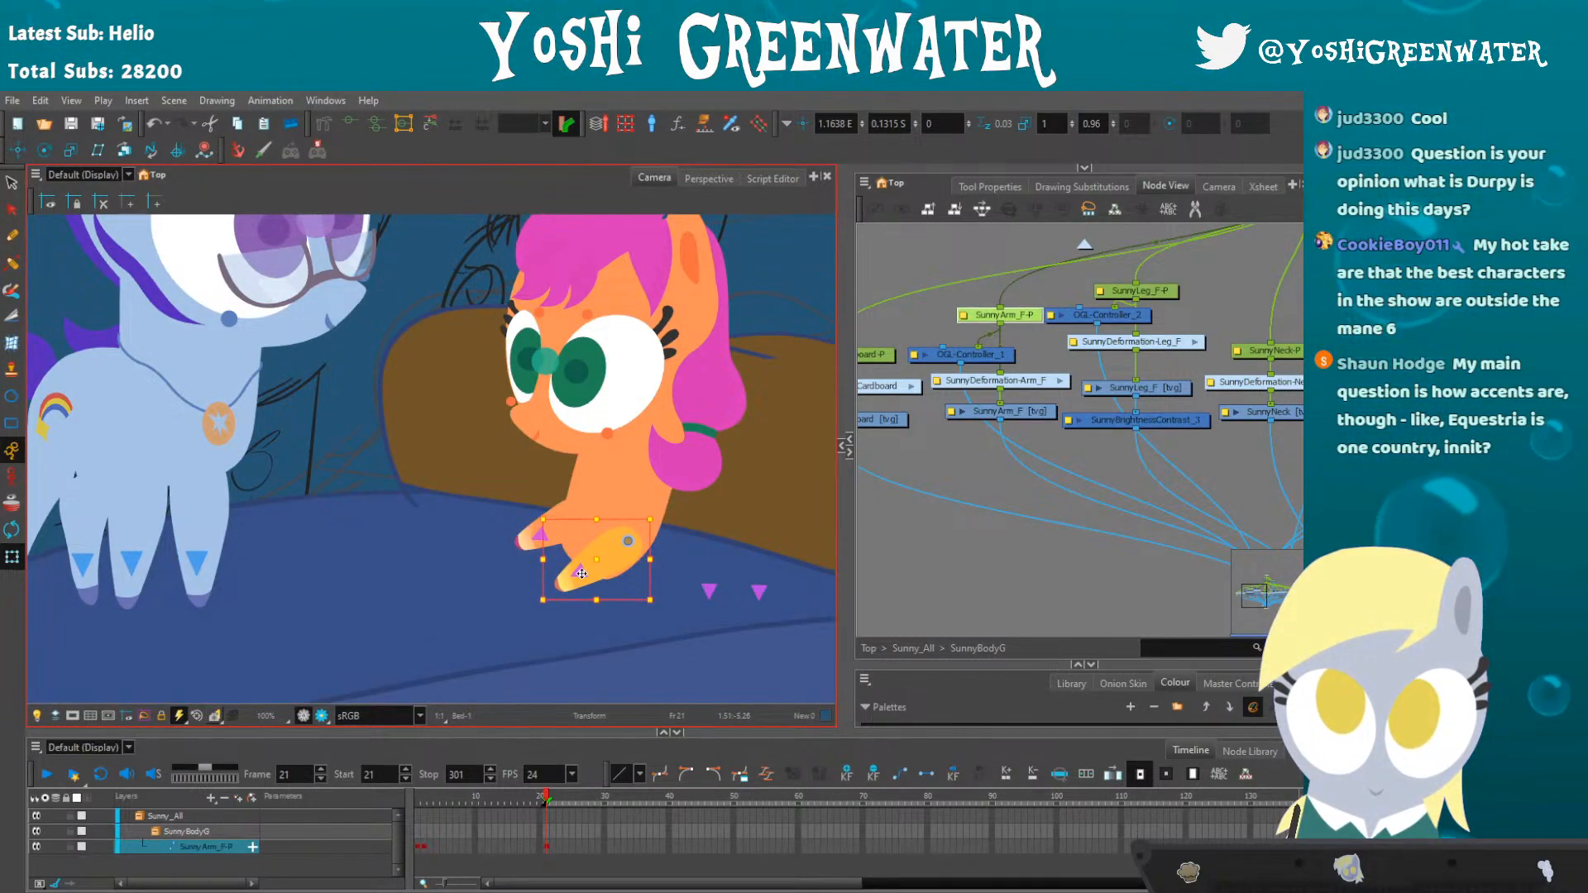
{"action": "left_click", "coordinate": [880, 603]}
- Show the Bed_Cover drawing in BK_Group again so it covers Sunny's lower body
{"action": "left_click", "coordinate": [869, 648]}
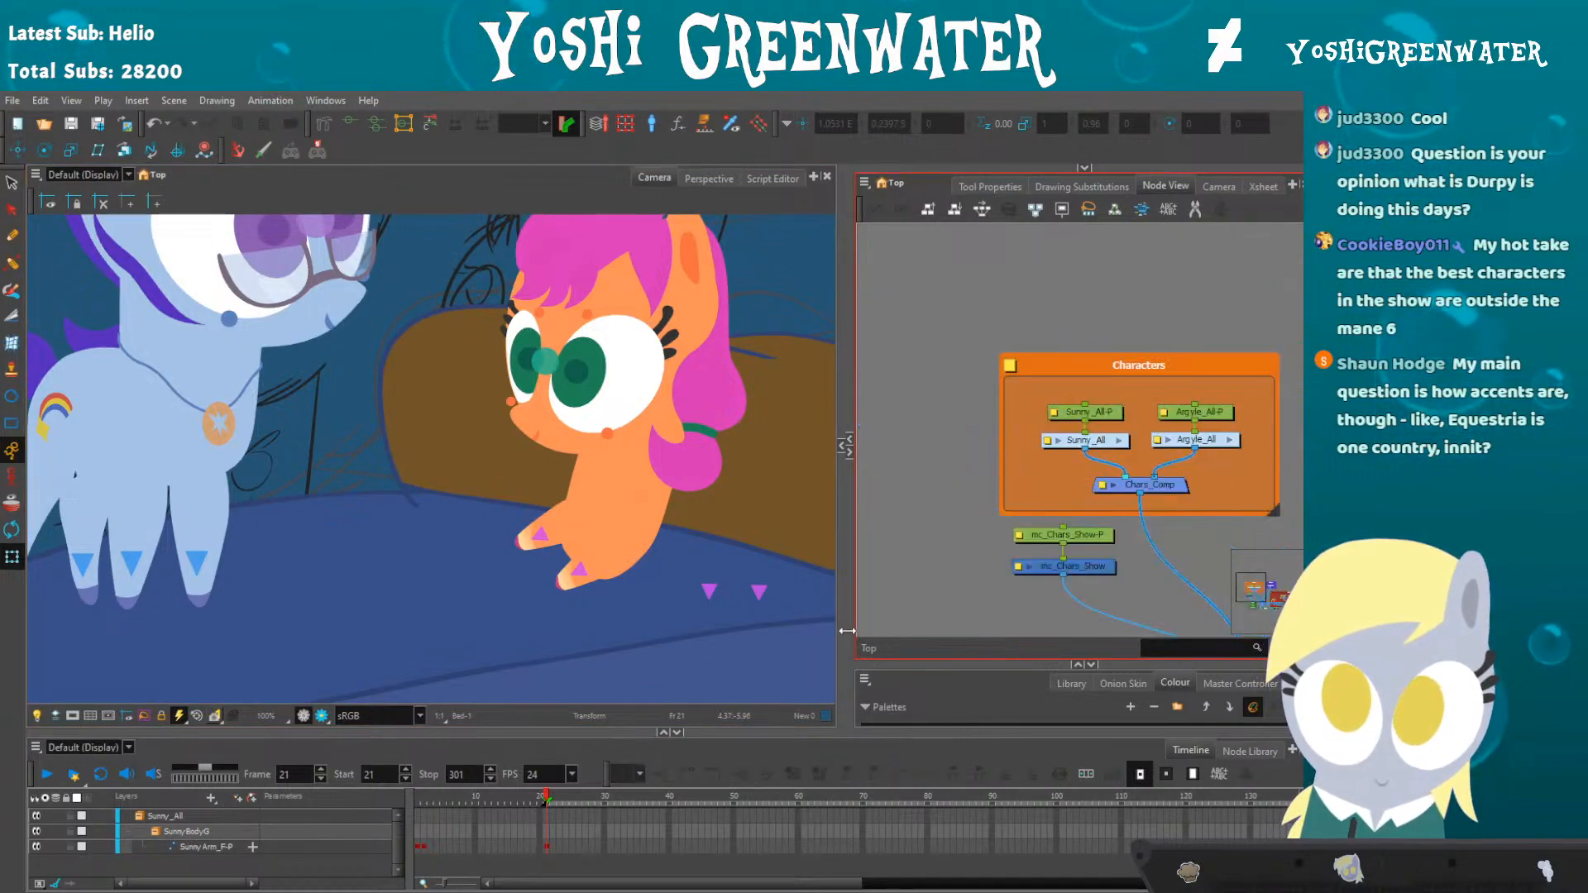
{"action": "left_click", "coordinate": [603, 617]}
{"action": "key", "text": "o"}
{"action": "left_click_drag", "start_coordinate": [961, 501], "coordinate": [942, 488]}
{"action": "left_click", "coordinate": [910, 432]}
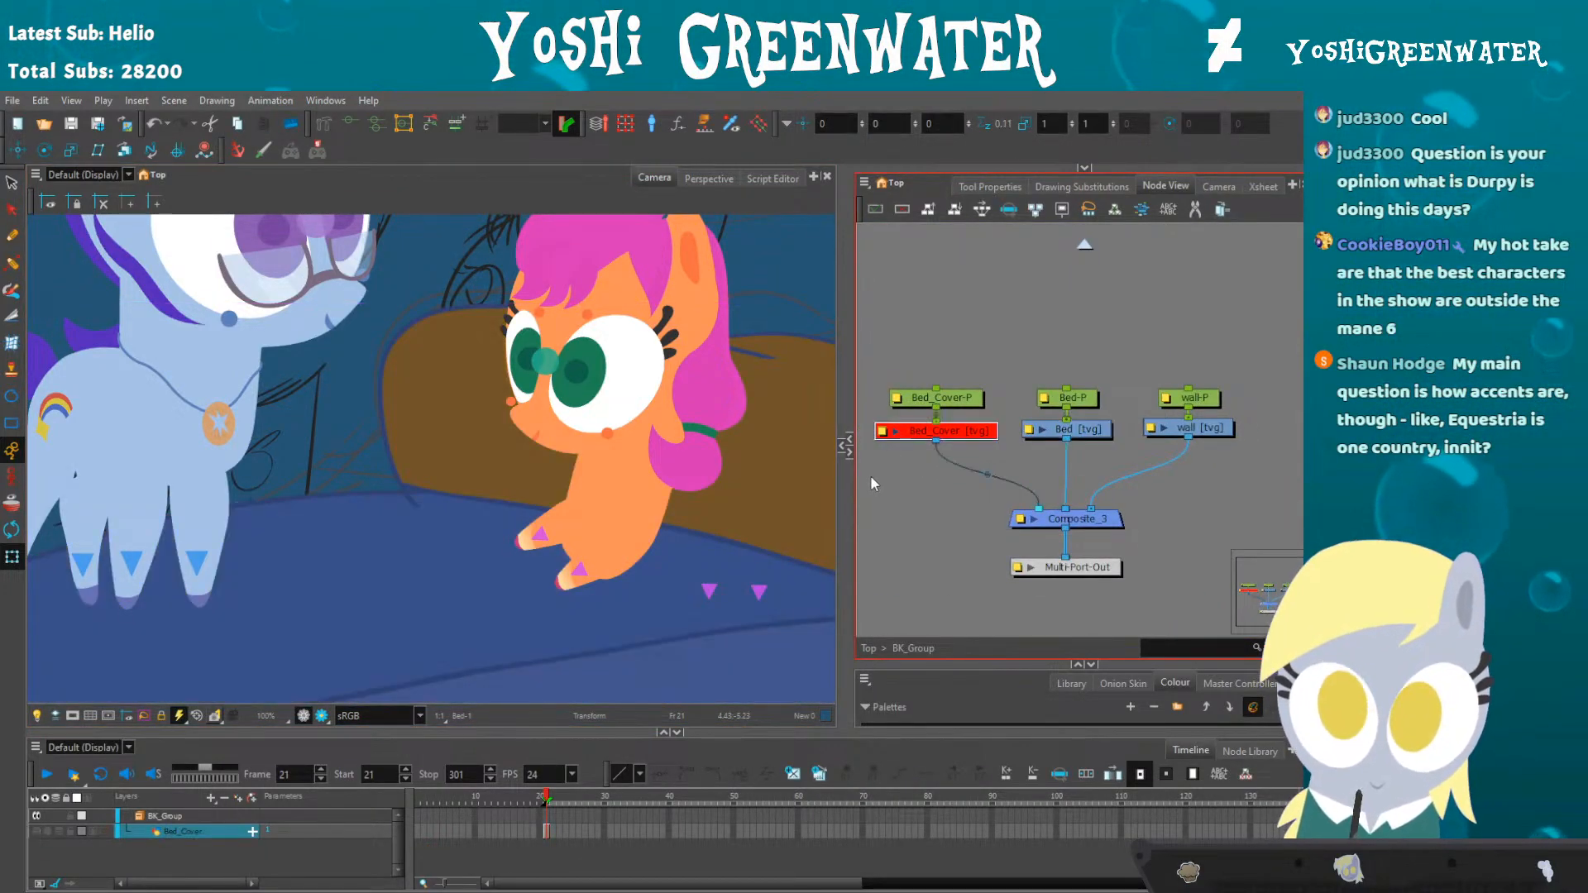
{"action": "key", "text": "a"}
{"action": "left_click", "coordinate": [928, 545]}
{"action": "left_click_drag", "start_coordinate": [549, 549], "coordinate": [539, 579]}
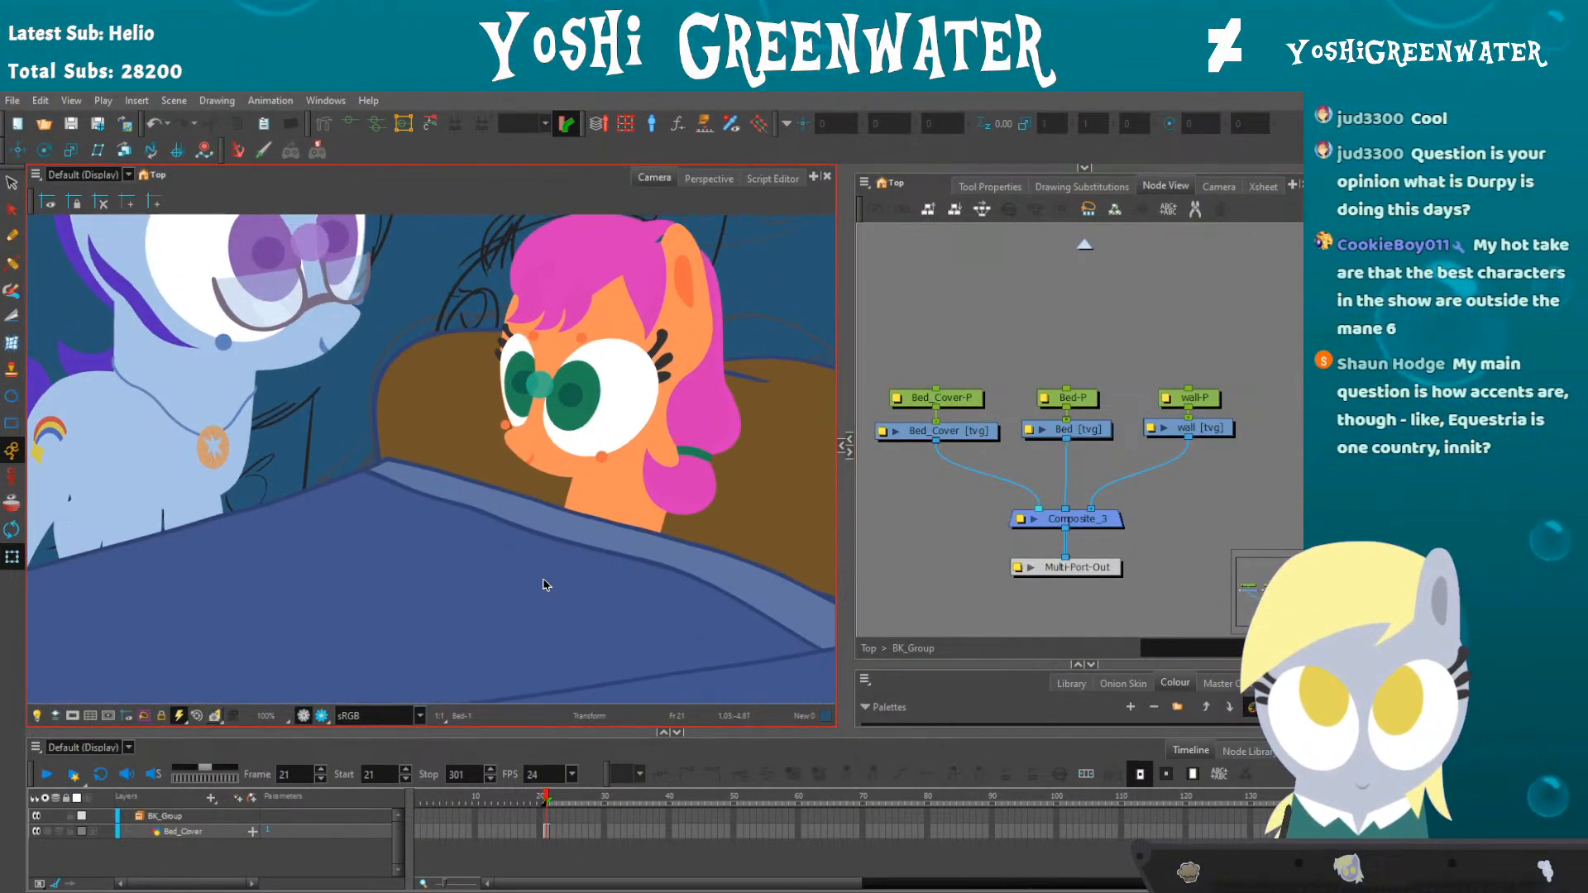
- Raise Sunny's front arm over the bed cover's folded edge with the SunnyArm_F-P peg, to about 0.78 E, 1.37 N
{"action": "left_click", "coordinate": [573, 515]}
{"action": "key", "text": "o"}
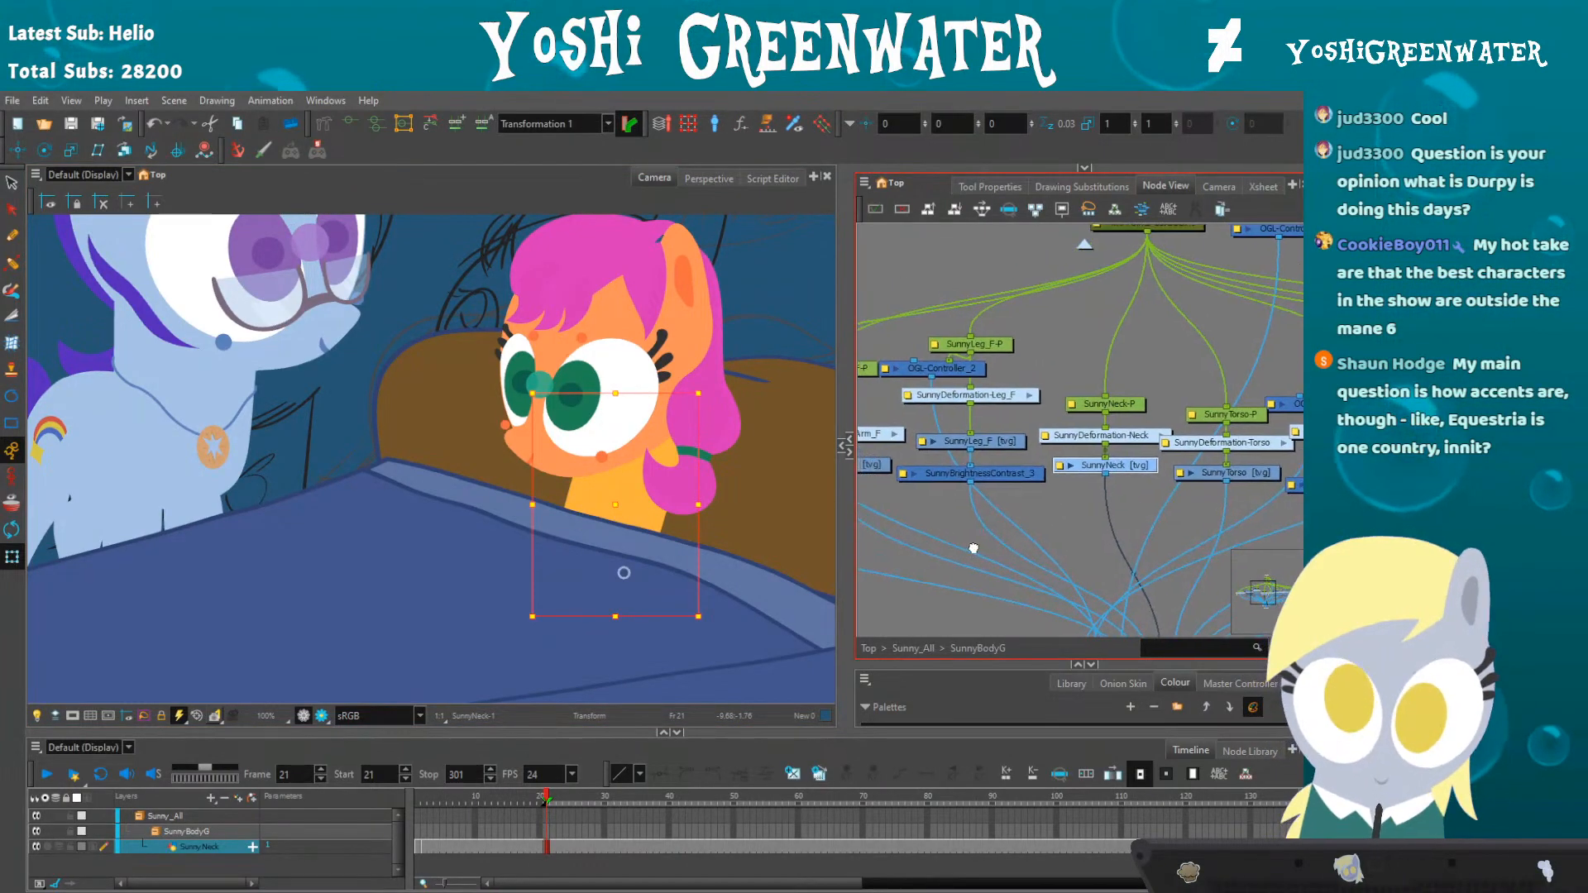
{"action": "left_click_drag", "start_coordinate": [1113, 557], "coordinate": [1164, 552]}
{"action": "left_click", "coordinate": [1126, 347]}
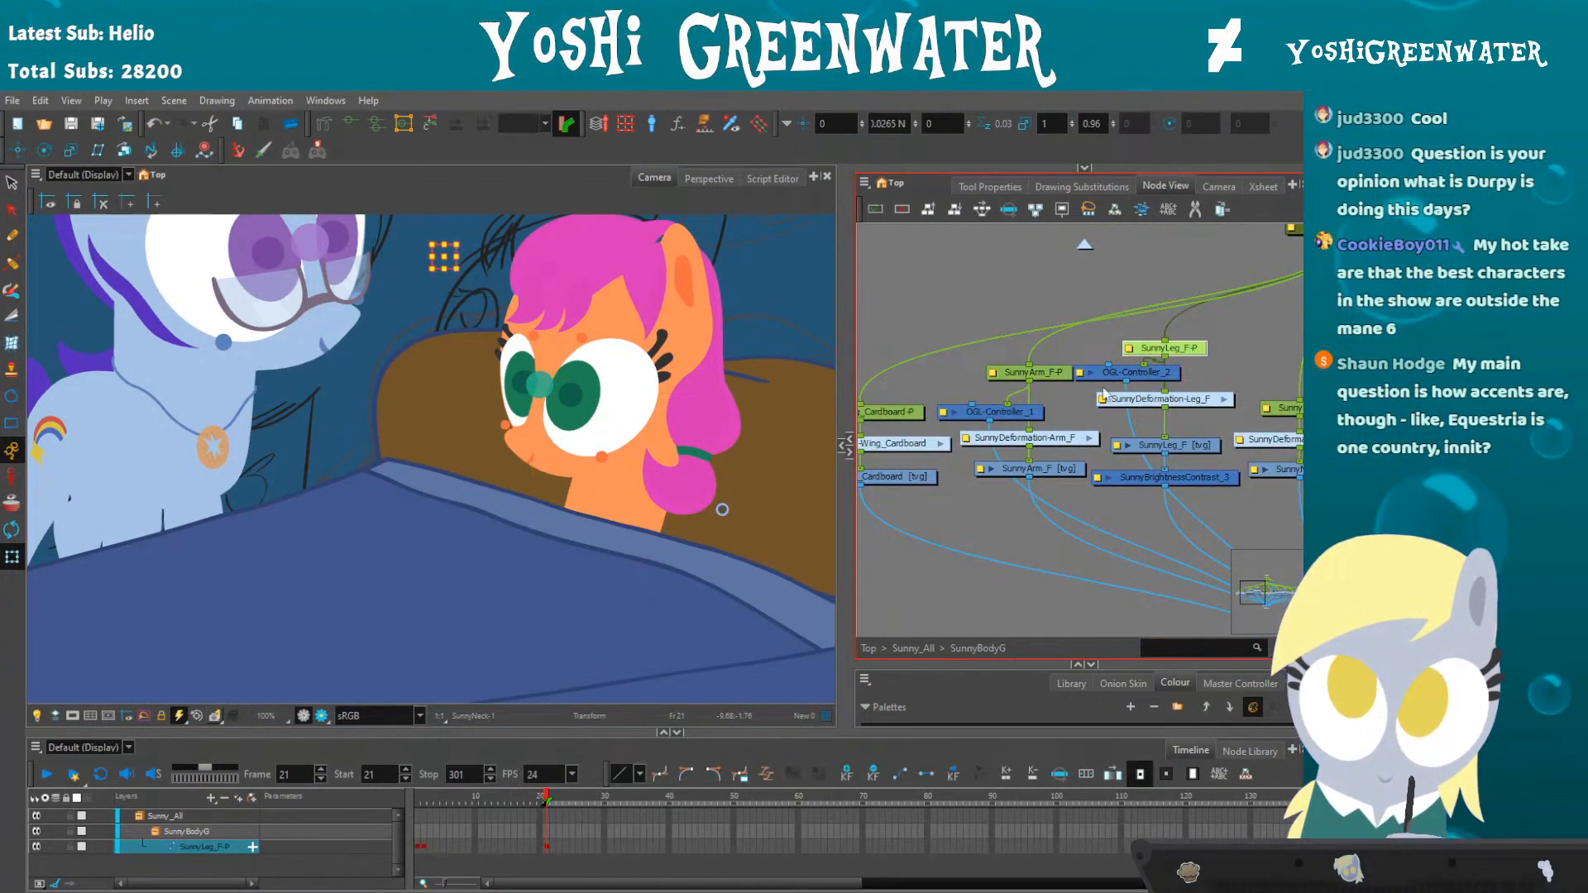
{"action": "left_click", "coordinate": [1154, 339]}
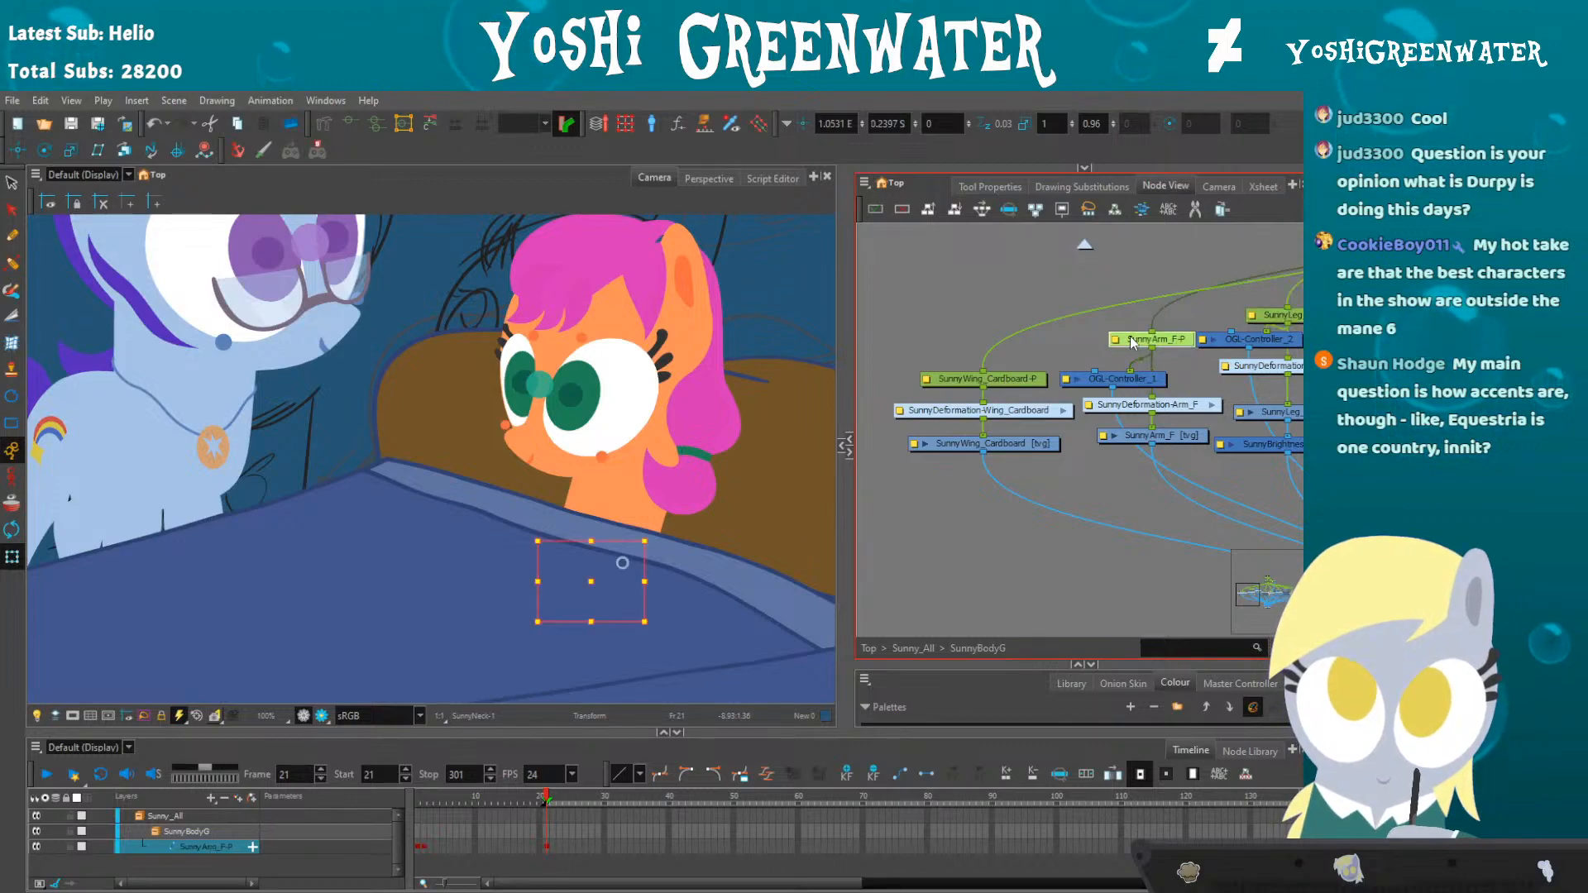
{"action": "mouse_move", "coordinate": [420, 500]}
{"action": "left_mouse_down"}
{"action": "mouse_move", "coordinate": [393, 517]}
{"action": "mouse_move", "coordinate": [399, 502]}
{"action": "left_mouse_up"}
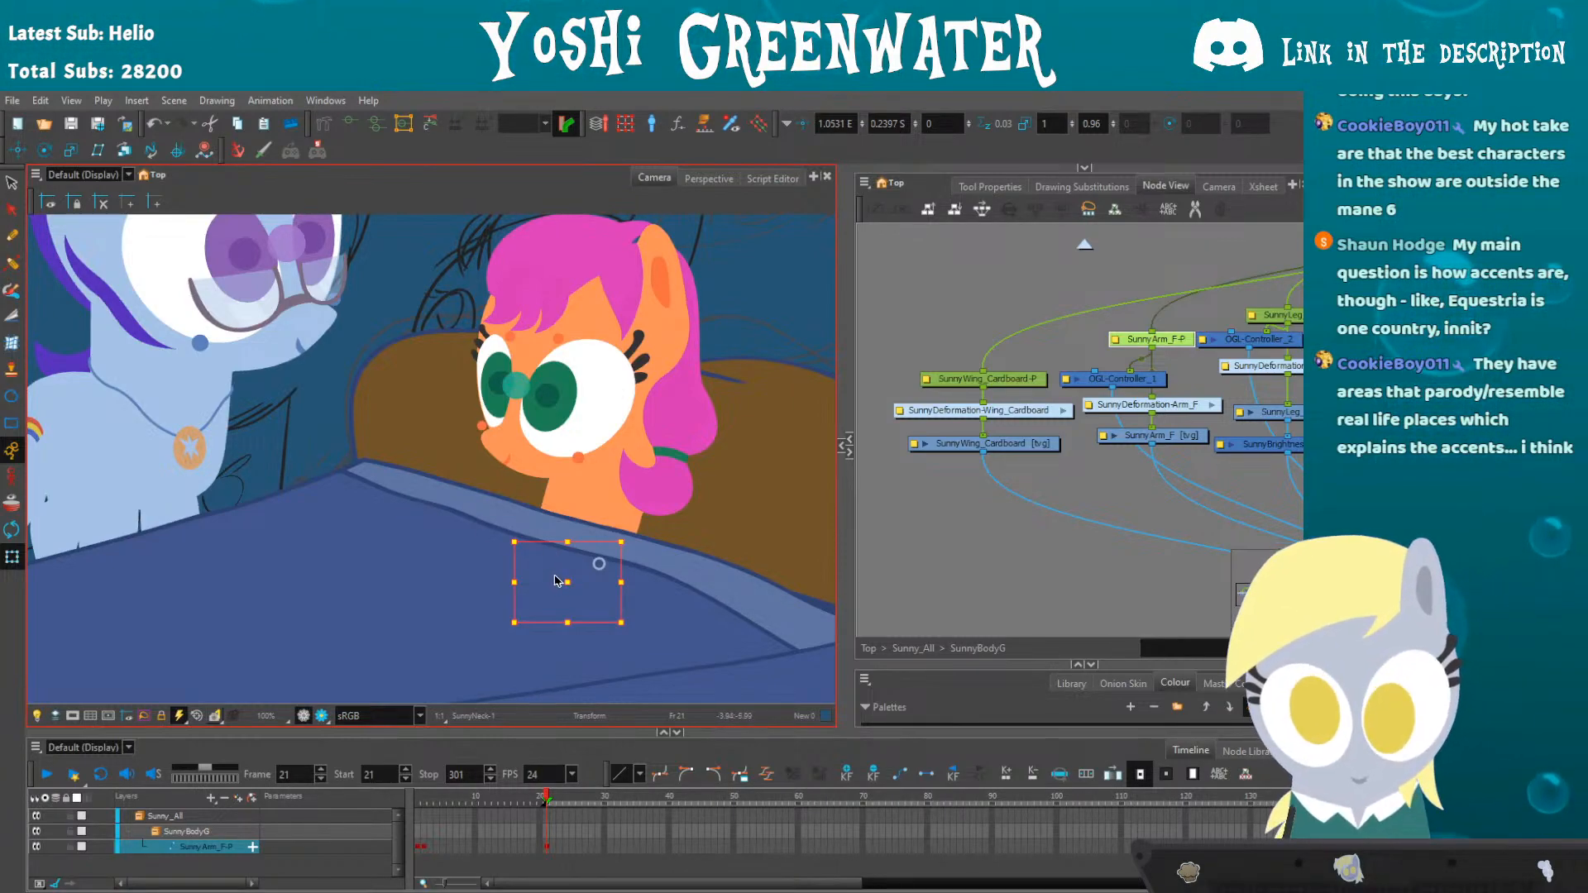
{"action": "left_click_drag", "start_coordinate": [1054, 314], "coordinate": [995, 339]}
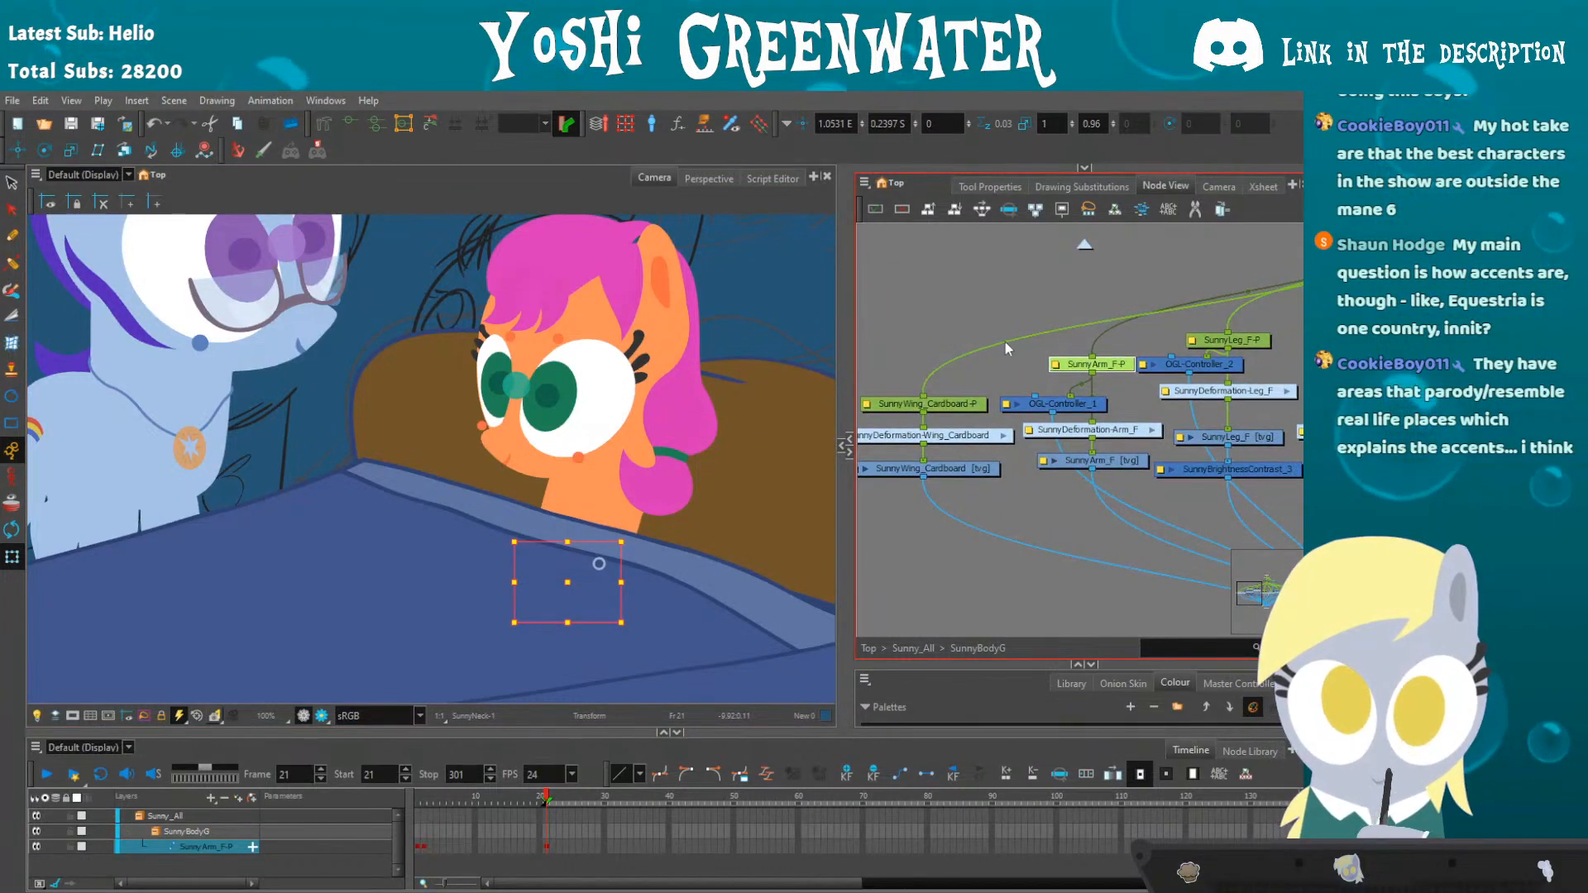
{"action": "left_click", "coordinate": [563, 583]}
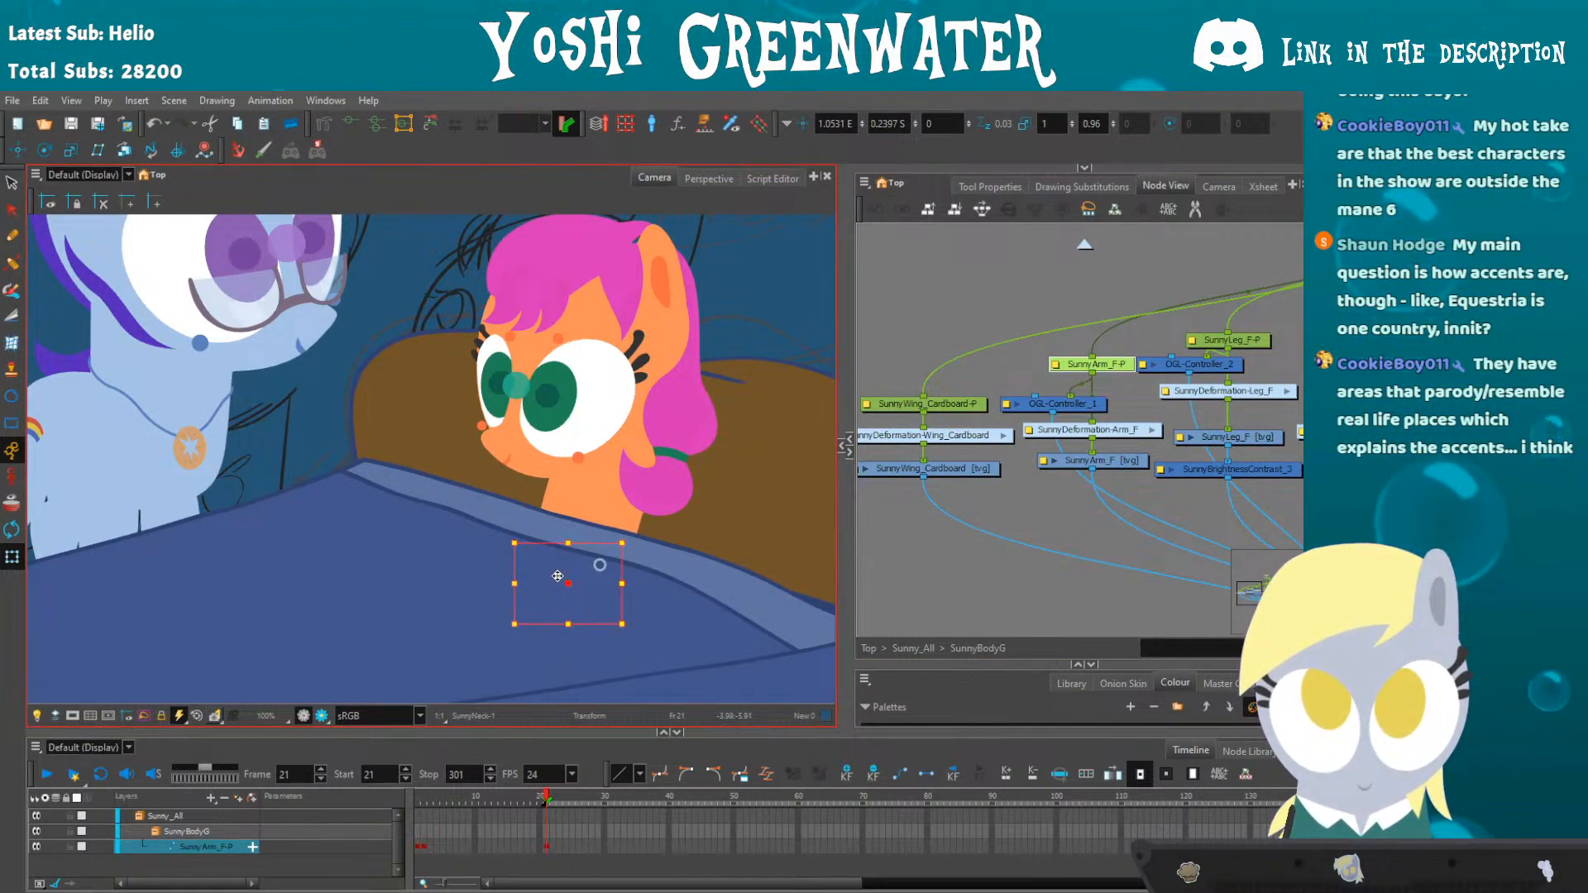
{"action": "left_click_drag", "start_coordinate": [559, 572], "coordinate": [573, 527]}
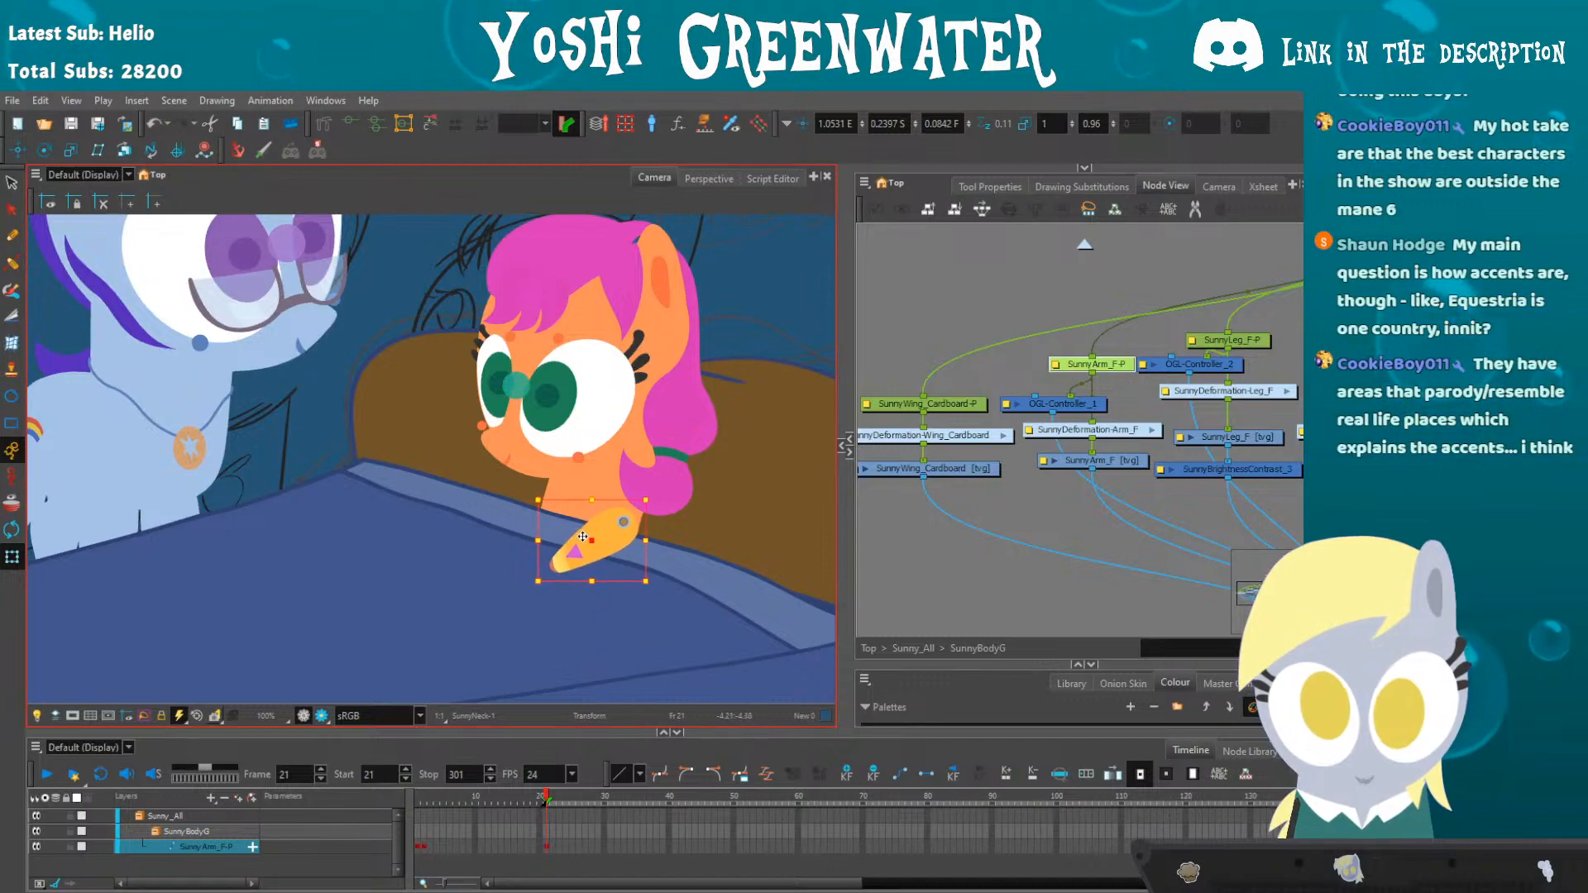
{"action": "left_click_drag", "start_coordinate": [539, 592], "coordinate": [568, 553]}
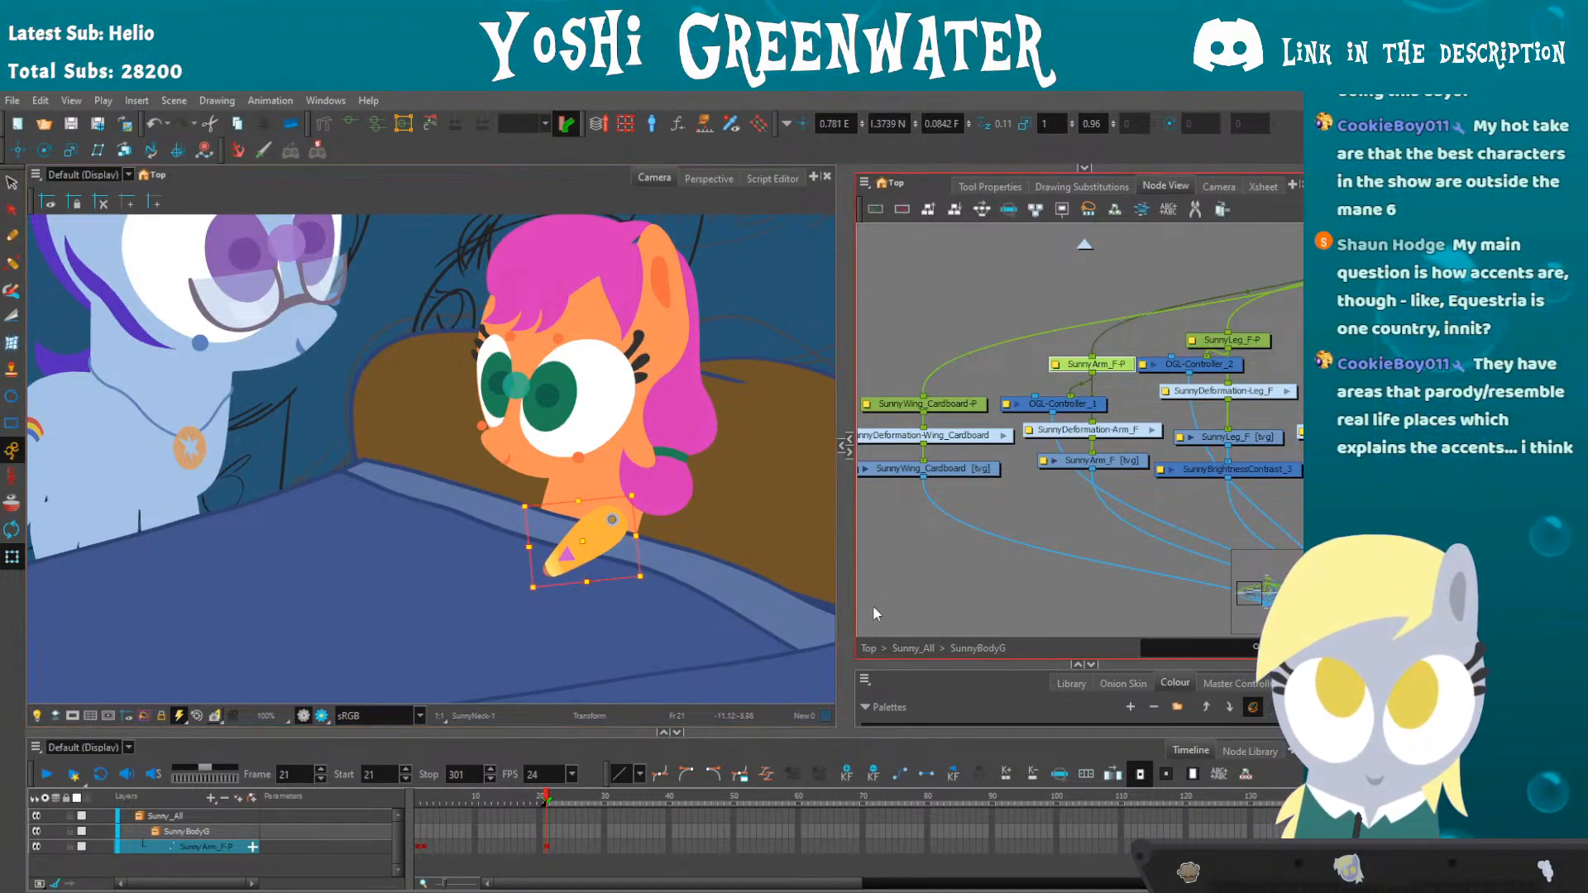
{"action": "left_click_drag", "start_coordinate": [922, 568], "coordinate": [630, 582]}
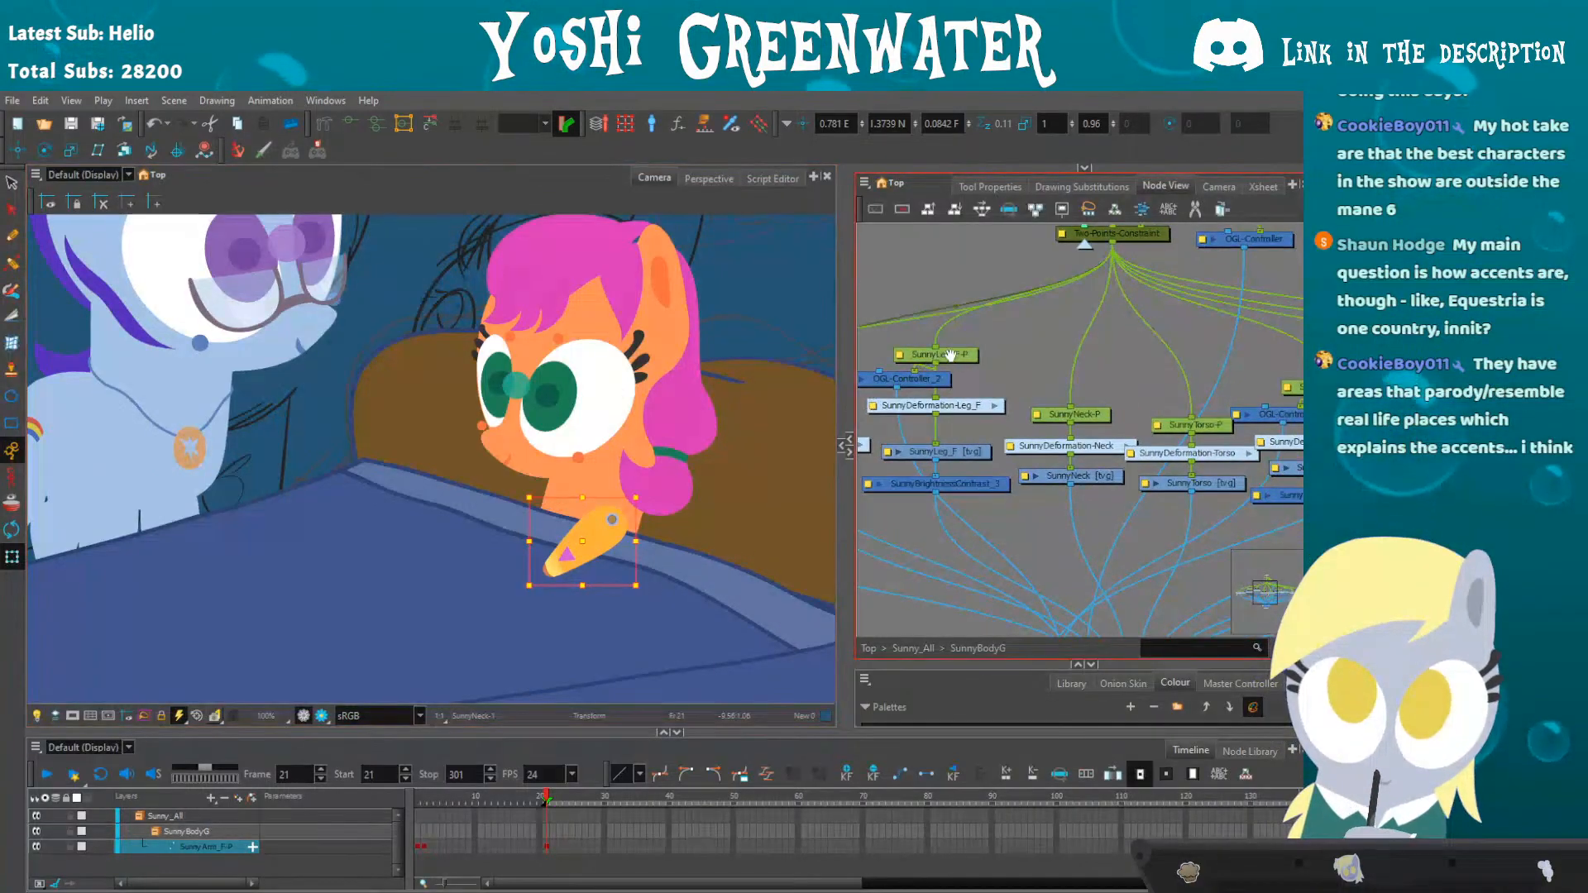
{"action": "left_click", "coordinate": [948, 355]}
{"action": "left_click", "coordinate": [1007, 382]}
{"action": "left_click_drag", "start_coordinate": [1007, 382], "coordinate": [829, 390]}
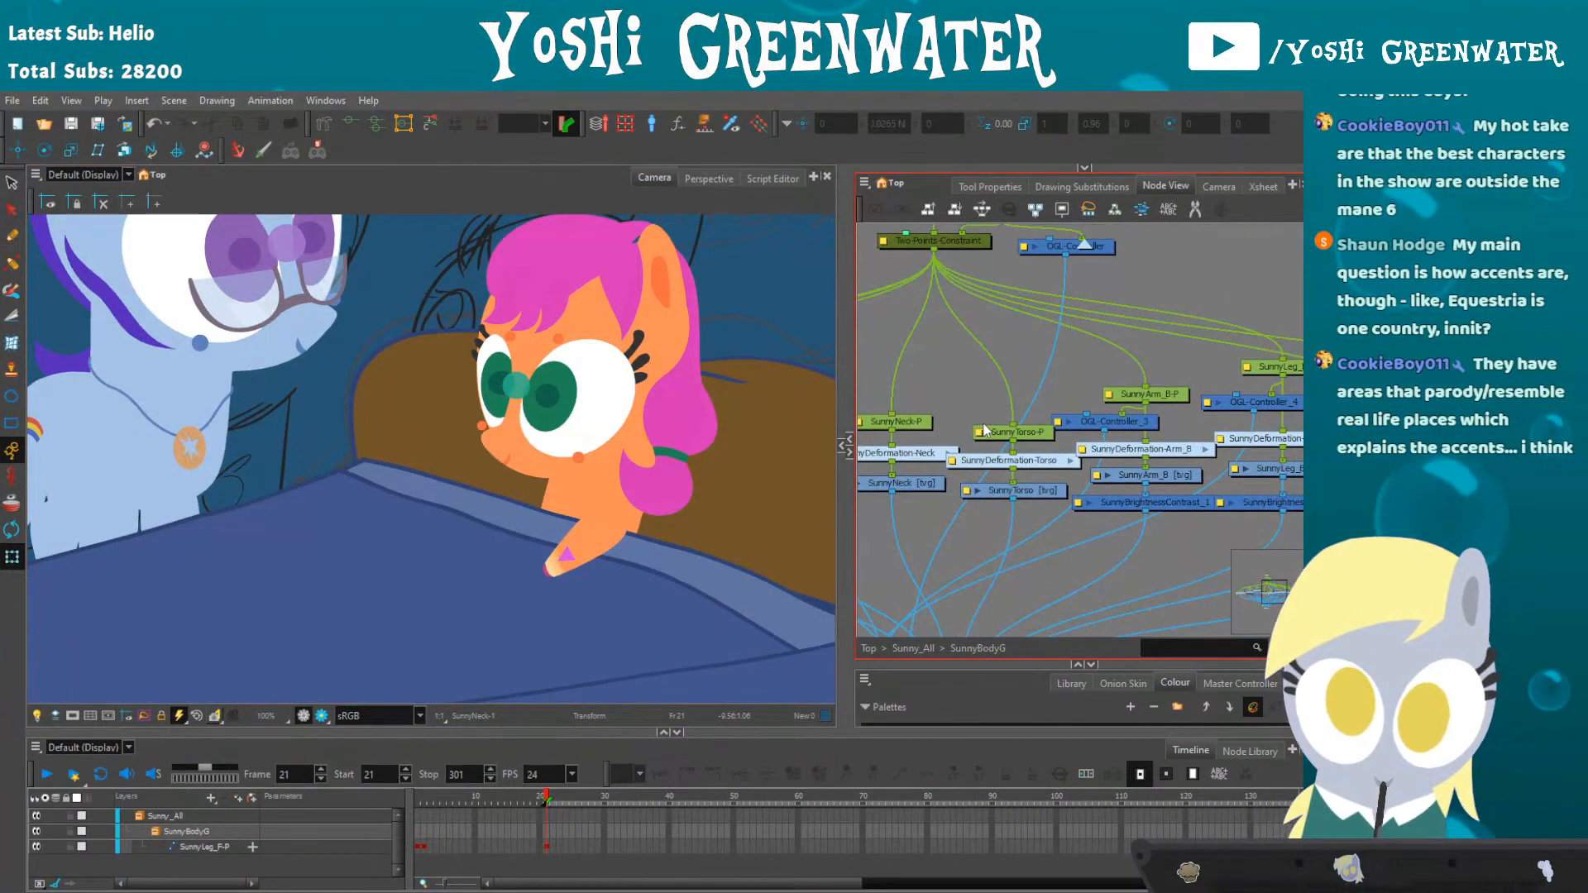
{"action": "left_click", "coordinate": [983, 429]}
{"action": "left_click_drag", "start_coordinate": [970, 364], "coordinate": [860, 363]}
{"action": "left_click_drag", "start_coordinate": [1025, 392], "coordinate": [853, 355]}
{"action": "left_click", "coordinate": [1004, 357]}
{"action": "left_click_drag", "start_coordinate": [1224, 422], "coordinate": [1081, 411]}
{"action": "mouse_move", "coordinate": [979, 560]}
{"action": "left_mouse_down"}
{"action": "mouse_move", "coordinate": [1171, 539]}
{"action": "mouse_move", "coordinate": [1006, 563]}
{"action": "mouse_move", "coordinate": [1104, 557]}
{"action": "left_mouse_up"}
{"action": "left_click_drag", "start_coordinate": [979, 532], "coordinate": [935, 542]}
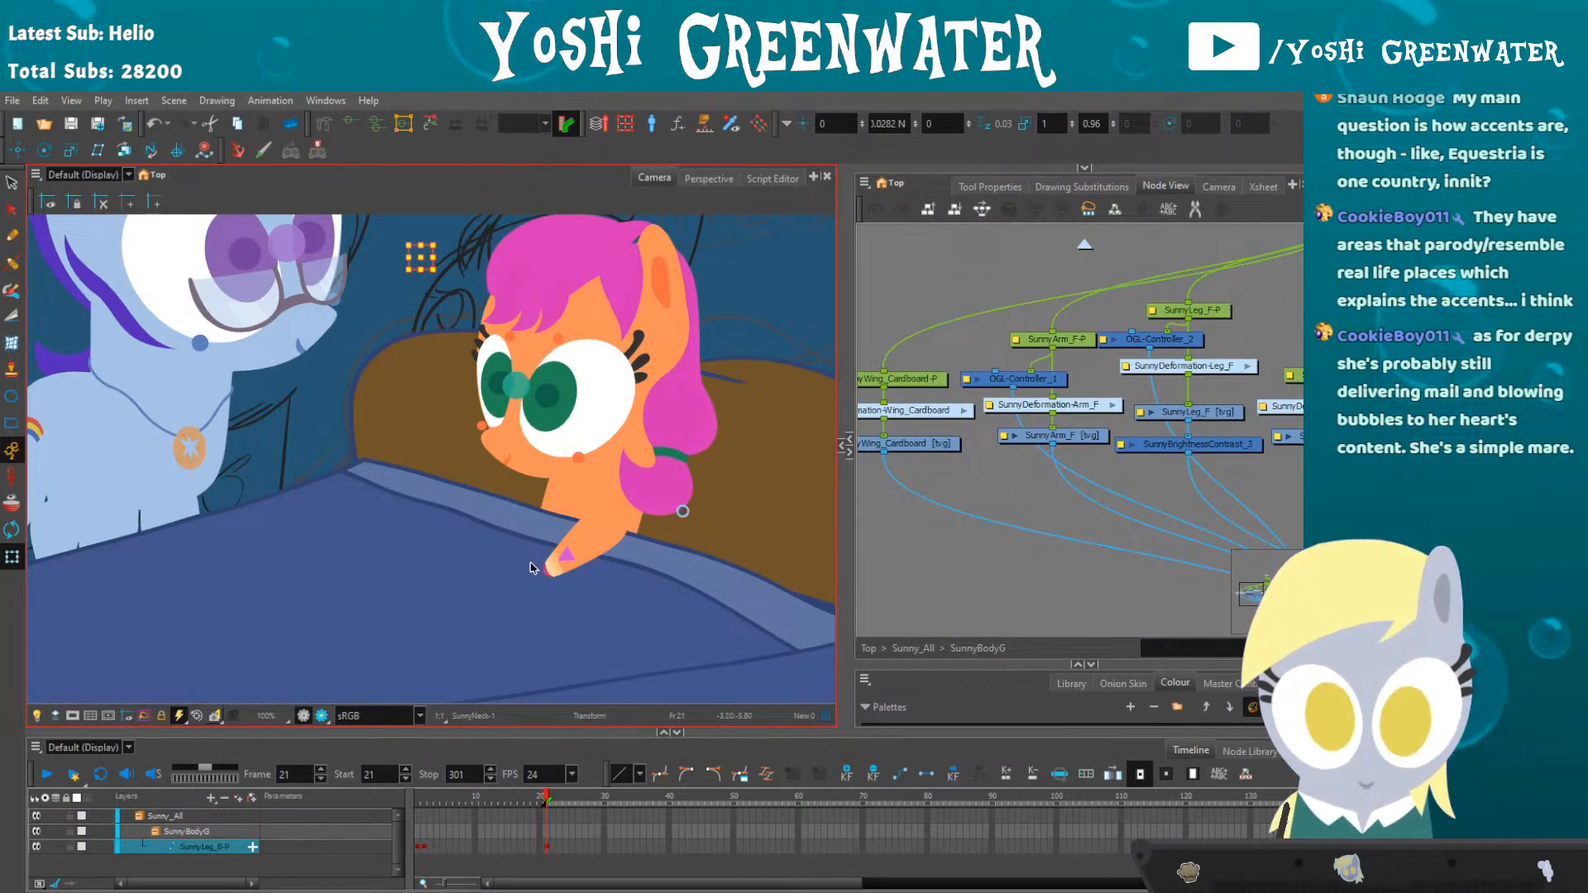
- Lift Sunny's back arm onto the bed cover's folded edge with the SunnyArm_B-P peg and rotate it to rest there
{"action": "key", "text": "comma"}
{"action": "left_click", "coordinate": [567, 625]}
{"action": "key", "text": "period"}
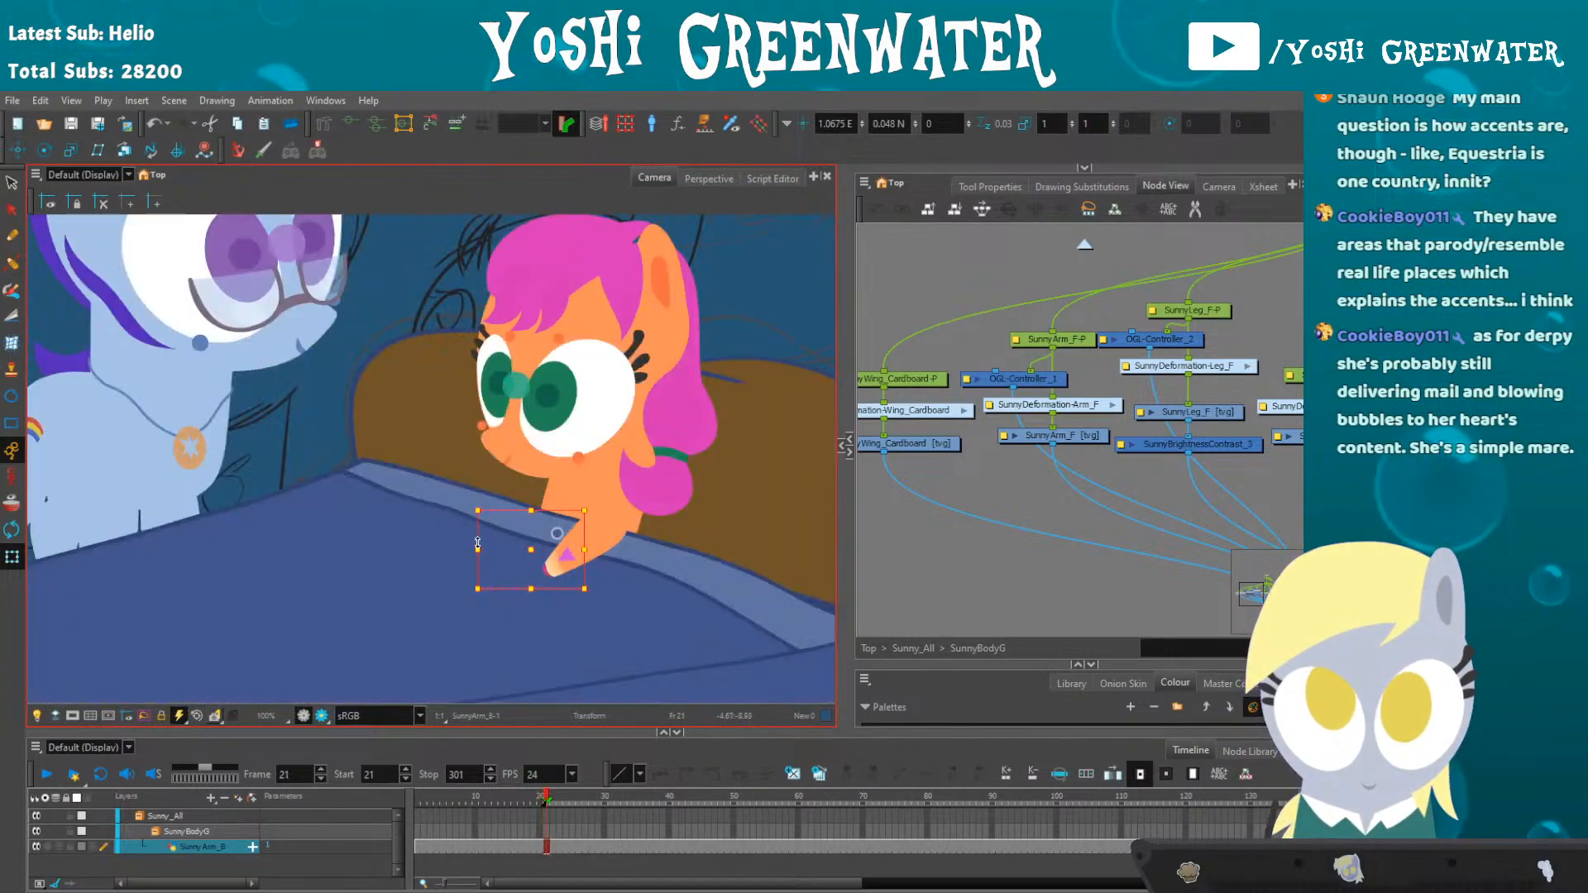
{"action": "key", "text": "o"}
{"action": "left_click_drag", "start_coordinate": [964, 504], "coordinate": [924, 550]}
{"action": "left_click", "coordinate": [1032, 398]}
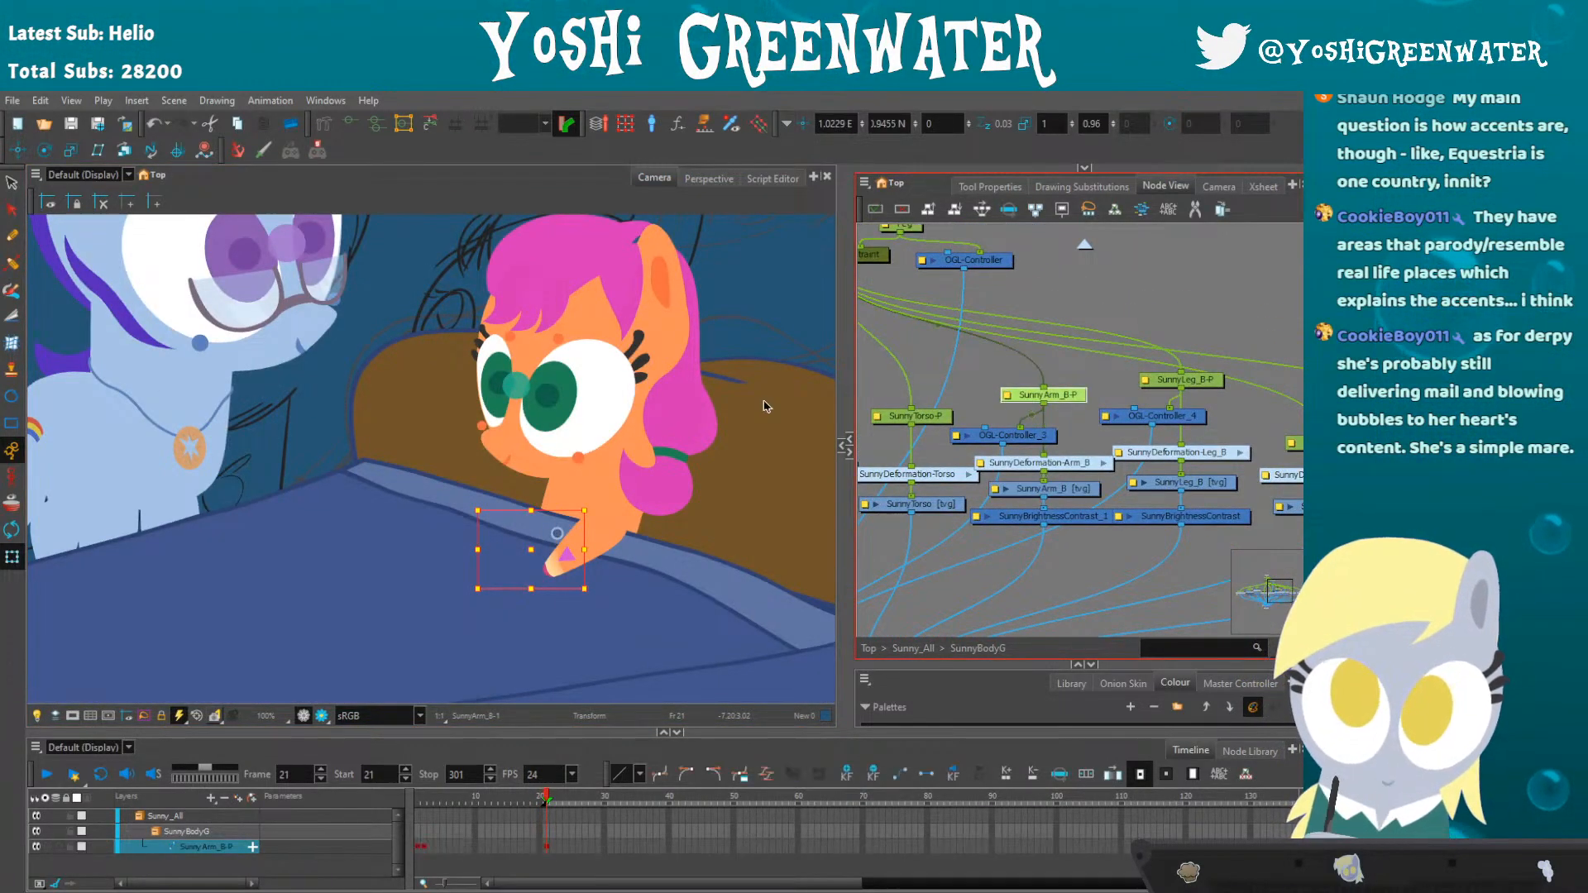
{"action": "left_click_drag", "start_coordinate": [524, 539], "coordinate": [464, 547]}
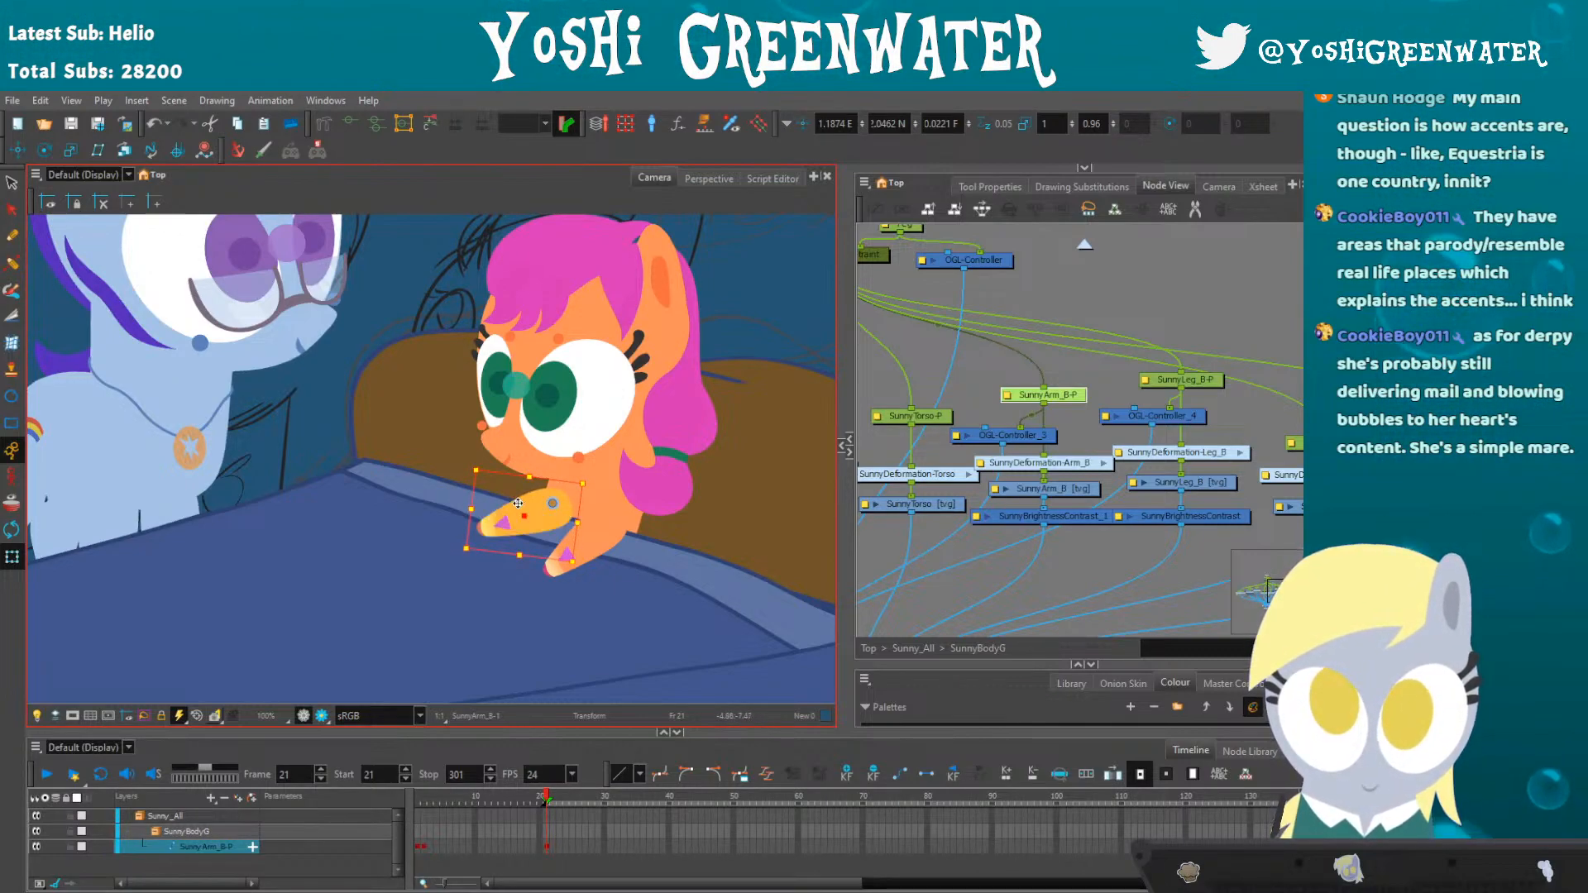
{"action": "left_click_drag", "start_coordinate": [517, 517], "coordinate": [518, 534]}
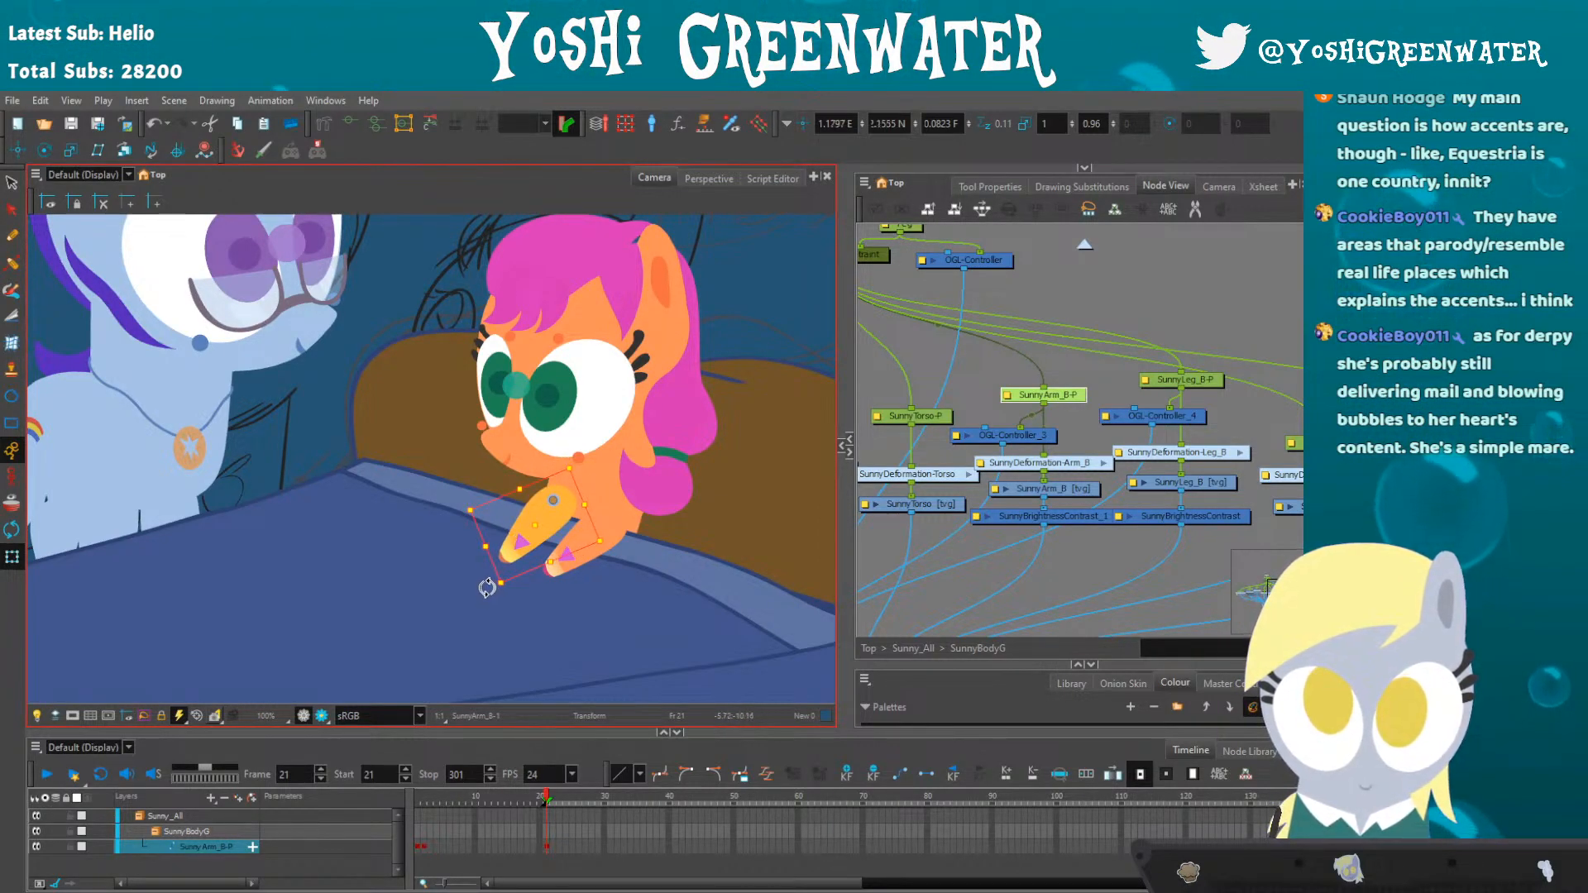
{"action": "left_click_drag", "start_coordinate": [488, 588], "coordinate": [473, 575]}
- Reposition Sunny's front arm on the cover with the SunnyArm_F-P peg, to about 0.62 E, 1.63 N
{"action": "left_click", "coordinate": [566, 556]}
{"action": "left_click_drag", "start_coordinate": [566, 557], "coordinate": [598, 524]}
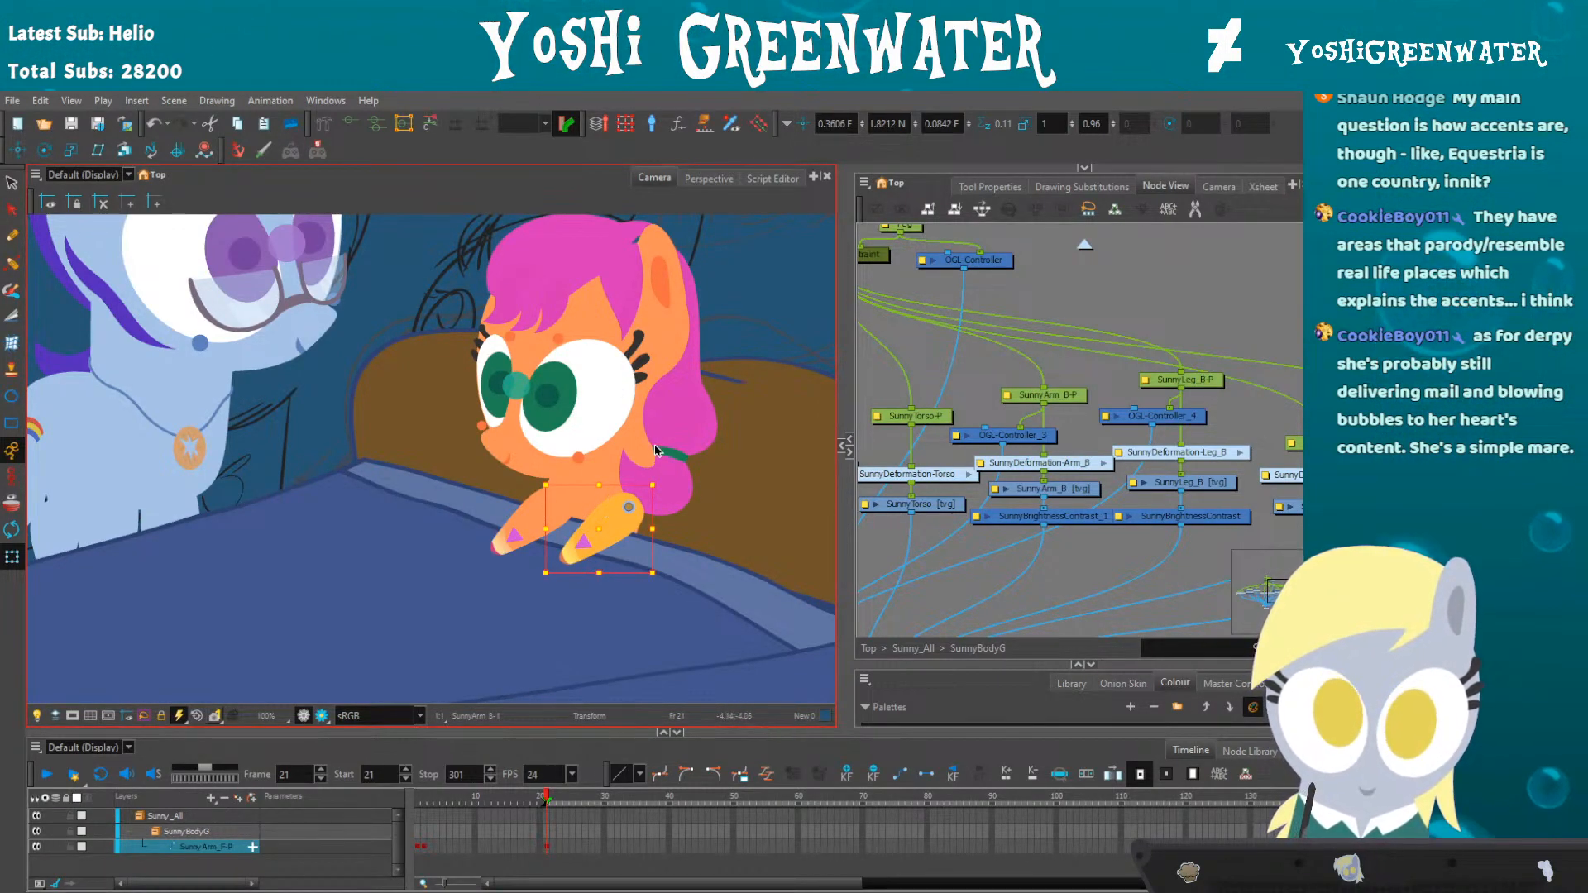
{"action": "left_click", "coordinate": [631, 462]}
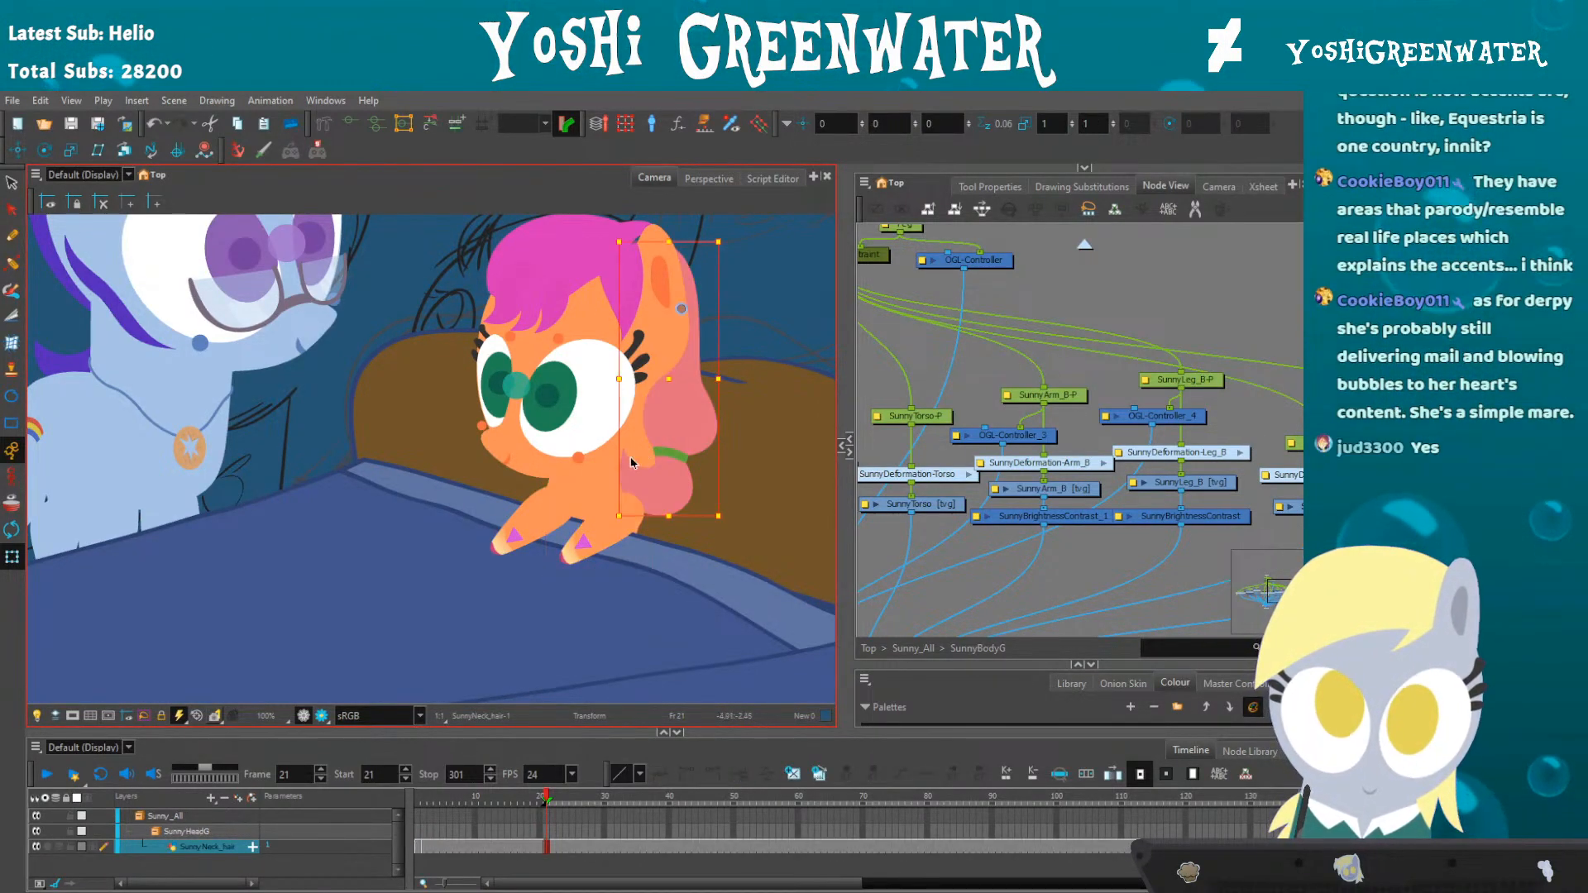
{"action": "left_click", "coordinate": [579, 547]}
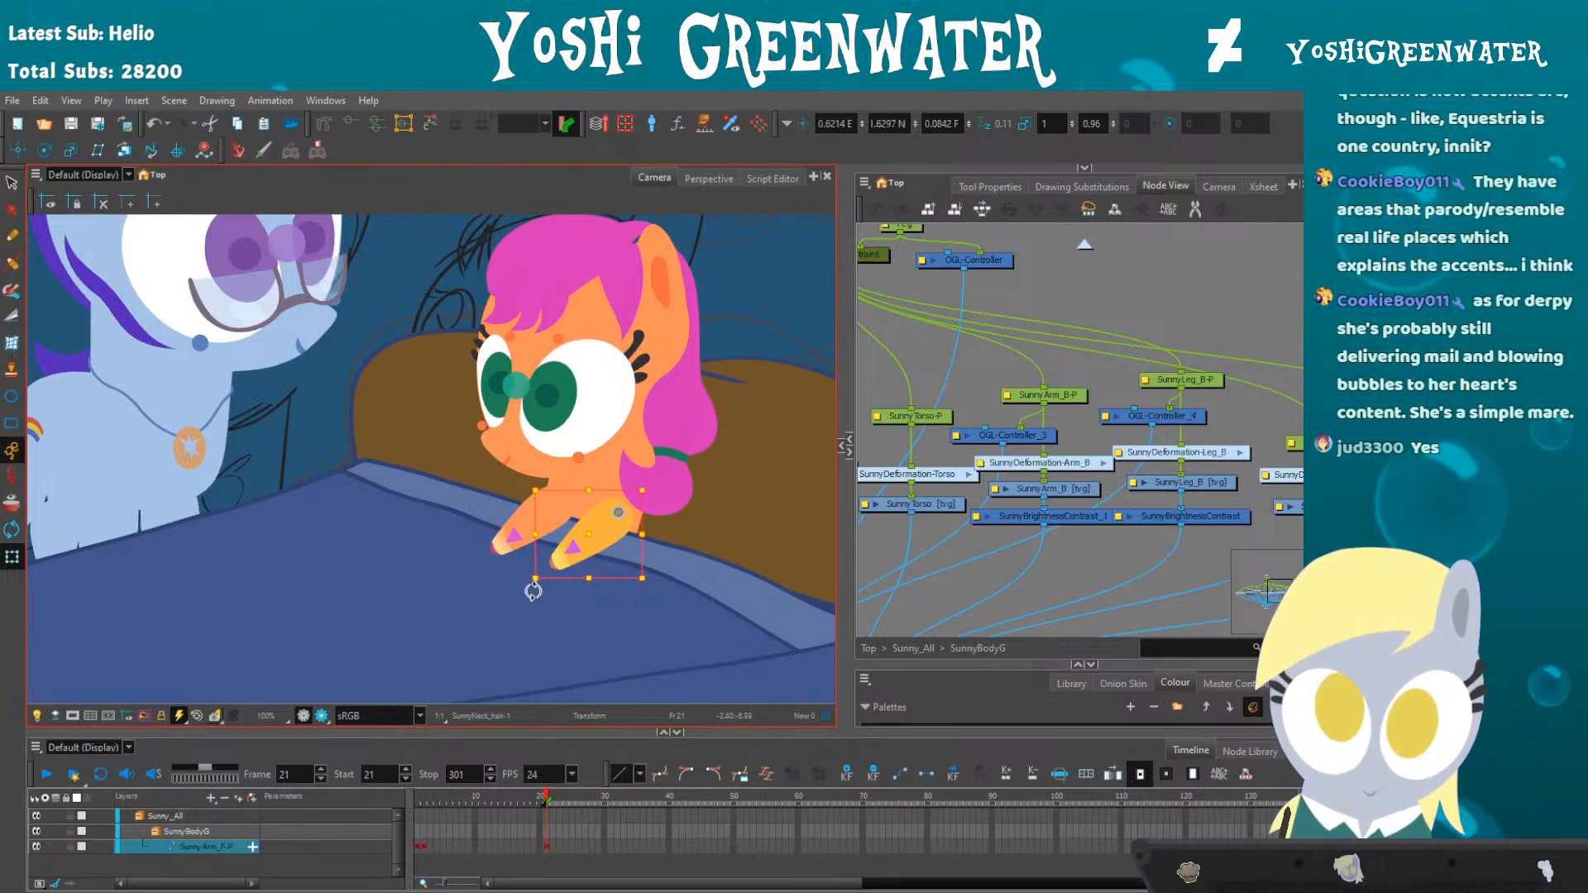
- Move Sunny's back arm closer to her front arm with the SunnyArm_B-P peg and preview the pose in render view
{"action": "left_click", "coordinate": [511, 536]}
{"action": "key", "text": "b"}
{"action": "mouse_move", "coordinate": [512, 535]}
{"action": "left_mouse_down"}
{"action": "mouse_move", "coordinate": [477, 567]}
{"action": "mouse_move", "coordinate": [528, 518]}
{"action": "left_mouse_up"}
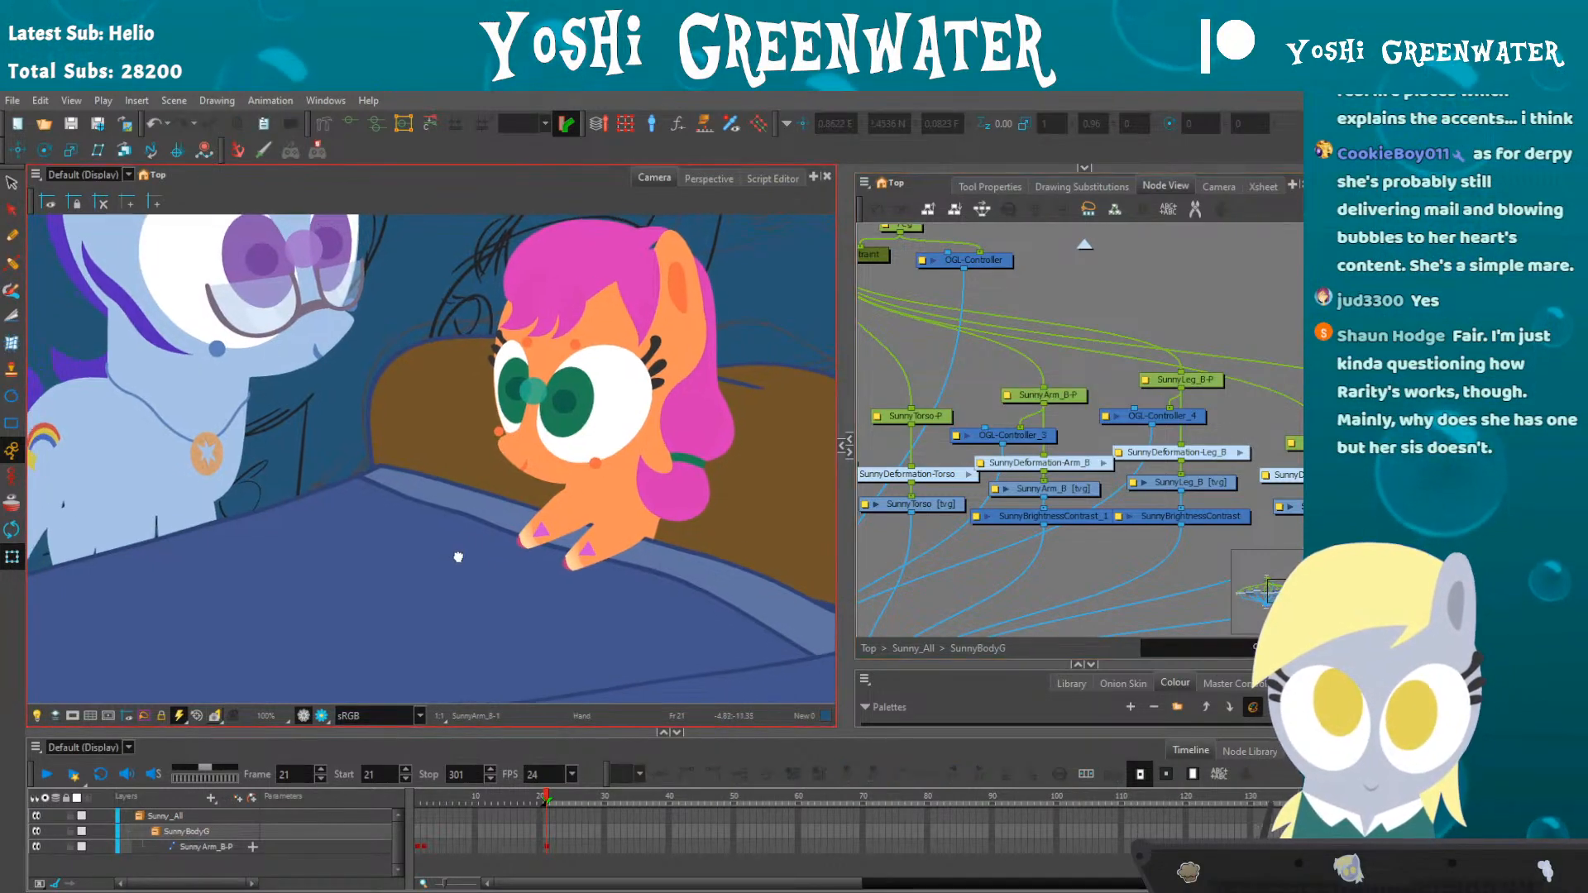
{"action": "left_click", "coordinate": [322, 716]}
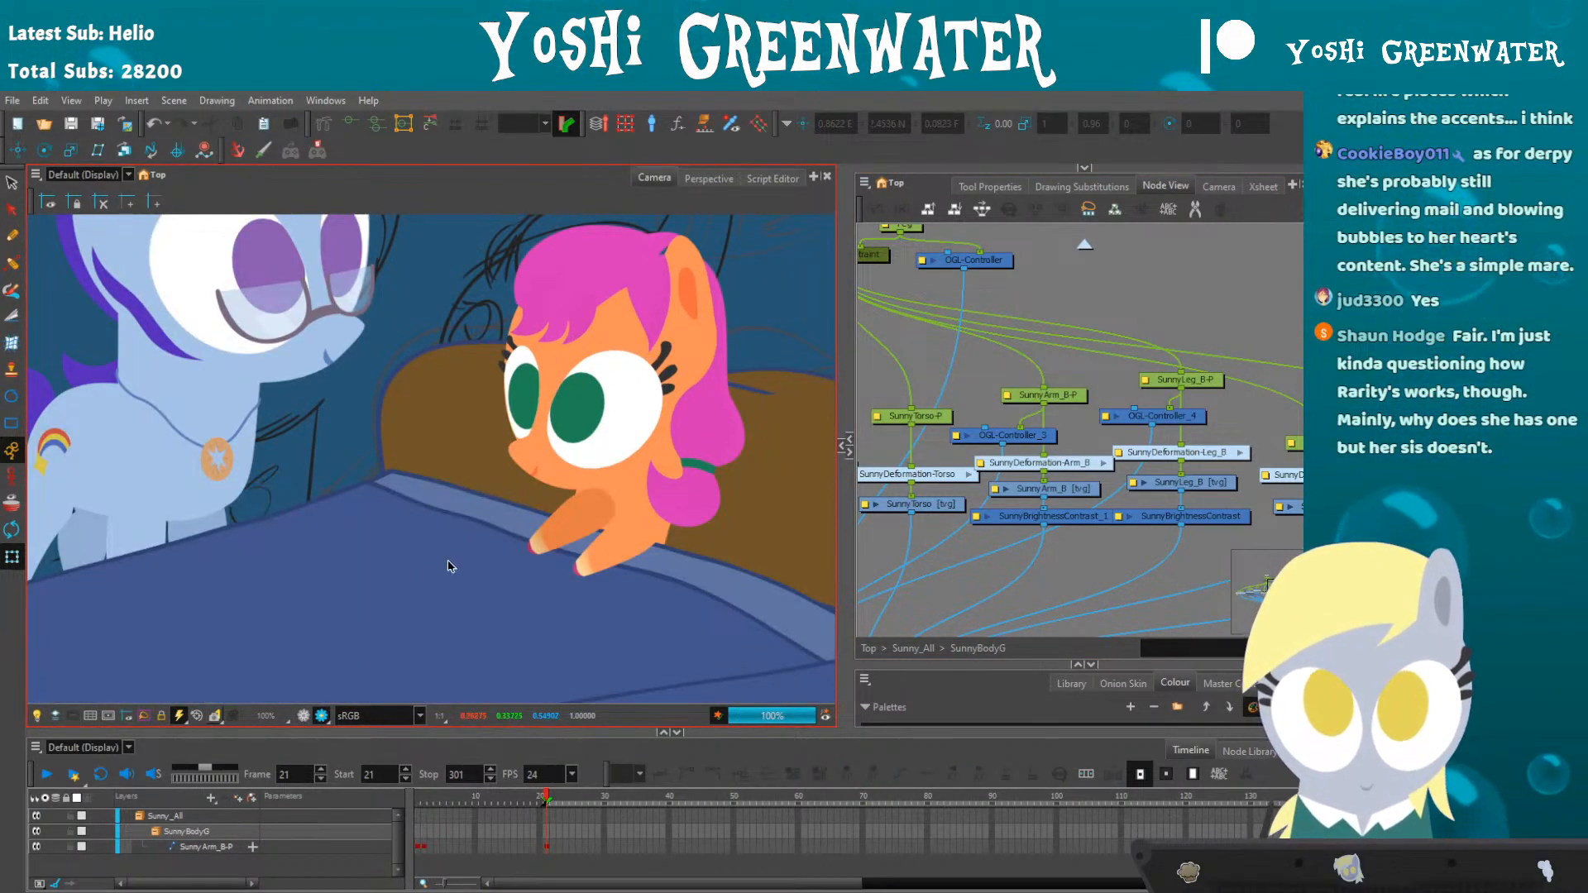
{"action": "left_click", "coordinate": [304, 715]}
- Set the brightness of the back arm's SunnyBrightnessContrast_1 effect to -10 at frame 21
{"action": "left_click", "coordinate": [570, 518]}
{"action": "left_click_drag", "start_coordinate": [929, 485], "coordinate": [926, 350]}
{"action": "left_click", "coordinate": [974, 381]}
{"action": "left_click_drag", "start_coordinate": [561, 267], "coordinate": [836, 323]}
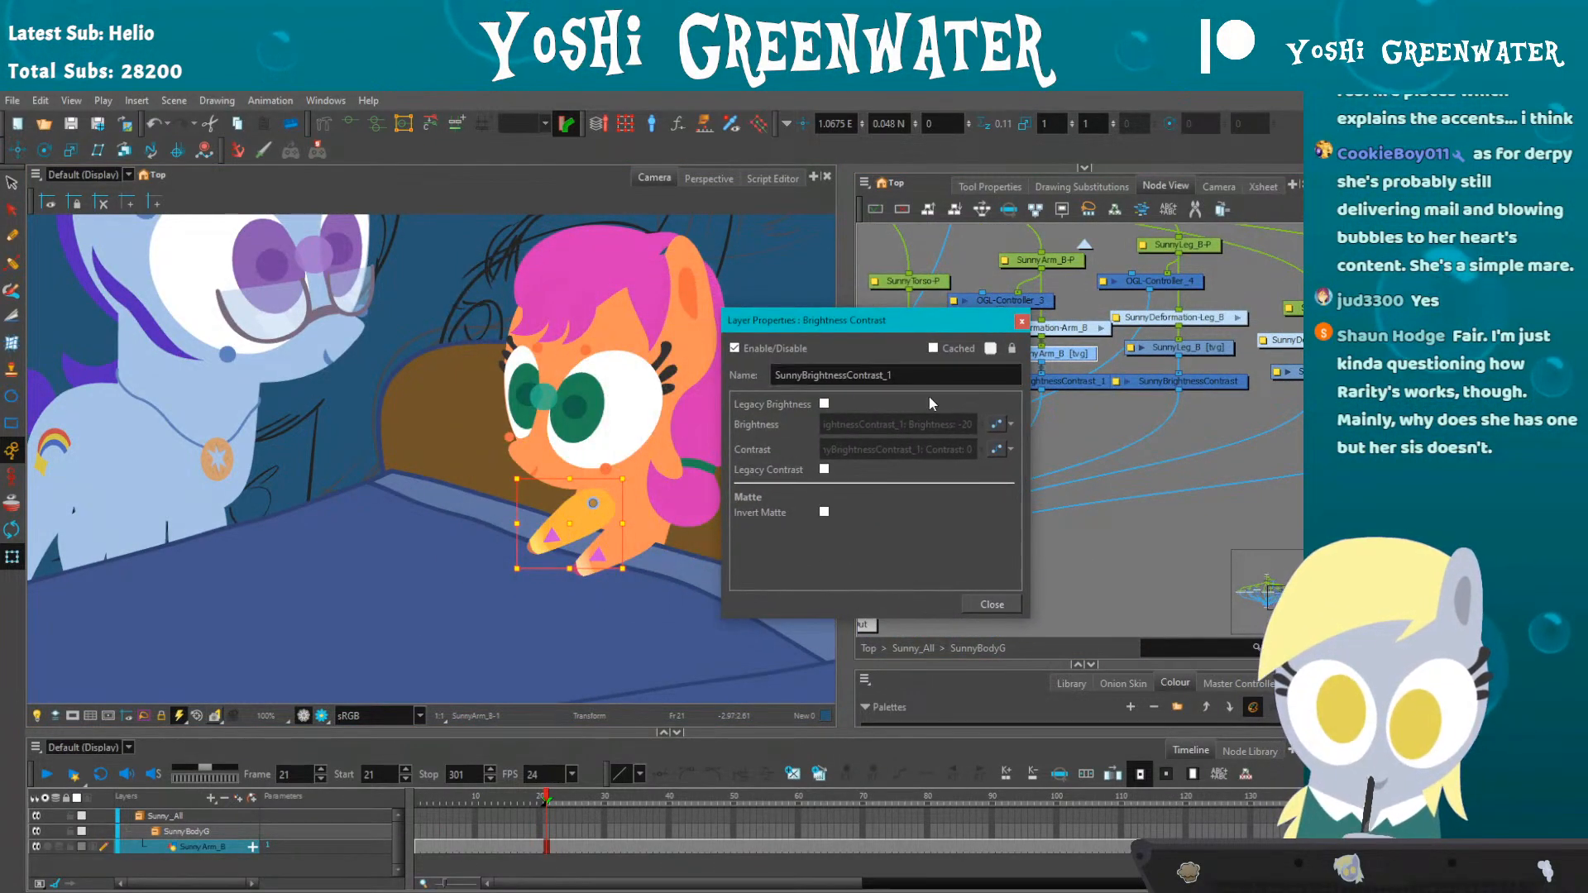
{"action": "left_click", "coordinate": [996, 425]}
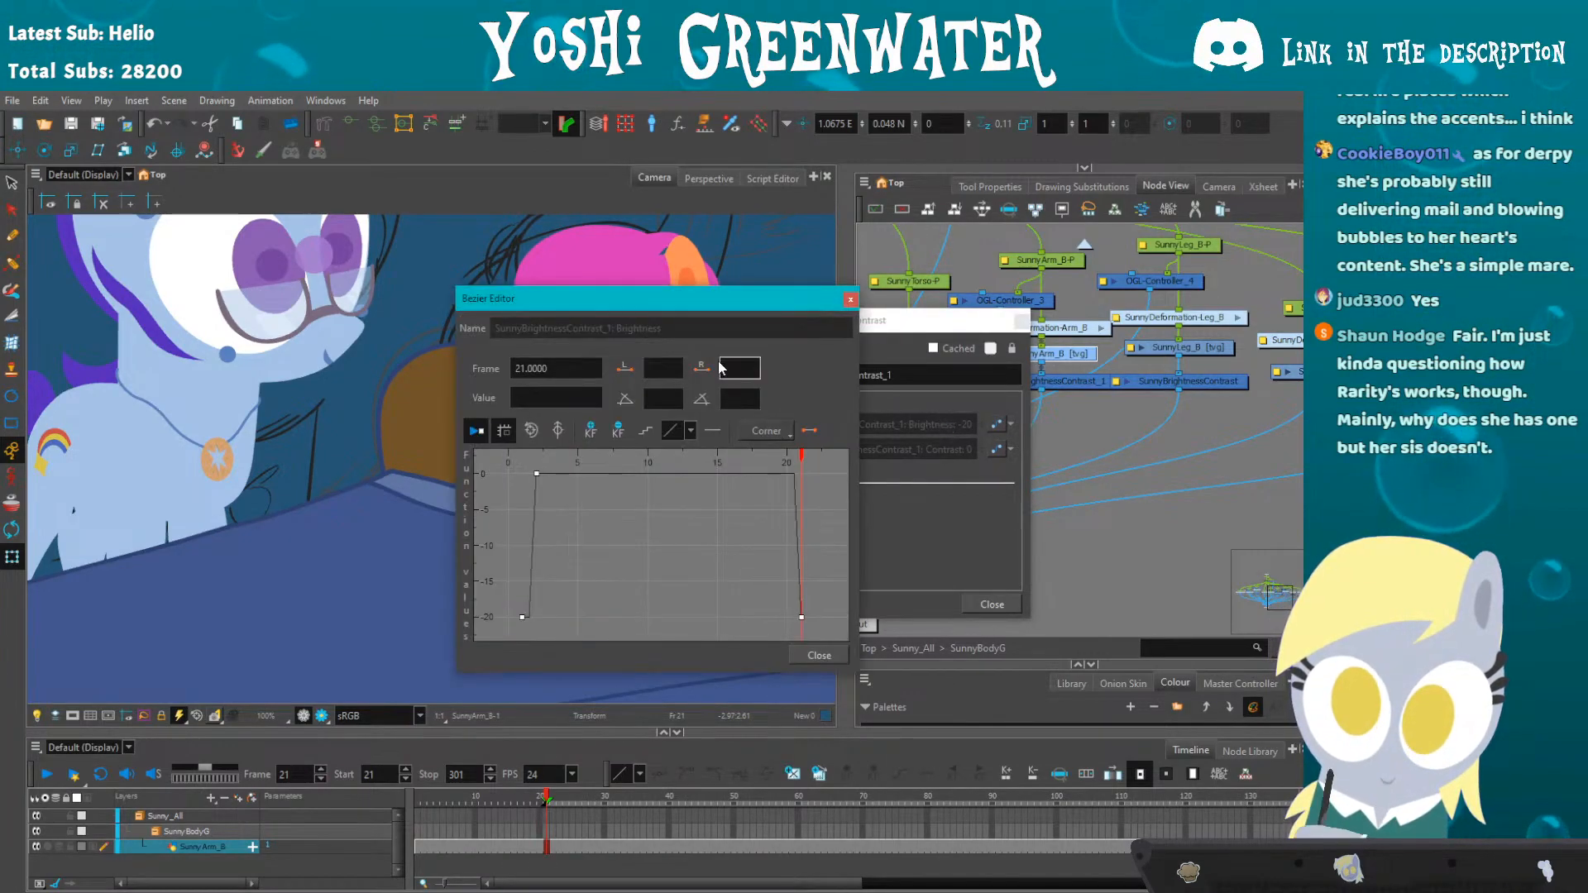
{"action": "left_click", "coordinate": [800, 619]}
{"action": "left_click_drag", "start_coordinate": [578, 401], "coordinate": [493, 413]}
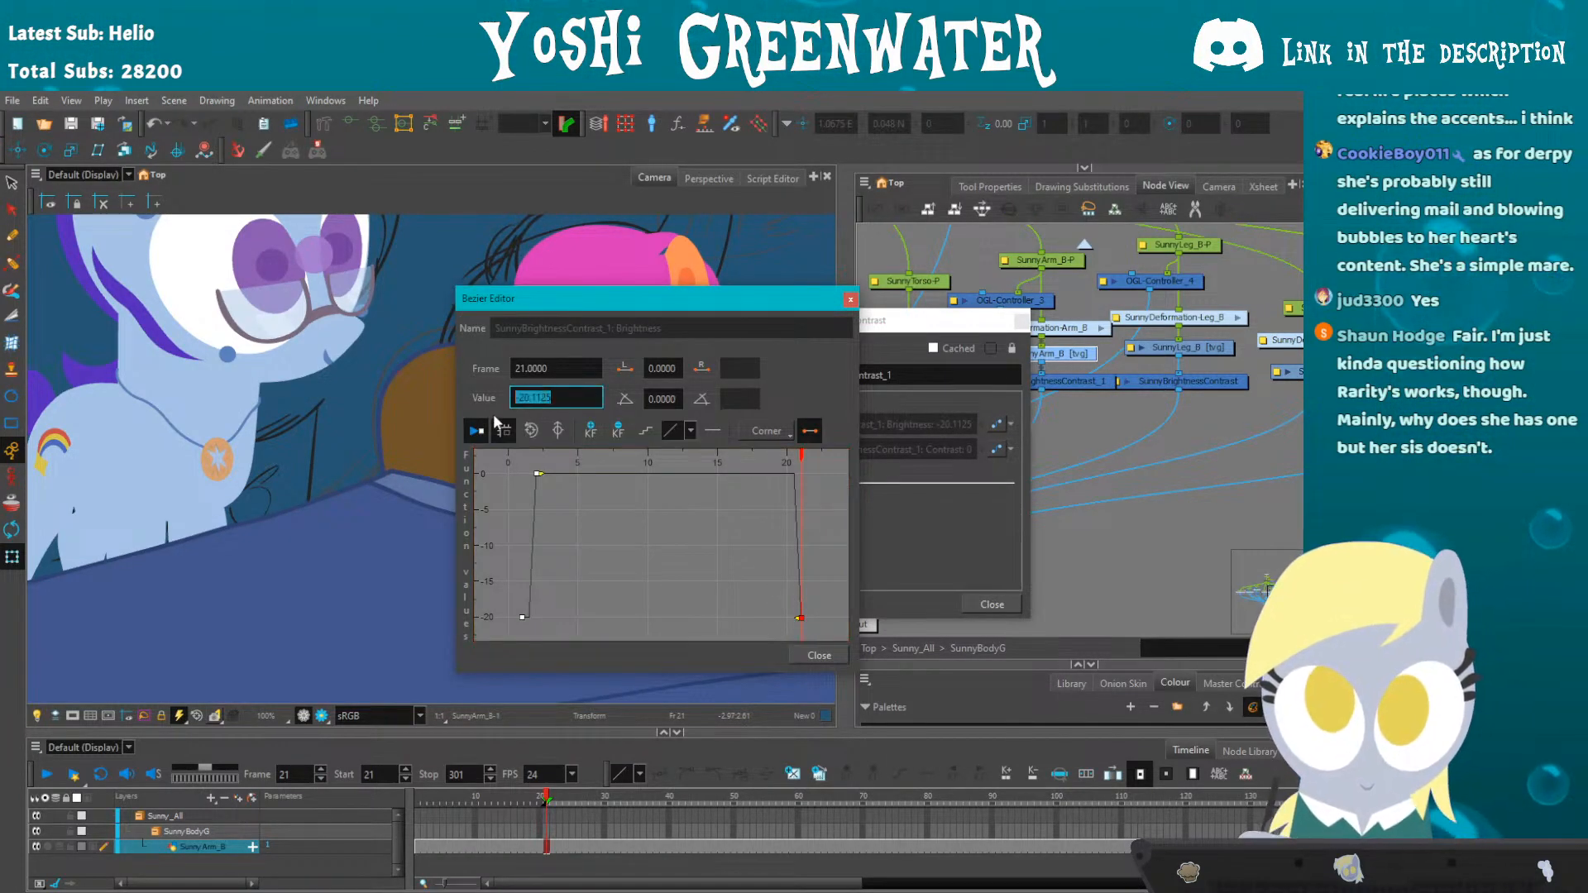
{"action": "type", "text": "-10"}
{"action": "key", "text": "Return"}
{"action": "left_click_drag", "start_coordinate": [523, 303], "coordinate": [807, 322]}
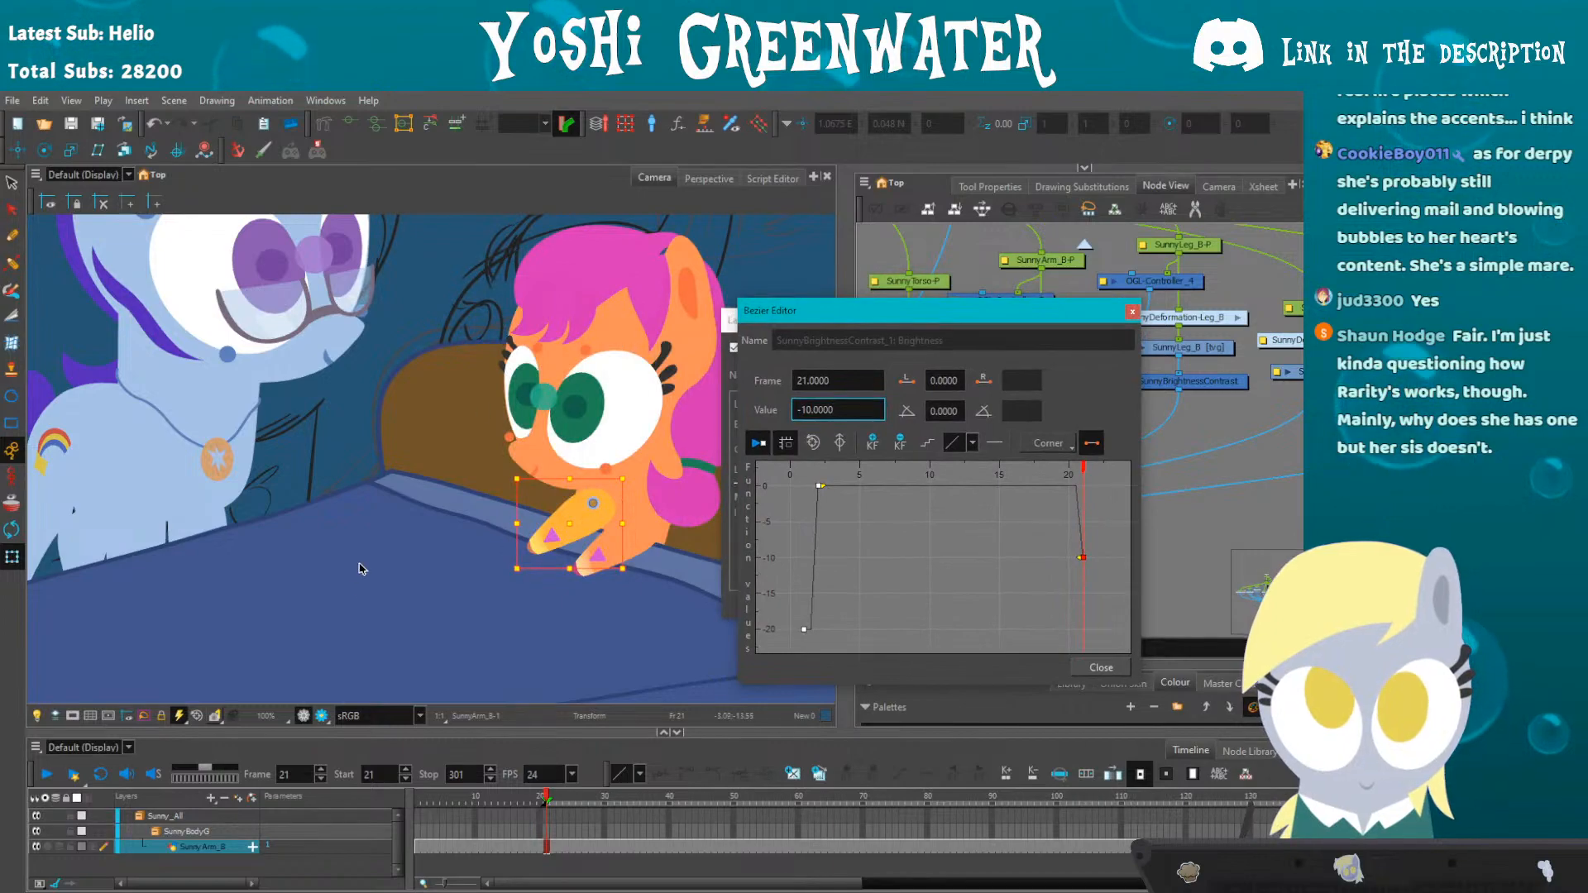
- Check the back arm's shading in render view and close the brightness curve and effect properties
{"action": "left_click", "coordinate": [322, 717]}
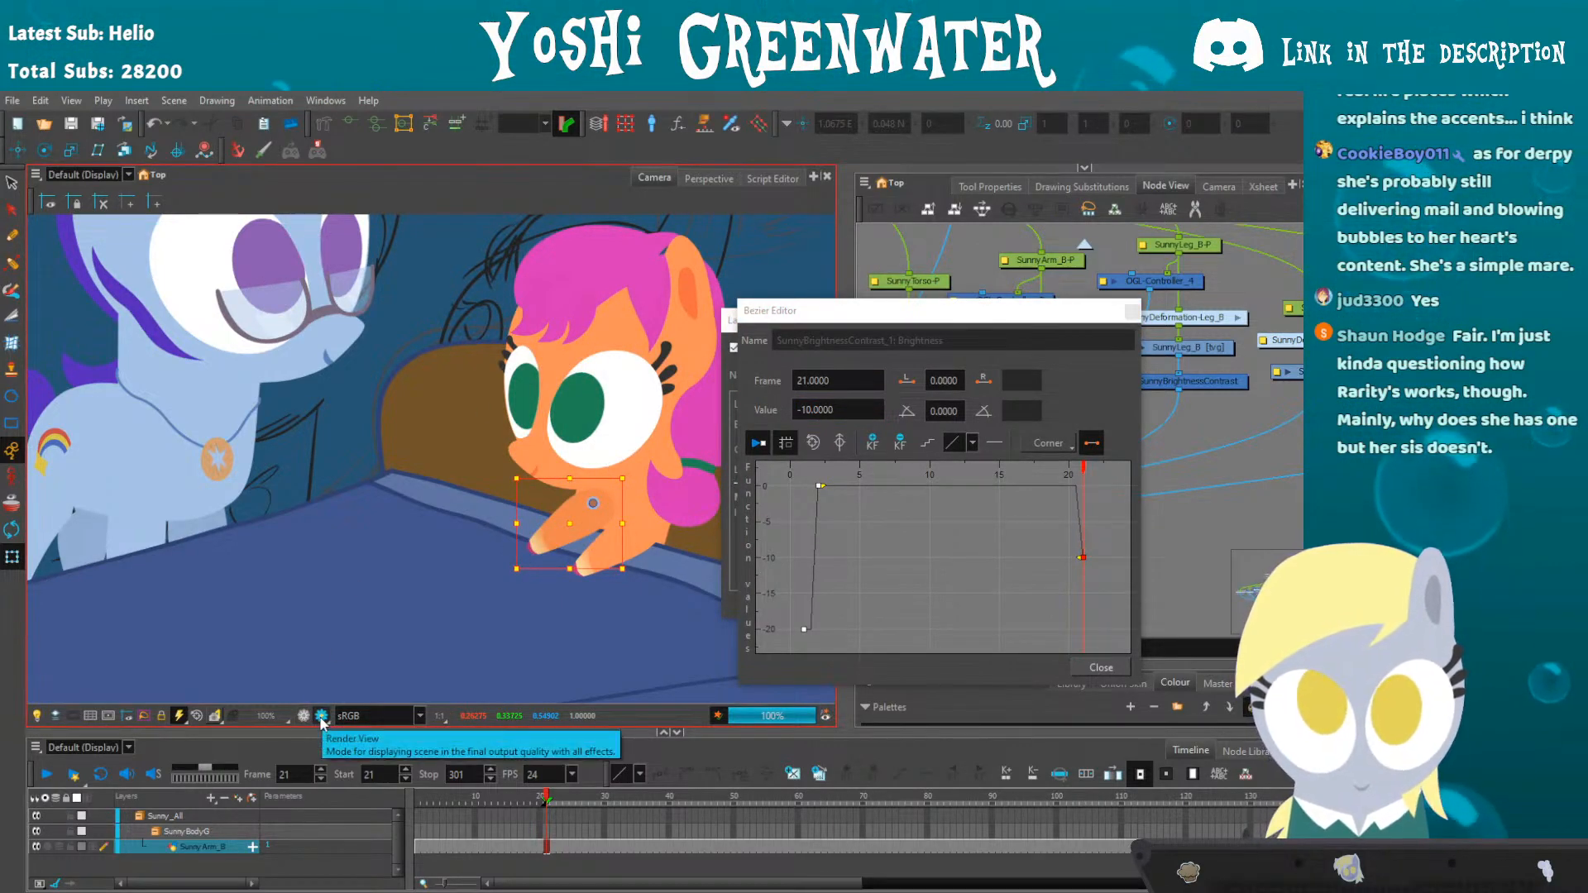
{"action": "left_click", "coordinate": [1132, 312]}
{"action": "left_click", "coordinate": [1020, 321]}
{"action": "left_click", "coordinate": [1020, 322]}
{"action": "left_click", "coordinate": [493, 530]}
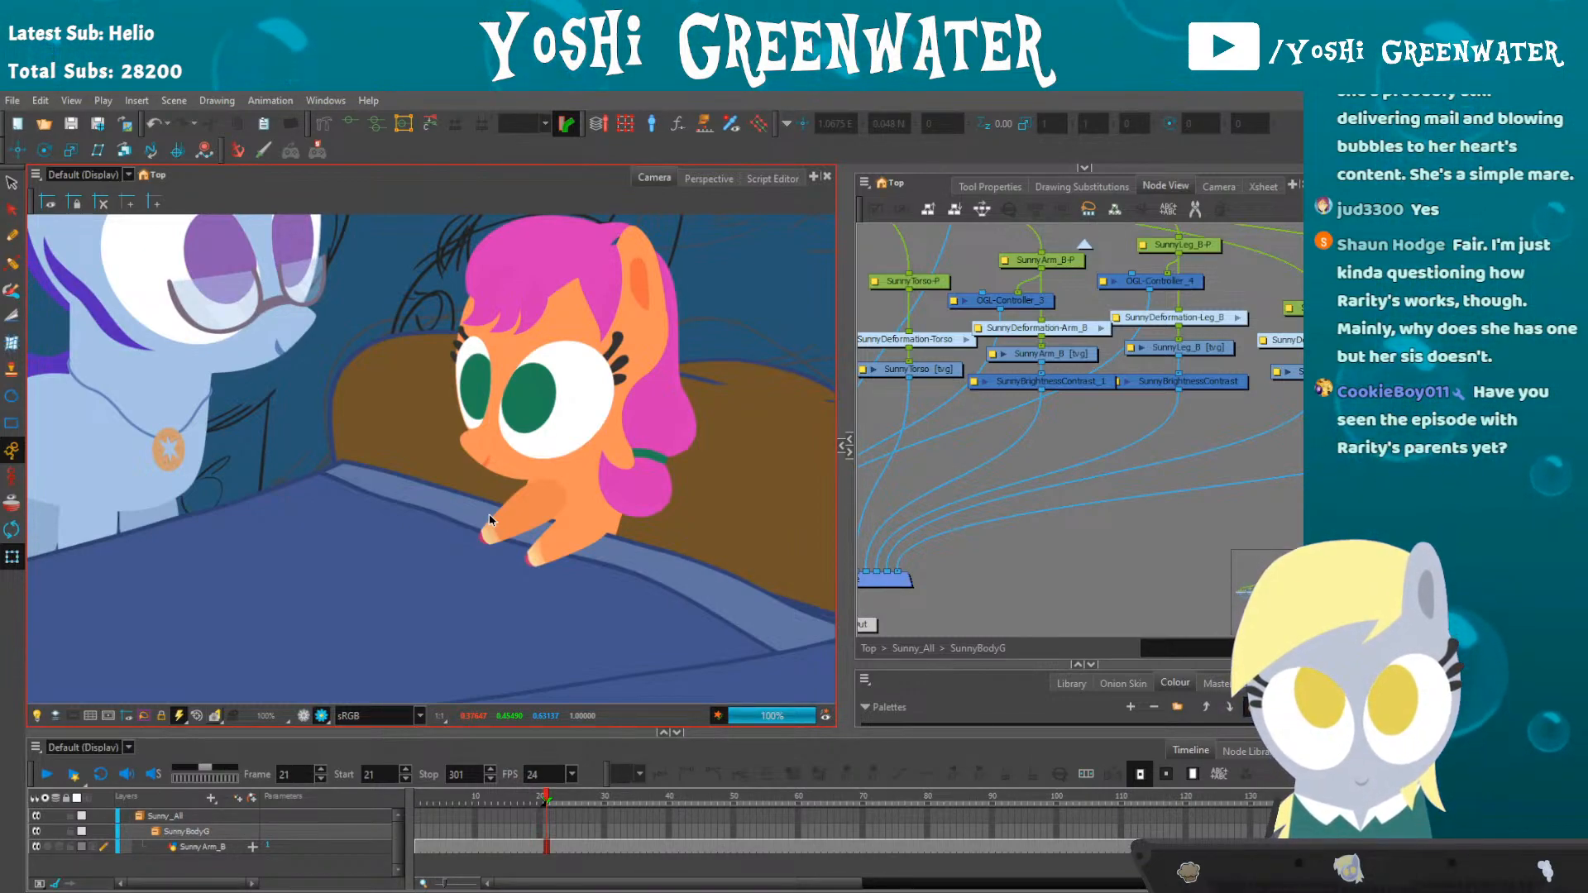
- Set the brightness of the back arm's SunnyBrightnessContrast_1 effect to 0 at frame 21 and close its properties
{"action": "left_click_drag", "start_coordinate": [927, 499], "coordinate": [974, 515]}
{"action": "double_click", "coordinate": [1040, 401]}
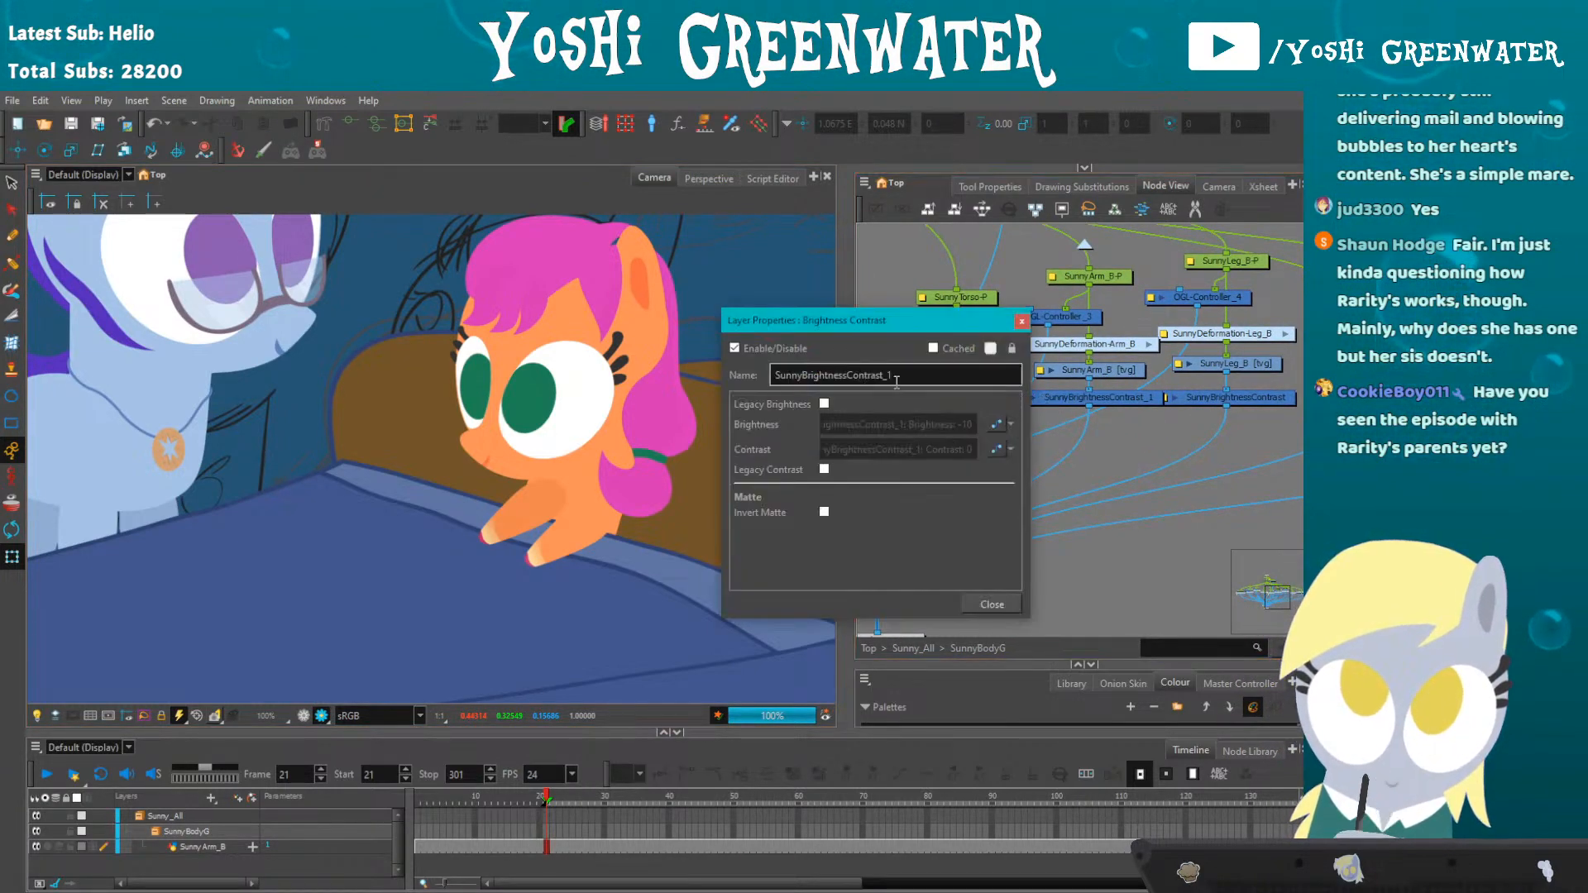
{"action": "left_click", "coordinate": [1010, 425]}
{"action": "left_click", "coordinate": [875, 447]}
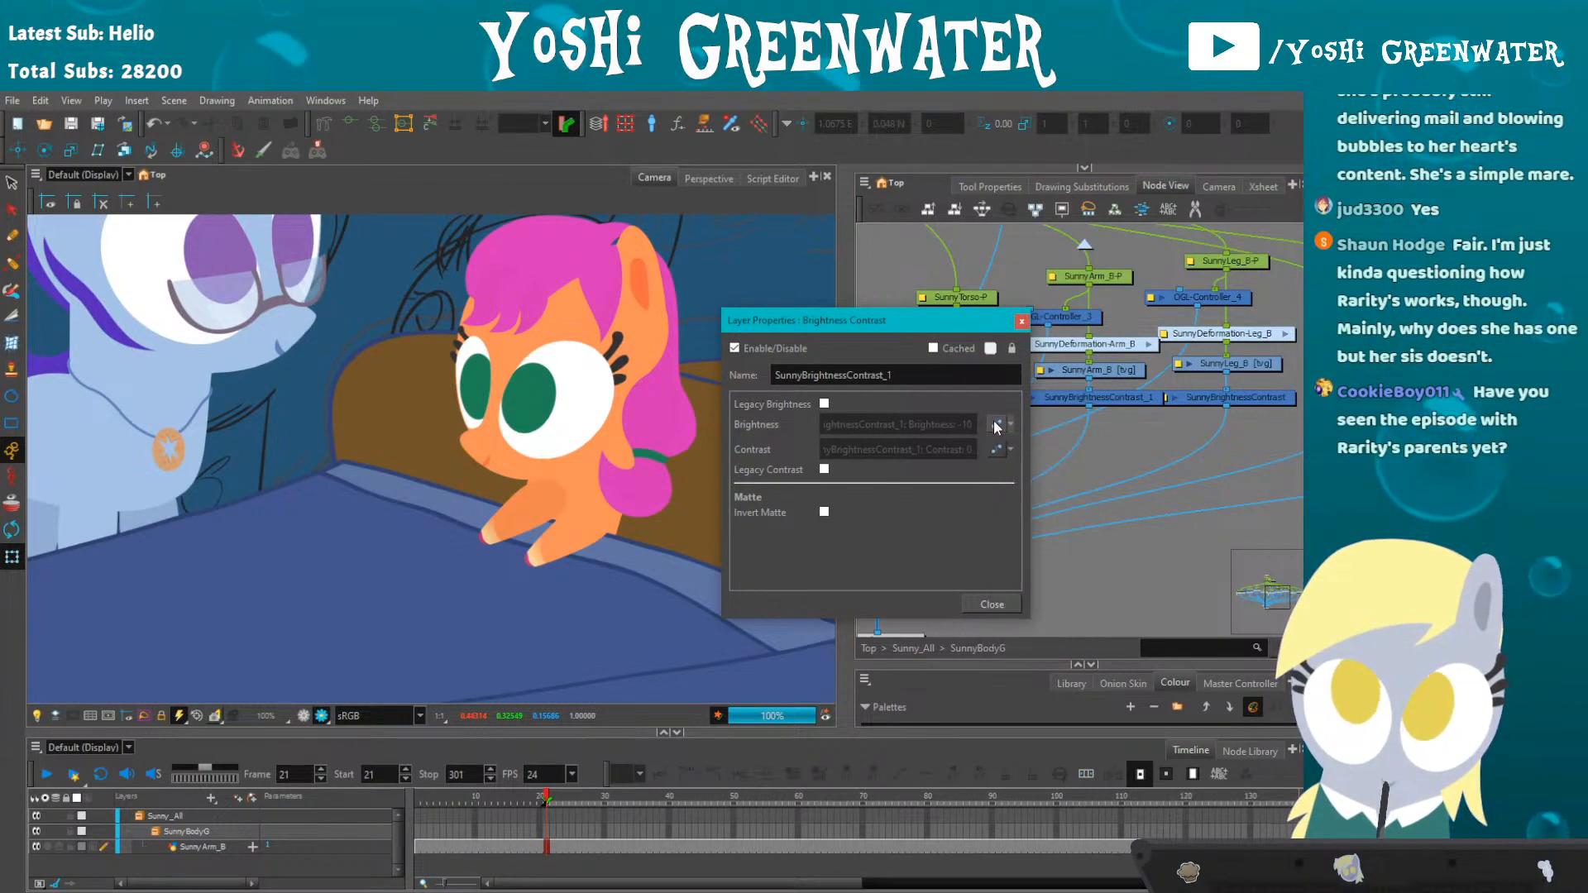
{"action": "left_click", "coordinate": [799, 545]}
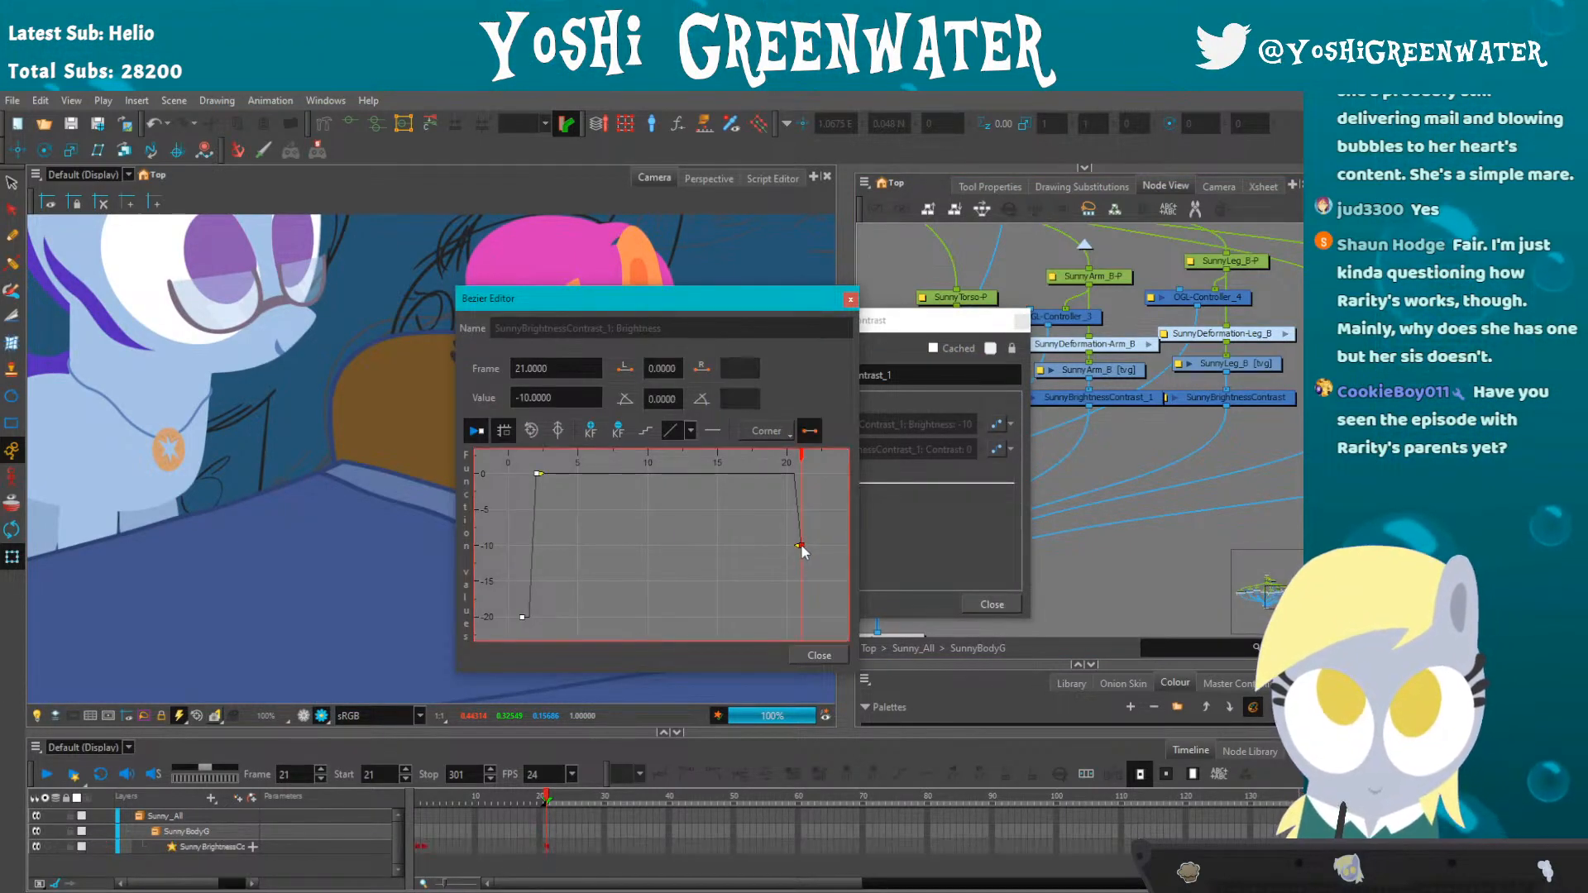
{"action": "left_click", "coordinate": [851, 298]}
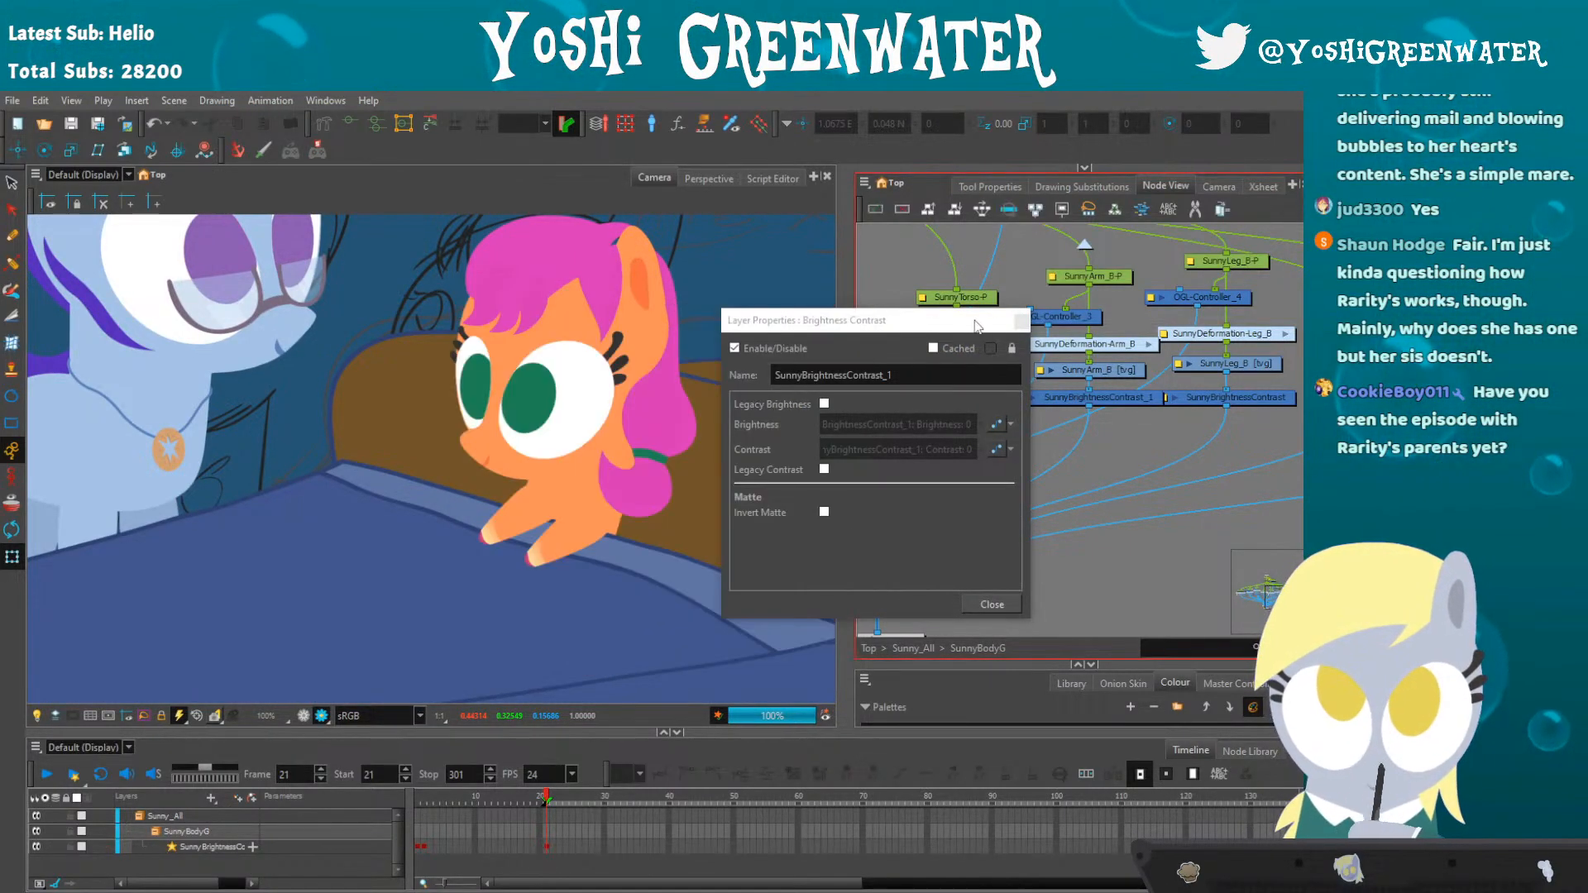
{"action": "left_click", "coordinate": [991, 604]}
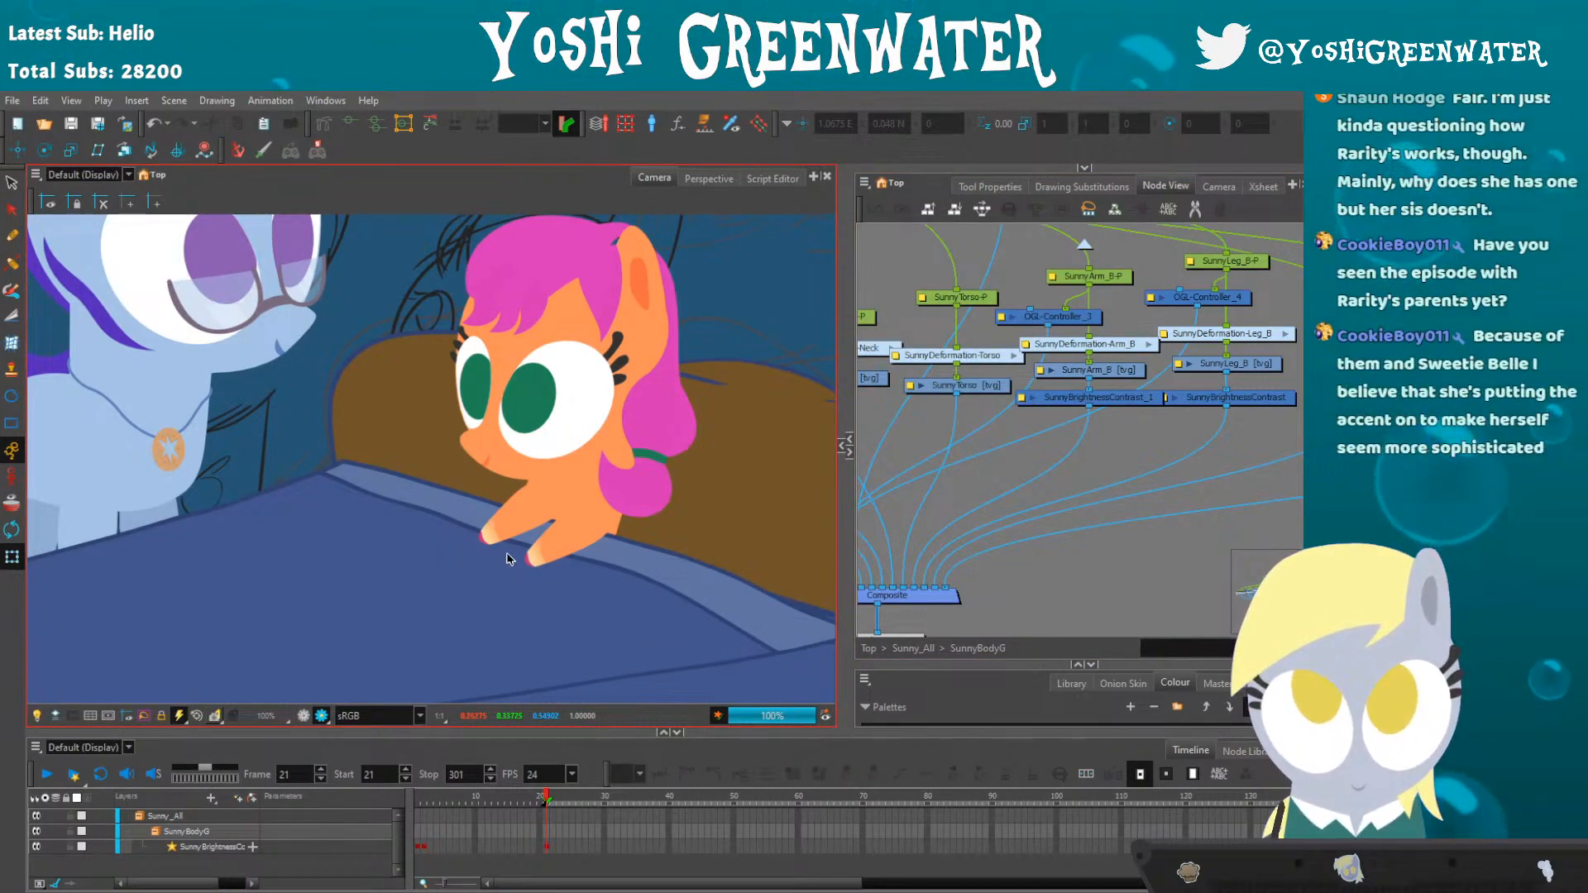
{"action": "left_click", "coordinate": [474, 501]}
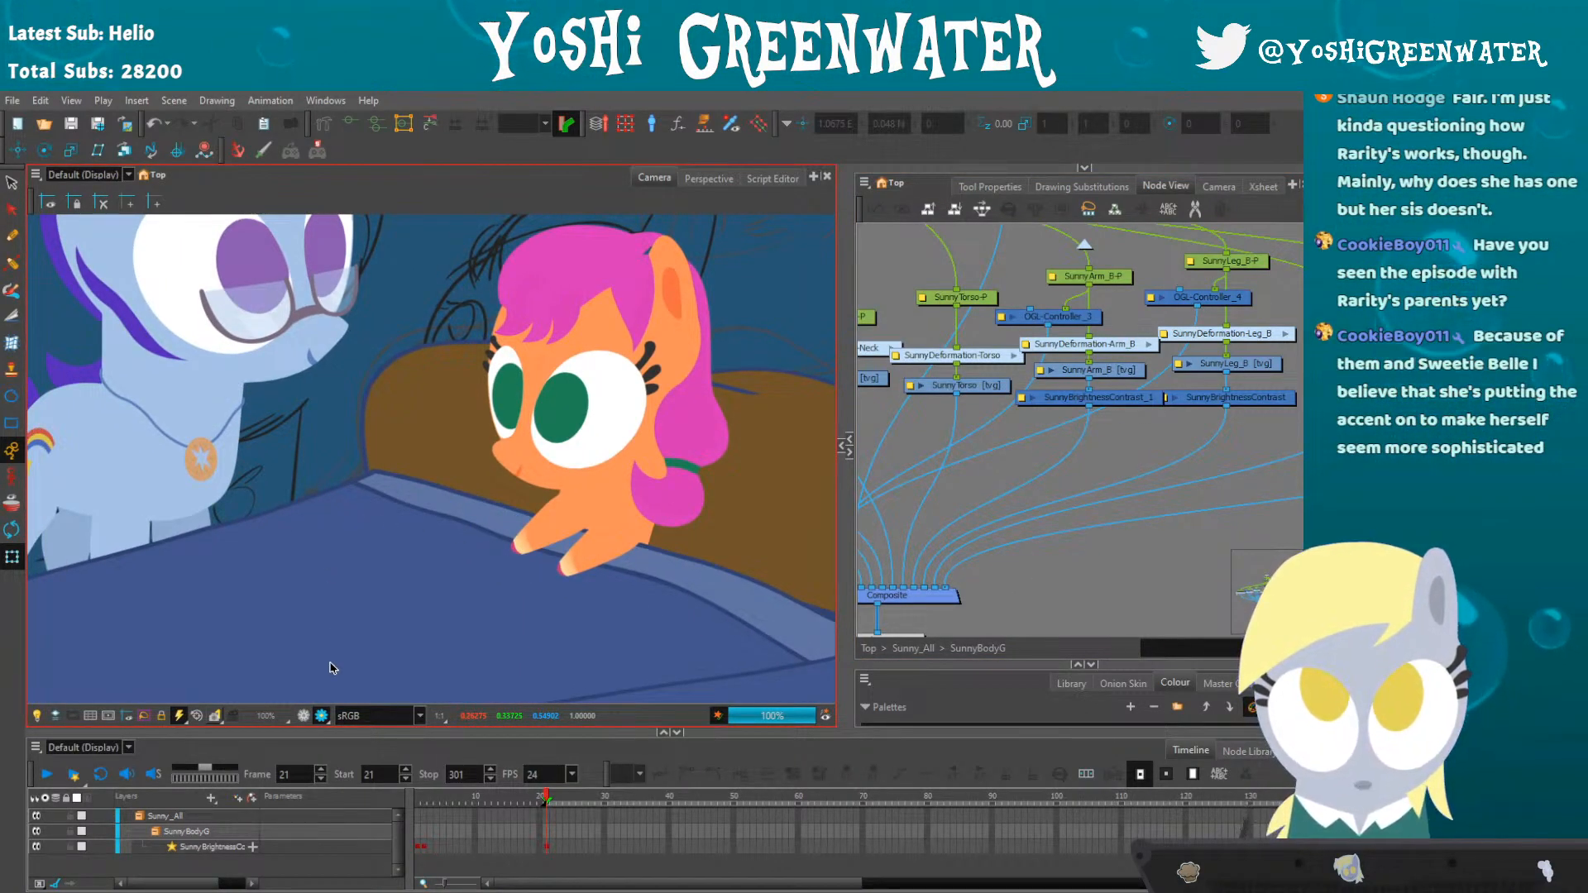
- Show the deformation controls of Sunny's arms and bend the tip of her front arm down onto the bed cover
{"action": "left_click", "coordinate": [476, 508]}
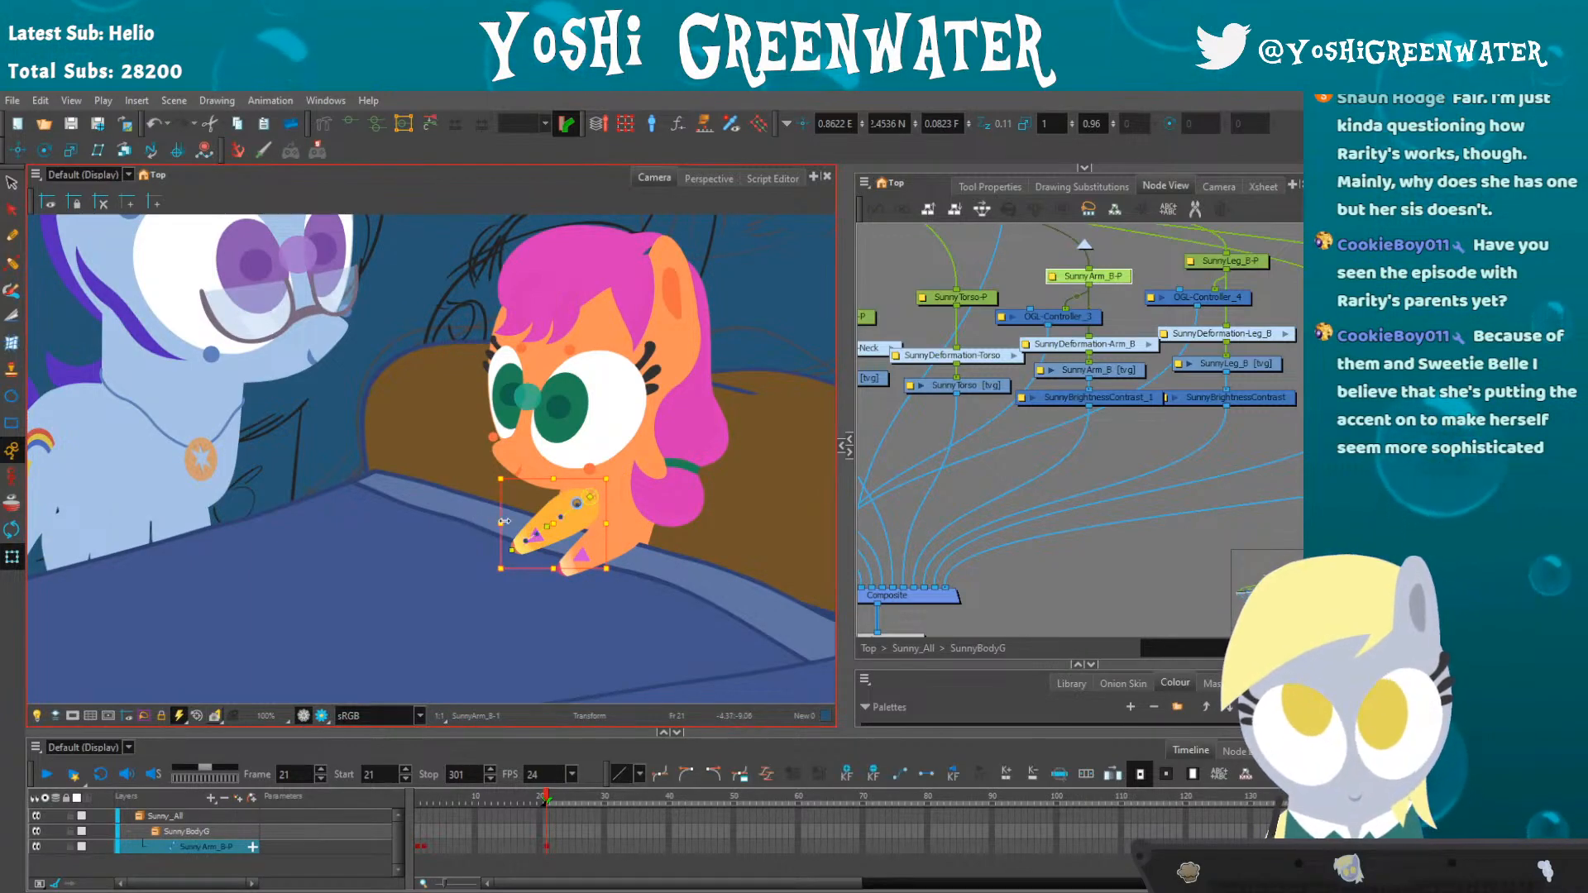
{"action": "left_click", "coordinate": [585, 555]}
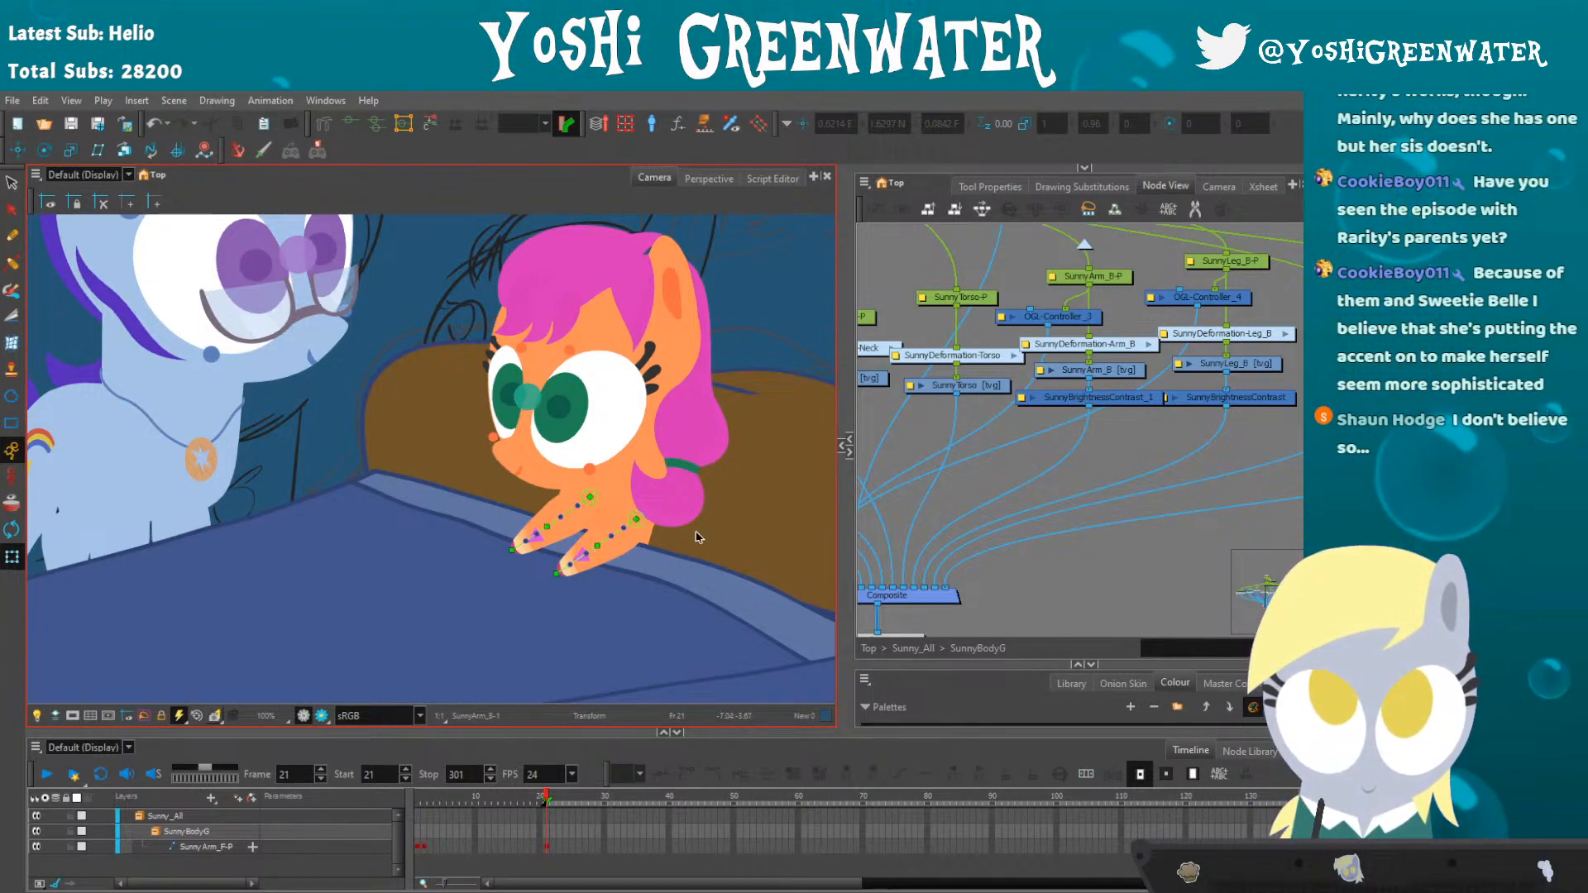
{"action": "scroll", "coordinate": [637, 463], "scroll_direction": "up", "scroll_amount": 1}
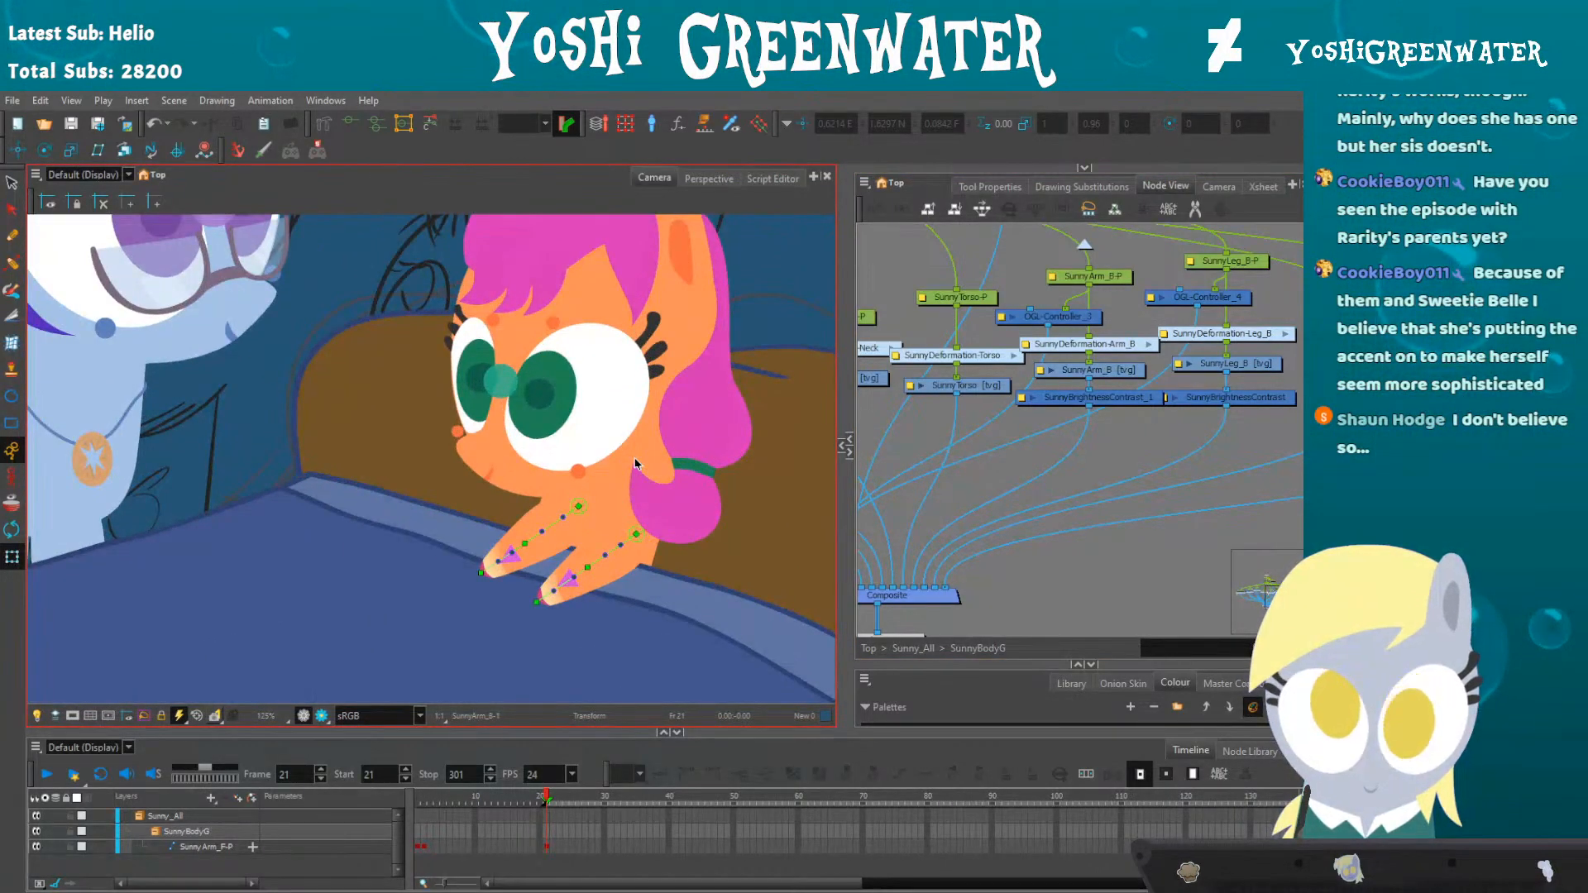
{"action": "scroll", "coordinate": [636, 463], "scroll_direction": "up", "scroll_amount": 1}
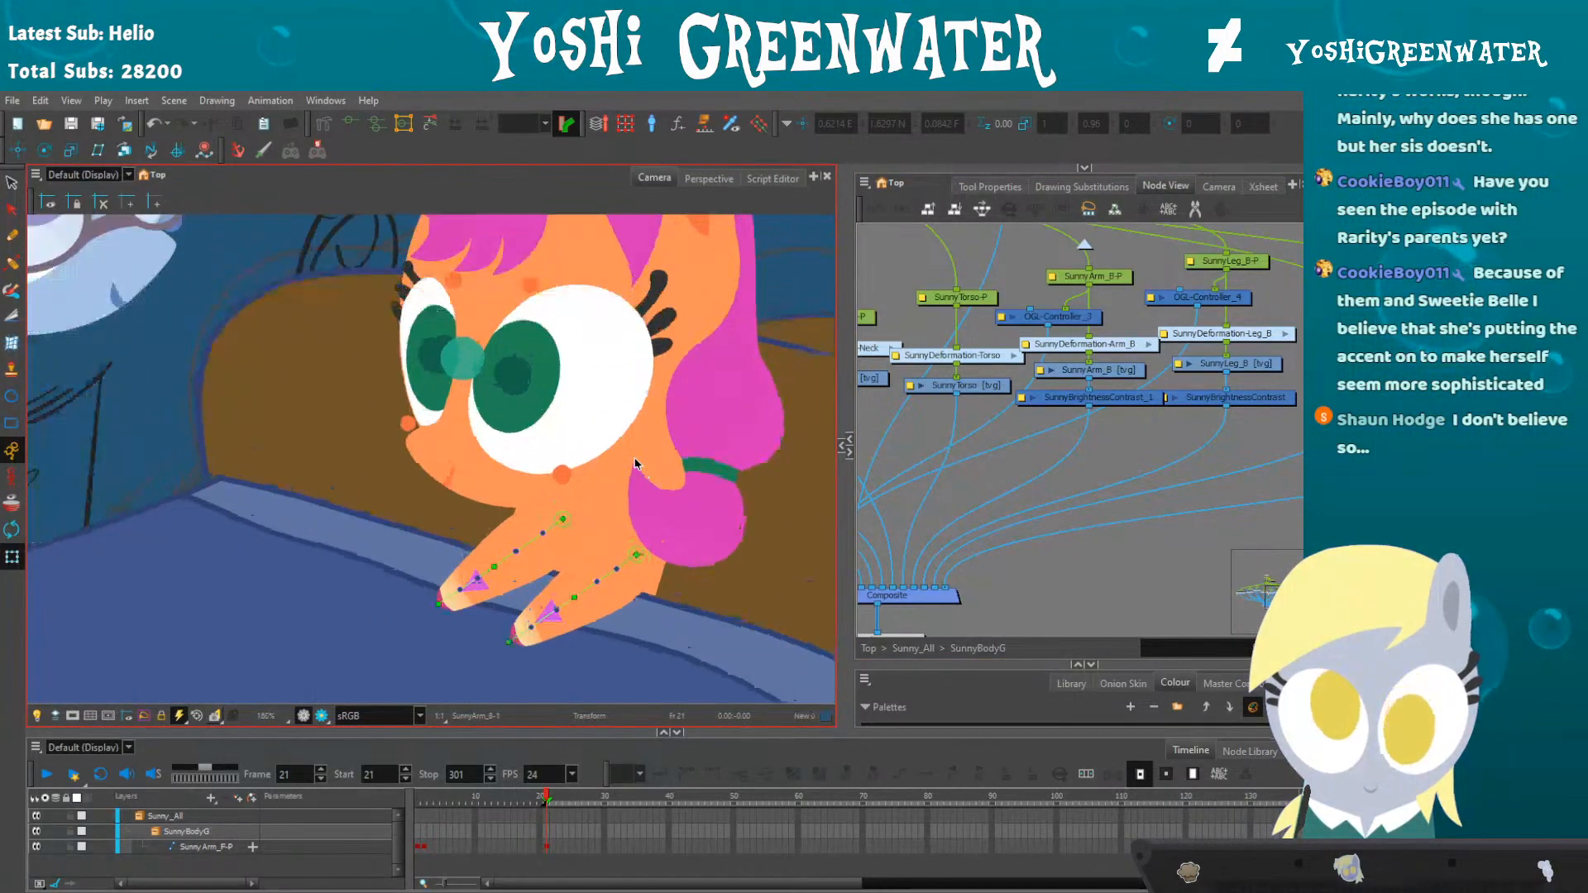
{"action": "left_click", "coordinate": [507, 640]}
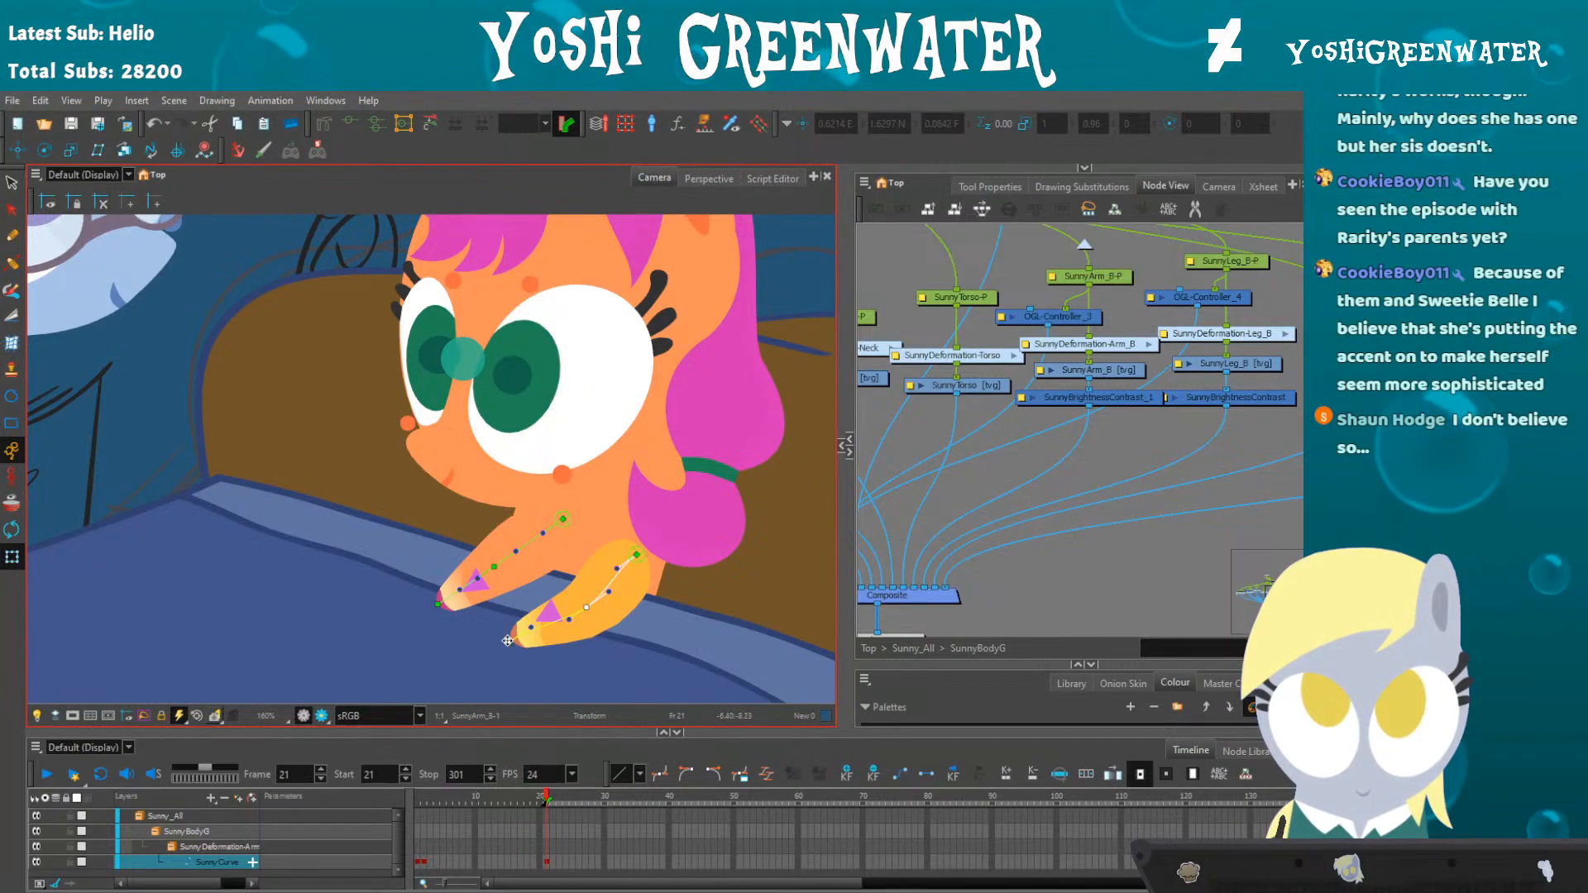
{"action": "left_click_drag", "start_coordinate": [507, 639], "coordinate": [512, 659]}
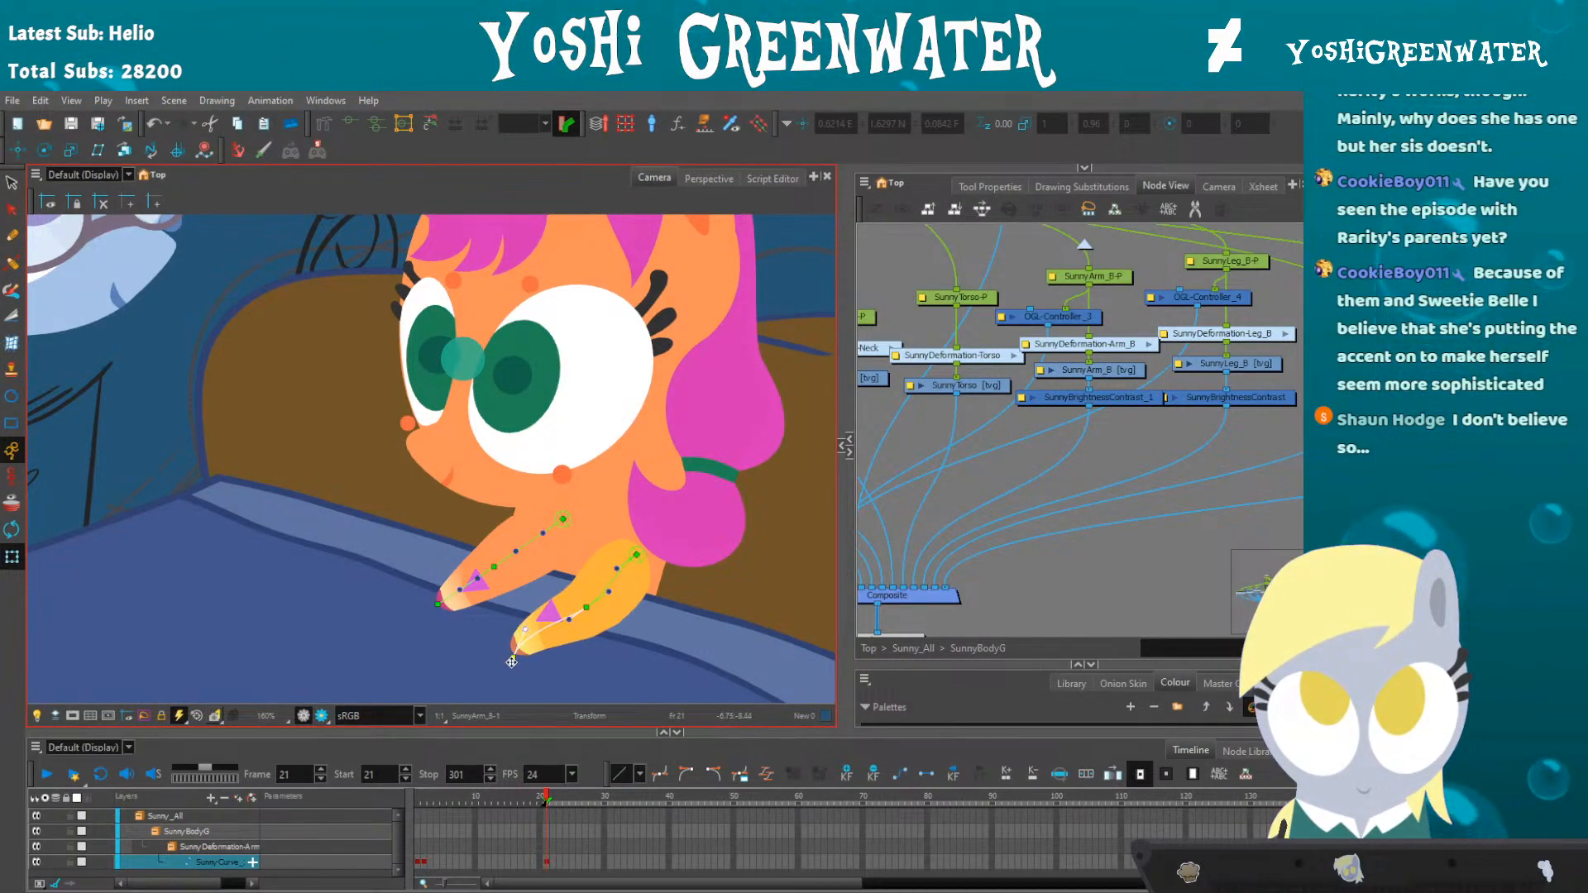
- Reshape Sunny's back arm with its deformation points so it arches with the hoof pointing down, and preview it in render view
{"action": "left_click", "coordinate": [444, 631]}
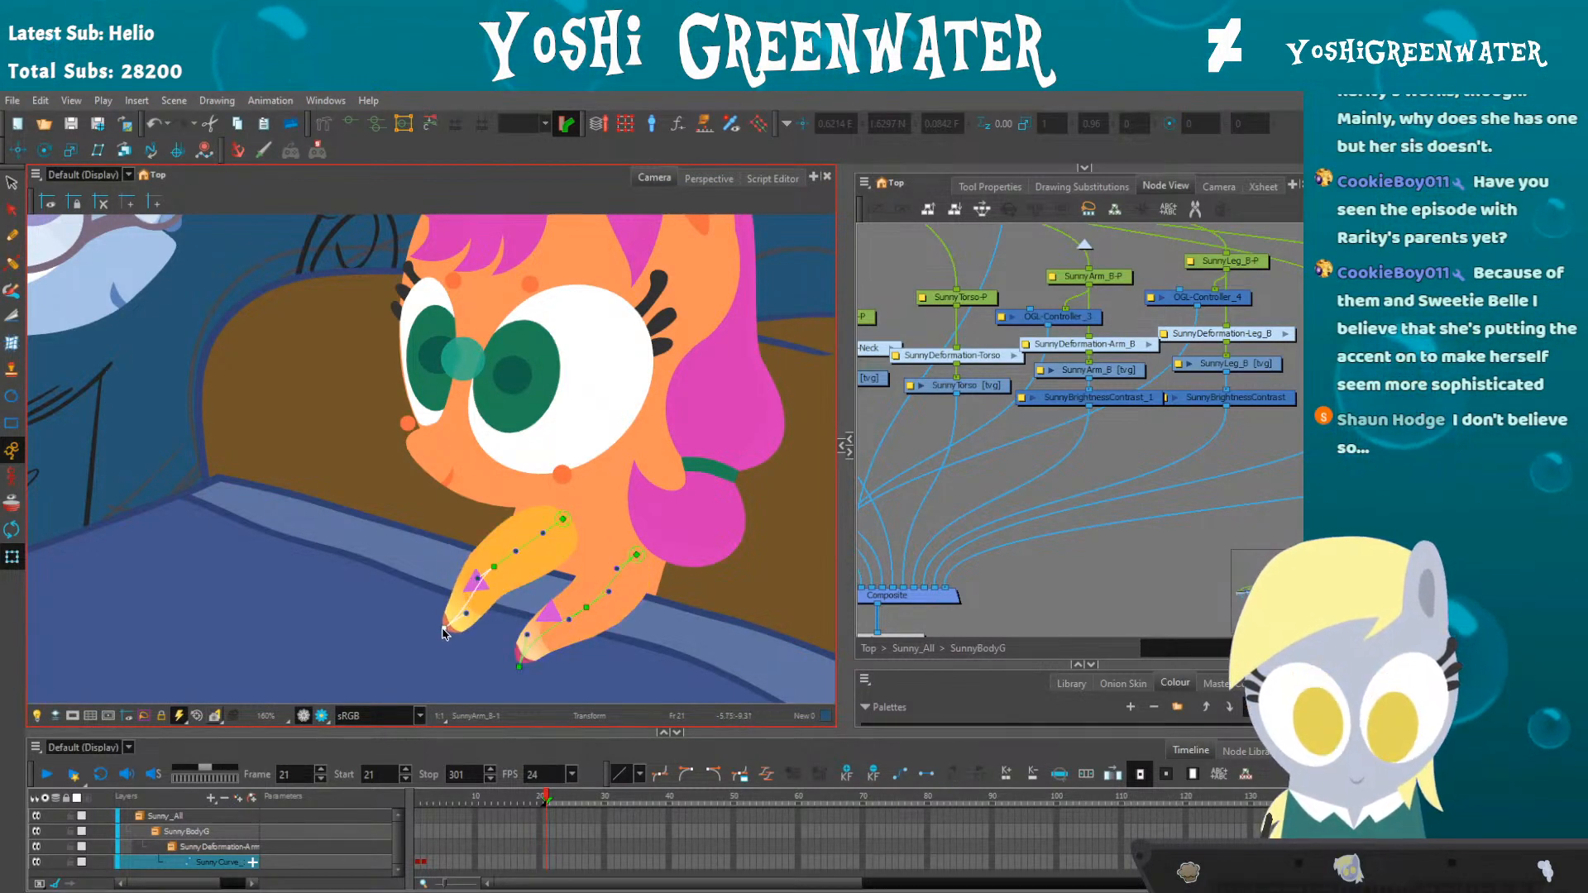
{"action": "left_click_drag", "start_coordinate": [443, 627], "coordinate": [443, 631]}
{"action": "left_click_drag", "start_coordinate": [493, 566], "coordinate": [498, 576]}
{"action": "left_click_drag", "start_coordinate": [568, 531], "coordinate": [565, 524]}
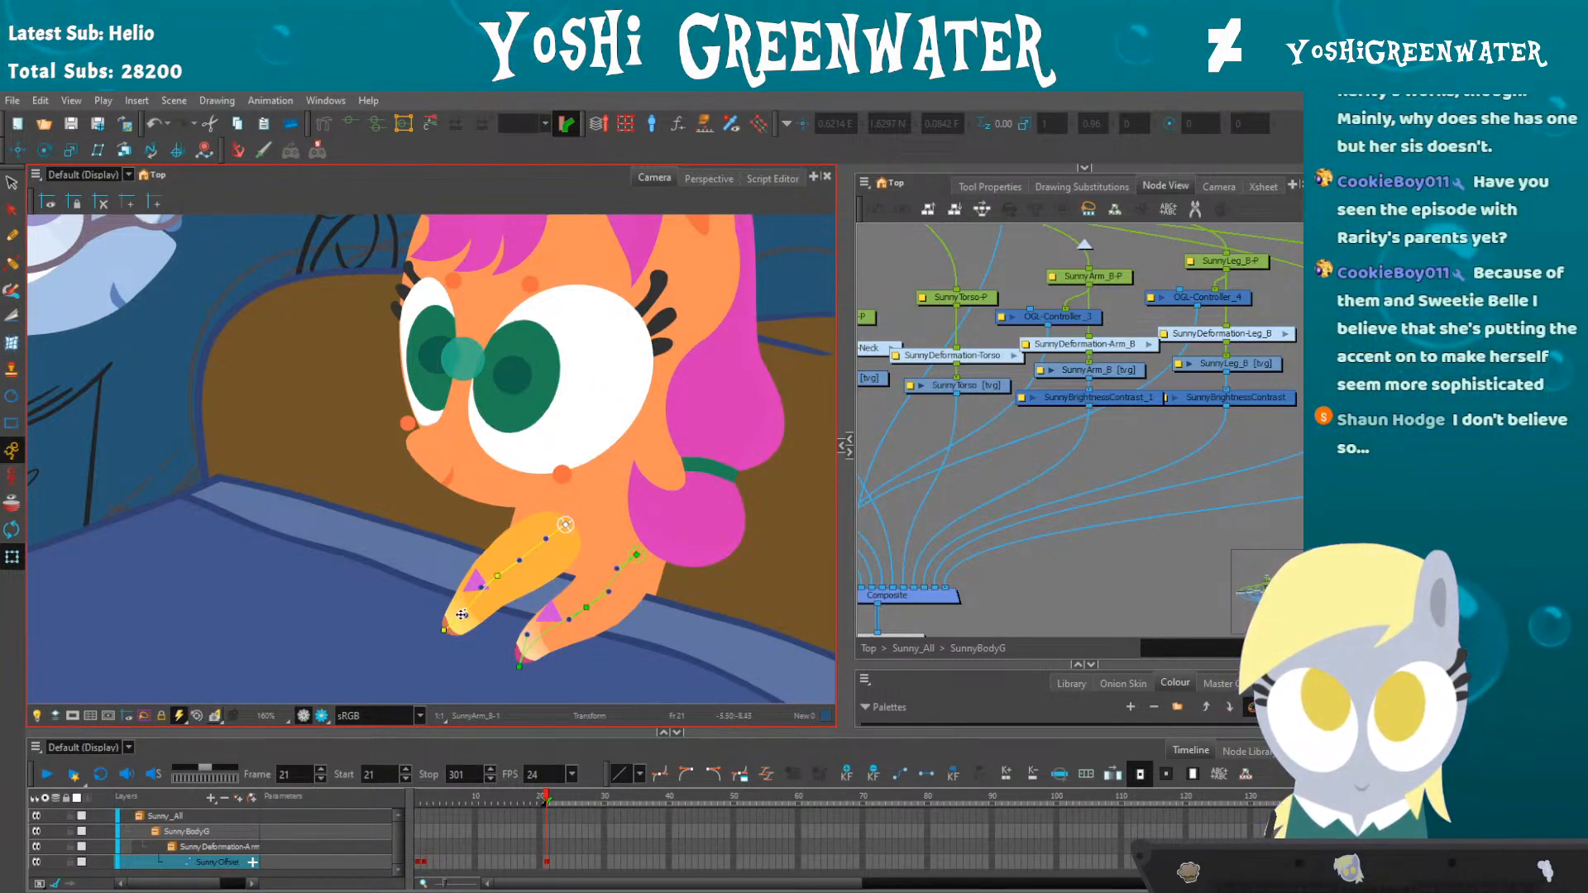
{"action": "left_click_drag", "start_coordinate": [445, 628], "coordinate": [449, 638]}
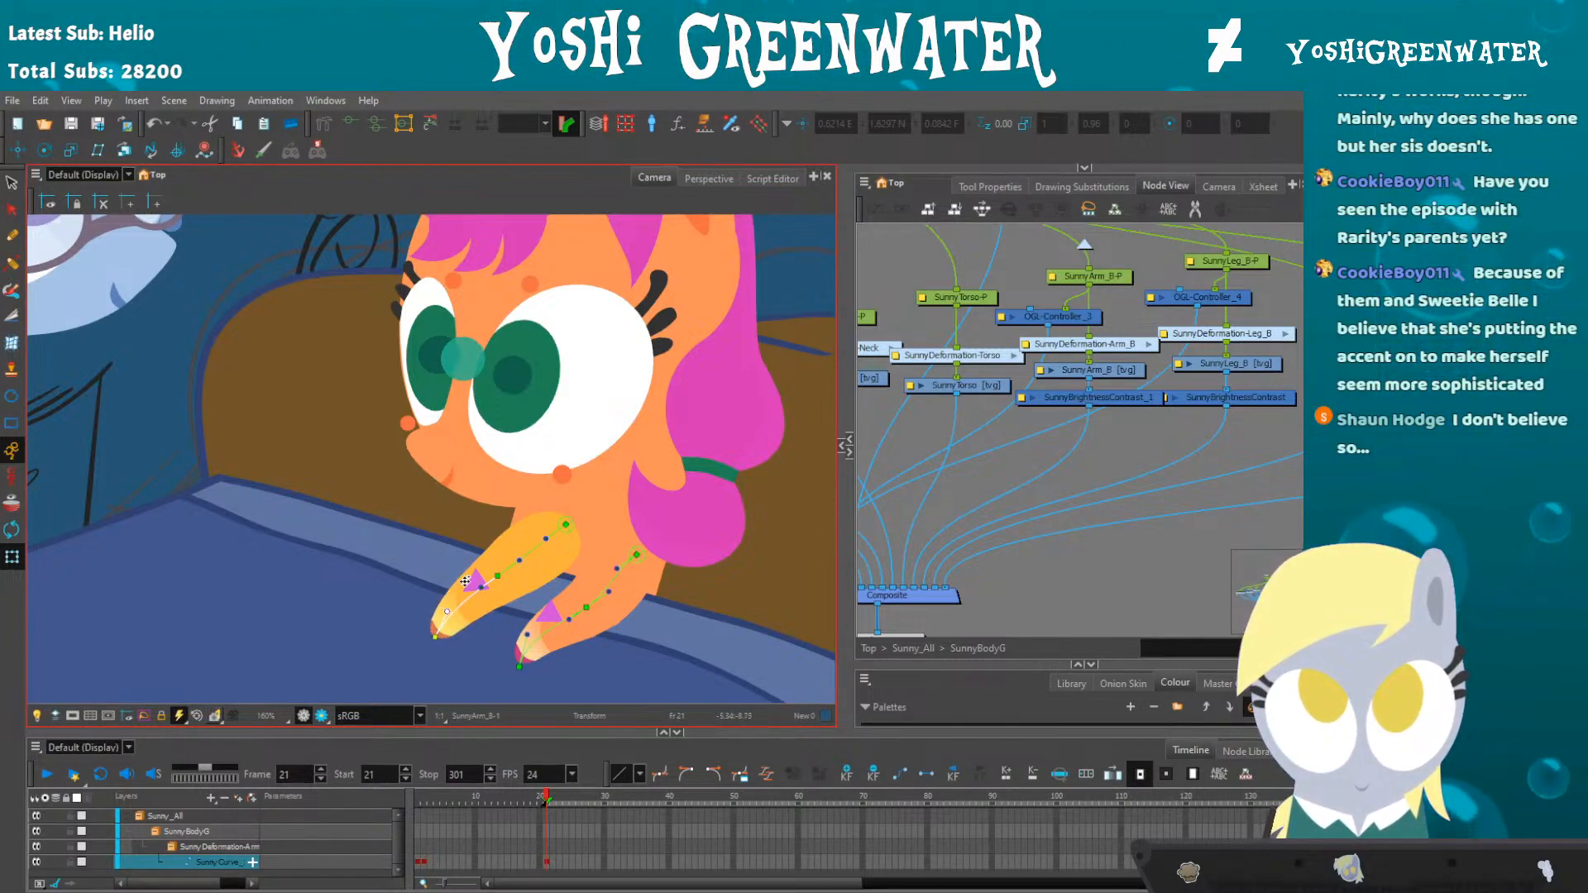
{"action": "left_click_drag", "start_coordinate": [497, 576], "coordinate": [488, 568]}
{"action": "left_click_drag", "start_coordinate": [435, 637], "coordinate": [445, 640]}
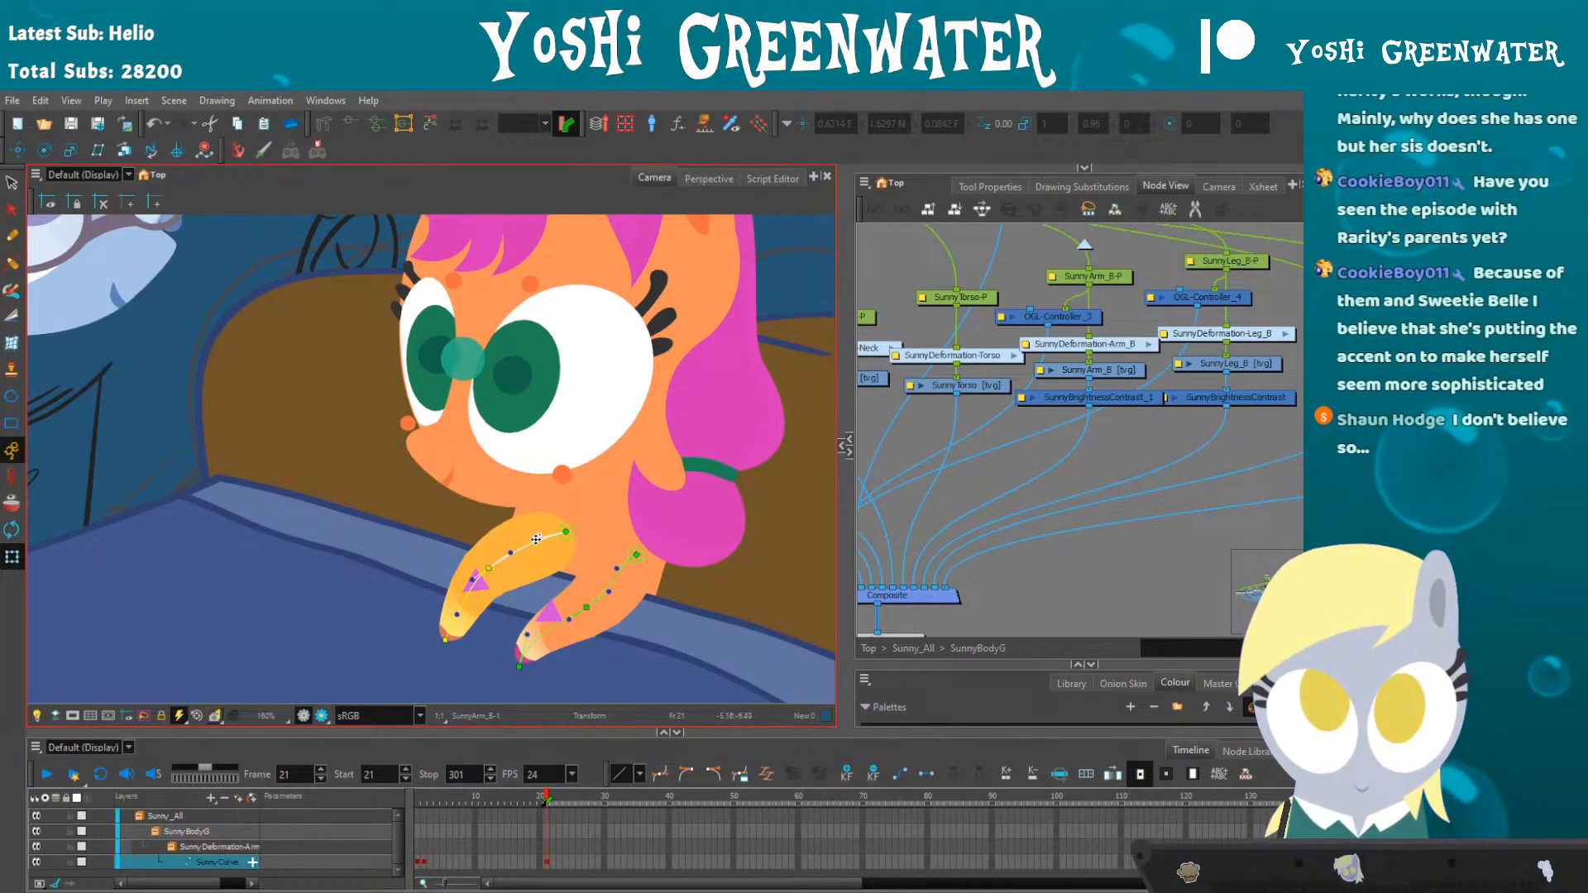
{"action": "left_click_drag", "start_coordinate": [564, 532], "coordinate": [556, 527]}
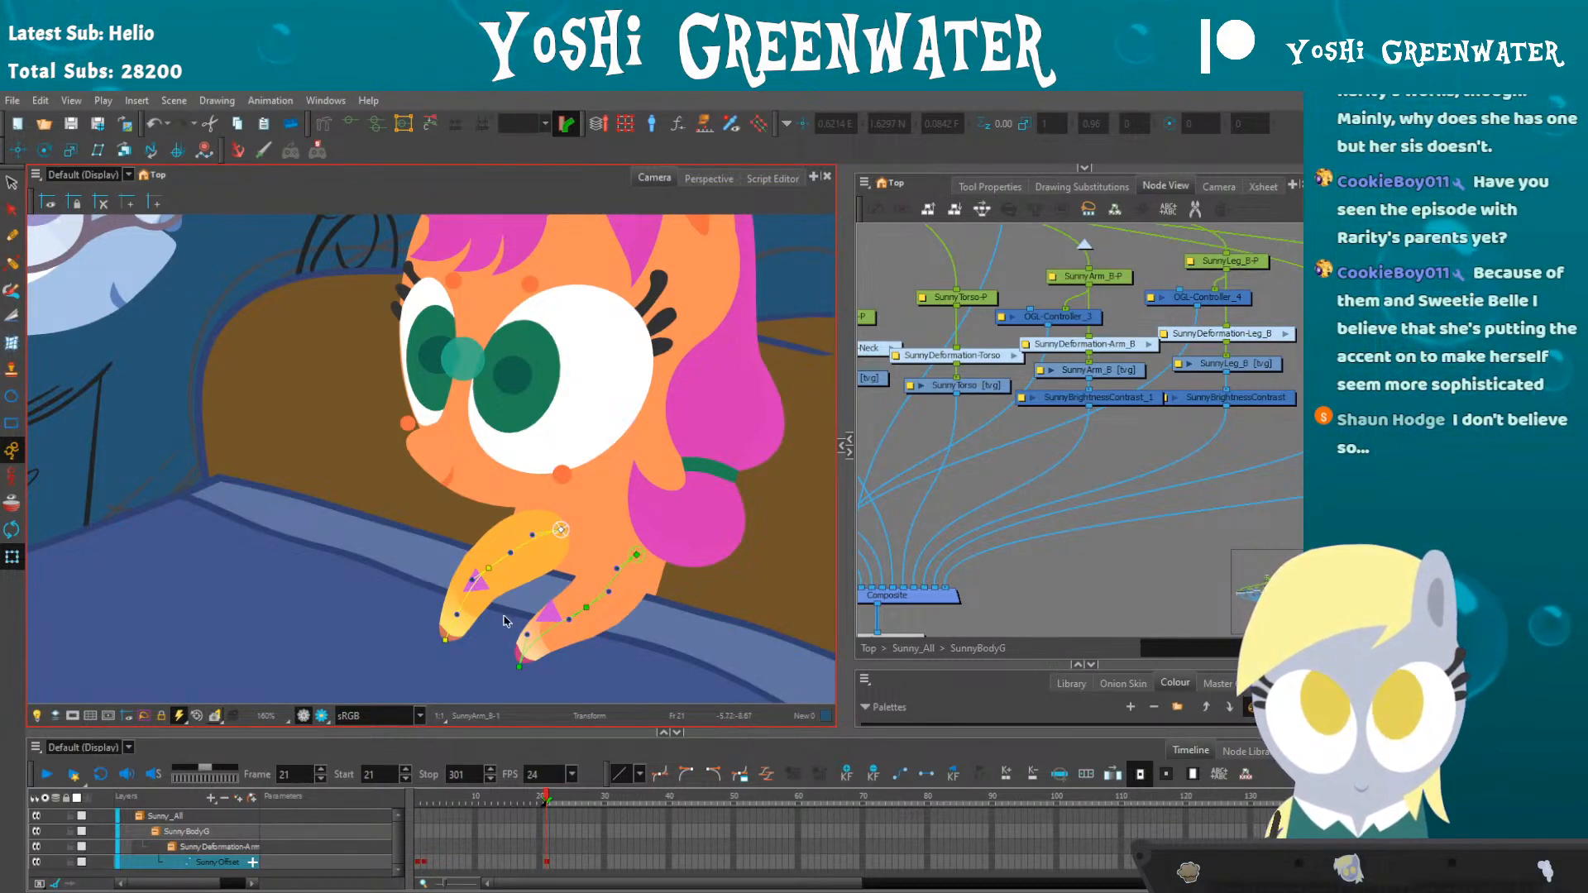
{"action": "left_click", "coordinate": [294, 648]}
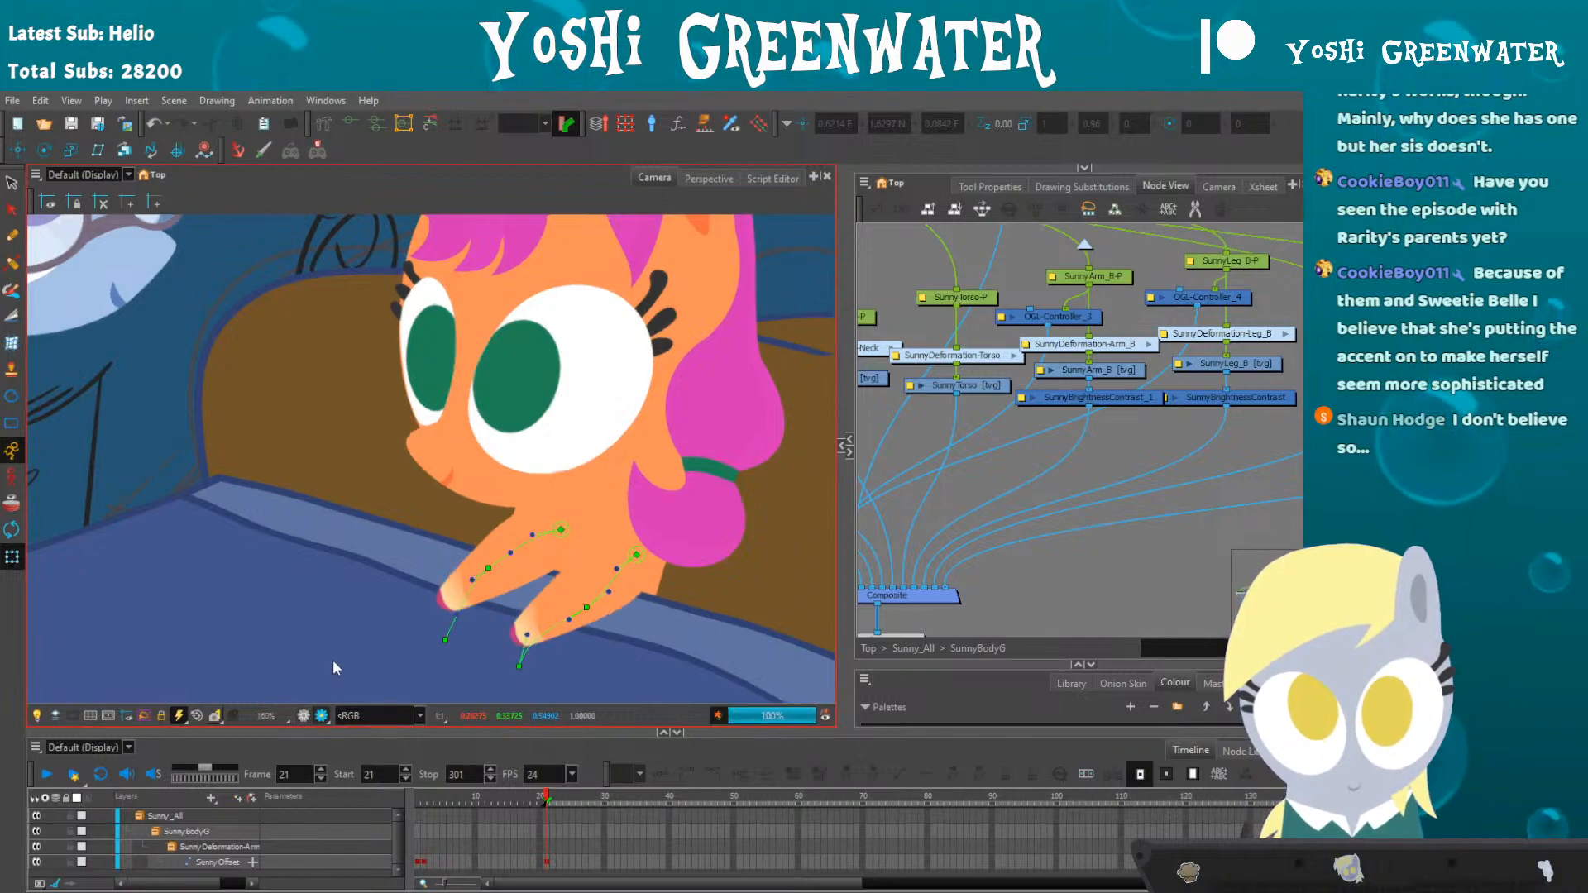
- Try to raise the hoof tips of both of Sunny's arms together with their deformation end points
{"action": "left_click_drag", "start_coordinate": [441, 638], "coordinate": [438, 594]}
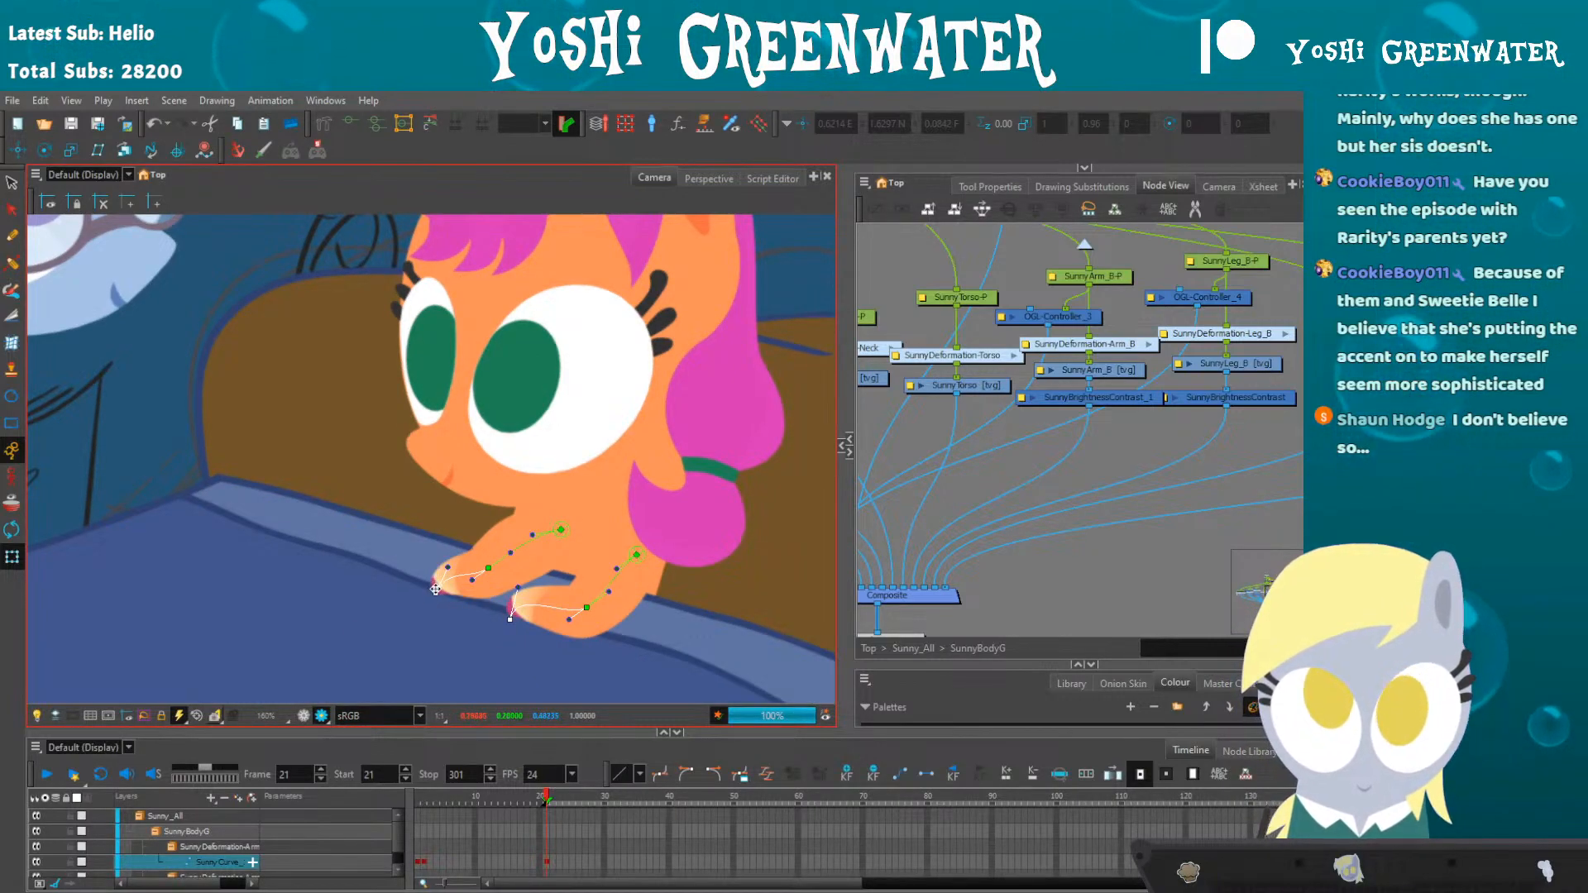
{"action": "key", "text": "ctrl+z"}
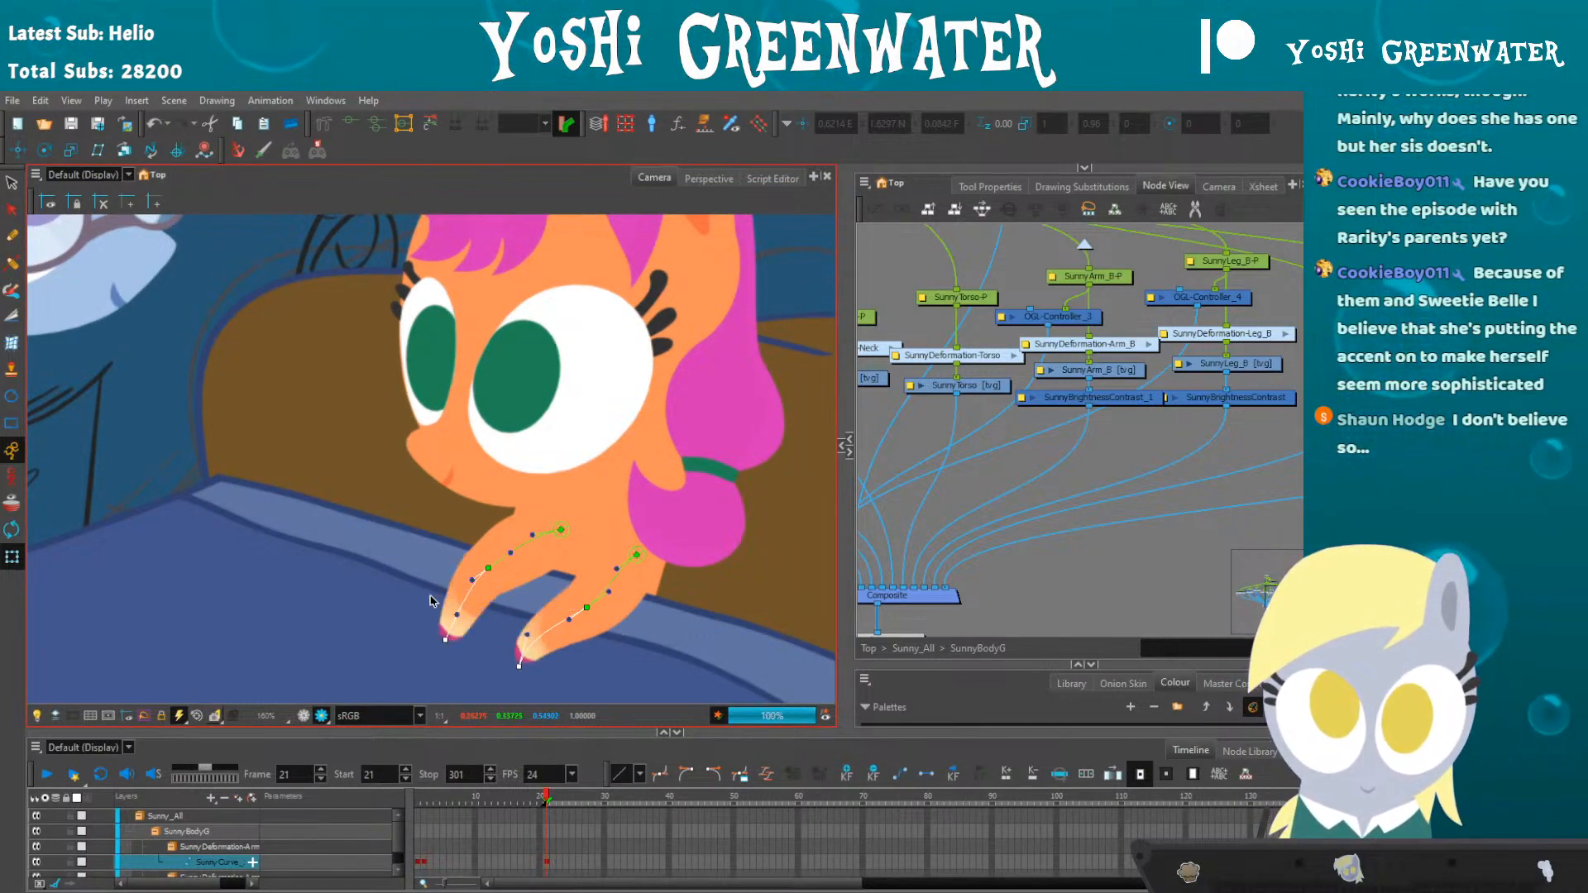
{"action": "left_click", "coordinate": [156, 123]}
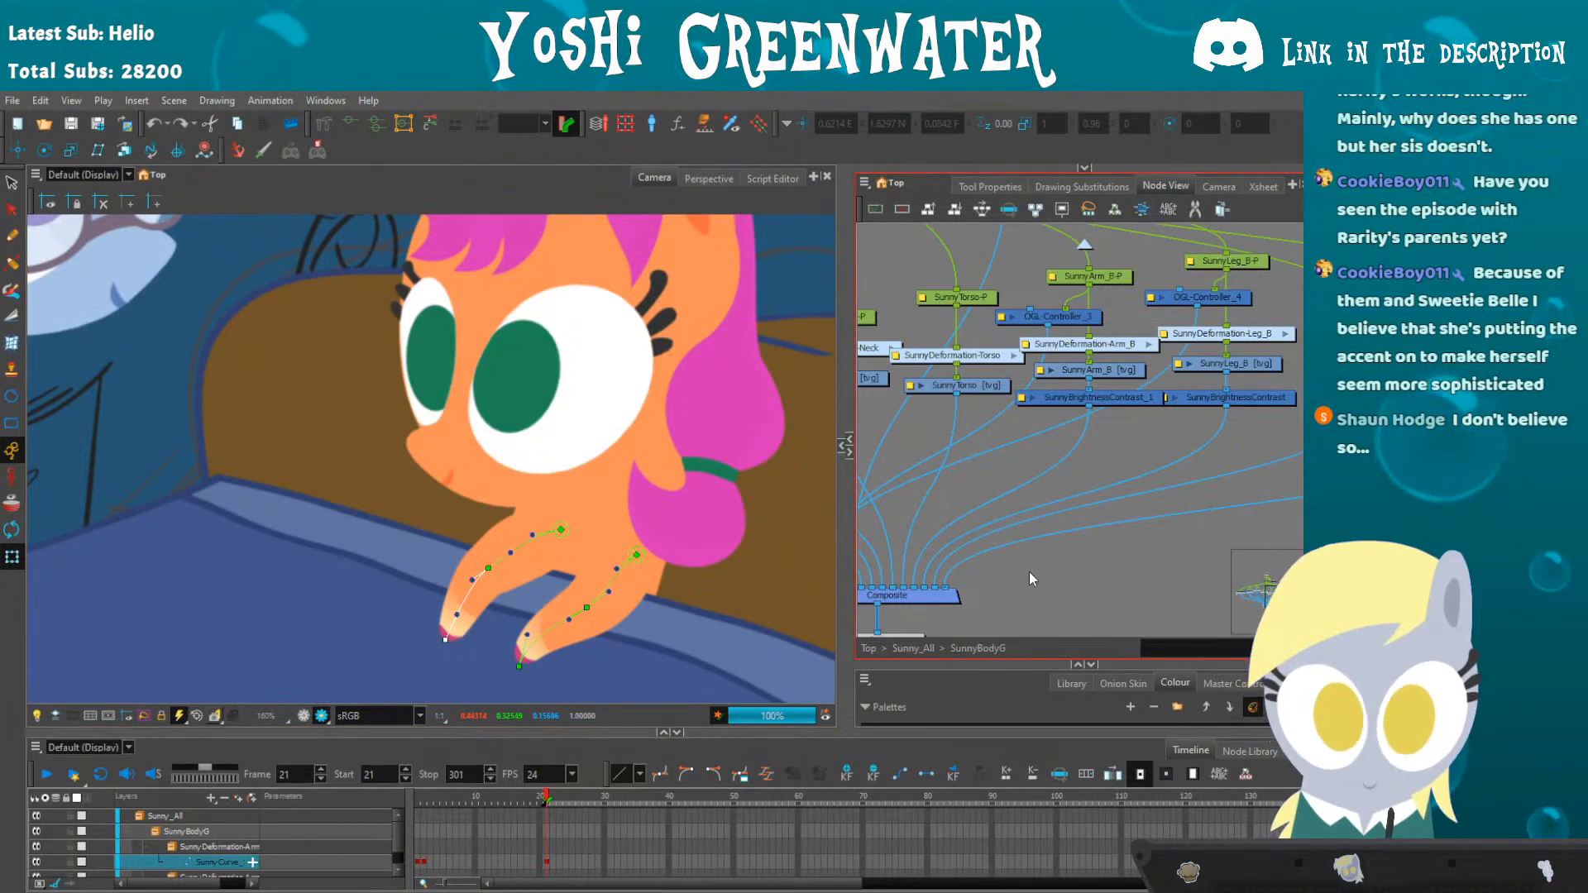
{"action": "left_click", "coordinate": [477, 361]}
{"action": "left_click", "coordinate": [304, 715]}
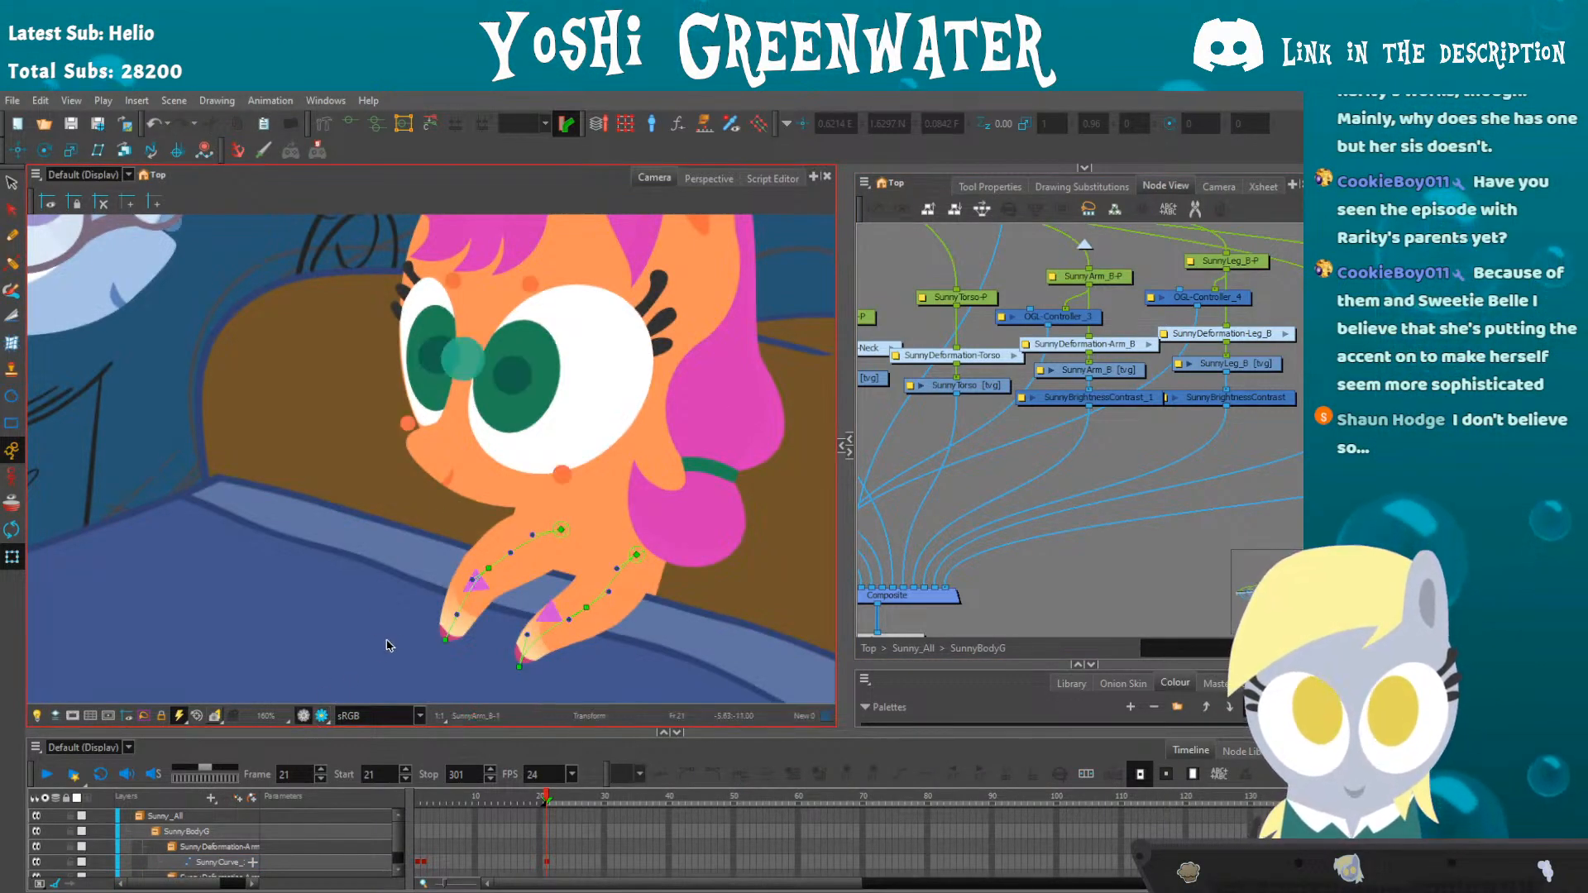
{"action": "left_click", "coordinate": [445, 640]}
{"action": "left_click", "coordinate": [518, 667], "text": "shift"}
{"action": "mouse_move", "coordinate": [445, 640]}
{"action": "left_mouse_down"}
{"action": "mouse_move", "coordinate": [444, 618]}
{"action": "mouse_move", "coordinate": [458, 680]}
{"action": "mouse_move", "coordinate": [446, 619]}
{"action": "left_mouse_up"}
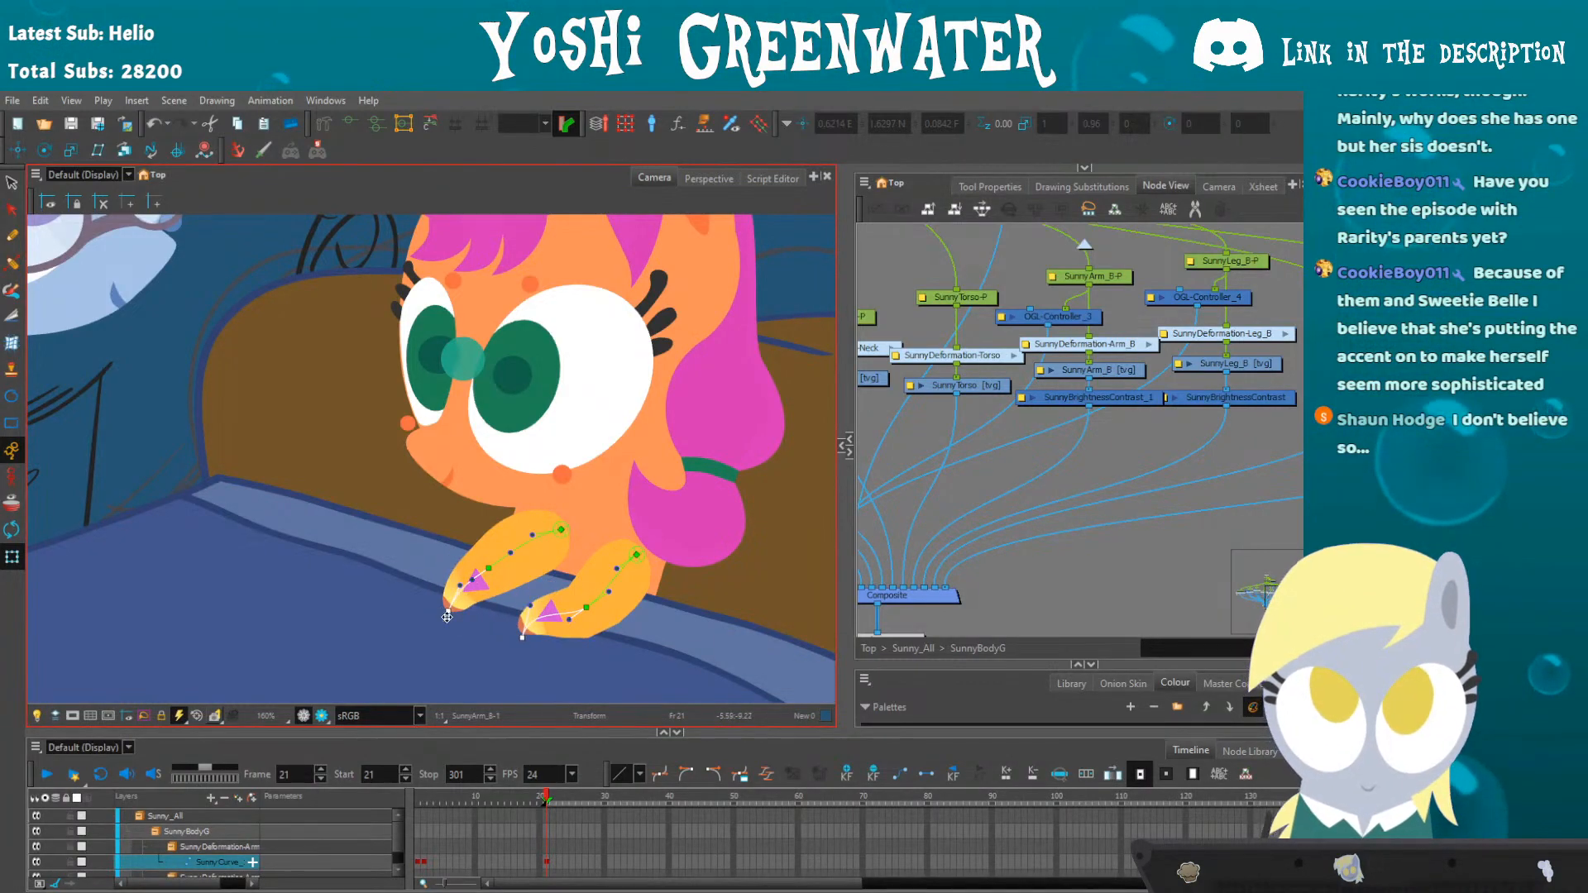
{"action": "key", "text": "ctrl+z"}
- Move both of Sunny's pupils together up toward Argyle's face with the eye master peg
{"action": "left_click", "coordinate": [1024, 602]}
{"action": "scroll", "coordinate": [449, 365], "scroll_direction": "down", "scroll_amount": 1}
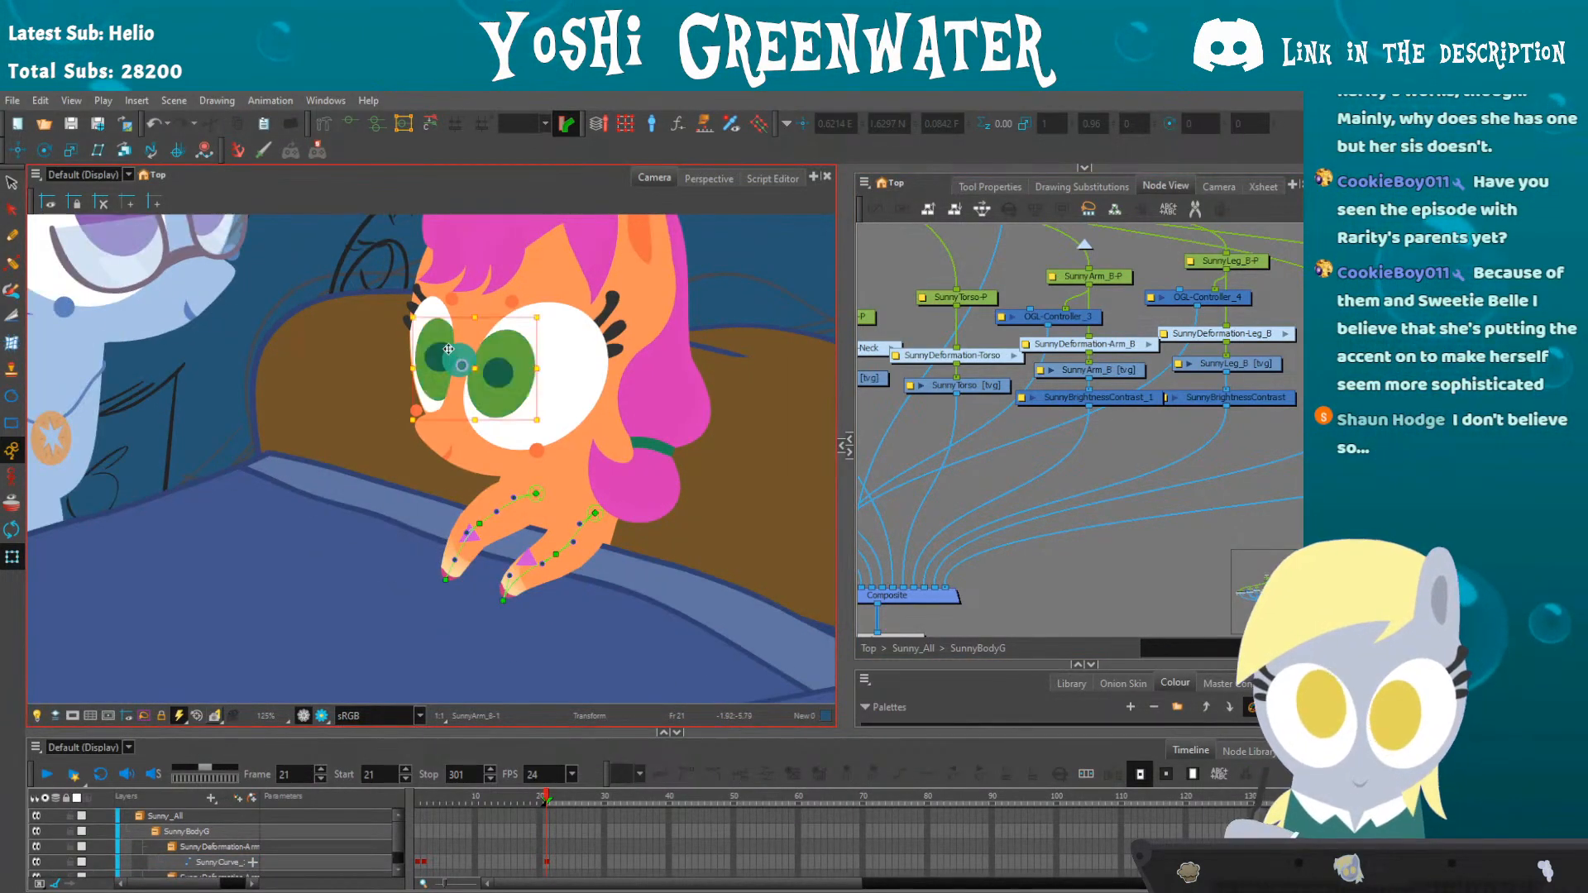
{"action": "left_click", "coordinate": [429, 340]}
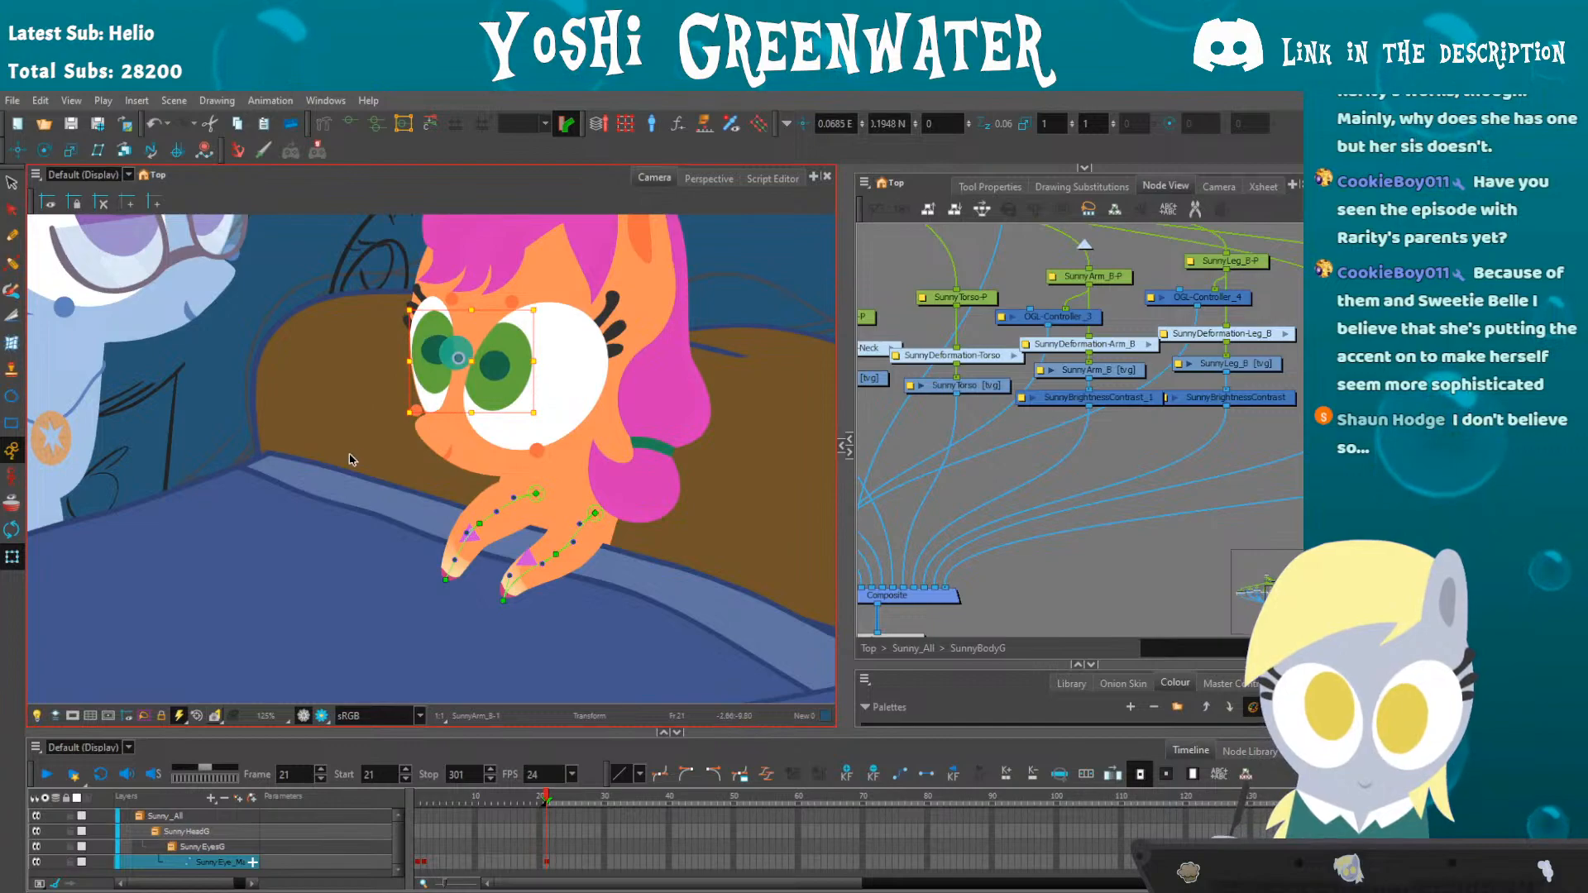
{"action": "left_click_drag", "start_coordinate": [392, 428], "coordinate": [419, 514]}
- Reposition Sunny's back pupil, fine-tune both pupils to look up at Argyle, and preview her gaze in render view
{"action": "left_click", "coordinate": [451, 432]}
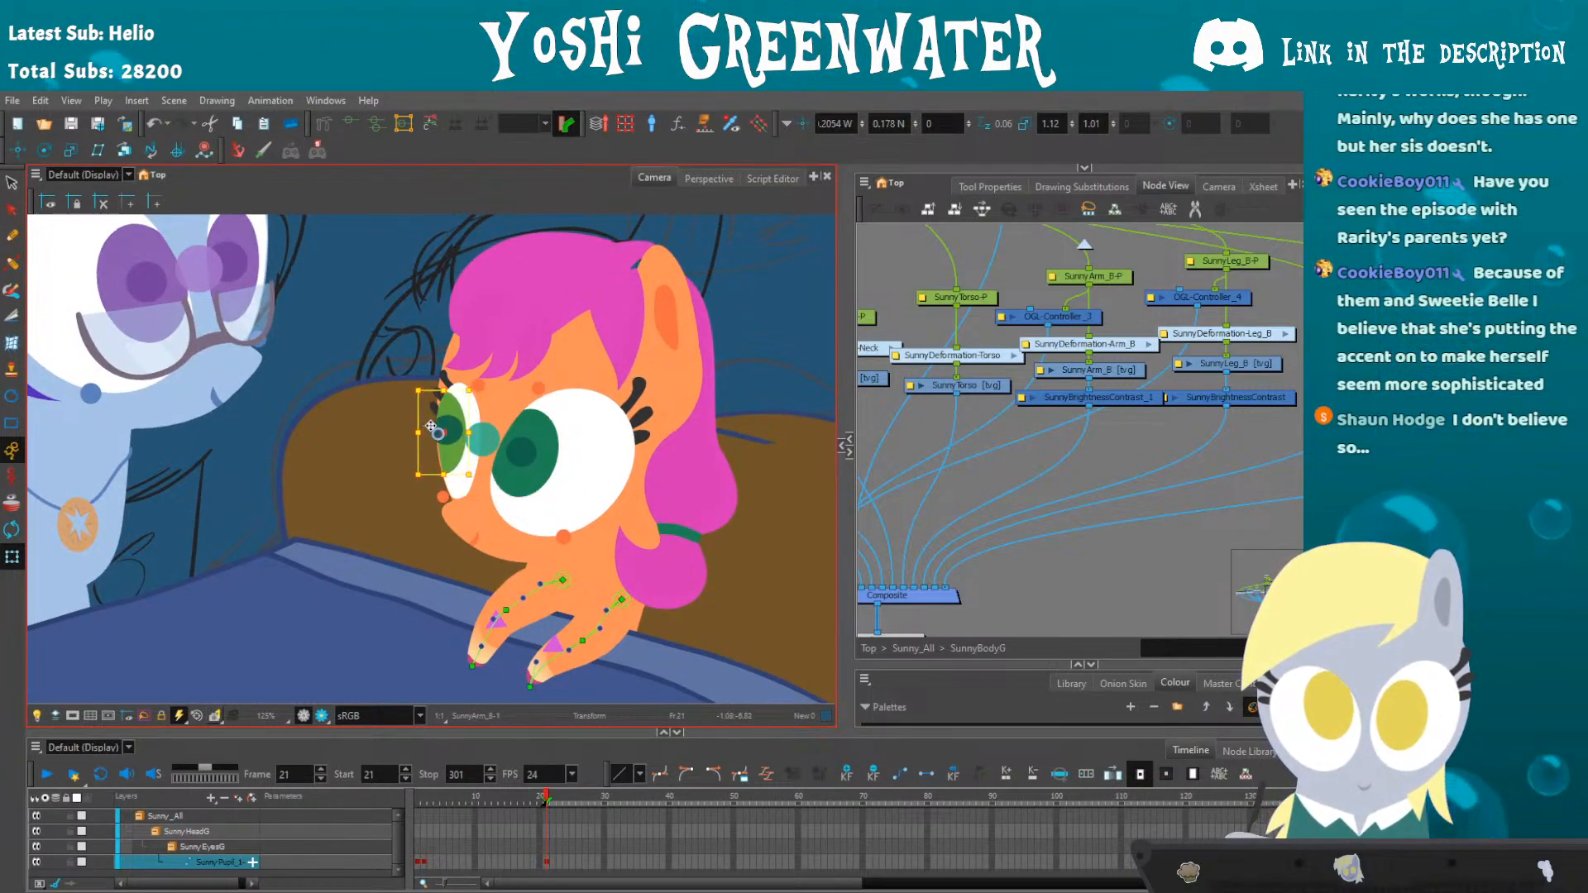
{"action": "left_click", "coordinate": [445, 419]}
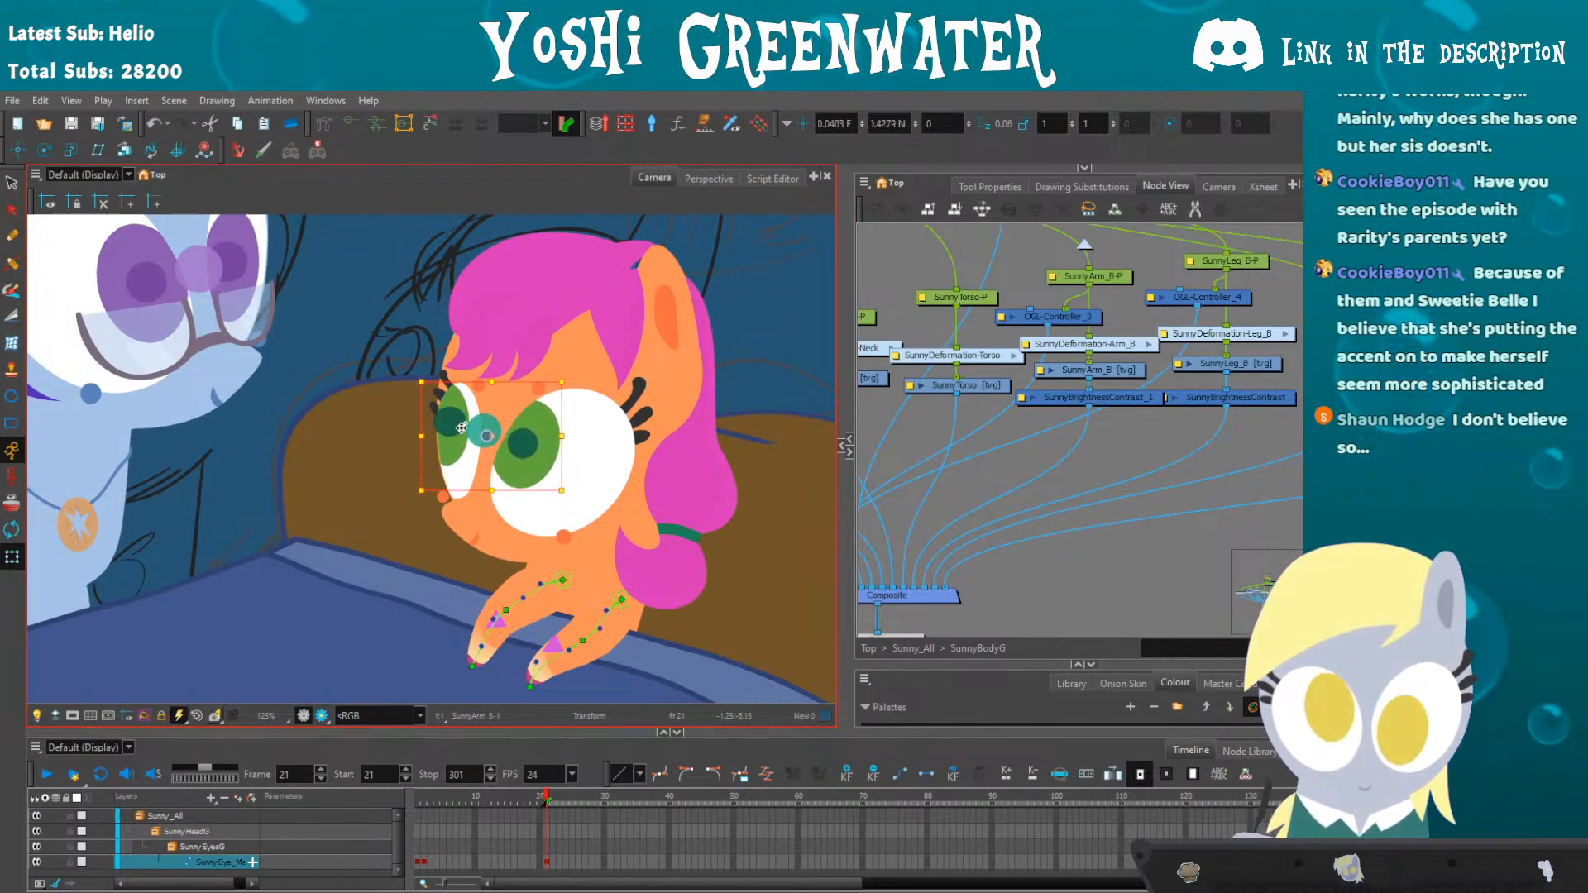
{"action": "left_click", "coordinate": [447, 411]}
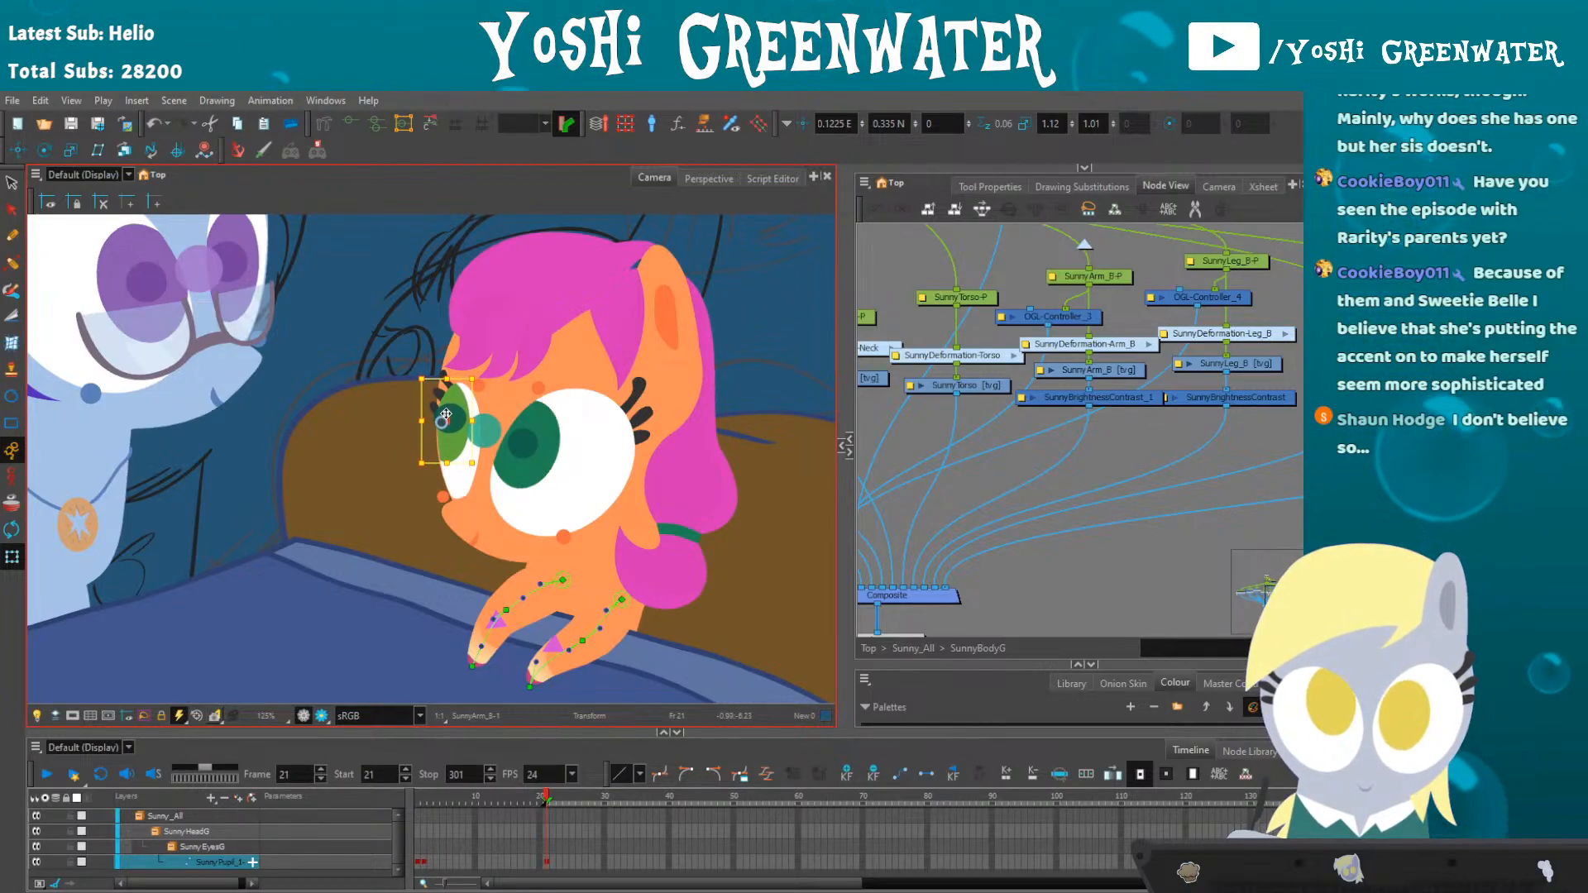
{"action": "left_click", "coordinate": [447, 414]}
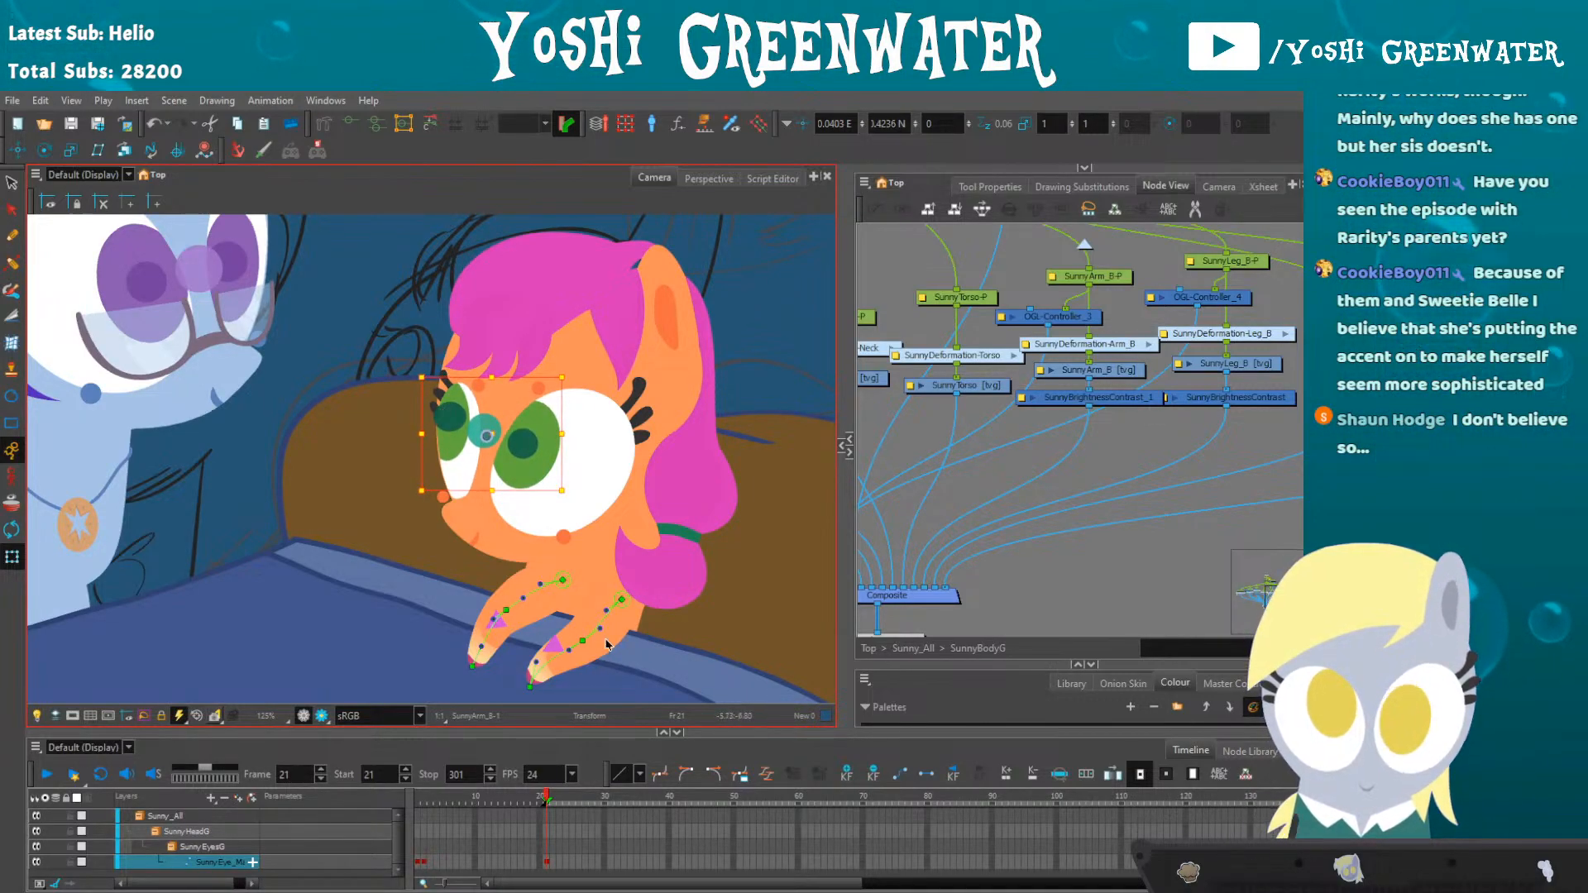
{"action": "left_click", "coordinate": [995, 604]}
{"action": "left_click", "coordinate": [320, 716]}
{"action": "left_click_drag", "start_coordinate": [329, 561], "coordinate": [352, 550]}
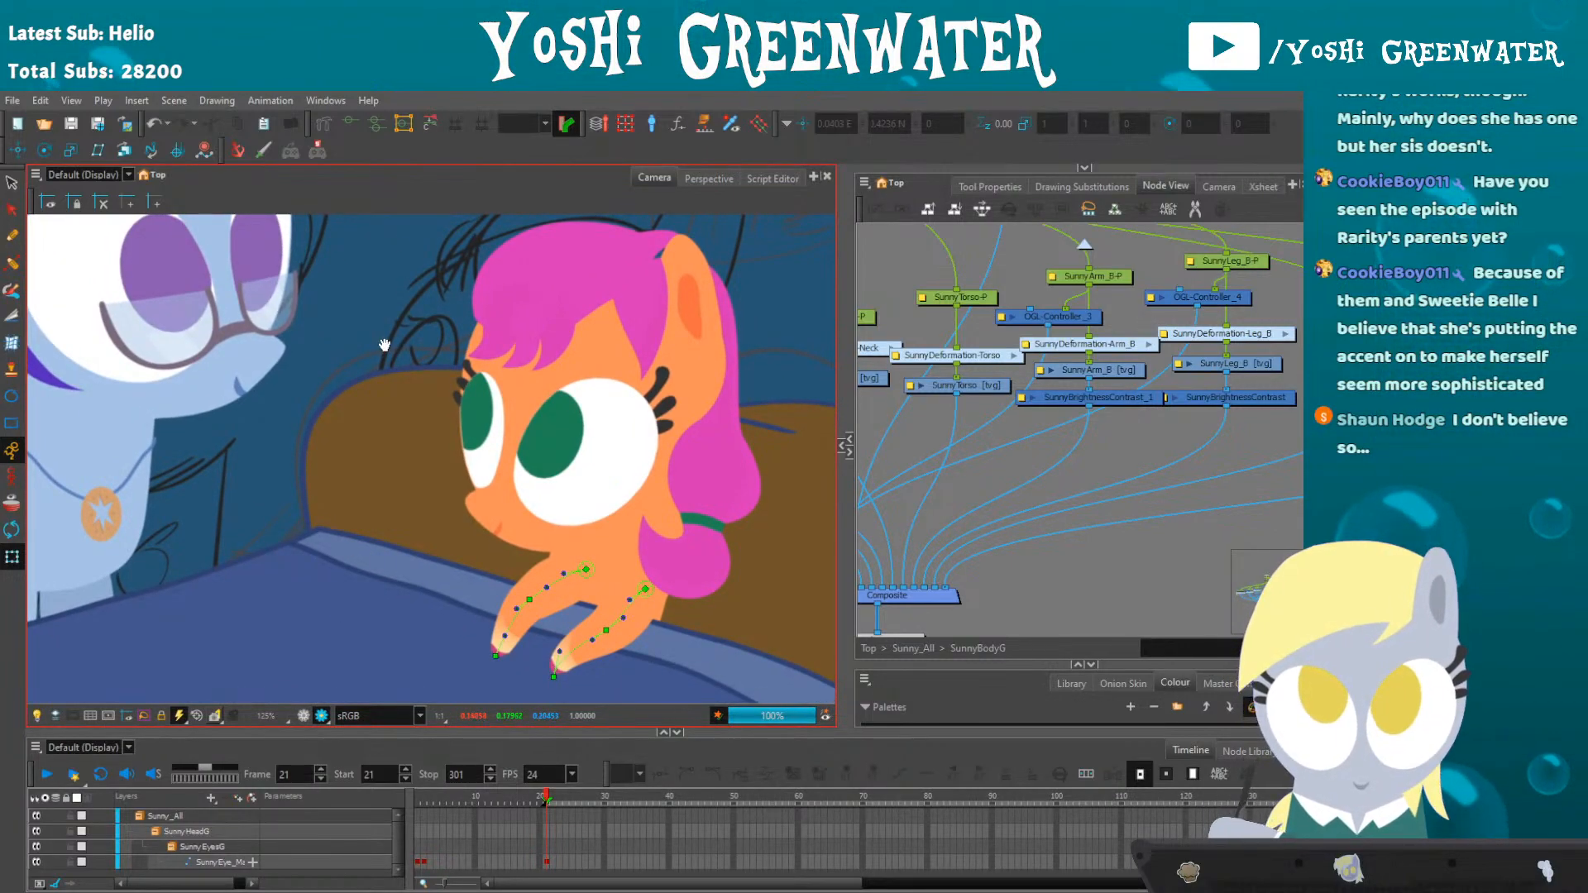
{"action": "left_click_drag", "start_coordinate": [388, 343], "coordinate": [352, 362]}
{"action": "left_click", "coordinate": [303, 716]}
- Adjust the position and tilt of Sunny's head with the SunnyHead_Master peg and preview the whole pose in render view
{"action": "left_click_drag", "start_coordinate": [366, 518], "coordinate": [358, 575]}
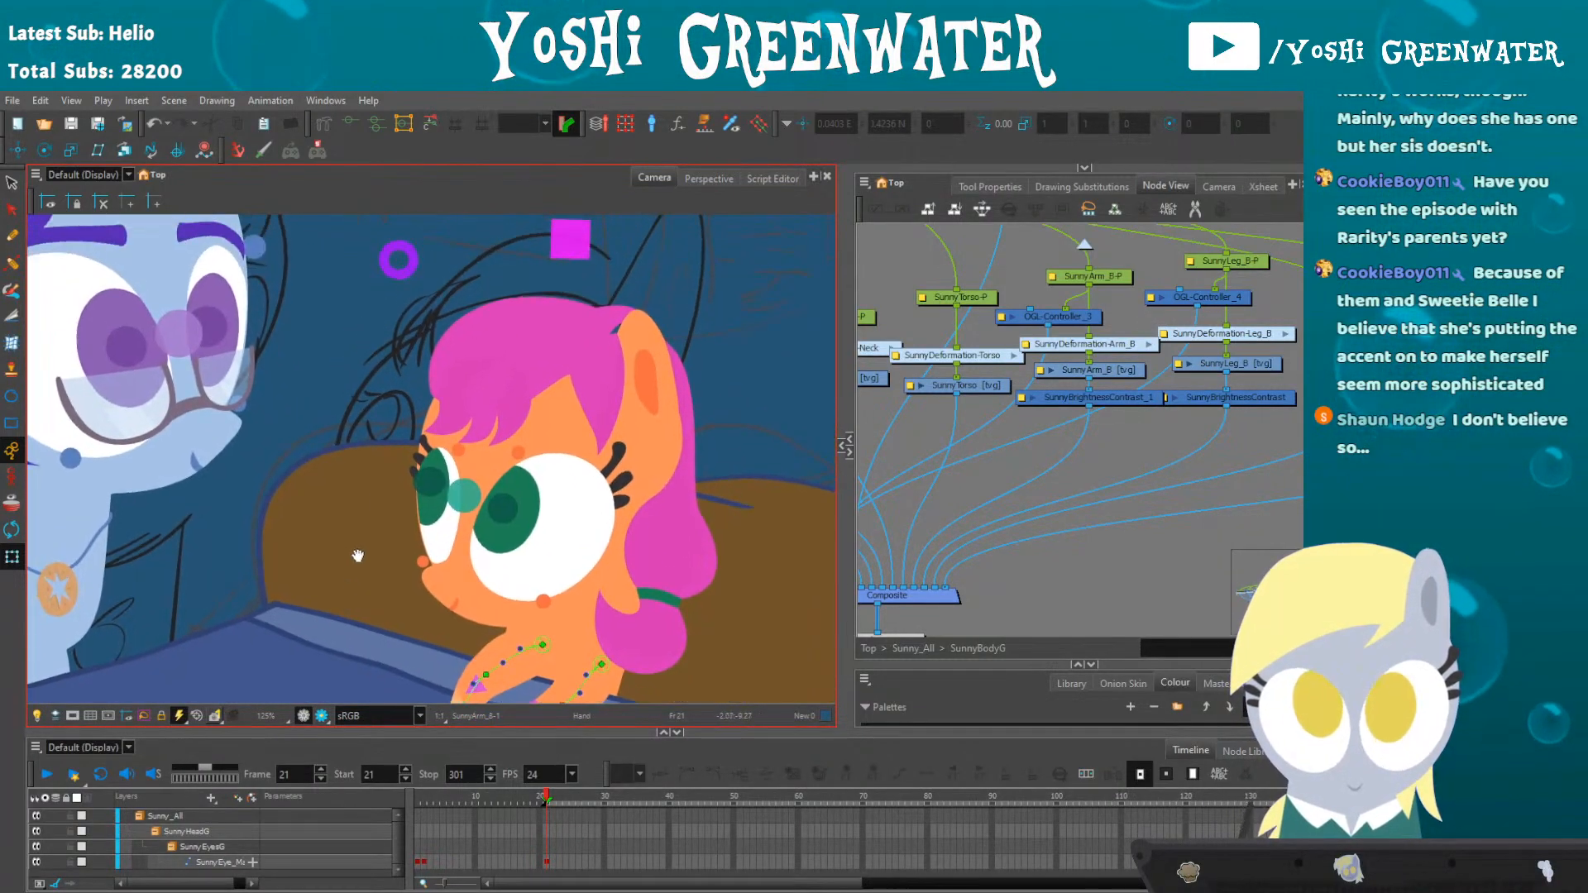
{"action": "left_click", "coordinate": [433, 374]}
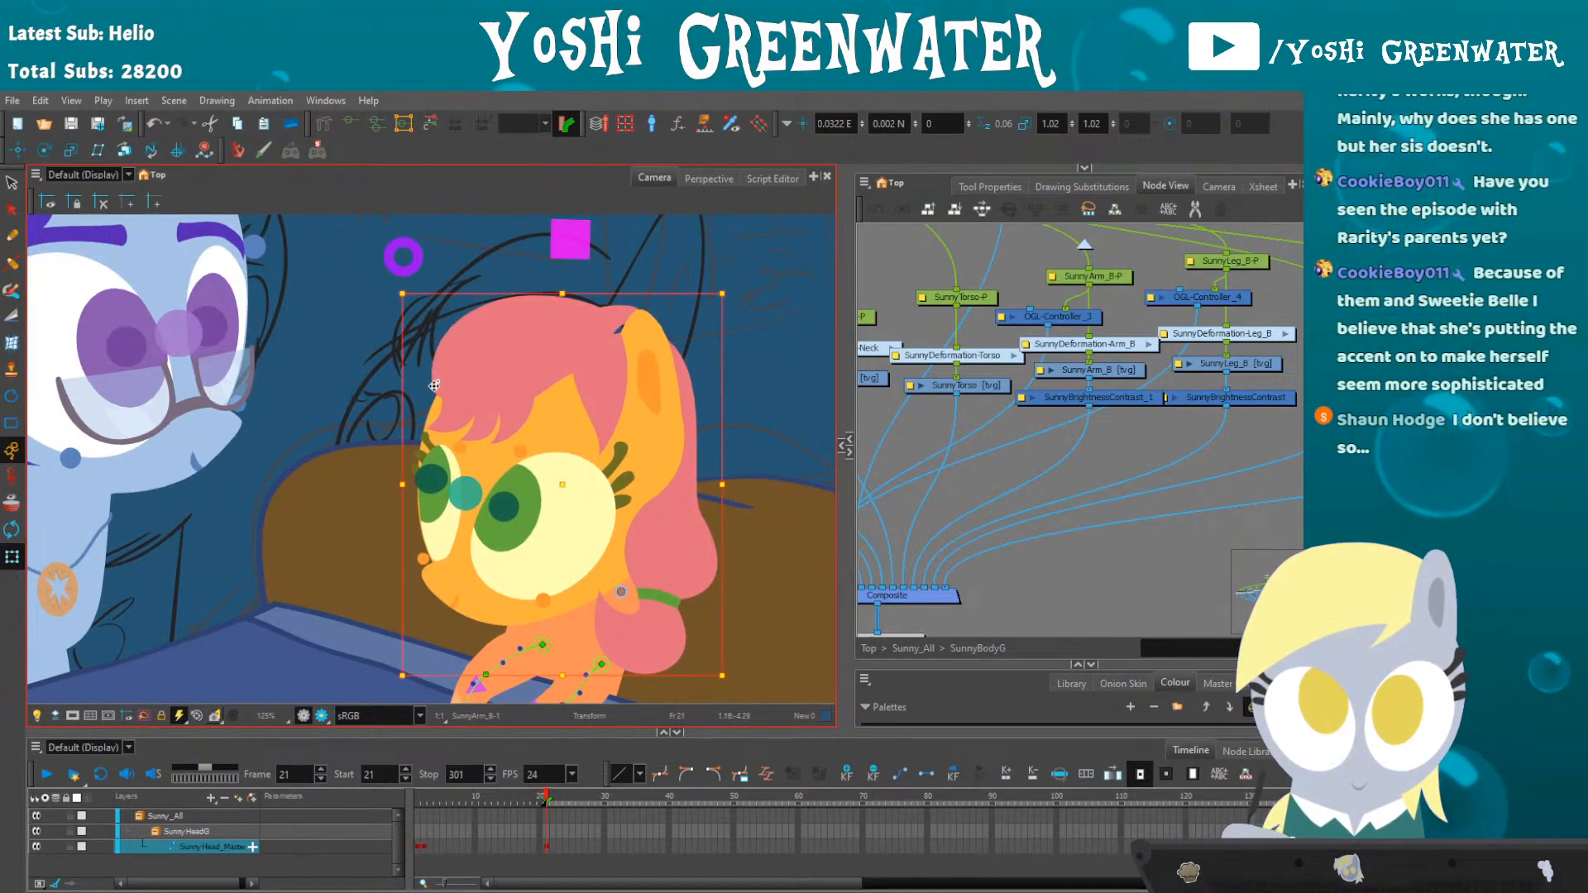
{"action": "left_click_drag", "start_coordinate": [433, 374], "coordinate": [441, 370]}
{"action": "left_click_drag", "start_coordinate": [398, 283], "coordinate": [402, 280]}
{"action": "left_click", "coordinate": [959, 609]}
{"action": "scroll", "coordinate": [932, 586], "scroll_direction": "down", "scroll_amount": 1}
{"action": "scroll", "coordinate": [772, 535], "scroll_direction": "down", "scroll_amount": 1}
{"action": "left_click_drag", "start_coordinate": [456, 565], "coordinate": [430, 465]}
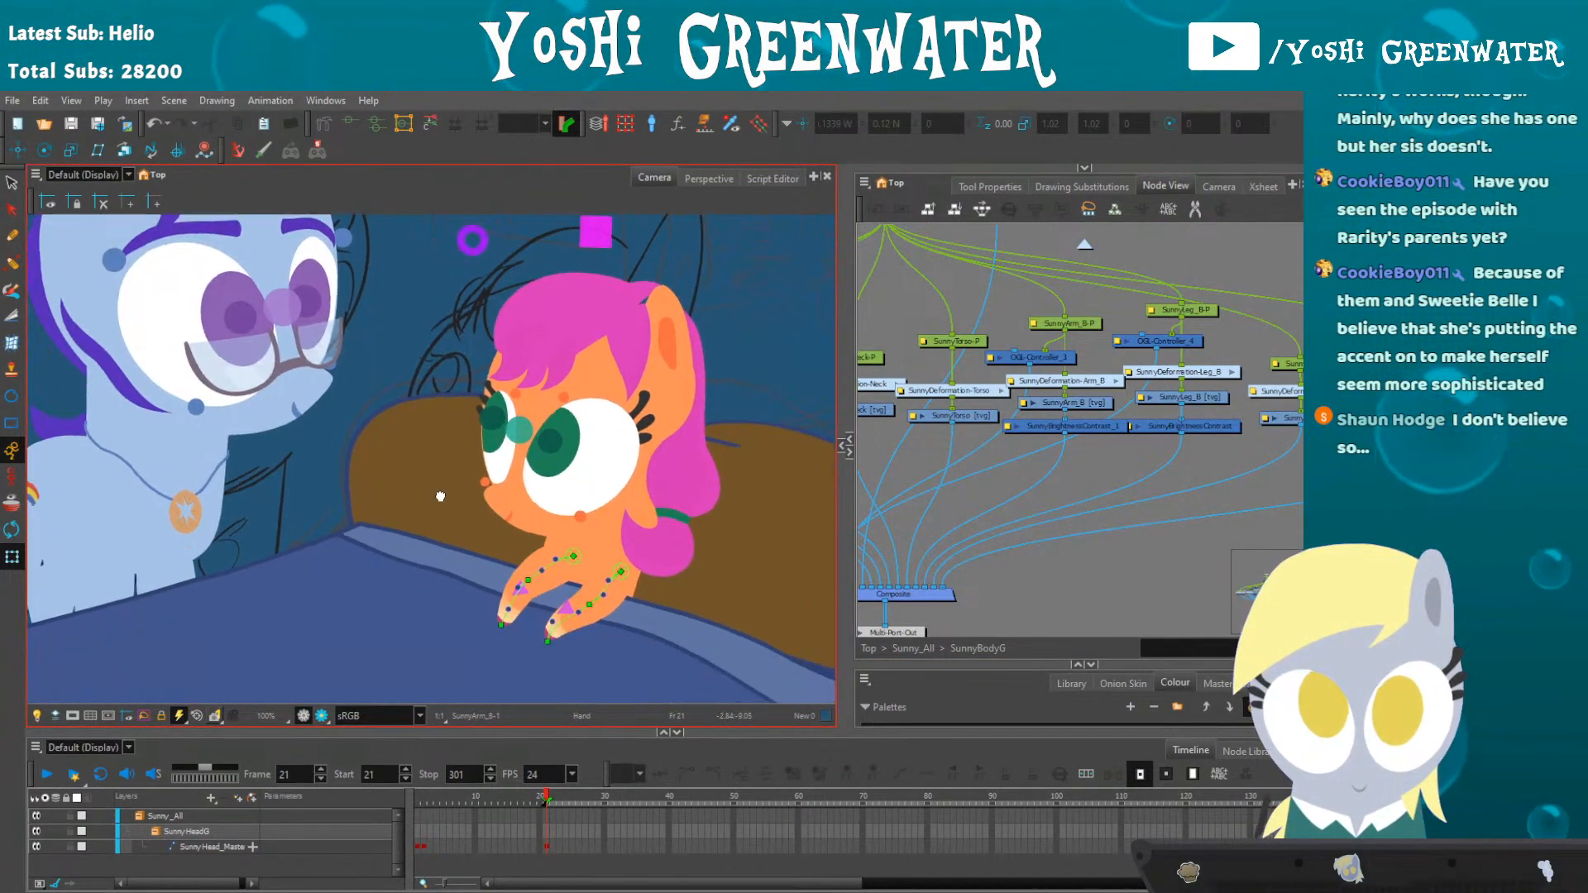
{"action": "left_click", "coordinate": [322, 716]}
{"action": "scroll", "coordinate": [385, 524], "scroll_direction": "down", "scroll_amount": 1}
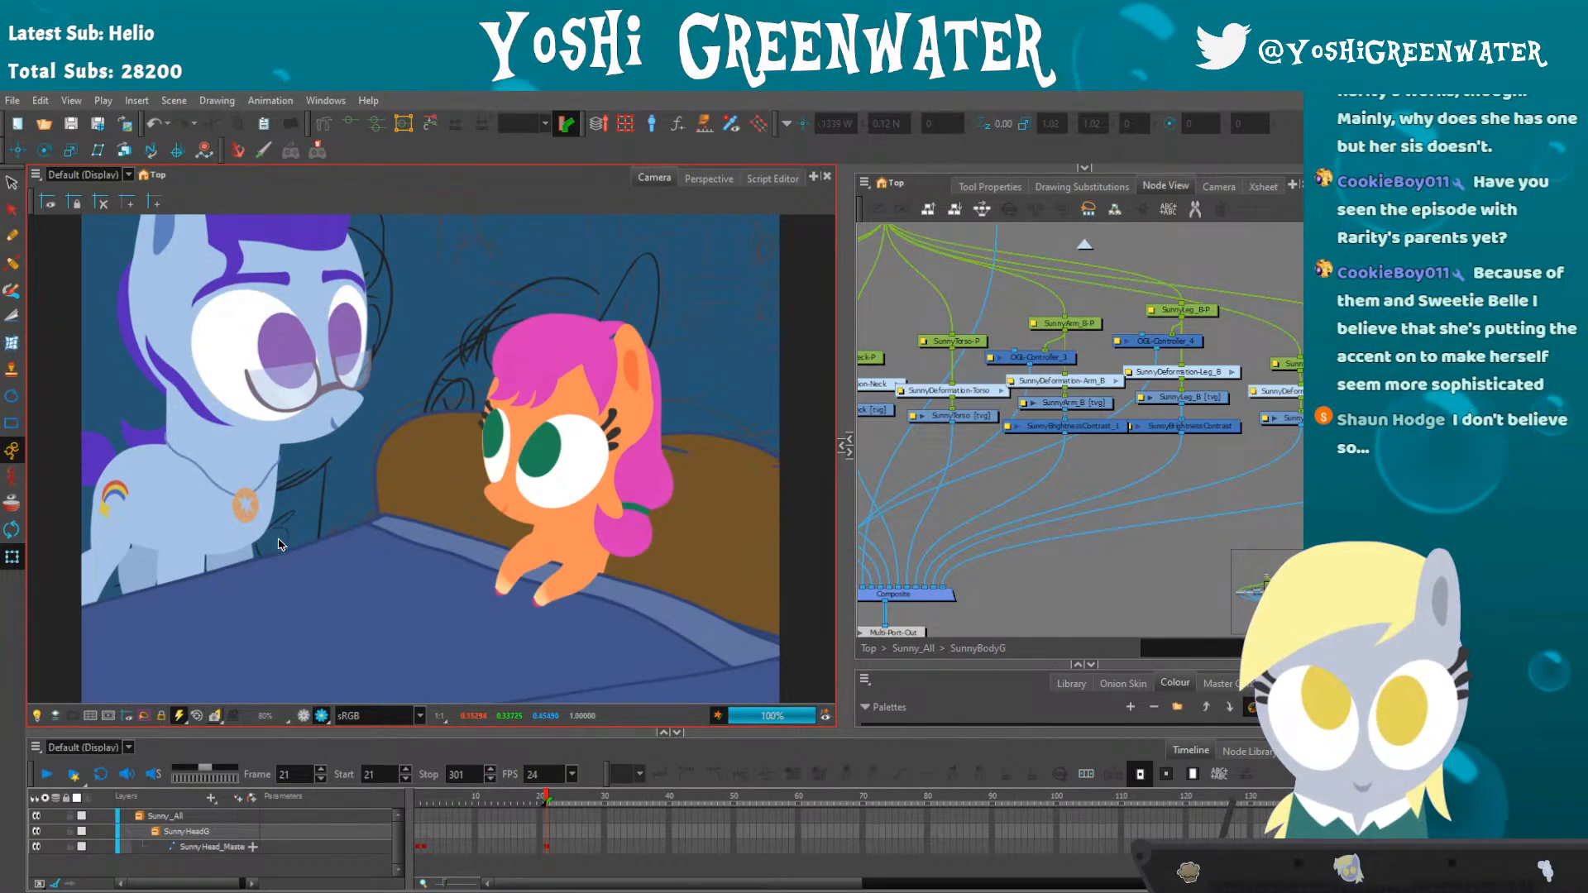
- Open the Bed_Cover drawing for editing in the Drawing view and activate its overlay art layer
{"action": "left_click", "coordinate": [304, 716]}
{"action": "left_click_drag", "start_coordinate": [371, 573], "coordinate": [417, 470]}
{"action": "left_click", "coordinate": [442, 504]}
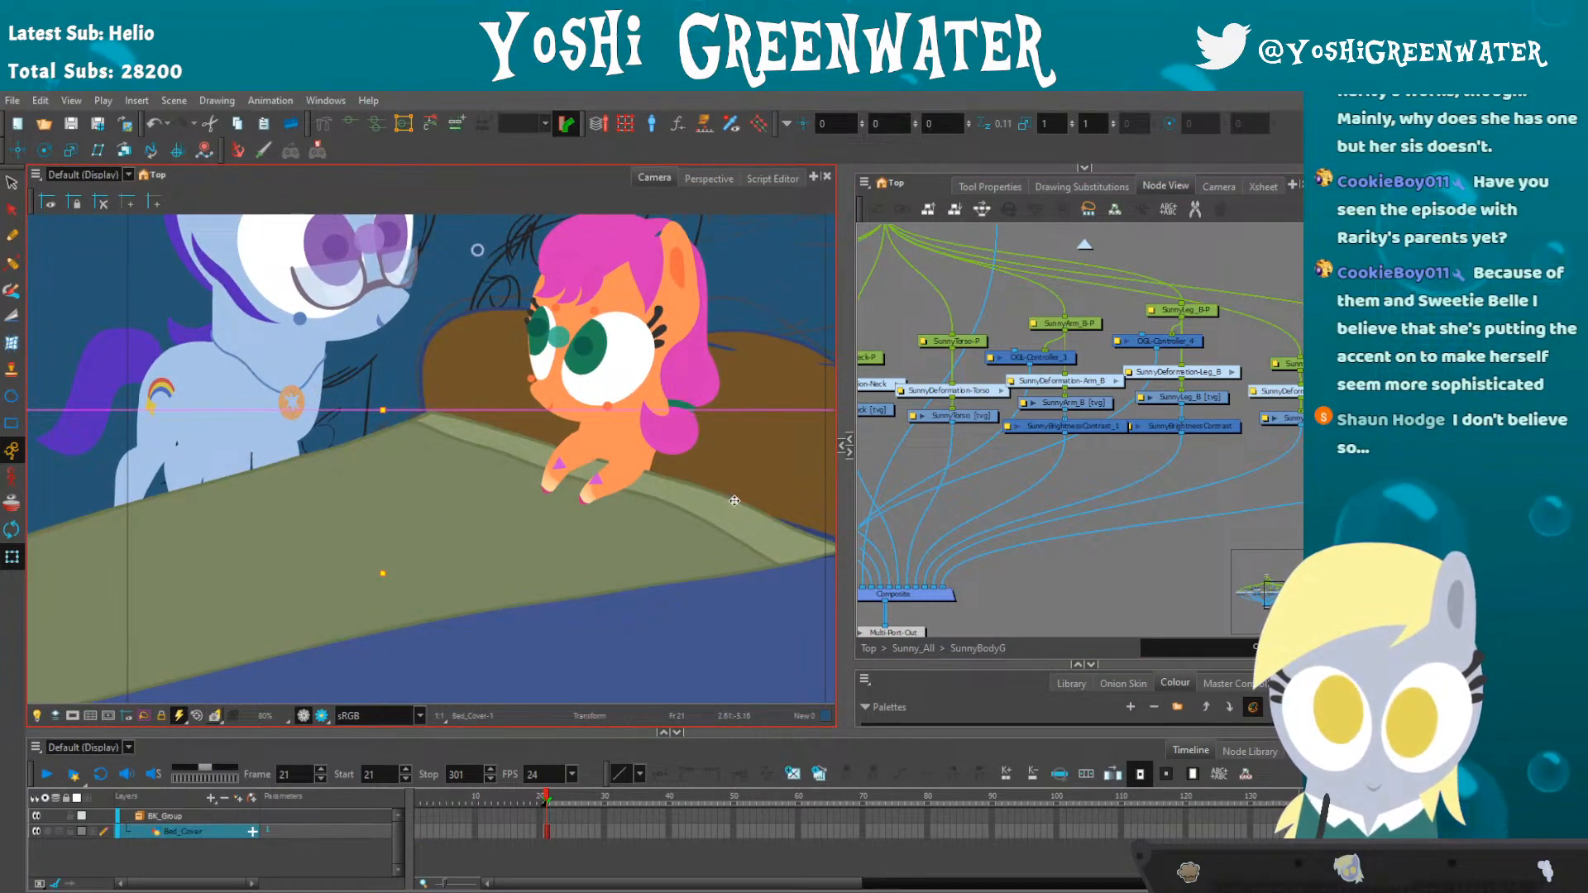
{"action": "left_click", "coordinate": [840, 445]}
{"action": "scroll", "coordinate": [571, 364], "scroll_direction": "up", "scroll_amount": 5}
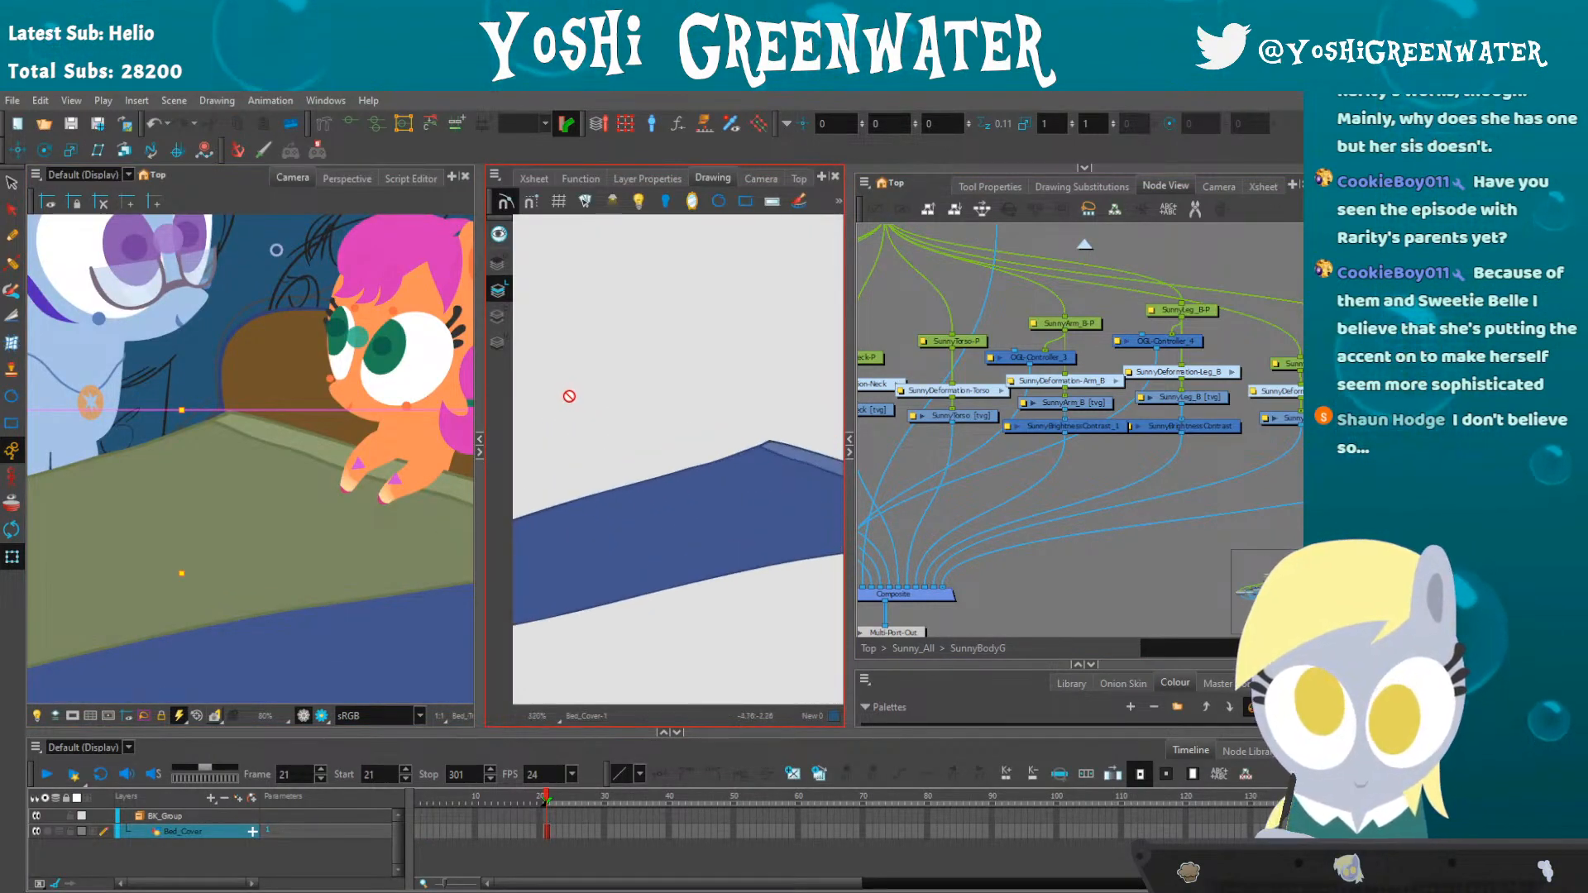
{"action": "left_click", "coordinate": [495, 264]}
{"action": "left_click", "coordinate": [499, 235]}
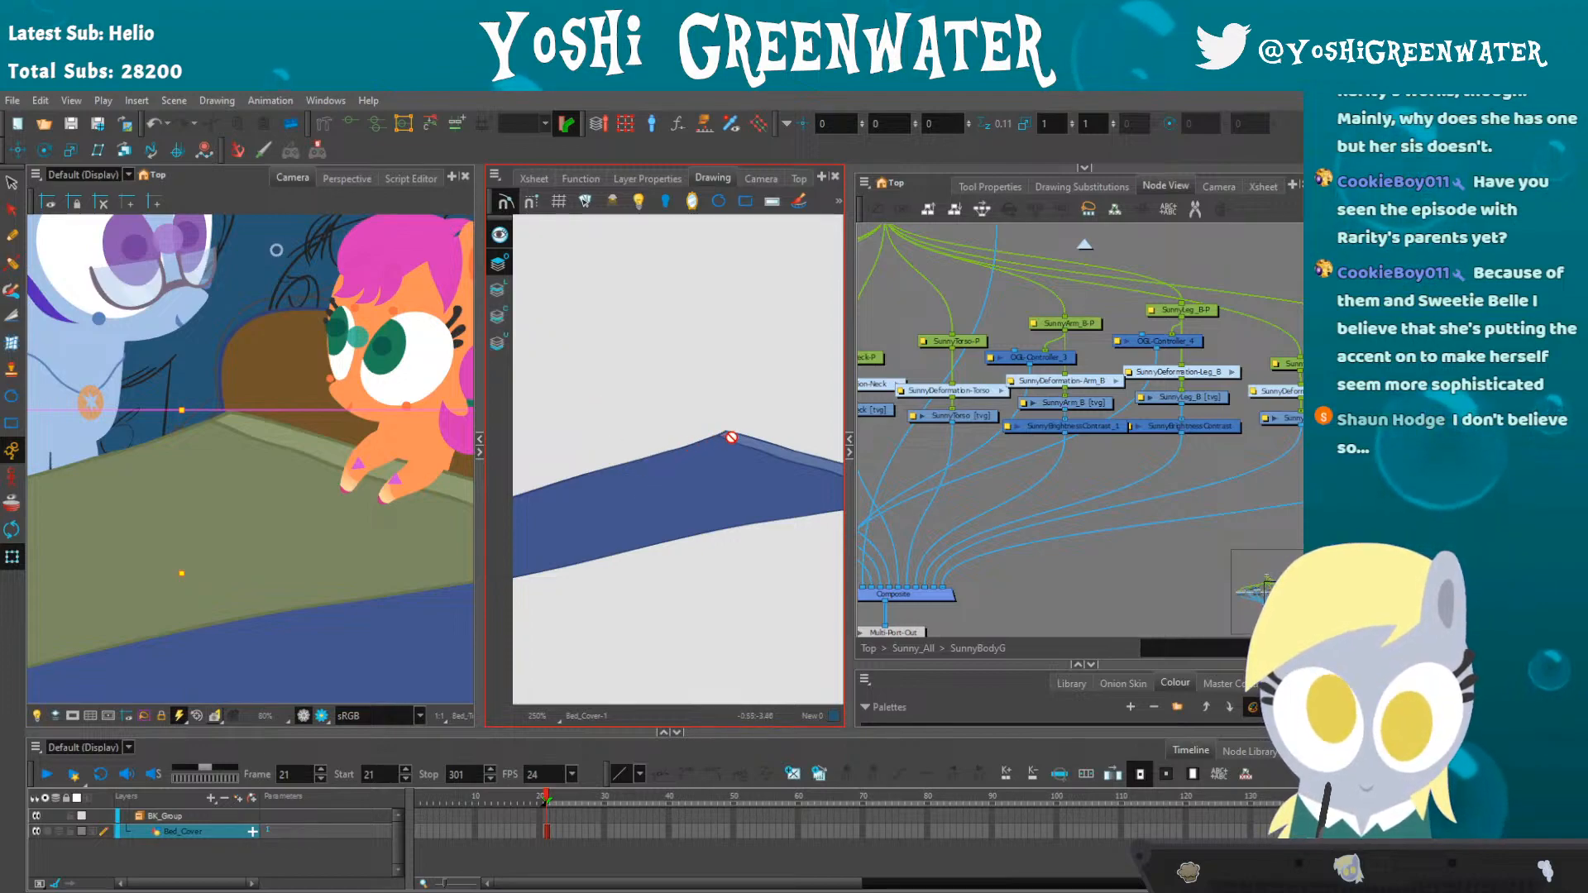
- Draw short curved fold lines with the Brush on the bed cover below Sunny's hands and across the cover's surface
{"action": "scroll", "coordinate": [727, 389], "scroll_direction": "up", "scroll_amount": 8}
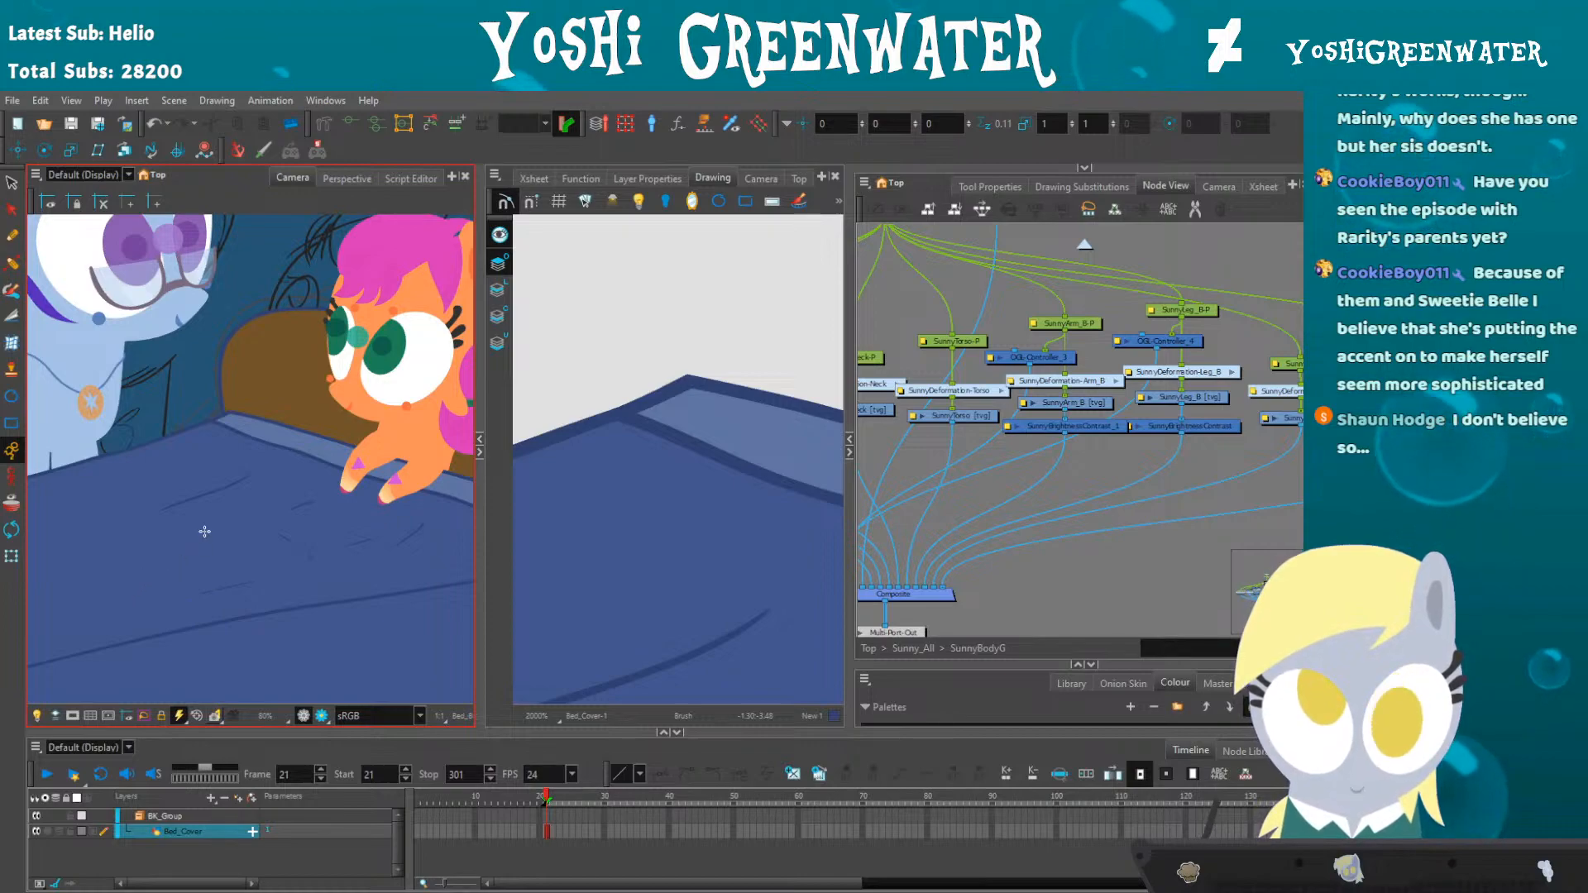
{"action": "scroll", "coordinate": [202, 537], "scroll_direction": "down", "scroll_amount": 3}
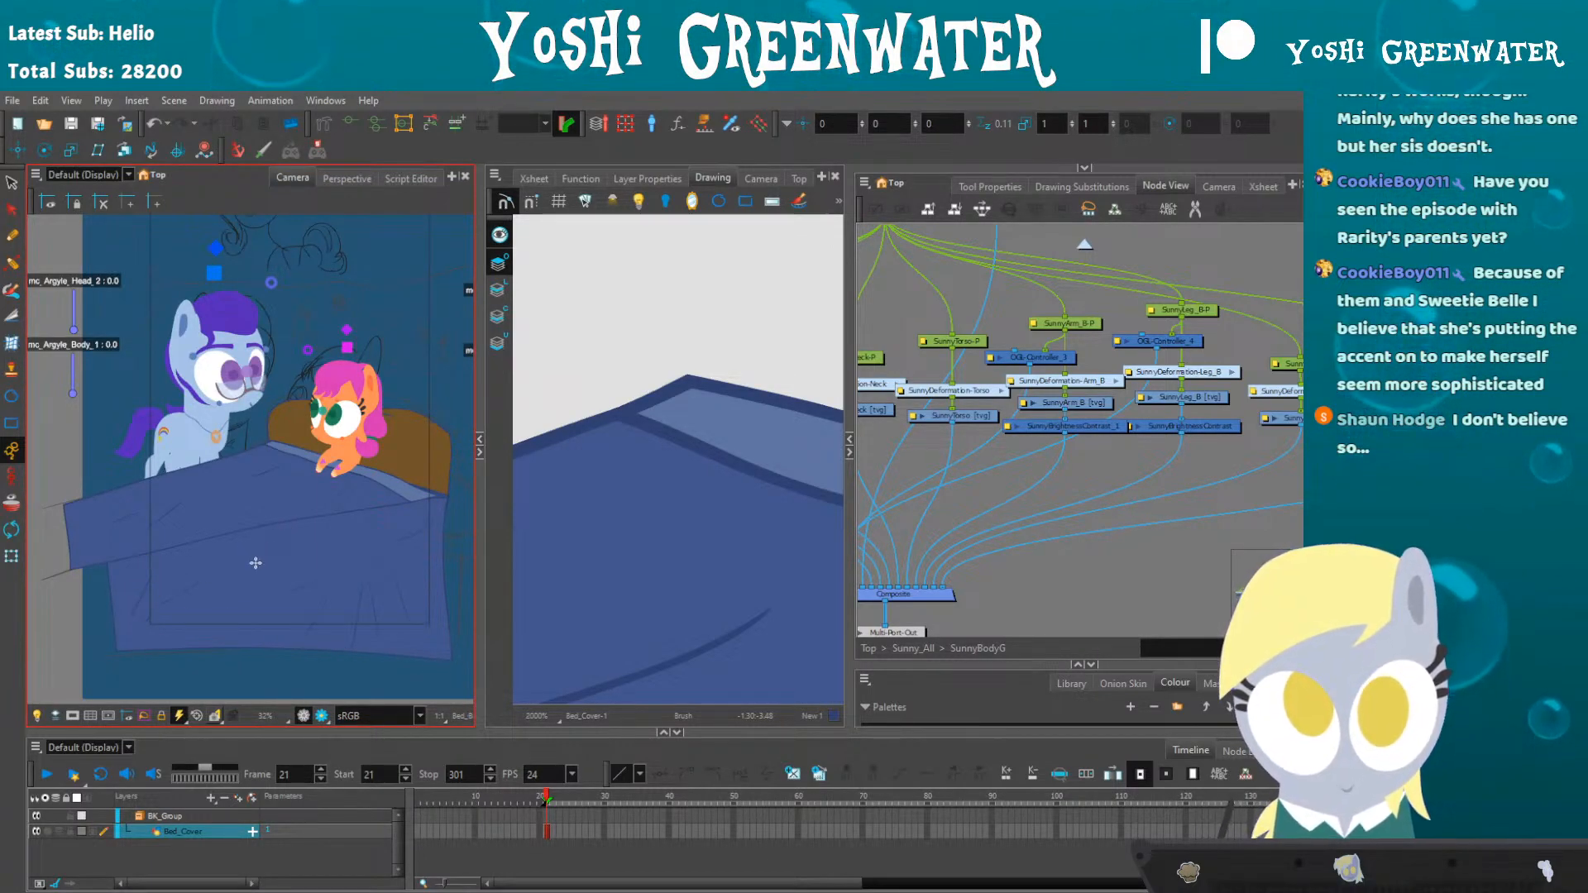
{"action": "scroll", "coordinate": [338, 495], "scroll_direction": "up", "scroll_amount": 5}
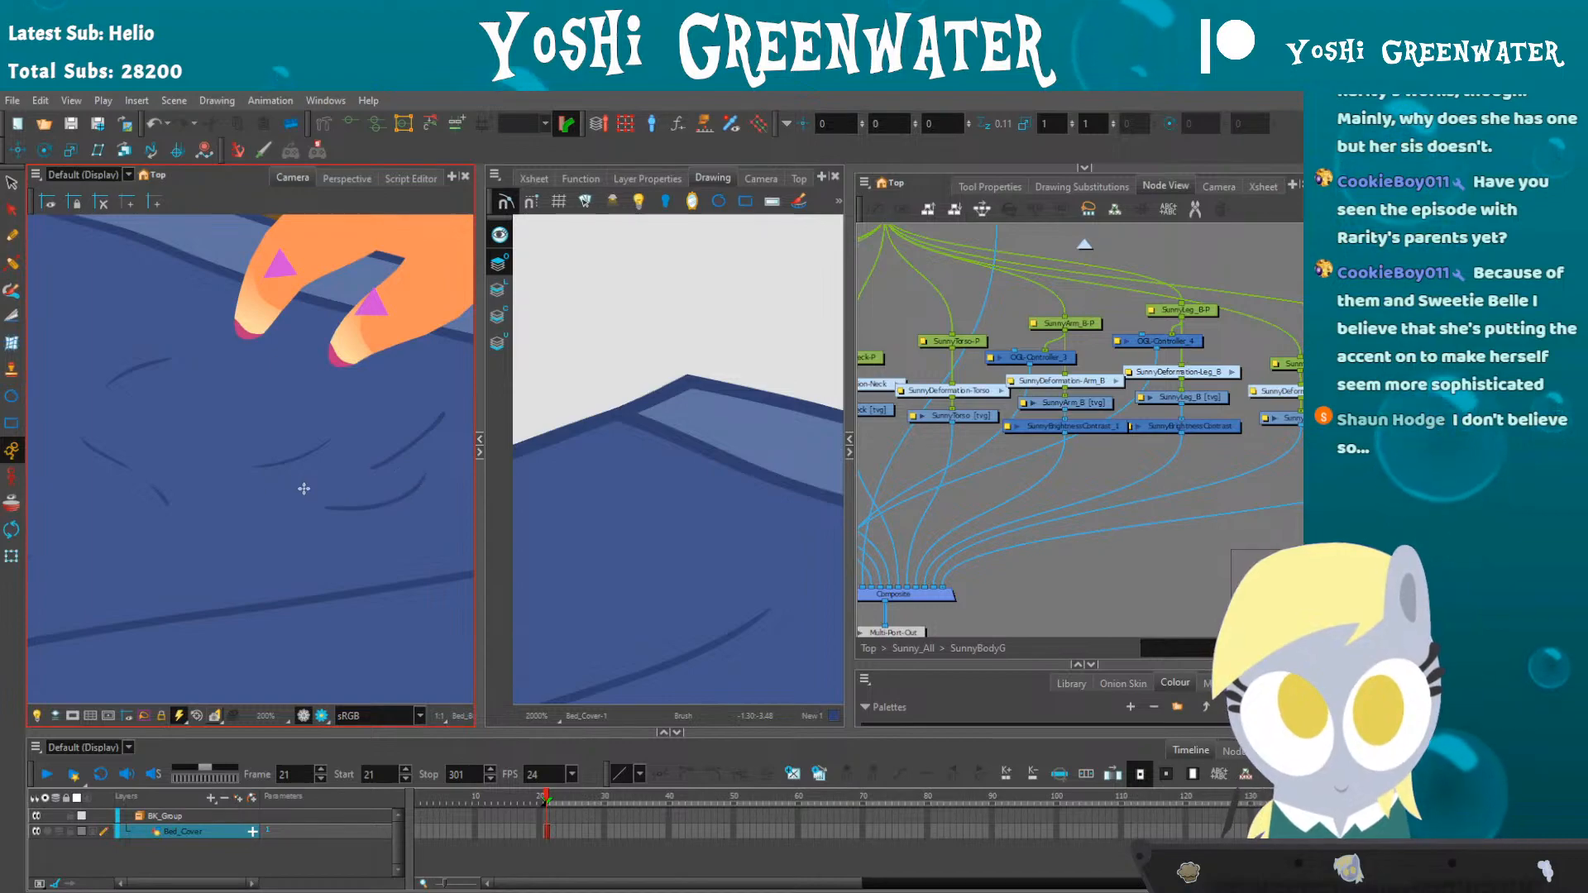
{"action": "scroll", "coordinate": [123, 452], "scroll_direction": "down", "scroll_amount": 1}
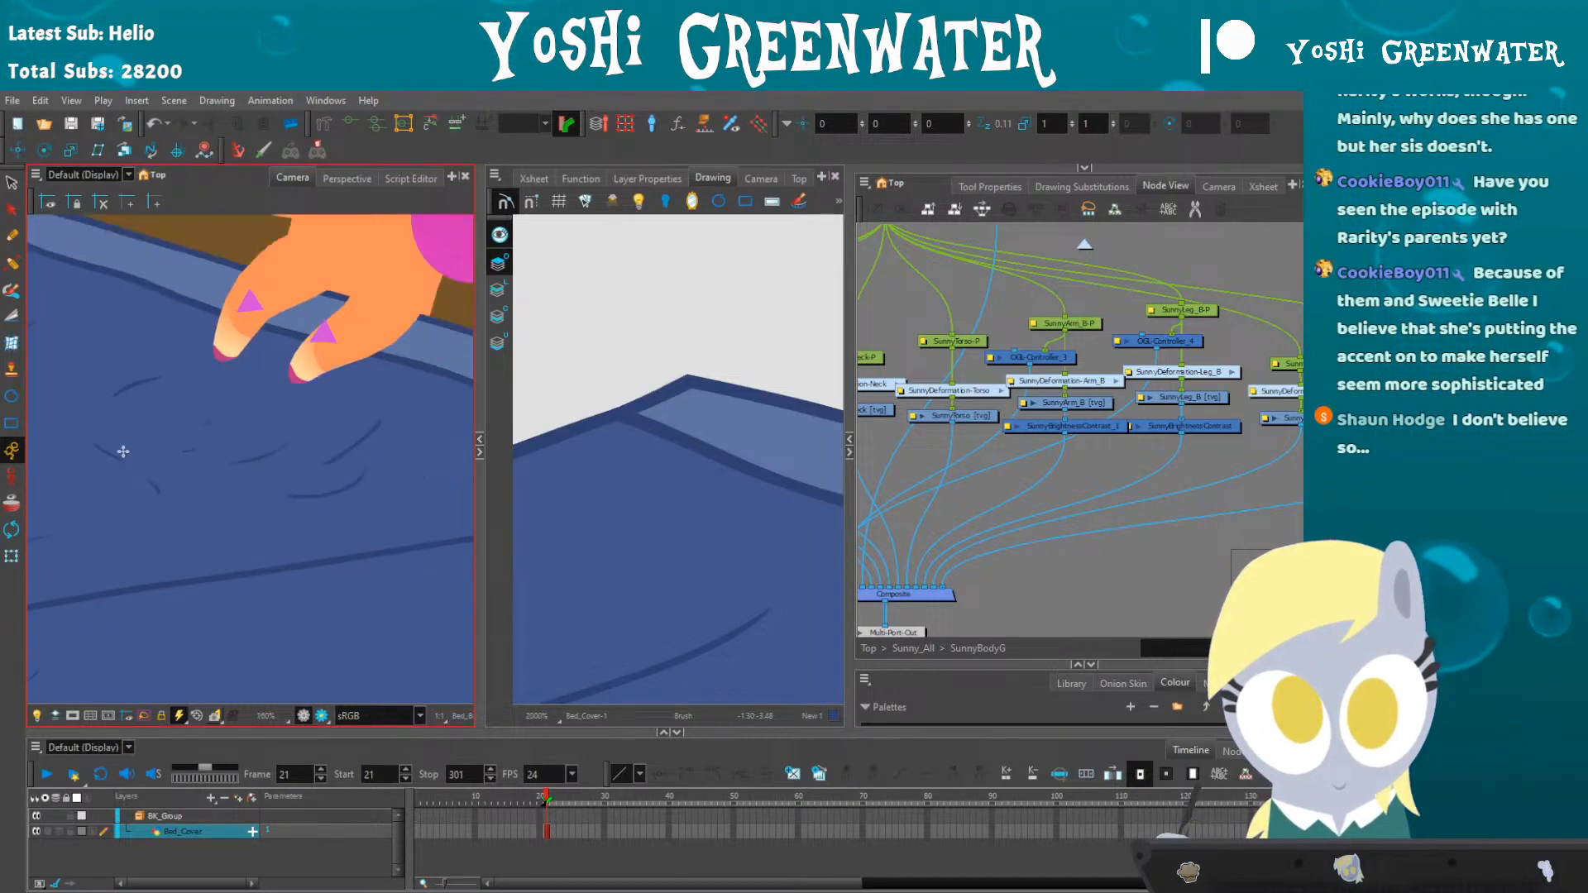
{"action": "scroll", "coordinate": [124, 453], "scroll_direction": "down", "scroll_amount": 2}
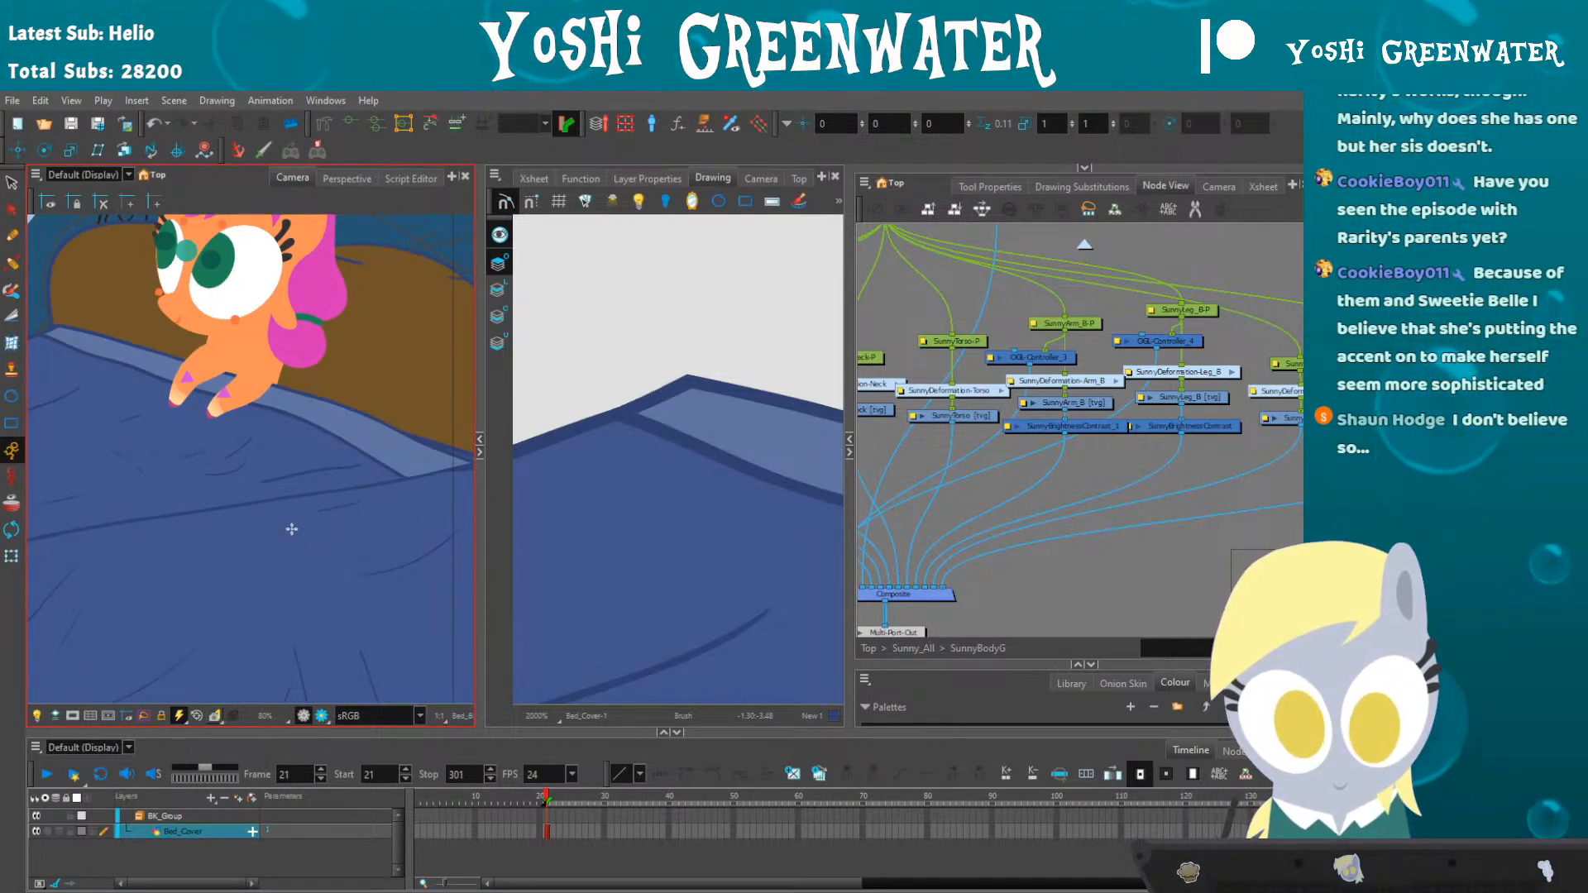
{"action": "scroll", "coordinate": [287, 530], "scroll_direction": "down", "scroll_amount": 3}
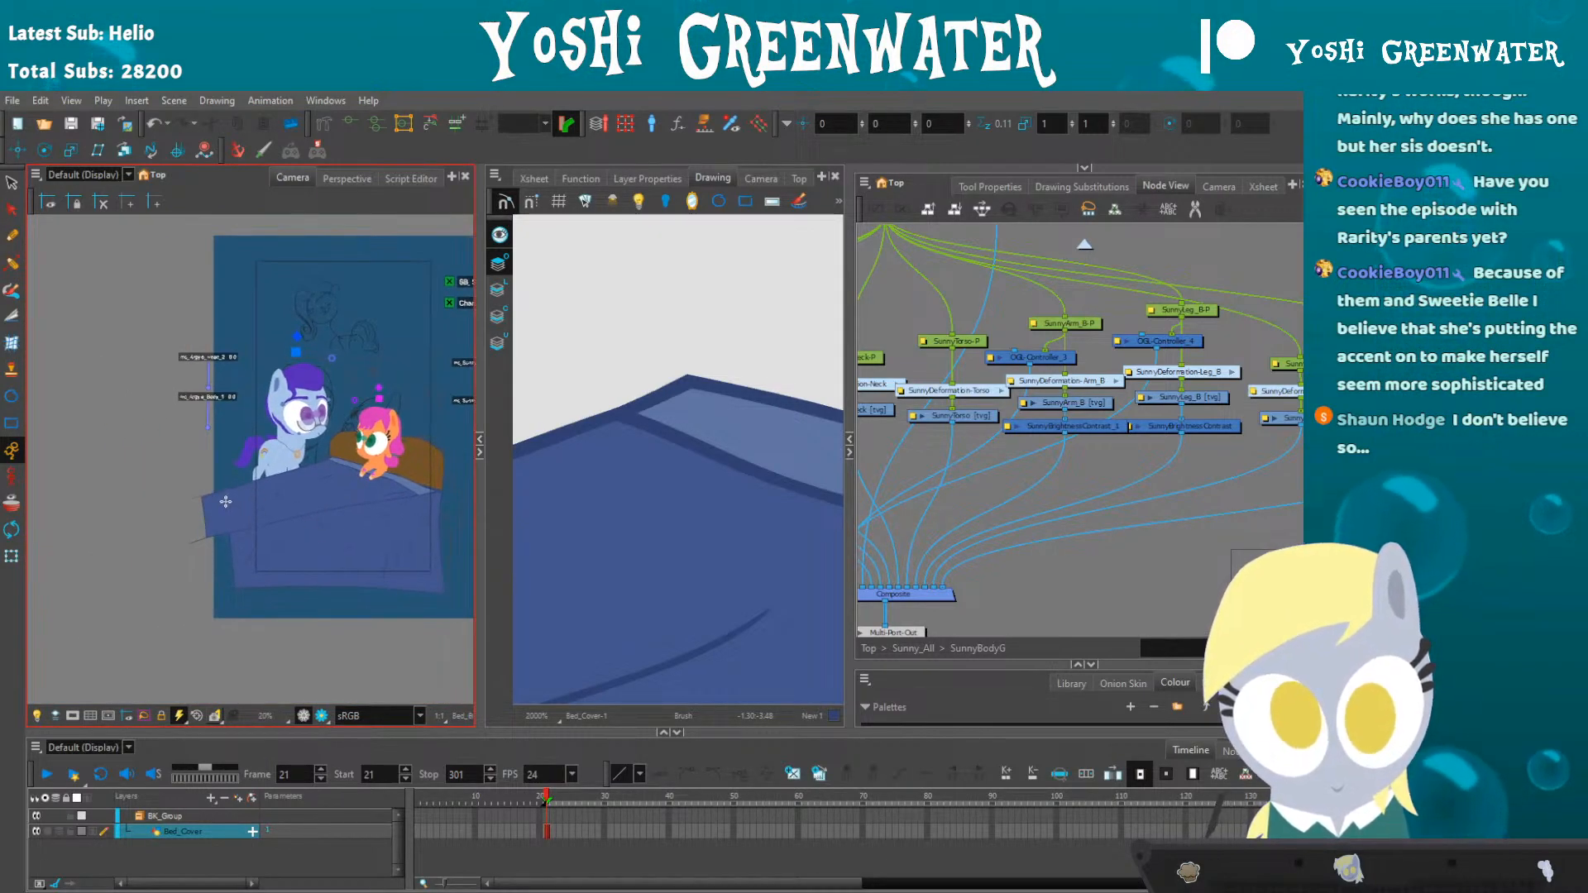
- Add more short fold strokes to the bed cover near Argyle's side and expand the Camera view over the Drawing view
{"action": "scroll", "coordinate": [225, 501], "scroll_direction": "up", "scroll_amount": 5}
{"action": "scroll", "coordinate": [309, 538], "scroll_direction": "down", "scroll_amount": 3}
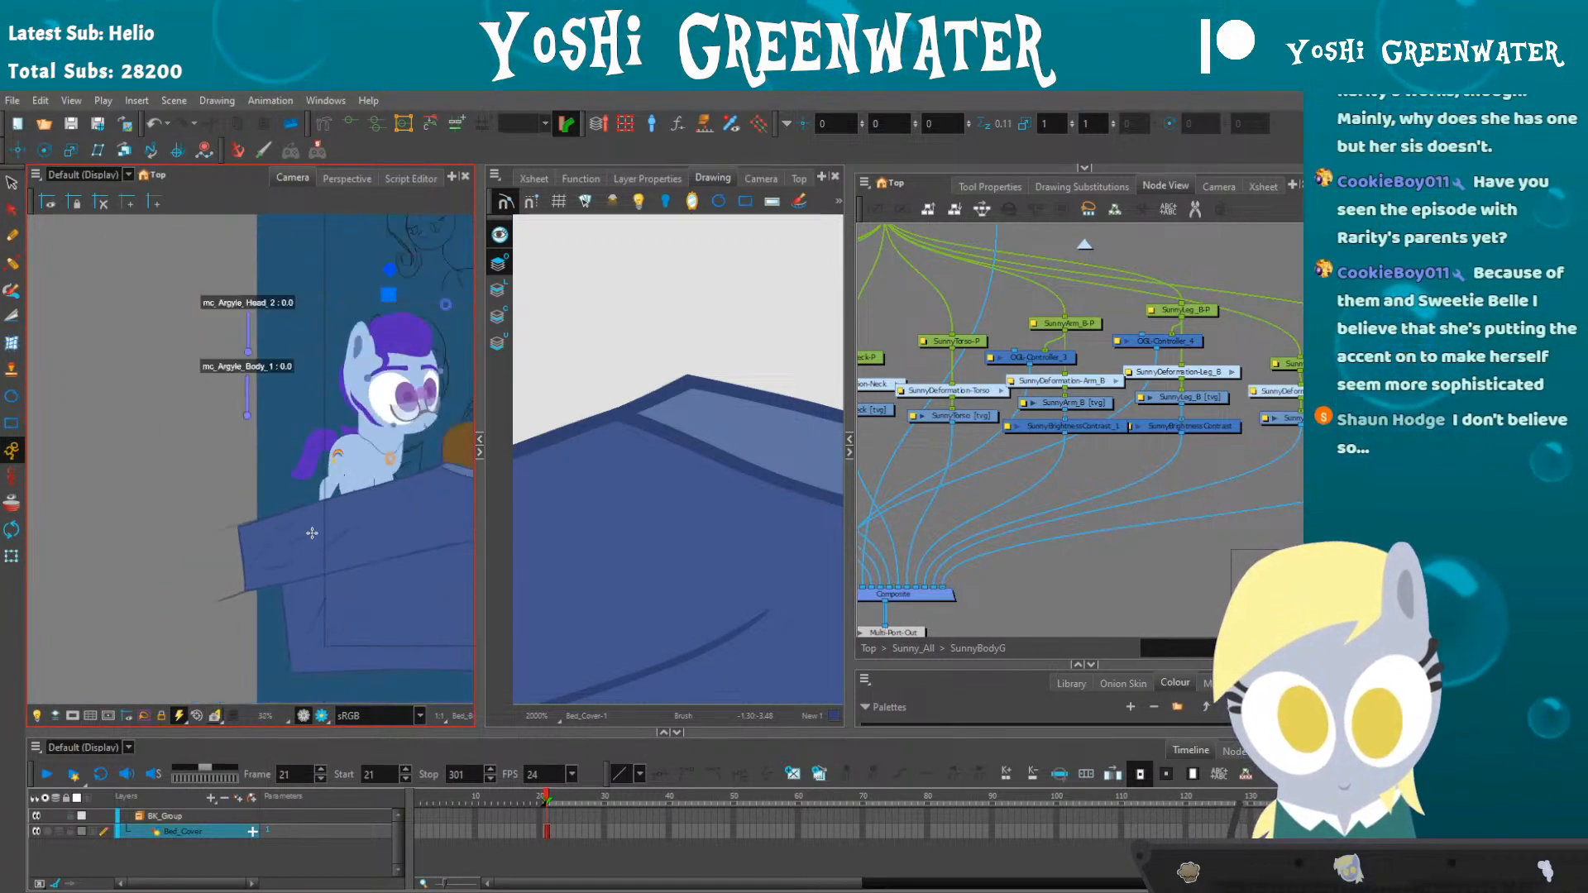
{"action": "scroll", "coordinate": [374, 443], "scroll_direction": "up", "scroll_amount": 1}
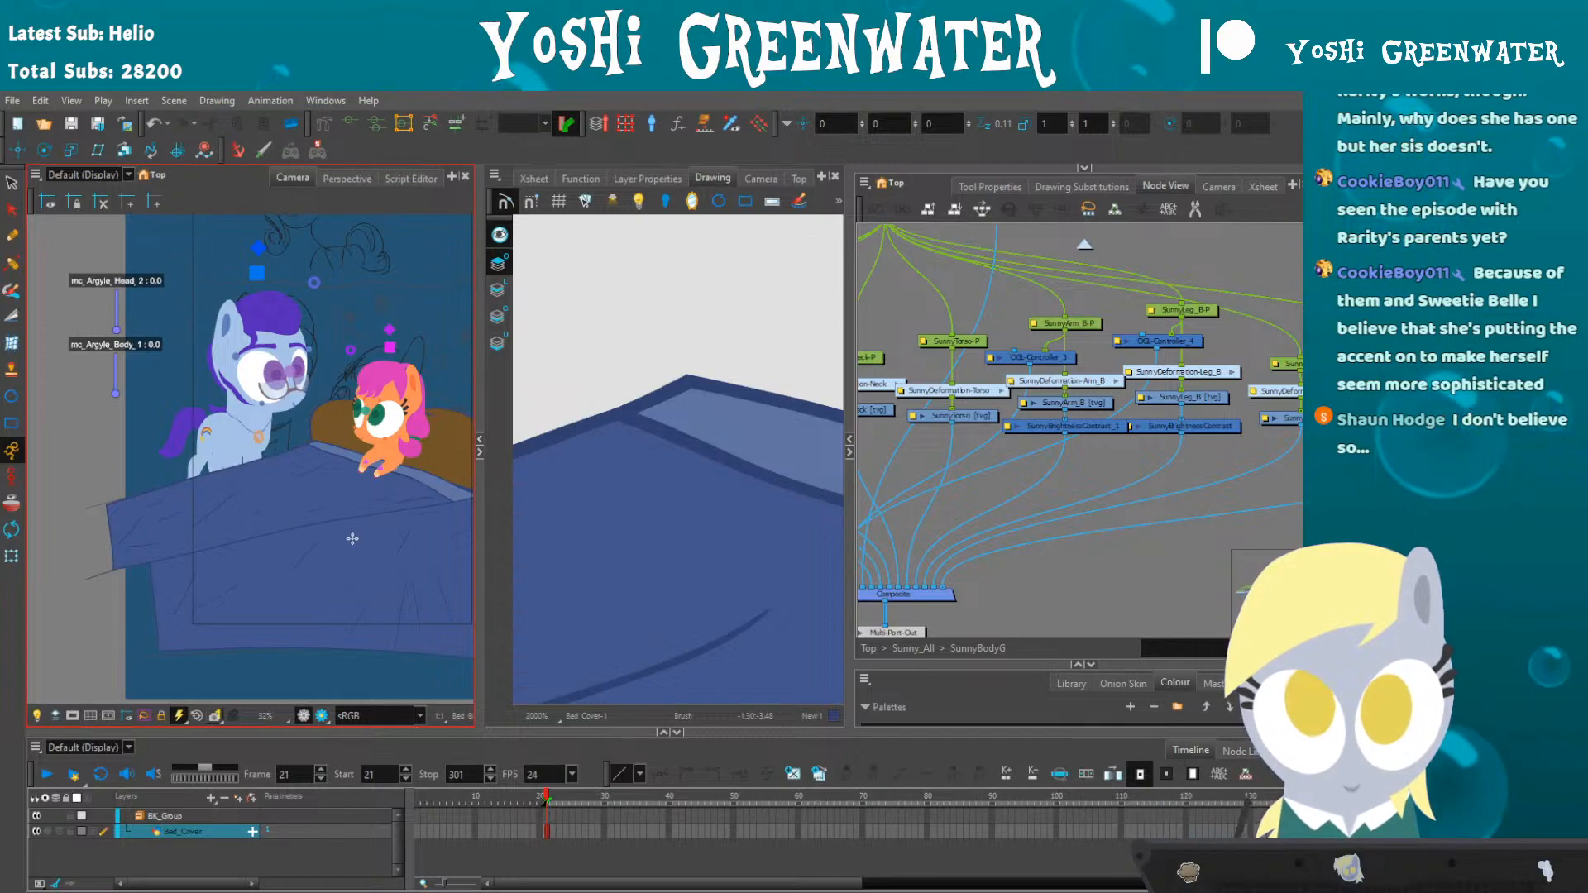
{"action": "scroll", "coordinate": [294, 463], "scroll_direction": "up", "scroll_amount": 1}
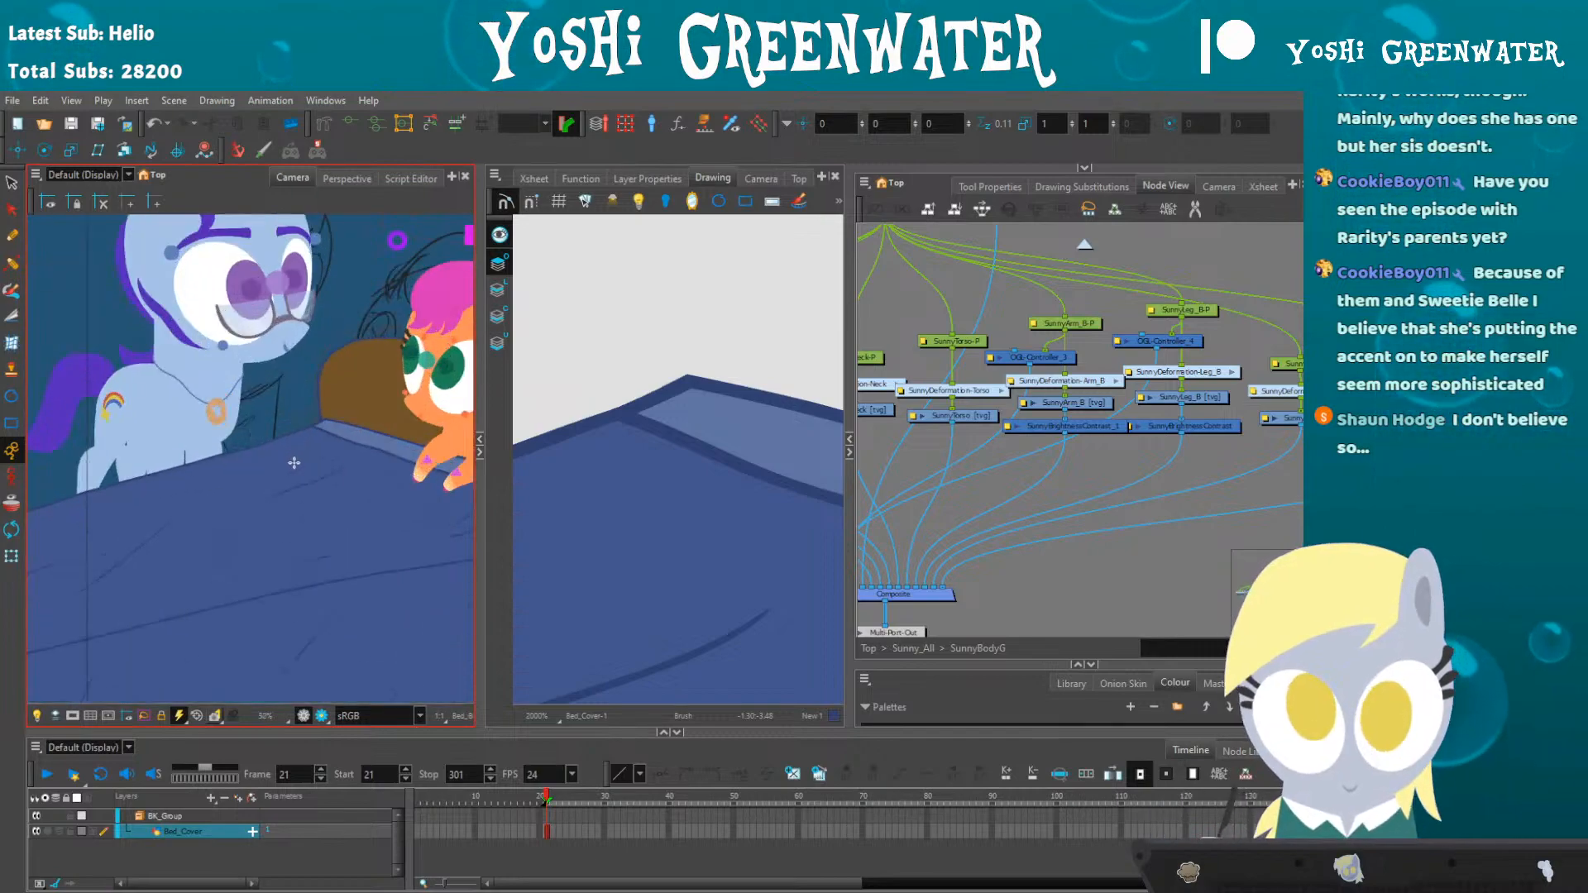
{"action": "scroll", "coordinate": [294, 463], "scroll_direction": "up", "scroll_amount": 3}
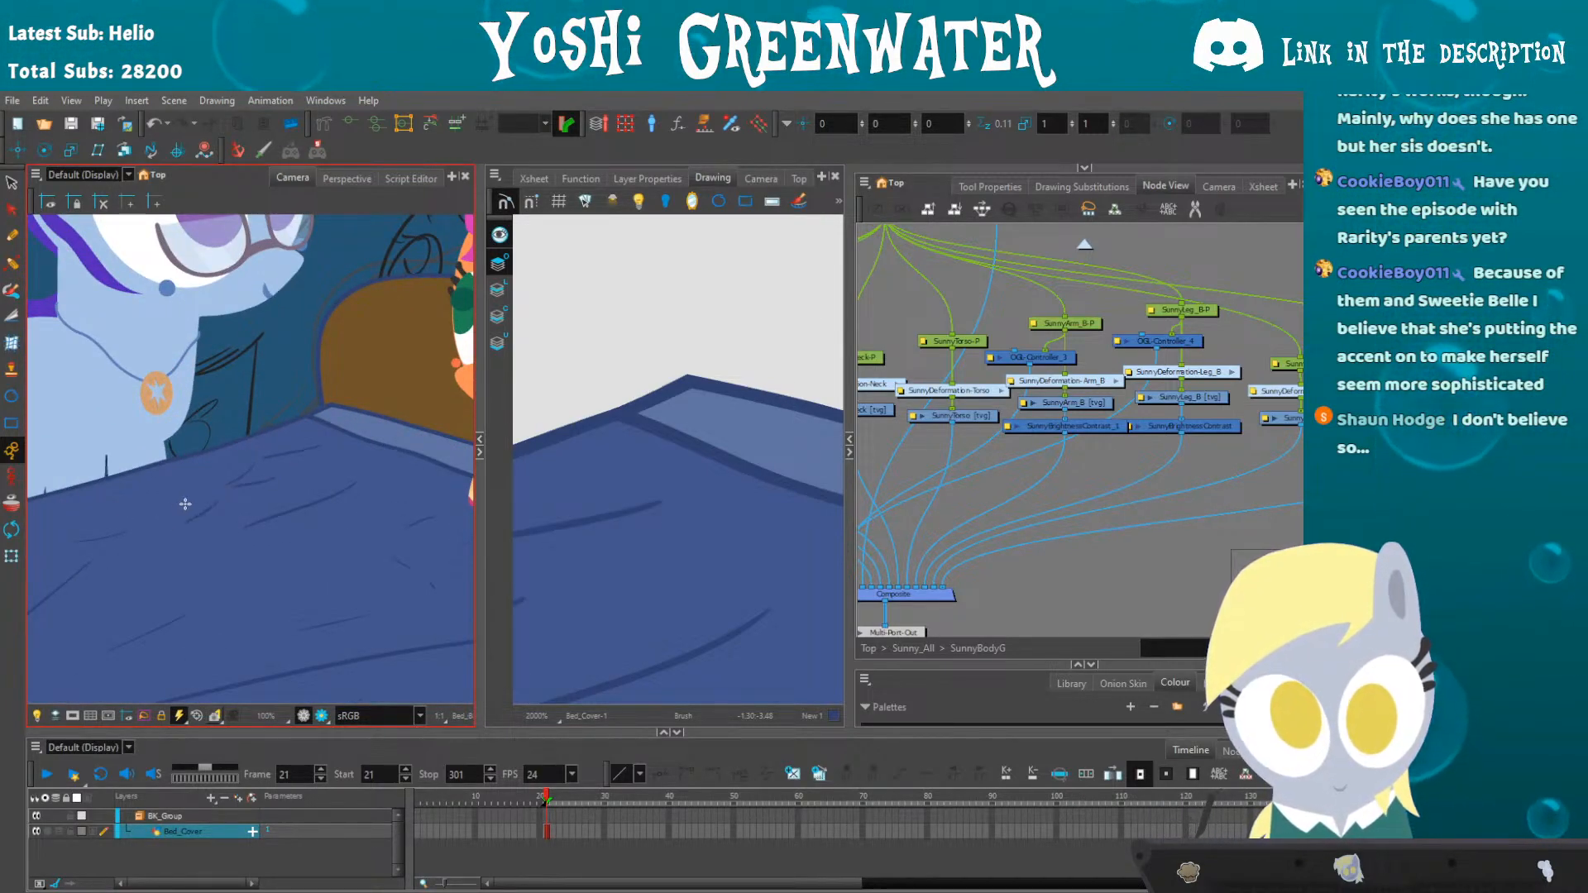
{"action": "scroll", "coordinate": [185, 504], "scroll_direction": "down", "scroll_amount": 3}
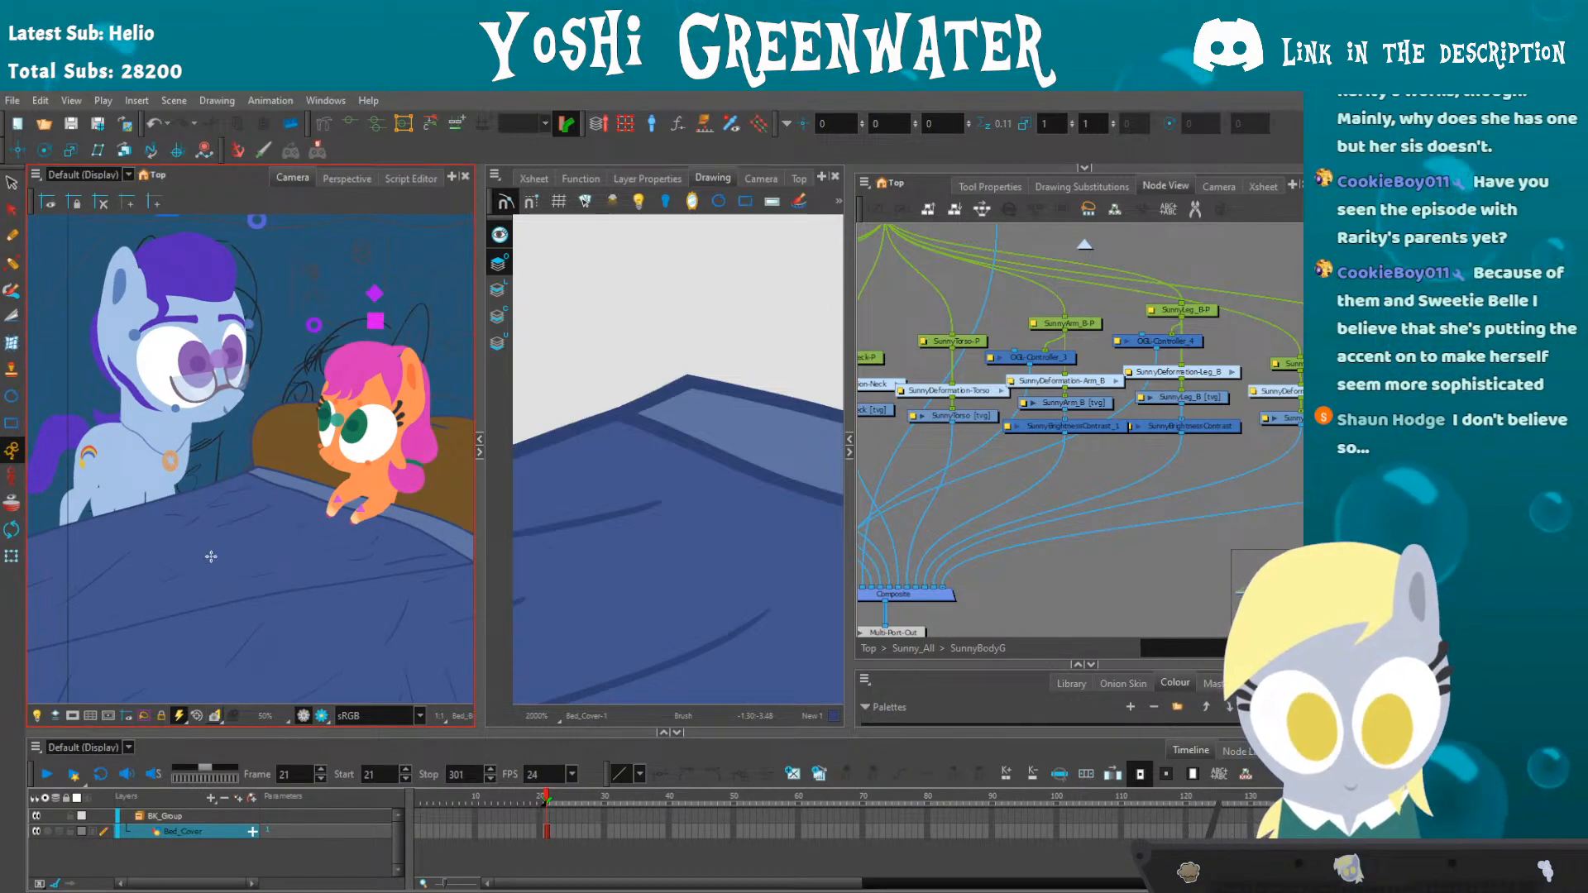
{"action": "scroll", "coordinate": [206, 554], "scroll_direction": "down", "scroll_amount": 2}
{"action": "left_click", "coordinate": [78, 538]}
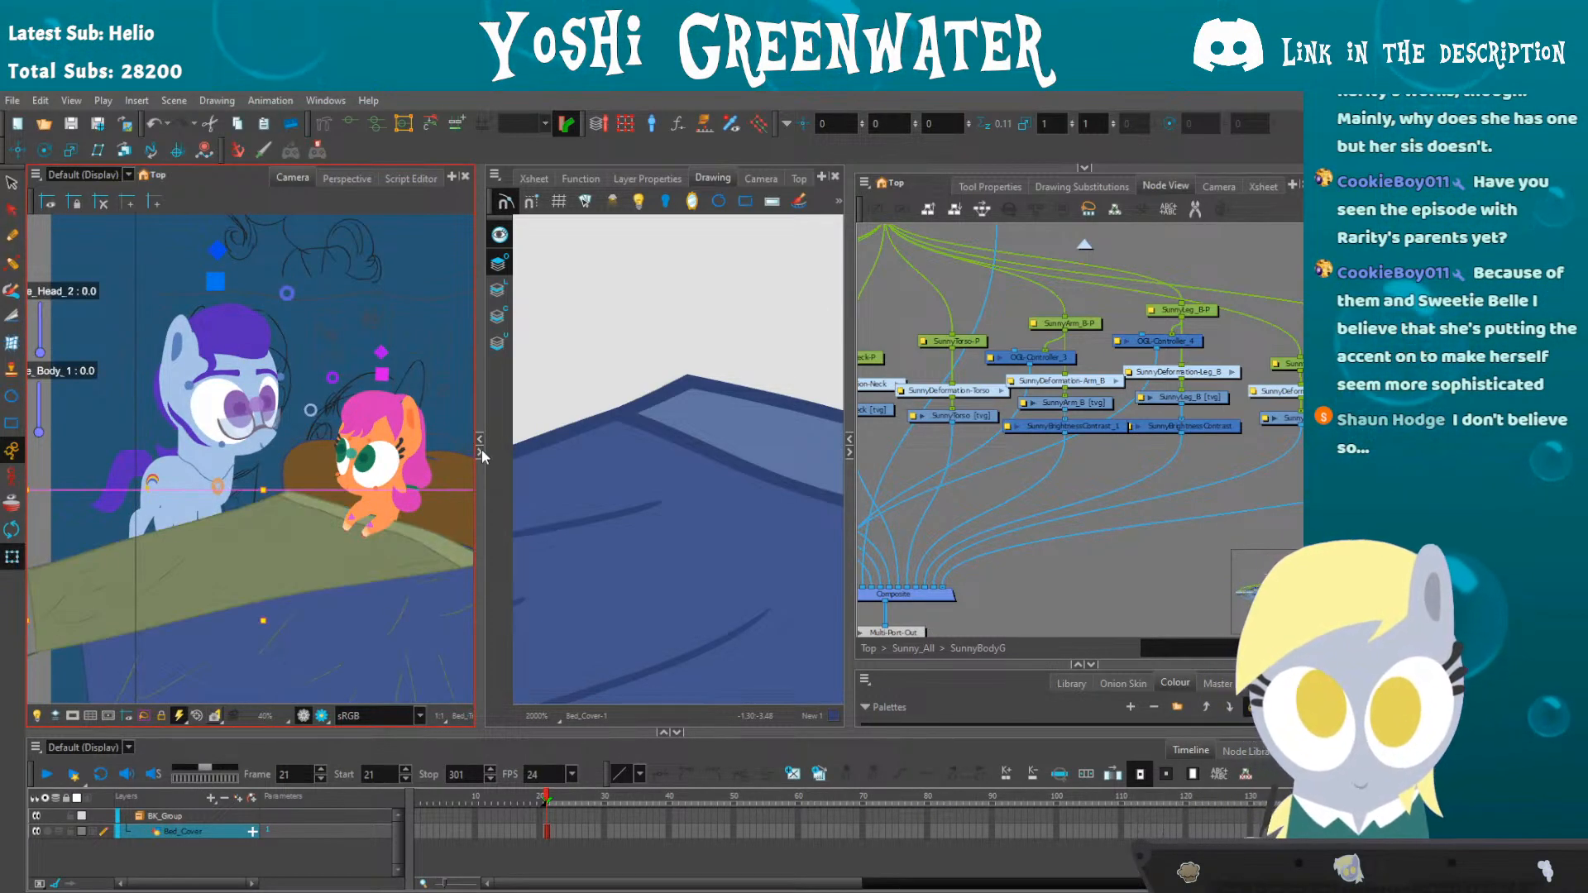
{"action": "left_click", "coordinate": [482, 451]}
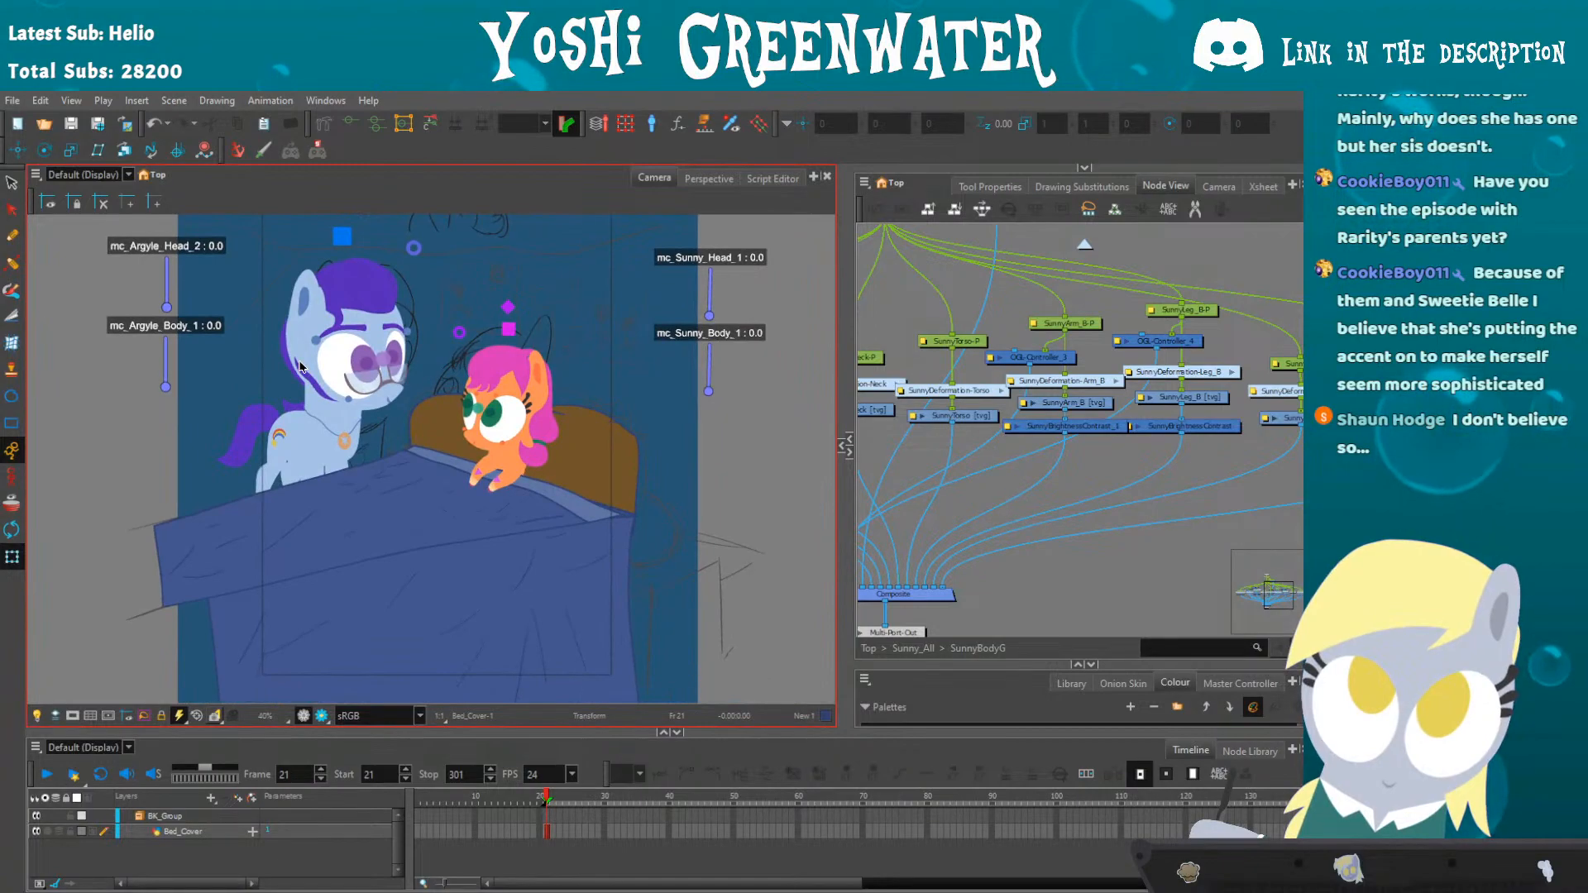
- Try to rotate and reposition Argyle's torso with the ArgyleTorso-P peg, and reset the transformation
{"action": "left_click_drag", "start_coordinate": [265, 436], "coordinate": [317, 476]}
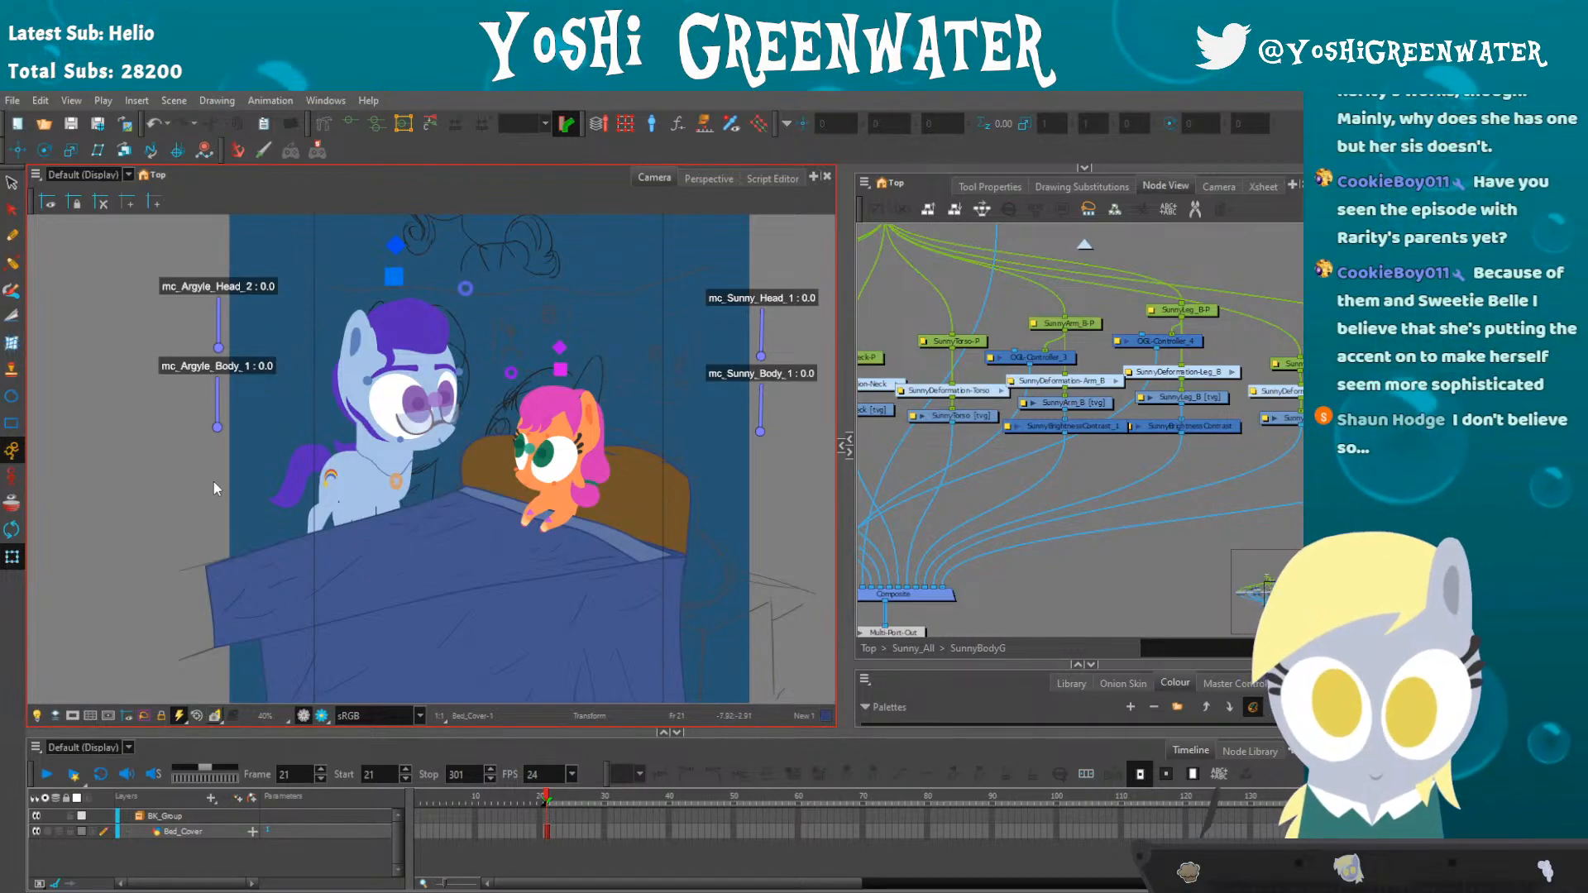
{"action": "left_click_drag", "start_coordinate": [886, 513], "coordinate": [992, 564]}
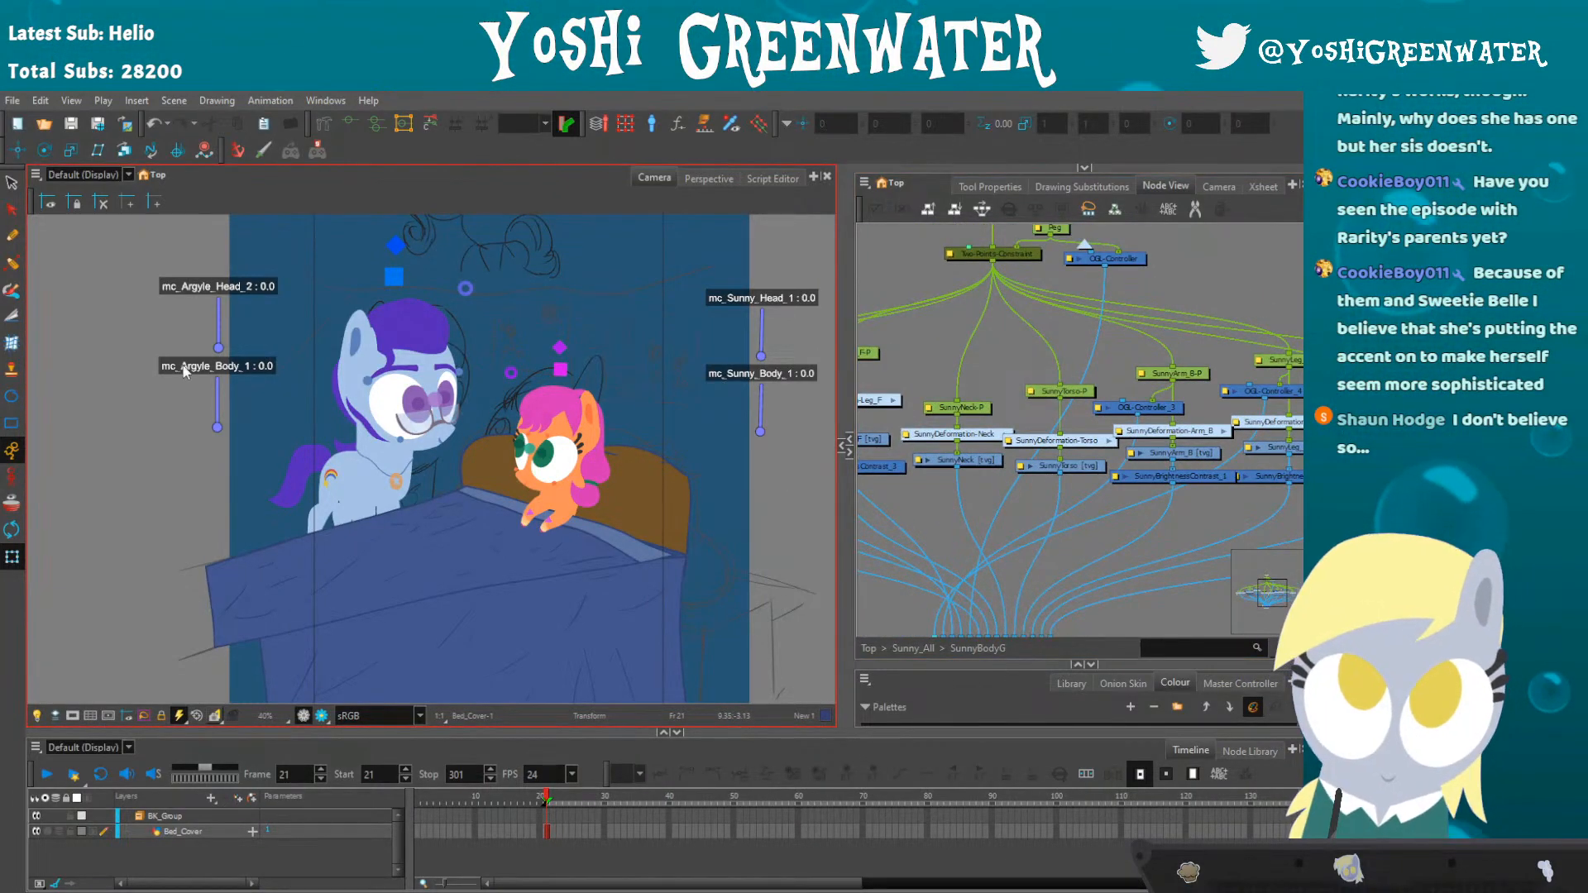
{"action": "scroll", "coordinate": [196, 356], "scroll_direction": "up", "scroll_amount": 3}
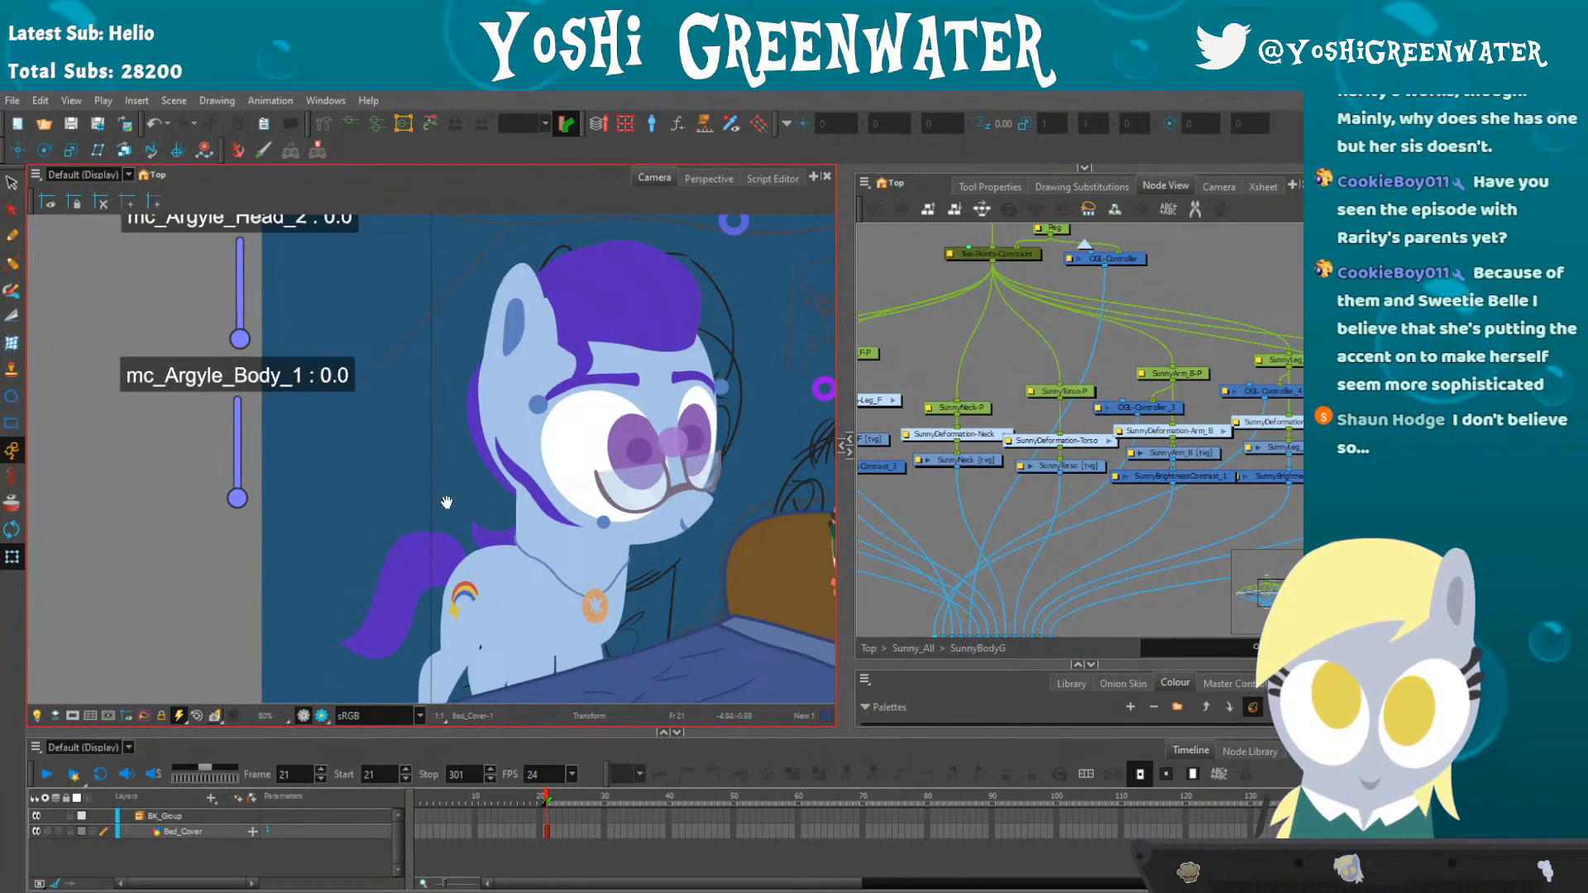
{"action": "left_click_drag", "start_coordinate": [457, 521], "coordinate": [421, 459]}
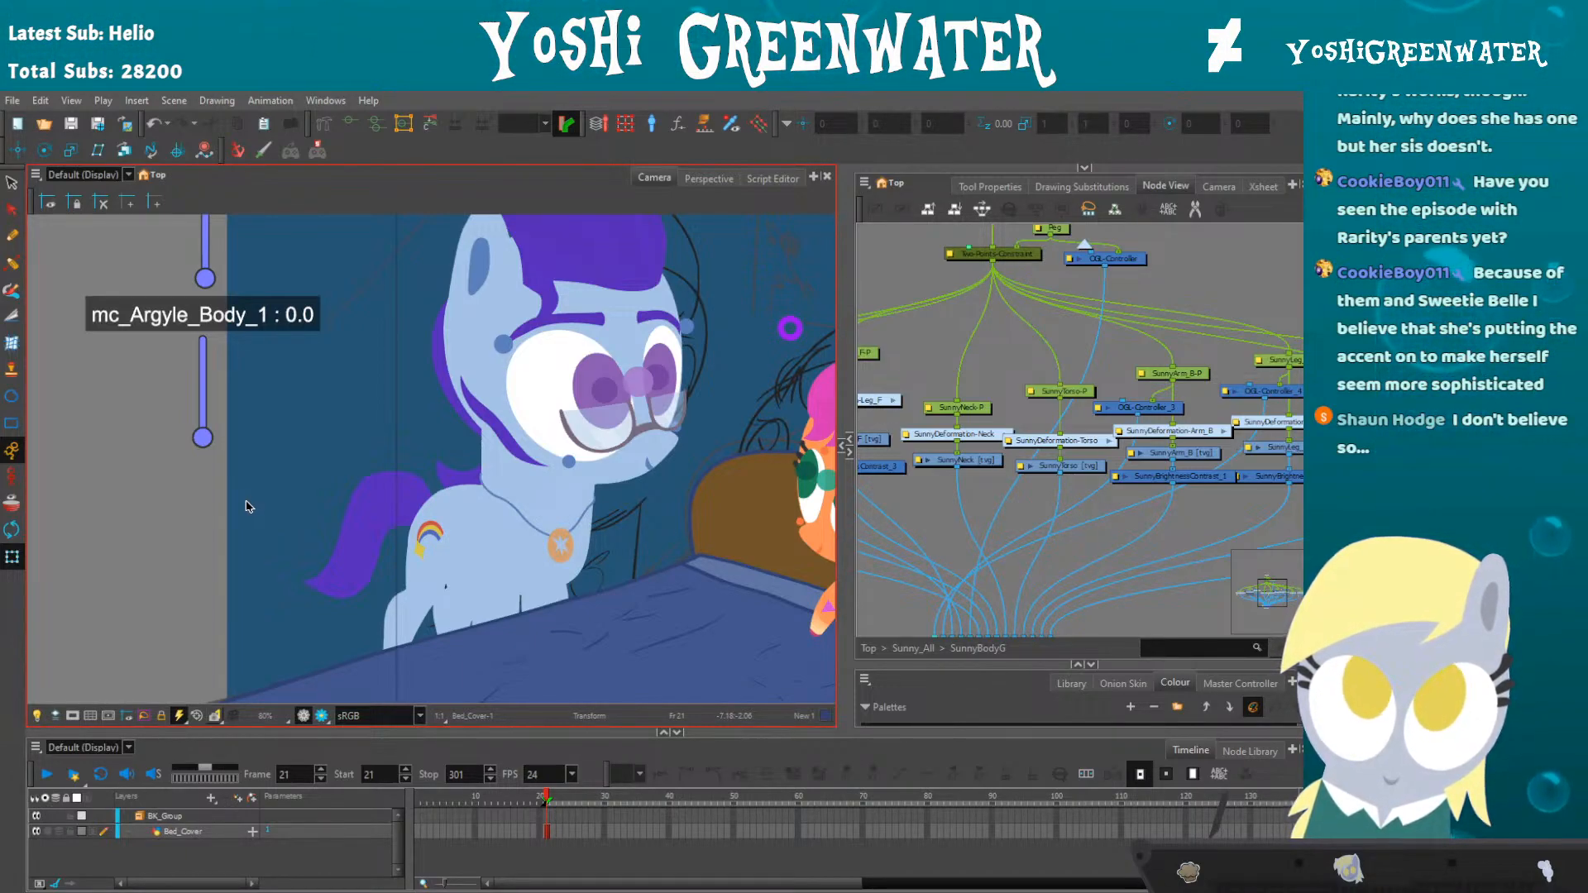
{"action": "left_click_drag", "start_coordinate": [450, 542], "coordinate": [371, 527]}
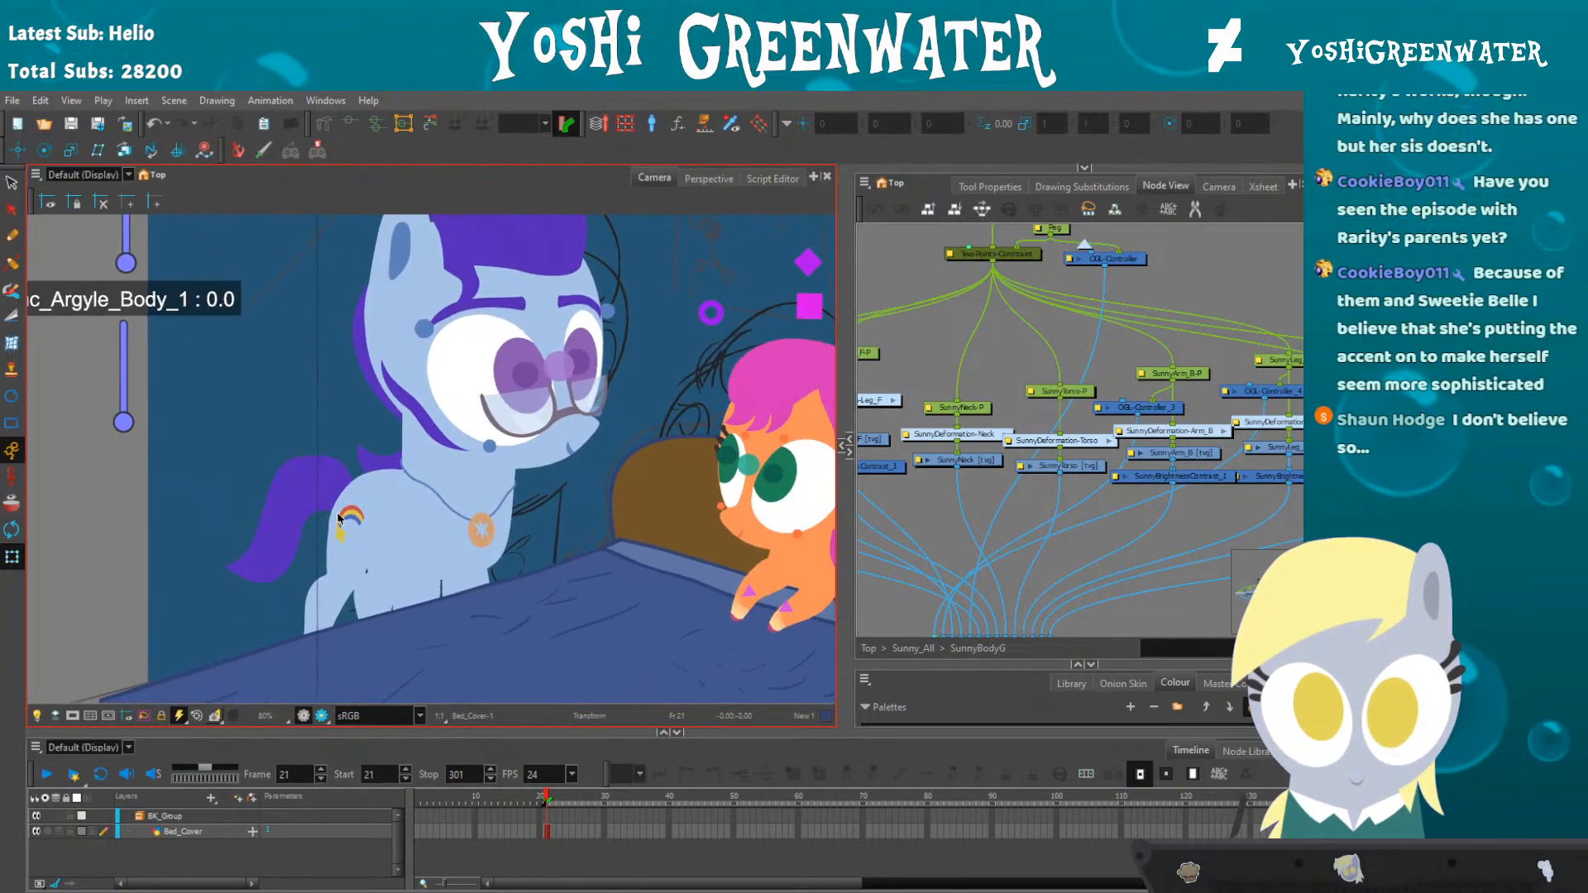
{"action": "left_click", "coordinate": [370, 531]}
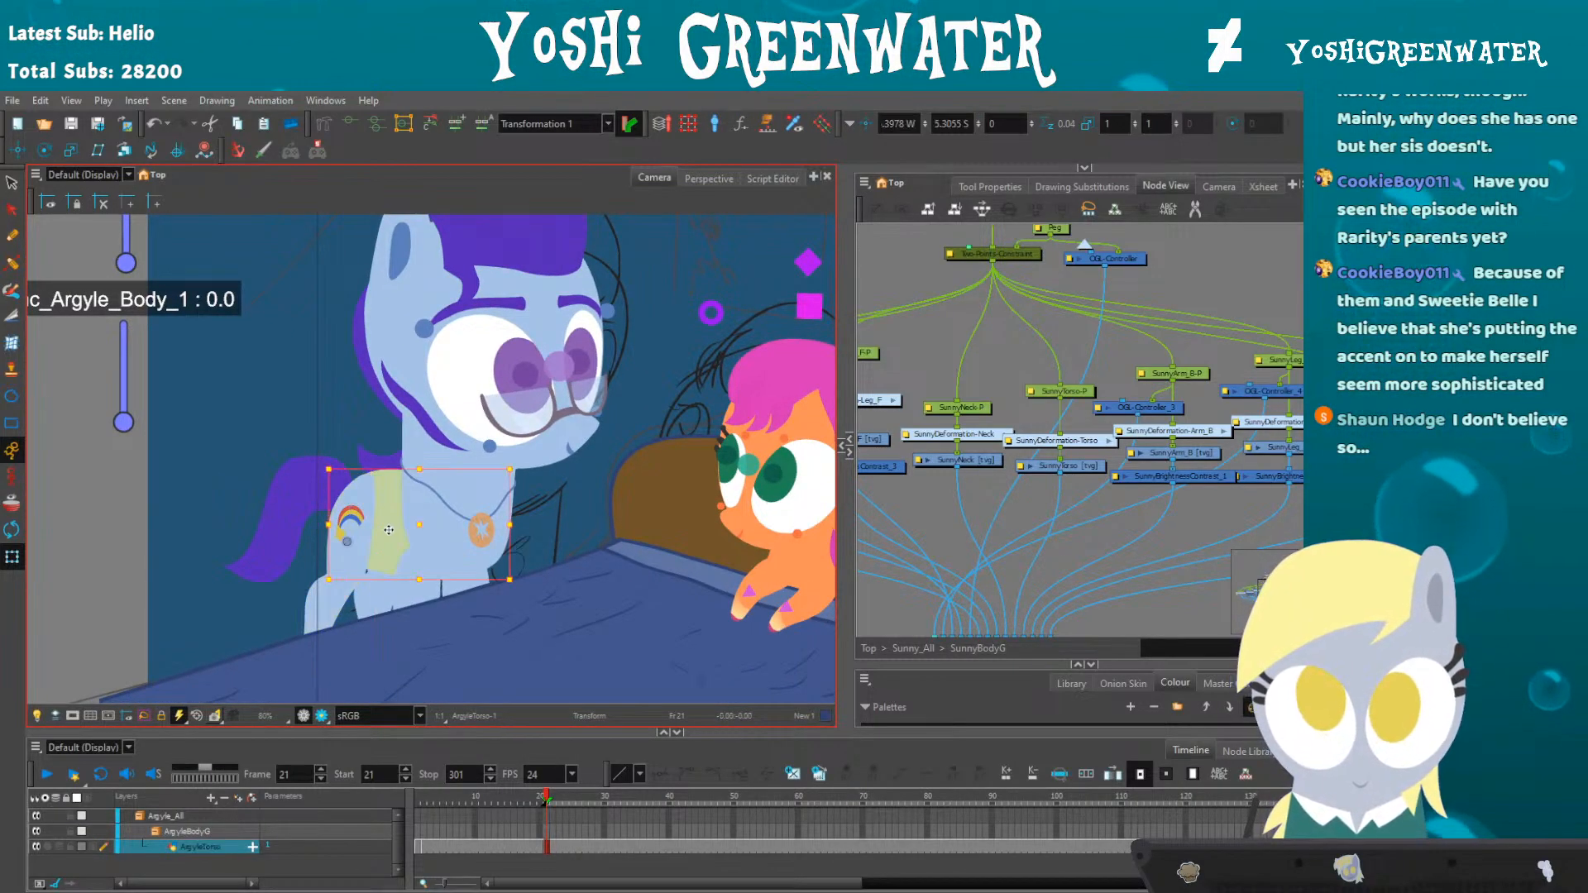
{"action": "key", "text": "o"}
{"action": "left_click_drag", "start_coordinate": [930, 490], "coordinate": [907, 551]}
{"action": "left_click", "coordinate": [1044, 439]}
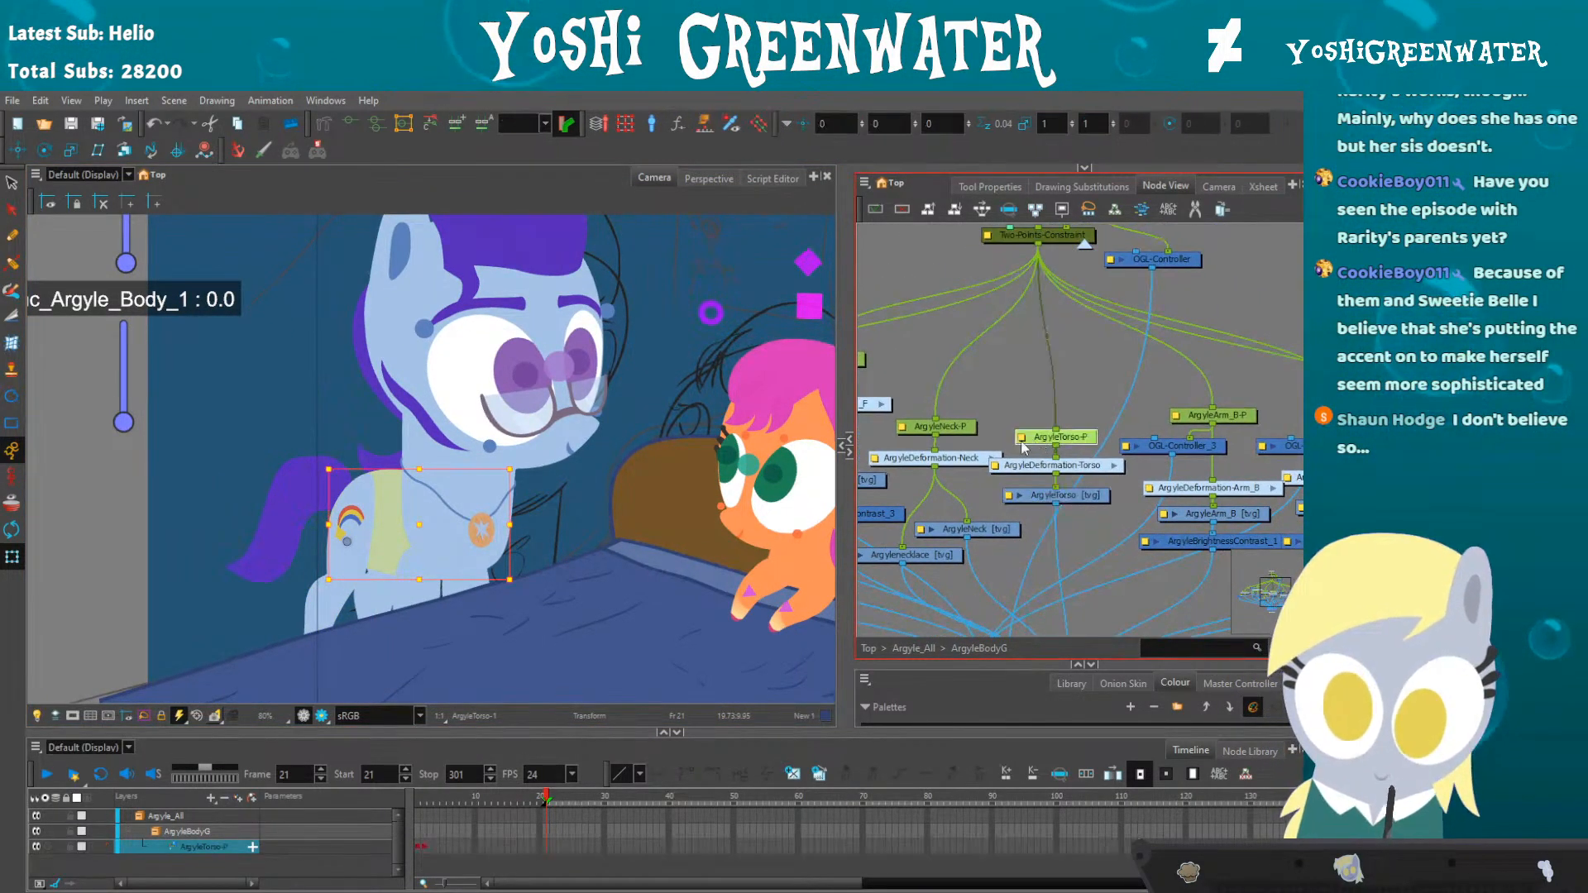
{"action": "mouse_move", "coordinate": [371, 493]}
{"action": "left_mouse_down"}
{"action": "mouse_move", "coordinate": [416, 462]}
{"action": "mouse_move", "coordinate": [356, 451]}
{"action": "mouse_move", "coordinate": [361, 518]}
{"action": "mouse_move", "coordinate": [449, 527]}
{"action": "mouse_move", "coordinate": [449, 511]}
{"action": "left_mouse_up"}
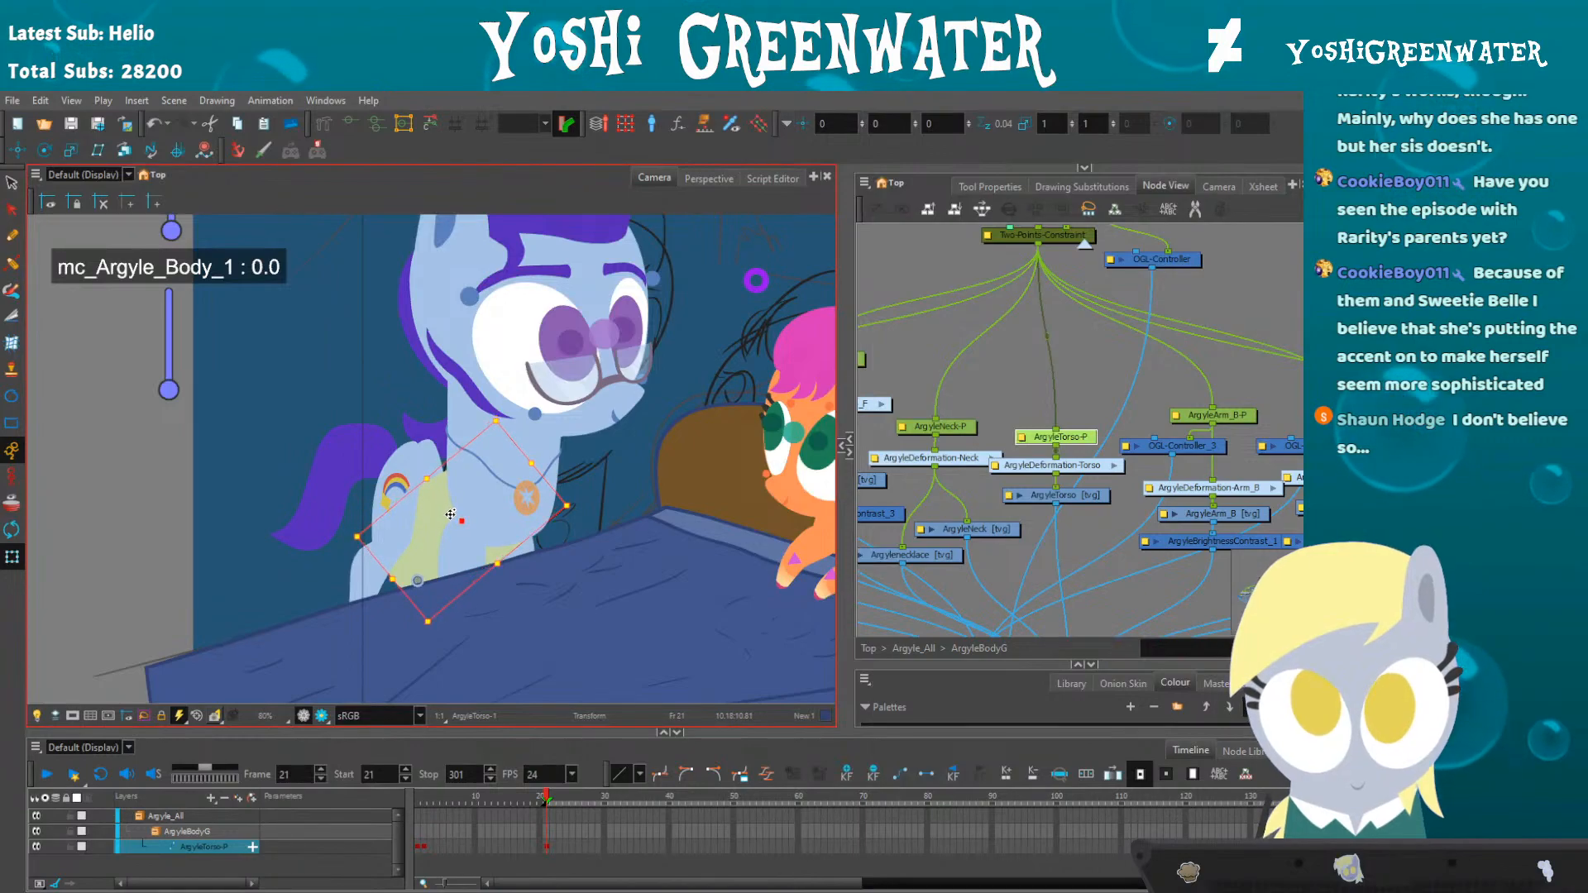
{"action": "left_click_drag", "start_coordinate": [354, 524], "coordinate": [341, 503]}
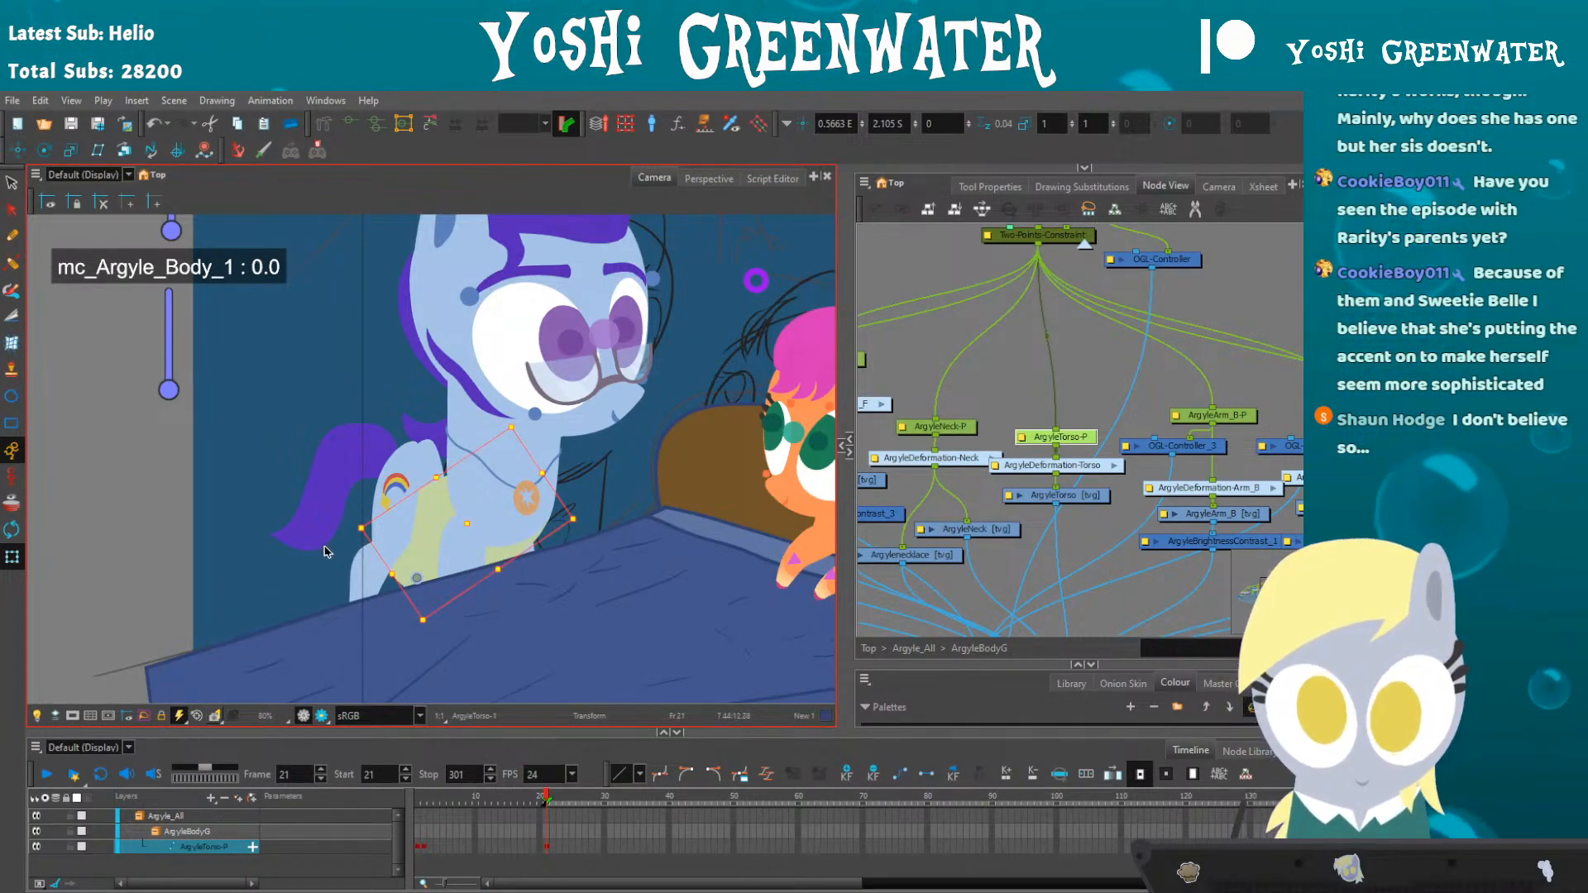
{"action": "key", "text": "r"}
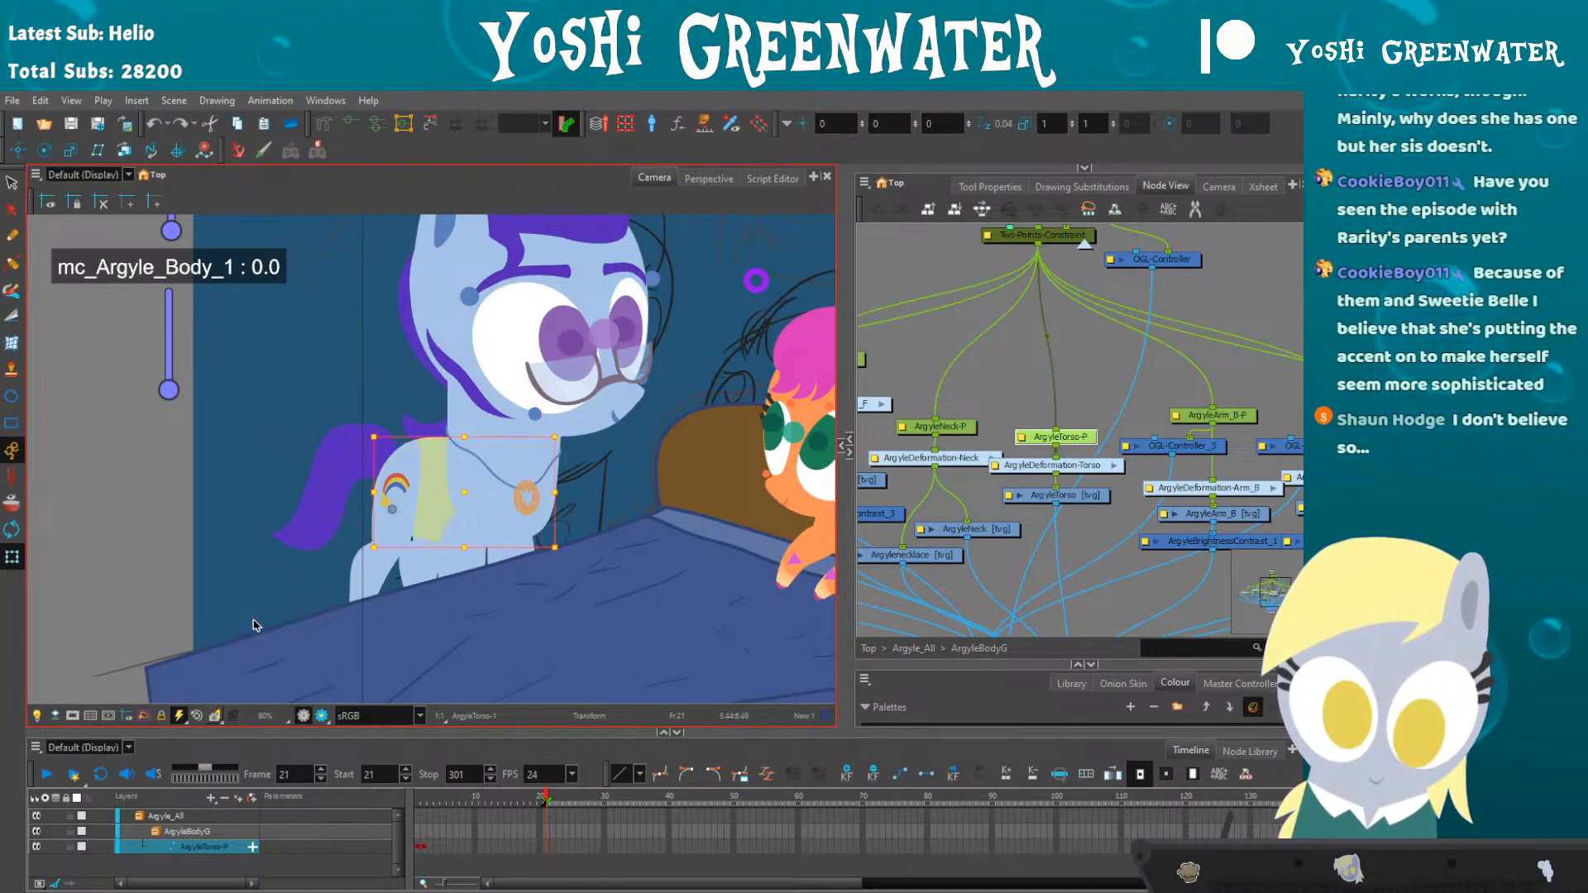
- Save the scene and slightly adjust the position of Argyle's body behind the bed with its square body controller
{"action": "key", "text": "ctrl+s"}
{"action": "left_click_drag", "start_coordinate": [295, 368], "coordinate": [293, 432]}
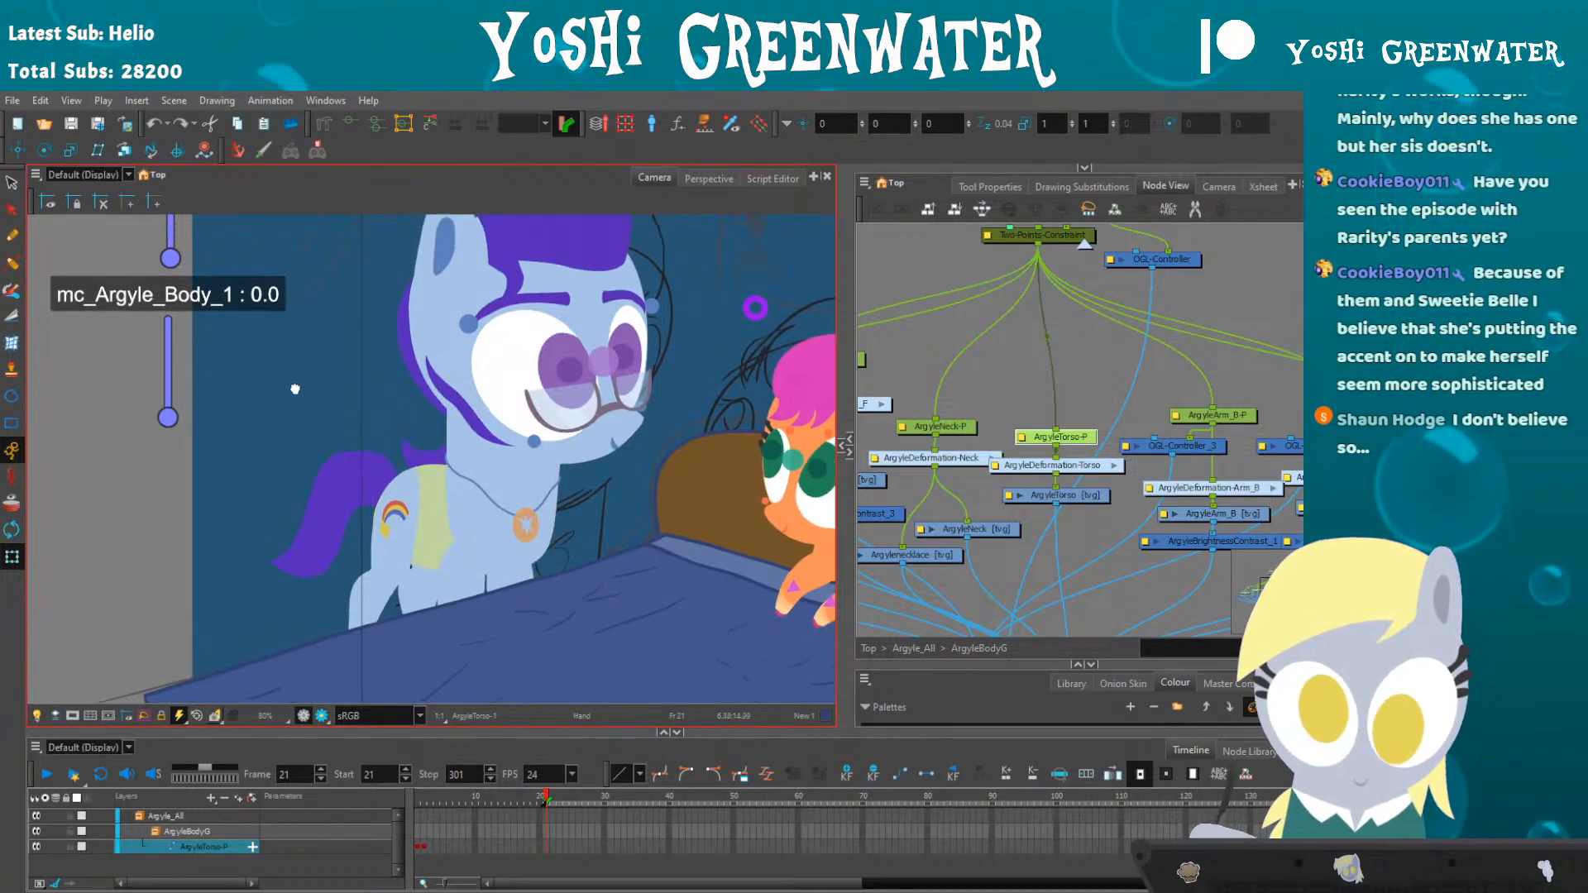
{"action": "scroll", "coordinate": [381, 319], "scroll_direction": "down", "scroll_amount": 3}
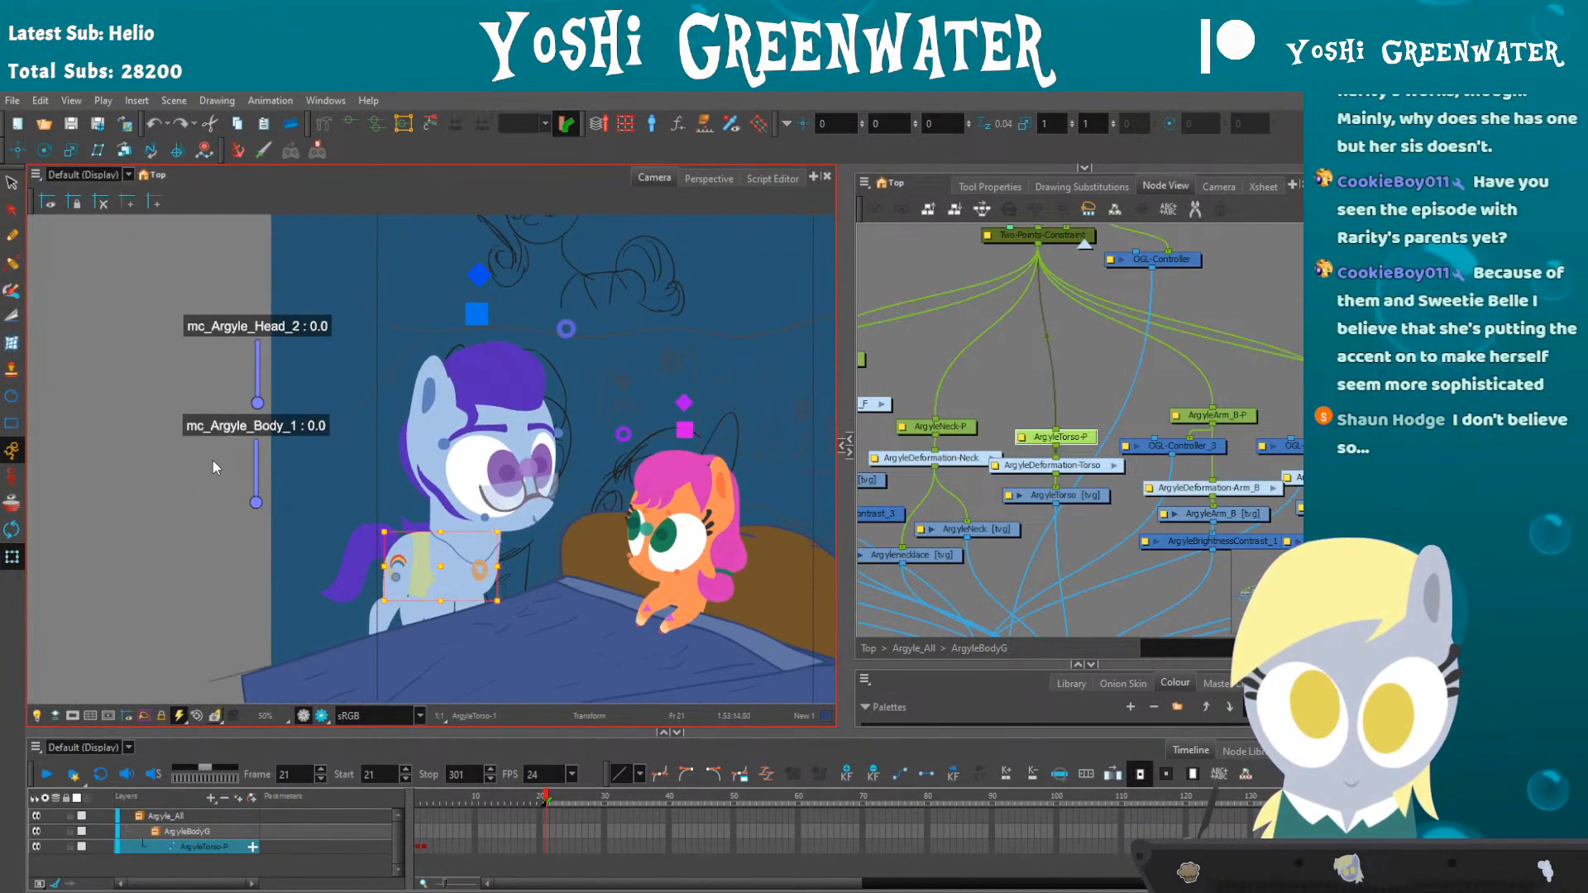
{"action": "left_click", "coordinate": [476, 314]}
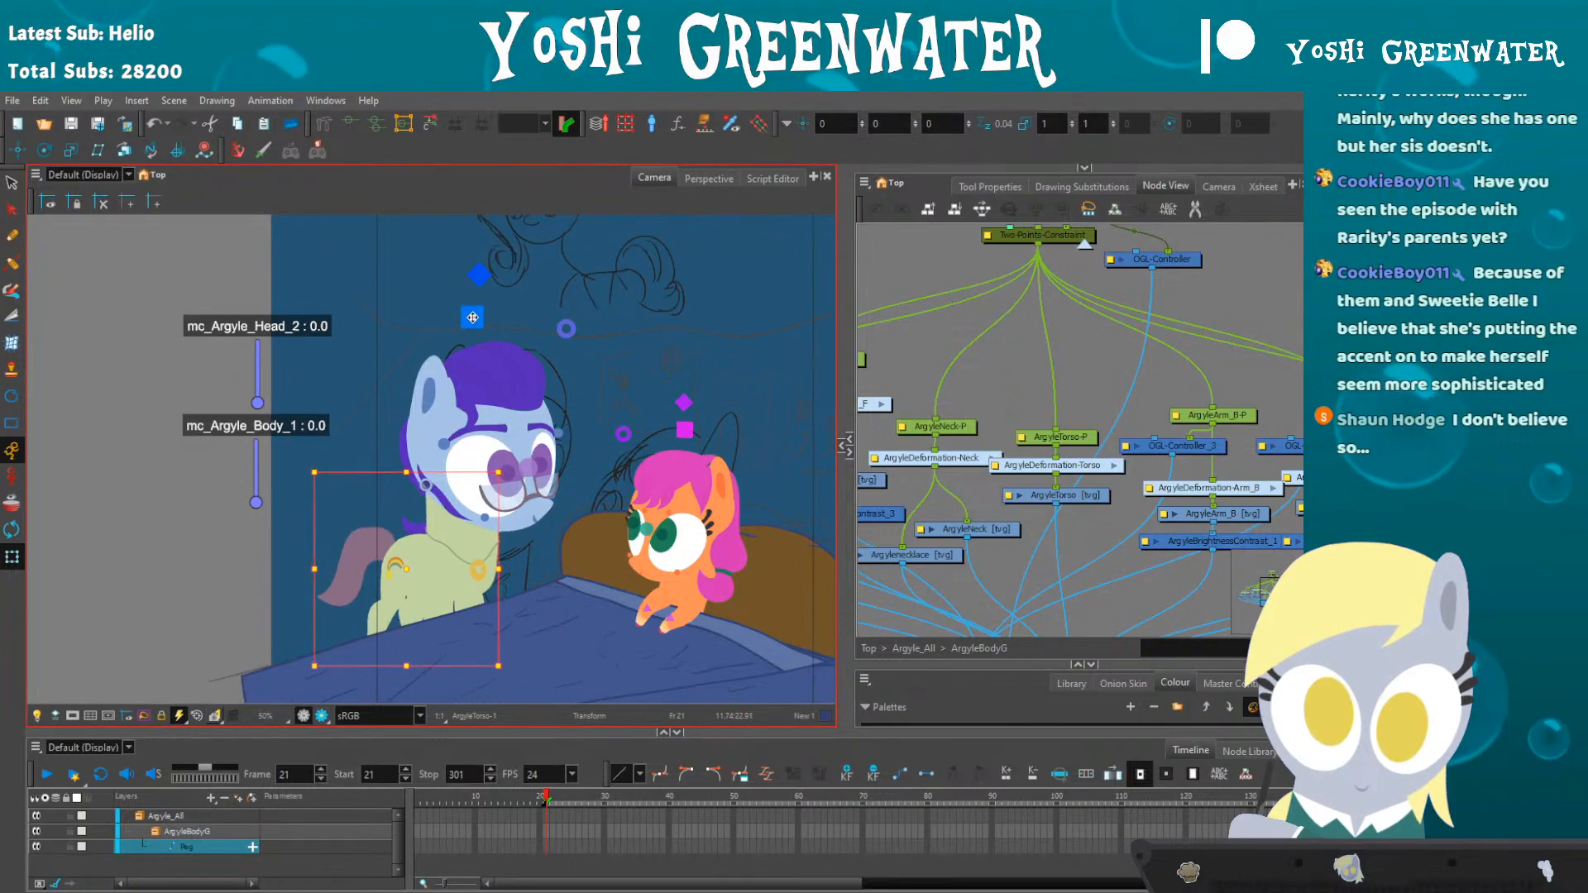
{"action": "left_click_drag", "start_coordinate": [472, 318], "coordinate": [484, 292]}
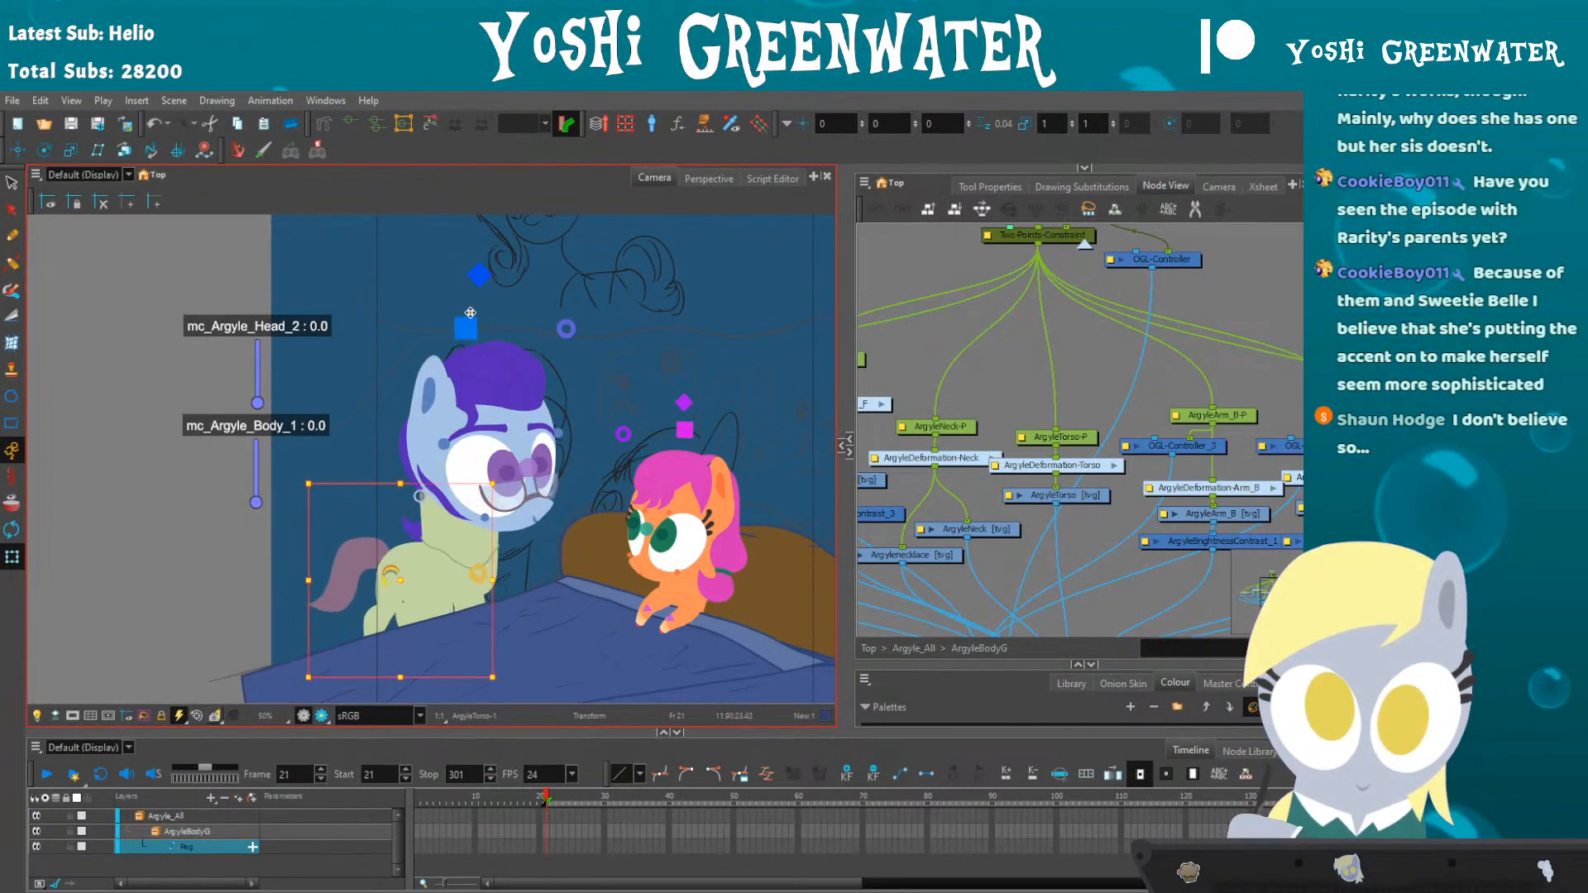
{"action": "left_click_drag", "start_coordinate": [493, 334], "coordinate": [462, 387]}
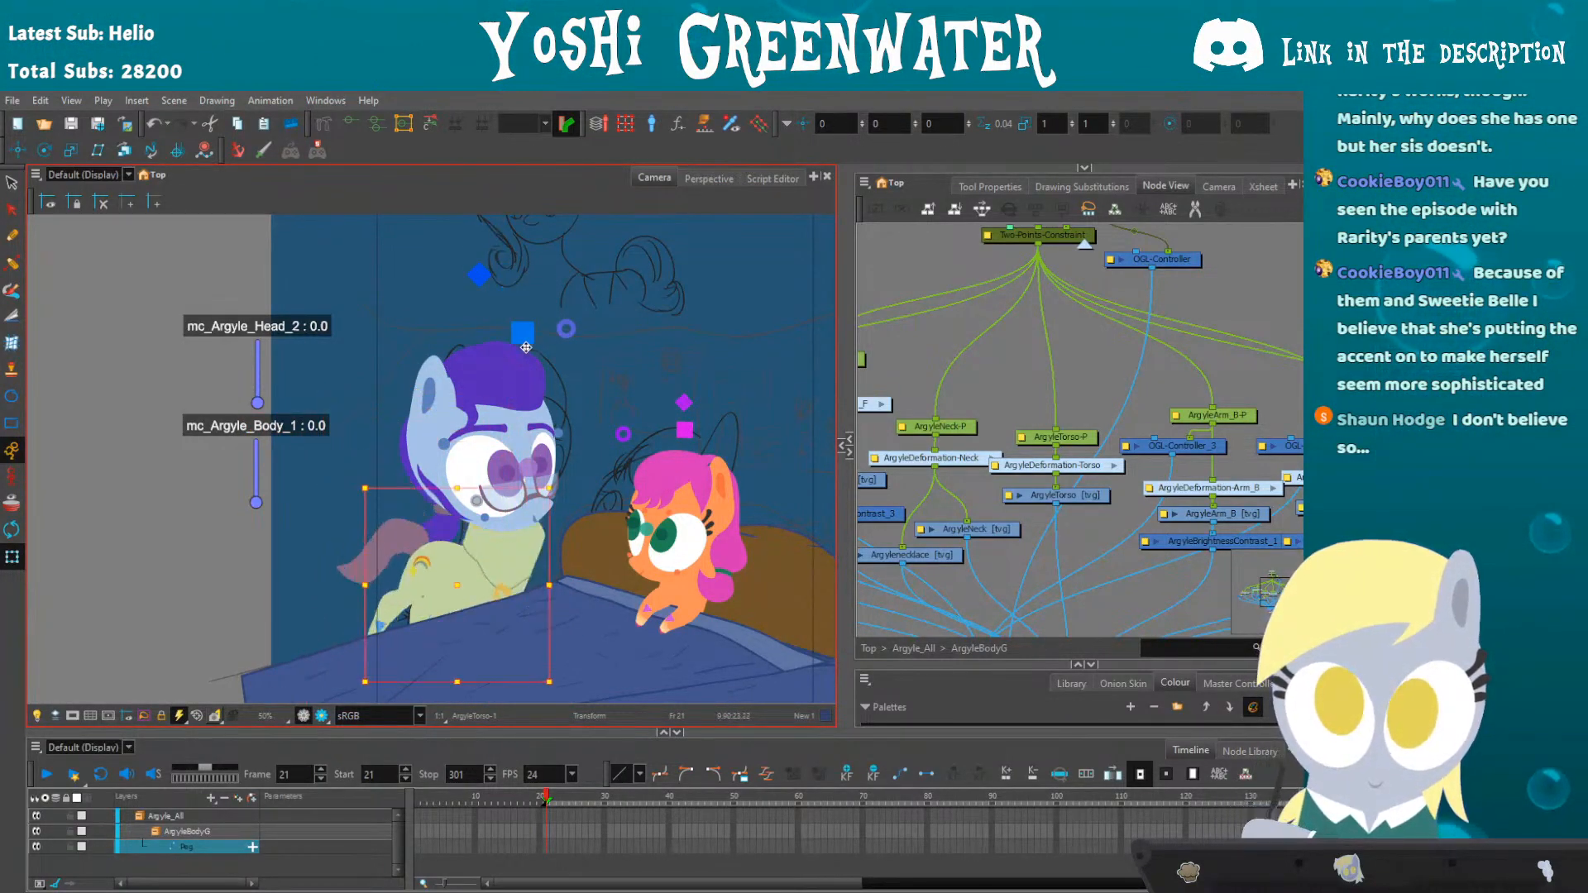
{"action": "left_click_drag", "start_coordinate": [458, 315], "coordinate": [456, 249]}
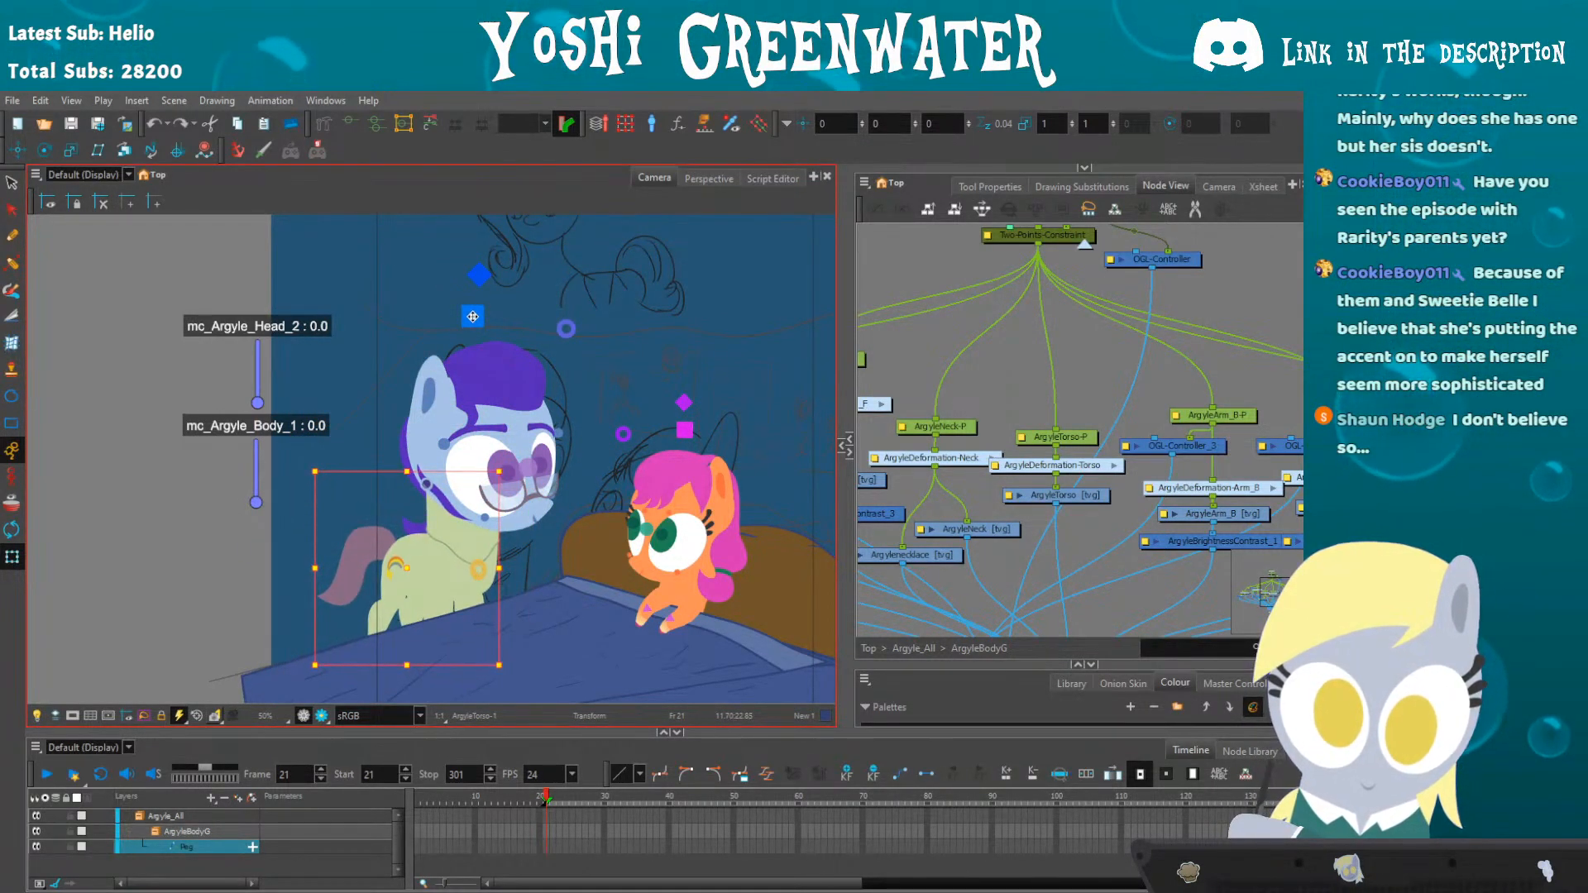
- Adjust the position of the whole Argyle character with his diamond master controller and undo the last move
{"action": "left_click", "coordinate": [478, 273]}
{"action": "left_click_drag", "start_coordinate": [471, 278], "coordinate": [468, 276]}
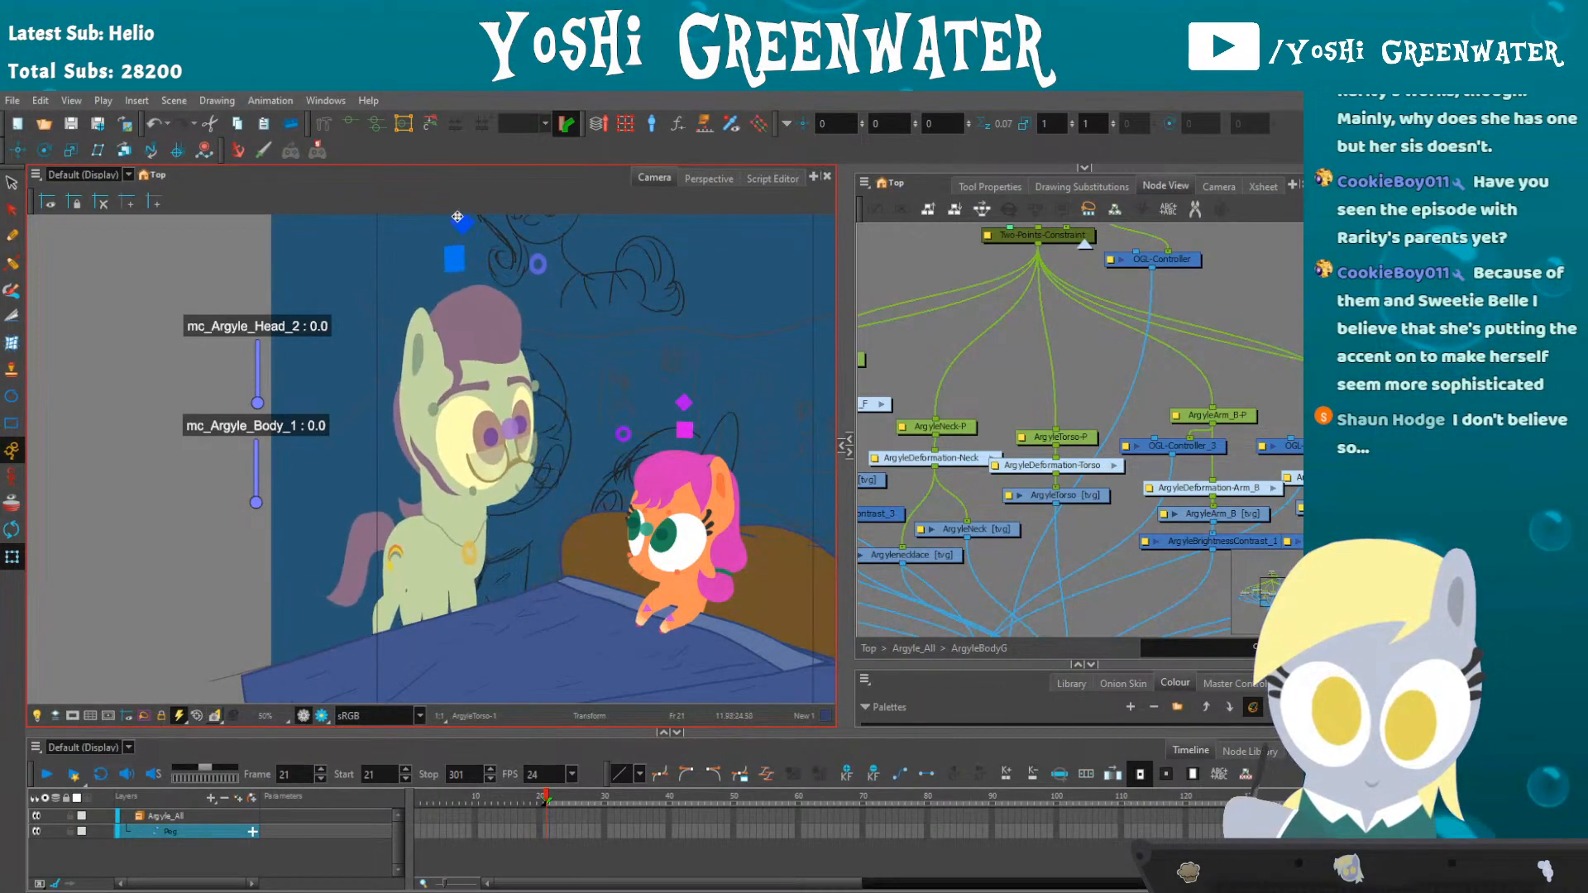
{"action": "left_click_drag", "start_coordinate": [478, 380], "coordinate": [460, 178]}
{"action": "mouse_move", "coordinate": [464, 284]}
{"action": "left_mouse_down"}
{"action": "mouse_move", "coordinate": [473, 363]}
{"action": "mouse_move", "coordinate": [553, 248]}
{"action": "mouse_move", "coordinate": [462, 379]}
{"action": "mouse_move", "coordinate": [414, 359]}
{"action": "mouse_move", "coordinate": [506, 236]}
{"action": "mouse_move", "coordinate": [422, 217]}
{"action": "mouse_move", "coordinate": [445, 313]}
{"action": "mouse_move", "coordinate": [439, 296]}
{"action": "mouse_move", "coordinate": [481, 276]}
{"action": "left_mouse_up"}
{"action": "key", "text": "ctrl+z"}
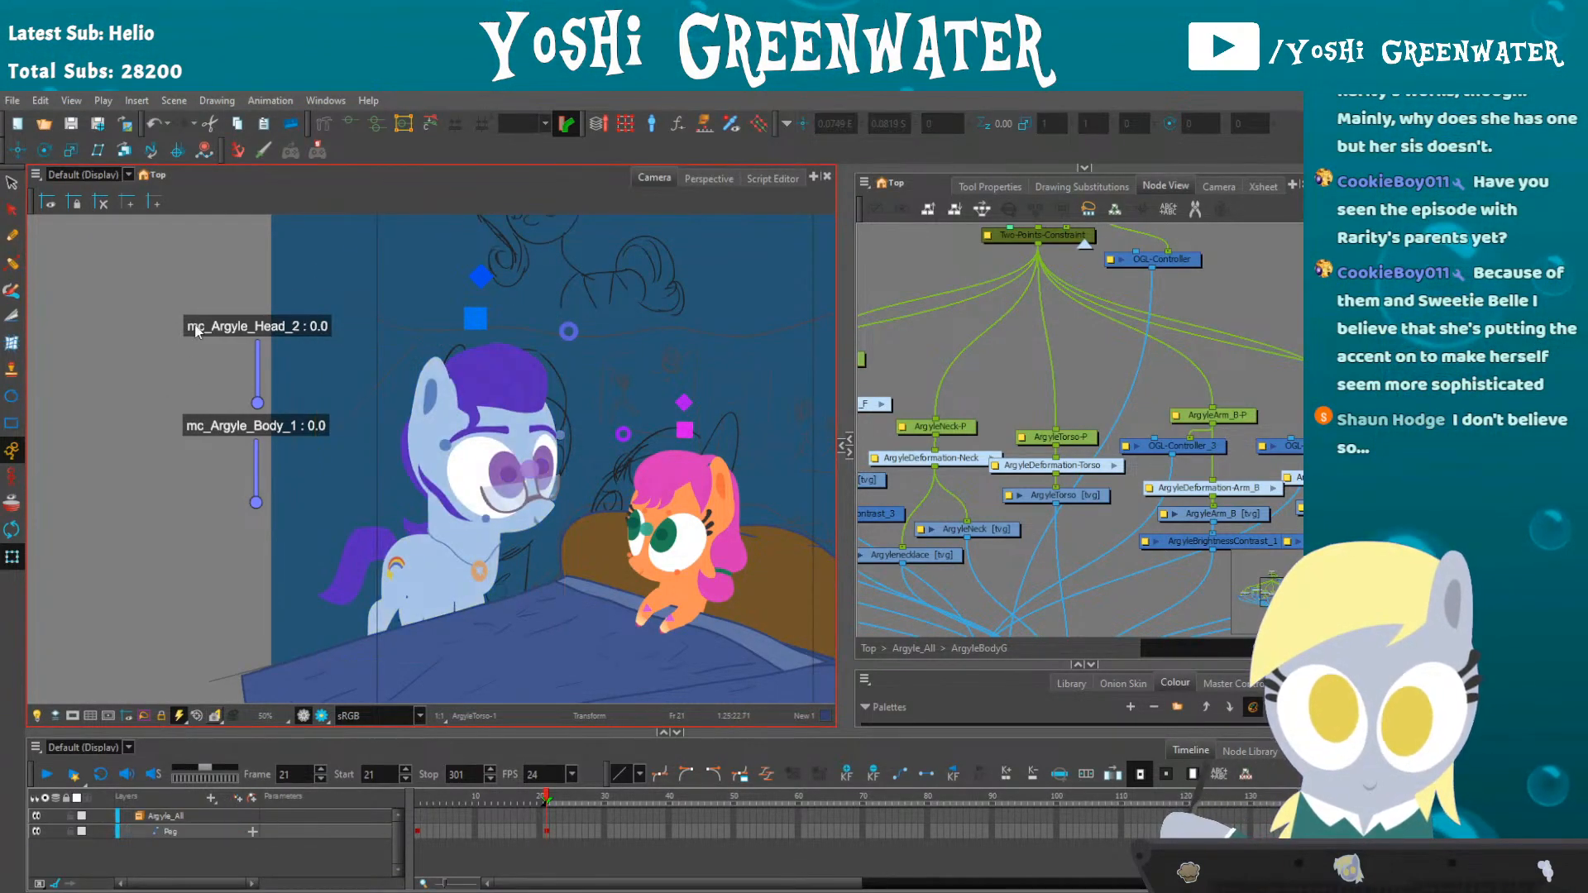
- Shift Argyle's head slightly forward on his neck with the ArgyleHead_Master peg and deselect it
{"action": "left_click", "coordinate": [569, 330]}
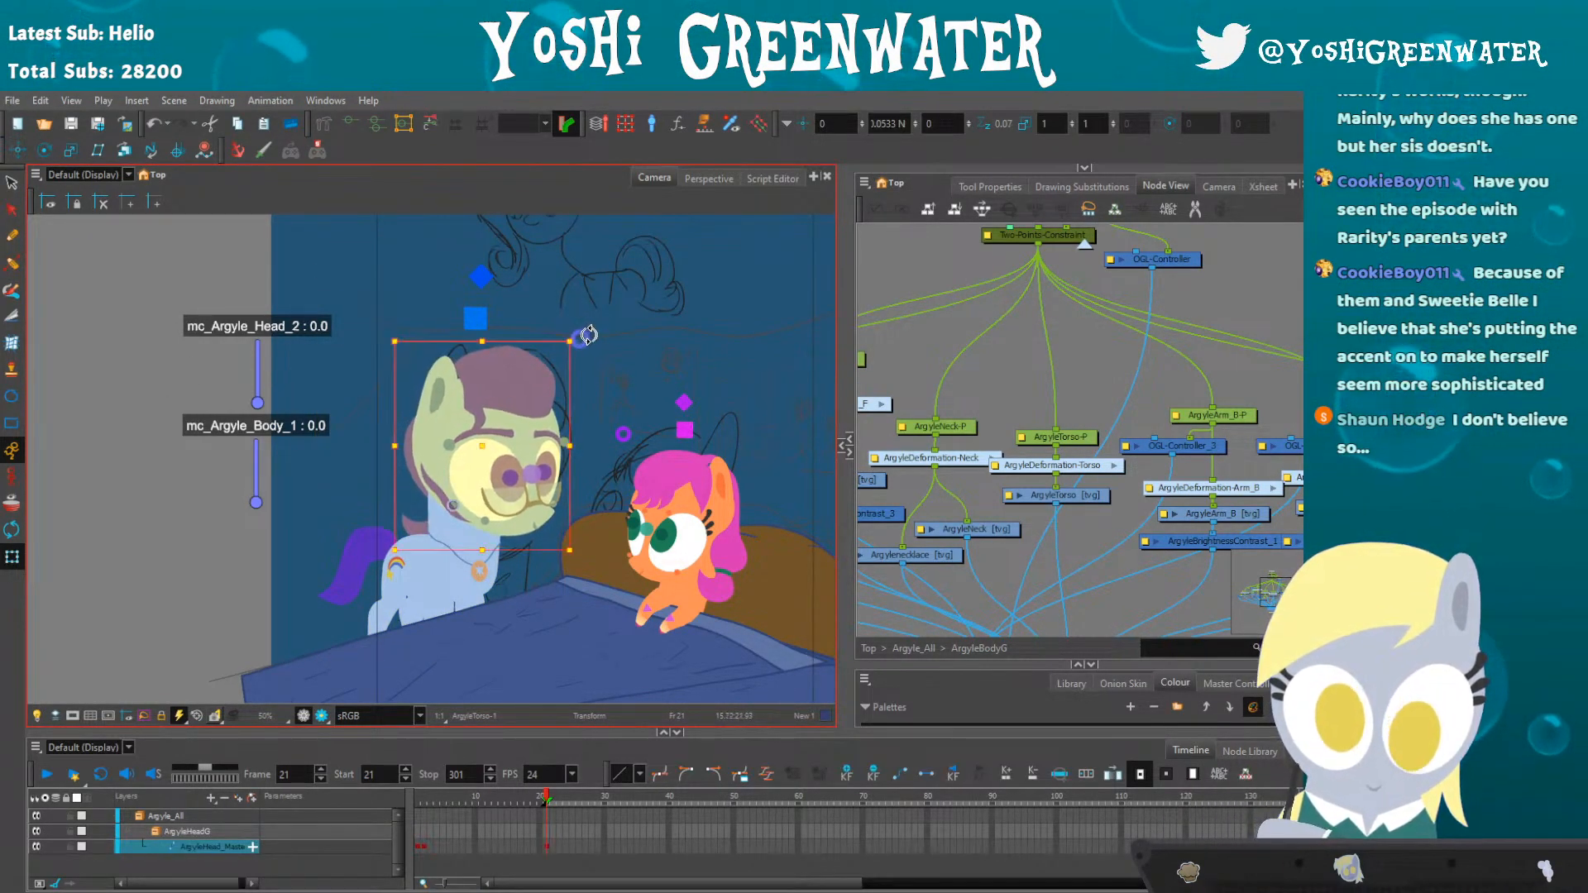
{"action": "left_click_drag", "start_coordinate": [587, 336], "coordinate": [586, 329]}
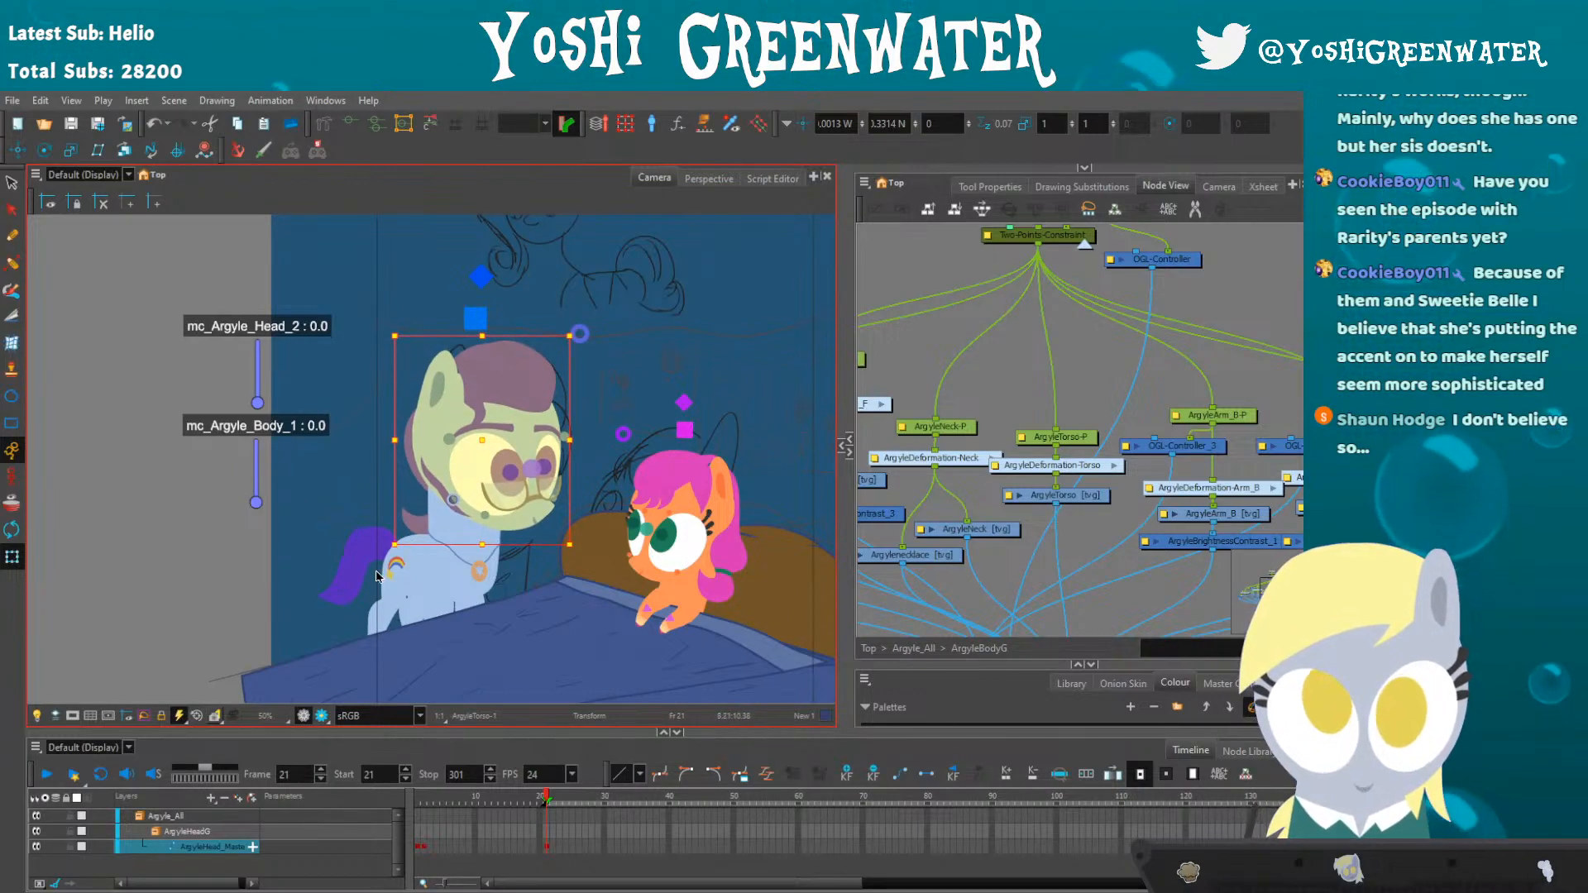
{"action": "scroll", "coordinate": [380, 574], "scroll_direction": "down", "scroll_amount": 2}
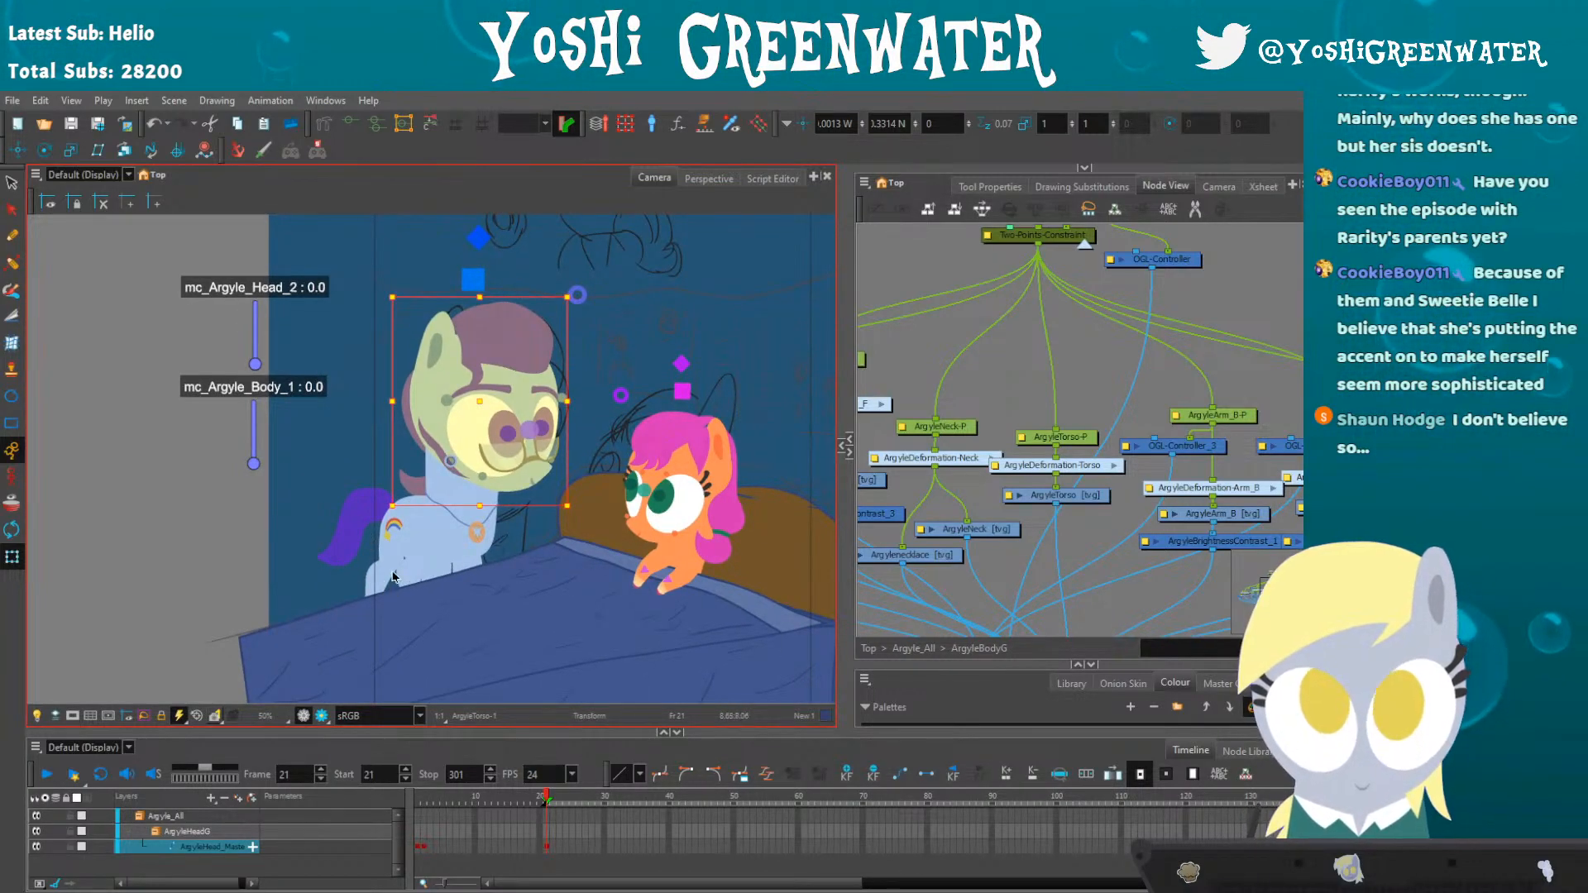
{"action": "scroll", "coordinate": [434, 540], "scroll_direction": "up", "scroll_amount": 1}
{"action": "left_click", "coordinate": [223, 504]}
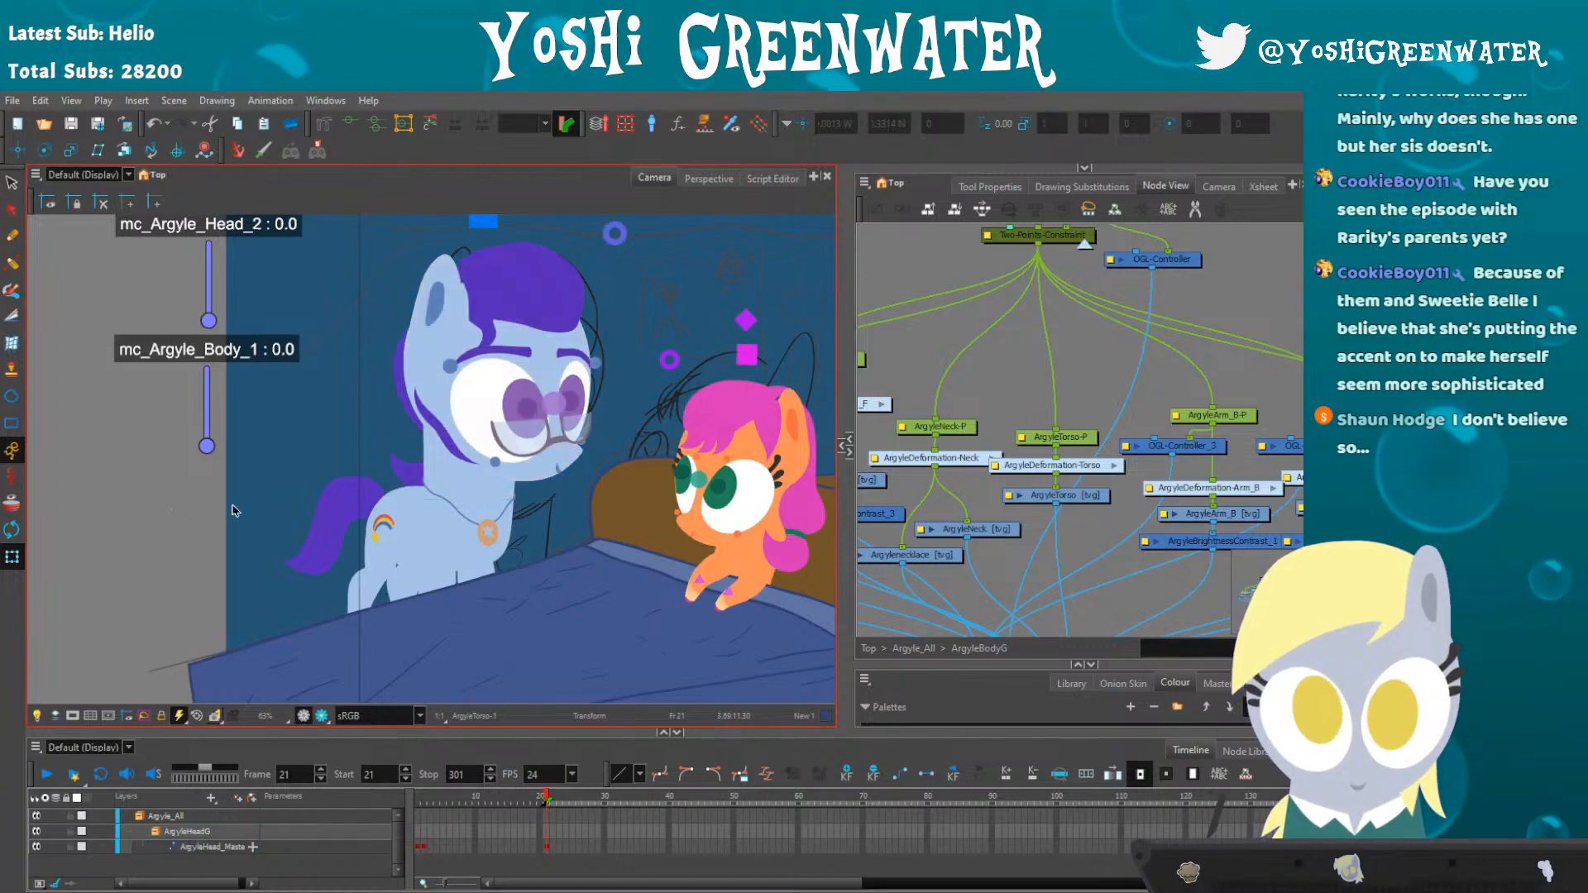
- Lower Argyle's pupils so he looks down towards Sunny, using the eye master peg, and clear the selection
{"action": "left_click", "coordinate": [552, 404]}
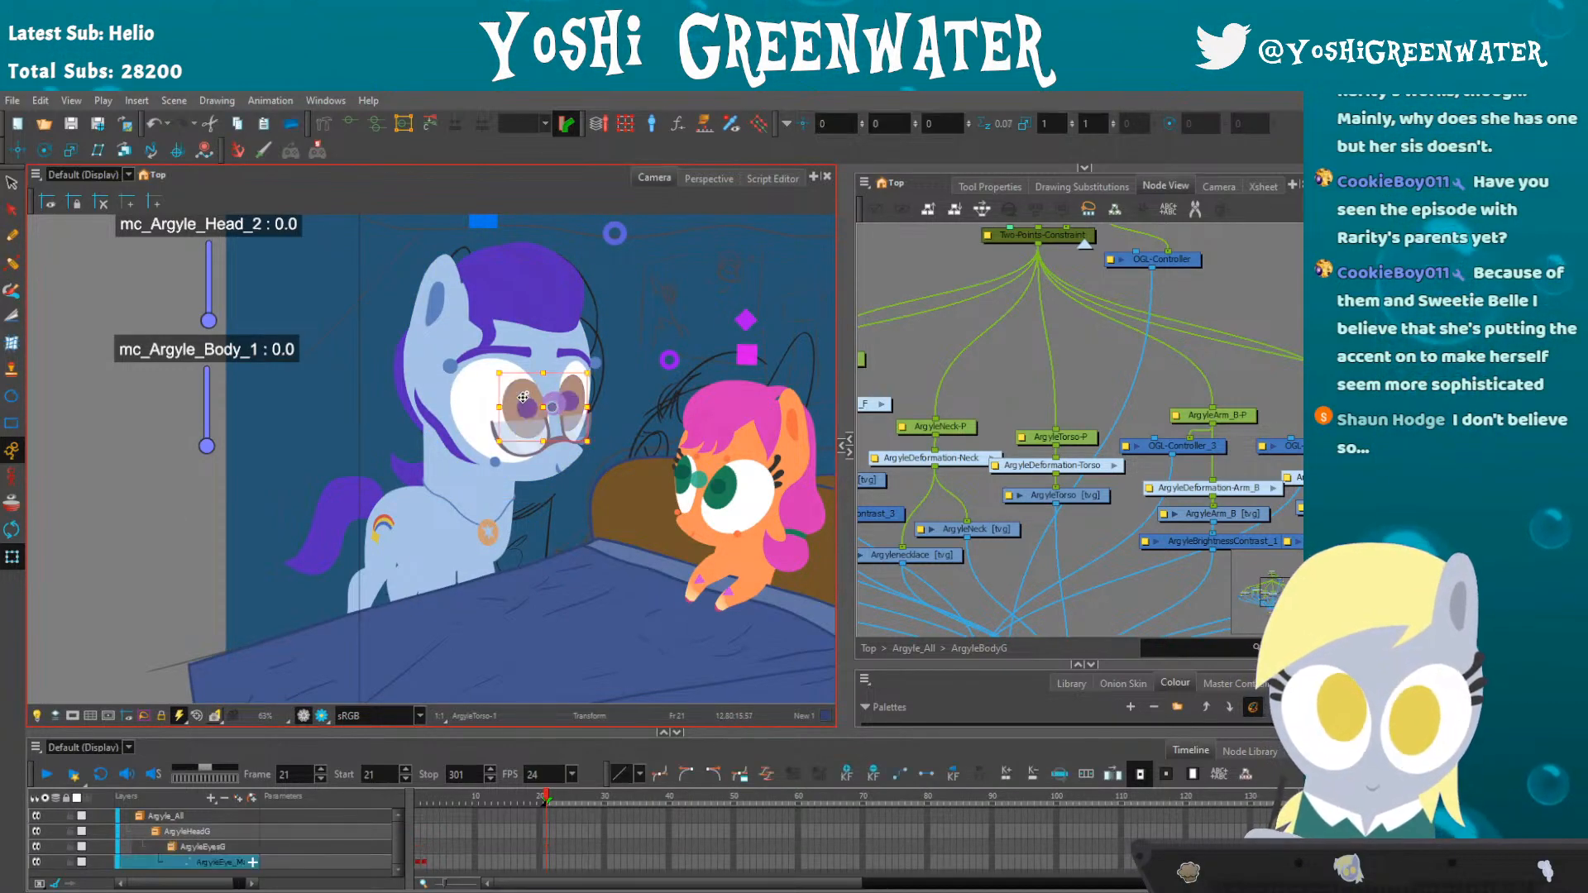
{"action": "left_click_drag", "start_coordinate": [524, 422], "coordinate": [522, 417]}
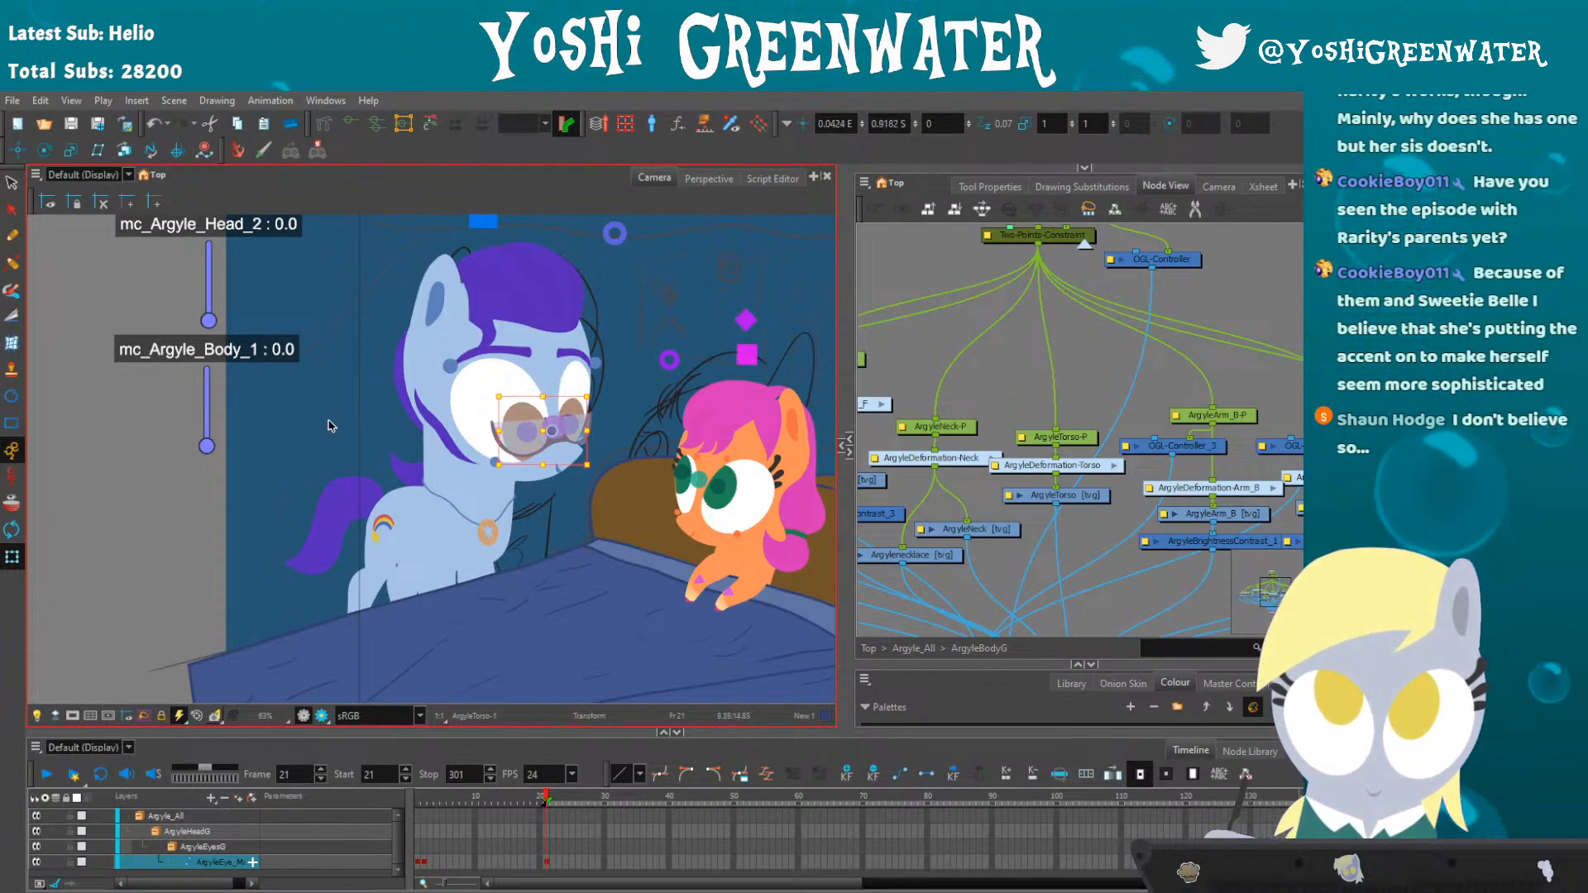
{"action": "left_click", "coordinate": [199, 499]}
{"action": "left_click", "coordinate": [528, 441]}
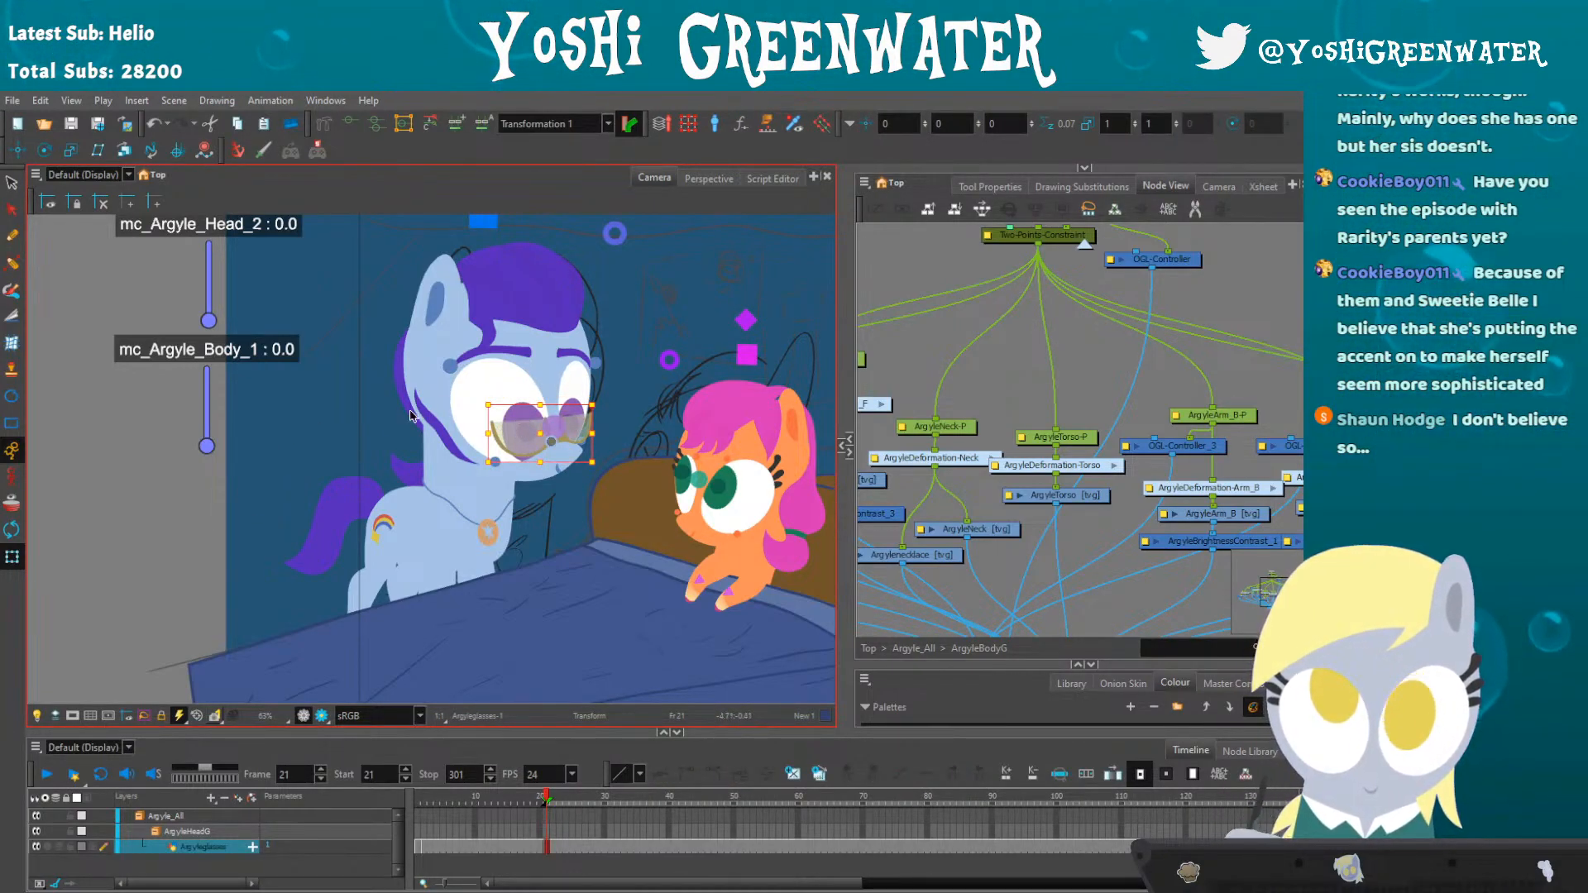
{"action": "key", "text": "Escape"}
- Examine the node connections between Argyle's back arm and the composite in the ArgyleBodyG group
{"action": "left_click_drag", "start_coordinate": [459, 554], "coordinate": [431, 540]}
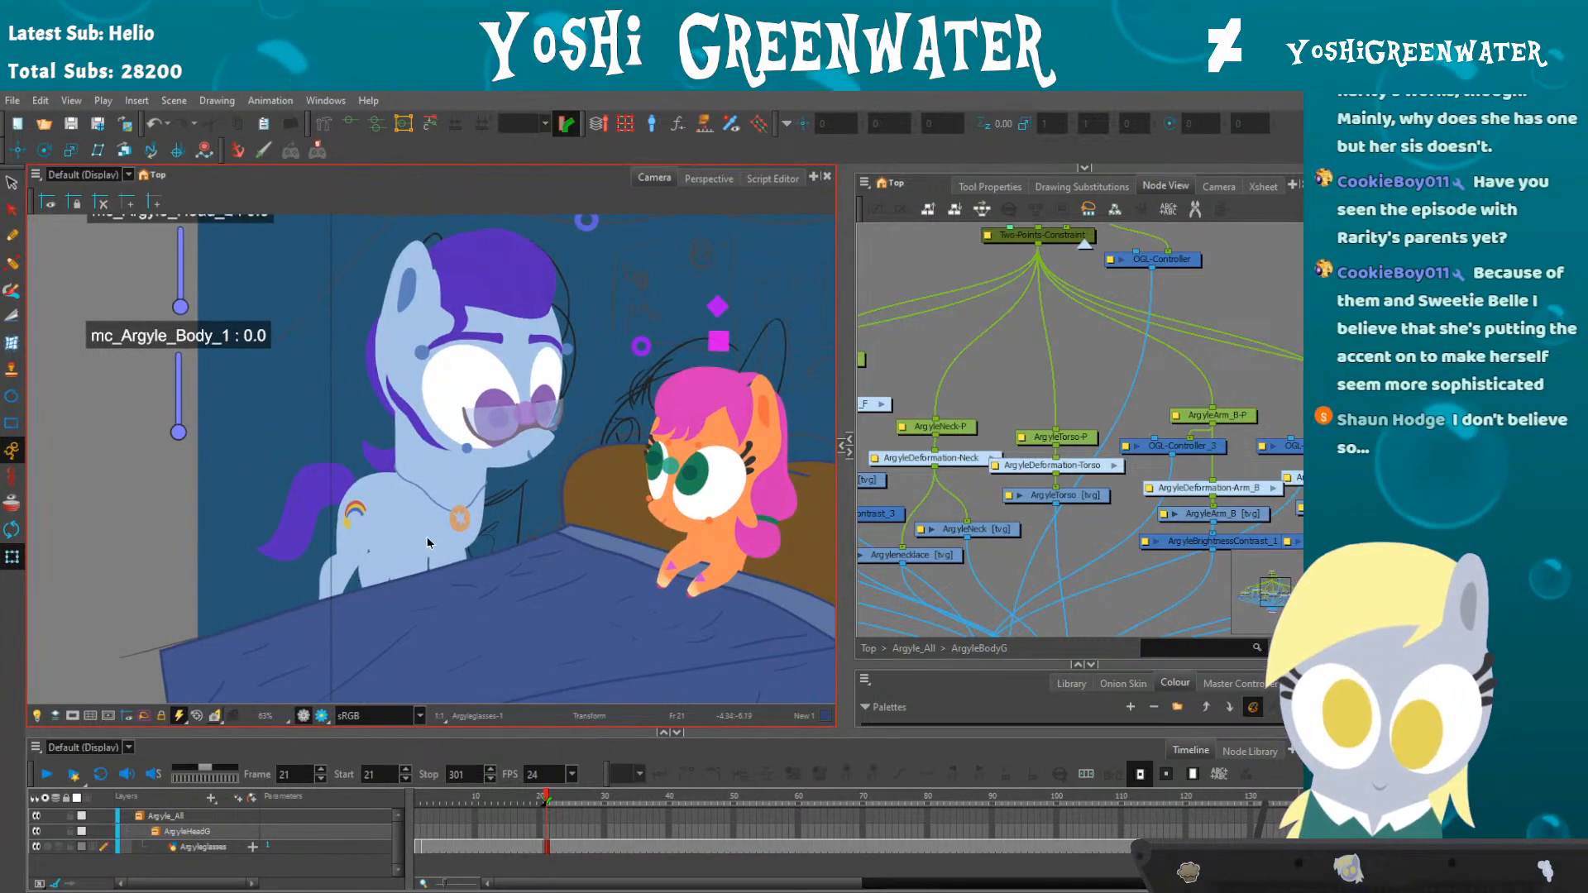
{"action": "left_click", "coordinate": [451, 574]}
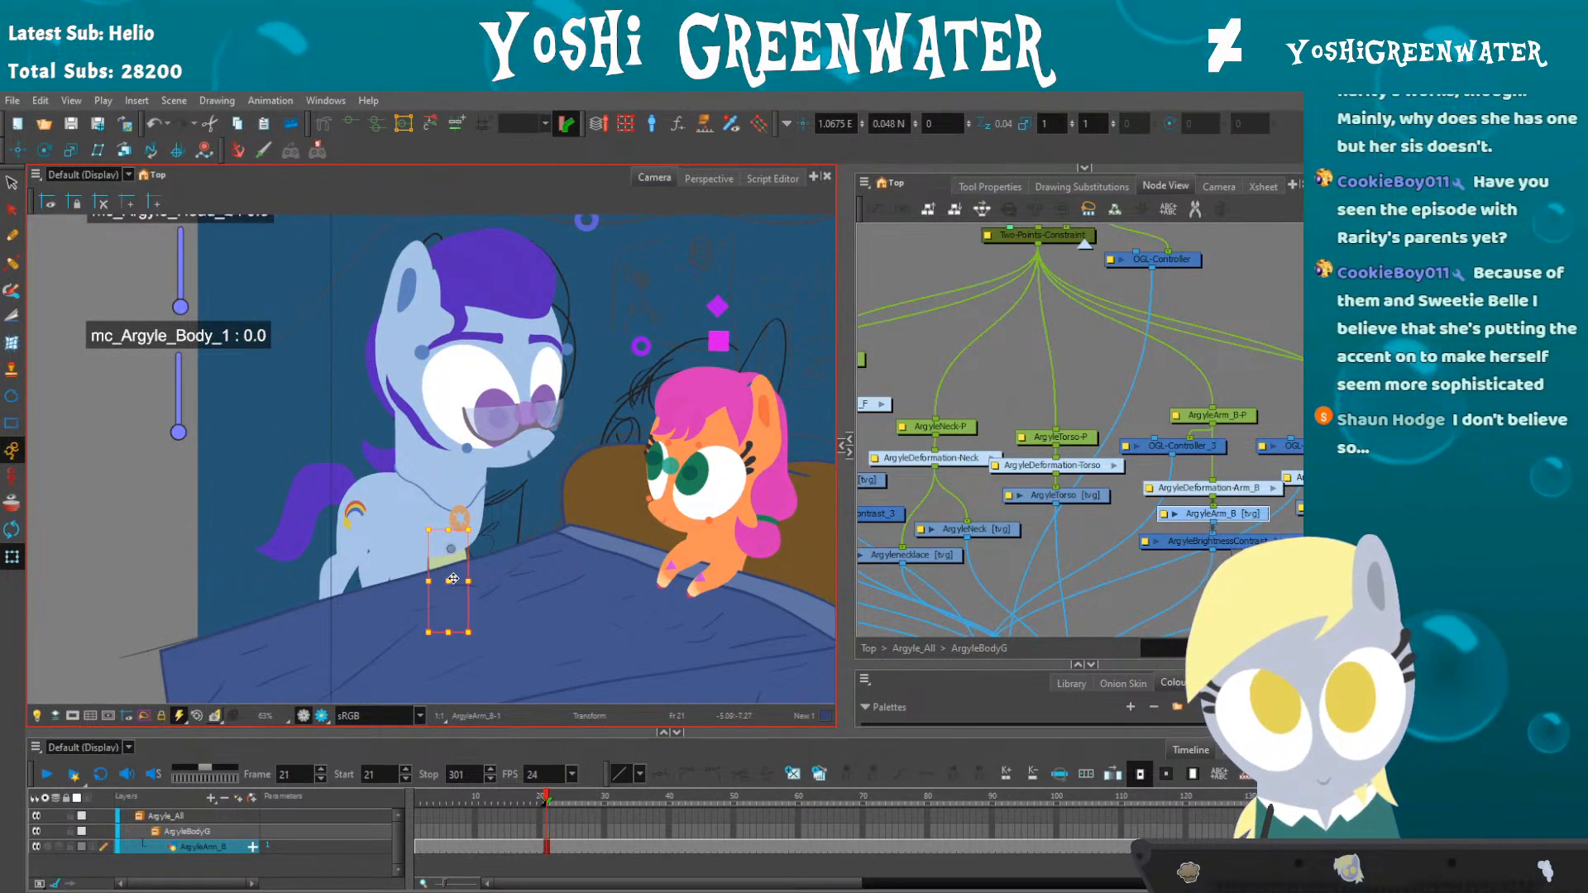
{"action": "left_click_drag", "start_coordinate": [1038, 530], "coordinate": [983, 451]}
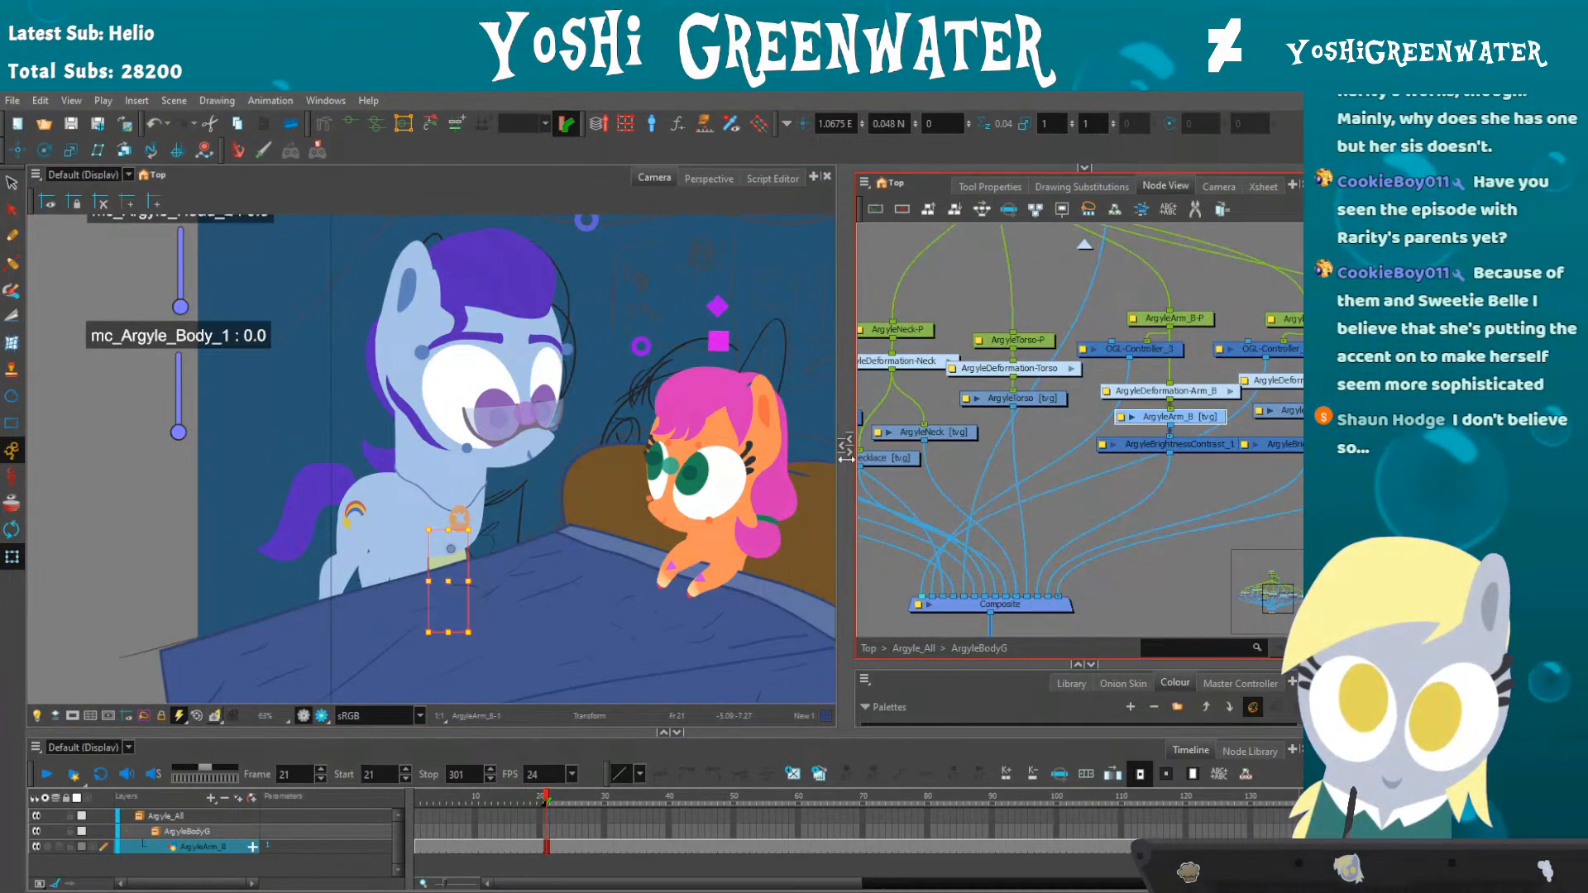
{"action": "left_click_drag", "start_coordinate": [850, 466], "coordinate": [802, 463]}
{"action": "scroll", "coordinate": [980, 417], "scroll_direction": "down", "scroll_amount": 3}
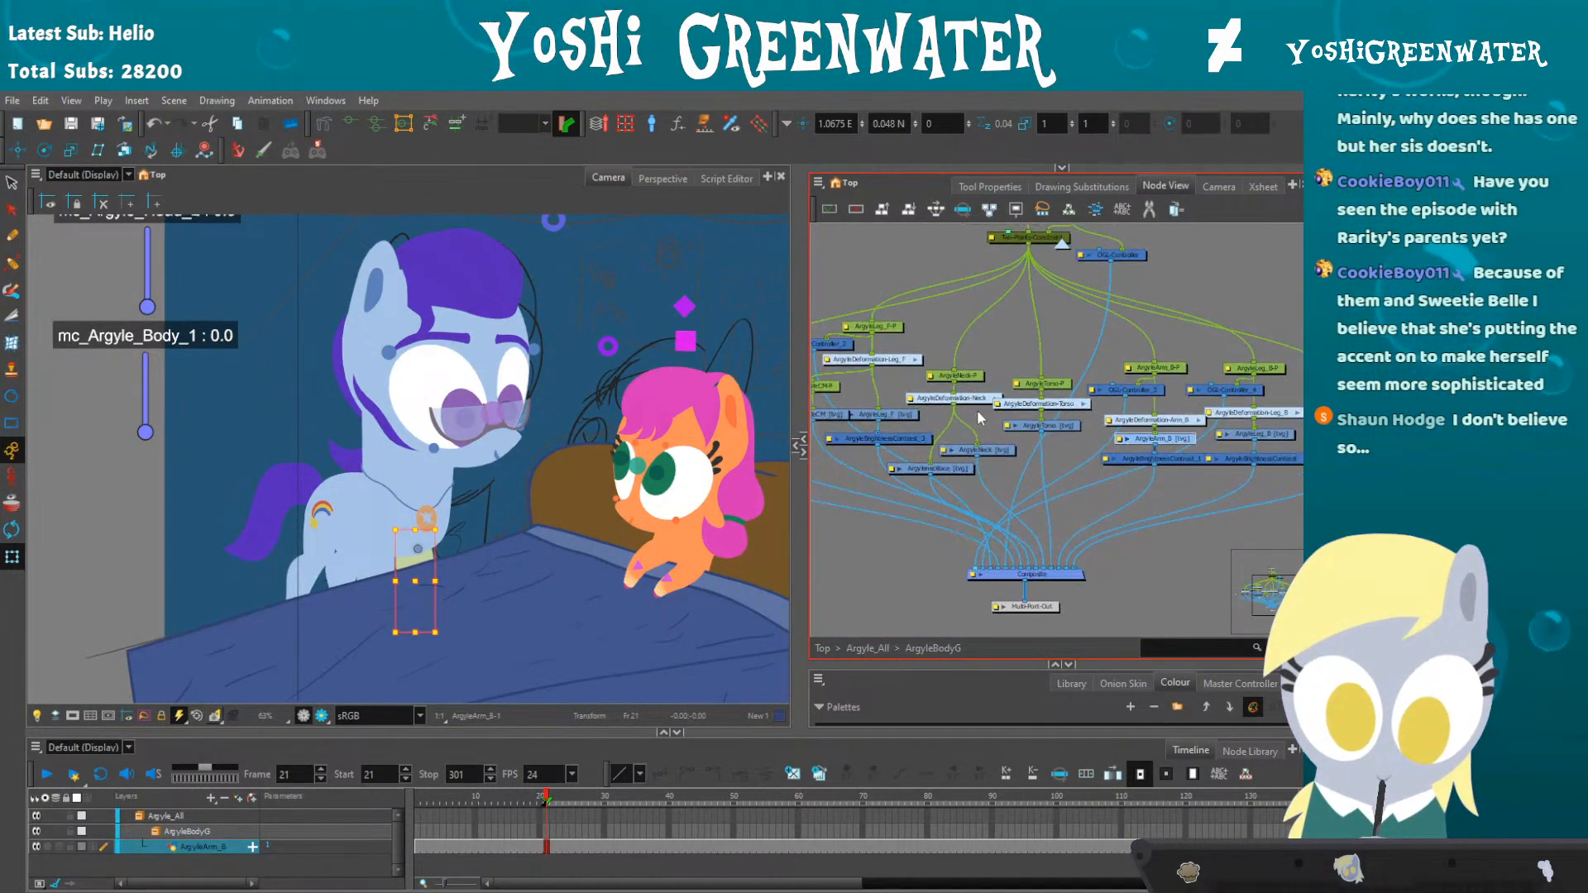
{"action": "left_click_drag", "start_coordinate": [978, 416], "coordinate": [992, 464]}
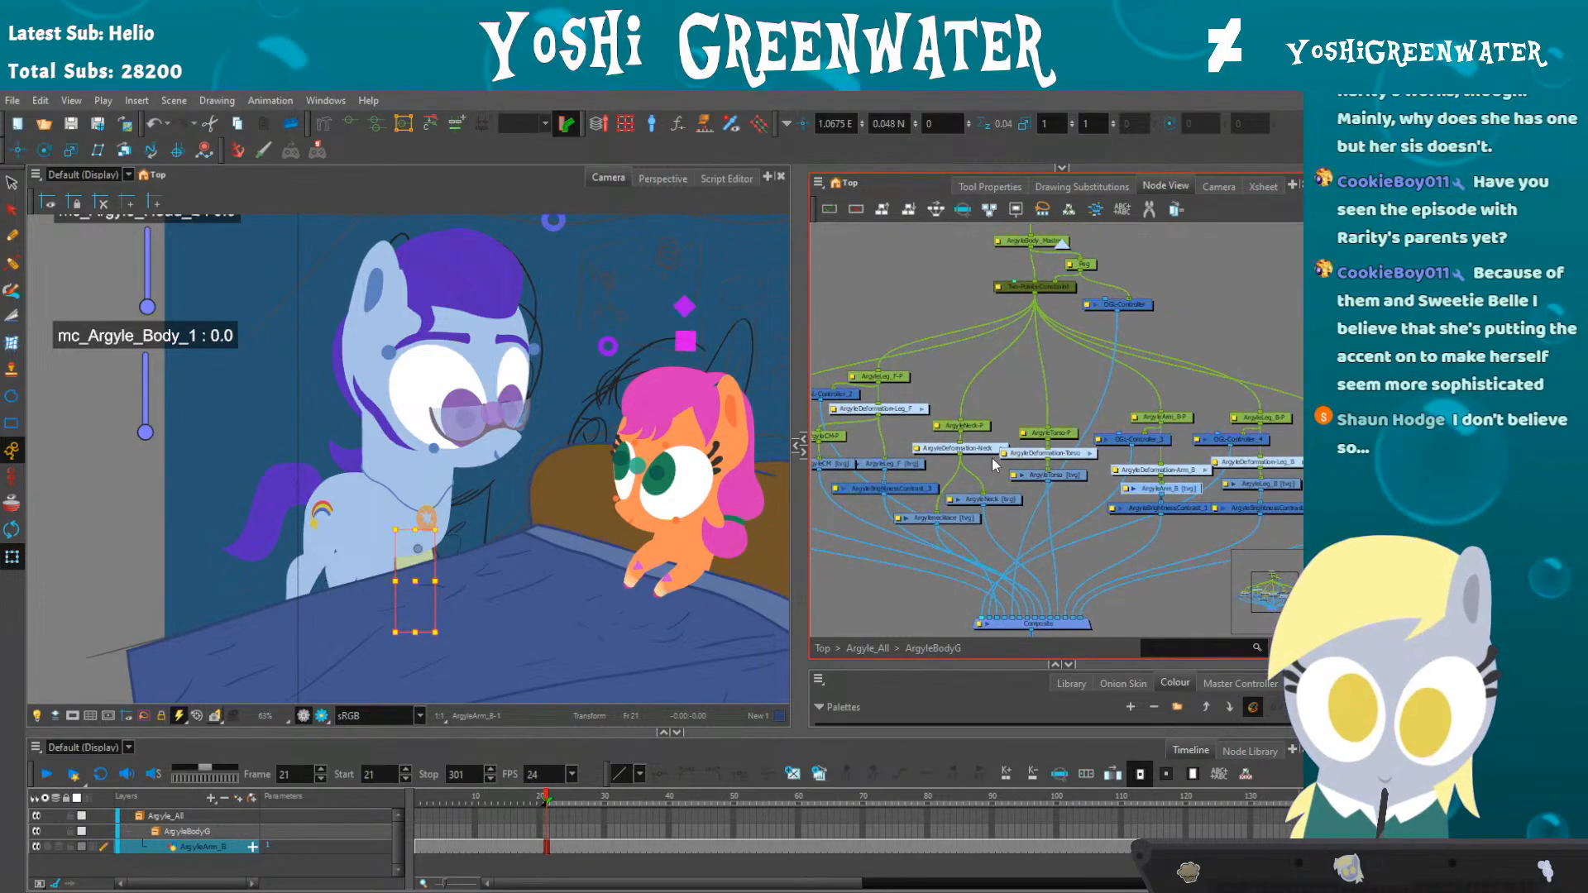
{"action": "left_click_drag", "start_coordinate": [918, 570], "coordinate": [951, 480]}
{"action": "left_click", "coordinate": [1079, 567]}
{"action": "left_click_drag", "start_coordinate": [1078, 569], "coordinate": [1076, 563]}
{"action": "left_click", "coordinate": [1078, 538], "text": "shift"}
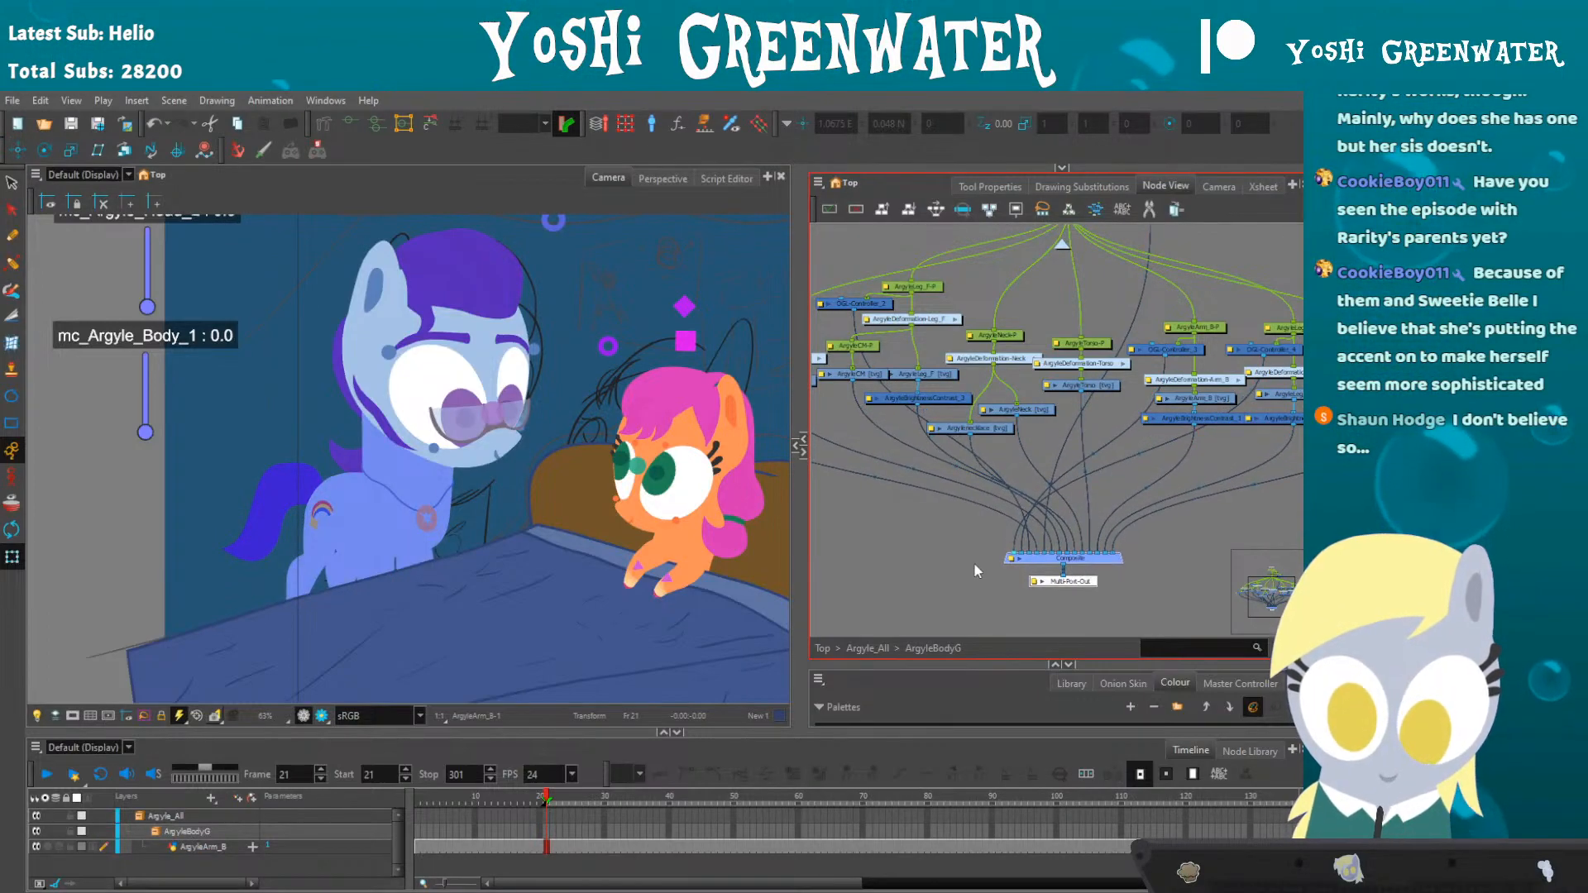
{"action": "left_click", "coordinate": [975, 565]}
- Add a vector drawing layer named Book inside the ArgyleBodyG group and close the layer dialog
{"action": "left_click_drag", "start_coordinate": [942, 530], "coordinate": [947, 571]}
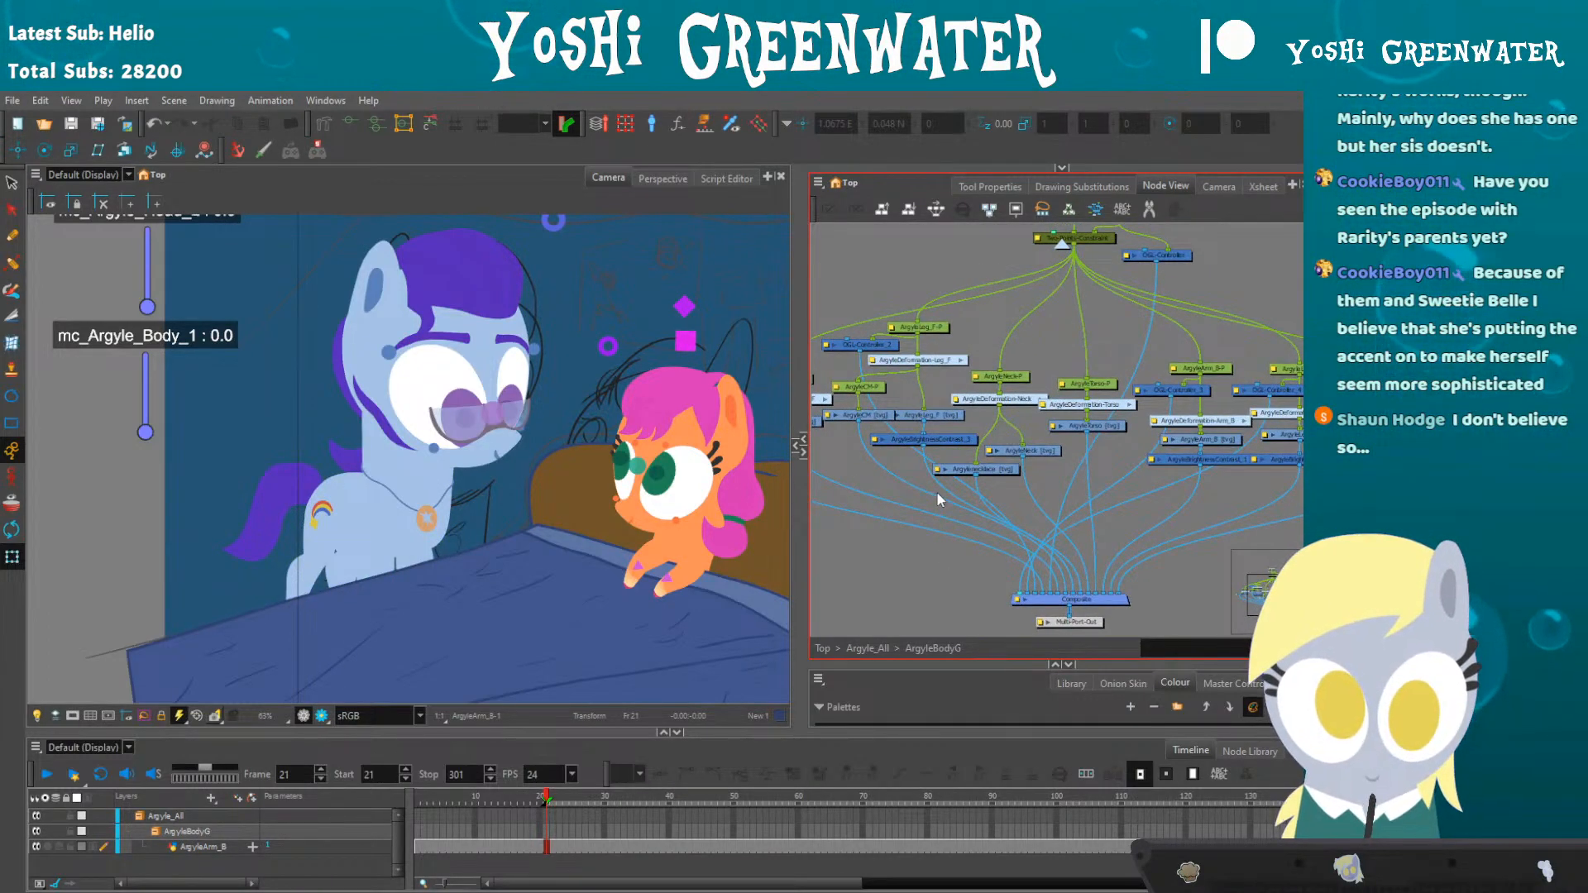
{"action": "scroll", "coordinate": [936, 493], "scroll_direction": "down", "scroll_amount": 1}
{"action": "left_click_drag", "start_coordinate": [936, 493], "coordinate": [954, 464]}
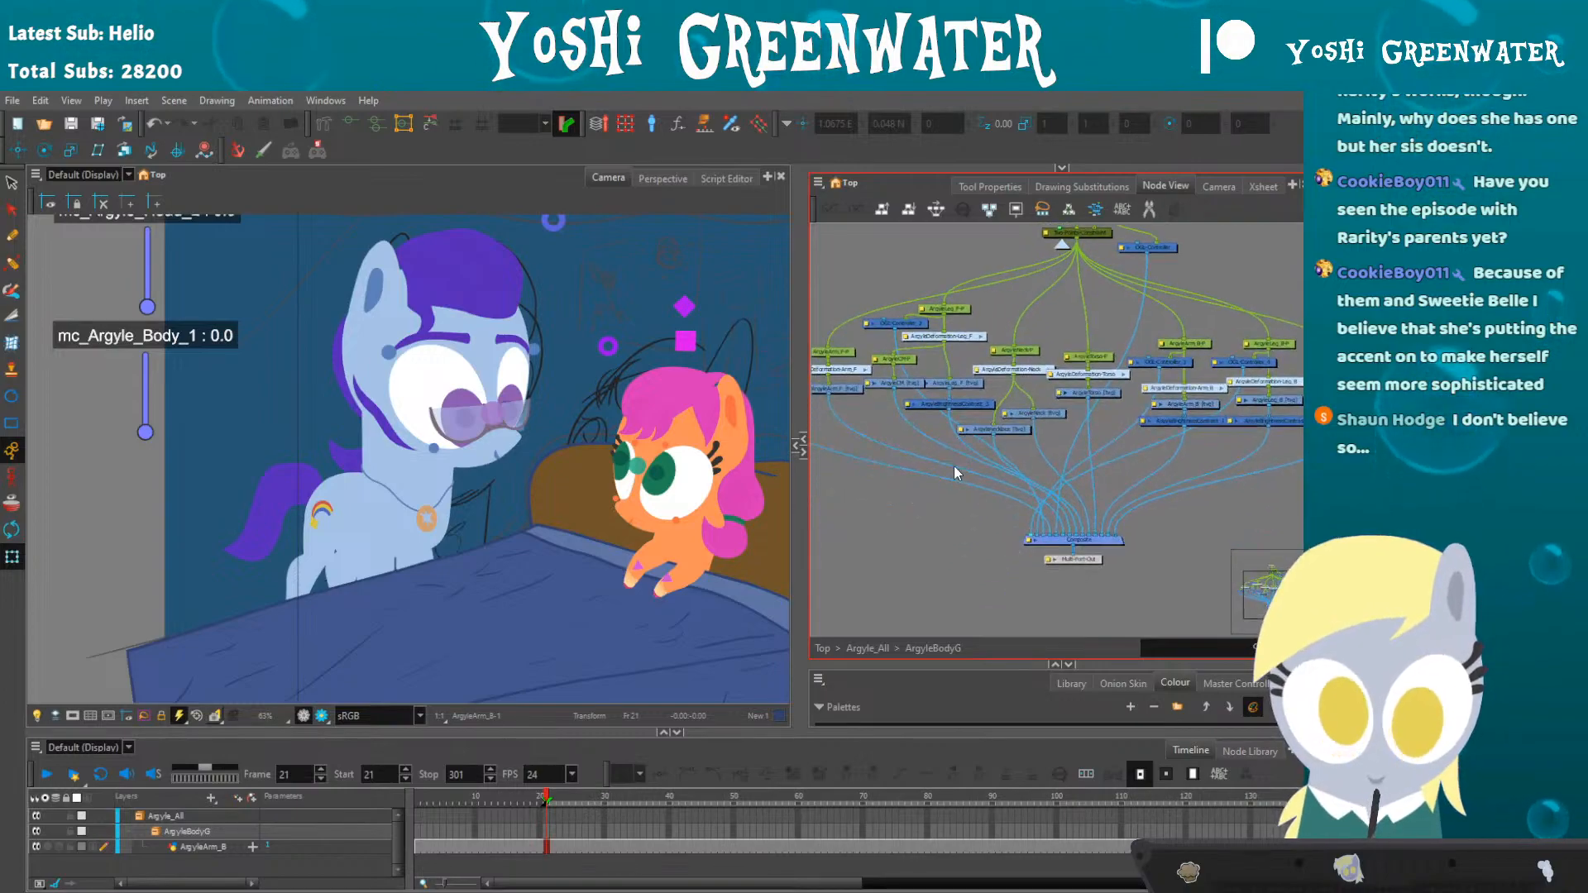
{"action": "key", "text": "ctrl+a"}
{"action": "left_click", "coordinate": [930, 510]}
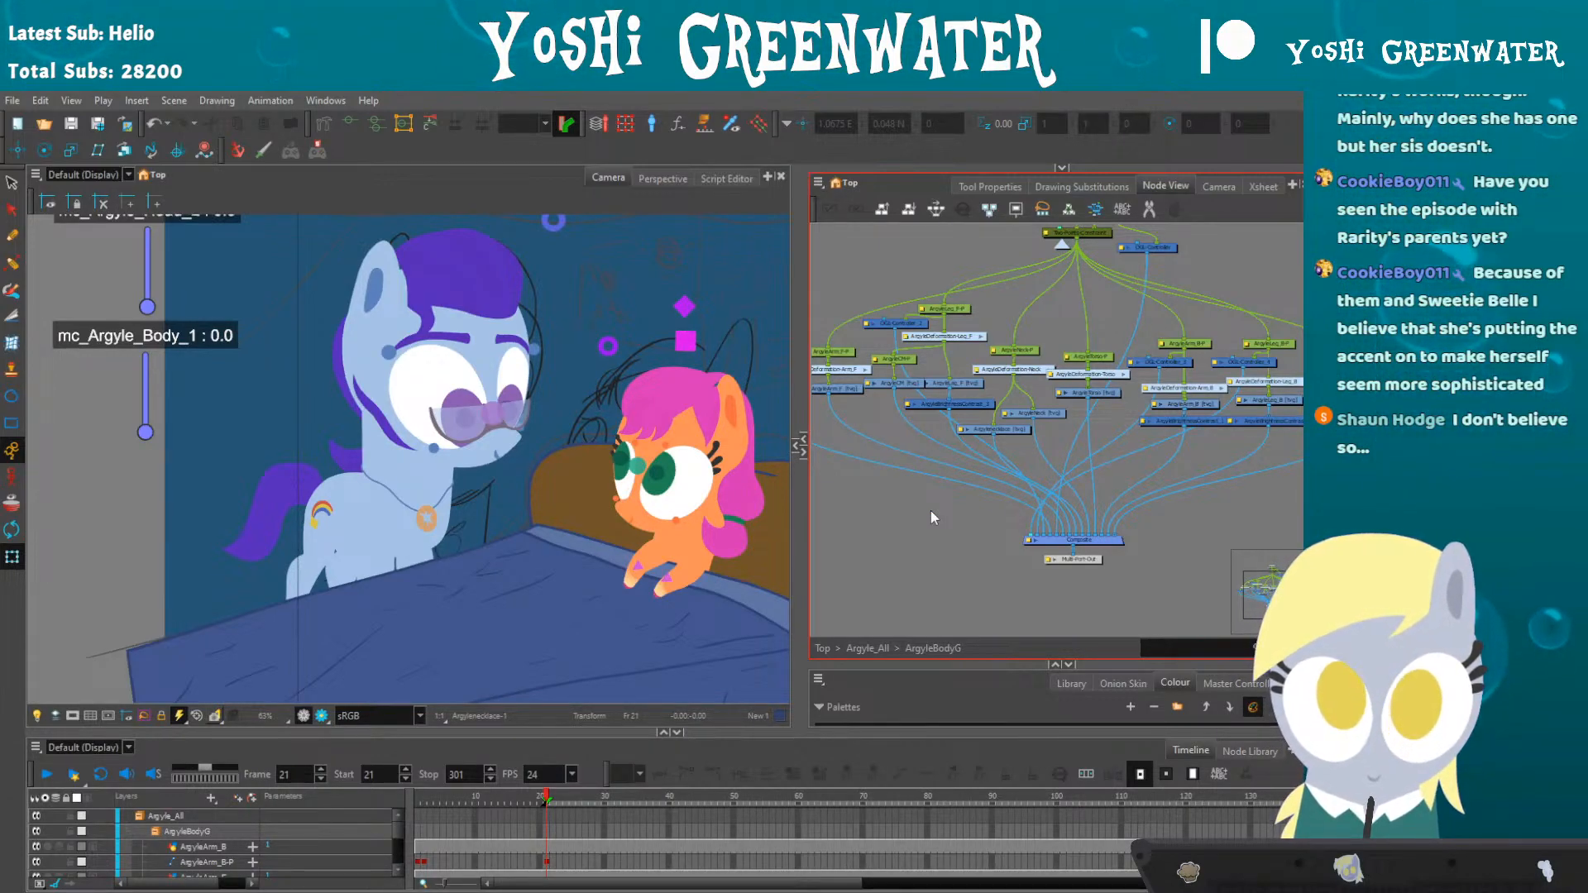
{"action": "key", "text": "ctrl+r"}
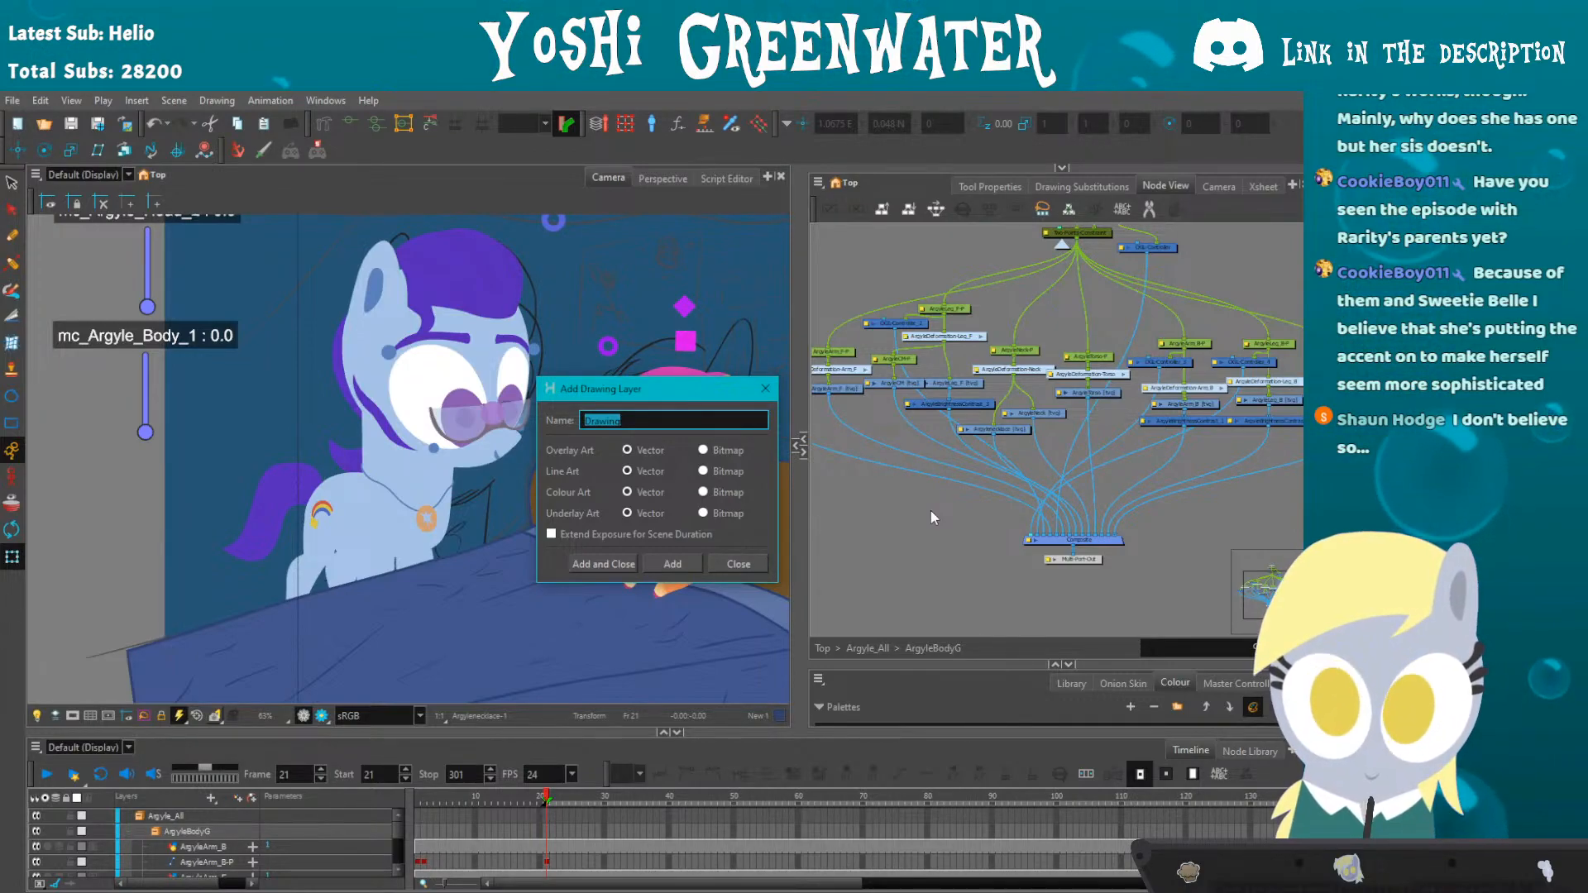
{"action": "type", "text": "Book"}
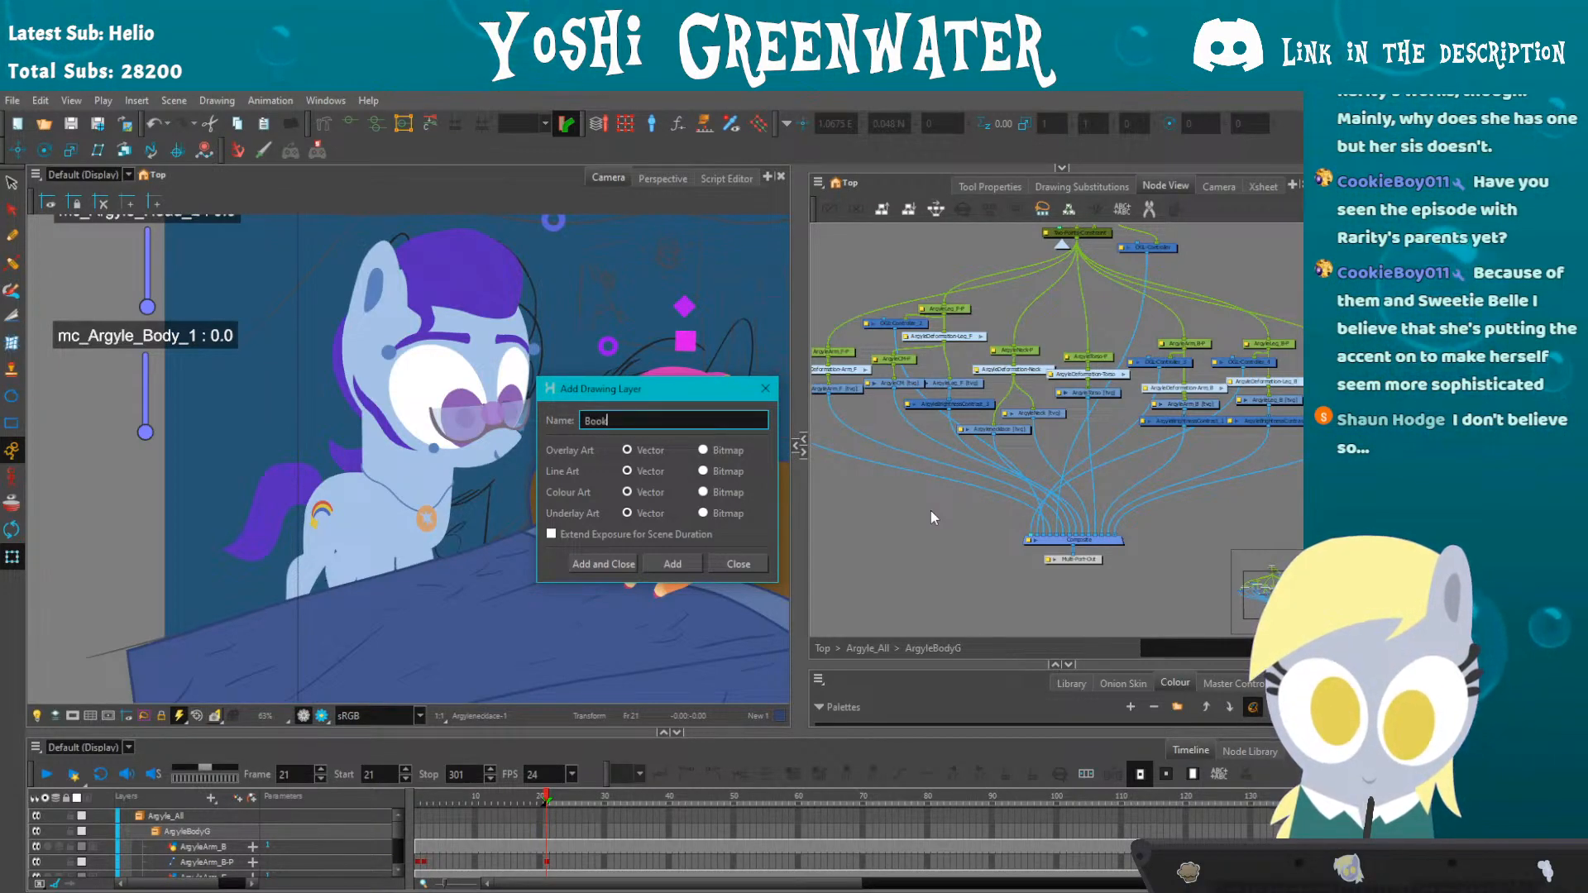
{"action": "key", "text": "Return"}
{"action": "left_click", "coordinate": [765, 389]}
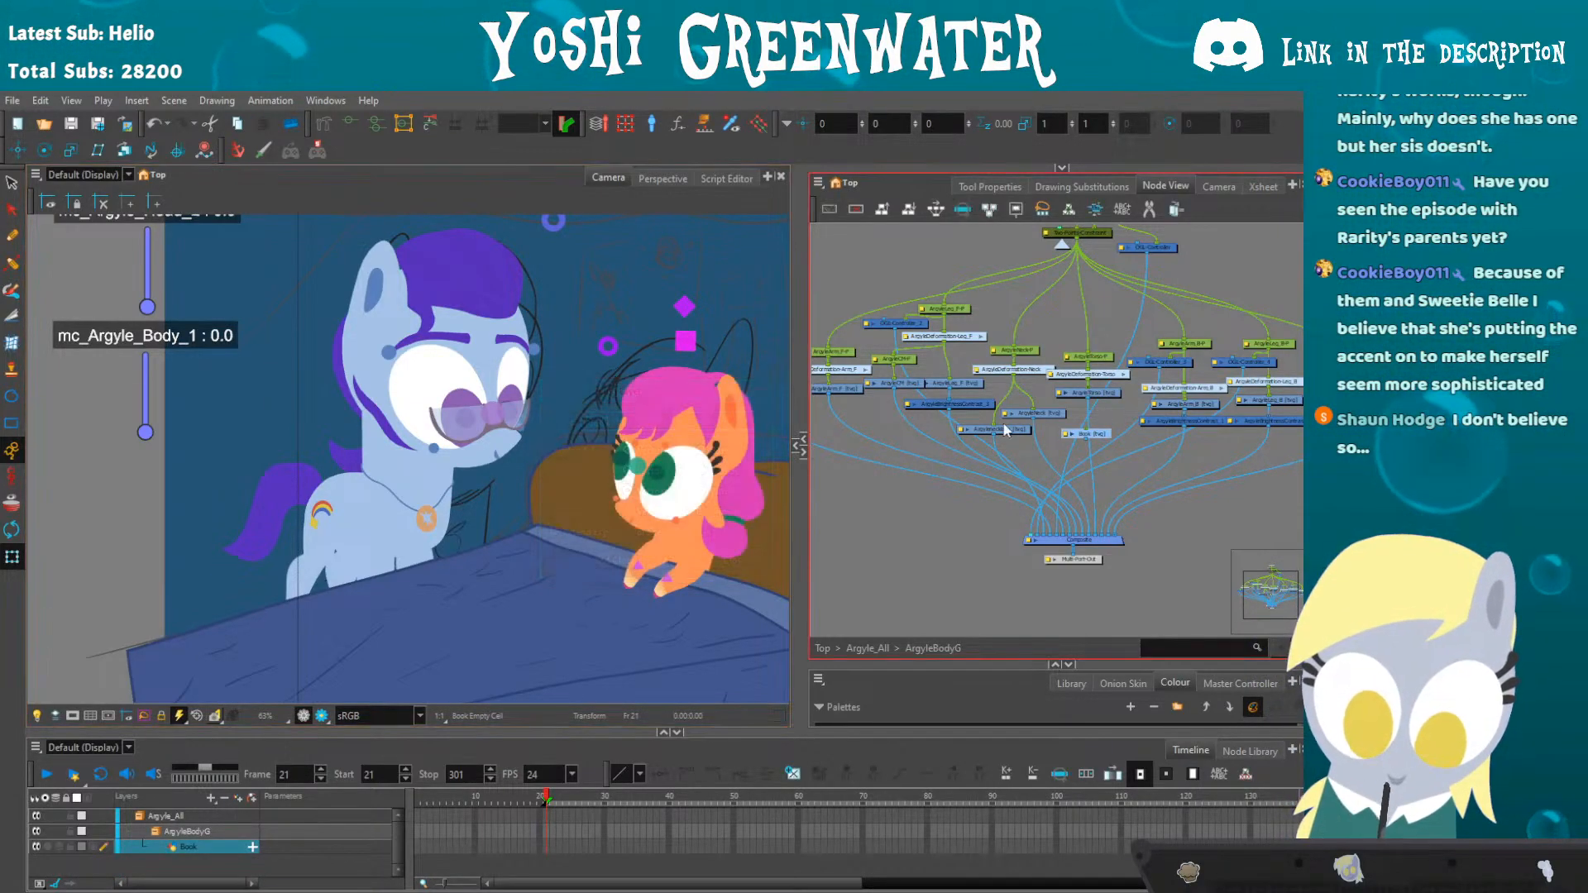
- Move the Book drawing node beside the composite and add a parent peg directly above it
{"action": "scroll", "coordinate": [1069, 433], "scroll_direction": "up", "scroll_amount": 2}
{"action": "mouse_move", "coordinate": [1085, 435]}
{"action": "left_mouse_down"}
{"action": "mouse_move", "coordinate": [892, 532]}
{"action": "mouse_move", "coordinate": [1001, 571]}
{"action": "left_mouse_up"}
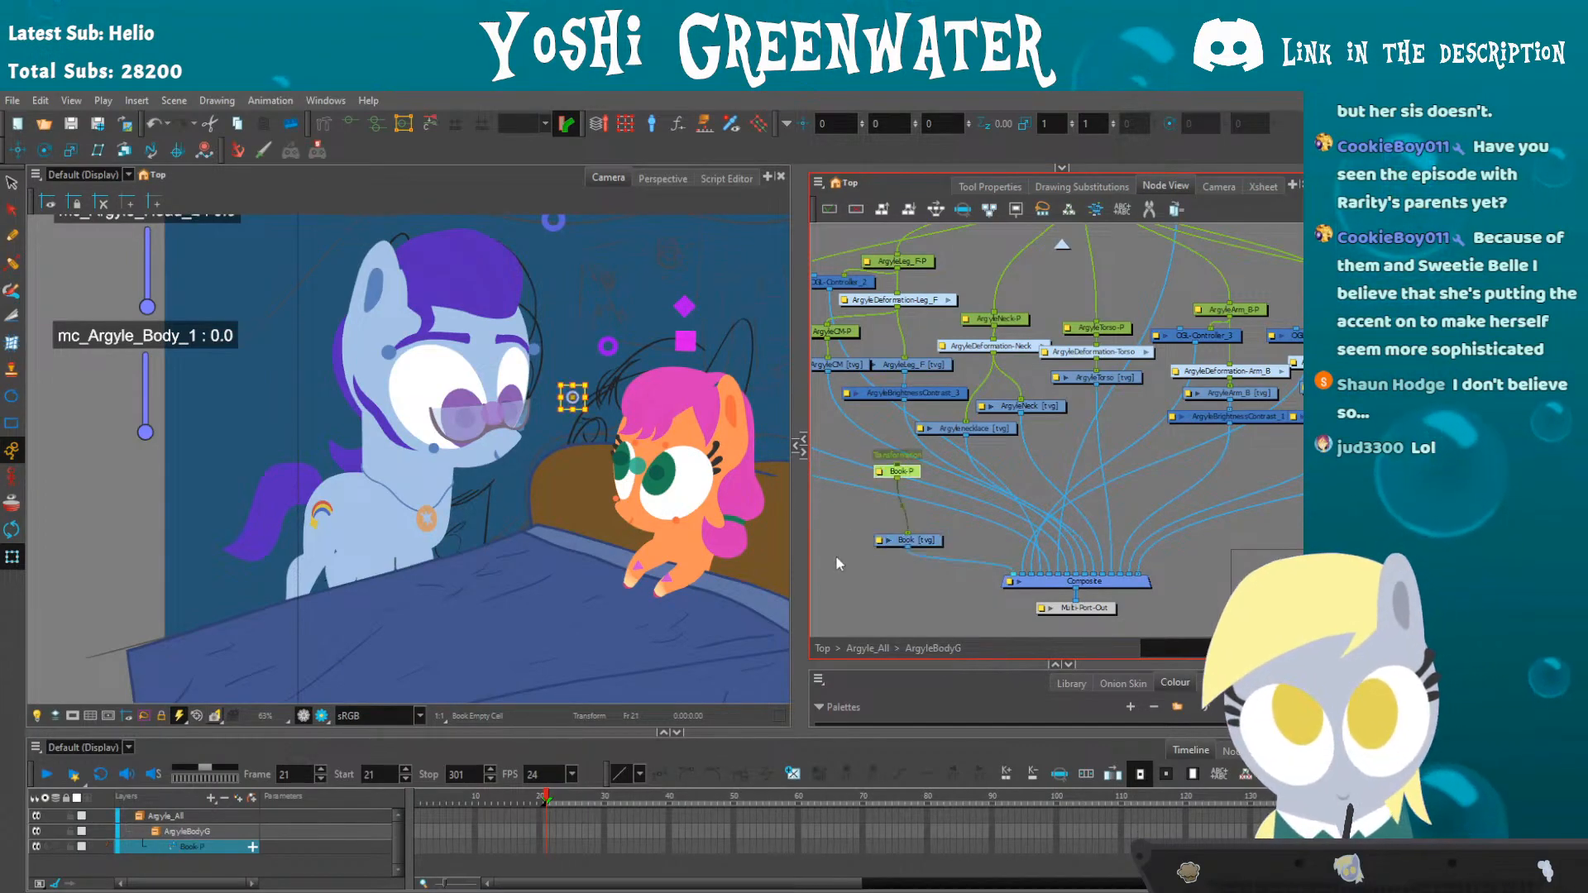
{"action": "key", "text": "ctrl+p"}
{"action": "left_click", "coordinate": [860, 510]}
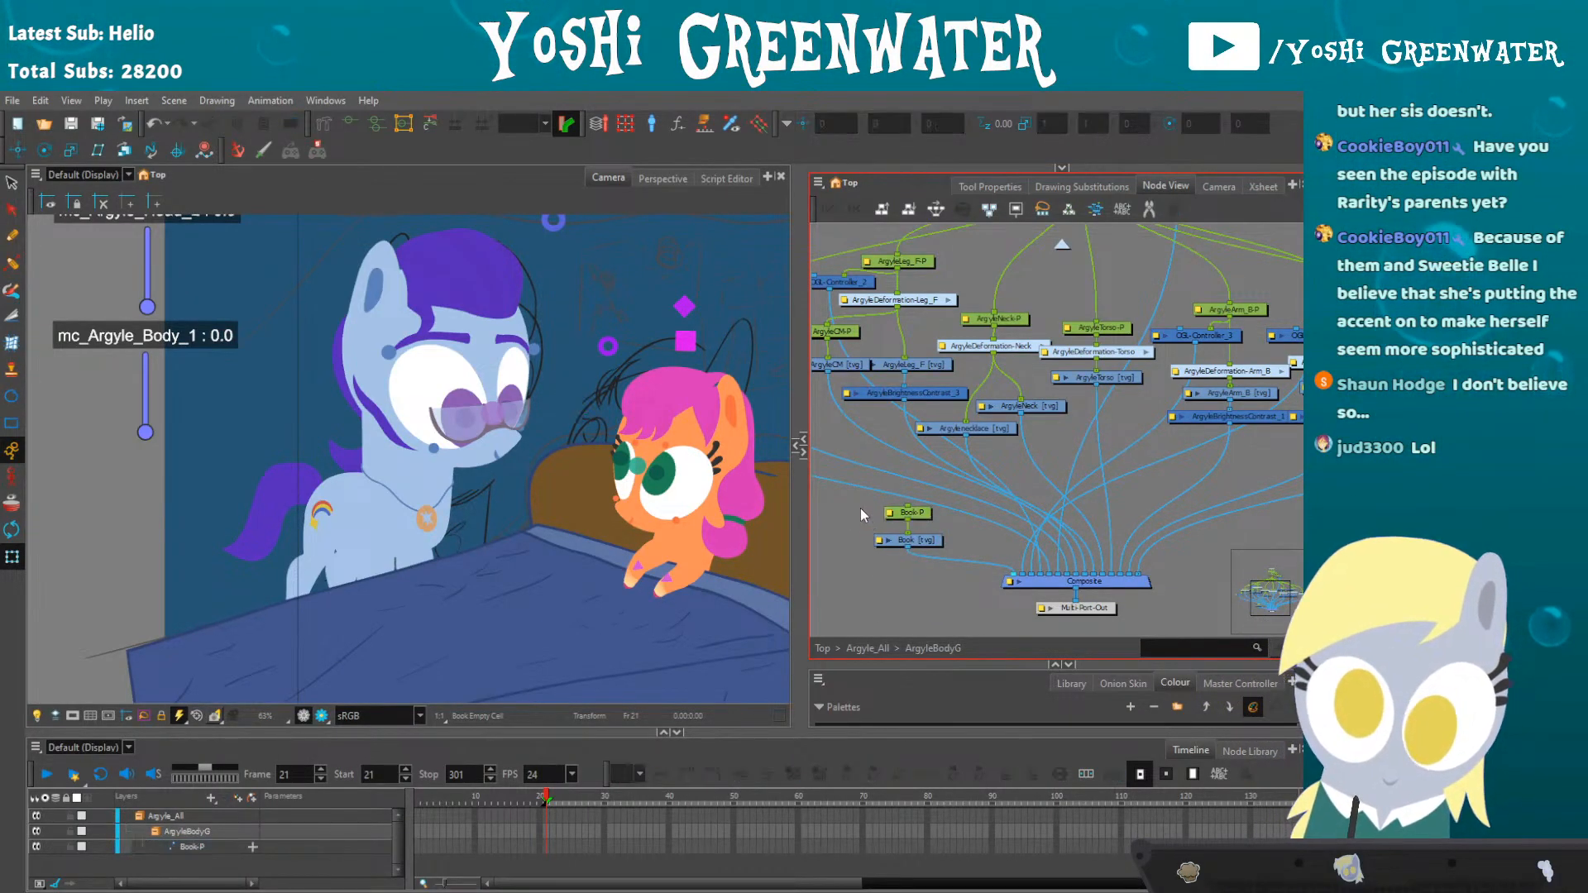
{"action": "scroll", "coordinate": [862, 484], "scroll_direction": "down", "scroll_amount": 2}
{"action": "left_click_drag", "start_coordinate": [862, 483], "coordinate": [971, 509]}
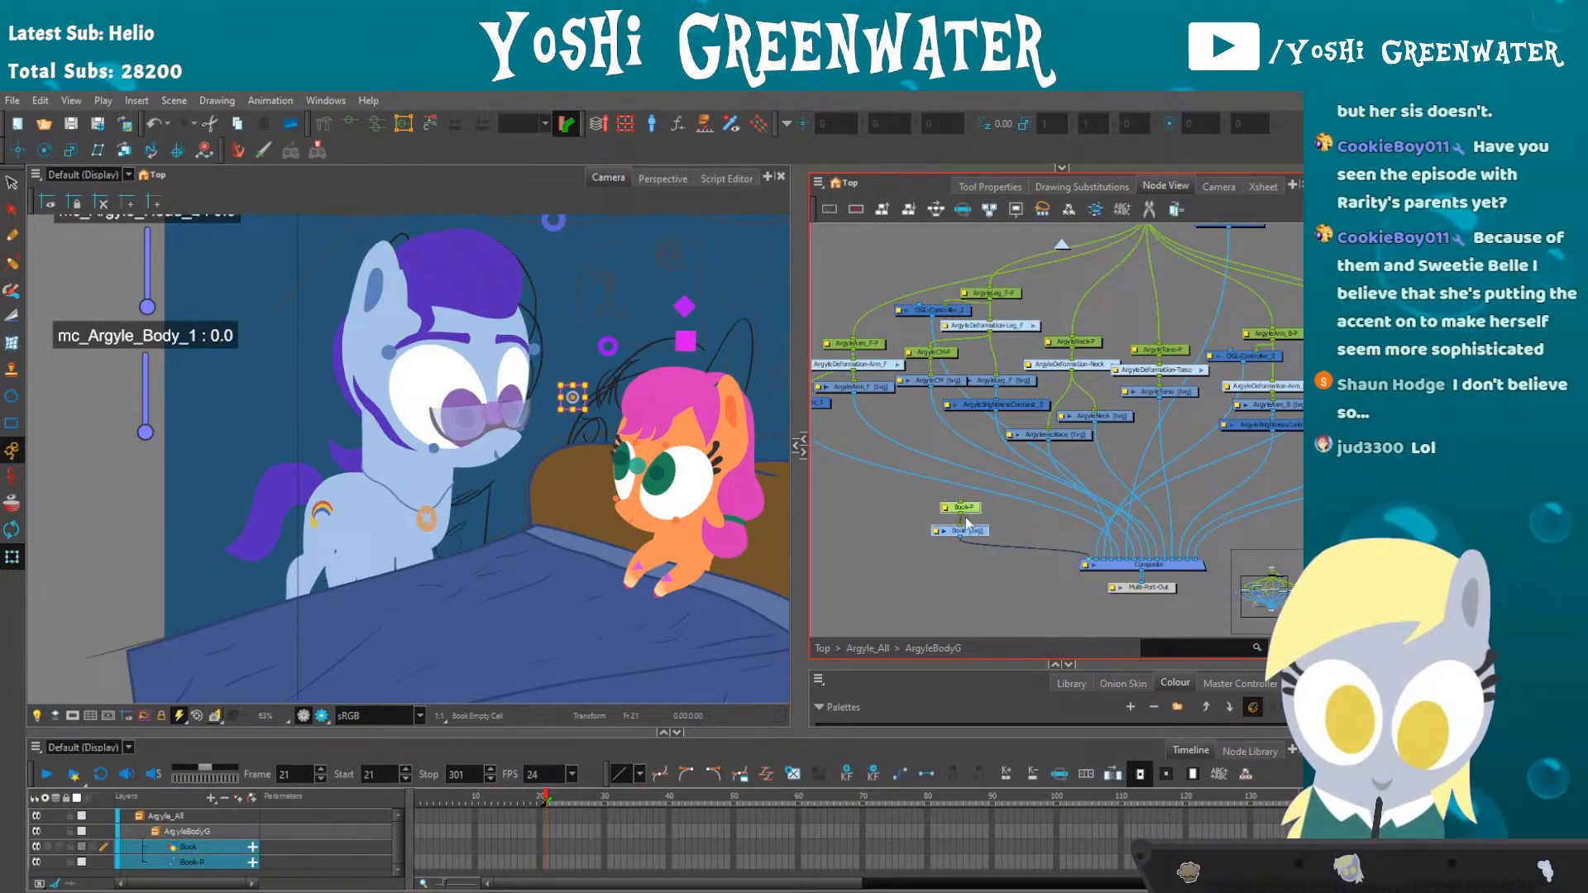
{"action": "left_click", "coordinate": [931, 545]}
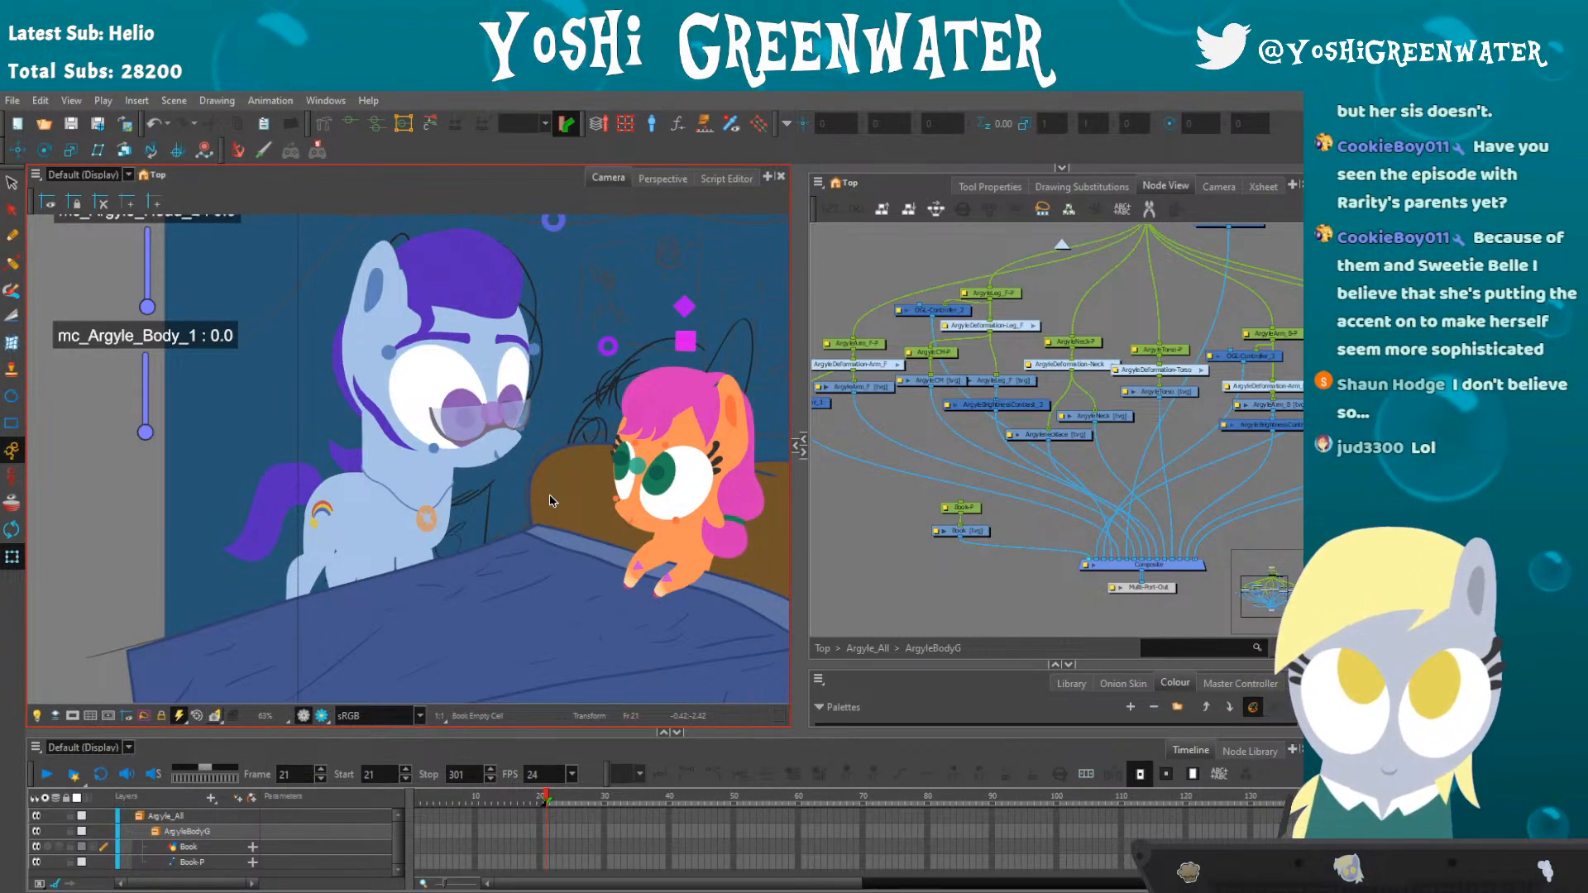
- Disconnect the ArgyleNeck-P peg from the Two-Points-Constraint and reconnect it
{"action": "left_click_drag", "start_coordinate": [957, 484], "coordinate": [940, 486]}
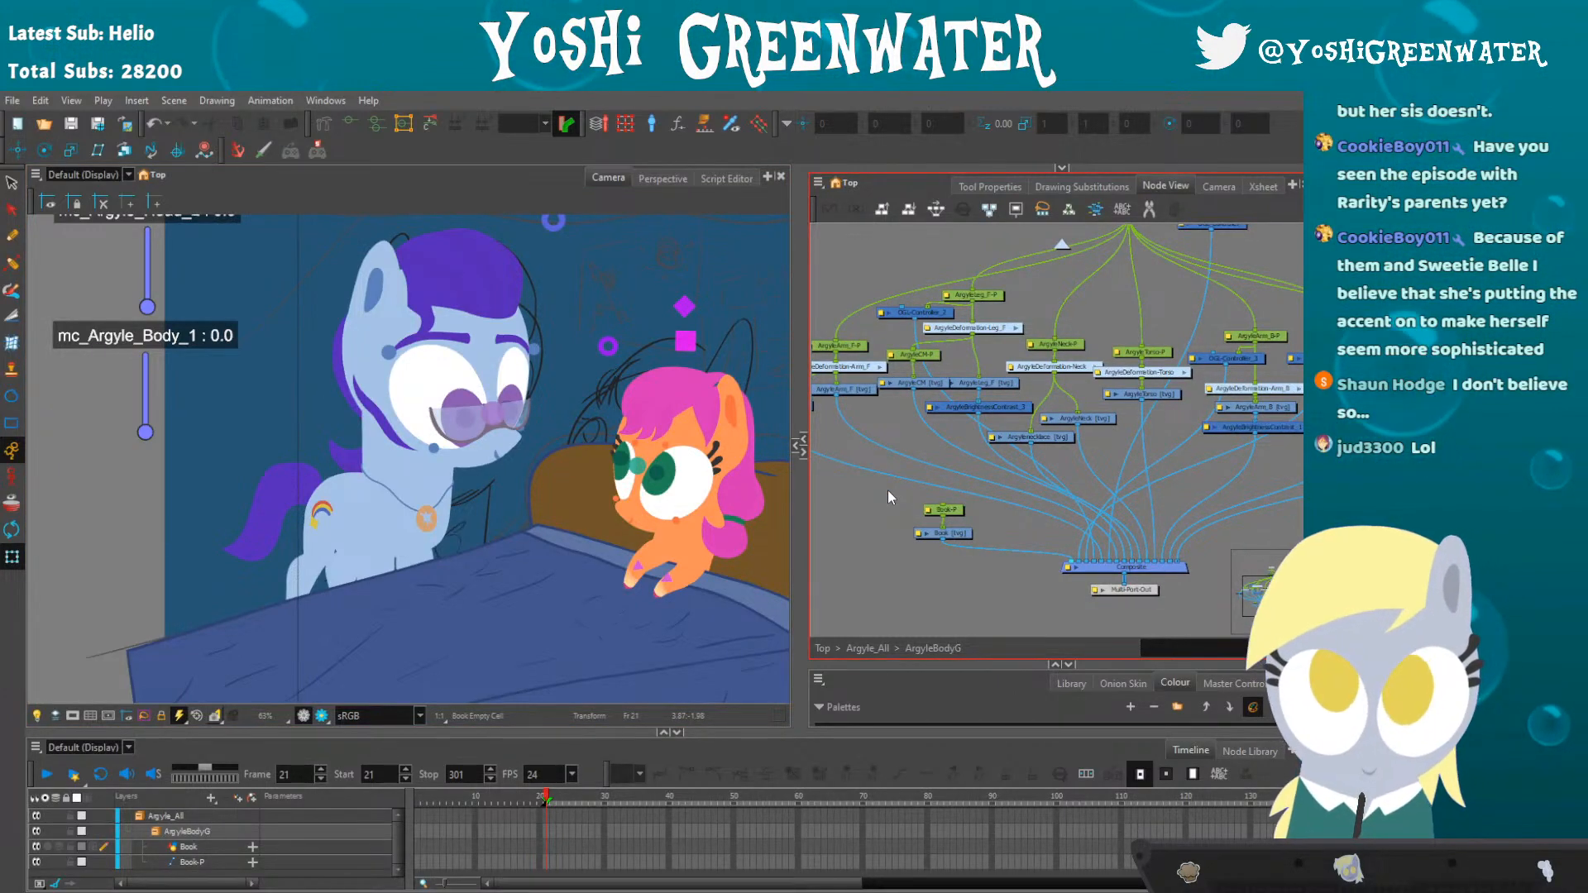
{"action": "left_click_drag", "start_coordinate": [887, 491], "coordinate": [1006, 510]}
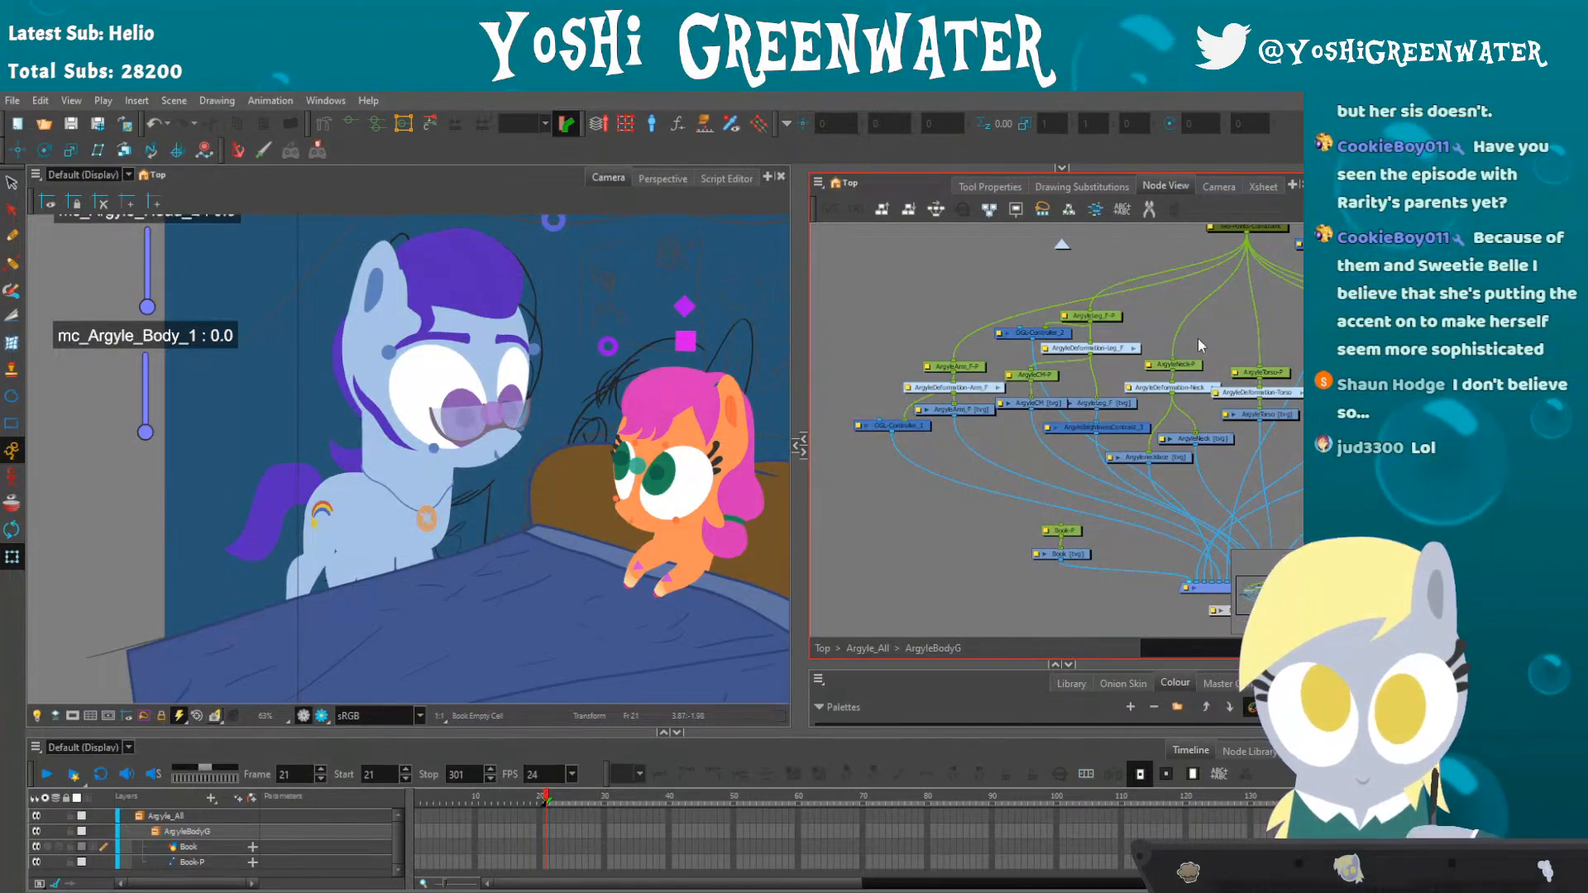
{"action": "left_click_drag", "start_coordinate": [1211, 335], "coordinate": [1129, 356]}
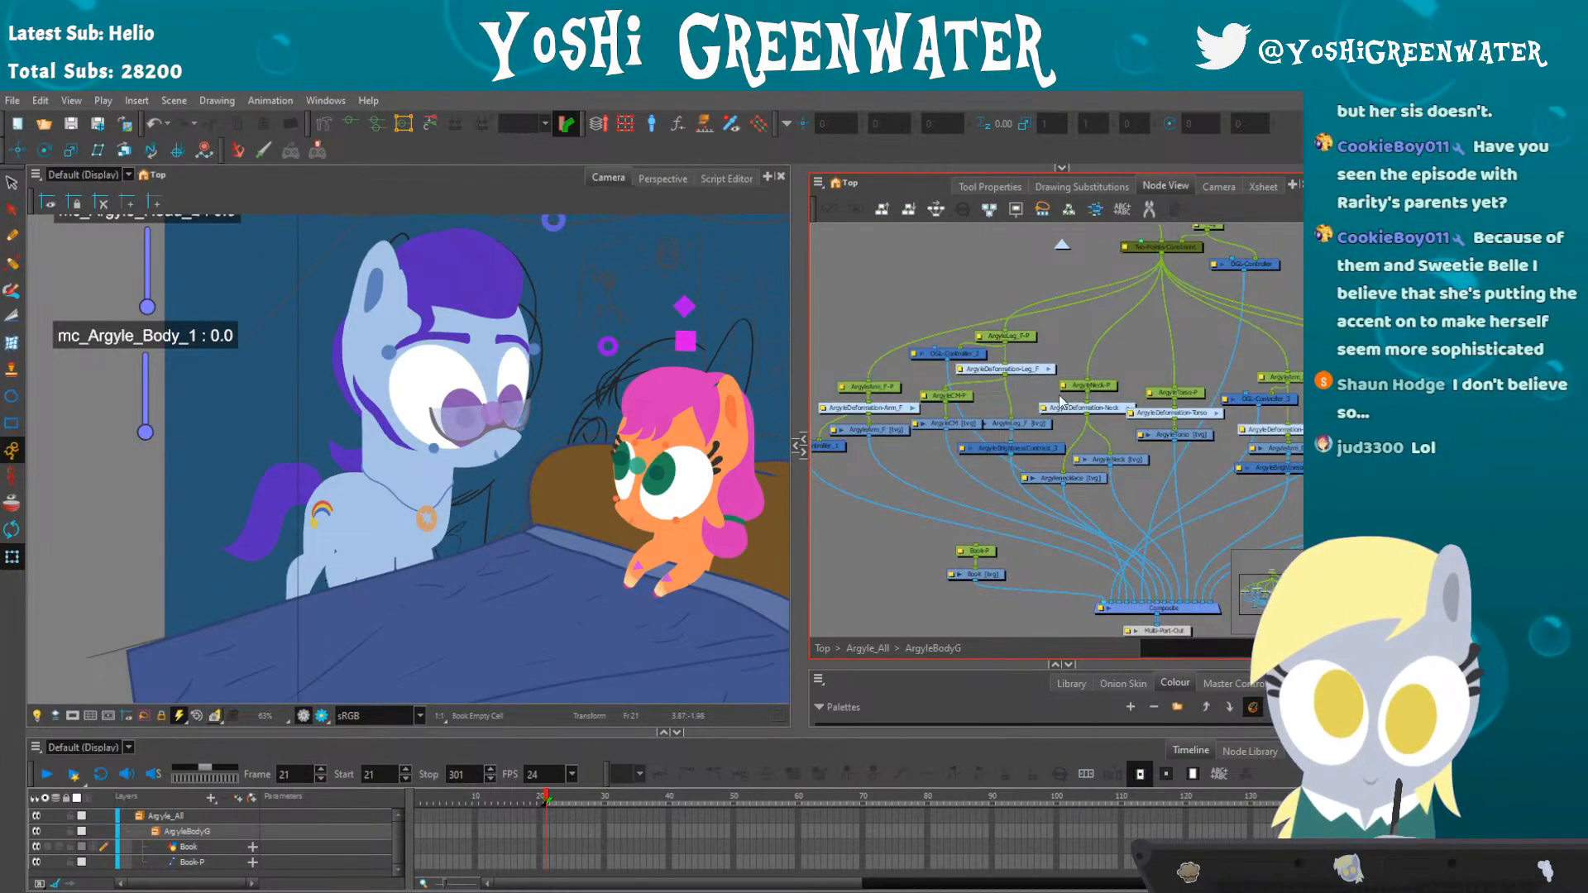
{"action": "left_click", "coordinate": [1106, 386]}
{"action": "scroll", "coordinate": [1080, 392], "scroll_direction": "up", "scroll_amount": 3}
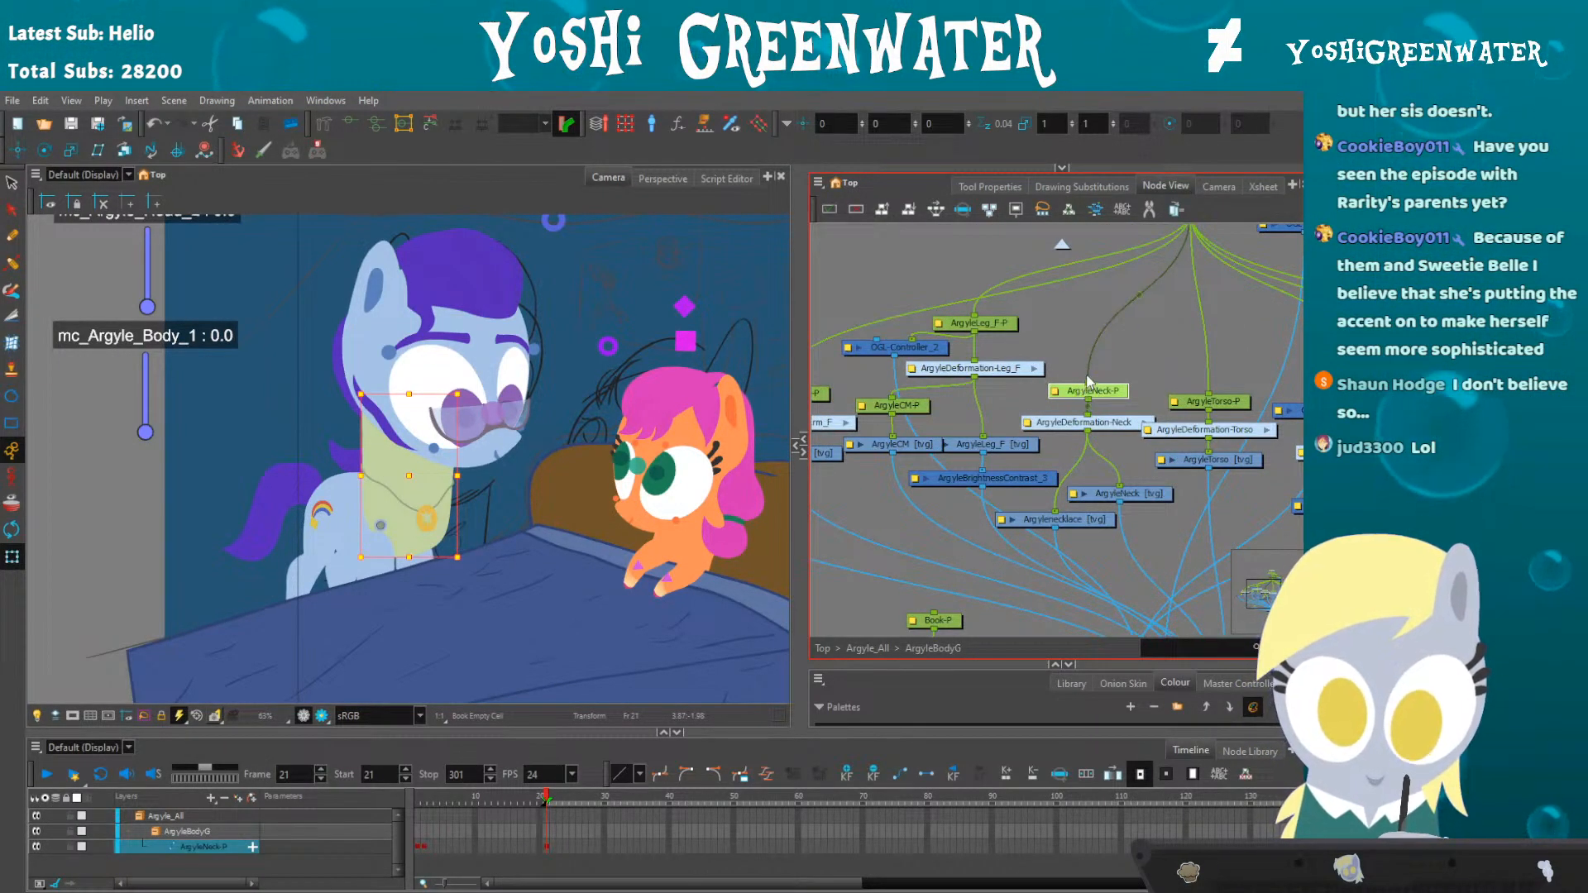
{"action": "left_click_drag", "start_coordinate": [1091, 349], "coordinate": [1083, 359]}
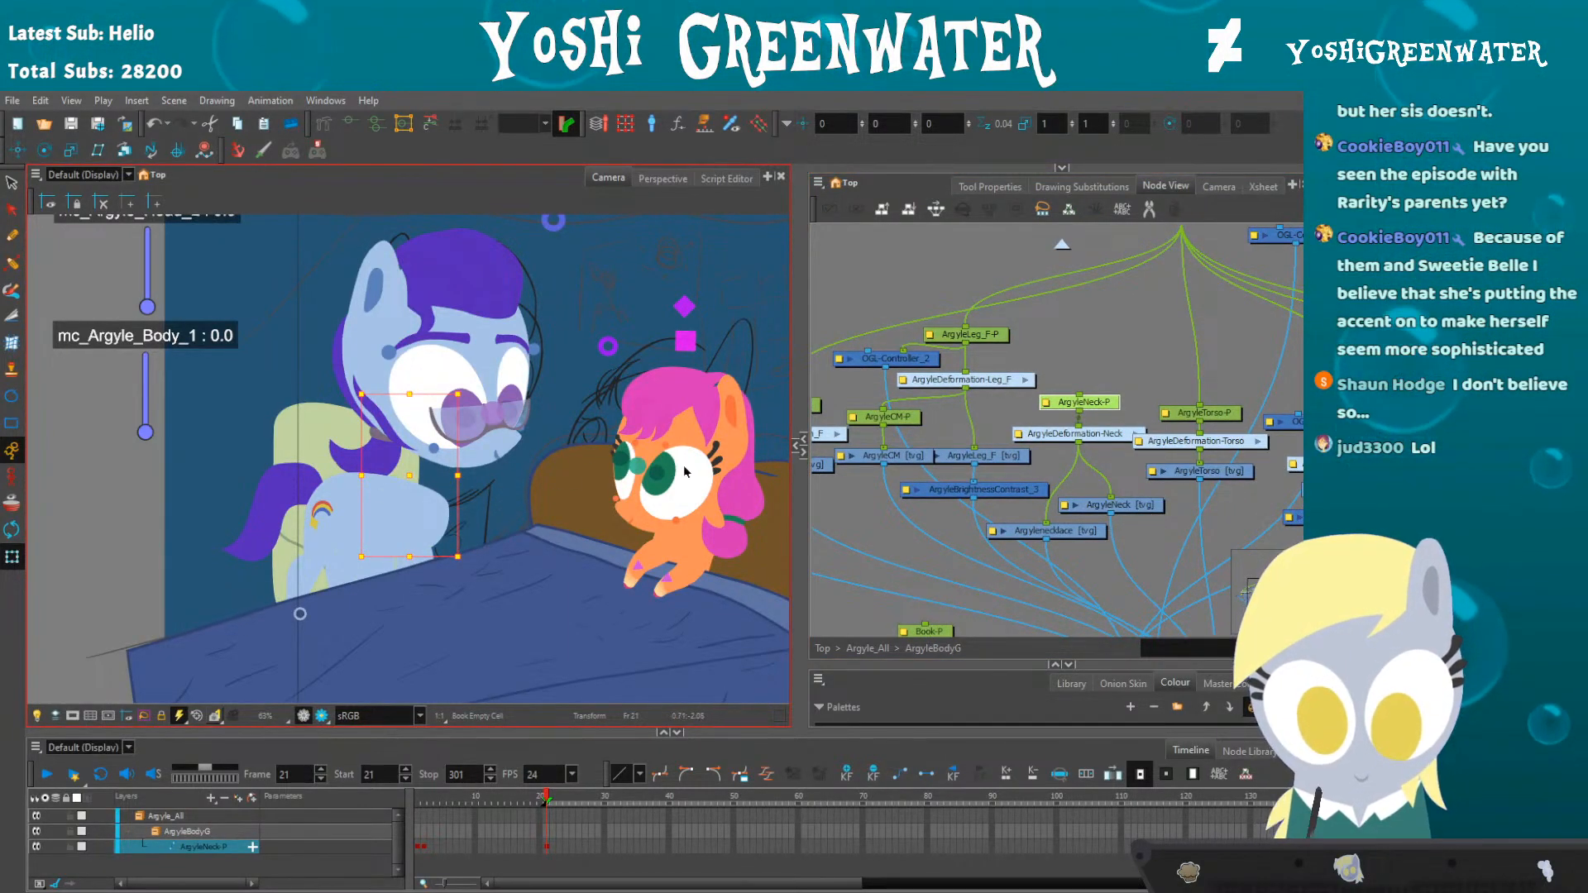
{"action": "left_click_drag", "start_coordinate": [1169, 394], "coordinate": [1097, 436]}
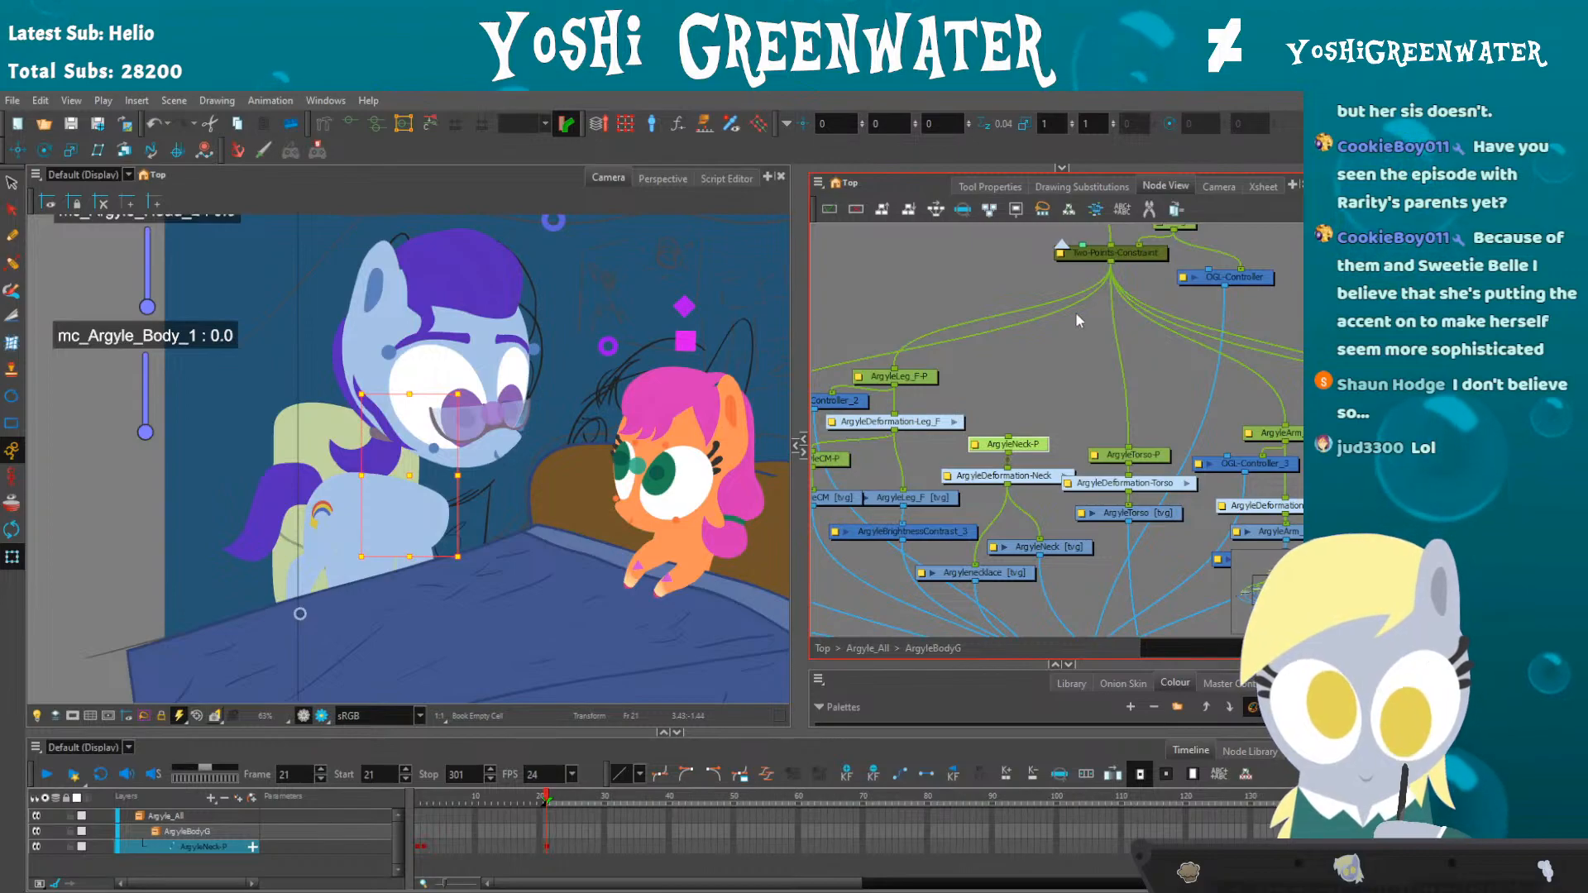
{"action": "left_click_drag", "start_coordinate": [1102, 253], "coordinate": [953, 524]}
{"action": "left_click", "coordinate": [1063, 374]}
- Examine the Two-Points-Constraint, cutie mark, front arm and Book pegs in Argyle's body network
{"action": "left_click", "coordinate": [1088, 301]}
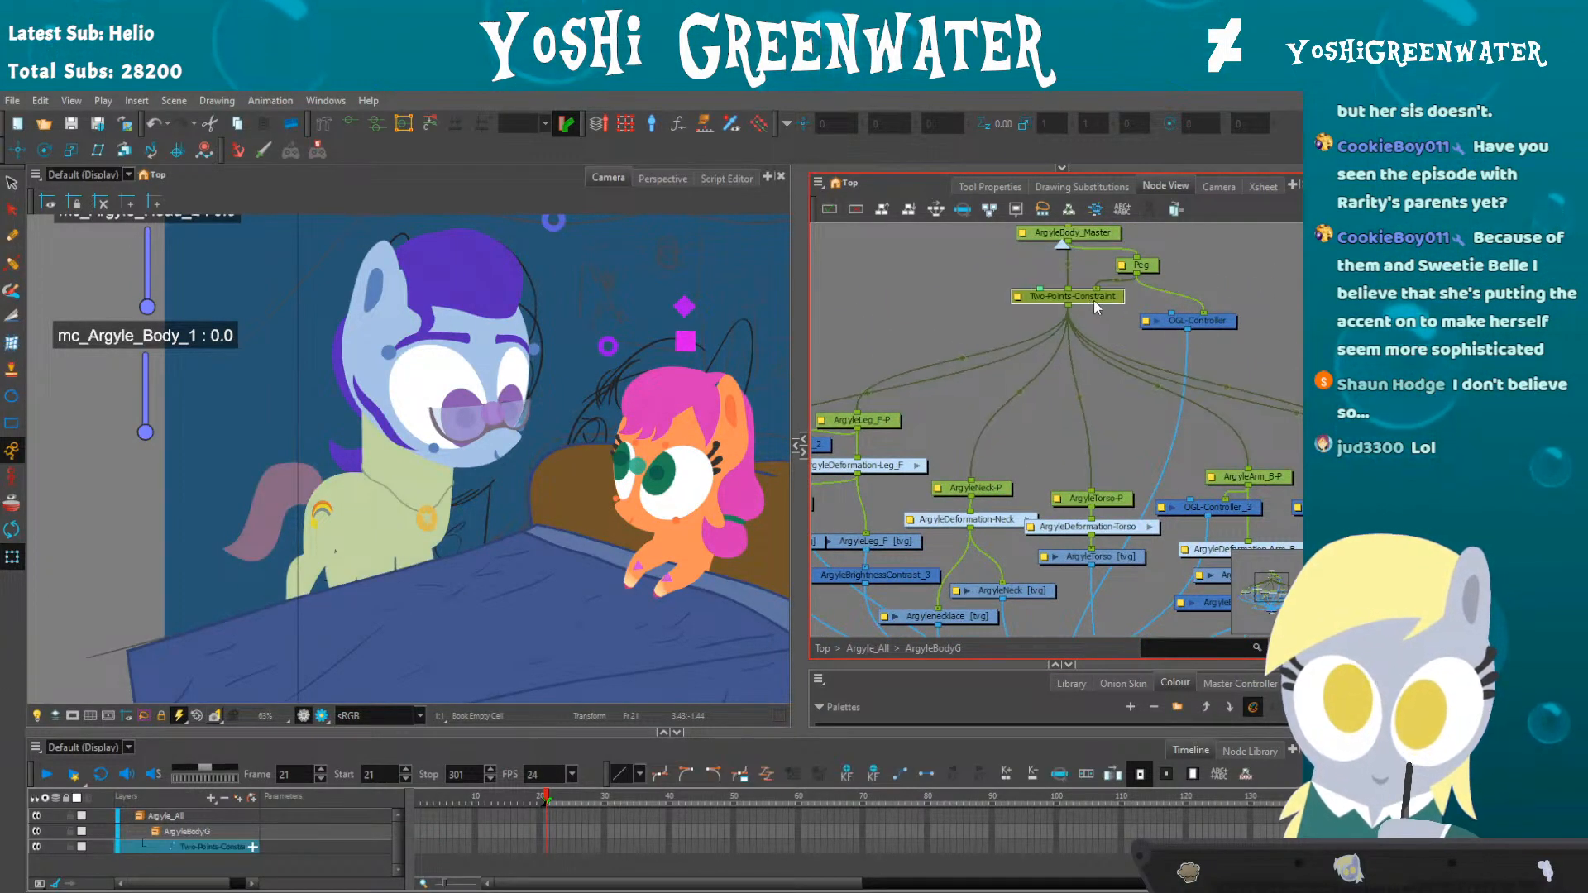
{"action": "left_click_drag", "start_coordinate": [1274, 538], "coordinate": [1240, 376]}
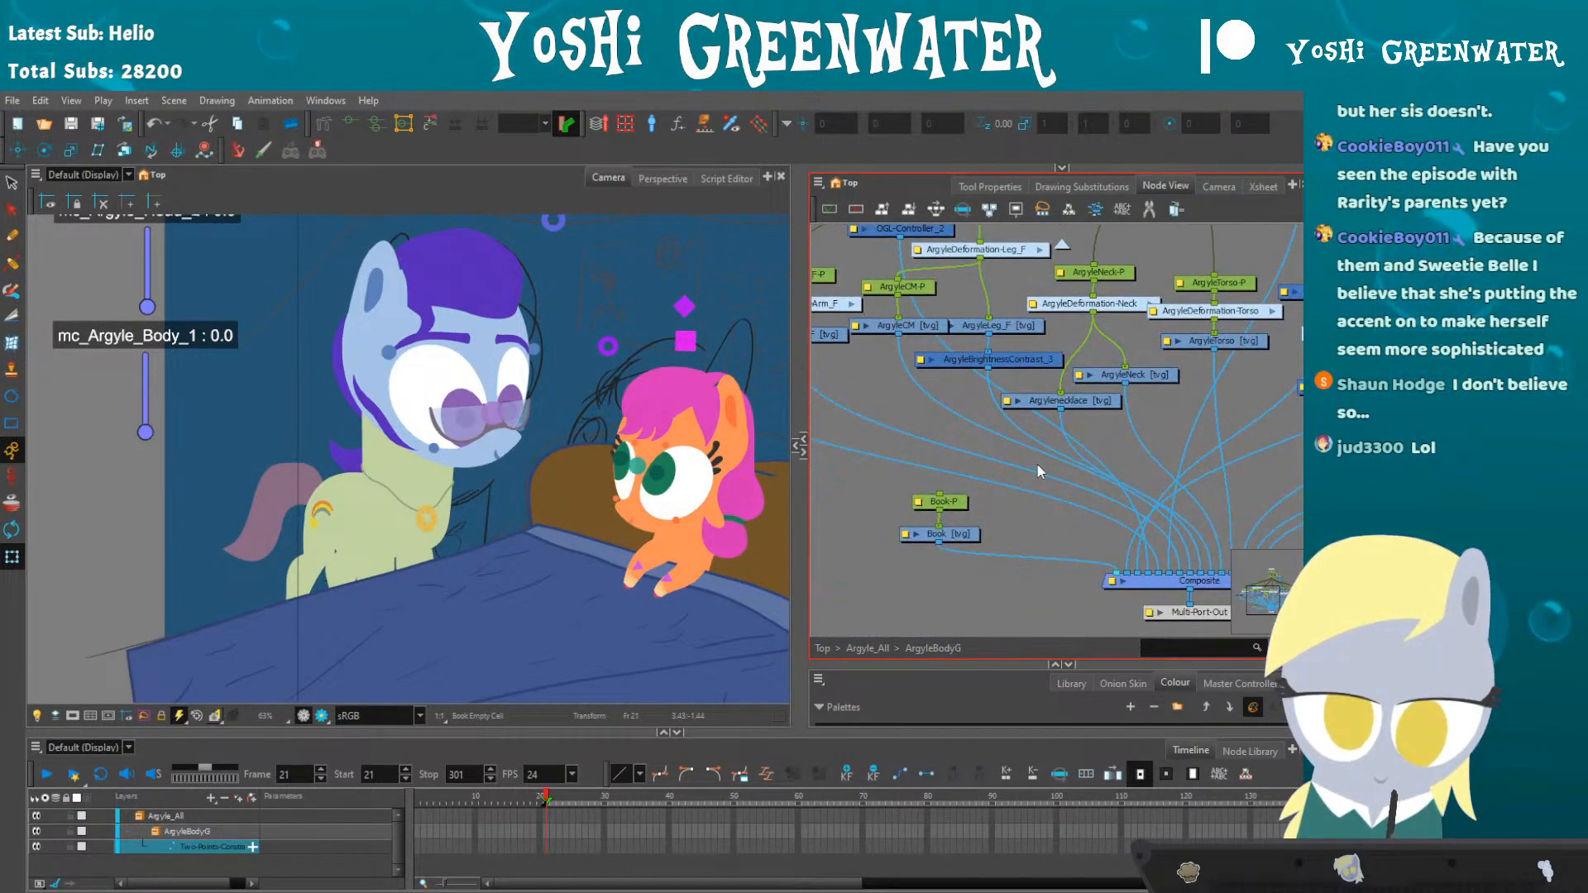
{"action": "left_click_drag", "start_coordinate": [1038, 464], "coordinate": [1132, 512]}
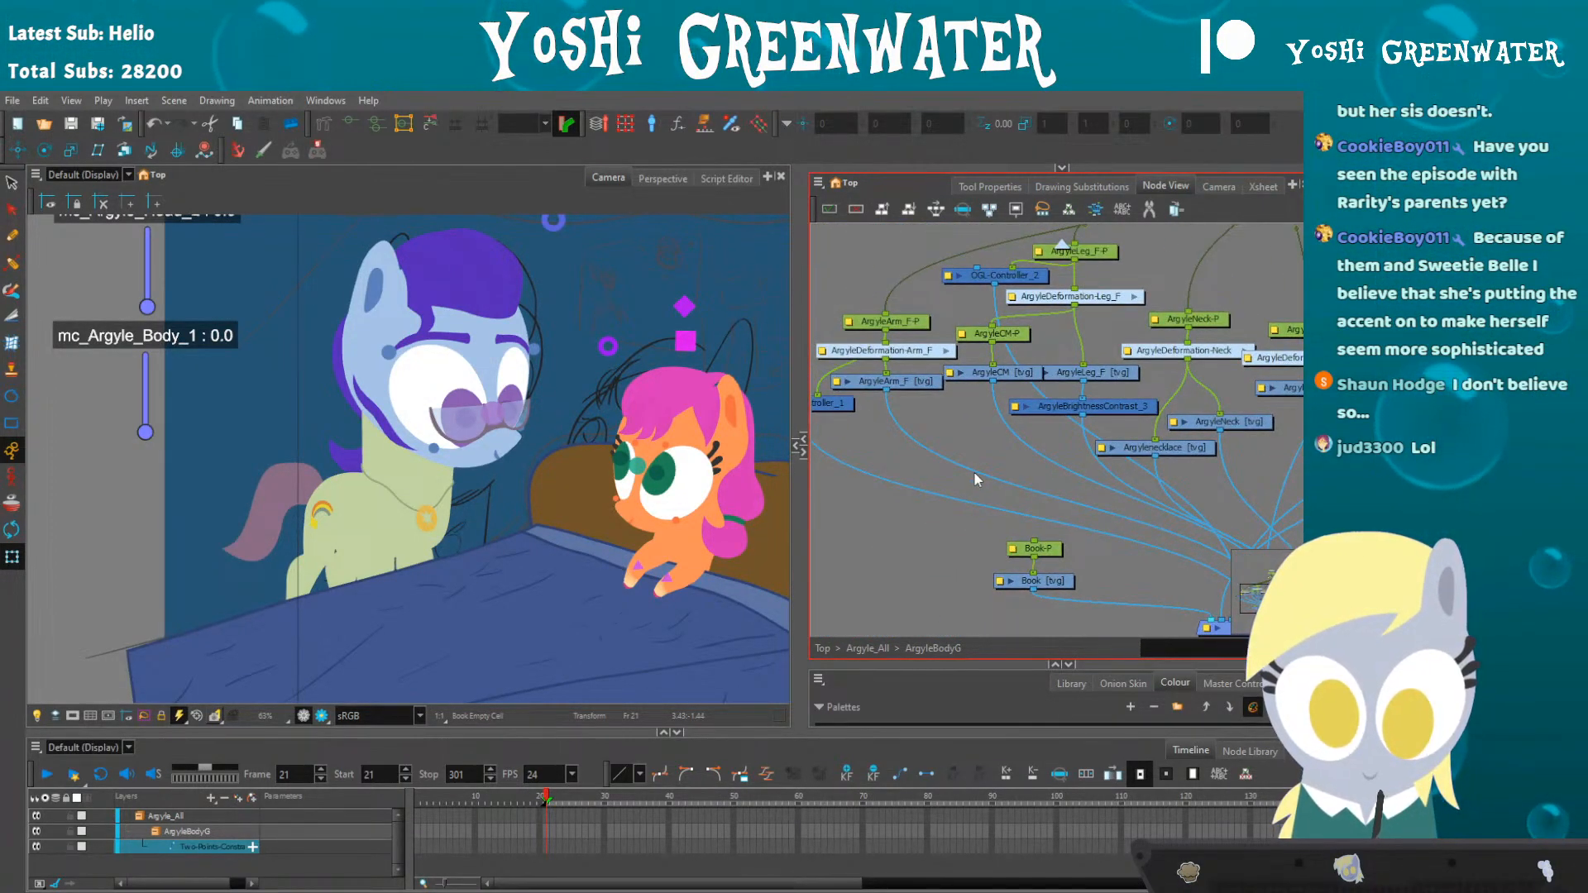
{"action": "left_click", "coordinate": [1017, 335]}
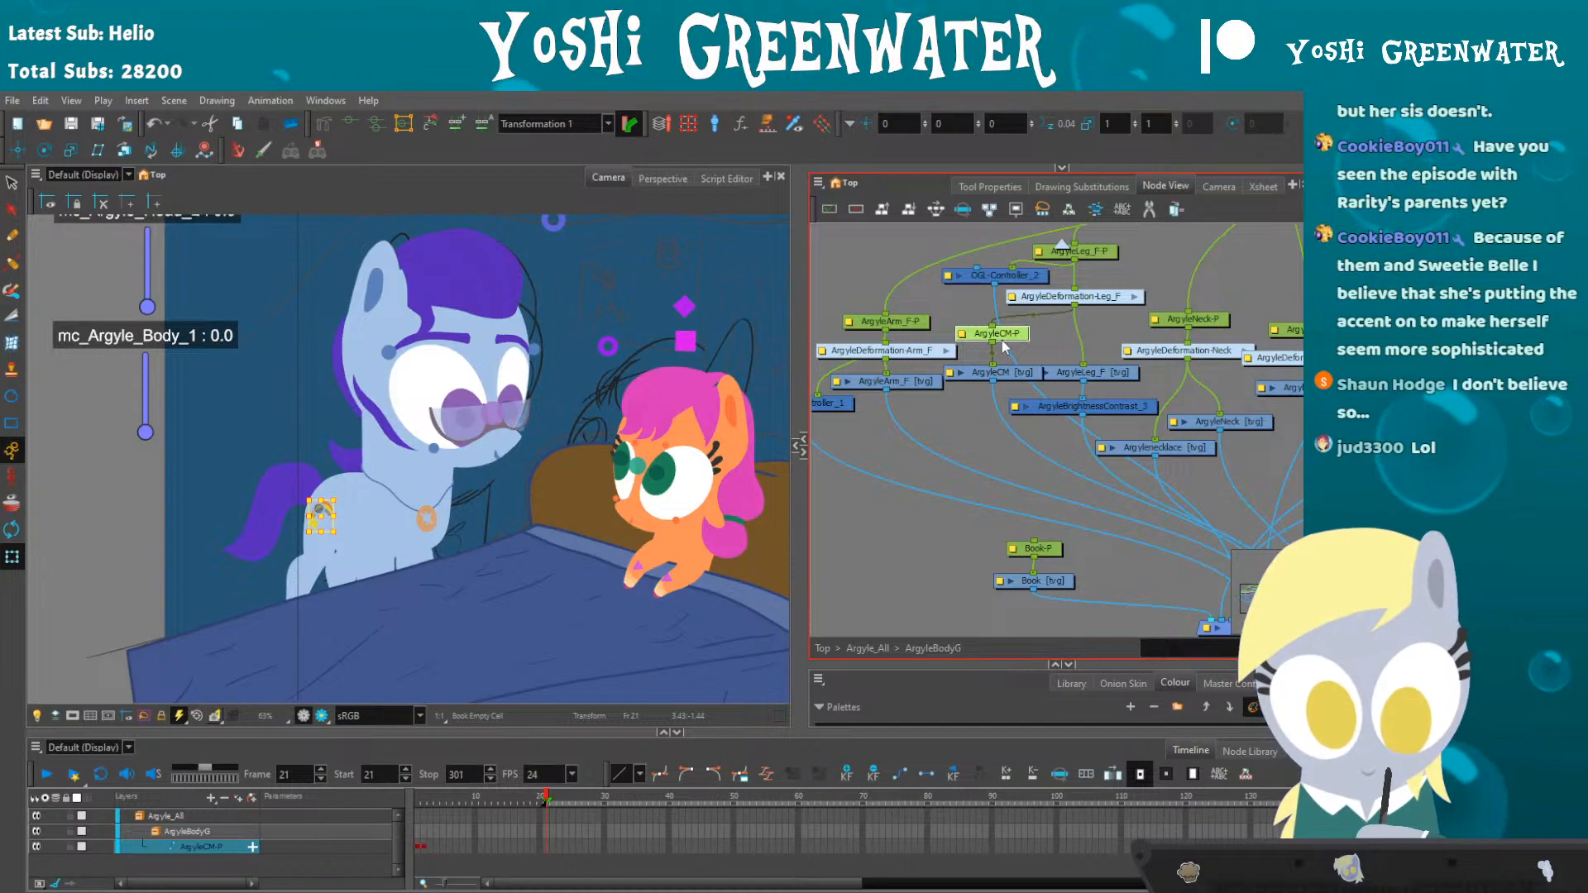
{"action": "left_click", "coordinate": [913, 382]}
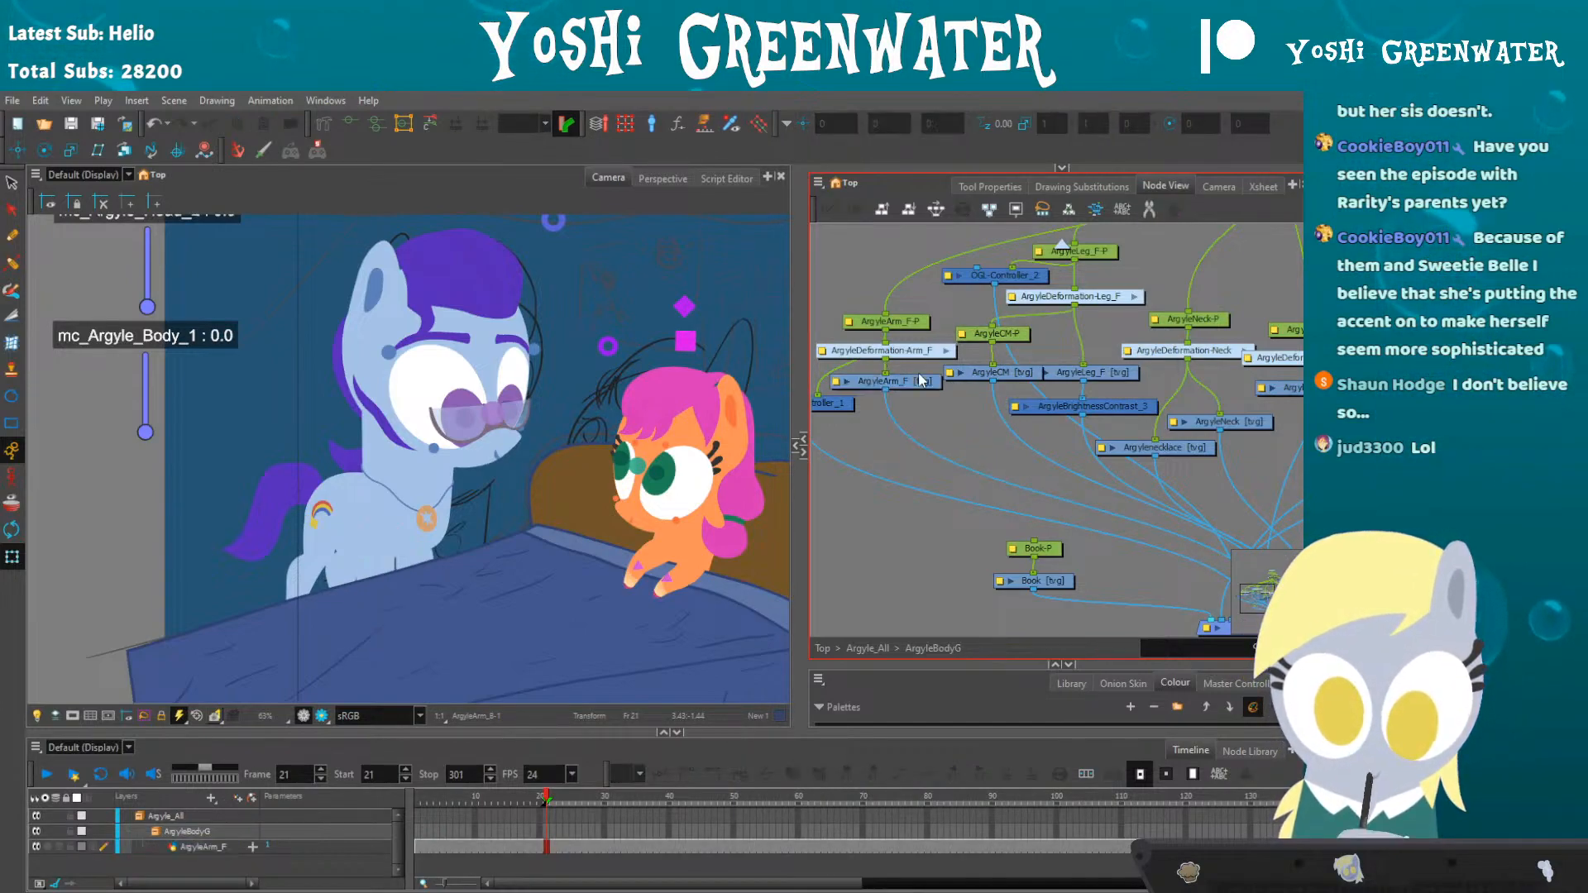
{"action": "left_click", "coordinate": [894, 319]}
{"action": "left_click", "coordinate": [907, 458]}
{"action": "left_click_drag", "start_coordinate": [1015, 537], "coordinate": [989, 497]}
{"action": "left_click", "coordinate": [1012, 509]}
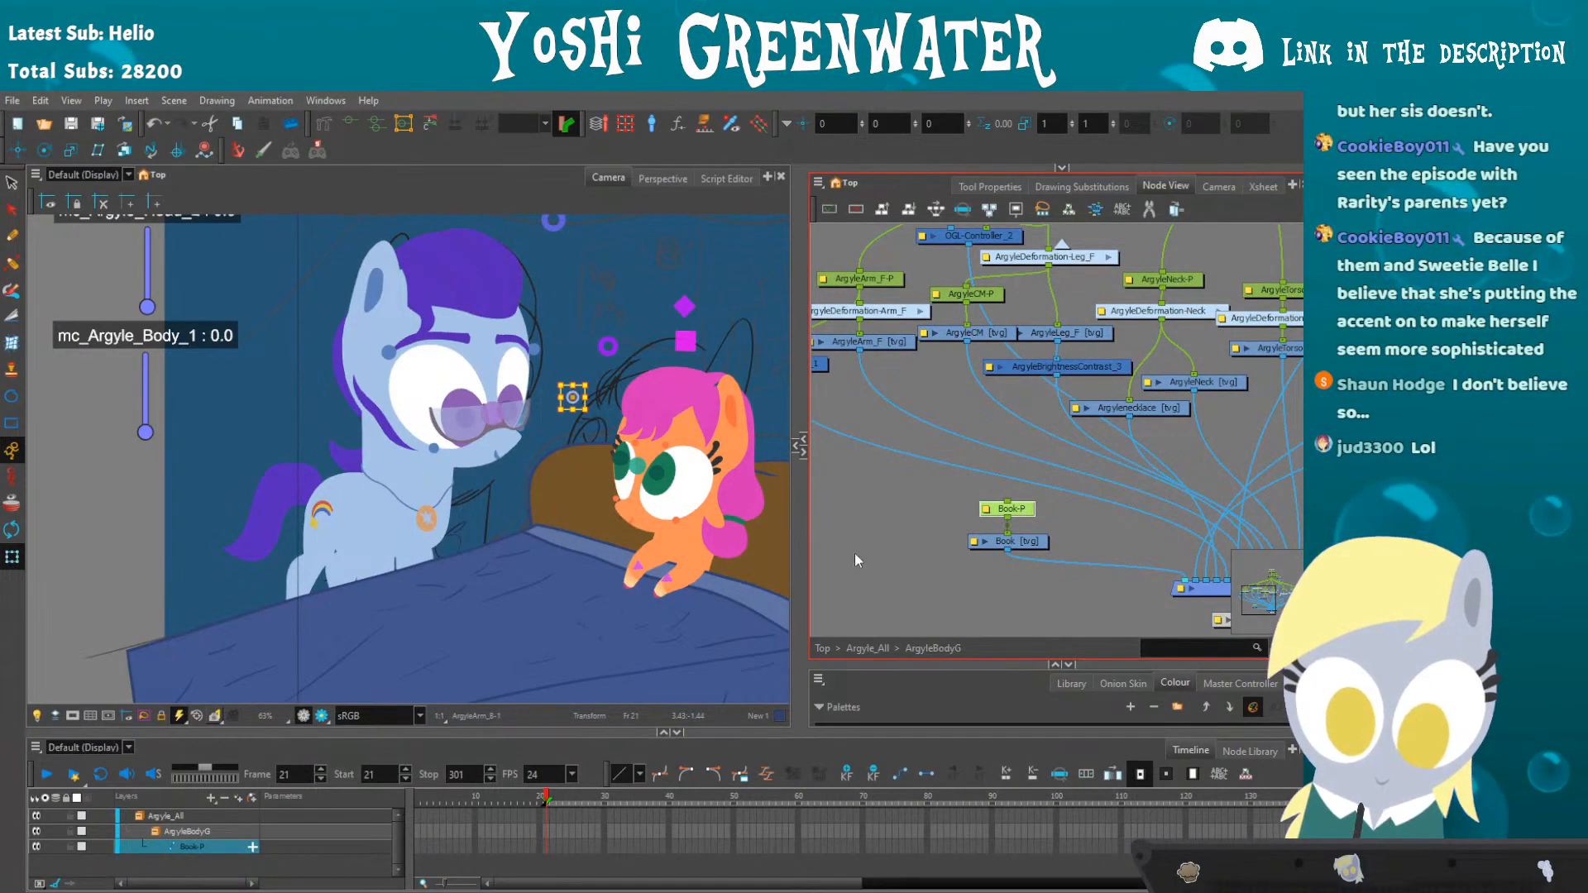
- Swing Argyle's back arm forward so the hoof reaches the bed edge, using the ArgyleArm_B-P peg
{"action": "scroll", "coordinate": [376, 578], "scroll_direction": "up", "scroll_amount": 1}
{"action": "left_click", "coordinate": [430, 554]}
{"action": "key", "text": "o"}
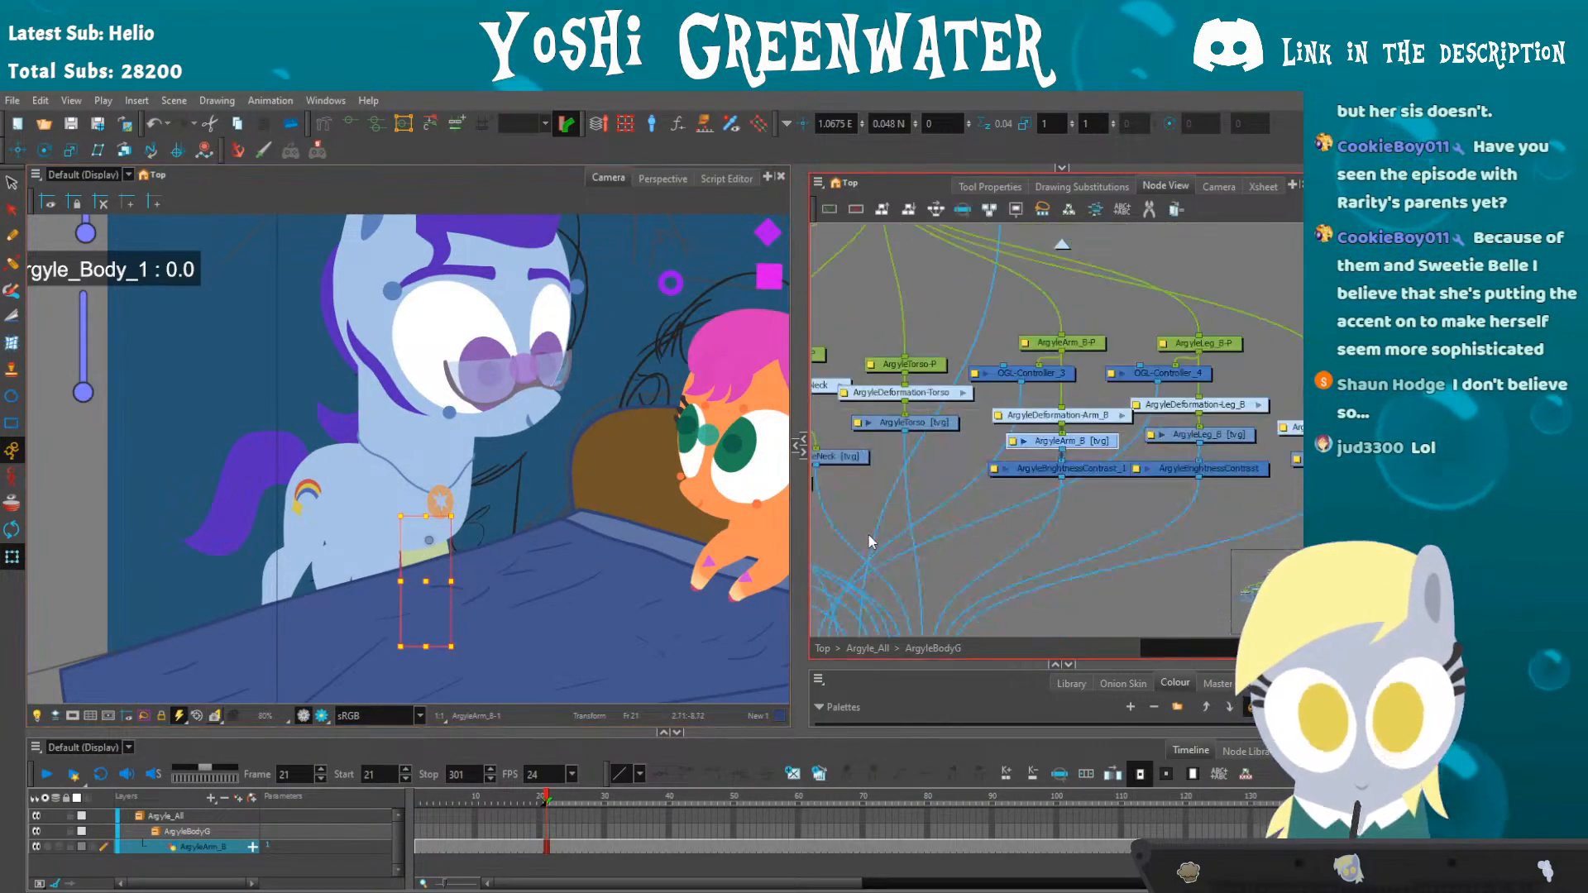
{"action": "left_click", "coordinate": [1034, 377]}
{"action": "left_click_drag", "start_coordinate": [385, 653], "coordinate": [501, 511]}
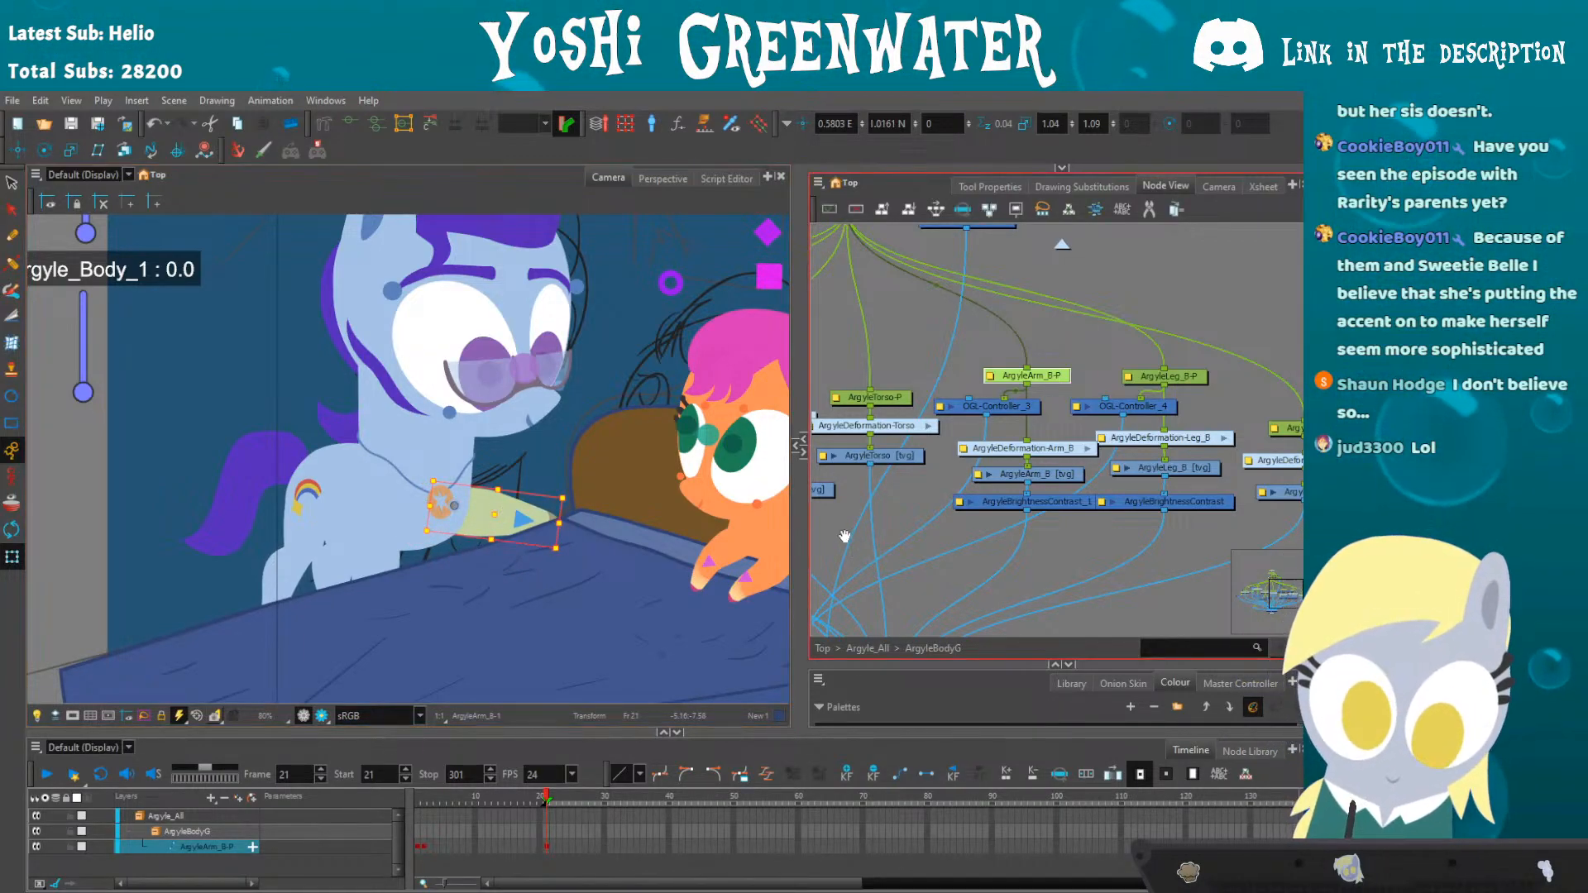
- Swing Argyle's front arm forward over the bed edge beside the back arm, using the ArgyleArm_F-P peg
{"action": "left_click_drag", "start_coordinate": [844, 535], "coordinate": [1180, 502]}
{"action": "left_click_drag", "start_coordinate": [936, 428], "coordinate": [1042, 420]}
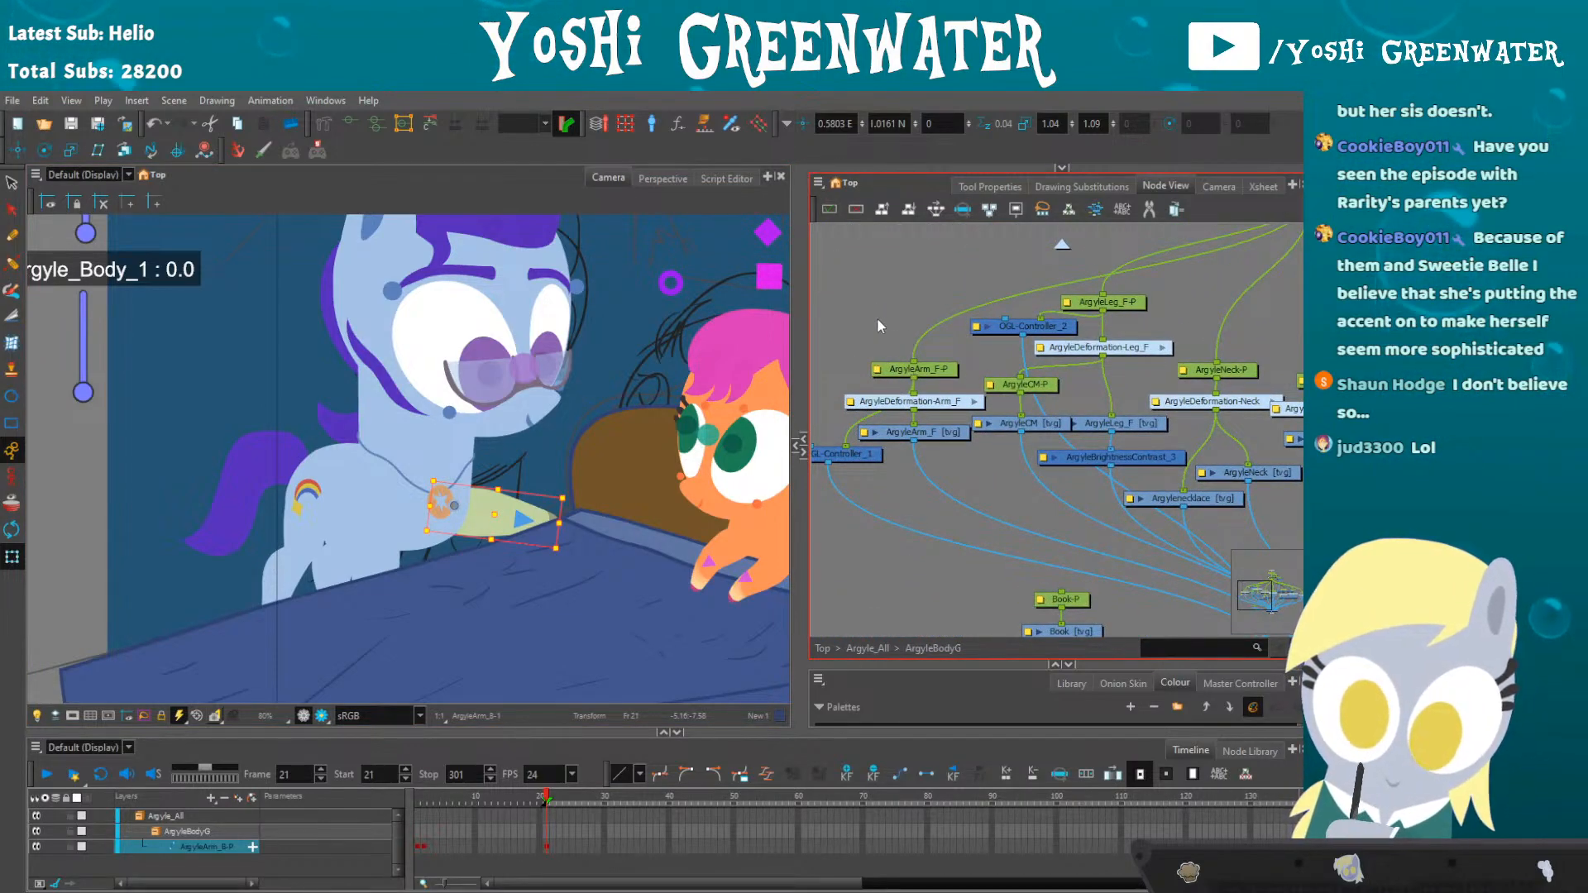
{"action": "left_click", "coordinate": [377, 550]}
{"action": "key", "text": "o"}
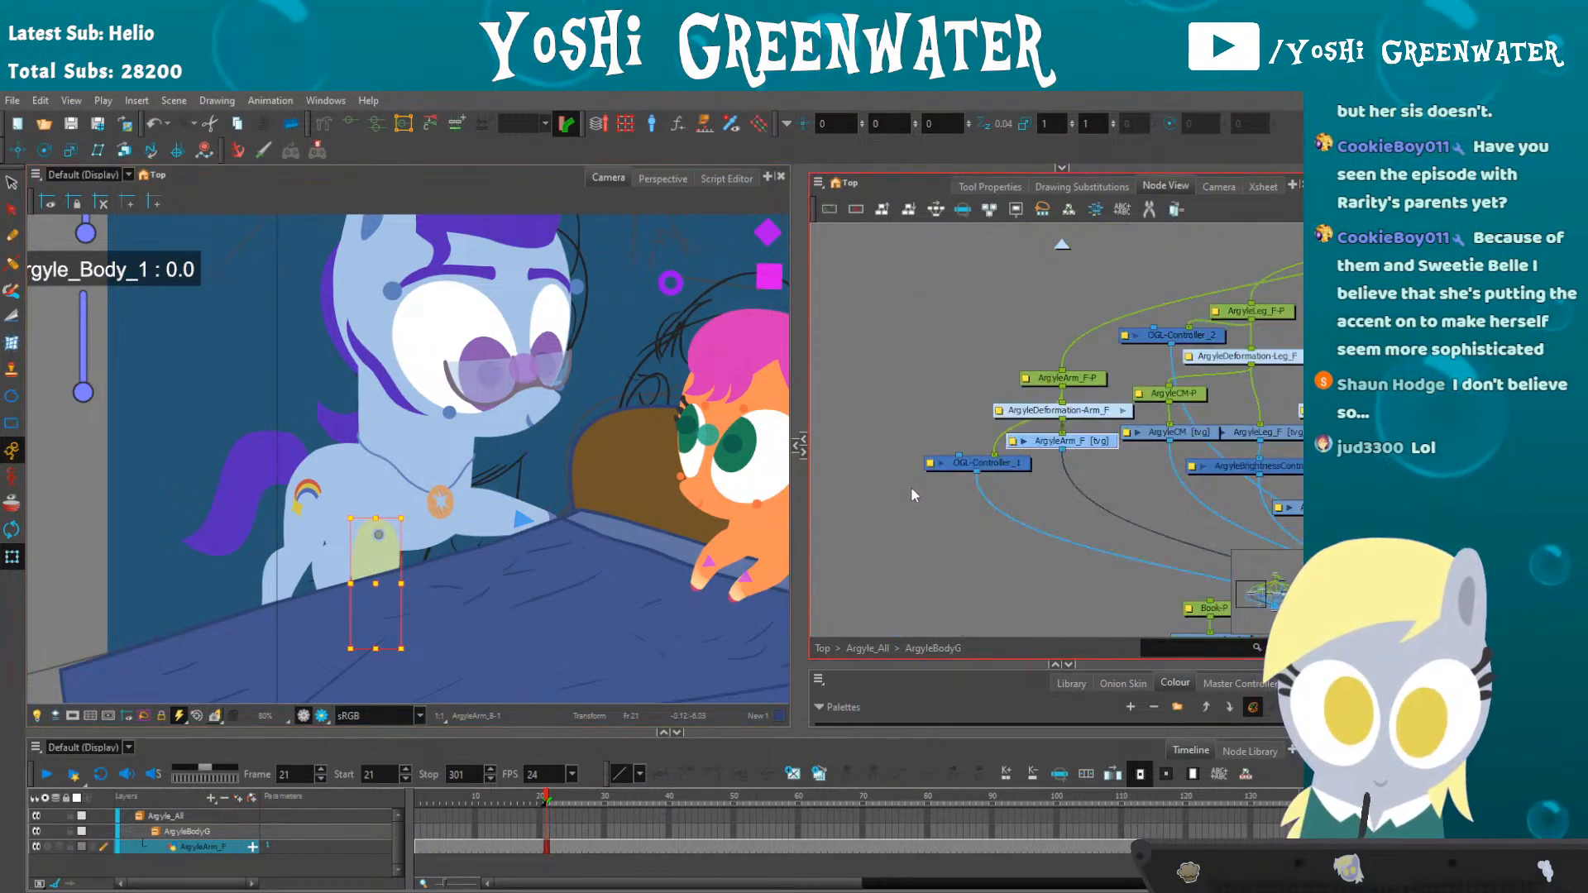
{"action": "key", "text": "b"}
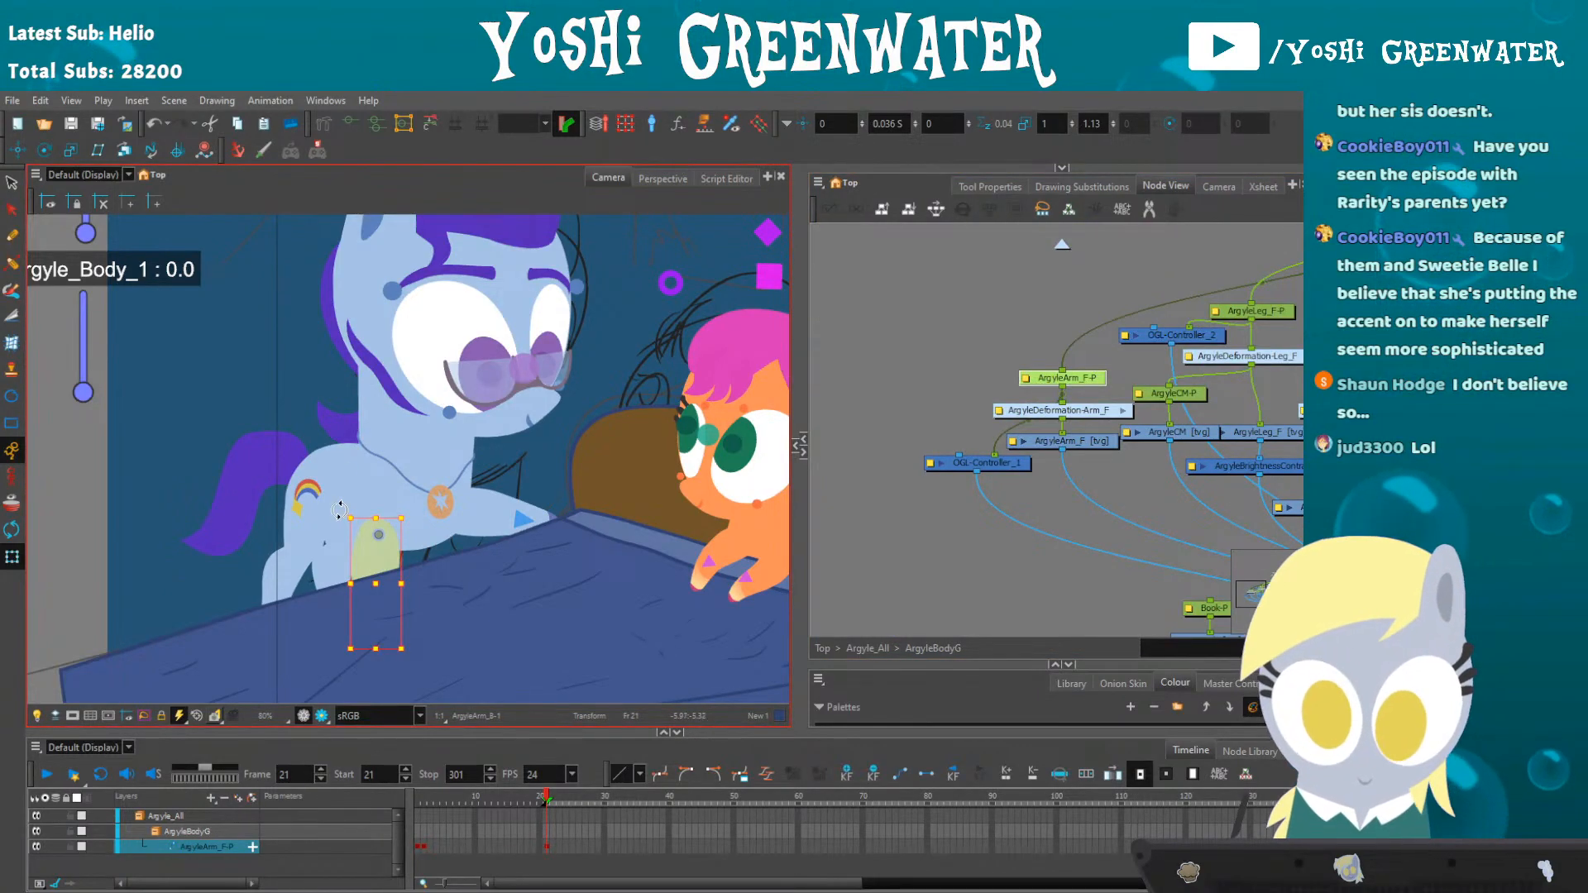
{"action": "left_click_drag", "start_coordinate": [339, 510], "coordinate": [403, 533]}
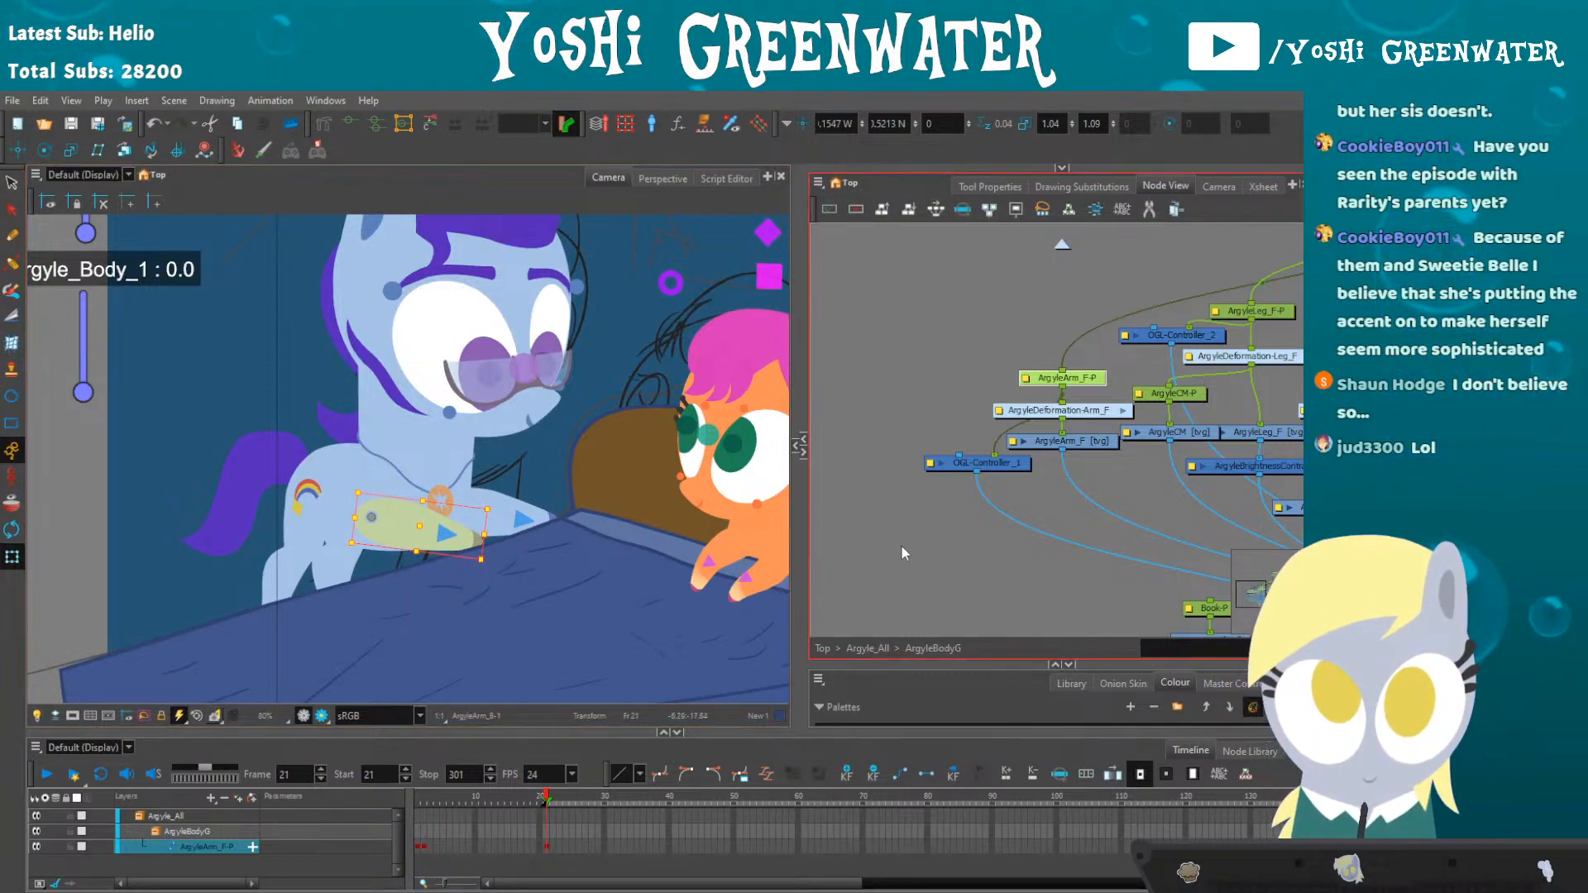
{"action": "left_click", "coordinate": [337, 519]}
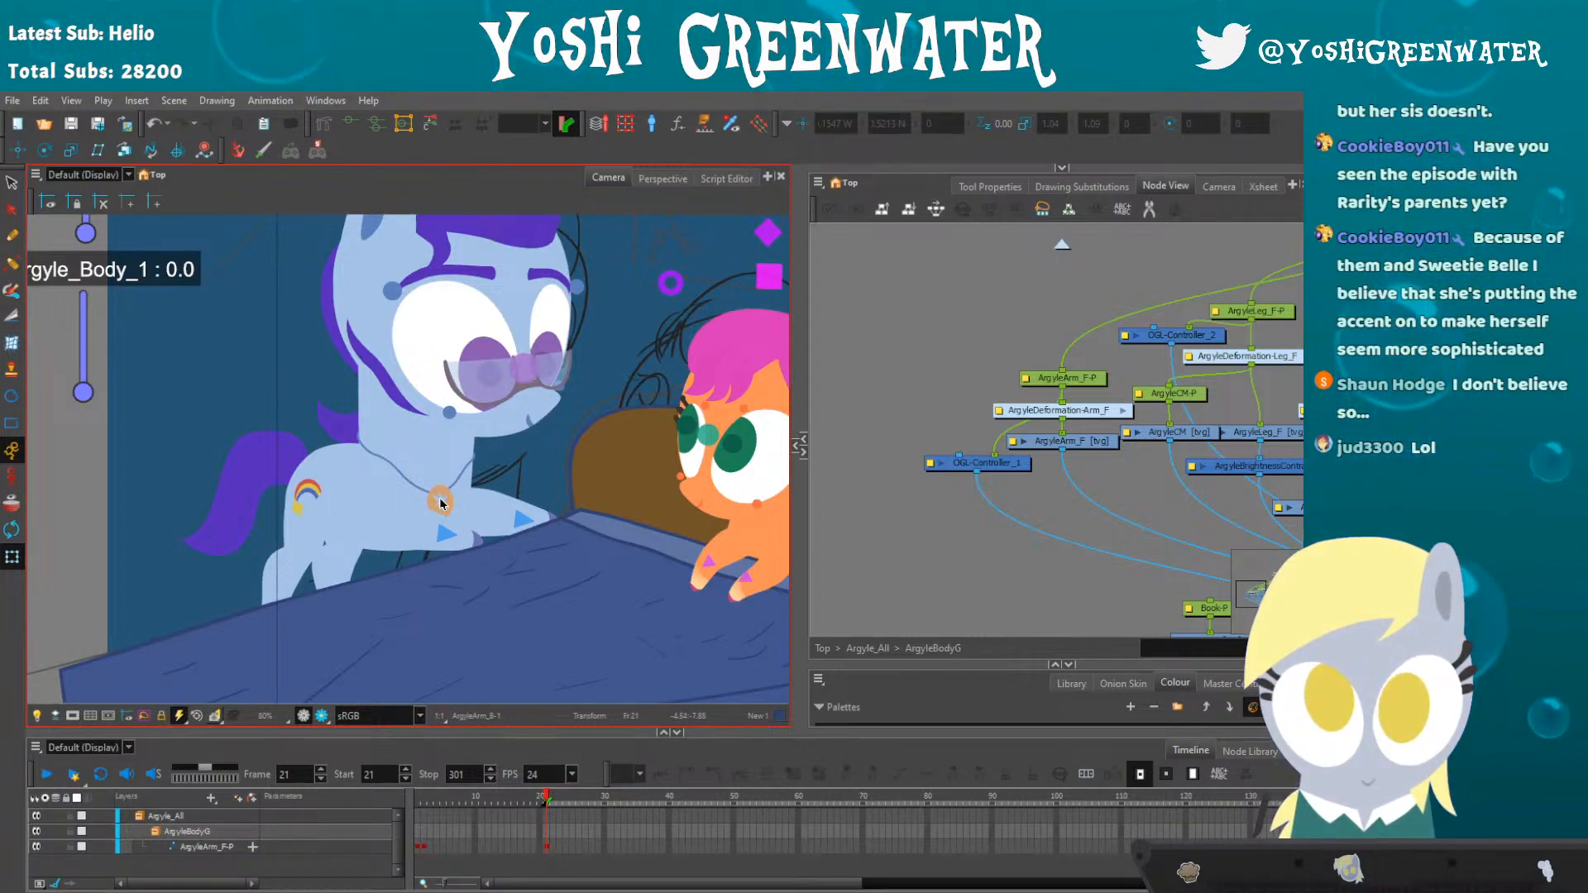
{"action": "left_click_drag", "start_coordinate": [526, 556], "coordinate": [466, 536]}
{"action": "left_click_drag", "start_coordinate": [583, 466], "coordinate": [671, 497]}
- Connect the Book-P peg beneath Argyle's front arm deformation so the book follows that arm
{"action": "left_click_drag", "start_coordinate": [992, 463], "coordinate": [912, 479]}
{"action": "left_click", "coordinate": [962, 382]}
{"action": "left_click_drag", "start_coordinate": [962, 382], "coordinate": [963, 387]}
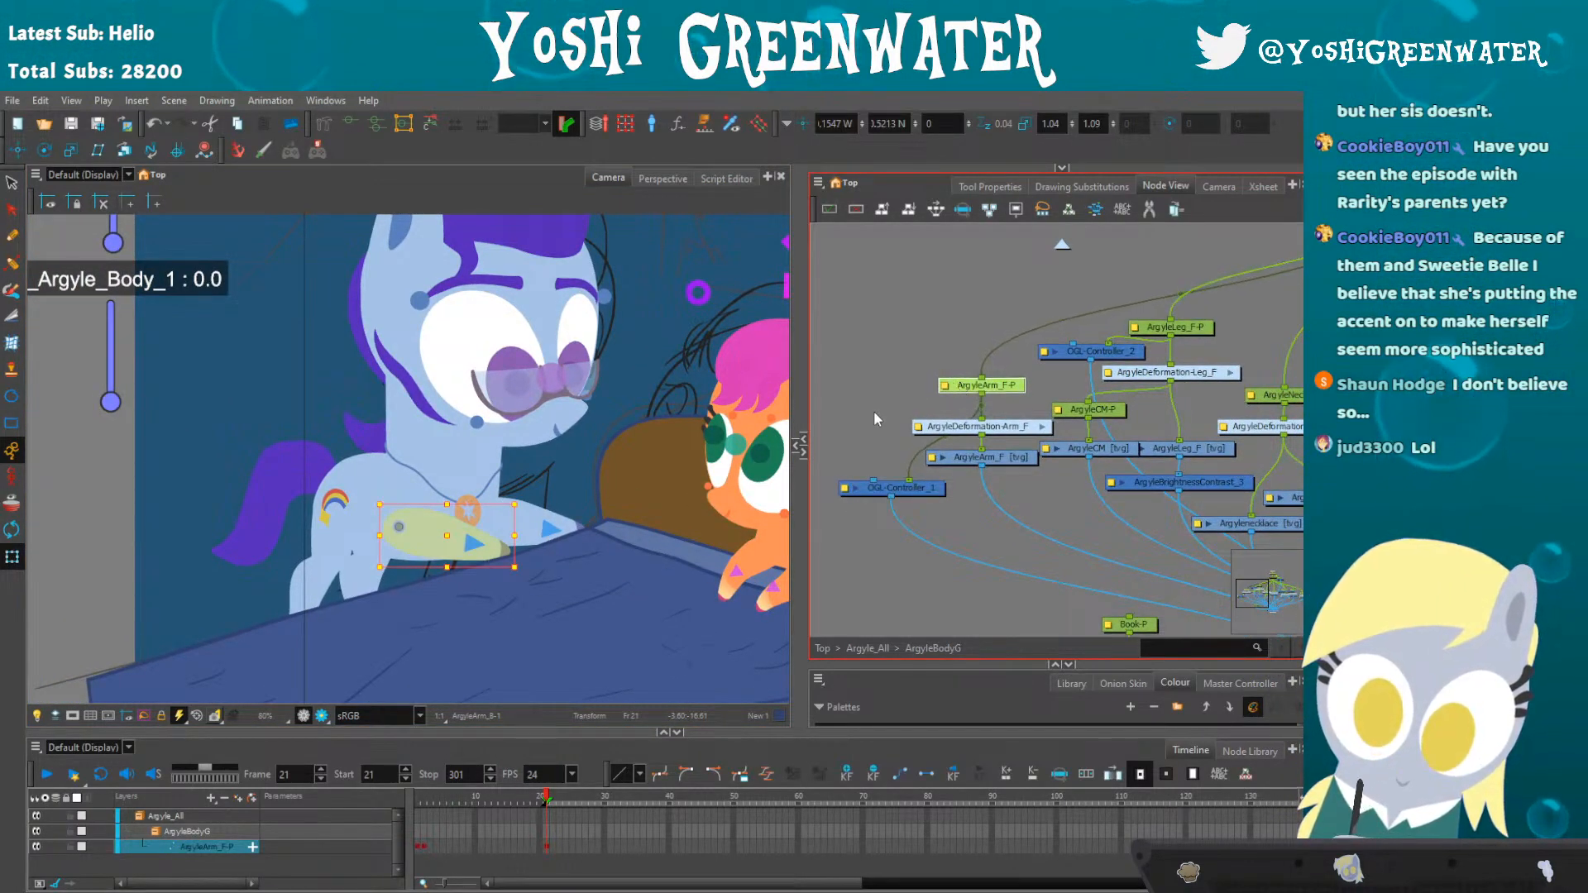
{"action": "left_click", "coordinate": [144, 392]}
{"action": "left_click_drag", "start_coordinate": [1042, 627], "coordinate": [950, 567]}
{"action": "left_click", "coordinate": [451, 519]}
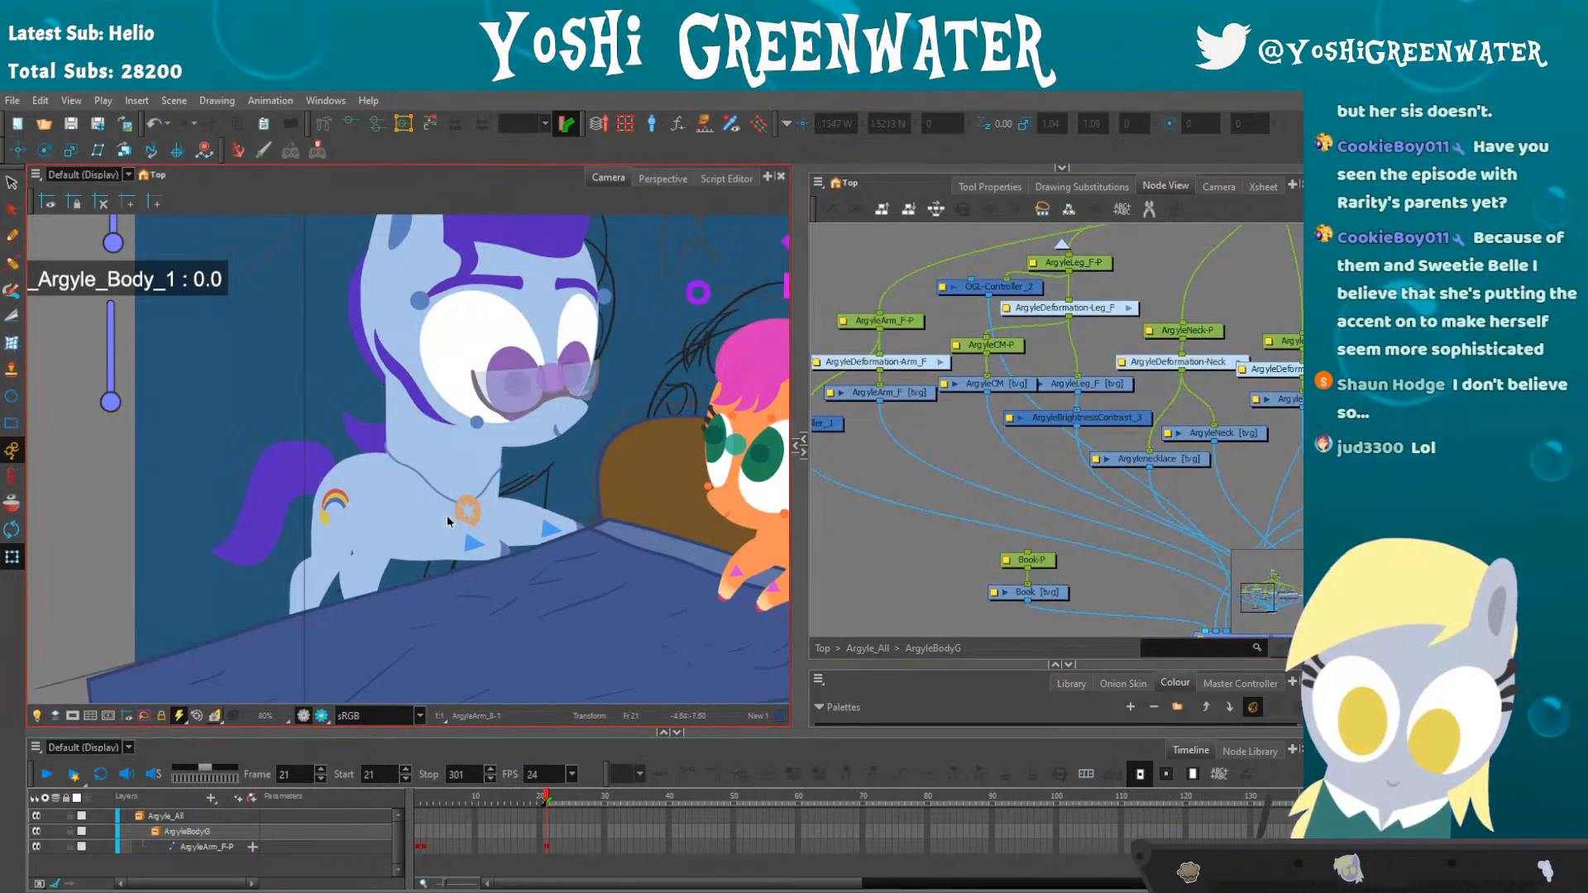
{"action": "left_click", "coordinate": [496, 555]}
{"action": "left_click_drag", "start_coordinate": [851, 542], "coordinate": [845, 487]}
{"action": "left_click_drag", "start_coordinate": [968, 498], "coordinate": [928, 535]}
{"action": "left_click_drag", "start_coordinate": [863, 477], "coordinate": [1033, 430]}
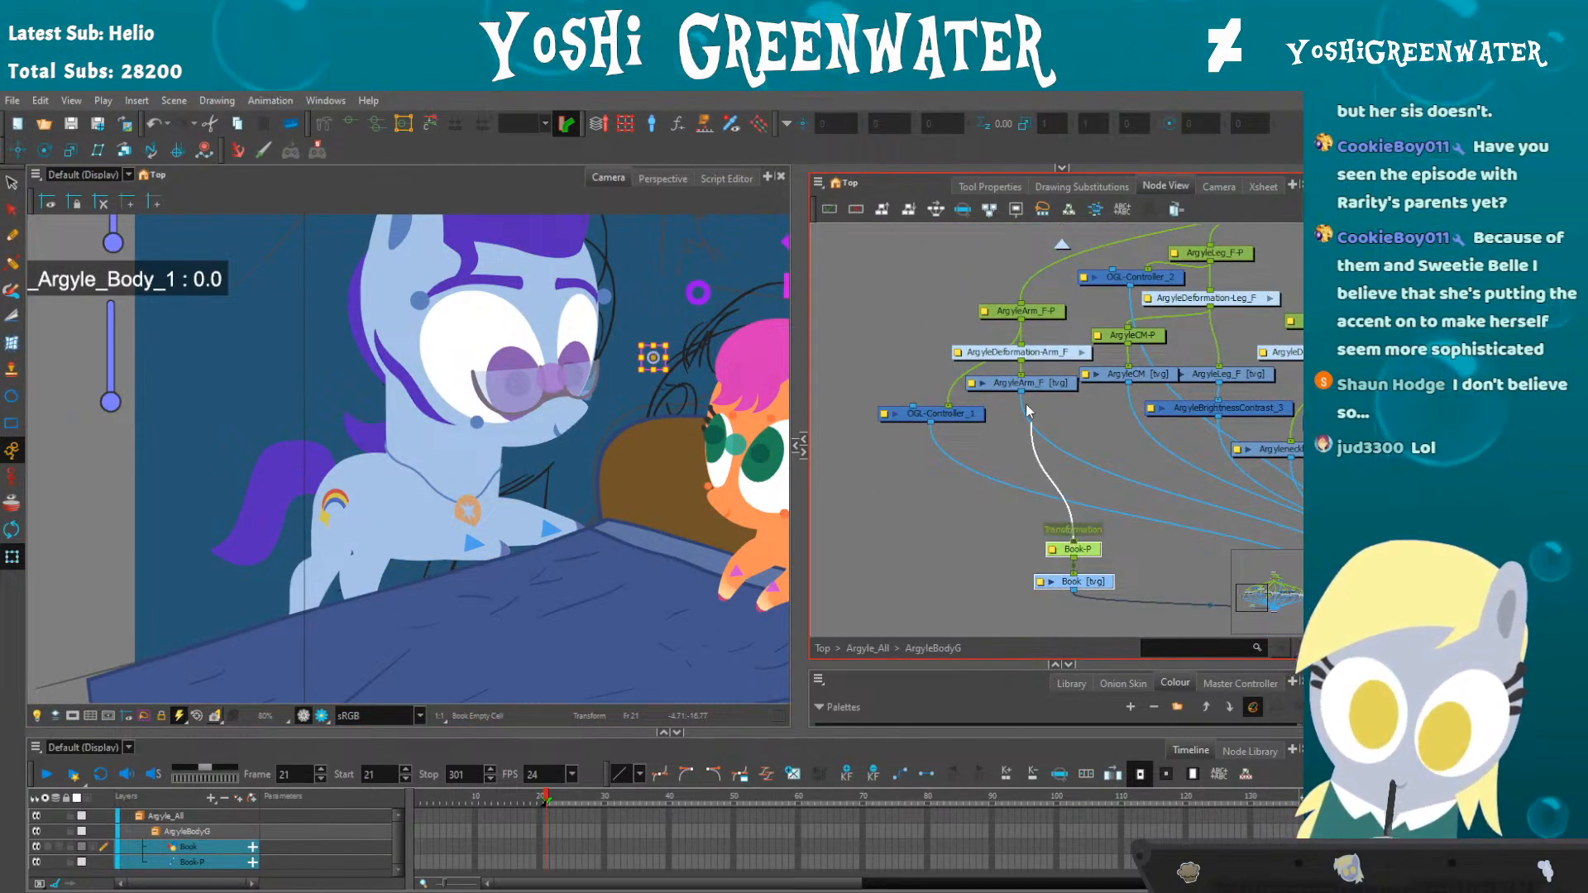
{"action": "left_click_drag", "start_coordinate": [996, 541], "coordinate": [956, 541]}
{"action": "left_click", "coordinate": [900, 474]}
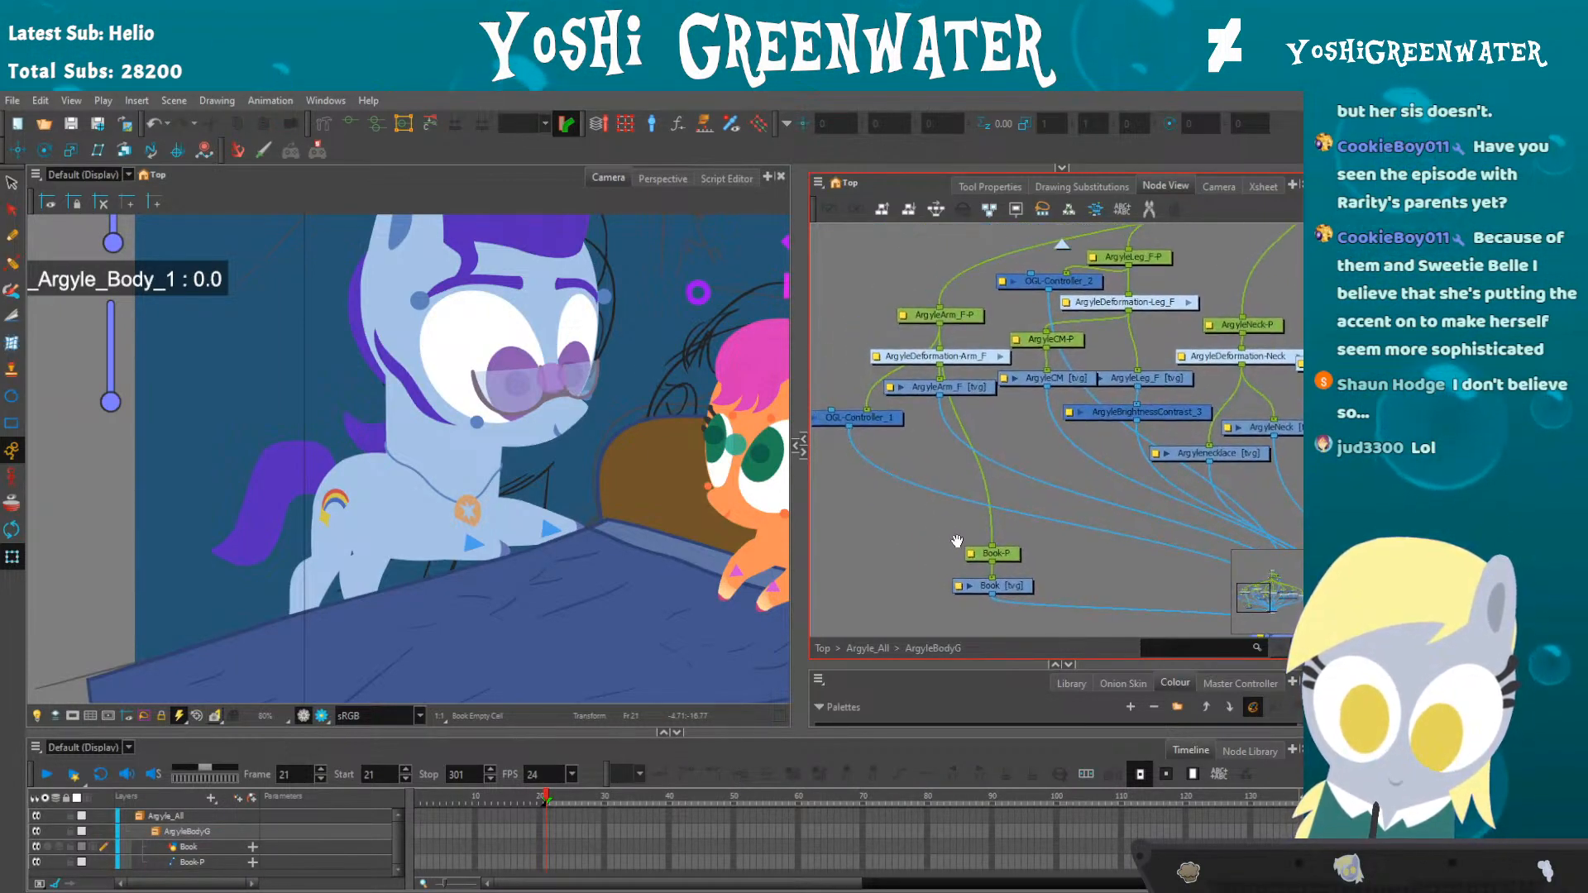
- Examine the node connections from the ArgyleArm_F-P peg up to the Two-Points-Constraint and down to the Book nodes
{"action": "left_click", "coordinate": [956, 321]}
{"action": "left_click_drag", "start_coordinate": [944, 323], "coordinate": [819, 496]}
{"action": "left_click_drag", "start_coordinate": [1032, 390], "coordinate": [932, 425]}
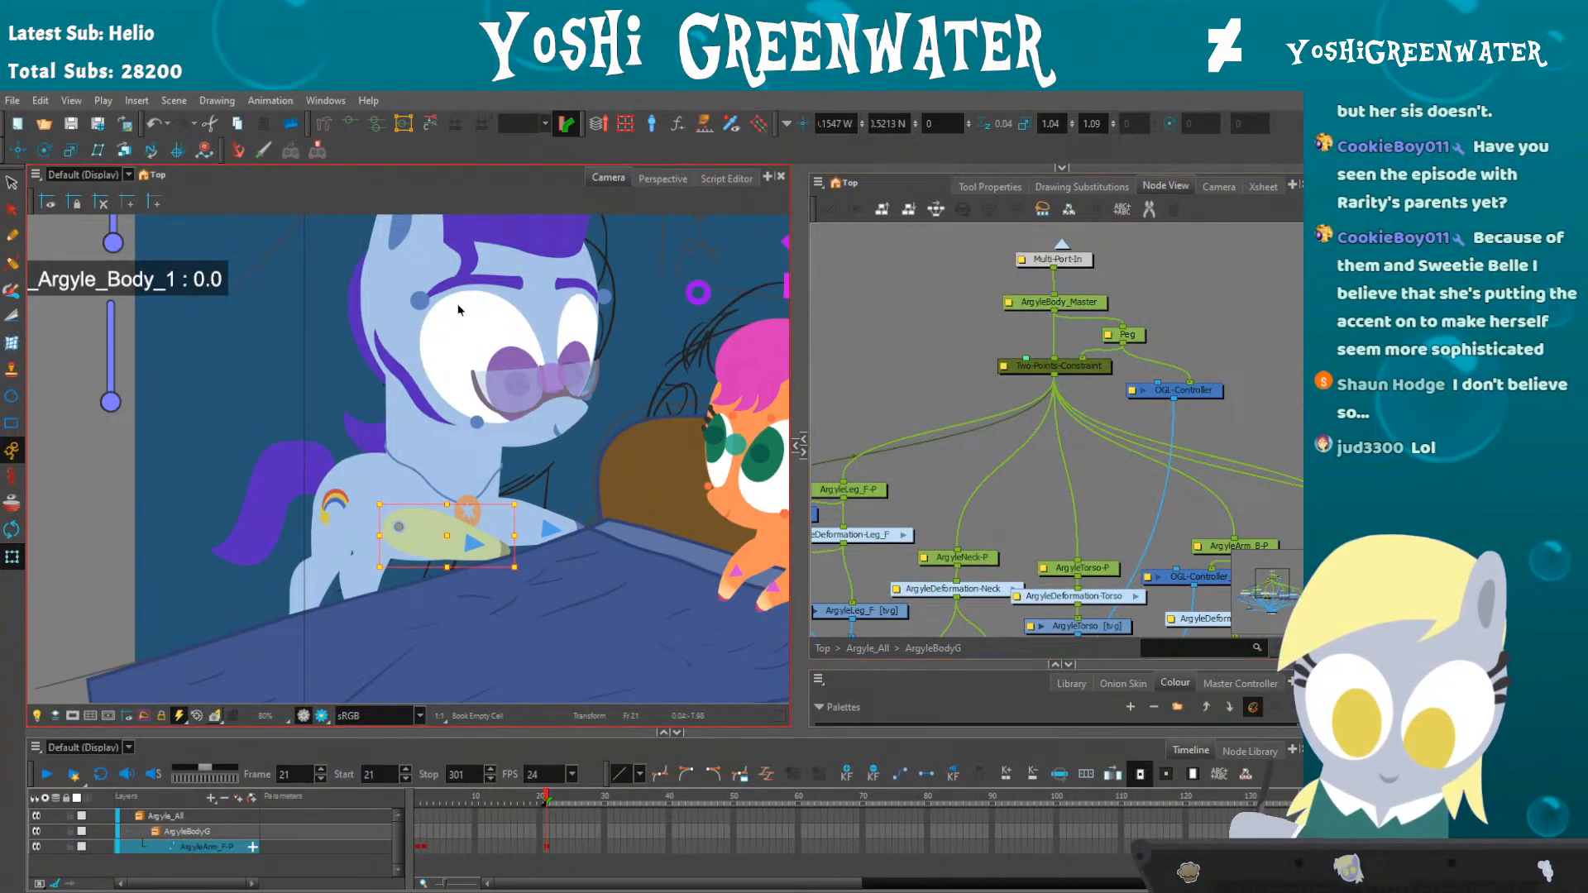
{"action": "left_click_drag", "start_coordinate": [910, 536], "coordinate": [1129, 424]}
{"action": "left_click_drag", "start_coordinate": [926, 571], "coordinate": [1040, 470]}
{"action": "left_click", "coordinate": [882, 521]}
{"action": "left_click_drag", "start_coordinate": [984, 609], "coordinate": [897, 500]}
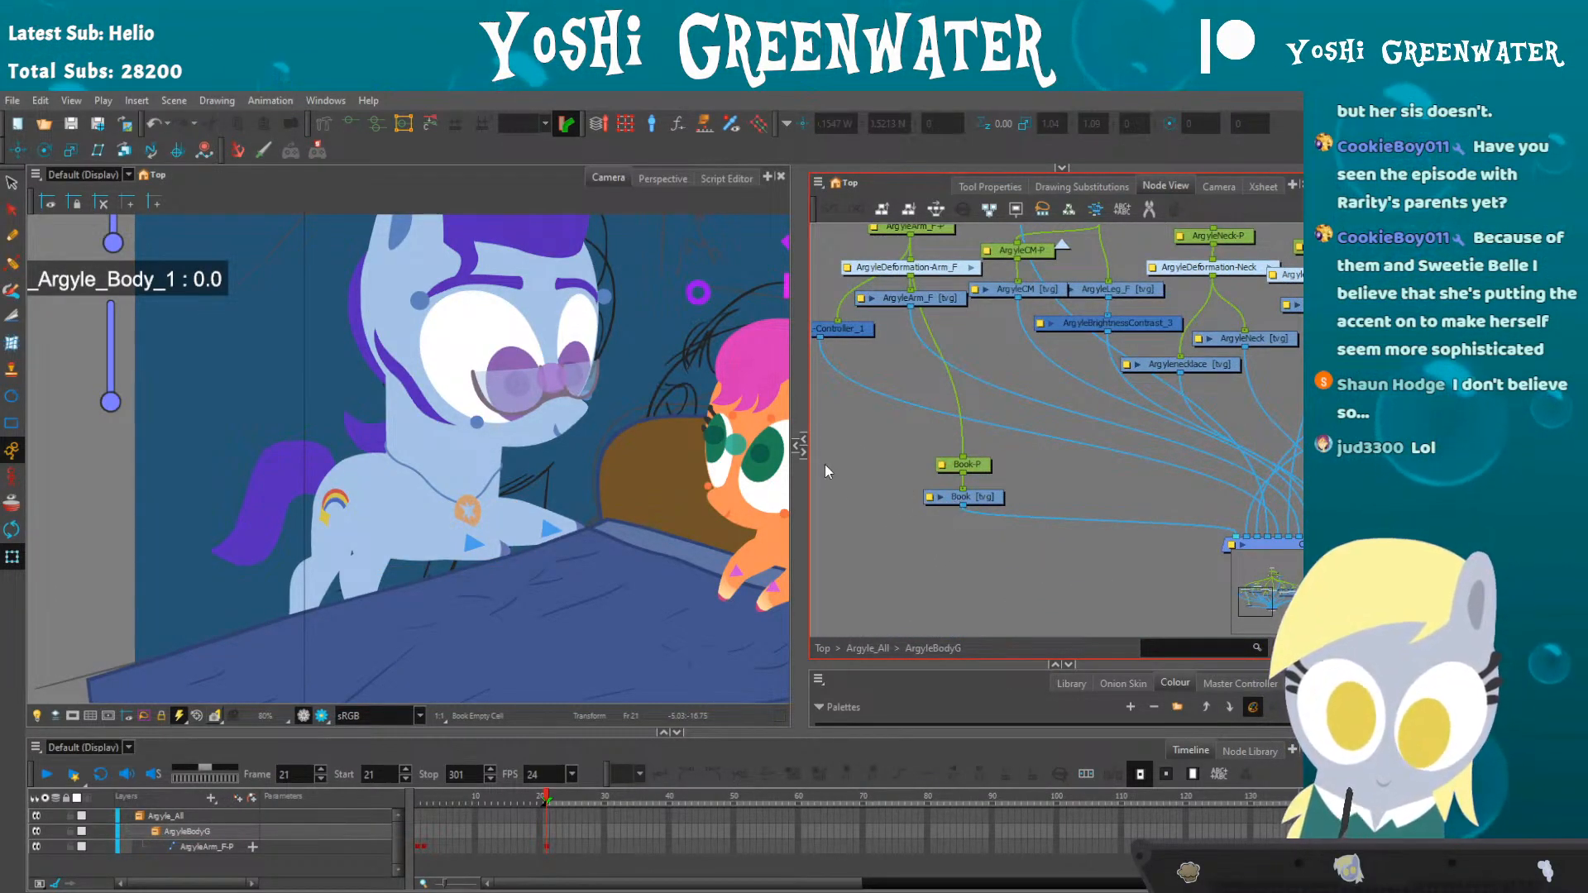
- Select the Book drawing and reveal the Drawing view beside the camera
{"action": "left_click", "coordinate": [959, 498]}
{"action": "left_click", "coordinate": [795, 446]}
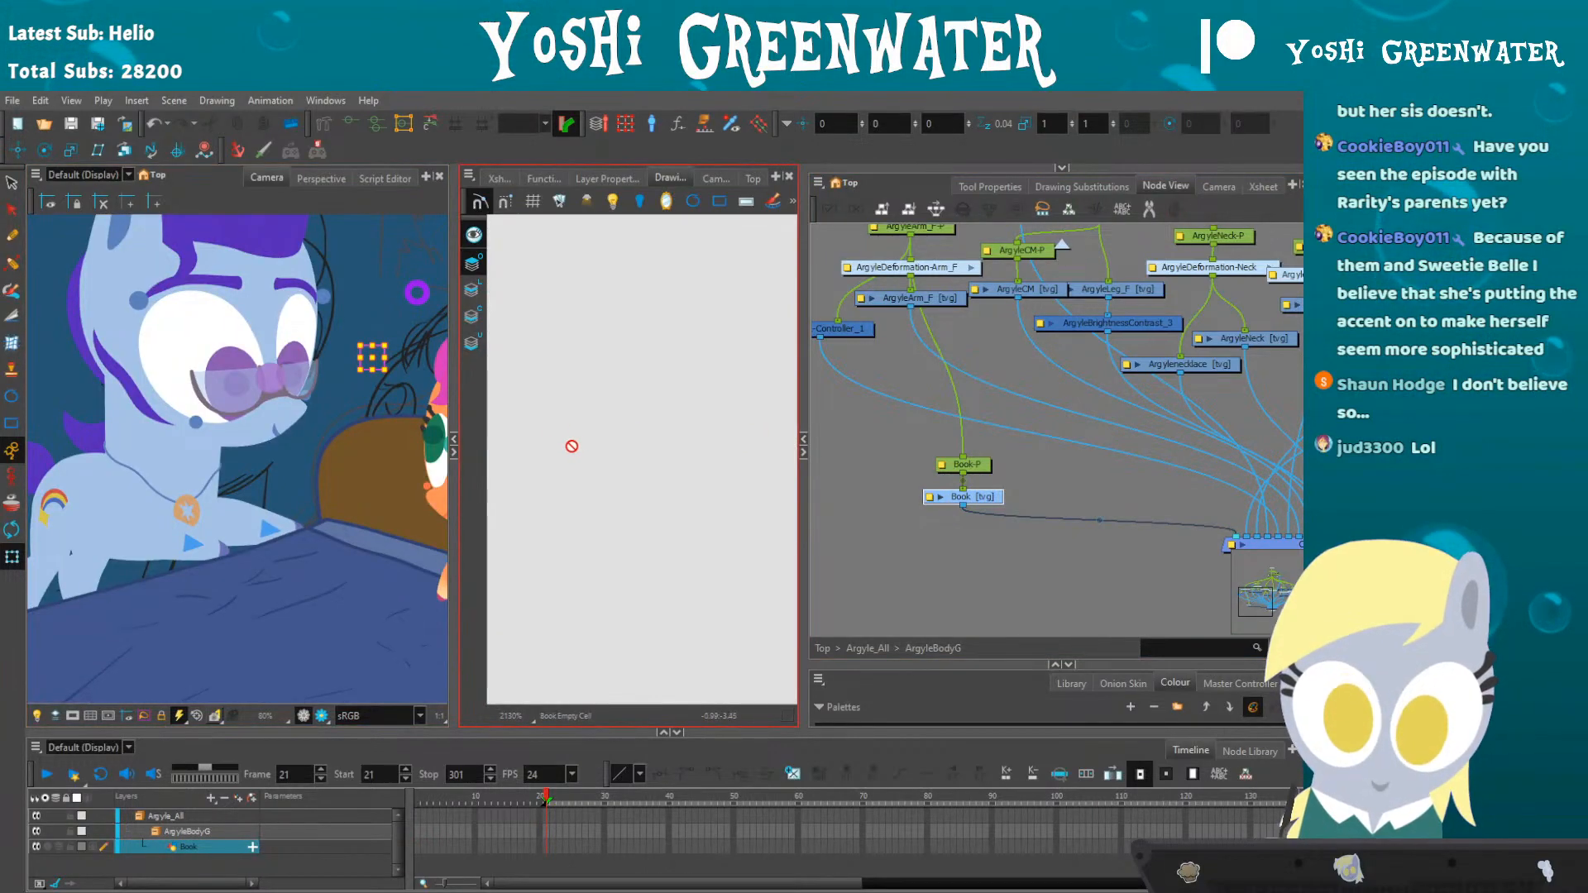
{"action": "left_click_drag", "start_coordinate": [602, 411], "coordinate": [614, 506]}
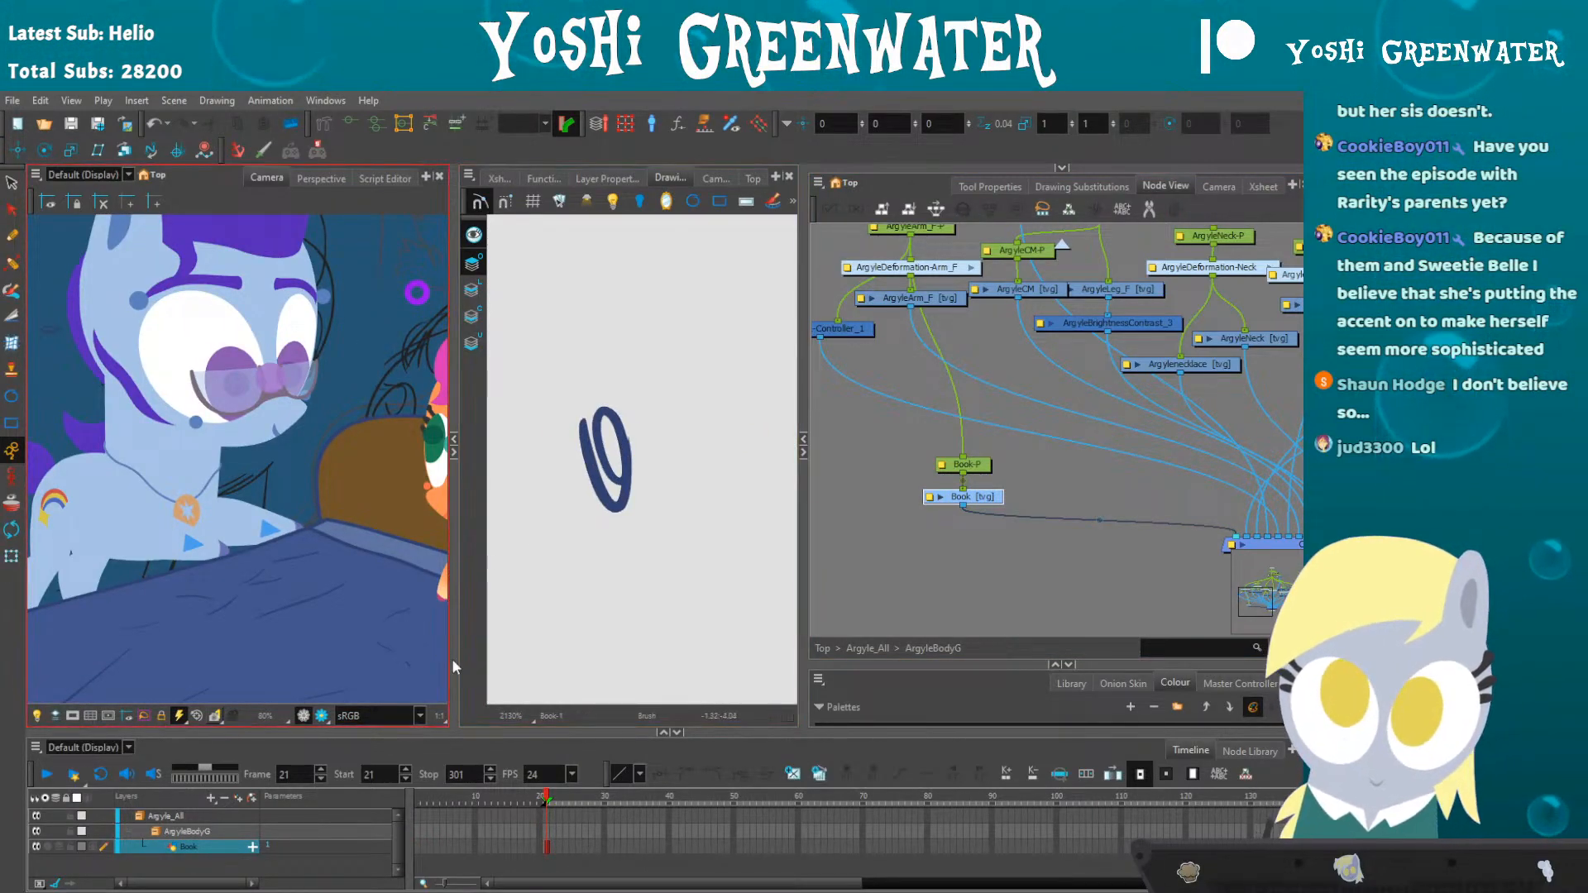
{"action": "key", "text": "ctrl+z"}
{"action": "scroll", "coordinate": [443, 655], "scroll_direction": "down", "scroll_amount": 4}
{"action": "left_click_drag", "start_coordinate": [609, 471], "coordinate": [623, 539]}
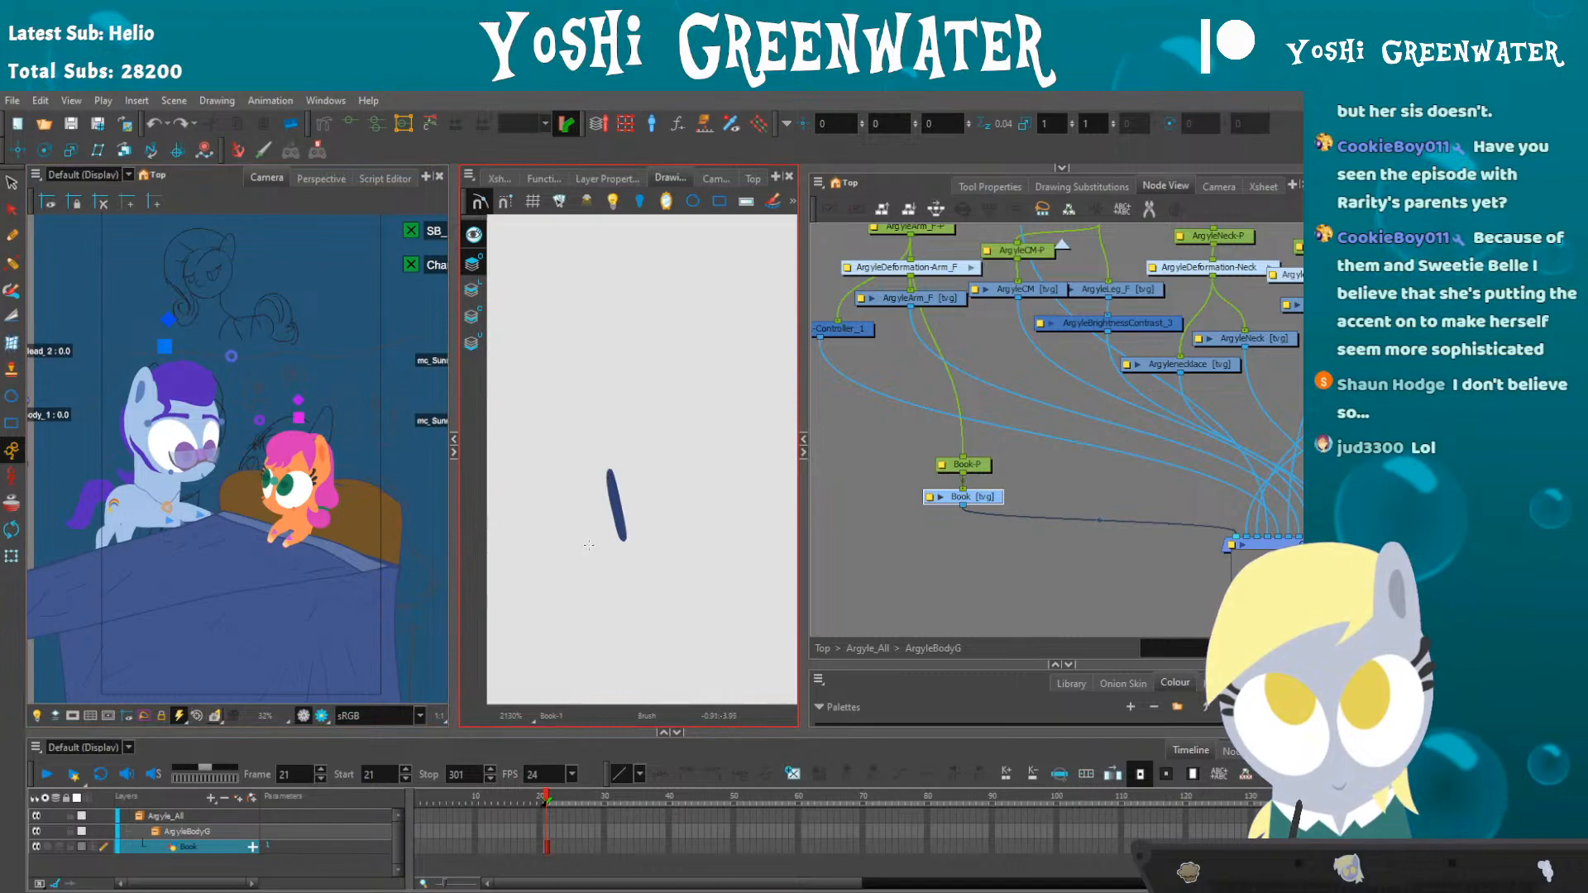
{"action": "key", "text": "ctrl+z"}
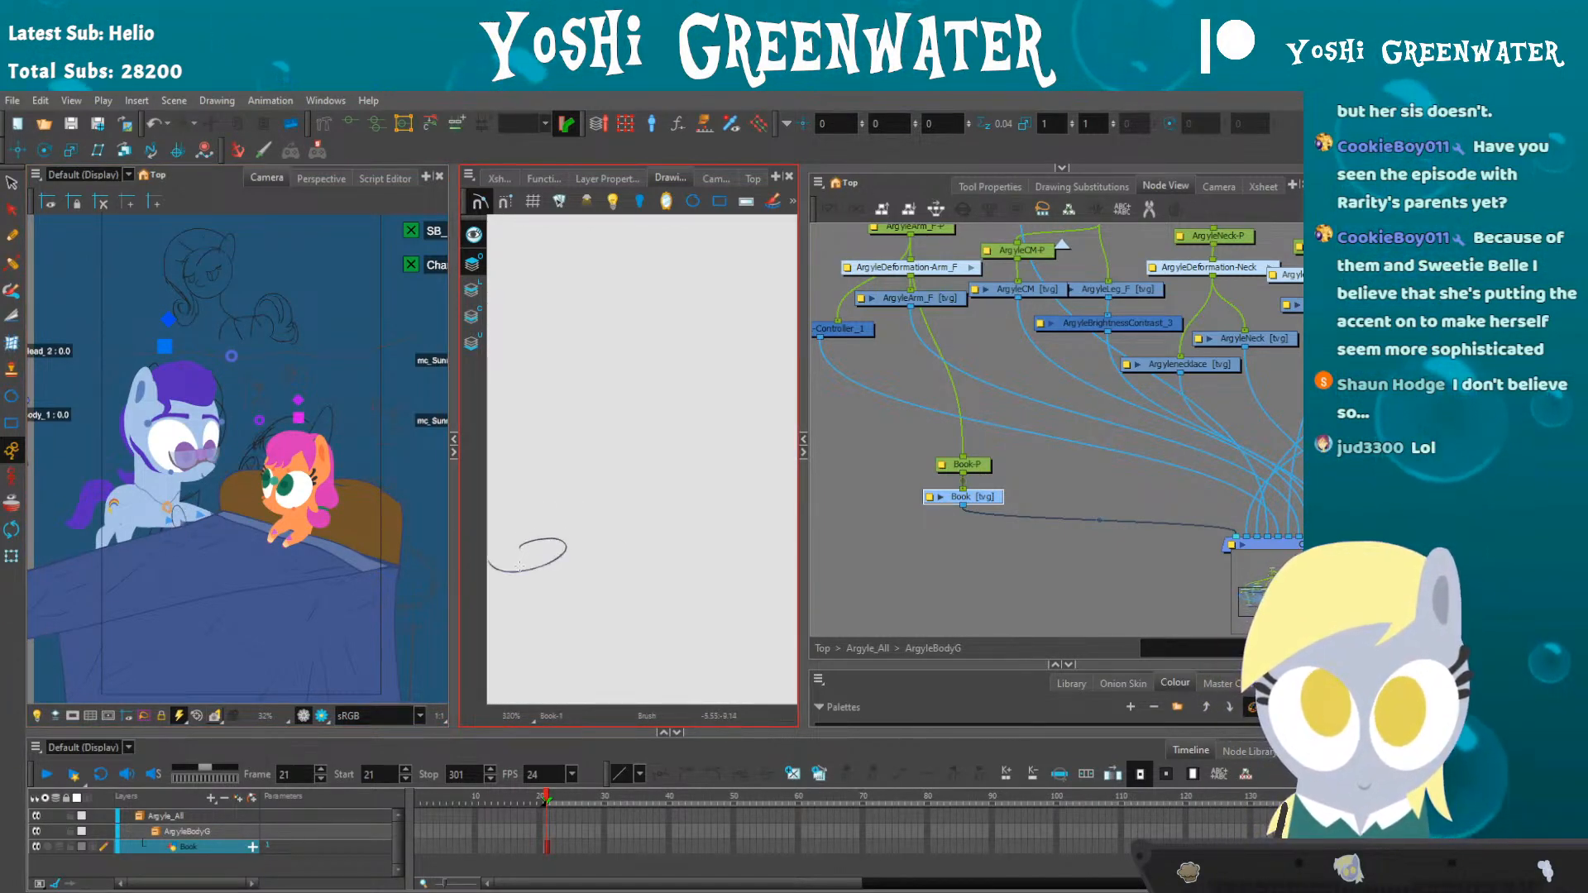
{"action": "scroll", "coordinate": [599, 513], "scroll_direction": "up", "scroll_amount": 3}
{"action": "key", "text": "ctrl+z"}
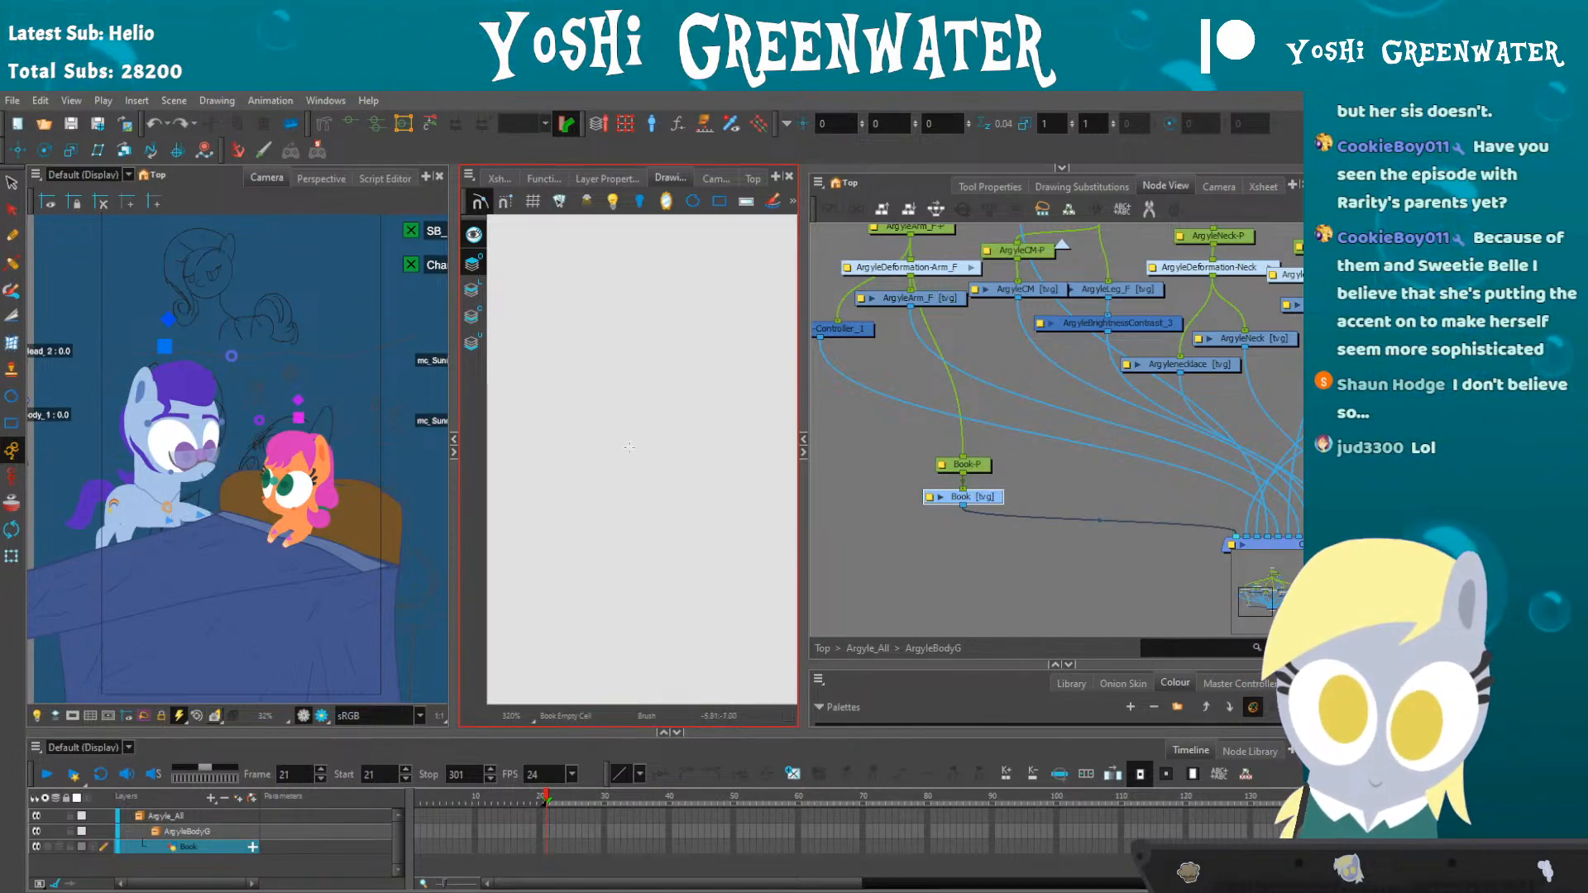
- Widen the Drawing view and sketch a closed upright book with a narrow spine and a cover receding in perspective
{"action": "left_click_drag", "start_coordinate": [803, 385], "coordinate": [901, 393]}
{"action": "left_click_drag", "start_coordinate": [652, 465], "coordinate": [713, 441]}
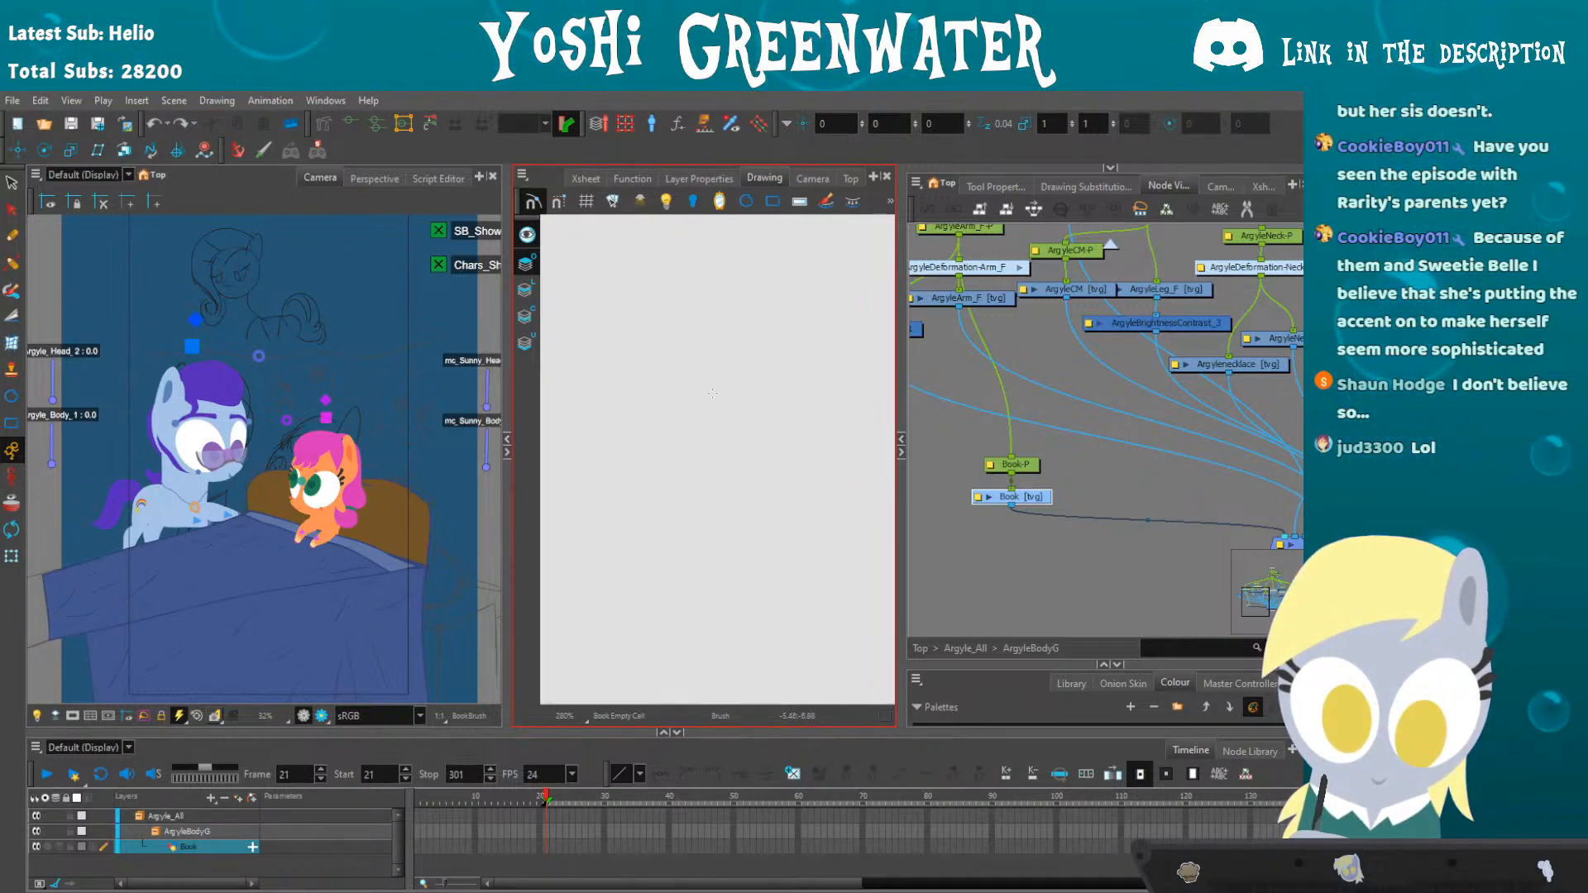
{"action": "mouse_move", "coordinate": [685, 403]}
{"action": "left_mouse_down"}
{"action": "mouse_move", "coordinate": [738, 400]}
{"action": "mouse_move", "coordinate": [684, 496]}
{"action": "mouse_move", "coordinate": [682, 525]}
{"action": "mouse_move", "coordinate": [719, 553]}
{"action": "left_mouse_up"}
{"action": "left_click_drag", "start_coordinate": [688, 489], "coordinate": [683, 536]}
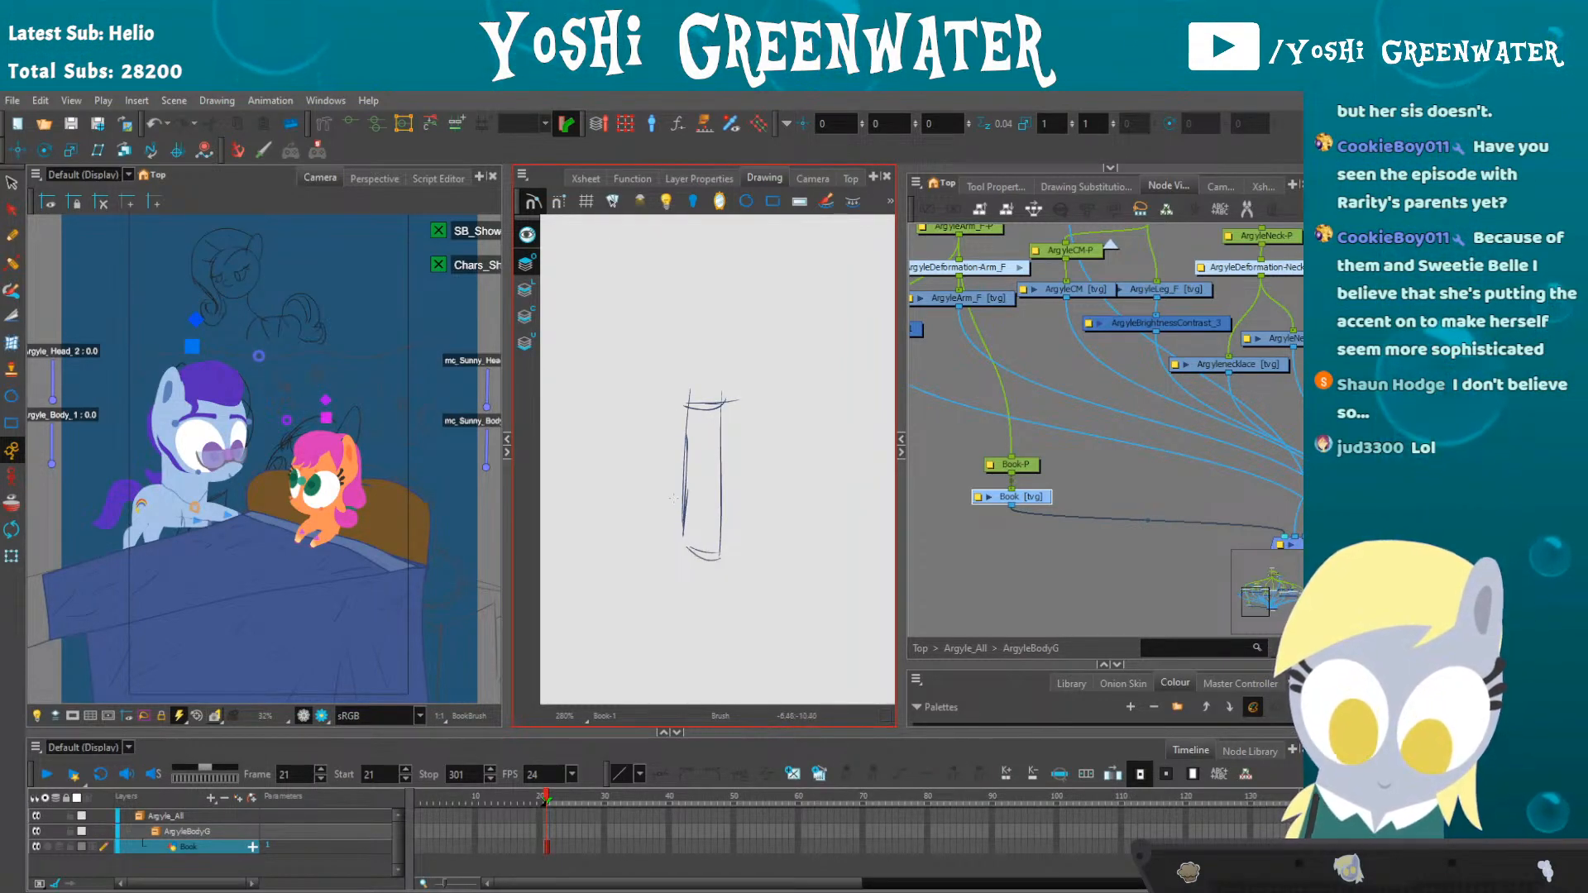
{"action": "left_click_drag", "start_coordinate": [688, 557], "coordinate": [722, 554]}
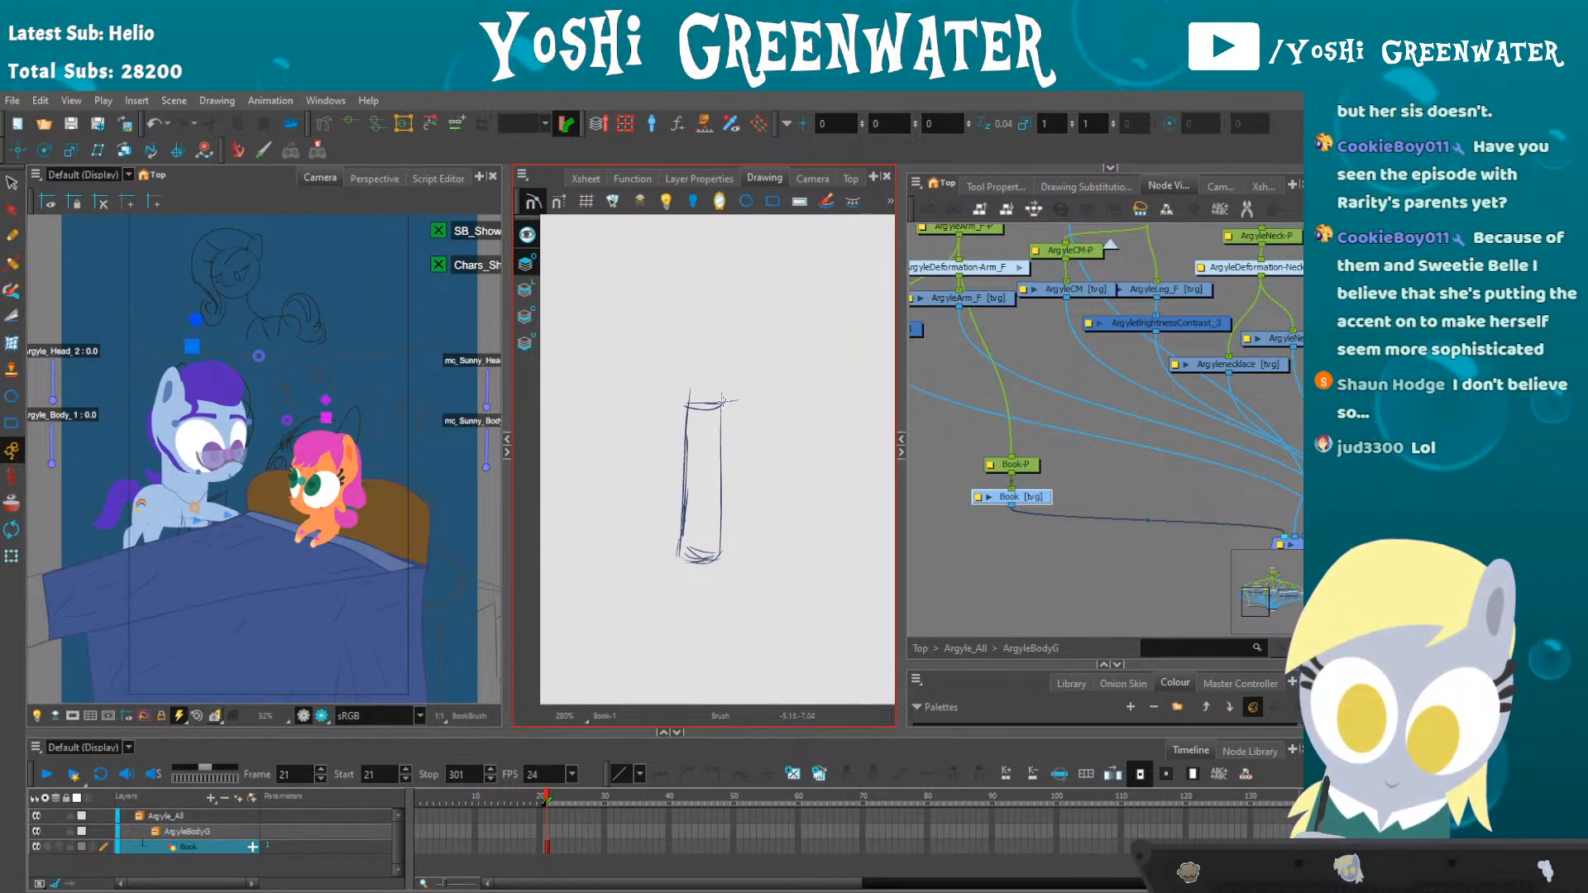
{"action": "left_click_drag", "start_coordinate": [786, 367], "coordinate": [728, 396]}
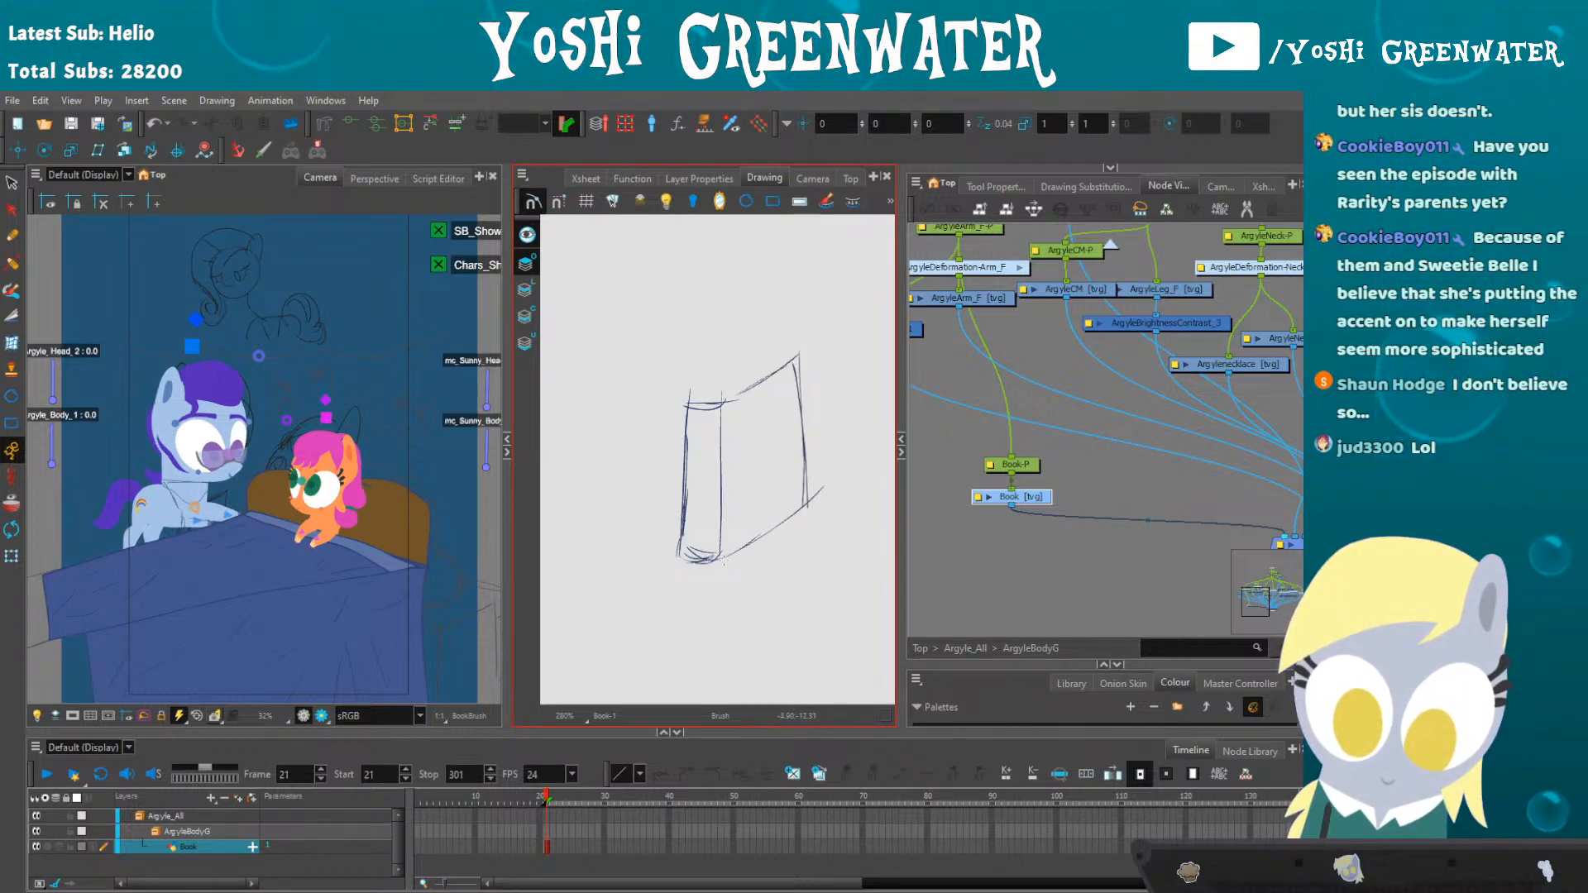
- Select the Book-P peg and pick the Red colour from the FathersDay_2023 palette
{"action": "scroll", "coordinate": [370, 529], "scroll_direction": "up", "scroll_amount": 4}
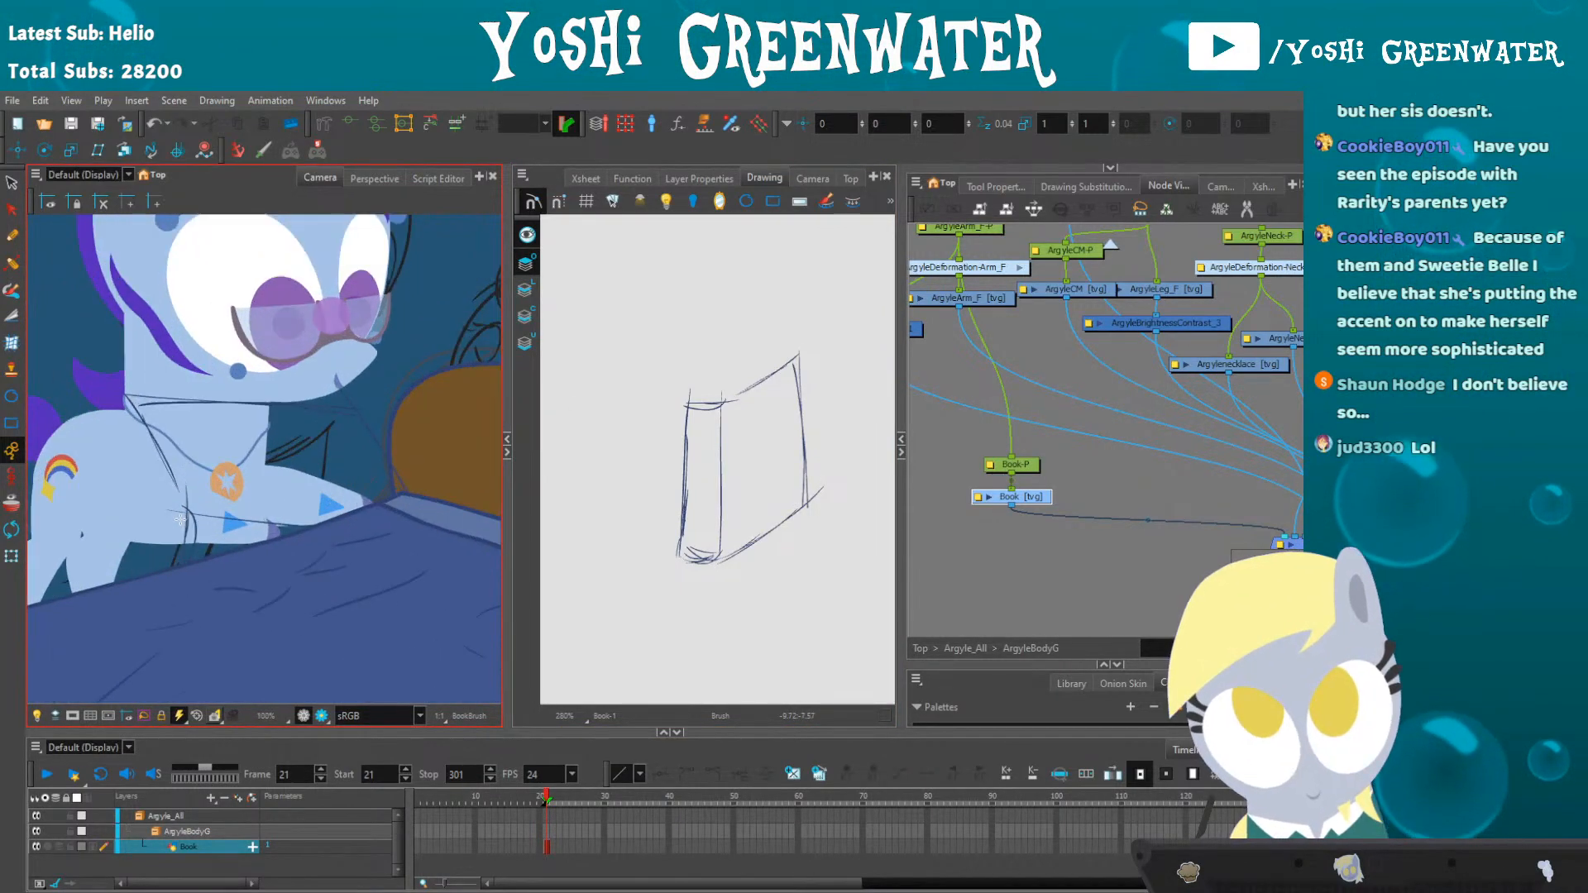
{"action": "left_click_drag", "start_coordinate": [160, 519], "coordinate": [229, 526]}
{"action": "left_click", "coordinate": [11, 182]}
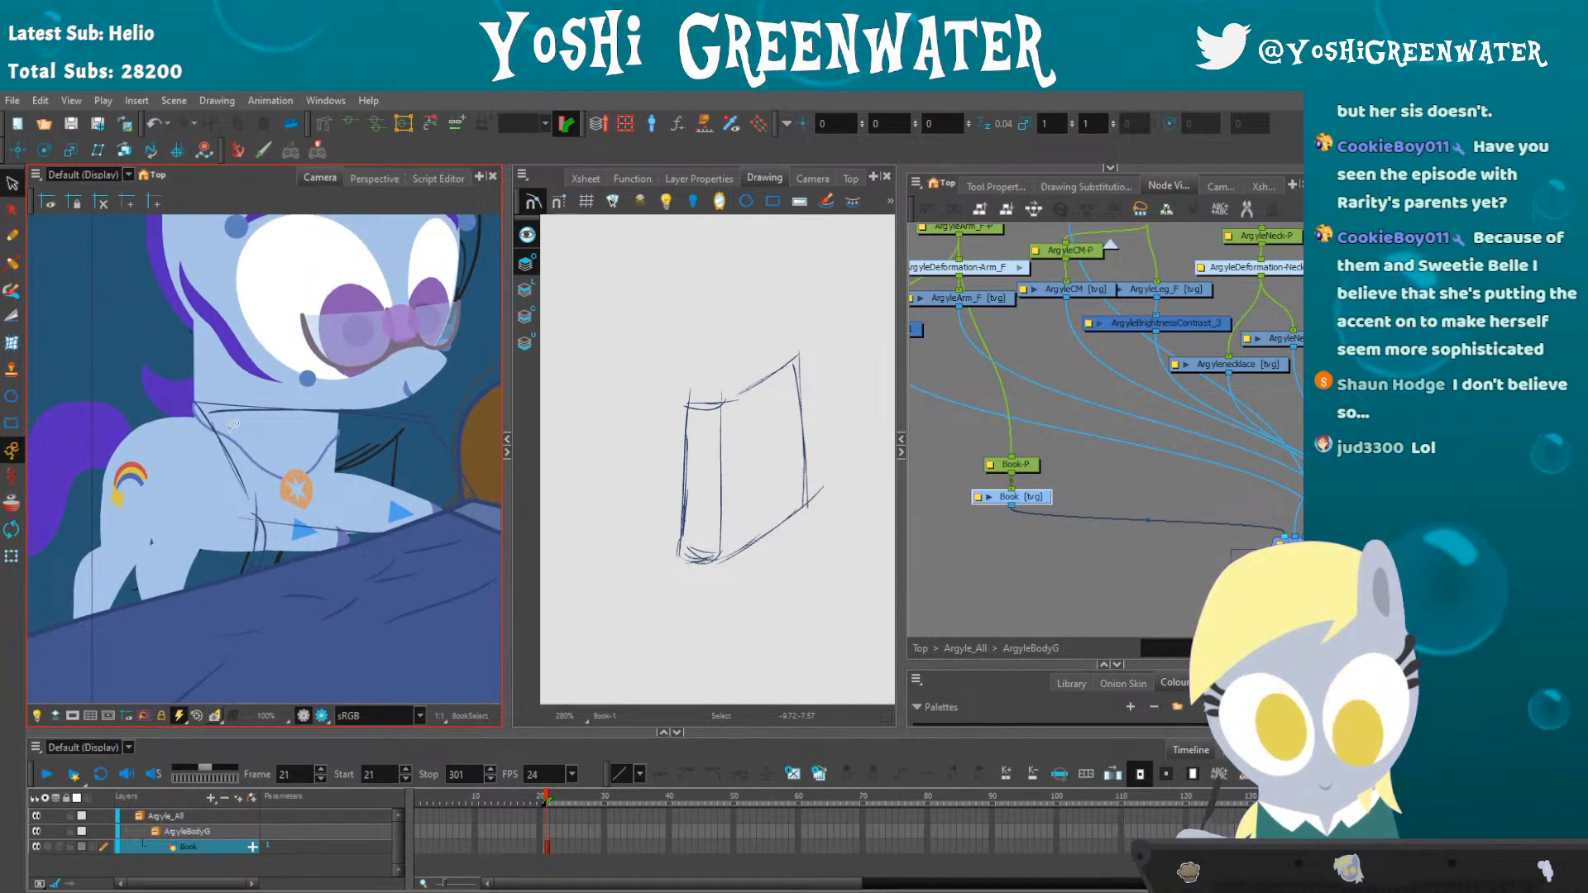
{"action": "left_click", "coordinate": [1015, 466]}
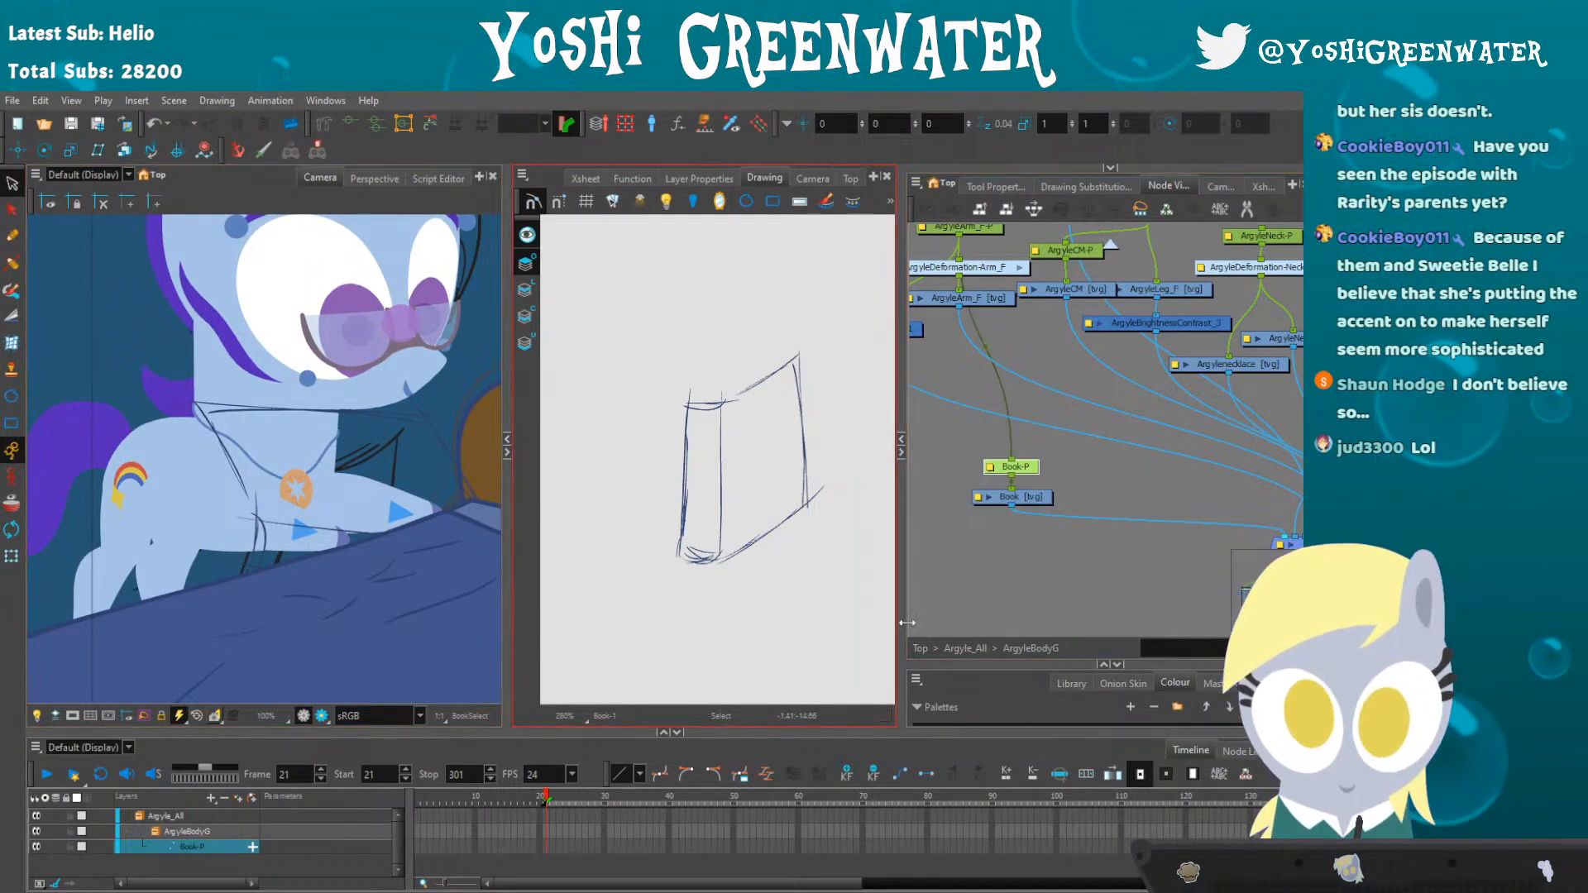
{"action": "left_click_drag", "start_coordinate": [958, 466], "coordinate": [951, 424]}
{"action": "scroll", "coordinate": [935, 626], "scroll_direction": "up", "scroll_amount": 3}
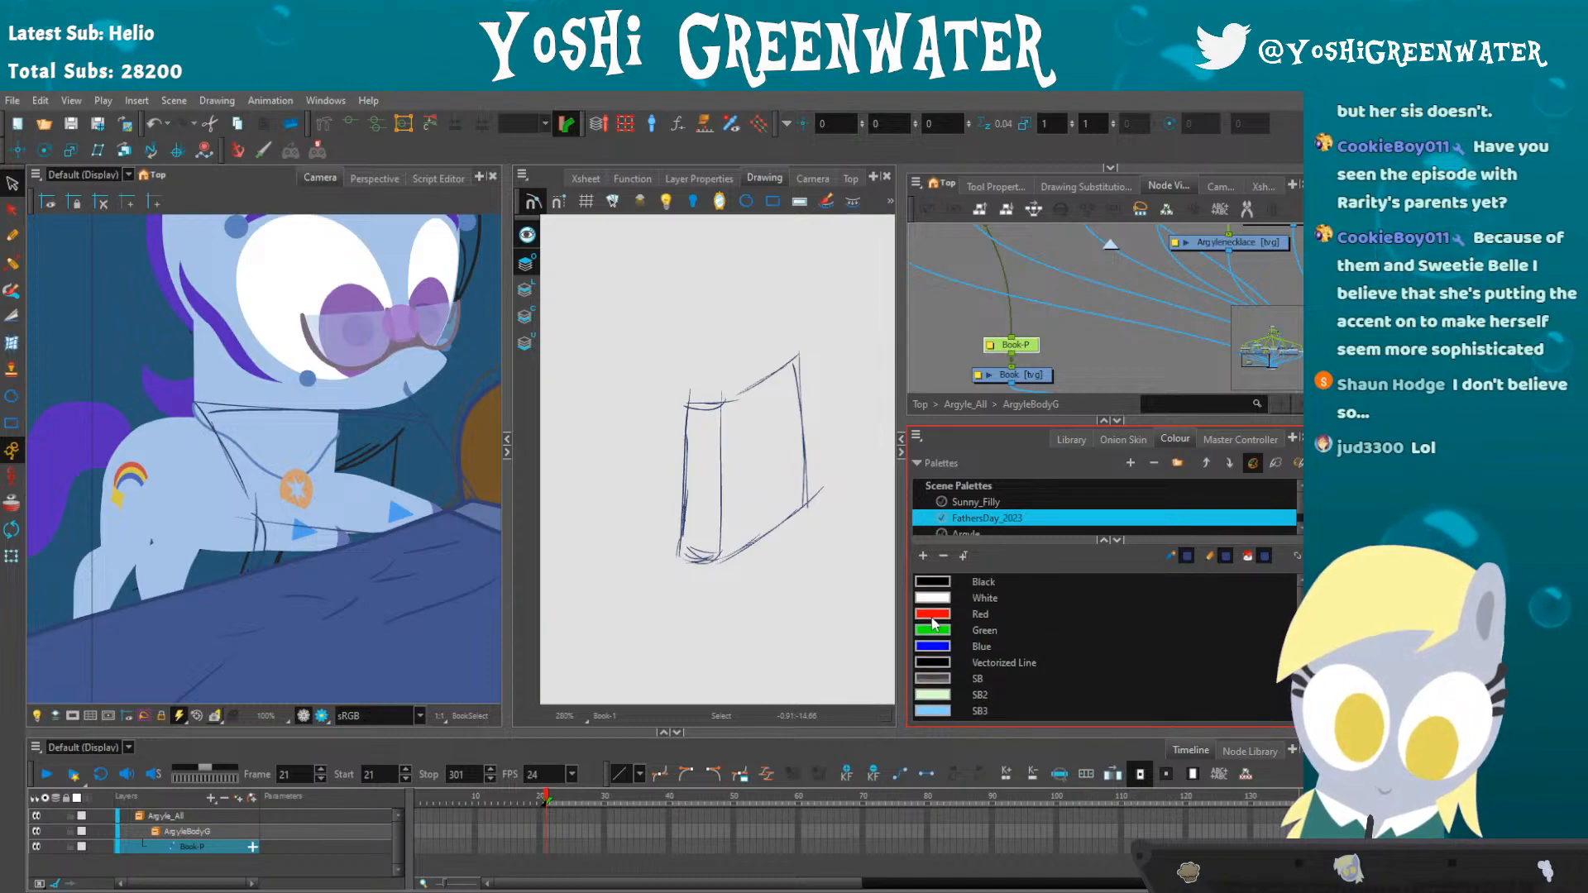
{"action": "left_click", "coordinate": [935, 616]}
- Paint the book's sketch lines red, leaving the small gaps between the strokes unfilled
{"action": "key", "text": "alt+i"}
{"action": "left_click_drag", "start_coordinate": [650, 348], "coordinate": [602, 555]}
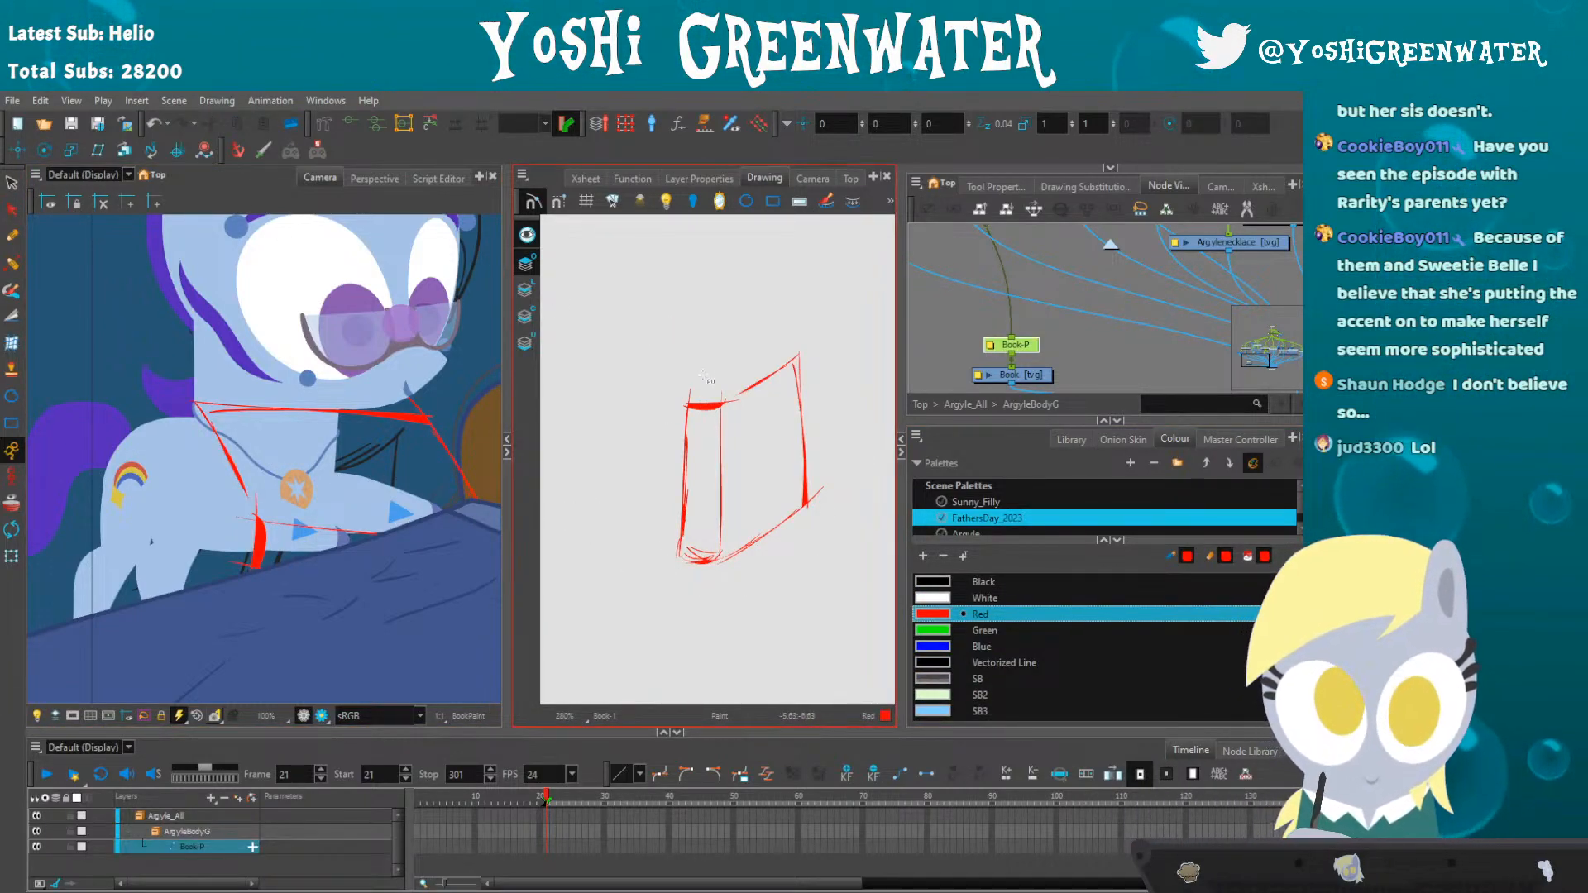
{"action": "key", "text": "ctrl+z"}
{"action": "left_click", "coordinate": [996, 186]}
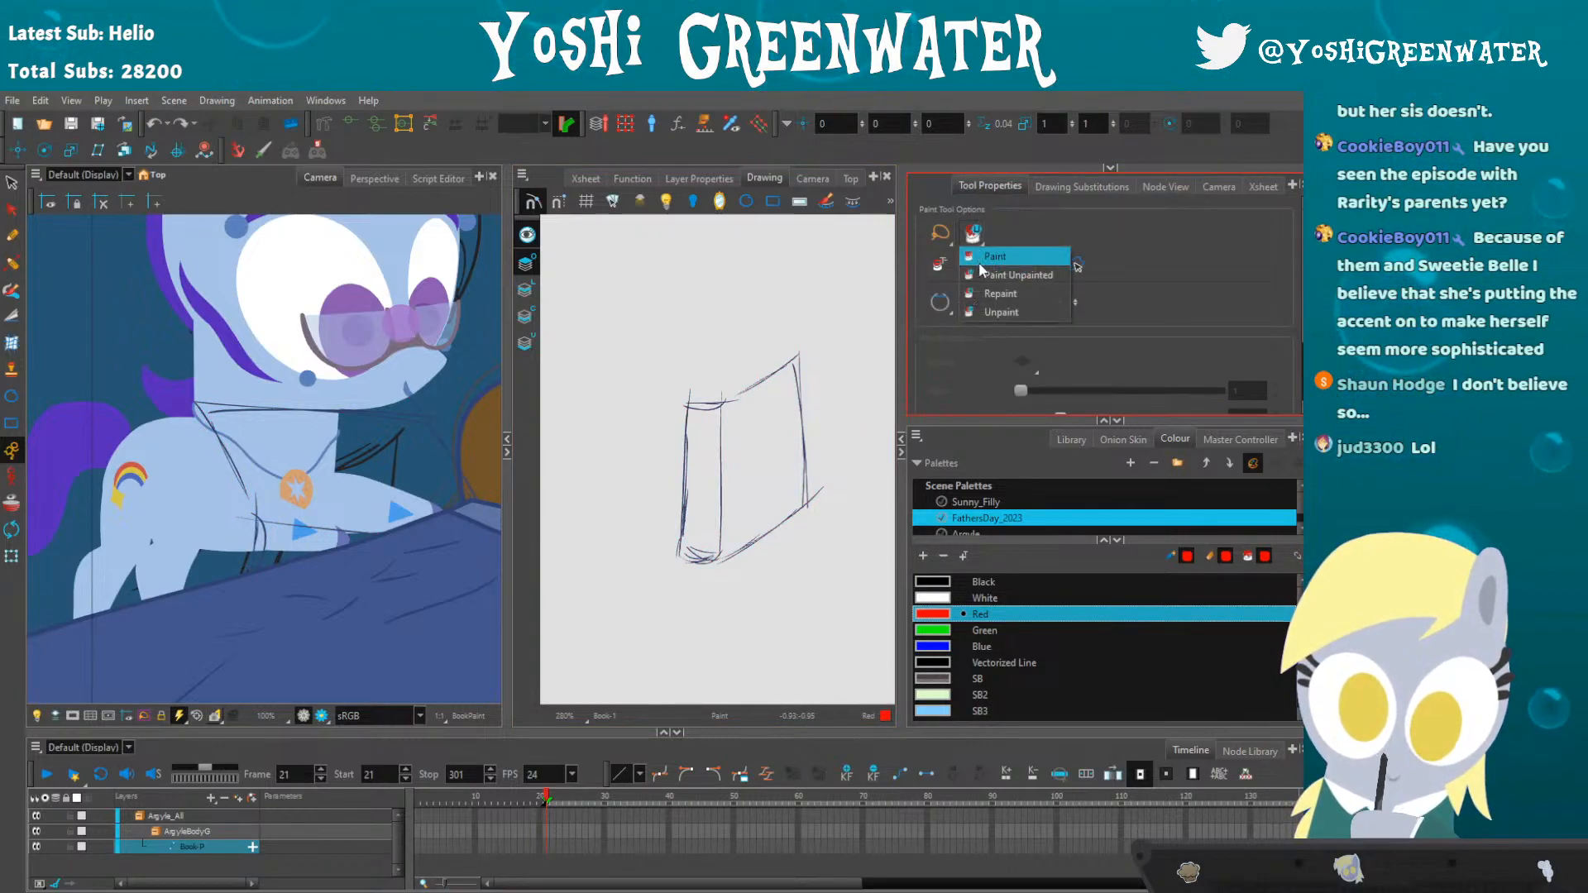
{"action": "mouse_move", "coordinate": [785, 285]}
{"action": "left_mouse_down"}
{"action": "mouse_move", "coordinate": [798, 566]}
{"action": "mouse_move", "coordinate": [653, 347]}
{"action": "left_mouse_up"}
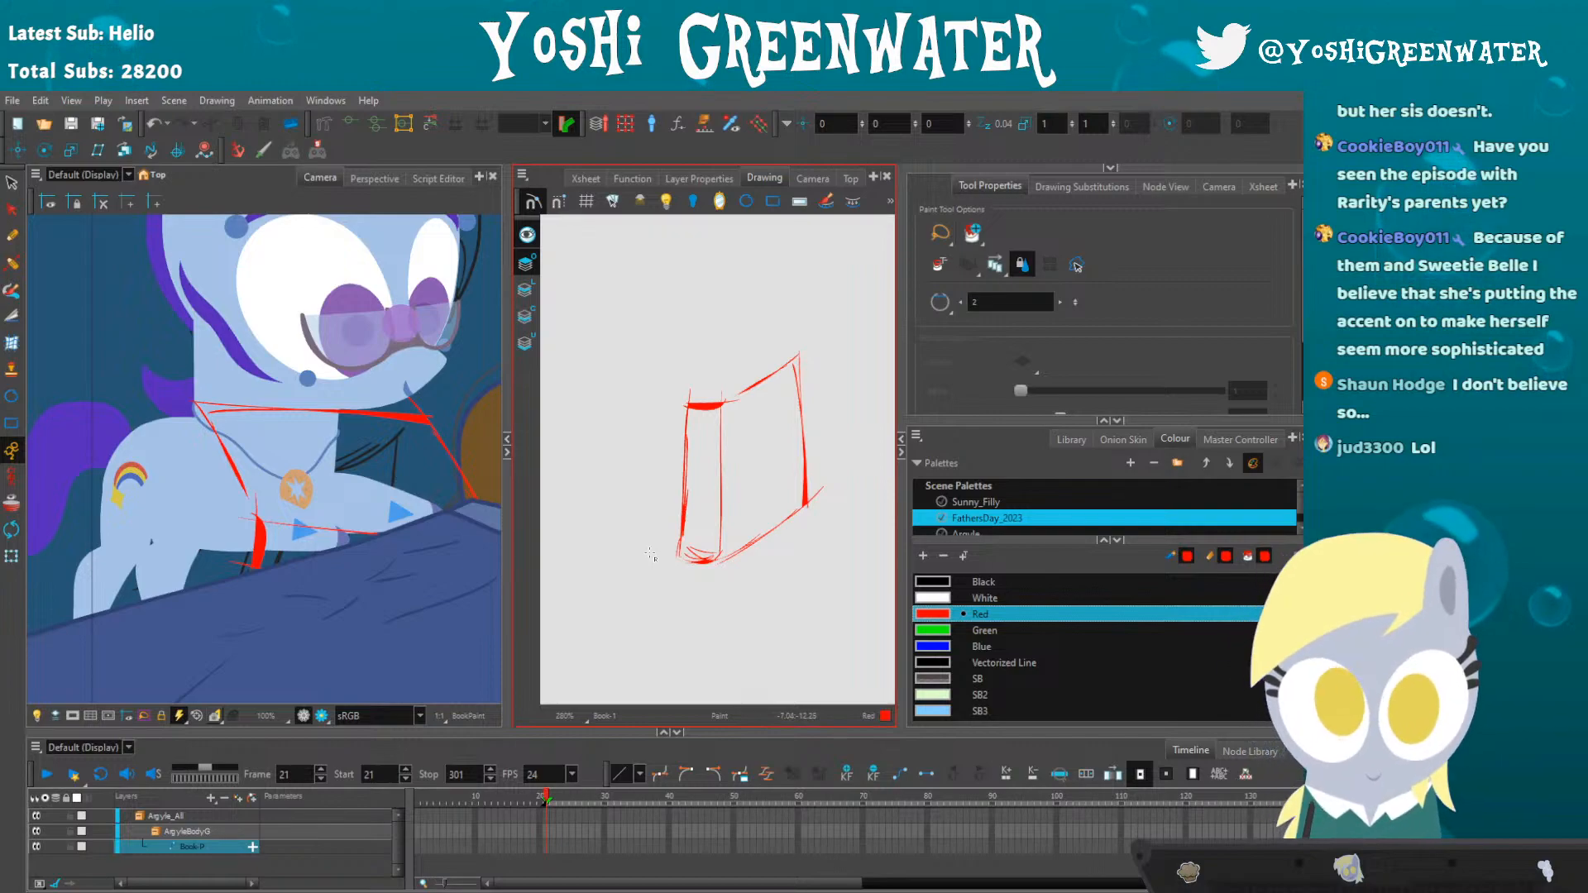
{"action": "key", "text": "ctrl+z"}
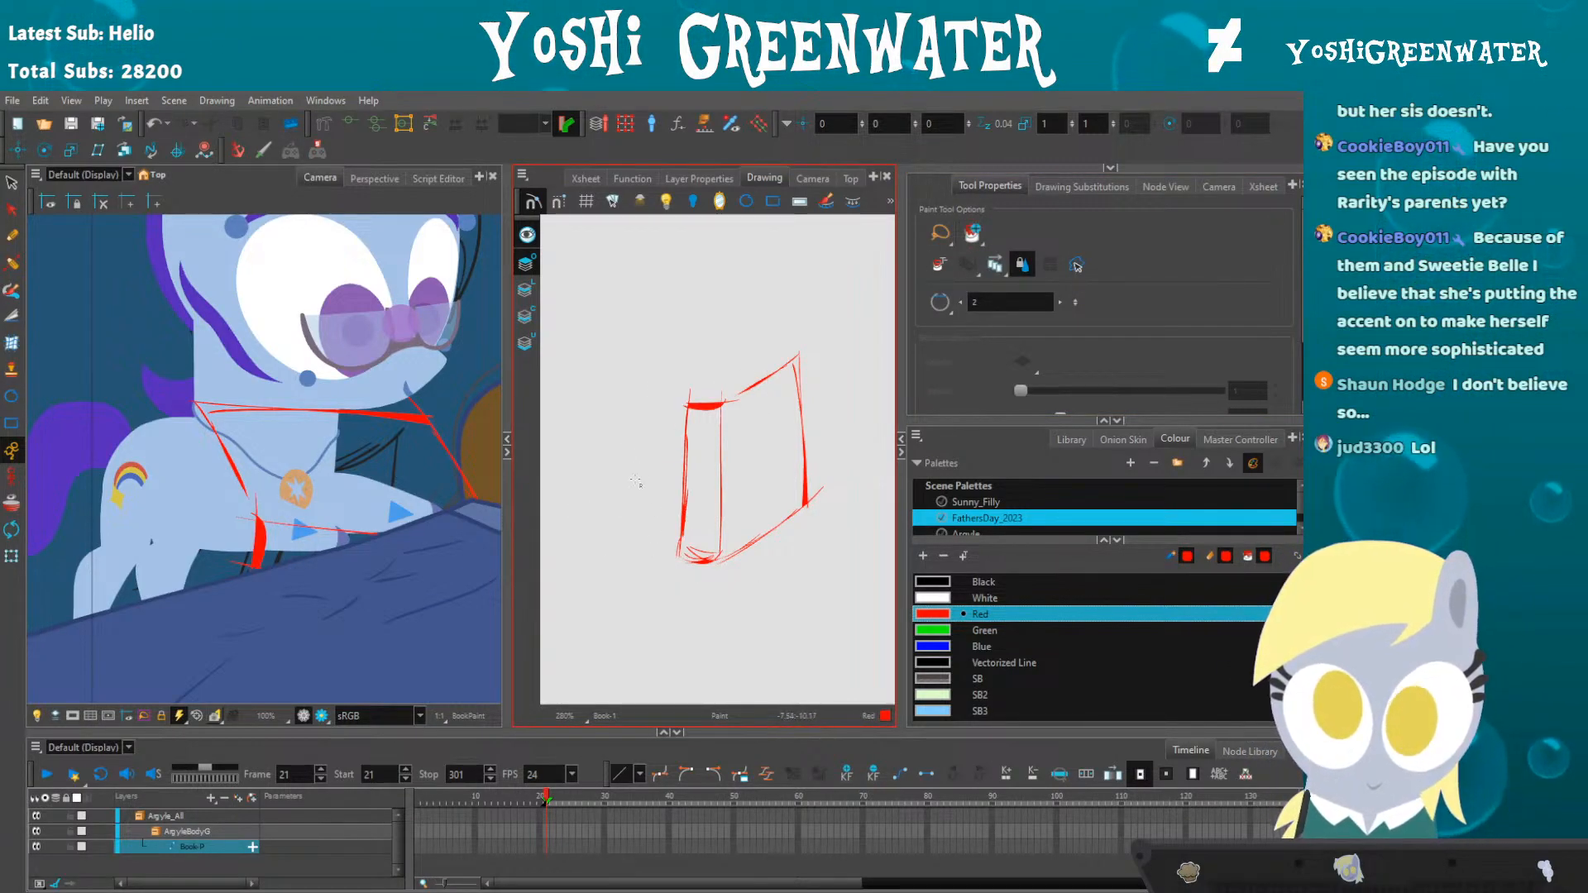
{"action": "scroll", "coordinate": [692, 407], "scroll_direction": "up", "scroll_amount": 5}
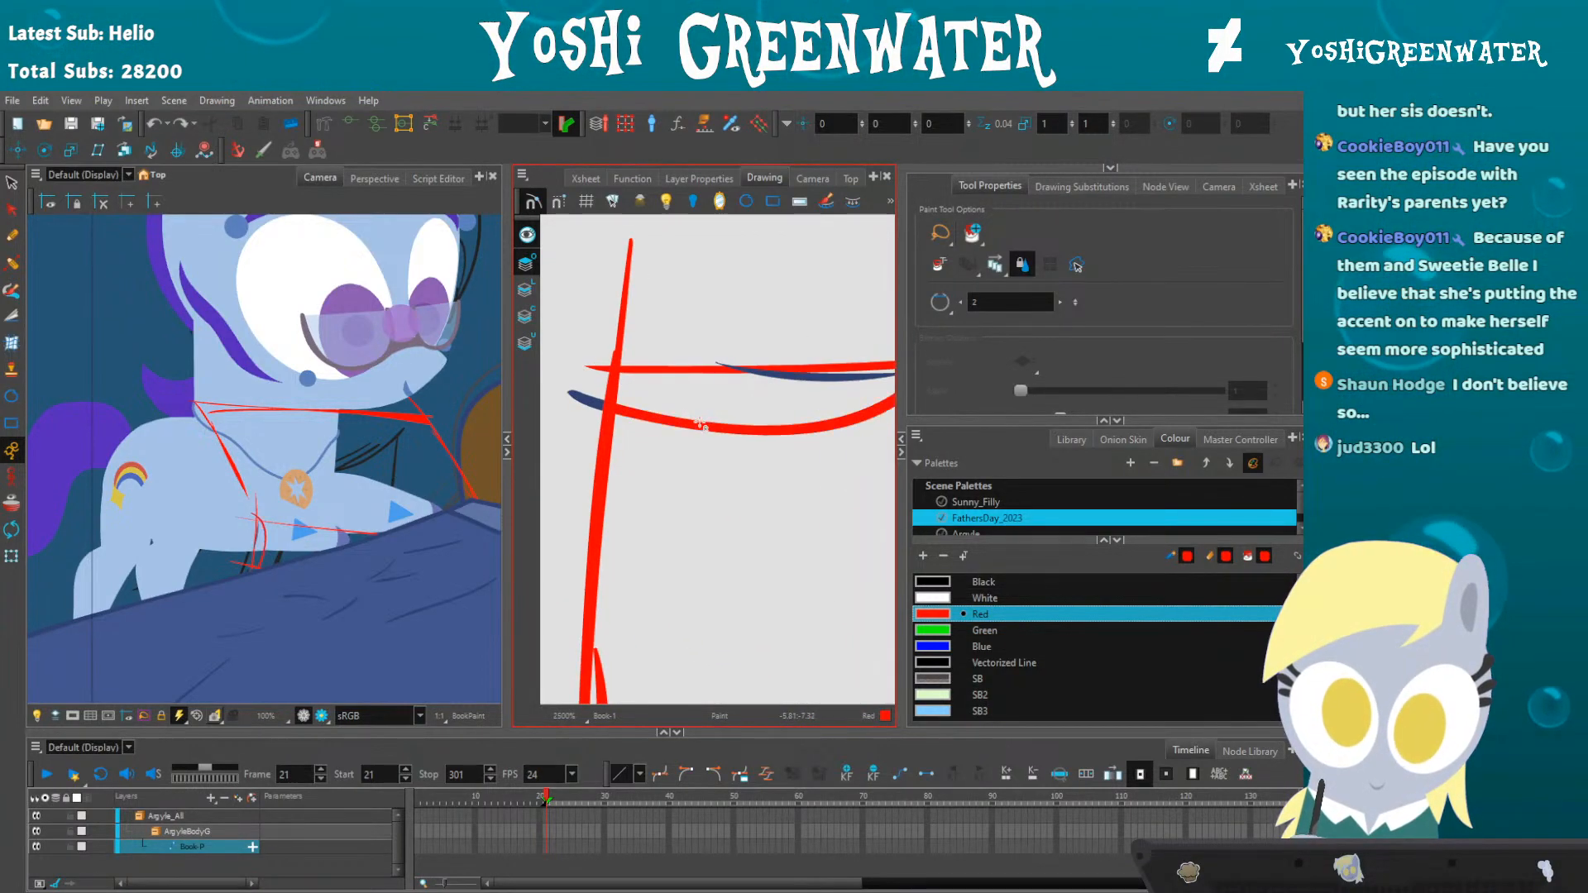
{"action": "scroll", "coordinate": [691, 407], "scroll_direction": "down", "scroll_amount": 2}
{"action": "key", "text": "shift+t"}
{"action": "scroll", "coordinate": [117, 546], "scroll_direction": "down", "scroll_amount": 3}
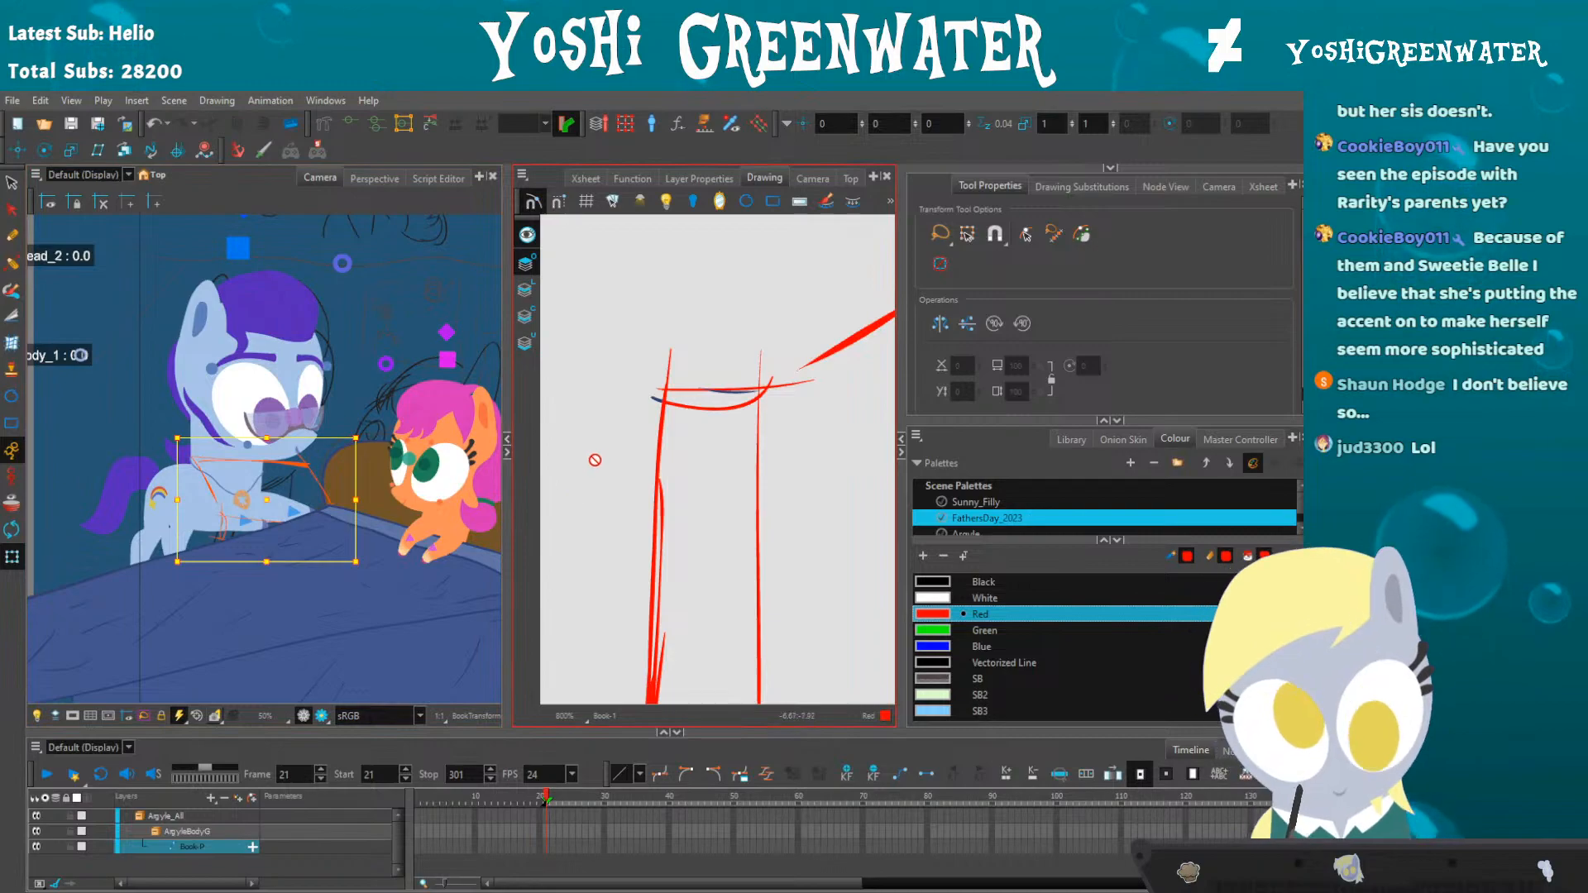
{"action": "scroll", "coordinate": [596, 453], "scroll_direction": "down", "scroll_amount": 3}
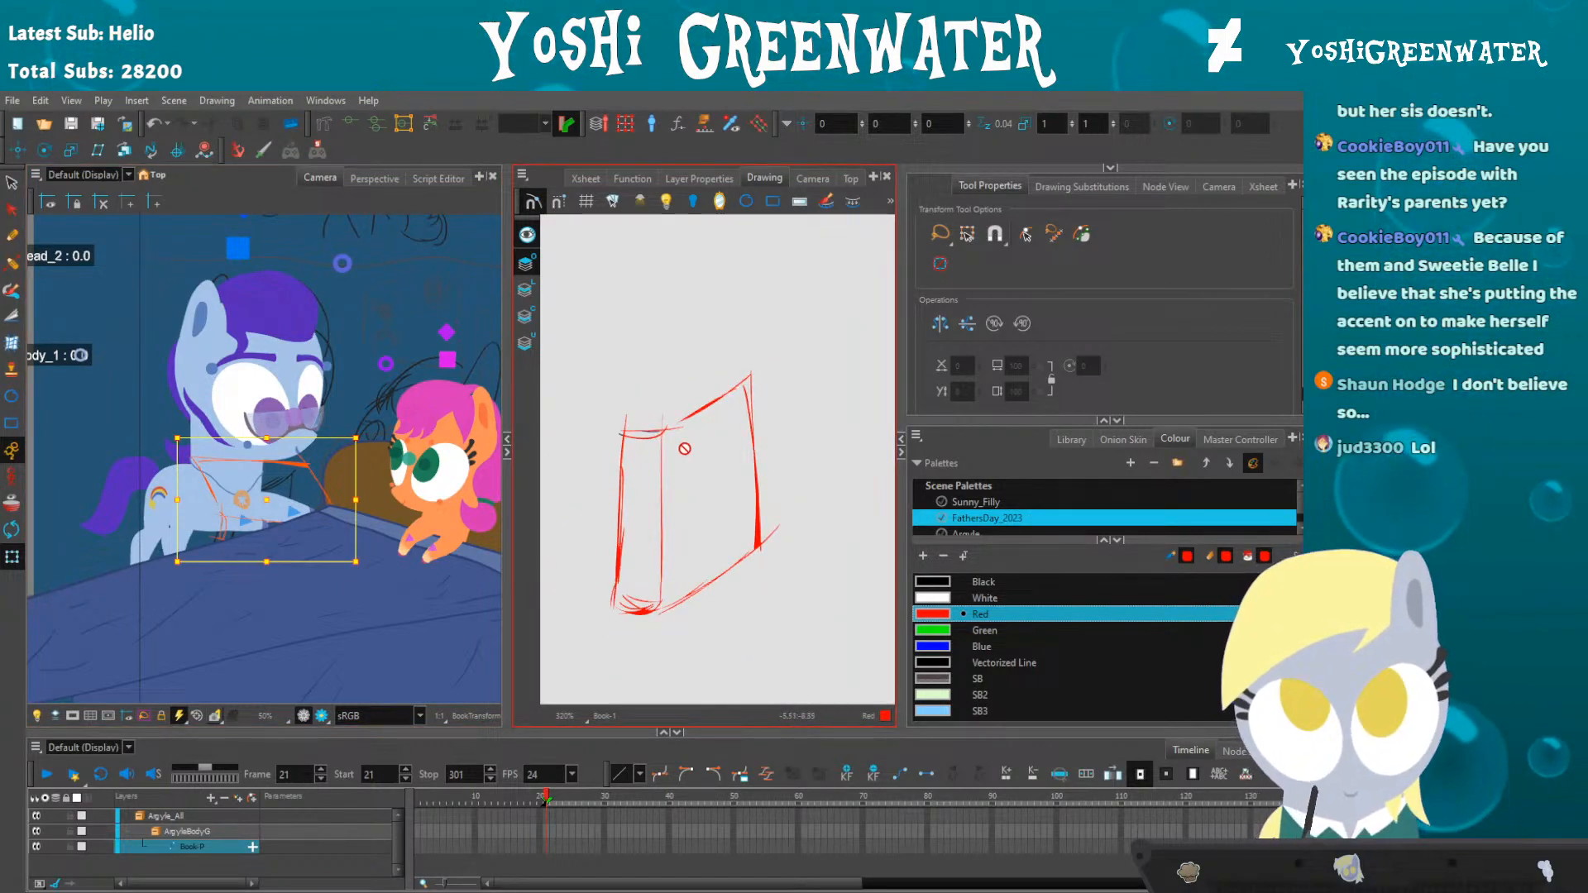
{"action": "left_click", "coordinate": [1165, 187]}
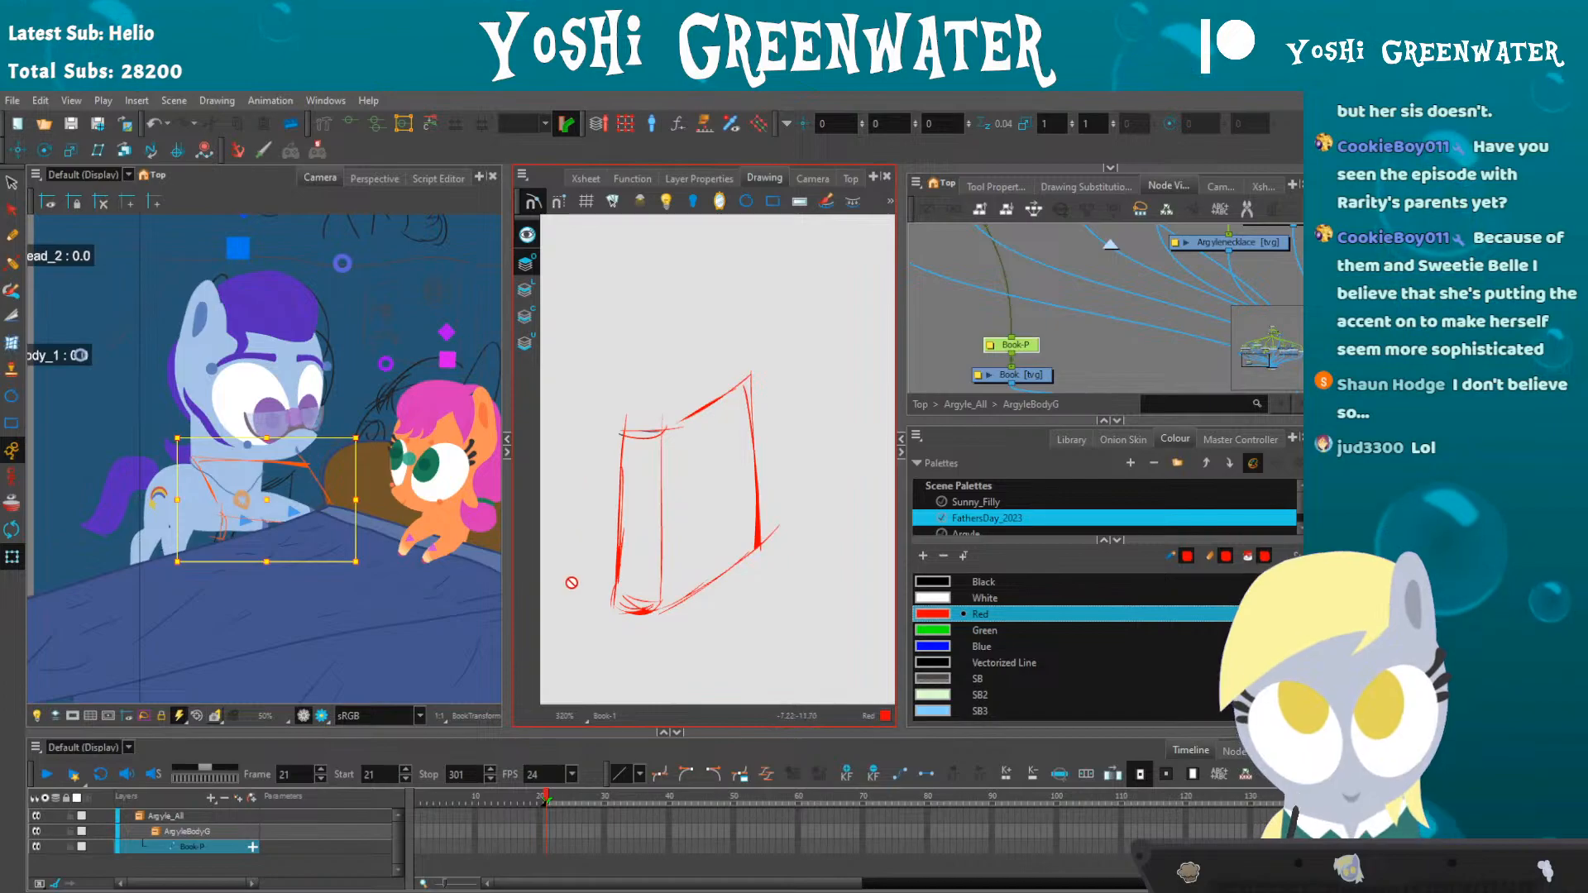
{"action": "left_click", "coordinate": [11, 530]}
{"action": "mouse_move", "coordinate": [616, 475]}
{"action": "left_mouse_down"}
{"action": "mouse_move", "coordinate": [610, 441]}
{"action": "mouse_move", "coordinate": [613, 462]}
{"action": "mouse_move", "coordinate": [638, 391]}
{"action": "mouse_move", "coordinate": [662, 383]}
{"action": "left_mouse_up"}
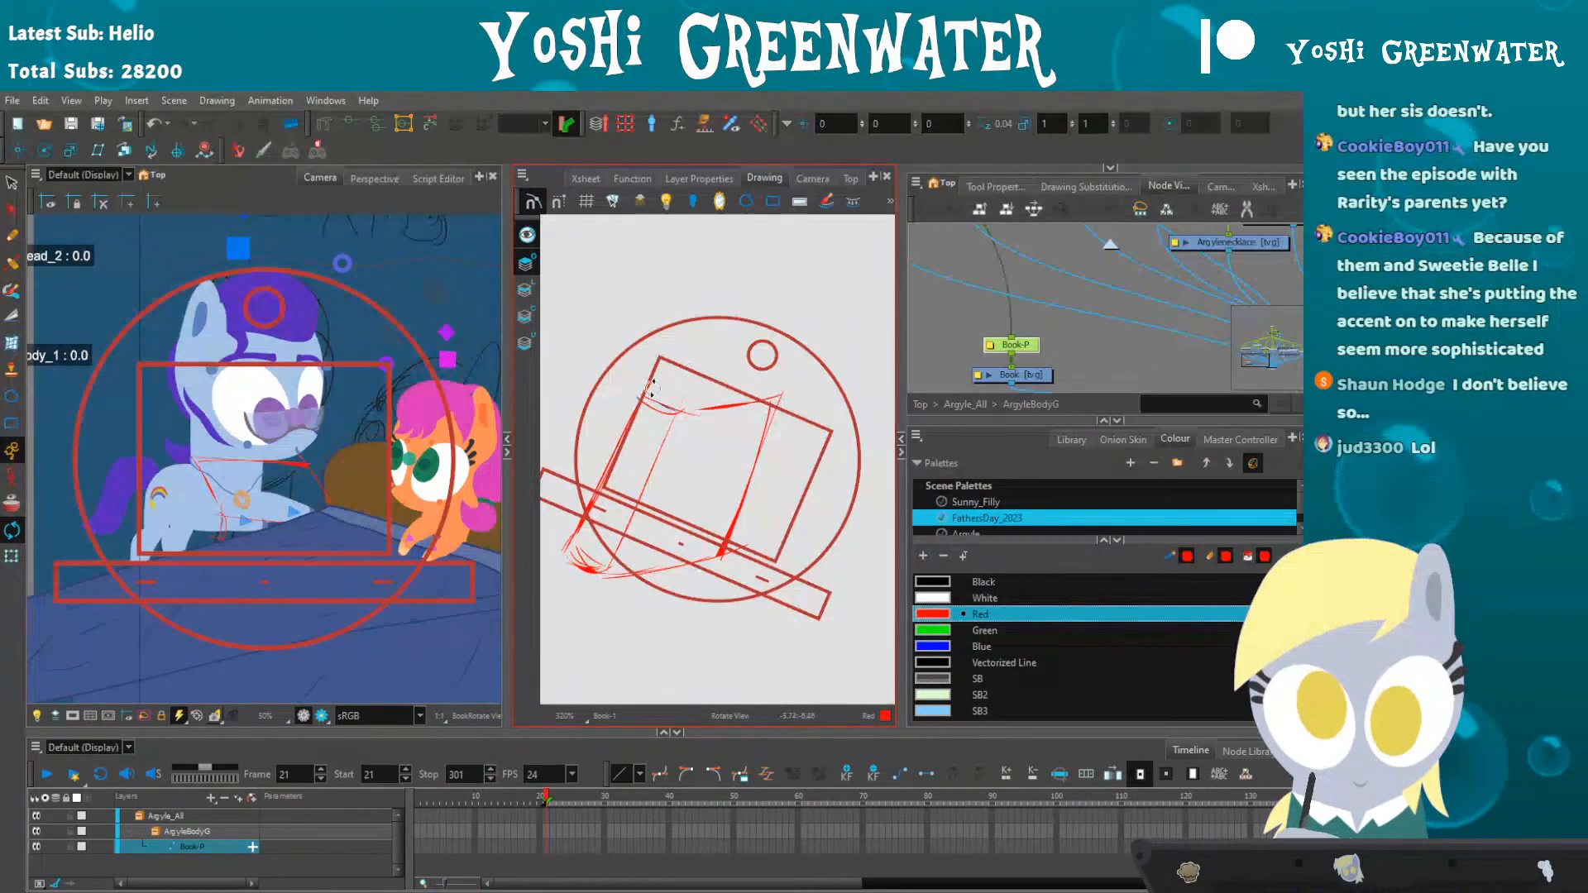
{"action": "key", "text": "shift+x"}
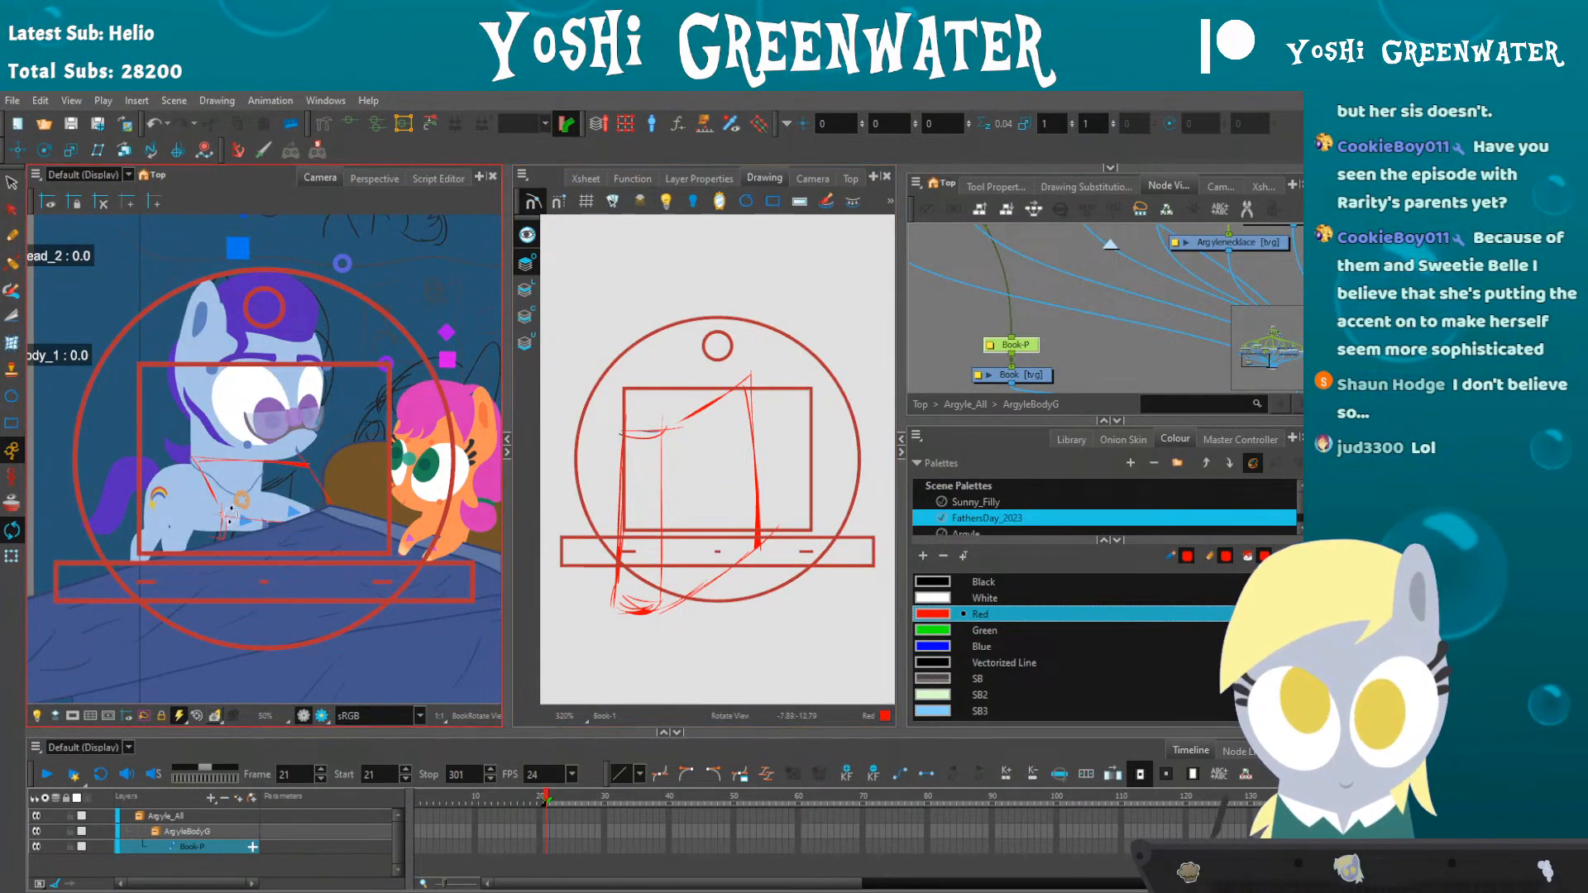
- Try rotating Argyle's front arm together with the attached book through the ArgyleArm_F-P peg, and undo the rotation
{"action": "left_click_drag", "start_coordinate": [953, 420], "coordinate": [957, 565]}
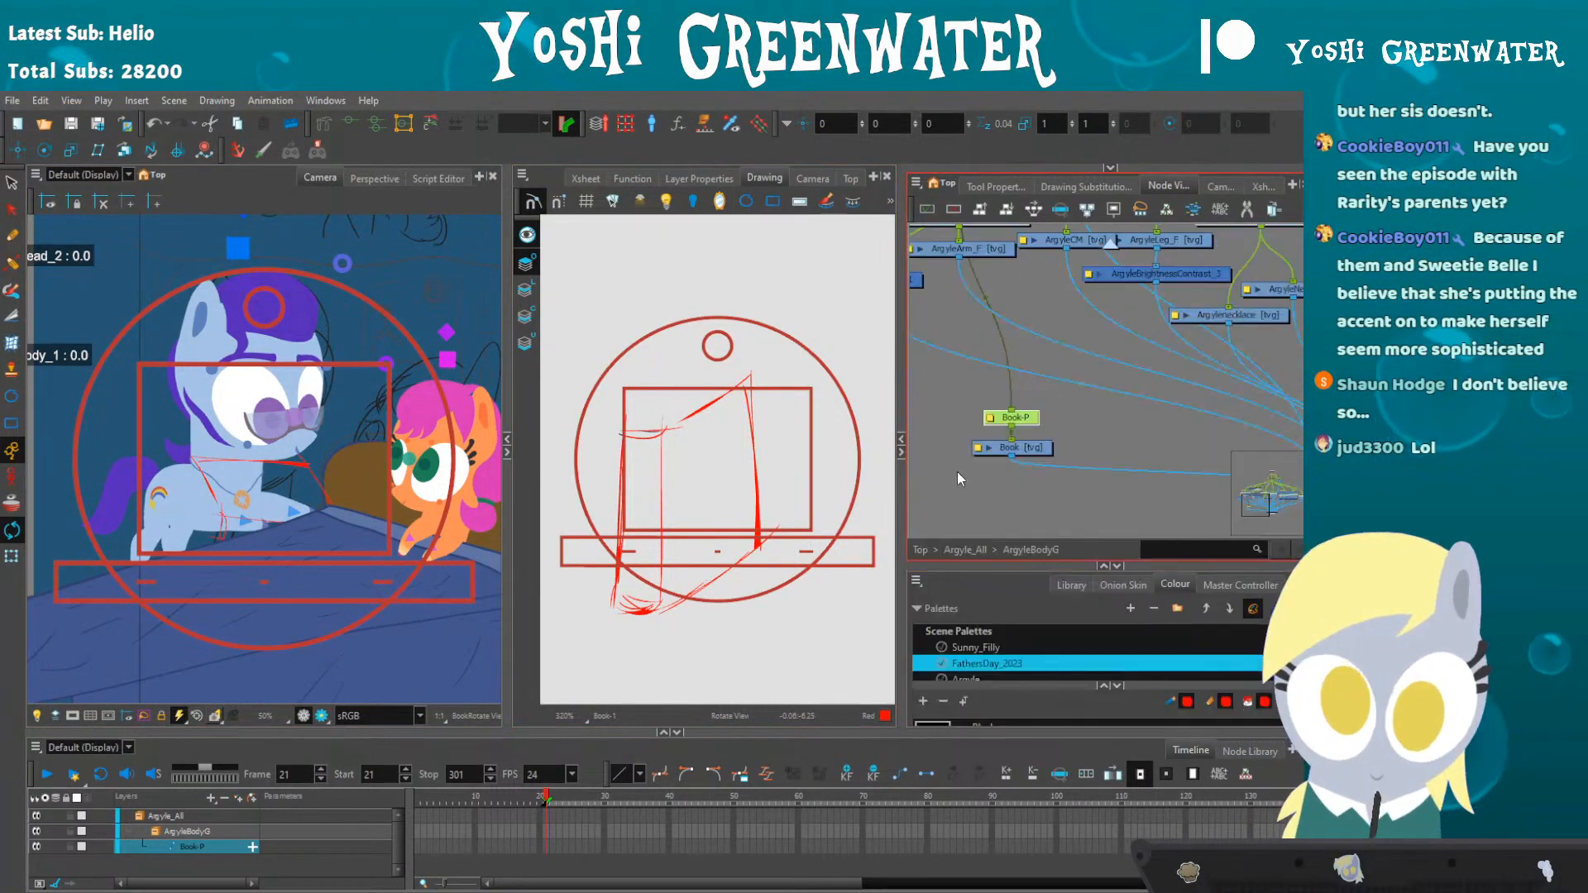
{"action": "left_click", "coordinate": [961, 488]}
{"action": "left_click_drag", "start_coordinate": [920, 347], "coordinate": [1019, 430]}
{"action": "left_click", "coordinate": [1059, 261]}
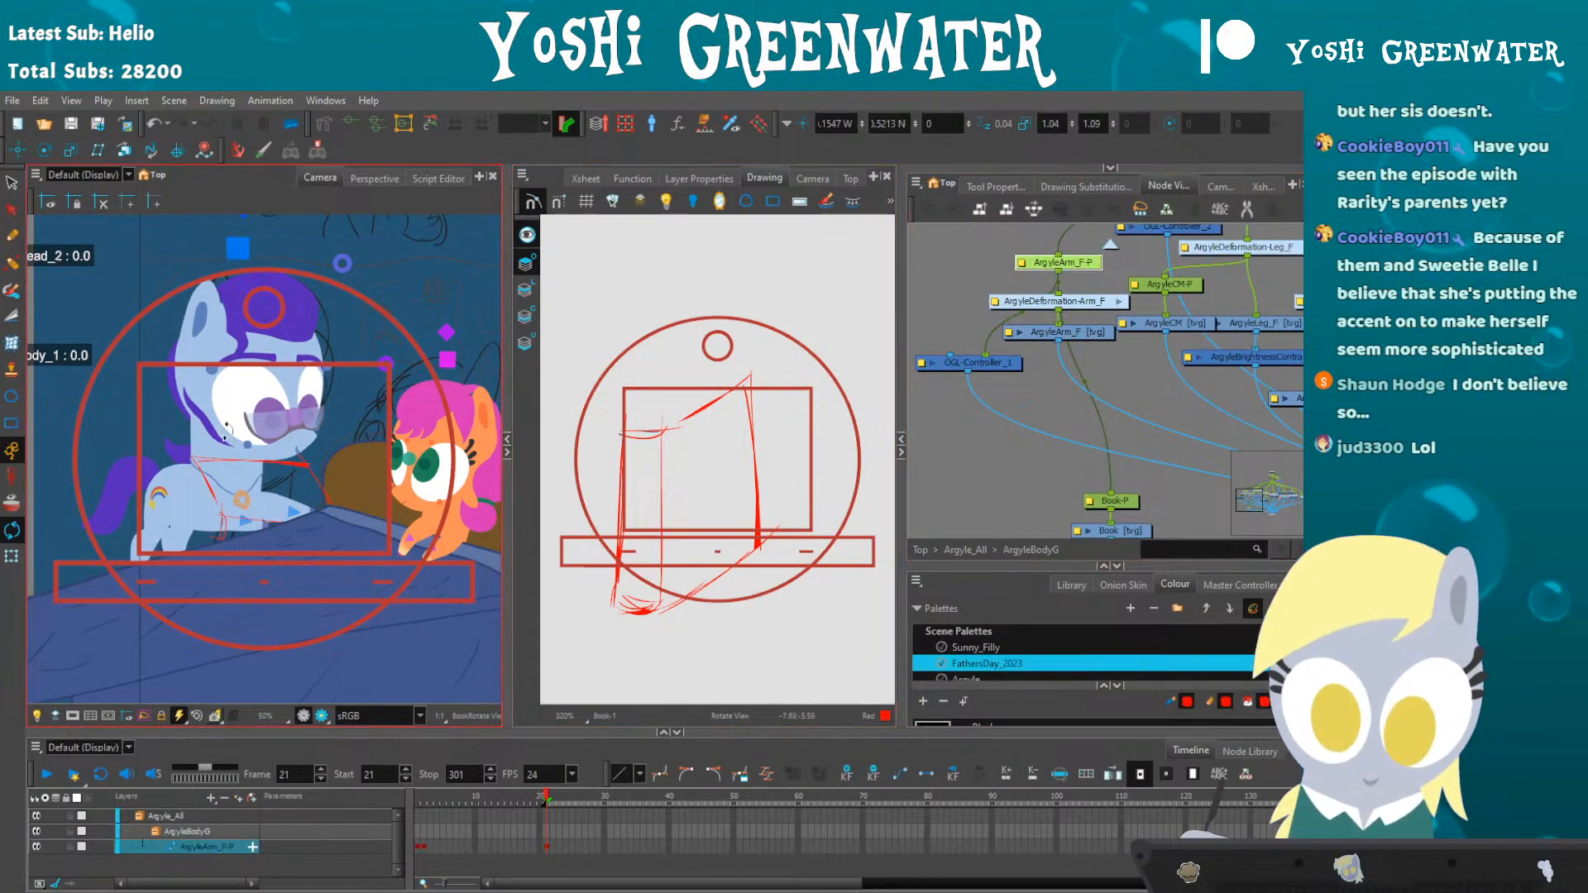
{"action": "key", "text": "shift+t"}
{"action": "left_click_drag", "start_coordinate": [358, 571], "coordinate": [139, 601]}
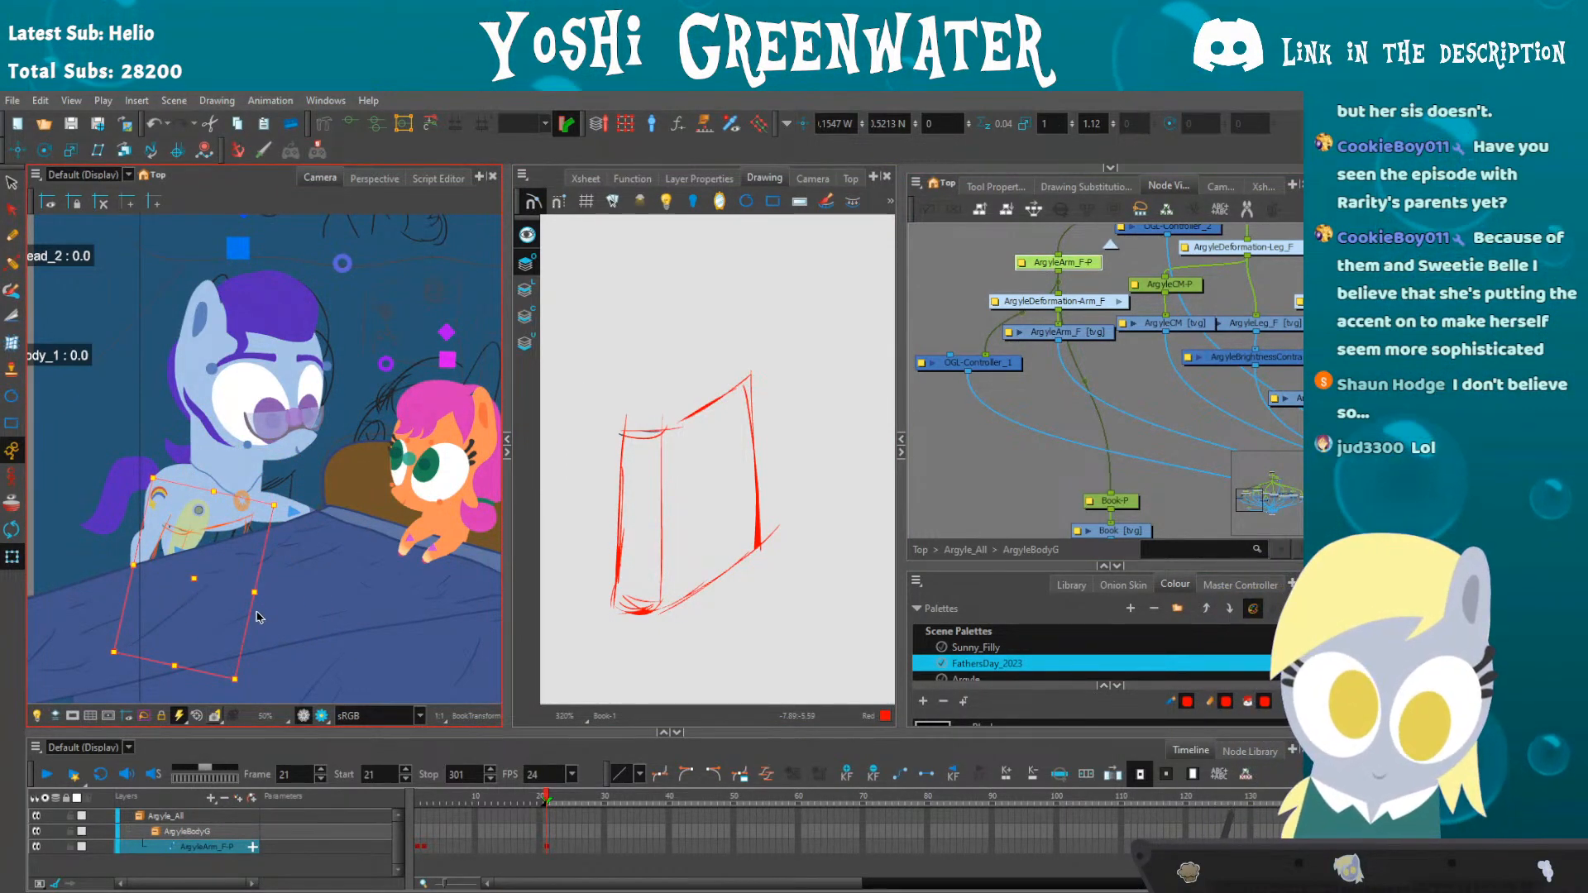
{"action": "key", "text": "ctrl+z"}
- Reshape the outer side of the book's right cover with the Envelope tool and delete the thick excess stroke at its lower corner
{"action": "left_click_drag", "start_coordinate": [605, 514], "coordinate": [658, 487]}
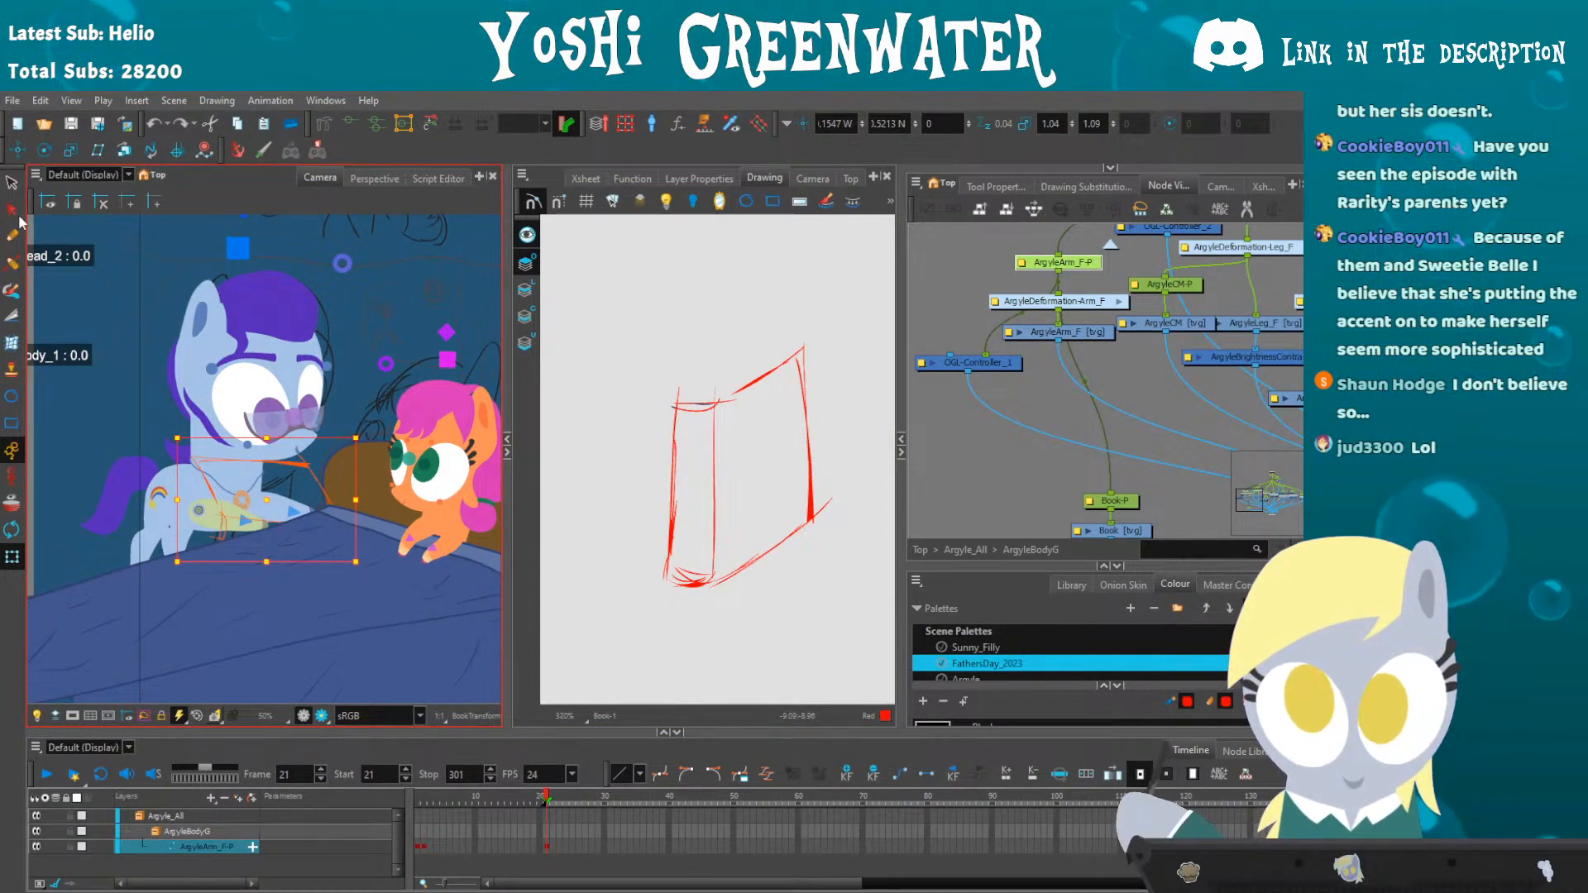
{"action": "mouse_move", "coordinate": [668, 284]}
{"action": "left_mouse_down"}
{"action": "mouse_move", "coordinate": [770, 605]}
{"action": "mouse_move", "coordinate": [618, 444]}
{"action": "left_mouse_up"}
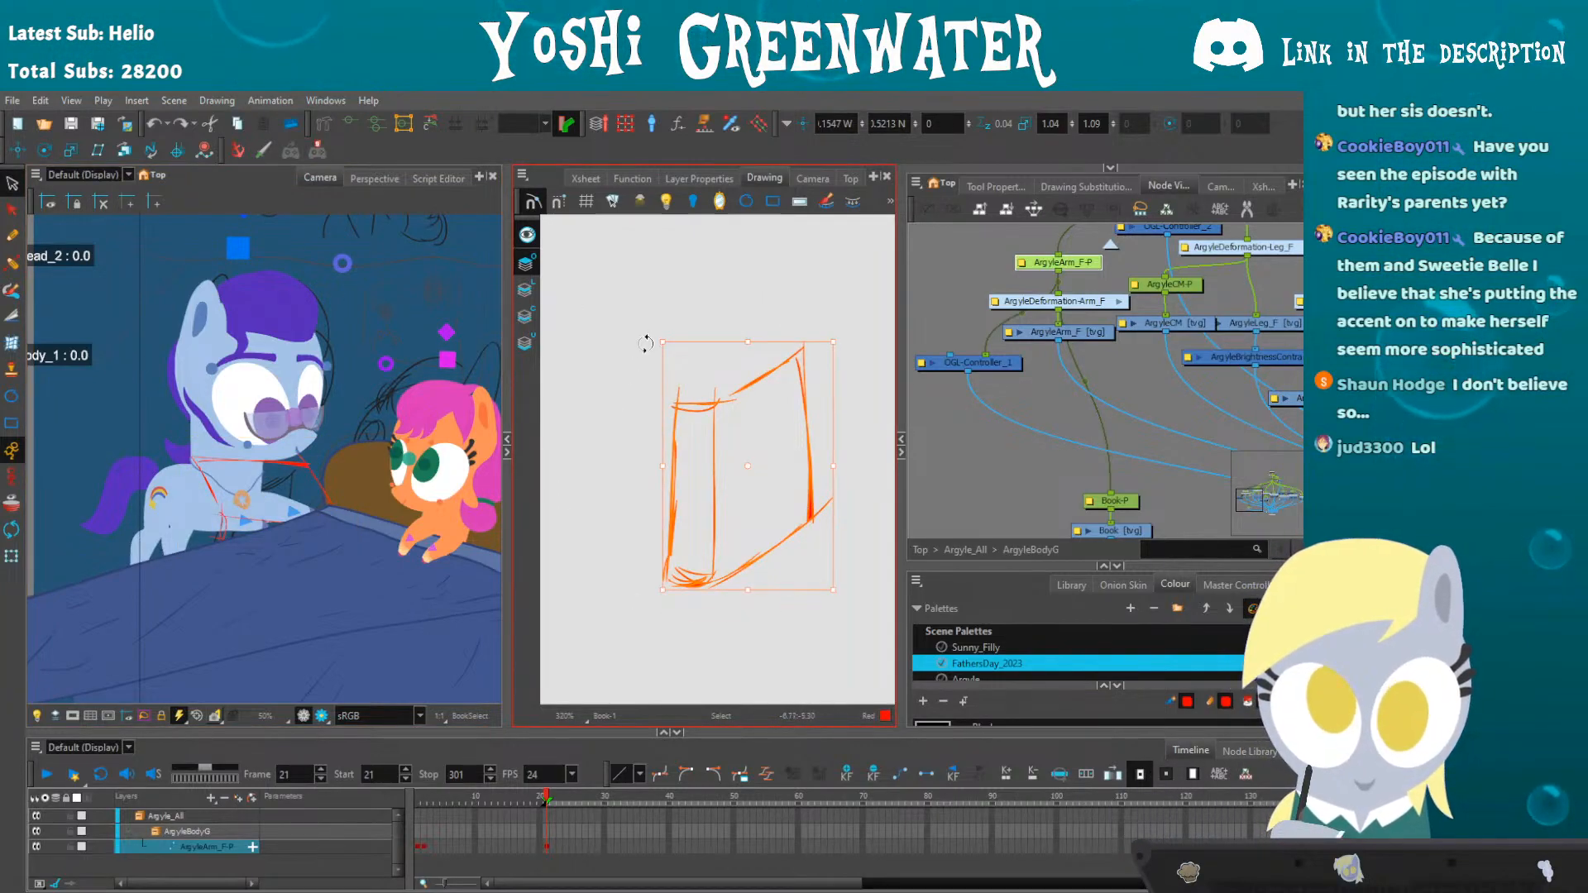
{"action": "key", "text": "alt+b"}
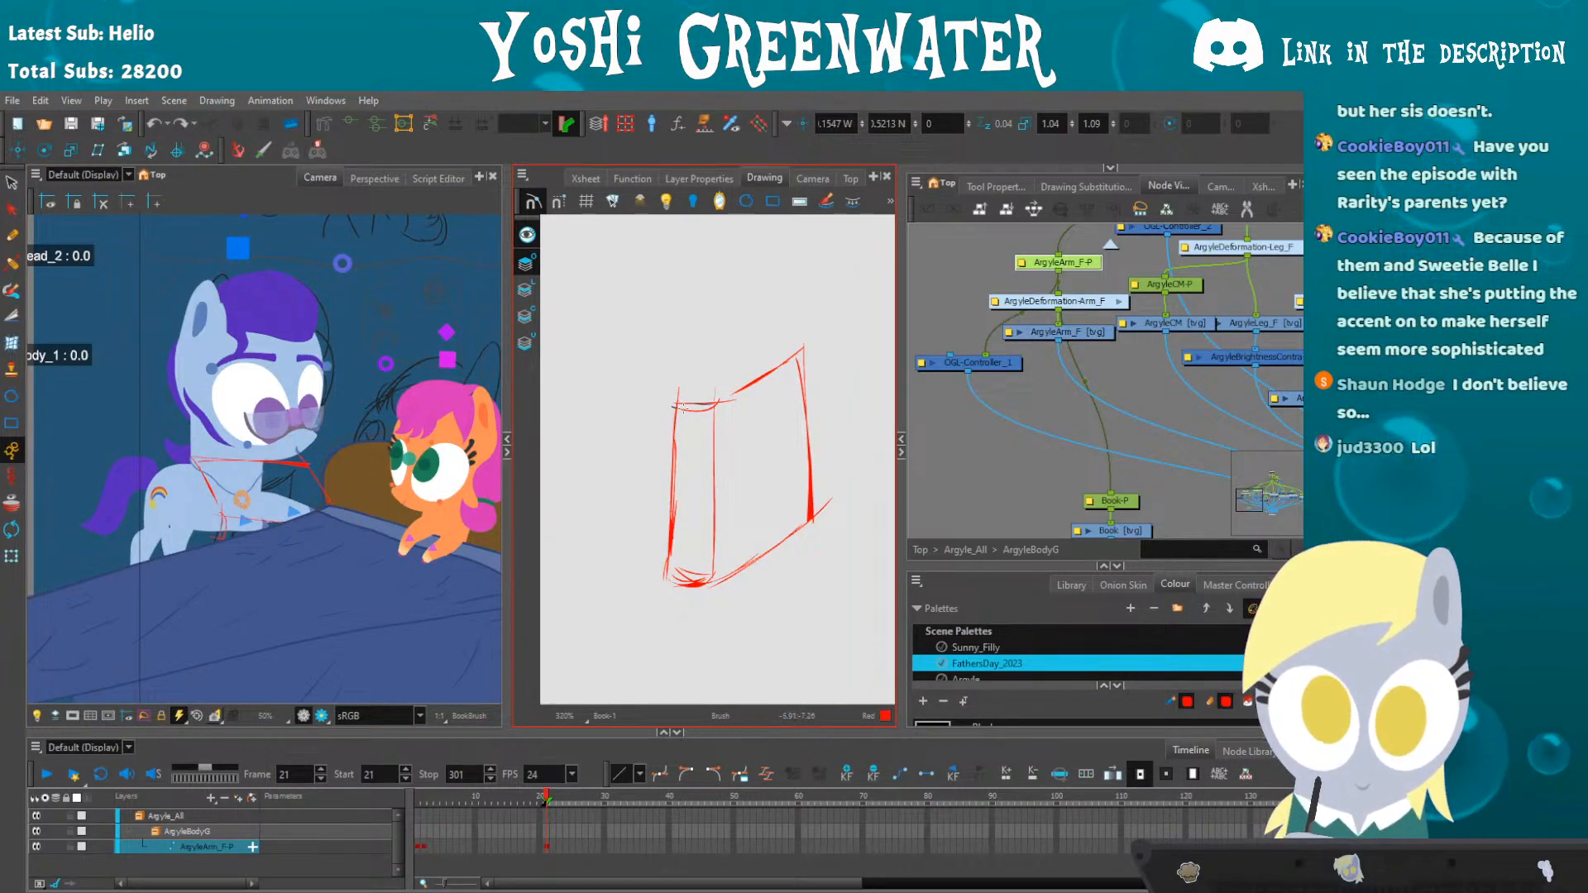
{"action": "left_click", "coordinate": [11, 342]}
{"action": "mouse_move", "coordinate": [765, 291]}
{"action": "left_mouse_down"}
{"action": "mouse_move", "coordinate": [797, 558]}
{"action": "mouse_move", "coordinate": [718, 496]}
{"action": "left_mouse_up"}
{"action": "left_click_drag", "start_coordinate": [833, 342], "coordinate": [855, 351]}
{"action": "left_click_drag", "start_coordinate": [847, 513], "coordinate": [850, 516]}
{"action": "left_click_drag", "start_coordinate": [848, 589], "coordinate": [852, 612]}
{"action": "left_click", "coordinate": [719, 644]}
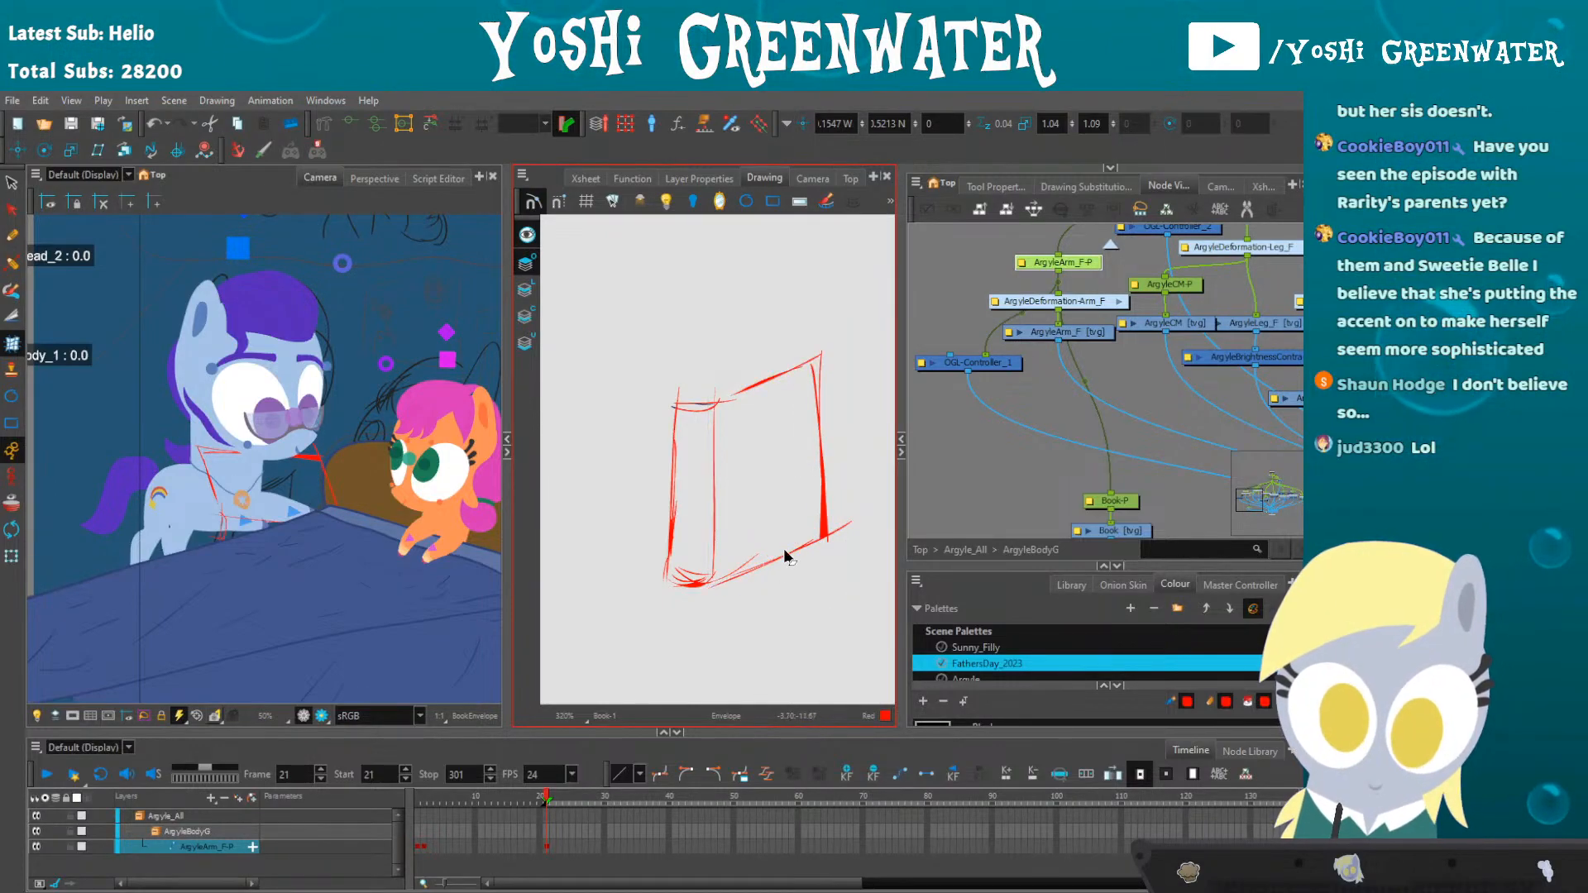
{"action": "left_click", "coordinate": [833, 537]}
{"action": "key", "text": "Delete"}
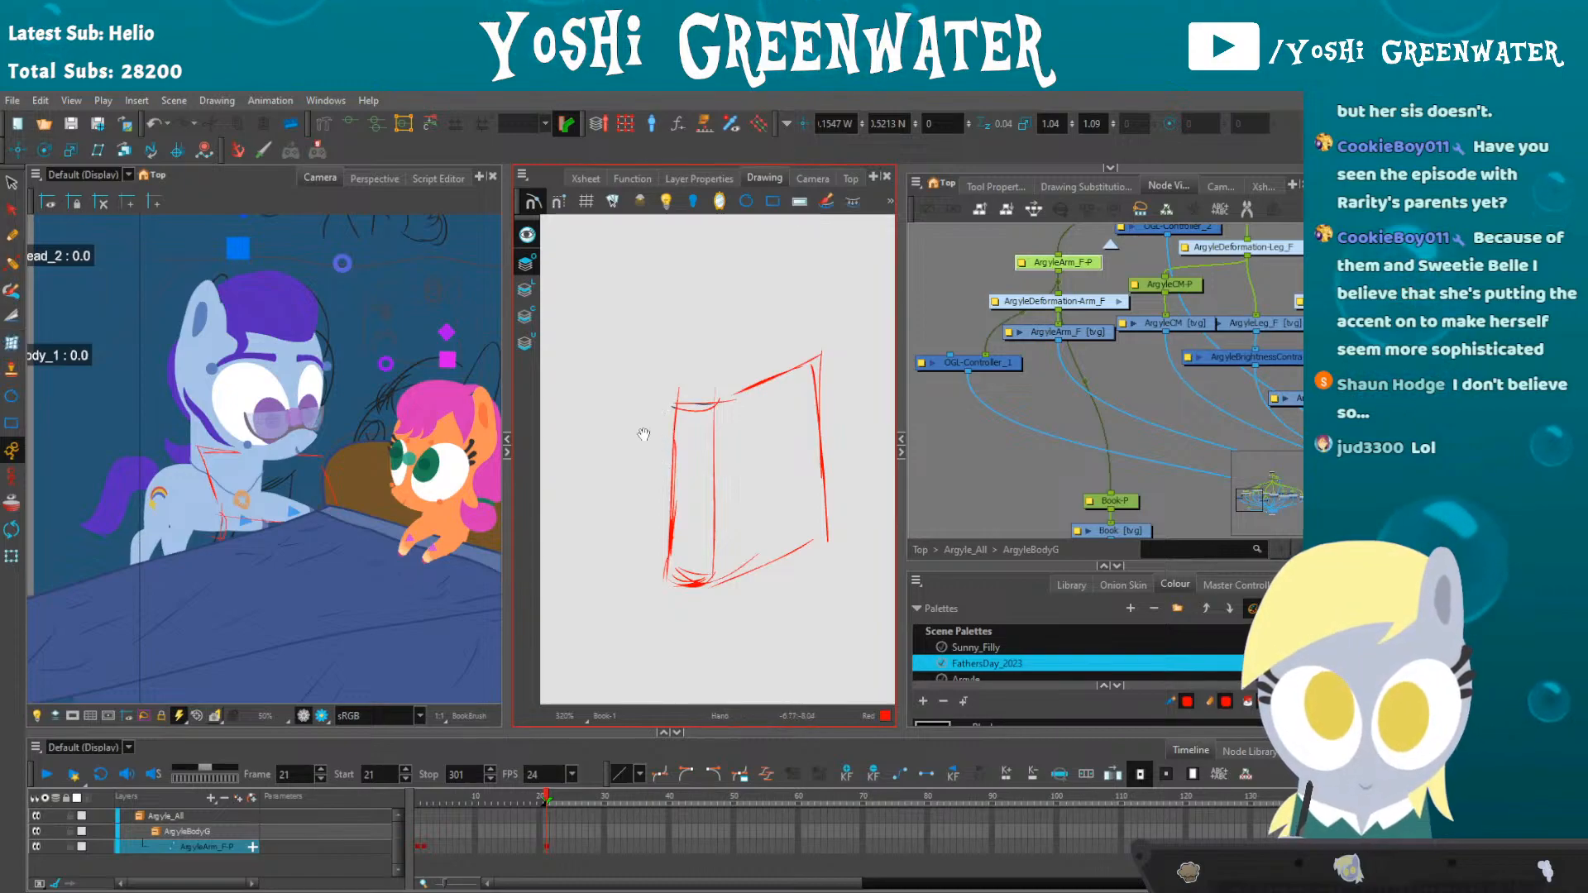
- Sketch a second cover extending left from the spine so the book stands open
{"action": "left_click_drag", "start_coordinate": [644, 434], "coordinate": [671, 433]}
{"action": "left_click_drag", "start_coordinate": [603, 385], "coordinate": [703, 402]}
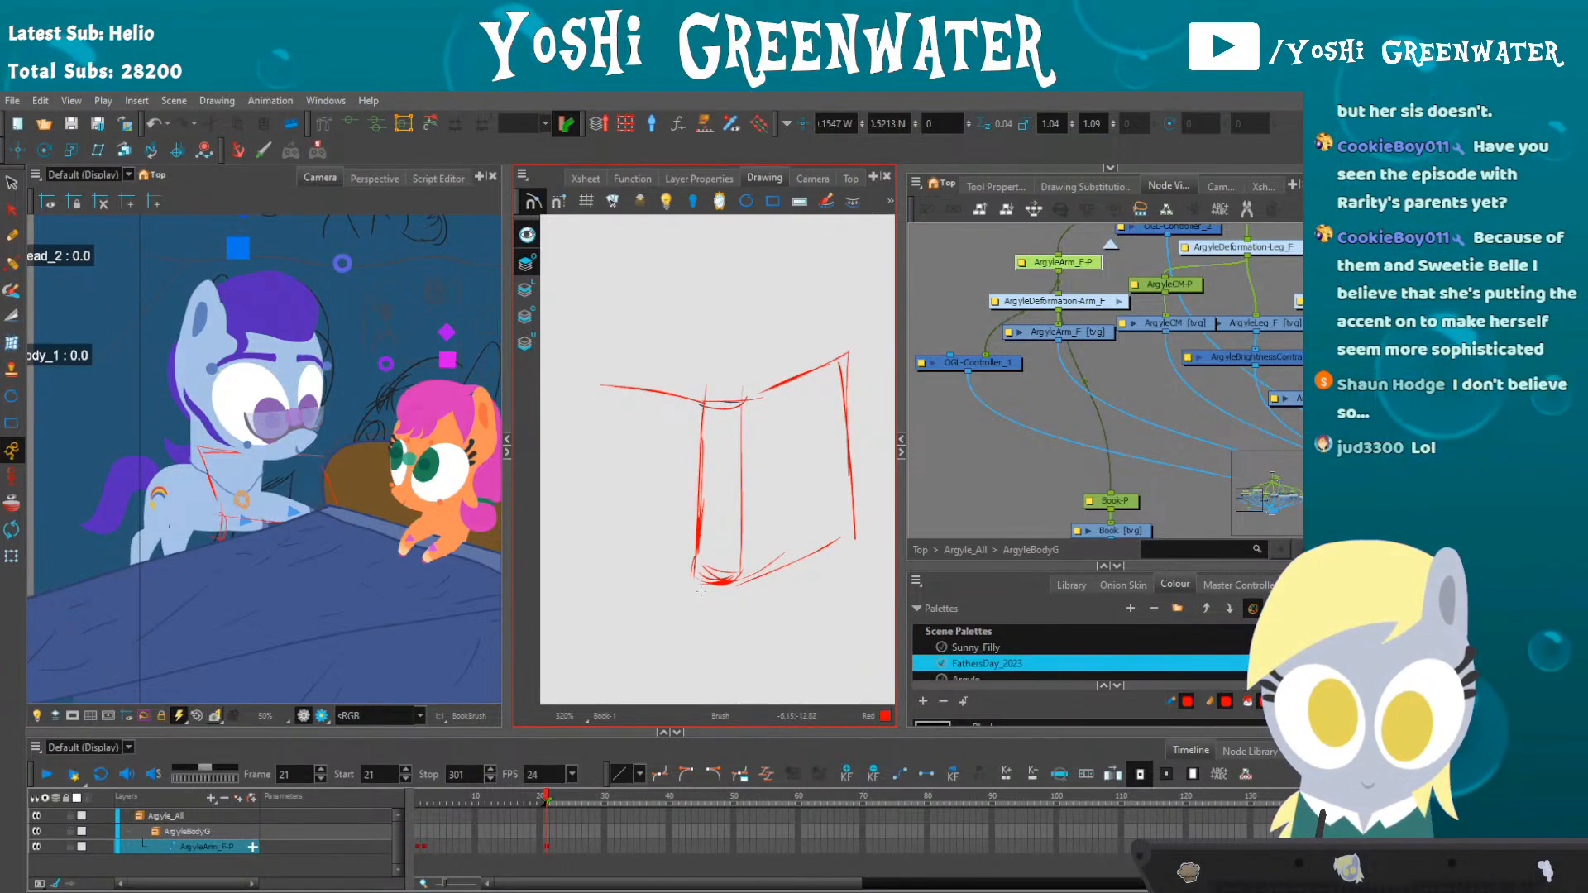
{"action": "left_click_drag", "start_coordinate": [602, 549], "coordinate": [699, 588]}
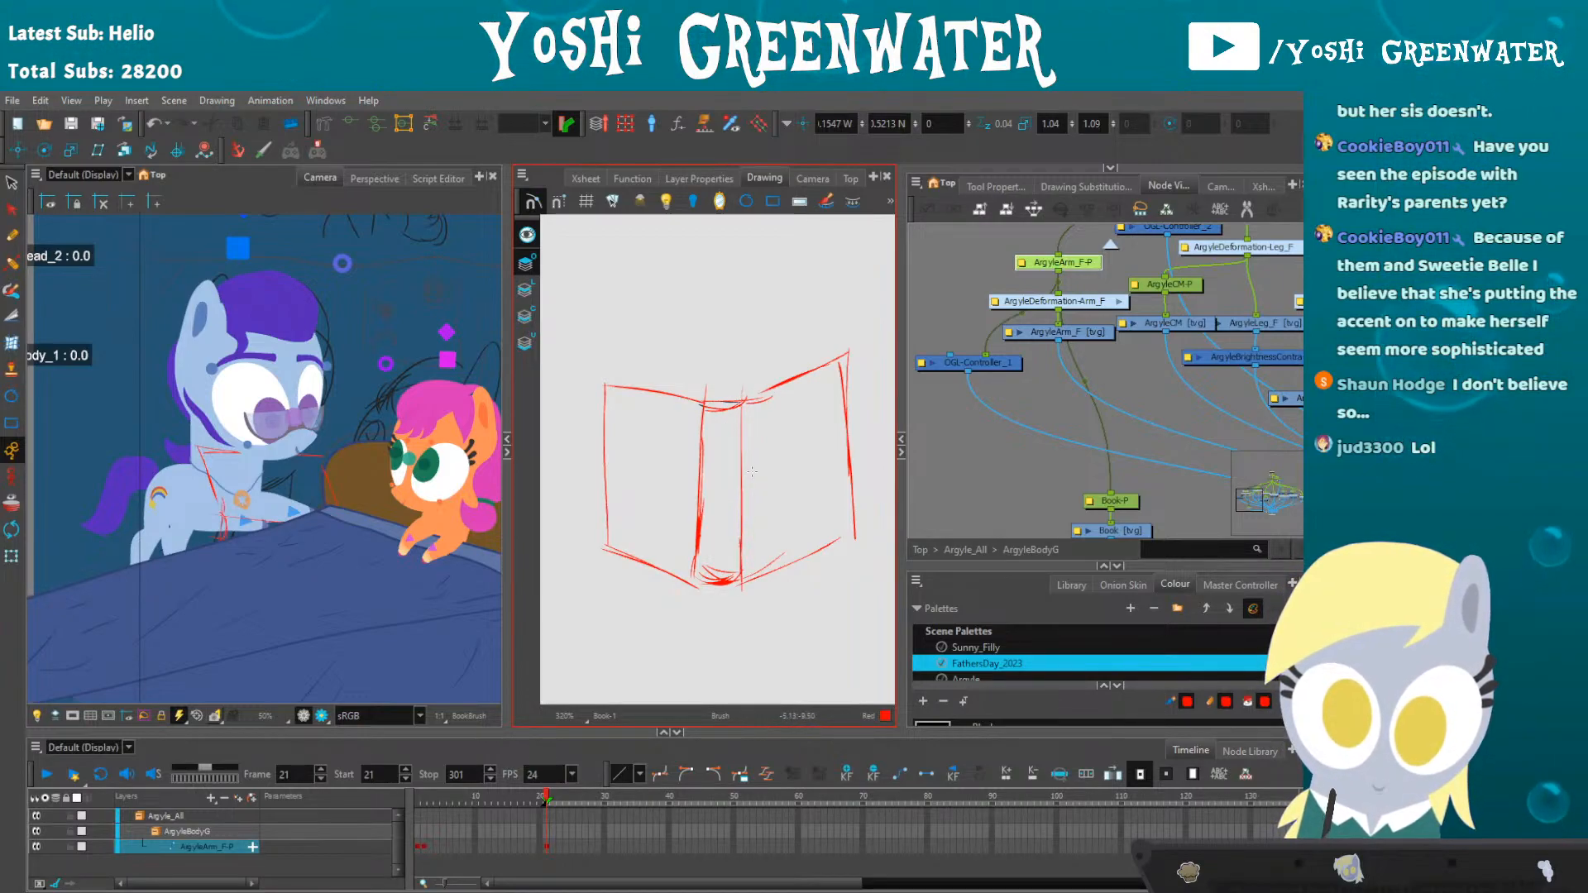
- Sketch a pony head with ears, muzzle, eyes and neck on the book's right cover
{"action": "scroll", "coordinate": [790, 449], "scroll_direction": "up", "scroll_amount": 3}
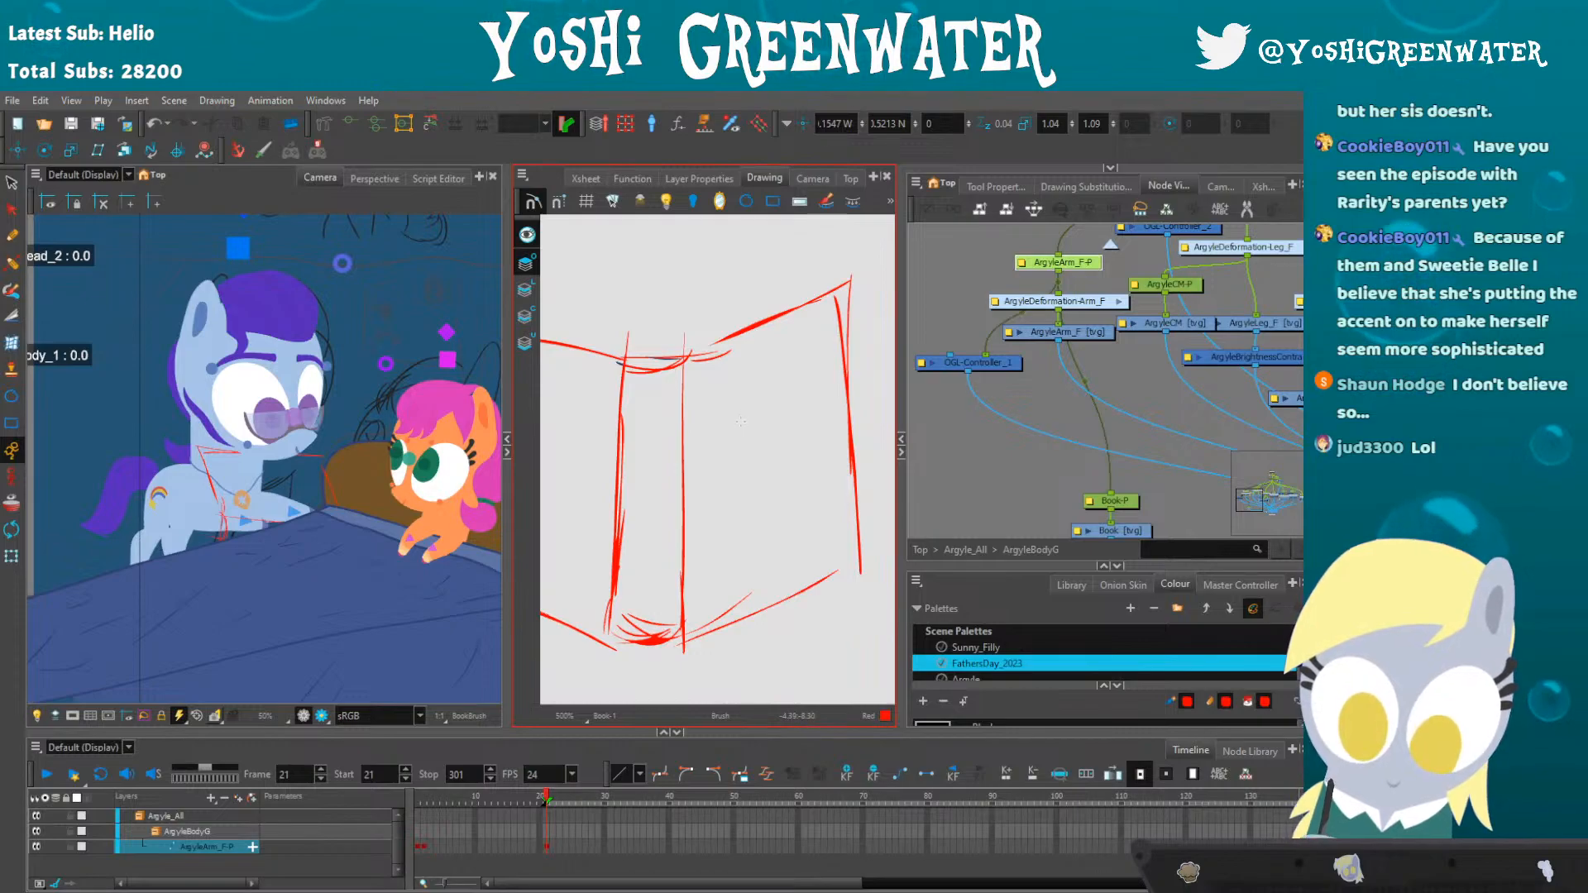
{"action": "left_click_drag", "start_coordinate": [738, 418], "coordinate": [795, 377]}
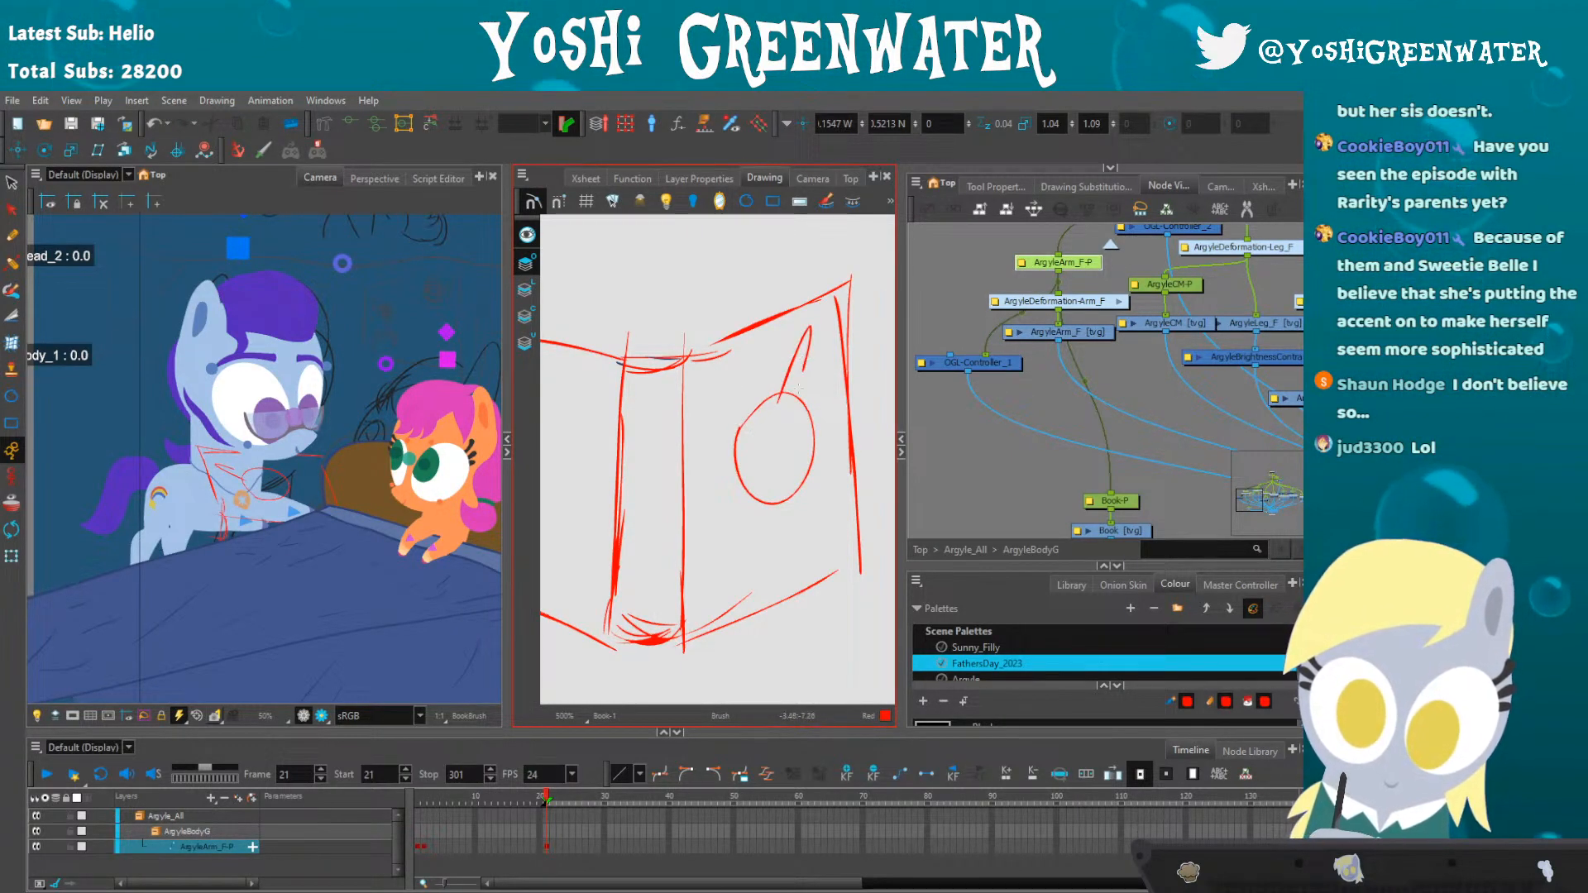
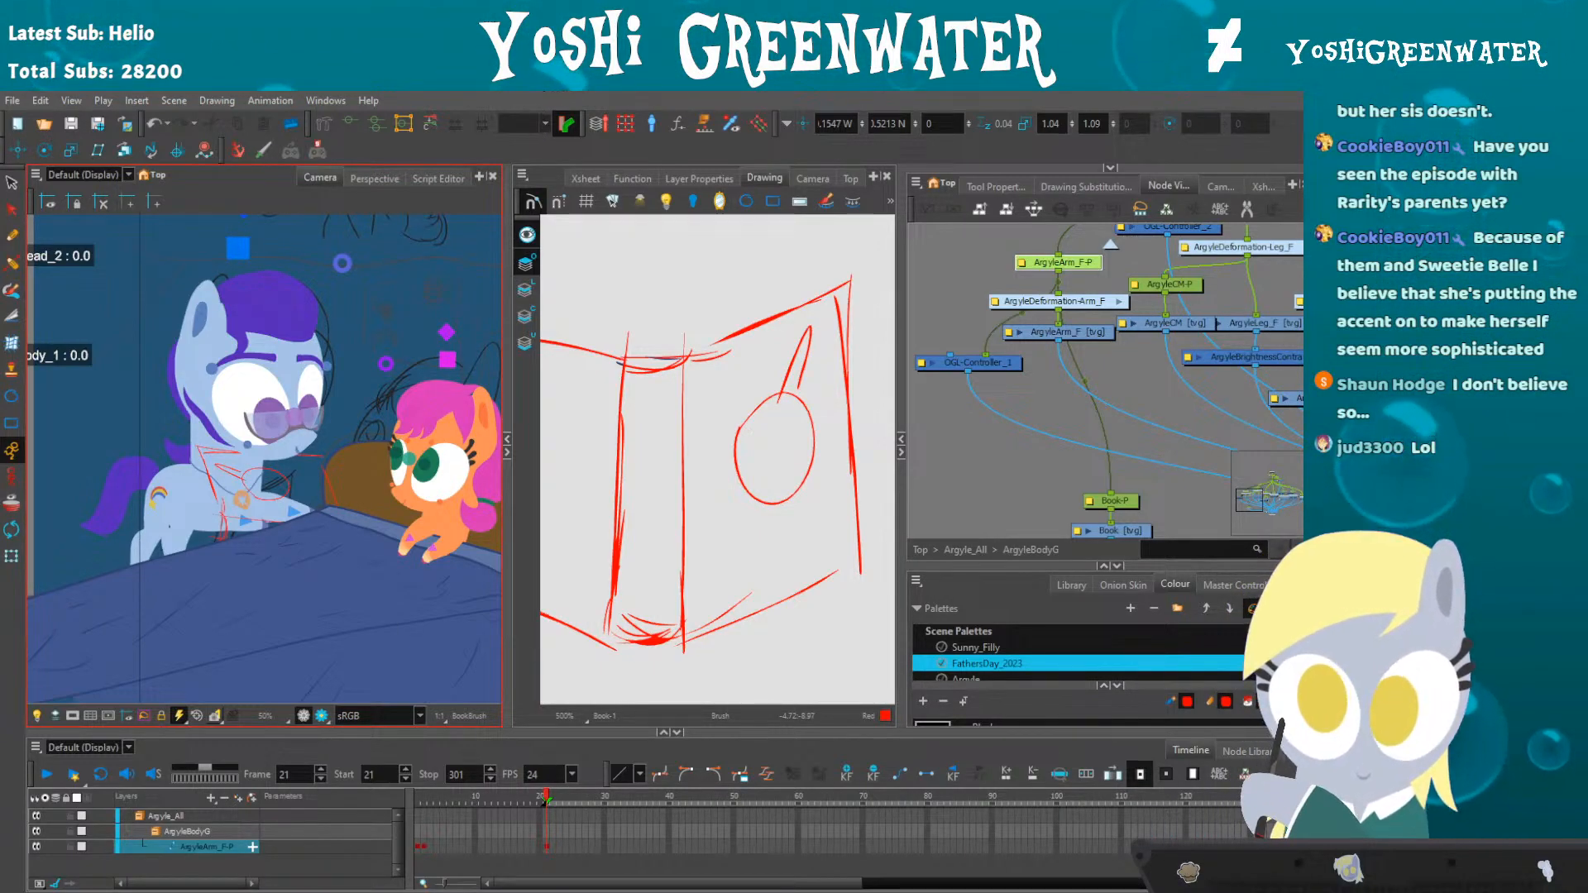
{"action": "scroll", "coordinate": [747, 394], "scroll_direction": "up", "scroll_amount": 3}
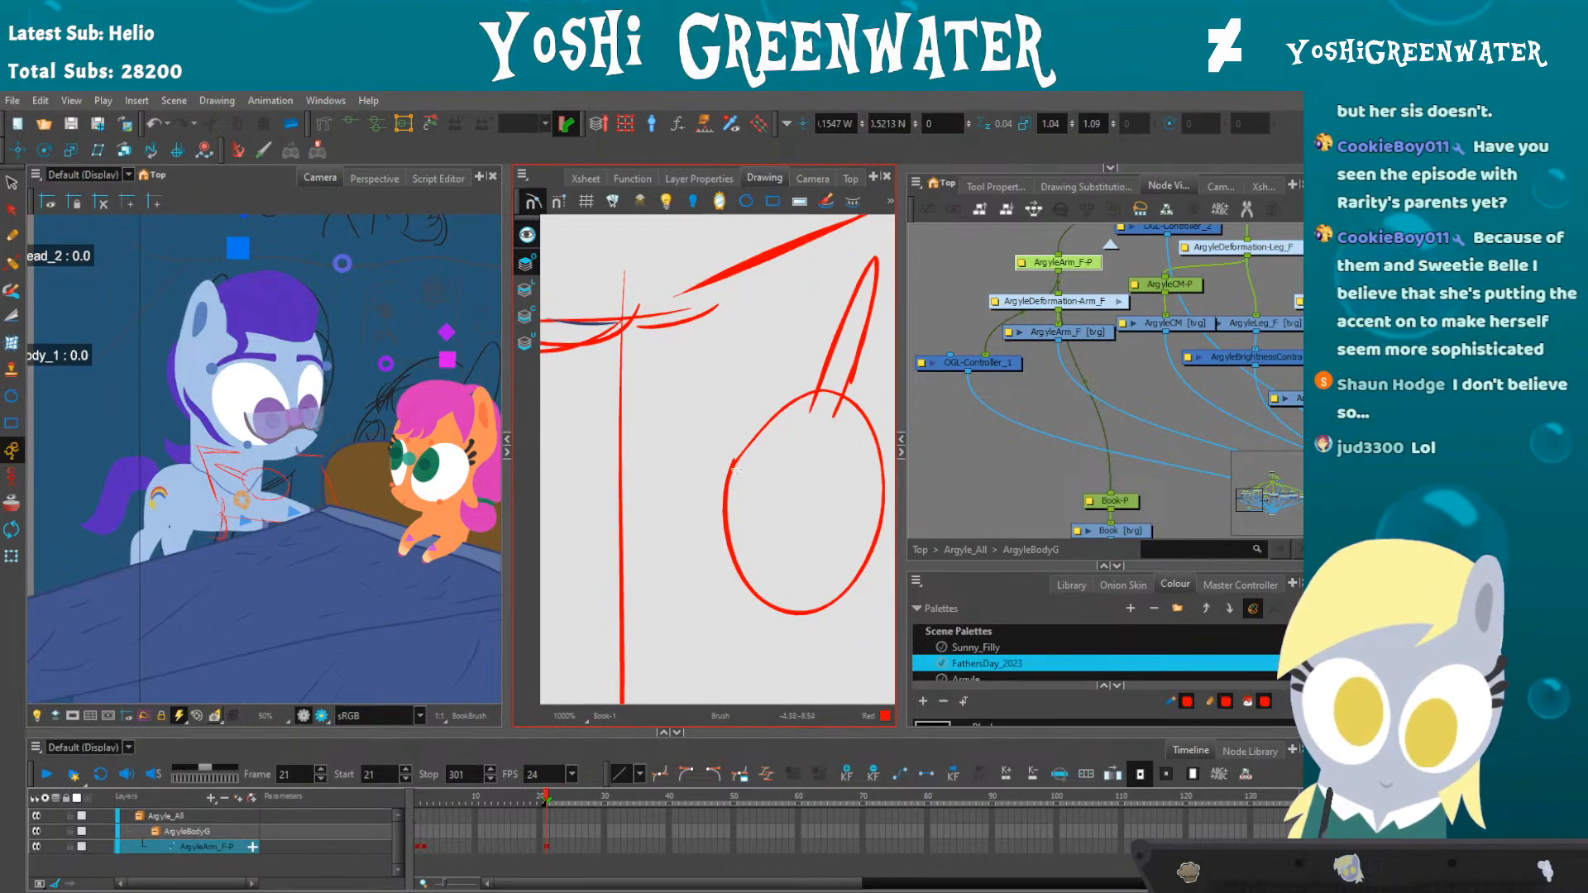
{"action": "scroll", "coordinate": [742, 425], "scroll_direction": "down", "scroll_amount": 1}
{"action": "key", "text": "ctrl+s"}
{"action": "mouse_move", "coordinate": [753, 456]}
{"action": "left_mouse_down"}
{"action": "mouse_move", "coordinate": [675, 409]}
{"action": "mouse_move", "coordinate": [778, 421]}
{"action": "left_mouse_up"}
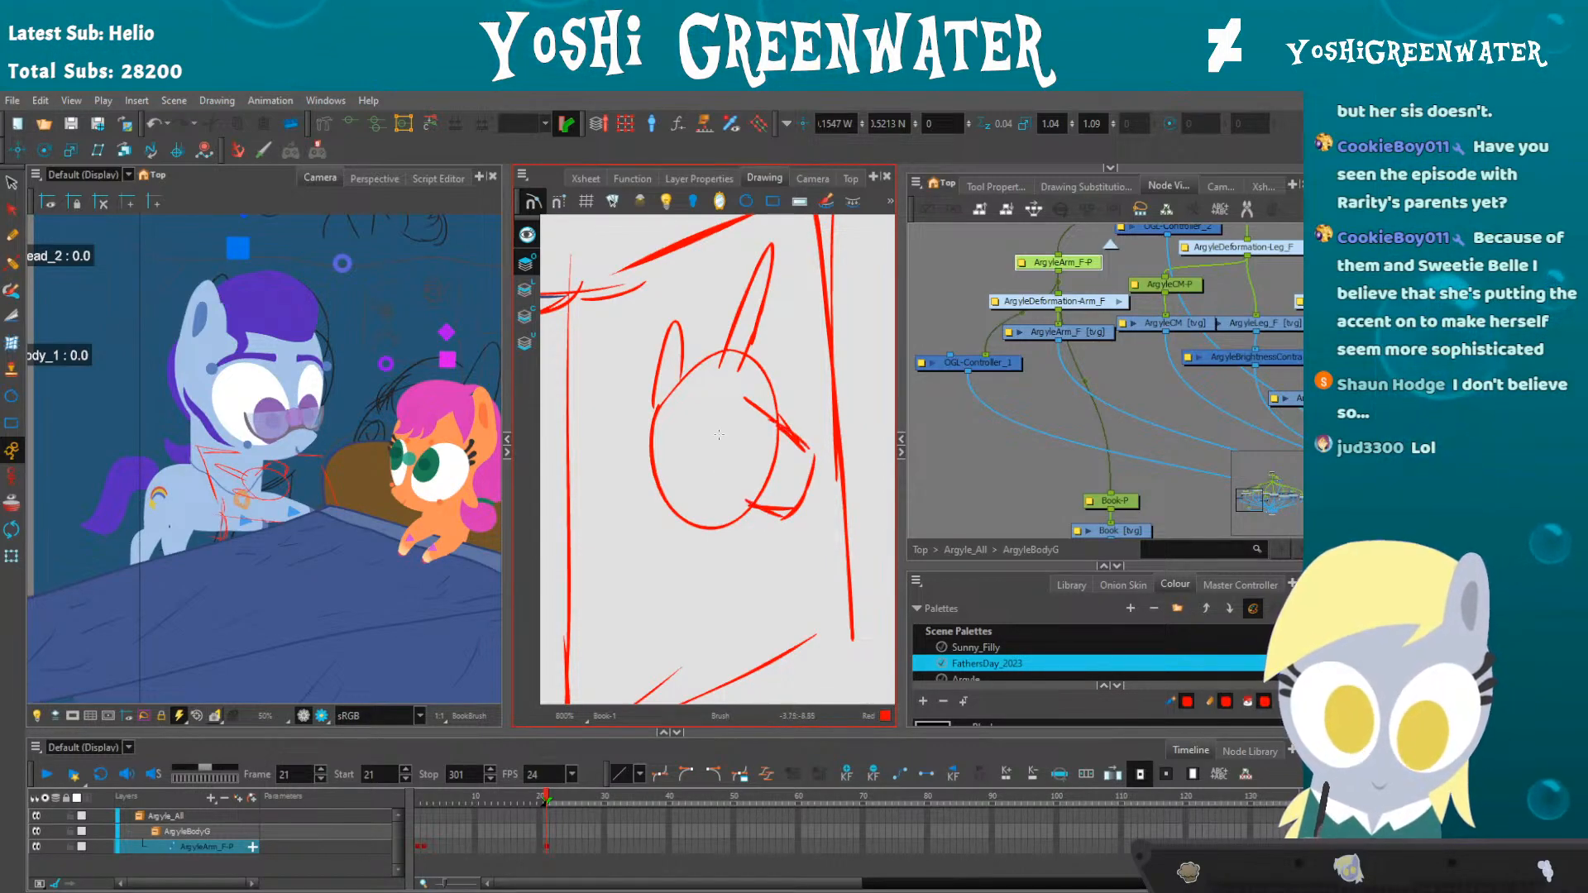
{"action": "left_click_drag", "start_coordinate": [697, 465], "coordinate": [703, 486]}
{"action": "left_click_drag", "start_coordinate": [717, 409], "coordinate": [726, 416]}
{"action": "mouse_move", "coordinate": [653, 477]}
{"action": "left_mouse_down"}
{"action": "mouse_move", "coordinate": [660, 437]}
{"action": "mouse_move", "coordinate": [626, 578]}
{"action": "left_mouse_up"}
{"action": "left_click_drag", "start_coordinate": [638, 562], "coordinate": [686, 612]}
{"action": "left_click_drag", "start_coordinate": [732, 488], "coordinate": [715, 579]}
- Draw slightly curved horizontal bands across the book's spine
{"action": "left_click_drag", "start_coordinate": [638, 445], "coordinate": [716, 436]}
{"action": "left_click_drag", "start_coordinate": [705, 377], "coordinate": [613, 381]}
{"action": "left_click_drag", "start_coordinate": [713, 521], "coordinate": [612, 522]}
{"action": "left_click_drag", "start_coordinate": [710, 589], "coordinate": [632, 590]}
- Sketch a large starburst in the middle of the left cover and small crossed stars near its corners
{"action": "left_click_drag", "start_coordinate": [579, 430], "coordinate": [686, 396]}
{"action": "mouse_move", "coordinate": [594, 344]}
{"action": "left_mouse_down"}
{"action": "mouse_move", "coordinate": [619, 397]}
{"action": "mouse_move", "coordinate": [647, 383]}
{"action": "left_mouse_up"}
{"action": "left_click_drag", "start_coordinate": [668, 494], "coordinate": [650, 419]}
{"action": "left_click_drag", "start_coordinate": [709, 362], "coordinate": [659, 499]}
{"action": "left_click_drag", "start_coordinate": [735, 511], "coordinate": [668, 376]}
{"action": "mouse_move", "coordinate": [639, 446]}
{"action": "left_mouse_down"}
{"action": "mouse_move", "coordinate": [729, 398]}
{"action": "mouse_move", "coordinate": [679, 553]}
{"action": "left_mouse_up"}
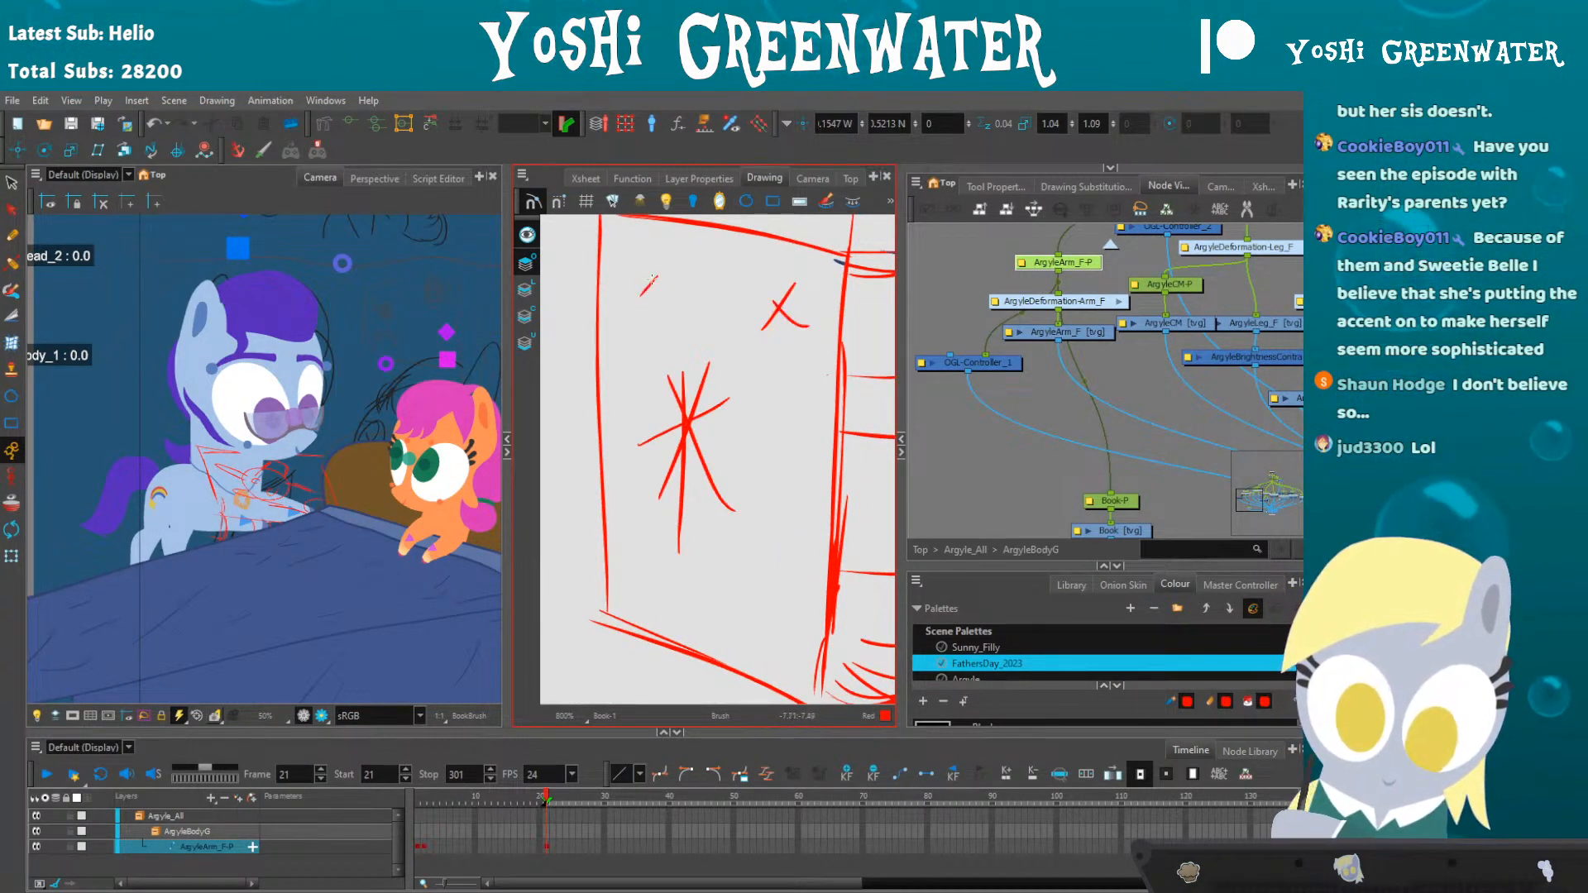
{"action": "scroll", "coordinate": [688, 494], "scroll_direction": "down", "scroll_amount": 5}
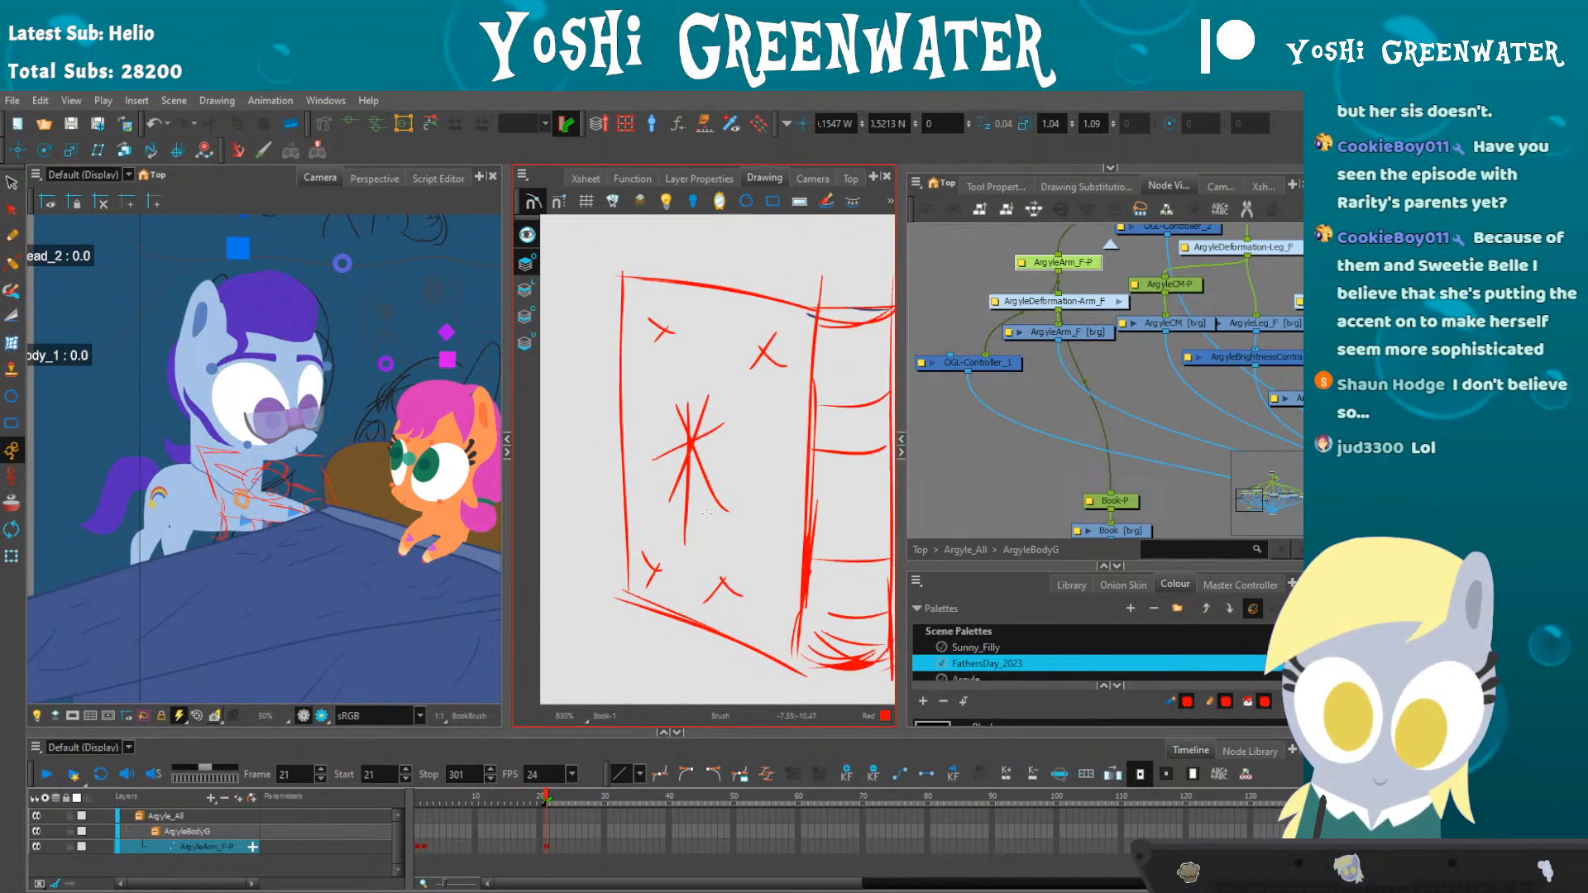
{"action": "left_click_drag", "start_coordinate": [778, 565], "coordinate": [745, 551]}
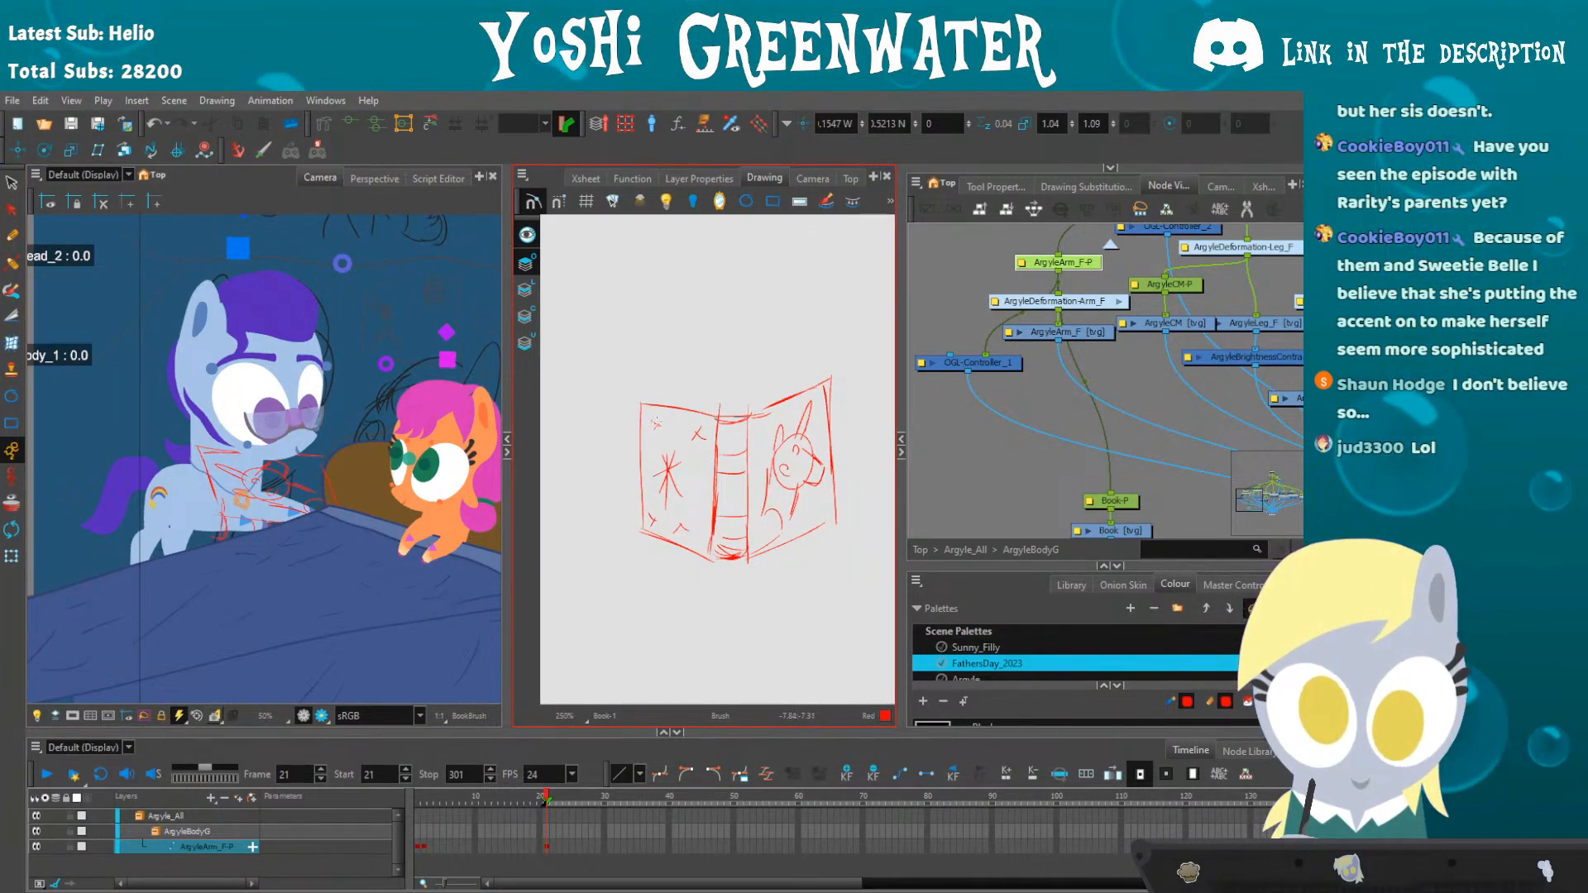
- Sketch page-edge strokes just above the top edges of both covers
{"action": "scroll", "coordinate": [653, 433], "scroll_direction": "up", "scroll_amount": 3}
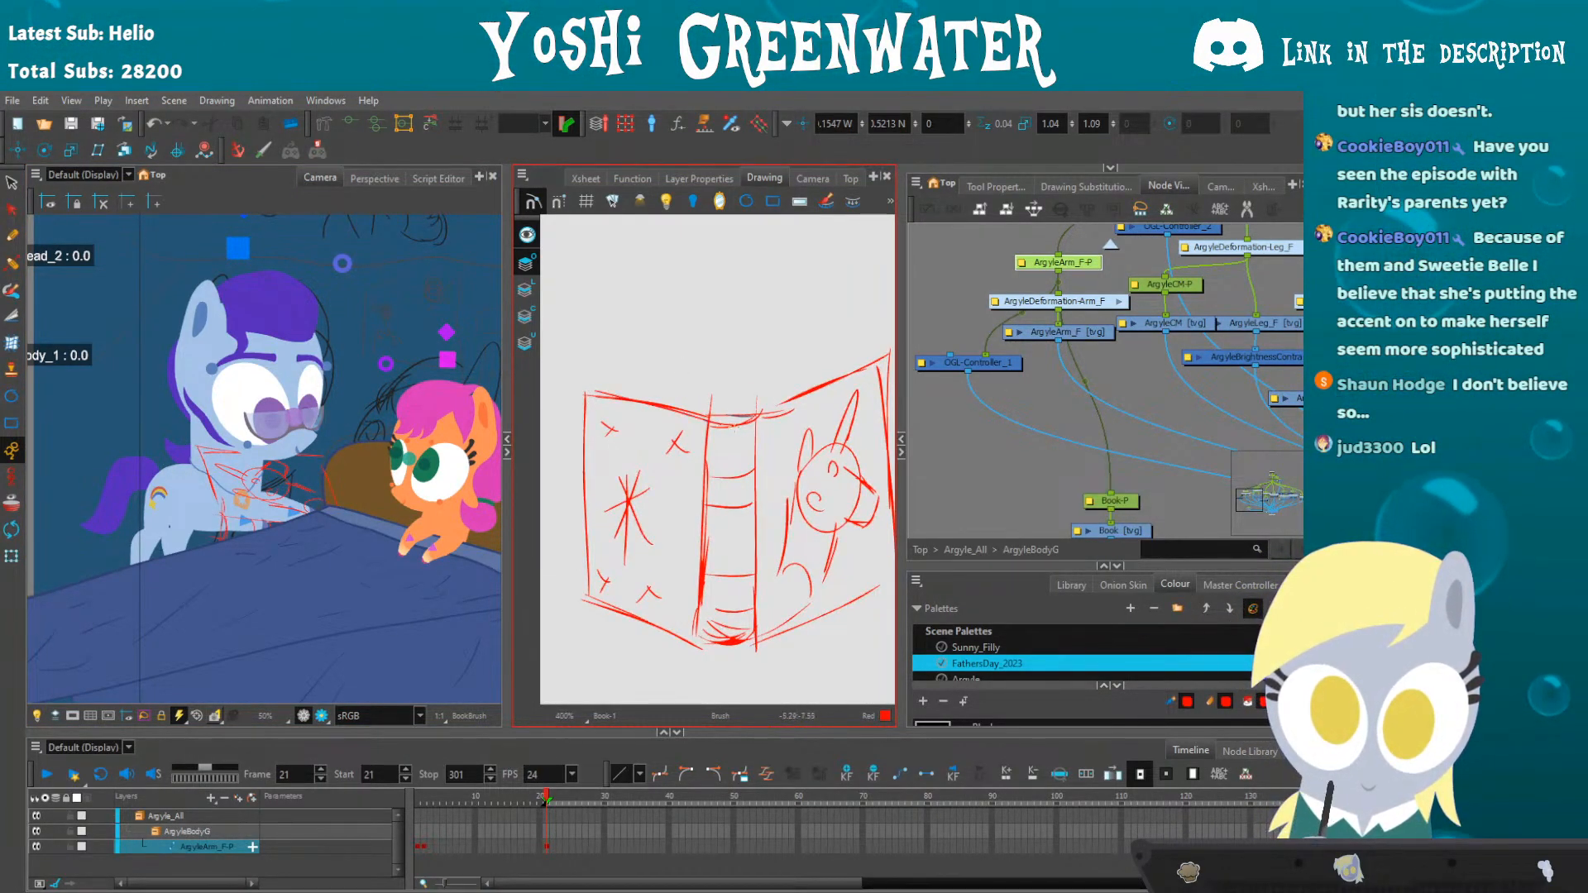
{"action": "left_click_drag", "start_coordinate": [687, 333], "coordinate": [655, 371]}
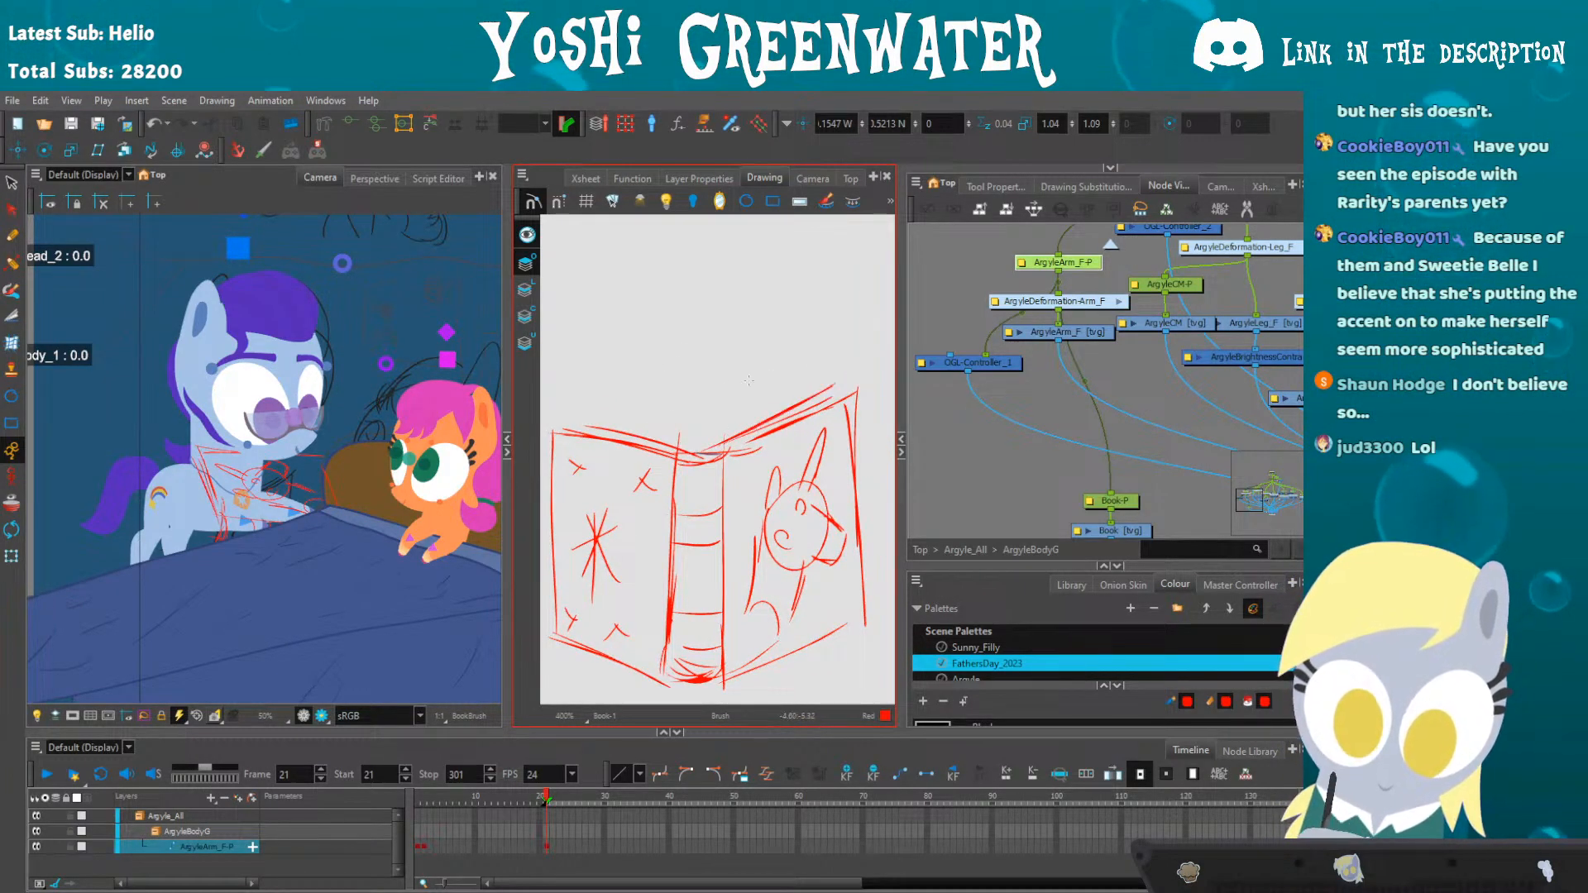
{"action": "left_click_drag", "start_coordinate": [658, 416], "coordinate": [696, 403]}
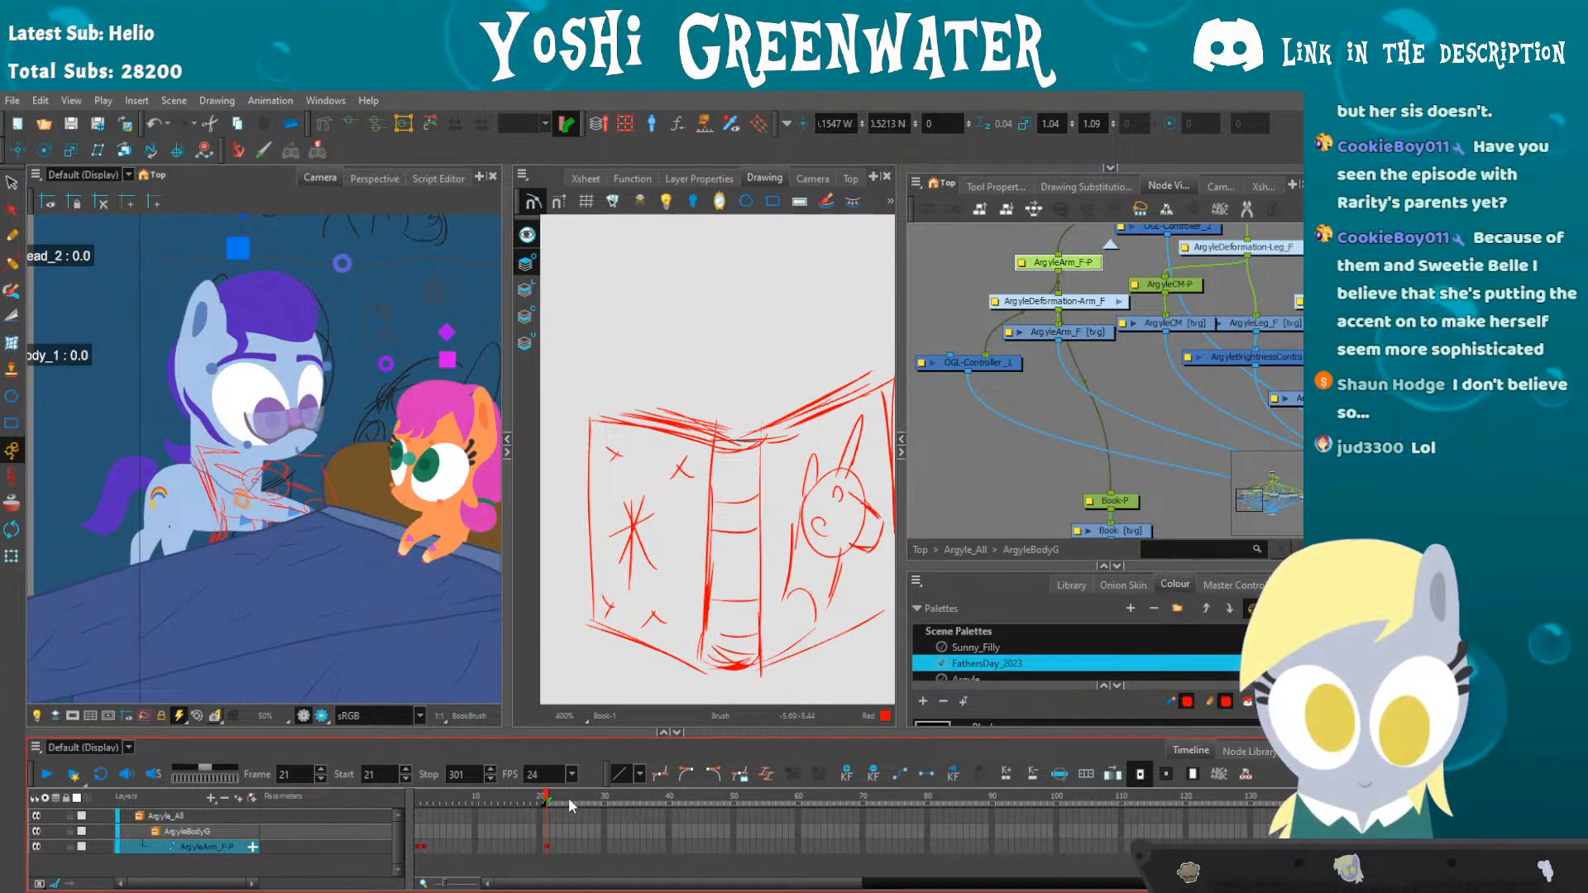
- Add a new vector drawing layer named Book_Page to the ArgyleBodyG group
{"action": "left_click_drag", "start_coordinate": [1032, 512], "coordinate": [967, 460]}
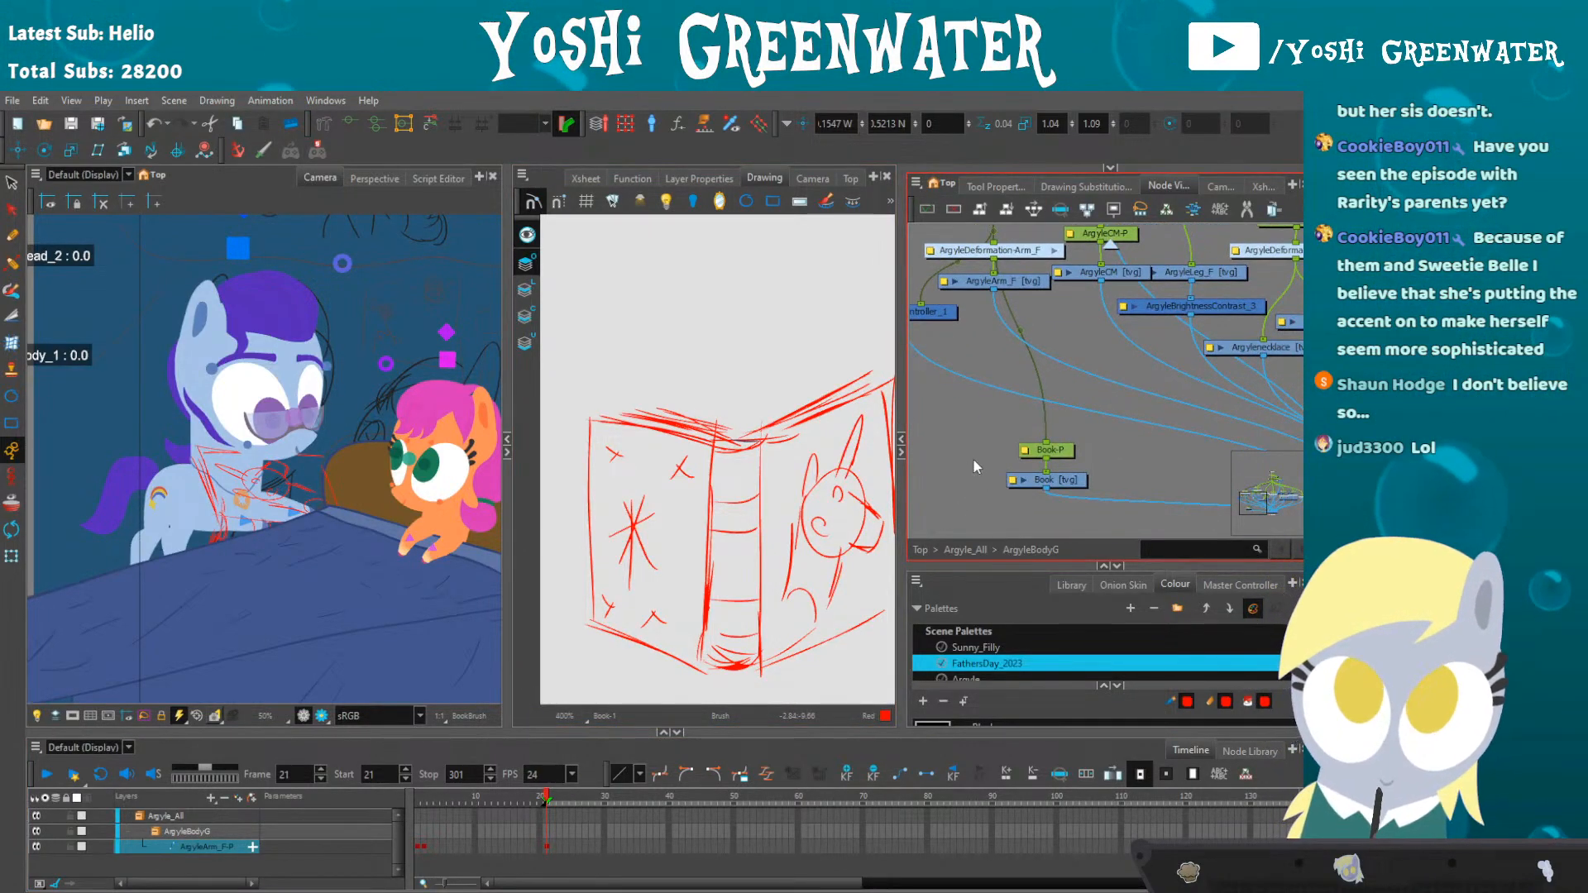
{"action": "left_click", "coordinate": [1034, 480]}
{"action": "left_click_drag", "start_coordinate": [612, 478], "coordinate": [583, 476]}
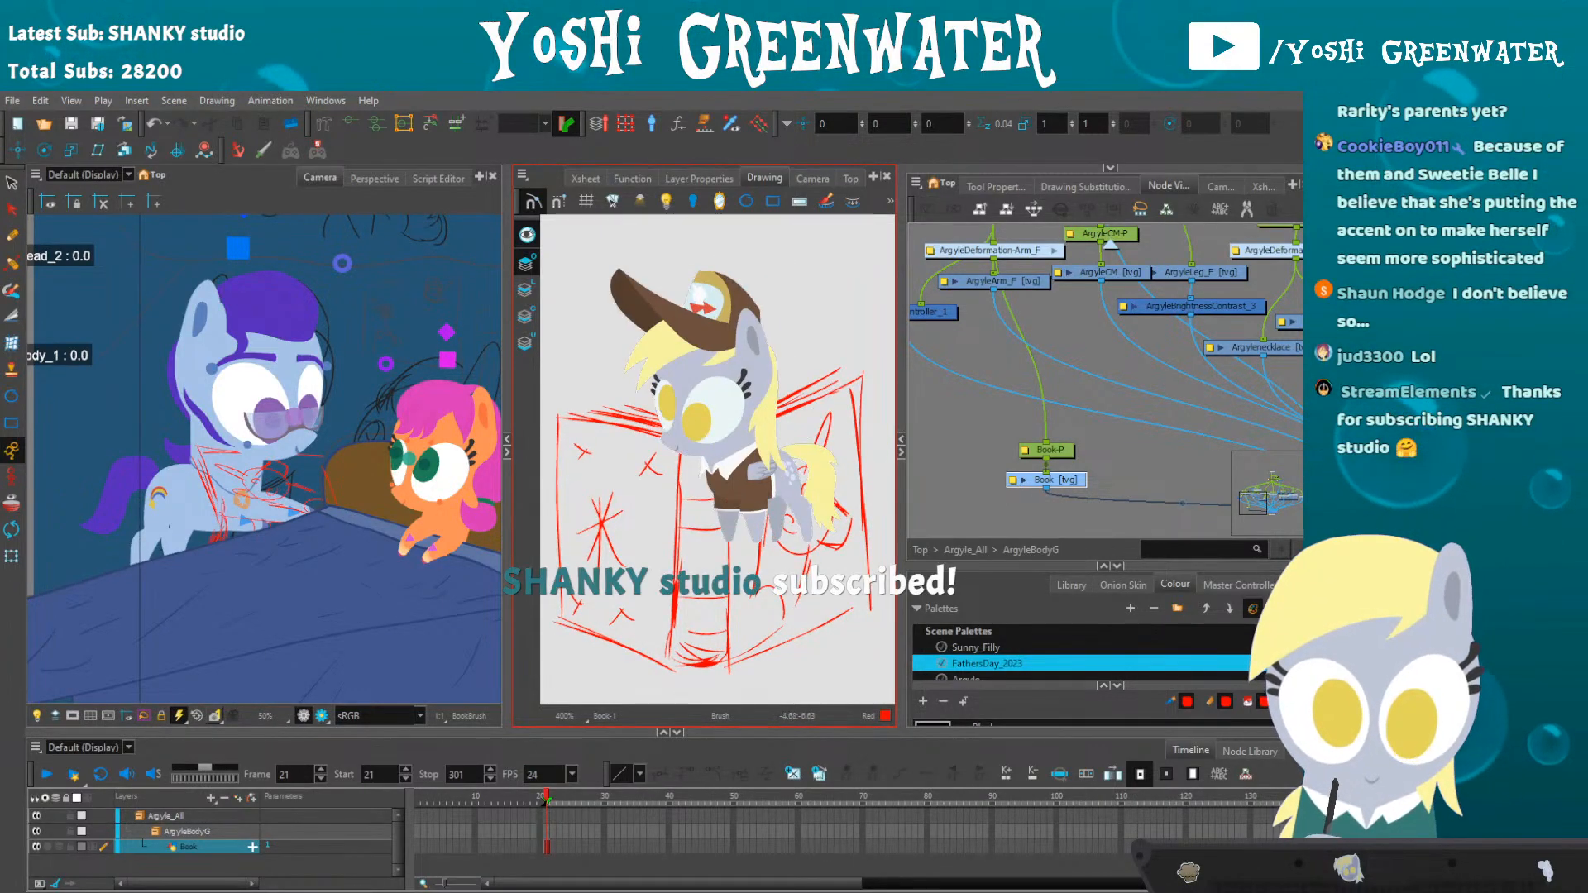
{"action": "left_click_drag", "start_coordinate": [609, 491], "coordinate": [637, 469]}
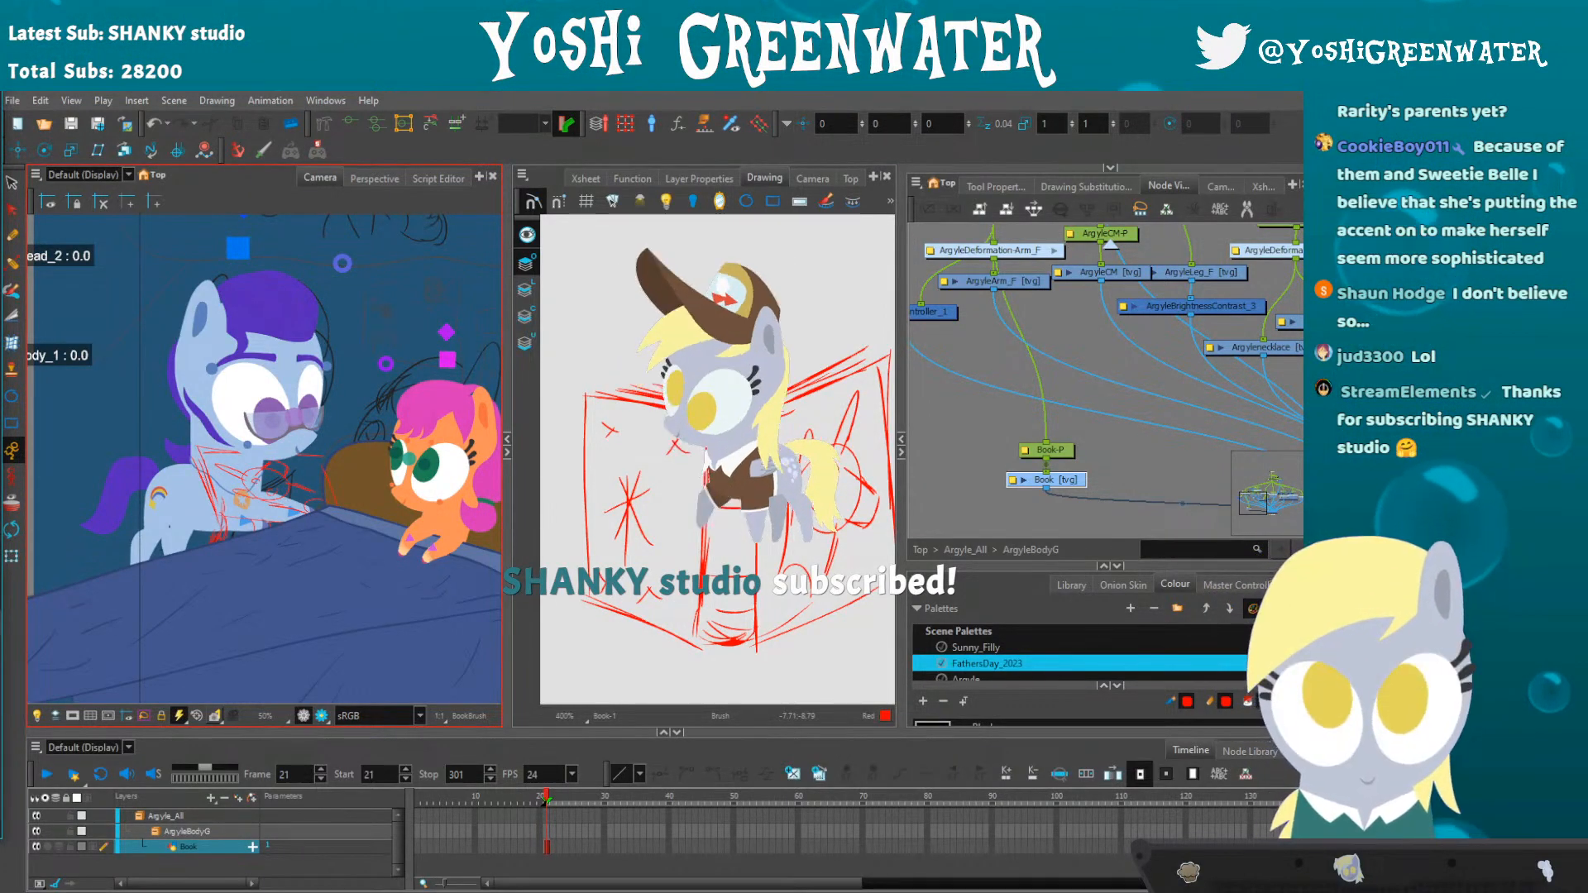
{"action": "left_click_drag", "start_coordinate": [719, 463], "coordinate": [698, 436]}
{"action": "mouse_move", "coordinate": [1006, 503]}
{"action": "left_mouse_down"}
{"action": "mouse_move", "coordinate": [992, 493]}
{"action": "mouse_move", "coordinate": [1051, 437]}
{"action": "mouse_move", "coordinate": [1018, 477]}
{"action": "left_mouse_up"}
{"action": "left_click", "coordinate": [1010, 496]}
{"action": "left_click", "coordinate": [971, 471]}
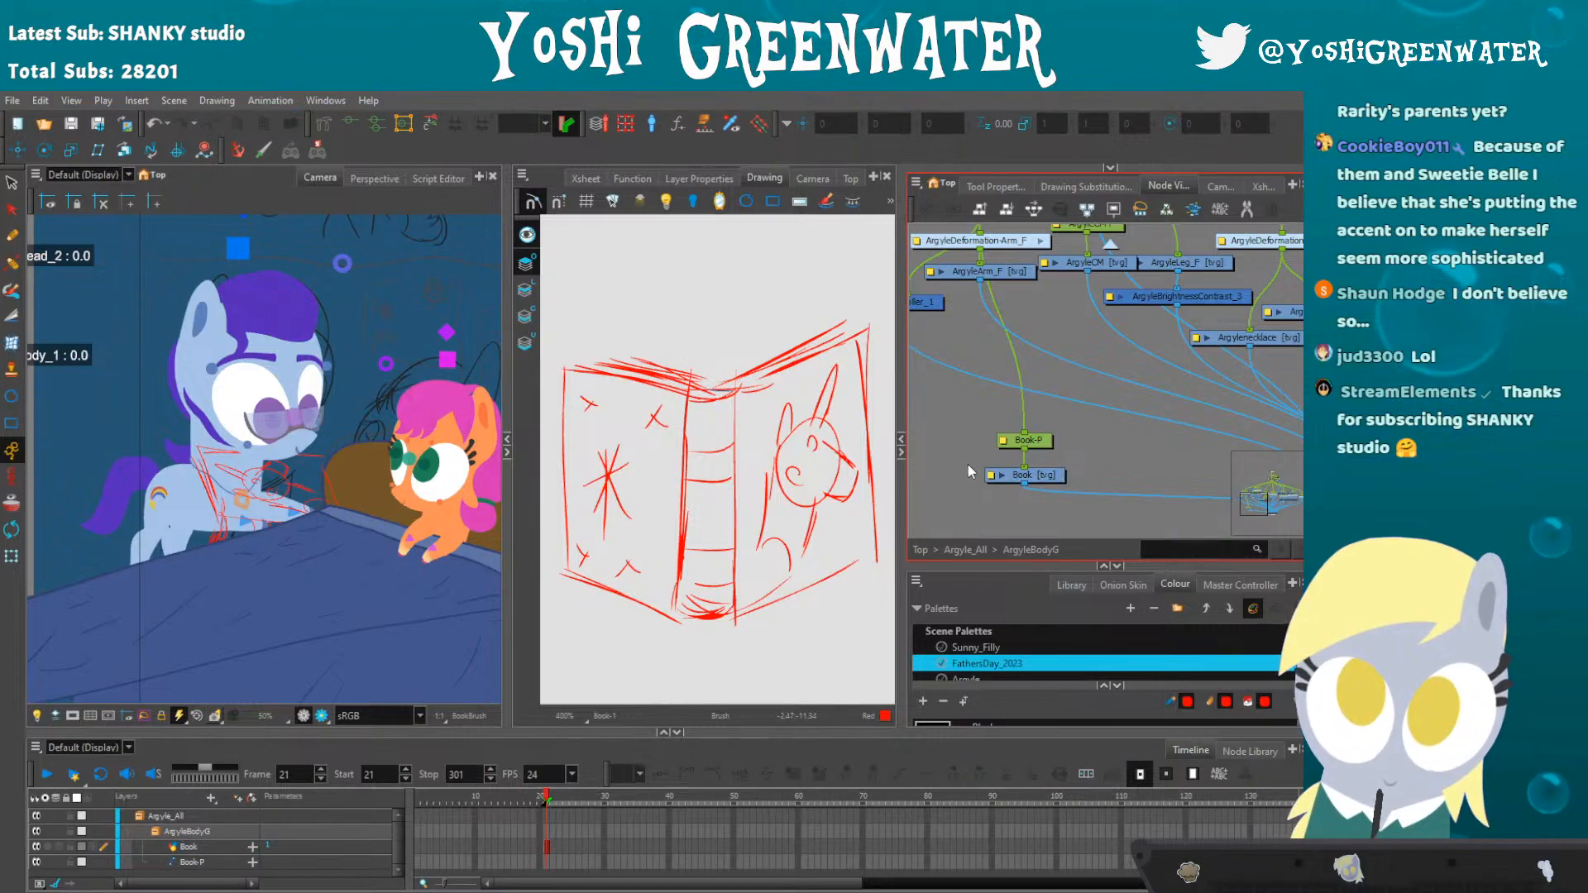
{"action": "key", "text": "ctrl+r"}
{"action": "type", "text": "Bk"}
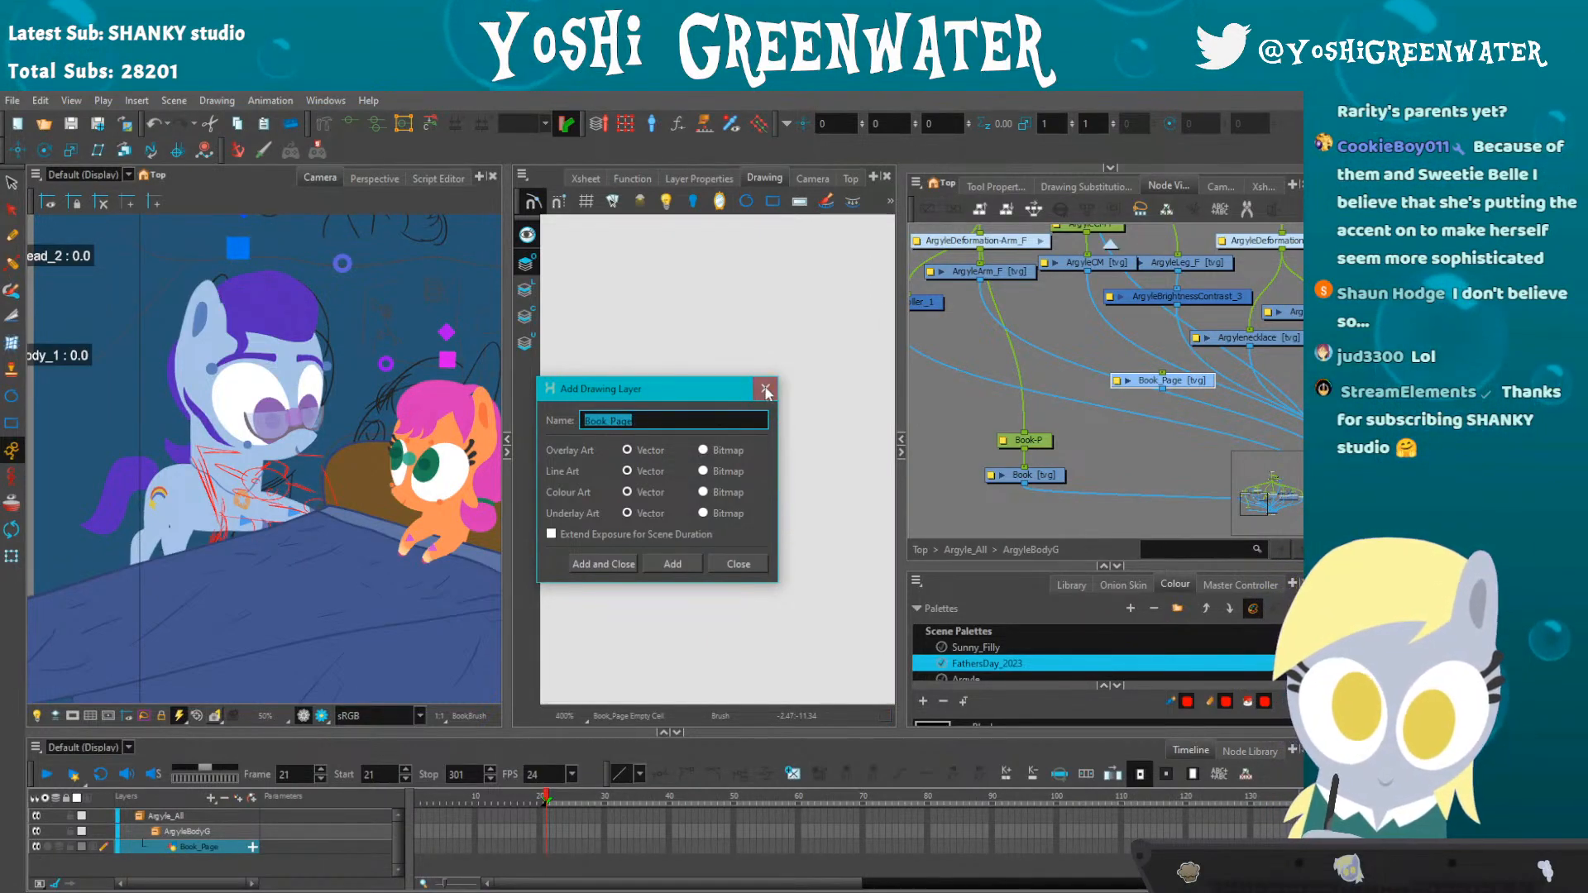
{"action": "key", "text": "Return"}
- Place the Book_Page node beside the Book node and add a parent peg above it
{"action": "left_click_drag", "start_coordinate": [925, 497], "coordinate": [927, 492]}
{"action": "left_click_drag", "start_coordinate": [933, 473], "coordinate": [970, 455]}
{"action": "left_click", "coordinate": [982, 441]}
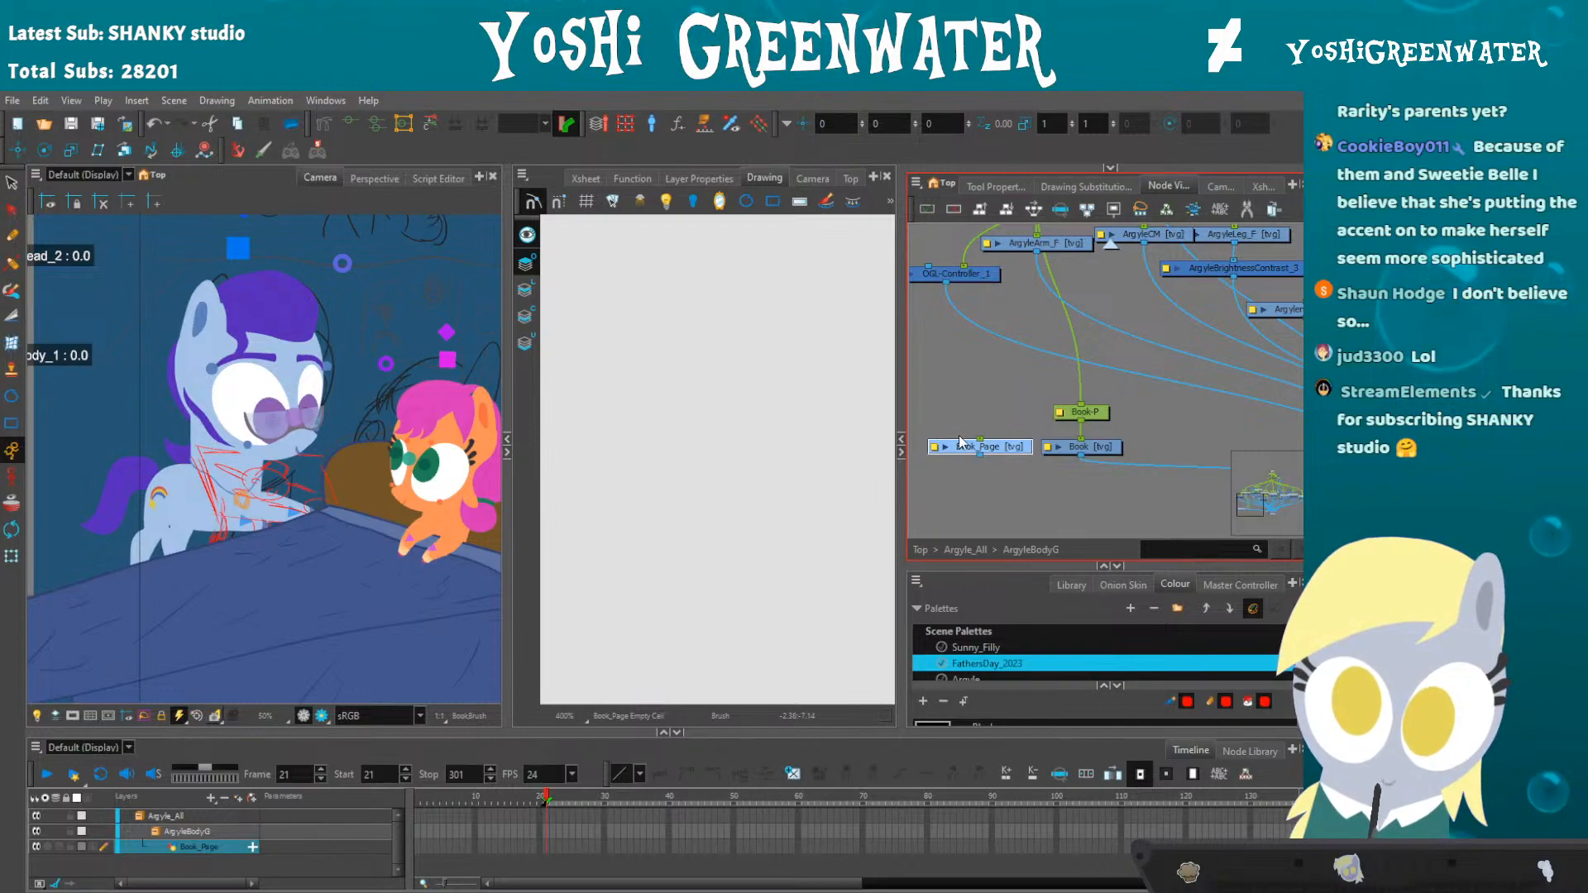
{"action": "key", "text": "ctrl+p"}
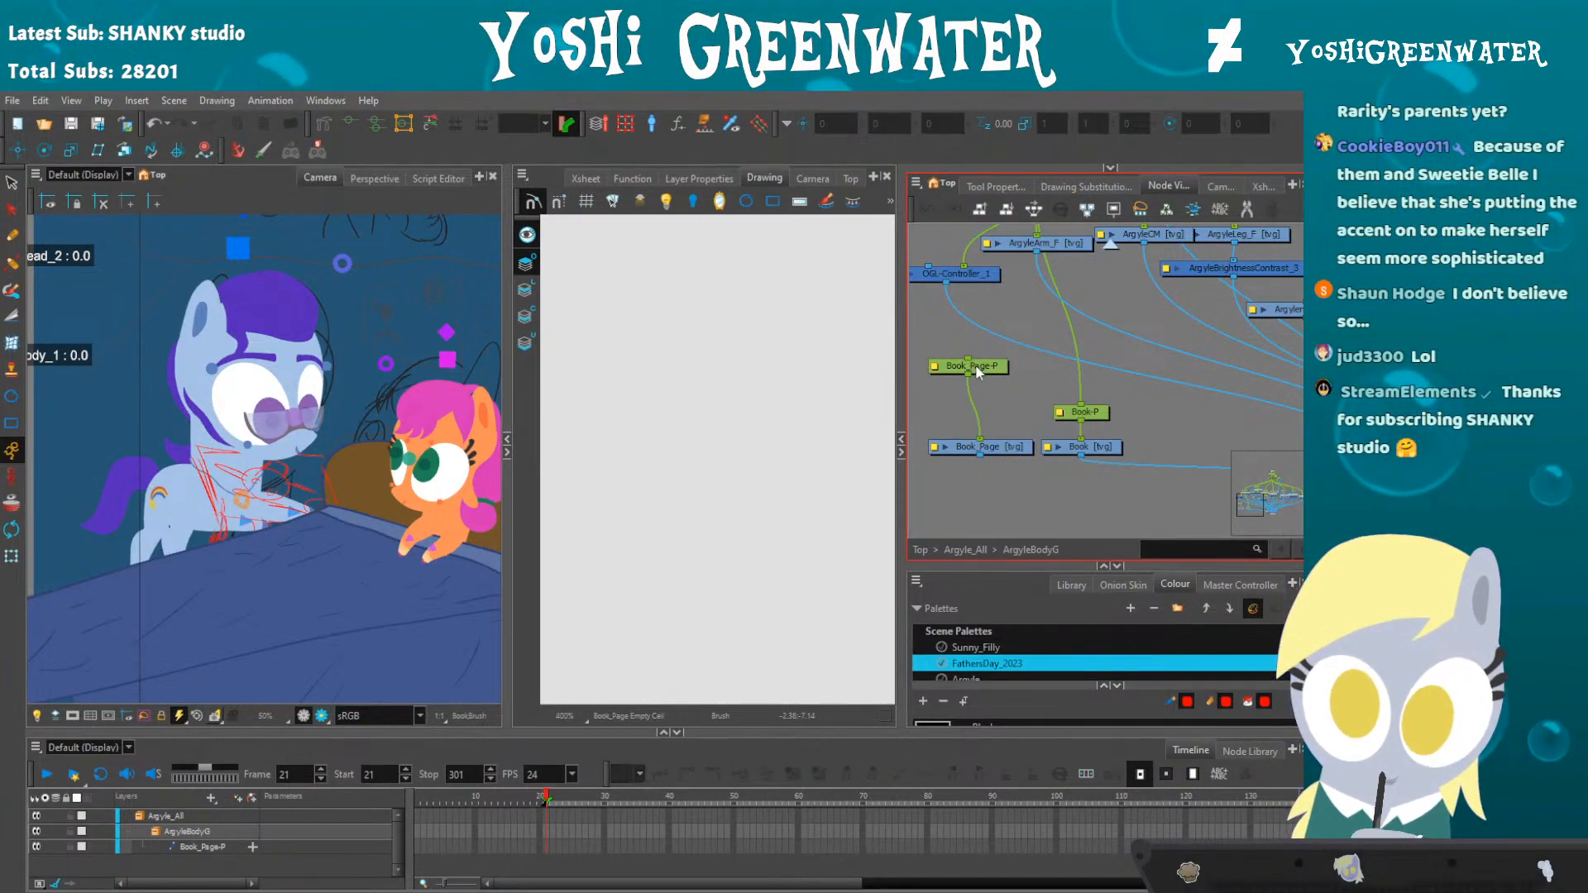
- Attach the Book_Page-P peg under Book-P and connect the Book_Page drawing to the body's composite
{"action": "left_click_drag", "start_coordinate": [1089, 416], "coordinate": [1090, 399]}
{"action": "left_click_drag", "start_coordinate": [999, 473], "coordinate": [972, 416]}
{"action": "scroll", "coordinate": [970, 477], "scroll_direction": "down", "scroll_amount": 5}
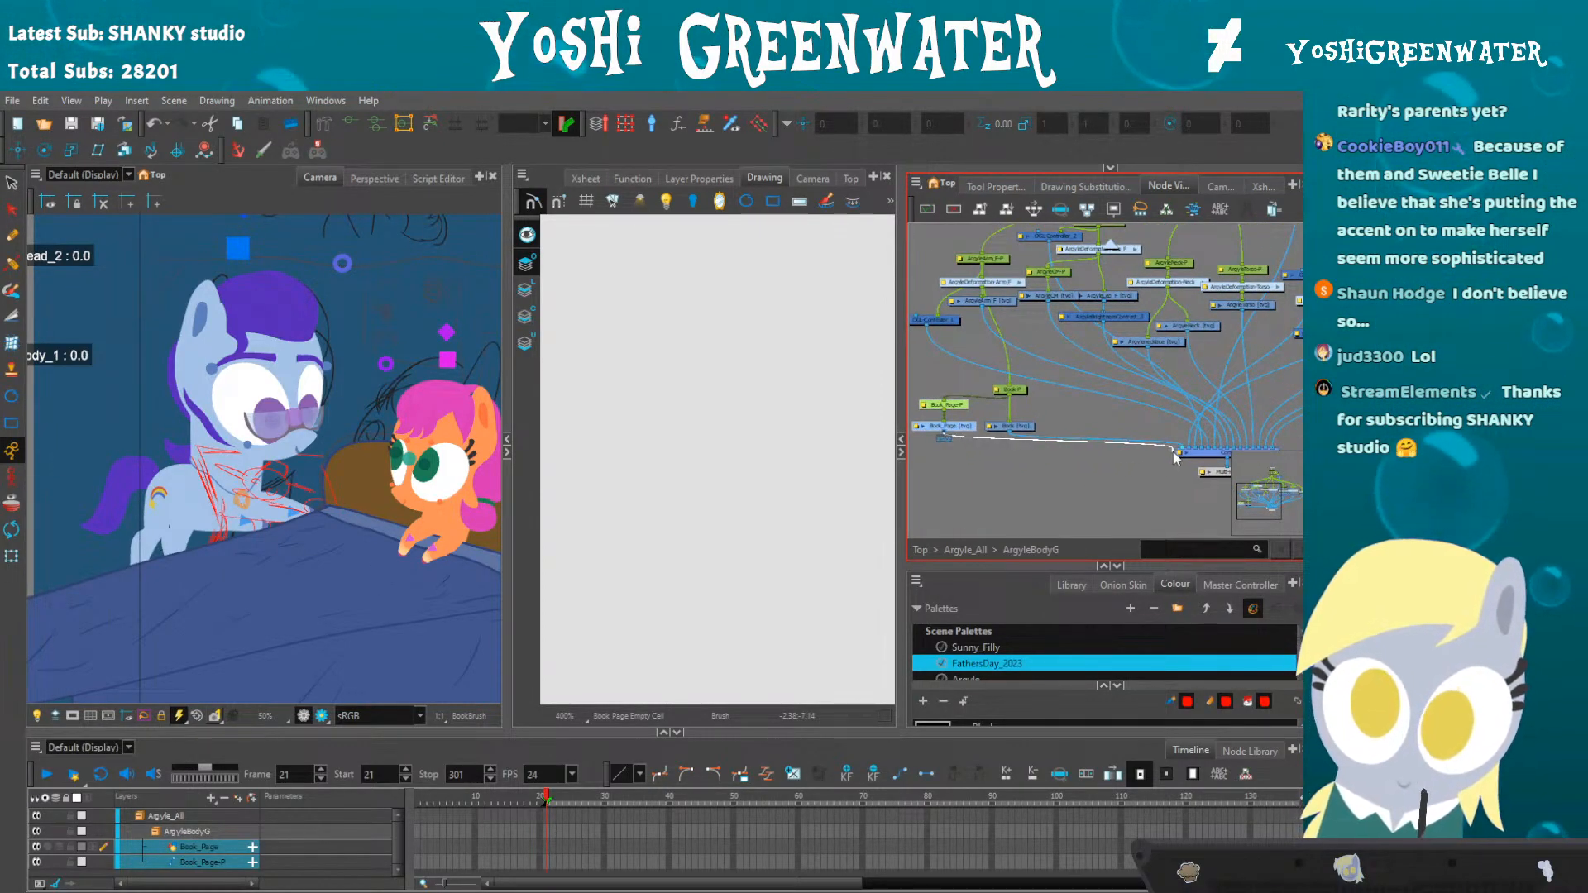
{"action": "left_click", "coordinate": [1031, 483]}
{"action": "scroll", "coordinate": [937, 424], "scroll_direction": "up", "scroll_amount": 3}
{"action": "left_click_drag", "start_coordinate": [948, 350], "coordinate": [1009, 313]}
- Move the Book_Page-P peg closer to its drawing node and select the Book-P peg
{"action": "left_click", "coordinate": [1158, 404]}
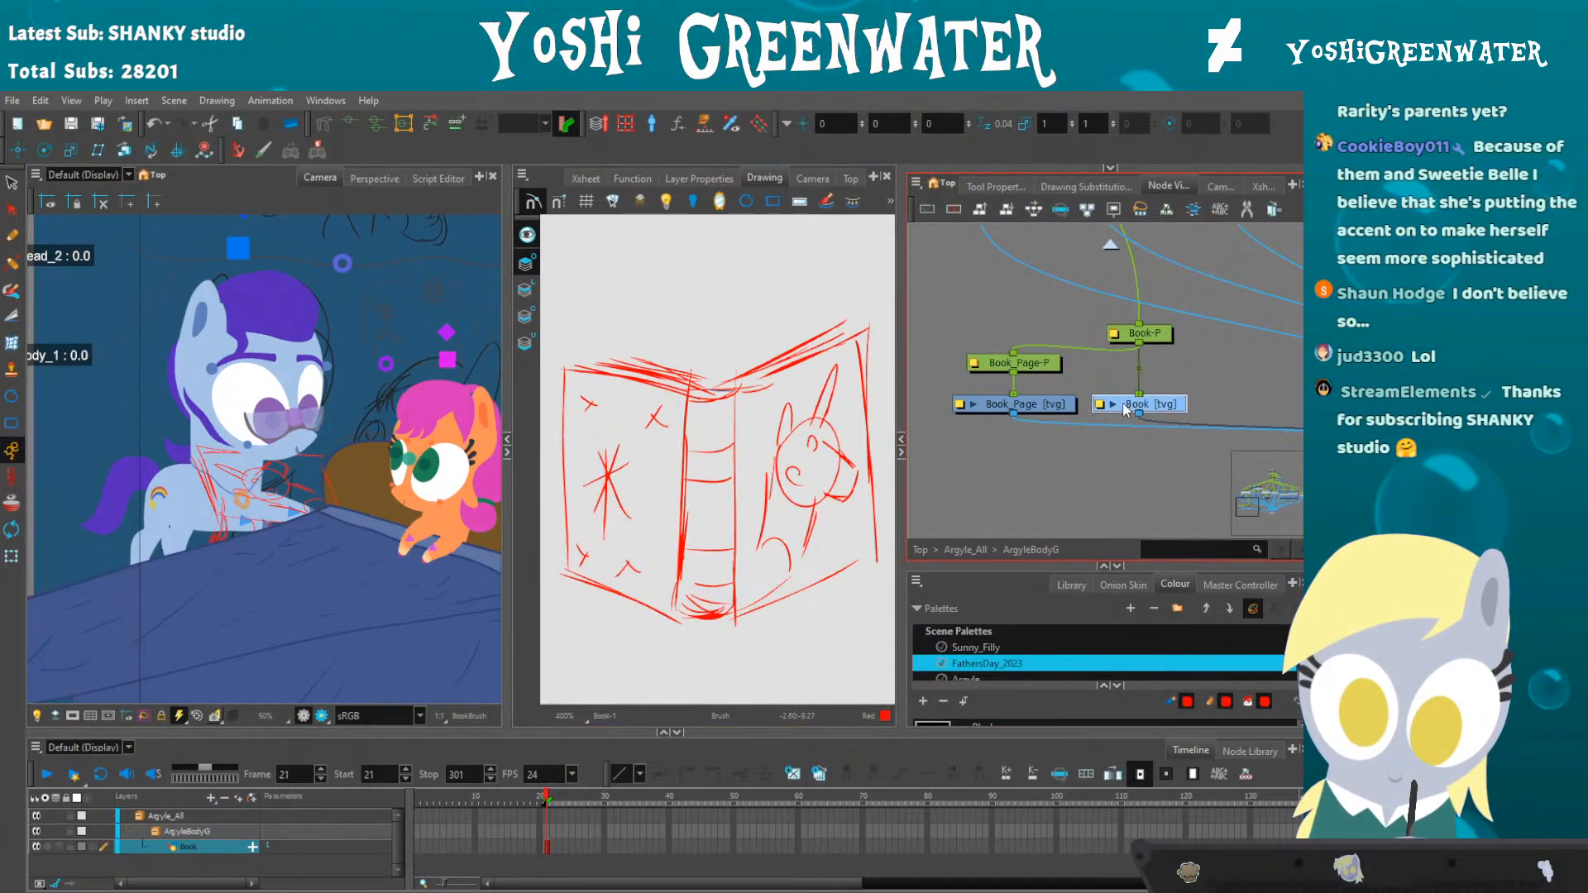
{"action": "left_click", "coordinate": [1148, 332]}
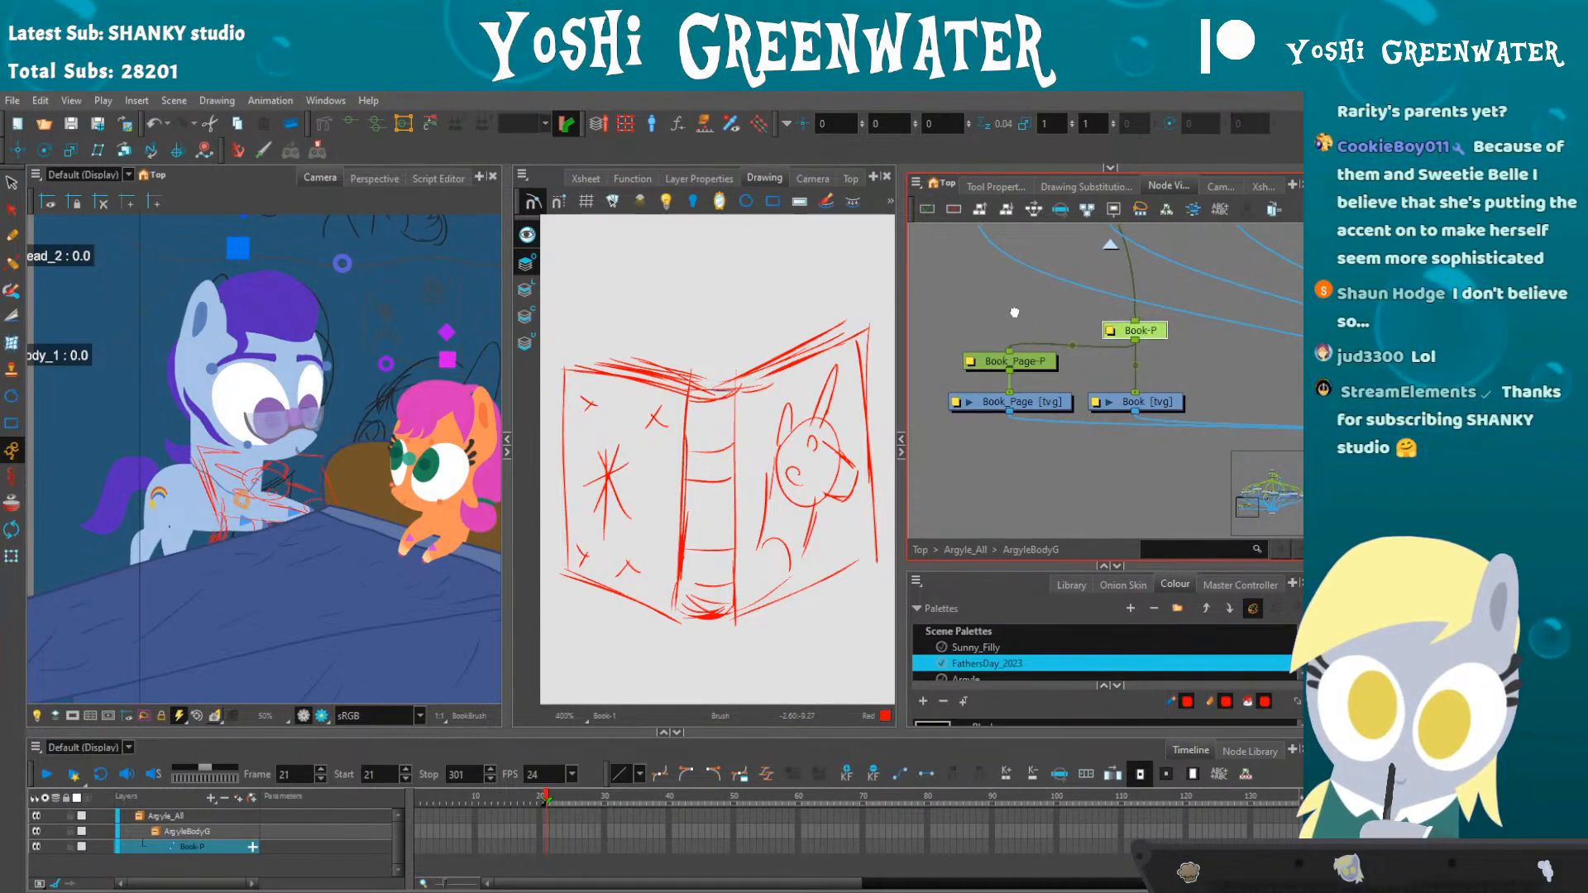
{"action": "left_click", "coordinate": [1030, 404]}
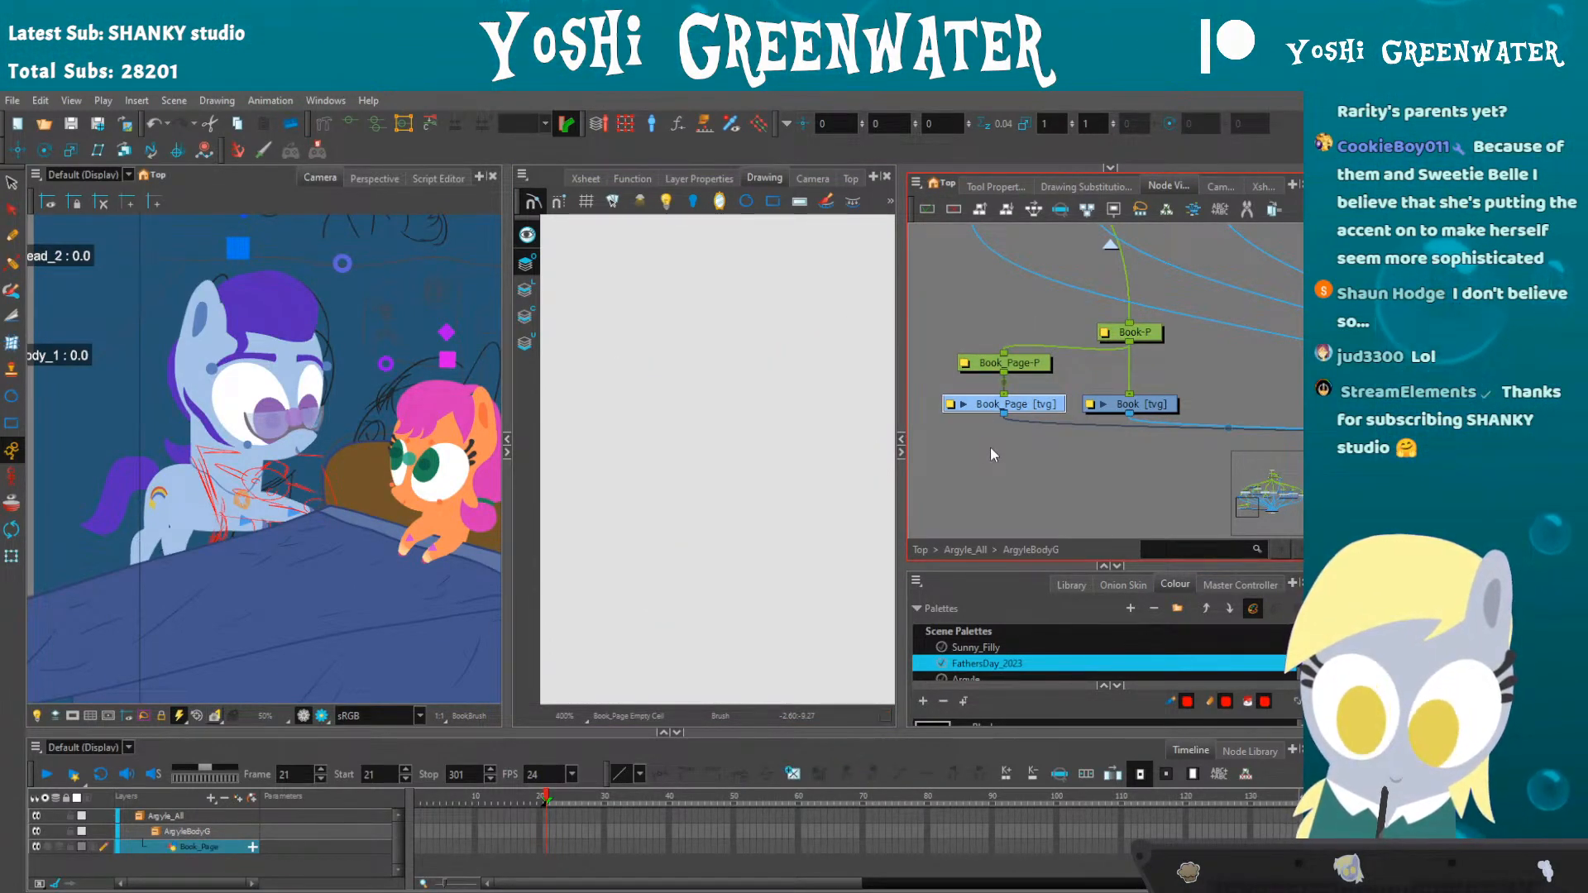
{"action": "left_click_drag", "start_coordinate": [1020, 361], "coordinate": [1022, 369]}
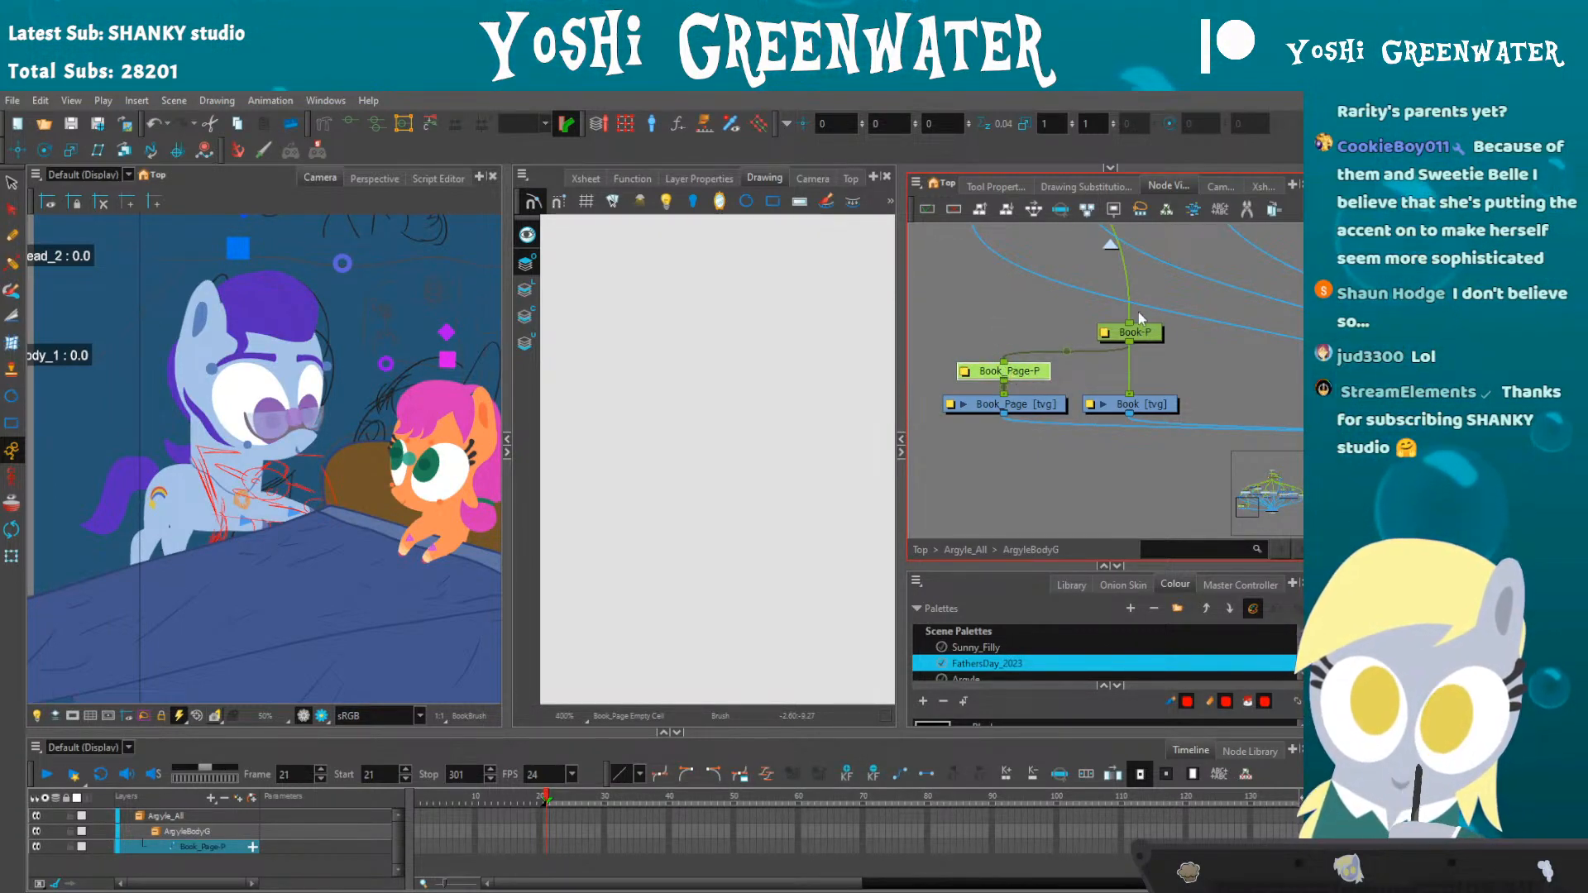
{"action": "left_click_drag", "start_coordinate": [972, 306], "coordinate": [1011, 421]}
{"action": "left_click_drag", "start_coordinate": [1044, 478], "coordinate": [996, 490]}
{"action": "mouse_move", "coordinate": [1037, 267]}
{"action": "left_mouse_down"}
{"action": "mouse_move", "coordinate": [966, 366]}
{"action": "mouse_move", "coordinate": [979, 259]}
{"action": "left_mouse_up"}
{"action": "left_click_drag", "start_coordinate": [968, 397], "coordinate": [971, 276]}
{"action": "left_click", "coordinate": [1095, 331]}
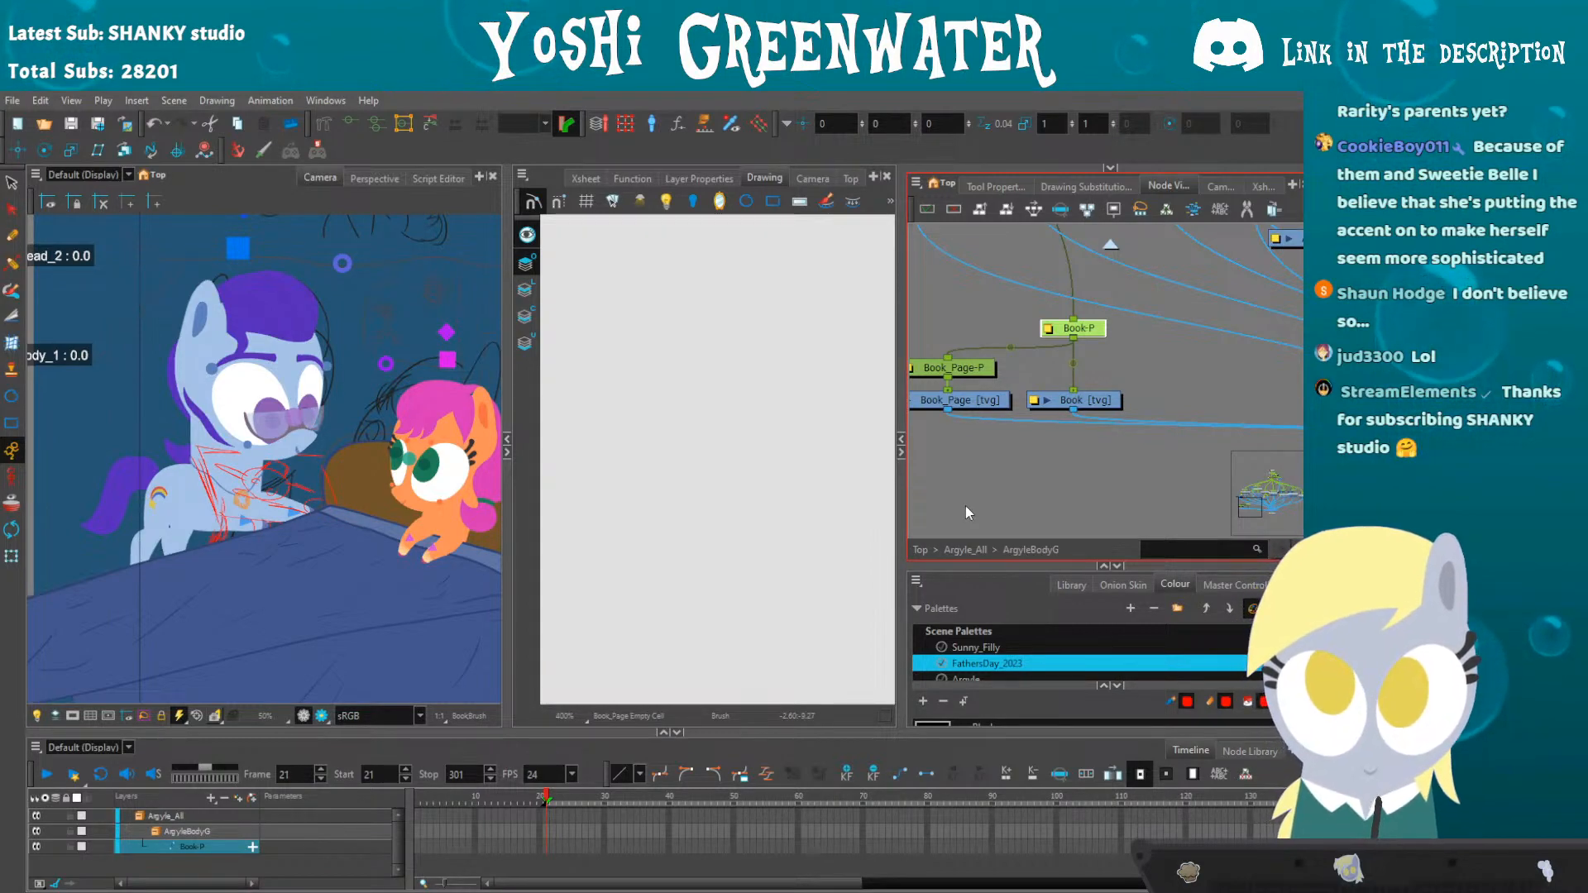
{"action": "mouse_move", "coordinate": [958, 490]}
{"action": "left_mouse_down"}
{"action": "mouse_move", "coordinate": [1011, 481]}
{"action": "mouse_move", "coordinate": [982, 480]}
{"action": "left_mouse_up"}
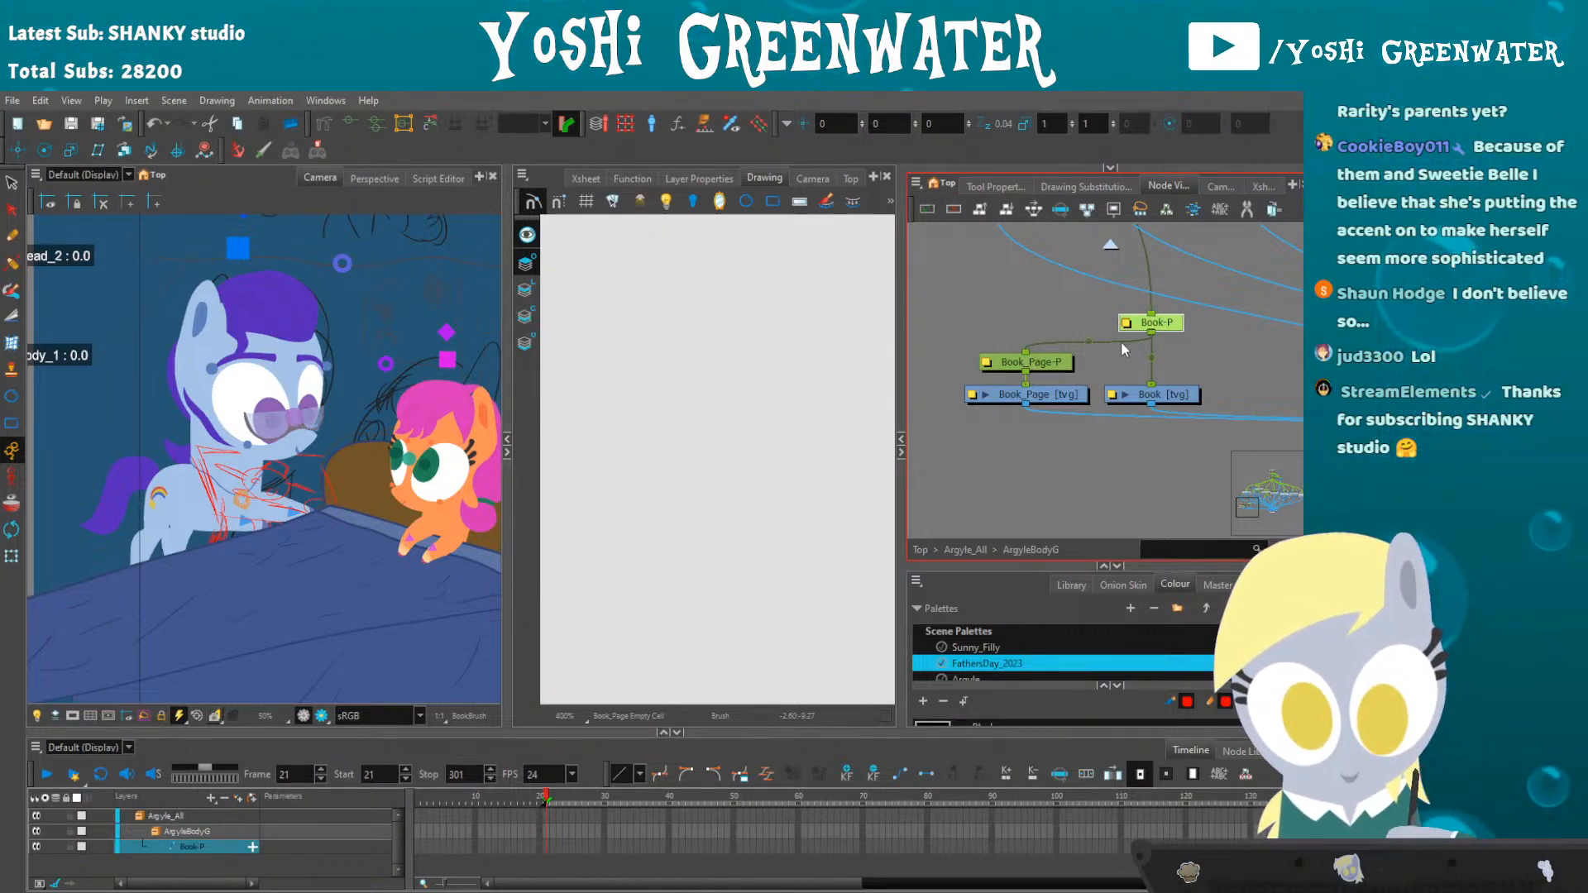
- Select the Book drawing, activate its Line Art layer and choose the Green swatch as the drawing colour
{"action": "left_click_drag", "start_coordinate": [1022, 440], "coordinate": [998, 461]}
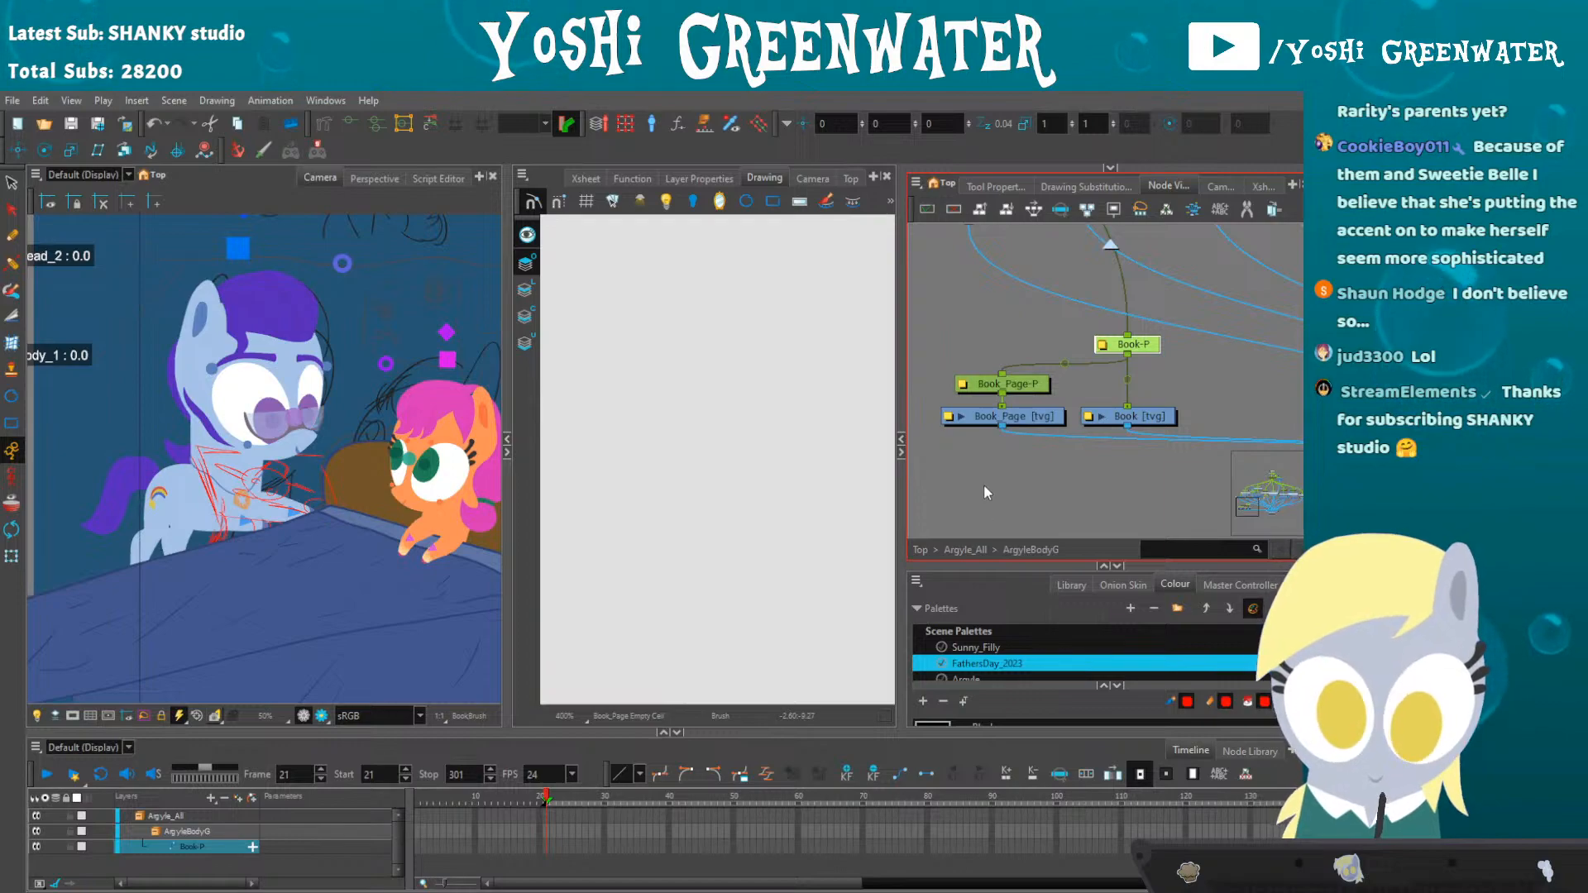
{"action": "left_click", "coordinate": [1140, 416]}
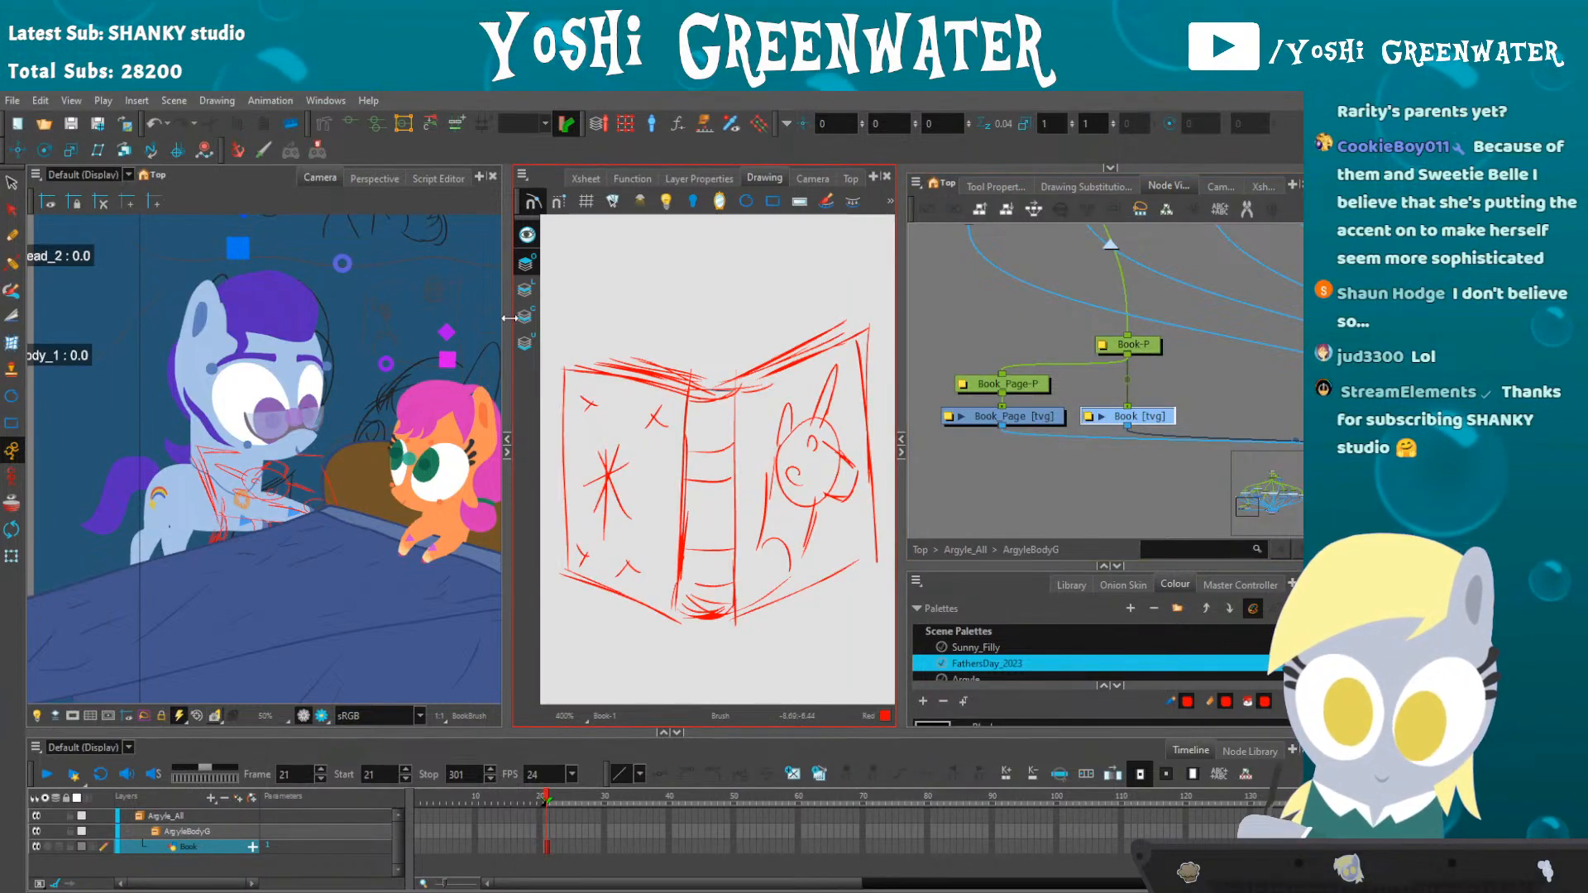
{"action": "left_click", "coordinate": [527, 235]}
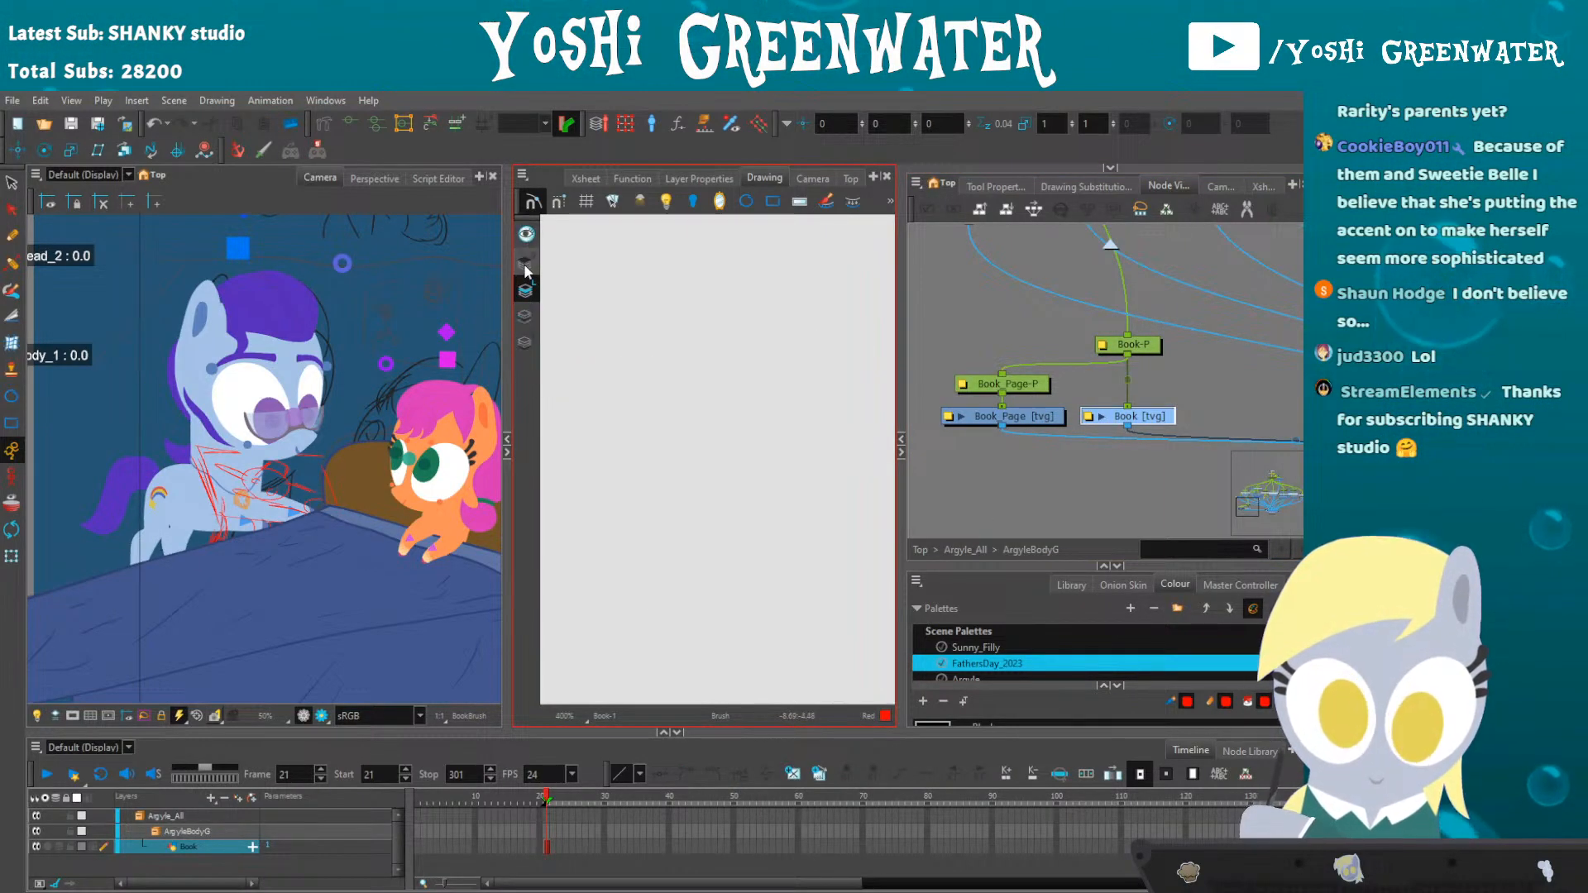
{"action": "left_click_drag", "start_coordinate": [957, 566], "coordinate": [951, 413]}
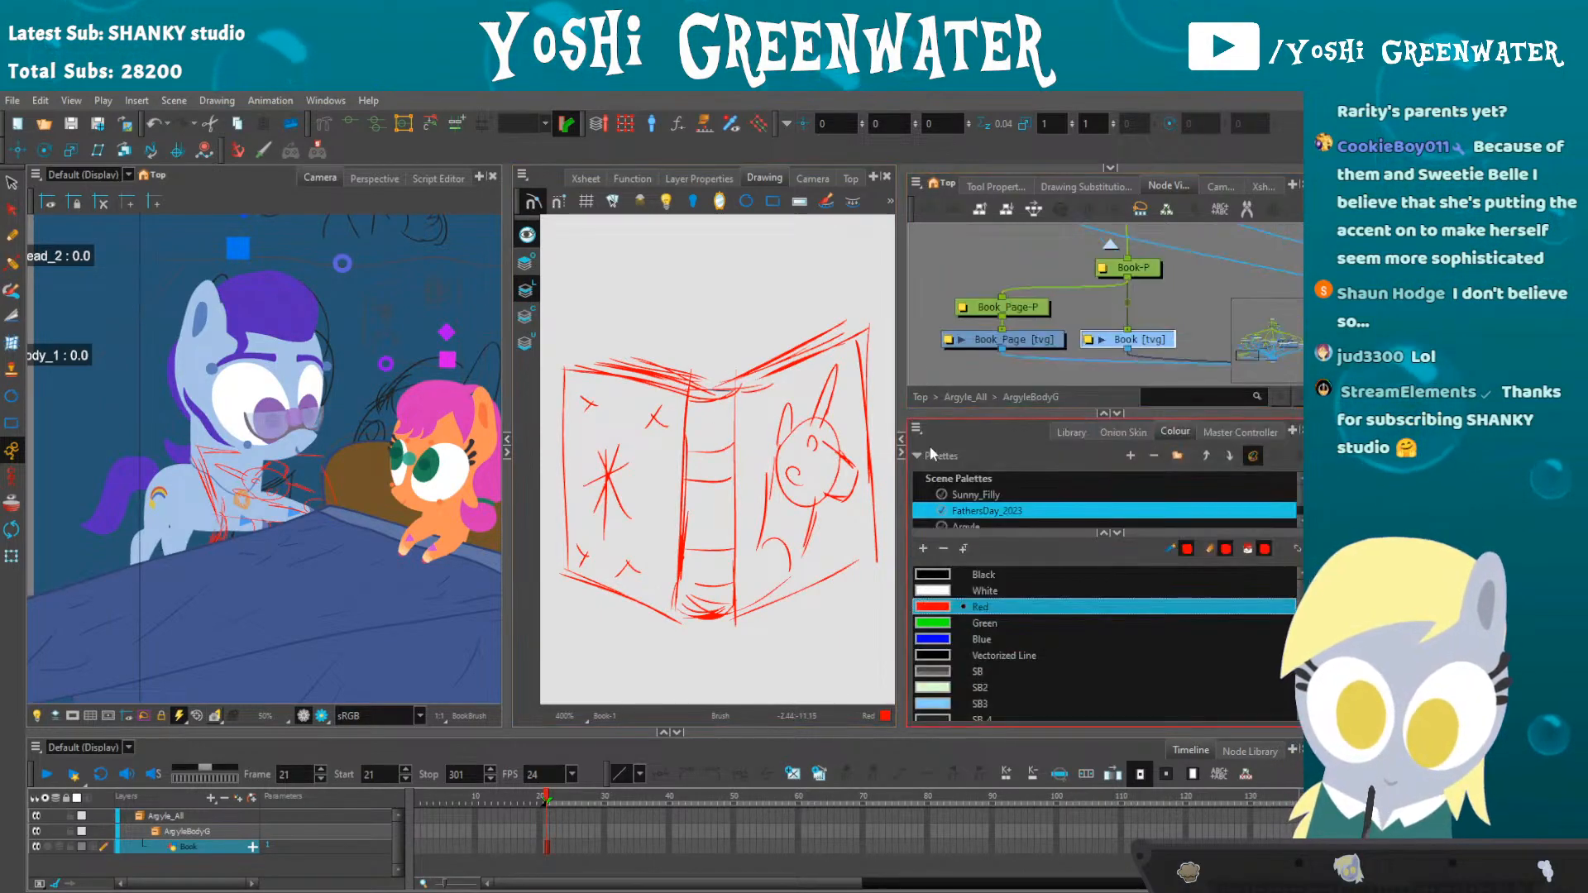
{"action": "left_click", "coordinate": [935, 624]}
{"action": "key", "text": "space"}
{"action": "left_click_drag", "start_coordinate": [627, 420], "coordinate": [656, 447]}
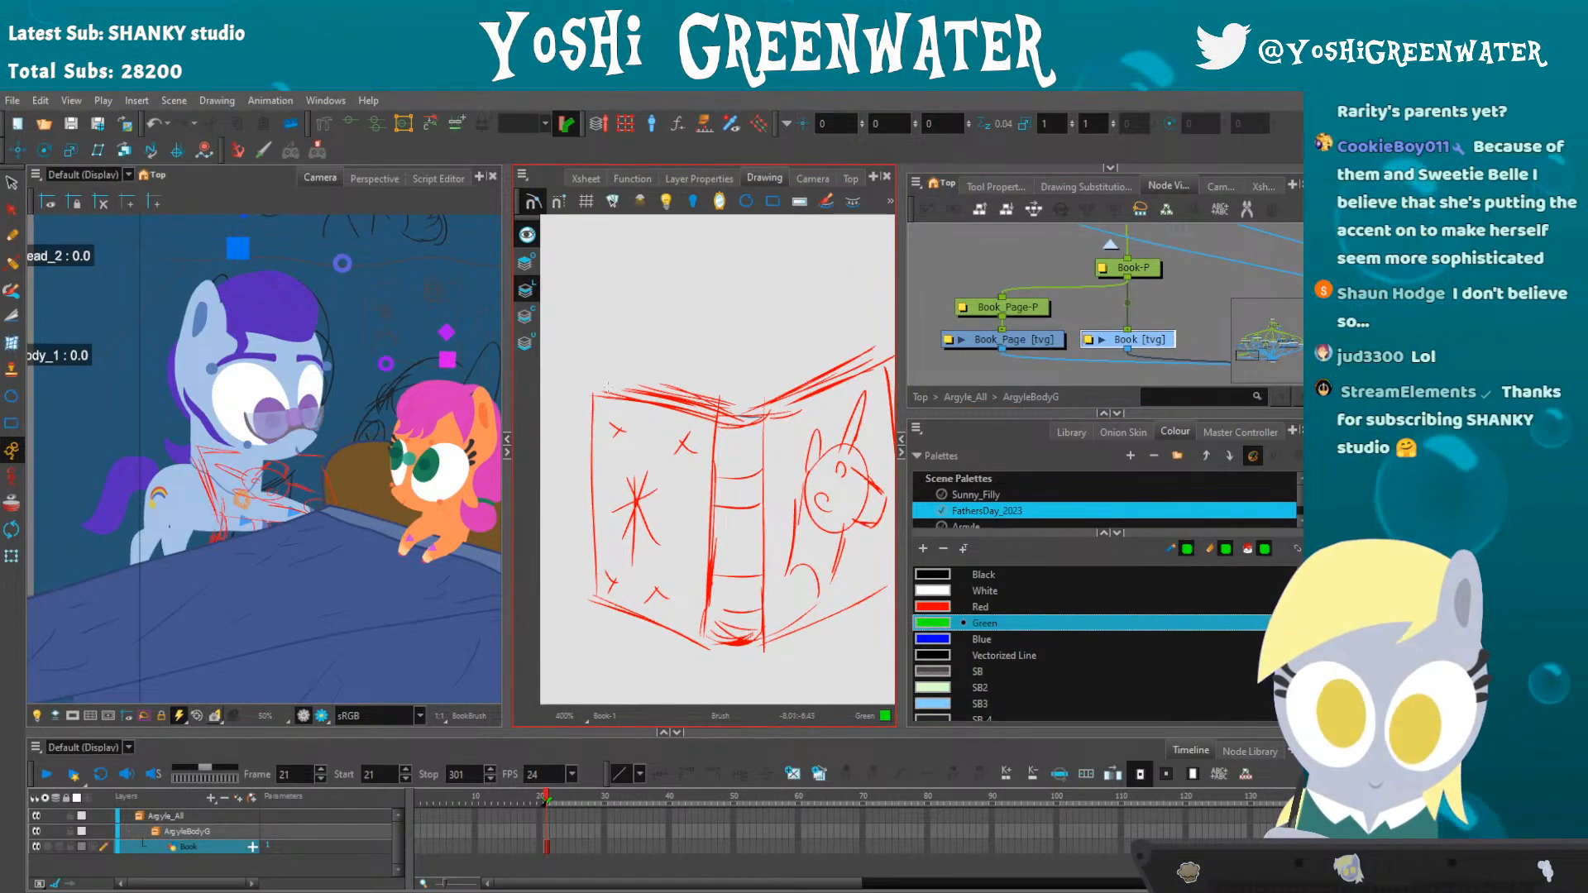
- Outline a four-sided page in green over the upper part of the book's left cover on frame 21
{"action": "left_click_drag", "start_coordinate": [609, 389], "coordinate": [609, 476]}
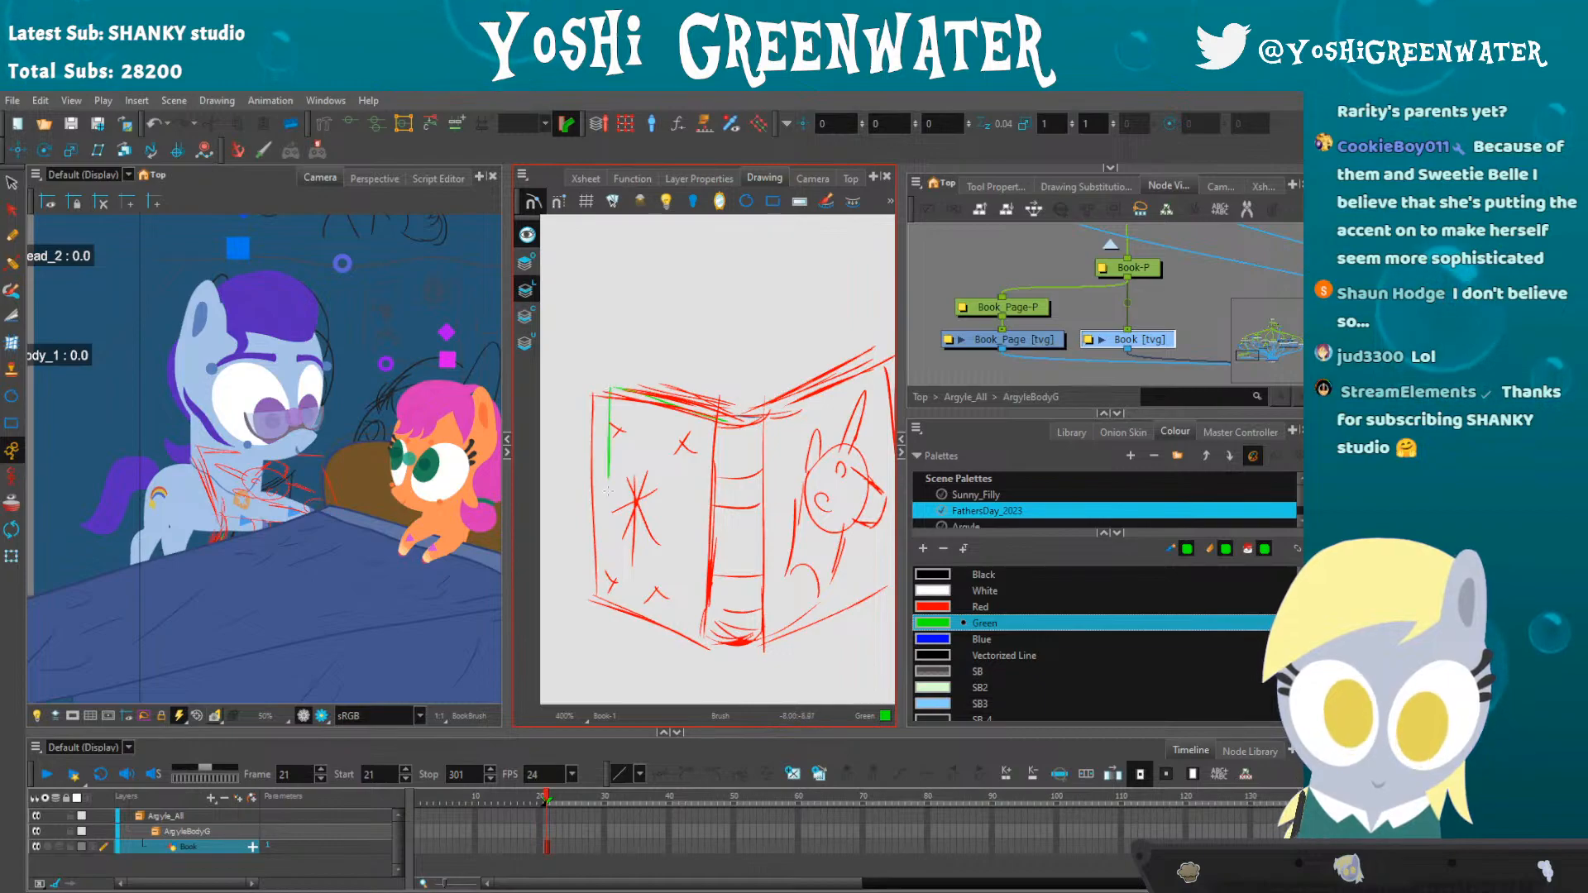
{"action": "left_click_drag", "start_coordinate": [733, 420], "coordinate": [726, 503]}
{"action": "left_click_drag", "start_coordinate": [607, 478], "coordinate": [731, 499]}
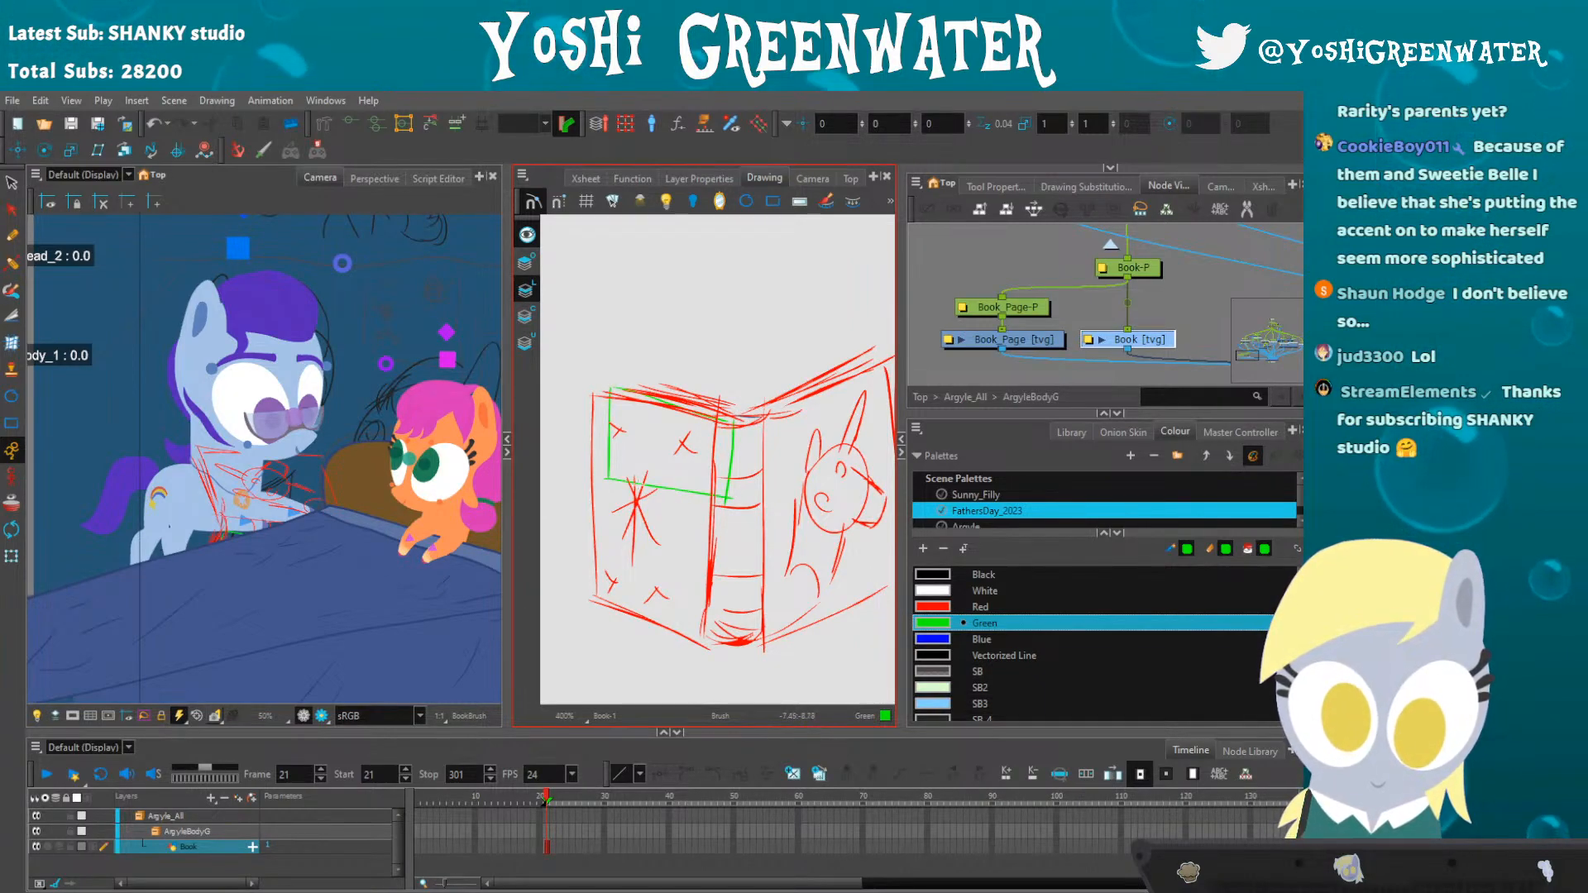
- Extend the Book drawing's exposure to frame 28 and return to frame 21 on the Book layer
{"action": "left_click_drag", "start_coordinate": [1188, 321], "coordinate": [966, 352]}
{"action": "left_click_drag", "start_coordinate": [548, 796], "coordinate": [591, 790]}
{"action": "key", "text": "F5"}
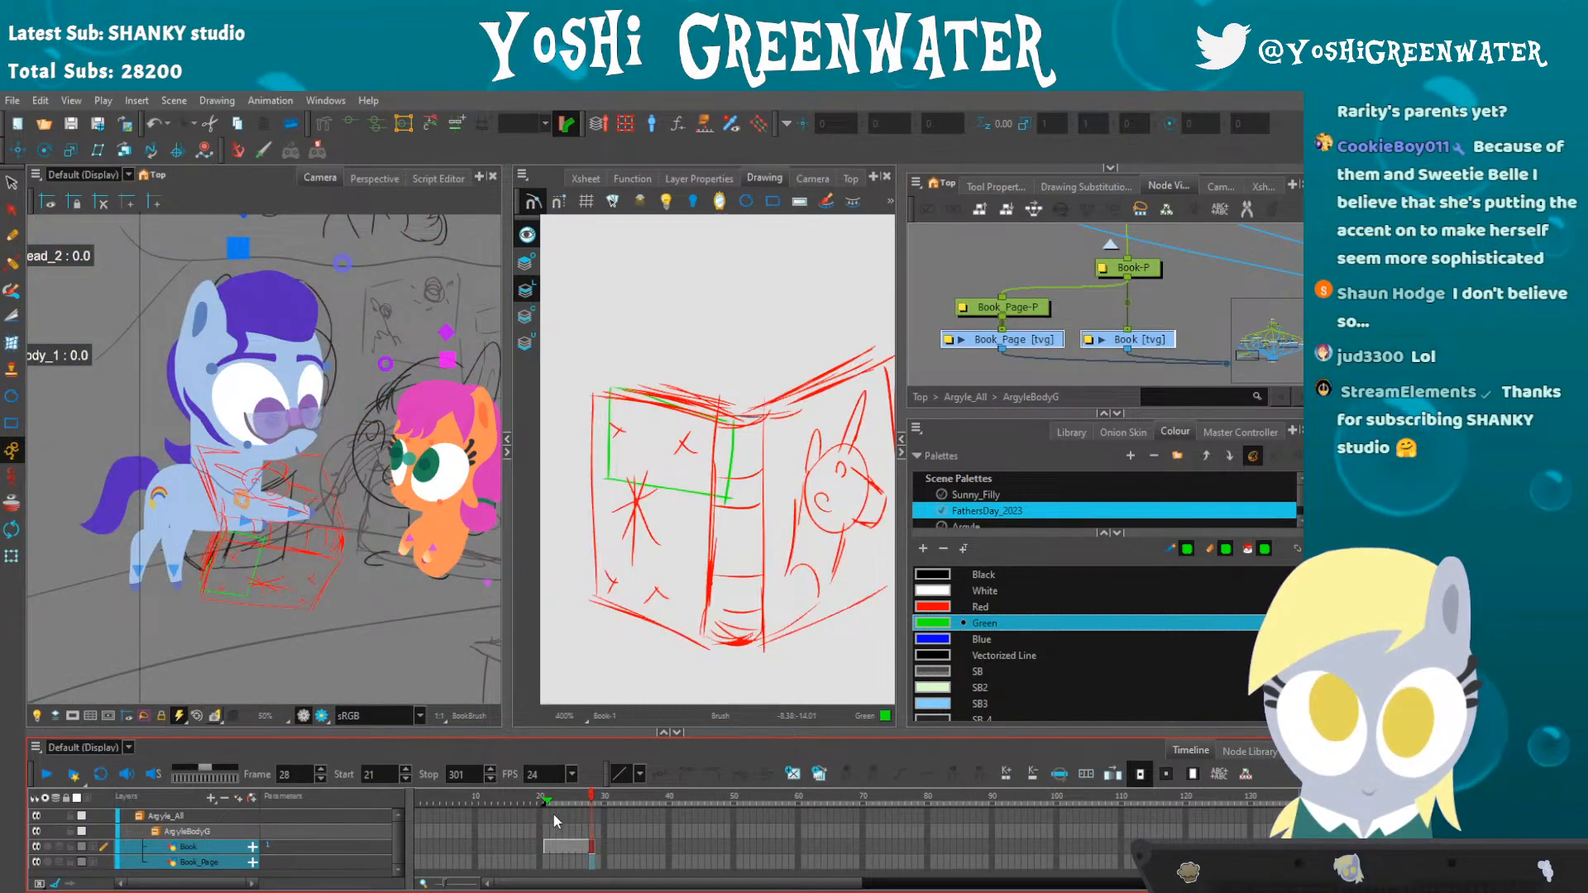
{"action": "left_click", "coordinate": [545, 862]}
{"action": "left_click", "coordinate": [547, 846]}
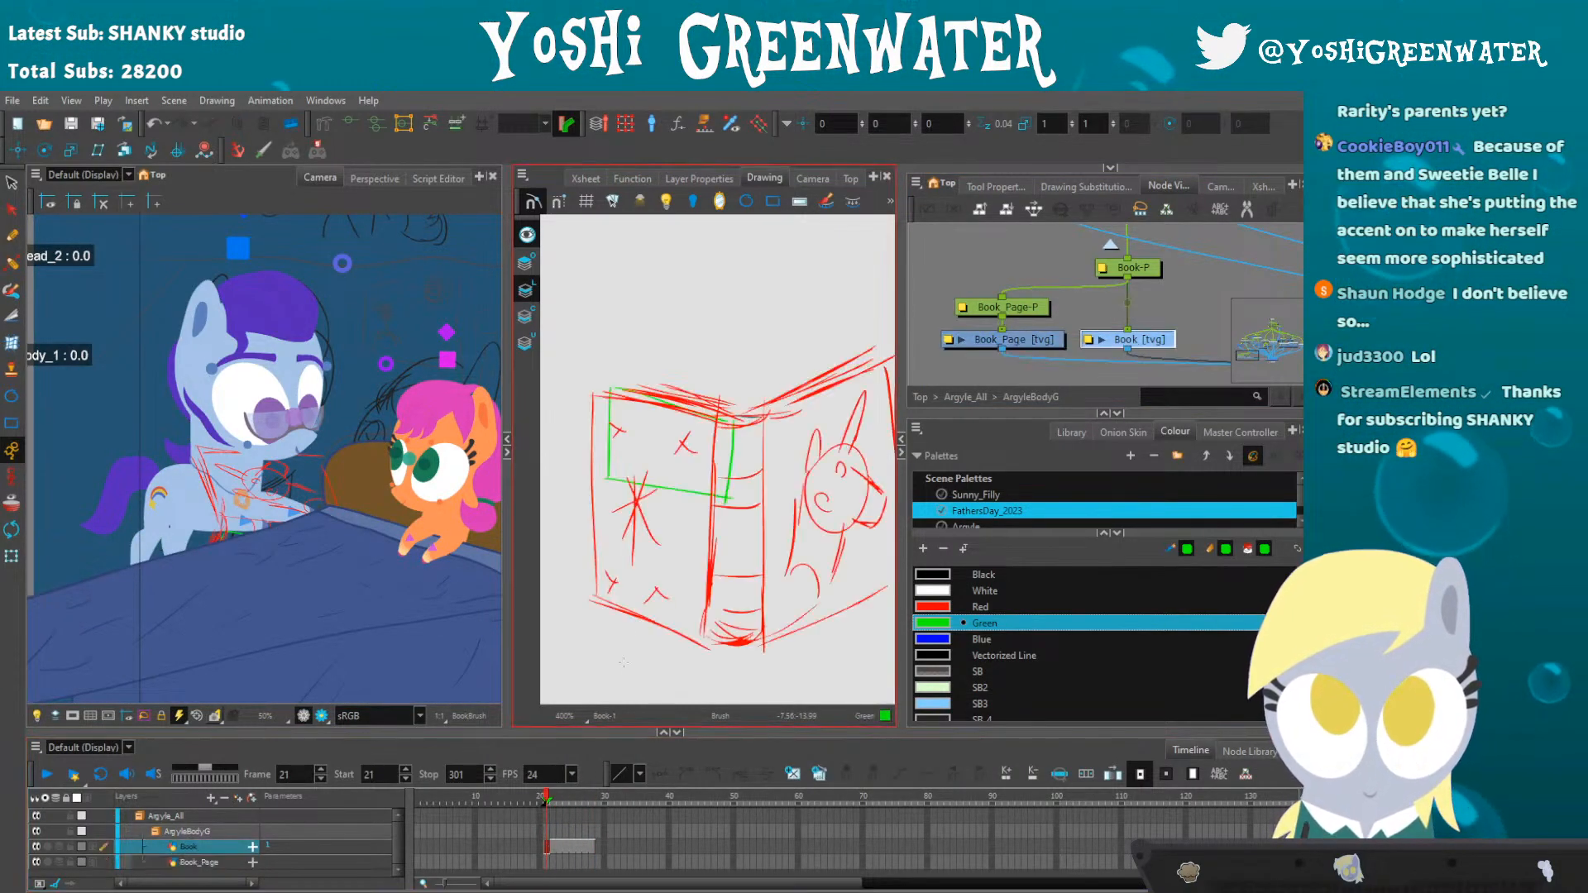
{"action": "left_click_drag", "start_coordinate": [661, 481], "coordinate": [630, 493]}
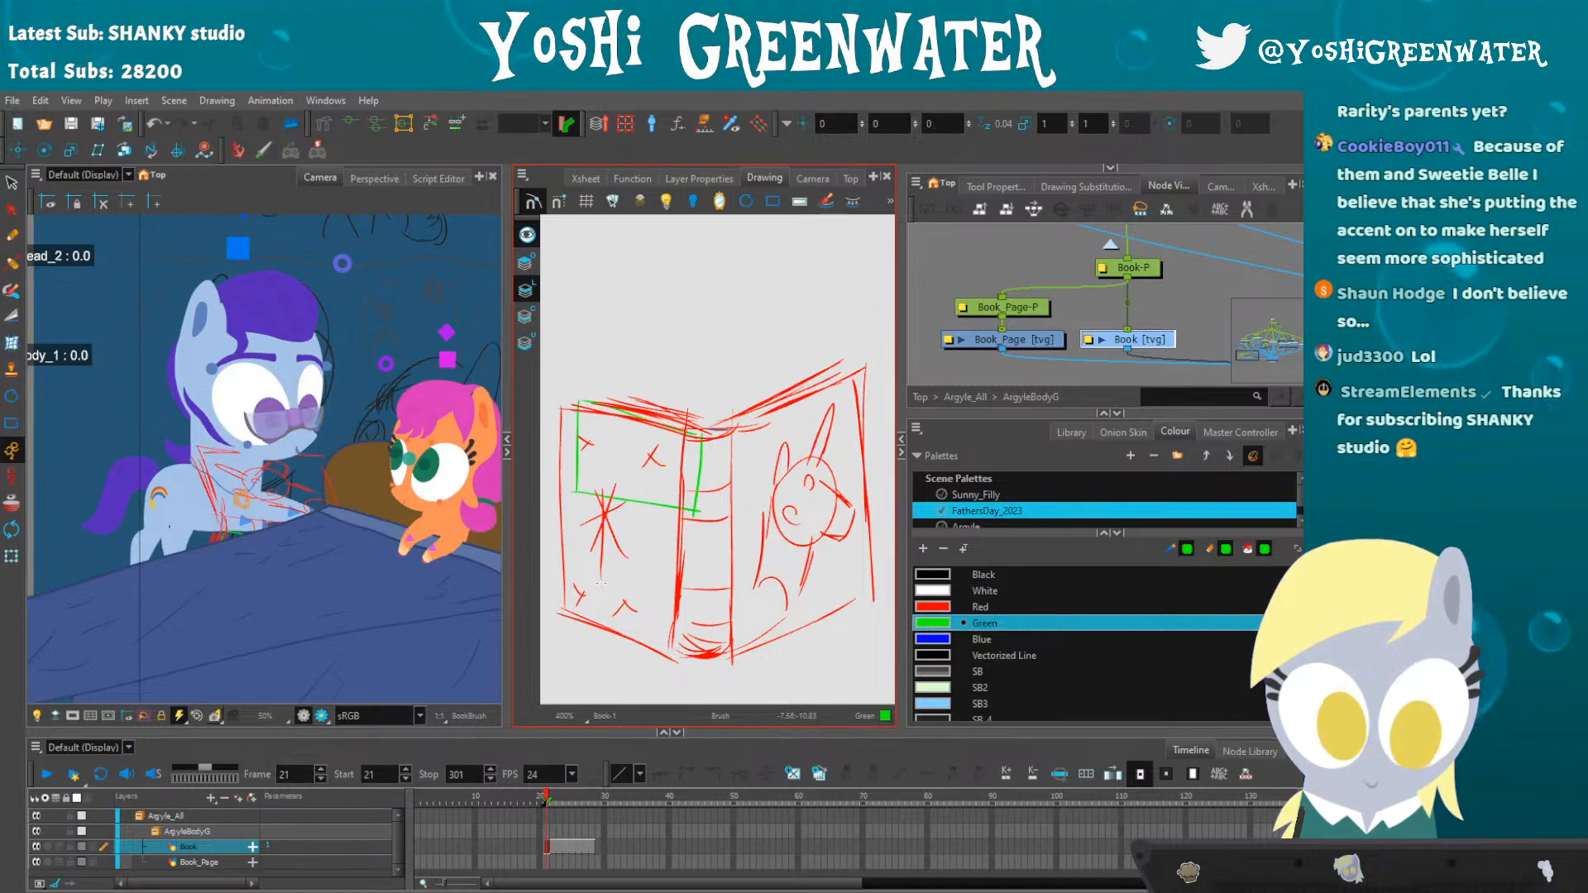
- Duplicate the Book drawing at frame 22 and activate the Select tool
{"action": "key", "text": "."}
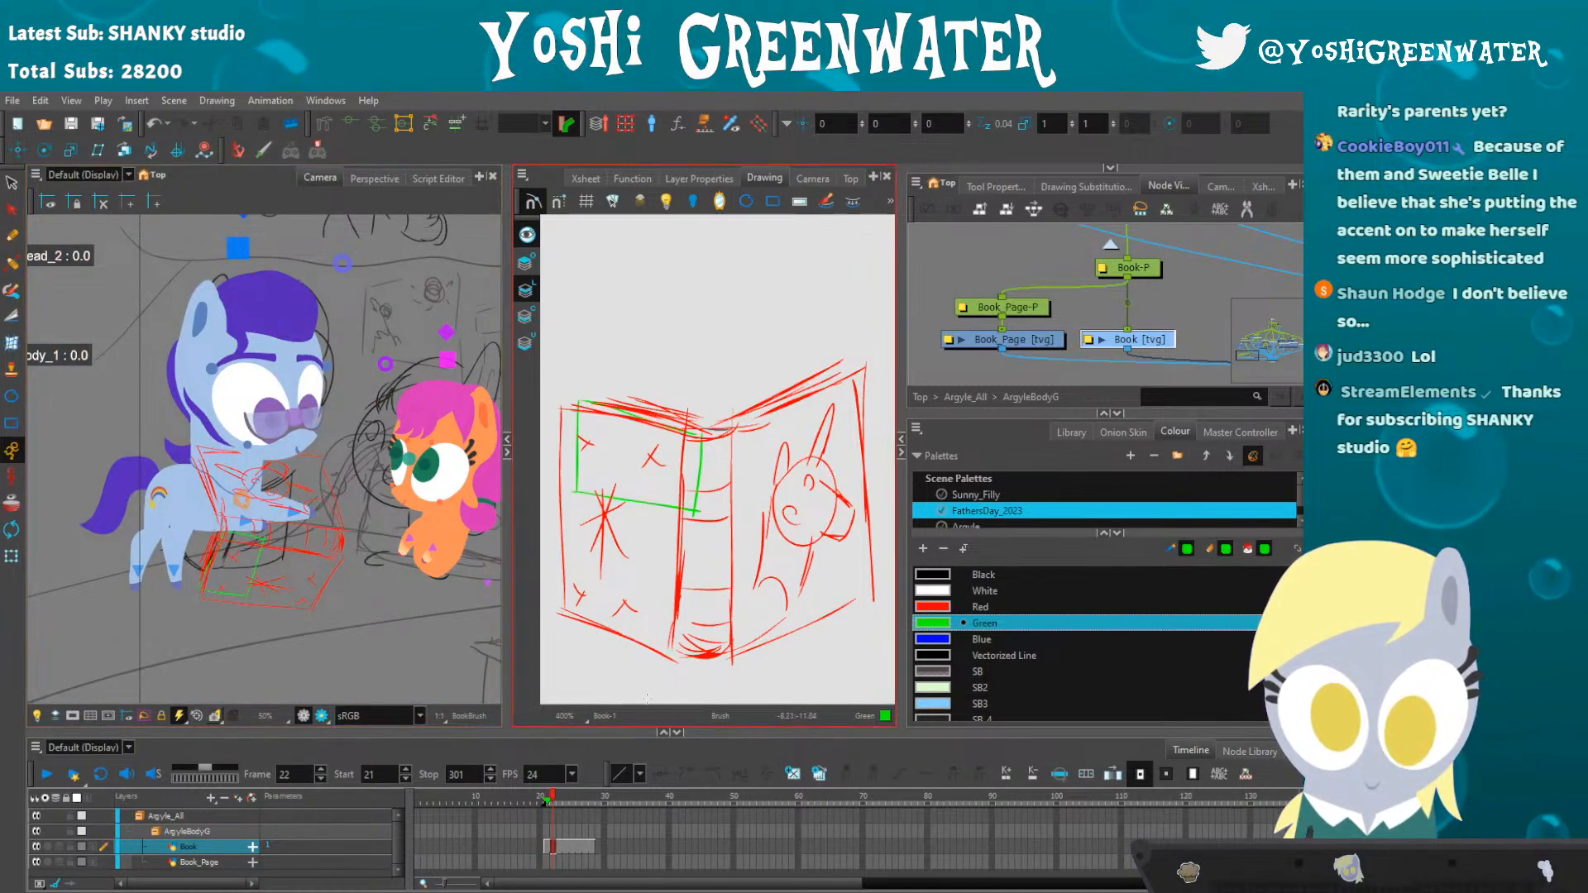
{"action": "left_click", "coordinate": [791, 766]}
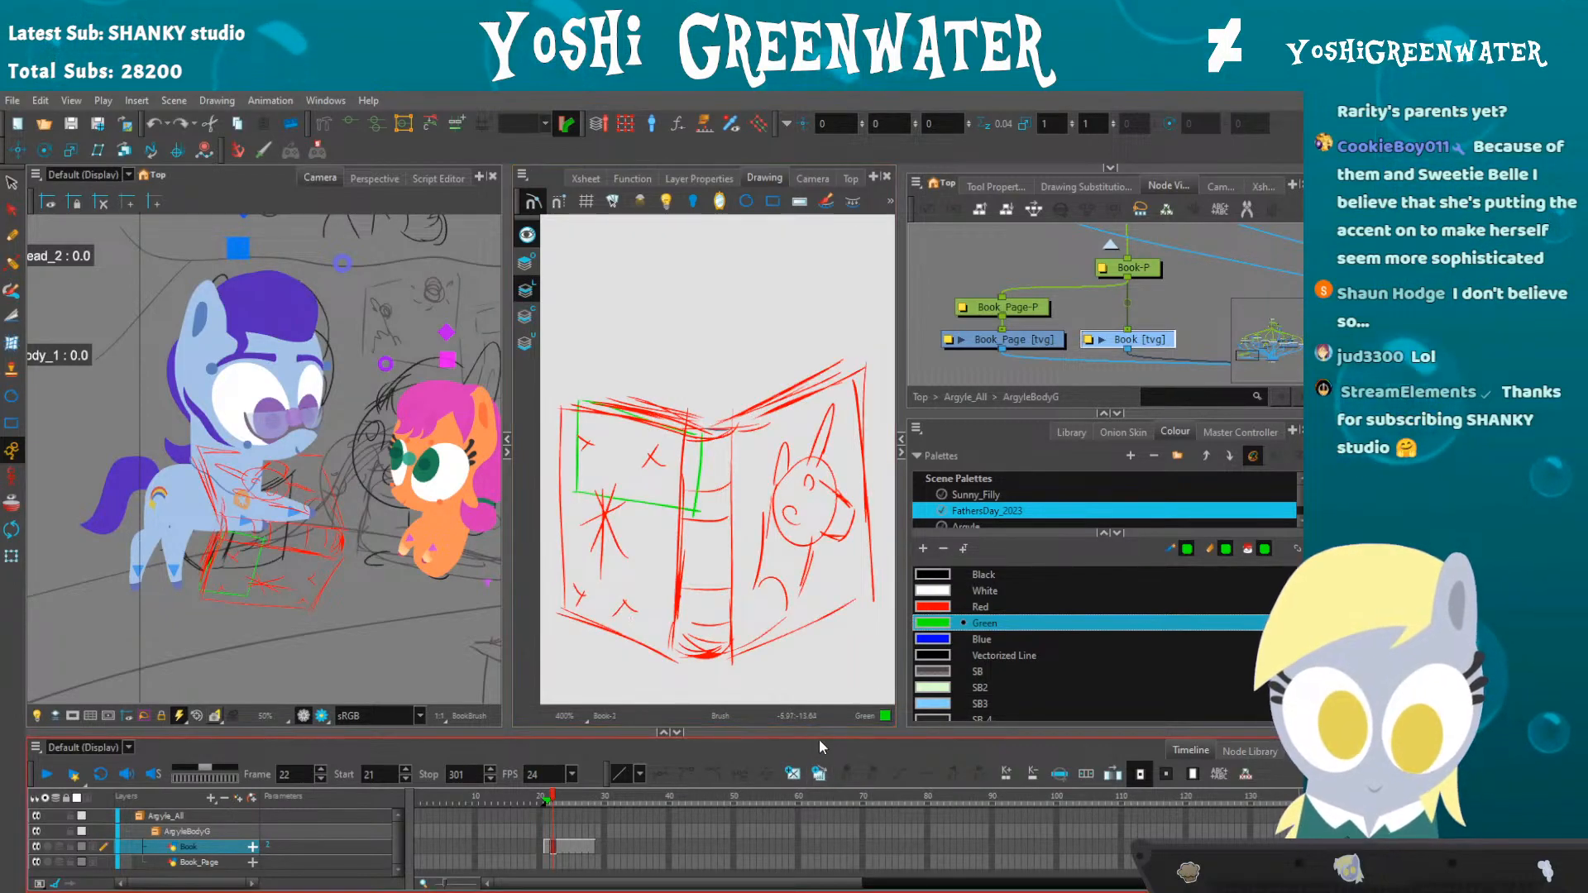
{"action": "left_click", "coordinate": [12, 184]}
{"action": "left_click_drag", "start_coordinate": [681, 369], "coordinate": [704, 389]}
{"action": "key", "text": "Delete"}
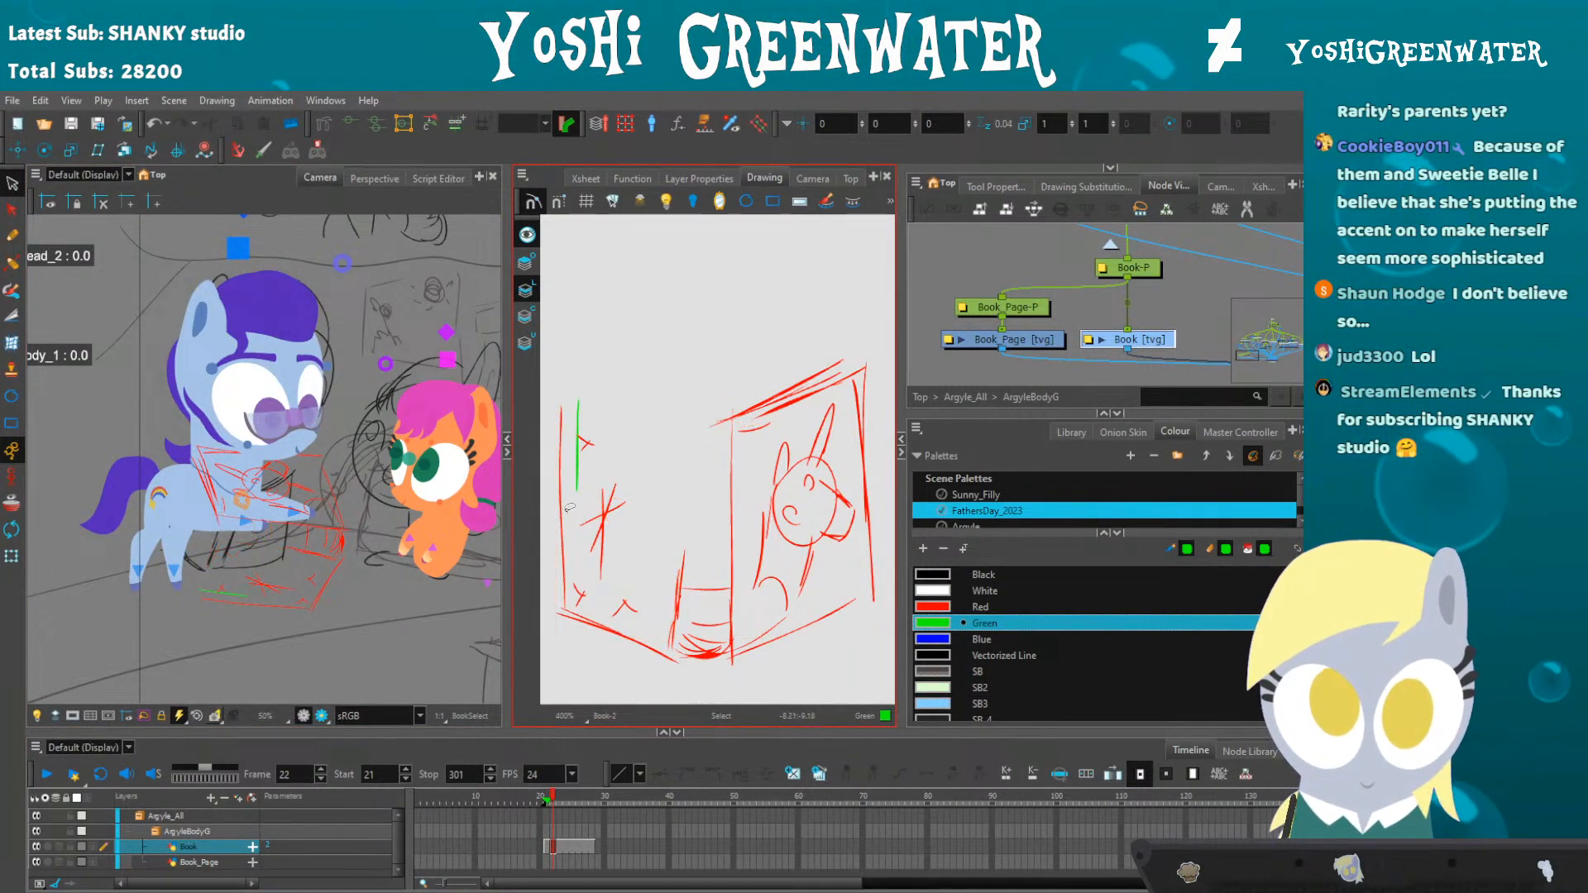
{"action": "key", "text": "ctrl+z"}
- Select the green page outline in the frame 22 book drawing and cut it out, keeping the red sketch
{"action": "left_click", "coordinate": [995, 187]}
{"action": "left_click", "coordinate": [1026, 264]}
{"action": "mouse_move", "coordinate": [628, 335]}
{"action": "left_mouse_down"}
{"action": "mouse_move", "coordinate": [729, 374]}
{"action": "mouse_move", "coordinate": [575, 507]}
{"action": "mouse_move", "coordinate": [448, 489]}
{"action": "left_mouse_up"}
{"action": "key", "text": "ctrl+x"}
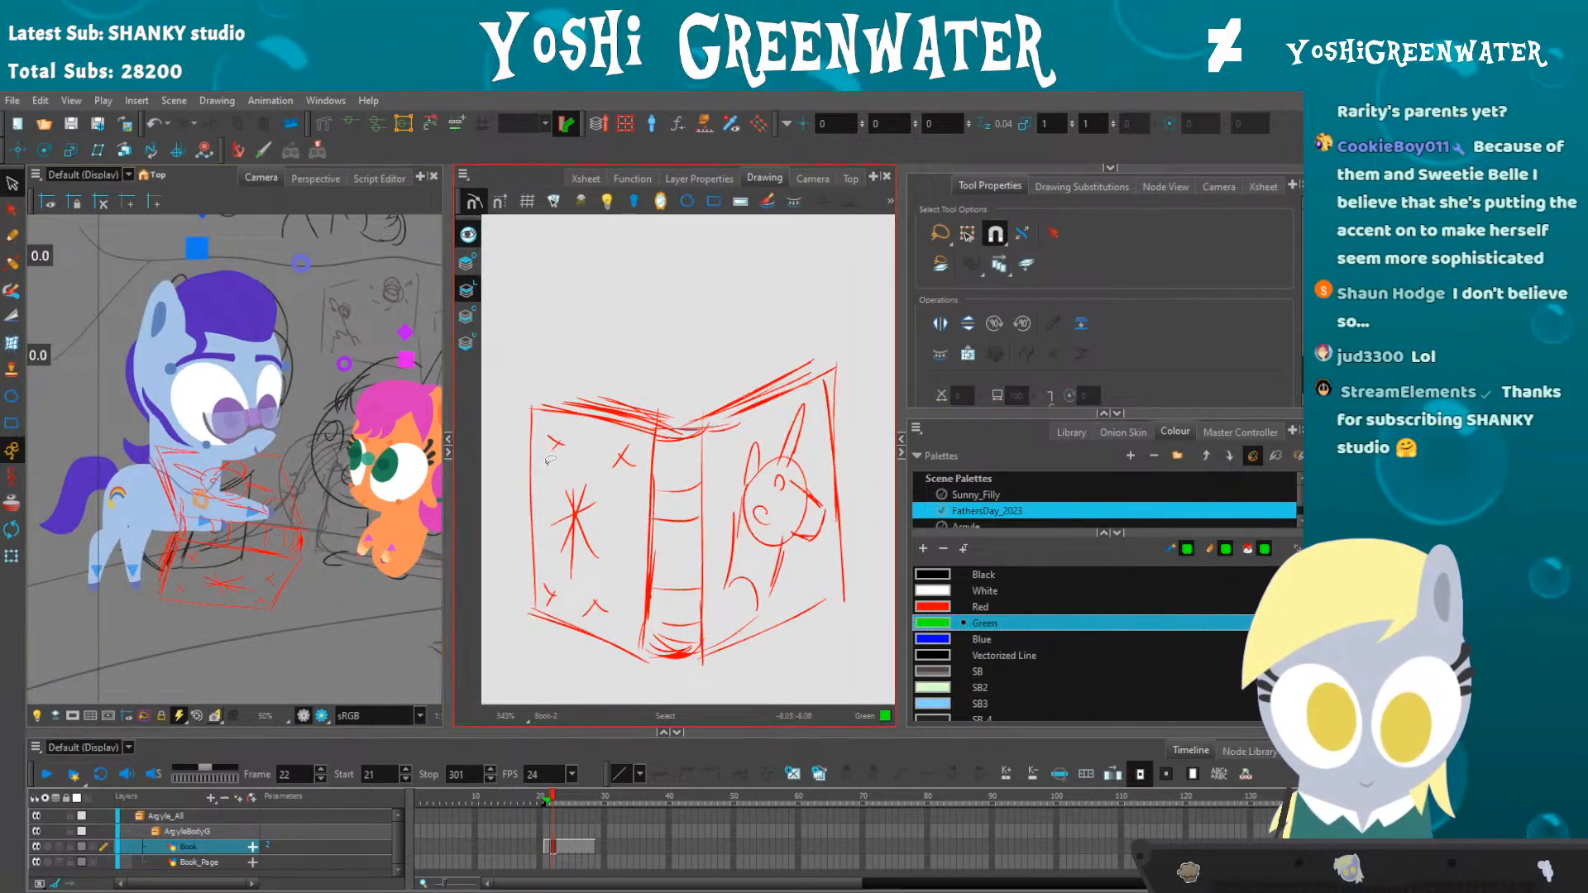
- Brush the page's inner edge in green down the middle of the book's spine on frame 22
{"action": "key", "text": "alt+b"}
{"action": "scroll", "coordinate": [660, 426], "scroll_direction": "up", "scroll_amount": 1}
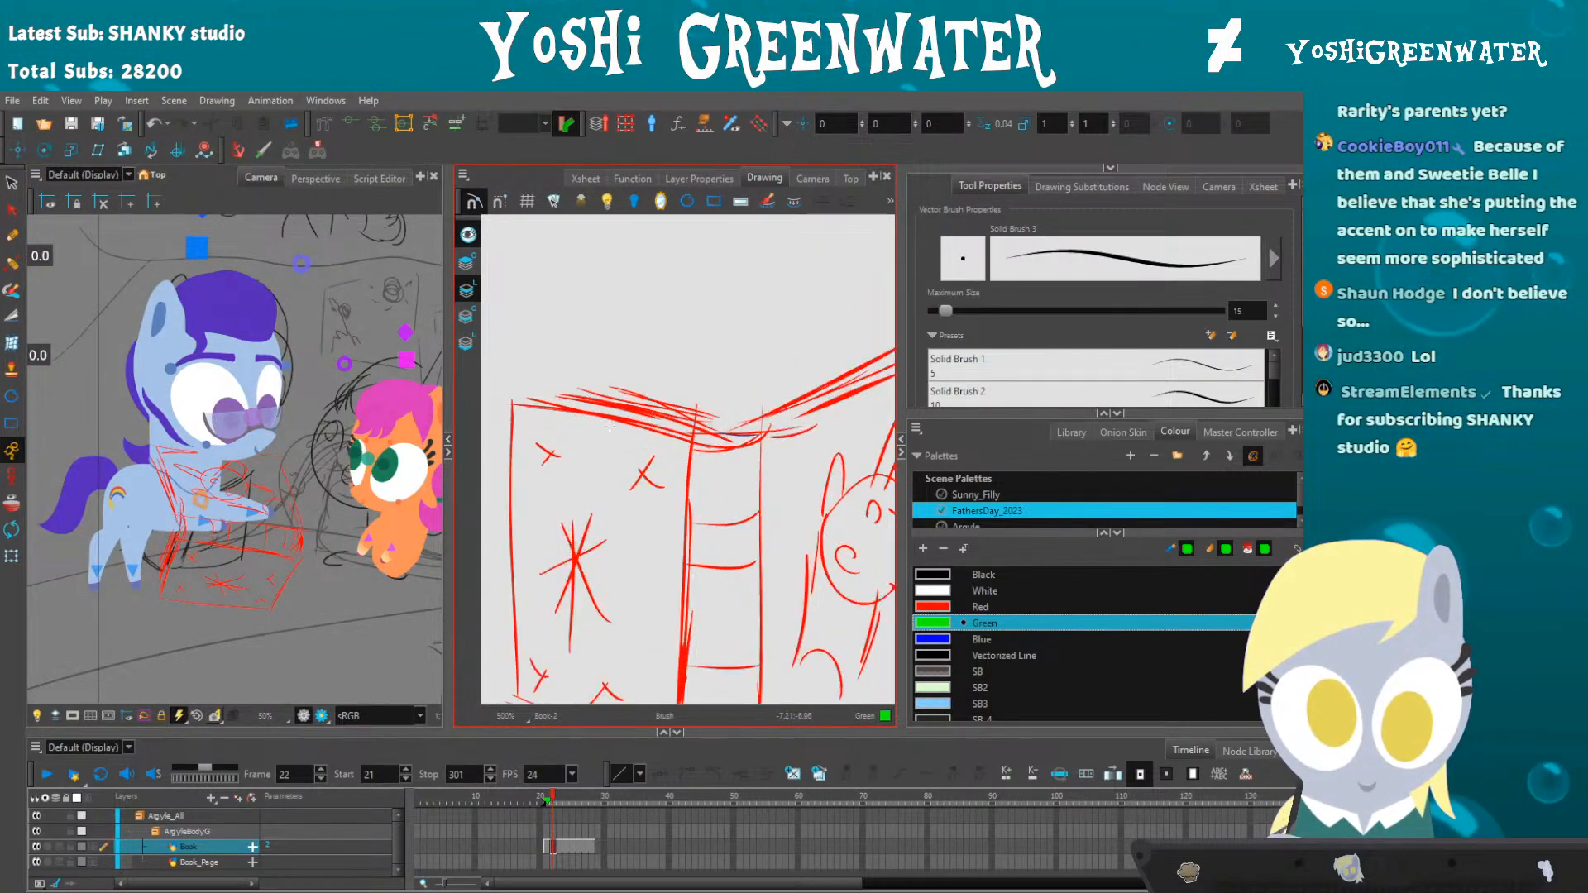
{"action": "scroll", "coordinate": [662, 428], "scroll_direction": "up", "scroll_amount": 1}
{"action": "left_click", "coordinate": [684, 480]}
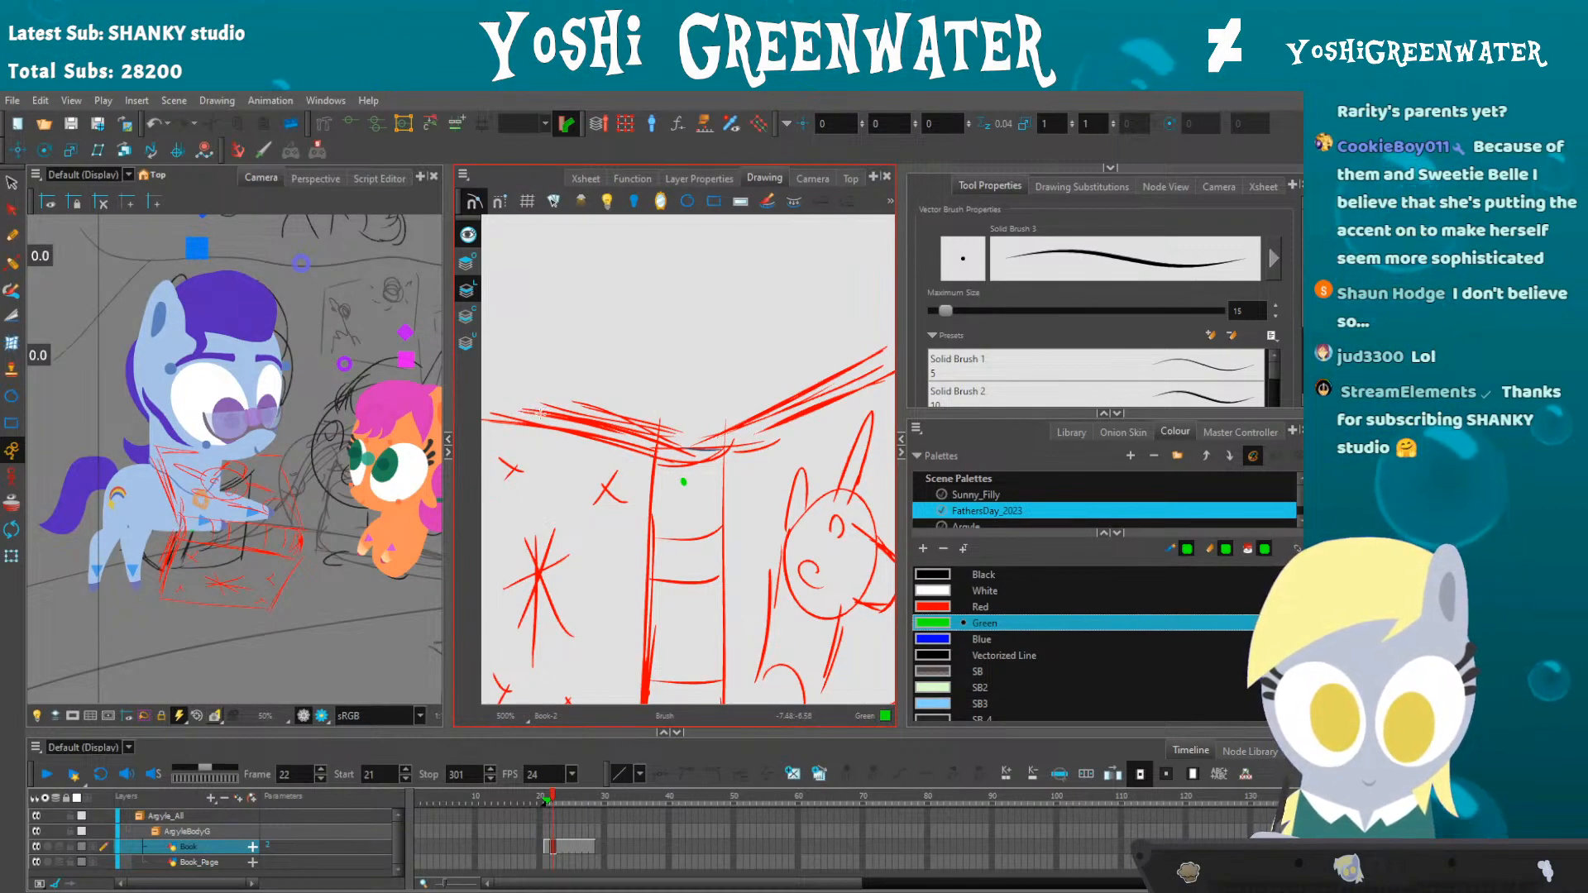
{"action": "left_click_drag", "start_coordinate": [683, 482], "coordinate": [676, 579]}
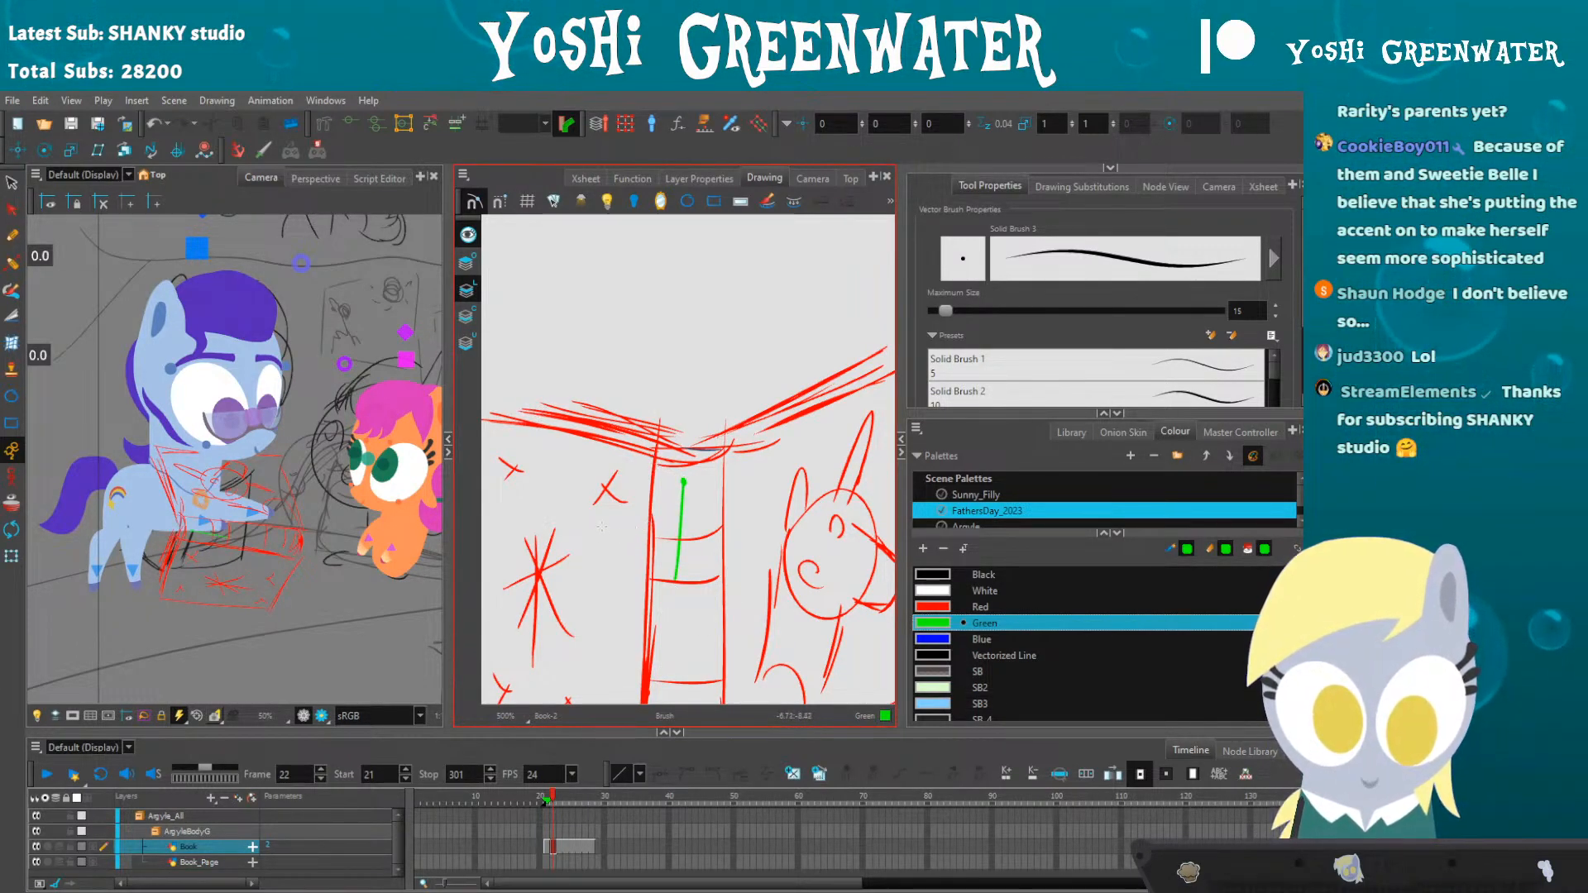
- Draw the page's lower, outer and upper edges in green on frame 22, comparing the pose with frame 21
{"action": "left_click_drag", "start_coordinate": [602, 527], "coordinate": [634, 539]}
{"action": "left_click_drag", "start_coordinate": [759, 574], "coordinate": [494, 540]}
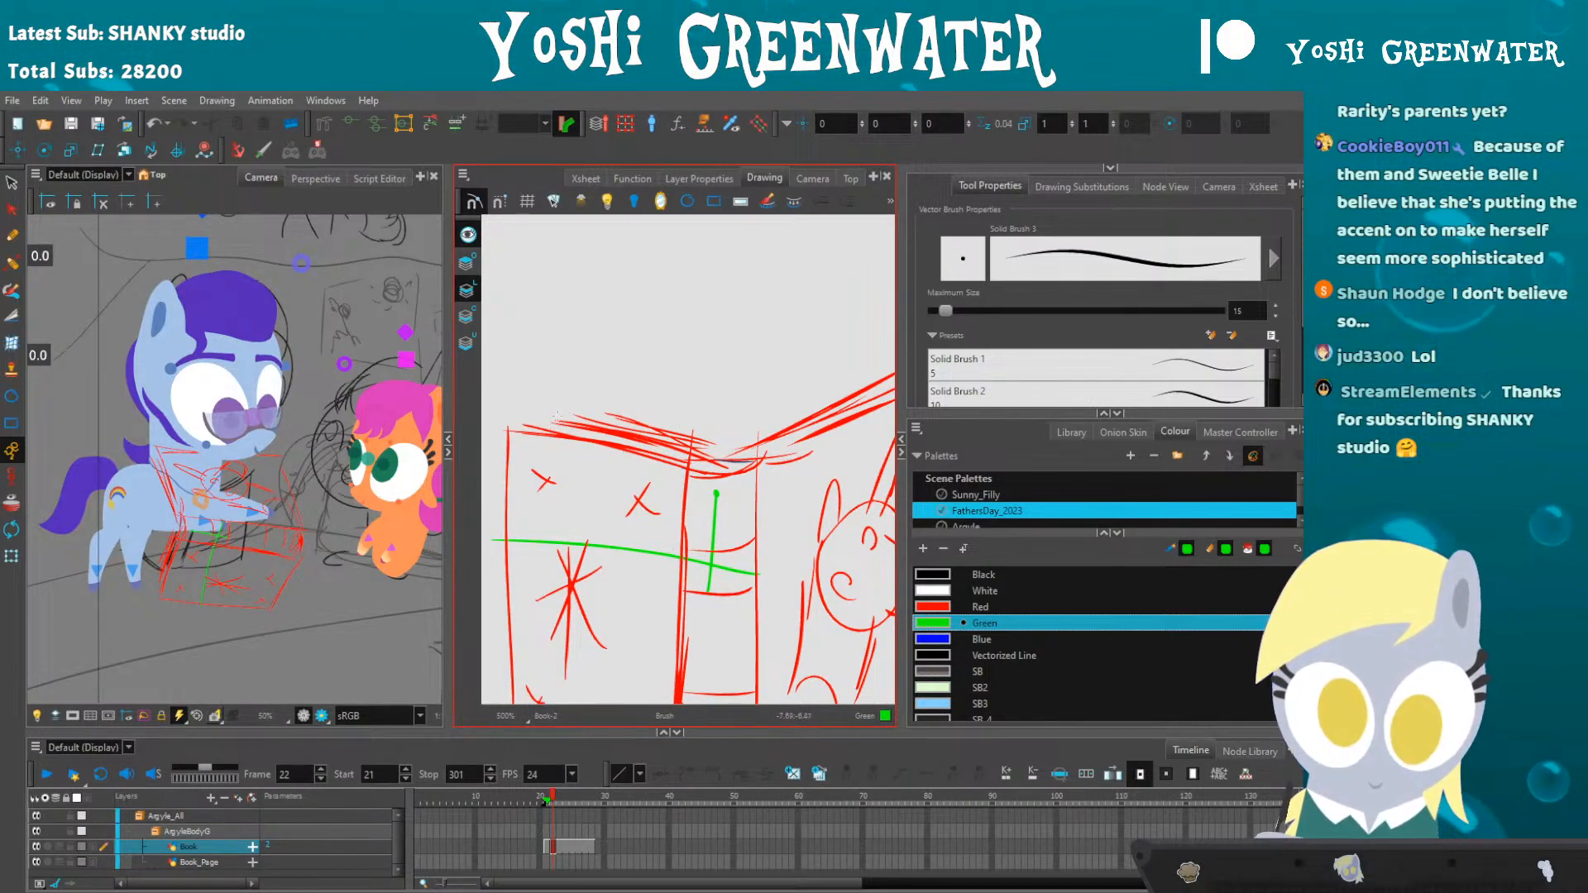
{"action": "left_click_drag", "start_coordinate": [582, 406], "coordinate": [569, 629]}
{"action": "left_click_drag", "start_coordinate": [659, 484], "coordinate": [611, 478]}
{"action": "key", "text": "comma"}
{"action": "key", "text": "period"}
{"action": "key", "text": "comma"}
{"action": "key", "text": "period"}
{"action": "key", "text": "comma"}
- Duplicate the Book drawing at frame 23 and delete its green page outline, keeping only the line on the spine
{"action": "key", "text": "period"}
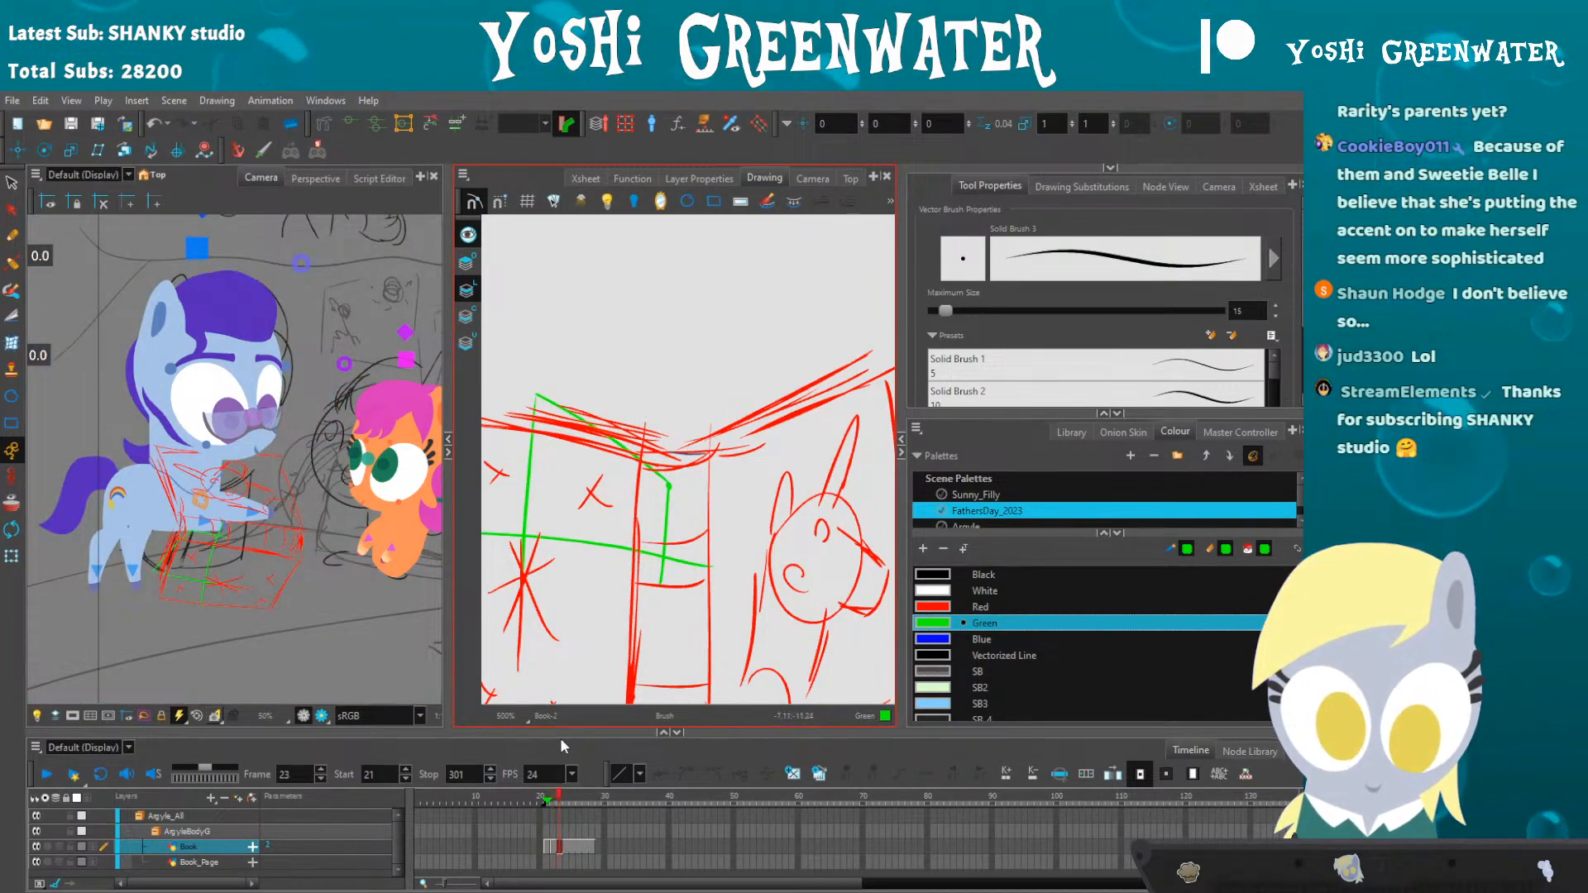
{"action": "left_click", "coordinate": [817, 778]}
{"action": "key", "text": "alt+s"}
{"action": "left_click", "coordinate": [526, 536]}
{"action": "key", "text": "Delete"}
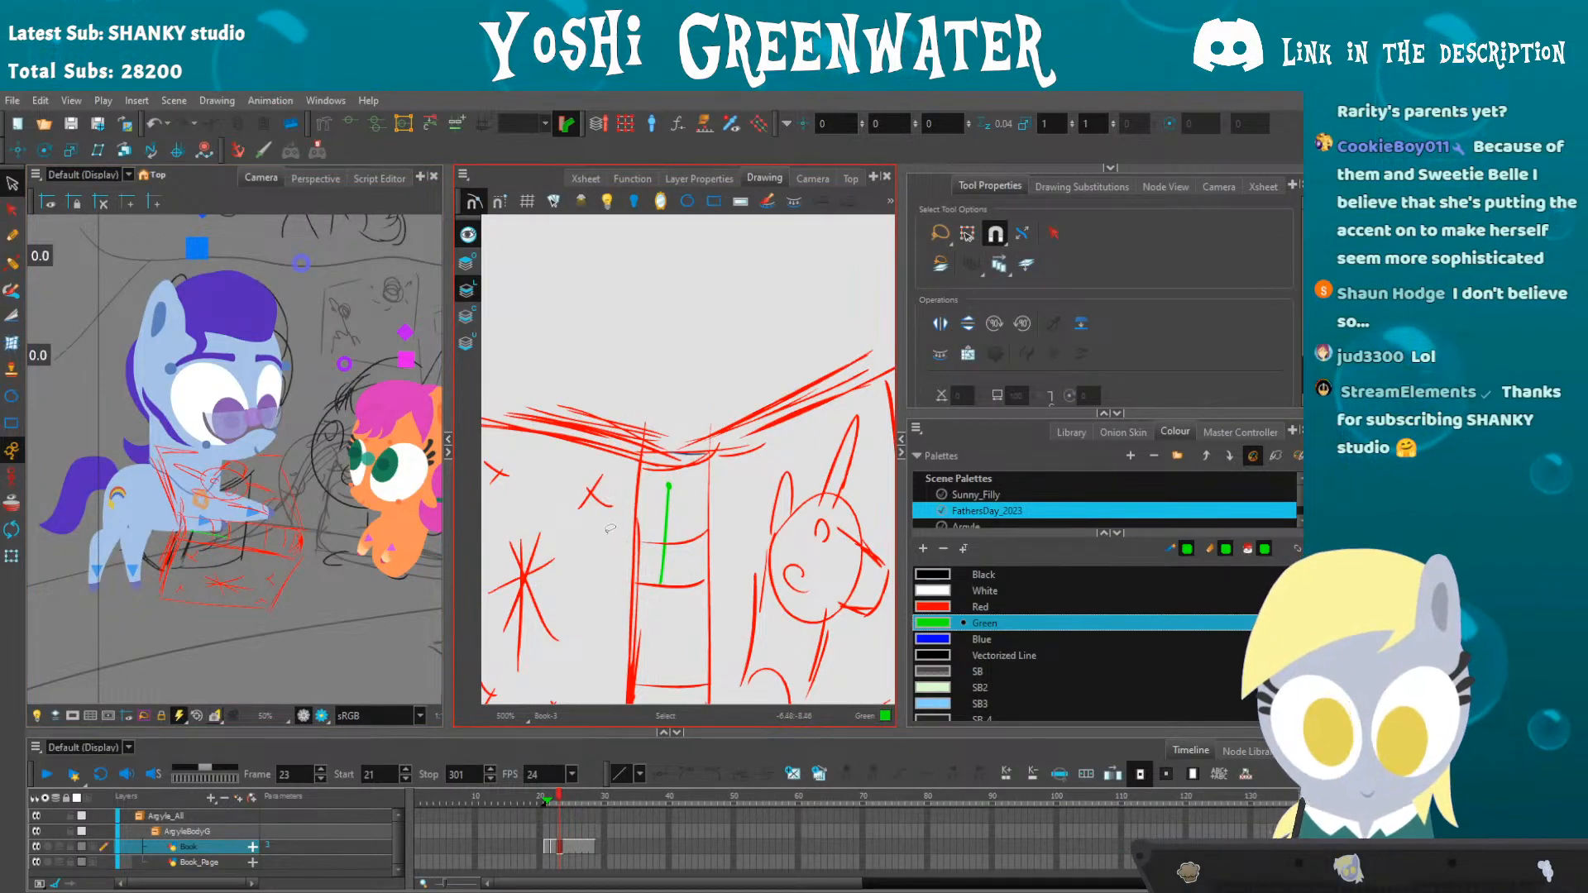
- Sketch the lifted page in green on frame 23, rising from the spine above the book and leaning toward the left cover
{"action": "key", "text": "alt+b"}
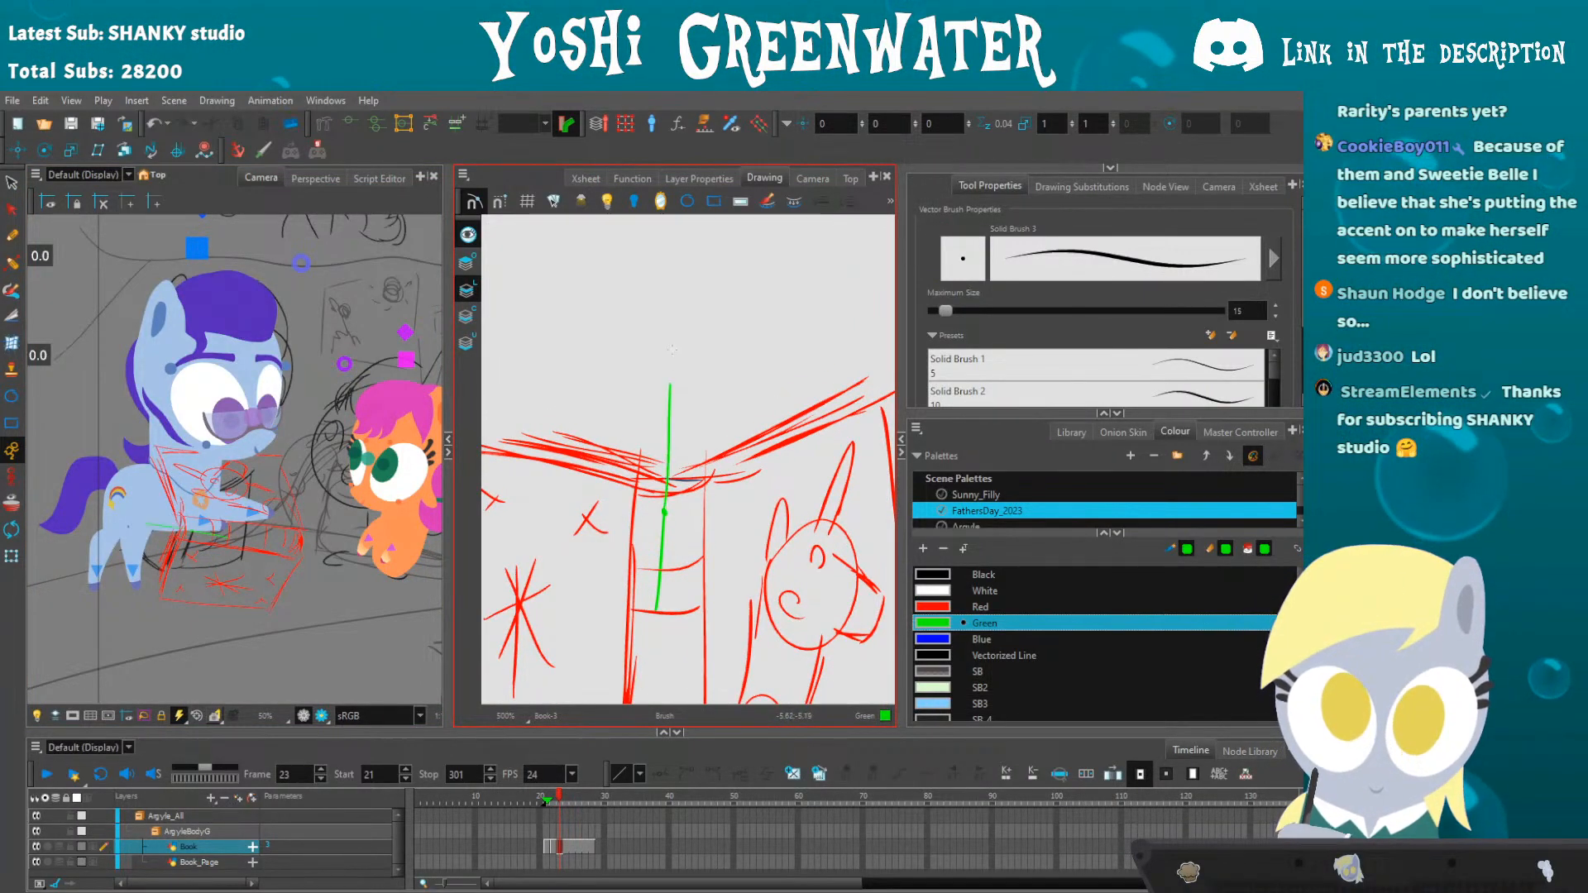
{"action": "left_click_drag", "start_coordinate": [668, 385], "coordinate": [651, 494]}
{"action": "key", "text": "comma"}
{"action": "key", "text": "period"}
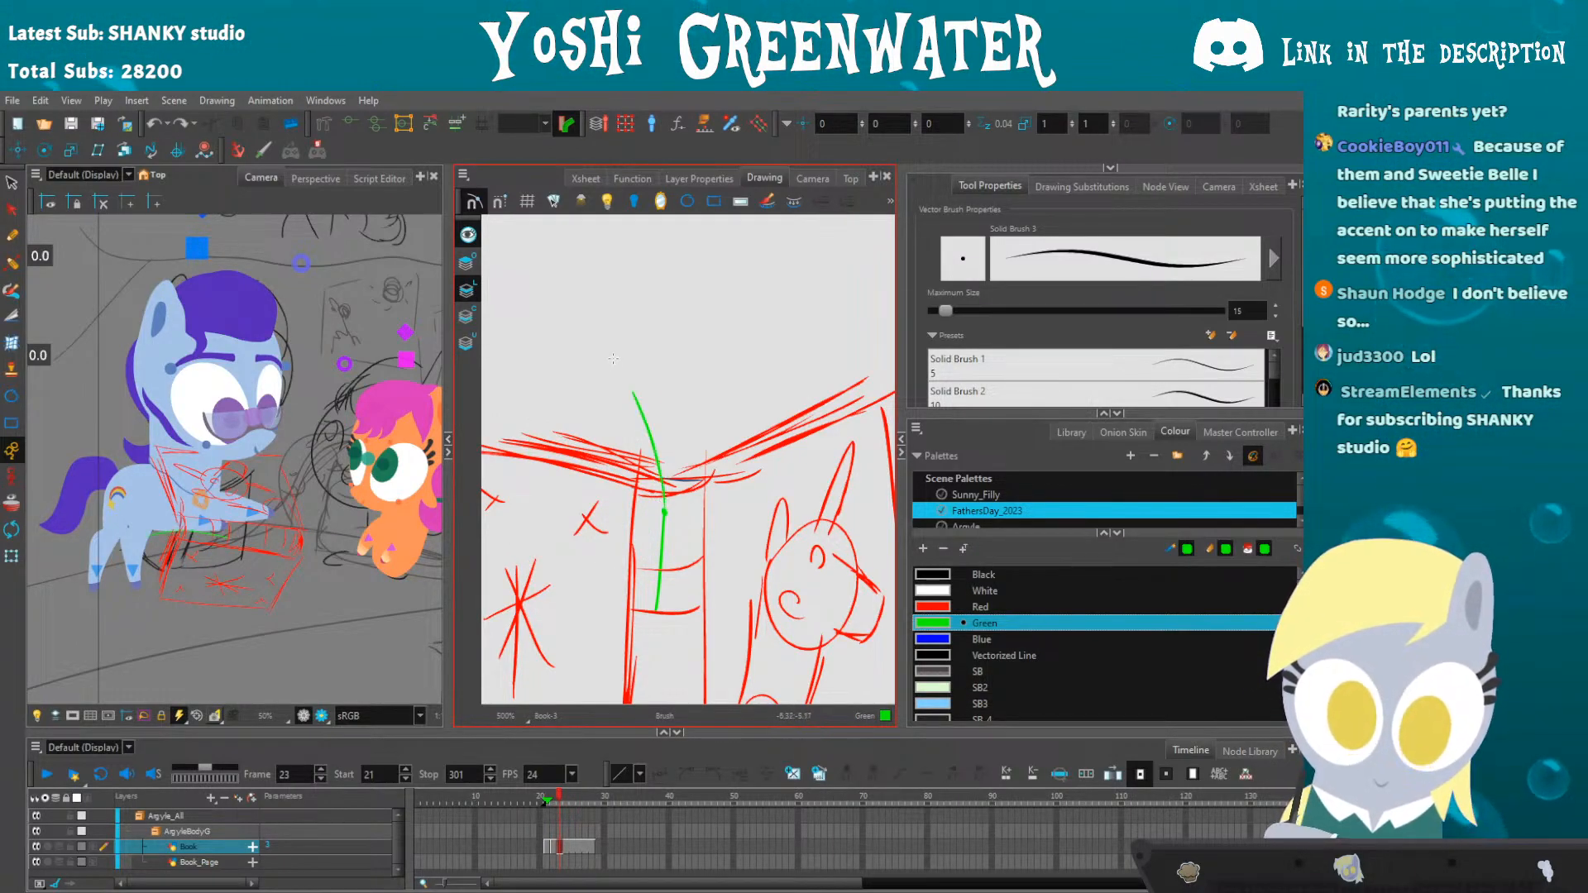
{"action": "key", "text": "ctrl+z"}
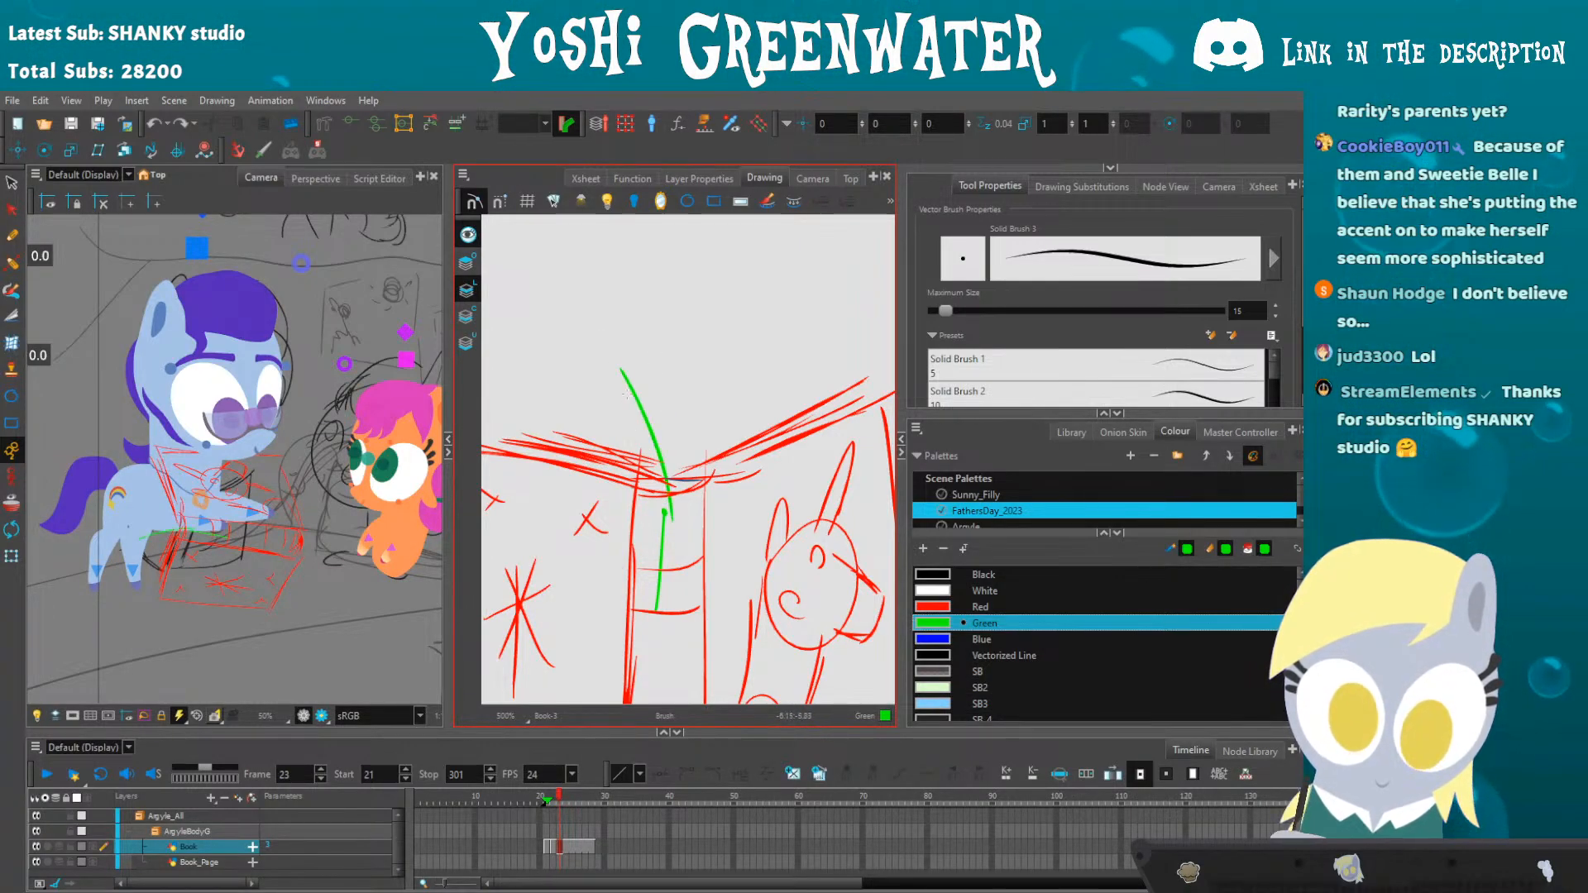
{"action": "left_click_drag", "start_coordinate": [674, 524], "coordinate": [671, 385]}
{"action": "mouse_move", "coordinate": [675, 523]}
{"action": "left_mouse_down"}
{"action": "mouse_move", "coordinate": [637, 354]}
{"action": "mouse_move", "coordinate": [619, 498]}
{"action": "left_mouse_up"}
{"action": "key", "text": "ctrl+z"}
{"action": "key", "text": "ctrl+z"}
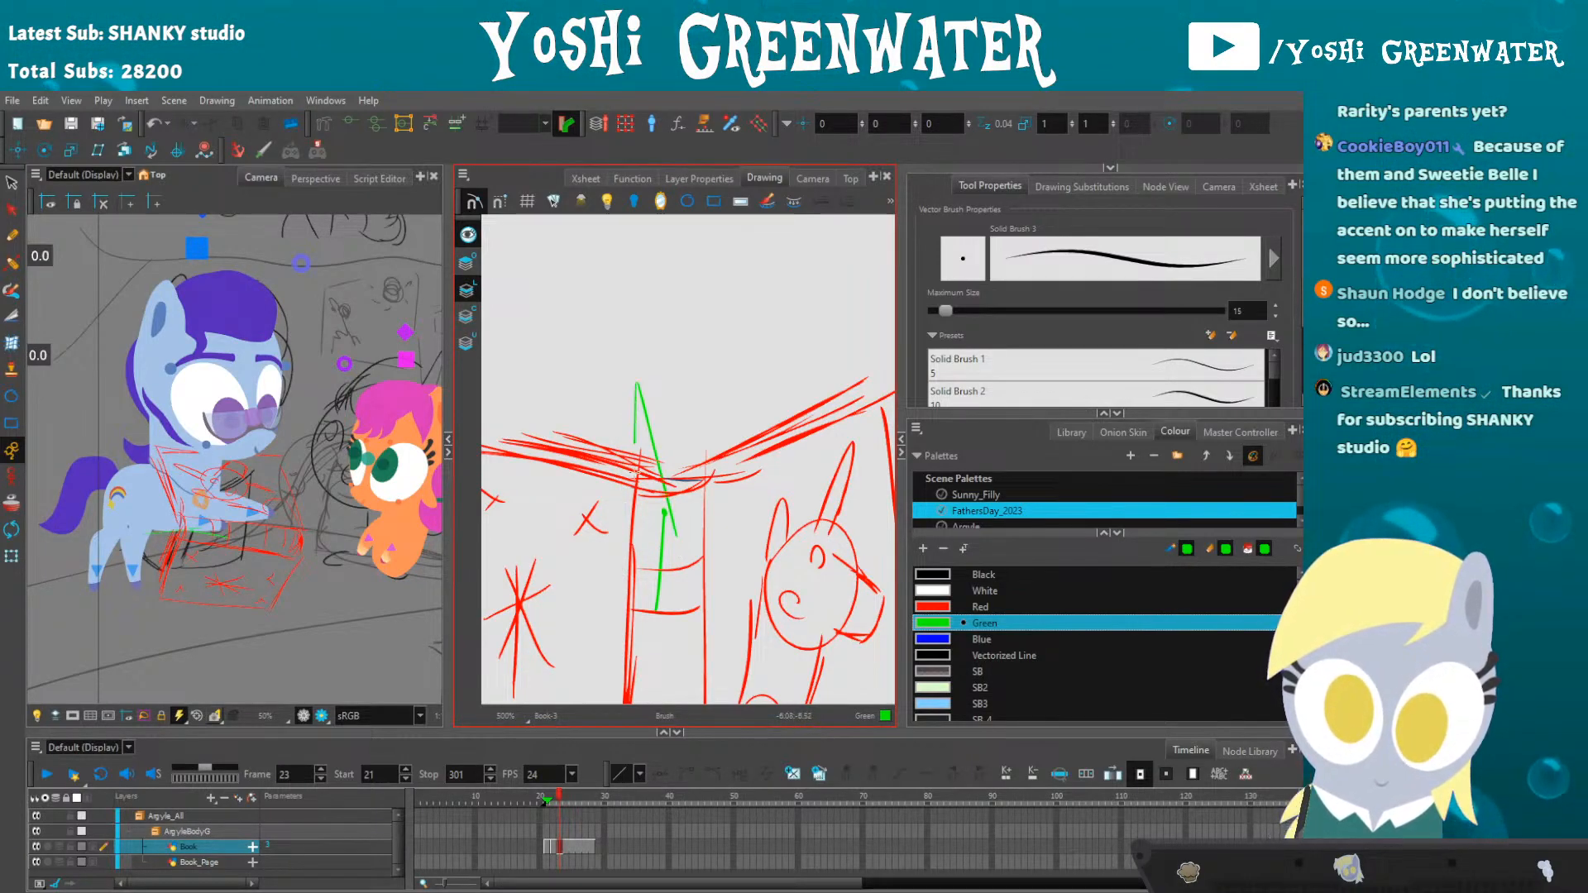
- Flip through frames 22 and 23 to check the page turn and duplicate the Book drawing at frame 24
{"action": "key", "text": "f"}
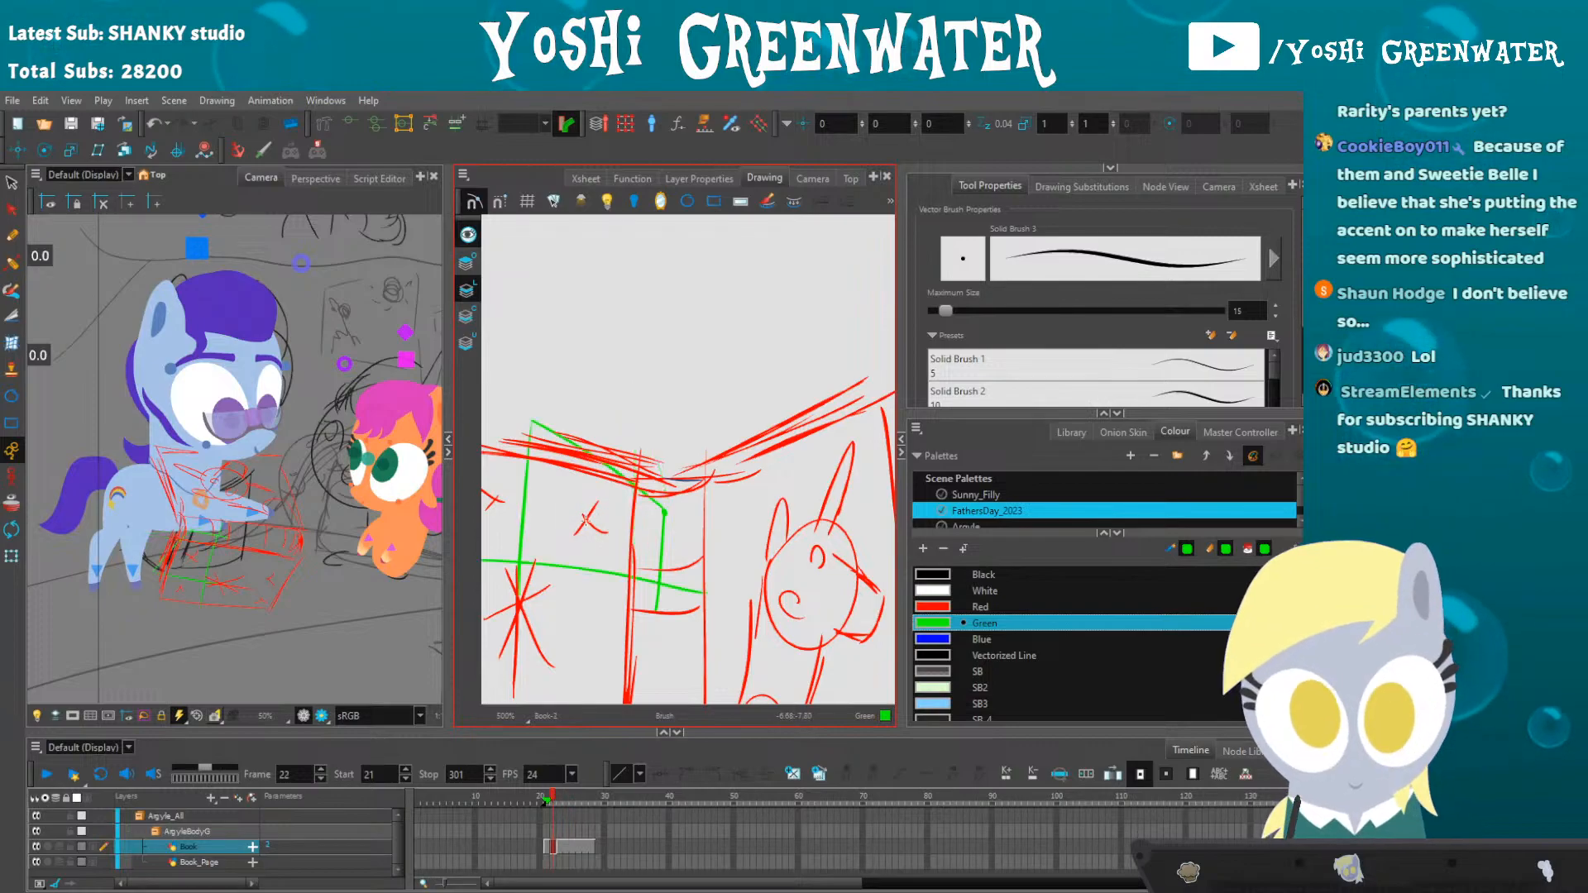
{"action": "key", "text": "g"}
{"action": "key", "text": "f"}
{"action": "key", "text": "f"}
{"action": "key", "text": "g"}
{"action": "key", "text": "g"}
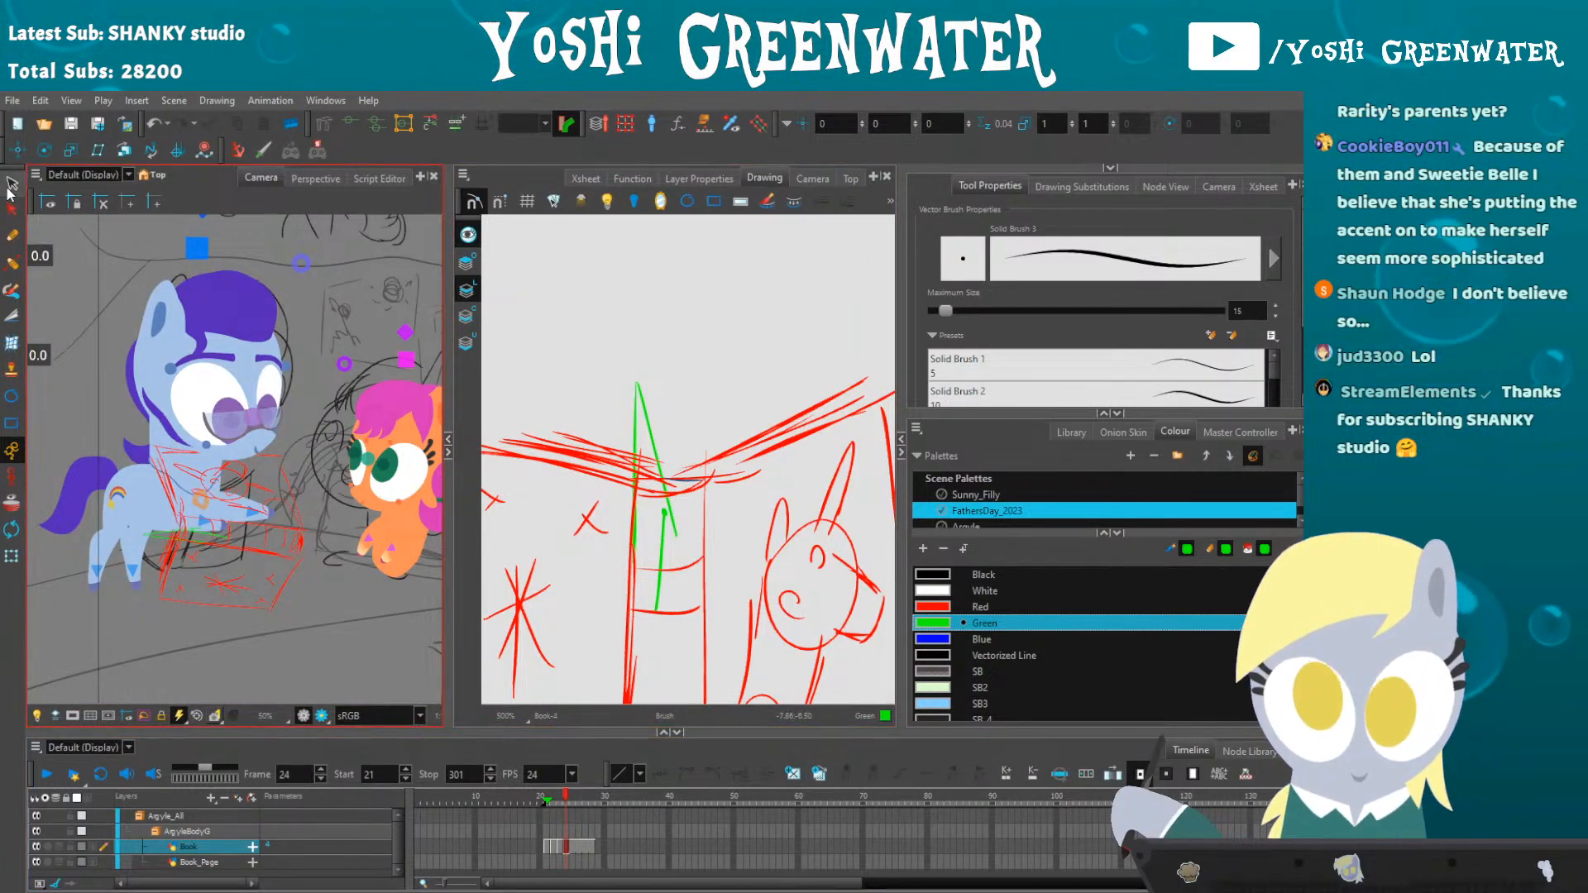
- Flip the lifted page's green lines horizontally on frame 24 and nudge them right and slightly up to meet the spine
{"action": "key", "text": "alt+s"}
{"action": "left_click", "coordinate": [643, 428]}
{"action": "left_click", "coordinate": [940, 323]}
{"action": "key", "text": "Right"}
{"action": "key", "text": "Right"}
{"action": "key", "text": "Right"}
{"action": "key", "text": "Right"}
{"action": "key", "text": "Right"}
{"action": "key", "text": "Right"}
{"action": "key", "text": "Up"}
{"action": "key", "text": "Up"}
{"action": "key", "text": "Right"}
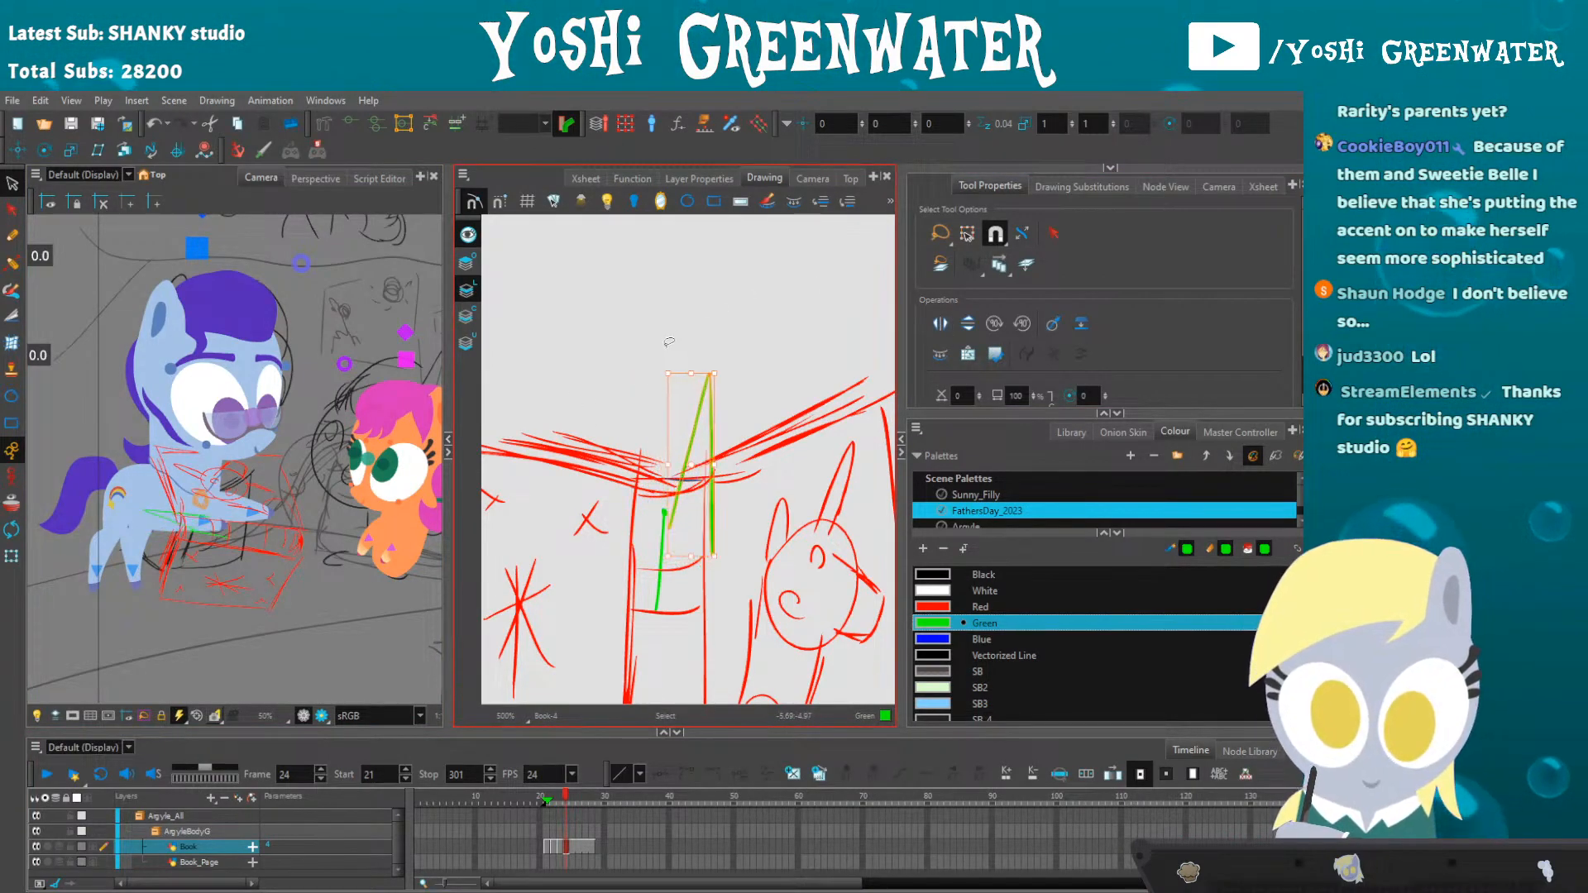
{"action": "left_click", "coordinate": [606, 418]}
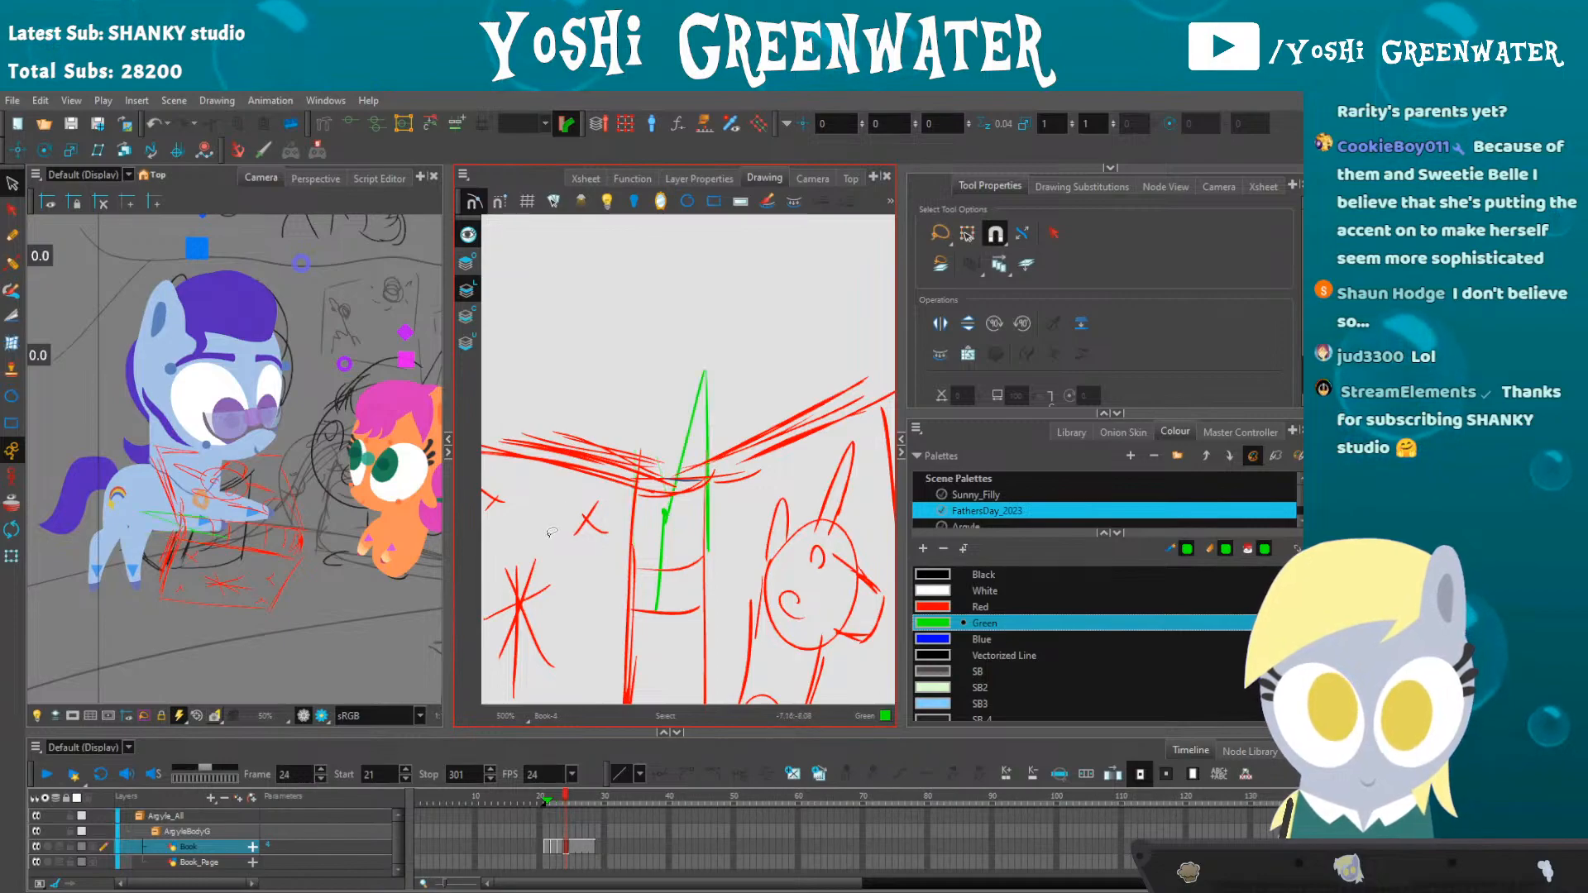
- Duplicate the Book drawing at frame 25 and delete the lifted page's green lines, keeping the line on the spine
{"action": "key", "text": "space"}
{"action": "left_click_drag", "start_coordinate": [600, 518], "coordinate": [555, 519]}
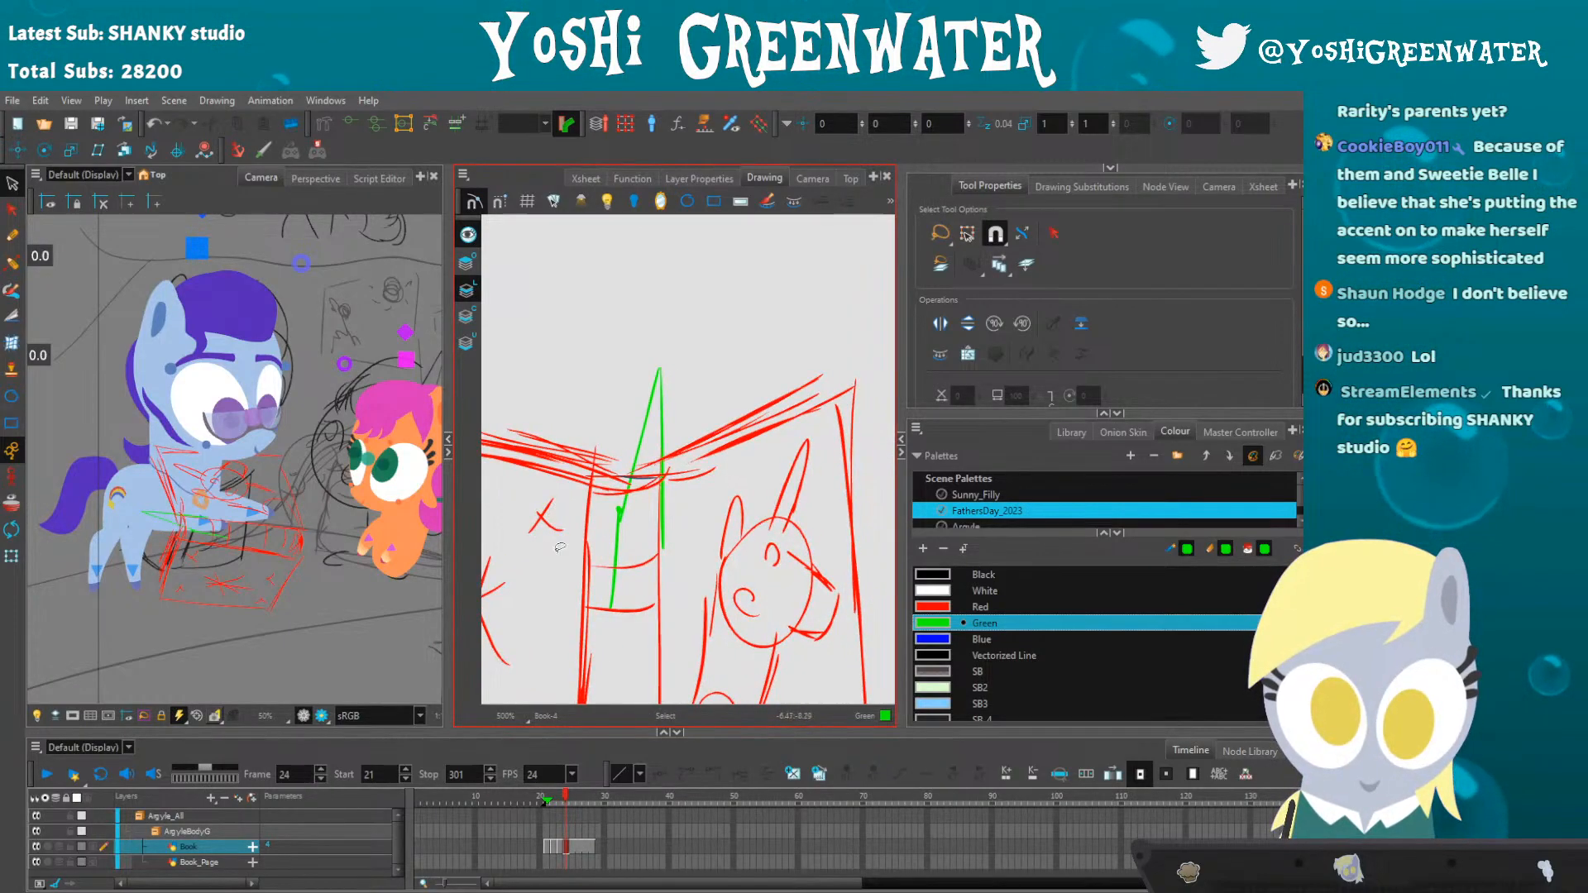
{"action": "key", "text": "period"}
{"action": "left_click", "coordinate": [818, 774]}
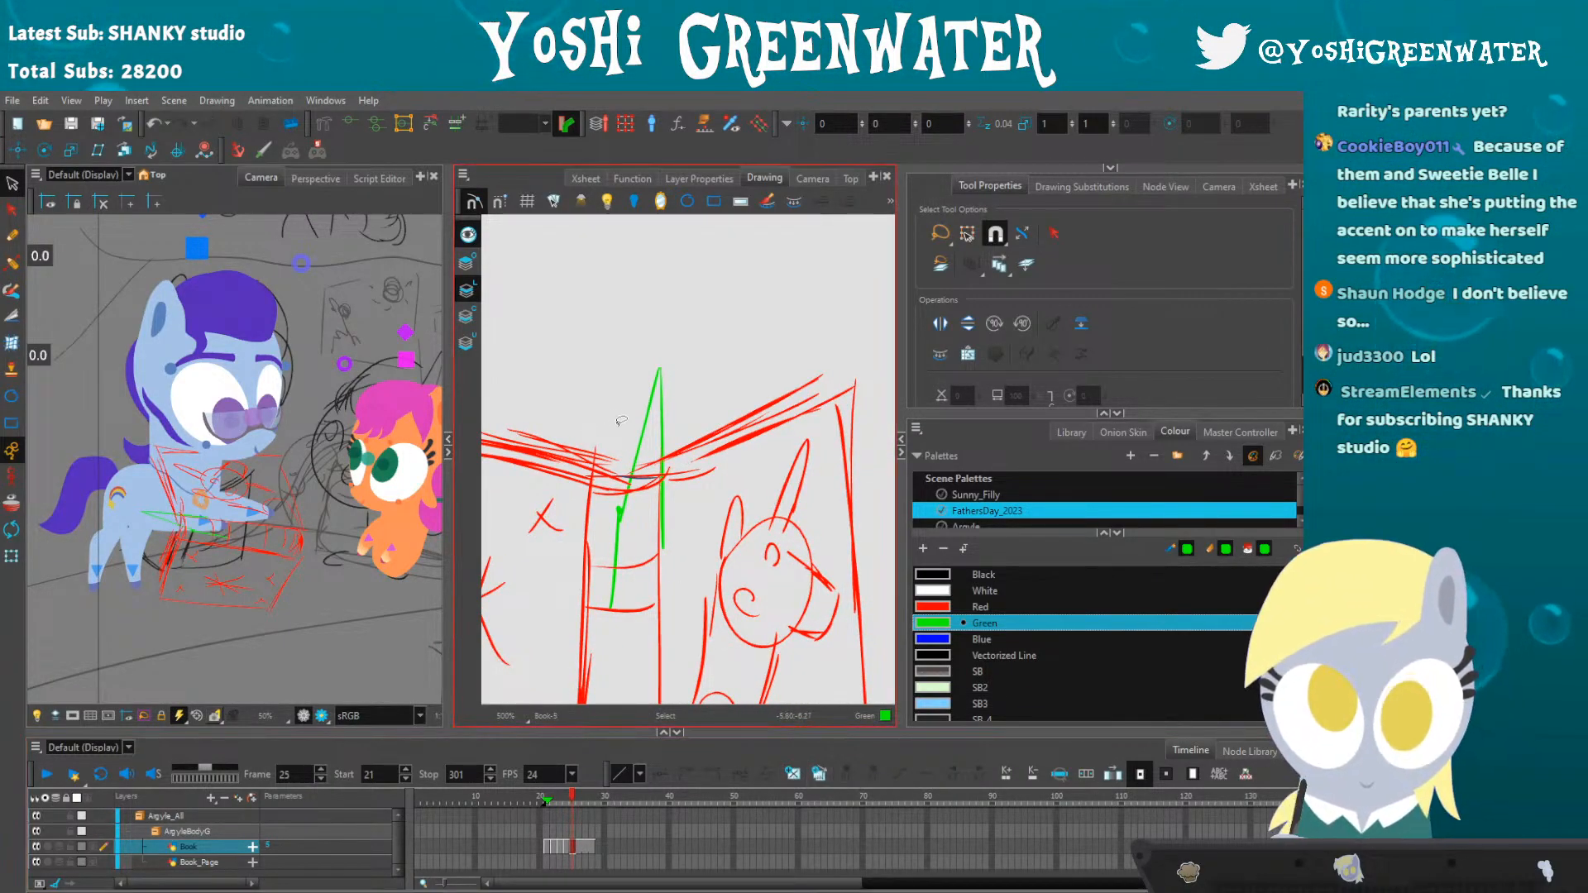
{"action": "left_click", "coordinate": [661, 430]}
{"action": "key", "text": "Delete"}
- Sketch the page's upper and outer edges in green on frame 25, curving from the spine over the right cover
{"action": "key", "text": "alt+b"}
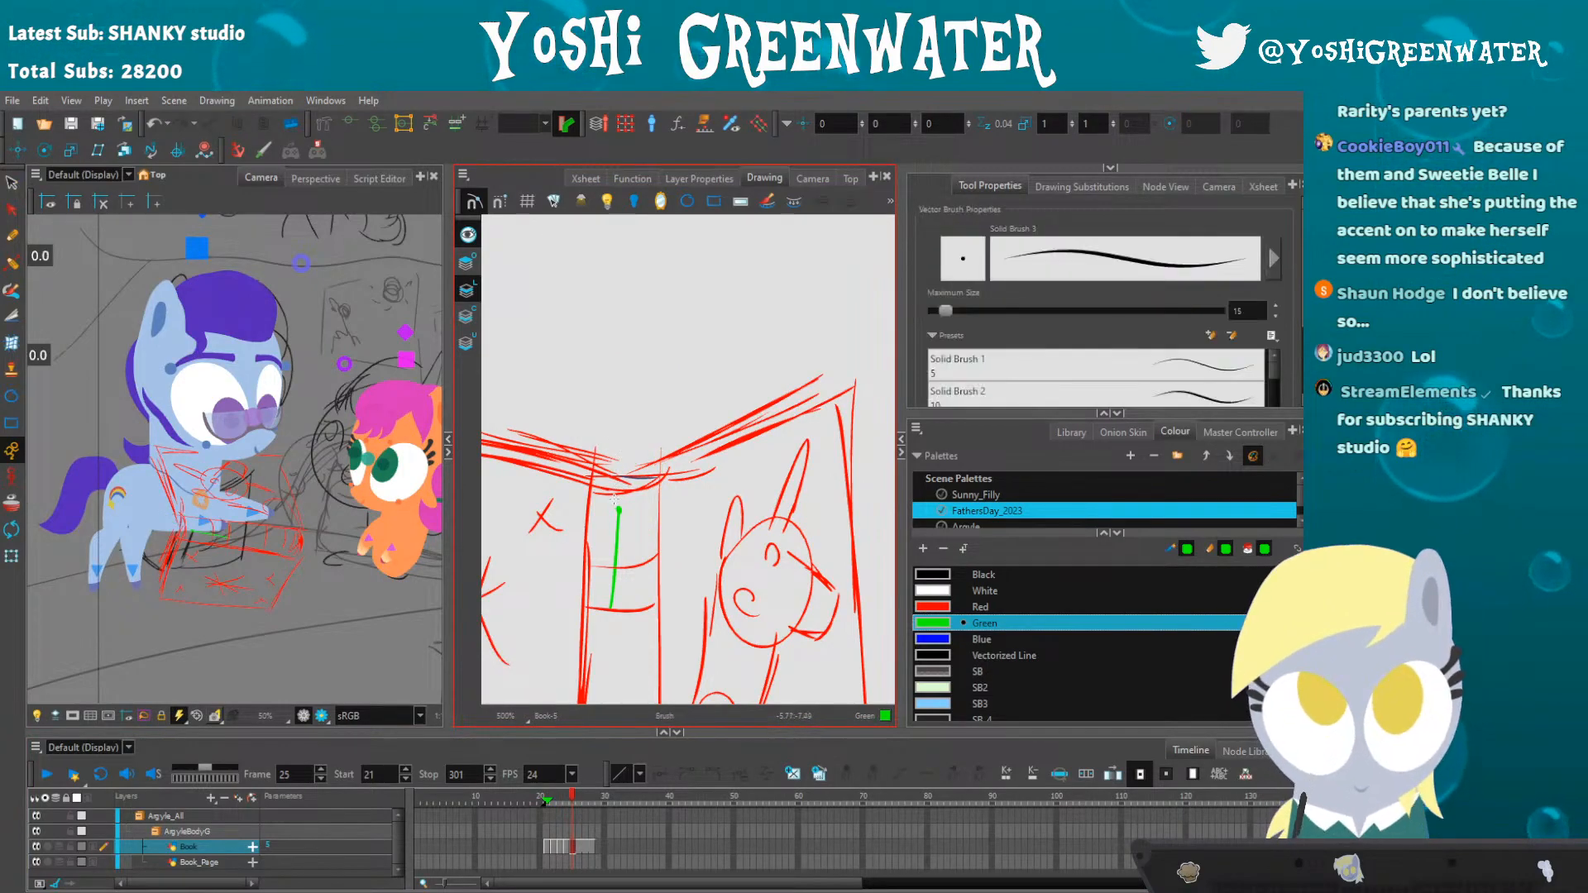
{"action": "left_click_drag", "start_coordinate": [775, 367], "coordinate": [803, 494]}
{"action": "key", "text": "ctrl+z"}
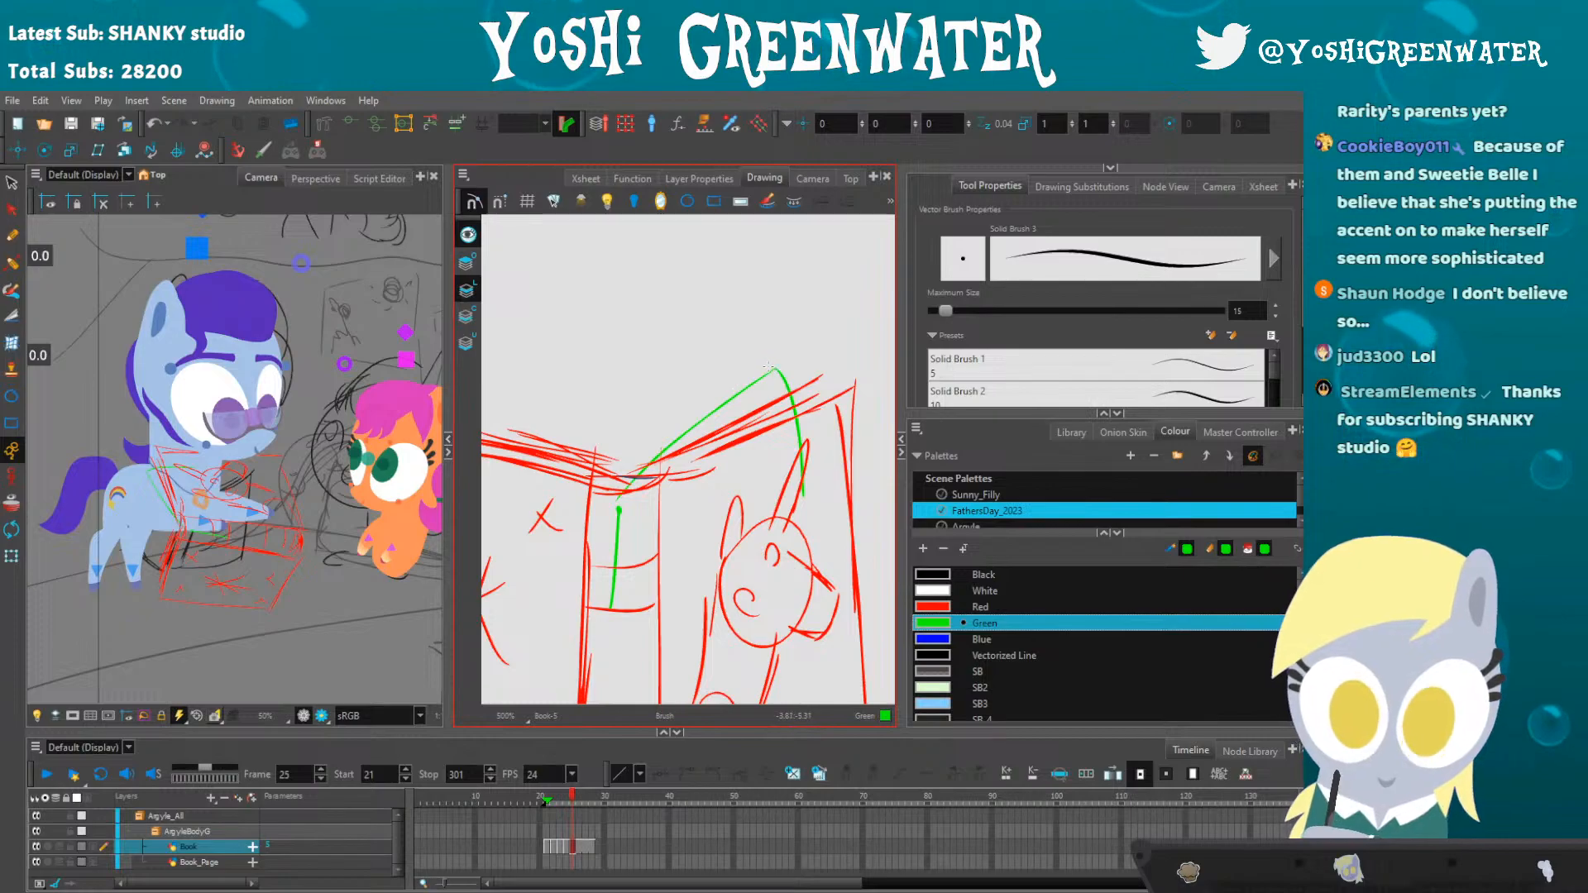
{"action": "left_click_drag", "start_coordinate": [800, 351], "coordinate": [816, 451]}
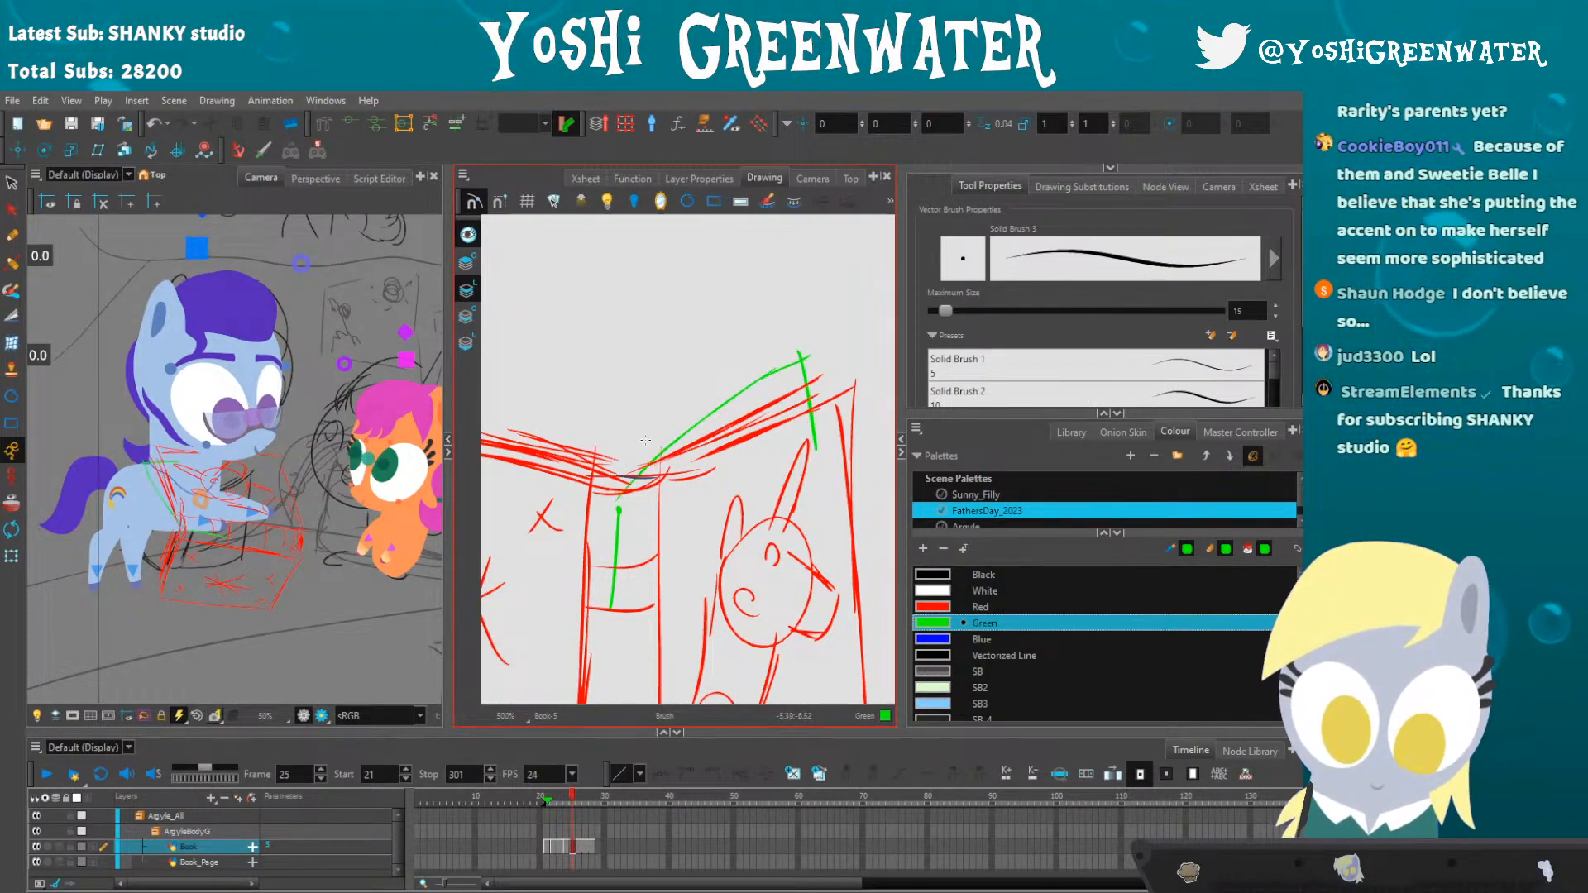
- Duplicate the Book drawing at frame 26 and delete the turning page's green upper and outer edge lines
{"action": "key", "text": "period"}
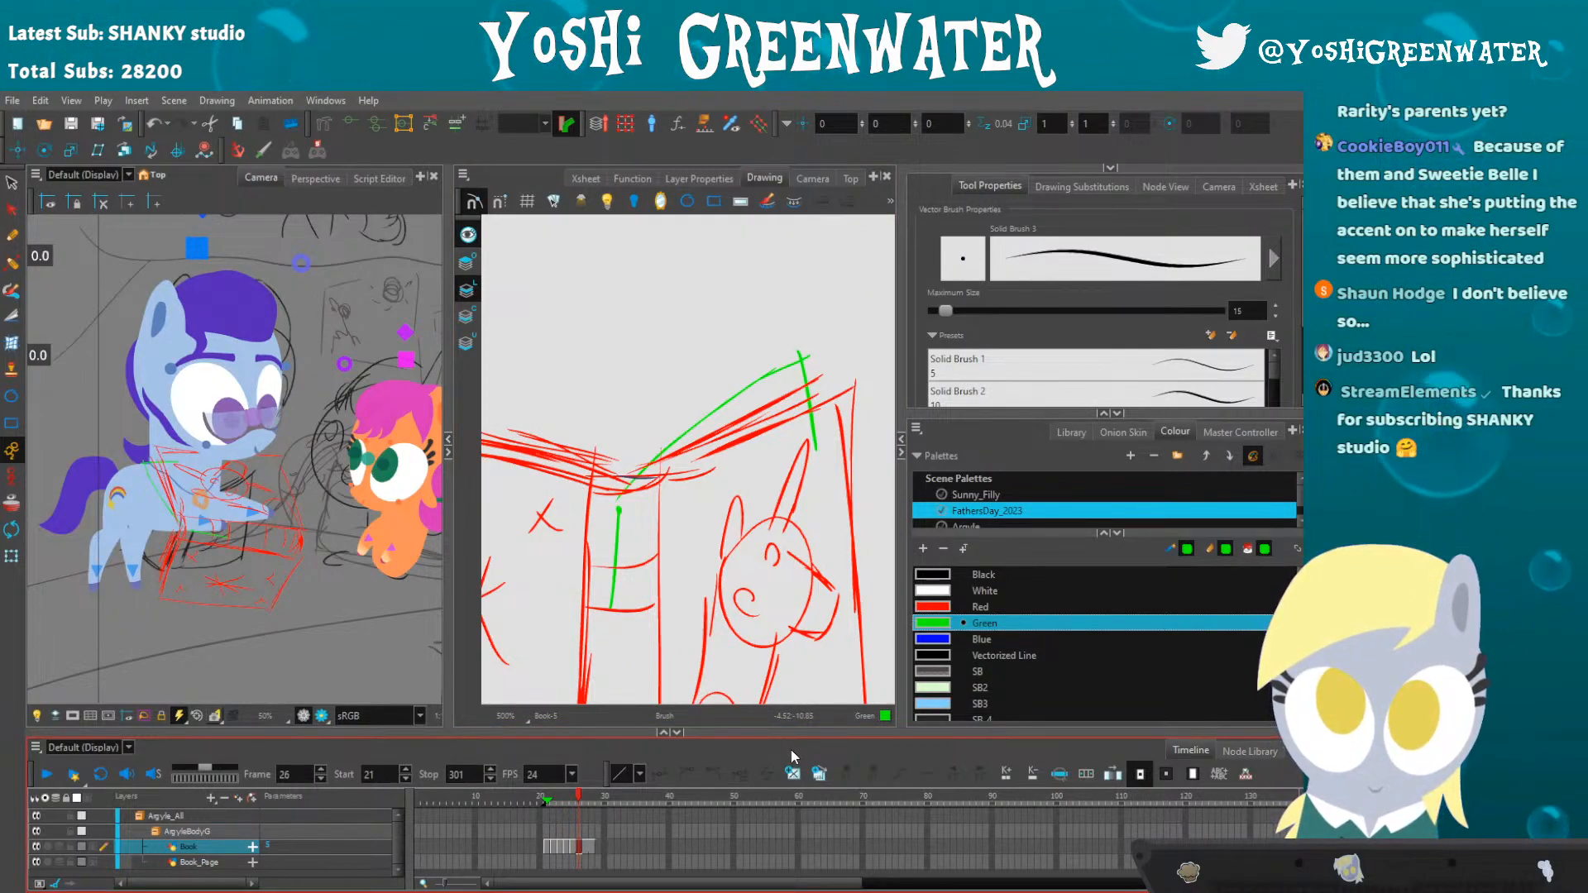
{"action": "left_click", "coordinate": [819, 775]}
{"action": "left_click", "coordinate": [12, 183]}
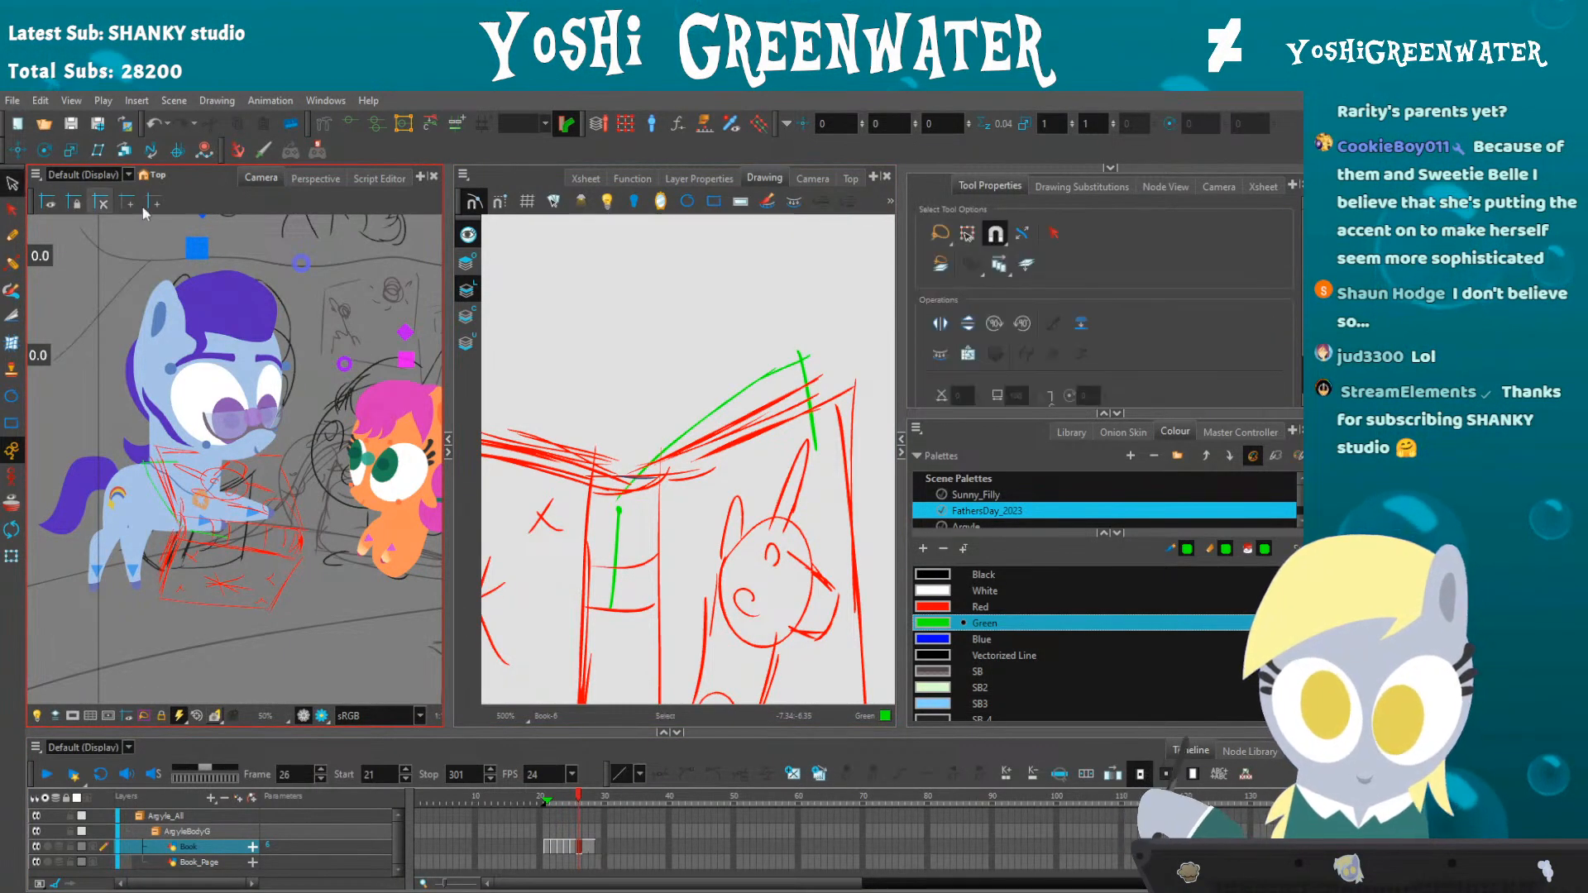
{"action": "left_click", "coordinate": [808, 397]}
{"action": "key", "text": "Delete"}
{"action": "left_click", "coordinate": [712, 413]}
{"action": "key", "text": "Delete"}
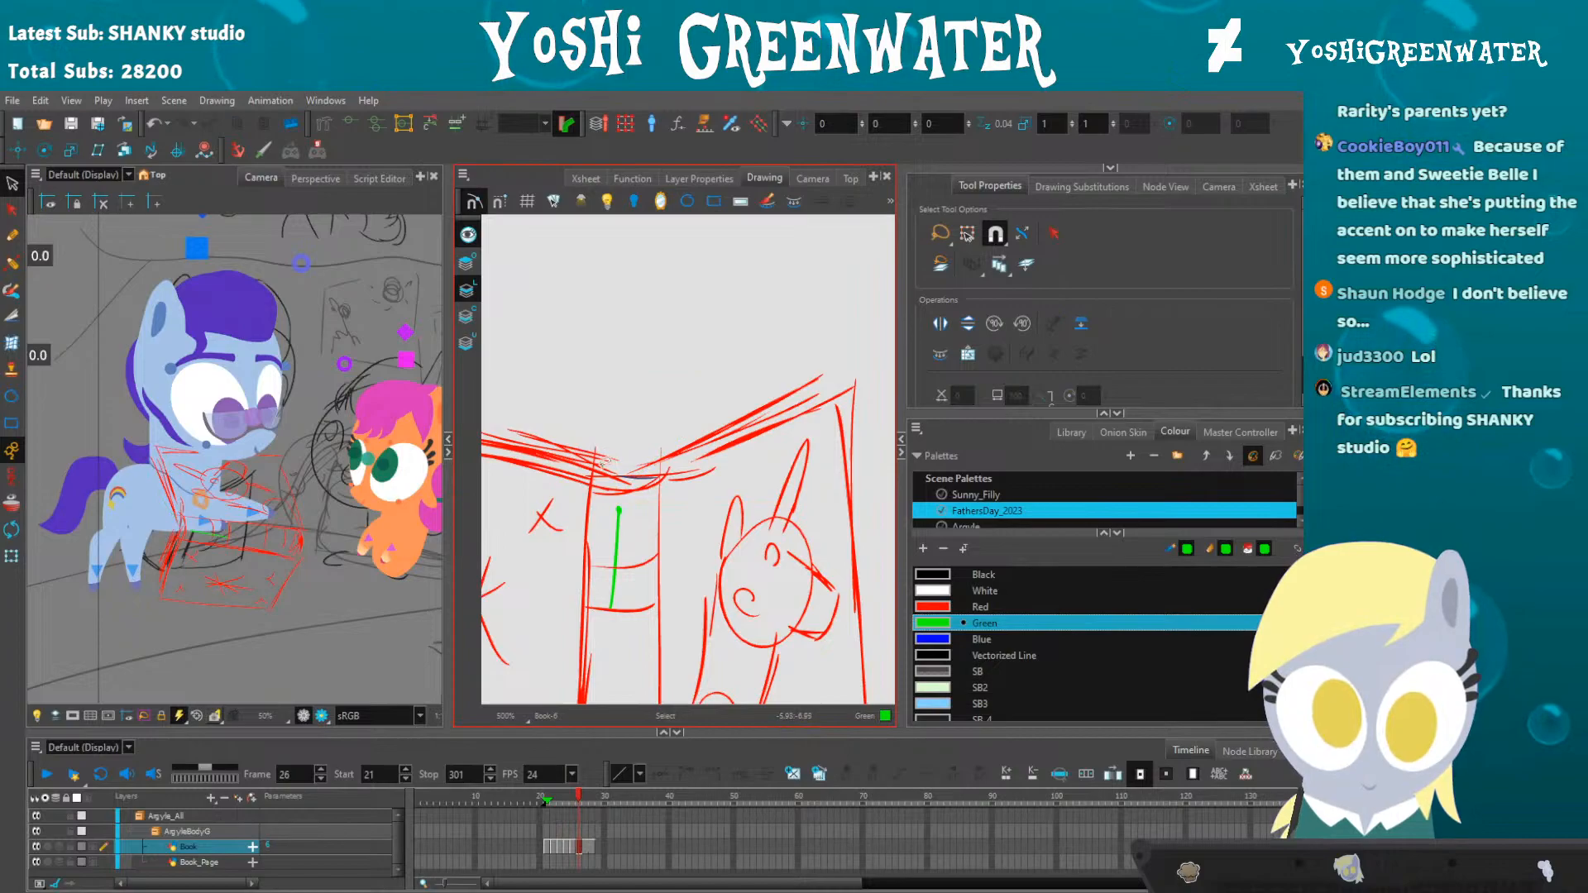
- Redraw the page's upper and outer edges in green on frame 26, lying along the right cover, and clear the Book exposure from frame 27 onward
{"action": "key", "text": "alt+b"}
{"action": "left_click_drag", "start_coordinate": [817, 376], "coordinate": [825, 519]}
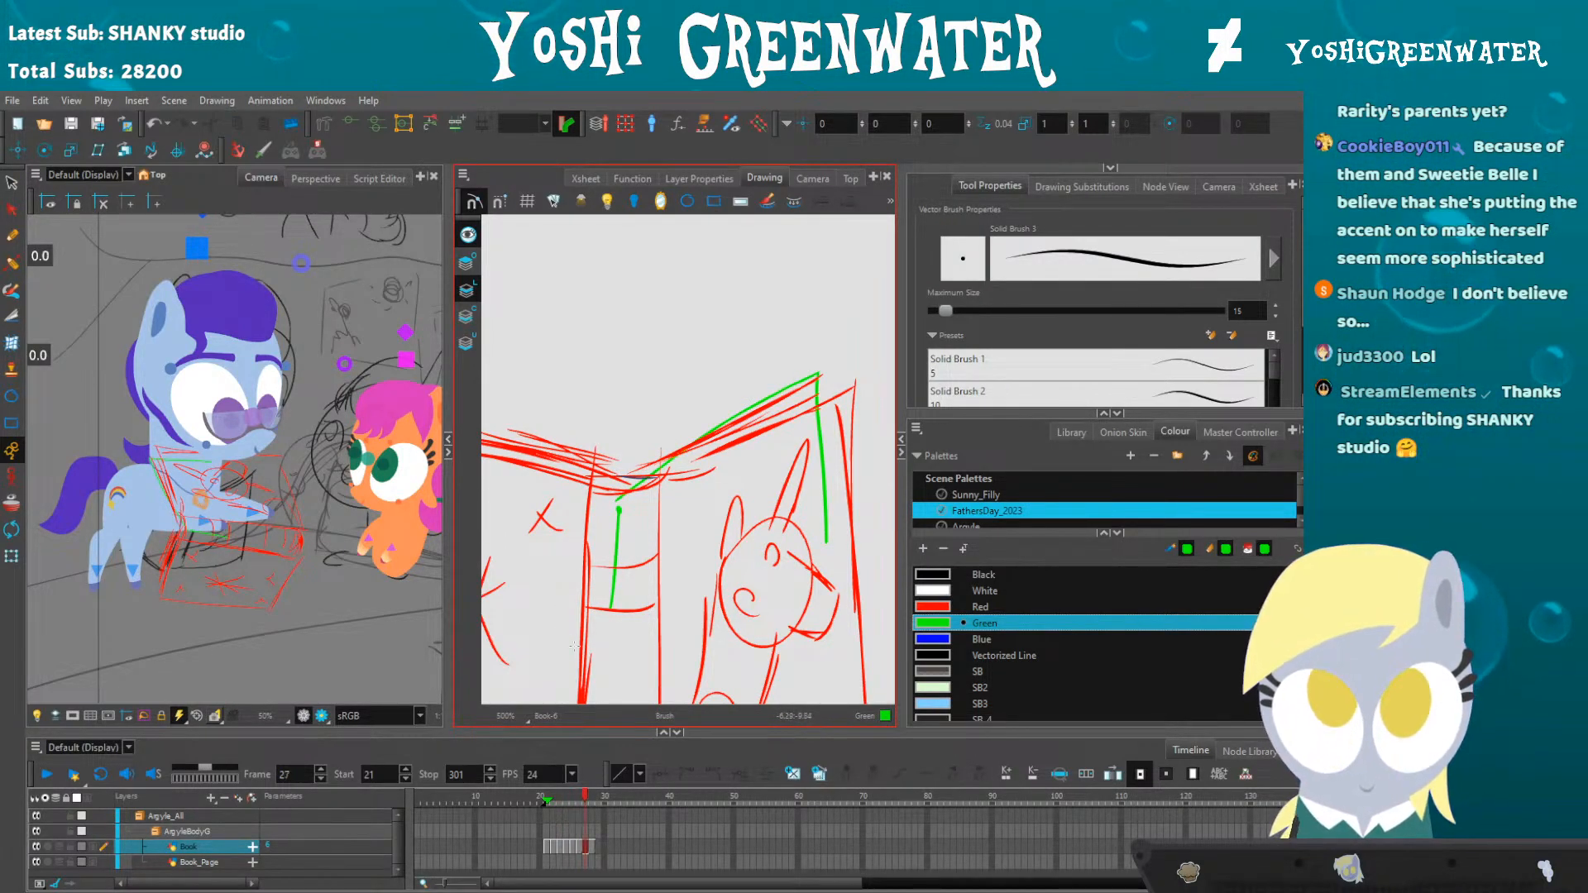
{"action": "left_click", "coordinate": [589, 846]}
{"action": "key", "text": "Delete"}
- Scrub through frames 21 to 27 to check the whole rough page turn, with the node network at hand
{"action": "mouse_move", "coordinate": [570, 802]}
{"action": "left_mouse_down"}
{"action": "mouse_move", "coordinate": [550, 803]}
{"action": "mouse_move", "coordinate": [584, 802]}
{"action": "mouse_move", "coordinate": [555, 799]}
{"action": "left_mouse_up"}
{"action": "left_click_drag", "start_coordinate": [588, 580], "coordinate": [664, 536]}
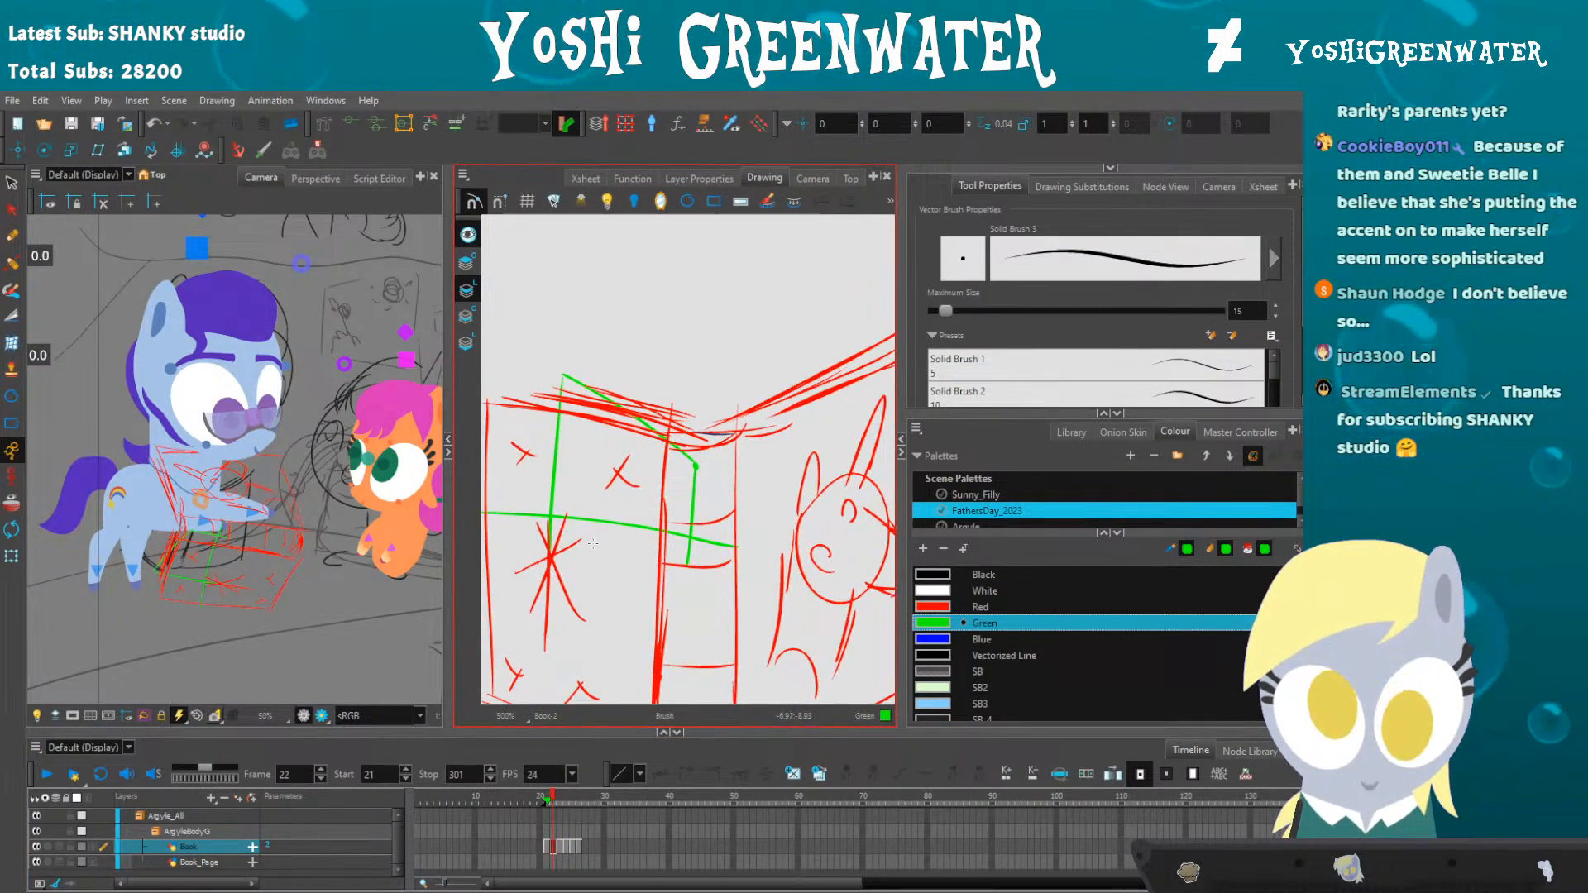
{"action": "key", "text": "1"}
{"action": "left_click", "coordinate": [637, 846]}
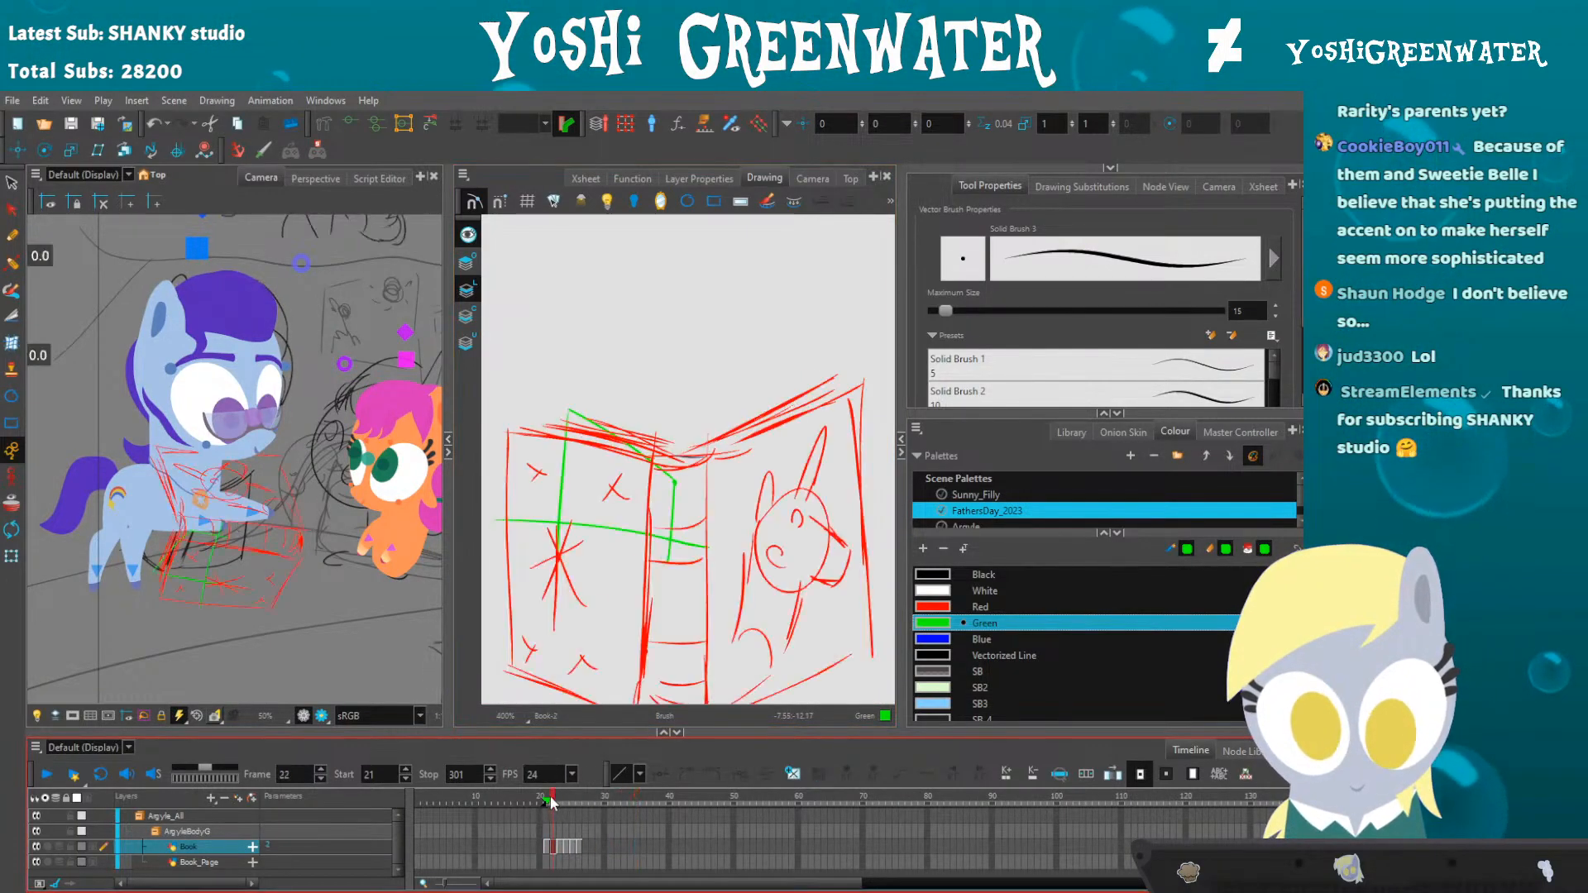
{"action": "key", "text": "."}
{"action": "mouse_move", "coordinate": [544, 799]}
{"action": "left_mouse_down"}
{"action": "mouse_move", "coordinate": [592, 802]}
{"action": "mouse_move", "coordinate": [559, 799]}
{"action": "left_mouse_up"}
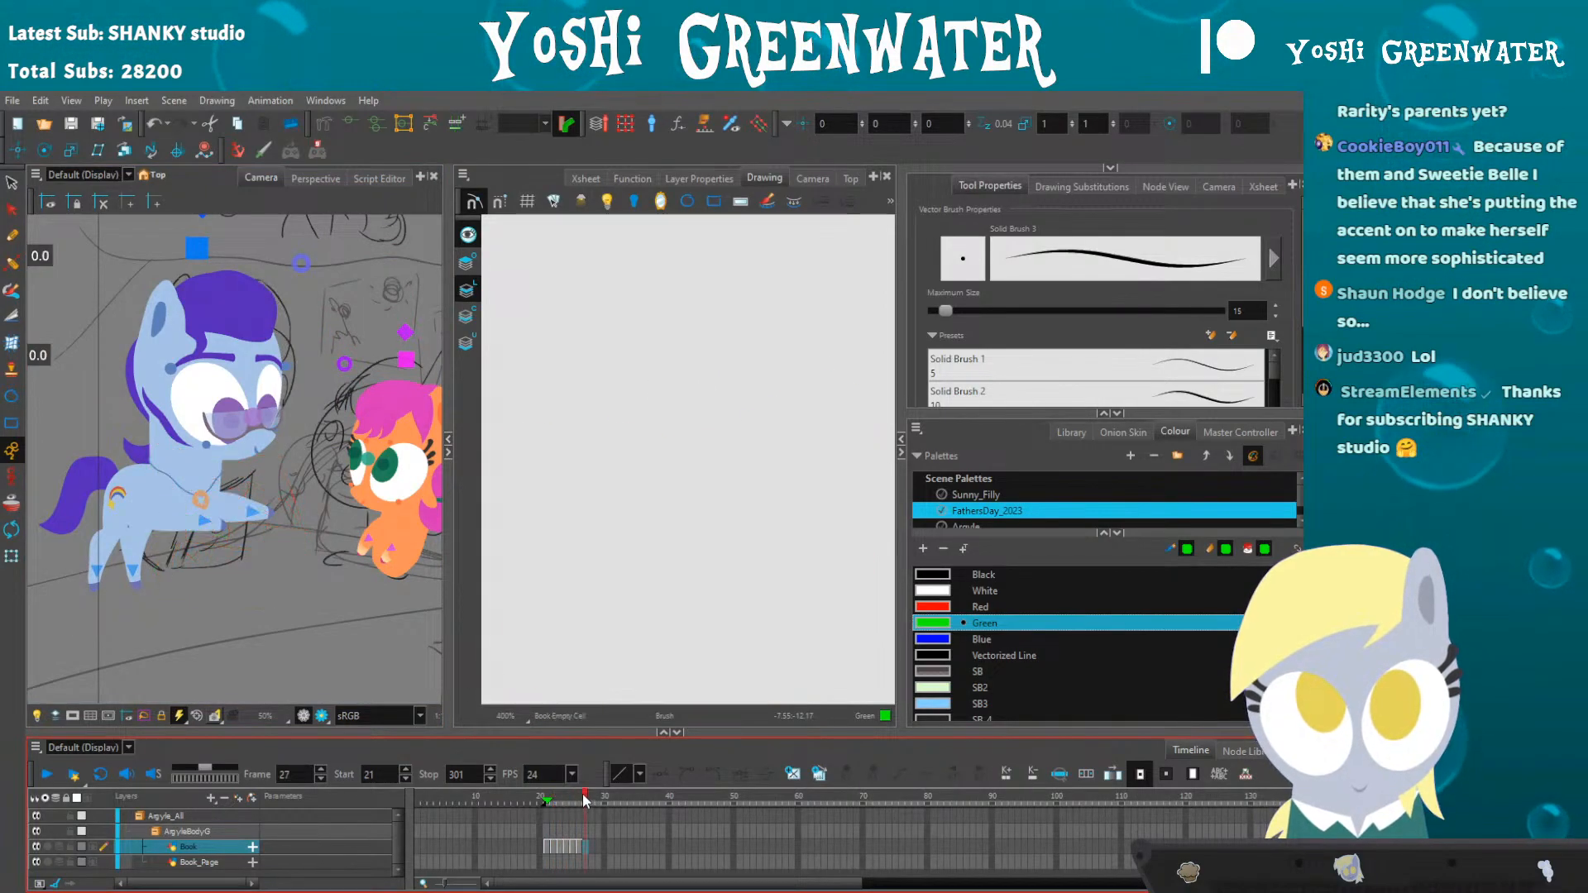
{"action": "left_click", "coordinate": [1153, 188]}
{"action": "left_click_drag", "start_coordinate": [973, 413], "coordinate": [971, 474]}
{"action": "mouse_move", "coordinate": [562, 536]}
{"action": "left_mouse_down"}
{"action": "mouse_move", "coordinate": [559, 487]}
{"action": "mouse_move", "coordinate": [579, 480]}
{"action": "left_mouse_up"}
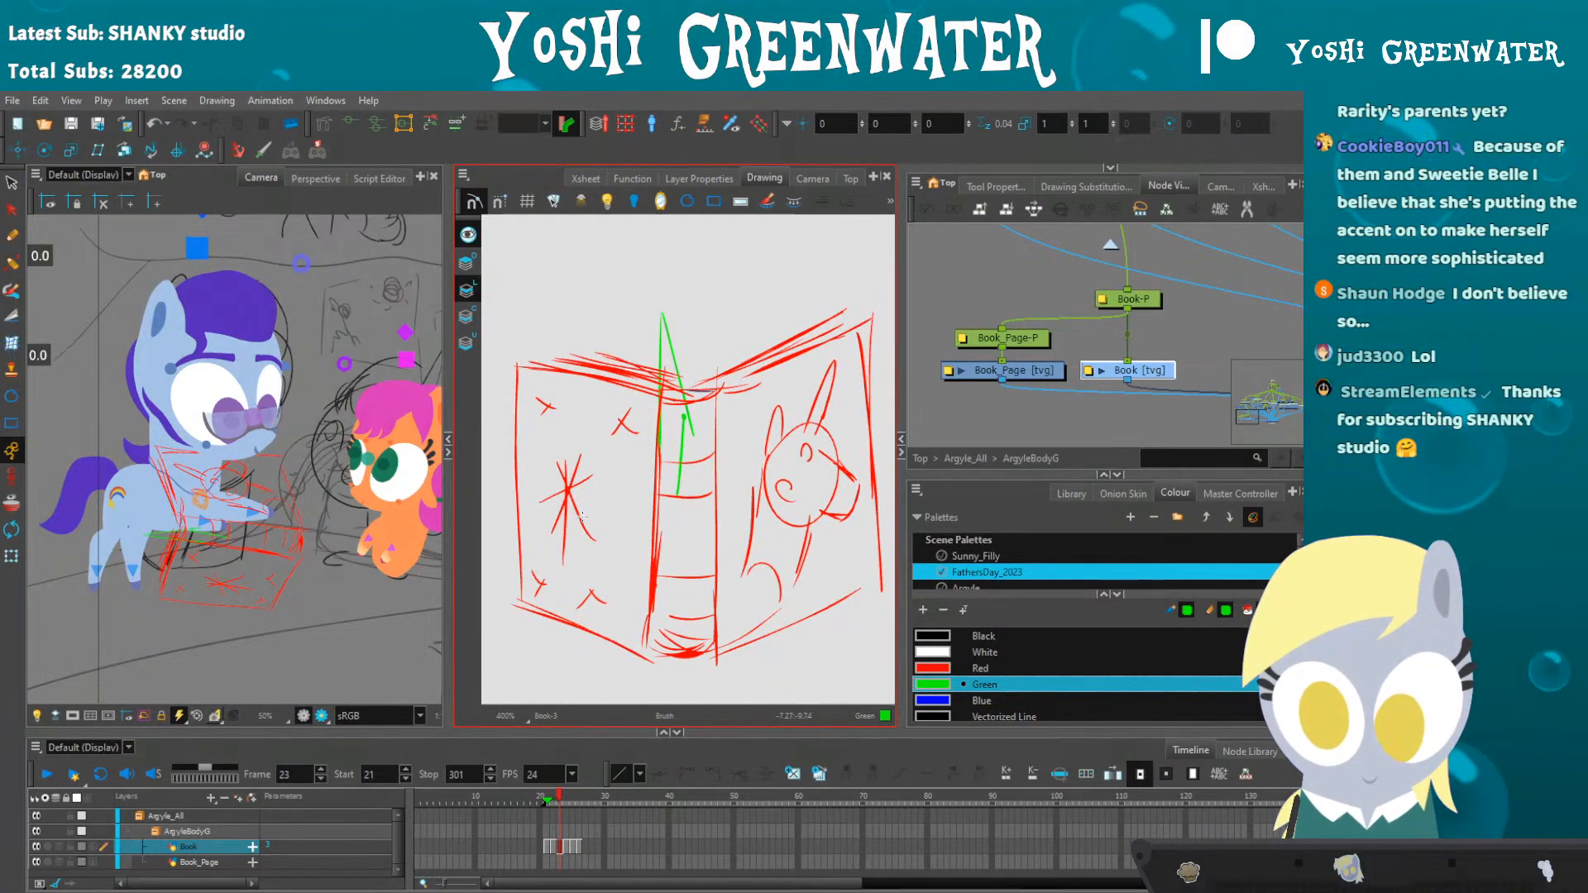
{"action": "key", "text": "comma"}
{"action": "key", "text": "comma"}
{"action": "left_click_drag", "start_coordinate": [539, 642], "coordinate": [532, 623]}
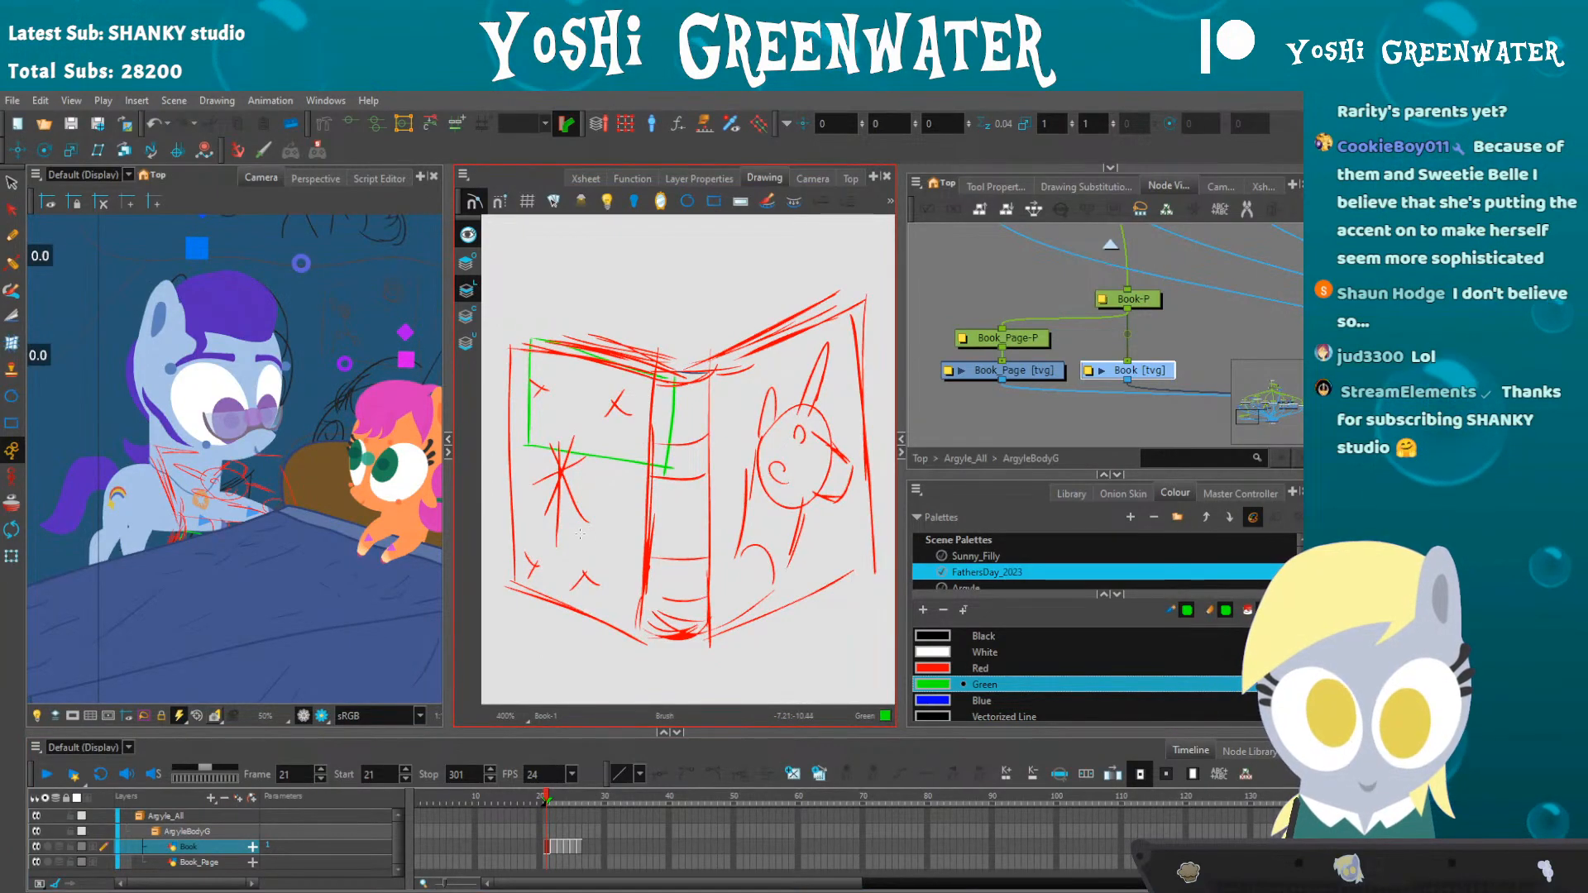
- Select the Book for transforming and flip back and forth from frame 21 to compare the page's positions
{"action": "key", "text": "shift+t"}
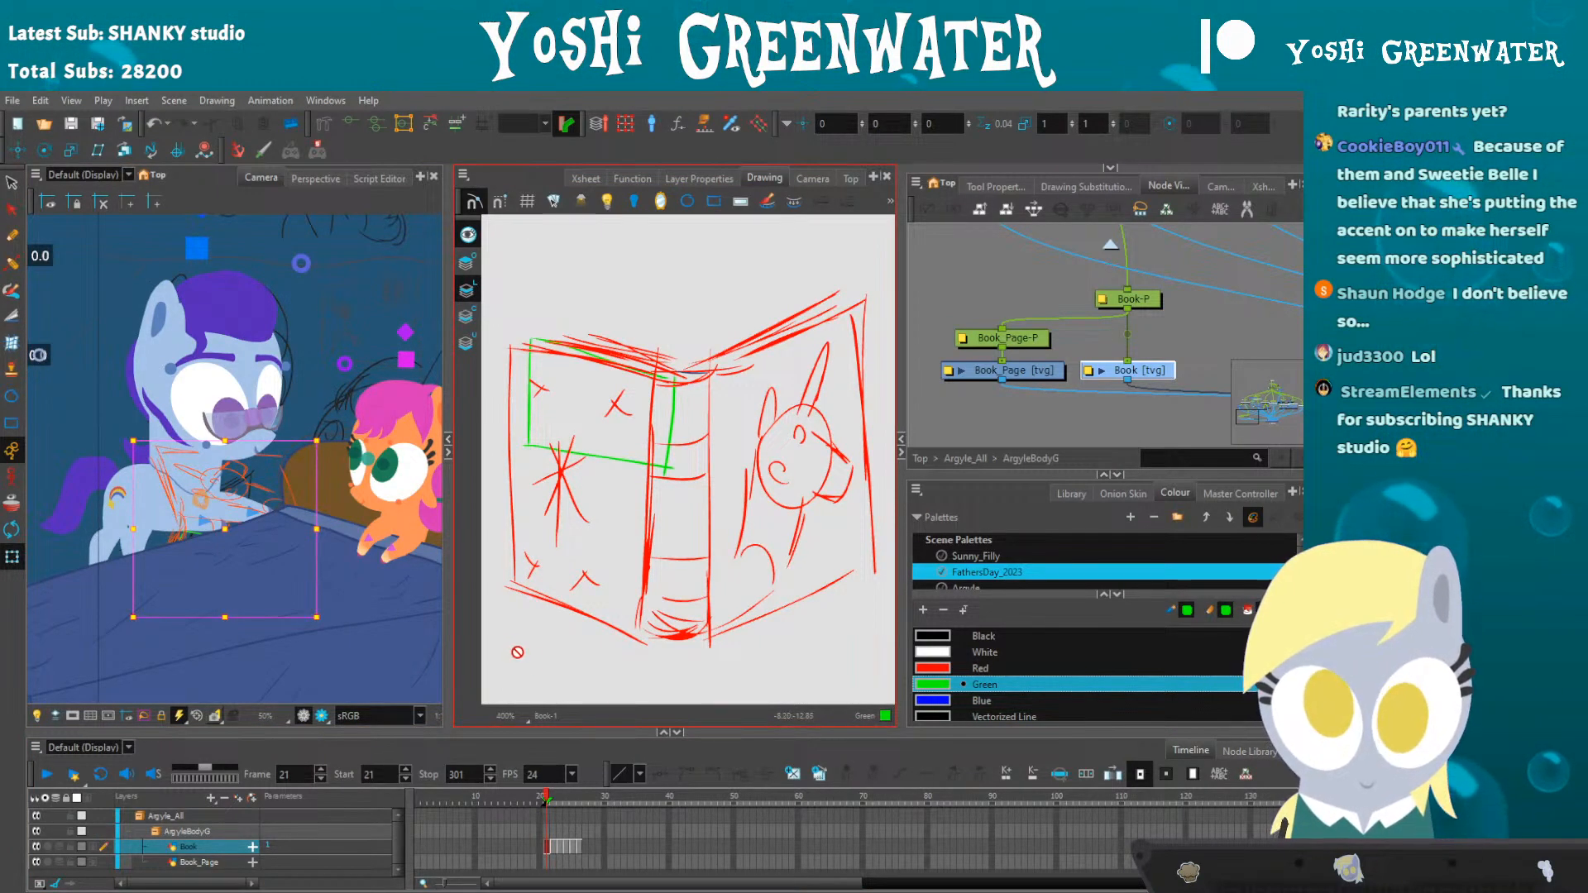
{"action": "key", "text": "period"}
{"action": "key", "text": "period"}
{"action": "key", "text": "period"}
{"action": "key", "text": "period"}
{"action": "key", "text": "comma"}
{"action": "key", "text": "comma"}
{"action": "key", "text": "comma"}
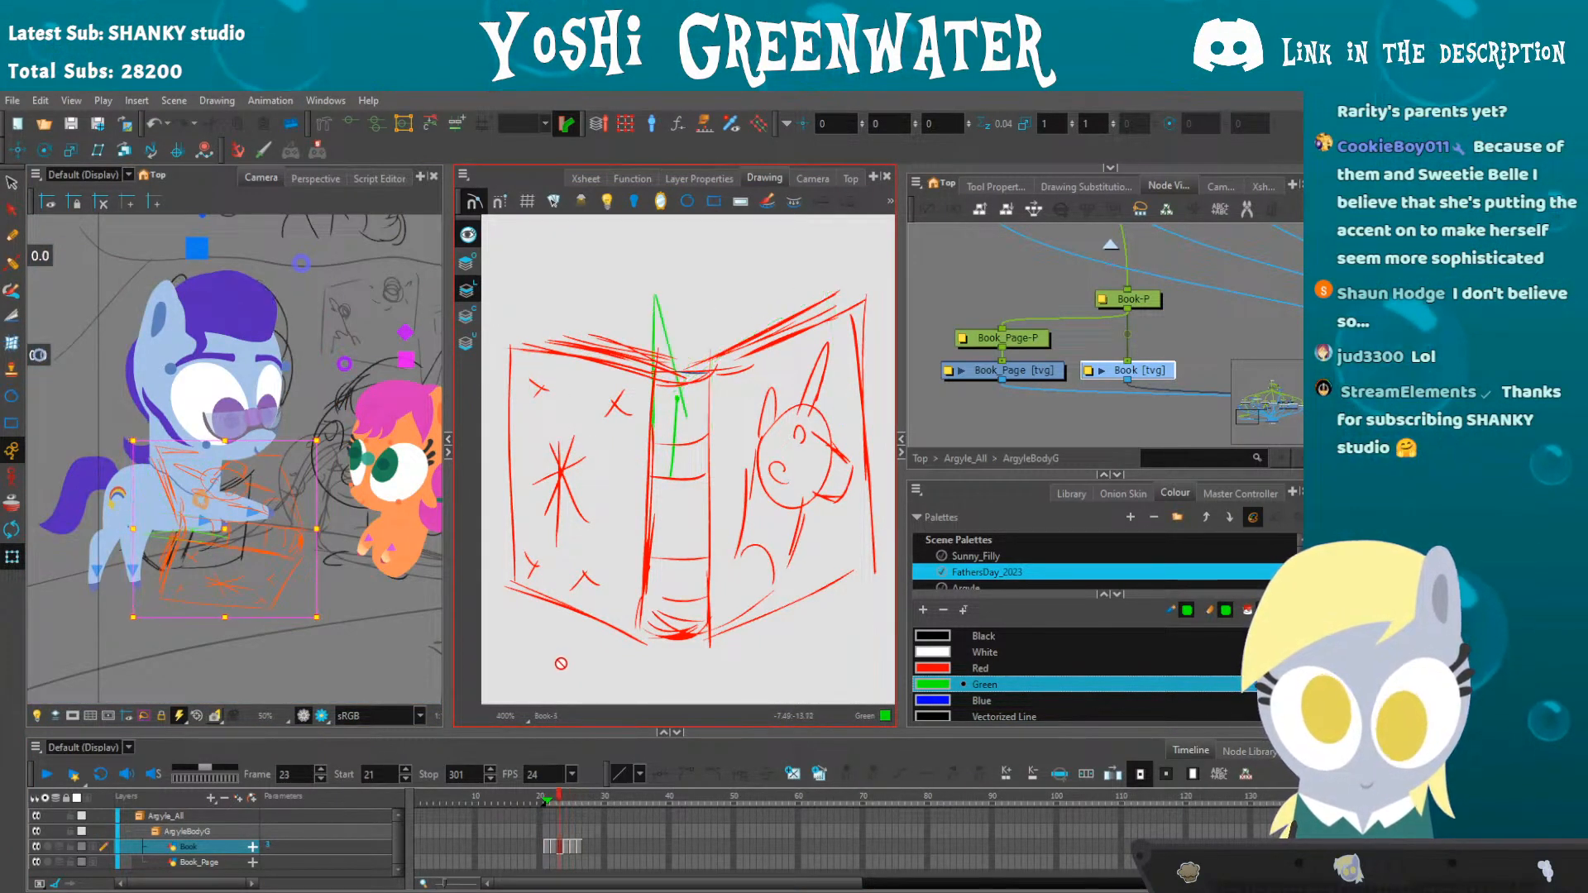
{"action": "key", "text": "comma"}
{"action": "key", "text": "comma"}
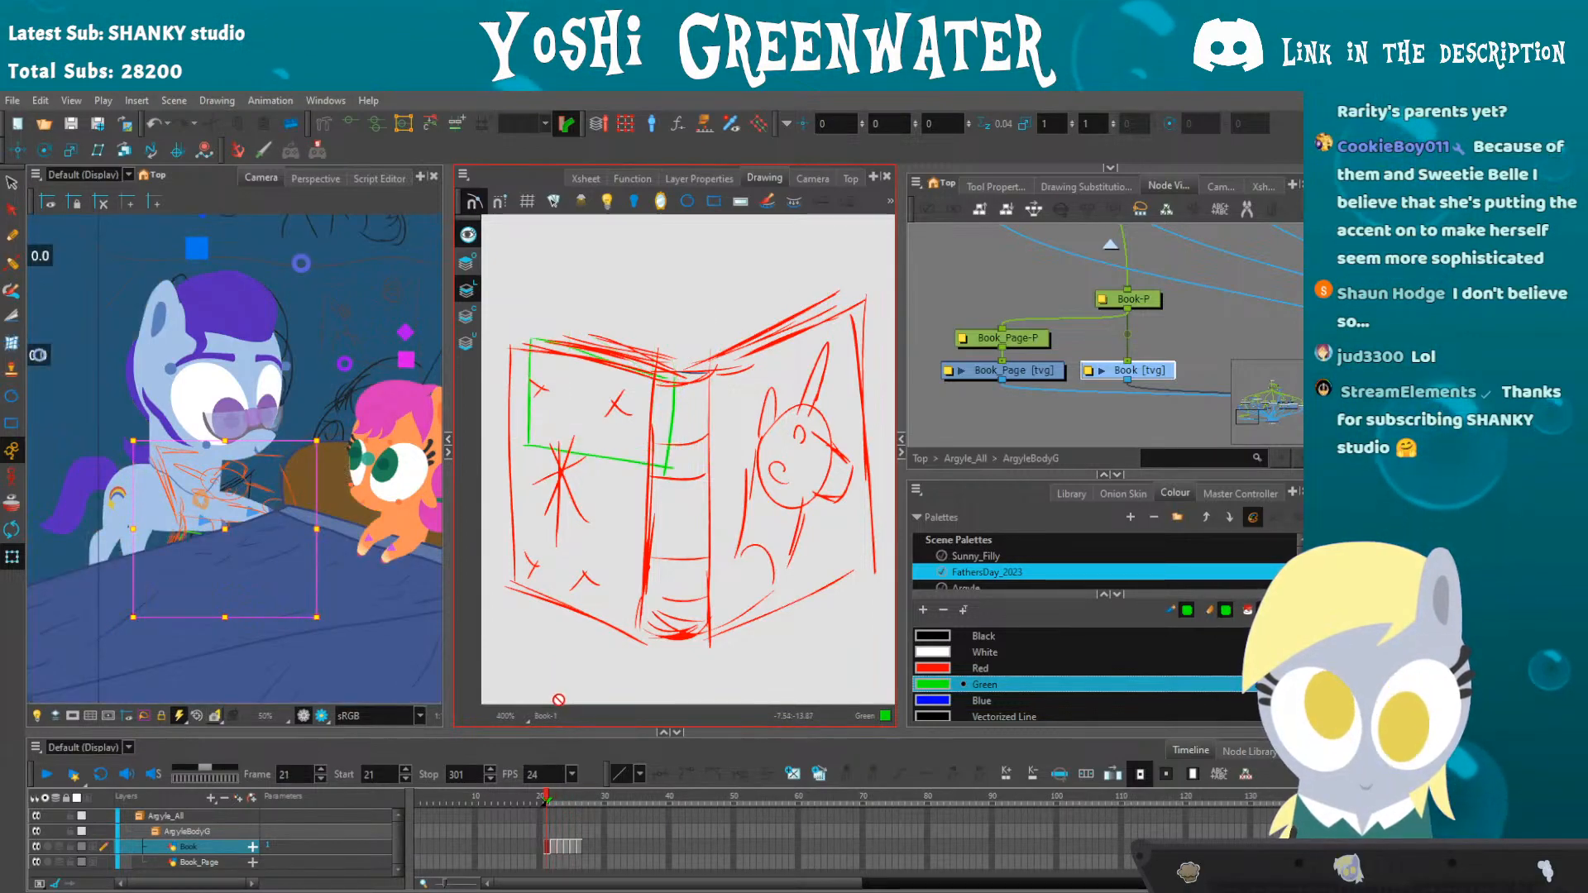
- Select the Book-P peg in Argyle's body group and undo the trial transform made on it
{"action": "left_click", "coordinate": [976, 427]}
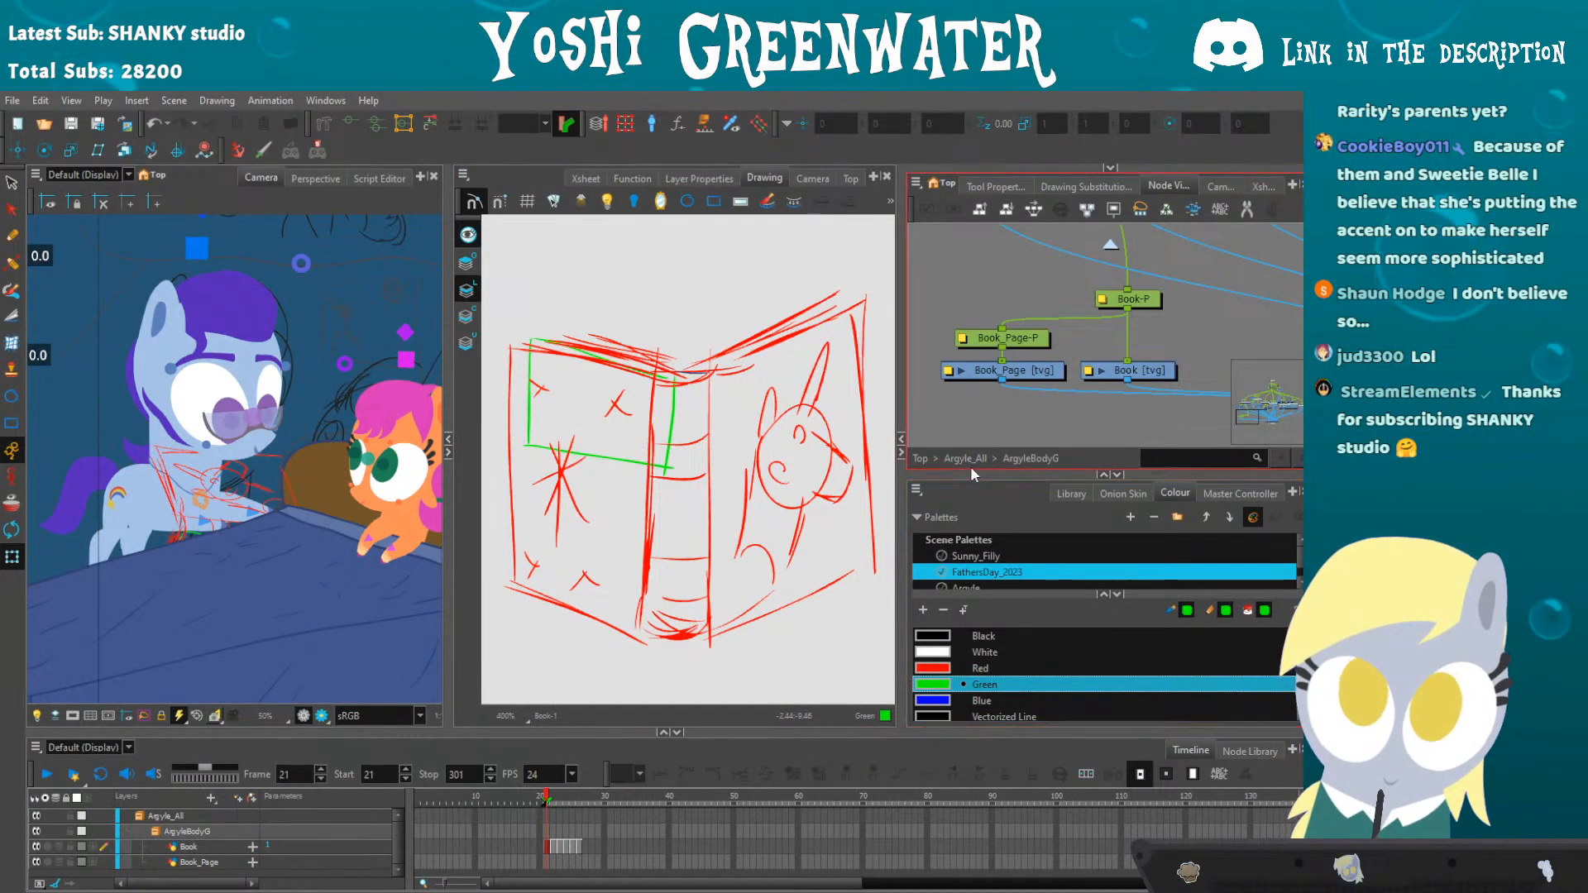
{"action": "left_click_drag", "start_coordinate": [976, 474], "coordinate": [976, 584]}
{"action": "scroll", "coordinate": [661, 517], "scroll_direction": "down", "scroll_amount": 1}
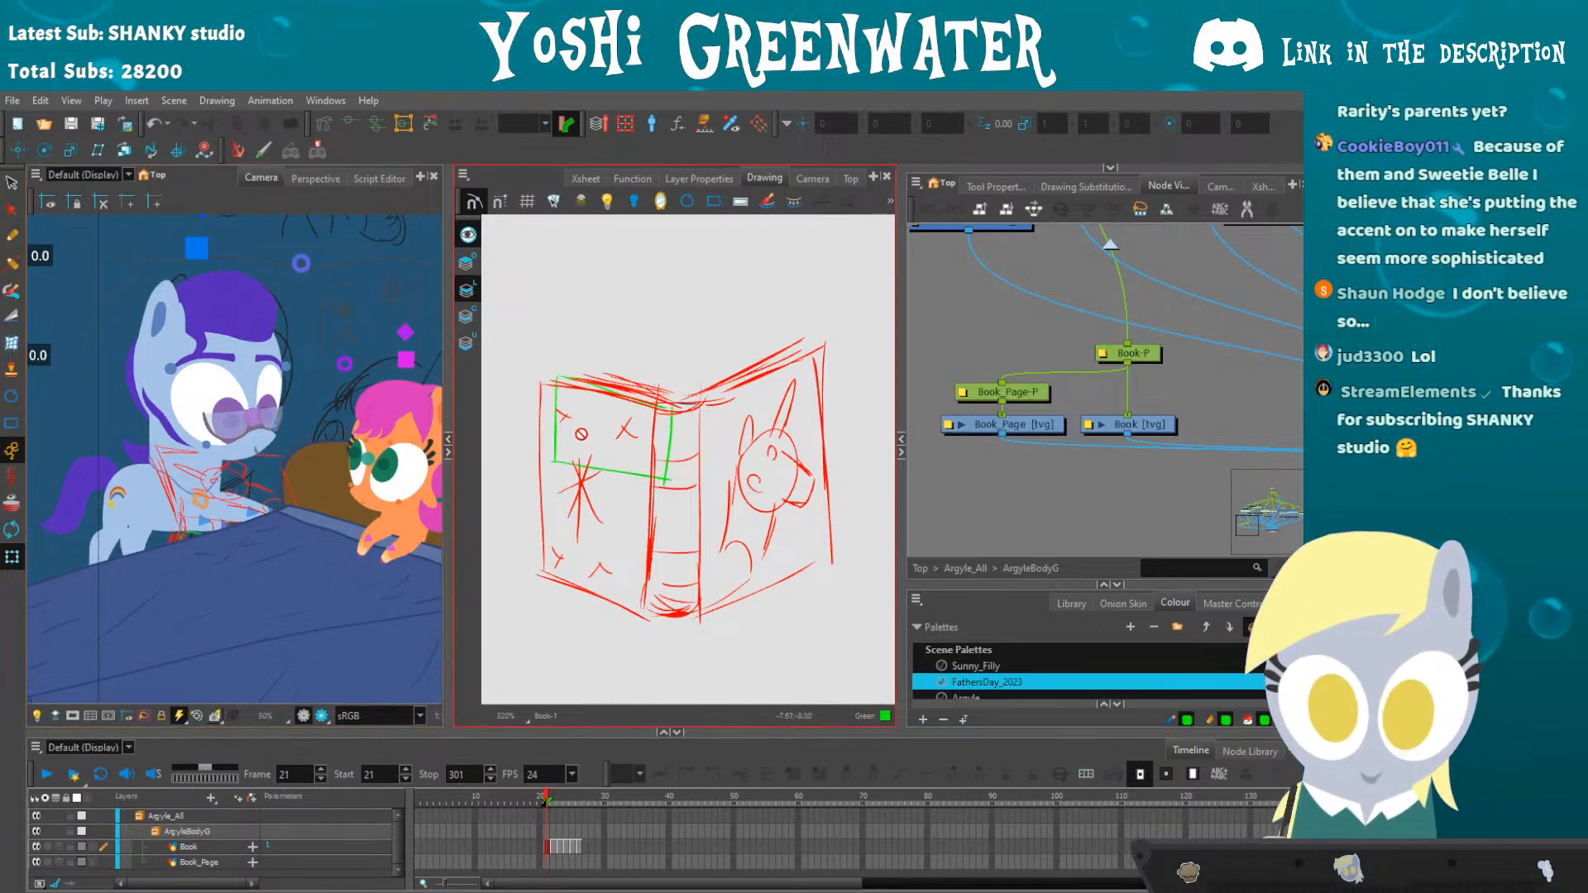
{"action": "left_click_drag", "start_coordinate": [1044, 351], "coordinate": [1060, 473]}
{"action": "scroll", "coordinate": [993, 426], "scroll_direction": "down", "scroll_amount": 3}
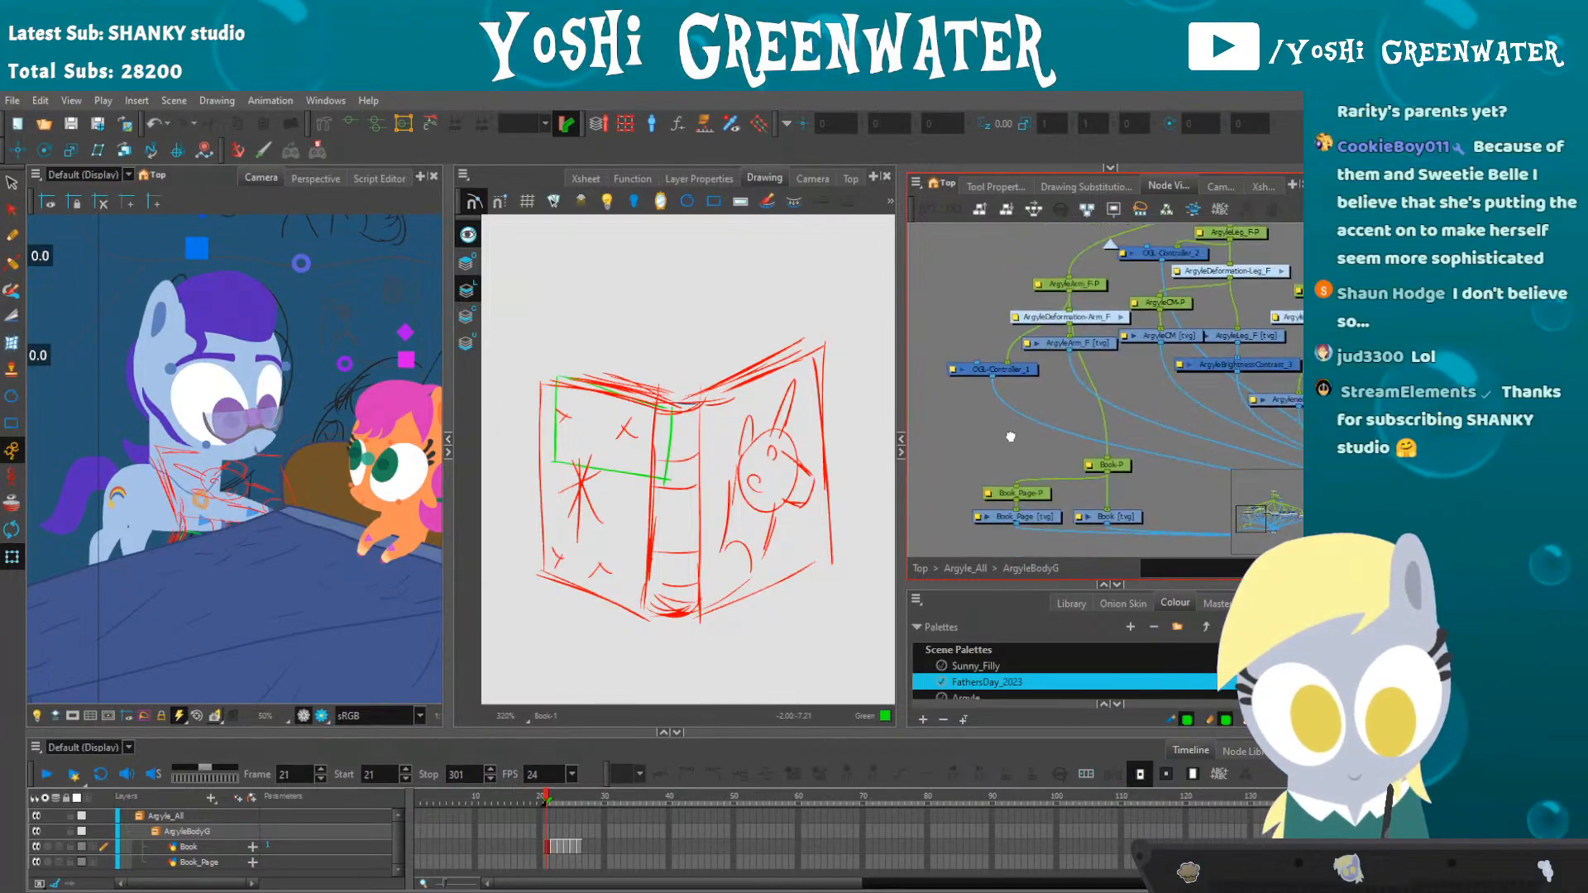
{"action": "left_click", "coordinate": [1066, 444]}
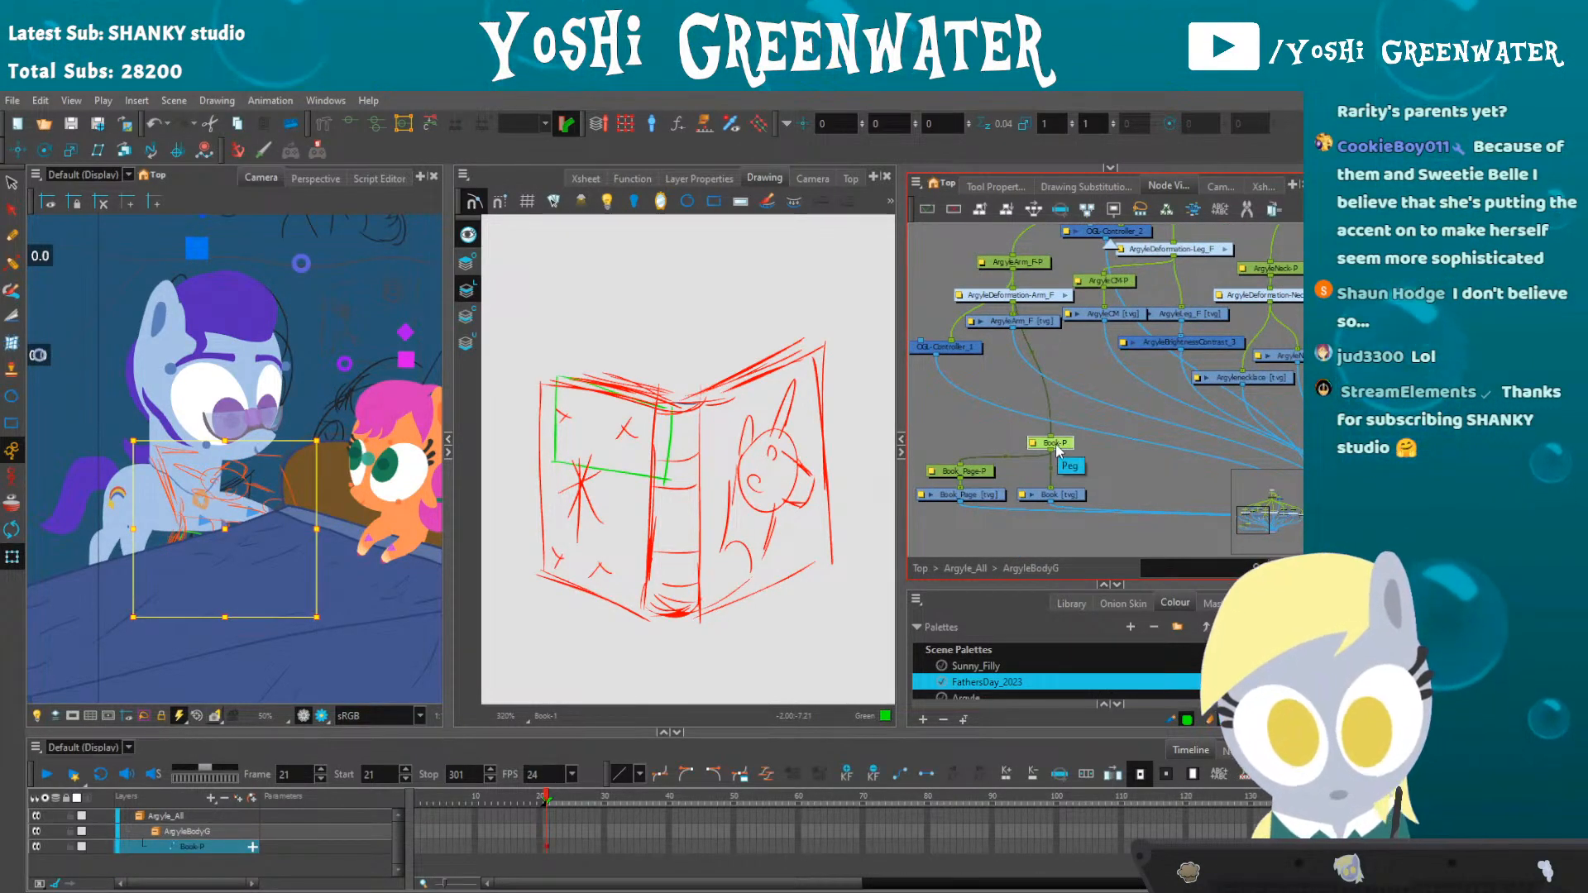
{"action": "mouse_move", "coordinate": [123, 436]}
{"action": "left_mouse_down"}
{"action": "mouse_move", "coordinate": [157, 357]}
{"action": "mouse_move", "coordinate": [130, 424]}
{"action": "left_mouse_up"}
{"action": "key", "text": "ctrl+z"}
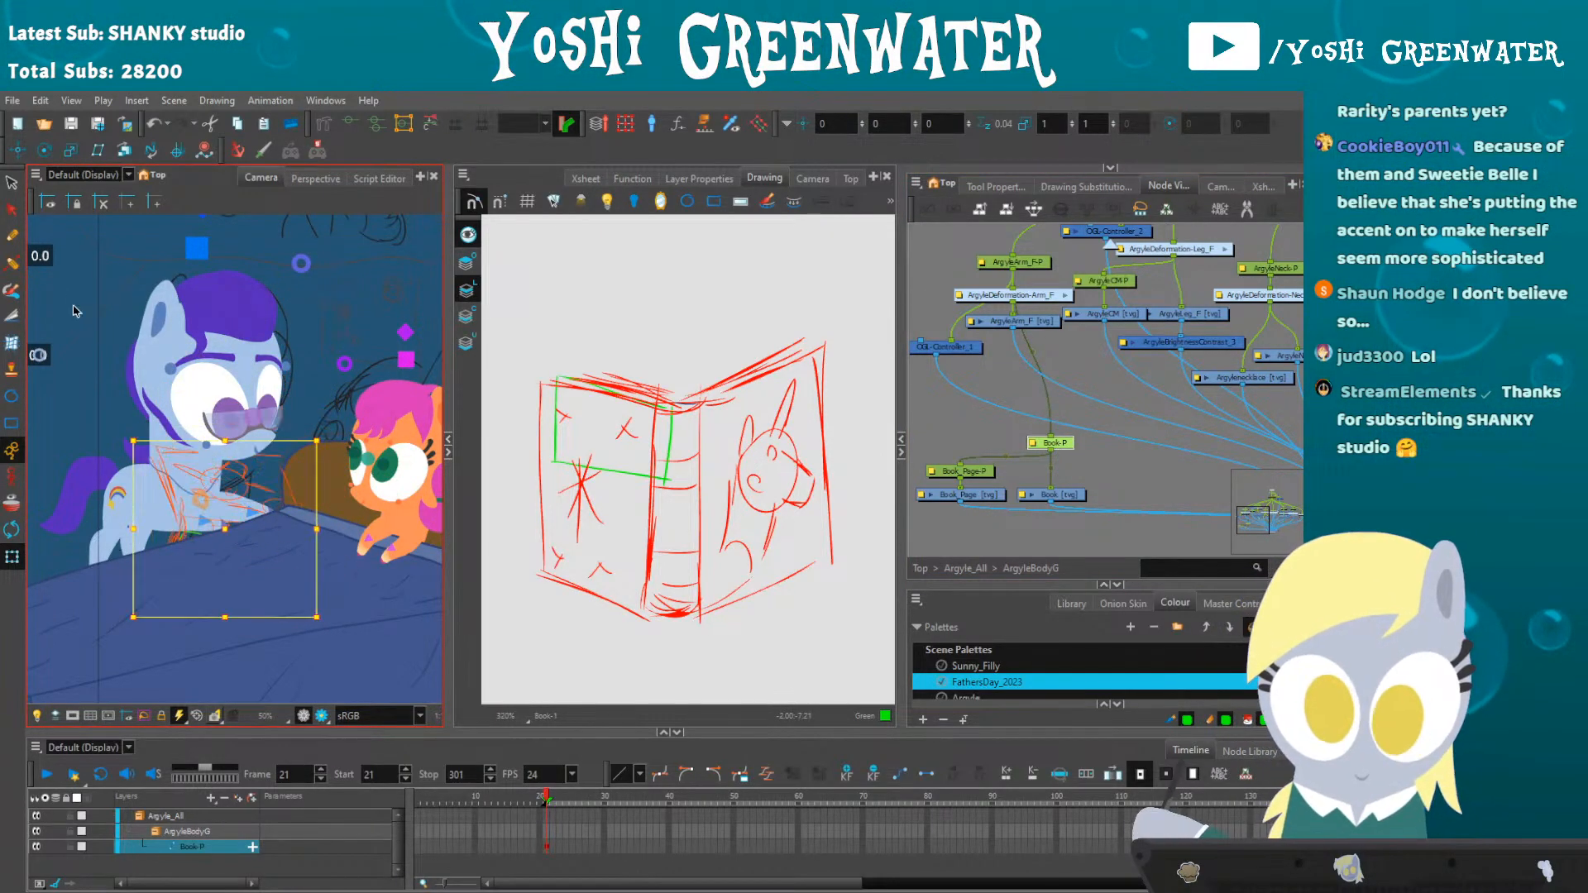
- Tilt the book clockwise at frame 21, scale it to 0.92 by 1.09, and nudge it forward in front of Argyle and the blanket
{"action": "left_click", "coordinate": [45, 155]}
{"action": "left_click", "coordinate": [449, 452]}
{"action": "left_click_drag", "start_coordinate": [308, 392], "coordinate": [363, 406]}
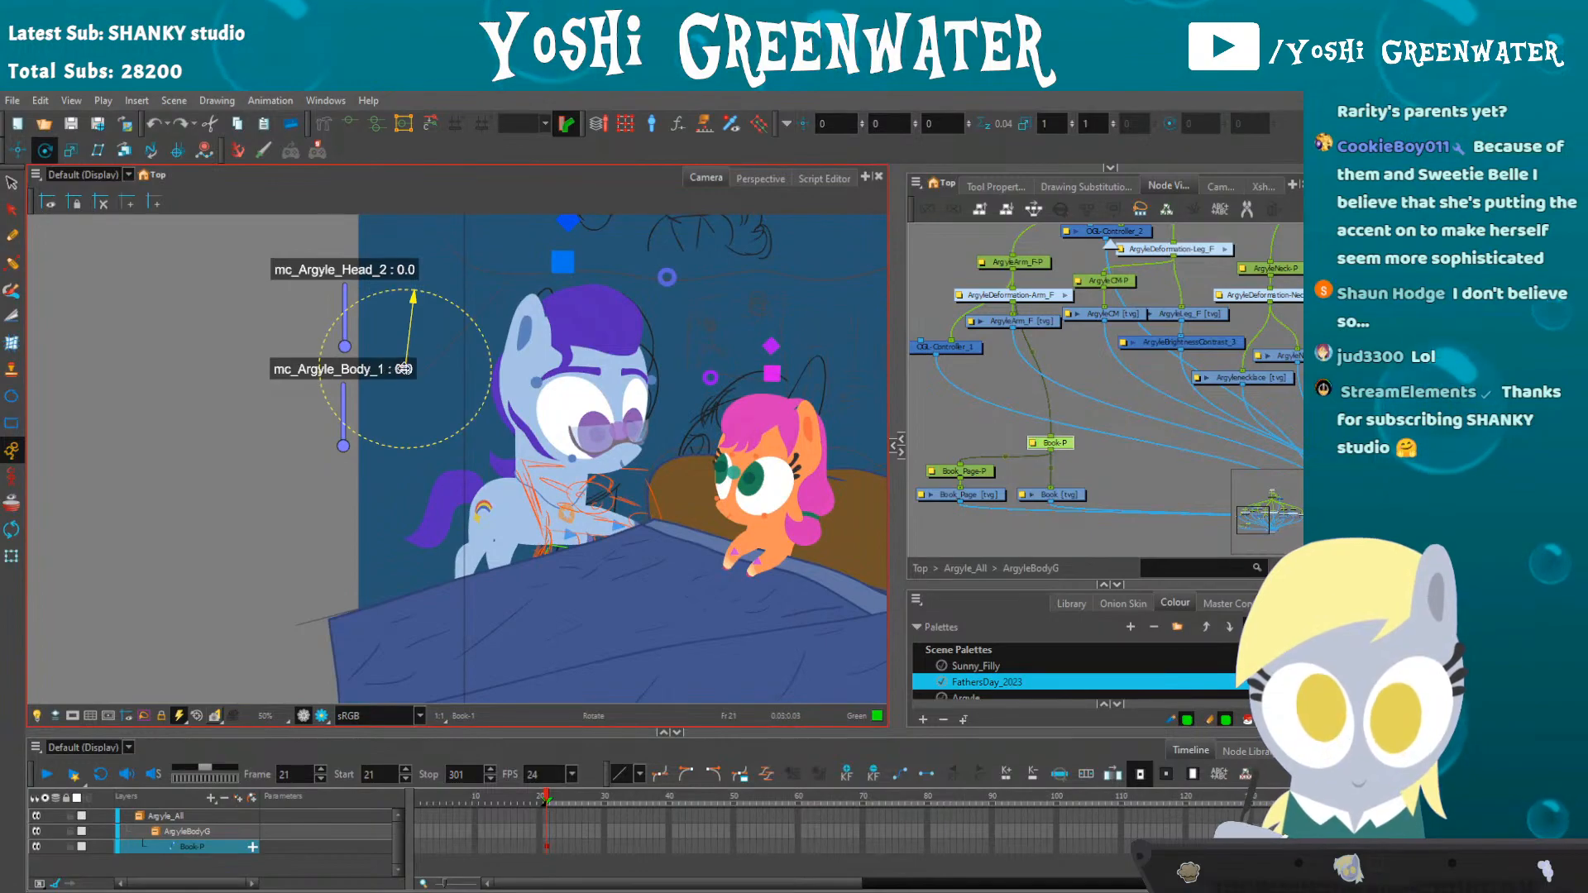
{"action": "scroll", "coordinate": [590, 530], "scroll_direction": "up", "scroll_amount": 3}
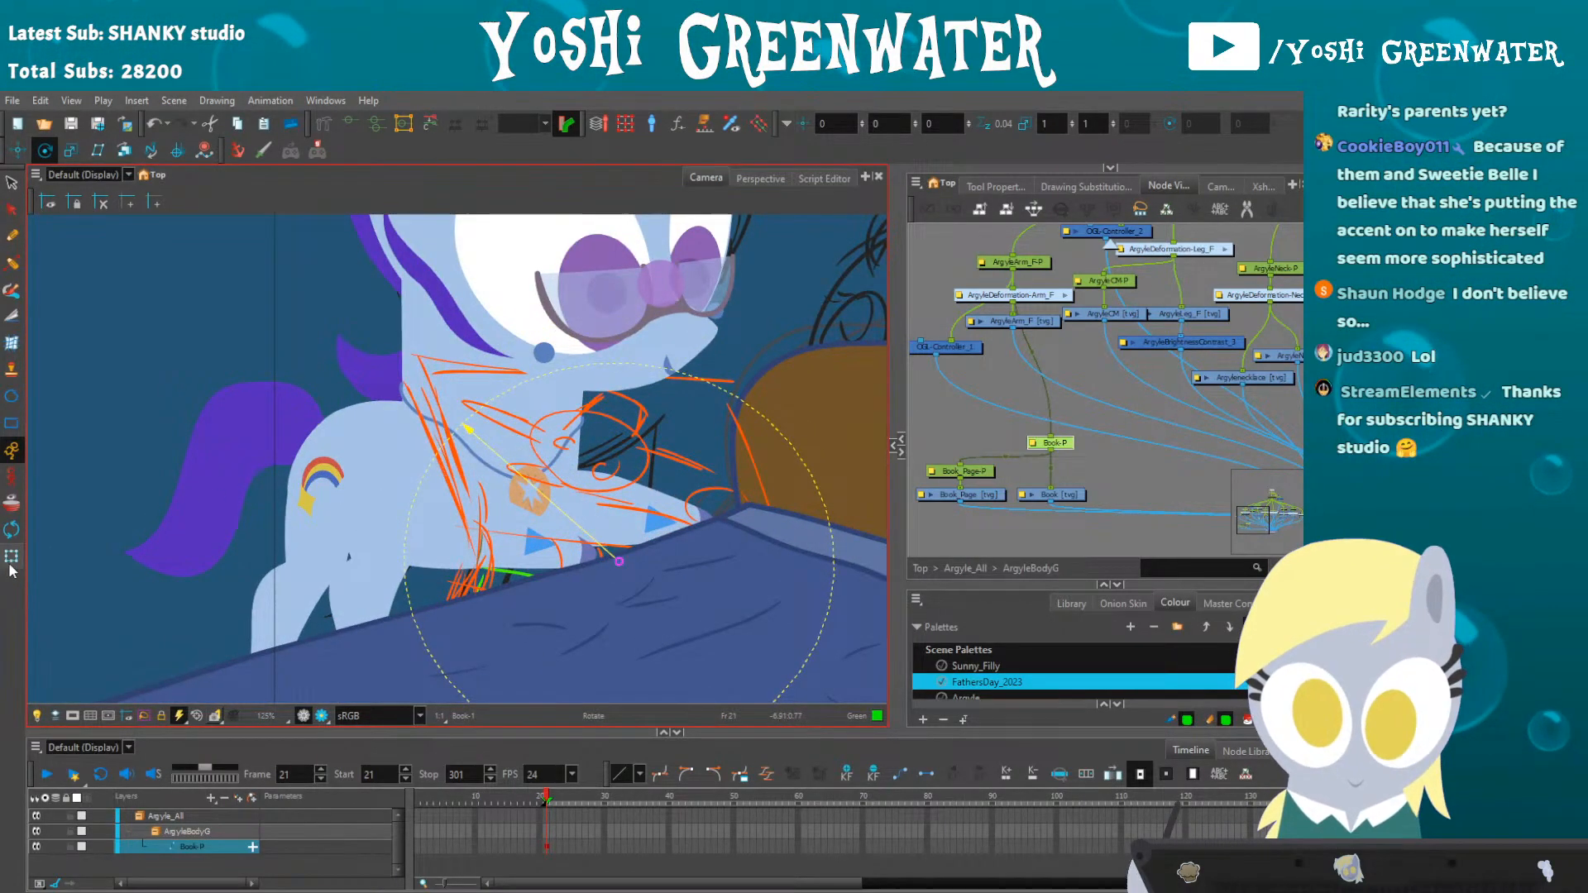
{"action": "left_click", "coordinate": [12, 558]}
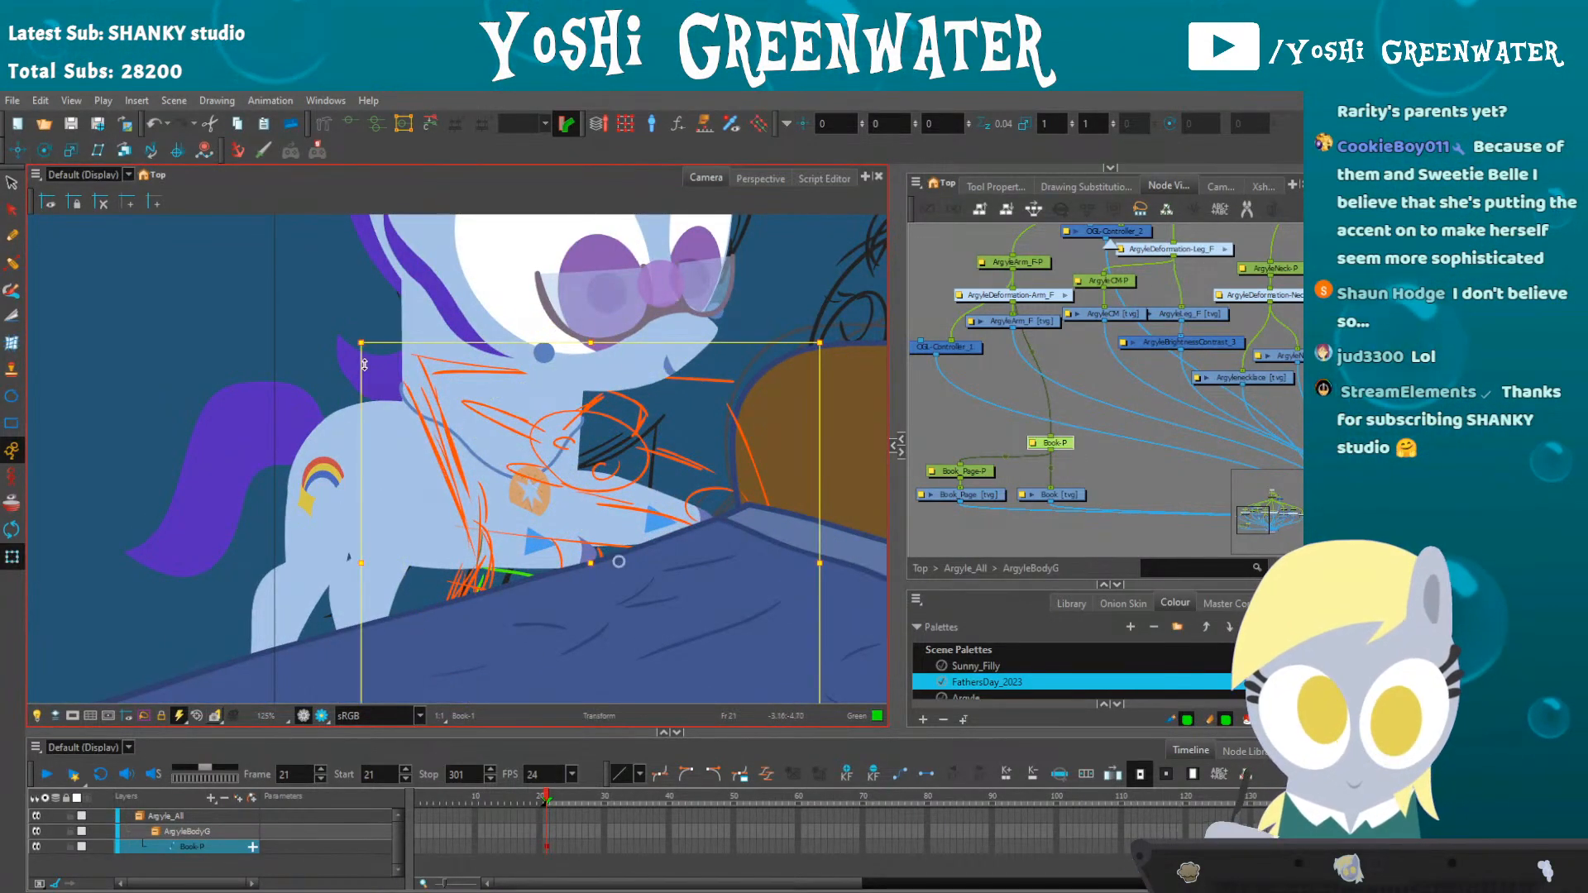
{"action": "mouse_move", "coordinate": [353, 331]}
{"action": "left_mouse_down"}
{"action": "mouse_move", "coordinate": [645, 261]}
{"action": "mouse_move", "coordinate": [830, 425]}
{"action": "mouse_move", "coordinate": [789, 367]}
{"action": "left_mouse_up"}
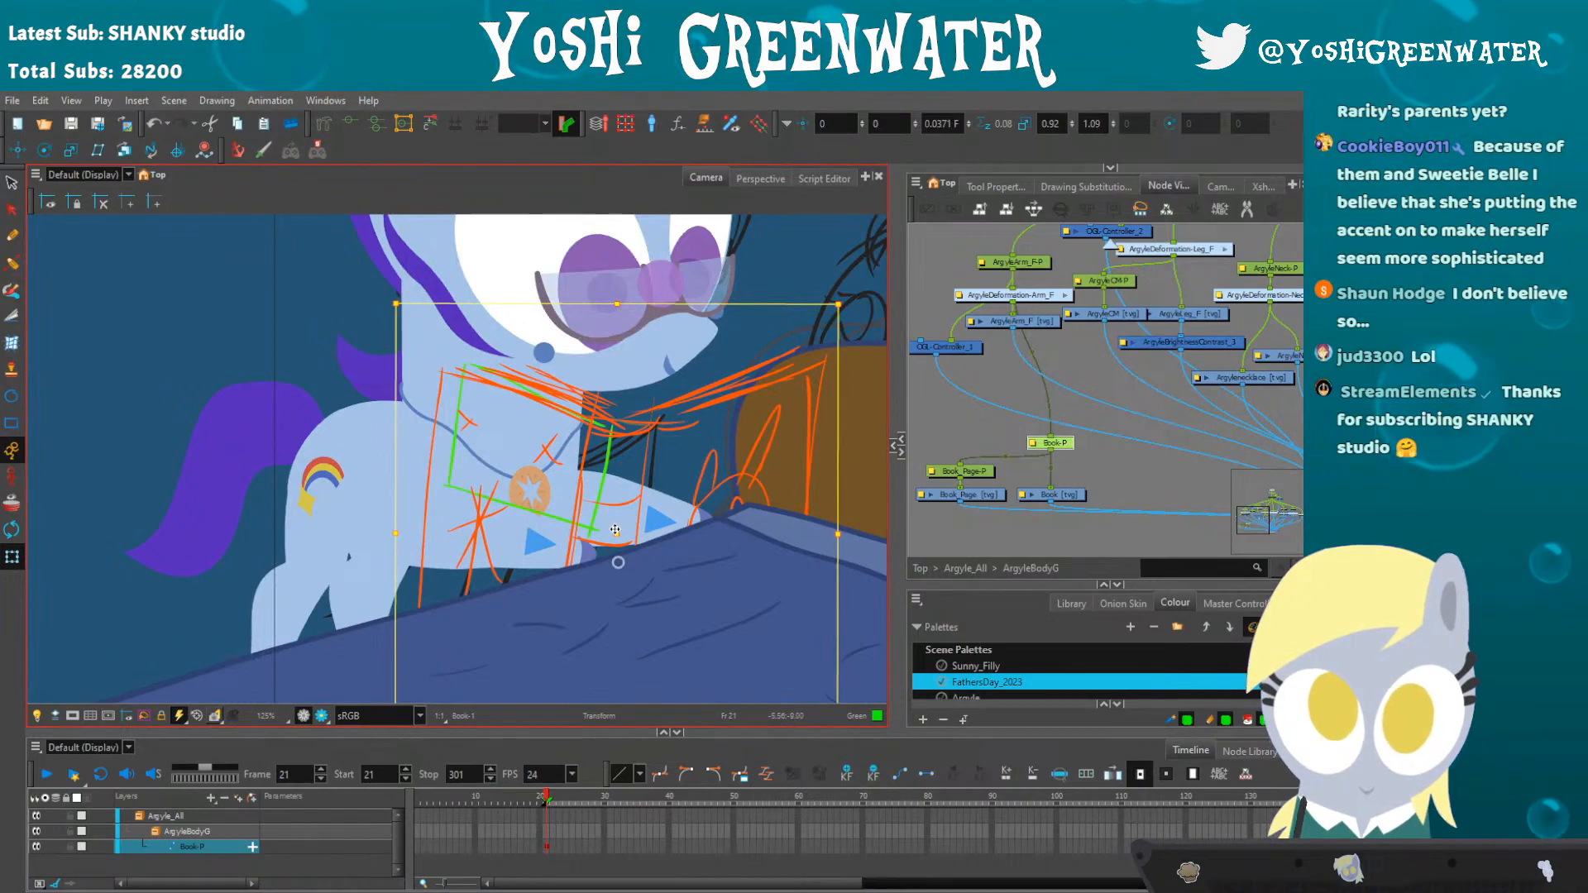
{"action": "key", "text": "alt+Down"}
{"action": "mouse_move", "coordinate": [615, 518]}
{"action": "left_mouse_down"}
{"action": "mouse_move", "coordinate": [573, 453]}
{"action": "mouse_move", "coordinate": [578, 529]}
{"action": "mouse_move", "coordinate": [554, 383]}
{"action": "mouse_move", "coordinate": [577, 472]}
{"action": "mouse_move", "coordinate": [569, 456]}
{"action": "left_mouse_up"}
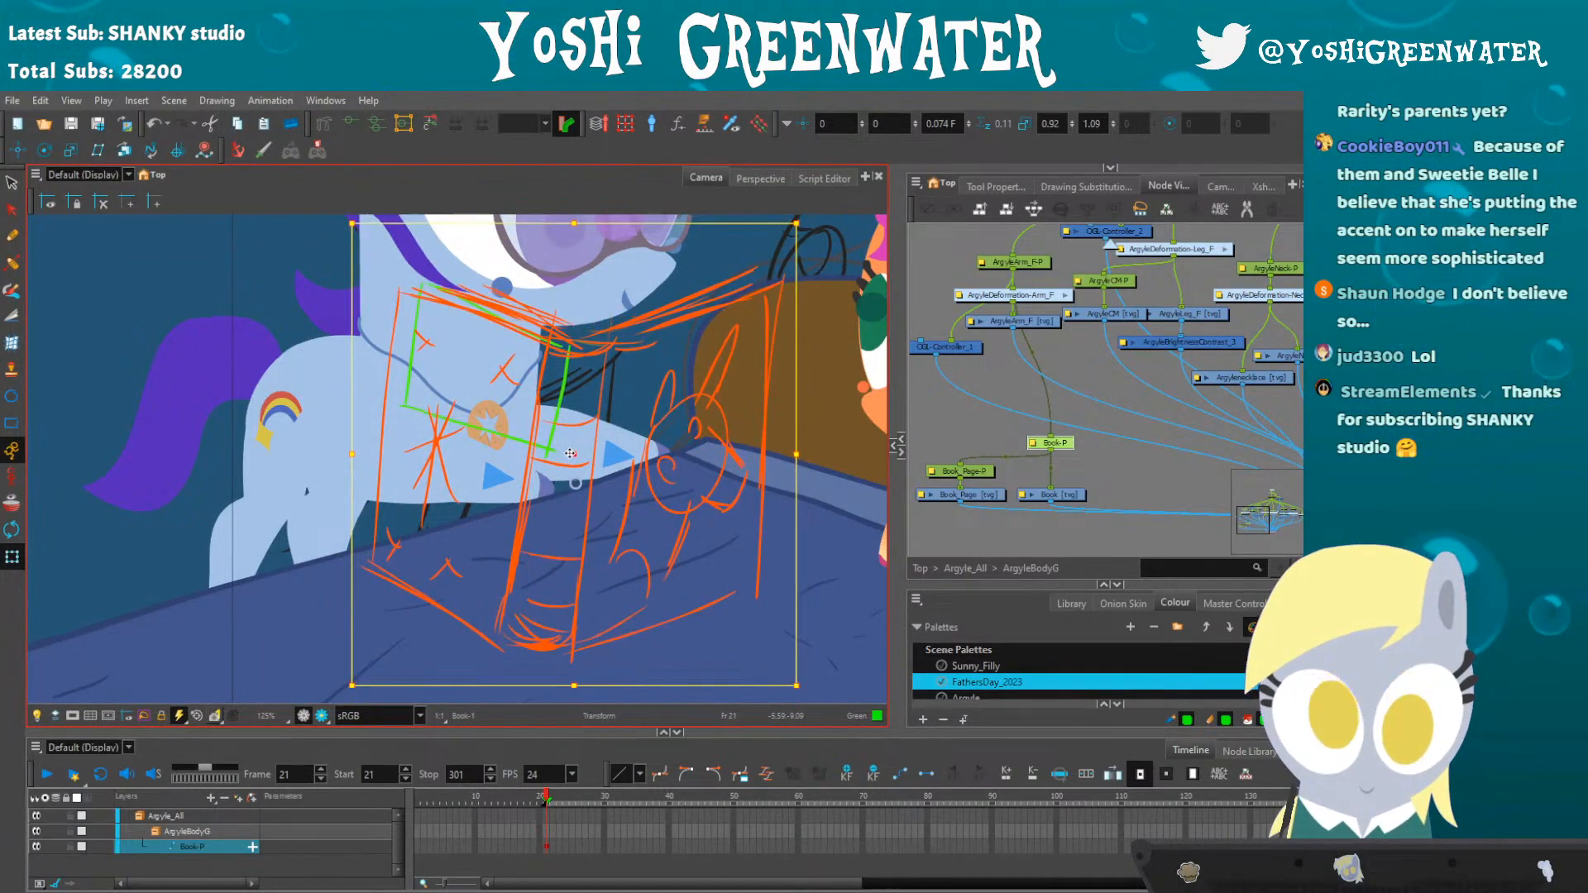
- Rotate the book counterclockwise, scale it to 0.89 by 0.98, and shift it slightly left over Argyle's chest
{"action": "left_click_drag", "start_coordinate": [350, 224], "coordinate": [313, 268]}
{"action": "left_click_drag", "start_coordinate": [539, 237], "coordinate": [541, 252]}
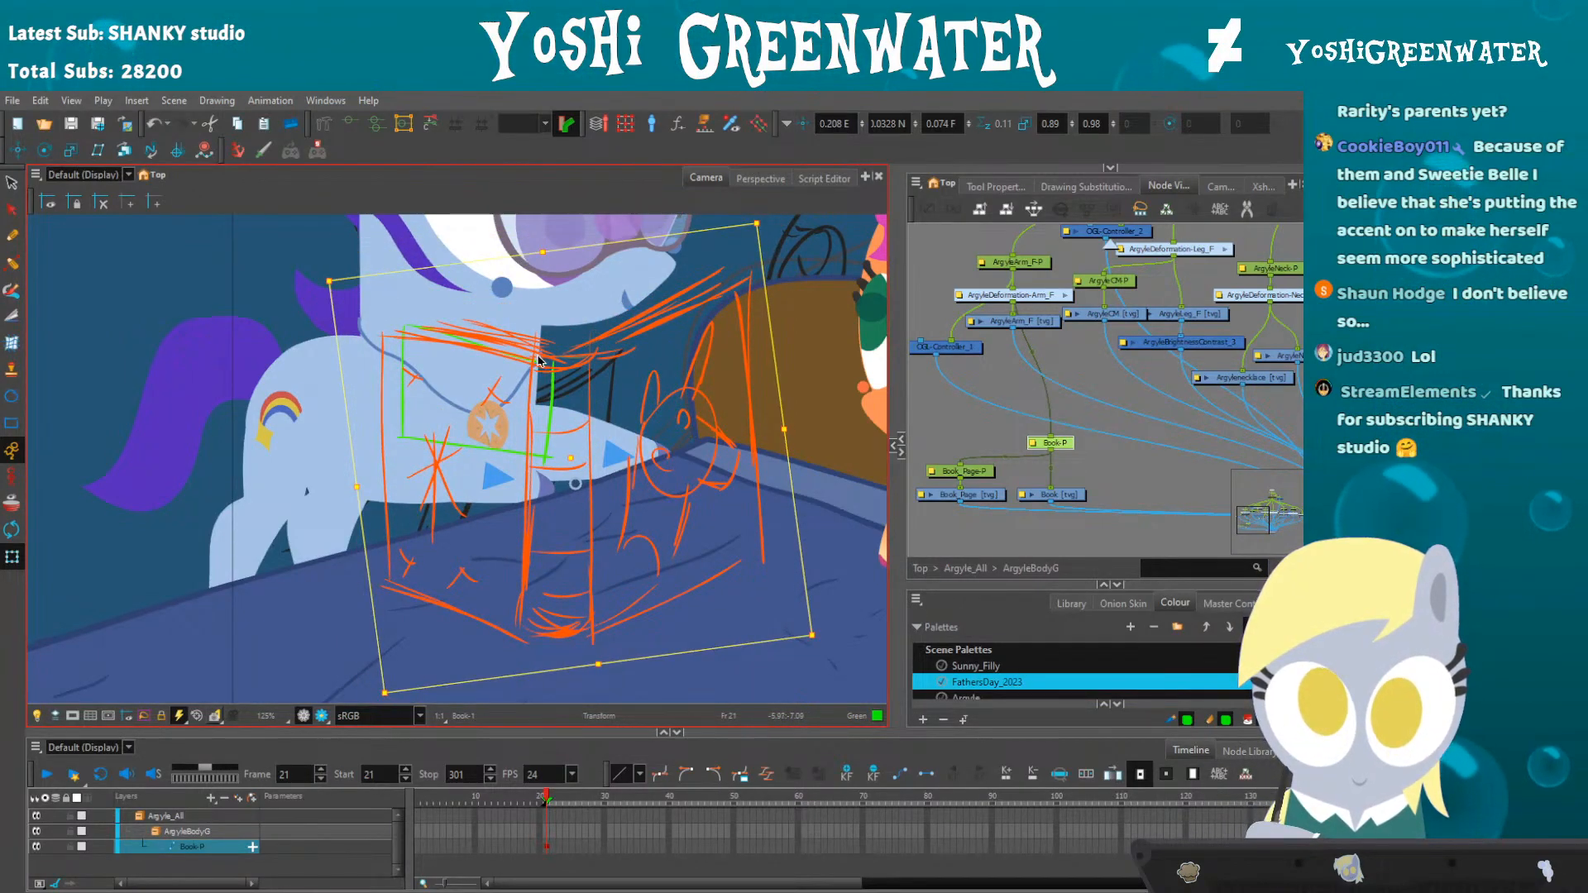
{"action": "left_click_drag", "start_coordinate": [538, 361], "coordinate": [510, 363]}
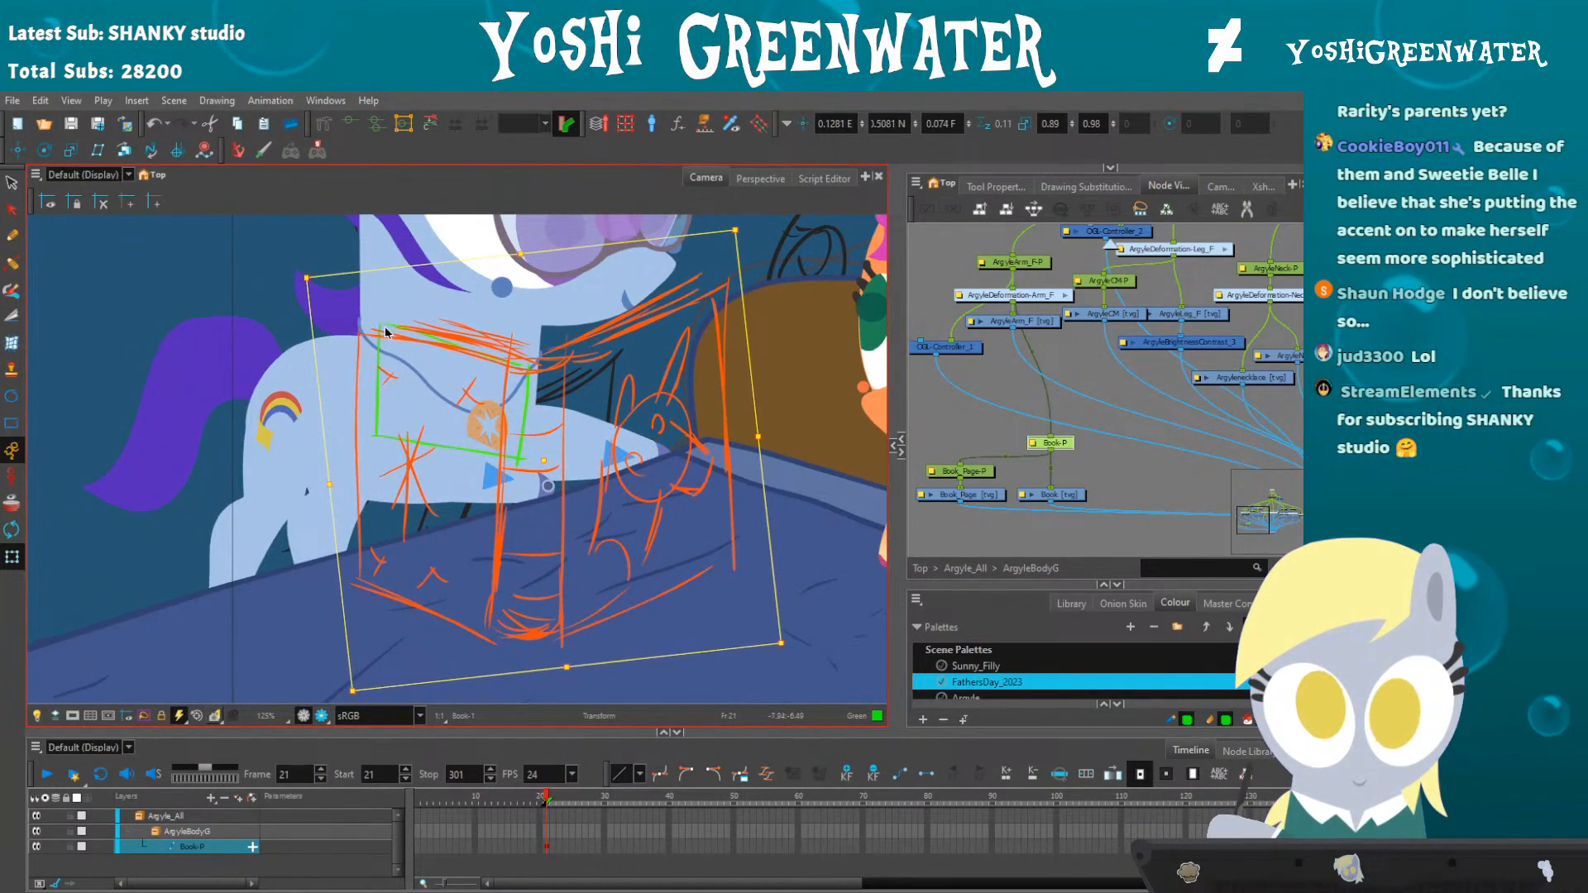
{"action": "left_click", "coordinate": [442, 354], "text": "shift"}
{"action": "left_click", "coordinate": [1024, 449]}
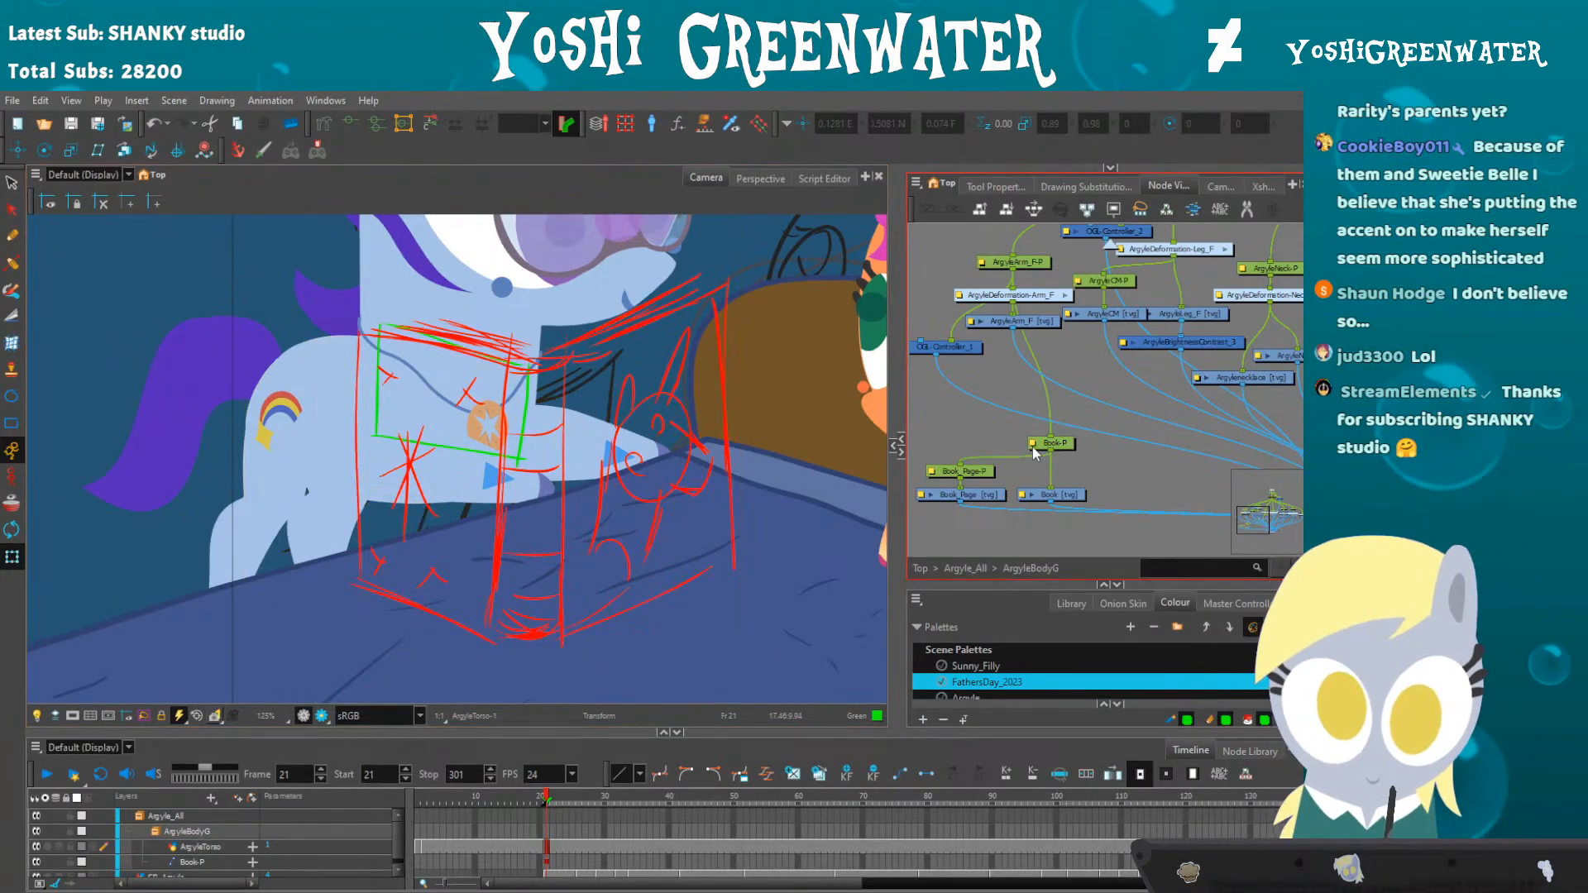
- Shrink the book through its Book-P peg to a scale of 0.81 by 0.86, with a slight rotation
{"action": "left_click", "coordinate": [1050, 444]}
{"action": "left_click_drag", "start_coordinate": [343, 270], "coordinate": [352, 279]}
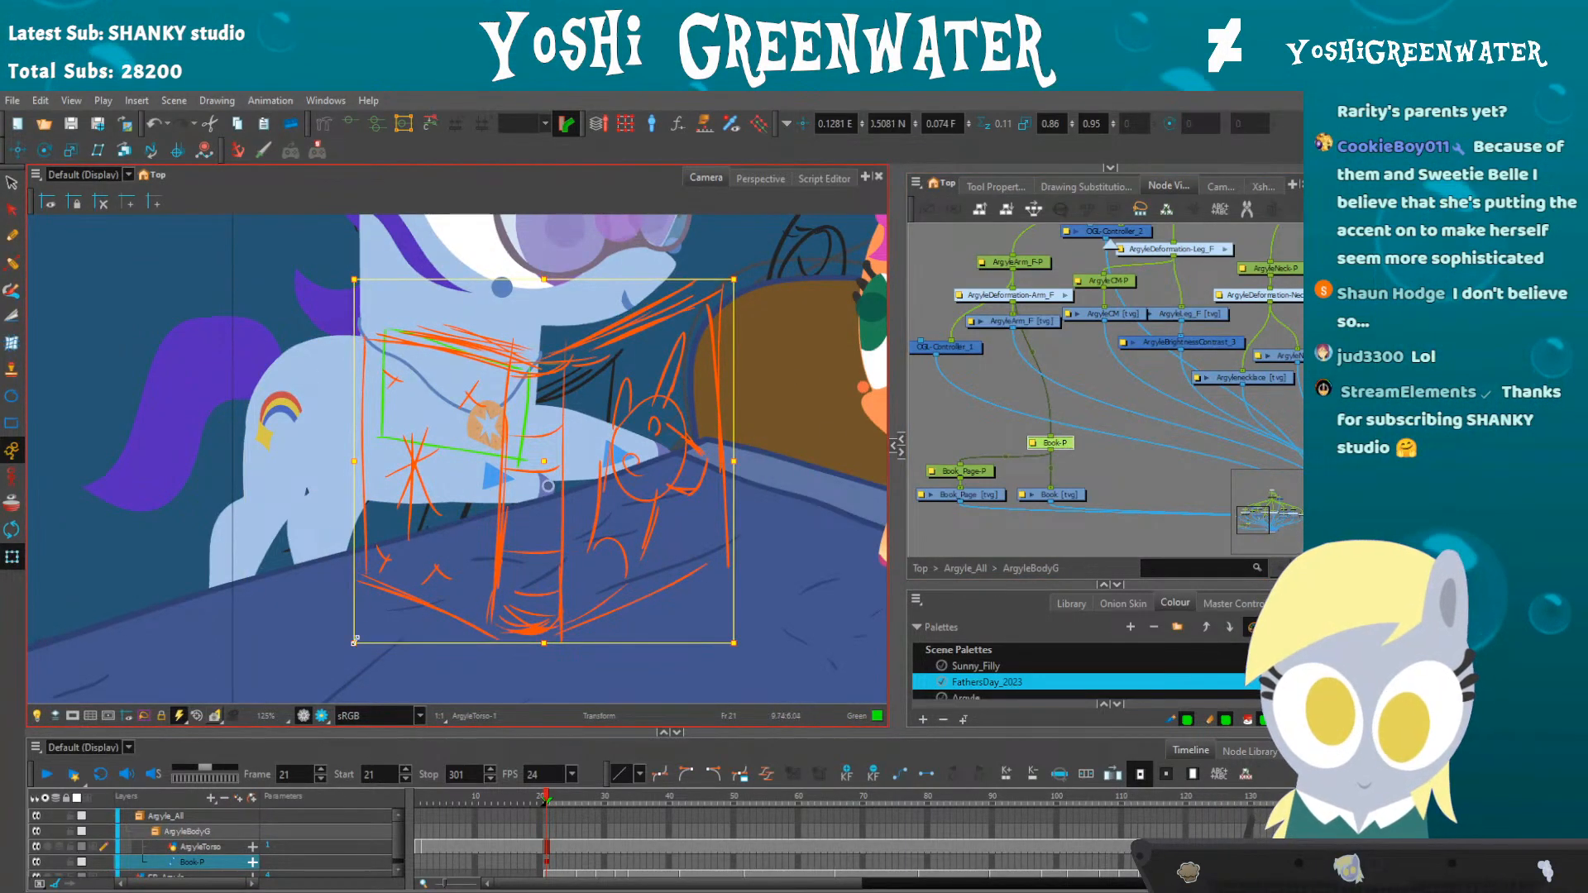
{"action": "left_click_drag", "start_coordinate": [352, 660], "coordinate": [358, 665]}
{"action": "left_click_drag", "start_coordinate": [549, 639], "coordinate": [549, 634]}
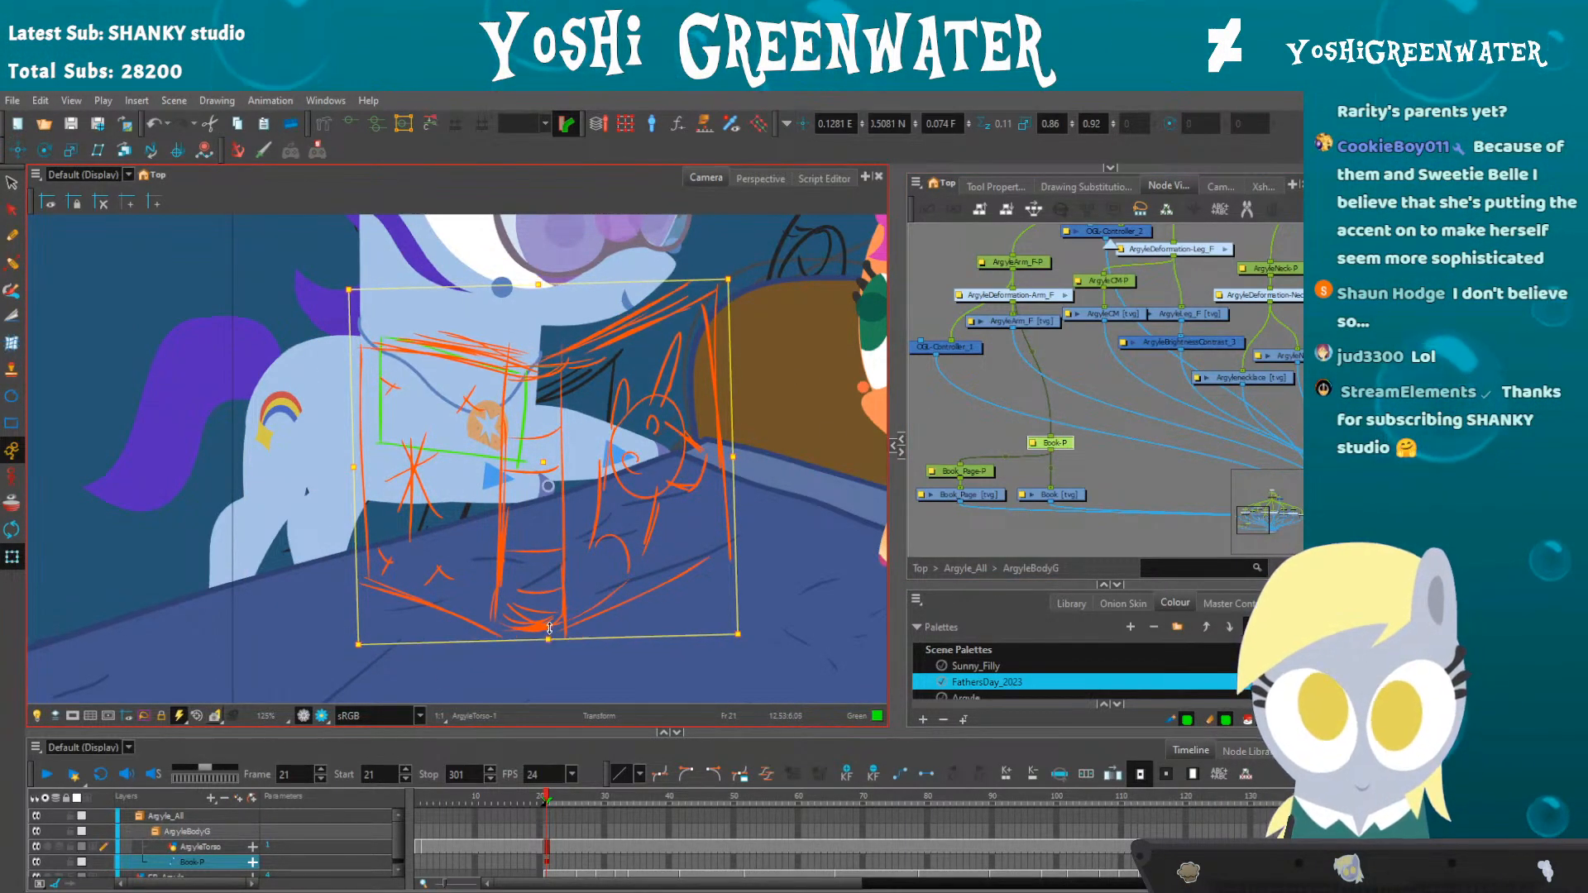
{"action": "left_click_drag", "start_coordinate": [344, 283], "coordinate": [361, 304]}
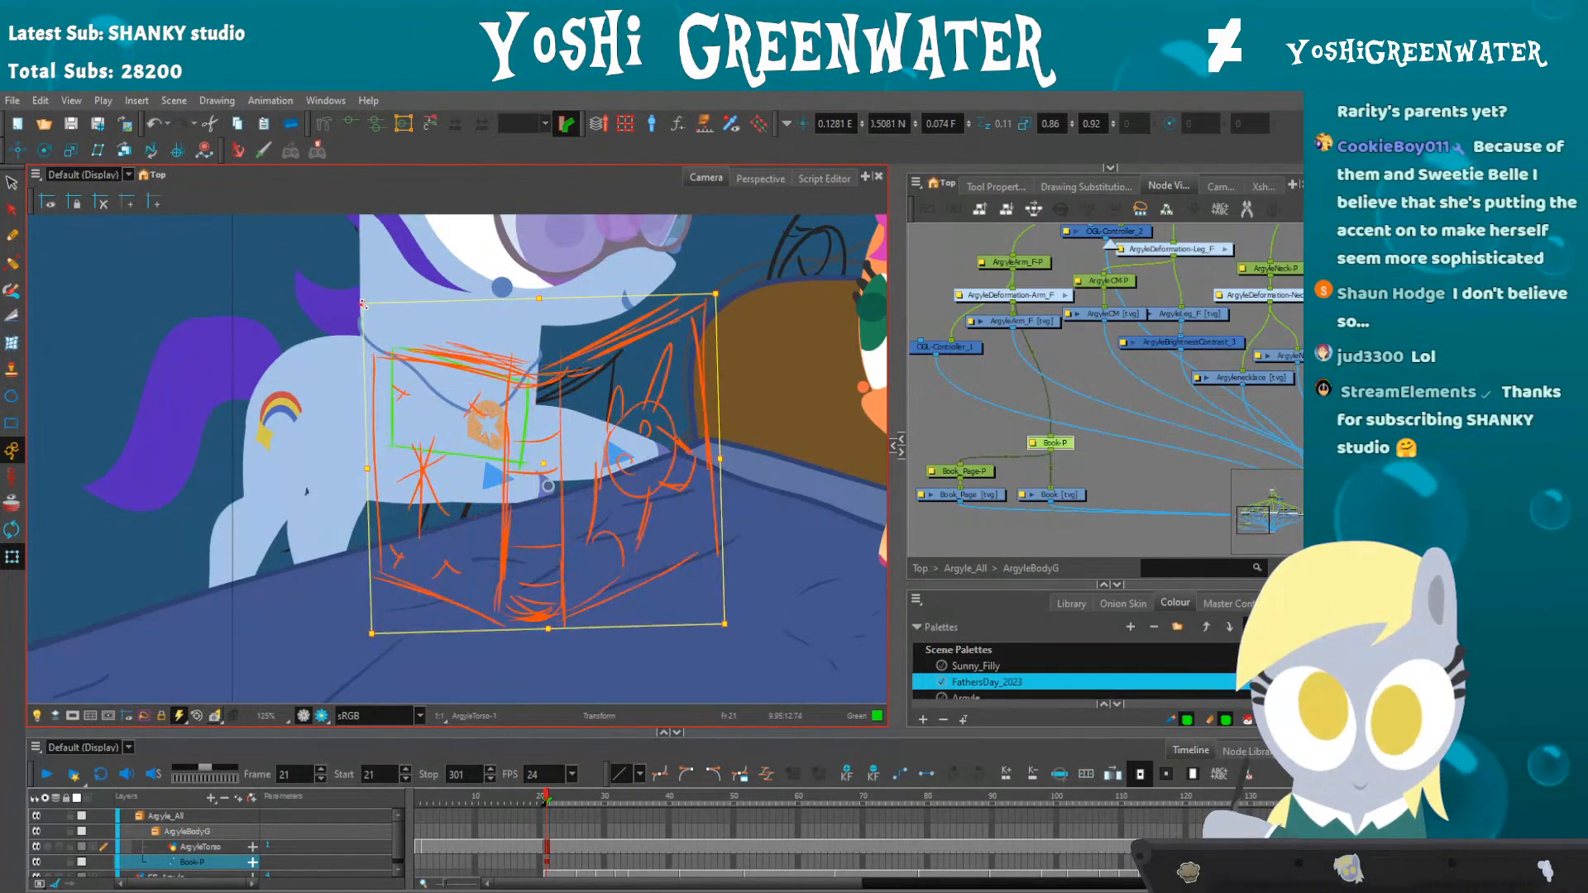
{"action": "left_click", "coordinate": [486, 352], "text": "shift"}
{"action": "left_click", "coordinate": [952, 422]}
- Move Argyle's front arm back and slightly down along his body, and reposition the book in front of his chest
{"action": "scroll", "coordinate": [417, 412], "scroll_direction": "down", "scroll_amount": 3}
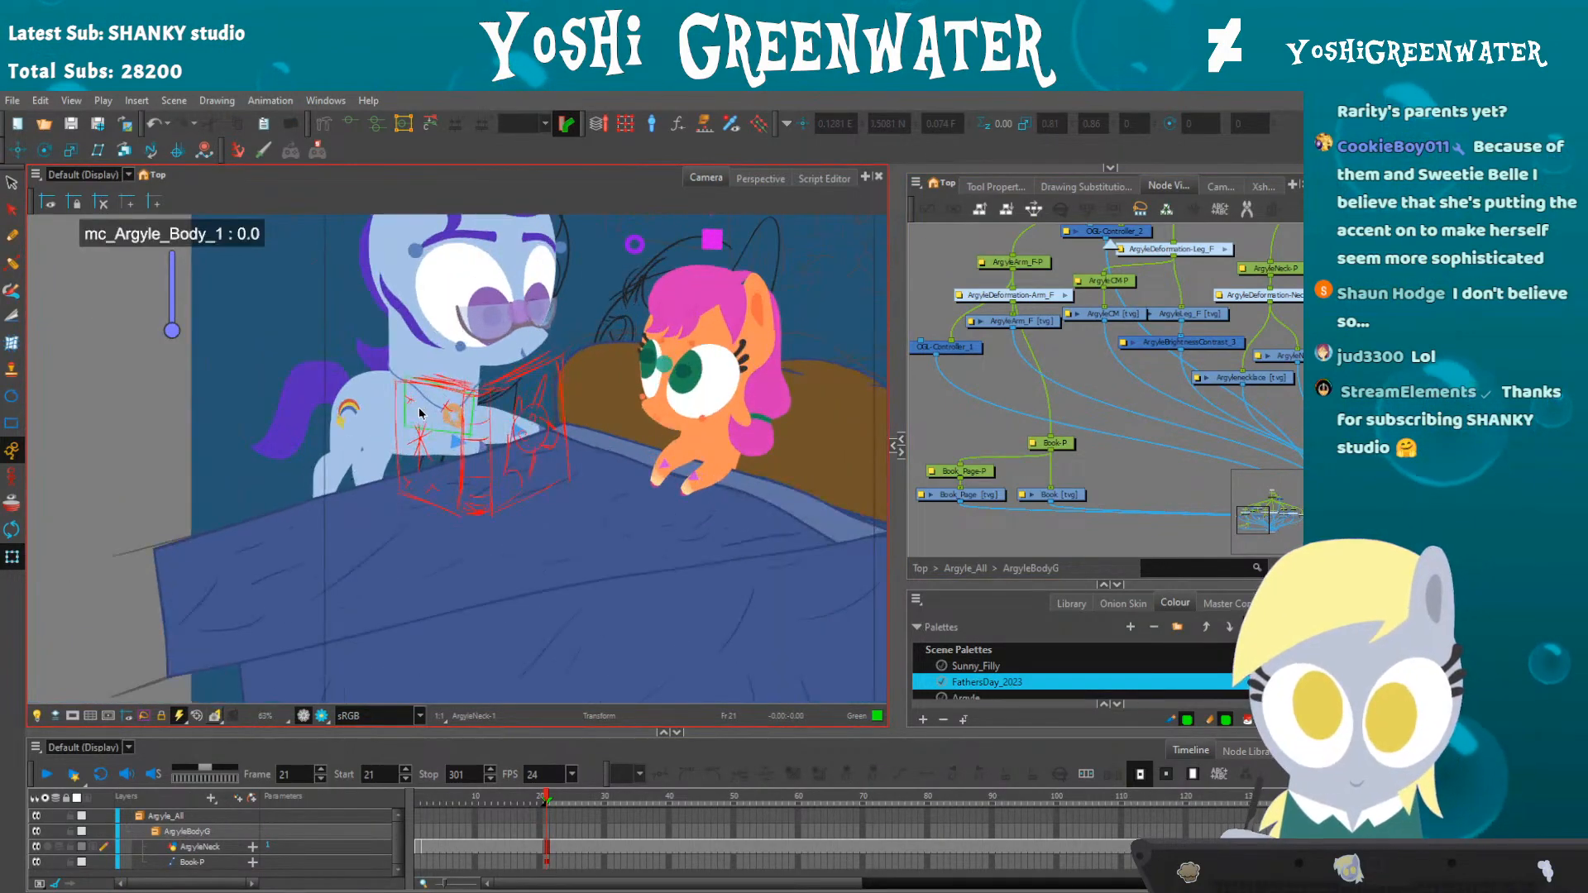
{"action": "scroll", "coordinate": [409, 418], "scroll_direction": "up", "scroll_amount": 2}
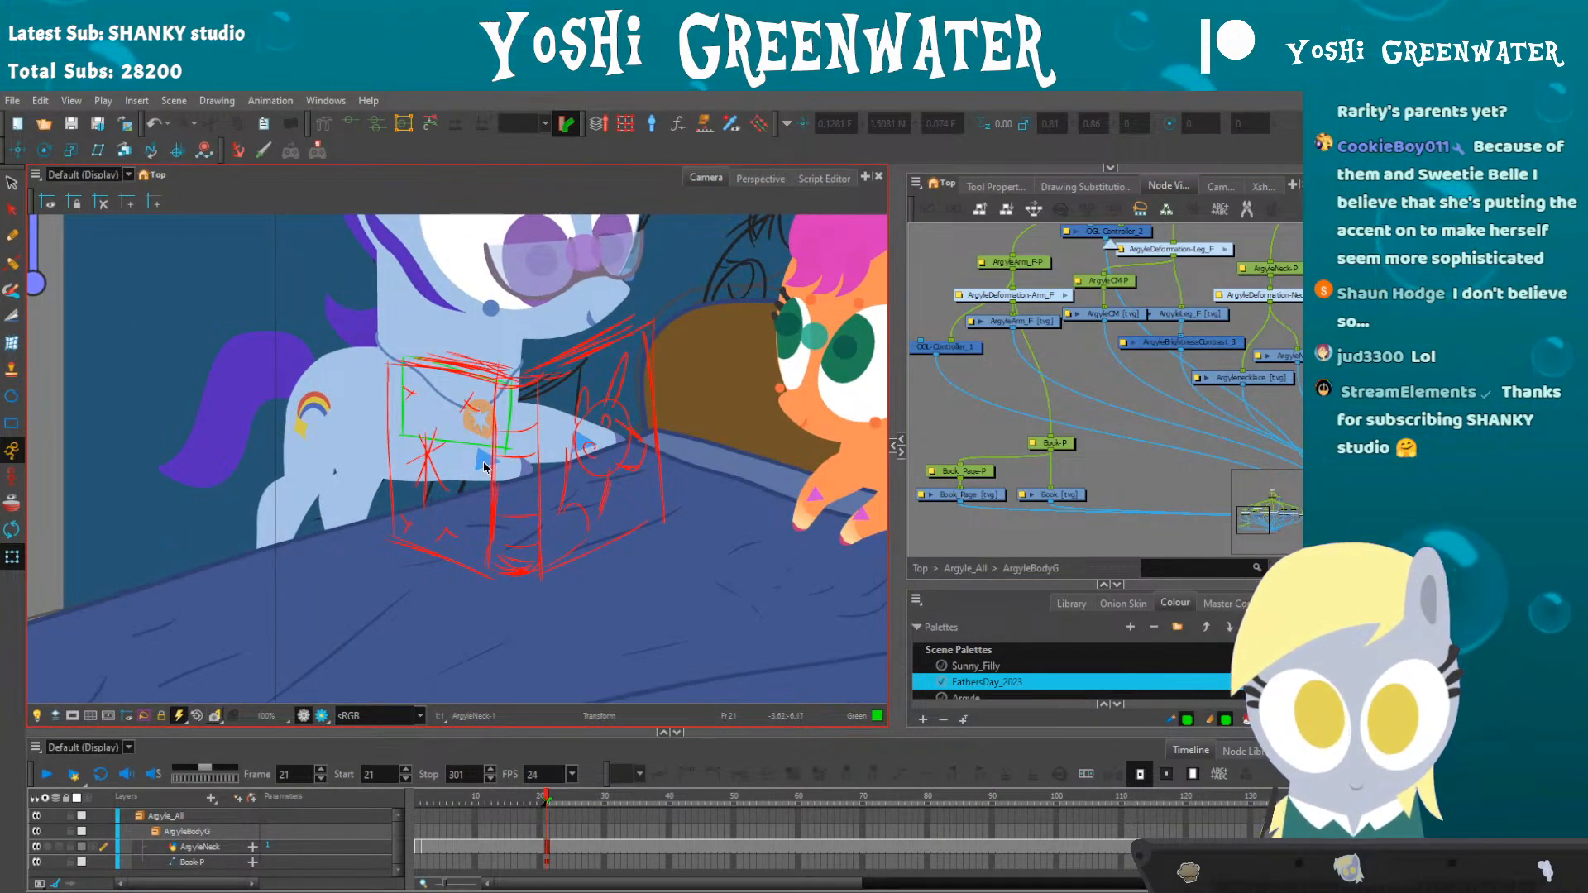
{"action": "left_click", "coordinate": [484, 468]}
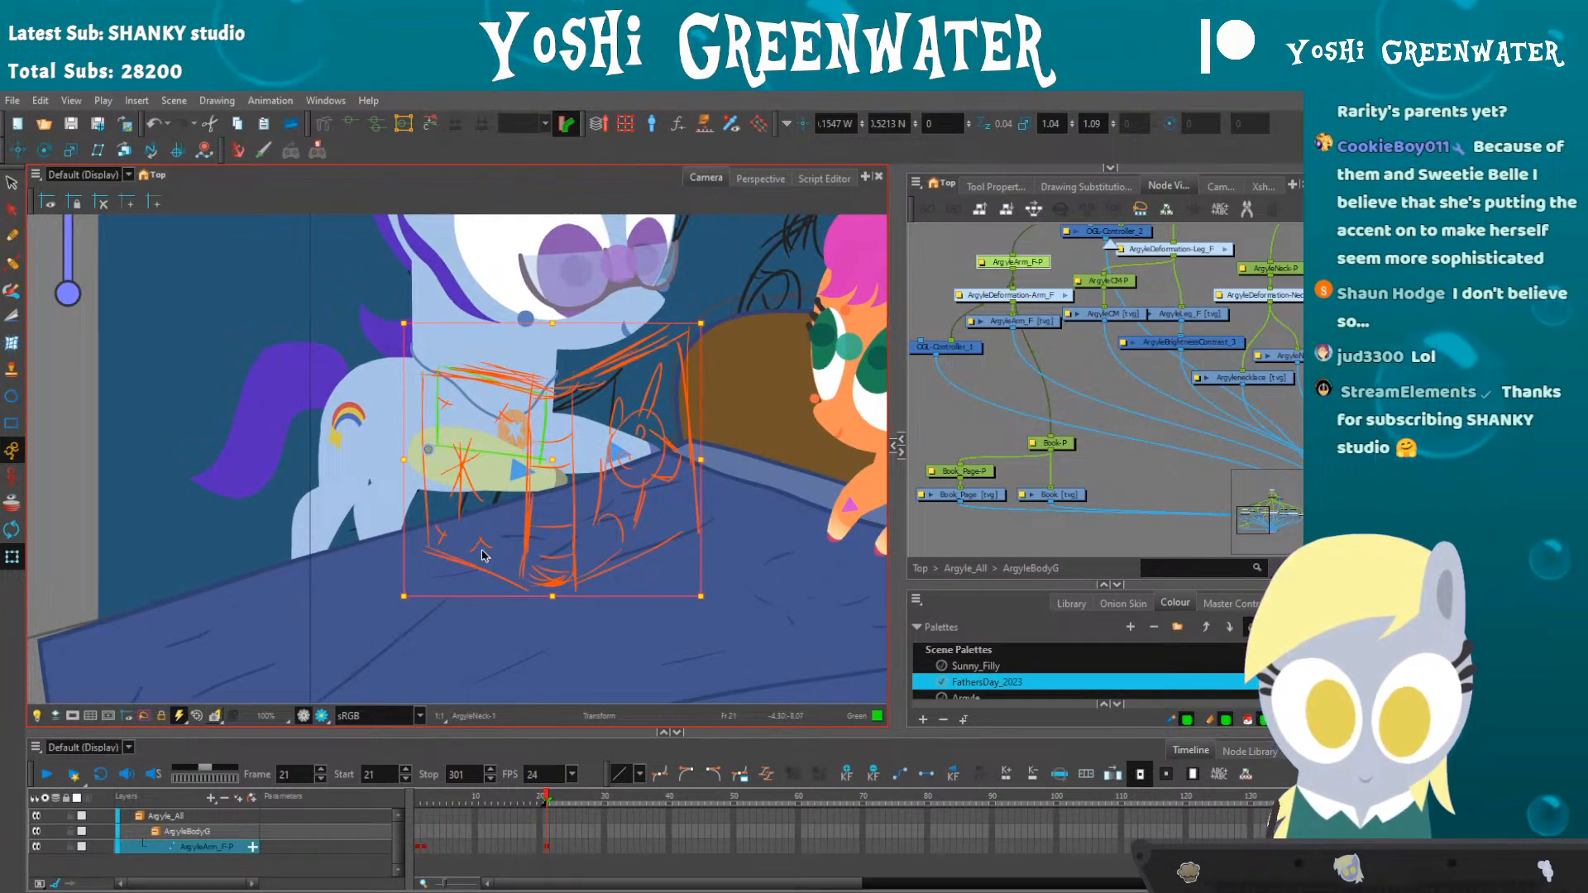
{"action": "left_click", "coordinate": [607, 465]}
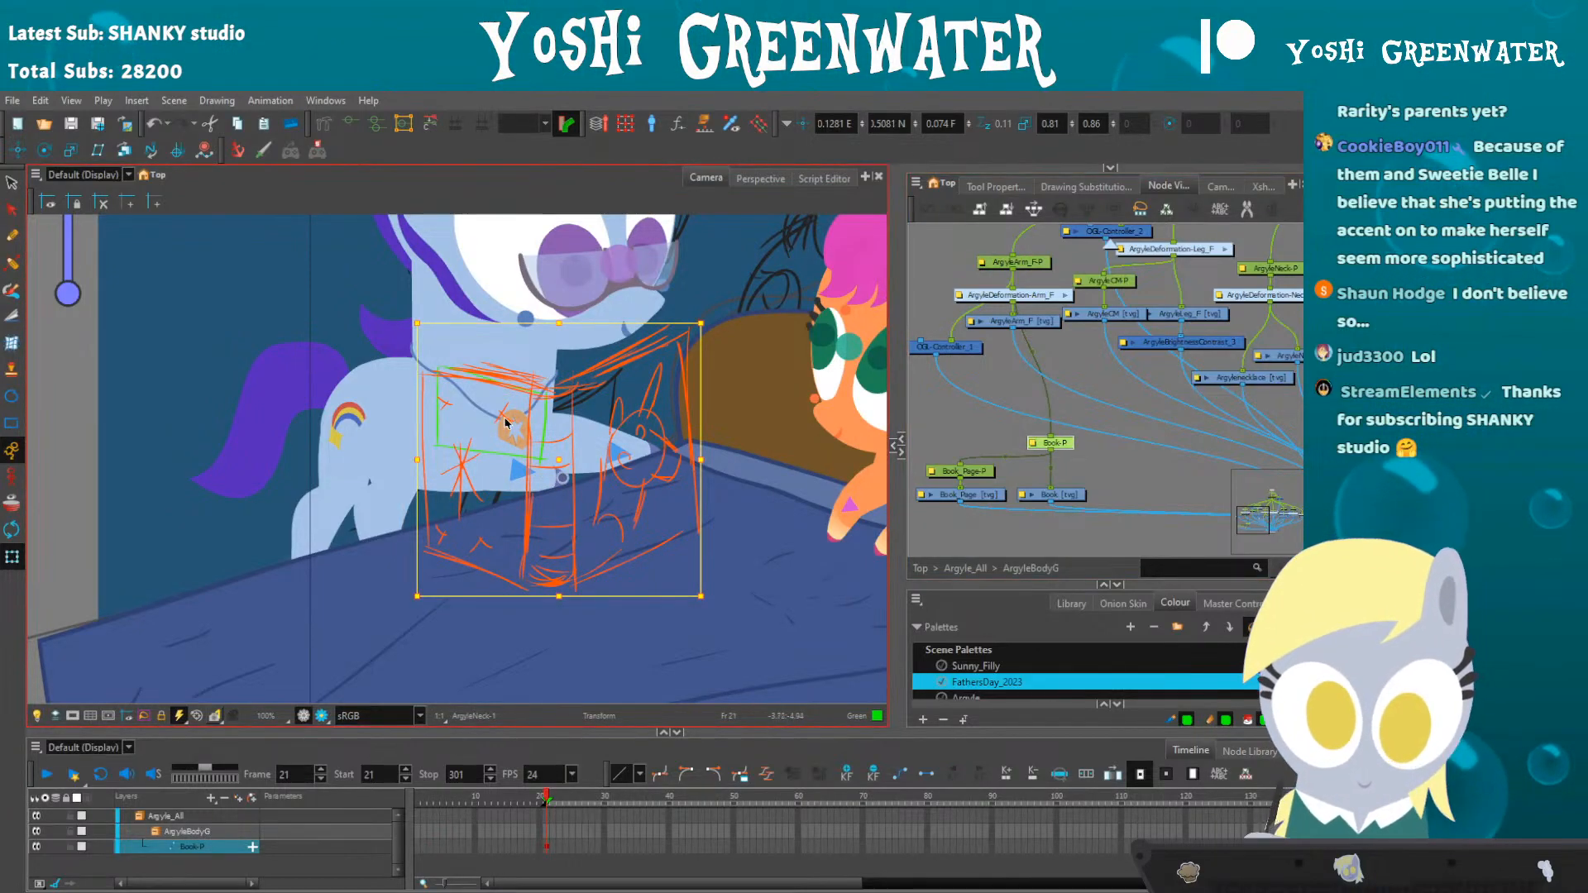
{"action": "mouse_move", "coordinate": [526, 446]}
{"action": "left_mouse_down"}
{"action": "mouse_move", "coordinate": [647, 428]}
{"action": "mouse_move", "coordinate": [630, 453]}
{"action": "mouse_move", "coordinate": [496, 461]}
{"action": "mouse_move", "coordinate": [510, 467]}
{"action": "left_mouse_up"}
{"action": "left_click", "coordinate": [1014, 263]}
{"action": "left_click_drag", "start_coordinate": [287, 321], "coordinate": [289, 316]}
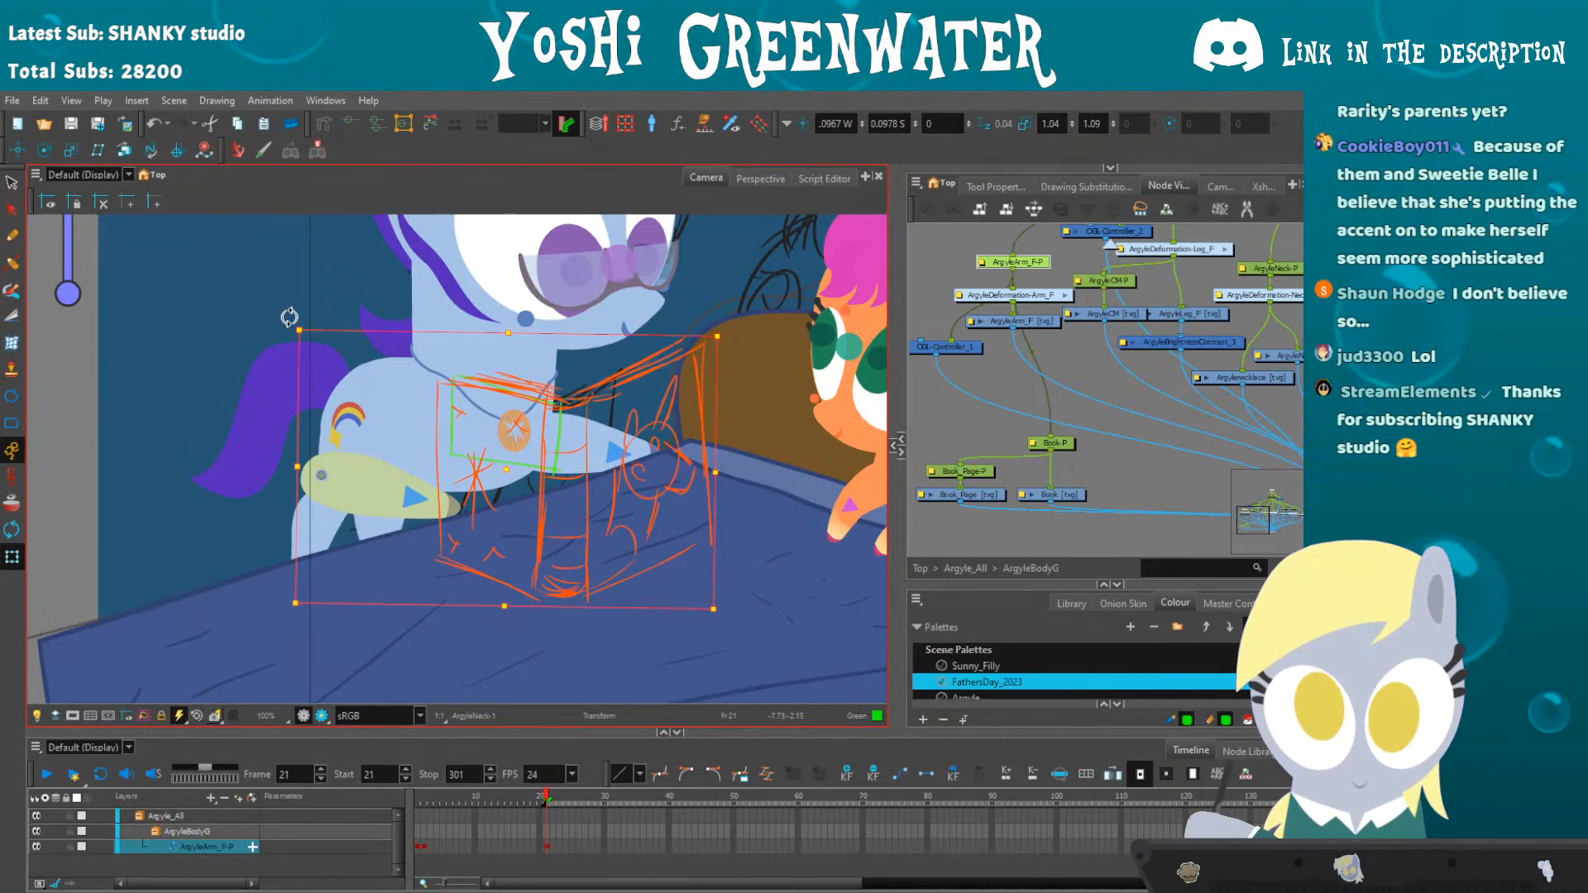
- Duplicate the ArgyleArm_F drawing at frame 21 and show the copy enlarged in the Drawing view beside the scene
{"action": "left_click", "coordinate": [398, 497]}
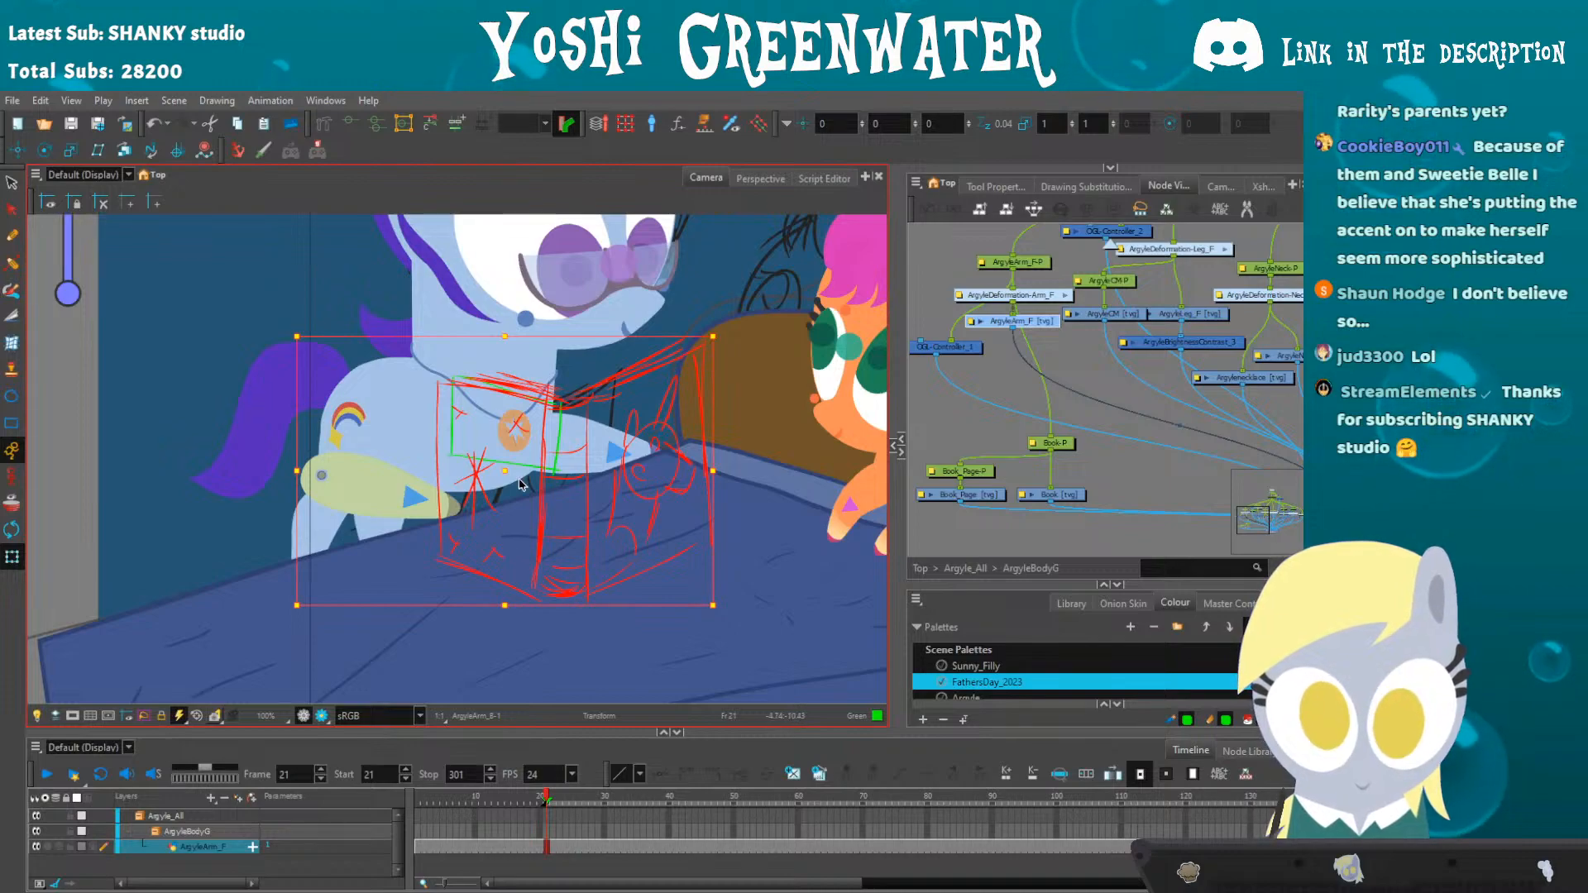
{"action": "left_click", "coordinate": [1083, 186]}
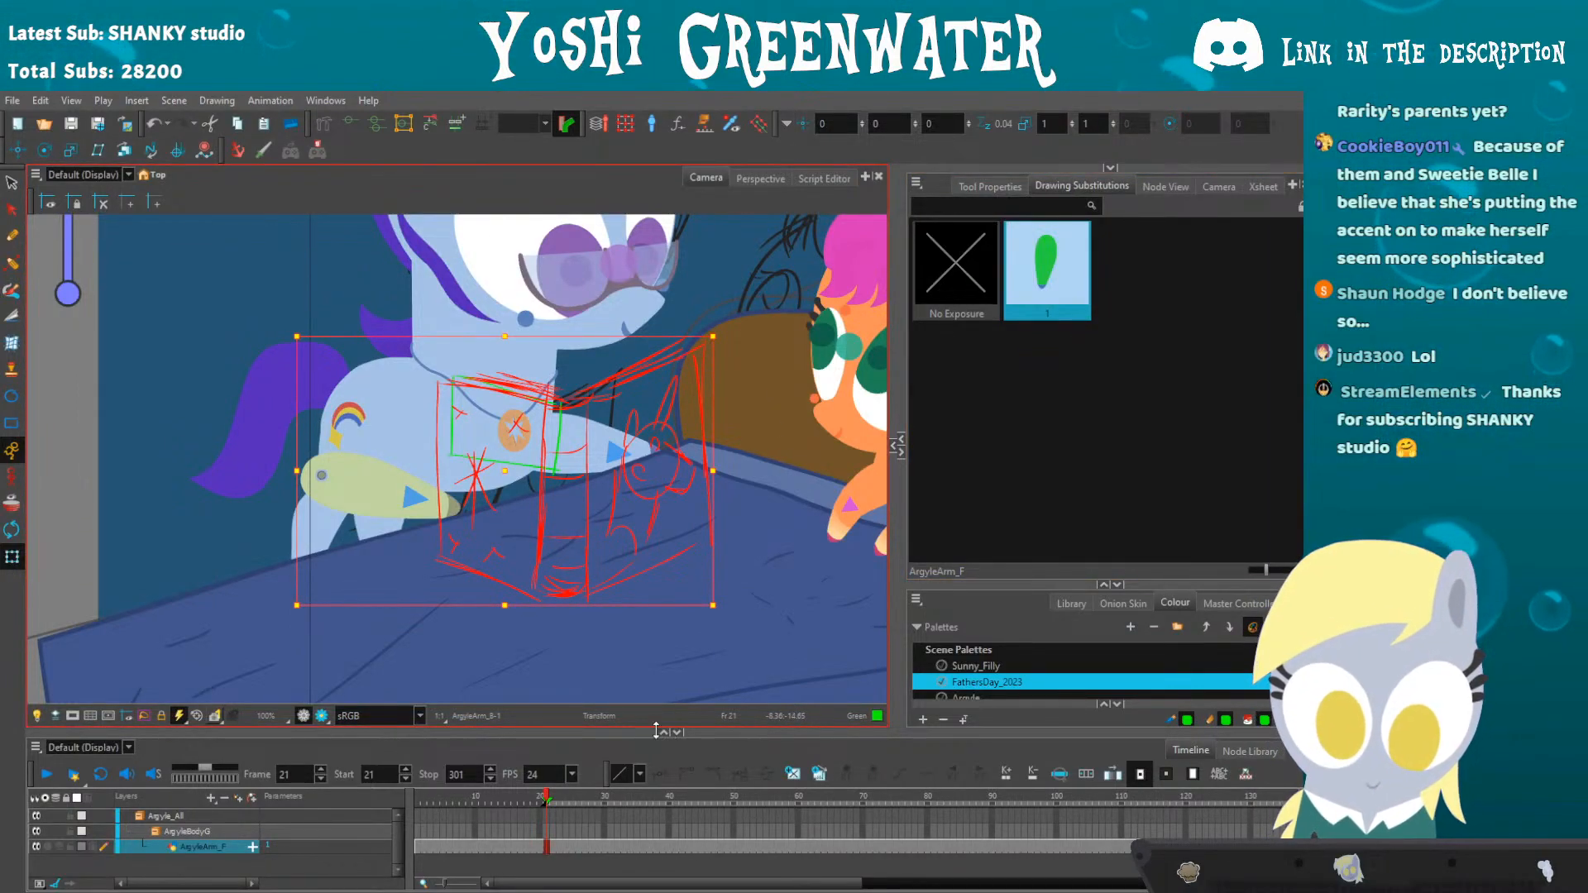
{"action": "left_click_drag", "start_coordinate": [657, 731], "coordinate": [628, 707]}
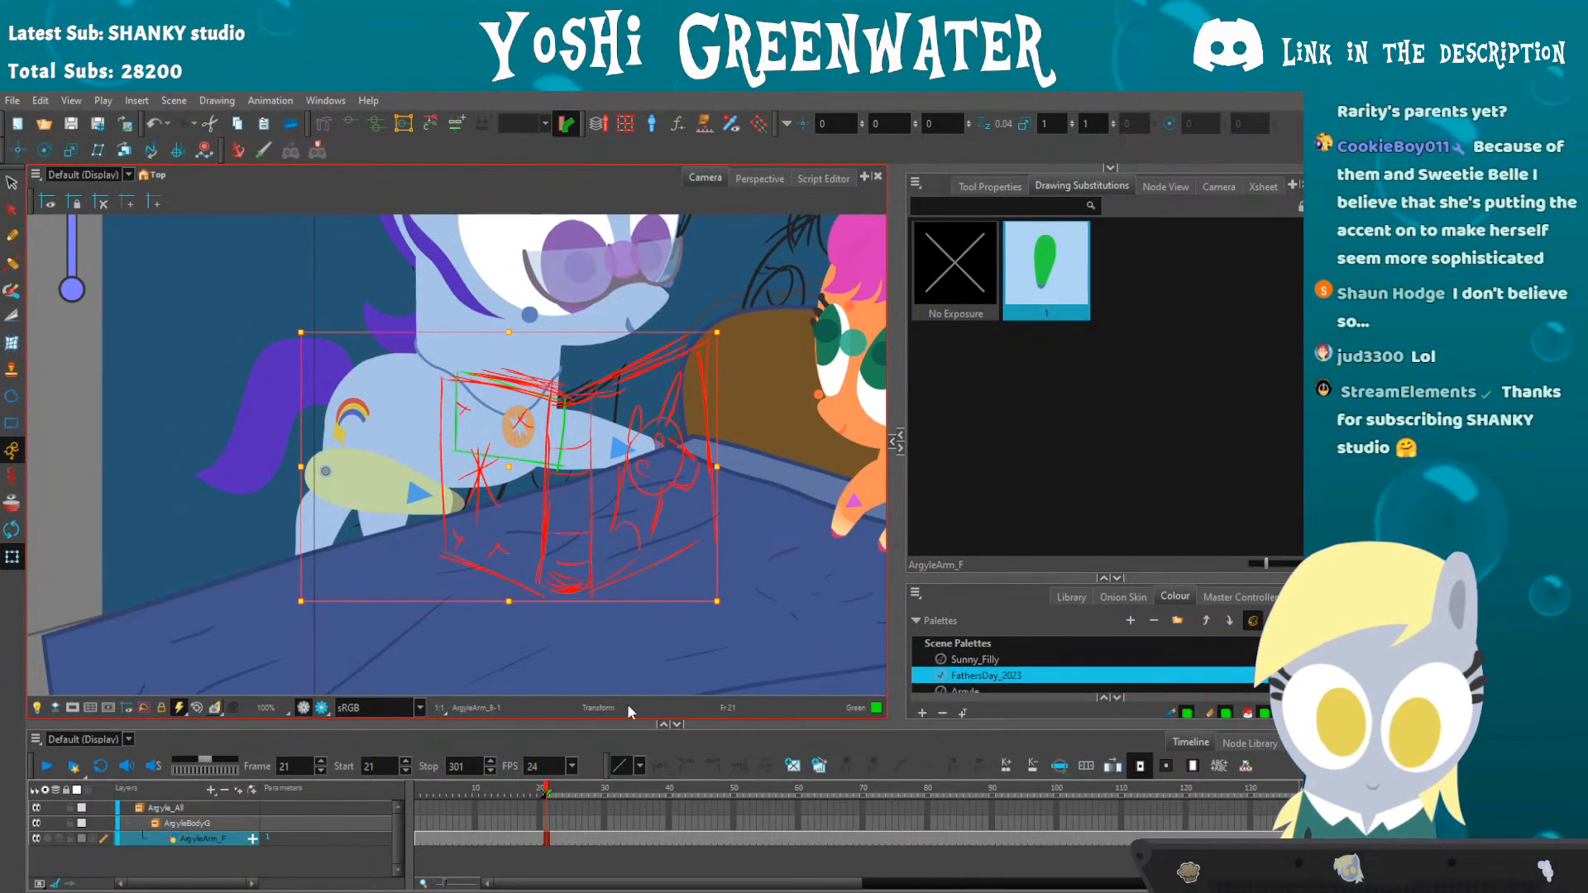
{"action": "left_click", "coordinate": [819, 765]}
{"action": "left_click", "coordinate": [893, 436]}
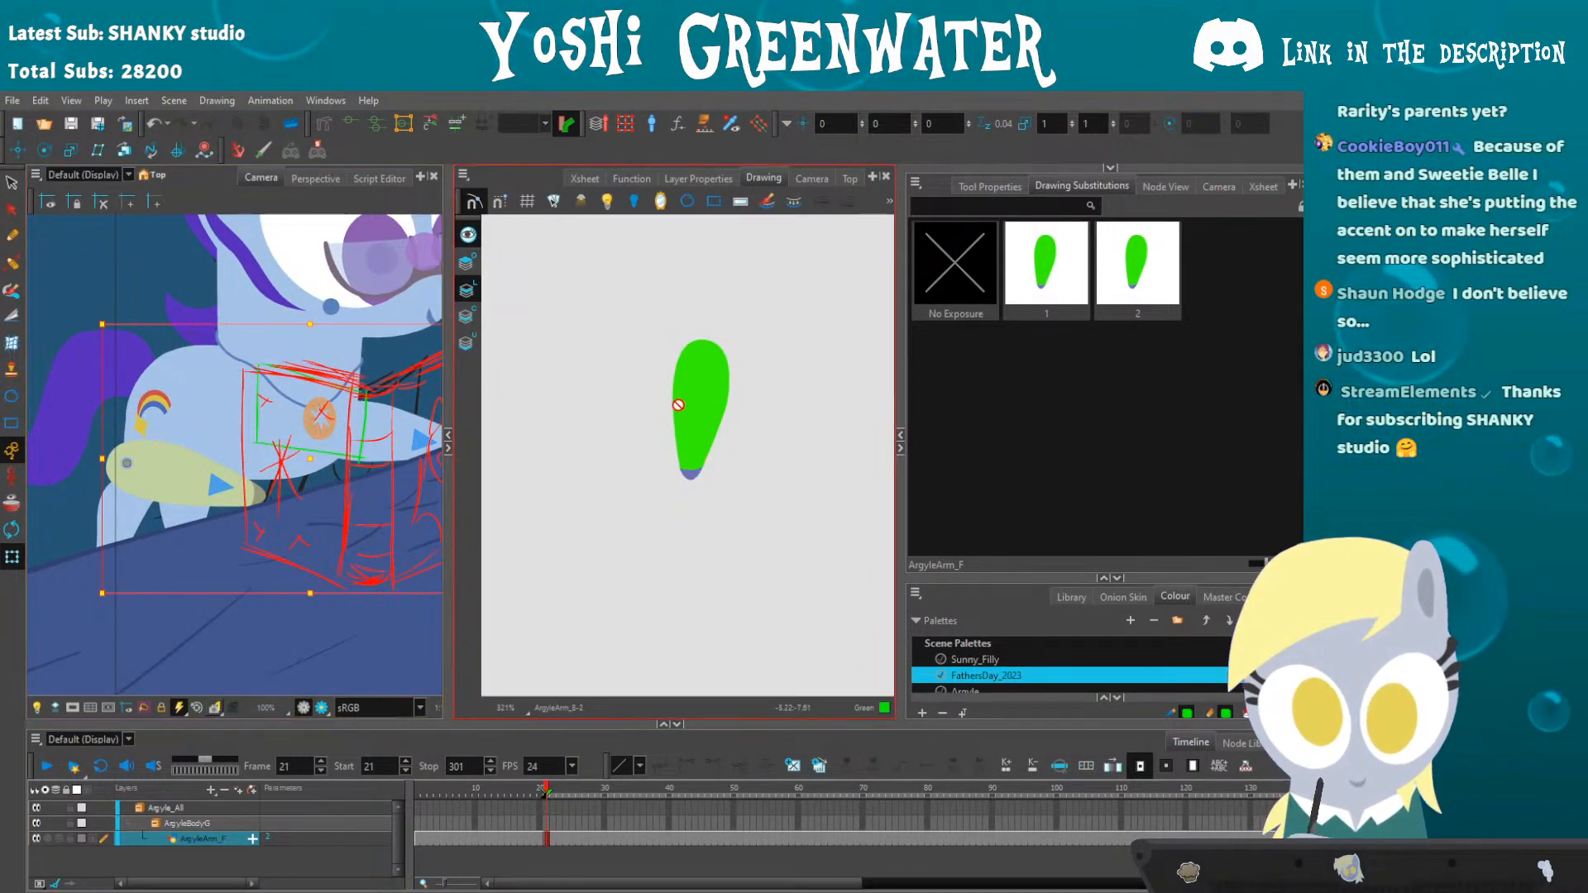
{"action": "scroll", "coordinate": [698, 411], "scroll_direction": "up", "scroll_amount": 3}
{"action": "scroll", "coordinate": [151, 497], "scroll_direction": "up", "scroll_amount": 1}
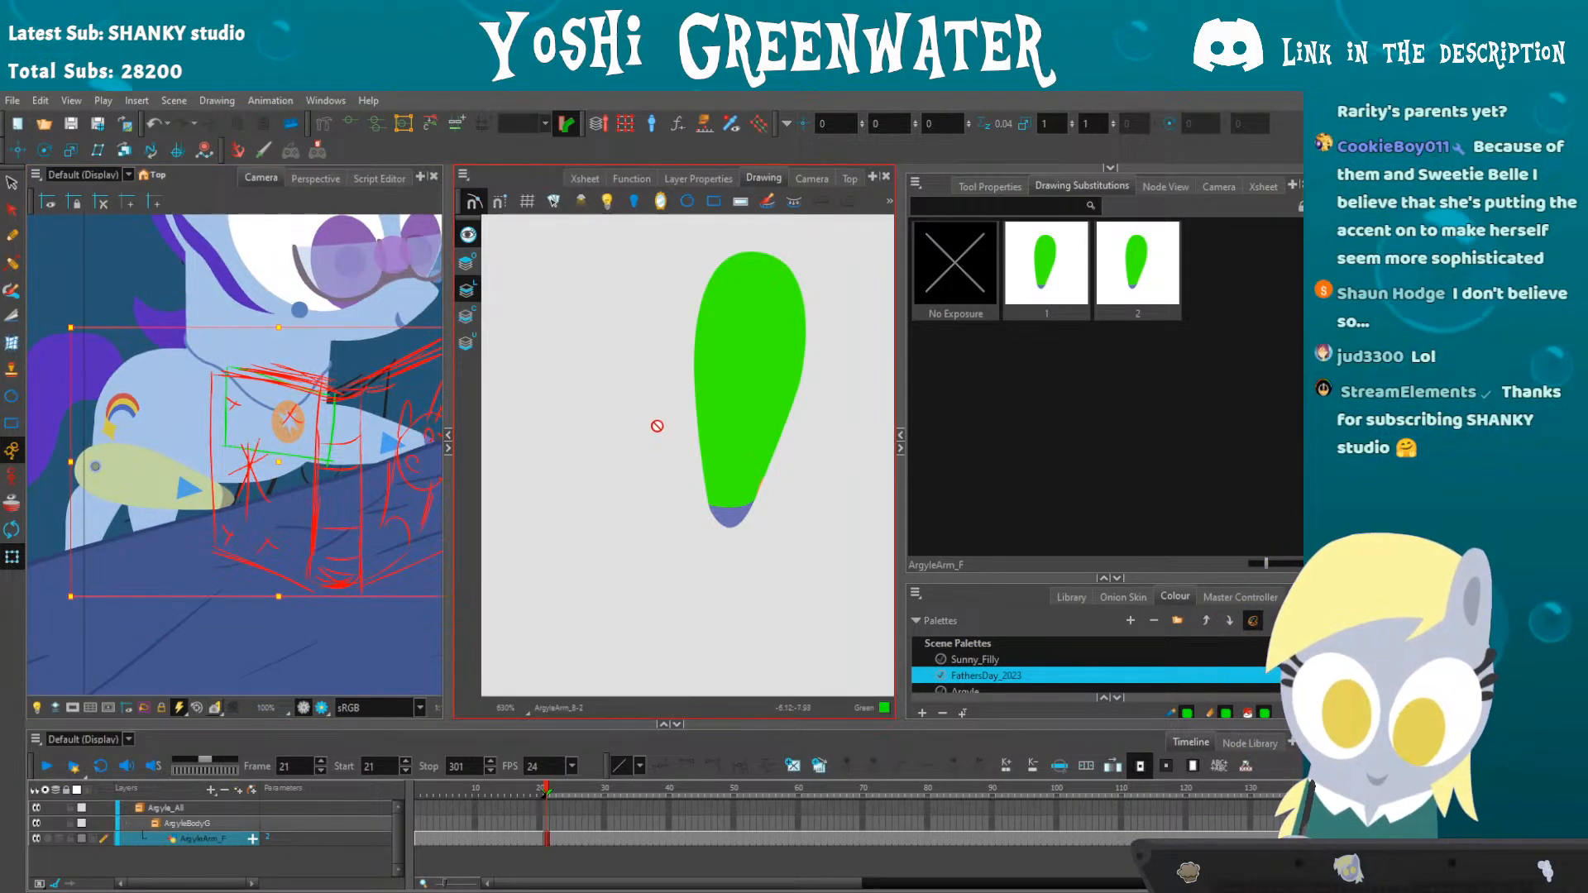
{"action": "scroll", "coordinate": [657, 425], "scroll_direction": "up", "scroll_amount": 1}
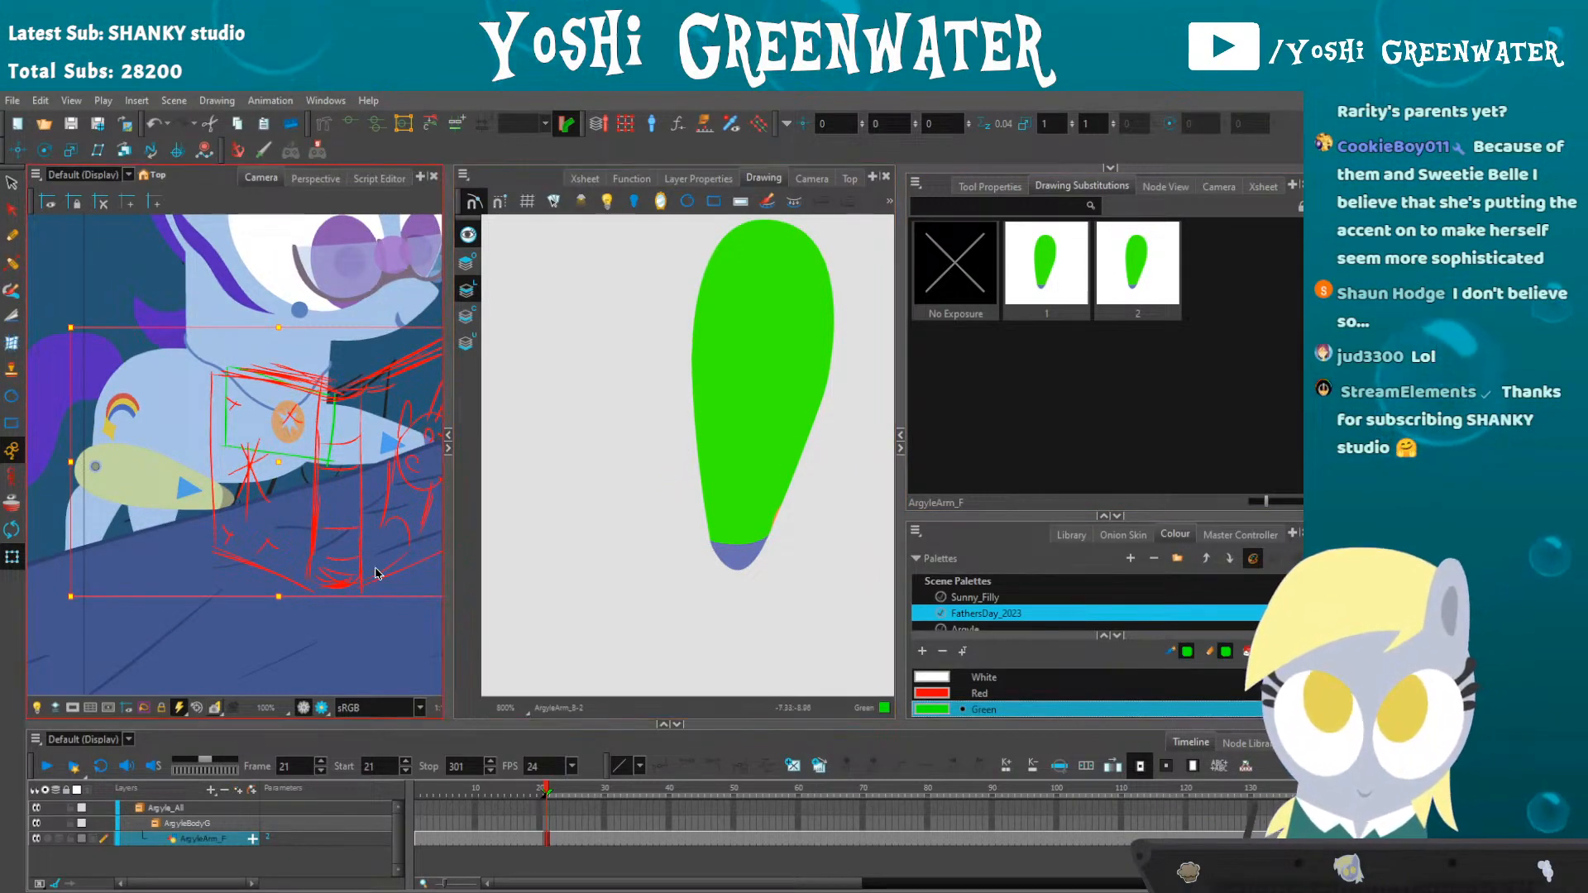
{"action": "left_click_drag", "start_coordinate": [208, 561], "coordinate": [209, 587]}
{"action": "left_click_drag", "start_coordinate": [183, 408], "coordinate": [245, 465]}
{"action": "scroll", "coordinate": [181, 426], "scroll_direction": "down", "scroll_amount": 2}
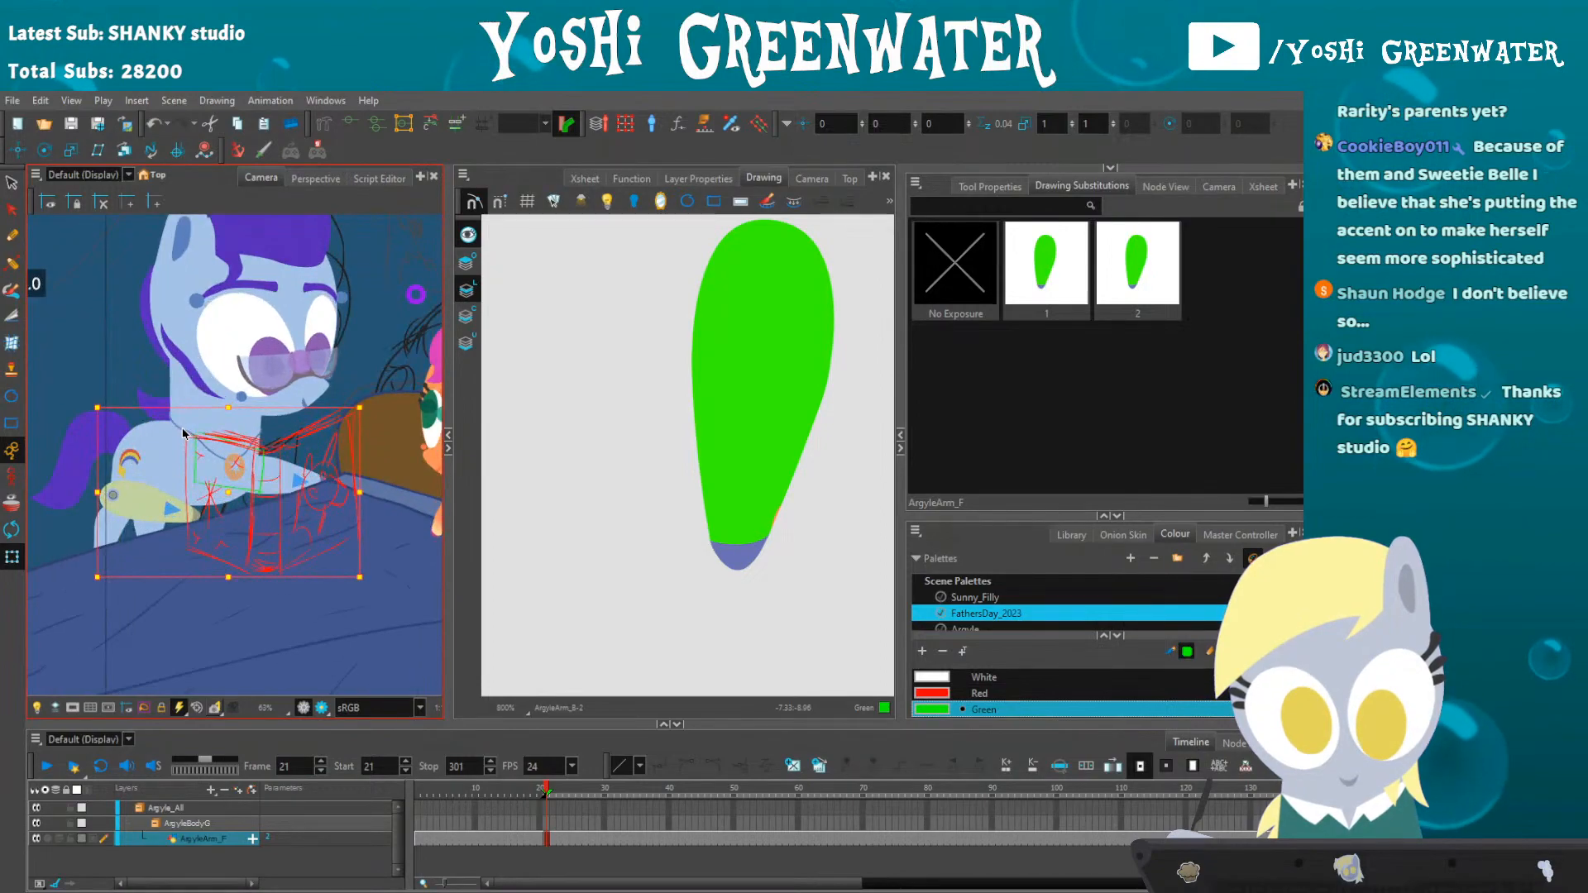
- Sample the green of Argyle's arm drawing and make Argyle the active palette, enlarging the palette list
{"action": "left_click_drag", "start_coordinate": [257, 354], "coordinate": [211, 400]}
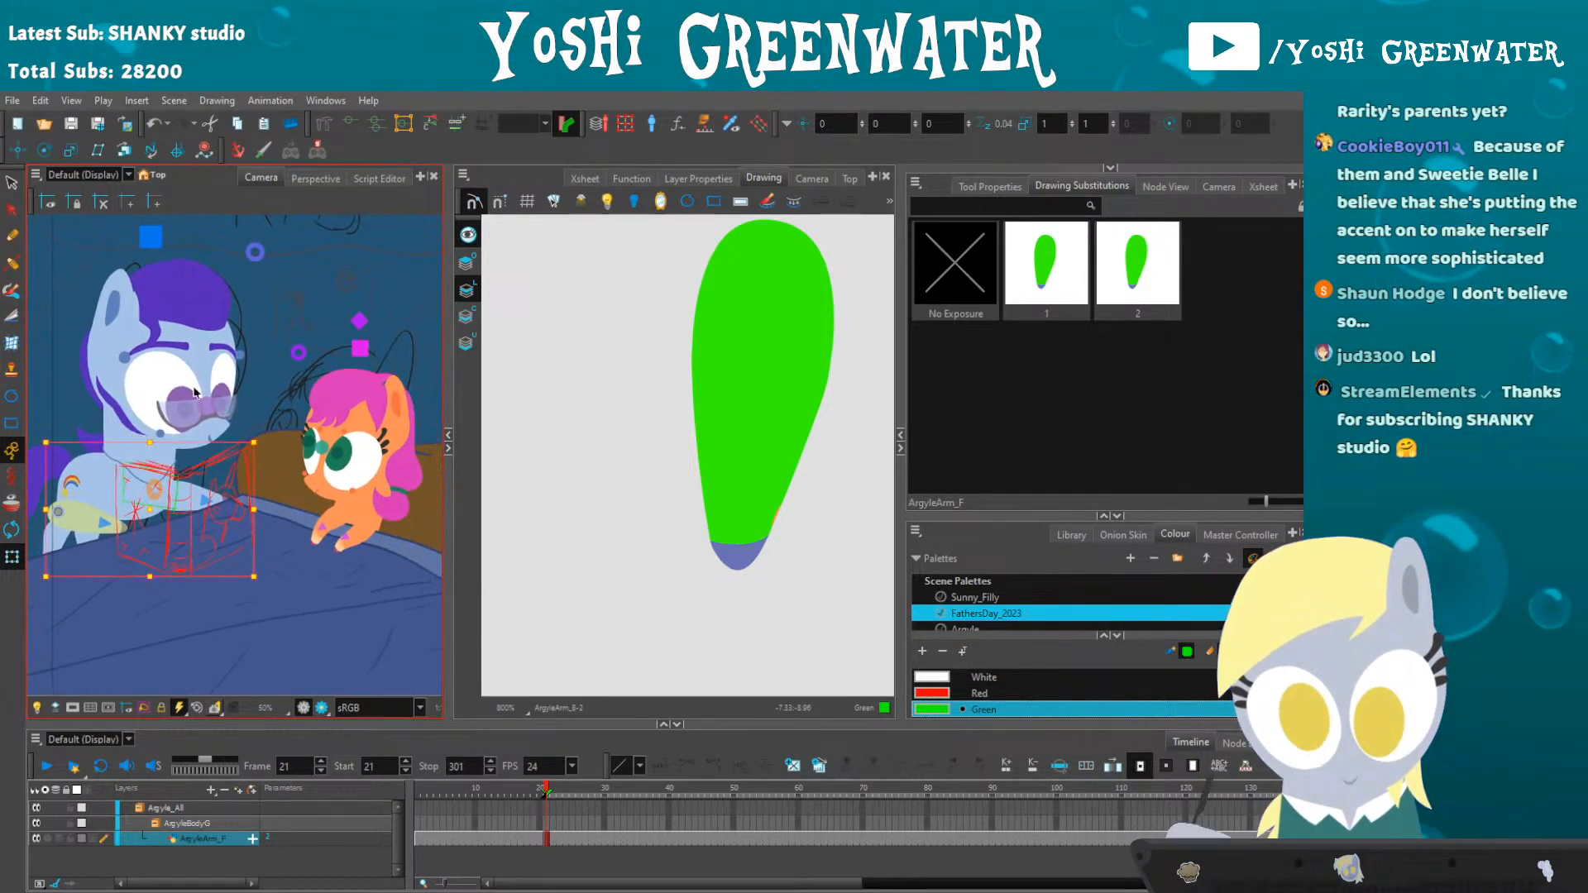
{"action": "left_click_drag", "start_coordinate": [183, 463], "coordinate": [245, 459]}
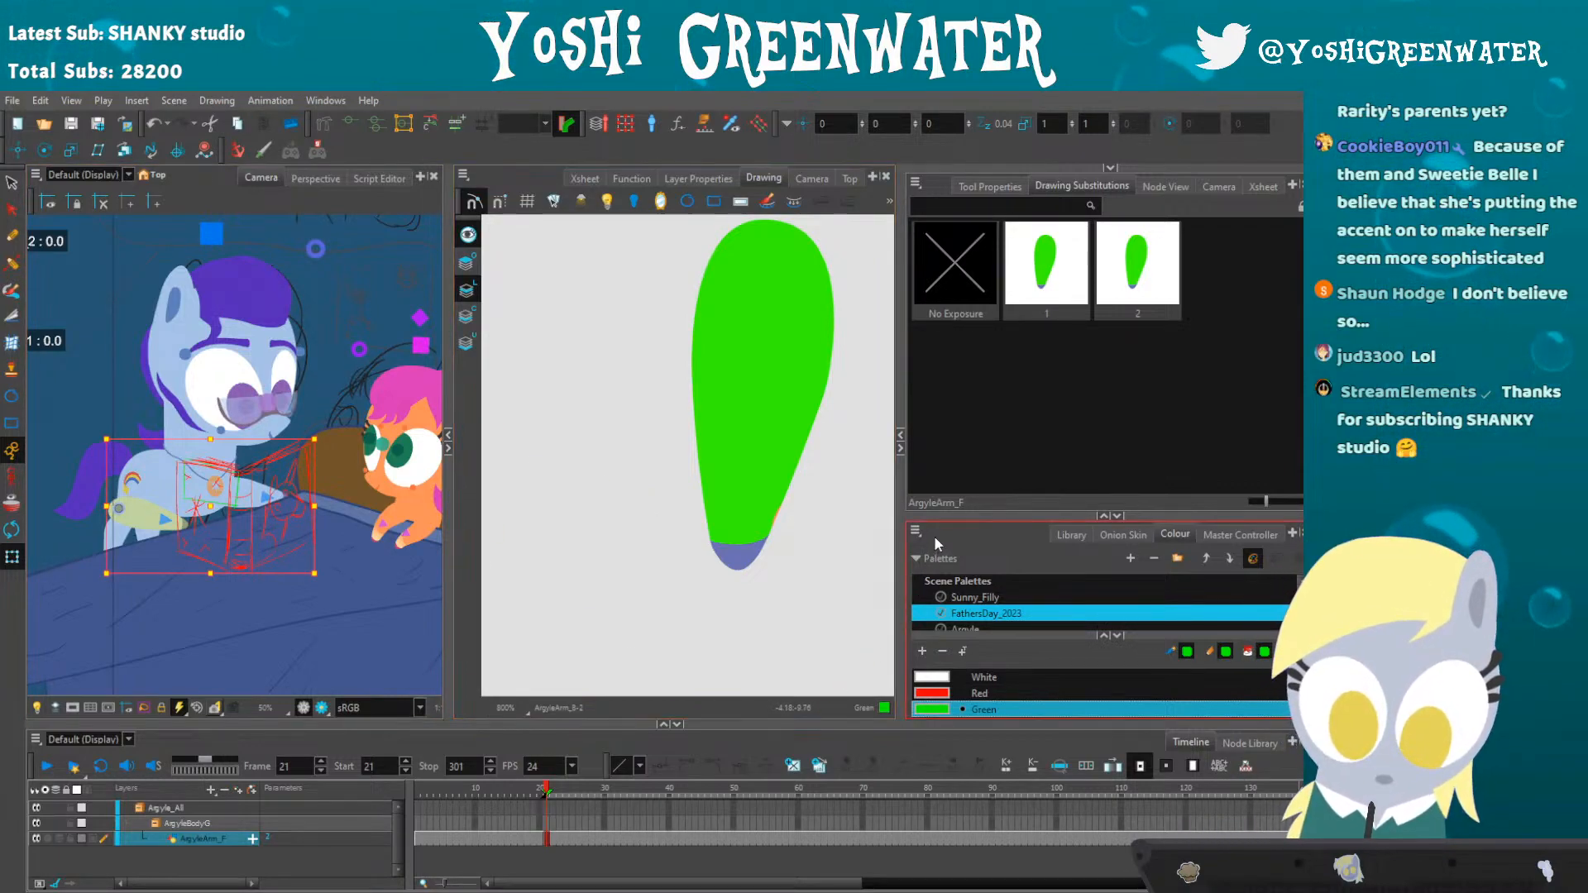
{"action": "left_click", "coordinate": [735, 454]}
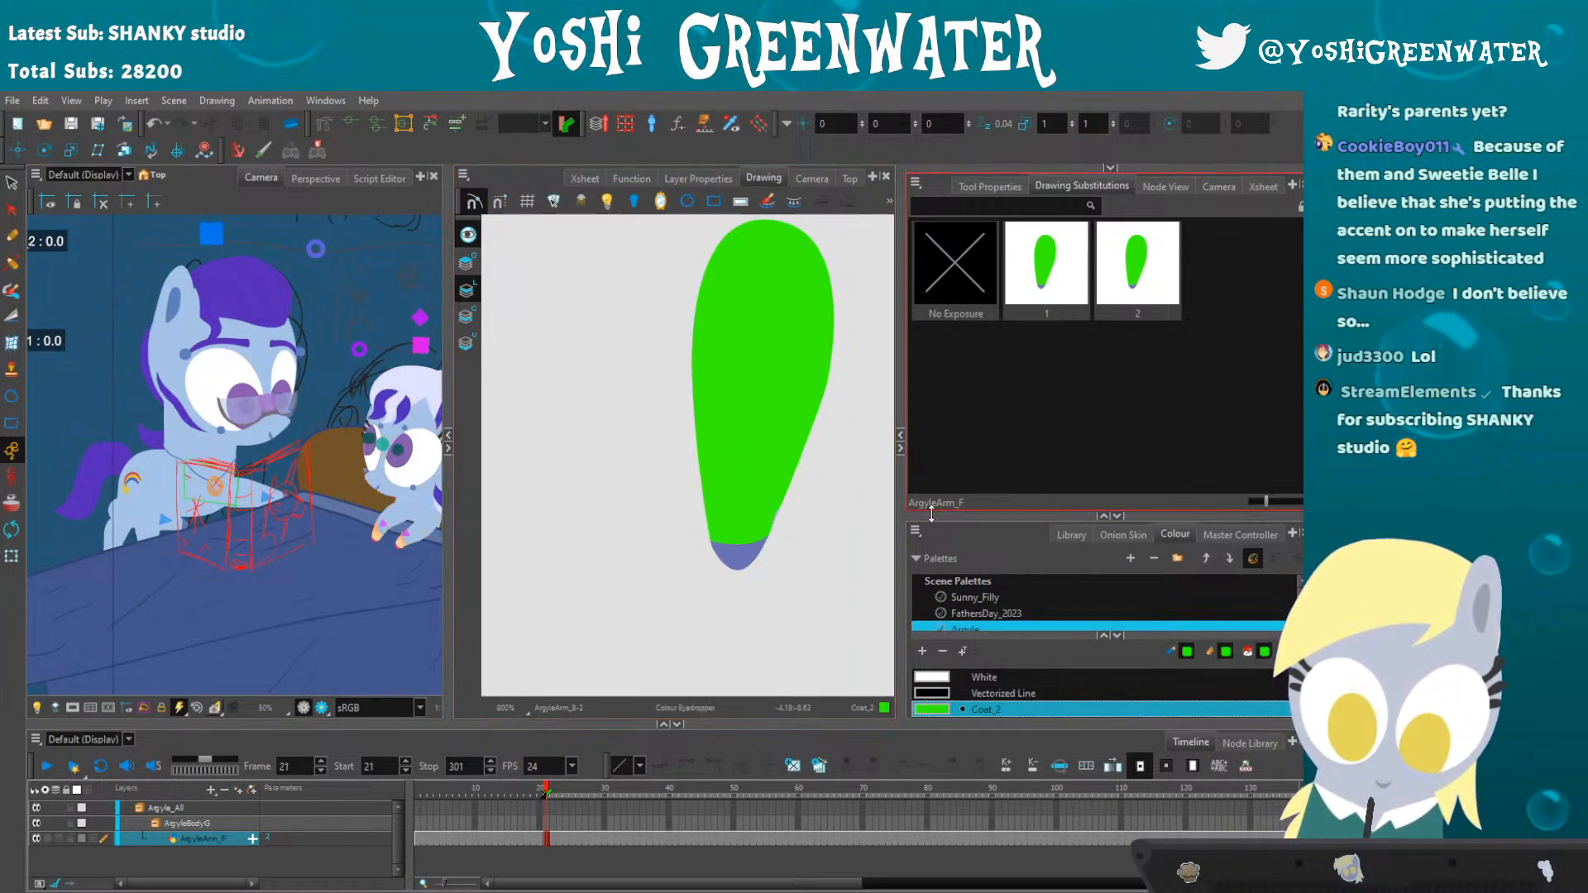
{"action": "left_click_drag", "start_coordinate": [931, 512], "coordinate": [931, 427]}
{"action": "left_click_drag", "start_coordinate": [349, 533], "coordinate": [256, 549]}
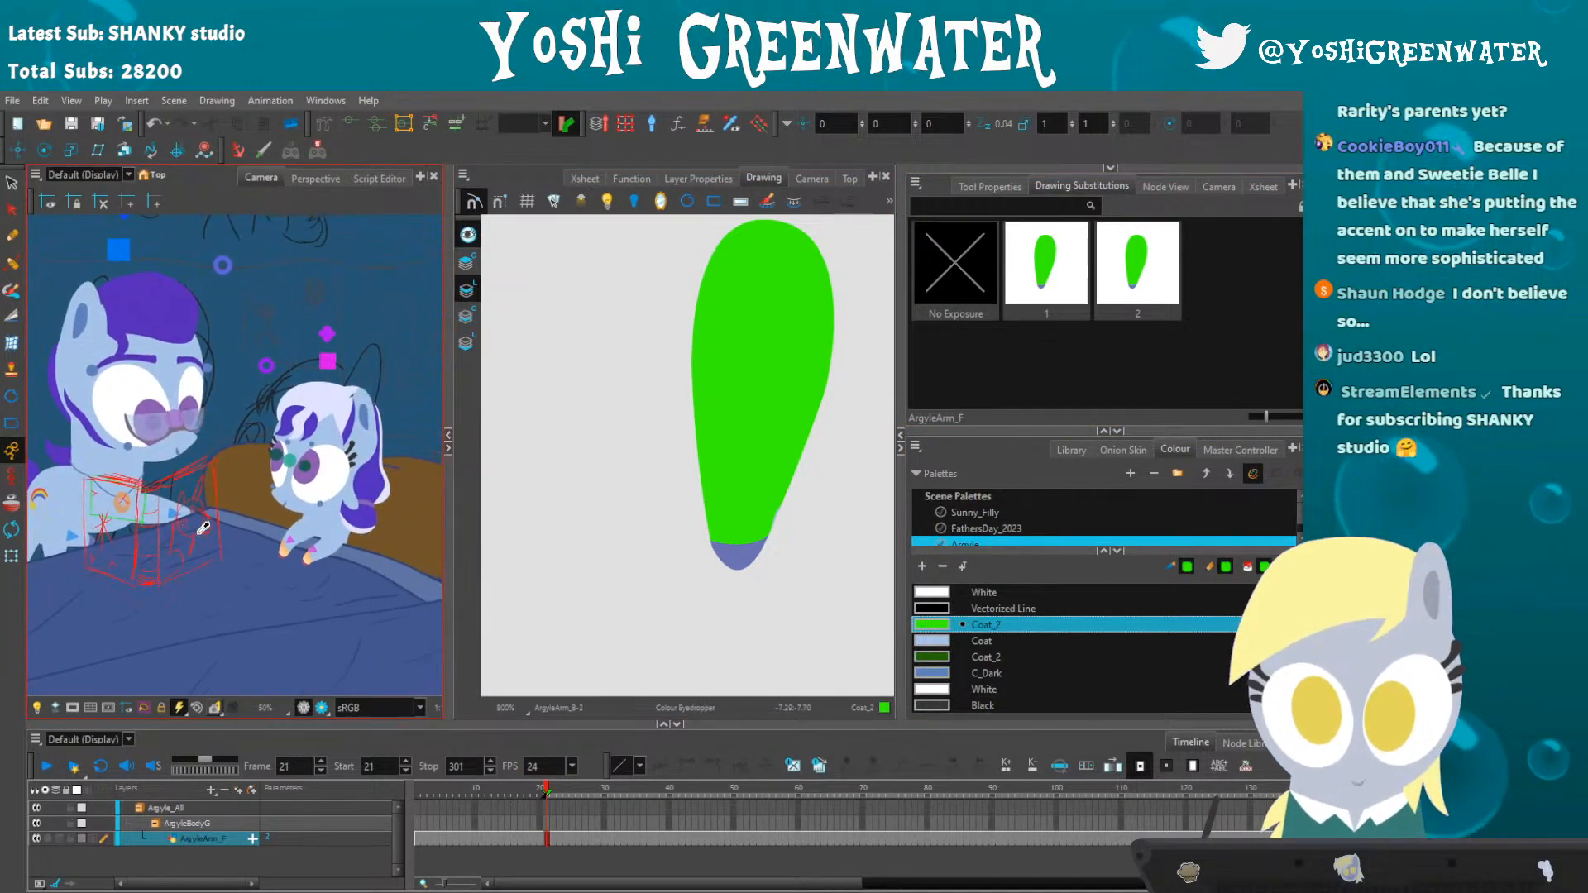
{"action": "left_click_drag", "start_coordinate": [953, 550], "coordinate": [952, 617]}
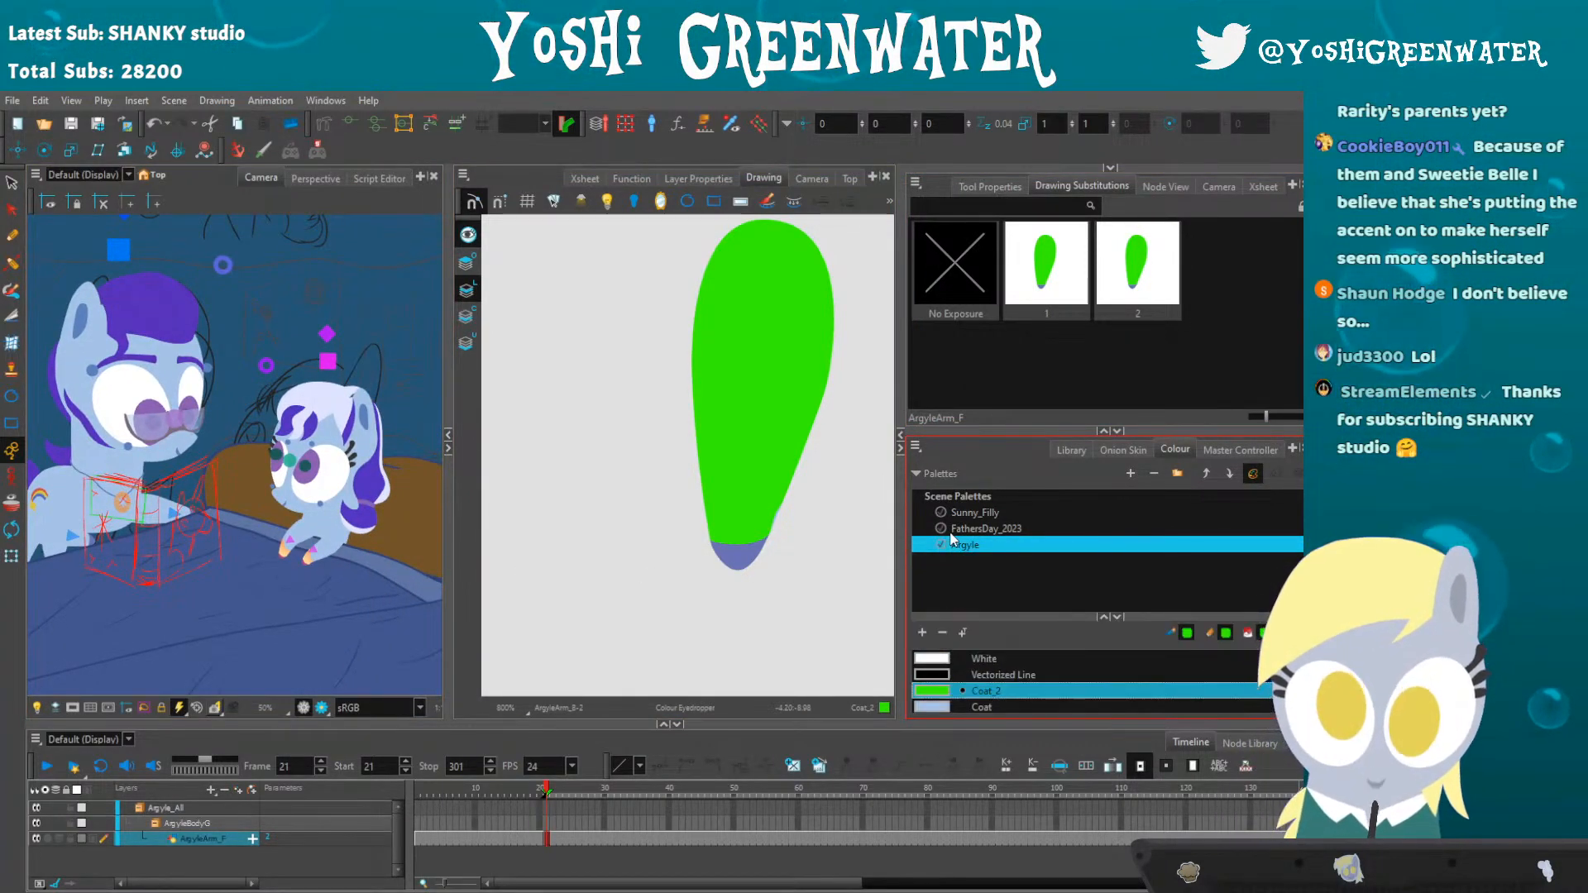
{"action": "left_click", "coordinate": [966, 530]}
{"action": "left_click", "coordinate": [966, 546]}
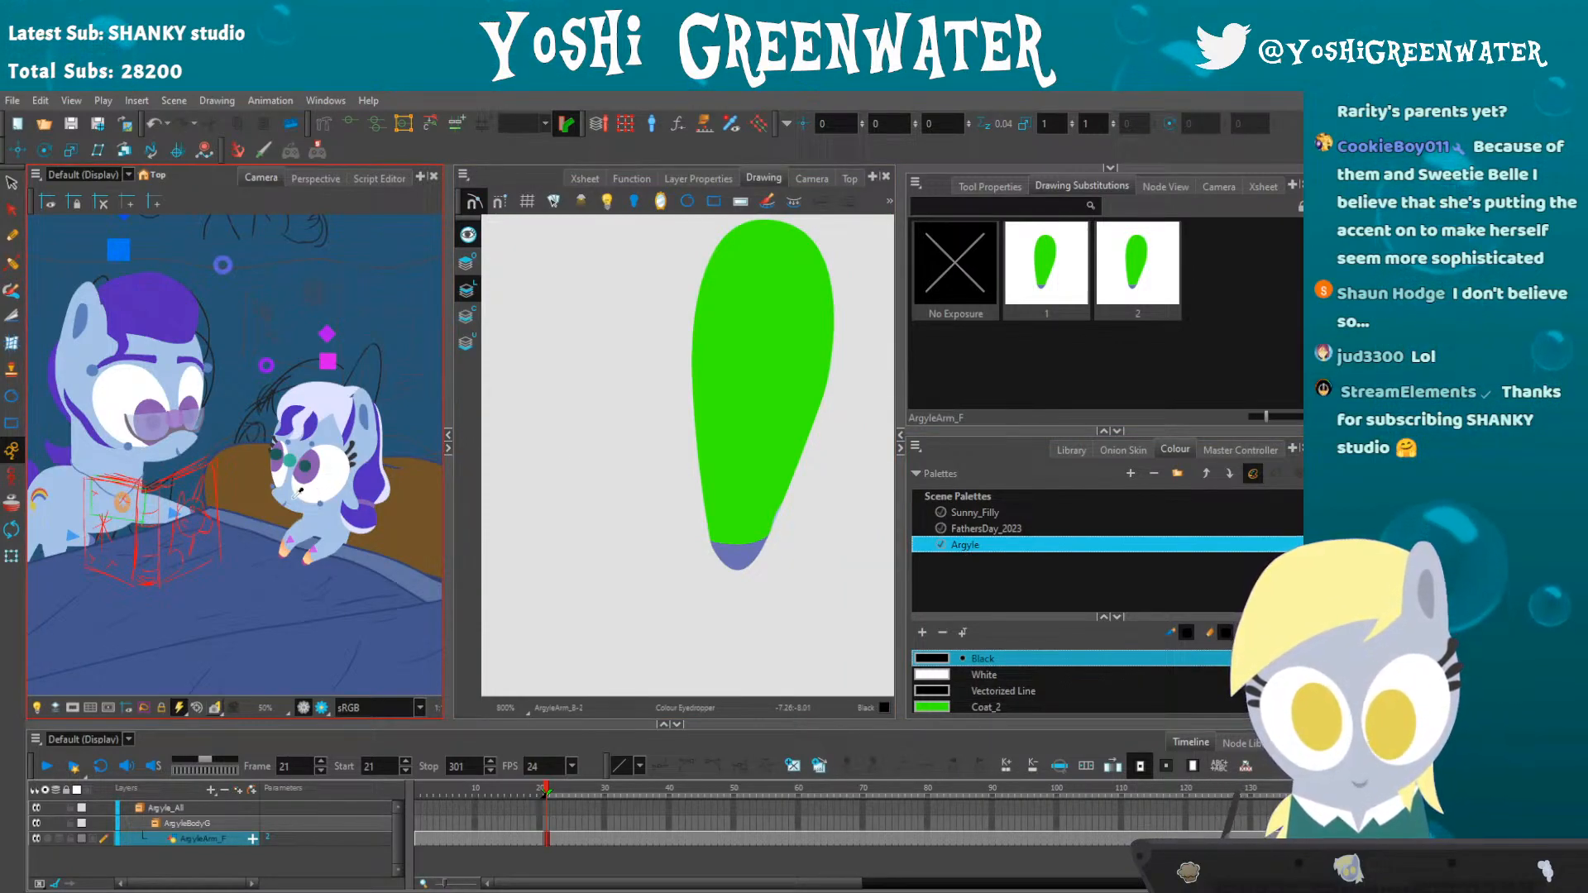
- Review the individual colour overrides of the Colour-Override node inside the Argyle_All group
{"action": "key", "text": "shift+t"}
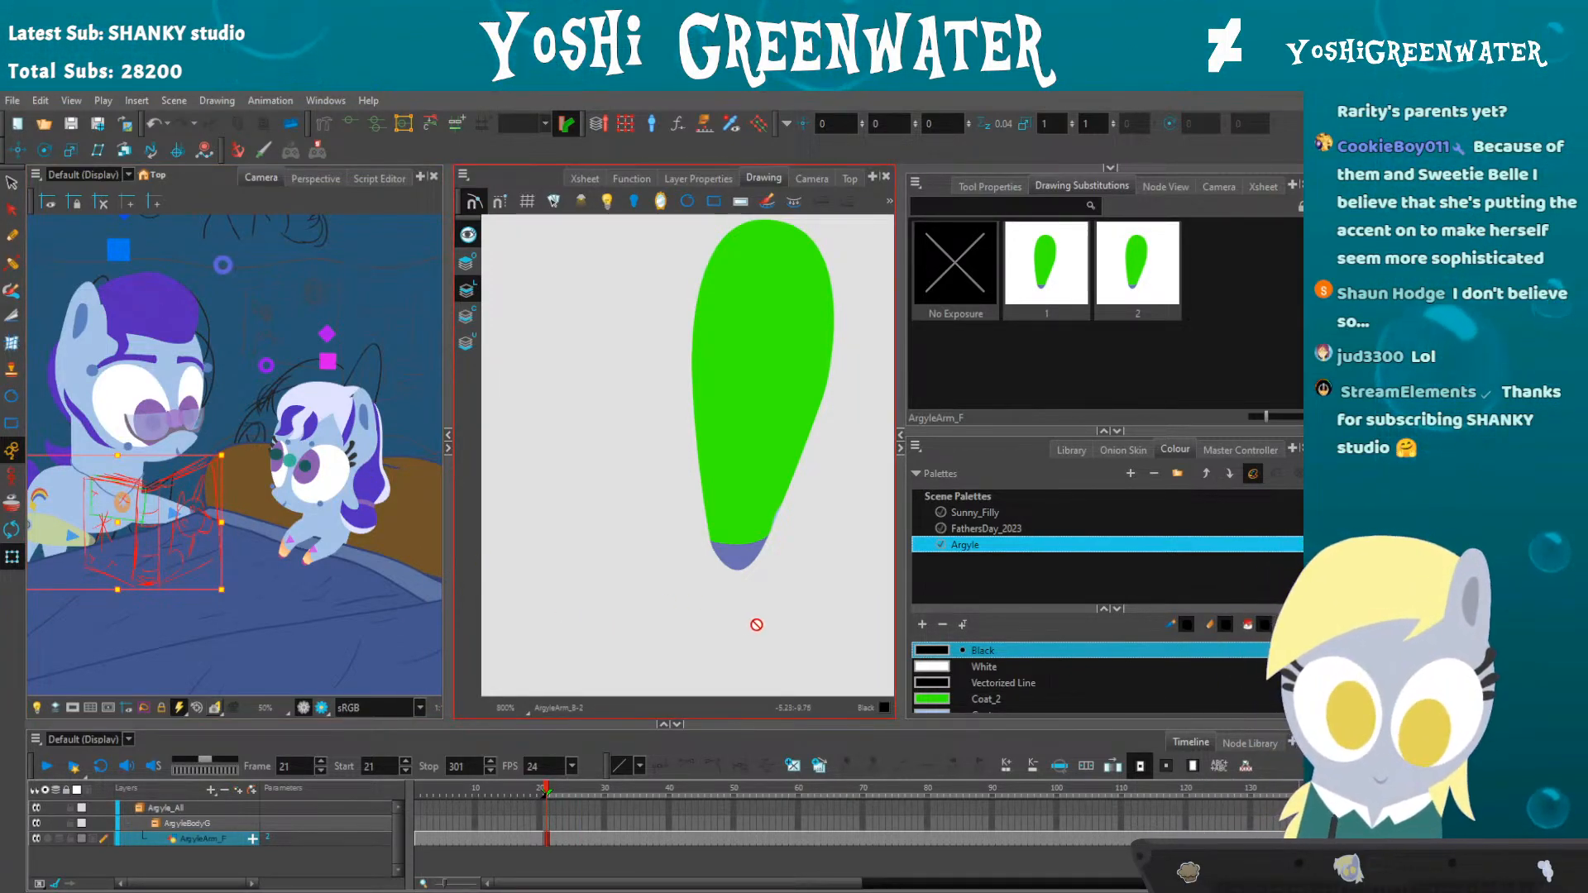
{"action": "left_click_drag", "start_coordinate": [904, 597], "coordinate": [904, 575]}
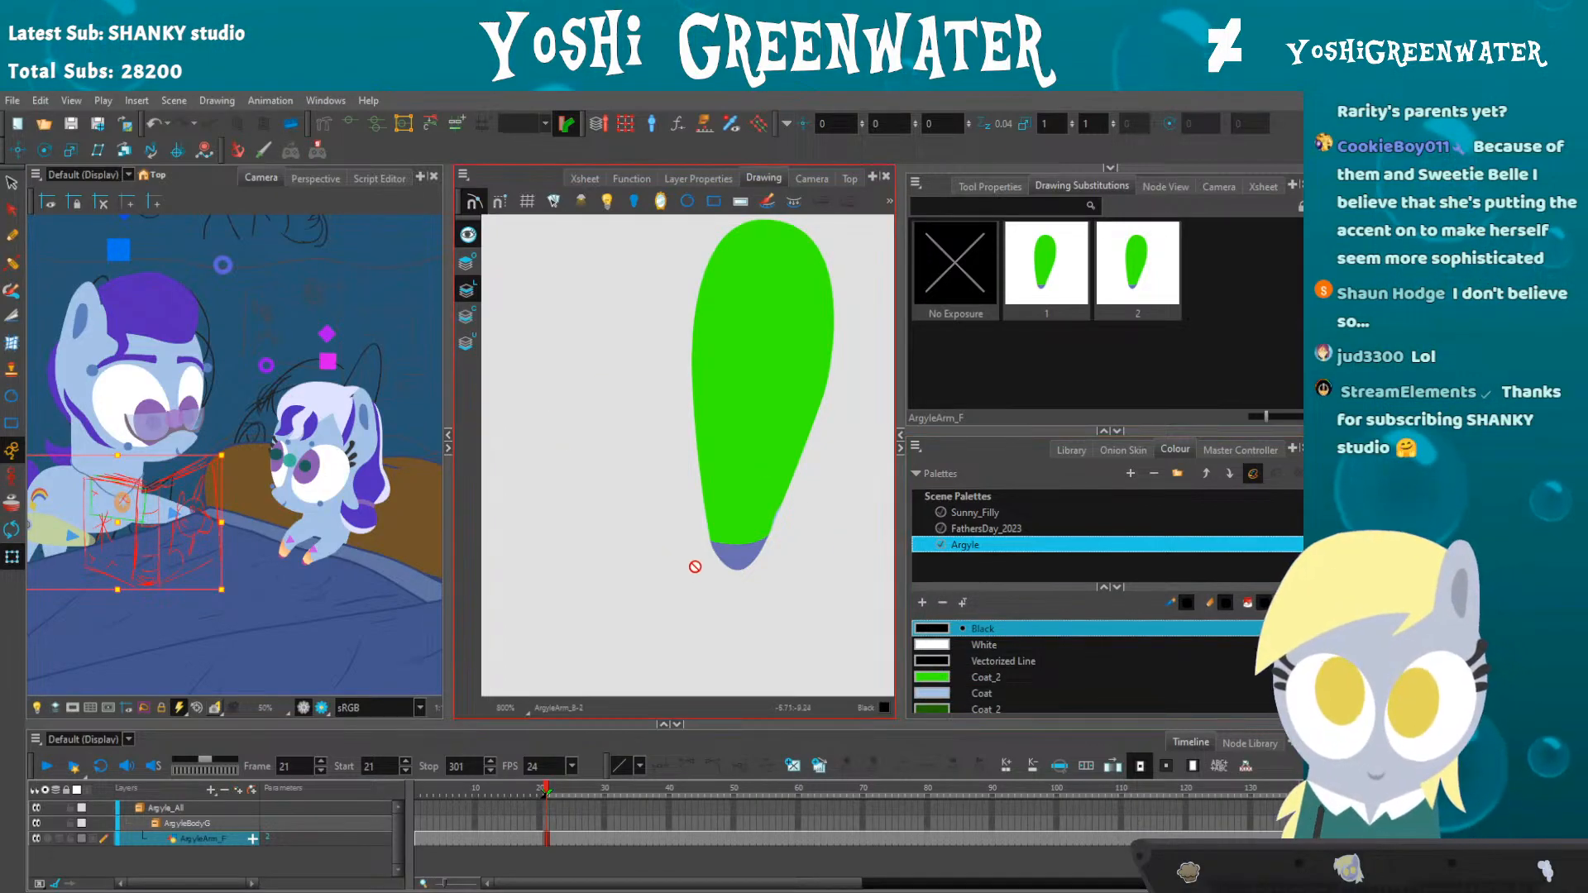
{"action": "left_click", "coordinate": [1165, 187]}
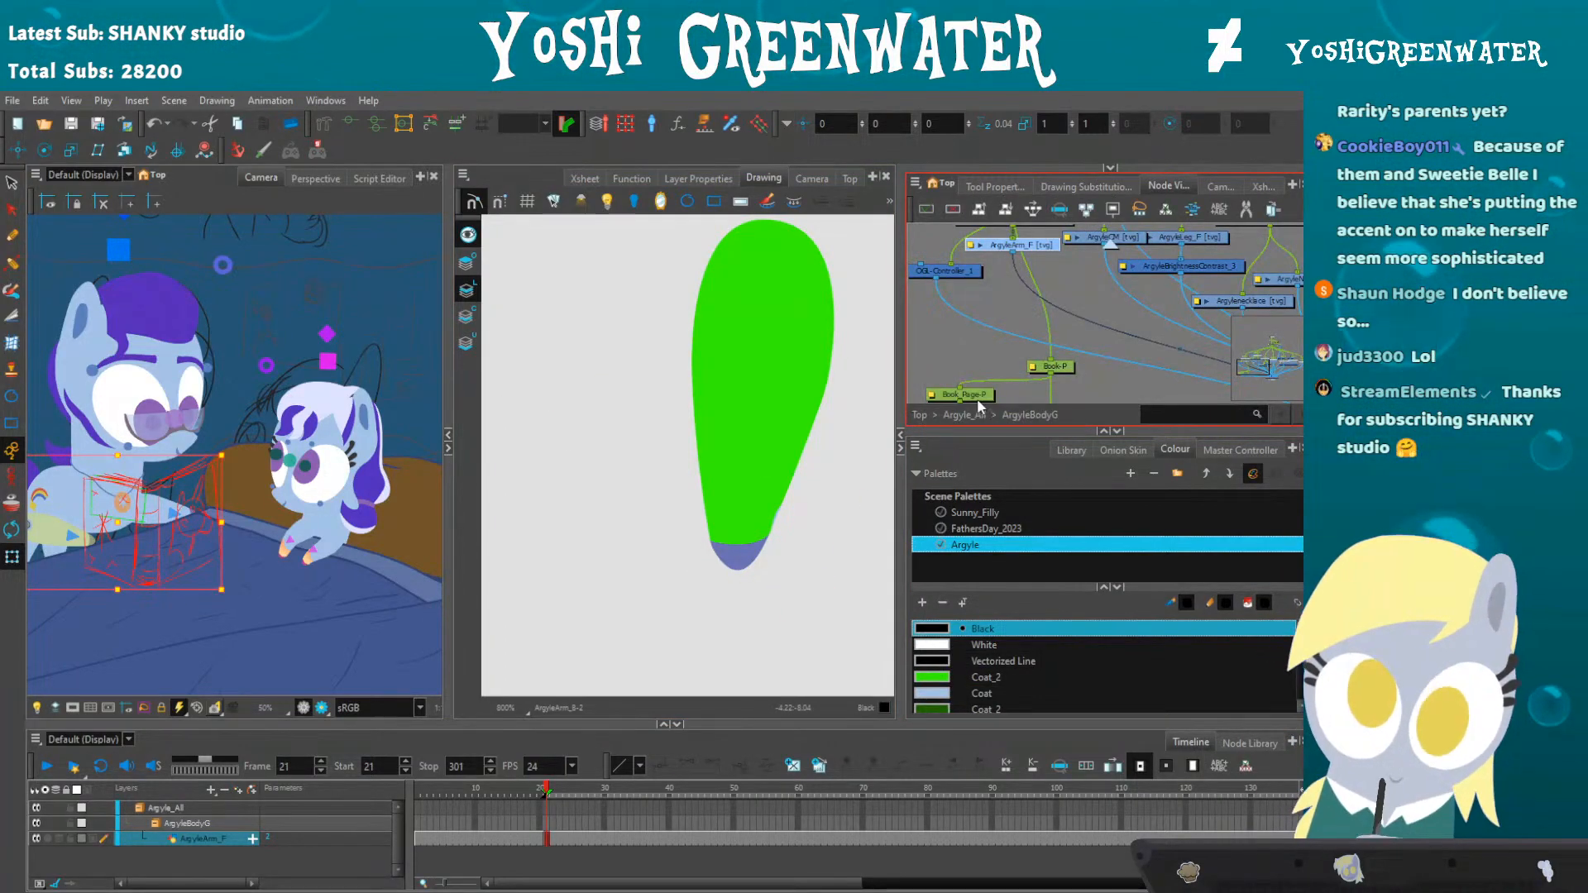
{"action": "left_click", "coordinate": [954, 416]}
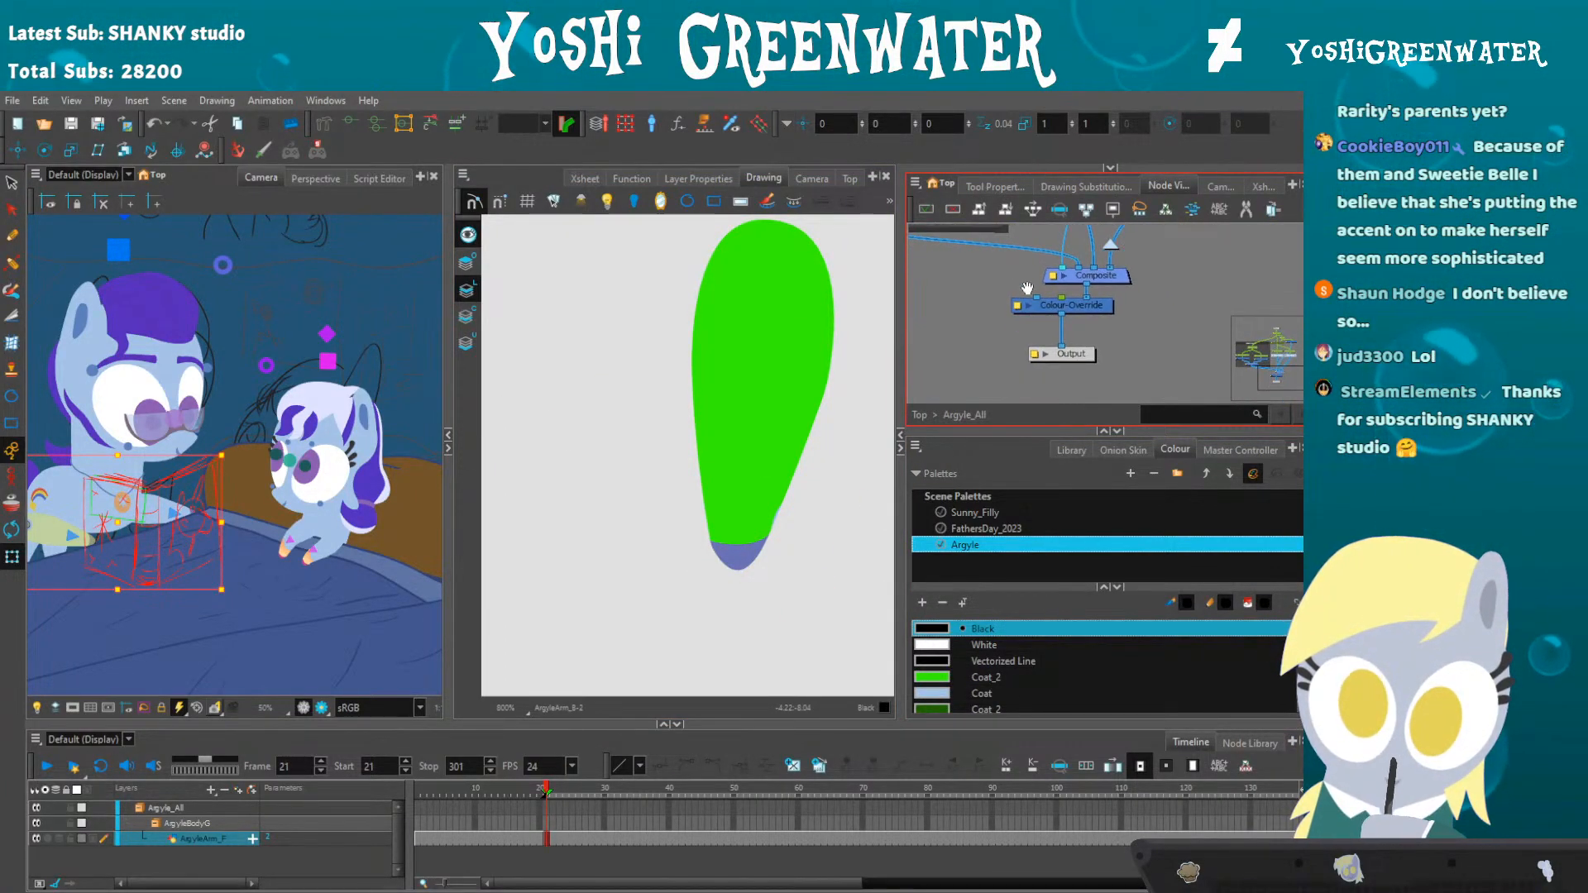
{"action": "left_click", "coordinate": [1032, 309]}
{"action": "double_click", "coordinate": [1031, 308]}
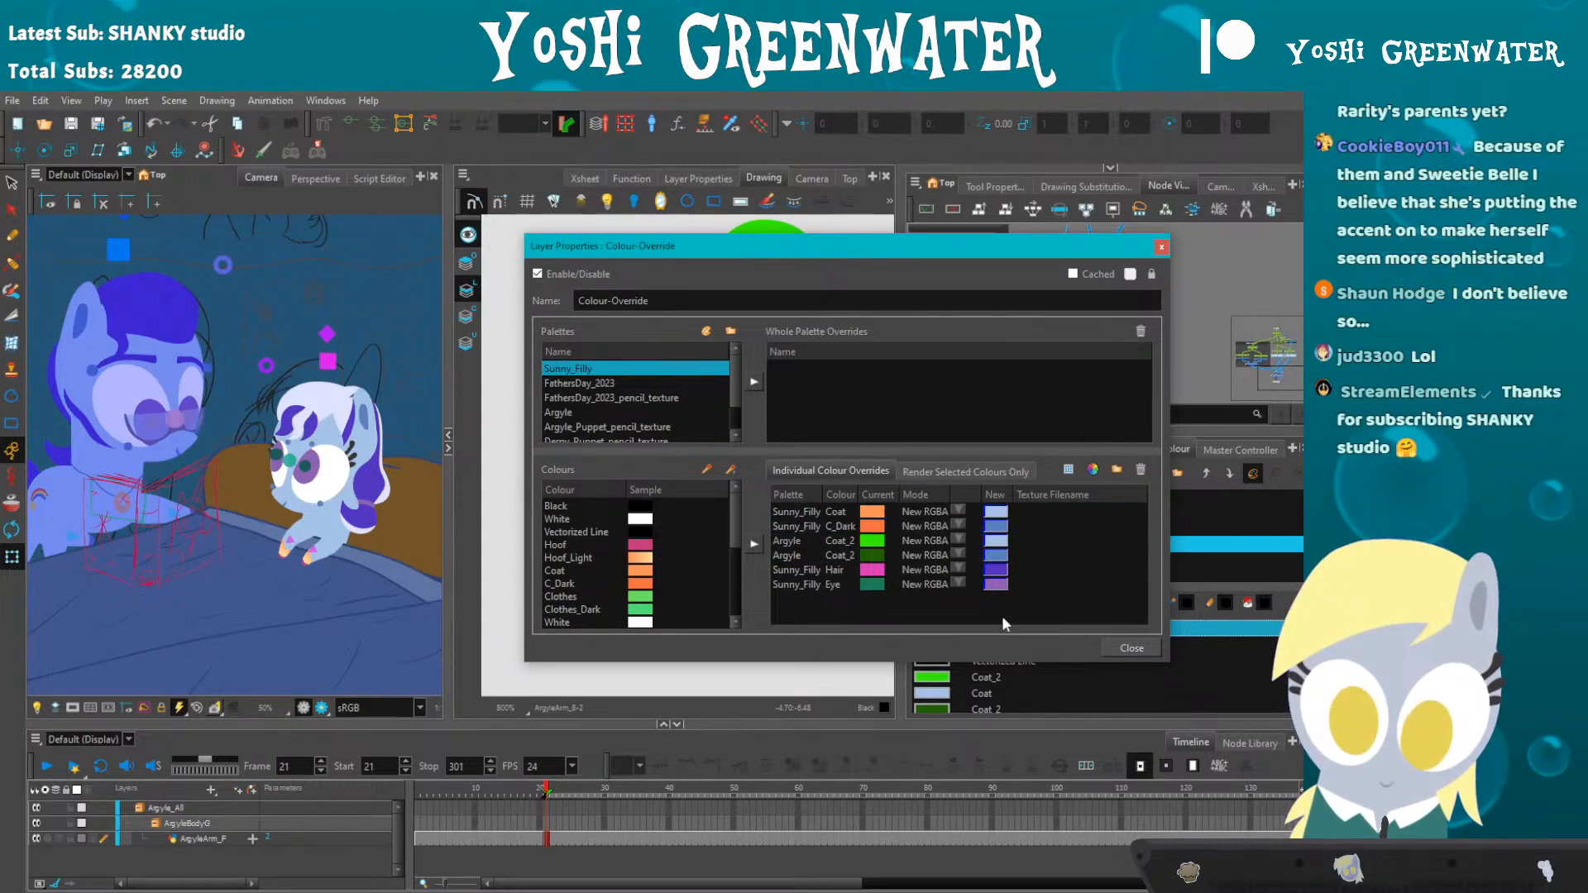
{"action": "left_click", "coordinate": [1116, 649]}
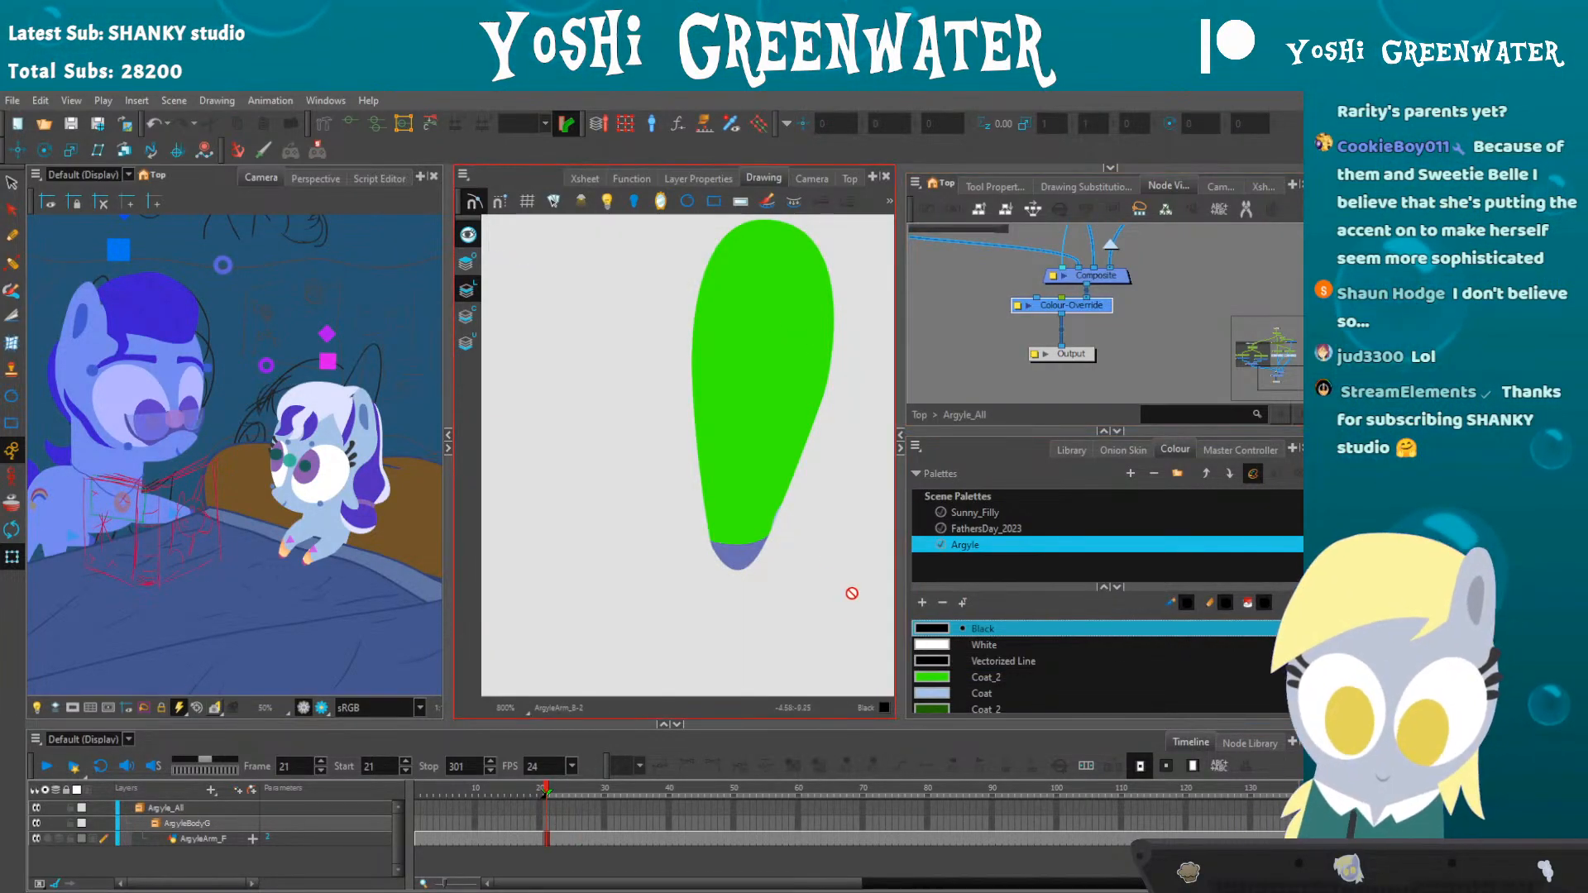
- Return to the ArgyleBodyG group in the node network and bring the Book nodes into view
{"action": "left_click_drag", "start_coordinate": [946, 355], "coordinate": [979, 456]}
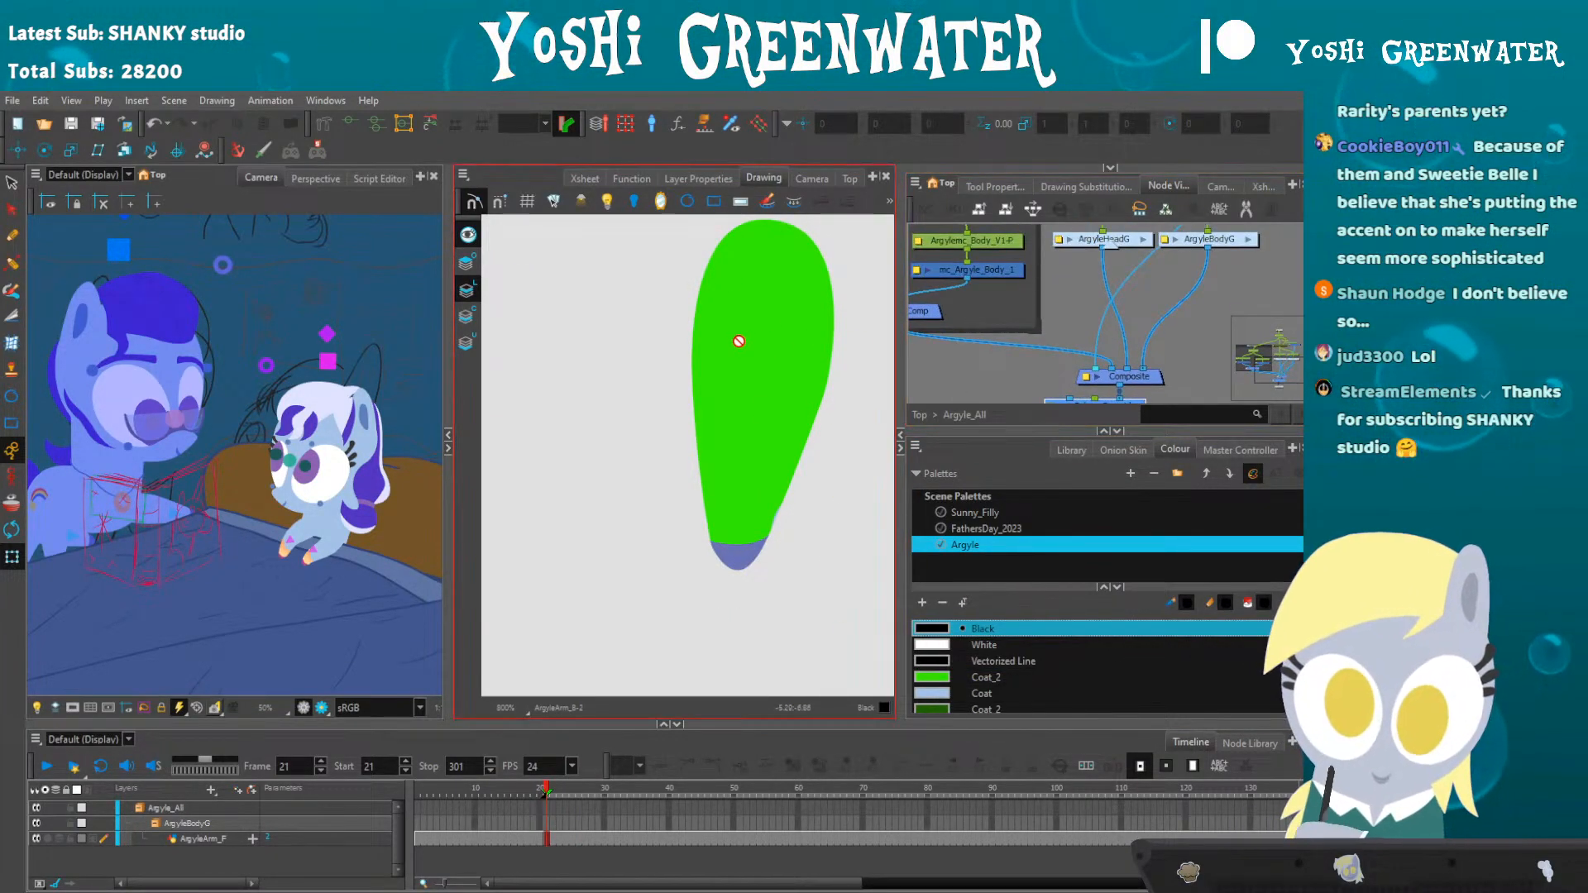
{"action": "left_click_drag", "start_coordinate": [1160, 248], "coordinate": [1090, 217]}
{"action": "left_click", "coordinate": [1136, 297]}
{"action": "left_click", "coordinate": [991, 370]}
{"action": "scroll", "coordinate": [991, 371], "scroll_direction": "down", "scroll_amount": 1}
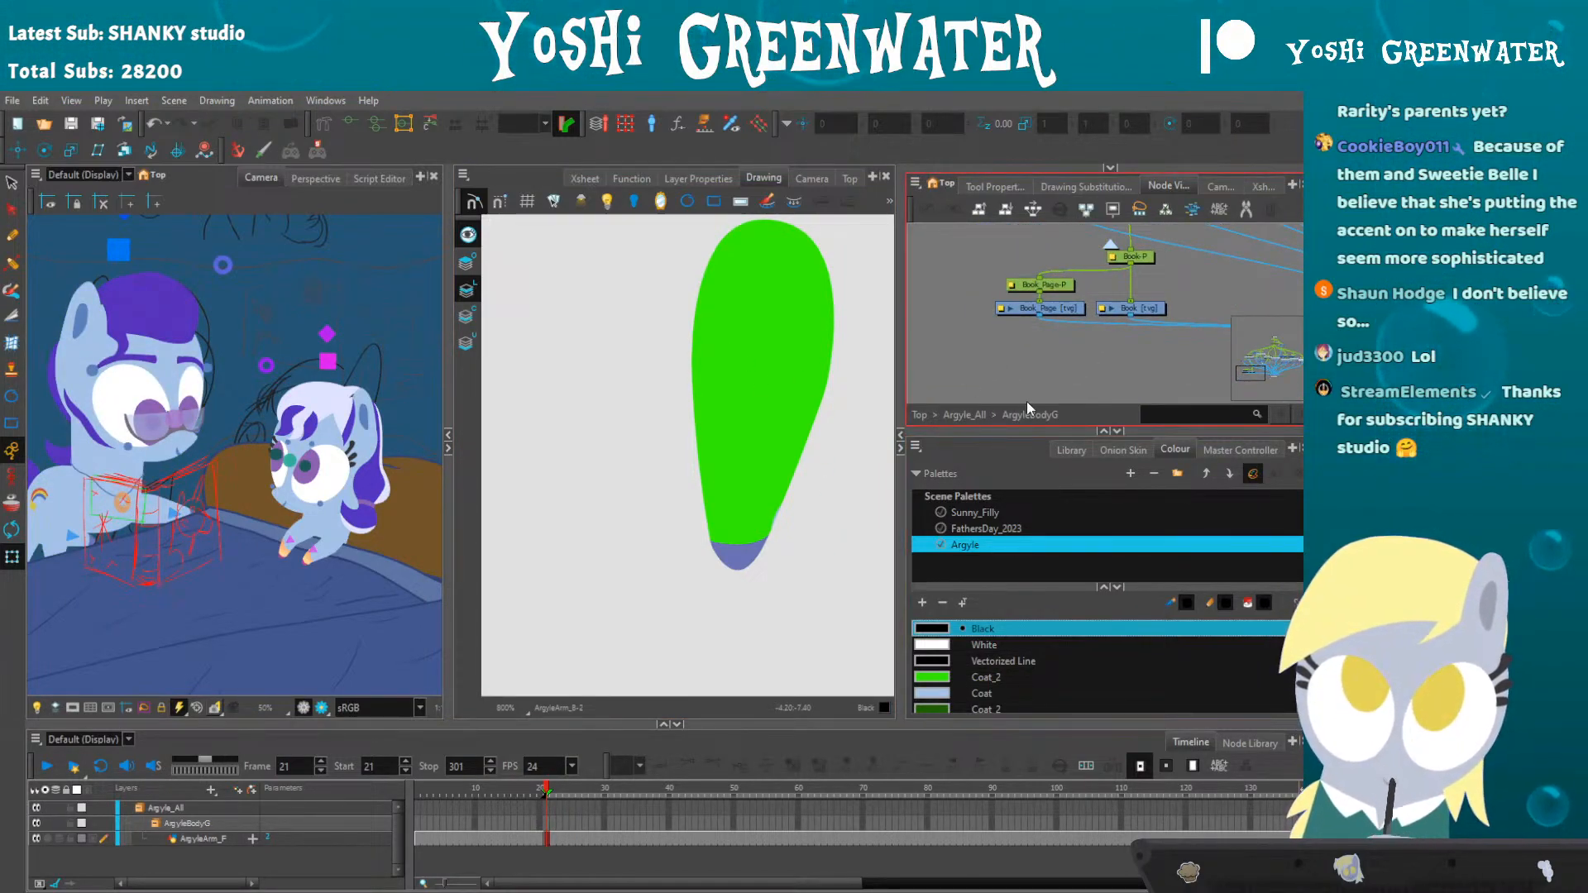
{"action": "scroll", "coordinate": [1059, 275], "scroll_direction": "up", "scroll_amount": 2}
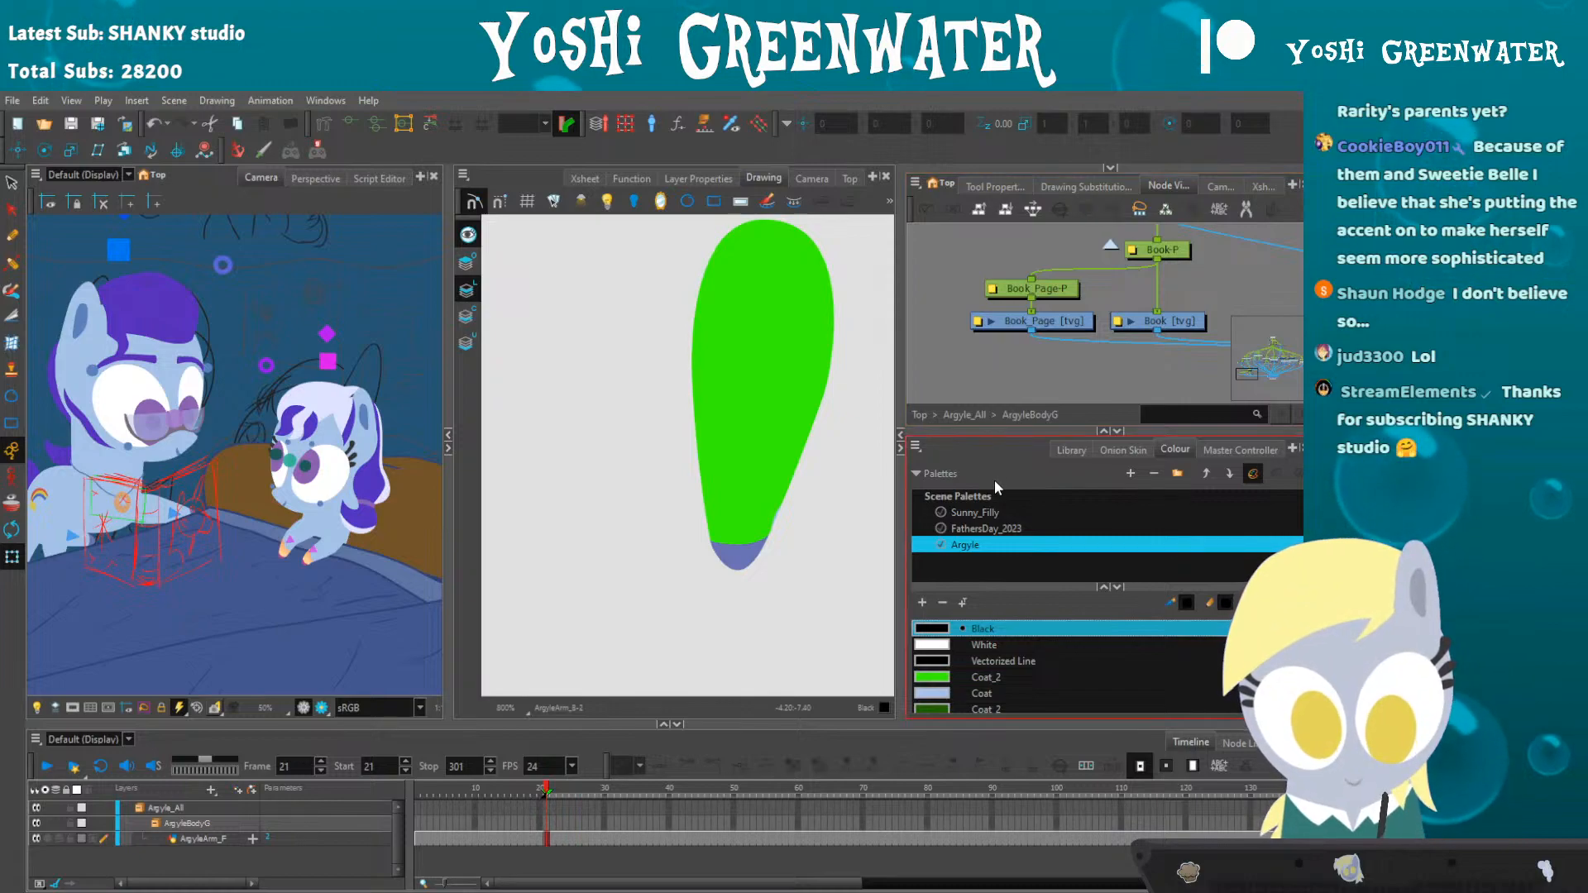
- Recolour the Argyle palette's bright green Coat_2 swatch to the light blue of the character's coat
{"action": "double_click", "coordinate": [932, 677]}
{"action": "mouse_move", "coordinate": [624, 585]}
{"action": "left_mouse_down"}
{"action": "mouse_move", "coordinate": [633, 620]}
{"action": "mouse_move", "coordinate": [642, 595]}
{"action": "left_mouse_up"}
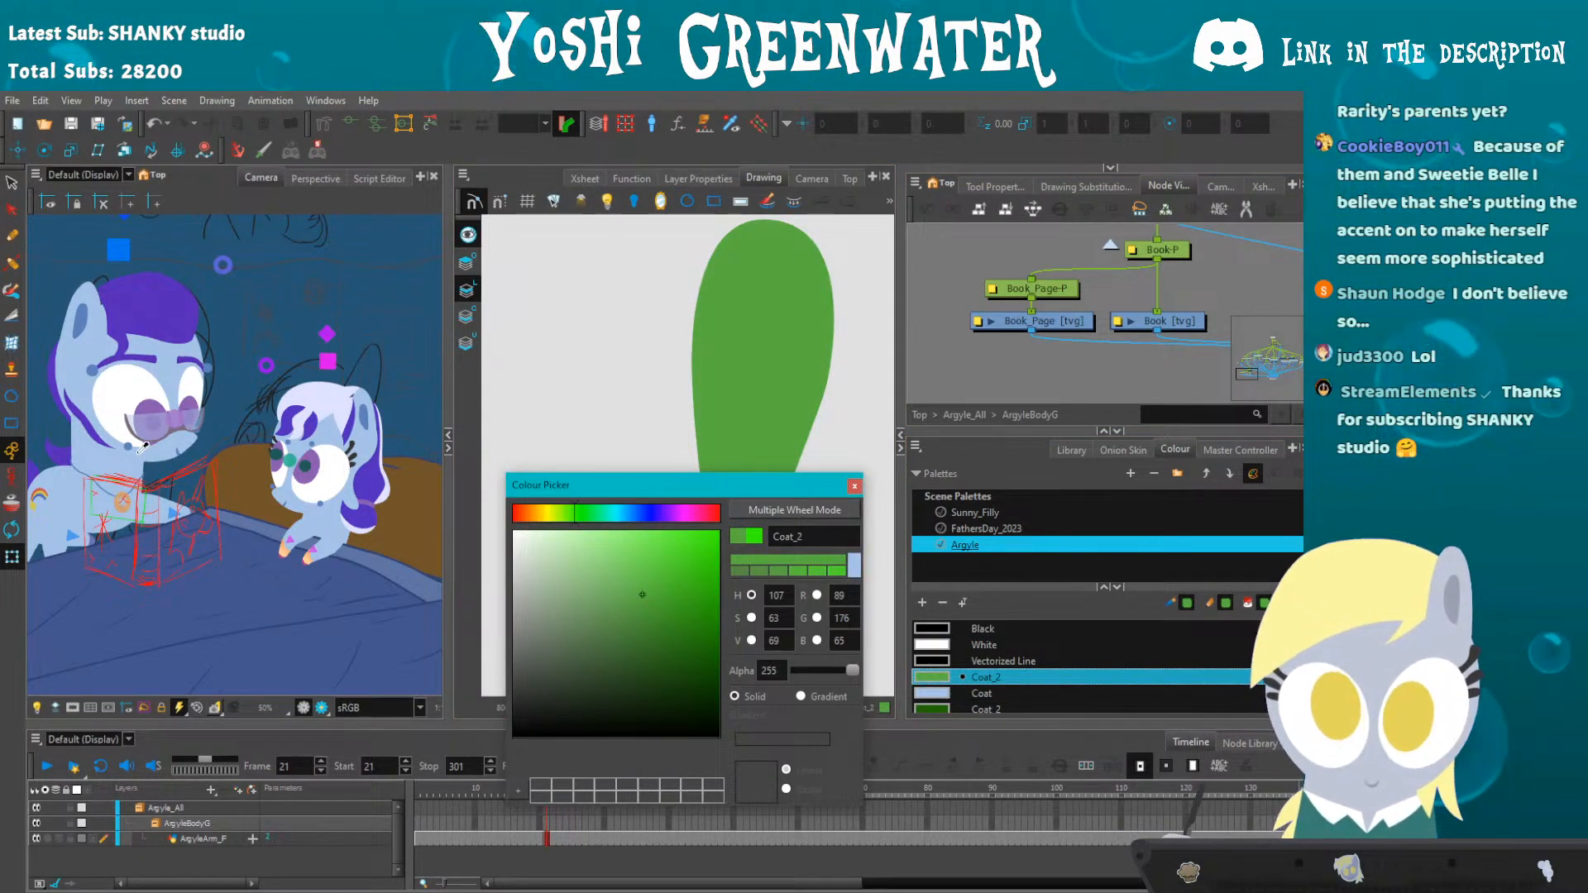
{"action": "left_click", "coordinate": [273, 470]}
{"action": "scroll", "coordinate": [928, 692], "scroll_direction": "down", "scroll_amount": 1}
{"action": "left_click", "coordinate": [929, 694]}
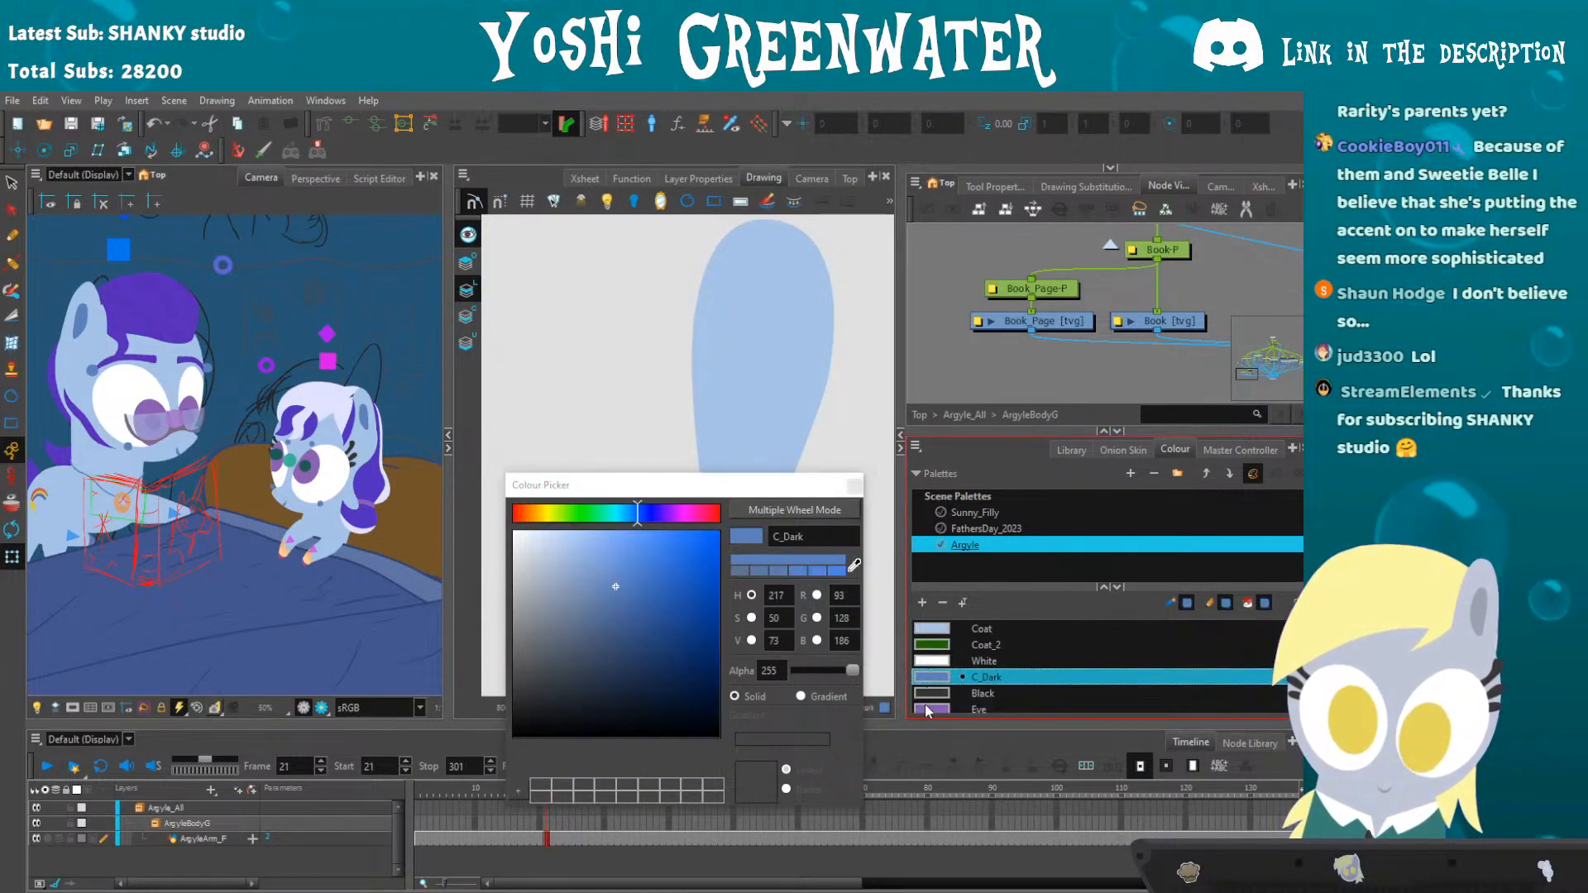
{"action": "scroll", "coordinate": [929, 696], "scroll_direction": "down", "scroll_amount": 1}
{"action": "left_click", "coordinate": [853, 565]}
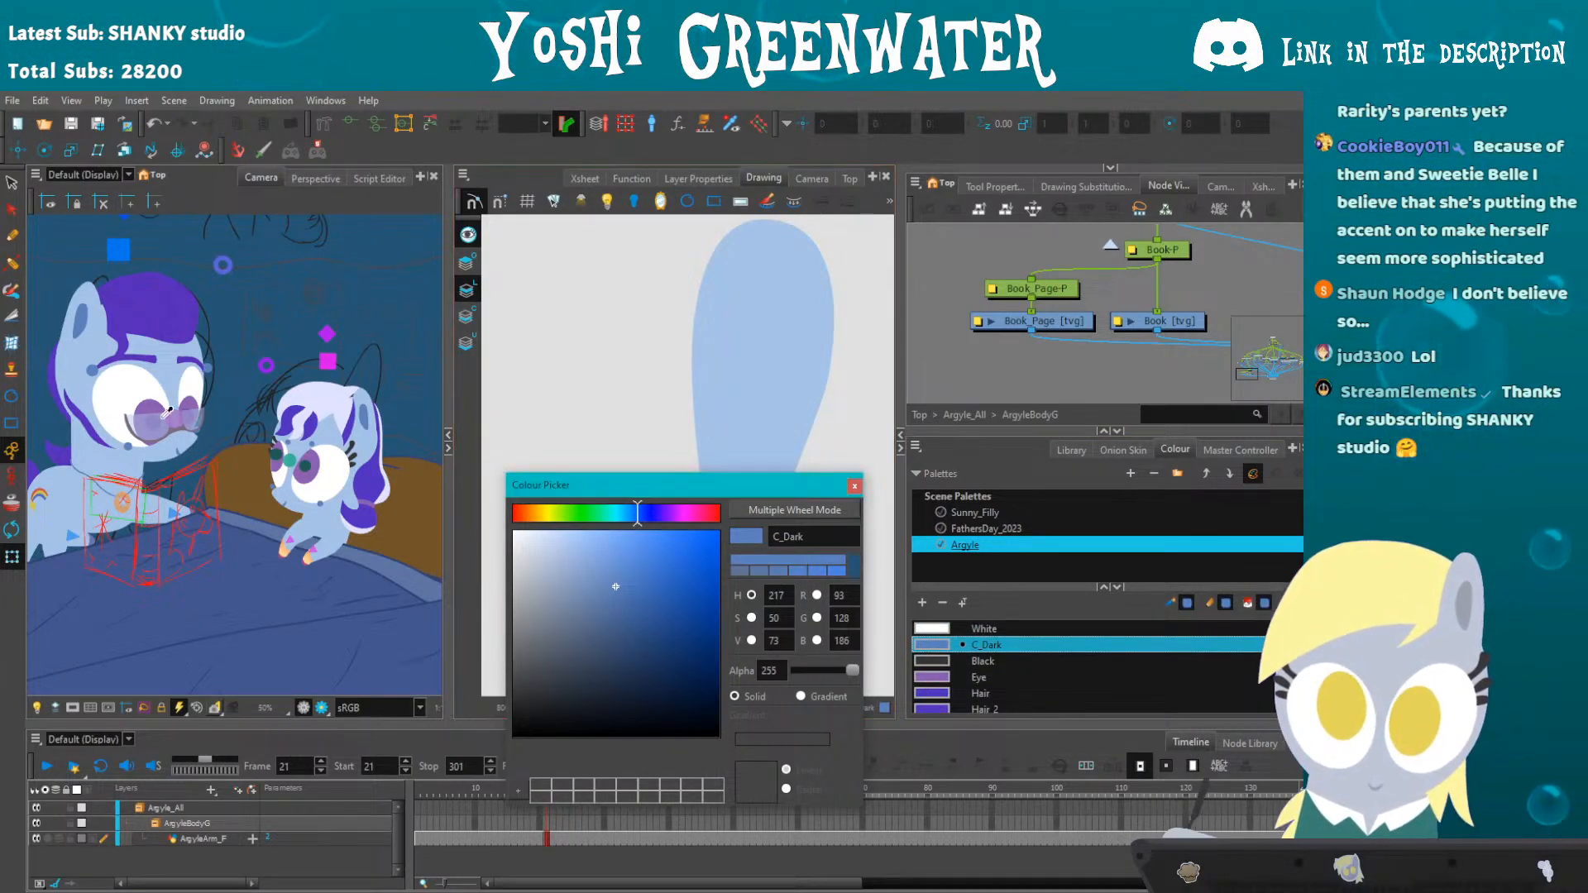
{"action": "left_click", "coordinate": [855, 486]}
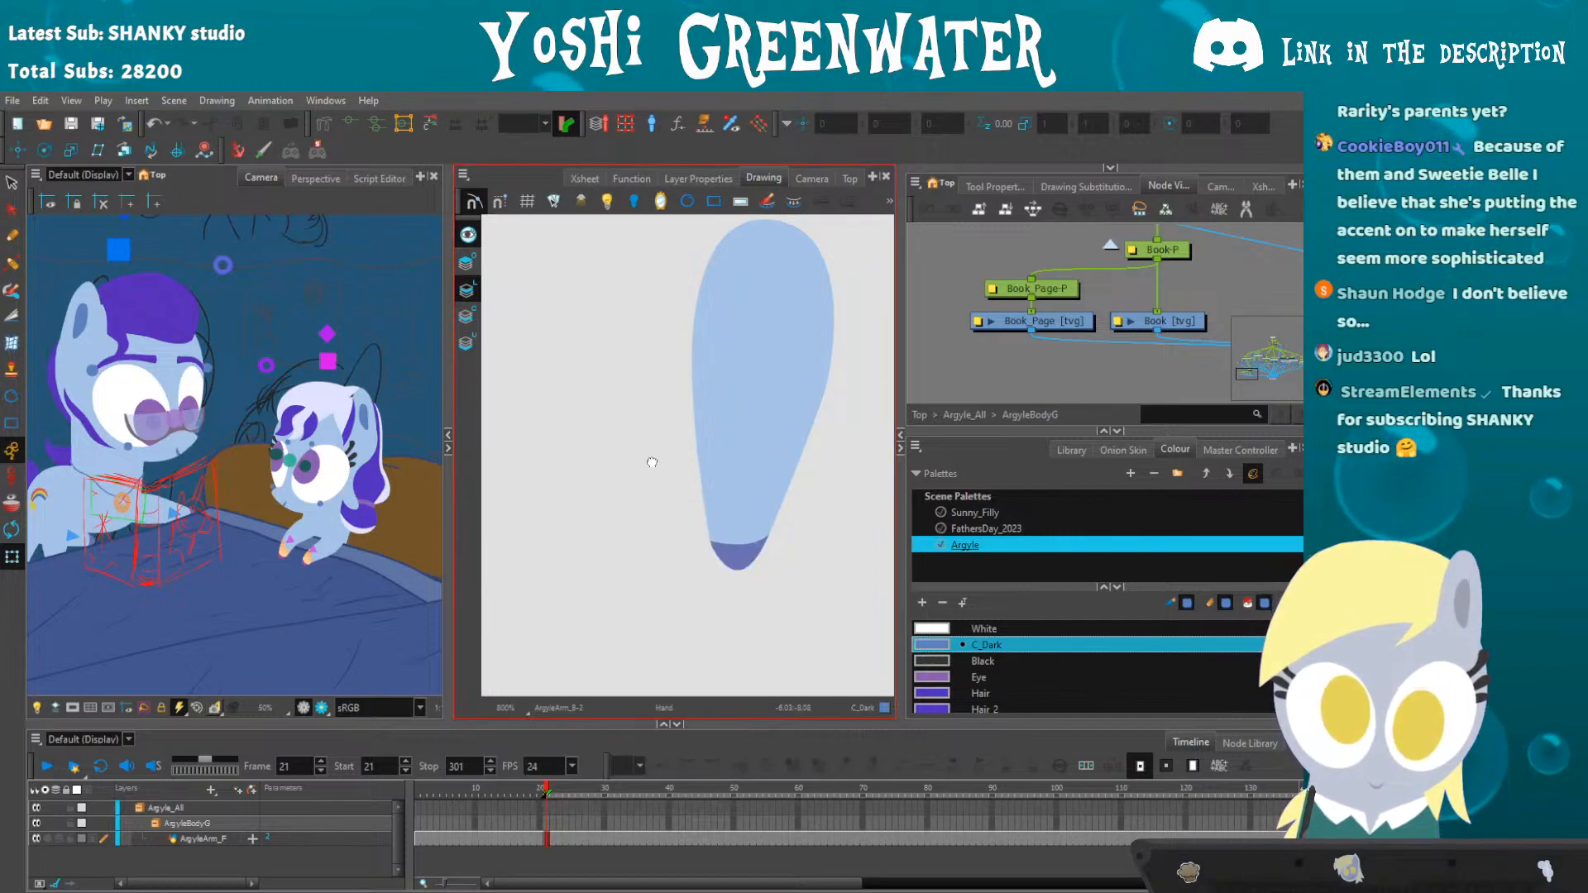
- Cut across the lower part of the ArgyleArm_F drawing and delete the upper portion, keeping only the hoof end
{"action": "left_click_drag", "start_coordinate": [653, 457], "coordinate": [603, 513]}
{"action": "left_click_drag", "start_coordinate": [973, 457], "coordinate": [972, 474]}
{"action": "left_click_drag", "start_coordinate": [947, 384], "coordinate": [919, 403]}
{"action": "left_click", "coordinate": [626, 451]}
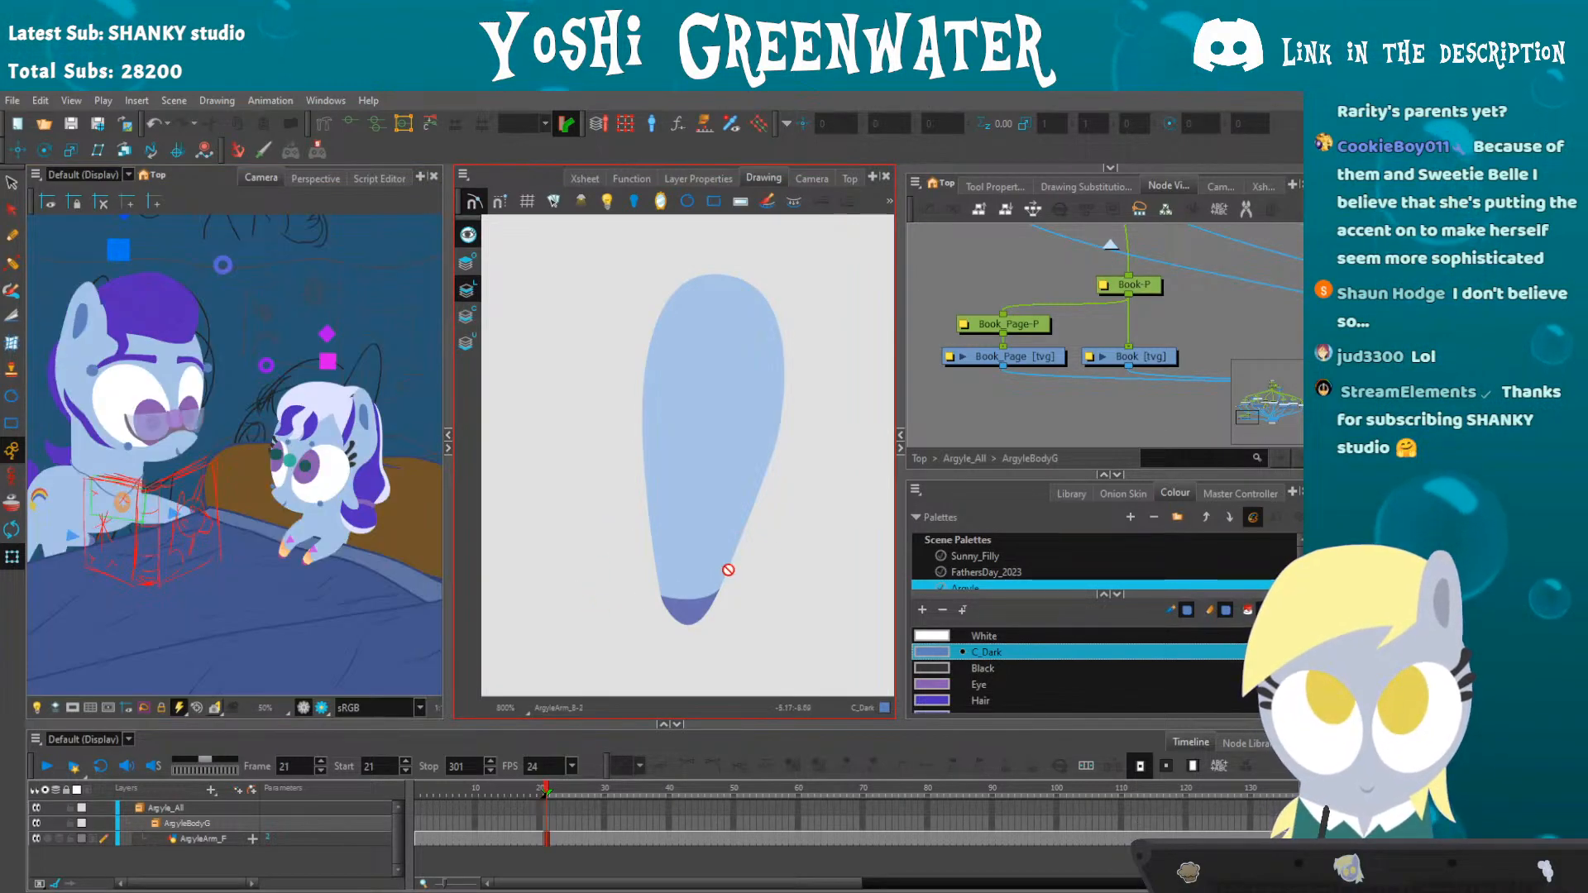
{"action": "scroll", "coordinate": [79, 522], "scroll_direction": "up", "scroll_amount": 3}
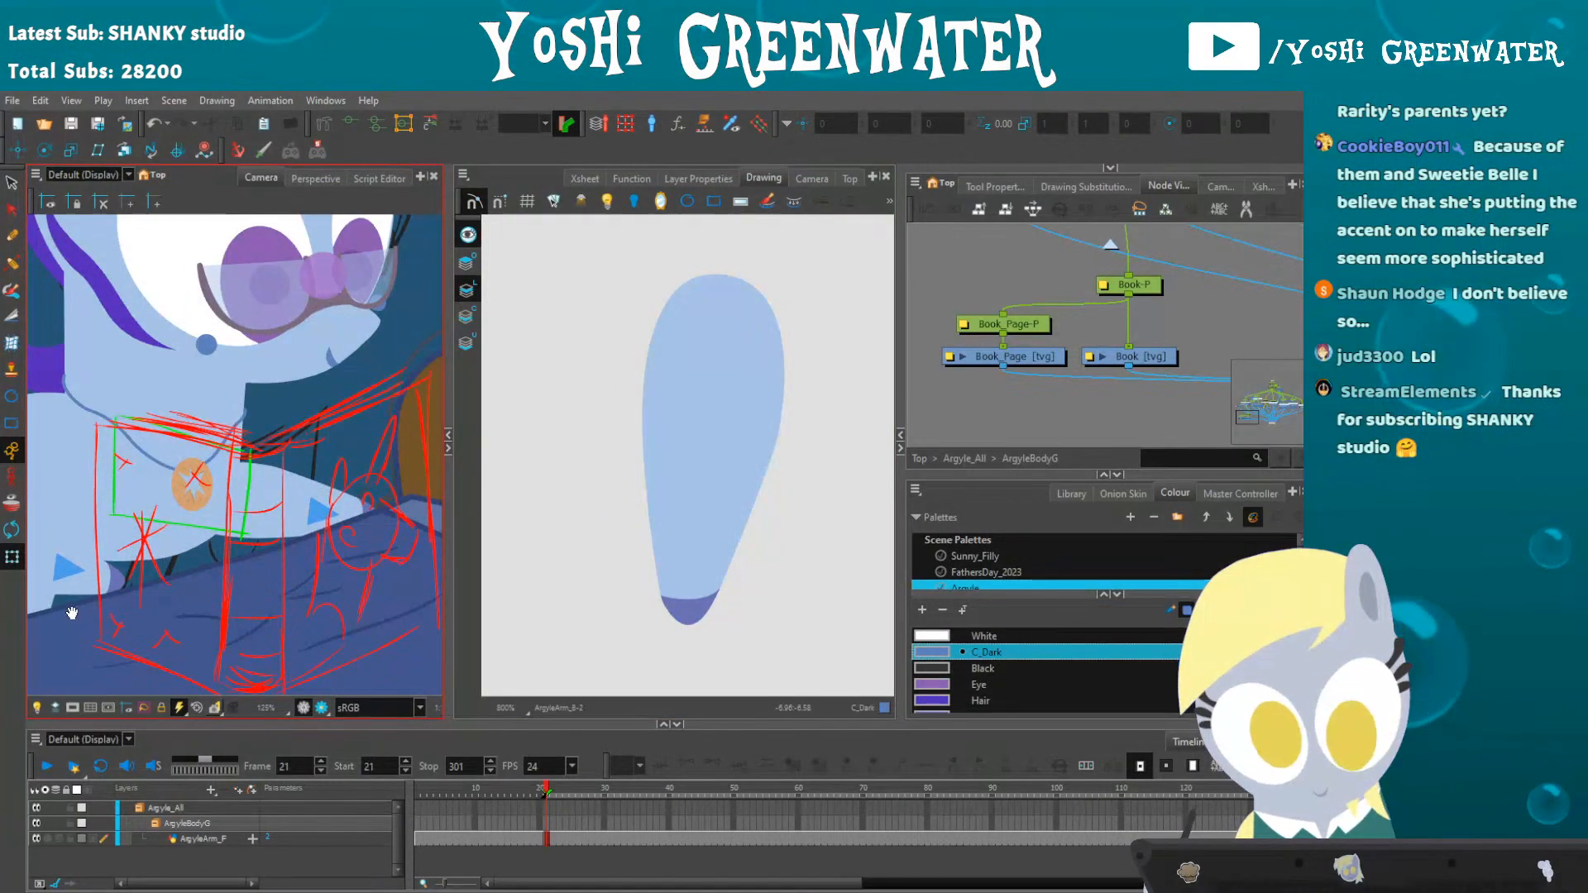
{"action": "left_click_drag", "start_coordinate": [73, 613], "coordinate": [234, 564]}
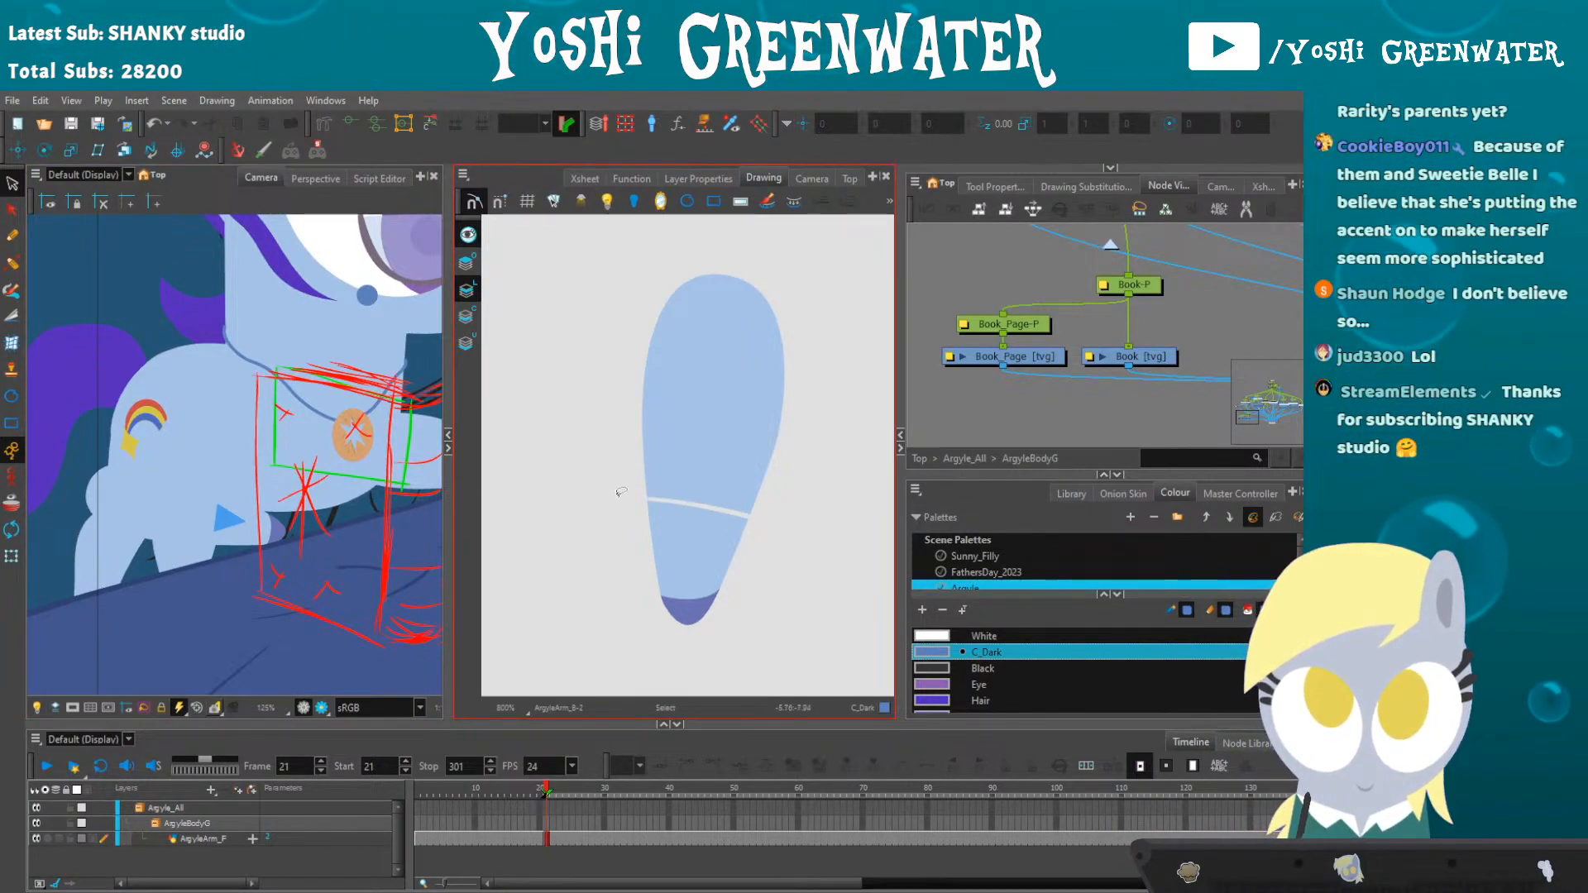
{"action": "mouse_move", "coordinate": [632, 430]}
{"action": "left_mouse_down"}
{"action": "mouse_move", "coordinate": [794, 372]}
{"action": "mouse_move", "coordinate": [627, 430]}
{"action": "mouse_move", "coordinate": [632, 515]}
{"action": "left_mouse_up"}
{"action": "key", "text": "Delete"}
{"action": "key", "text": "Delete"}
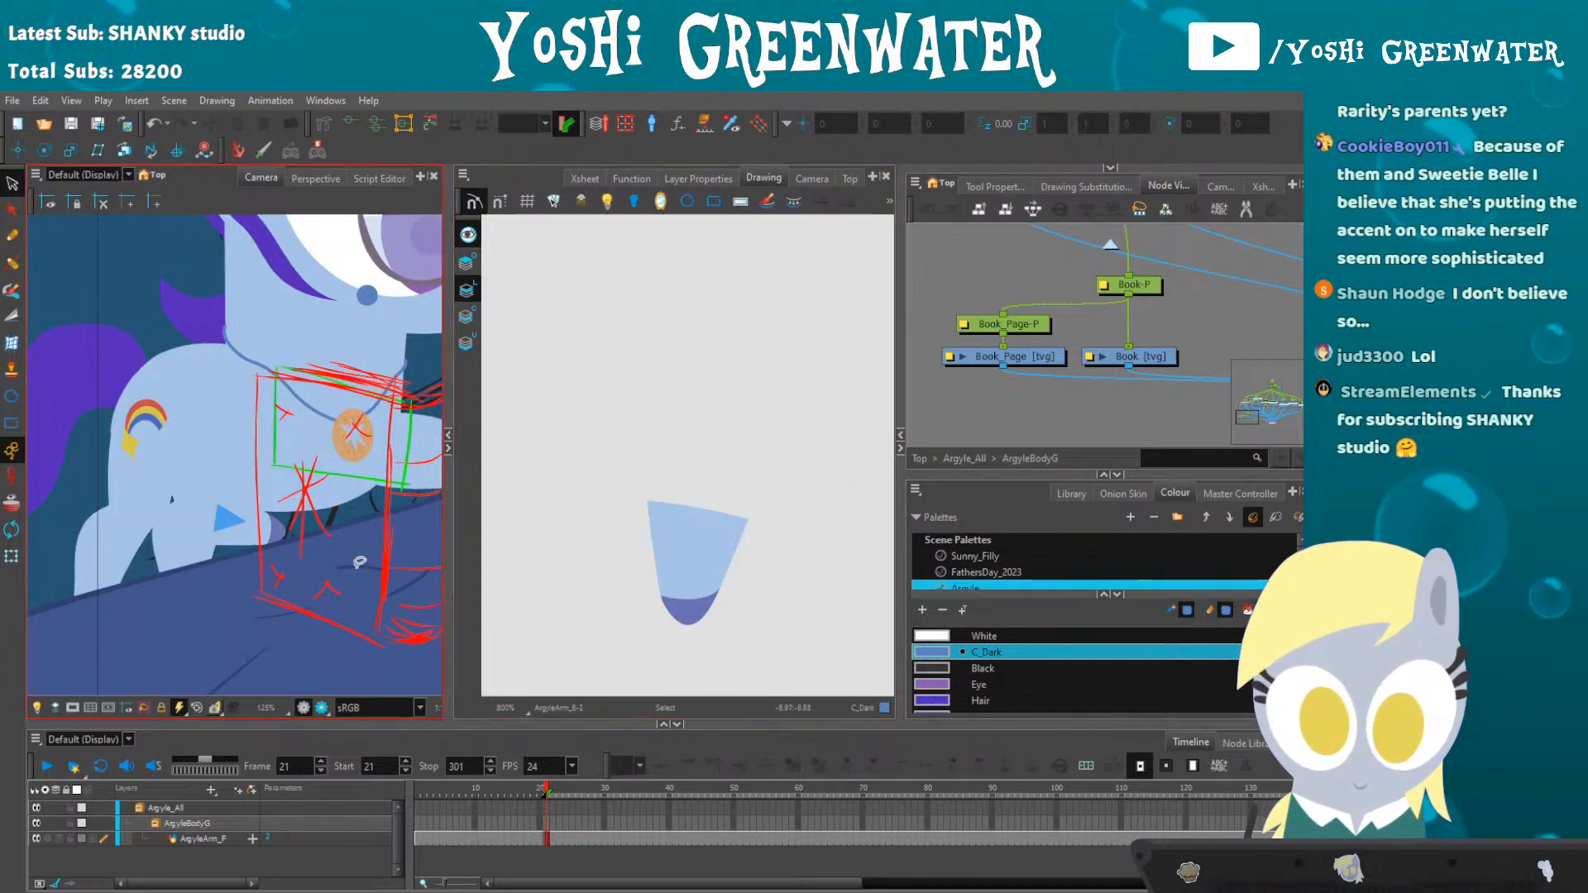
- Reshape the remaining arm piece with the Contour Editor, rounding its cut upper edge, lowering its upper points and smoothing its side
{"action": "scroll", "coordinate": [228, 542], "scroll_direction": "up", "scroll_amount": 3}
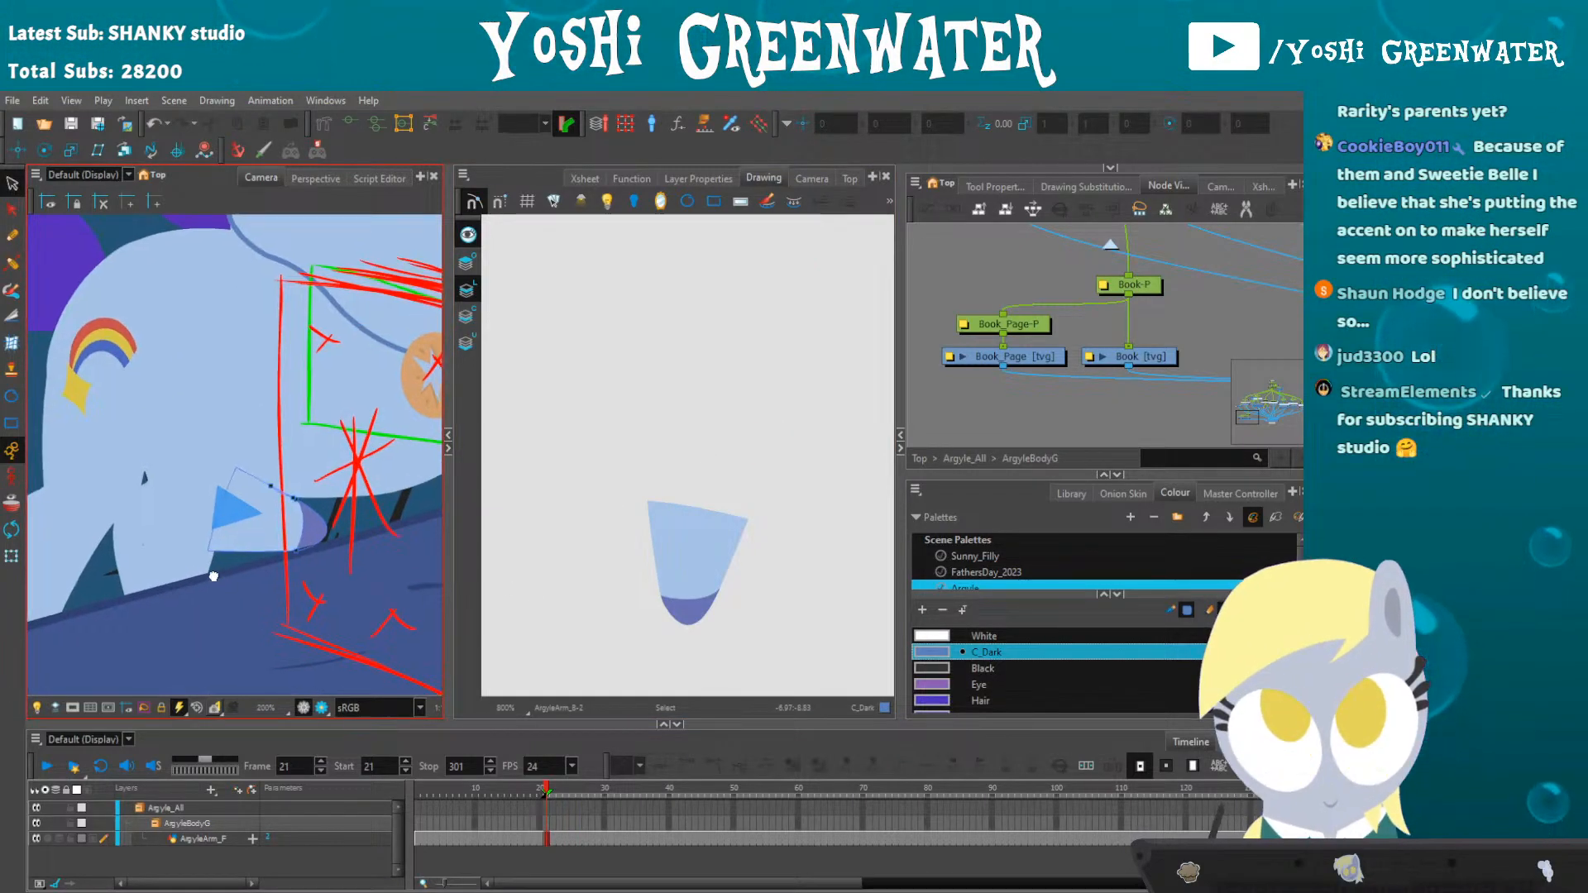
{"action": "left_click_drag", "start_coordinate": [216, 579], "coordinate": [192, 554]}
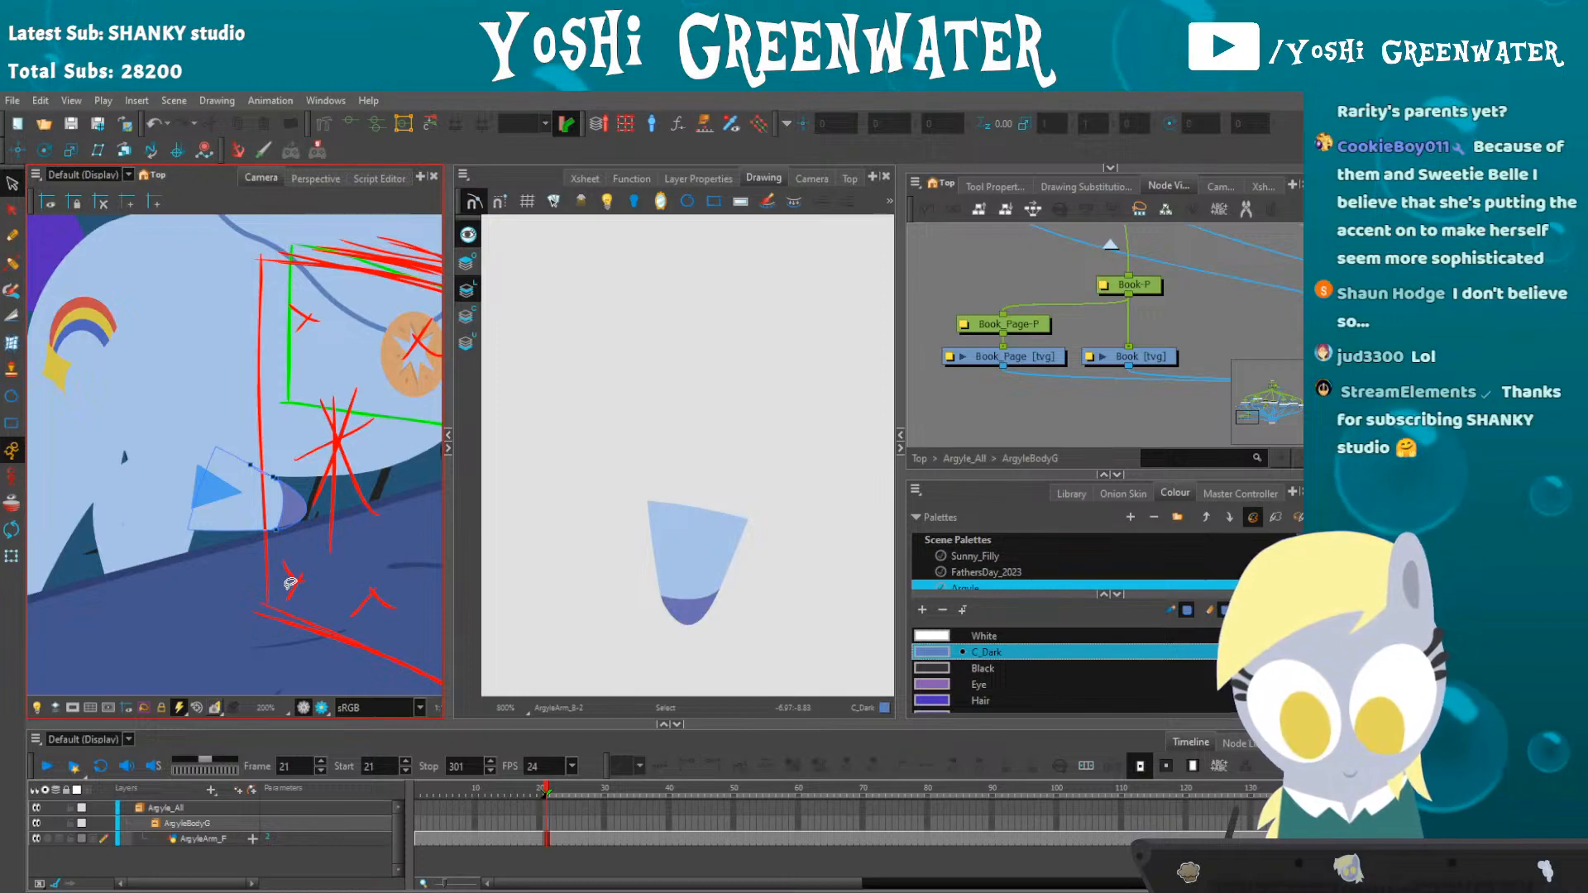
{"action": "key", "text": "alt+q"}
{"action": "left_click", "coordinate": [650, 513]}
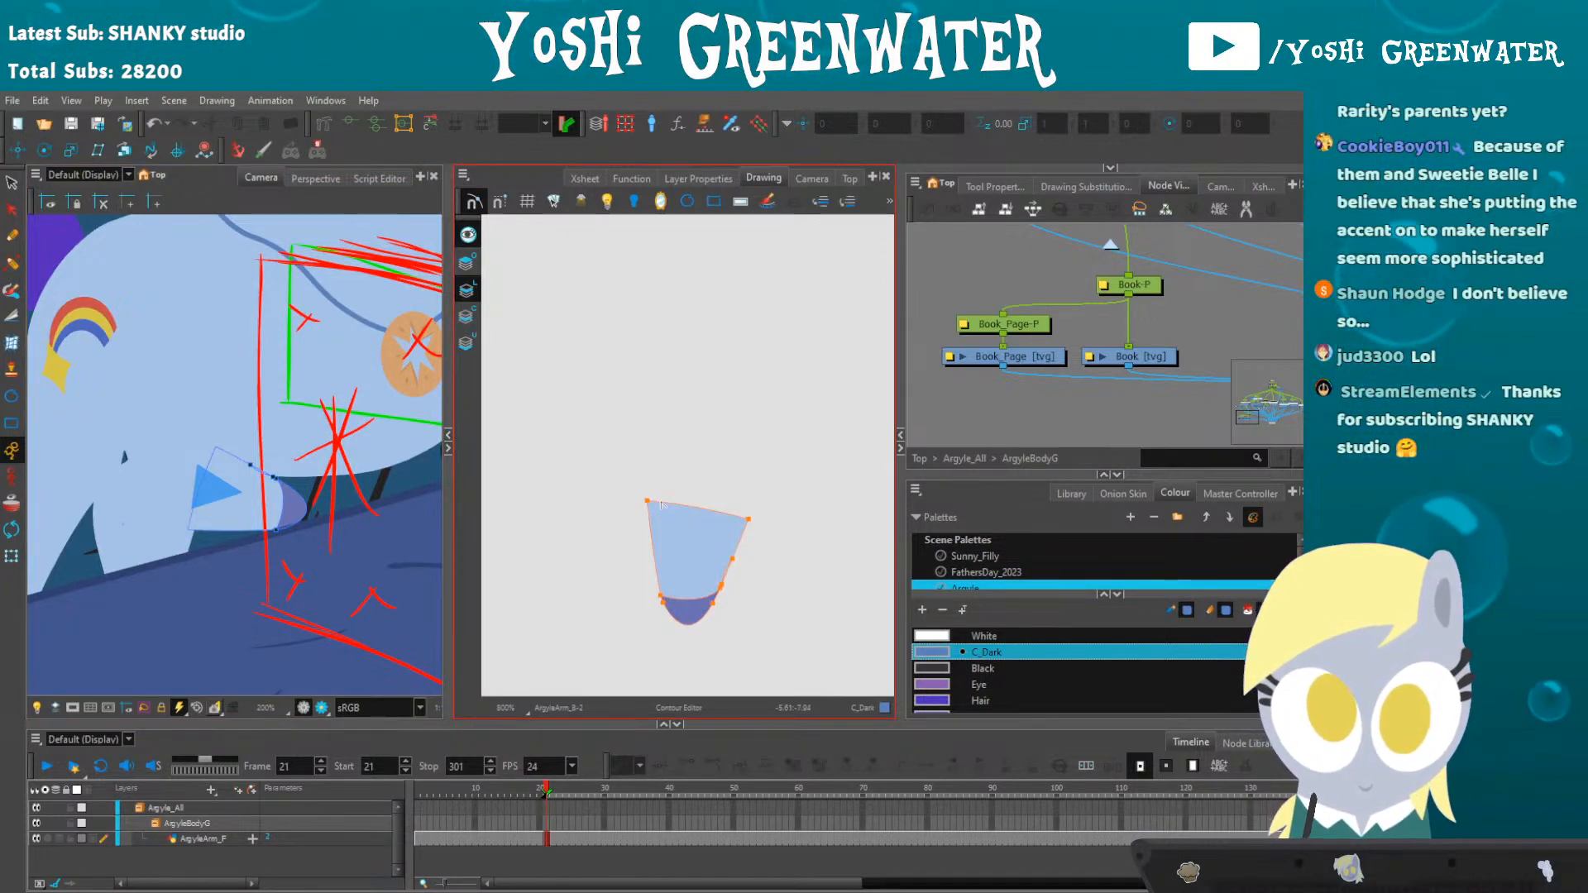
{"action": "mouse_move", "coordinate": [648, 500]}
{"action": "left_mouse_down"}
{"action": "mouse_move", "coordinate": [648, 513]}
{"action": "mouse_move", "coordinate": [716, 516]}
{"action": "mouse_move", "coordinate": [647, 478]}
{"action": "left_mouse_up"}
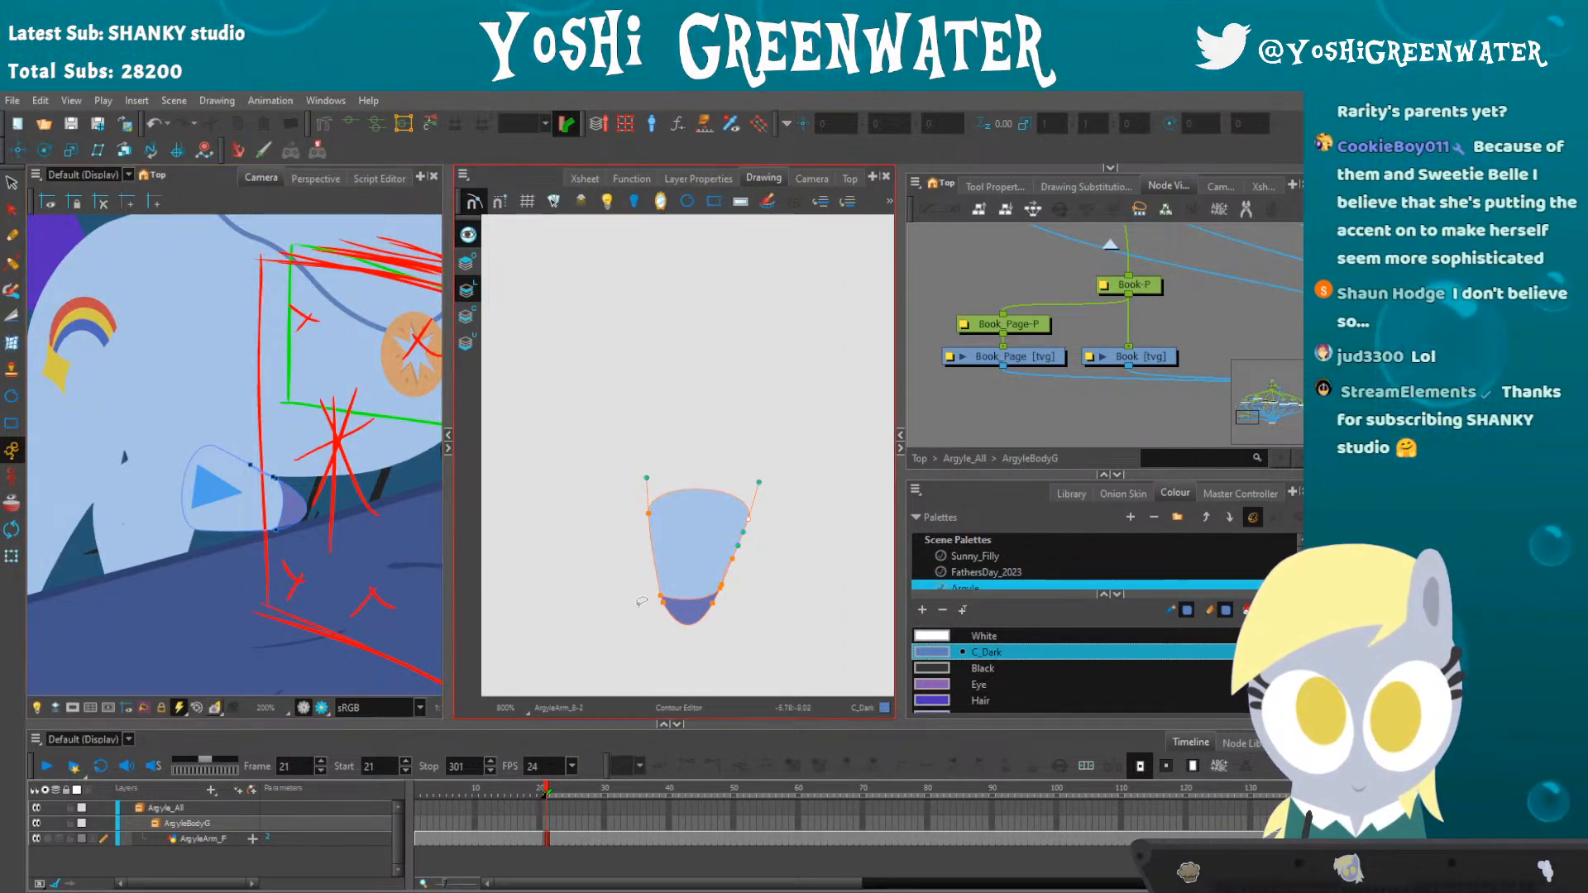
{"action": "mouse_move", "coordinate": [614, 458]}
{"action": "left_mouse_down"}
{"action": "mouse_move", "coordinate": [782, 509]}
{"action": "mouse_move", "coordinate": [582, 559]}
{"action": "left_mouse_up"}
{"action": "key", "text": "Down"}
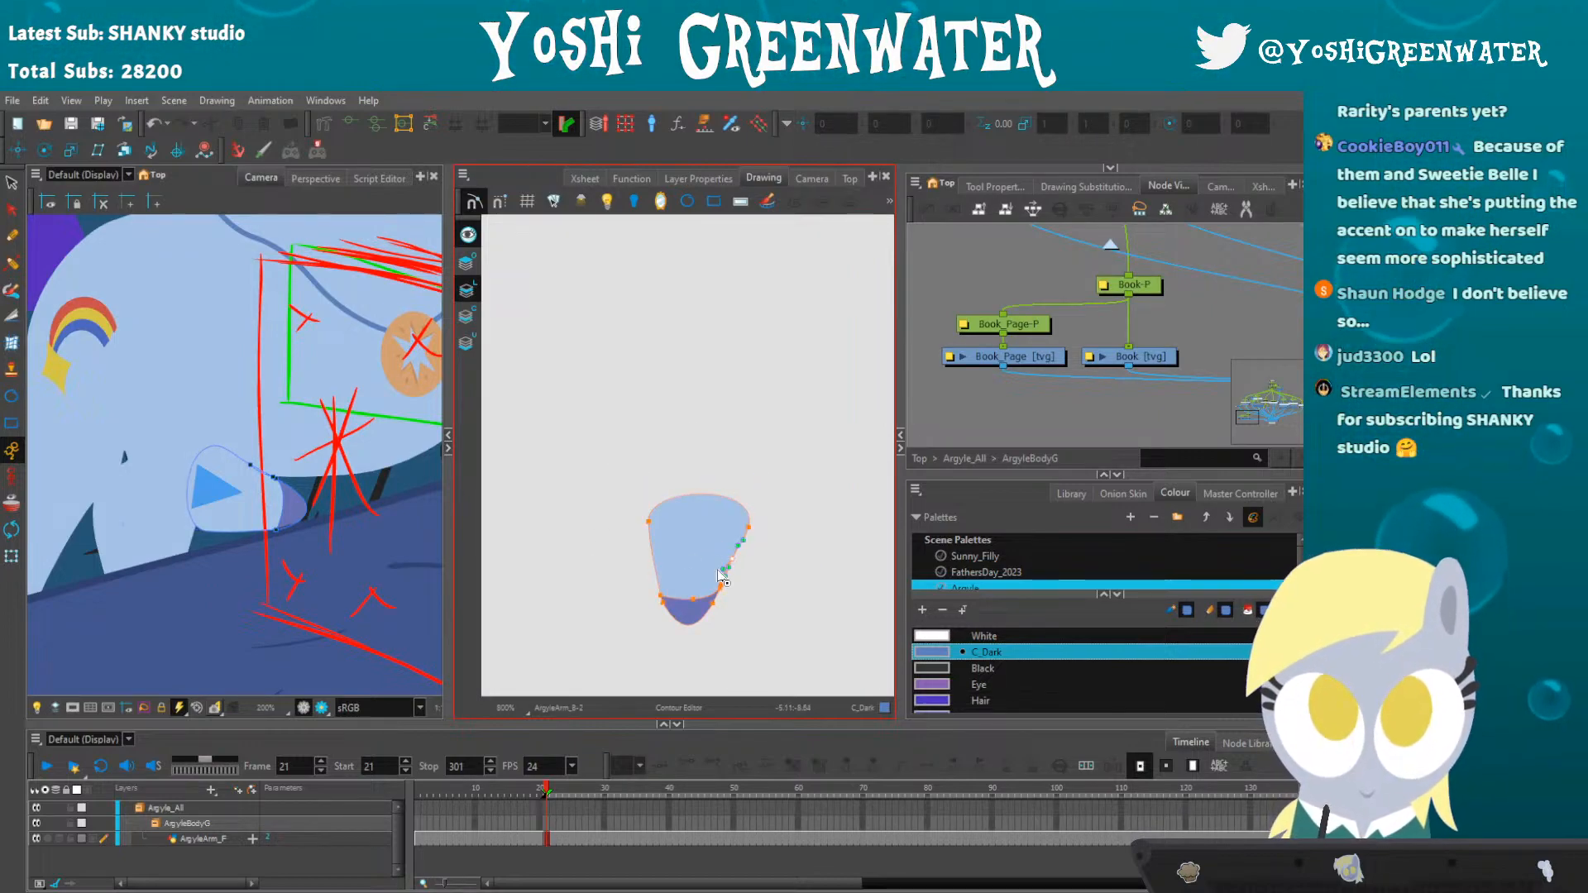
{"action": "scroll", "coordinate": [760, 550], "scroll_direction": "up", "scroll_amount": 3}
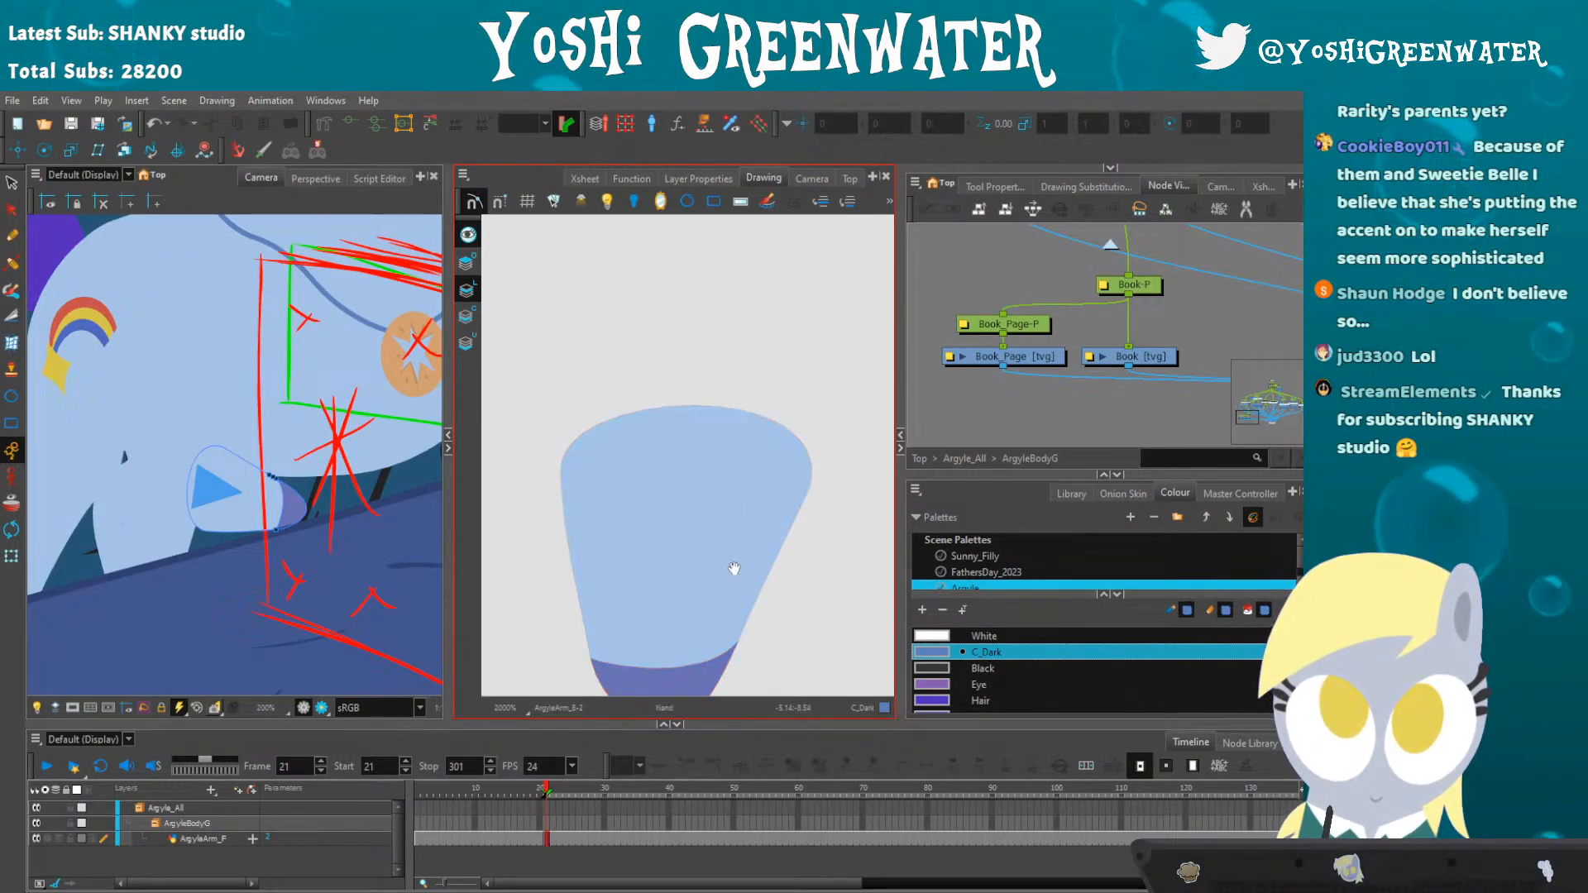
{"action": "left_click_drag", "start_coordinate": [736, 572], "coordinate": [694, 516]}
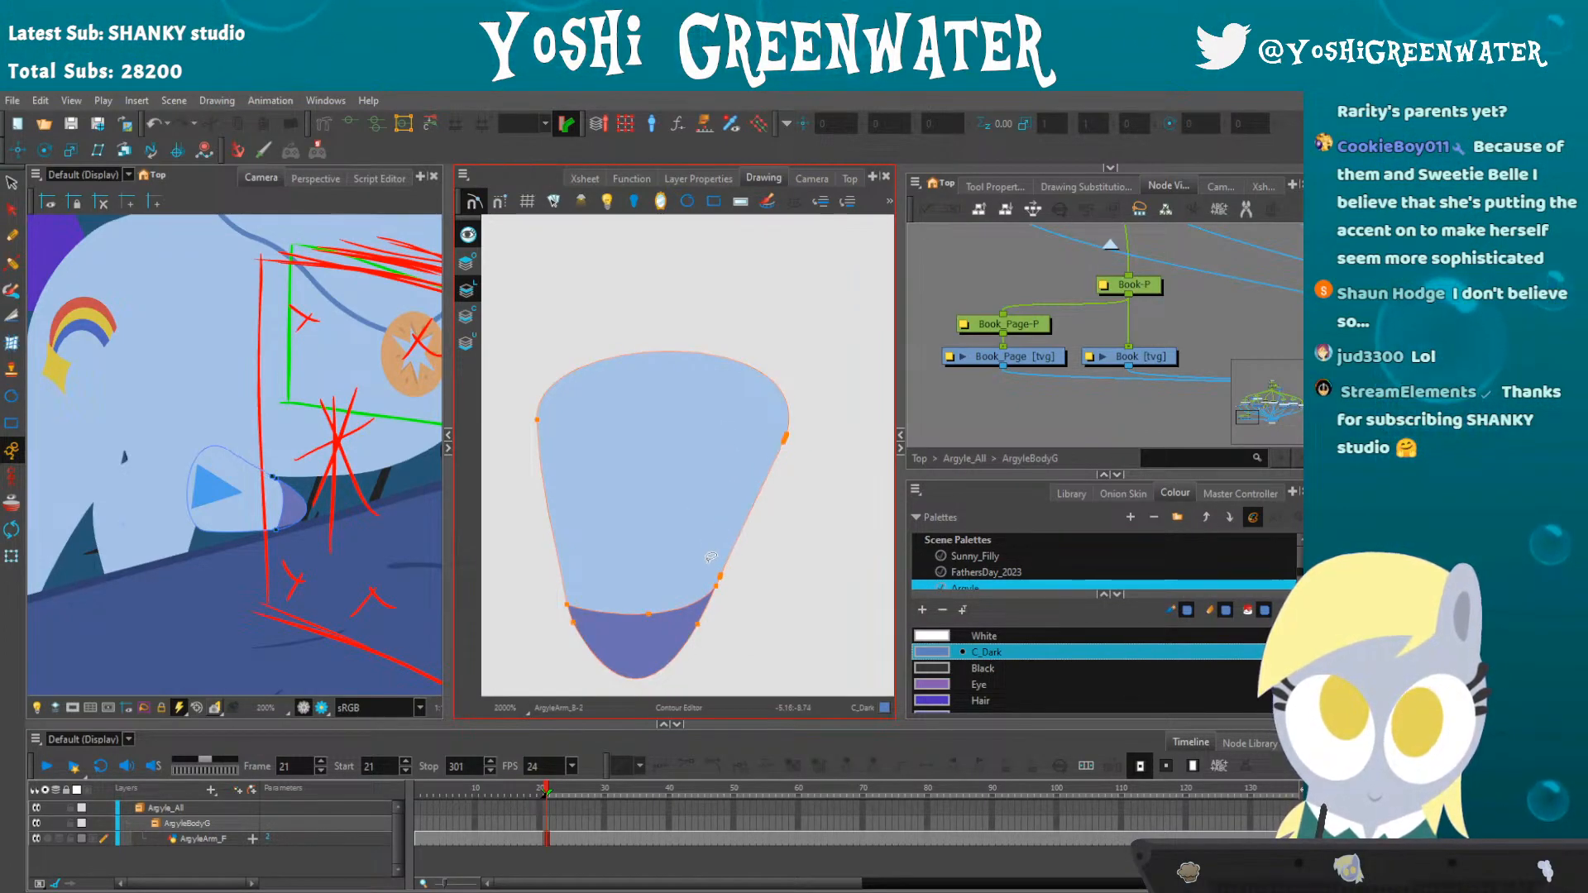
{"action": "left_click", "coordinate": [523, 585]}
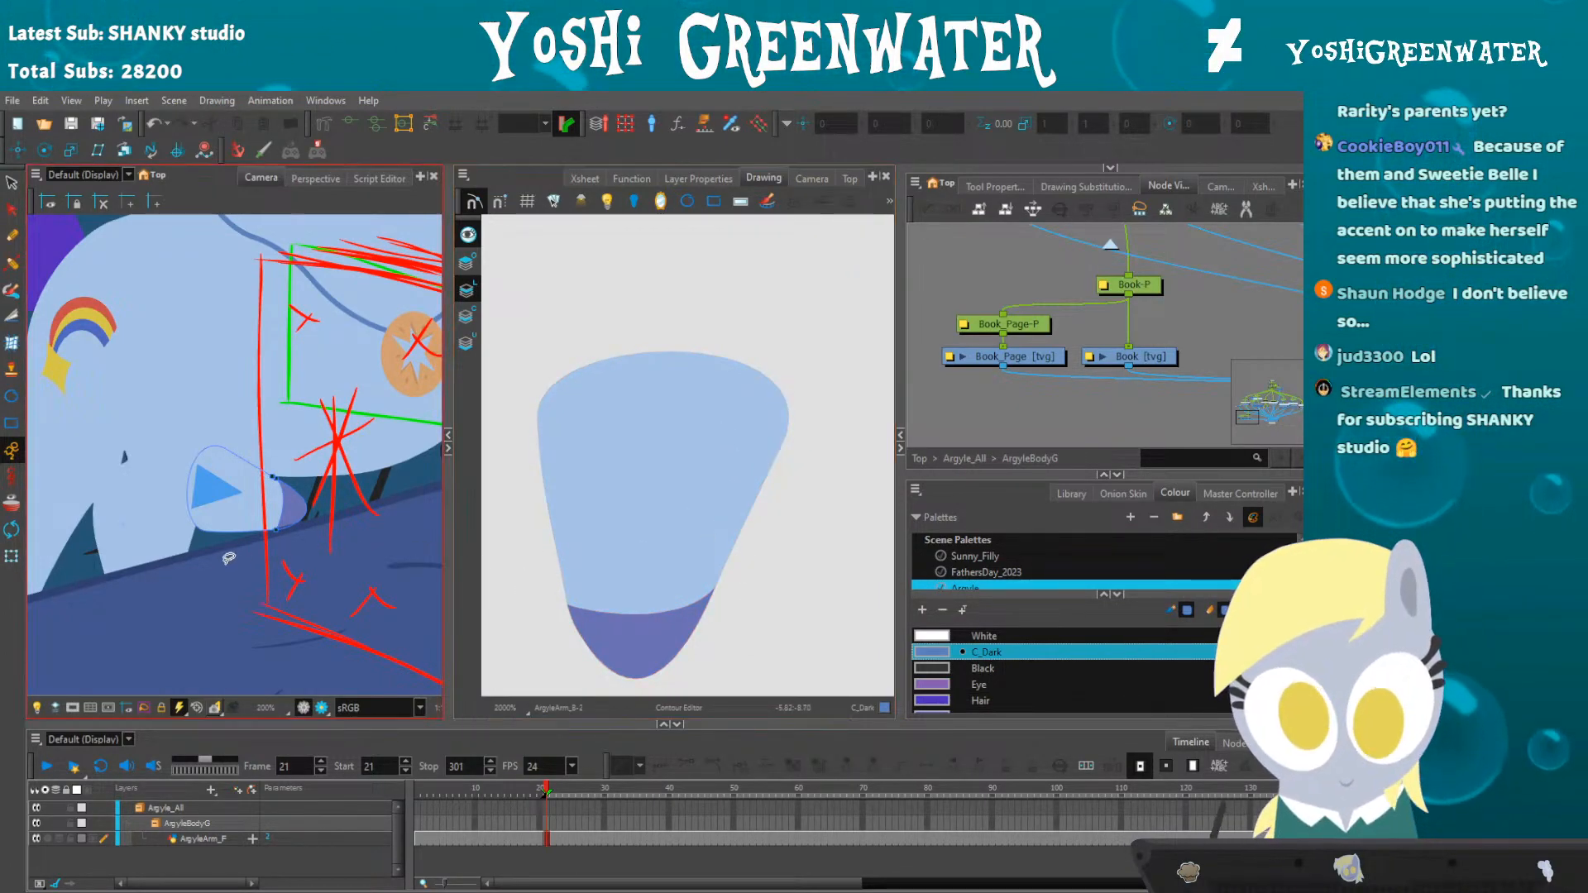
- Select the ArgyleArm_F peg and try to shift the shortened arm slightly upward towards the book
{"action": "left_click_drag", "start_coordinate": [232, 557], "coordinate": [191, 546]}
{"action": "left_click", "coordinate": [12, 557]}
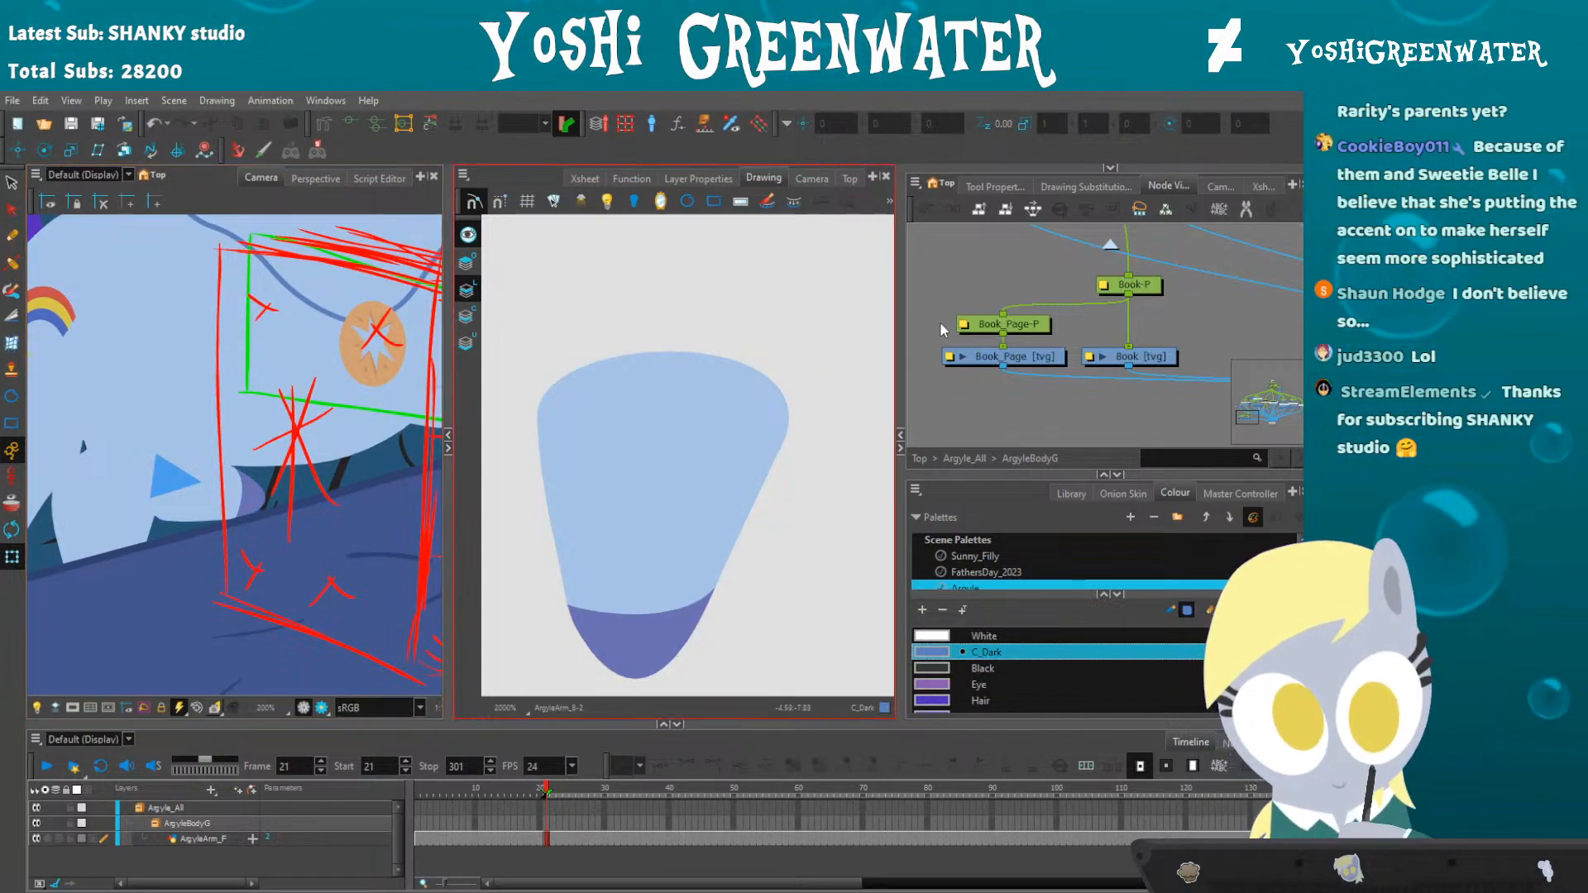
{"action": "left_click_drag", "start_coordinate": [995, 273], "coordinate": [1037, 468]}
{"action": "left_click_drag", "start_coordinate": [1025, 313], "coordinate": [982, 326]}
{"action": "left_click", "coordinate": [1092, 263]}
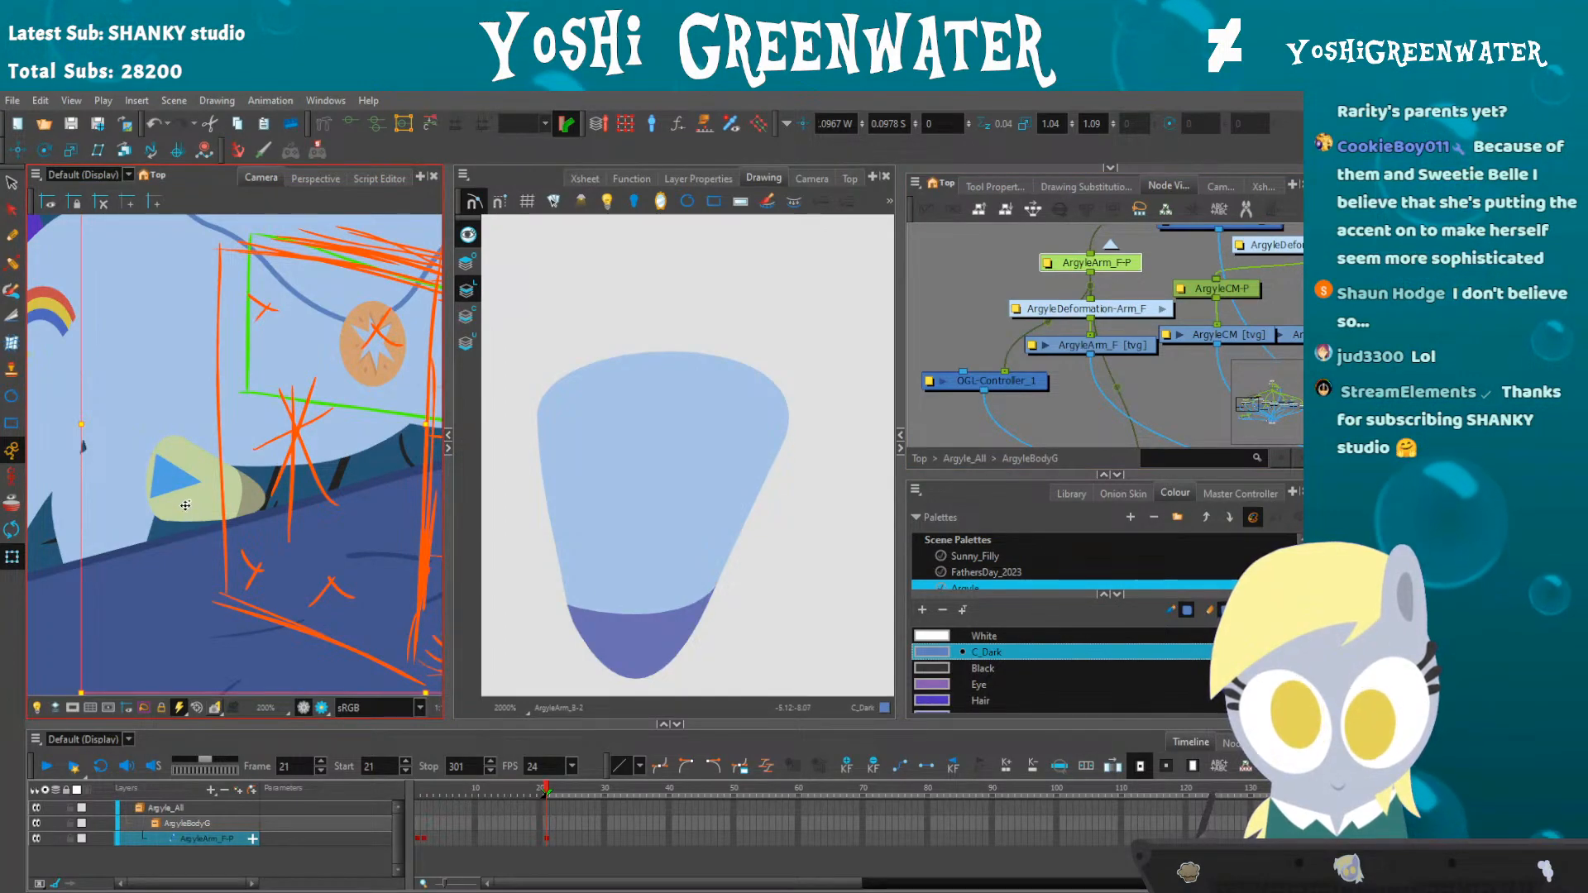
{"action": "mouse_move", "coordinate": [185, 507]}
{"action": "left_mouse_down"}
{"action": "mouse_move", "coordinate": [189, 458]}
{"action": "mouse_move", "coordinate": [215, 464]}
{"action": "left_mouse_up"}
- Select the Book peg and collapse the drawing view to enlarge the camera view
{"action": "left_click_drag", "start_coordinate": [951, 355], "coordinate": [898, 197]}
{"action": "left_click", "coordinate": [1076, 355]}
{"action": "left_click", "coordinate": [311, 469]}
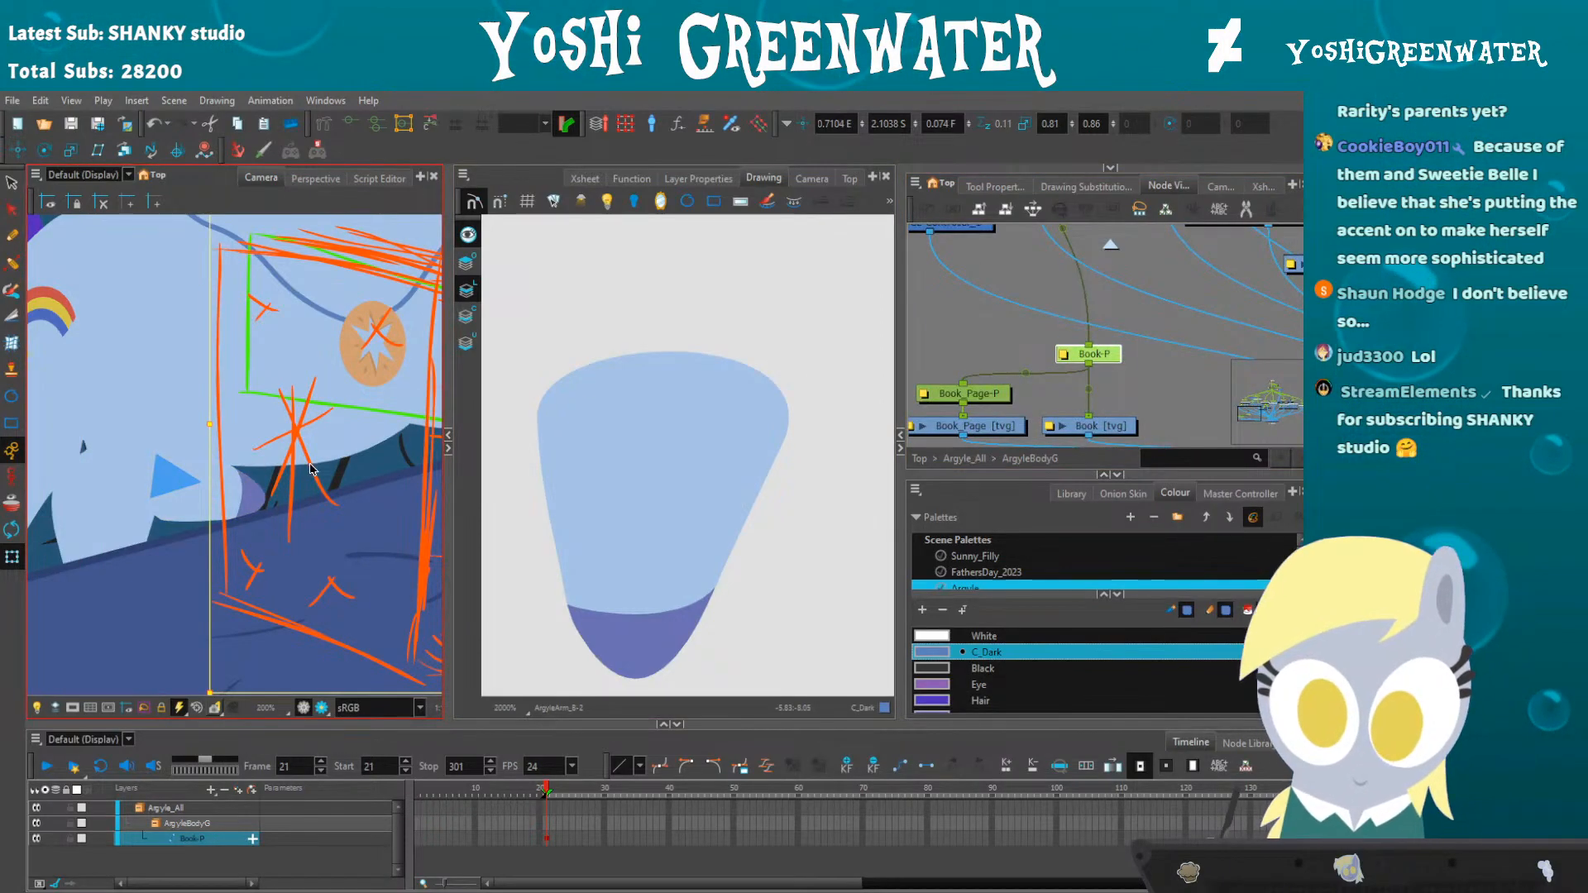
{"action": "left_click", "coordinate": [446, 451]}
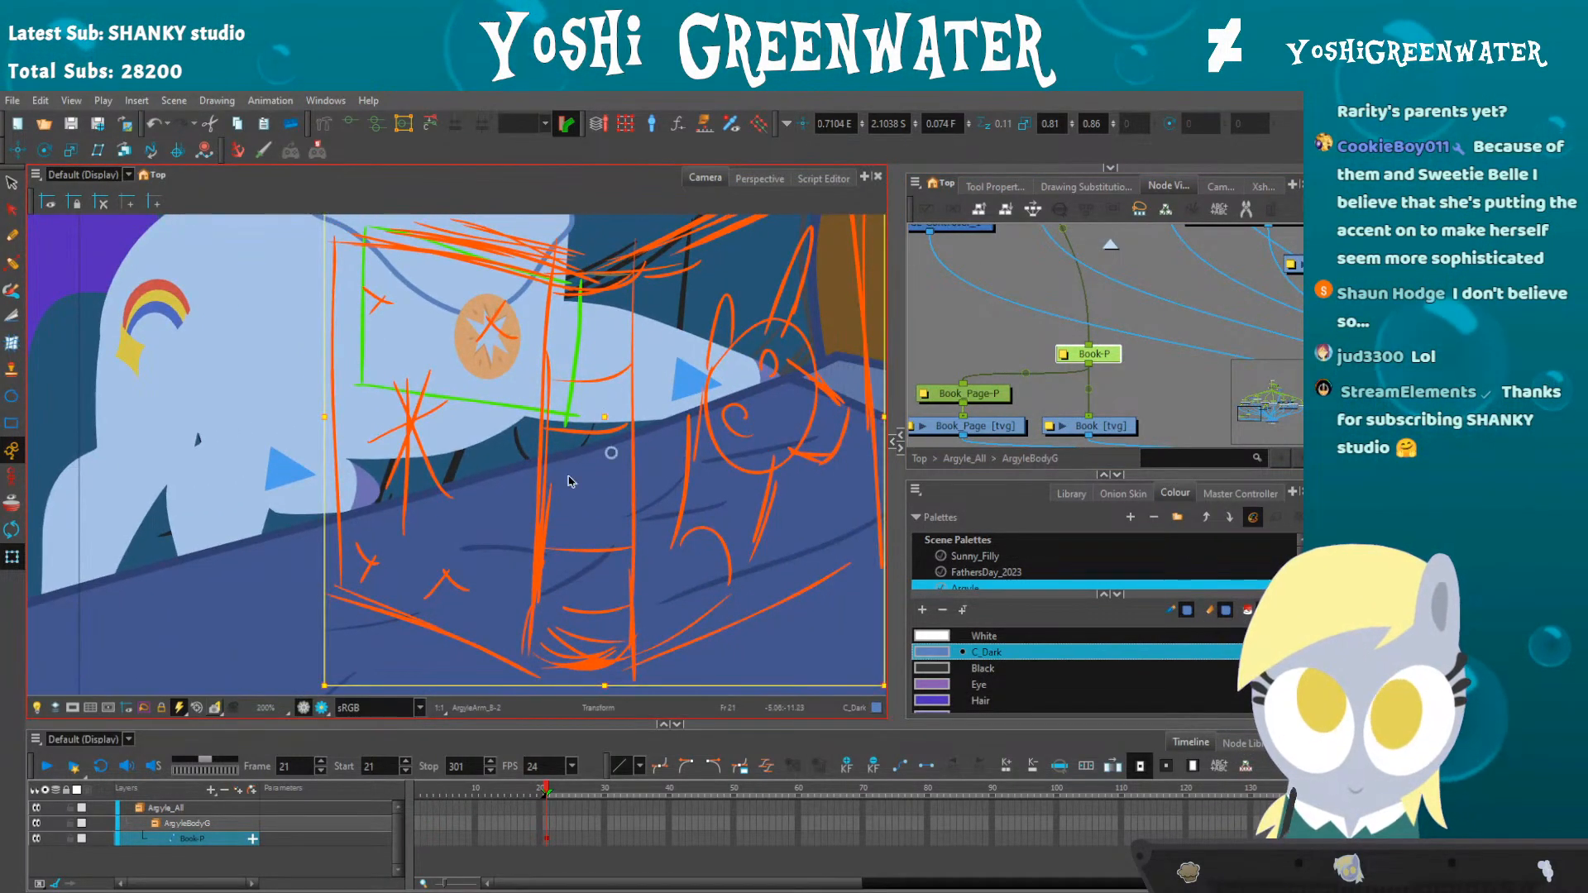
- Nudge the Book peg backward in depth until the book sits behind Argyle's body and the bed
{"action": "key", "text": "alt+Up"}
{"action": "key", "text": "alt+Up"}
{"action": "key", "text": "alt+Up"}
{"action": "key", "text": "alt+Up"}
{"action": "key", "text": "alt+Up"}
{"action": "key", "text": "alt+Up"}
{"action": "key", "text": "alt+Up"}
{"action": "key", "text": "alt+Up"}
{"action": "key", "text": "alt+Down"}
{"action": "key", "text": "alt+Down"}
{"action": "key", "text": "alt+Up"}
{"action": "key", "text": "alt+Down"}
{"action": "key", "text": "alt+Up"}
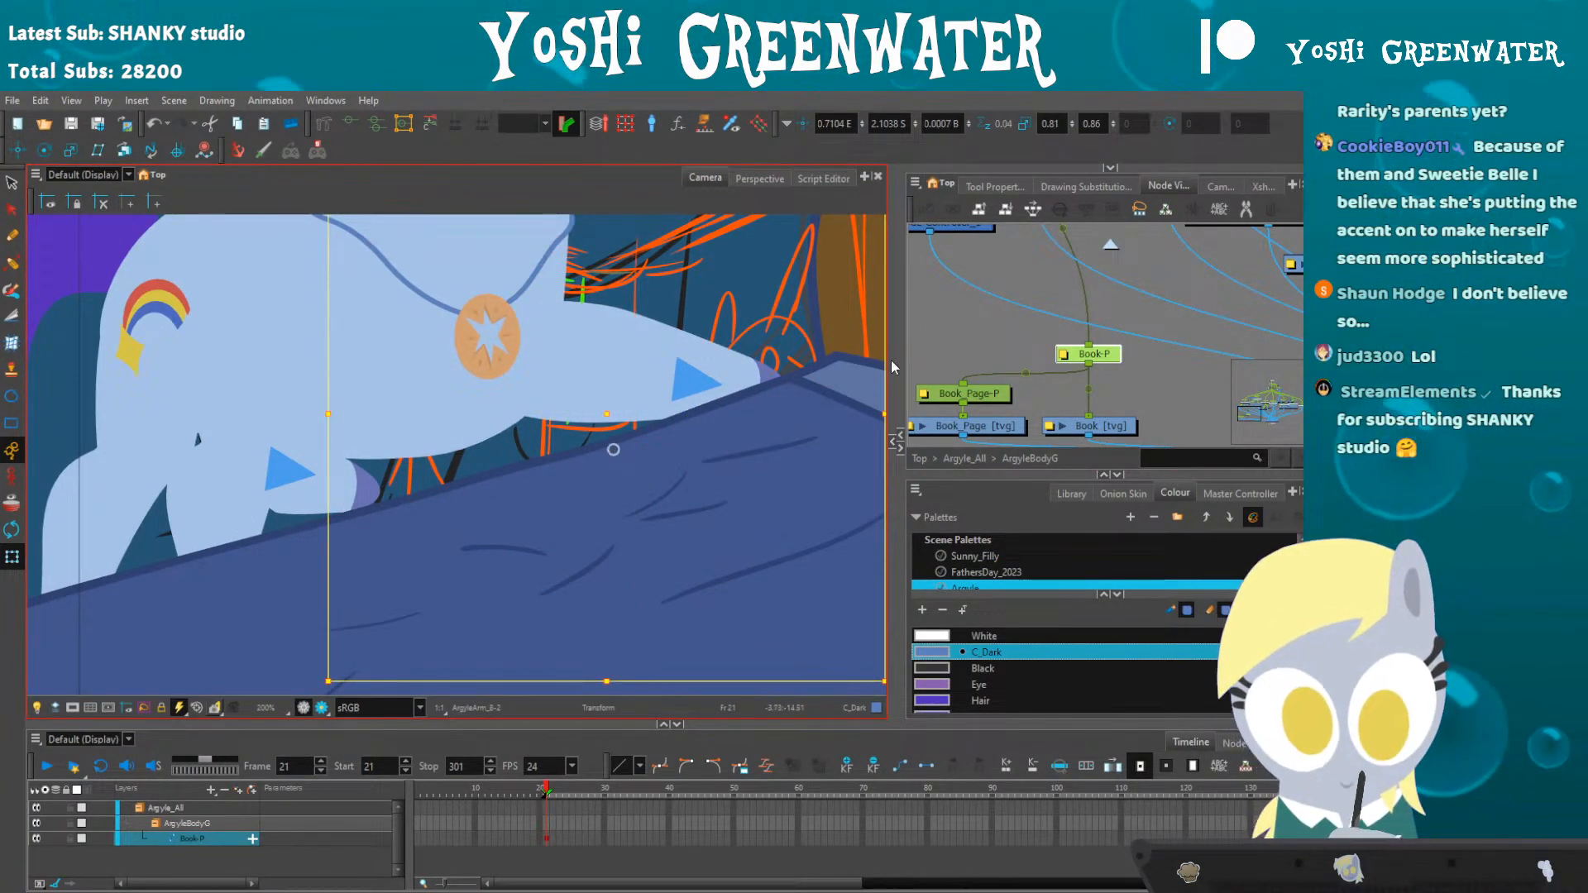
- Select the ArgyleArm_F peg and nudge it forward in depth to 0.0826 F, bringing the book in front of the body
{"action": "left_click_drag", "start_coordinate": [928, 301], "coordinate": [1070, 461]}
{"action": "left_click", "coordinate": [1183, 263]}
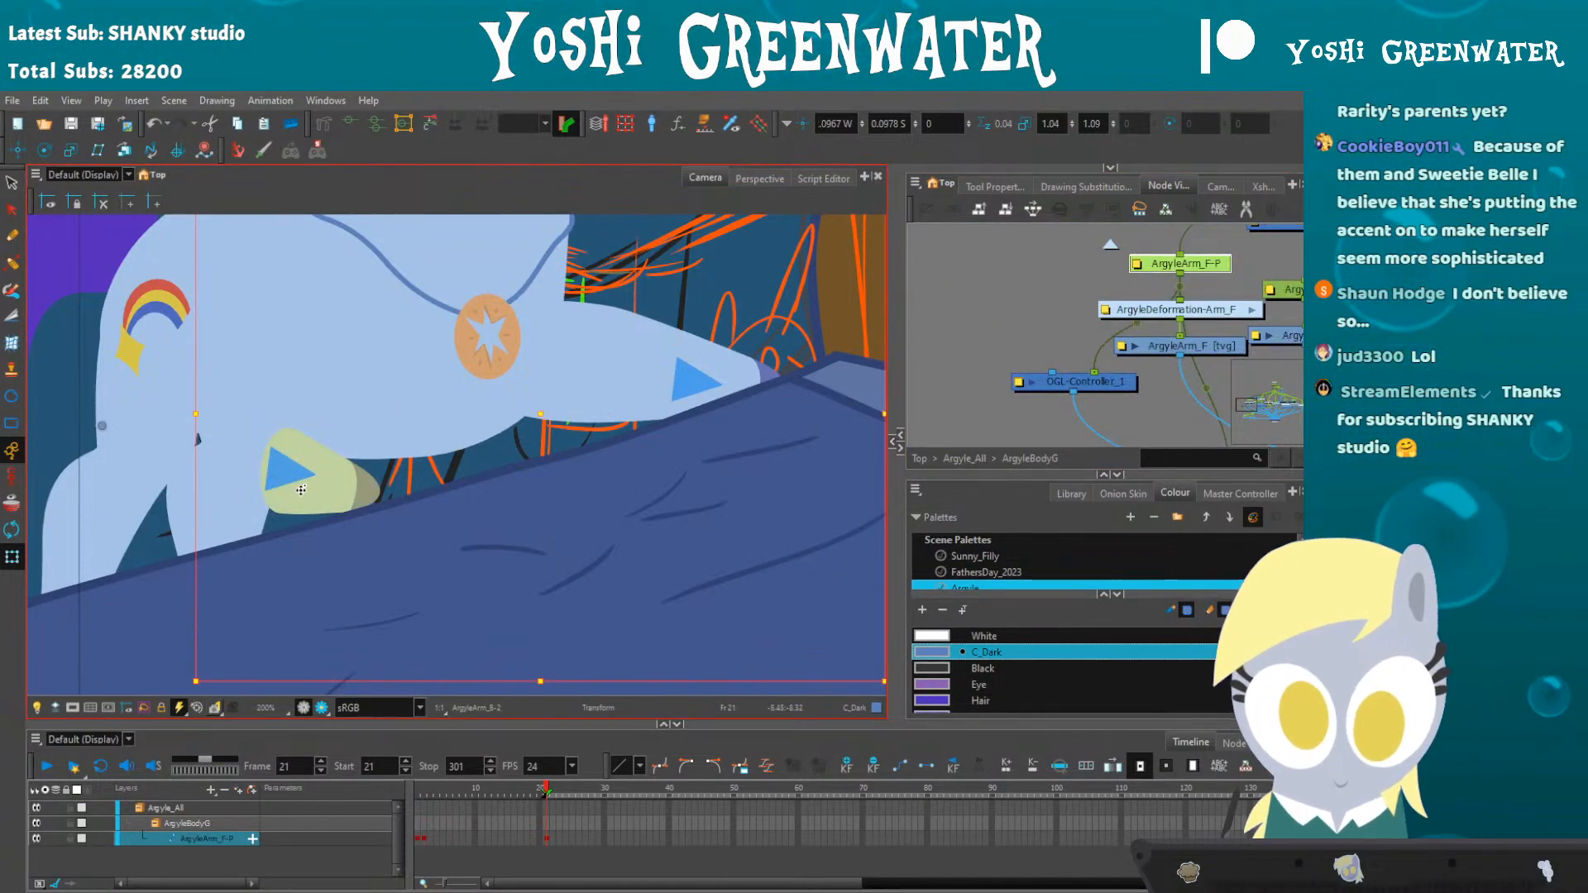
{"action": "key", "text": "alt+Down"}
{"action": "key", "text": "alt+Down"}
{"action": "key", "text": "alt+Down"}
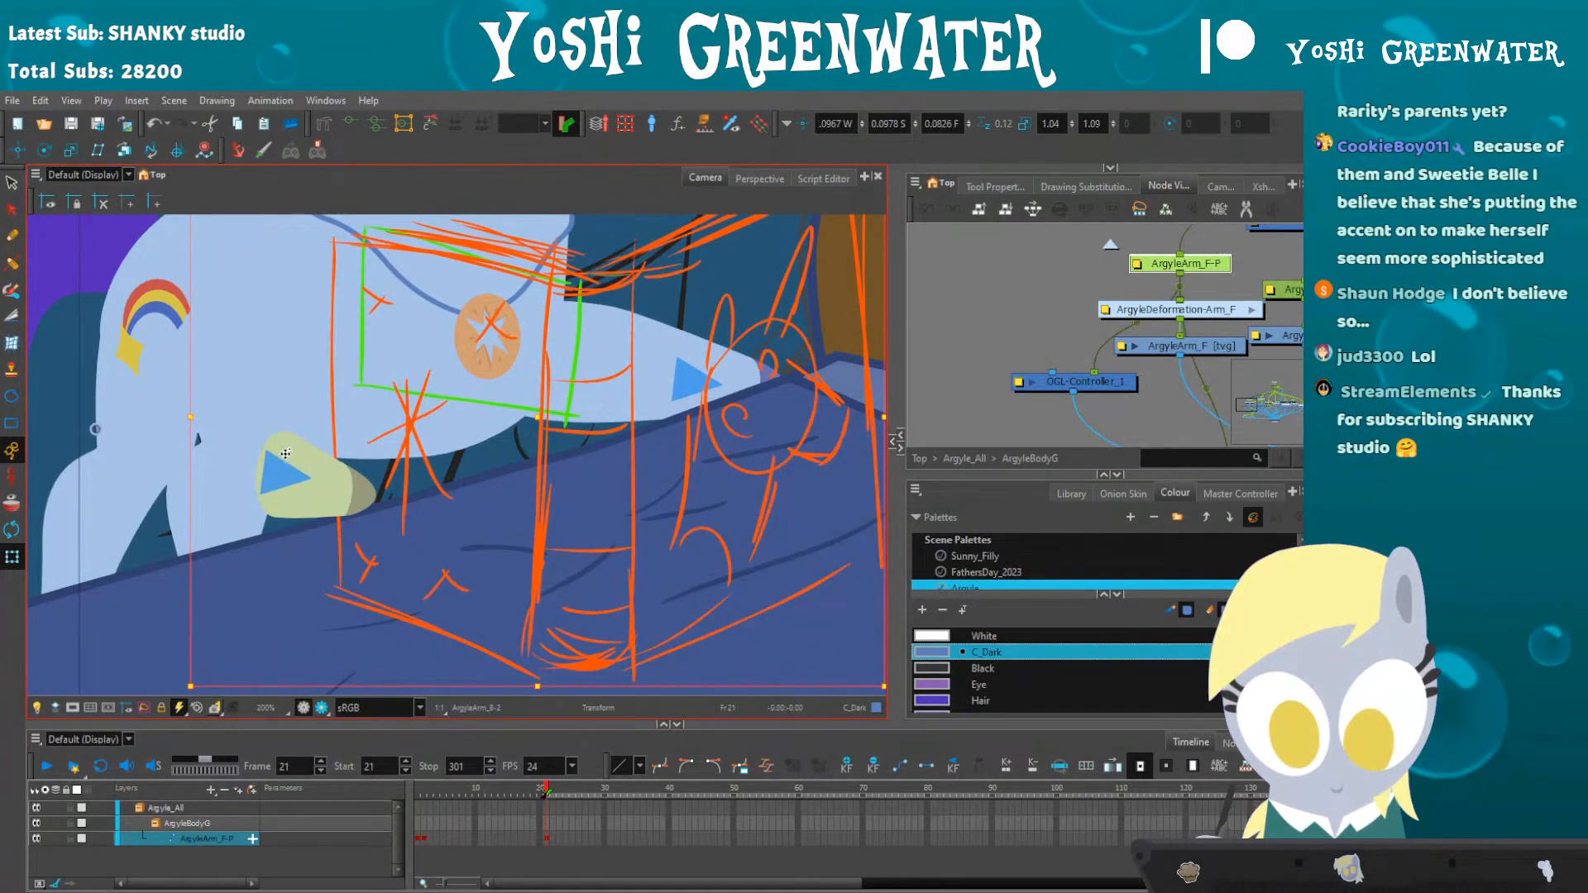
- Enlarge the node view and shift the ArgyleArm_F peg with its book slightly left and upward in the camera view
{"action": "left_click", "coordinate": [959, 400]}
{"action": "left_click_drag", "start_coordinate": [967, 478], "coordinate": [963, 554]}
{"action": "left_click", "coordinate": [1154, 308]}
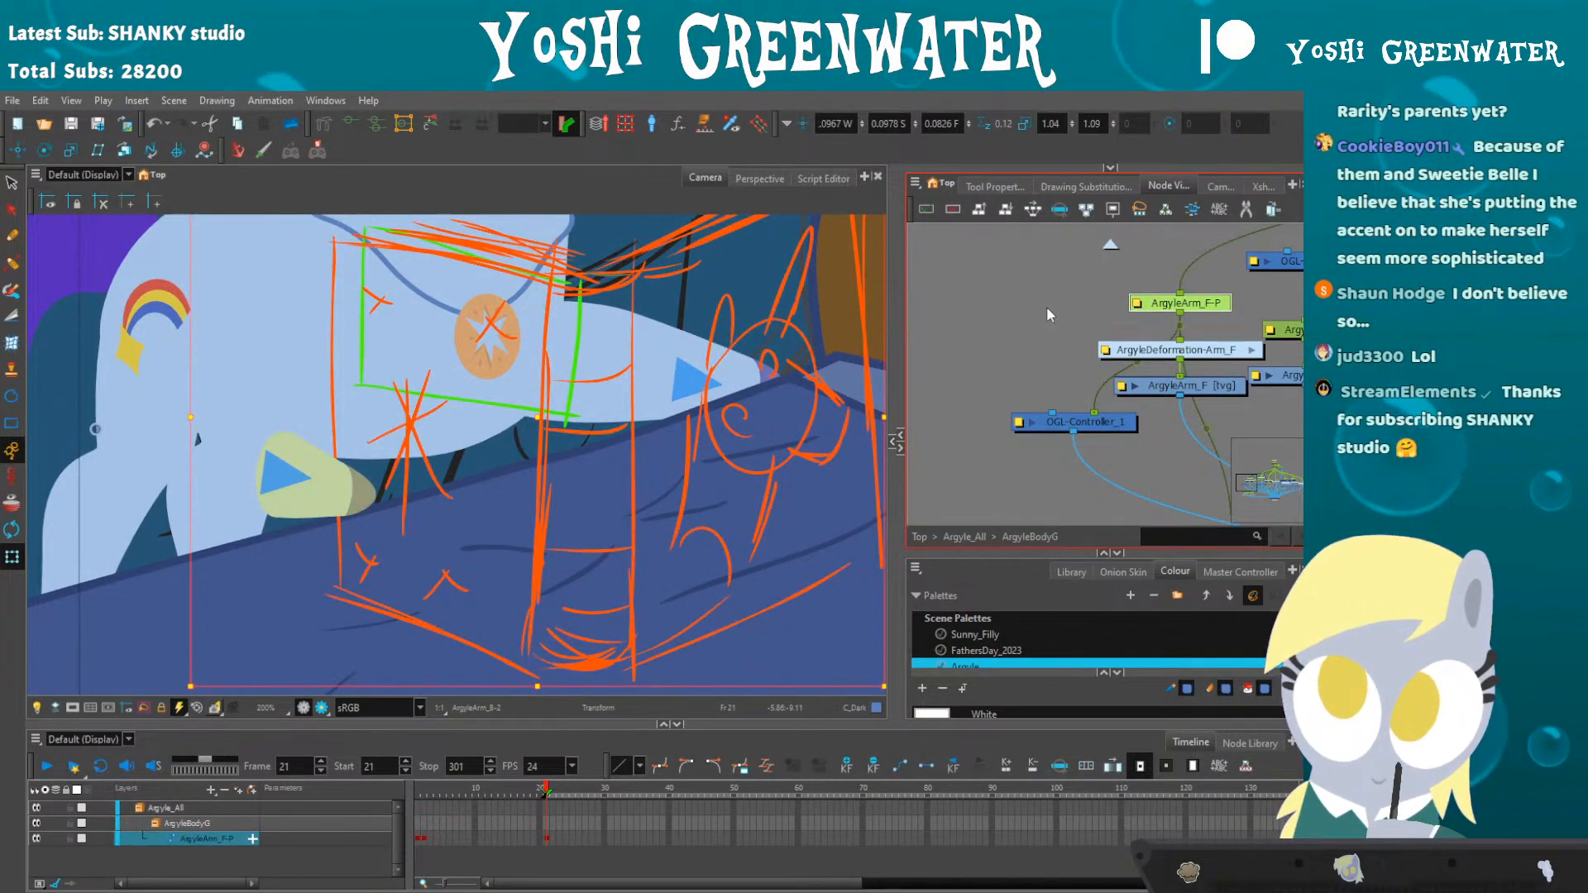
{"action": "left_click_drag", "start_coordinate": [277, 479], "coordinate": [246, 489]}
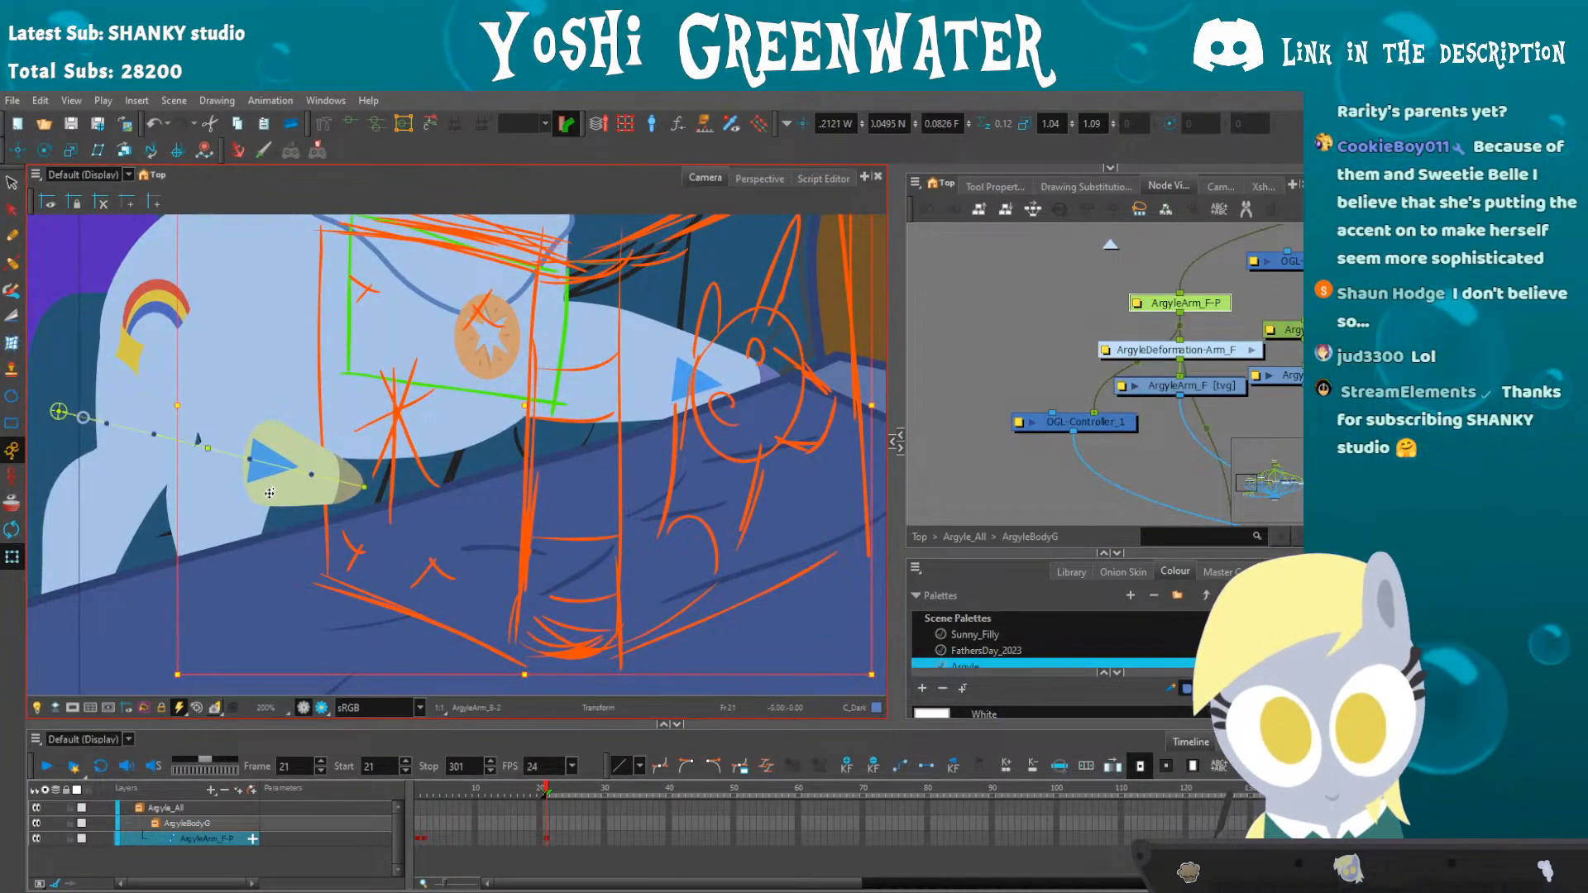
- Try to adjust the middle deformation point of Argyle's front arm curve
{"action": "left_click", "coordinate": [269, 493]}
{"action": "left_click", "coordinate": [301, 468]}
{"action": "key", "text": "ctrl+z"}
{"action": "left_click_drag", "start_coordinate": [215, 466], "coordinate": [212, 458]}
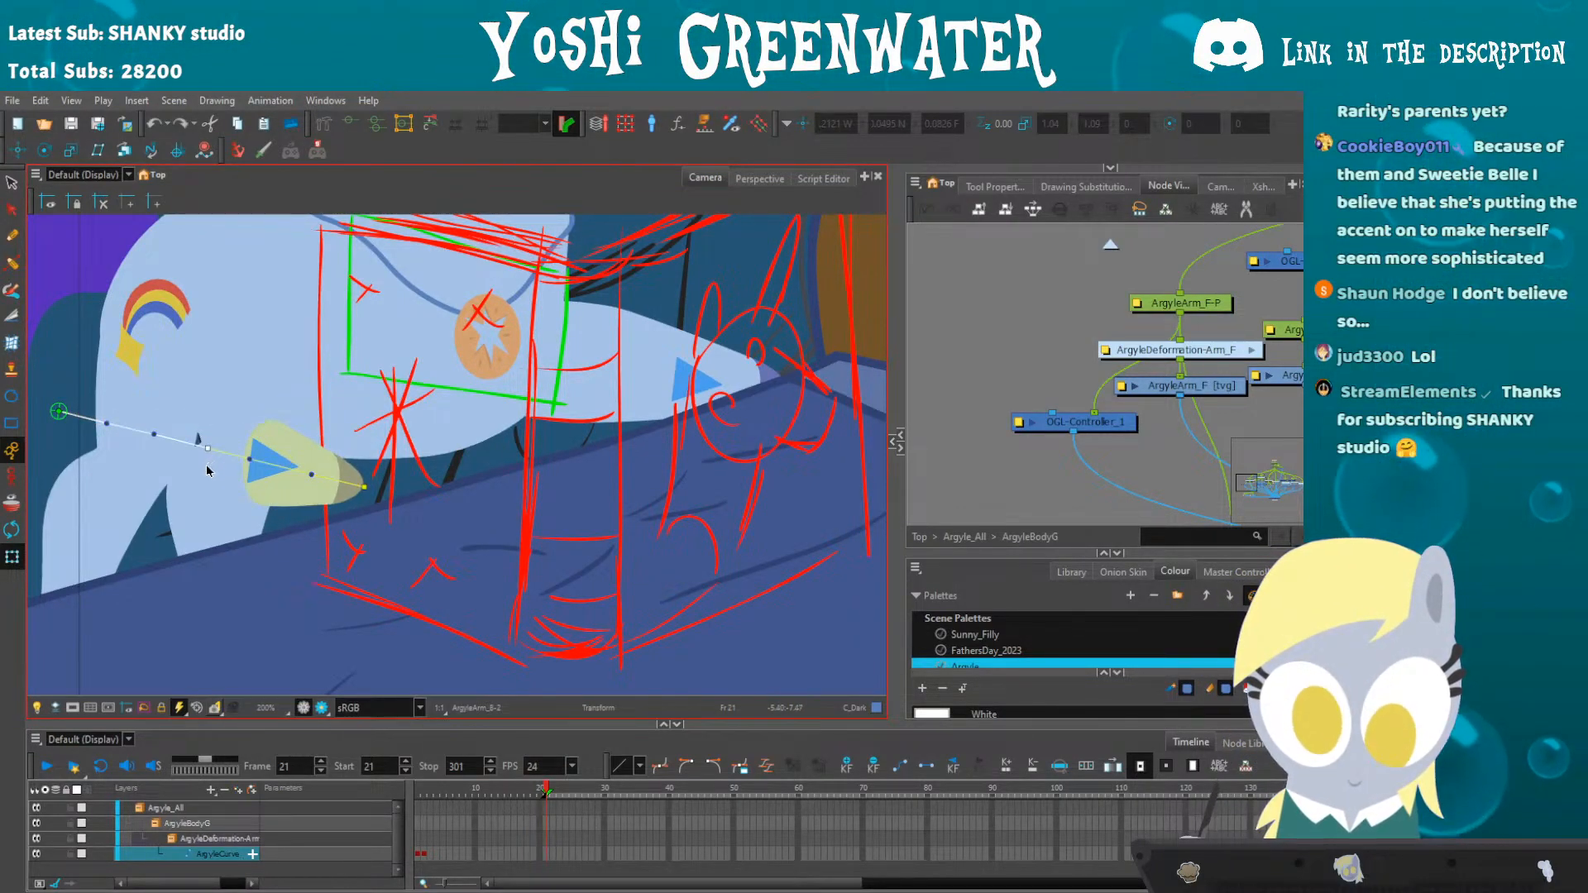
- Show the ArgyleArm_F drawing in the drawing view and lower its upper contour points well down towards the hoof with the Contour Editor
{"action": "left_click", "coordinate": [516, 553]}
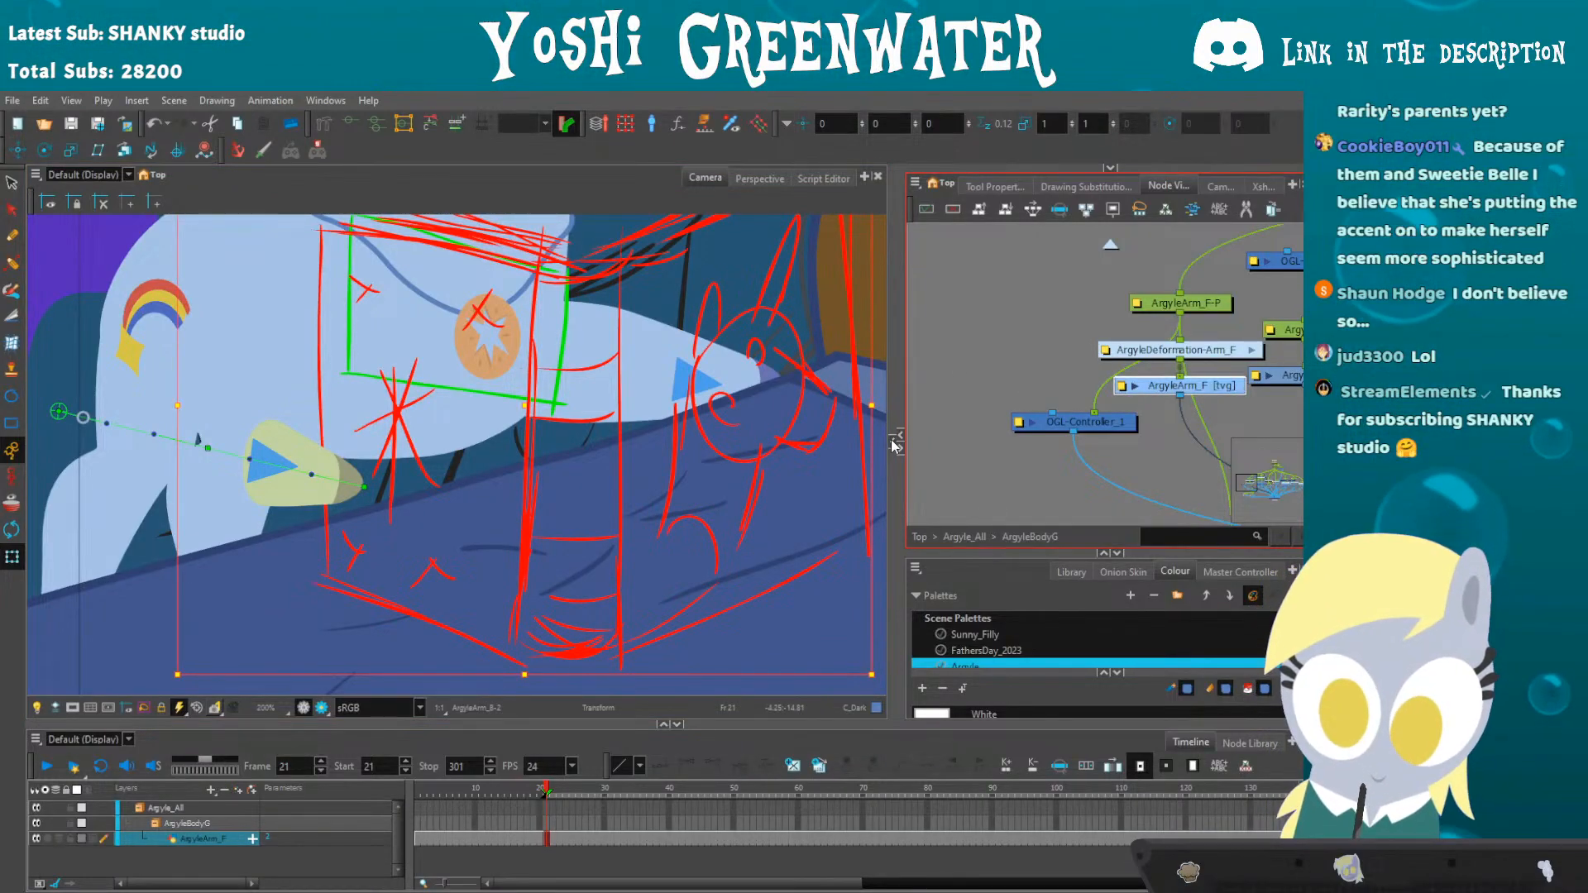
{"action": "left_click", "coordinate": [897, 441]}
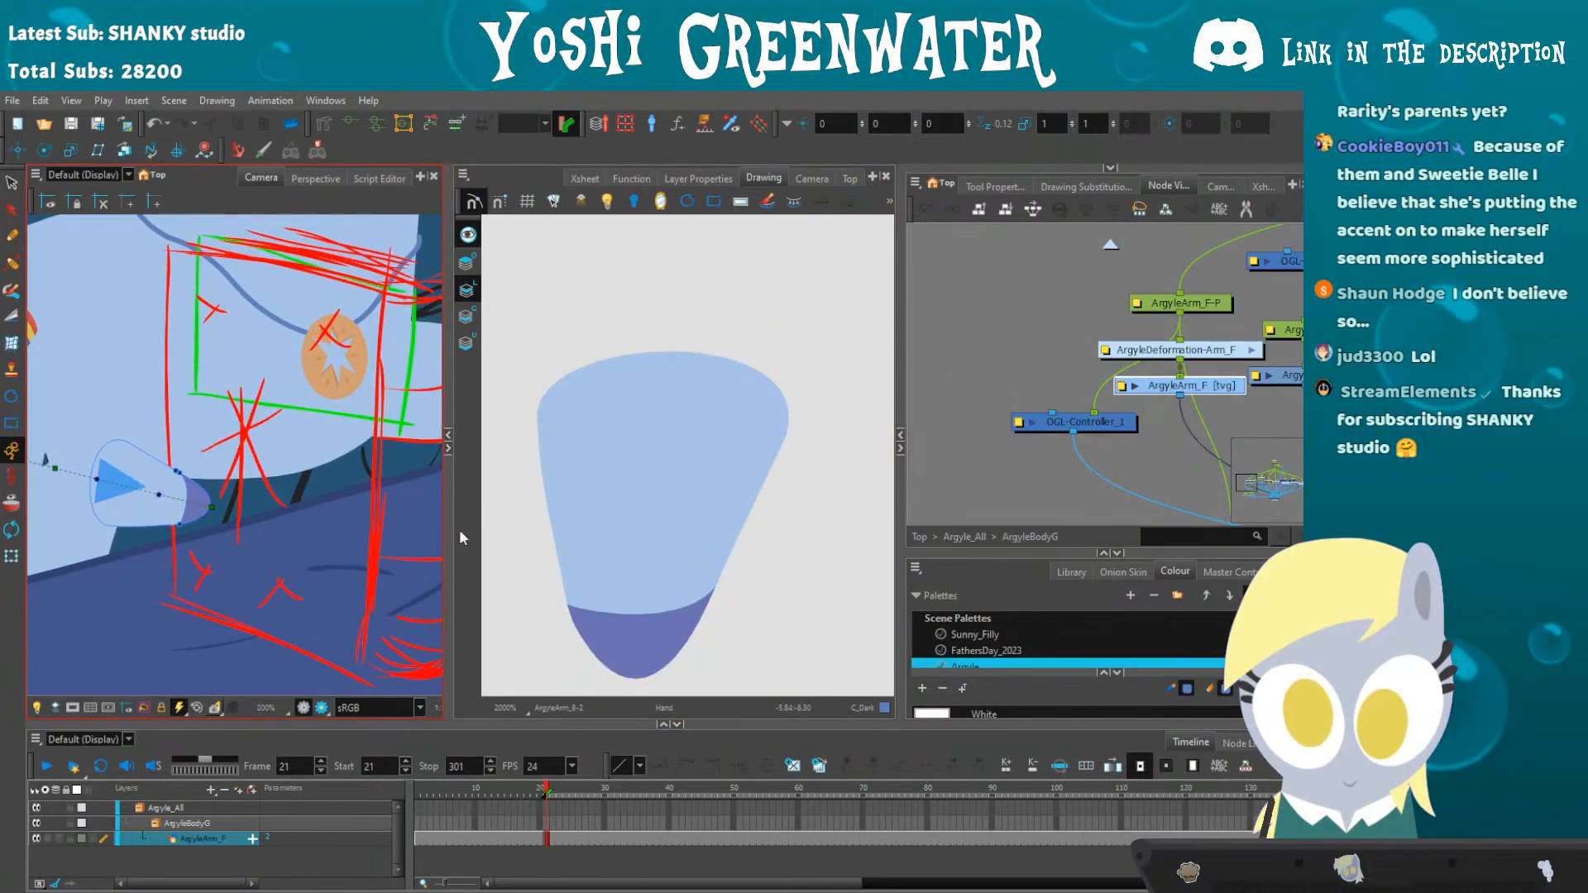
{"action": "left_click_drag", "start_coordinate": [525, 481], "coordinate": [557, 433]}
{"action": "key", "text": "alt+q"}
{"action": "left_click_drag", "start_coordinate": [533, 376], "coordinate": [850, 406]}
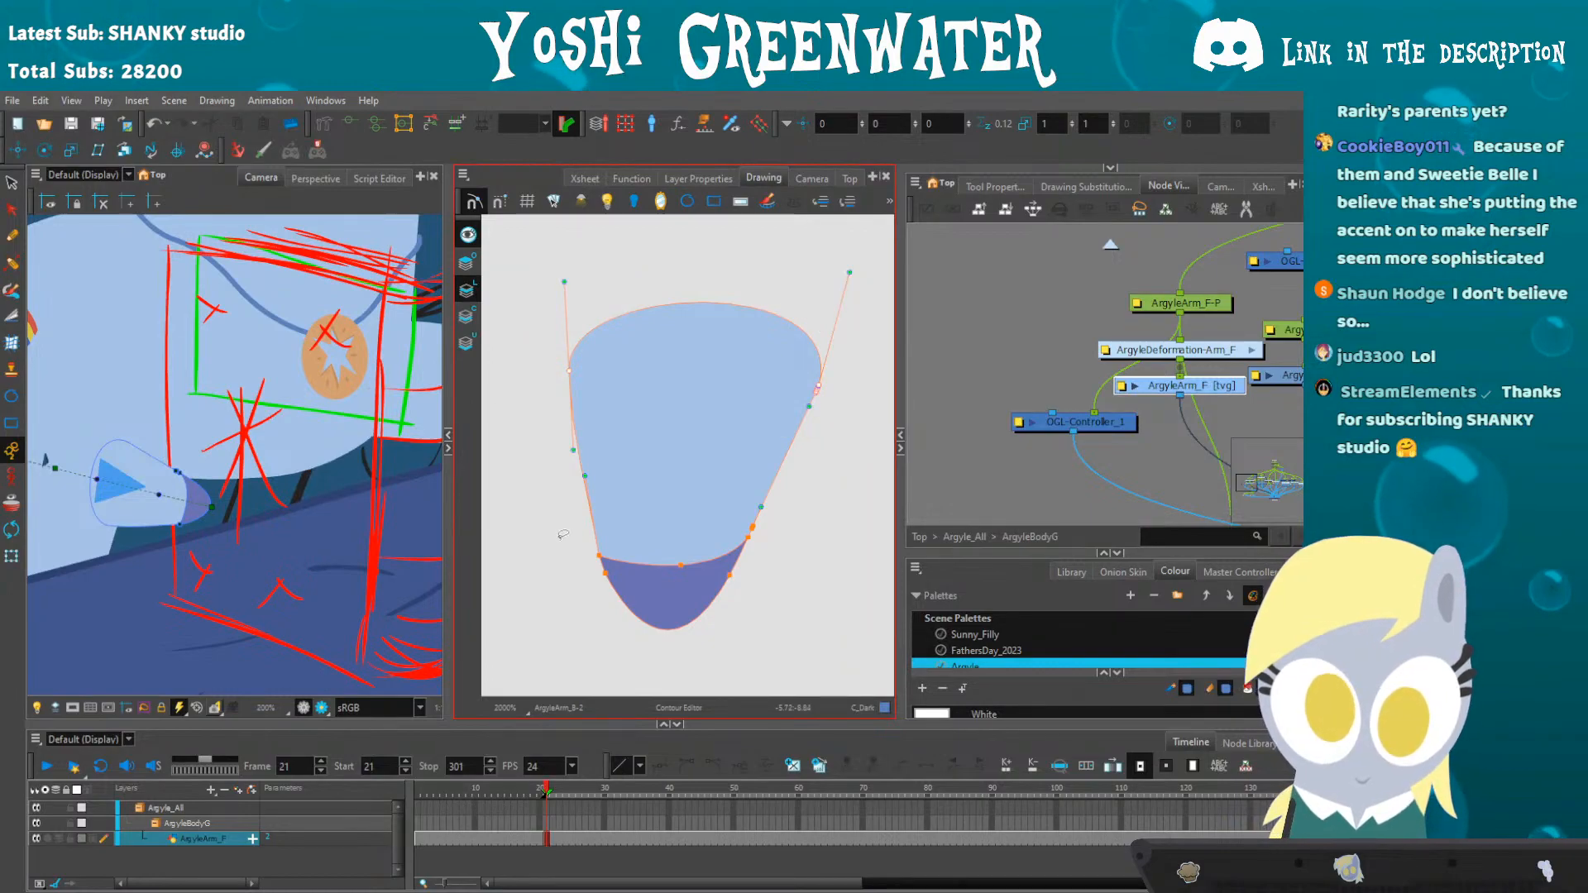
{"action": "key", "text": "Down"}
{"action": "key", "text": "Down"}
{"action": "key", "text": "Down"}
{"action": "key", "text": "Down"}
{"action": "key", "text": "Down"}
{"action": "key", "text": "Down"}
{"action": "key", "text": "Down"}
{"action": "key", "text": "Down"}
{"action": "key", "text": "Down"}
{"action": "key", "text": "Down"}
{"action": "key", "text": "Down"}
{"action": "key", "text": "Down"}
{"action": "key", "text": "Down"}
{"action": "key", "text": "Down"}
{"action": "key", "text": "Down"}
{"action": "key", "text": "Down"}
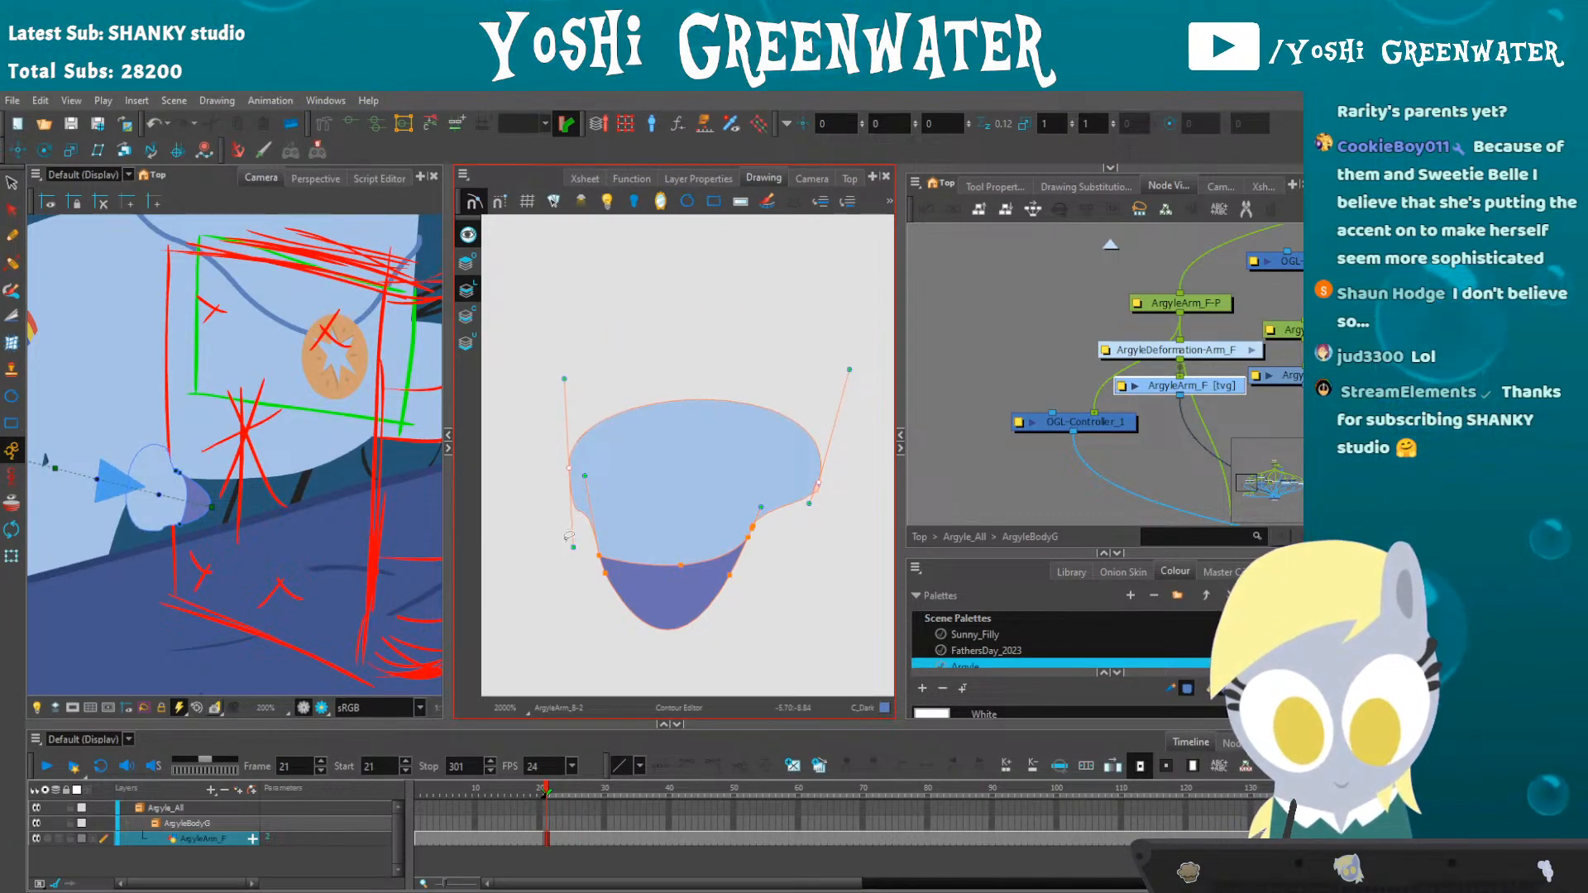
- Narrow the upper part of the shortened arm drawing by moving its side contour points inward, smoothing both edges into the hoof
{"action": "left_click_drag", "start_coordinate": [569, 536], "coordinate": [567, 522]}
{"action": "left_click_drag", "start_coordinate": [822, 455], "coordinate": [794, 453]}
{"action": "key", "text": "Left"}
{"action": "key", "text": "Left"}
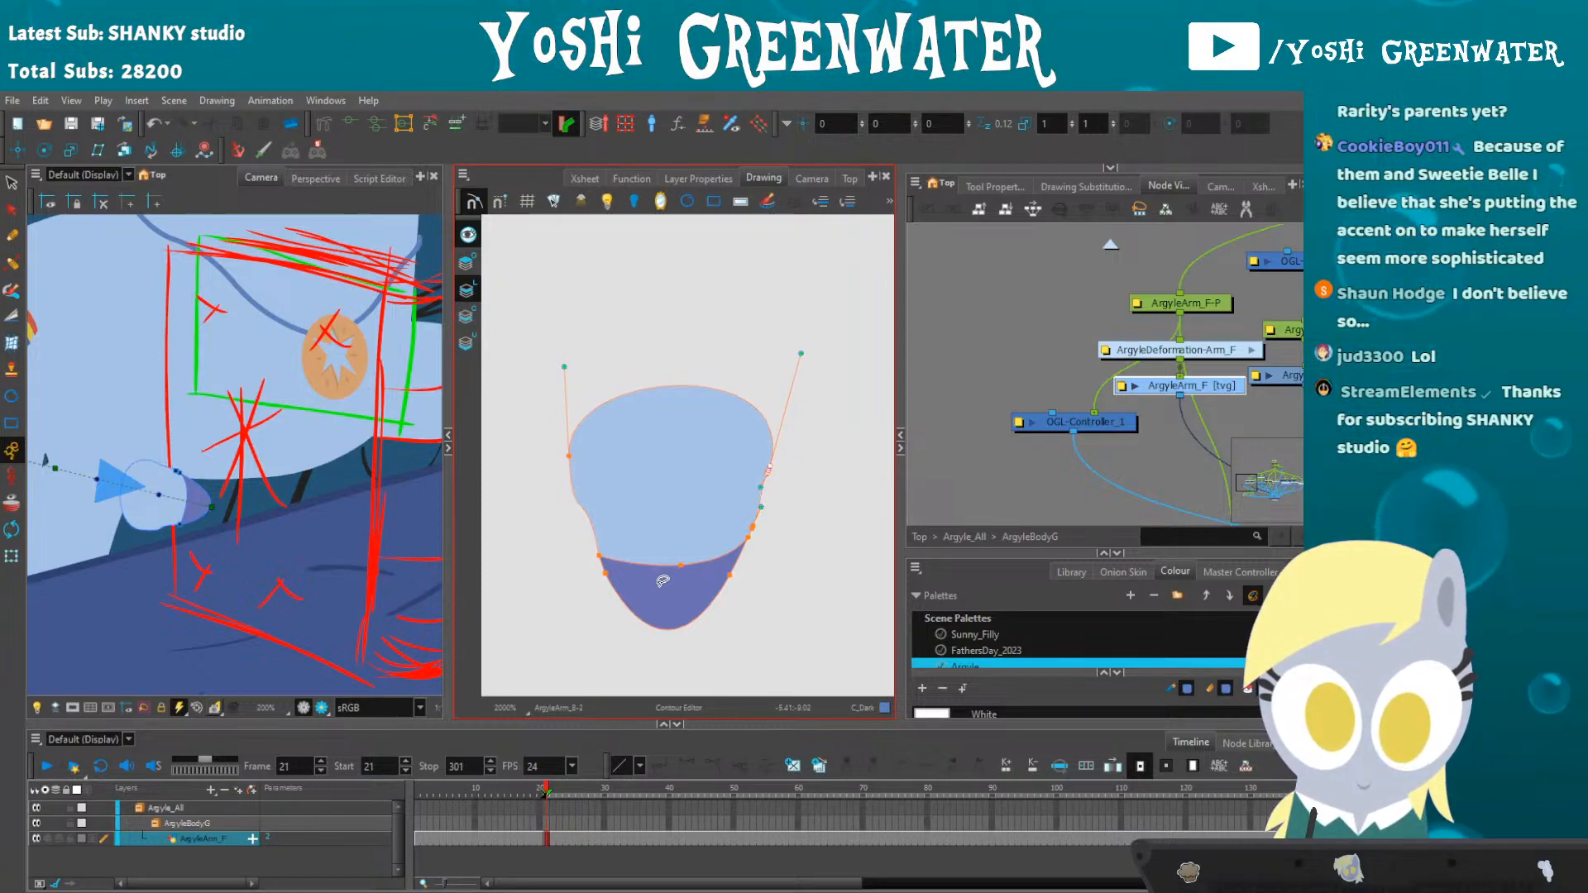
{"action": "key", "text": "Right"}
{"action": "key", "text": "Right"}
{"action": "key", "text": "Up"}
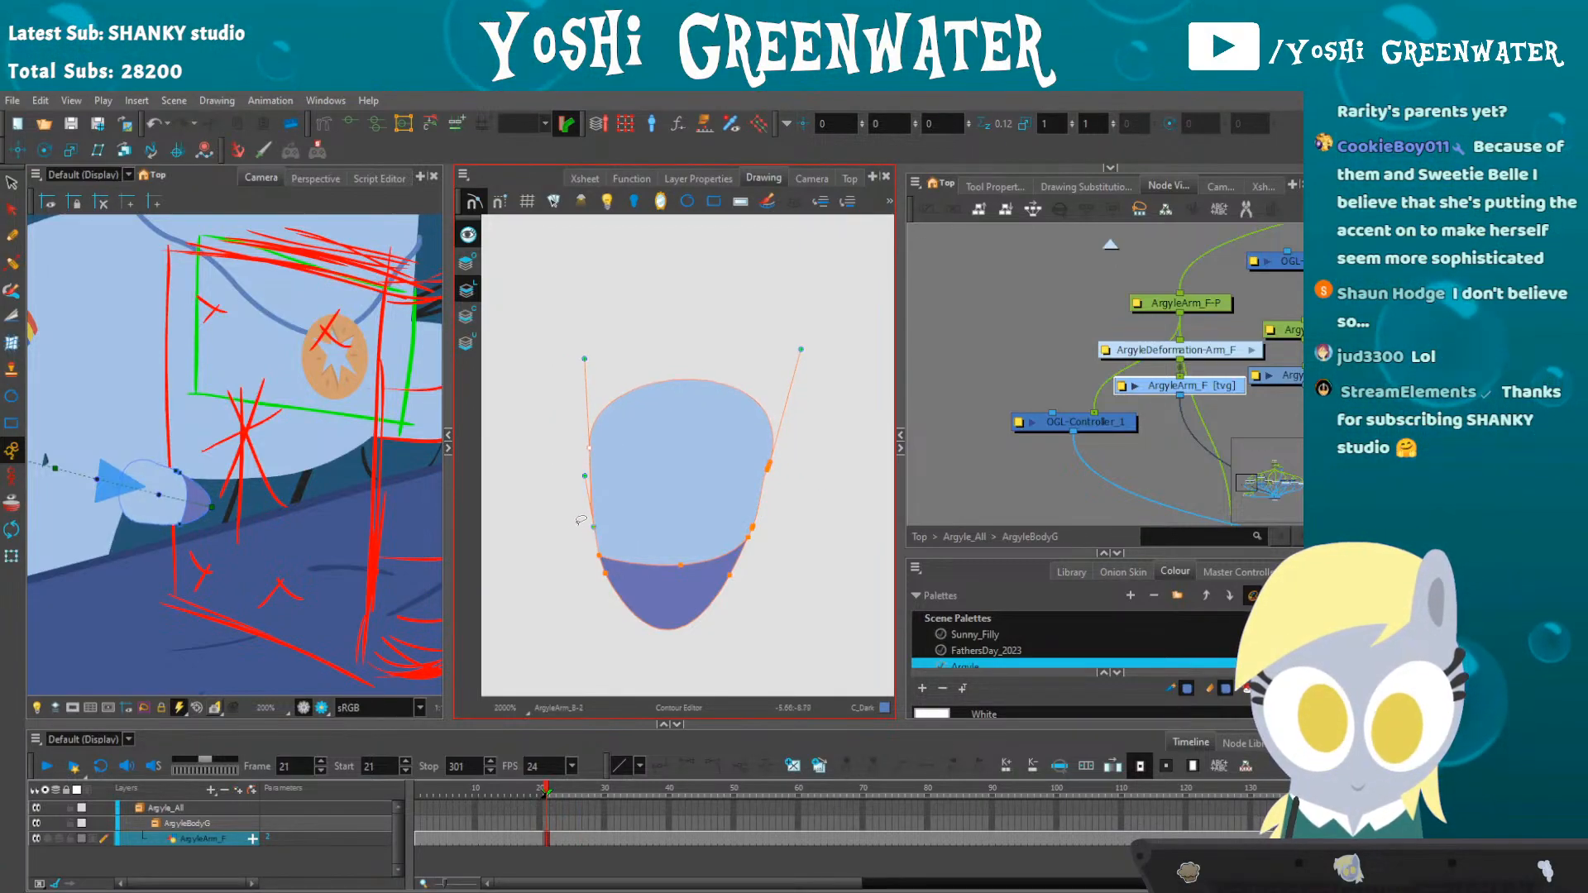
{"action": "left_click", "coordinate": [587, 523]}
{"action": "left_click", "coordinate": [588, 447]}
{"action": "key", "text": "Left"}
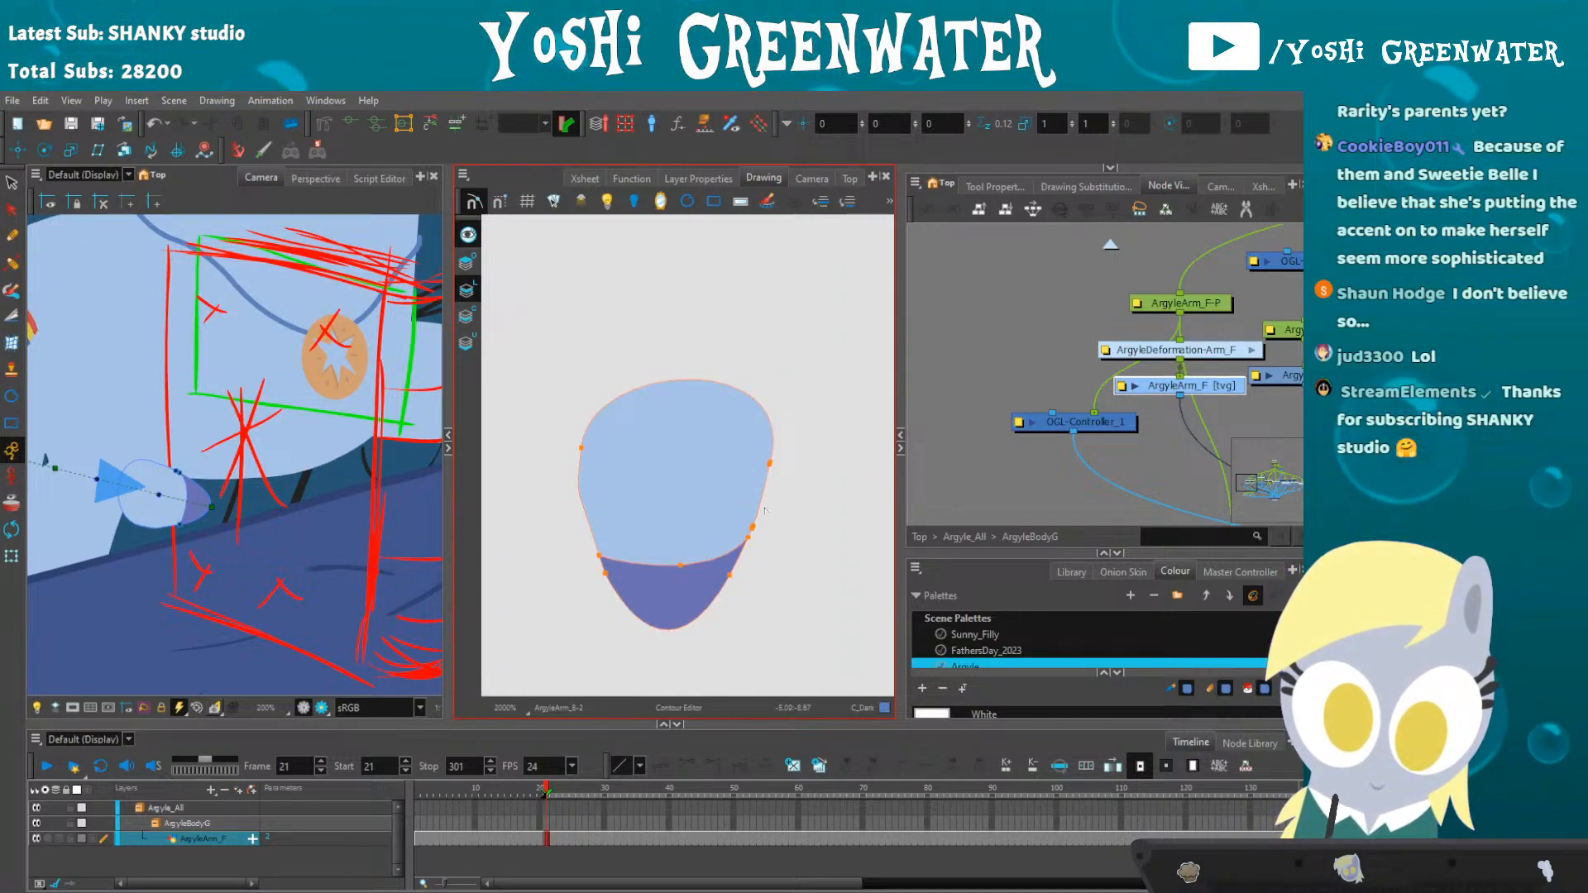
{"action": "scroll", "coordinate": [750, 496], "scroll_direction": "up", "scroll_amount": 5}
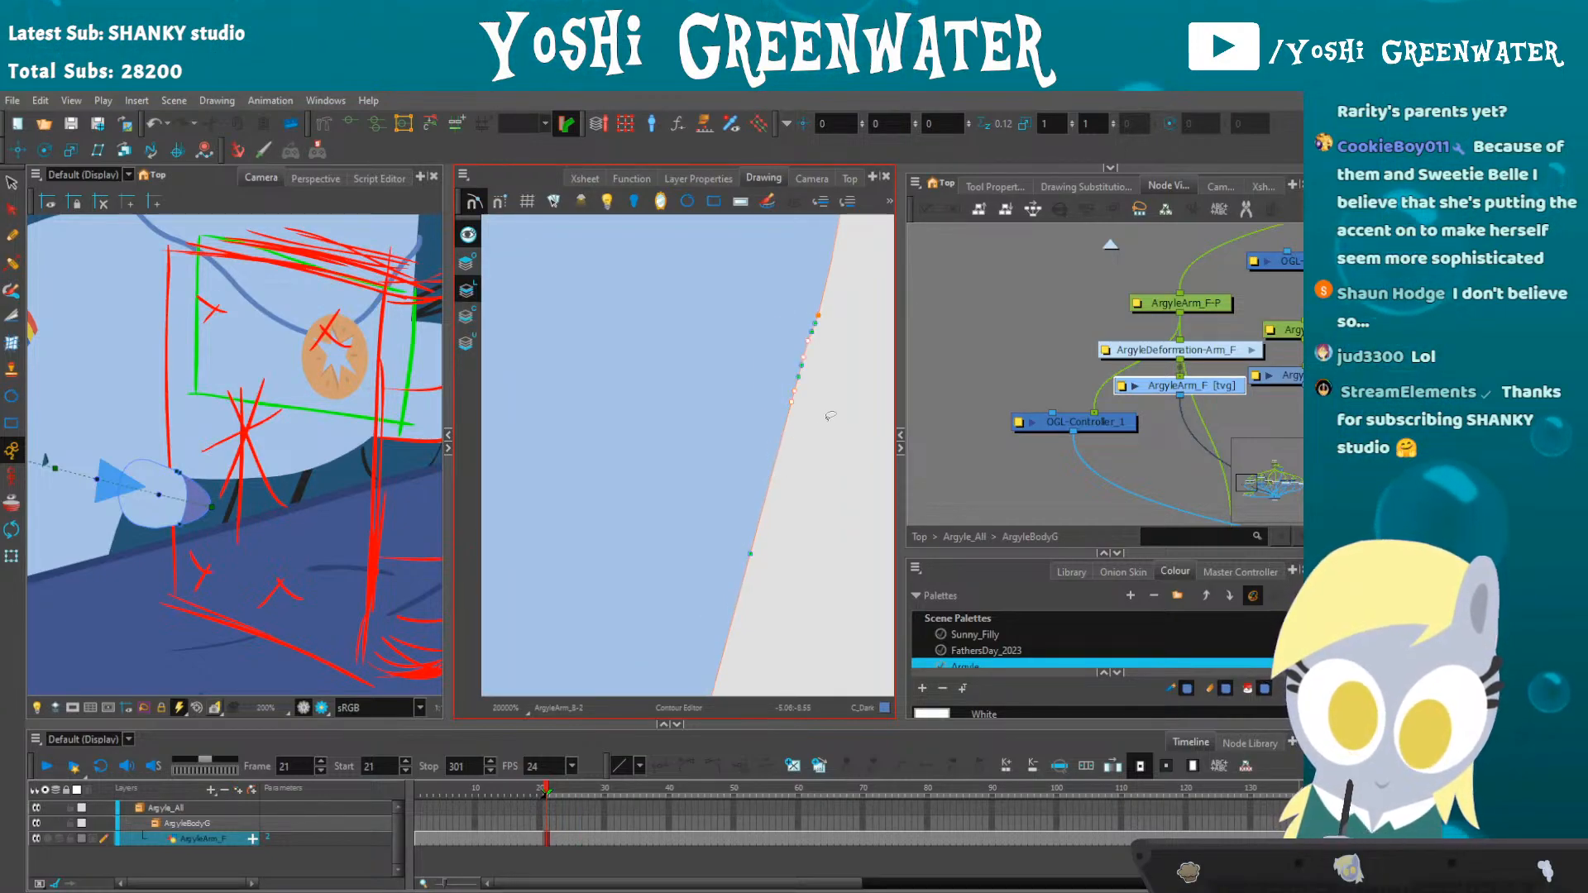
{"action": "scroll", "coordinate": [837, 408], "scroll_direction": "down", "scroll_amount": 3}
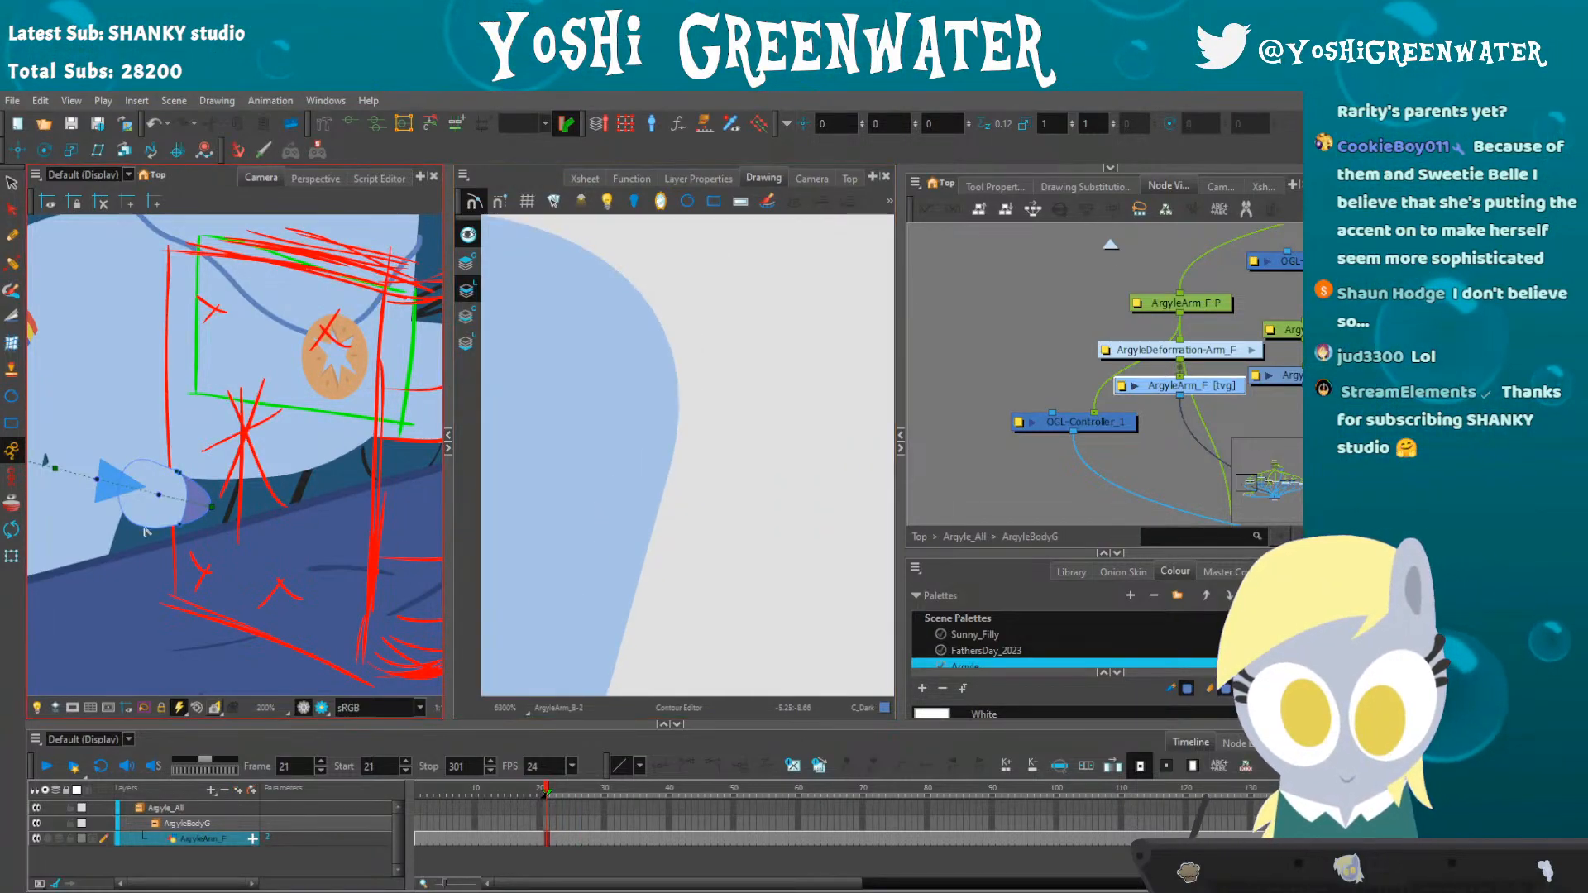
- Collapse the drawing view and check the shortened front arm against the body in the enlarged camera view and its render
{"action": "left_click_drag", "start_coordinate": [152, 530], "coordinate": [212, 530]}
{"action": "key", "text": "shift+t"}
{"action": "left_click", "coordinate": [935, 461]}
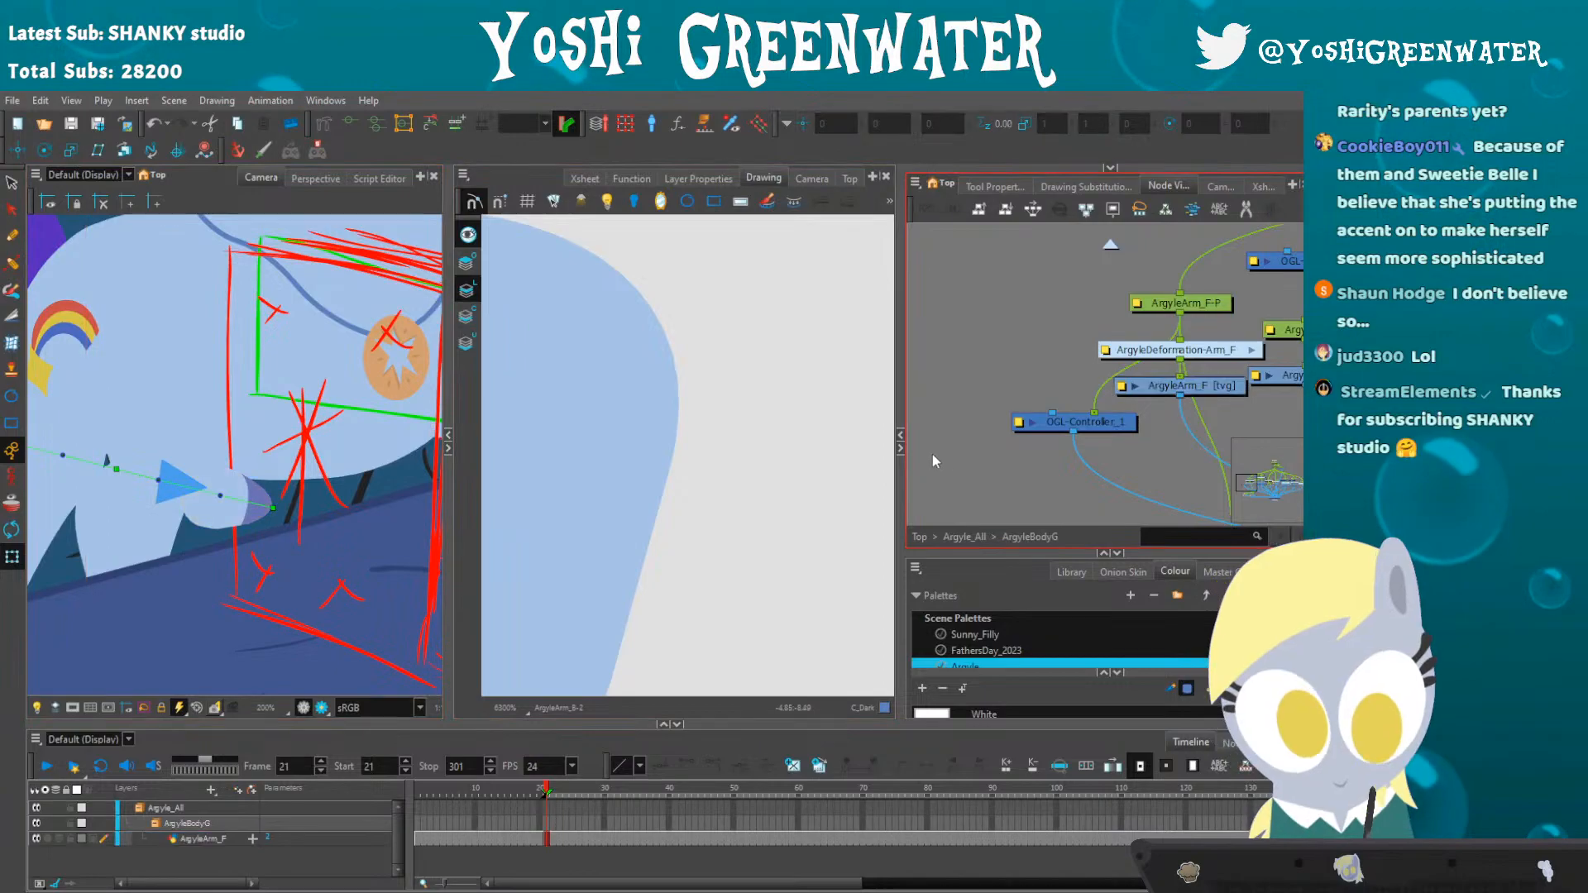
{"action": "left_click", "coordinate": [449, 448]}
{"action": "left_click_drag", "start_coordinate": [638, 546], "coordinate": [403, 489]}
{"action": "left_click_drag", "start_coordinate": [586, 497], "coordinate": [152, 532]}
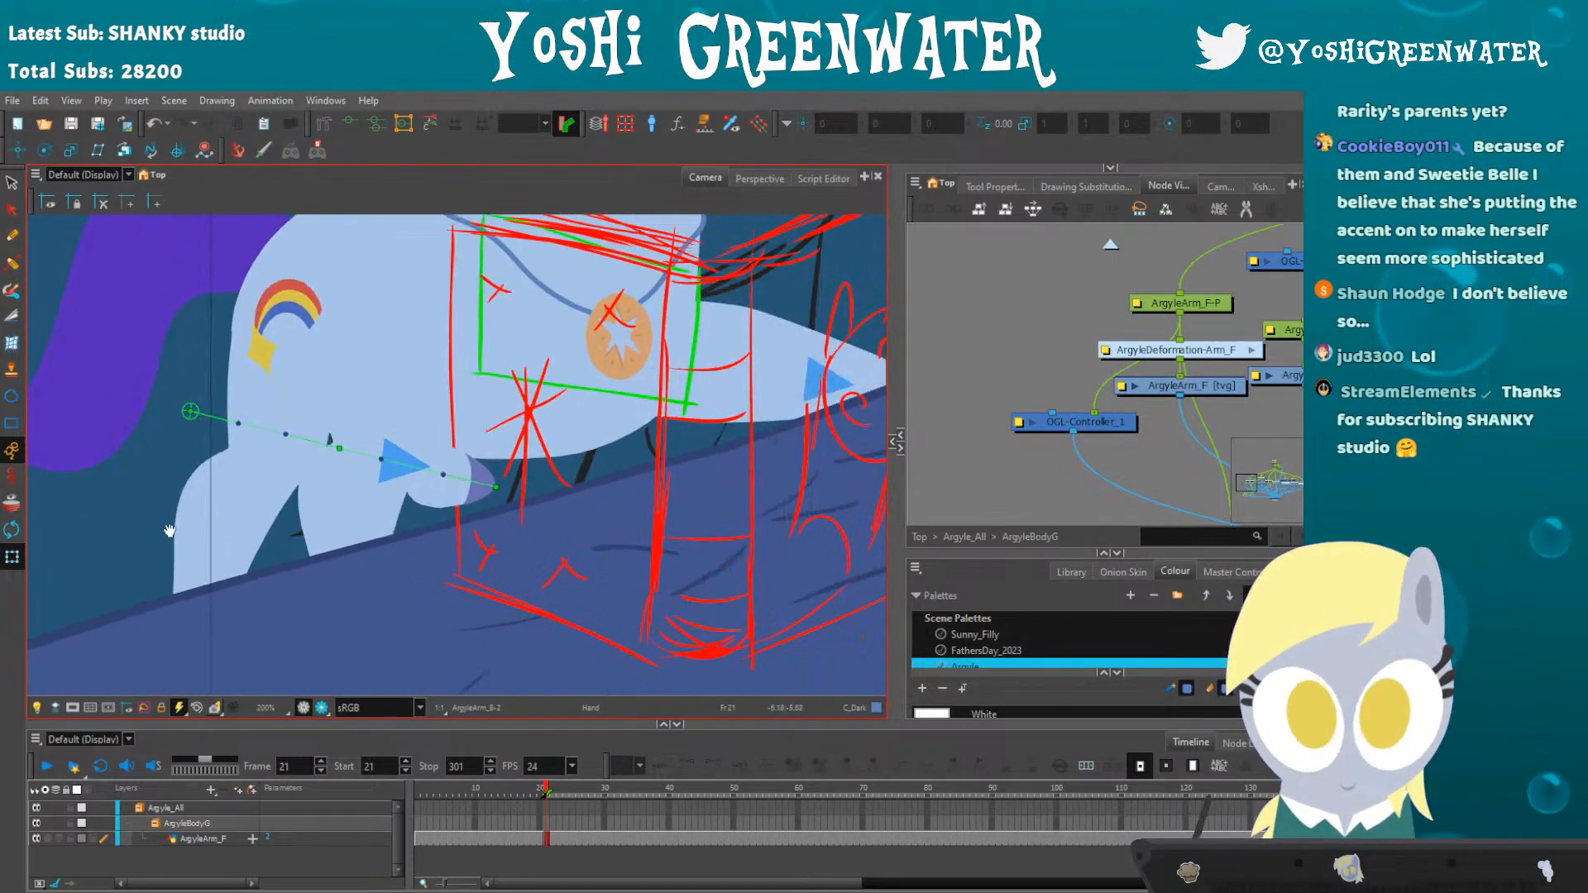
{"action": "left_click", "coordinate": [321, 707]}
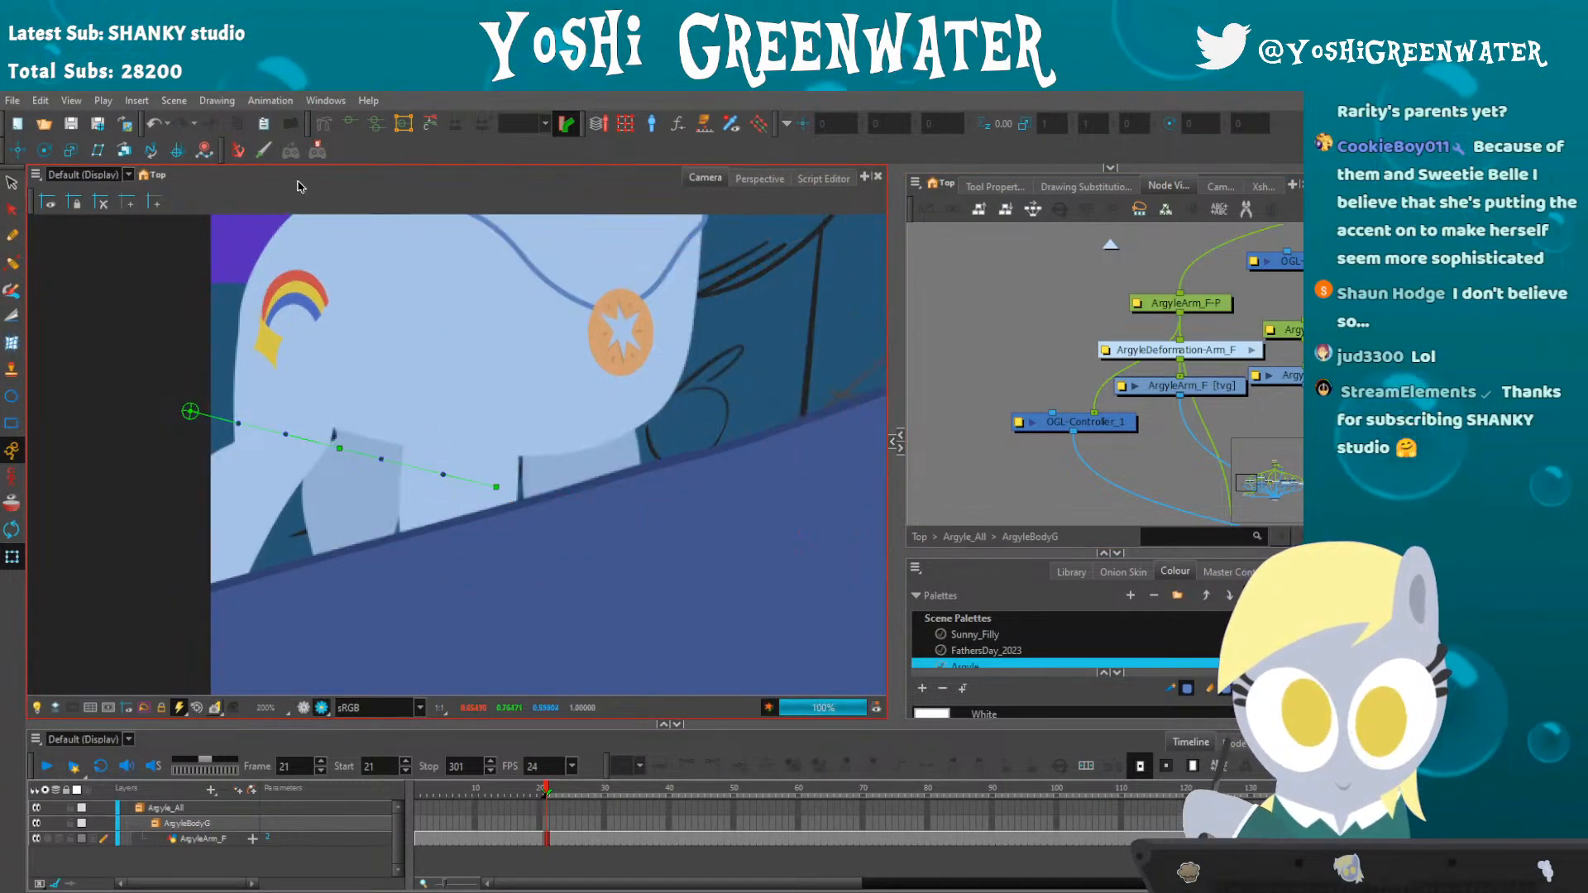
{"action": "left_click_drag", "start_coordinate": [415, 395], "coordinate": [305, 508]}
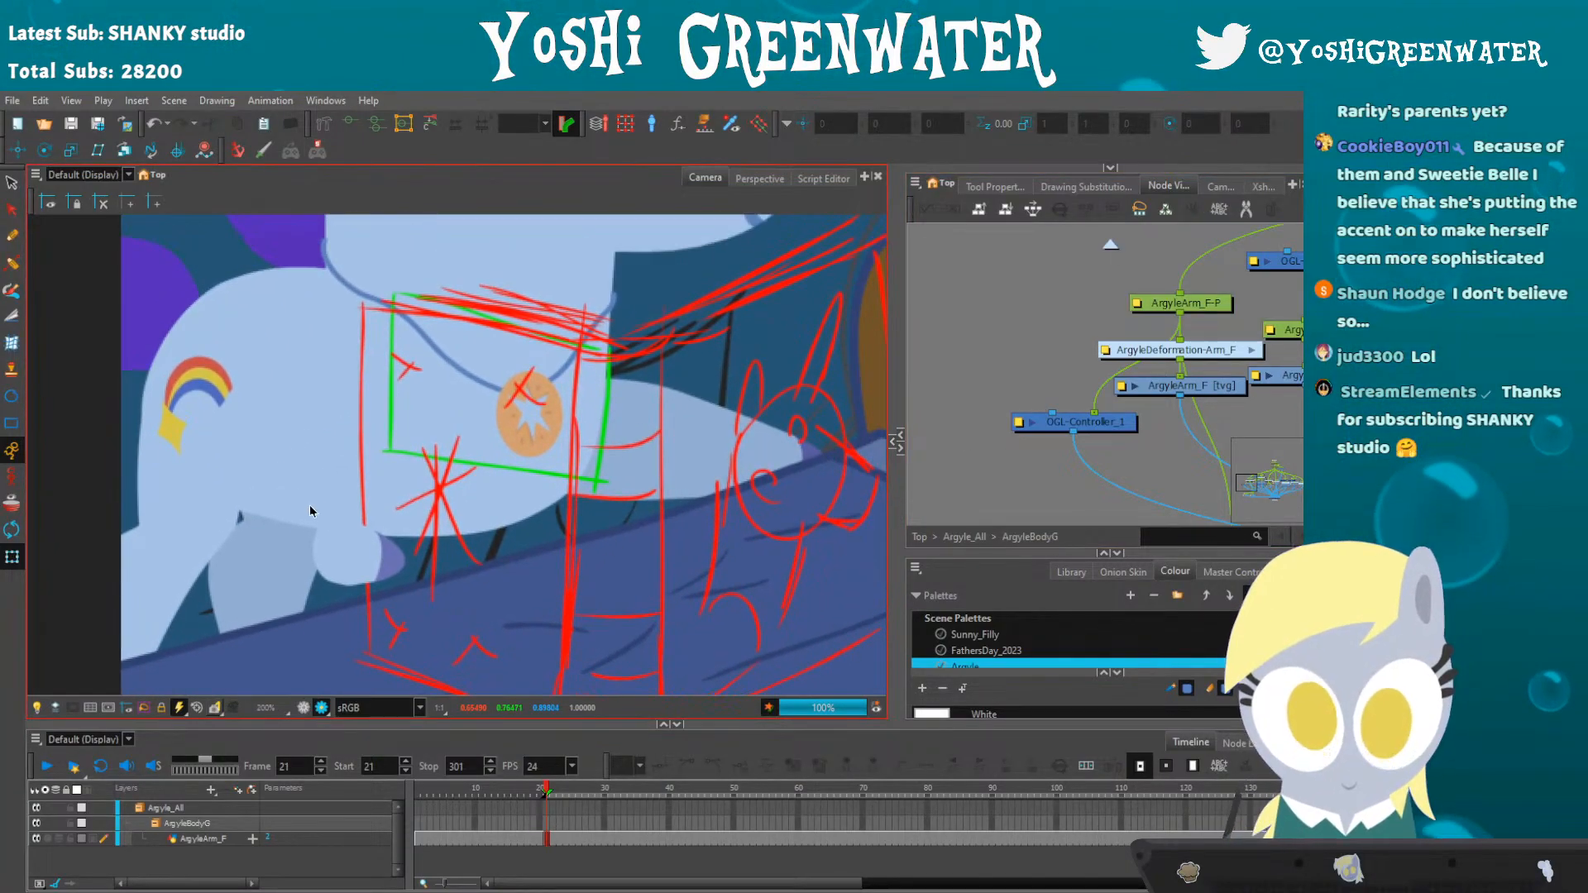
{"action": "scroll", "coordinate": [324, 527], "scroll_direction": "down", "scroll_amount": 2}
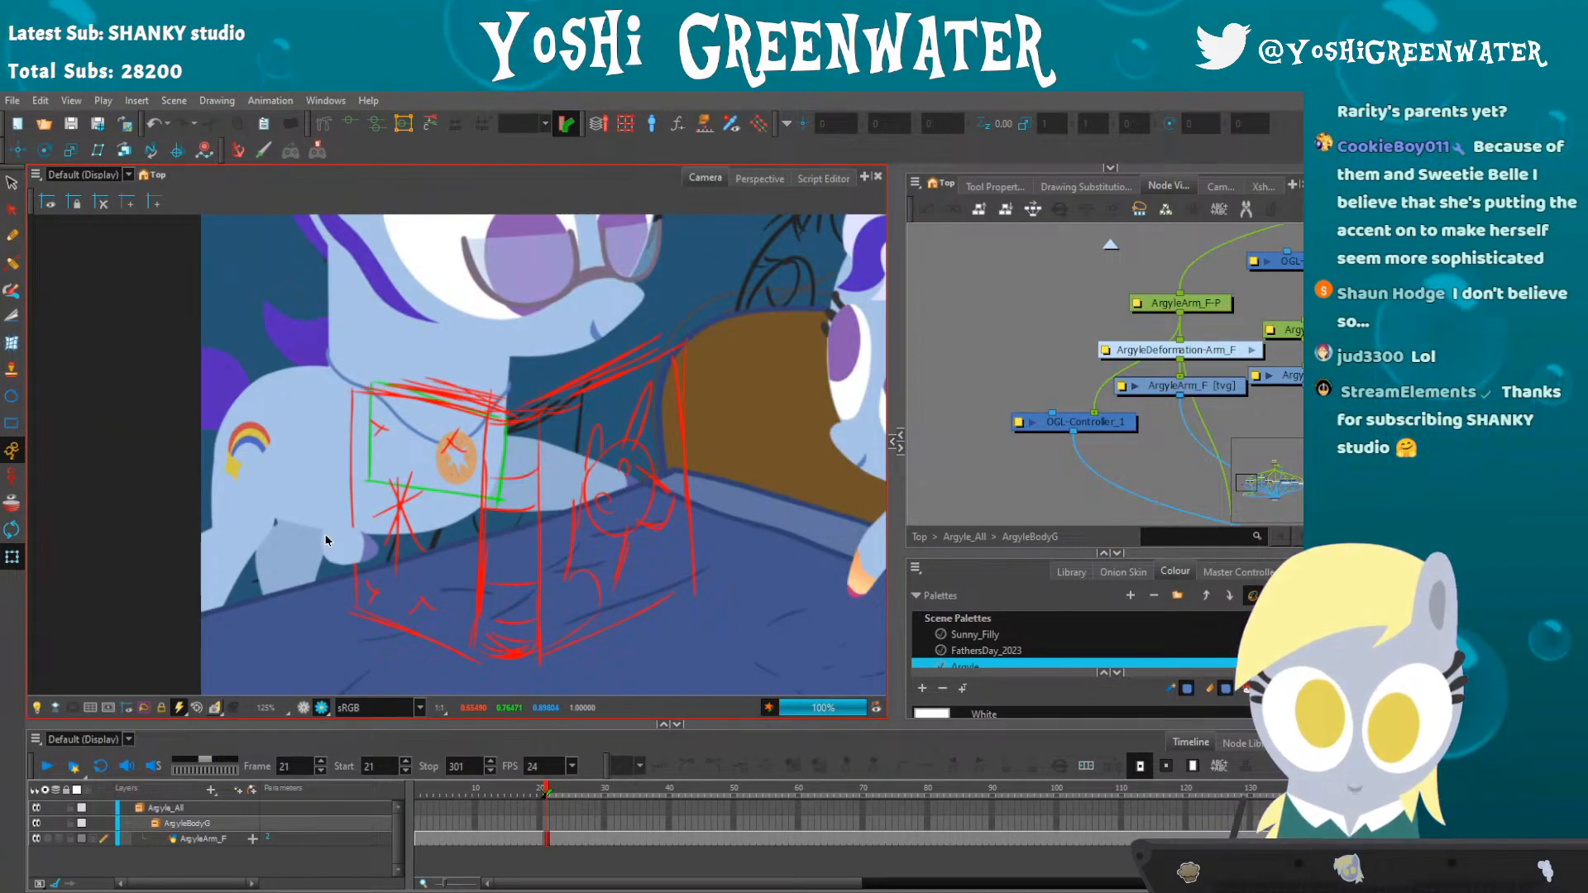
{"action": "scroll", "coordinate": [326, 541], "scroll_direction": "up", "scroll_amount": 2}
- Bend Argyle's front arm by raising its middle deformation point and pulling the hoof end down onto the edge of the book
{"action": "left_click", "coordinate": [296, 576]}
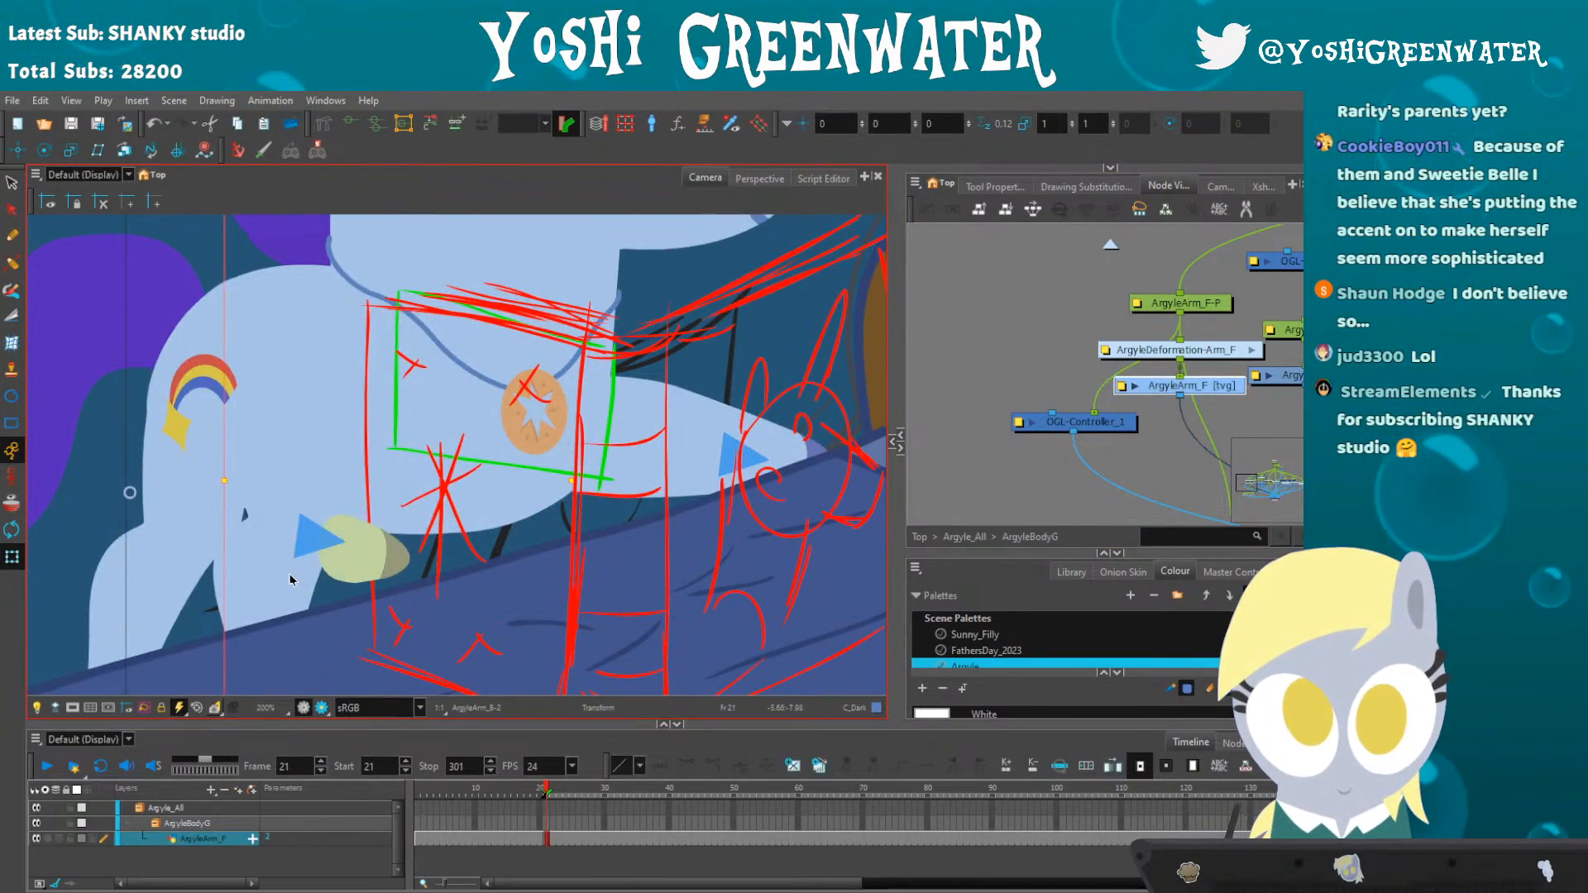
{"action": "left_click", "coordinate": [252, 523]}
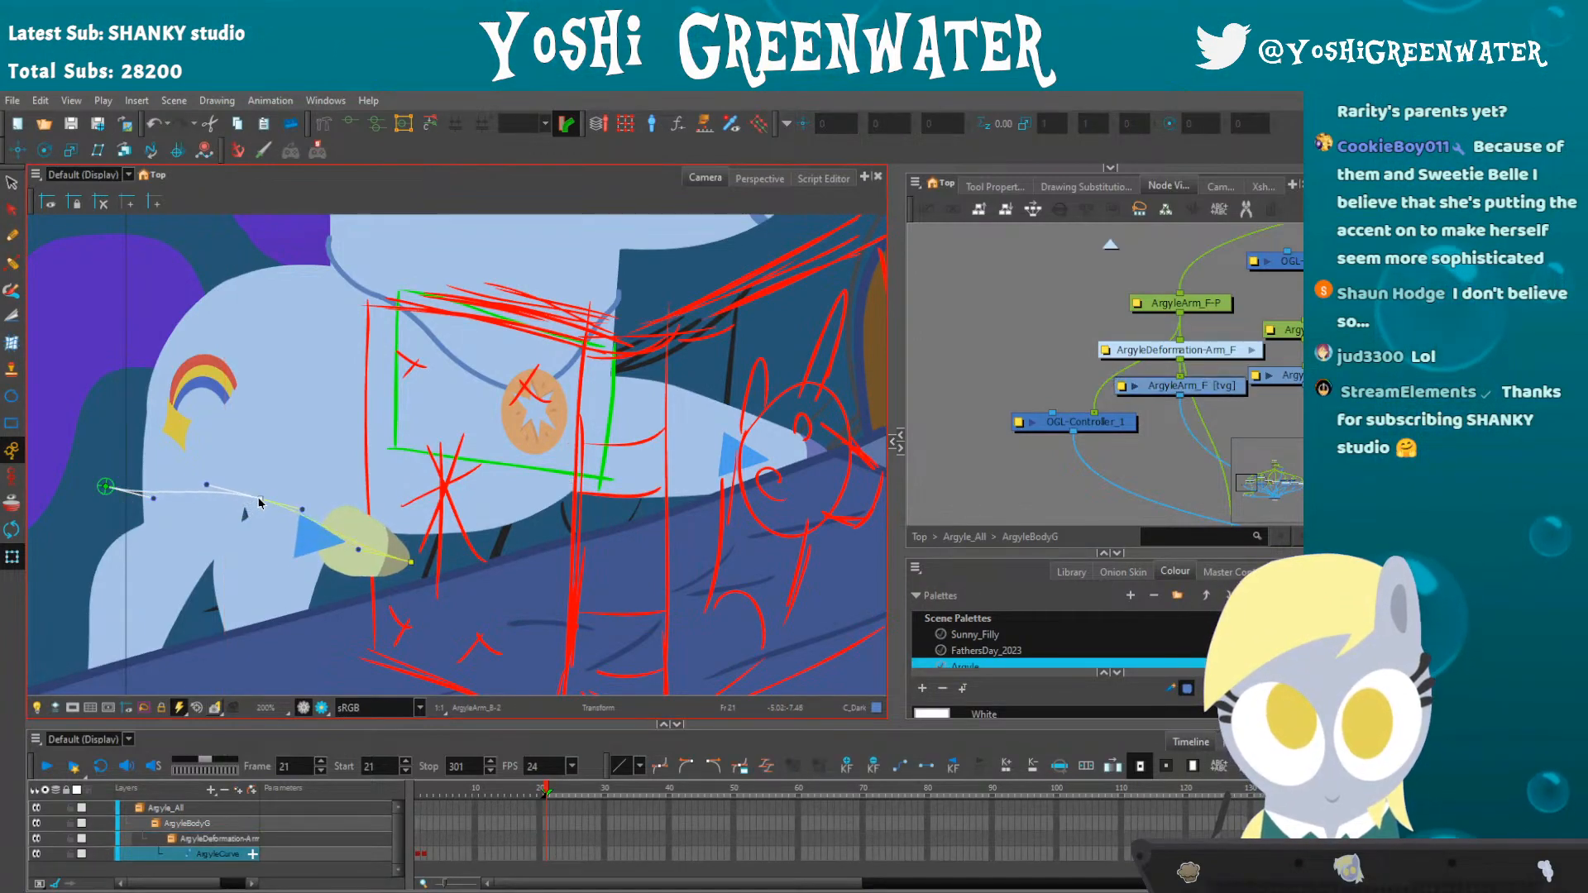
{"action": "left_click_drag", "start_coordinate": [410, 563], "coordinate": [414, 566]}
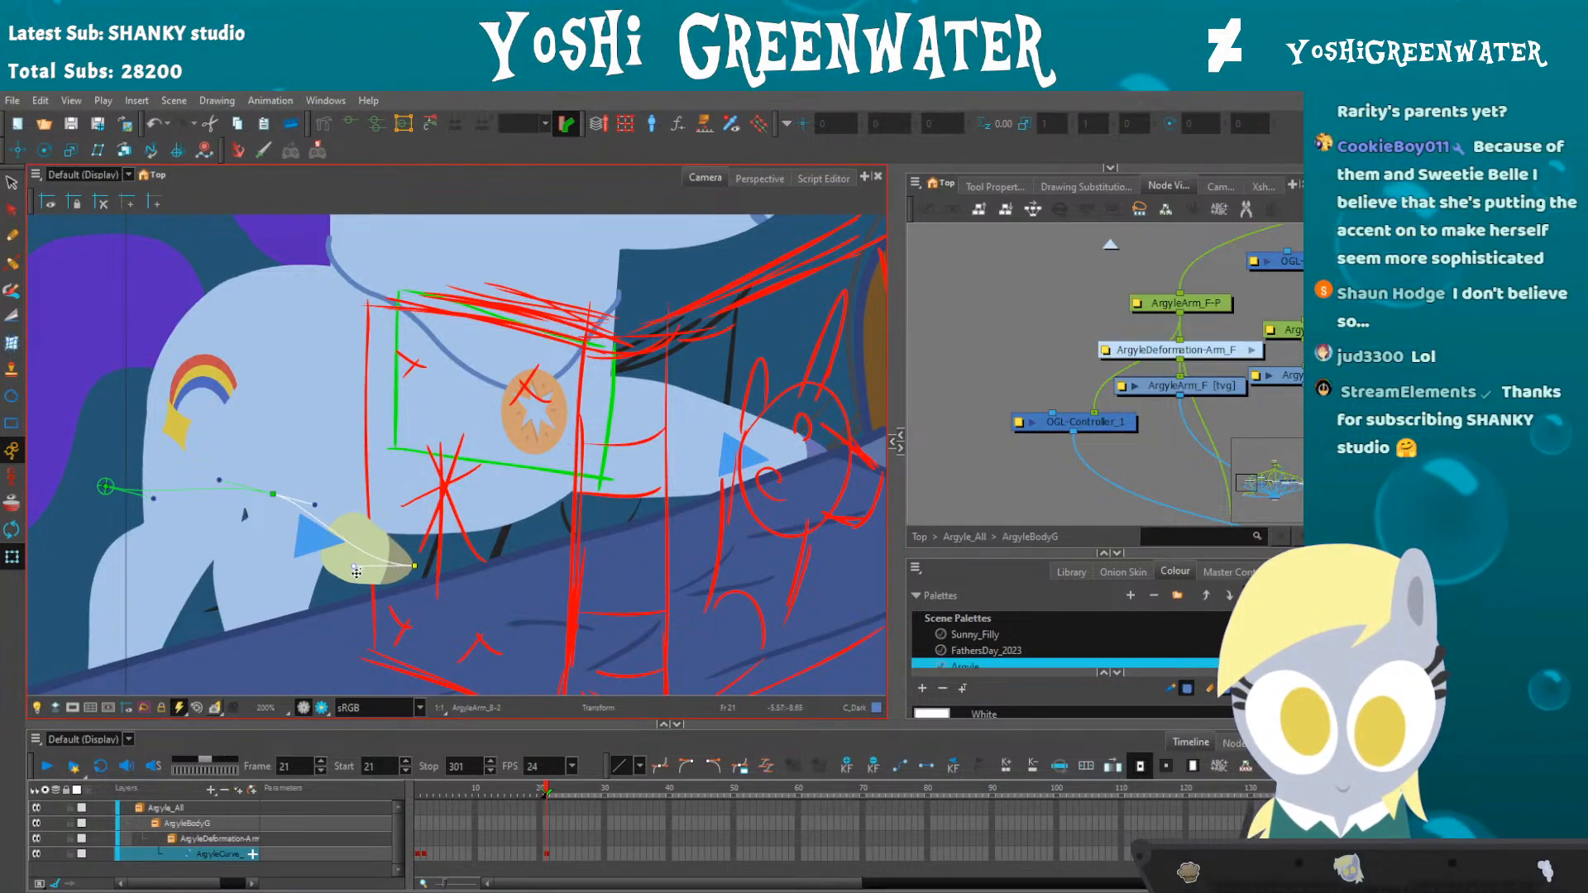
{"action": "left_click", "coordinate": [274, 494]}
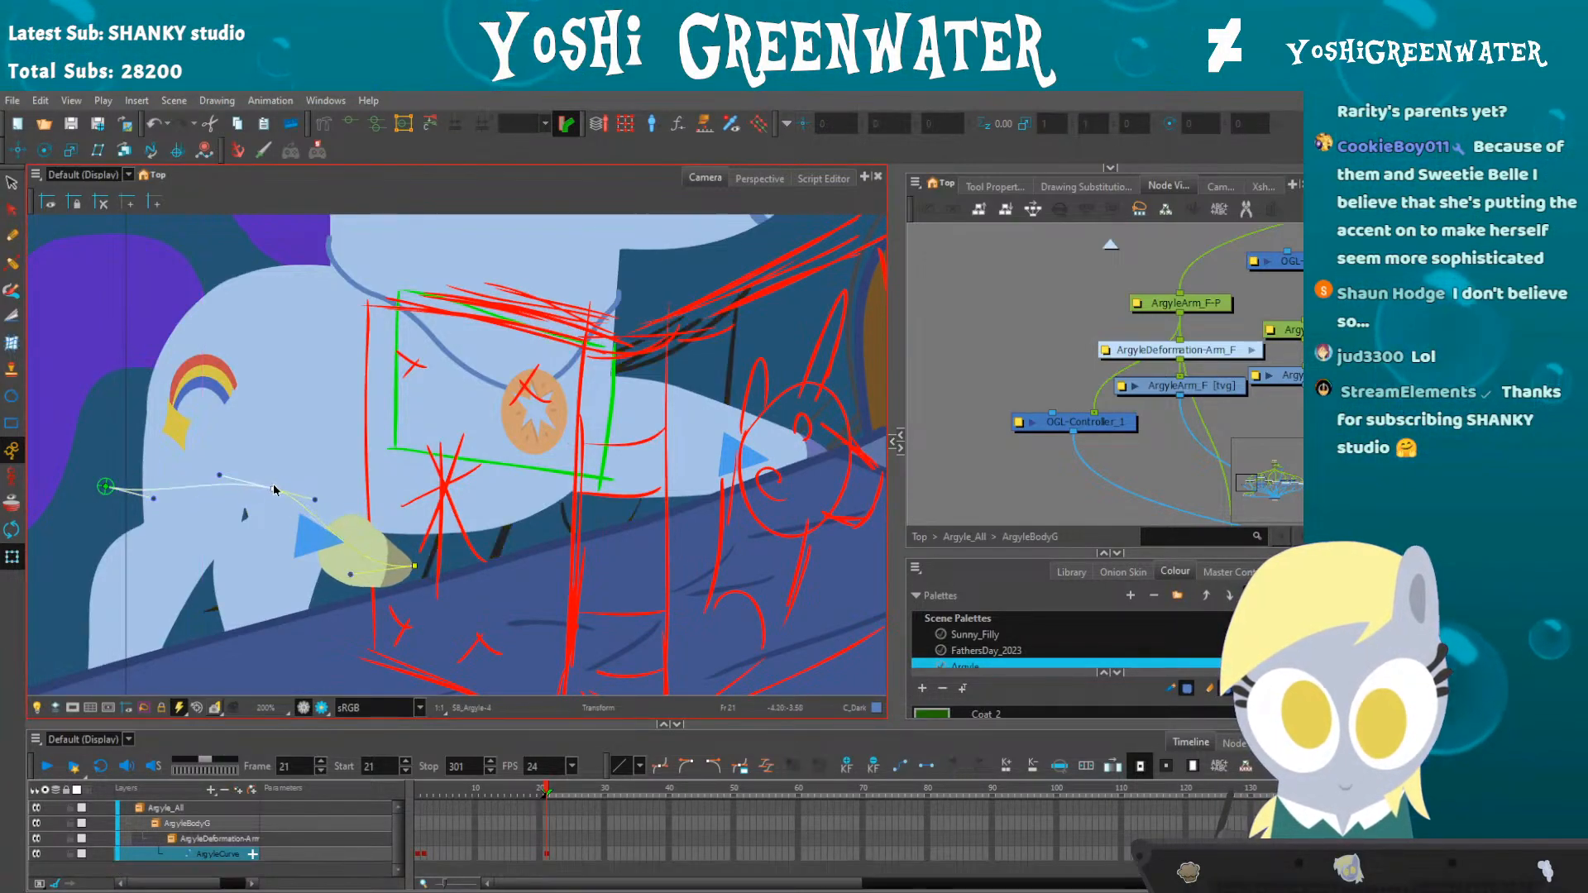
{"action": "left_click", "coordinate": [407, 566]}
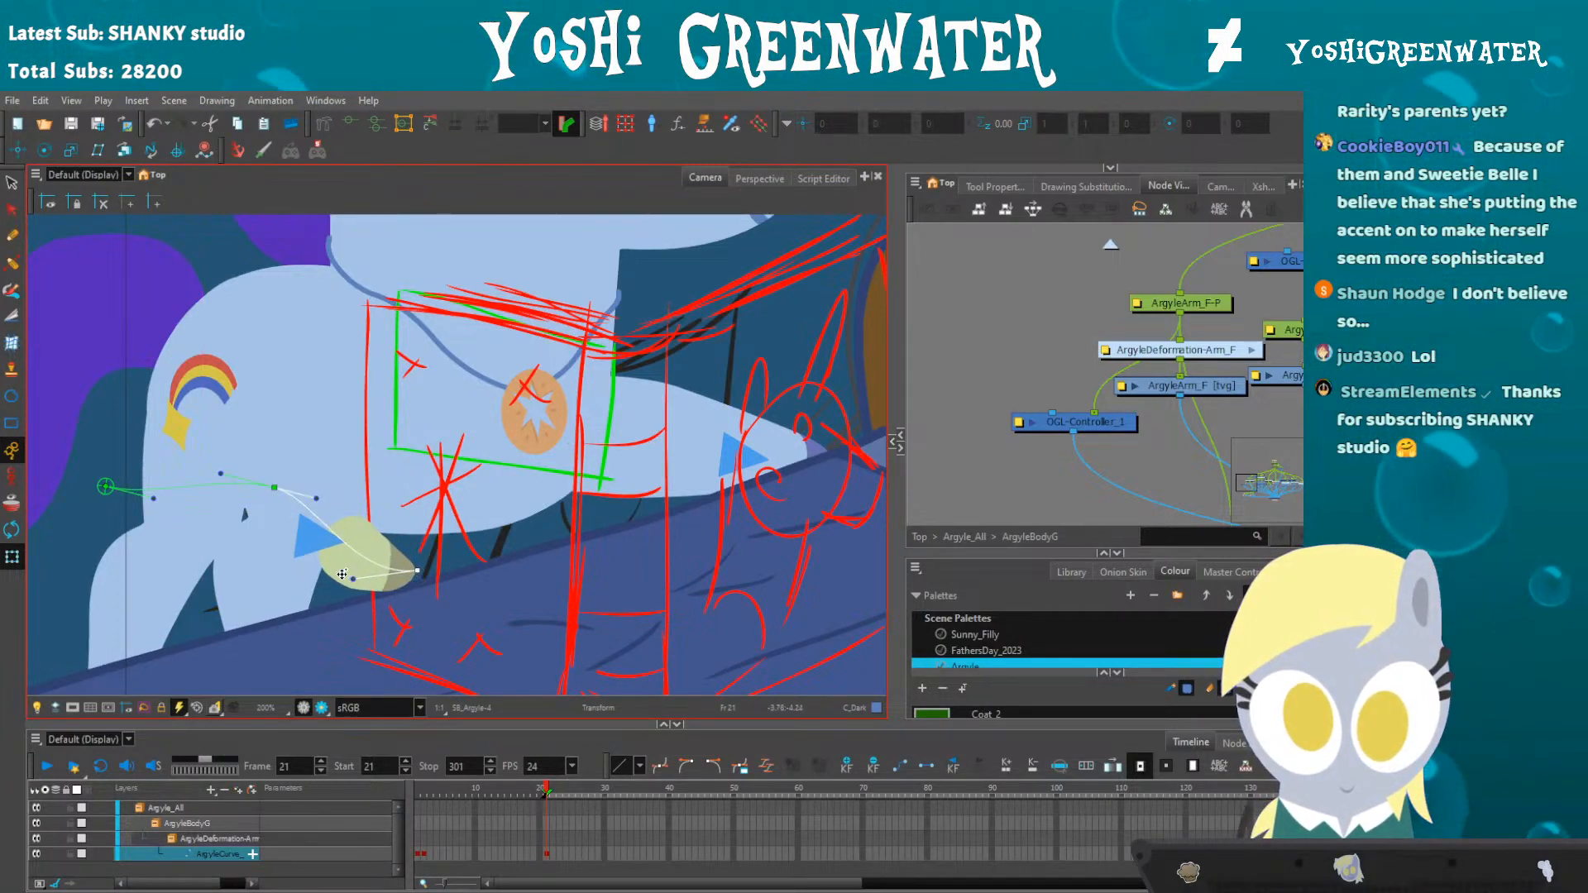
{"action": "left_click_drag", "start_coordinate": [274, 486], "coordinate": [282, 477]}
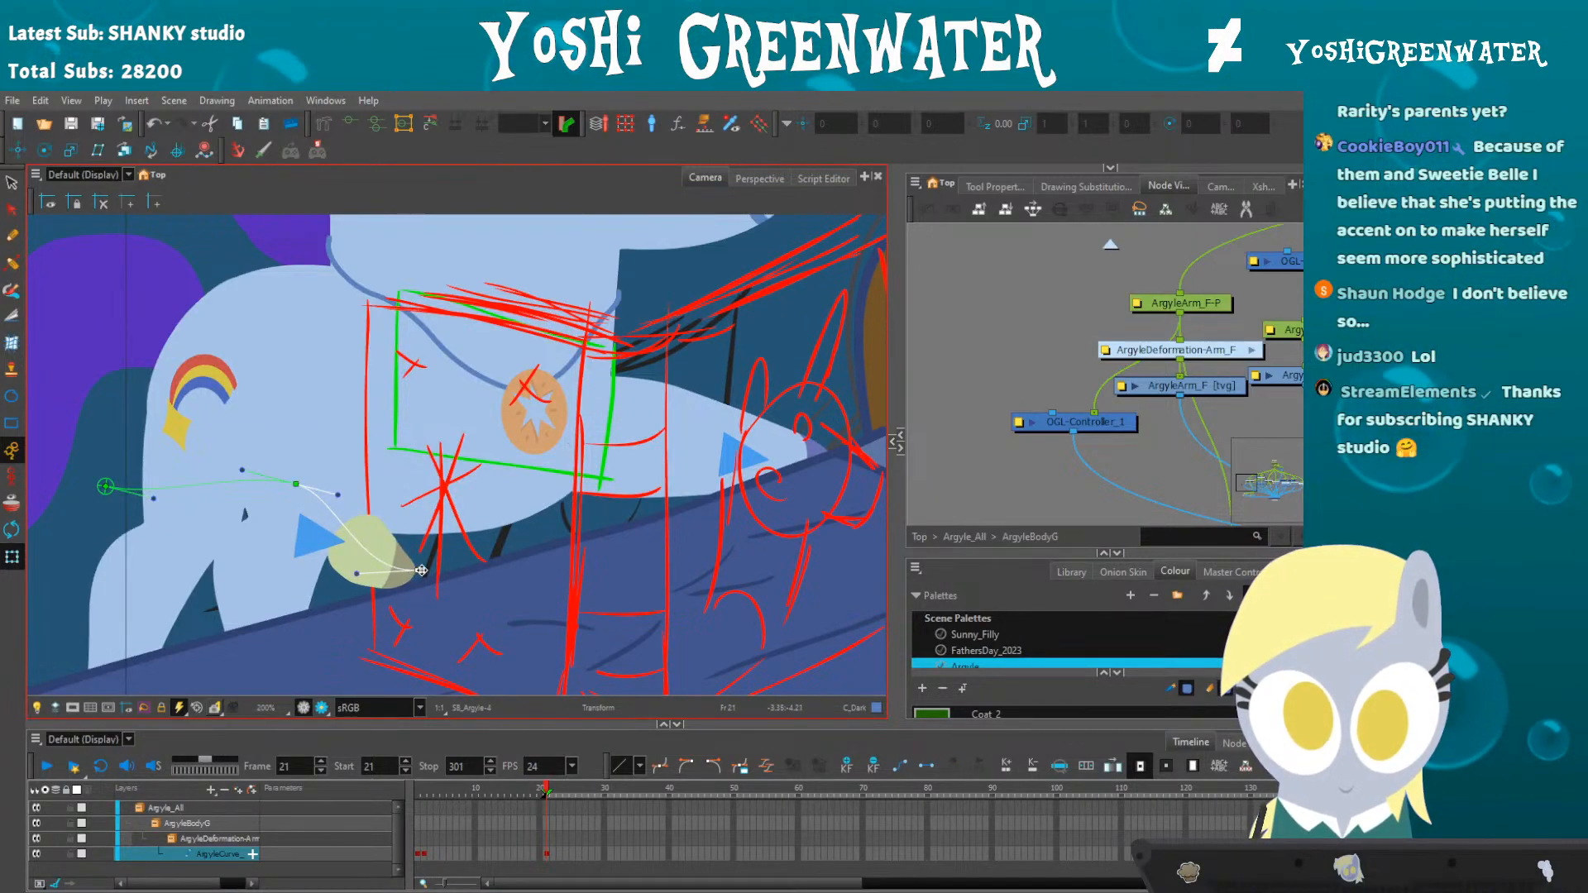
{"action": "left_click", "coordinate": [944, 481]}
- Select the ArgyleArm_B peg and move the back arm away from the body, bringing it forward over the book at depth 0.0878 F
{"action": "left_click_drag", "start_coordinate": [312, 534], "coordinate": [258, 517]}
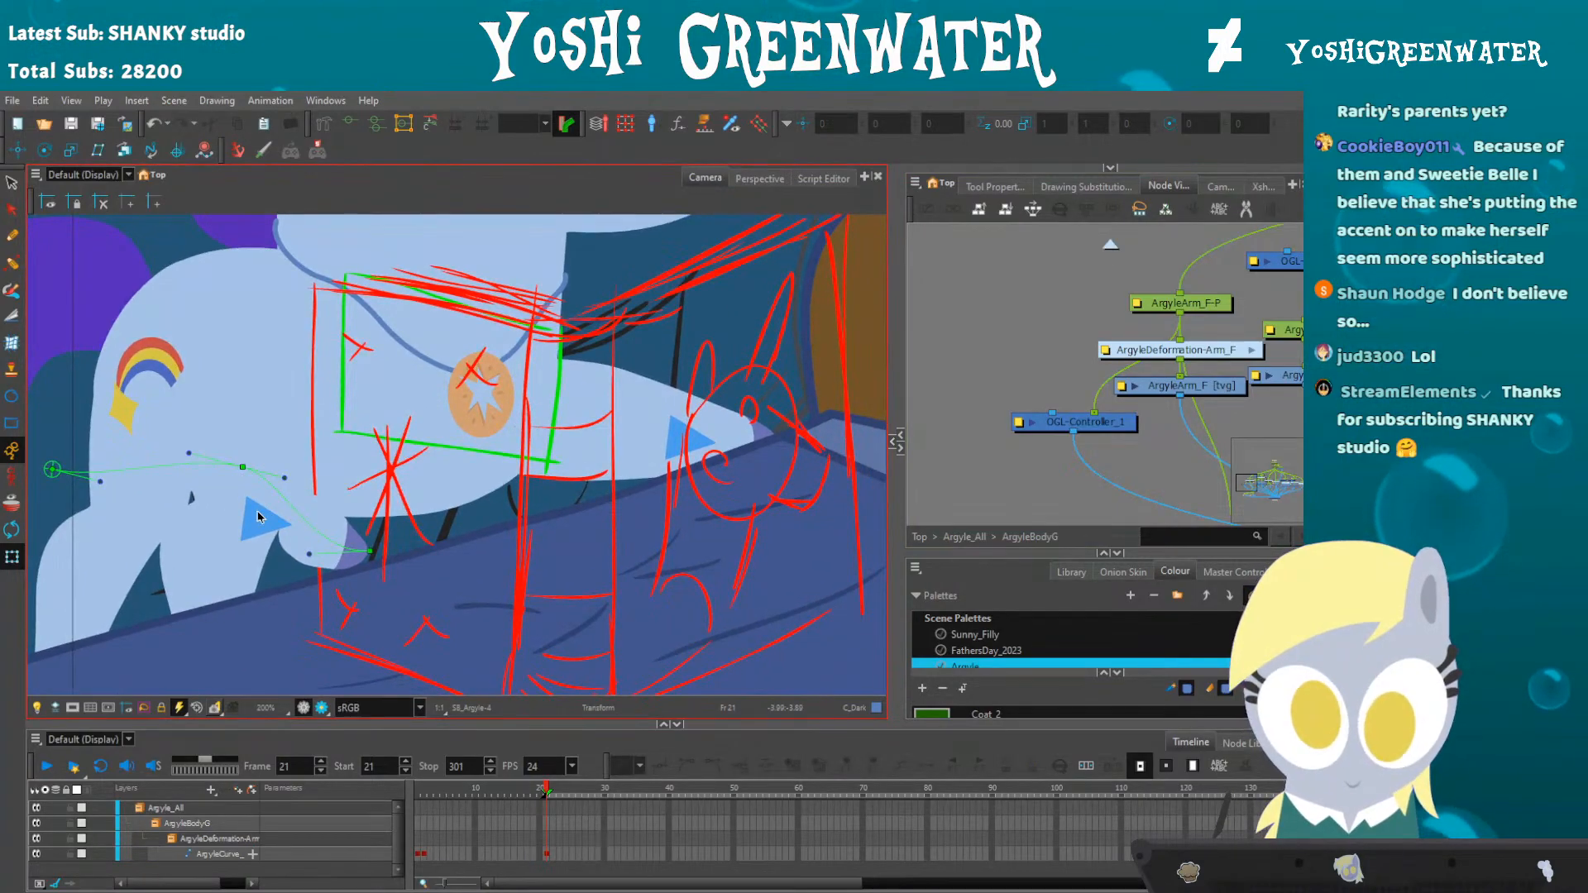
{"action": "left_click_drag", "start_coordinate": [590, 520], "coordinate": [451, 533]}
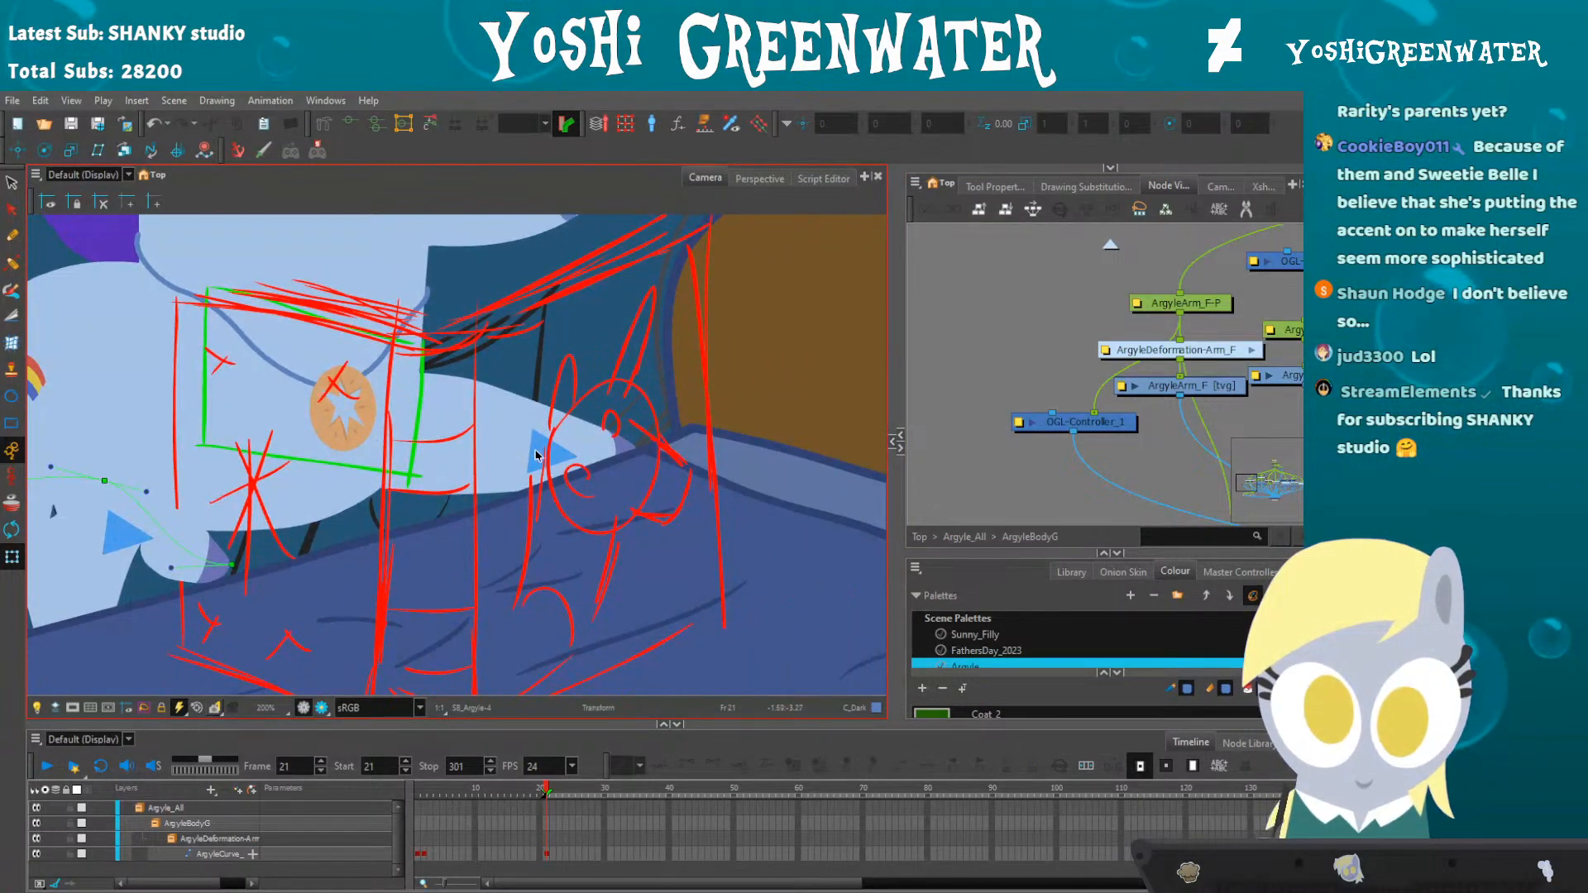
{"action": "left_click", "coordinate": [534, 446]}
{"action": "left_click_drag", "start_coordinate": [969, 553], "coordinate": [970, 582]}
{"action": "left_click_drag", "start_coordinate": [1148, 395], "coordinate": [815, 350]}
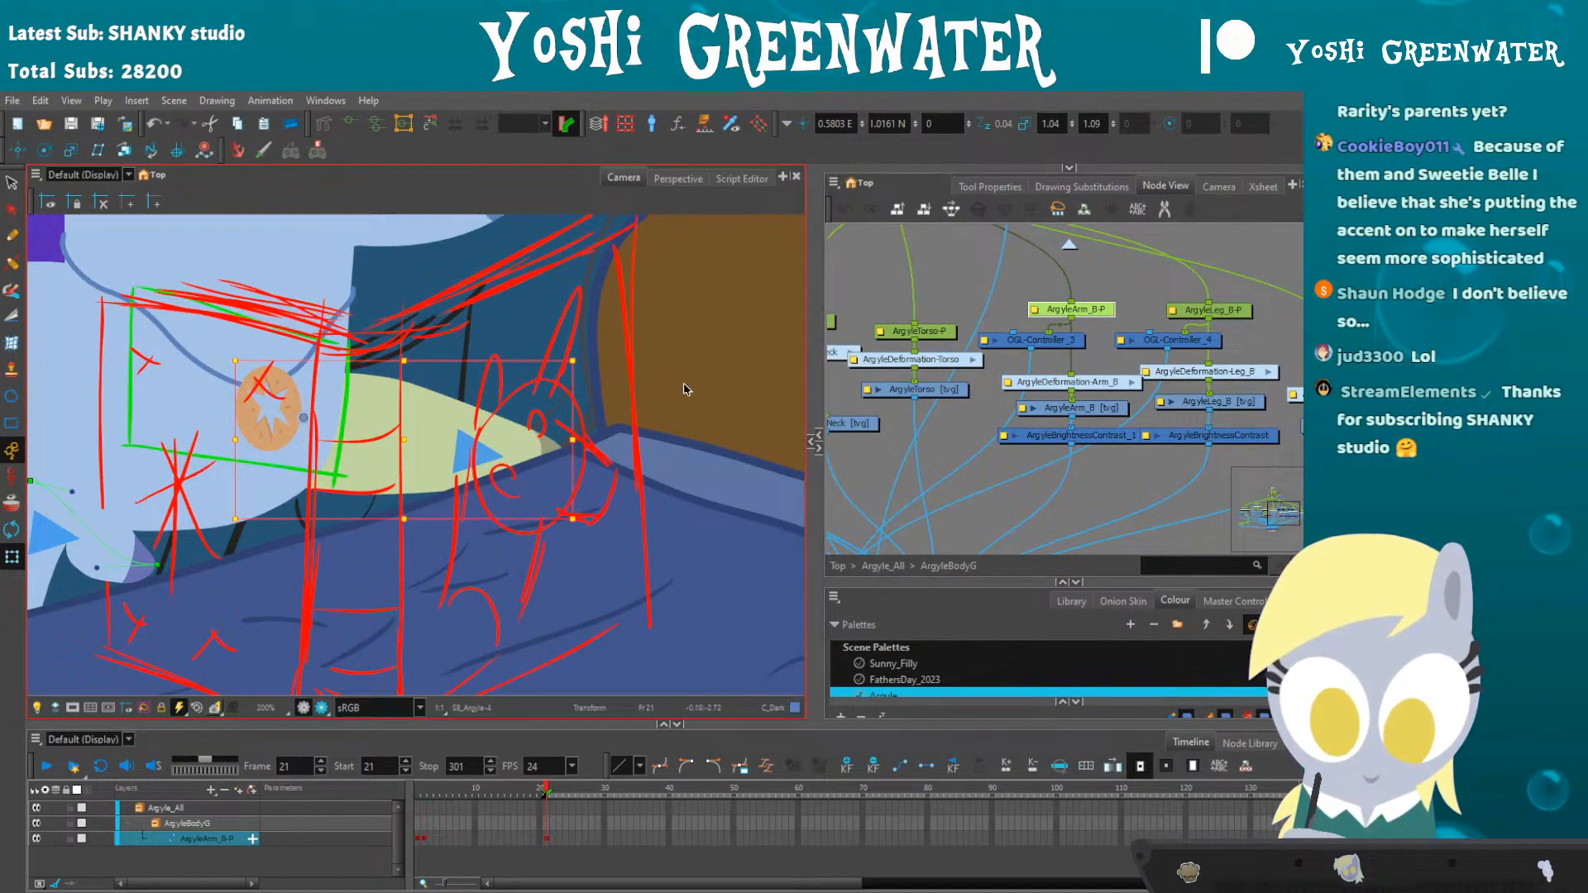
{"action": "scroll", "coordinate": [702, 379], "scroll_direction": "down", "scroll_amount": 2}
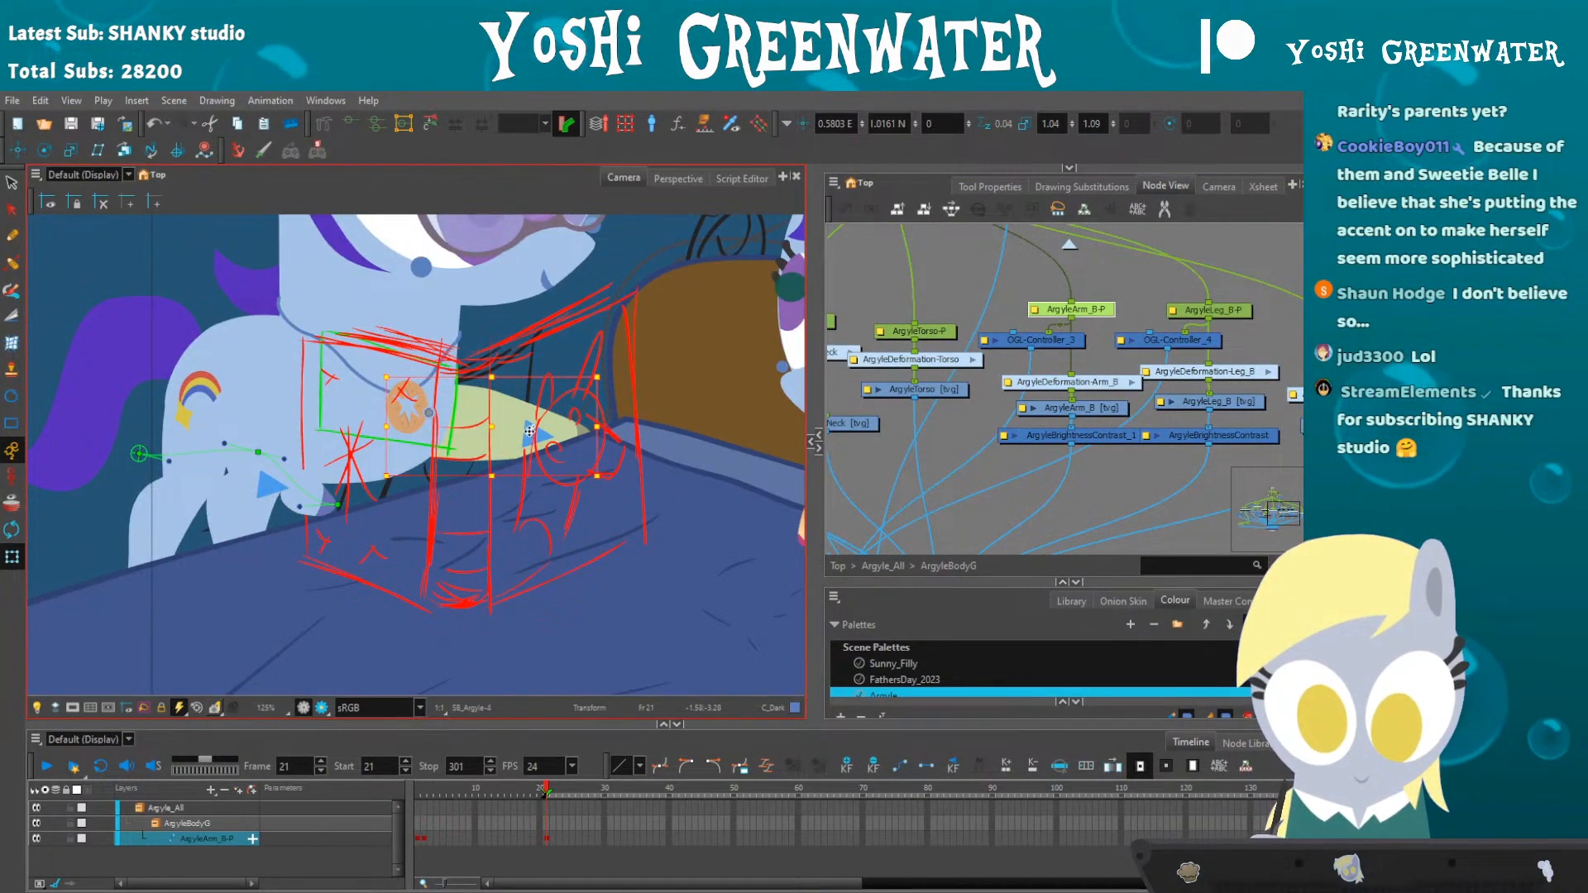
{"action": "left_click_drag", "start_coordinate": [490, 421], "coordinate": [547, 427]}
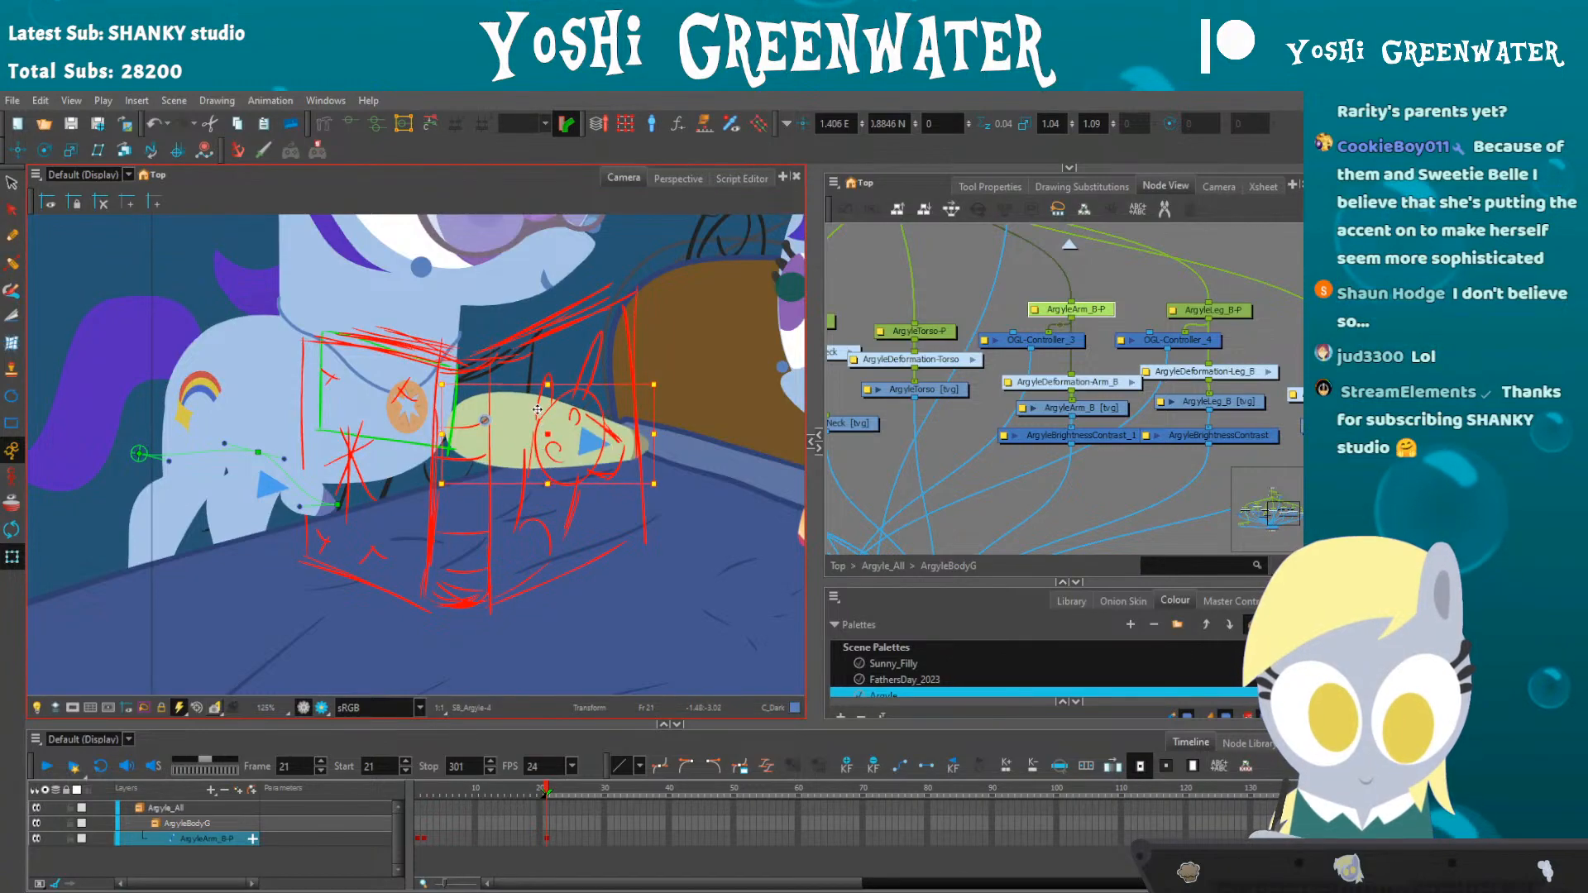
{"action": "left_click_drag", "start_coordinate": [539, 442], "coordinate": [499, 510]}
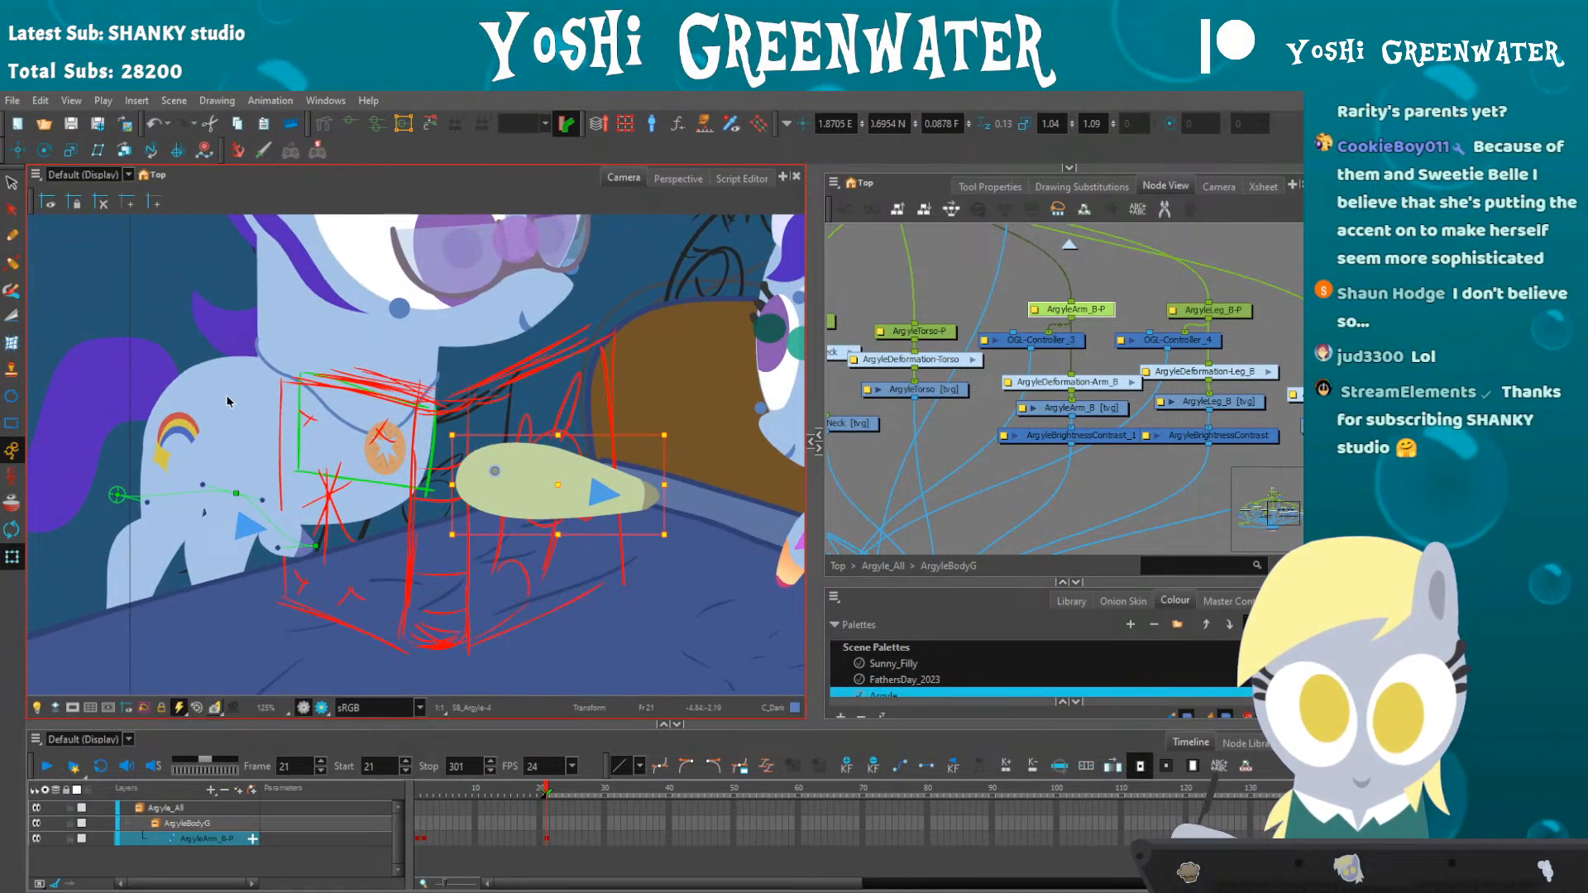
- Try shifting the ArgyleArm_B peg slightly closer to the body, undo that move and deselect the arm
{"action": "left_click_drag", "start_coordinate": [558, 462], "coordinate": [545, 457]}
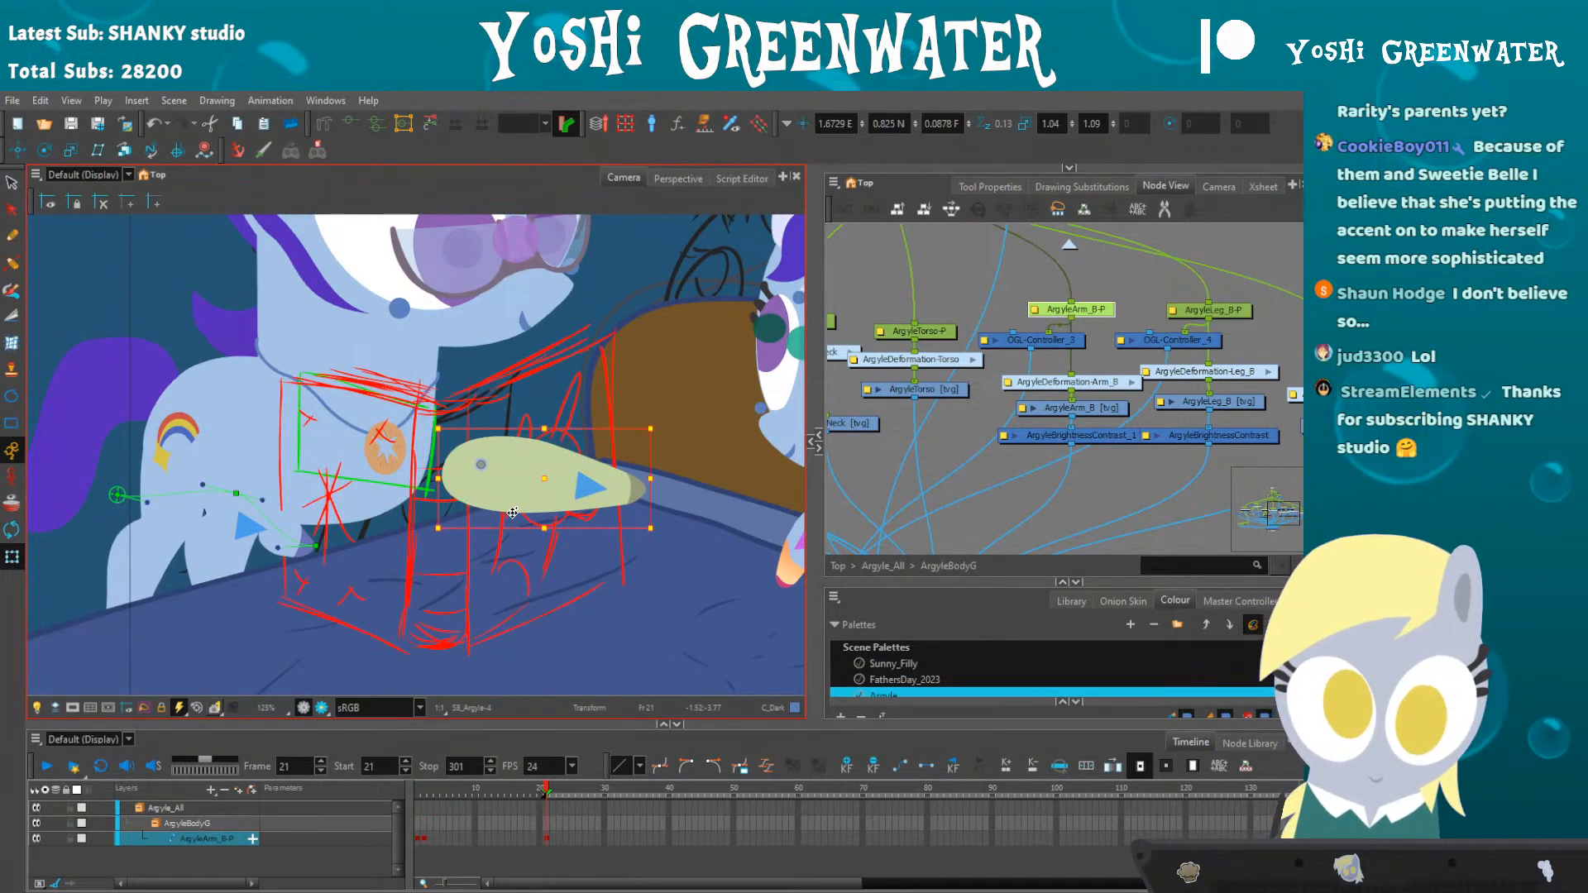
{"action": "key", "text": "ctrl+z"}
{"action": "left_click_drag", "start_coordinate": [869, 579], "coordinate": [869, 457]}
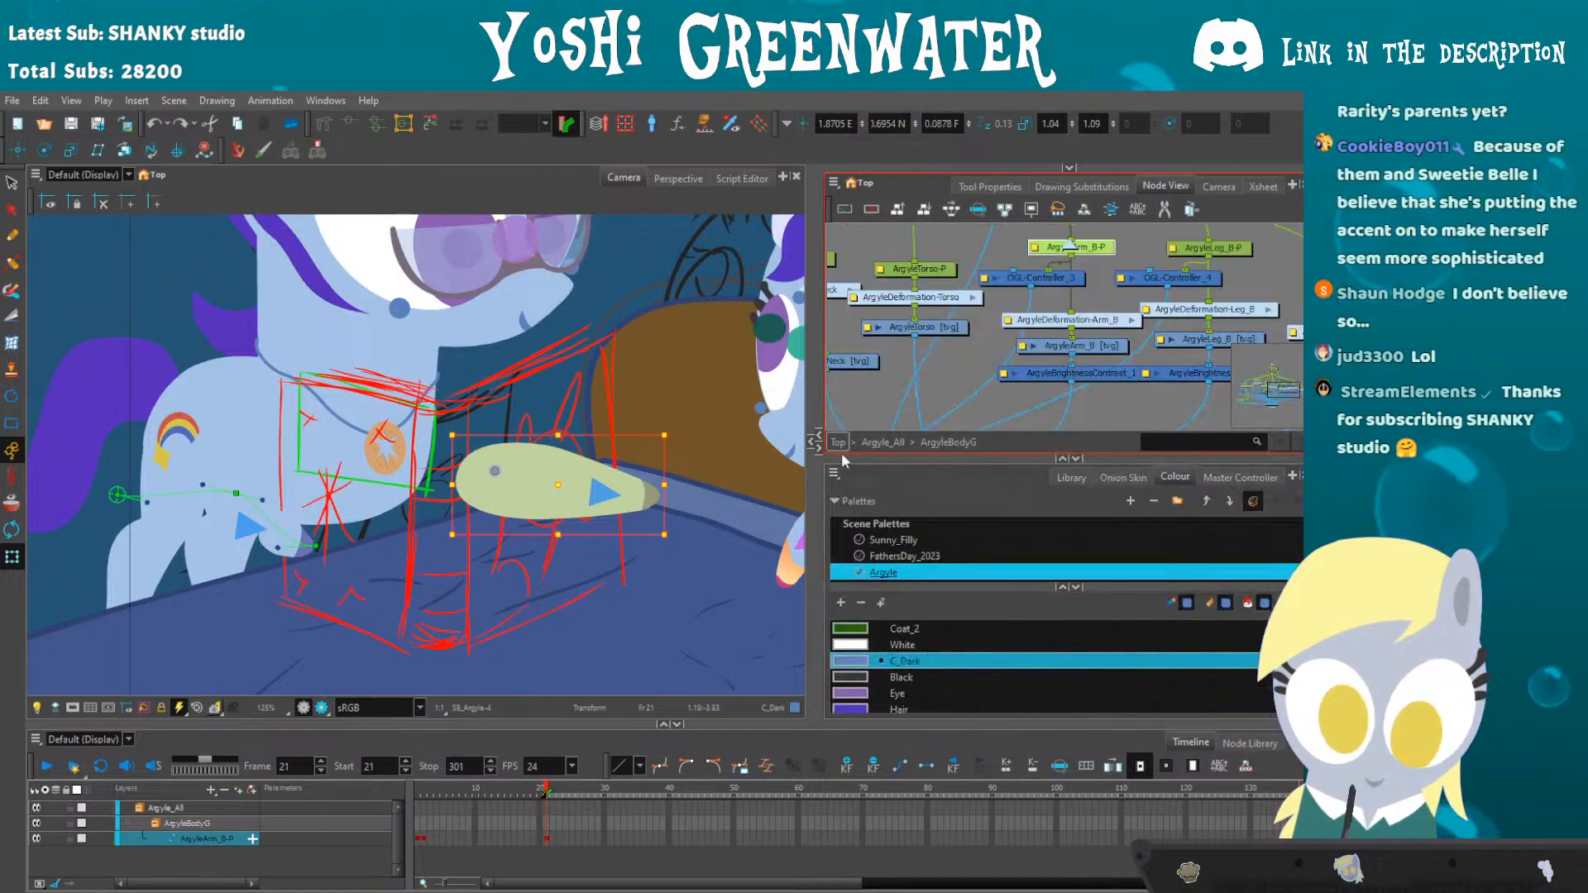
{"action": "left_click", "coordinate": [491, 541]}
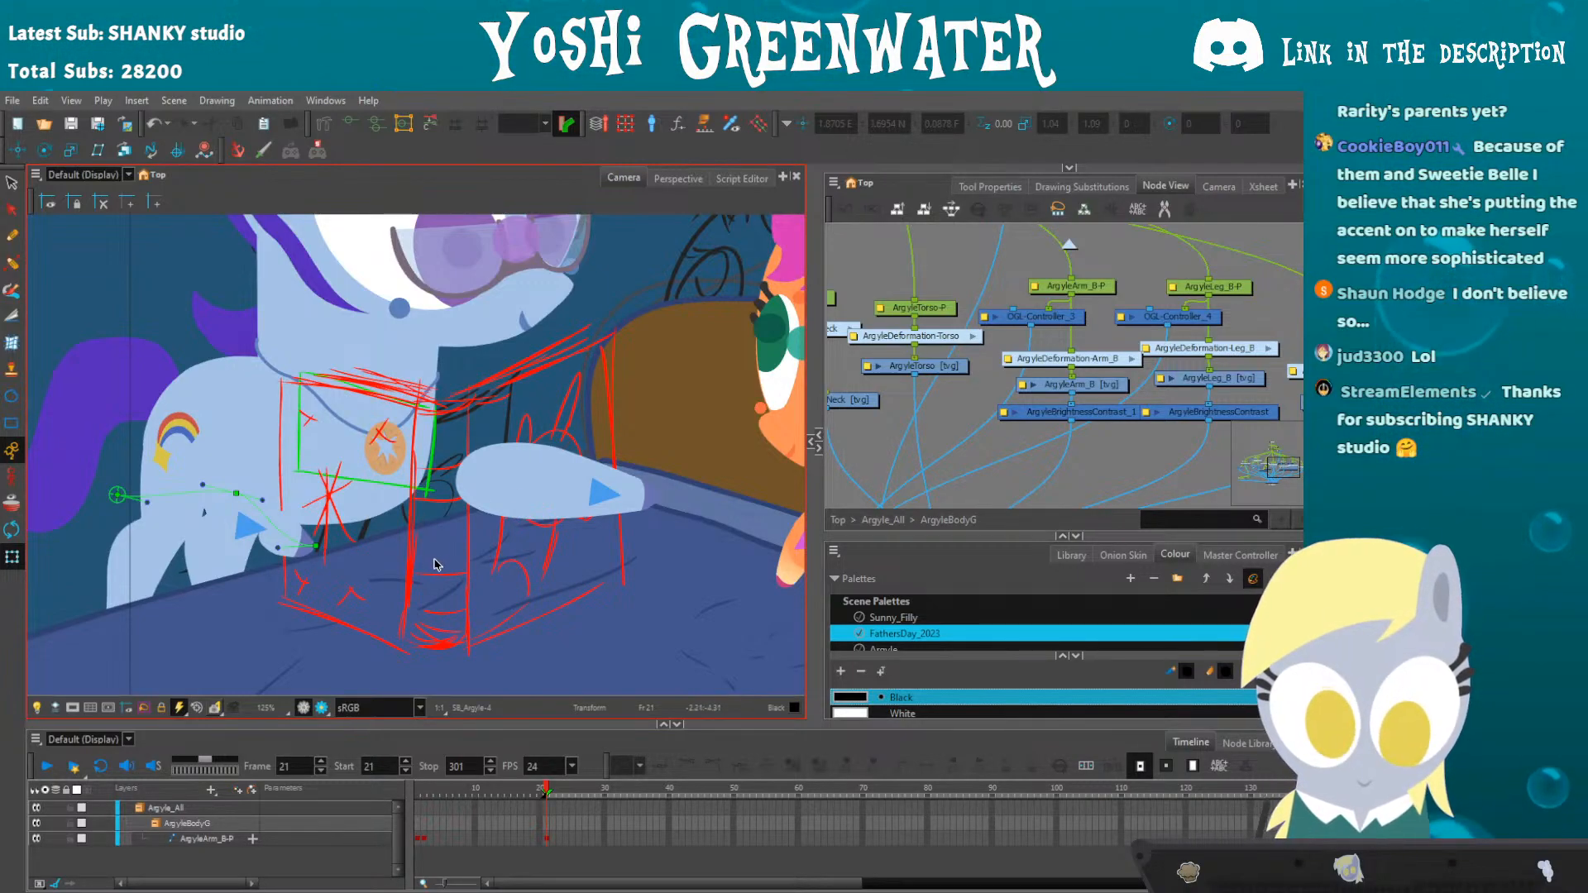
- Compare Argyle's arm pose at frame 21 with the rough sketch at frame 24 and return to frame 21
{"action": "key", "text": "period"}
{"action": "key", "text": "period"}
{"action": "key", "text": "period"}
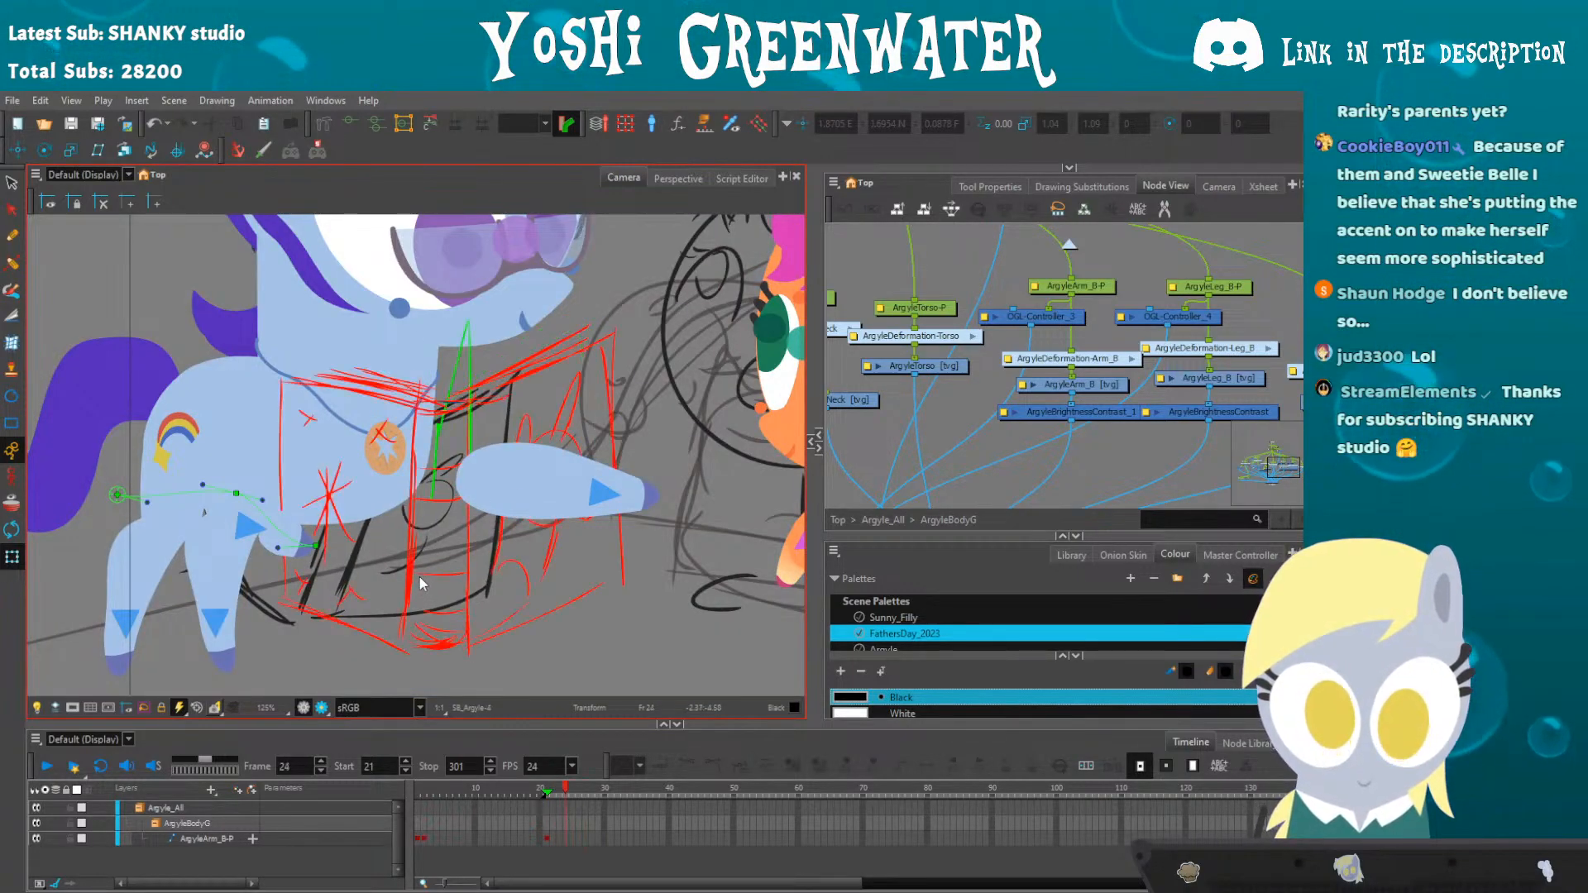
{"action": "key", "text": "comma"}
{"action": "key", "text": "comma"}
{"action": "key", "text": "comma"}
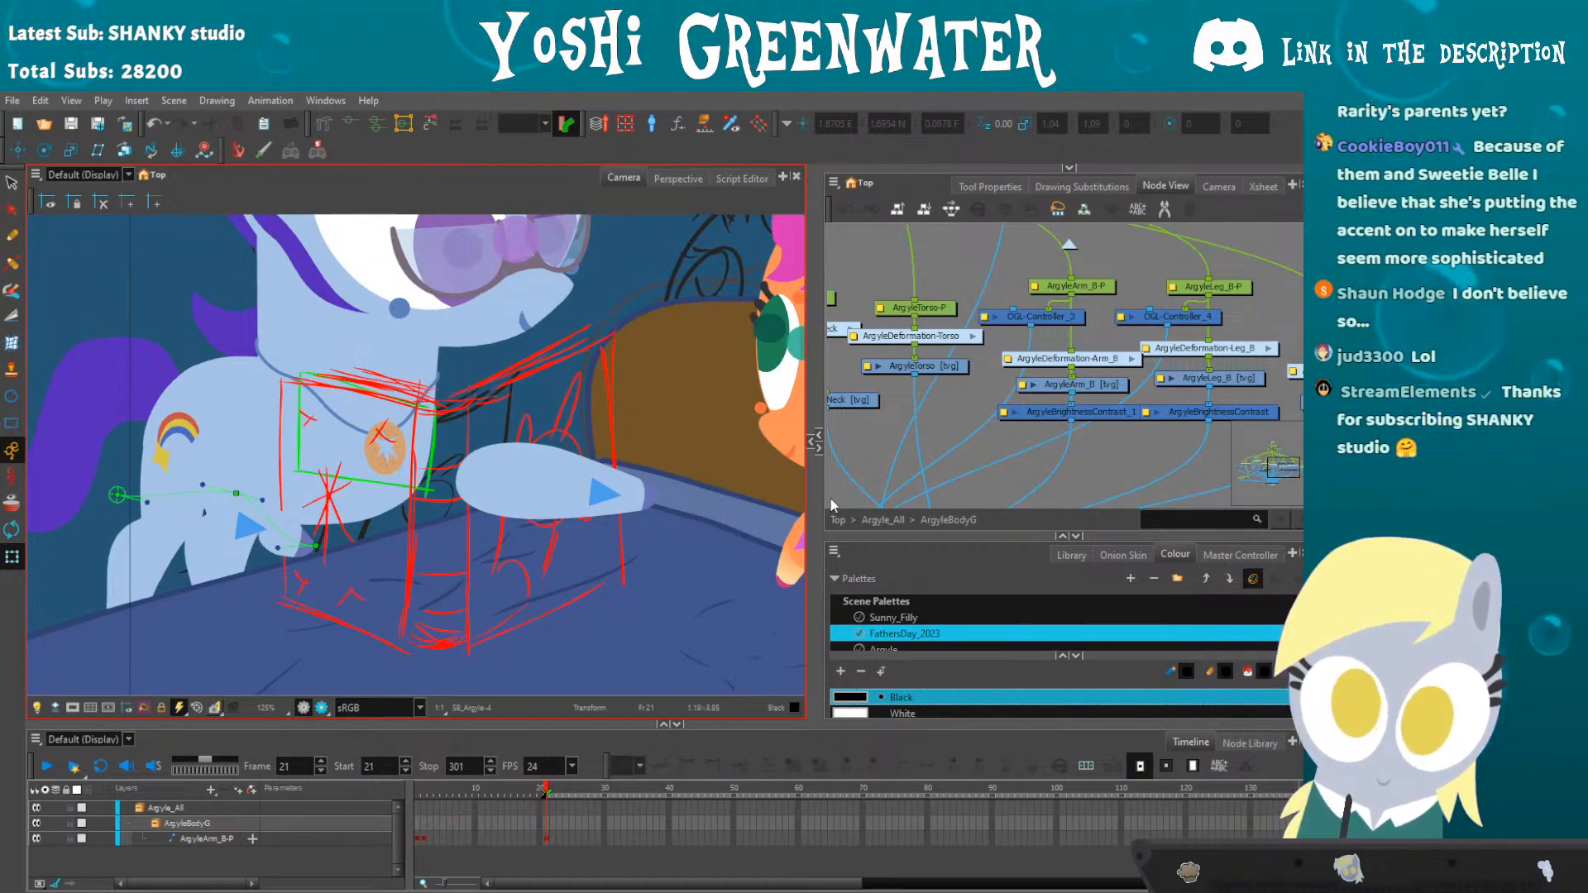
- Check the ArgyleArm_B peg in the node network and find the Book drawing among the book nodes
{"action": "left_click_drag", "start_coordinate": [887, 377], "coordinate": [904, 414]}
{"action": "left_click", "coordinate": [1114, 329]}
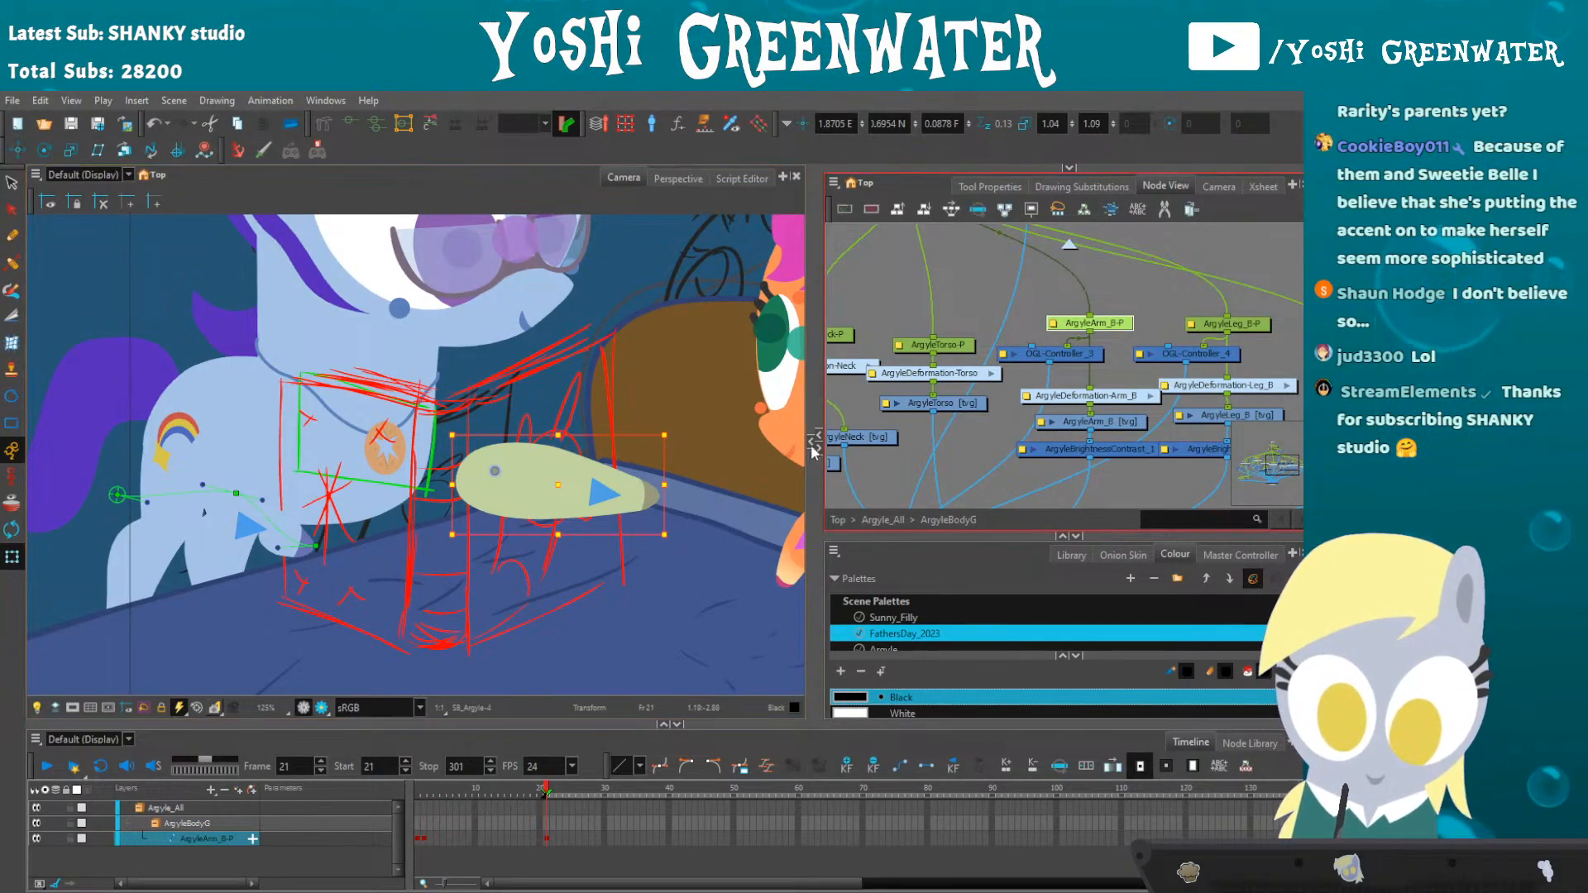
{"action": "key", "text": "2"}
{"action": "key", "text": "2"}
{"action": "left_click_drag", "start_coordinate": [832, 407], "coordinate": [1014, 277]}
{"action": "key", "text": "2"}
{"action": "key", "text": "2"}
{"action": "key", "text": "2"}
{"action": "left_click_drag", "start_coordinate": [1003, 344], "coordinate": [1023, 386]}
{"action": "left_click", "coordinate": [920, 433]}
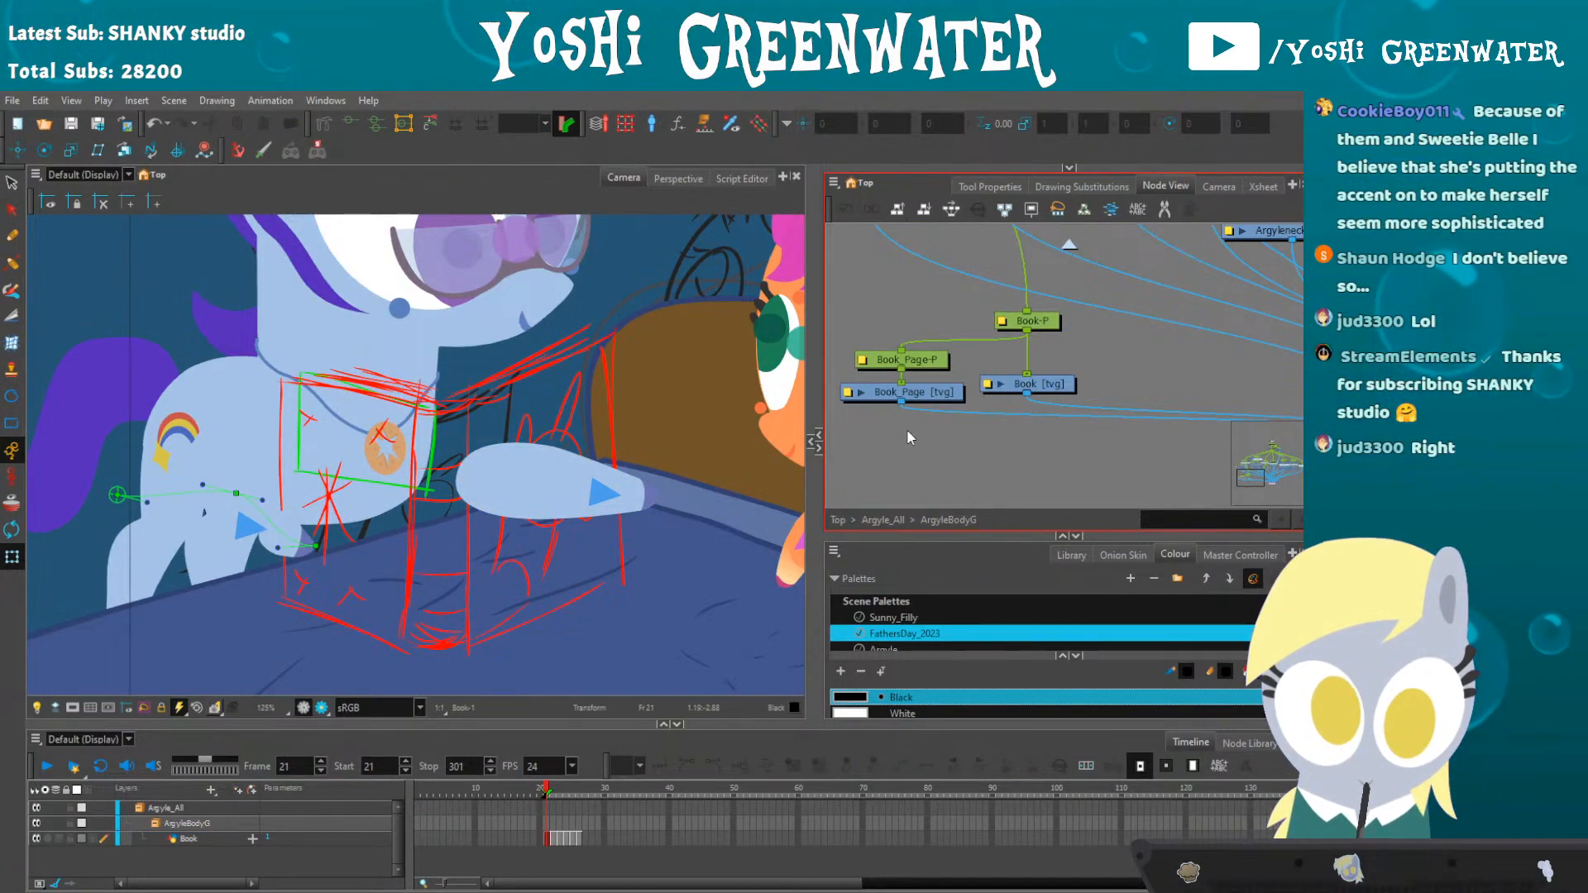
- Reopen the drawing view beside the camera and select Argyle's front arm so its short hoof drawing can be edited
{"action": "left_click", "coordinate": [815, 439]}
{"action": "key", "text": "1"}
{"action": "key", "text": "1"}
{"action": "key", "text": "1"}
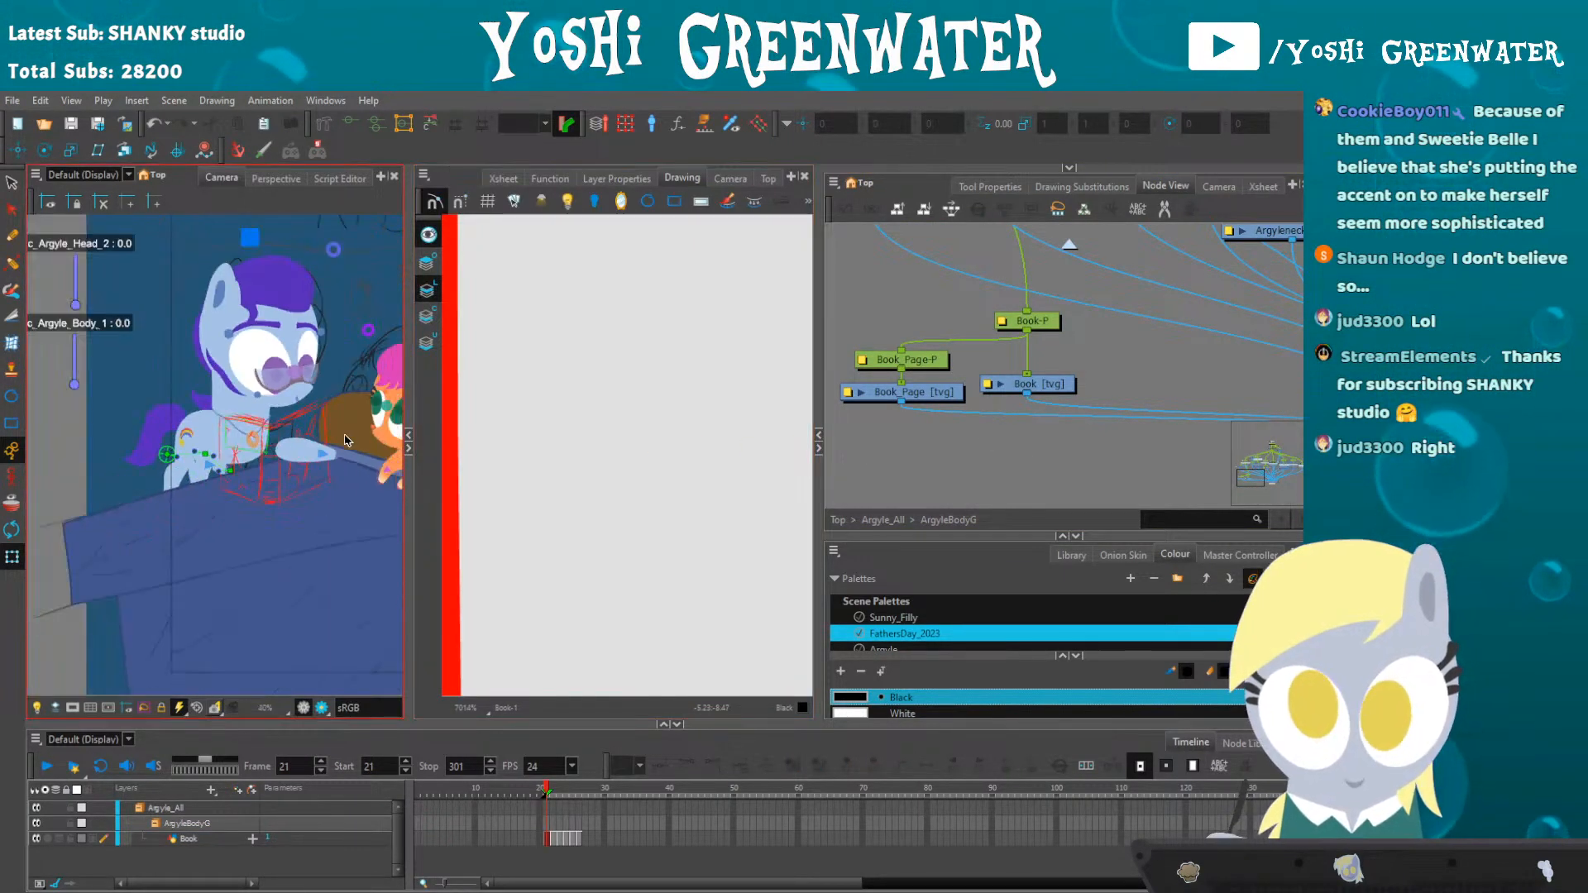
{"action": "key", "text": "2"}
{"action": "key", "text": "2"}
{"action": "key", "text": "2"}
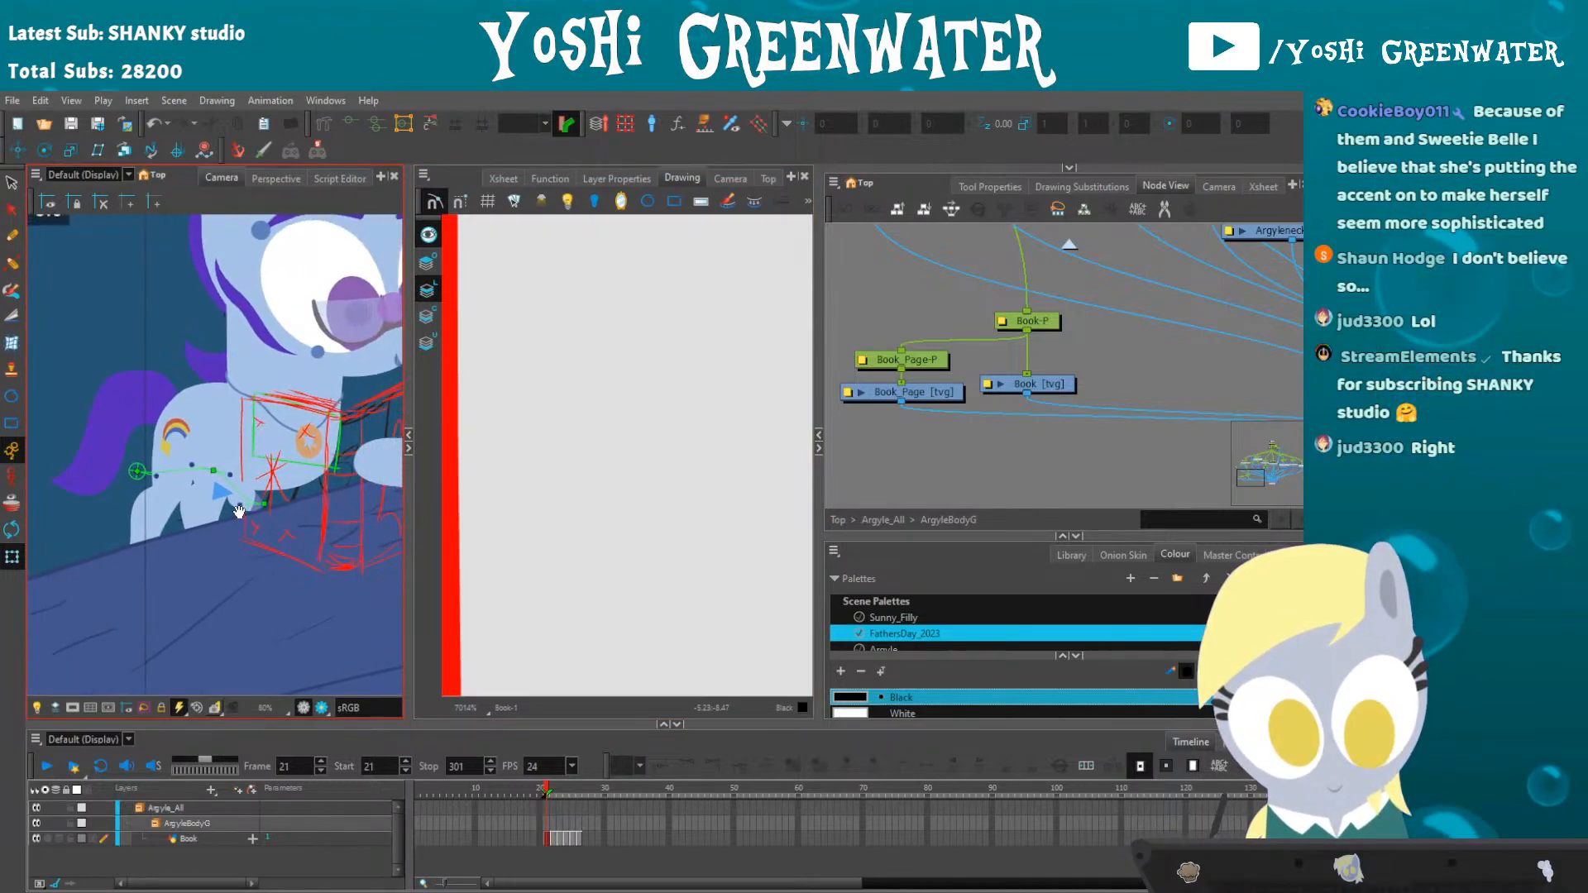
{"action": "left_click", "coordinate": [237, 497]}
{"action": "left_click_drag", "start_coordinate": [518, 532], "coordinate": [739, 466]}
{"action": "key", "text": "1"}
{"action": "key", "text": "1"}
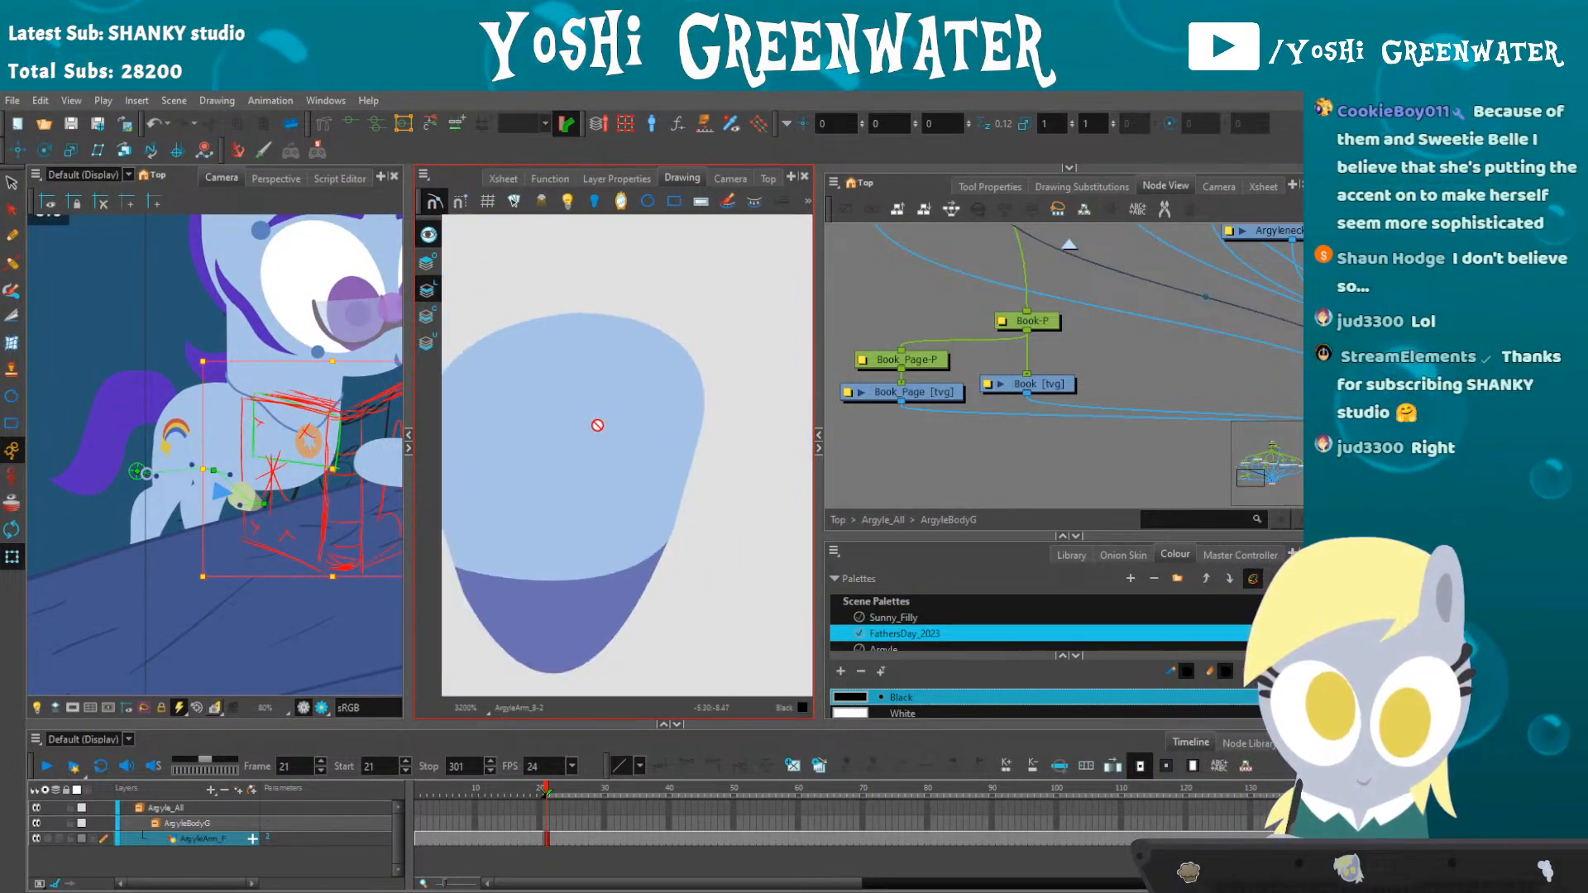
- Reshape the left contour of the front arm's light-blue area with the Contour Editor, moving its lower curve point down toward the hoof
{"action": "key", "text": "alt+q"}
{"action": "scroll", "coordinate": [482, 466], "scroll_direction": "up", "scroll_amount": 1}
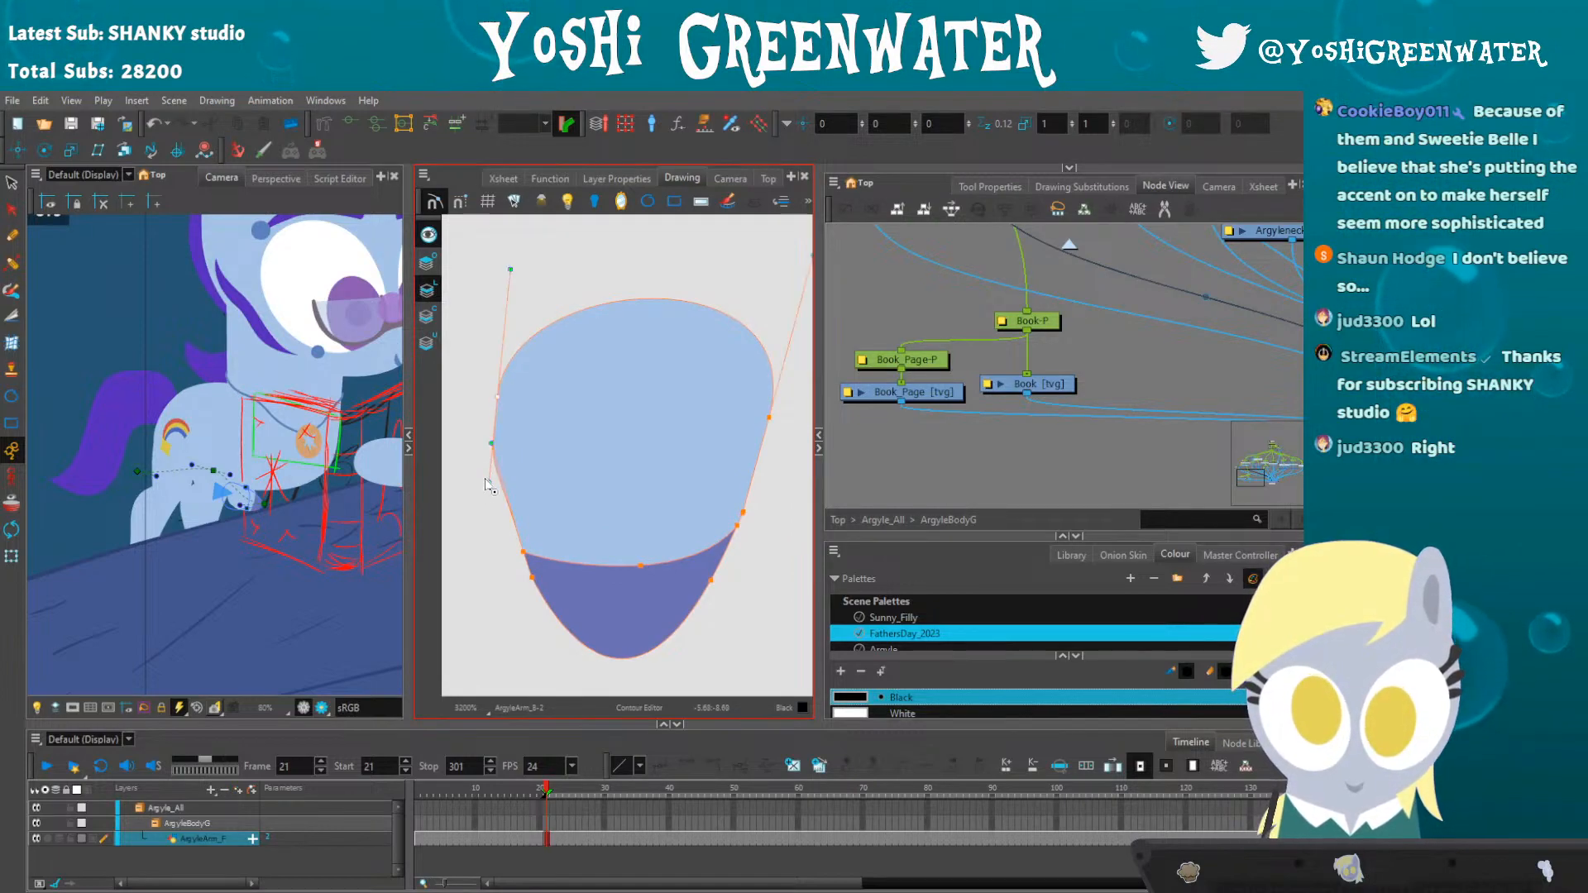
{"action": "left_click_drag", "start_coordinate": [490, 457], "coordinate": [508, 485]}
{"action": "left_click", "coordinate": [488, 488]}
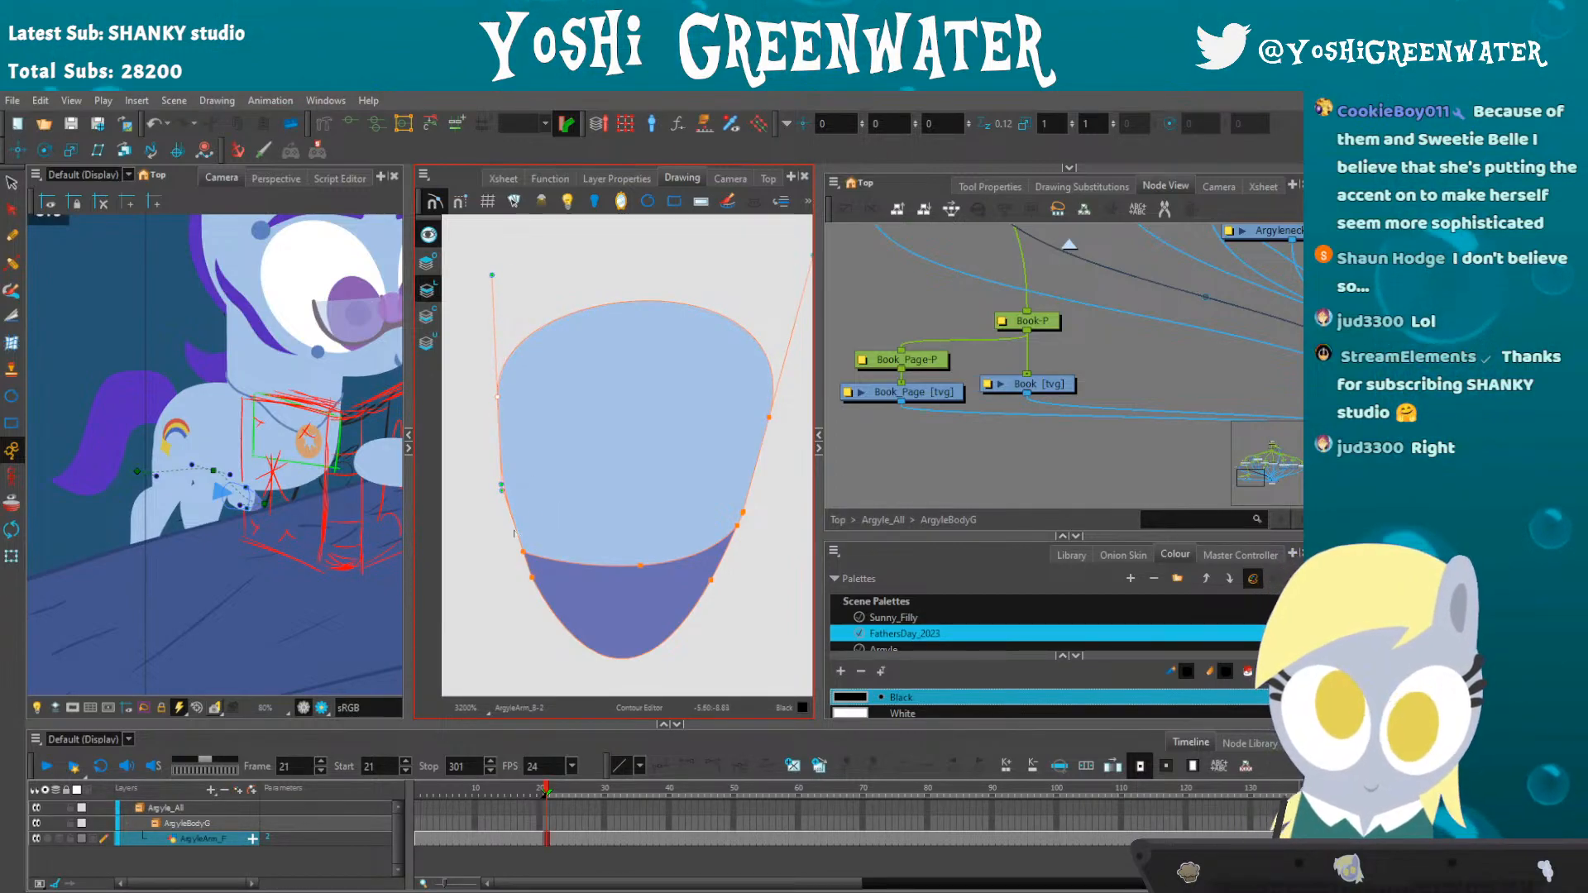
{"action": "scroll", "coordinate": [497, 508], "scroll_direction": "down", "scroll_amount": 1}
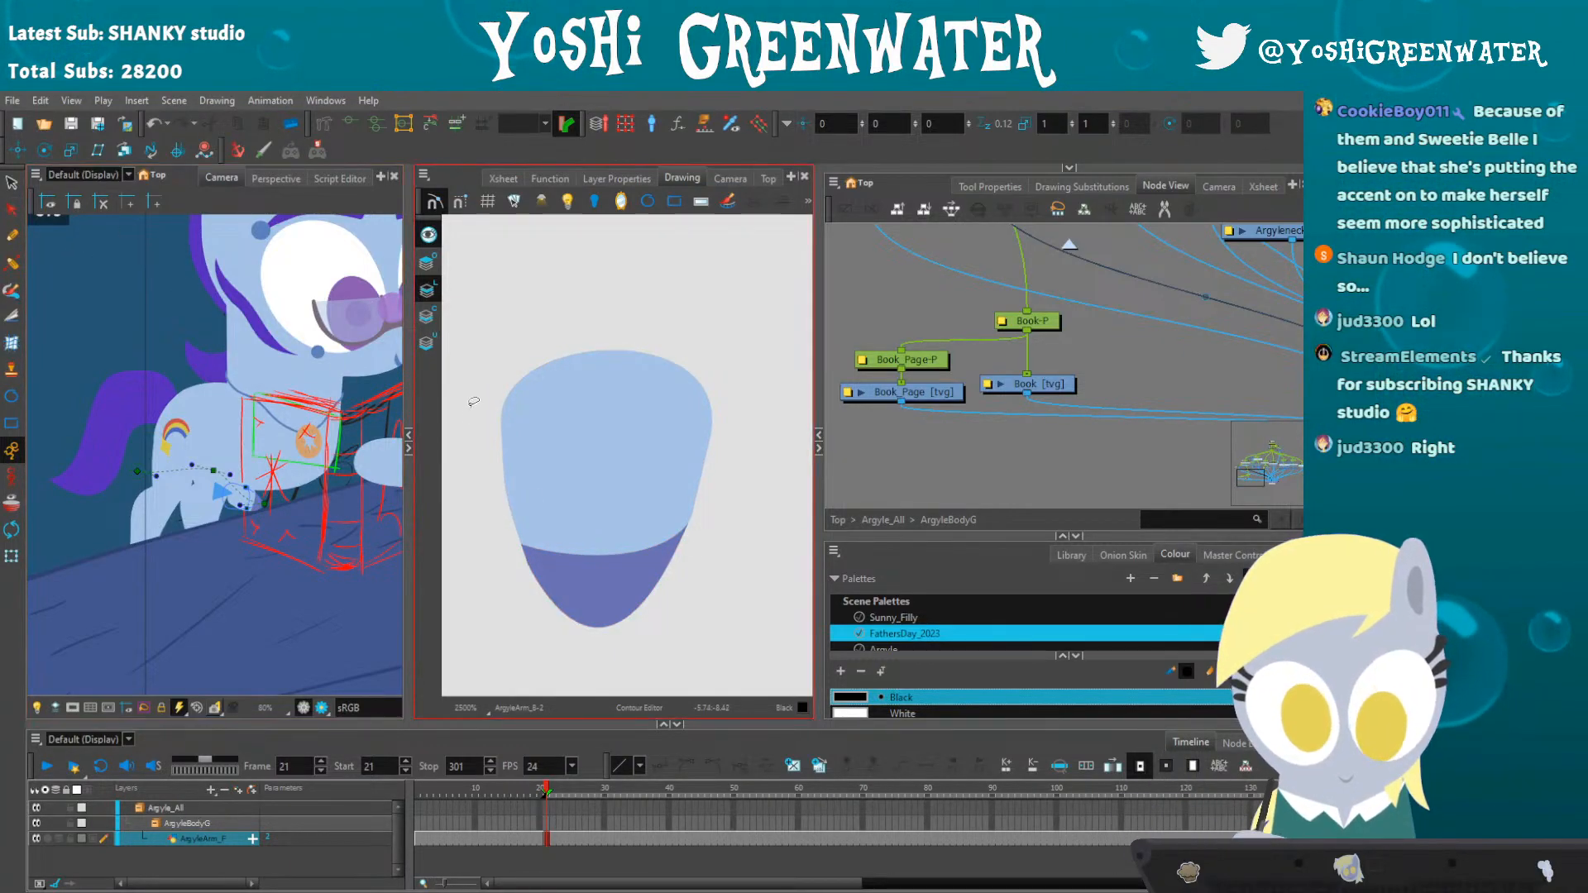
{"action": "scroll", "coordinate": [490, 403], "scroll_direction": "up", "scroll_amount": 3}
{"action": "left_click", "coordinate": [505, 549]}
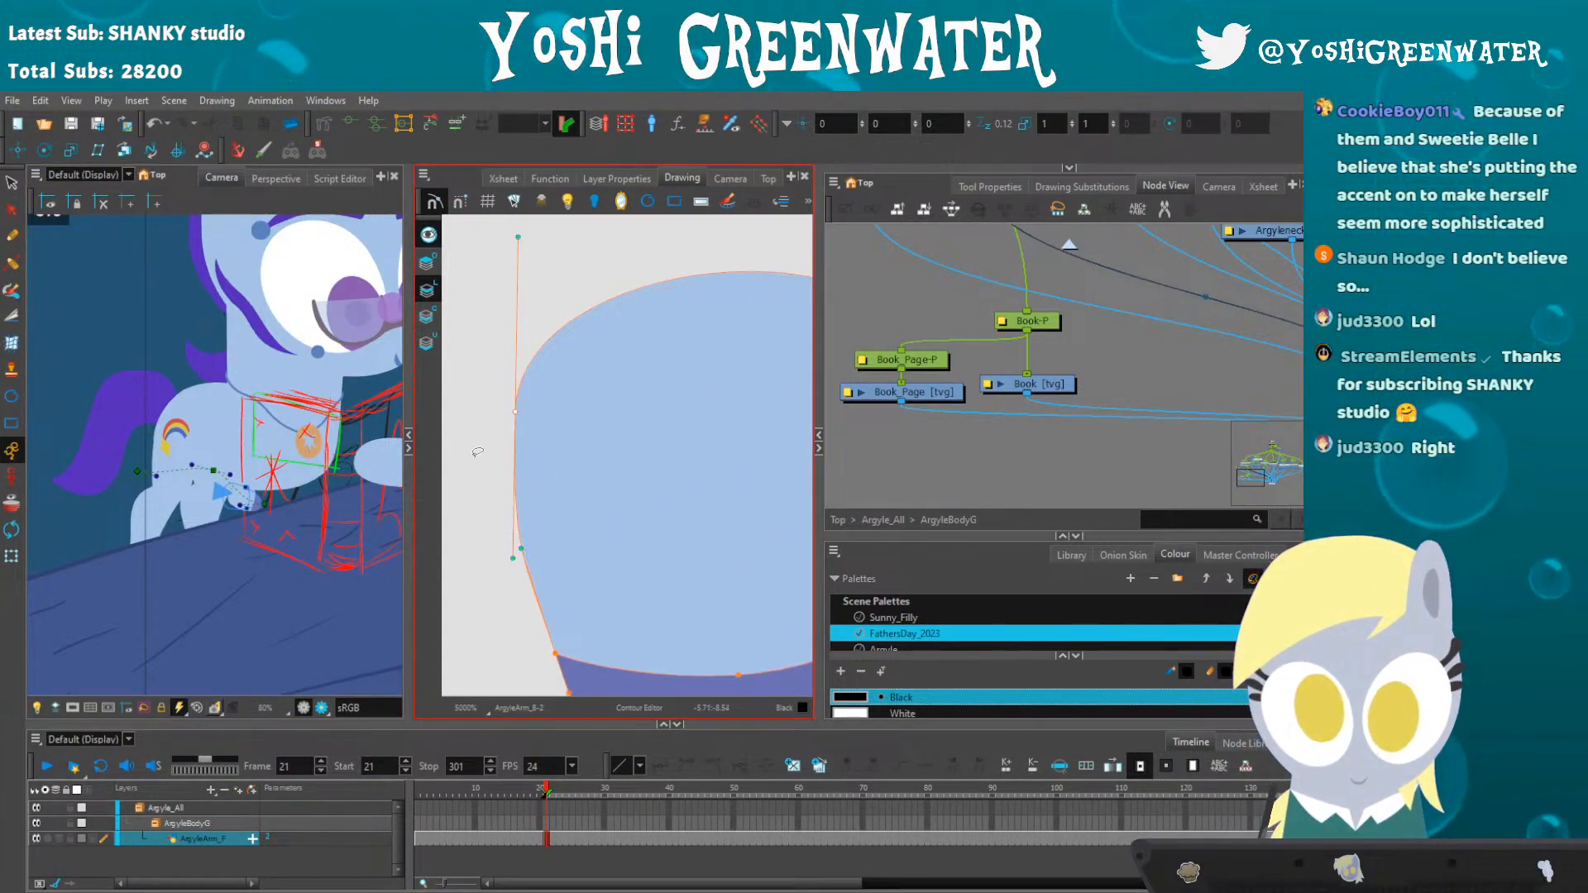
{"action": "scroll", "coordinate": [504, 549], "scroll_direction": "down", "scroll_amount": 1}
{"action": "scroll", "coordinate": [505, 549], "scroll_direction": "down", "scroll_amount": 2}
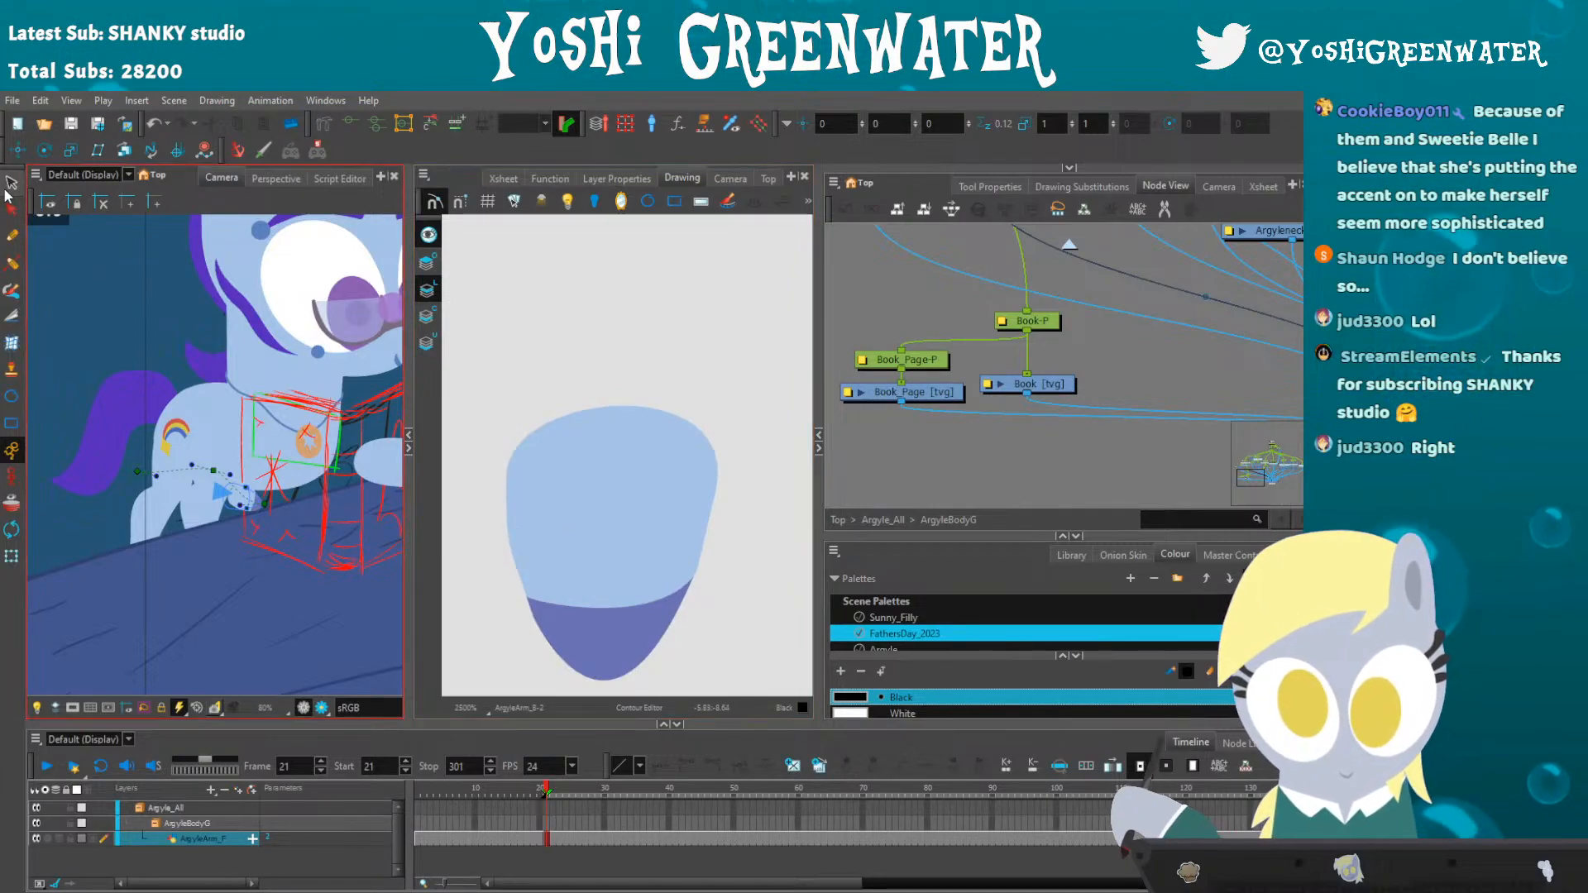
- Select the entire artwork of the reshaped front arm drawing with the Select tool
{"action": "left_click", "coordinate": [12, 183]}
{"action": "scroll", "coordinate": [249, 436], "scroll_direction": "down", "scroll_amount": 1}
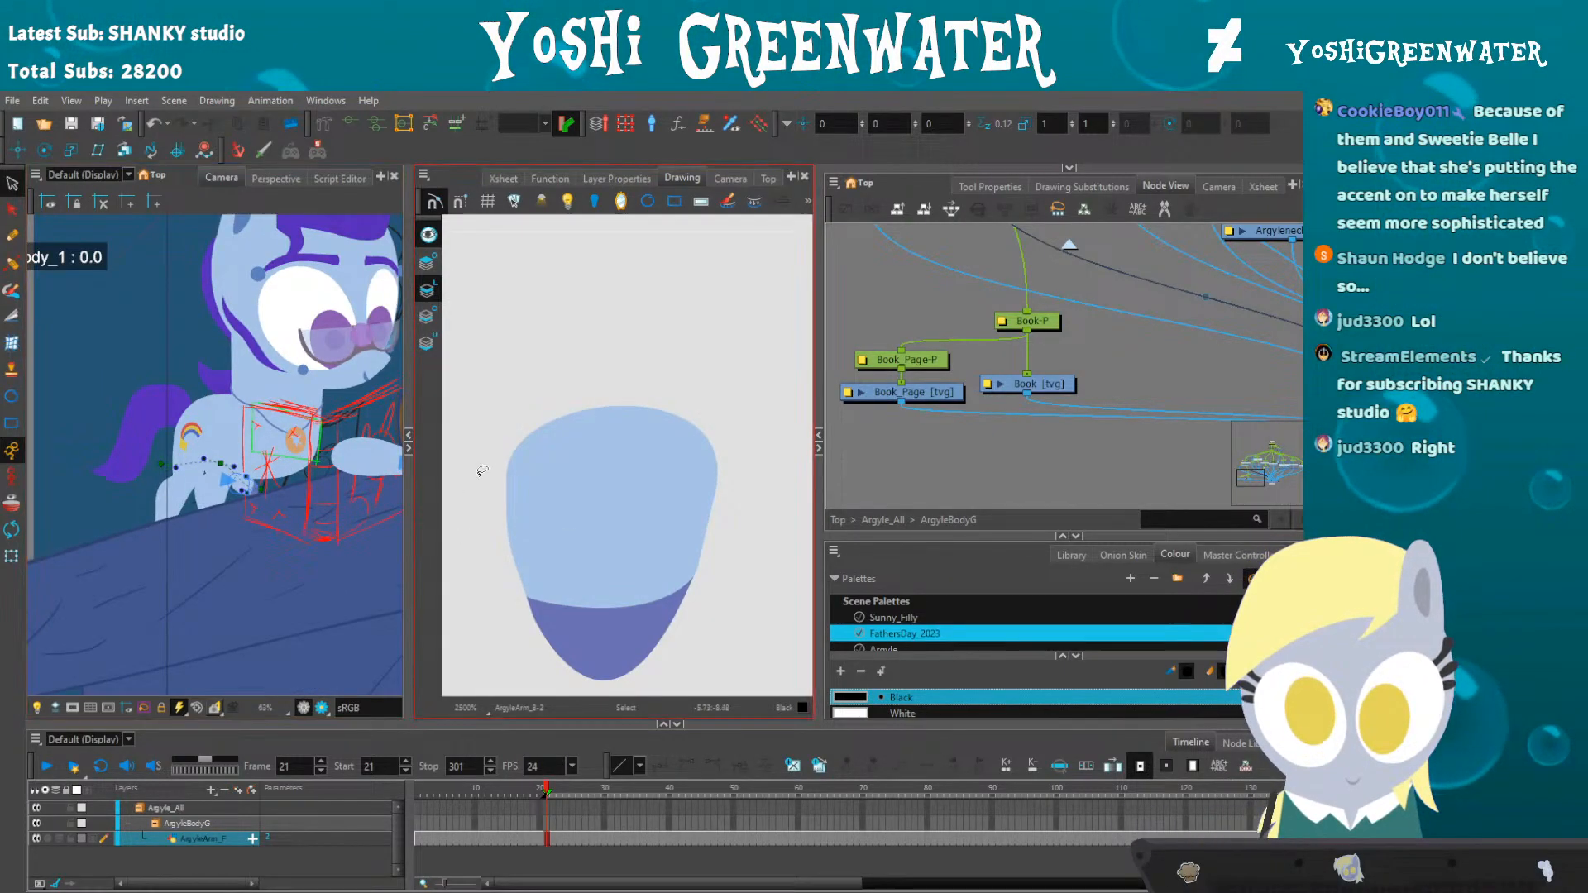
{"action": "mouse_move", "coordinate": [482, 471]}
{"action": "left_mouse_down"}
{"action": "mouse_move", "coordinate": [802, 290]}
{"action": "mouse_move", "coordinate": [480, 486]}
{"action": "left_mouse_up"}
{"action": "left_click_drag", "start_coordinate": [924, 421], "coordinate": [854, 411]}
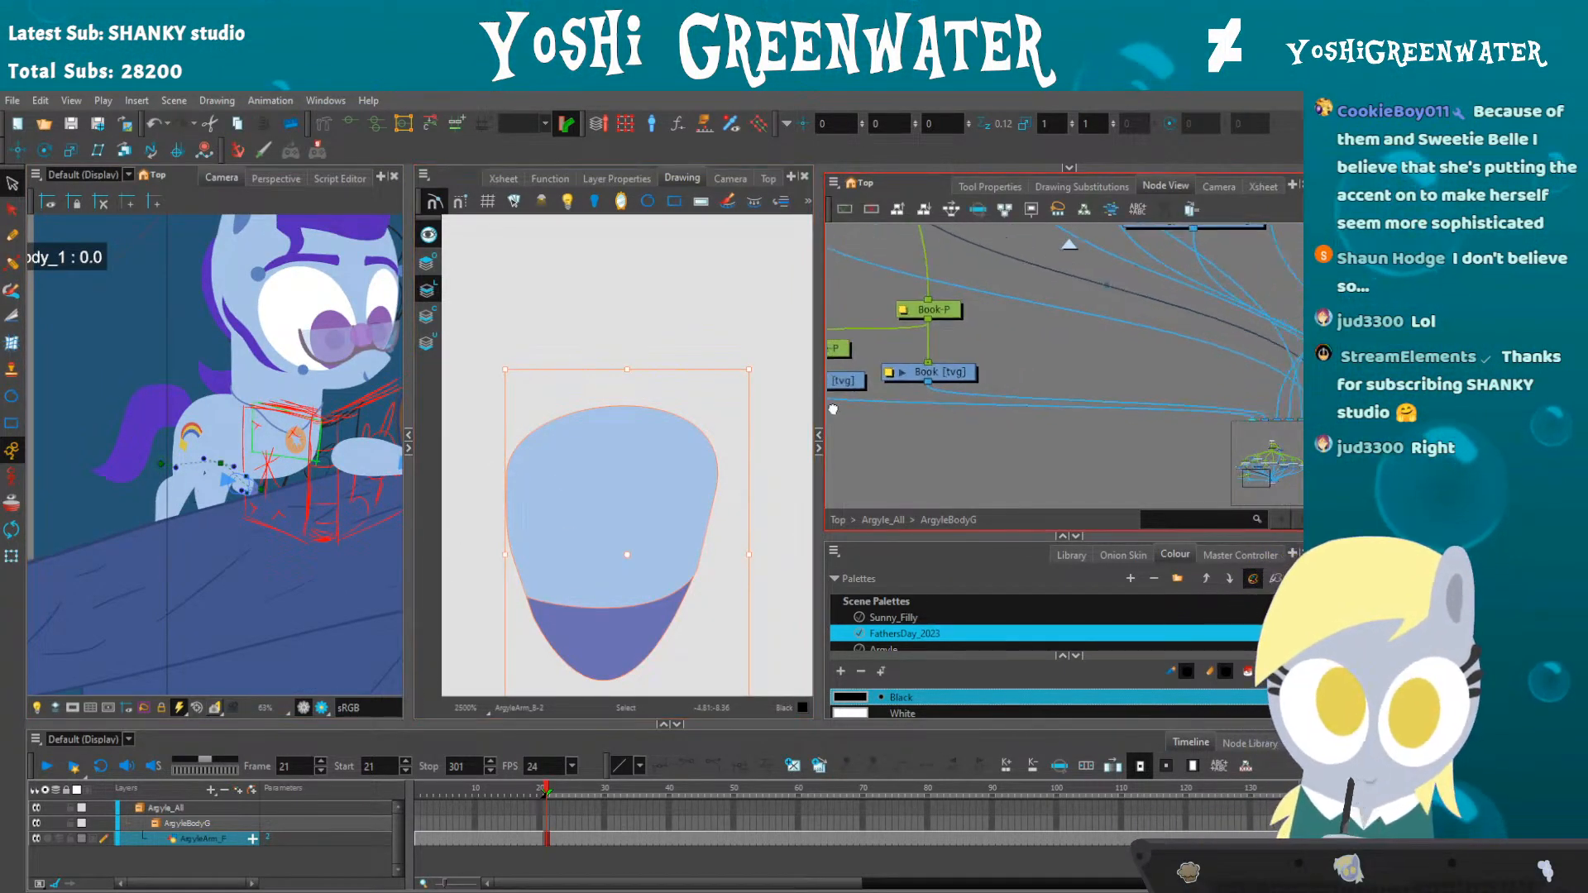
- Select the ArgyleArm_B drawing node and swap the back arm to drawing substitution 2, the short hoof
{"action": "left_click_drag", "start_coordinate": [1158, 397], "coordinate": [805, 414]}
{"action": "left_click_drag", "start_coordinate": [936, 372], "coordinate": [716, 524]}
{"action": "left_click_drag", "start_coordinate": [863, 436], "coordinate": [979, 444]}
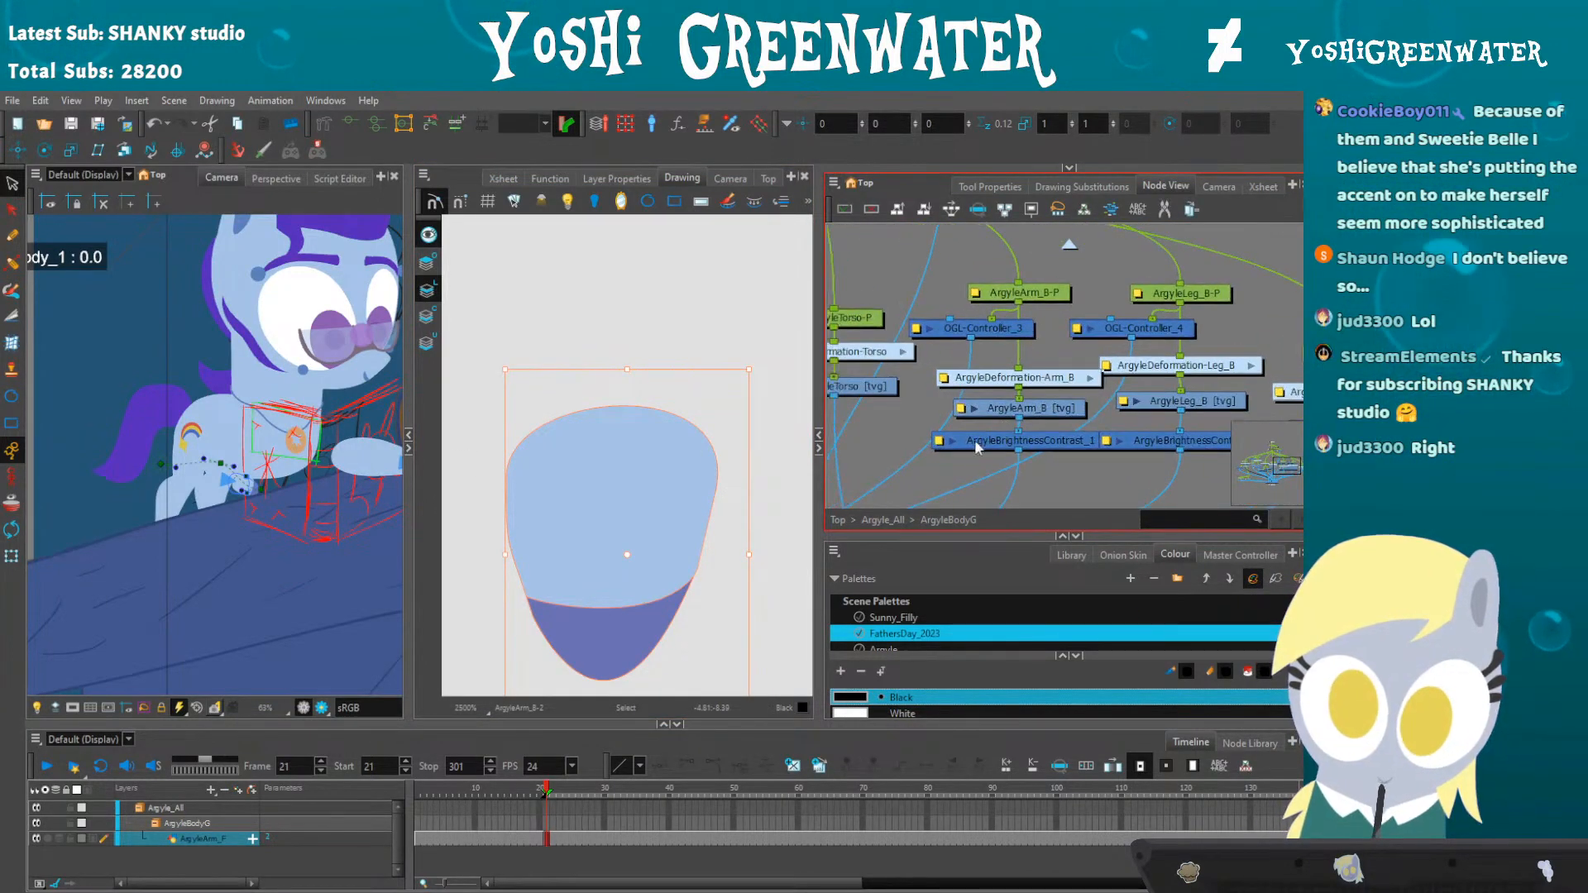
{"action": "left_click_drag", "start_coordinate": [910, 356], "coordinate": [962, 341]}
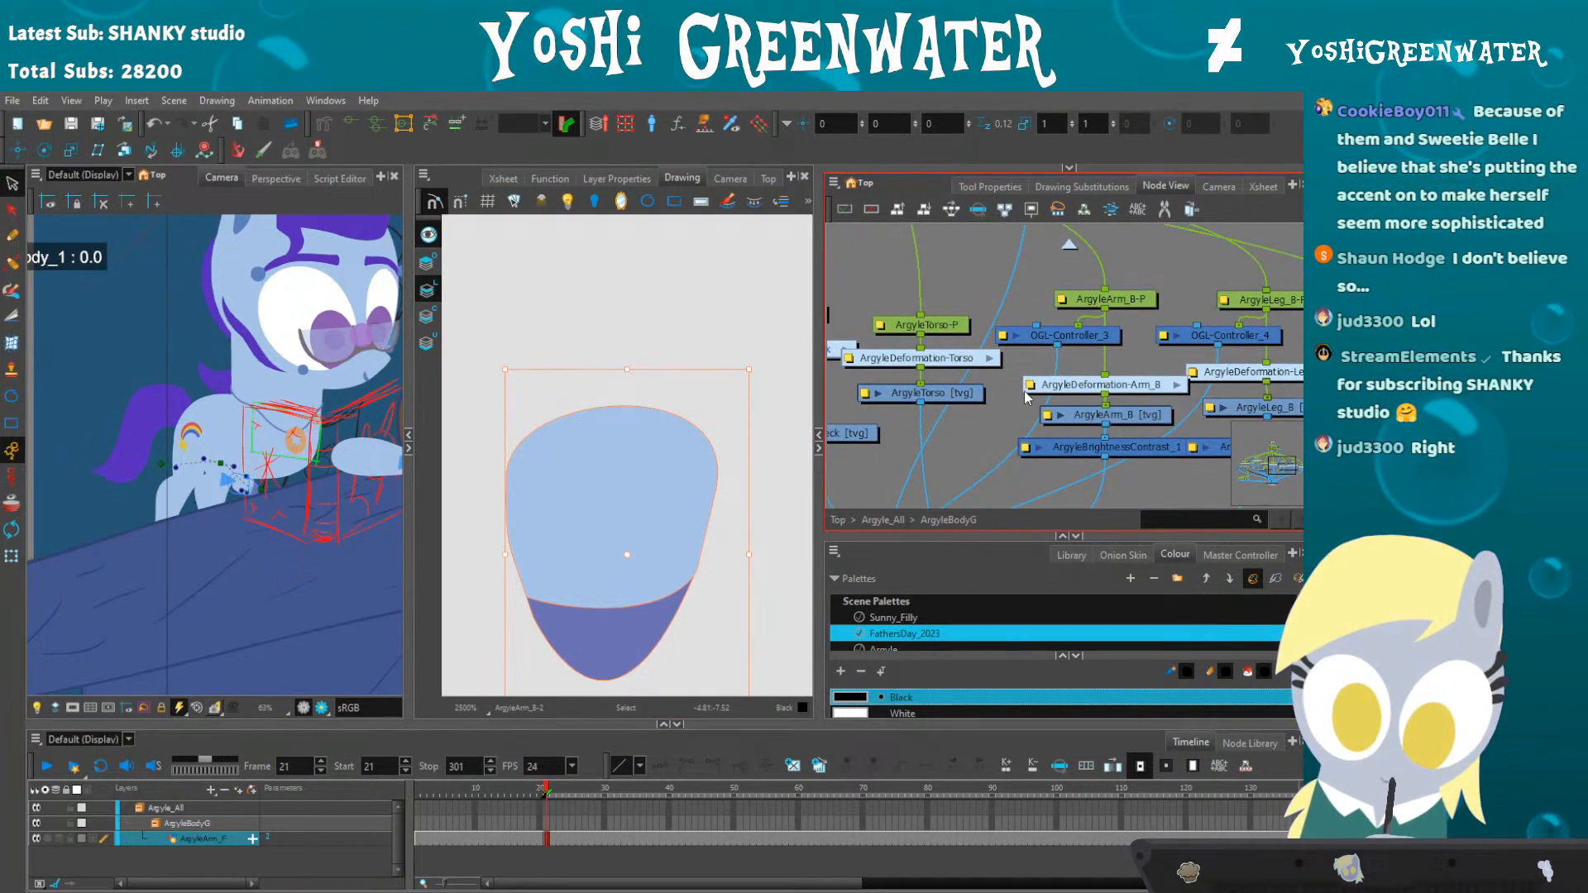
{"action": "left_click", "coordinate": [1060, 414]}
{"action": "scroll", "coordinate": [550, 436], "scroll_direction": "down", "scroll_amount": 5}
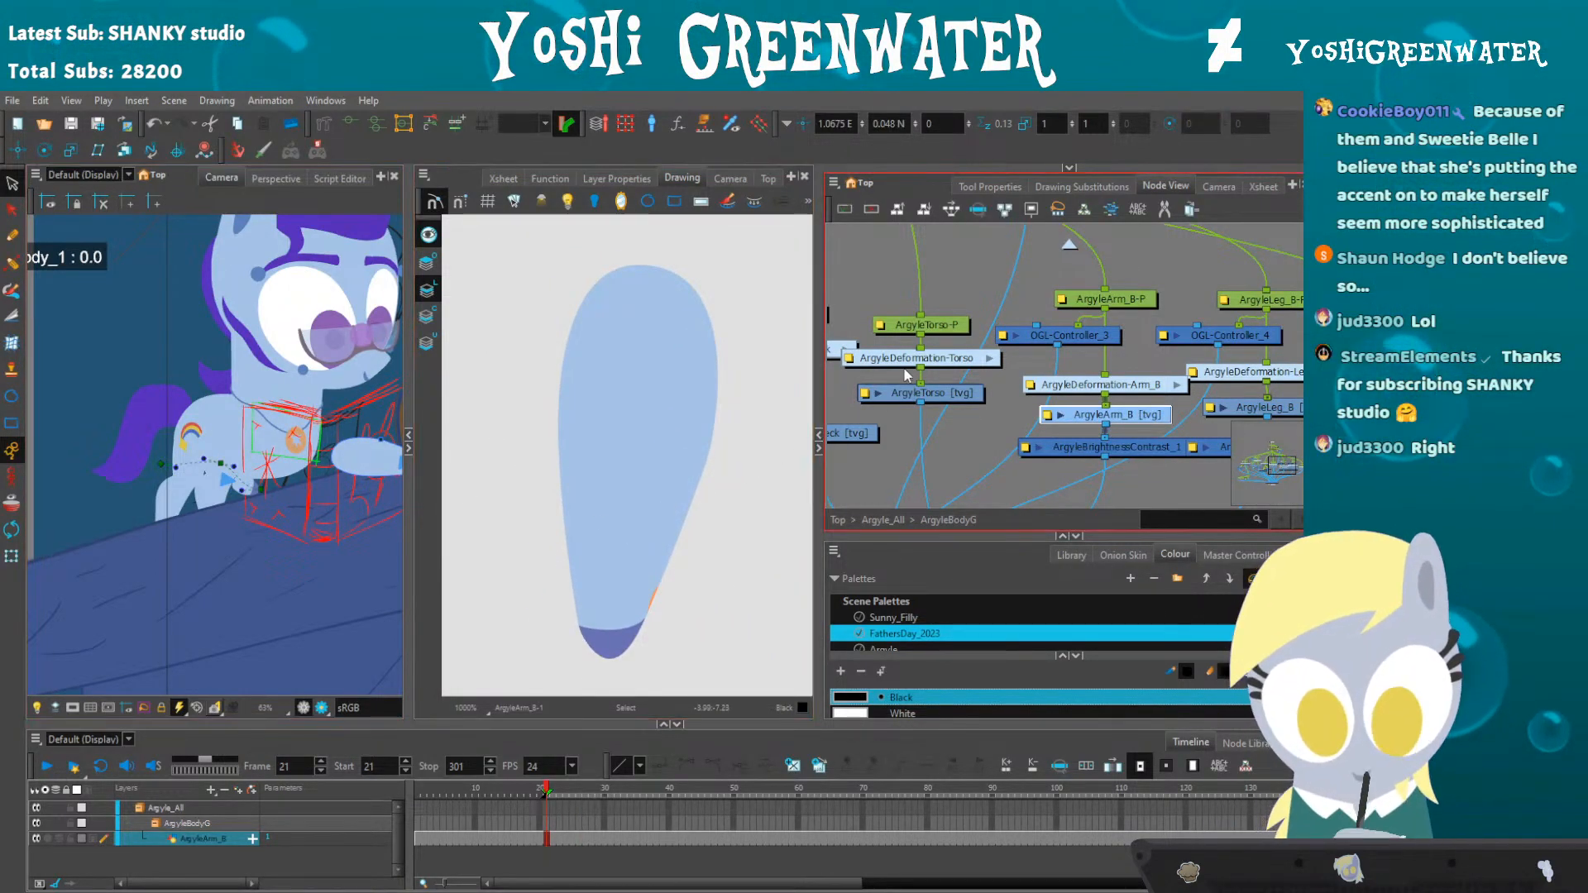
{"action": "left_click", "coordinate": [1077, 187]}
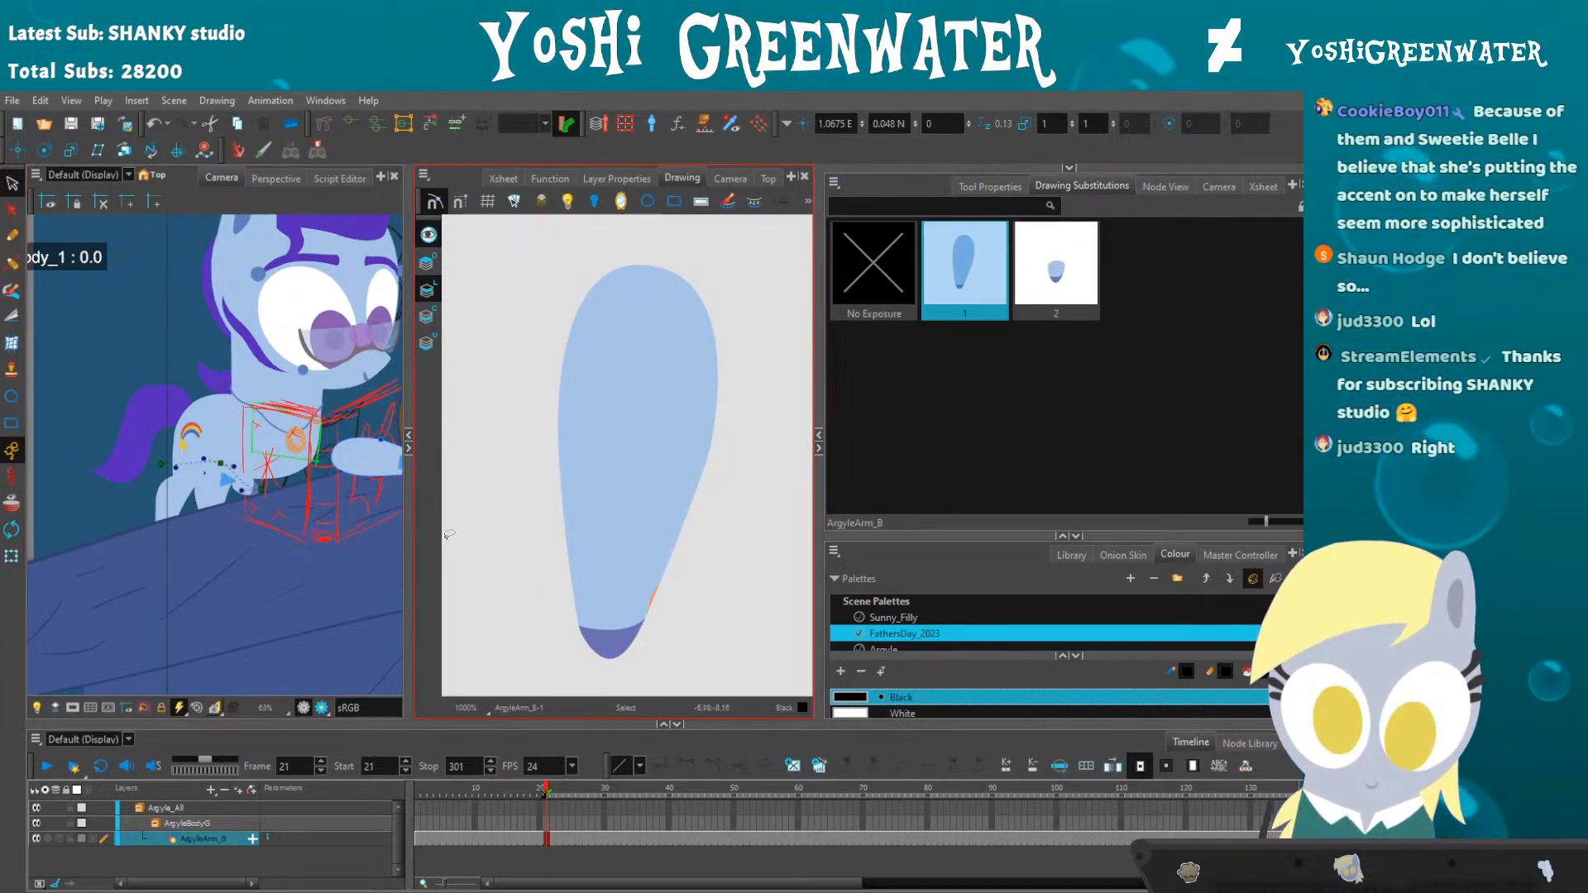
{"action": "left_click_drag", "start_coordinate": [273, 530], "coordinate": [175, 527]}
{"action": "key", "text": "]"}
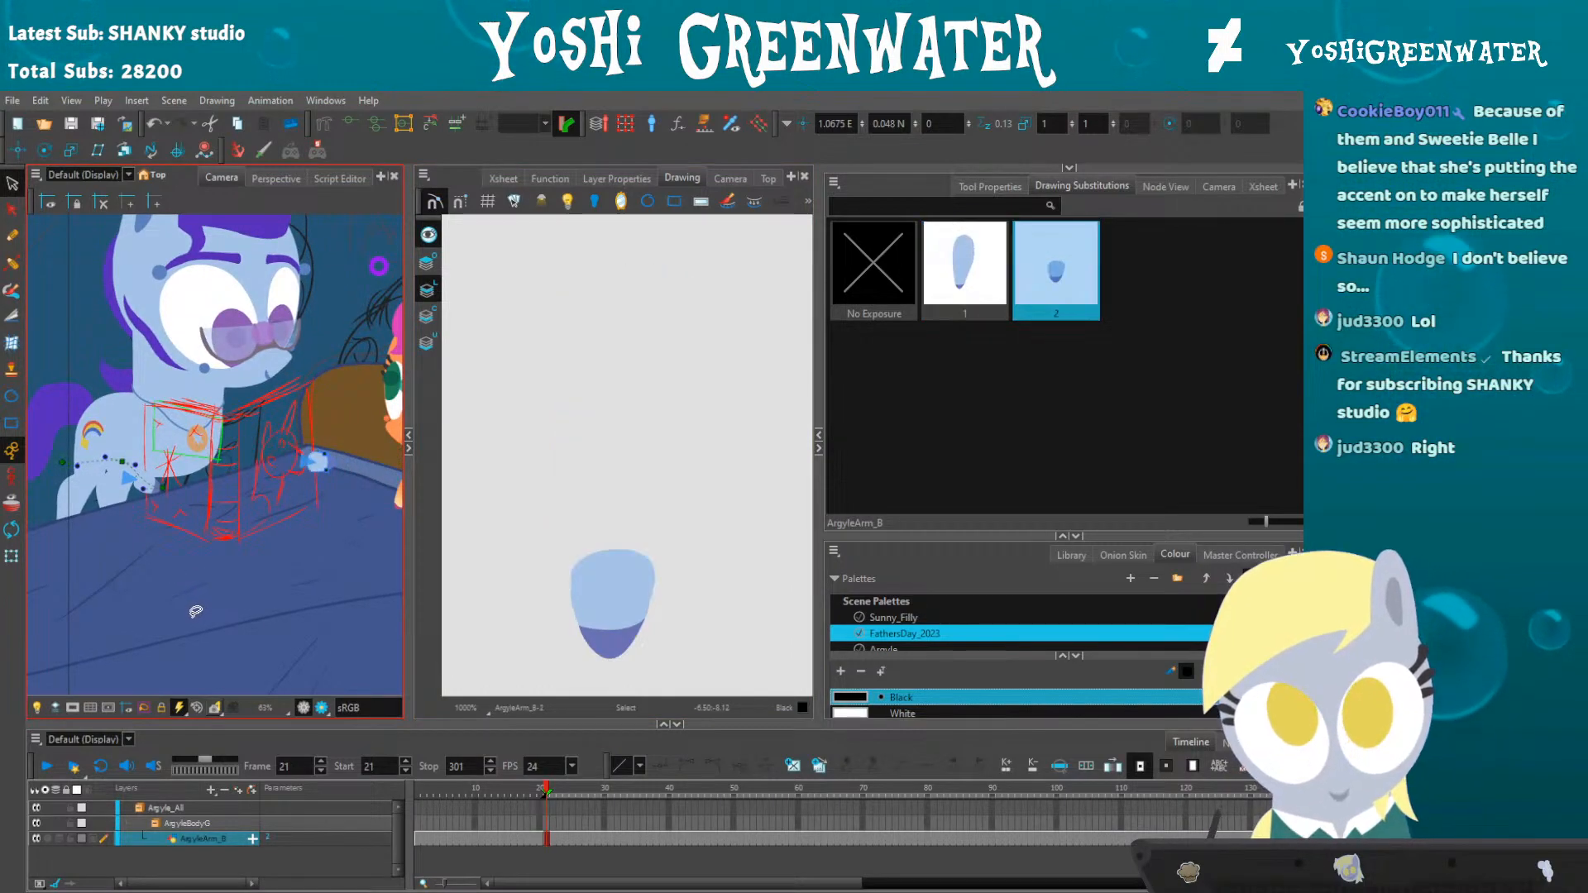
{"action": "key", "text": "shift+t"}
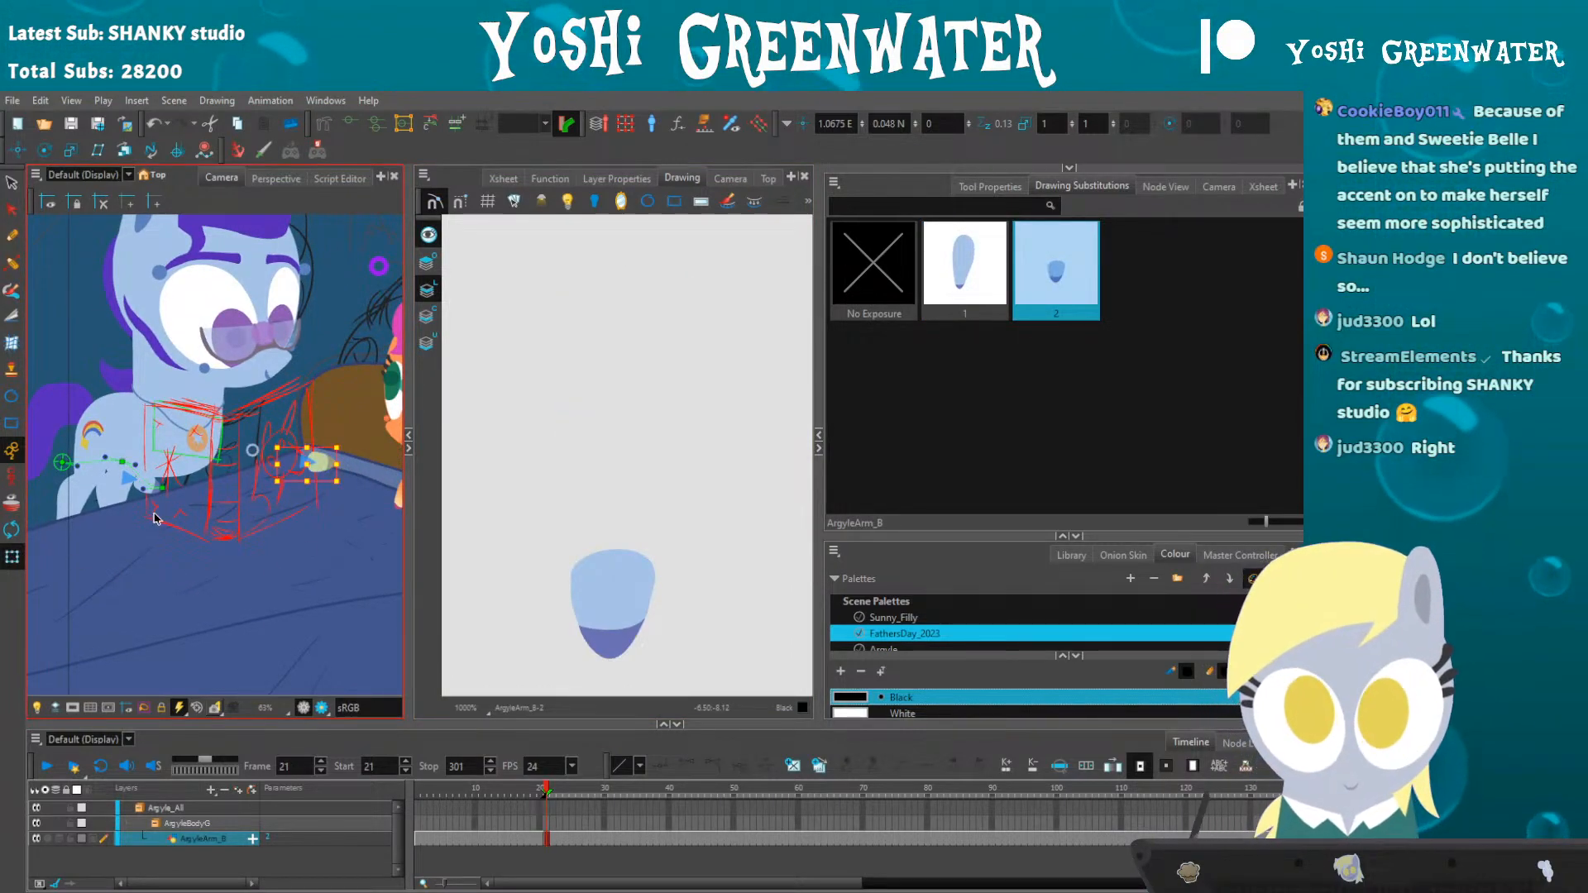
- Duplicate the back arm's short hoof drawing as substitution 3
{"action": "scroll", "coordinate": [162, 515], "scroll_direction": "up", "scroll_amount": 3}
{"action": "mouse_move", "coordinate": [521, 550]}
{"action": "left_mouse_down"}
{"action": "mouse_move", "coordinate": [550, 468]}
{"action": "mouse_move", "coordinate": [565, 470]}
{"action": "left_mouse_up"}
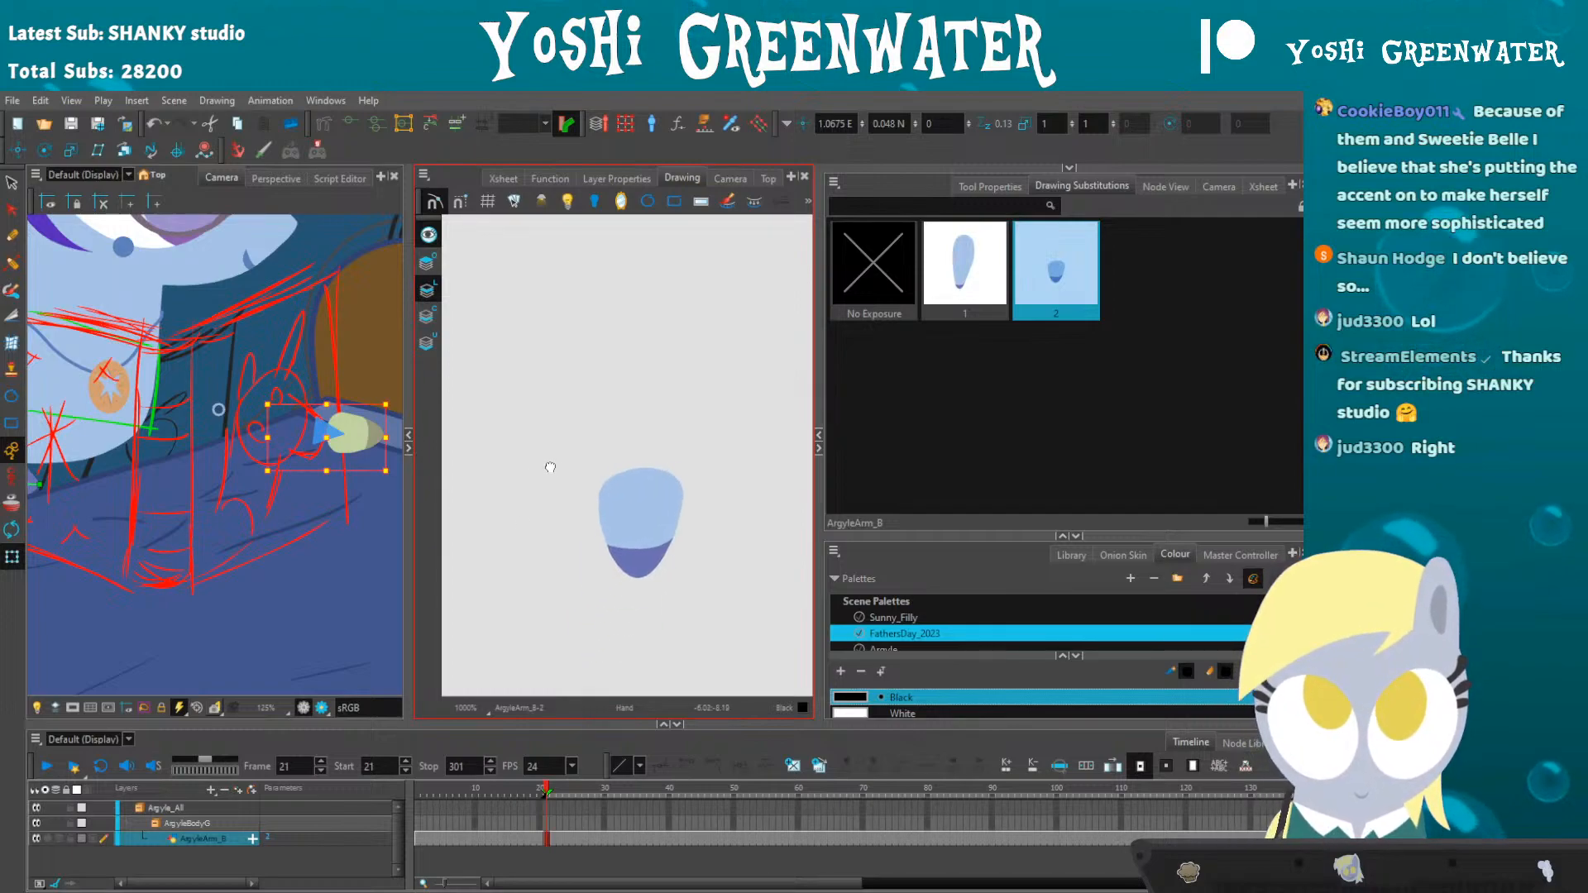
{"action": "left_click_drag", "start_coordinate": [335, 566], "coordinate": [230, 589]}
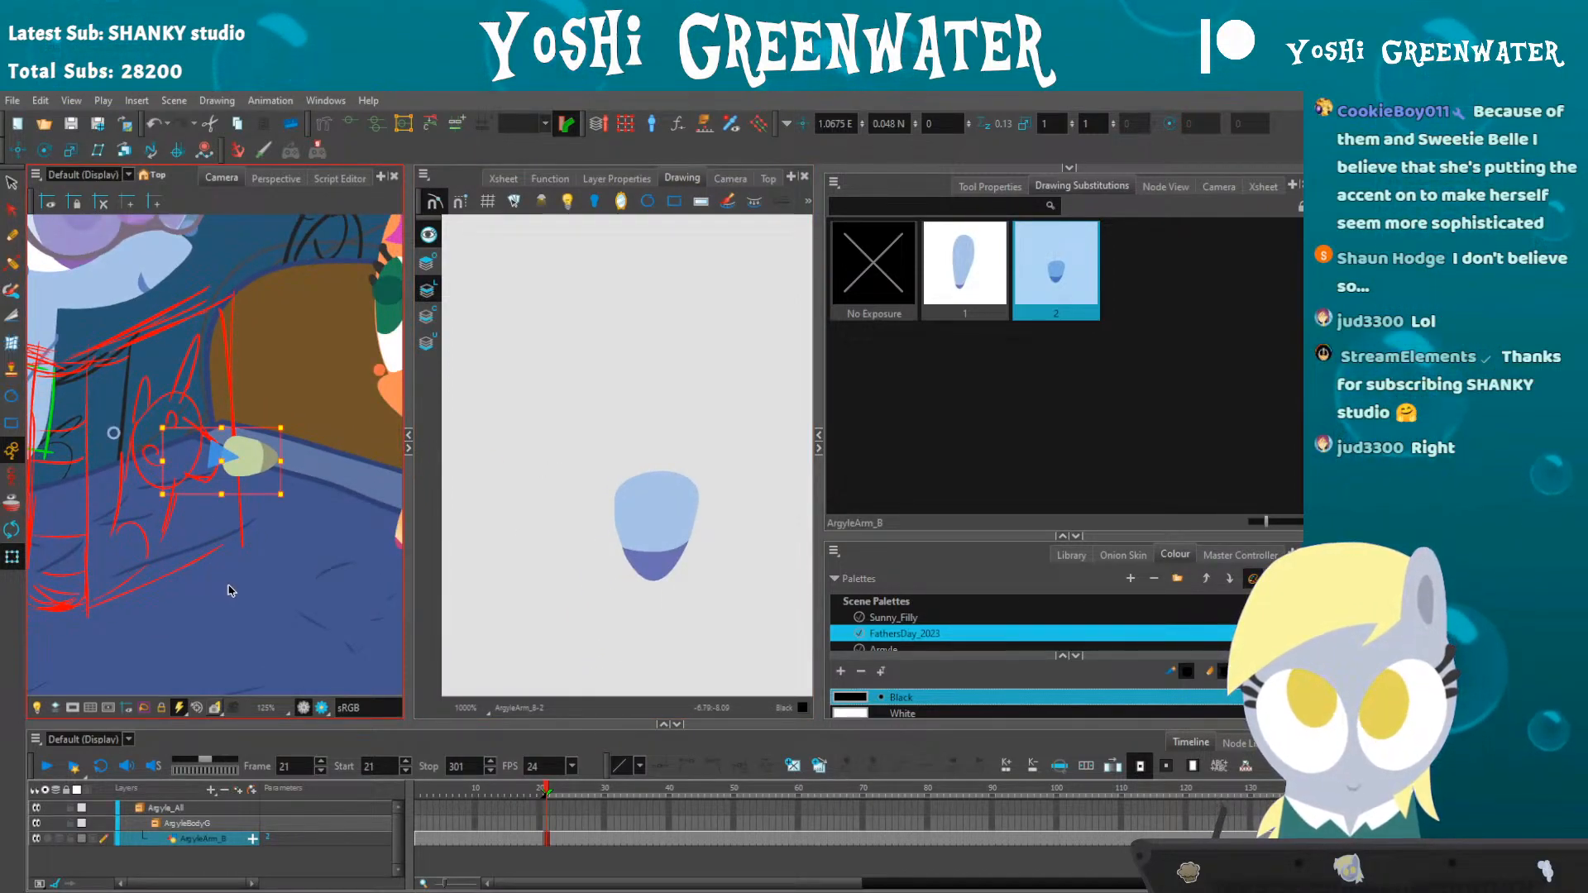
{"action": "left_click", "coordinate": [819, 766]}
- Select all the artwork of the duplicated back arm drawing and flip it vertically
{"action": "key", "text": "alt+q"}
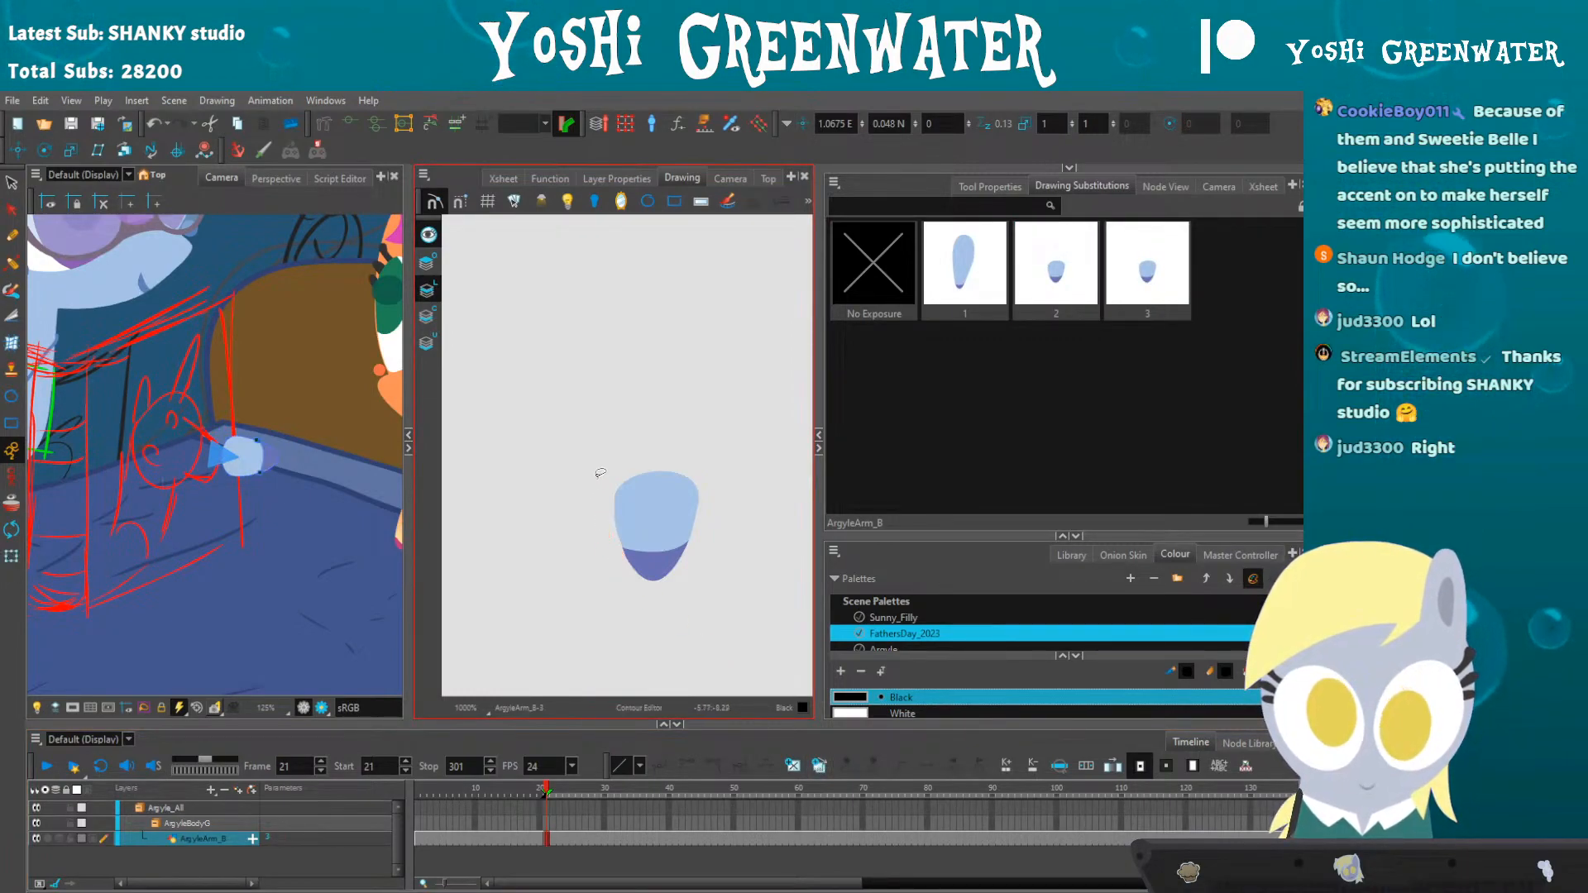
{"action": "left_click_drag", "start_coordinate": [578, 558], "coordinate": [597, 463]}
{"action": "key", "text": "alt+s"}
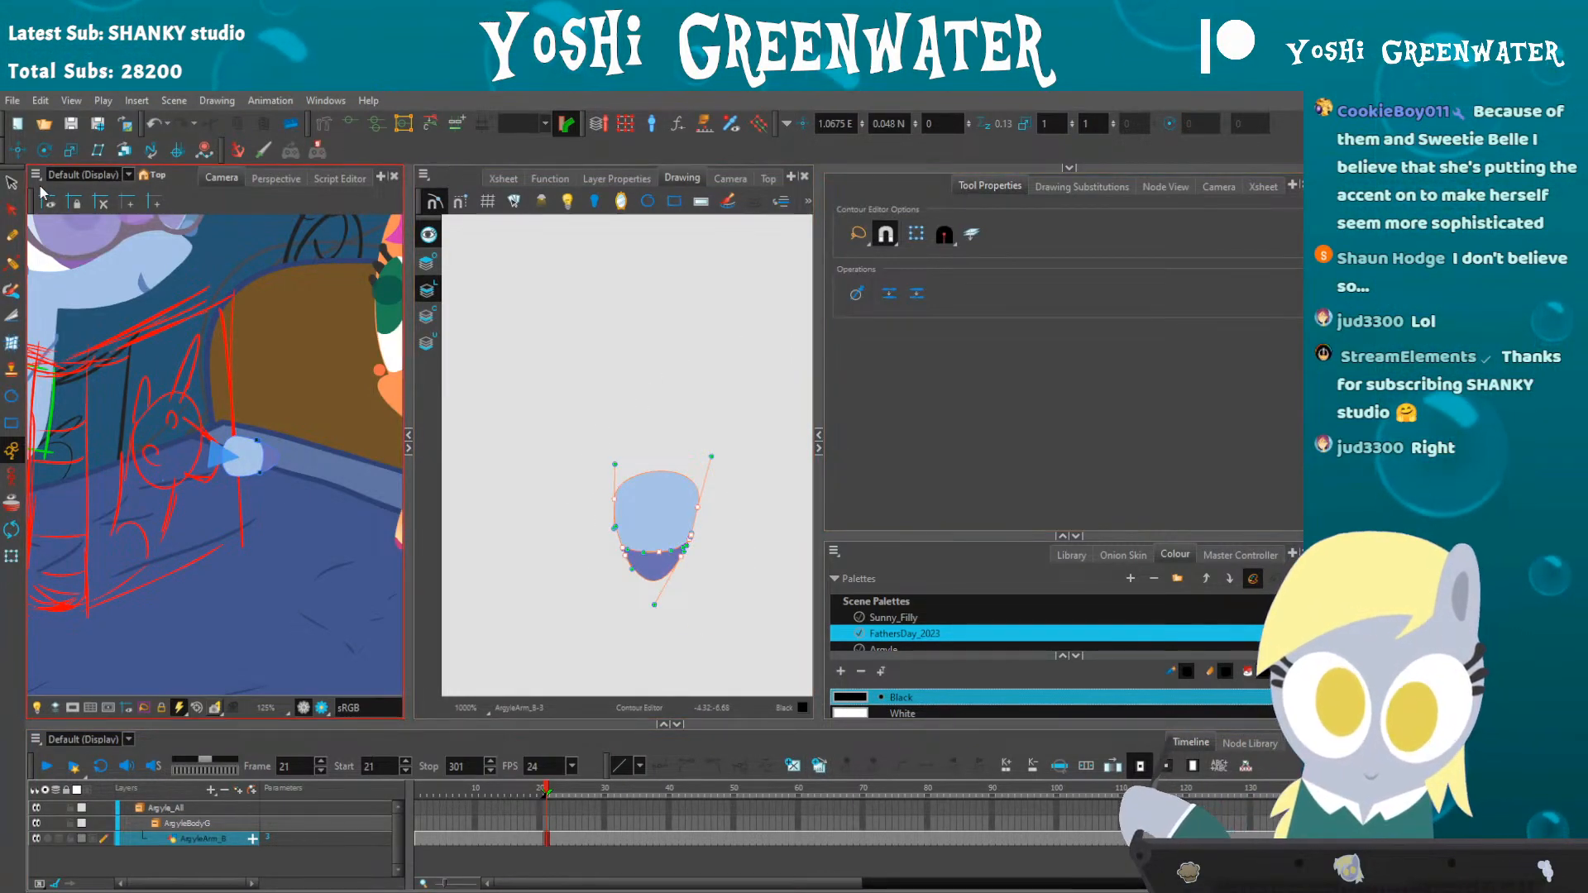
{"action": "key", "text": "5"}
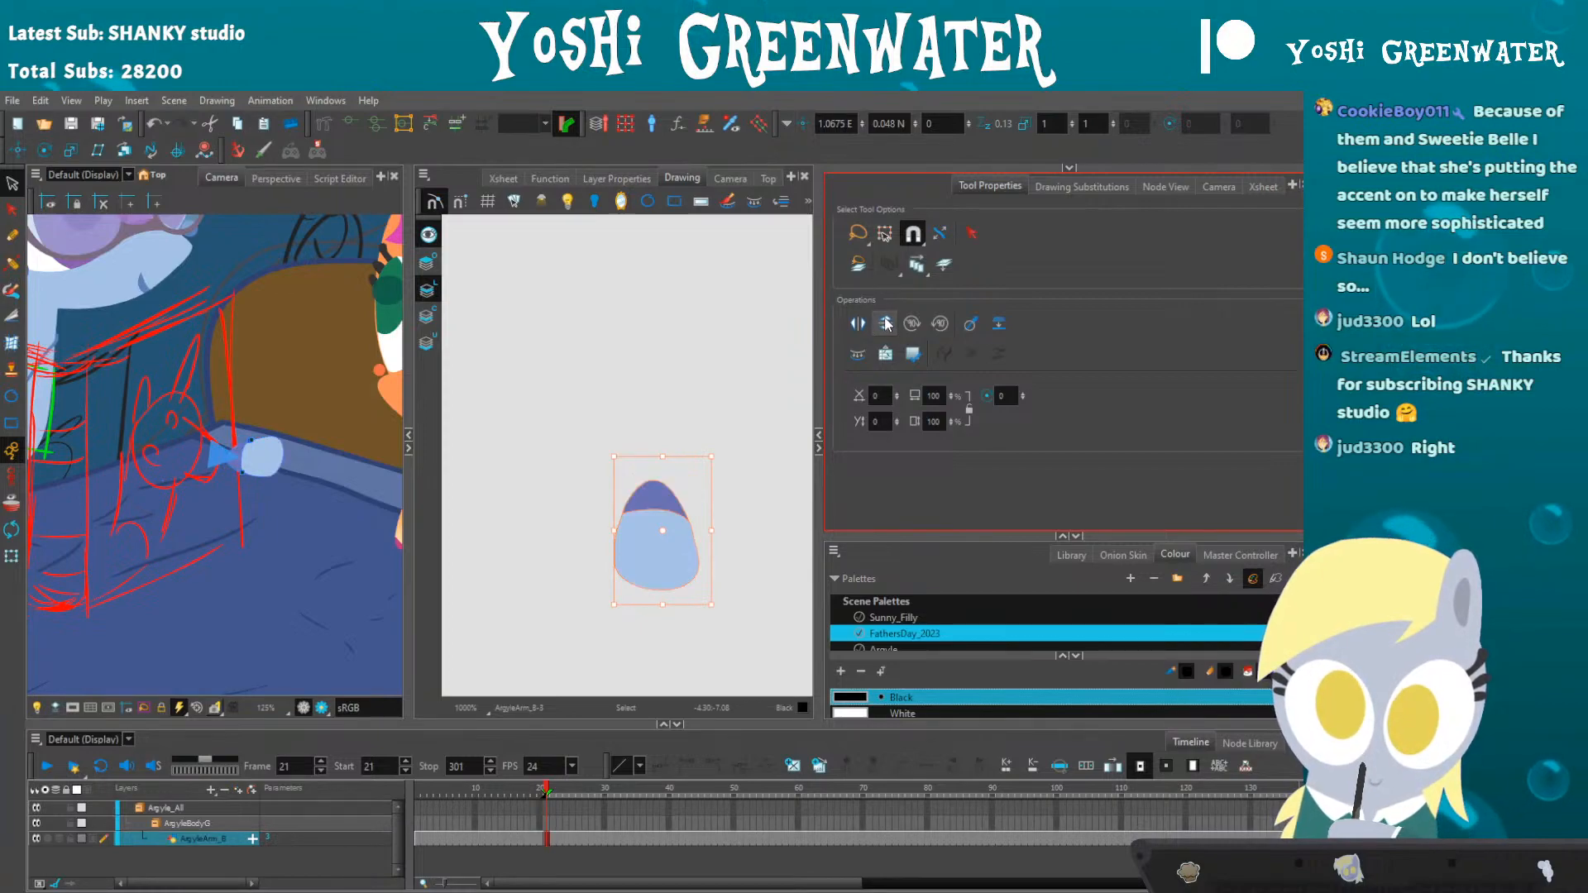
- Reposition the flipped hoof artwork slightly higher in its drawing so the arm sits against the far edge of the book
{"action": "left_click_drag", "start_coordinate": [637, 559], "coordinate": [640, 589]}
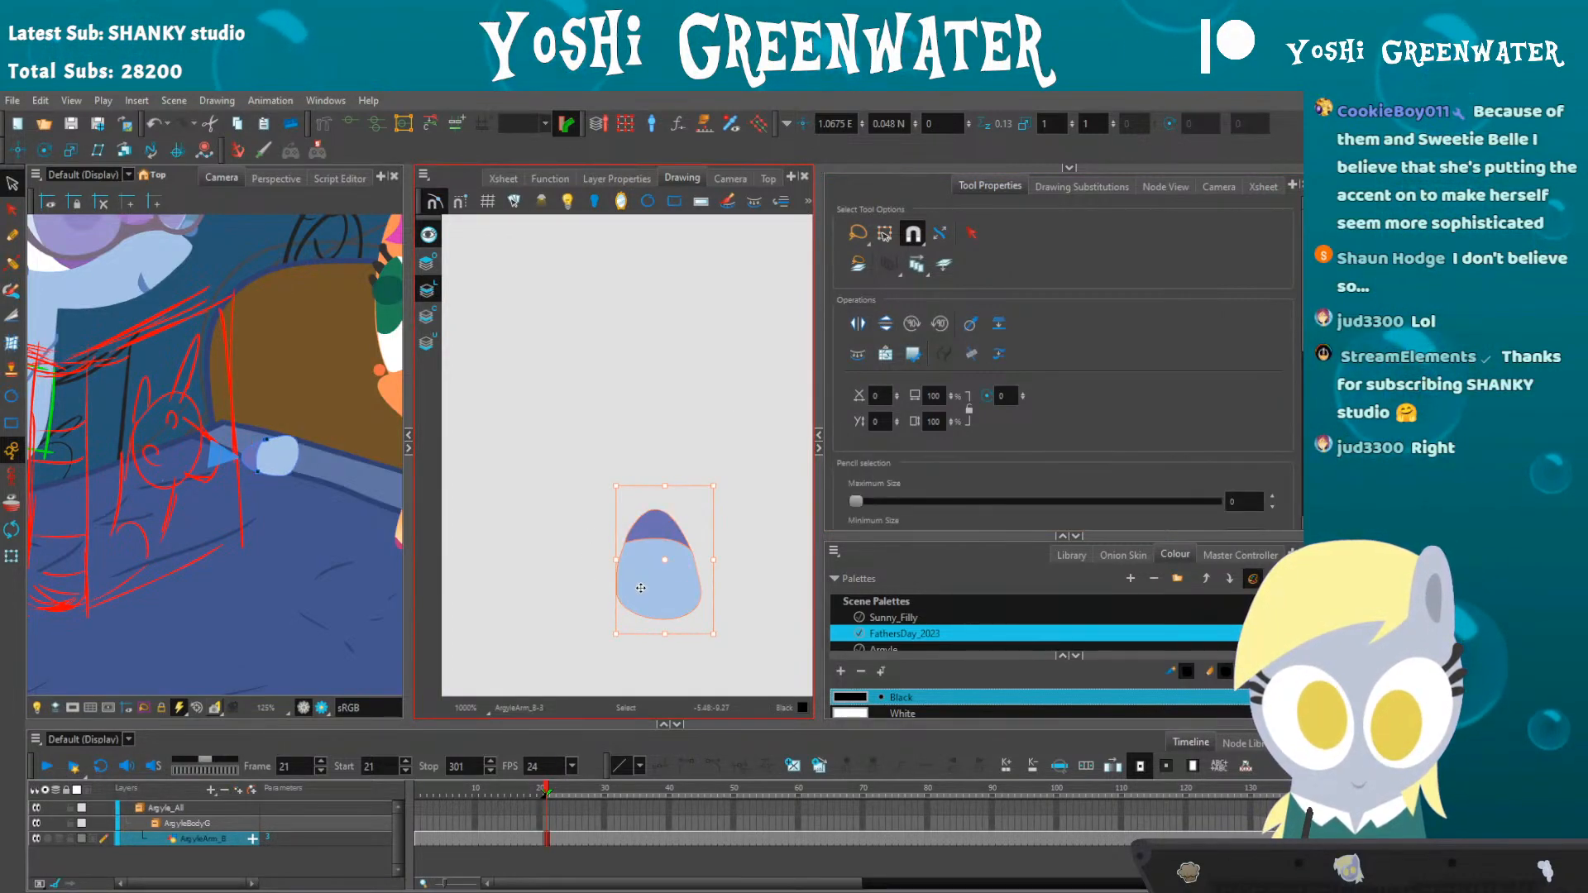
{"action": "key", "text": "Up"}
{"action": "key", "text": "Up"}
{"action": "key", "text": "Up"}
{"action": "key", "text": "Up"}
{"action": "key", "text": "Up"}
{"action": "key", "text": "Up"}
{"action": "key", "text": "Up"}
{"action": "key", "text": "Up"}
{"action": "key", "text": "Up"}
{"action": "key", "text": "Up"}
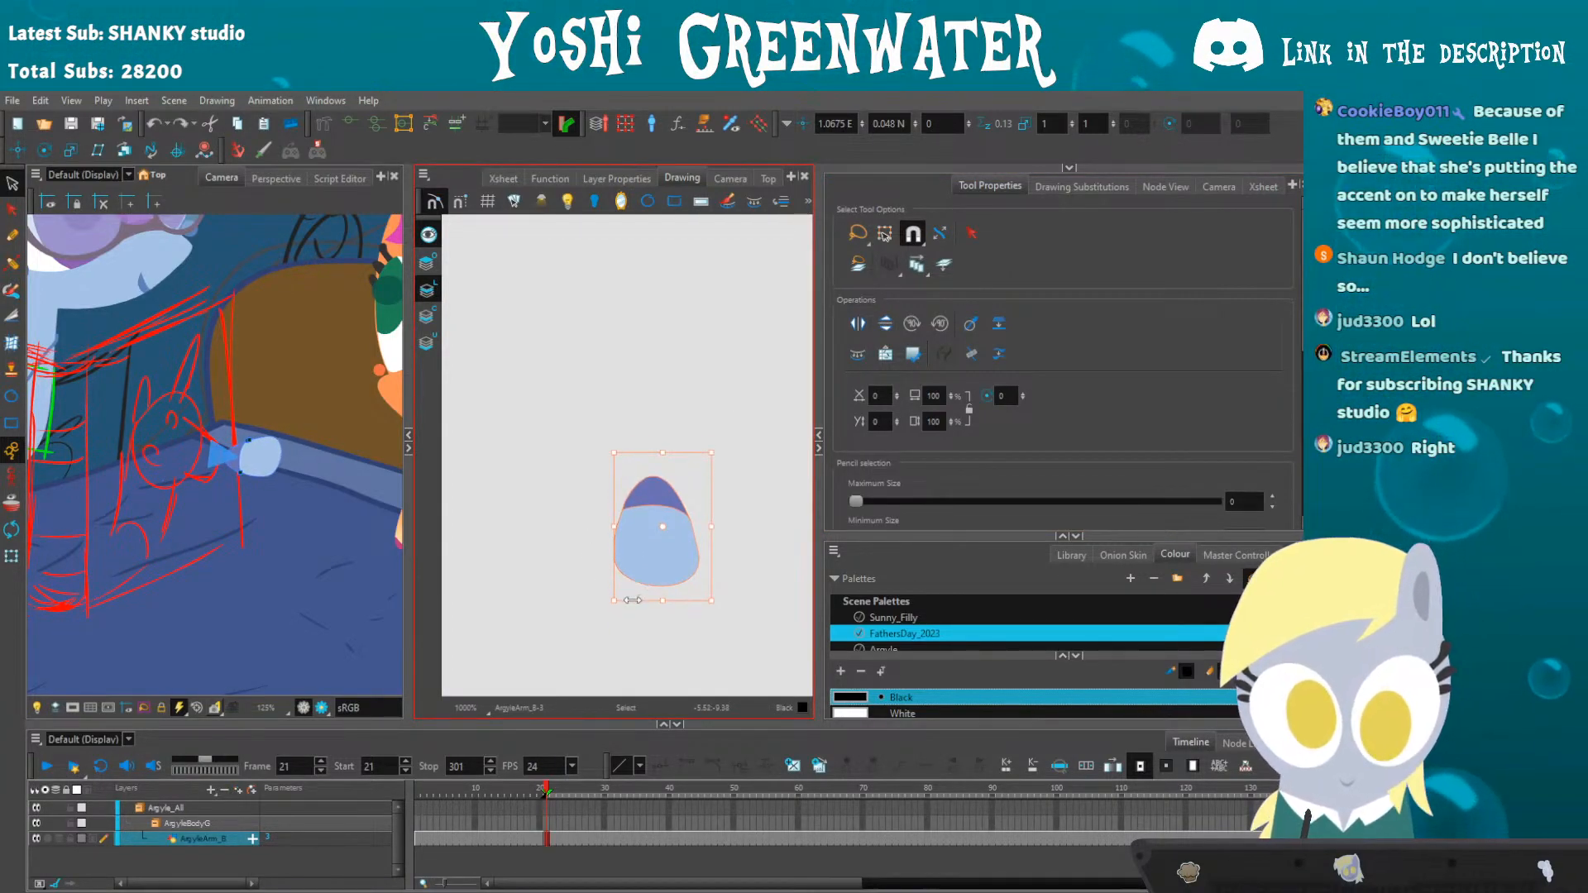
{"action": "key", "text": "Down"}
{"action": "key", "text": "Down"}
{"action": "key", "text": "Down"}
{"action": "key", "text": "Down"}
{"action": "key", "text": "Down"}
{"action": "key", "text": "Down"}
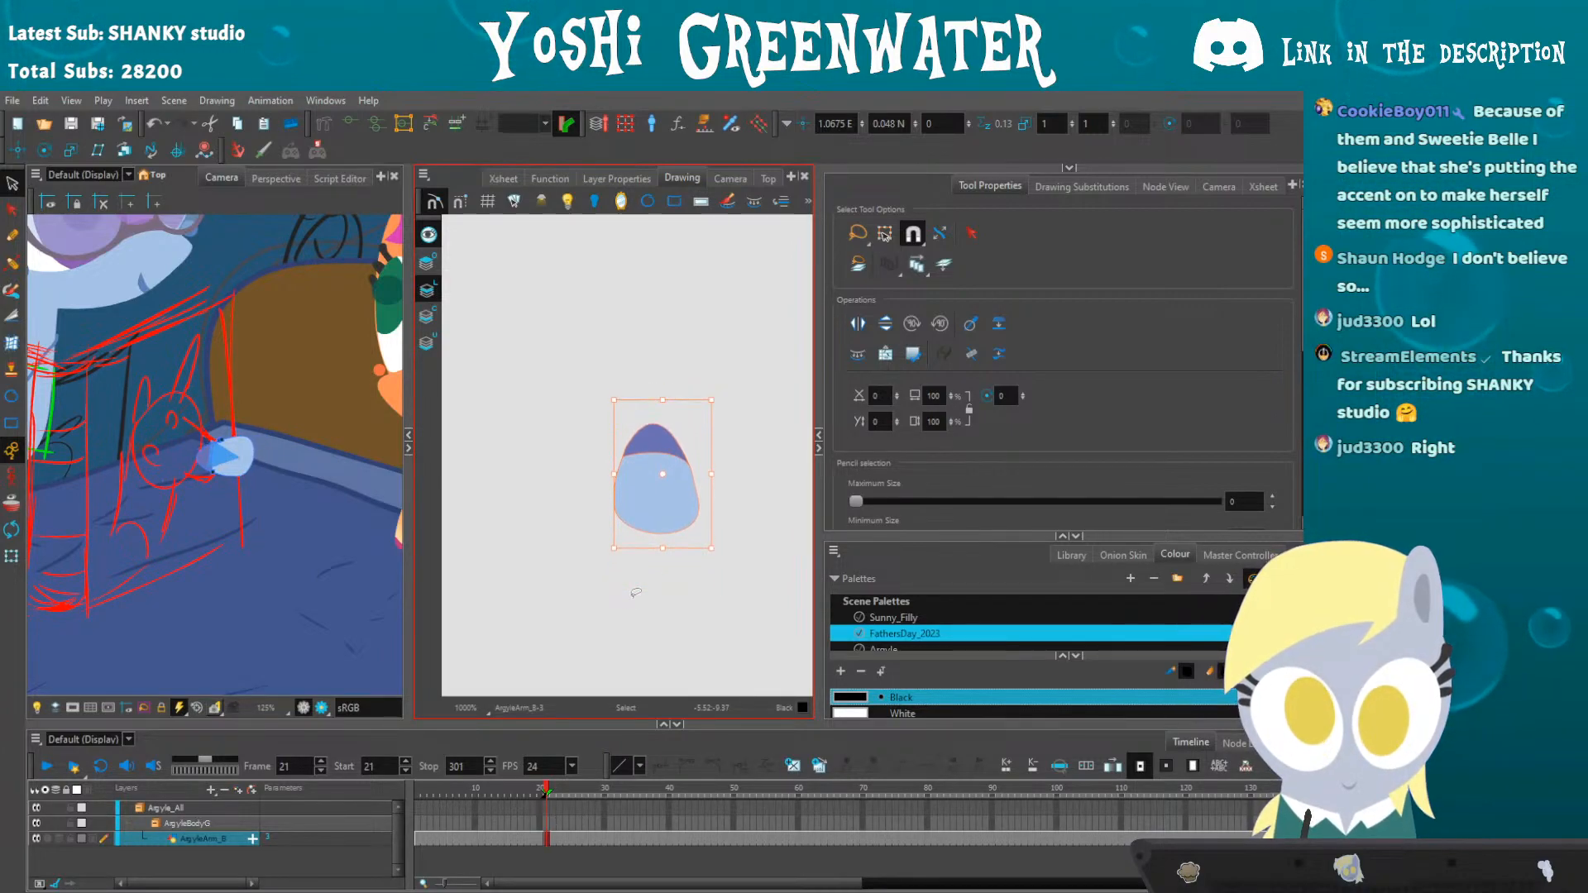
- Enlarge the camera view and adjust the back arm's deformation curve, pulling its end toward the book and lowering its middle point slightly
{"action": "left_click", "coordinate": [11, 556]}
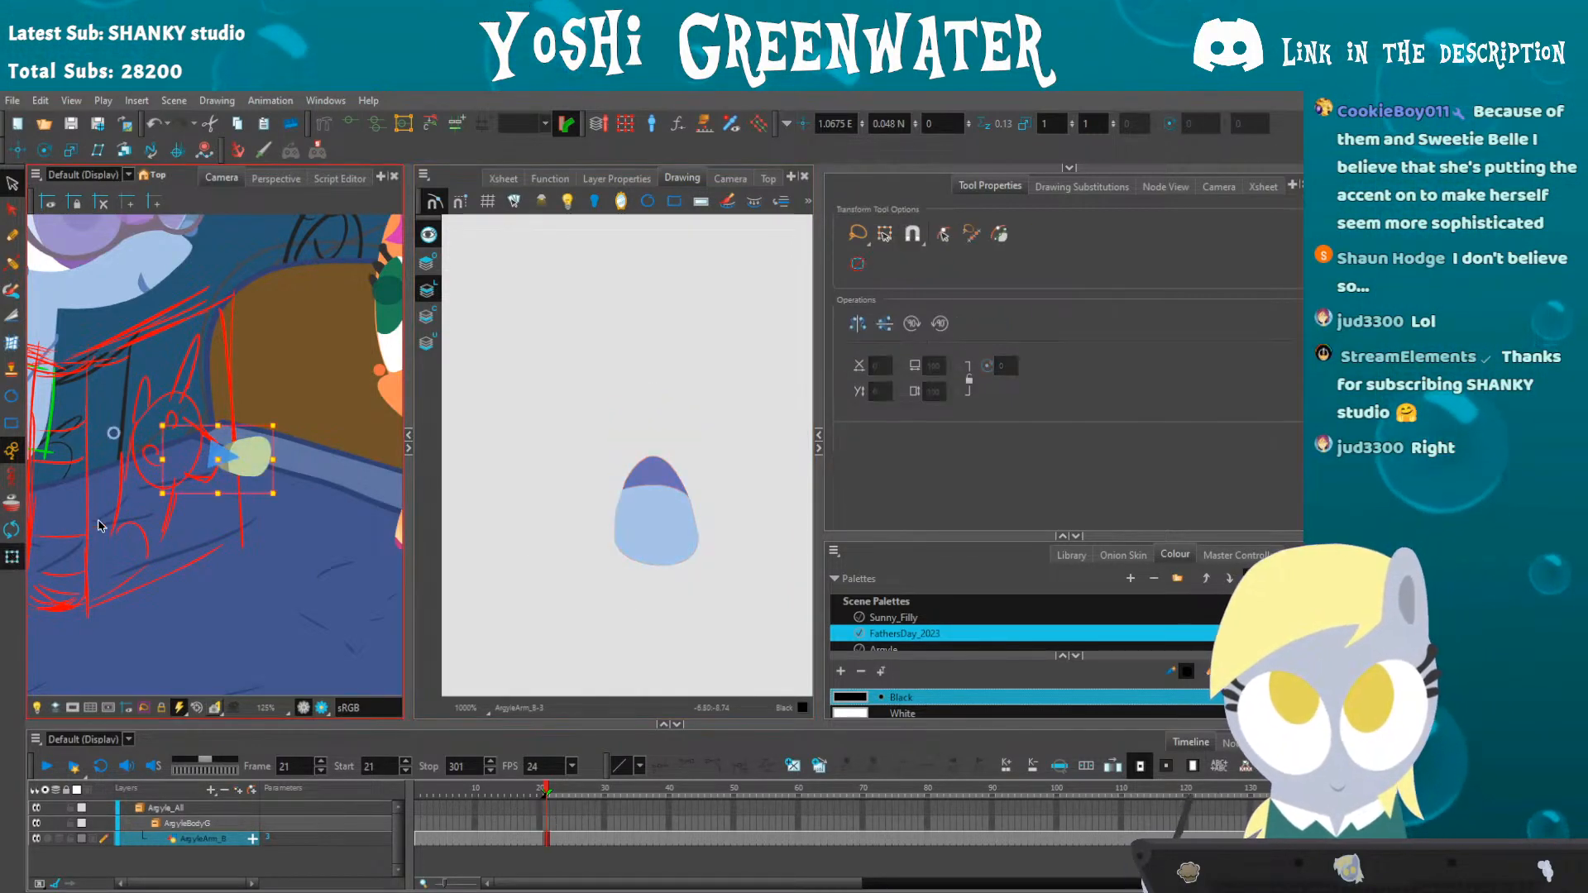
{"action": "left_click", "coordinate": [408, 448]}
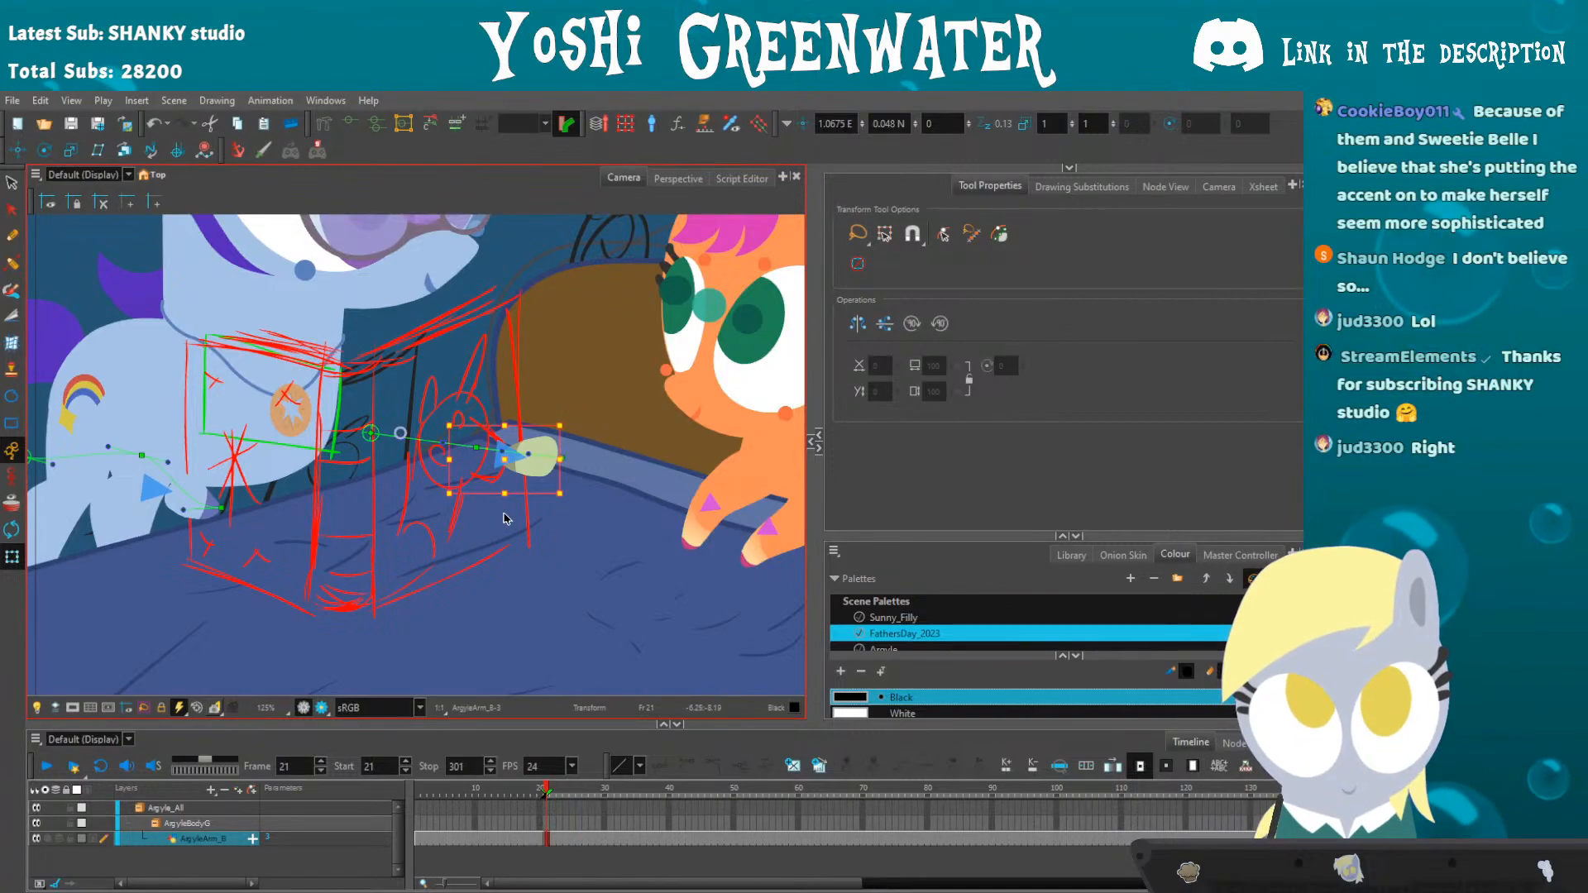
{"action": "scroll", "coordinate": [521, 468], "scroll_direction": "up", "scroll_amount": 3}
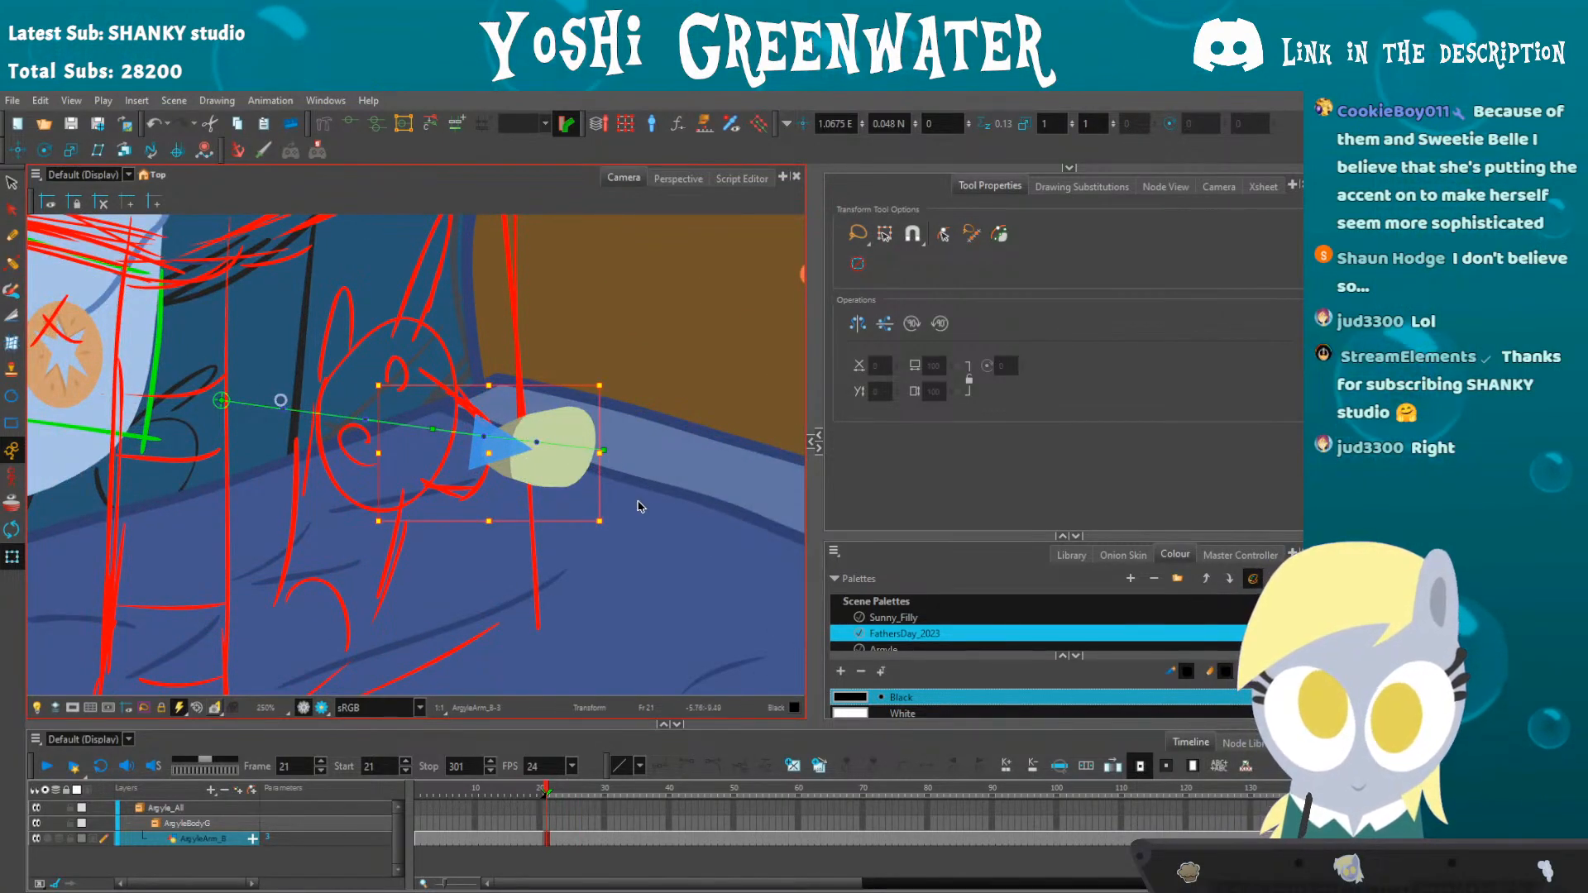
{"action": "left_click", "coordinate": [431, 429]}
{"action": "left_click", "coordinate": [426, 430]}
{"action": "left_click_drag", "start_coordinate": [604, 450], "coordinate": [585, 455]}
{"action": "mouse_move", "coordinate": [419, 429]}
{"action": "left_mouse_down"}
{"action": "mouse_move", "coordinate": [418, 415]}
{"action": "mouse_move", "coordinate": [418, 437]}
{"action": "left_mouse_up"}
{"action": "left_click_drag", "start_coordinate": [518, 448], "coordinate": [584, 445]}
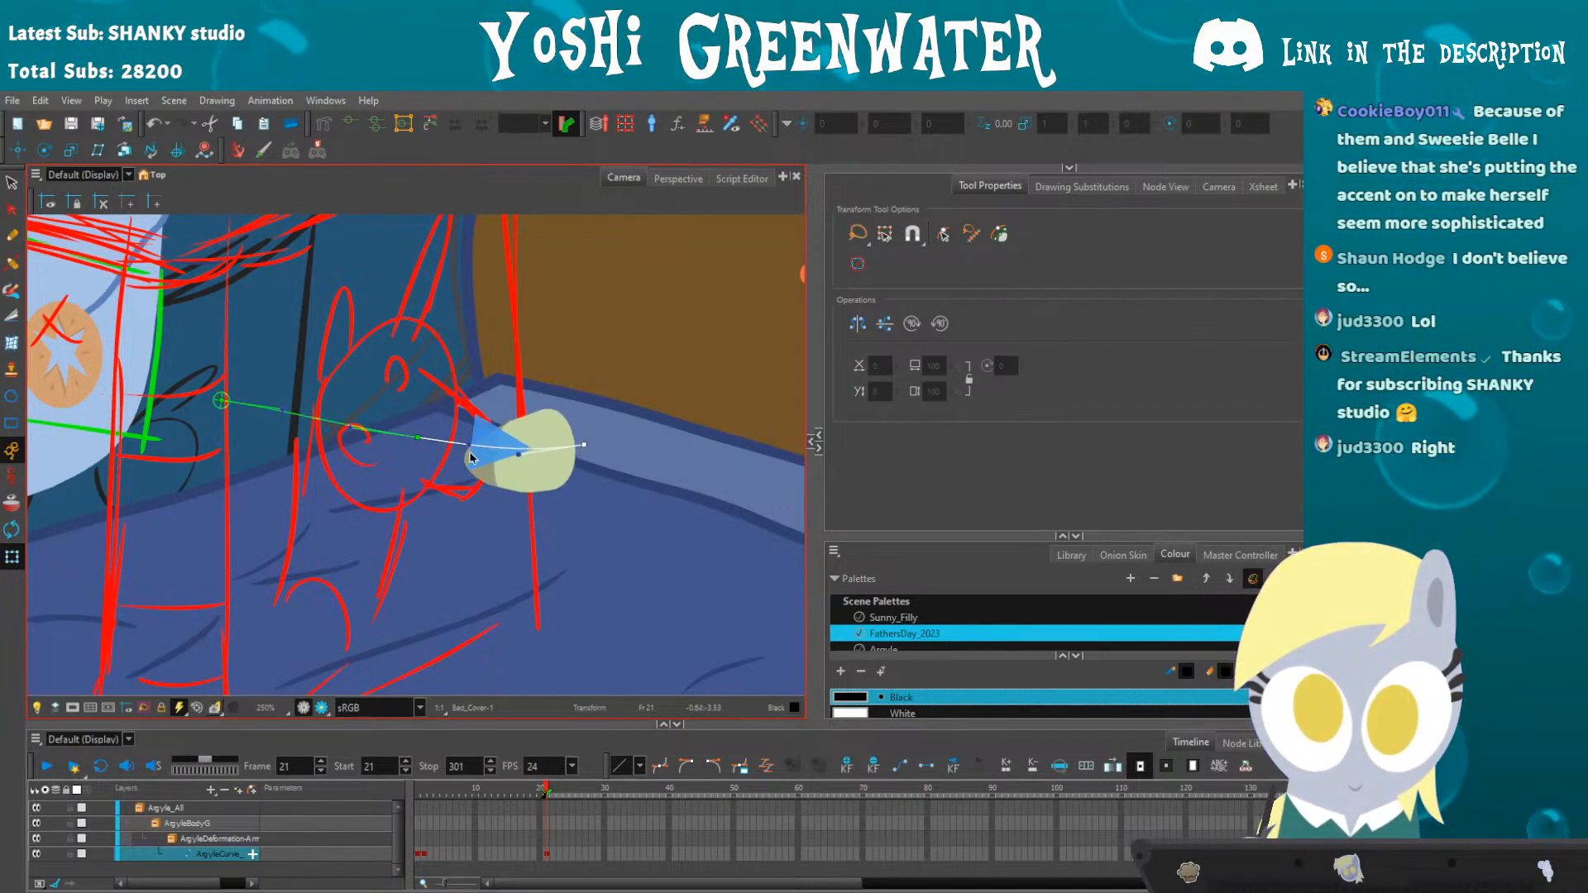
- Bend the back arm's hoof upward by lowering the curve's middle point further and raising its end point, and view the whole scene
{"action": "left_click_drag", "start_coordinate": [418, 438], "coordinate": [417, 448]}
{"action": "left_click_drag", "start_coordinate": [518, 455], "coordinate": [416, 453]}
{"action": "left_click_drag", "start_coordinate": [583, 446], "coordinate": [585, 429]}
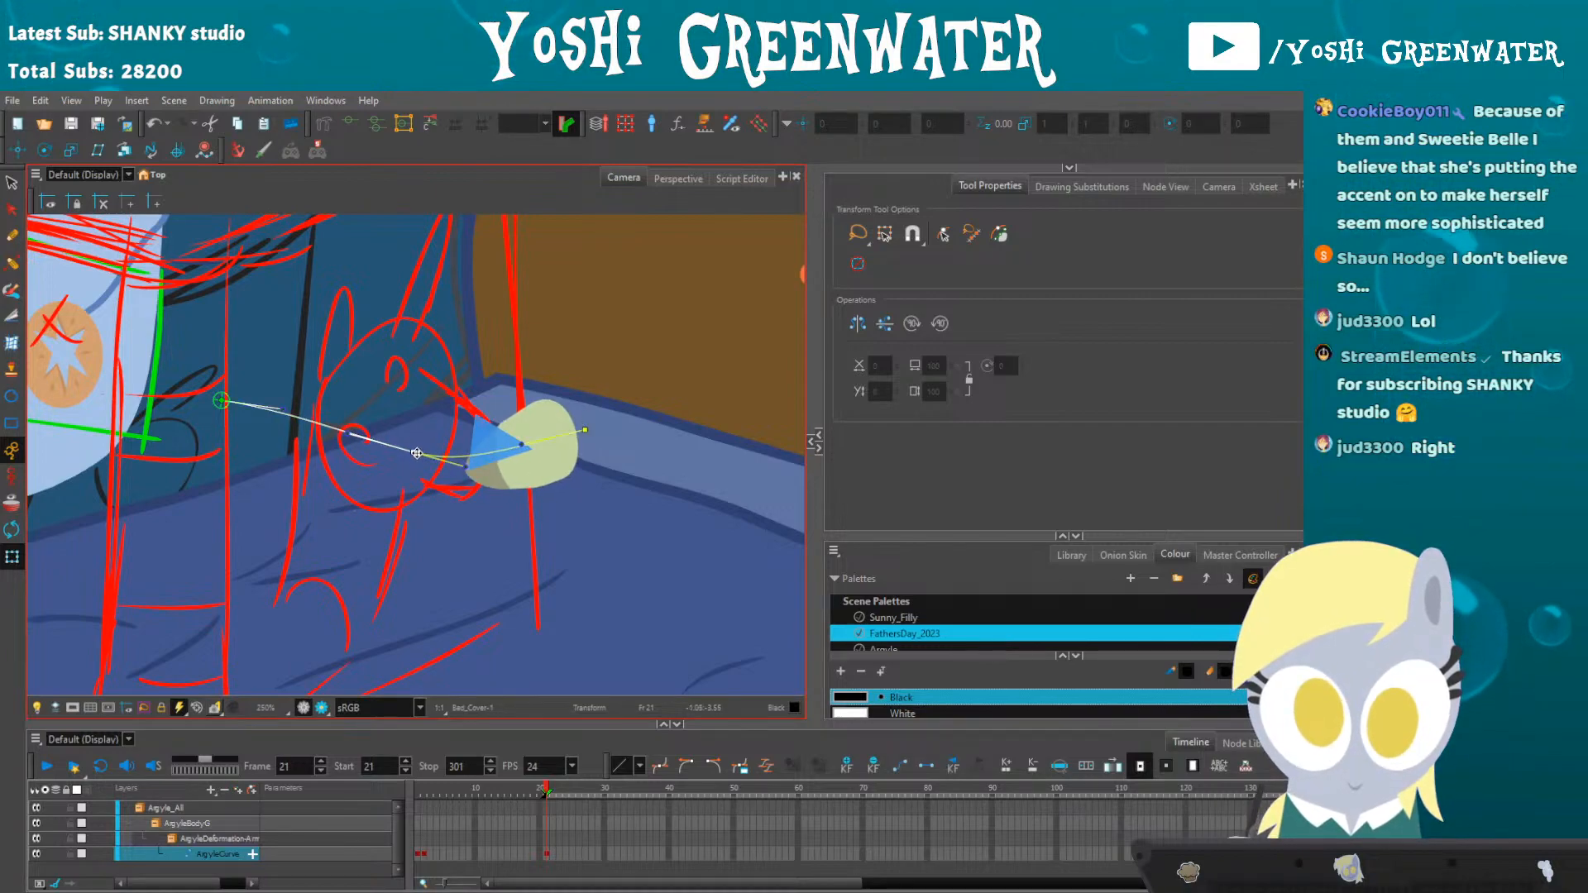
{"action": "left_click", "coordinate": [579, 427]}
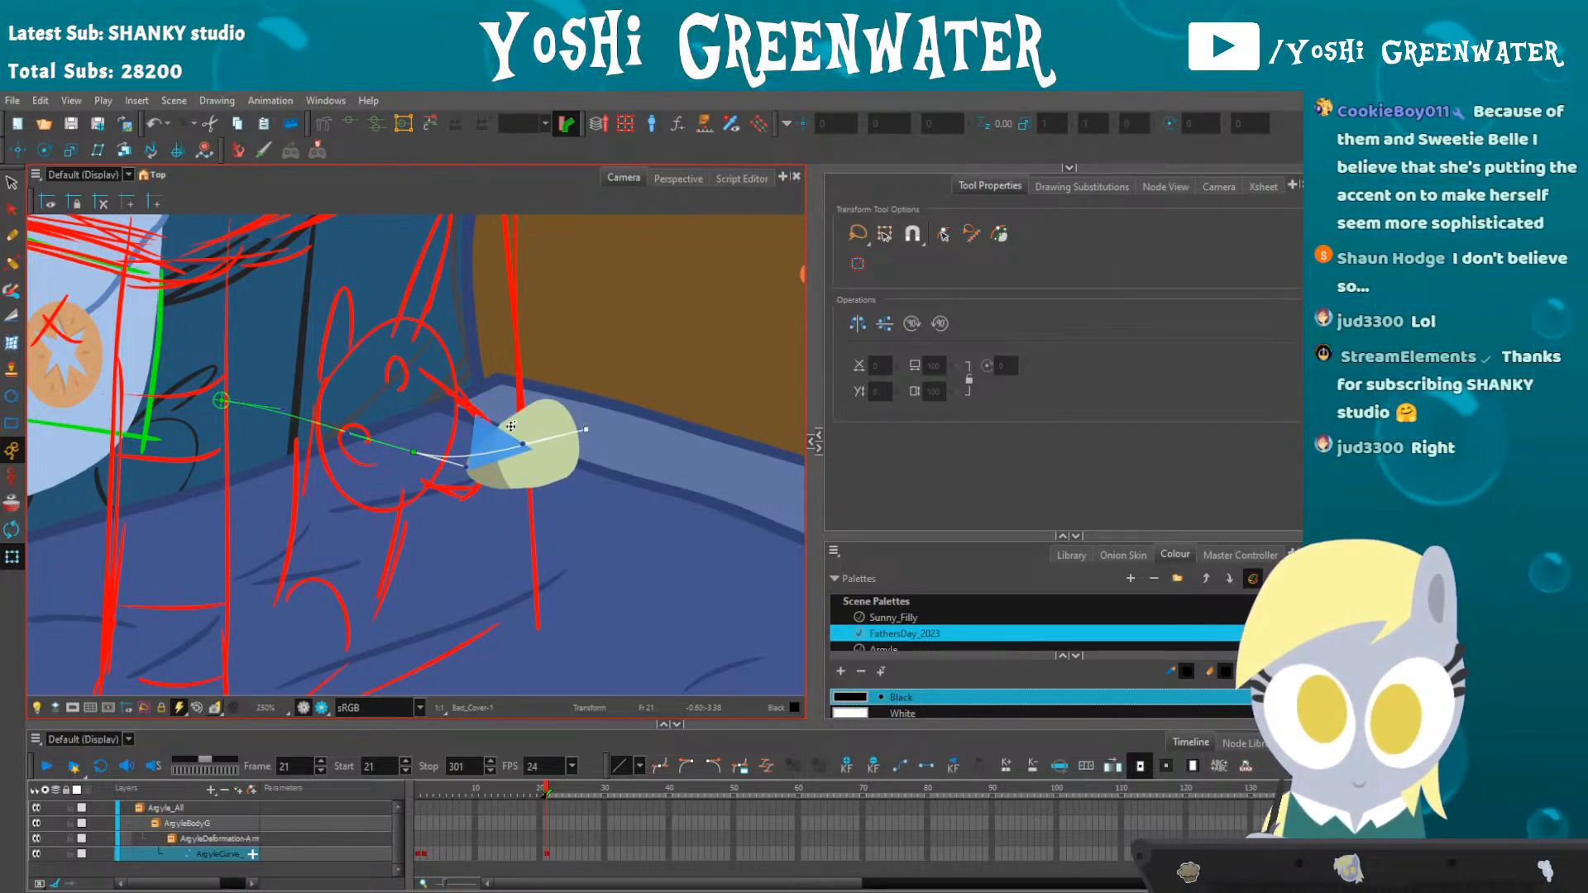
{"action": "key", "text": "shift+m"}
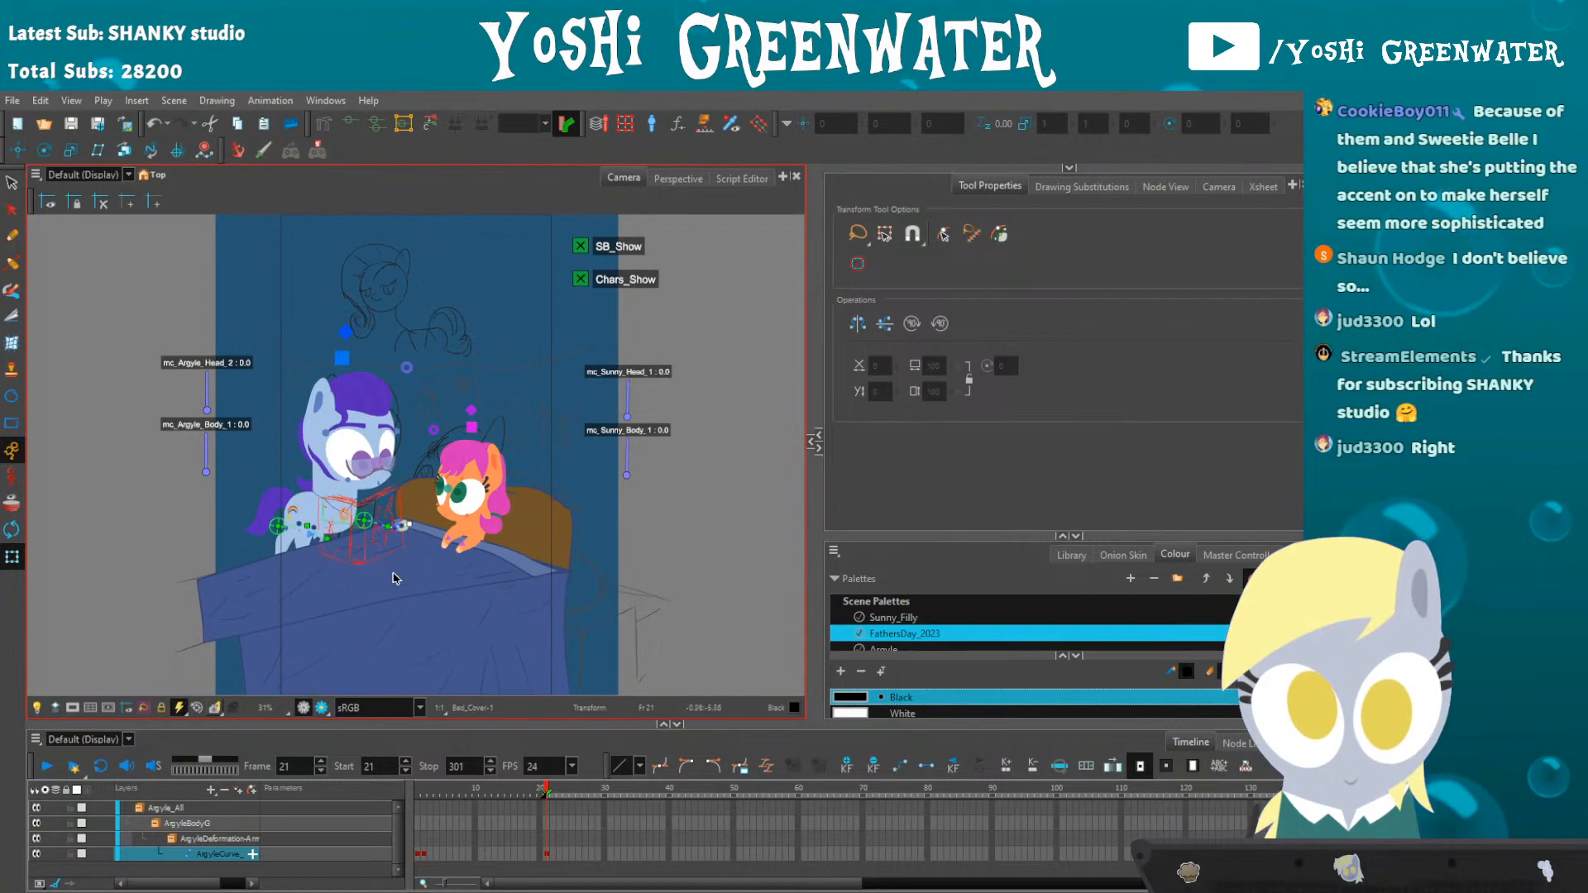
- Clear the arm curve selection and preview the bedside scene in rendered mode before returning to the working display
{"action": "left_click", "coordinate": [166, 504]}
{"action": "left_click", "coordinate": [352, 128]}
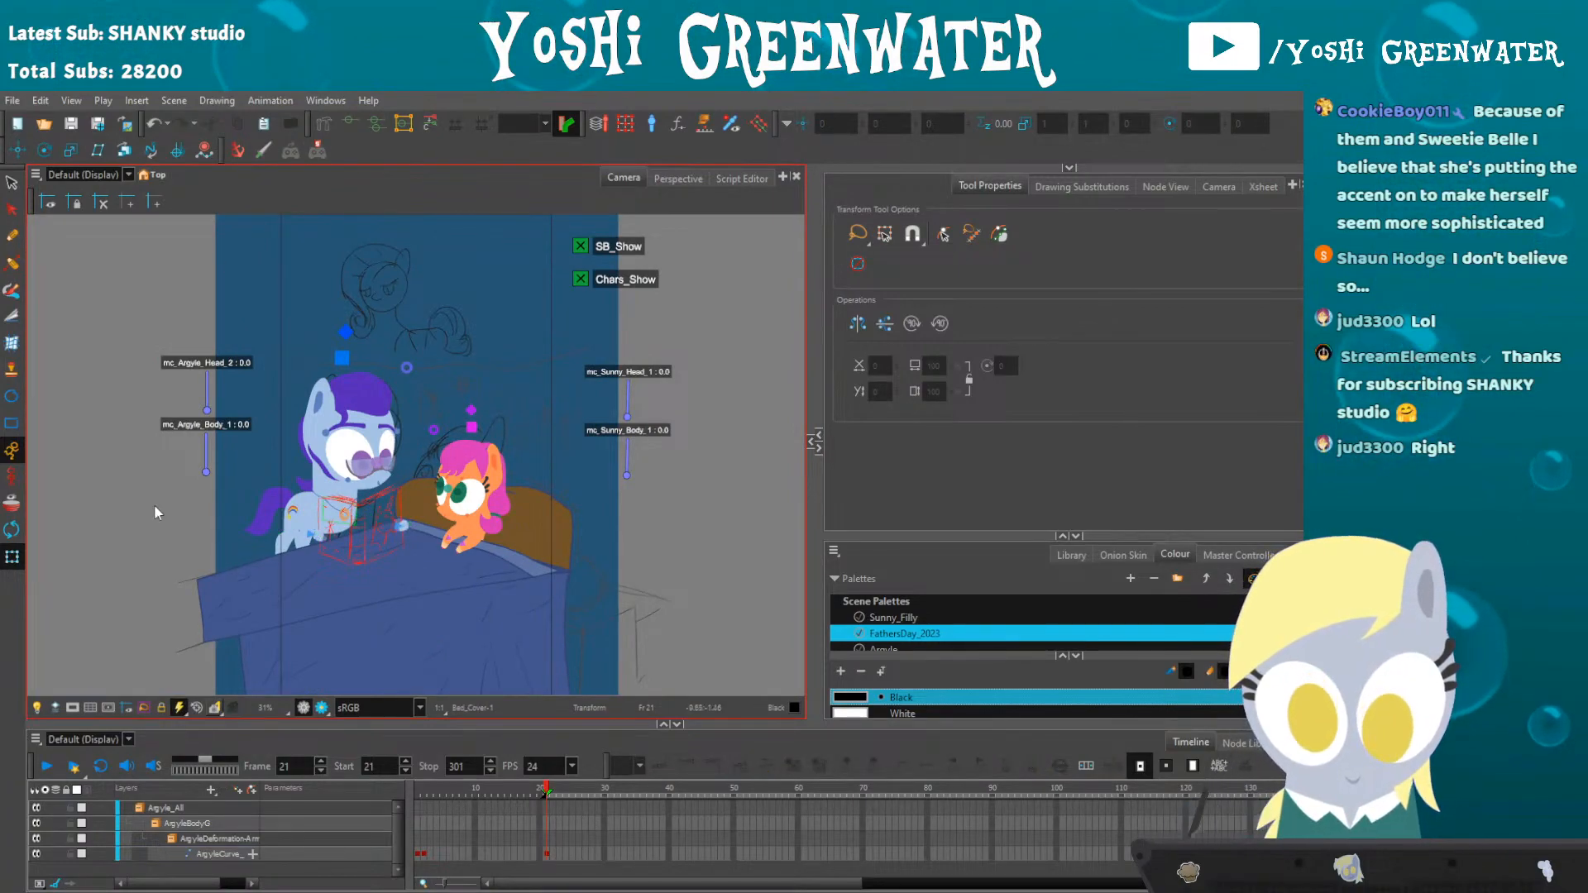
{"action": "left_click", "coordinate": [324, 708]}
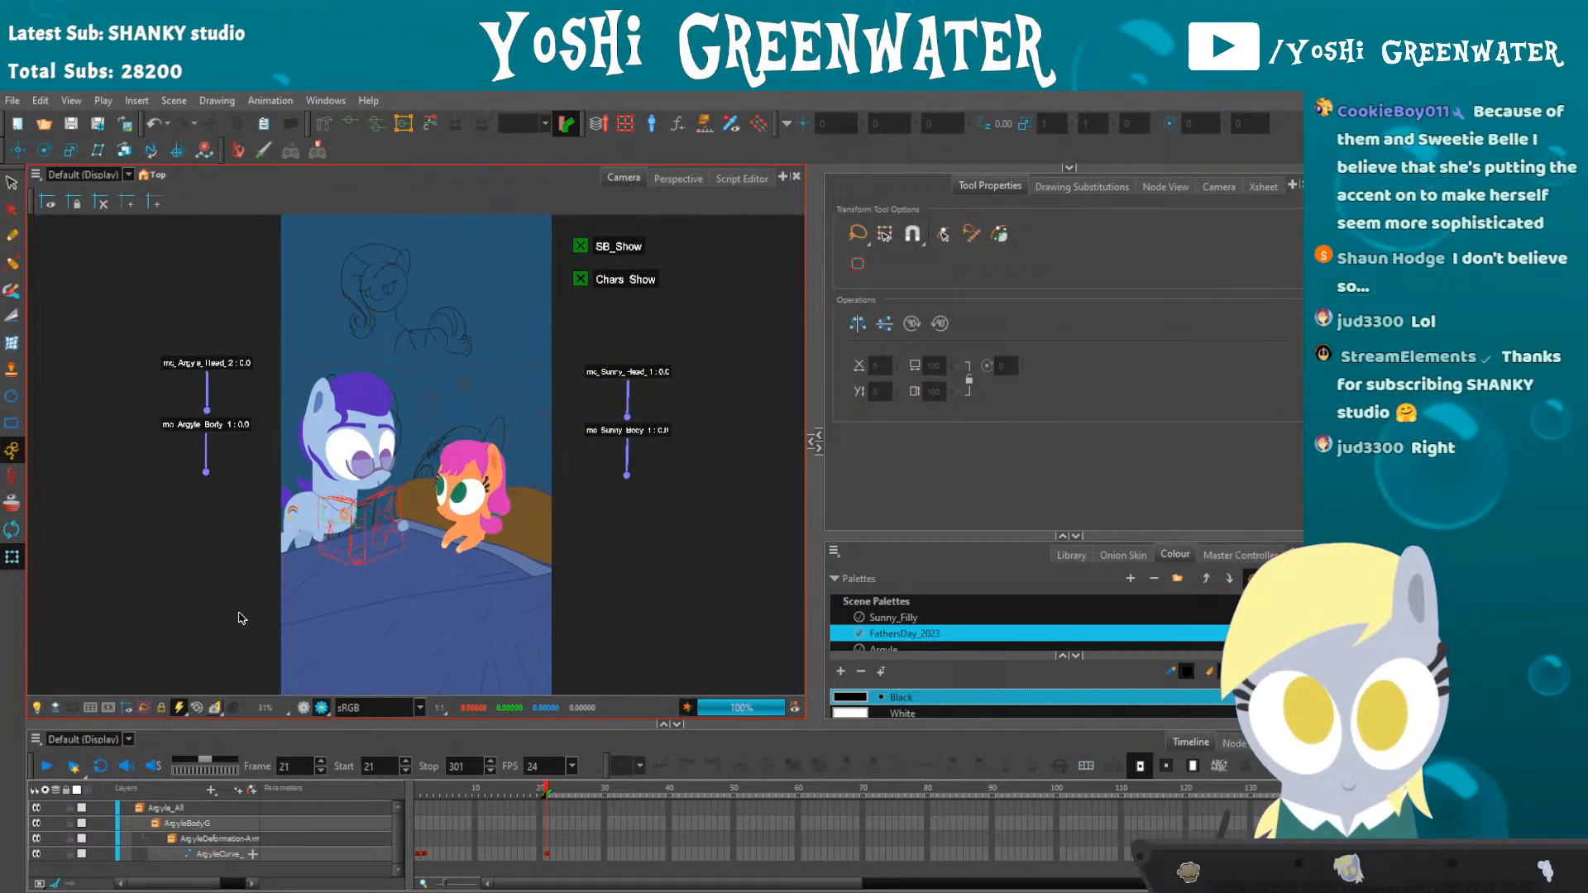
{"action": "left_click", "coordinate": [303, 709]}
- Show the drawing view beside the camera view and open the book's sketch drawing in it for close editing
{"action": "left_click", "coordinate": [810, 442]}
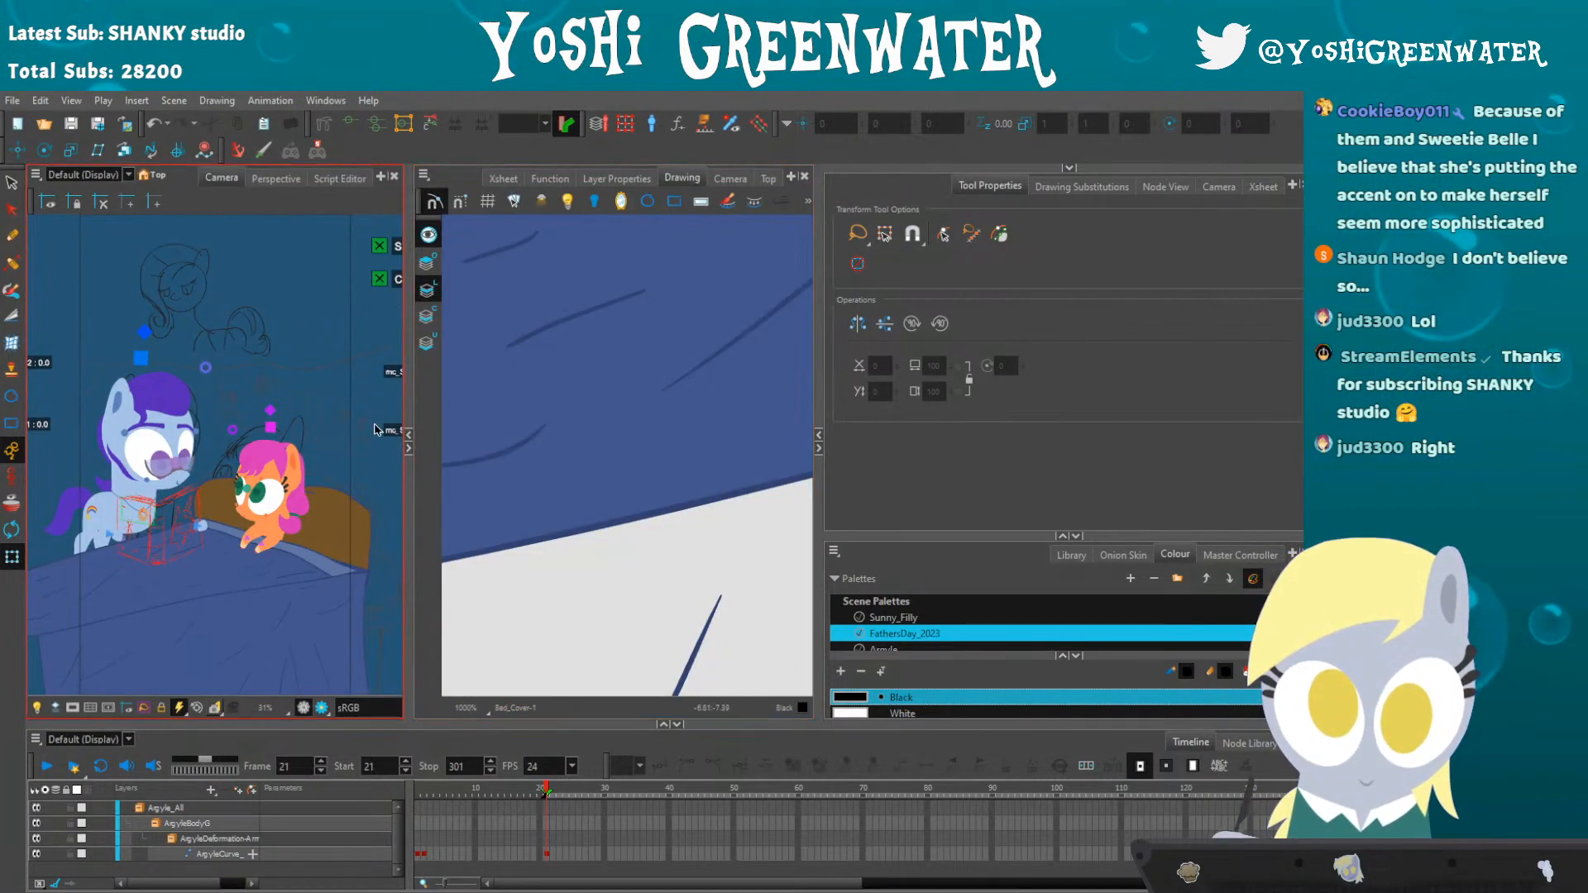
{"action": "scroll", "coordinate": [201, 533], "scroll_direction": "up", "scroll_amount": 3}
{"action": "key", "text": "shift+m"}
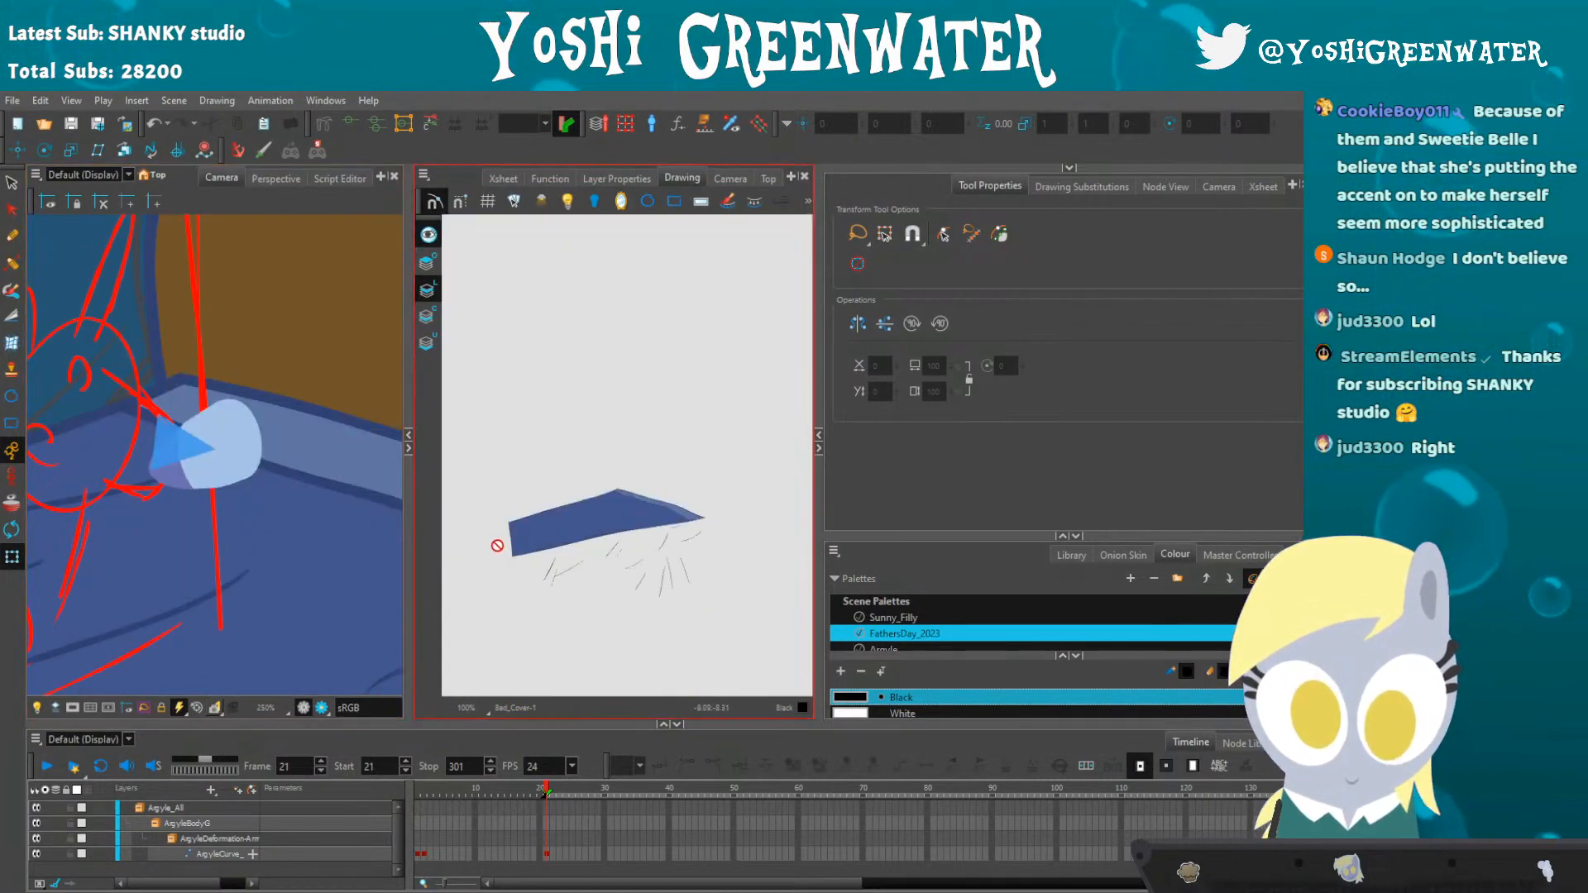
{"action": "left_click", "coordinate": [122, 461]}
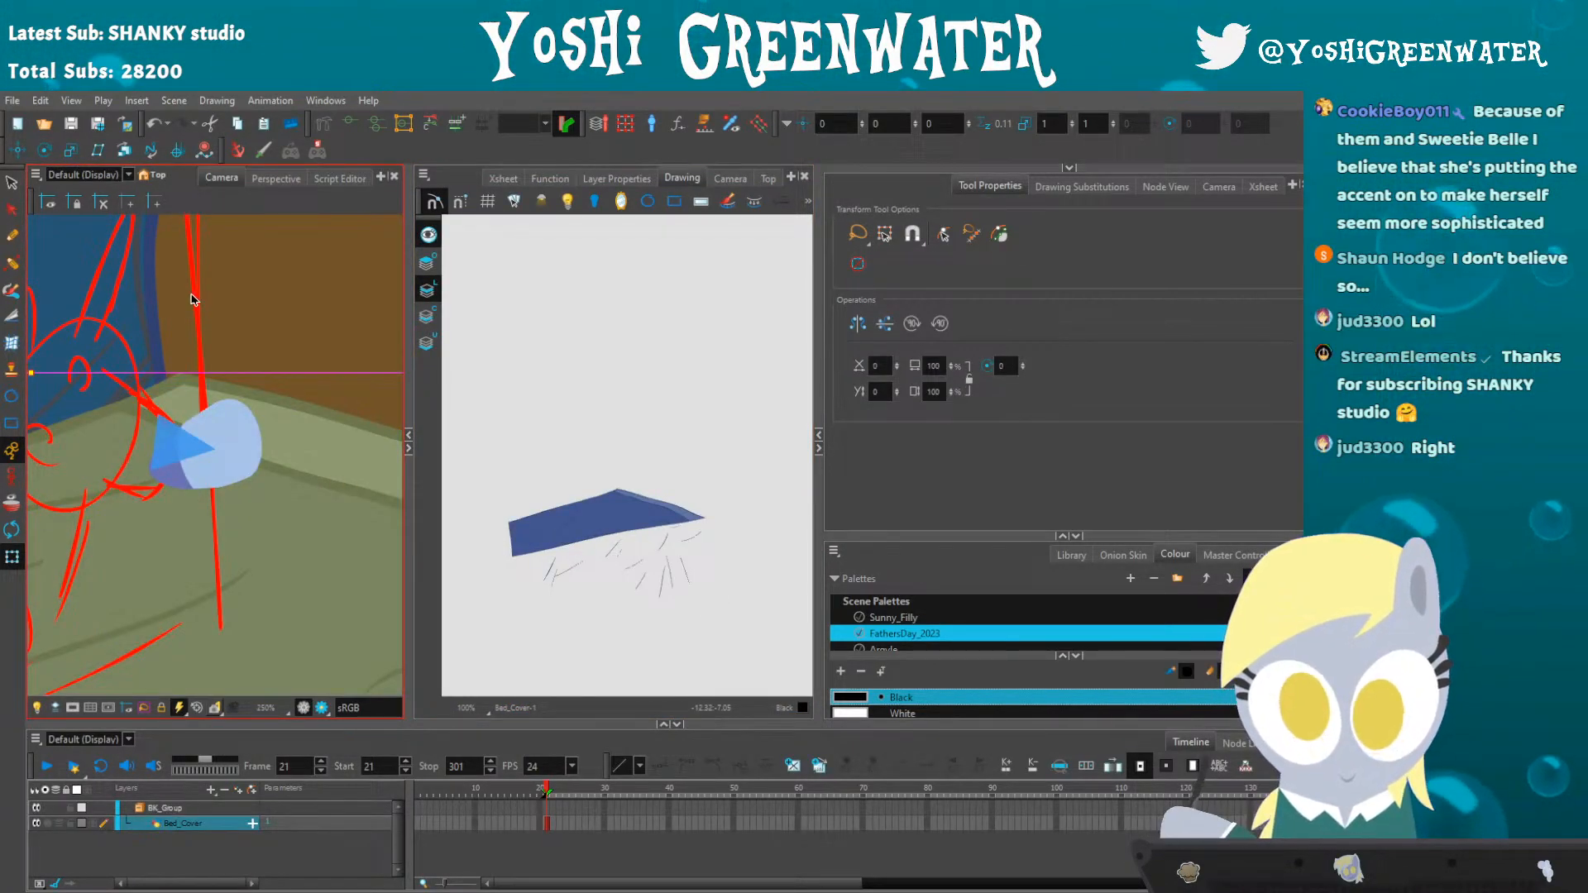
{"action": "left_click", "coordinate": [194, 299]}
{"action": "left_click_drag", "start_coordinate": [535, 514], "coordinate": [585, 397]}
{"action": "scroll", "coordinate": [575, 439], "scroll_direction": "up", "scroll_amount": 1}
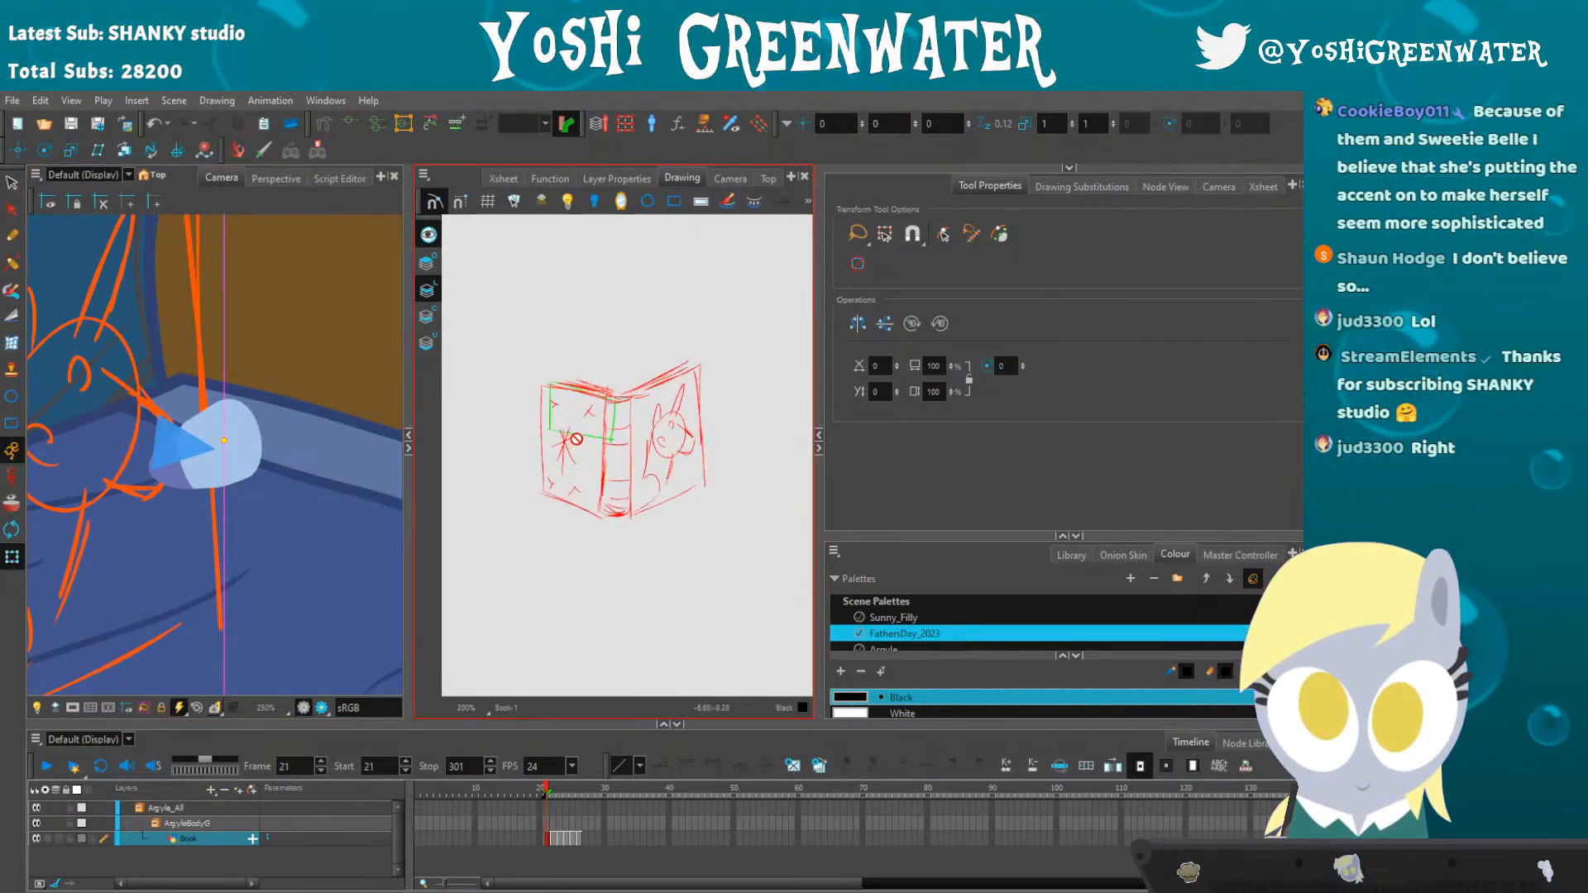
{"action": "scroll", "coordinate": [576, 439], "scroll_direction": "up", "scroll_amount": 2}
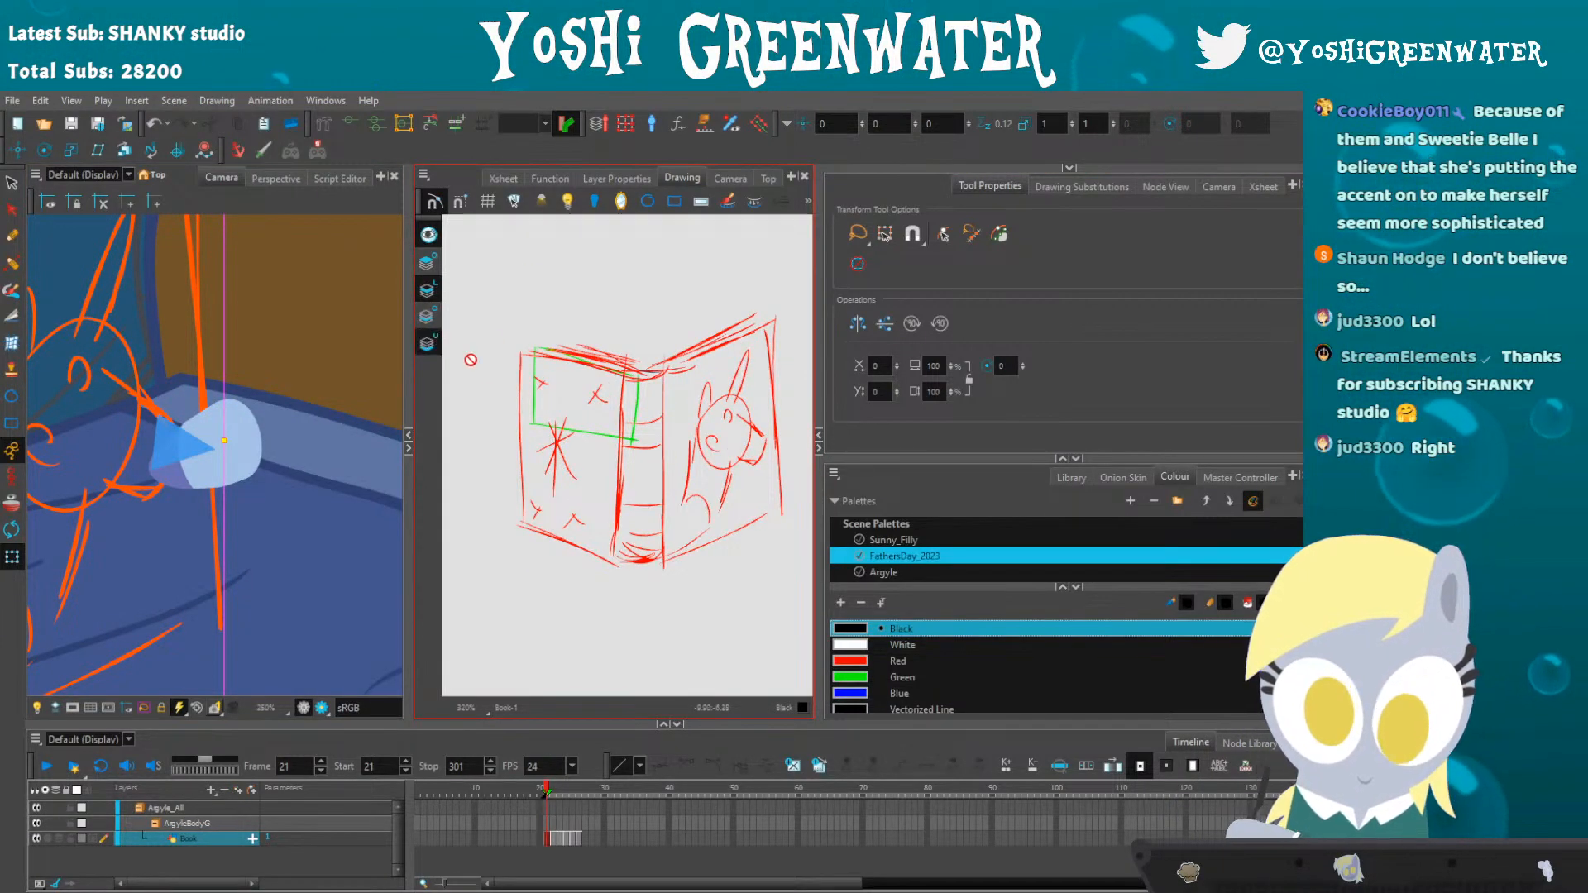
- Outline the open book's covers beneath the sketch with the brown New 4 colour from the FathersDay_2023 palette, and fill the shape
{"action": "left_click", "coordinate": [851, 692]}
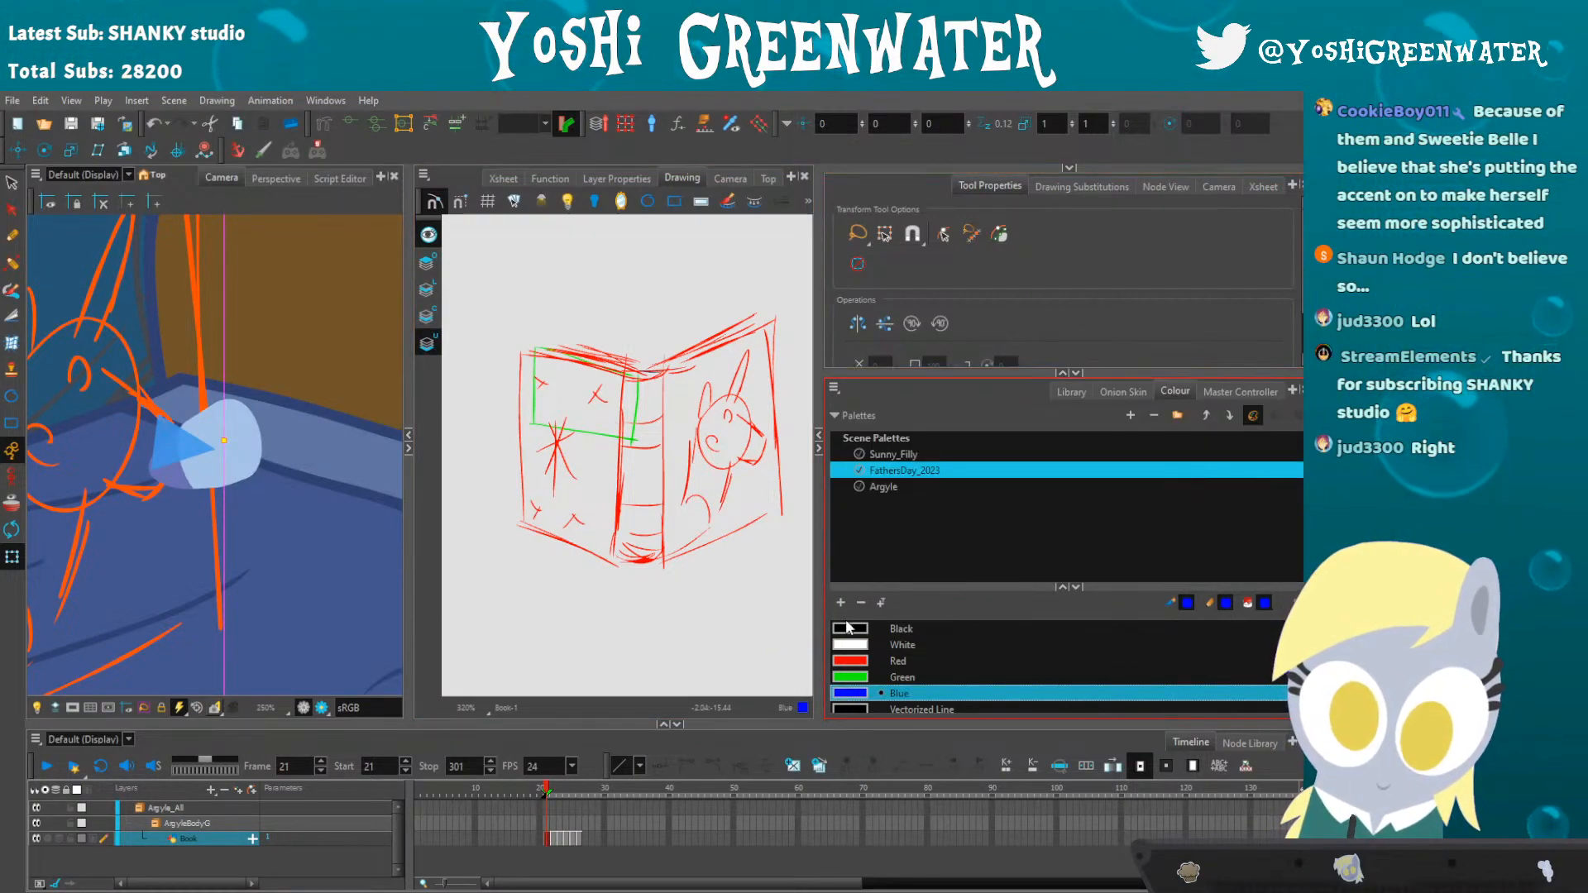
{"action": "scroll", "coordinate": [847, 616], "scroll_direction": "down", "scroll_amount": 3}
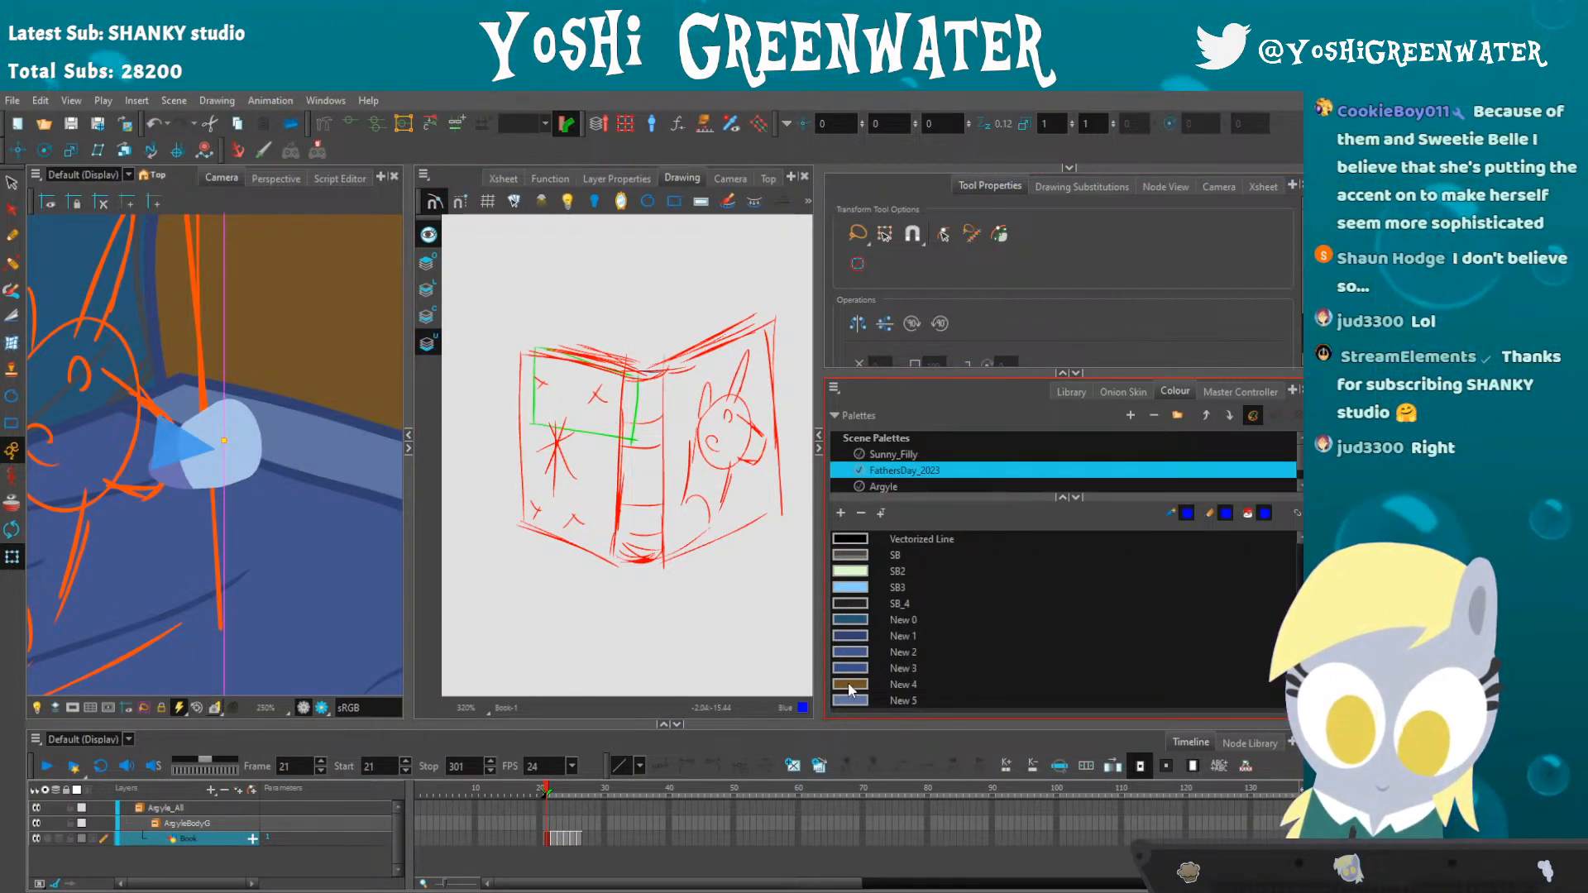
{"action": "left_click", "coordinate": [851, 686]}
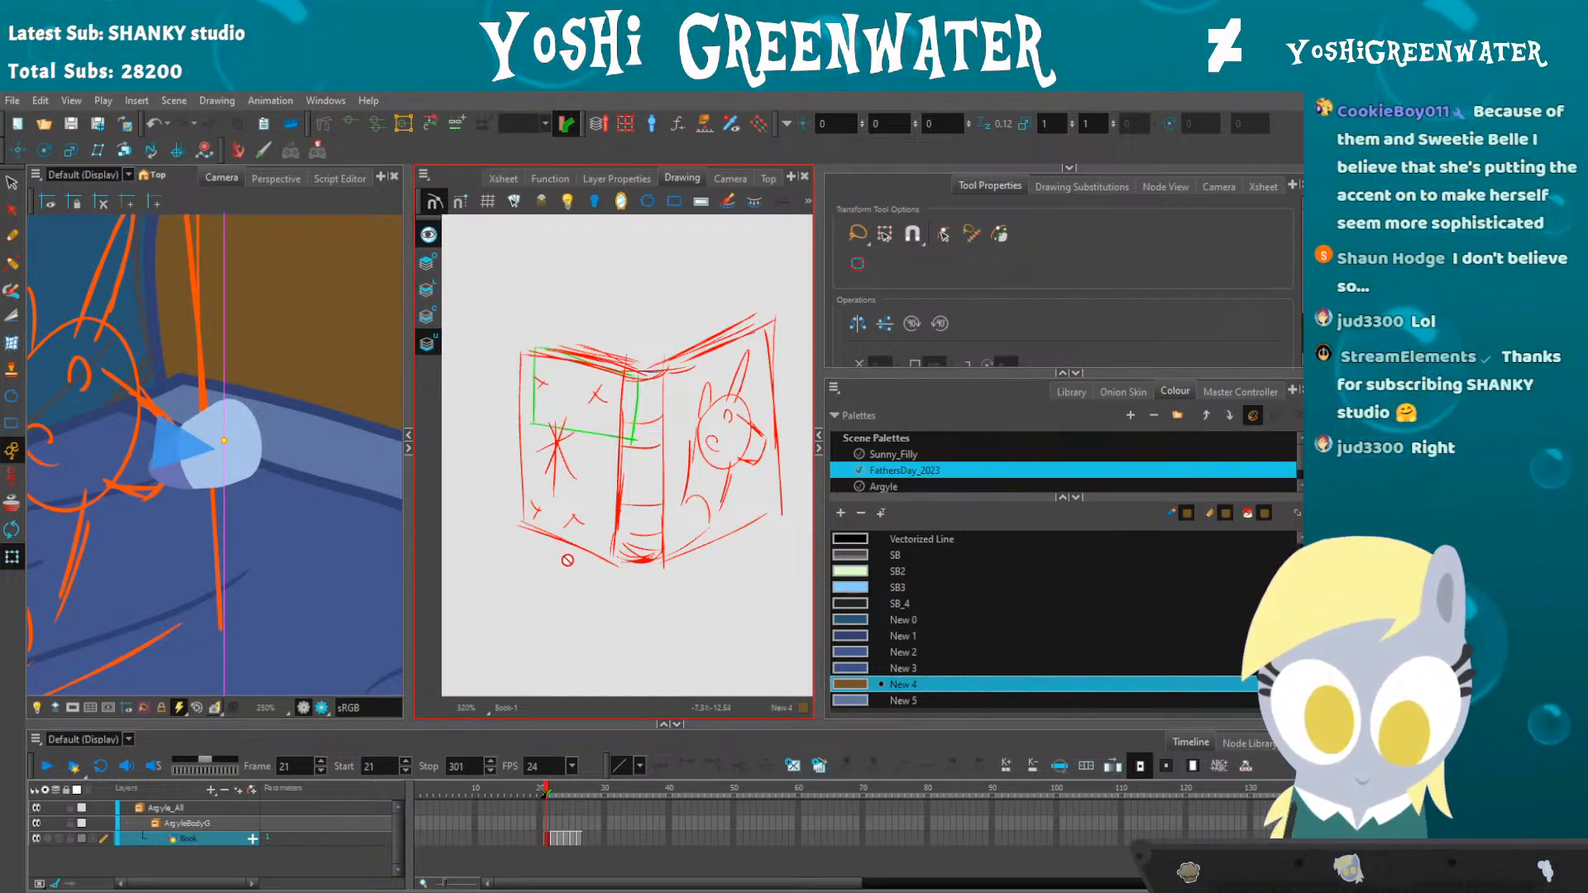
{"action": "key", "text": "alt+b"}
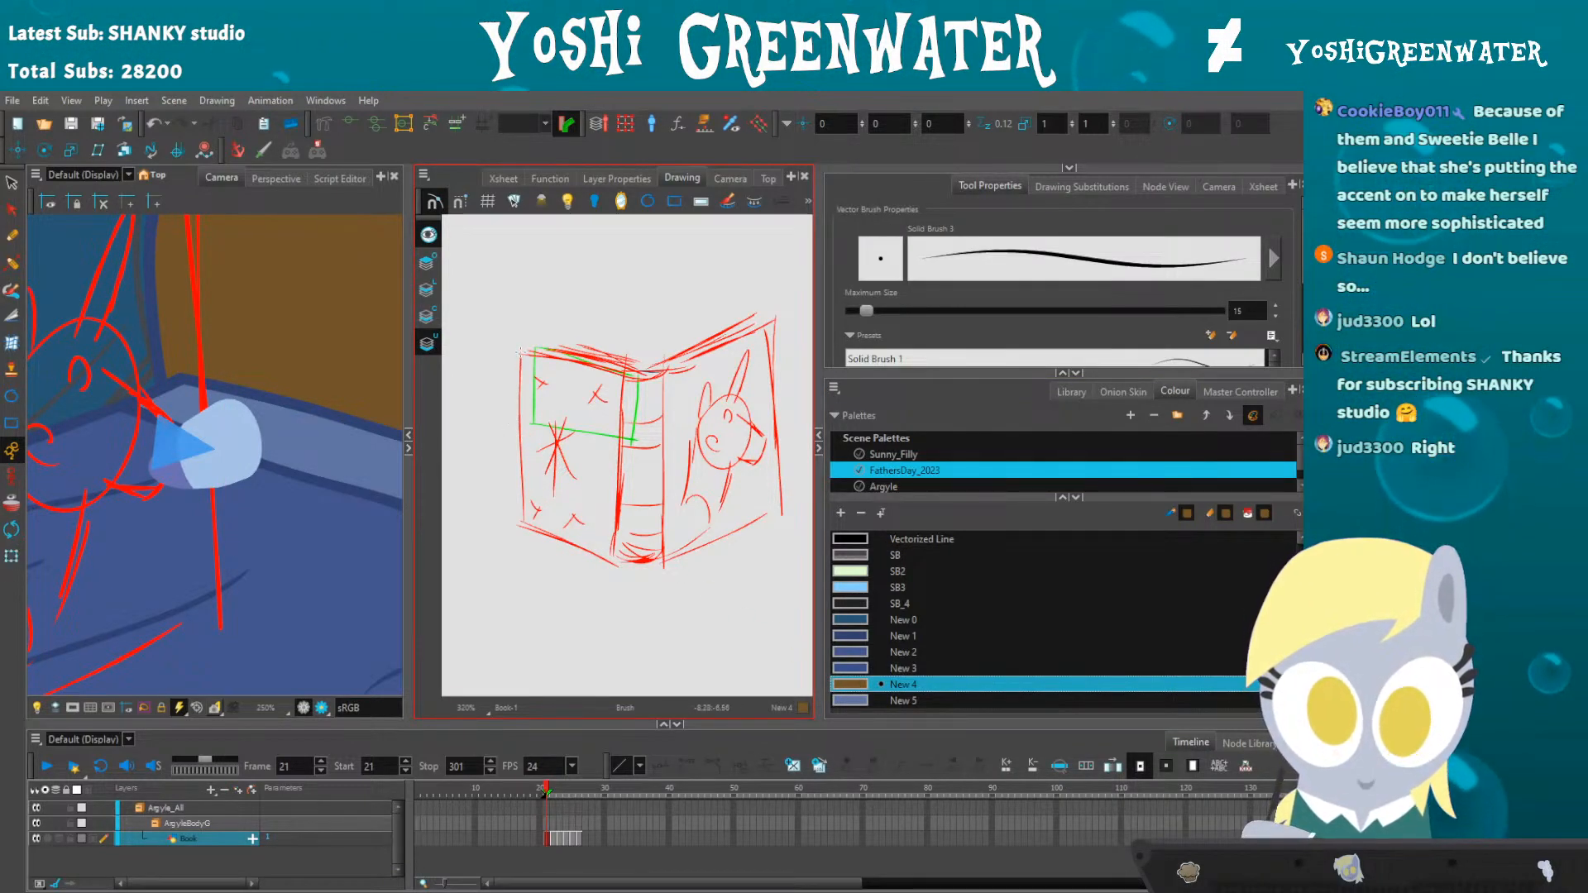
{"action": "mouse_move", "coordinate": [522, 441]}
{"action": "left_mouse_down"}
{"action": "mouse_move", "coordinate": [524, 518]}
{"action": "mouse_move", "coordinate": [637, 565]}
{"action": "left_mouse_up"}
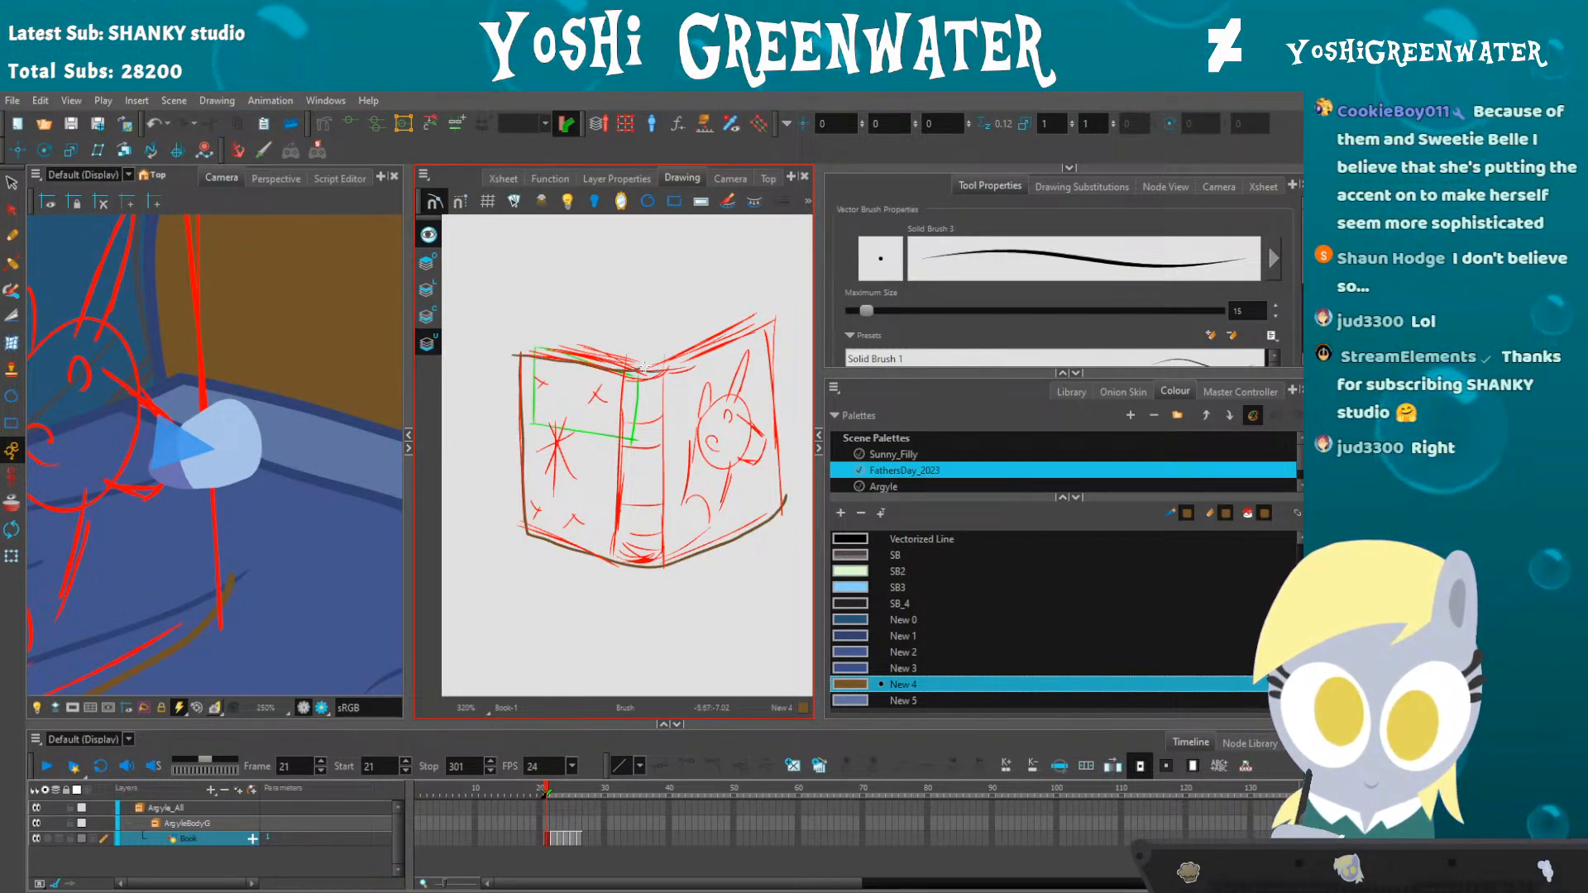
{"action": "left_click_drag", "start_coordinate": [781, 436], "coordinate": [781, 535]}
{"action": "key", "text": "alt+i"}
{"action": "left_click", "coordinate": [703, 513]}
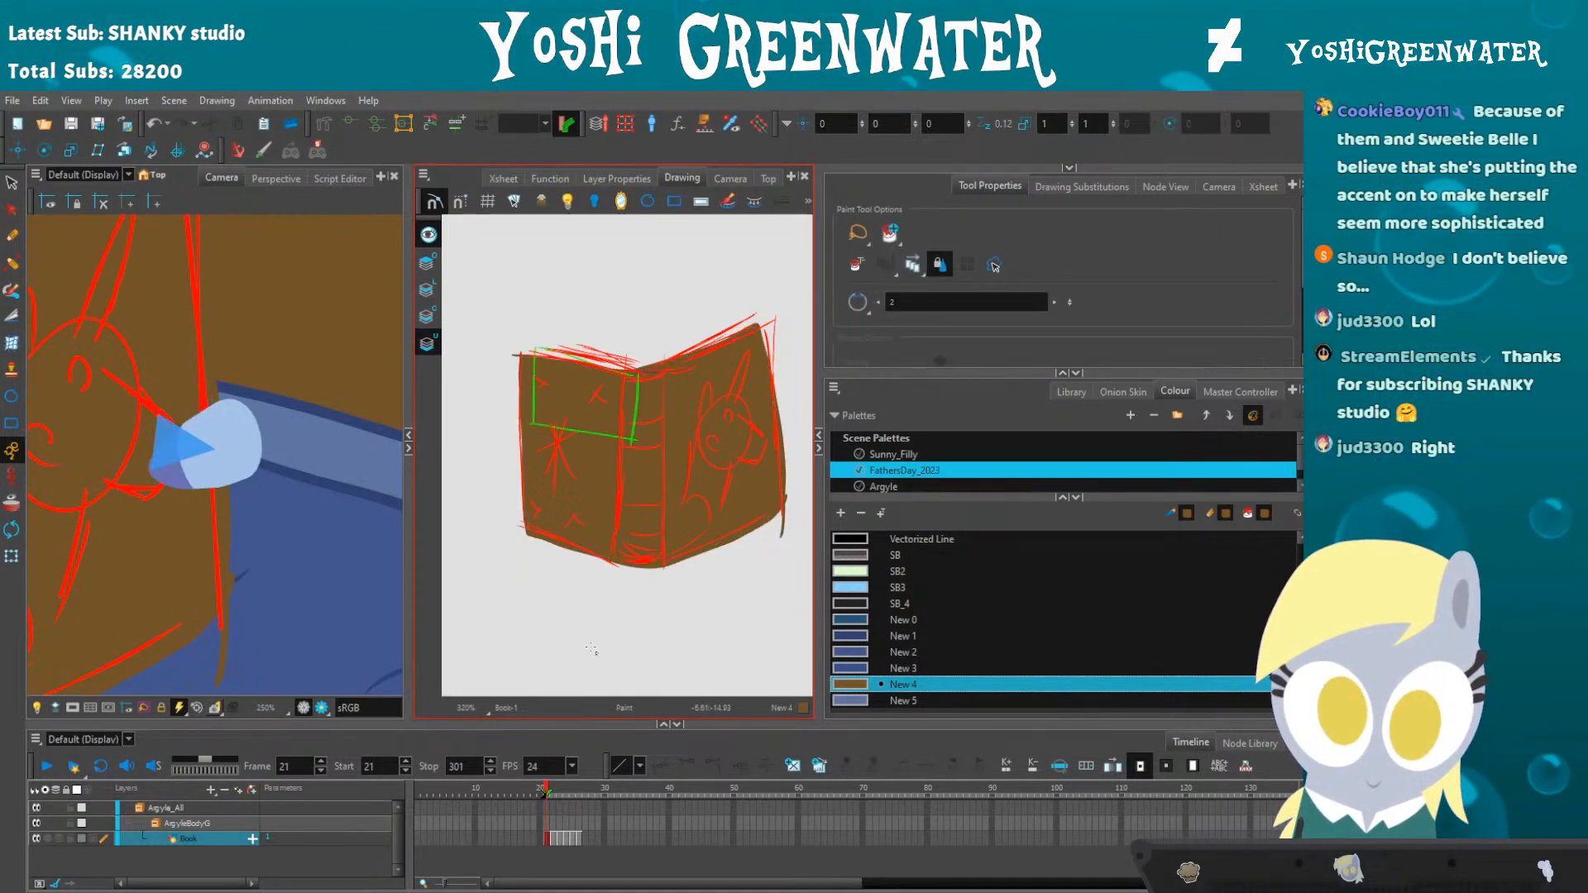
{"action": "key", "text": "shift+m"}
{"action": "scroll", "coordinate": [72, 558], "scroll_direction": "up", "scroll_amount": 4}
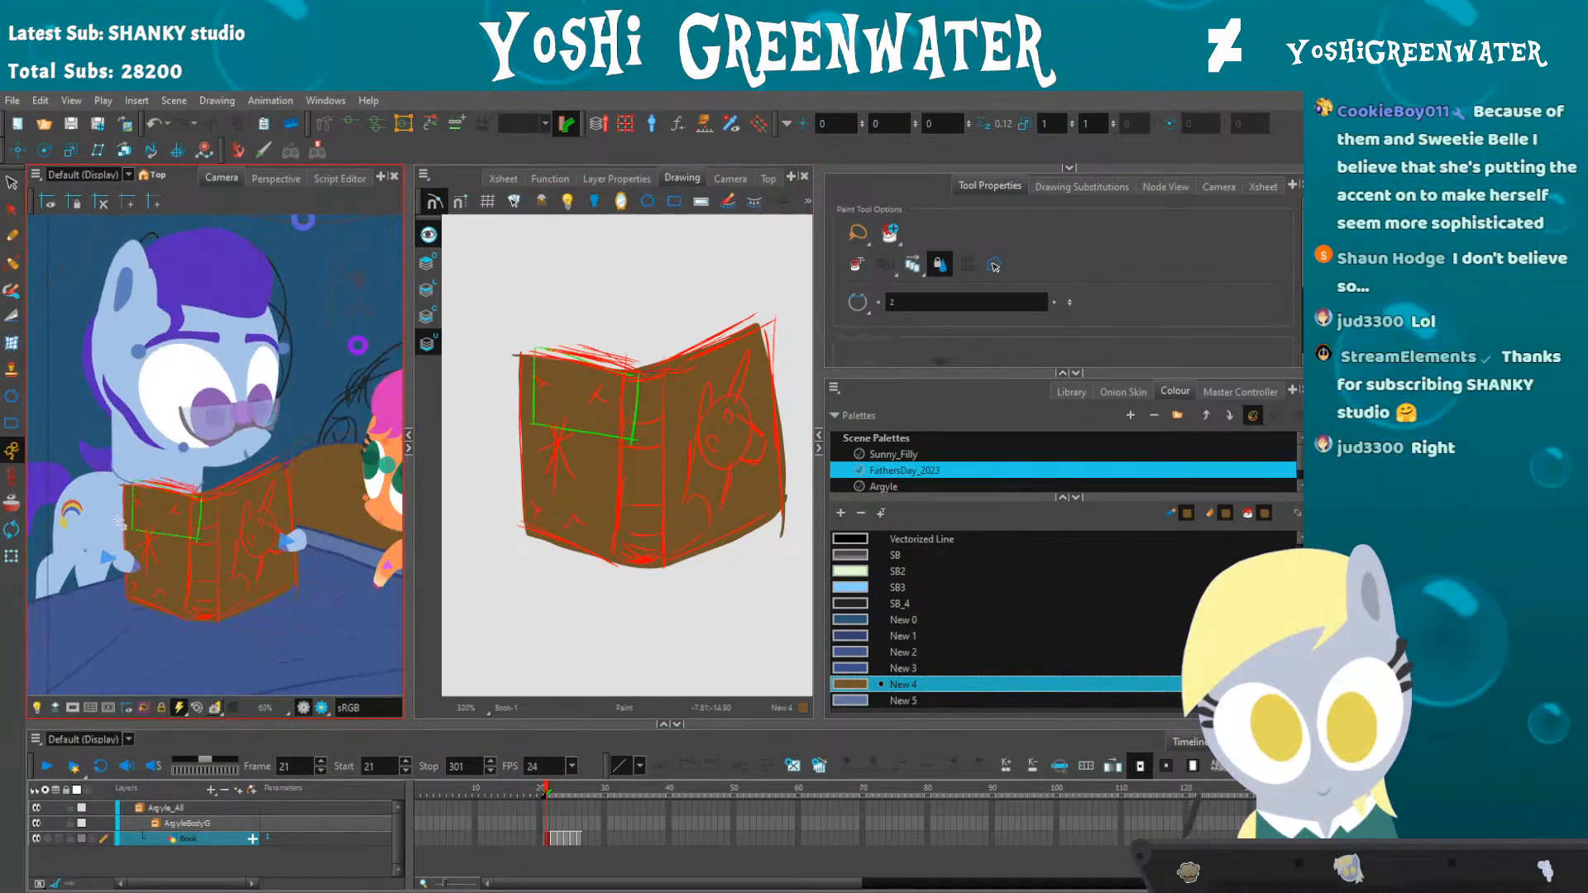
{"action": "left_click_drag", "start_coordinate": [488, 457], "coordinate": [485, 491]}
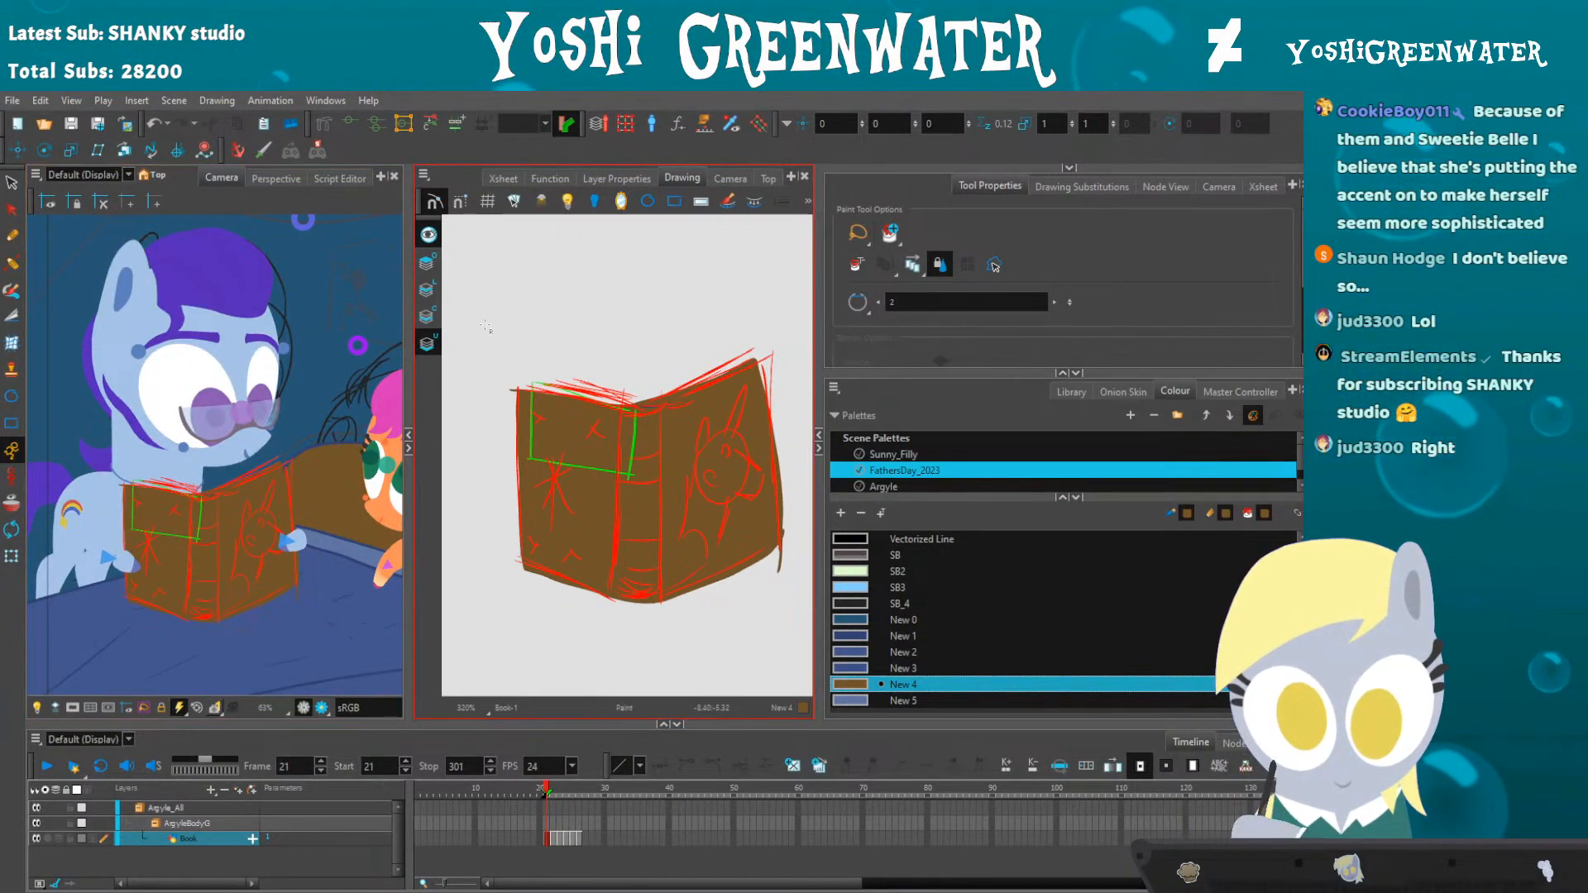
- Hide the drawing view to widen the camera view, and show an enlarged node view beside it
{"action": "left_click", "coordinate": [12, 184]}
{"action": "left_click", "coordinate": [407, 453]}
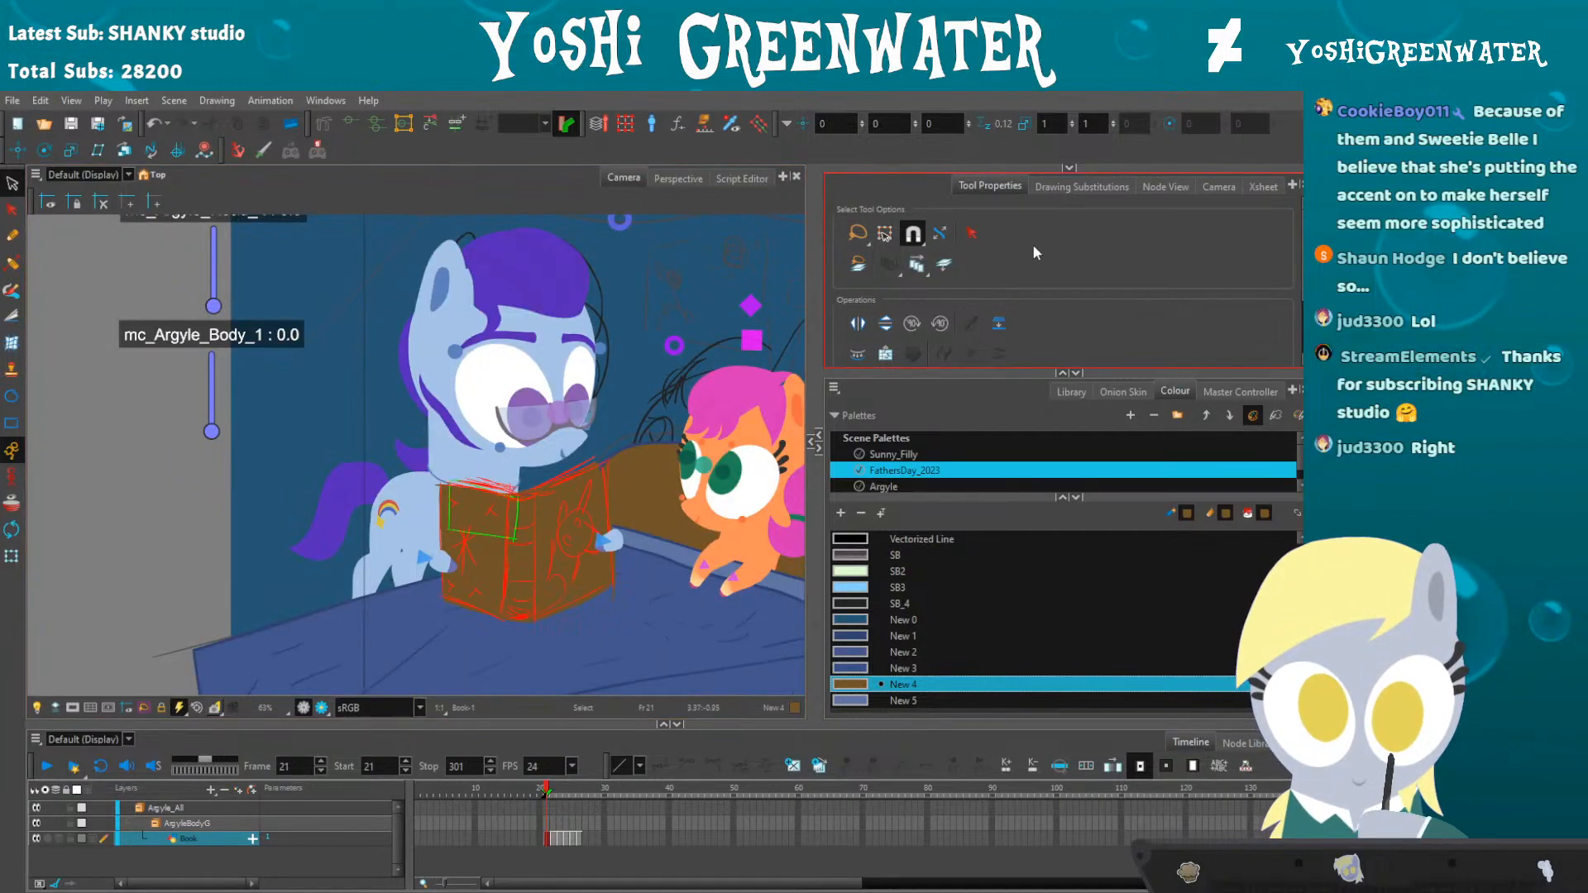
{"action": "left_click", "coordinate": [1165, 186]}
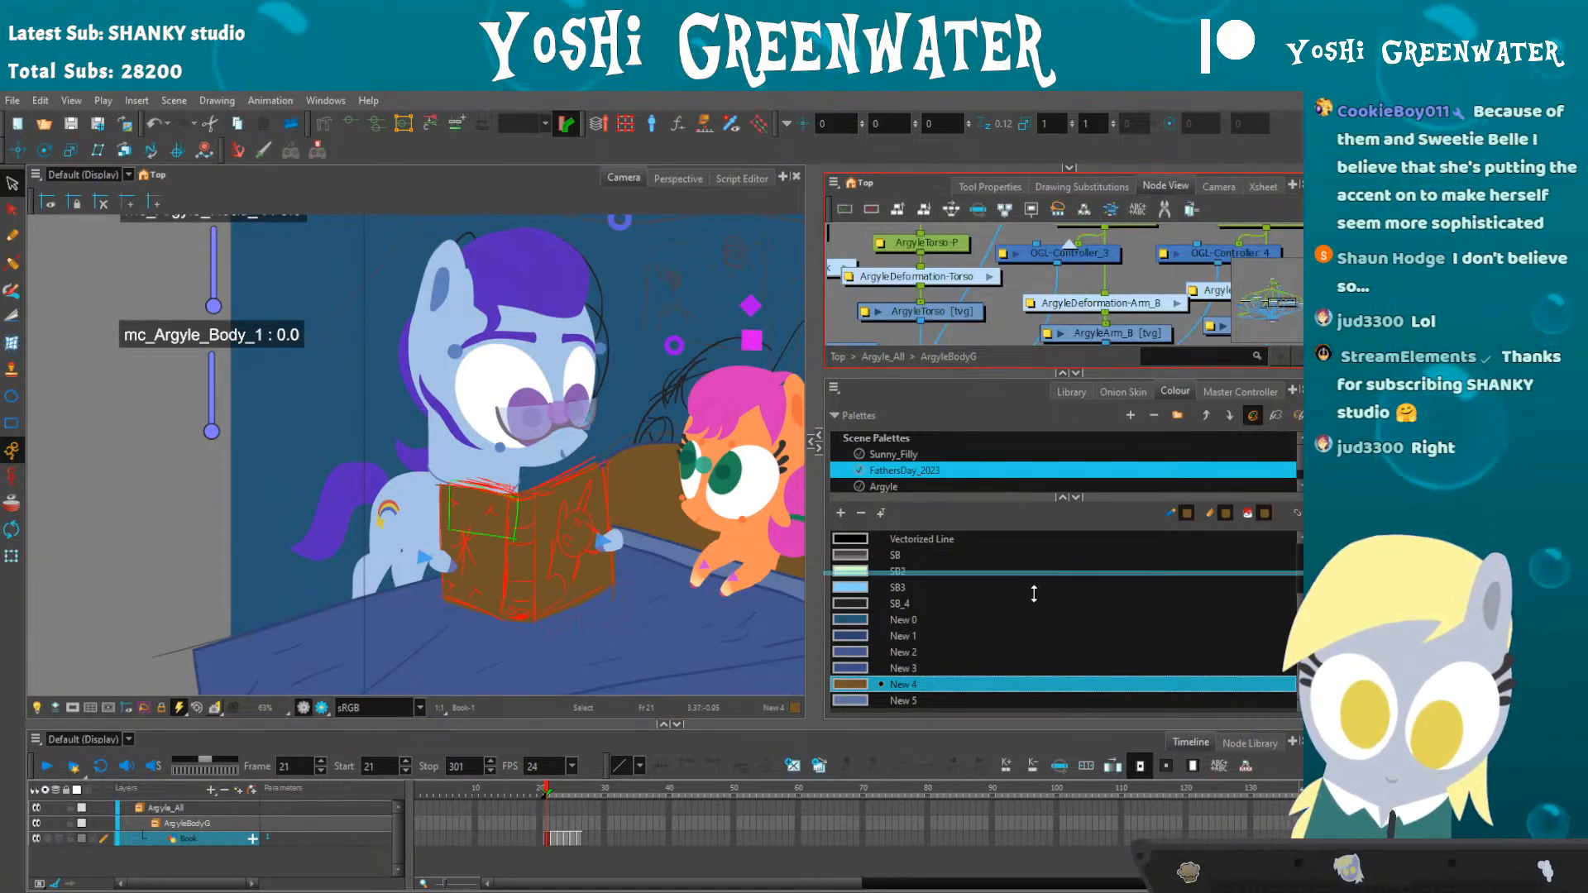
{"action": "key", "text": "grave"}
- Step through the frames around frame 21 to compare the filled book with the neighbouring poses
{"action": "left_click_drag", "start_coordinate": [264, 551], "coordinate": [158, 500]}
{"action": "key", "text": "period"}
{"action": "key", "text": "comma"}
{"action": "key", "text": "comma"}
{"action": "key", "text": "comma"}
{"action": "key", "text": "comma"}
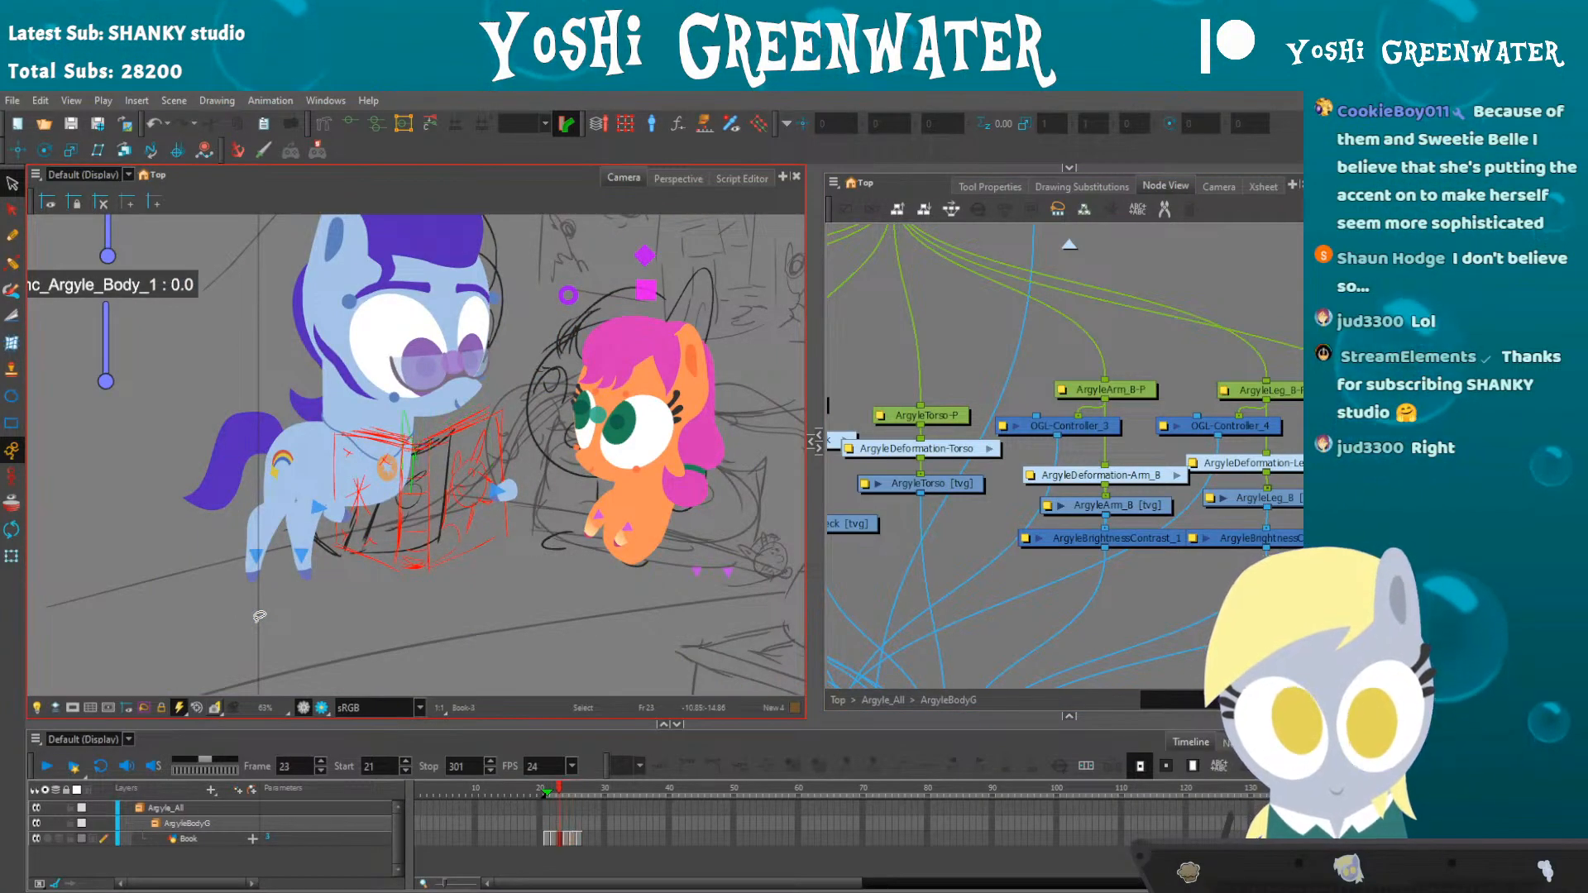
{"action": "scroll", "coordinate": [258, 616], "scroll_direction": "down", "scroll_amount": 3}
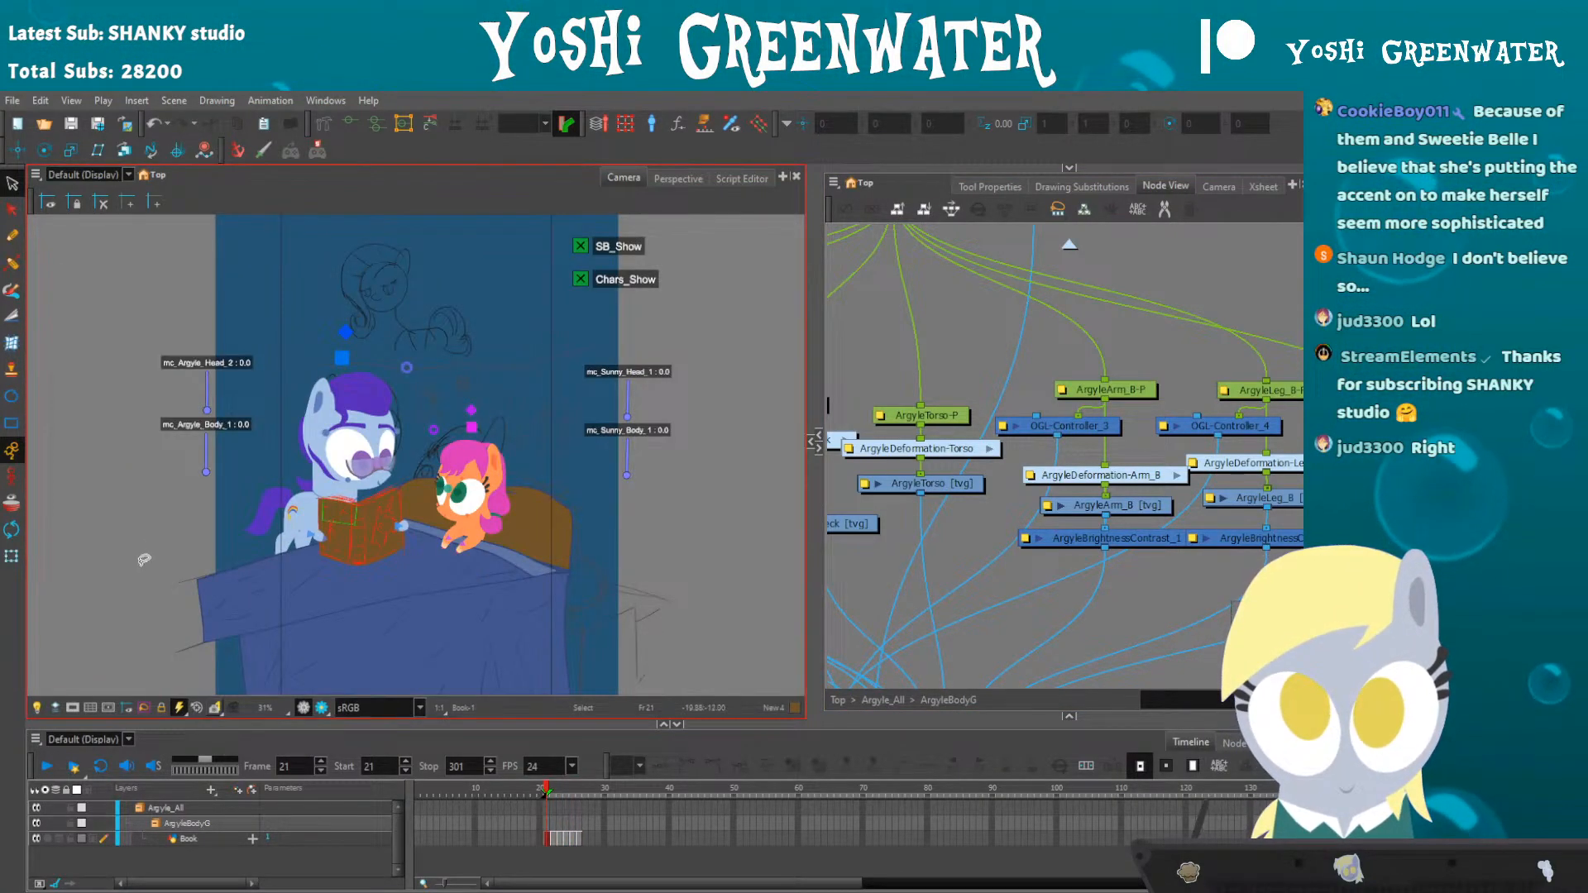
- Nudge Argyle's head slightly left and up with its master control to adjust his pose behind the book
{"action": "left_click", "coordinate": [11, 557]}
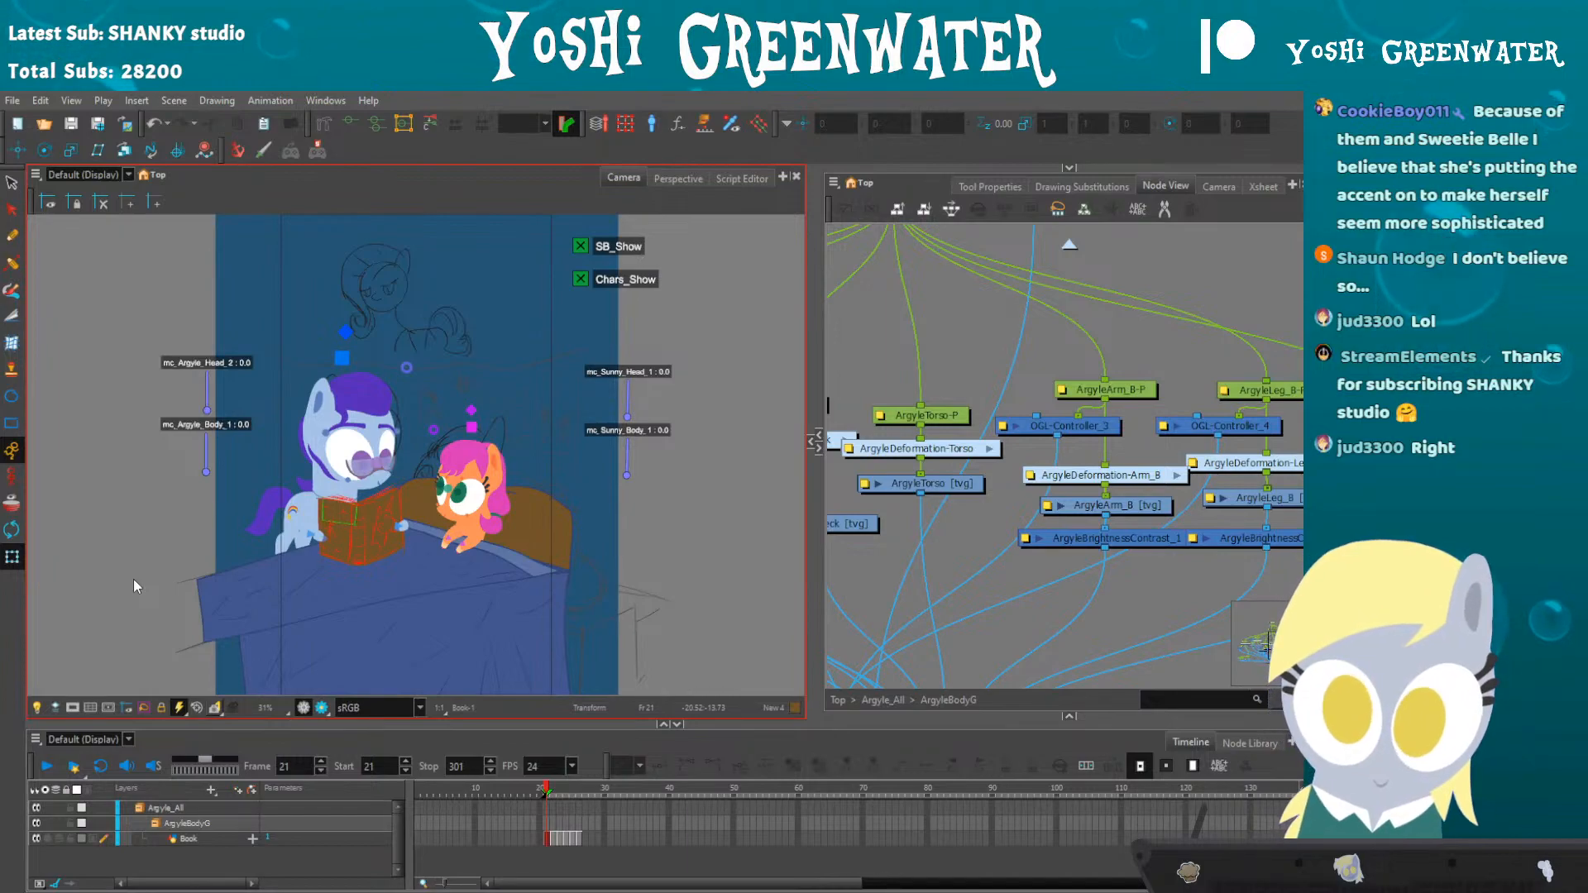
{"action": "left_click_drag", "start_coordinate": [139, 513], "coordinate": [113, 509]}
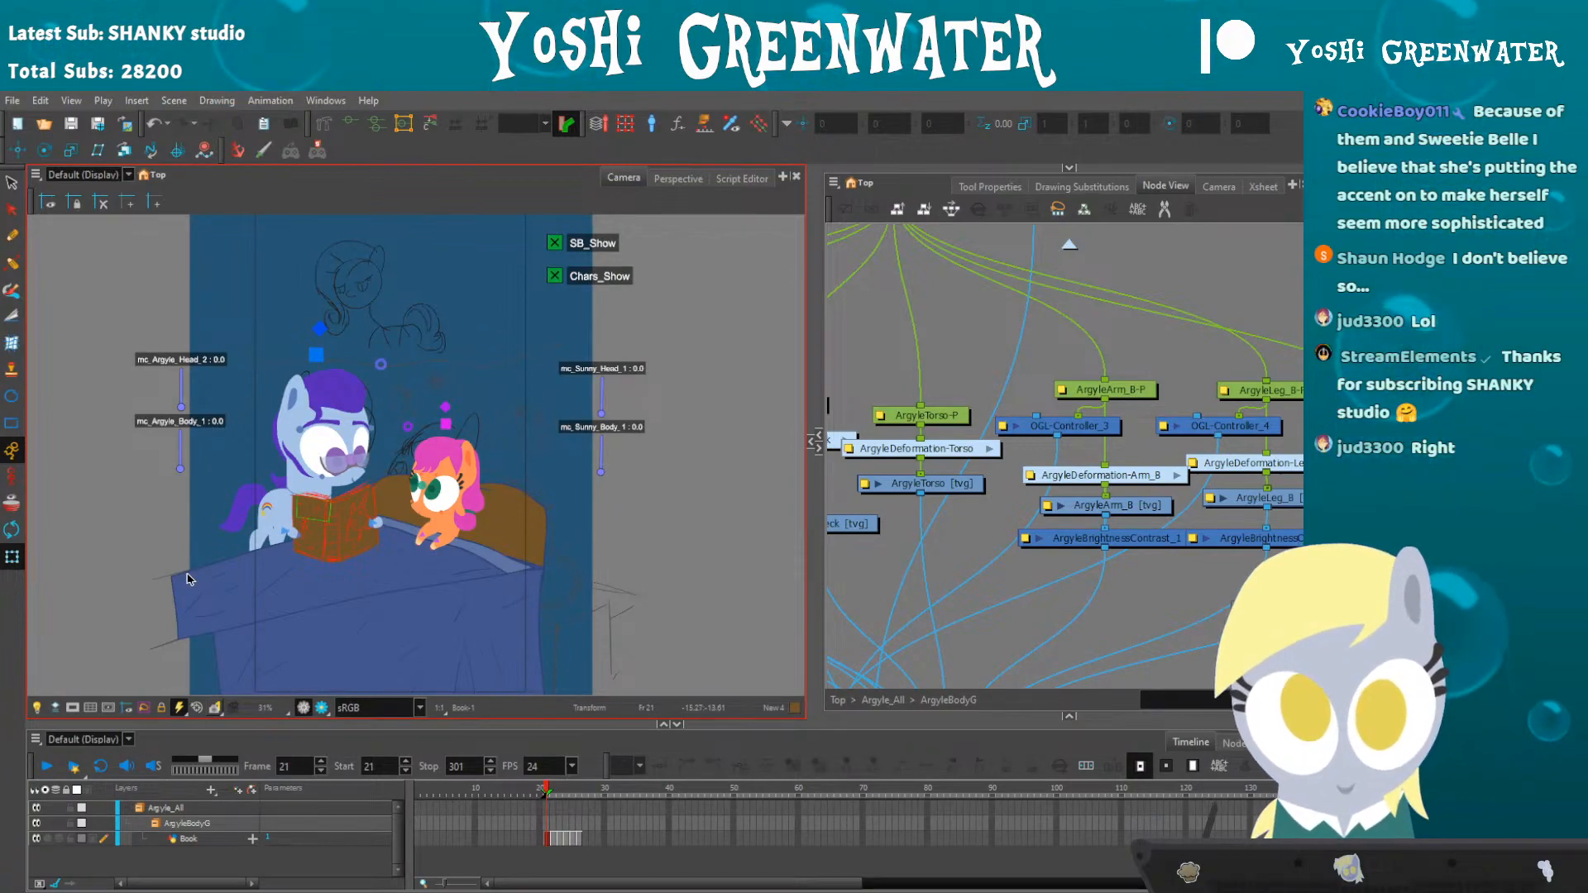
{"action": "scroll", "coordinate": [293, 455], "scroll_direction": "up", "scroll_amount": 3}
{"action": "scroll", "coordinate": [273, 508], "scroll_direction": "down", "scroll_amount": 1}
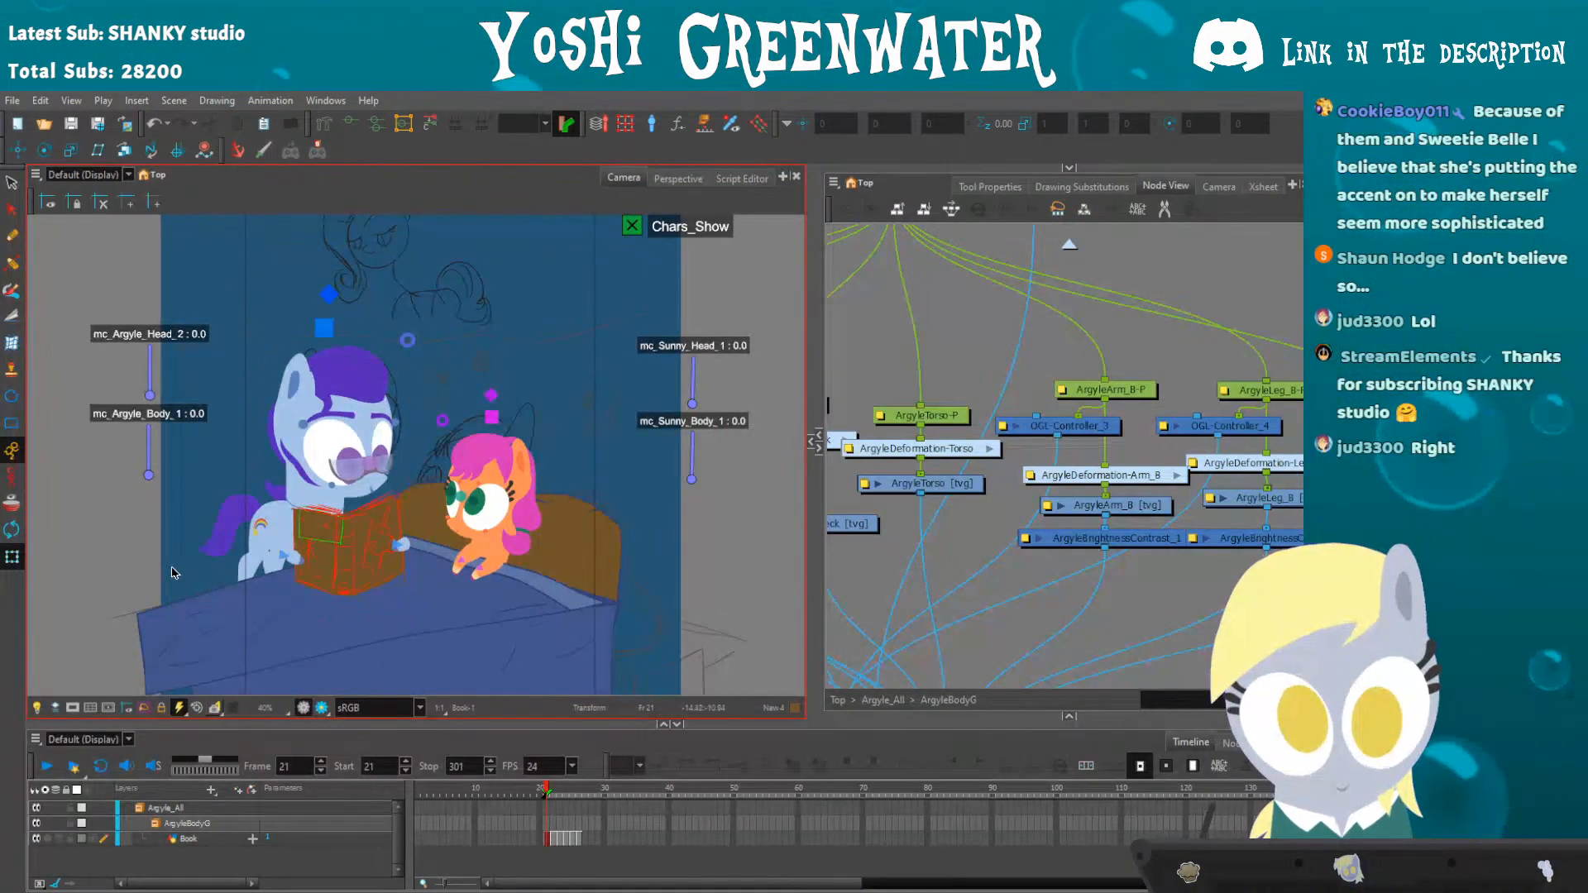
{"action": "left_click_drag", "start_coordinate": [156, 550], "coordinate": [194, 566]}
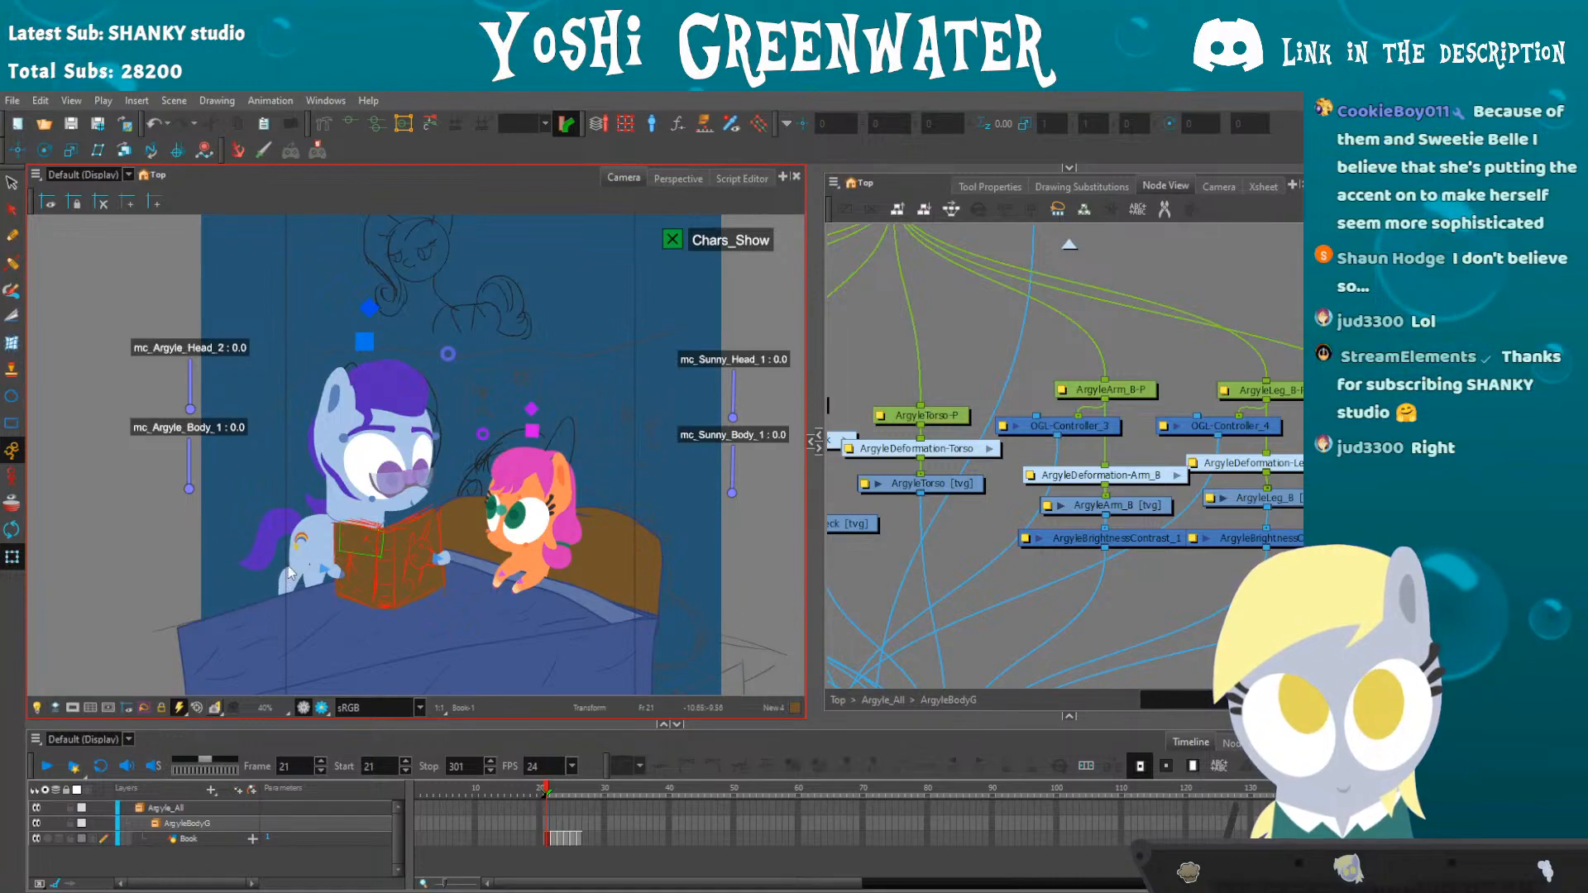
{"action": "left_click", "coordinate": [362, 342]}
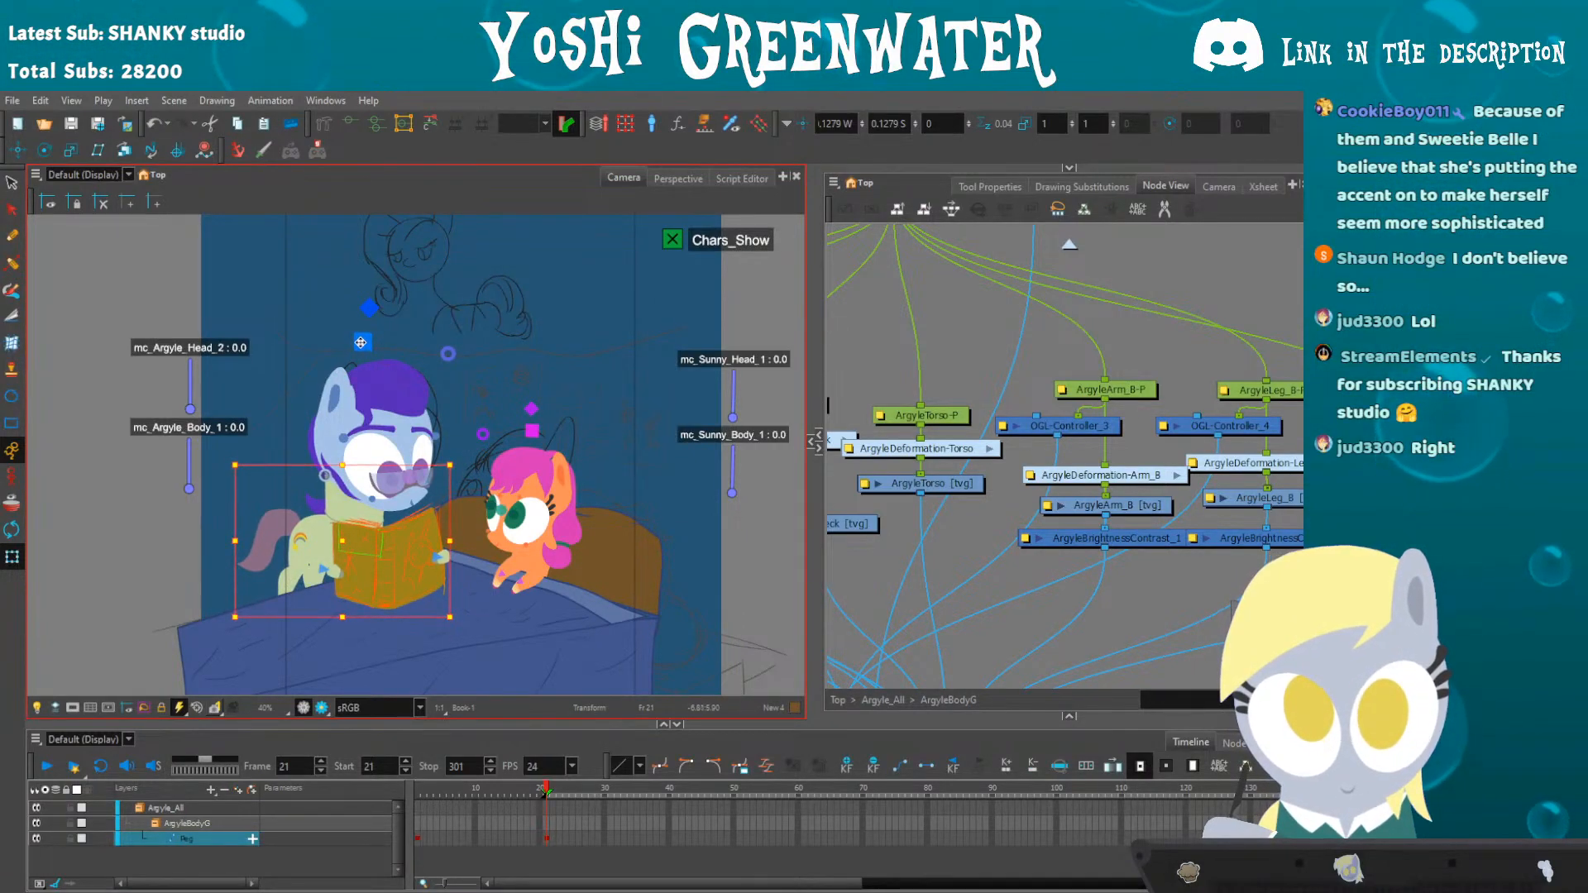
{"action": "left_click", "coordinate": [442, 356]}
{"action": "key", "text": "Left"}
{"action": "key", "text": "Left"}
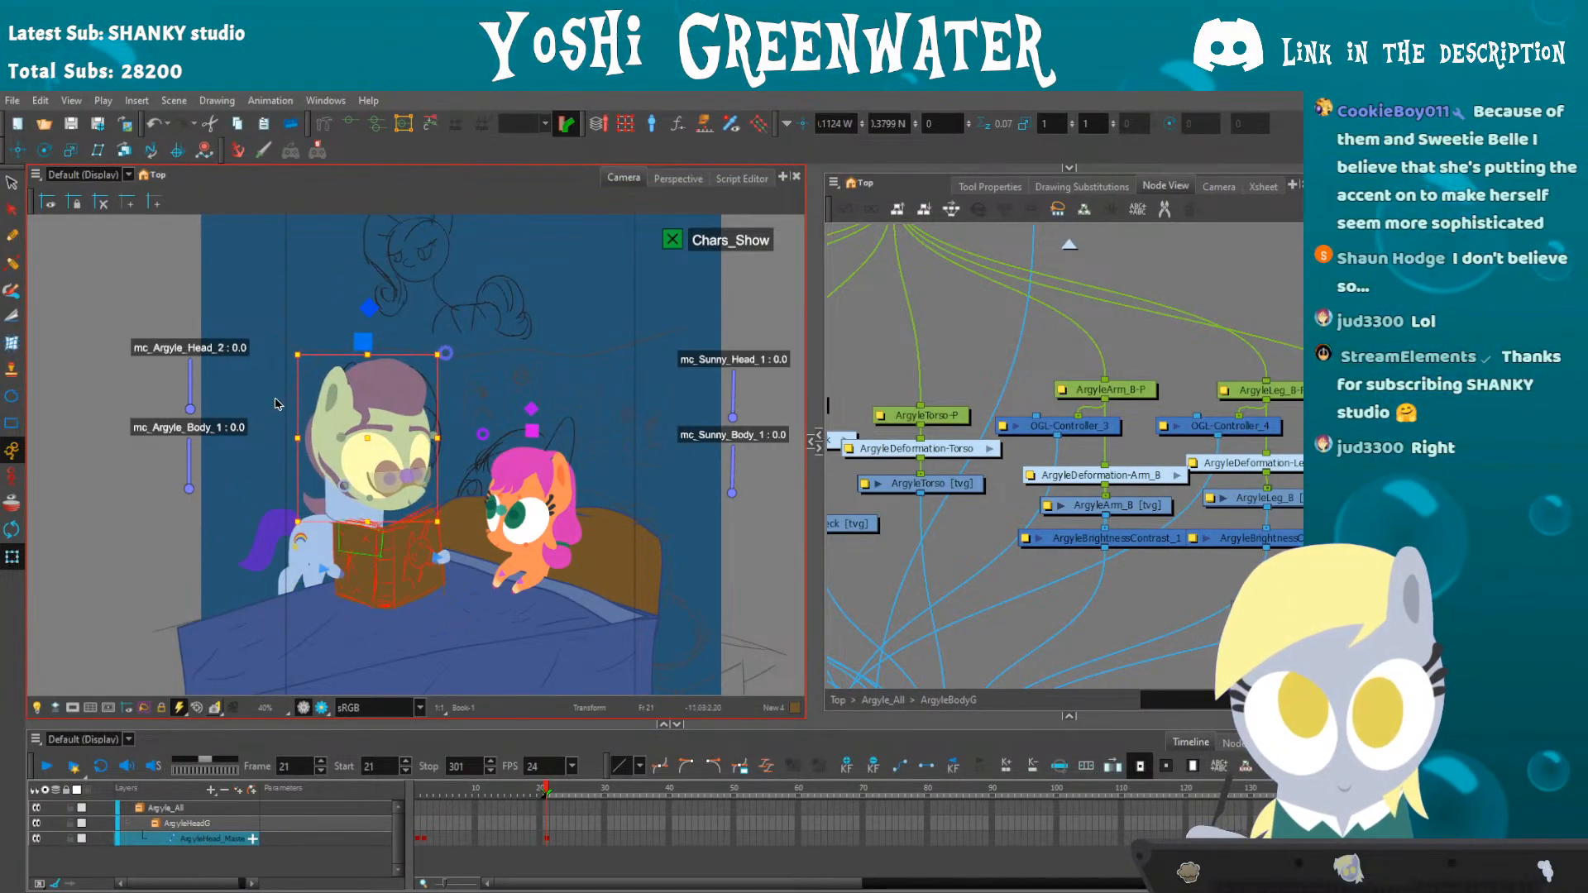
{"action": "key", "text": "Up"}
{"action": "left_click", "coordinate": [138, 560]}
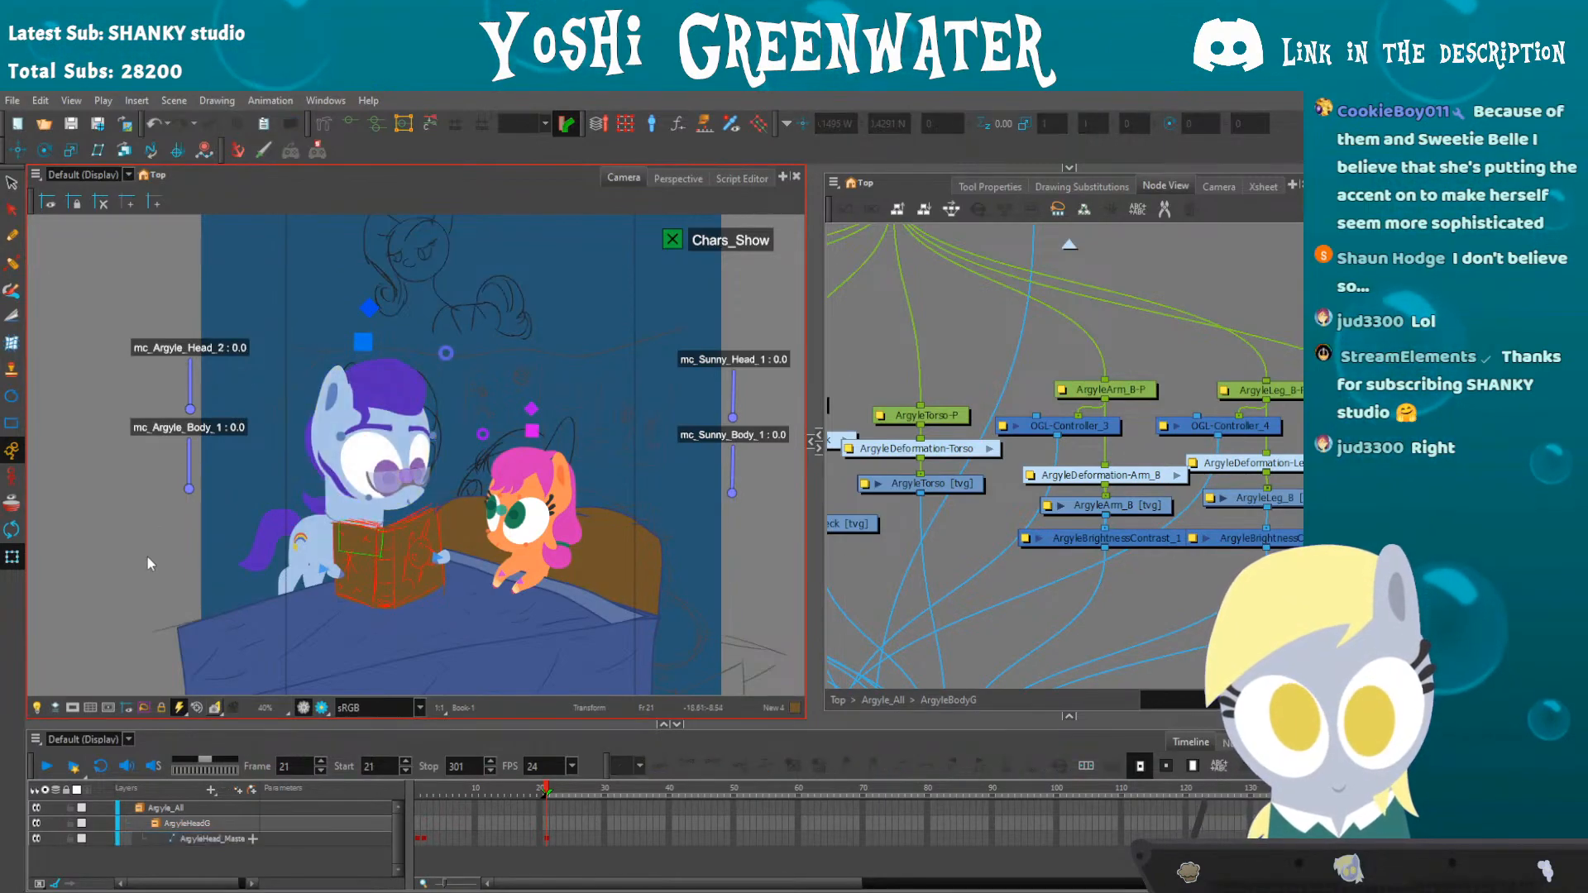
- Select the peg of Argyle's front hind leg, ArgyleLeg_F-P, and shift the leg slightly lower
{"action": "scroll", "coordinate": [269, 563], "scroll_direction": "up", "scroll_amount": 4}
{"action": "scroll", "coordinate": [269, 562], "scroll_direction": "down", "scroll_amount": 1}
{"action": "left_click", "coordinate": [380, 495]}
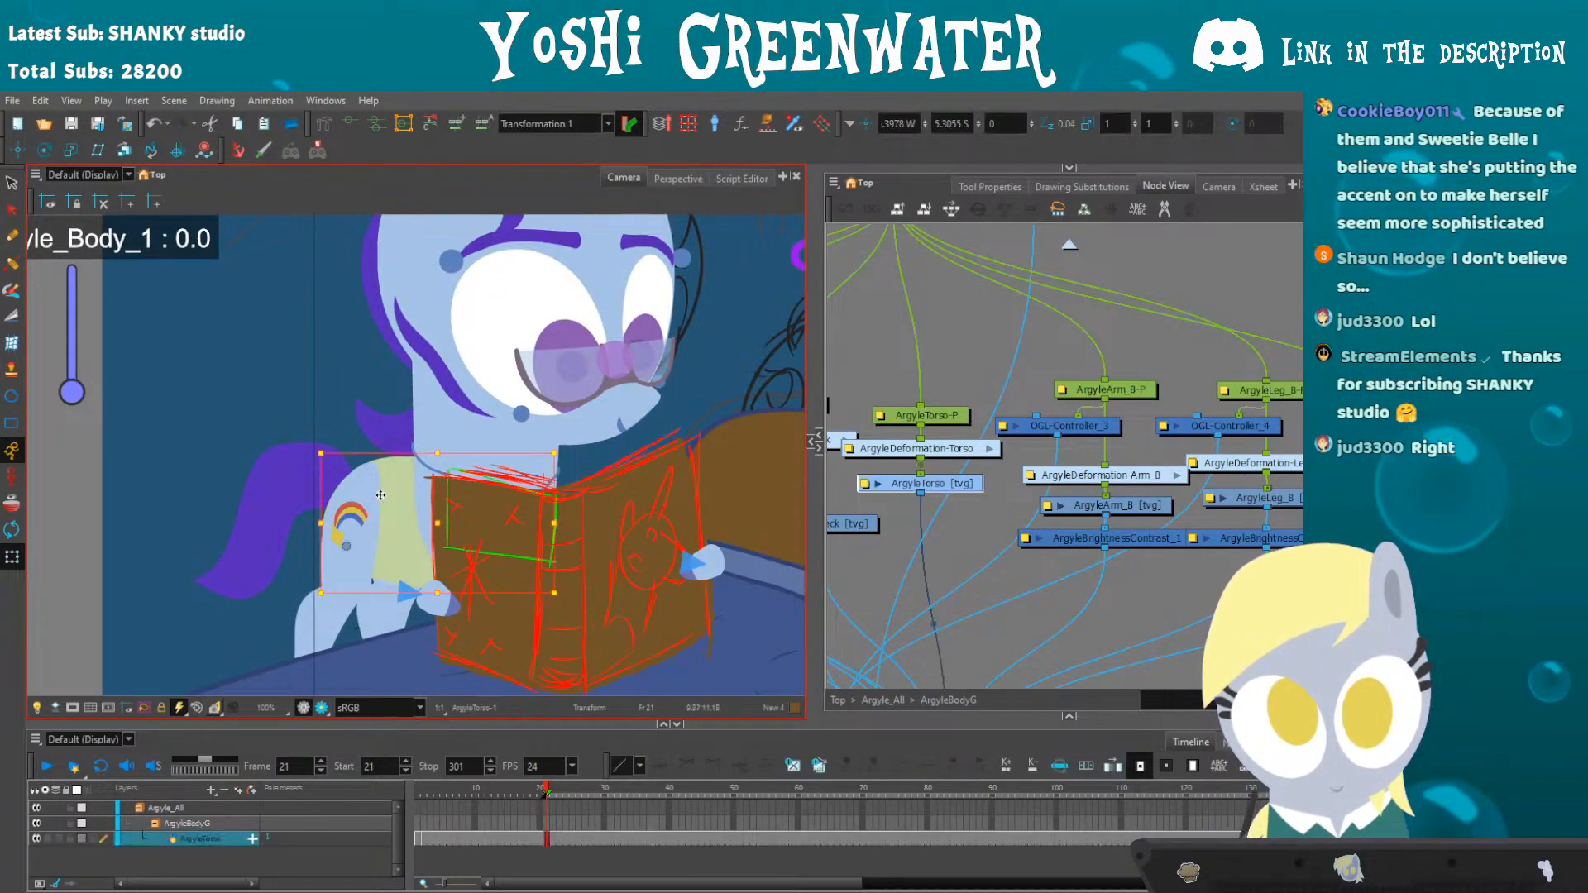
{"action": "left_click_drag", "start_coordinate": [380, 495], "coordinate": [406, 444]}
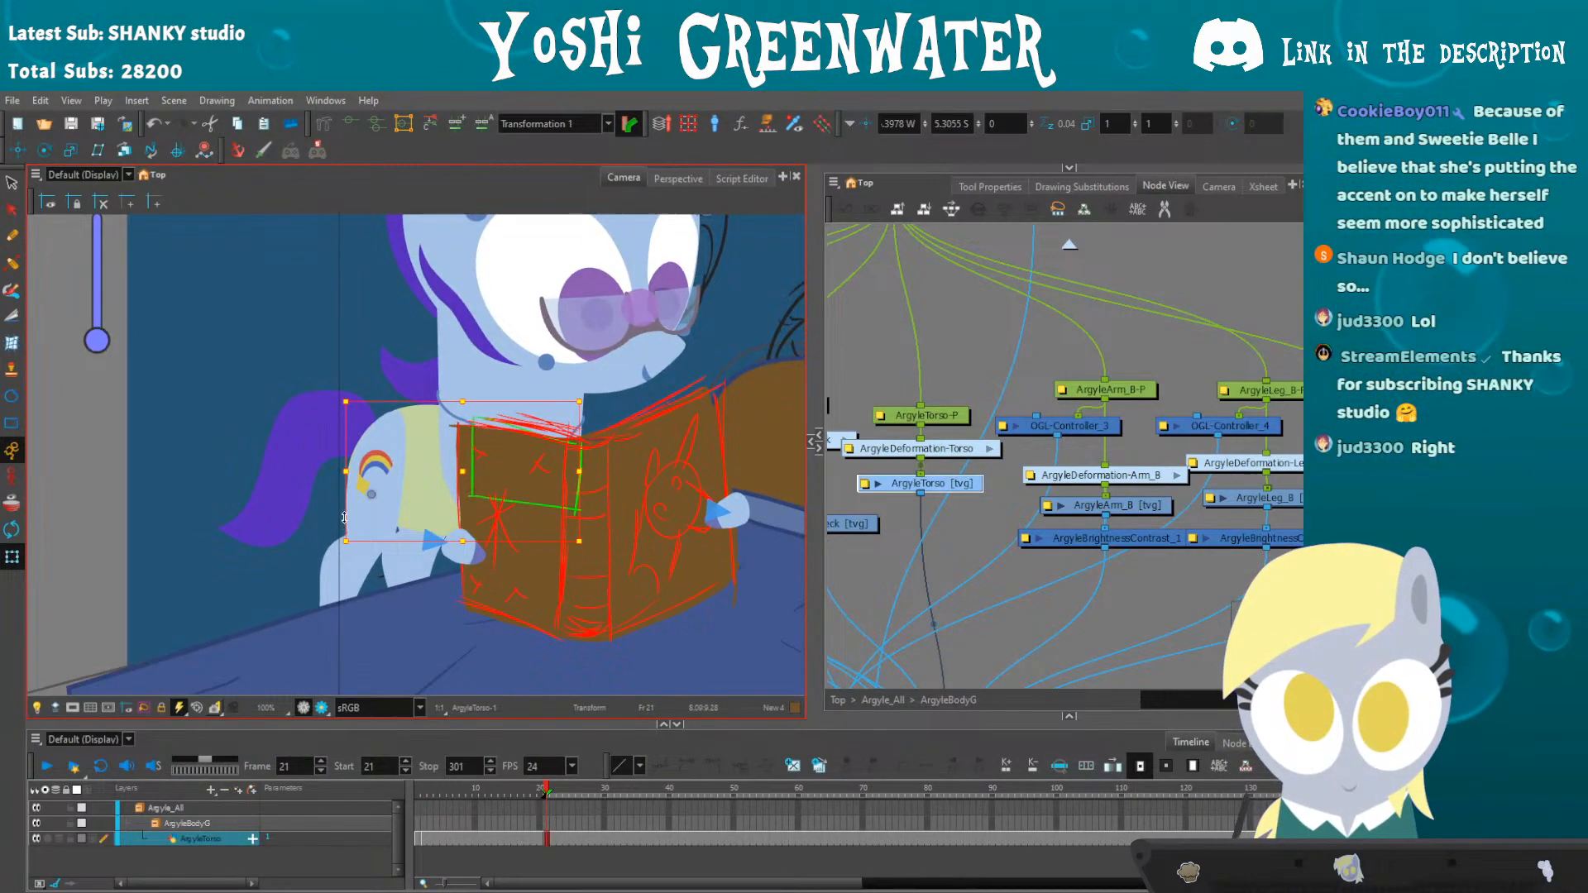
{"action": "left_click_drag", "start_coordinate": [344, 517], "coordinate": [324, 513]}
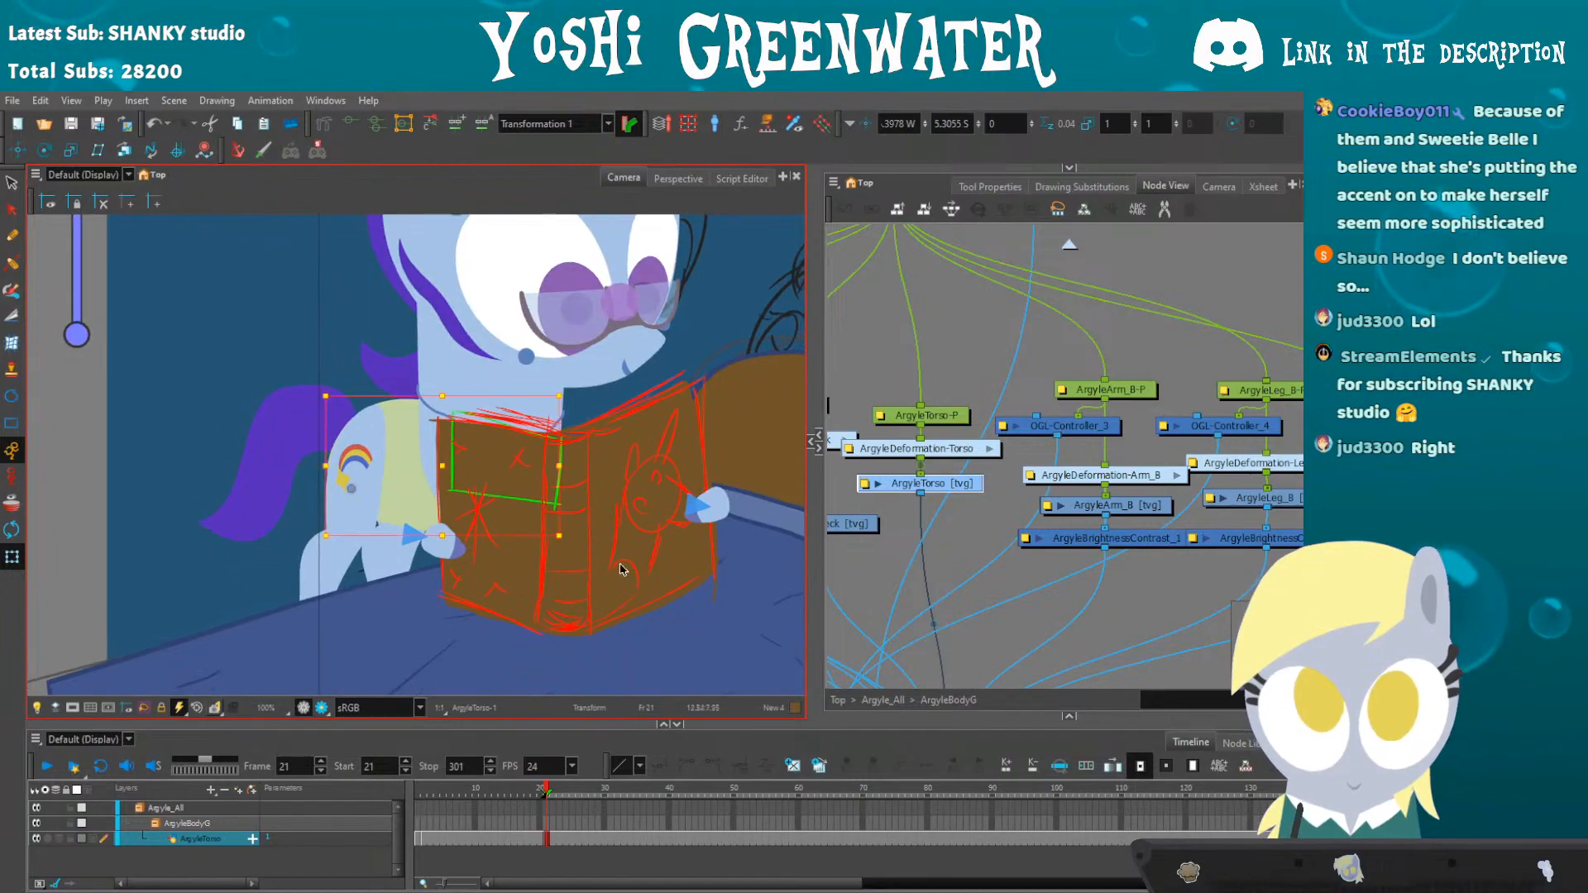
{"action": "left_click", "coordinate": [329, 445]}
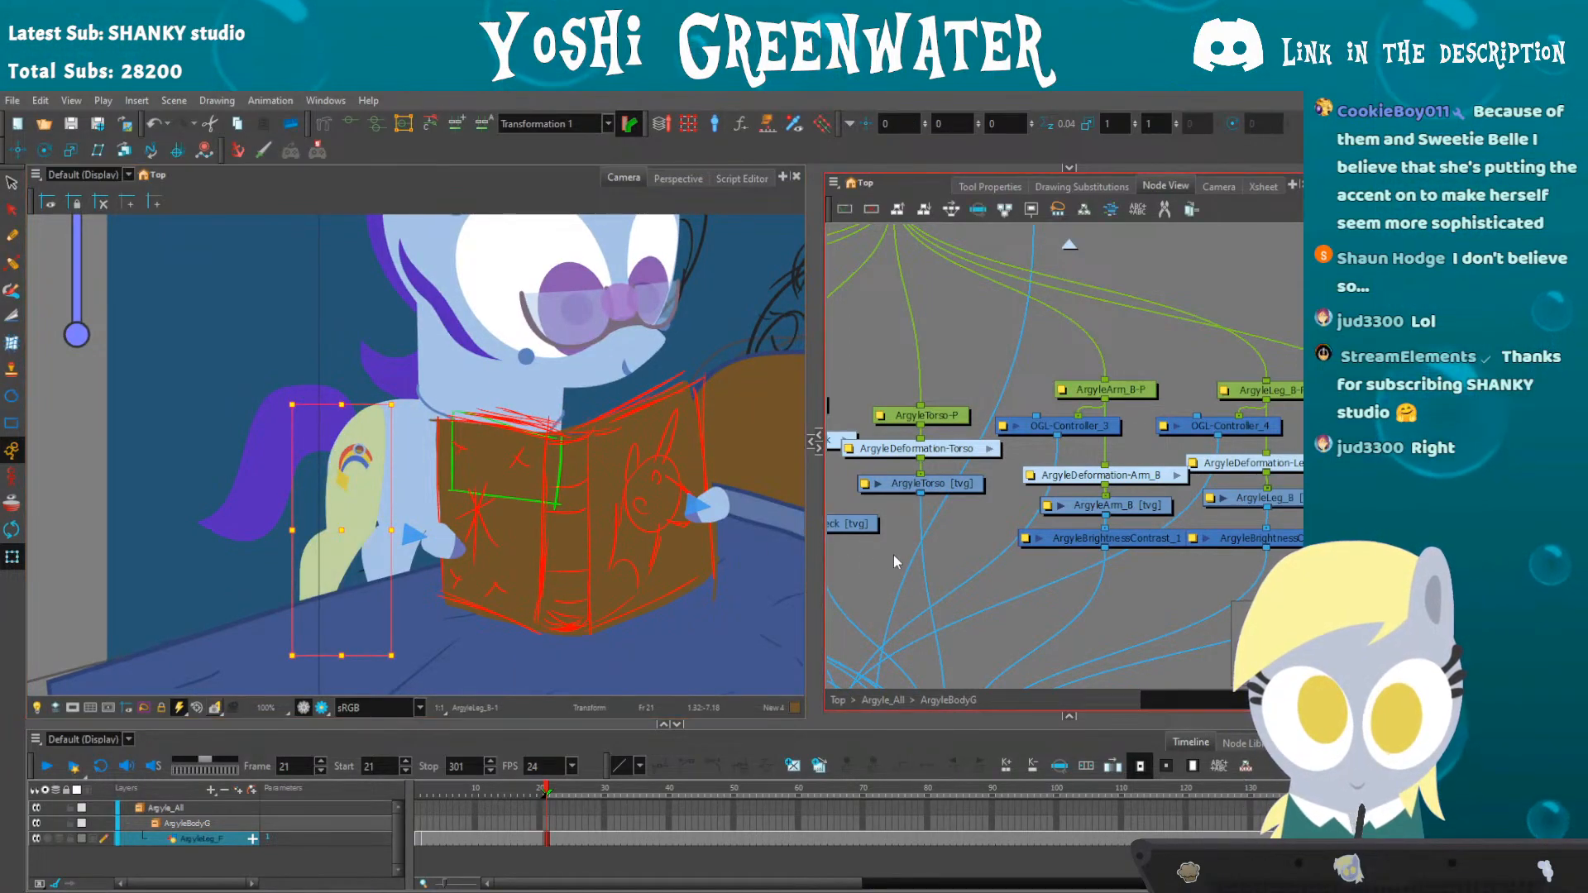
{"action": "key", "text": "o"}
{"action": "scroll", "coordinate": [883, 511], "scroll_direction": "down", "scroll_amount": 1}
{"action": "left_click", "coordinate": [982, 379]}
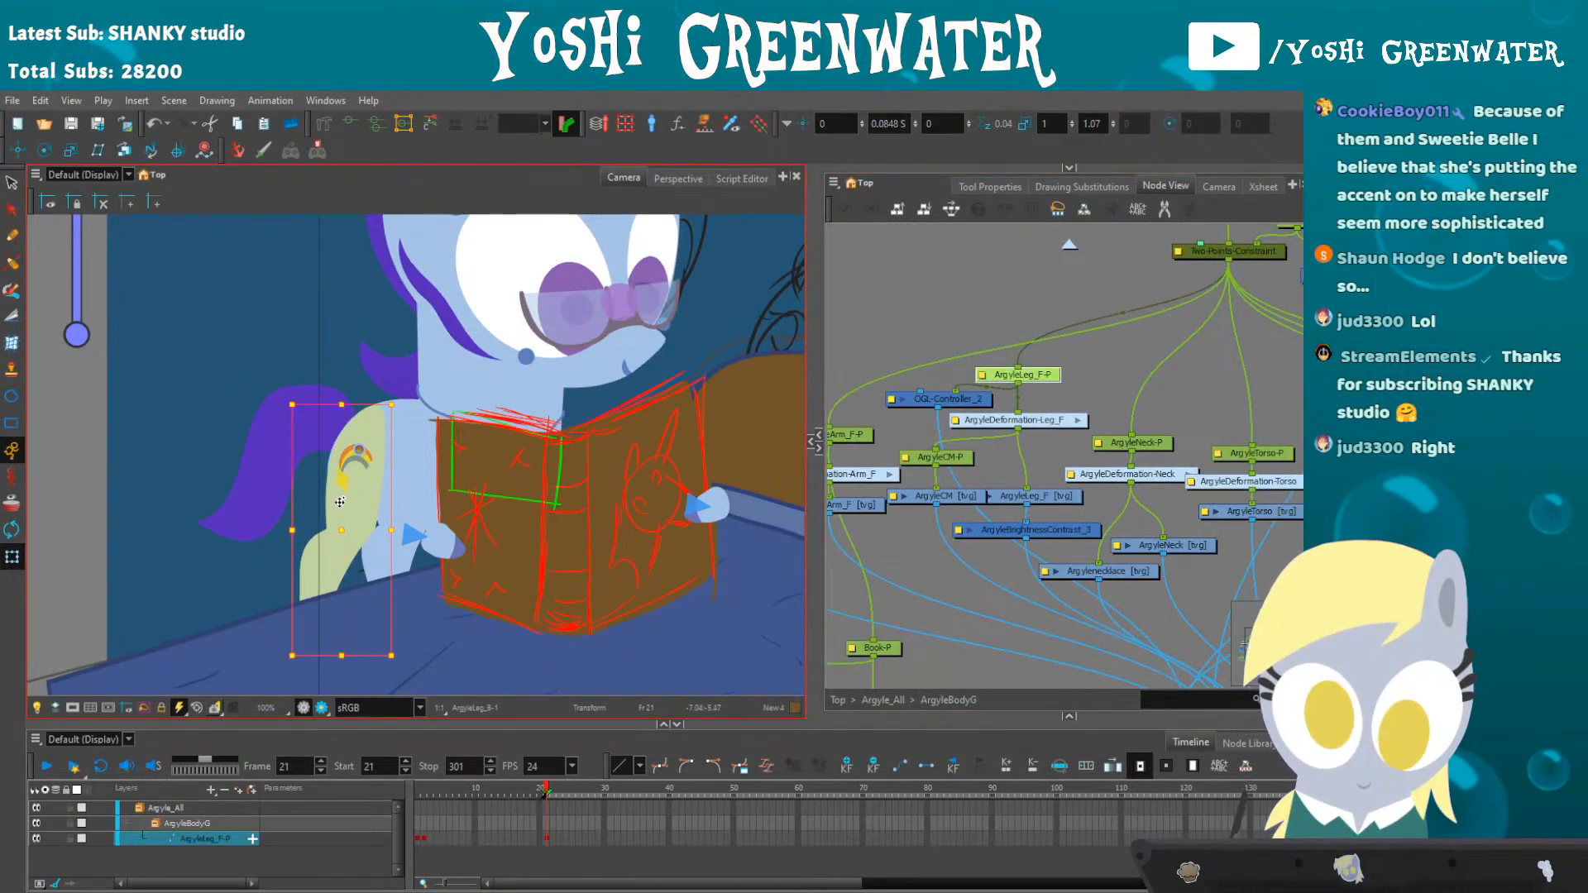
{"action": "mouse_move", "coordinate": [280, 427]}
{"action": "left_mouse_down"}
{"action": "mouse_move", "coordinate": [272, 449]}
{"action": "mouse_move", "coordinate": [268, 437]}
{"action": "left_mouse_up"}
- Select Argyle's tail peg, ArgyleTail-P, lower the tail to meet the hips, and rotate its tip toward the legs
{"action": "left_click", "coordinate": [263, 465]}
{"action": "key", "text": "o"}
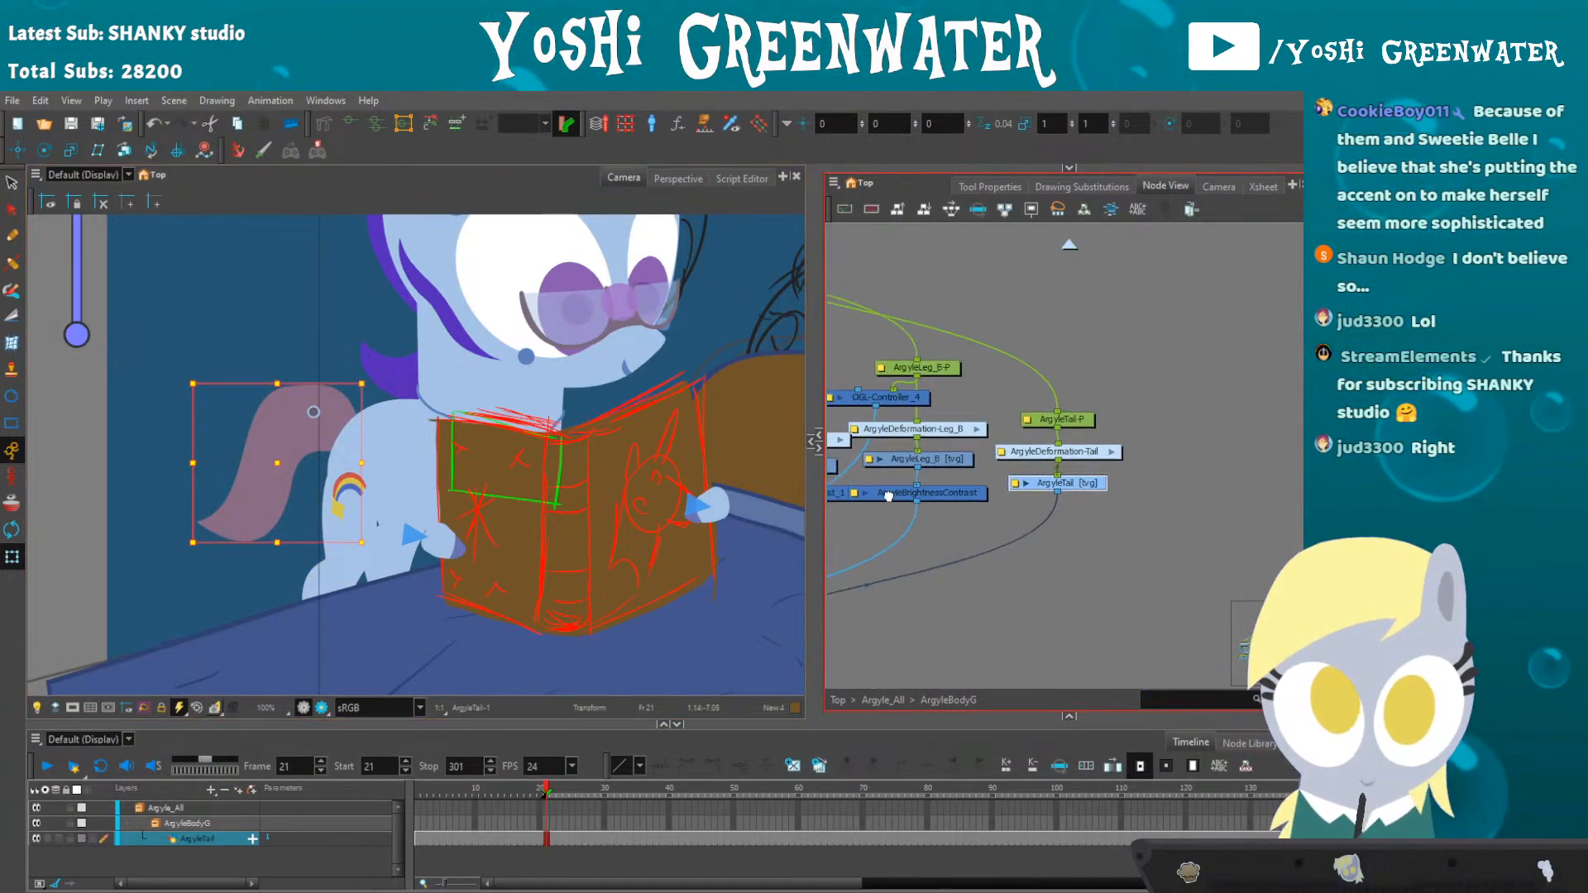
{"action": "left_click", "coordinate": [1061, 423]}
{"action": "left_click_drag", "start_coordinate": [244, 487], "coordinate": [242, 528]}
{"action": "left_click_drag", "start_coordinate": [183, 592], "coordinate": [284, 574]}
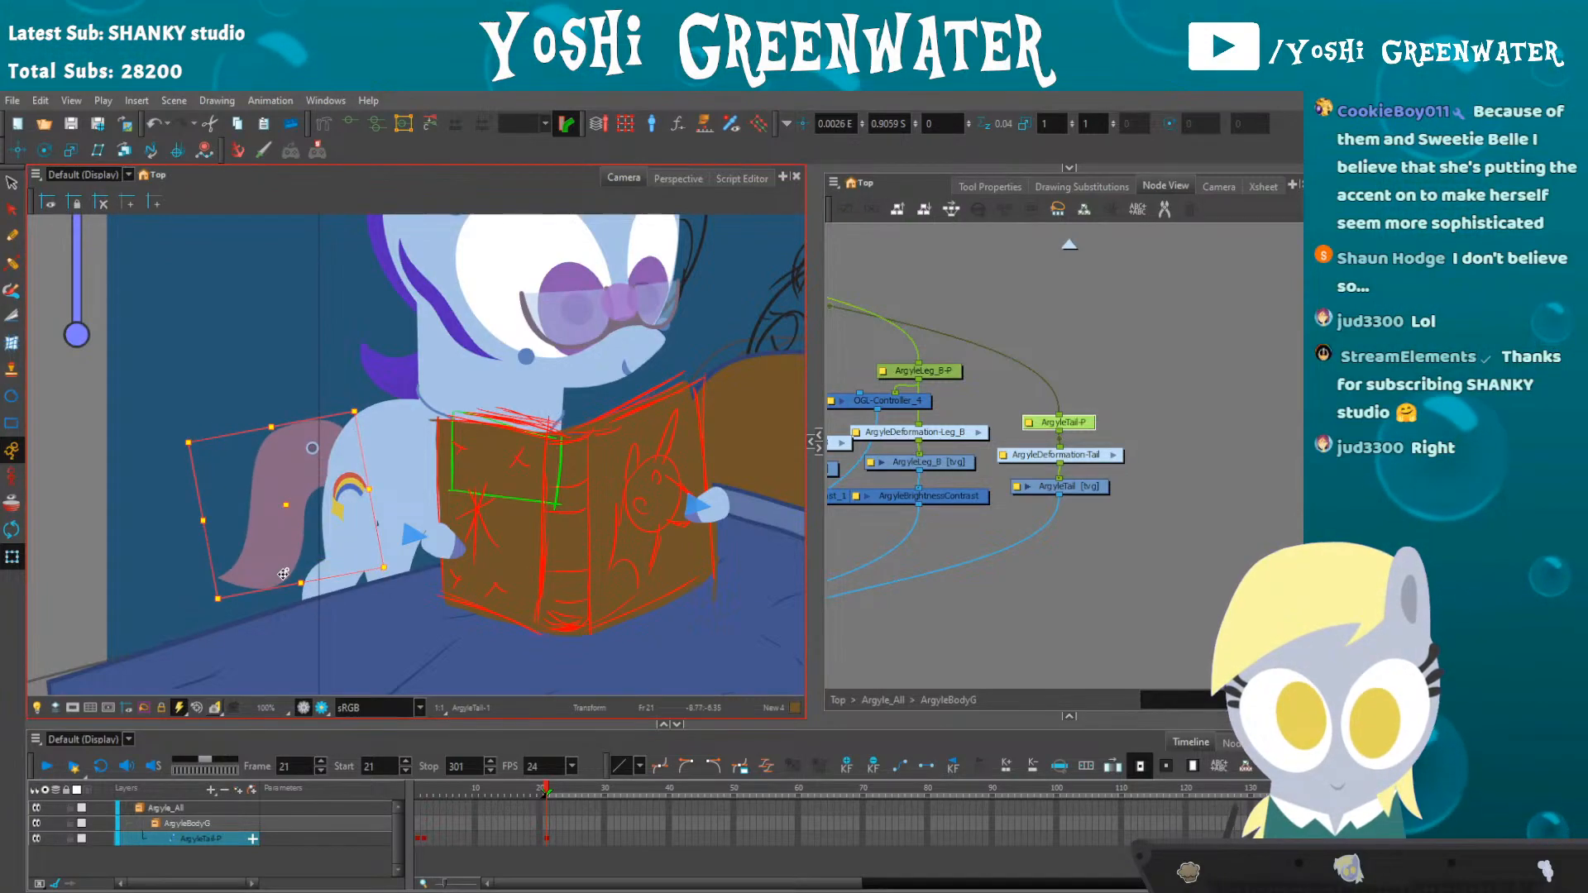
- Select Argyle's torso peg, ArgyleTorso-P, rotate it so the hips drop slightly, and stretch it to a horizontal scale of about 1.01
{"action": "left_click", "coordinate": [408, 562]}
{"action": "key", "text": "o"}
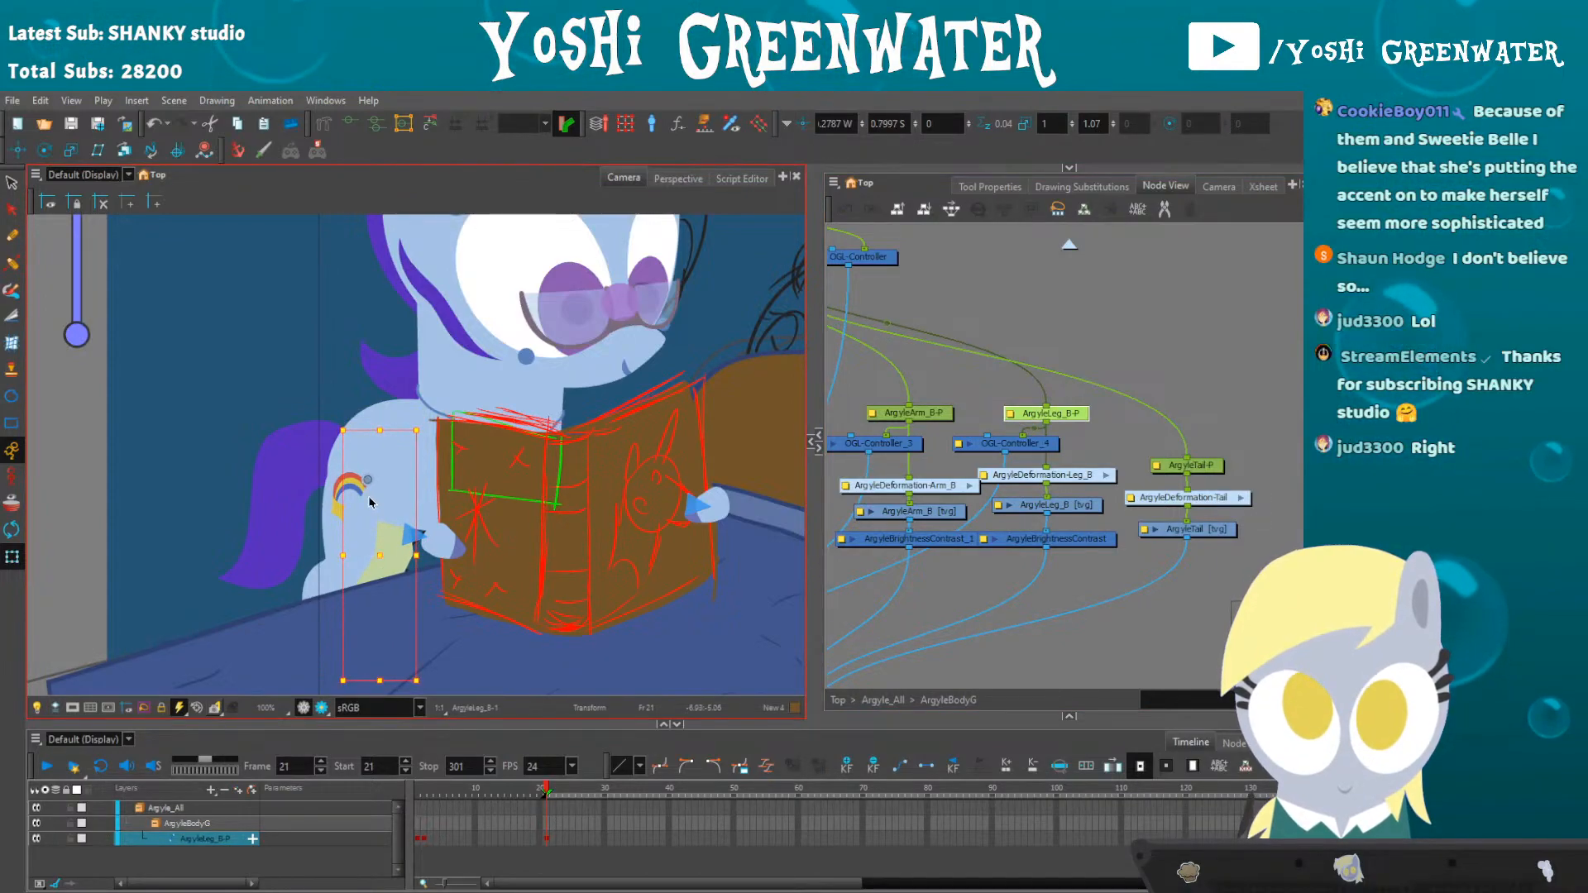
{"action": "left_click", "coordinate": [394, 479]}
{"action": "key", "text": "o"}
{"action": "left_click_drag", "start_coordinate": [979, 503], "coordinate": [954, 538]}
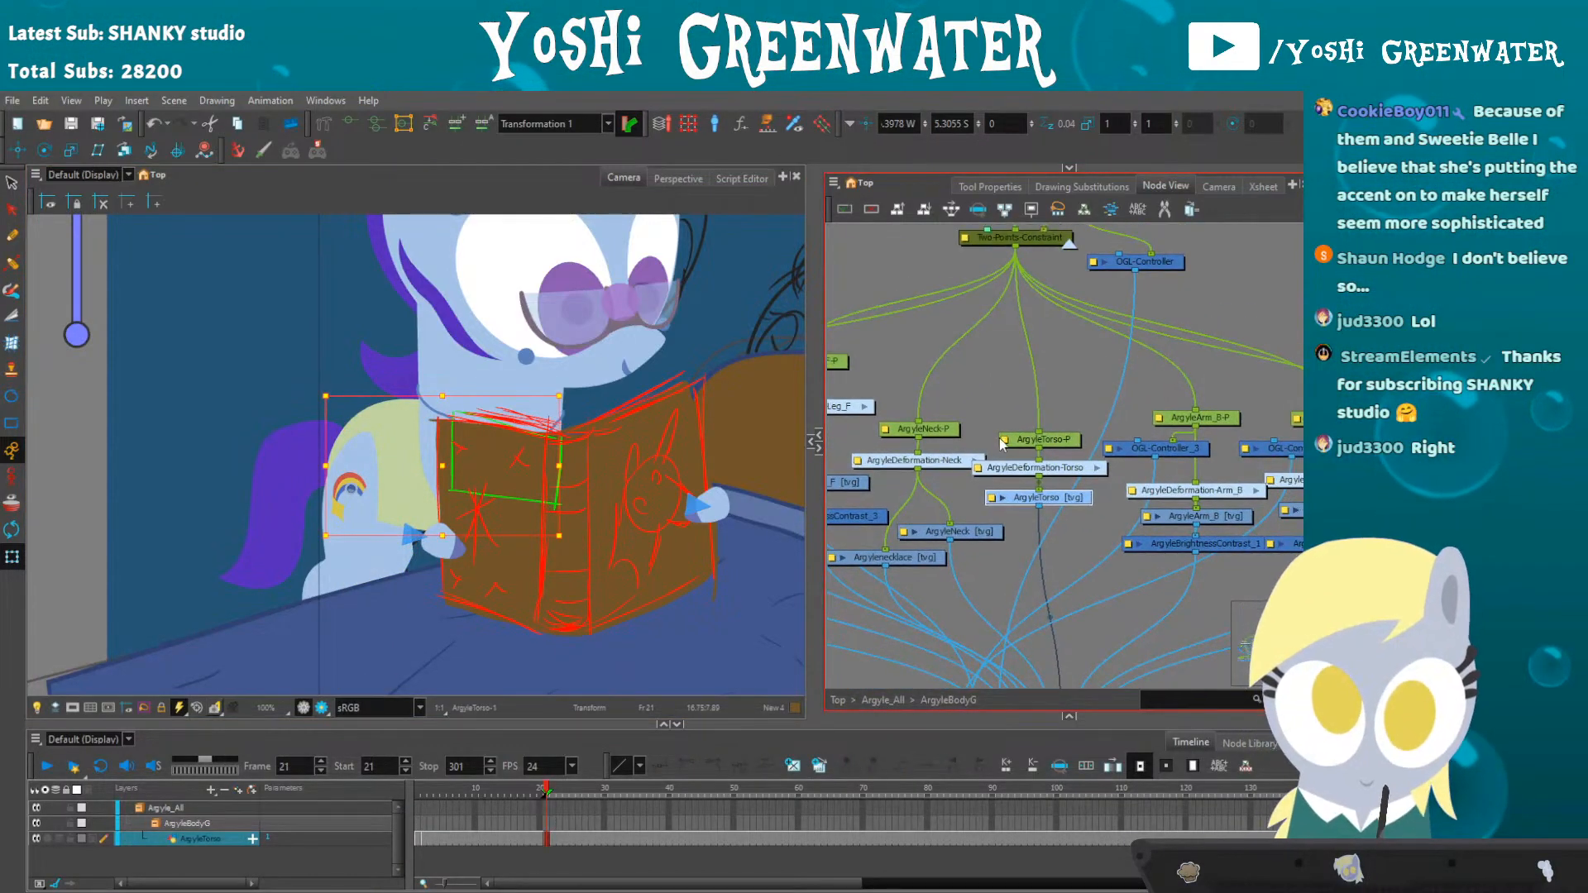
{"action": "left_click", "coordinate": [1005, 440]}
{"action": "left_click", "coordinate": [768, 248]}
{"action": "left_click", "coordinate": [1042, 440]}
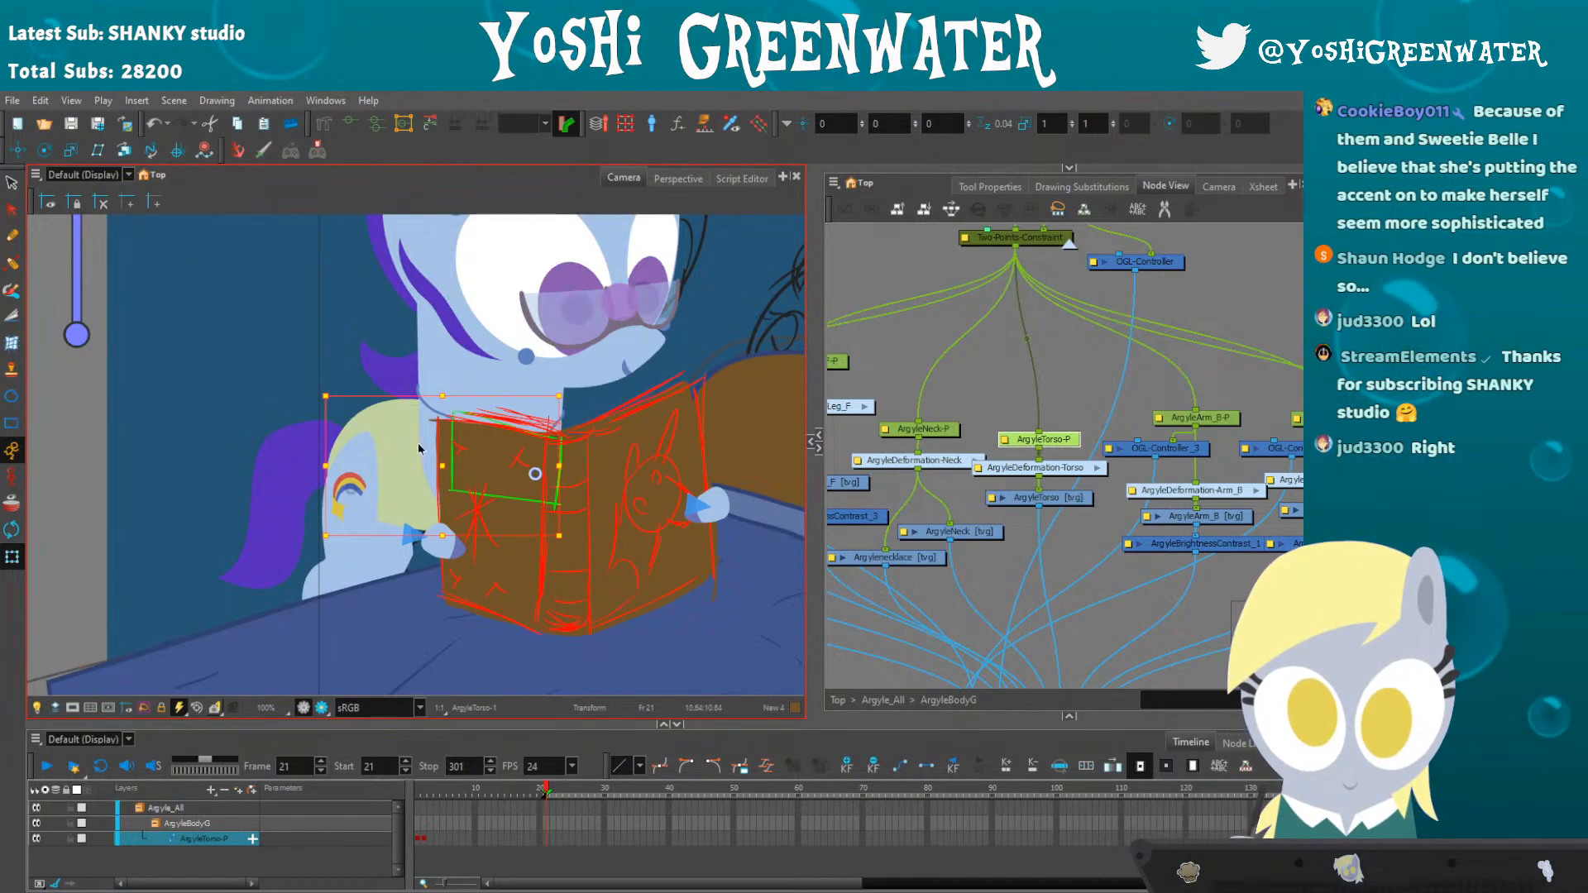
{"action": "left_click_drag", "start_coordinate": [315, 390], "coordinate": [312, 431]}
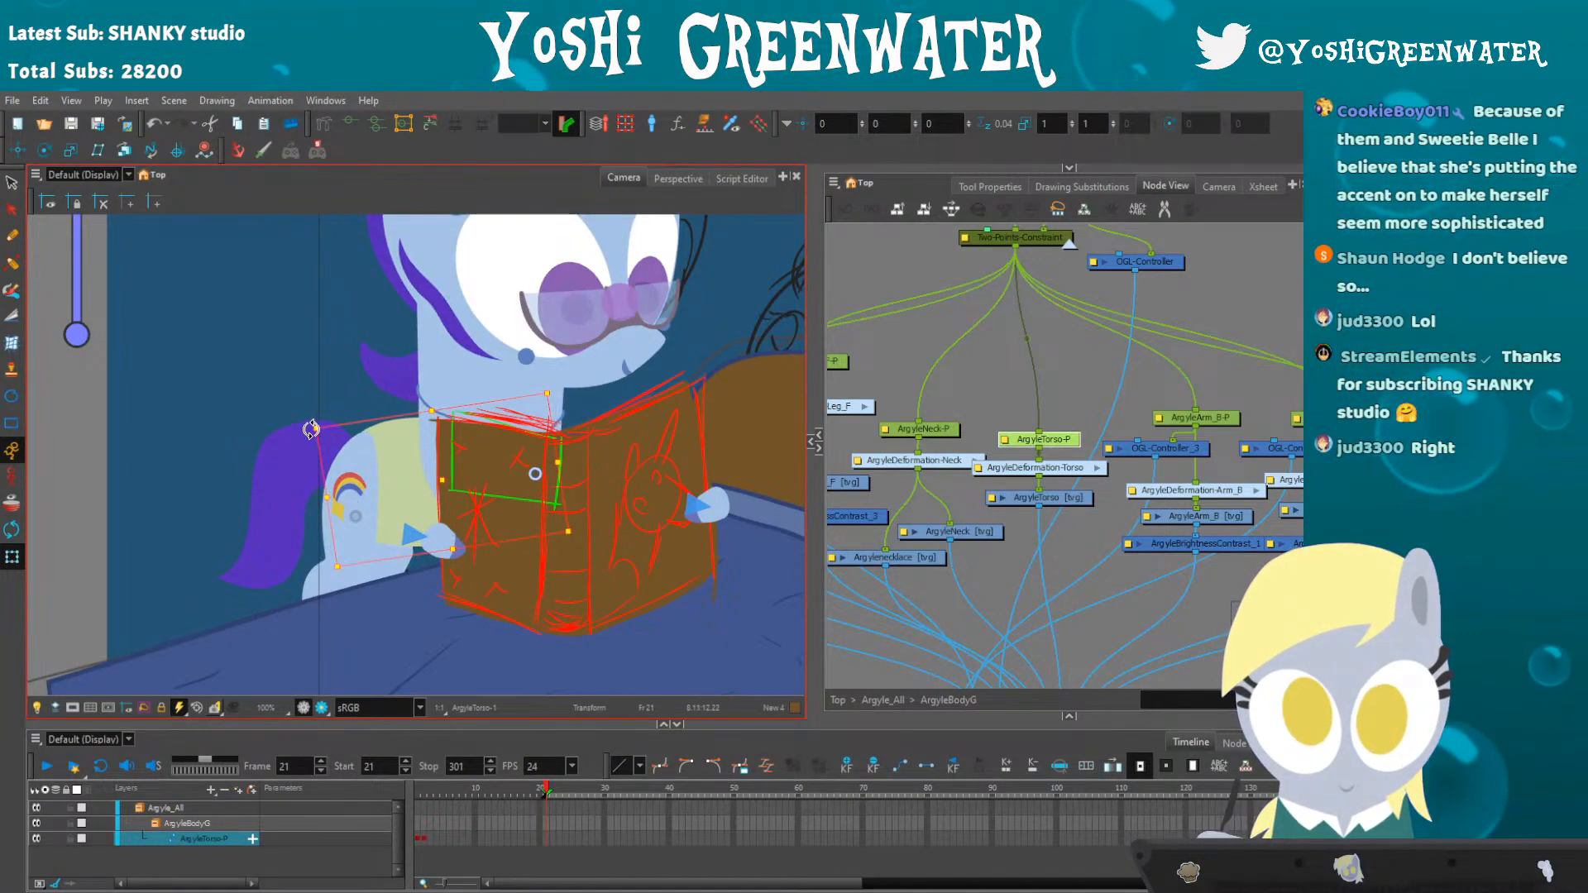
{"action": "left_click_drag", "start_coordinate": [325, 498], "coordinate": [317, 494]}
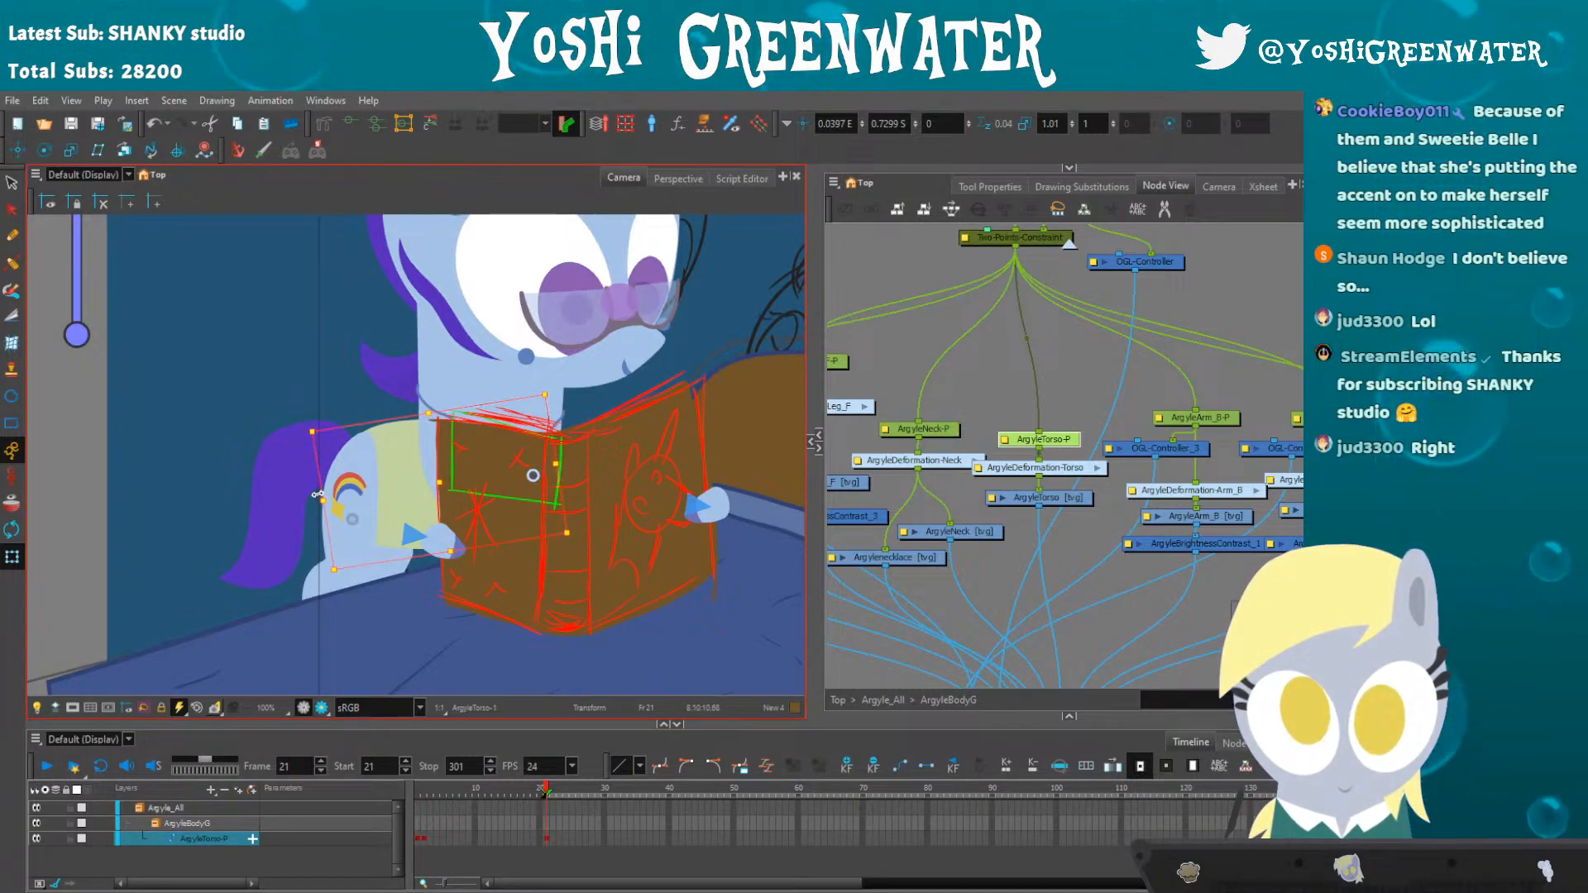
{"action": "left_click", "coordinate": [92, 482]}
- Select Argyle's neck peg, ArgyleNeck-P, and shift the neck slightly back and down behind the book
{"action": "left_click", "coordinate": [430, 392]}
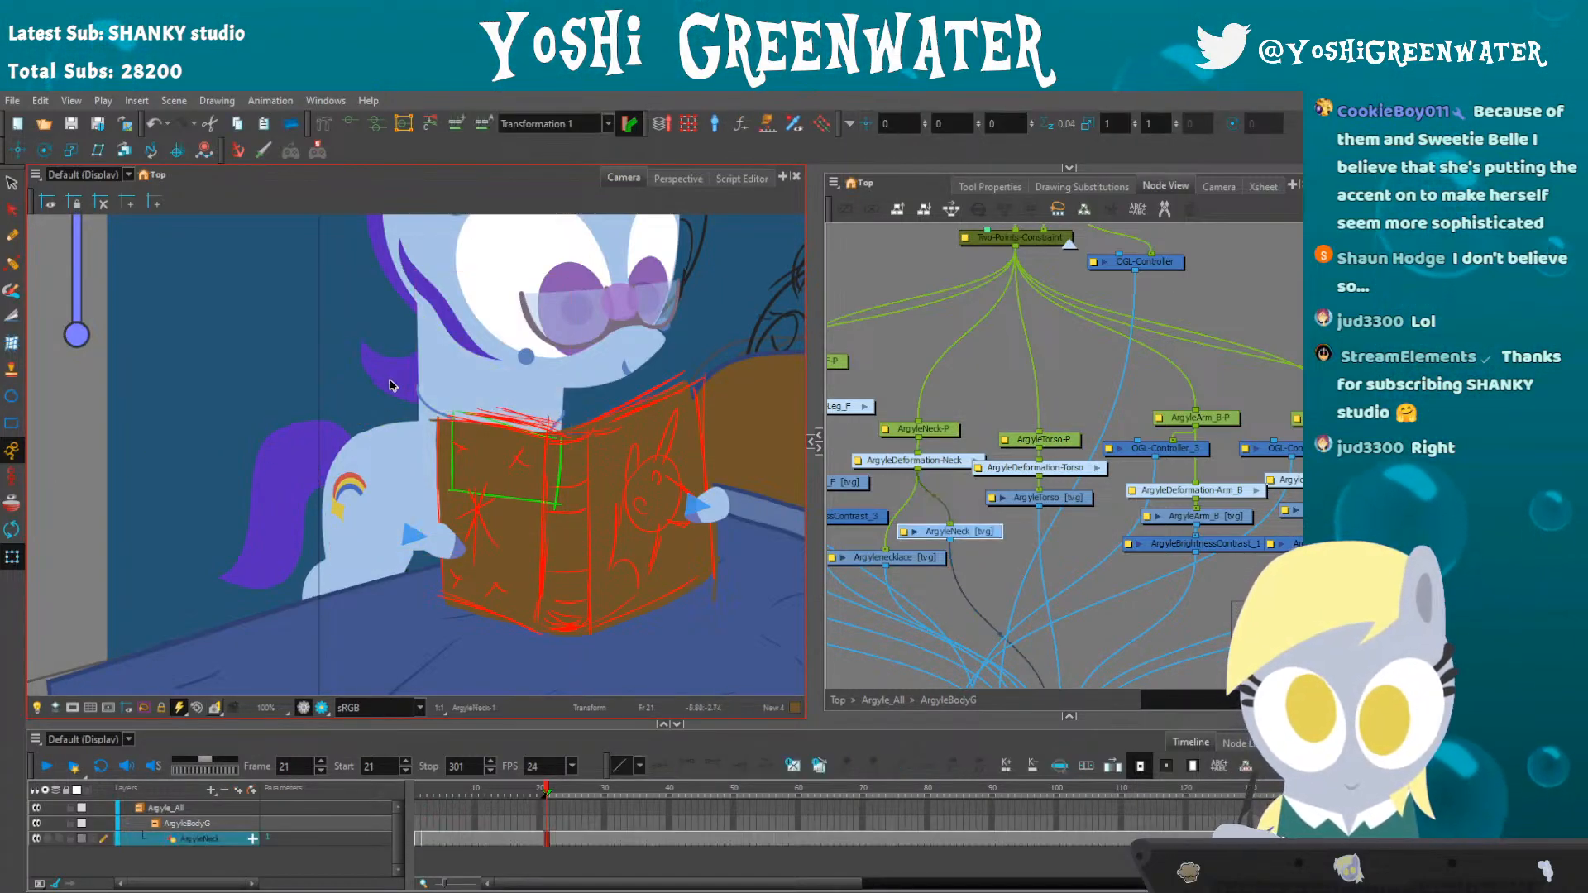
{"action": "left_click", "coordinate": [382, 406]}
{"action": "left_click", "coordinate": [430, 395]}
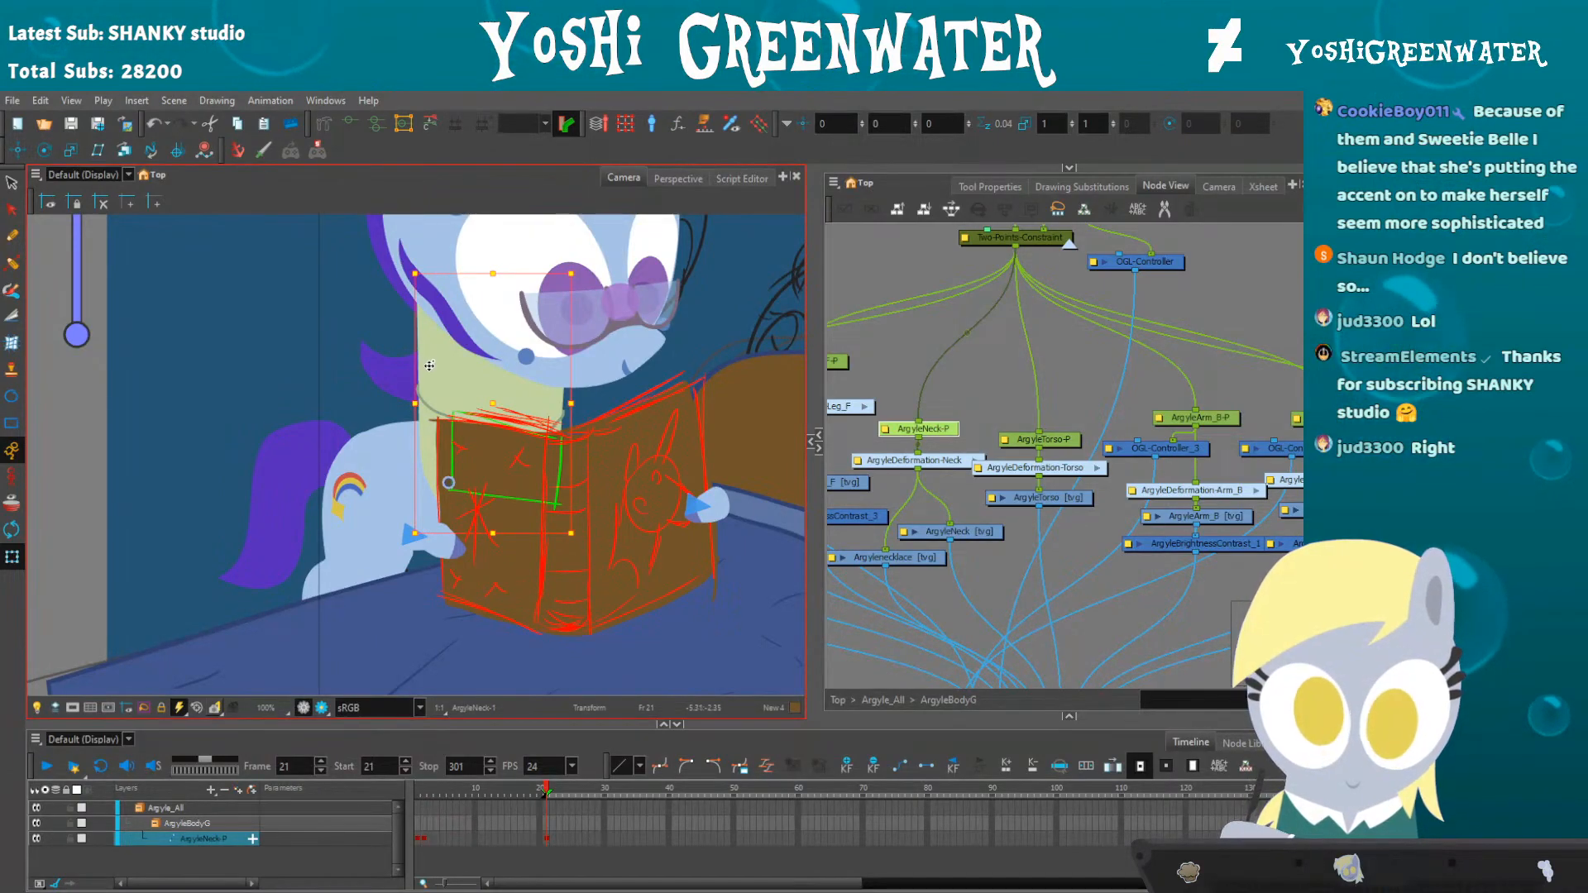
{"action": "left_click_drag", "start_coordinate": [430, 364], "coordinate": [422, 369]}
{"action": "left_click_drag", "start_coordinate": [395, 267], "coordinate": [388, 272]}
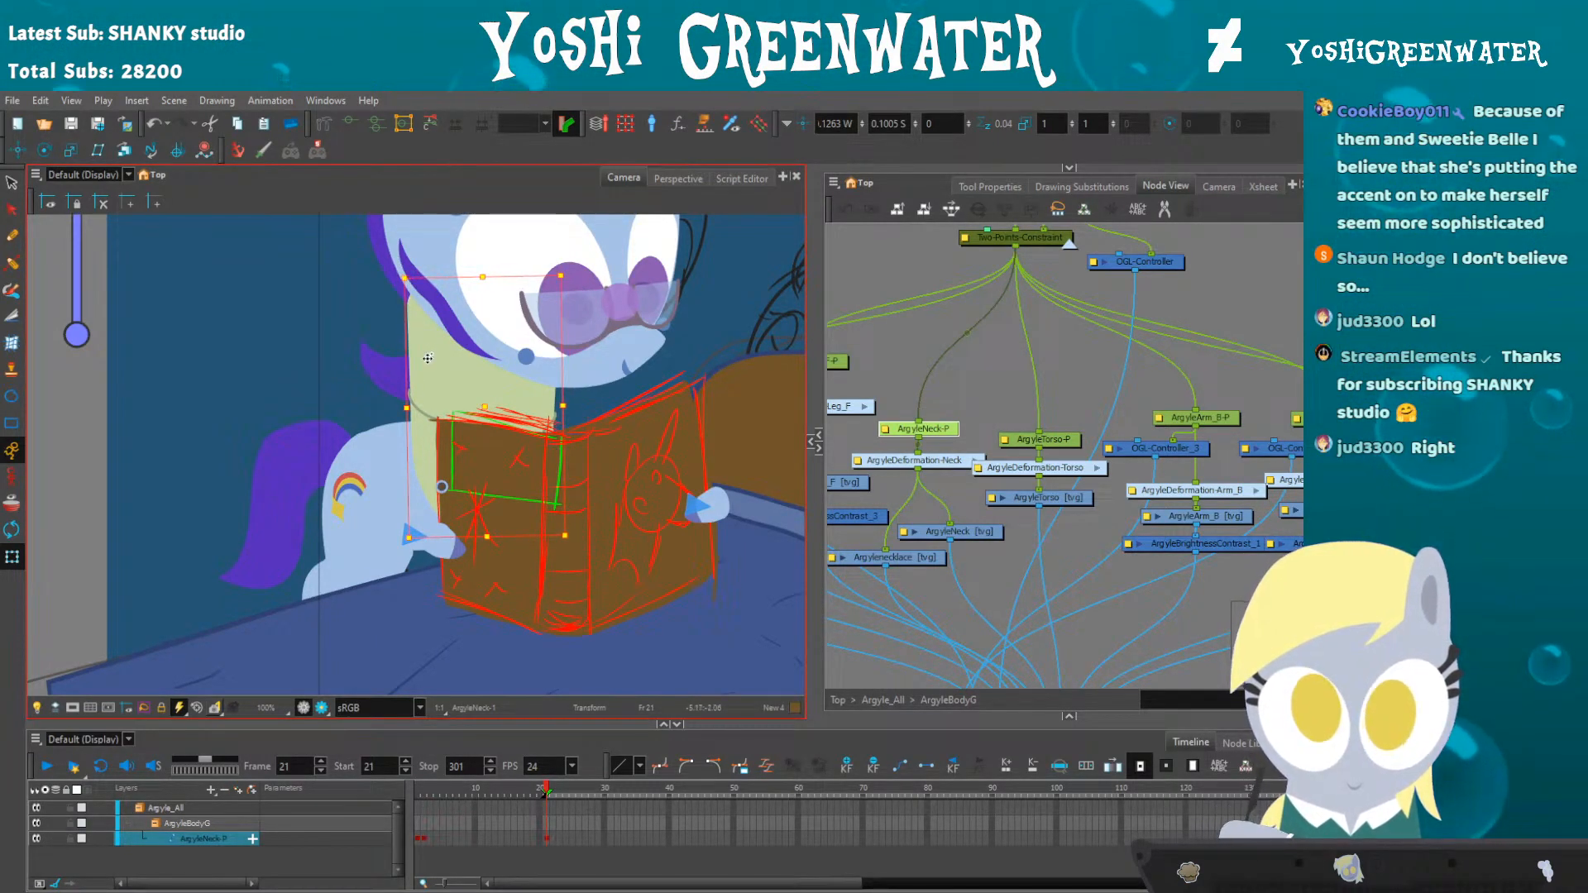
{"action": "left_click_drag", "start_coordinate": [428, 358], "coordinate": [426, 360]}
- Nudge Argyle's head slightly left and down with its master control, and adjust its tilt to sit on the neck
{"action": "key", "text": "space"}
{"action": "left_click_drag", "start_coordinate": [372, 308], "coordinate": [367, 485]}
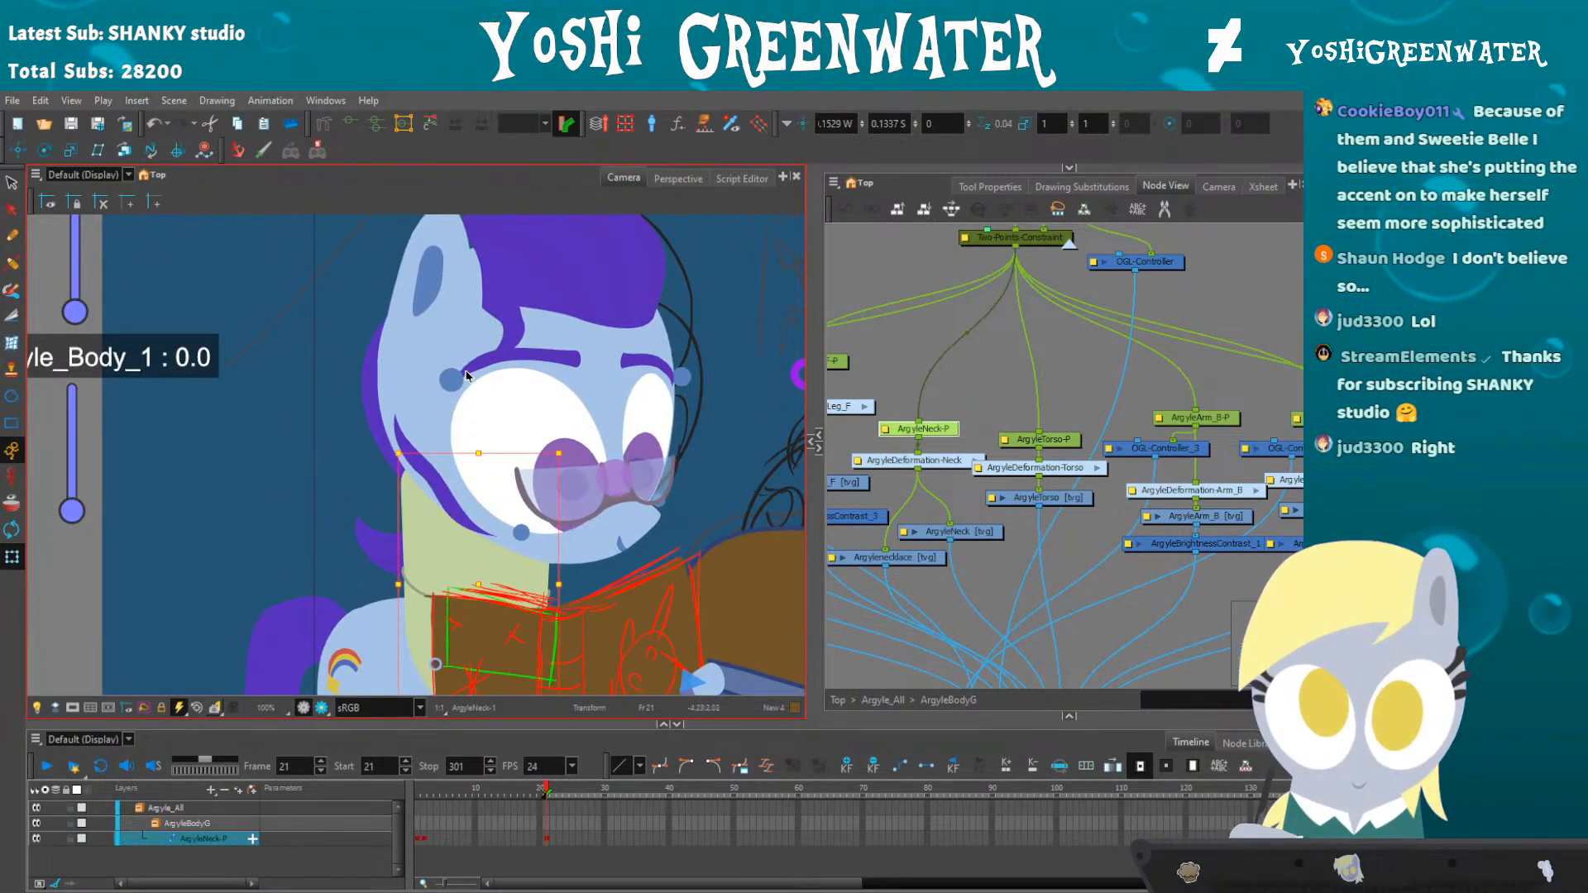
{"action": "scroll", "coordinate": [620, 340], "scroll_direction": "down", "scroll_amount": 3}
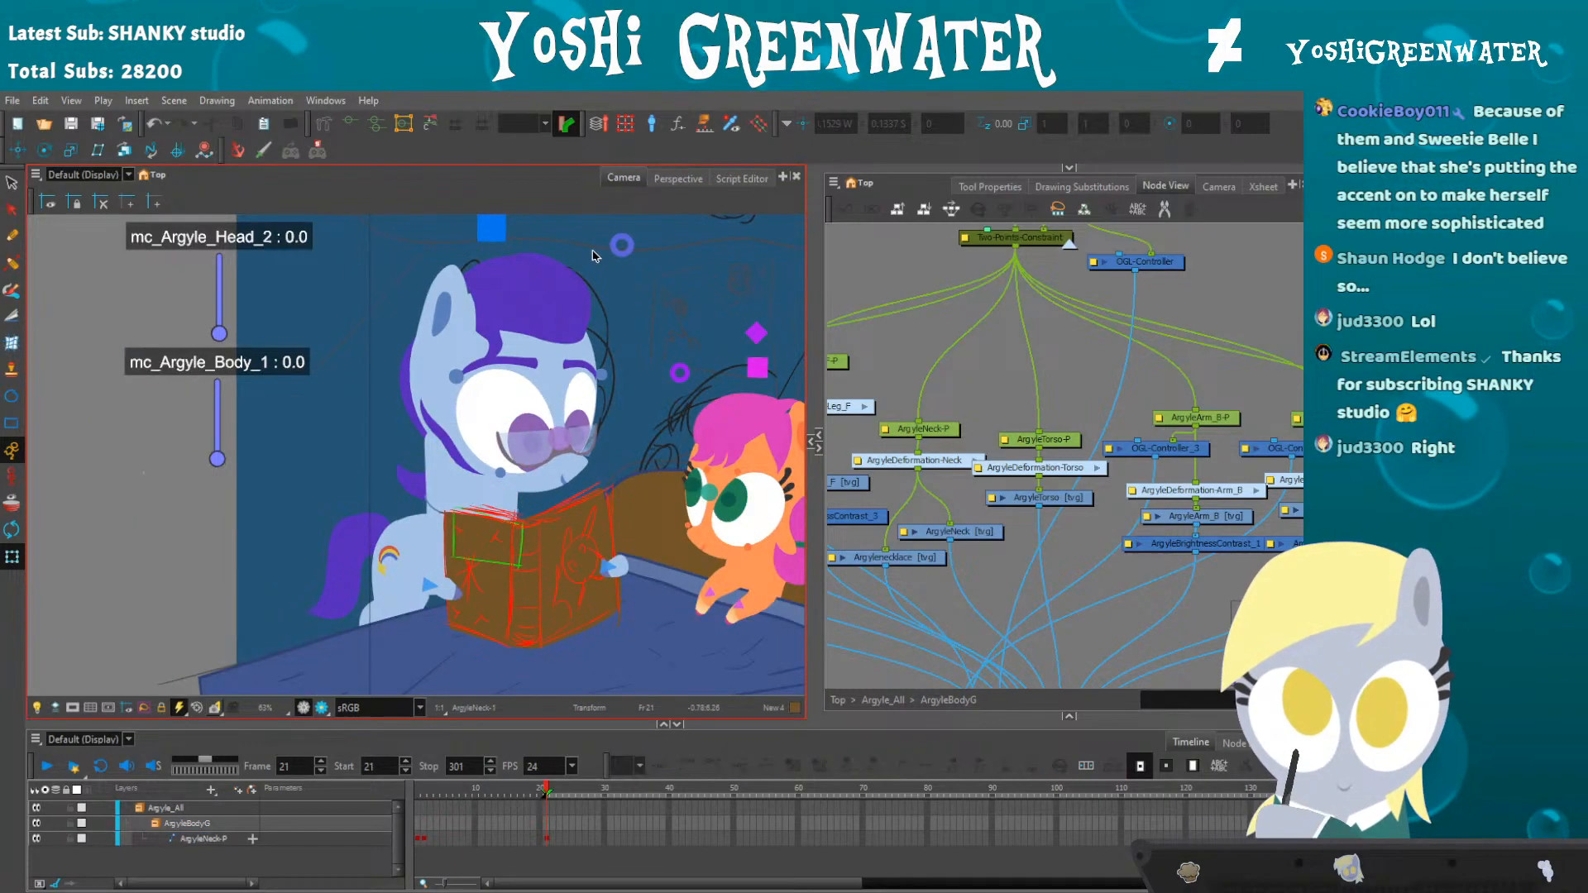
{"action": "left_click", "coordinate": [622, 245]}
{"action": "key", "text": "Left"}
{"action": "key", "text": "Left"}
{"action": "key", "text": "Left"}
{"action": "key", "text": "Left"}
{"action": "key", "text": "Left"}
{"action": "key", "text": "Left"}
{"action": "key", "text": "Left"}
{"action": "key", "text": "Left"}
{"action": "key", "text": "Down"}
{"action": "key", "text": "Down"}
{"action": "key", "text": "Down"}
{"action": "key", "text": "Down"}
{"action": "key", "text": "Left"}
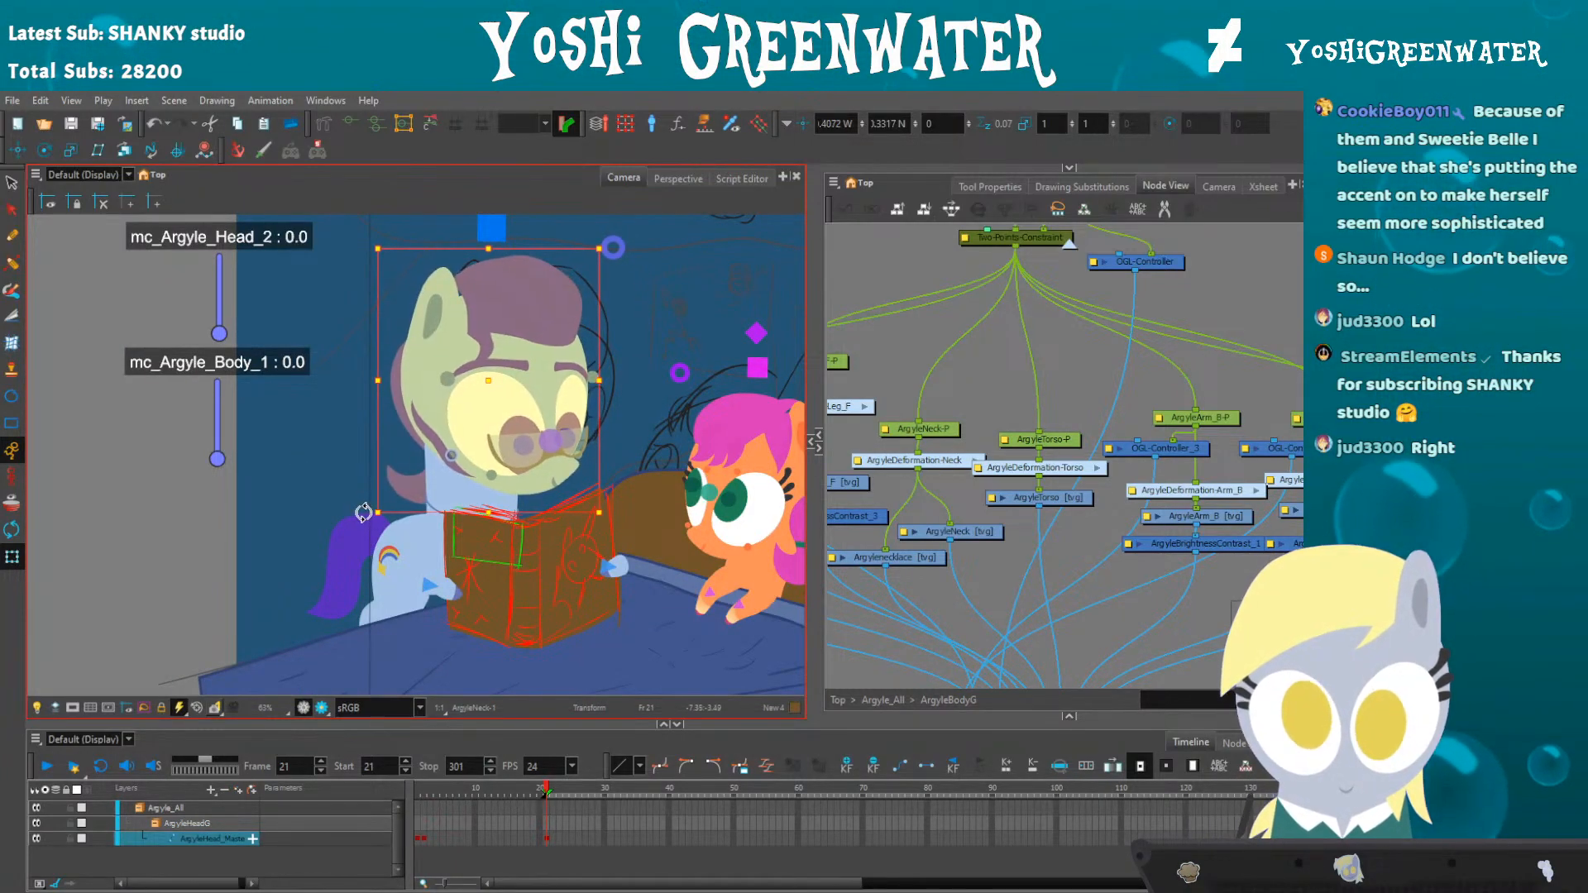
{"action": "left_click_drag", "start_coordinate": [357, 529], "coordinate": [362, 534]}
{"action": "left_click", "coordinate": [159, 582]}
- Preview the rendered frame to check Argyle's head and body against the book
{"action": "left_click_drag", "start_coordinate": [319, 693], "coordinate": [318, 621]}
{"action": "left_click", "coordinate": [321, 708]}
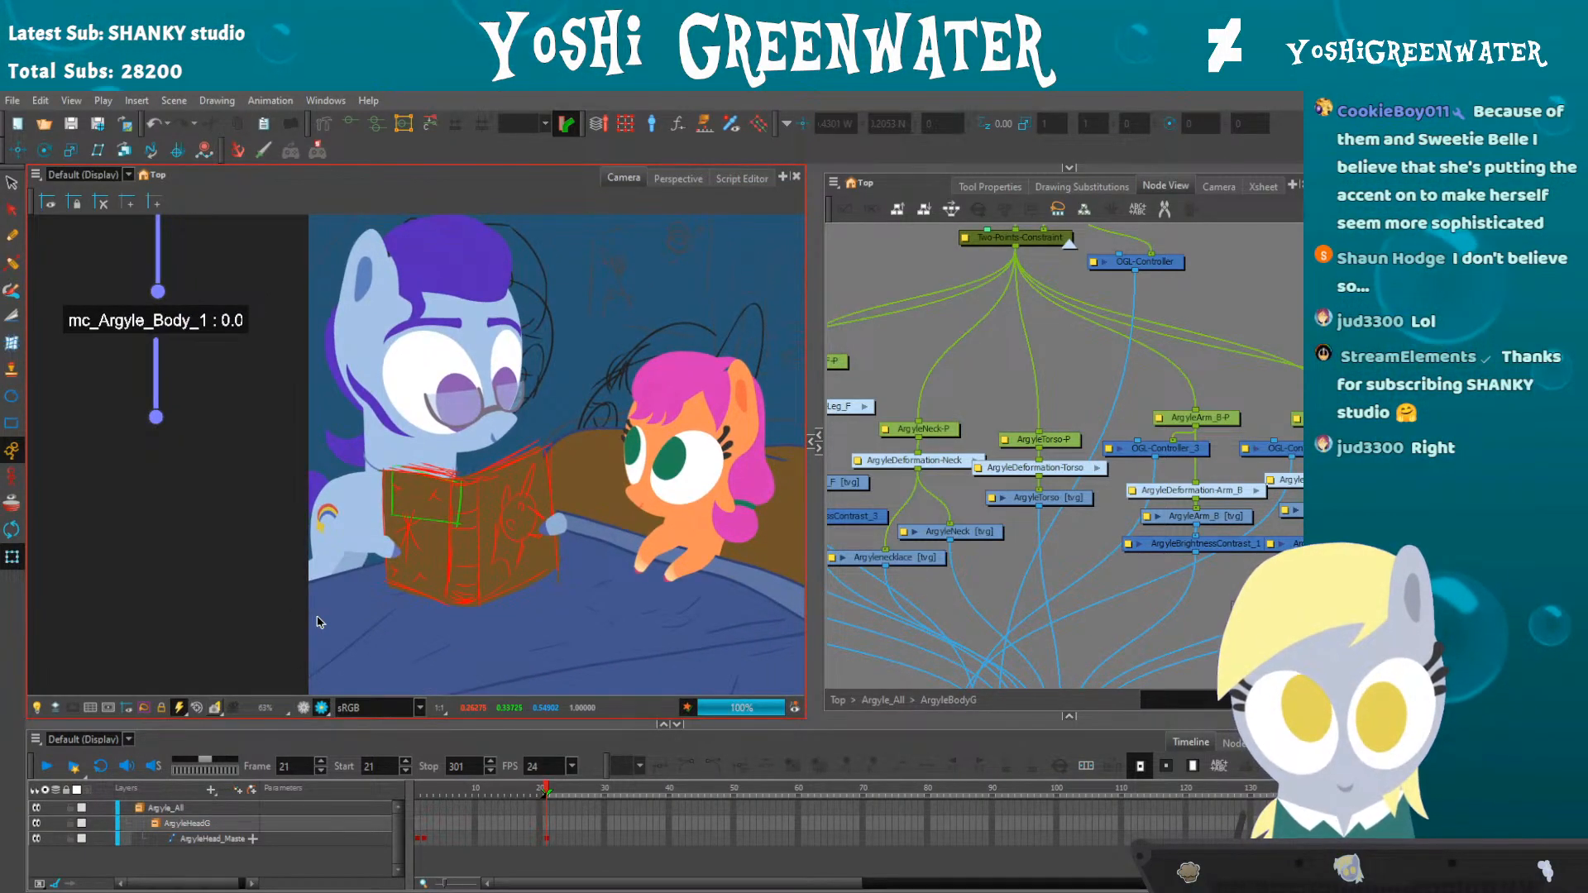
{"action": "left_click", "coordinate": [321, 708]}
- Adjust the z-axis position of the back hind leg's controller, OGL-Controller_4, to bring its triangle in front of the bed cover
{"action": "left_click", "coordinate": [355, 561]}
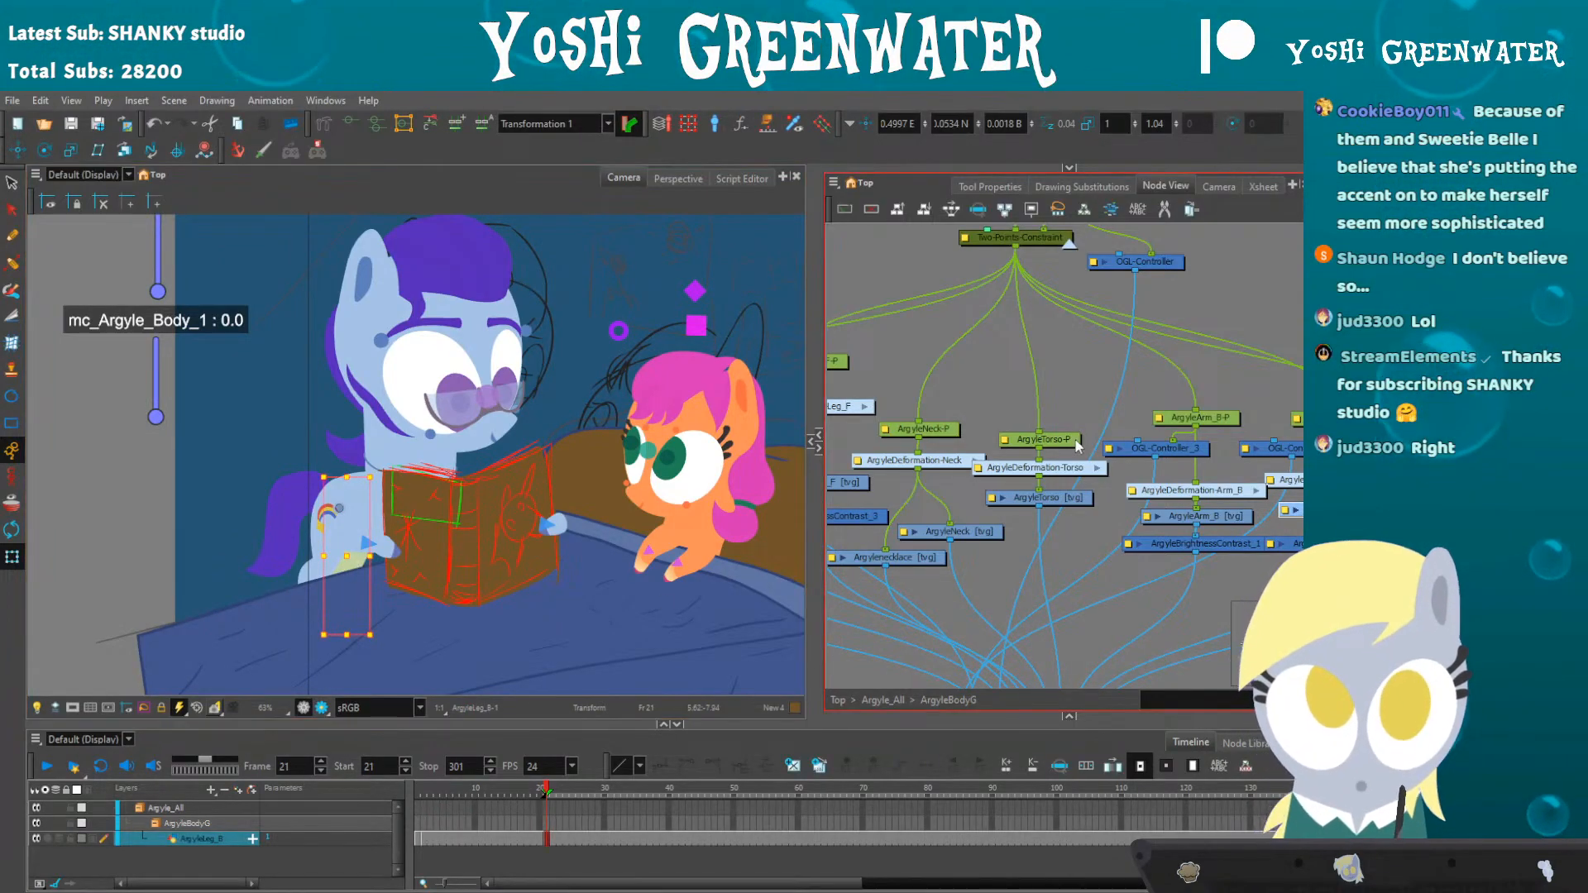
{"action": "scroll", "coordinate": [335, 559], "scroll_direction": "up", "scroll_amount": 1}
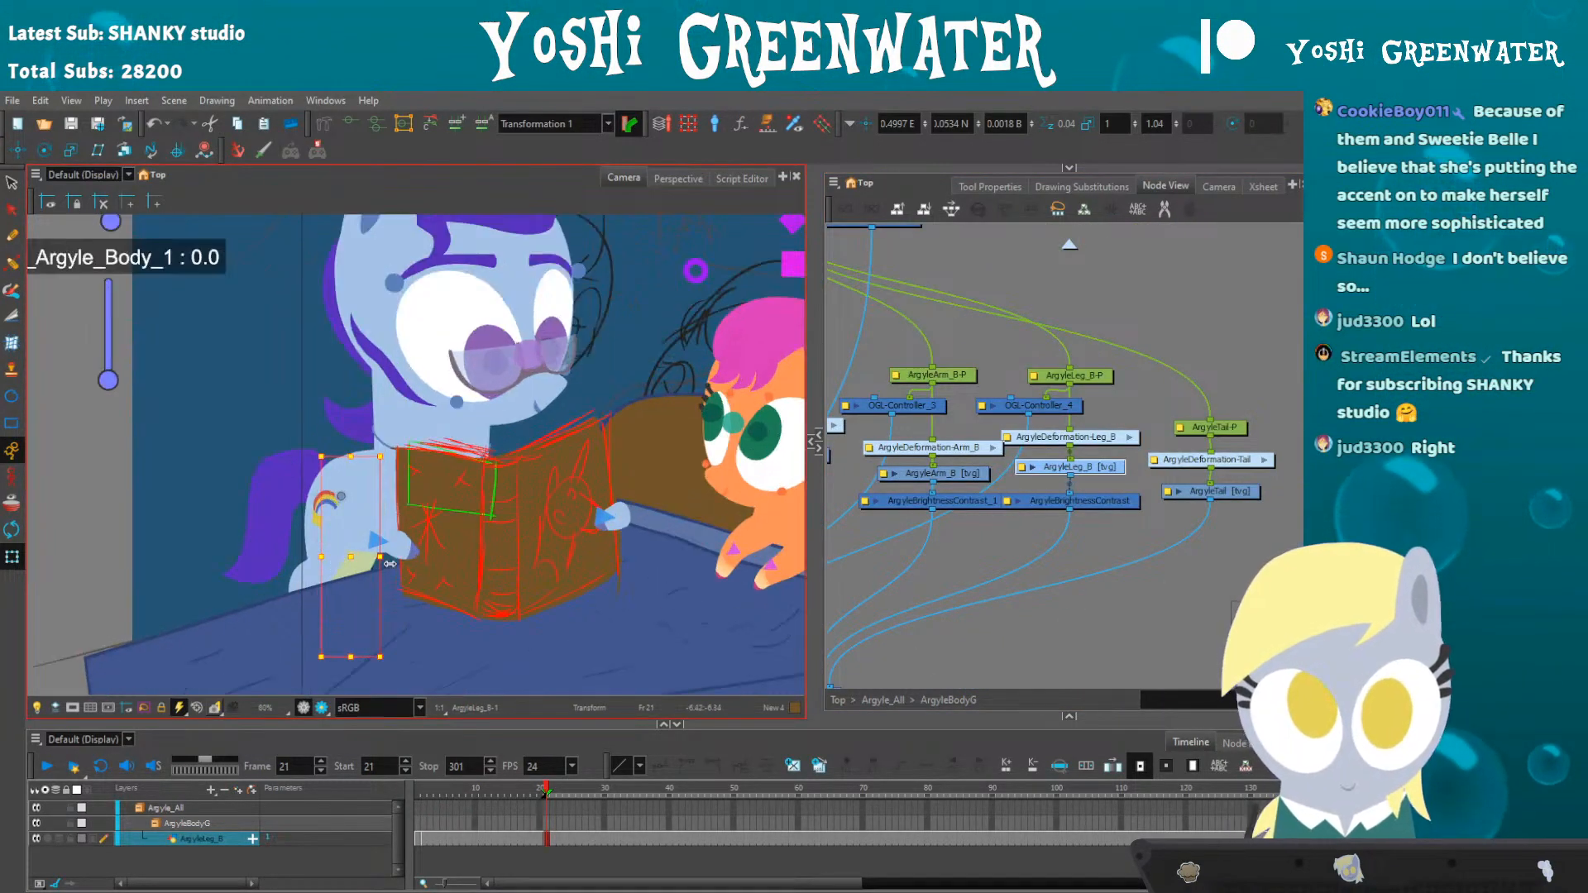
{"action": "left_click_drag", "start_coordinate": [329, 484], "coordinate": [332, 451]}
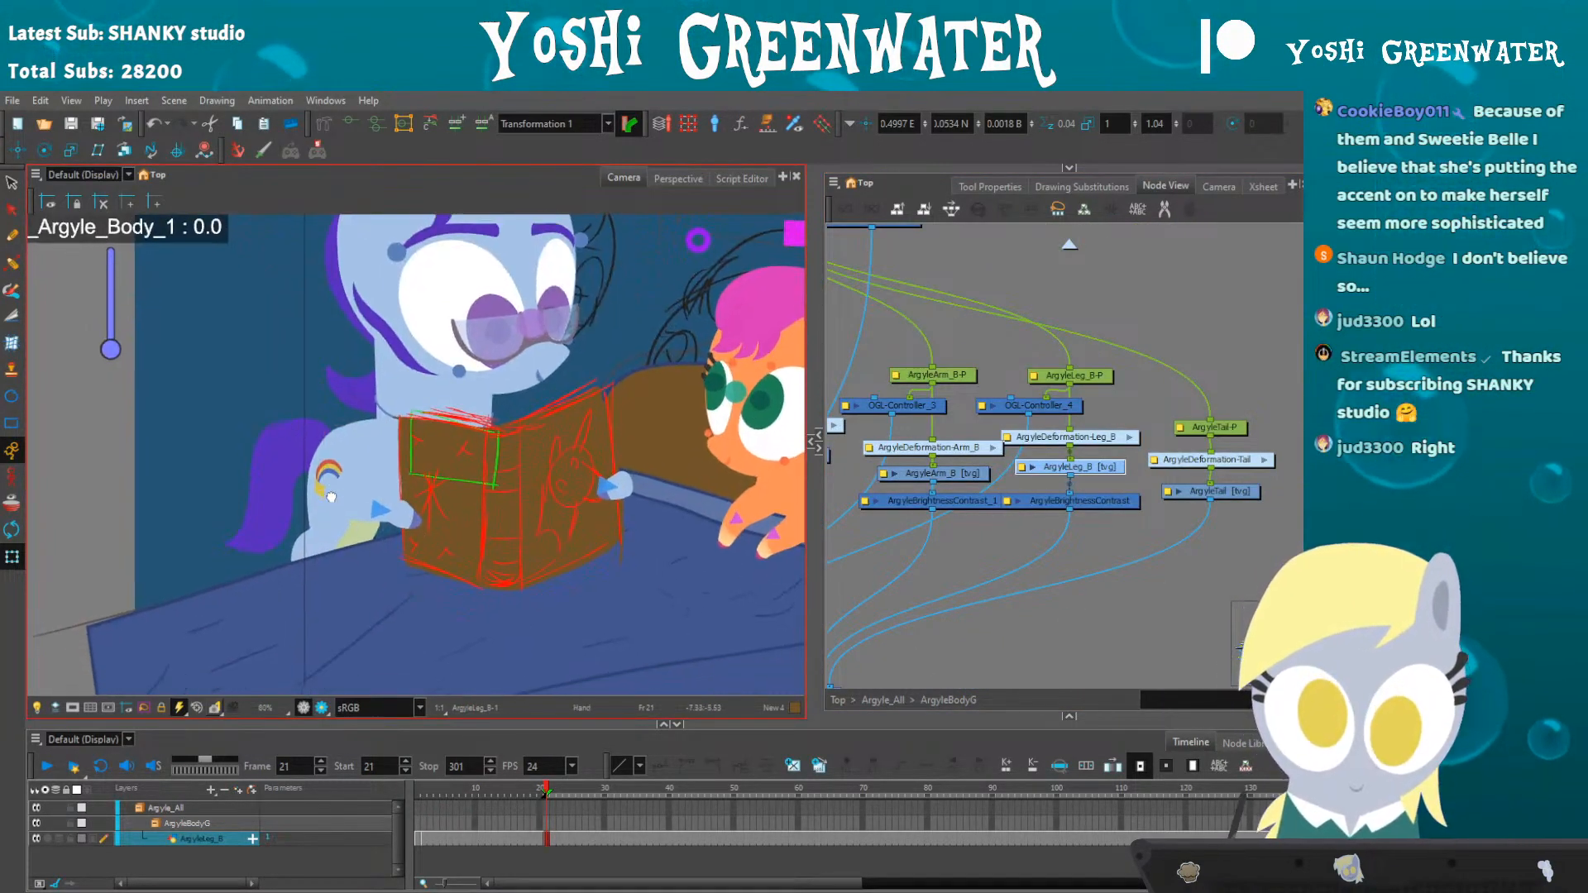
{"action": "left_click", "coordinate": [1058, 377]}
{"action": "double_click", "coordinate": [984, 411]}
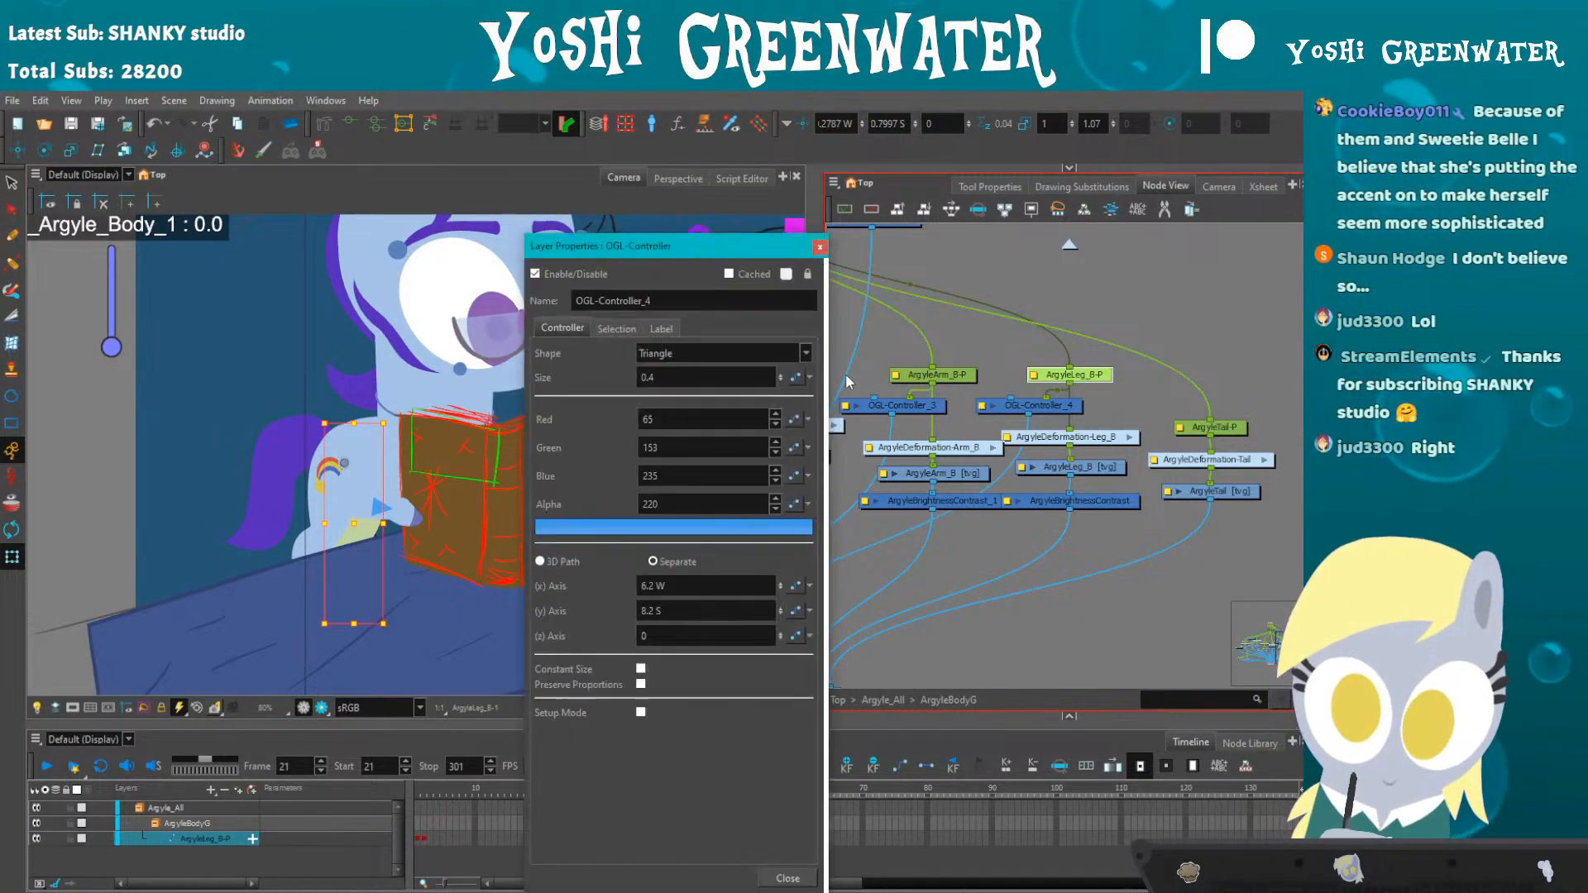
{"action": "left_click_drag", "start_coordinate": [722, 166], "coordinate": [911, 205]}
{"action": "left_click", "coordinate": [852, 586]}
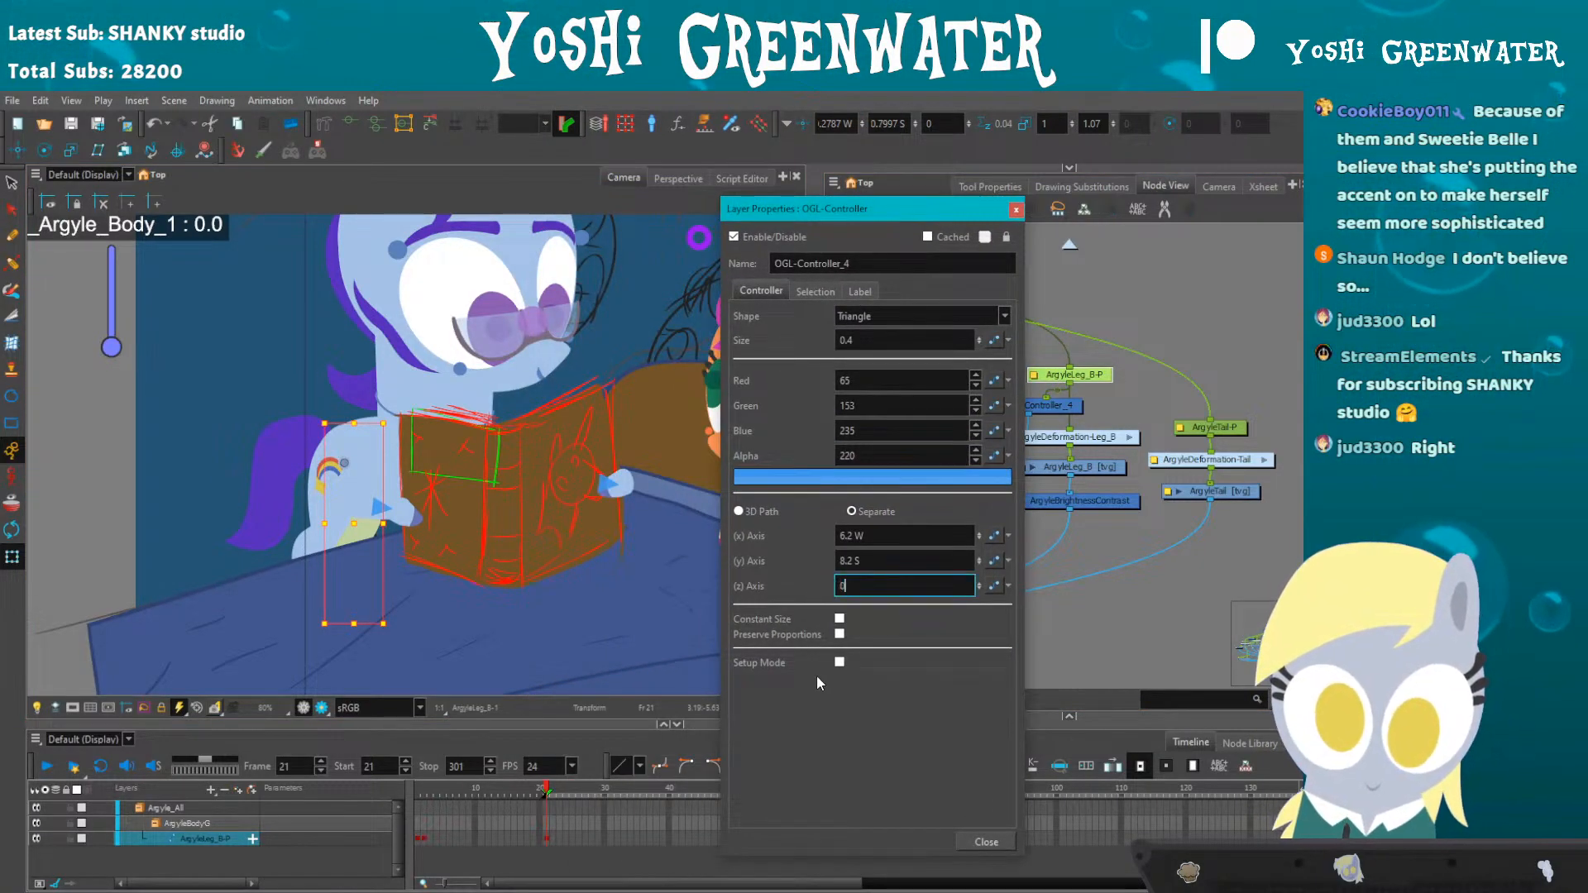
{"action": "left_click", "coordinate": [1016, 209]}
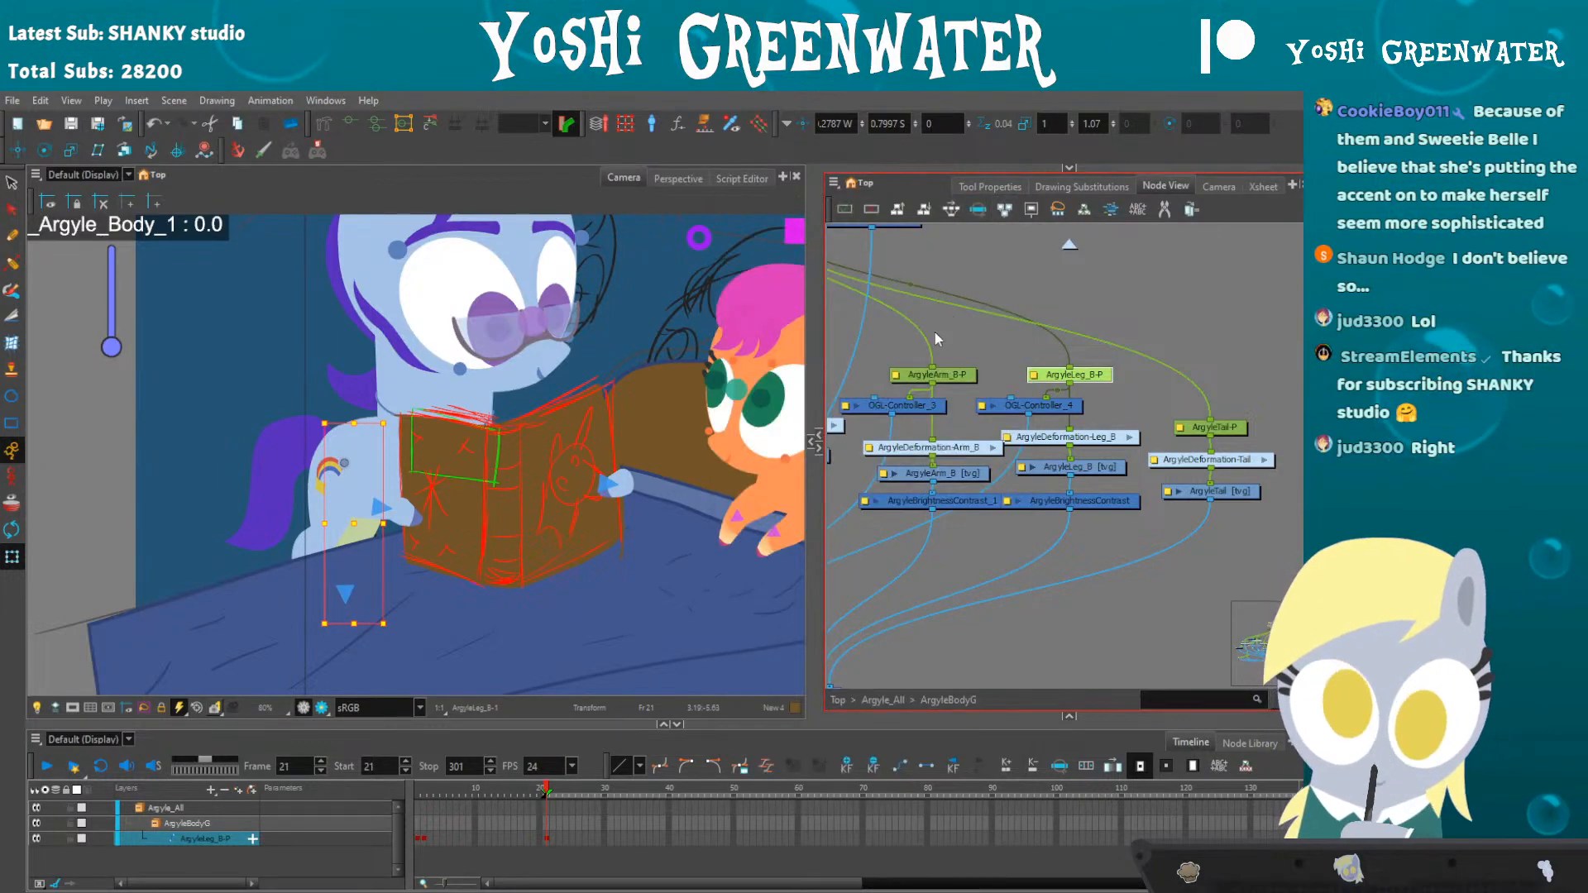
- Adjust the z-axis position of the front hind leg's controller, OGL-Controller_2, to bring its triangle in front of the bed cover
{"action": "left_click_drag", "start_coordinate": [924, 495], "coordinate": [1043, 510]}
{"action": "left_click", "coordinate": [329, 511]}
{"action": "key", "text": "o"}
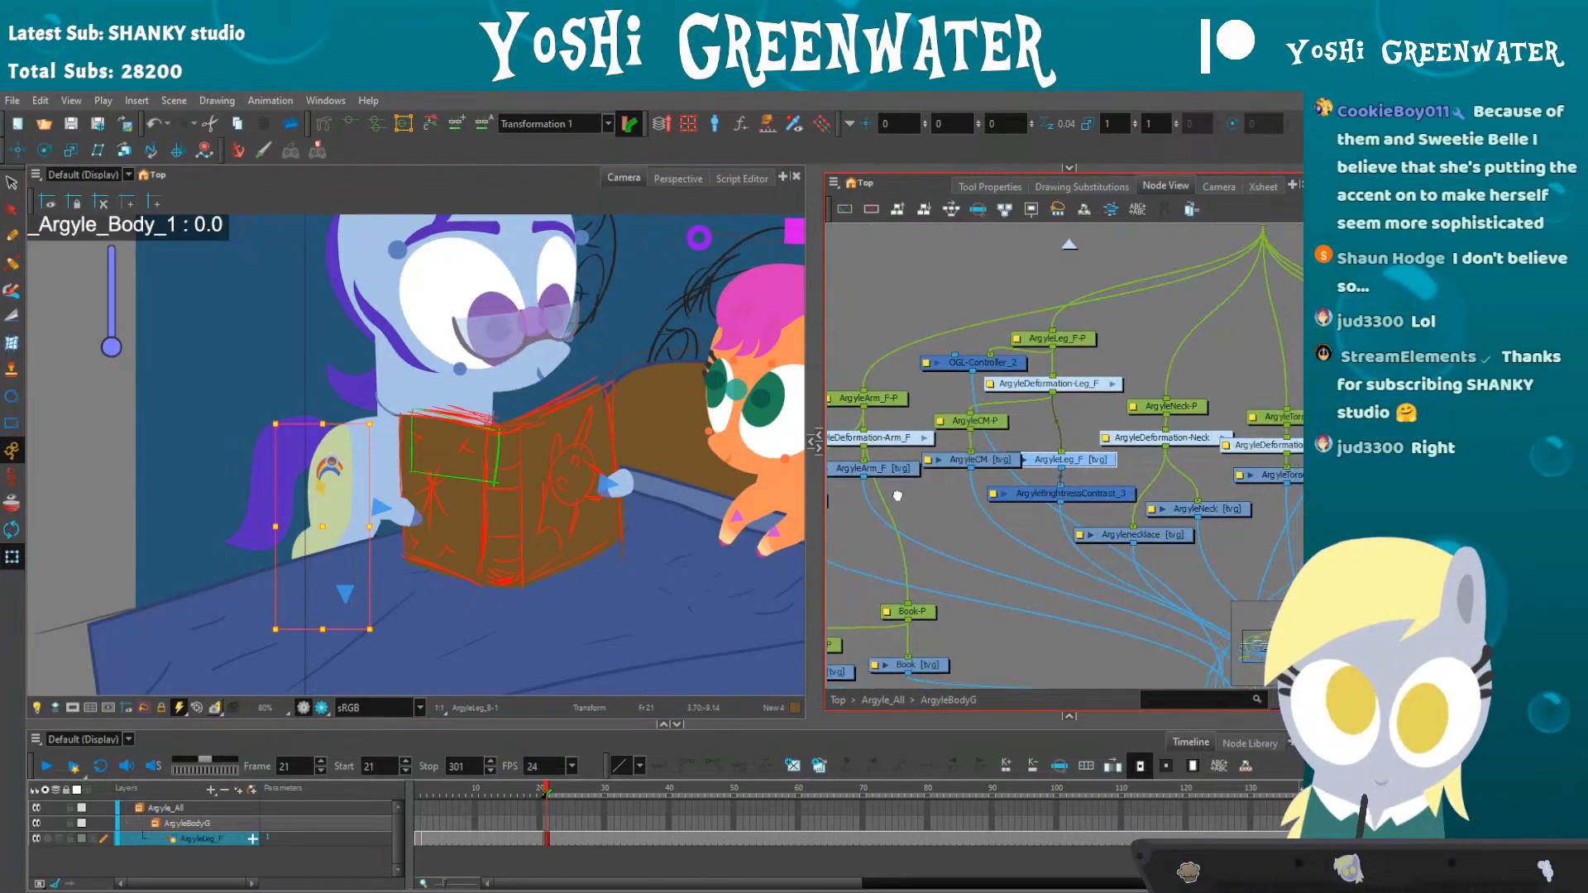
{"action": "left_click_drag", "start_coordinate": [897, 496], "coordinate": [852, 494]}
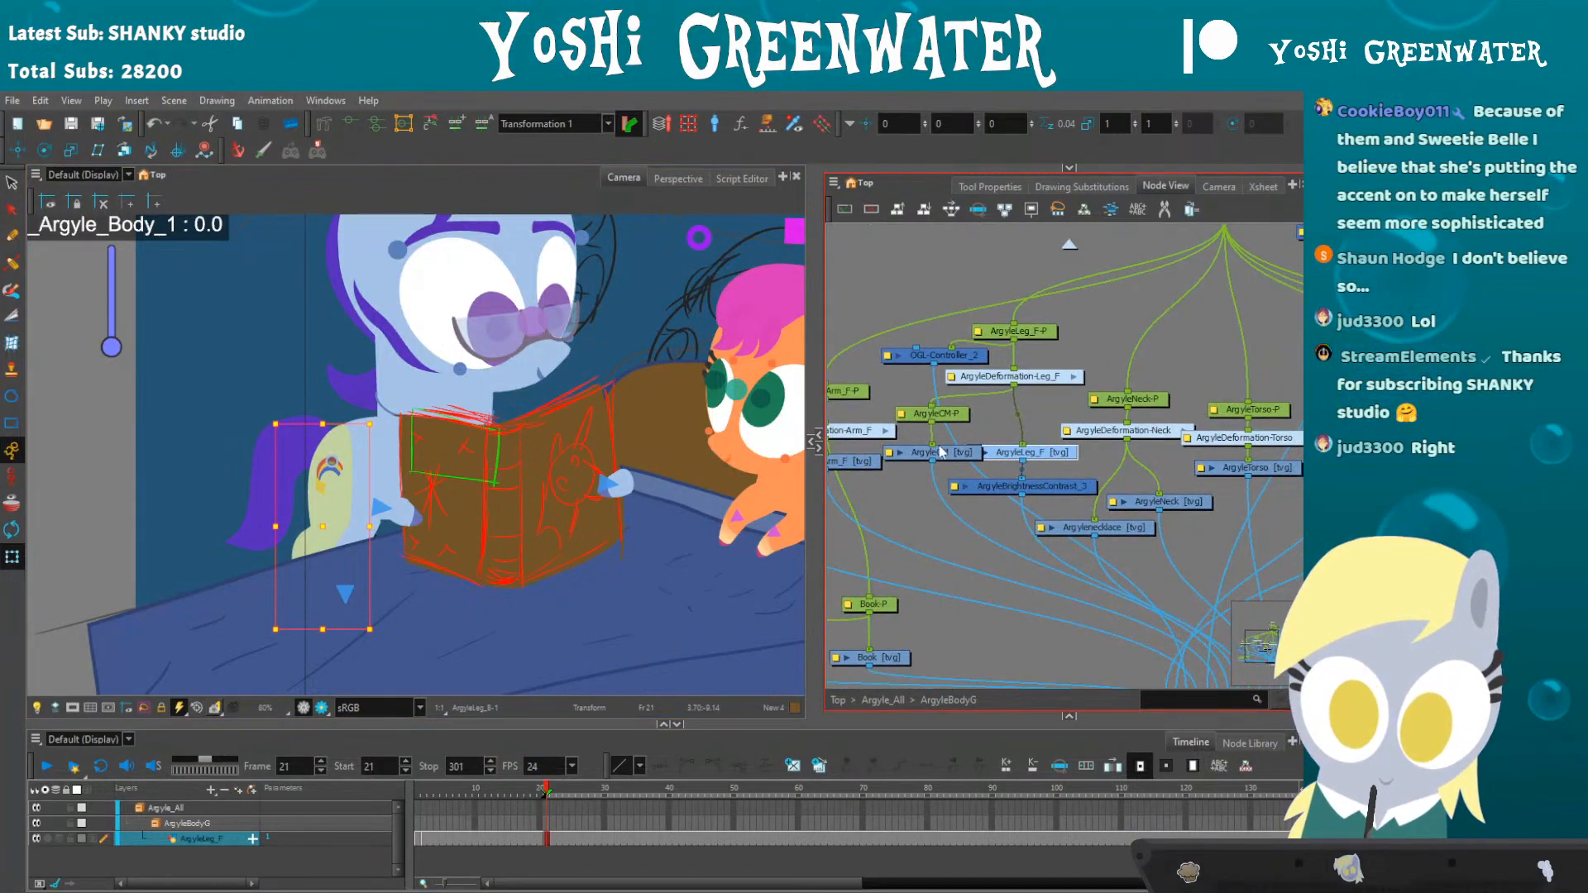
{"action": "double_click", "coordinate": [888, 357]}
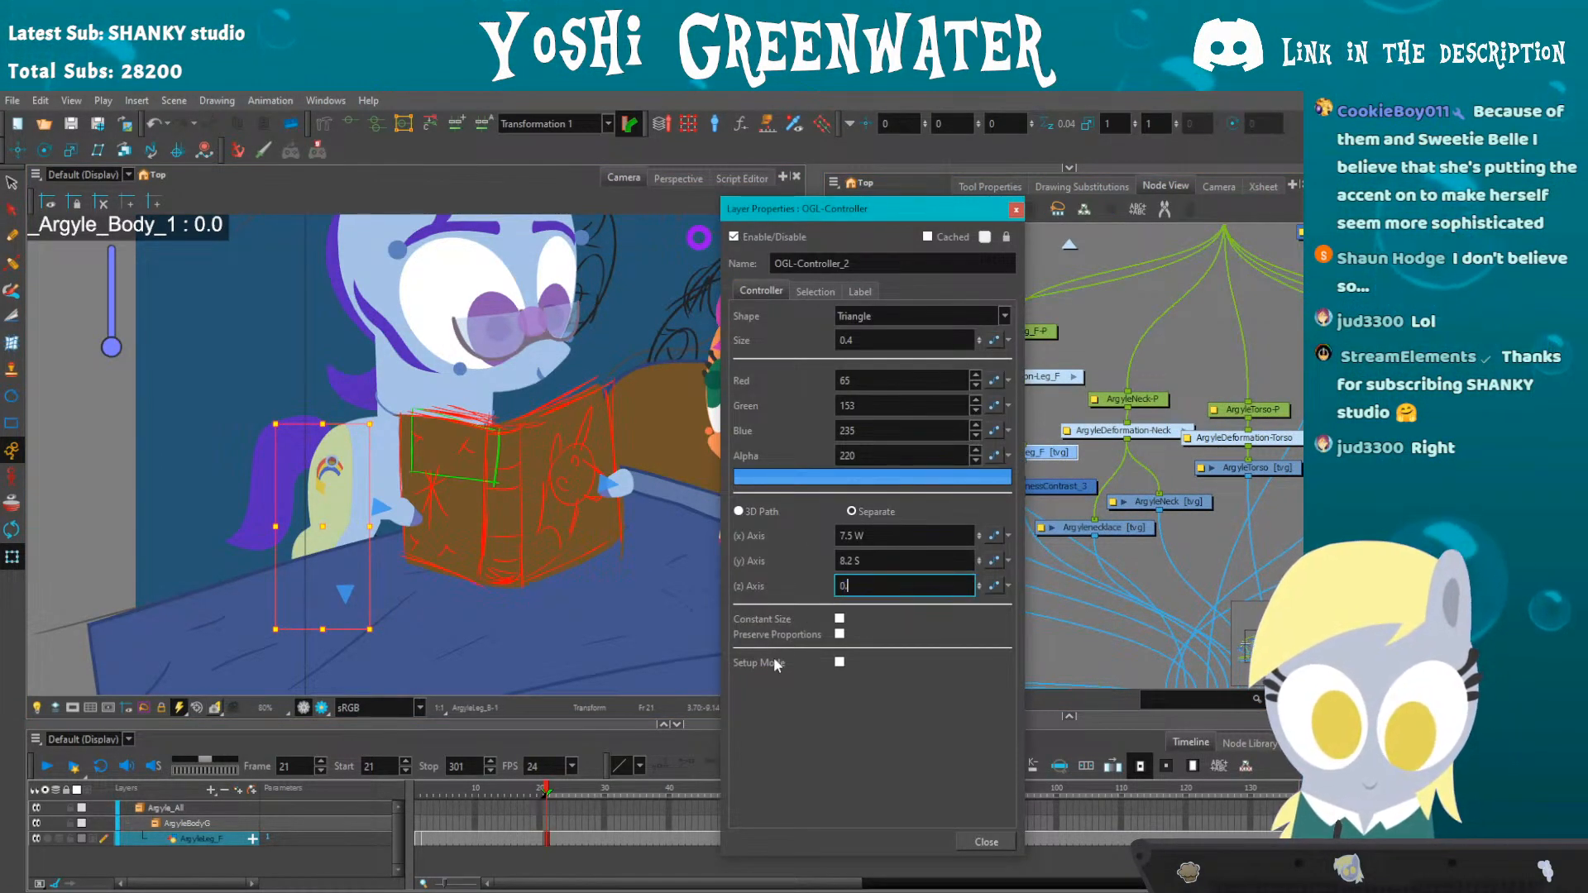
{"action": "left_click", "coordinate": [1016, 210]}
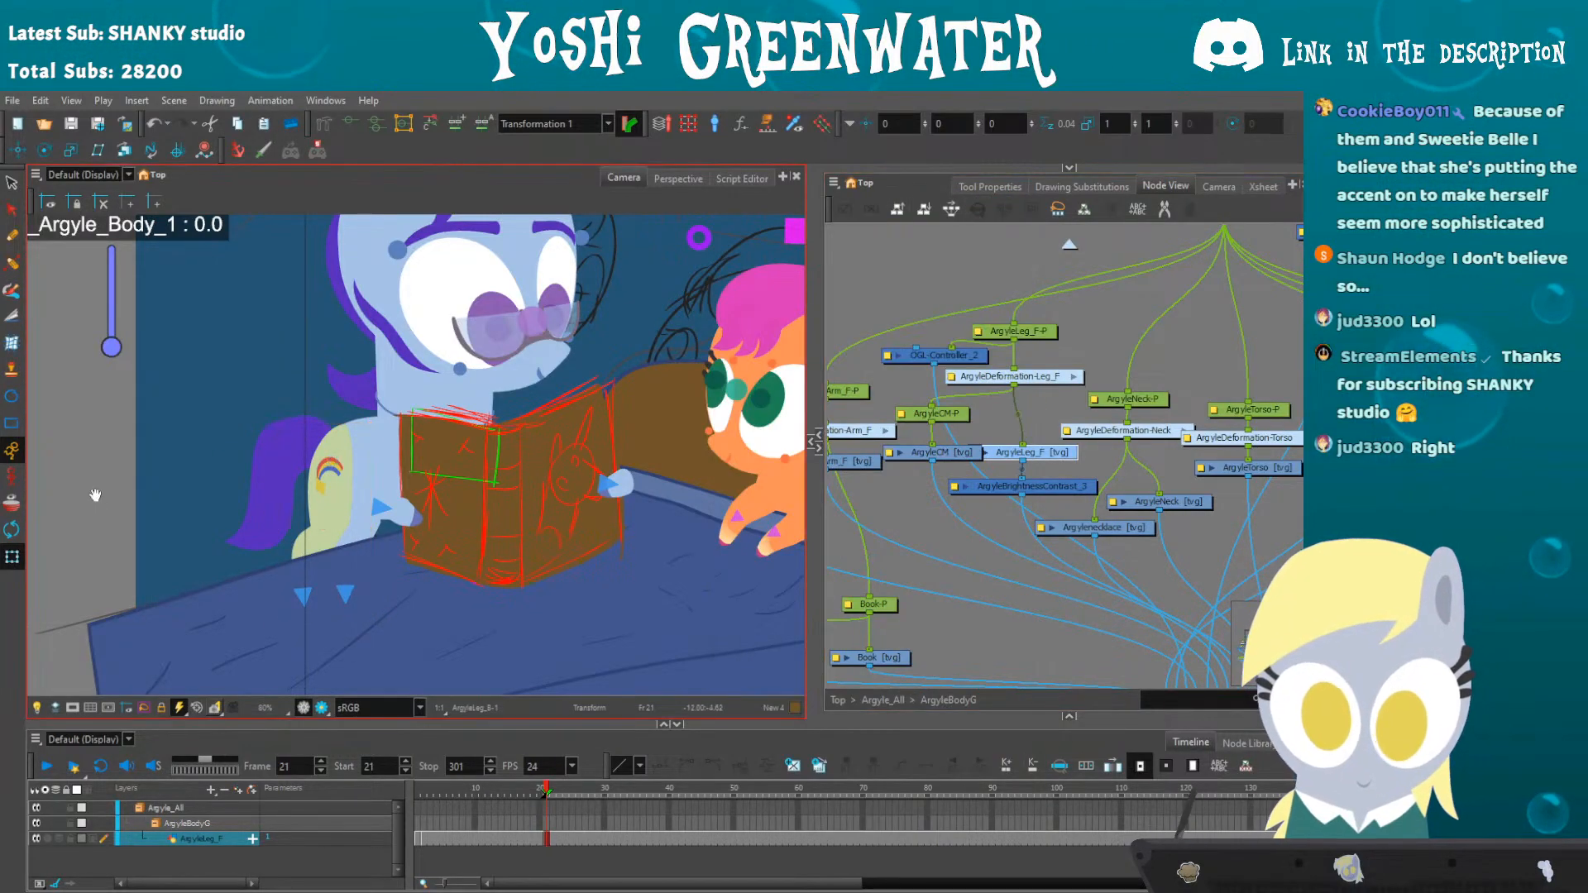
{"action": "left_click_drag", "start_coordinate": [70, 507], "coordinate": [67, 511]}
{"action": "left_click", "coordinate": [315, 626]}
- Select Argyle's back hind leg through its triangle controller and stretch the leg to a vertical scale of about 1.16
{"action": "scroll", "coordinate": [325, 597], "scroll_direction": "up", "scroll_amount": 3}
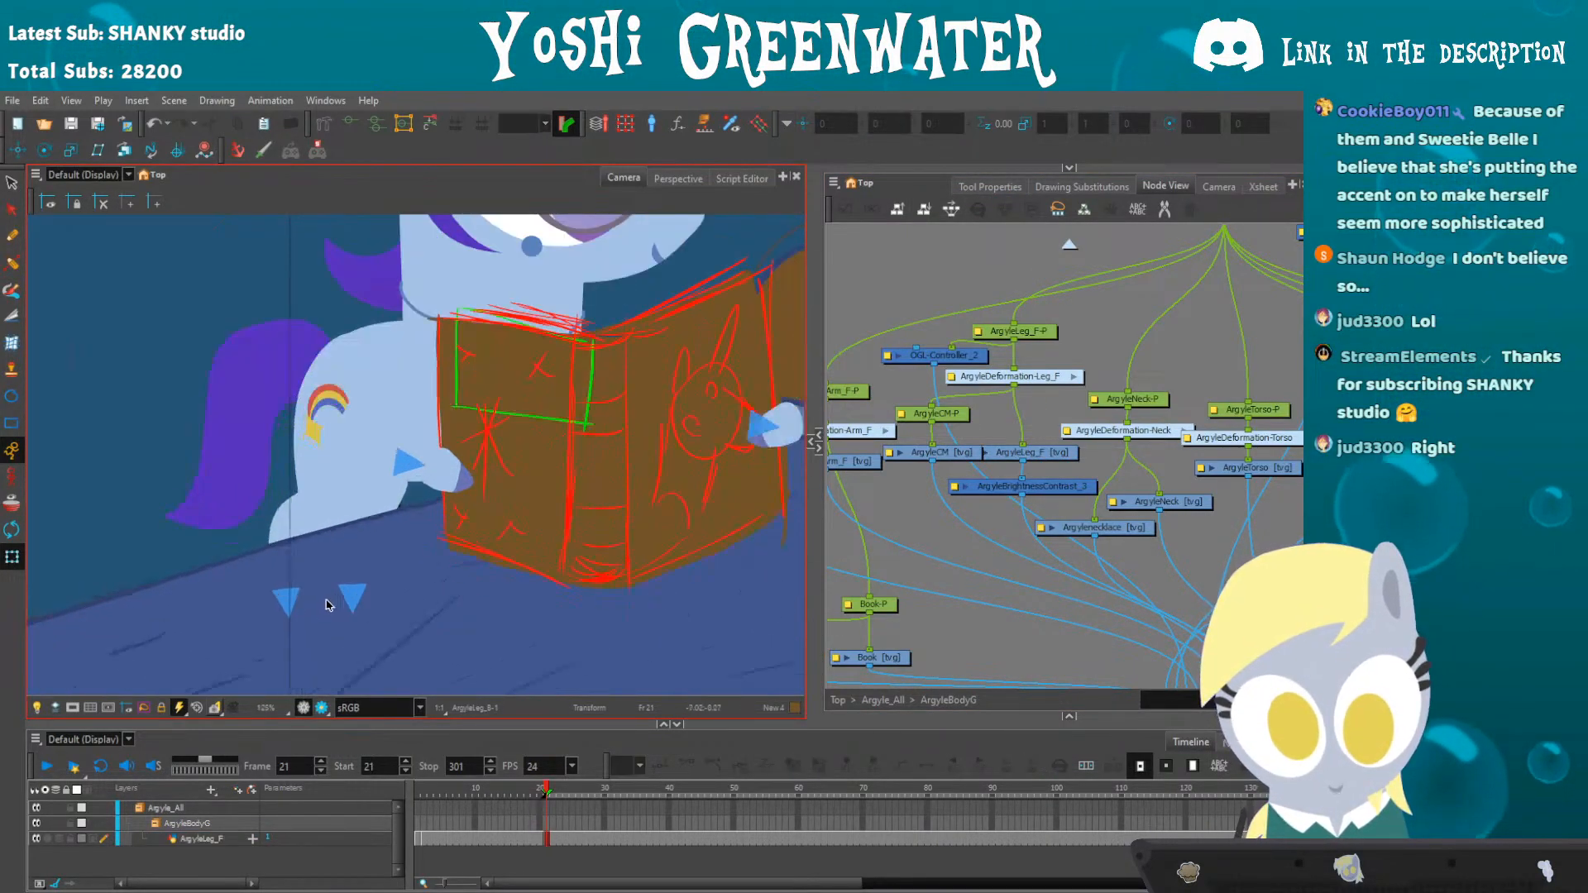
{"action": "left_click_drag", "start_coordinate": [363, 603], "coordinate": [361, 604]}
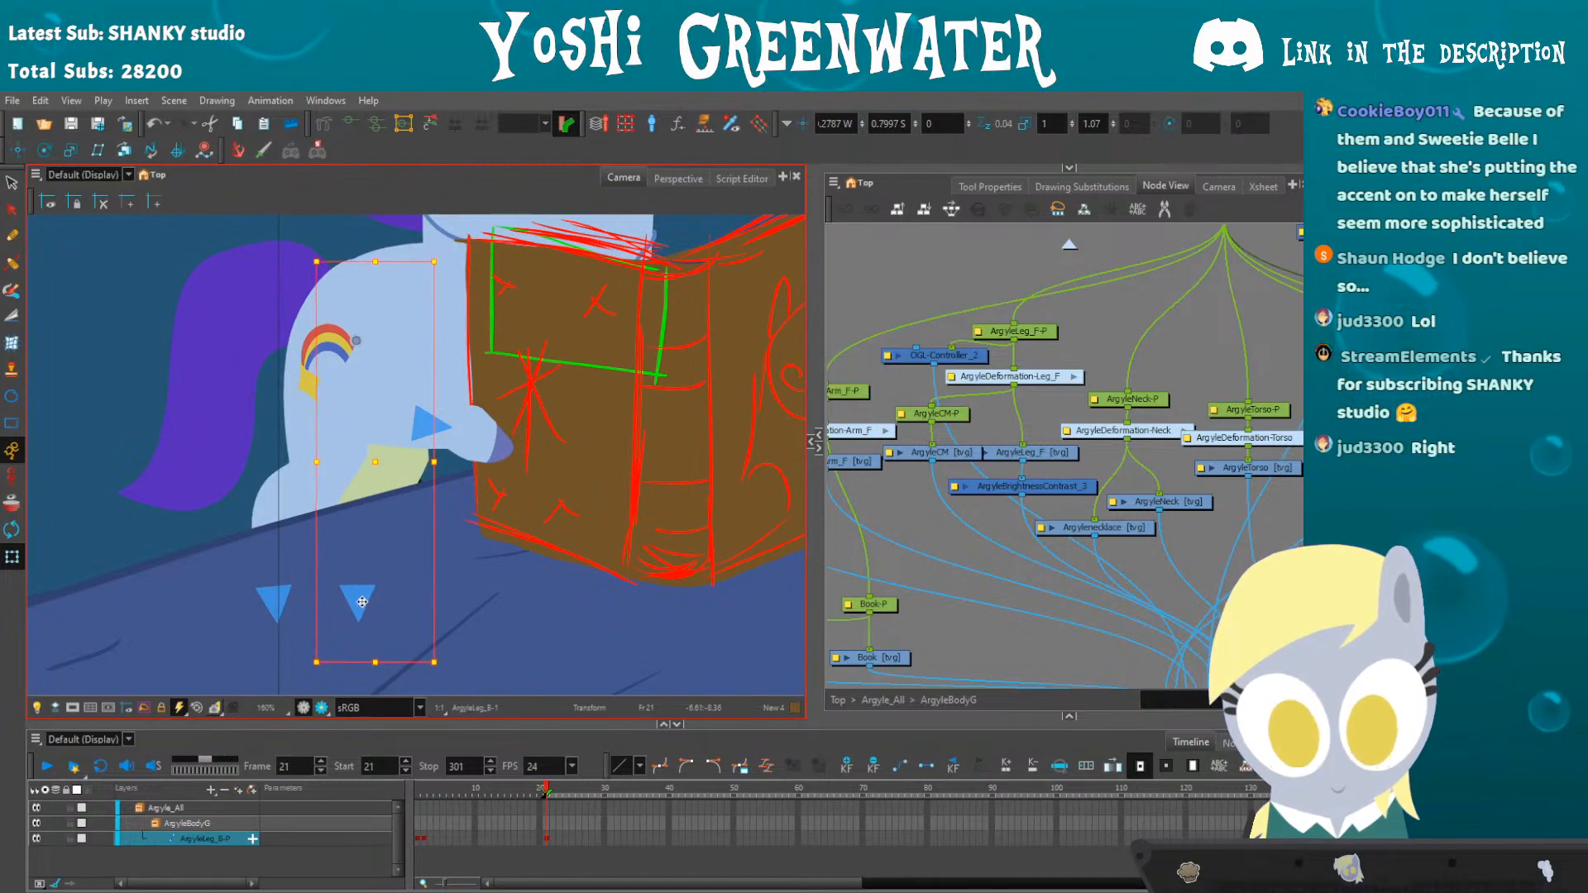
{"action": "left_click_drag", "start_coordinate": [342, 253], "coordinate": [339, 253]}
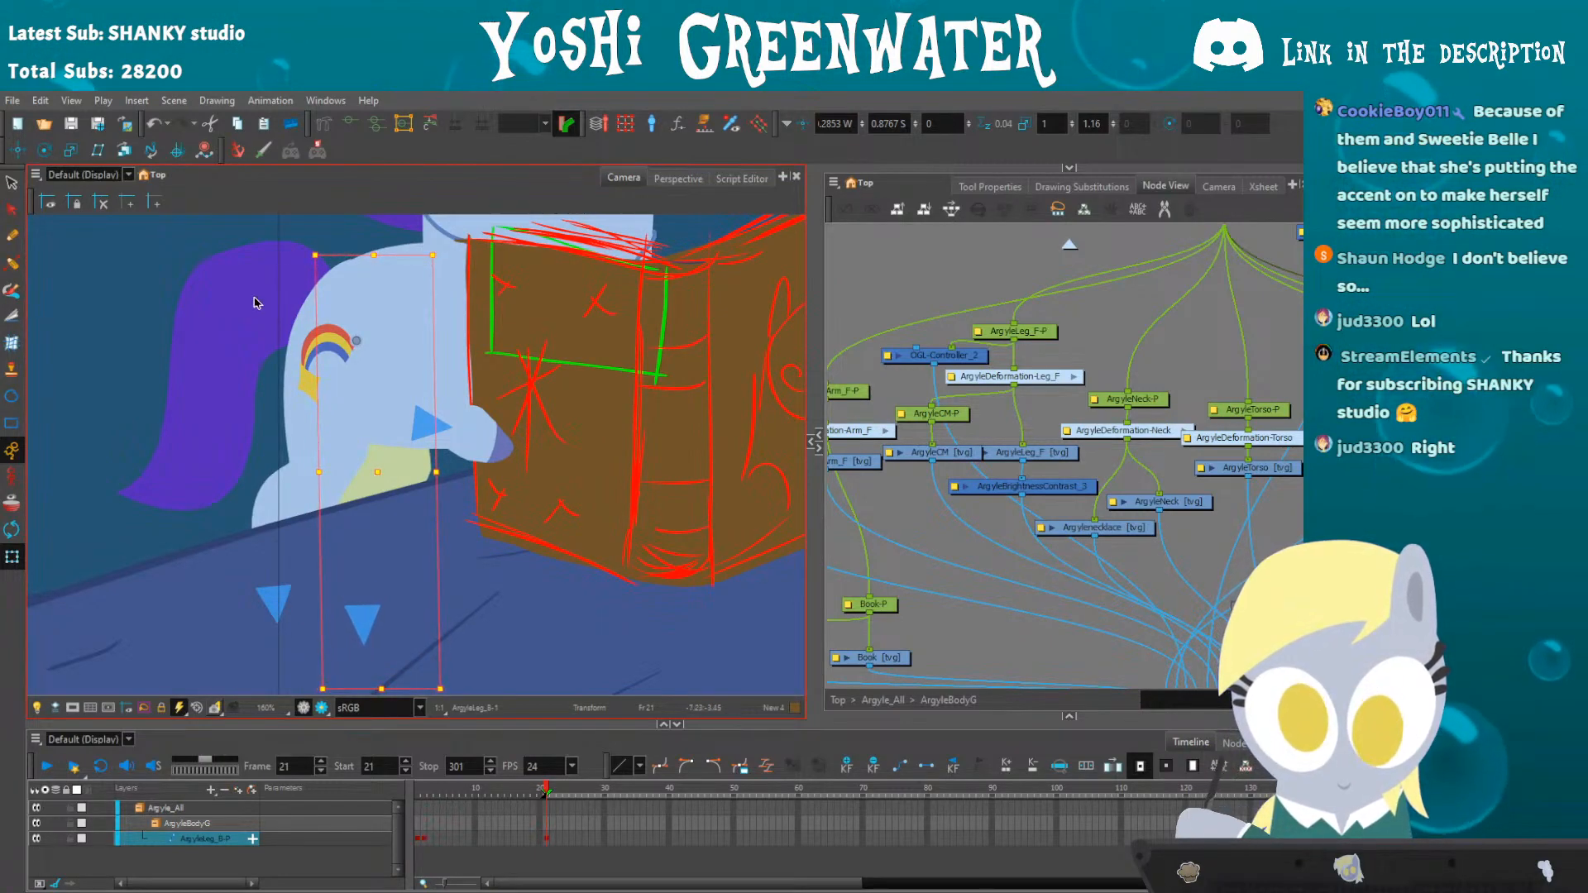
{"action": "scroll", "coordinate": [208, 369], "scroll_direction": "down", "scroll_amount": 4}
{"action": "left_click", "coordinate": [82, 438]}
{"action": "left_click_drag", "start_coordinate": [117, 430], "coordinate": [228, 461]}
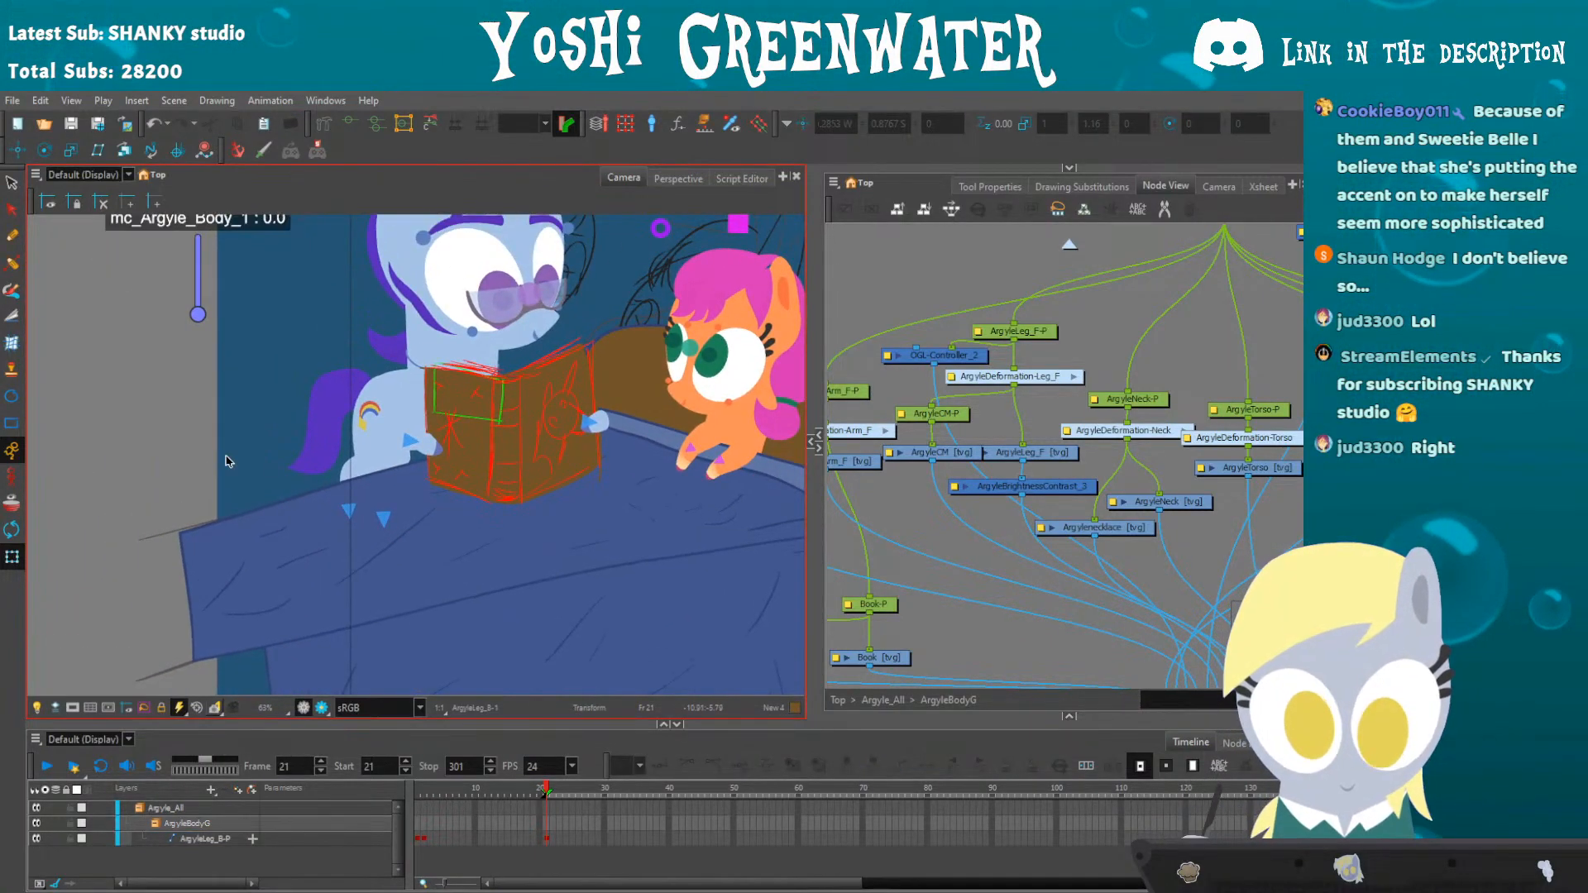
- Preview the whole bedside scene in render view to check the composition within the camera frame
{"action": "scroll", "coordinate": [217, 616], "scroll_direction": "down", "scroll_amount": 3}
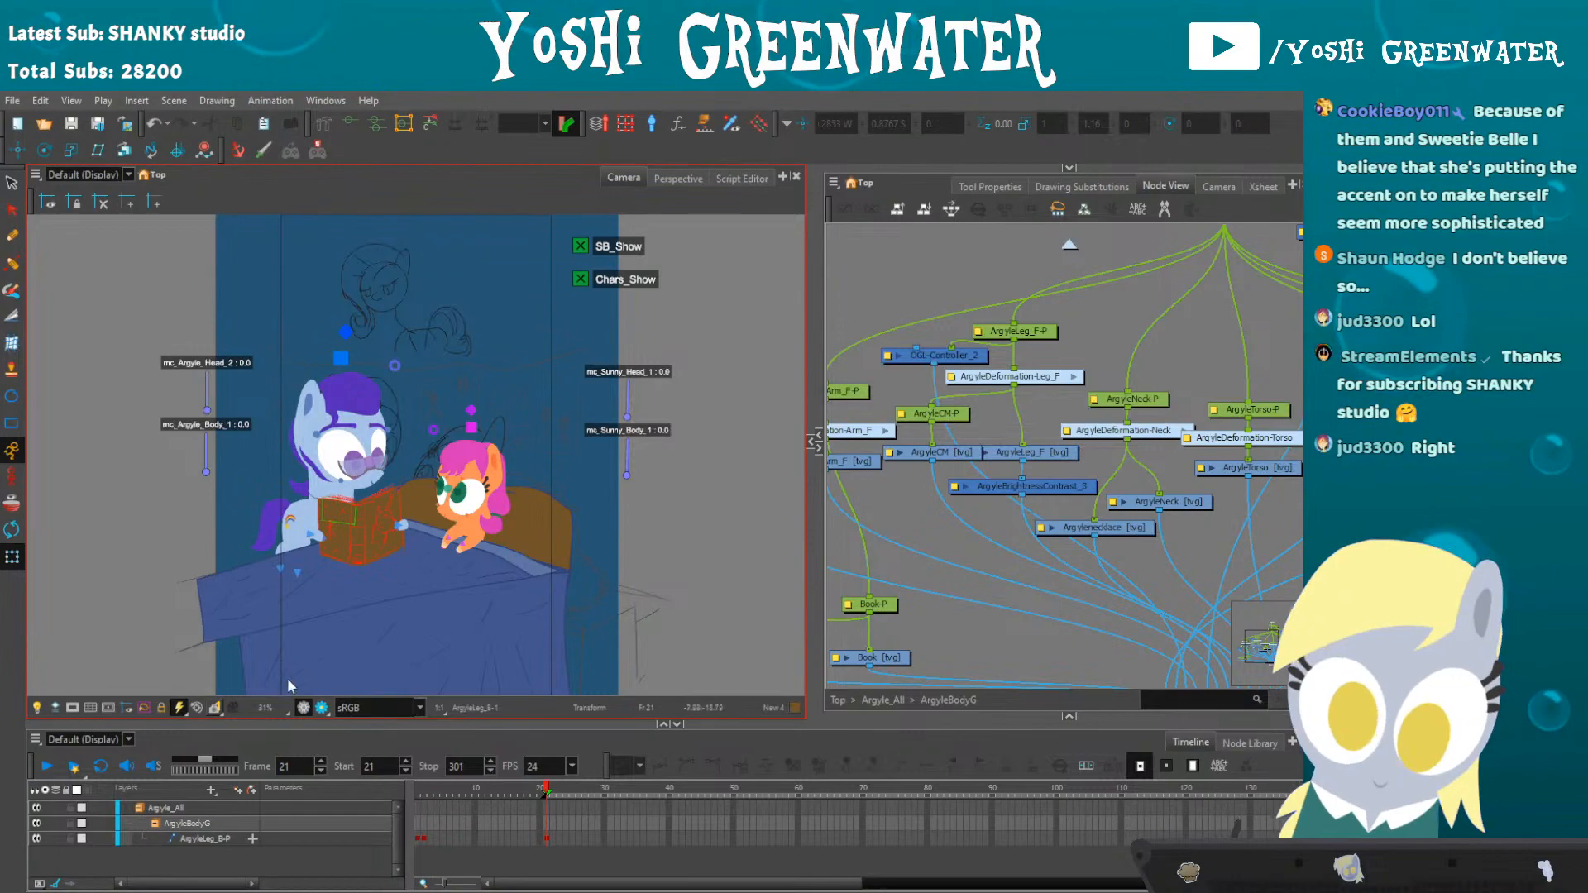
{"action": "left_click", "coordinate": [320, 707]}
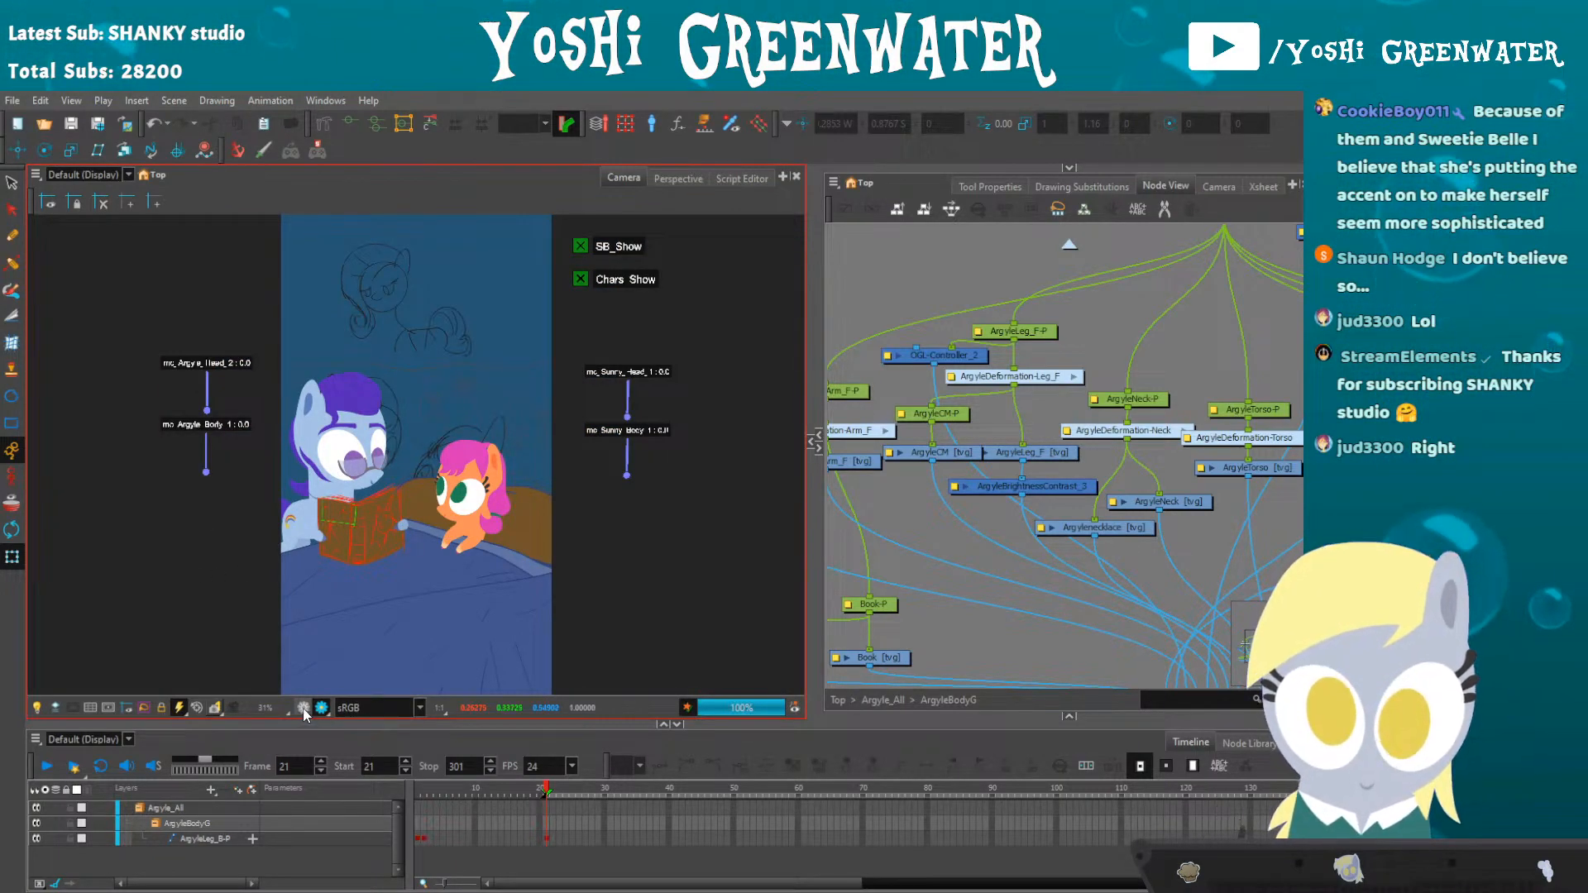
{"action": "left_click", "coordinate": [304, 709]}
- Open the BK_Group background group in the node network and add a vector drawing layer named Pony_BK
{"action": "left_click", "coordinate": [838, 700]}
{"action": "left_click_drag", "start_coordinate": [1290, 443], "coordinate": [1016, 397]}
{"action": "left_click", "coordinate": [944, 420]}
{"action": "left_click_drag", "start_coordinate": [990, 584], "coordinate": [1021, 514]}
{"action": "left_click_drag", "start_coordinate": [1017, 518], "coordinate": [998, 586]}
{"action": "left_click", "coordinate": [912, 481]}
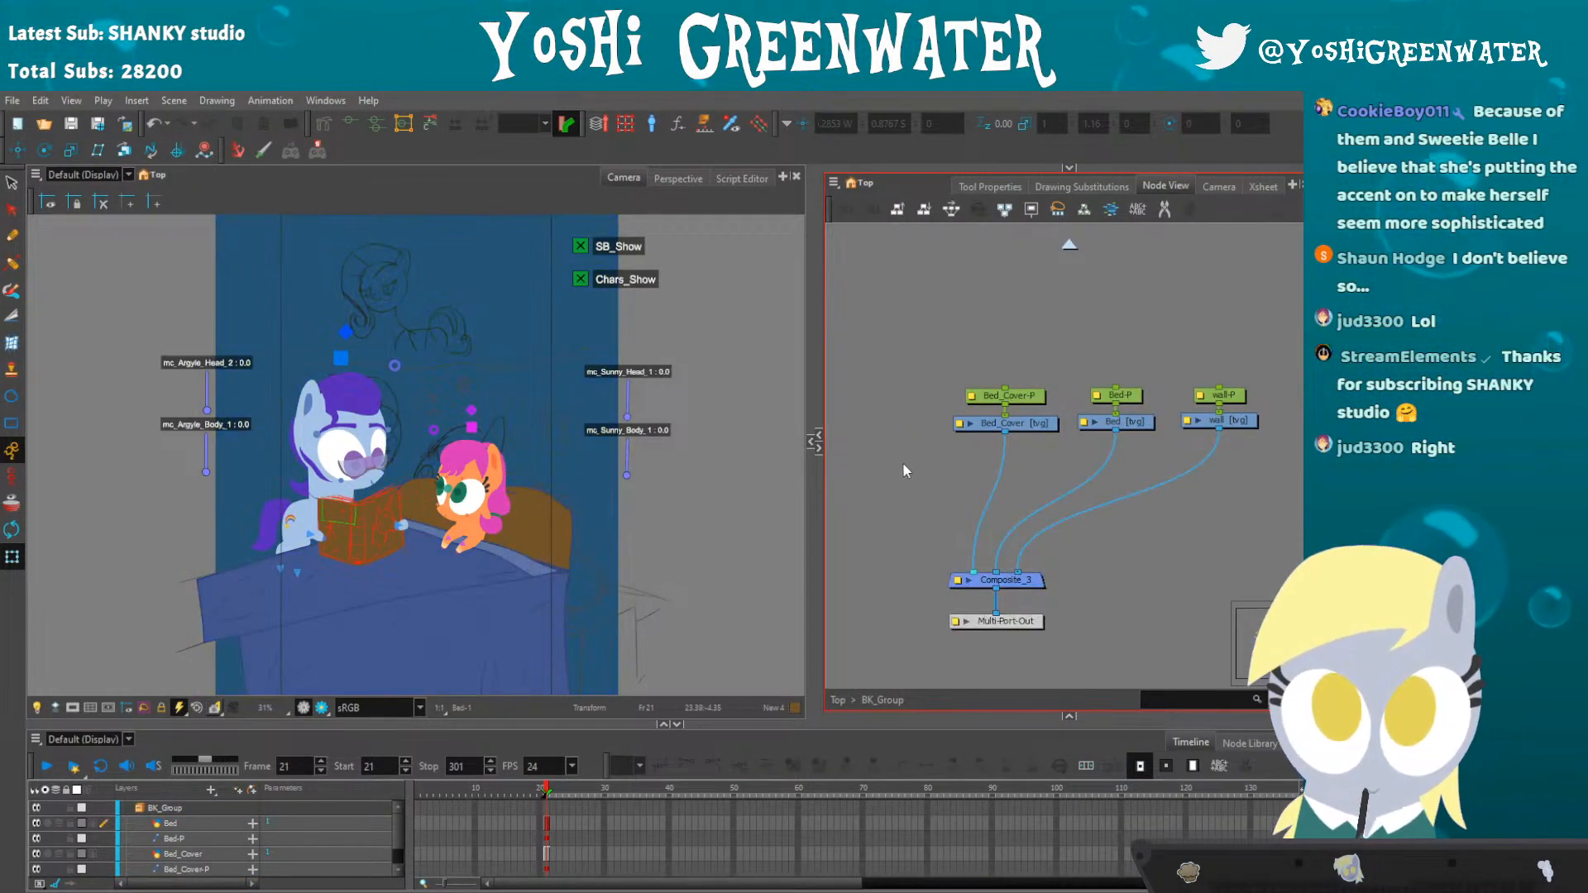
{"action": "key", "text": "ctrl+r"}
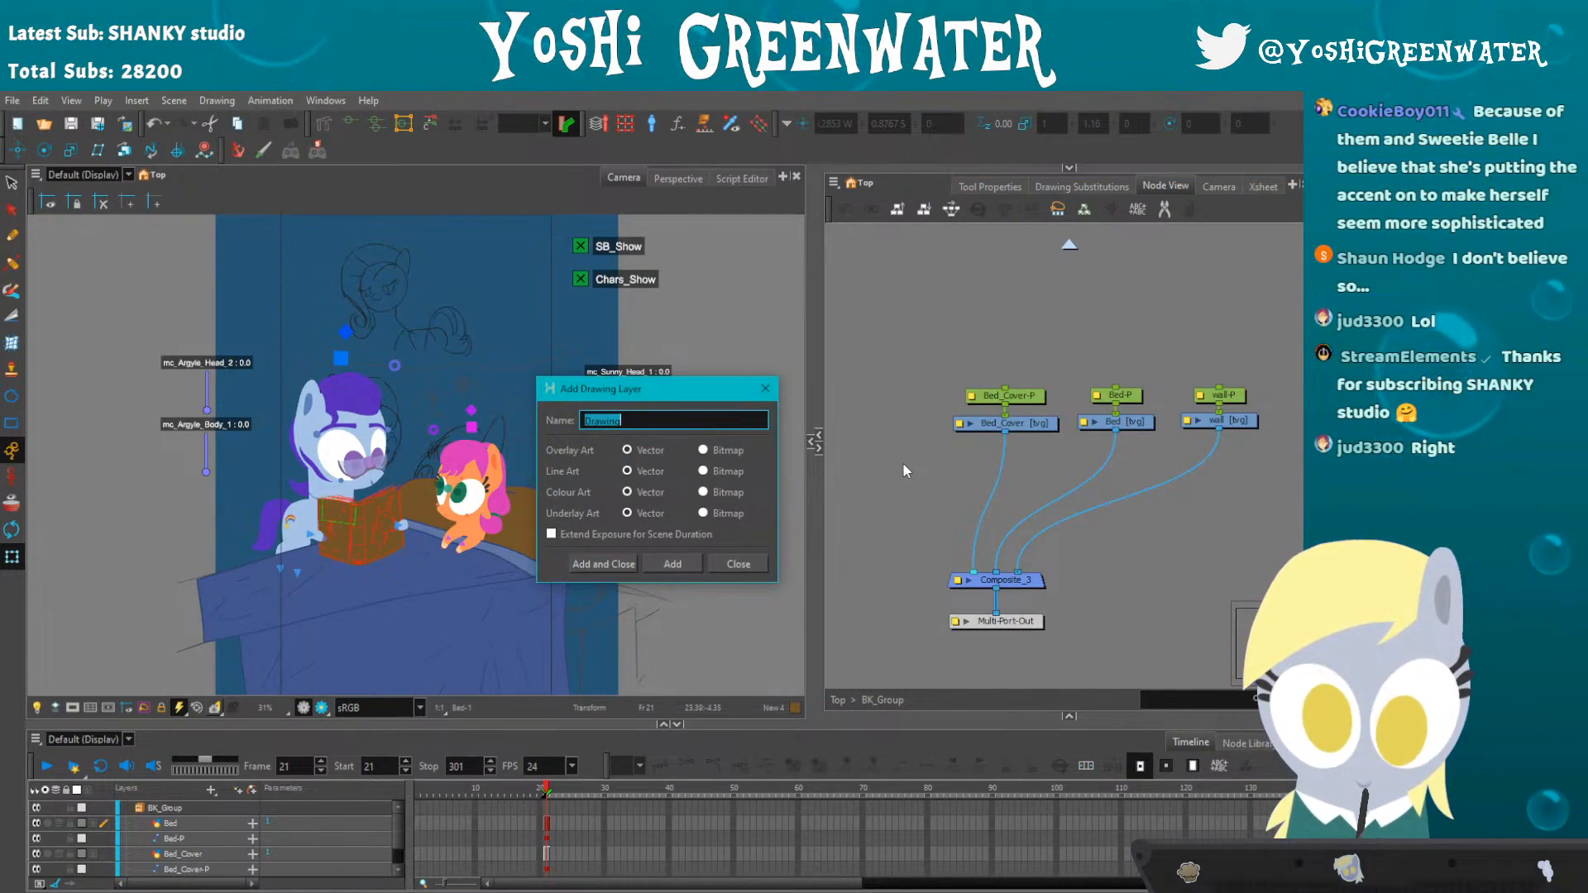
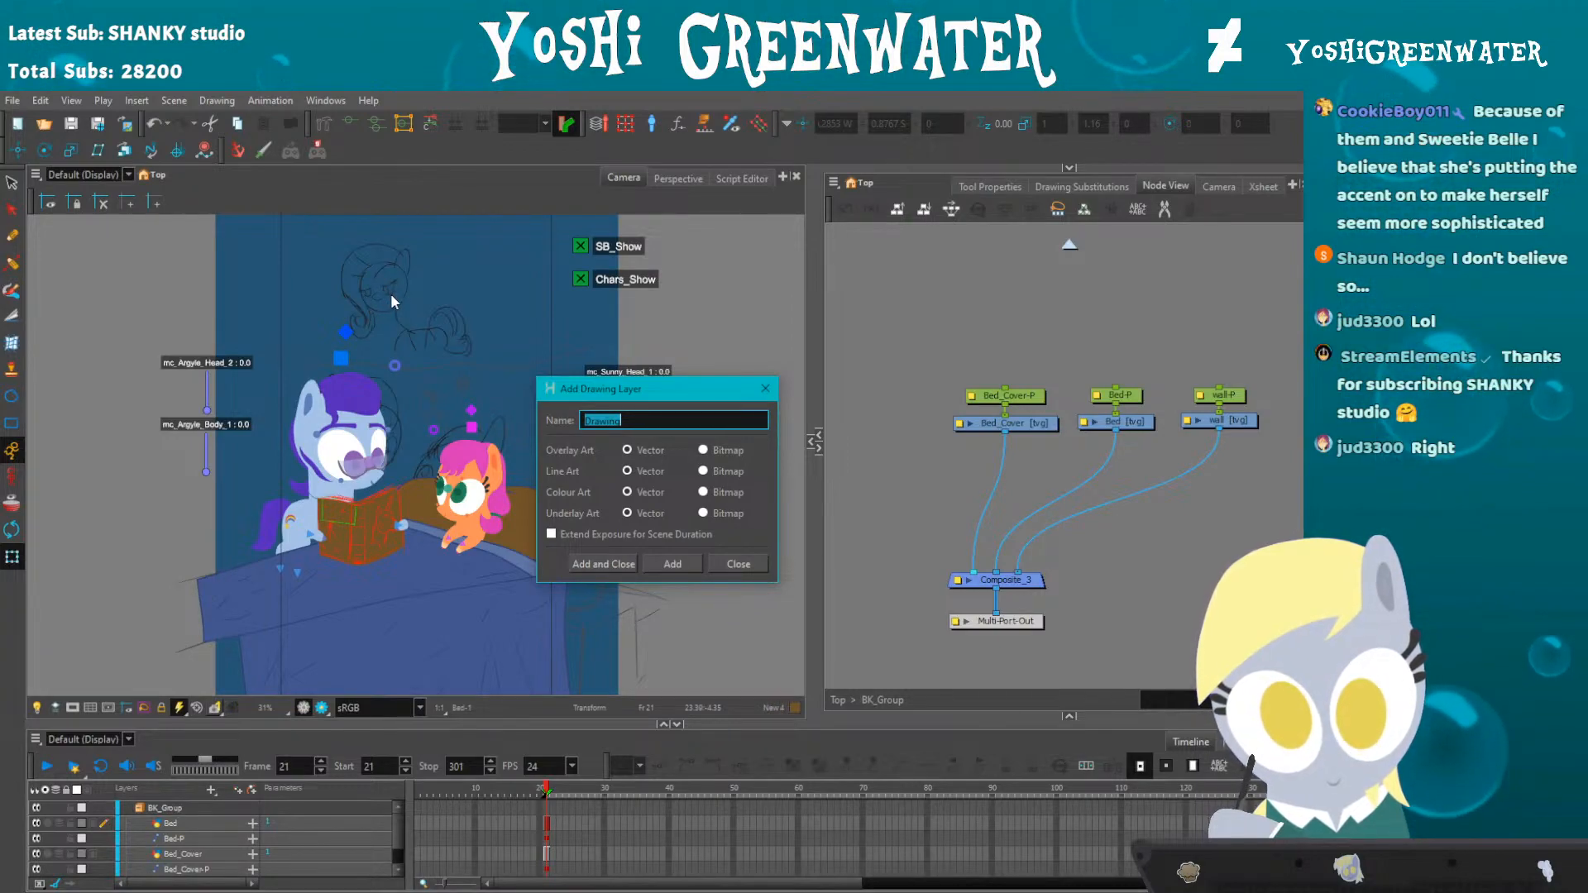
{"action": "type", "text": "Pony_BK"}
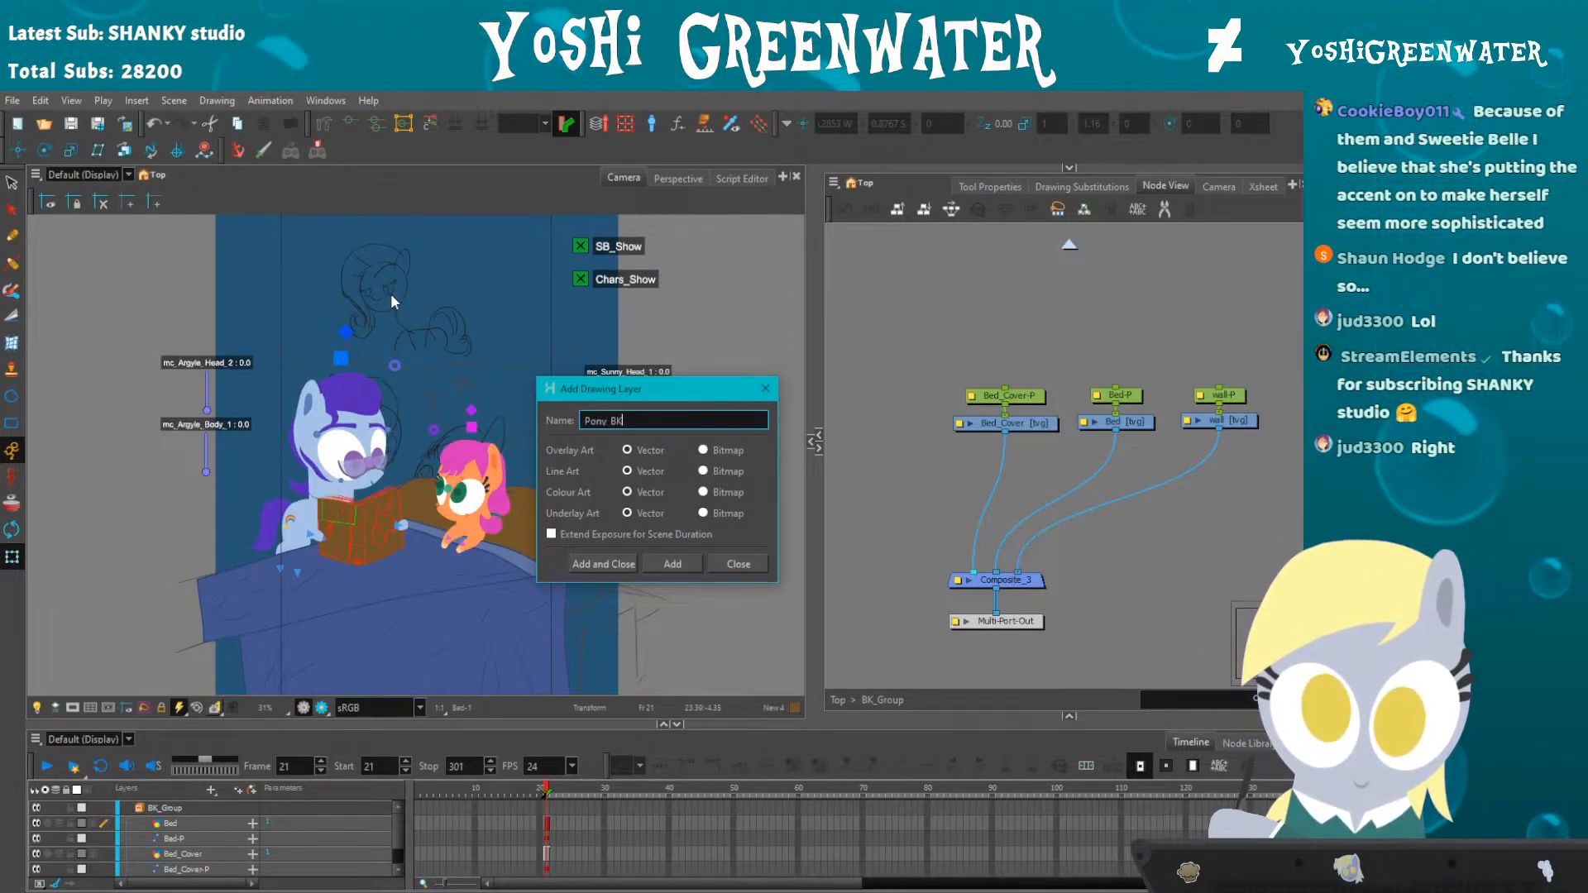
{"action": "key", "text": "Return"}
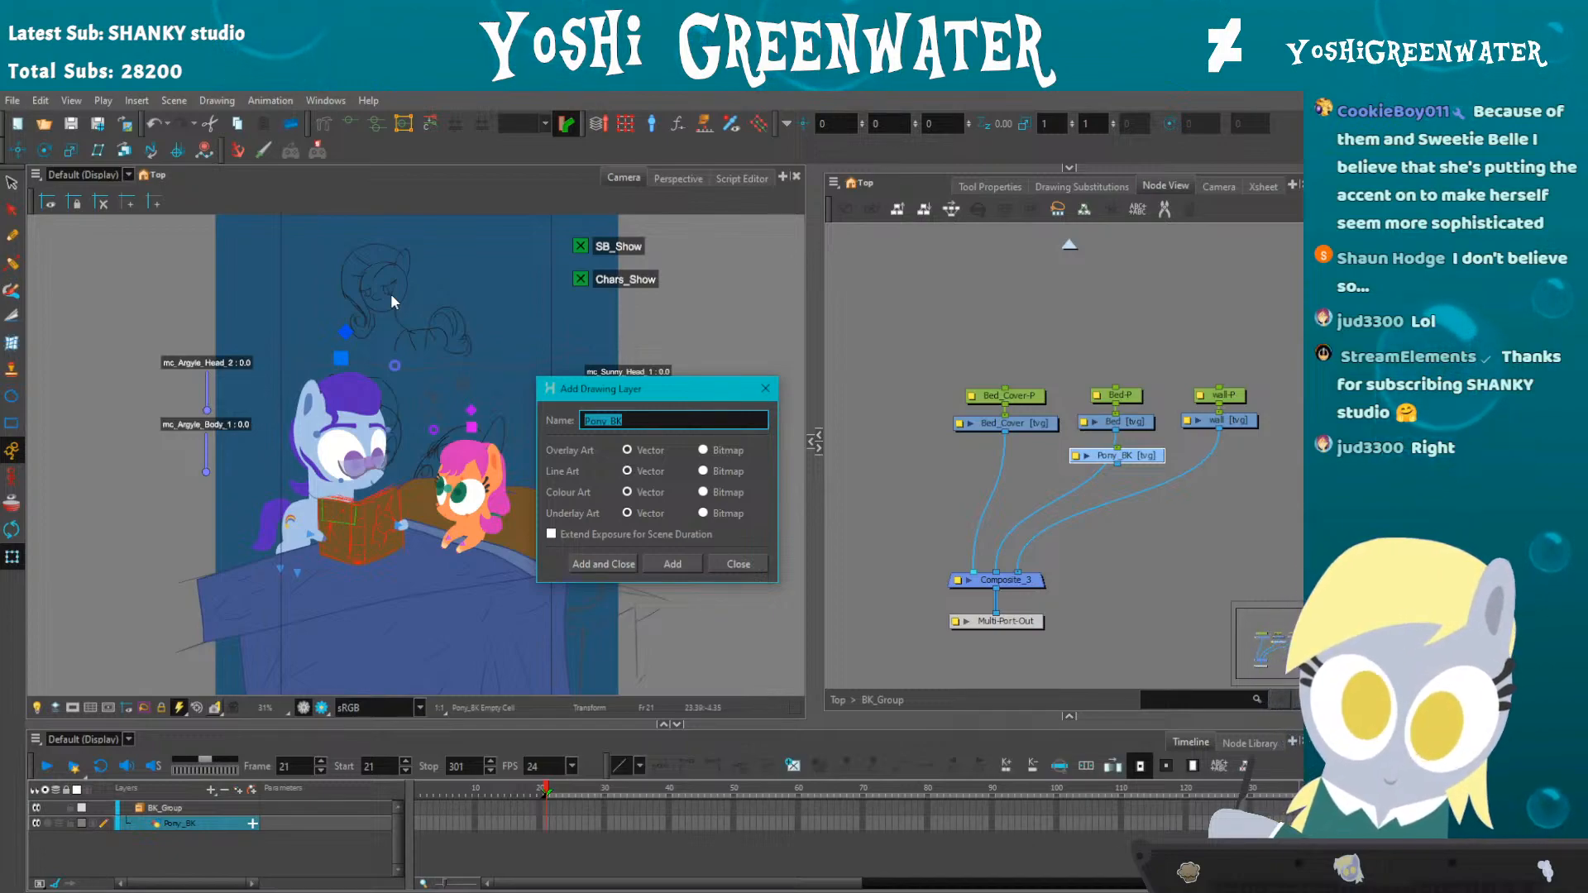
{"action": "left_click", "coordinate": [766, 389]}
- Connect Pony_BK to the group composite ahead of Bed_Cover and give it a parent peg
{"action": "mouse_move", "coordinate": [1114, 461]}
{"action": "left_mouse_down"}
{"action": "mouse_move", "coordinate": [866, 441]}
{"action": "mouse_move", "coordinate": [930, 558]}
{"action": "mouse_move", "coordinate": [964, 579]}
{"action": "left_mouse_up"}
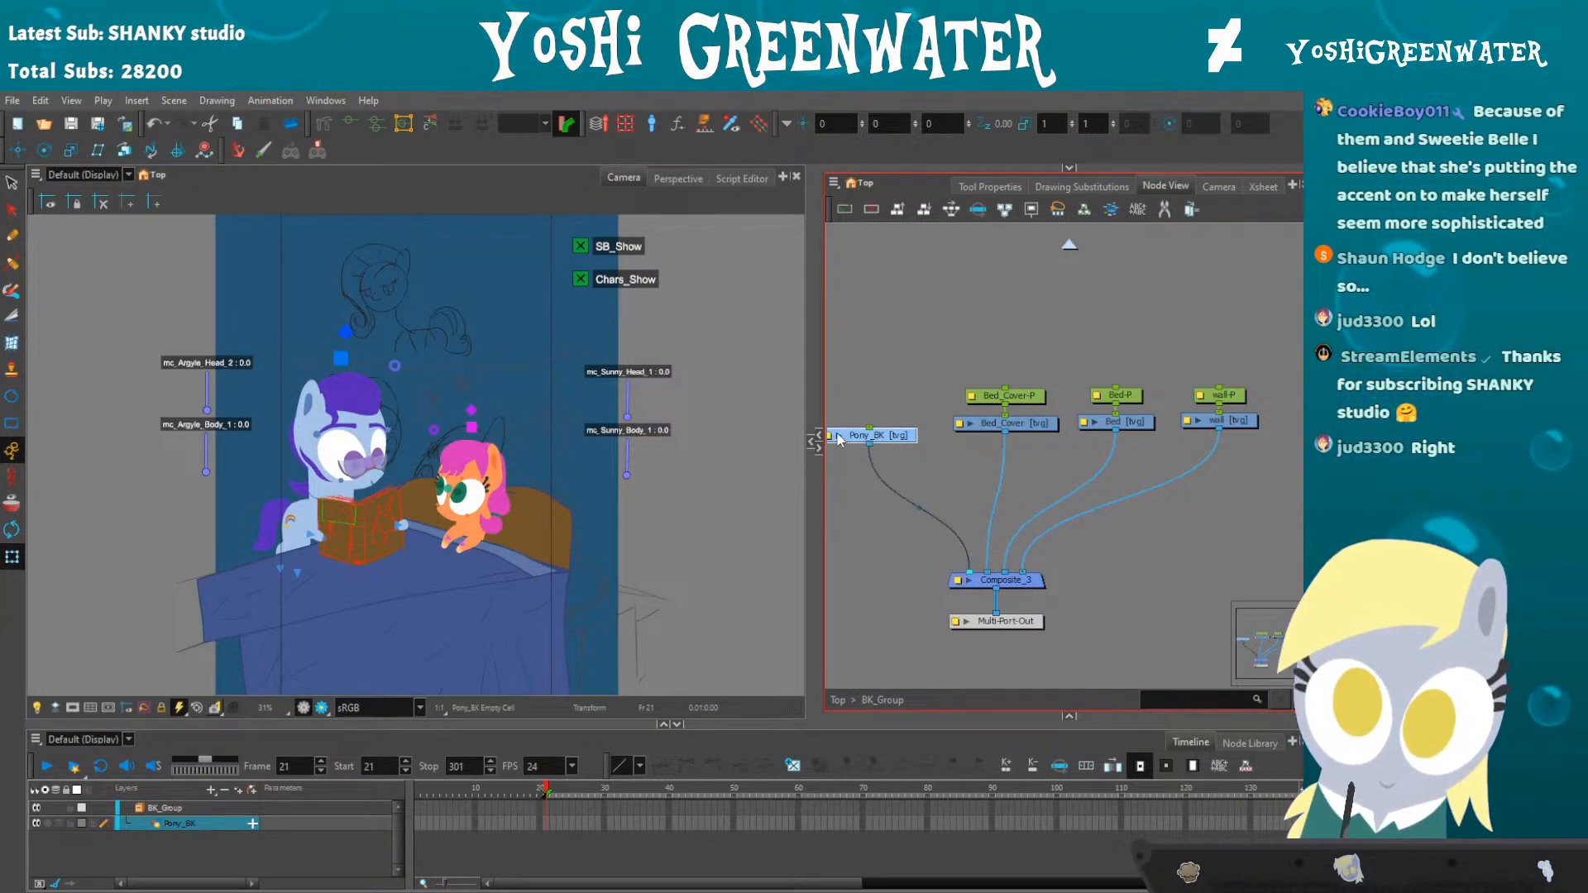
{"action": "key", "text": "ctrl+p"}
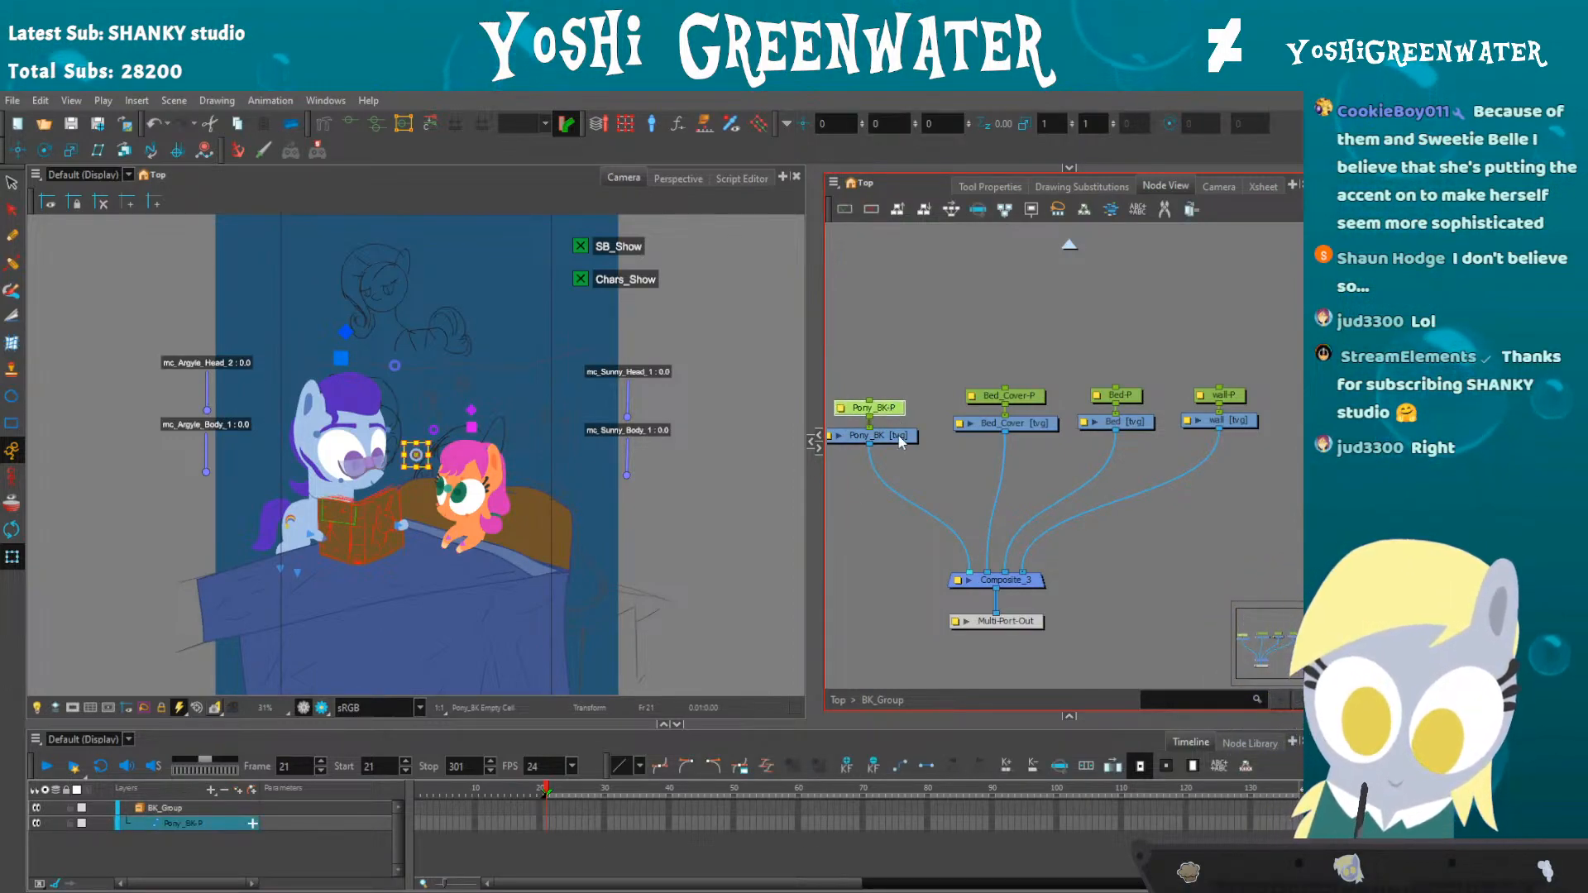
- Move the Pony_BK drawing and its peg into line with the other background nodes and select the Pony_BK drawing layer
{"action": "left_click", "coordinate": [875, 435], "text": "shift"}
{"action": "left_click_drag", "start_coordinate": [875, 435], "coordinate": [889, 421]}
{"action": "left_click", "coordinate": [873, 484]}
{"action": "left_click", "coordinate": [734, 558]}
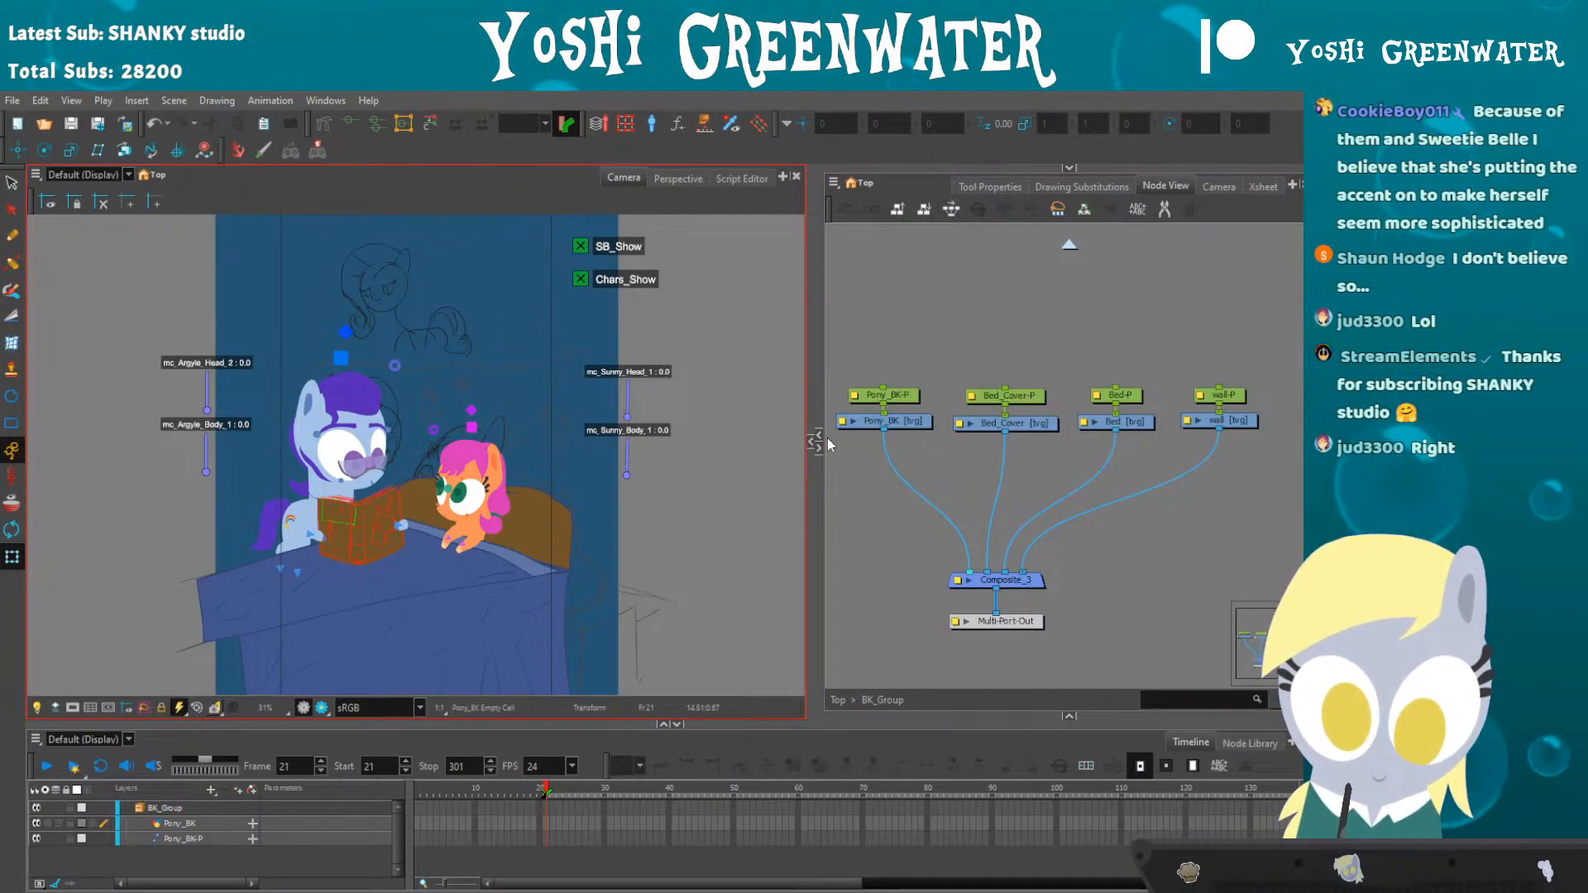
{"action": "left_click", "coordinate": [875, 426]}
{"action": "left_click", "coordinate": [812, 442]}
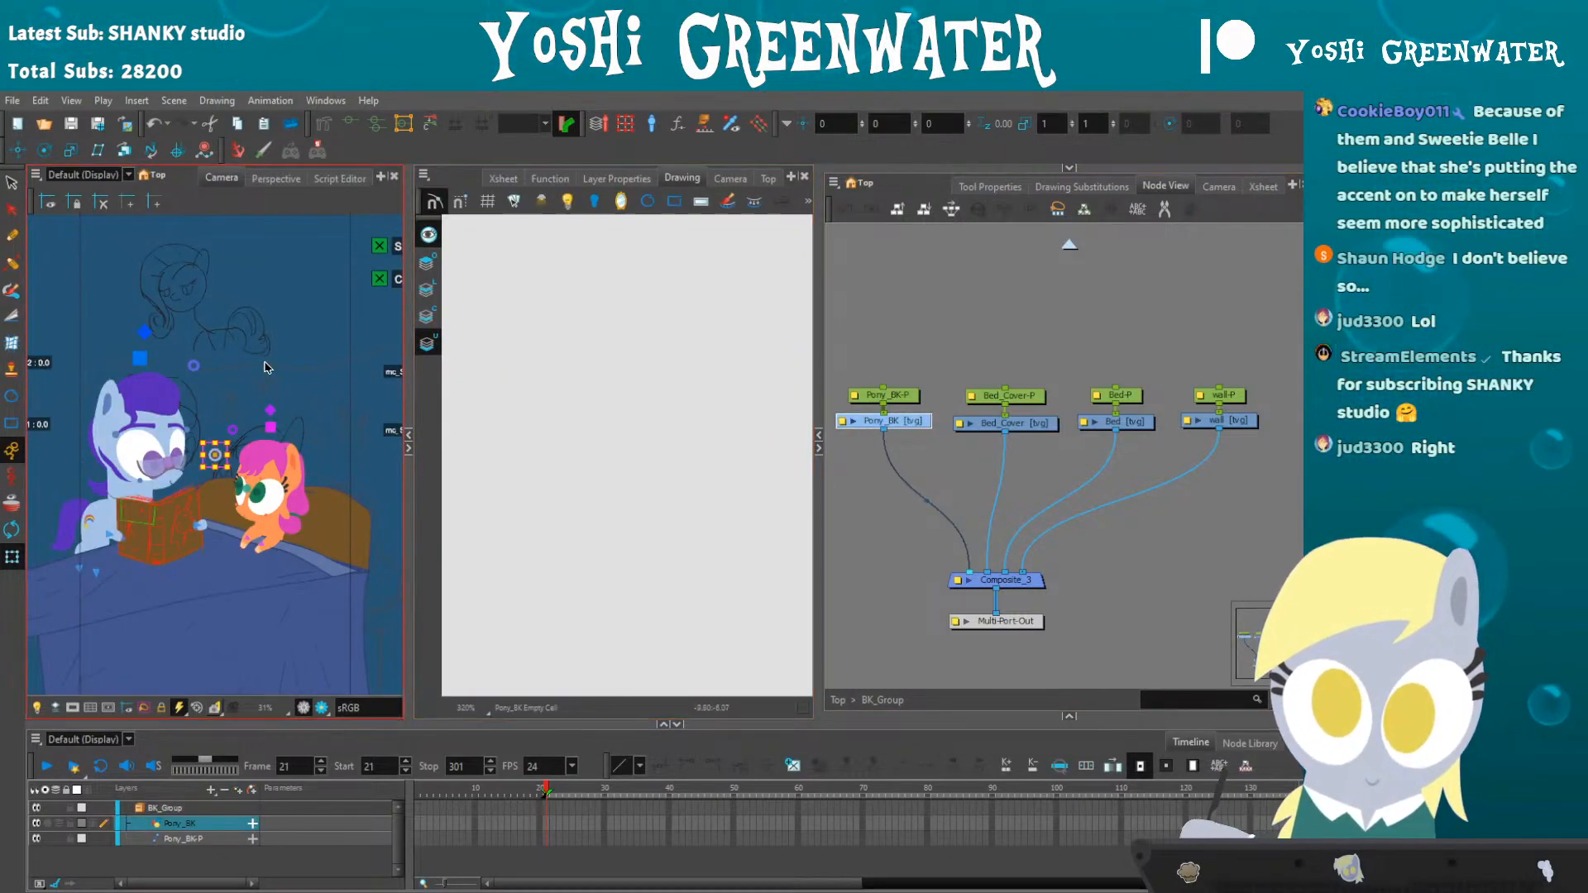
- Add a new colour swatch to the FathersDay_2023 palette and make it a pale cream yellow
{"action": "left_click", "coordinate": [1070, 716]}
{"action": "left_click_drag", "start_coordinate": [903, 392], "coordinate": [903, 397]}
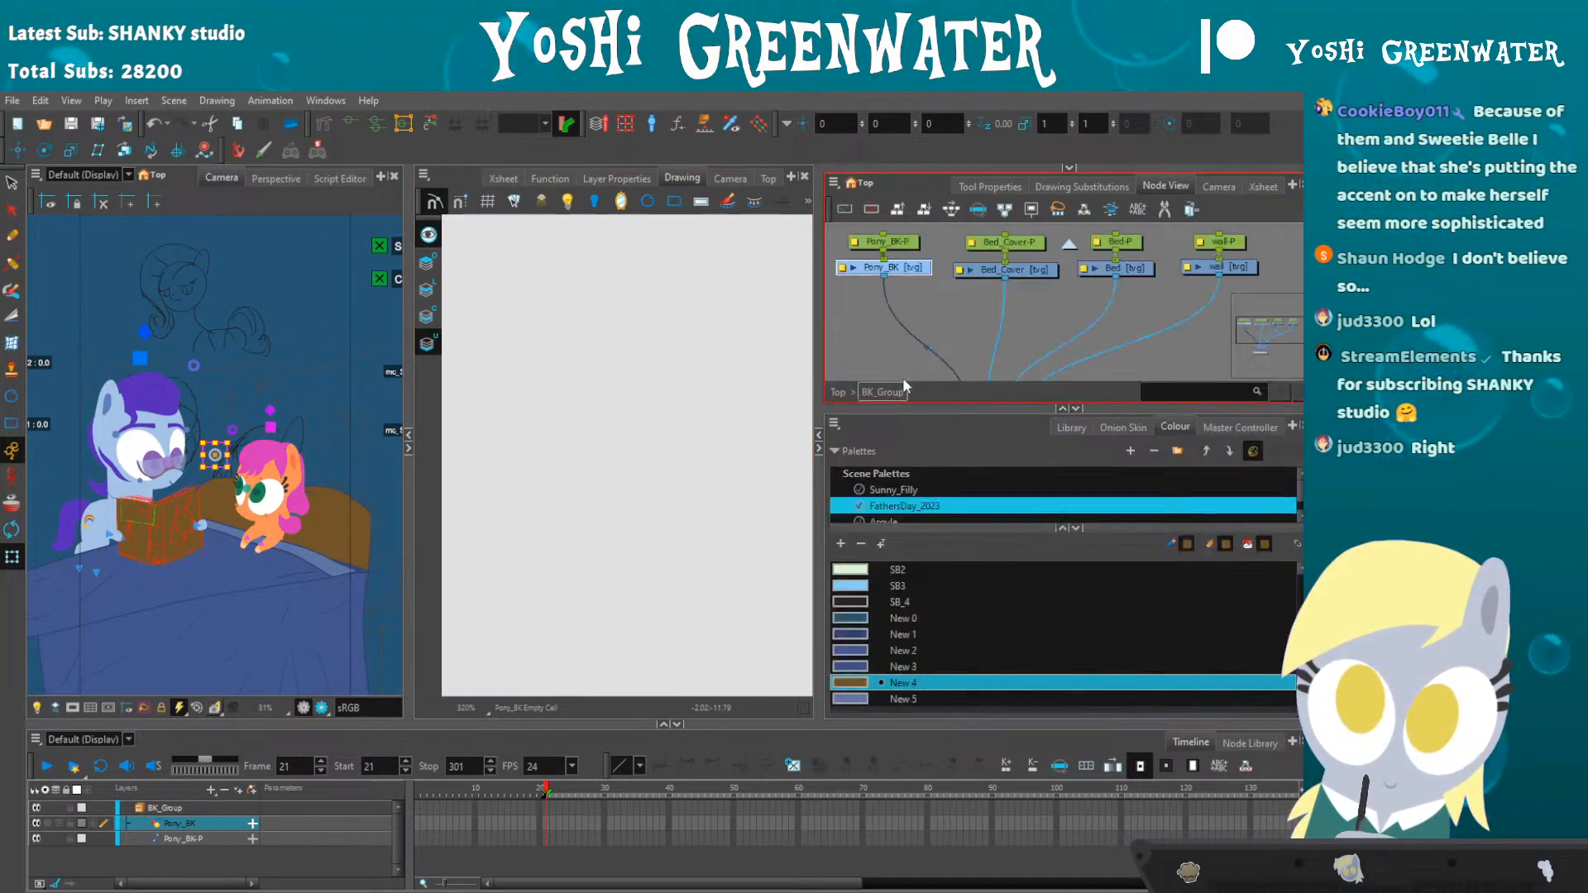
{"action": "left_click", "coordinate": [840, 546]}
{"action": "double_click", "coordinate": [849, 699]}
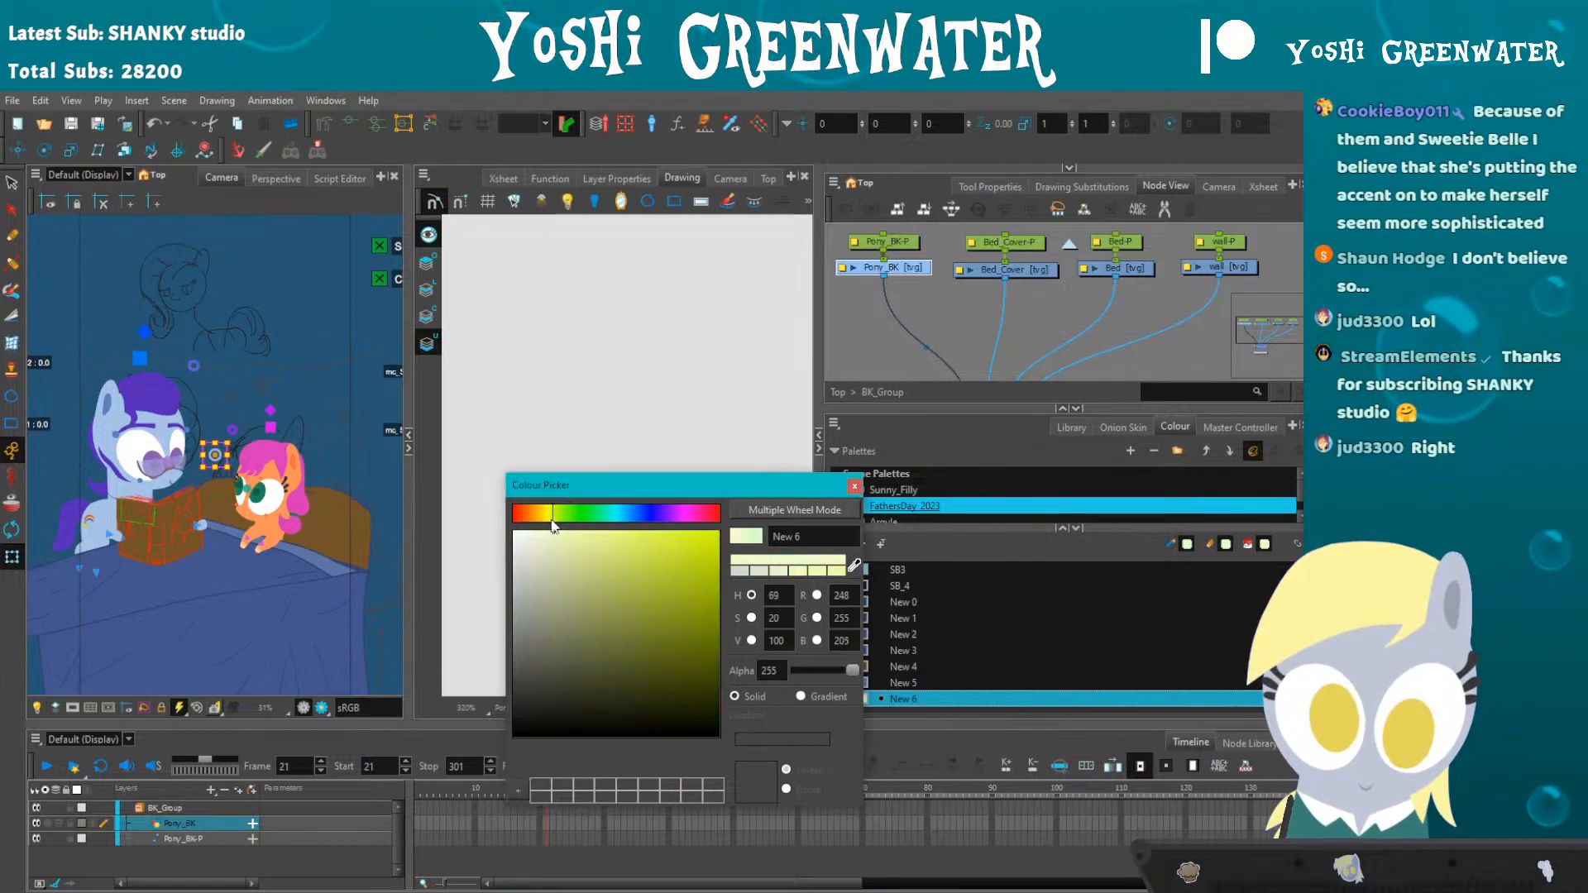
{"action": "left_click_drag", "start_coordinate": [550, 545], "coordinate": [562, 557]}
{"action": "left_click", "coordinate": [550, 520]}
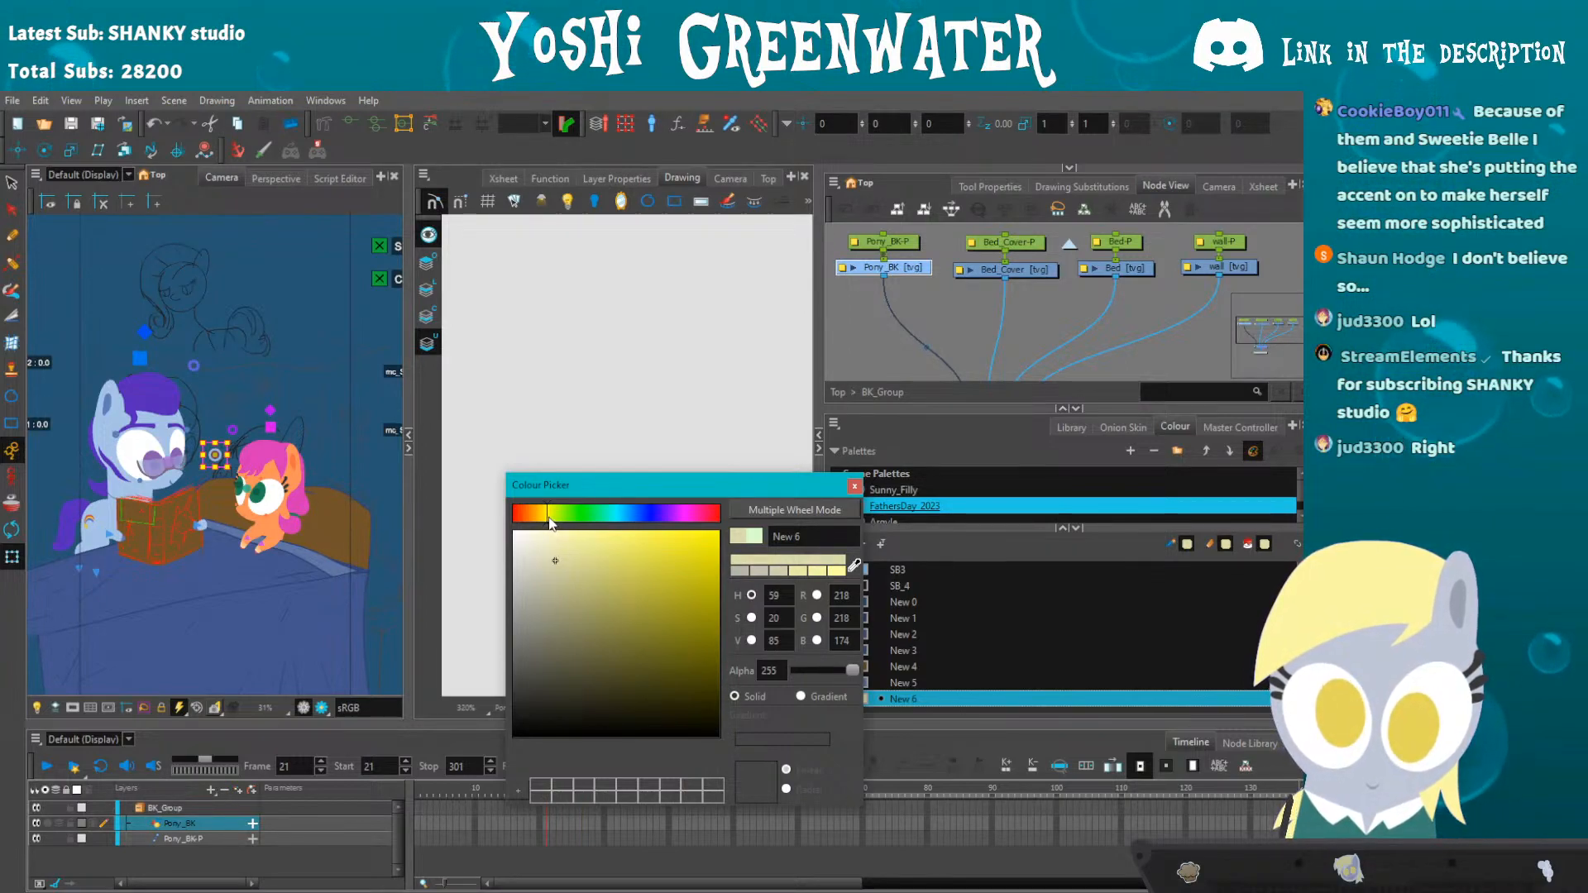
{"action": "left_click", "coordinate": [854, 486]}
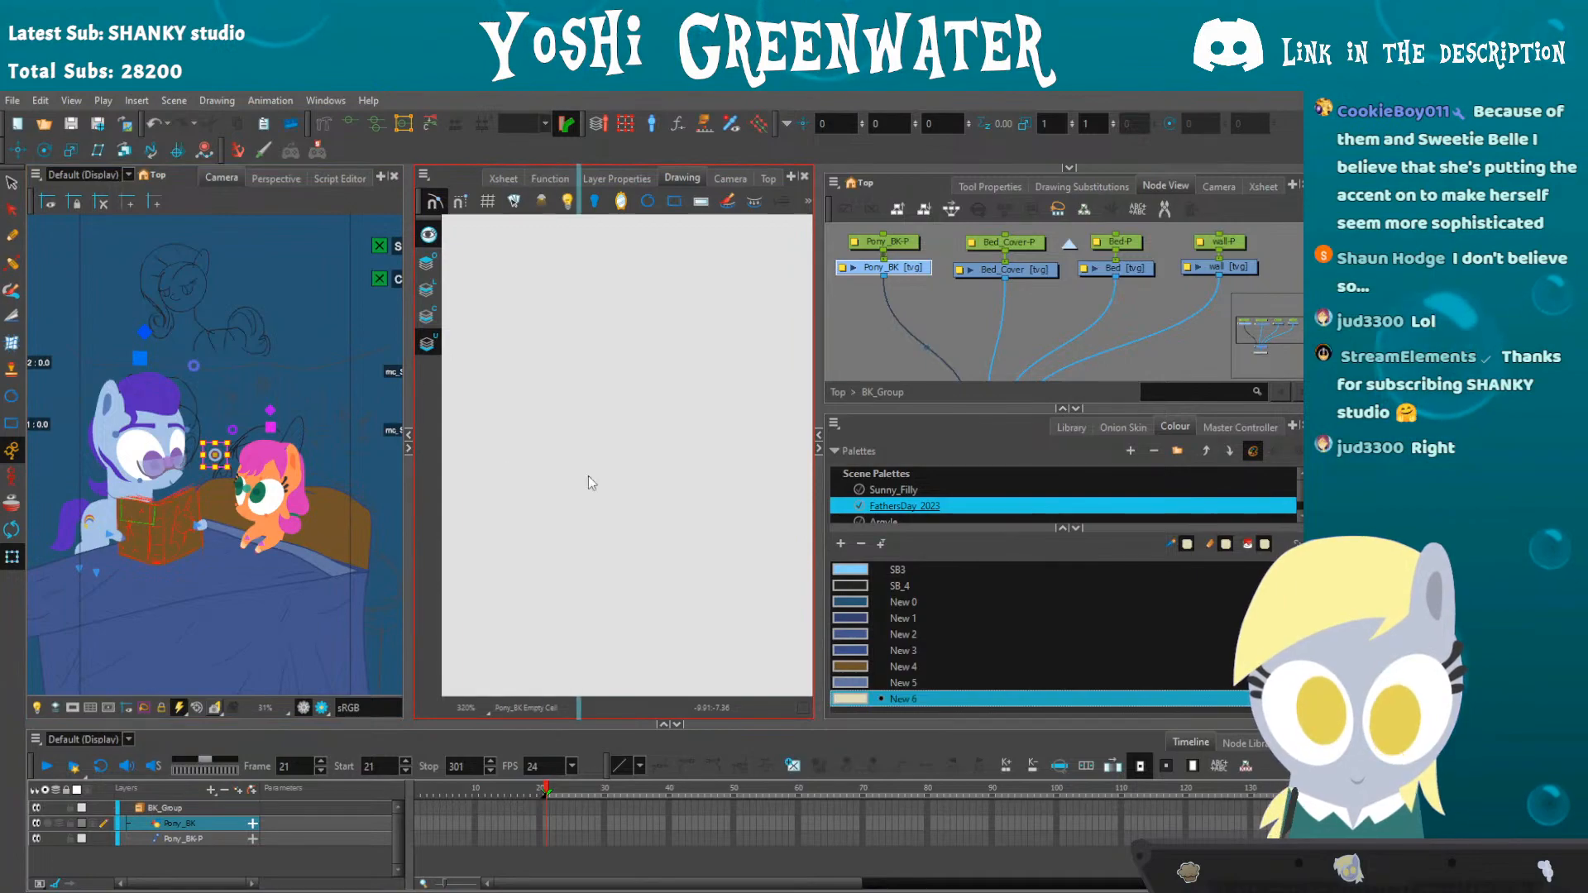
- Draw a large rough rectangle around the pony sketch above the bed on Pony_BK and fill it with the cream colour
{"action": "left_click_drag", "start_coordinate": [576, 474], "coordinate": [577, 474]}
{"action": "mouse_move", "coordinate": [164, 250]}
{"action": "left_mouse_down"}
{"action": "mouse_move", "coordinate": [485, 245]}
{"action": "mouse_move", "coordinate": [475, 230]}
{"action": "mouse_move", "coordinate": [502, 227]}
{"action": "mouse_move", "coordinate": [509, 425]}
{"action": "left_mouse_up"}
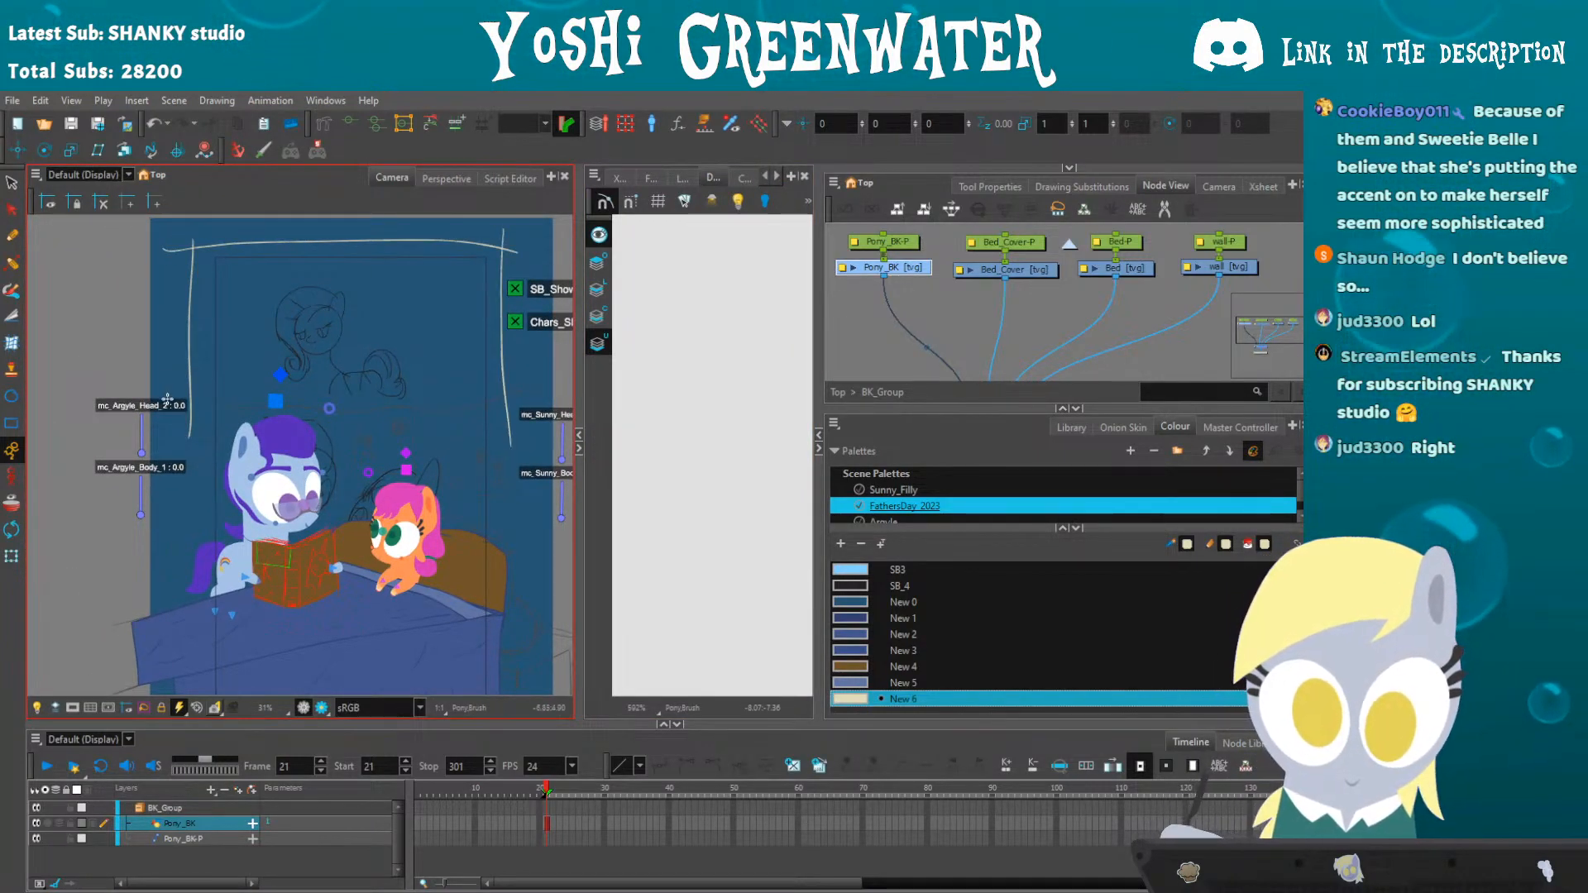
{"action": "mouse_move", "coordinate": [147, 375]}
{"action": "left_mouse_down"}
{"action": "mouse_move", "coordinate": [131, 390]}
{"action": "mouse_move", "coordinate": [254, 425]}
{"action": "mouse_move", "coordinate": [405, 424]}
{"action": "left_mouse_up"}
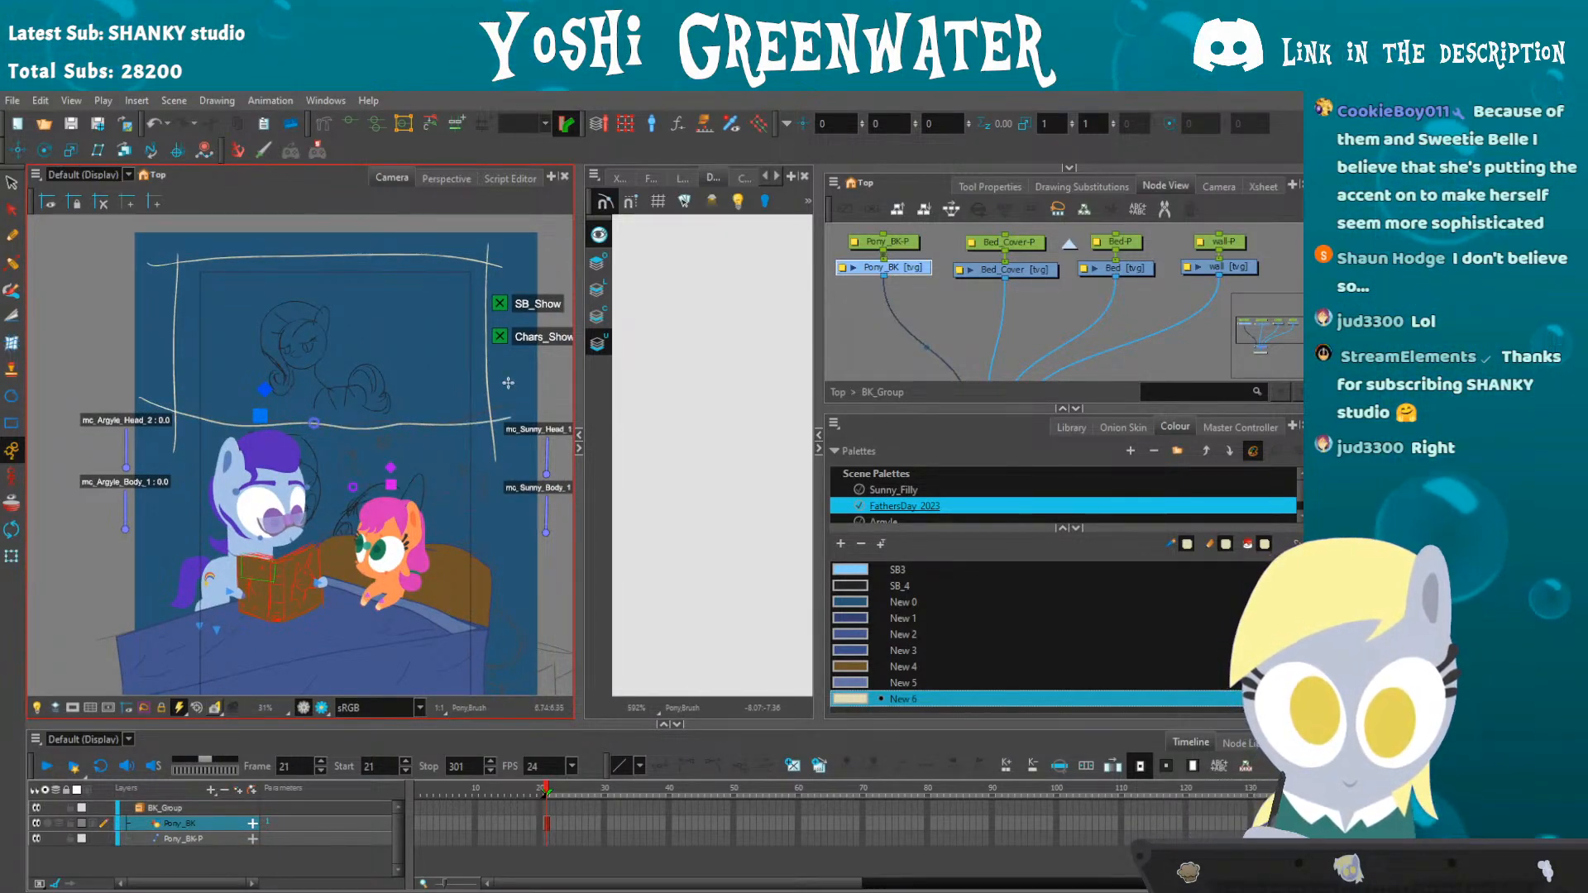
{"action": "key", "text": "alt+i"}
{"action": "left_click", "coordinate": [320, 389]}
- Adjust the cream swatch to a duller yellow of about hue 64, saturation 21 and value 80
{"action": "double_click", "coordinate": [851, 700]}
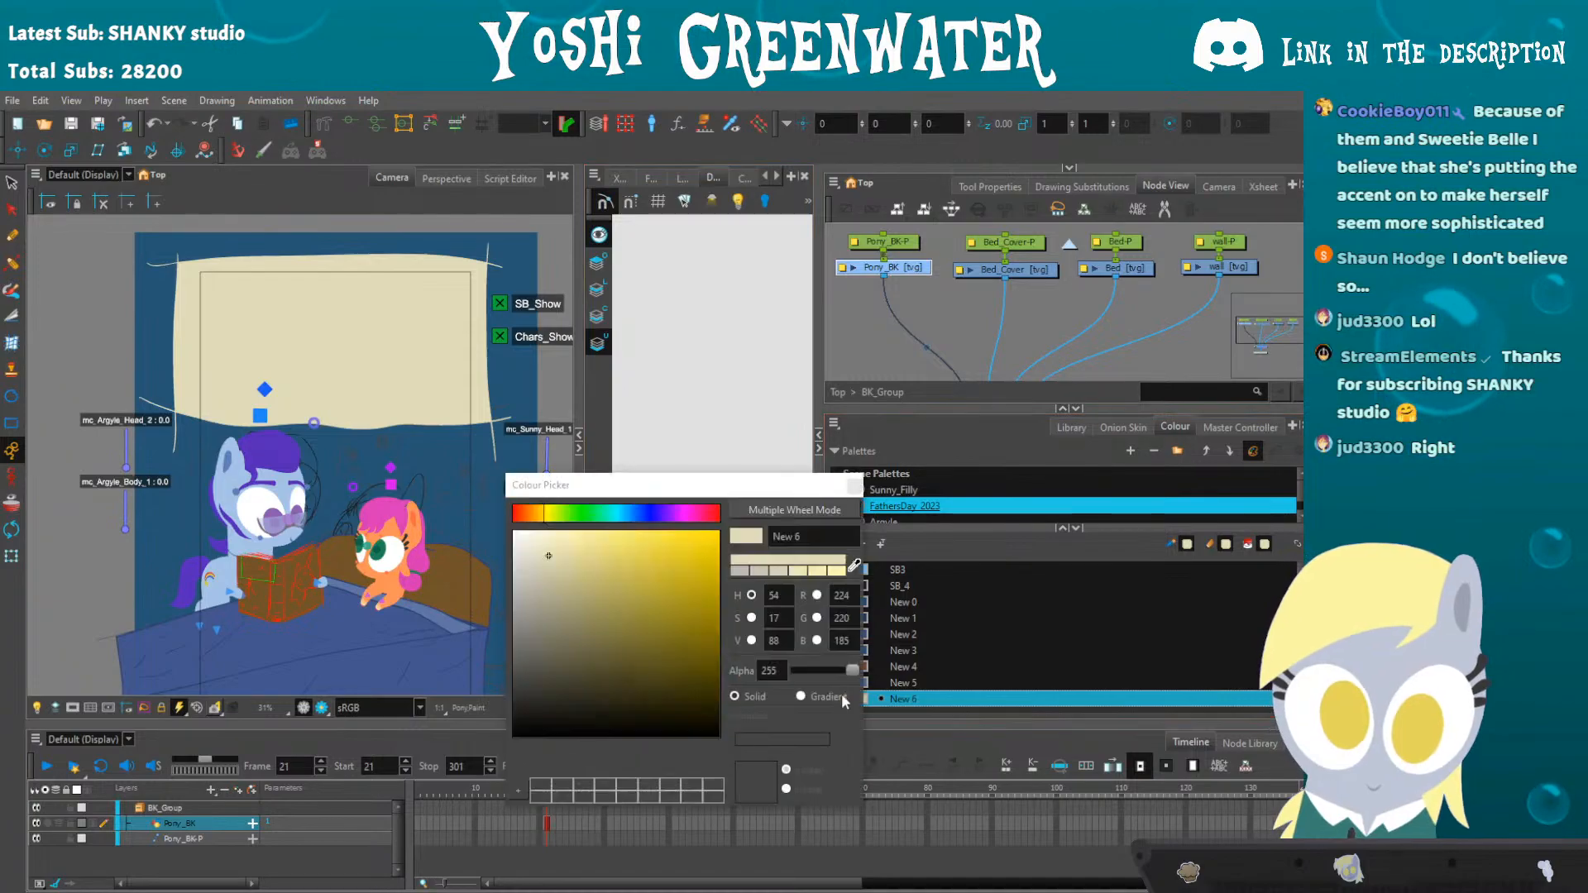
{"action": "left_click_drag", "start_coordinate": [540, 516], "coordinate": [556, 572]}
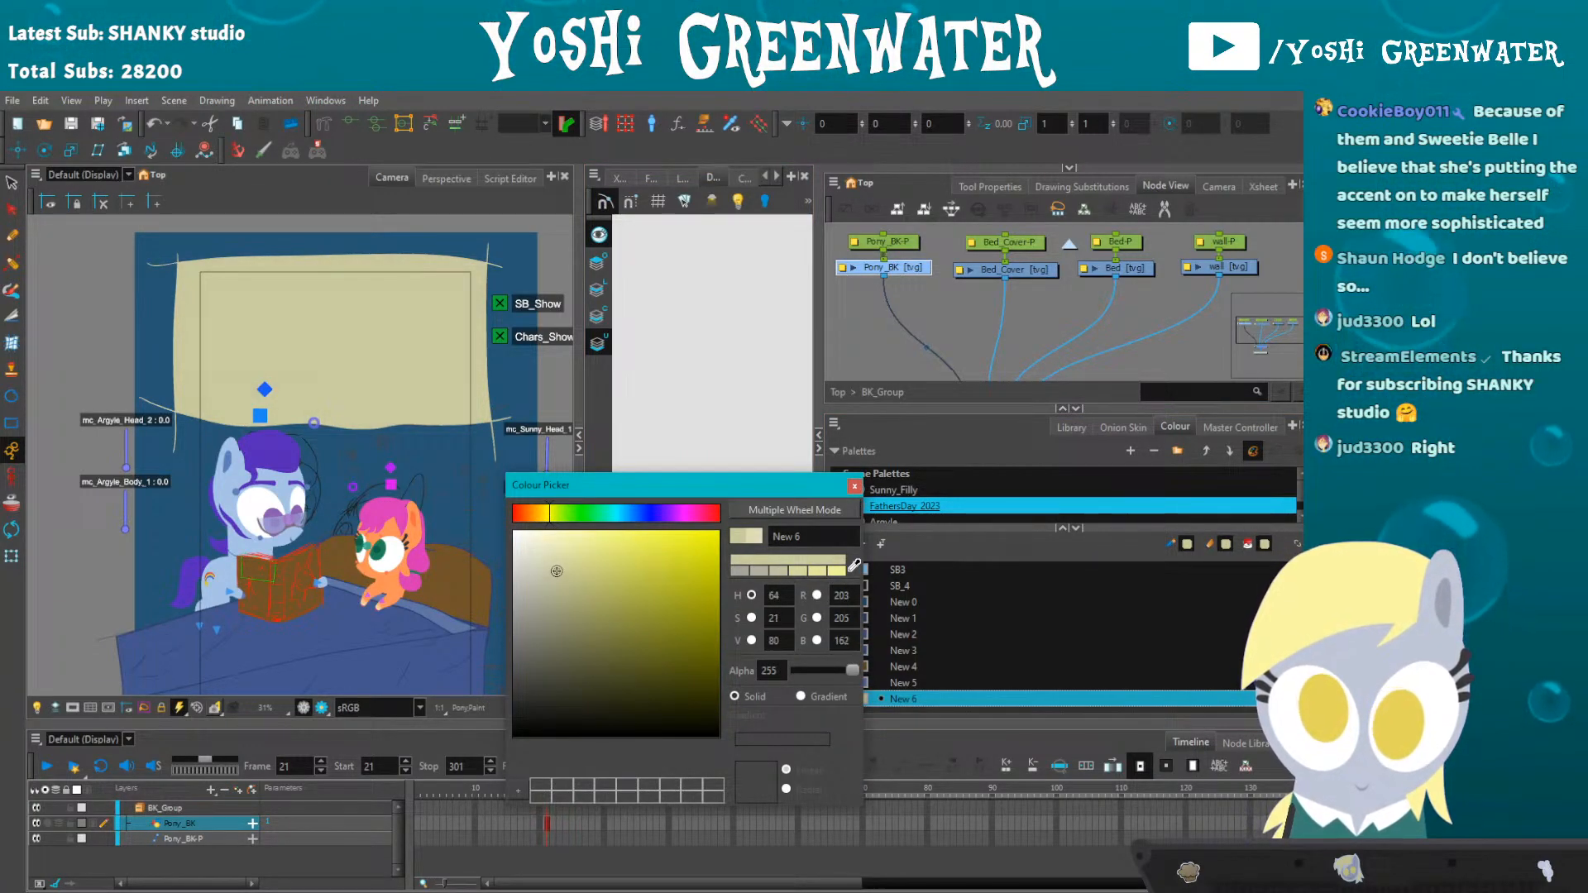
{"action": "left_click", "coordinate": [857, 490]}
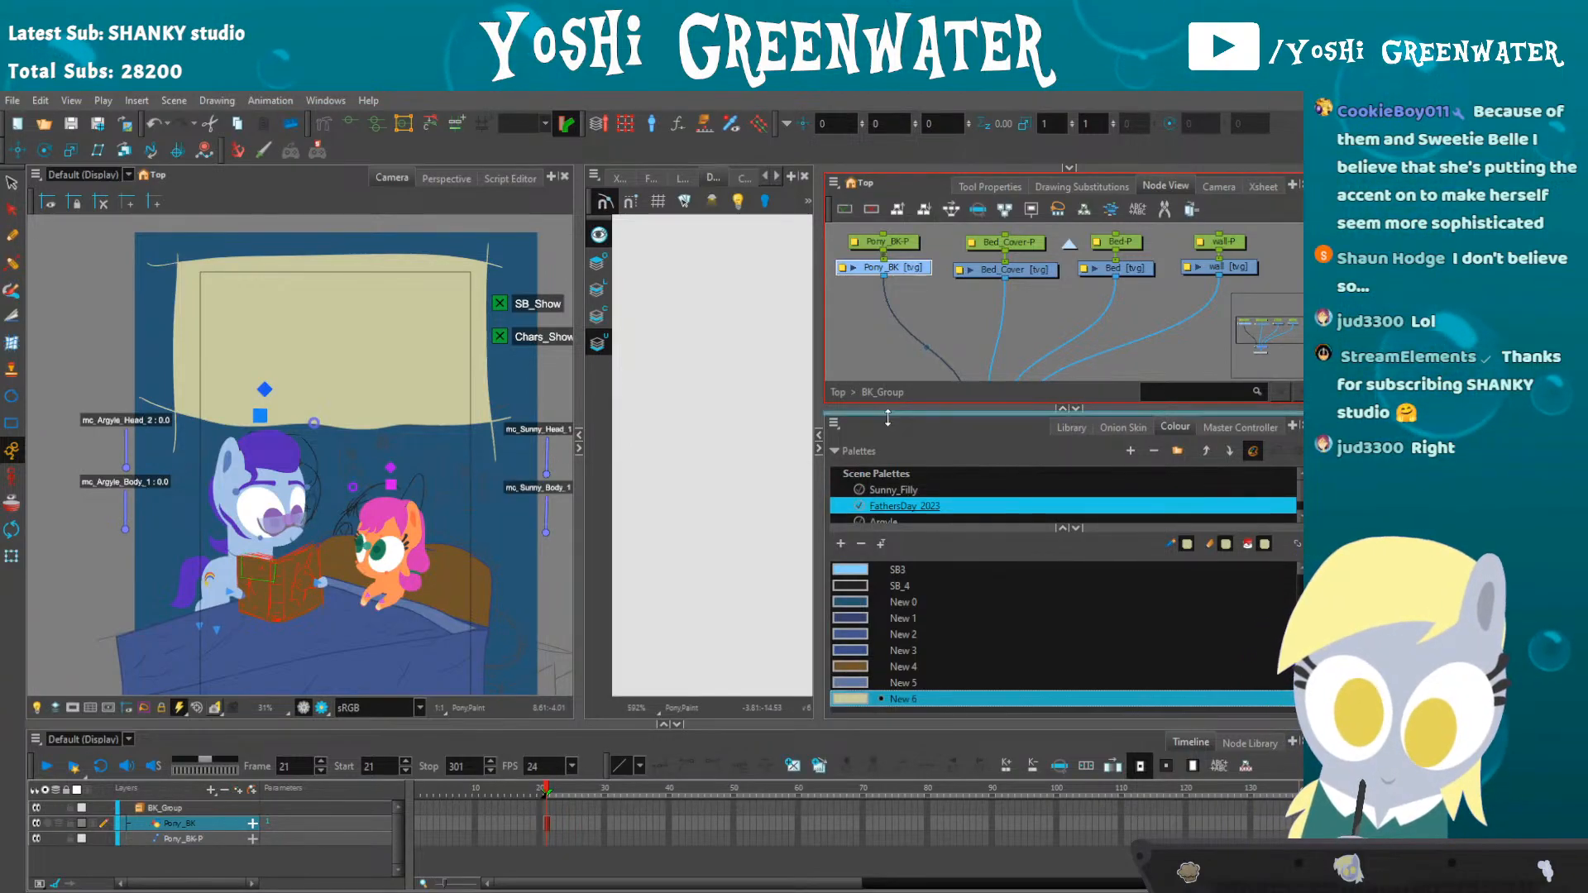
- Select the Pony_BK-P peg and show the scene's Top view beside the camera view
{"action": "left_click_drag", "start_coordinate": [886, 410], "coordinate": [888, 441]}
{"action": "left_click", "coordinate": [910, 347]}
{"action": "left_click", "coordinate": [899, 261]}
{"action": "left_click", "coordinate": [709, 260]}
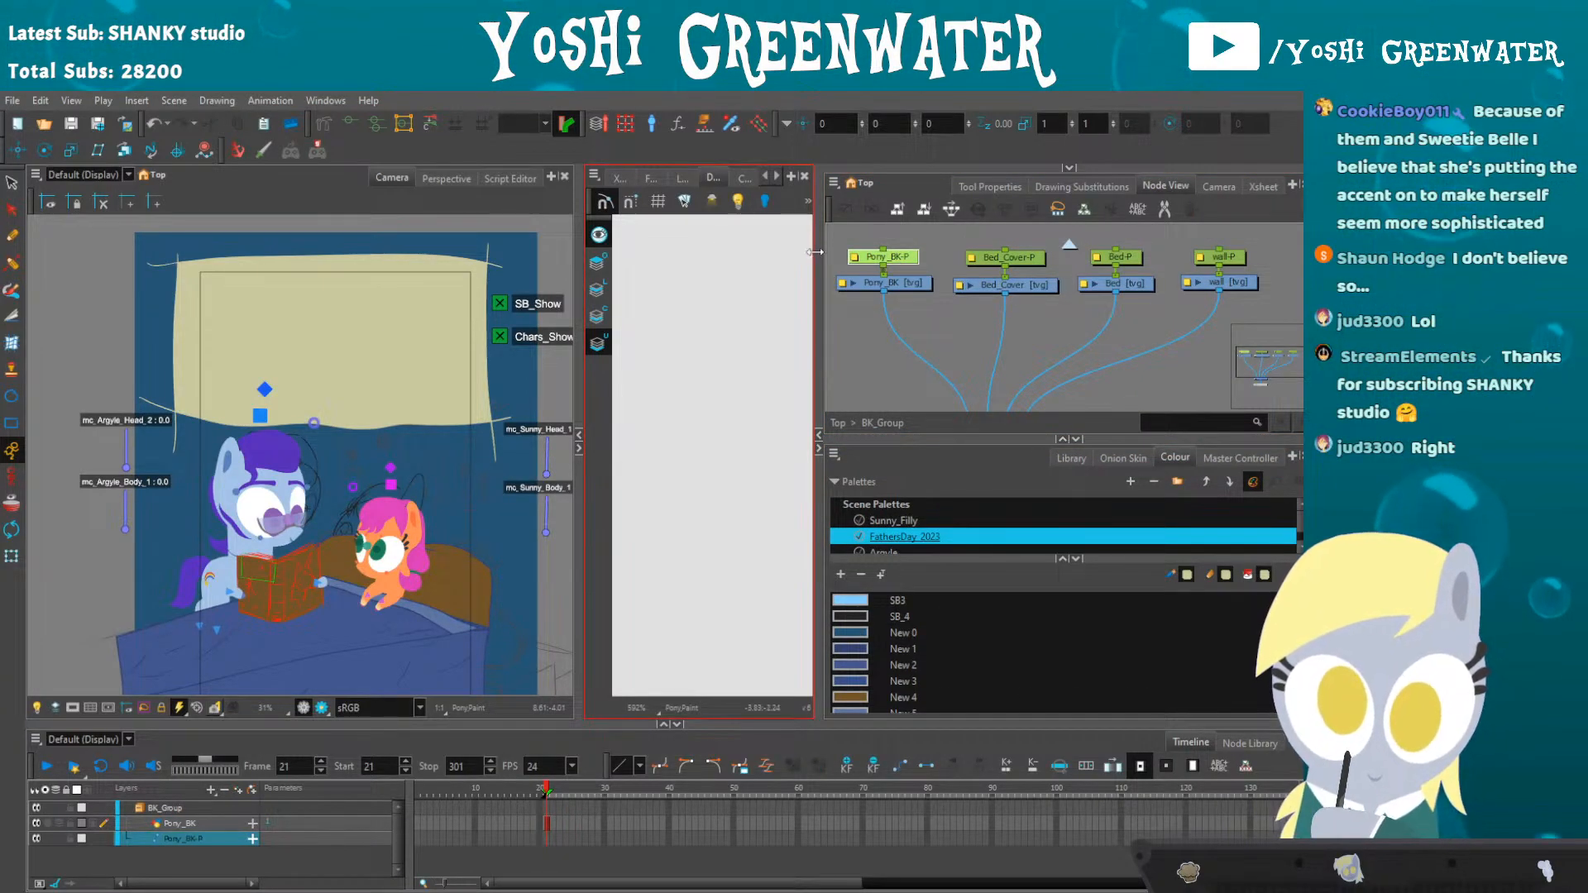
{"action": "left_click_drag", "start_coordinate": [579, 258], "coordinate": [469, 258]}
{"action": "left_click", "coordinate": [729, 178]}
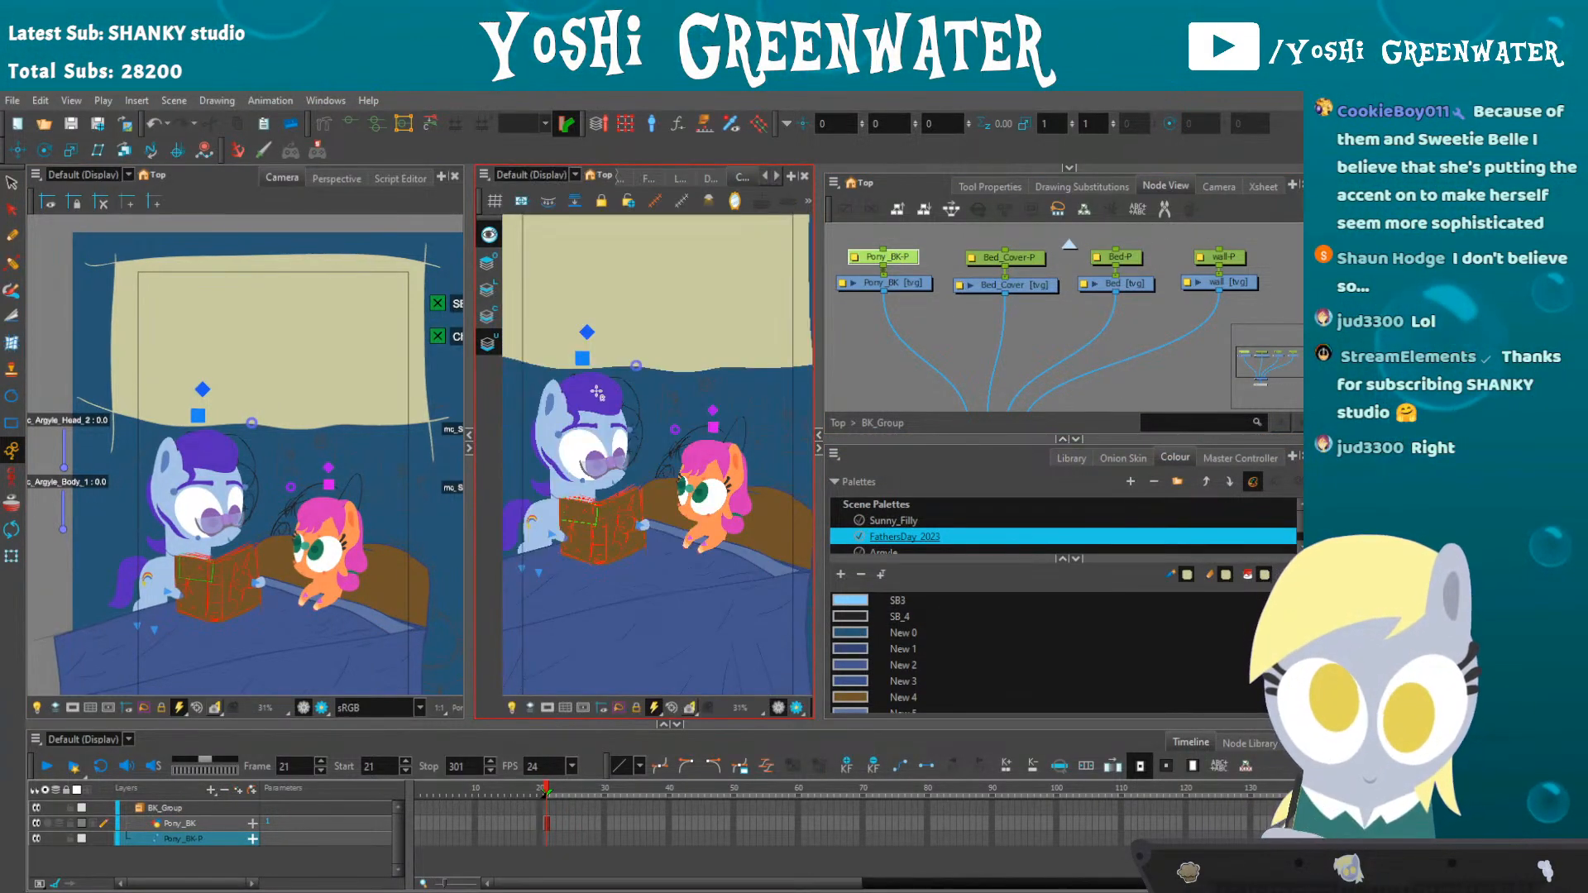
{"action": "left_click_drag", "start_coordinate": [819, 248], "coordinate": [951, 248]}
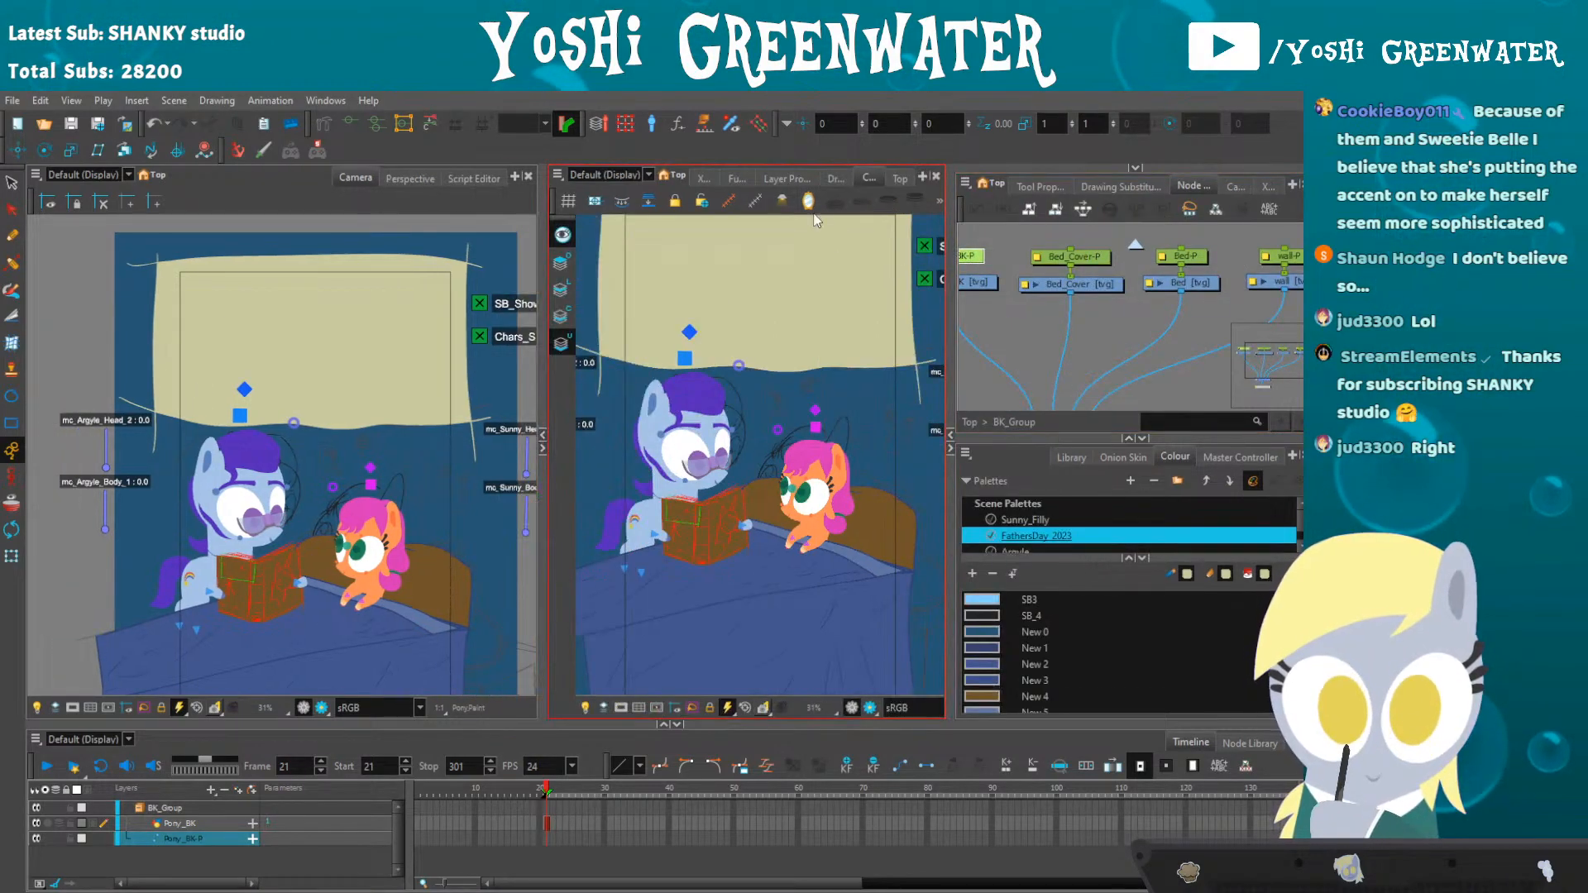
{"action": "left_click", "coordinate": [900, 178]}
{"action": "left_click_drag", "start_coordinate": [542, 356], "coordinate": [480, 352]}
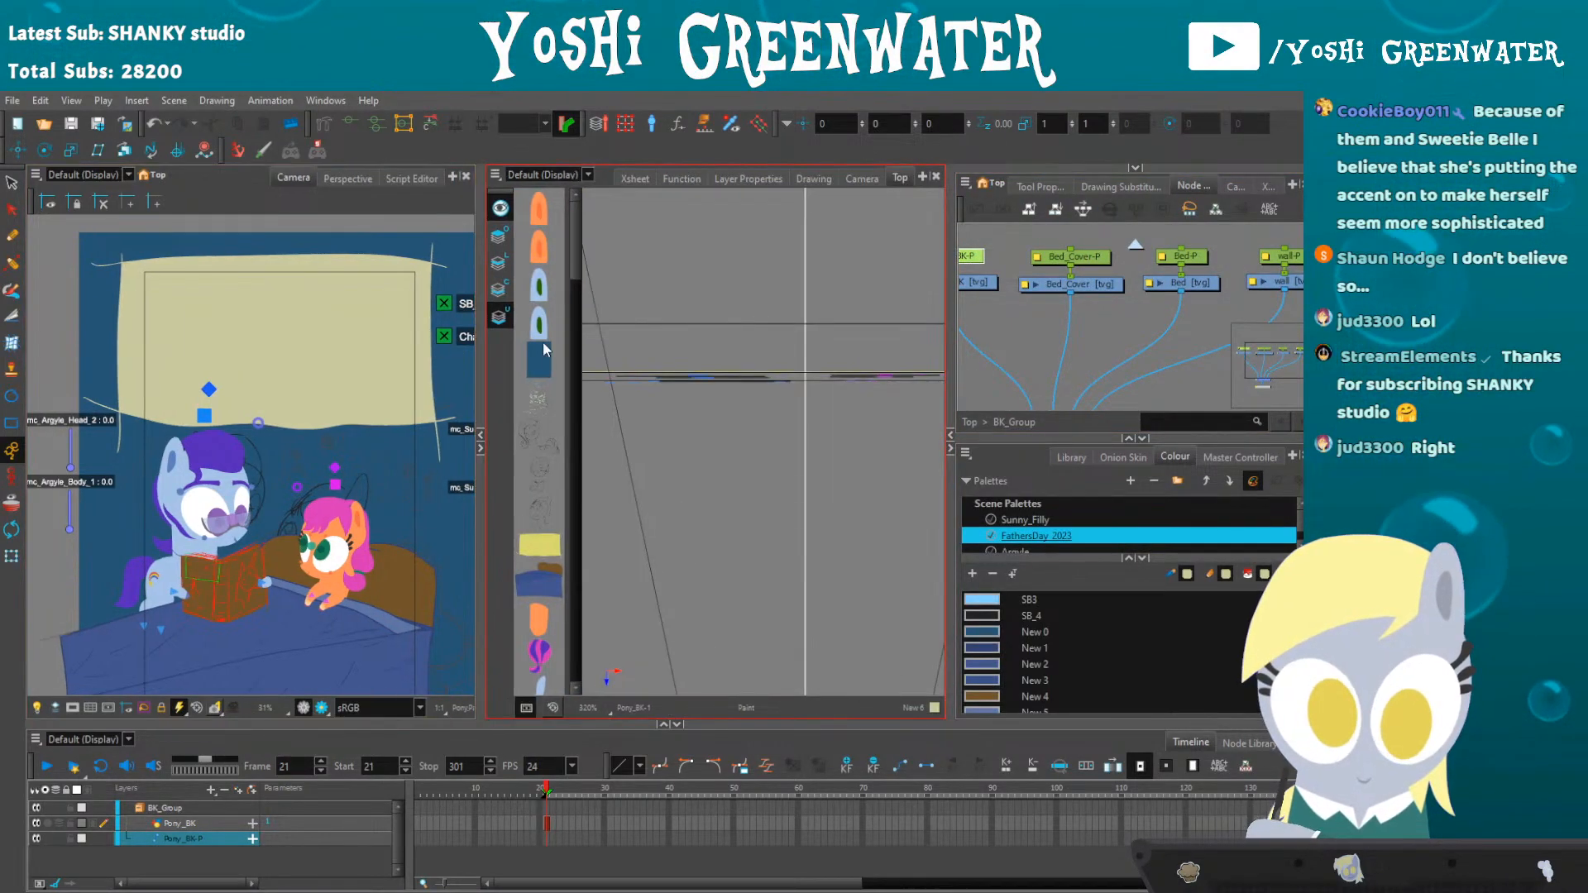
- Translate Pony_BK-P slightly back in depth so the cream rectangle sits behind the storyboard sketch and in front of the wall
{"action": "left_click", "coordinate": [17, 151]}
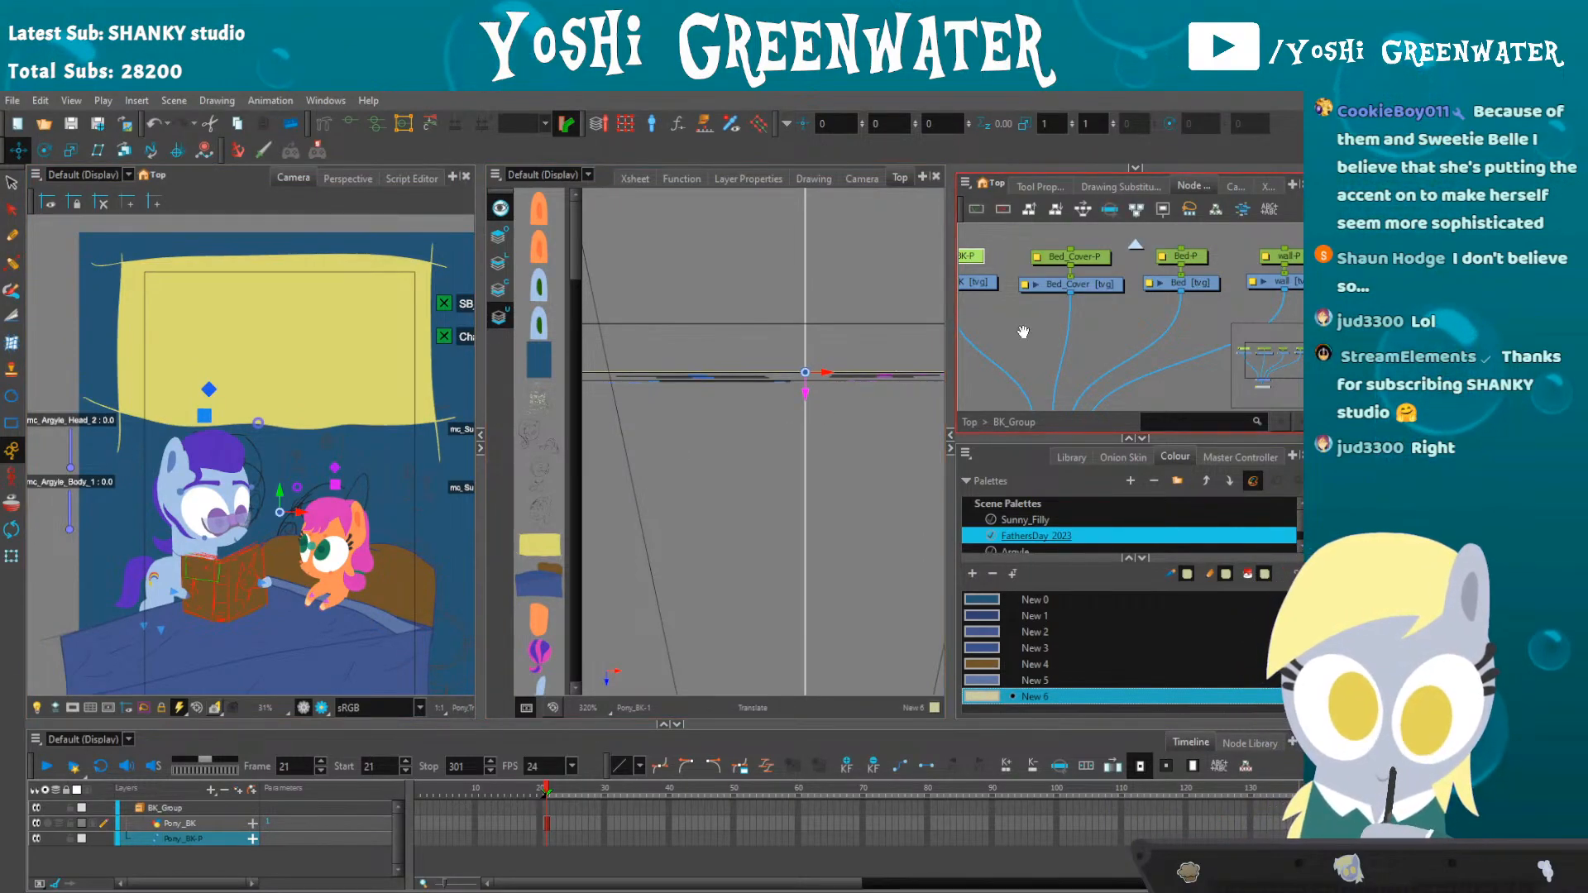
{"action": "left_click", "coordinate": [806, 385]}
{"action": "scroll", "coordinate": [806, 384], "scroll_direction": "up", "scroll_amount": 3}
{"action": "mouse_move", "coordinate": [811, 342]}
{"action": "left_mouse_down"}
{"action": "mouse_move", "coordinate": [812, 312]}
{"action": "mouse_move", "coordinate": [812, 332]}
{"action": "left_mouse_up"}
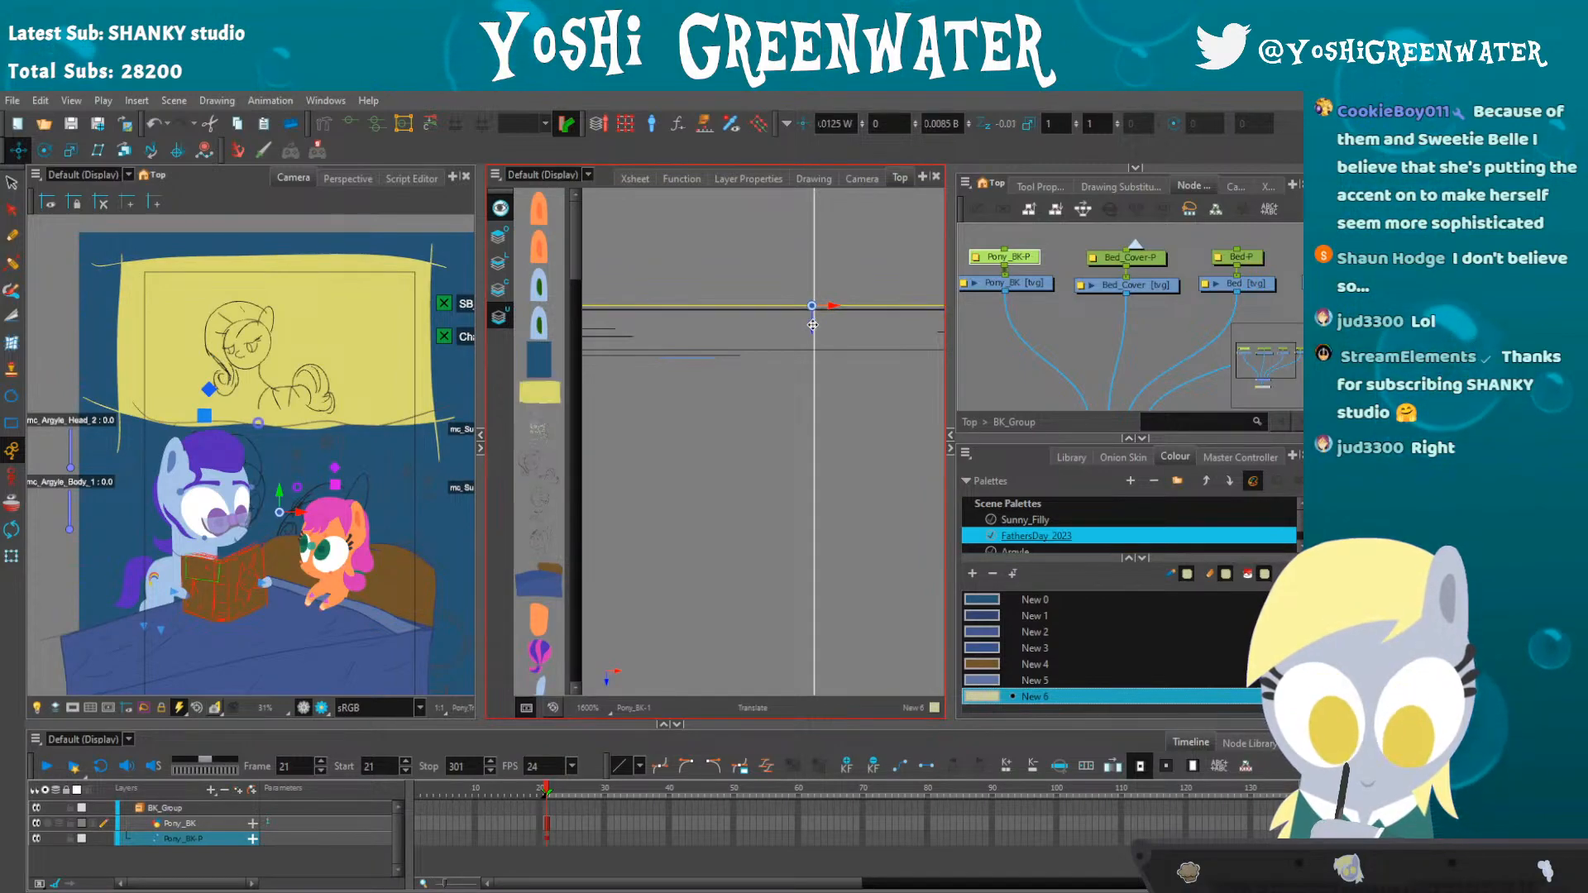
- Deselect the peg, replace the Top view with the Drawing view and collapse that pane to widen the camera view
{"action": "left_click", "coordinate": [997, 389]}
{"action": "left_click_drag", "start_coordinate": [978, 434], "coordinate": [976, 560]}
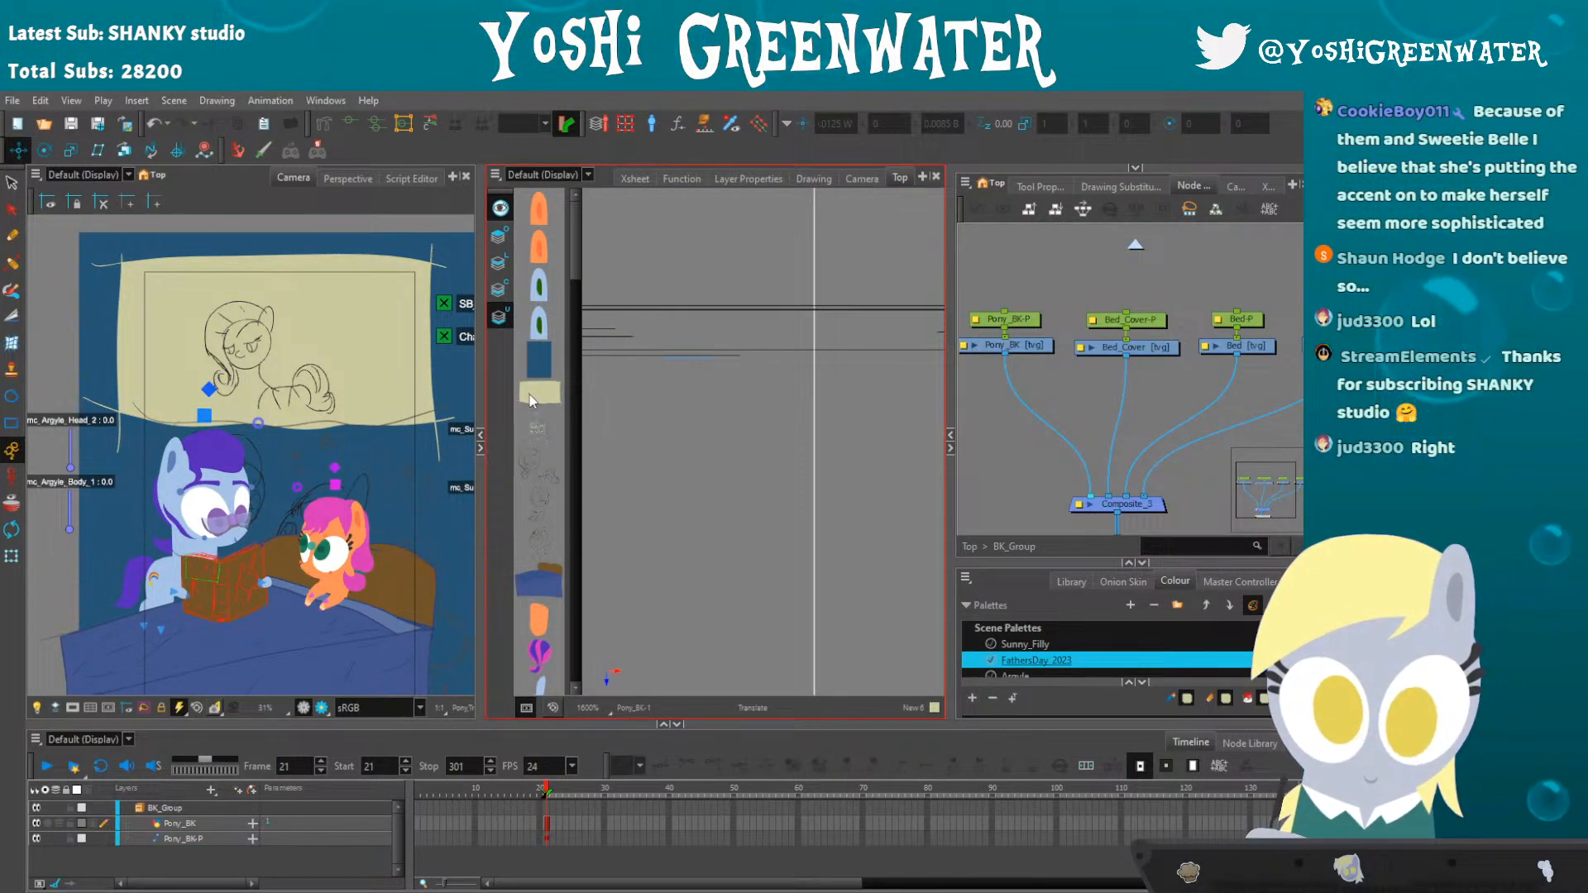
{"action": "mouse_move", "coordinate": [575, 265]}
{"action": "left_mouse_down"}
{"action": "mouse_move", "coordinate": [572, 674]}
{"action": "mouse_move", "coordinate": [567, 206]}
{"action": "left_mouse_up"}
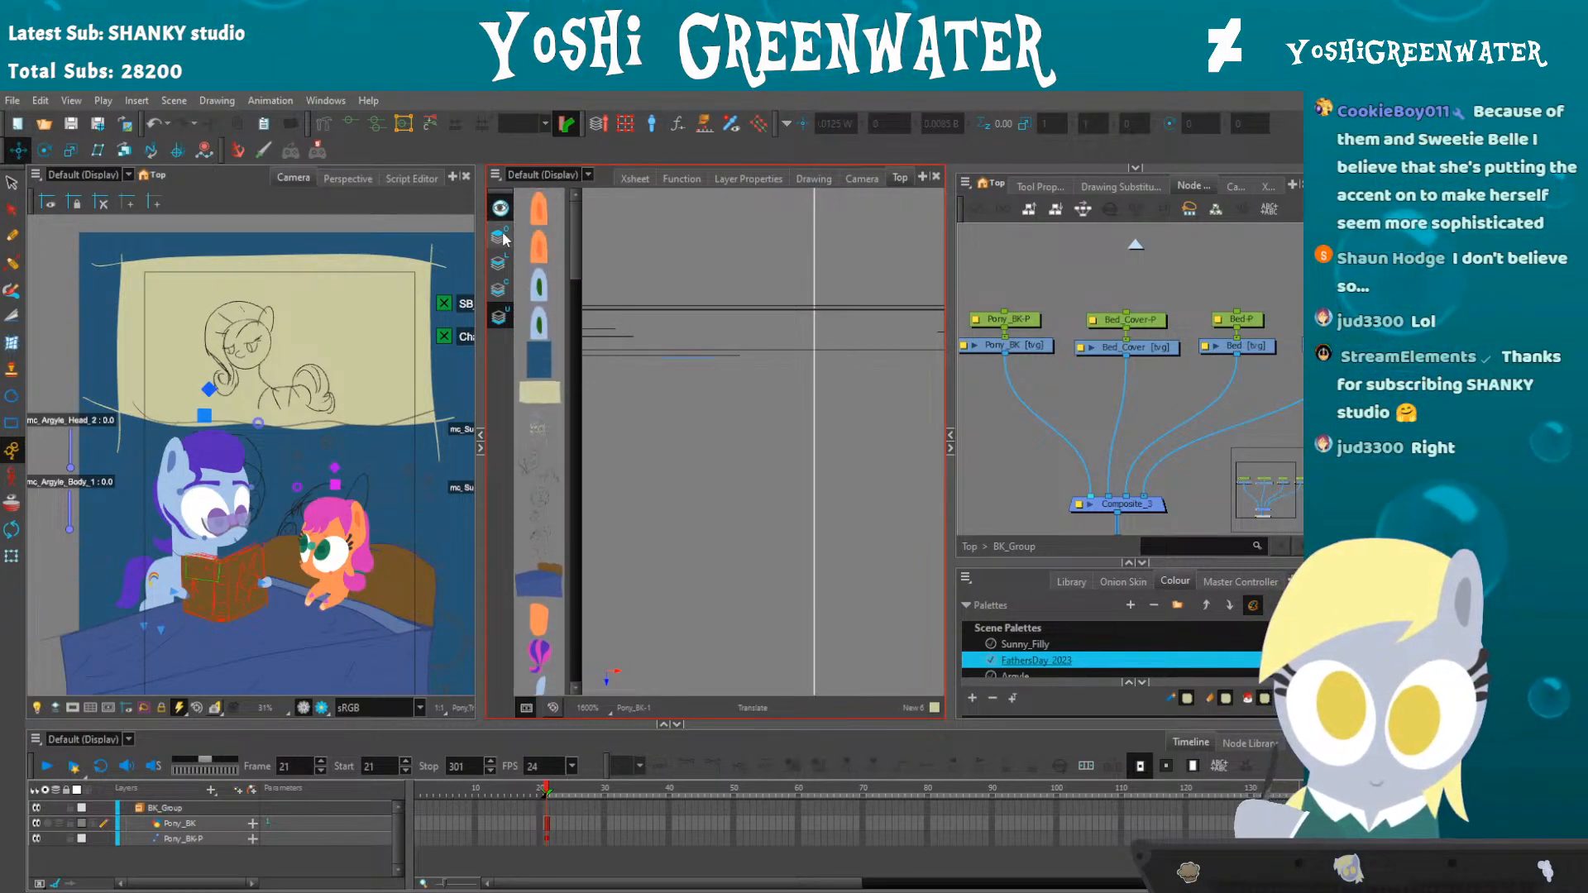
{"action": "left_click", "coordinate": [817, 178]}
{"action": "left_click", "coordinate": [481, 449]}
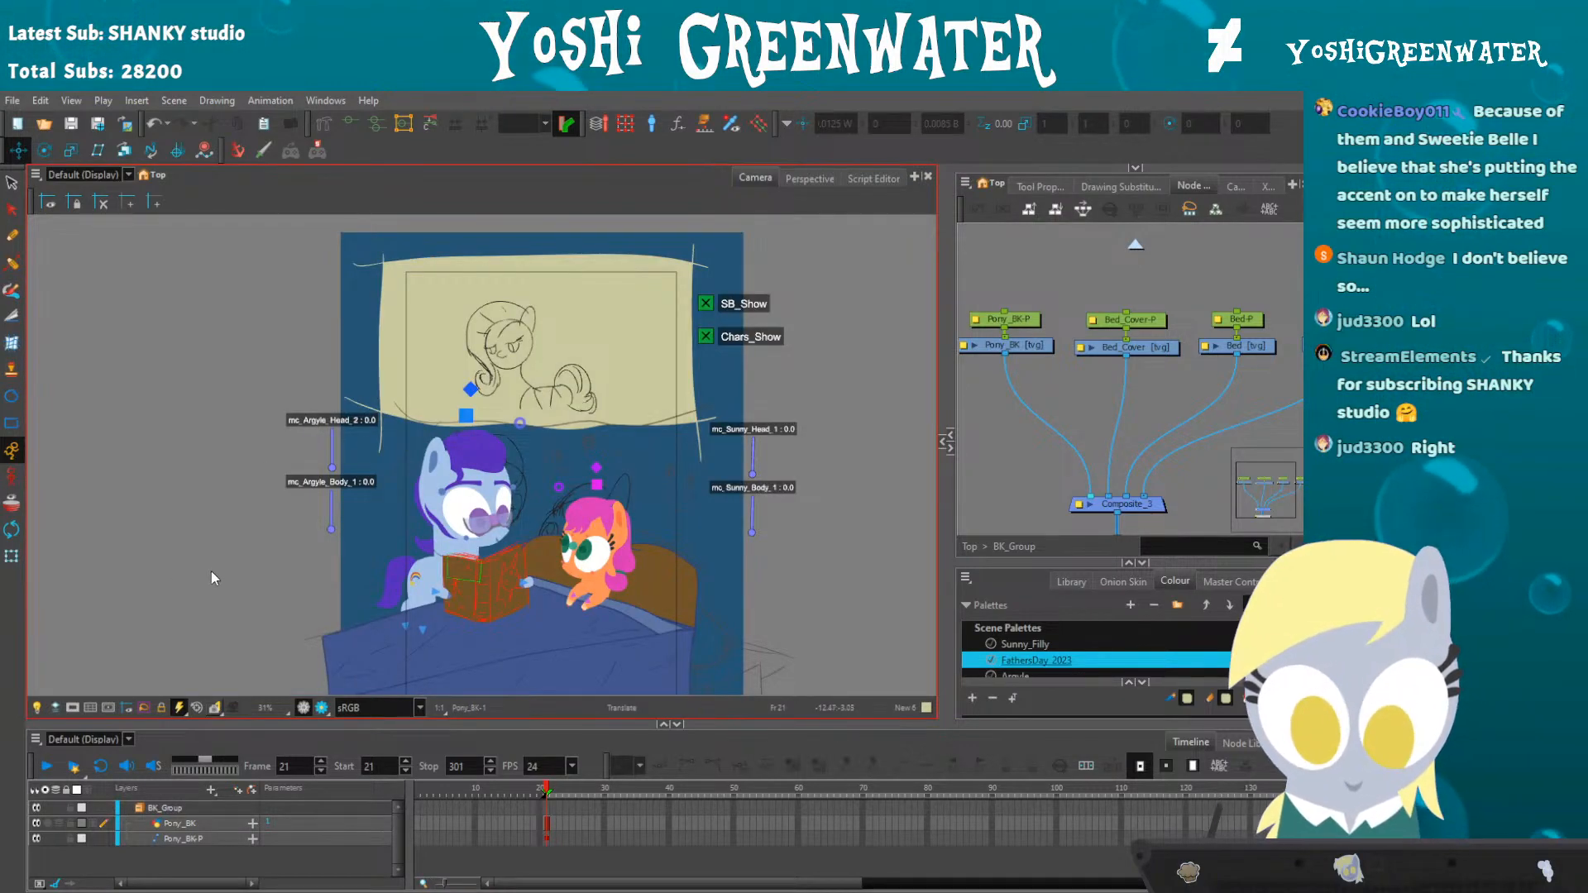
- Mask the area outside the camera frame and preview the bedside composition in render view before returning to the working display
{"action": "left_click", "coordinate": [72, 708]}
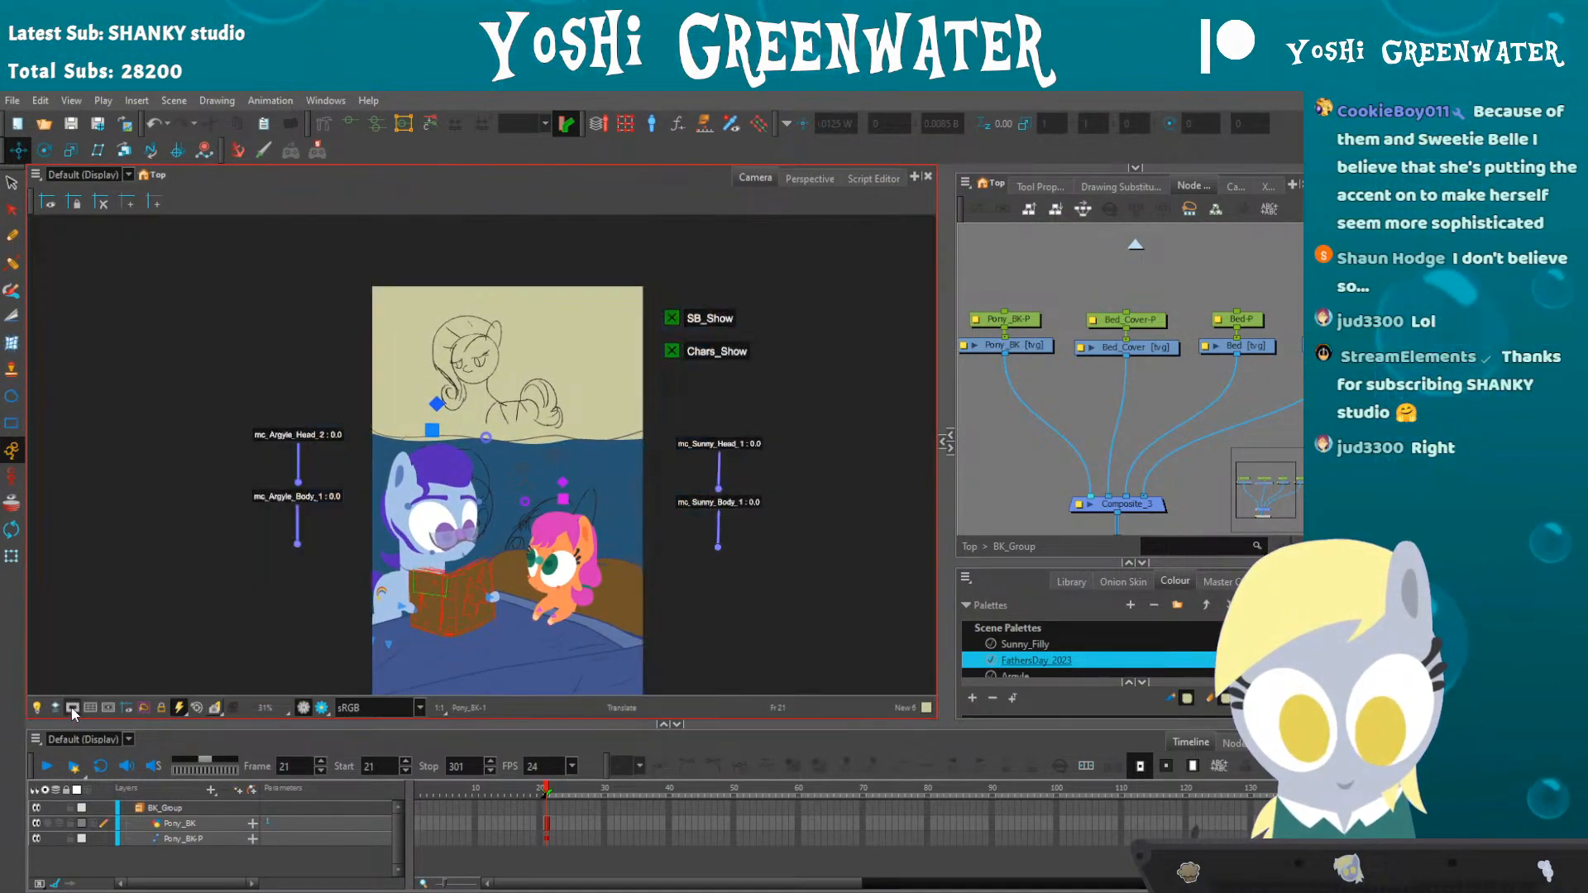
{"action": "left_click", "coordinate": [217, 699]}
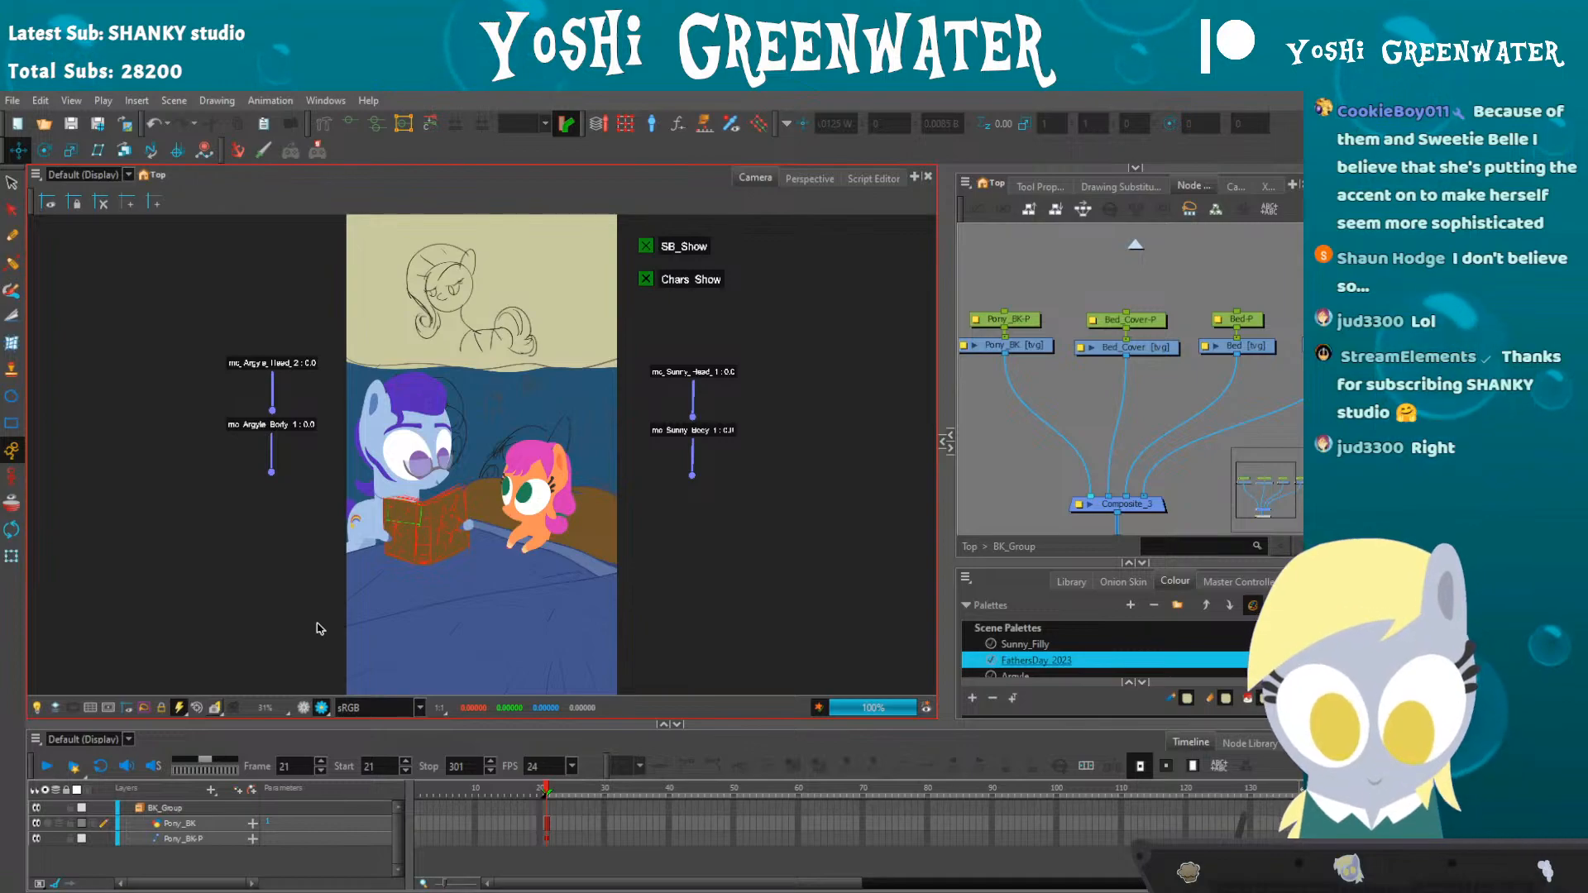
{"action": "left_click_drag", "start_coordinate": [225, 540], "coordinate": [220, 535]}
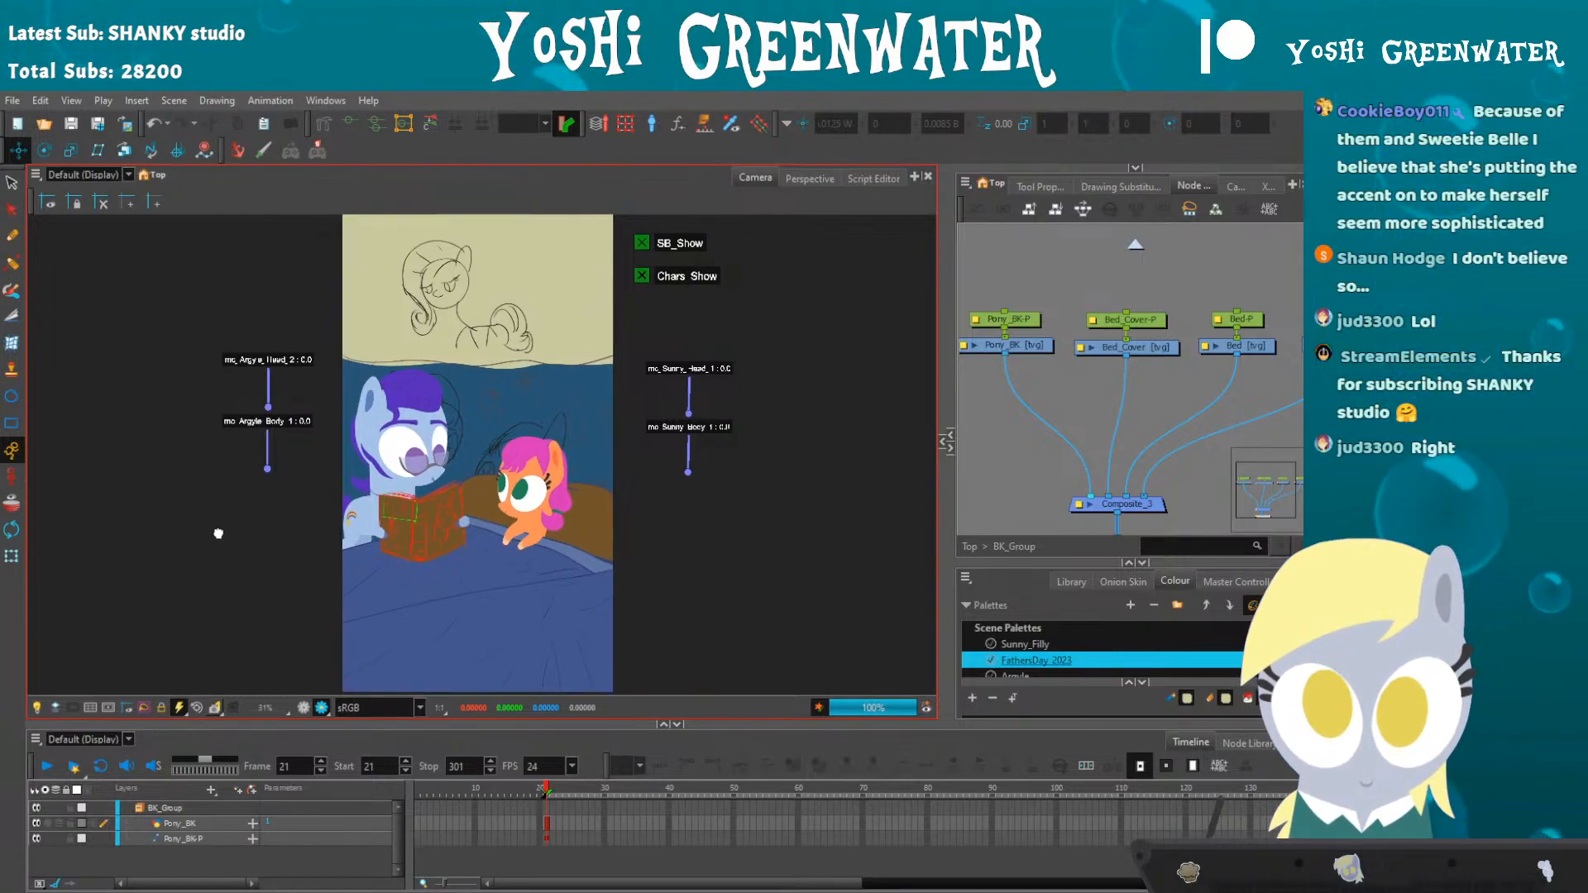
{"action": "left_click_drag", "start_coordinate": [316, 726], "coordinate": [314, 741]}
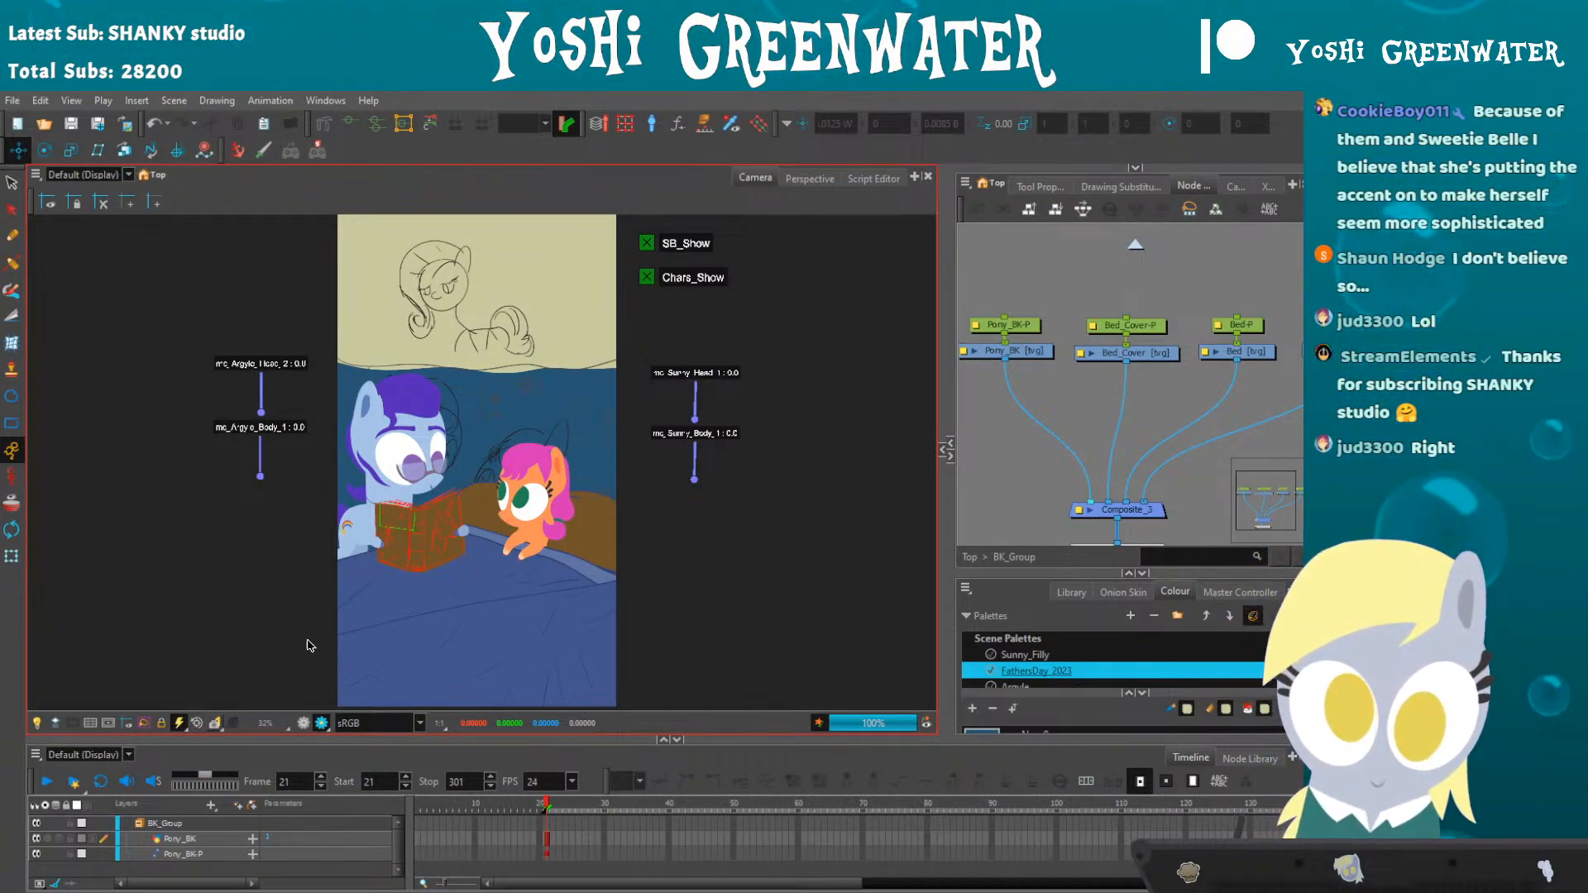
{"action": "left_click", "coordinate": [305, 722]}
{"action": "left_click_drag", "start_coordinate": [326, 739], "coordinate": [337, 690]}
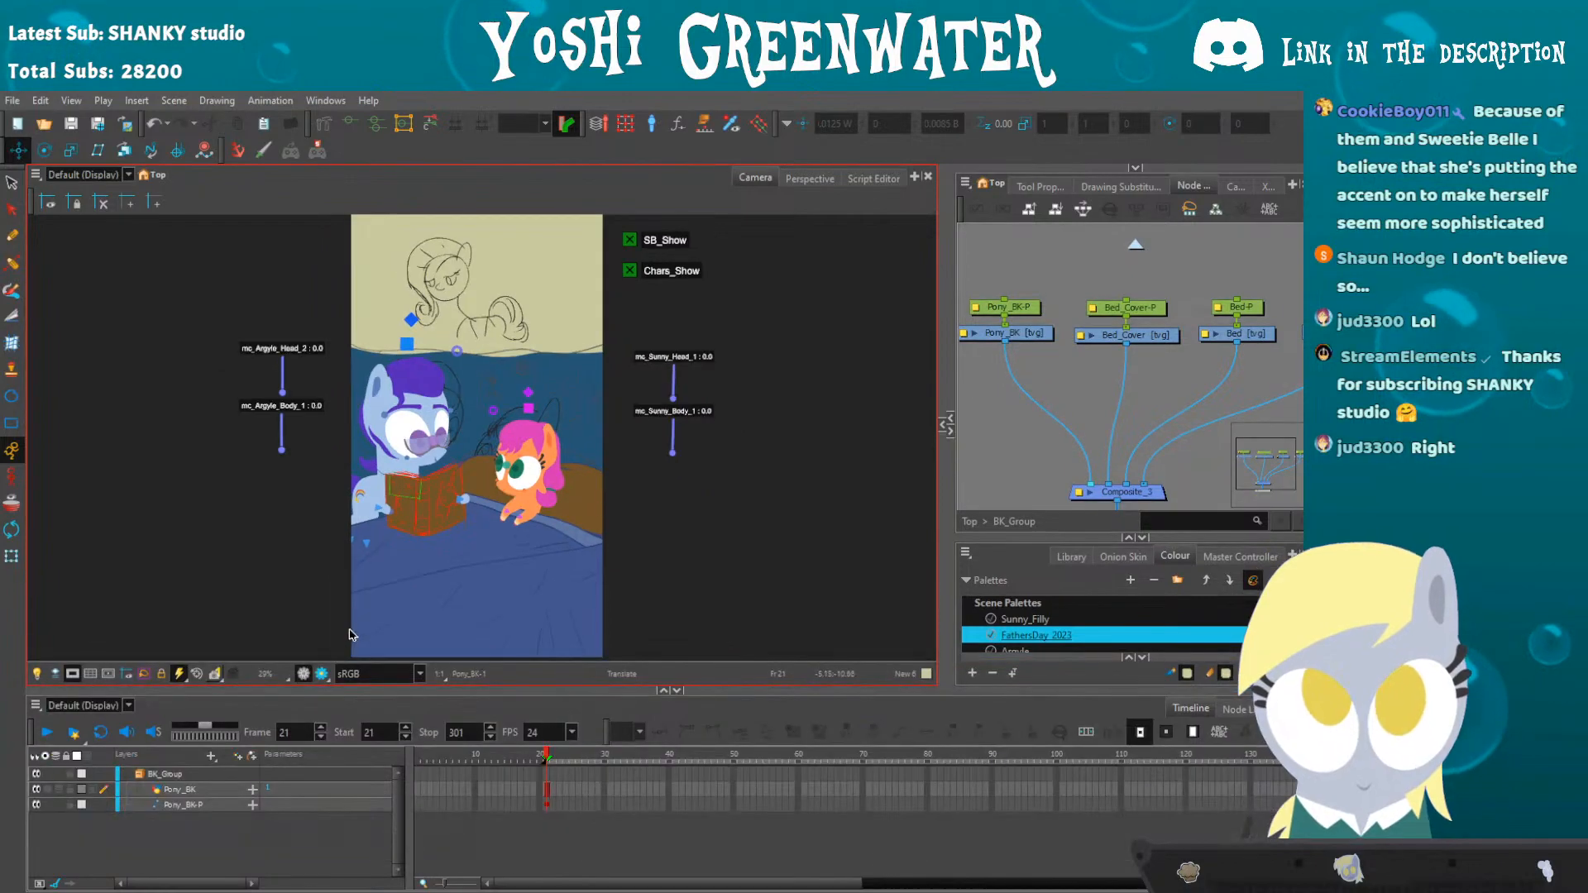
- Select all the nodes in BK_Group and extend their drawing exposure to the scene's last frame, 301
{"action": "key", "text": "period"}
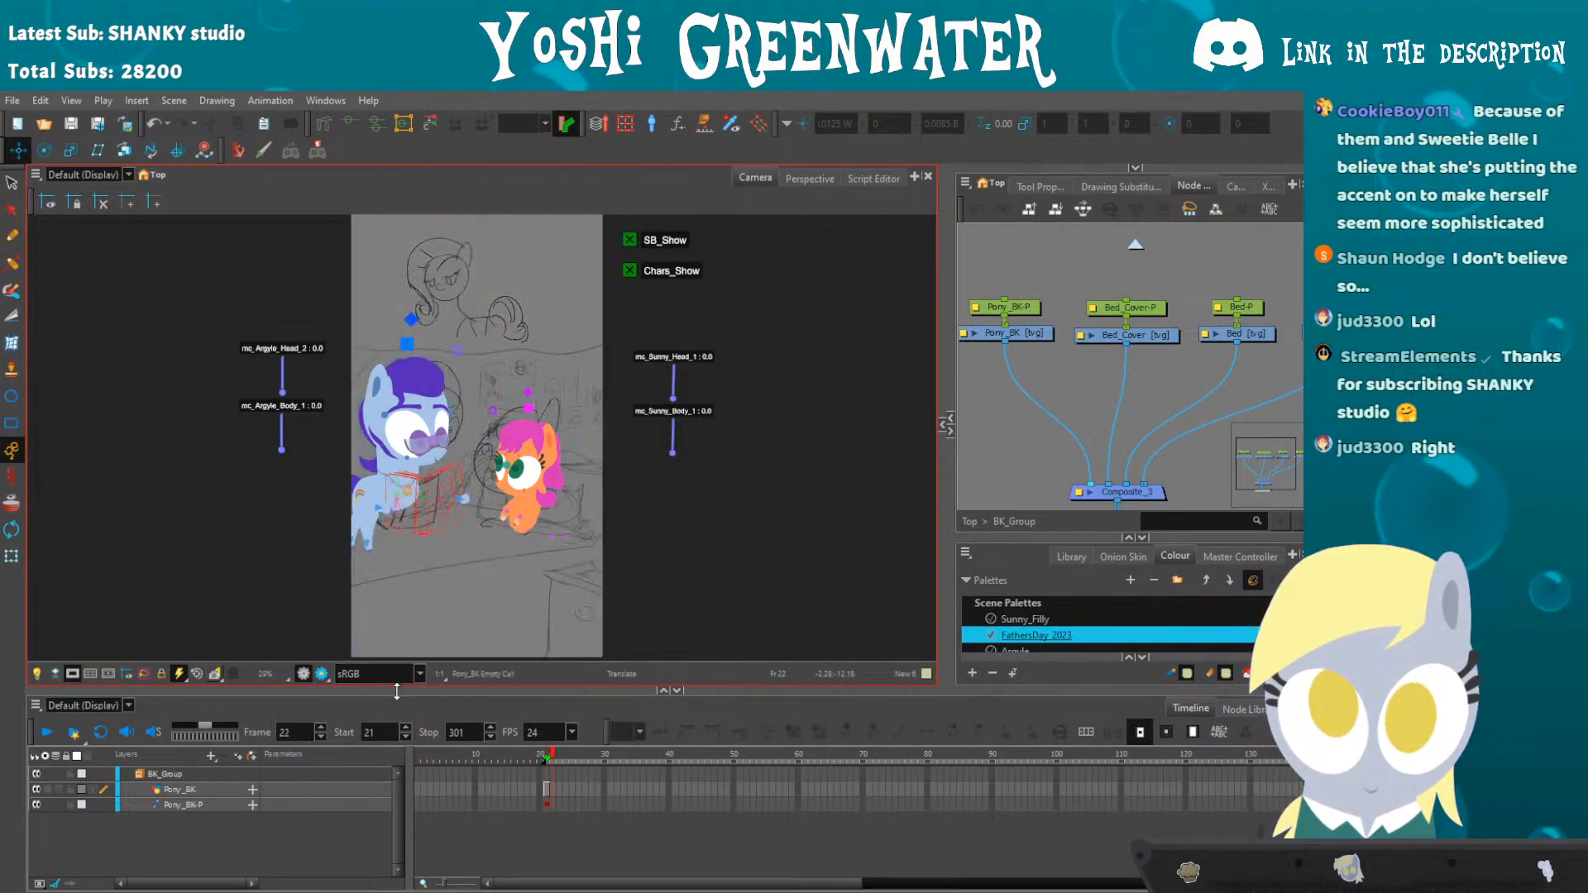
{"action": "left_click_drag", "start_coordinate": [945, 425], "coordinate": [860, 424]}
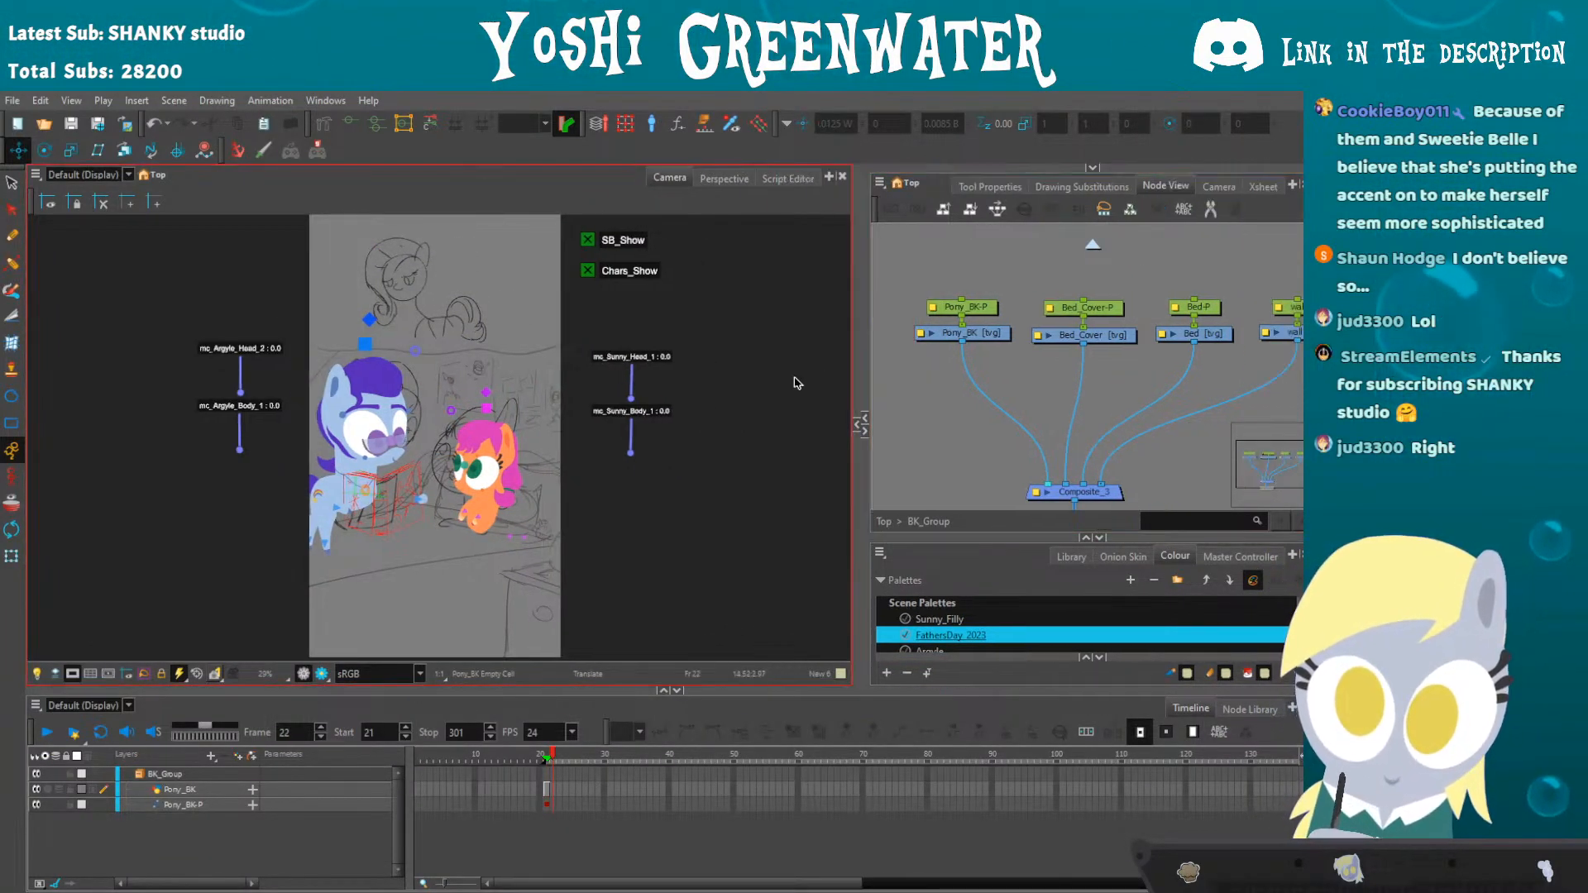
{"action": "scroll", "coordinate": [1060, 263], "scroll_direction": "down", "scroll_amount": 3}
{"action": "left_click_drag", "start_coordinate": [962, 263], "coordinate": [1238, 352]}
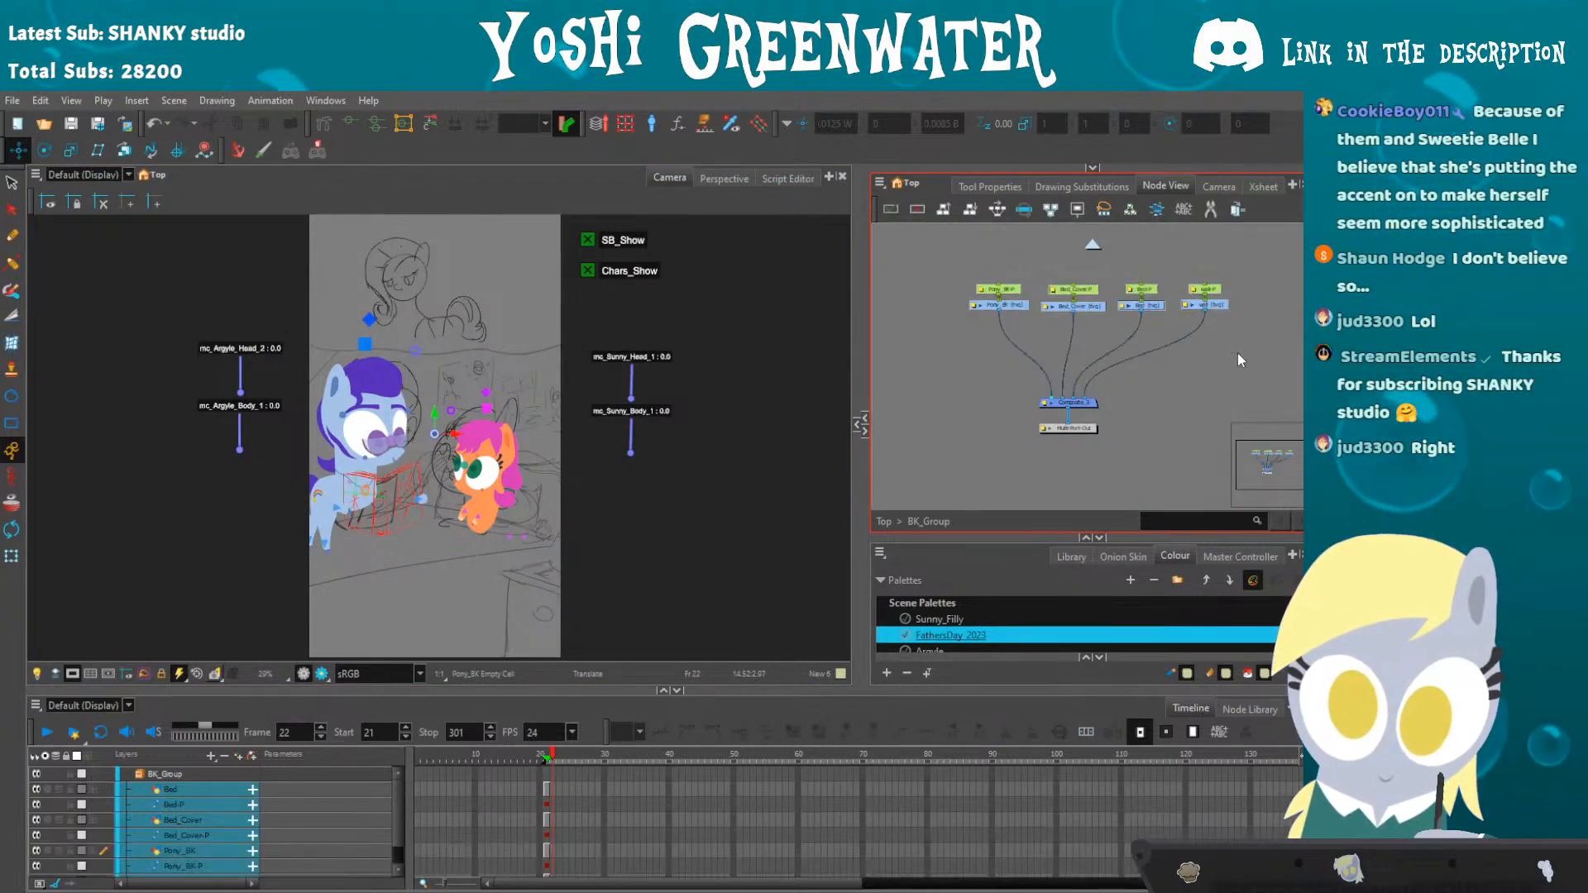
{"action": "left_click_drag", "start_coordinate": [494, 690], "coordinate": [495, 615]}
{"action": "scroll", "coordinate": [508, 753], "scroll_direction": "down", "scroll_amount": 5}
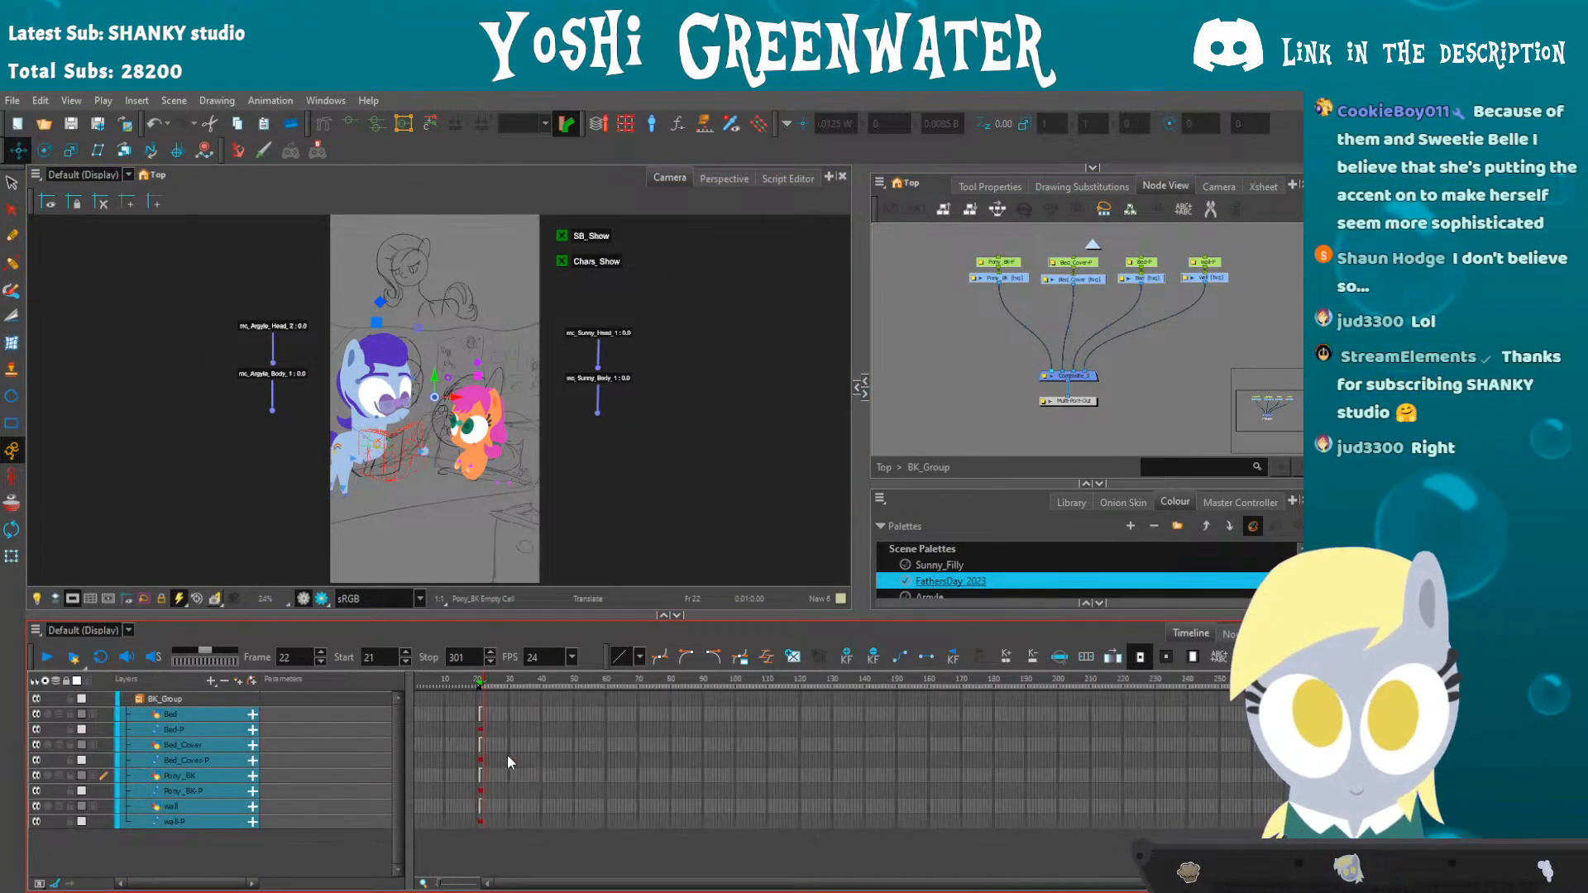
{"action": "key", "text": "shift+period"}
{"action": "key", "text": "F5"}
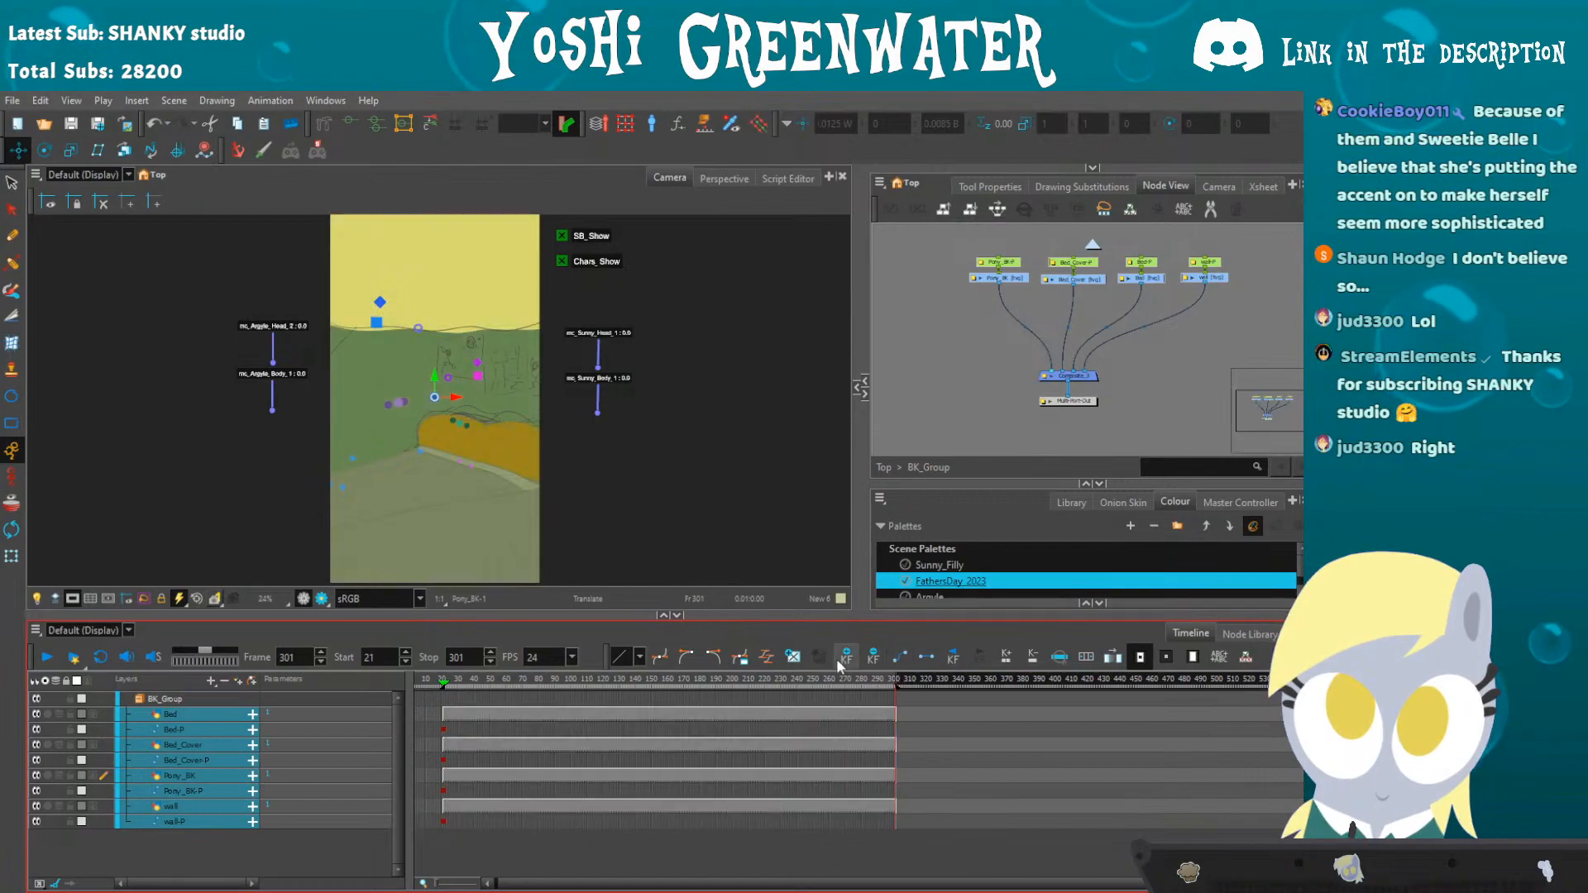
- Deselect the background layers and step back from the last frame to frame 23 to check the extended exposure
{"action": "left_click_drag", "start_coordinate": [722, 883], "coordinate": [433, 849]}
{"action": "left_click", "coordinate": [901, 434]}
{"action": "key", "text": "comma"}
{"action": "key", "text": "comma"}
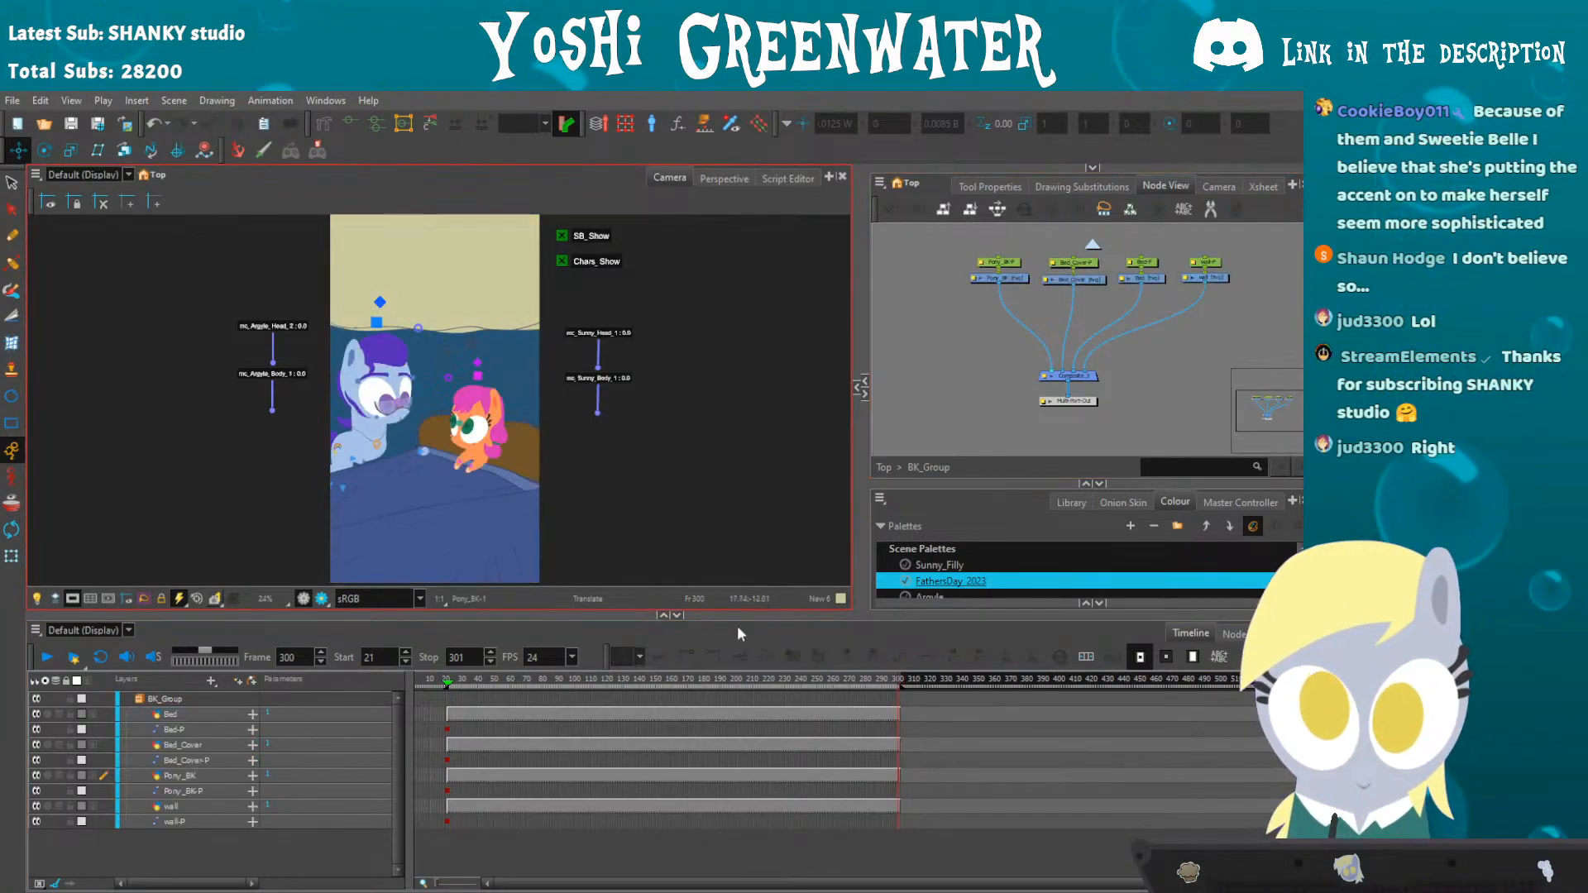
{"action": "mouse_move", "coordinate": [468, 685]}
{"action": "left_mouse_down"}
{"action": "mouse_move", "coordinate": [525, 682]}
{"action": "mouse_move", "coordinate": [450, 679]}
{"action": "left_mouse_up"}
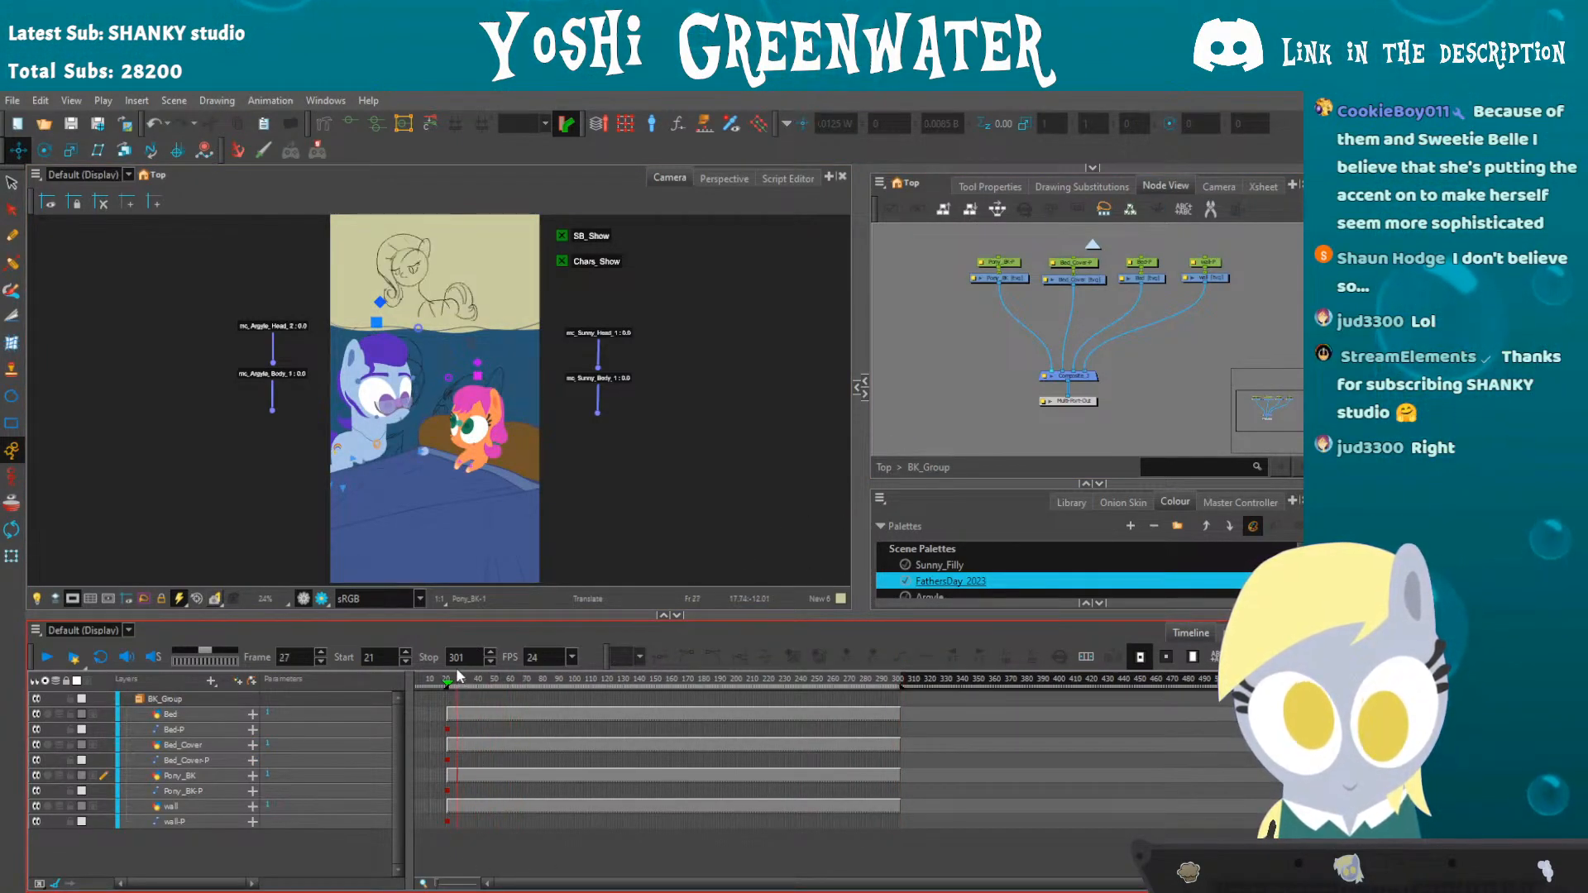
- Select the Book drawing with the Transform tool, extend its exposure to the scene's last frame, 301, and return to frame 23
{"action": "left_click_drag", "start_coordinate": [362, 501], "coordinate": [365, 504]}
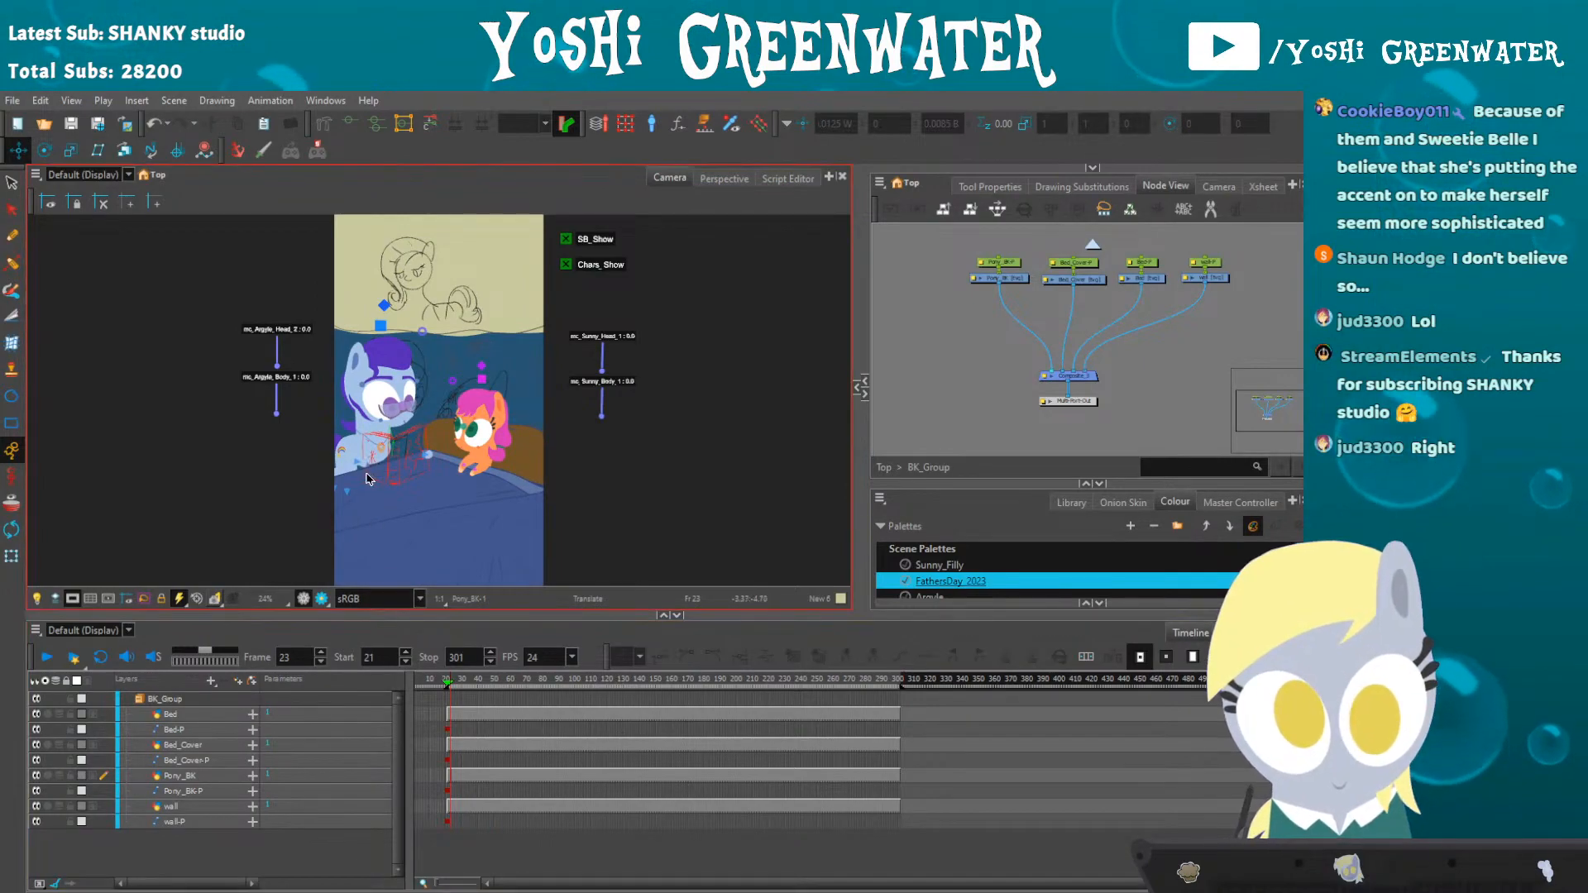
{"action": "scroll", "coordinate": [364, 500], "scroll_direction": "up", "scroll_amount": 3}
{"action": "left_click", "coordinate": [430, 380]}
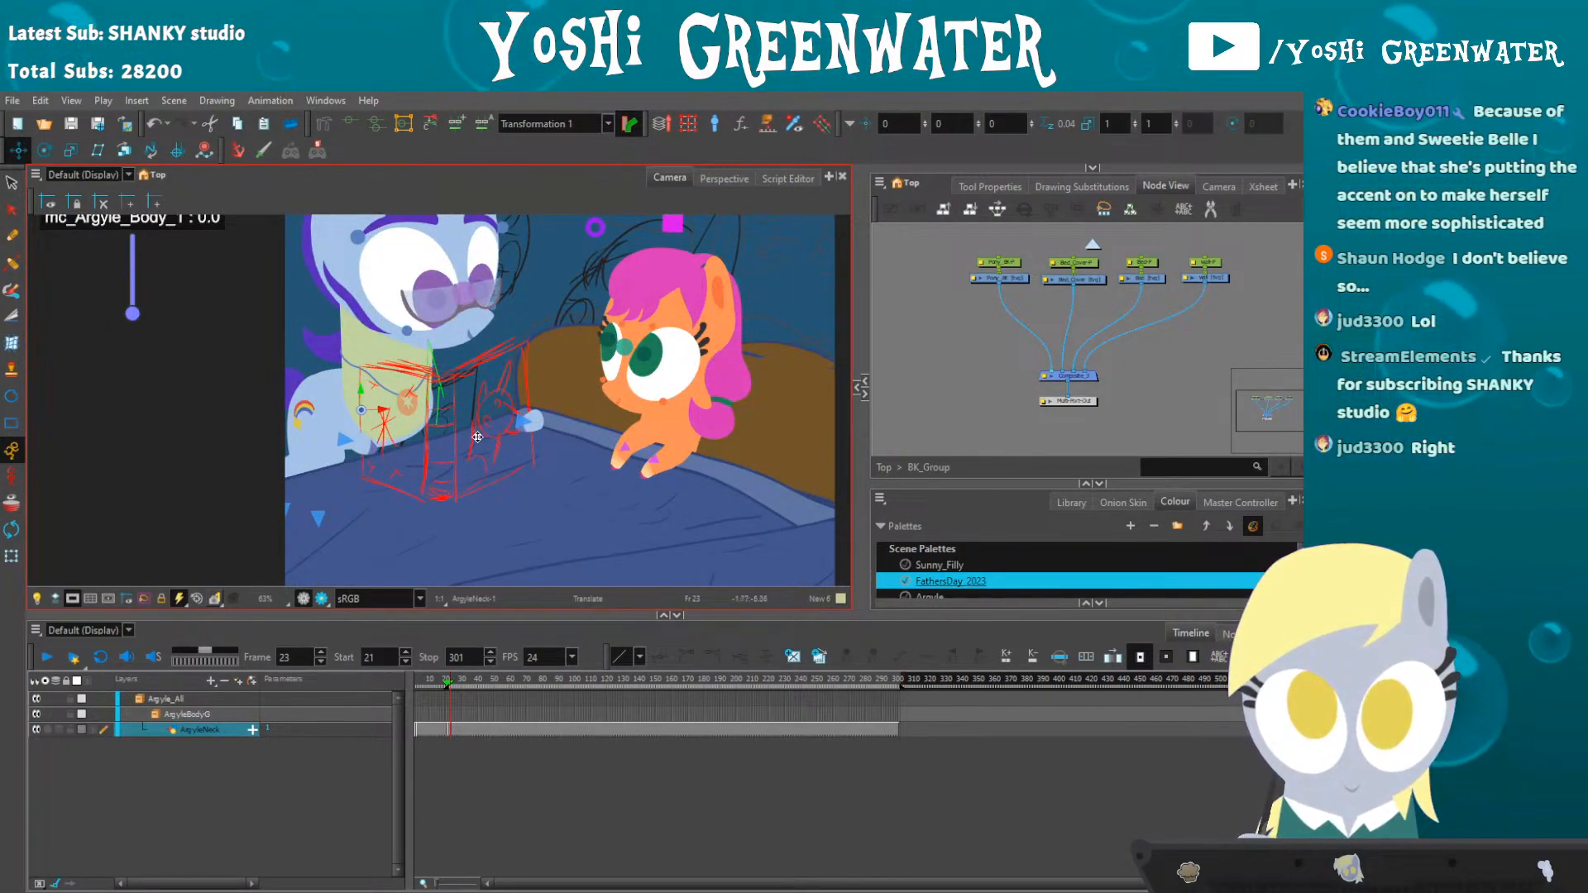
{"action": "left_click_drag", "start_coordinate": [617, 617], "coordinate": [617, 709]}
{"action": "left_click", "coordinate": [11, 557]}
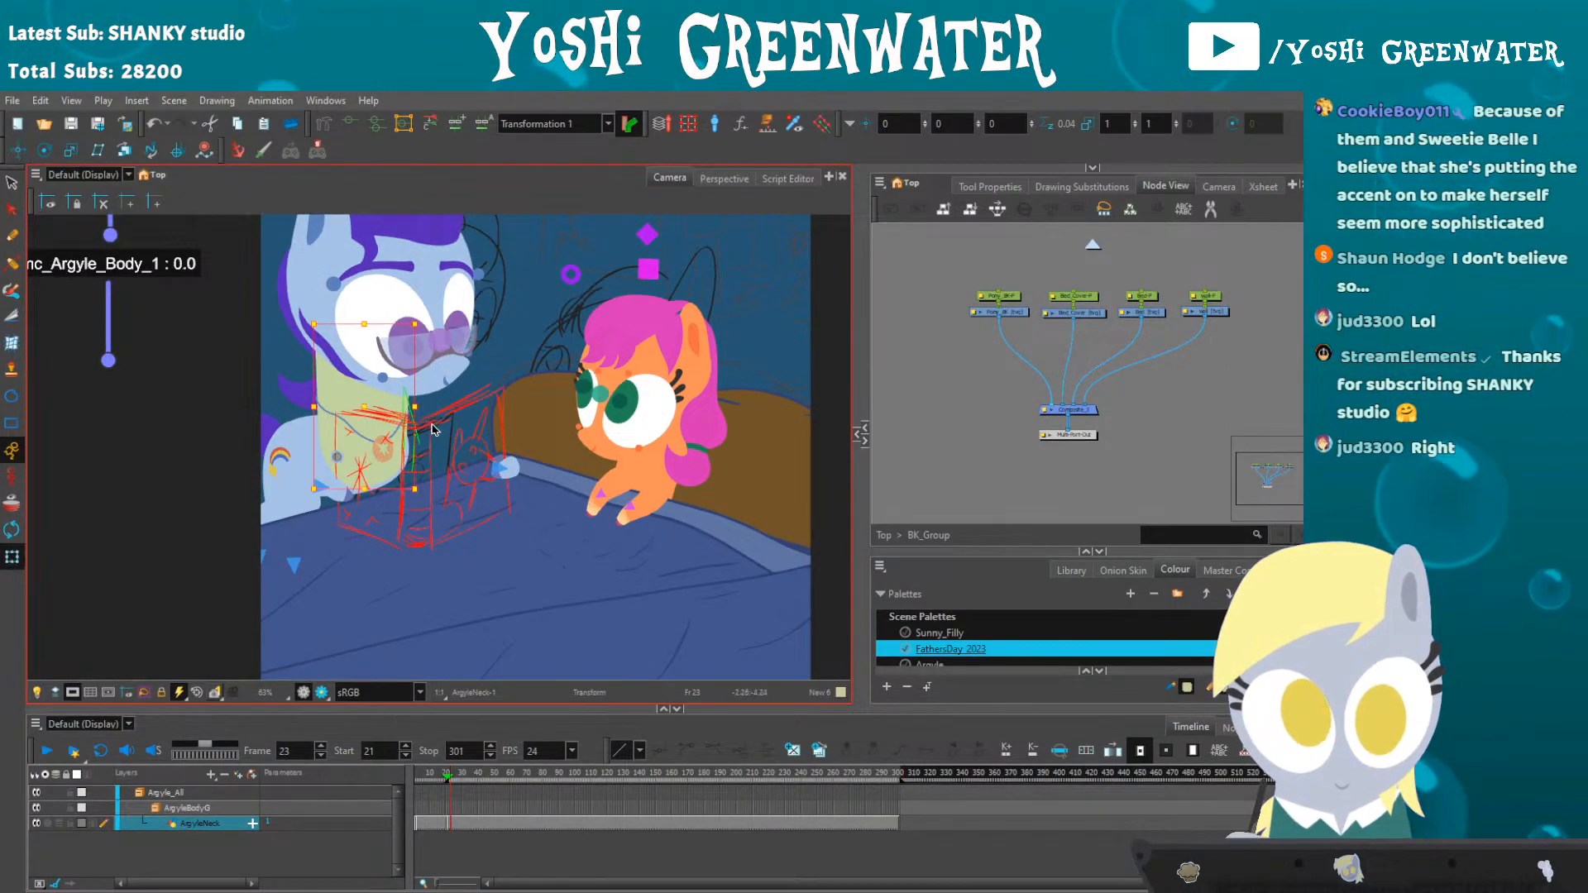
{"action": "left_click", "coordinate": [467, 408]}
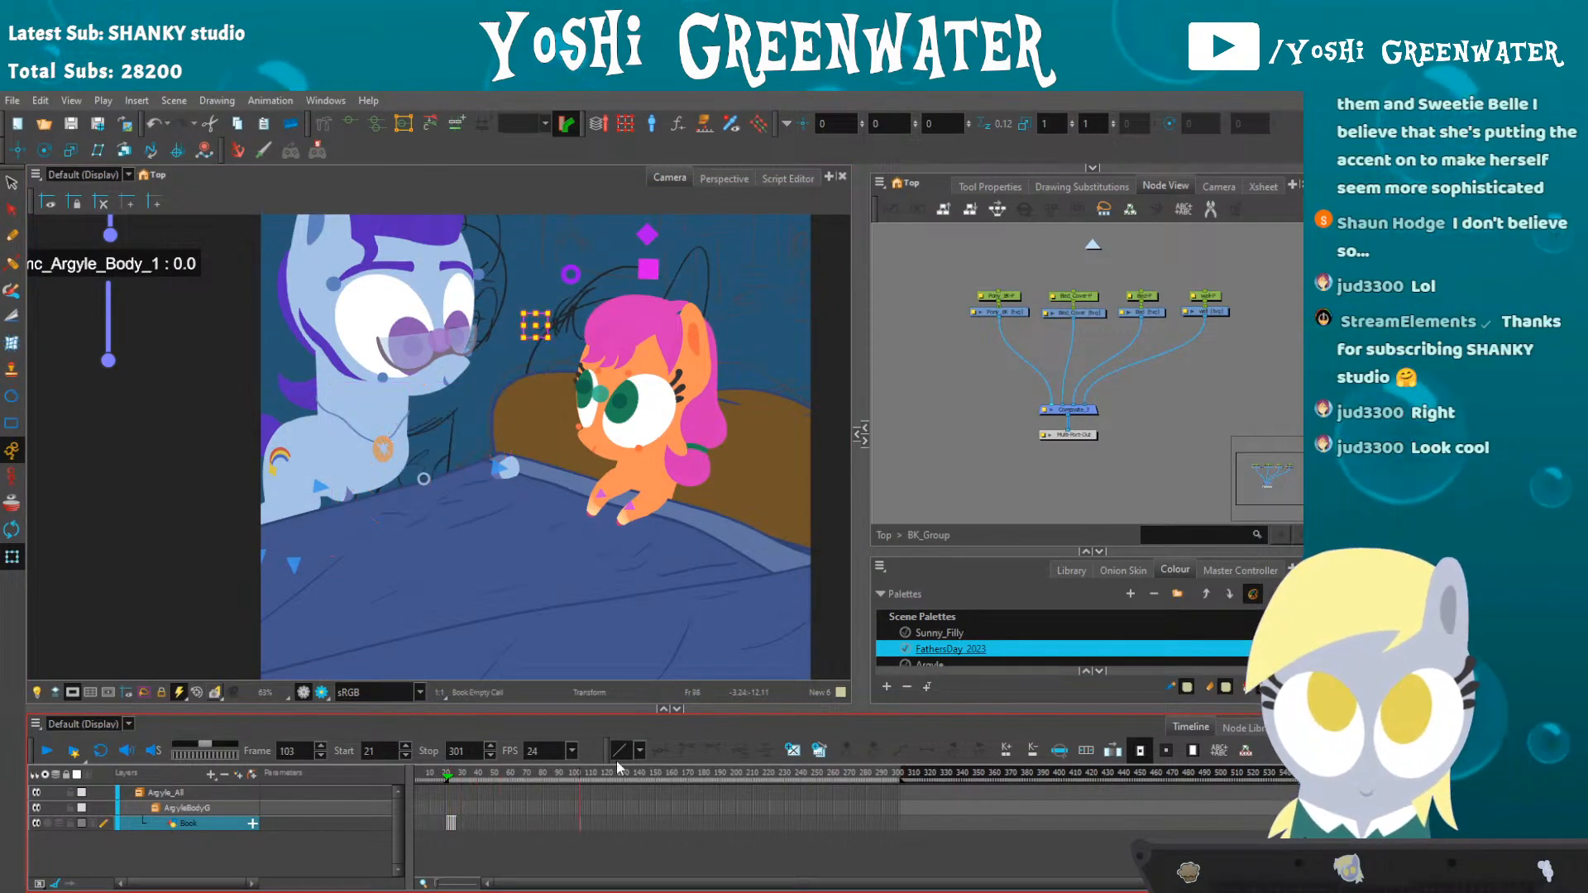
{"action": "key", "text": "shift+period"}
{"action": "key", "text": "F5"}
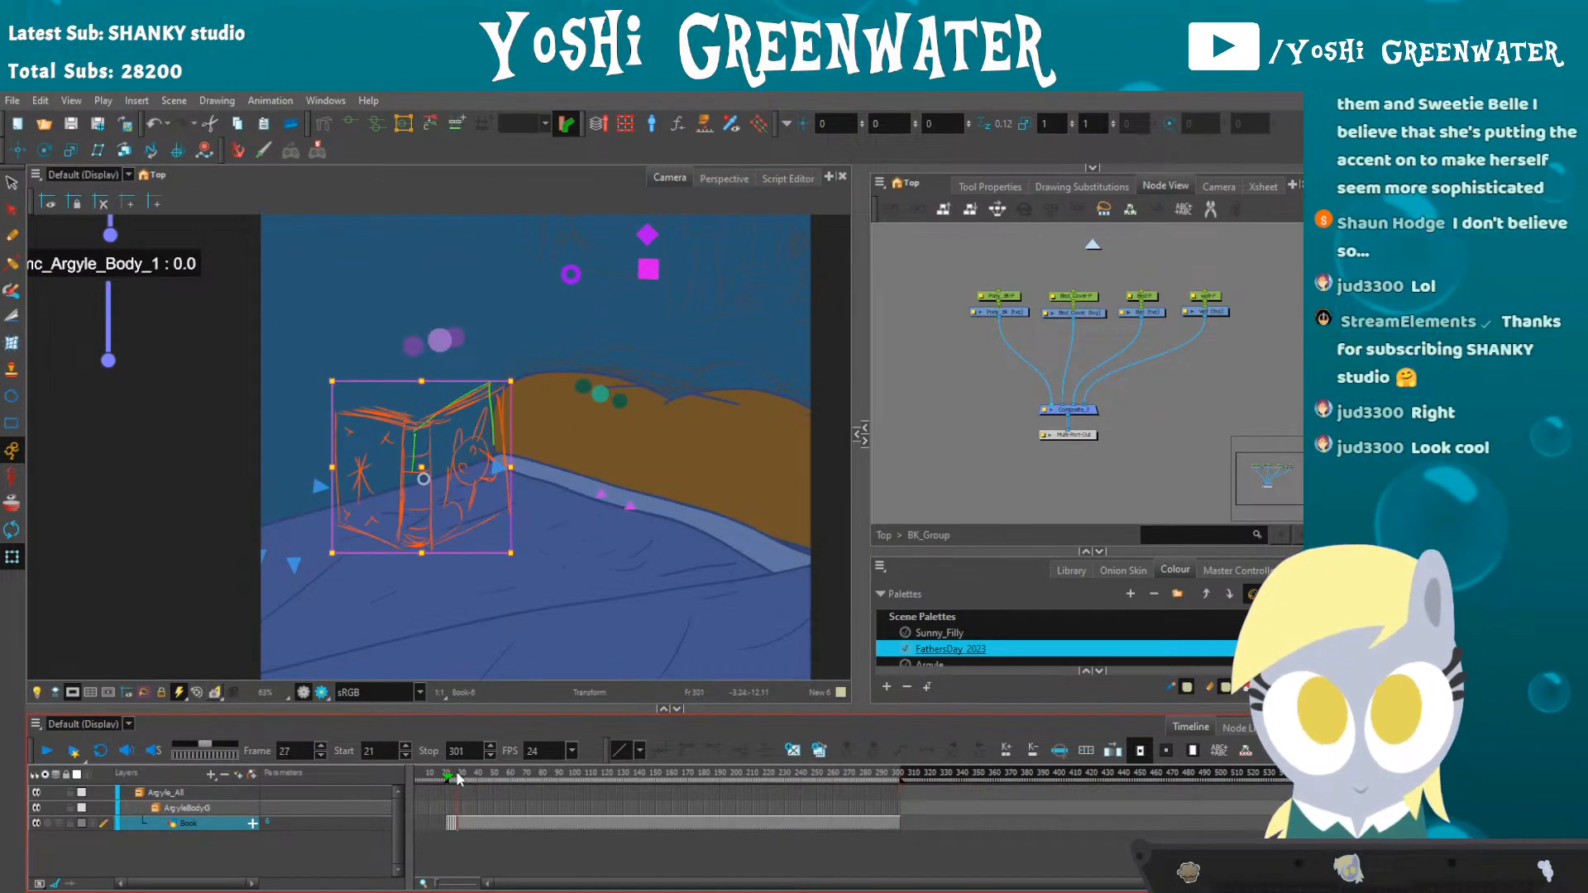
{"action": "left_click", "coordinate": [451, 778]}
- Enlarge the camera view, reset it to show the whole frame, and play back the scene
{"action": "left_click_drag", "start_coordinate": [466, 710], "coordinate": [473, 741]}
{"action": "left_click", "coordinate": [906, 498]}
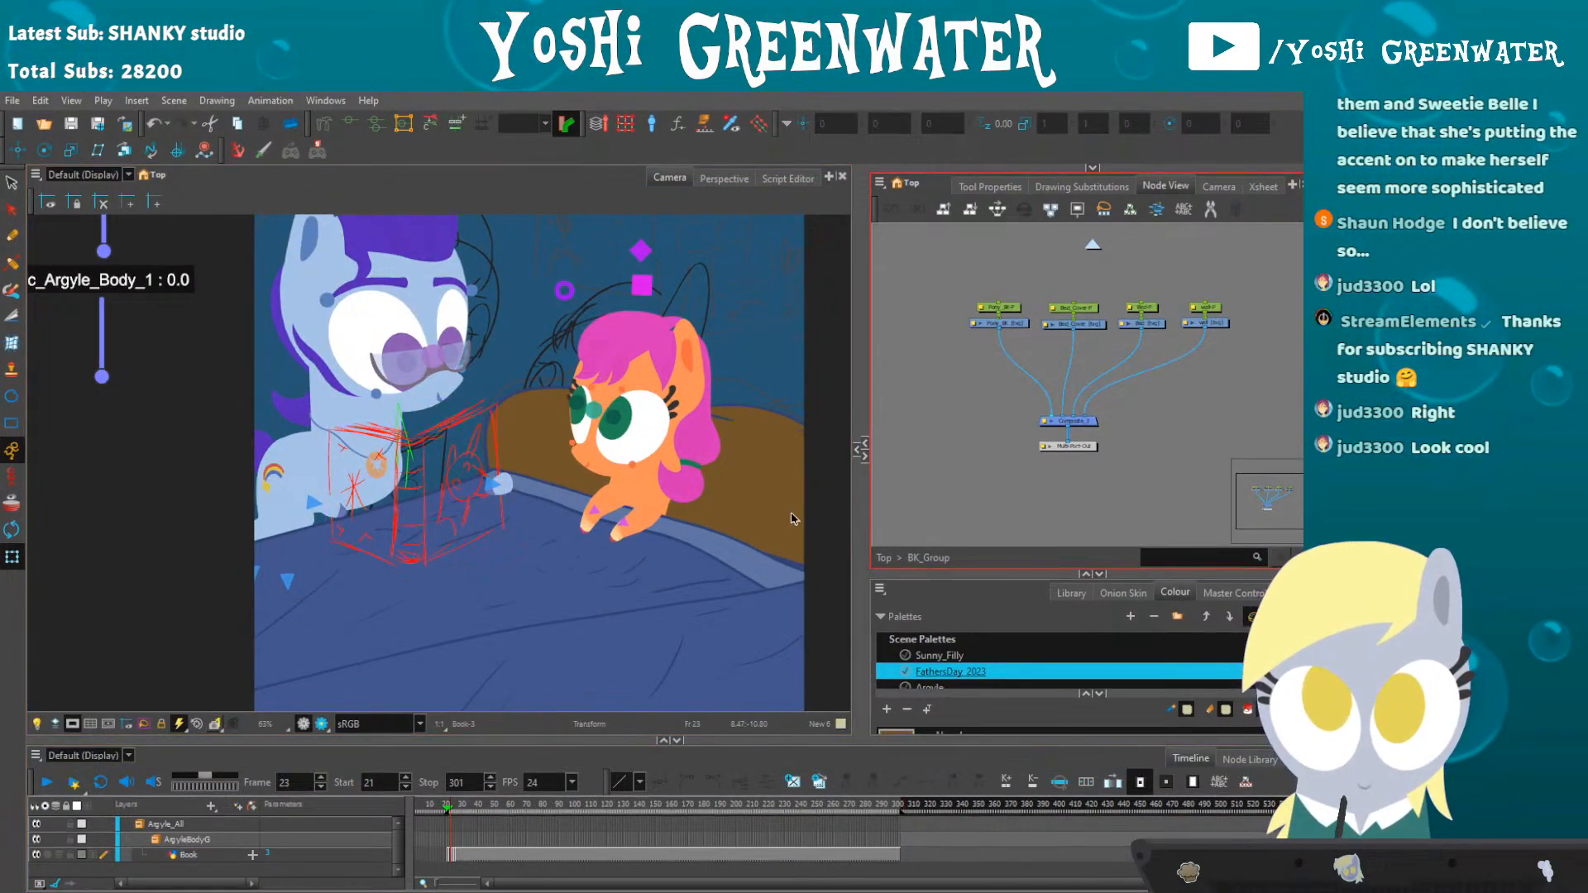
{"action": "key", "text": "shift+m"}
{"action": "key", "text": "shift+Return"}
{"action": "key", "text": "shift+Return"}
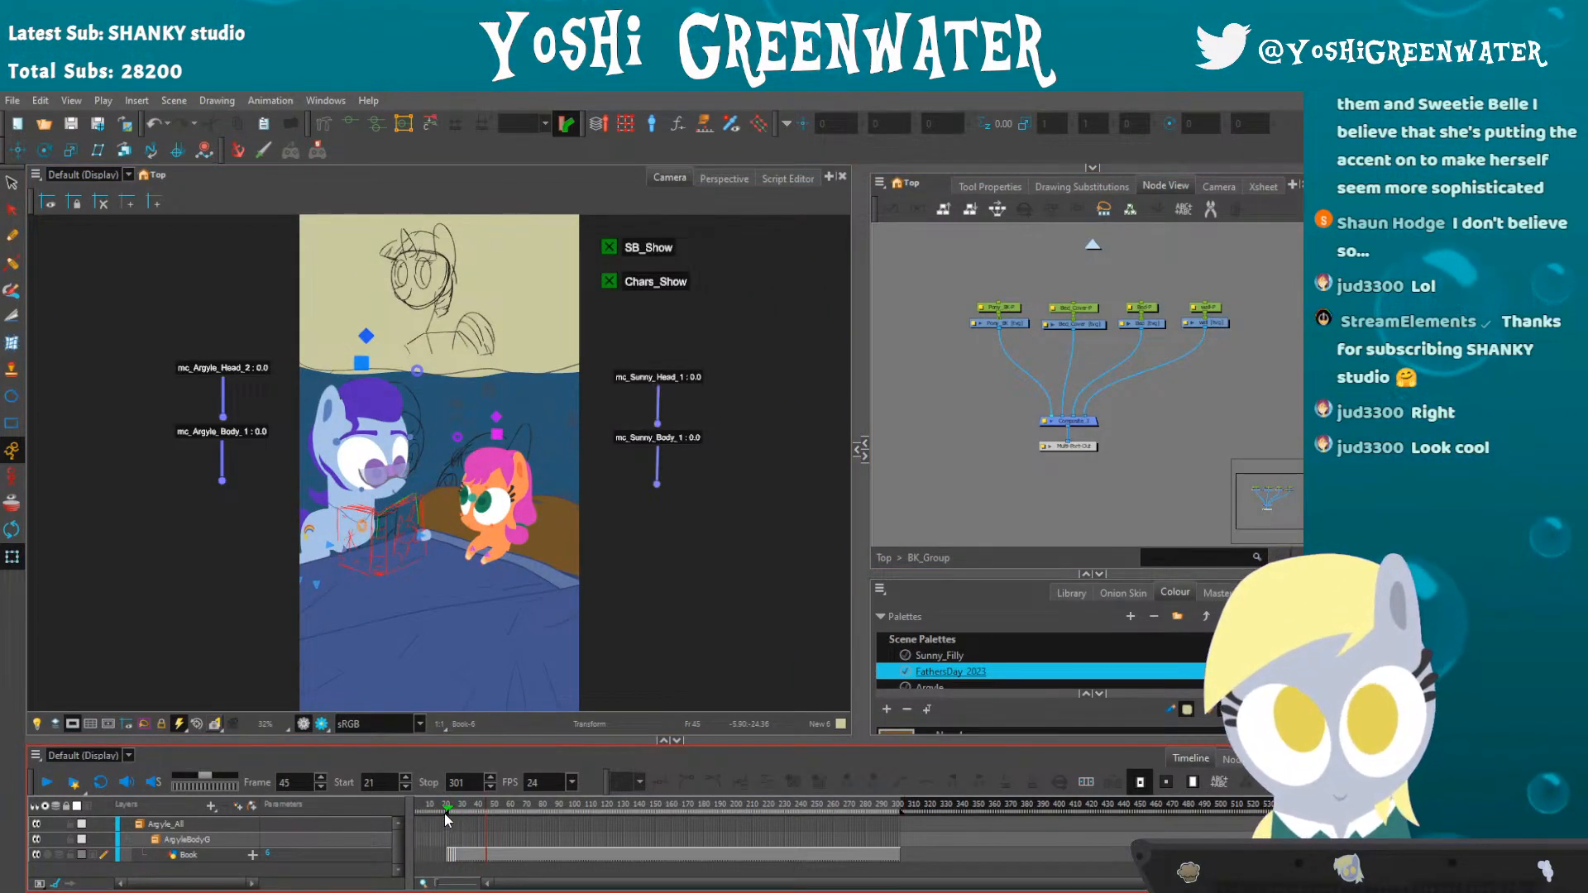
- Select frame 29 of ArgyleBodyG and magnify the timeline around the scene's opening frames
{"action": "left_click", "coordinate": [459, 838]}
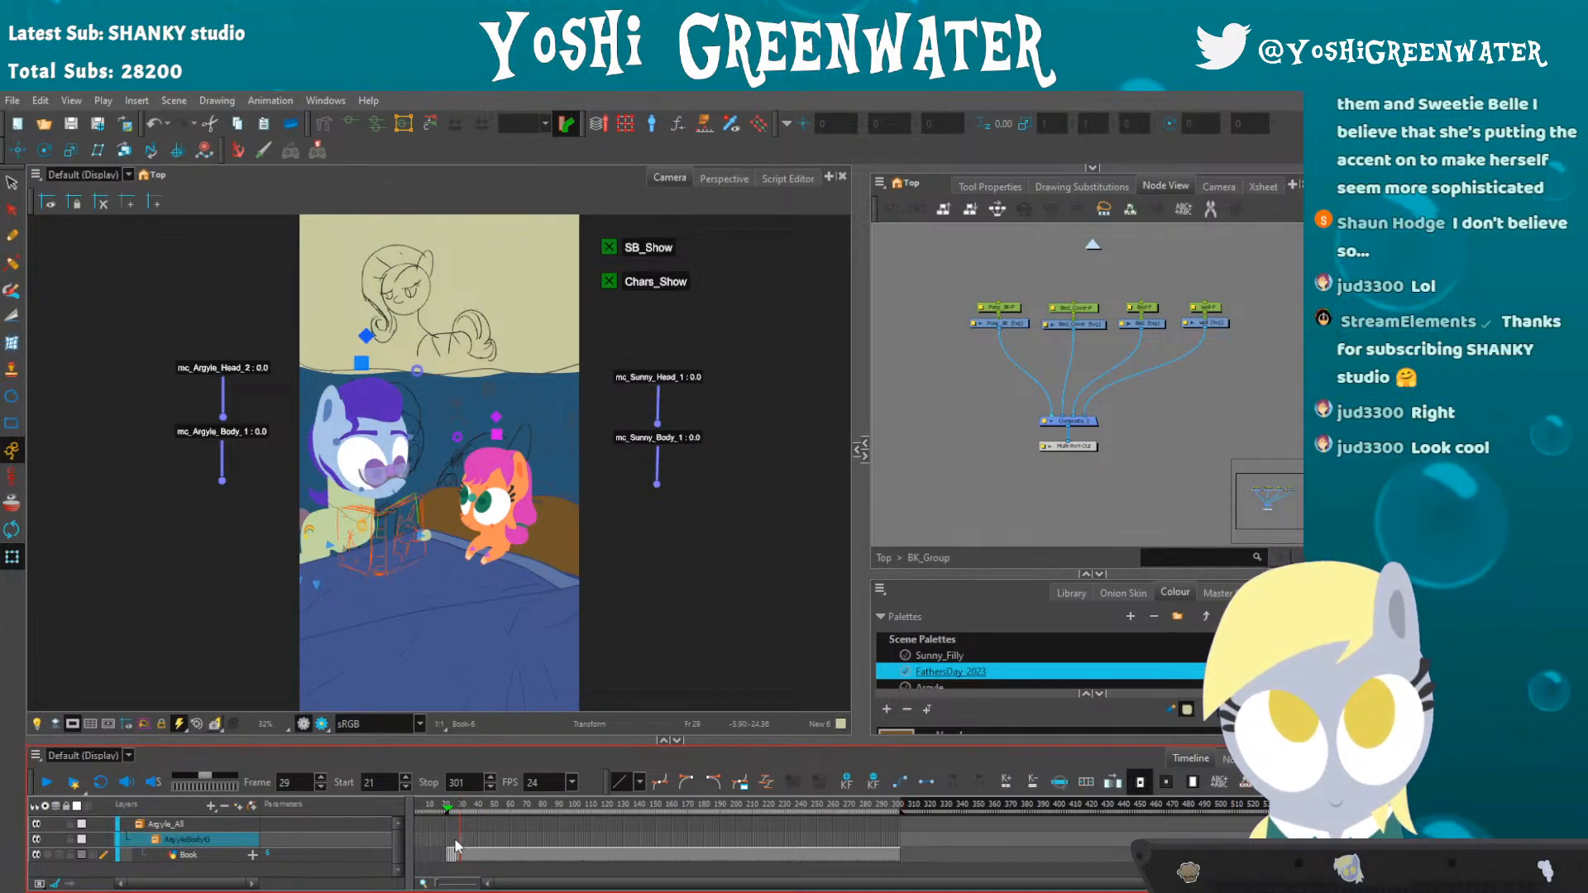
{"action": "left_click_drag", "start_coordinate": [440, 886], "coordinate": [444, 884]}
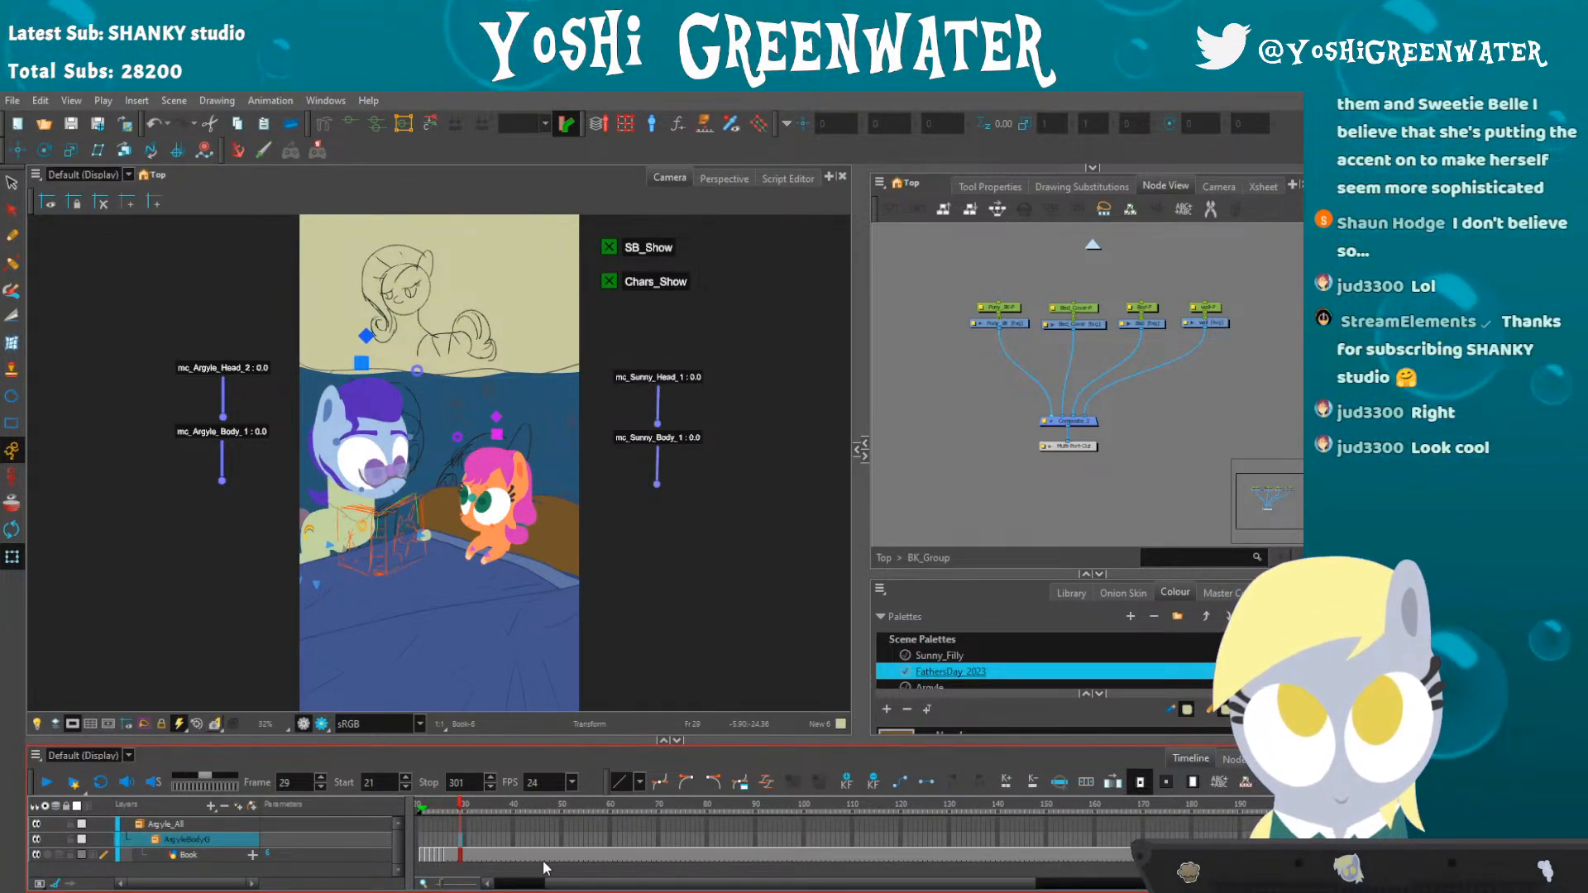
{"action": "left_click_drag", "start_coordinate": [556, 884], "coordinate": [492, 883]}
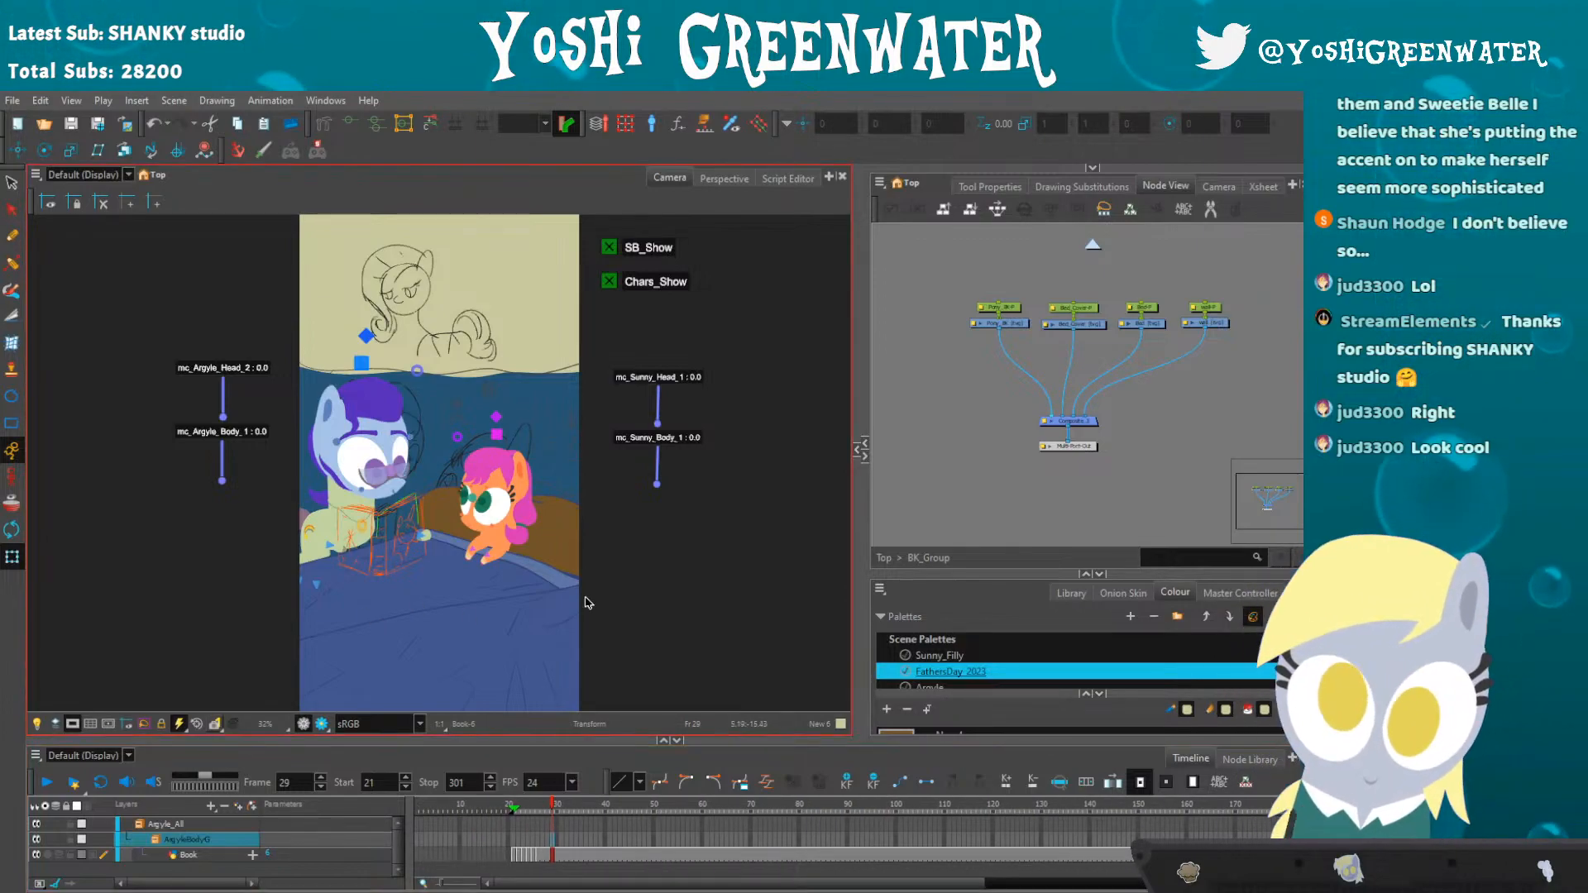
- Replay the scene's opening with the nodes at Top level and test the Chars_Show checkbox by switching the characters off and on
{"action": "left_click", "coordinate": [884, 557]}
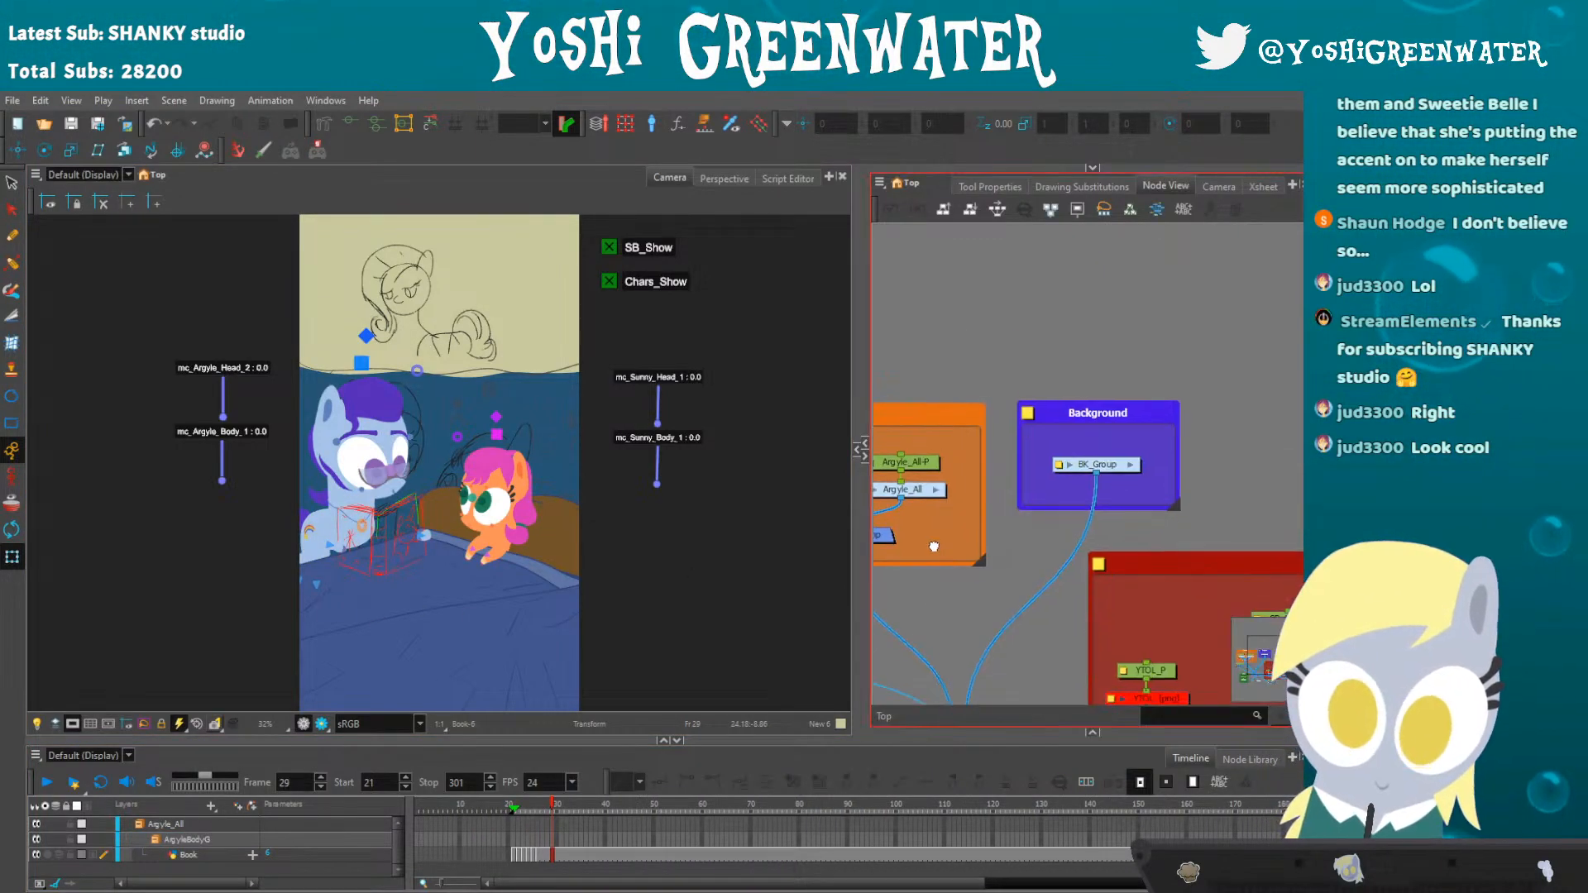
{"action": "left_click_drag", "start_coordinate": [929, 553], "coordinate": [1046, 368]}
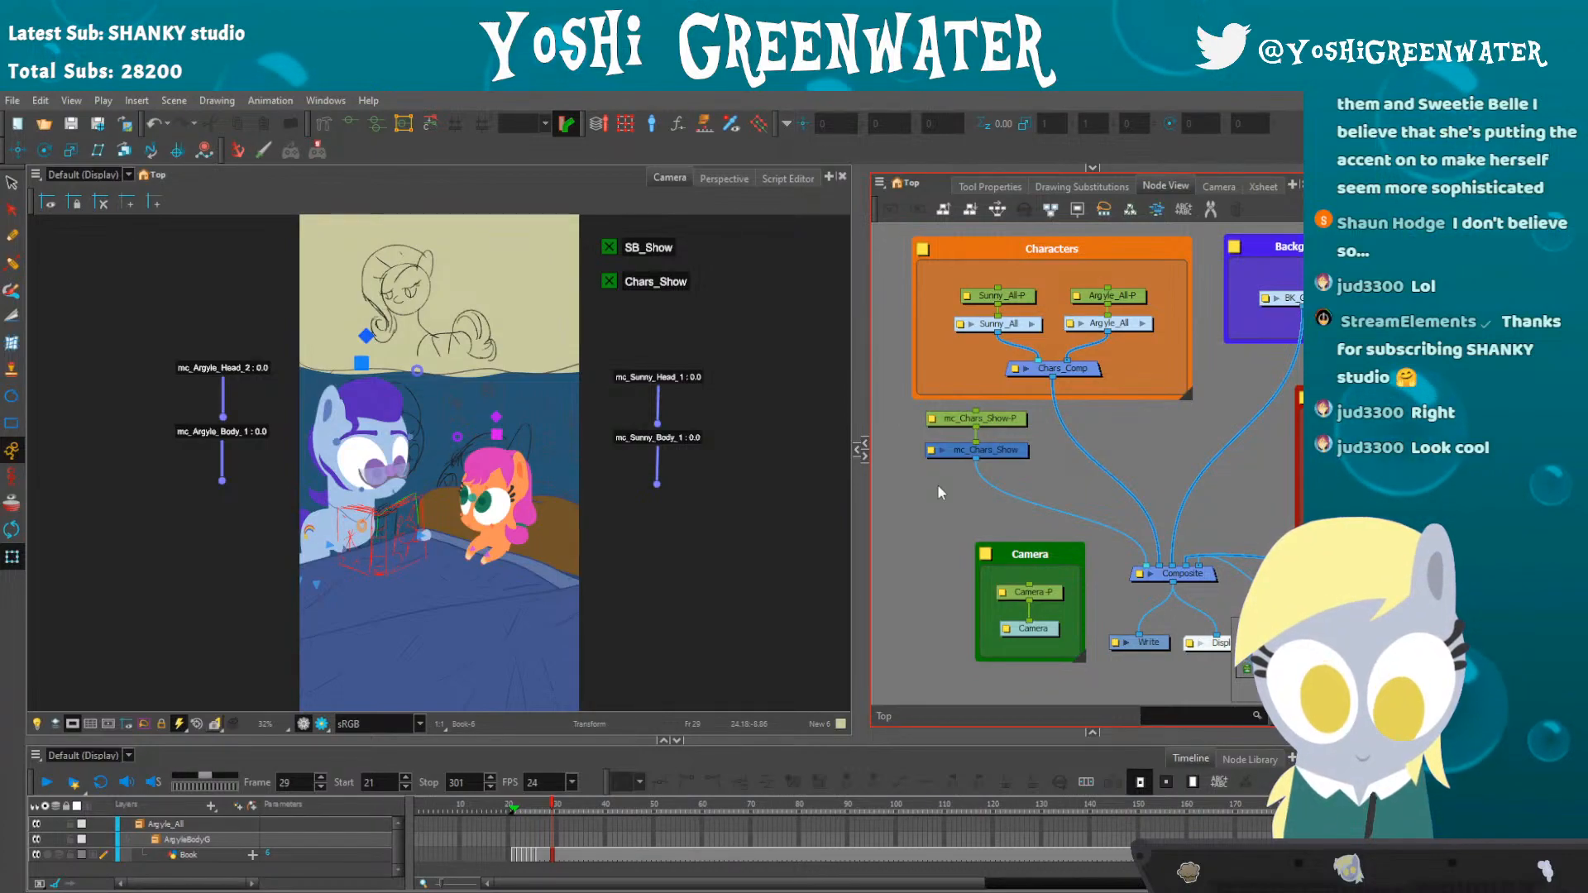
{"action": "left_click", "coordinate": [516, 809]}
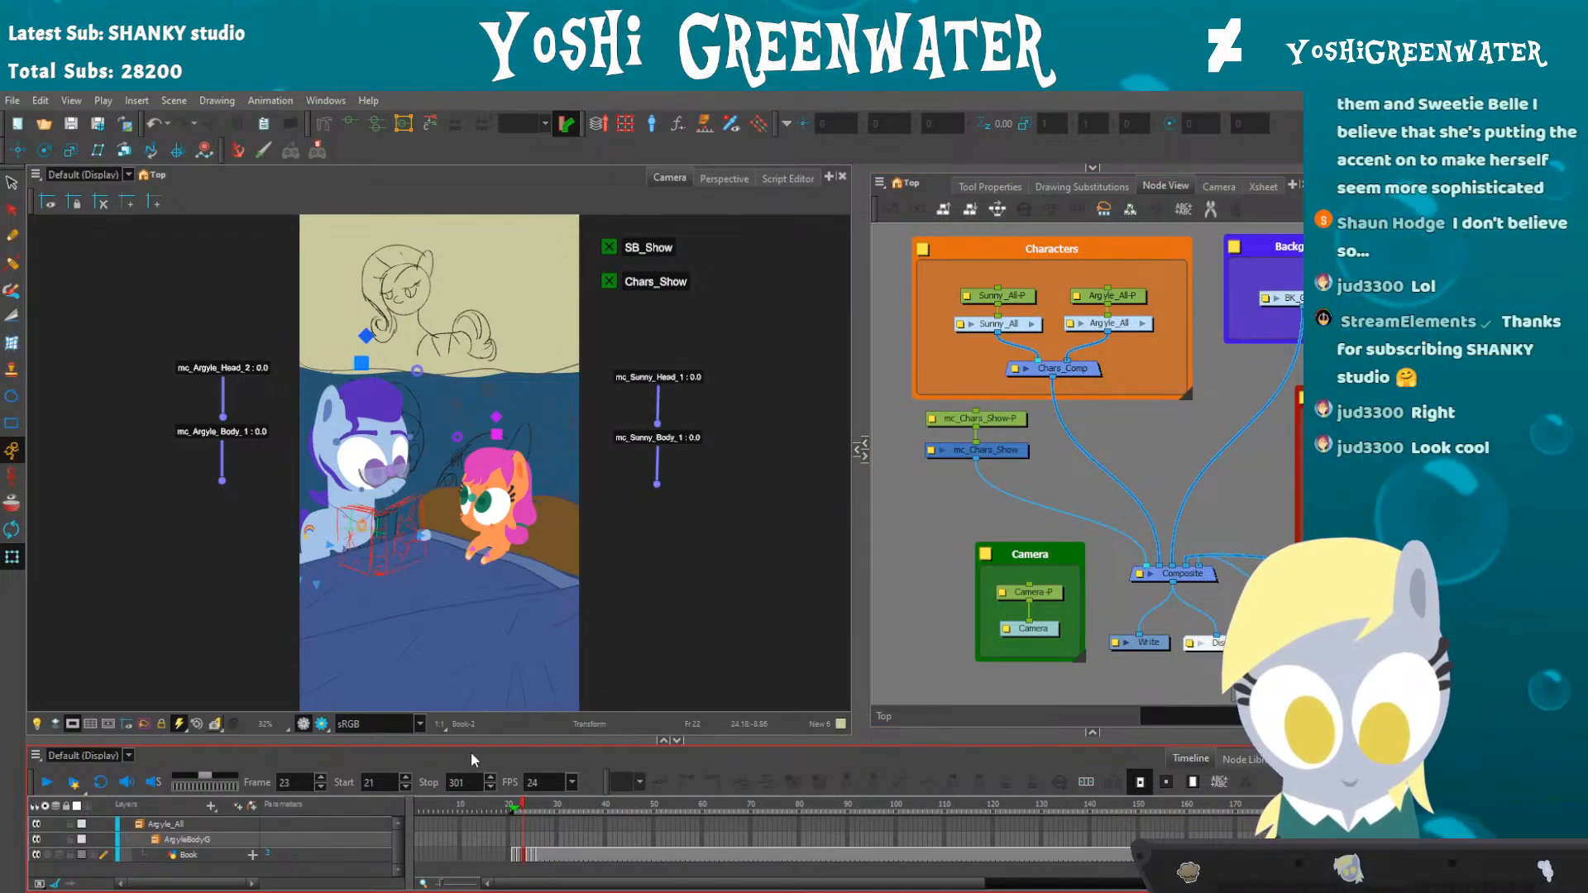
{"action": "left_click", "coordinate": [514, 808]}
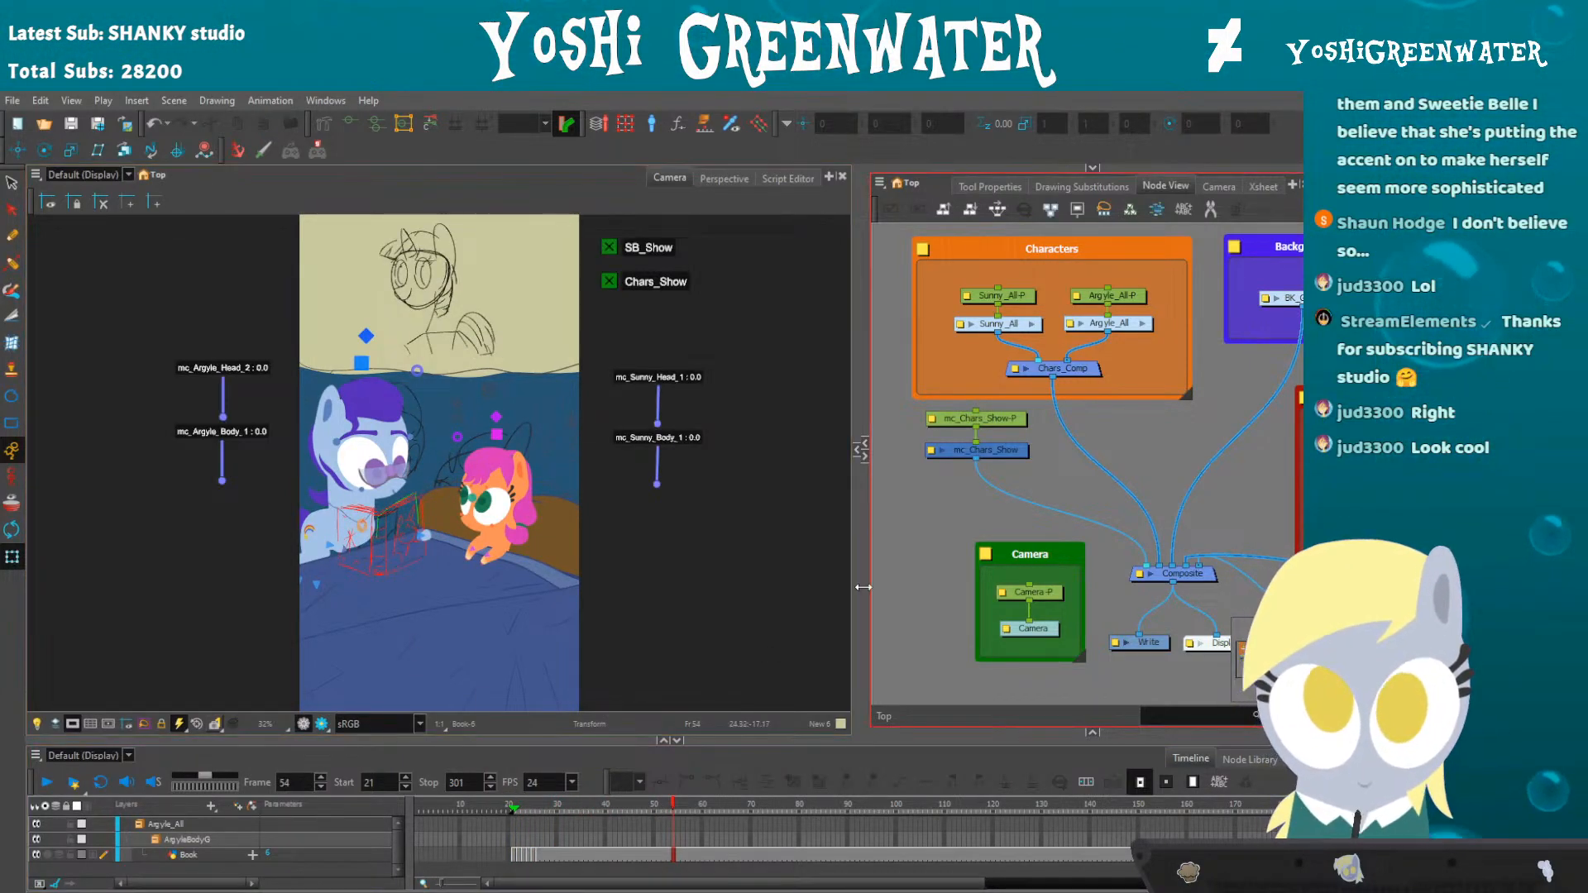
{"action": "left_click", "coordinate": [608, 281]}
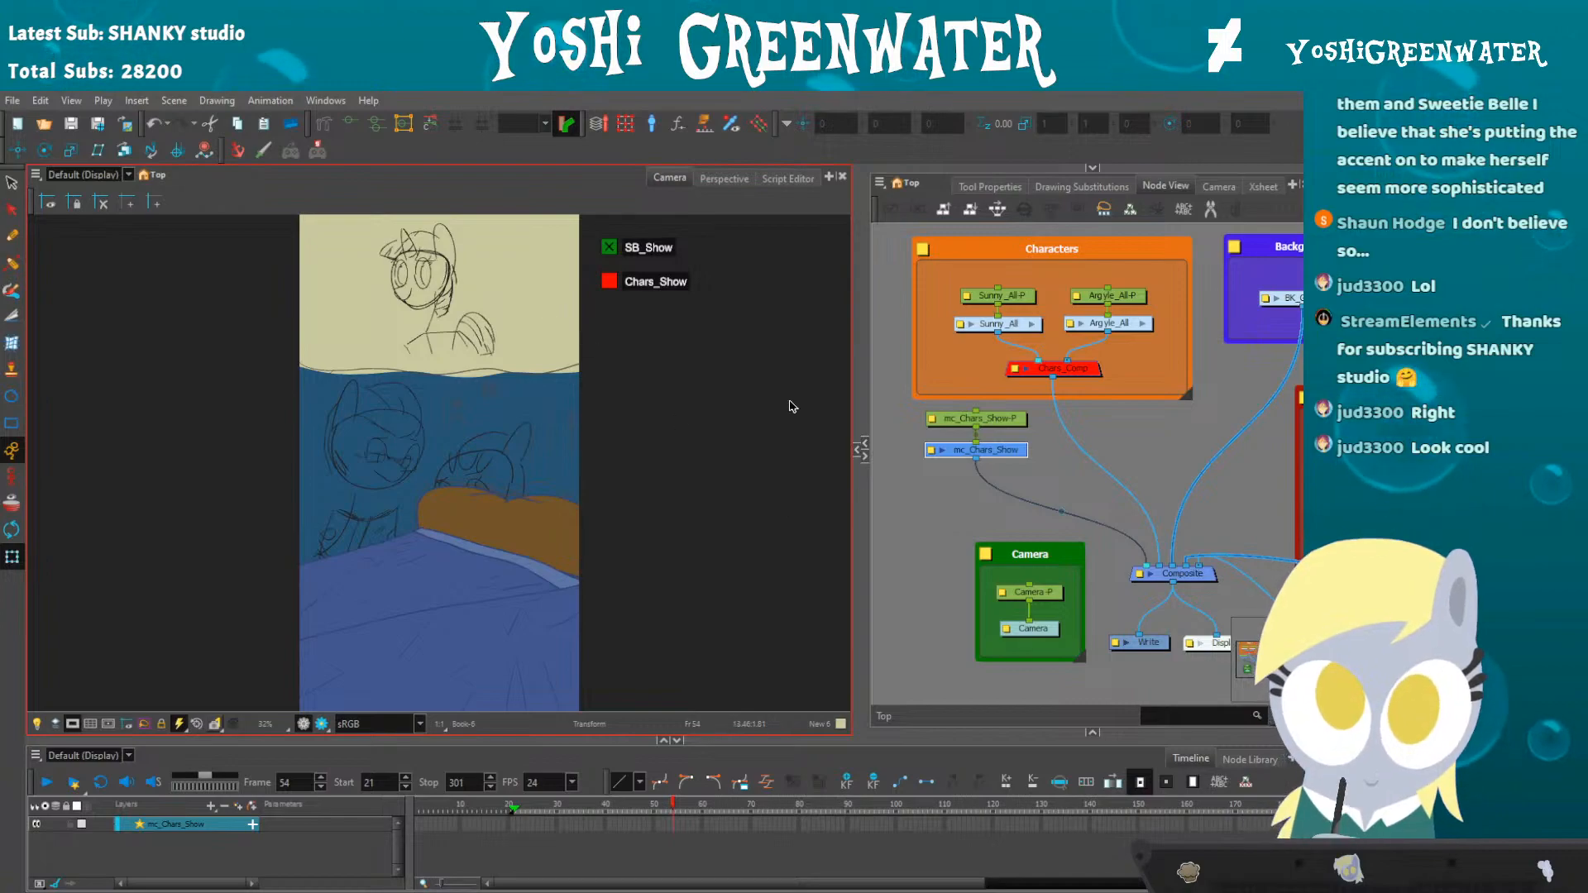
{"action": "left_click", "coordinate": [609, 281]}
- Rename the composite node inside BK_Group to BK_Comp
{"action": "left_click_drag", "start_coordinate": [932, 518], "coordinate": [693, 542]}
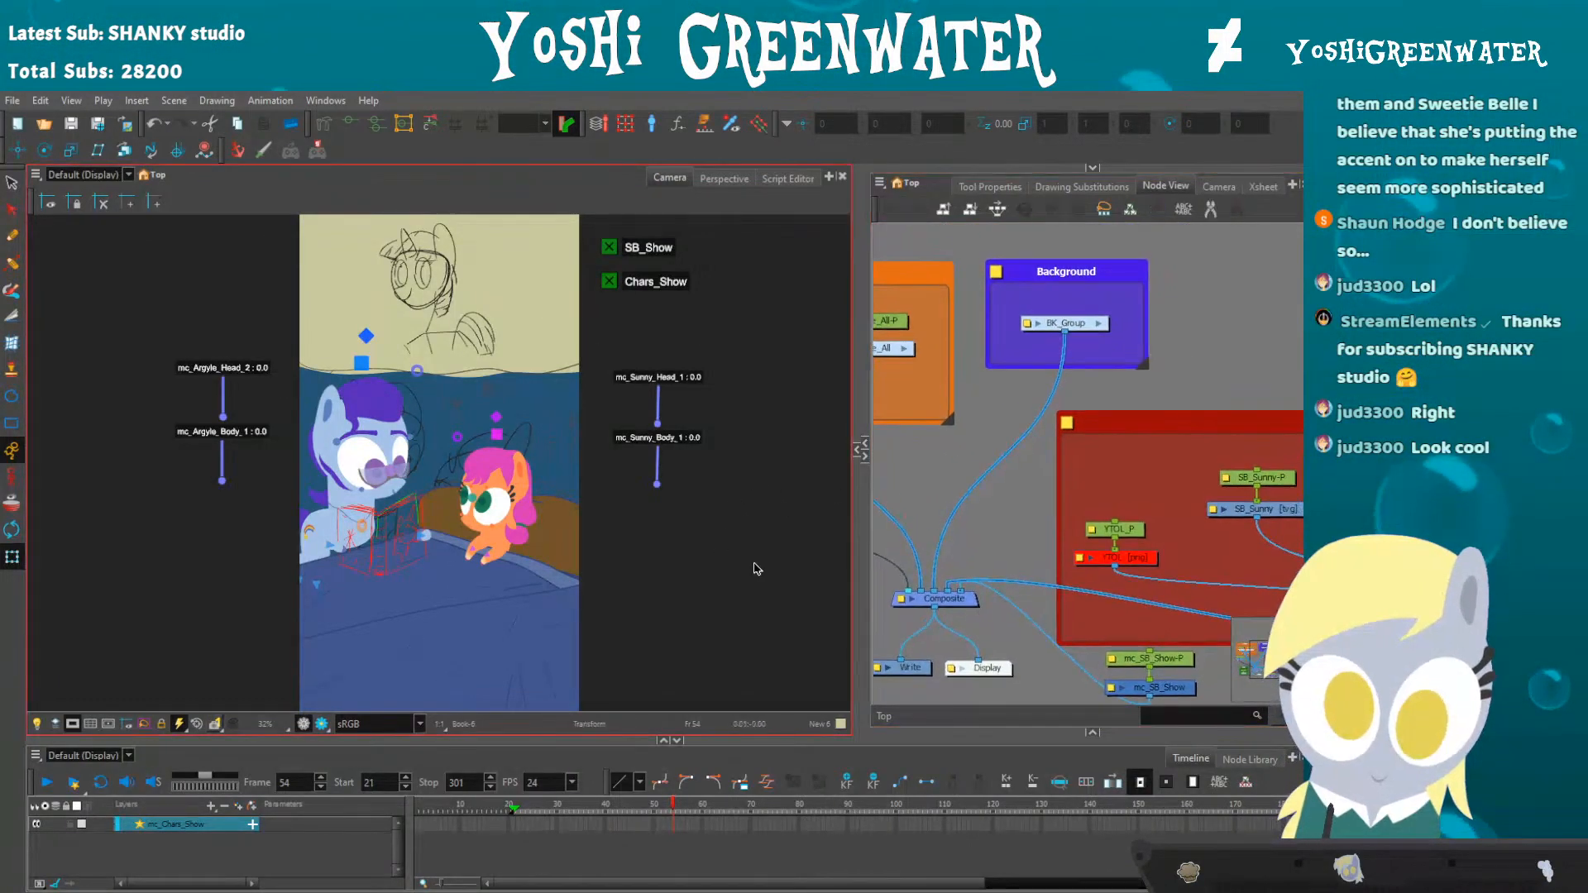
{"action": "left_click", "coordinate": [1098, 324]}
{"action": "left_click_drag", "start_coordinate": [1005, 375], "coordinate": [948, 329]}
{"action": "left_click", "coordinate": [1000, 481]}
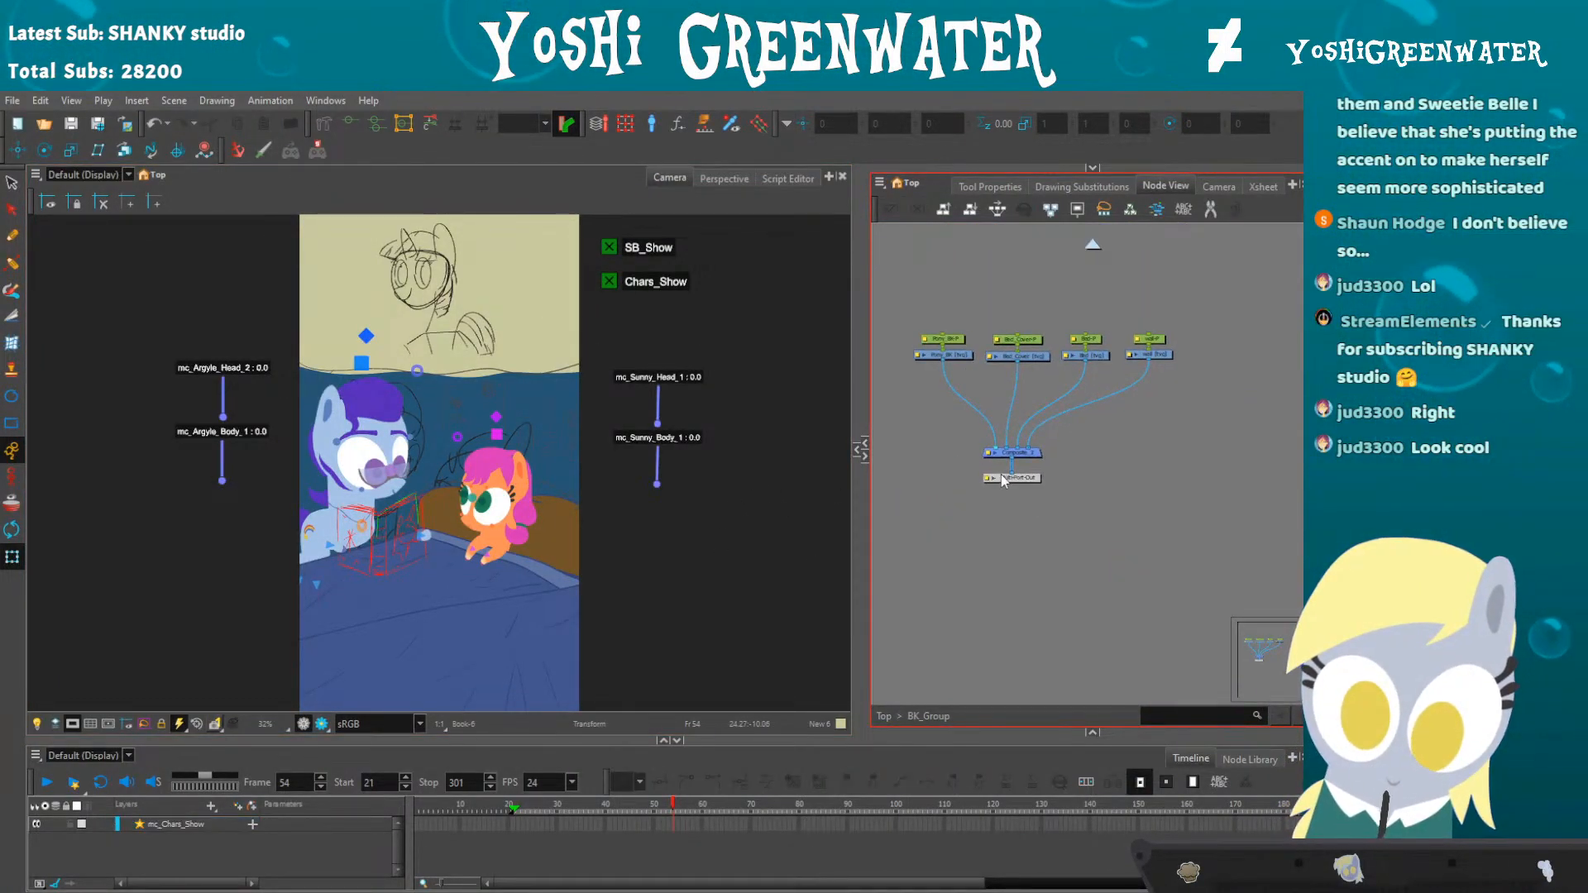
{"action": "scroll", "coordinate": [992, 460], "scroll_direction": "up", "scroll_amount": 3}
{"action": "double_click", "coordinate": [996, 453]}
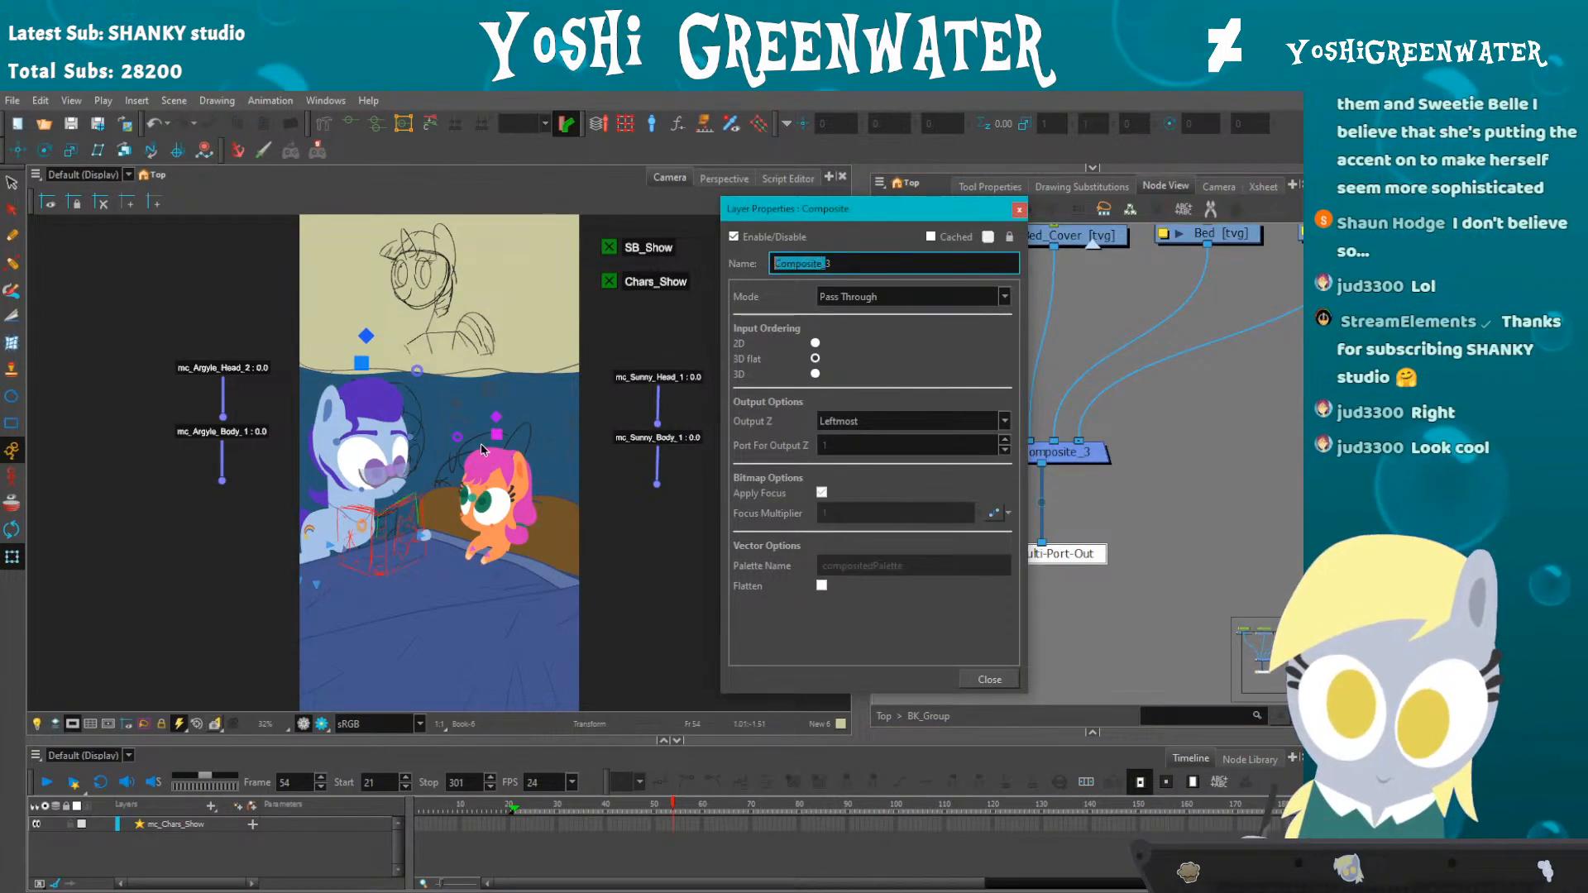
{"action": "key", "text": "BackSpace"}
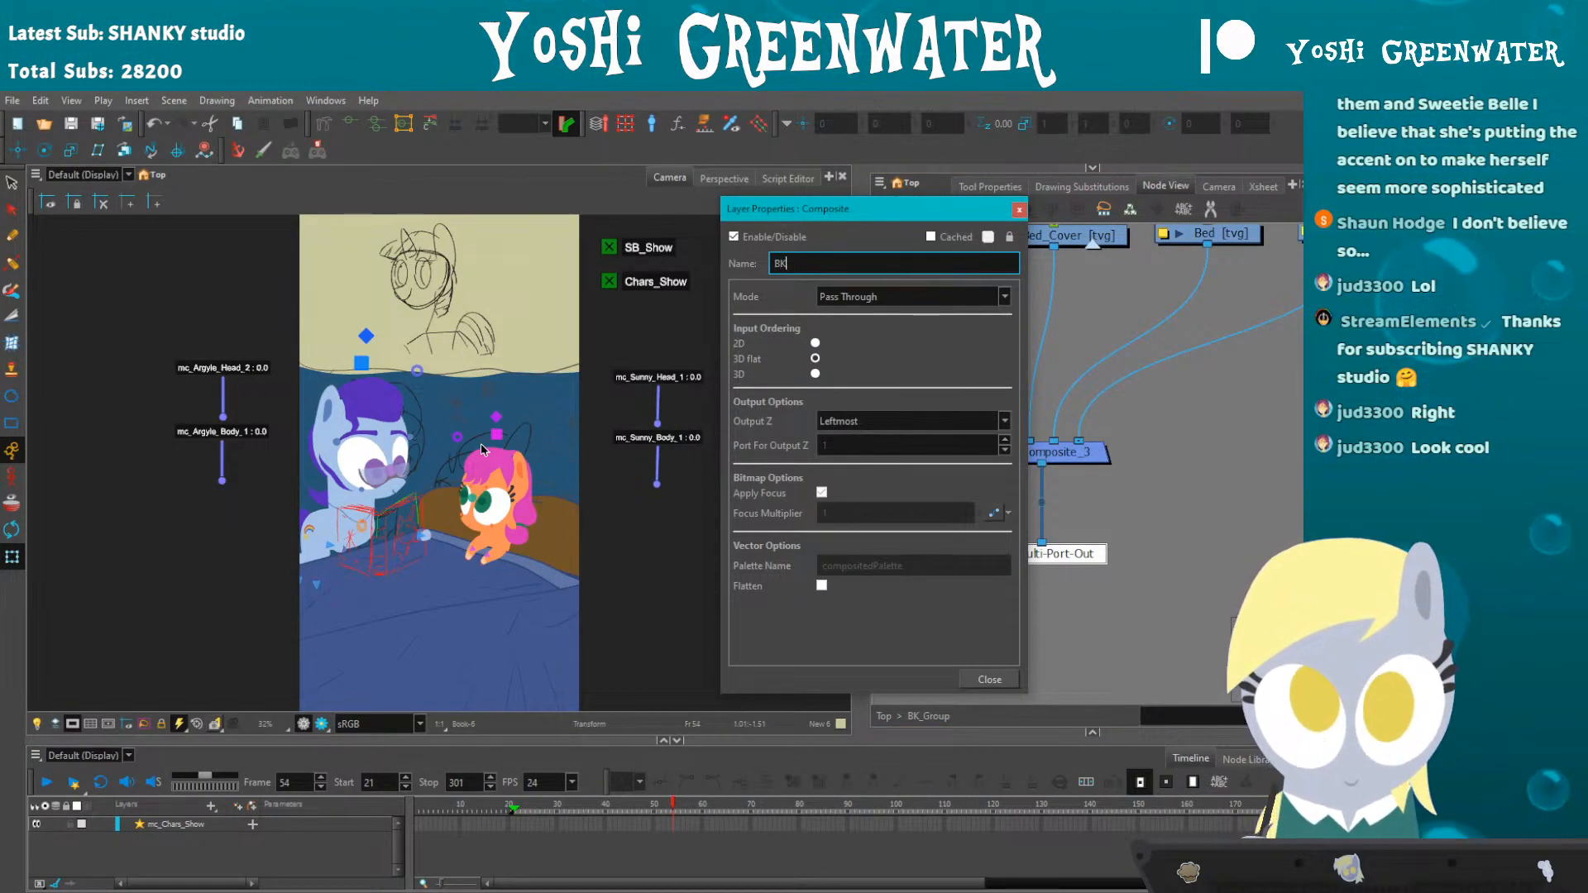
{"action": "type", "text": "BK_Comp"}
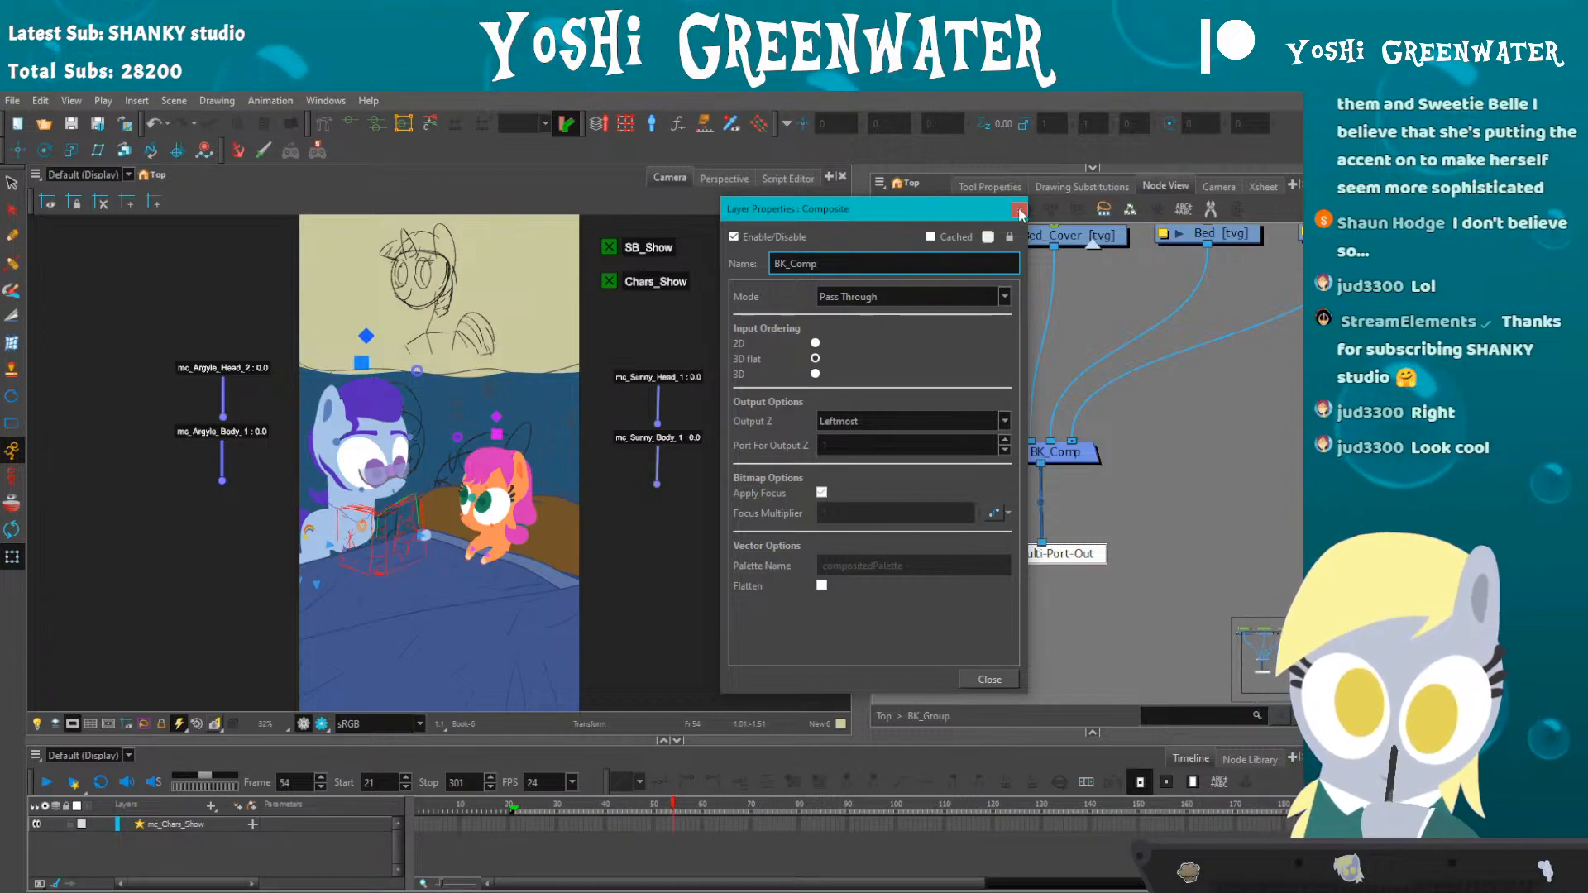
{"action": "left_click", "coordinate": [1020, 211]}
- Create a CheckboxWidget master controller for BK_Comp with the Enable/Disable Node operation and the label BK_Show
{"action": "left_click", "coordinate": [726, 299]}
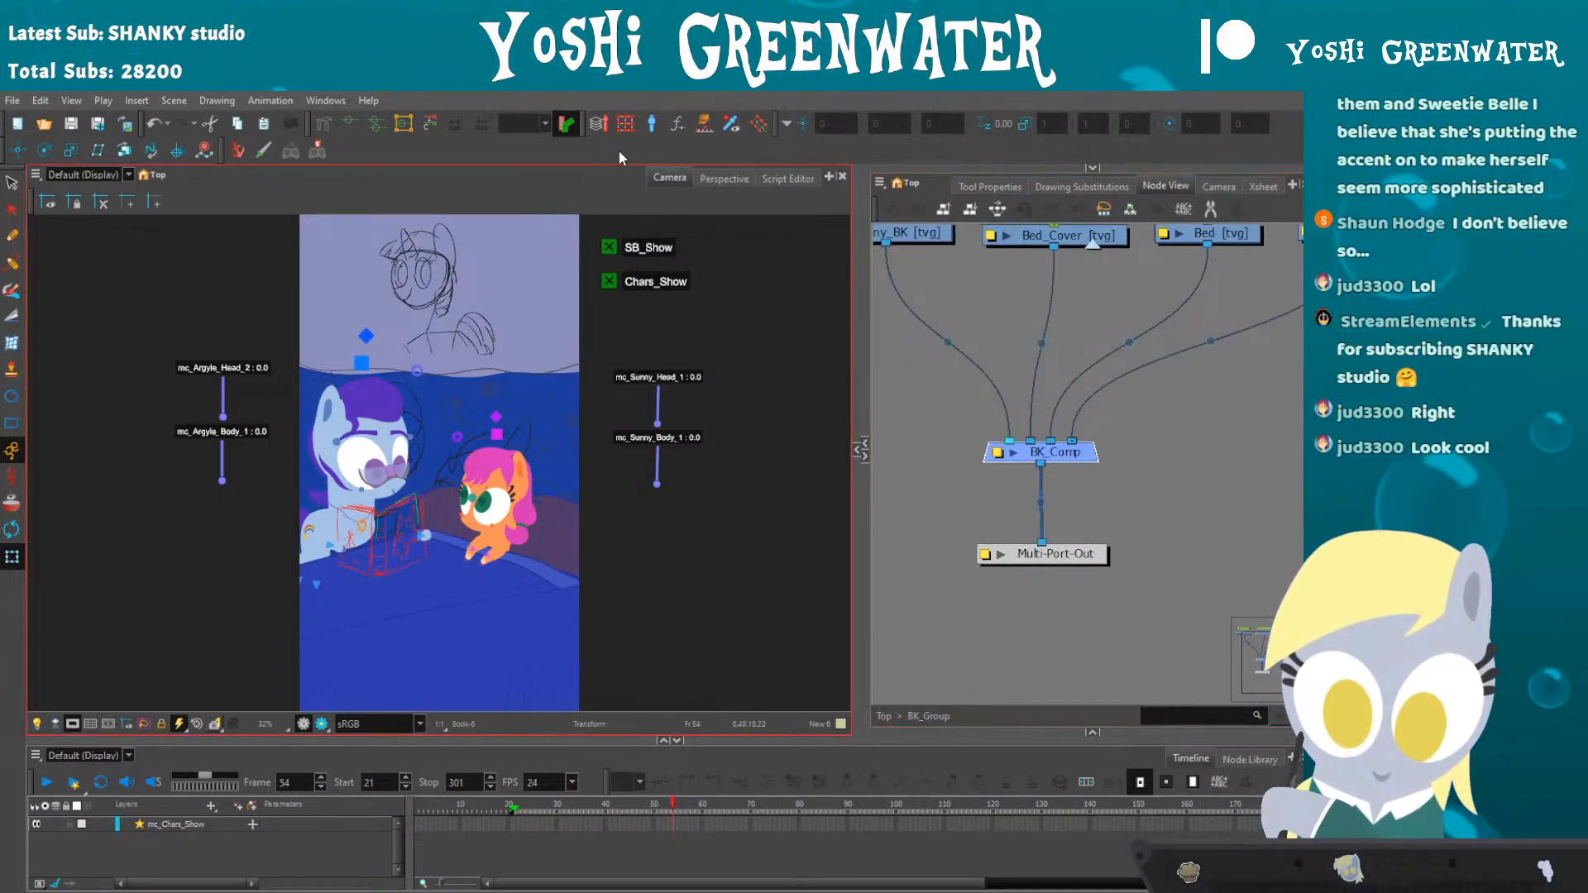
{"action": "left_click", "coordinate": [677, 124]}
{"action": "left_click", "coordinate": [745, 237]}
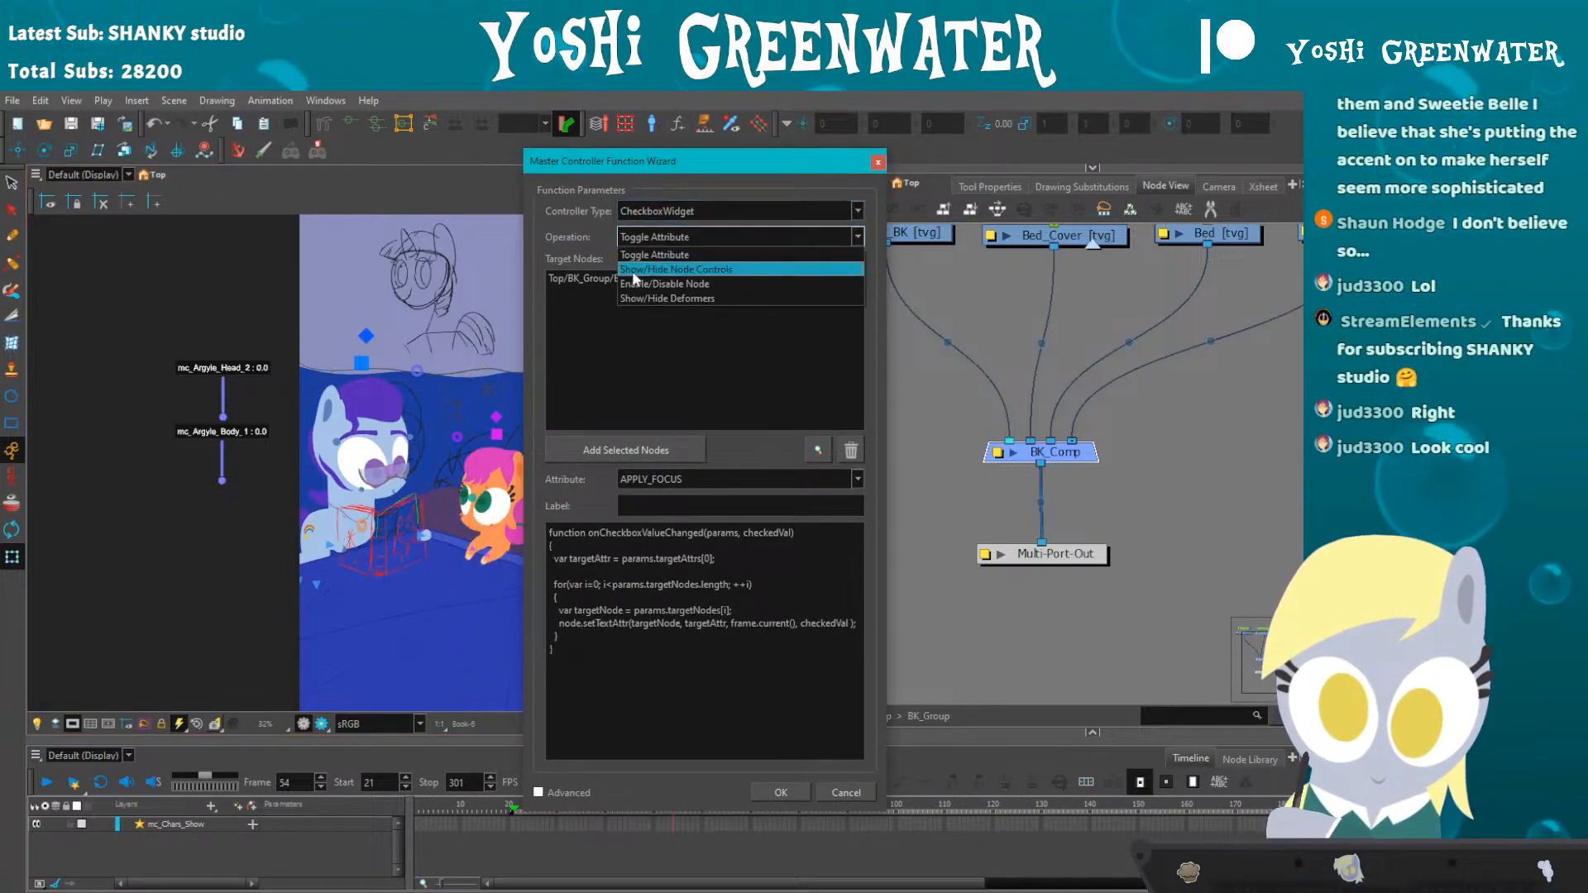
{"action": "left_click", "coordinate": [635, 287]}
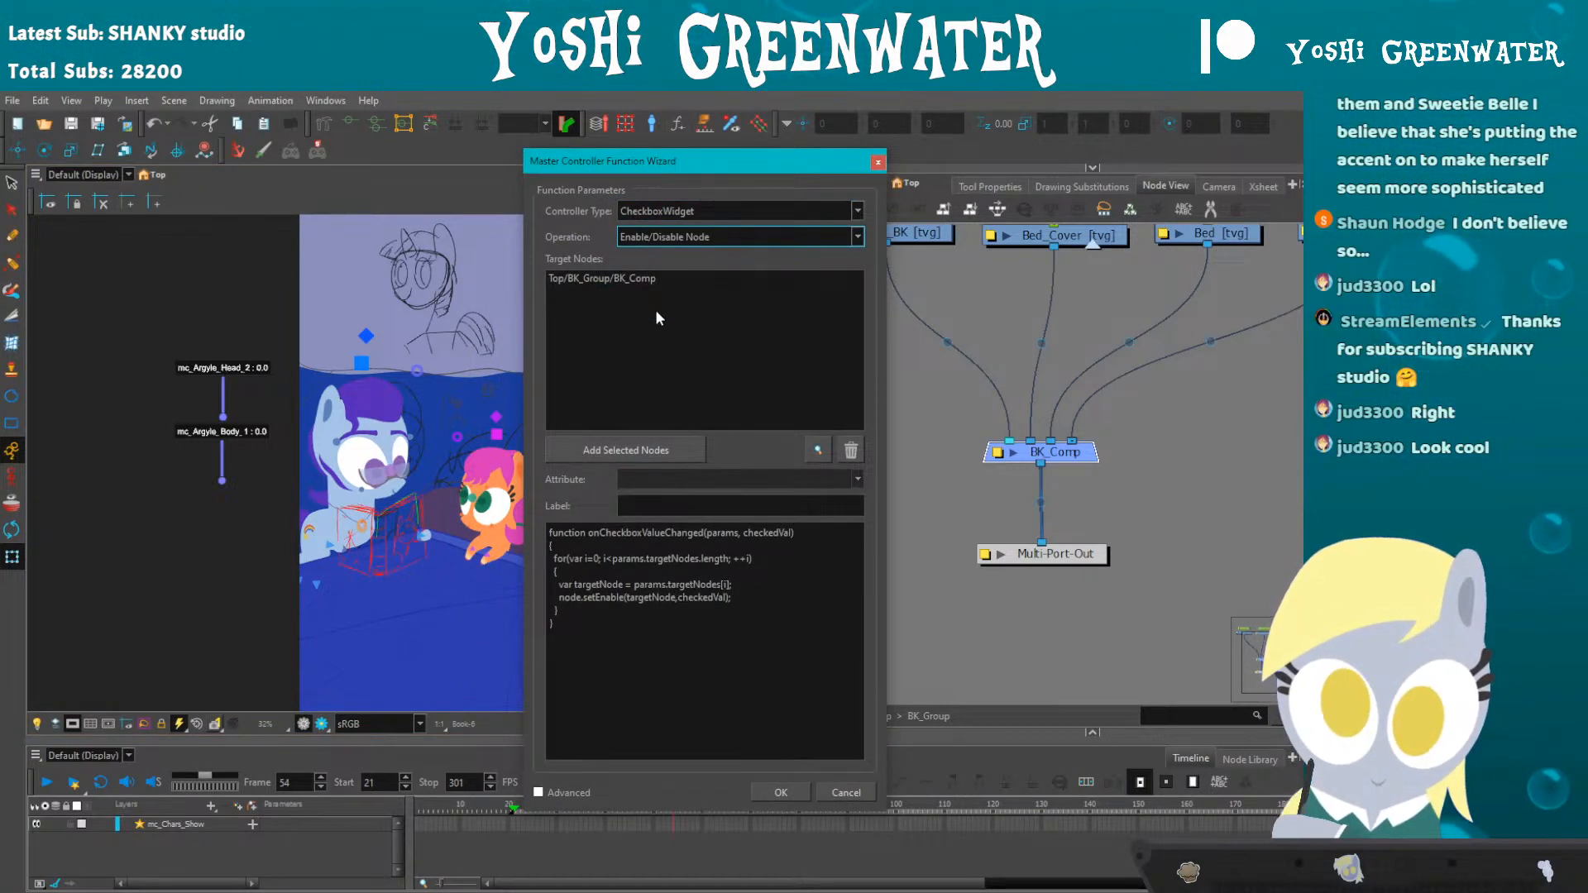
{"action": "left_click", "coordinate": [666, 506]}
{"action": "type", "text": "BK_"}
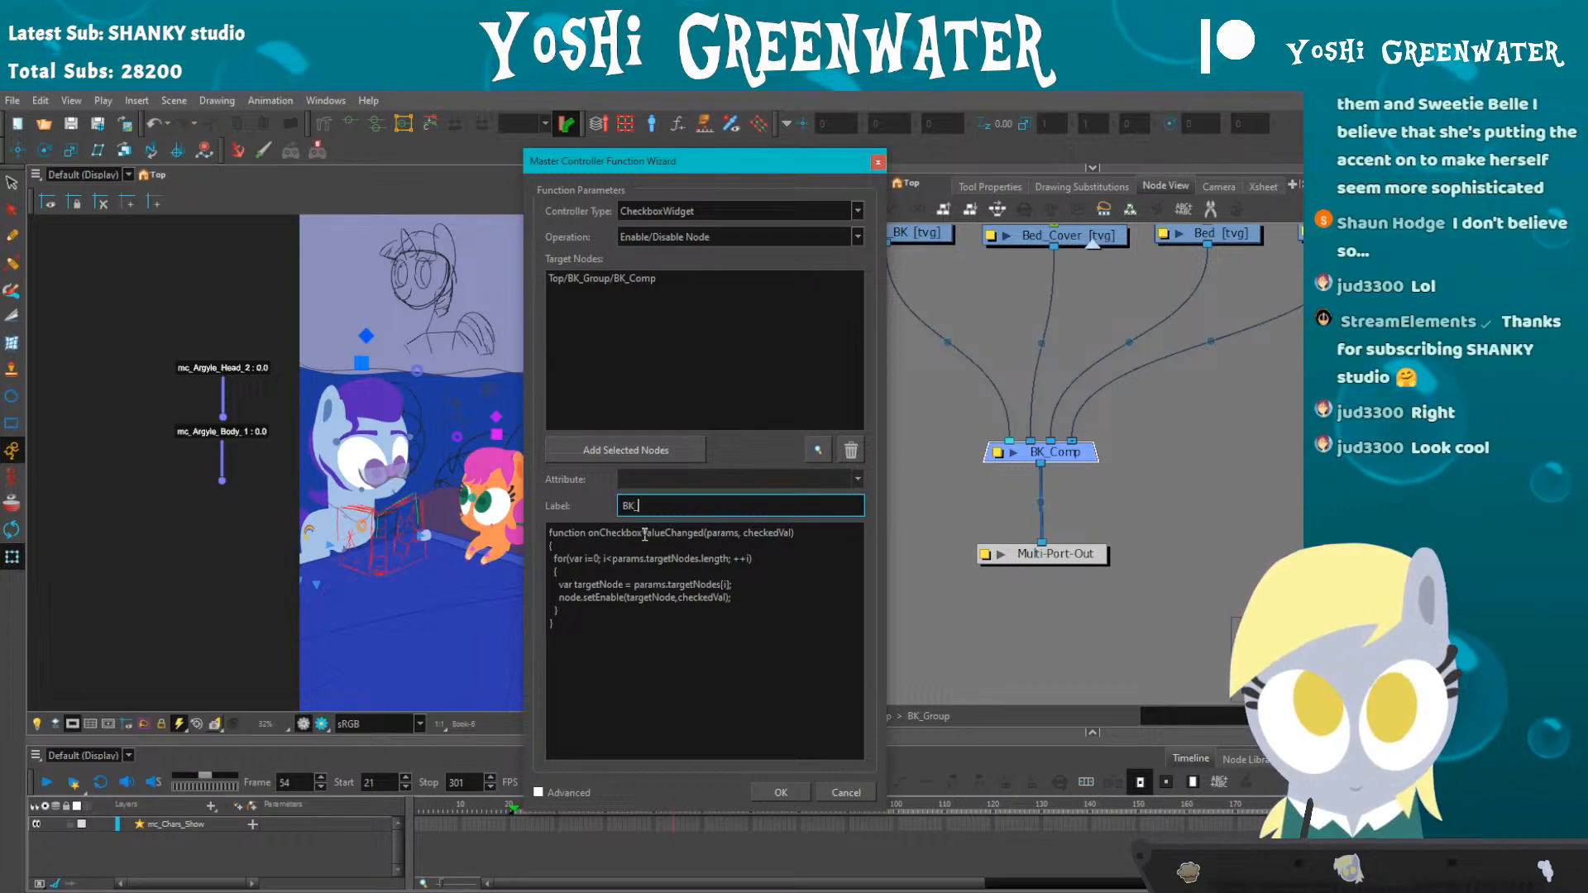
{"action": "type", "text": "Sho"}
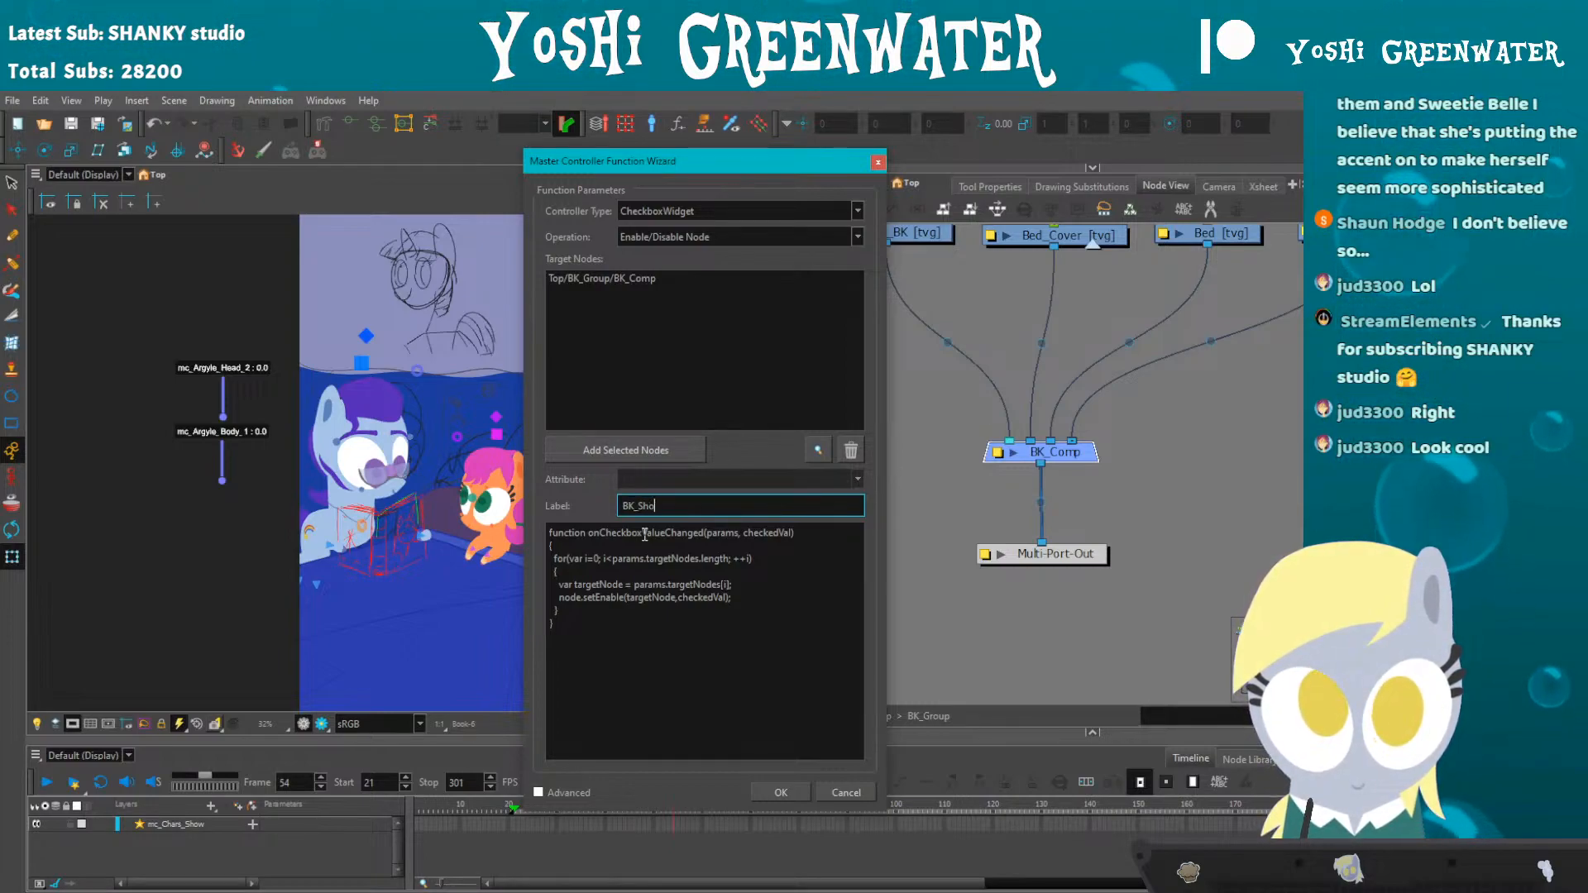
{"action": "type", "text": "w"}
{"action": "left_click", "coordinate": [817, 450]}
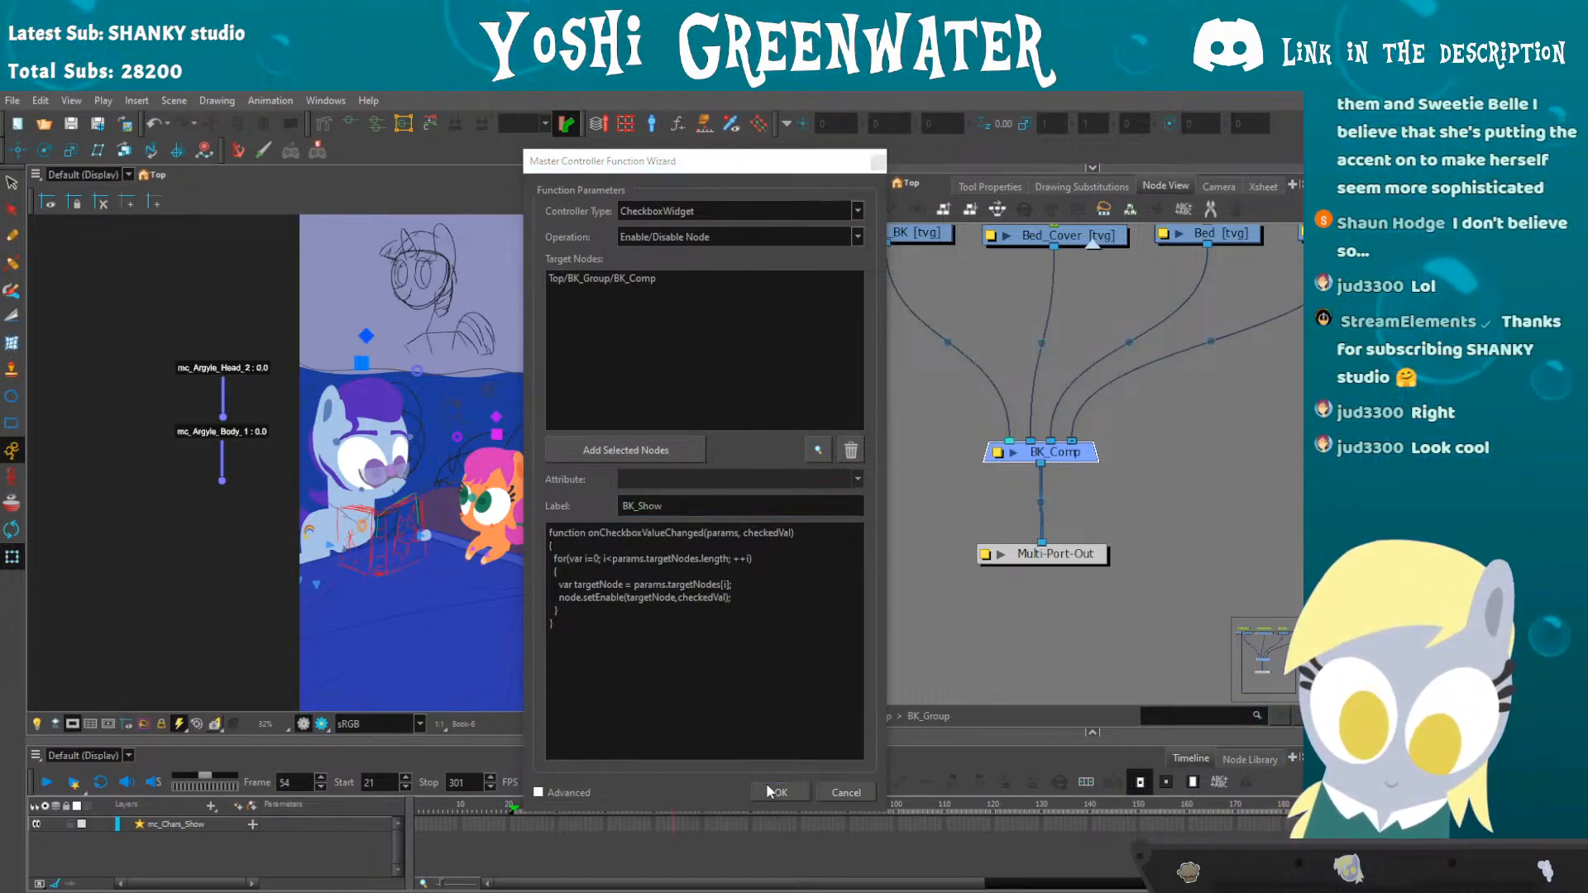
{"action": "left_click", "coordinate": [753, 463]}
{"action": "left_click", "coordinate": [774, 495]}
{"action": "left_click", "coordinate": [794, 488]}
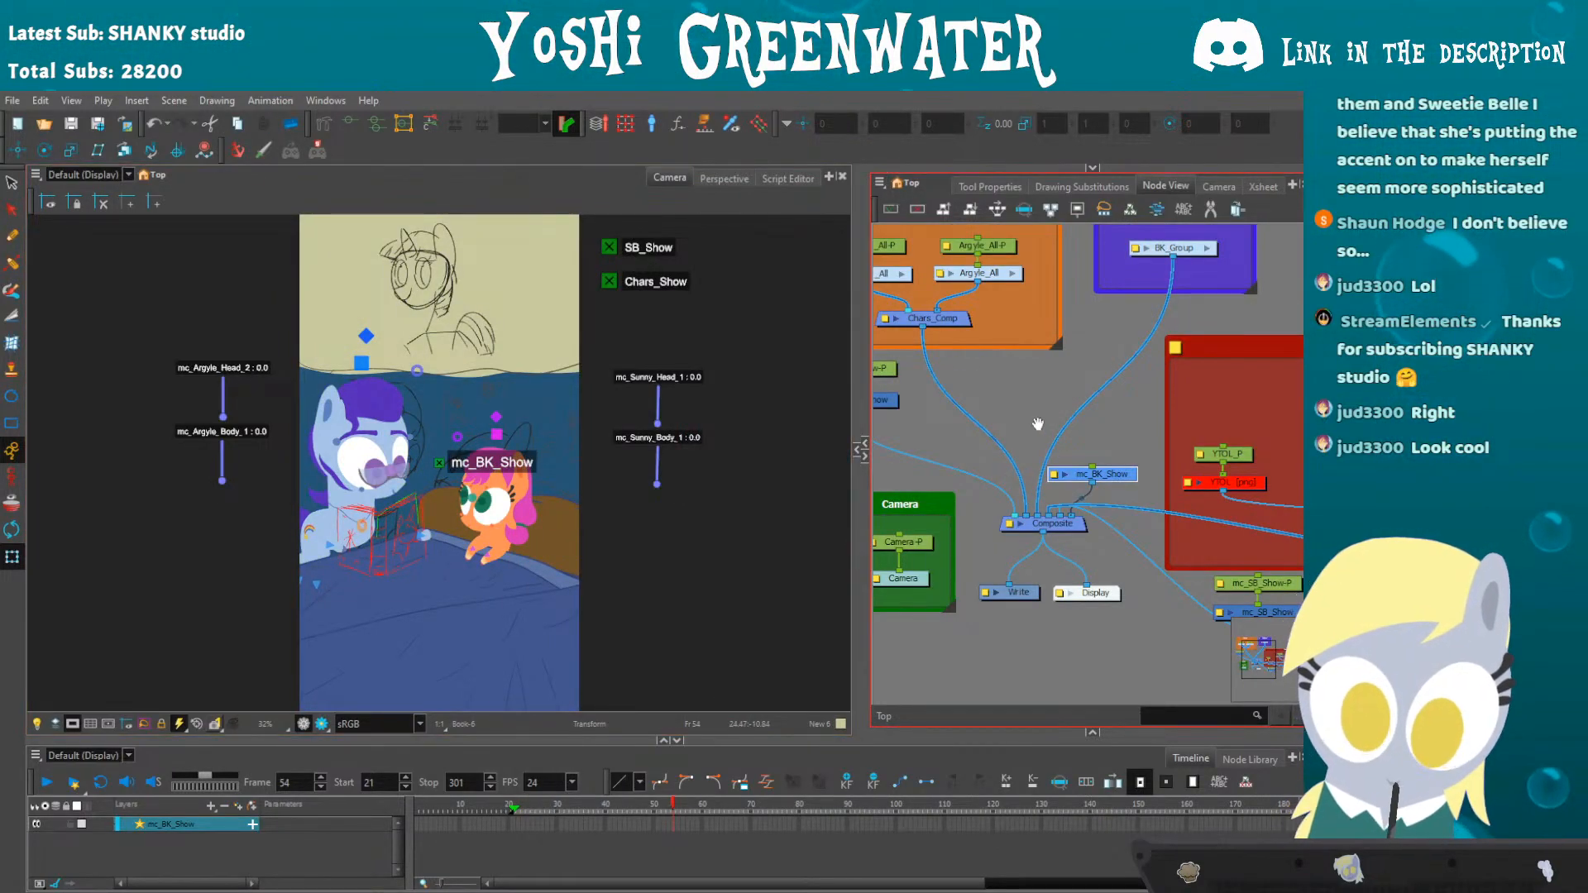
- Move the mc_BK_Show controller node into the Background backdrop and add a parent peg to it
{"action": "left_click_drag", "start_coordinate": [1042, 429], "coordinate": [941, 473]}
{"action": "left_click_drag", "start_coordinate": [984, 521], "coordinate": [1104, 335]}
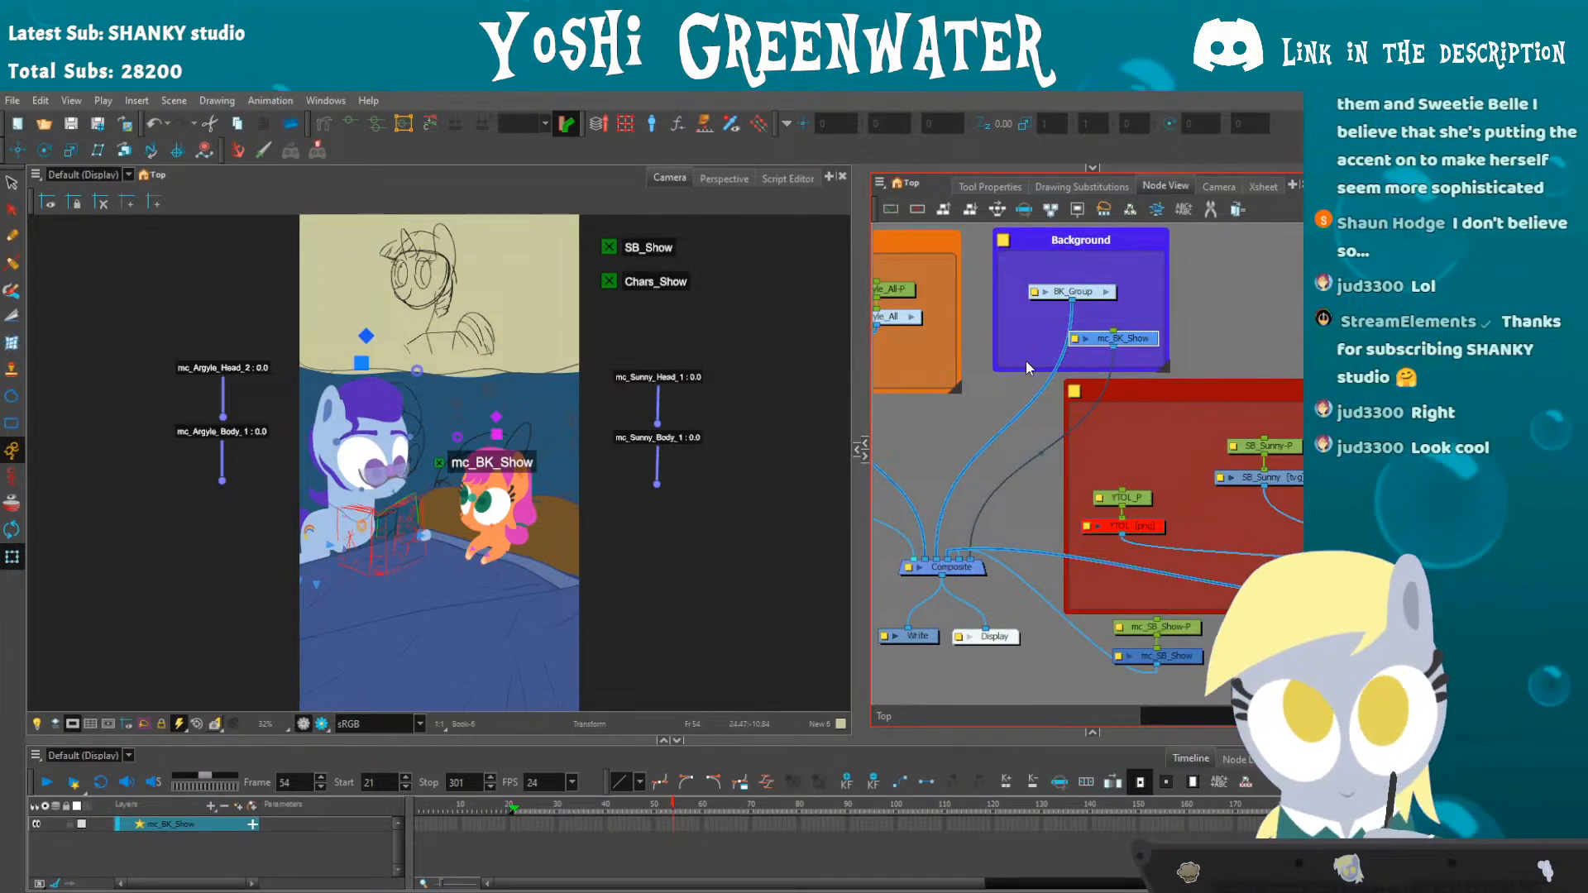
{"action": "key", "text": "ctrl+p"}
{"action": "left_click", "coordinate": [1002, 349]}
- Arrange BK_Group, mc_BK_Show and its peg inside the Background backdrop, enlarging the backdrop to hold them
{"action": "left_click_drag", "start_coordinate": [1098, 256], "coordinate": [1099, 309]}
{"action": "left_click_drag", "start_coordinate": [1074, 292], "coordinate": [1053, 280]}
{"action": "left_click_drag", "start_coordinate": [1018, 341], "coordinate": [1094, 368]}
{"action": "left_click_drag", "start_coordinate": [1061, 356], "coordinate": [1056, 360]}
{"action": "left_click_drag", "start_coordinate": [1100, 384], "coordinate": [1118, 382]}
{"action": "left_click_drag", "start_coordinate": [995, 318], "coordinate": [1094, 369]}
{"action": "left_click_drag", "start_coordinate": [1055, 358], "coordinate": [1064, 357]}
{"action": "left_click", "coordinate": [1160, 357]}
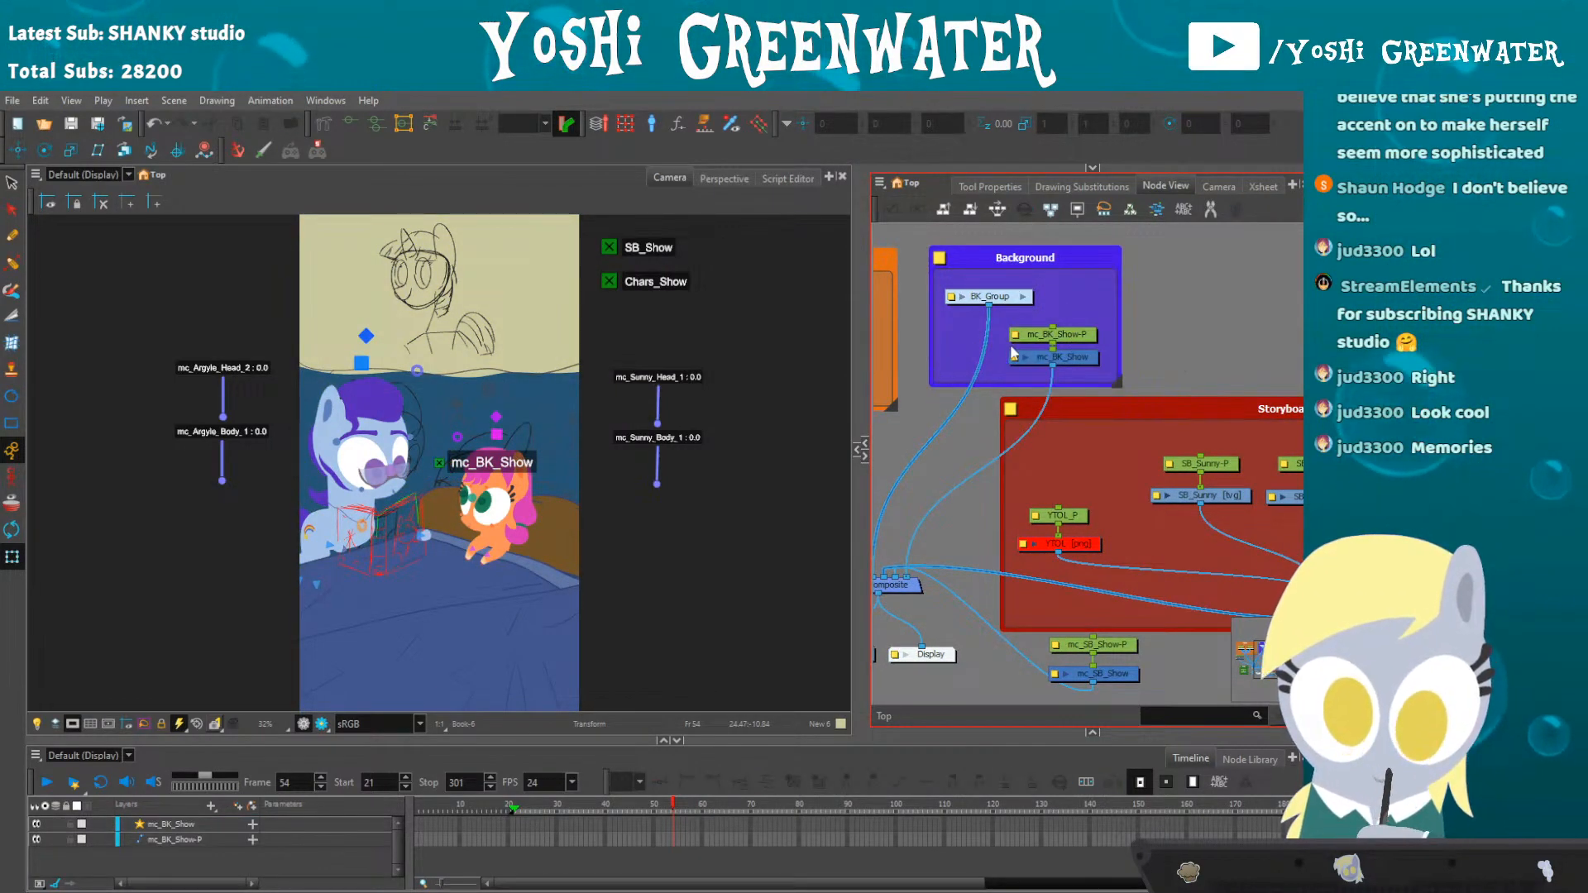
- Set the mc_BK_Show controller's Show Controls Mode to Always and its size to 0.5
{"action": "double_click", "coordinate": [1055, 356]}
{"action": "left_click_drag", "start_coordinate": [784, 214], "coordinate": [705, 235]}
{"action": "left_click", "coordinate": [935, 373]}
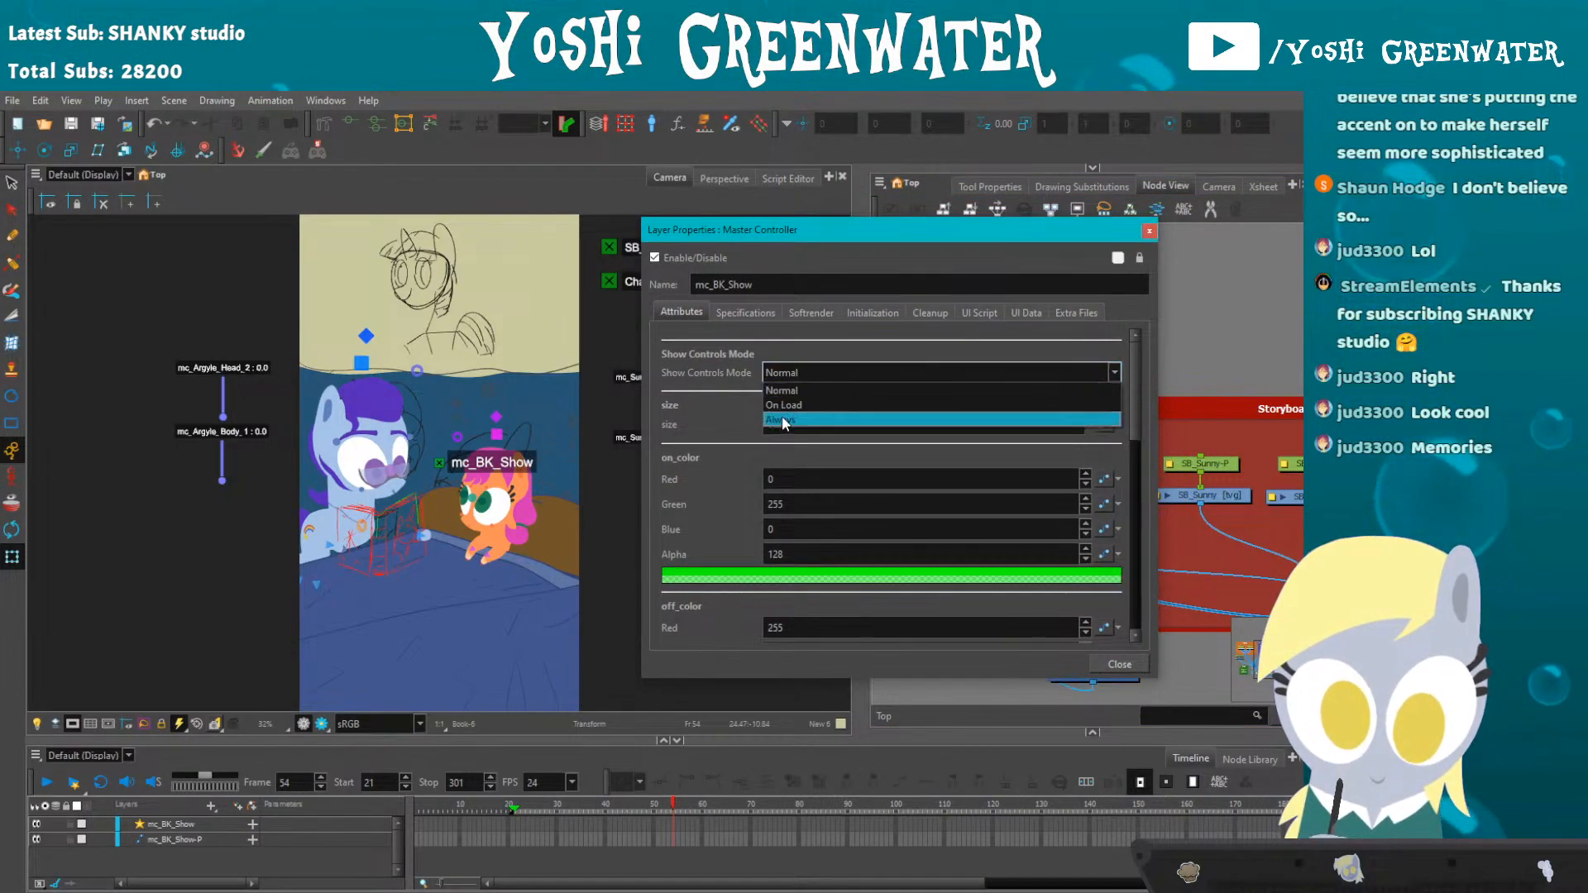
{"action": "left_click", "coordinate": [827, 391]}
{"action": "key", "text": "Tab"}
{"action": "type", "text": "0.5"}
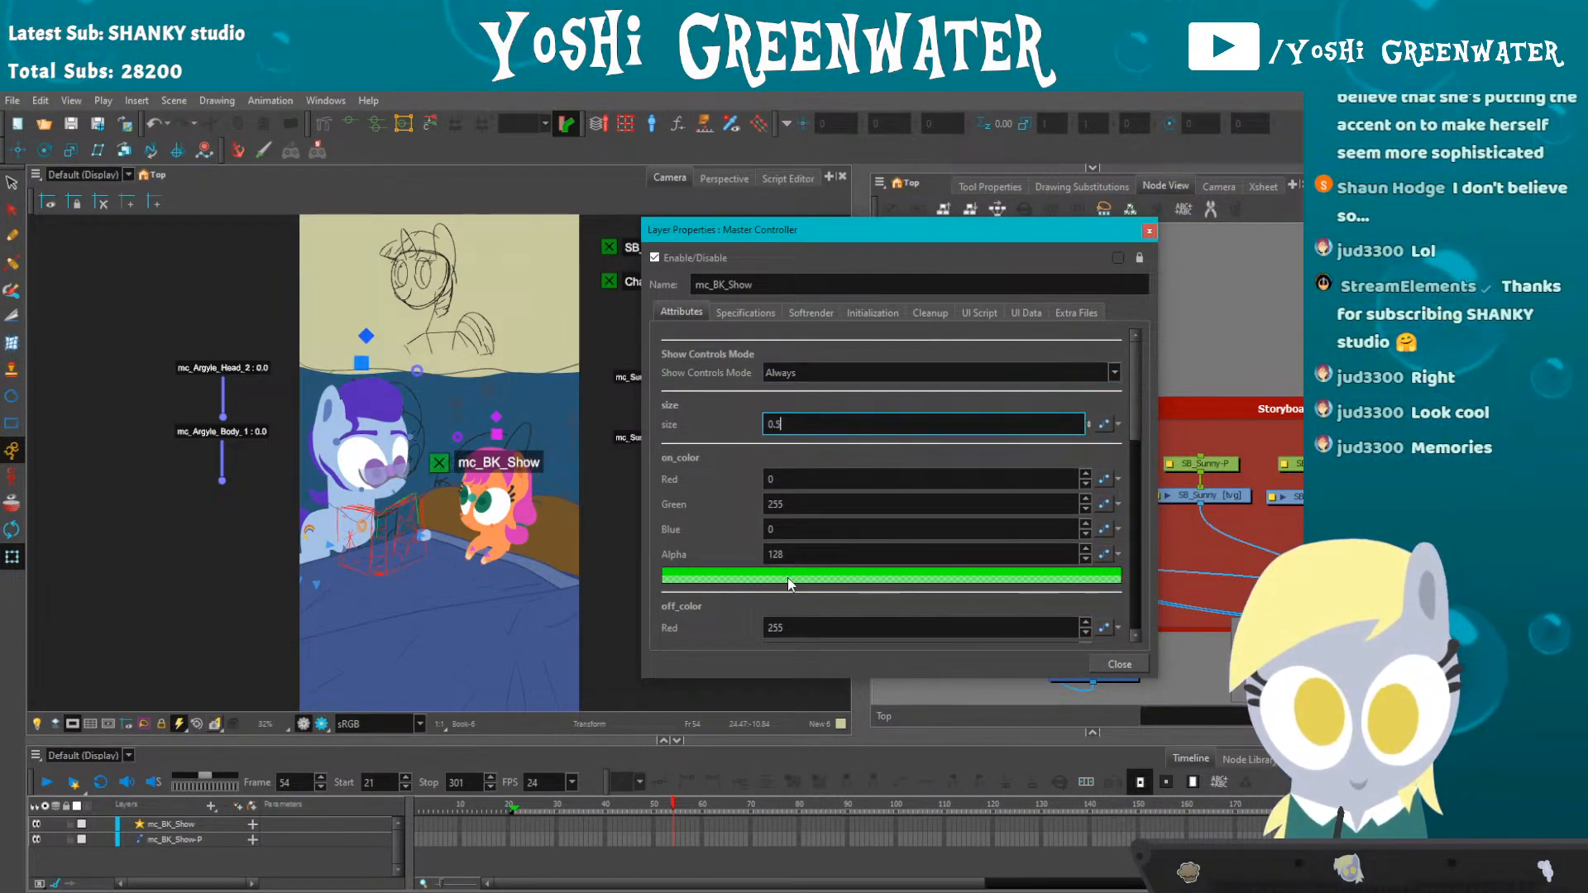
- Shorten the controller's on-screen label to BK_Show and close its layer properties
{"action": "scroll", "coordinate": [731, 509], "scroll_direction": "down", "scroll_amount": 8}
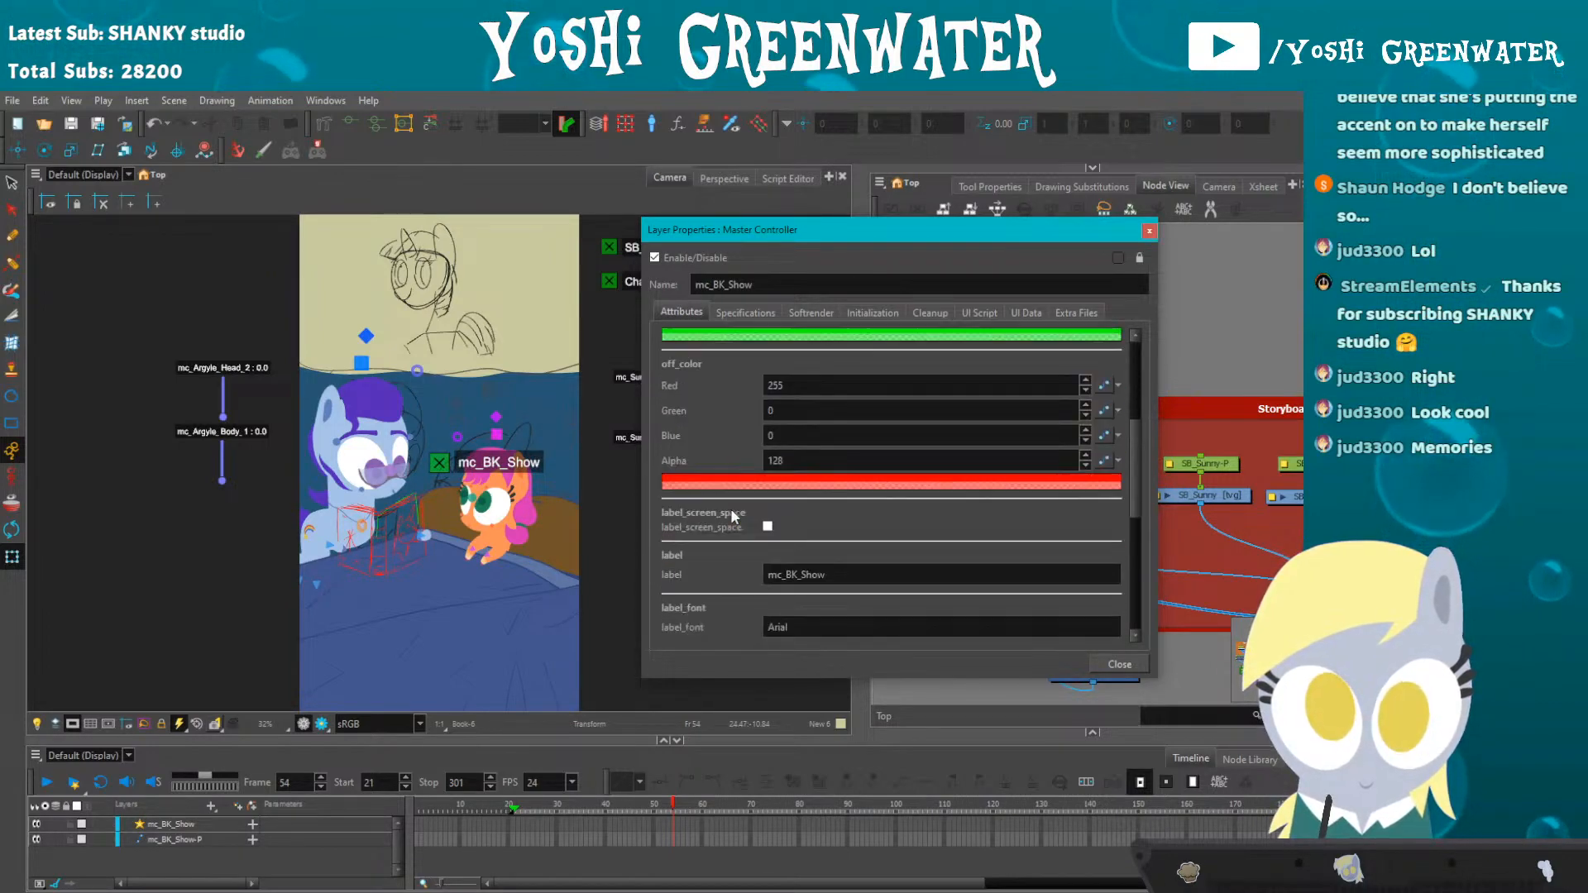
{"action": "left_click_drag", "start_coordinate": [783, 430], "coordinate": [767, 430]}
{"action": "key", "text": "BackSpace"}
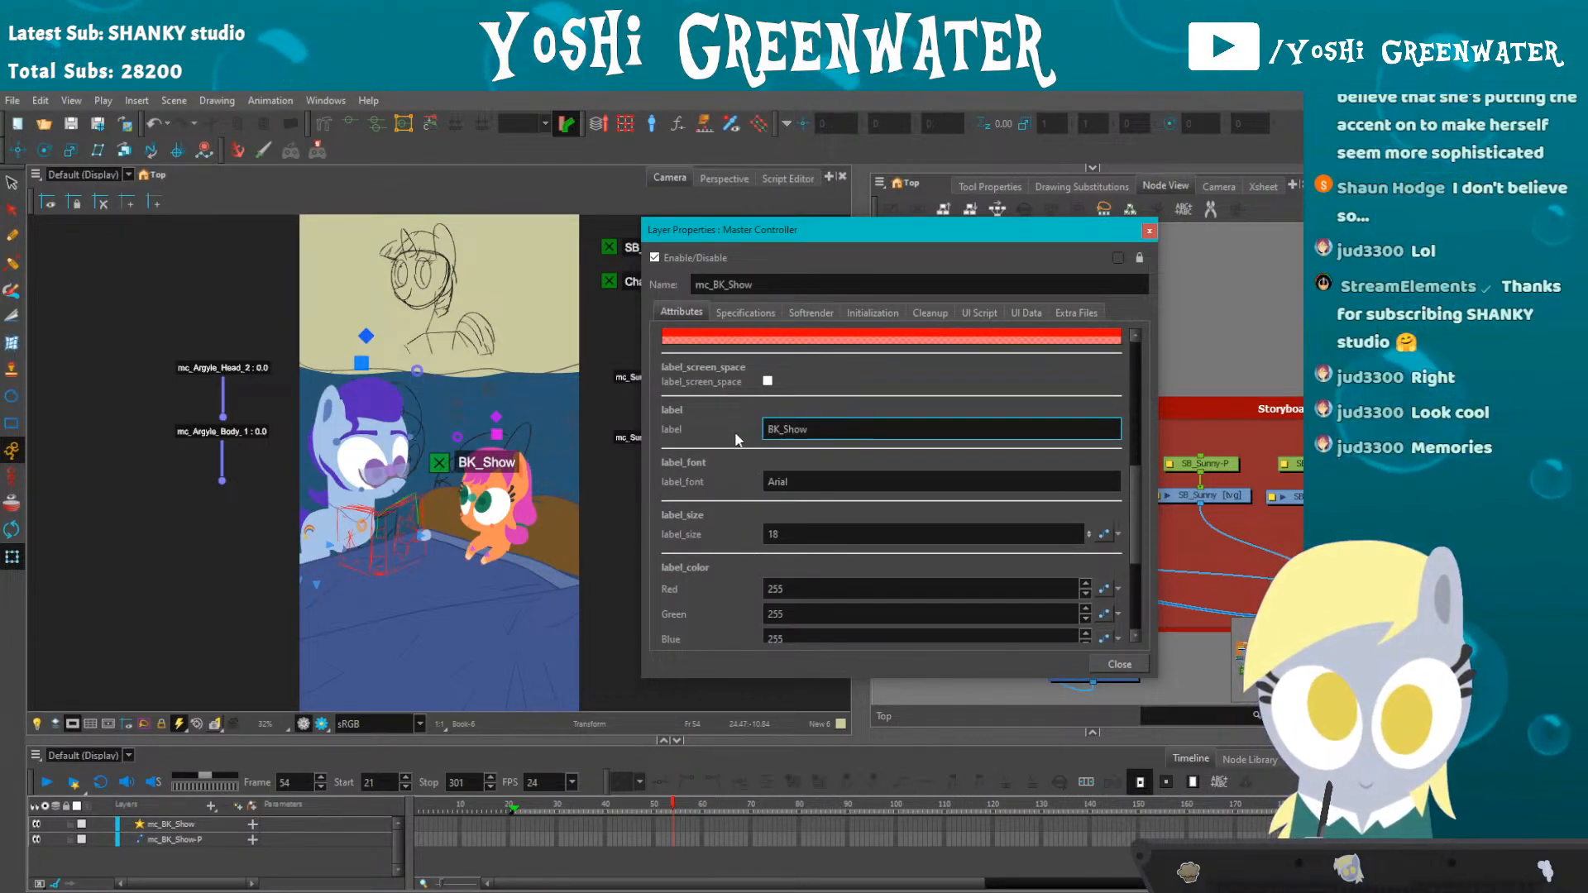
{"action": "scroll", "coordinate": [744, 428], "scroll_direction": "up", "scroll_amount": 8}
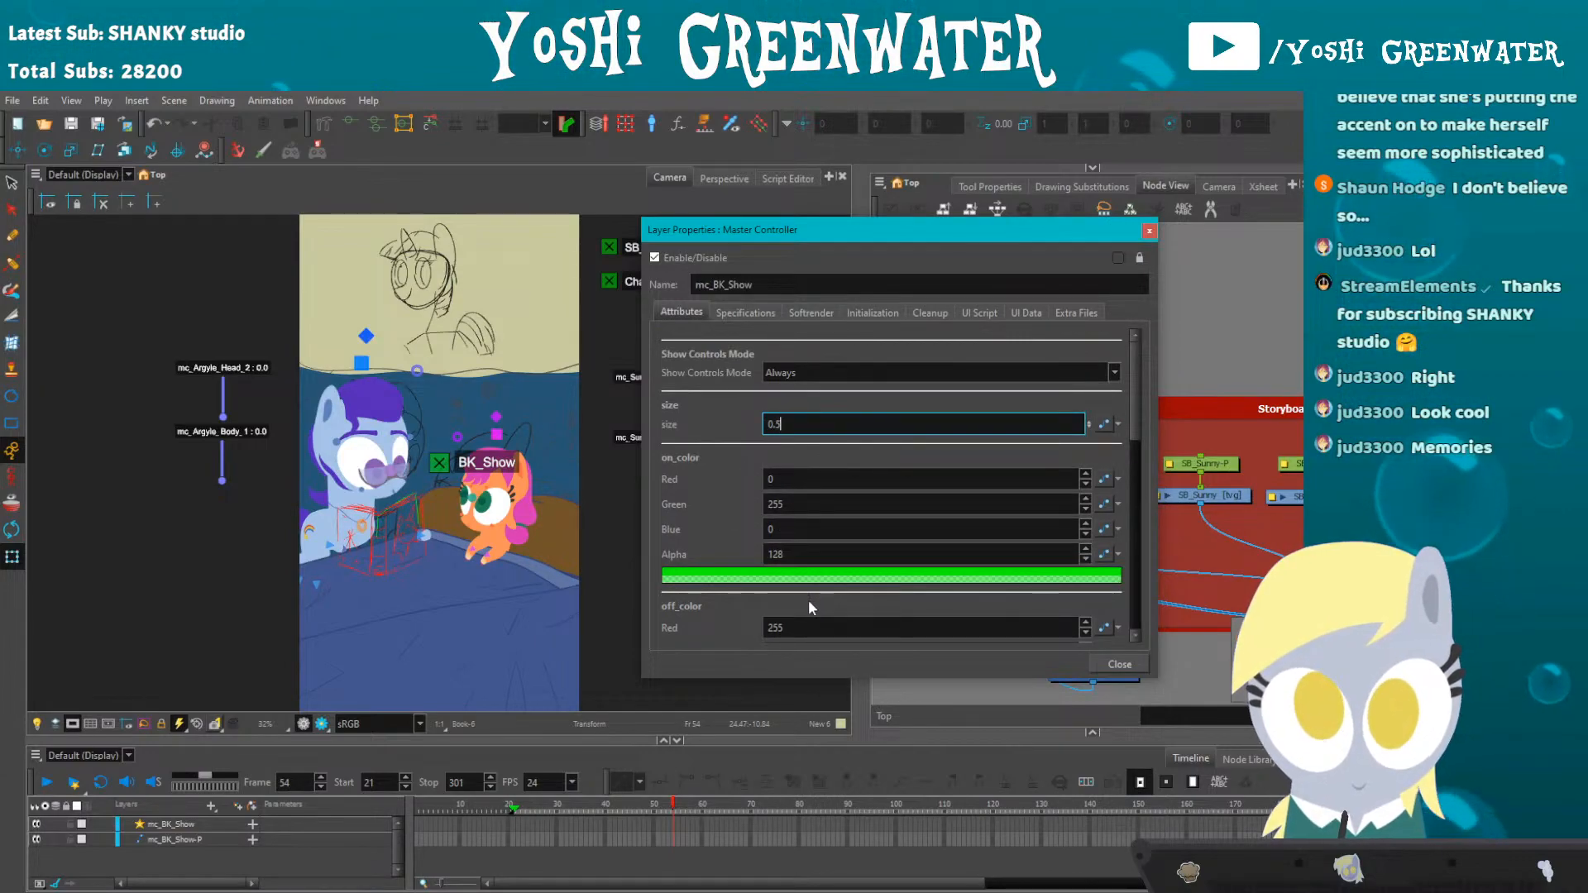
{"action": "left_click", "coordinate": [1149, 231]}
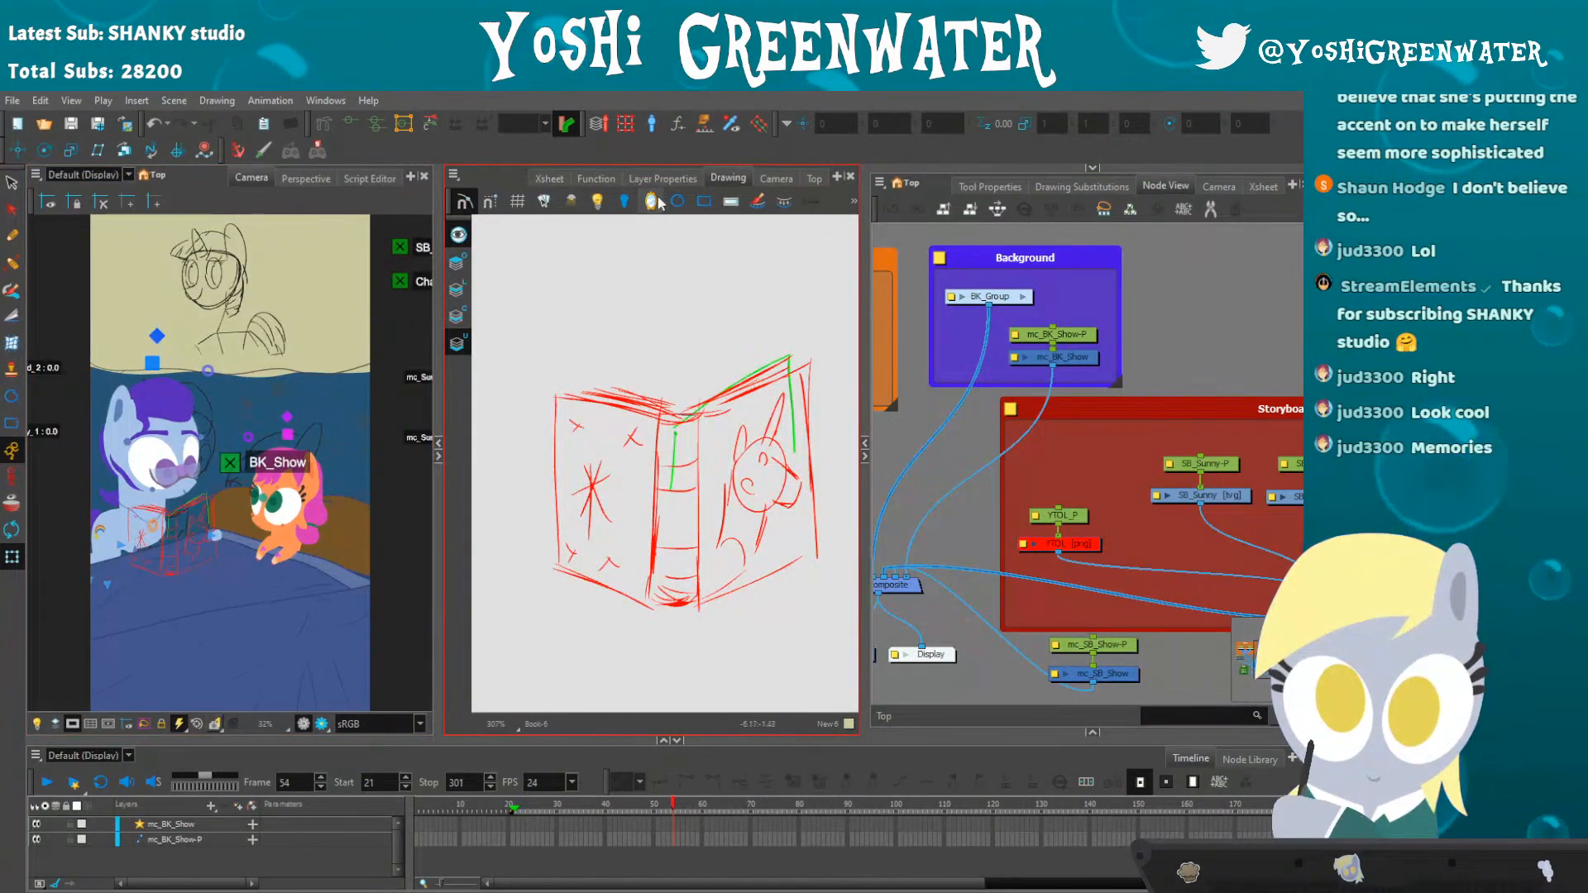
- Hide the characters with the Chars_Show checkbox and set the mc_BK_Show controller's size to 0.4 to match mc_Chars_Show
{"action": "left_click", "coordinate": [637, 179]}
{"action": "left_click", "coordinate": [399, 281]}
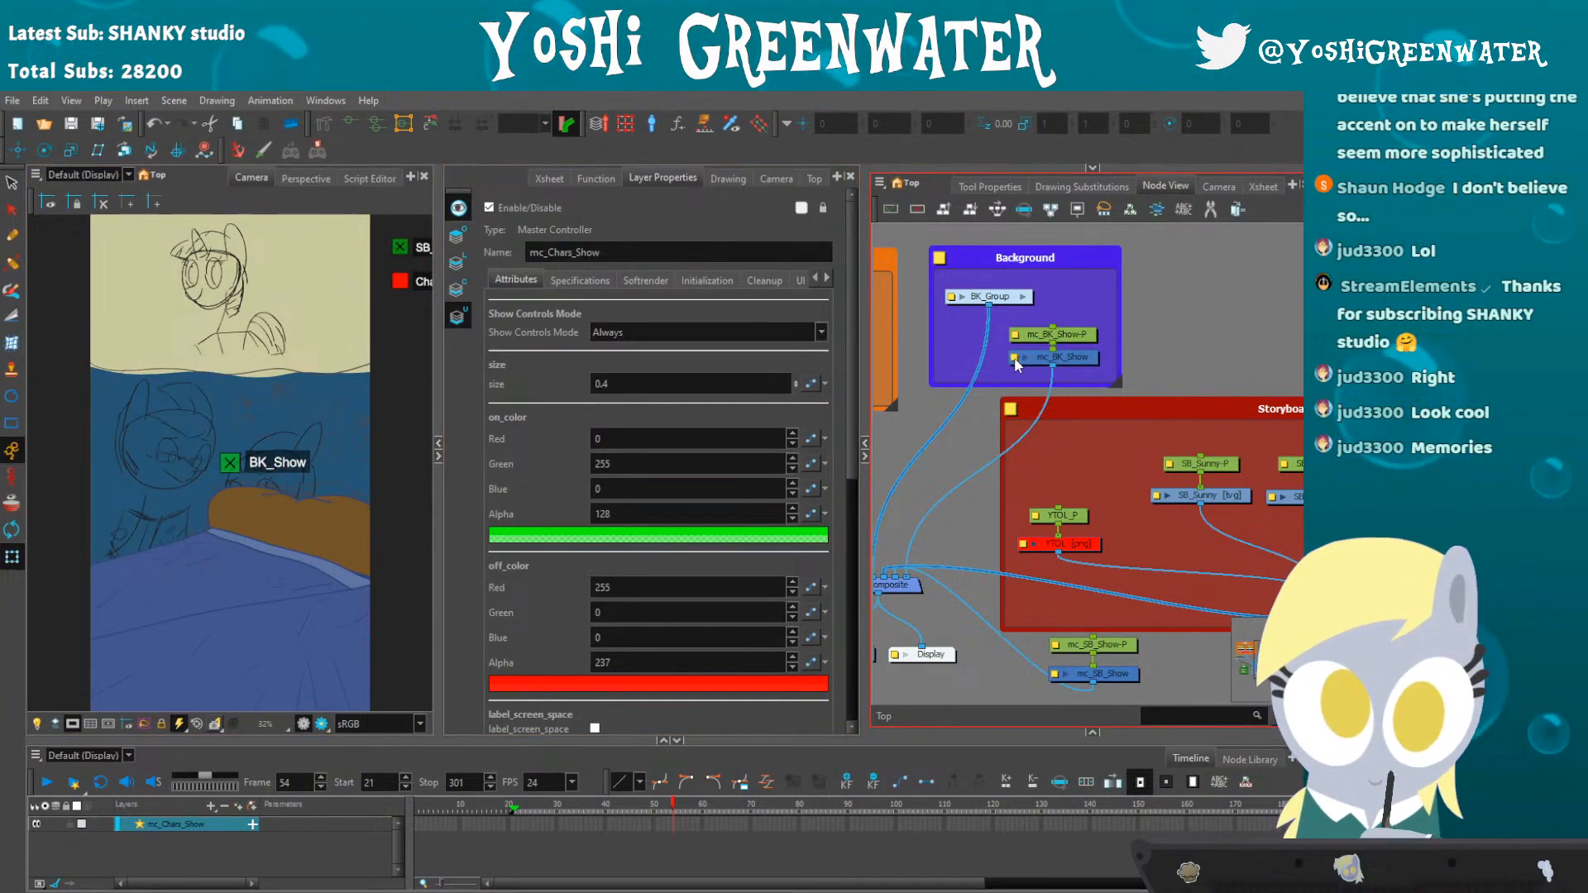
{"action": "double_click", "coordinate": [1050, 356]}
{"action": "left_click_drag", "start_coordinate": [782, 424], "coordinate": [736, 447]}
{"action": "type", "text": "0.4"}
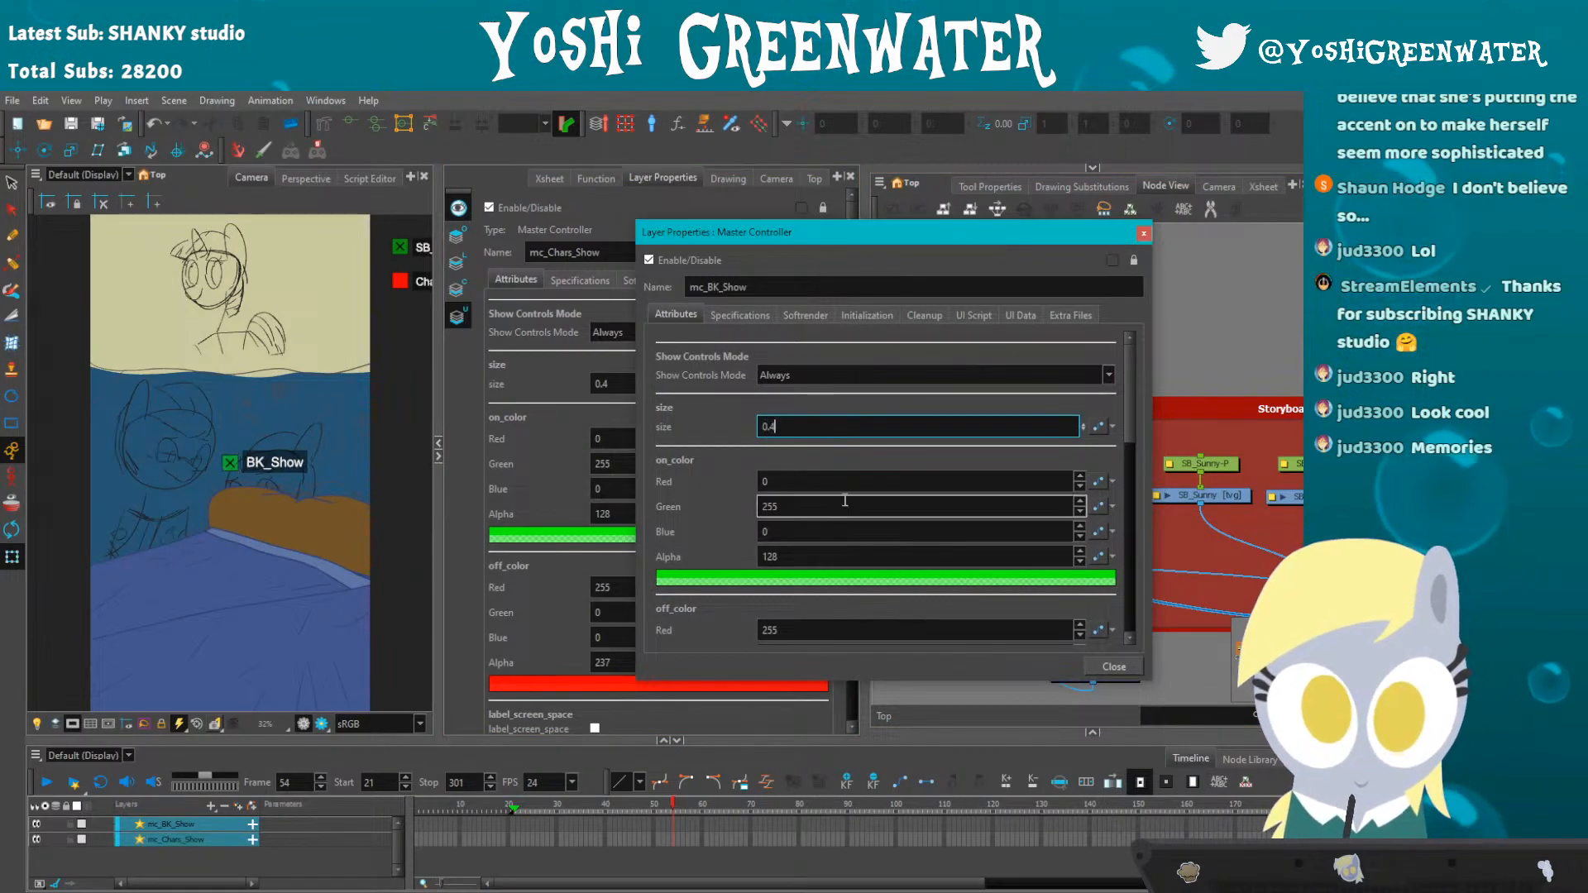
{"action": "left_click", "coordinate": [1144, 233]}
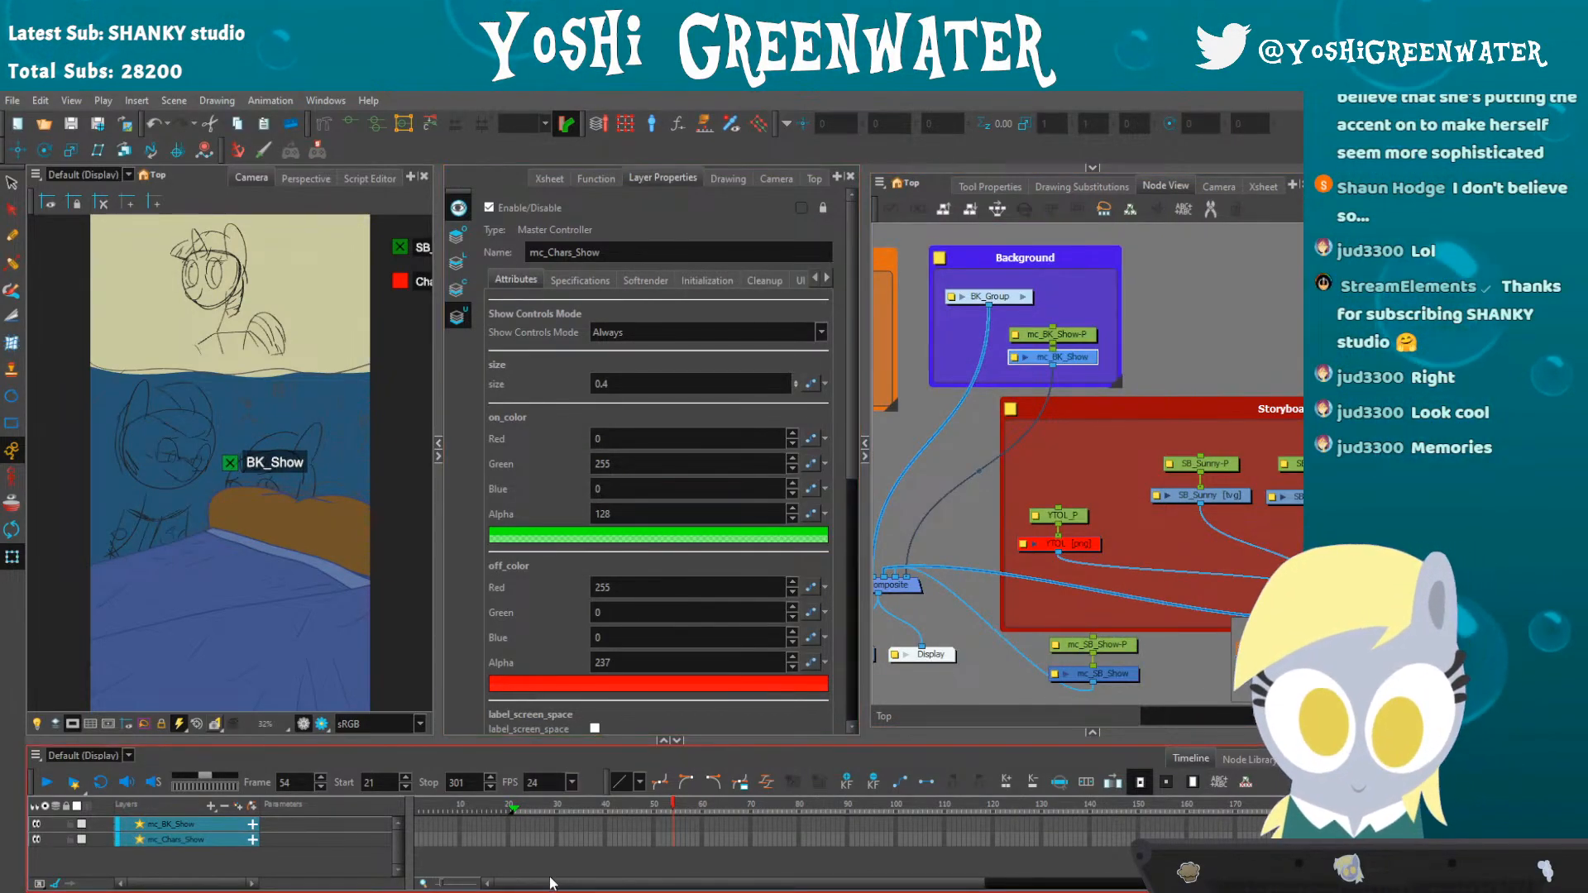
- At frame 1, move the BK_Show control by its peg outside the camera frame to just below Chars_Show
{"action": "left_click", "coordinate": [584, 813]}
{"action": "mouse_move", "coordinate": [584, 813]}
{"action": "left_mouse_down"}
{"action": "mouse_move", "coordinate": [717, 814]}
{"action": "mouse_move", "coordinate": [602, 814]}
{"action": "left_mouse_up"}
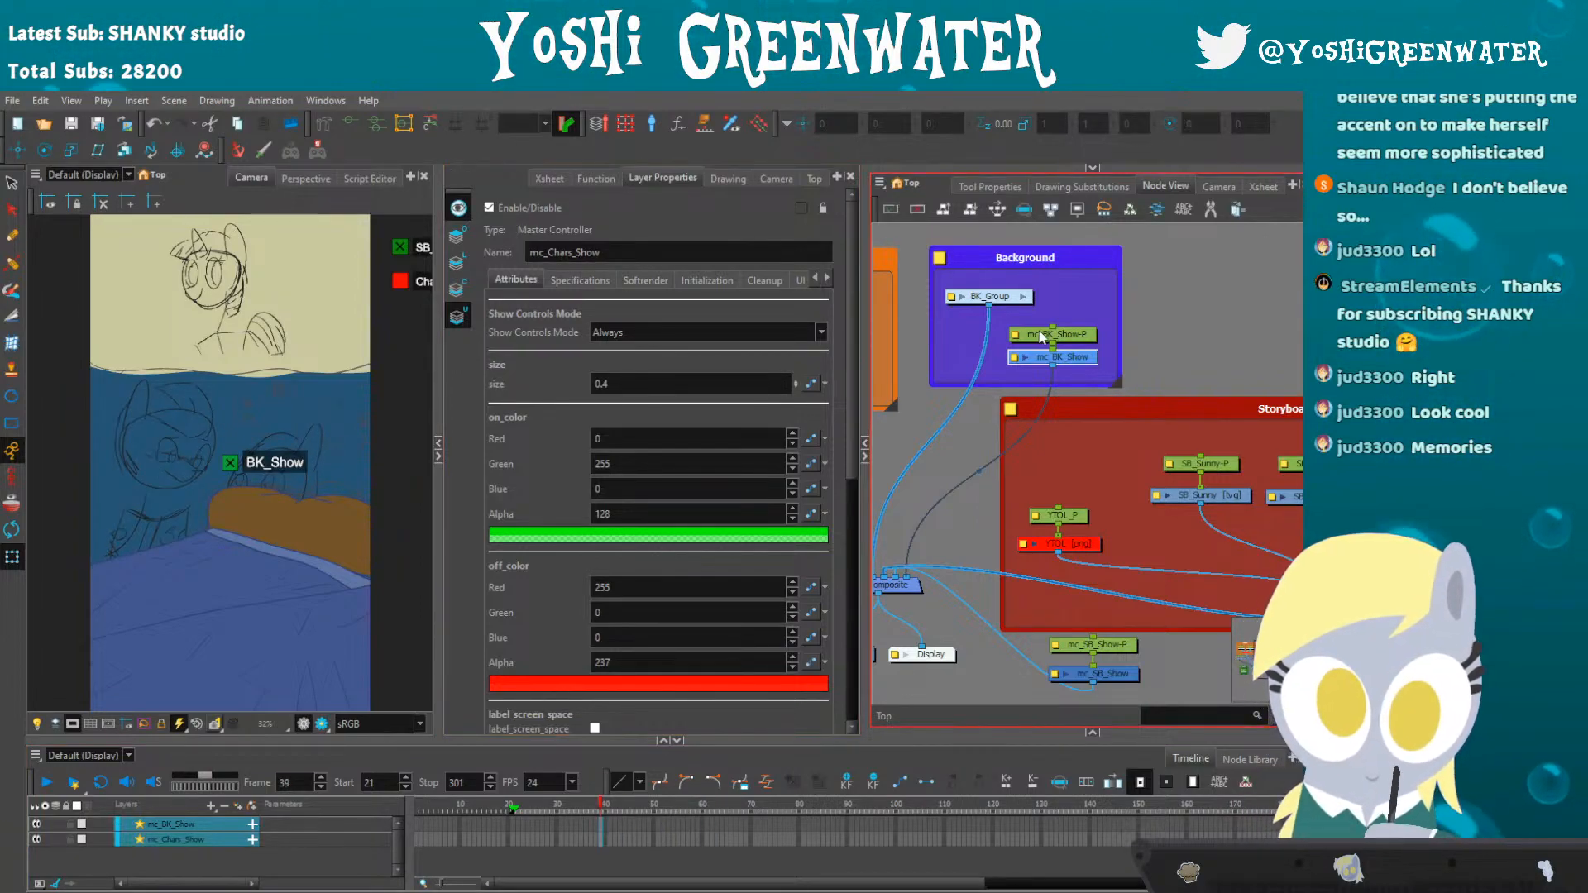
{"action": "left_click", "coordinate": [229, 463]}
{"action": "left_click_drag", "start_coordinate": [494, 807], "coordinate": [397, 765]}
{"action": "left_click", "coordinate": [438, 445]}
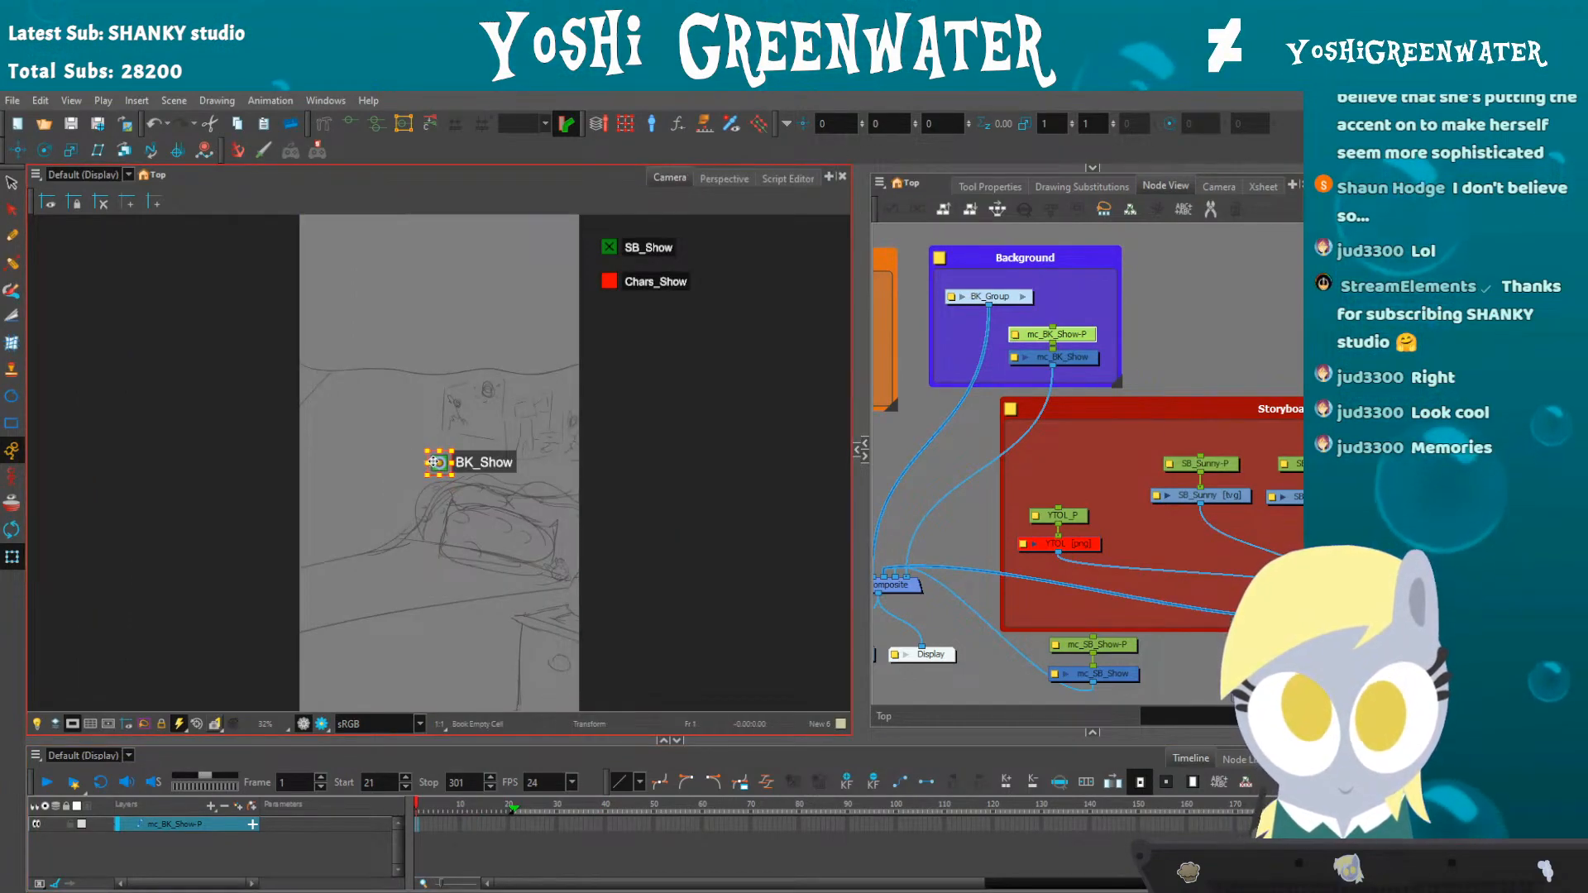
{"action": "mouse_move", "coordinate": [433, 462]}
{"action": "left_mouse_down"}
{"action": "mouse_move", "coordinate": [610, 303]}
{"action": "mouse_move", "coordinate": [496, 484]}
{"action": "left_mouse_up"}
{"action": "scroll", "coordinate": [608, 302], "scroll_direction": "up", "scroll_amount": 5}
{"action": "left_click", "coordinate": [537, 464]}
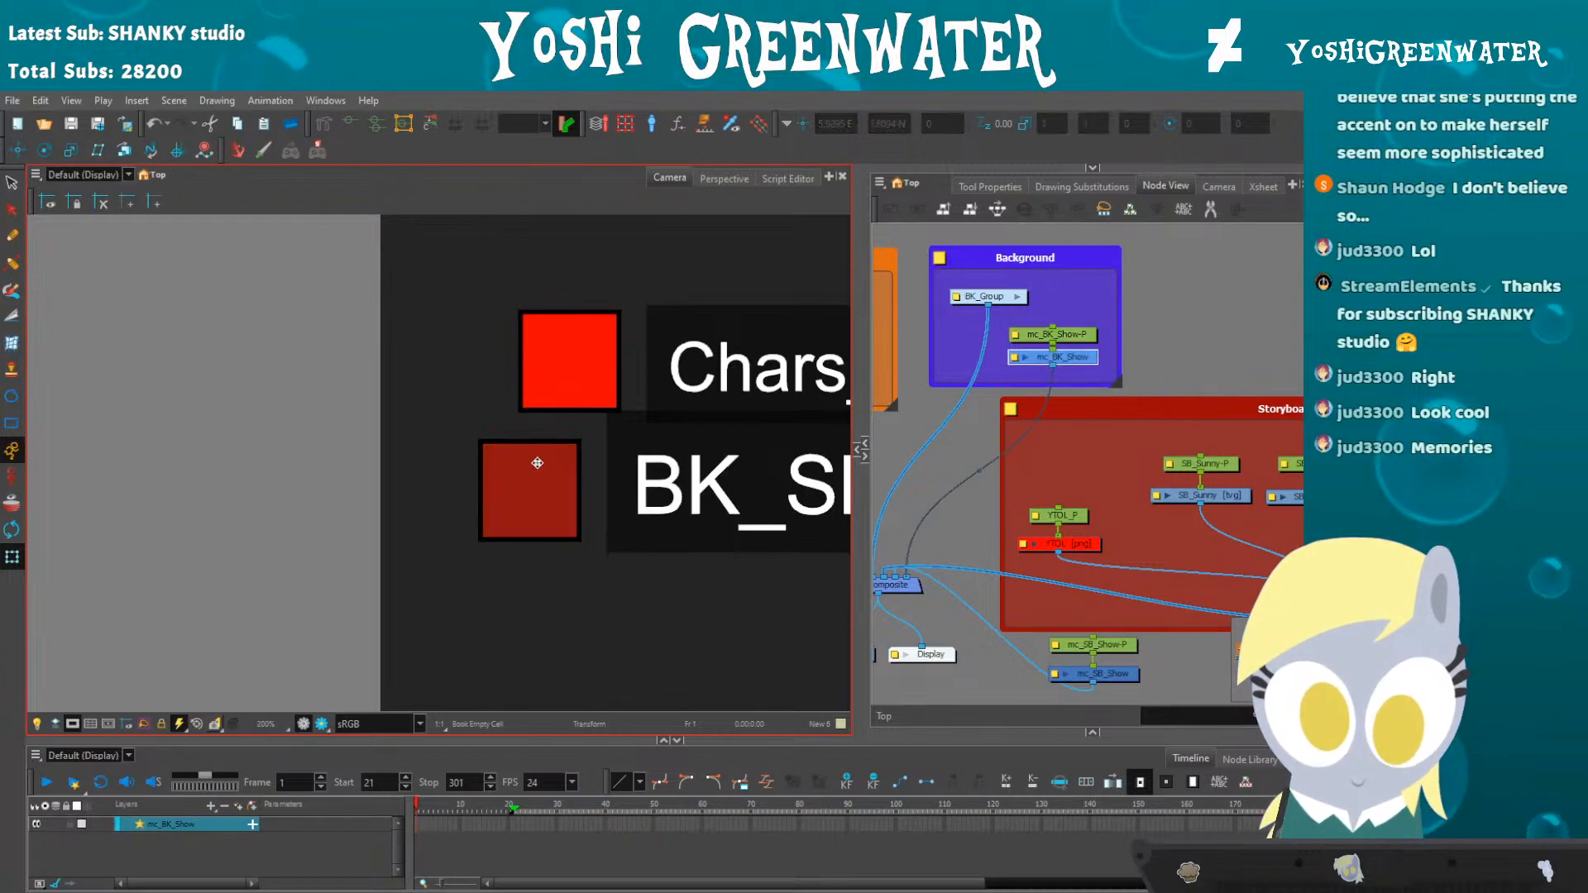
{"action": "left_click", "coordinate": [506, 484]}
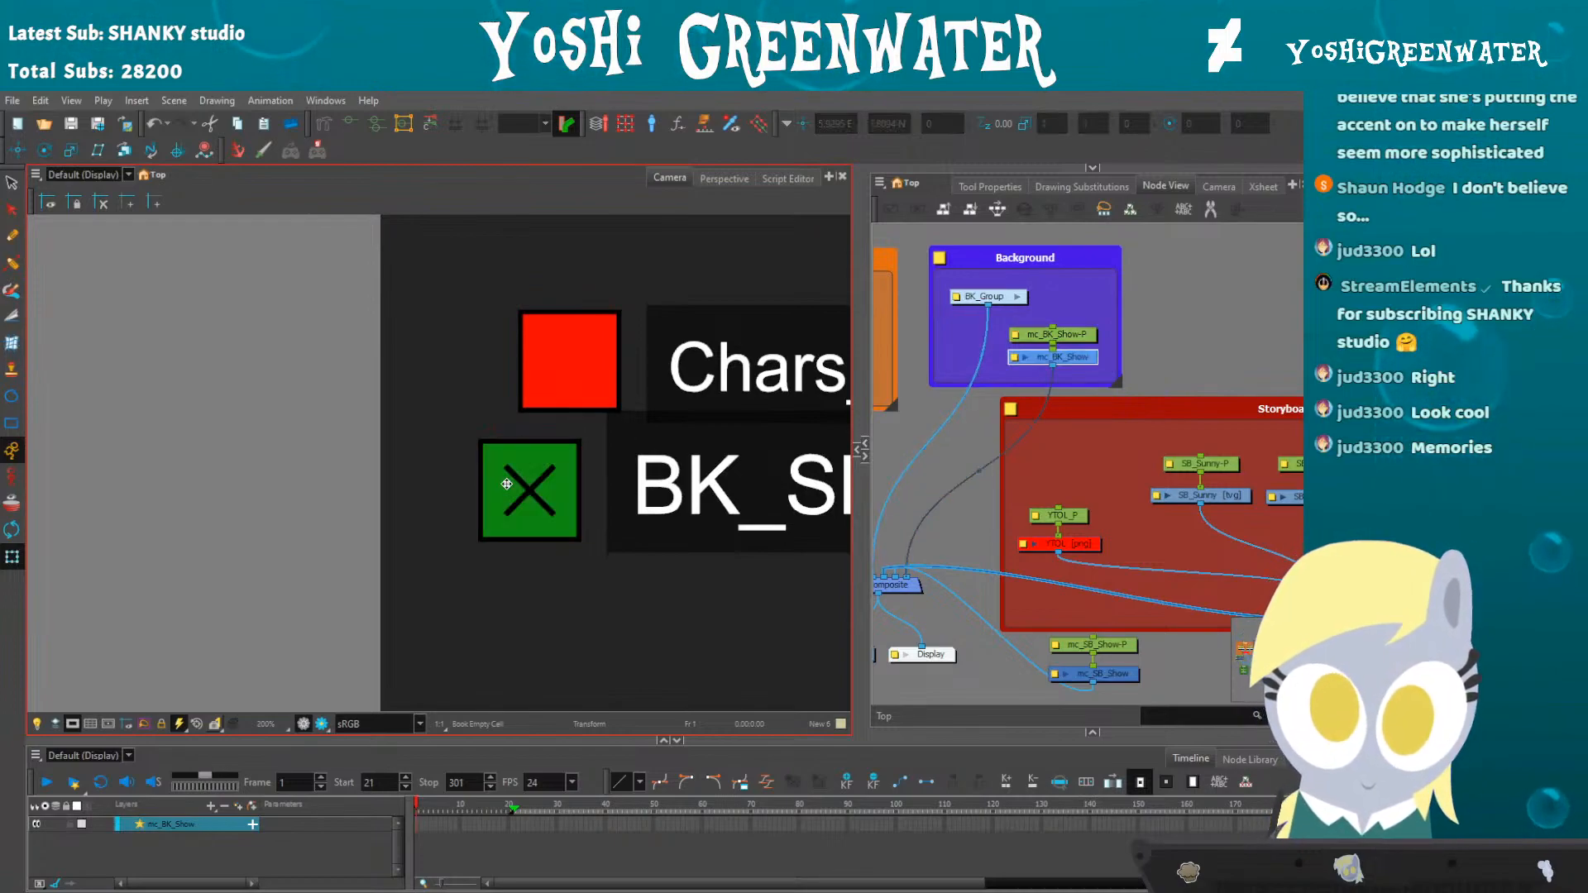
- Nudge the mc_BK_Show-P peg so the BK_Show checkbox lines up vertically under Chars_Show with a clear gap between them
{"action": "left_click", "coordinate": [1043, 337]}
{"action": "key", "text": "Right"}
{"action": "key", "text": "Right"}
{"action": "key", "text": "Right"}
{"action": "key", "text": "Right"}
{"action": "key", "text": "Right"}
{"action": "key", "text": "Right"}
{"action": "key", "text": "Up"}
{"action": "key", "text": "Up"}
{"action": "key", "text": "Up"}
{"action": "key", "text": "Up"}
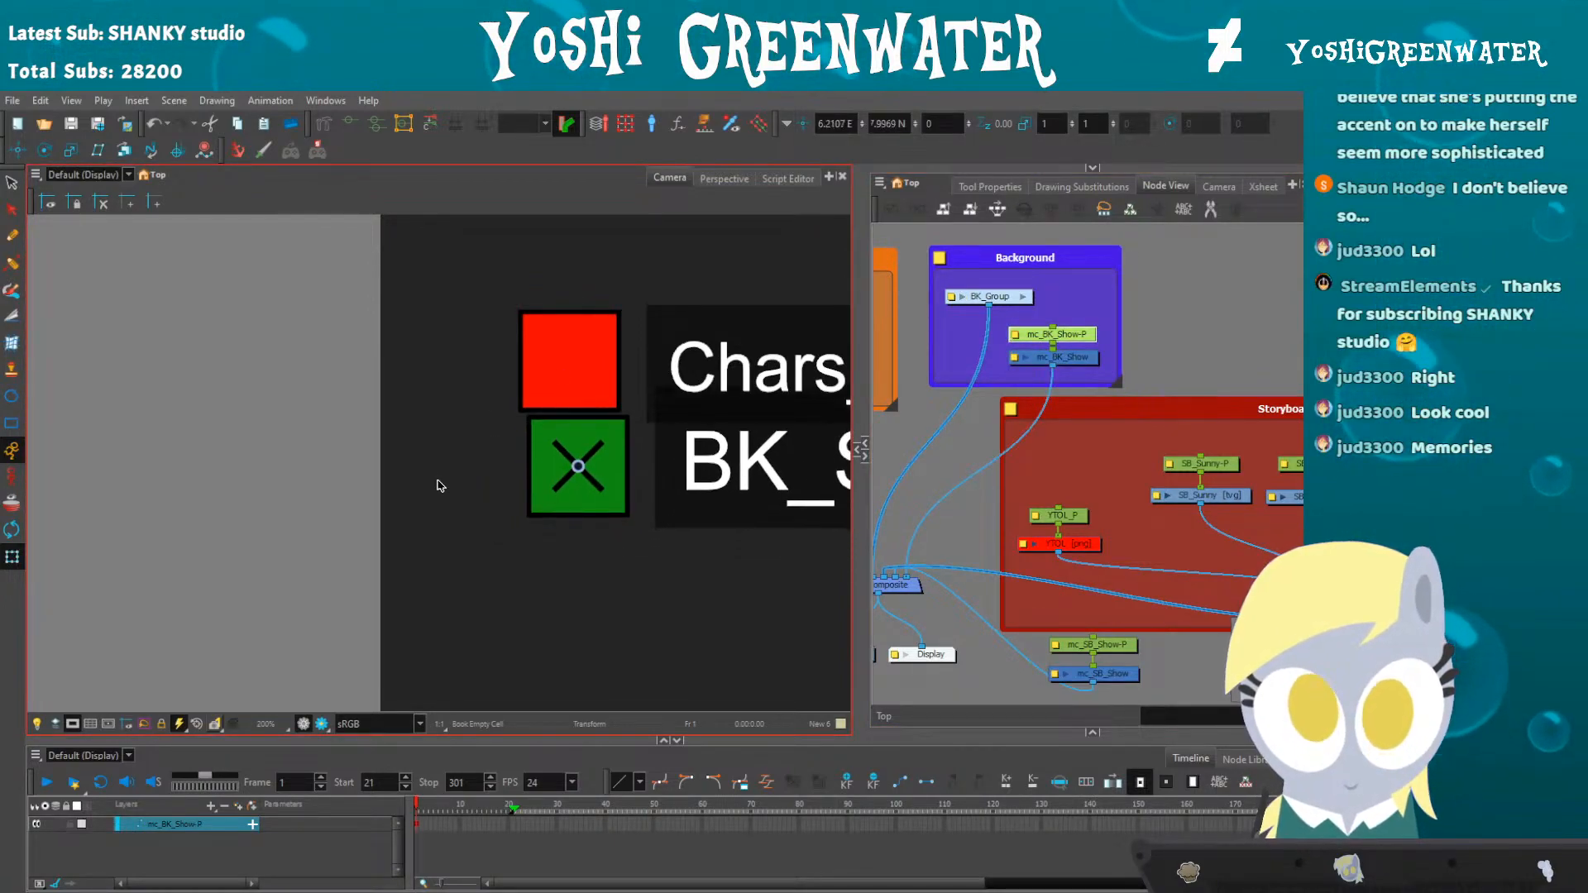
{"action": "key", "text": "Left"}
{"action": "key", "text": "Down"}
{"action": "key", "text": "Down"}
{"action": "key", "text": "Down"}
{"action": "key", "text": "Down"}
{"action": "key", "text": "Down"}
{"action": "key", "text": "Down"}
{"action": "key", "text": "Down"}
{"action": "key", "text": "Down"}
{"action": "key", "text": "Down"}
{"action": "key", "text": "Down"}
{"action": "key", "text": "Down"}
{"action": "key", "text": "Down"}
{"action": "key", "text": "Down"}
{"action": "key", "text": "Down"}
{"action": "key", "text": "Down"}
{"action": "key", "text": "Down"}
{"action": "key", "text": "Down"}
{"action": "key", "text": "Down"}
{"action": "key", "text": "Down"}
{"action": "key", "text": "Down"}
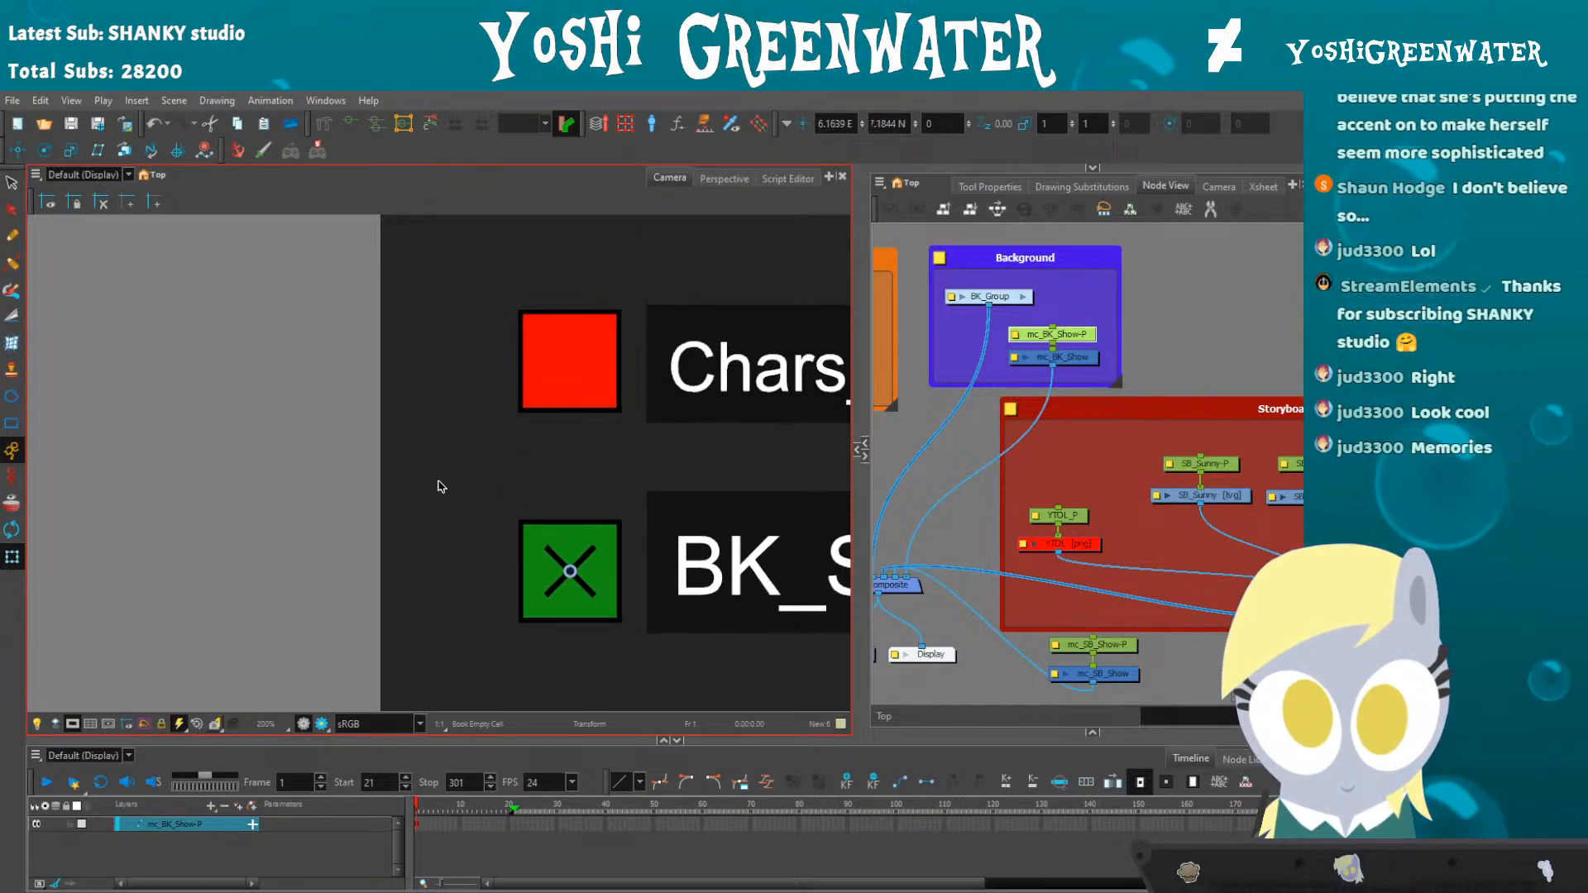
{"action": "key", "text": "shift+m"}
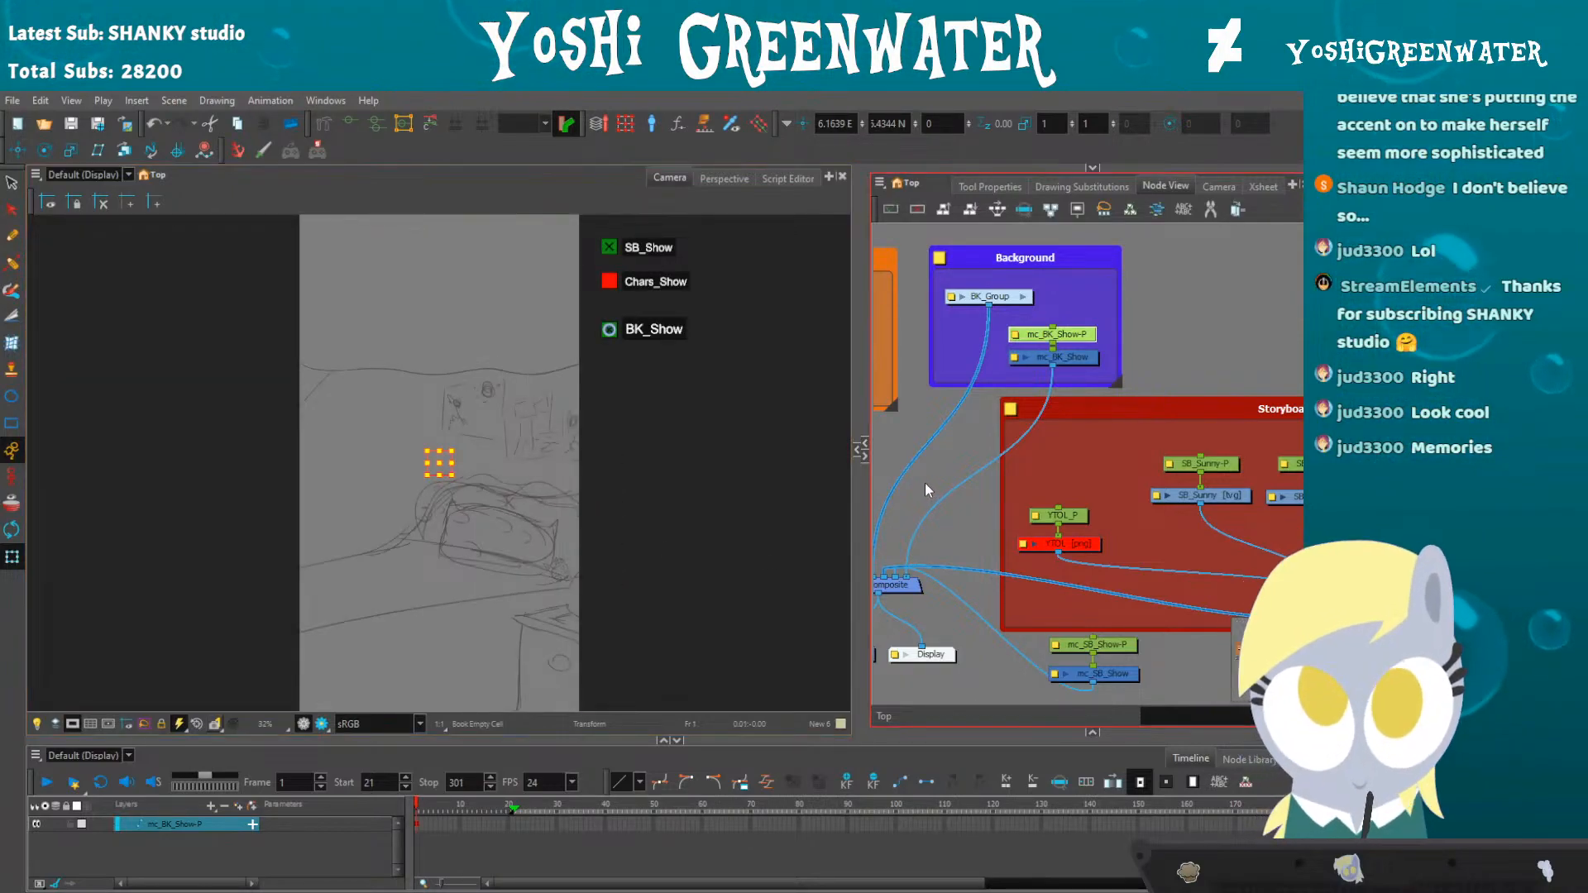
{"action": "left_click", "coordinate": [929, 486]}
- Open BK_Group and toggle BK_Show off and on at frames 1 and 23 to check its effect on BK_Comp
{"action": "left_click", "coordinate": [613, 329]}
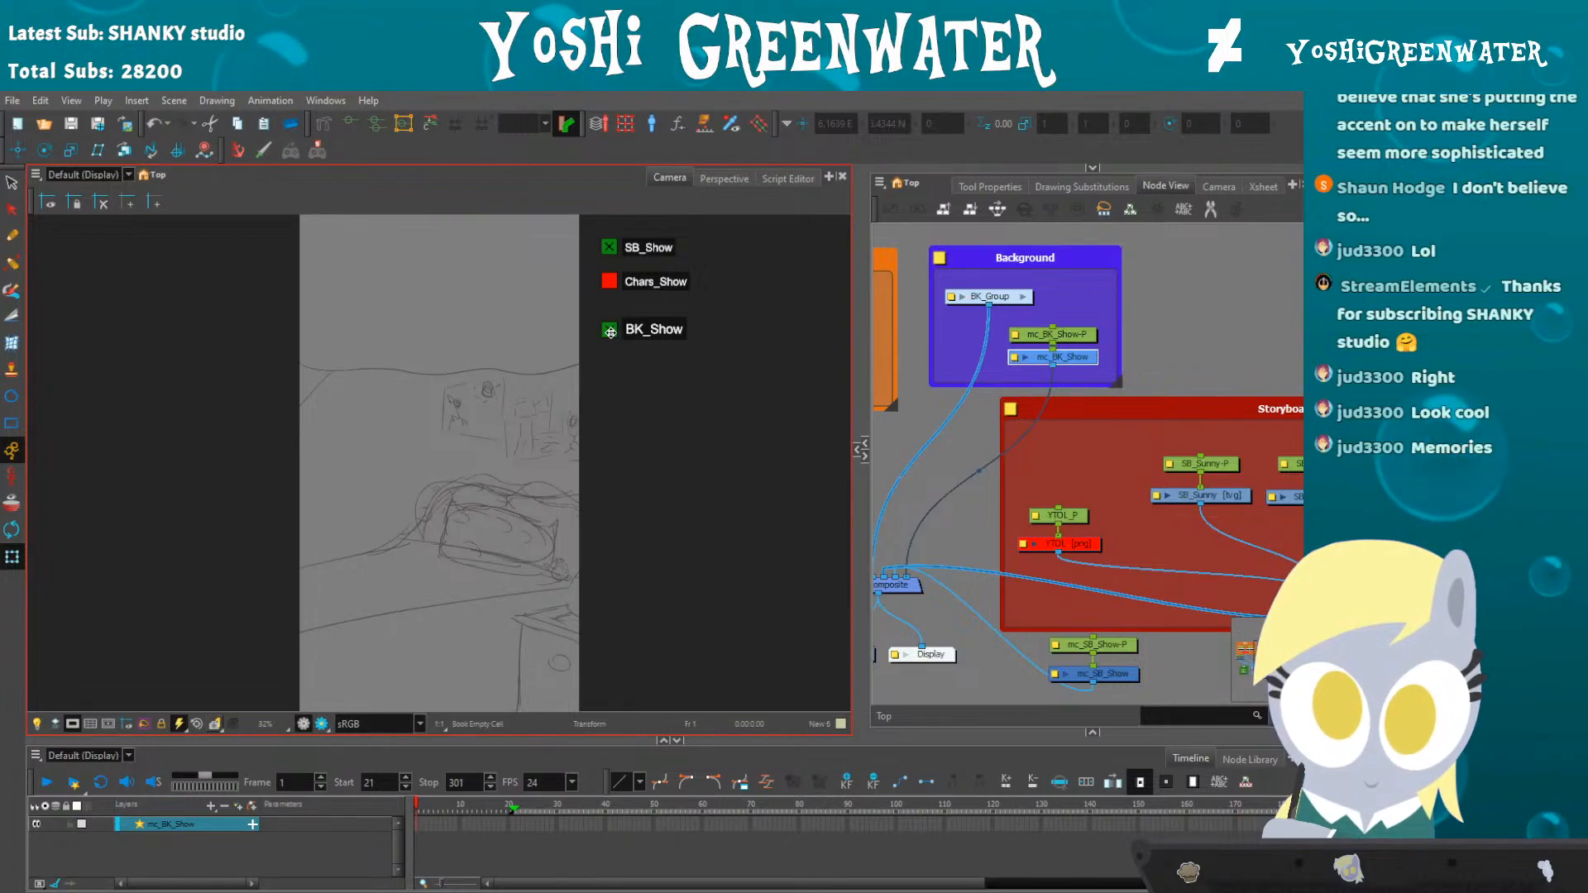
{"action": "left_click", "coordinate": [610, 328]}
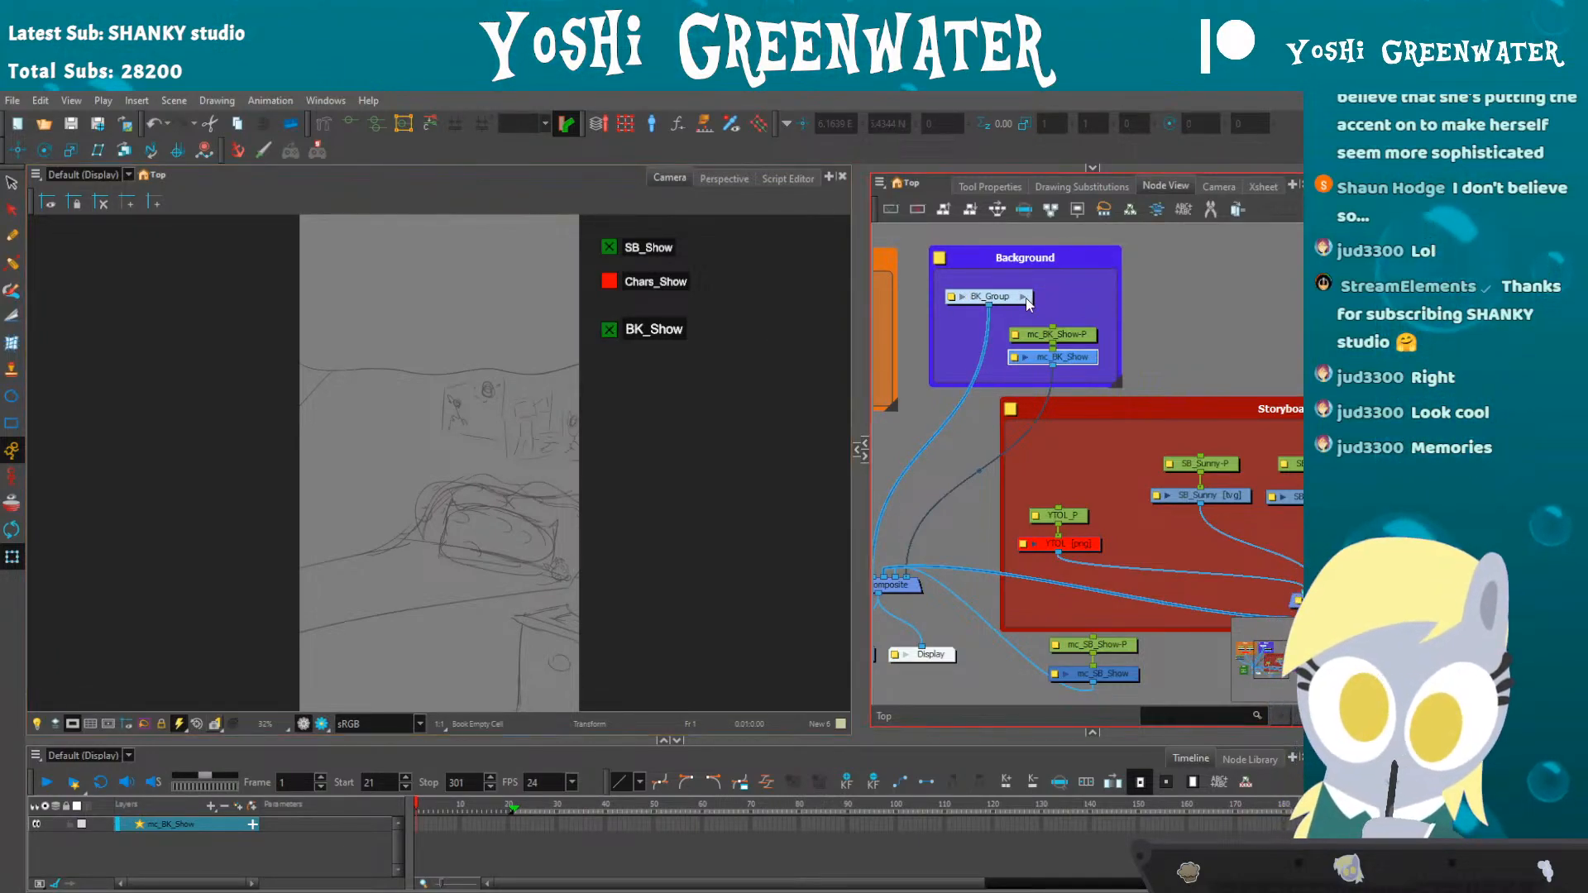
{"action": "left_click", "coordinate": [1018, 297]}
{"action": "left_click", "coordinate": [610, 331]}
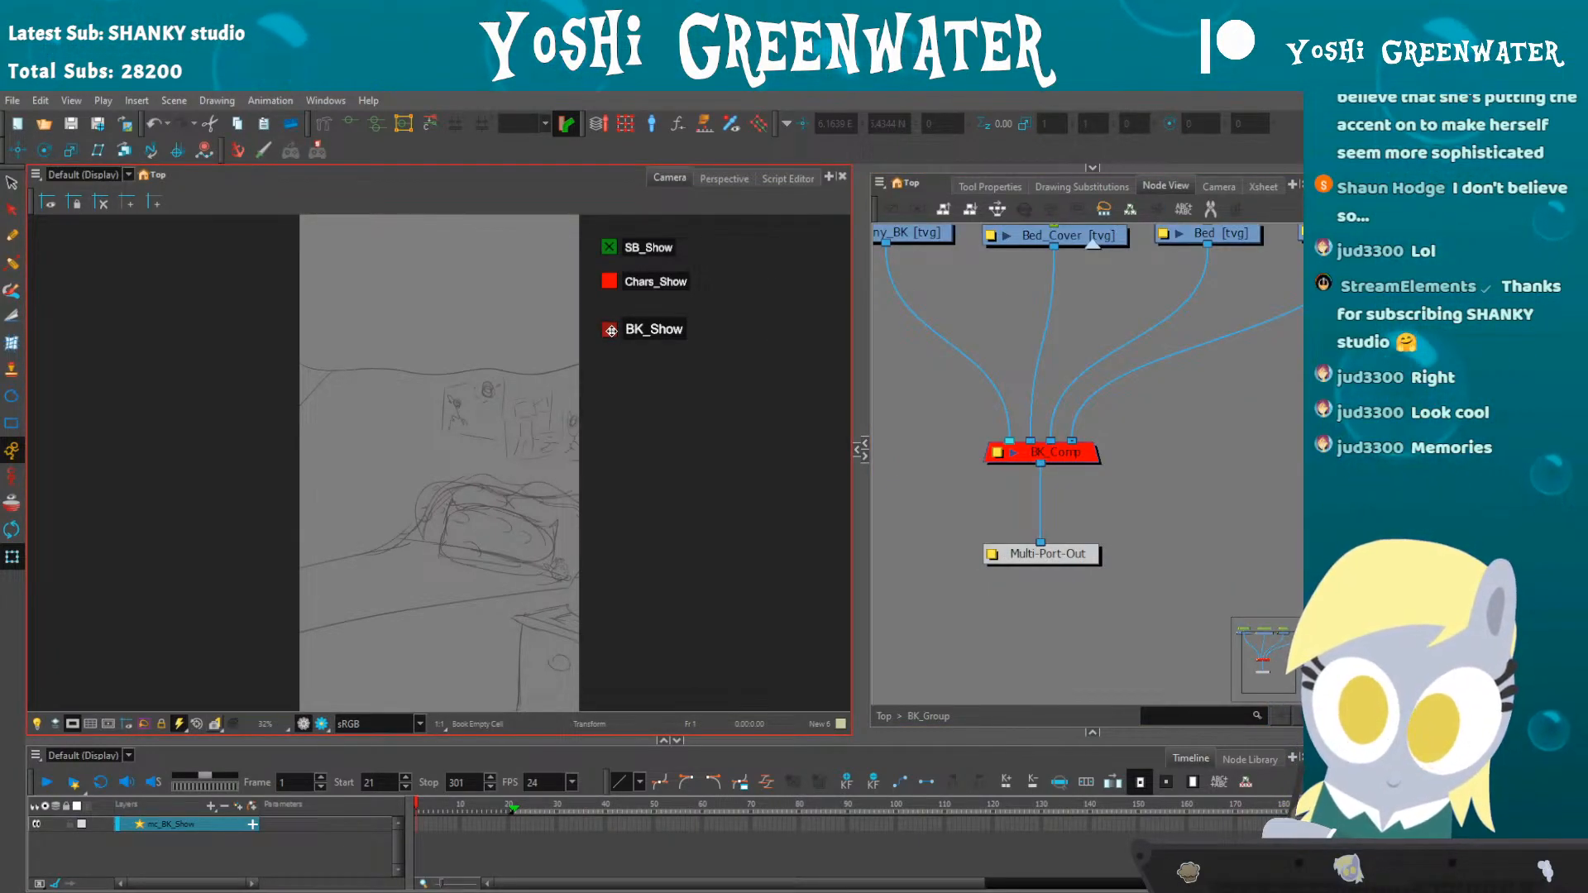
{"action": "left_click", "coordinate": [610, 331]}
{"action": "scroll", "coordinate": [946, 415], "scroll_direction": "down", "scroll_amount": 4}
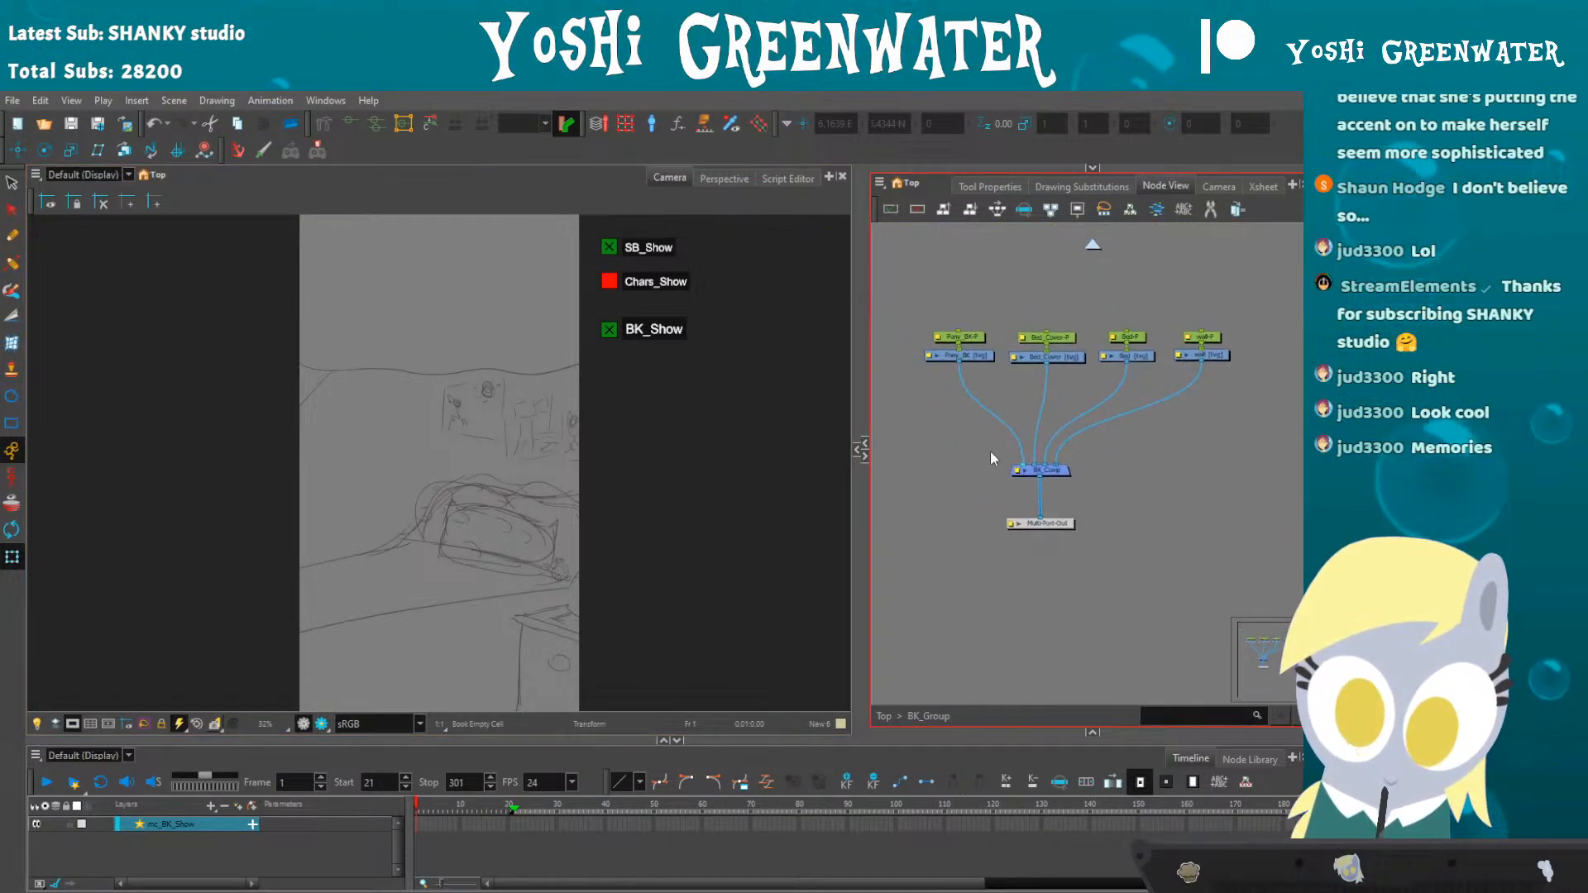
{"action": "scroll", "coordinate": [989, 452], "scroll_direction": "up", "scroll_amount": 1}
{"action": "left_click", "coordinate": [523, 811]}
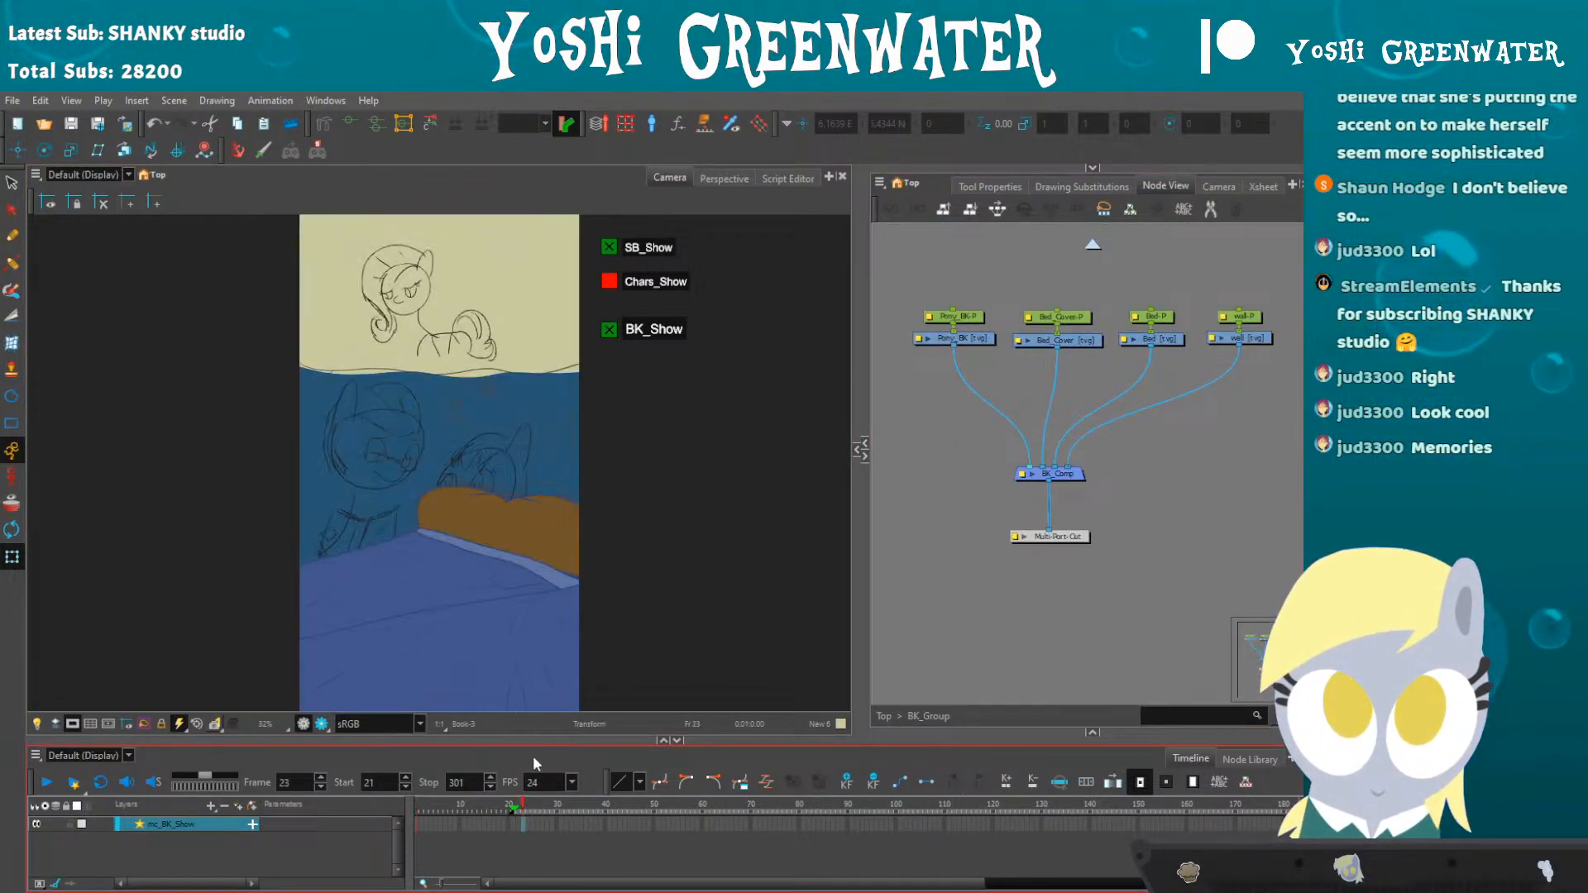
{"action": "left_click", "coordinate": [610, 327]}
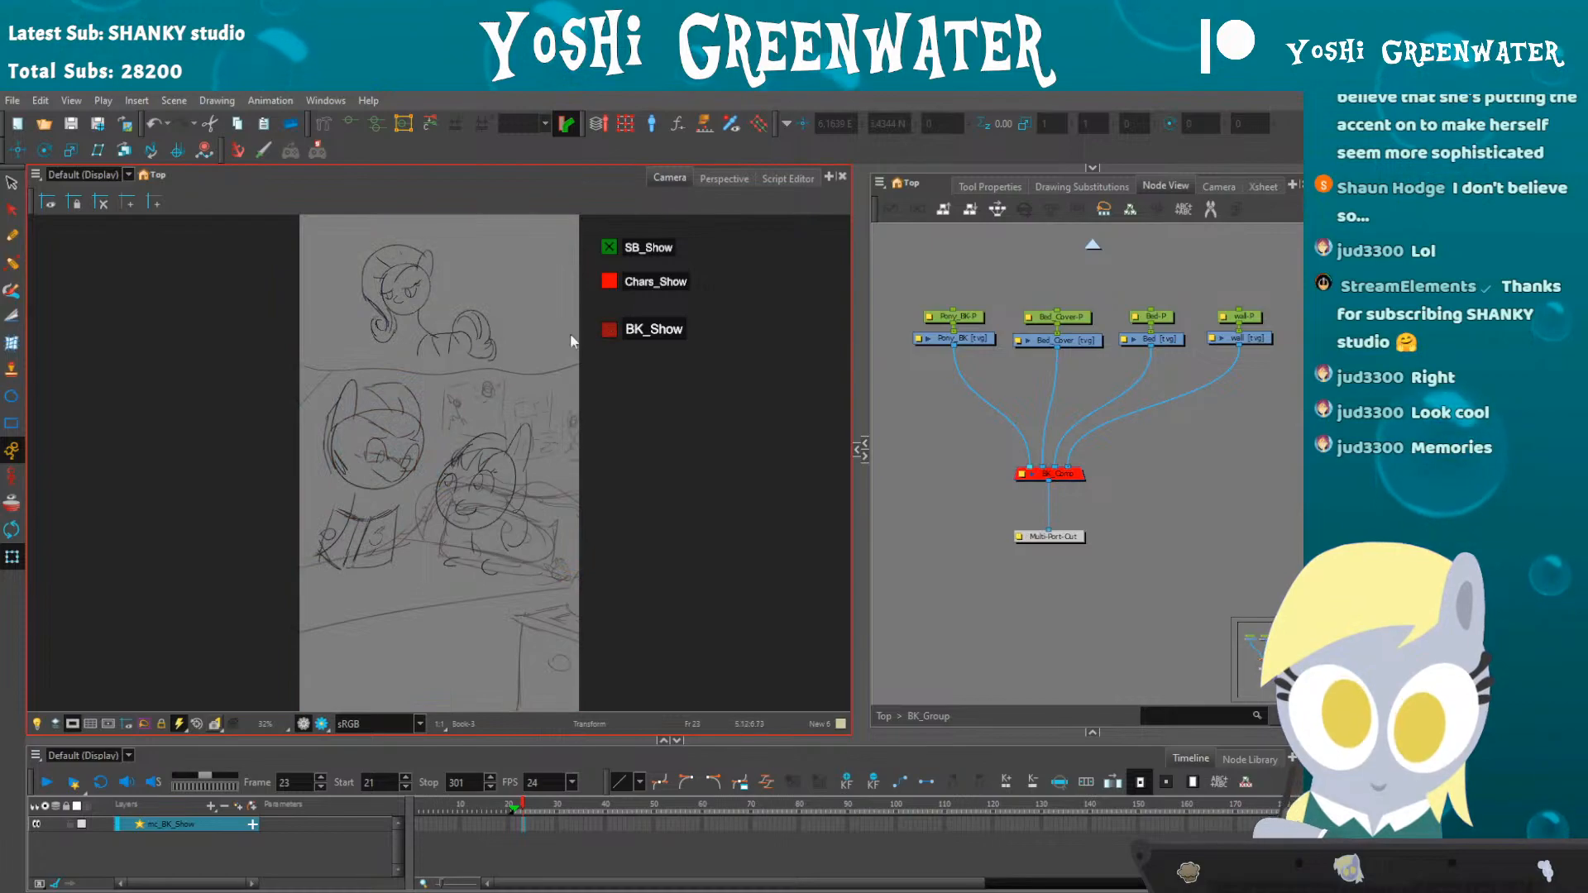
{"action": "left_click", "coordinate": [609, 329]}
- Test SB_Show, Chars_Show and BK_Show in different combinations, leaving the storyboard and characters shown and the background hidden
{"action": "left_click", "coordinate": [609, 282]}
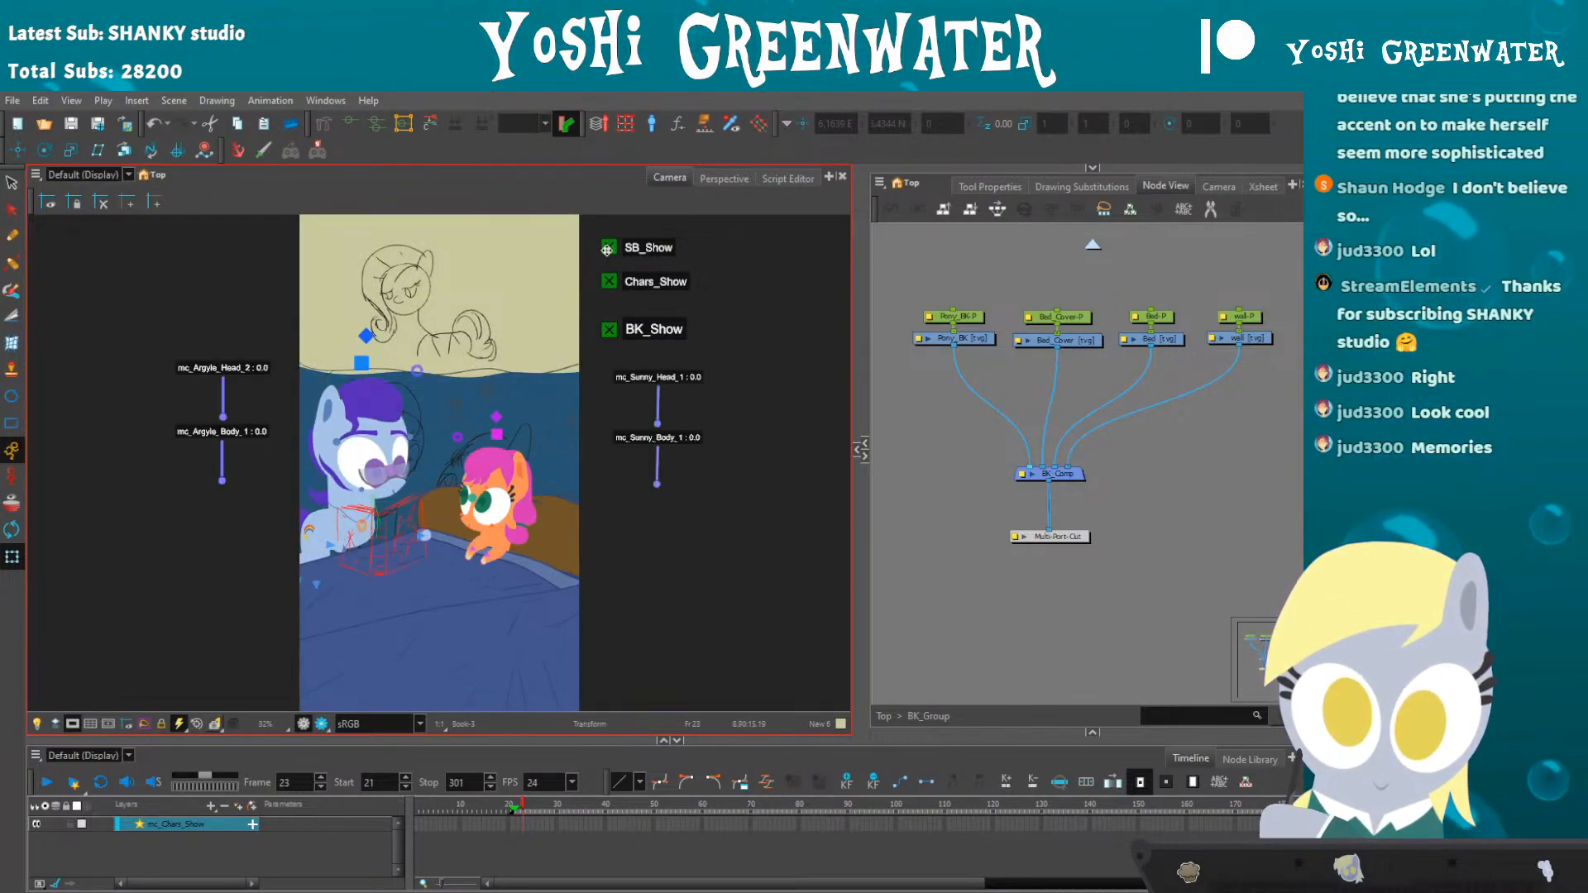
{"action": "left_click", "coordinate": [607, 248]}
{"action": "left_click", "coordinate": [609, 282]}
{"action": "left_click", "coordinate": [608, 327]}
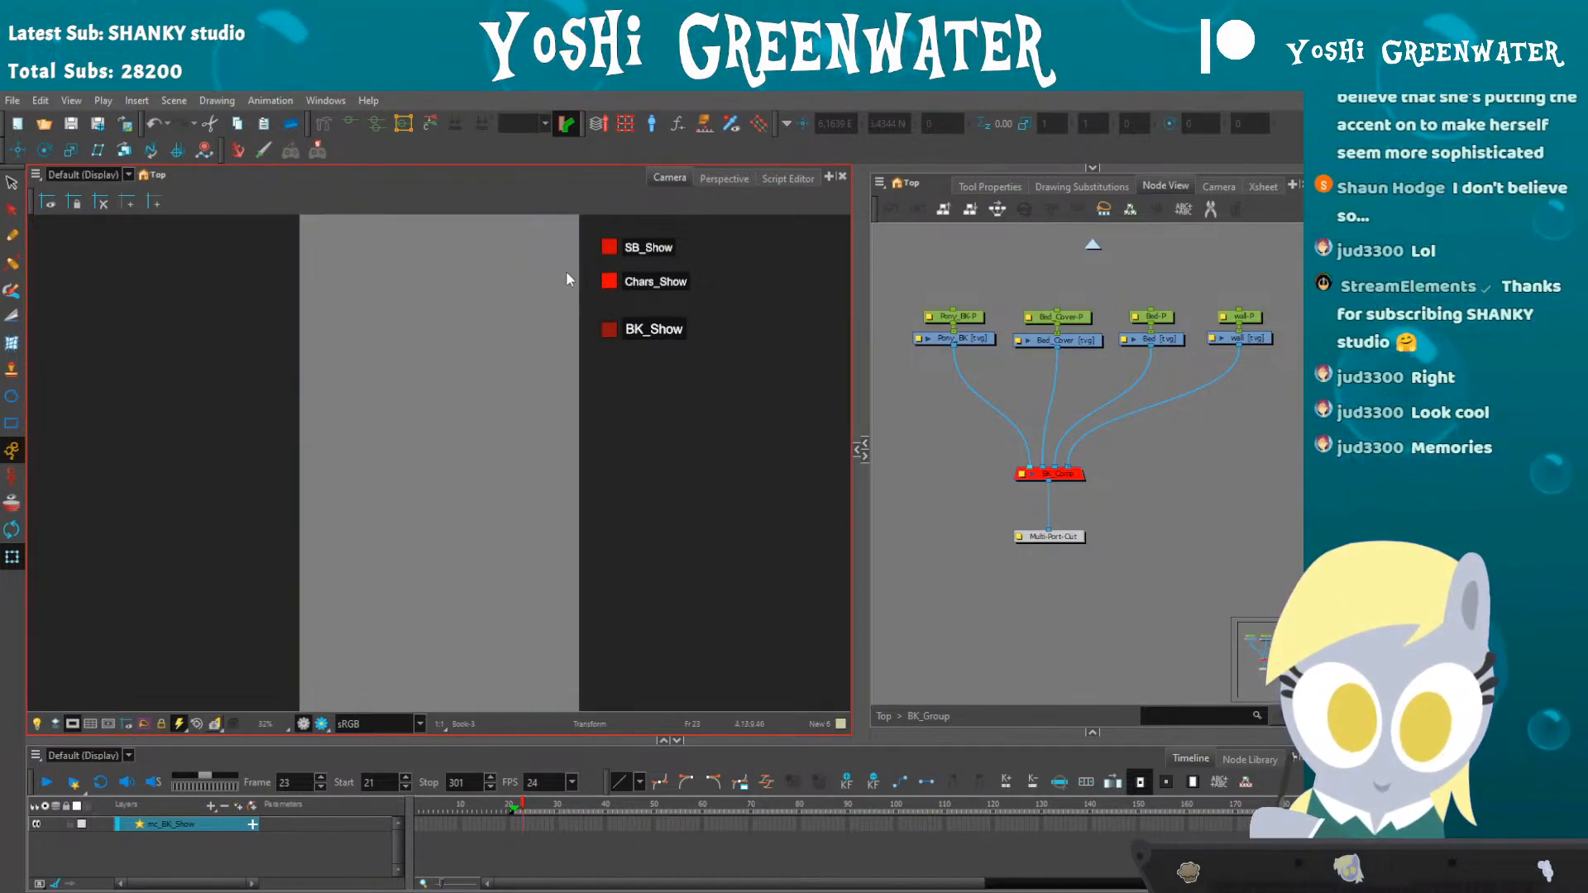
{"action": "left_click", "coordinate": [611, 247]}
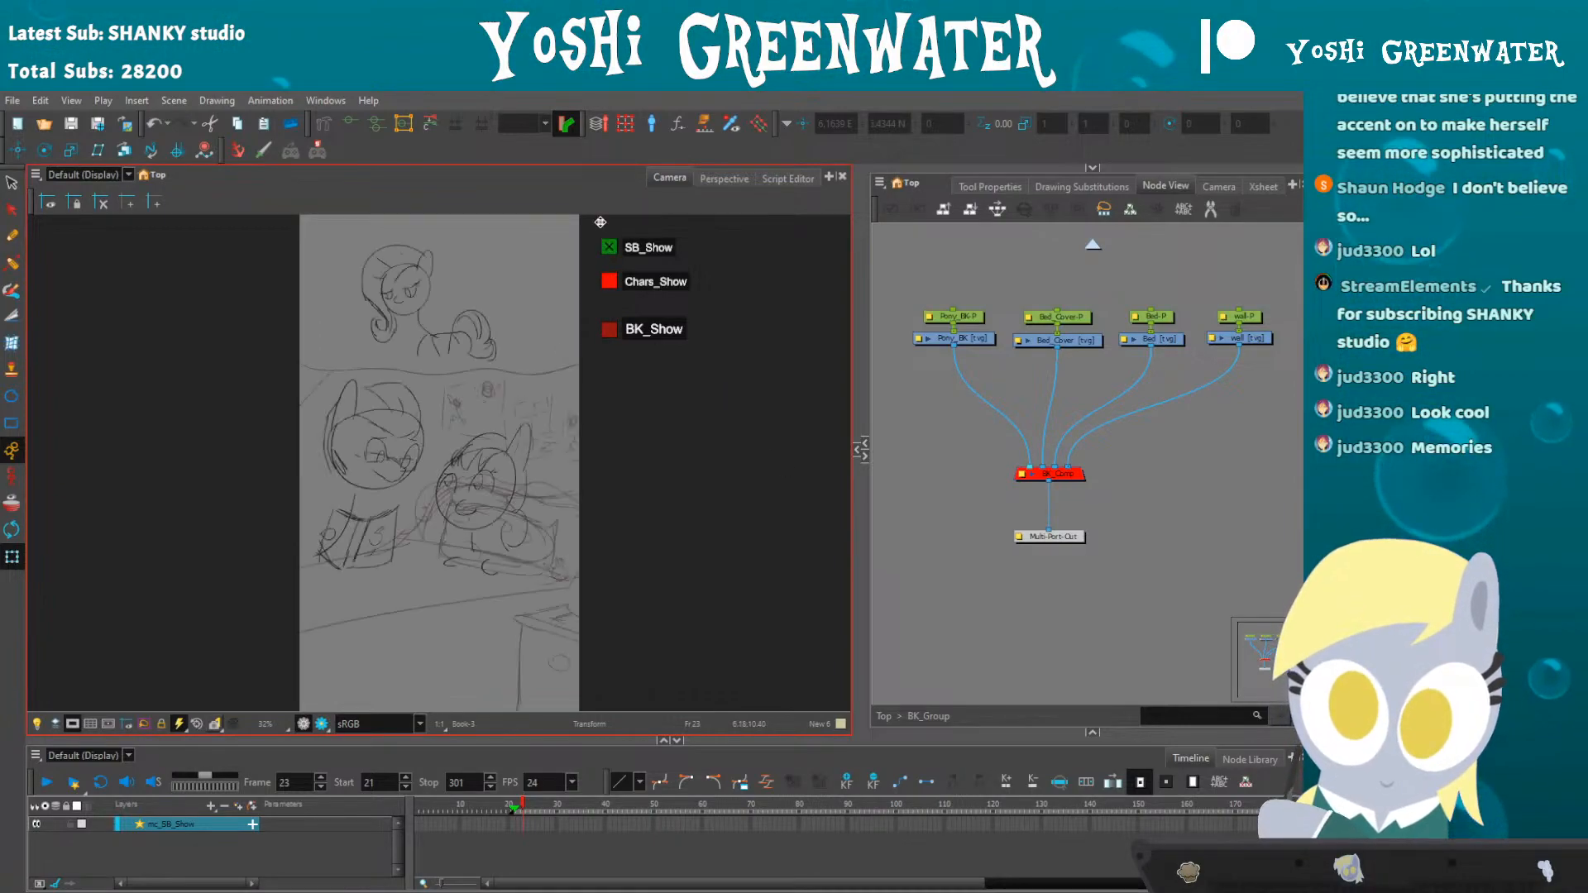
{"action": "left_click", "coordinate": [610, 248]}
{"action": "left_click", "coordinate": [610, 281]}
{"action": "left_click", "coordinate": [609, 281]}
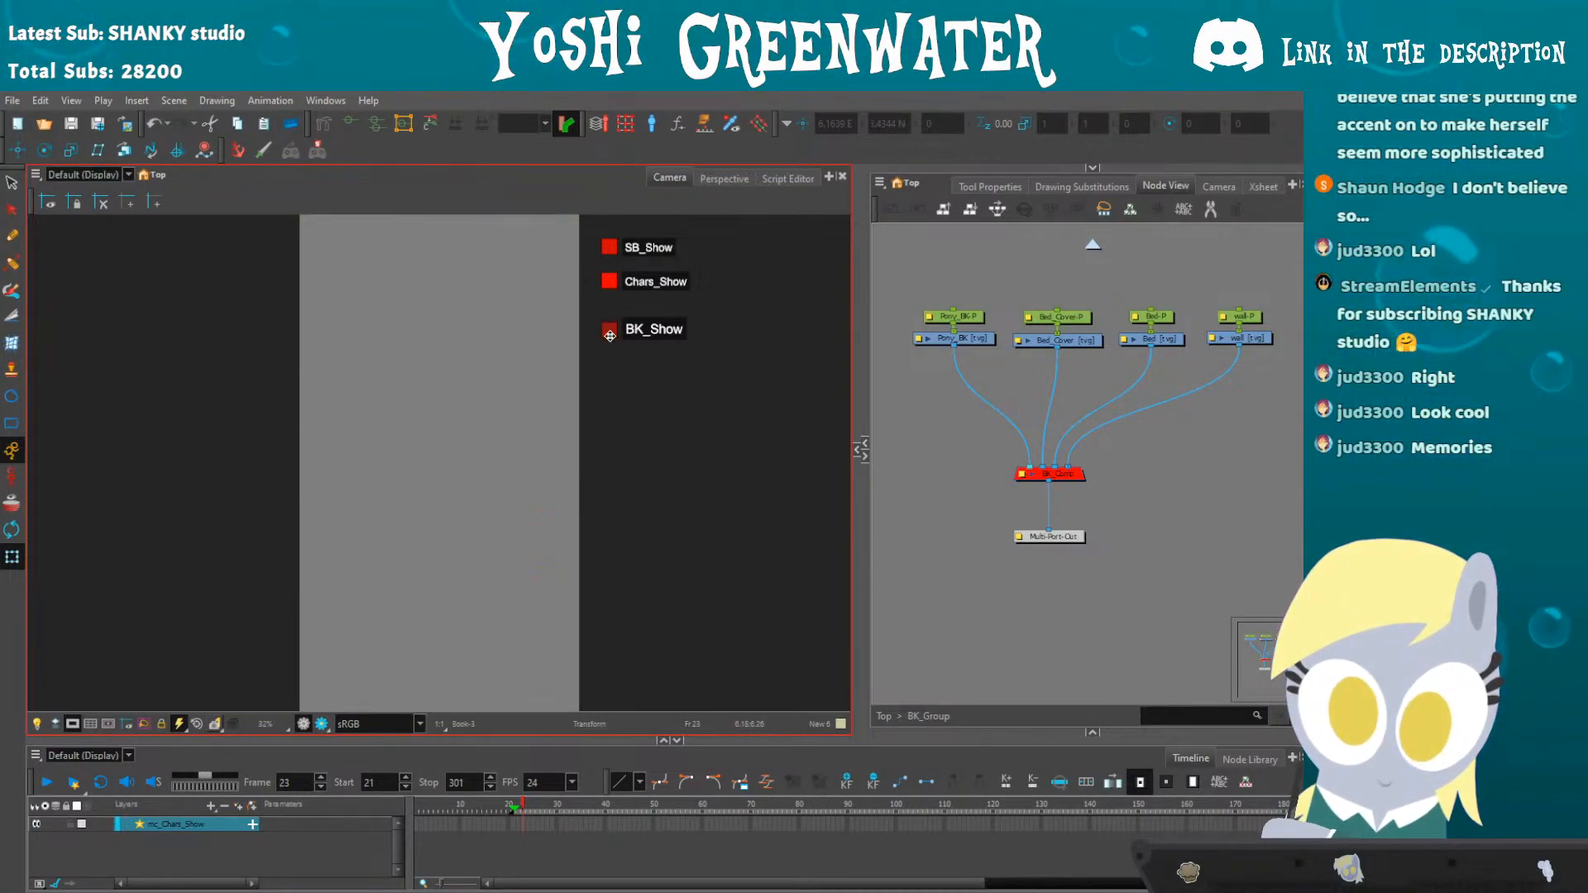
{"action": "left_click", "coordinate": [609, 329]}
{"action": "left_click", "coordinate": [604, 284]}
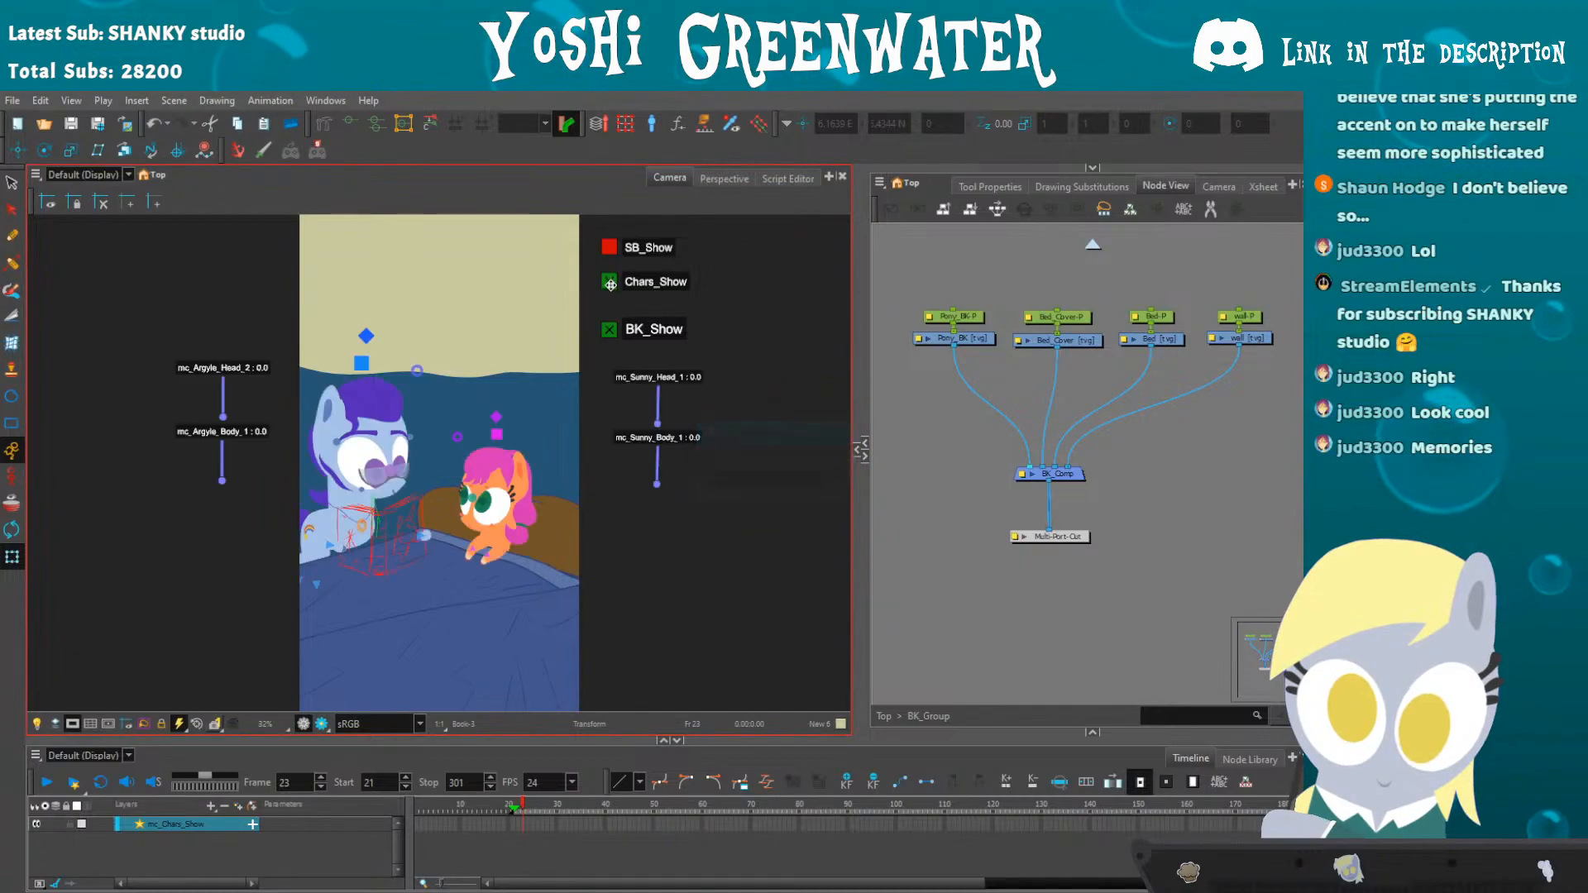
{"action": "left_click", "coordinate": [609, 247]}
{"action": "left_click", "coordinate": [605, 284]}
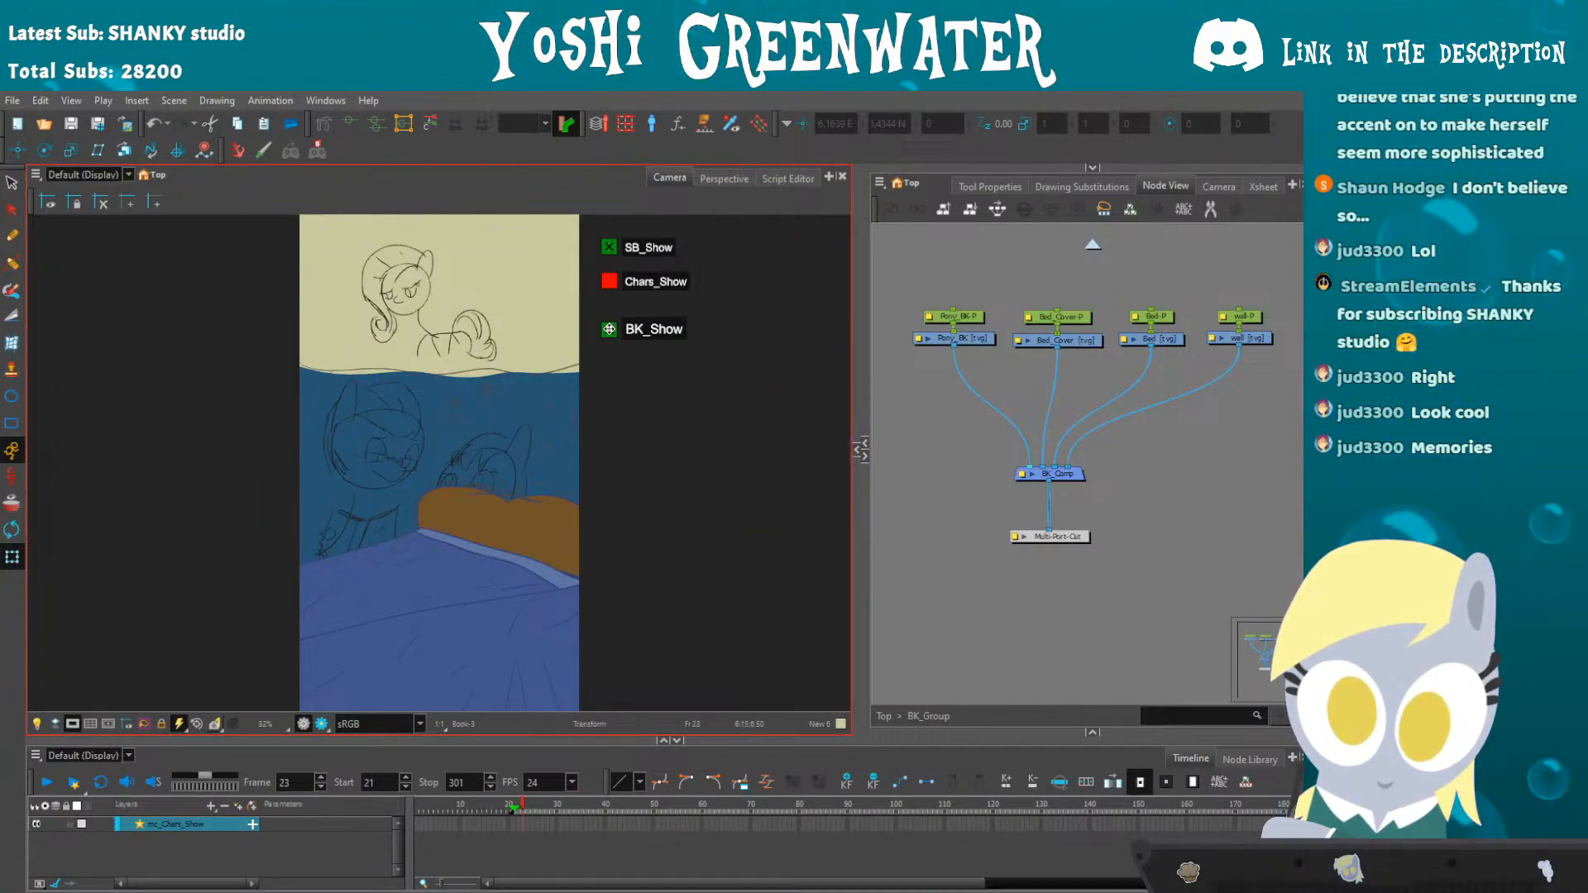
{"action": "left_click", "coordinate": [608, 329]}
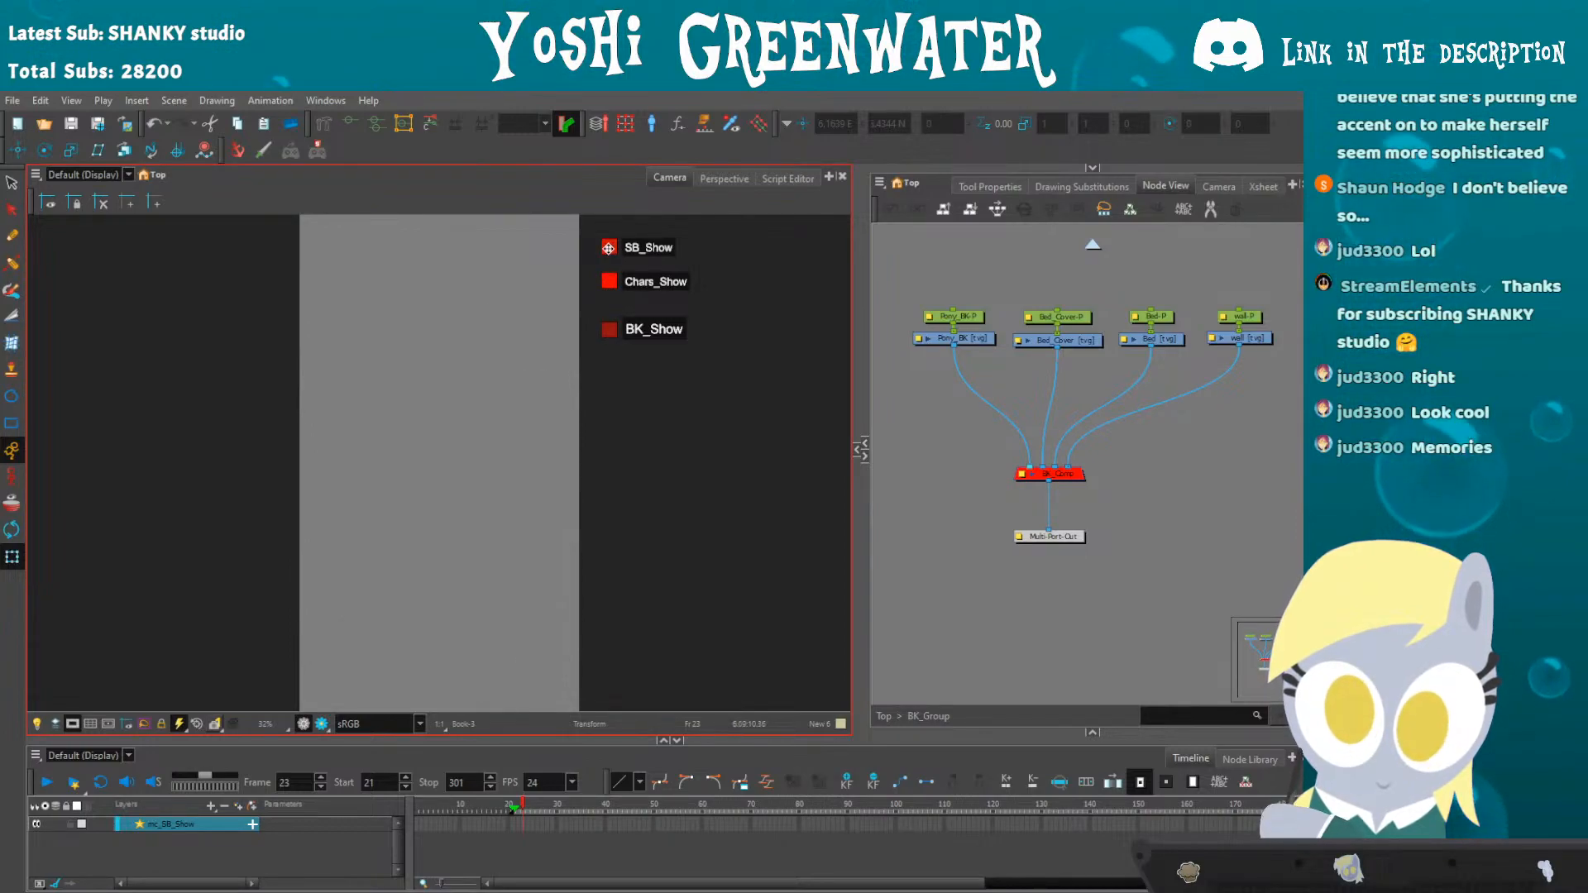
{"action": "left_click", "coordinate": [612, 284]}
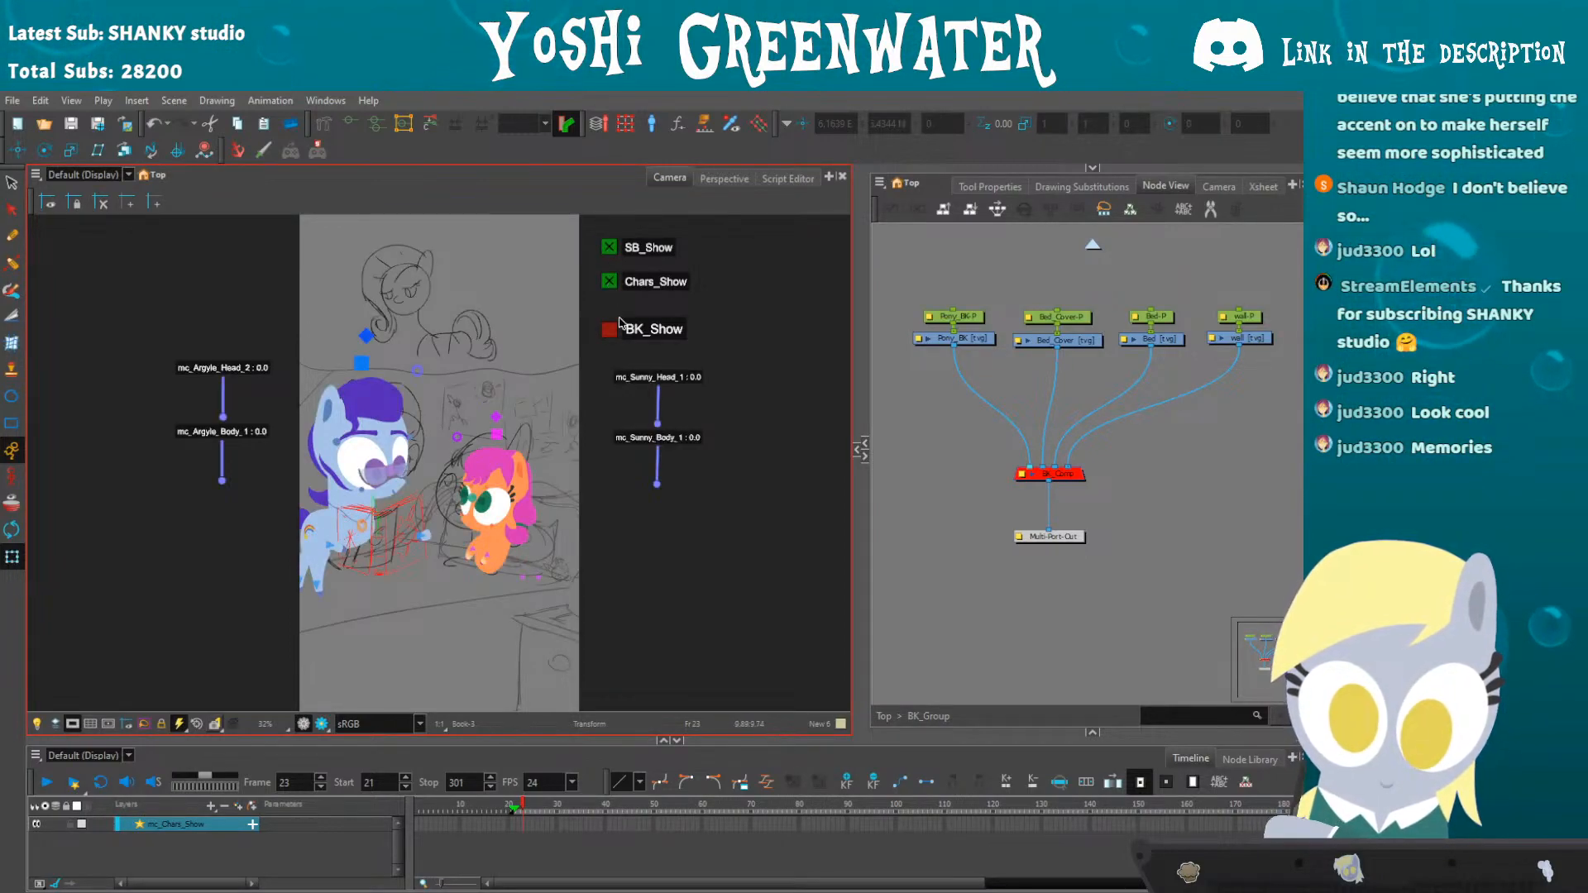
{"action": "left_click", "coordinate": [612, 281]}
{"action": "left_click", "coordinate": [609, 329]}
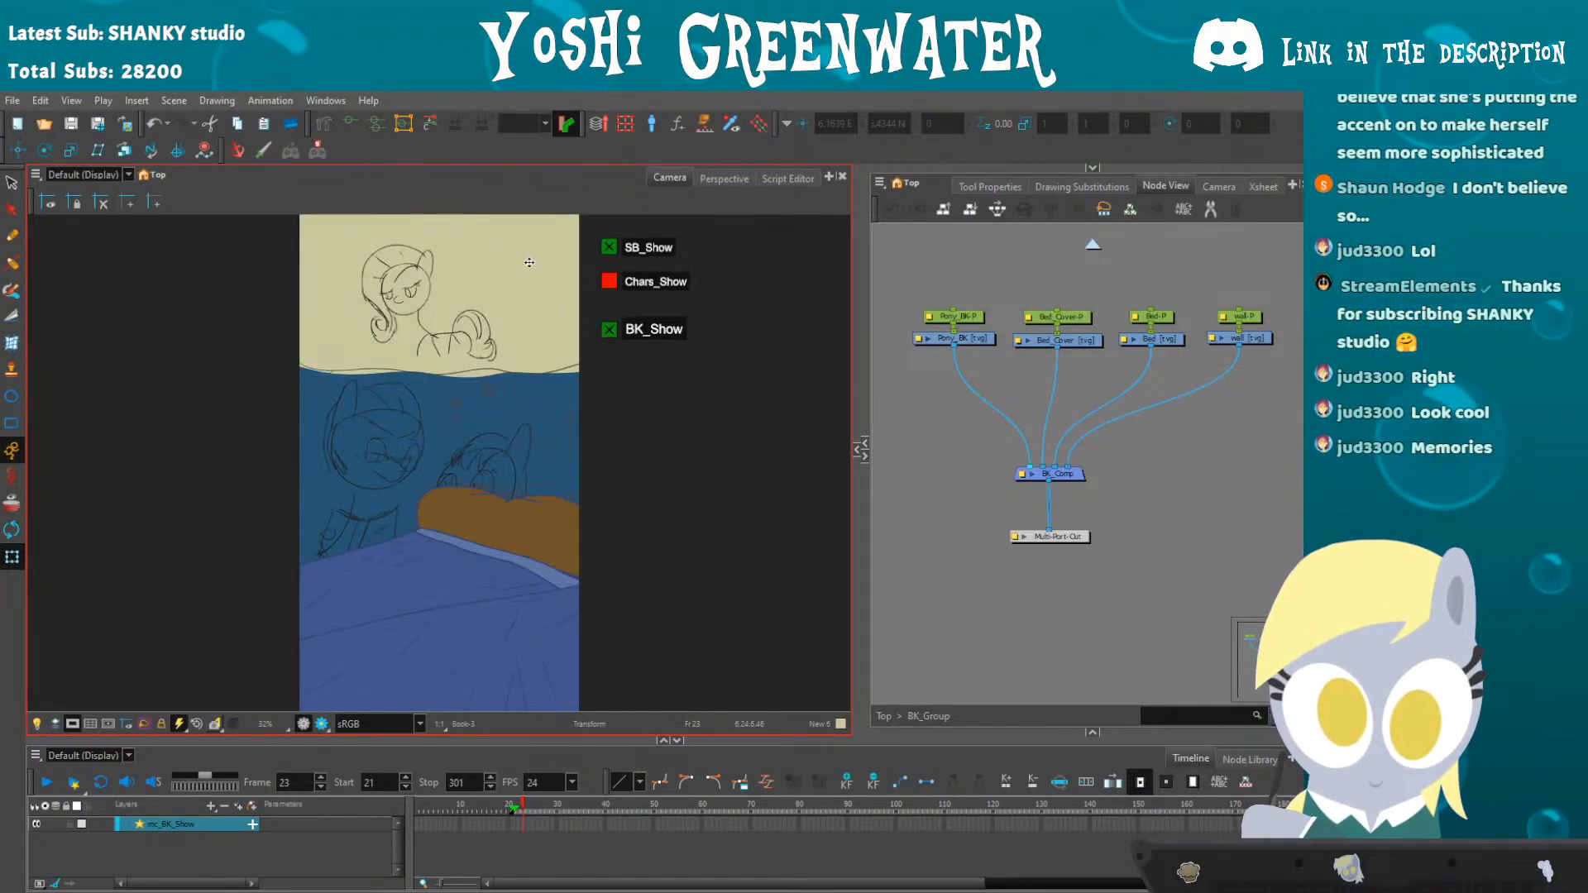
{"action": "left_click", "coordinate": [609, 281]}
{"action": "left_click", "coordinate": [607, 248]}
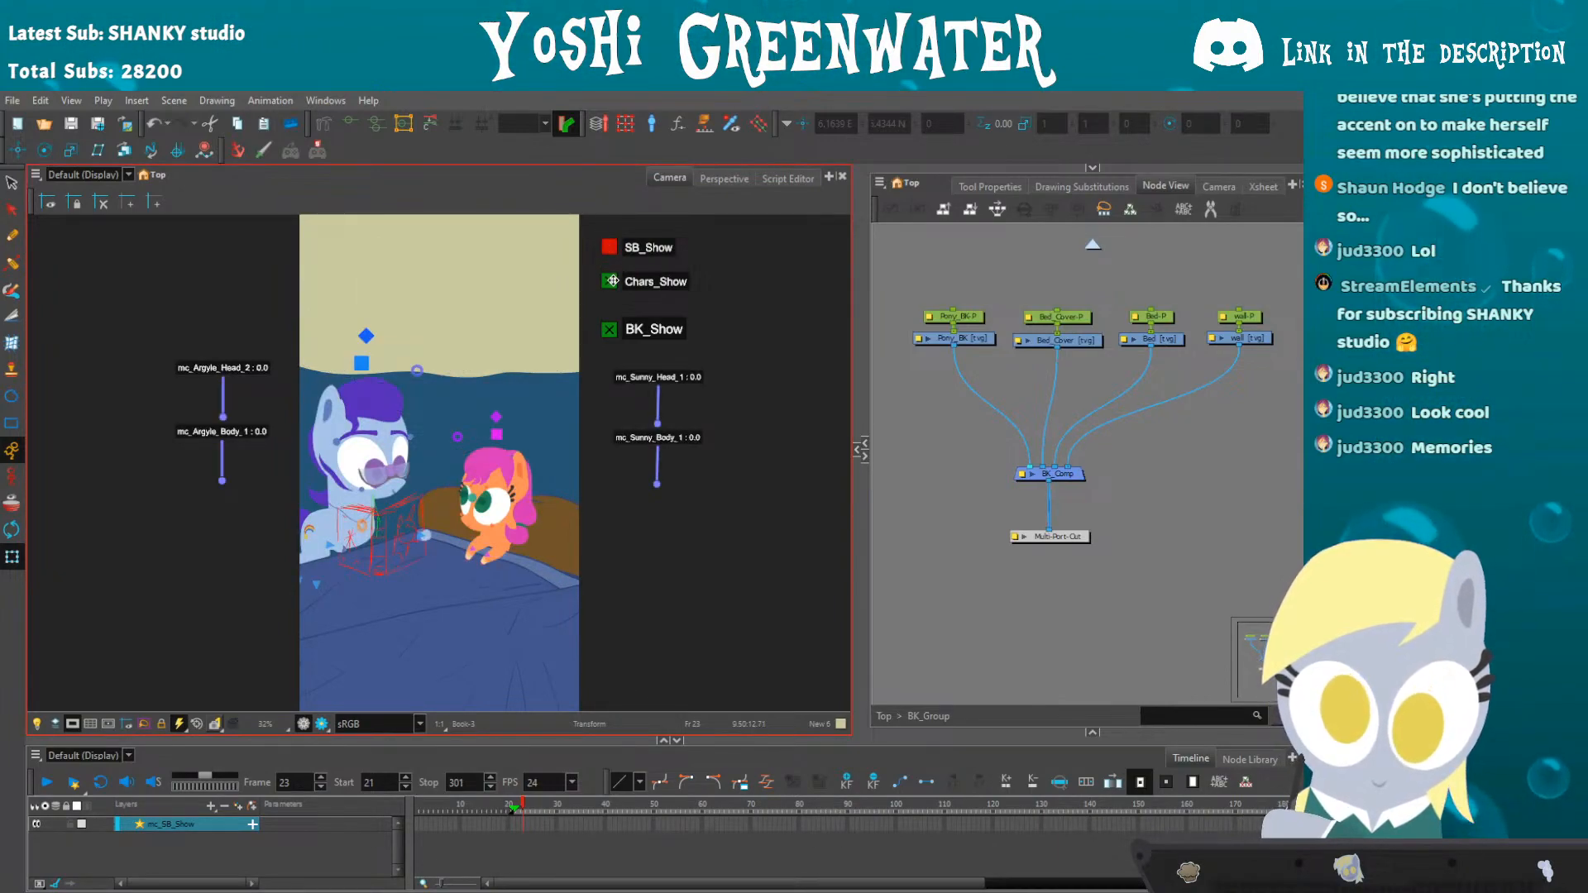
{"action": "left_click", "coordinate": [612, 281]}
{"action": "left_click", "coordinate": [609, 247]}
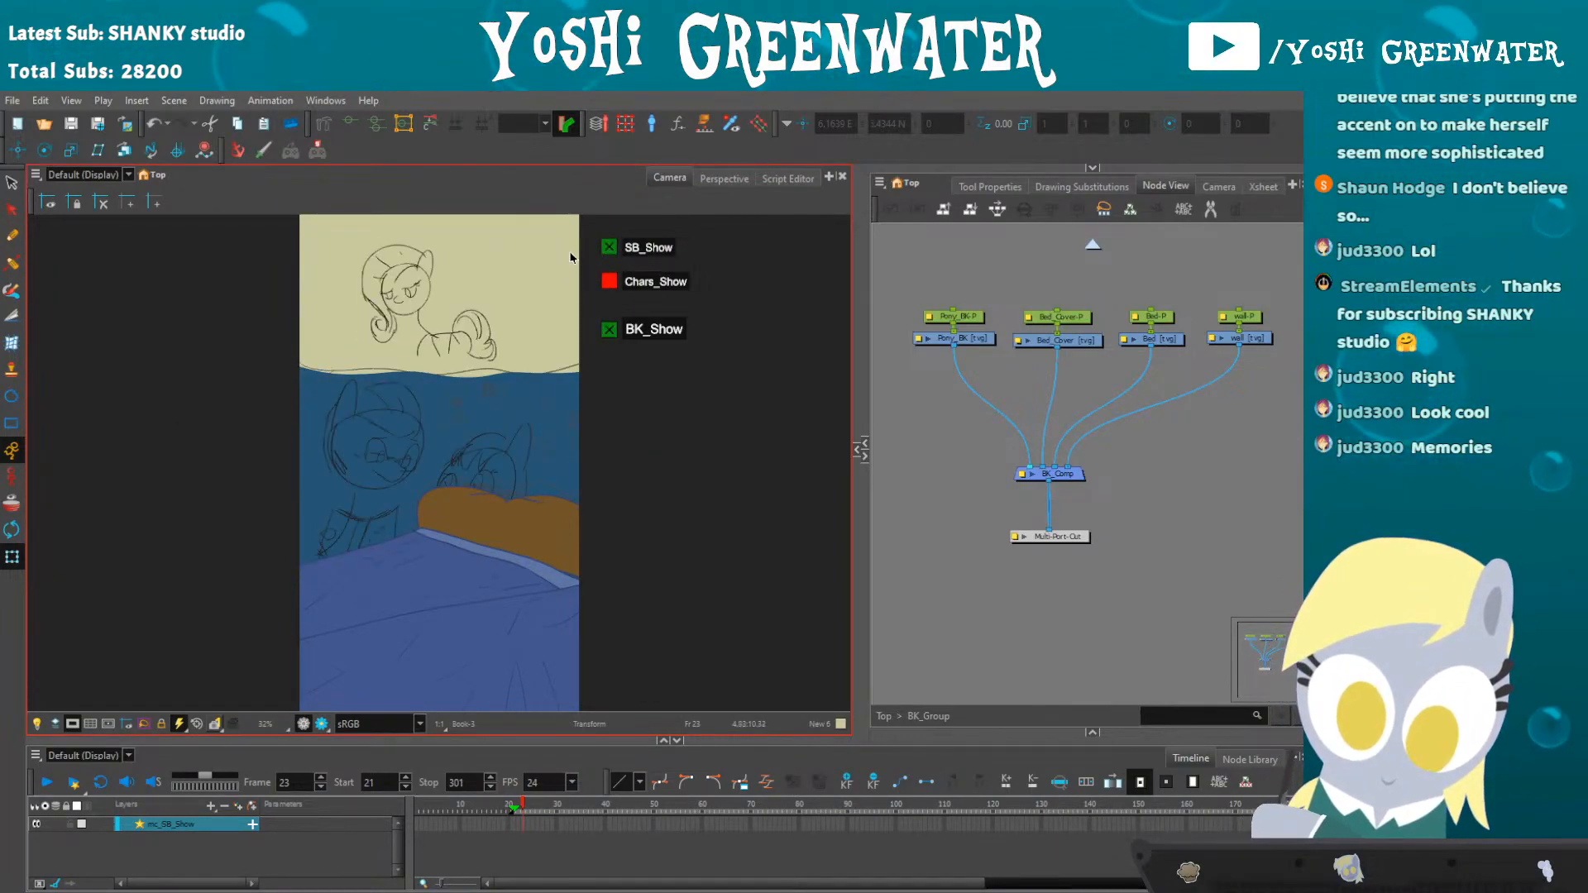
{"action": "left_click", "coordinate": [610, 328]}
{"action": "left_click", "coordinate": [609, 281]}
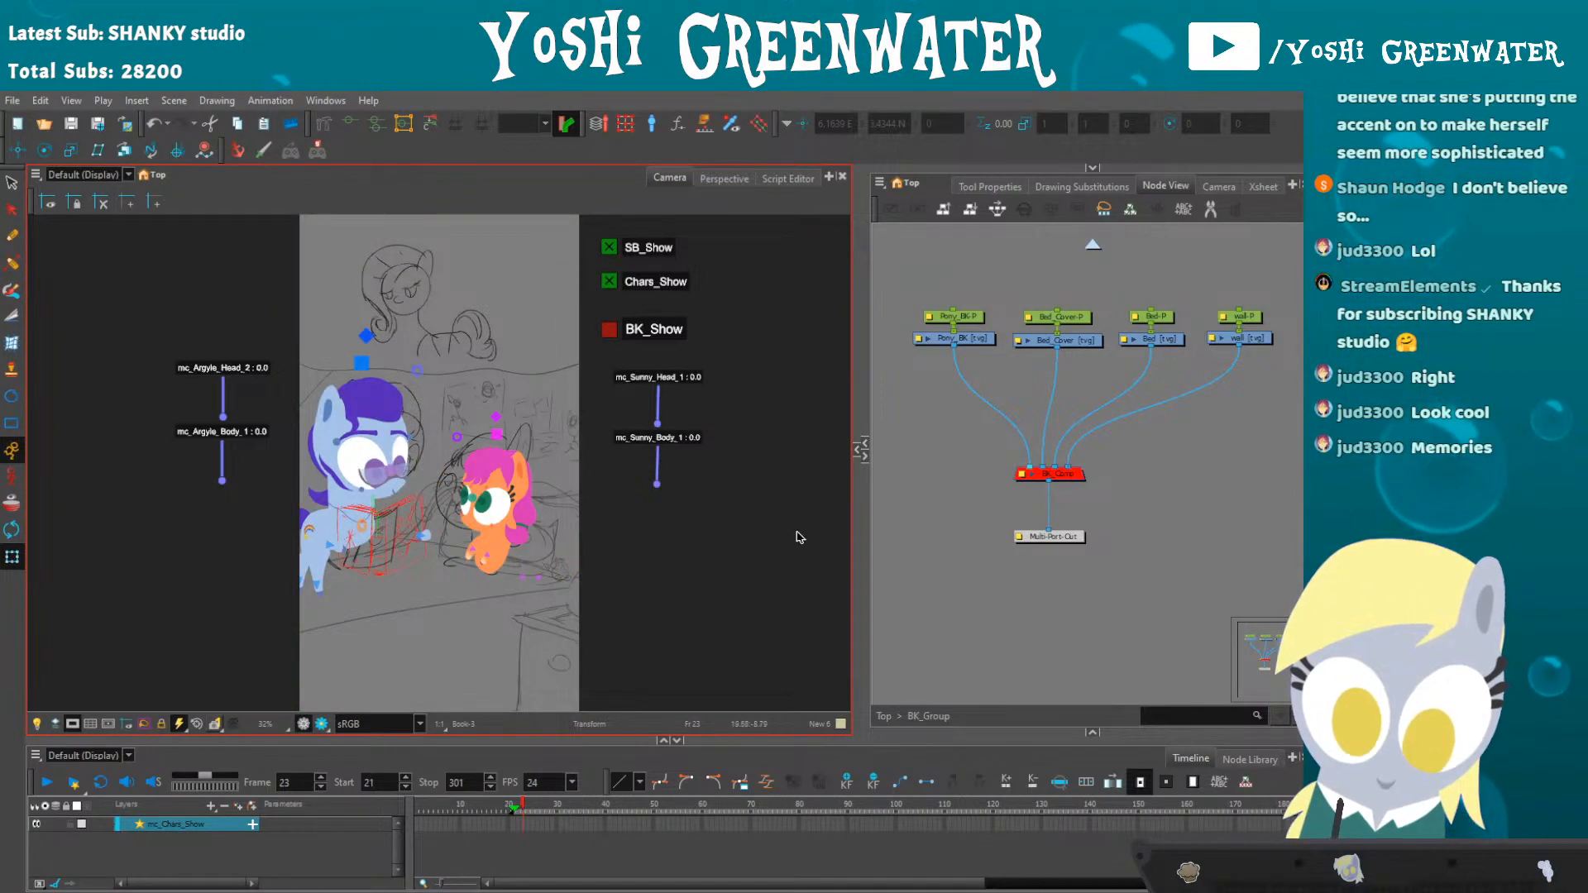
- Return to the top-level network and raise the mc_BK_Show controller's off_color alpha to 219
{"action": "left_click", "coordinate": [896, 605]}
{"action": "left_click", "coordinate": [885, 716]}
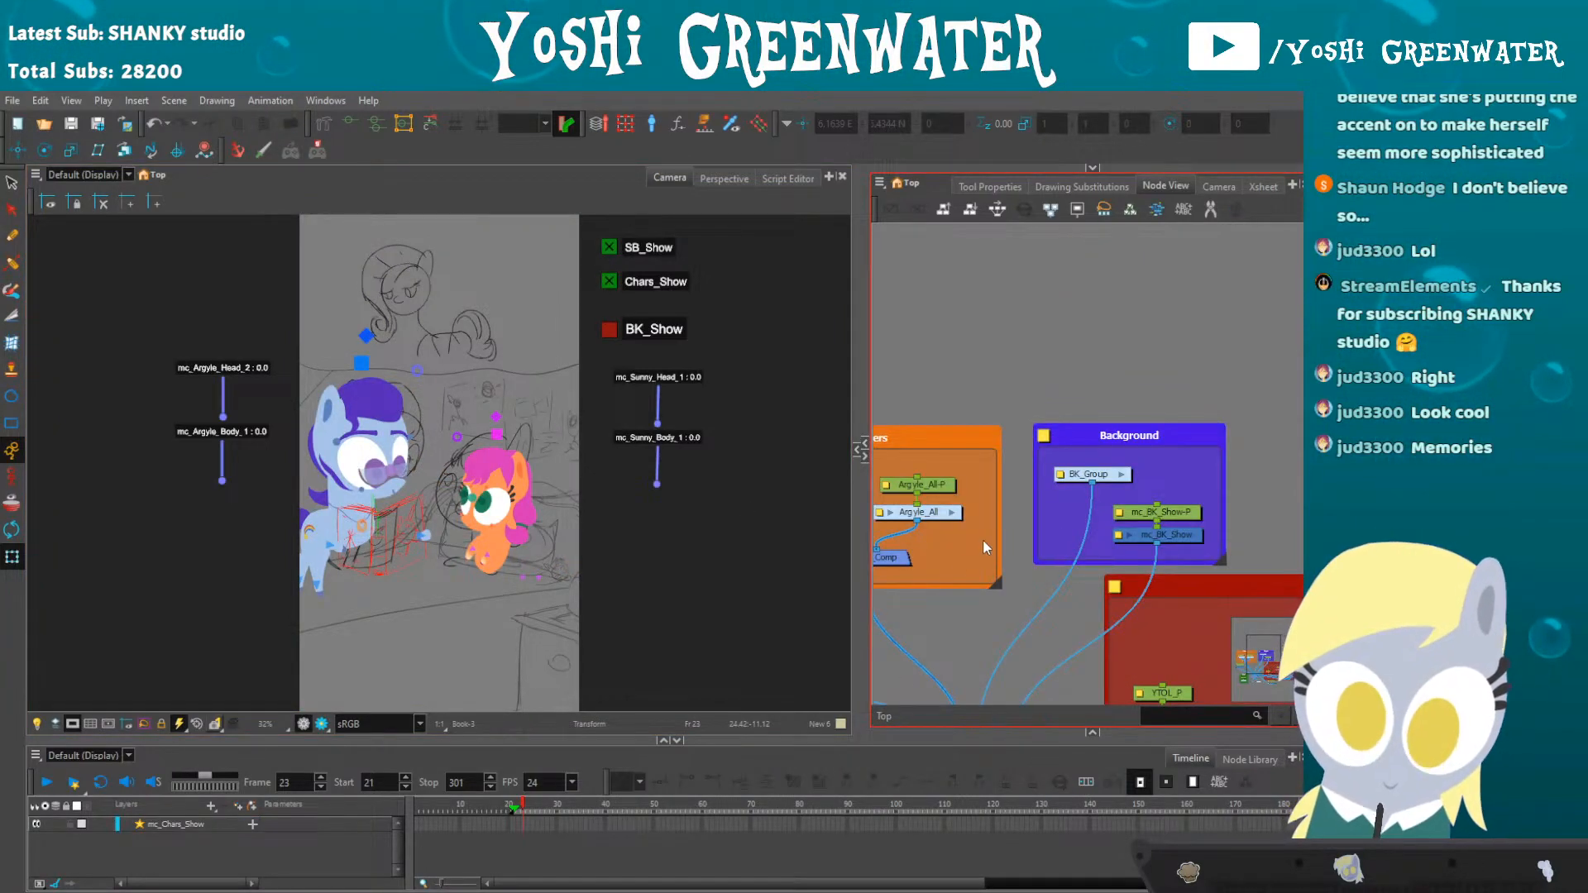
{"action": "left_click", "coordinate": [1118, 536]}
{"action": "scroll", "coordinate": [749, 473], "scroll_direction": "down", "scroll_amount": 5}
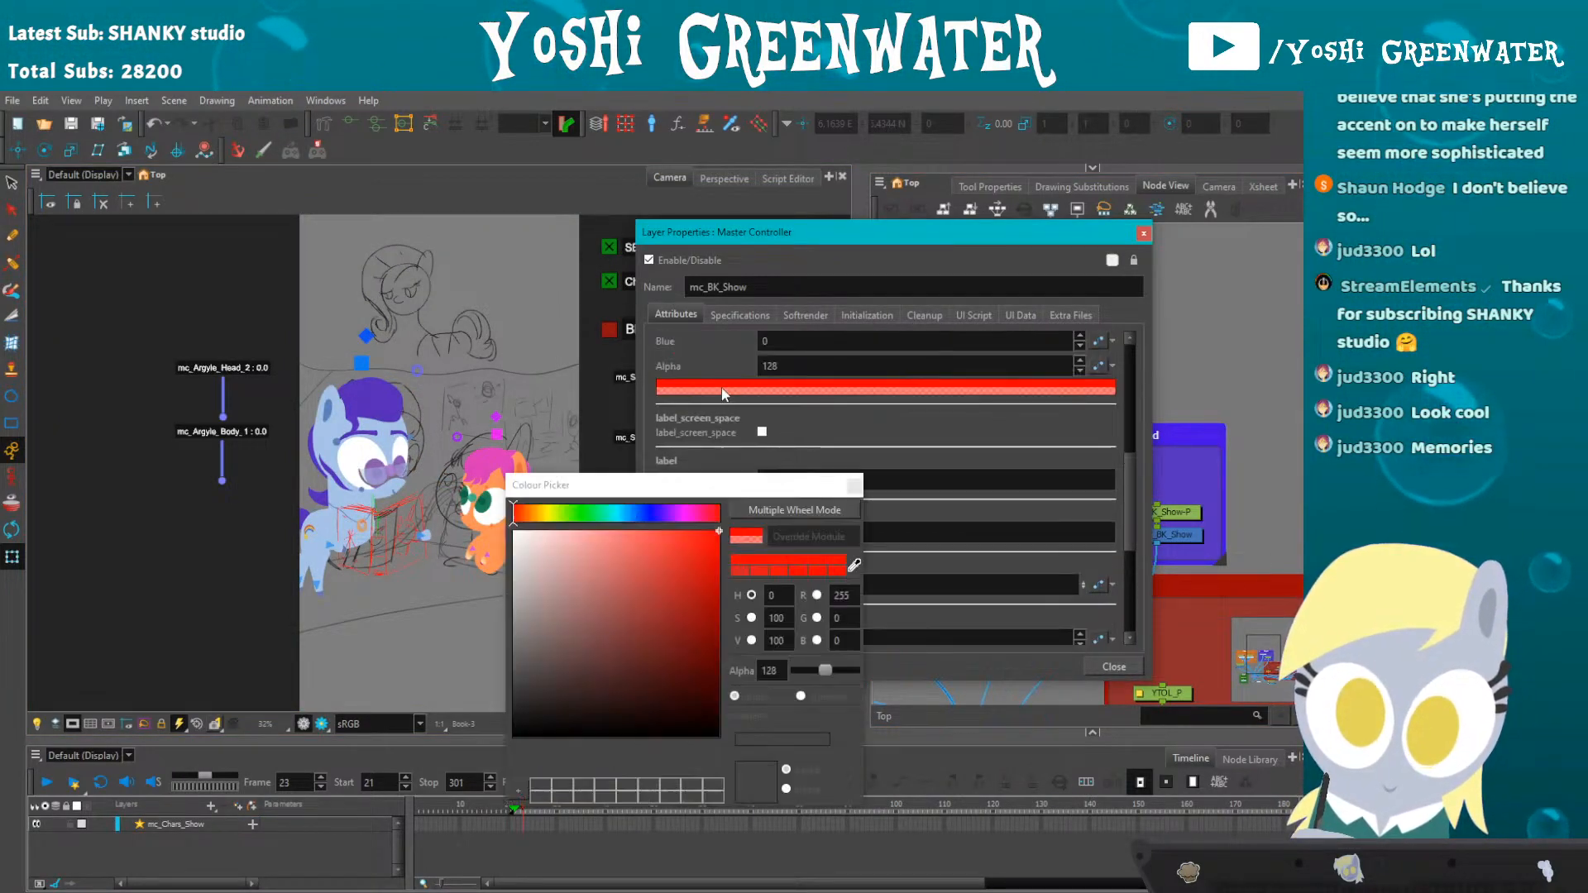
{"action": "left_click_drag", "start_coordinate": [825, 669], "coordinate": [845, 670]}
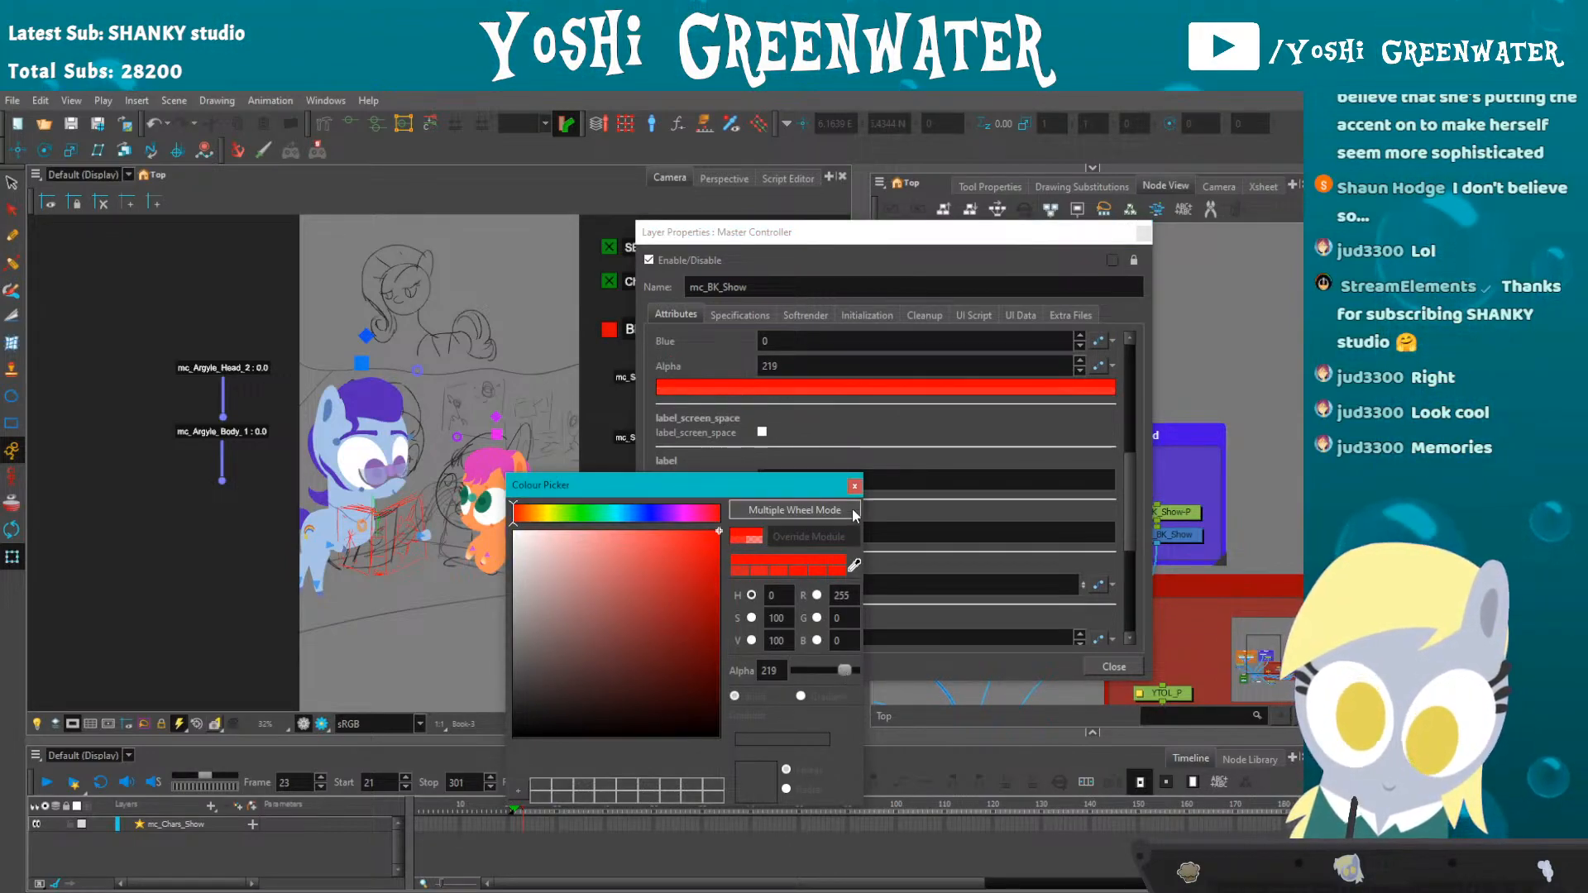
{"action": "left_click", "coordinate": [854, 487]}
{"action": "left_click", "coordinate": [1143, 234]}
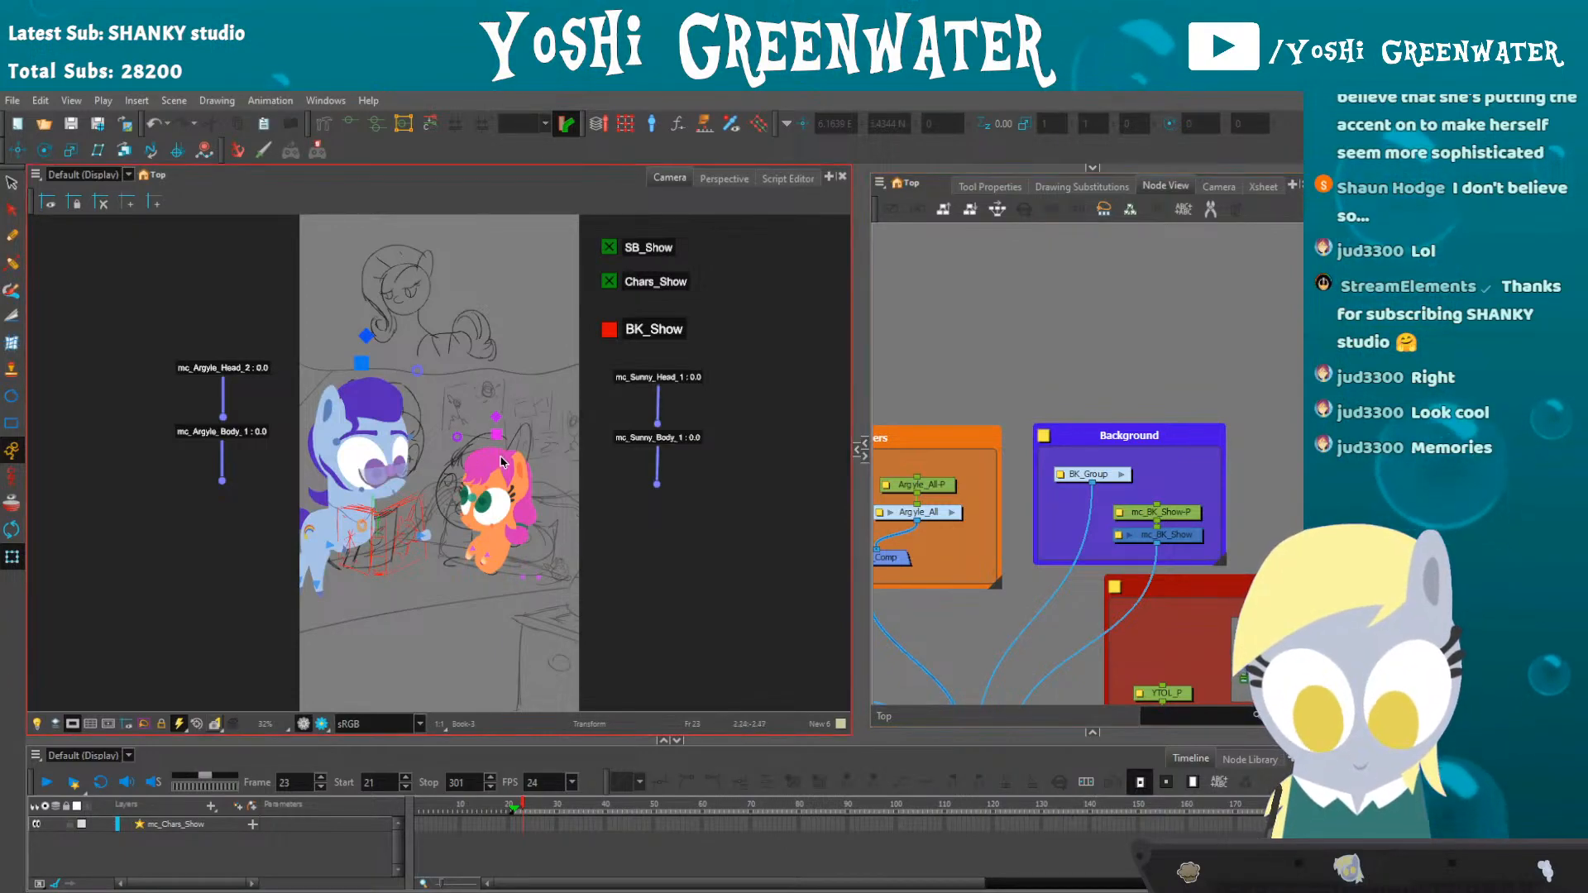
- Select the Book drawing in front of Argyle and hold drawing 1 across frames 22 to 25
{"action": "left_click_drag", "start_coordinate": [914, 635], "coordinate": [1151, 541]}
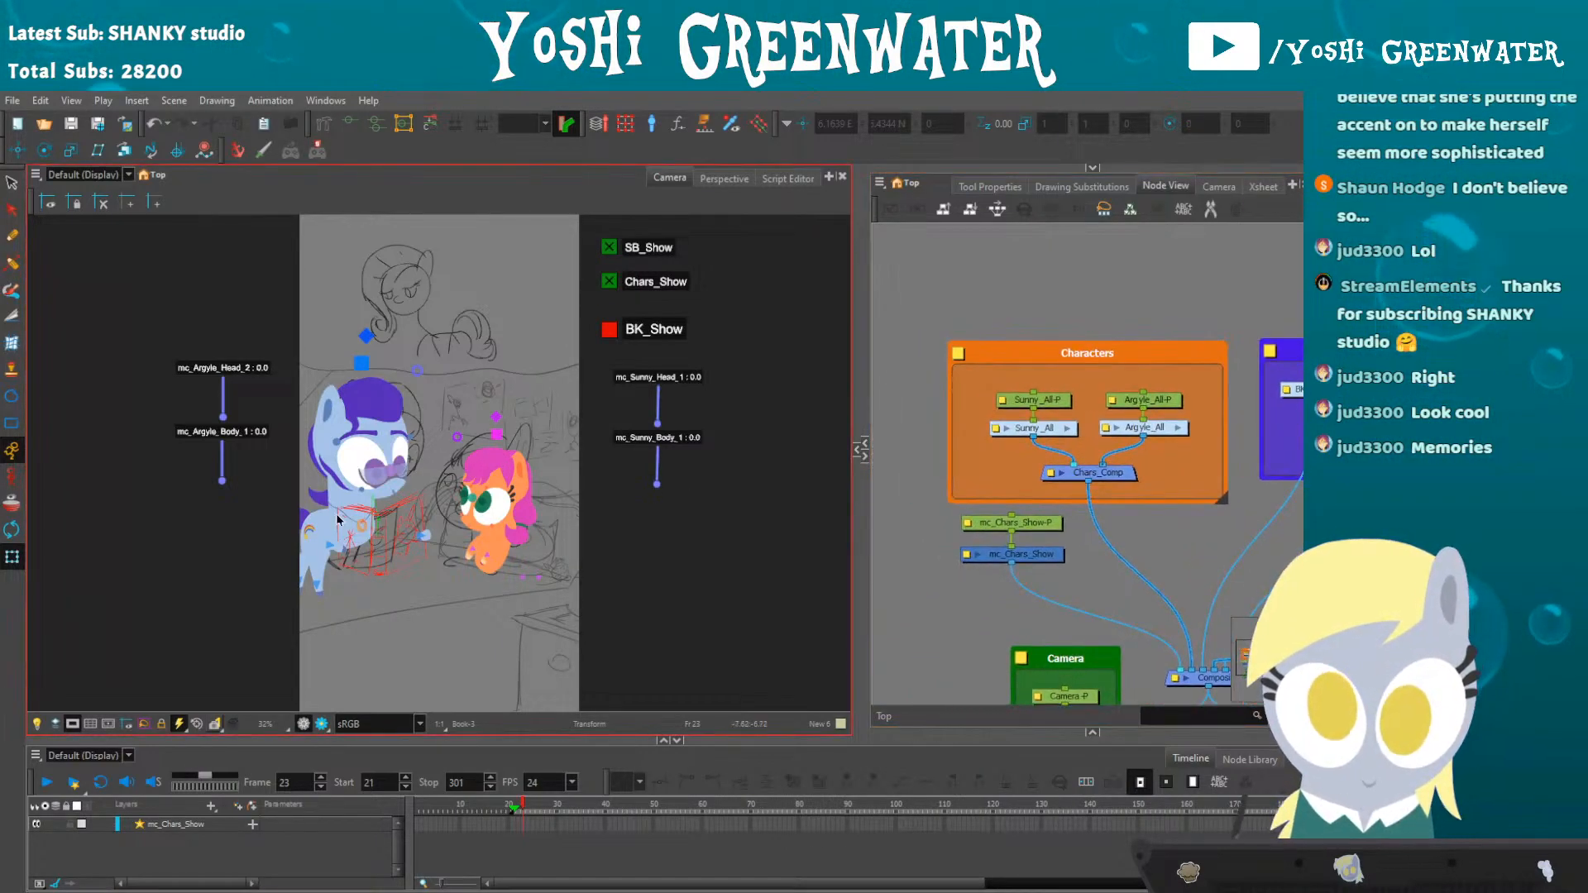
{"action": "scroll", "coordinate": [362, 530], "scroll_direction": "up", "scroll_amount": 4}
{"action": "left_click", "coordinate": [372, 484]}
{"action": "scroll", "coordinate": [372, 475], "scroll_direction": "down", "scroll_amount": 3}
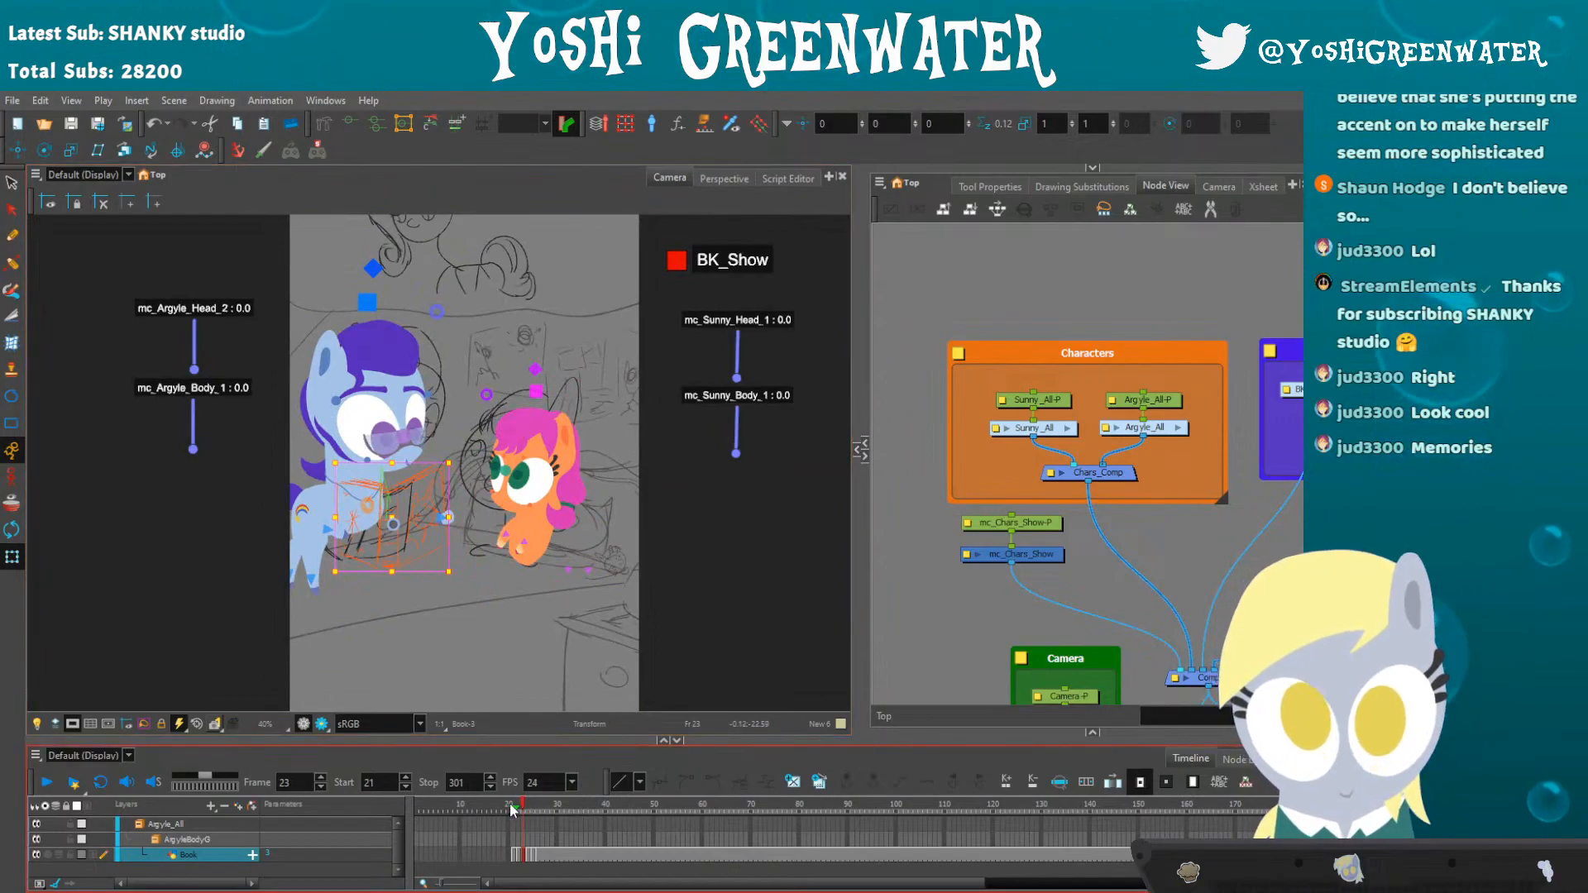
{"action": "scroll", "coordinate": [500, 846], "scroll_direction": "up", "scroll_amount": 5}
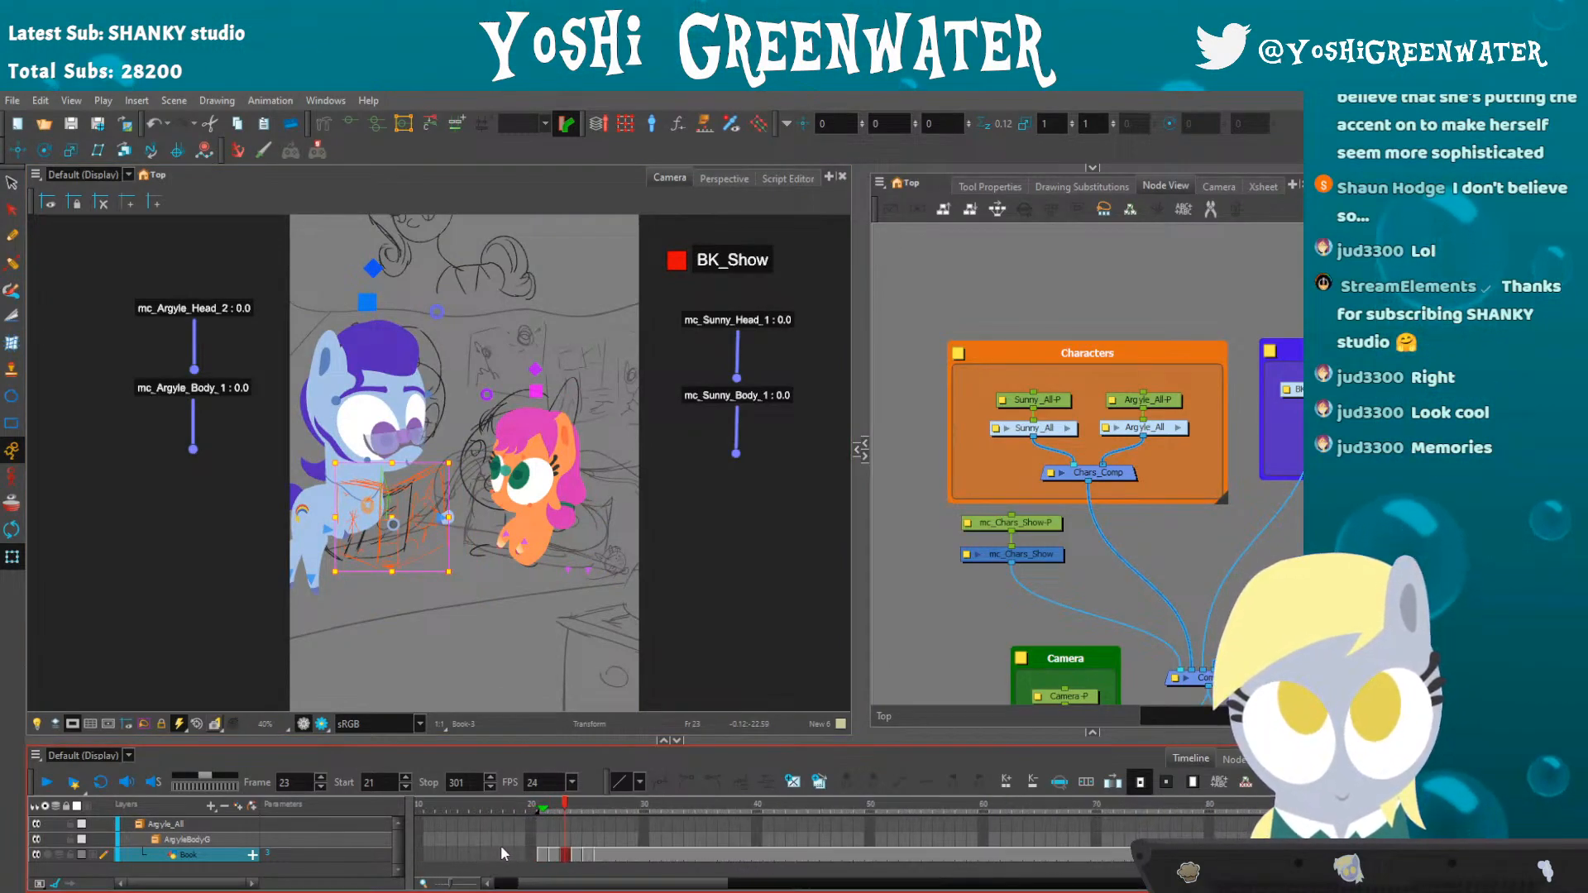
{"action": "left_click_drag", "start_coordinate": [566, 858], "coordinate": [608, 854]}
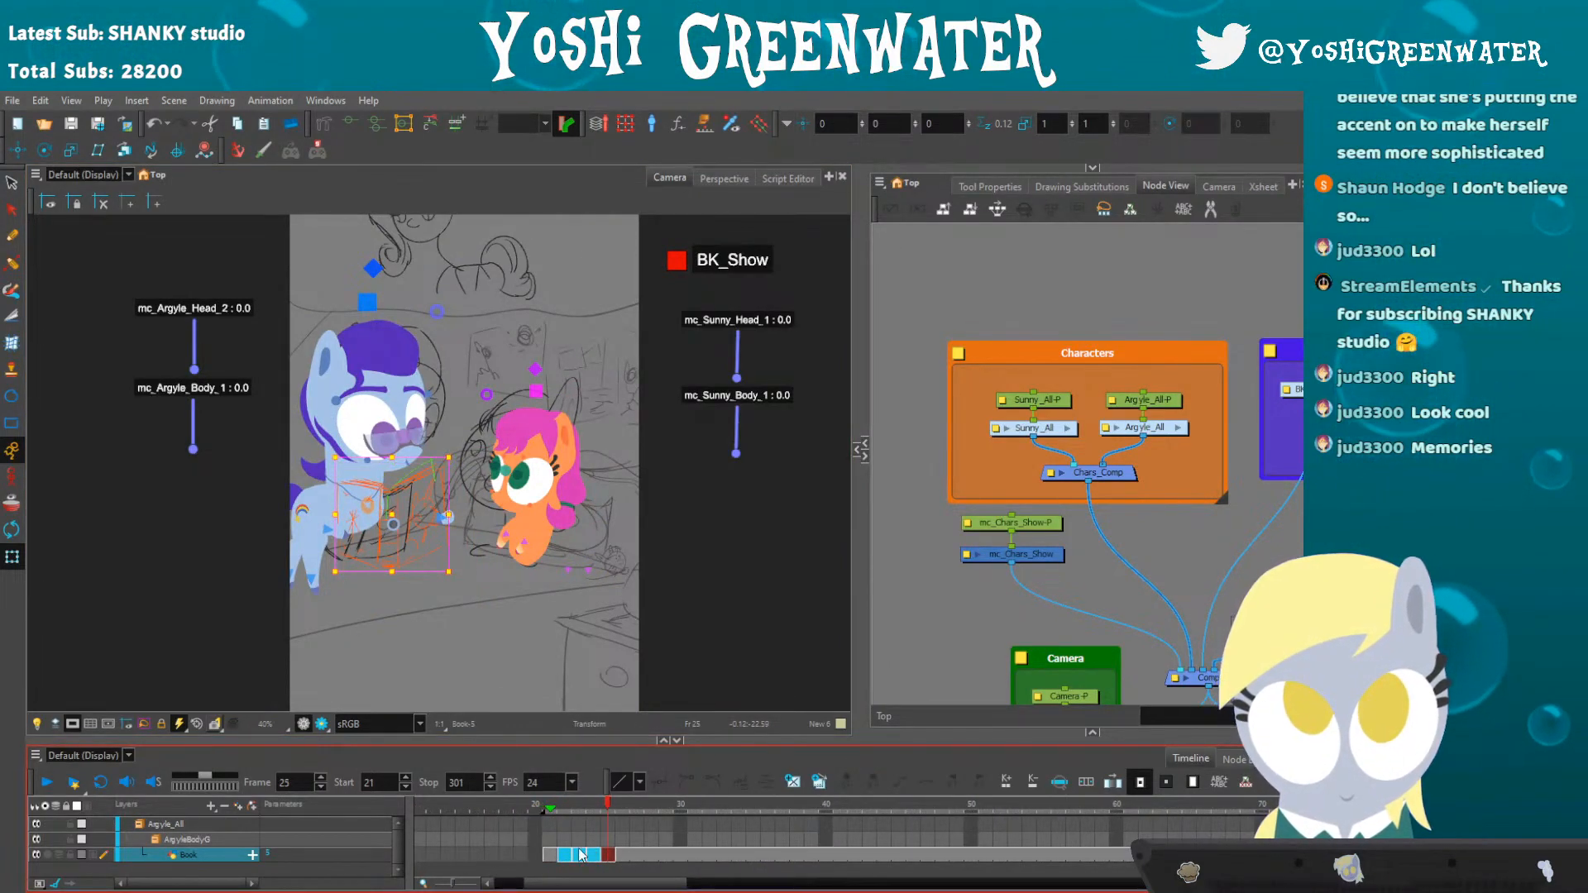
{"action": "left_click", "coordinate": [560, 806]}
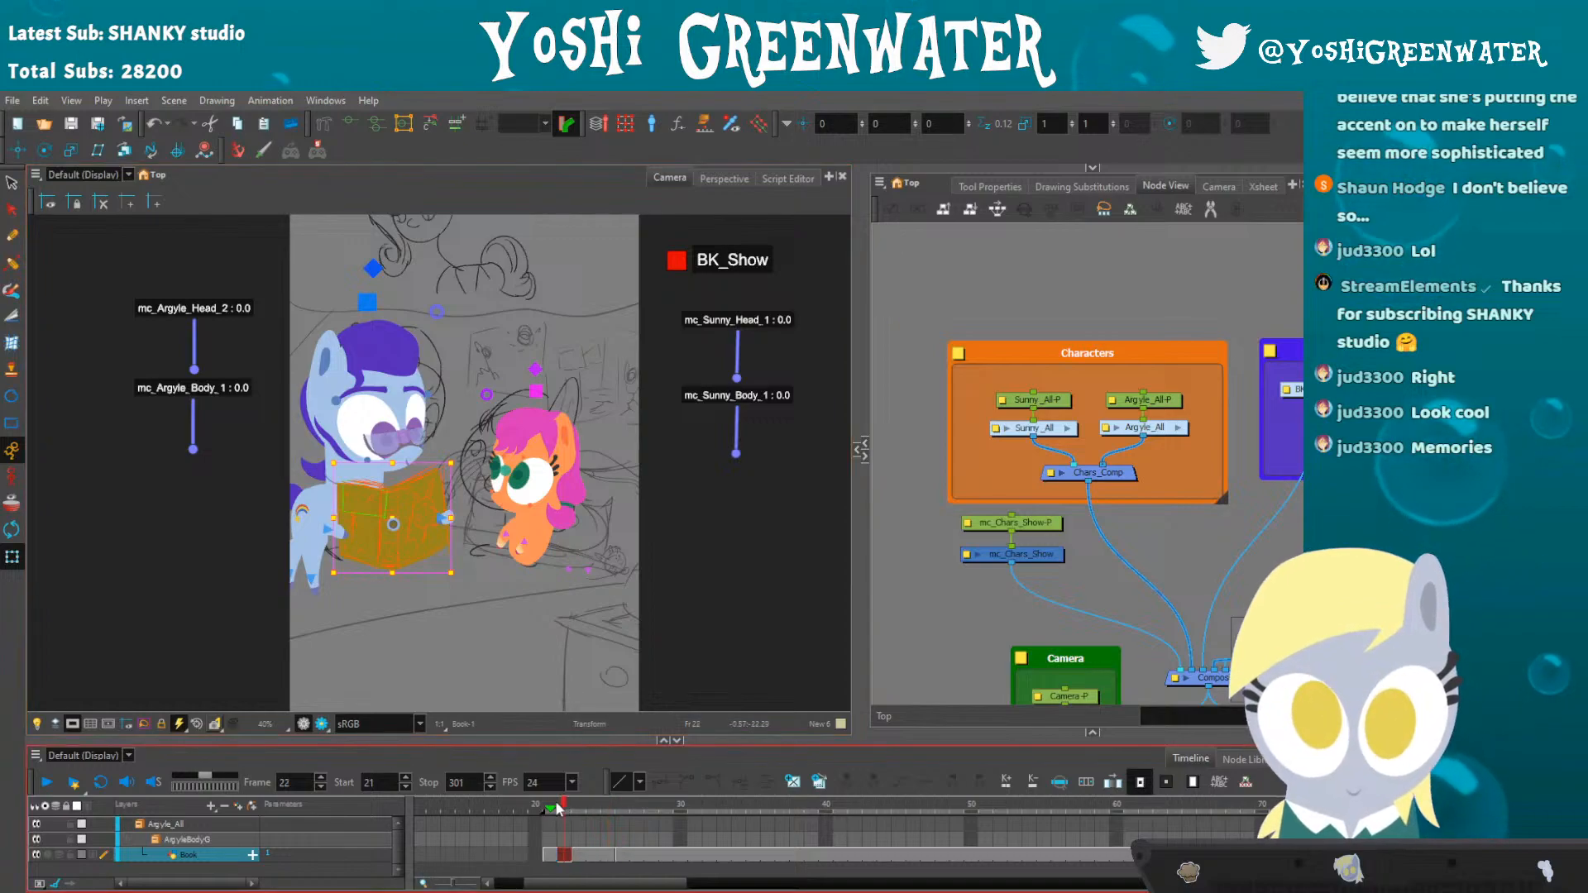
{"action": "scroll", "coordinate": [335, 500], "scroll_direction": "up", "scroll_amount": 1}
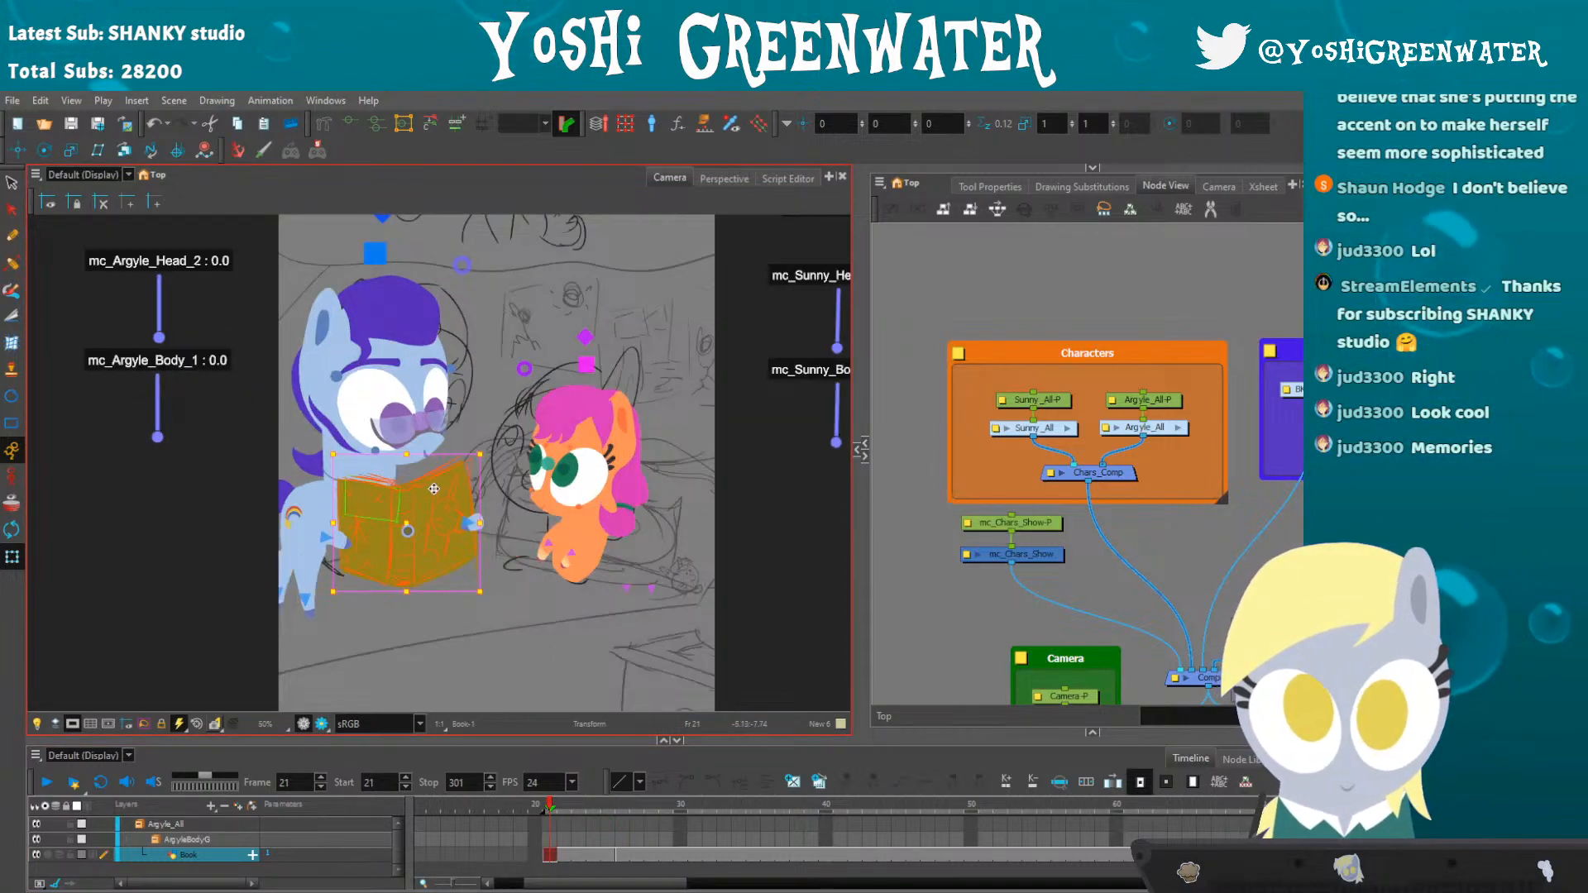
- Show the Drawing view beside the camera, find SB_Argyle in the Storyboard group and display its sketch at frame 26
{"action": "left_click", "coordinate": [857, 449]}
{"action": "left_click_drag", "start_coordinate": [924, 485], "coordinate": [770, 427]}
{"action": "left_click", "coordinate": [729, 179]}
{"action": "mouse_move", "coordinate": [951, 440]}
{"action": "left_mouse_down"}
{"action": "mouse_move", "coordinate": [761, 366]}
{"action": "mouse_move", "coordinate": [703, 365]}
{"action": "left_mouse_up"}
{"action": "left_click_drag", "start_coordinate": [1084, 454], "coordinate": [945, 440]}
{"action": "left_click", "coordinate": [1099, 443]}
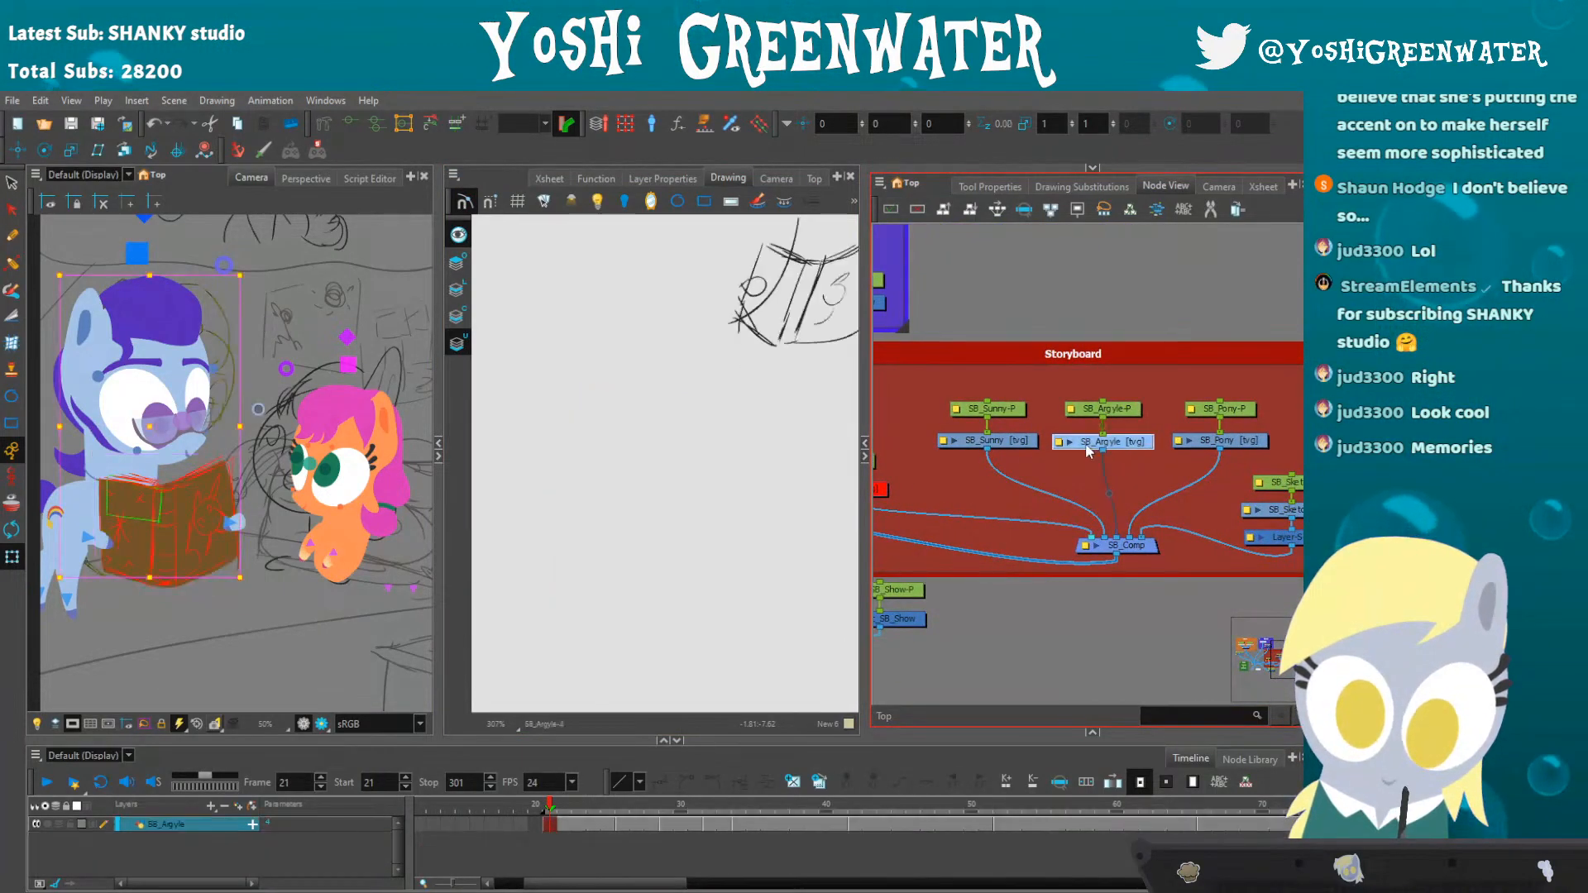
{"action": "left_click_drag", "start_coordinate": [668, 483], "coordinate": [519, 640]}
{"action": "left_click", "coordinate": [622, 808]}
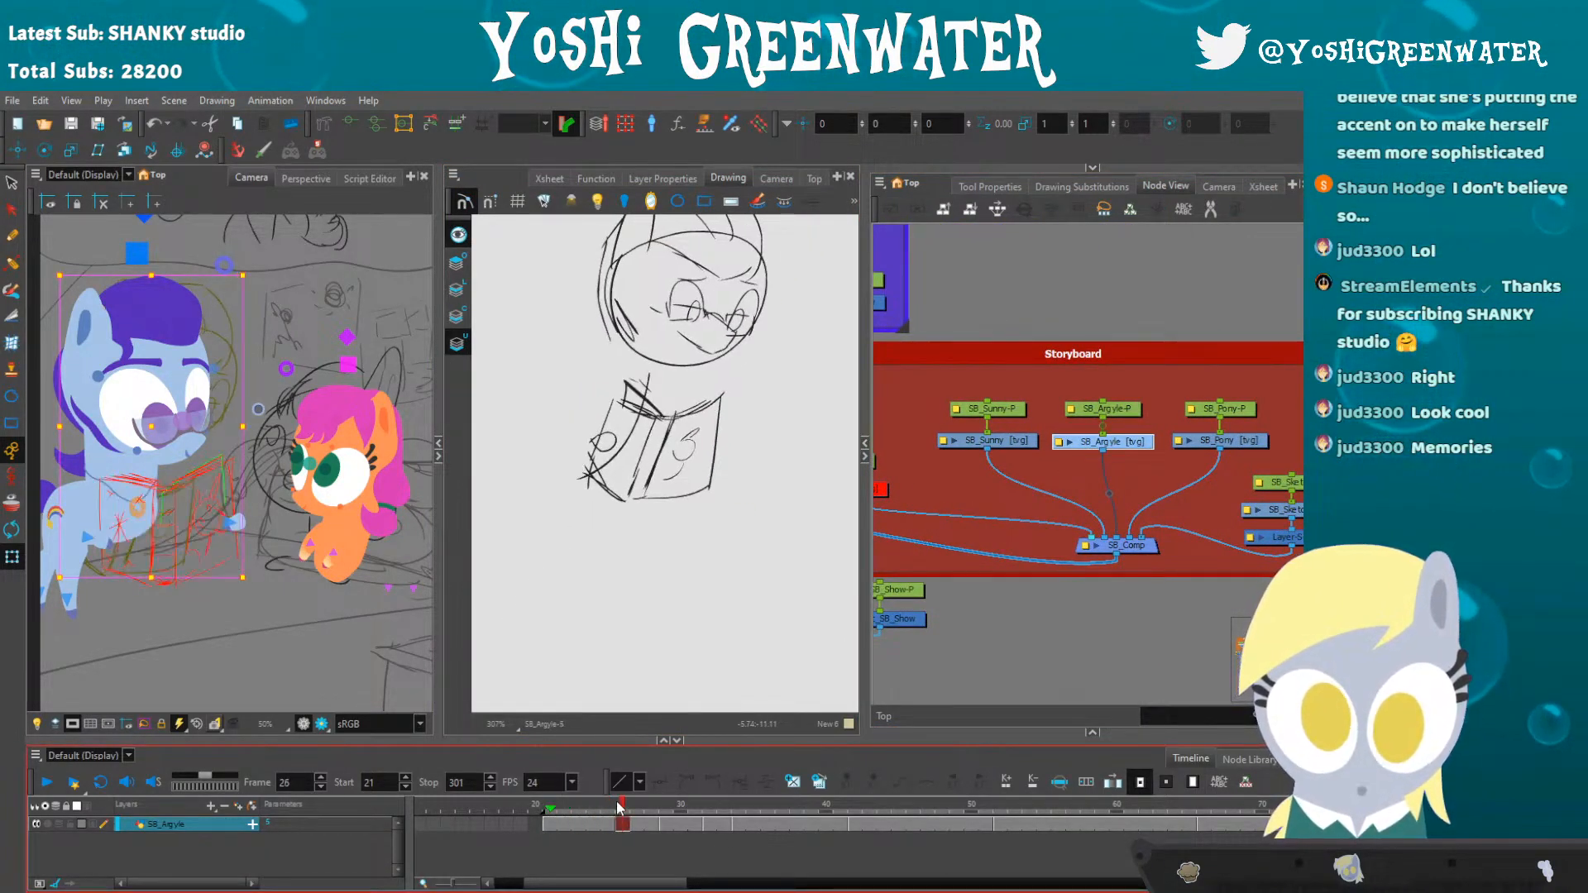
- Select the Book layer together with SB_Argyle so both show in an enlarged timeline, and scrub back to frame 22
{"action": "left_click", "coordinate": [183, 486]}
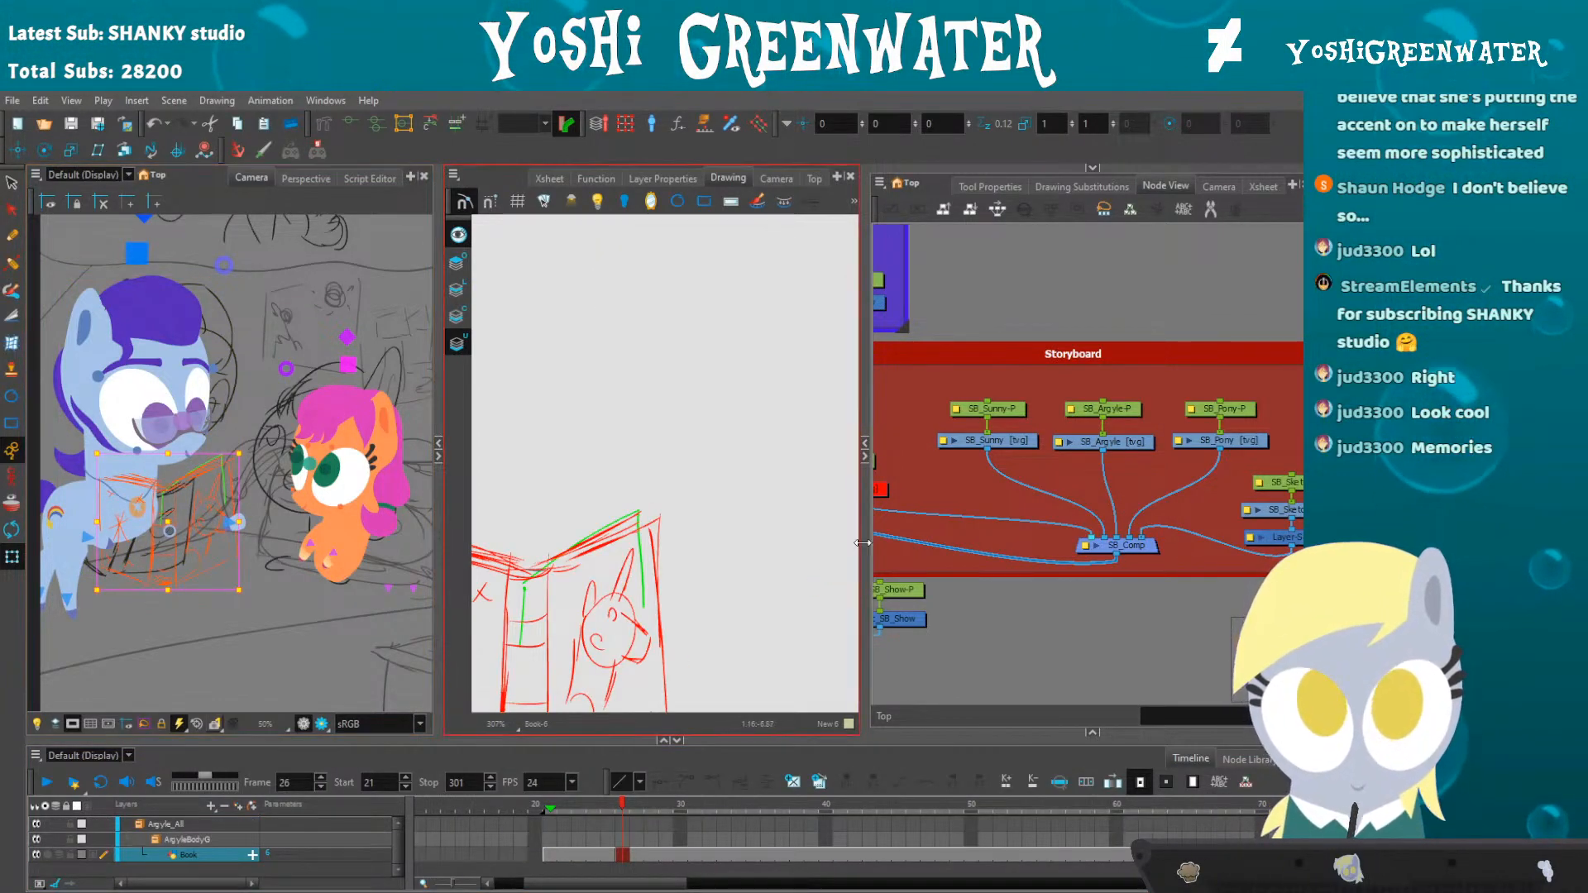
{"action": "left_click", "coordinate": [1086, 445]}
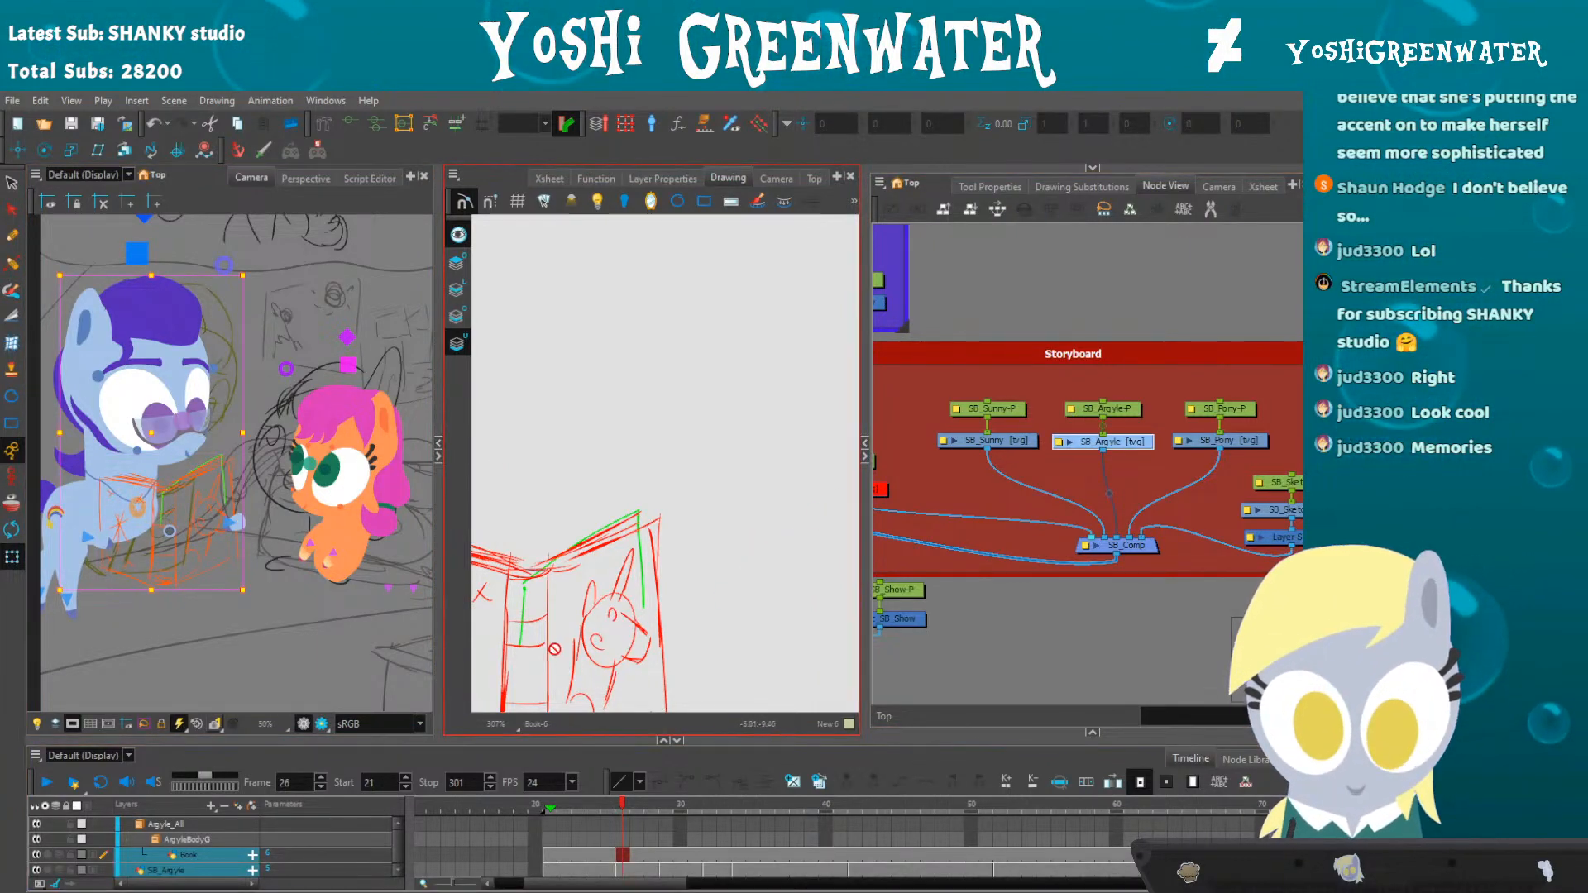
{"action": "left_click_drag", "start_coordinate": [533, 741], "coordinate": [533, 705]}
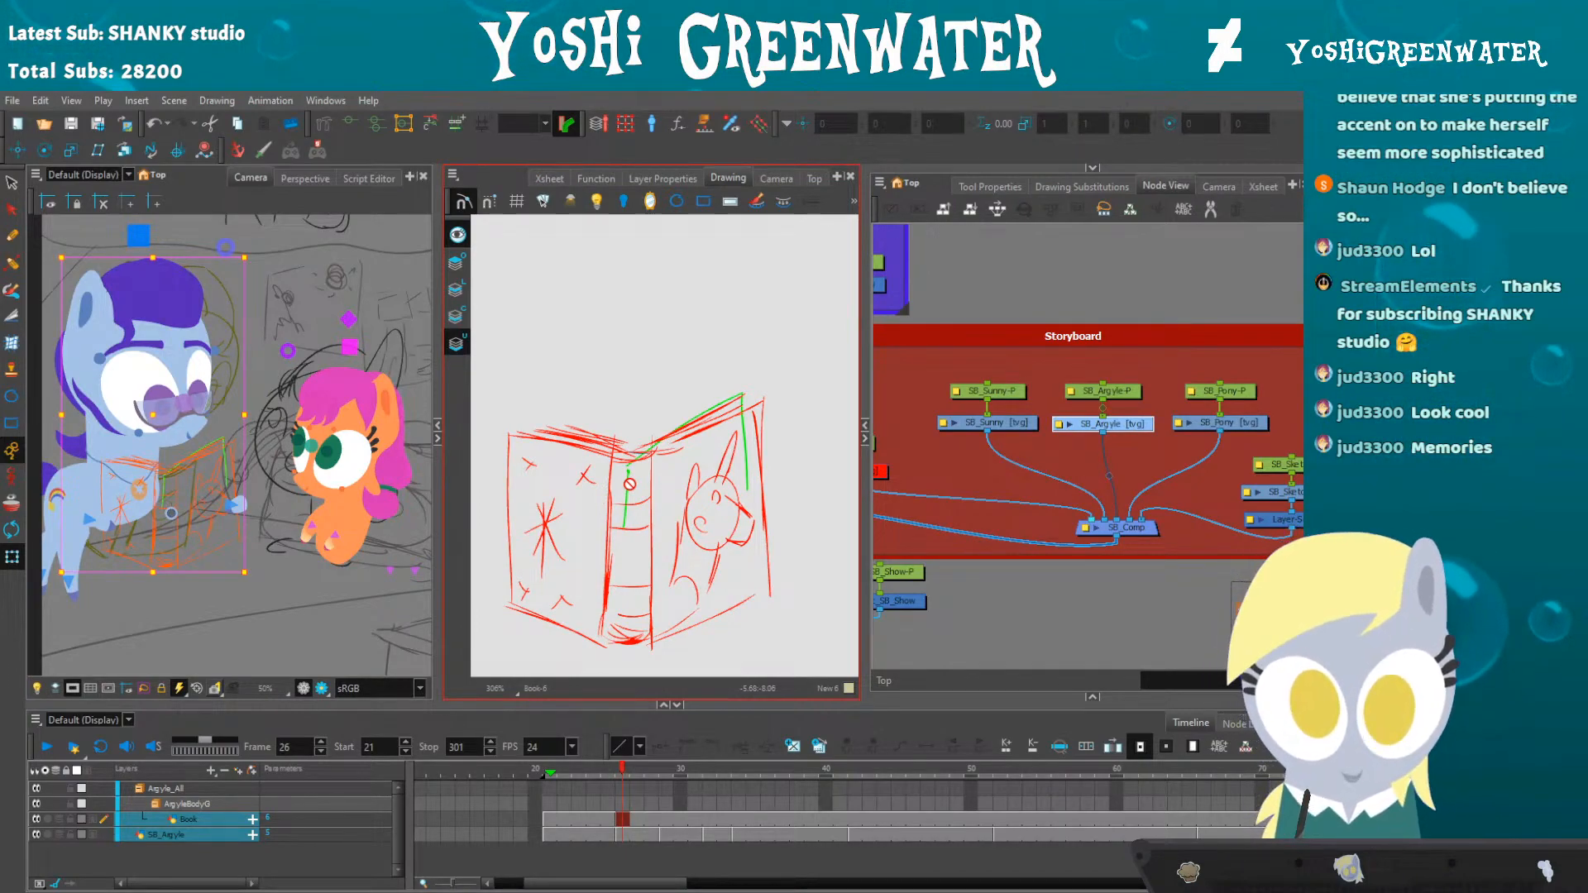
{"action": "left_click_drag", "start_coordinate": [625, 492], "coordinate": [653, 448]}
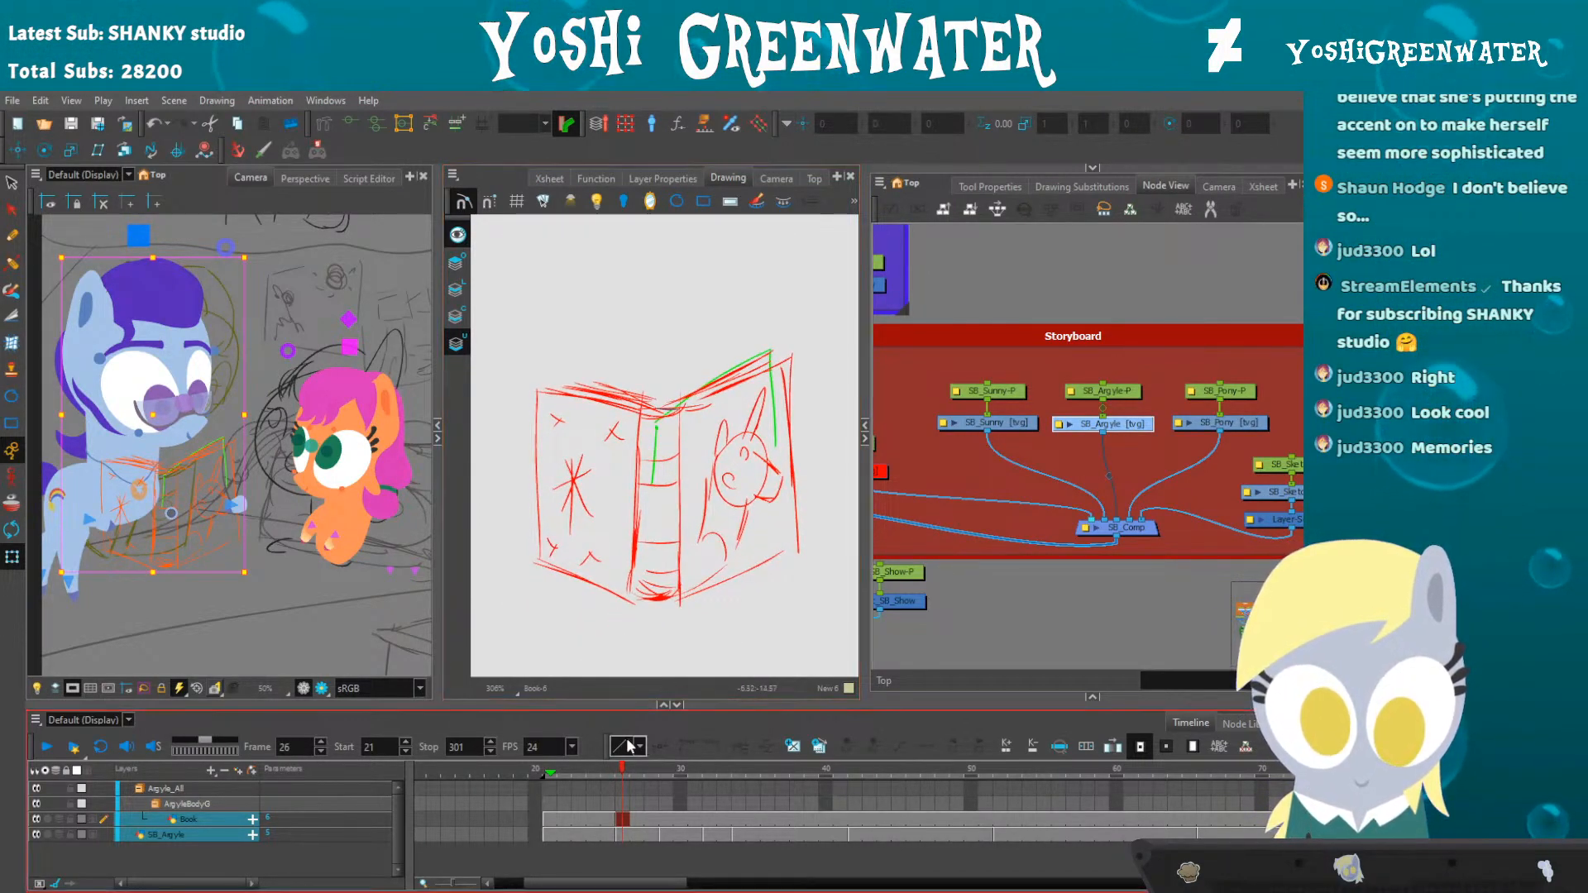
{"action": "mouse_move", "coordinate": [606, 773]}
{"action": "left_mouse_down"}
{"action": "mouse_move", "coordinate": [1029, 756]}
{"action": "mouse_move", "coordinate": [728, 750]}
{"action": "mouse_move", "coordinate": [579, 769]}
{"action": "mouse_move", "coordinate": [672, 769]}
{"action": "left_mouse_up"}
{"action": "left_click_drag", "start_coordinate": [906, 761], "coordinate": [568, 809]}
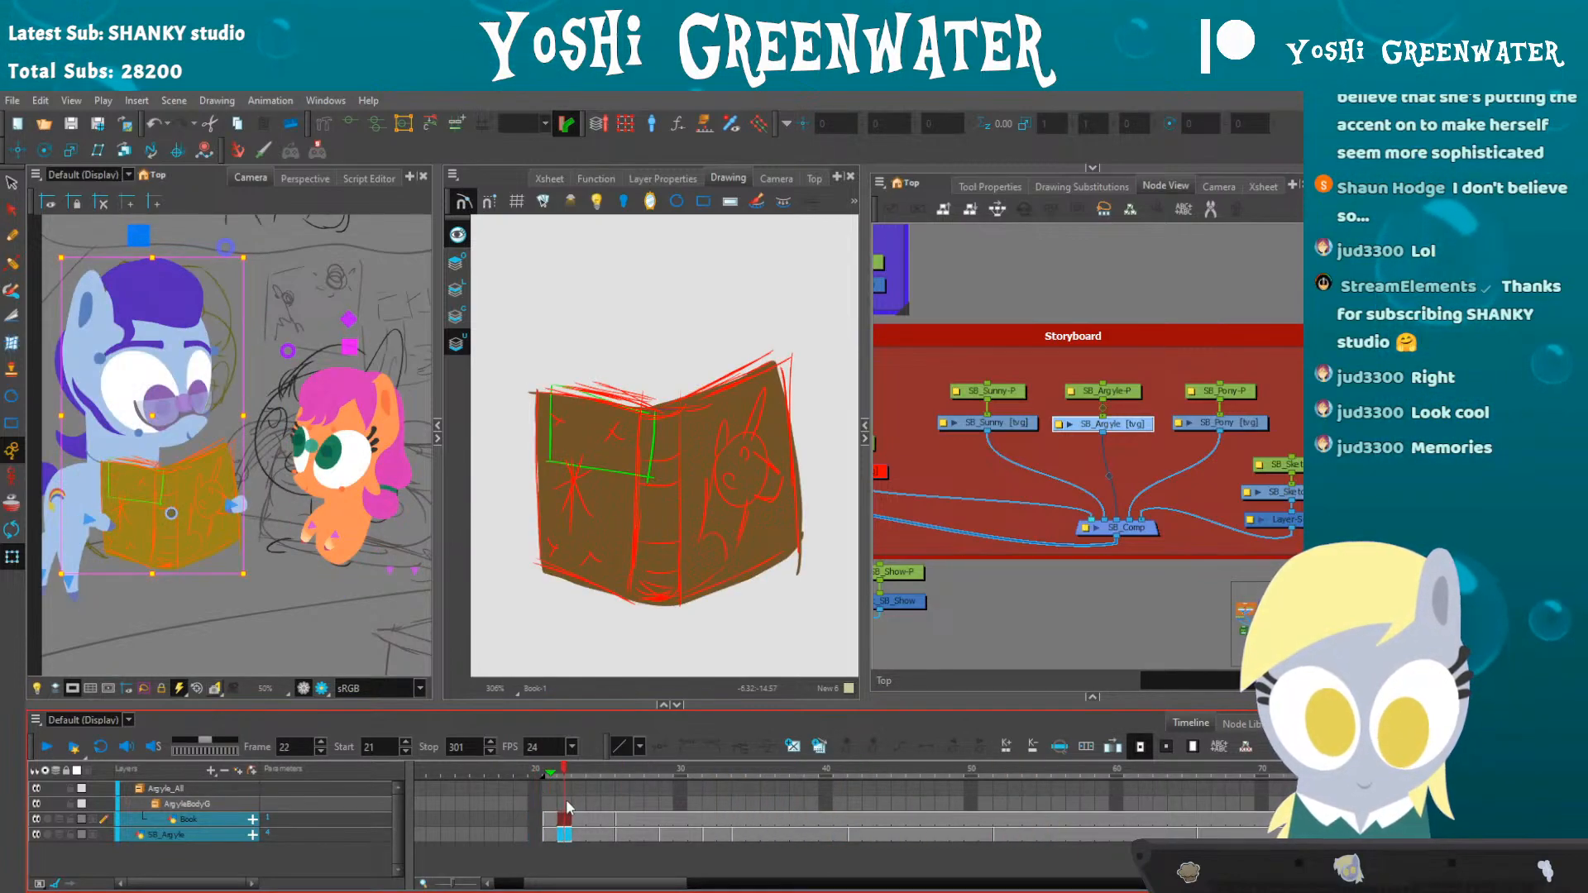
{"action": "left_click_drag", "start_coordinate": [273, 516], "coordinate": [299, 556]}
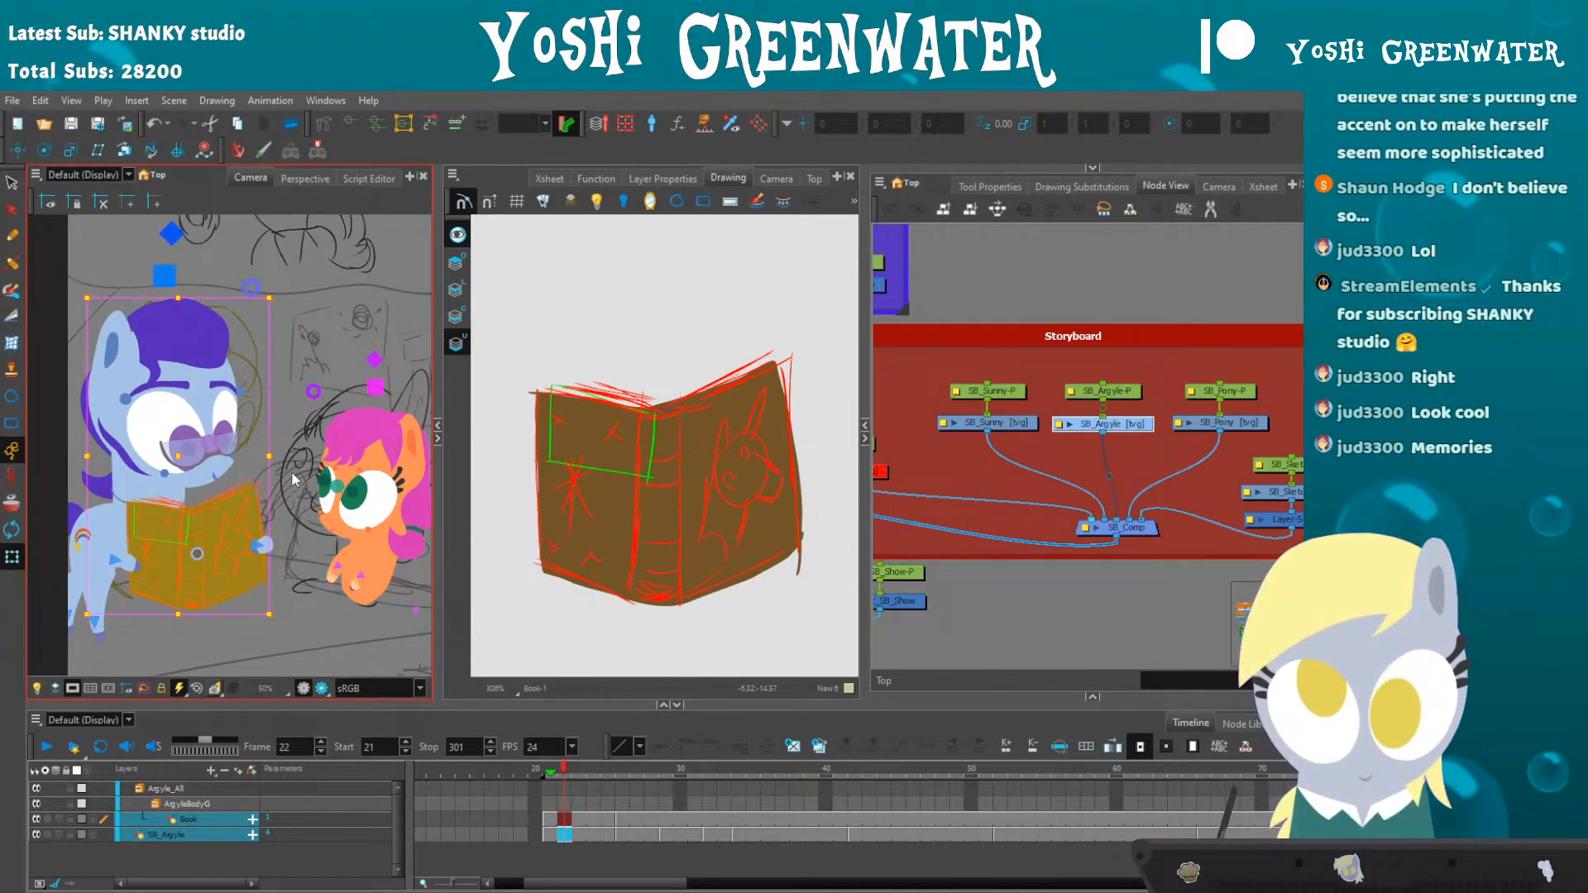
{"action": "scroll", "coordinate": [358, 493], "scroll_direction": "up", "scroll_amount": 2}
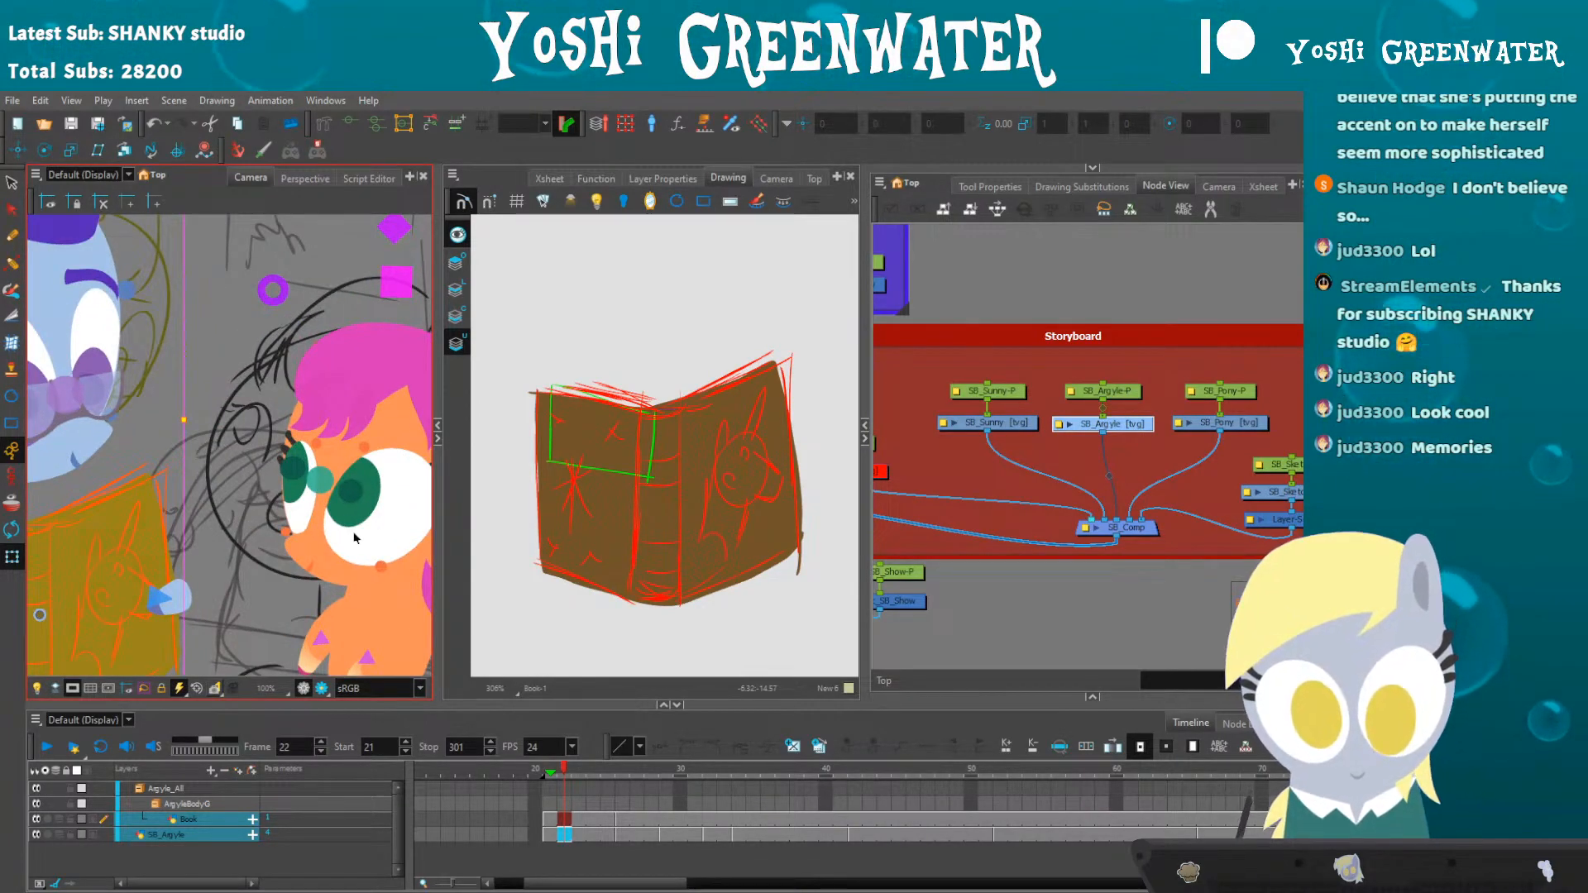
{"action": "left_click_drag", "start_coordinate": [382, 497], "coordinate": [325, 473]}
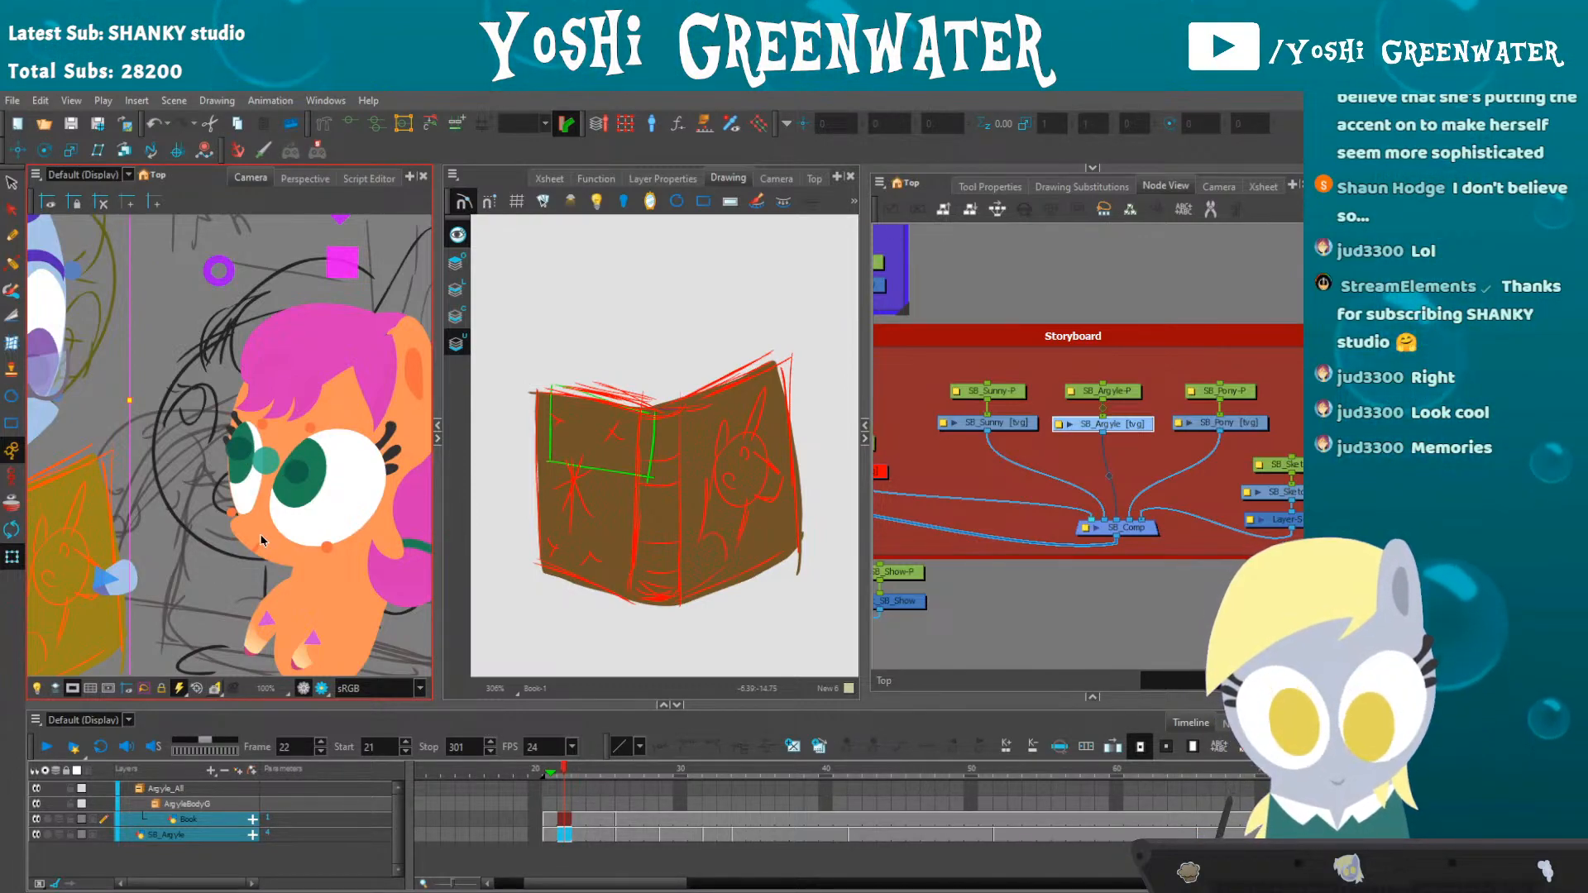
{"action": "left_click_drag", "start_coordinate": [201, 554], "coordinate": [346, 505]}
{"action": "scroll", "coordinate": [346, 505], "scroll_direction": "down", "scroll_amount": 1}
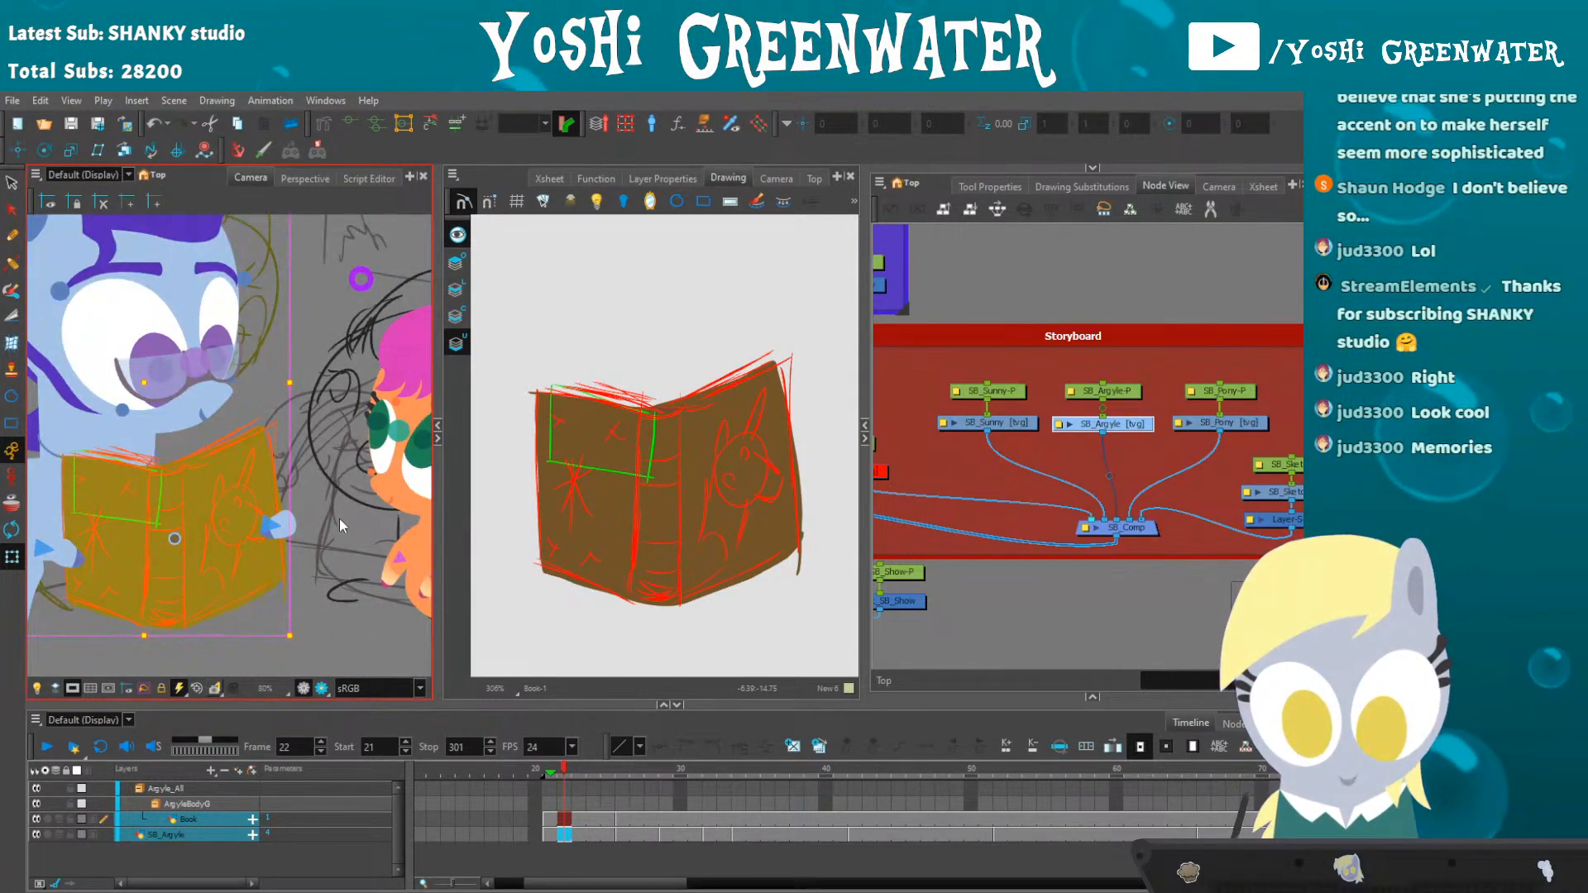
{"action": "left_click_drag", "start_coordinate": [339, 437], "coordinate": [293, 438]}
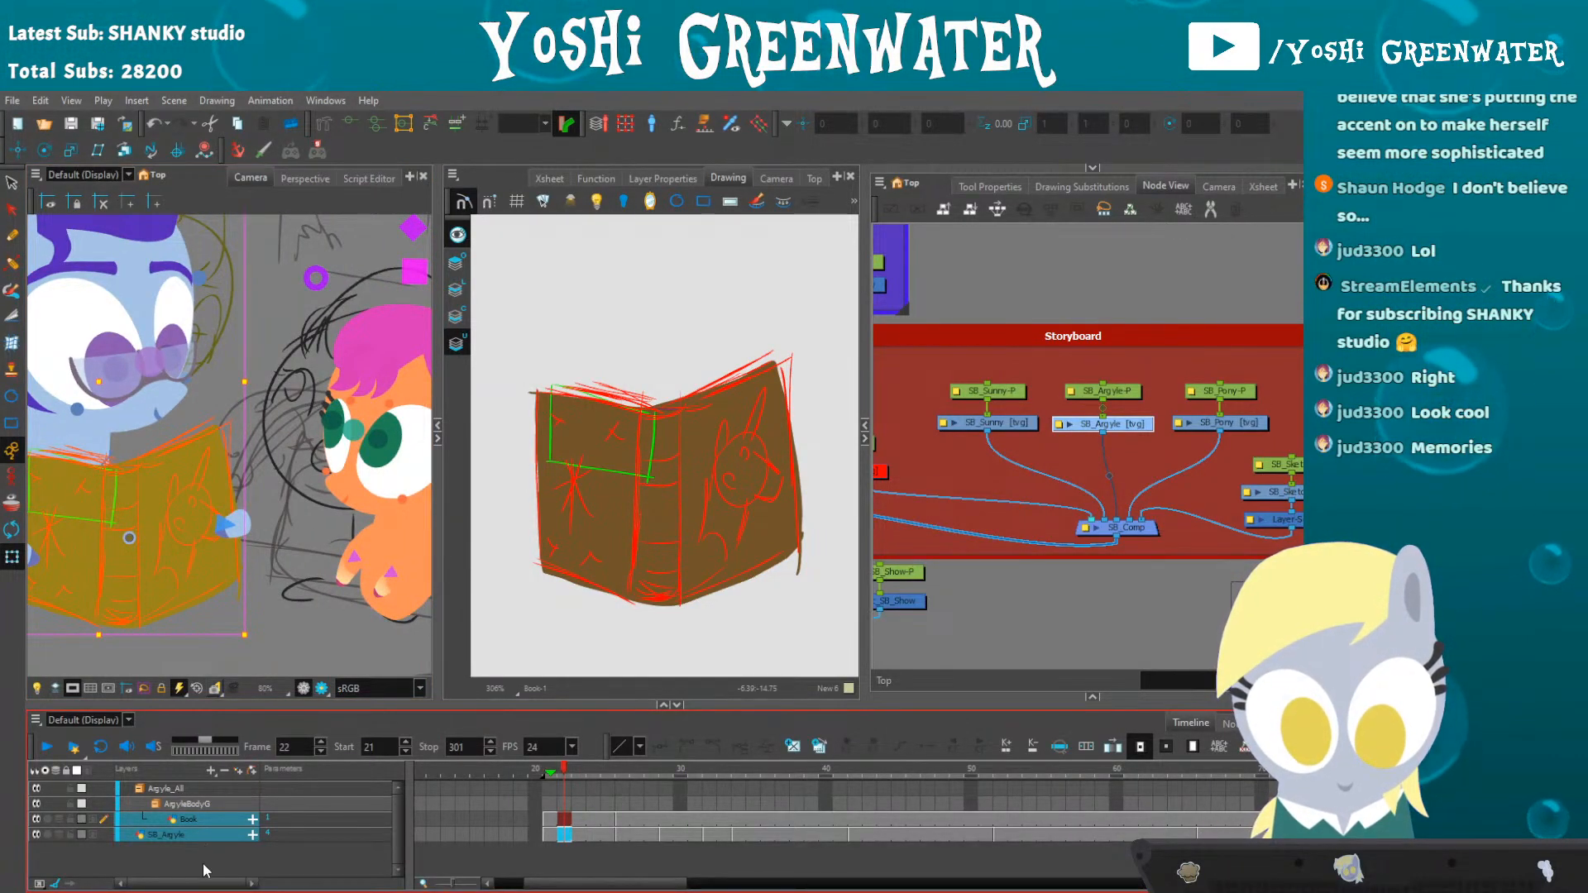
- Compare the SB_Argyle page-turn sketches with the Book drawings between frames 25 and 35
{"action": "mouse_move", "coordinate": [601, 776]}
{"action": "left_mouse_down"}
{"action": "mouse_move", "coordinate": [806, 774]}
{"action": "mouse_move", "coordinate": [604, 786]}
{"action": "mouse_move", "coordinate": [620, 844]}
{"action": "left_mouse_up"}
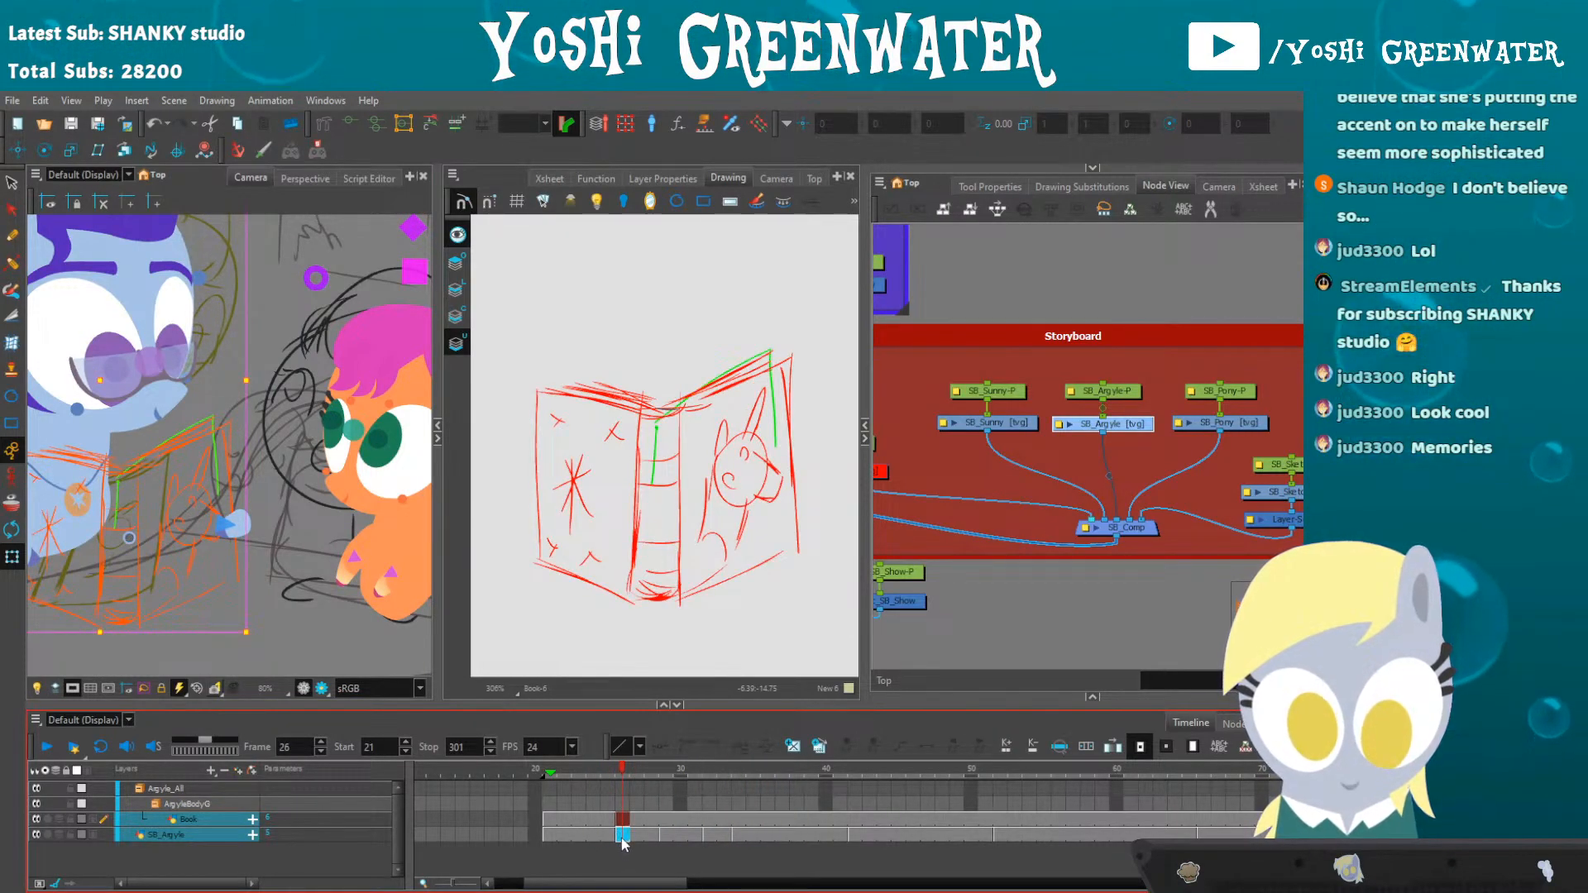
{"action": "left_click", "coordinate": [623, 835]}
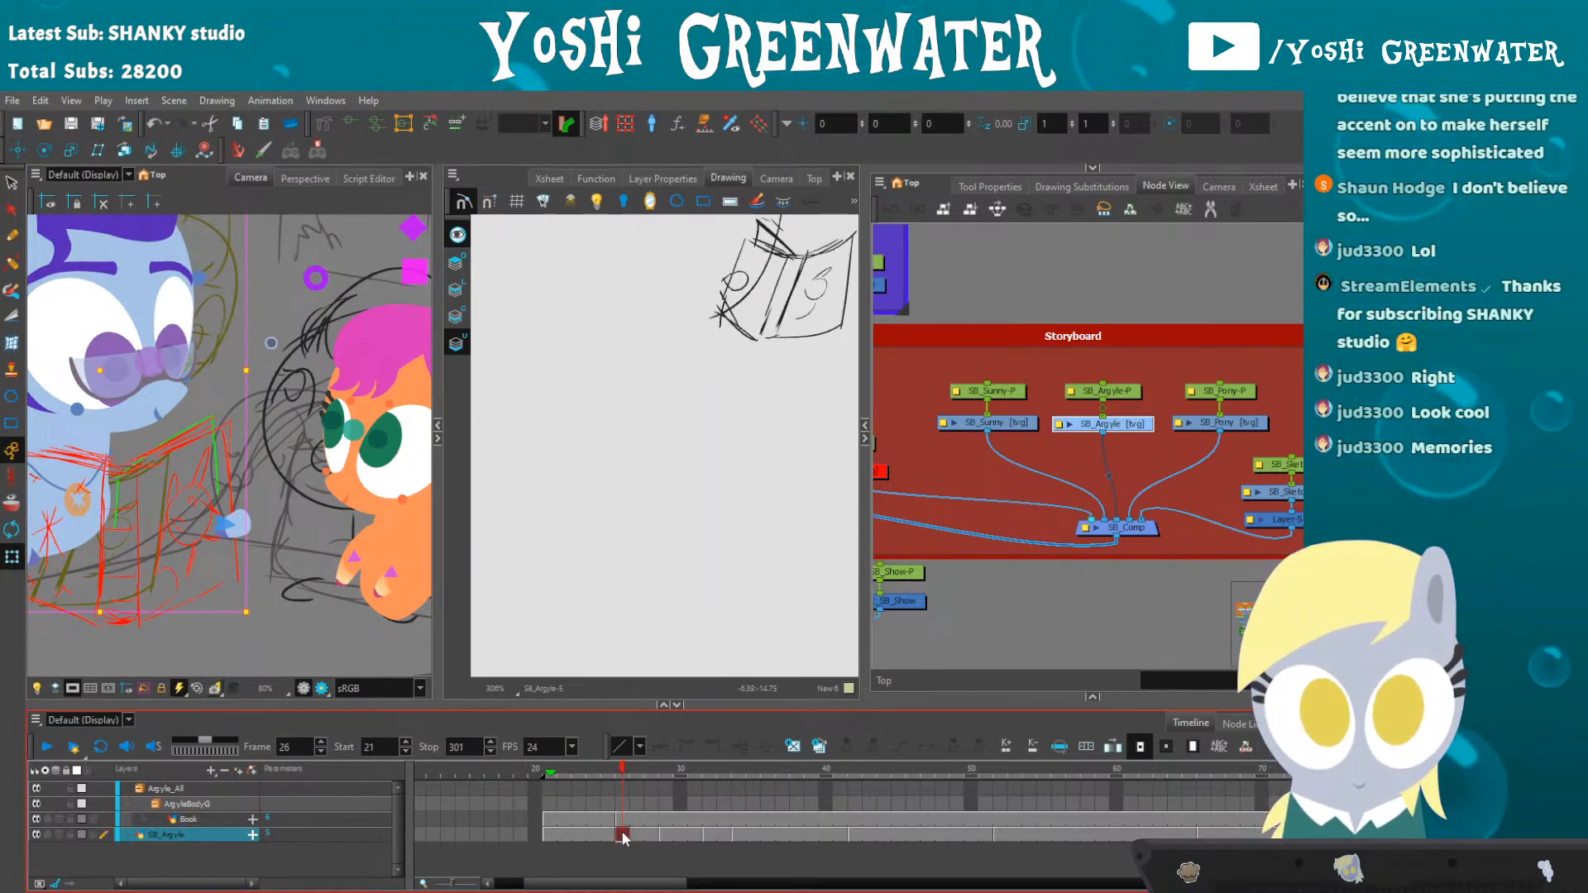
{"action": "left_click_drag", "start_coordinate": [647, 400], "coordinate": [585, 502]}
{"action": "scroll", "coordinate": [585, 509], "scroll_direction": "down", "scroll_amount": 3}
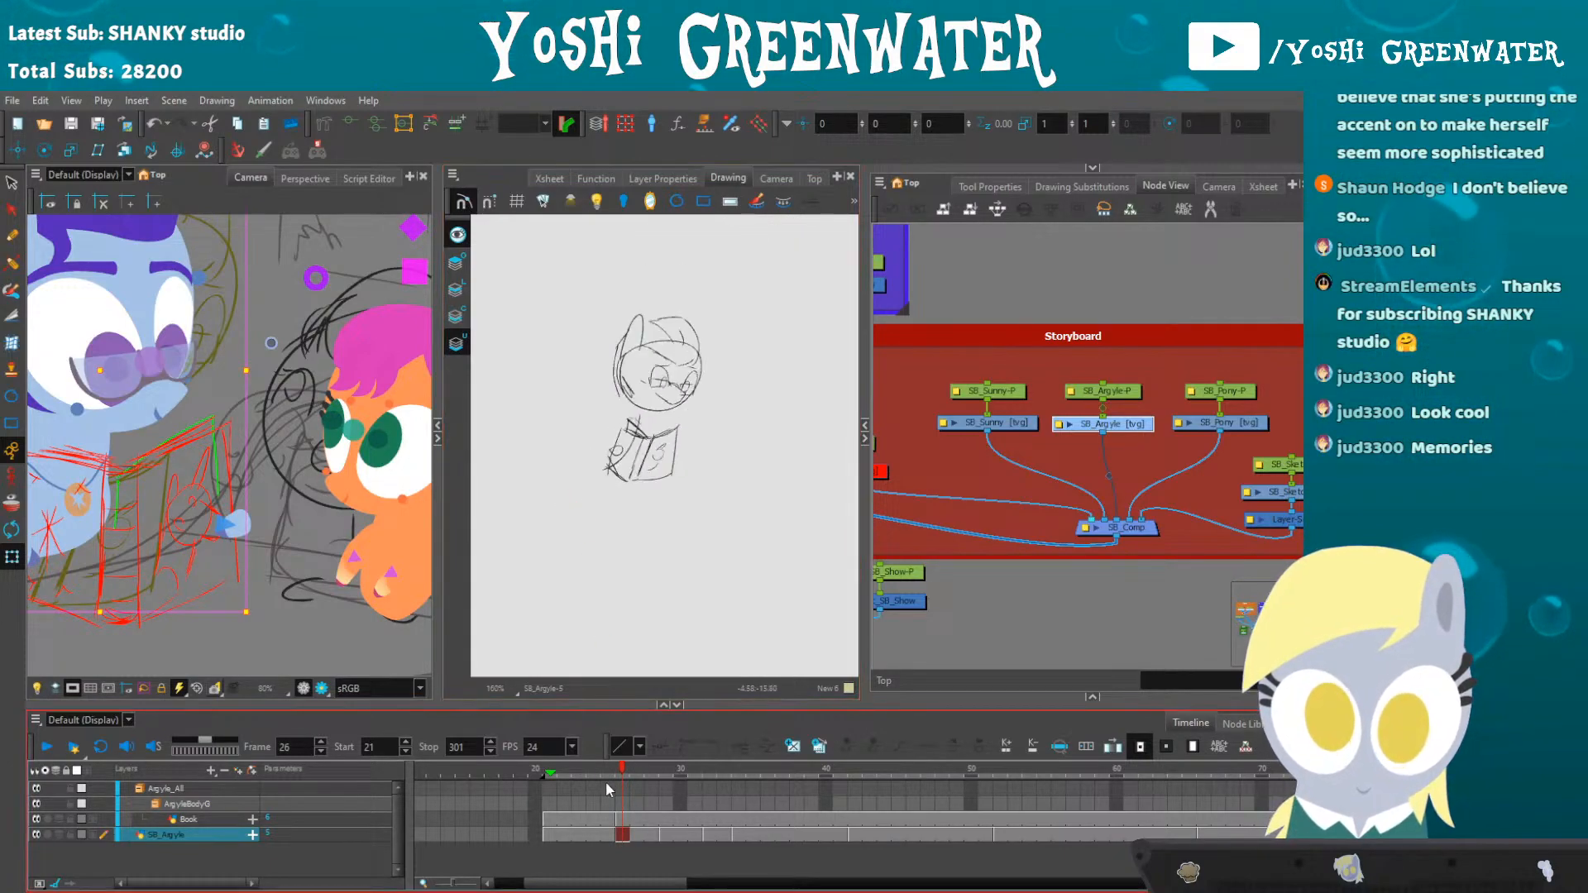
{"action": "left_click", "coordinate": [609, 818]}
{"action": "left_click", "coordinate": [625, 837]}
{"action": "left_click", "coordinate": [635, 819]}
{"action": "left_click", "coordinate": [636, 835]}
{"action": "left_click", "coordinate": [666, 818]}
{"action": "left_click", "coordinate": [666, 834]}
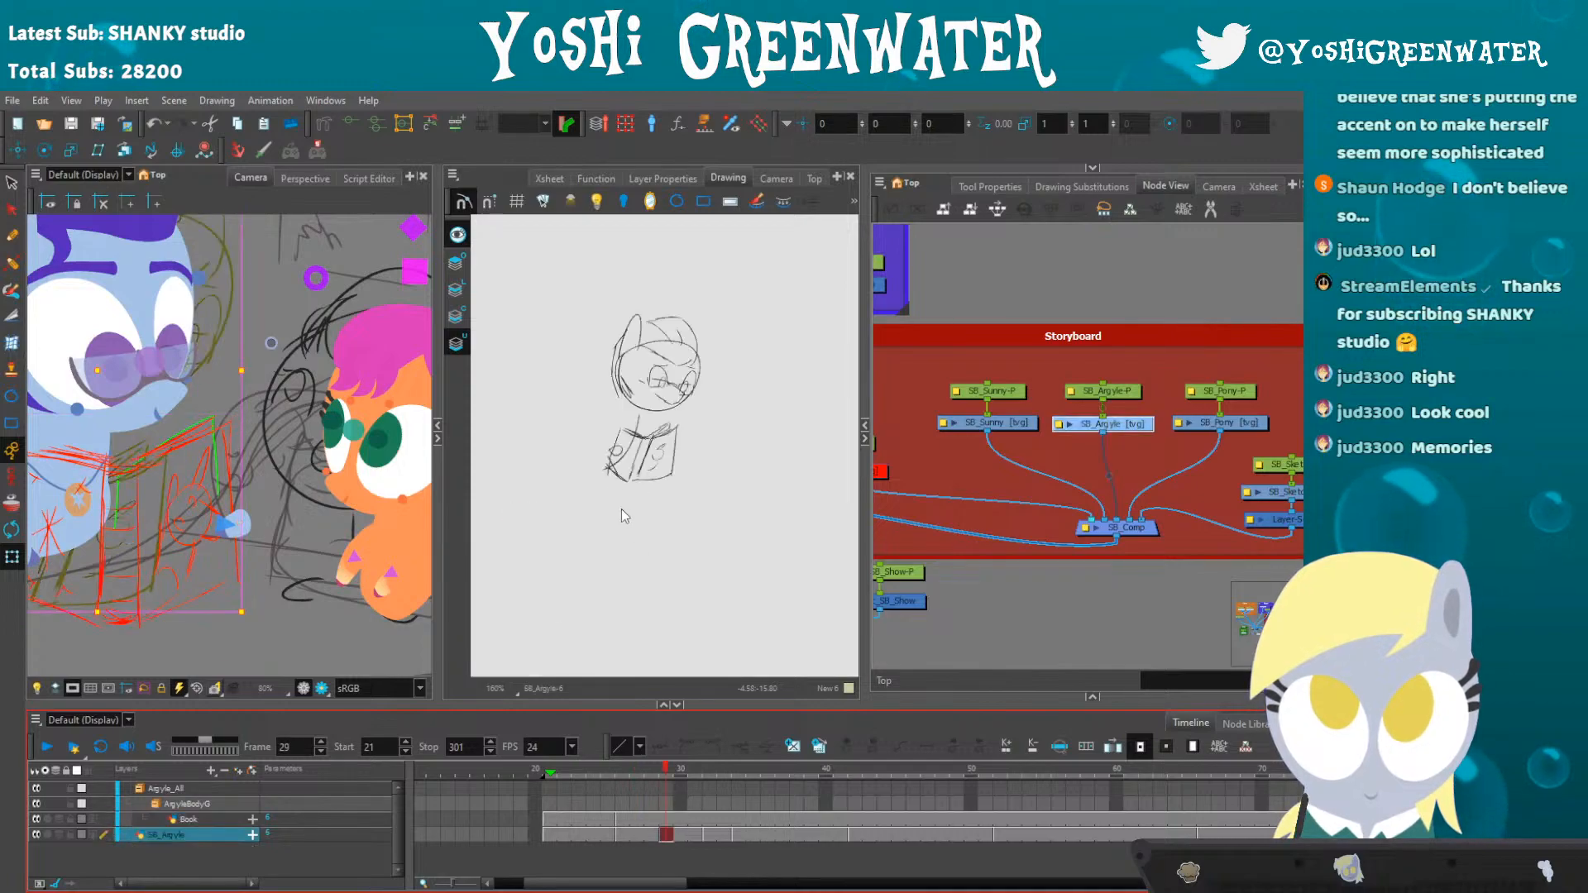
{"action": "left_click", "coordinate": [697, 818]}
{"action": "left_click", "coordinate": [712, 834]}
{"action": "left_click", "coordinate": [739, 808]}
{"action": "left_click", "coordinate": [754, 833]}
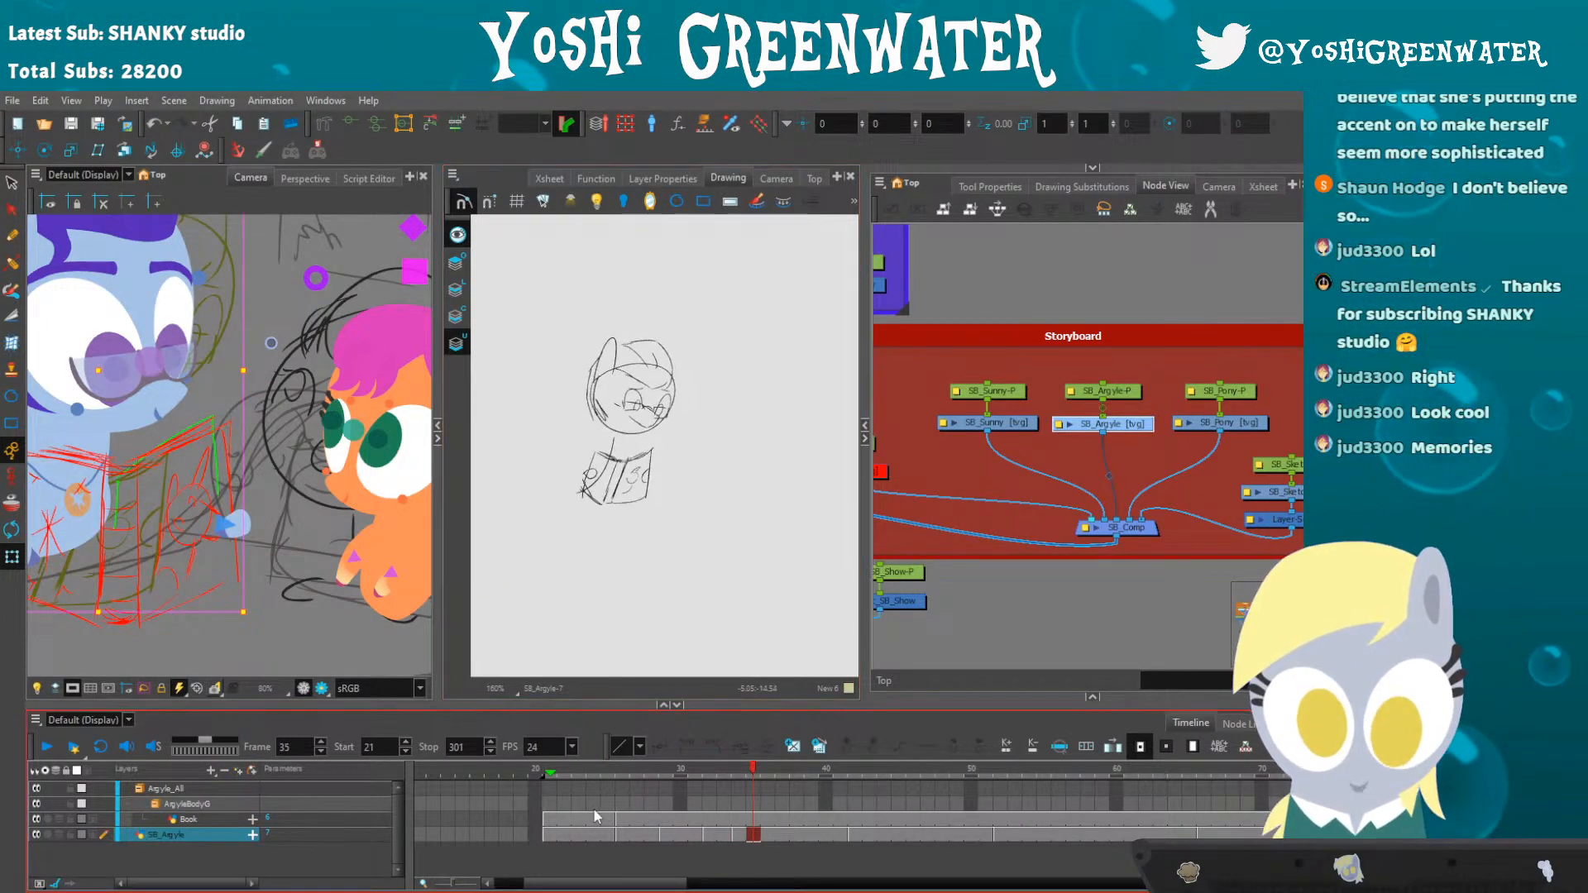
{"action": "left_click", "coordinate": [622, 818]}
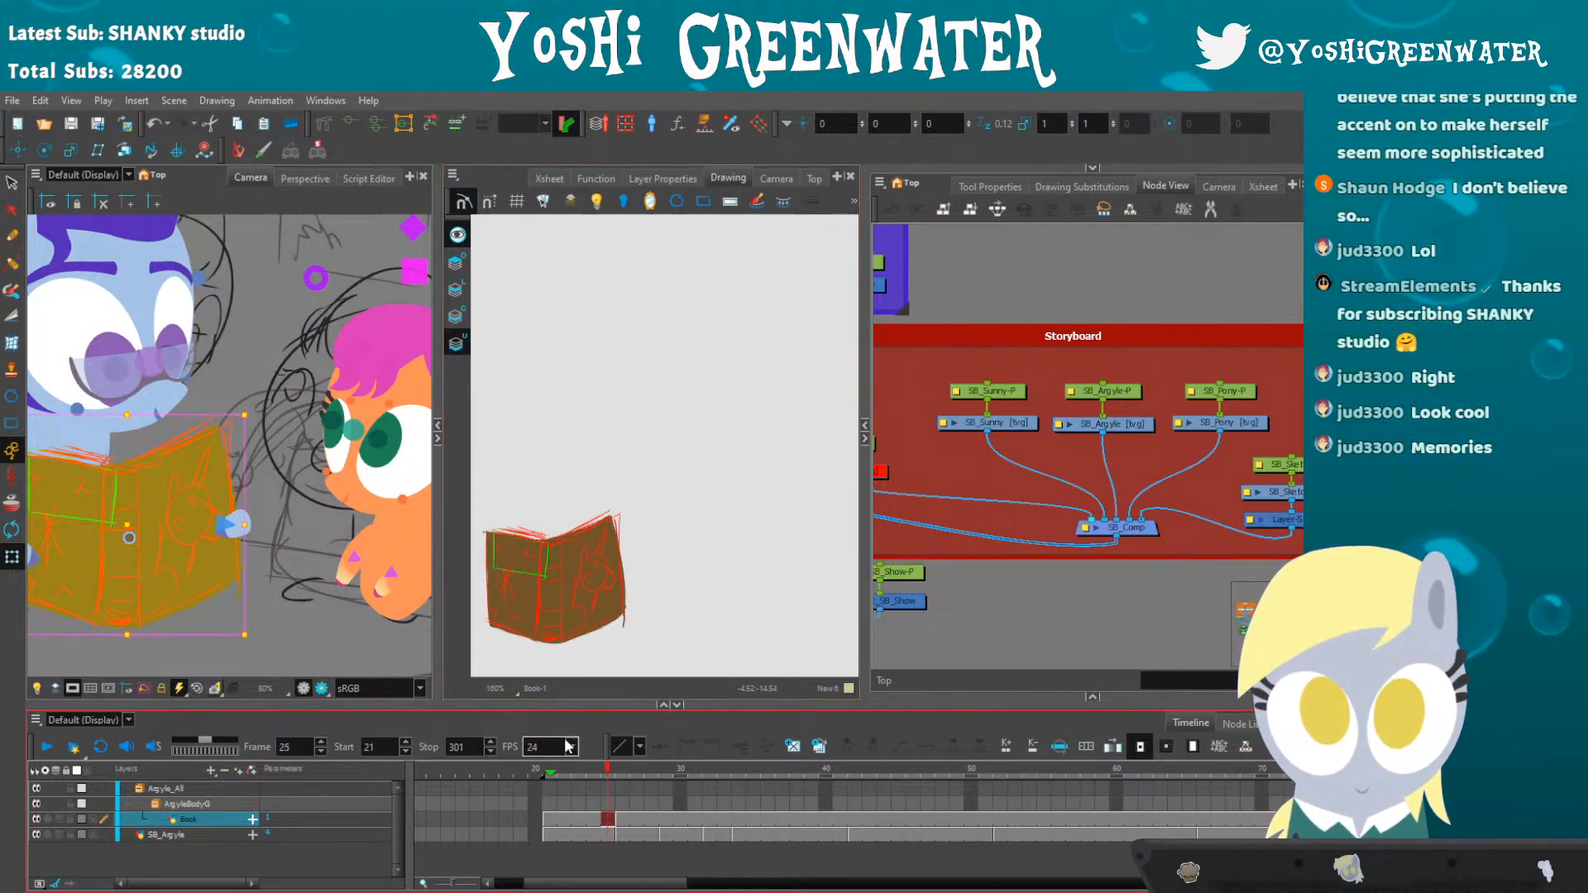
{"action": "left_click", "coordinate": [656, 768]}
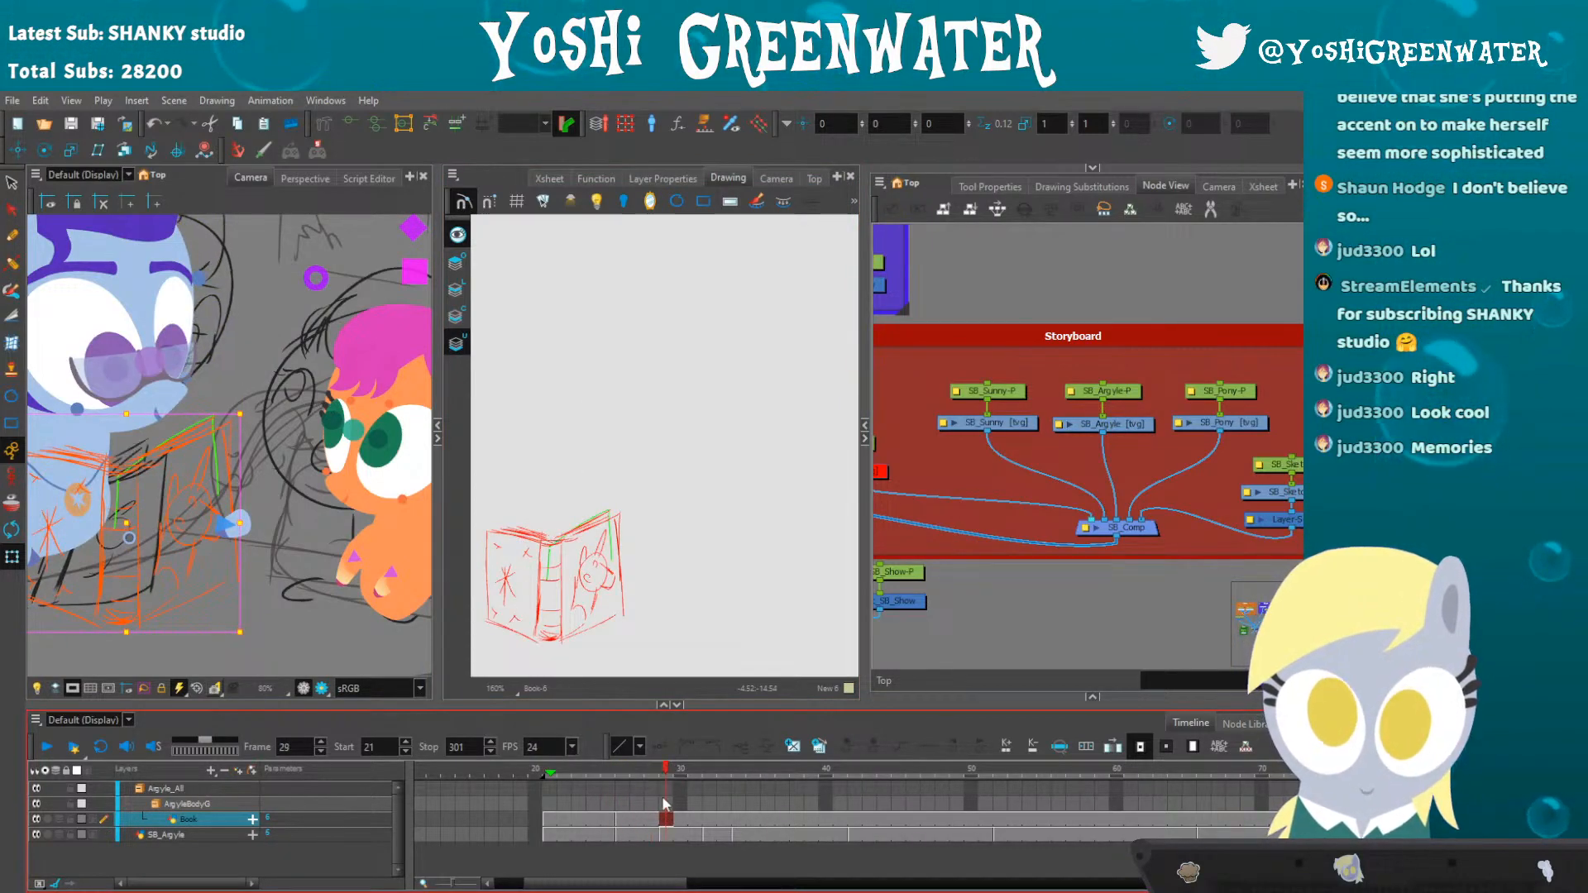
{"action": "left_click", "coordinate": [664, 833]}
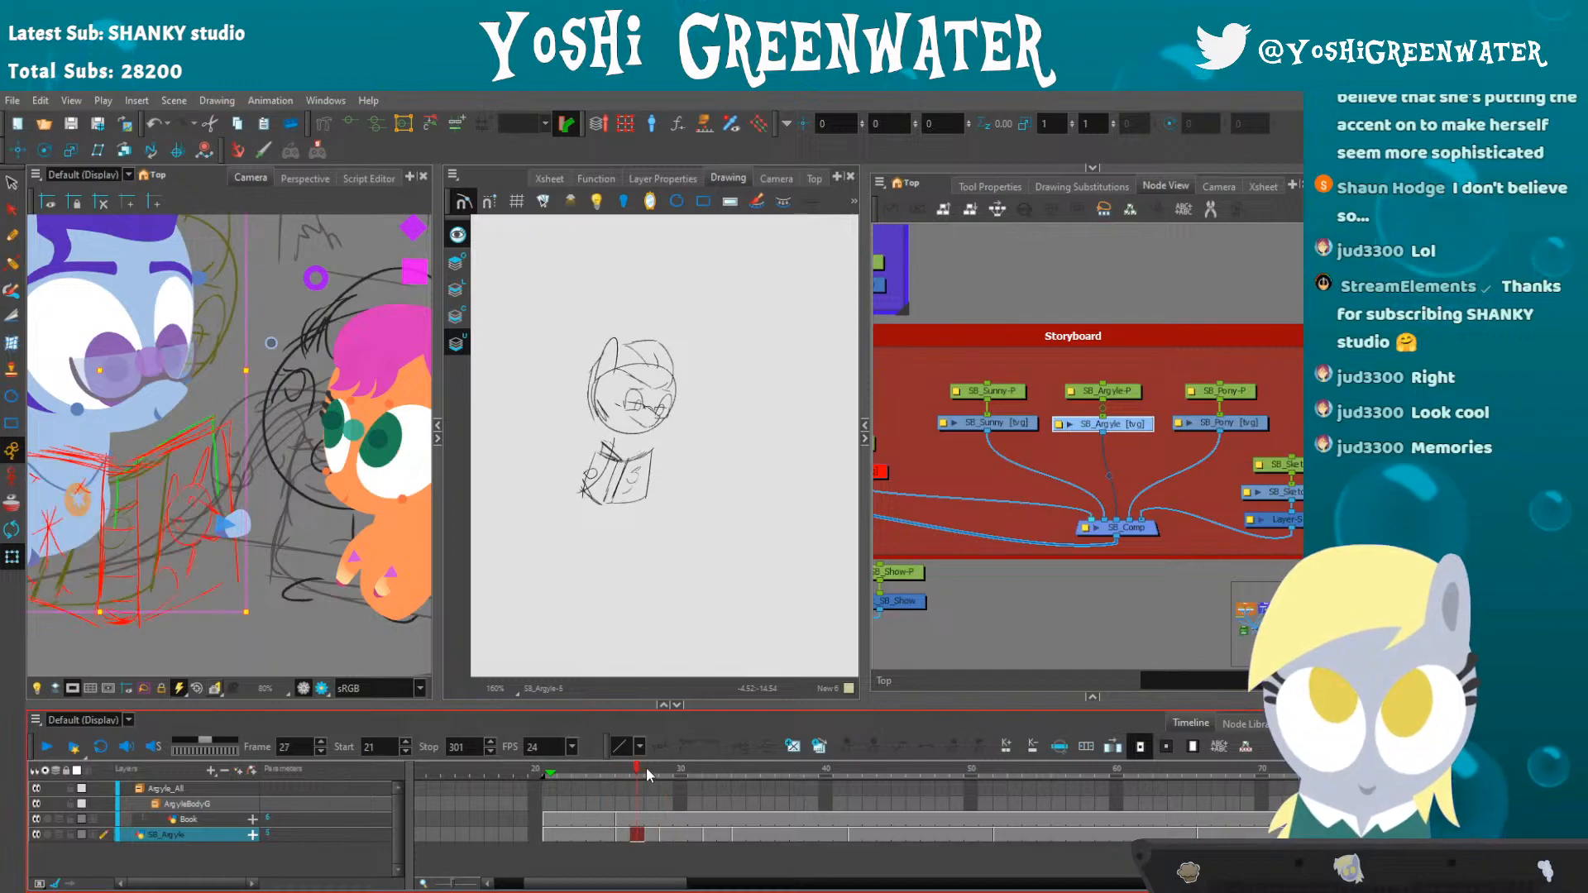
{"action": "left_click", "coordinate": [722, 769]}
{"action": "mouse_move", "coordinate": [723, 775]}
{"action": "left_mouse_down"}
{"action": "mouse_move", "coordinate": [683, 771]}
{"action": "mouse_move", "coordinate": [709, 770]}
{"action": "left_mouse_up"}
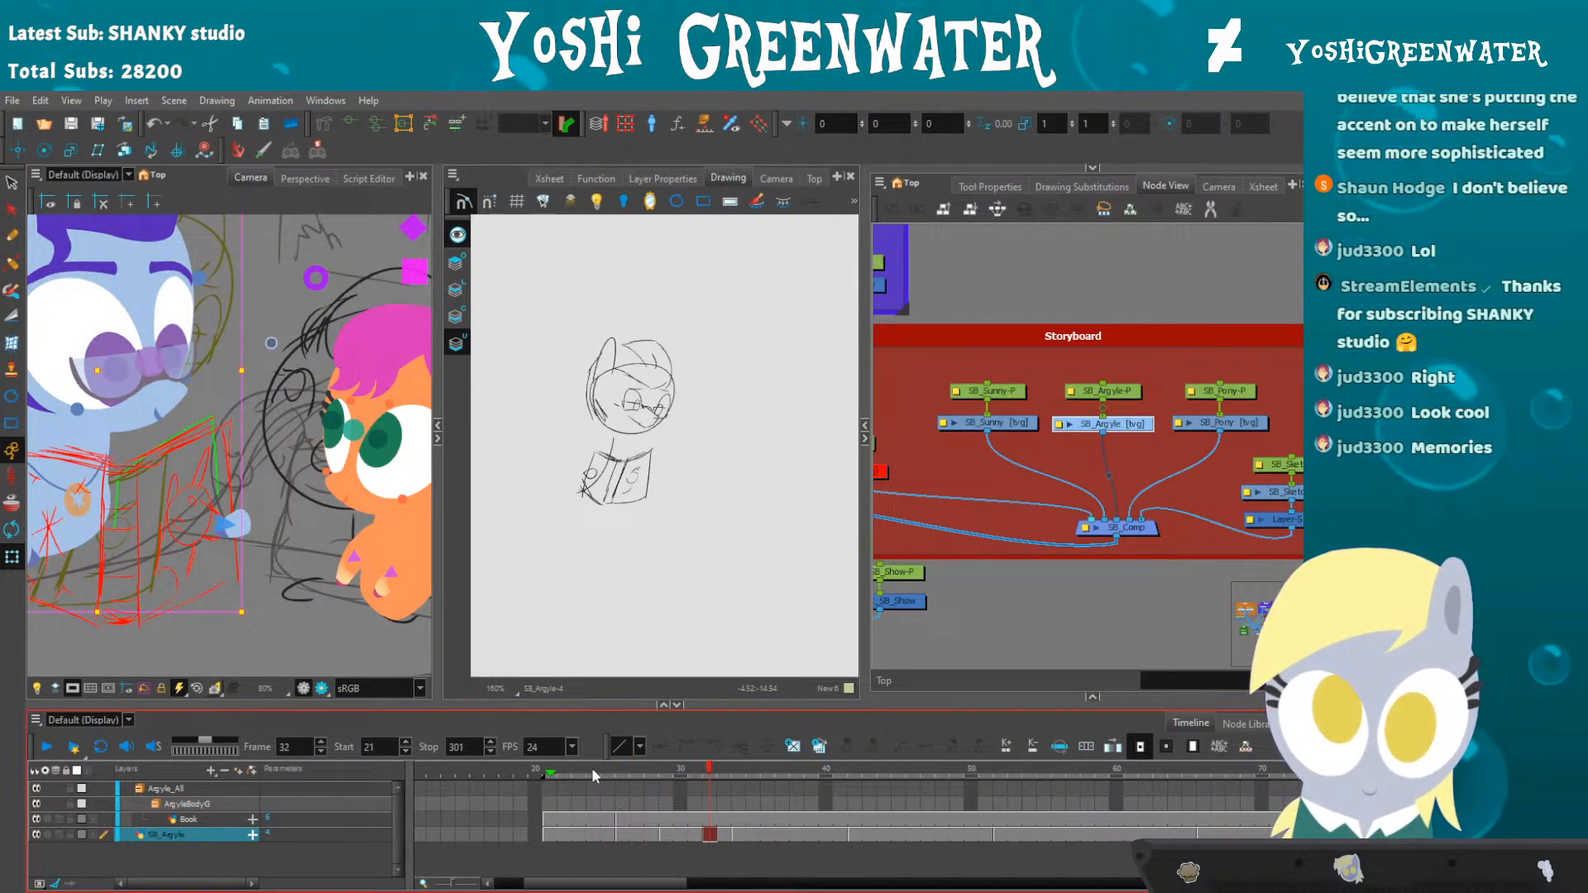
- Substitute earlier drawings on the Book layer from frame 26, with drawing 2 at frame 26
{"action": "left_click", "coordinate": [622, 818]}
{"action": "left_click_drag", "start_coordinate": [622, 777], "coordinate": [664, 776]}
{"action": "key", "text": "["}
{"action": "key", "text": "["}
{"action": "key", "text": "["}
{"action": "key", "text": "["}
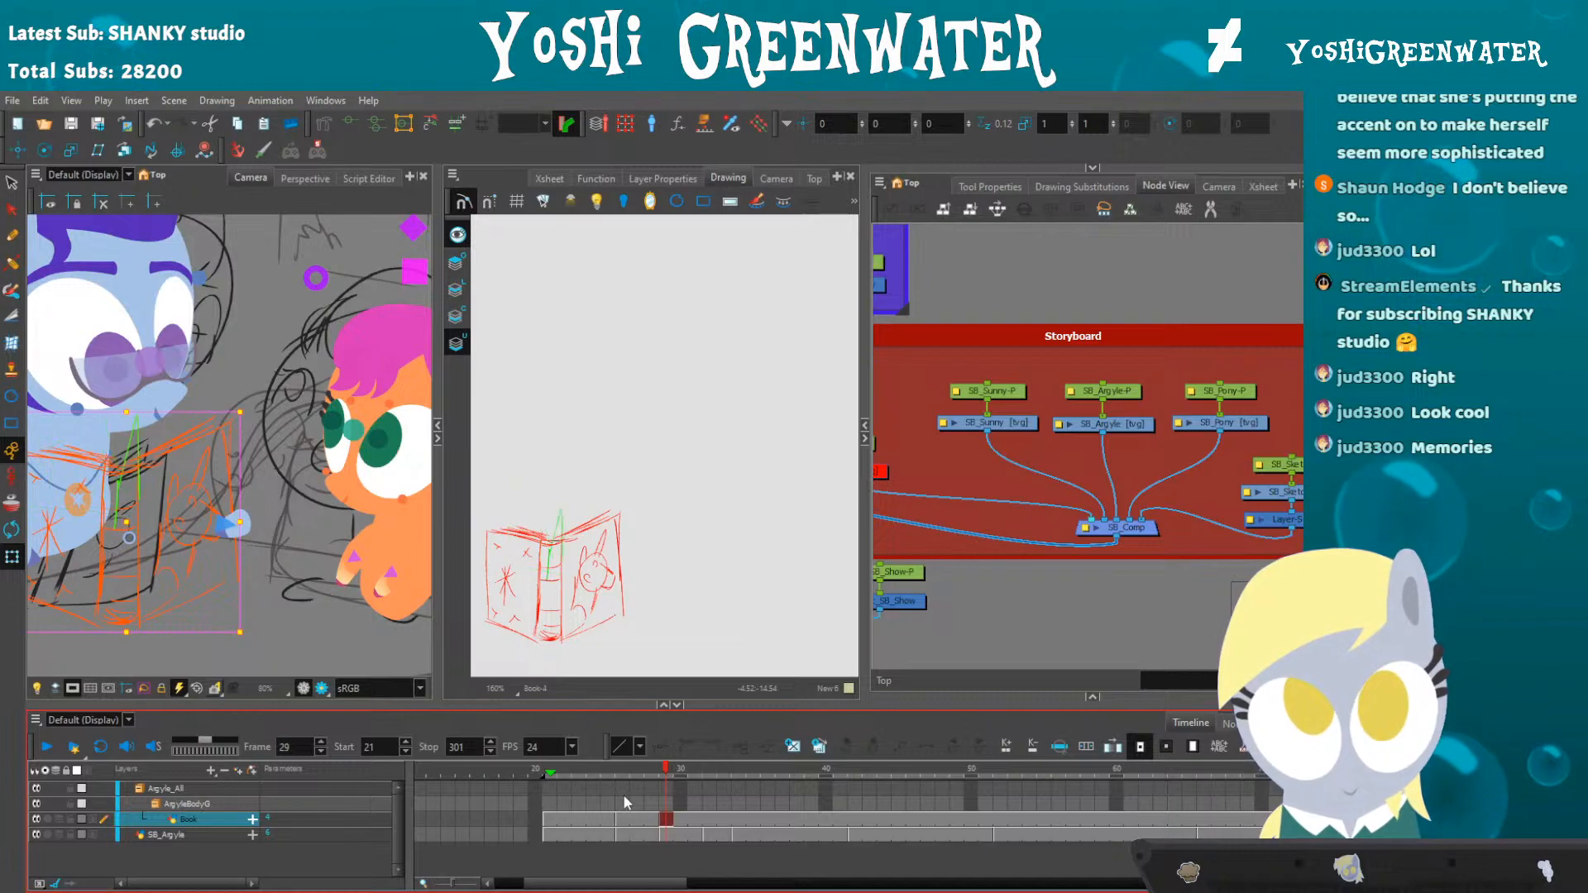
{"action": "left_click", "coordinate": [622, 777]}
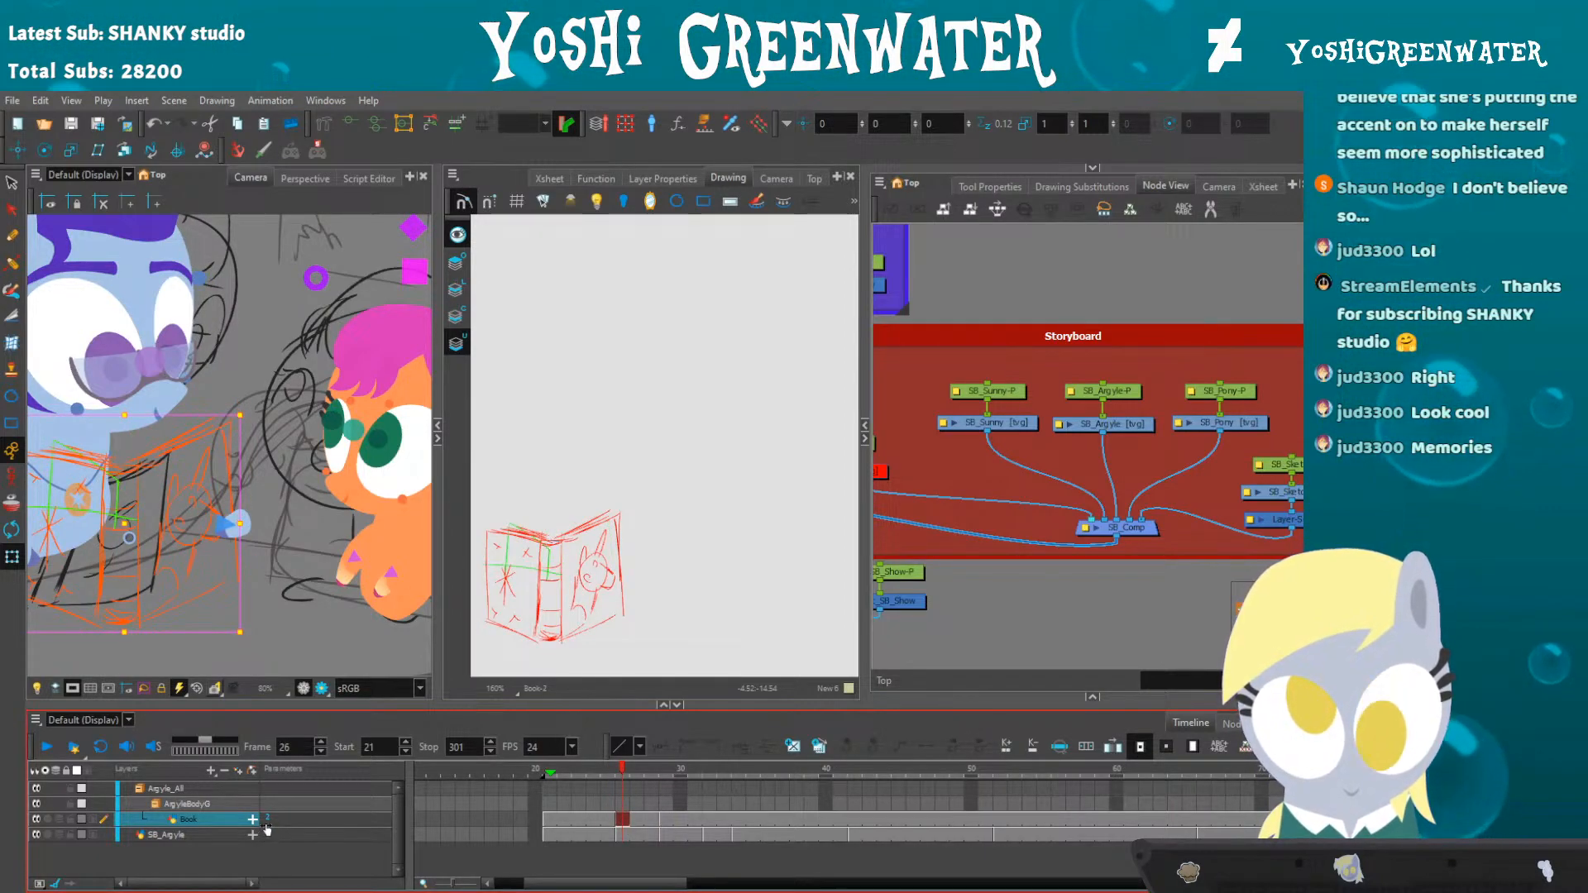
- Advance the Book page turn one drawing per frame after frame 26, reaching drawing 5 at frame 29 and drawing 6 after it
{"action": "key", "text": "."}
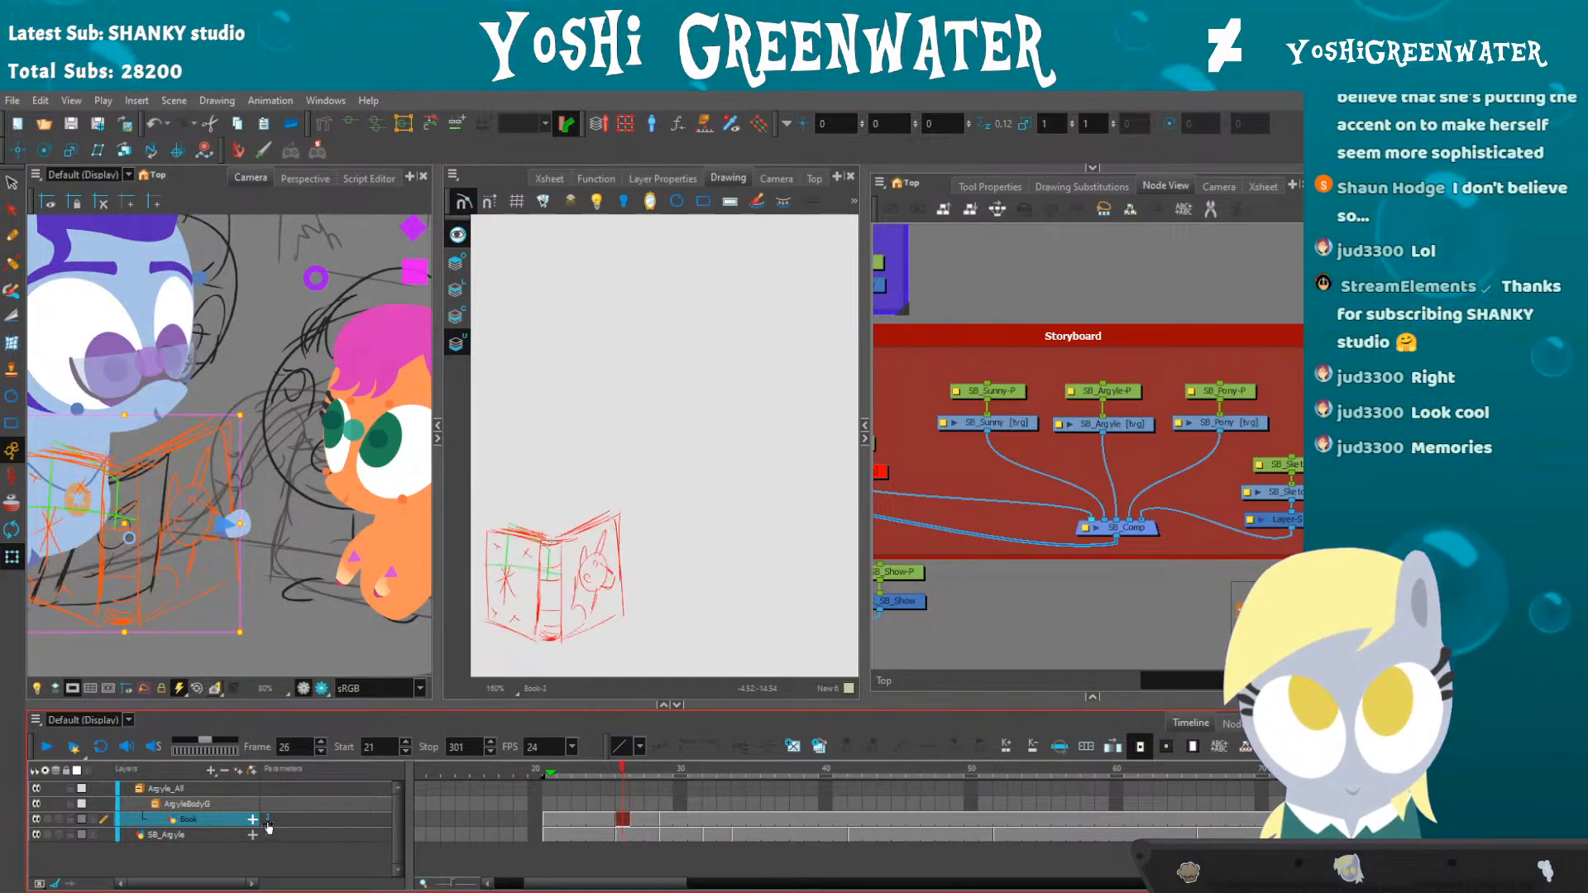
{"action": "key", "text": "."}
{"action": "key", "text": "."}
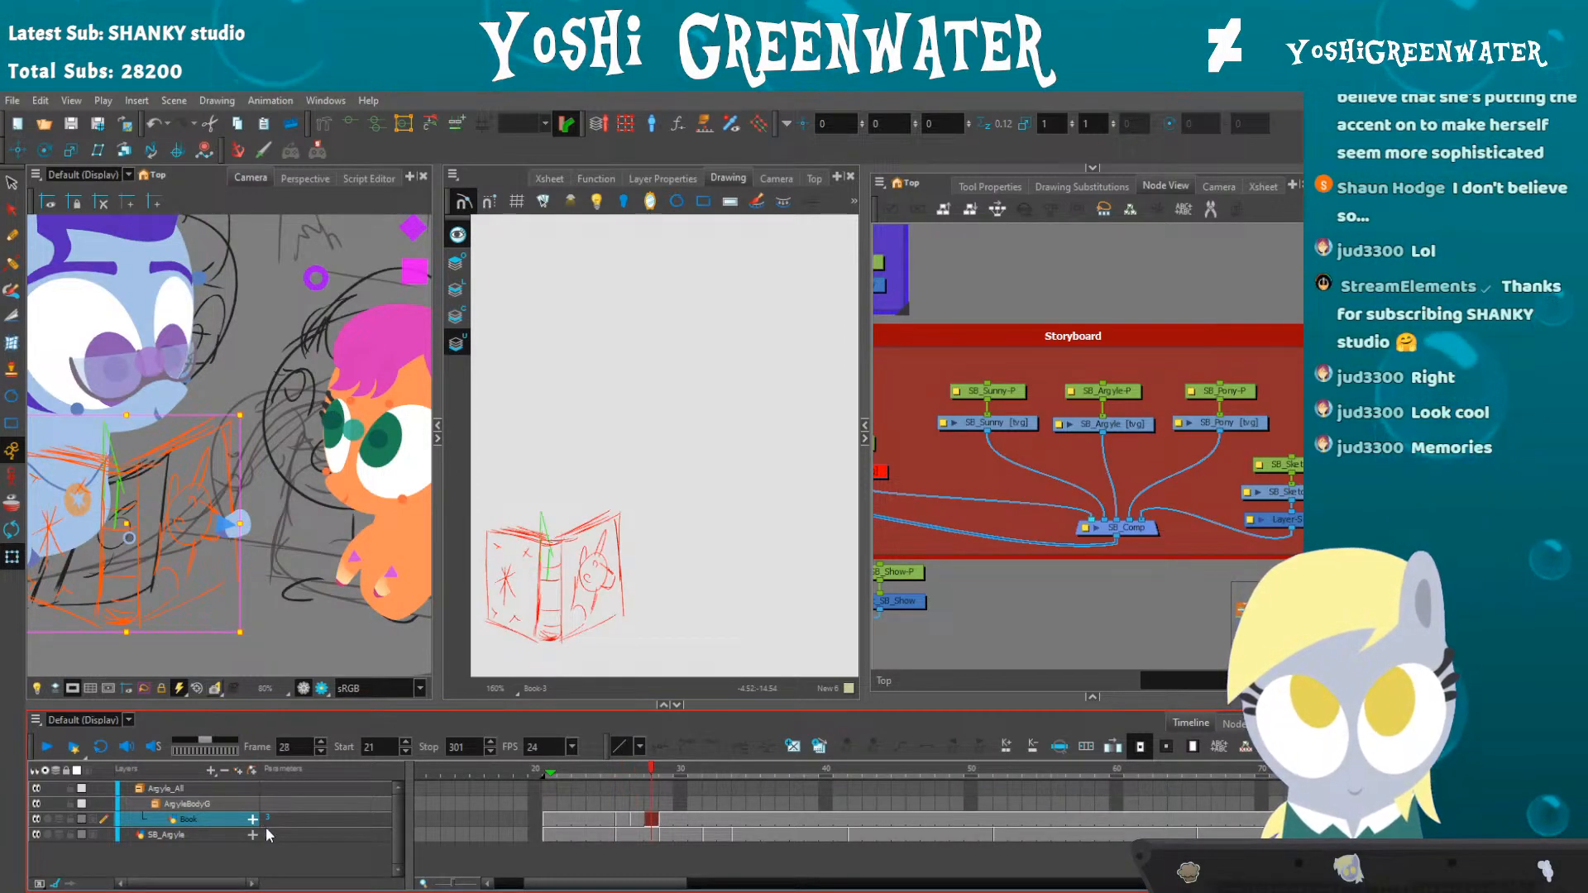
{"action": "key", "text": "."}
{"action": "key", "text": "."}
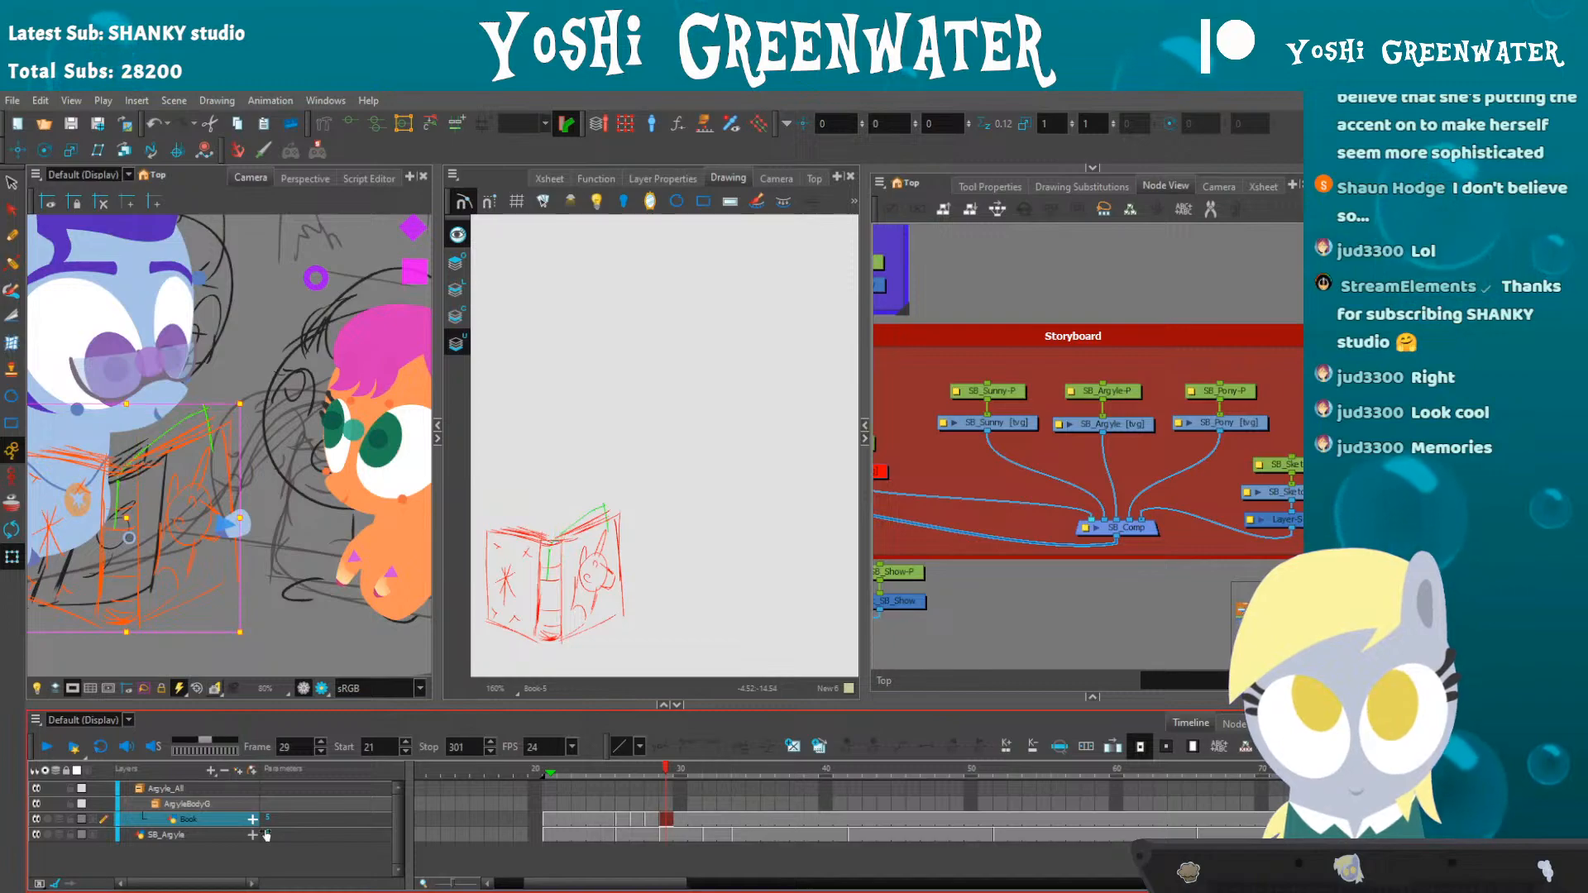
{"action": "key", "text": "."}
{"action": "key", "text": "."}
{"action": "key", "text": "."}
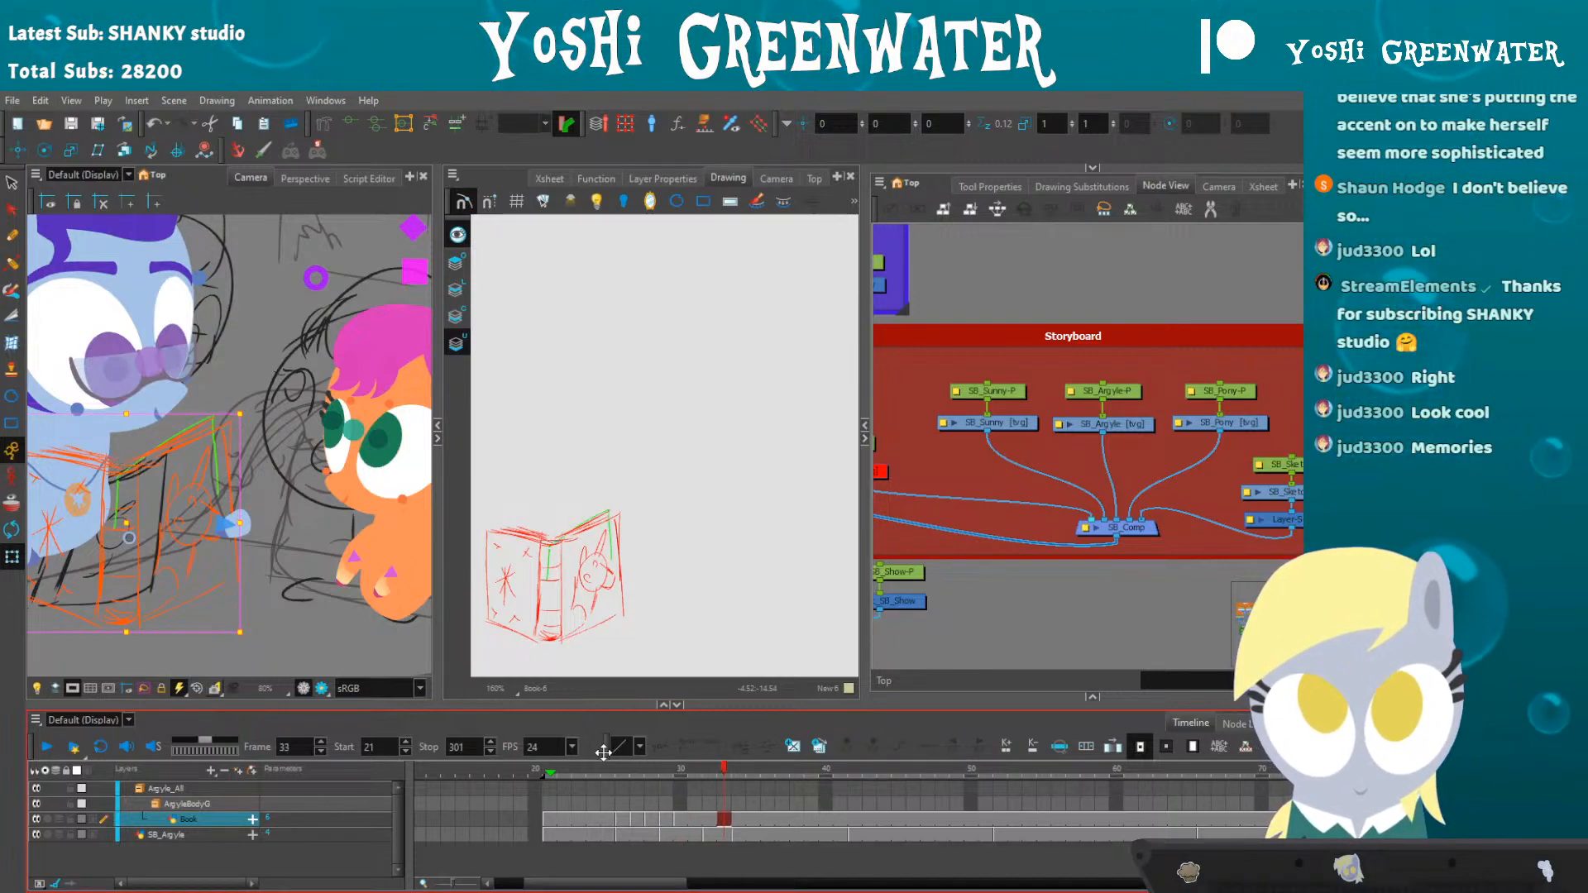
- Step through the SB_Argyle frames from 26 onward and replay from frame 25 to check the page turn against the storyboard
{"action": "left_click", "coordinate": [620, 834]}
{"action": "key", "text": "."}
{"action": "key", "text": "."}
{"action": "key", "text": "."}
{"action": "key", "text": "."}
{"action": "key", "text": "."}
{"action": "key", "text": "."}
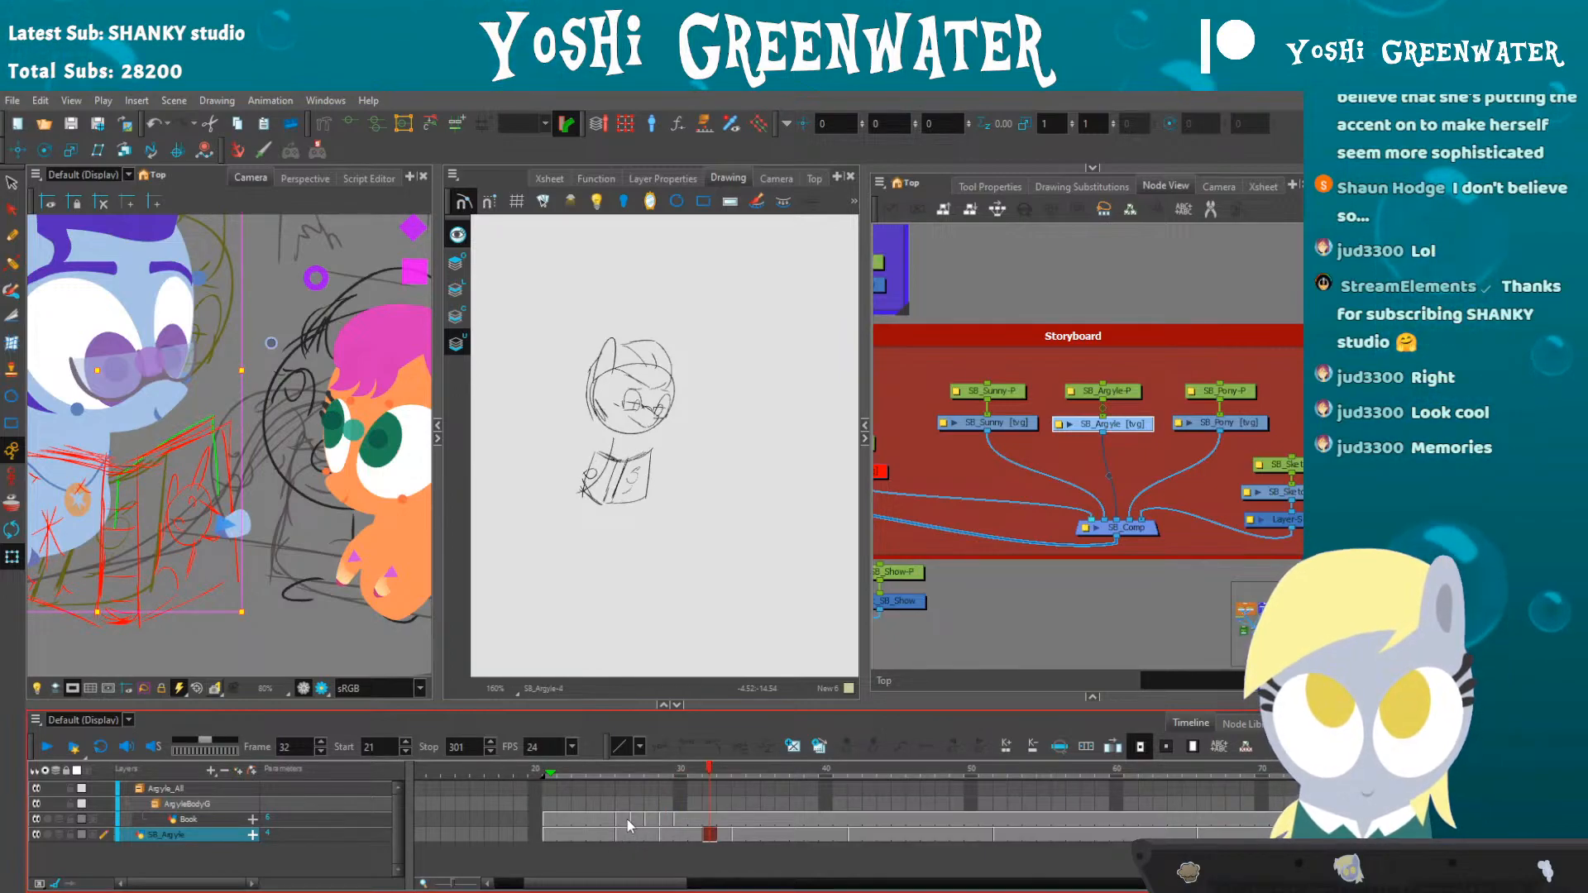
{"action": "left_click", "coordinate": [588, 772]}
{"action": "key", "text": "."}
{"action": "key", "text": "."}
{"action": "key", "text": "."}
{"action": "key", "text": "."}
{"action": "key", "text": "."}
{"action": "key", "text": "."}
{"action": "key", "text": "."}
{"action": "key", "text": "."}
{"action": "key", "text": "."}
{"action": "key", "text": "."}
{"action": "left_click", "coordinate": [609, 774]}
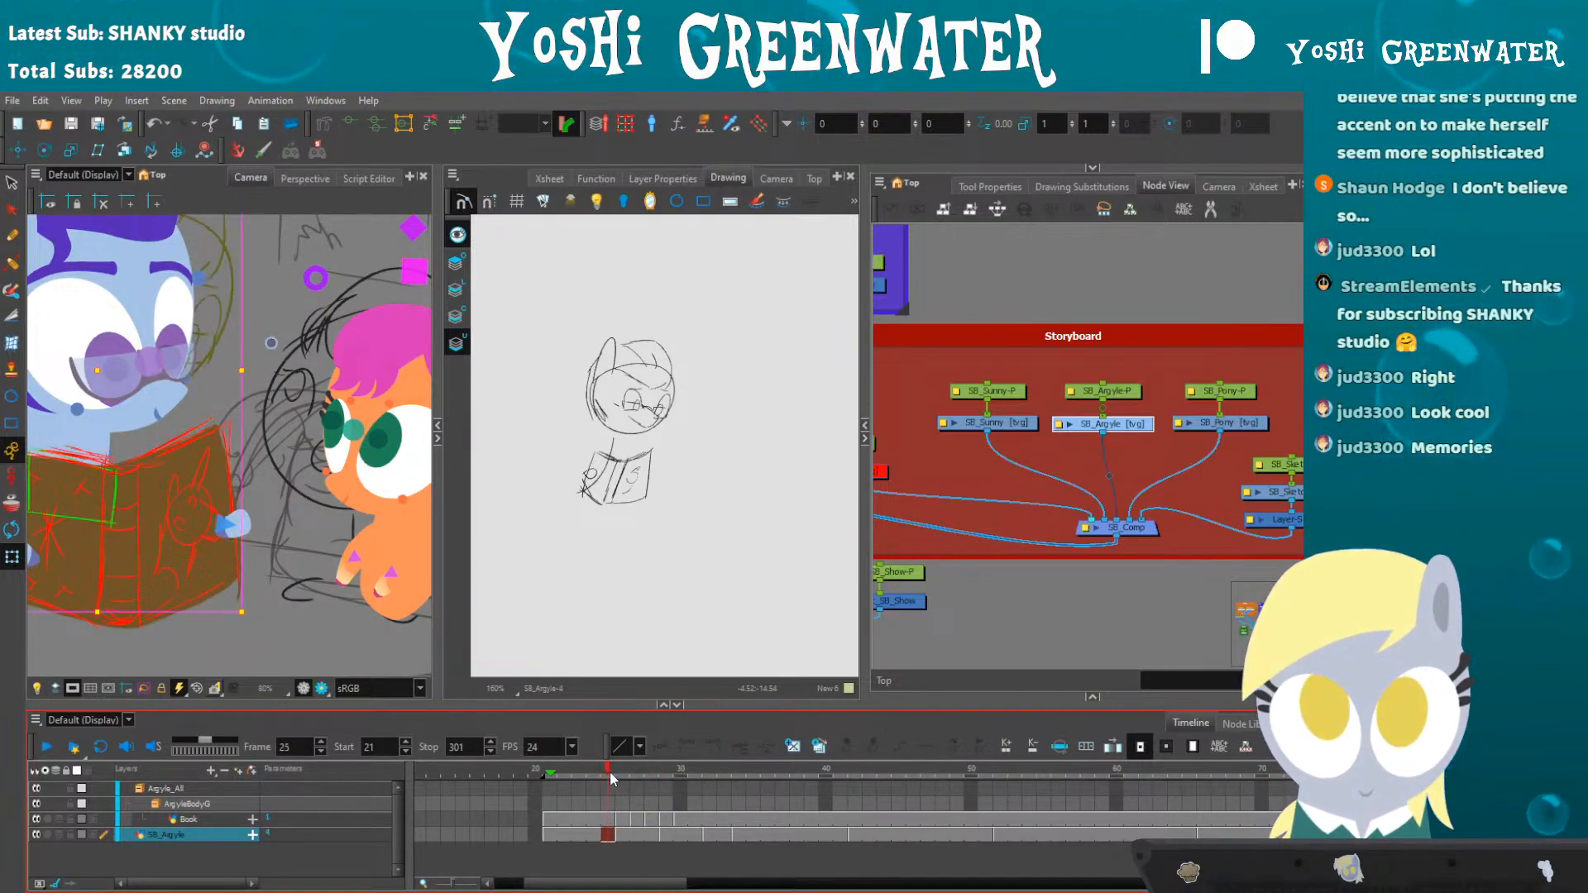
- Slow the Book page turn from frame 26 by lengthening the drawings' exposures, holding drawing 2 through frame 27
{"action": "left_click", "coordinate": [623, 820]}
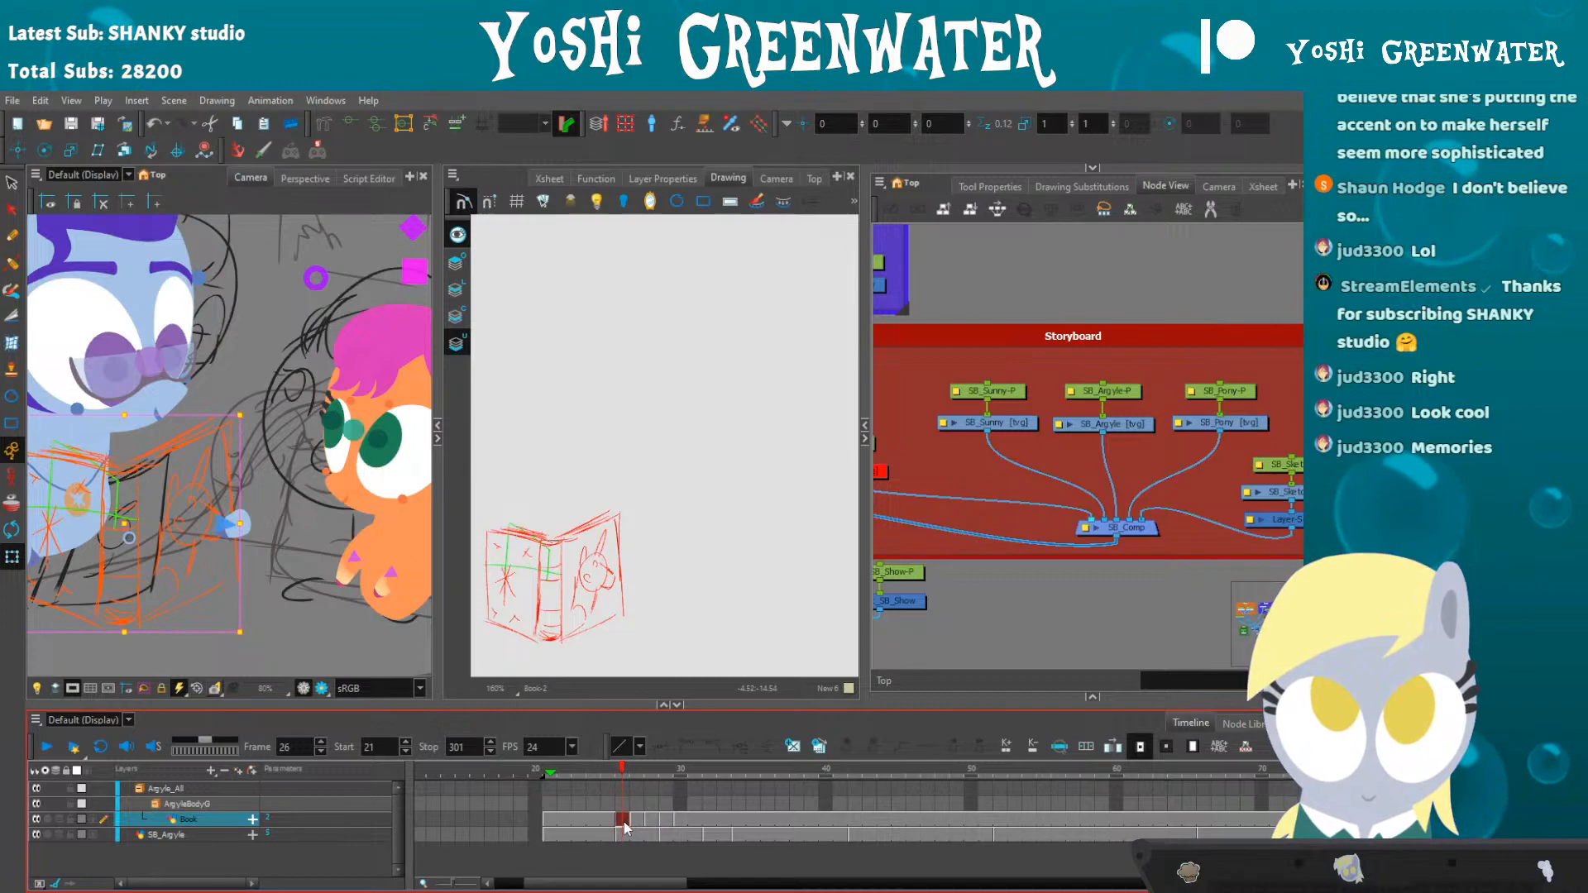
{"action": "left_click", "coordinate": [596, 772]}
{"action": "key", "text": "shift+Return"}
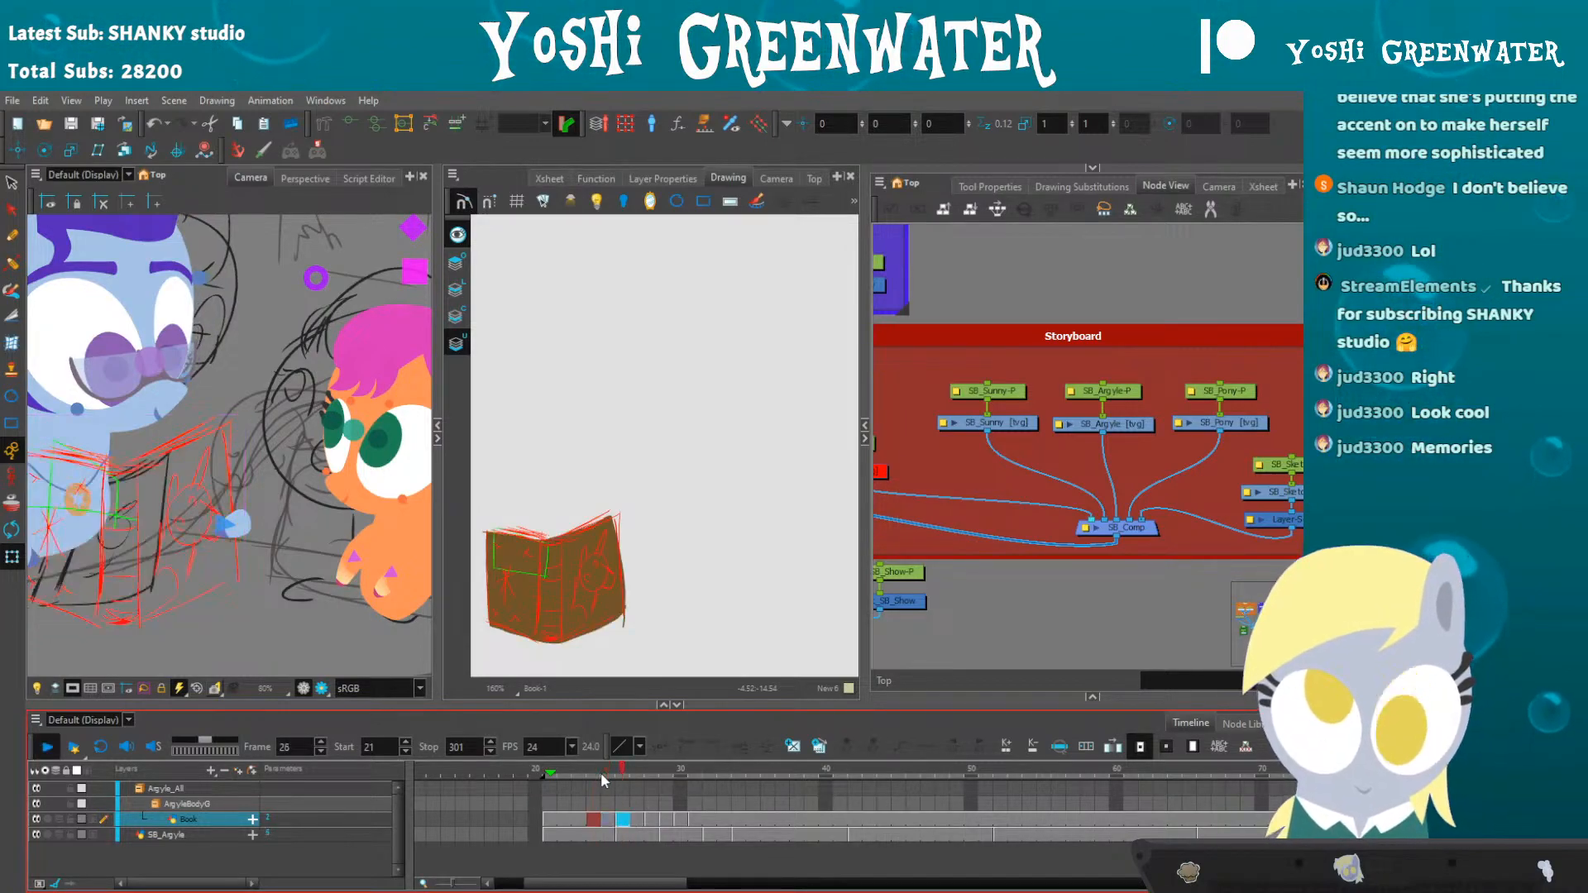
{"action": "left_click", "coordinate": [650, 776]}
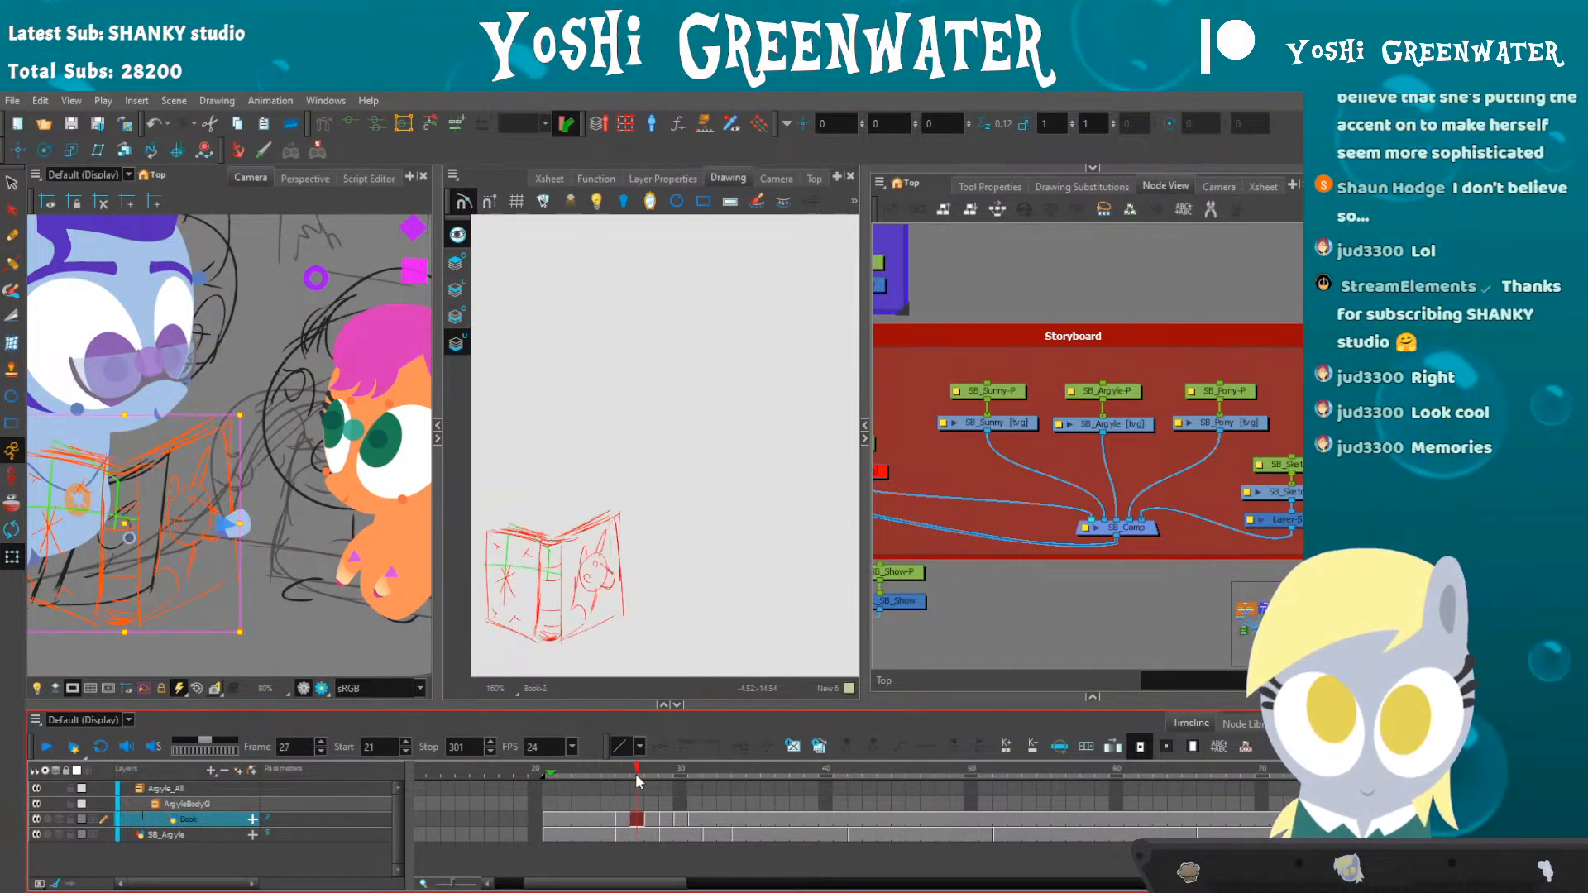
{"action": "left_click", "coordinate": [691, 776]}
{"action": "left_click_drag", "start_coordinate": [713, 772], "coordinate": [739, 774]}
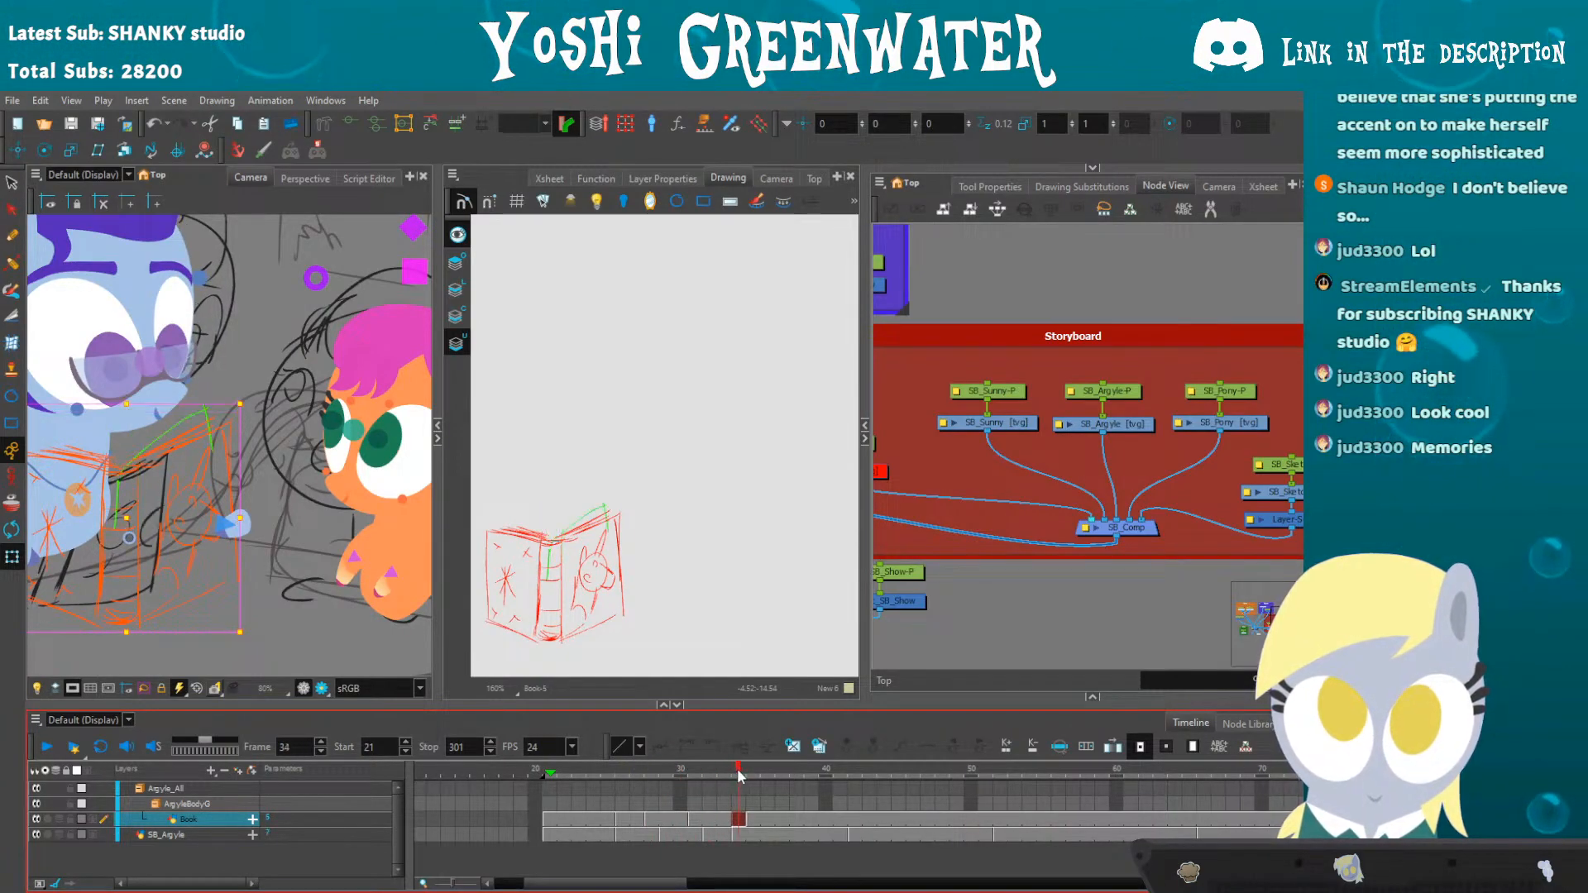
- Replay the Book page turn repeatedly from around frames 23 to 25 to judge its slower timing against the storyboard
{"action": "key", "text": "Return"}
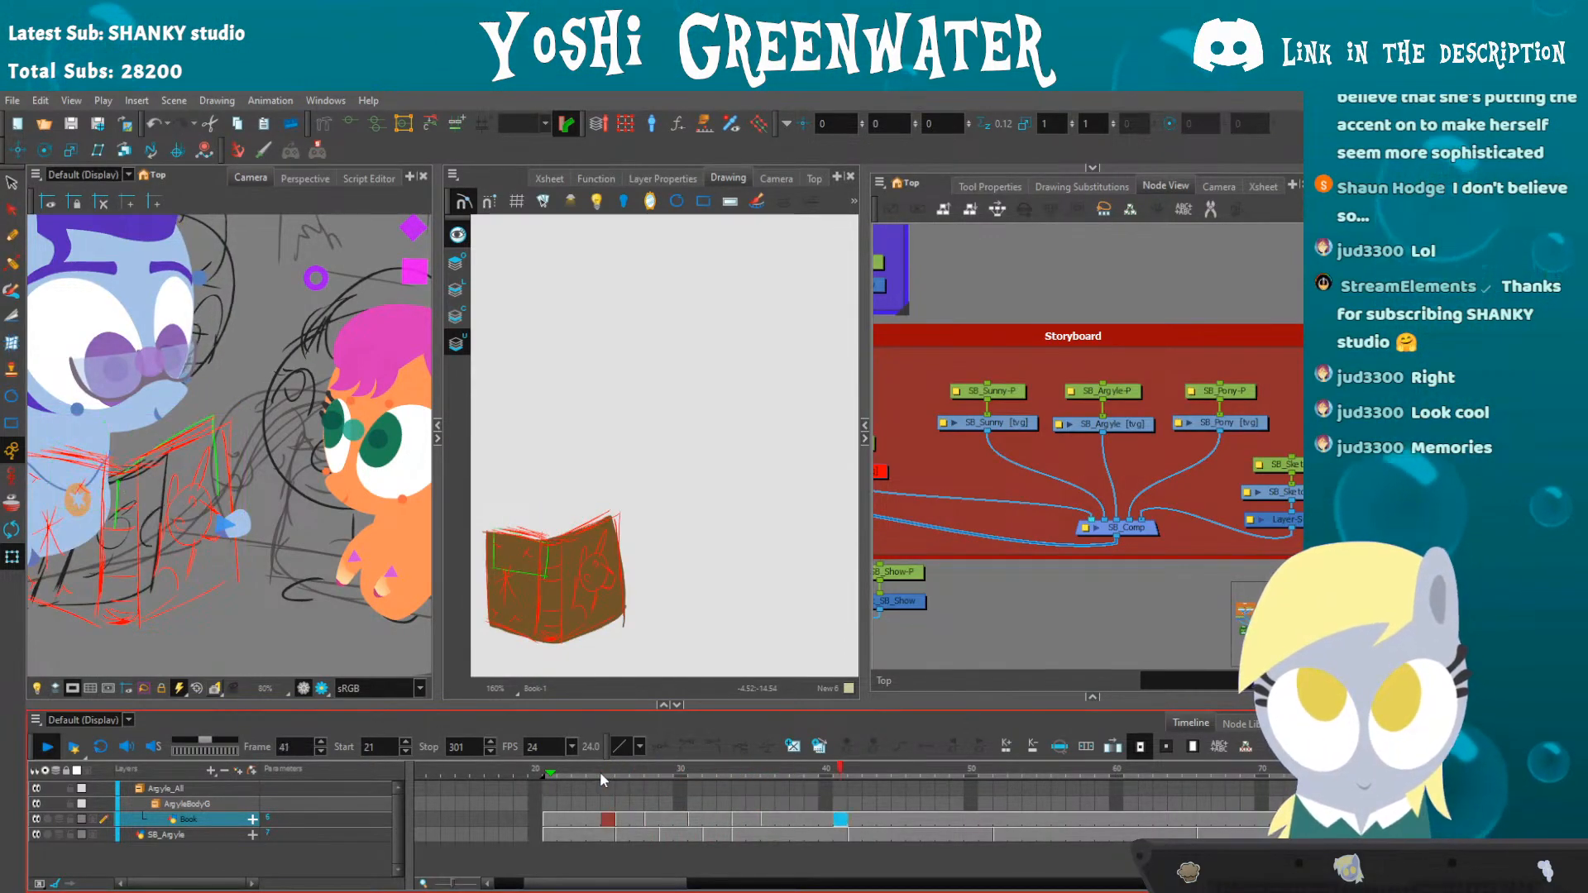
{"action": "key", "text": "Return"}
{"action": "left_click", "coordinate": [741, 820]}
{"action": "left_click", "coordinate": [593, 774]}
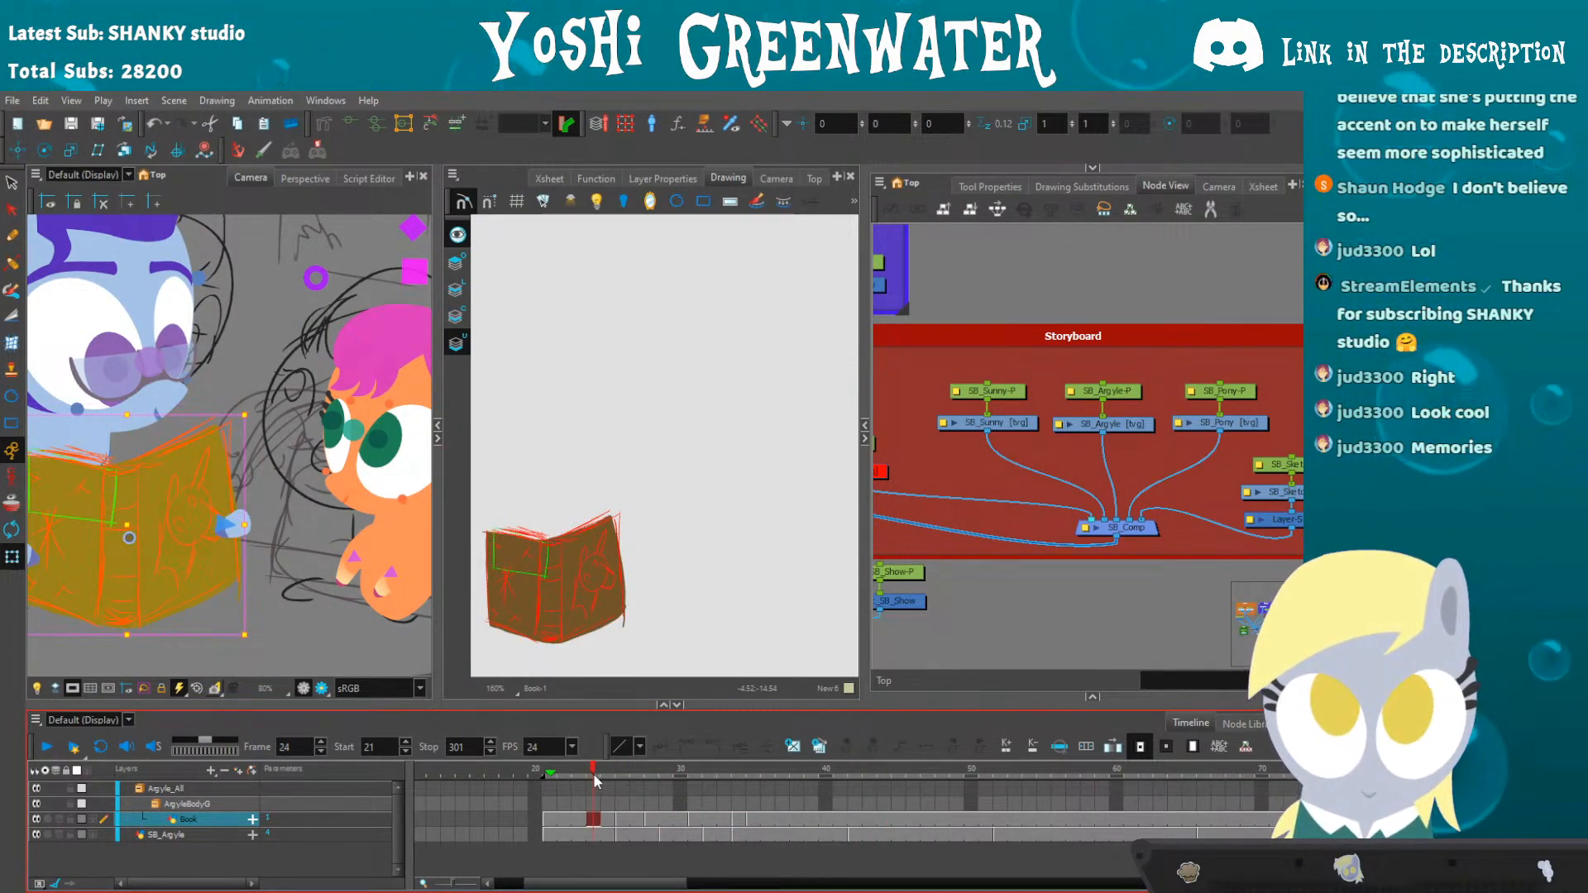
{"action": "key", "text": "Return"}
{"action": "left_click", "coordinate": [594, 773]}
{"action": "key", "text": "Return"}
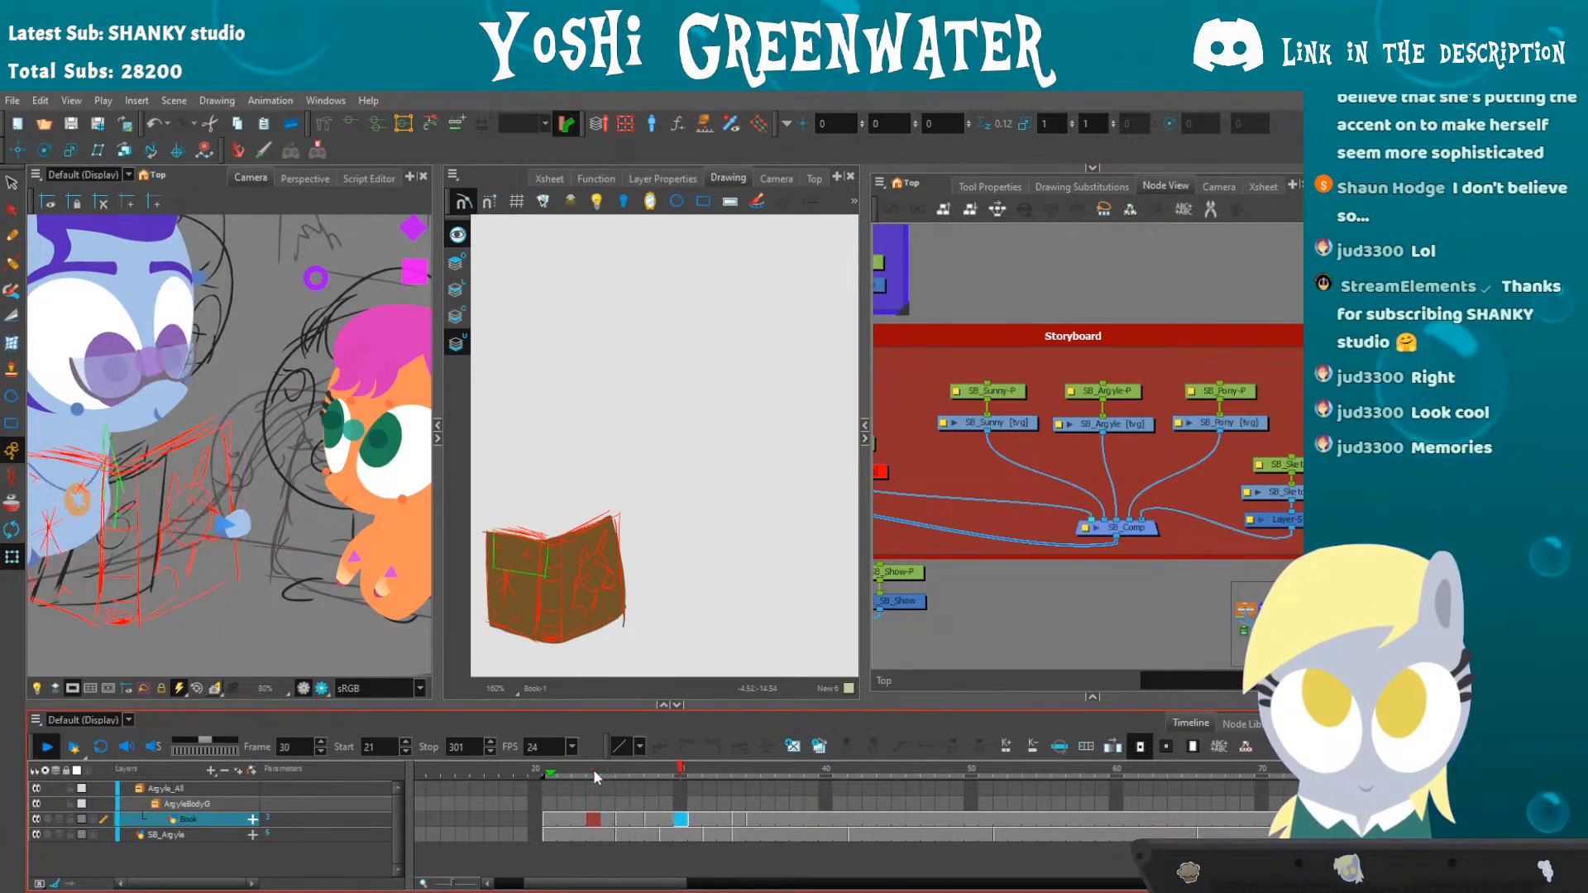
{"action": "key", "text": "Return"}
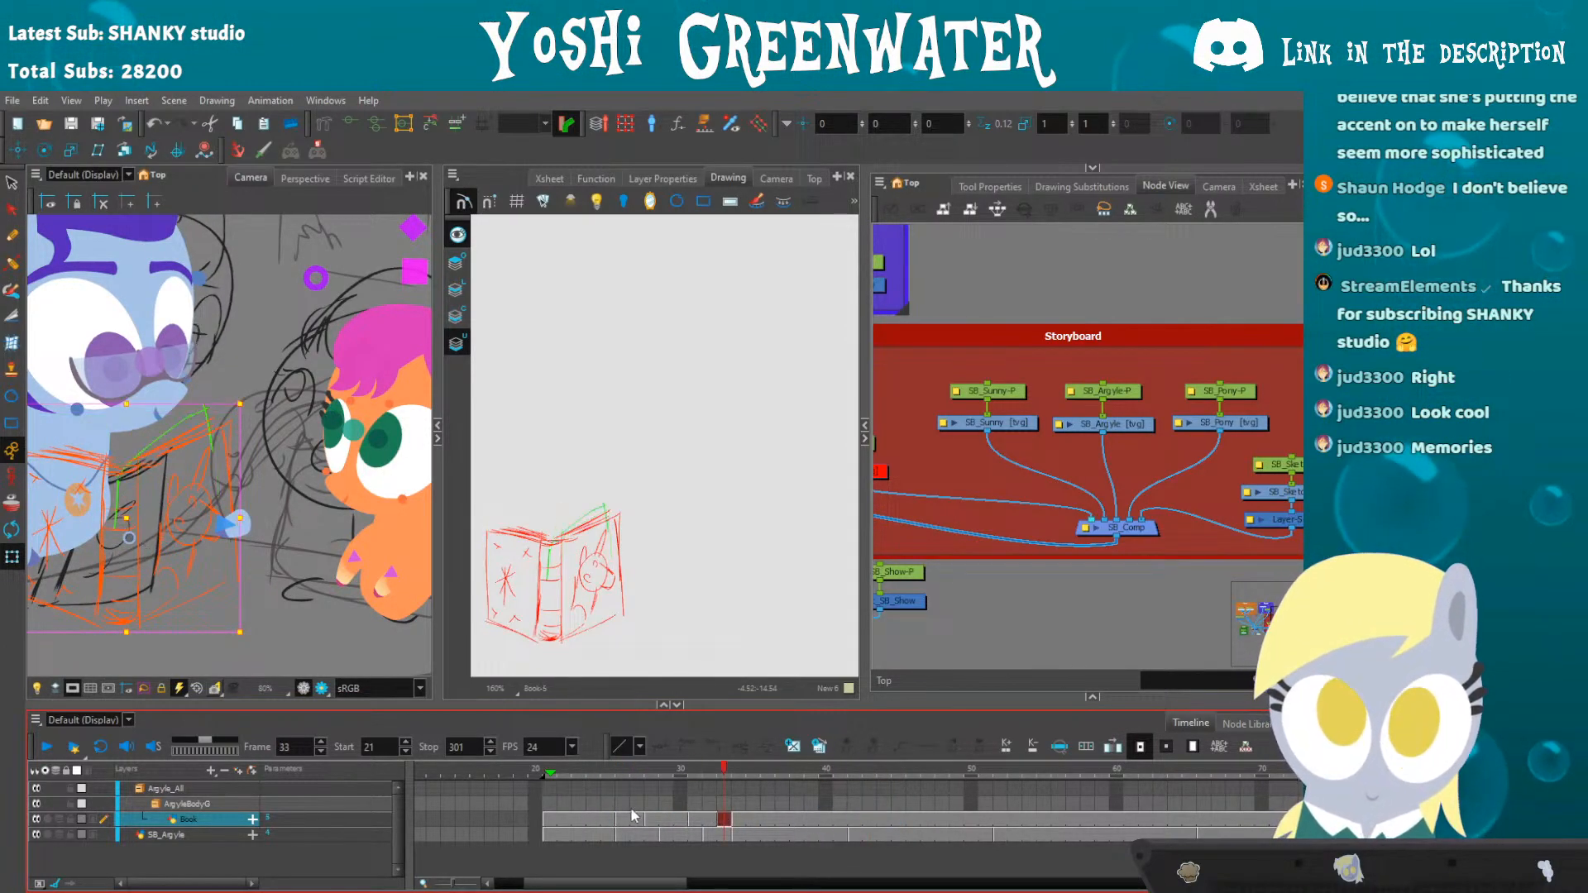
{"action": "left_click", "coordinate": [585, 769]}
{"action": "key", "text": "Return"}
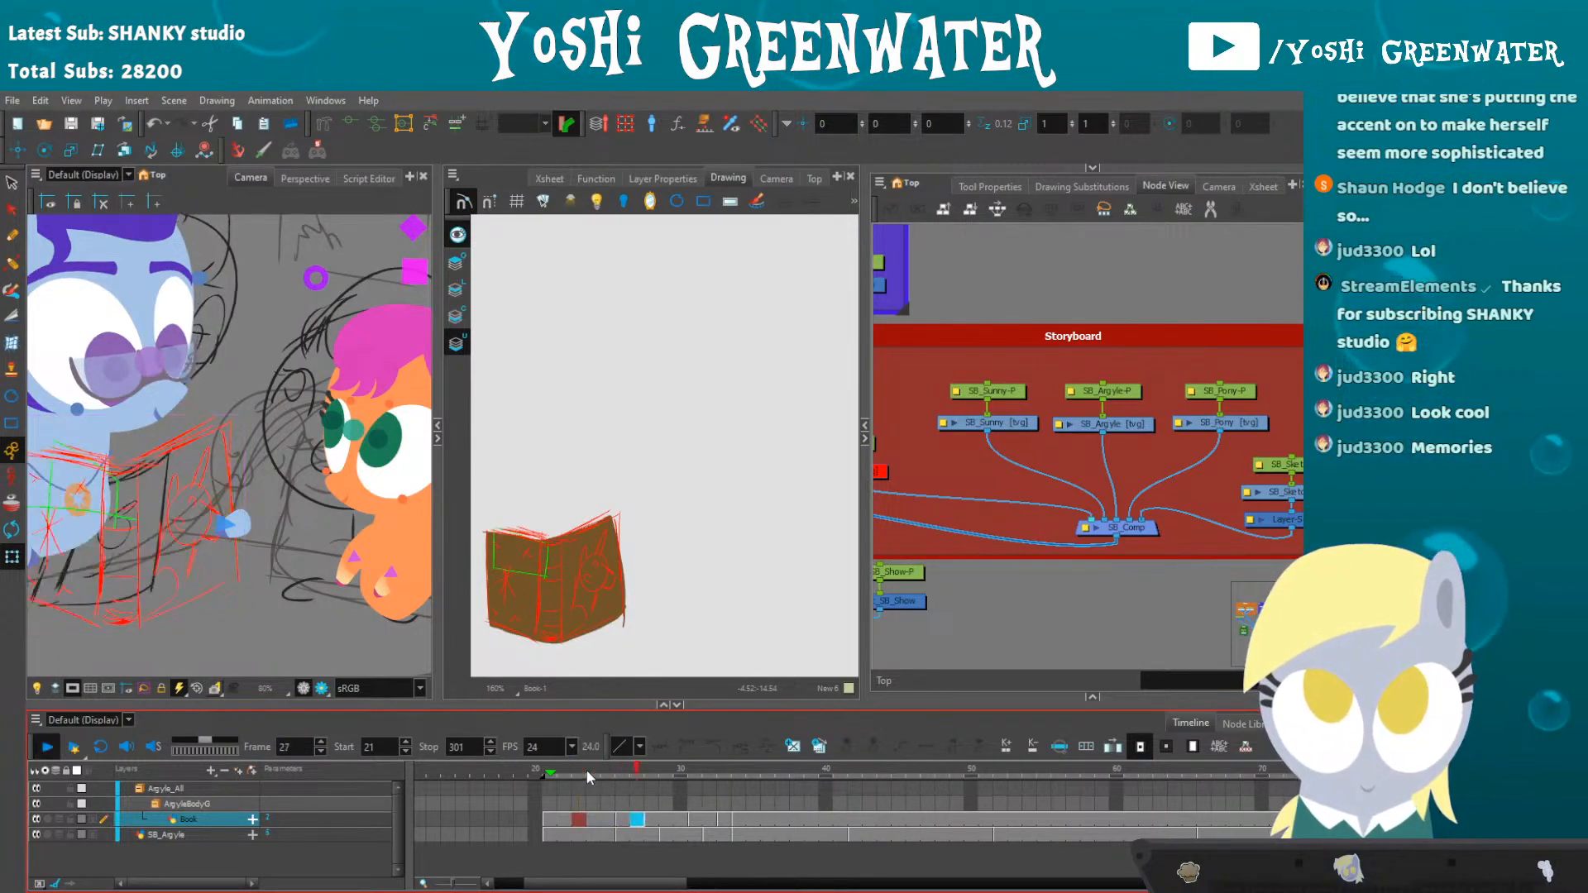
{"action": "key", "text": "Return"}
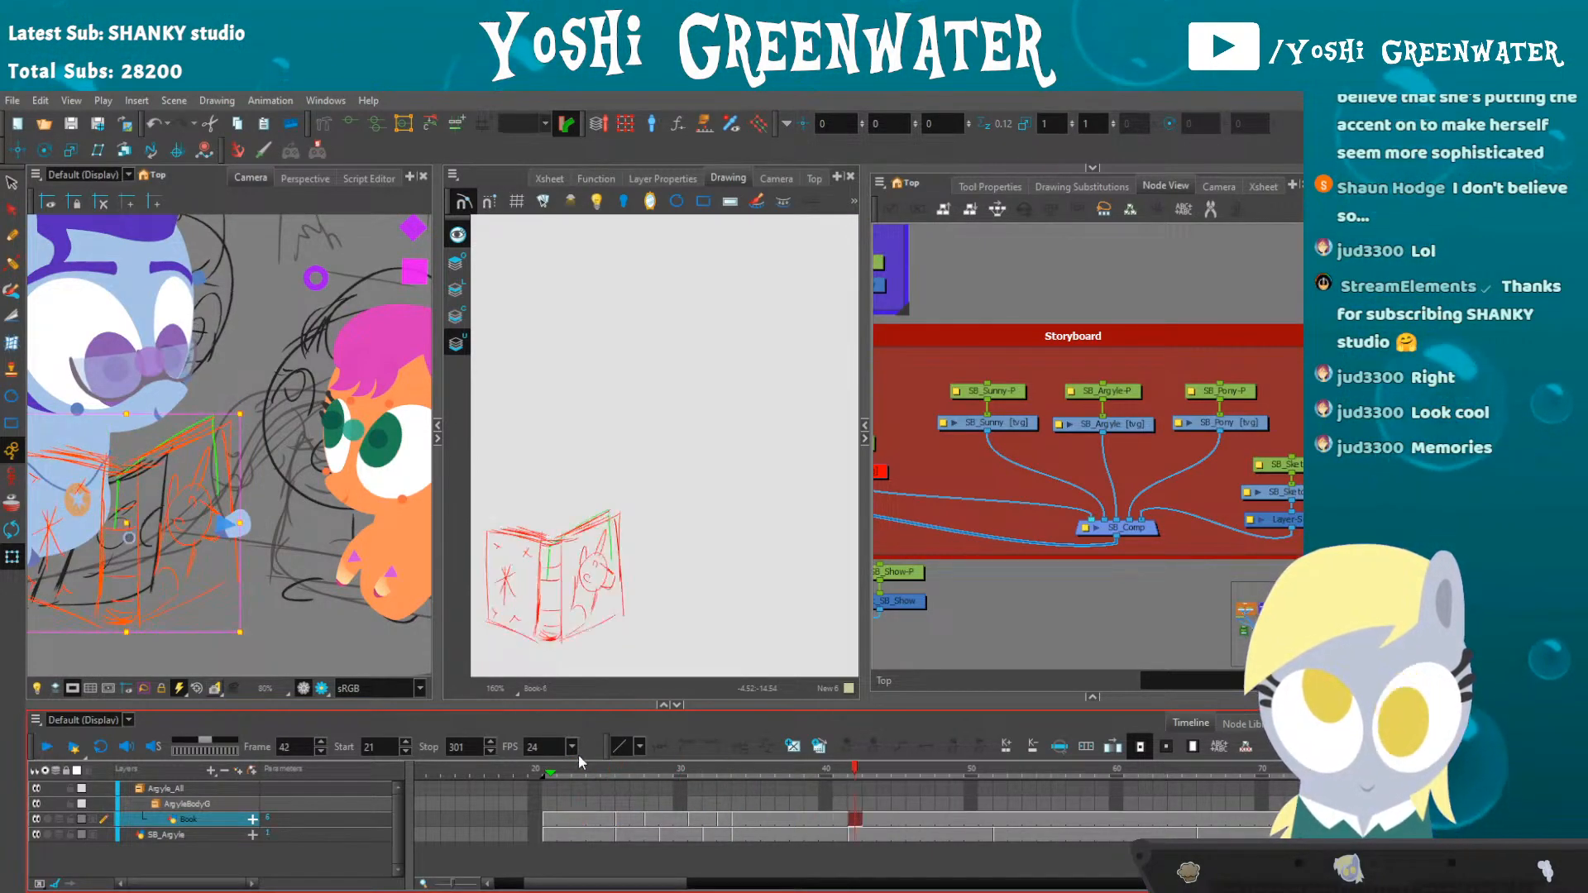
- Enlarge the camera view and play the page turn from frame 21 with SB_Show switched off, restoring the storyboard at the end
{"action": "left_click", "coordinate": [438, 439]}
{"action": "key", "text": "shift+m"}
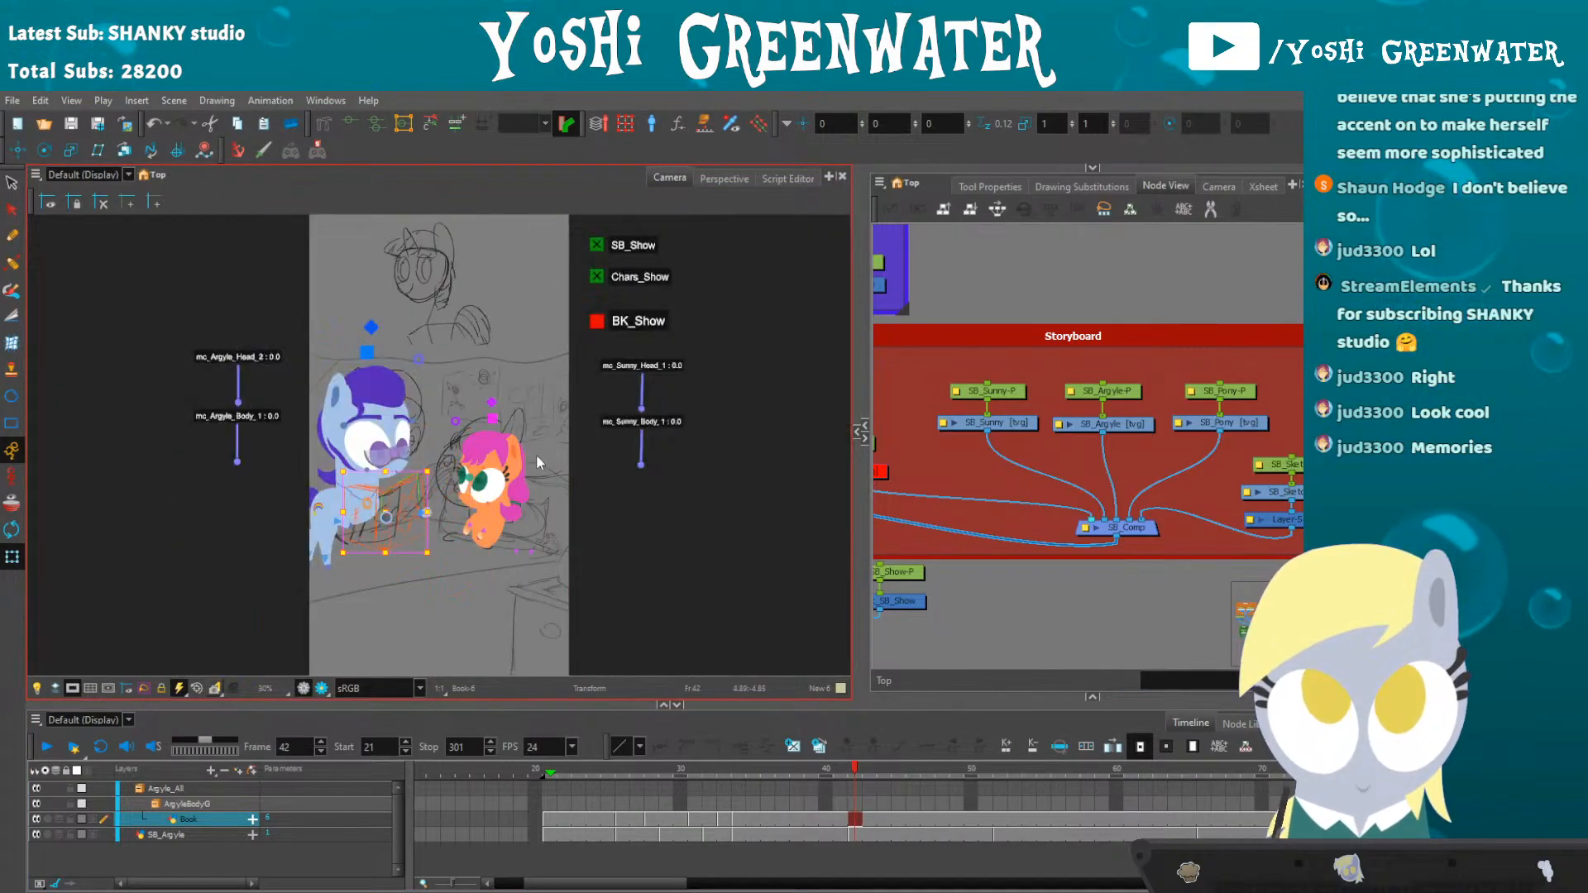
{"action": "left_click", "coordinate": [596, 245]}
{"action": "key", "text": "Return"}
{"action": "key", "text": "Return"}
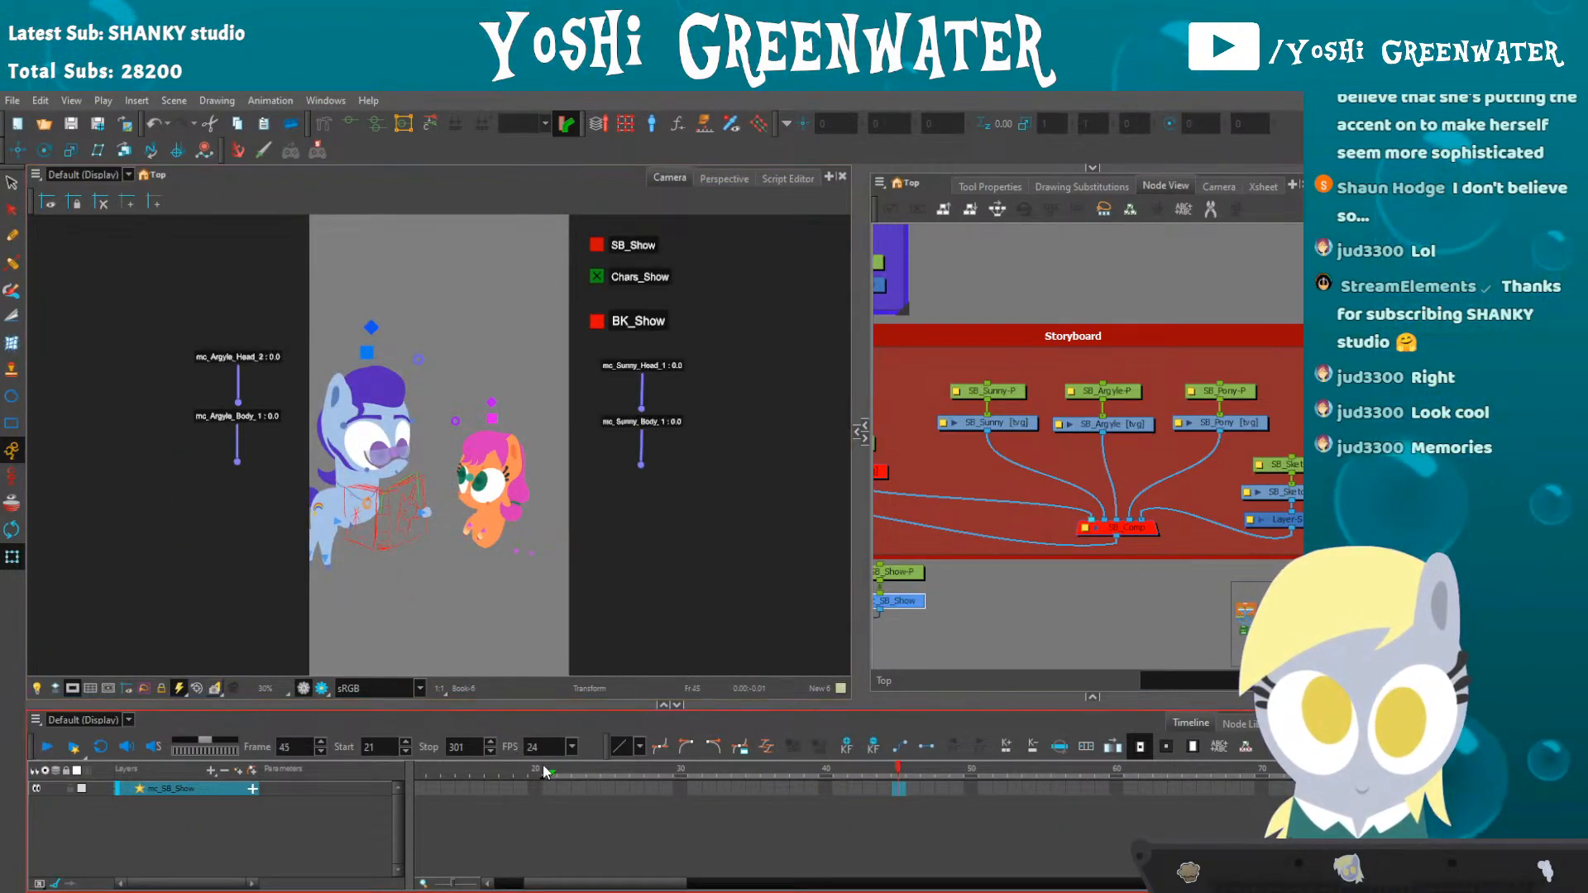
{"action": "left_click", "coordinate": [552, 768]}
{"action": "key", "text": "Return"}
{"action": "key", "text": "Return"}
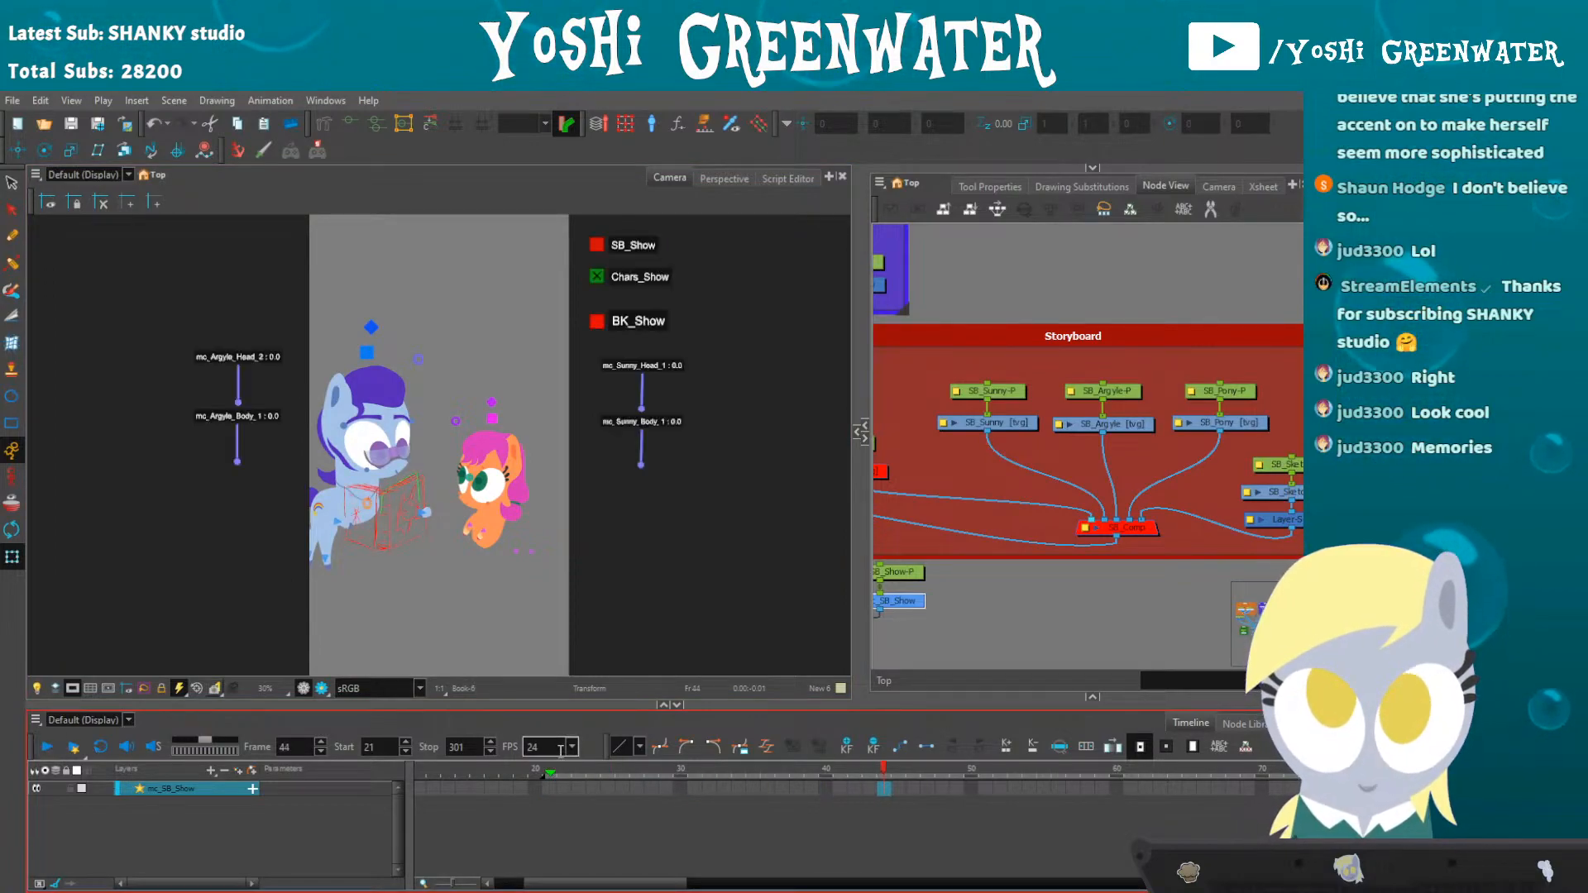
{"action": "left_click", "coordinate": [596, 245]}
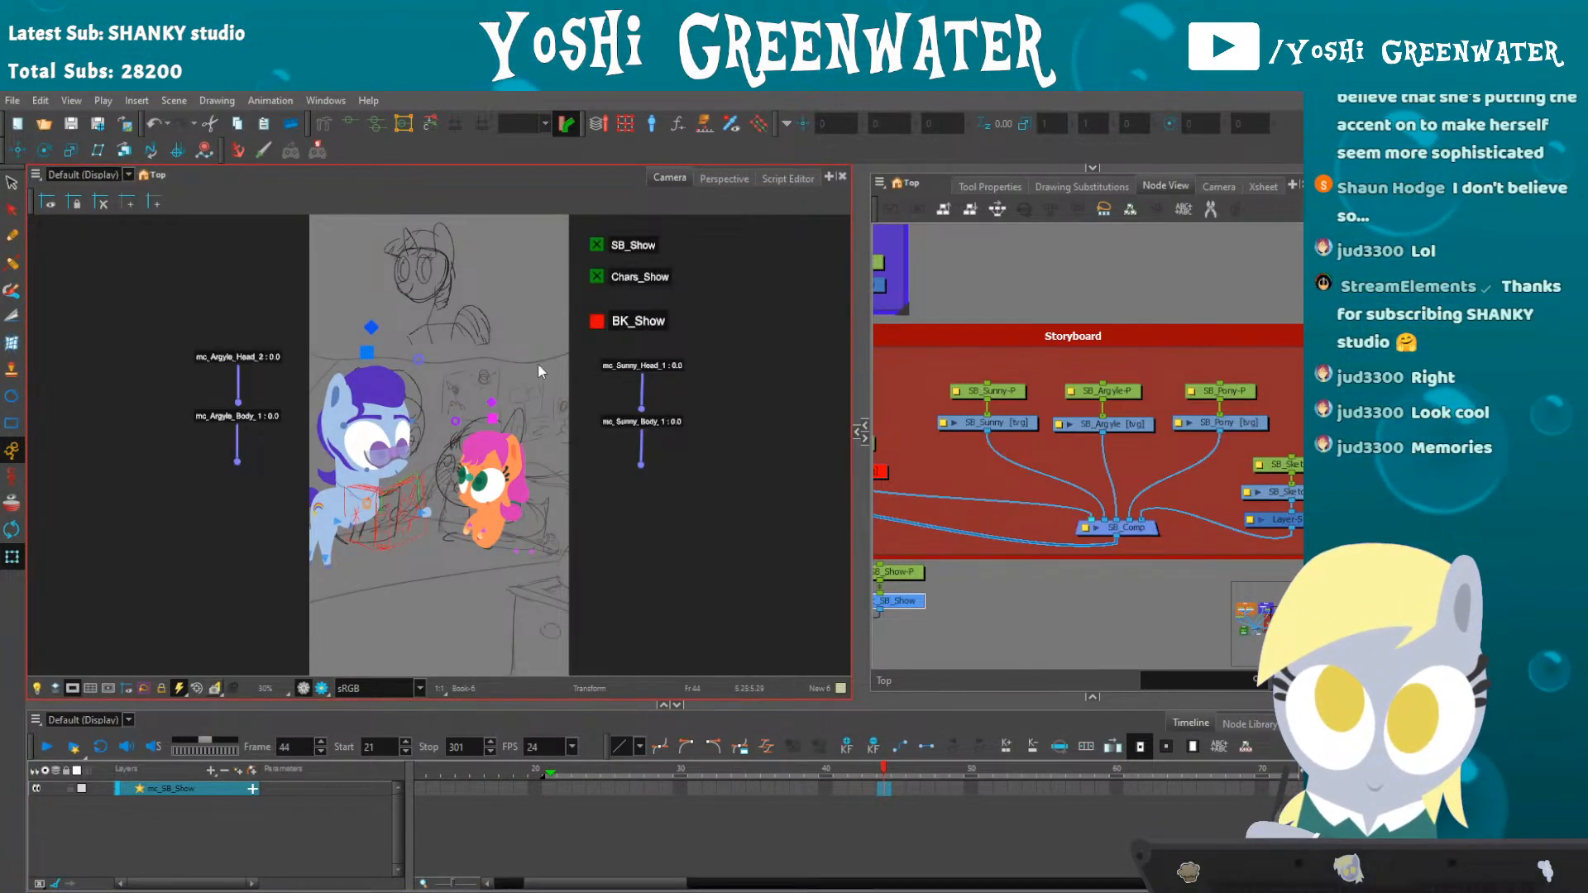
- Compare Argyle, Sunny and the book with the storyboard sketches between frames 22 and 35
{"action": "left_click", "coordinate": [563, 772]}
{"action": "scroll", "coordinate": [359, 490], "scroll_direction": "up", "scroll_amount": 3}
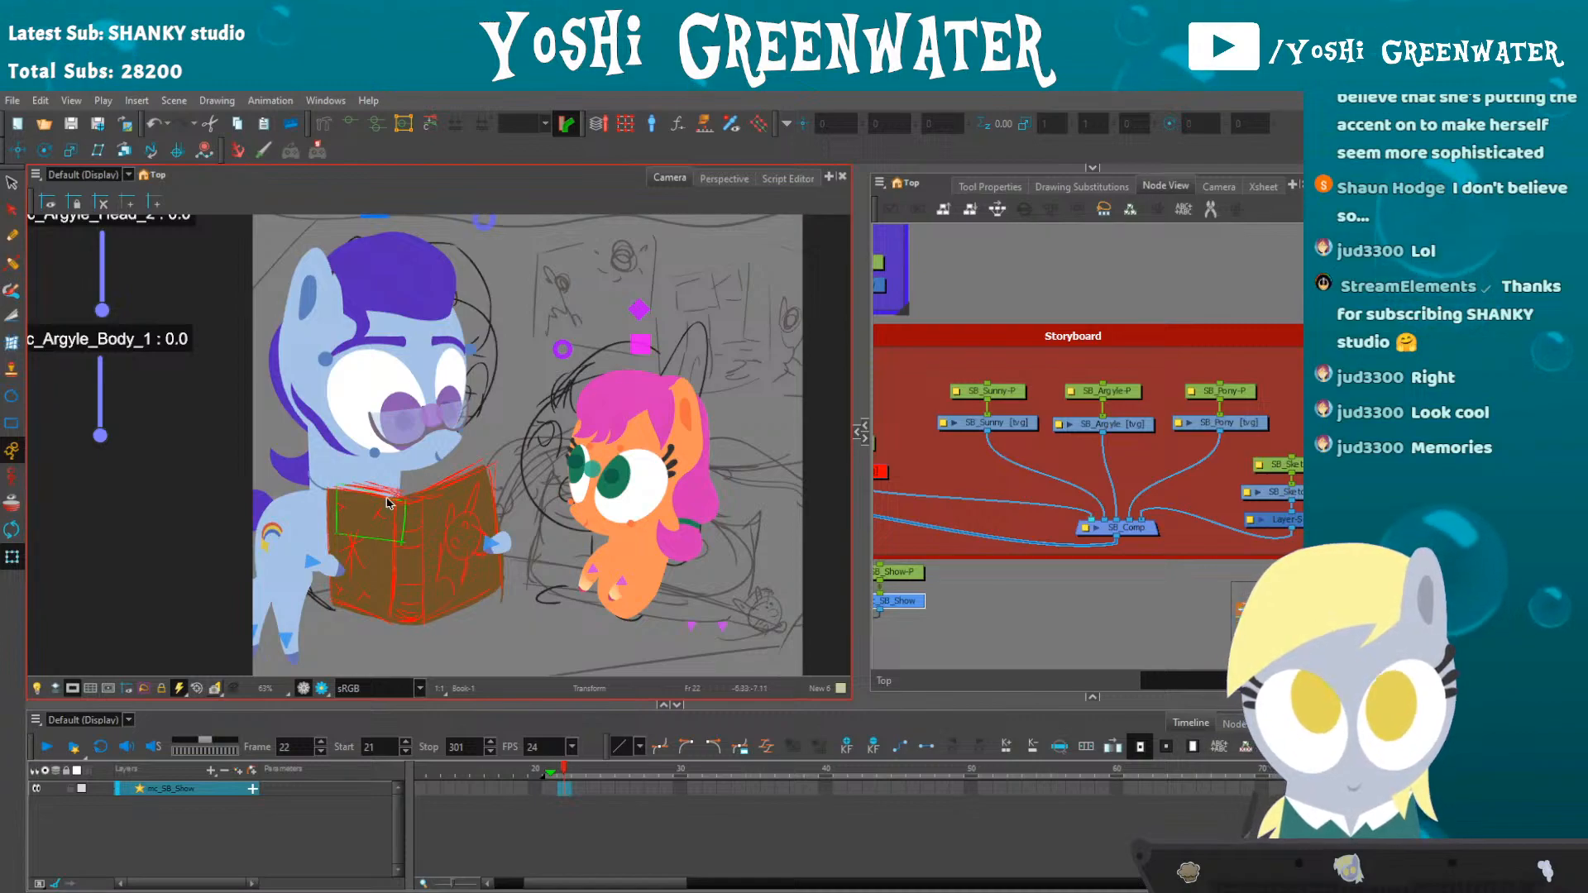
{"action": "left_click_drag", "start_coordinate": [533, 642], "coordinate": [498, 627]}
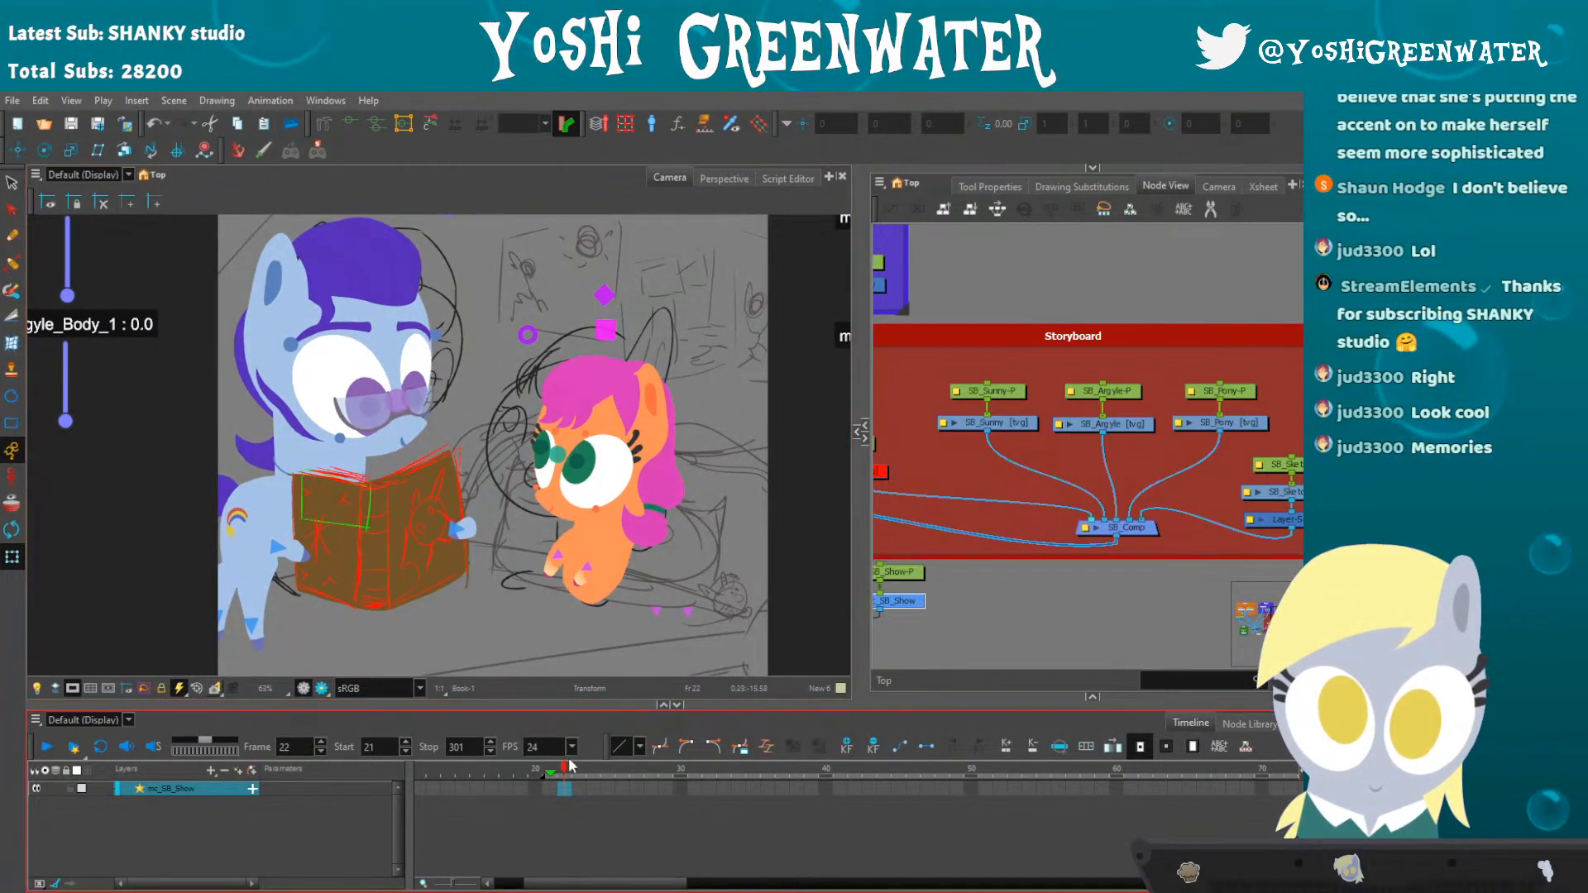
{"action": "left_click_drag", "start_coordinate": [611, 772], "coordinate": [749, 762]}
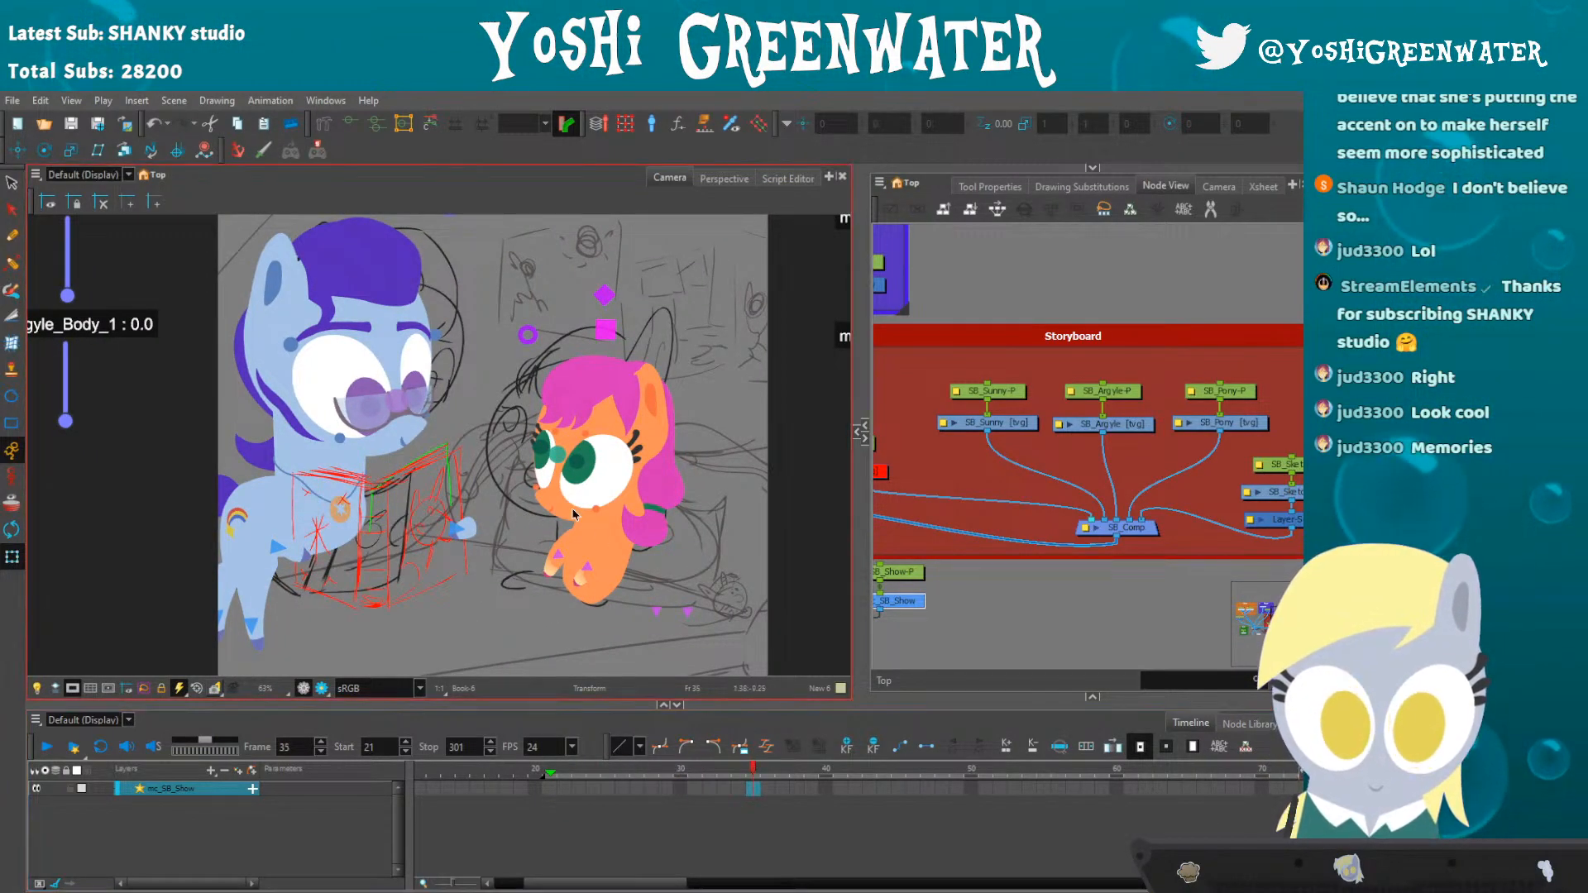
- Examine the storyboard sketches alone up to frame 39 with Chars_Show switched off, and bring the characters back at frame 21
{"action": "scroll", "coordinate": [435, 431], "scroll_direction": "down", "scroll_amount": 3}
{"action": "left_click", "coordinate": [633, 225]}
{"action": "left_click", "coordinate": [590, 768]}
{"action": "left_click_drag", "start_coordinate": [592, 765], "coordinate": [771, 743]}
{"action": "left_click_drag", "start_coordinate": [603, 705], "coordinate": [597, 733]}
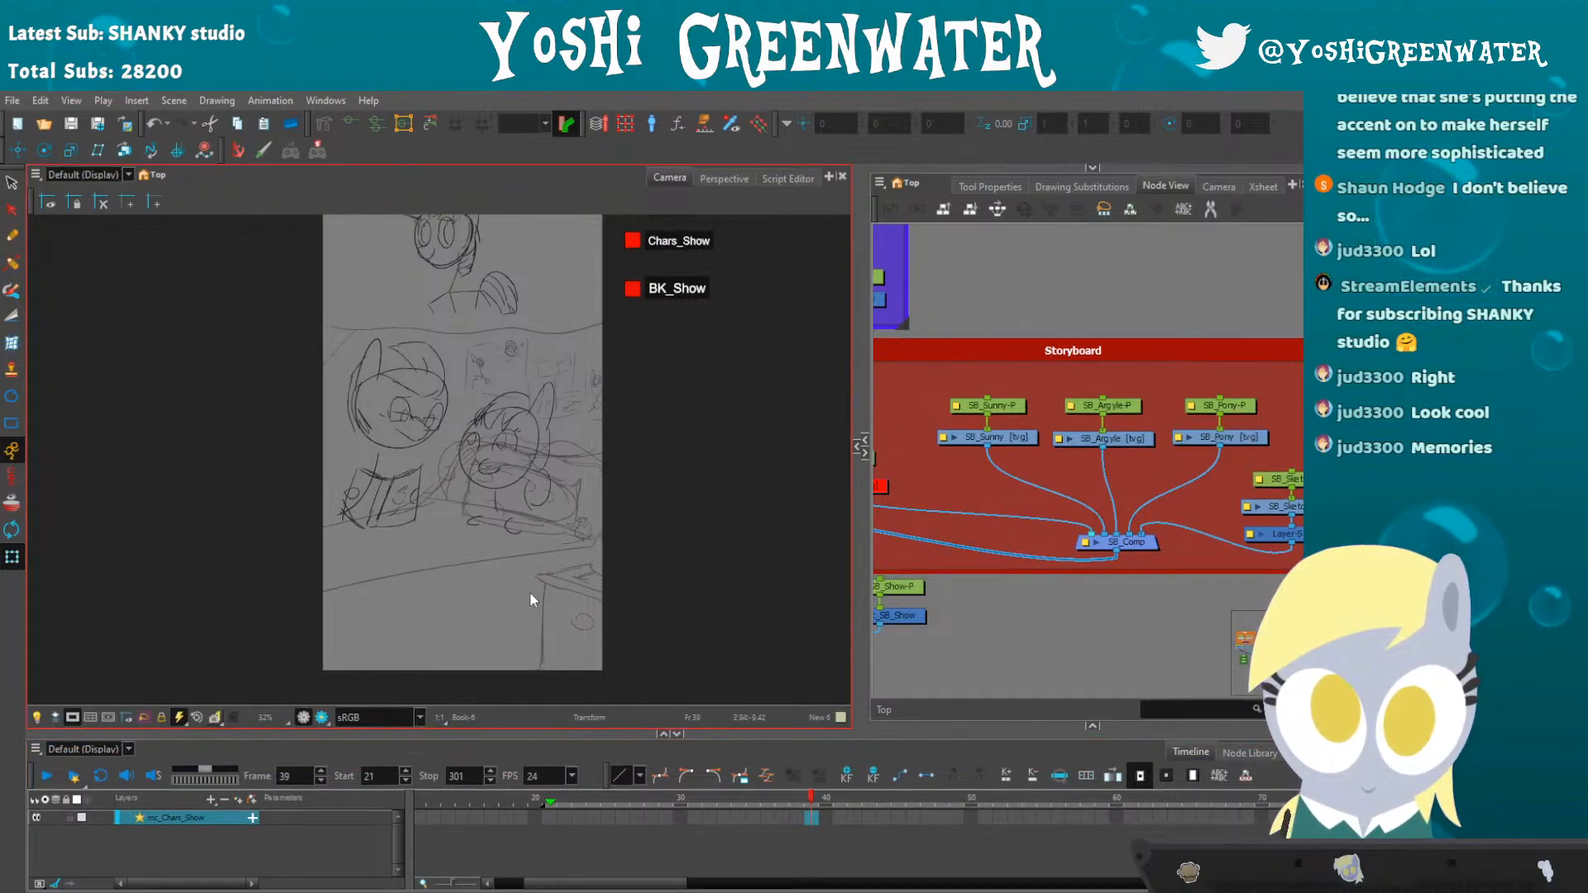
{"action": "scroll", "coordinate": [464, 440], "scroll_direction": "up", "scroll_amount": 2}
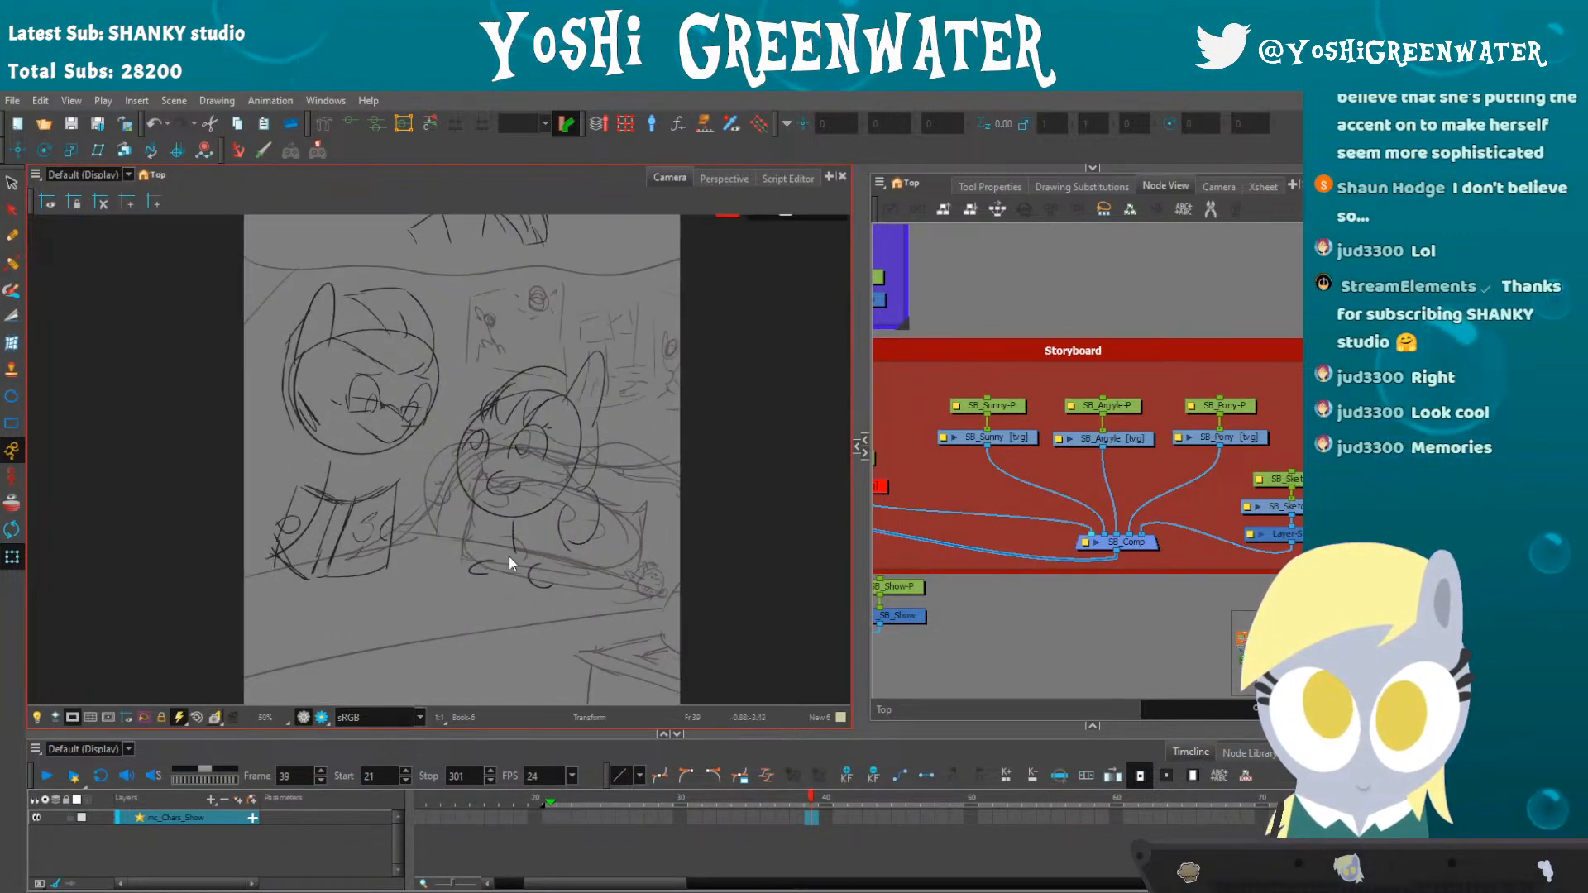
{"action": "left_click", "coordinate": [551, 799]}
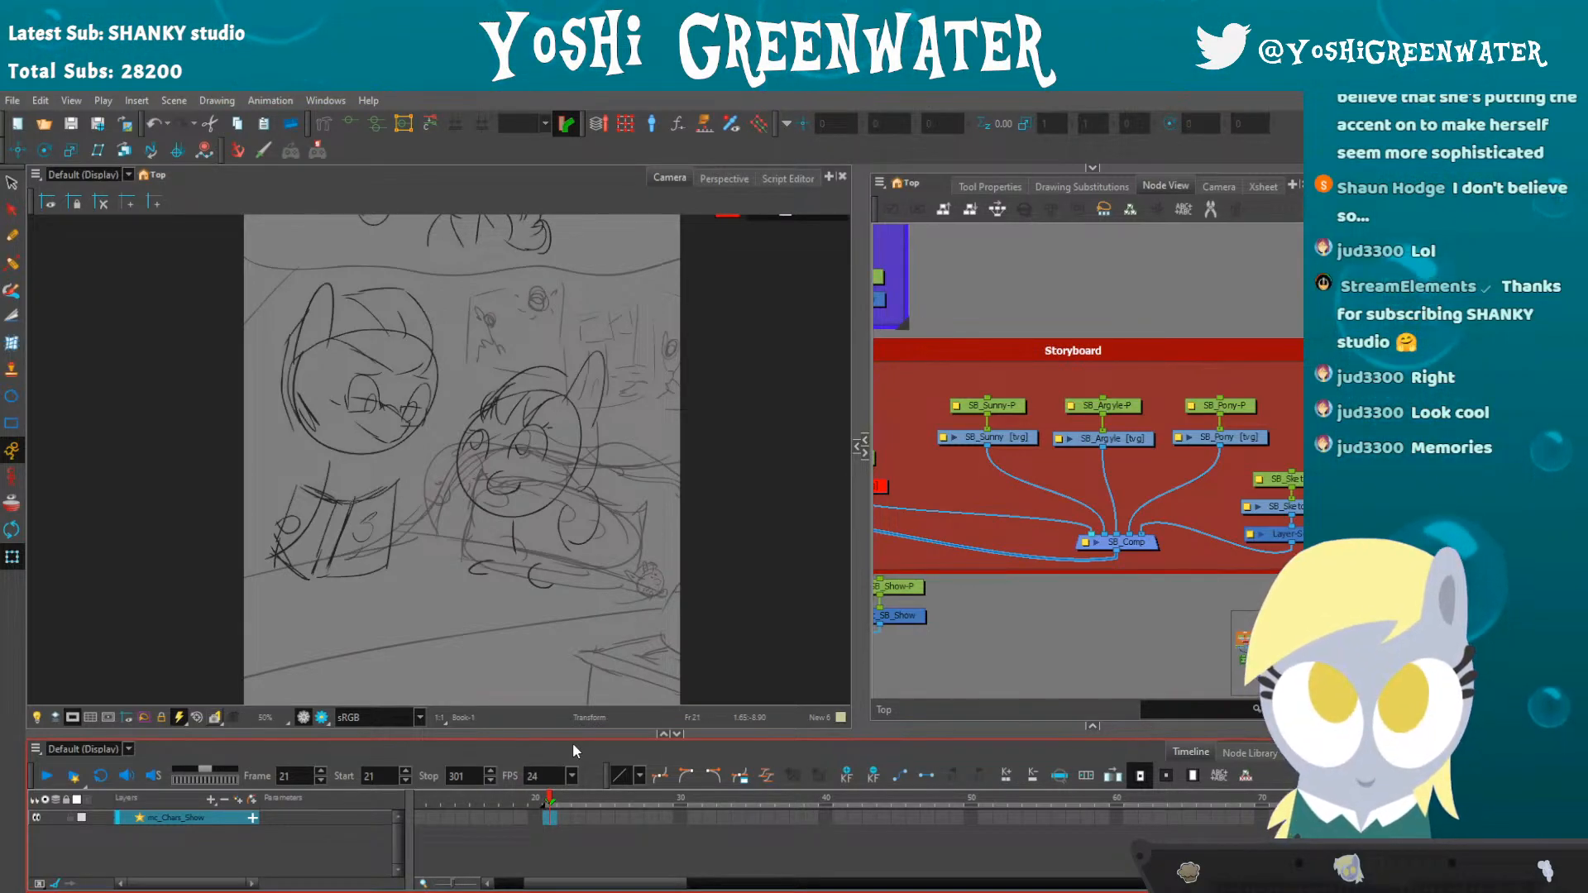
{"action": "left_click_drag", "start_coordinate": [433, 579], "coordinate": [426, 598]}
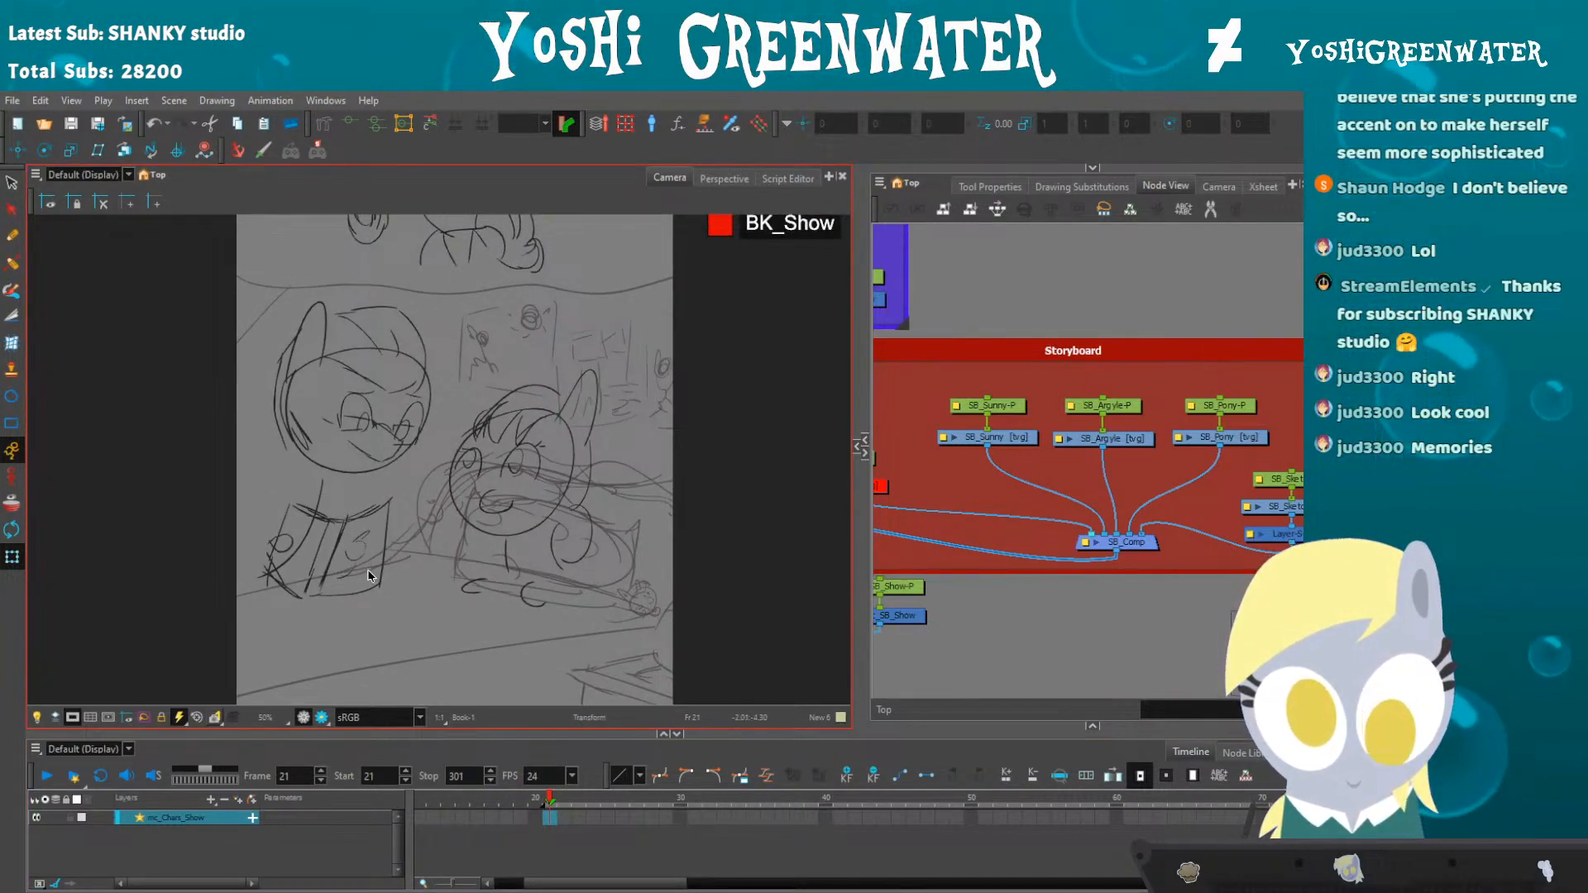
{"action": "left_click_drag", "start_coordinate": [555, 332], "coordinate": [591, 340]}
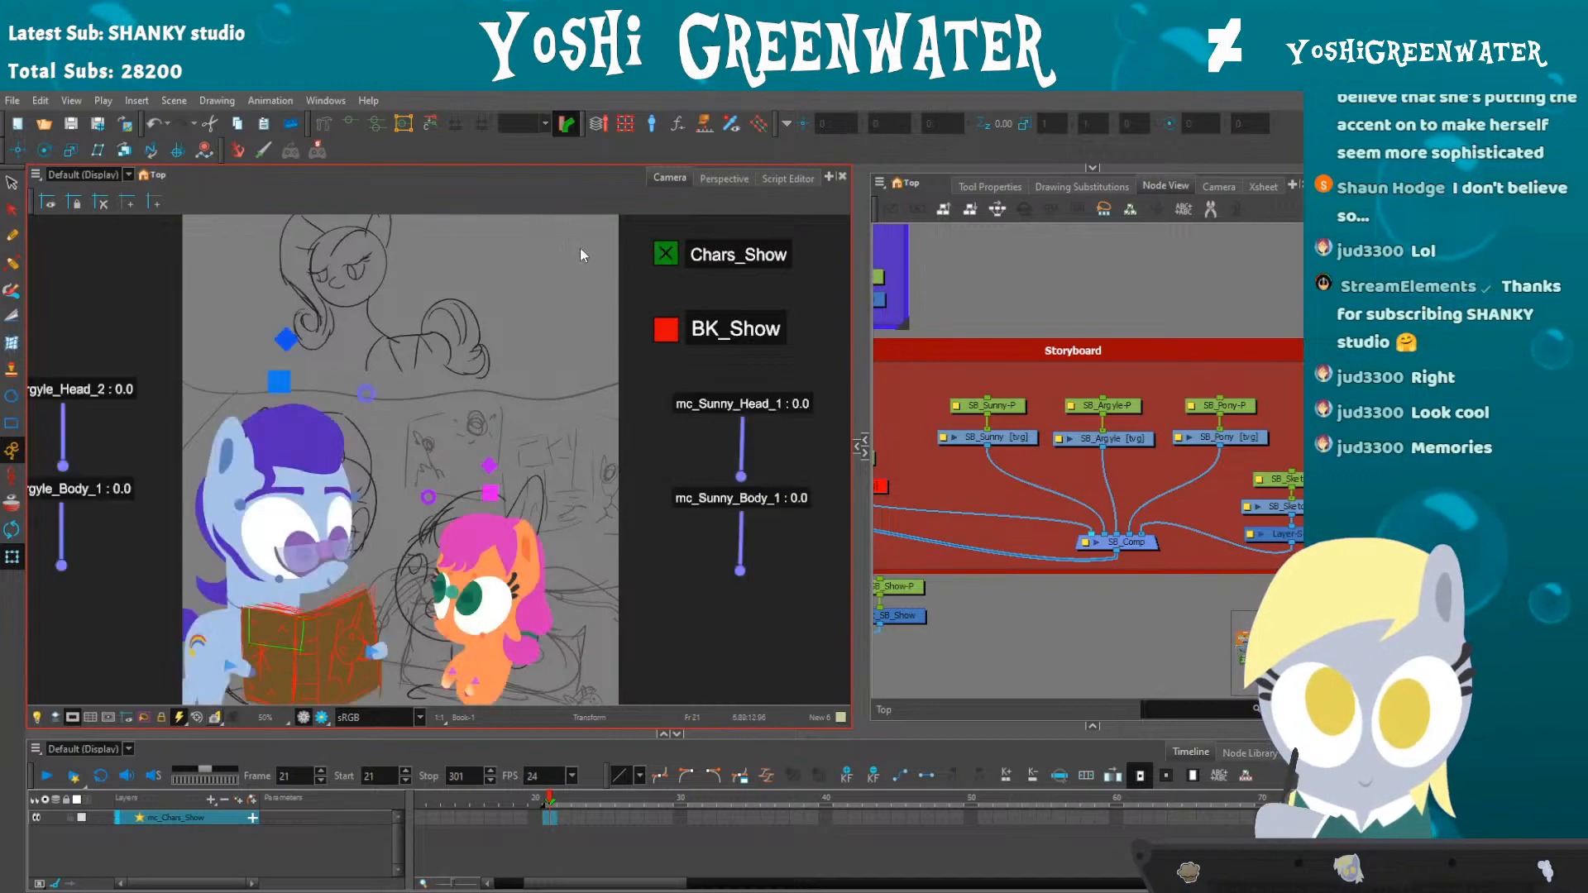
- Select Argyle's head and eye pegs and check his pose against the book between frames 21 and 35
{"action": "left_click", "coordinate": [447, 308]}
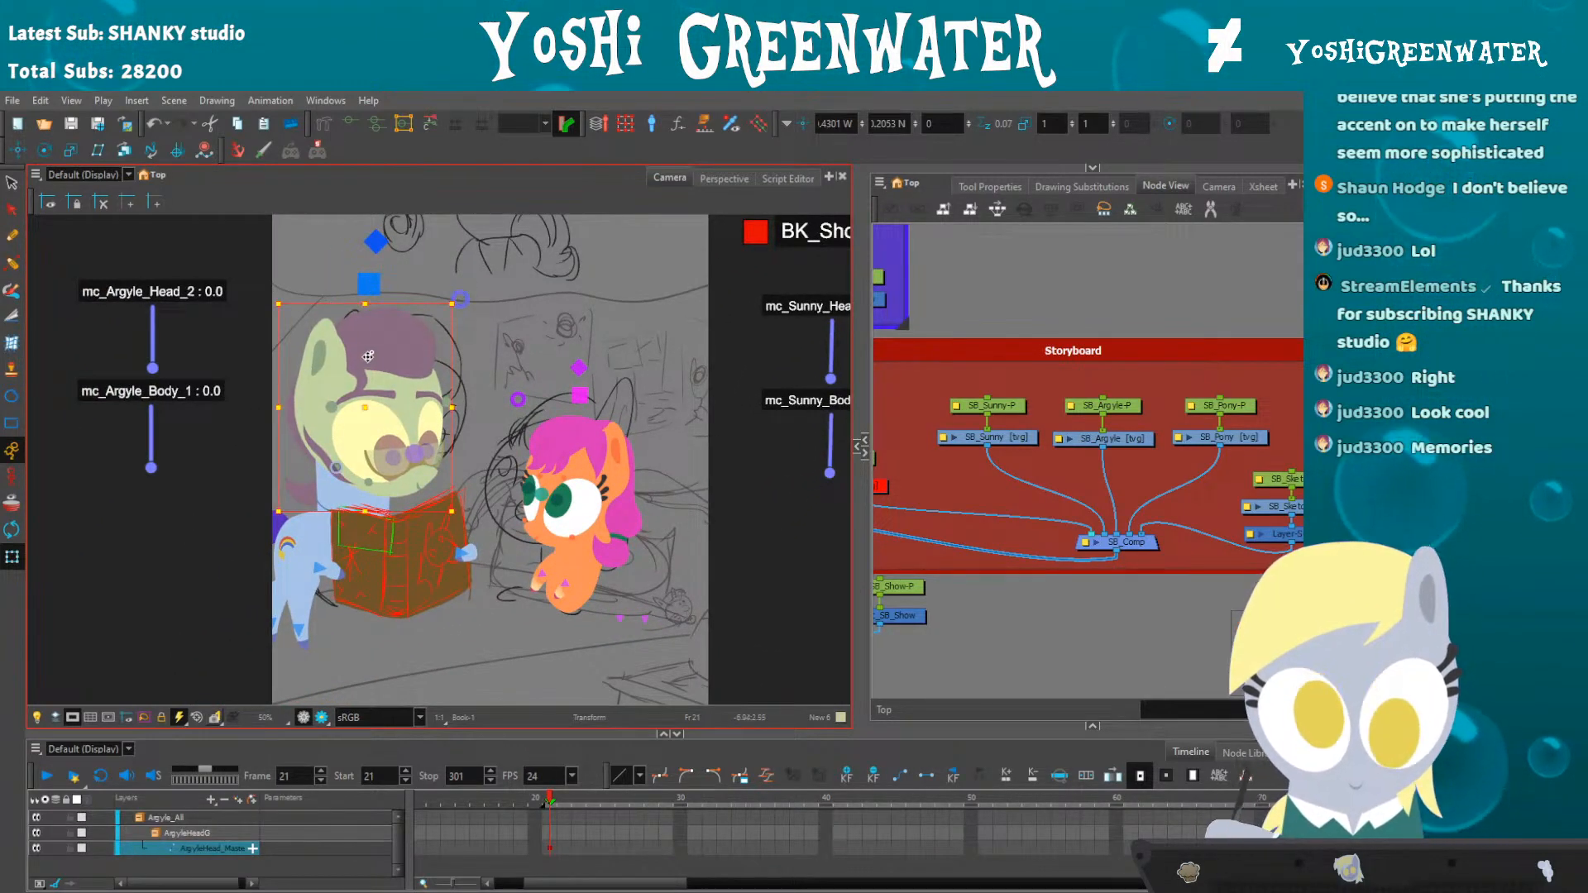
{"action": "left_click", "coordinate": [411, 458]}
{"action": "scroll", "coordinate": [405, 456], "scroll_direction": "up", "scroll_amount": 3}
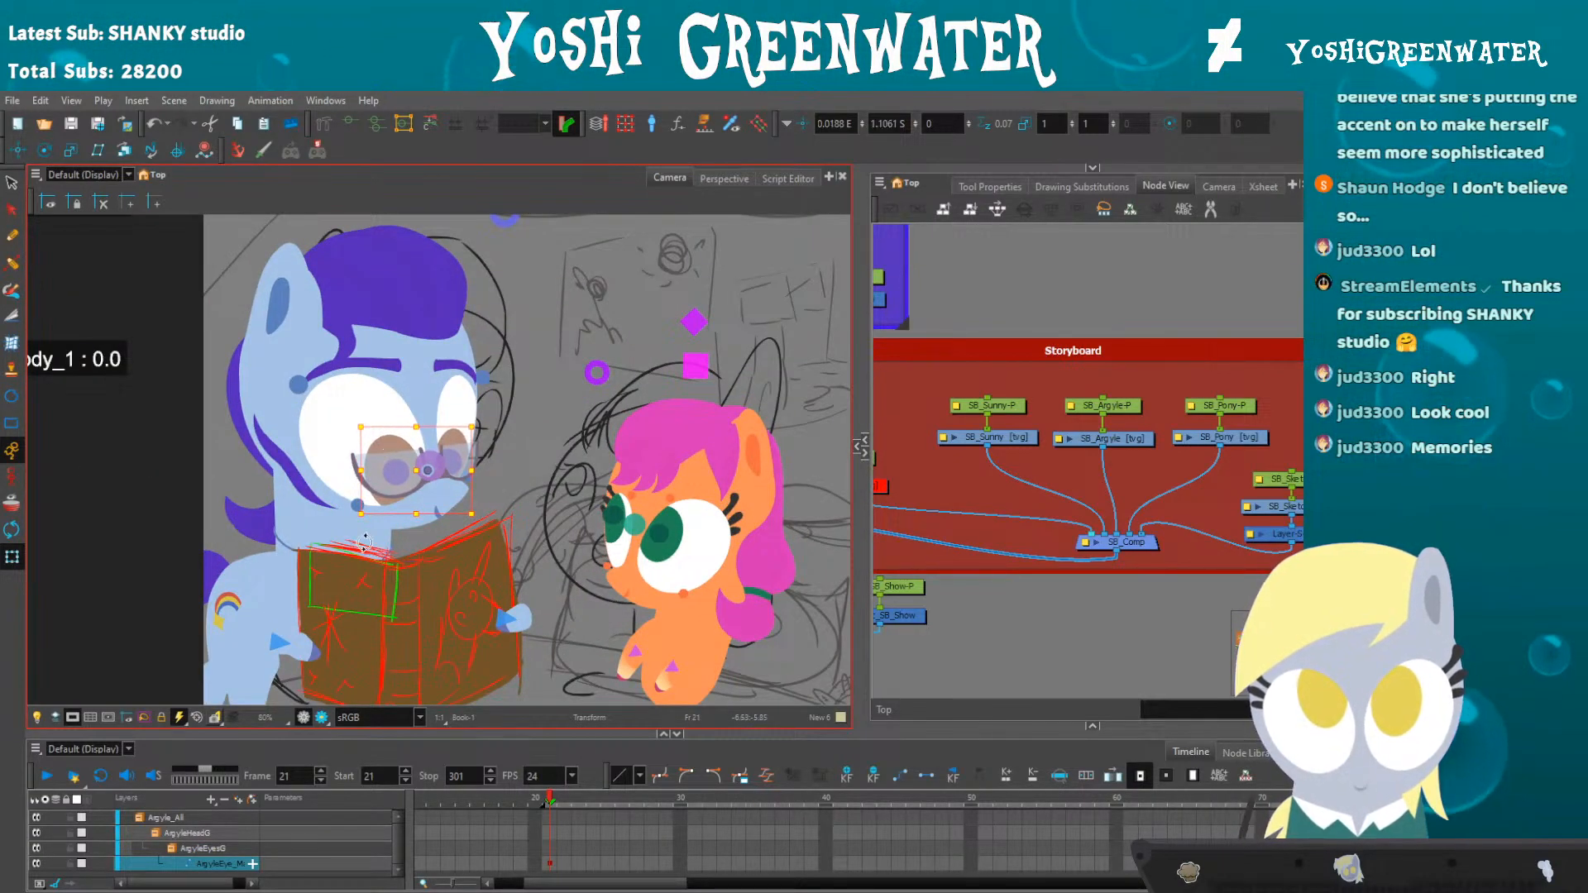
{"action": "left_click_drag", "start_coordinate": [356, 667], "coordinate": [370, 593]}
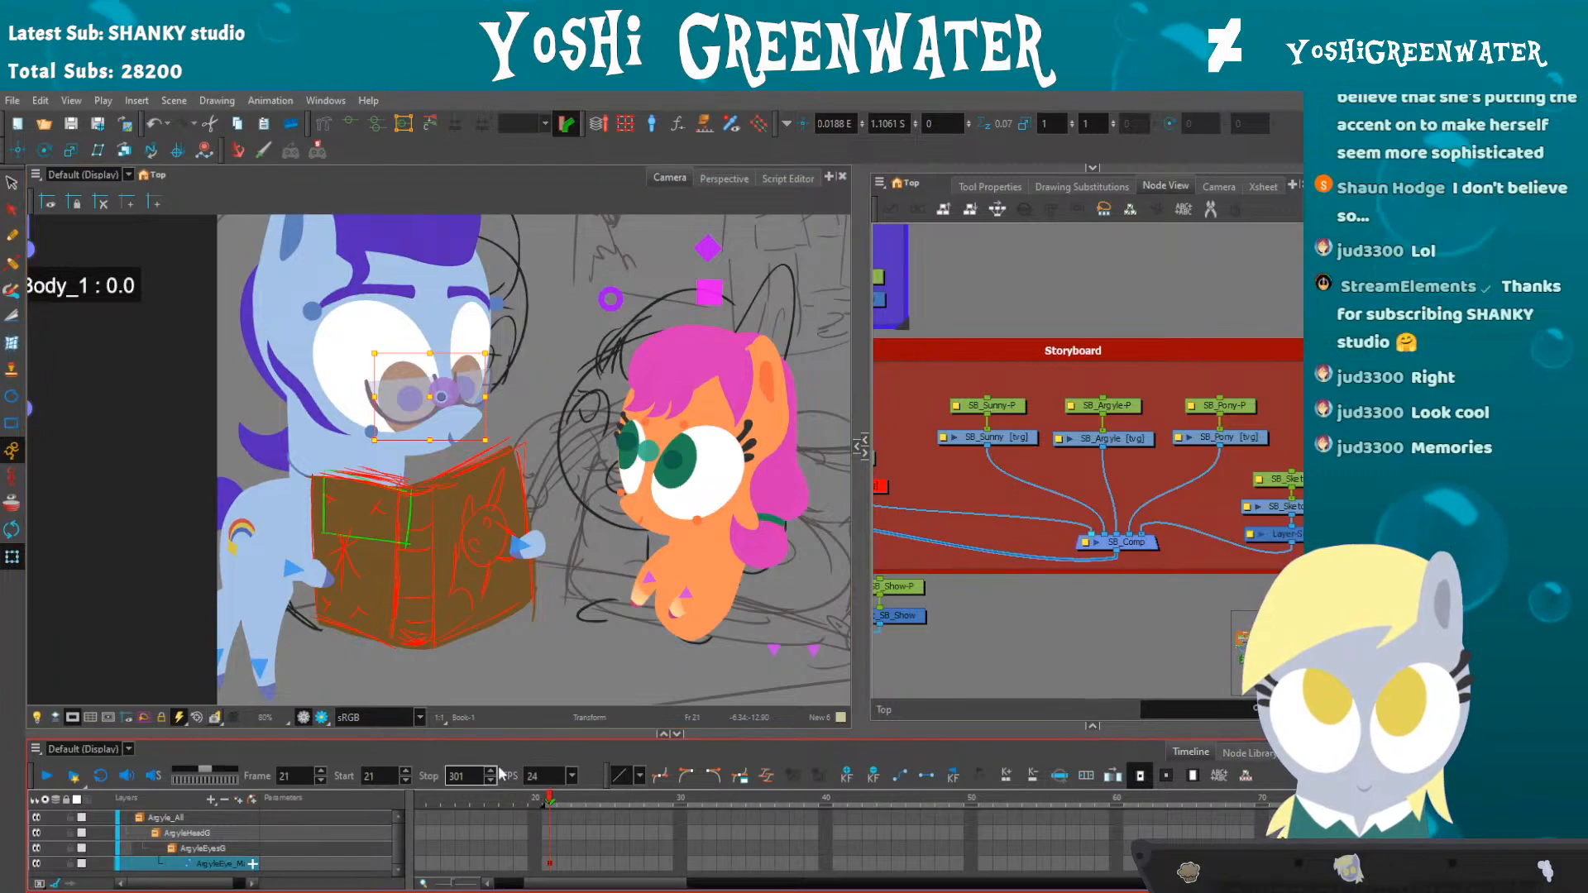
{"action": "left_click_drag", "start_coordinate": [608, 794], "coordinate": [752, 795]}
{"action": "left_click_drag", "start_coordinate": [509, 629], "coordinate": [429, 644]}
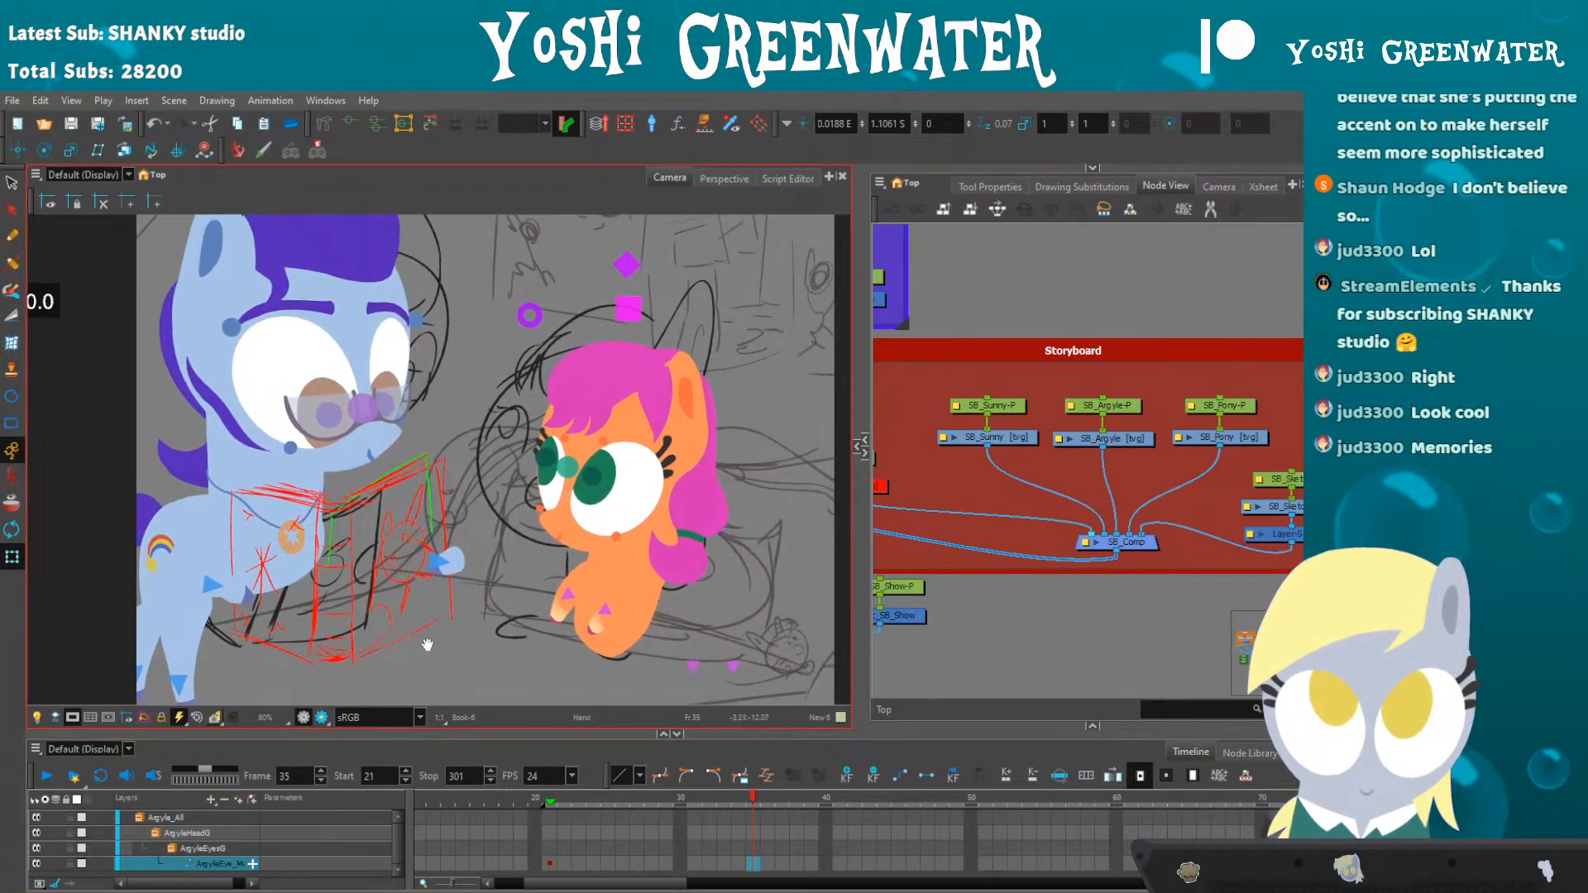
- Nudge Sunny's eyes slightly upward at frame 21, and try her head-turn control before undoing that trial
{"action": "left_click", "coordinate": [569, 471]}
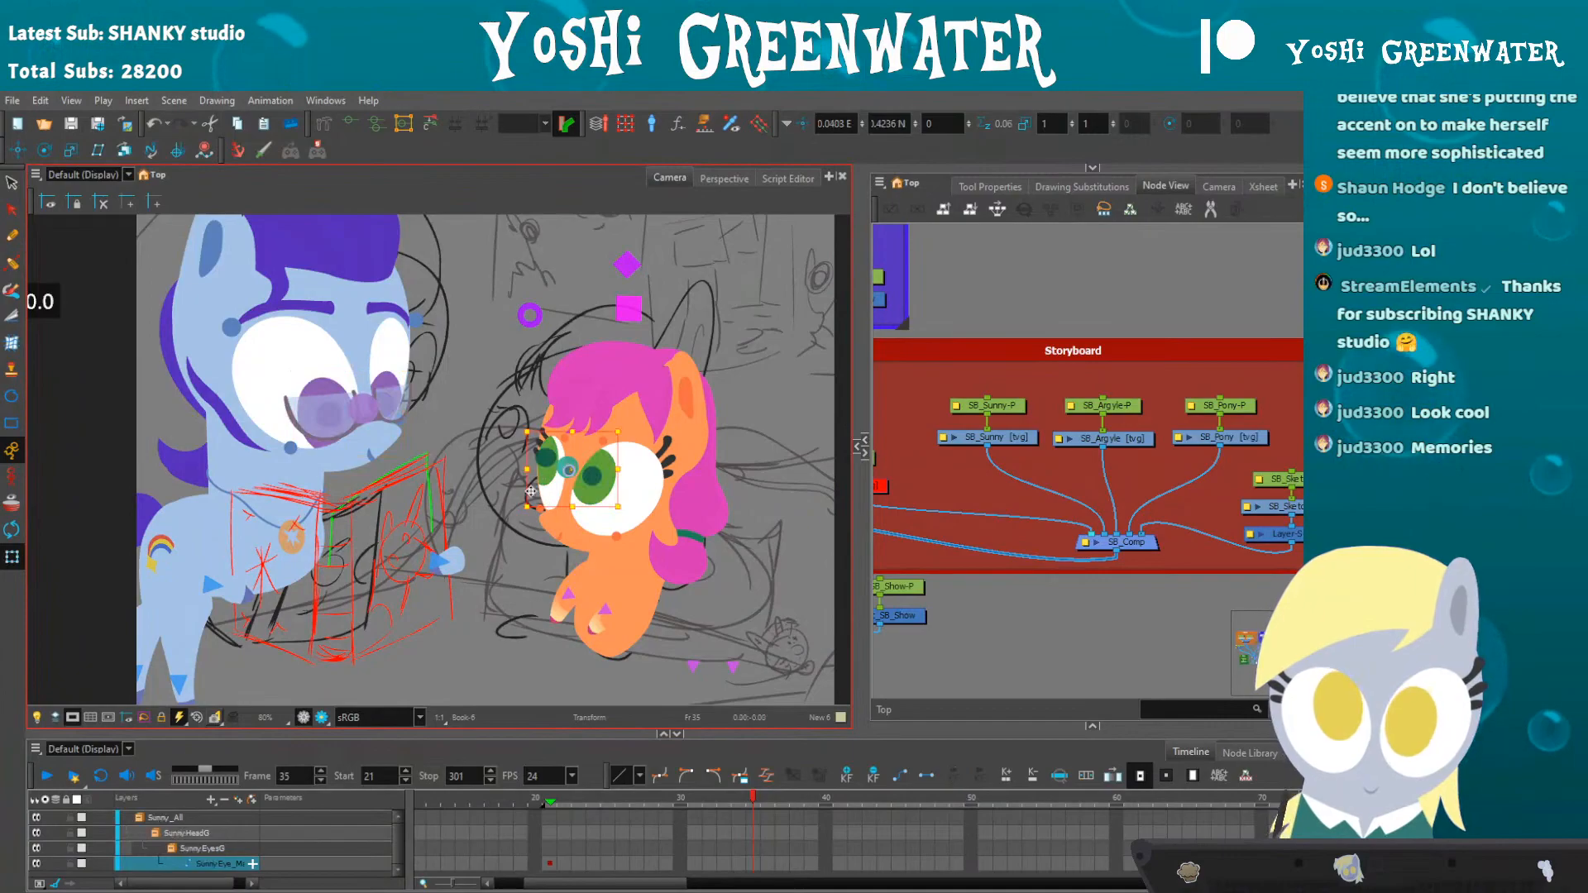
{"action": "left_click", "coordinate": [549, 802]}
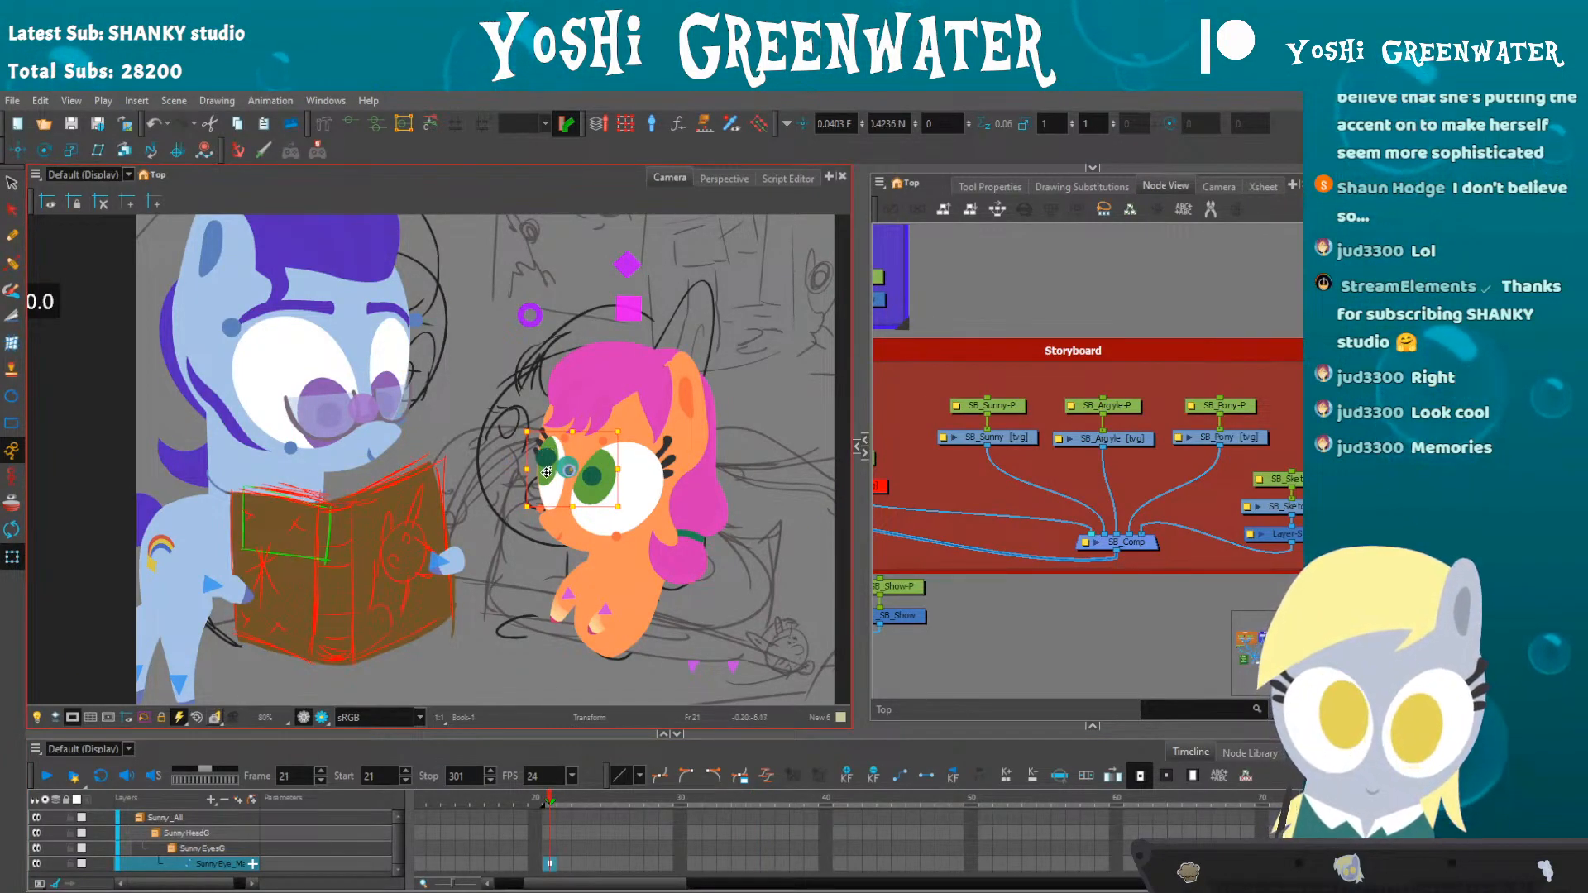
{"action": "scroll", "coordinate": [546, 472], "scroll_direction": "up", "scroll_amount": 1}
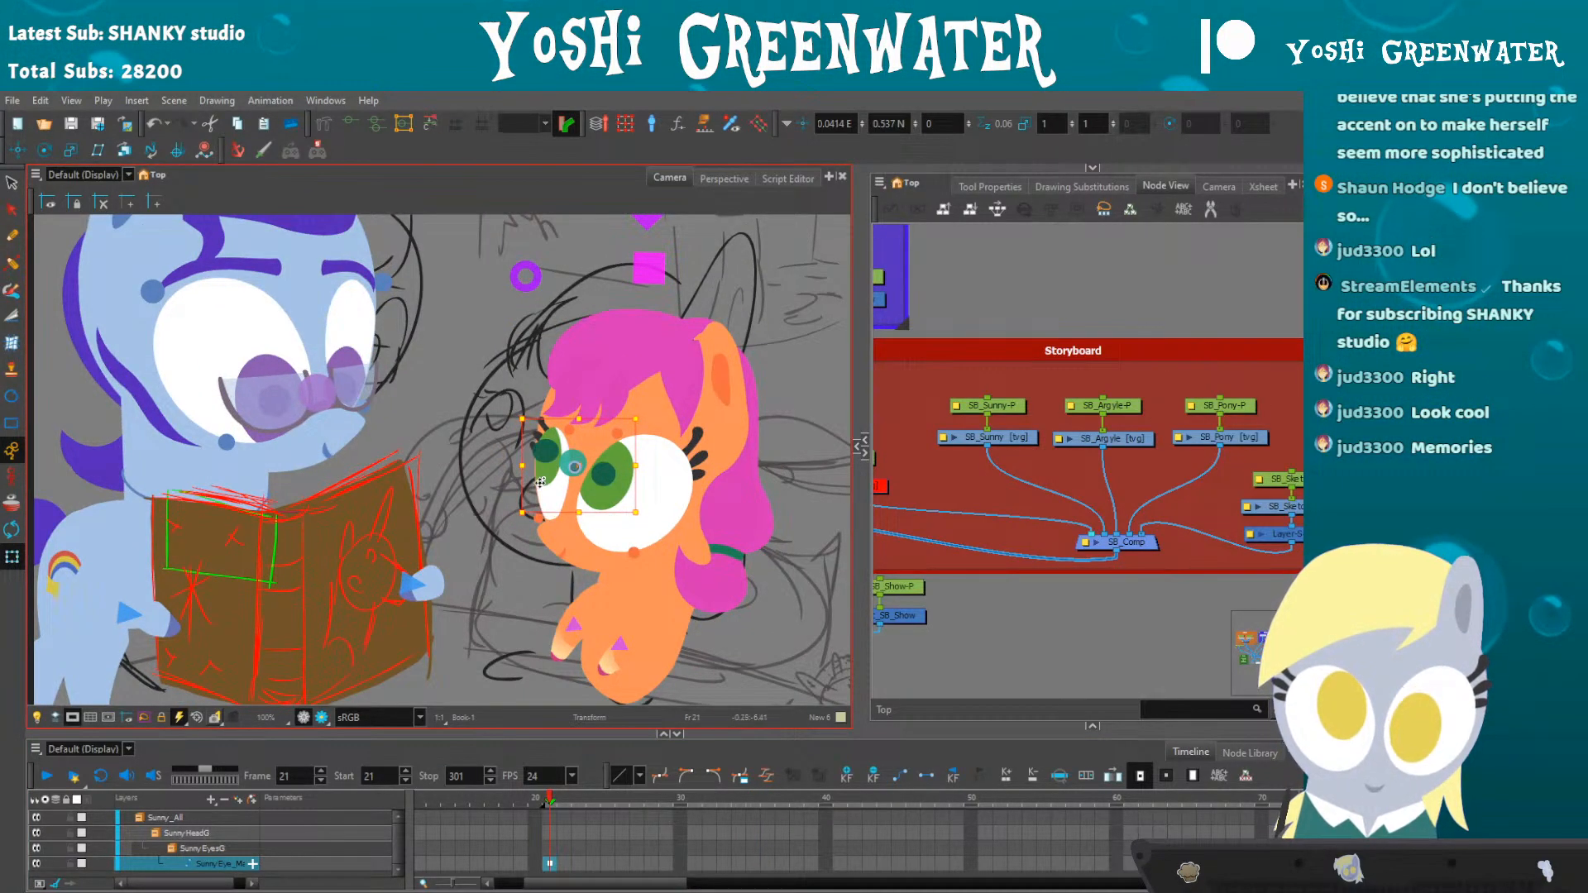
{"action": "scroll", "coordinate": [540, 482], "scroll_direction": "down", "scroll_amount": 1}
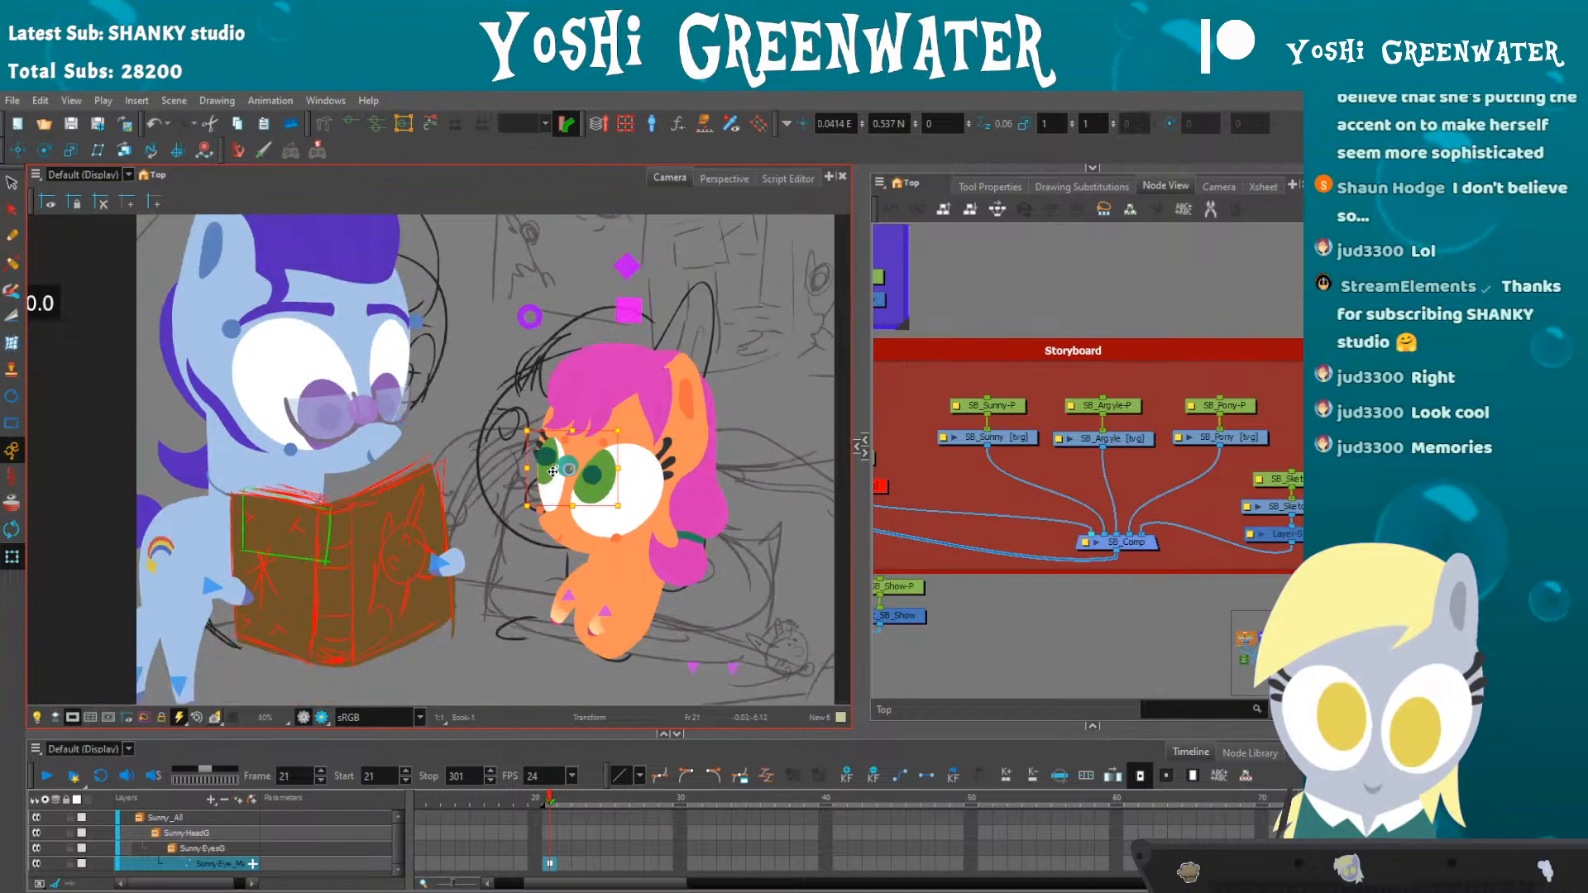
{"action": "left_click_drag", "start_coordinate": [625, 313], "coordinate": [551, 319]}
{"action": "key", "text": "ctrl+z"}
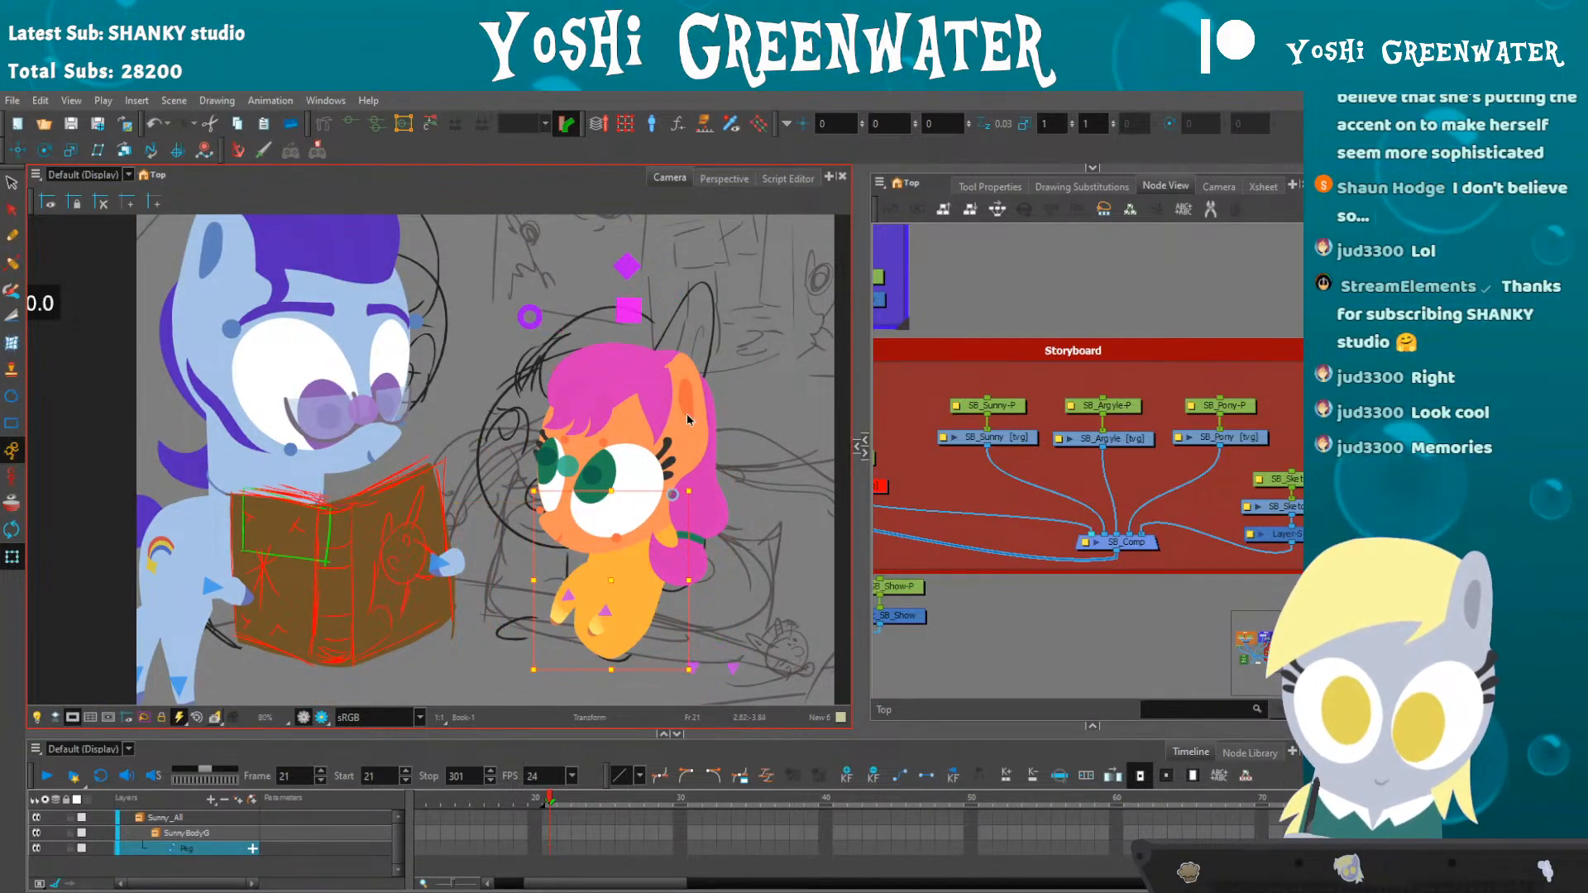
- Move the pivot of Sunny's body Peg to the upper edge of her near eye and bring up SunnyBody_Master's pivot at her torso's base
{"action": "key", "text": "o"}
{"action": "left_click_drag", "start_coordinate": [956, 384], "coordinate": [946, 317]}
{"action": "left_click_drag", "start_coordinate": [496, 447], "coordinate": [469, 394]}
{"action": "left_click", "coordinate": [45, 150]}
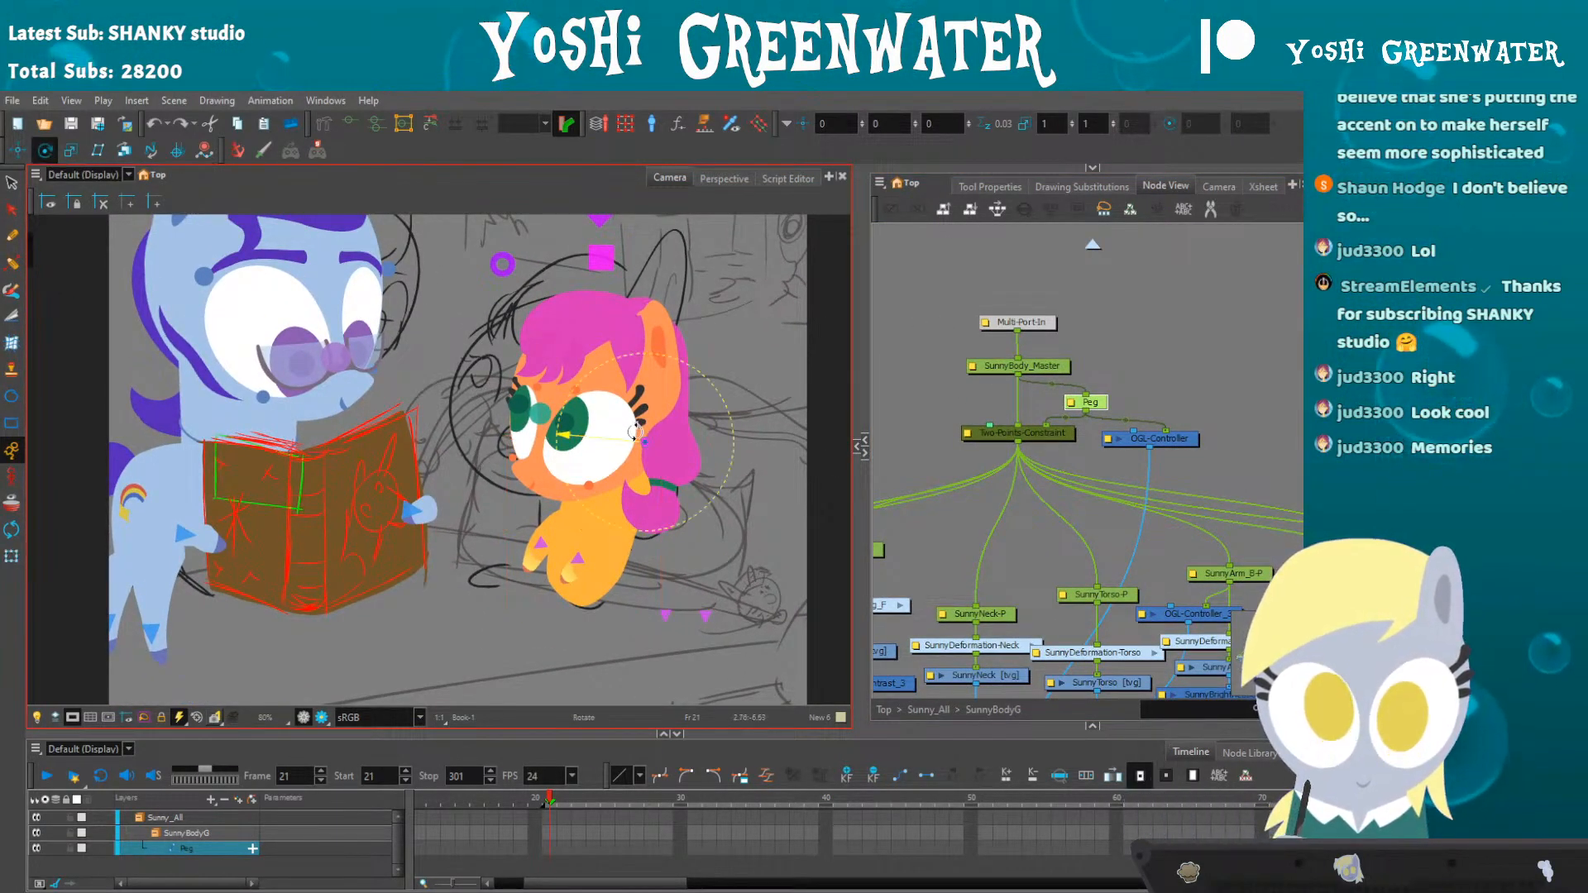
{"action": "left_click_drag", "start_coordinate": [645, 441], "coordinate": [590, 404]}
{"action": "left_click_drag", "start_coordinate": [773, 453], "coordinate": [780, 400]}
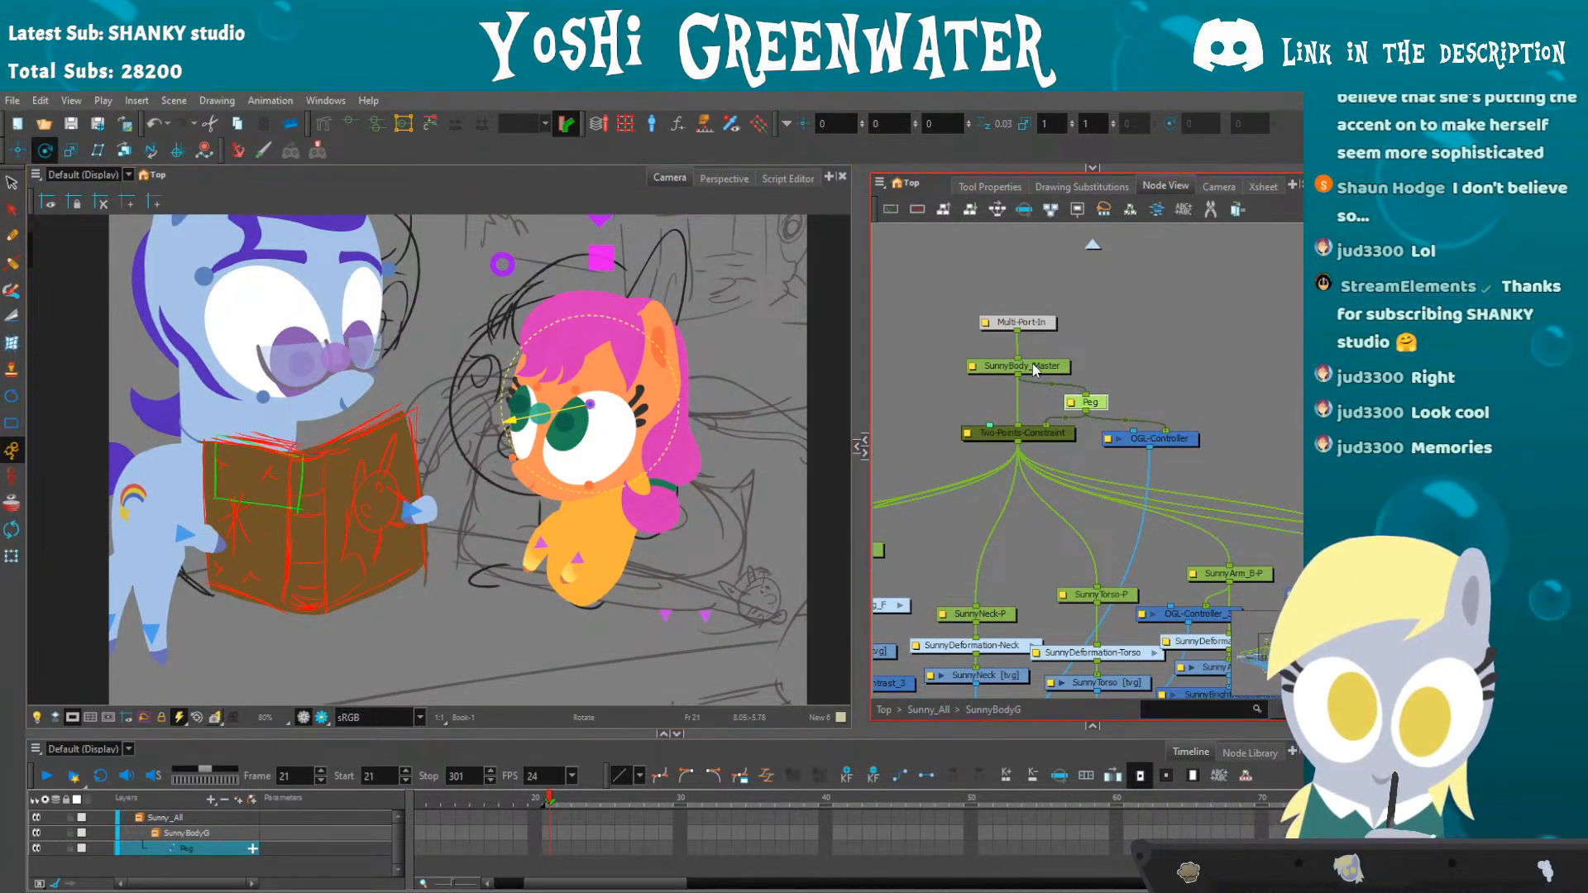
{"action": "key", "text": "b"}
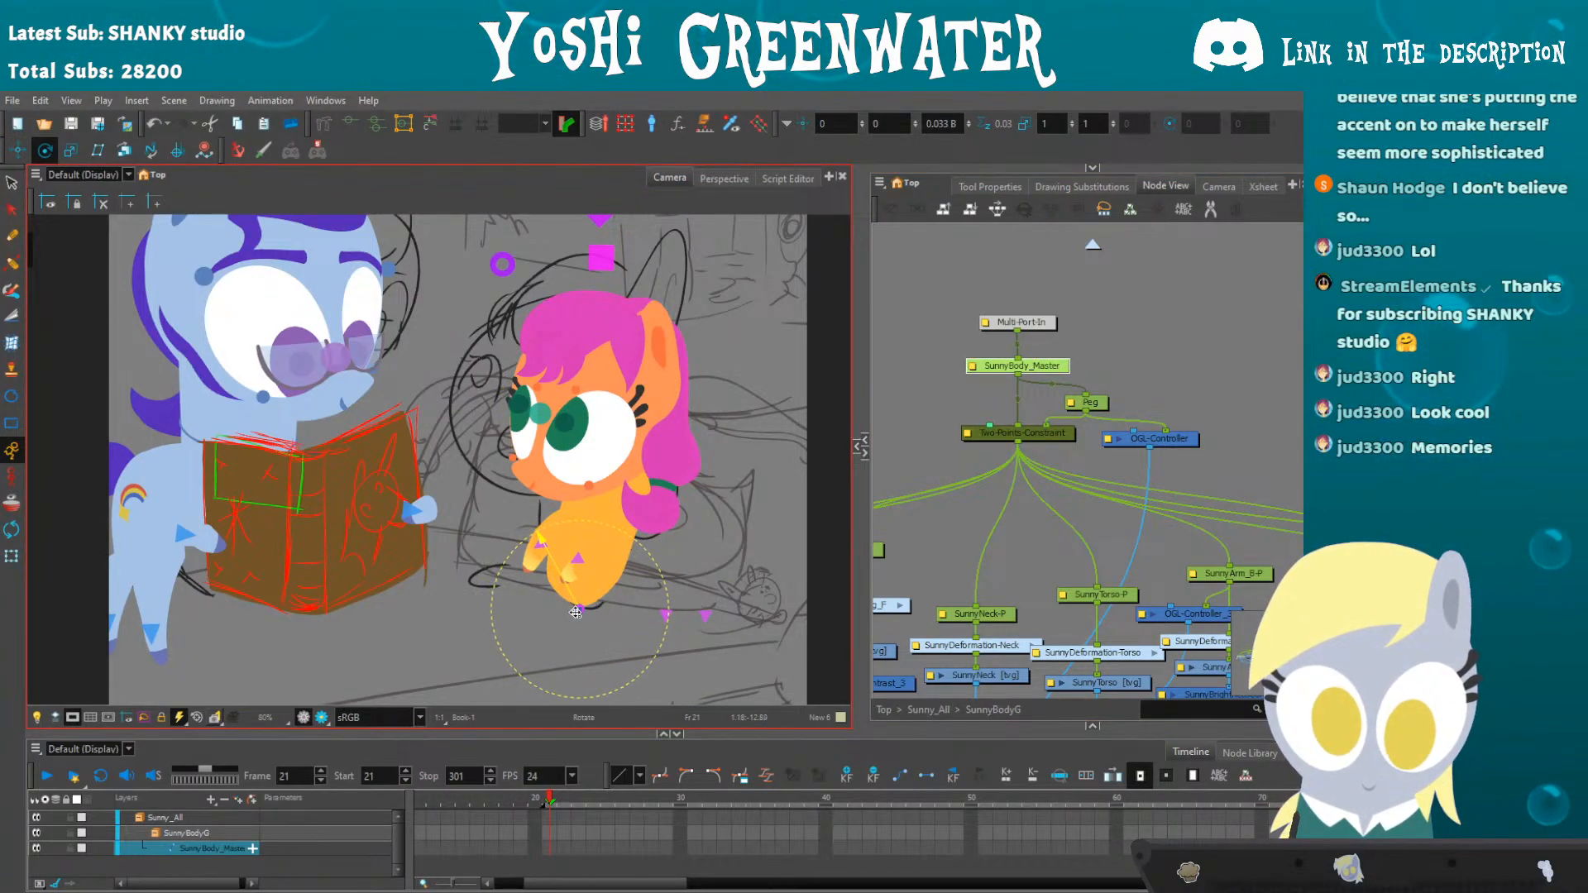
{"action": "left_click", "coordinate": [12, 557]}
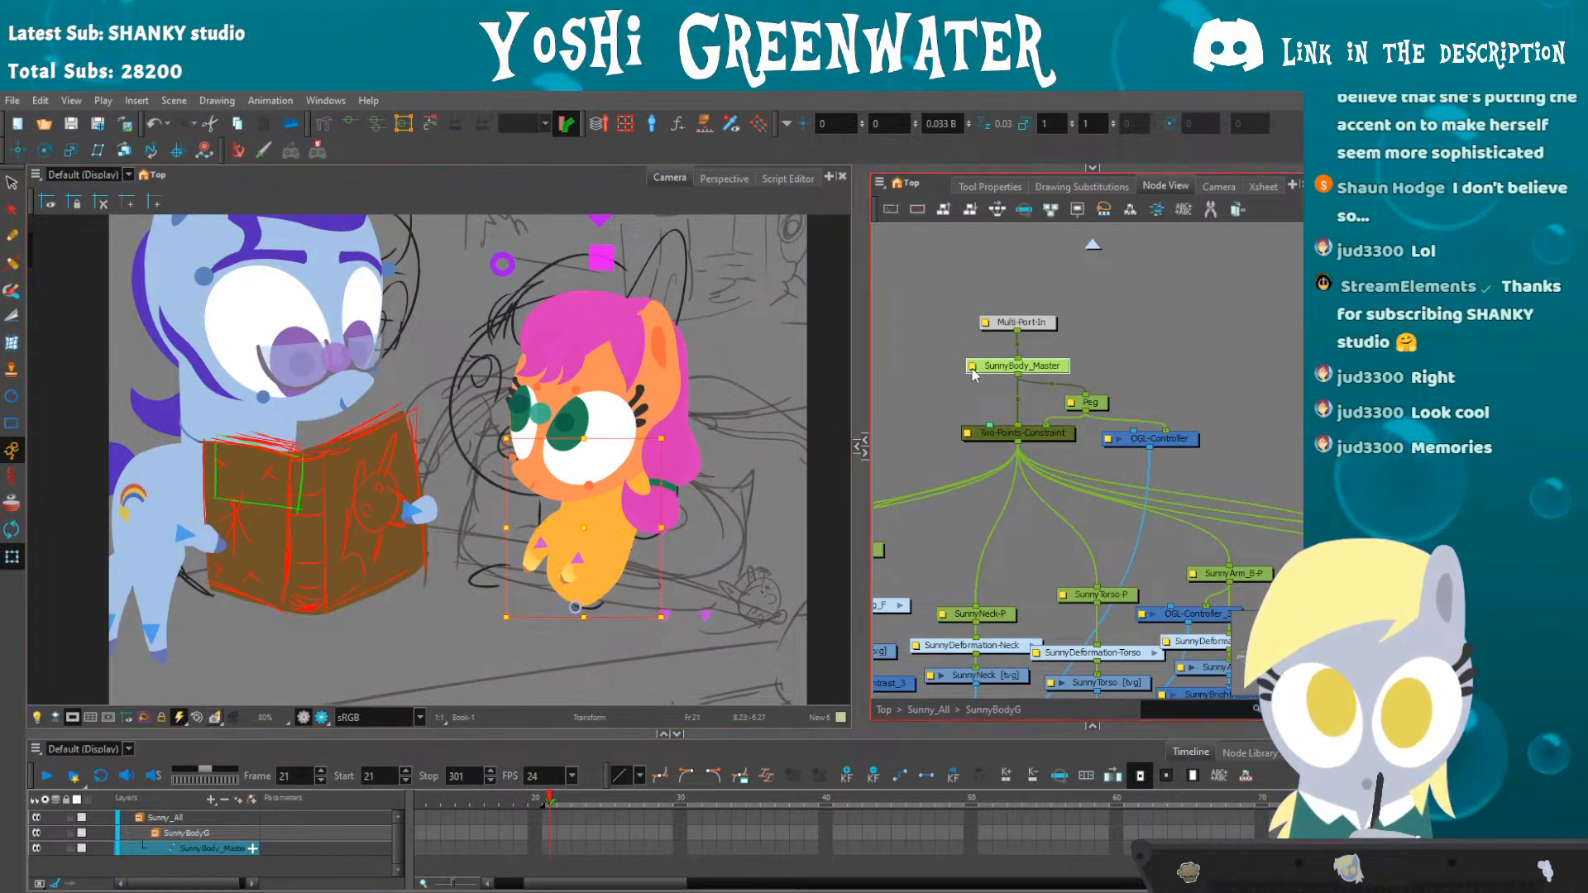
- Lean Sunny's body and shift her head slightly toward the book at frame 21, and select her eye peg
{"action": "key", "text": "shift+b"}
{"action": "left_click_drag", "start_coordinate": [591, 243], "coordinate": [475, 239]}
{"action": "key", "text": "ctrl+z"}
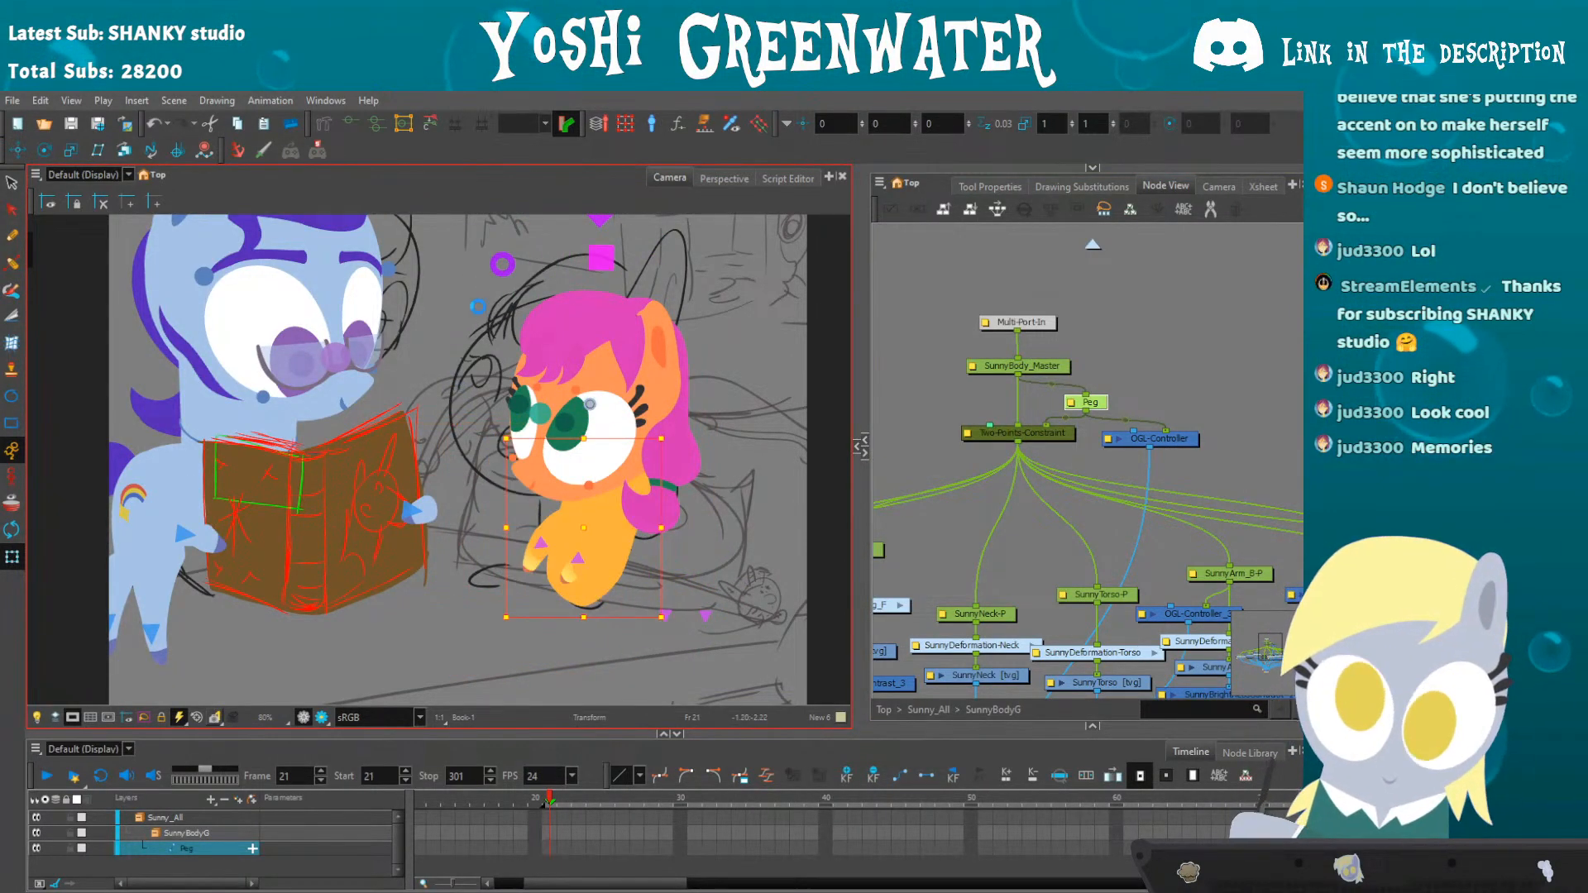
{"action": "left_click_drag", "start_coordinate": [593, 257], "coordinate": [588, 257]}
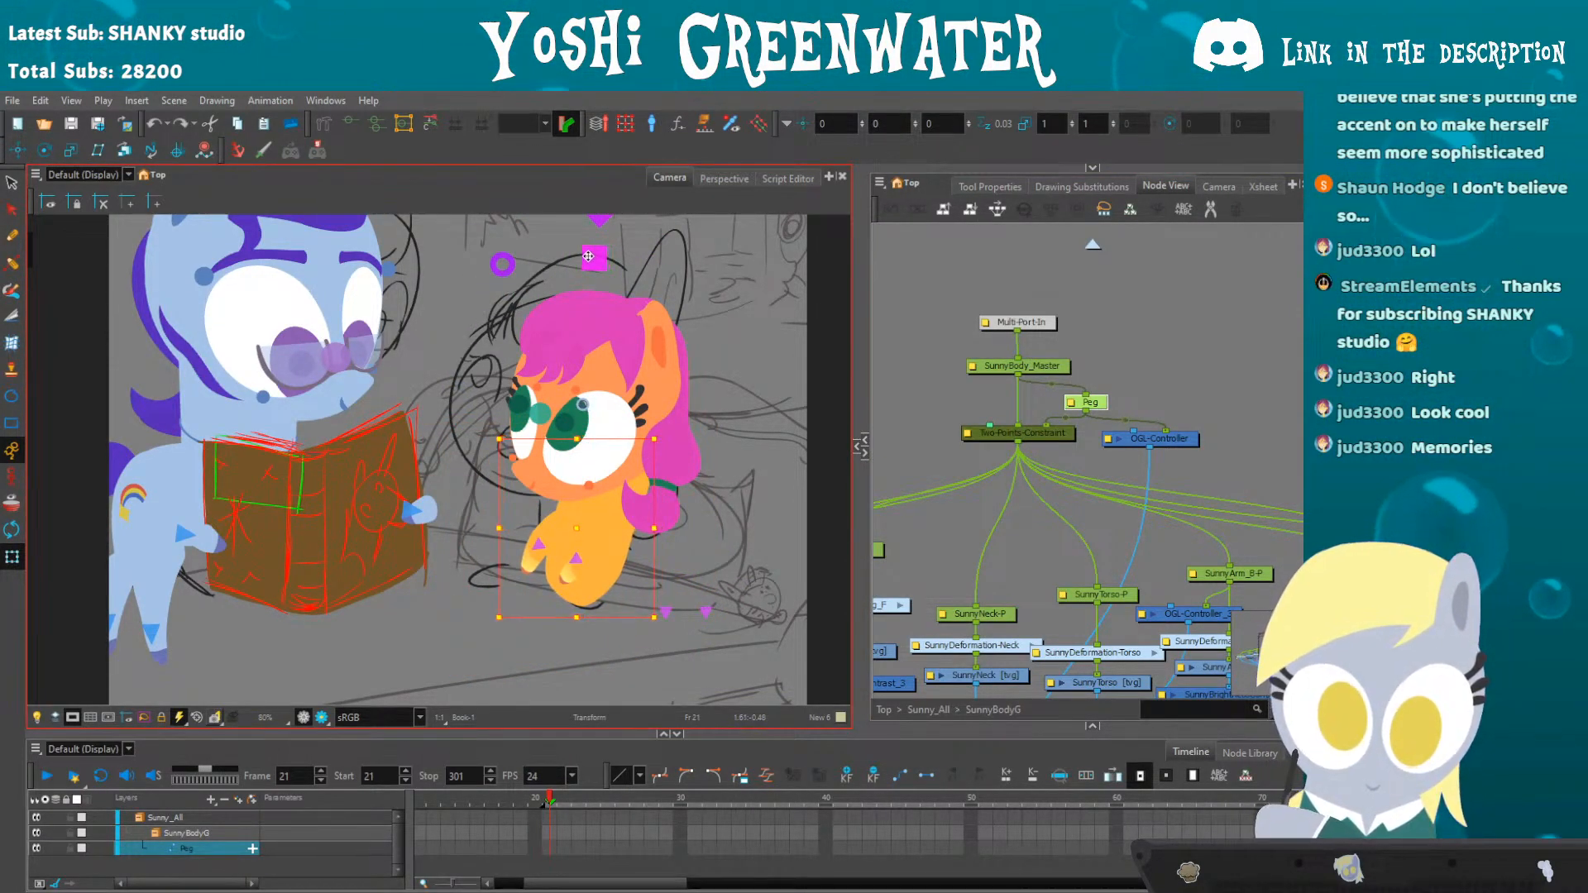
{"action": "left_click", "coordinate": [496, 261]}
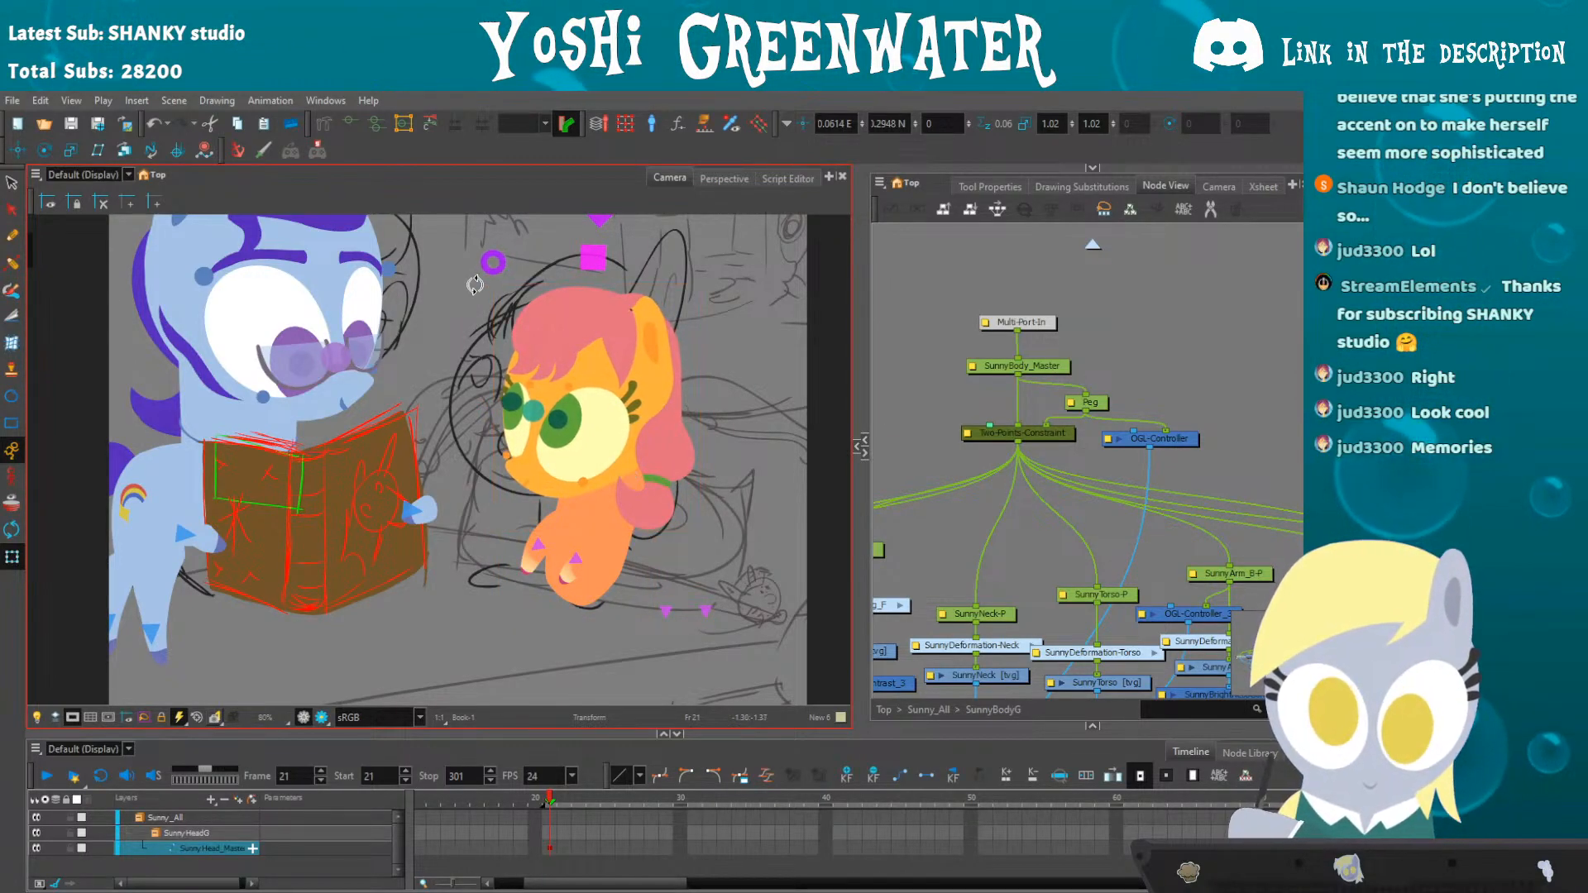
{"action": "left_click", "coordinate": [511, 418]}
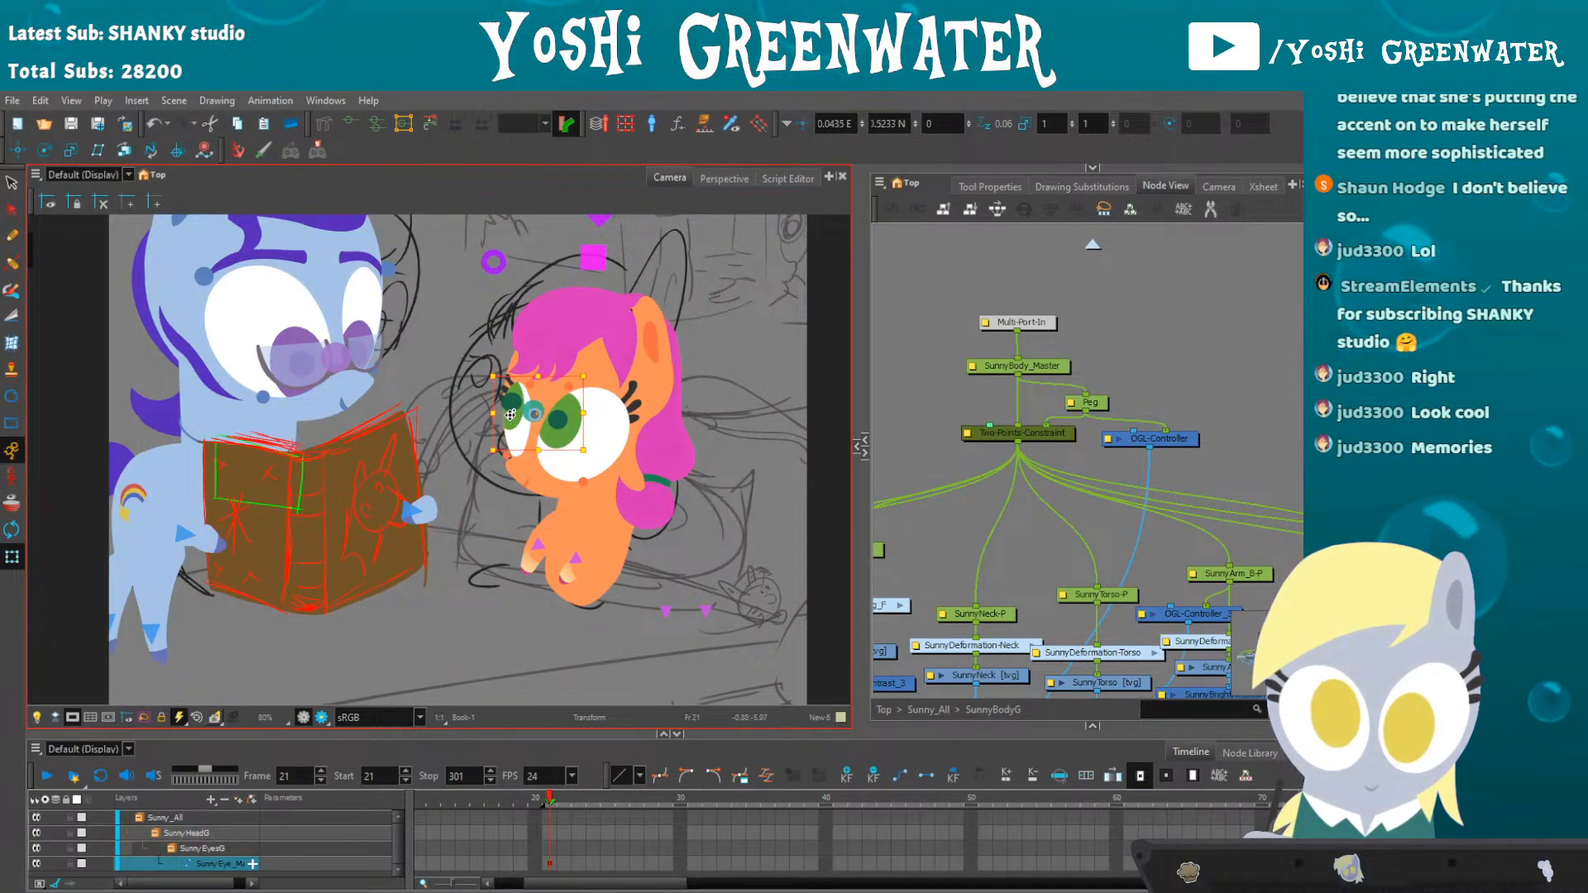
- View the storyboard with Chars_Show switched off, bring the characters back, and switch on the BK_Show background
{"action": "key", "text": "space"}
{"action": "left_click_drag", "start_coordinate": [431, 514], "coordinate": [429, 568]}
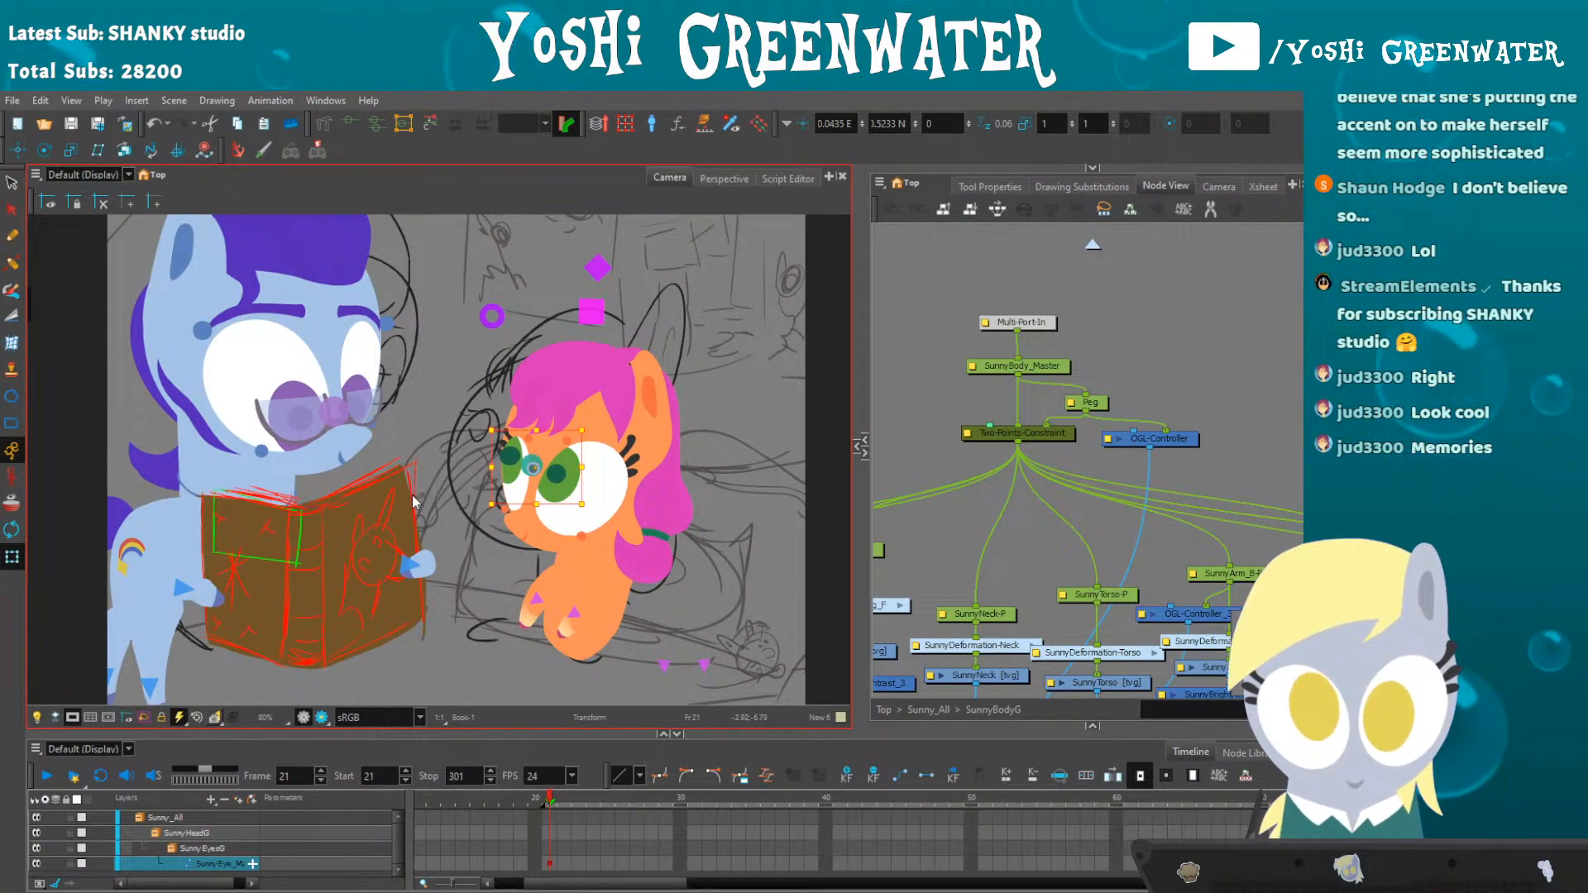
{"action": "scroll", "coordinate": [414, 500], "scroll_direction": "down", "scroll_amount": 3}
{"action": "left_click", "coordinate": [646, 217]}
{"action": "key", "text": "space"}
{"action": "left_click_drag", "start_coordinate": [626, 231], "coordinate": [616, 275]}
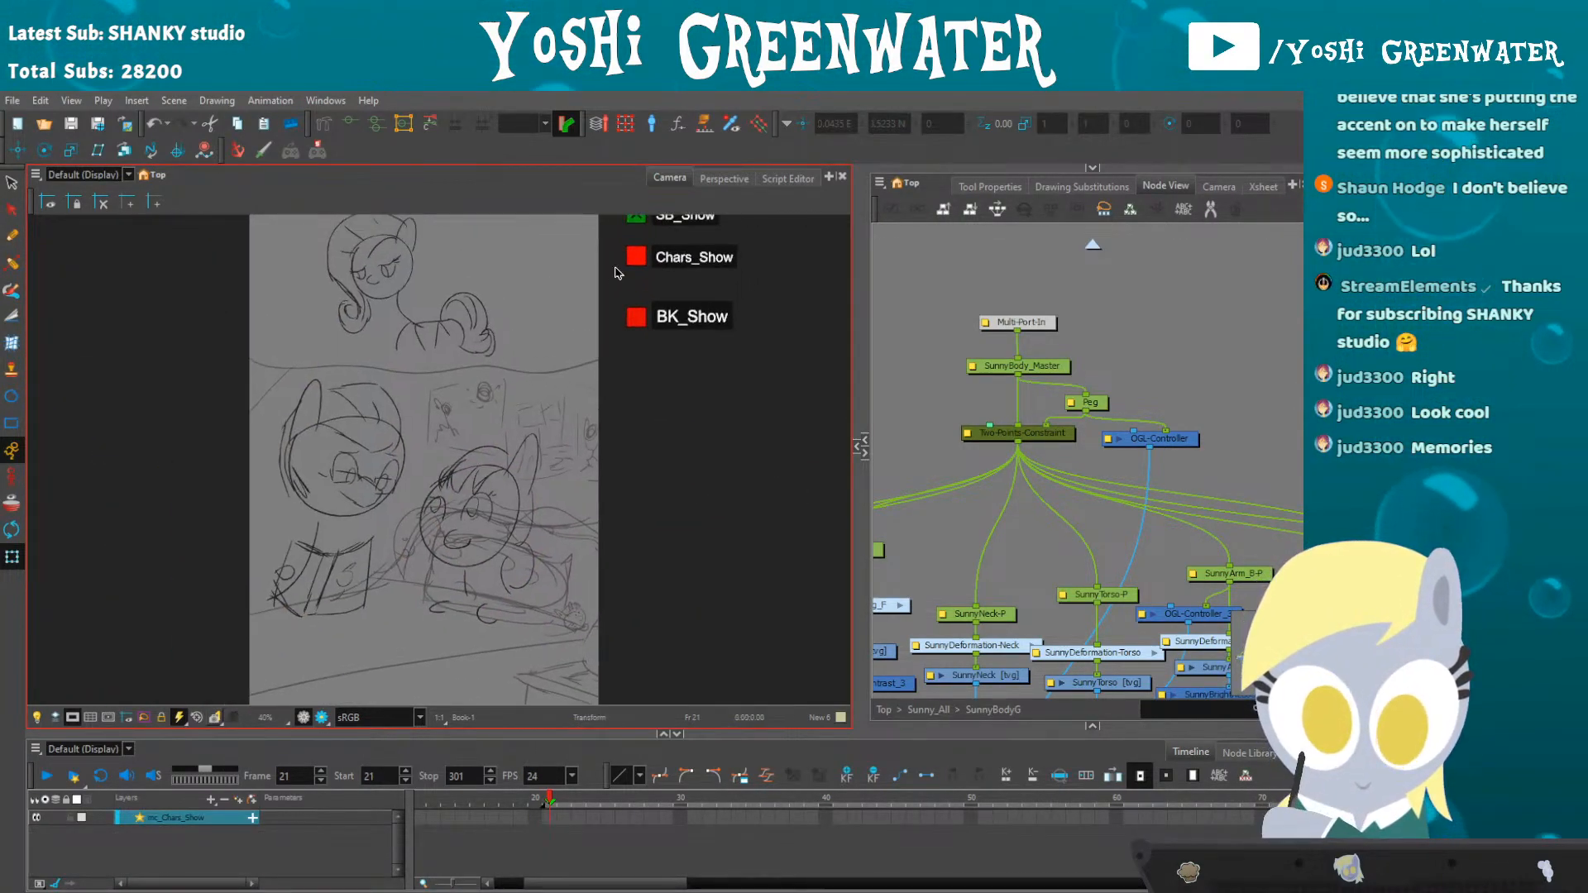
{"action": "left_click", "coordinate": [635, 254]}
{"action": "scroll", "coordinate": [443, 612], "scroll_direction": "up", "scroll_amount": 1}
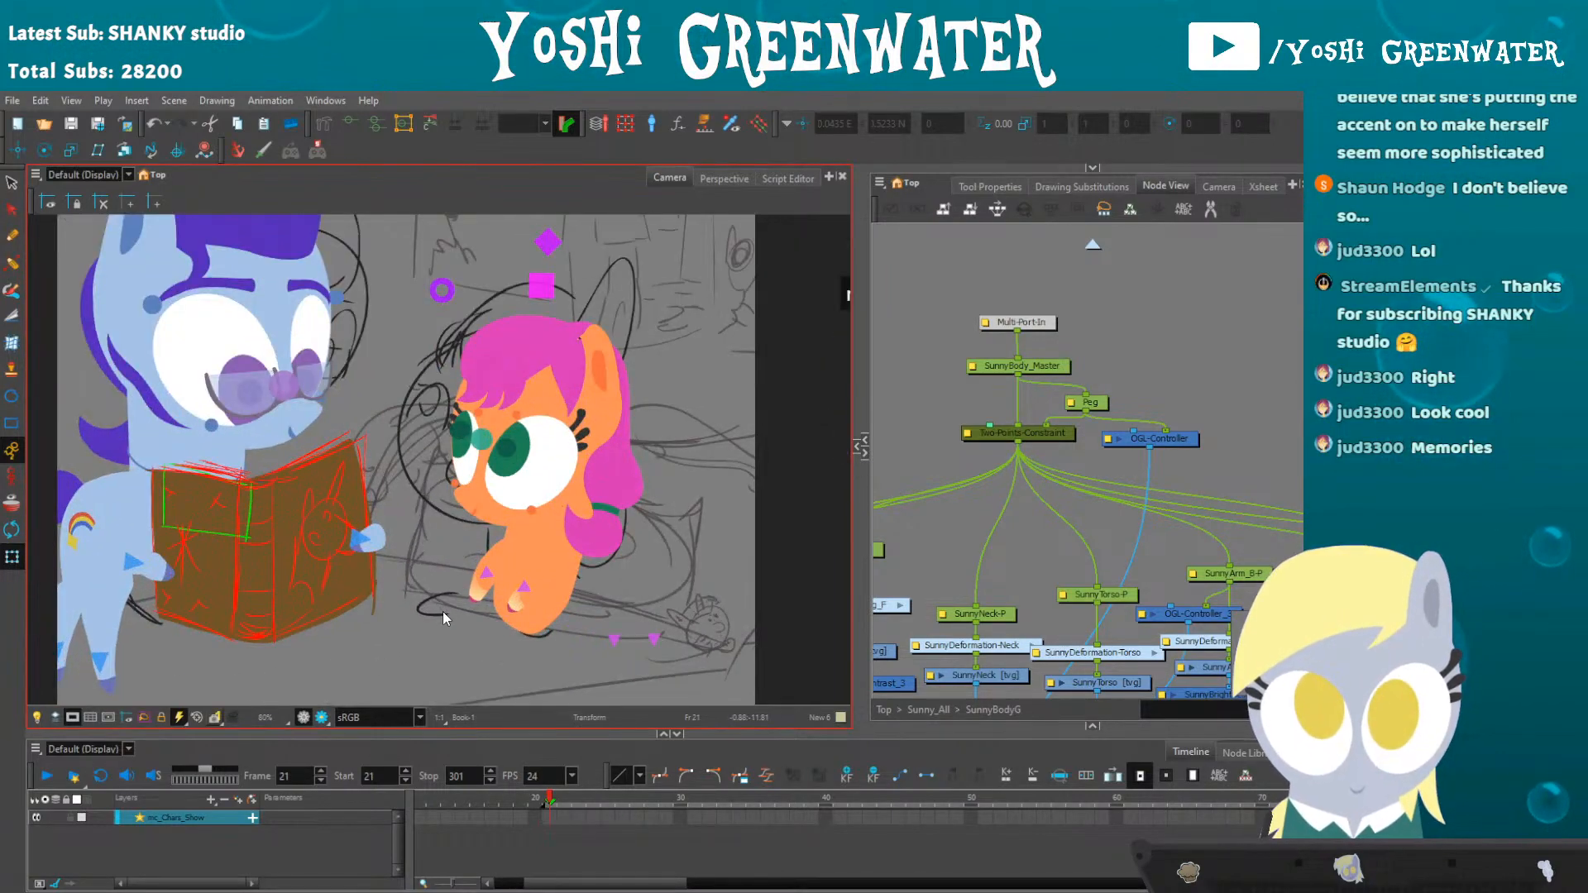
{"action": "left_click", "coordinate": [684, 244]}
{"action": "scroll", "coordinate": [454, 570], "scroll_direction": "up", "scroll_amount": 2}
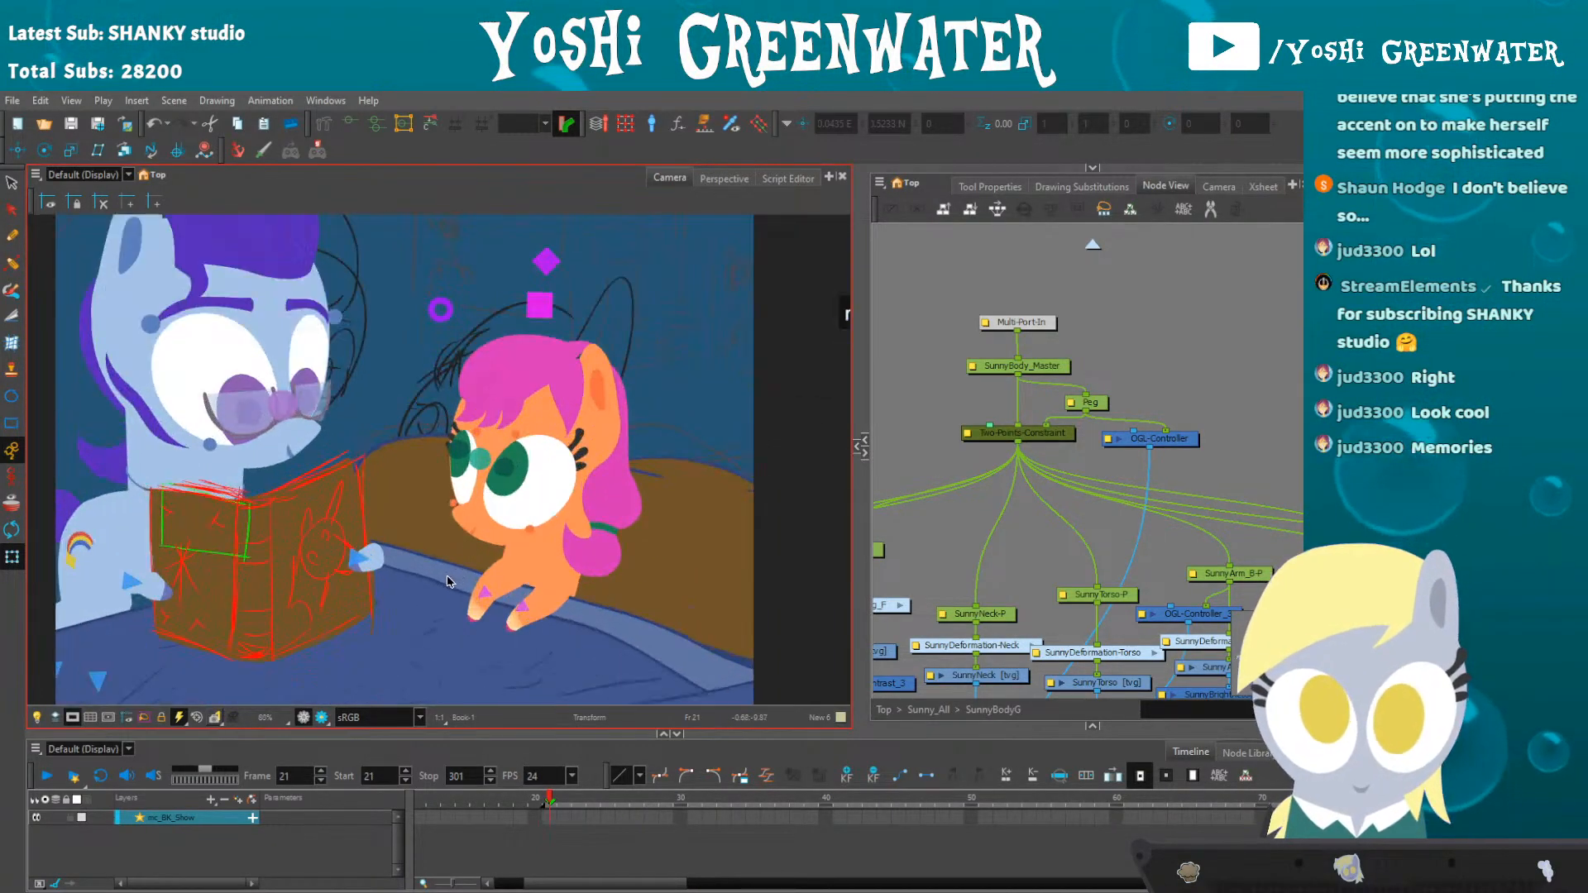
- Bend Sunny's back arm at the elbow with its curve deformer so the hoof reaches forward onto the blanket
{"action": "left_click", "coordinate": [459, 574]}
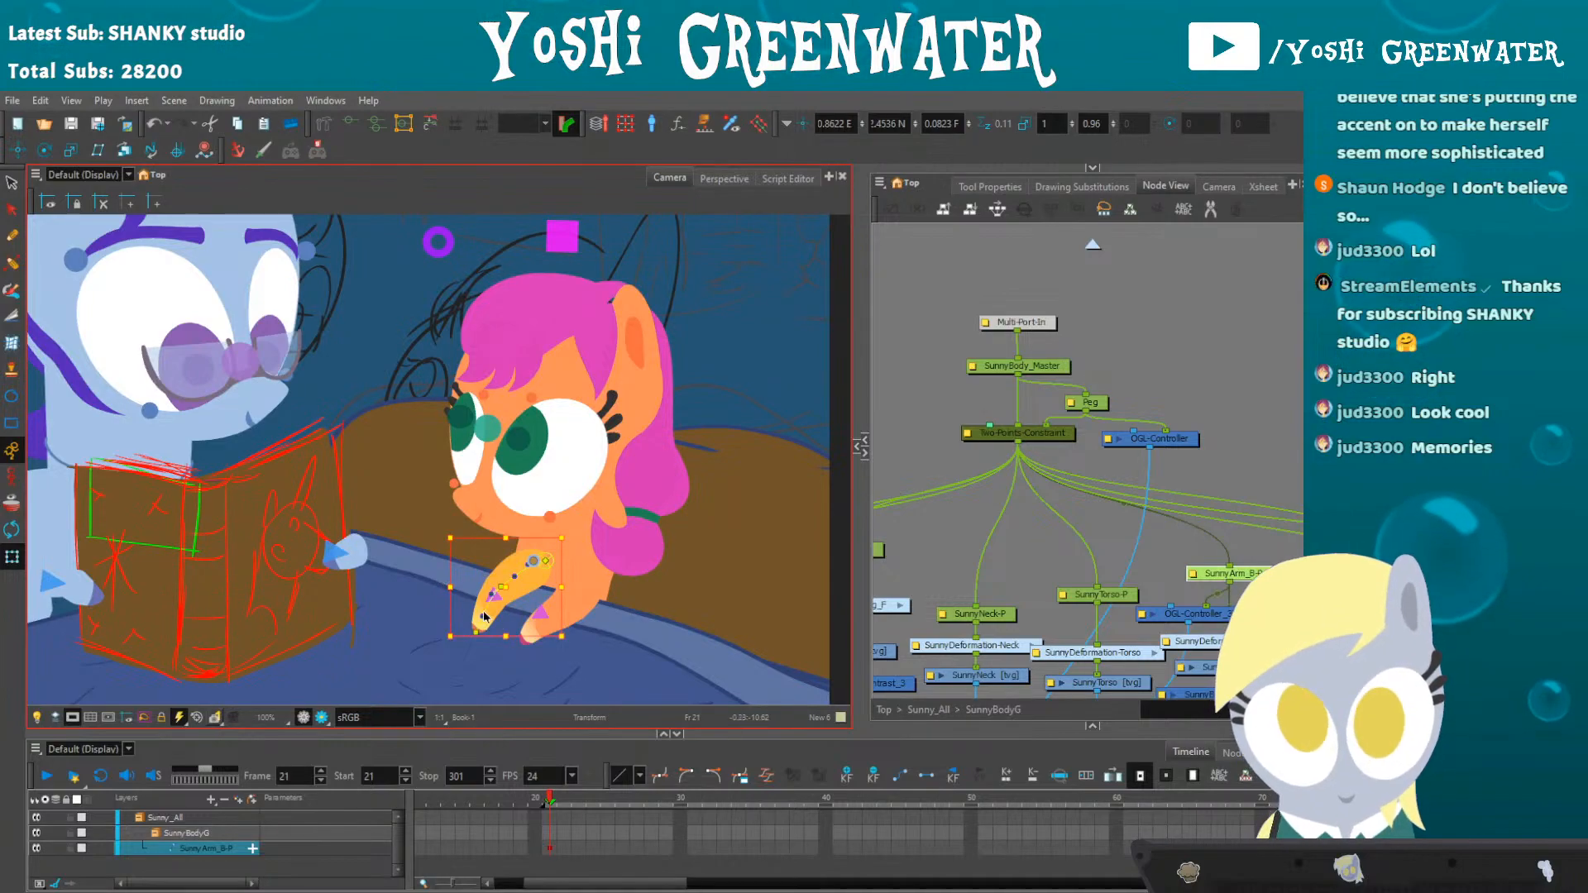
{"action": "scroll", "coordinate": [500, 610], "scroll_direction": "up", "scroll_amount": 2}
{"action": "left_click", "coordinate": [504, 567]}
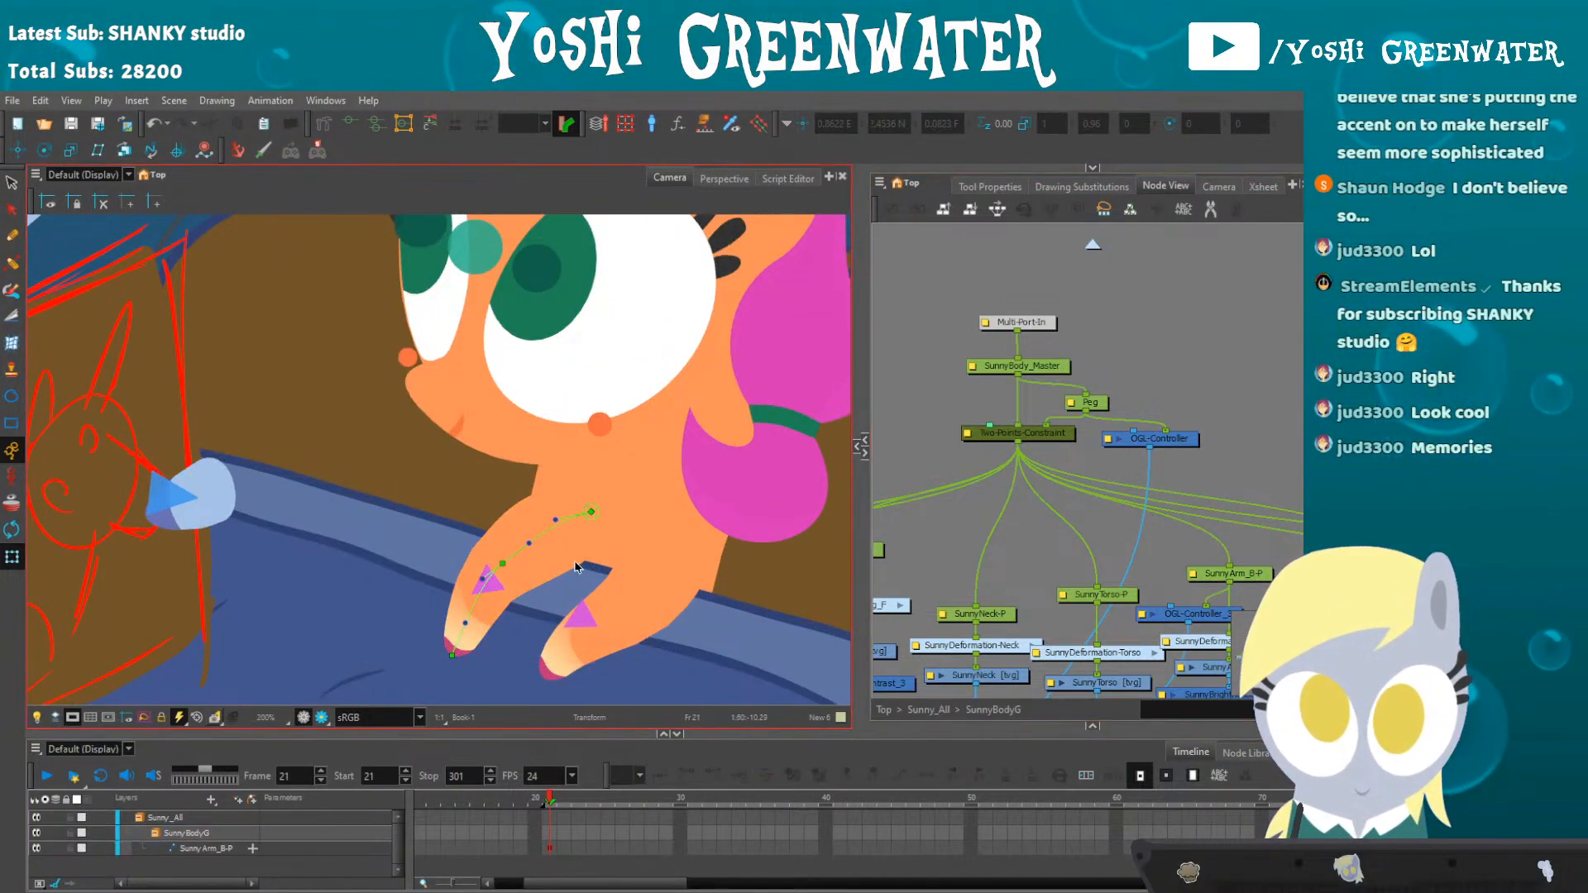
{"action": "left_click_drag", "start_coordinate": [504, 566], "coordinate": [521, 588]}
{"action": "left_click_drag", "start_coordinate": [451, 651], "coordinate": [439, 648]}
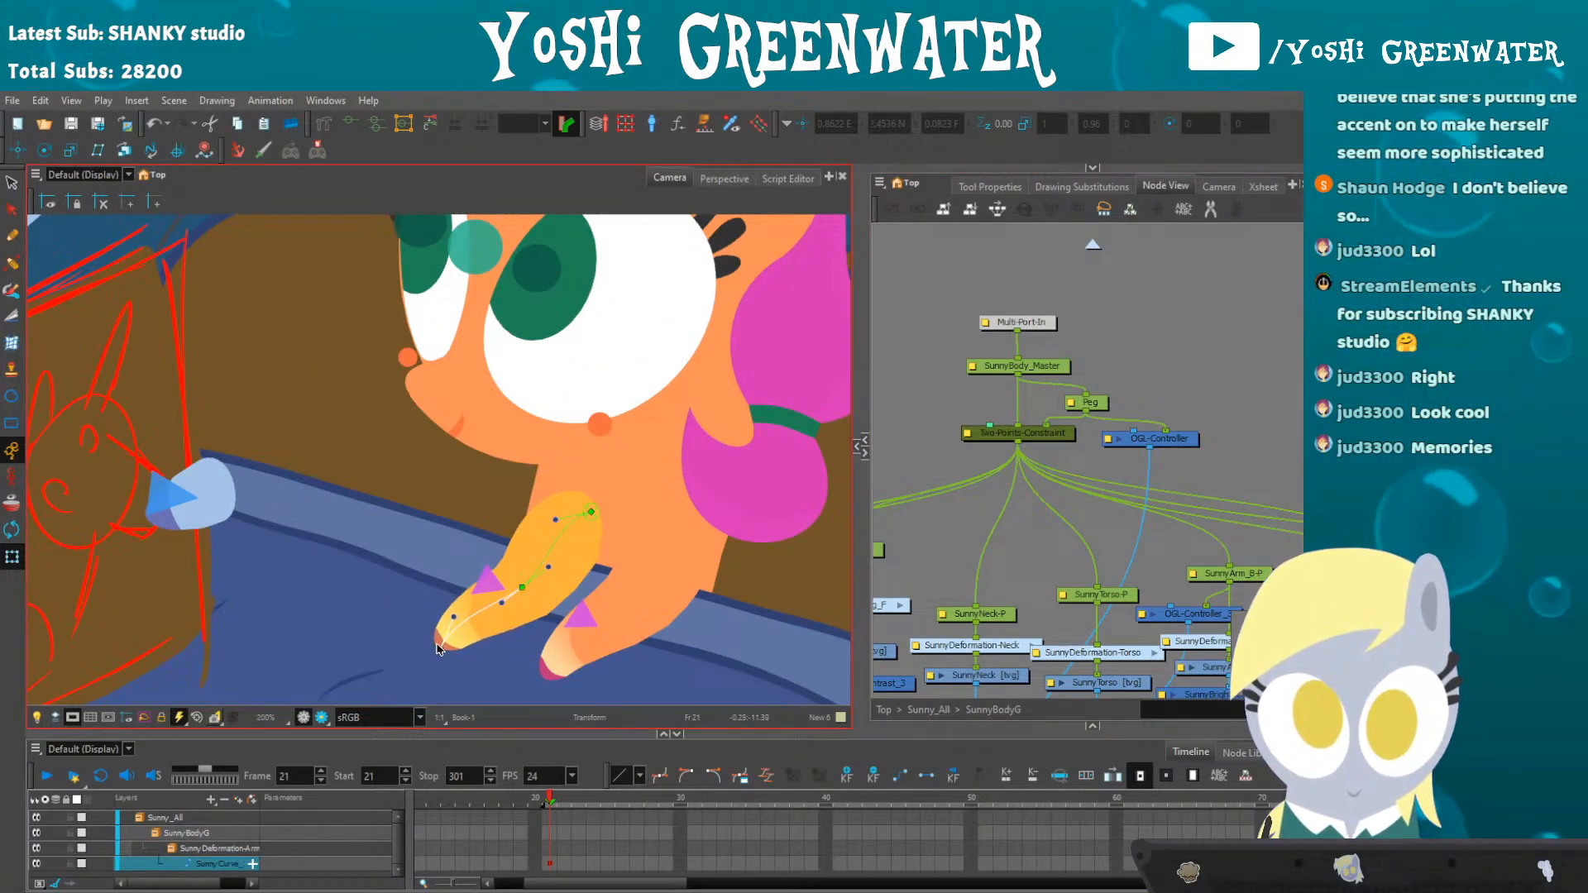
- Pose Sunny's front arm with its deformer by pulling in the hoof, lowering the elbow bend and adjusting the shoulder and wrist
{"action": "left_click", "coordinate": [608, 633]}
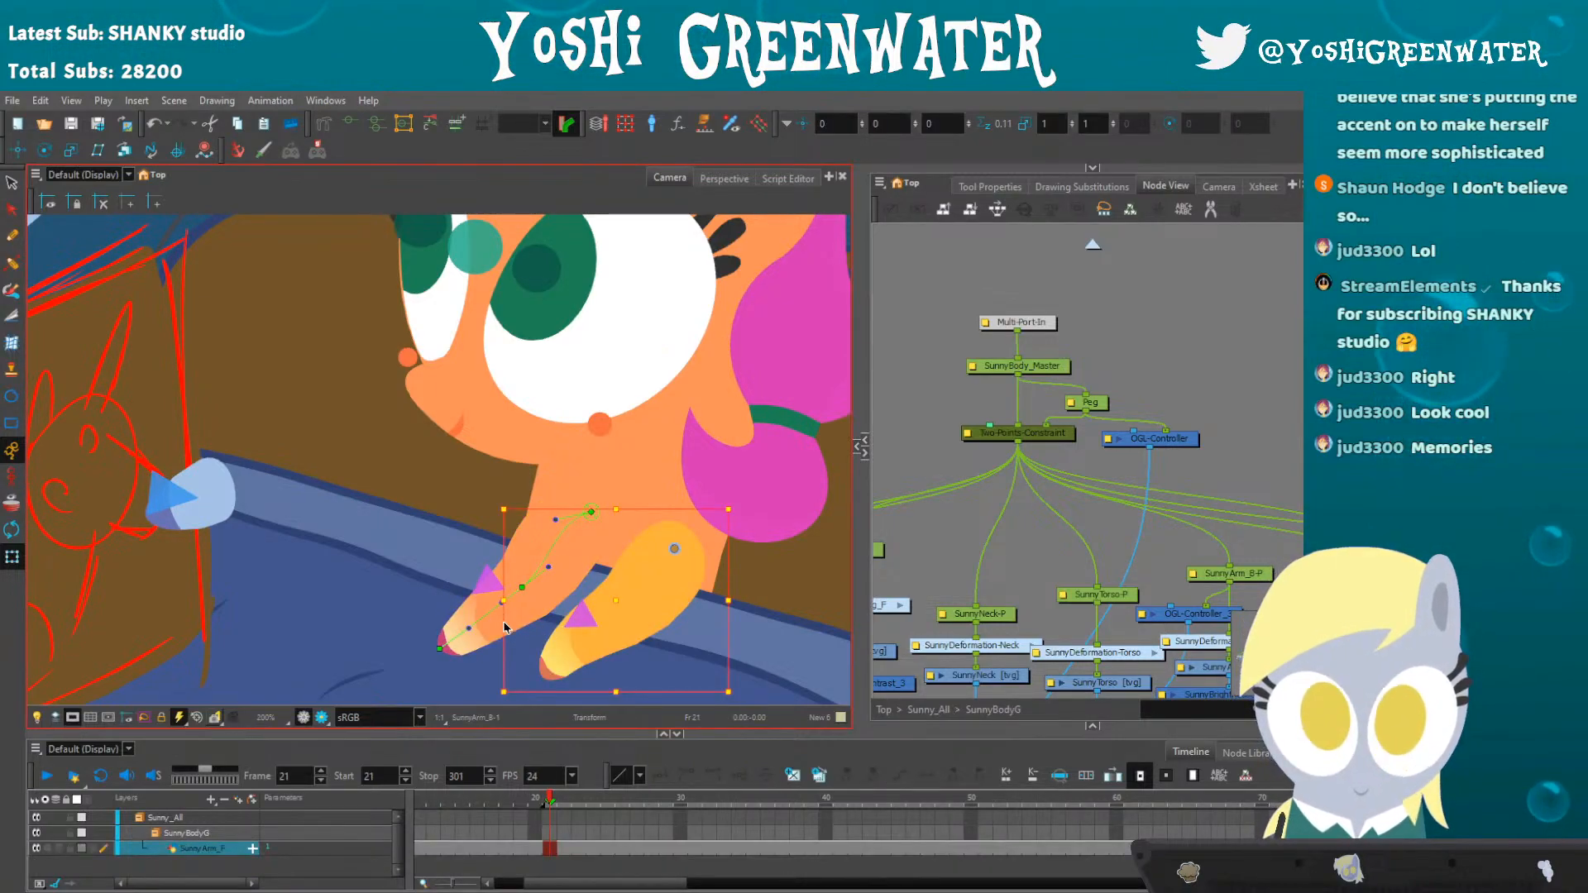
{"action": "left_click_drag", "start_coordinate": [627, 611], "coordinate": [638, 611]}
{"action": "left_click_drag", "start_coordinate": [546, 685], "coordinate": [563, 685]}
{"action": "left_click_drag", "start_coordinate": [570, 645], "coordinate": [650, 612]}
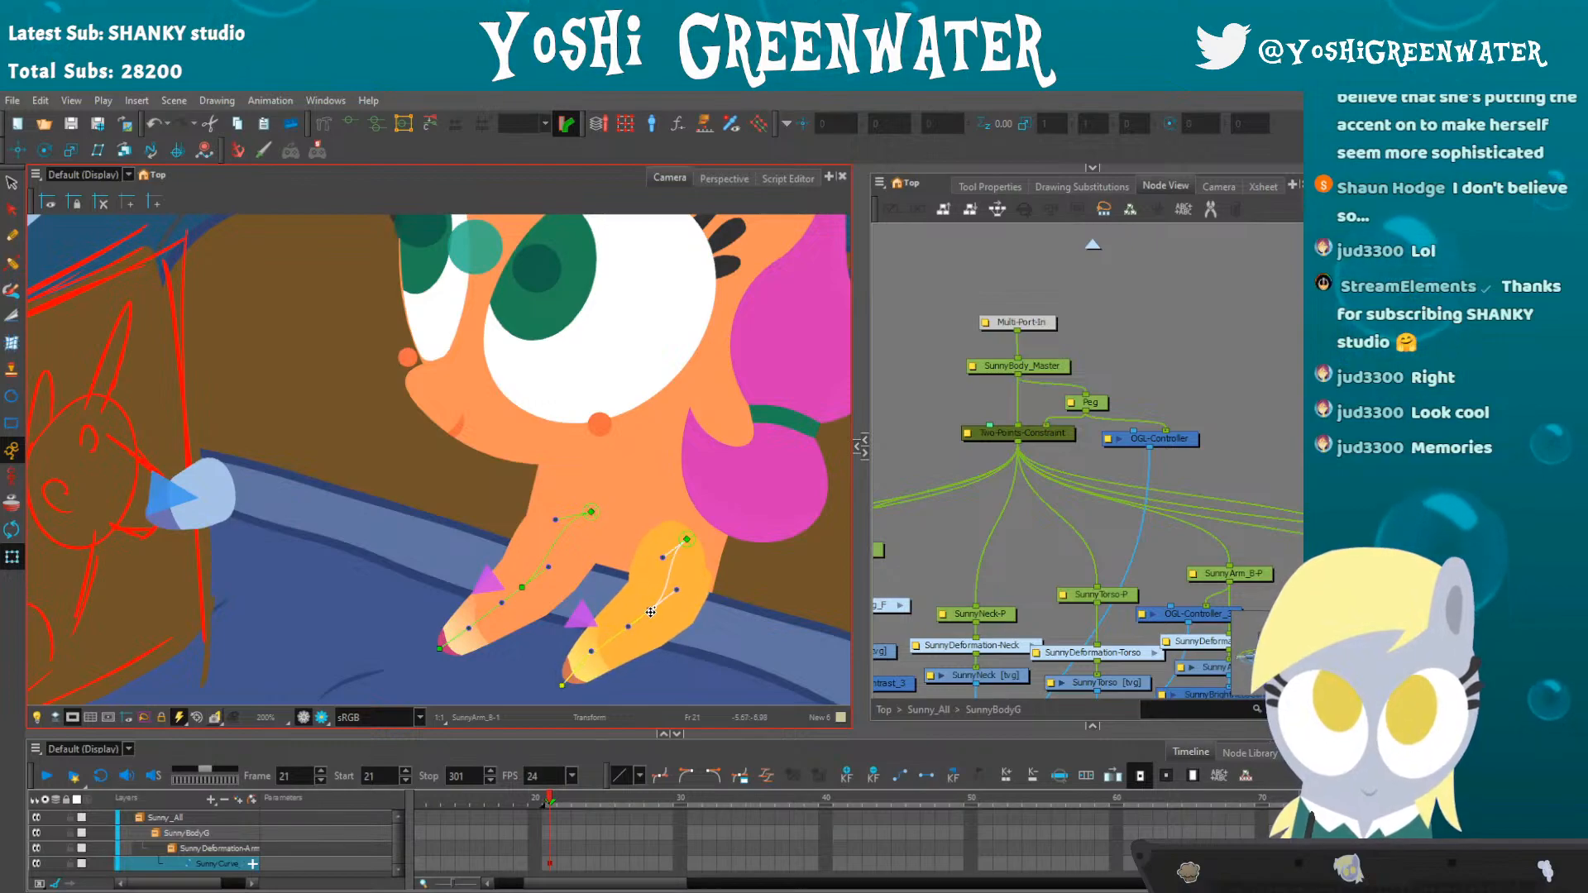
{"action": "left_click_drag", "start_coordinate": [665, 556], "coordinate": [661, 550]}
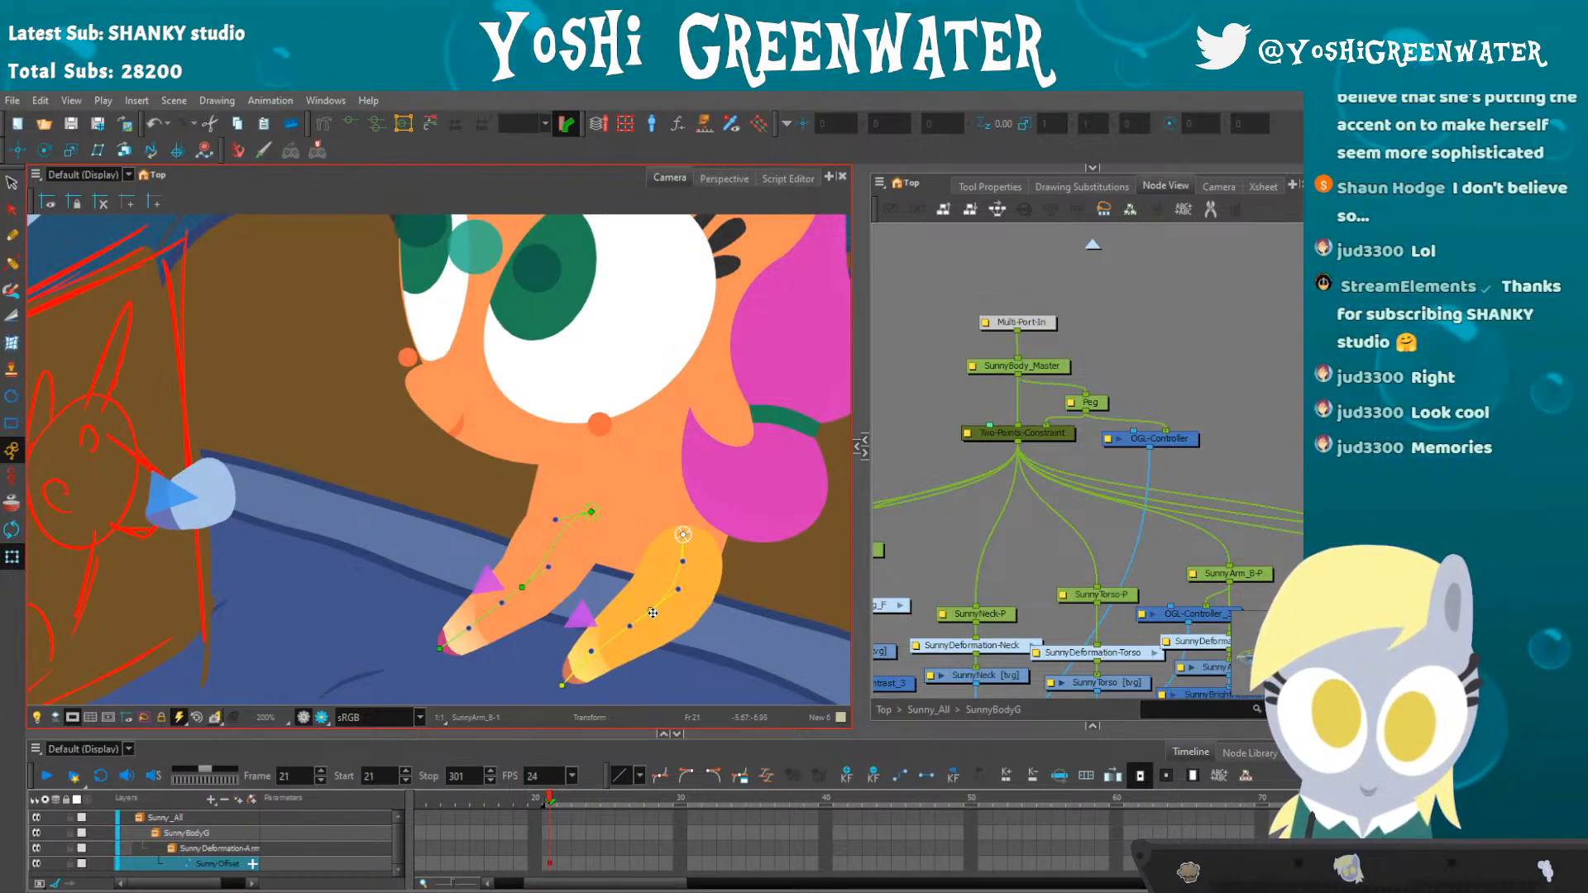
{"action": "left_click_drag", "start_coordinate": [584, 662], "coordinate": [588, 650]}
{"action": "left_click", "coordinate": [582, 645]}
- Refine Sunny's back arm by softening the elbow bend and shifting the hoof and shoulder points slightly
{"action": "left_click", "coordinate": [591, 510]}
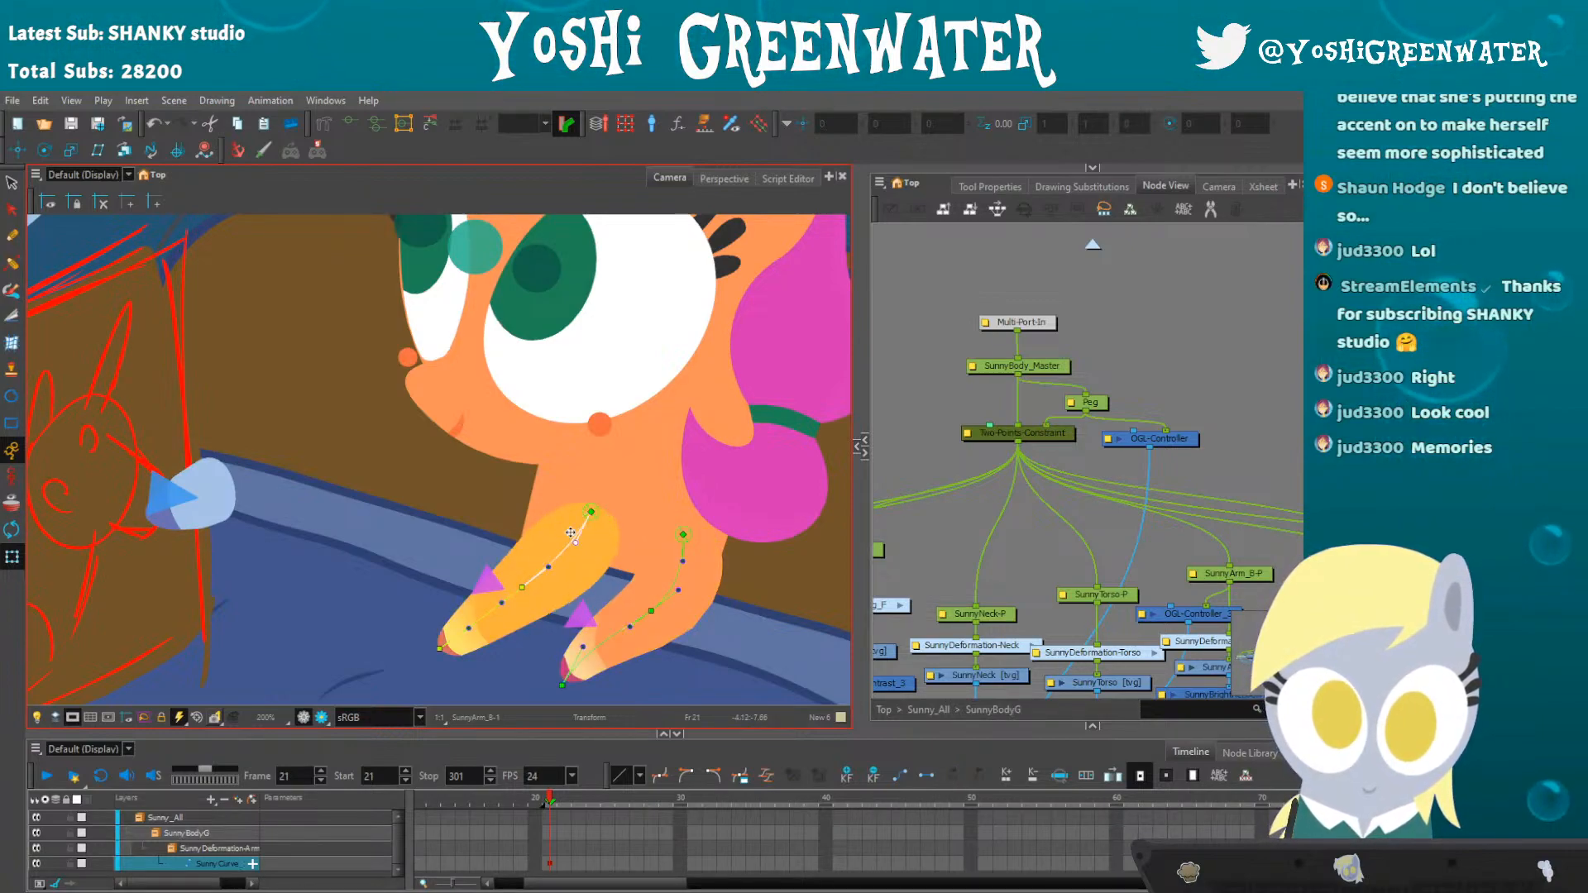
{"action": "left_click", "coordinate": [453, 654]}
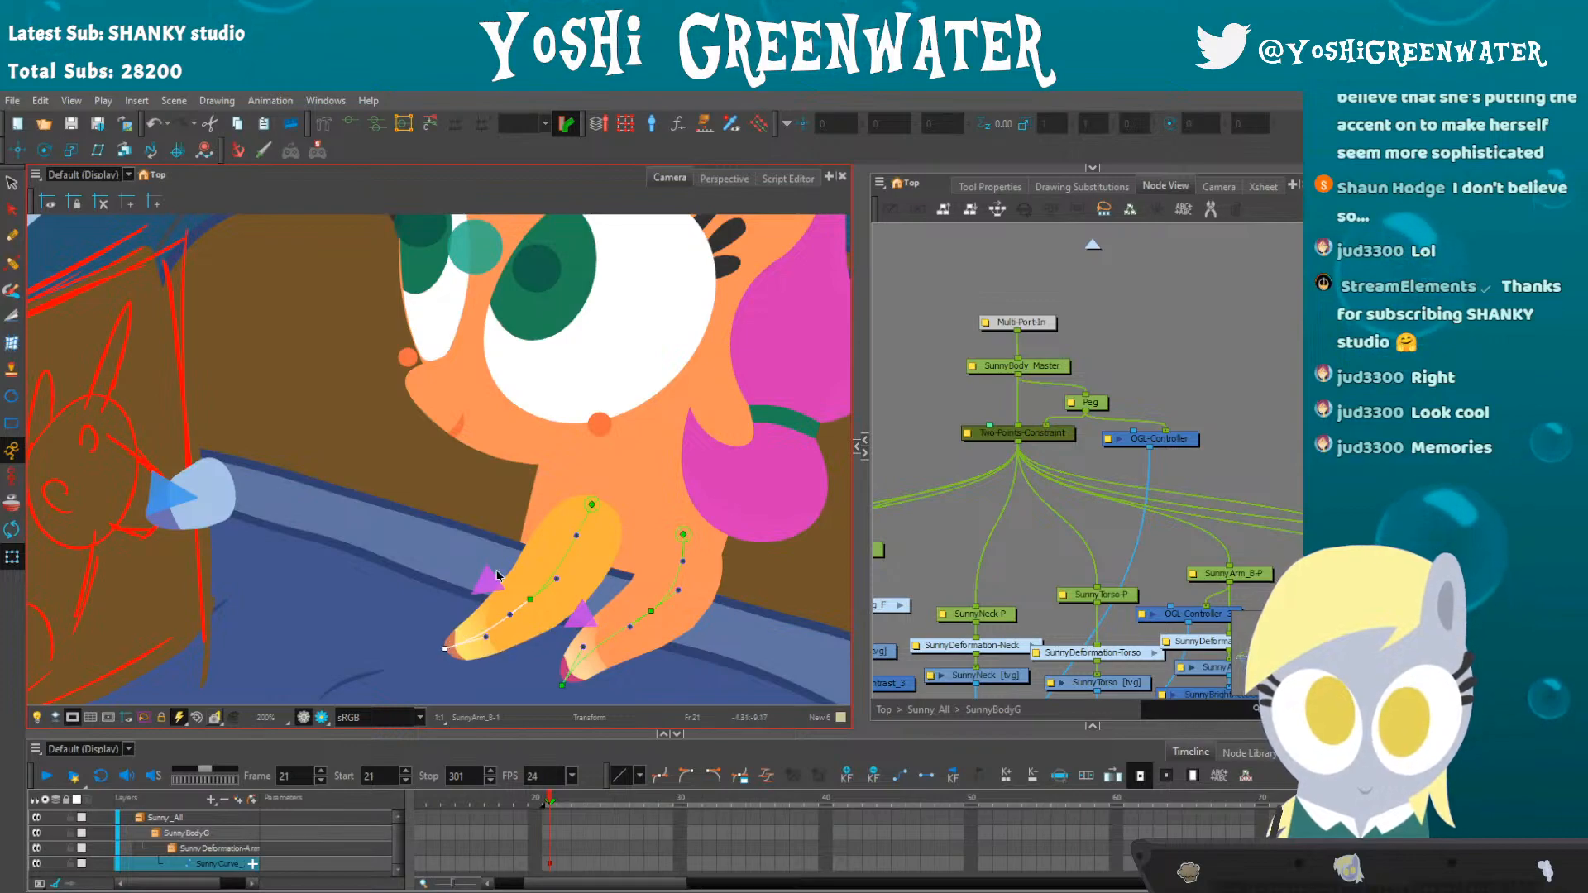
{"action": "left_click", "coordinate": [588, 511]}
{"action": "left_click_drag", "start_coordinate": [591, 505], "coordinate": [577, 499]}
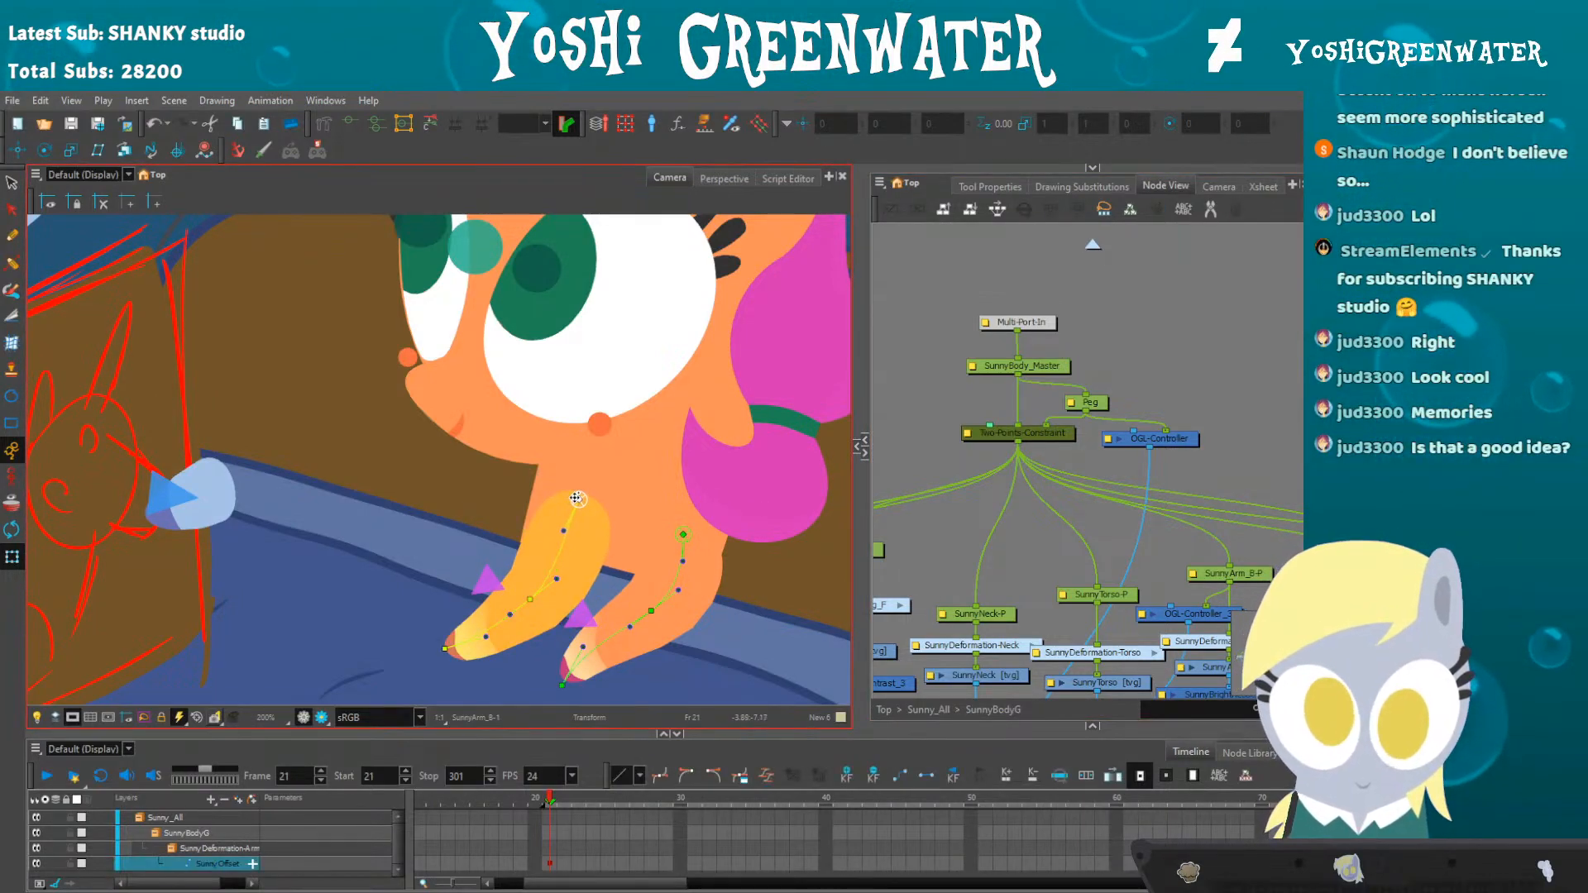
- Nudge Sunny's head slightly toward Argyle, and hide the deformer controls to check the pose against the book
{"action": "scroll", "coordinate": [429, 417], "scroll_direction": "down", "scroll_amount": 4}
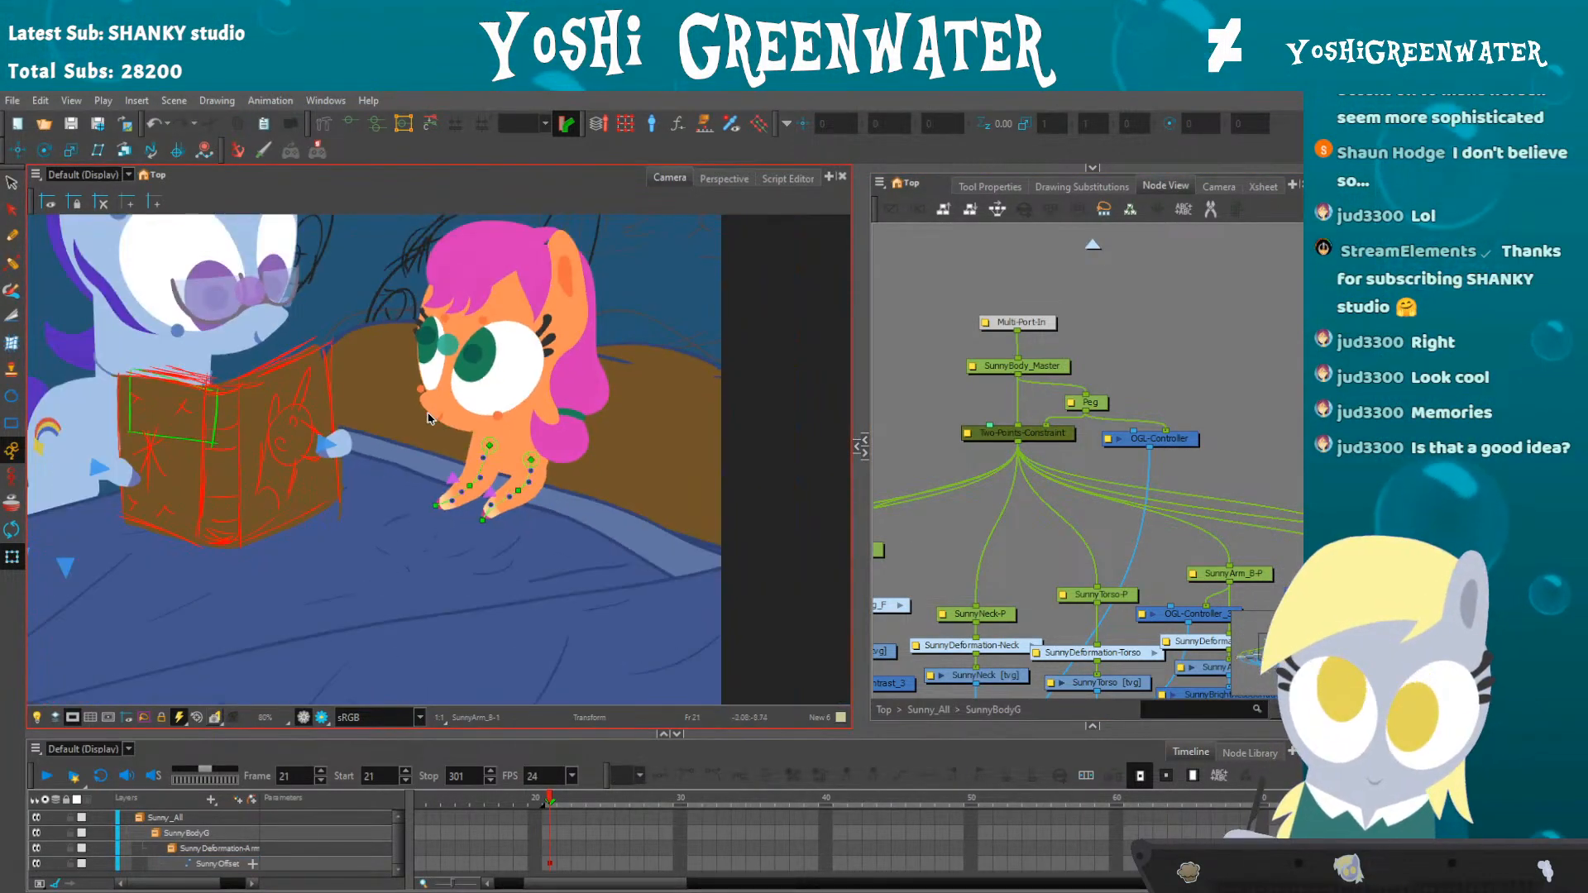
{"action": "left_click_drag", "start_coordinate": [377, 398], "coordinate": [459, 540]}
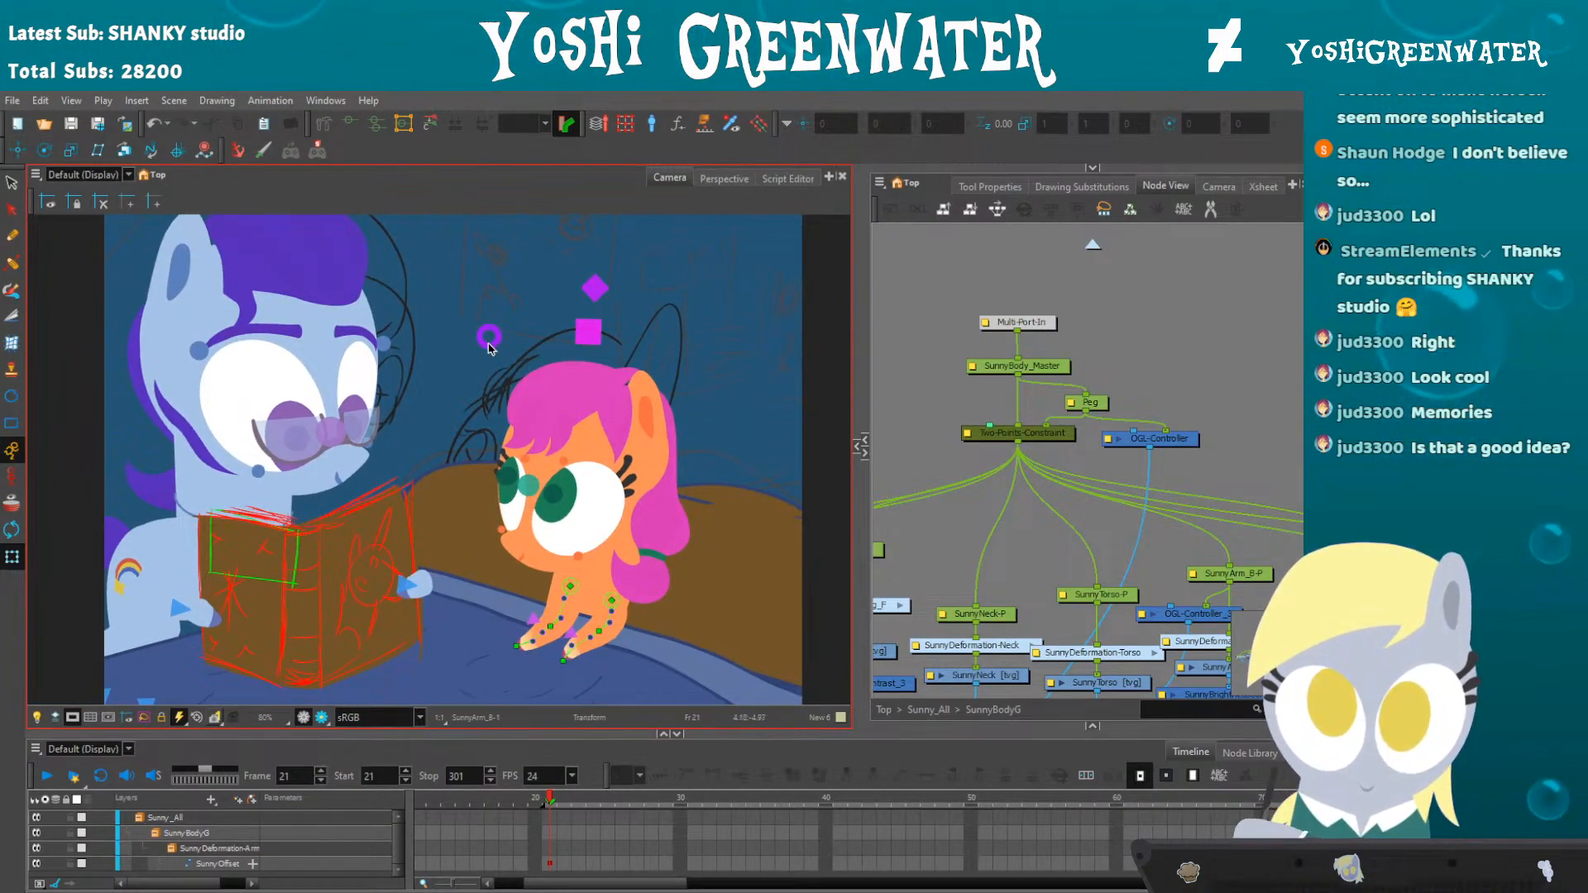
{"action": "left_click", "coordinate": [488, 340]}
{"action": "left_click_drag", "start_coordinate": [477, 332], "coordinate": [466, 347]}
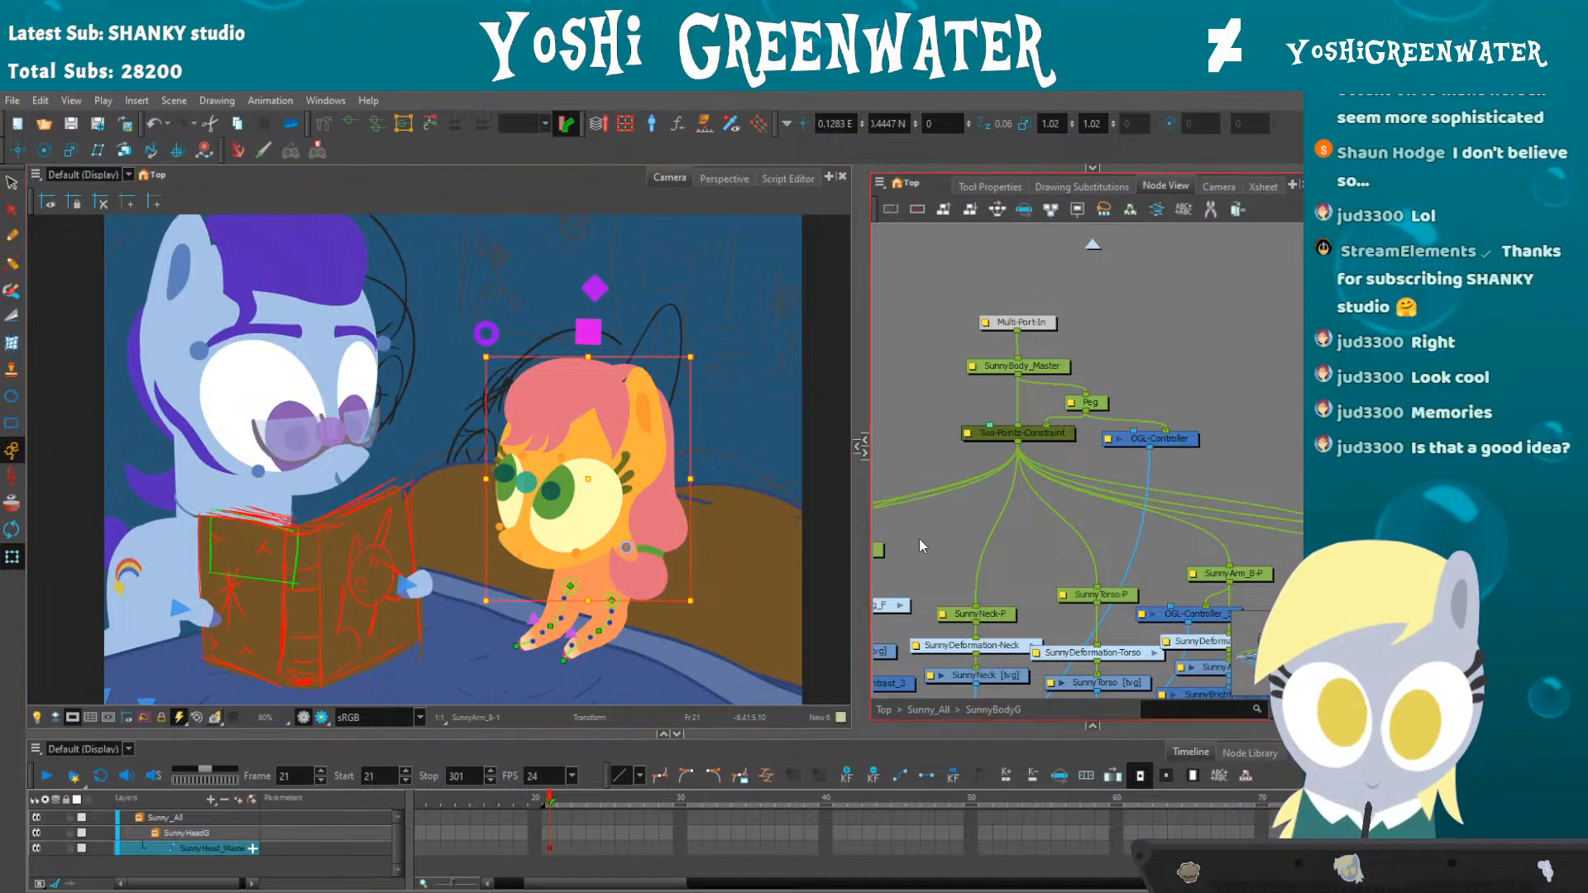
{"action": "left_click", "coordinate": [908, 539]}
{"action": "left_click_drag", "start_coordinate": [395, 426], "coordinate": [429, 408]}
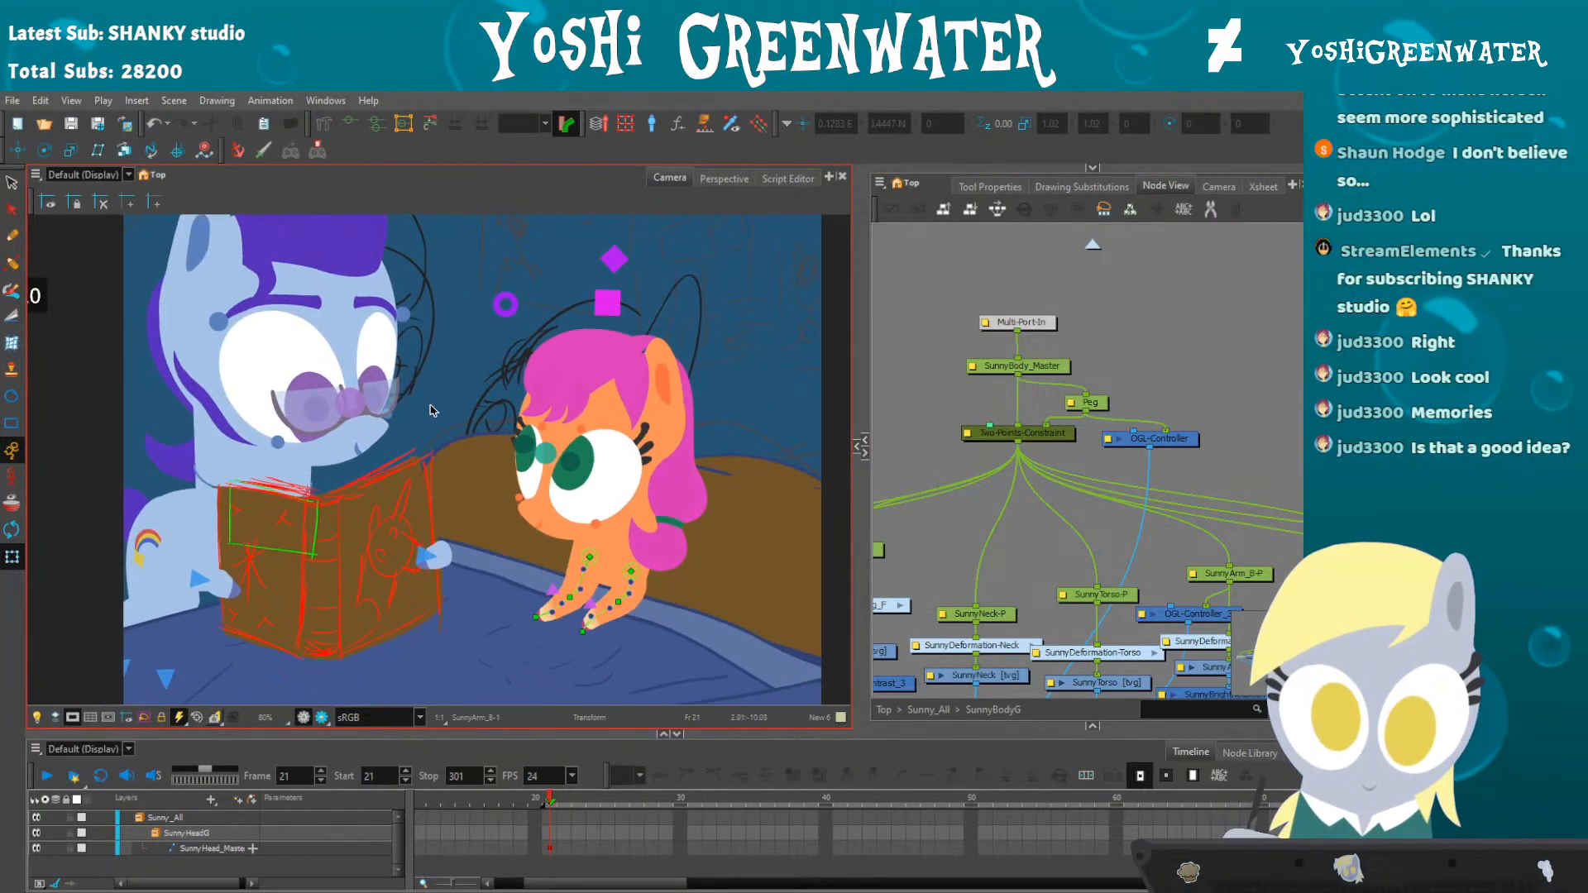
{"action": "left_click", "coordinate": [350, 124]}
{"action": "key", "text": "space"}
{"action": "left_click_drag", "start_coordinate": [361, 433], "coordinate": [356, 402]}
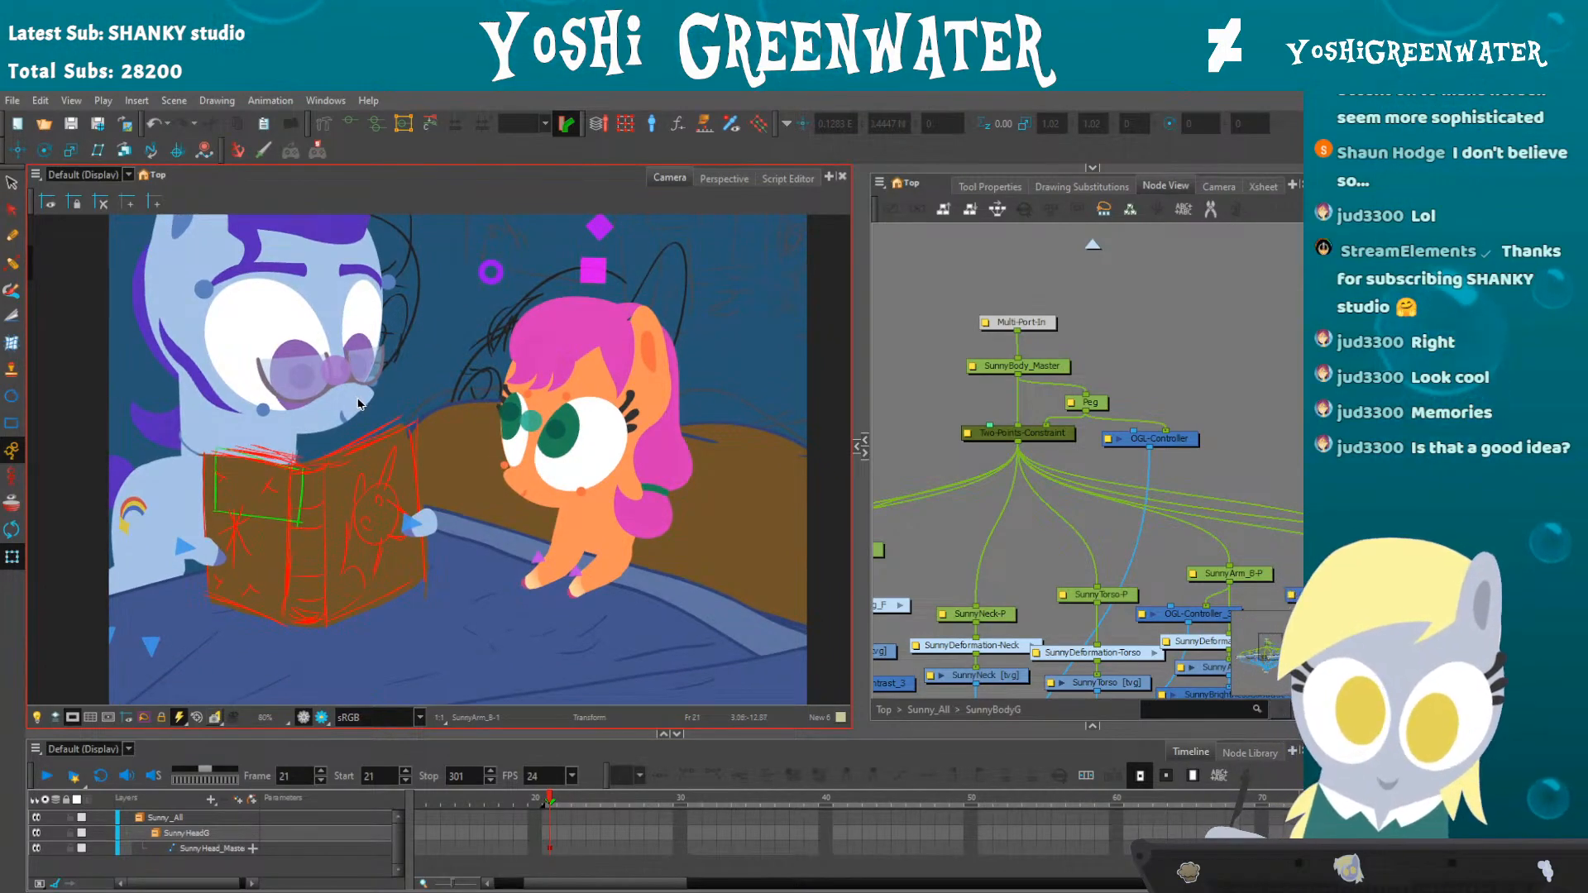
- Raise the front arm's shoulder point slightly and adjust its curve down to the hoof
{"action": "left_click", "coordinate": [612, 566]}
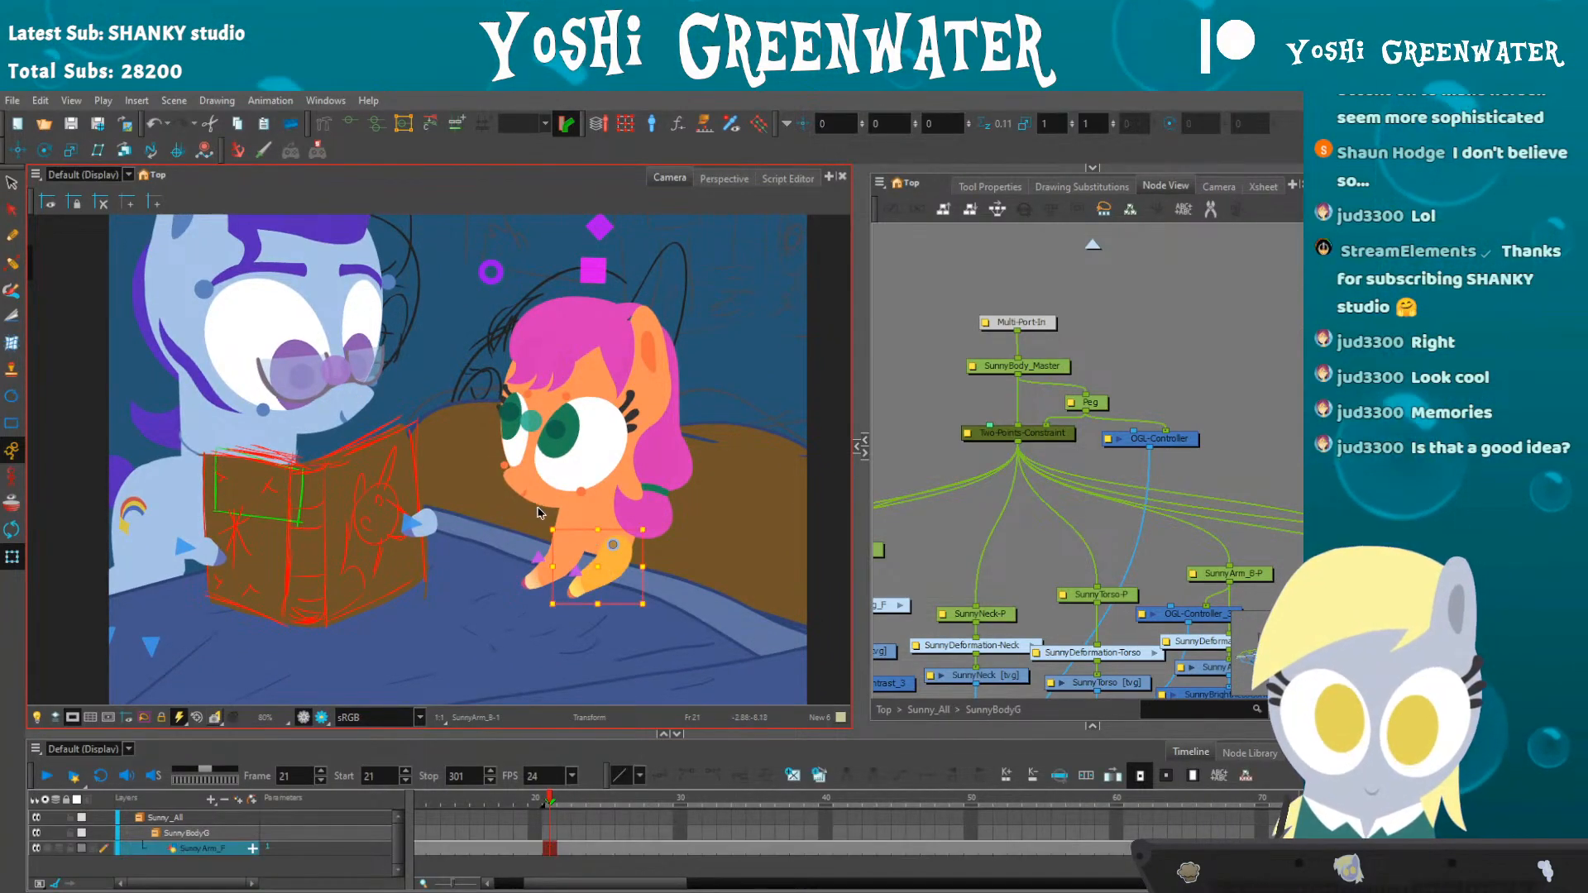
{"action": "scroll", "coordinate": [578, 494], "scroll_direction": "up", "scroll_amount": 3}
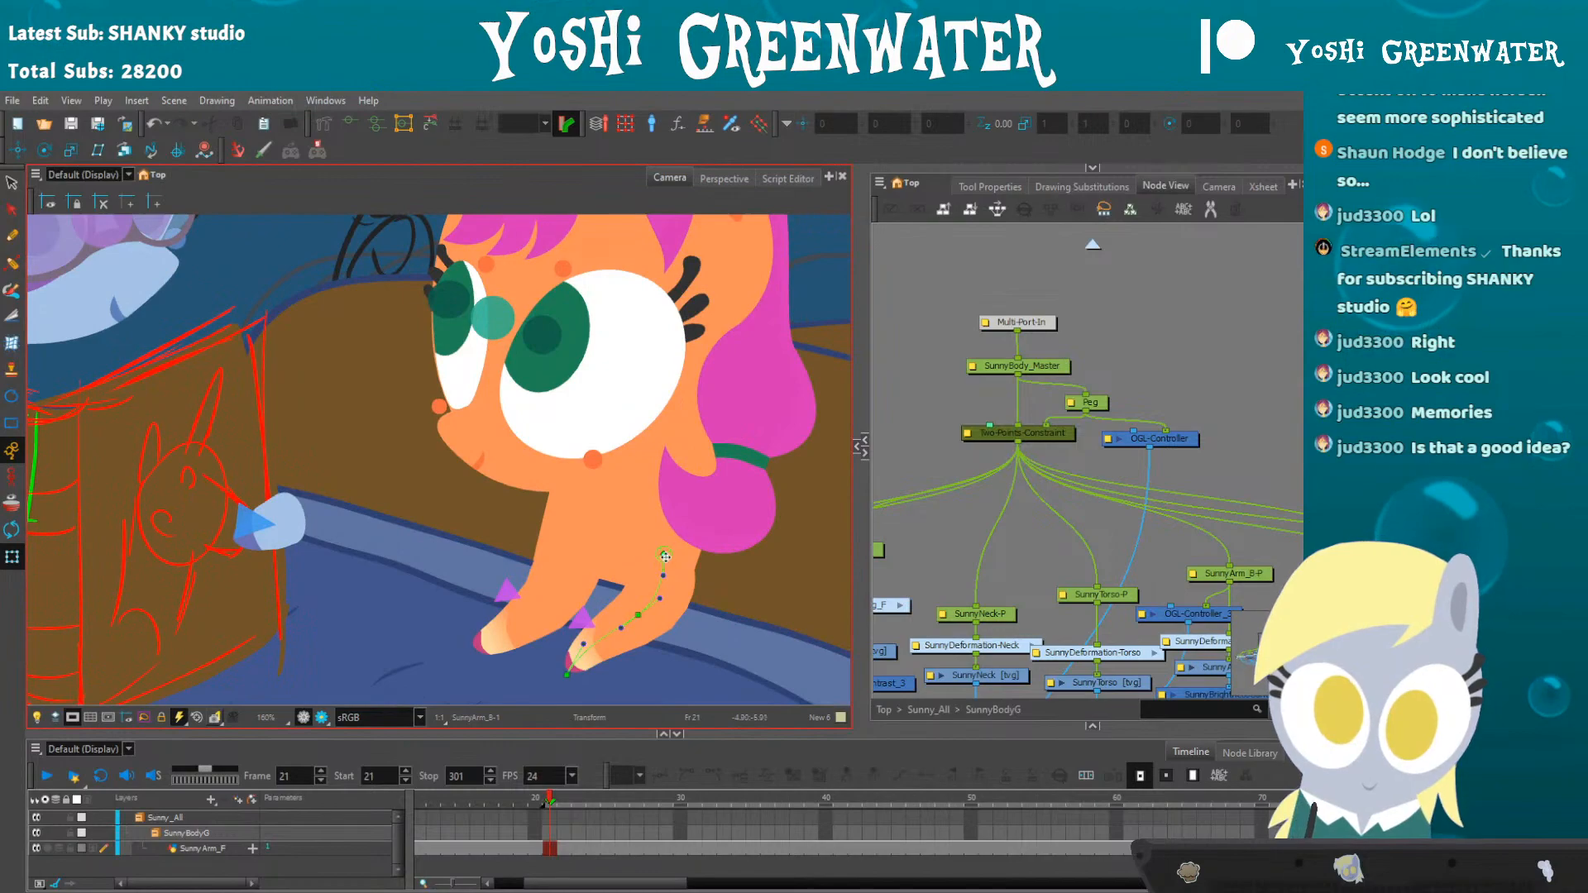
{"action": "left_click", "coordinate": [662, 556]}
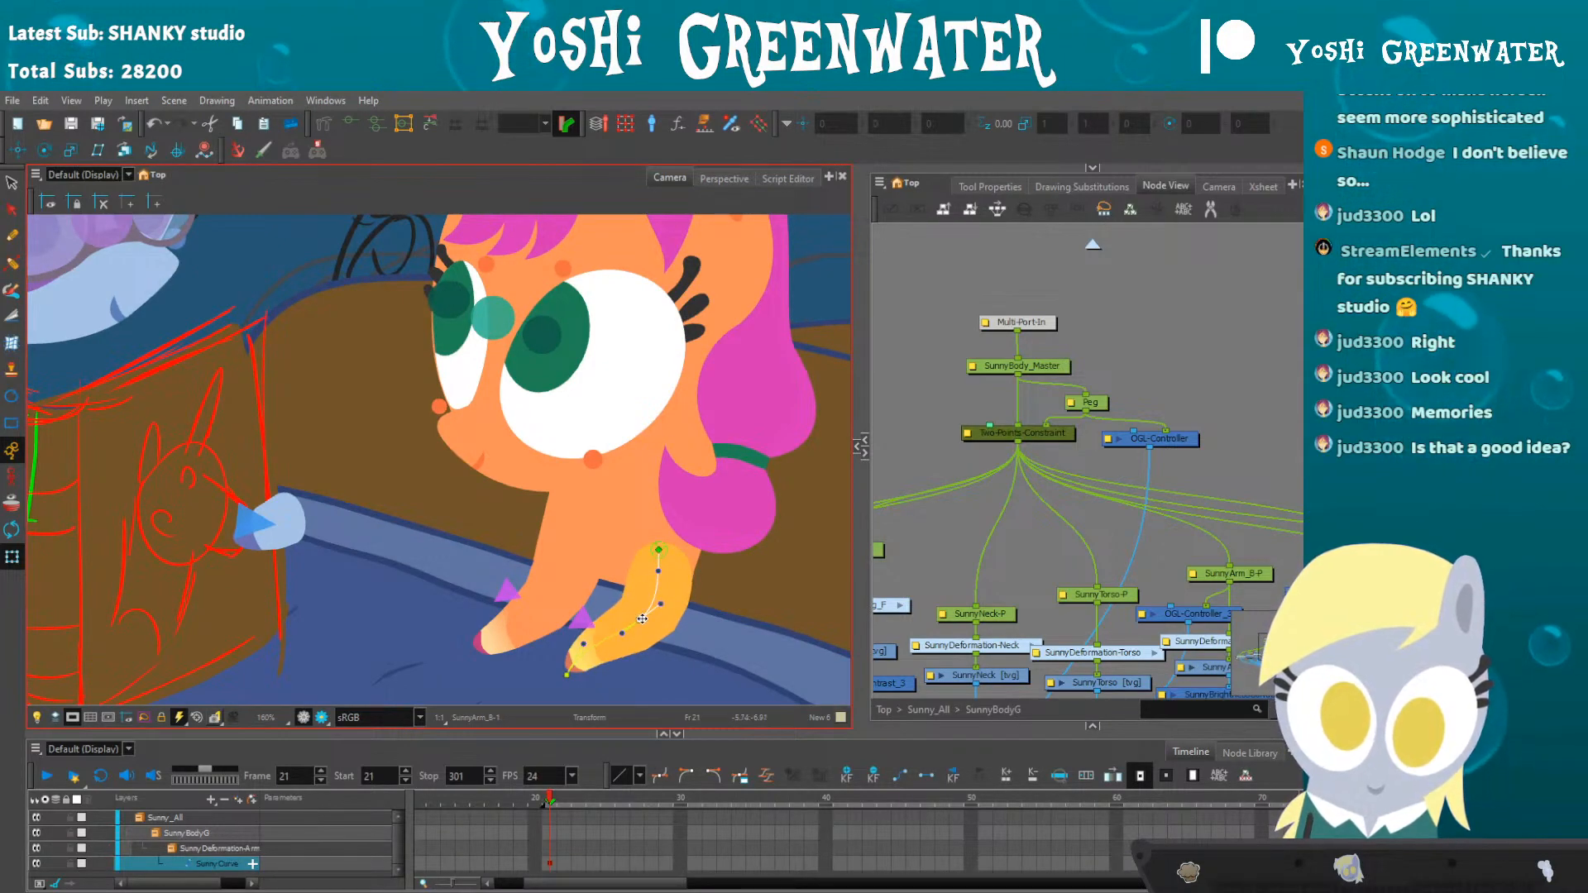
{"action": "left_click", "coordinate": [566, 673]}
{"action": "left_click", "coordinate": [906, 541]}
- Try to reposition Sunny with the Peg in the Sunny_All group, and undo that trial
{"action": "scroll", "coordinate": [530, 447], "scroll_direction": "down", "scroll_amount": 2}
{"action": "left_click_drag", "start_coordinate": [414, 518], "coordinate": [459, 609]}
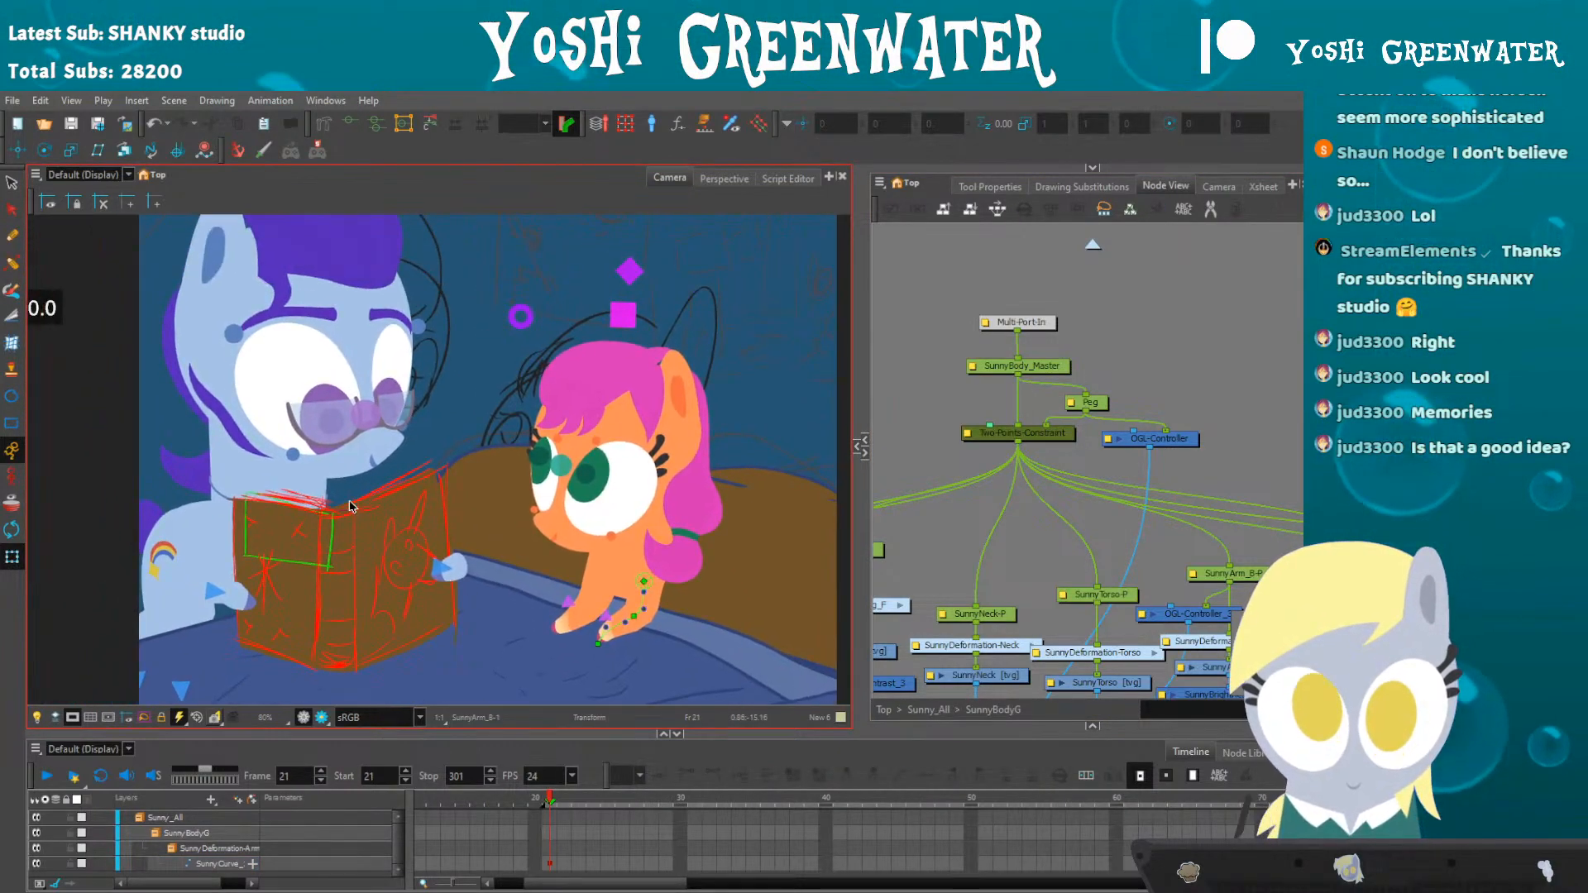
{"action": "left_click_drag", "start_coordinate": [329, 437], "coordinate": [357, 483]}
{"action": "left_click", "coordinate": [651, 323]}
{"action": "left_click_drag", "start_coordinate": [593, 435], "coordinate": [552, 404]}
{"action": "key", "text": "ctrl+z"}
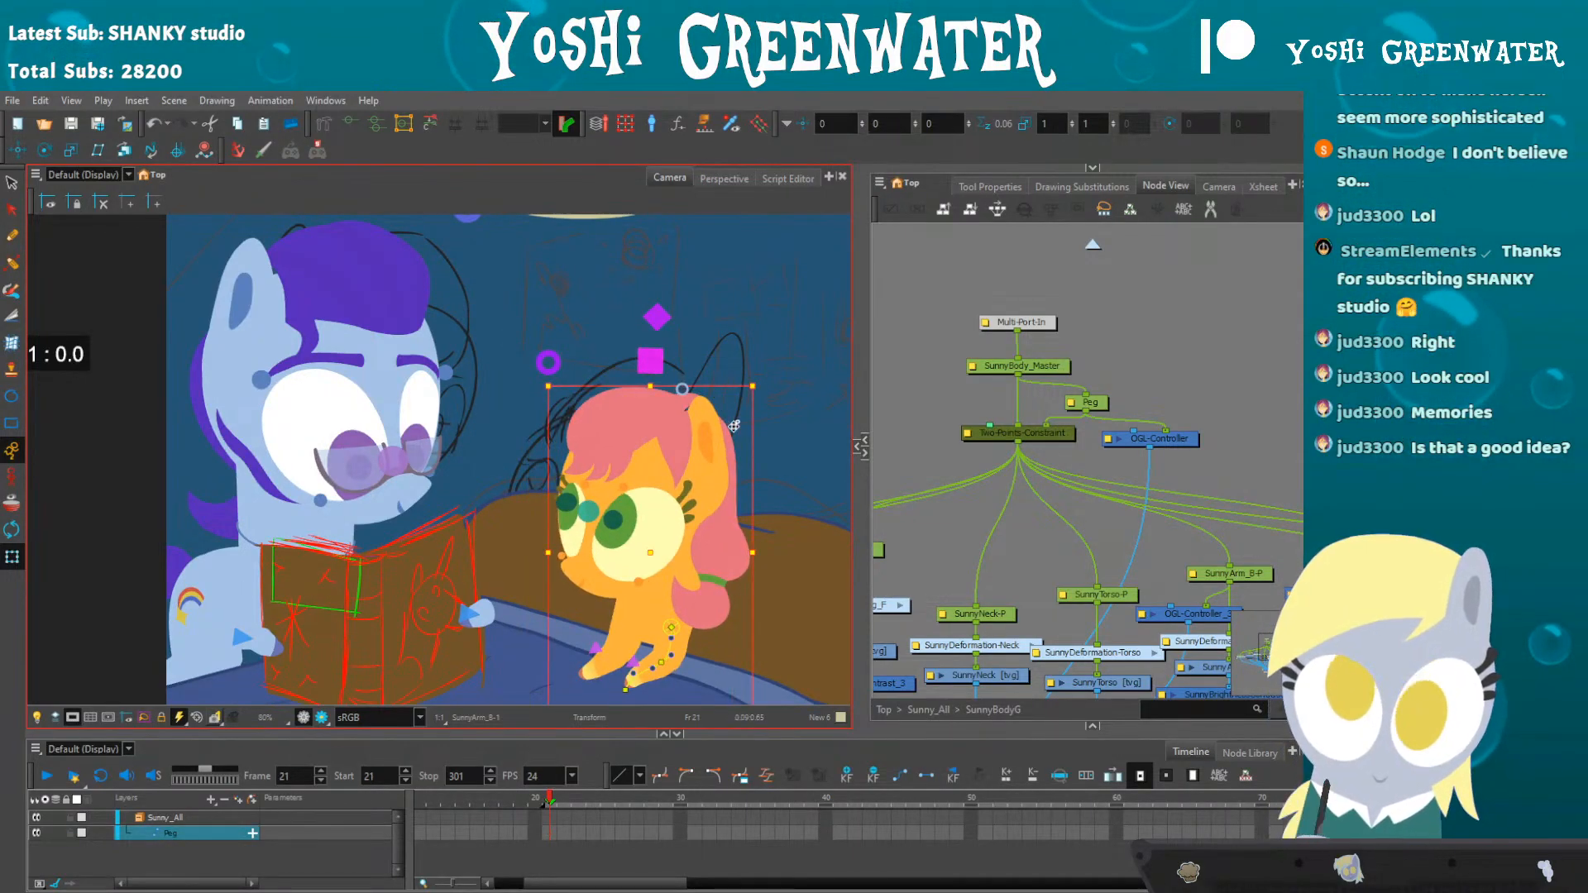
- Relocate the pivot of the Sunny_All peg from below Sunny's body to just beside her front hooves with the Rotate tool
{"action": "left_click", "coordinate": [959, 397]}
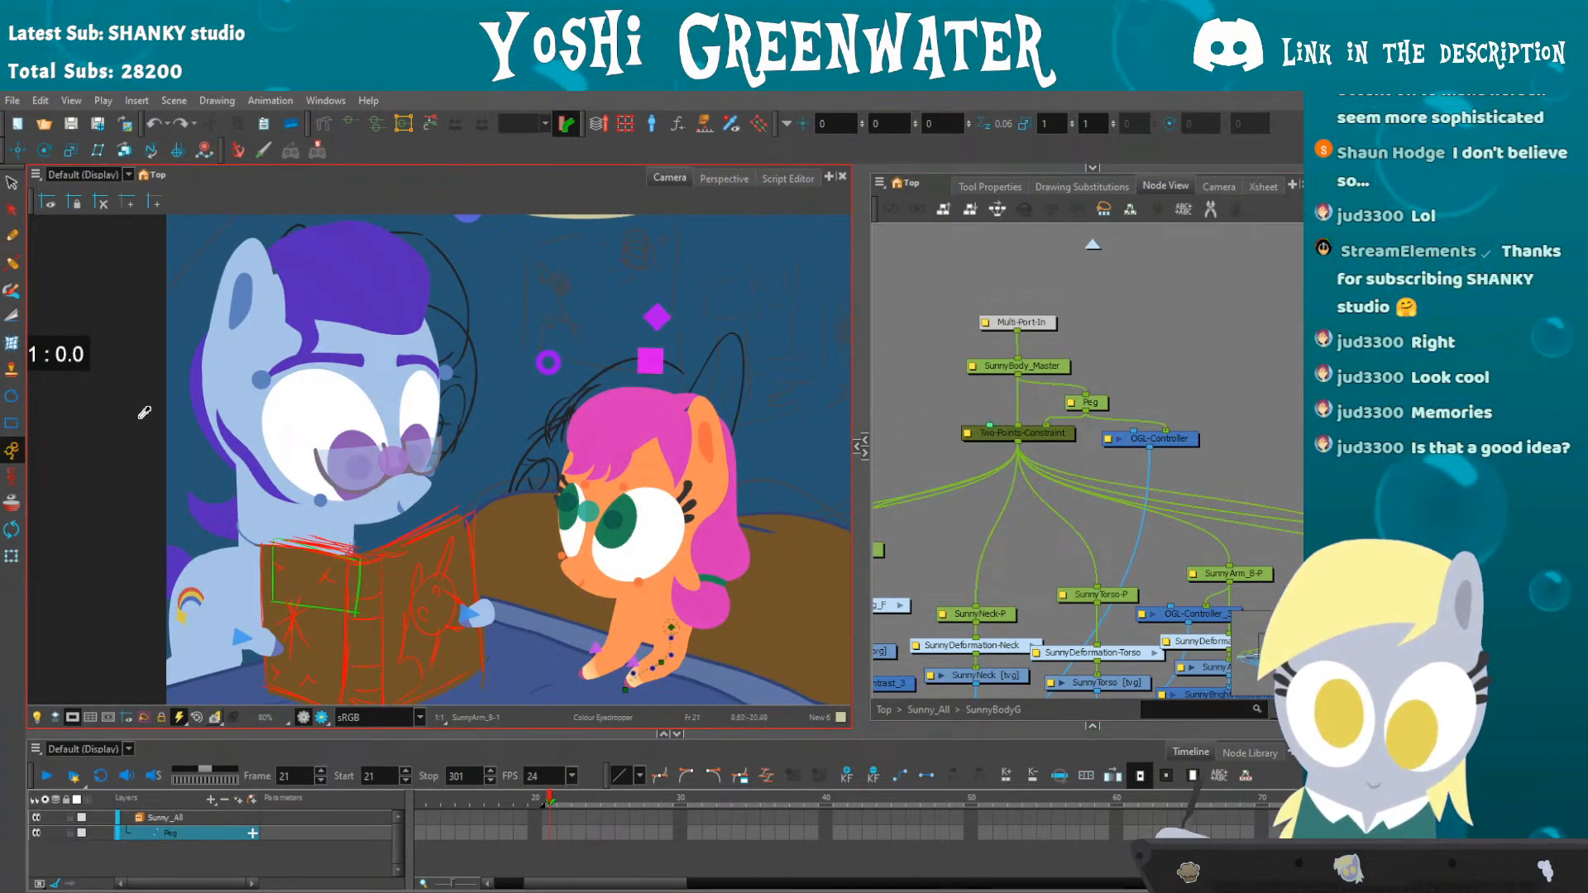
{"action": "key", "text": "shift+t"}
{"action": "key", "text": "o"}
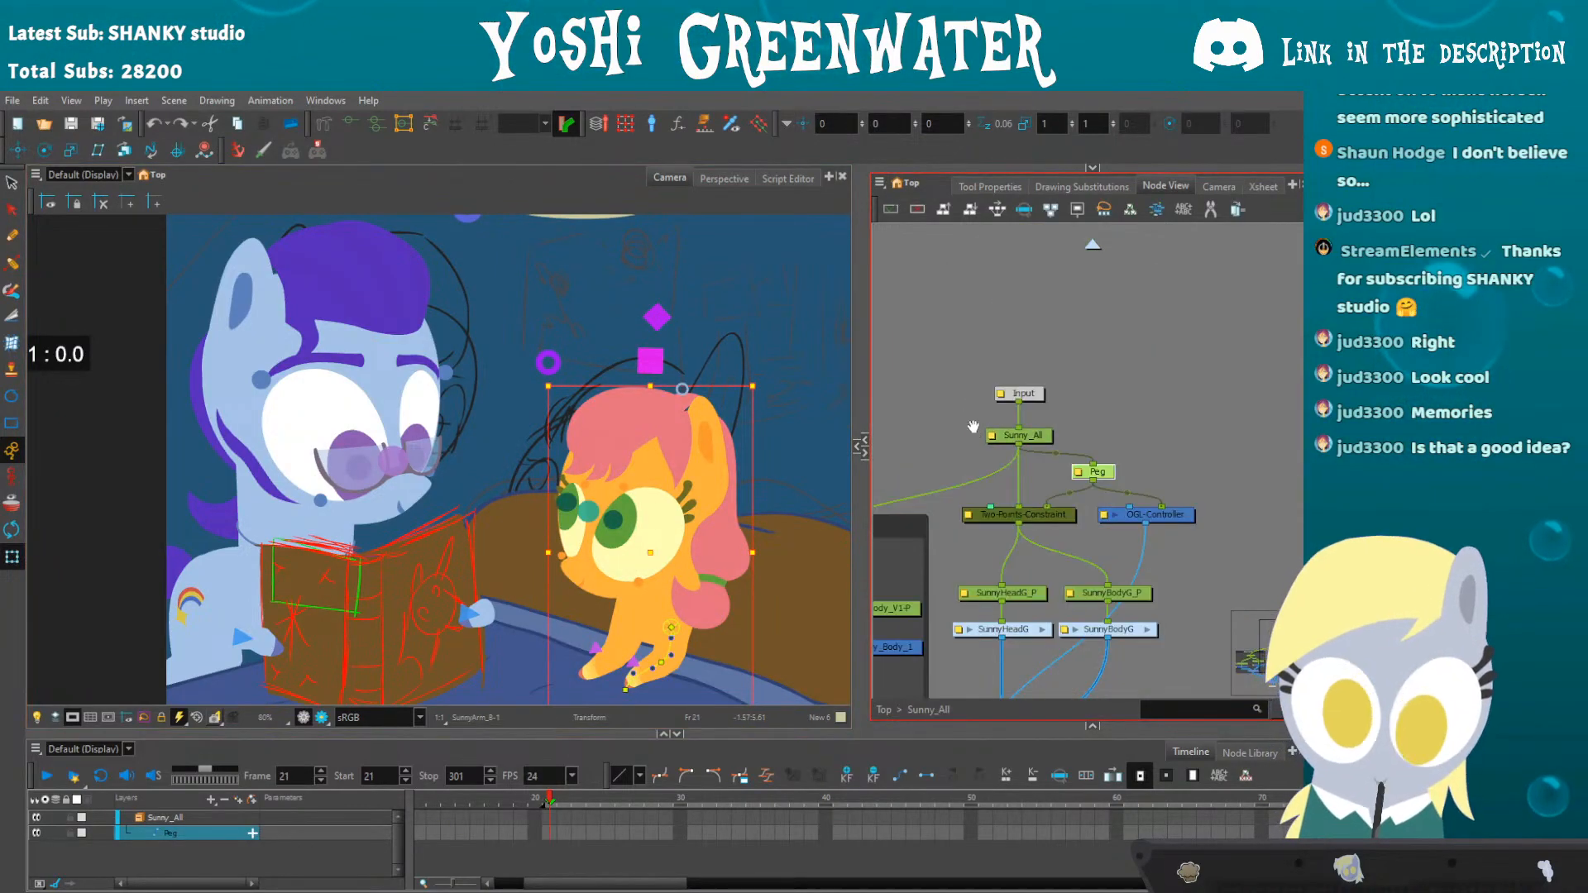
{"action": "left_click_drag", "start_coordinate": [975, 425], "coordinate": [940, 413]}
{"action": "left_click_drag", "start_coordinate": [294, 348], "coordinate": [244, 249]}
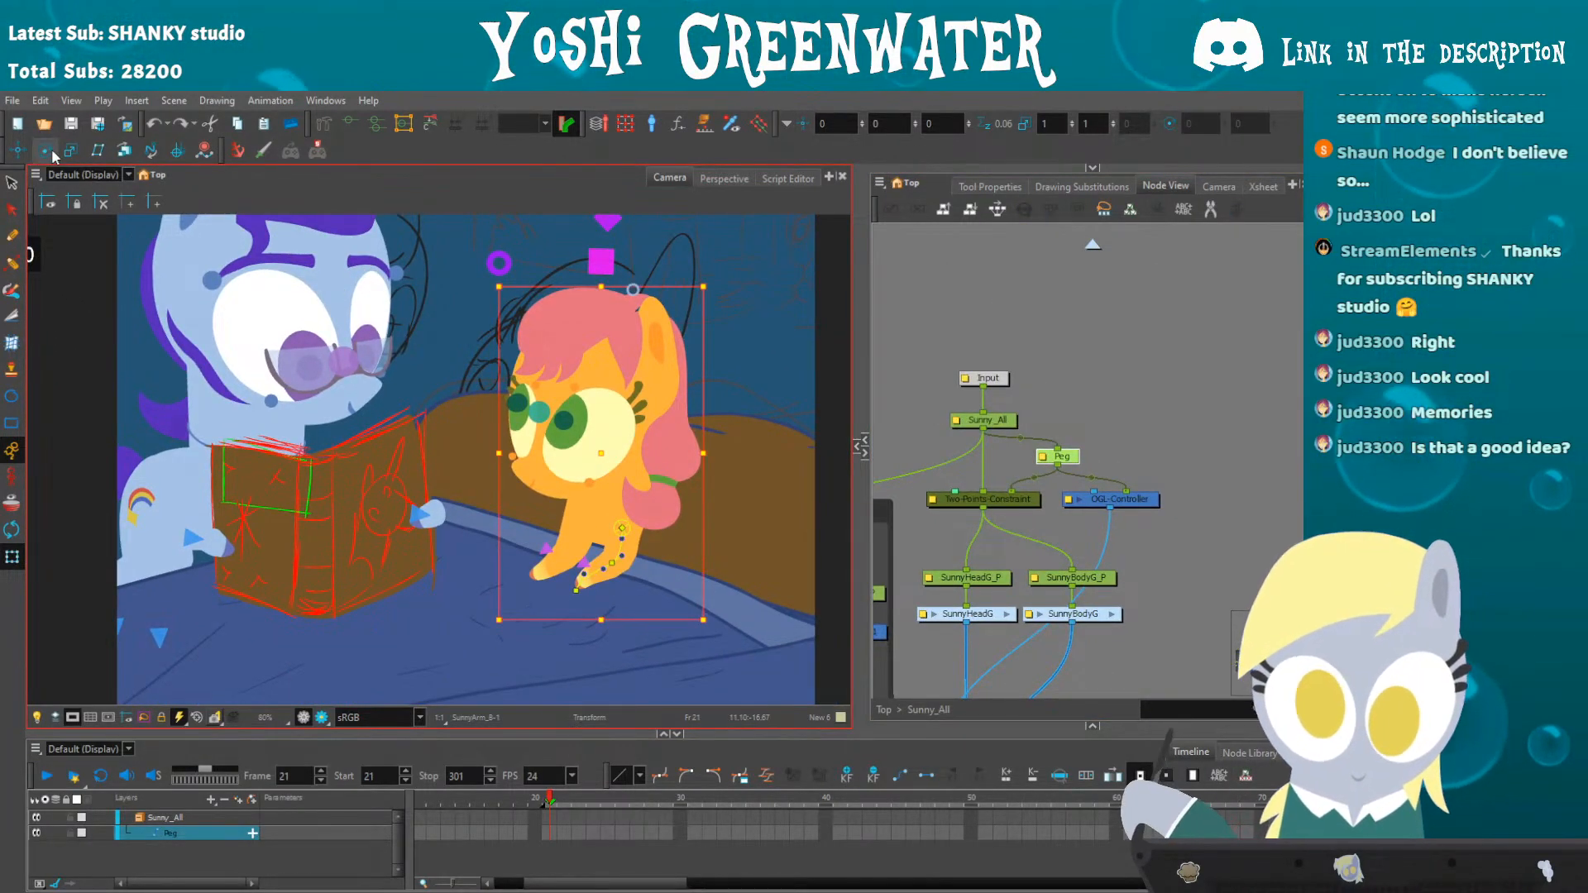
{"action": "key", "text": "alt+3"}
{"action": "left_click", "coordinate": [984, 421]}
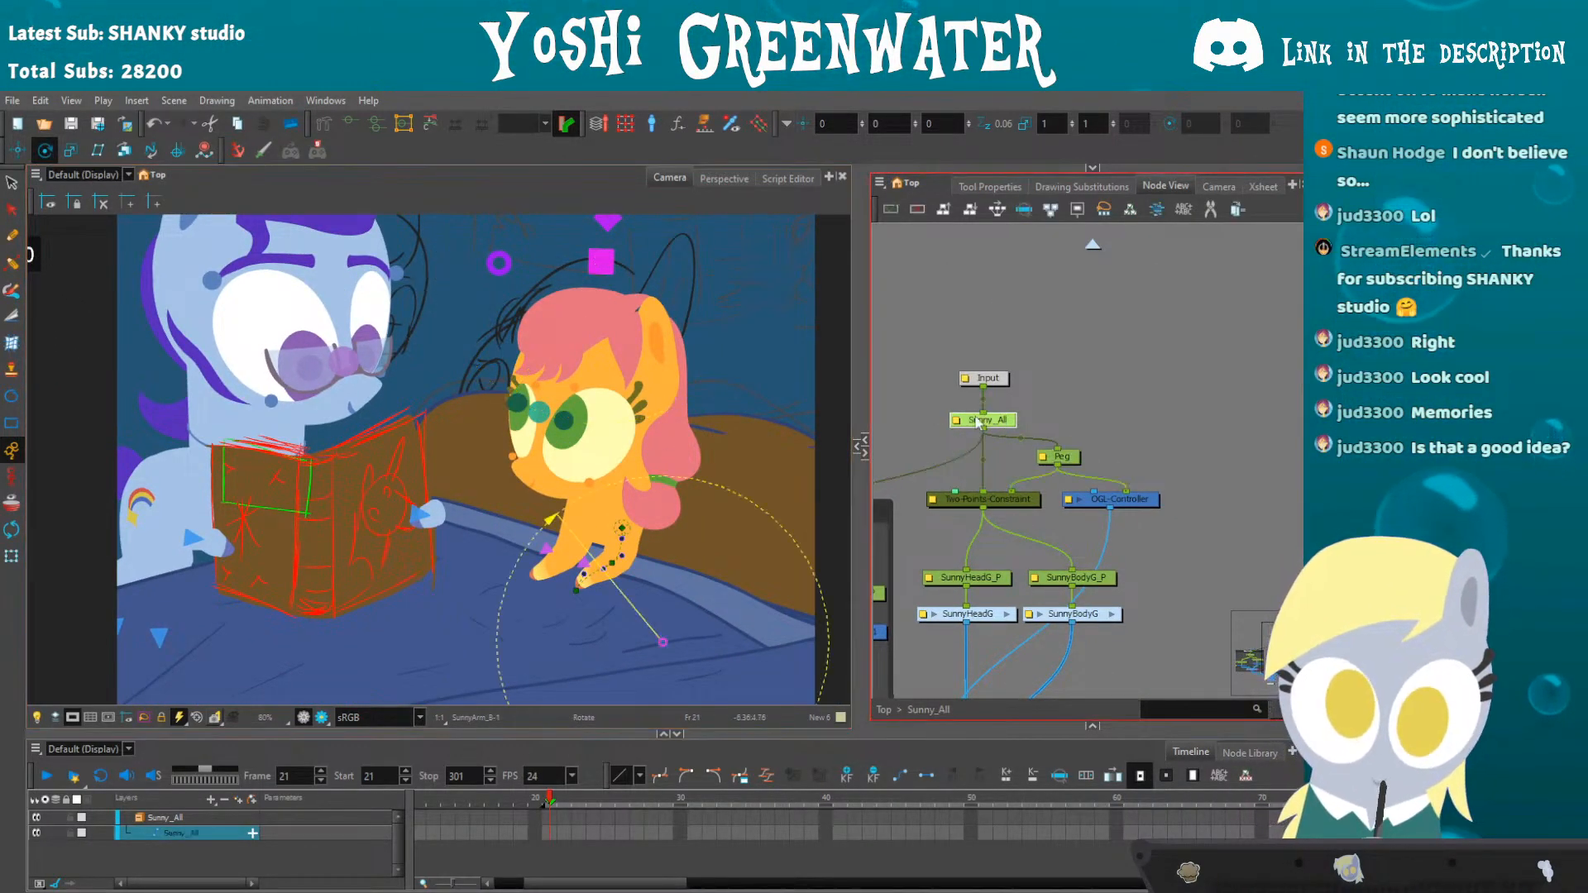
{"action": "left_click_drag", "start_coordinate": [663, 642], "coordinate": [596, 599]}
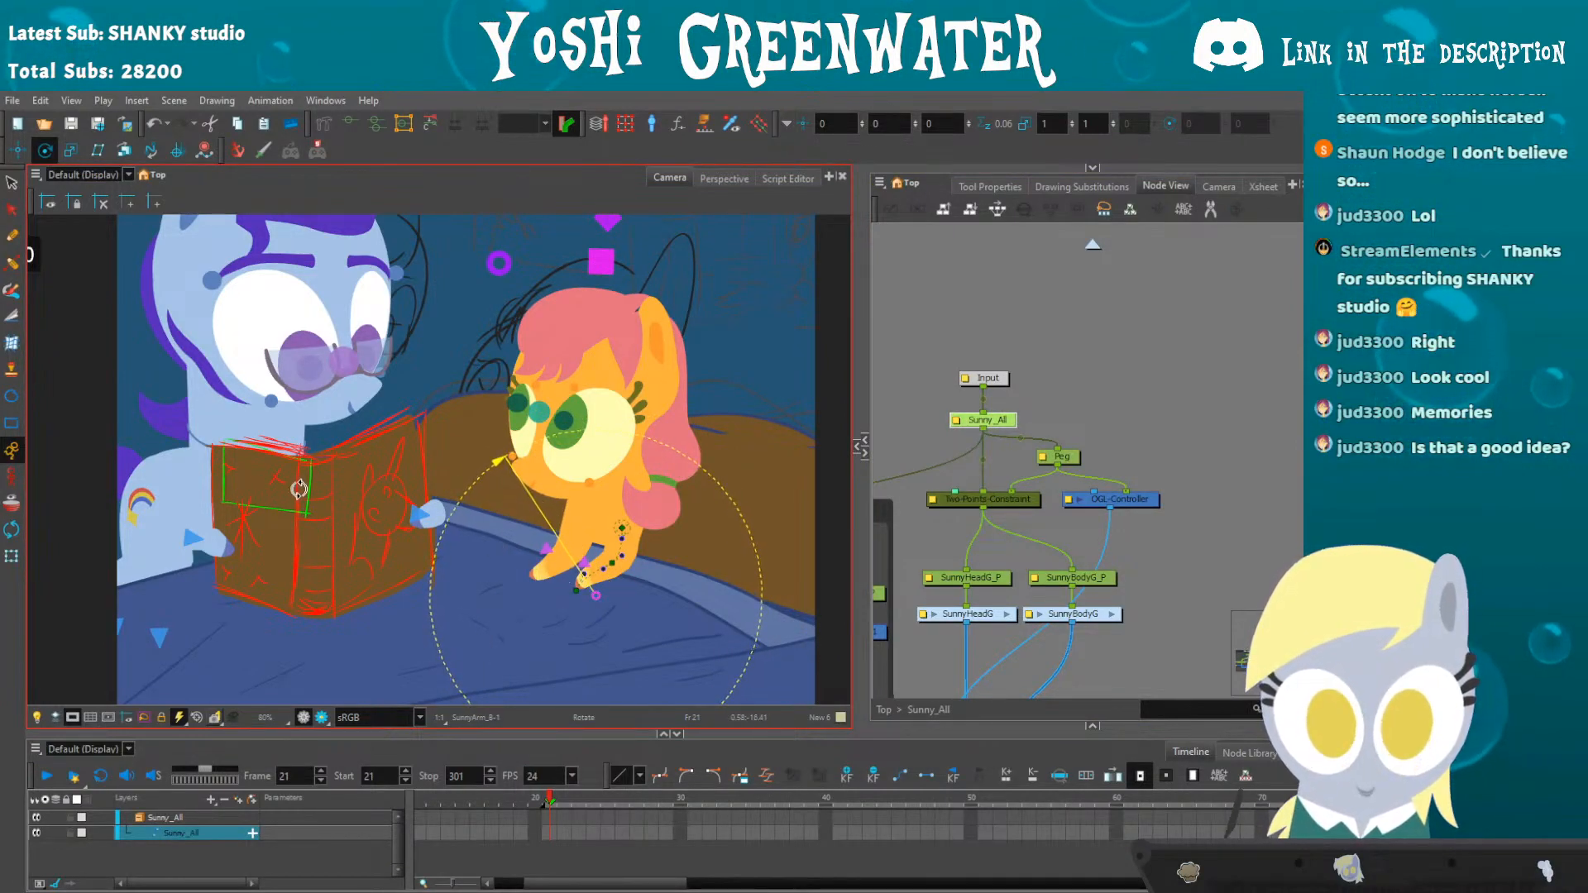
- Try a Transform adjustment on Sunny with the pivot at her hooves, undo it, and clear the selection
{"action": "left_click", "coordinate": [11, 556]}
{"action": "left_click_drag", "start_coordinate": [539, 261], "coordinate": [657, 288]}
{"action": "key", "text": "ctrl+z"}
{"action": "left_click", "coordinate": [900, 401]}
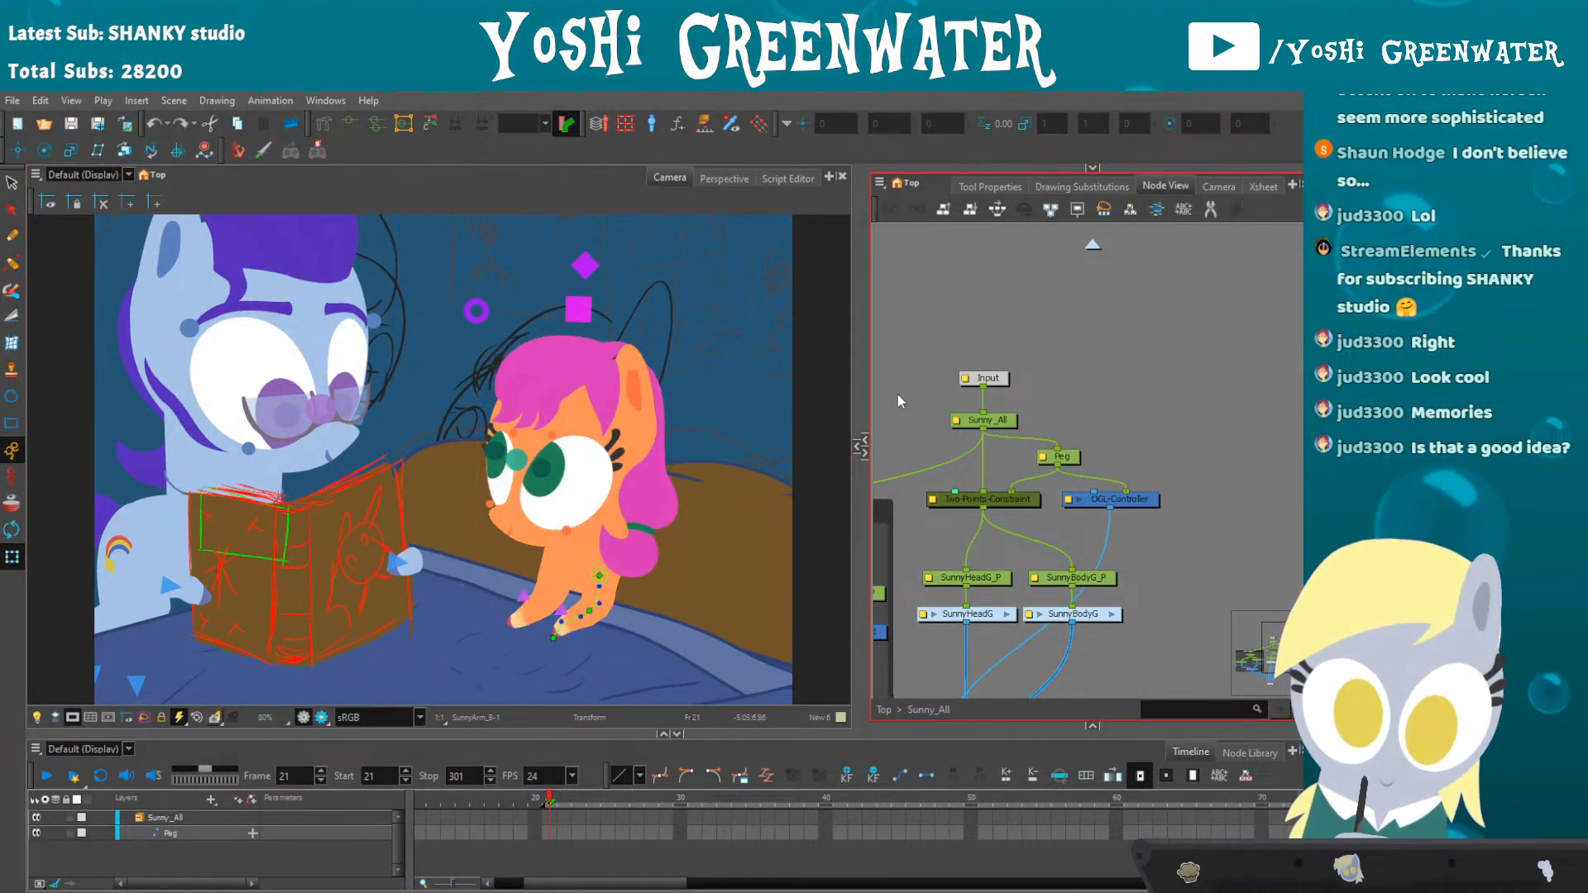
- Squash and lean Sunny down toward the book at frame 21 using the Peg controller above her head
{"action": "key", "text": "1"}
{"action": "left_click_drag", "start_coordinate": [145, 559], "coordinate": [223, 517]}
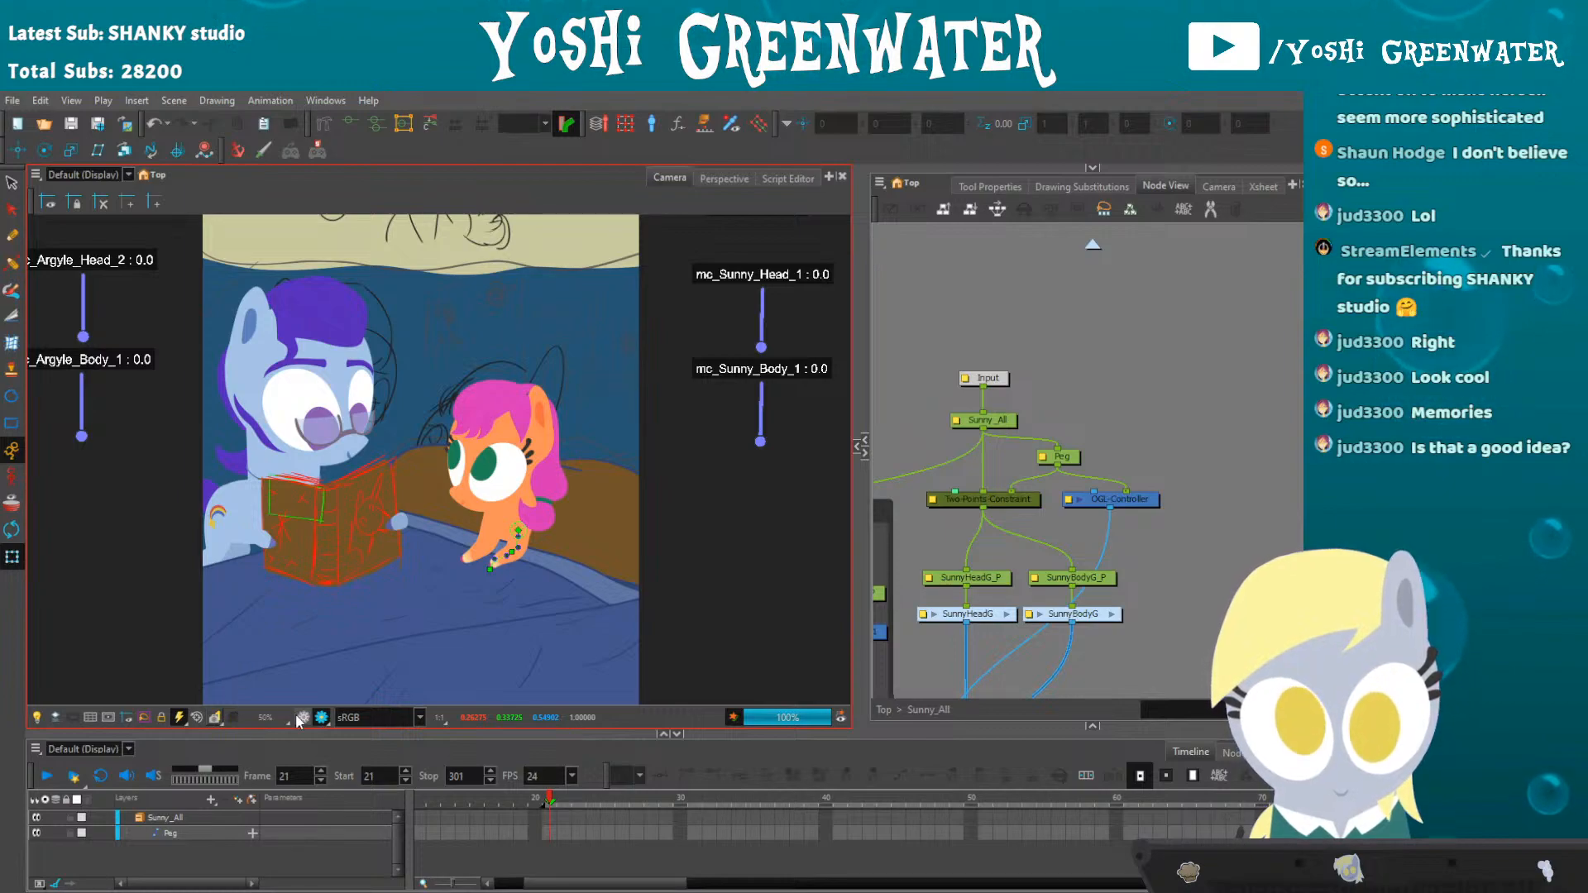
{"action": "scroll", "coordinate": [519, 389], "scroll_direction": "up", "scroll_amount": 5}
{"action": "left_click", "coordinate": [566, 362]}
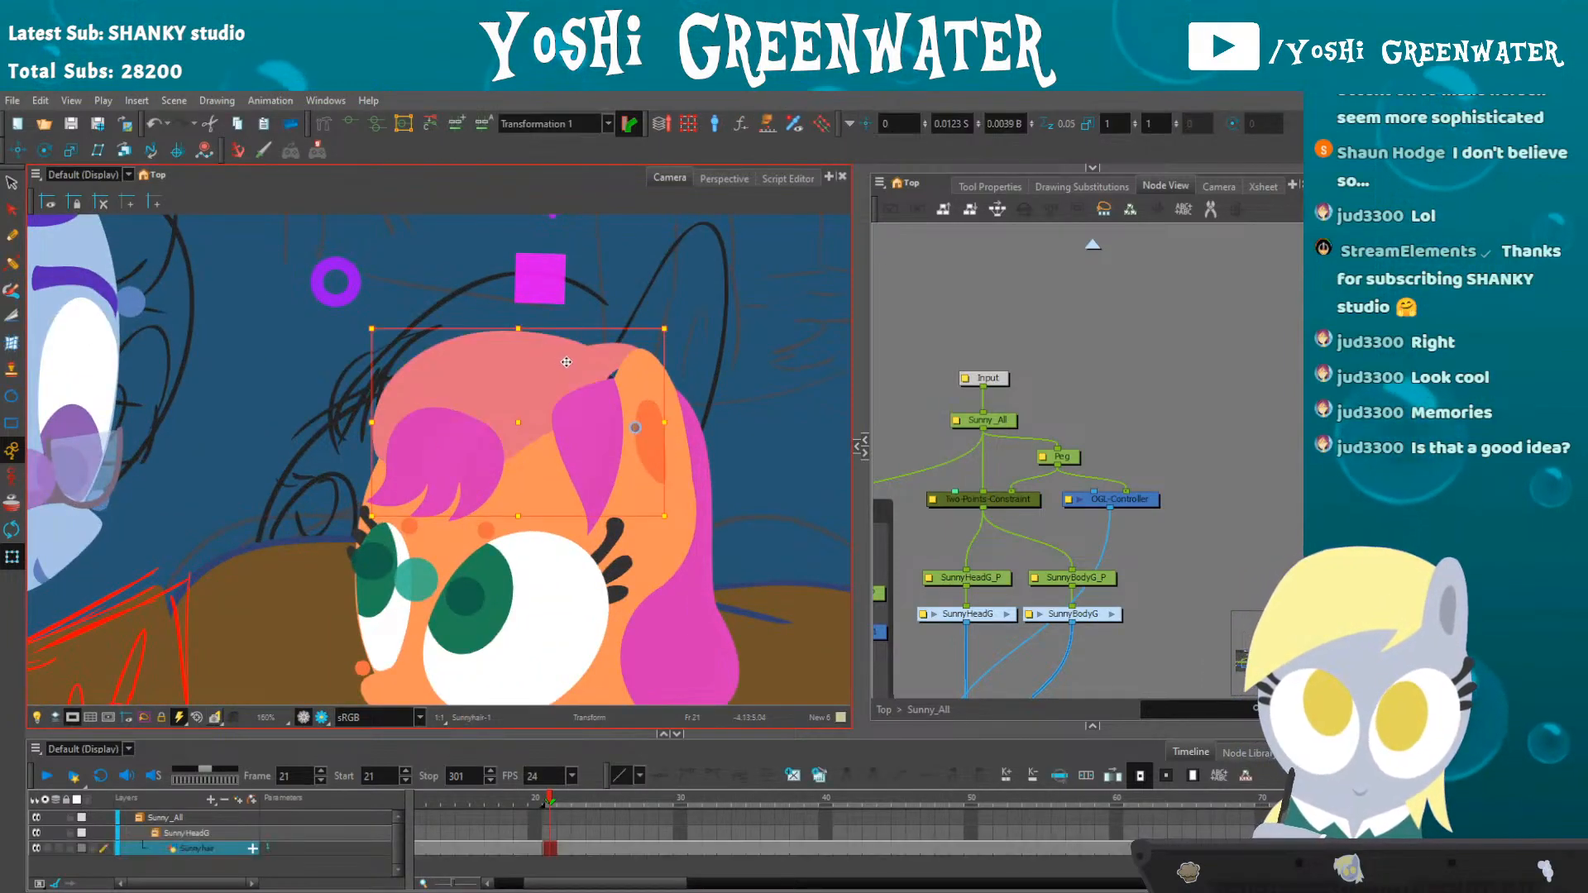
{"action": "left_click", "coordinate": [549, 412]}
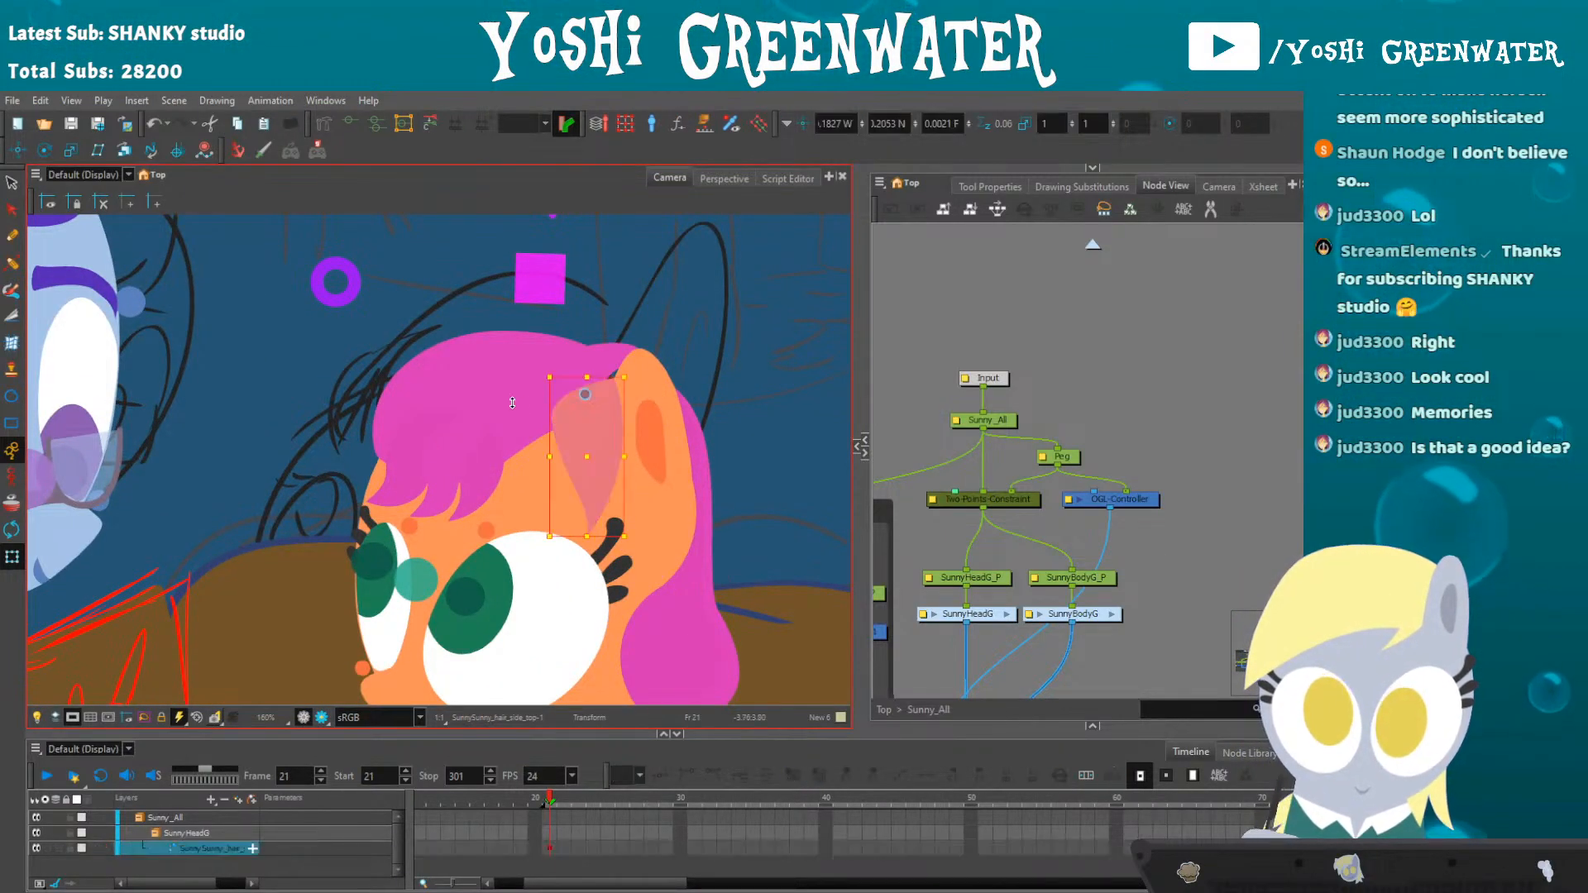
{"action": "scroll", "coordinate": [461, 370], "scroll_direction": "down", "scroll_amount": 3}
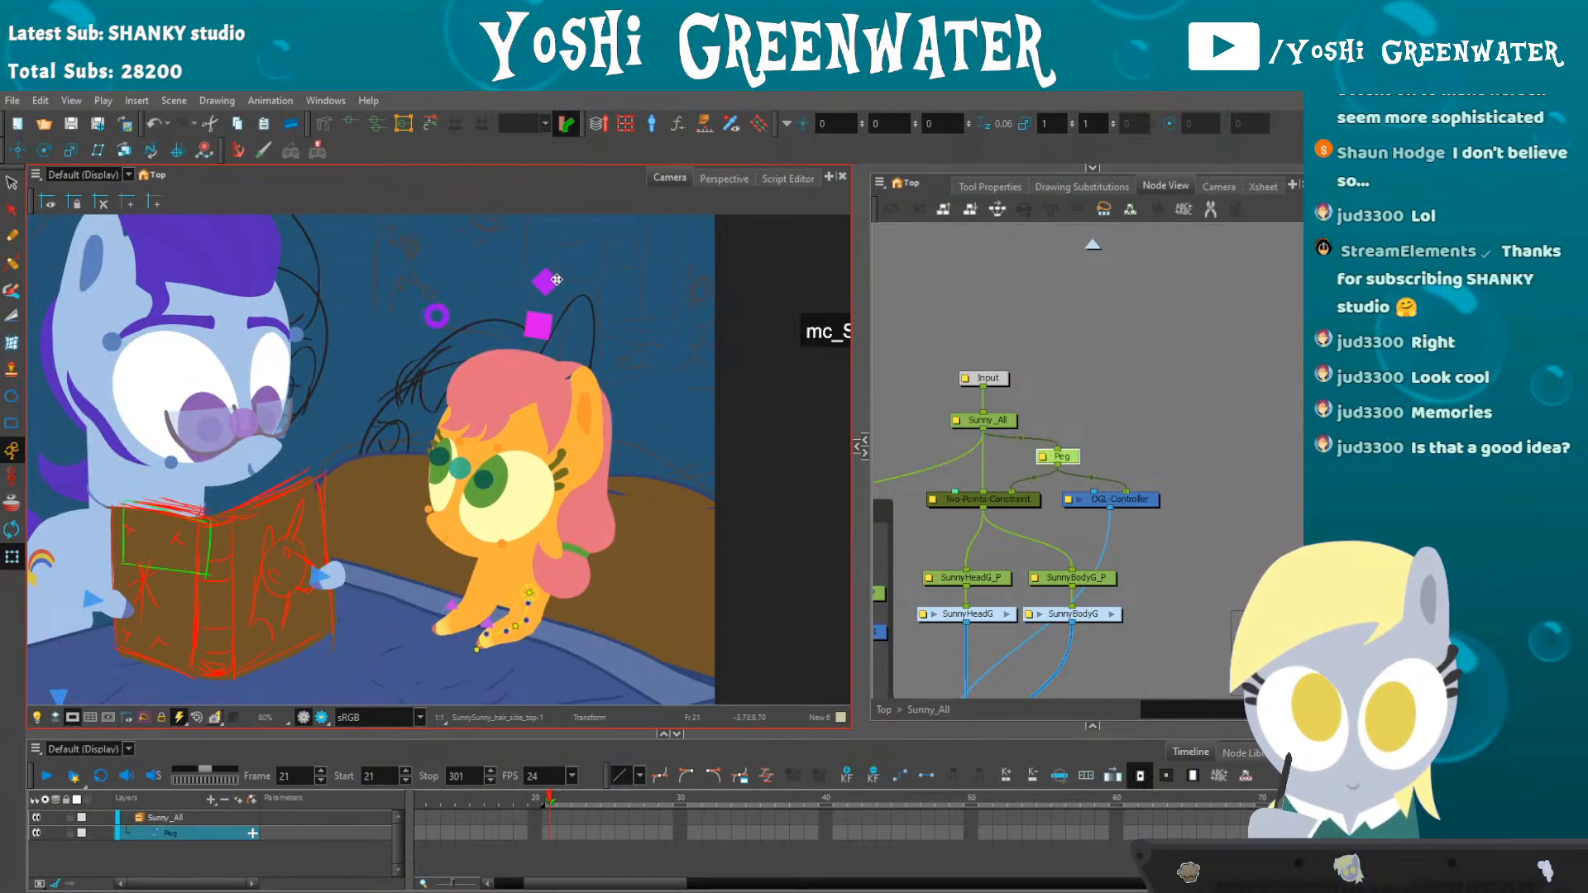
{"action": "left_click", "coordinate": [654, 280]}
{"action": "left_click_drag", "start_coordinate": [653, 279], "coordinate": [534, 339]}
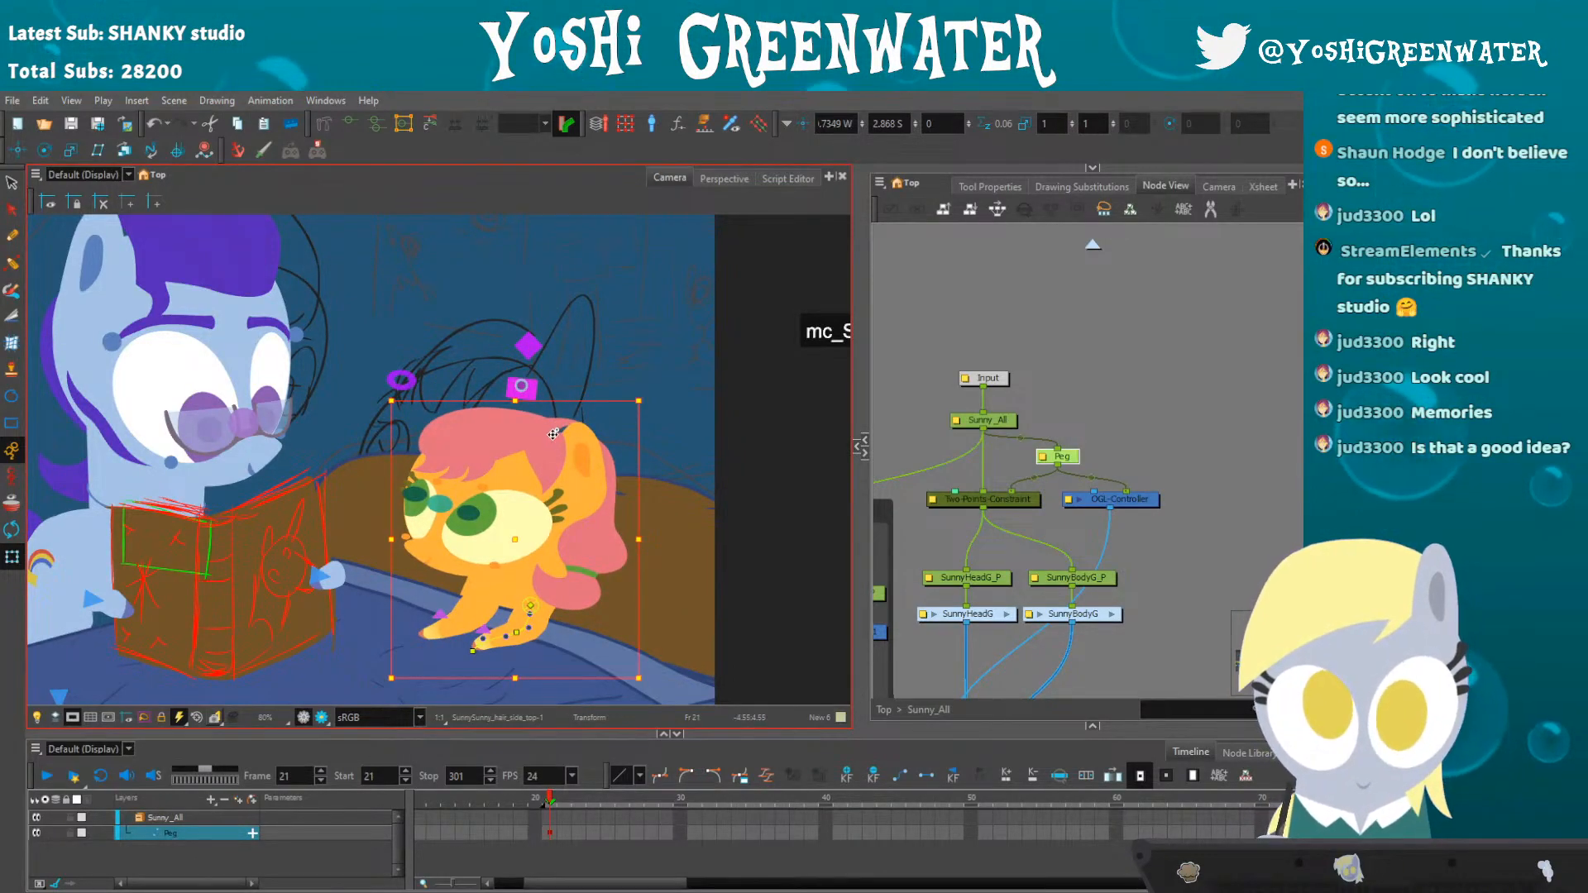
- Select the side hair strand in front of Sunny's ear and locate its drawing node in the head network
{"action": "left_click", "coordinate": [521, 402]}
{"action": "left_click", "coordinate": [522, 403]}
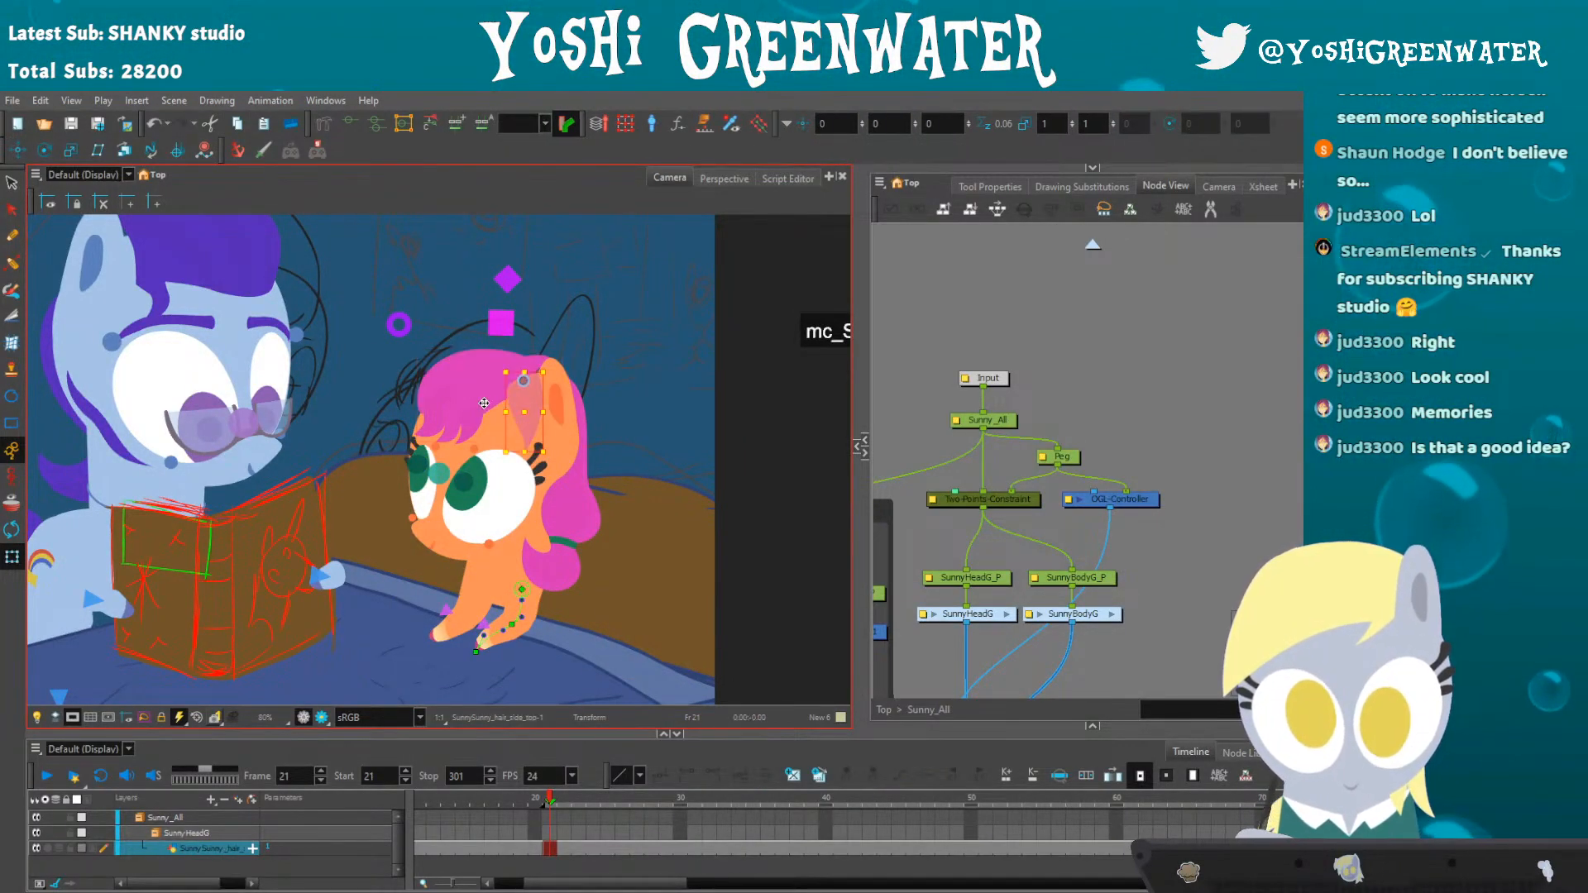
{"action": "key", "text": "o"}
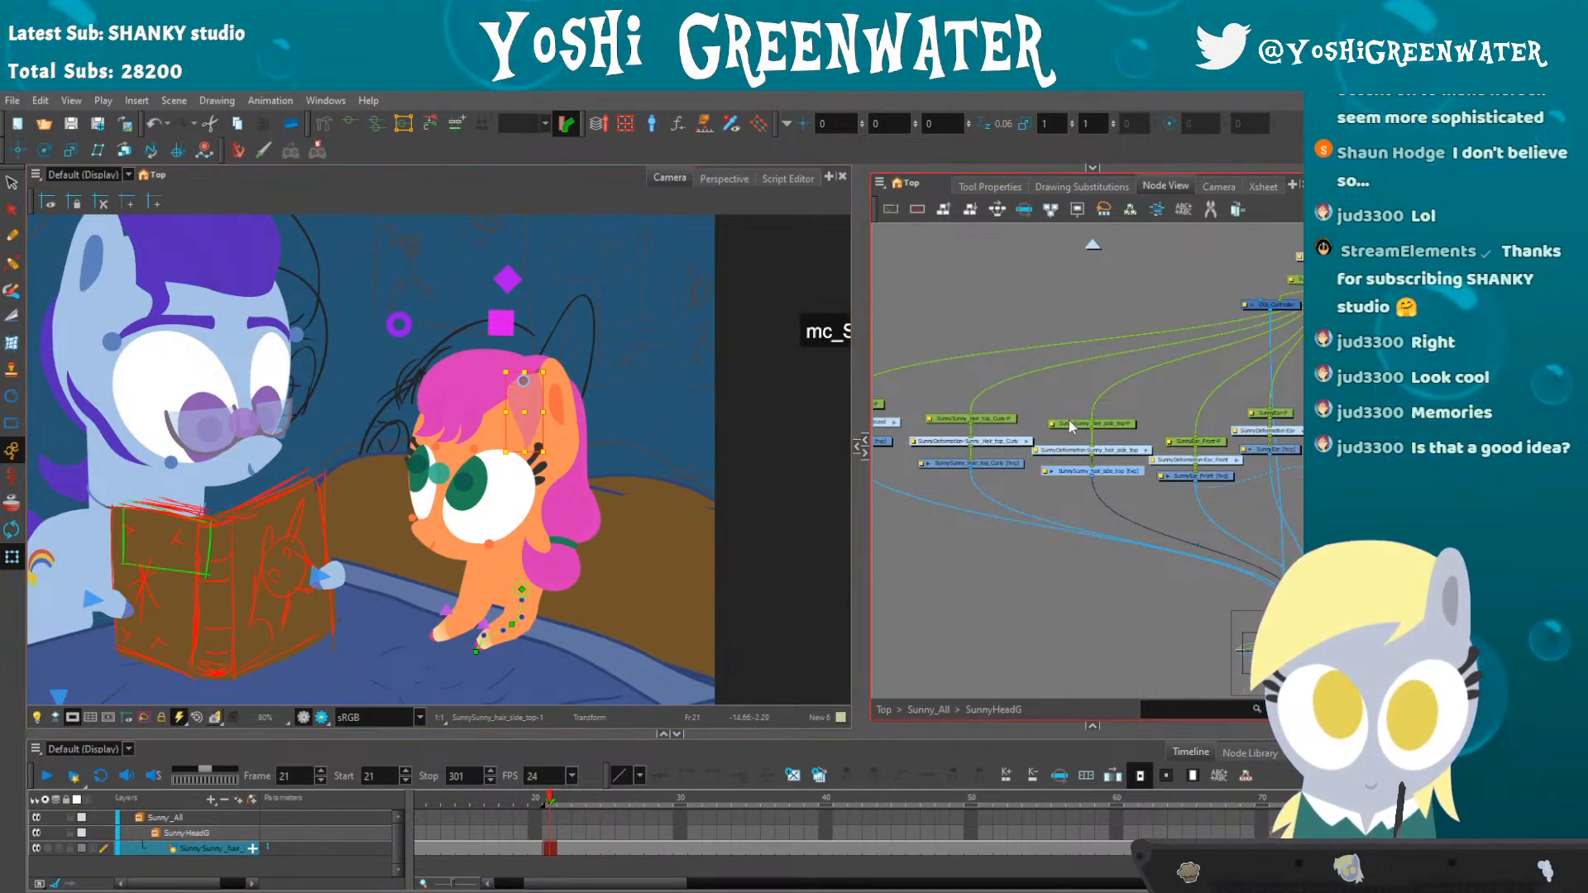
{"action": "scroll", "coordinate": [505, 400], "scroll_direction": "up", "scroll_amount": 5}
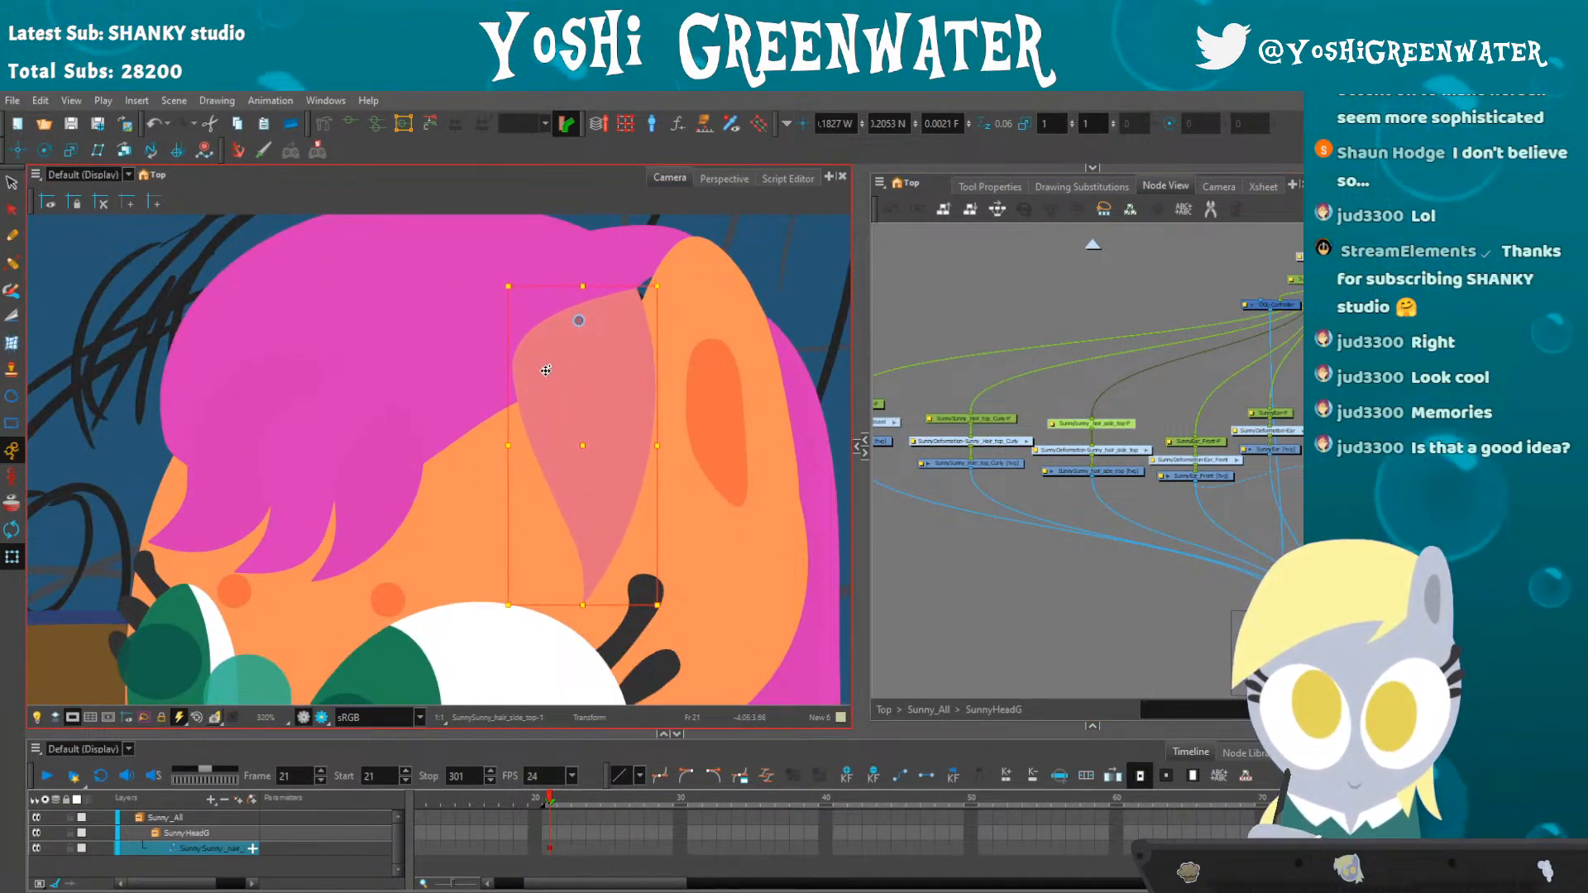
- Try to reshape the contour of Sunny's main hair drawing near the front ear, with the drawing view opened alongside
{"action": "left_click", "coordinate": [504, 267]}
{"action": "key", "text": "alt+q"}
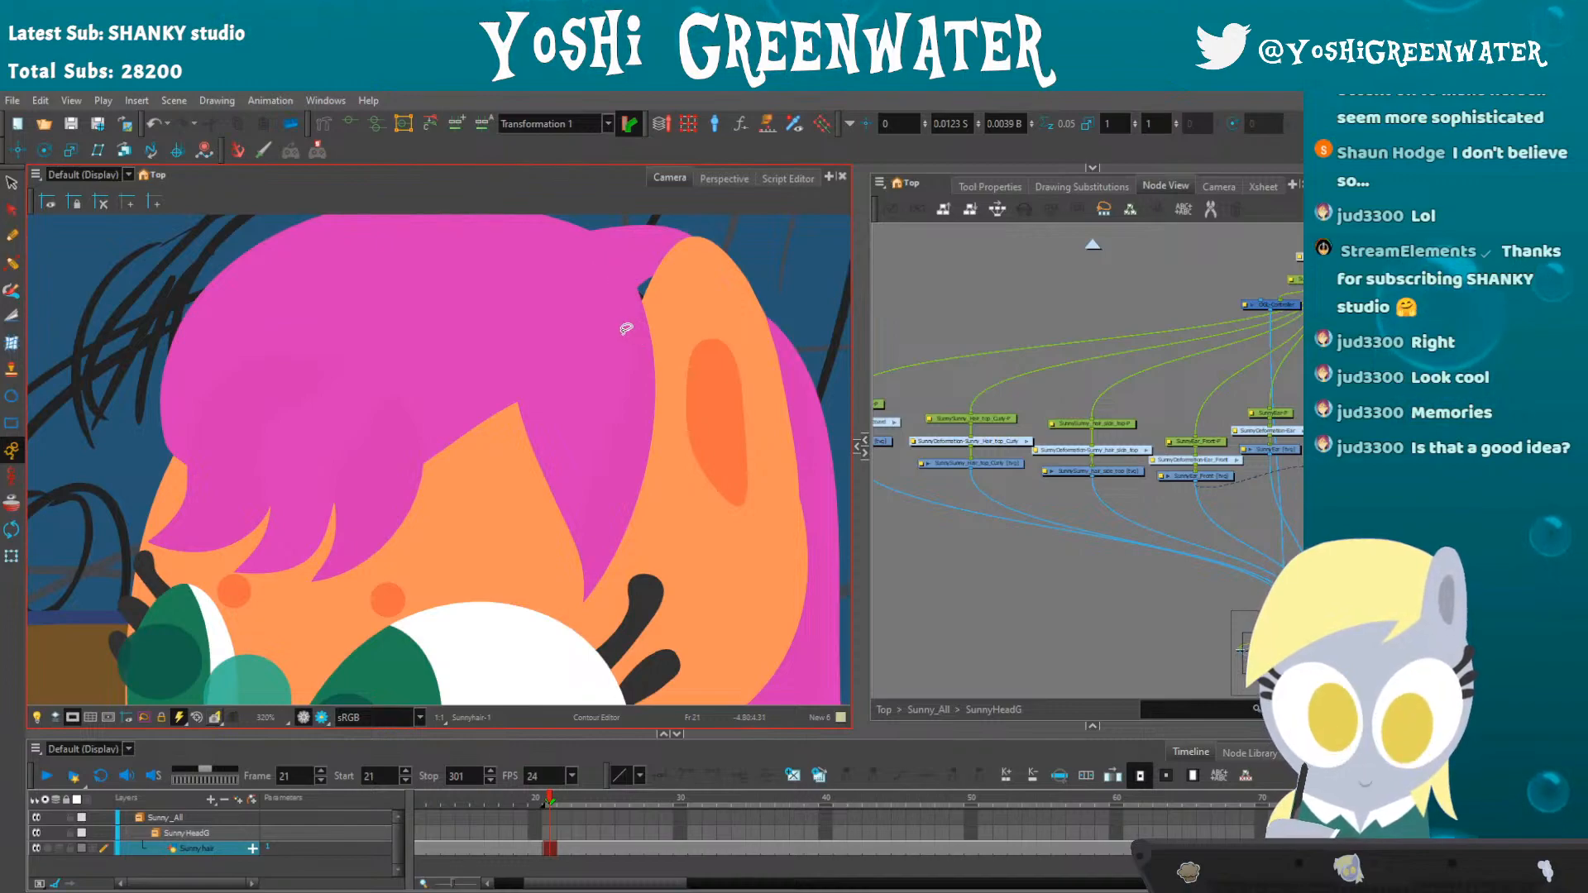
{"action": "left_click", "coordinate": [858, 447]}
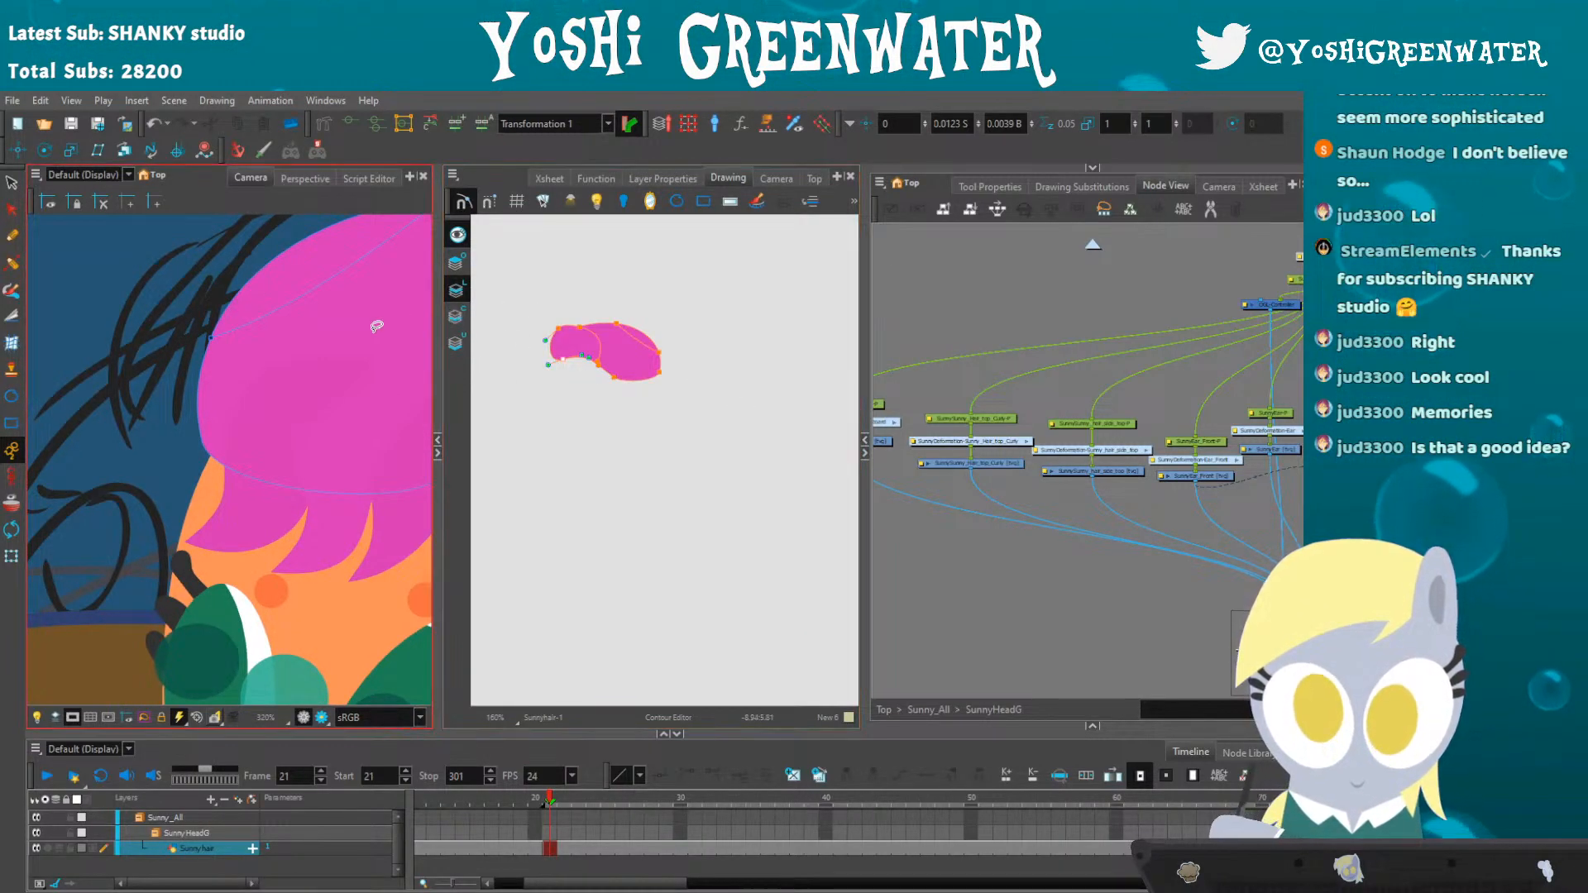
{"action": "left_click_drag", "start_coordinate": [386, 382], "coordinate": [188, 425]}
{"action": "left_click_drag", "start_coordinate": [295, 428], "coordinate": [157, 446]}
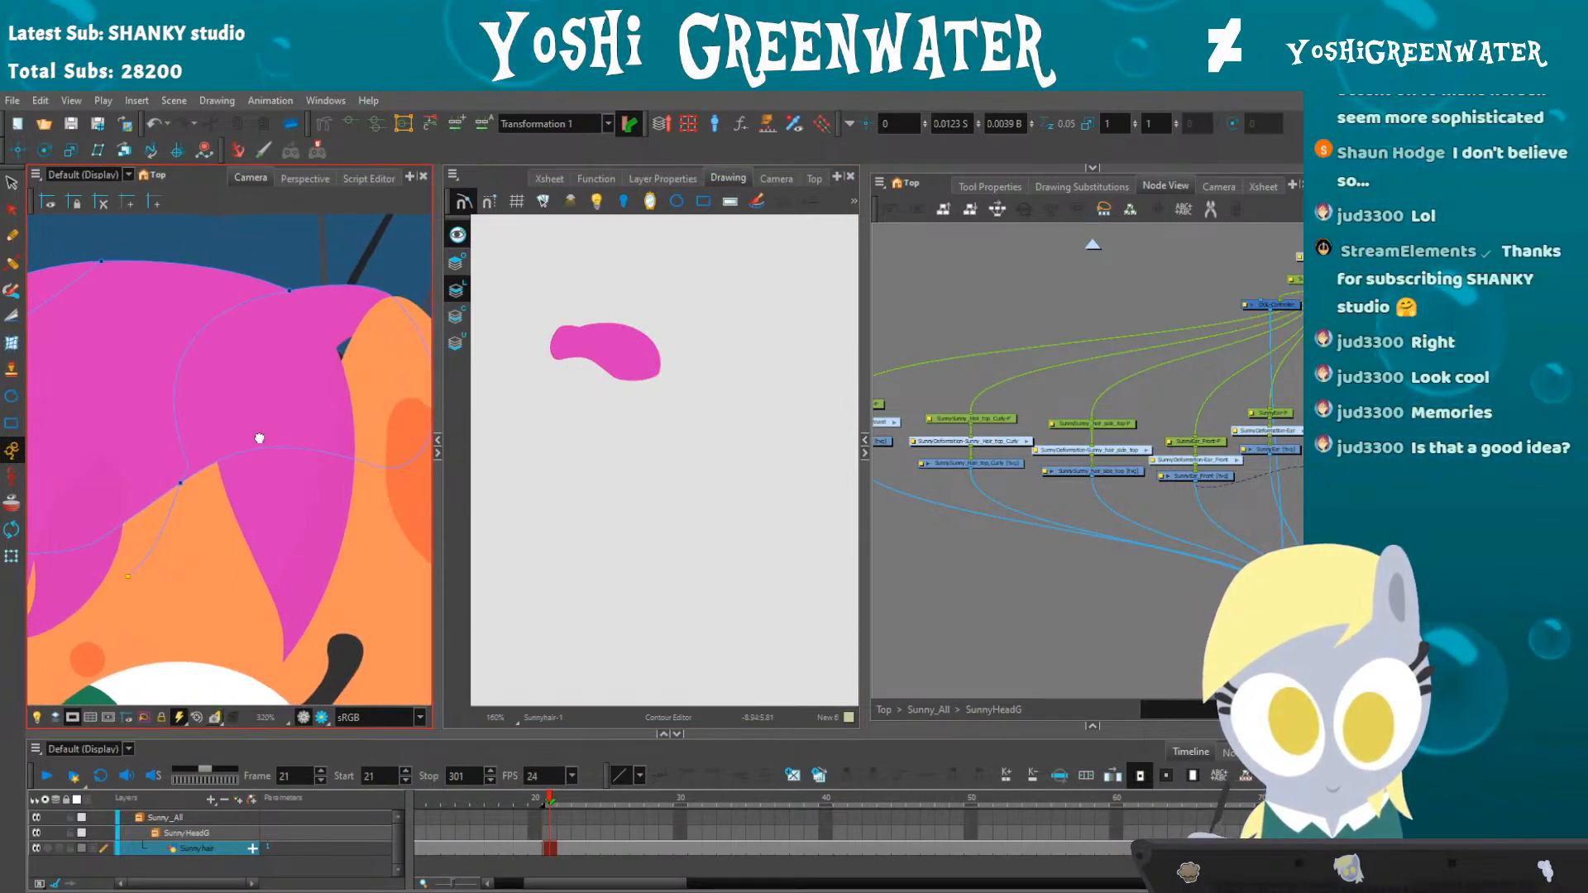
{"action": "left_click_drag", "start_coordinate": [321, 417], "coordinate": [271, 432]}
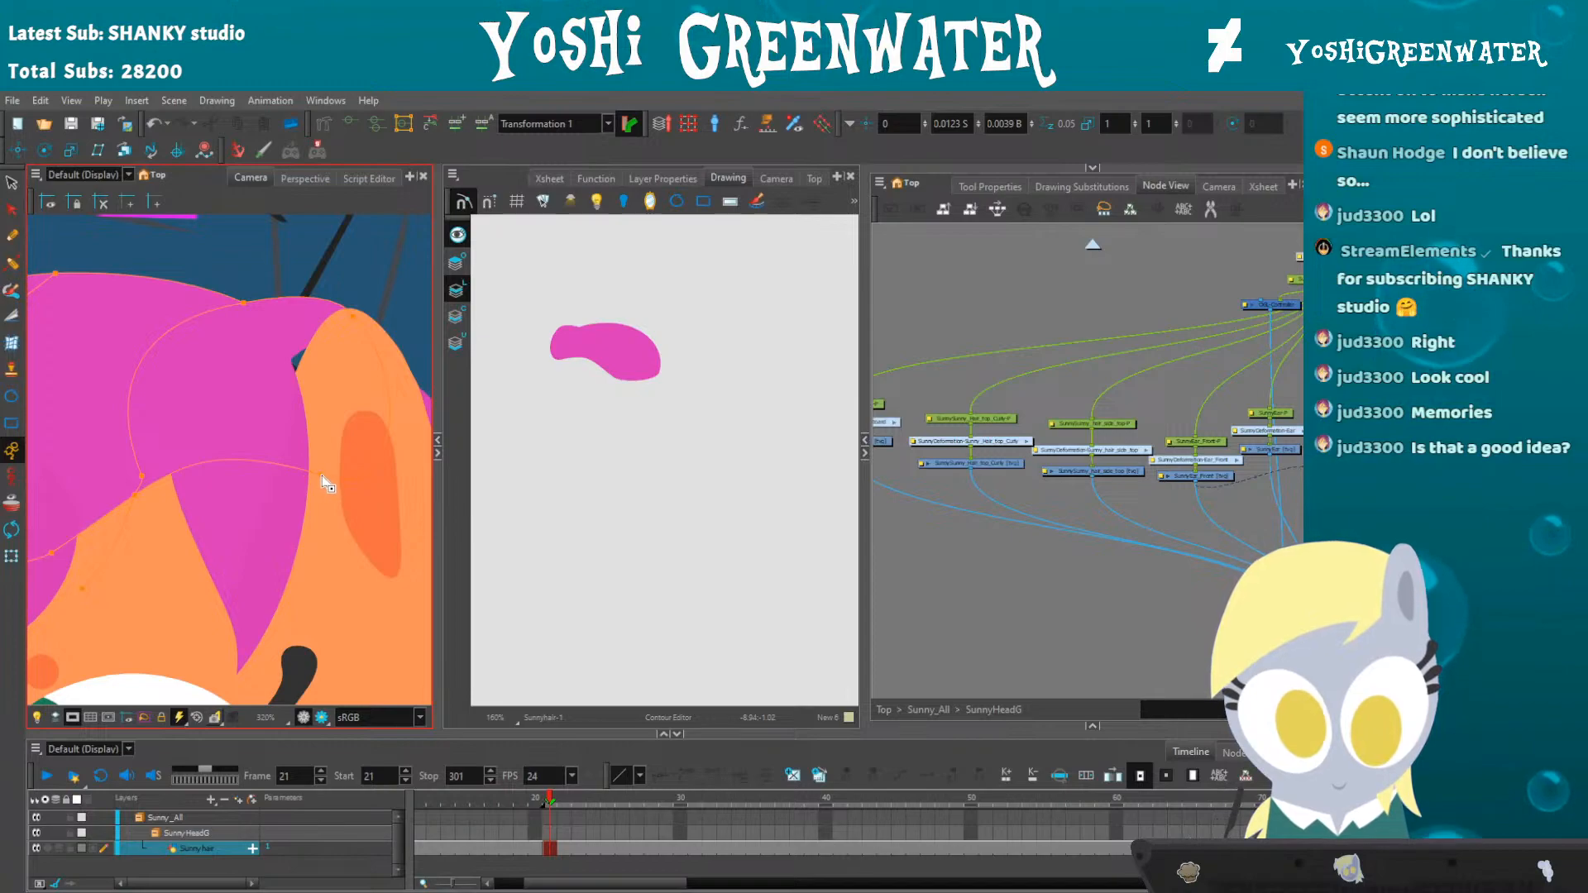
{"action": "key", "text": "ctrl+z"}
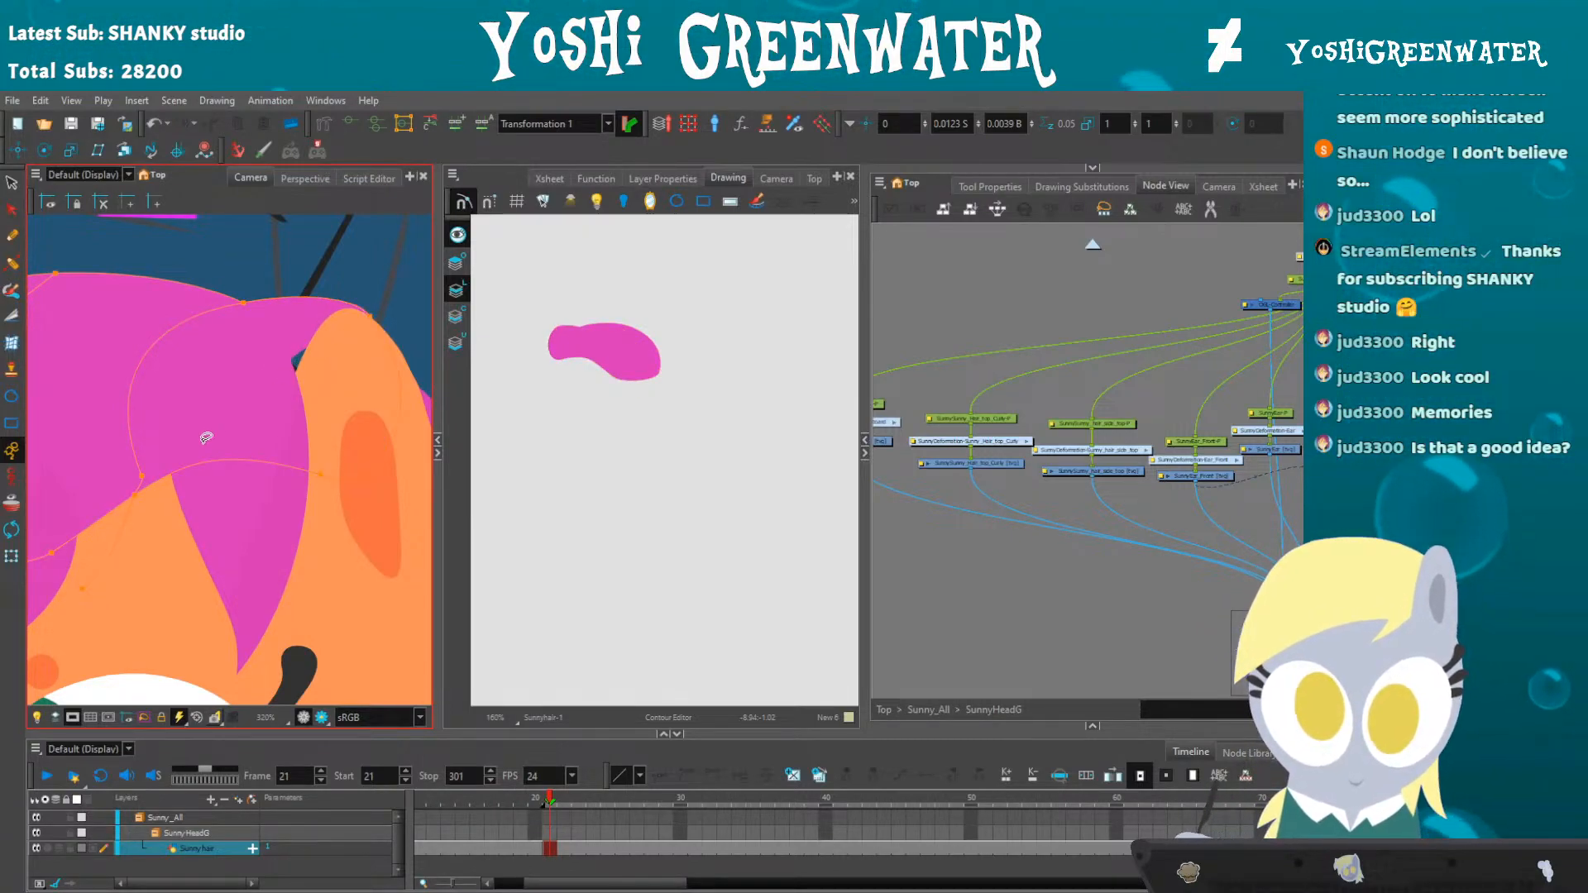
- Try to move Sunny's side hair strand down over her ear with the Transform tool
{"action": "left_click", "coordinate": [12, 556]}
{"action": "left_click", "coordinate": [225, 444]}
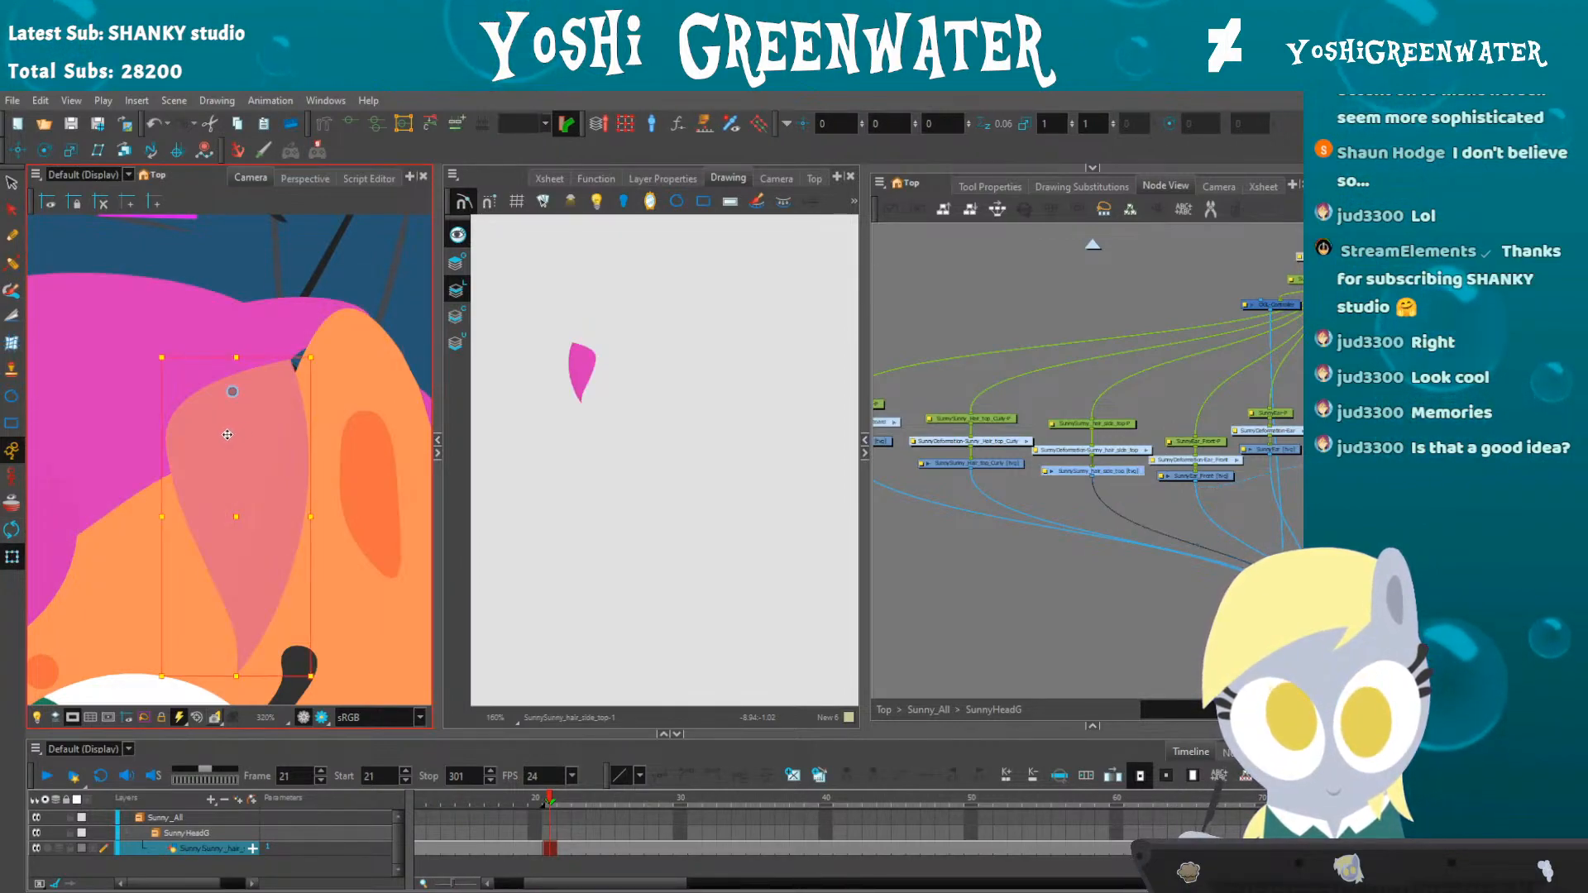
{"action": "left_click_drag", "start_coordinate": [225, 444], "coordinate": [327, 537]}
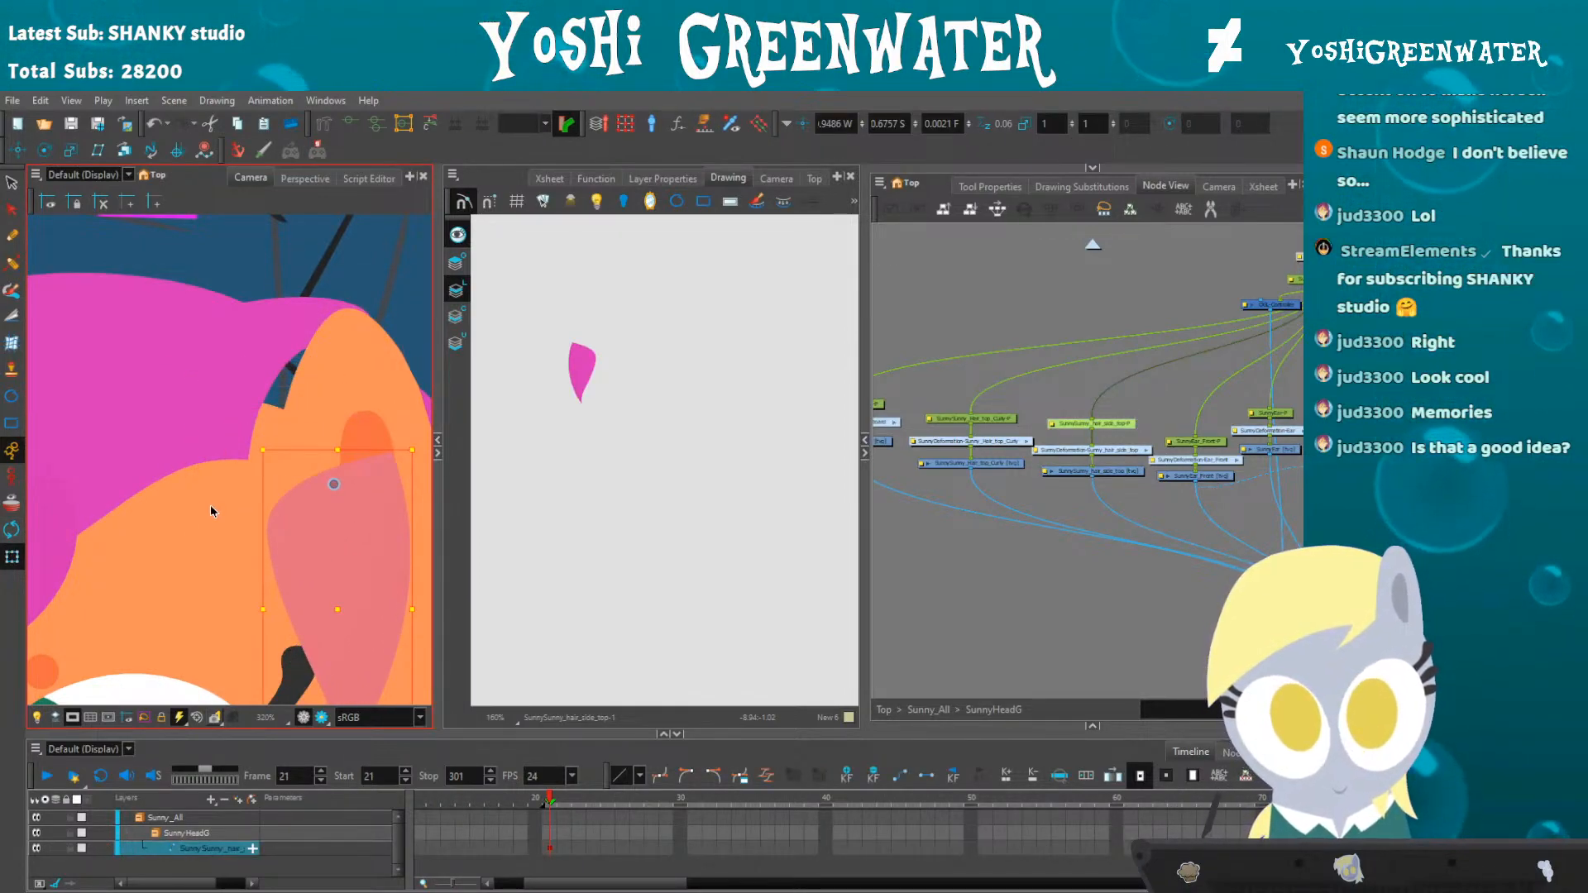
{"action": "key", "text": "ctrl+z"}
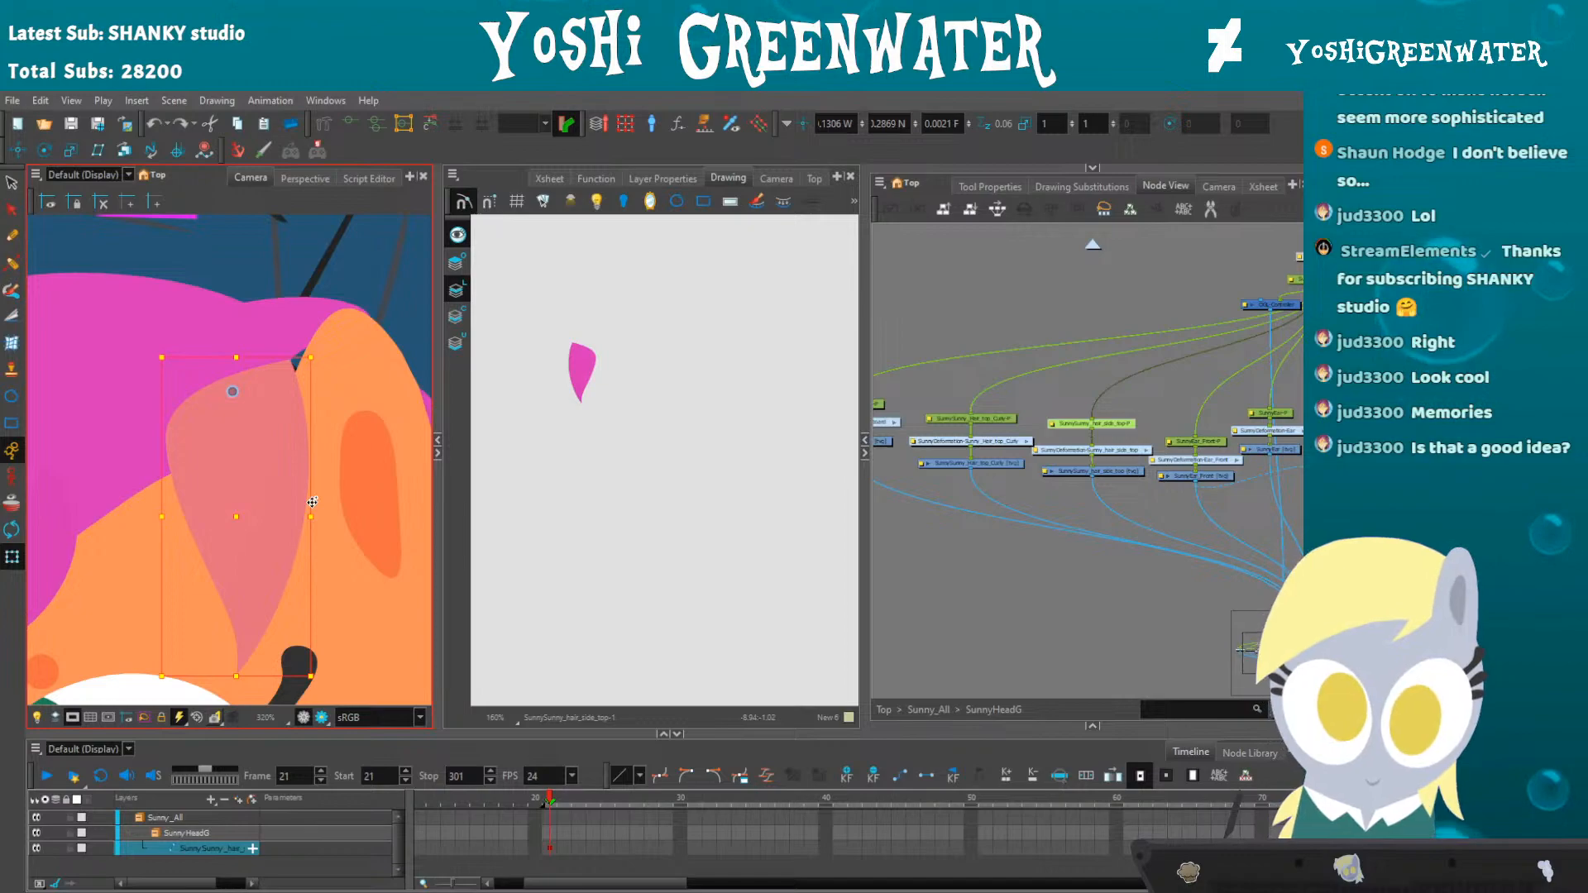
- Examine Sunny's ear and hair drawing nodes in the head network to see how they connect
{"action": "left_click_drag", "start_coordinate": [942, 517], "coordinate": [560, 497]}
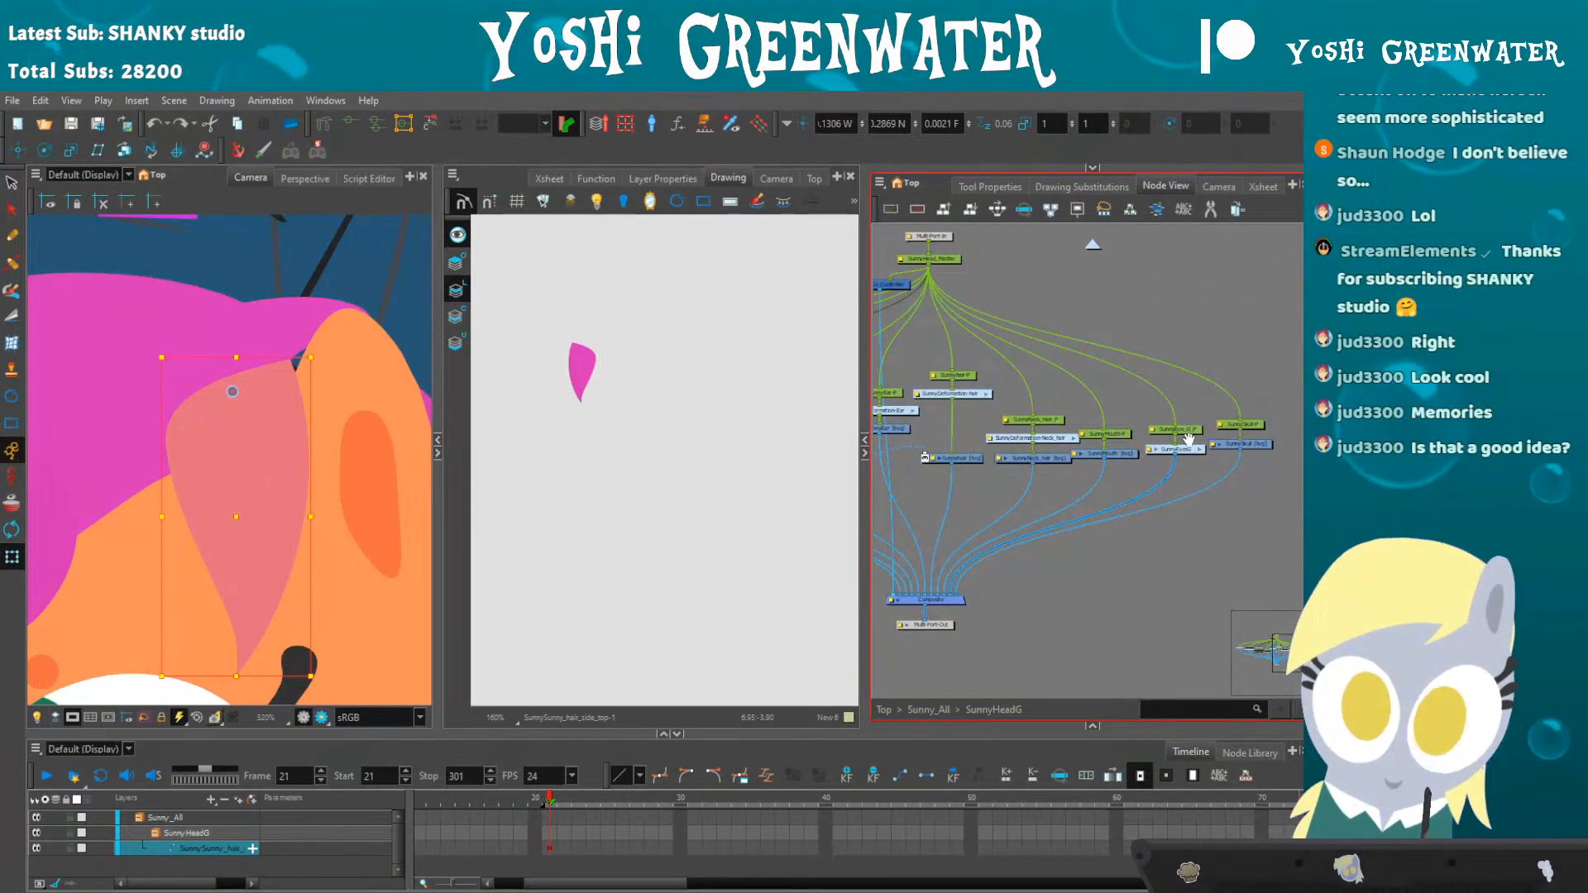
{"action": "scroll", "coordinate": [1188, 440], "scroll_direction": "up", "scroll_amount": 4}
{"action": "scroll", "coordinate": [1032, 383], "scroll_direction": "down", "scroll_amount": 2}
{"action": "left_click", "coordinate": [900, 476]}
{"action": "left_click_drag", "start_coordinate": [900, 482], "coordinate": [1106, 480]}
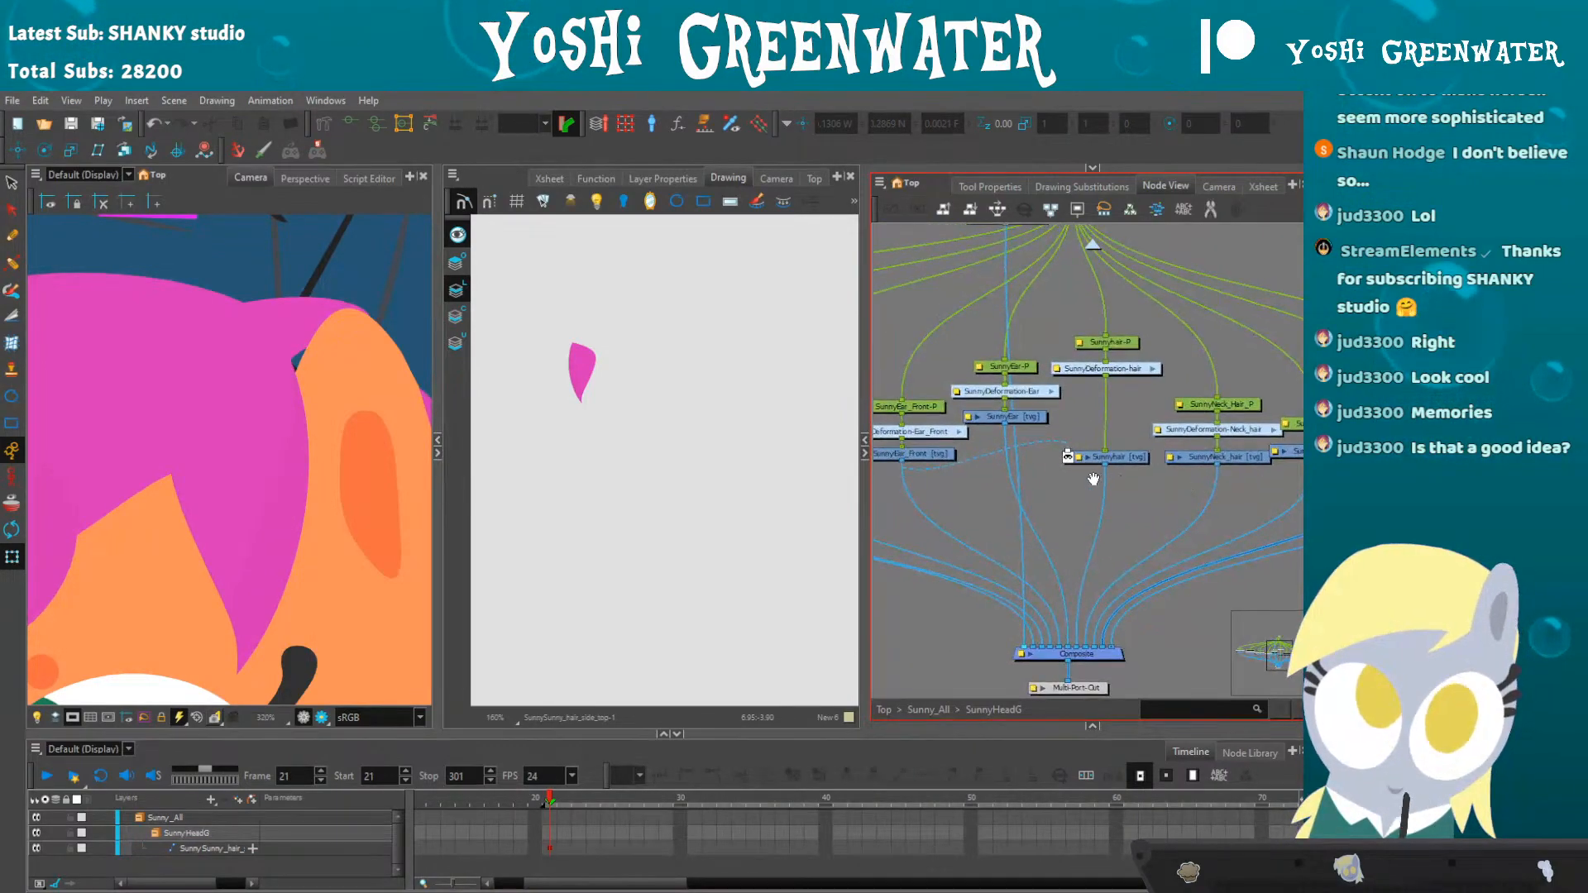
{"action": "left_click", "coordinate": [1025, 422]}
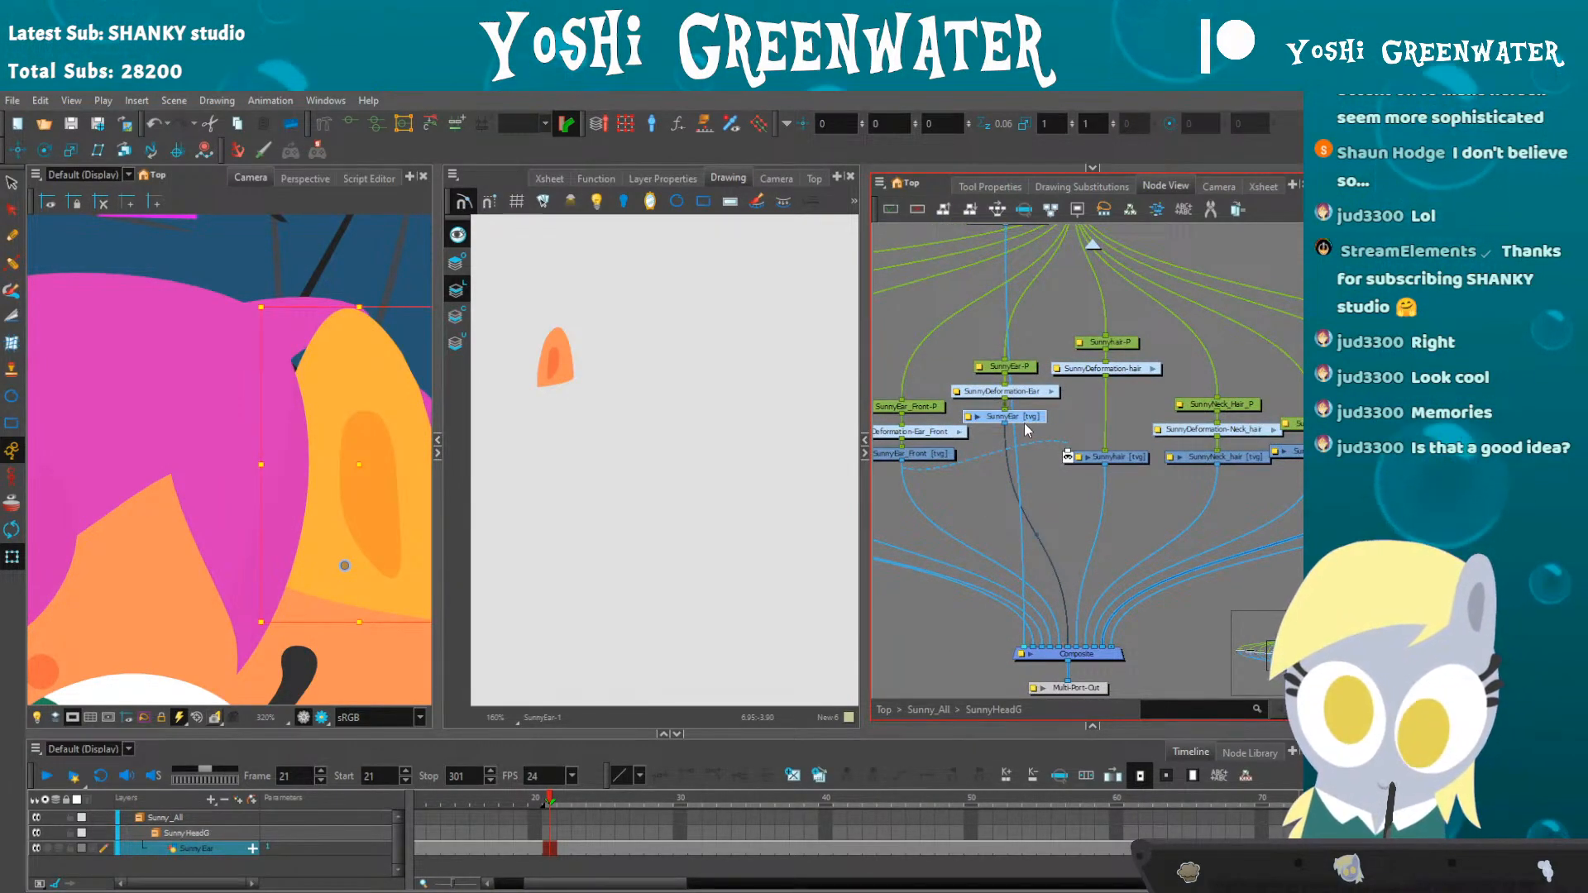
{"action": "left_click_drag", "start_coordinate": [940, 460], "coordinate": [989, 478]}
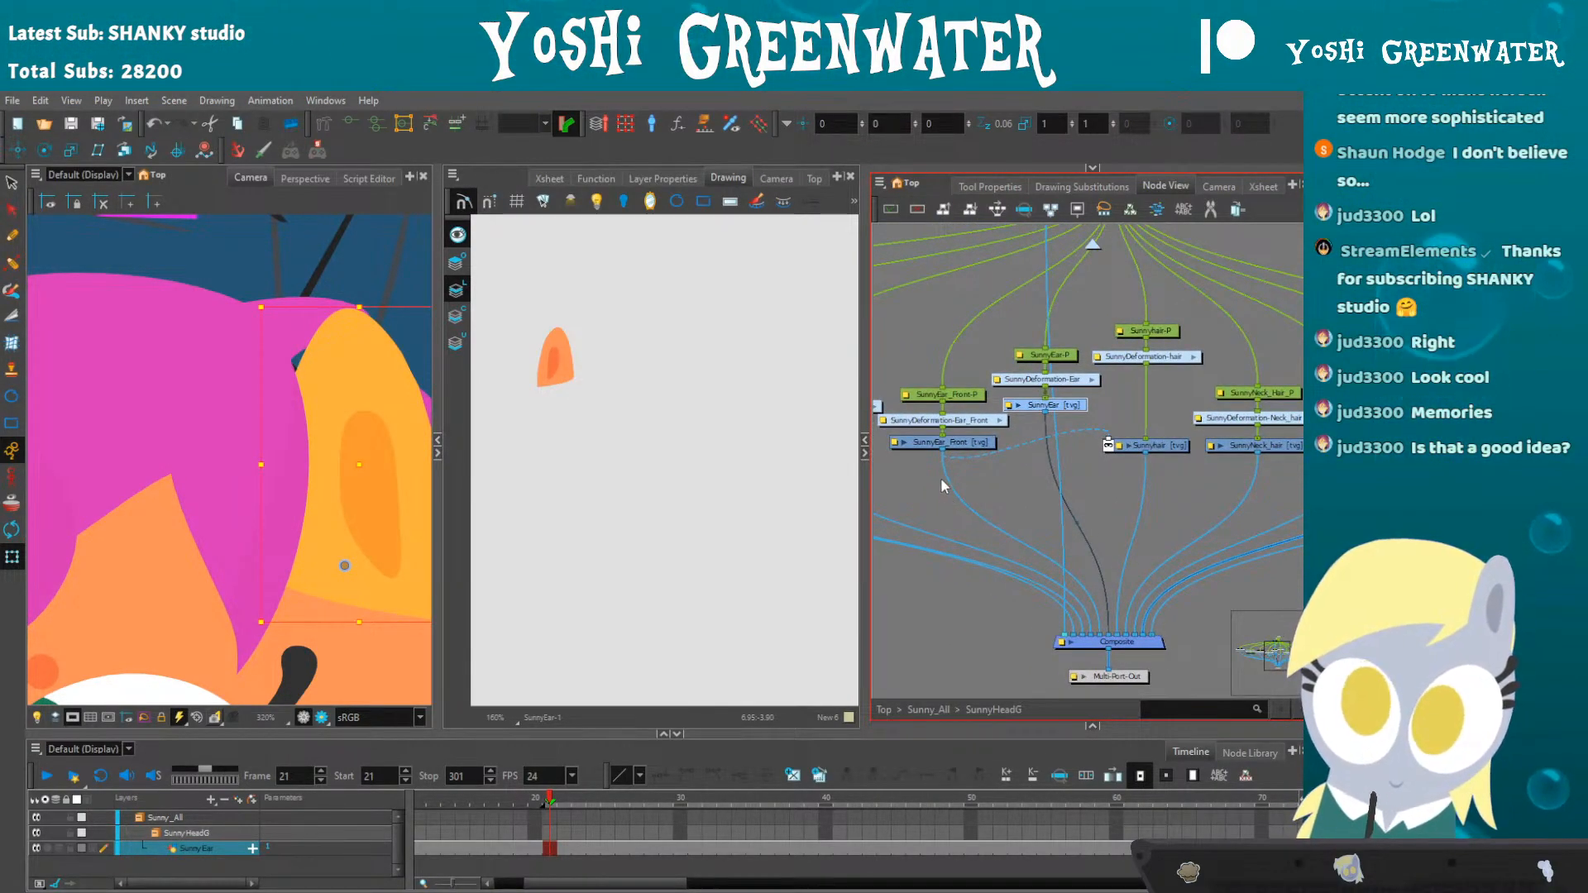
{"action": "left_click_drag", "start_coordinate": [1124, 446], "coordinate": [1129, 458]}
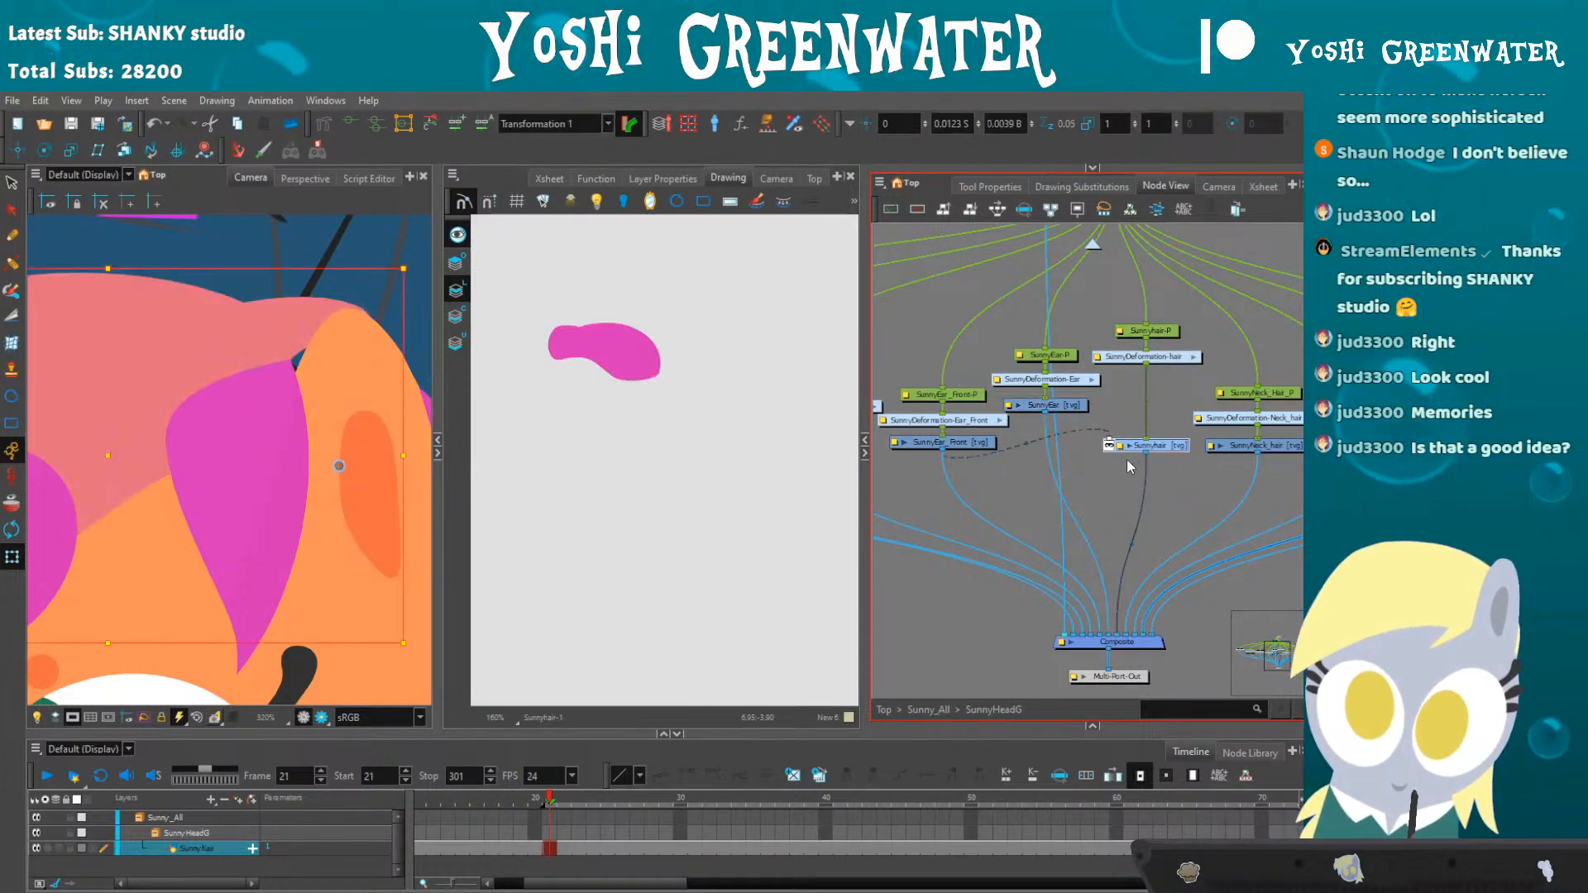
- Clear the SunnyEar_Front drawing's exposure from frame 21 onward
{"action": "left_click", "coordinate": [933, 401]}
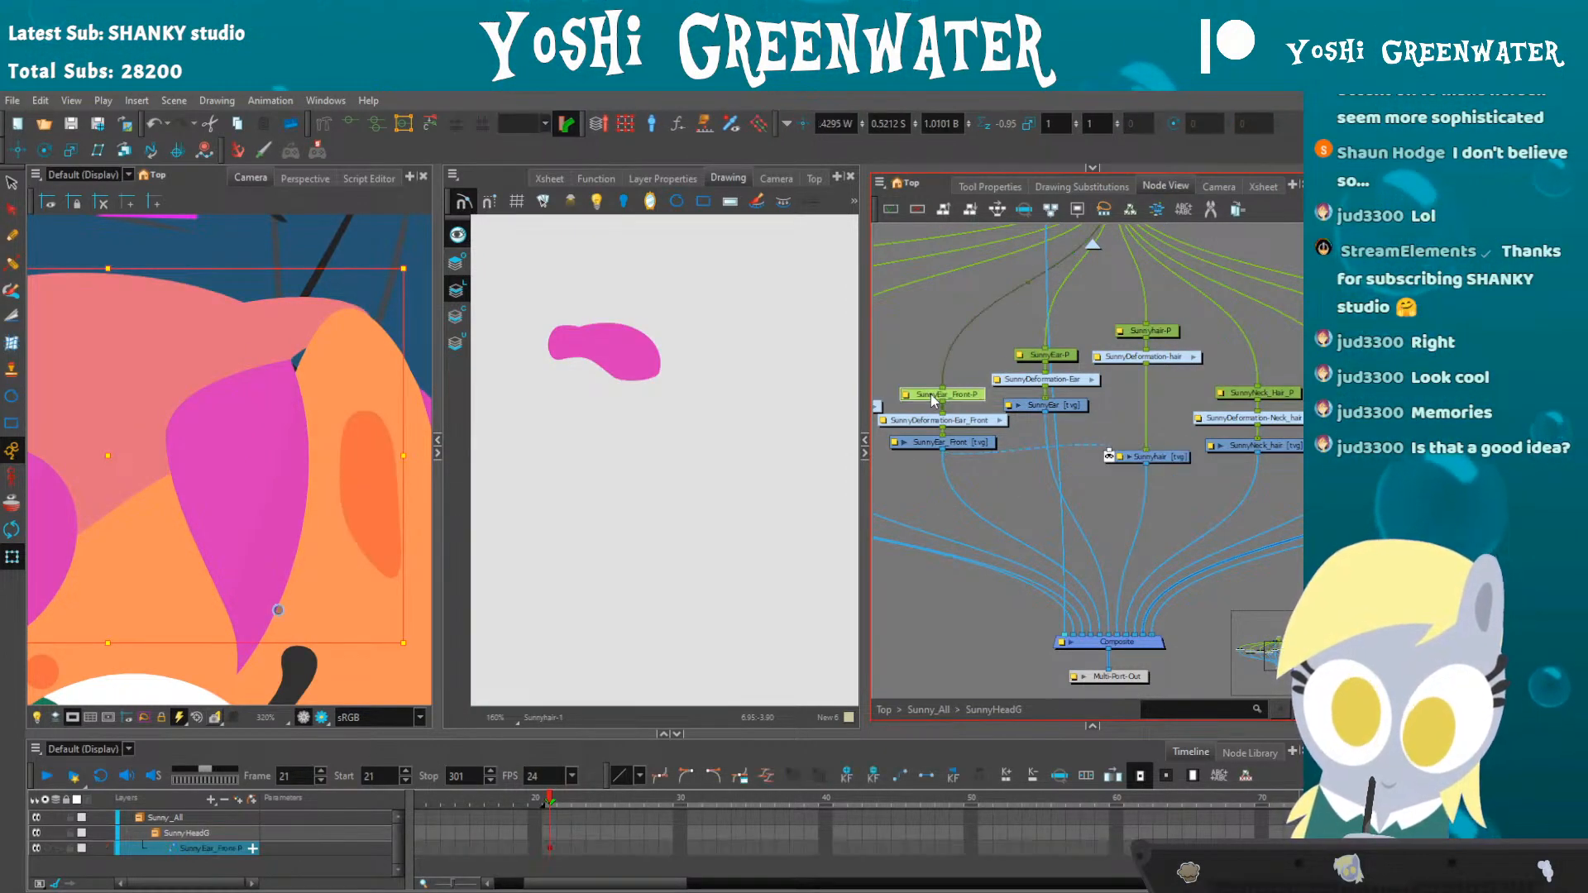
{"action": "left_click", "coordinate": [924, 445]}
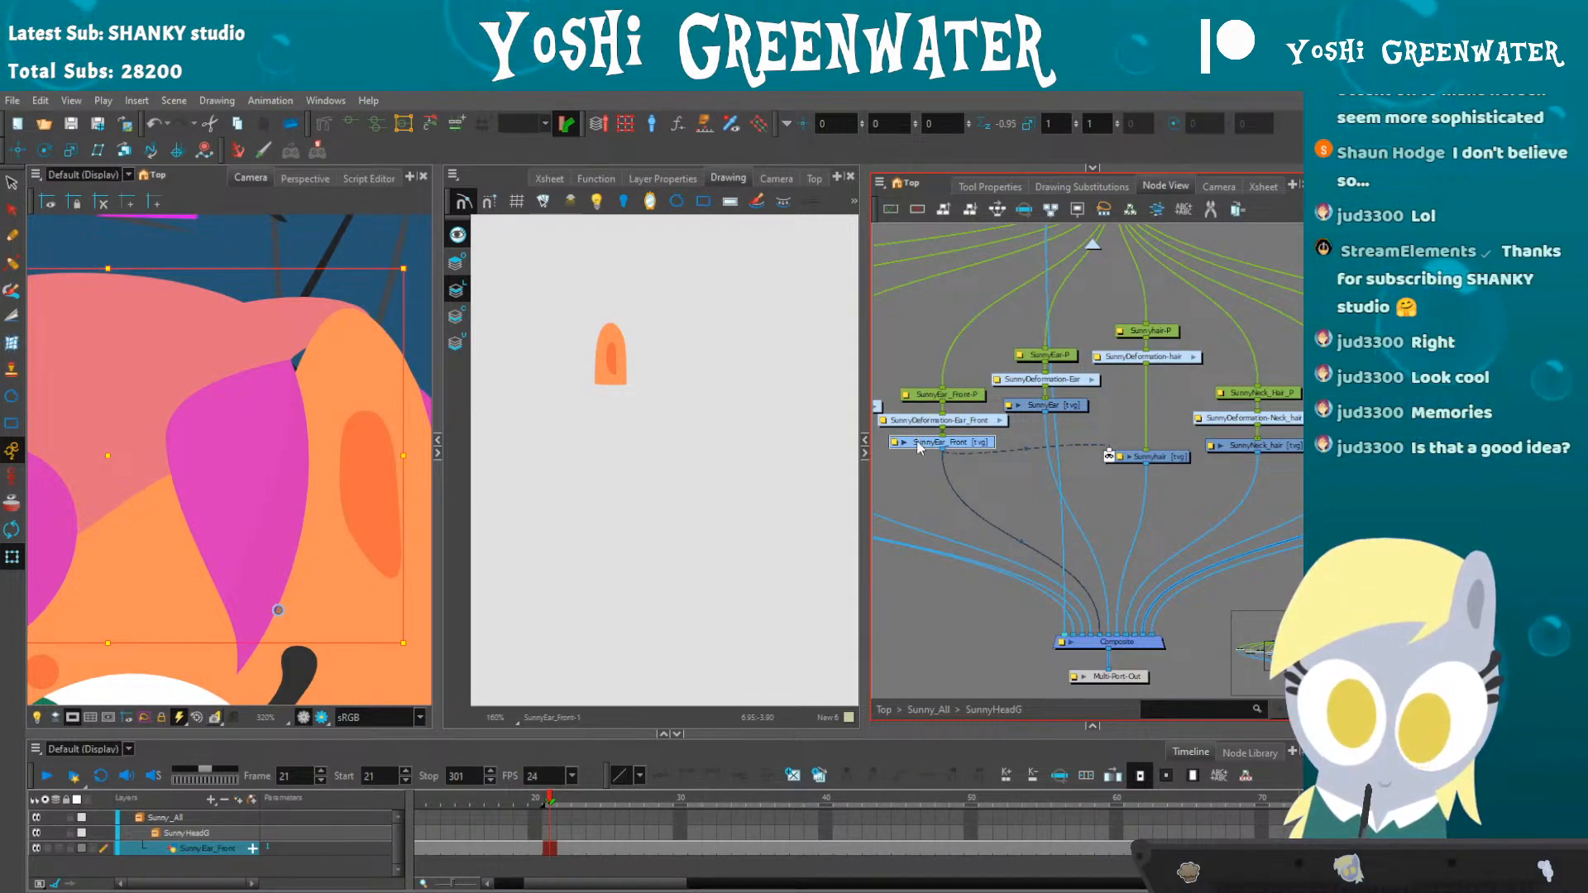
{"action": "scroll", "coordinate": [207, 455], "scroll_direction": "down", "scroll_amount": 2}
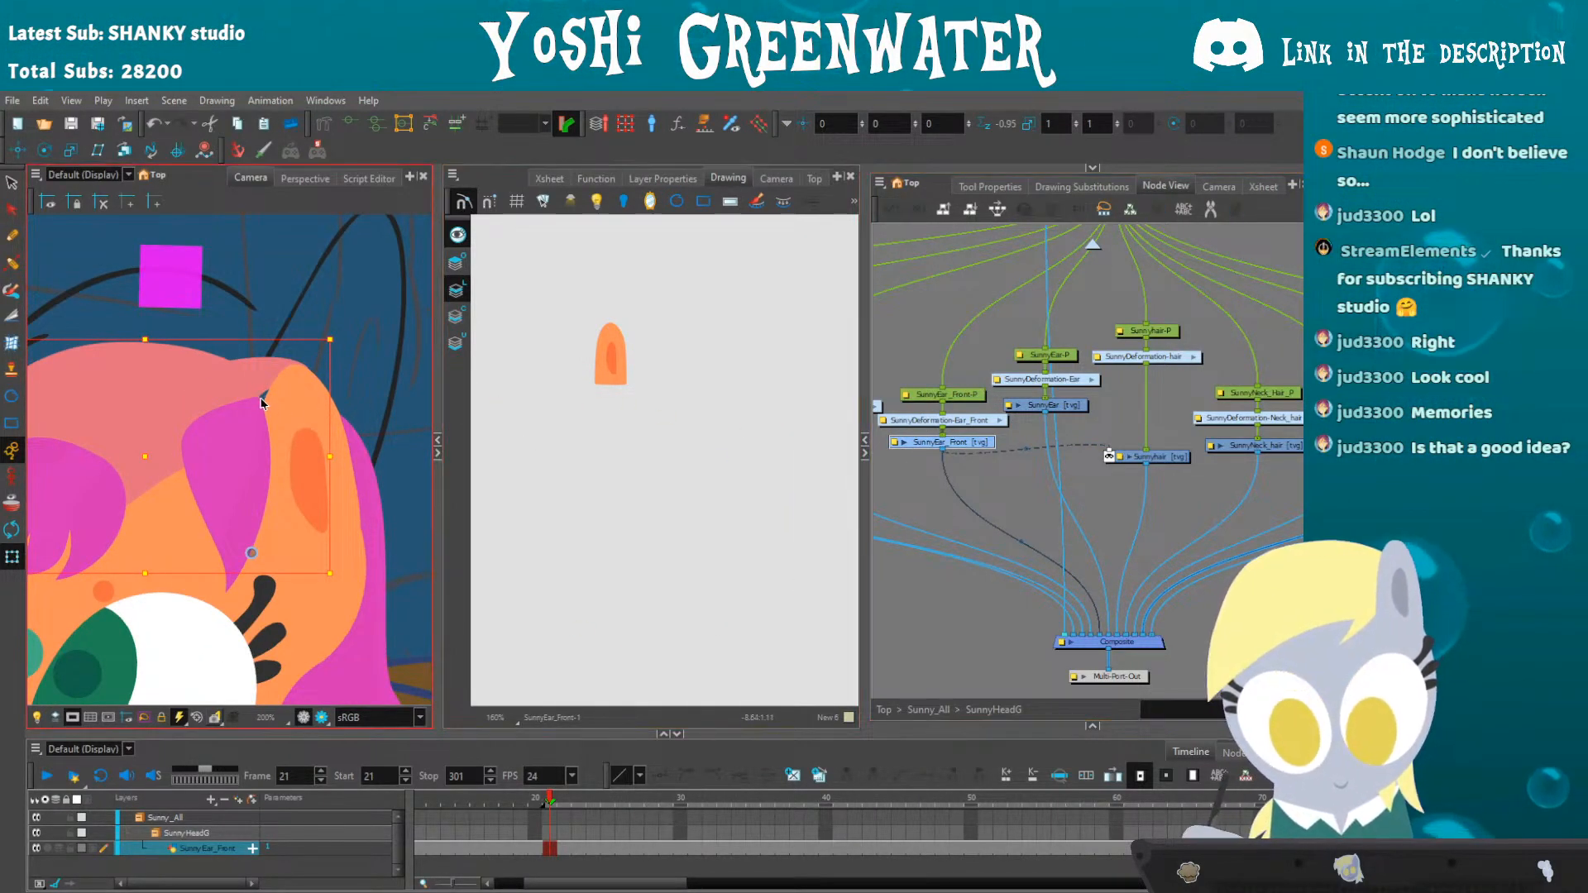
{"action": "key", "text": "Delete"}
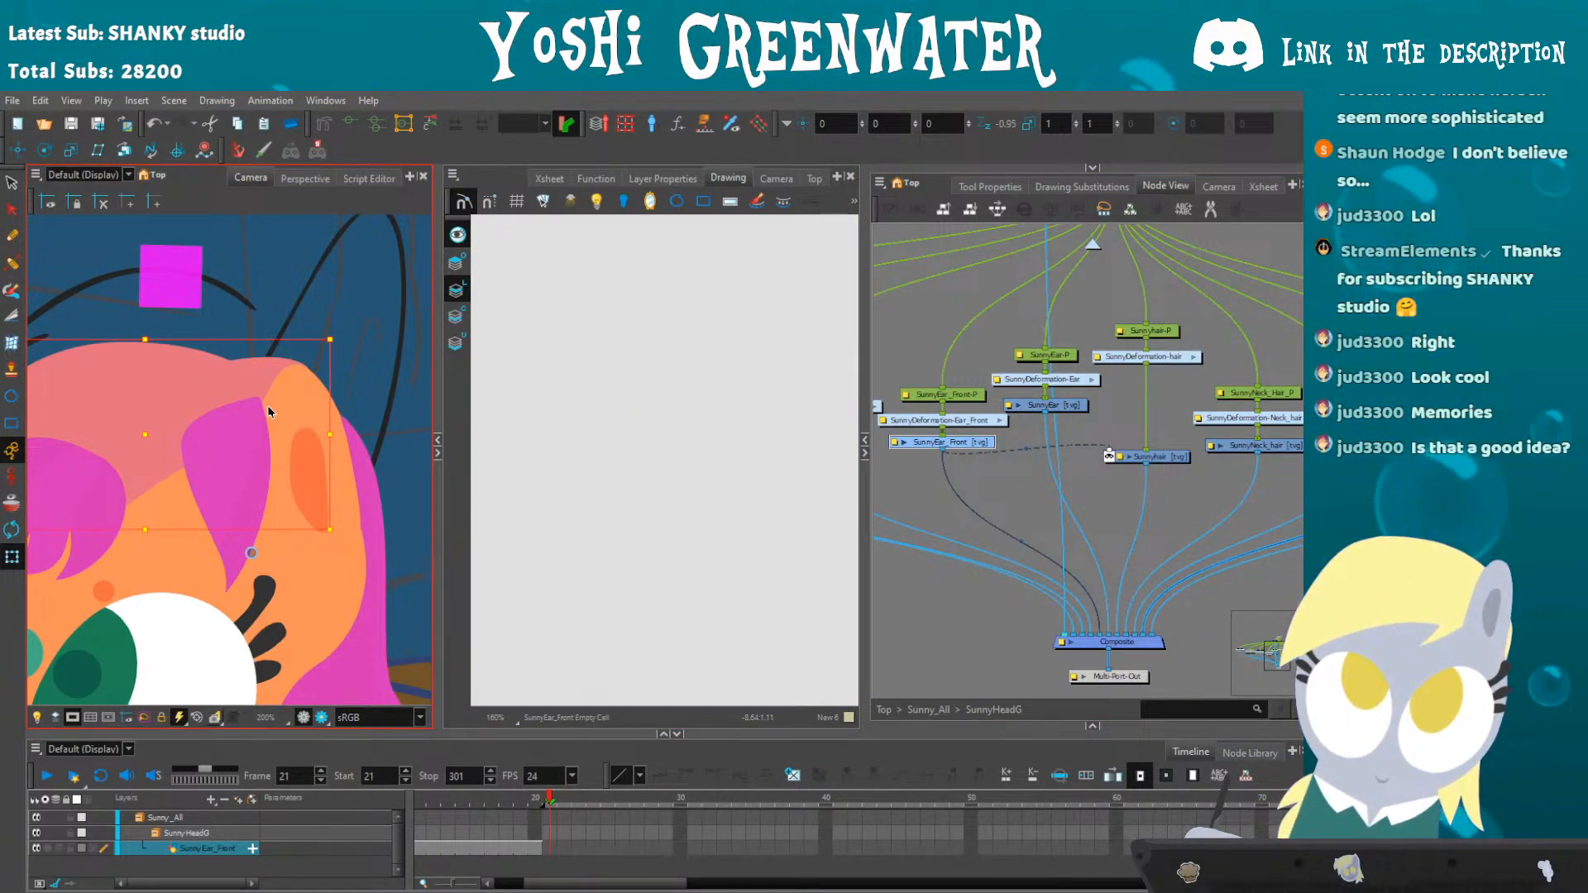
{"action": "left_click", "coordinate": [908, 602]}
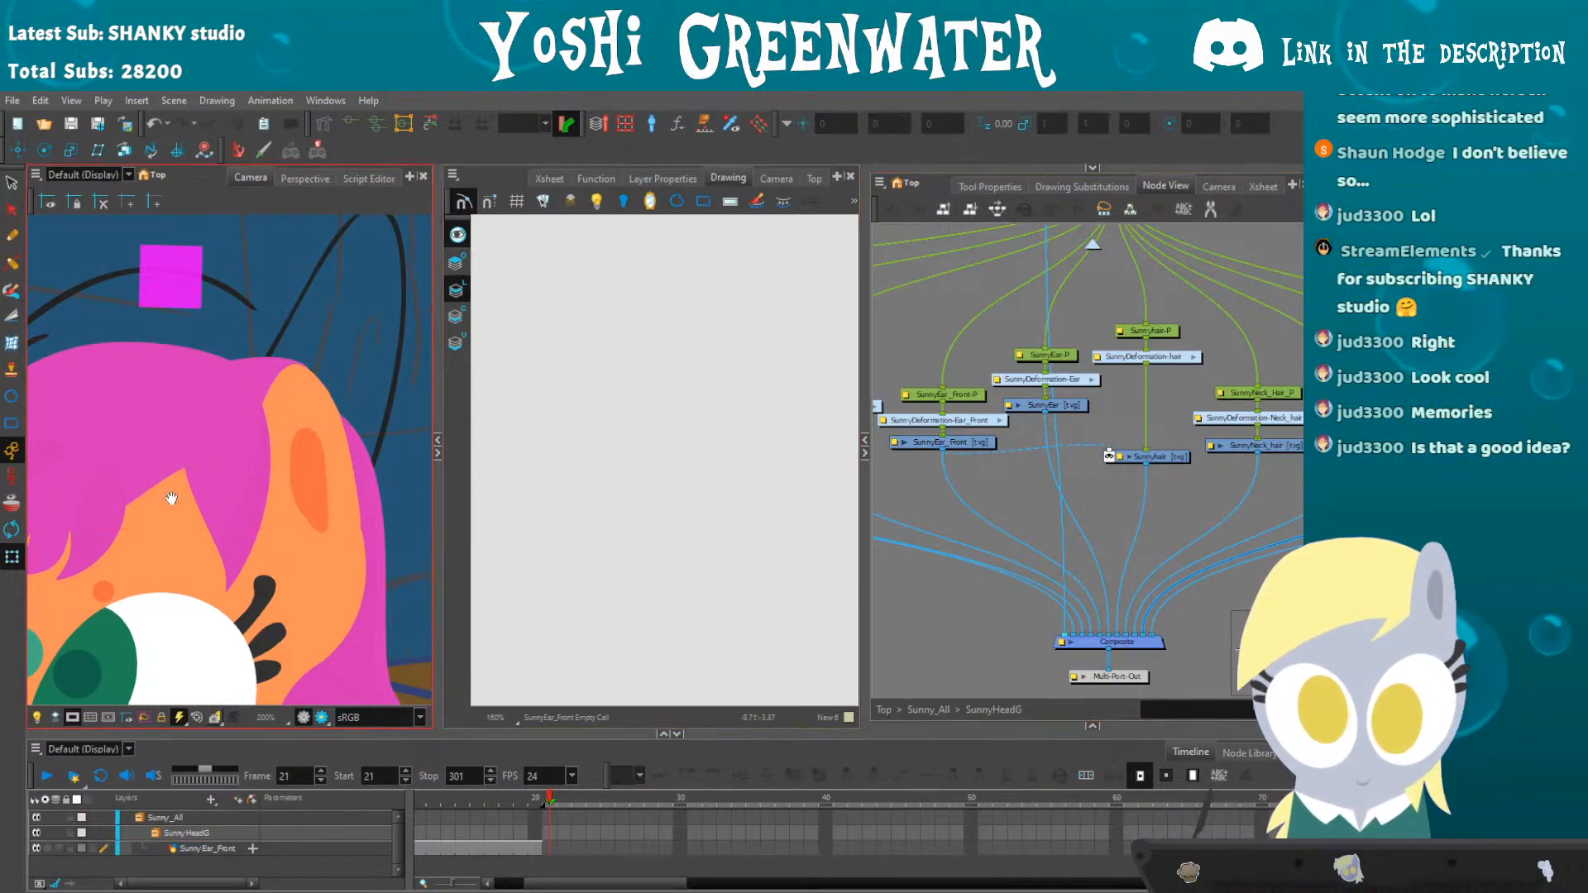
- Widen the camera view, check Sunny's ears and hair on frame 2, and return to frame 21
{"action": "left_click_drag", "start_coordinate": [174, 491], "coordinate": [452, 465]}
{"action": "left_click_drag", "start_coordinate": [588, 482], "coordinate": [588, 482]}
{"action": "left_click_drag", "start_coordinate": [901, 551], "coordinate": [833, 524]}
{"action": "left_click_drag", "start_coordinate": [529, 882], "coordinate": [479, 878]}
{"action": "left_click", "coordinate": [437, 813]}
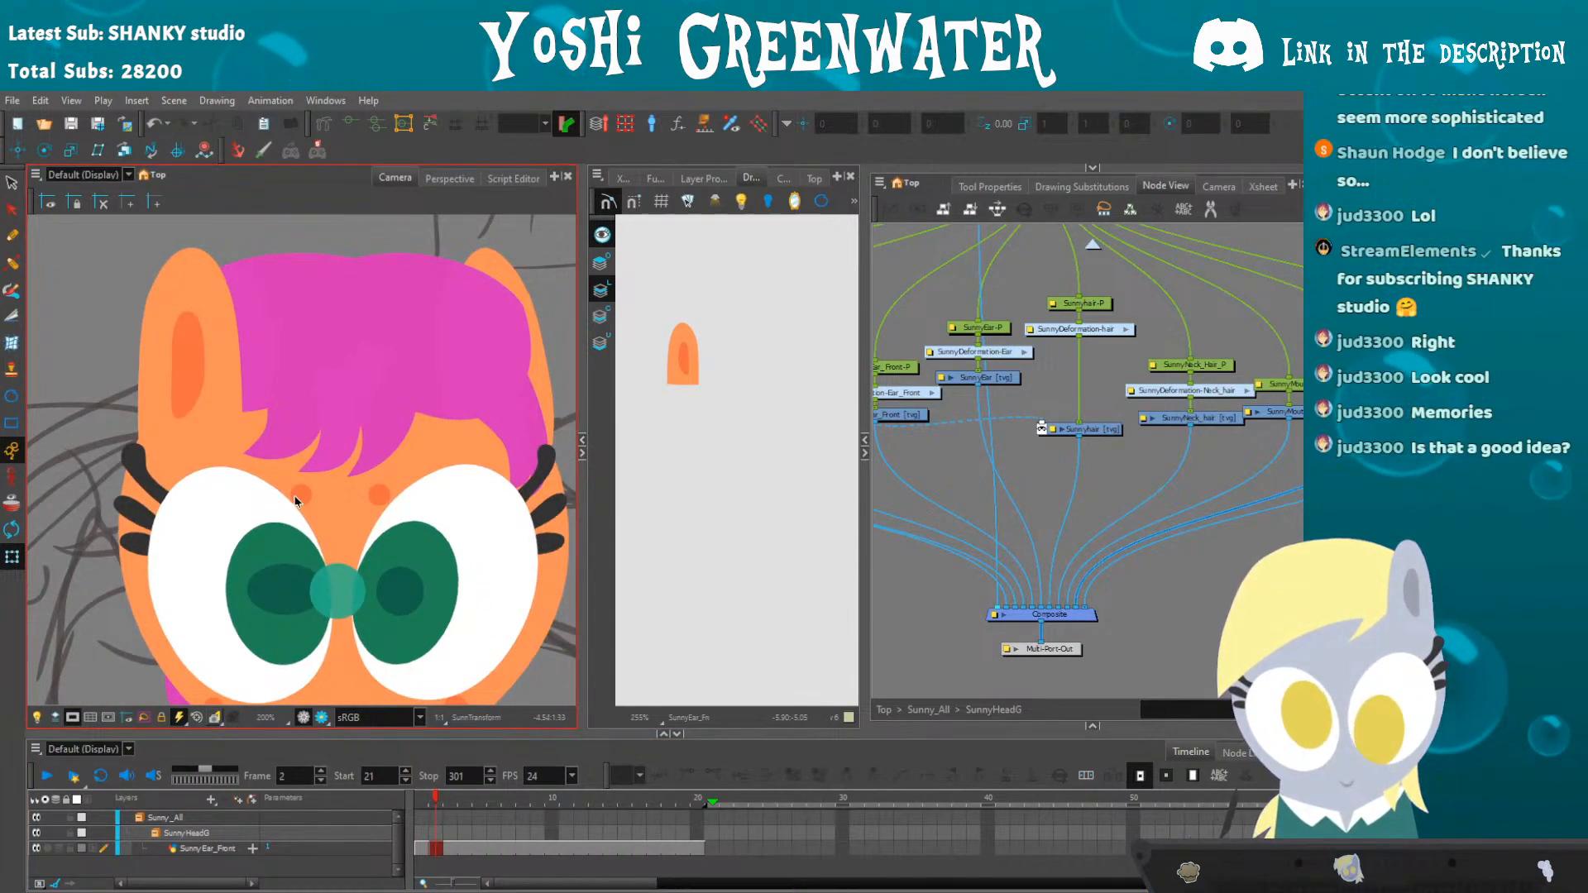
{"action": "left_click_drag", "start_coordinate": [434, 800], "coordinate": [712, 804]}
- Inspect the gap between Argyle's ear and hair, and locate the ear drawing in the node network
{"action": "left_click_drag", "start_coordinate": [124, 484], "coordinate": [337, 531]}
{"action": "left_click_drag", "start_coordinate": [74, 331], "coordinate": [283, 651]}
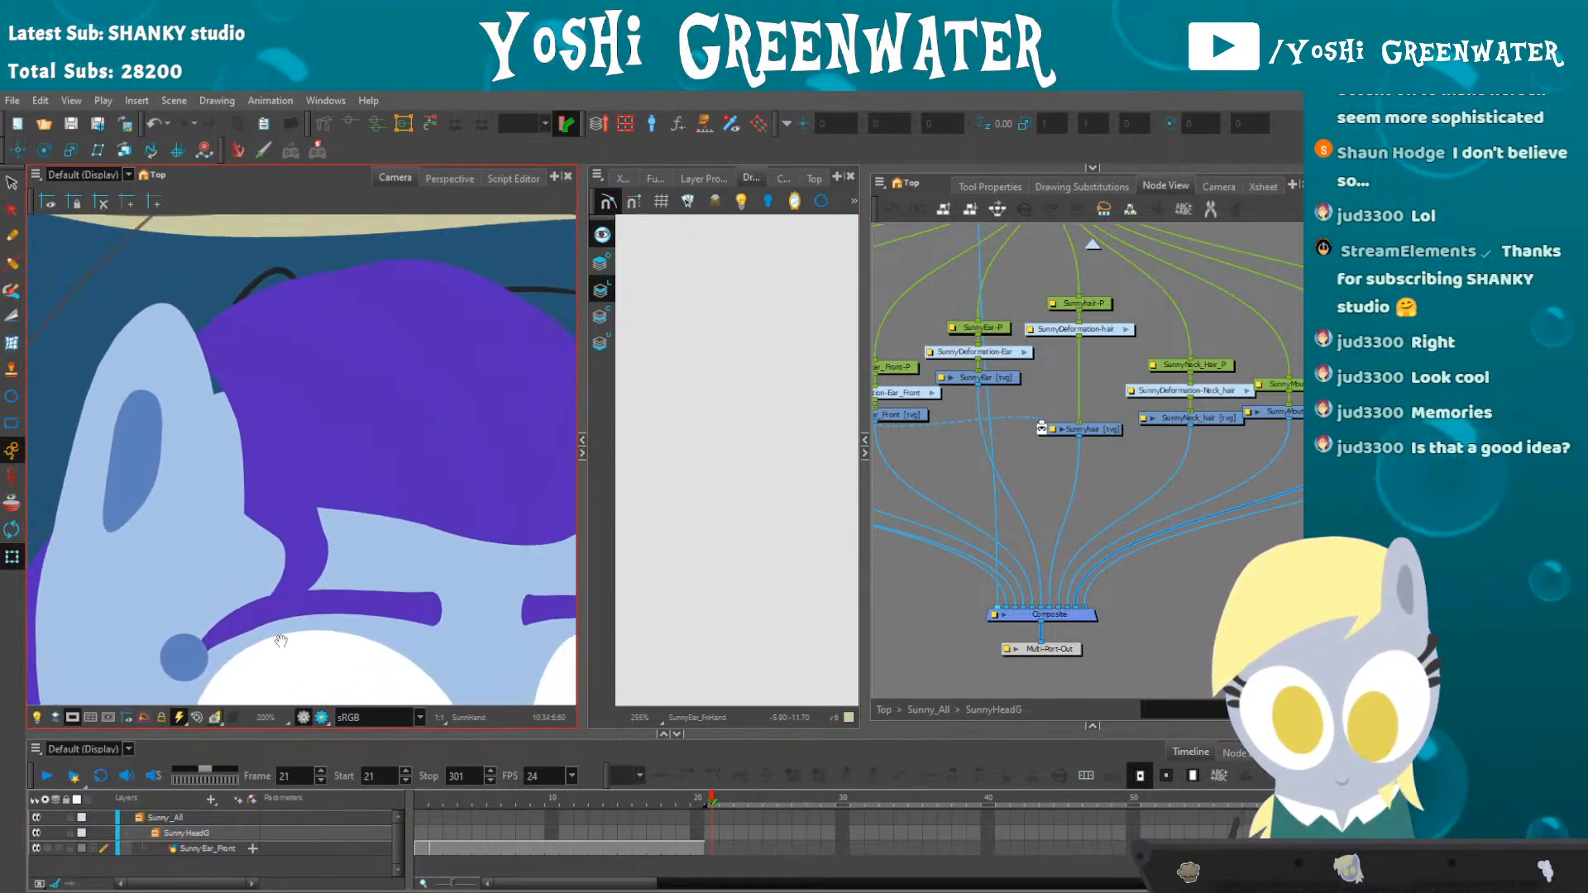
{"action": "scroll", "coordinate": [207, 384], "scroll_direction": "up", "scroll_amount": 5}
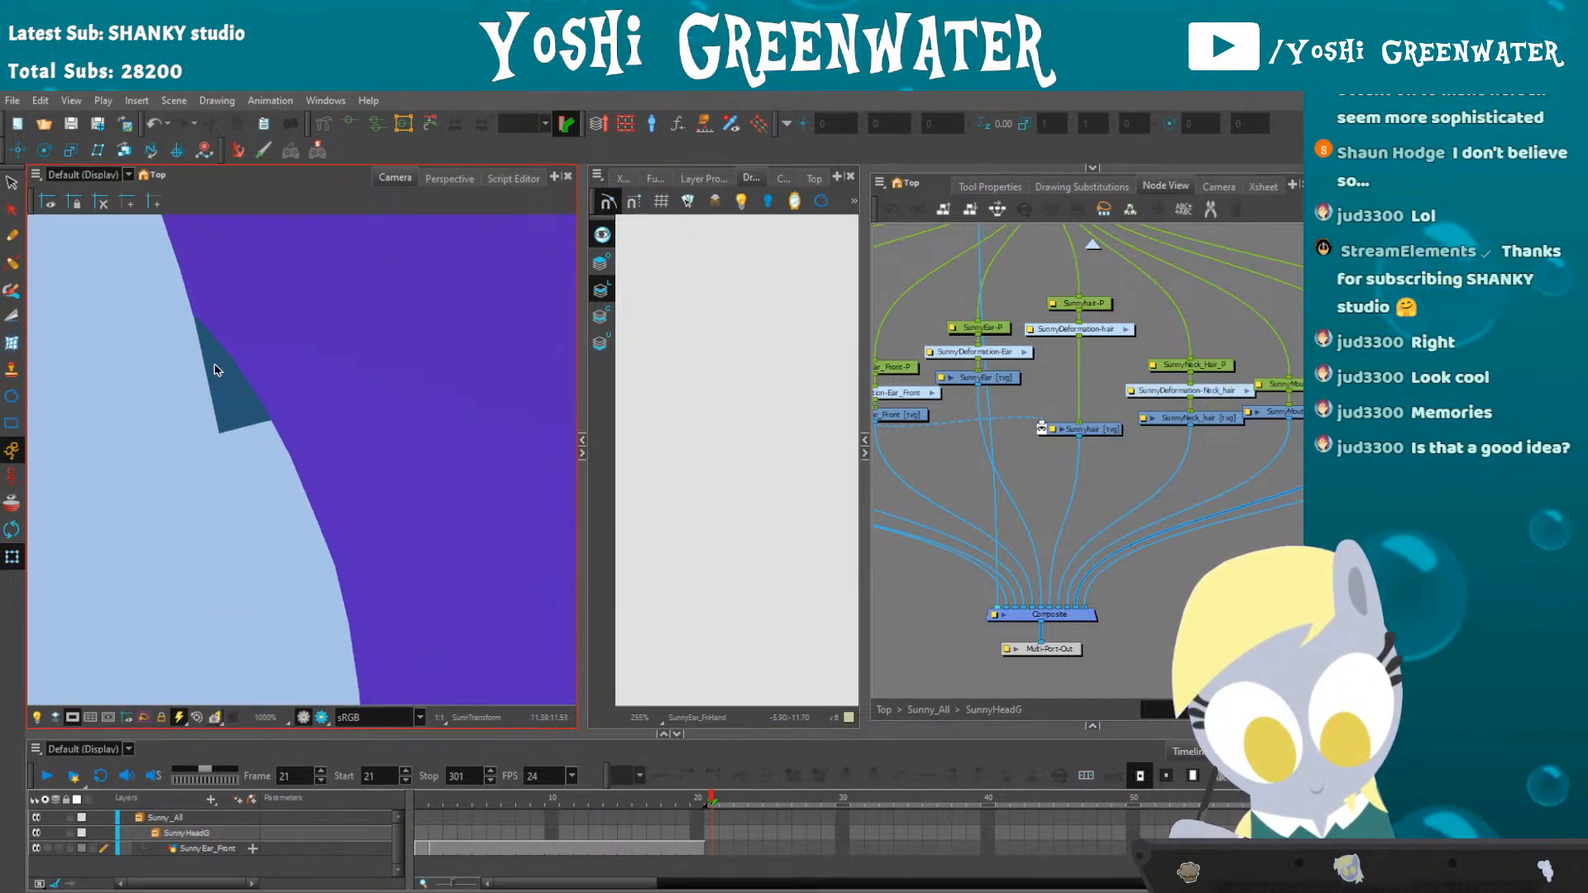
{"action": "scroll", "coordinate": [221, 376], "scroll_direction": "down", "scroll_amount": 8}
{"action": "left_click", "coordinate": [191, 394]}
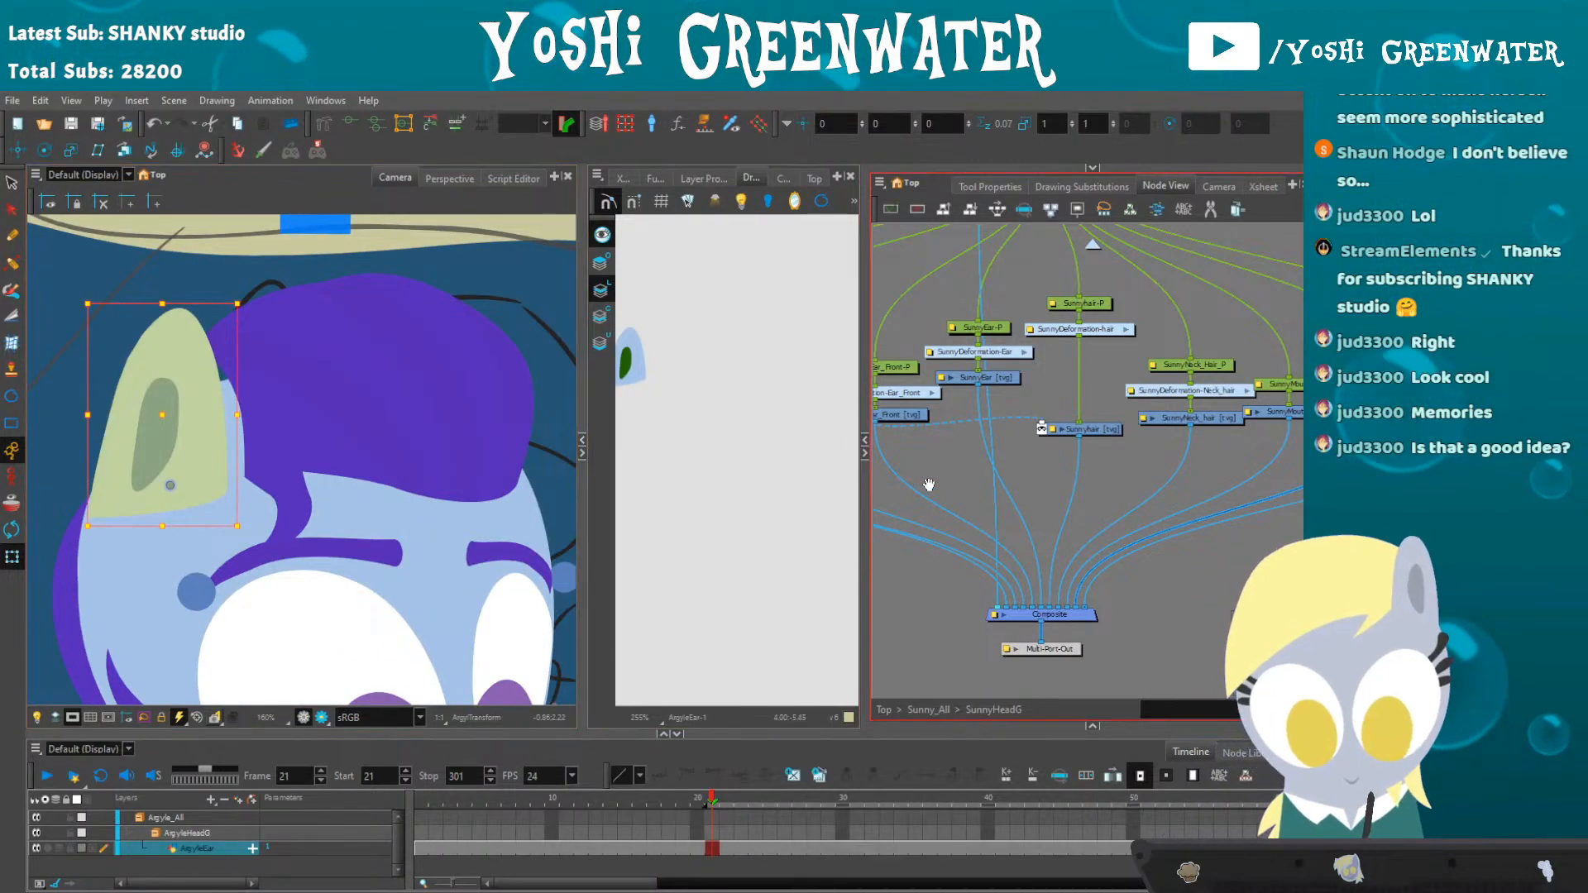
{"action": "key", "text": "o"}
- Clear the ArgyleEar_Front drawing's exposure from frame 21 onward
{"action": "left_click_drag", "start_coordinate": [929, 484], "coordinate": [593, 474]}
{"action": "left_click_drag", "start_coordinate": [904, 517], "coordinate": [1077, 538]}
{"action": "mouse_move", "coordinate": [948, 538]}
{"action": "left_mouse_down"}
{"action": "mouse_move", "coordinate": [1046, 547]}
{"action": "mouse_move", "coordinate": [904, 536]}
{"action": "mouse_move", "coordinate": [1100, 547]}
{"action": "left_mouse_up"}
{"action": "left_click", "coordinate": [957, 588]}
{"action": "left_click", "coordinate": [1112, 468]}
{"action": "left_click", "coordinate": [956, 489]}
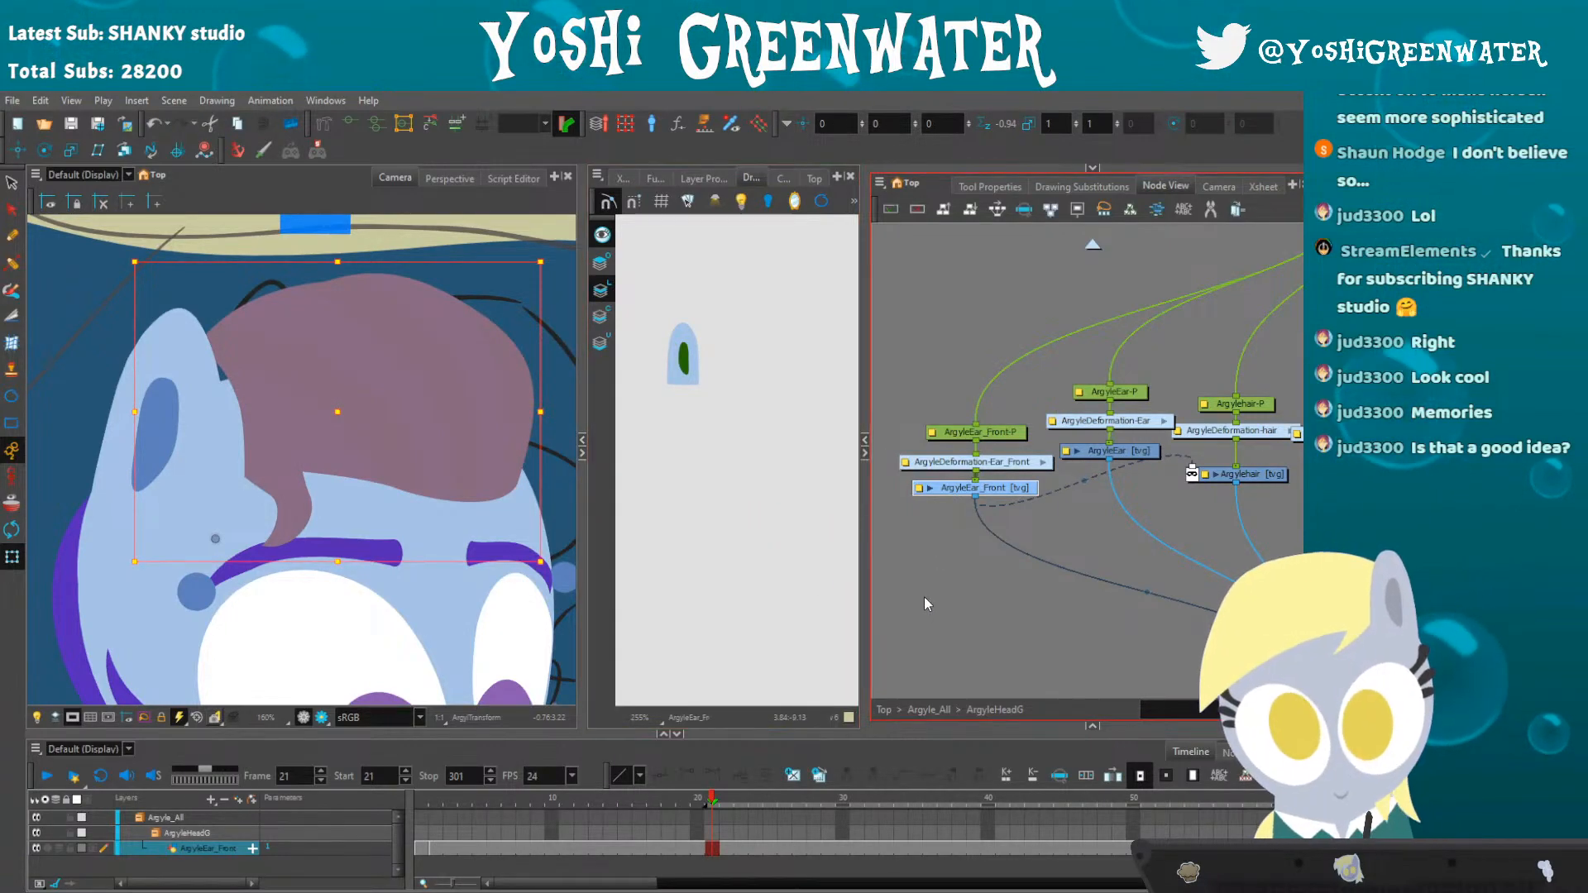
{"action": "key", "text": "["}
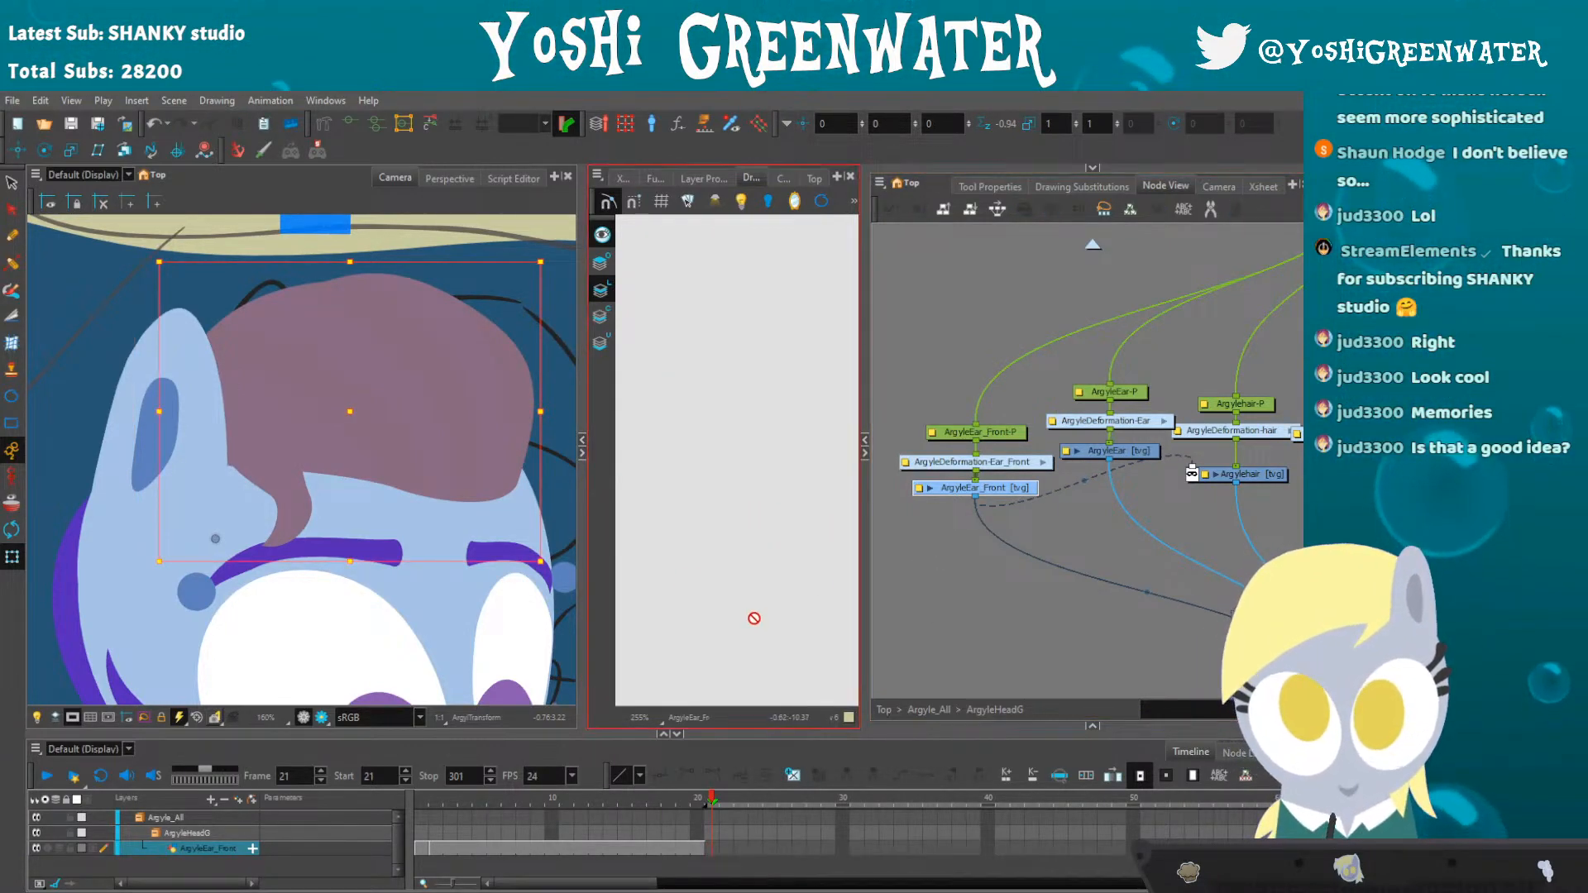
{"action": "left_click", "coordinate": [911, 587]}
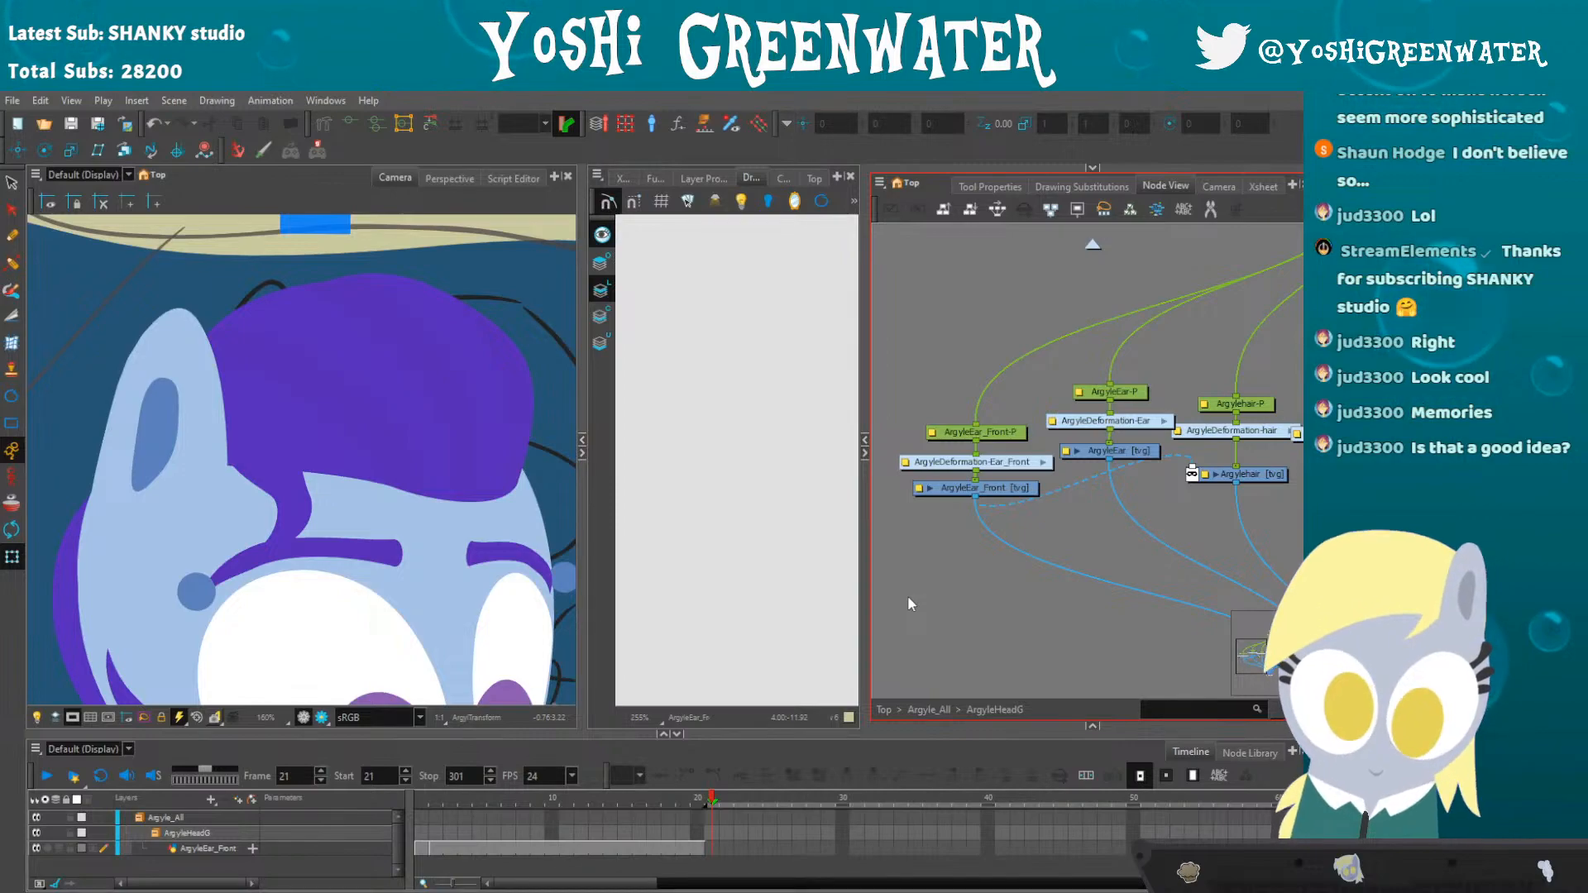
- Try to move the whole Sunny character with her master peg control
{"action": "scroll", "coordinate": [432, 504], "scroll_direction": "down", "scroll_amount": 4}
{"action": "left_click_drag", "start_coordinate": [413, 515], "coordinate": [168, 345]}
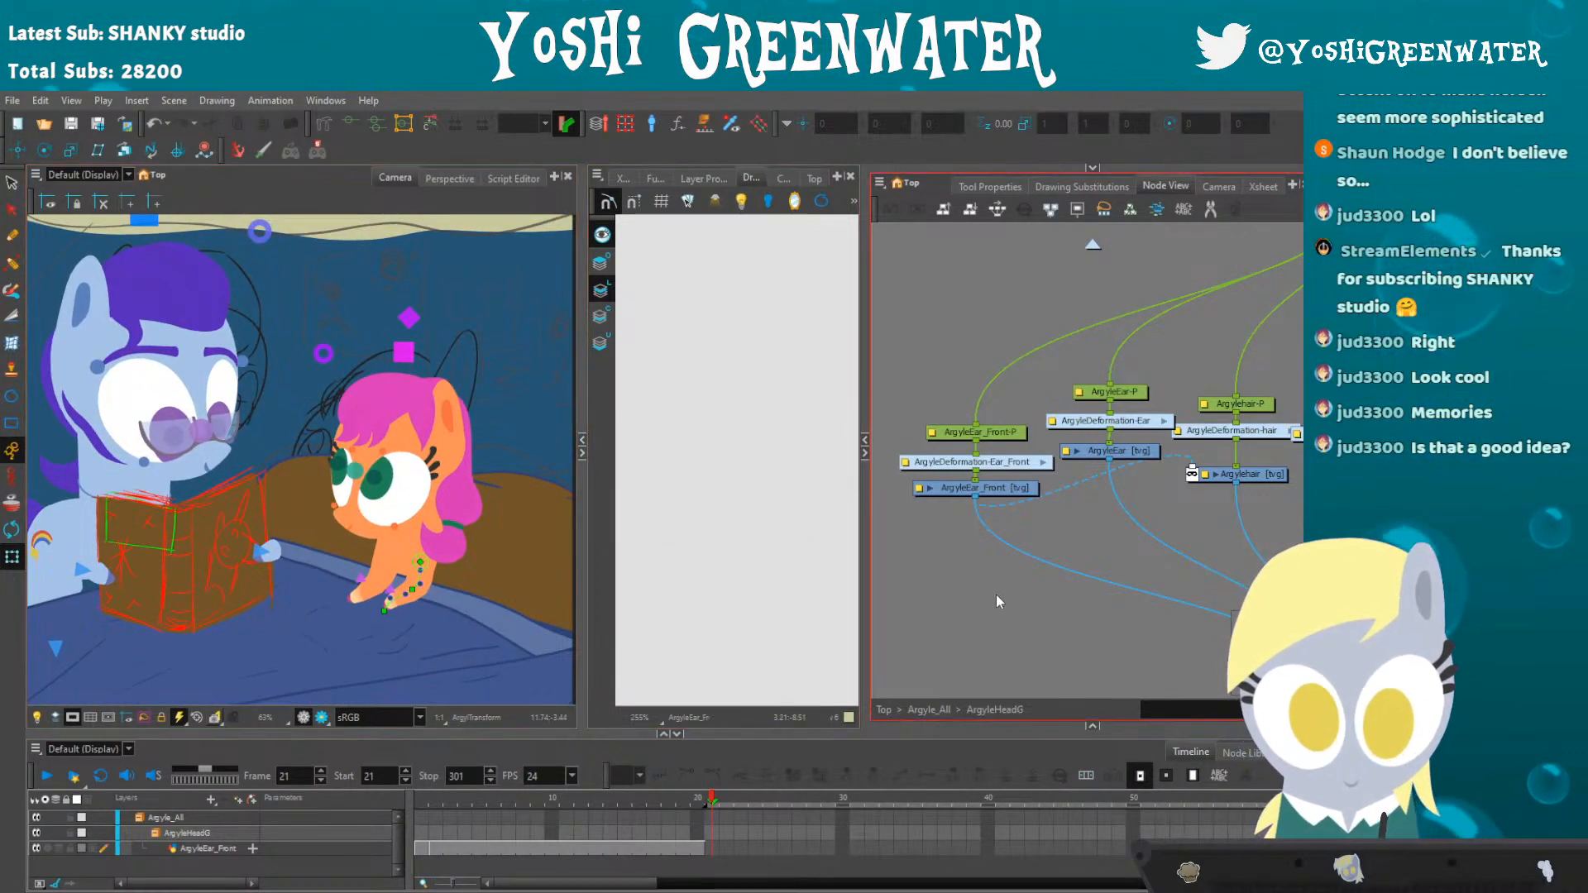
{"action": "left_click_drag", "start_coordinate": [405, 318], "coordinate": [338, 319]}
{"action": "key", "text": "ctrl+z"}
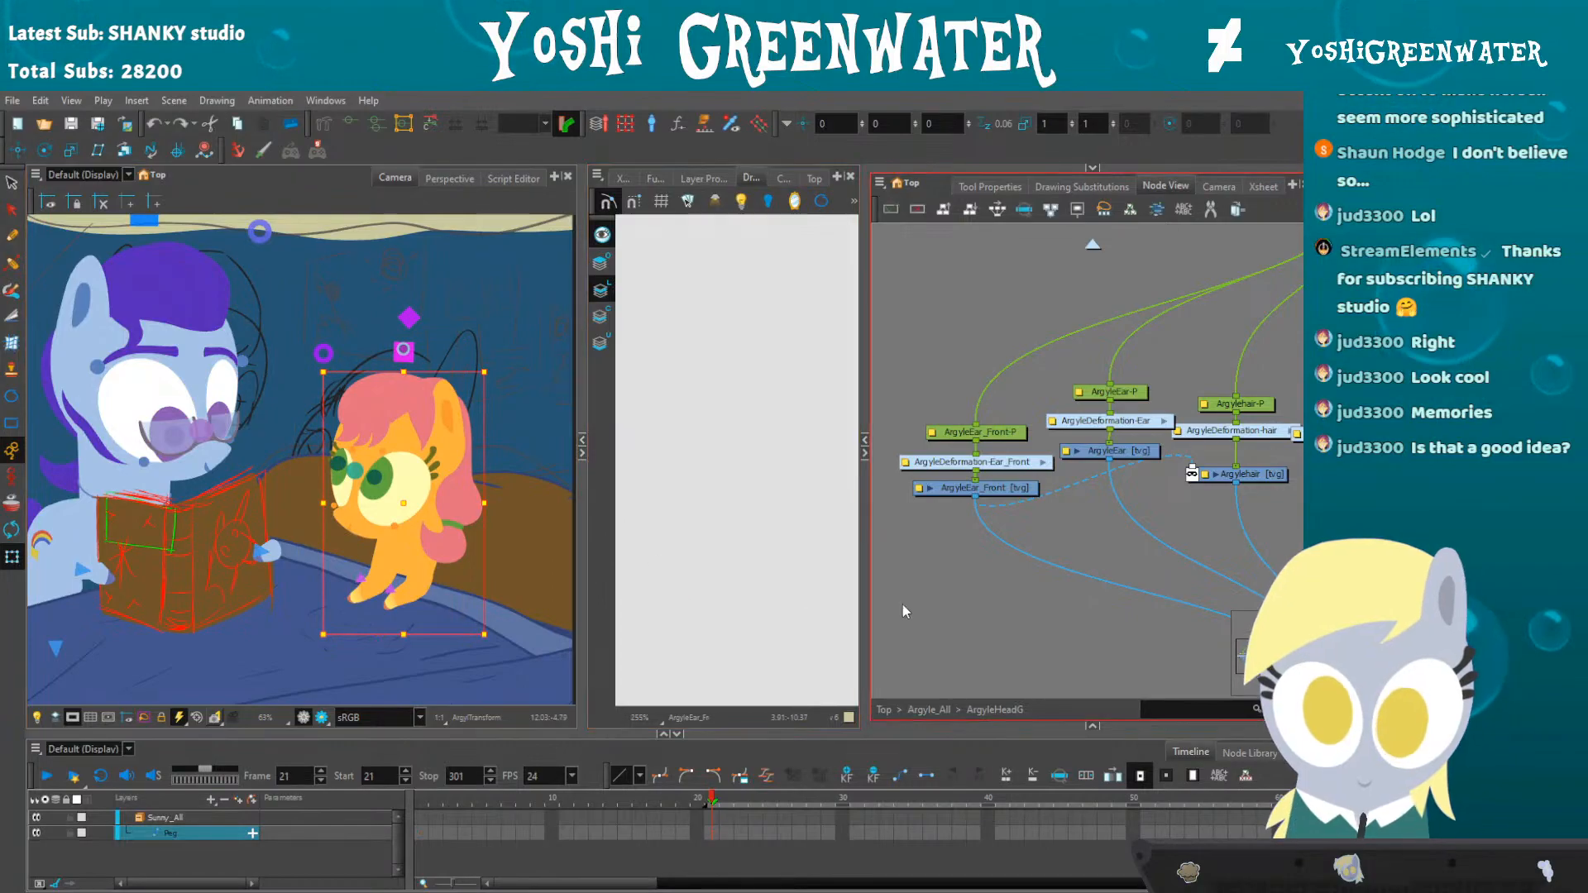
{"action": "left_click", "coordinate": [893, 613]}
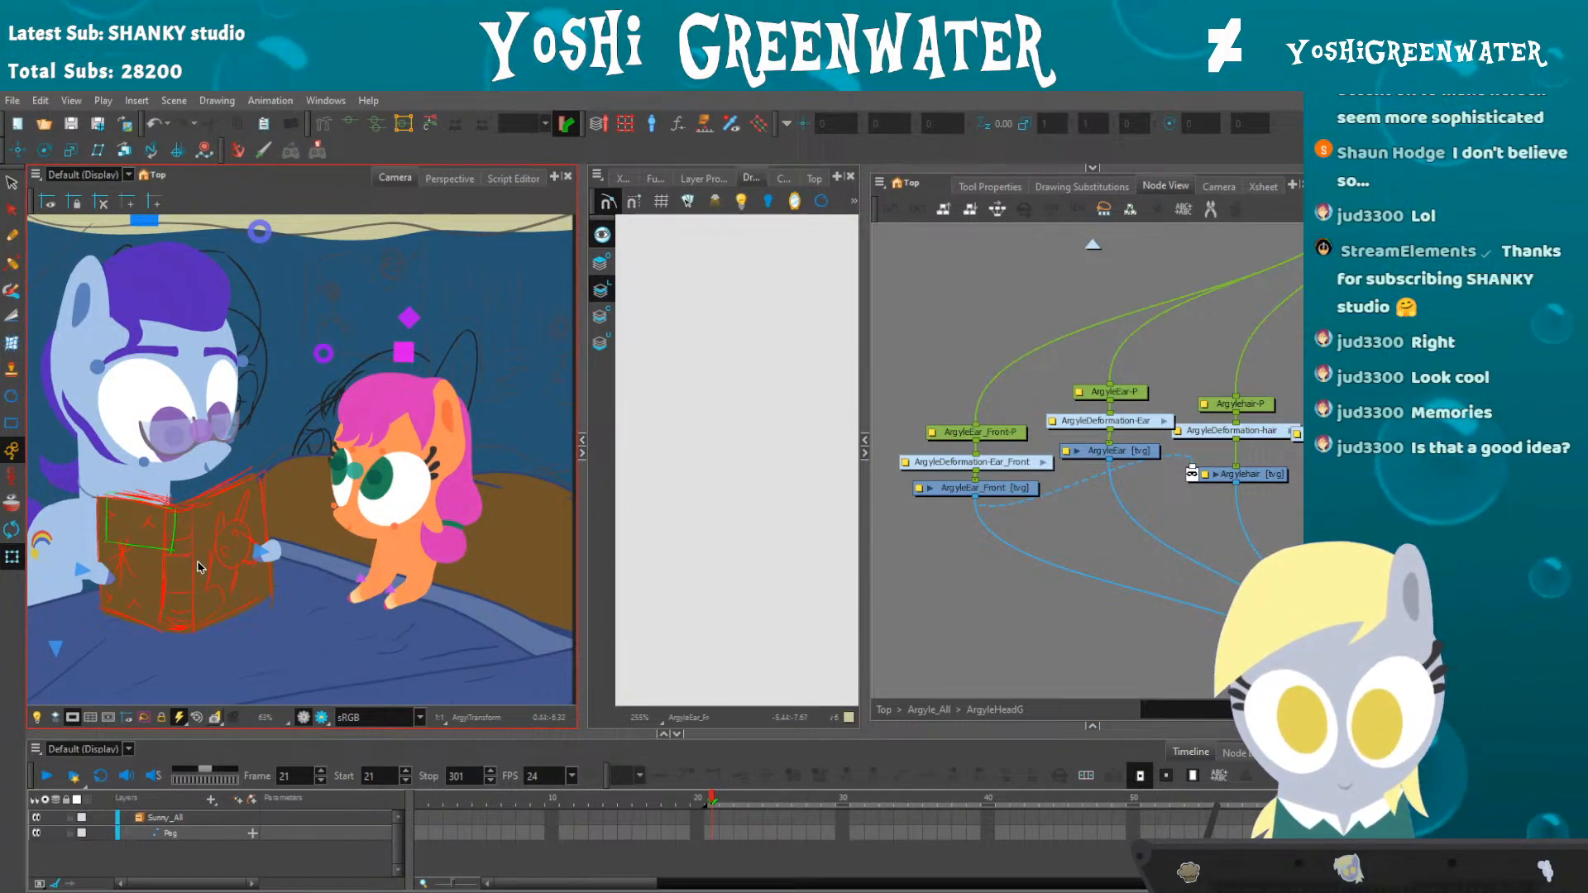
- Hide the background and the characters with the BK_Show and Chars_Show controls, leaving the storyboard sketch
{"action": "scroll", "coordinate": [167, 576], "scroll_direction": "down", "scroll_amount": 2}
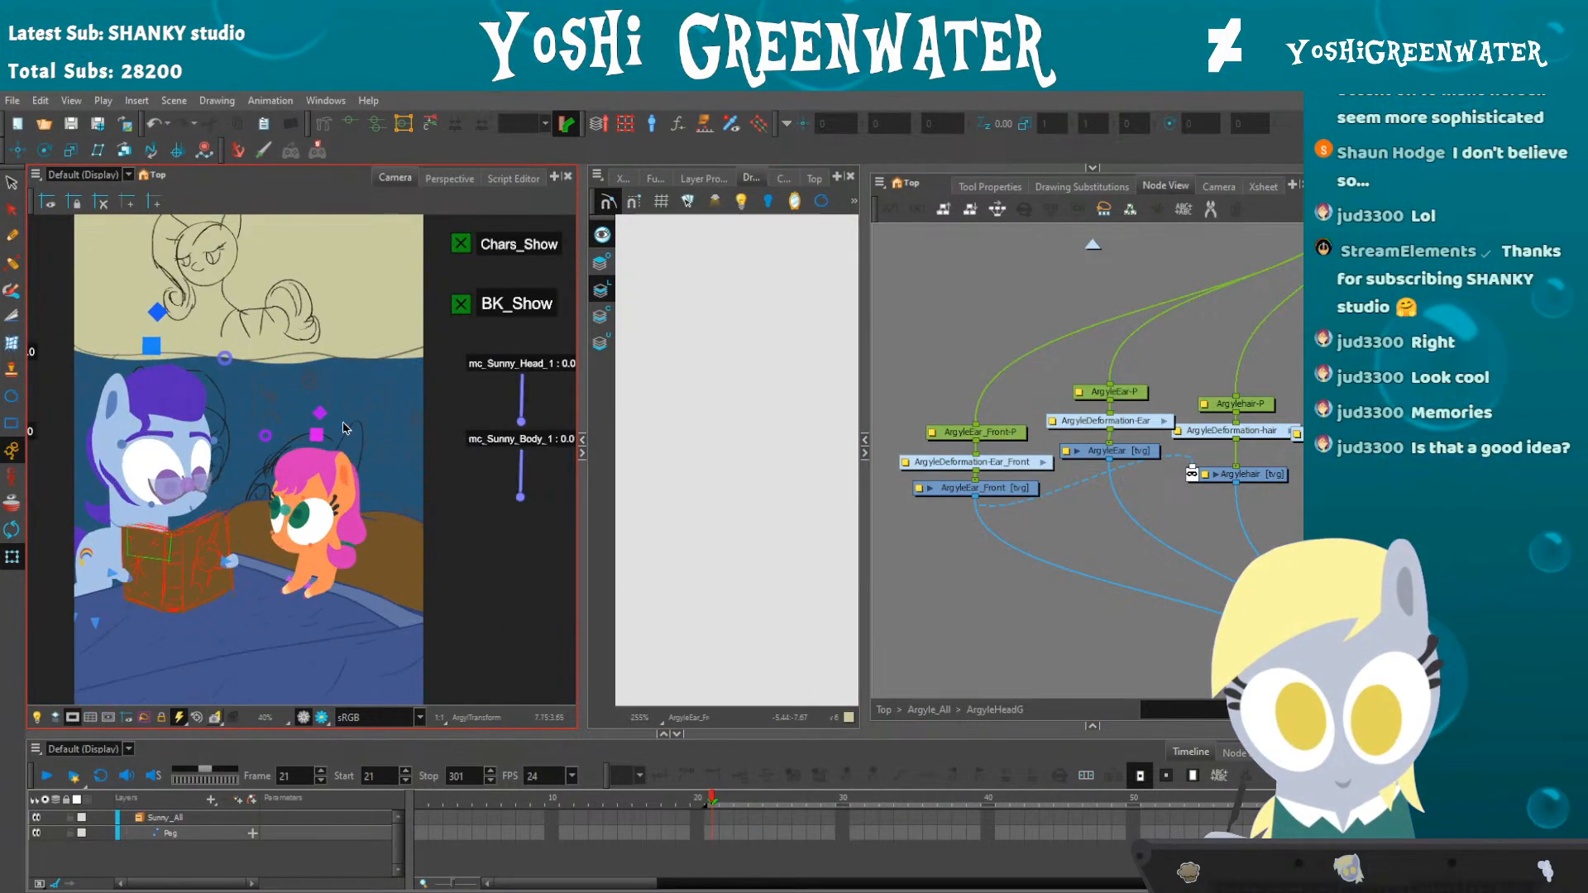
{"action": "left_click", "coordinate": [460, 303]}
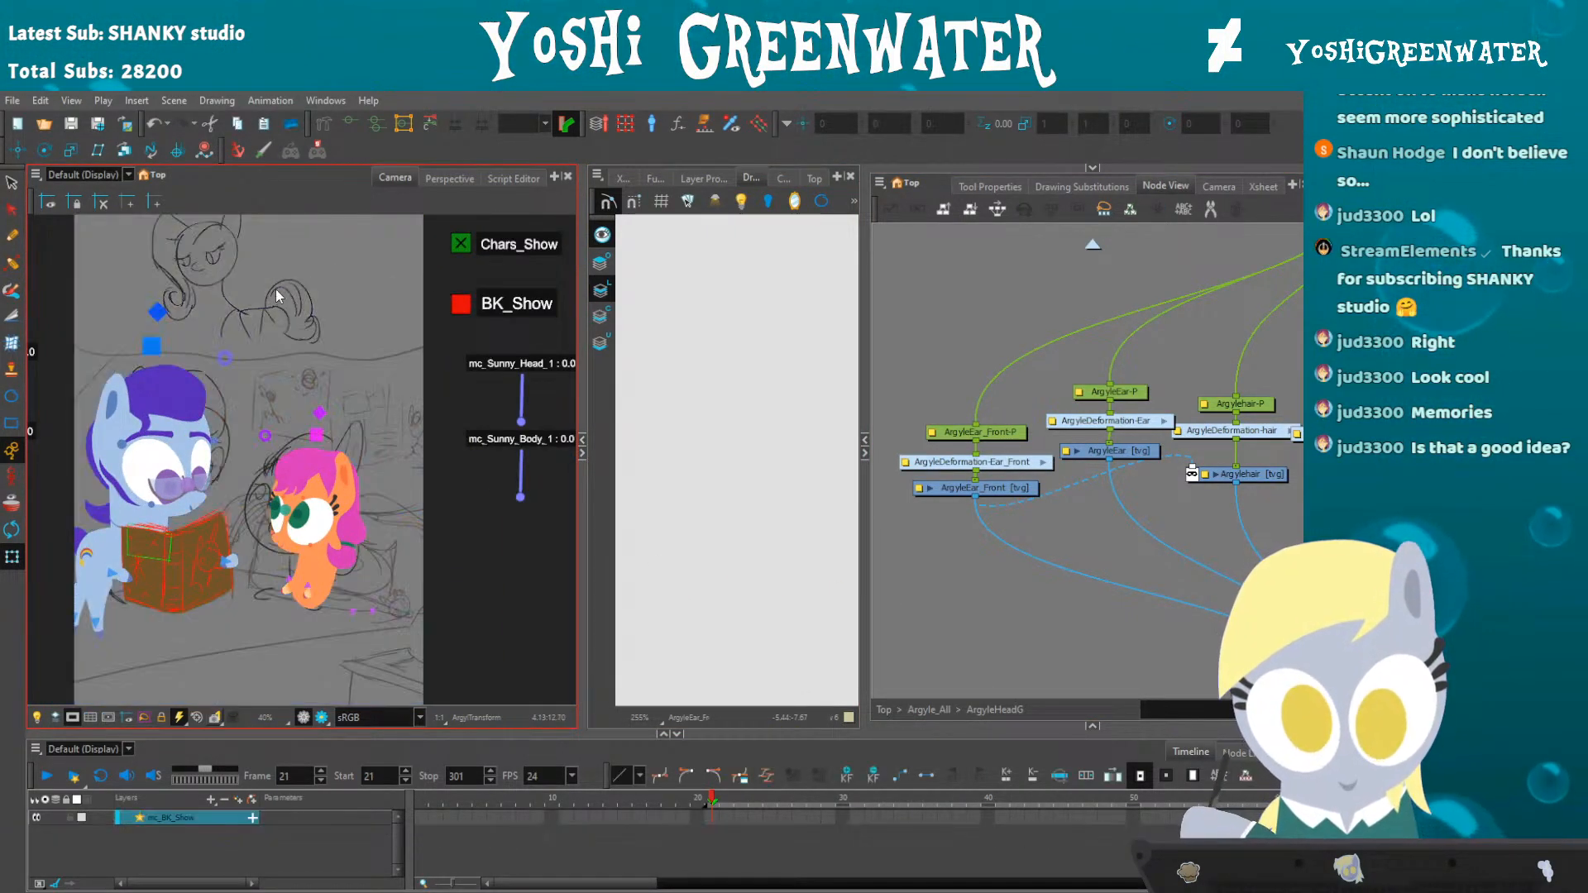
{"action": "scroll", "coordinate": [275, 290], "scroll_direction": "down", "scroll_amount": 1}
{"action": "left_click", "coordinate": [425, 254]}
- Play the storyboard animation and stop it at frame 153
{"action": "left_click_drag", "start_coordinate": [302, 271], "coordinate": [354, 297]}
{"action": "left_click", "coordinate": [47, 776]}
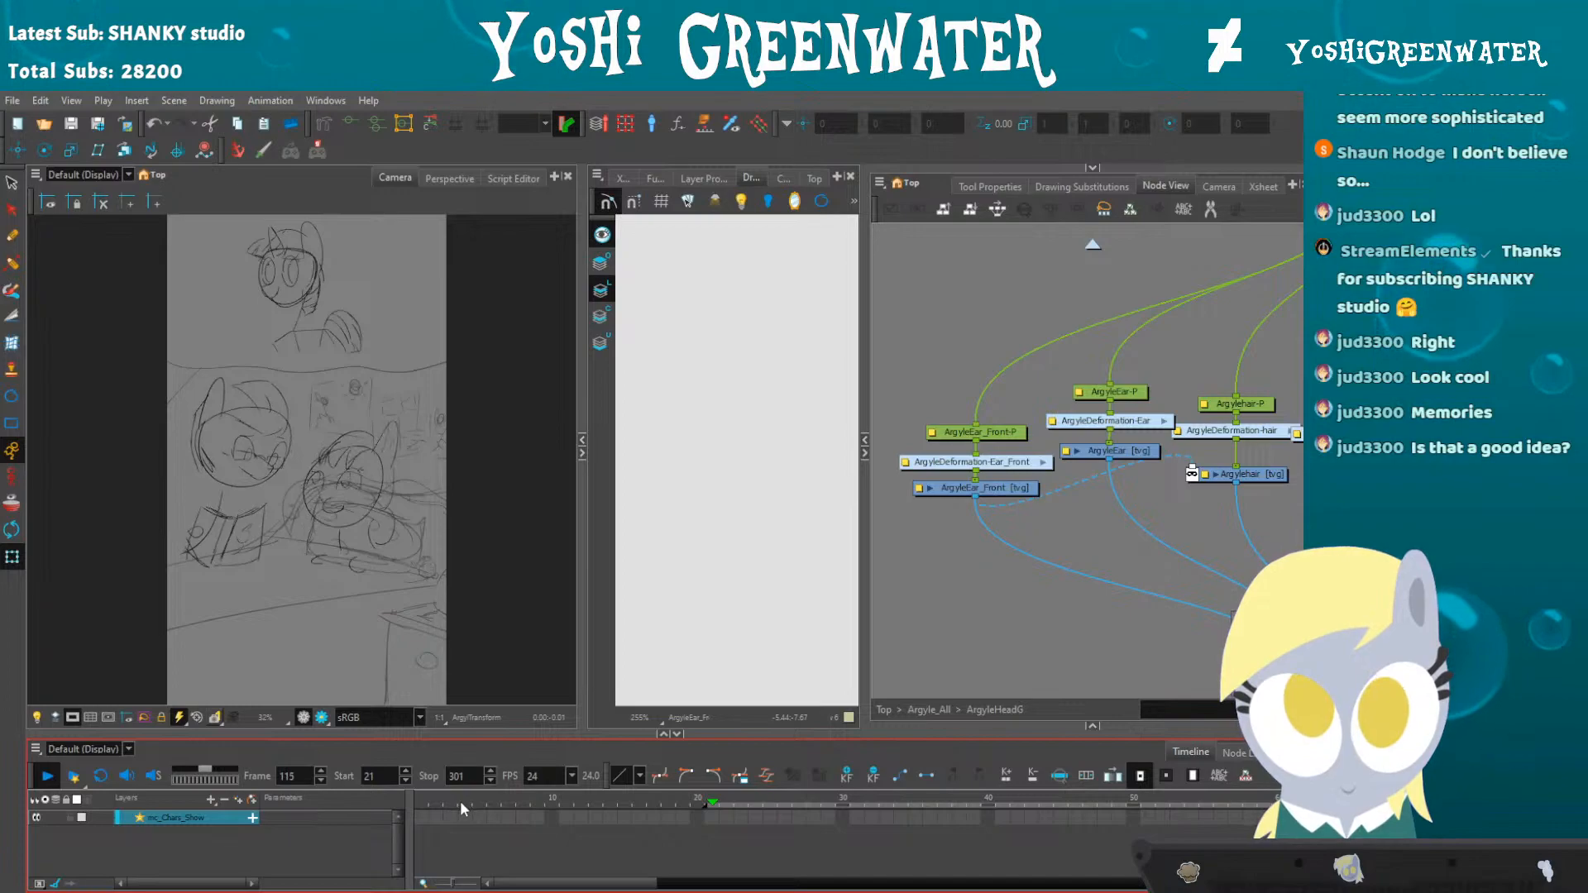
{"action": "key", "text": "Return"}
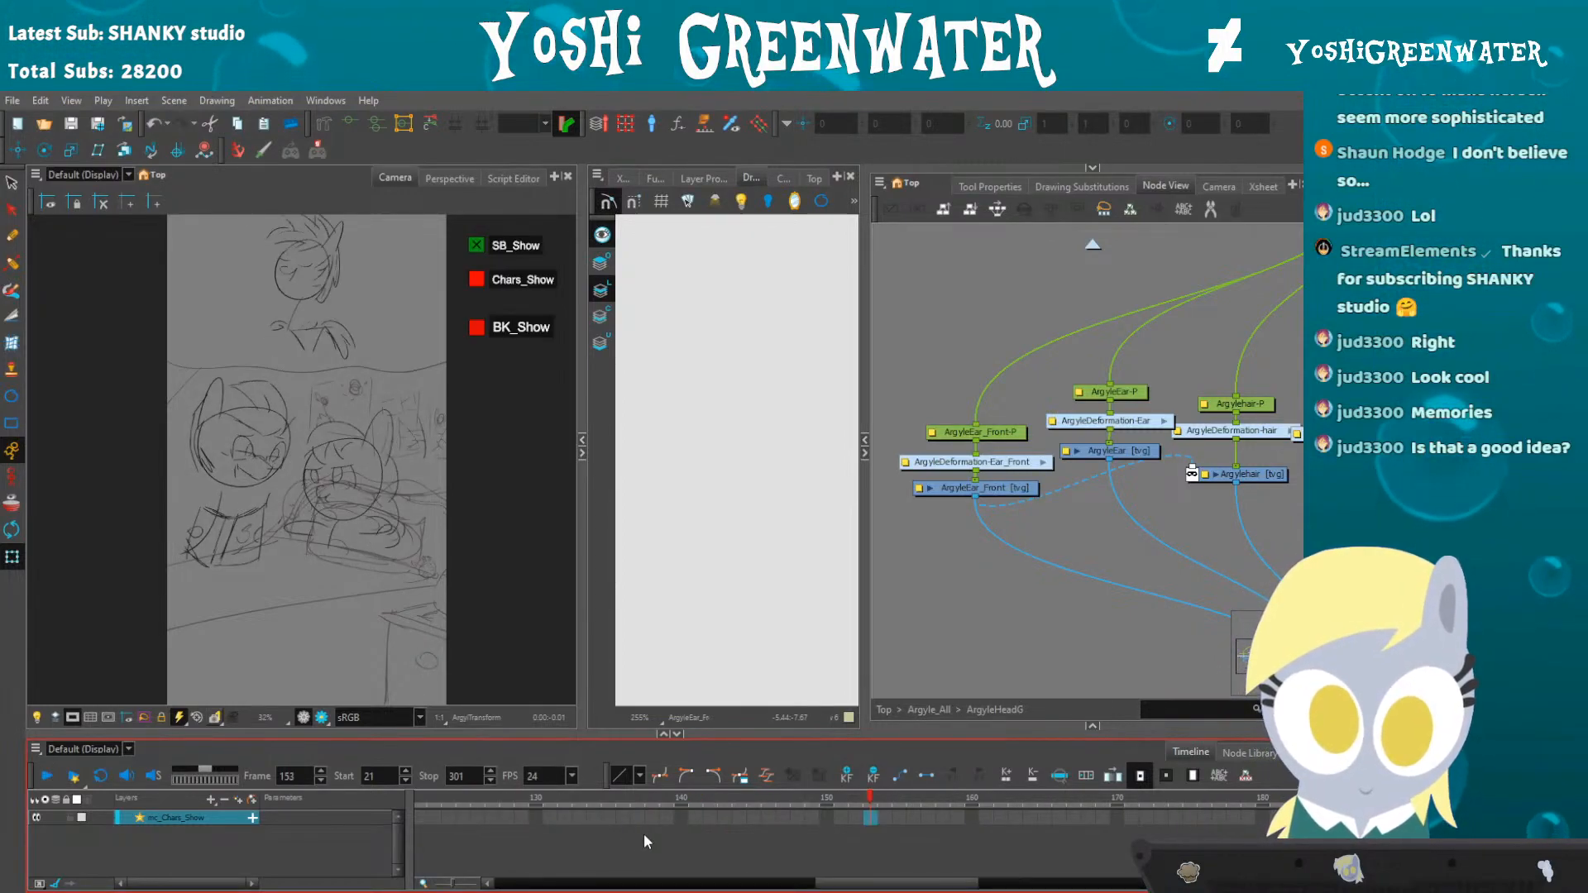
- Return to frame 21 and enlarge the Camera view by collapsing the empty drawing view beside it
{"action": "left_click_drag", "start_coordinate": [840, 885], "coordinate": [484, 852]}
{"action": "left_click", "coordinate": [721, 798]}
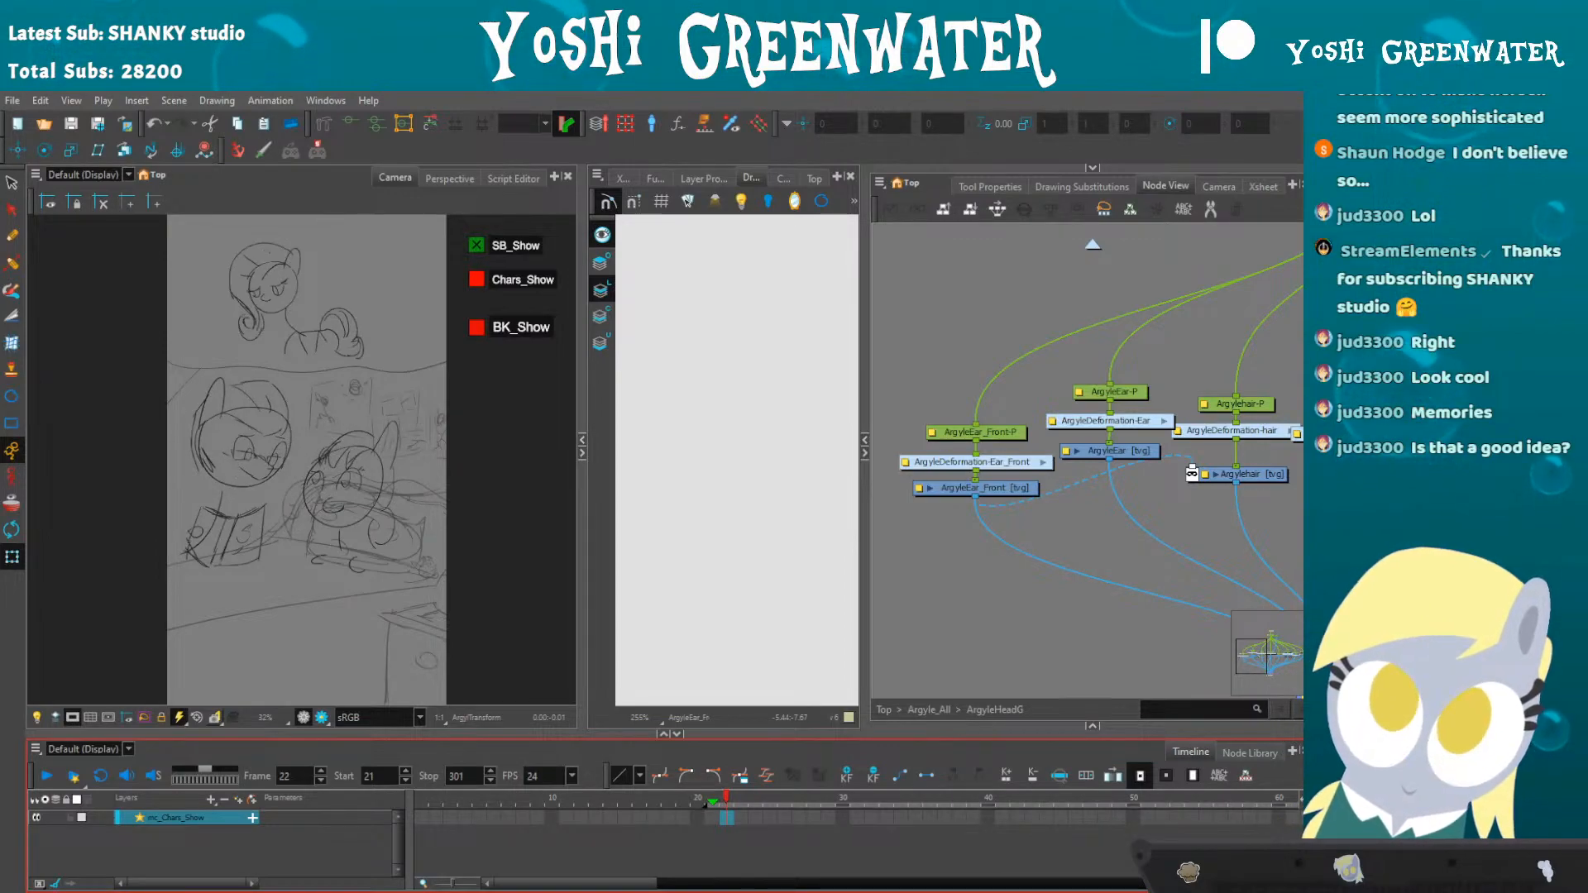
{"action": "left_click", "coordinate": [974, 627]}
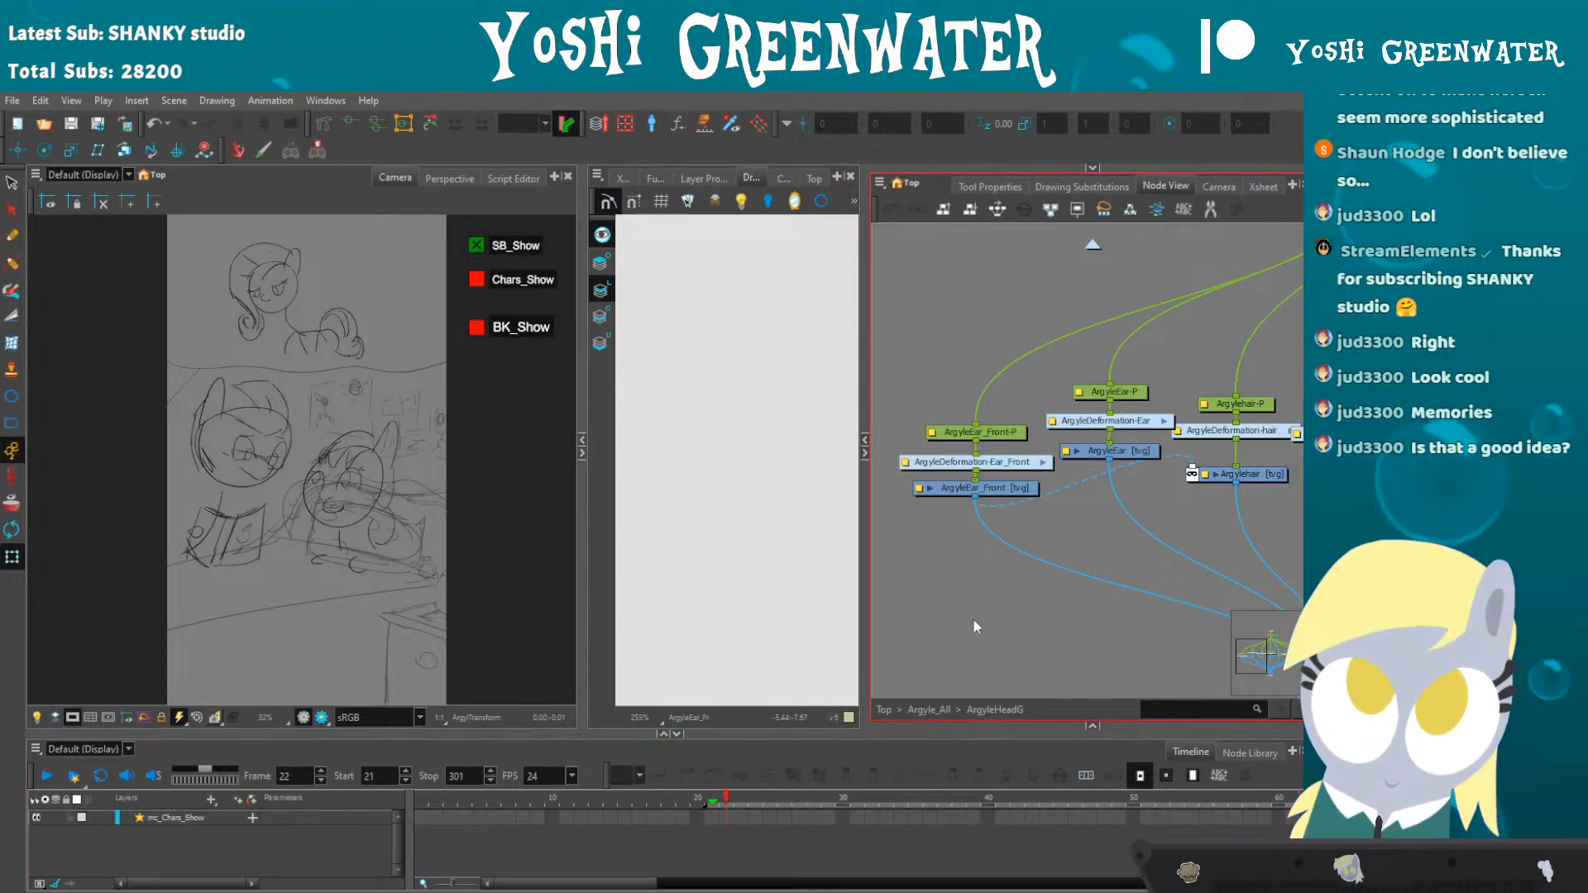
{"action": "left_click_drag", "start_coordinate": [553, 729], "coordinate": [560, 746]}
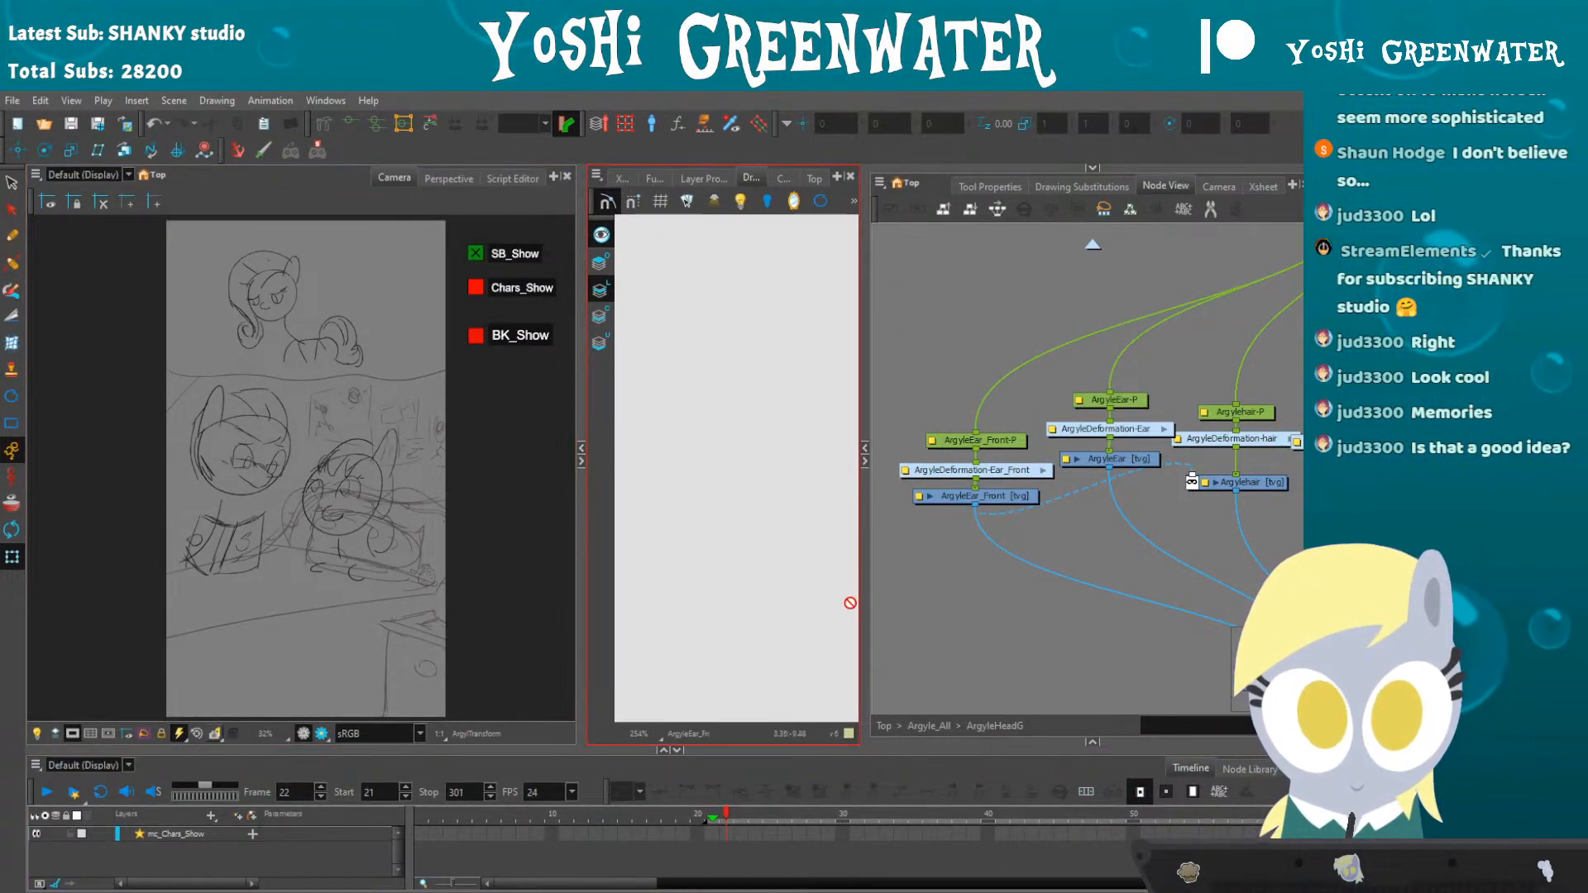
{"action": "left_click", "coordinate": [581, 461]}
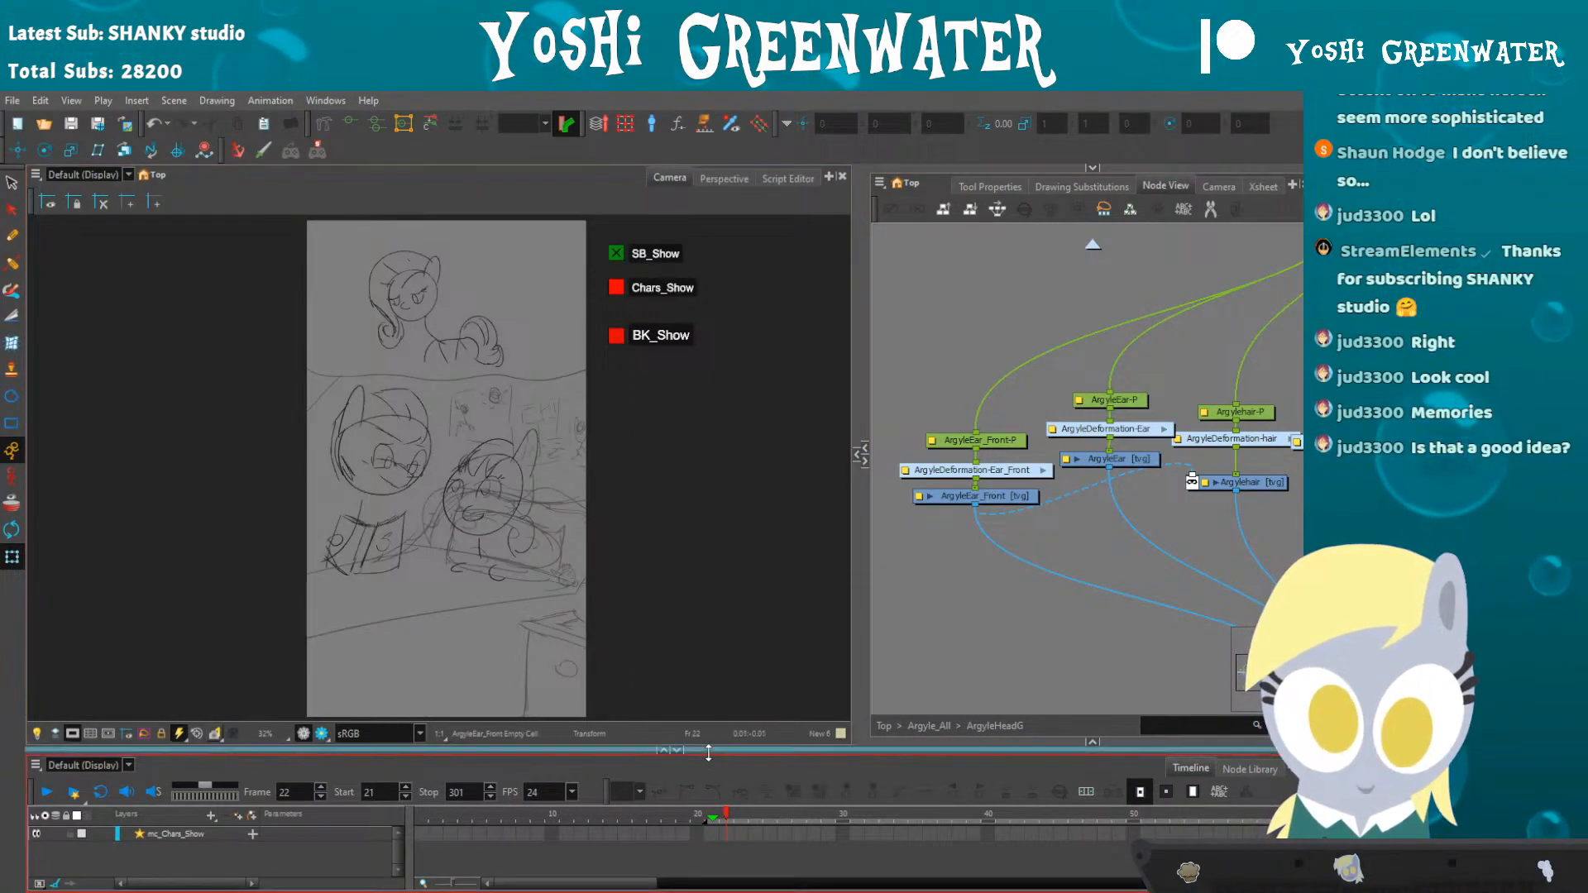
{"action": "left_click", "coordinate": [731, 823]}
{"action": "left_click", "coordinate": [614, 278]}
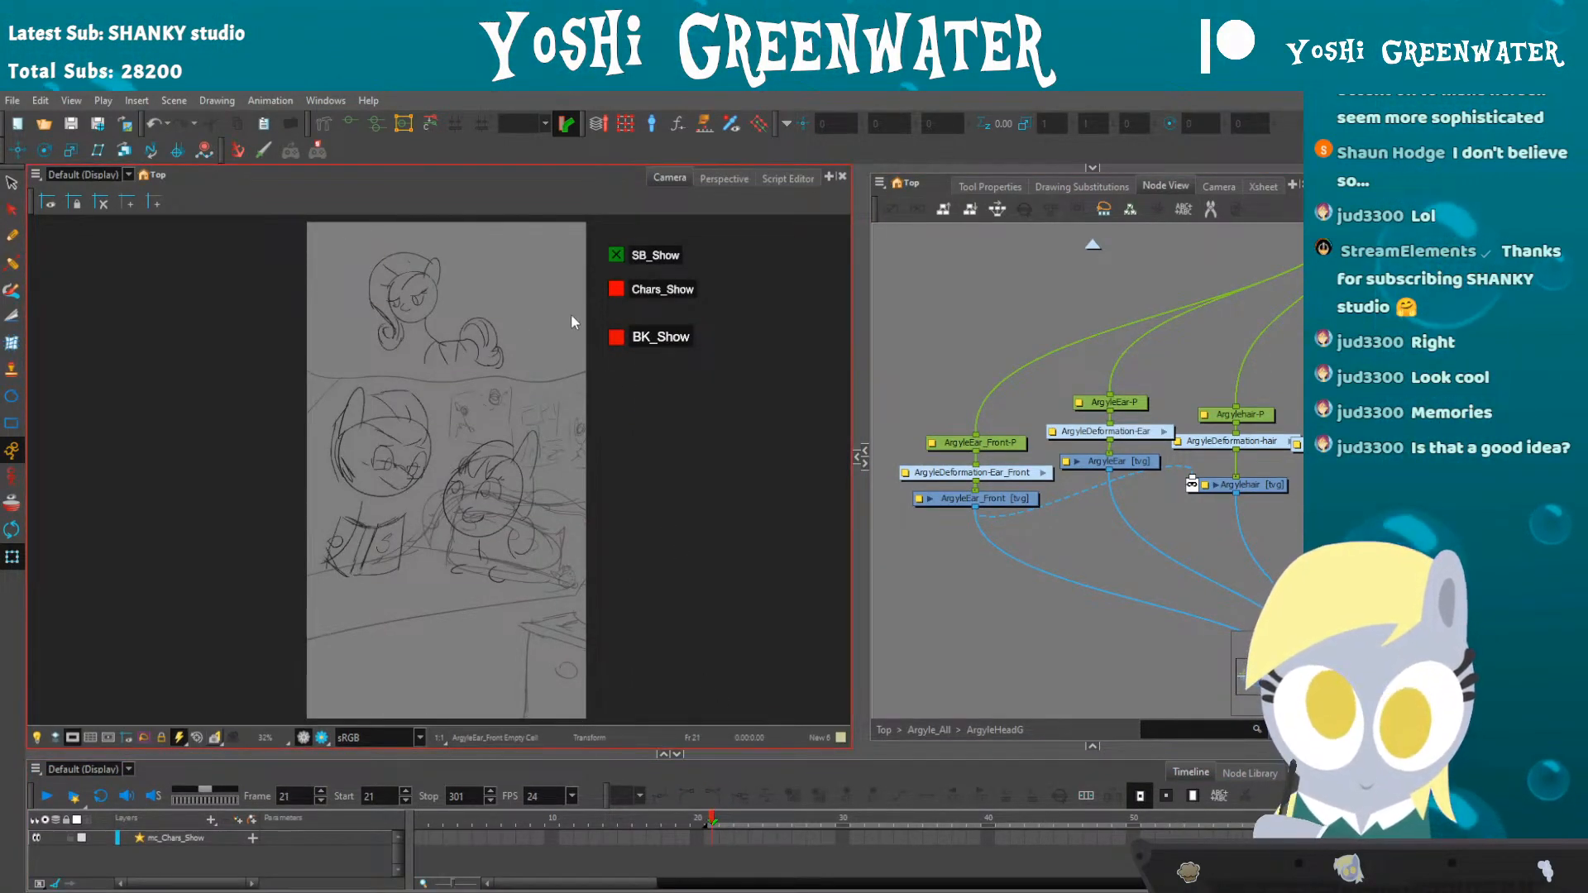
{"action": "scroll", "coordinate": [386, 478], "scroll_direction": "up", "scroll_amount": 3}
{"action": "scroll", "coordinate": [408, 375], "scroll_direction": "down", "scroll_amount": 2}
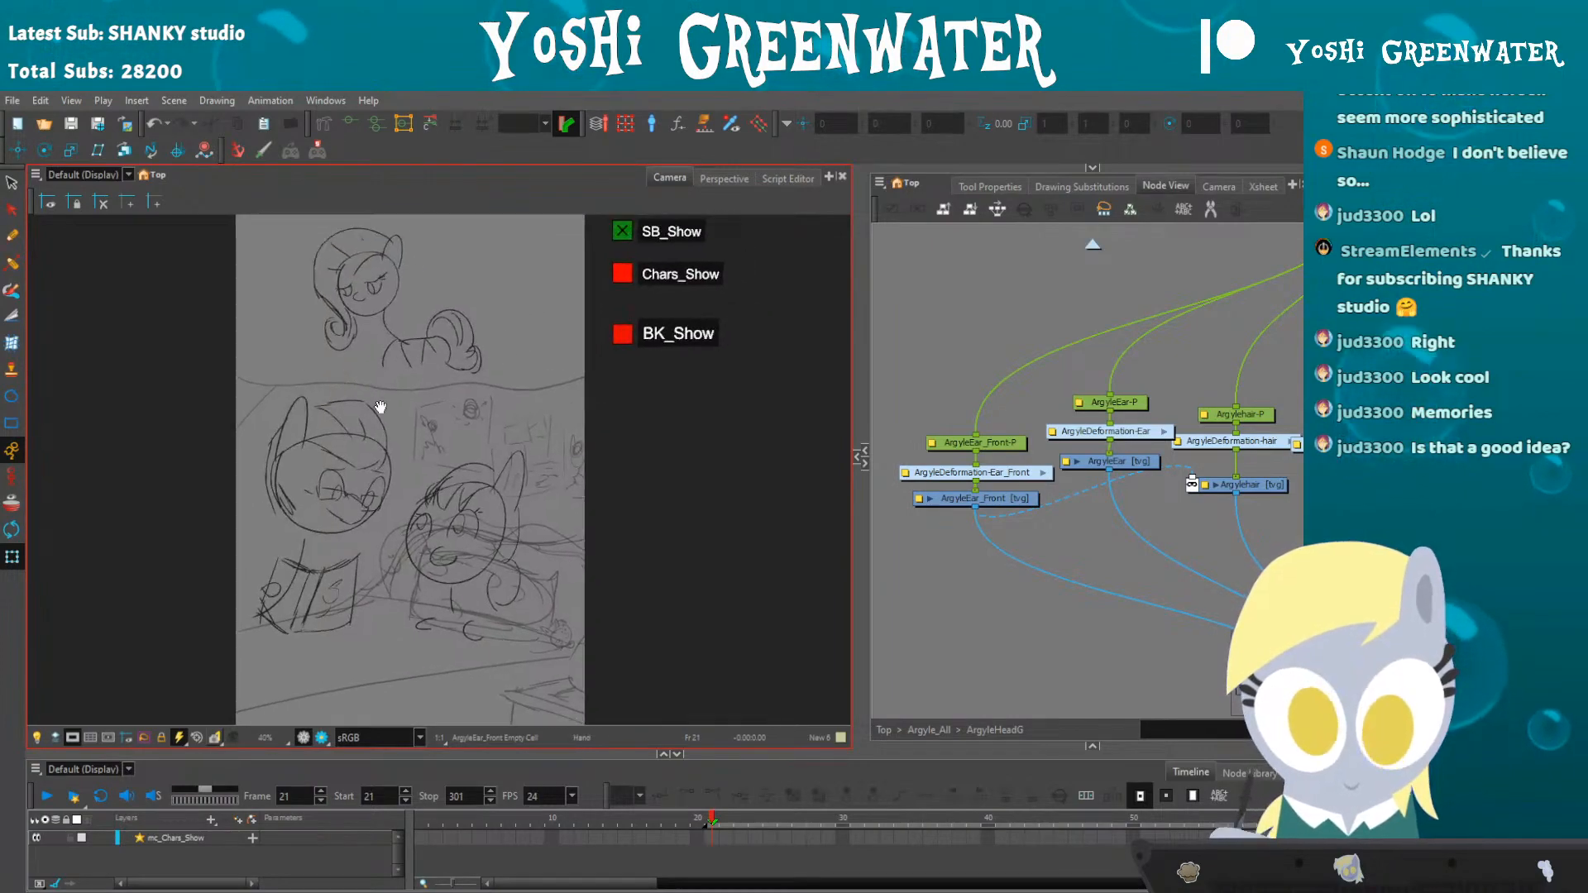
- Scrub the storyboard sketch forward to frame 52 to examine the characters' motion
{"action": "left_click_drag", "start_coordinate": [773, 819], "coordinate": [845, 814]}
{"action": "left_click_drag", "start_coordinate": [986, 791], "coordinate": [1045, 789]}
{"action": "left_click_drag", "start_coordinate": [624, 882], "coordinate": [671, 878]}
{"action": "left_click", "coordinate": [648, 821]}
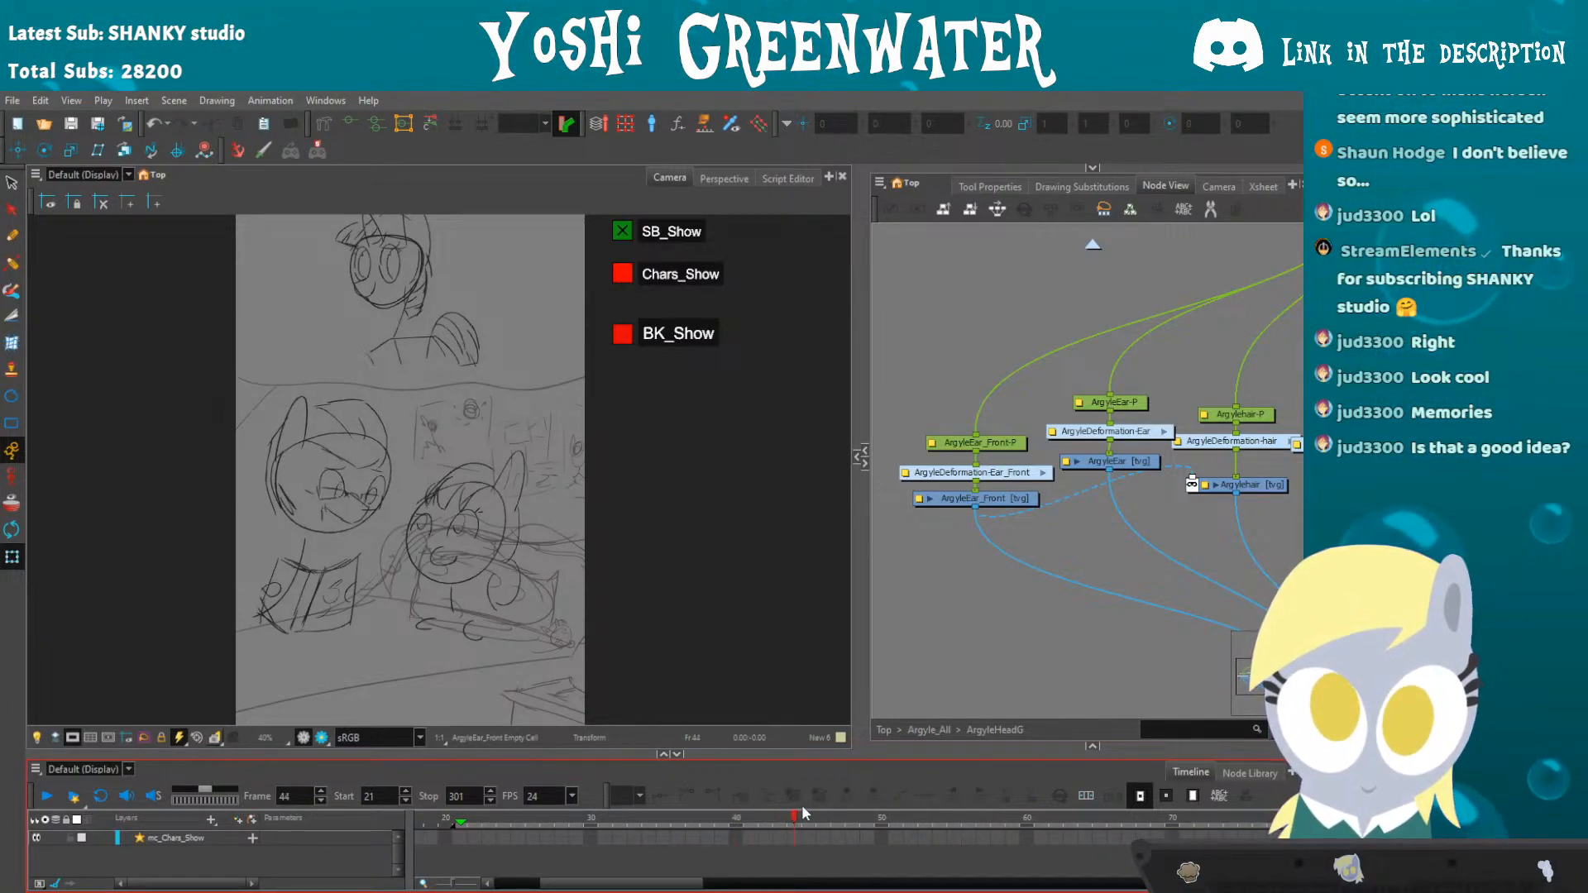
{"action": "mouse_move", "coordinate": [871, 799]}
{"action": "left_mouse_down"}
{"action": "mouse_move", "coordinate": [957, 797]}
{"action": "mouse_move", "coordinate": [877, 790]}
{"action": "left_mouse_up"}
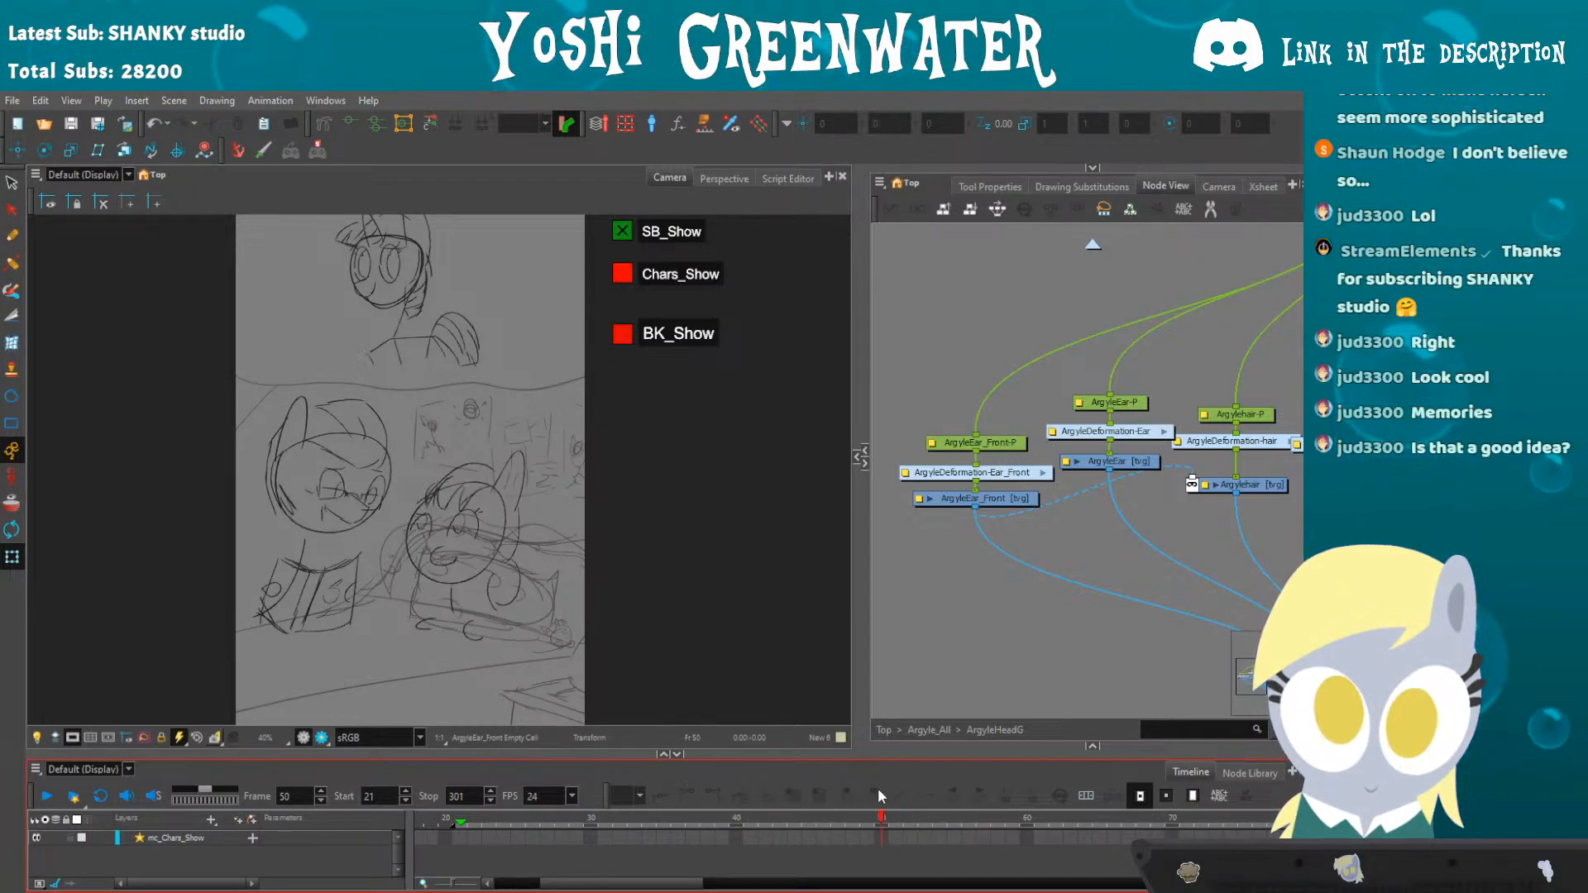
{"action": "key", "text": "period"}
{"action": "key", "text": "period"}
- Select the SB_Sunny storyboard drawing and step through frames 48 to 57 to study its pose changes
{"action": "left_click", "coordinate": [409, 507]}
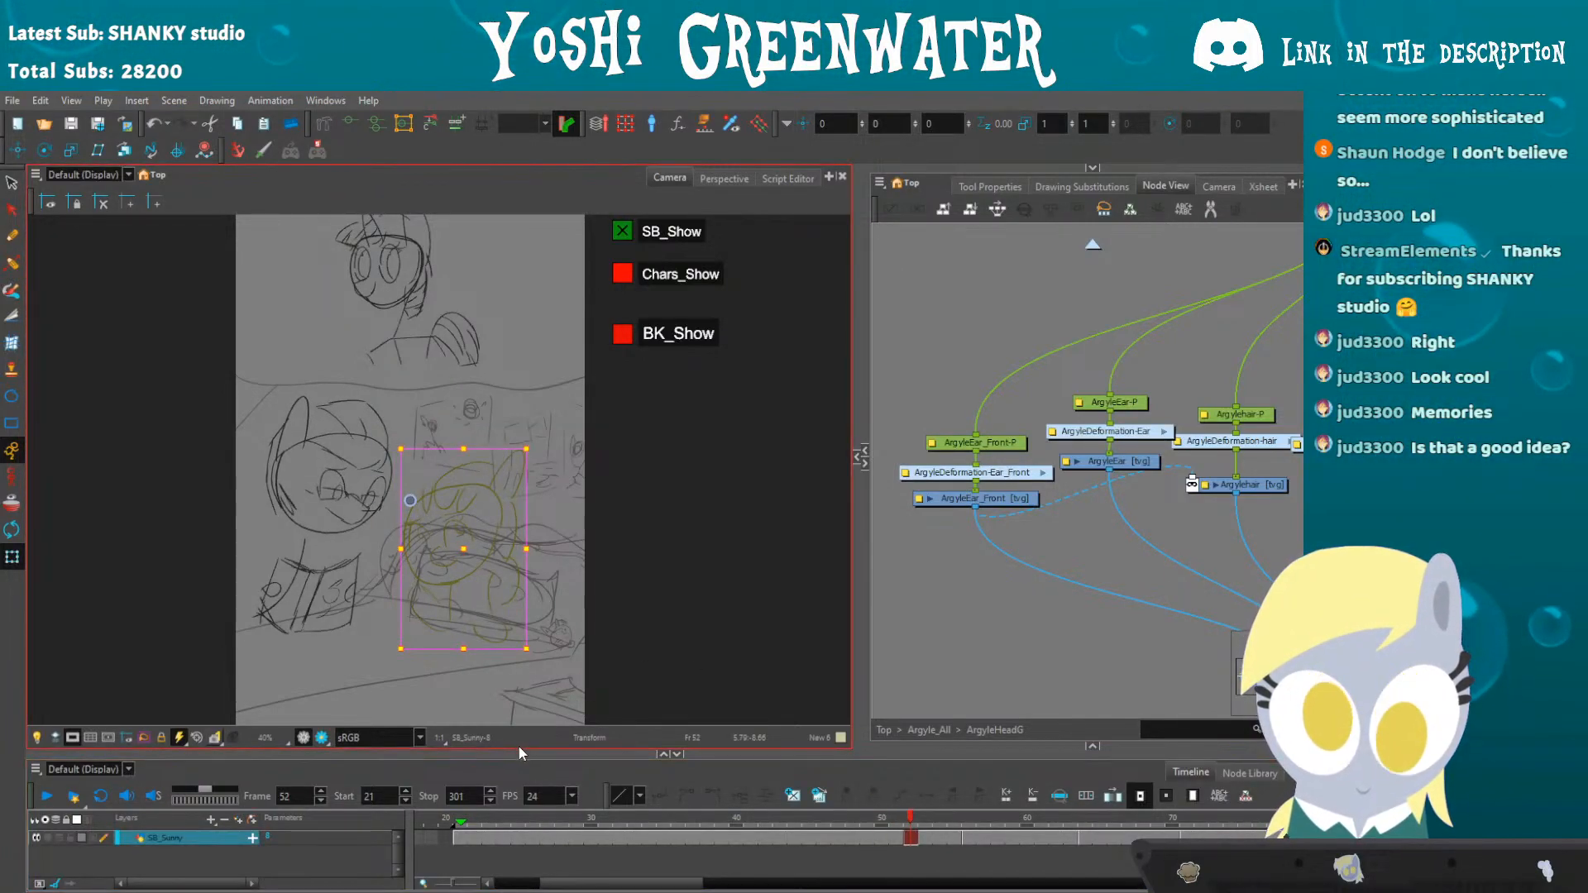
{"action": "left_click_drag", "start_coordinate": [532, 754], "coordinate": [524, 746]}
{"action": "key", "text": "comma"}
{"action": "key", "text": "comma"}
{"action": "key", "text": "comma"}
{"action": "key", "text": "comma"}
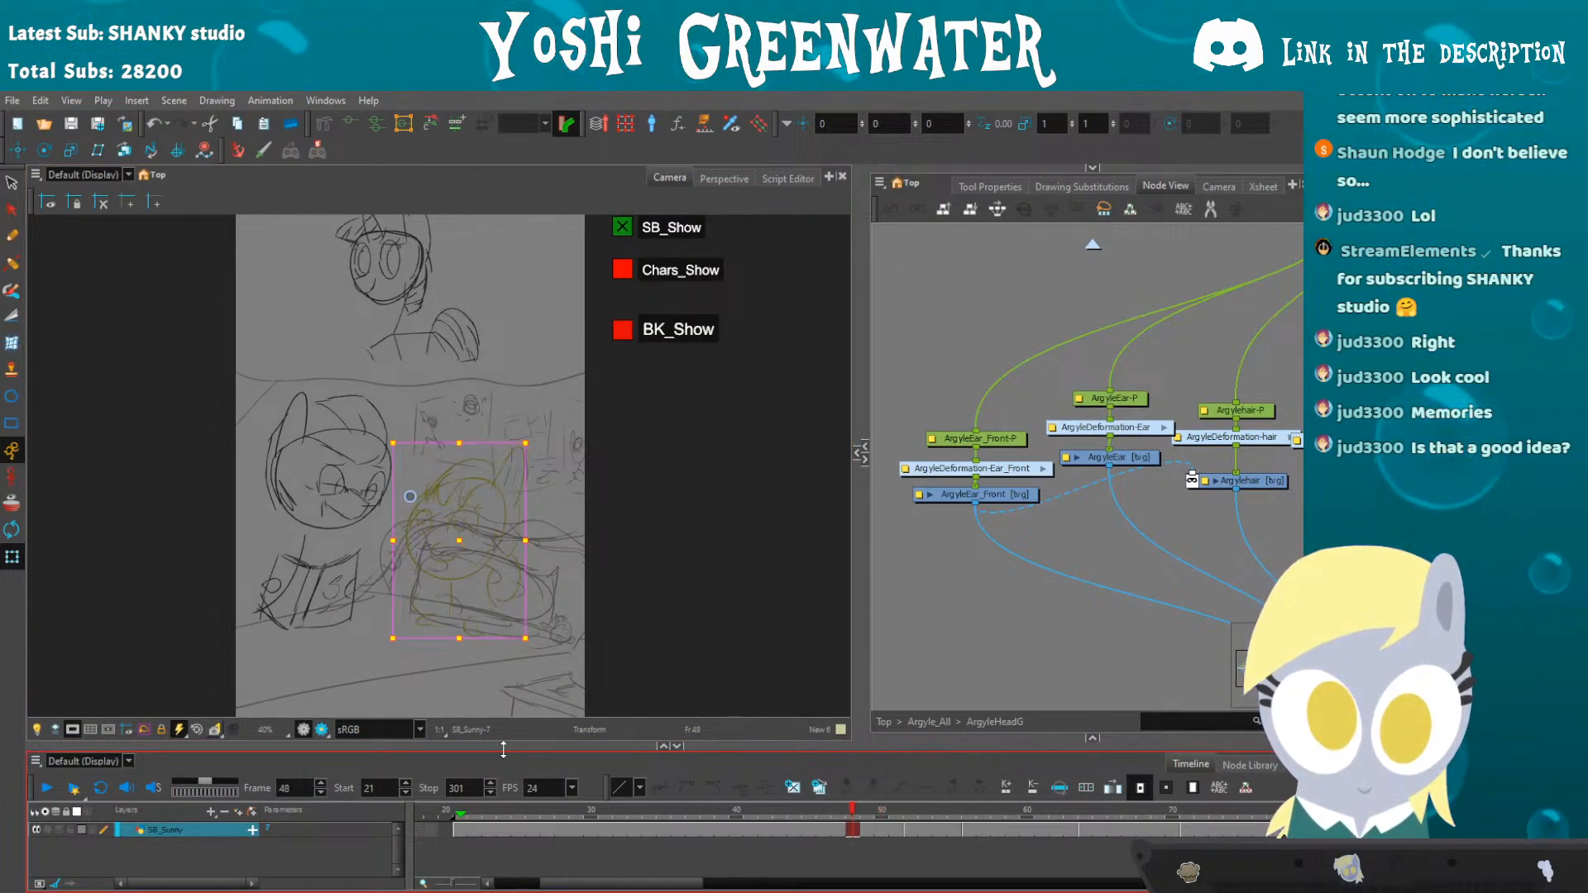
{"action": "key", "text": "period"}
{"action": "key", "text": "period"}
{"action": "key", "text": "period"}
{"action": "key", "text": "period"}
{"action": "key", "text": "period"}
{"action": "key", "text": "period"}
{"action": "key", "text": "period"}
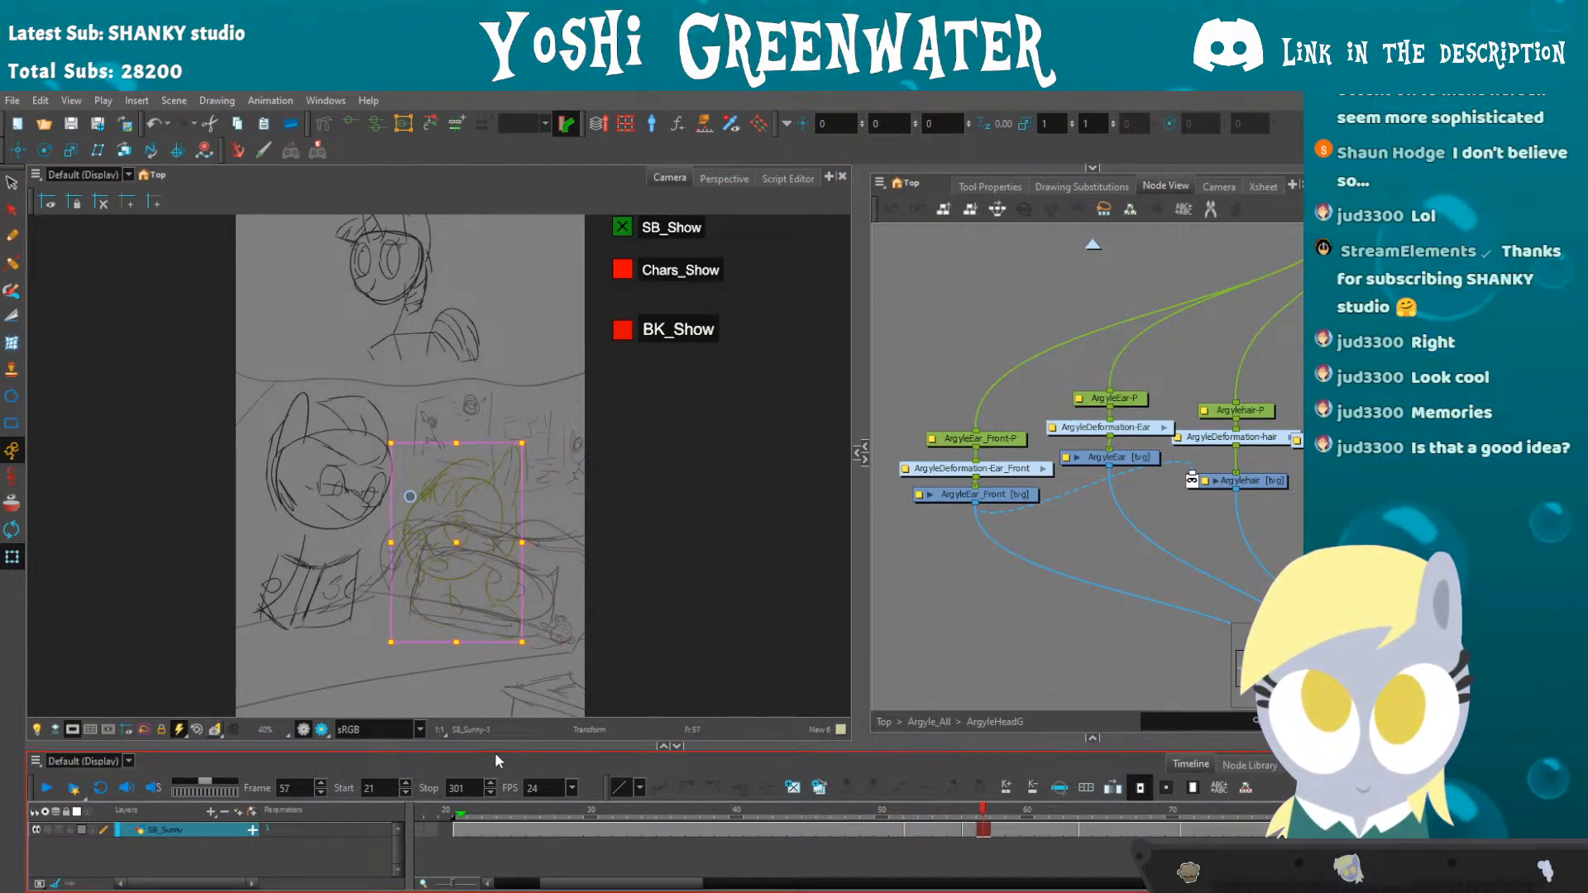
- Show the characters with the Chars_Show control at frame 49 and select Sunny's master peg
{"action": "left_click", "coordinate": [909, 809]}
{"action": "key", "text": "comma"}
{"action": "key", "text": "comma"}
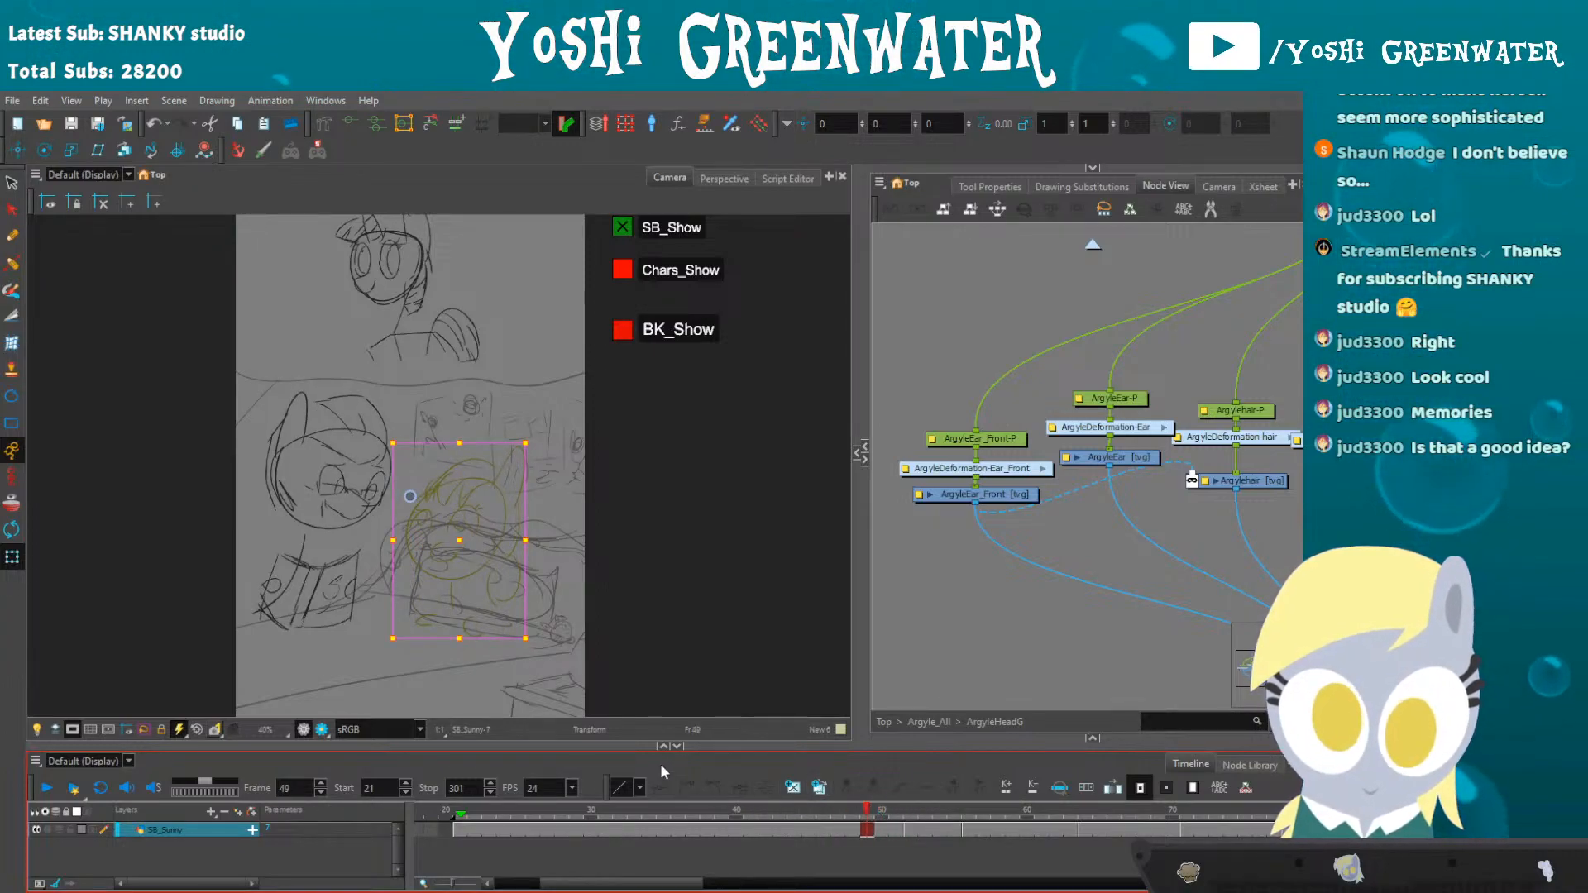
{"action": "left_click", "coordinate": [622, 269]}
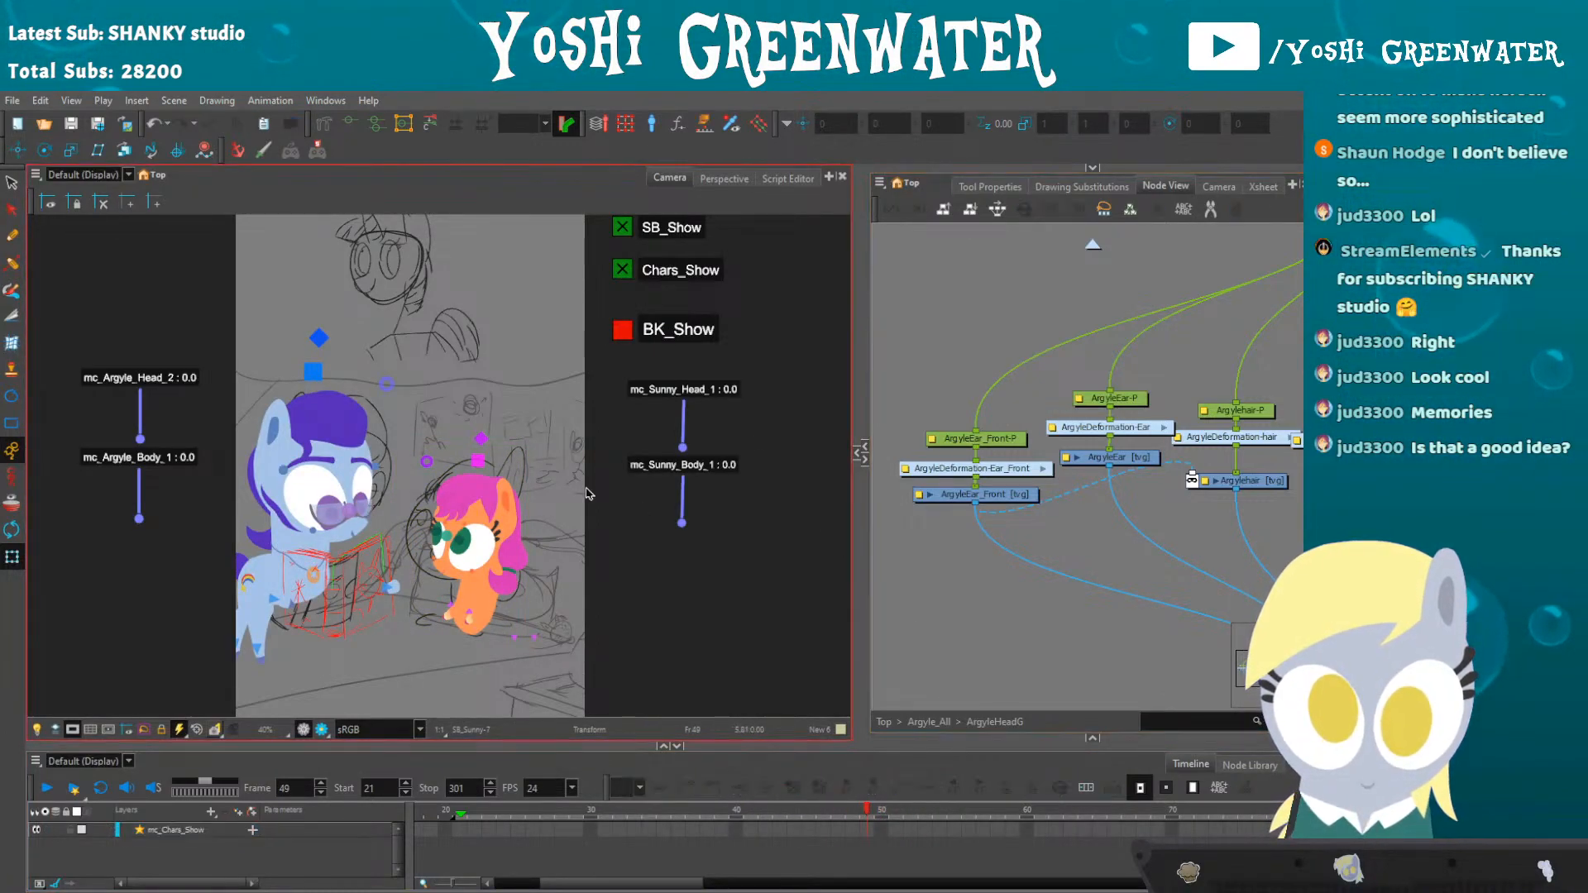
{"action": "scroll", "coordinate": [440, 459], "scroll_direction": "up", "scroll_amount": 2}
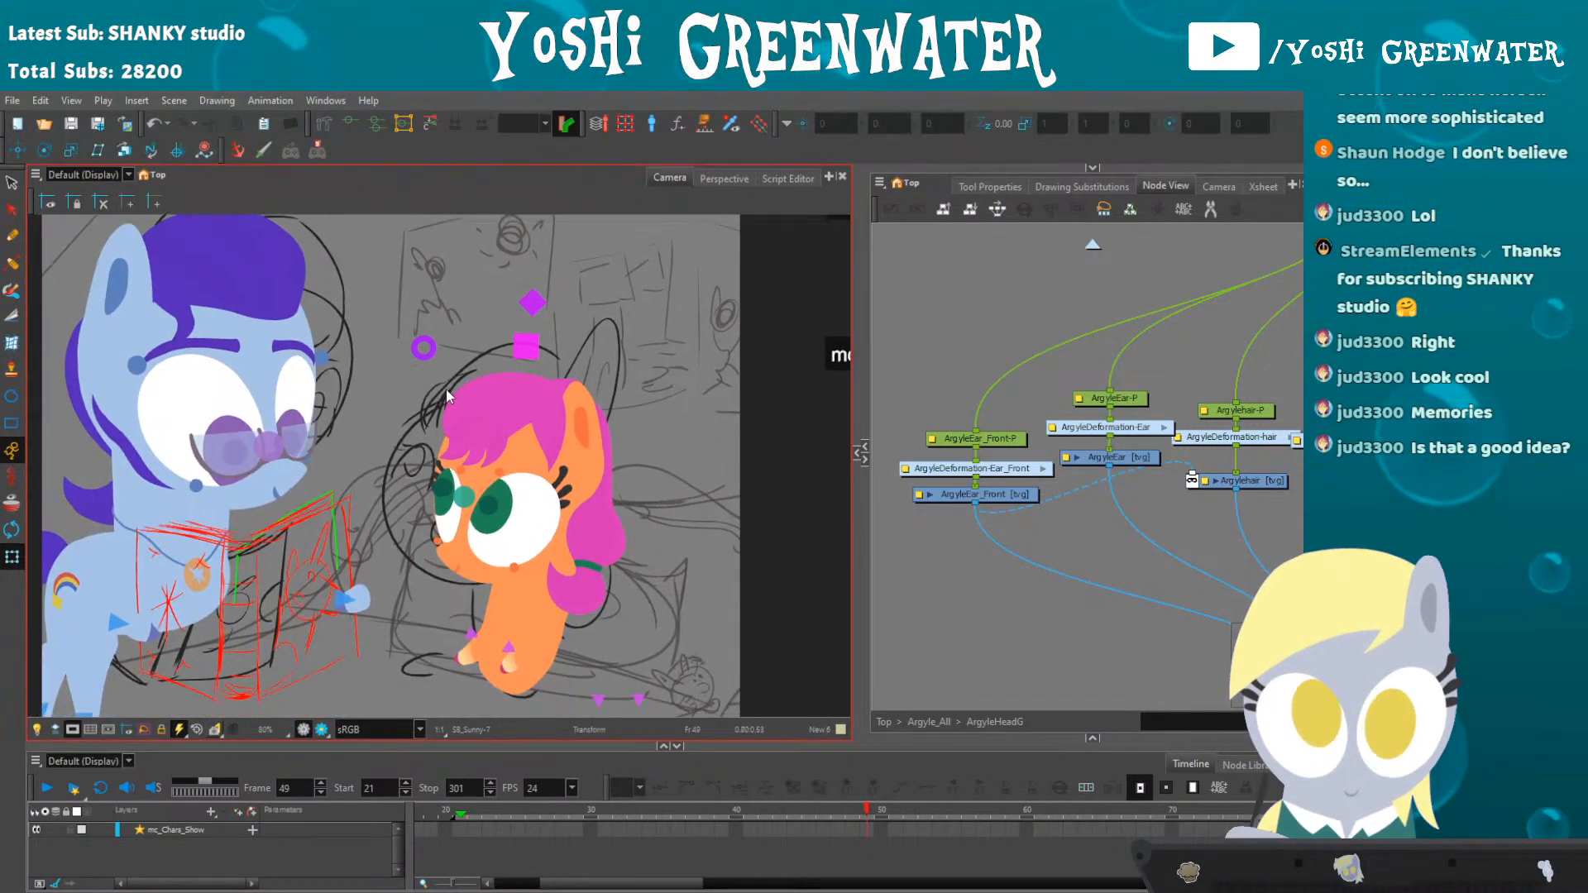
{"action": "left_click", "coordinate": [532, 303]}
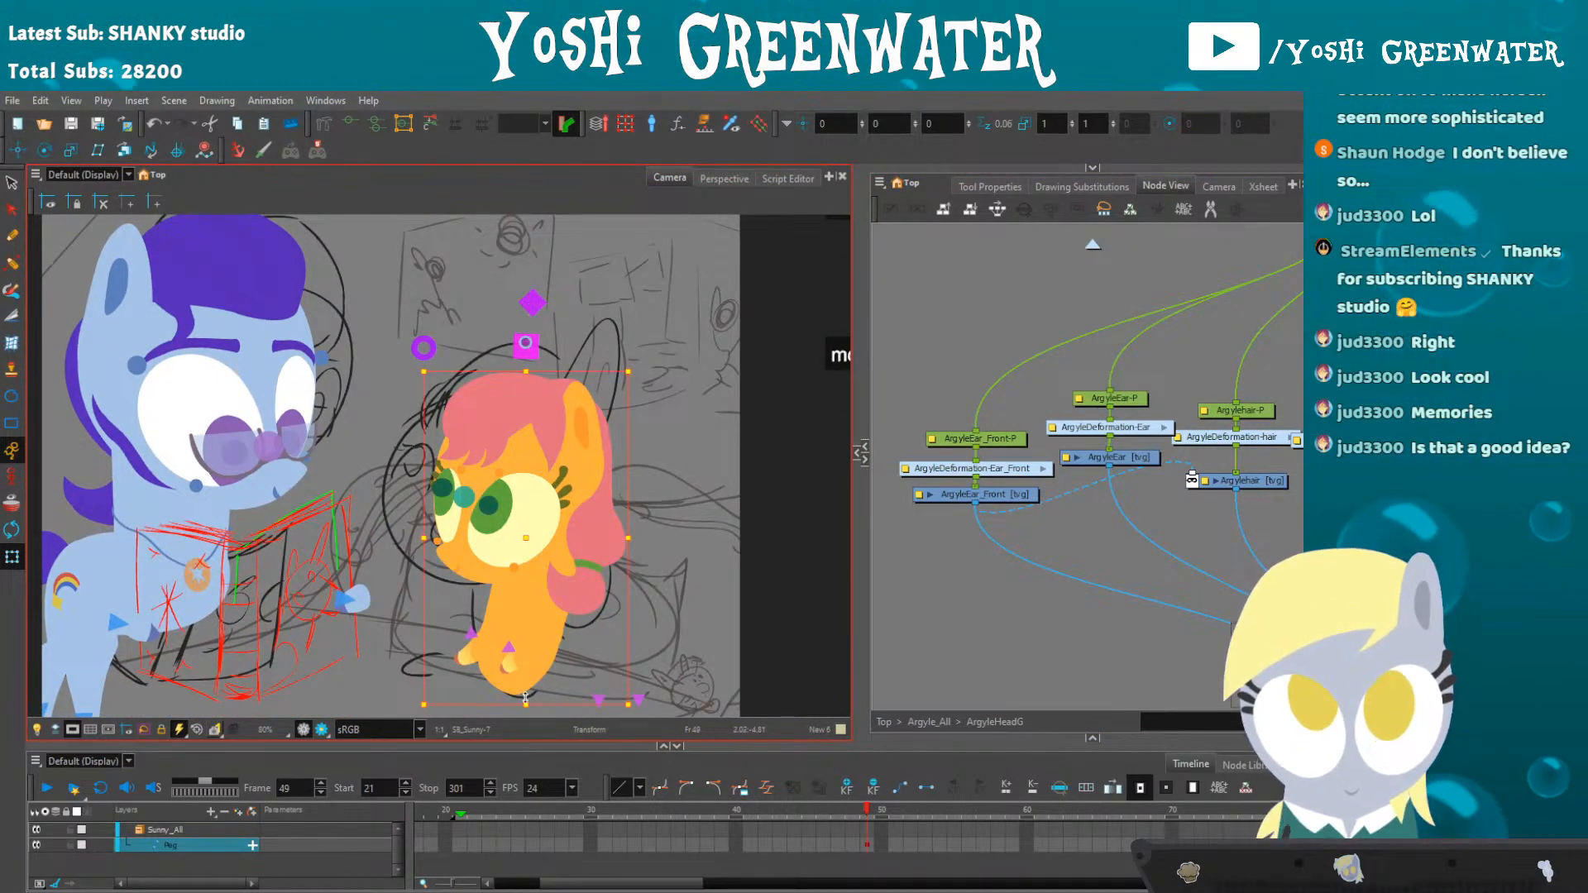
- Keyframe slight position shifts of Sunny's master peg at frames 31, 33 and 35, and review the motion
{"action": "left_click", "coordinate": [463, 808]}
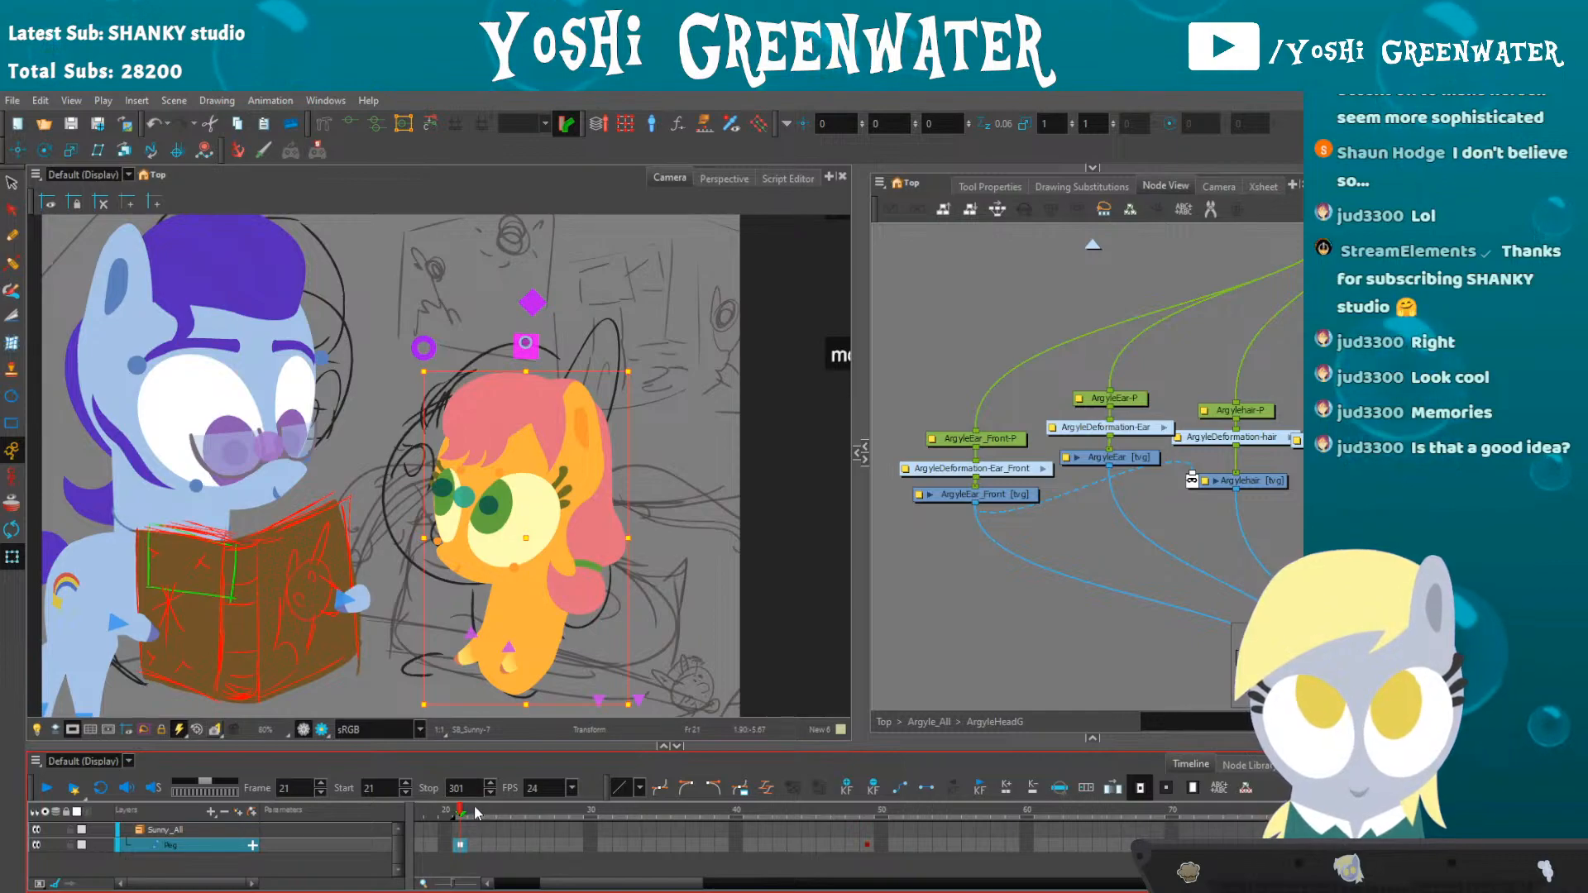
{"action": "left_click", "coordinate": [605, 813]}
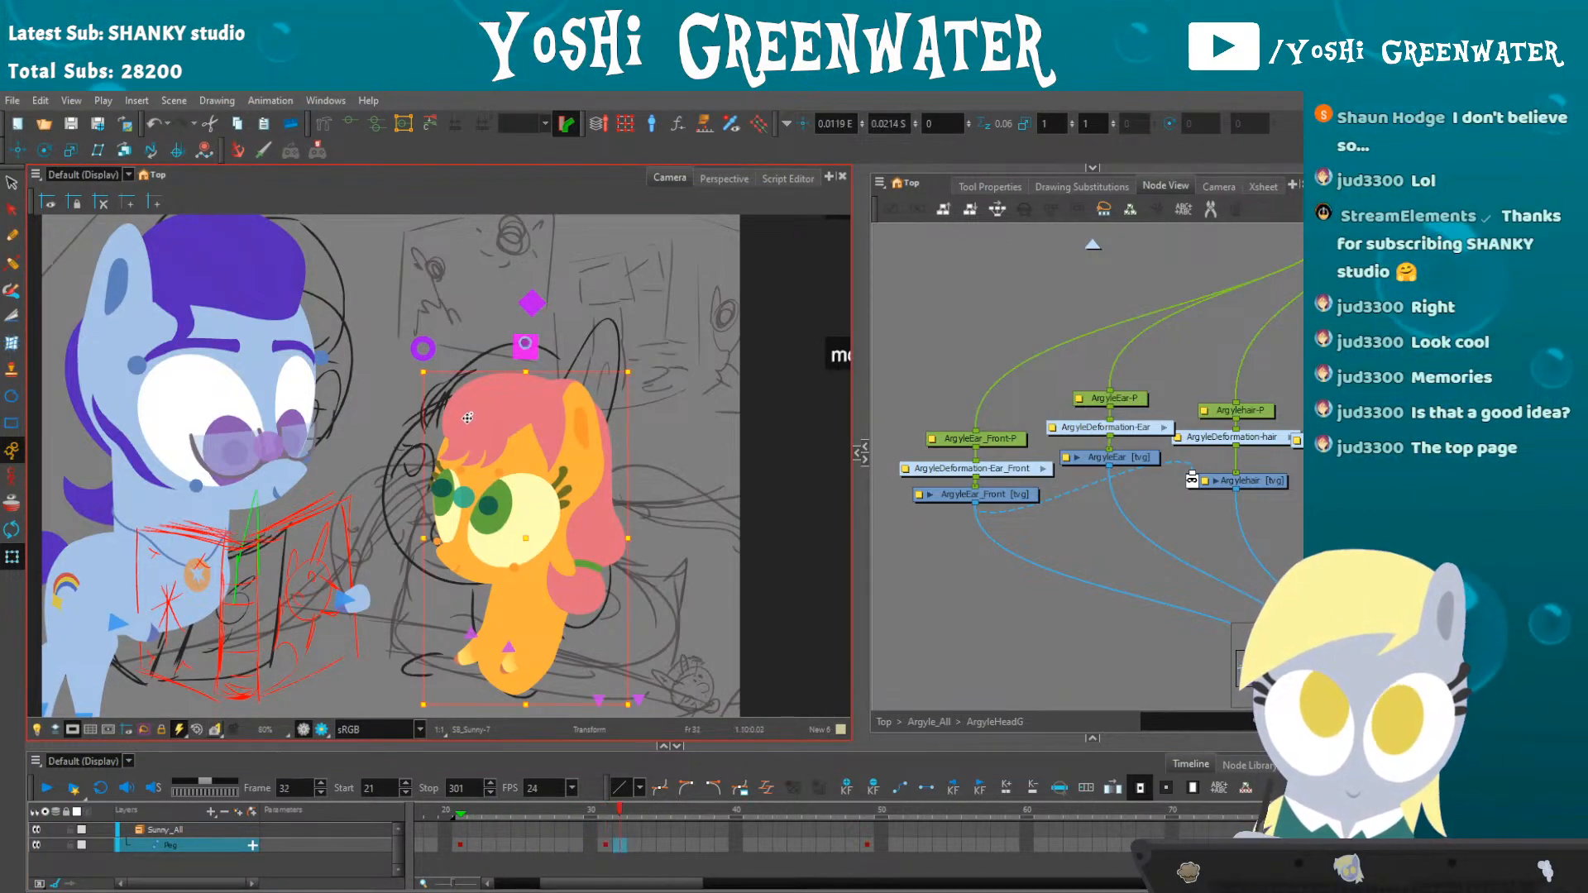
{"action": "left_click_drag", "start_coordinate": [464, 421], "coordinate": [464, 419]}
{"action": "key", "text": "period"}
{"action": "key", "text": "period"}
{"action": "left_click_drag", "start_coordinate": [385, 464], "coordinate": [411, 411]}
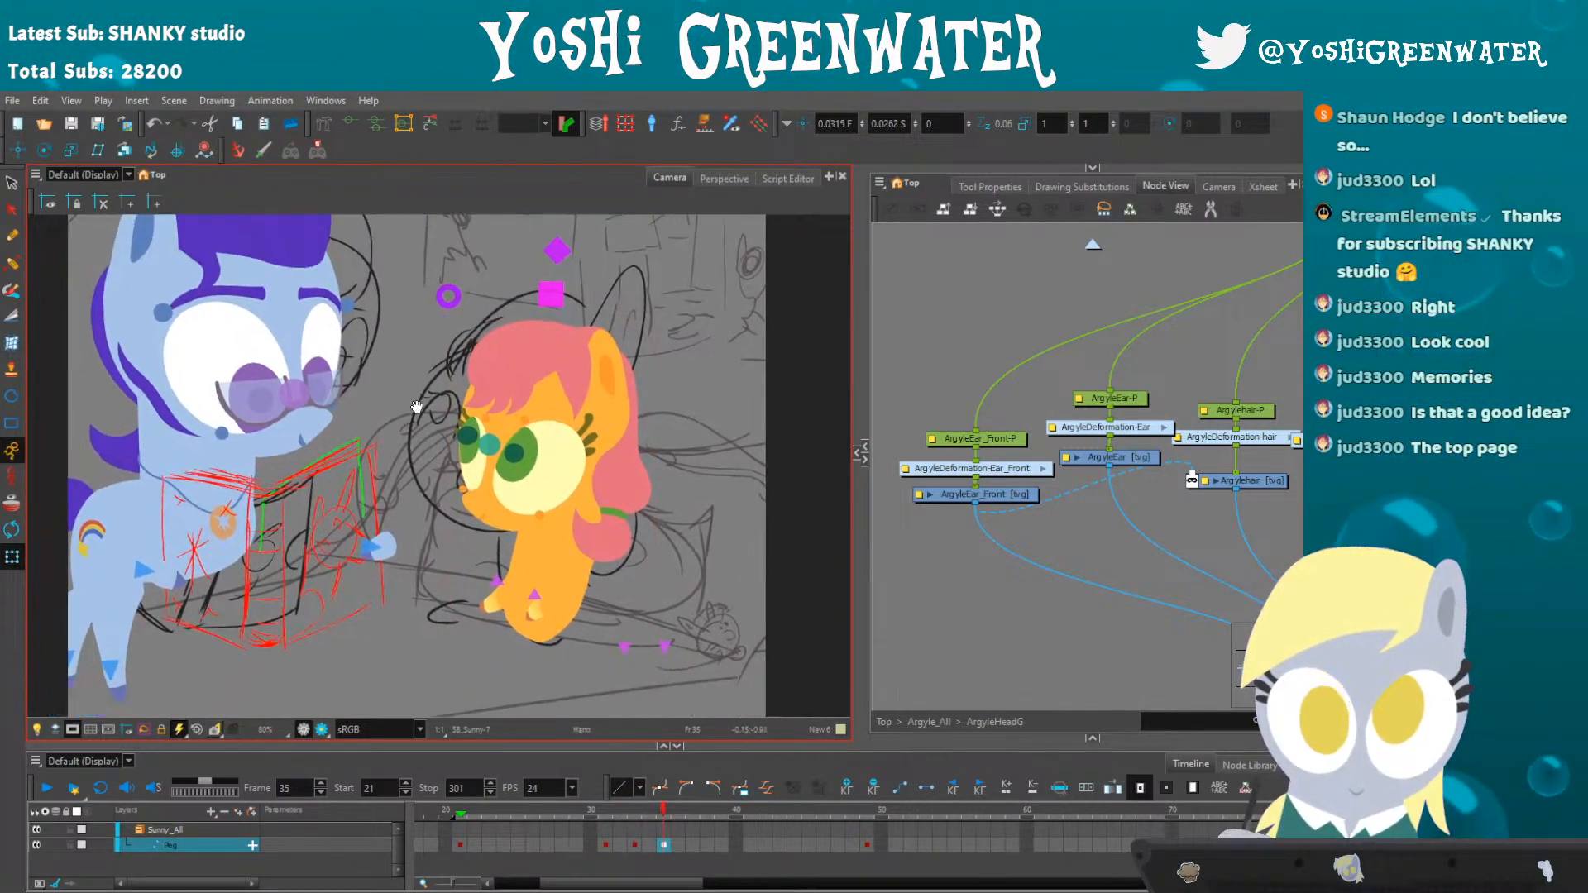
{"action": "left_click", "coordinate": [546, 809]}
{"action": "key", "text": "shift+Return"}
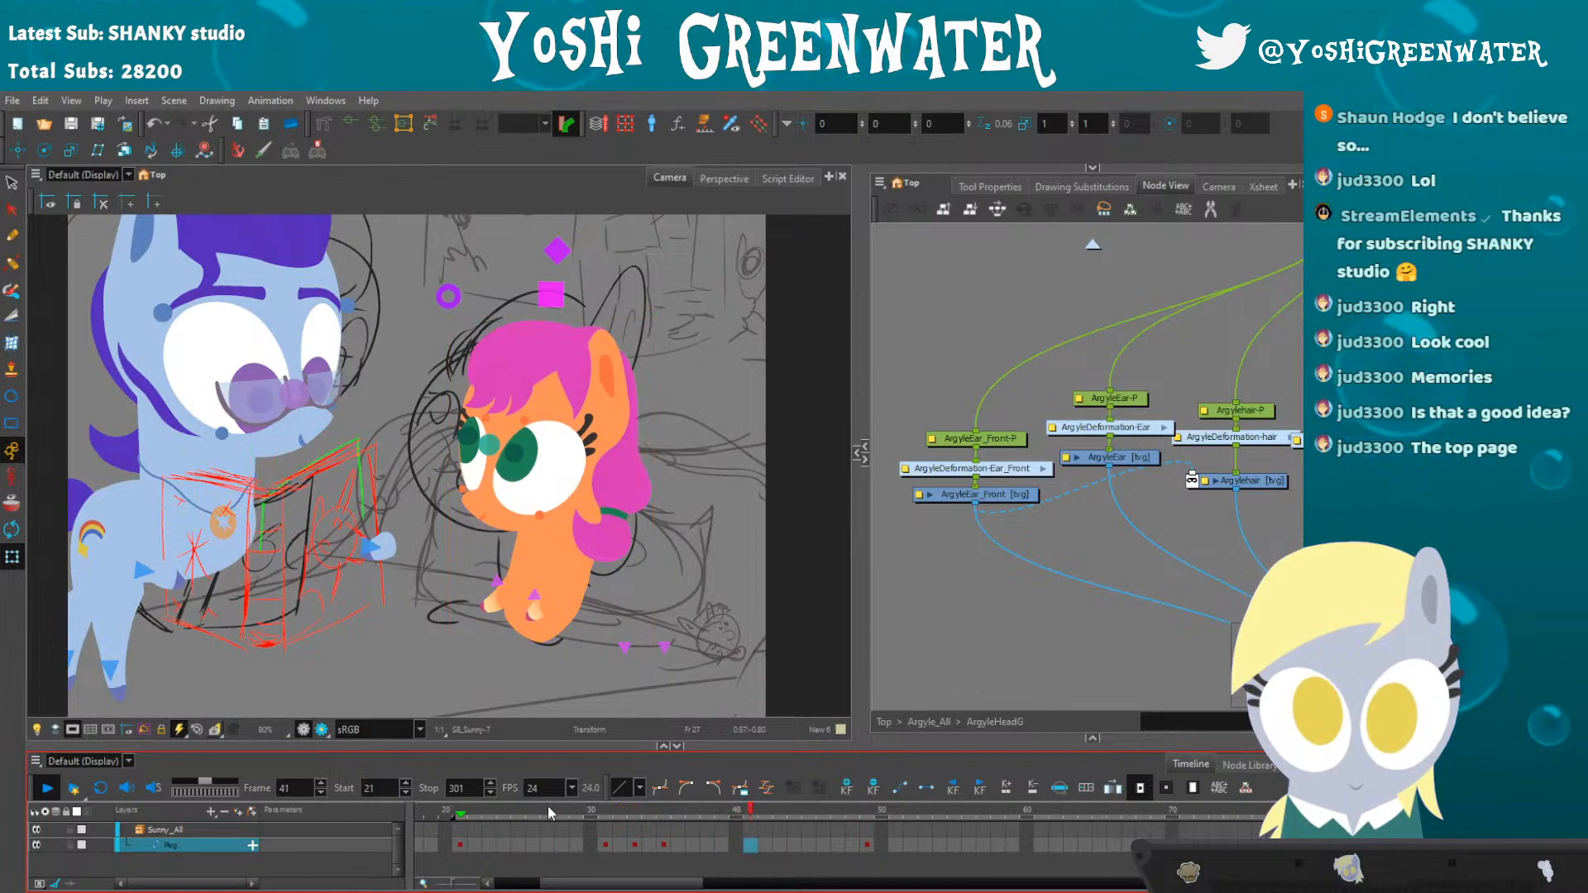
{"action": "left_click", "coordinate": [591, 813]}
{"action": "left_click_drag", "start_coordinate": [662, 816], "coordinate": [635, 815]}
{"action": "key", "text": "period"}
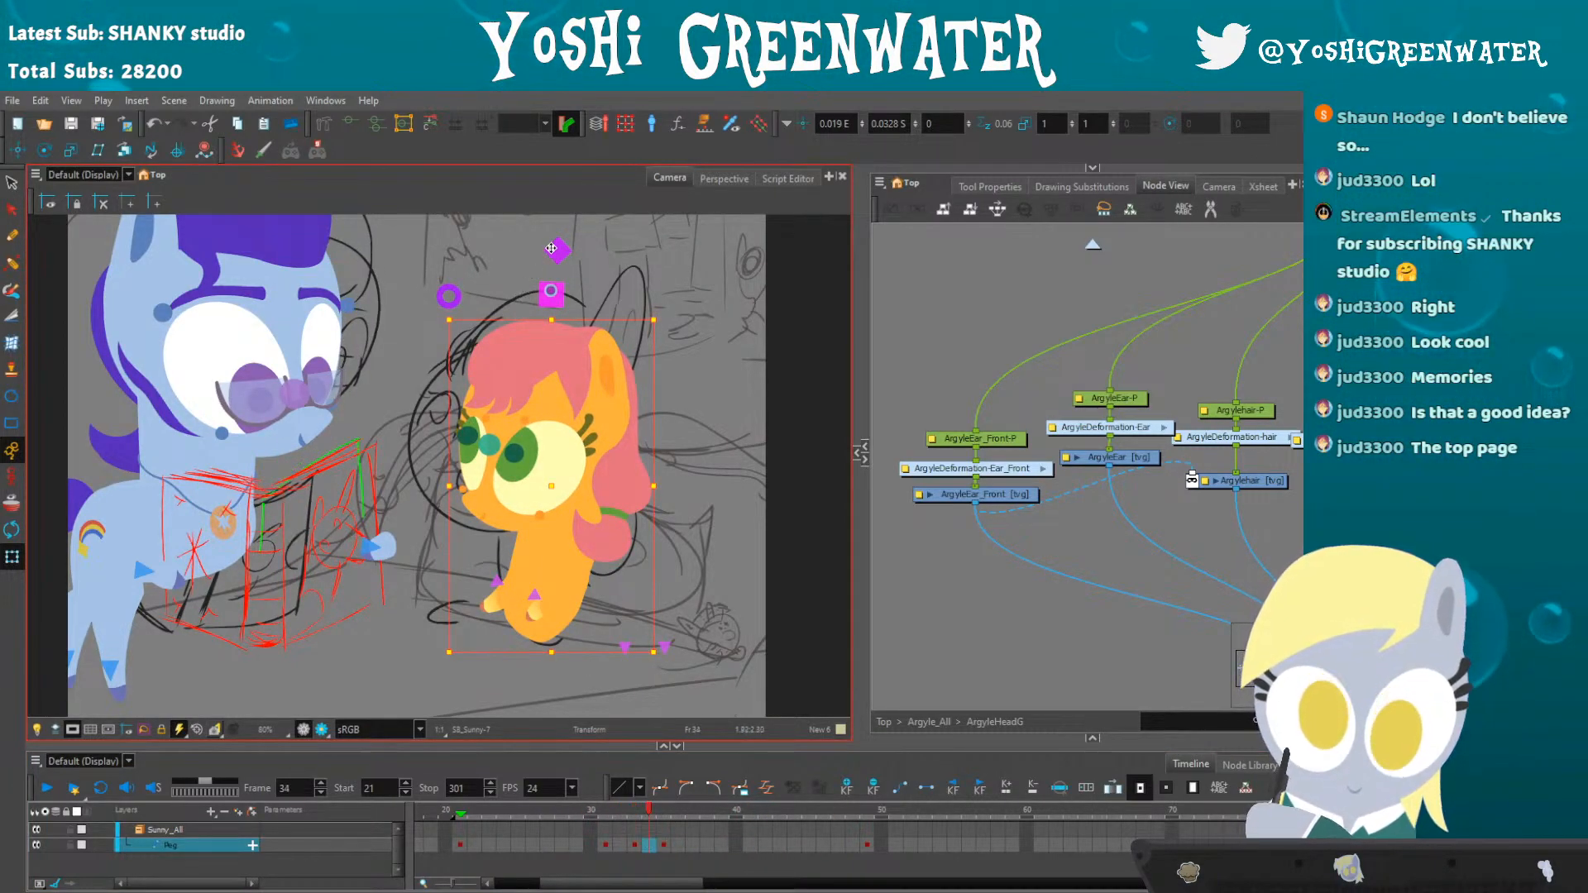
- Try slight shifts of Sunny's master peg at frames 41, 43 and 45, play them back, and delete those keyframes
{"action": "key", "text": "period"}
{"action": "key", "text": "period"}
{"action": "key", "text": "period"}
{"action": "key", "text": "period"}
{"action": "key", "text": "period"}
{"action": "key", "text": "period"}
{"action": "key", "text": "period"}
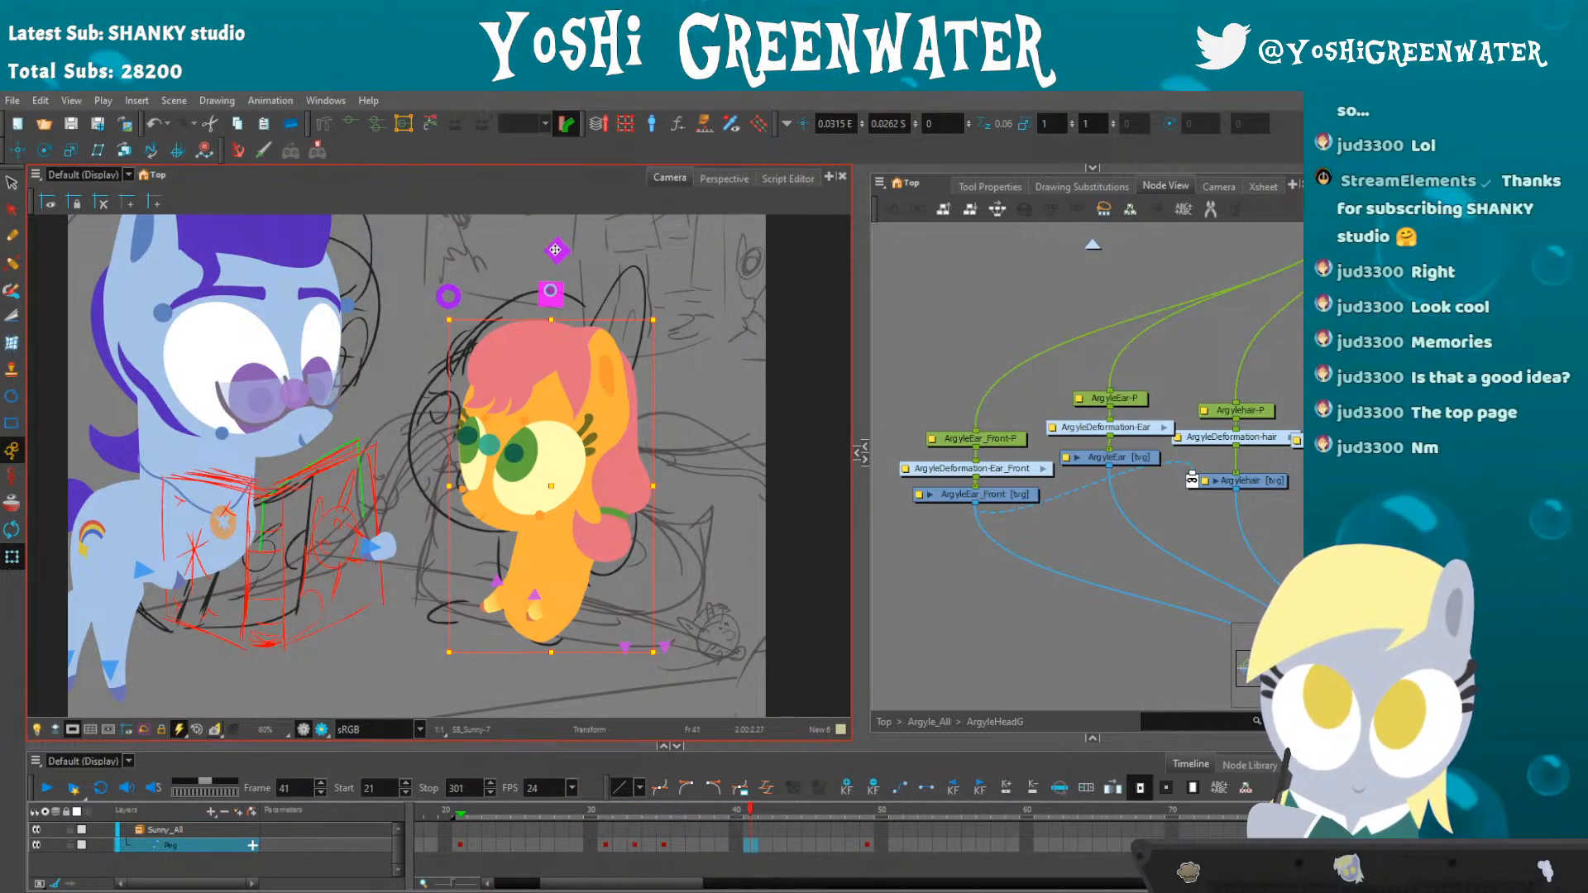
{"action": "key", "text": "period"}
{"action": "key", "text": "period"}
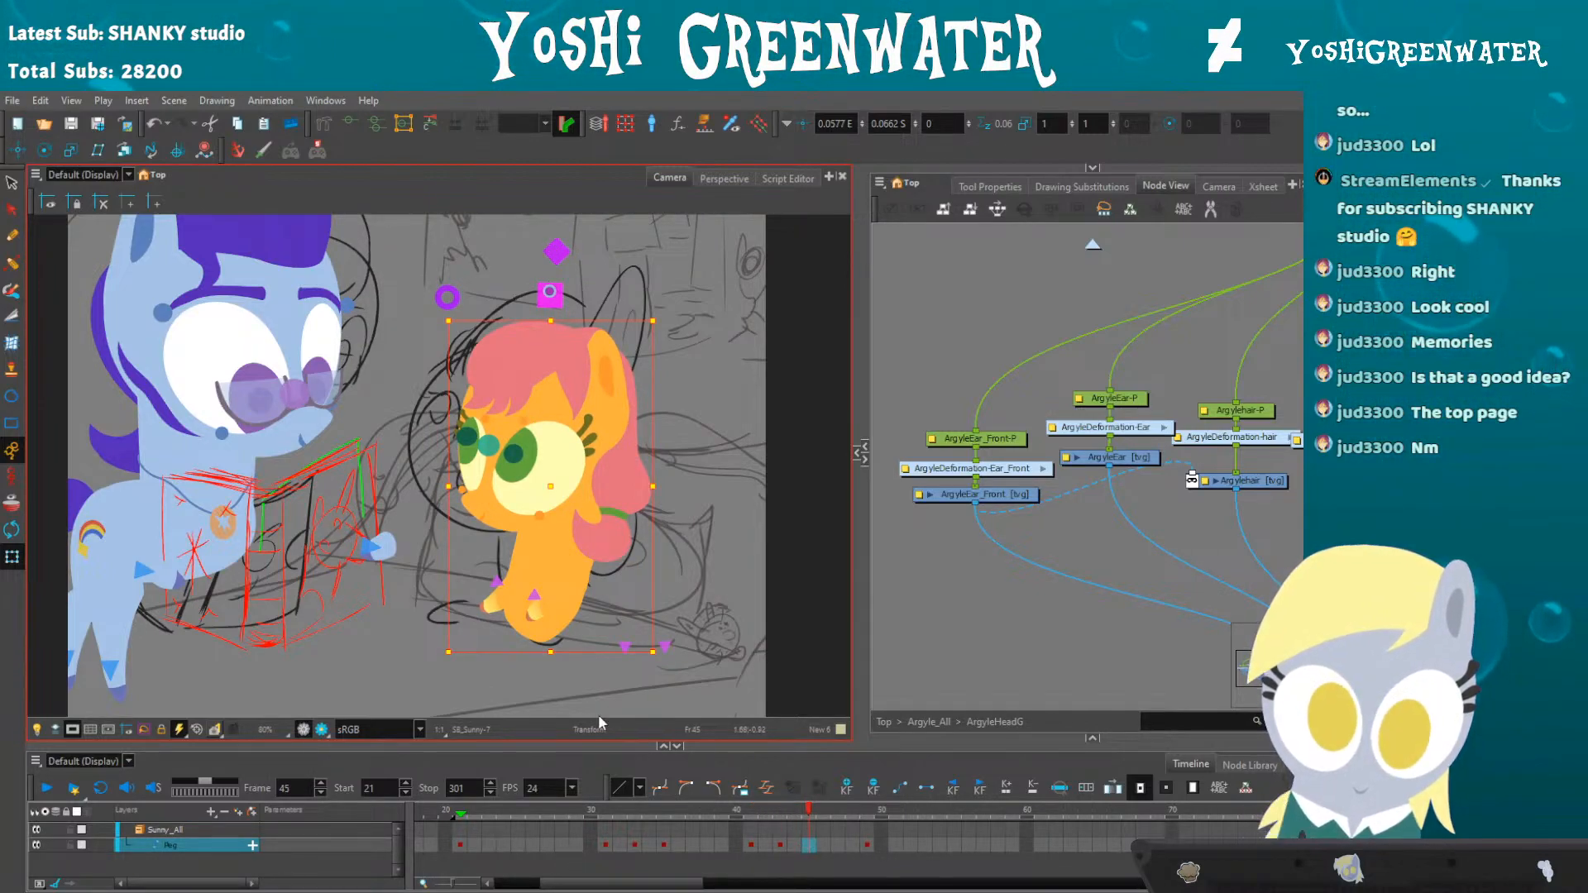
{"action": "left_click", "coordinate": [546, 247]}
{"action": "left_click", "coordinate": [493, 815]}
{"action": "key", "text": "shift+Return"}
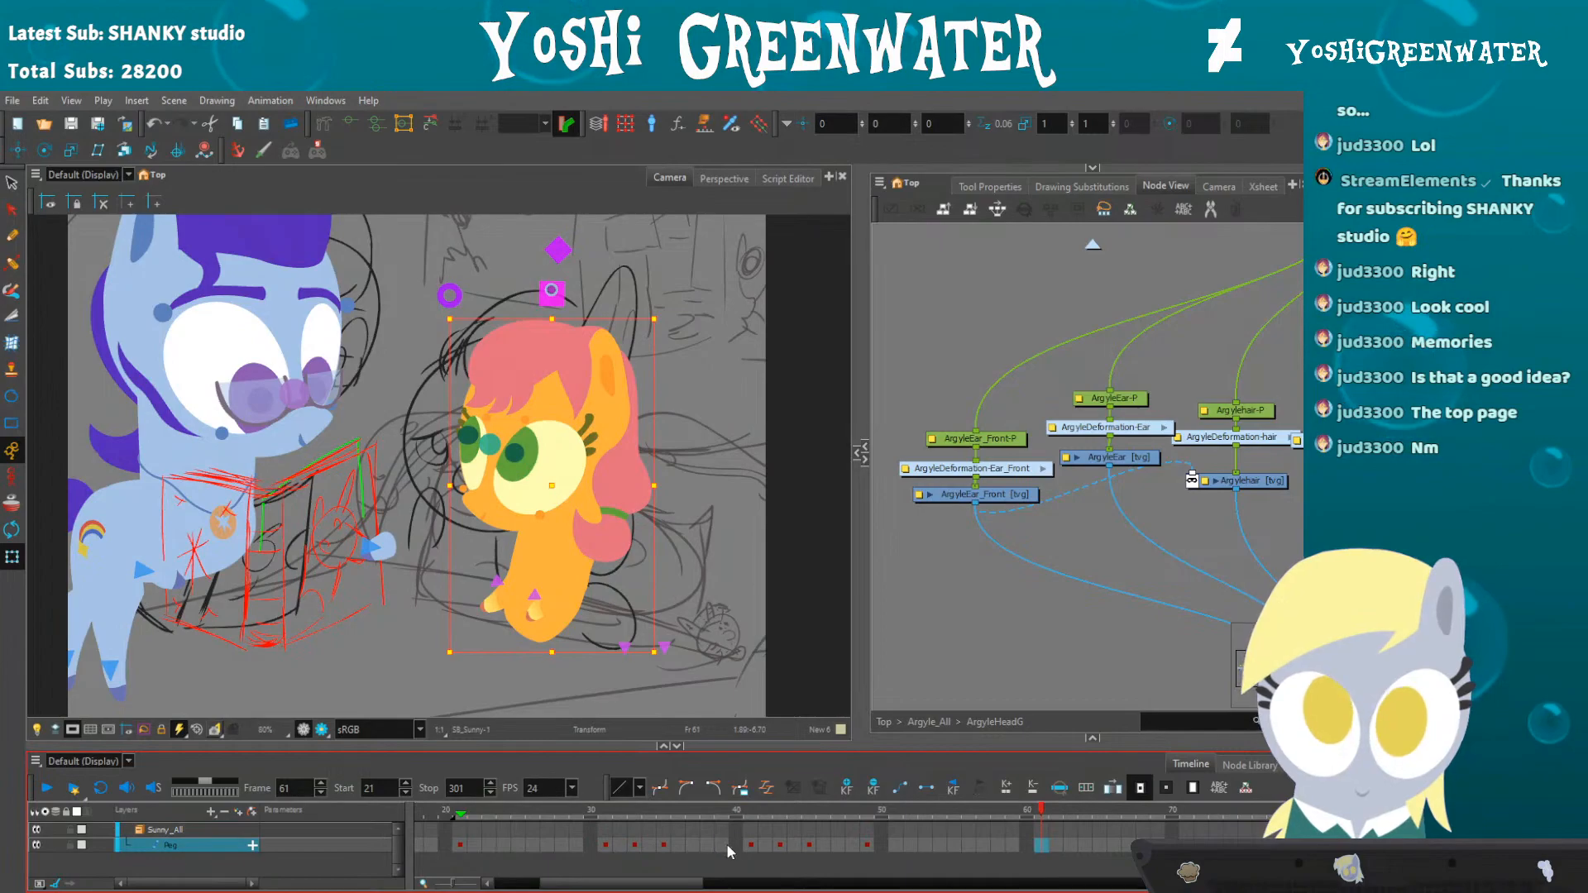
{"action": "left_click_drag", "start_coordinate": [718, 845], "coordinate": [815, 844]}
- Keyframe Sunny's master peg at frames 41 and 43 with a slight position shift, and play back the motion
{"action": "left_click_drag", "start_coordinate": [572, 815], "coordinate": [751, 814]}
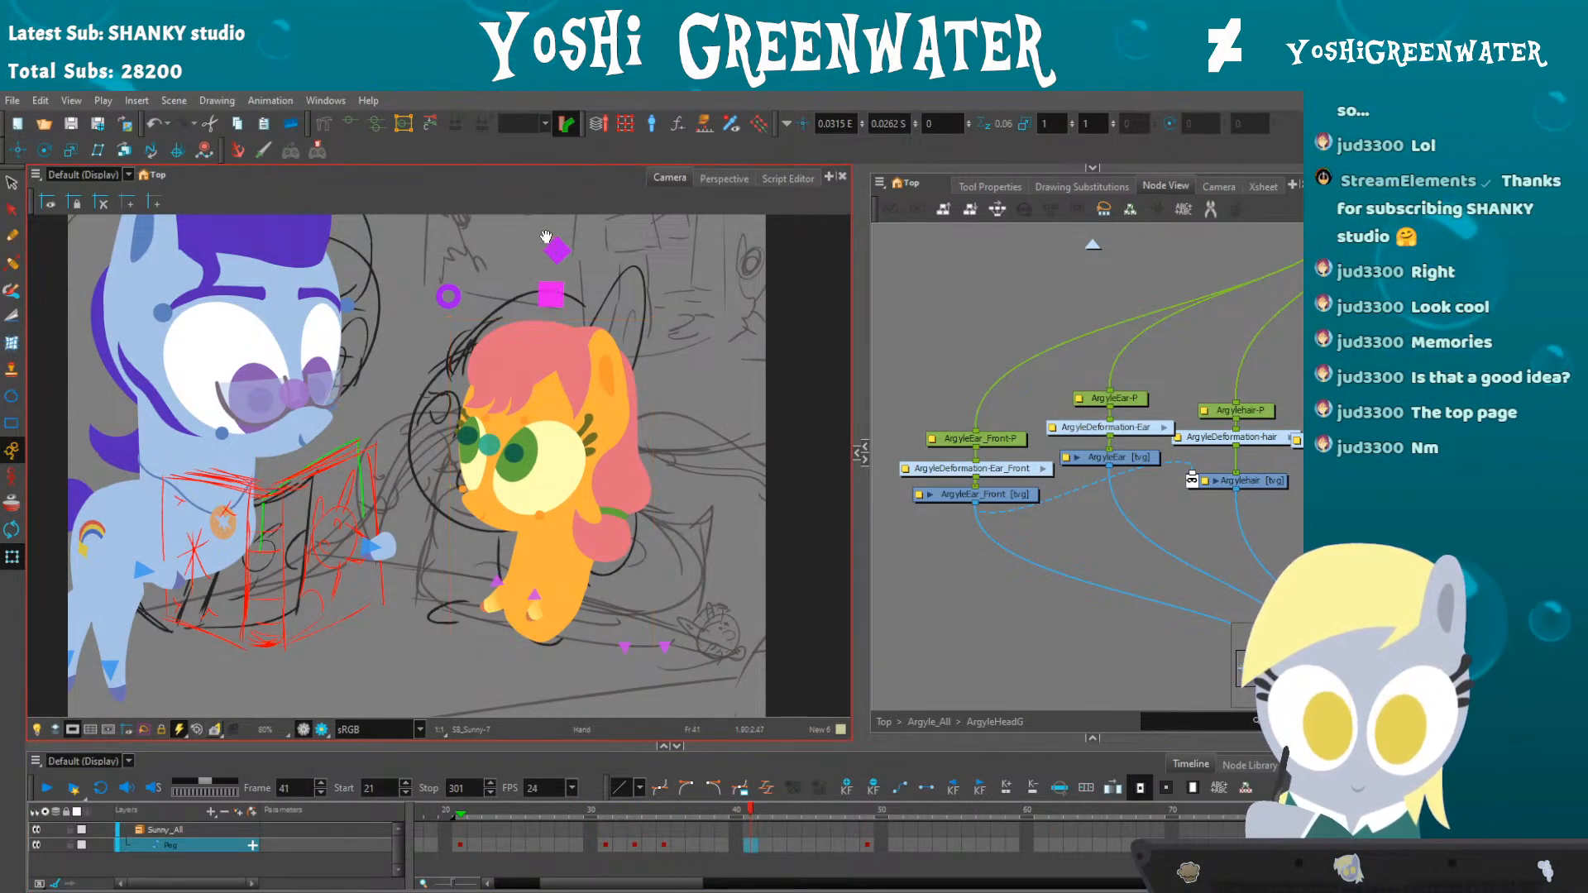
{"action": "left_click_drag", "start_coordinate": [547, 238], "coordinate": [529, 246]}
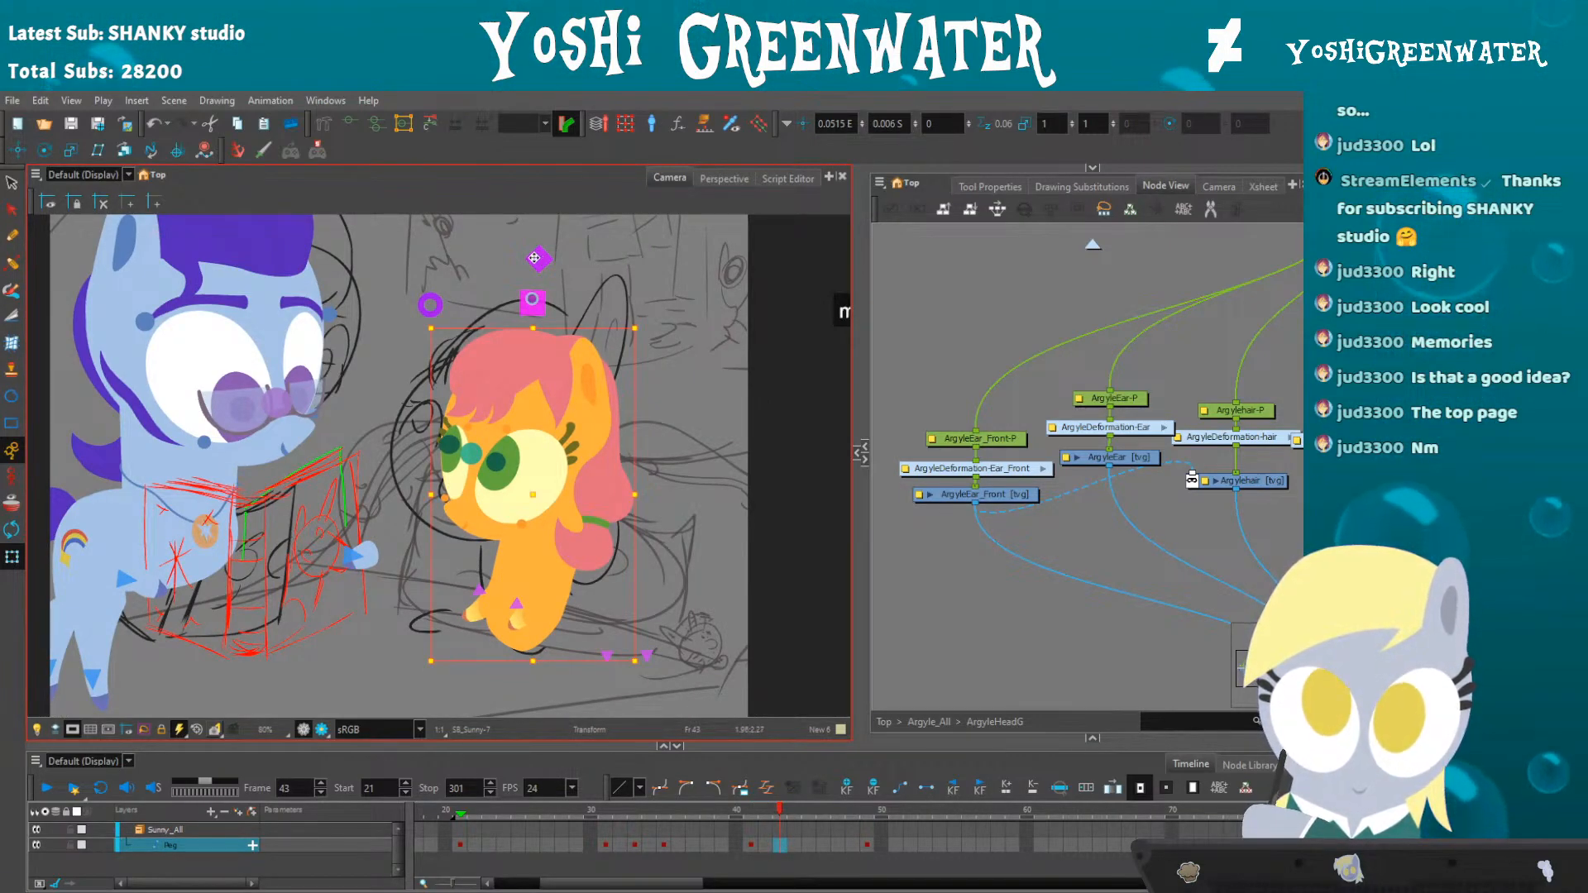
{"action": "left_click", "coordinate": [528, 808]}
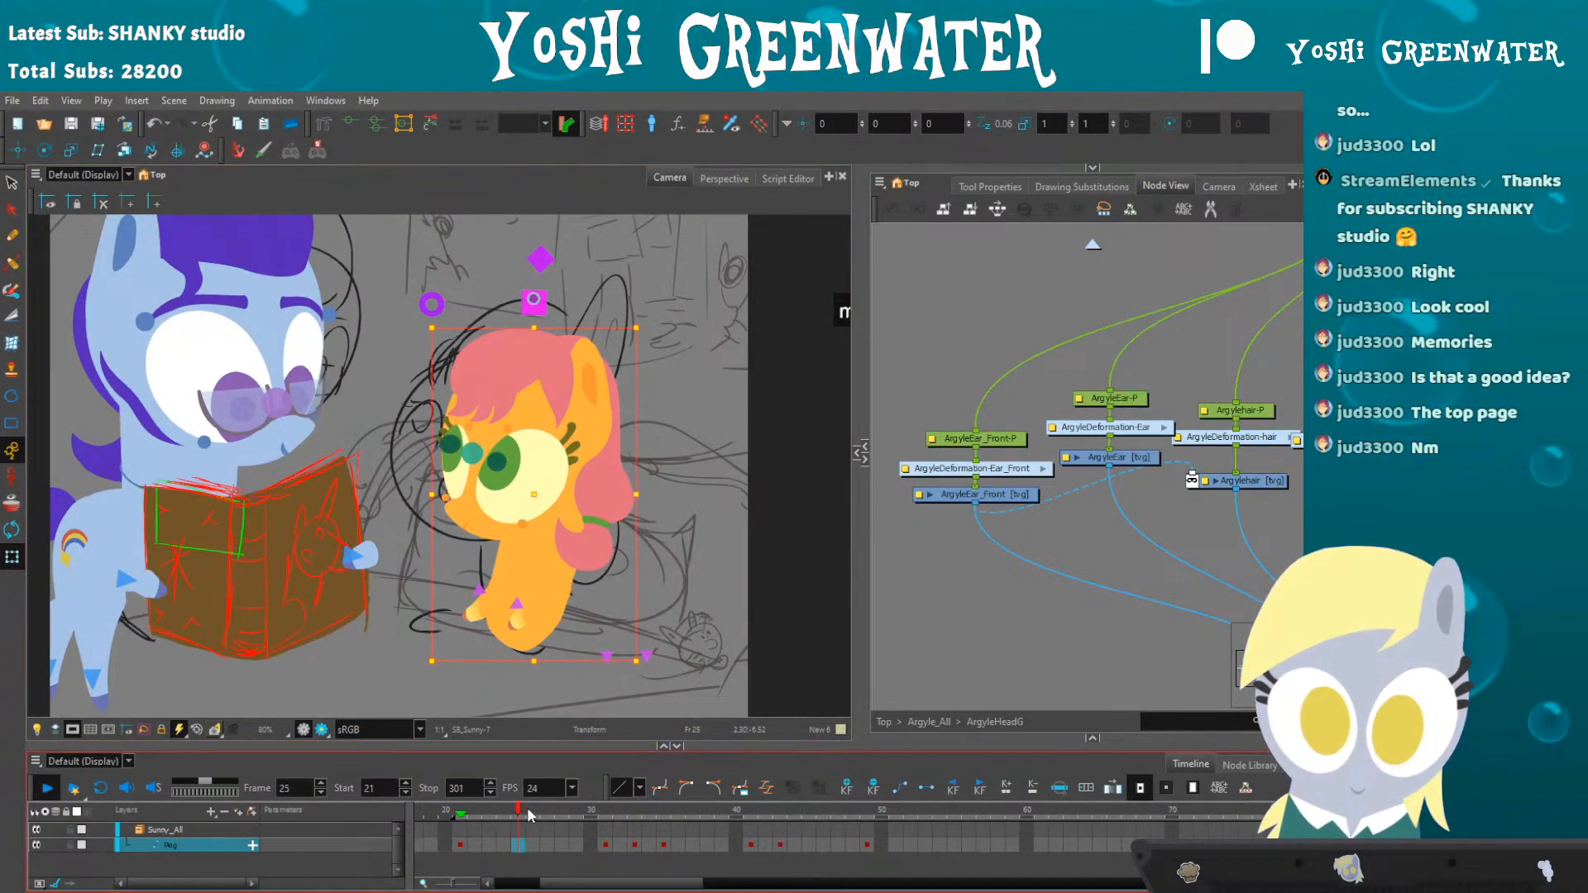
{"action": "key", "text": "shift+Return"}
{"action": "key", "text": "shift+Return"}
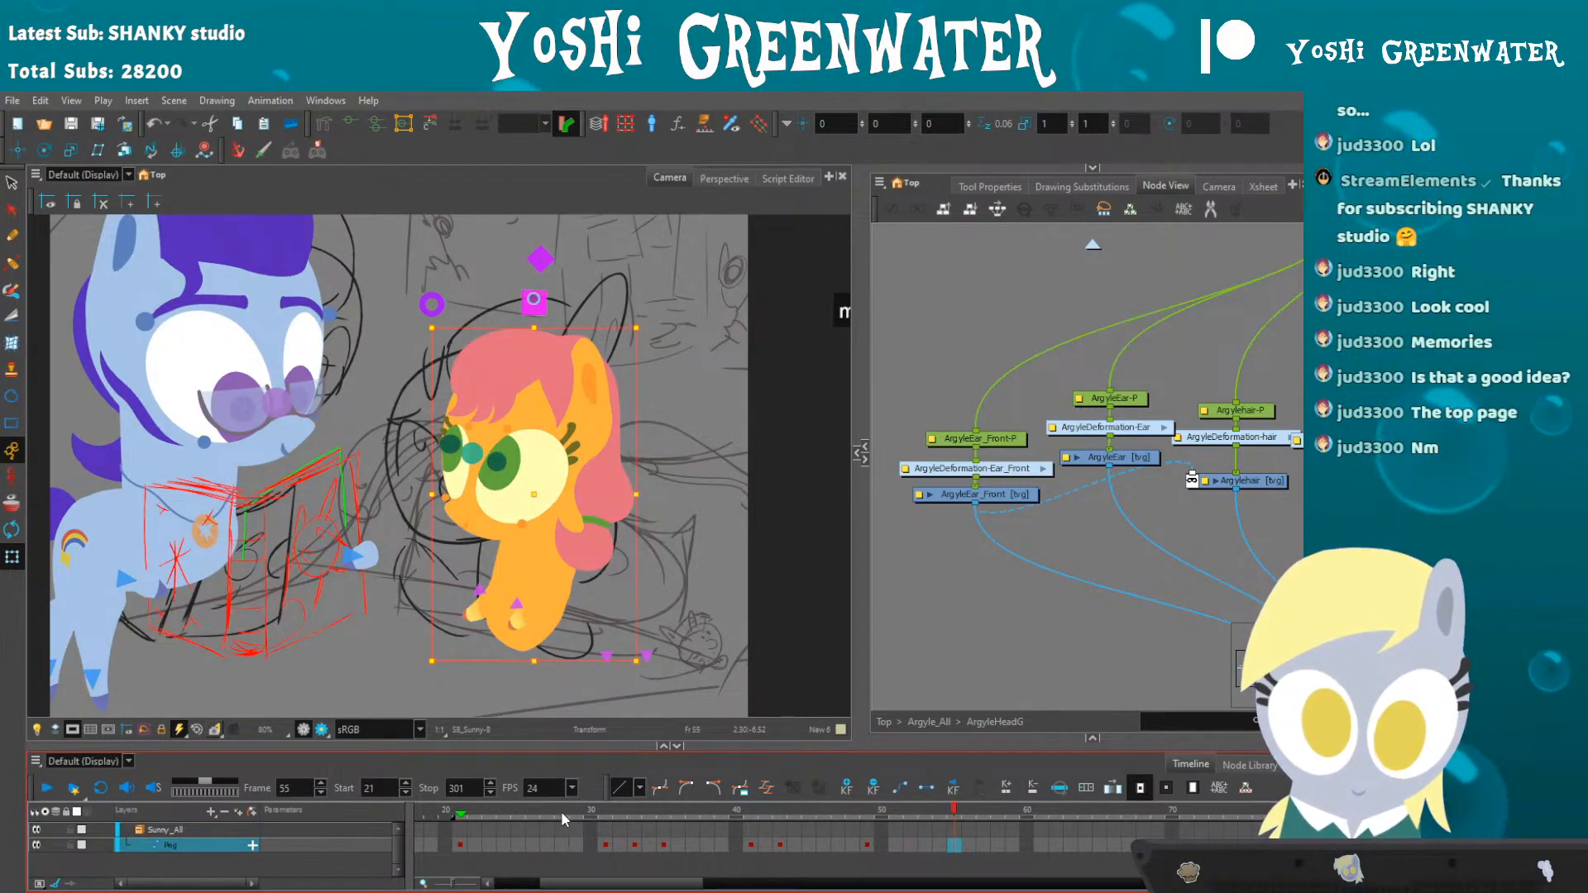
- Nudge Sunny's master peg slightly down and left at frame 49 and play back the result
{"action": "scroll", "coordinate": [561, 810], "scroll_direction": "right", "scroll_amount": 3}
{"action": "left_click", "coordinate": [620, 808]}
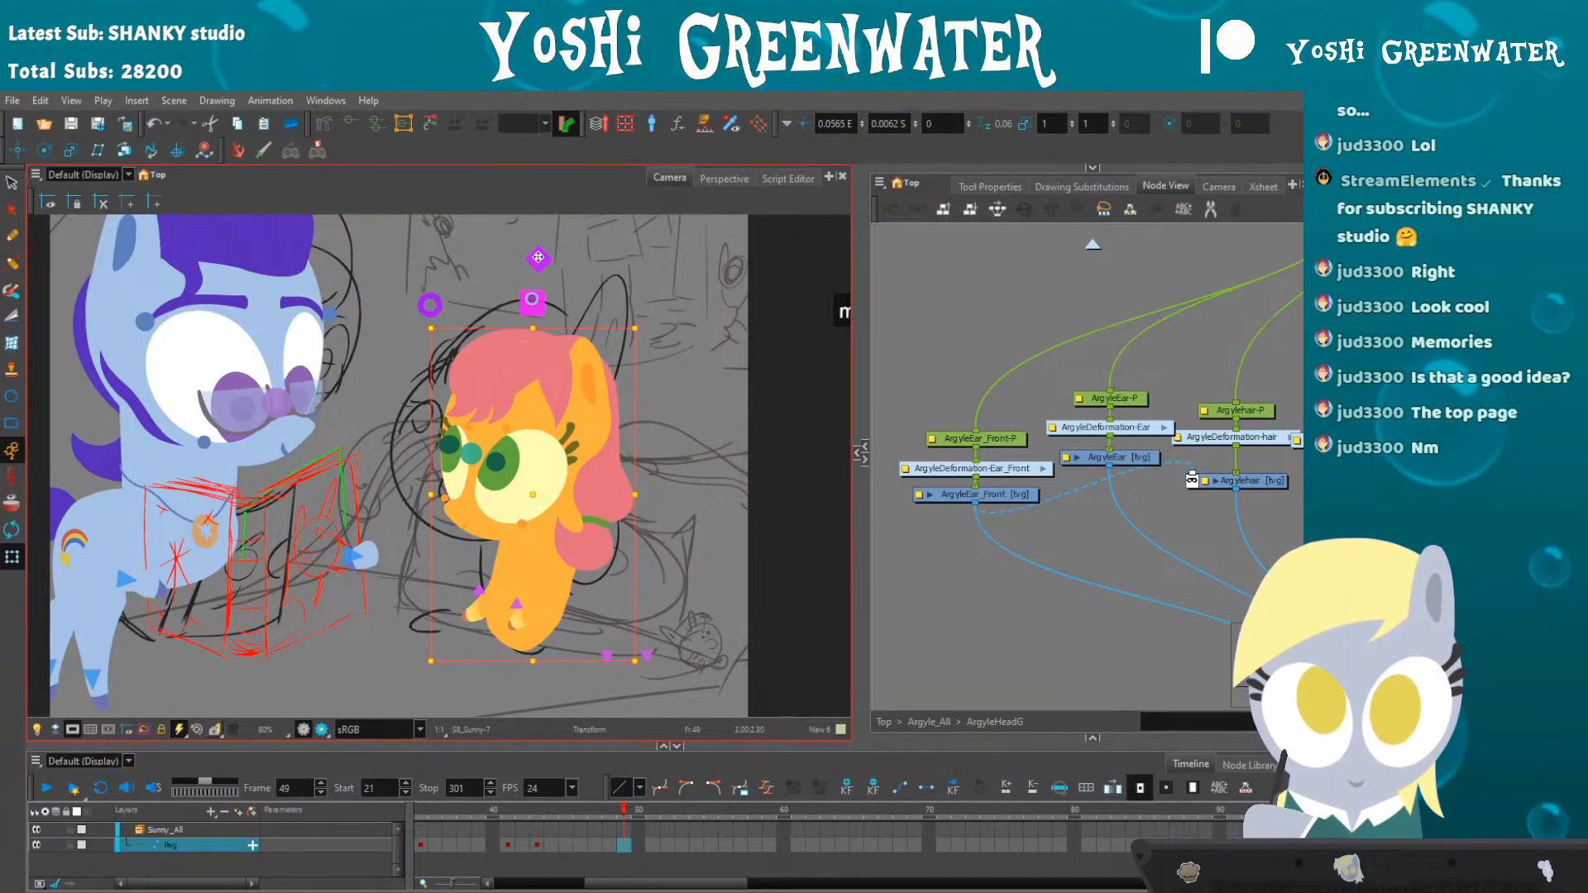
{"action": "left_click_drag", "start_coordinate": [536, 261], "coordinate": [534, 265]}
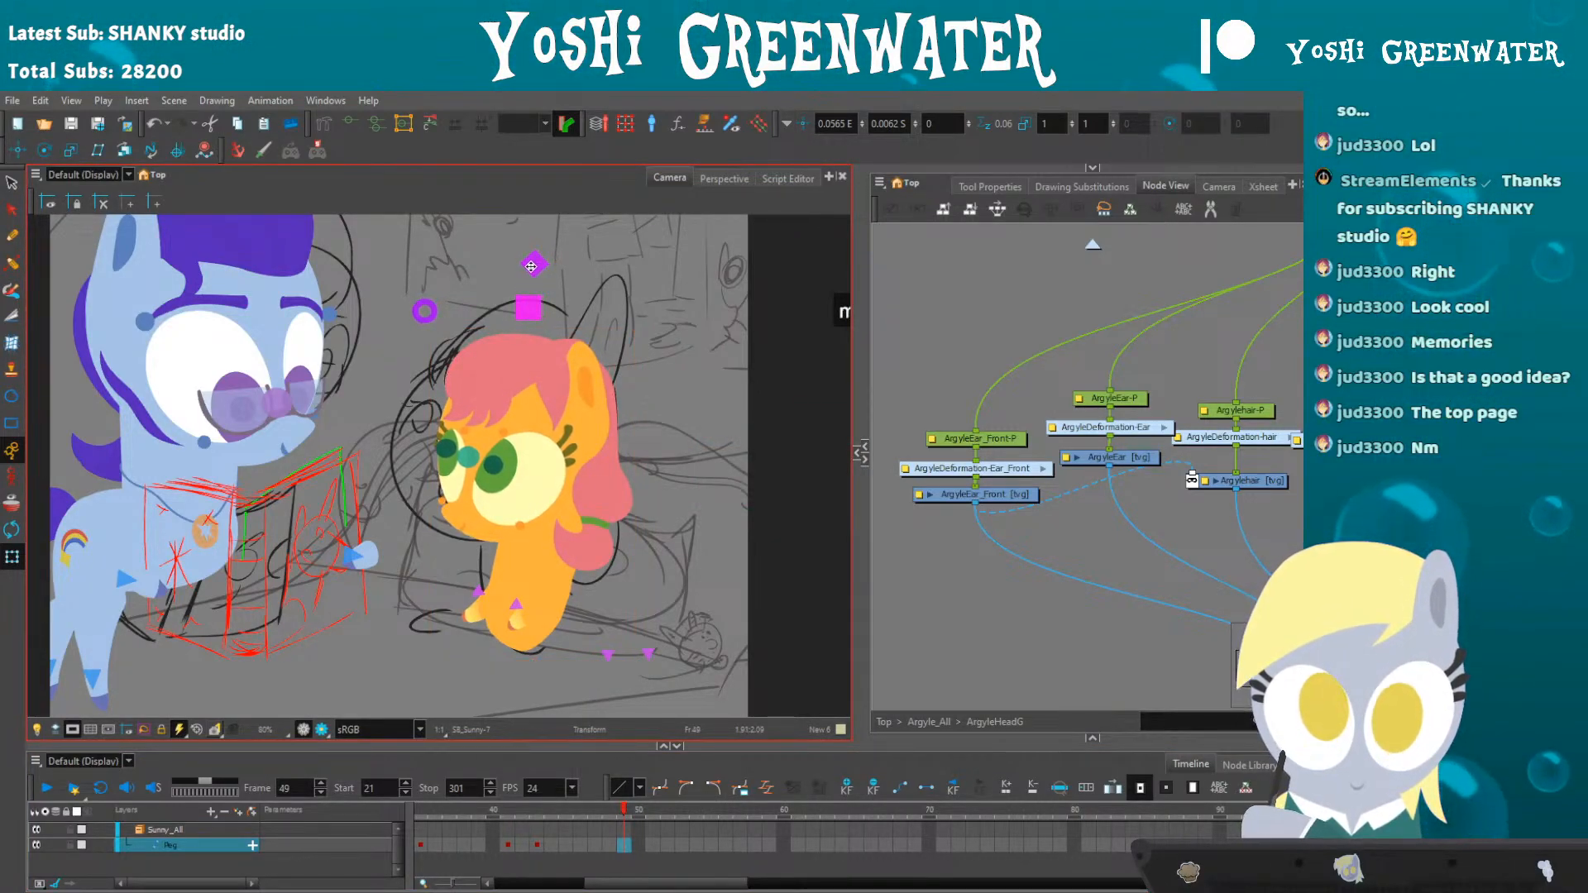
{"action": "left_click", "coordinate": [573, 808]}
{"action": "key", "text": "shift+Return"}
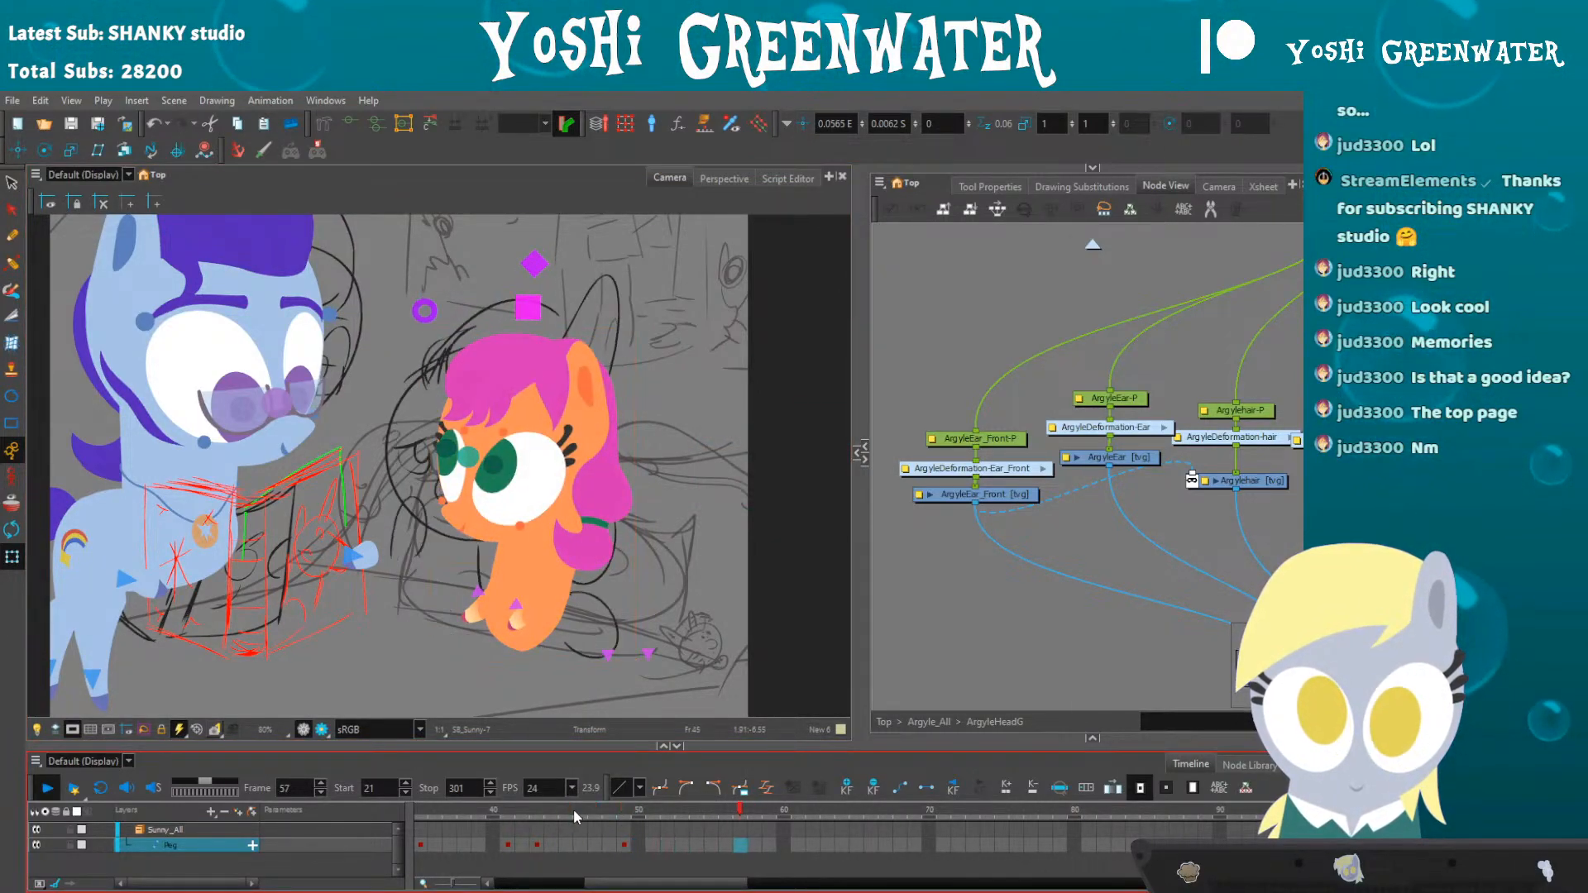
{"action": "key", "text": "shift+Return"}
- Scrub ahead to frame 56 and compare Sunny's pose with the storyboard sketch
{"action": "left_click_drag", "start_coordinate": [443, 580], "coordinate": [480, 563]}
{"action": "left_click", "coordinate": [650, 812]}
{"action": "left_click_drag", "start_coordinate": [650, 812], "coordinate": [725, 806]}
{"action": "left_click", "coordinate": [477, 597]}
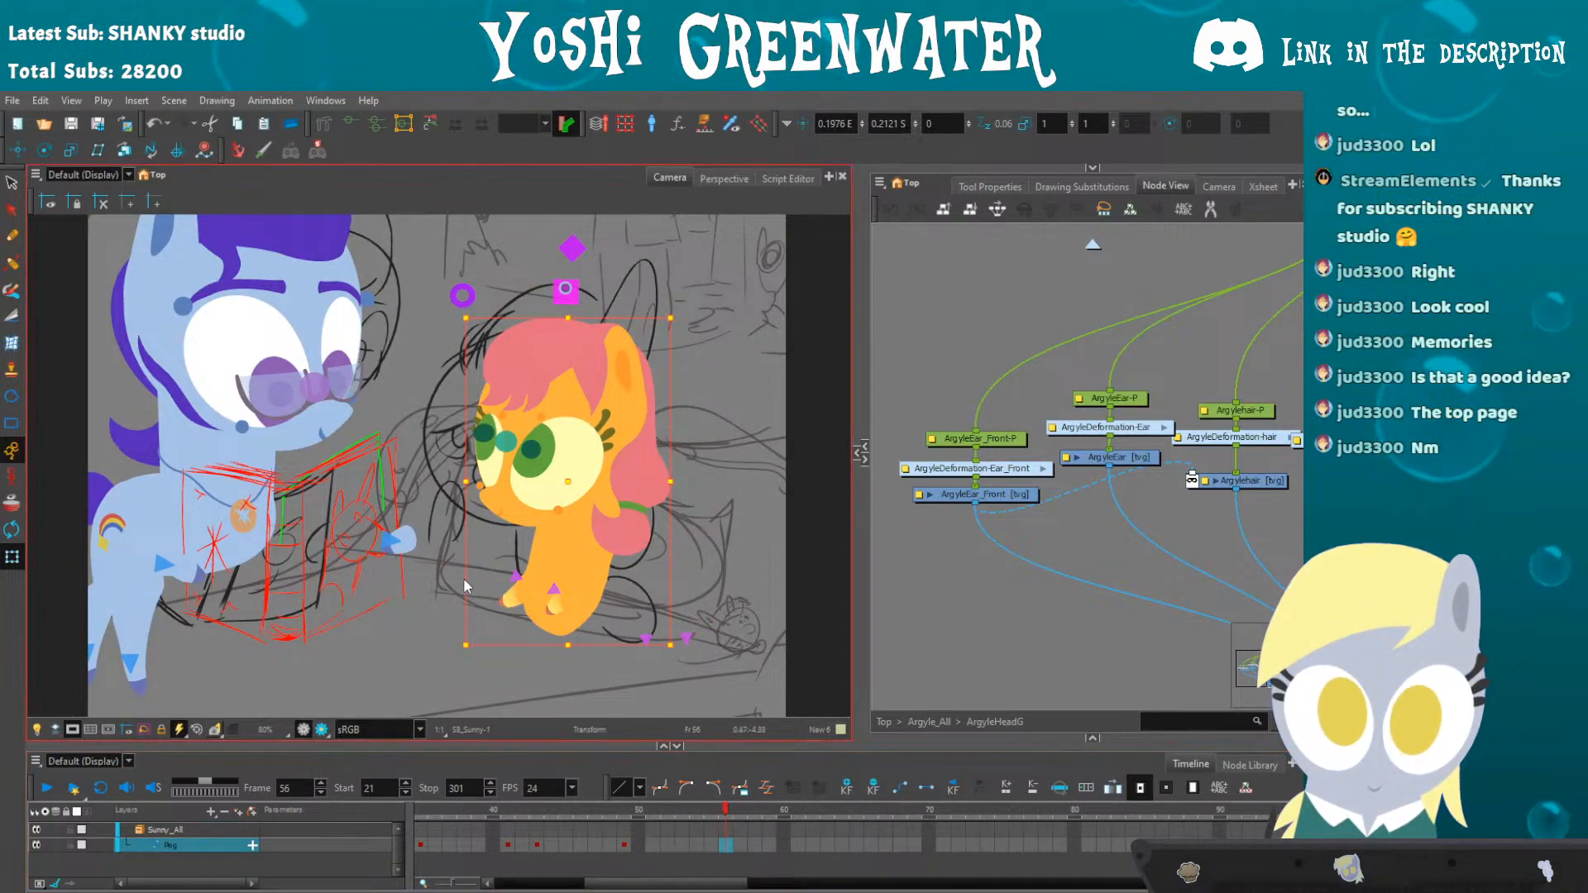
{"action": "left_click_drag", "start_coordinate": [478, 597], "coordinate": [405, 565]}
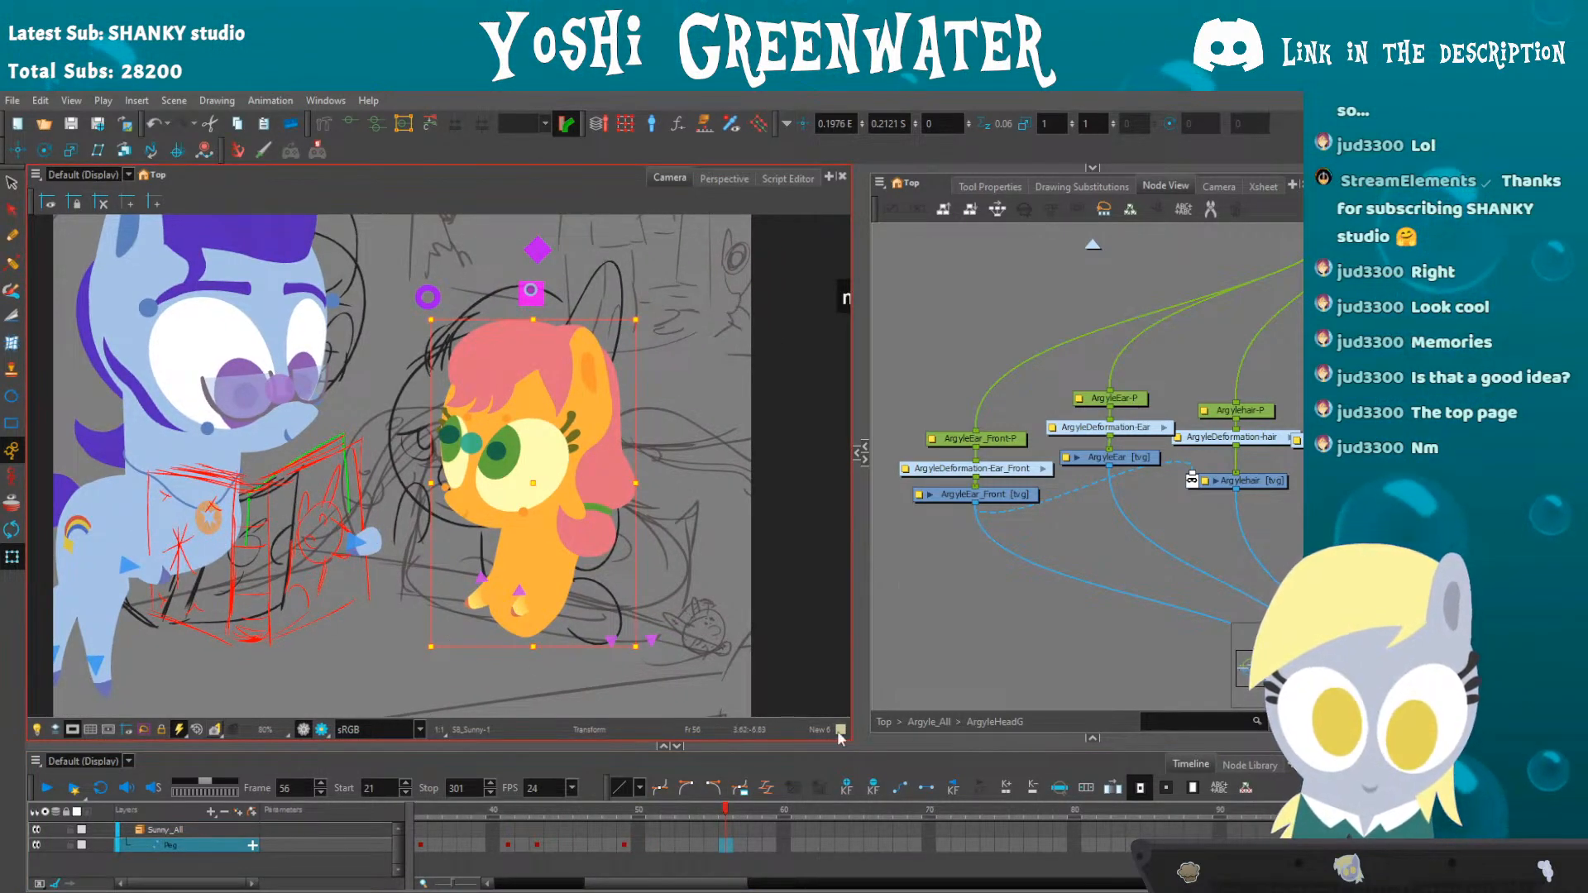
- Add a peg above the Storyboard group and connect it as parent of SB_Sunny-P, SB_Argyle-P and SB_Pony-P
{"action": "left_click", "coordinate": [884, 722]}
{"action": "left_click_drag", "start_coordinate": [938, 654], "coordinate": [602, 463]}
{"action": "left_click_drag", "start_coordinate": [898, 518], "coordinate": [745, 529]}
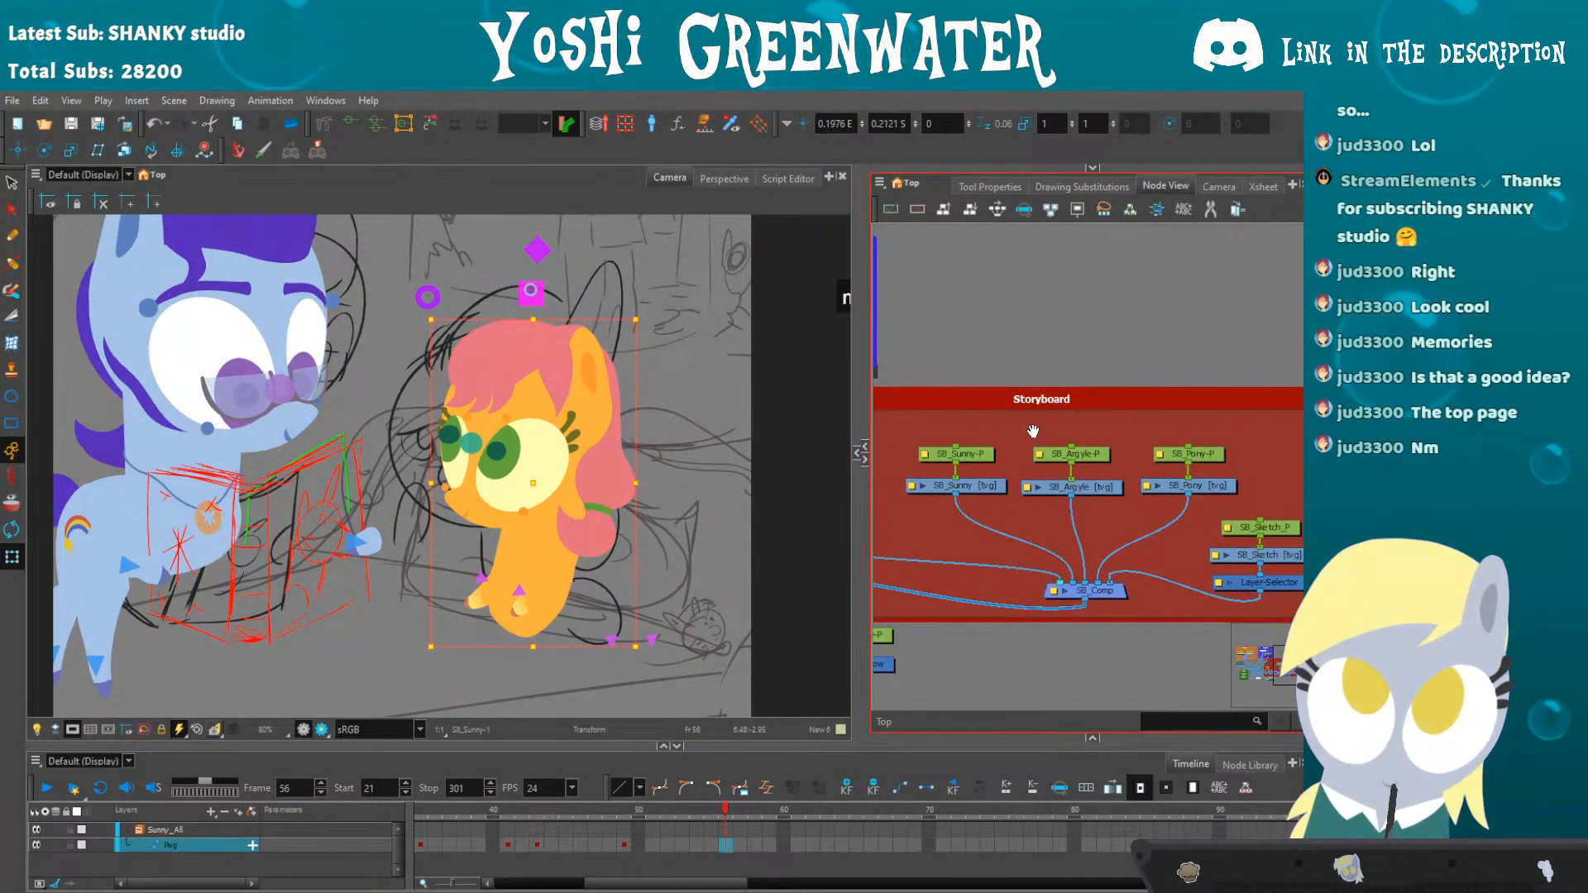
{"action": "left_click", "coordinate": [1000, 439]}
{"action": "key", "text": "ctrl+p"}
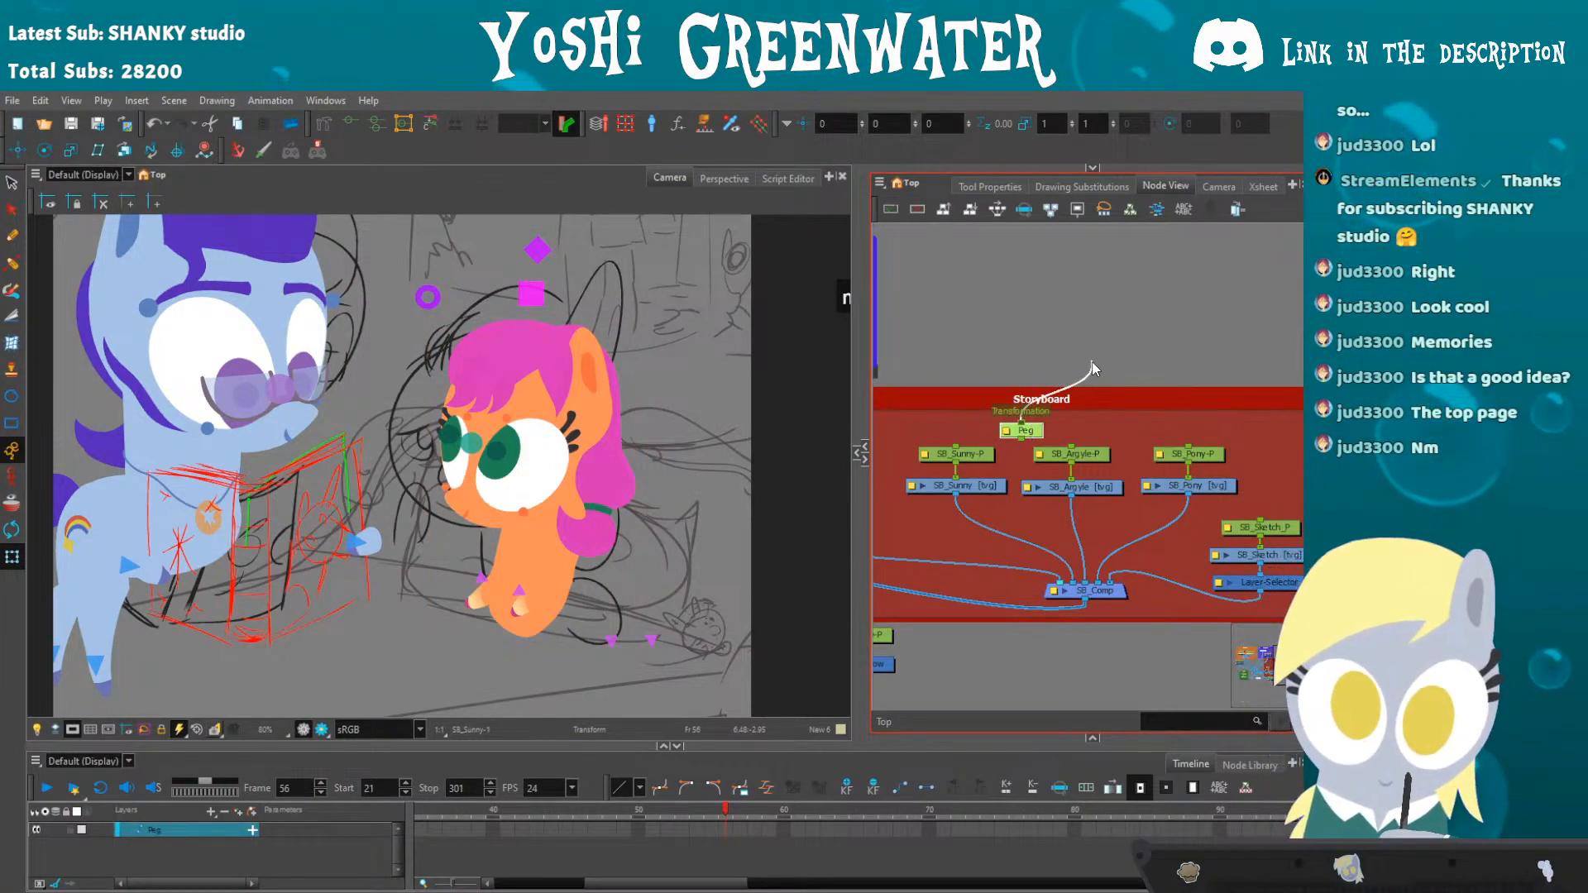
{"action": "left_click_drag", "start_coordinate": [1092, 364], "coordinate": [1089, 369]}
{"action": "left_click_drag", "start_coordinate": [1029, 432], "coordinate": [1071, 447]}
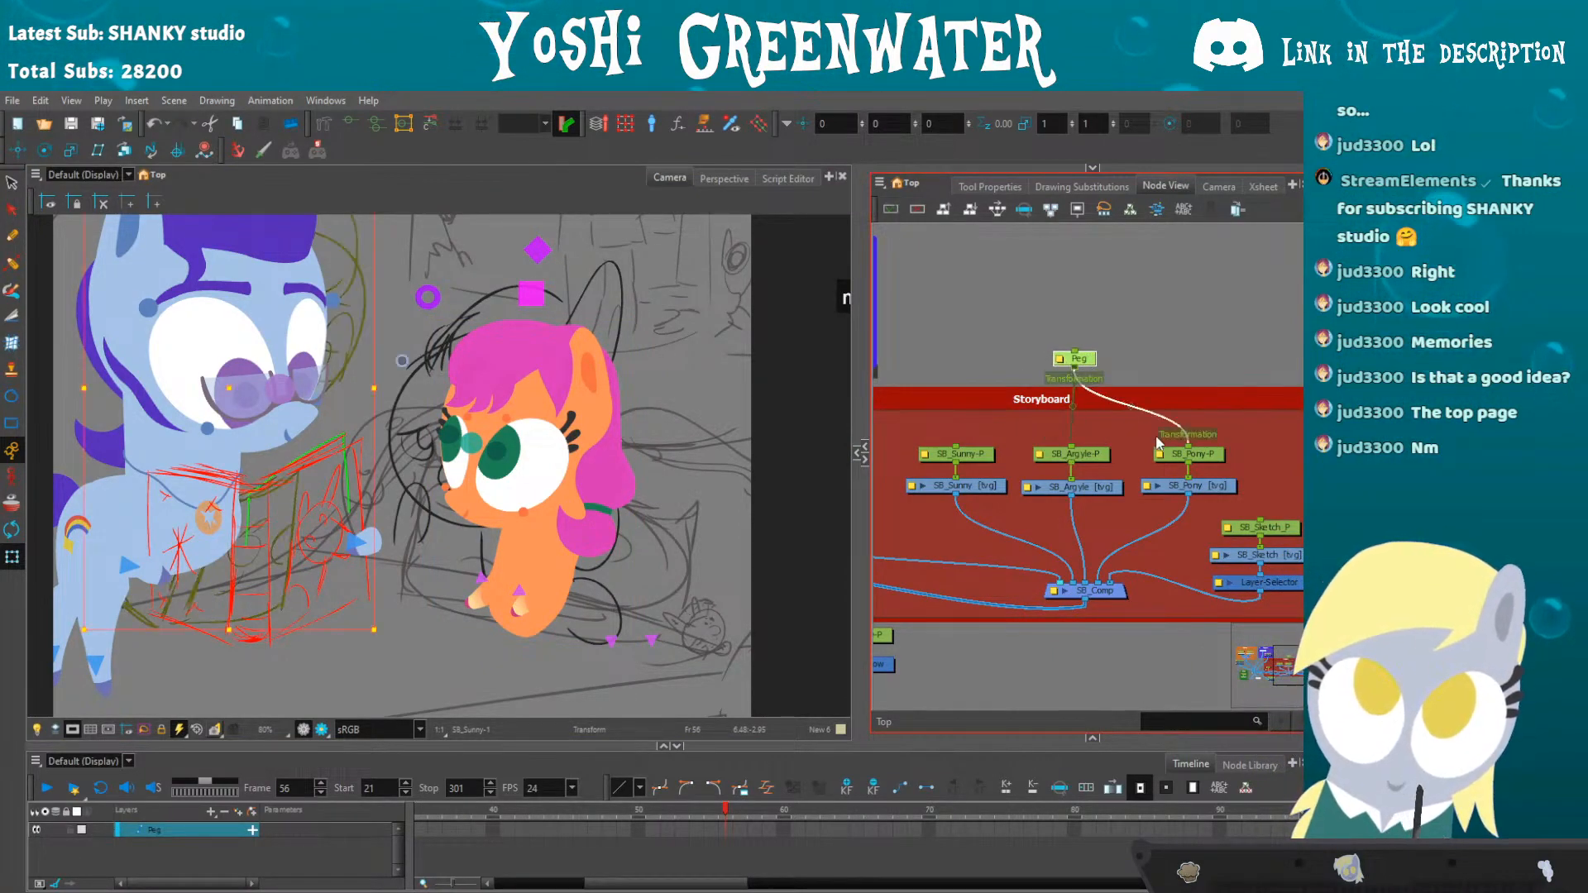
{"action": "left_click_drag", "start_coordinate": [1074, 367], "coordinate": [956, 447]}
{"action": "left_click_drag", "start_coordinate": [1083, 357], "coordinate": [1080, 352]}
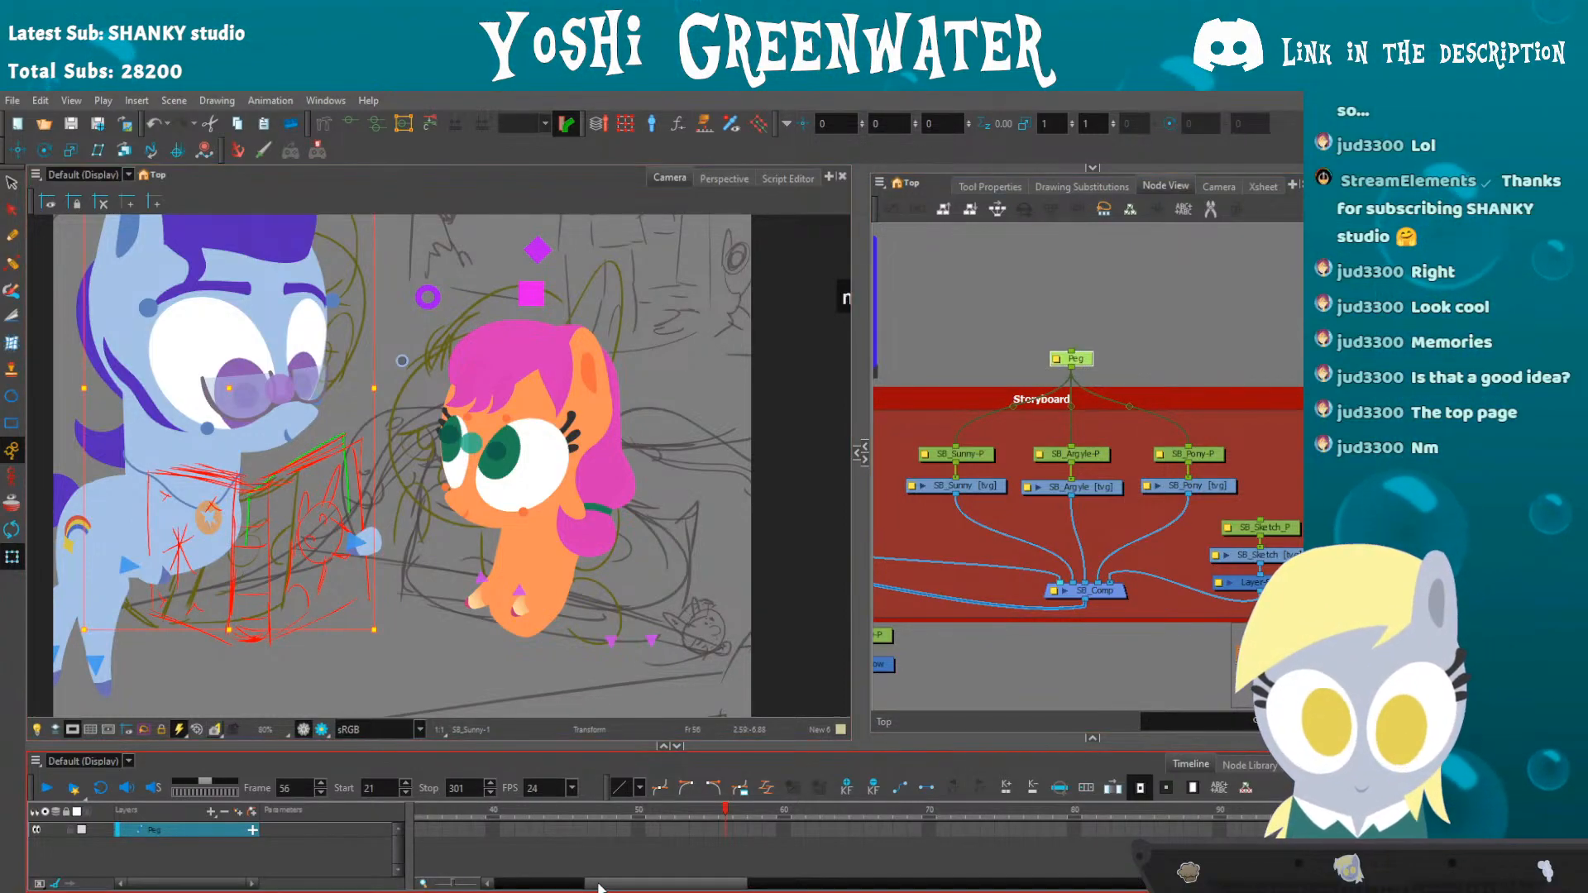
- At frame 21, shift the new storyboard peg sideways to about 3.71 E and show the artwork outside the camera frame
{"action": "left_click_drag", "start_coordinate": [596, 884], "coordinate": [506, 884]}
{"action": "left_click", "coordinate": [722, 814]}
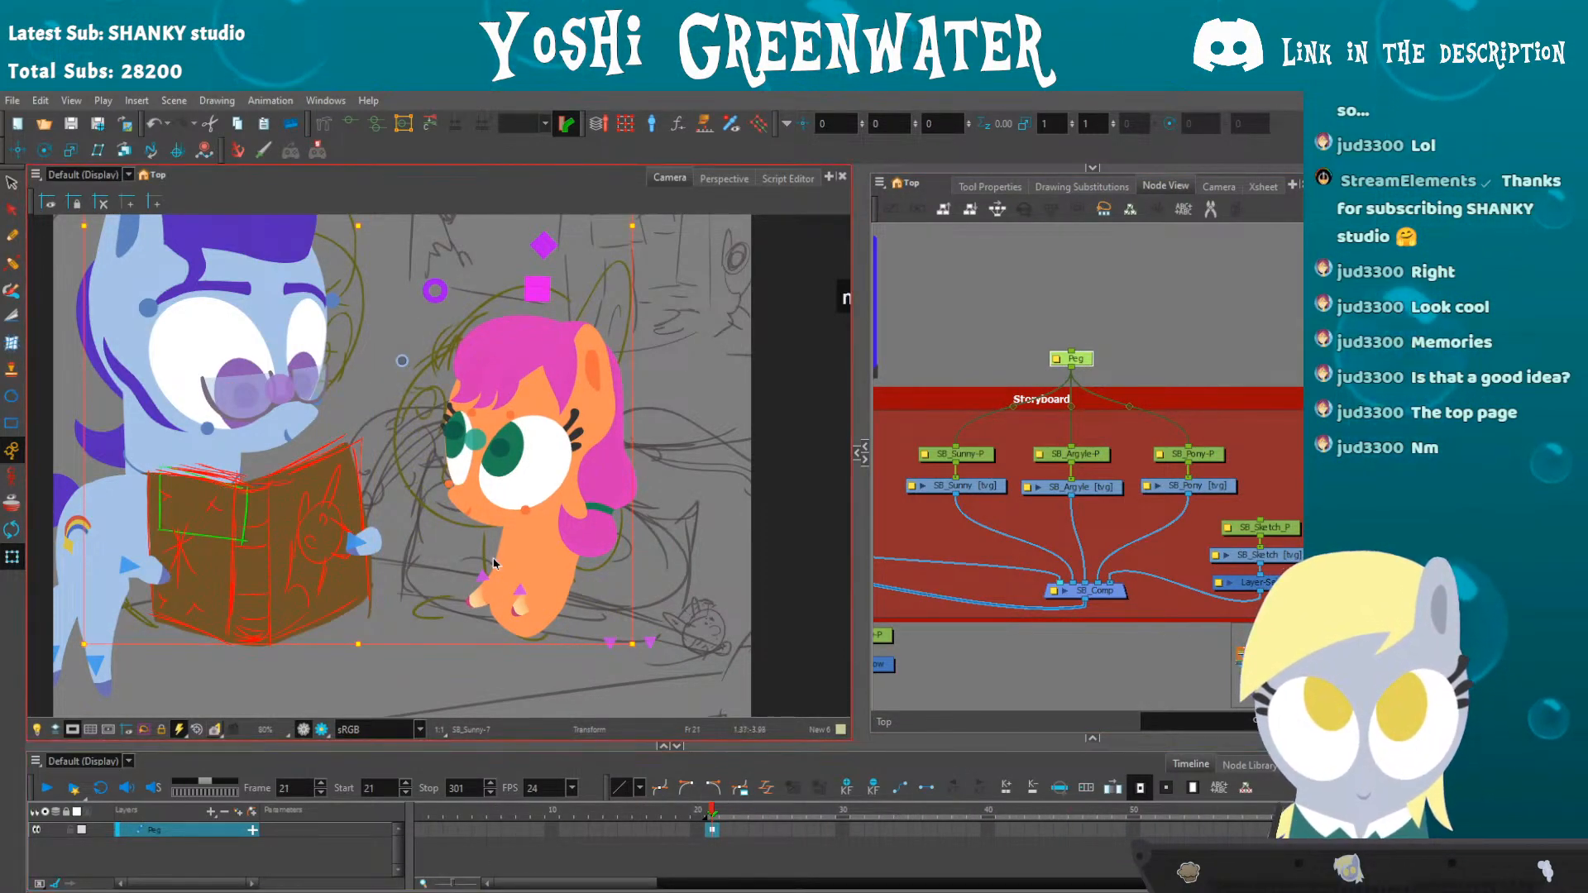
{"action": "scroll", "coordinate": [488, 544], "scroll_direction": "down", "scroll_amount": 3}
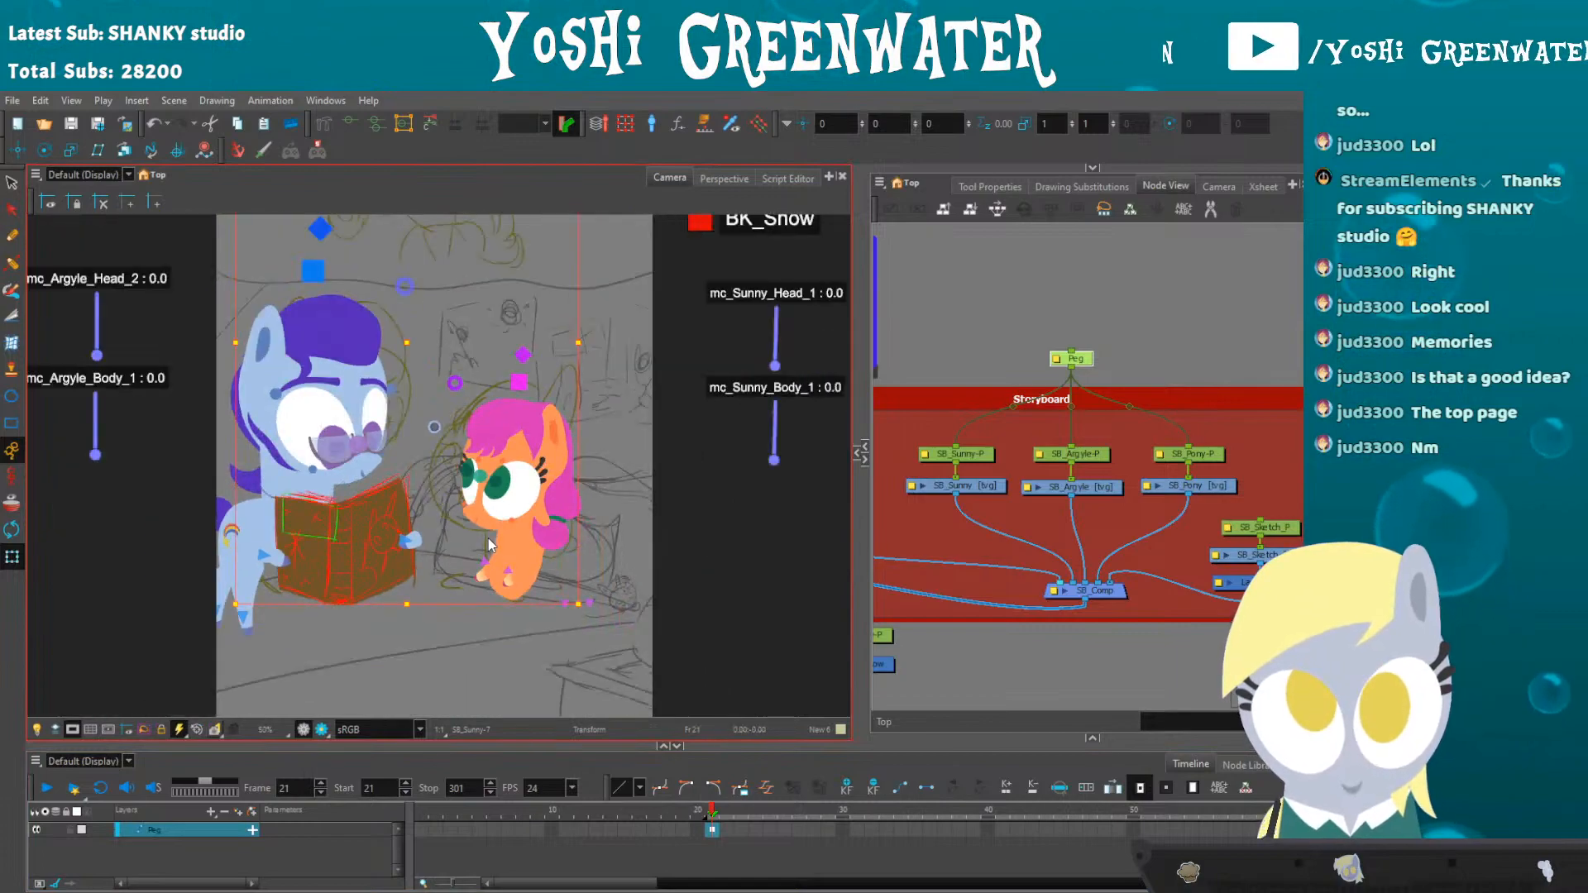
{"action": "left_click_drag", "start_coordinate": [404, 347], "coordinate": [564, 348]}
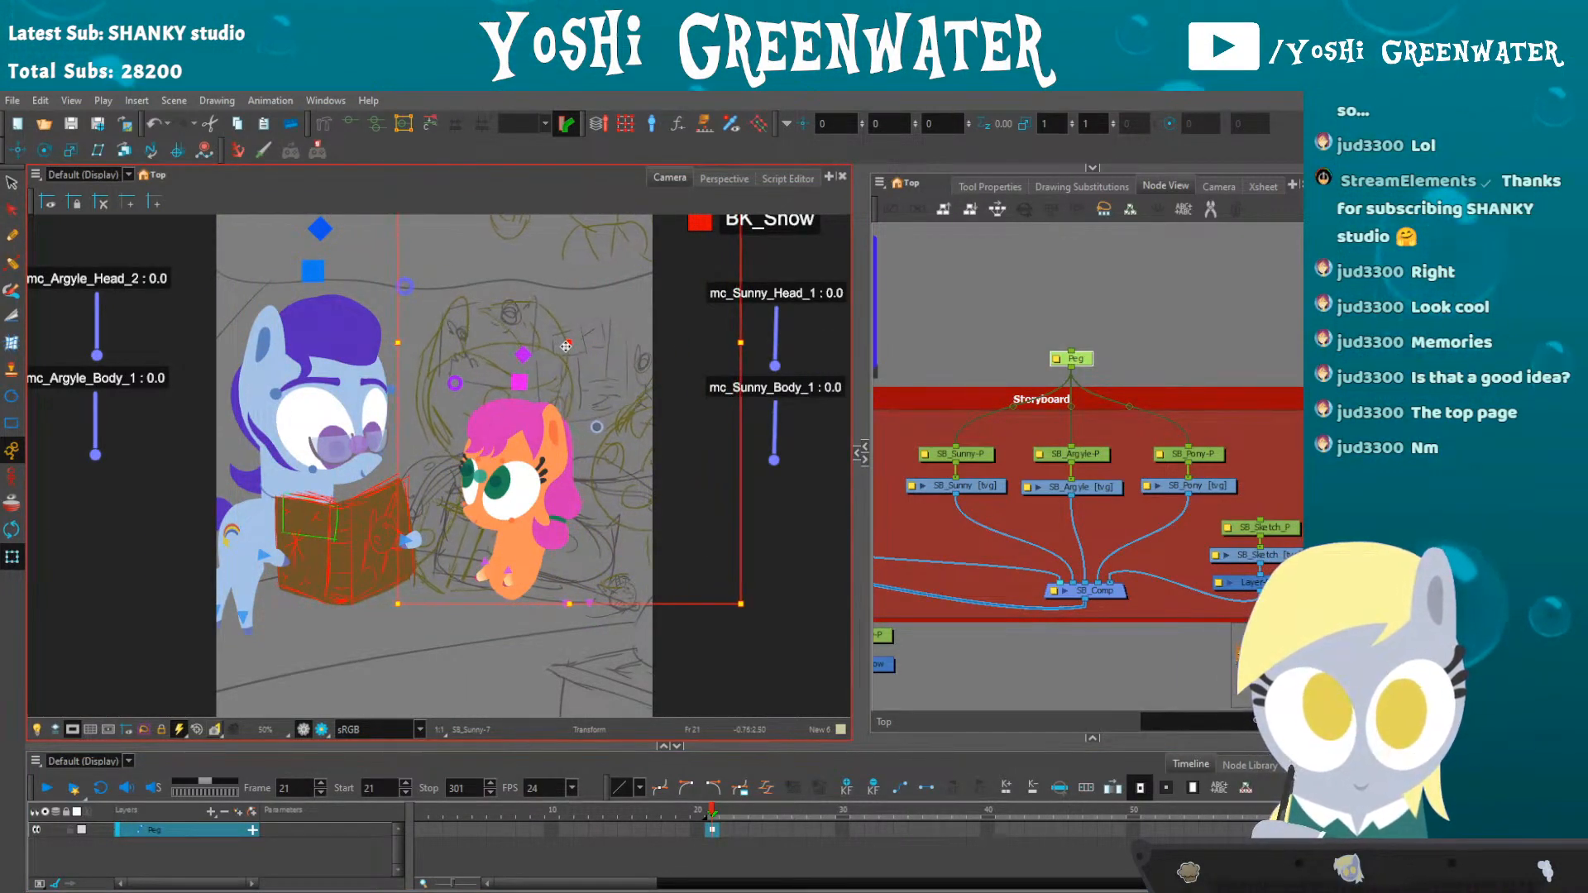
{"action": "left_click", "coordinate": [74, 730]}
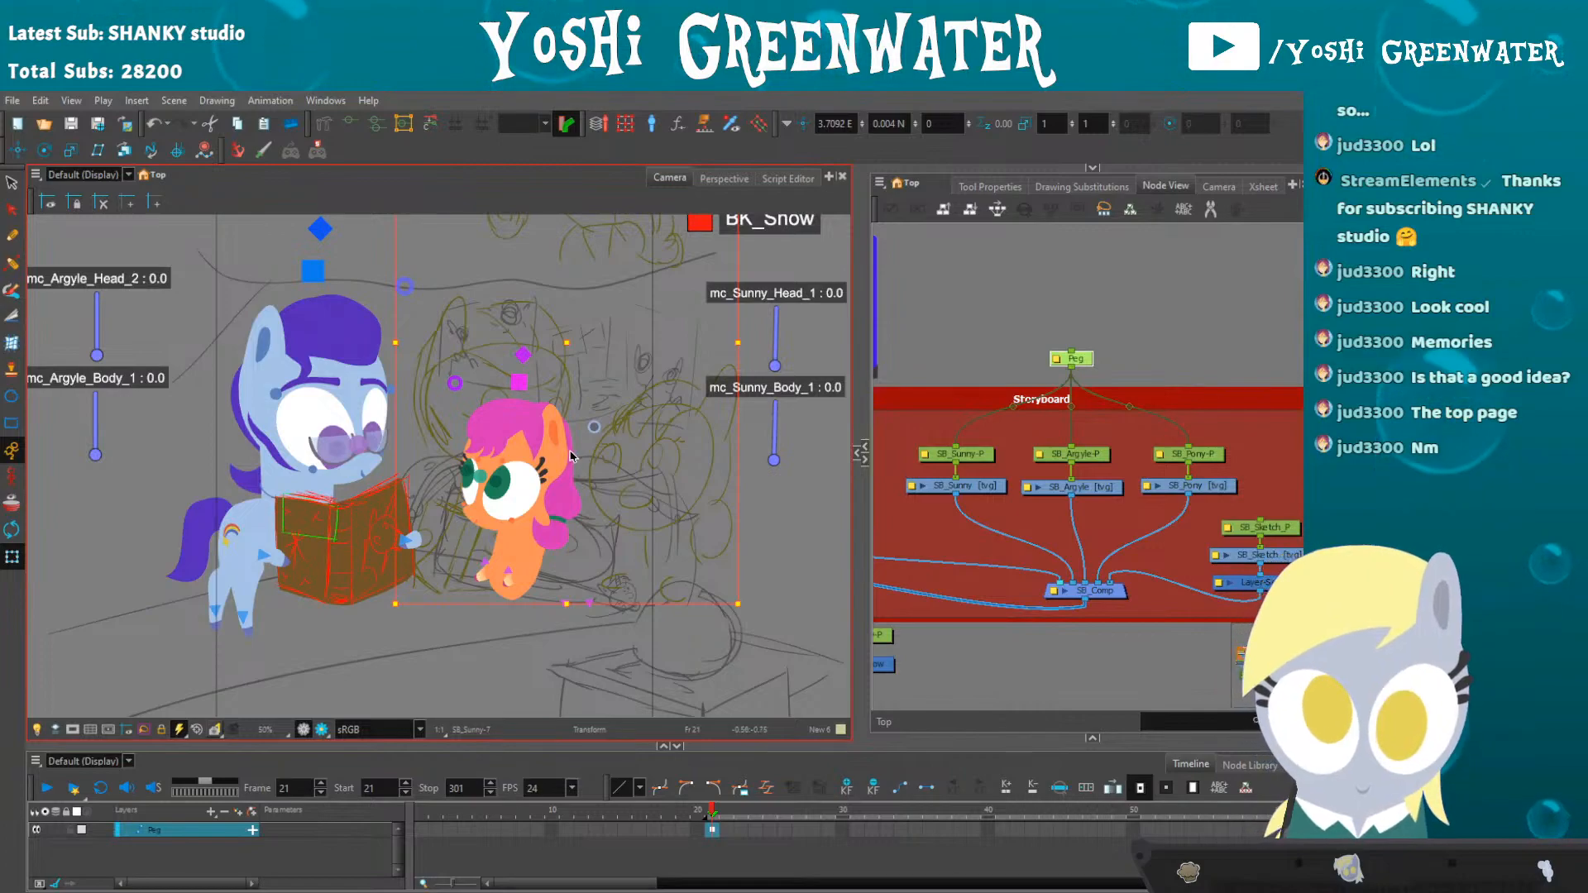
{"action": "scroll", "coordinate": [570, 455], "scroll_direction": "up", "scroll_amount": 1}
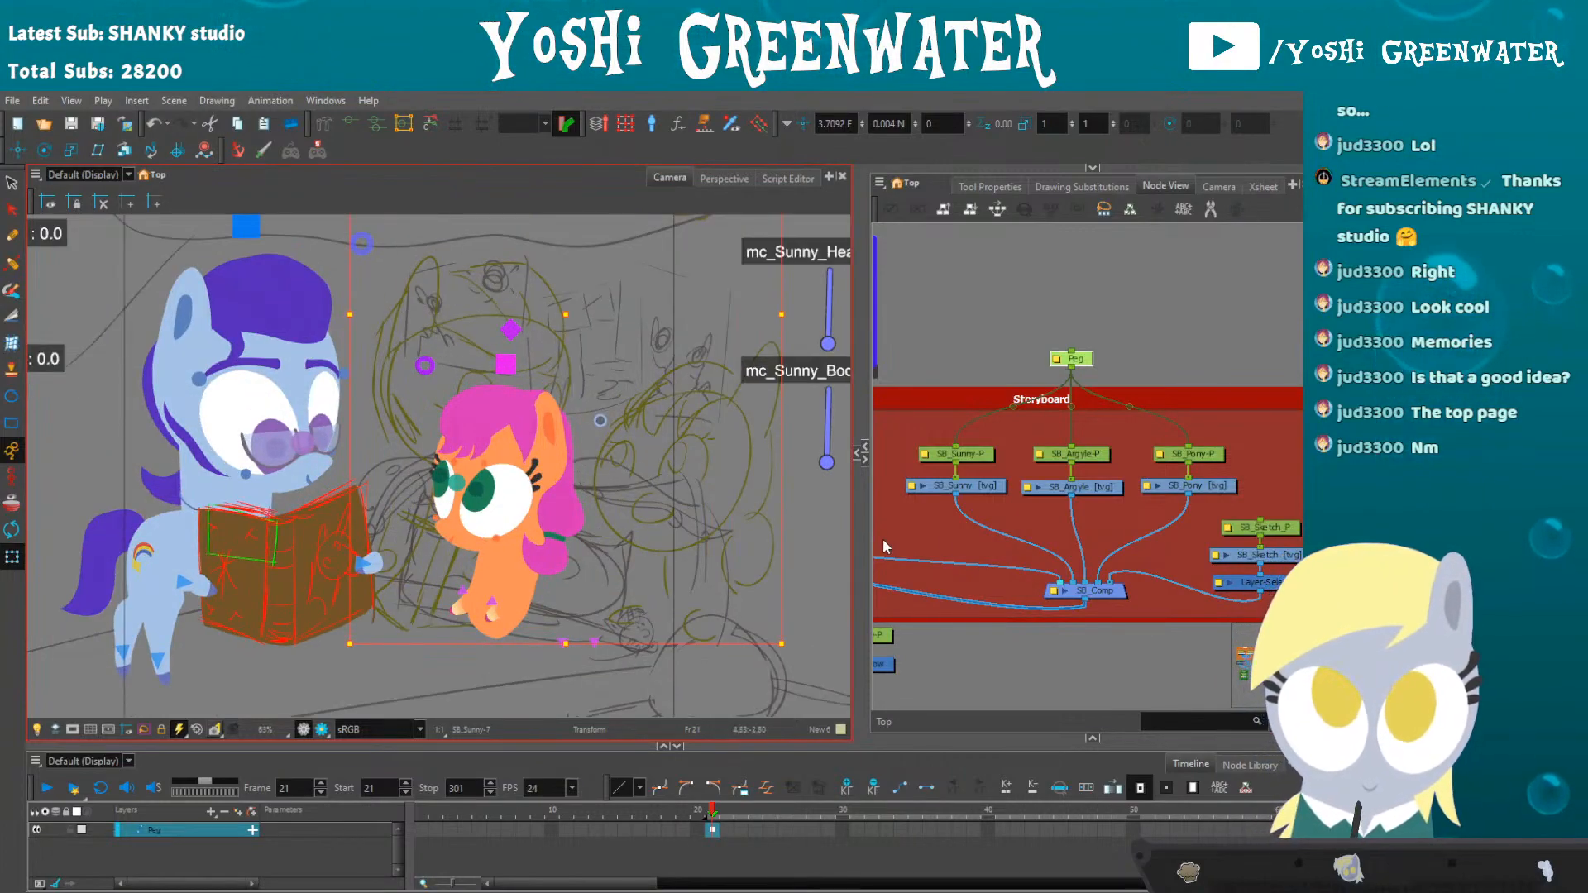
- Disable the SB_Sketch layer and check the remaining storyboard drawings at frame 25
{"action": "left_click_drag", "start_coordinate": [1099, 557], "coordinate": [960, 521]}
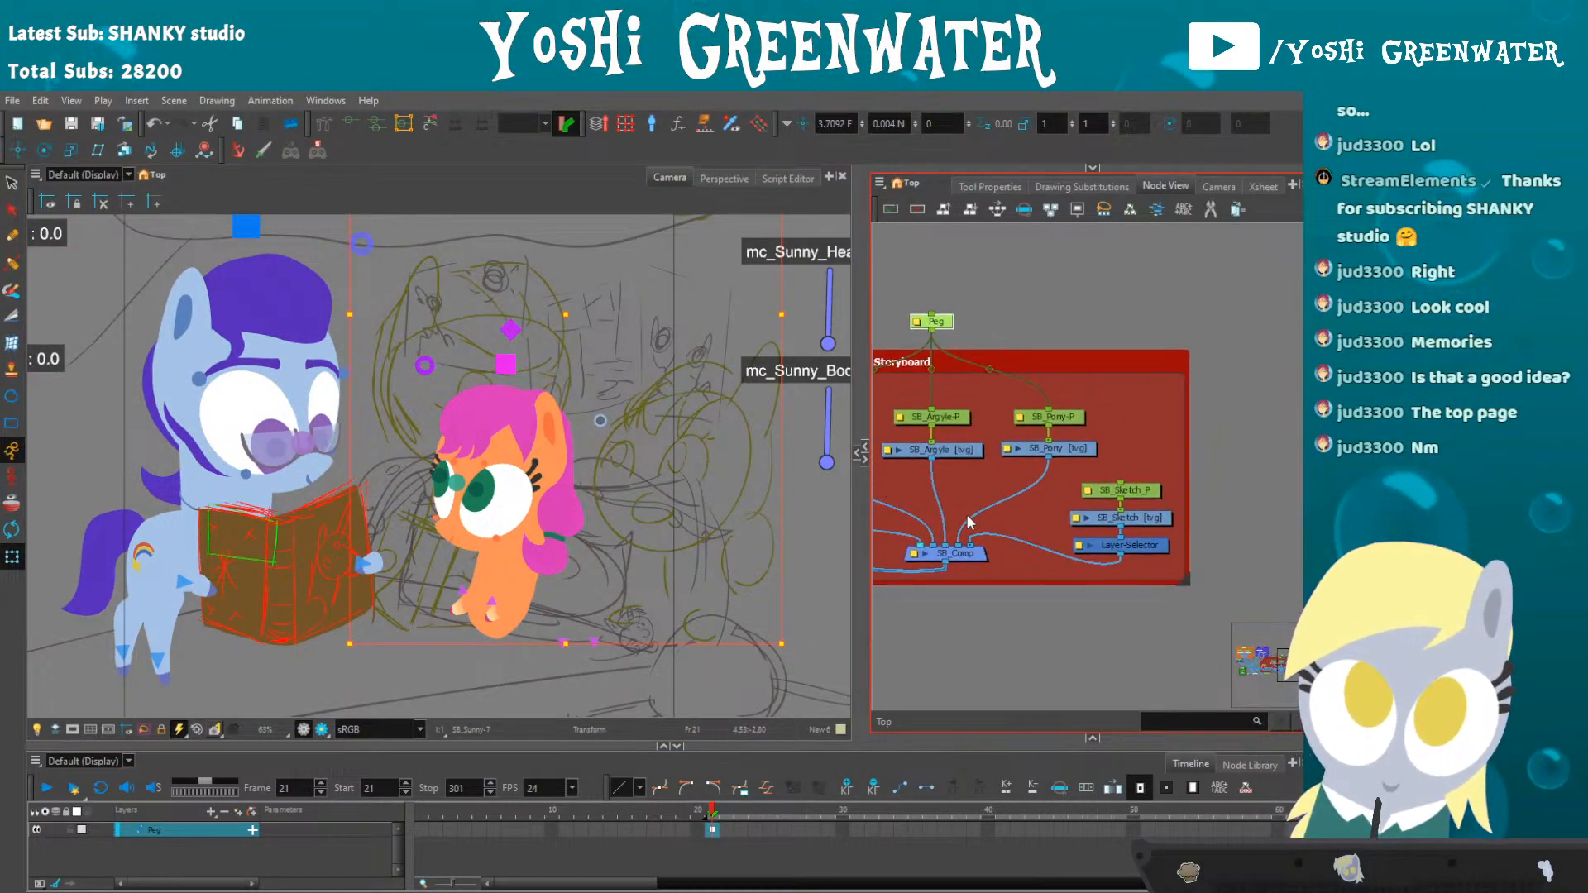
{"action": "left_click", "coordinate": [1083, 525]}
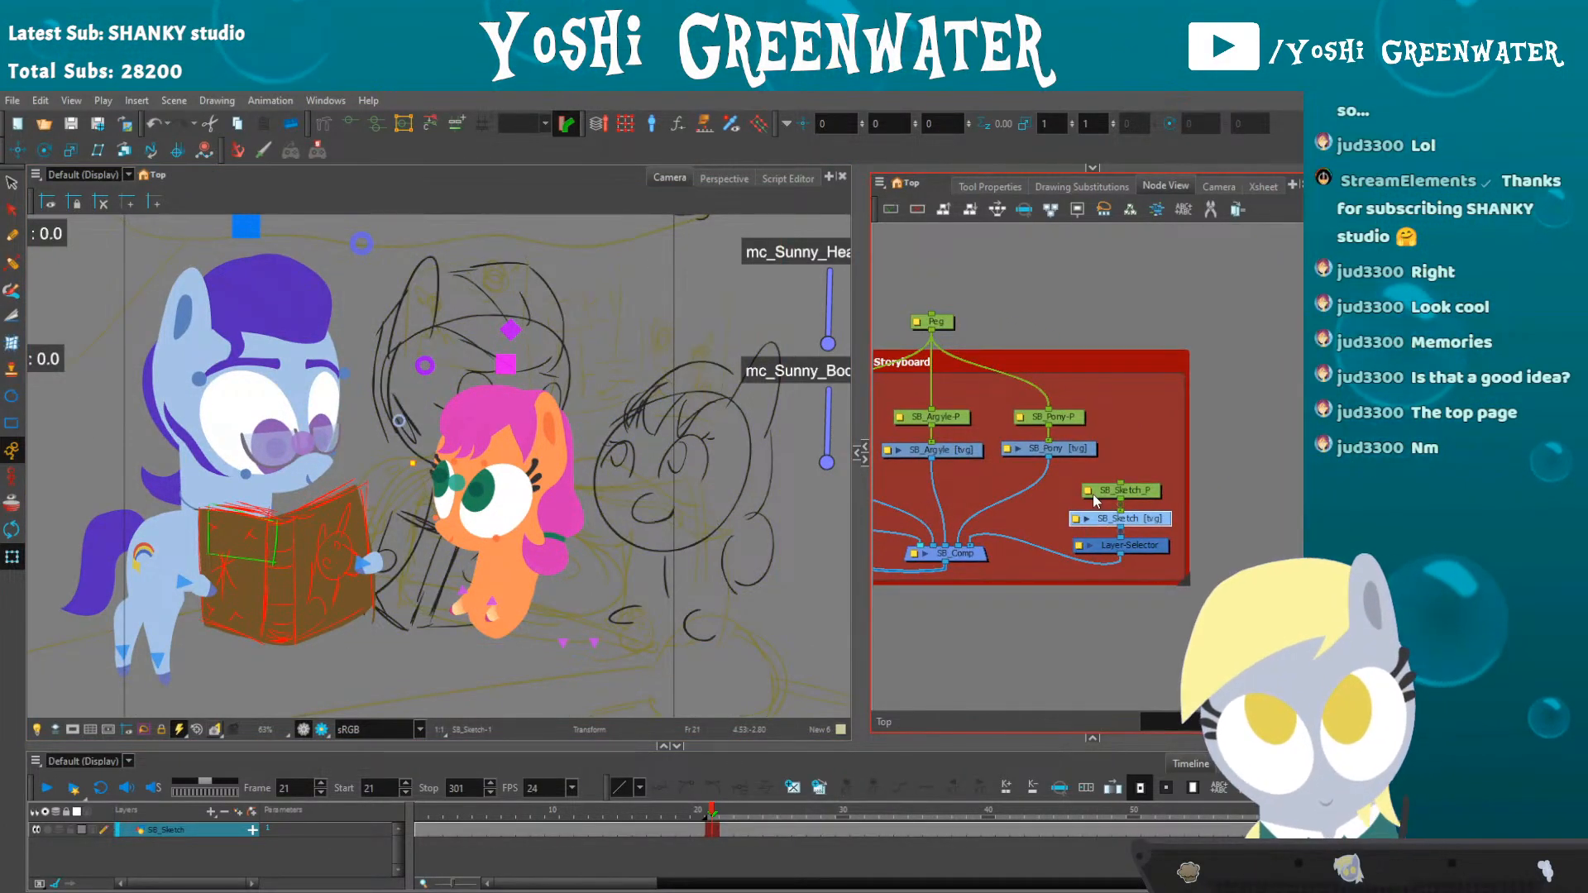
{"action": "key", "text": "d"}
{"action": "left_click_drag", "start_coordinate": [742, 812], "coordinate": [770, 813]}
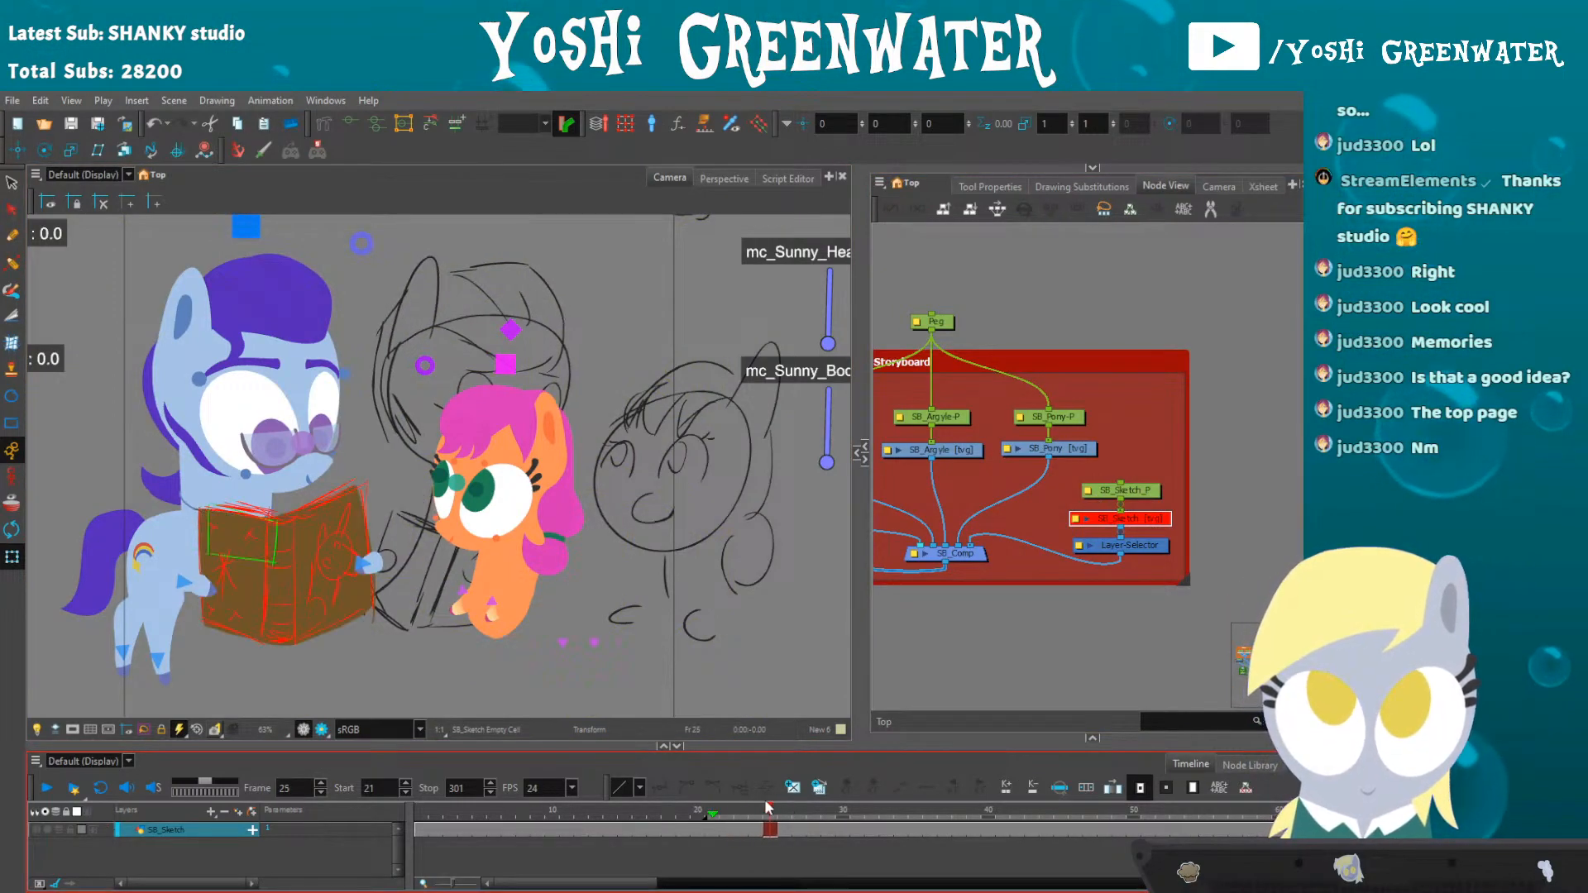
{"action": "left_click_drag", "start_coordinate": [578, 563], "coordinate": [549, 557]}
{"action": "left_click_drag", "start_coordinate": [952, 583], "coordinate": [1112, 593]}
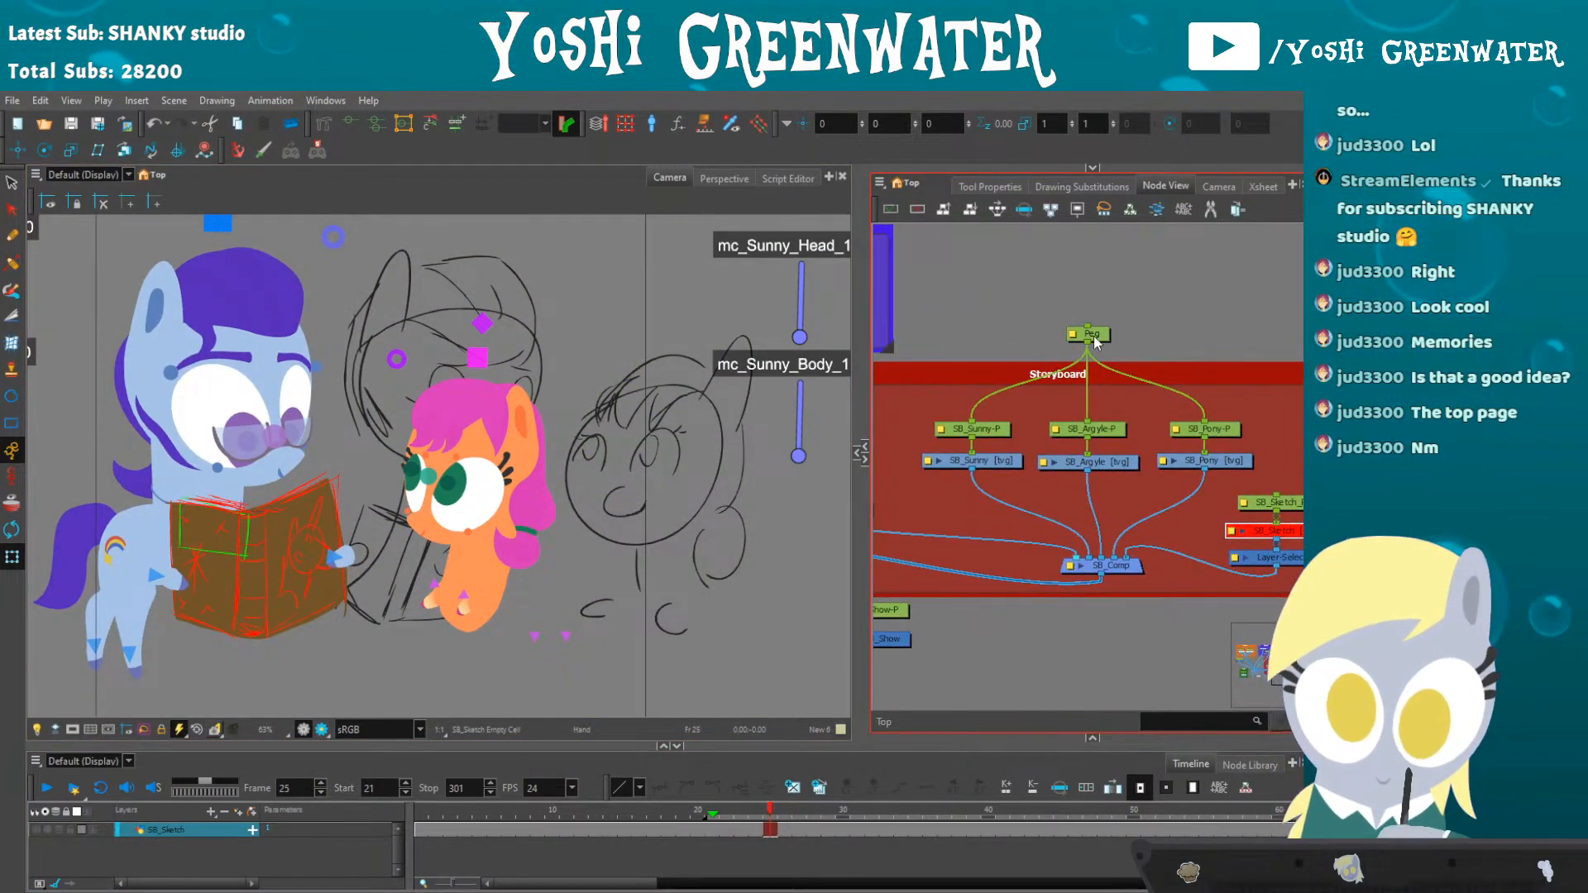
- Rename the new storyboard peg to SB_Offset_P
{"action": "left_click_drag", "start_coordinate": [1107, 339], "coordinate": [1104, 346]}
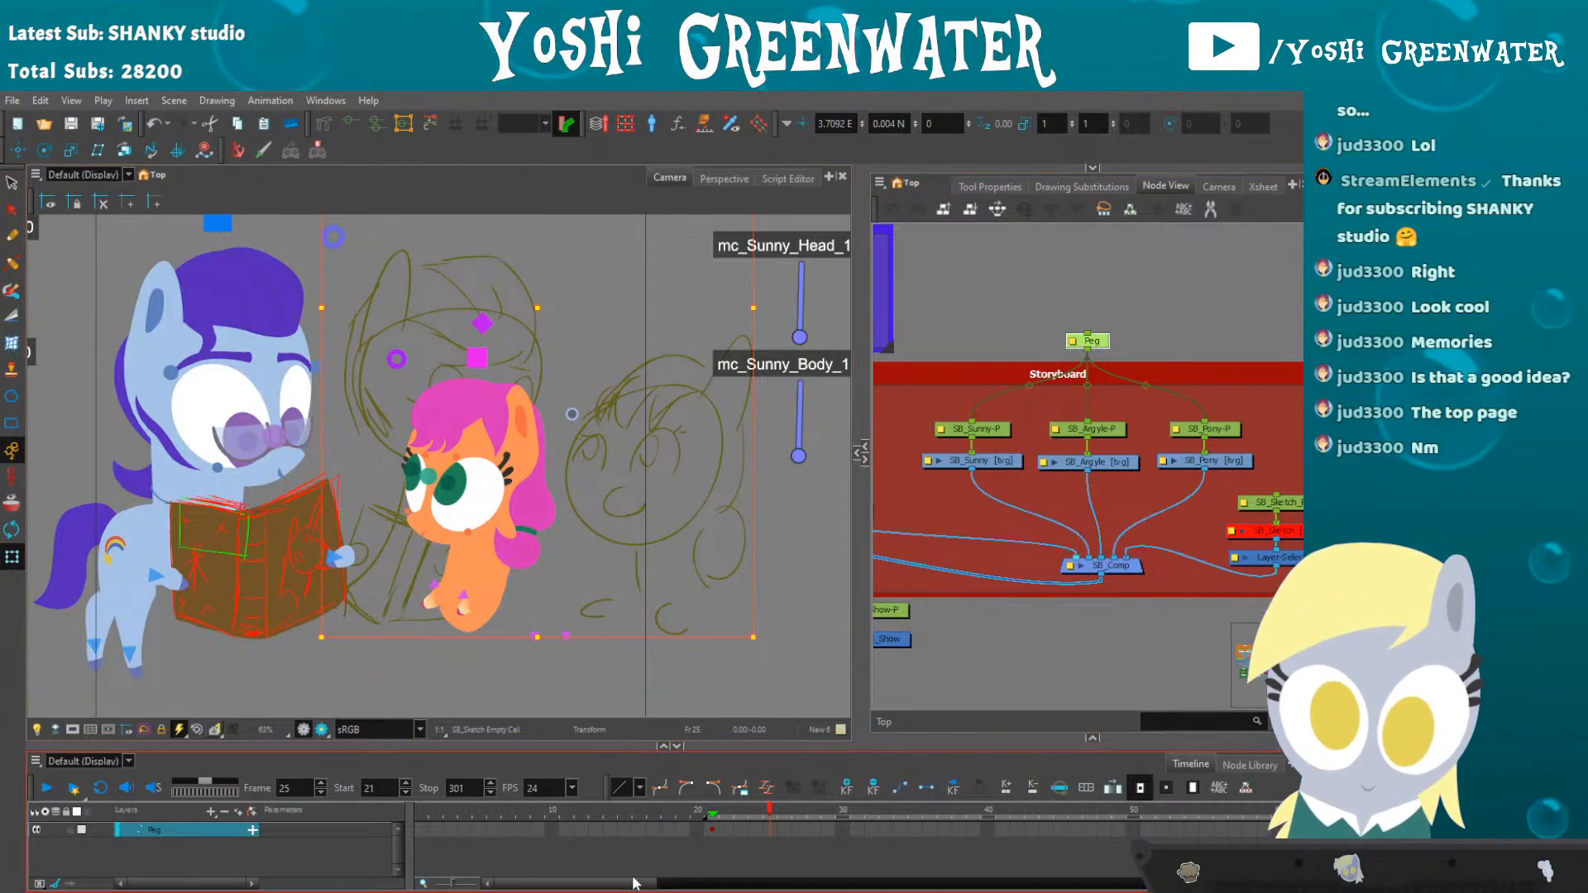
{"action": "left_click", "coordinate": [1072, 341]}
{"action": "left_click_drag", "start_coordinate": [721, 288], "coordinate": [527, 393]}
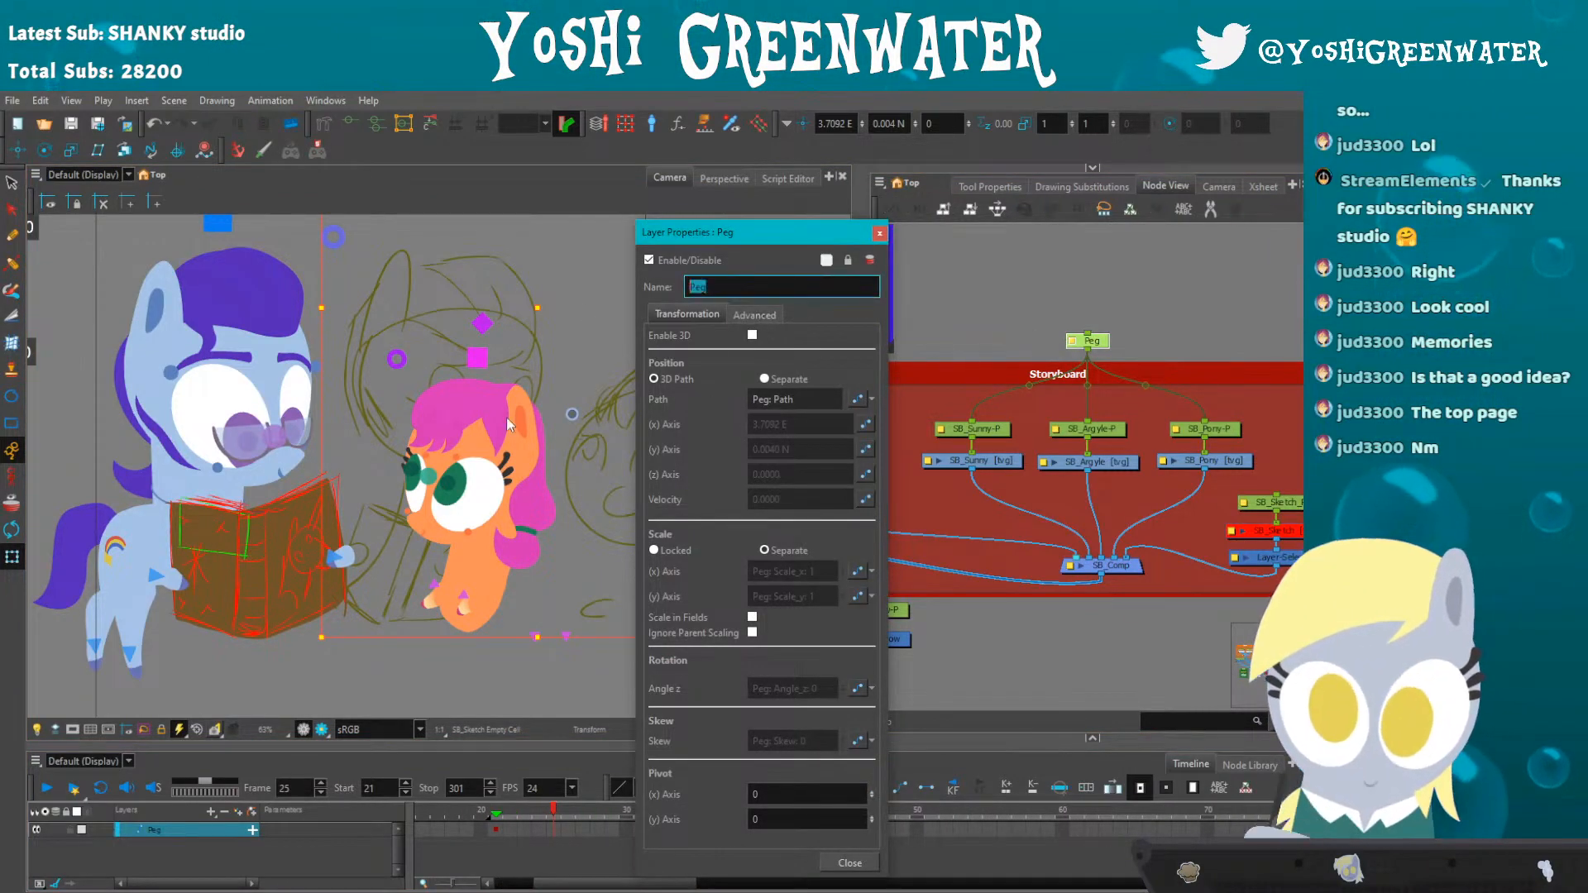
{"action": "type", "text": "SB_Offset"}
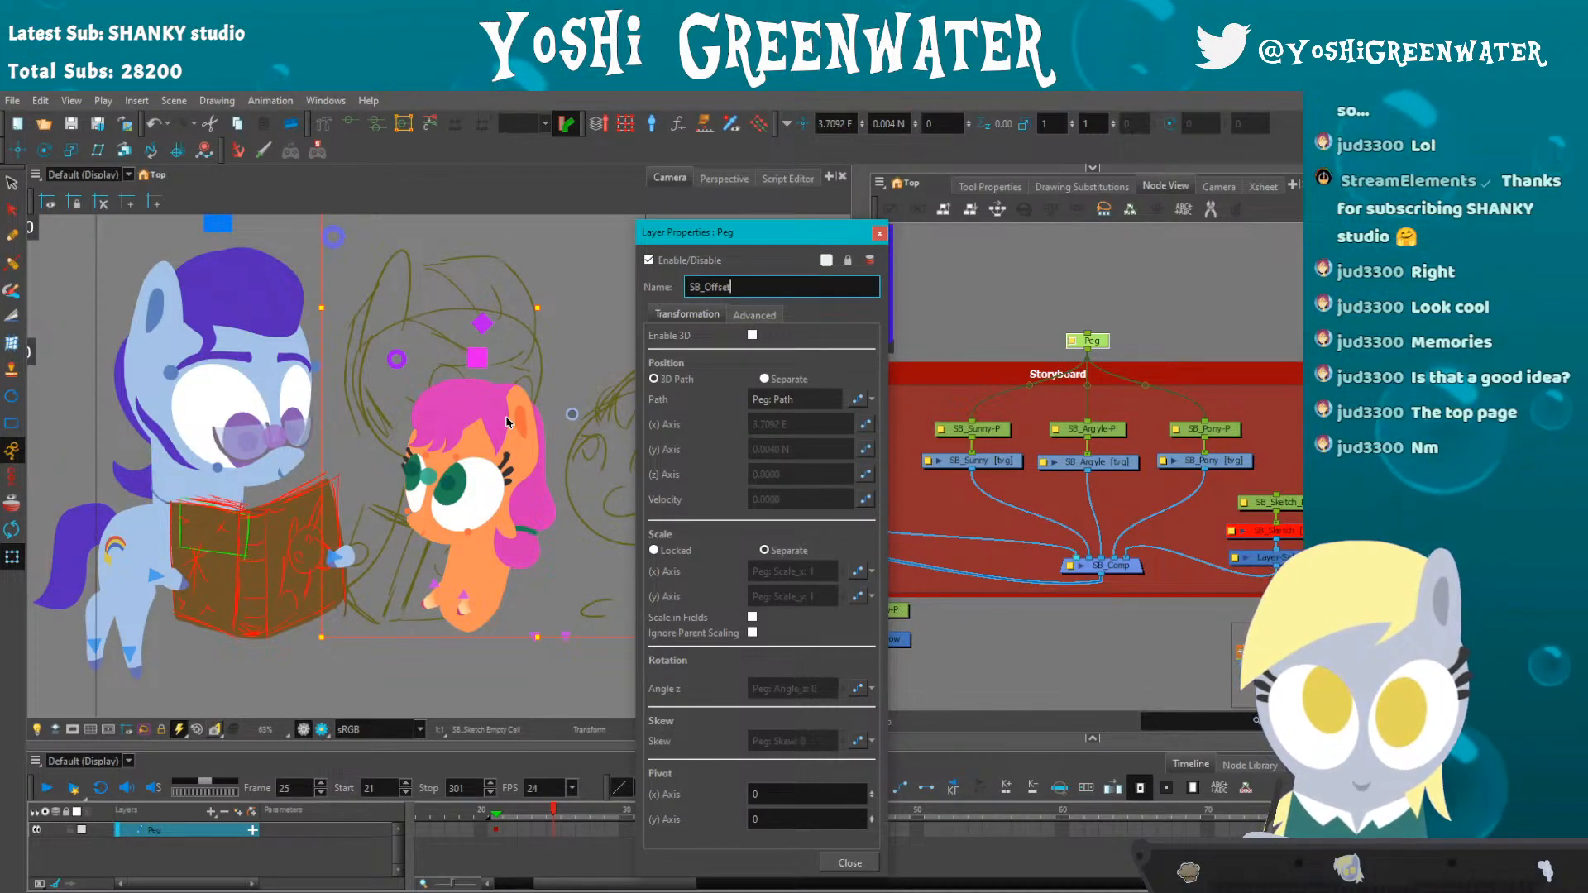
{"action": "type", "text": "_P"}
{"action": "key", "text": "Return"}
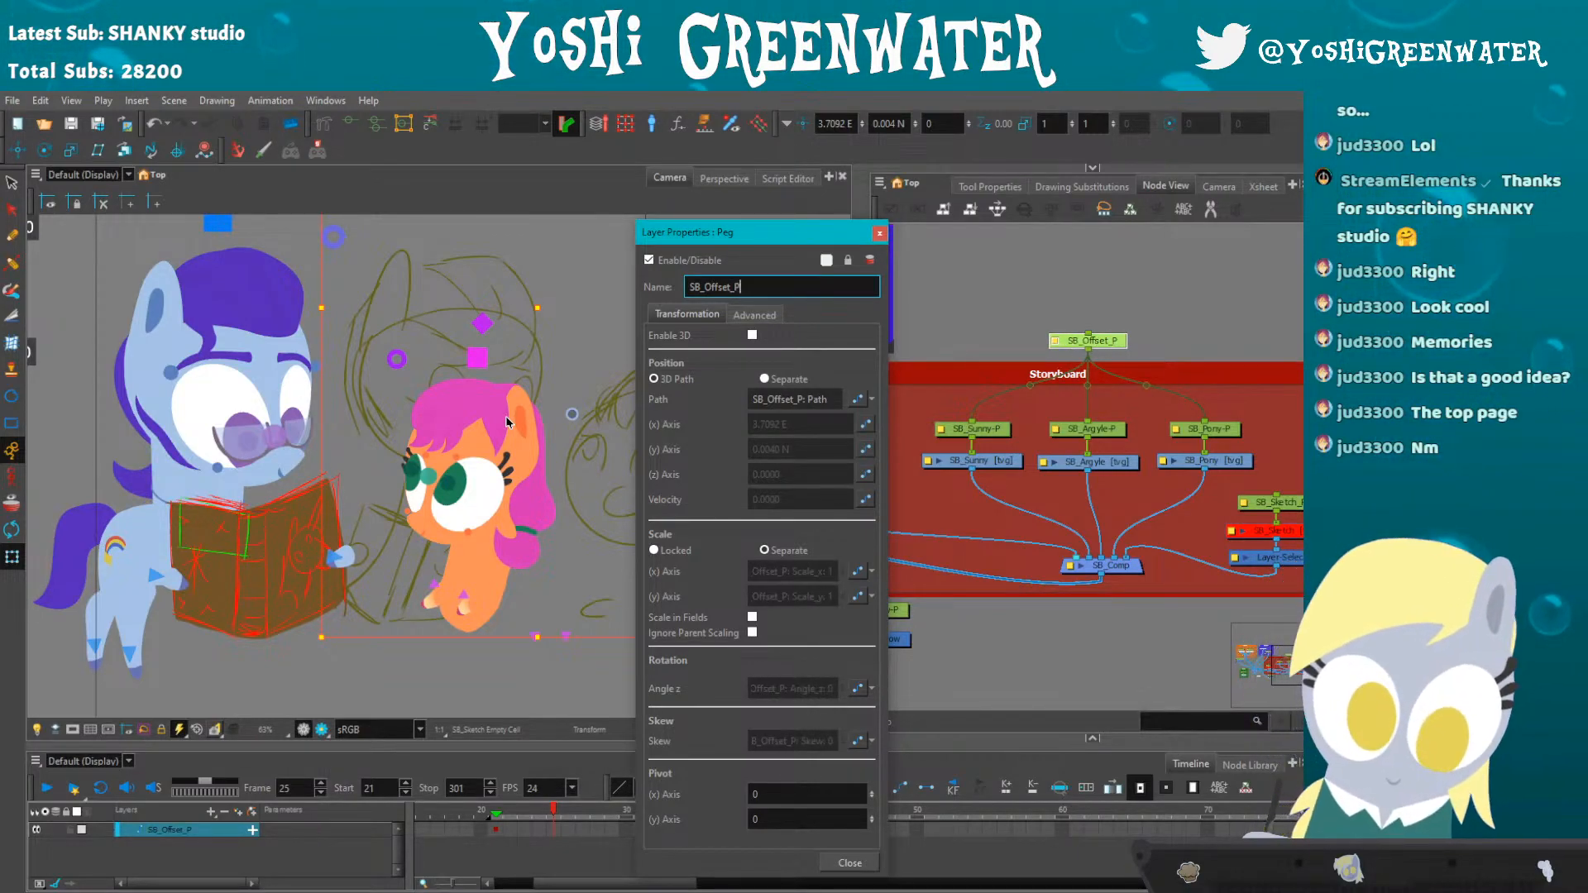
{"action": "left_click", "coordinate": [878, 236]}
- Place SB_Offset_P inside the Storyboard backdrop and space the three storyboard pegs and drawings below it
{"action": "left_click_drag", "start_coordinate": [1078, 346], "coordinate": [1077, 400]}
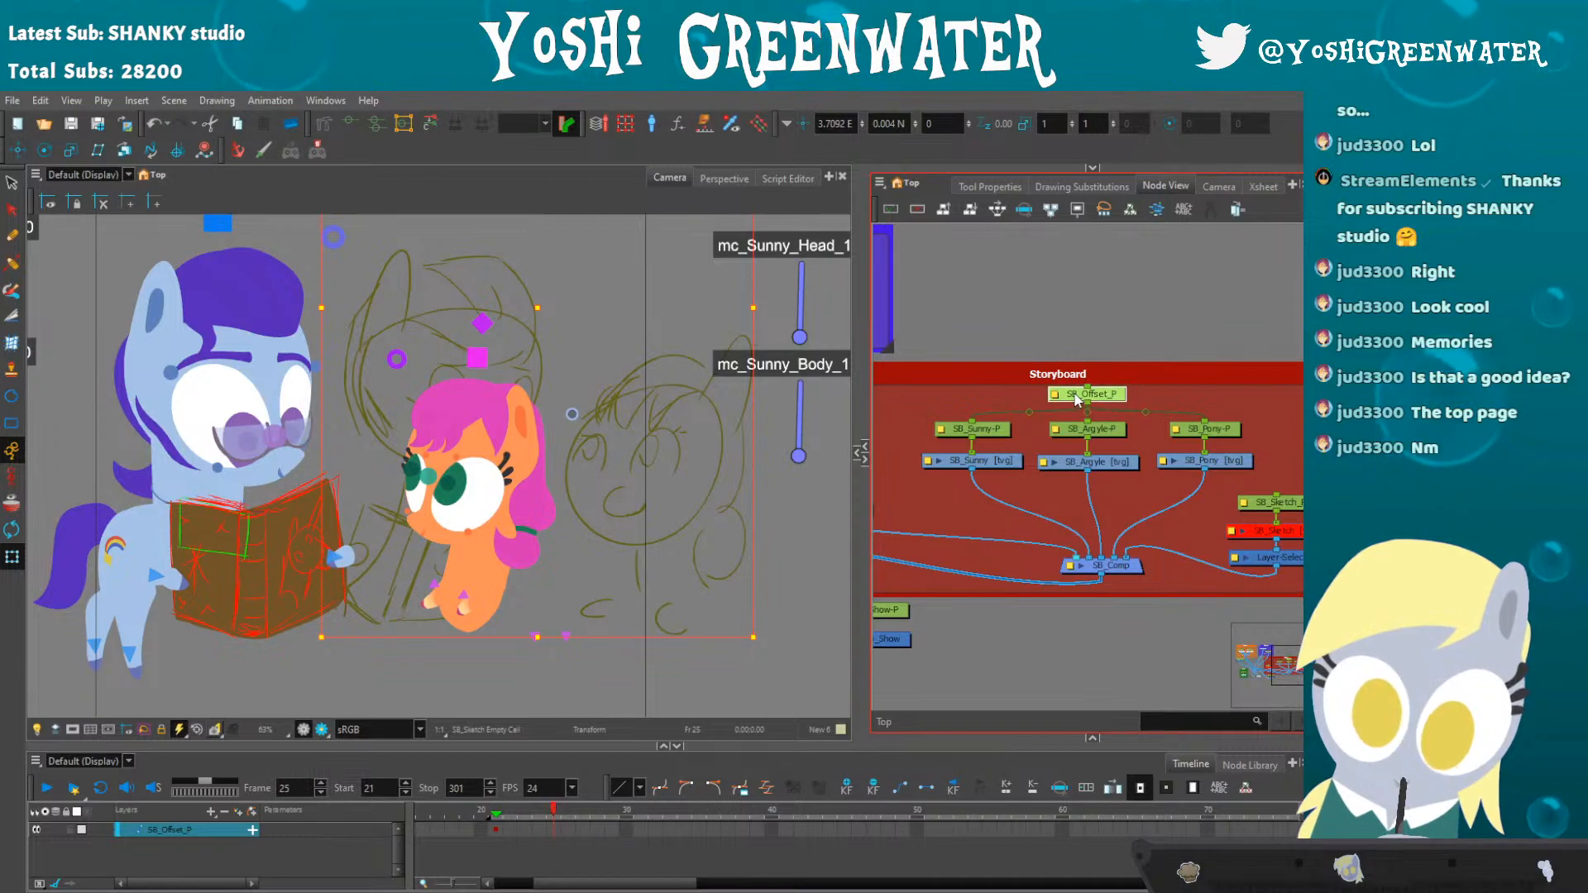
{"action": "left_click_drag", "start_coordinate": [1219, 352], "coordinate": [951, 483]}
{"action": "left_click_drag", "start_coordinate": [986, 429], "coordinate": [985, 443]}
{"action": "left_click", "coordinate": [1104, 406]}
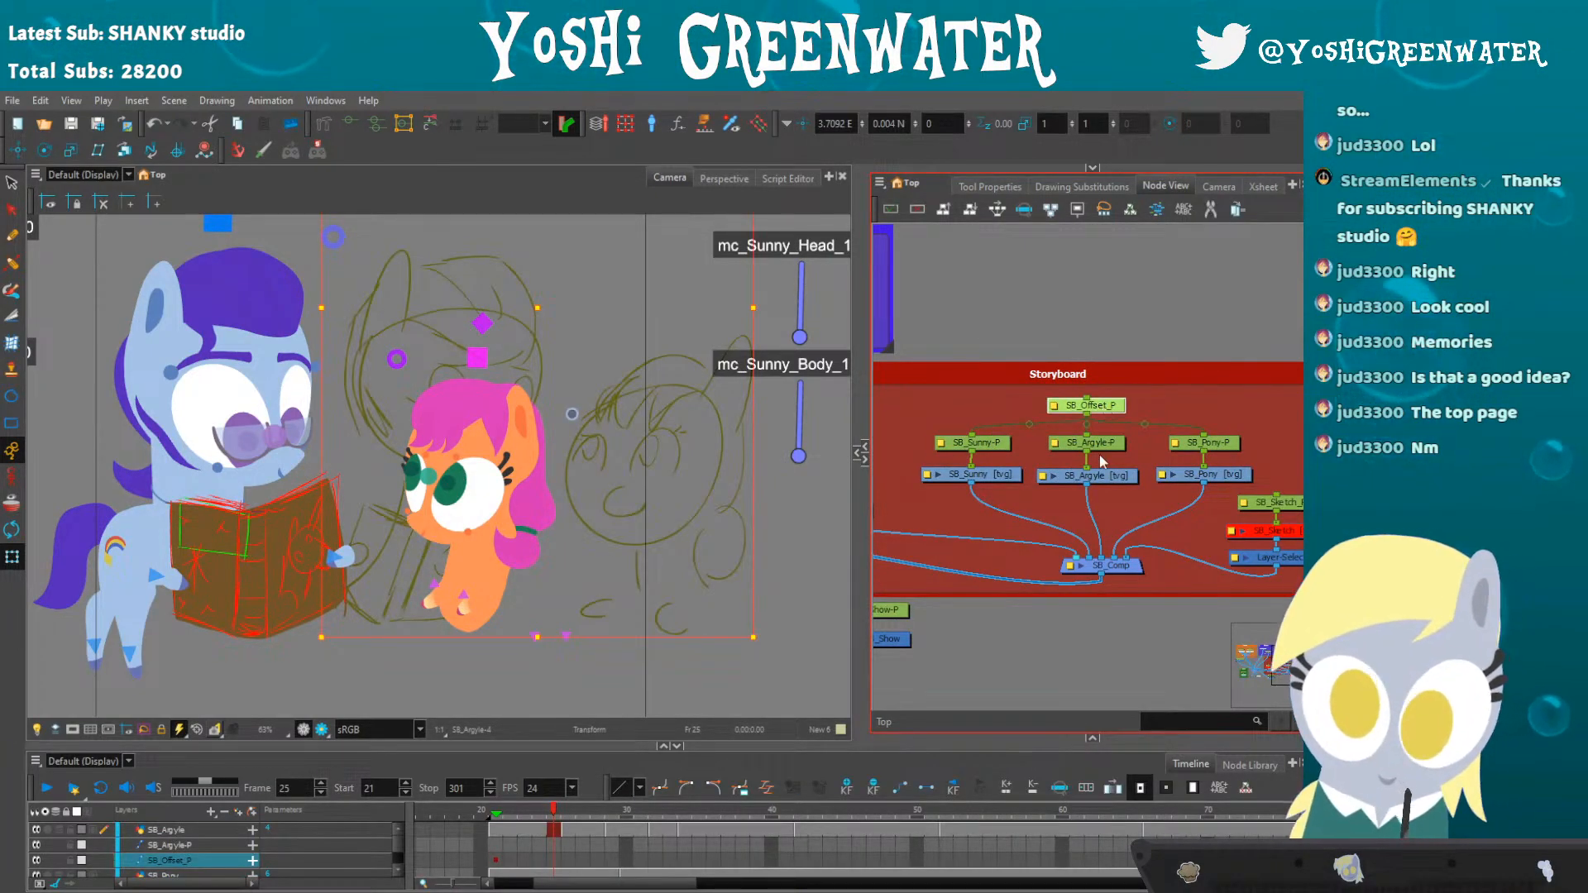
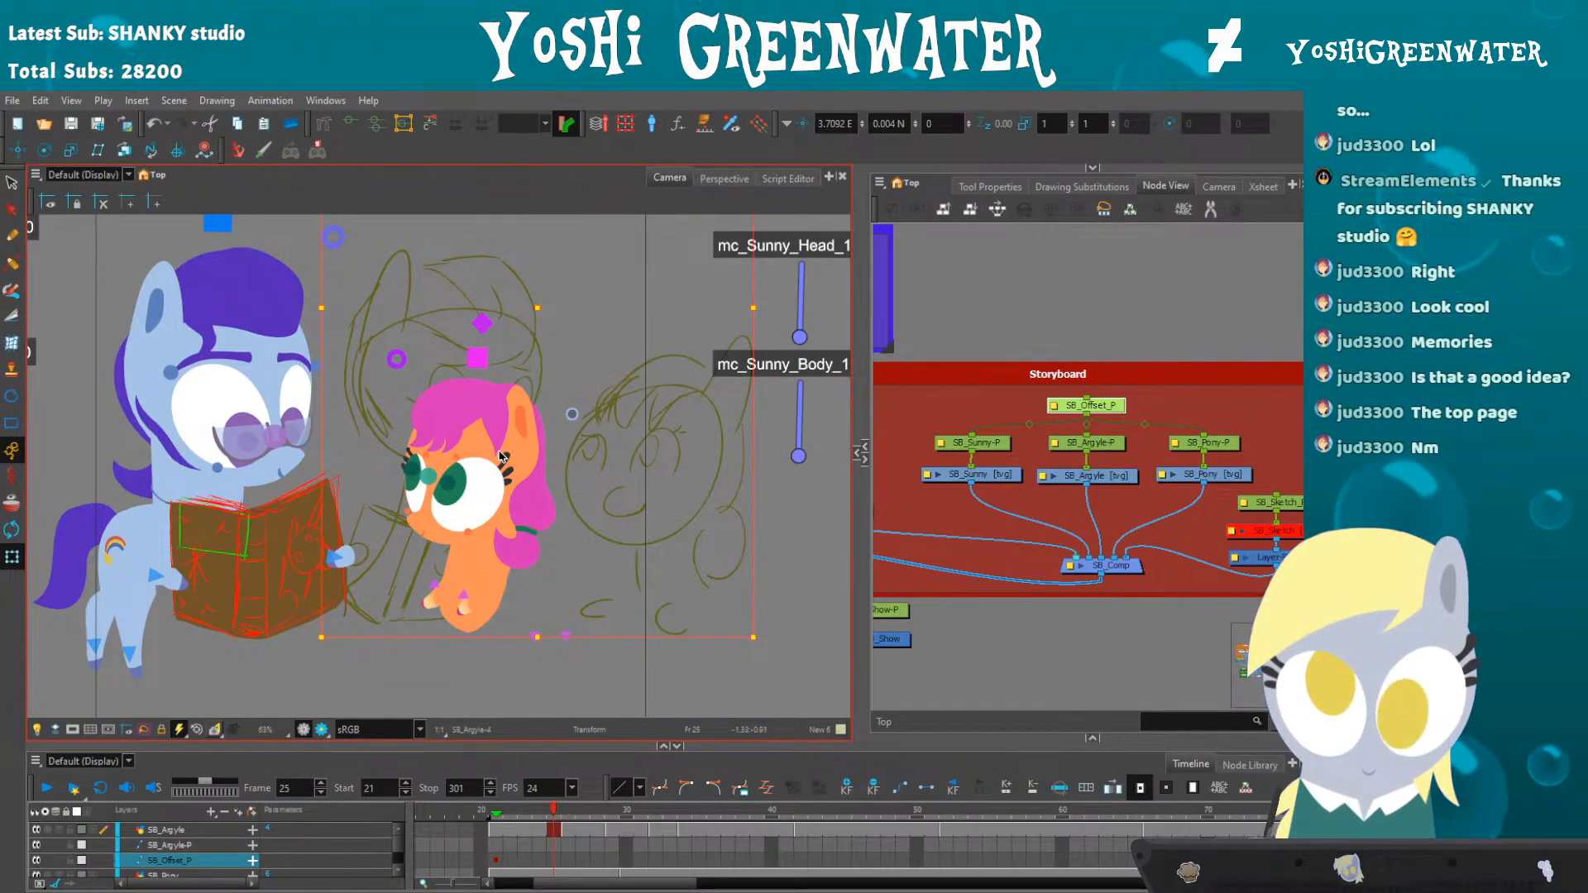
- At frame 21, toggle SB_Offset_P off and on to compare the offset and original storyboard positions
{"action": "left_click", "coordinate": [1043, 407]}
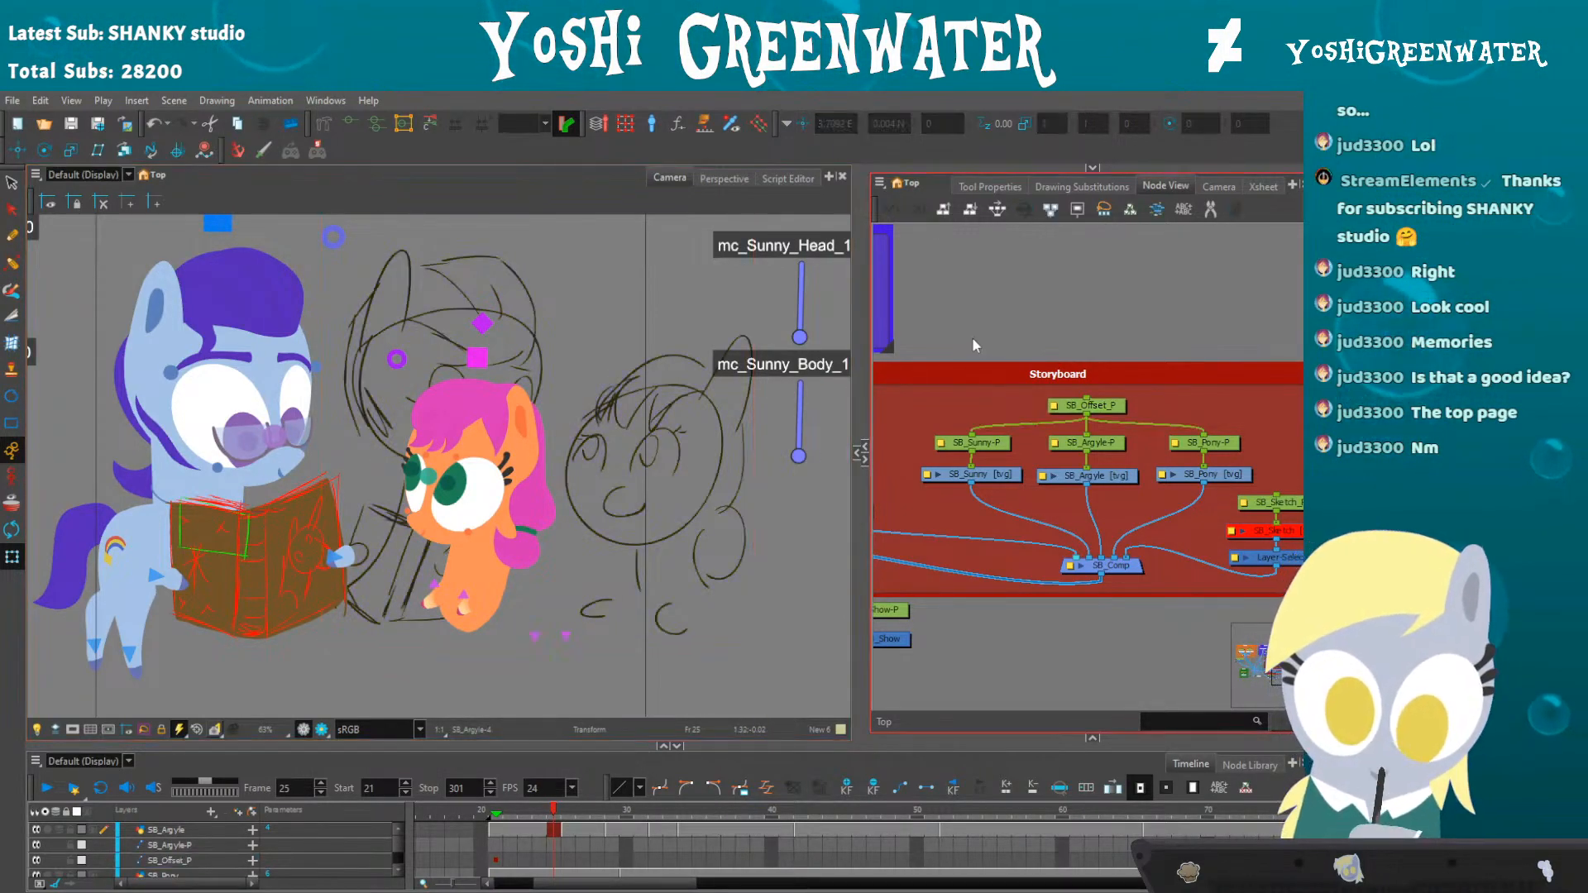
{"action": "left_click", "coordinate": [502, 812]}
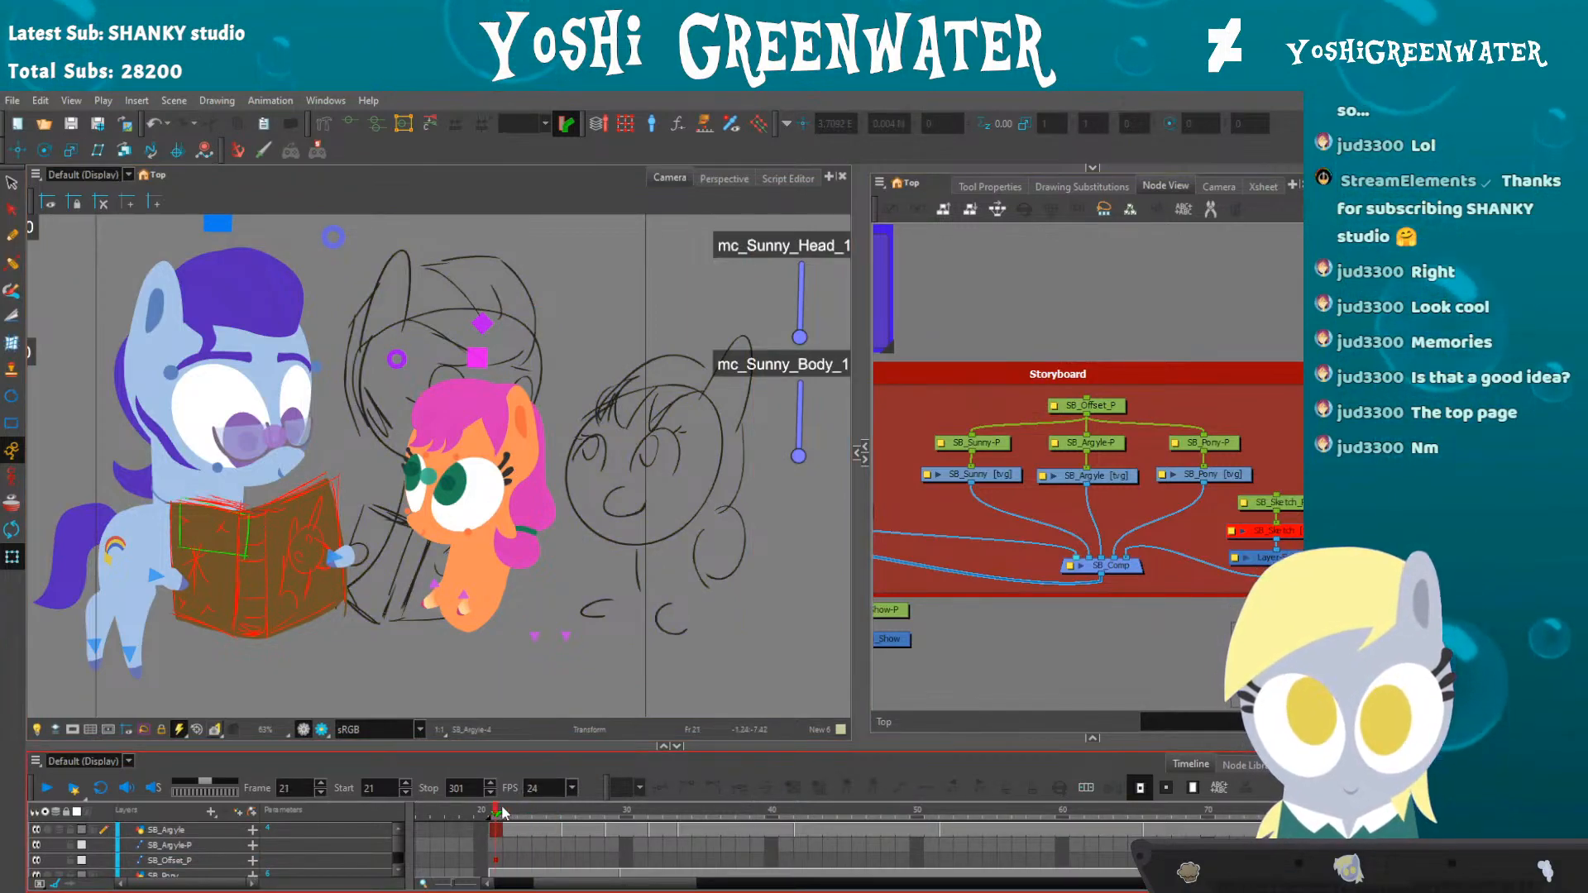
{"action": "left_click", "coordinate": [994, 449]}
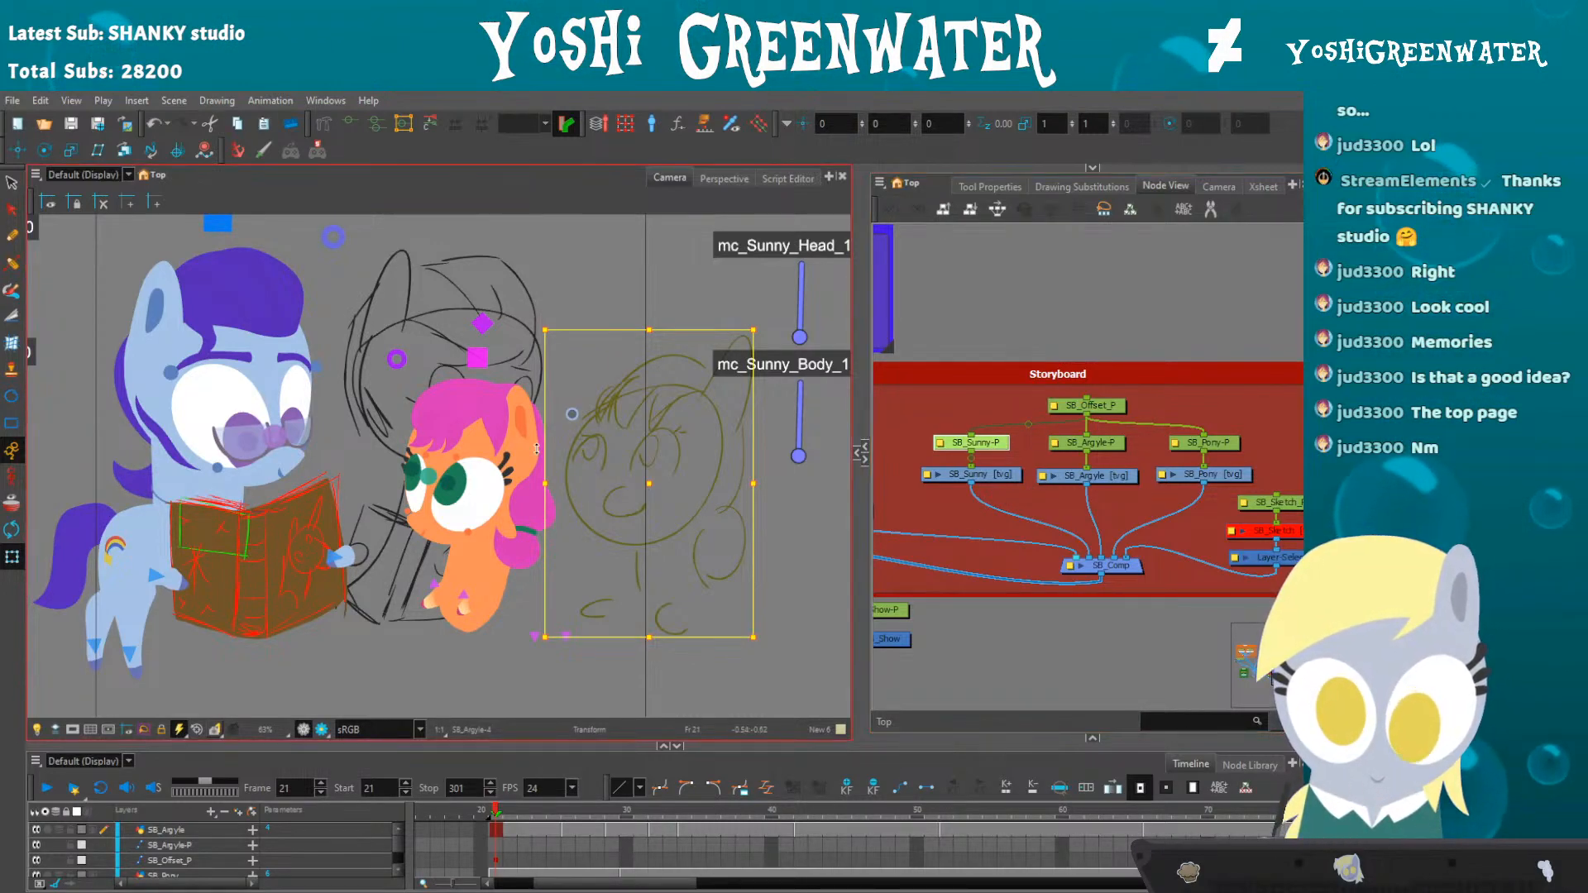
{"action": "left_click", "coordinate": [1075, 404]}
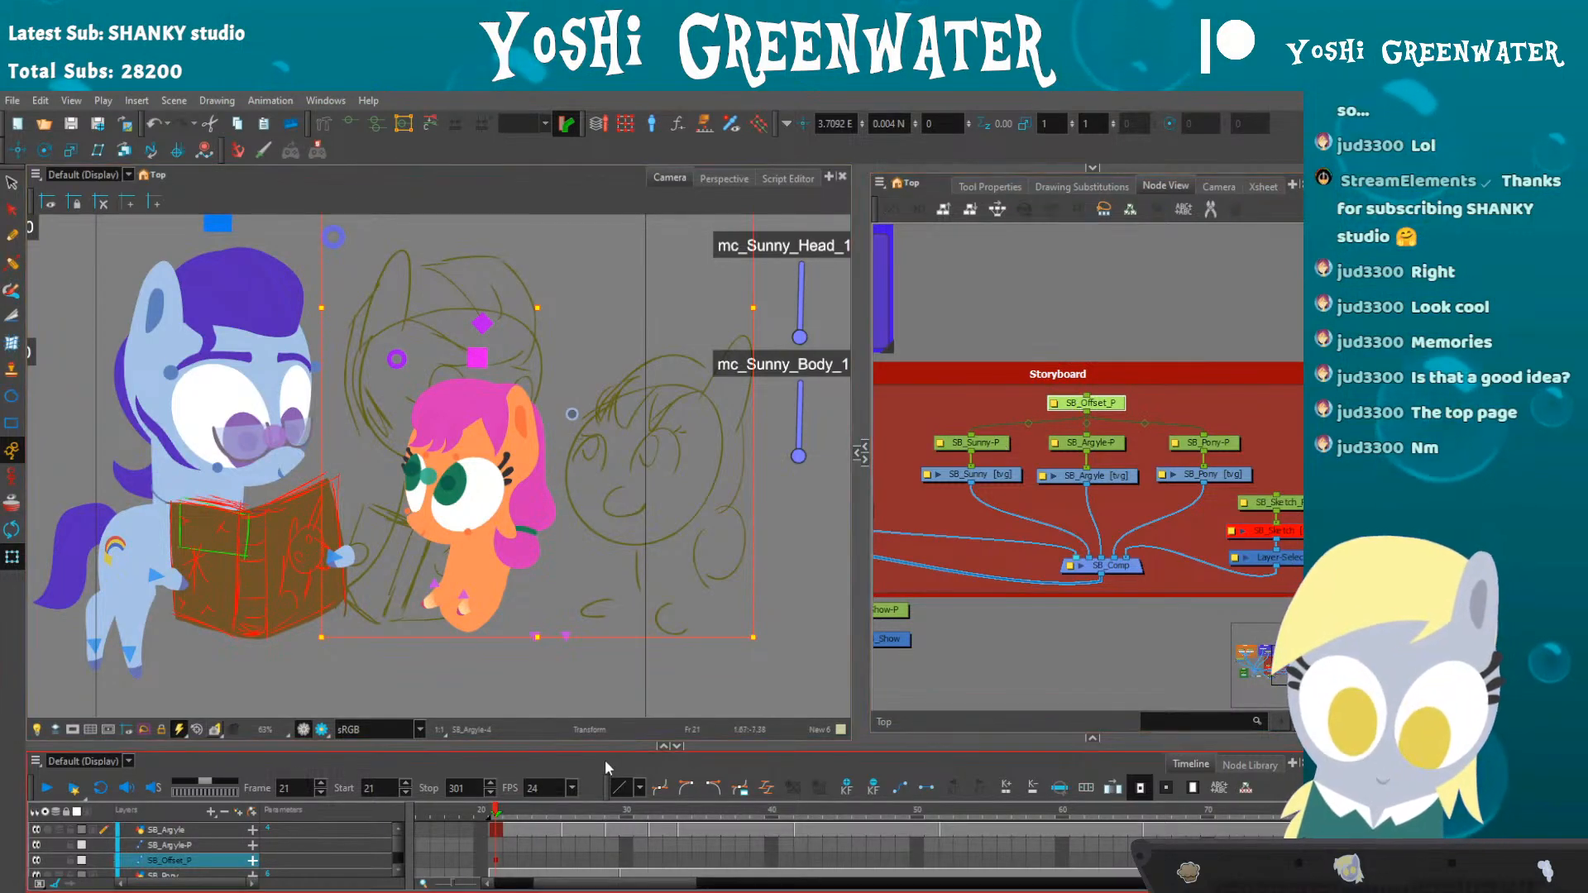
{"action": "left_click_drag", "start_coordinate": [611, 746], "coordinate": [613, 742]}
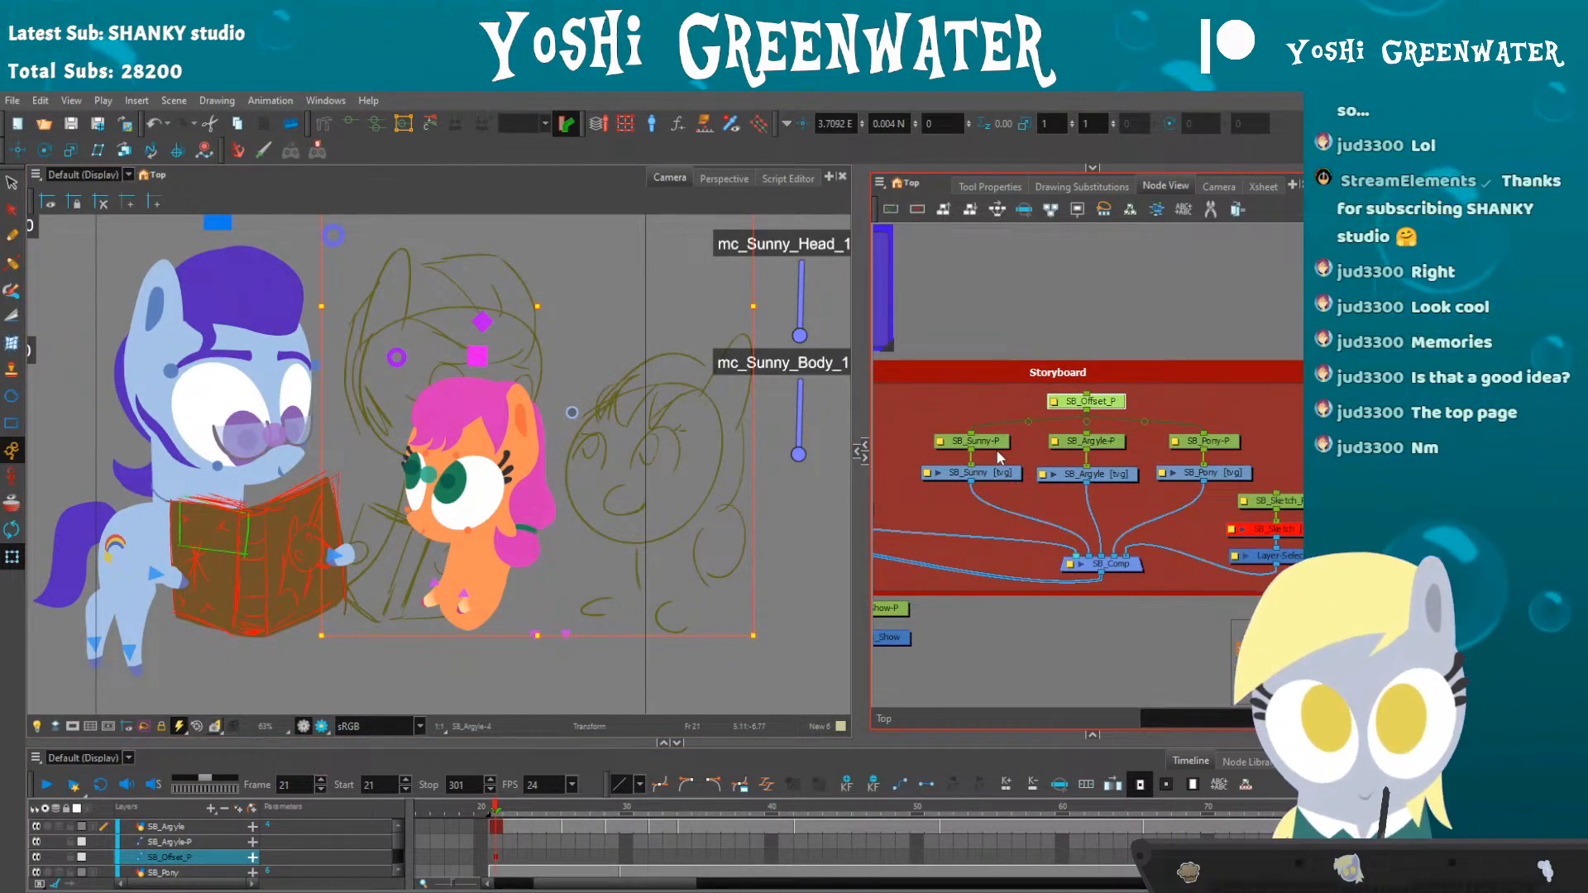
{"action": "key", "text": "d"}
{"action": "key", "text": "d"}
{"action": "key", "text": "d"}
{"action": "key", "text": "d"}
{"action": "key", "text": "d"}
{"action": "key", "text": "a"}
{"action": "key", "text": "d"}
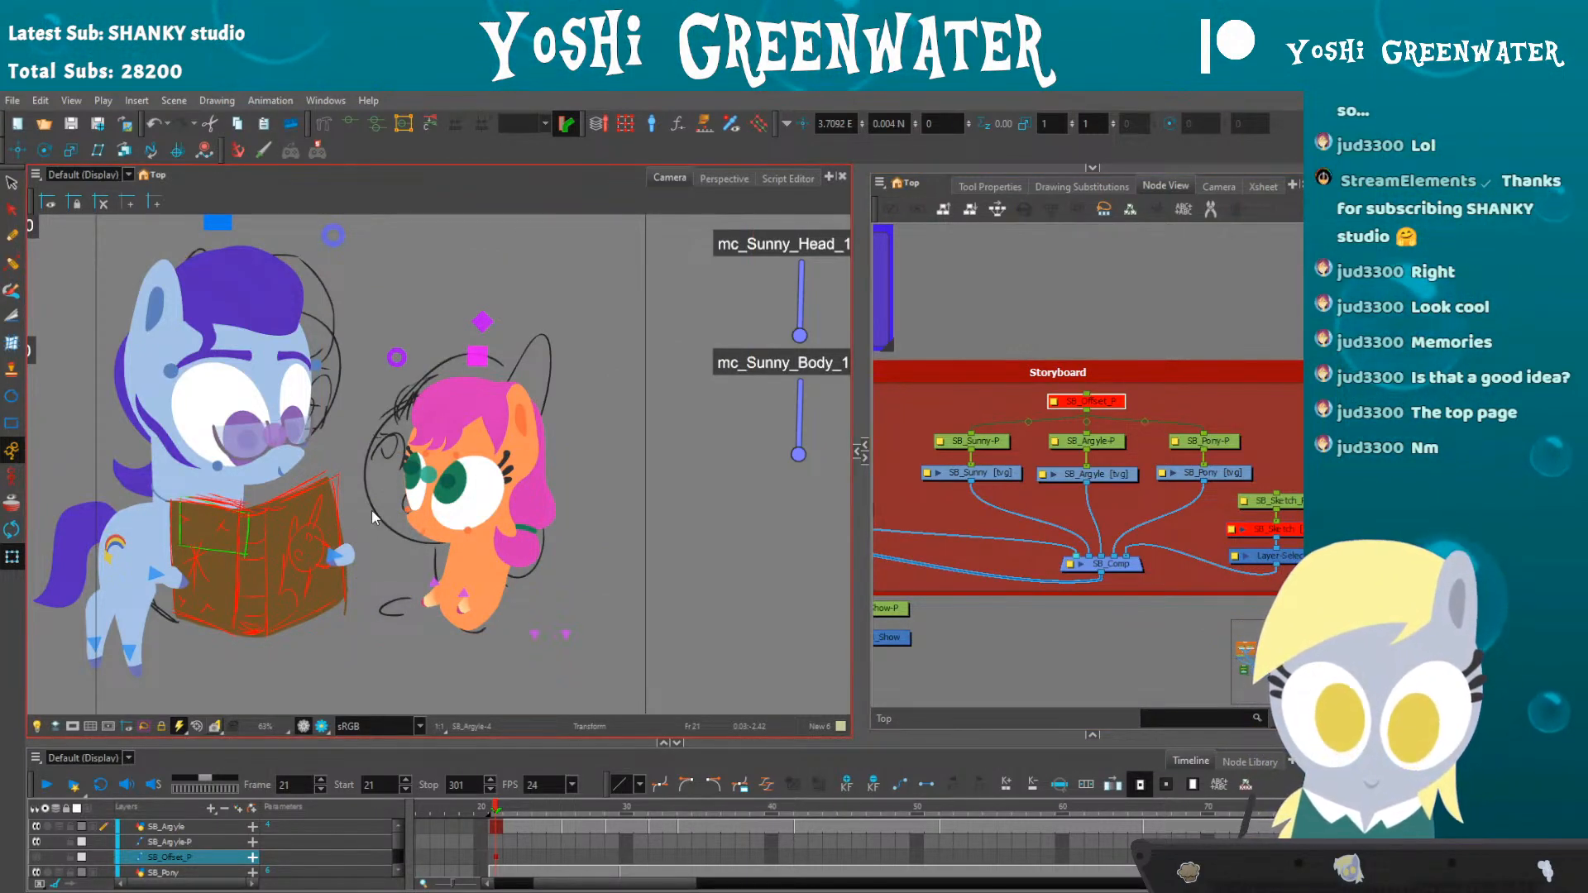
- Disable the SB_Argyle and SB_Pony storyboard drawings together with their pegs
{"action": "left_click", "coordinate": [1065, 491]}
{"action": "left_click", "coordinate": [1047, 474]}
{"action": "key", "text": "d"}
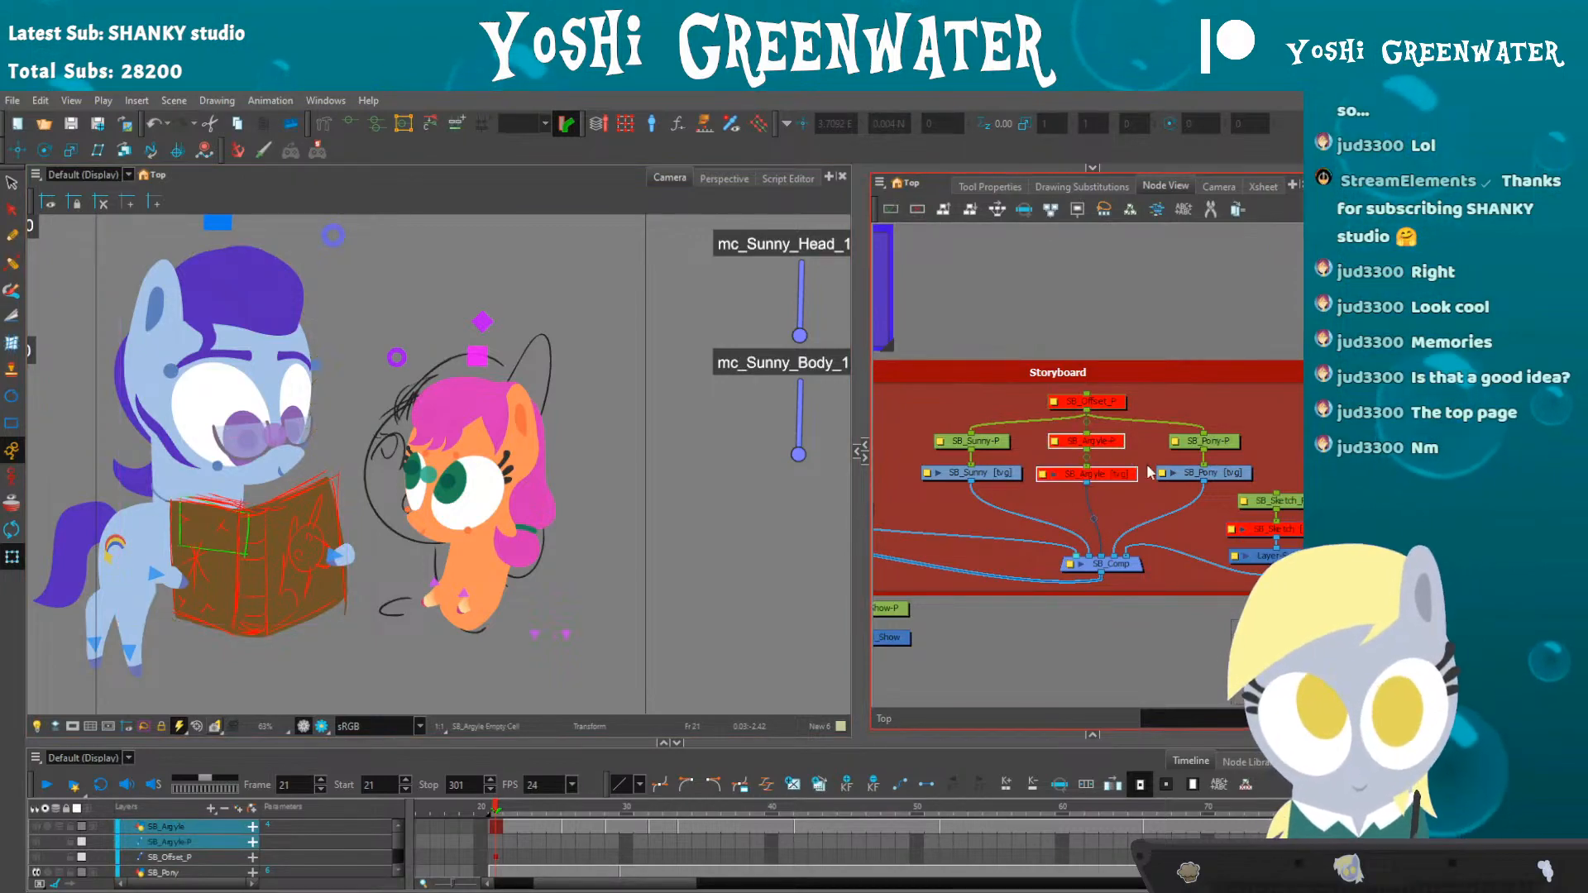
{"action": "left_click", "coordinate": [1203, 473]}
{"action": "key", "text": "d"}
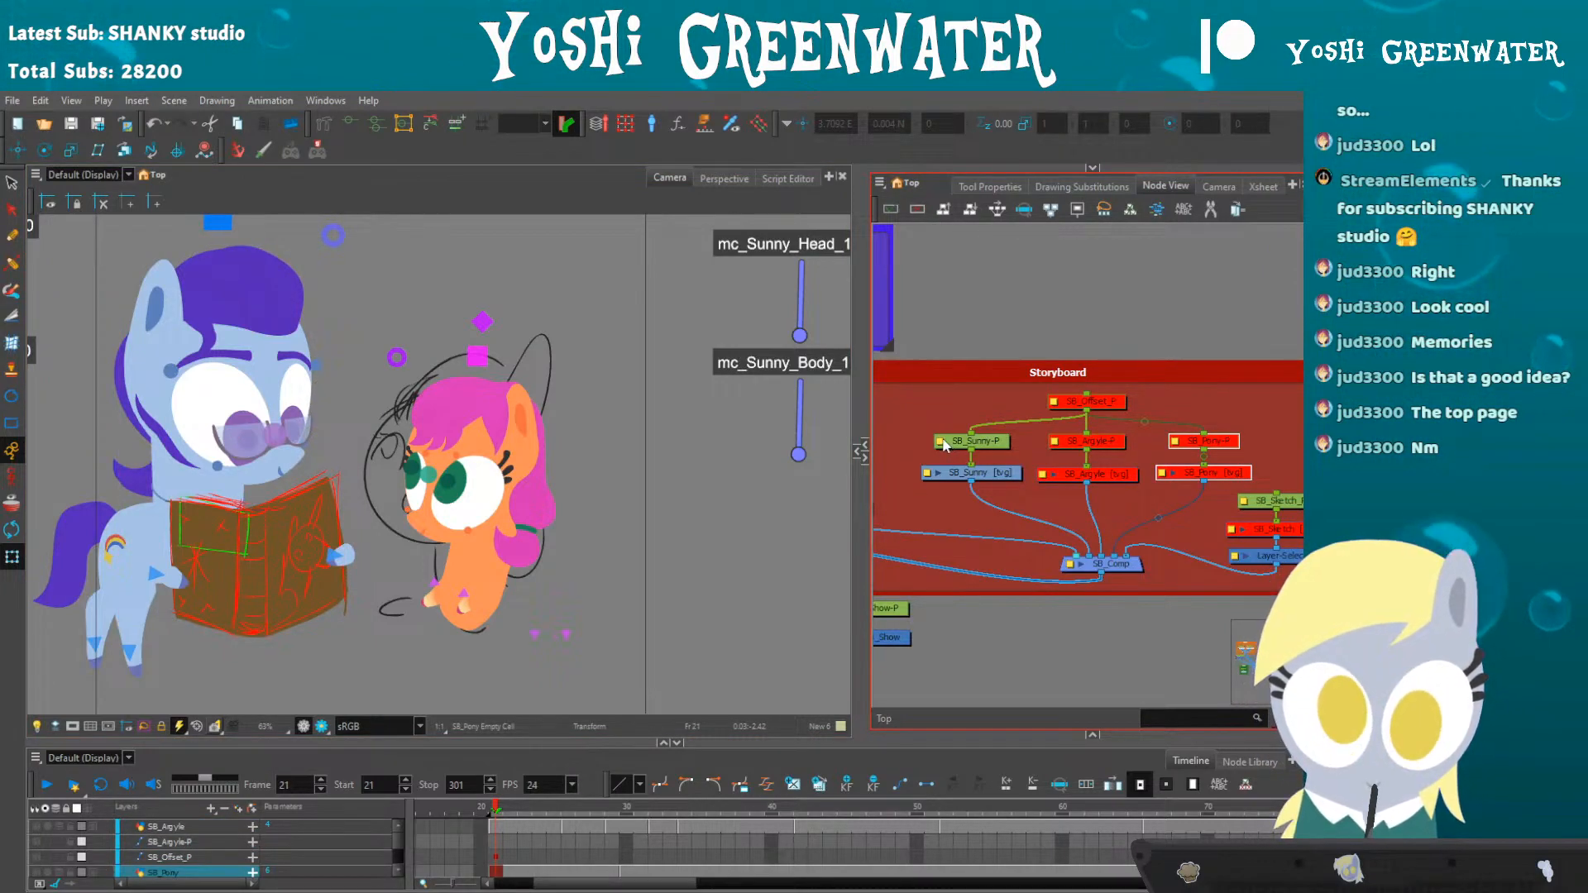
- Disable the Argyle_All rig and its peg in the Characters group
{"action": "left_click_drag", "start_coordinate": [940, 479], "coordinate": [1299, 535]}
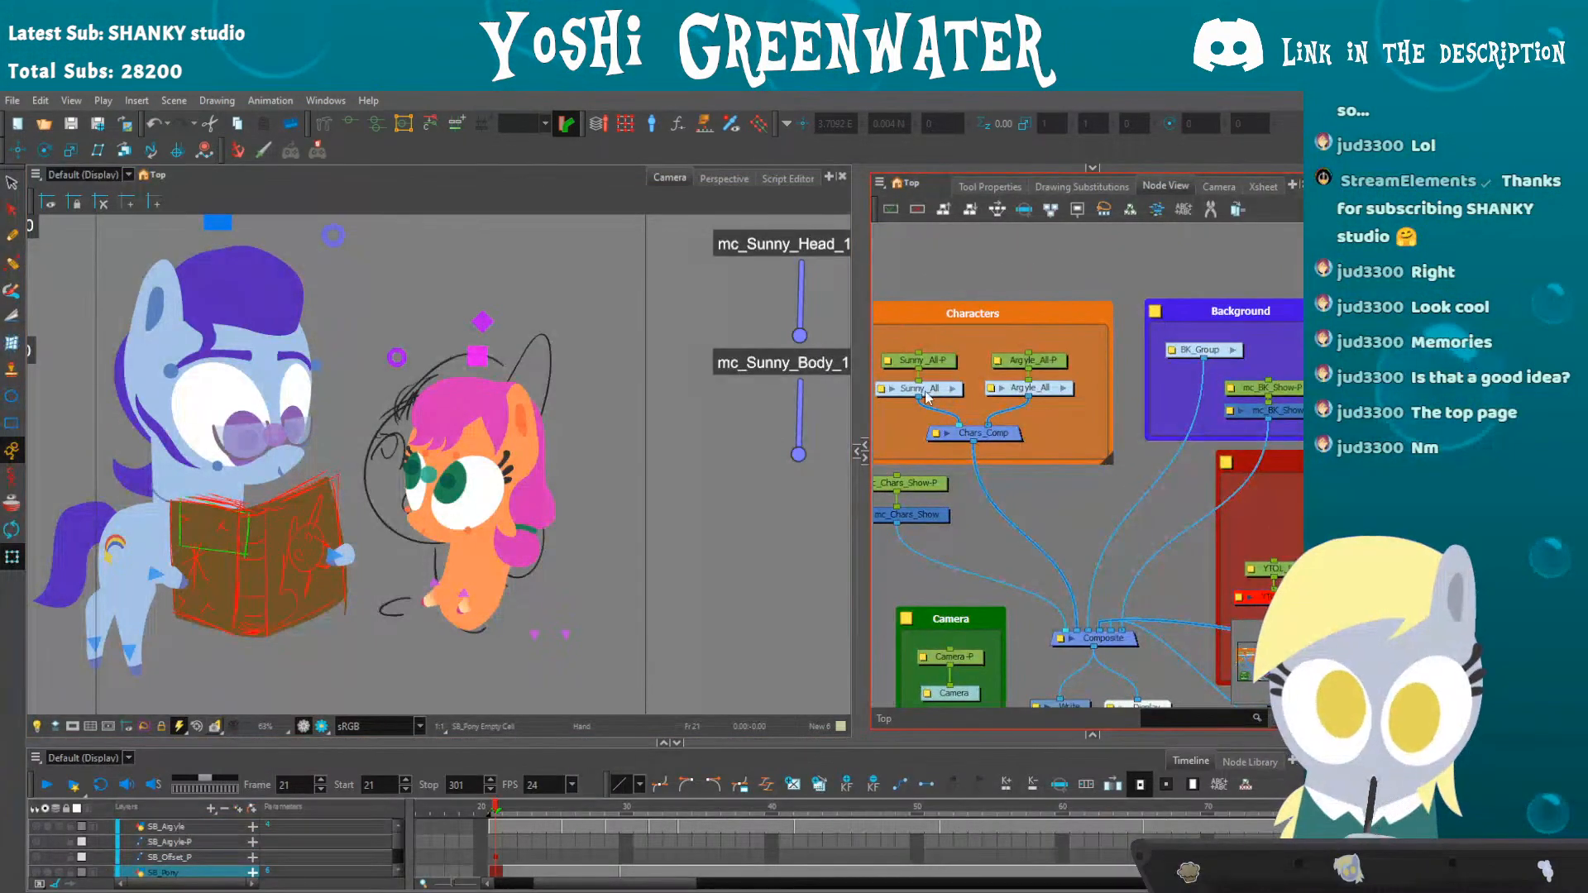
{"action": "left_click", "coordinate": [1026, 389]}
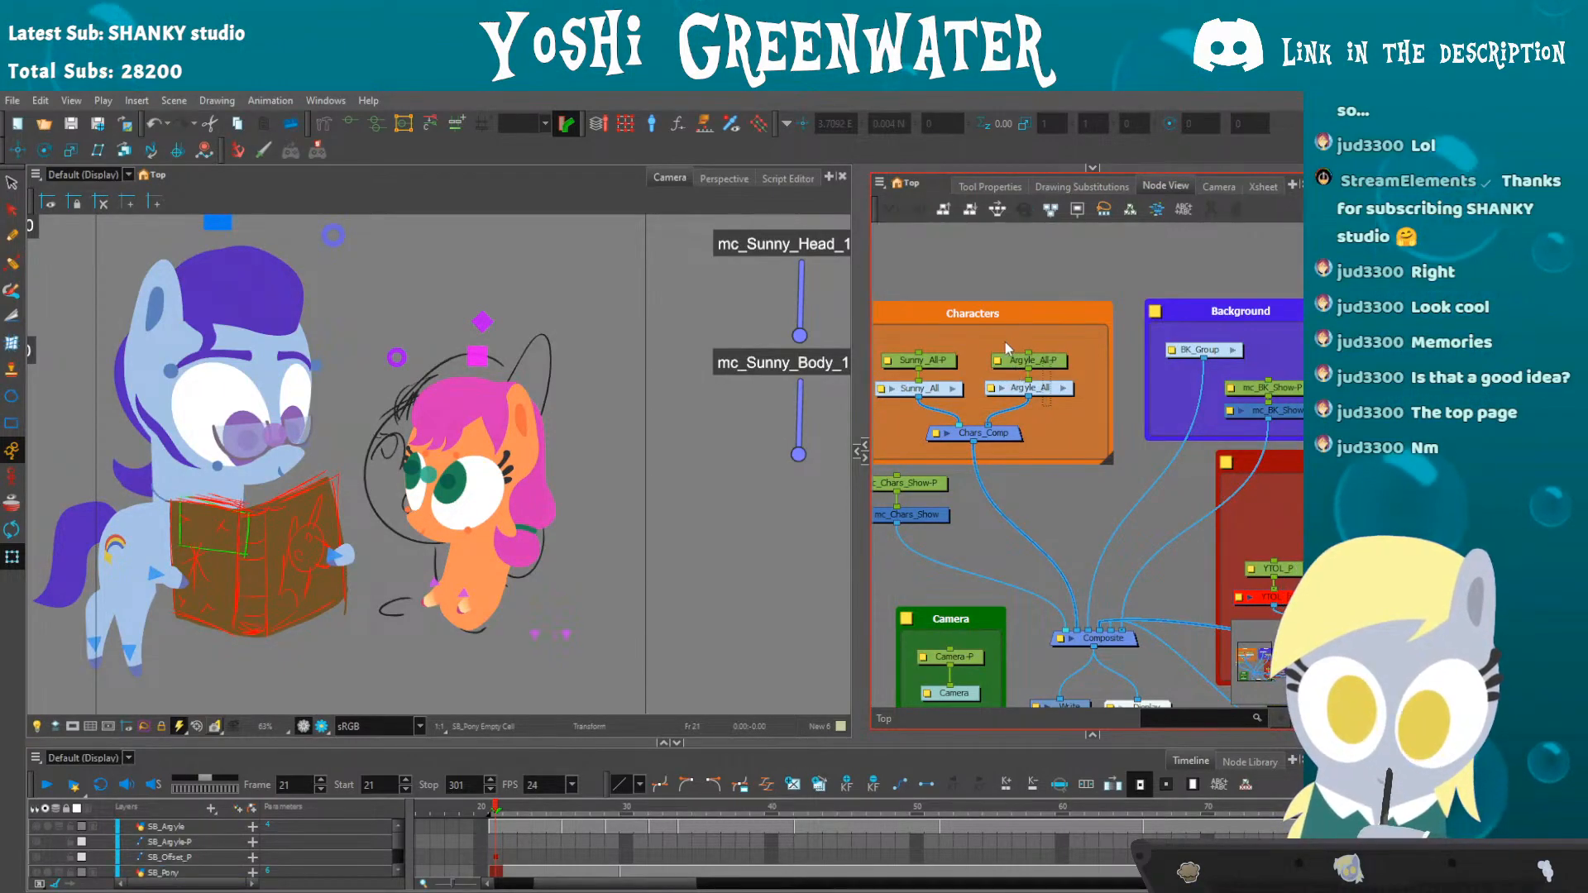
{"action": "key", "text": "d"}
{"action": "left_click_drag", "start_coordinate": [1016, 491], "coordinate": [924, 451]}
{"action": "mouse_move", "coordinate": [1179, 460]}
{"action": "left_mouse_down"}
{"action": "mouse_move", "coordinate": [985, 454]}
{"action": "mouse_move", "coordinate": [979, 425]}
{"action": "left_mouse_up"}
- Re-enable SB_Offset_P and move the Sunny sketch clear of the rig, just in front of Sunny's face
{"action": "left_click", "coordinate": [1144, 418]}
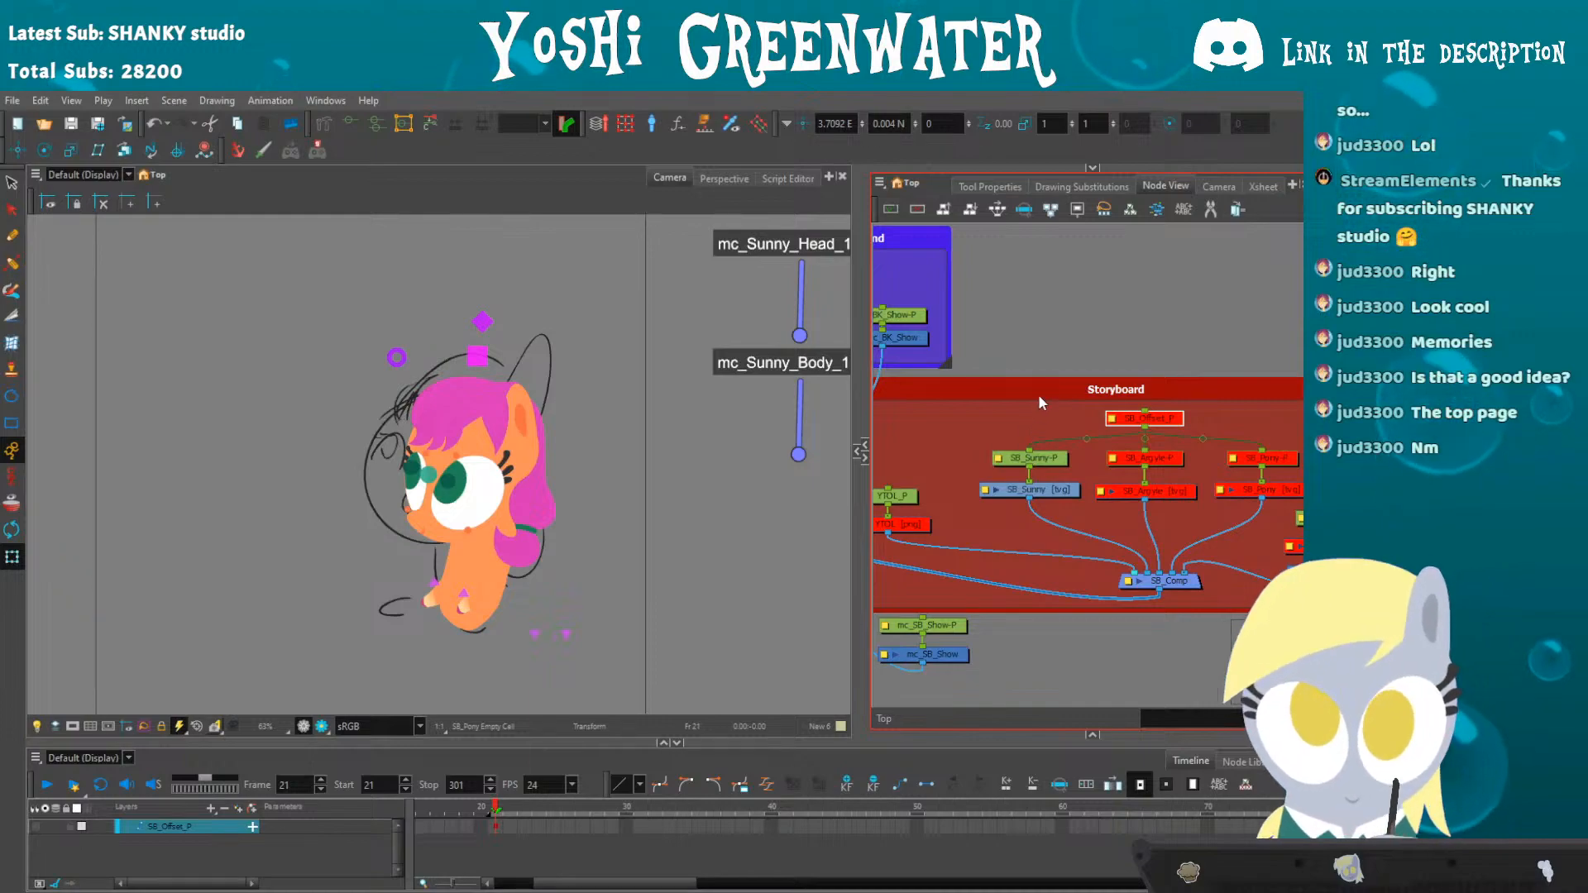
{"action": "key", "text": "d"}
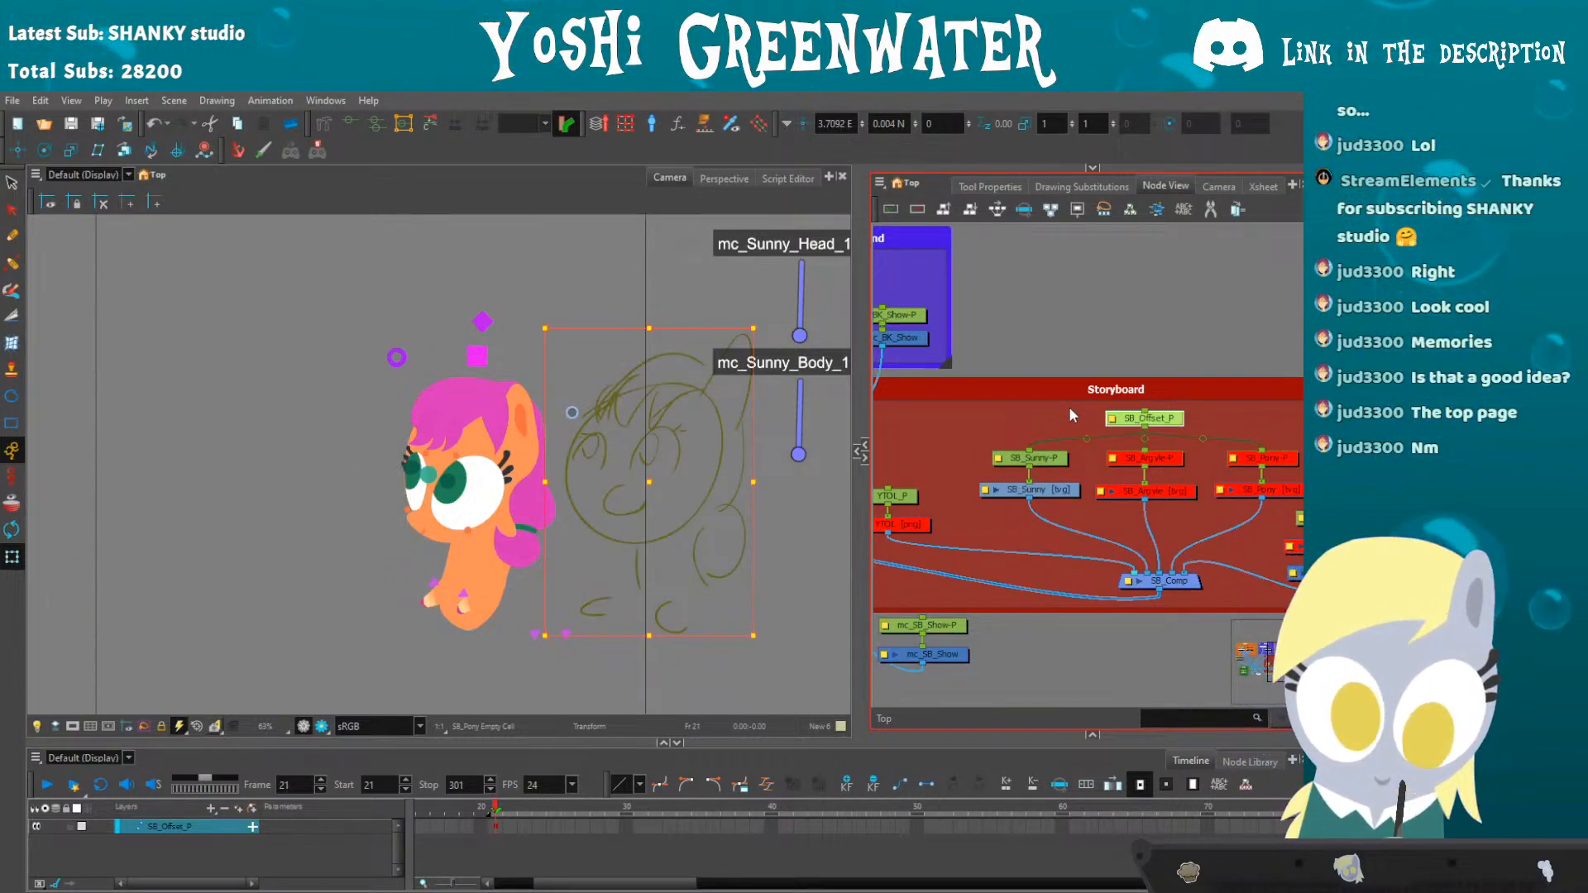
{"action": "left_click_drag", "start_coordinate": [641, 487], "coordinate": [271, 484]}
{"action": "left_click", "coordinate": [124, 554]}
{"action": "left_click_drag", "start_coordinate": [137, 549], "coordinate": [225, 520]}
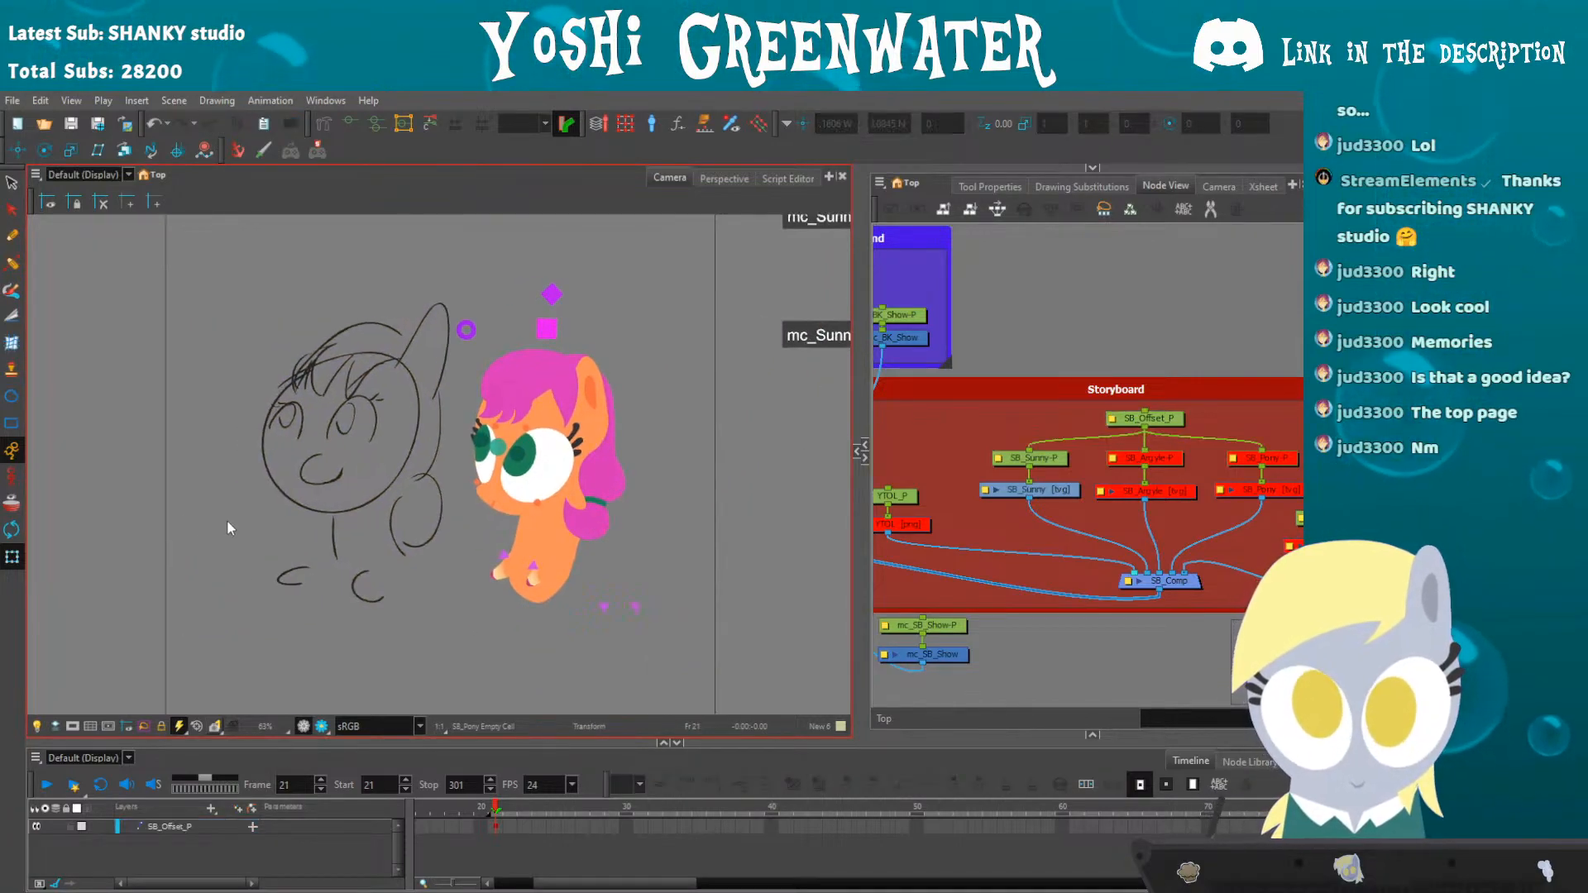
{"action": "scroll", "coordinate": [432, 503], "scroll_direction": "up", "scroll_amount": 2}
{"action": "scroll", "coordinate": [432, 502], "scroll_direction": "down", "scroll_amount": 1}
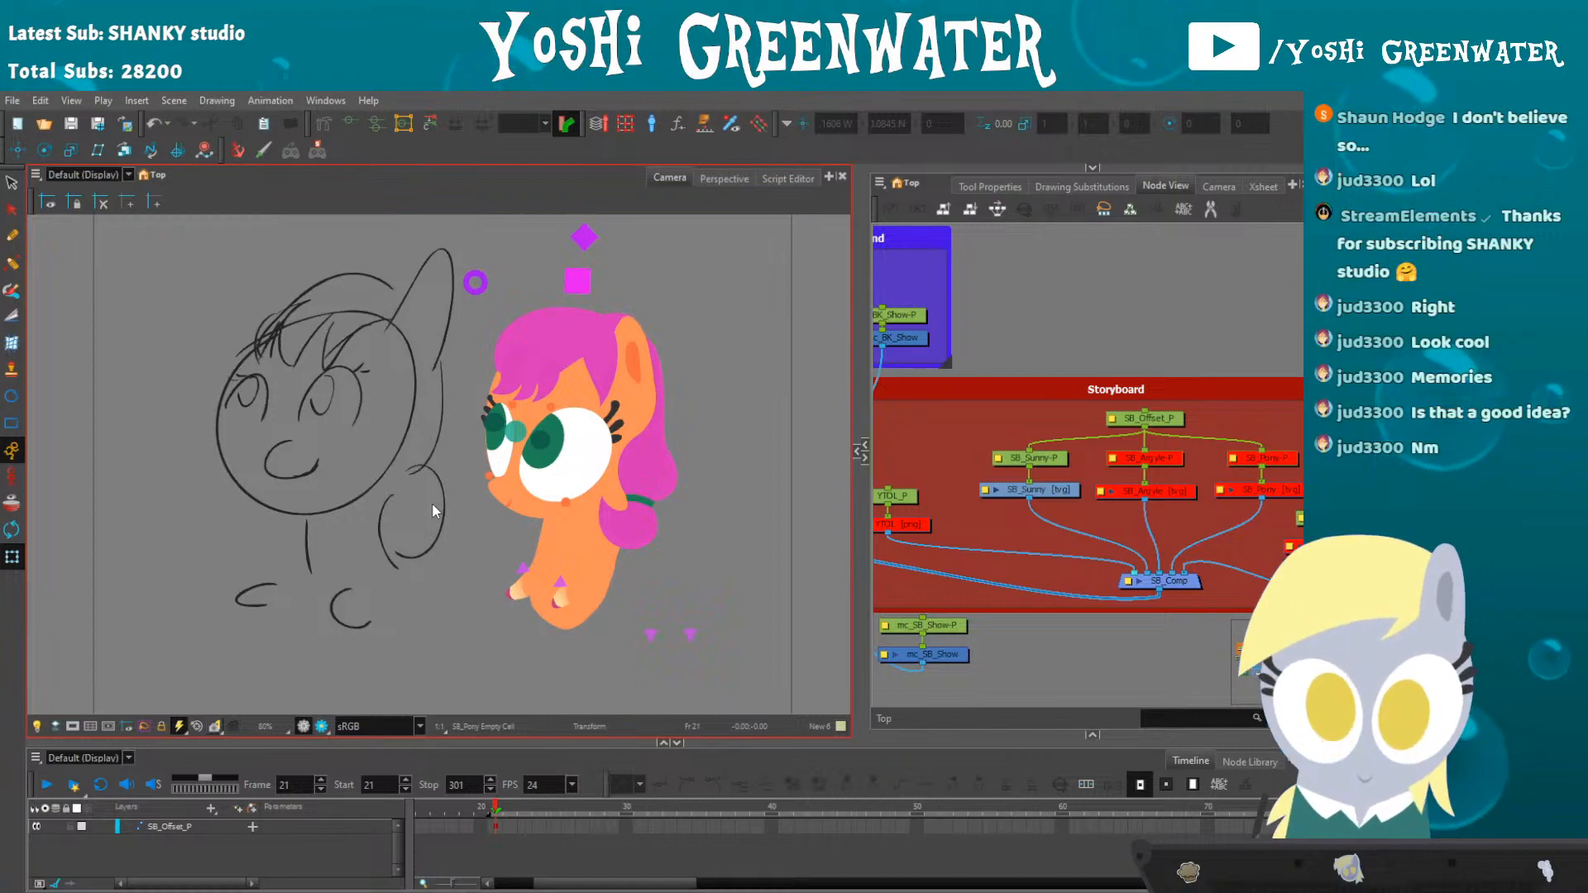
{"action": "left_click_drag", "start_coordinate": [1065, 387], "coordinate": [1278, 452]}
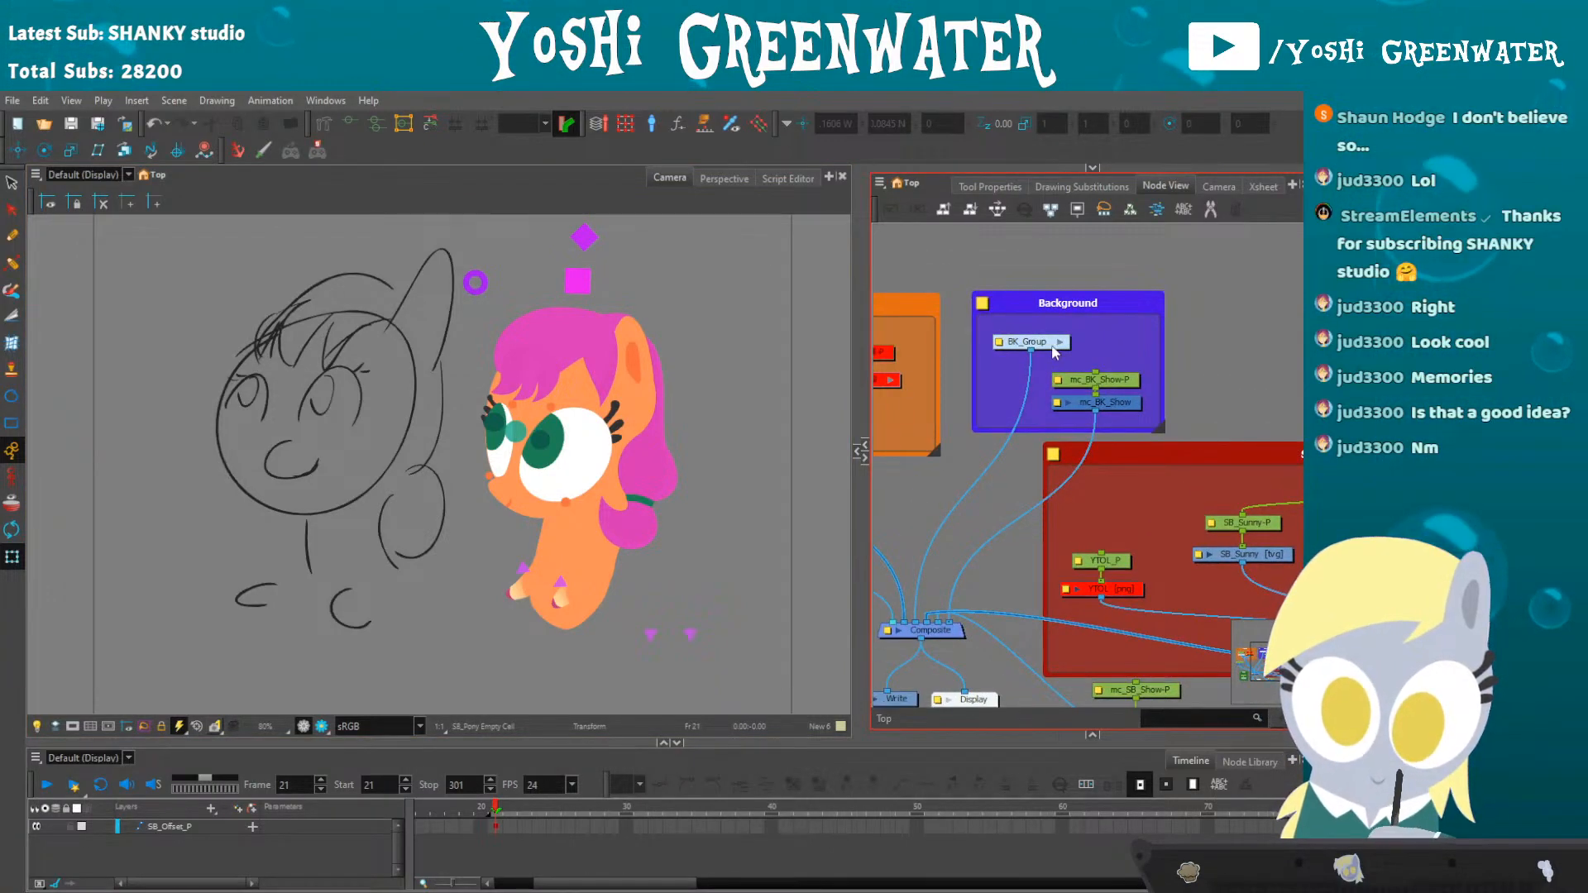
- Enable the BK_Comp composite inside BK_Group to show the bedroom background, and return to the top level
{"action": "left_click", "coordinate": [1060, 344]}
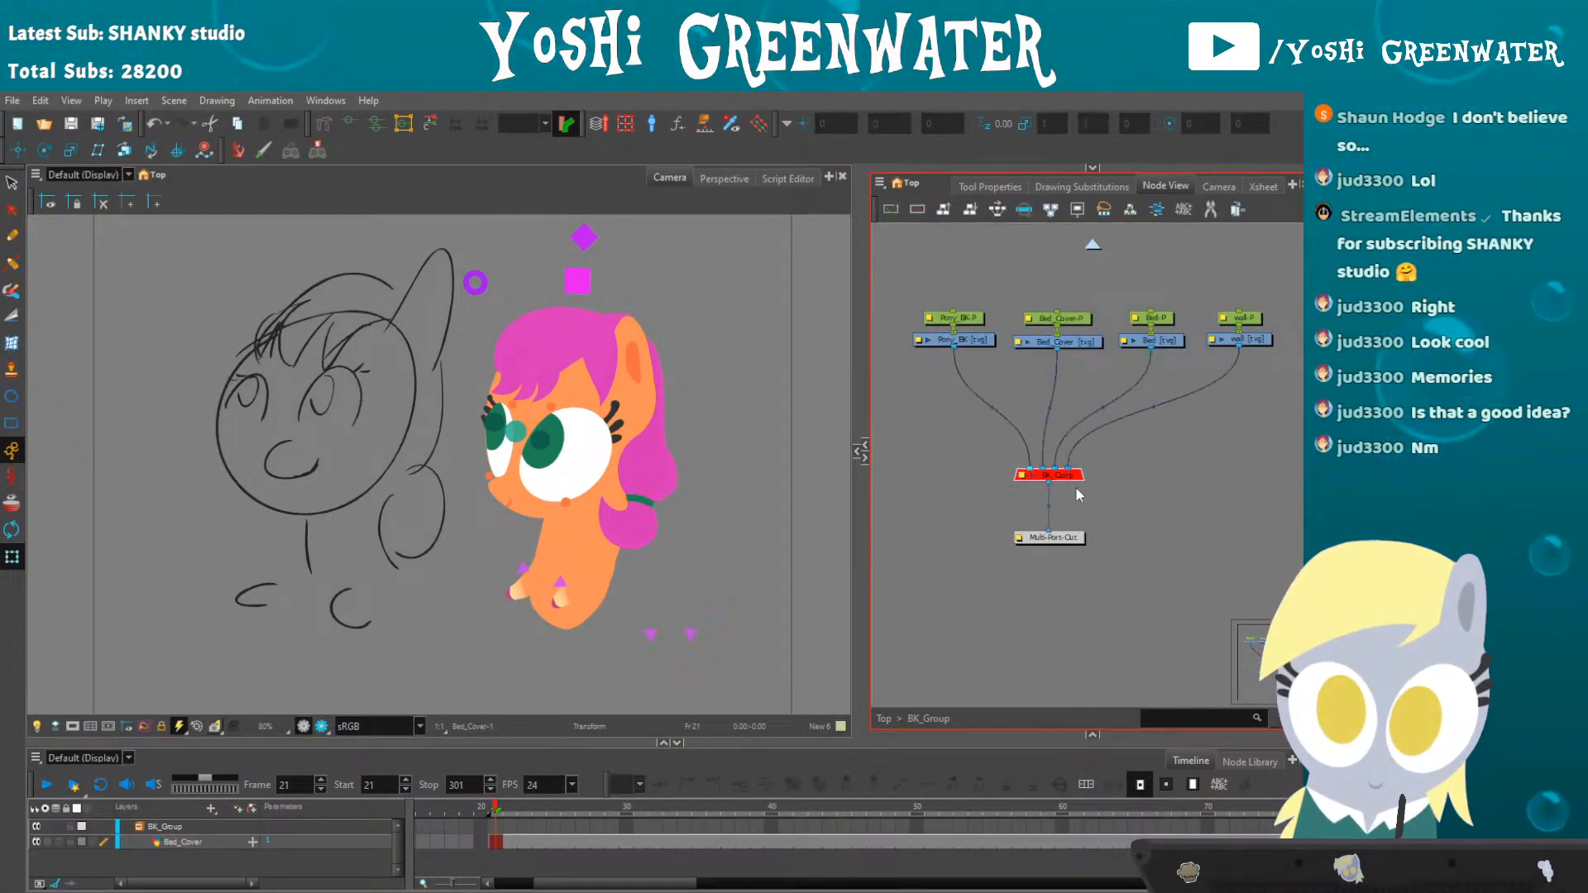
{"action": "left_click", "coordinate": [1135, 529]}
{"action": "left_click_drag", "start_coordinate": [475, 489], "coordinate": [443, 494]}
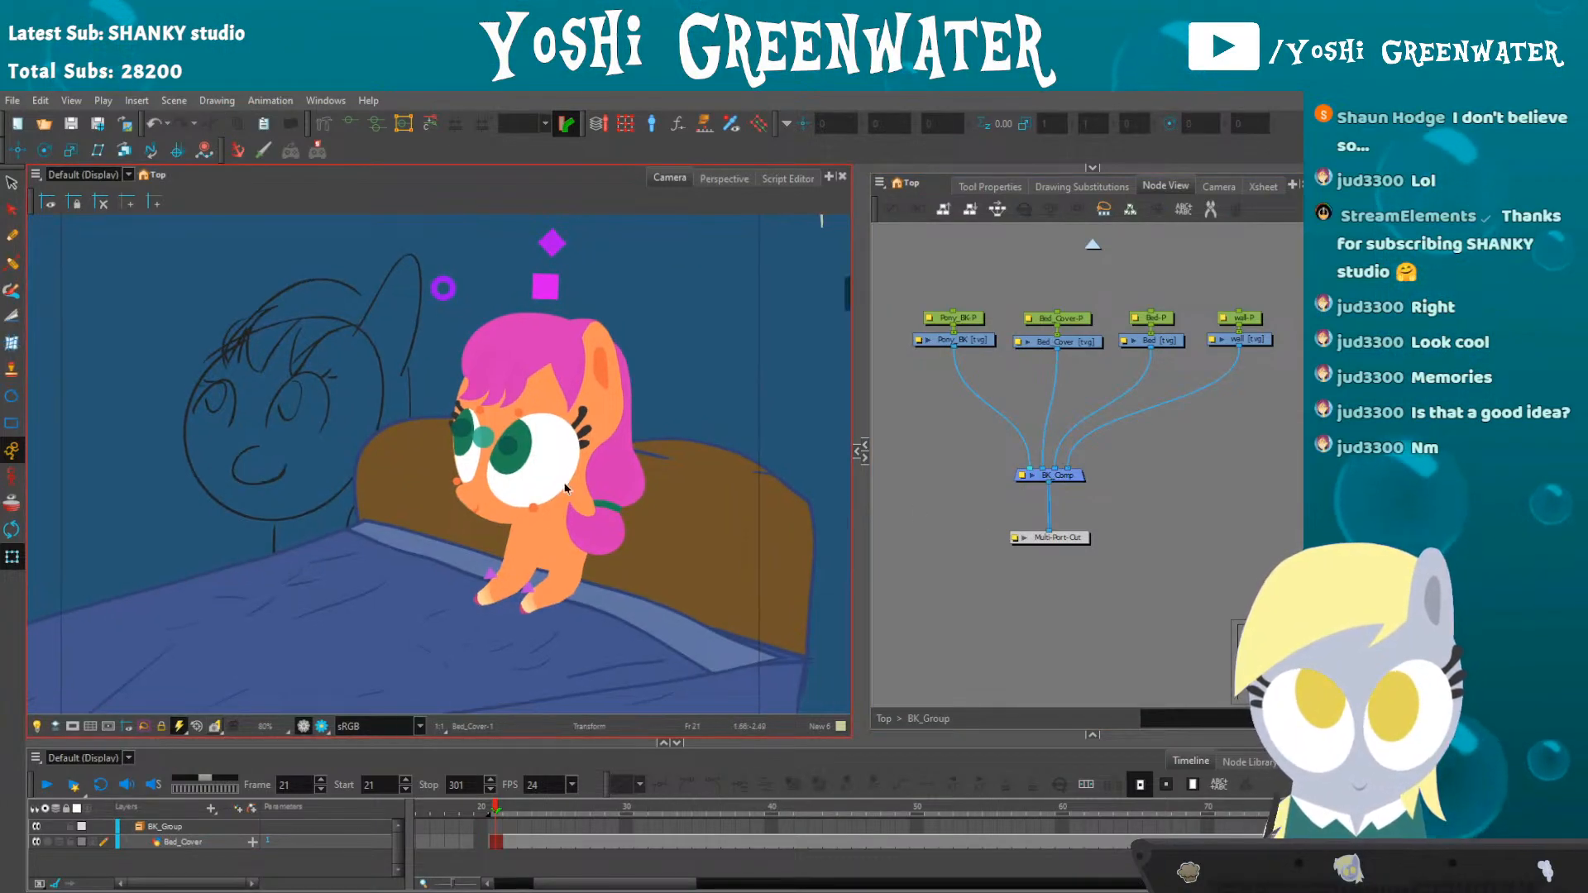
{"action": "left_click", "coordinate": [886, 715]}
- Nudge the SB_Offset_P peg forward in depth to 0.1978 F so the Sunny sketch sits in front of the bed
{"action": "left_click_drag", "start_coordinate": [1092, 614], "coordinate": [928, 411]}
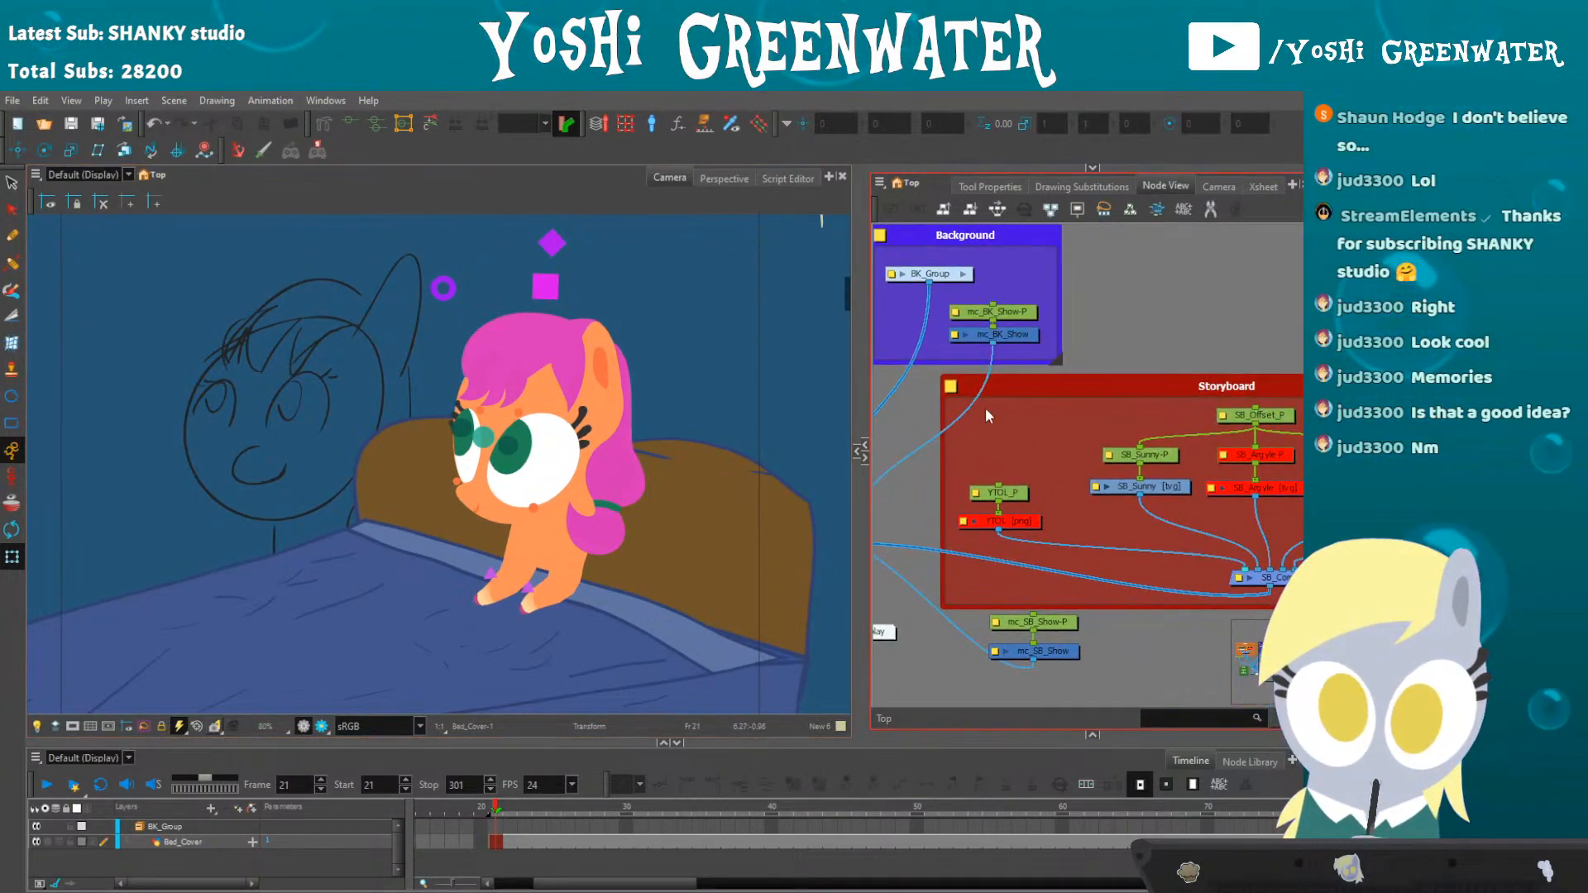
{"action": "left_click_drag", "start_coordinate": [1090, 426], "coordinate": [937, 419]}
{"action": "left_click", "coordinate": [1124, 409]}
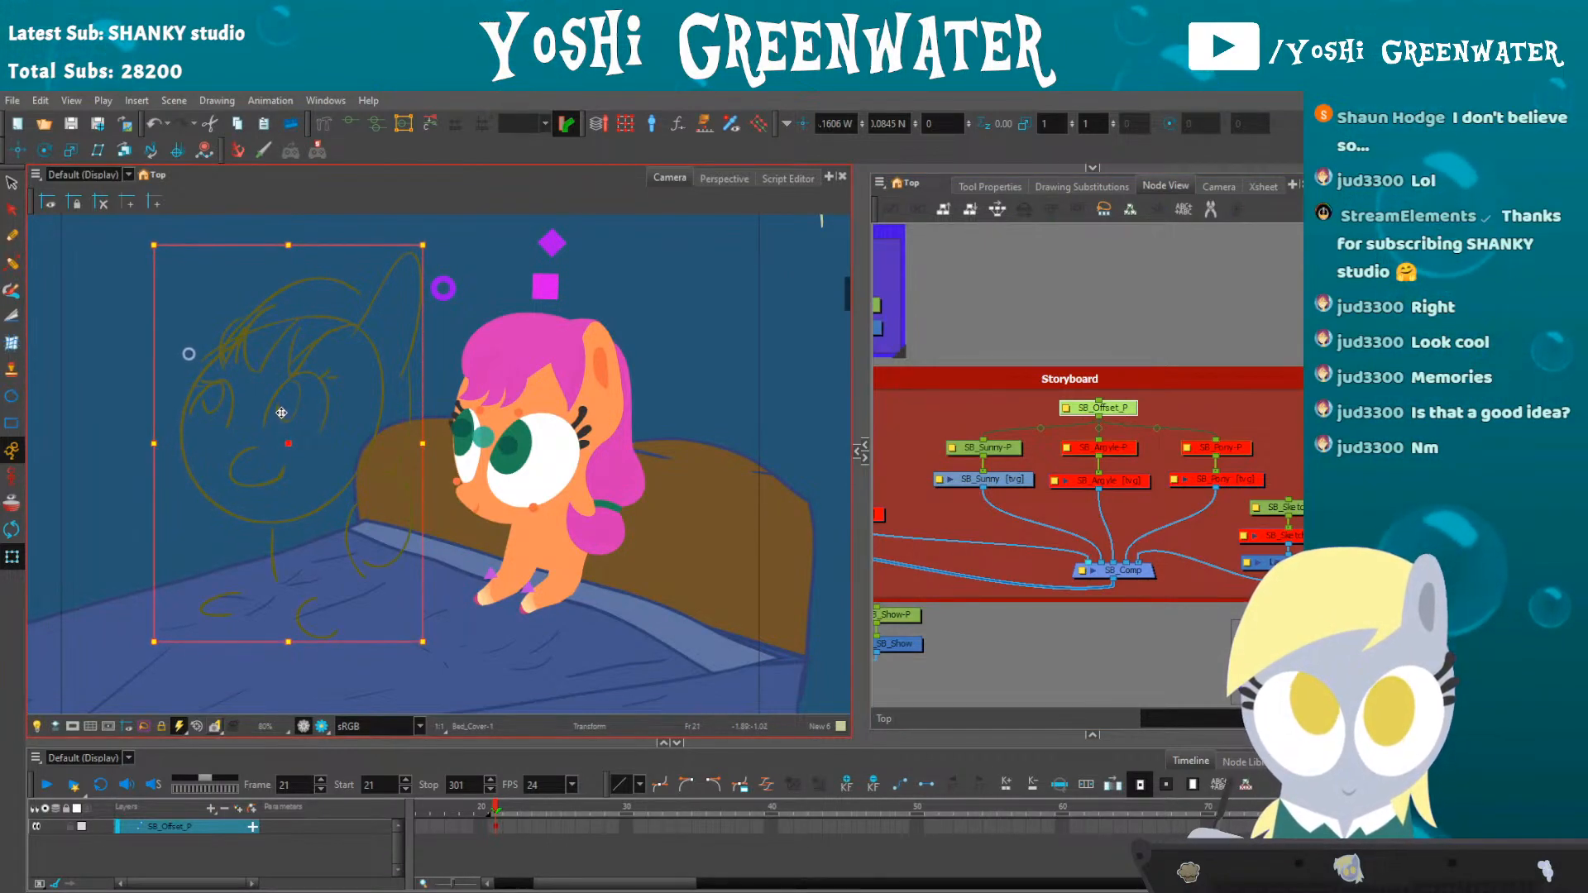
{"action": "left_click", "coordinate": [962, 658]}
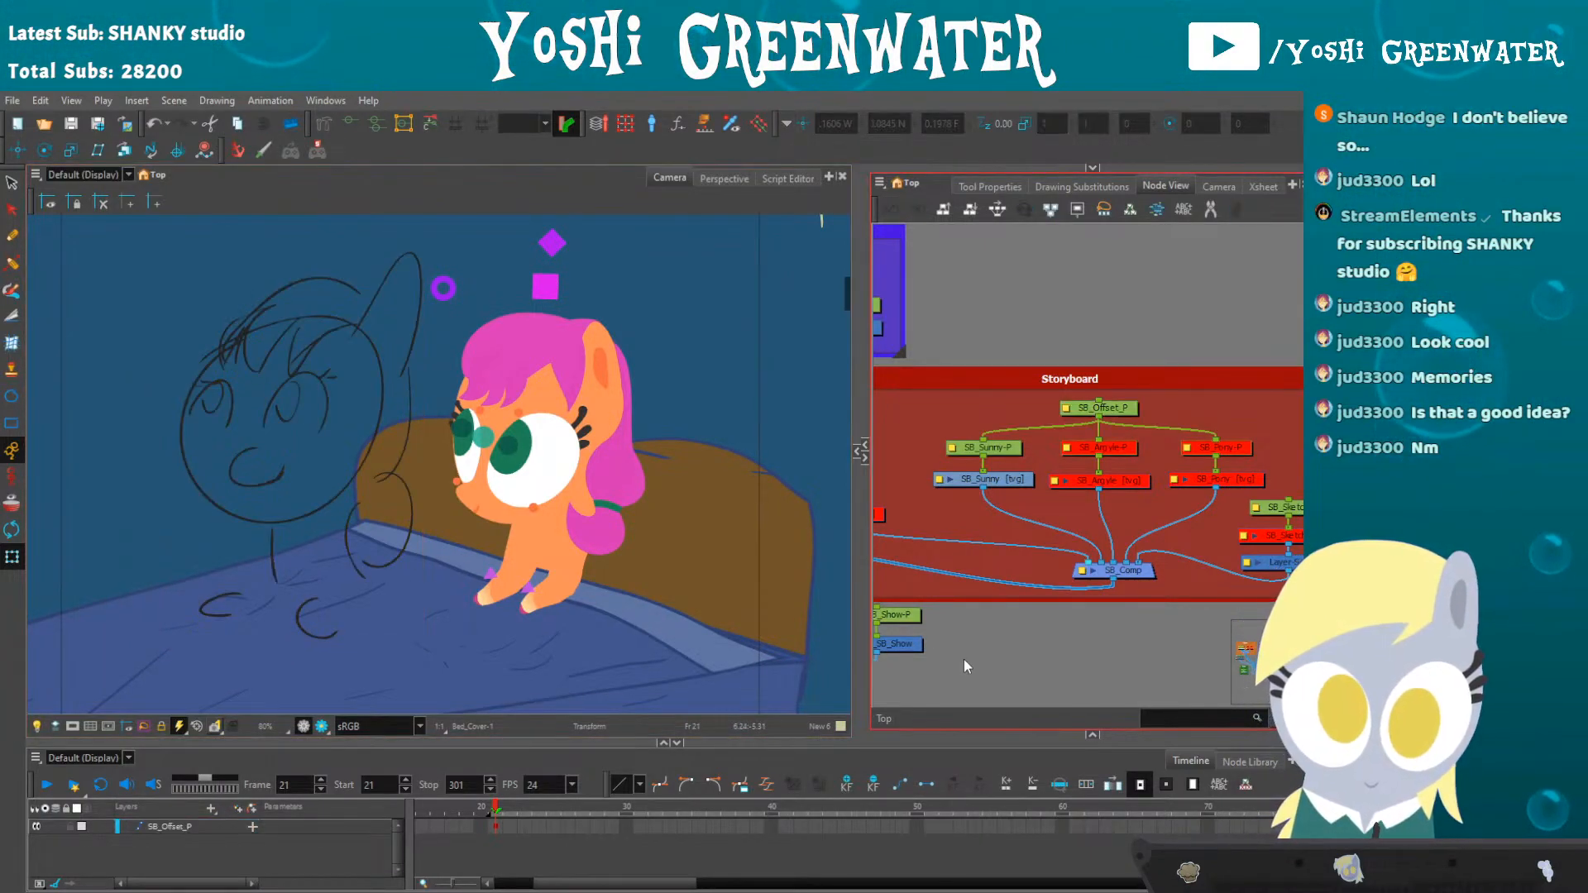
- Play the shot and scrub around frames 68 to 71 to examine how the Sunny sketch changes pose
{"action": "left_click", "coordinate": [259, 488]}
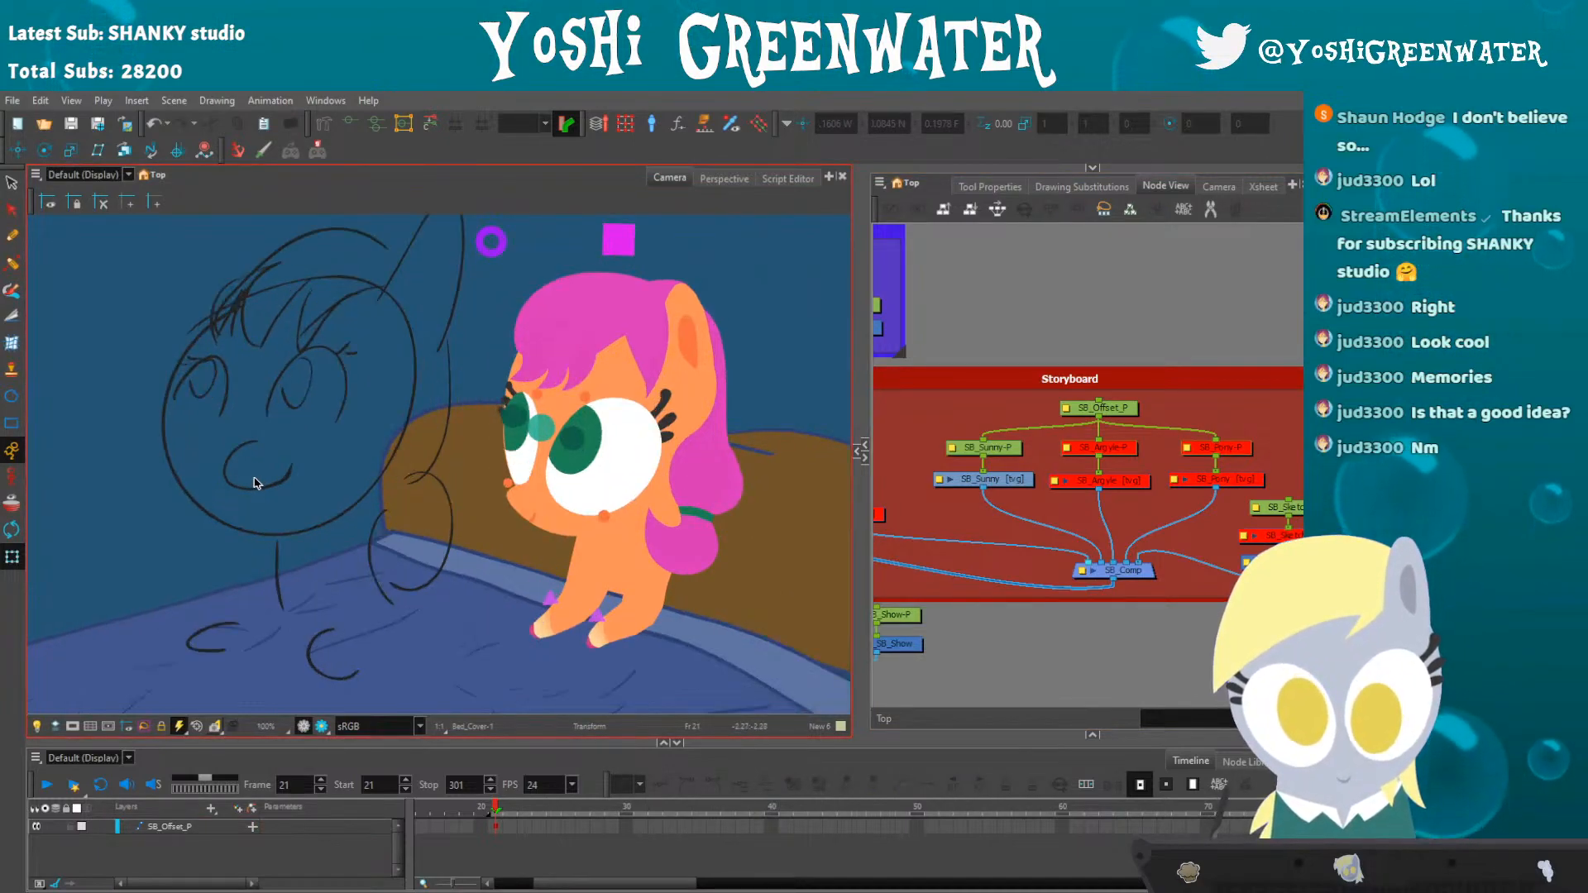
{"action": "left_click_drag", "start_coordinate": [287, 521], "coordinate": [349, 497]}
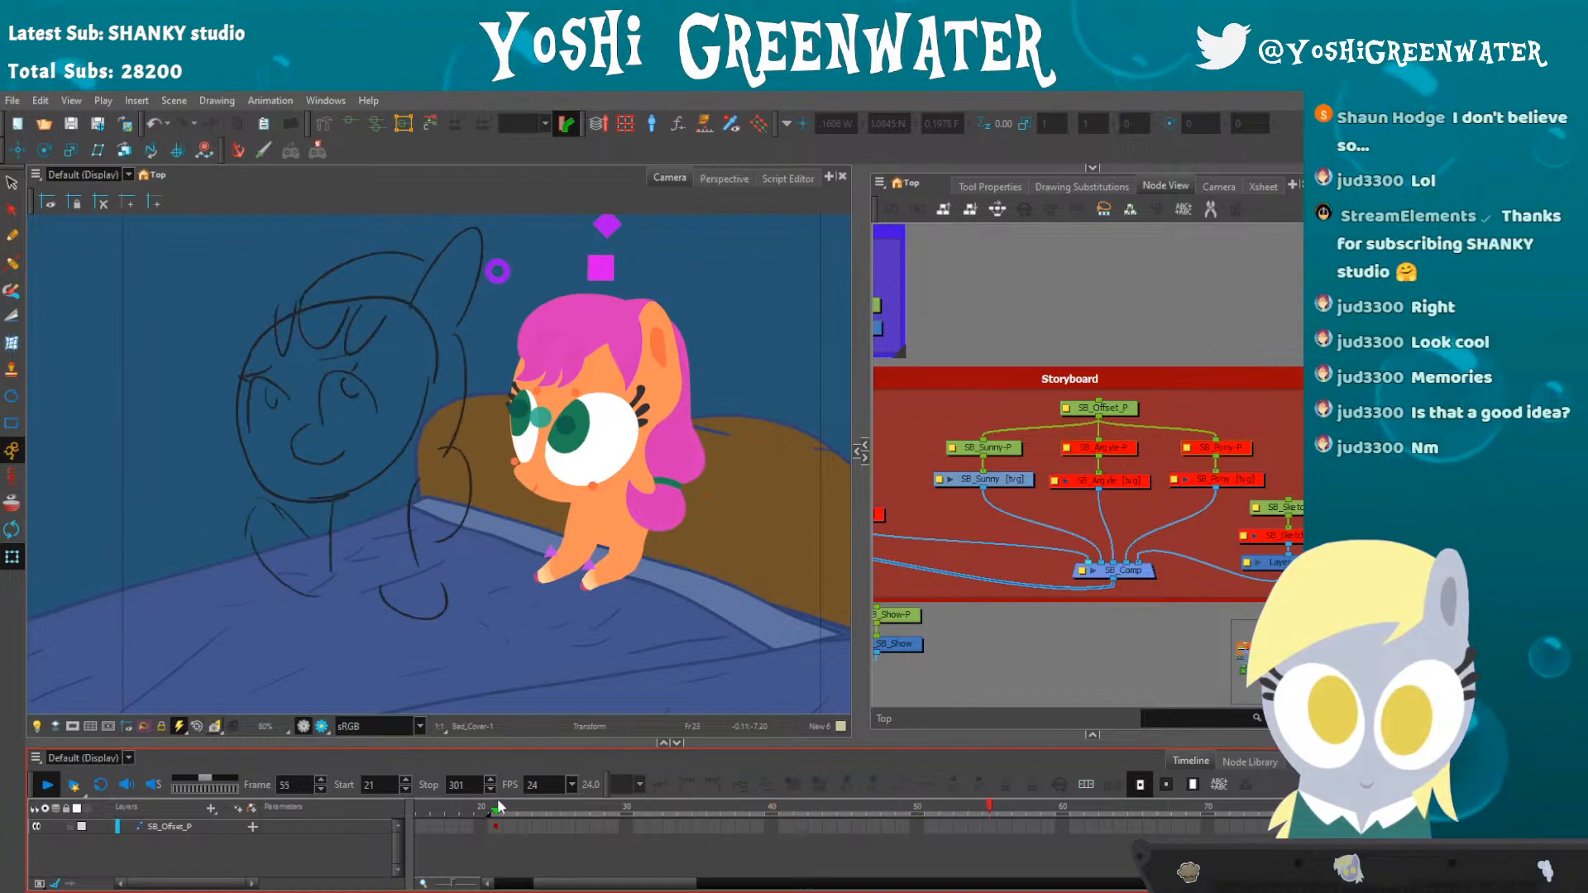
{"action": "key", "text": "Return"}
{"action": "left_click_drag", "start_coordinate": [577, 883], "coordinate": [640, 883]}
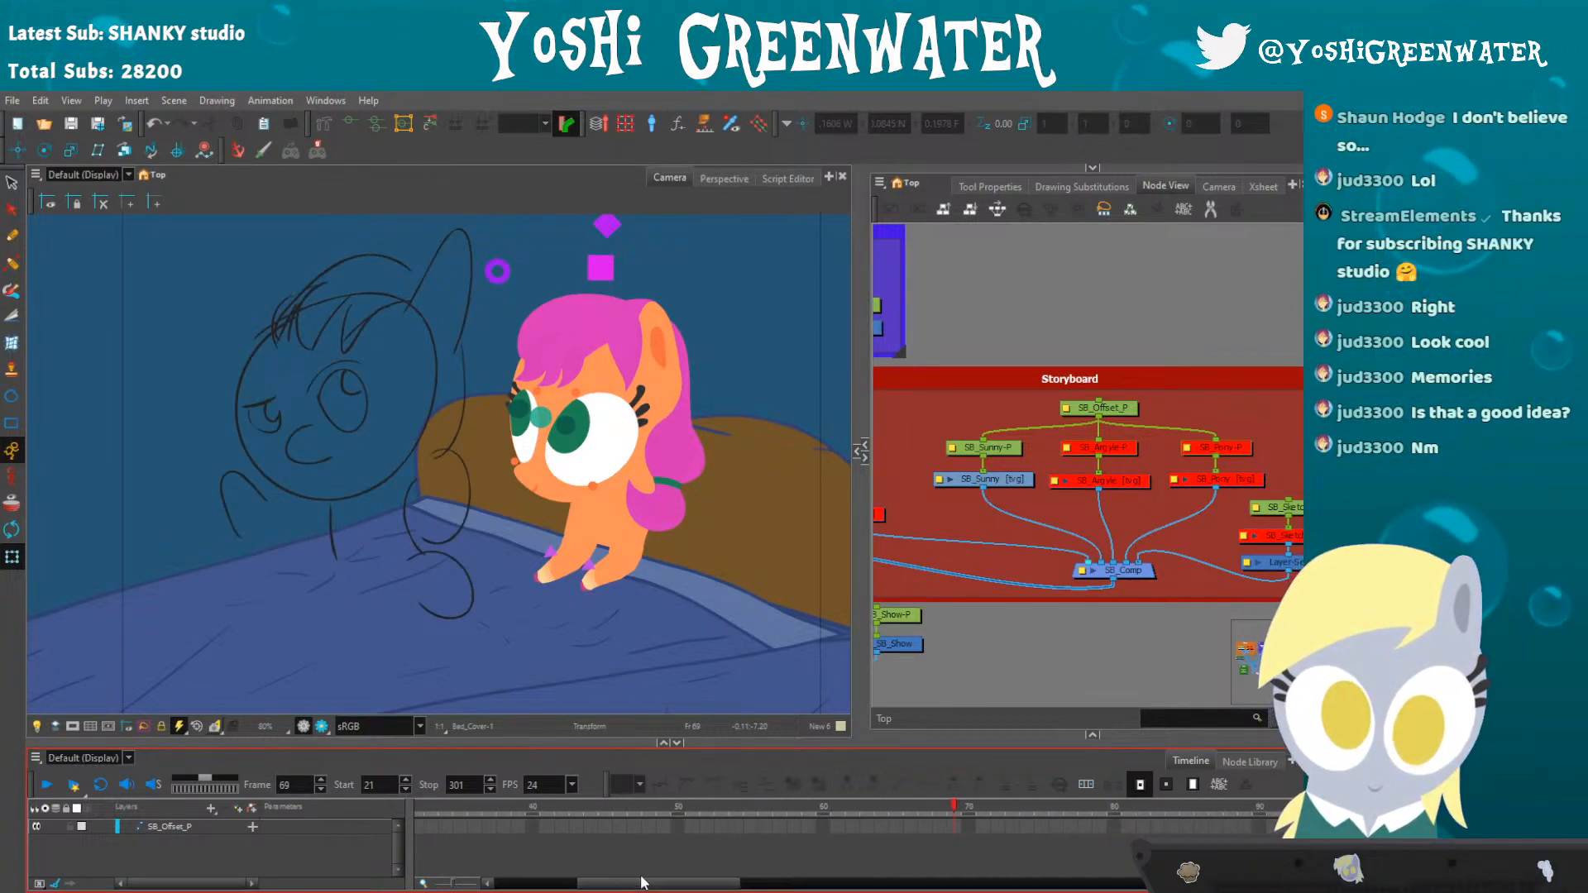
{"action": "left_click_drag", "start_coordinate": [574, 635], "coordinate": [535, 640]}
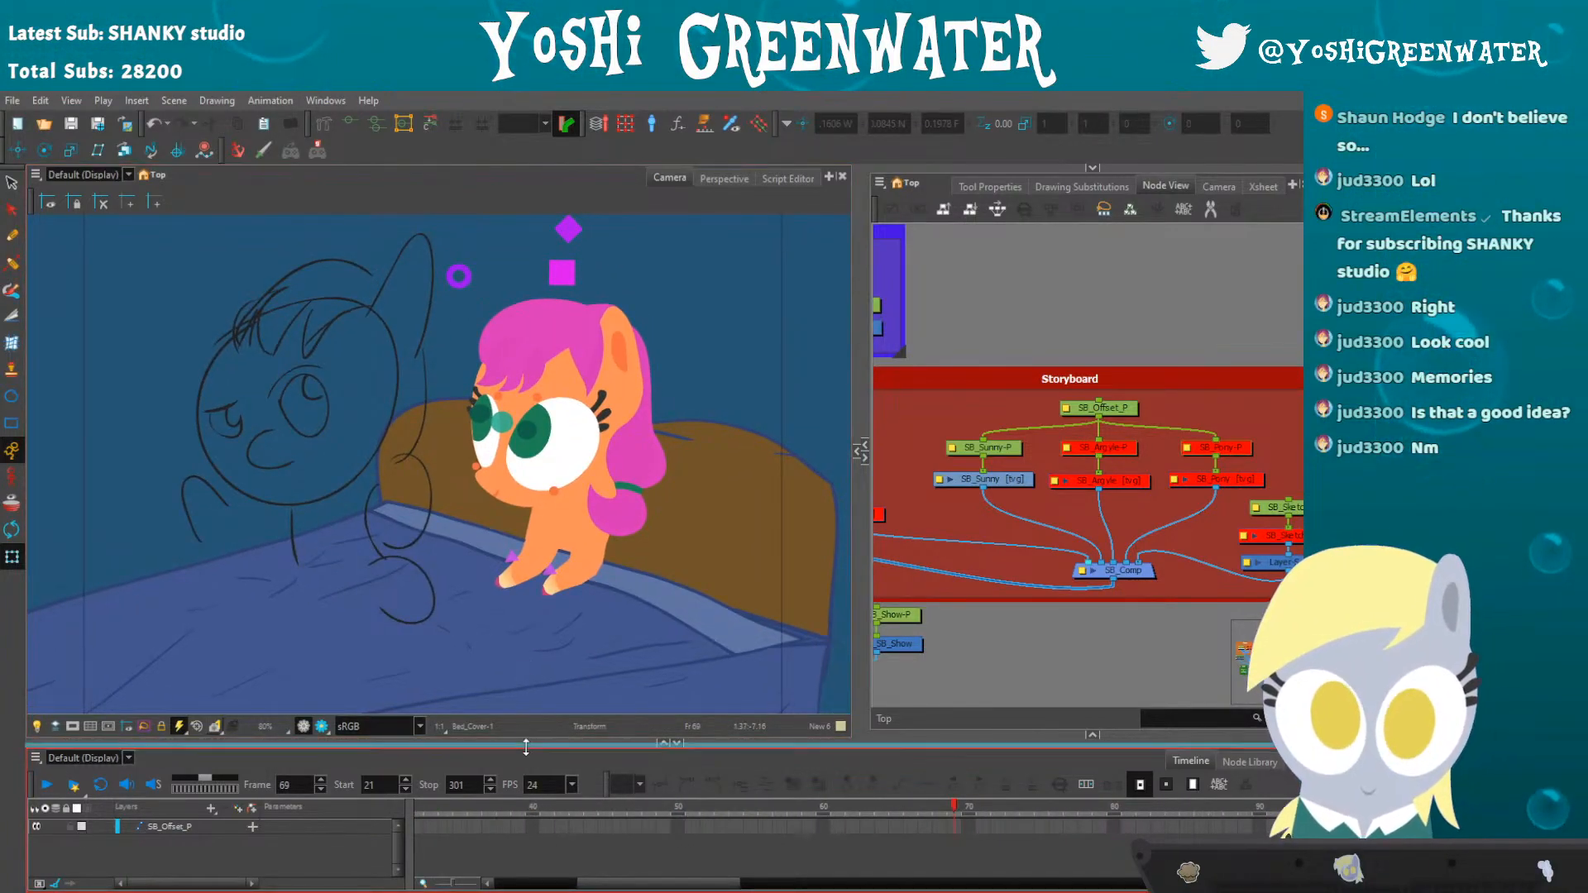
{"action": "left_click_drag", "start_coordinate": [553, 745], "coordinate": [552, 750]}
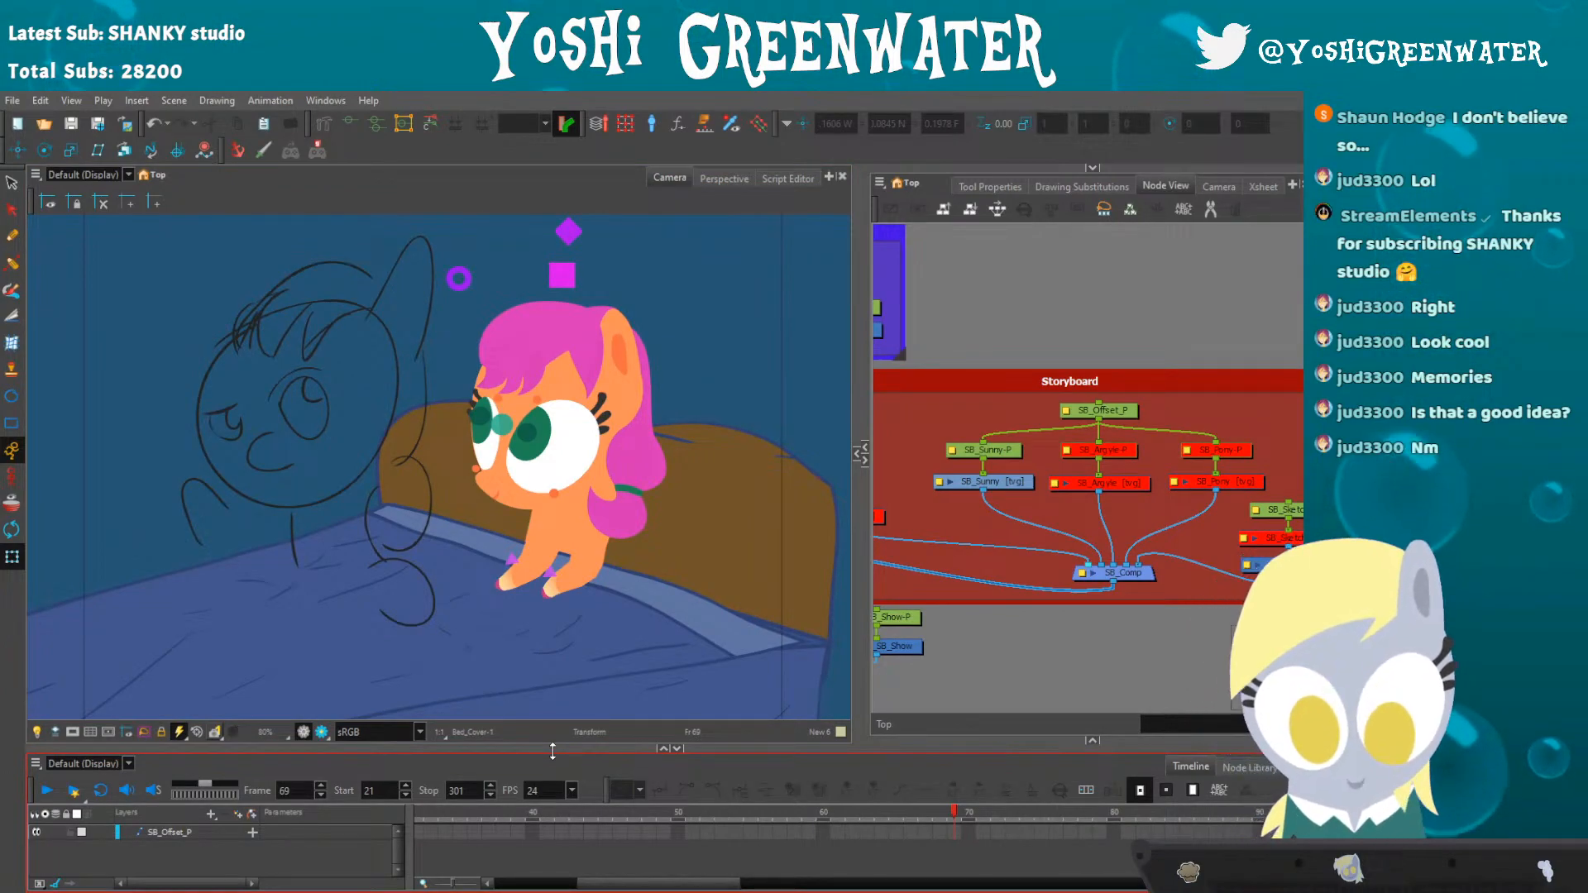
{"action": "left_click_drag", "start_coordinate": [612, 882], "coordinate": [647, 875]}
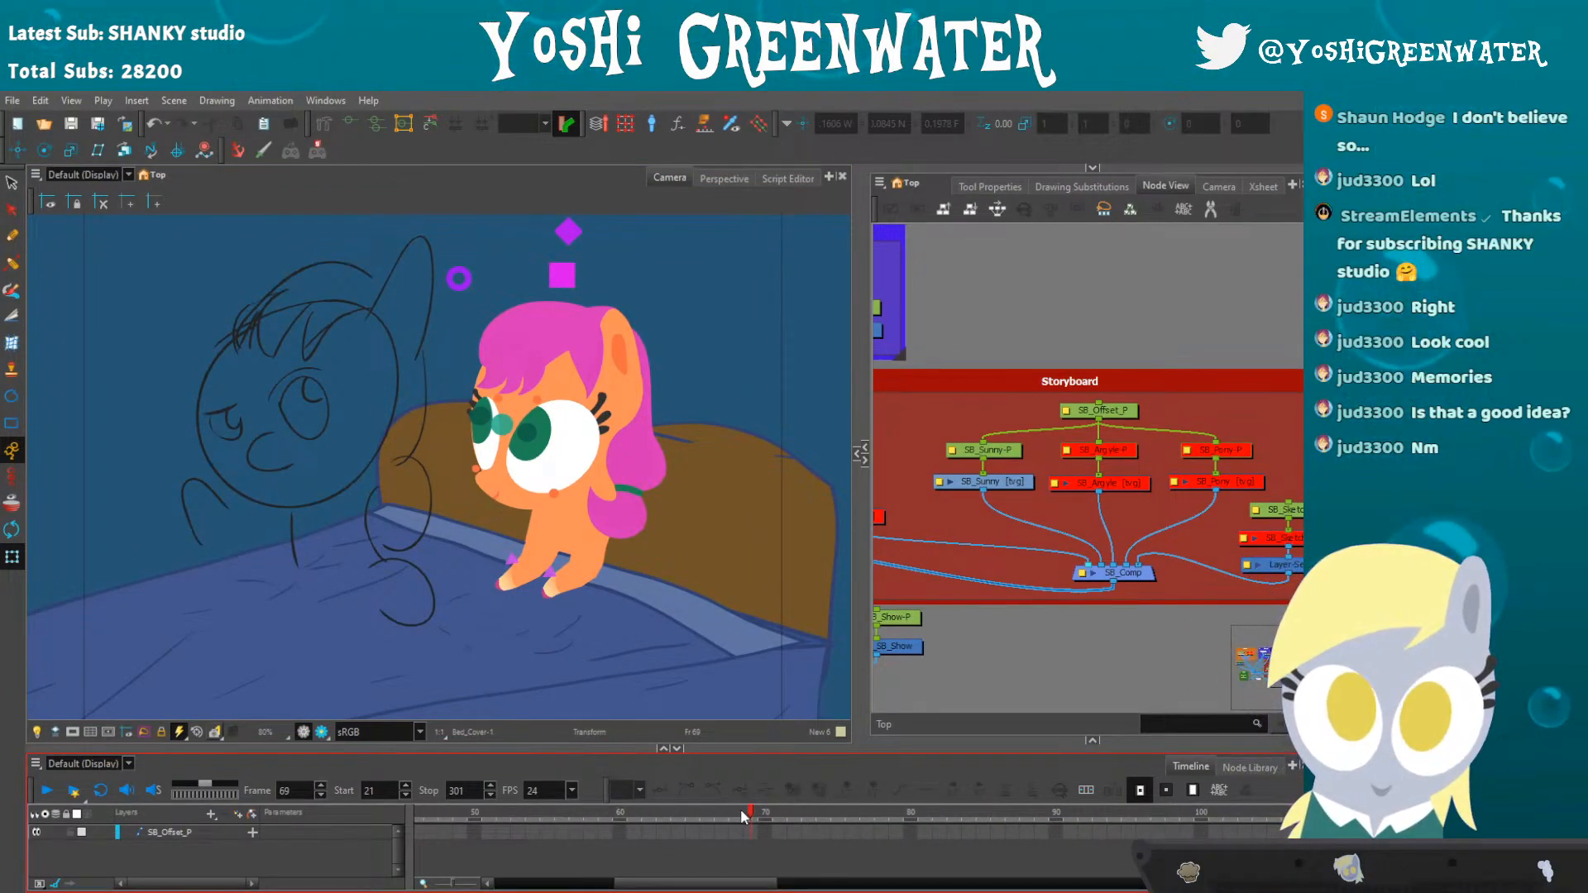
{"action": "left_click", "coordinate": [780, 815]}
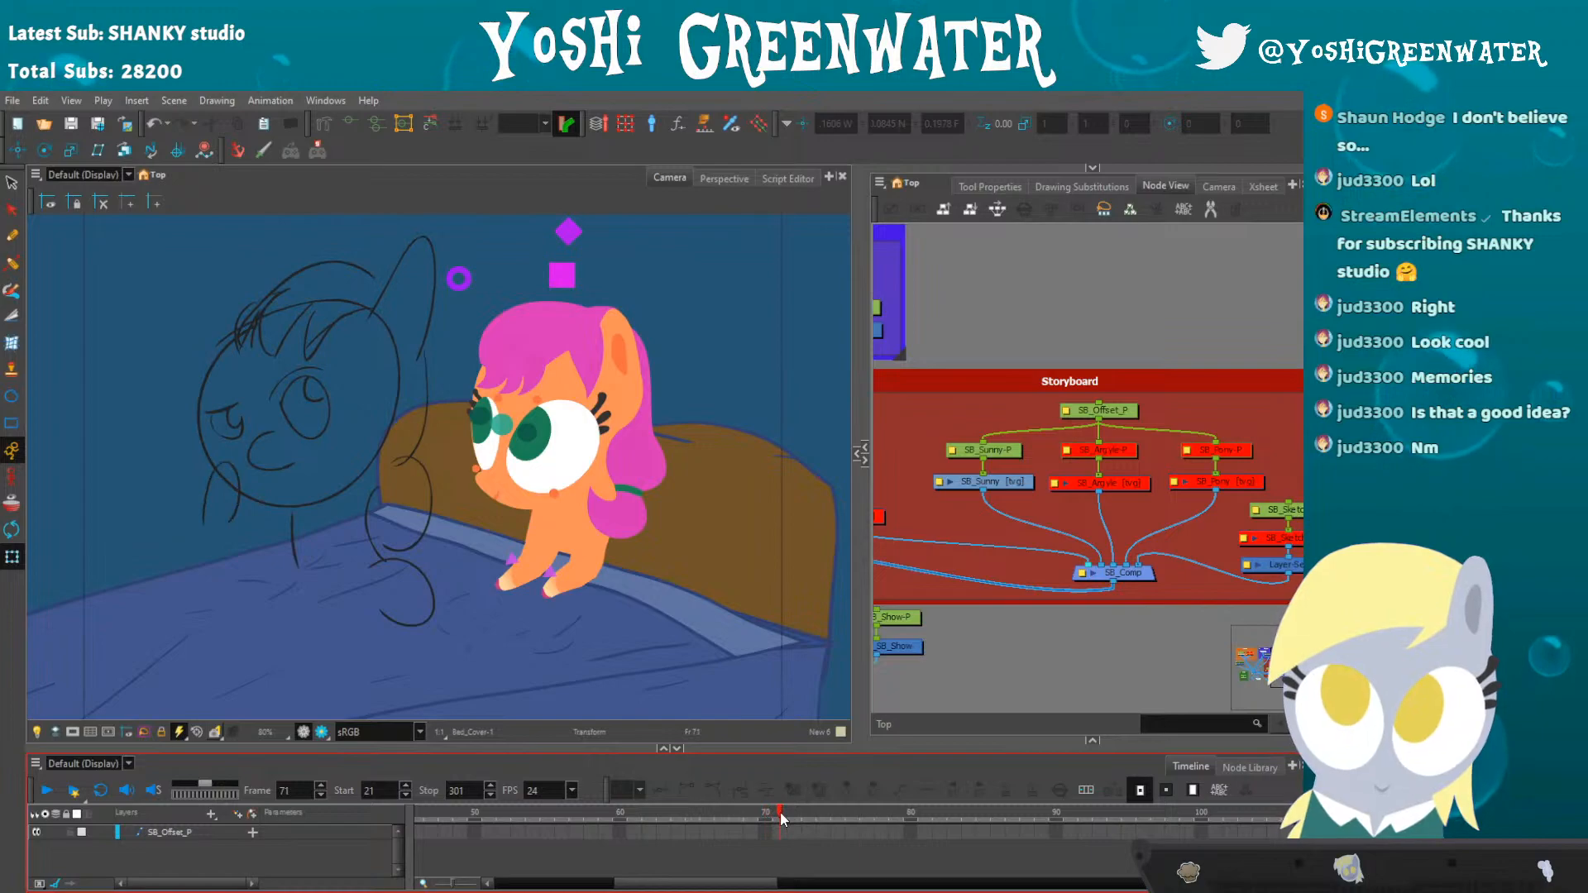
{"action": "left_click_drag", "start_coordinate": [741, 751], "coordinate": [739, 757]}
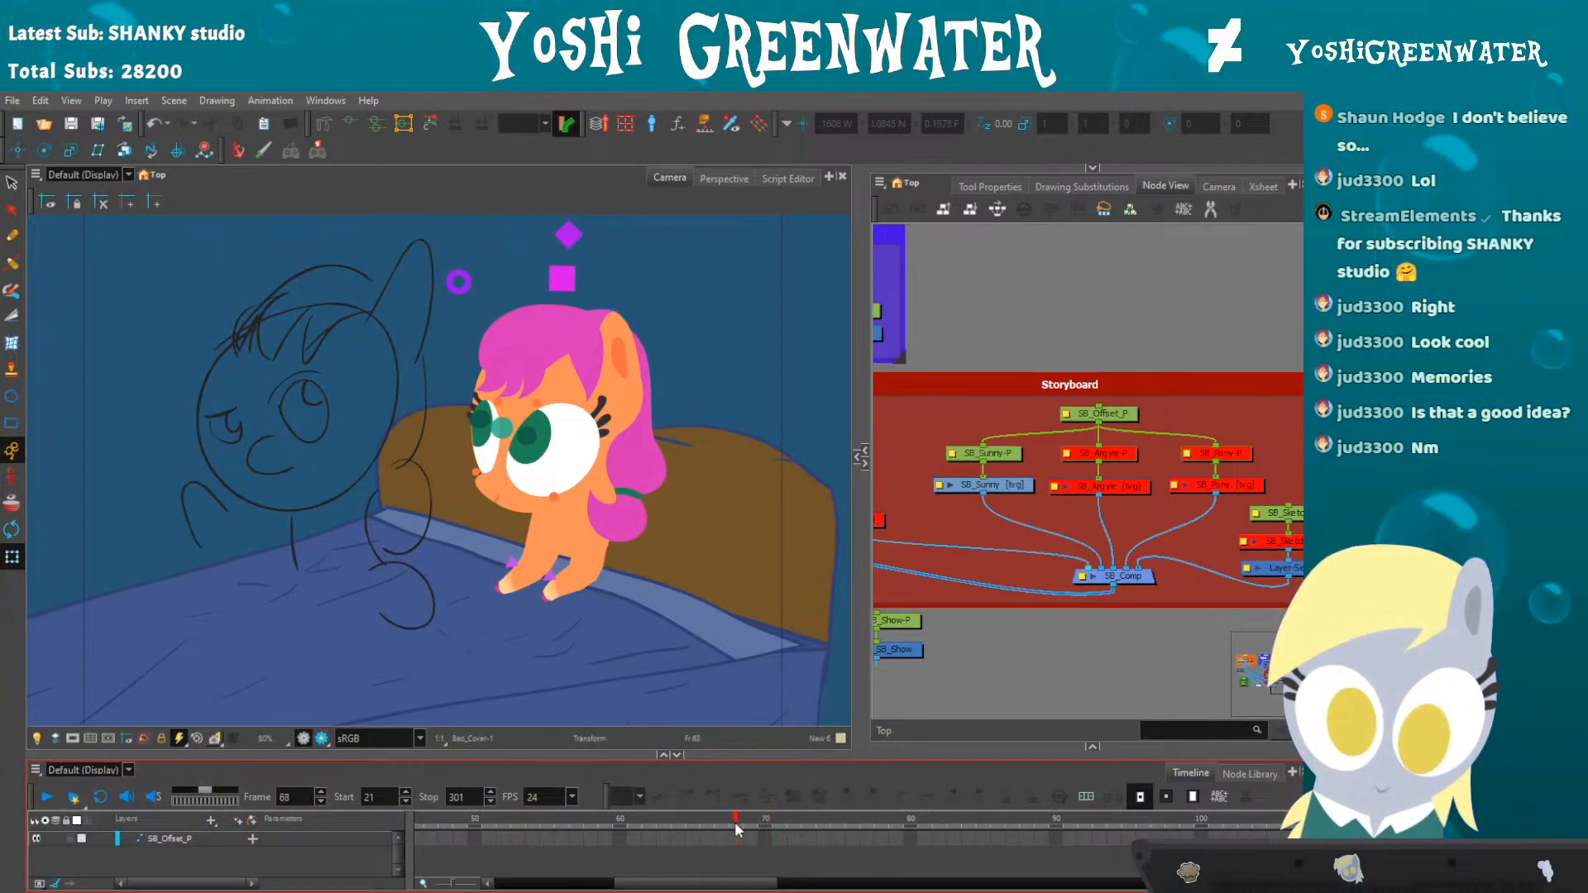
{"action": "key", "text": "space"}
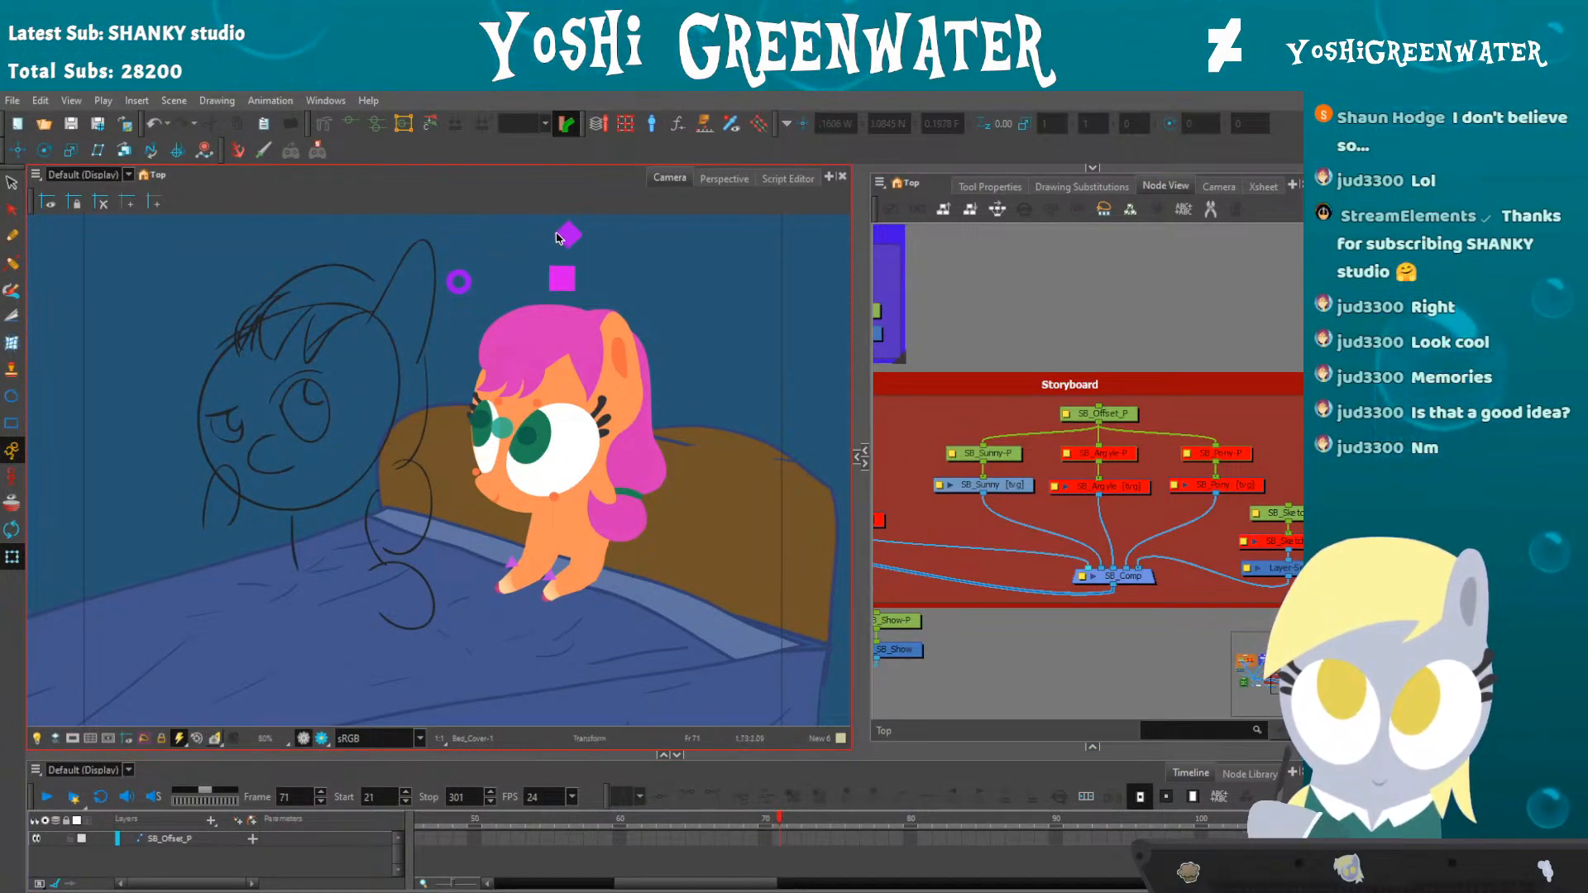
- Select Sunny's body peg in Sunny_All and review its existing motion against the sketch, scrubbing and playing back to frame 47
{"action": "left_click", "coordinate": [563, 236]}
{"action": "key", "text": "space"}
{"action": "left_click_drag", "start_coordinate": [538, 226], "coordinate": [562, 283]}
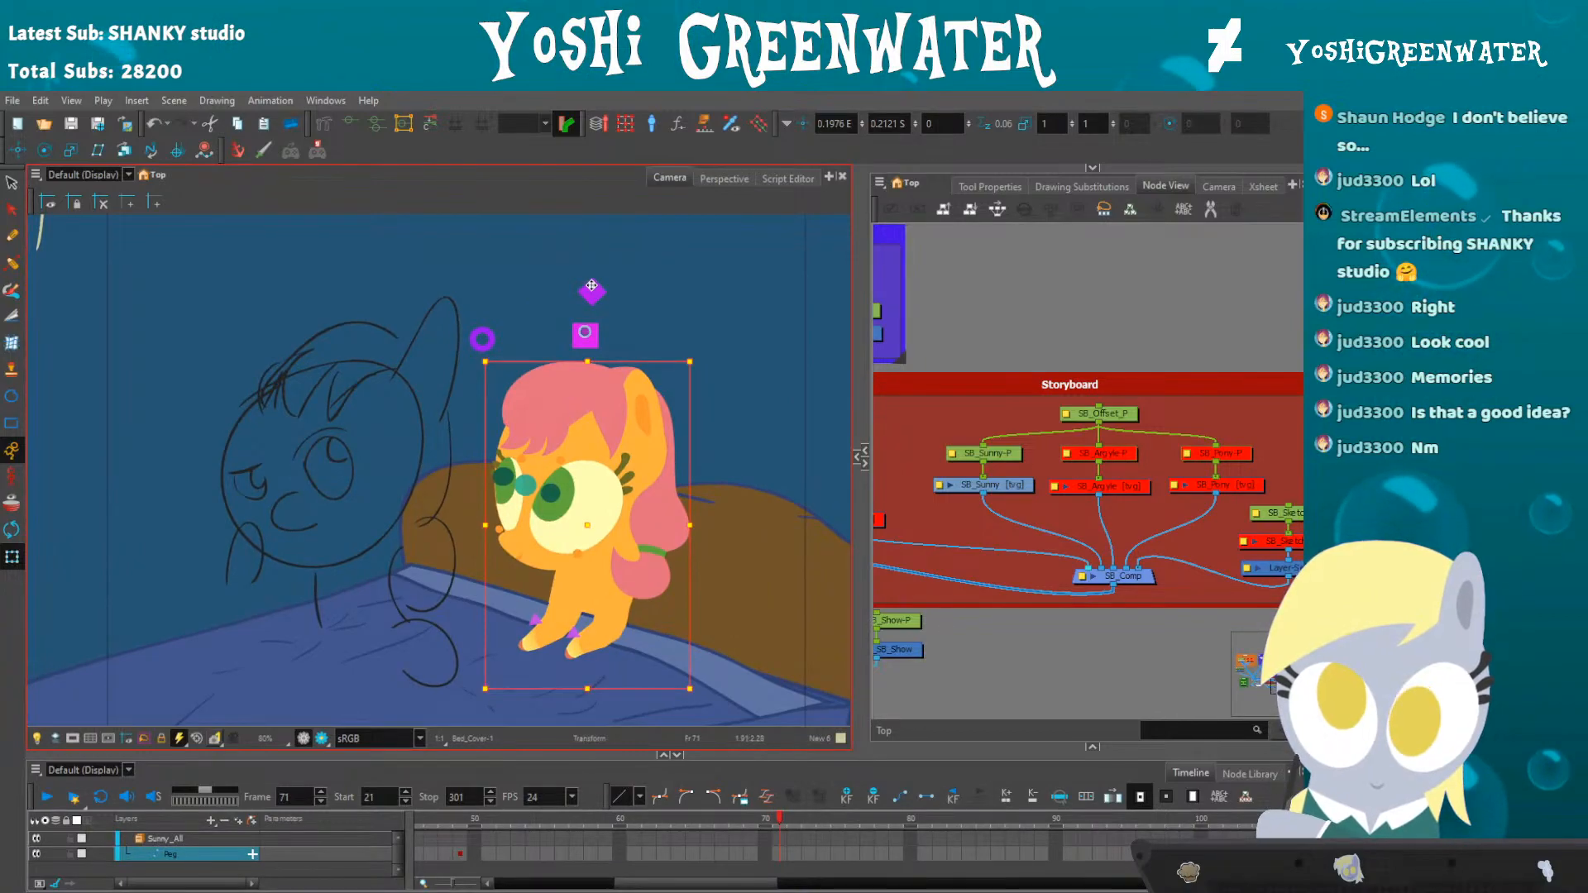
{"action": "left_click_drag", "start_coordinate": [648, 884], "coordinate": [664, 884]}
{"action": "left_click_drag", "start_coordinate": [666, 820], "coordinate": [621, 822]}
{"action": "left_click_drag", "start_coordinate": [567, 757], "coordinate": [552, 738]}
{"action": "key", "text": "Return"}
{"action": "key", "text": "Return"}
{"action": "left_click_drag", "start_coordinate": [651, 884], "coordinate": [656, 884]}
{"action": "left_click", "coordinate": [461, 797]}
{"action": "left_click_drag", "start_coordinate": [459, 789], "coordinate": [514, 797]}
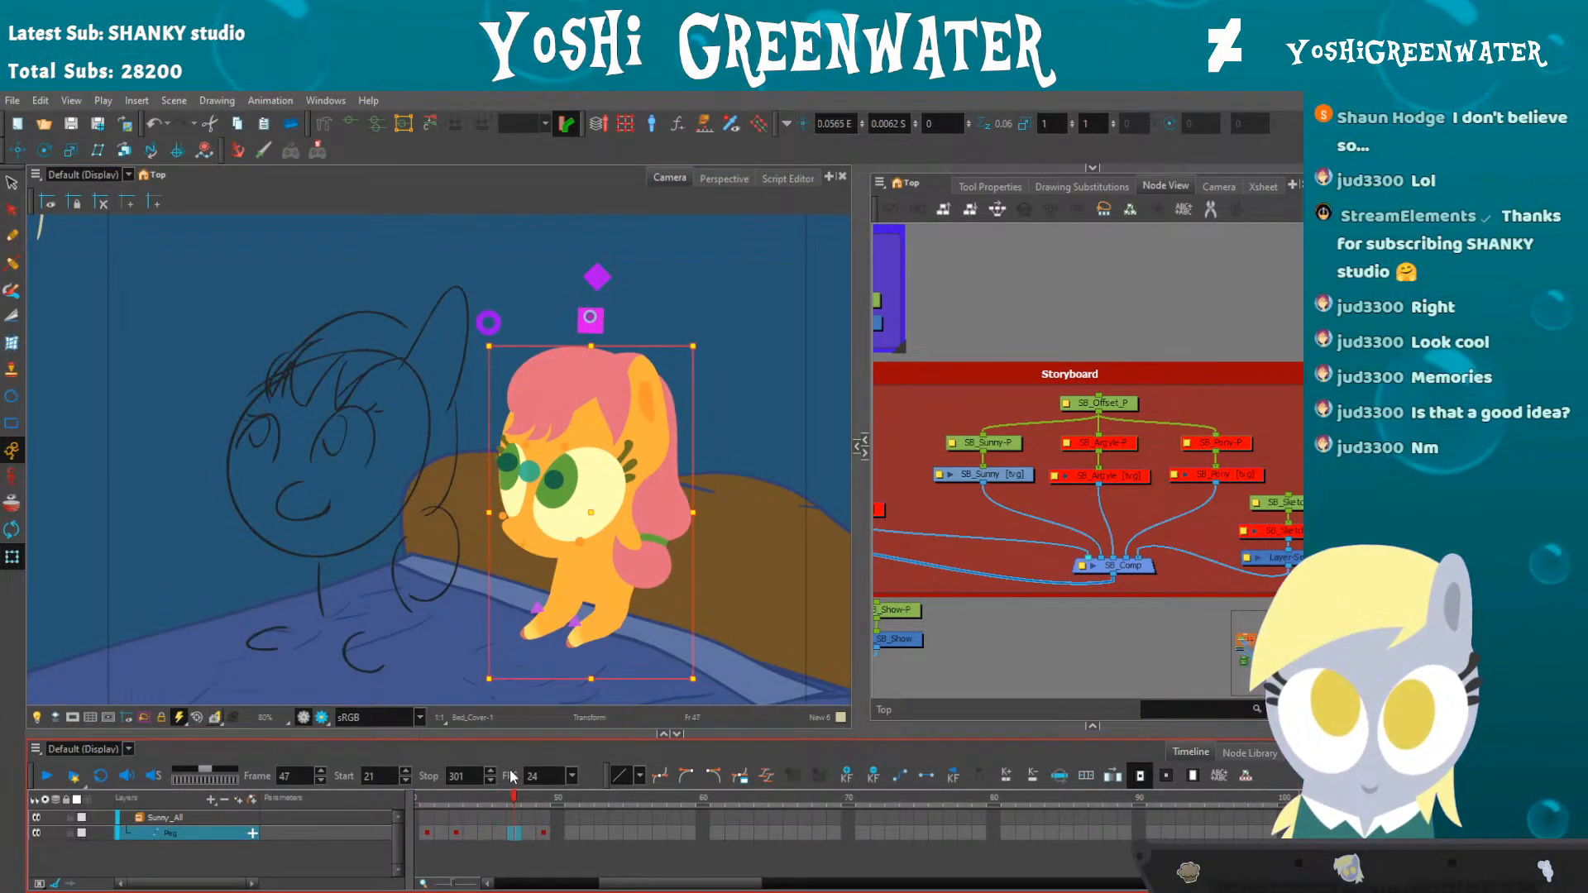
- Select the SB_Sunny drawing and scrub between frames 47 and 52 to examine where the sketch pose changes
{"action": "left_click", "coordinate": [288, 493]}
{"action": "left_click", "coordinate": [287, 492]}
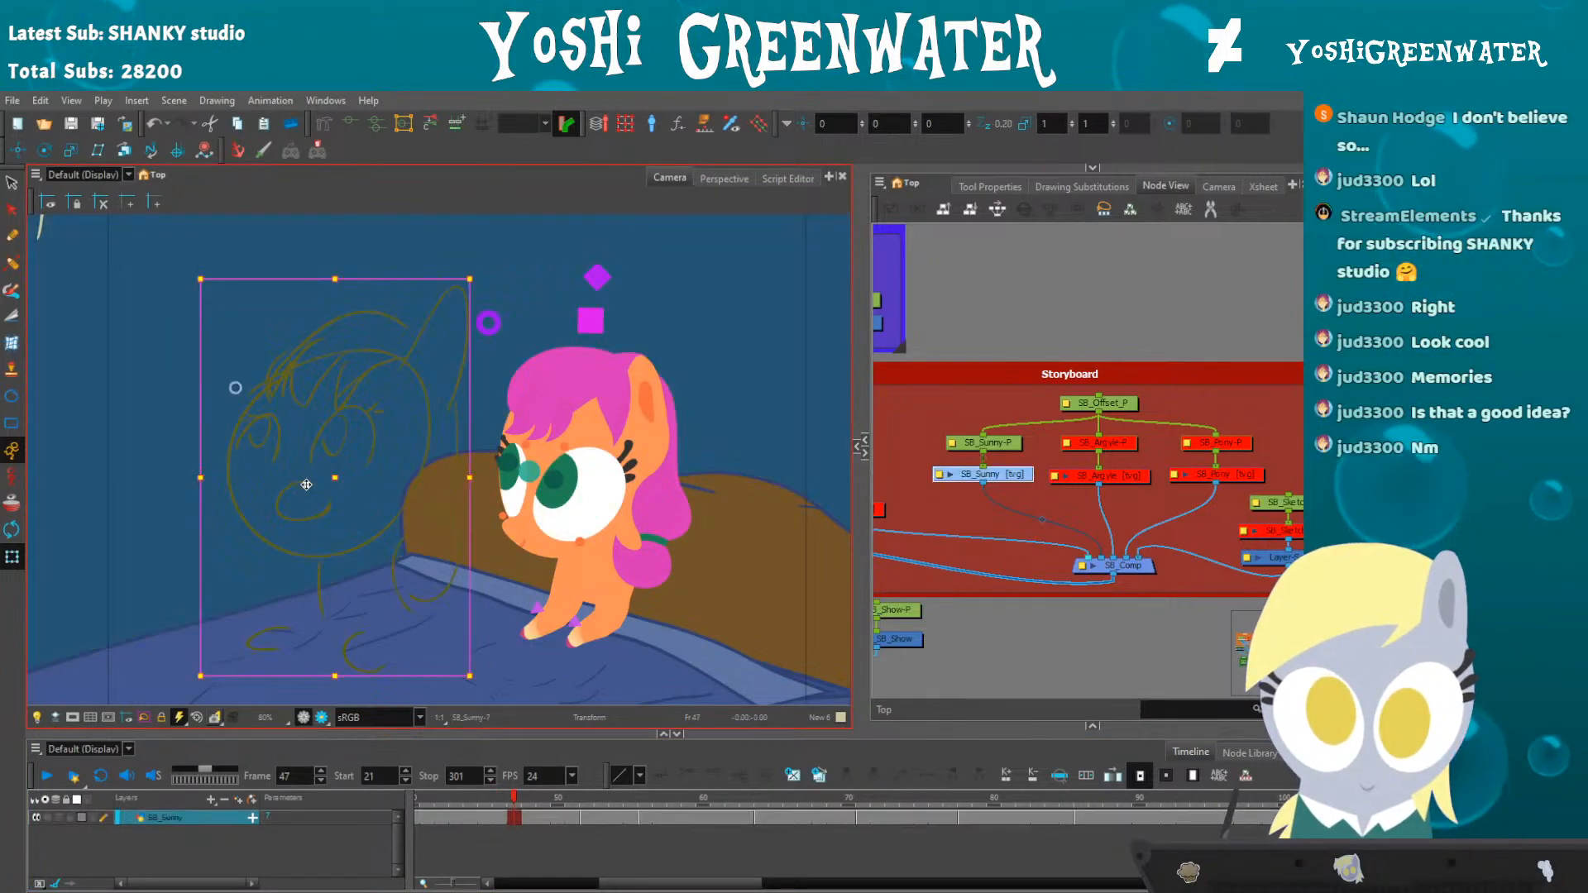
{"action": "left_click_drag", "start_coordinate": [514, 797], "coordinate": [591, 807]}
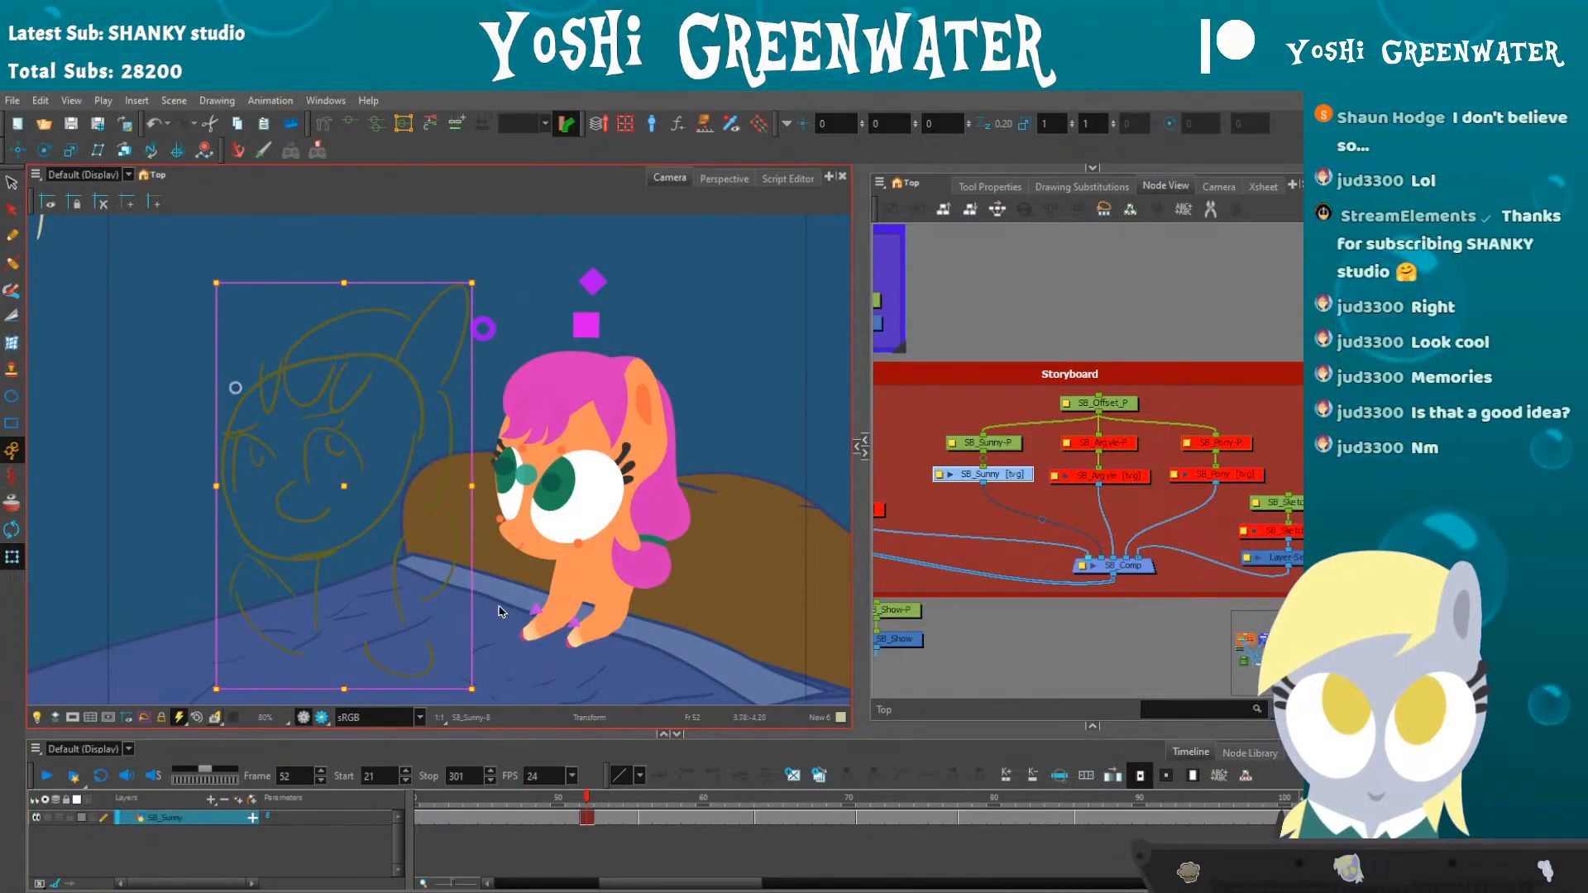
{"action": "left_click_drag", "start_coordinate": [503, 615], "coordinate": [502, 600]}
{"action": "left_click_drag", "start_coordinate": [533, 738], "coordinate": [534, 747]}
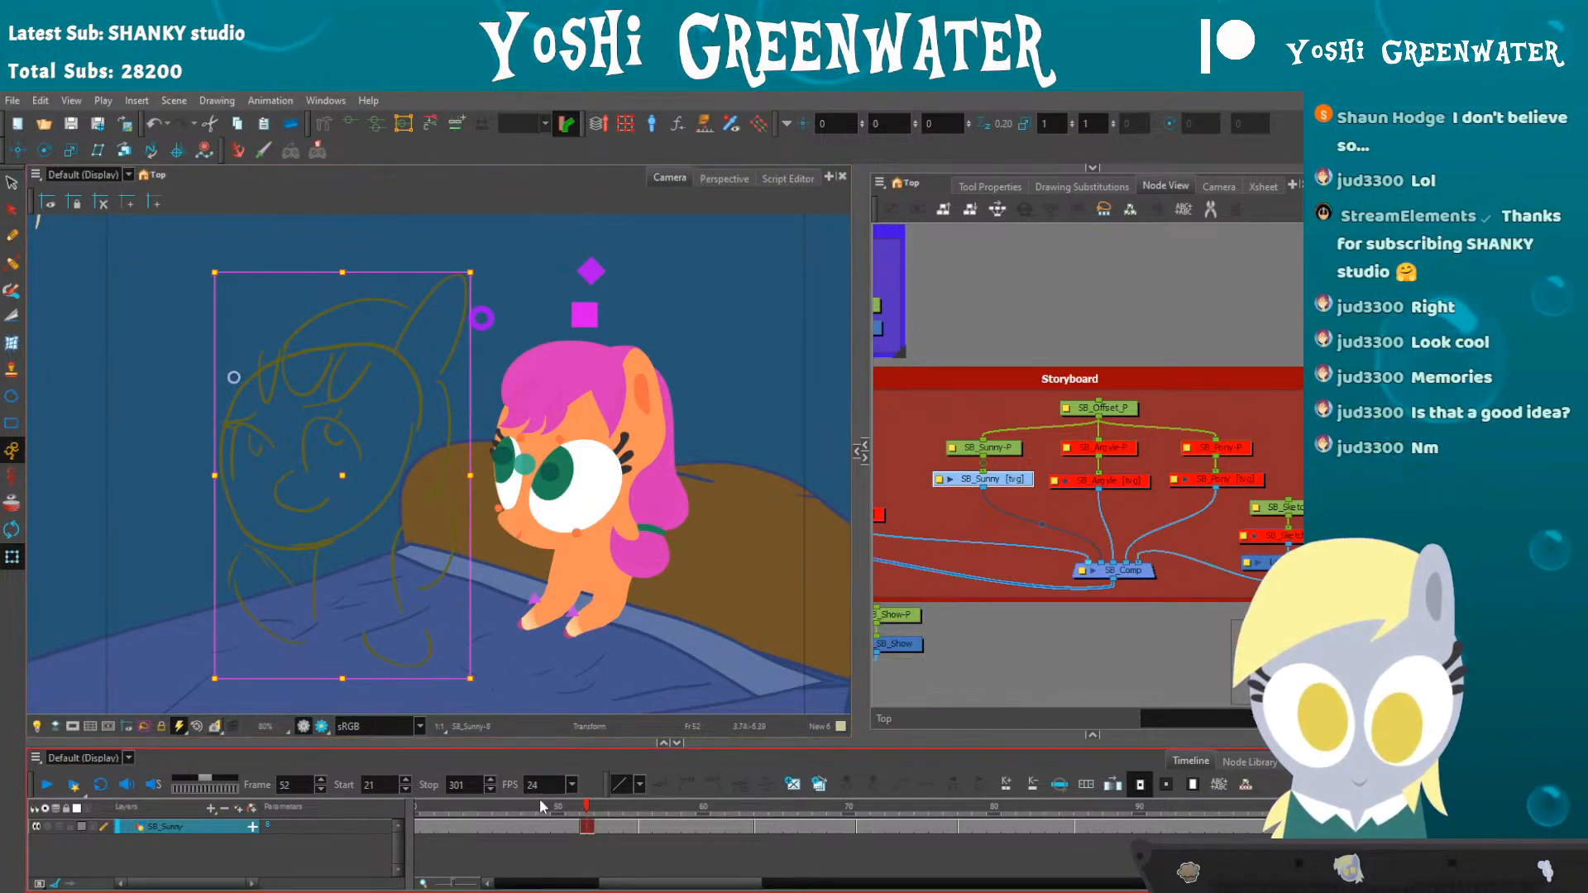
{"action": "mouse_move", "coordinate": [586, 809]}
{"action": "left_mouse_down"}
{"action": "mouse_move", "coordinate": [546, 806]}
{"action": "mouse_move", "coordinate": [588, 817]}
{"action": "left_mouse_up"}
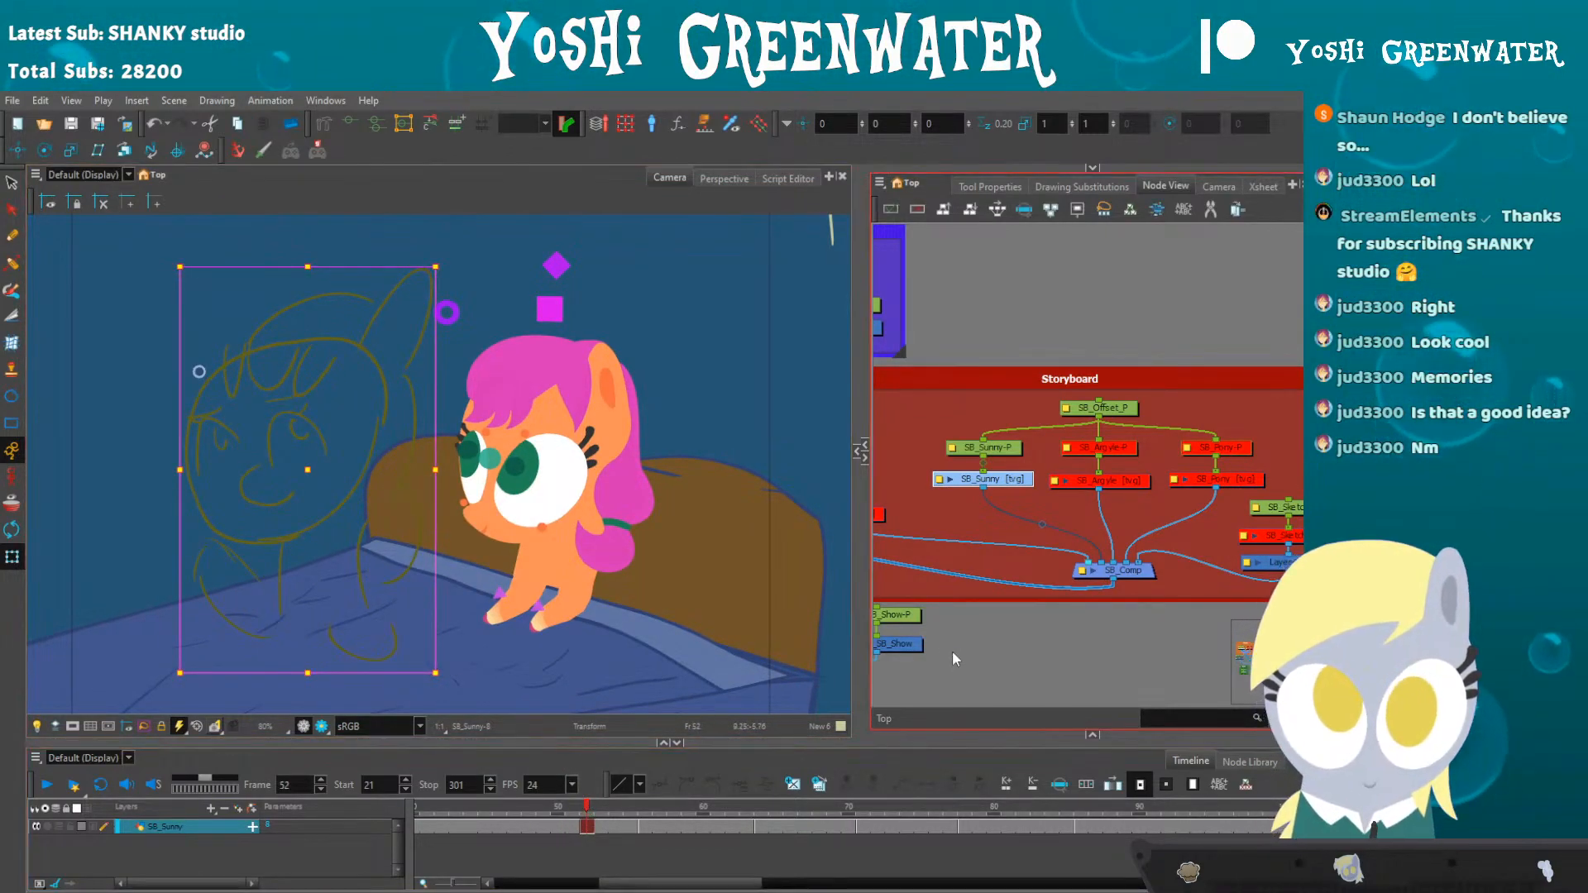
- Try keyframing Sunny's body peg from frame 51 to frame 63, dipping down and forward and rebounding upward
{"action": "left_click", "coordinate": [550, 349]}
{"action": "mouse_move", "coordinate": [529, 807]}
{"action": "left_mouse_down"}
{"action": "mouse_move", "coordinate": [510, 809]}
{"action": "mouse_move", "coordinate": [546, 813]}
{"action": "left_mouse_up"}
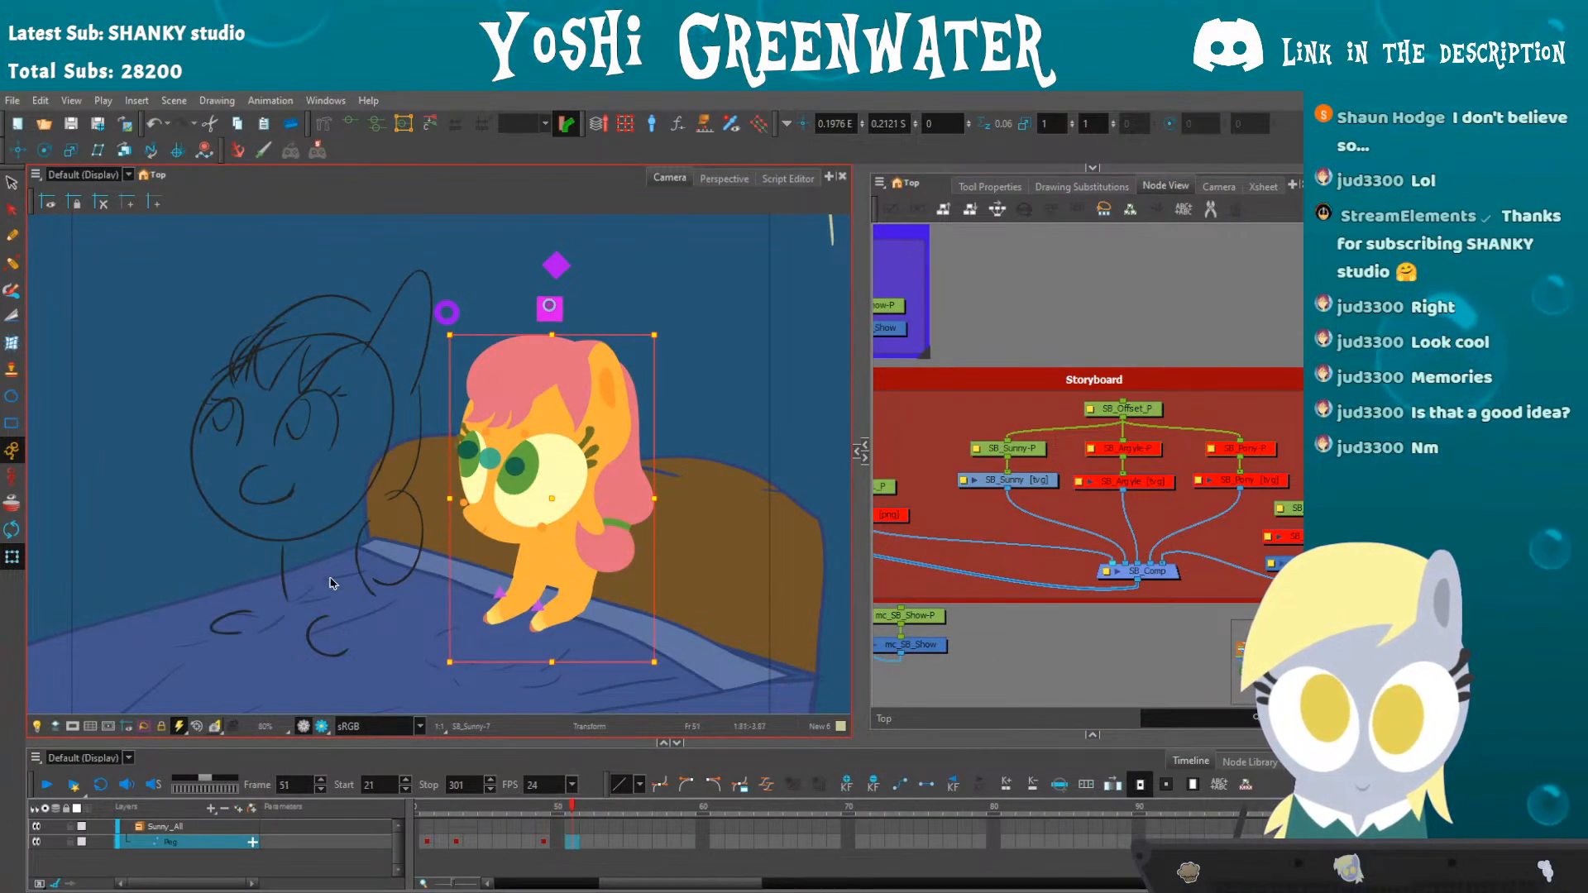
{"action": "left_click_drag", "start_coordinate": [526, 354], "coordinate": [486, 393]}
{"action": "key", "text": "period"}
{"action": "key", "text": "period"}
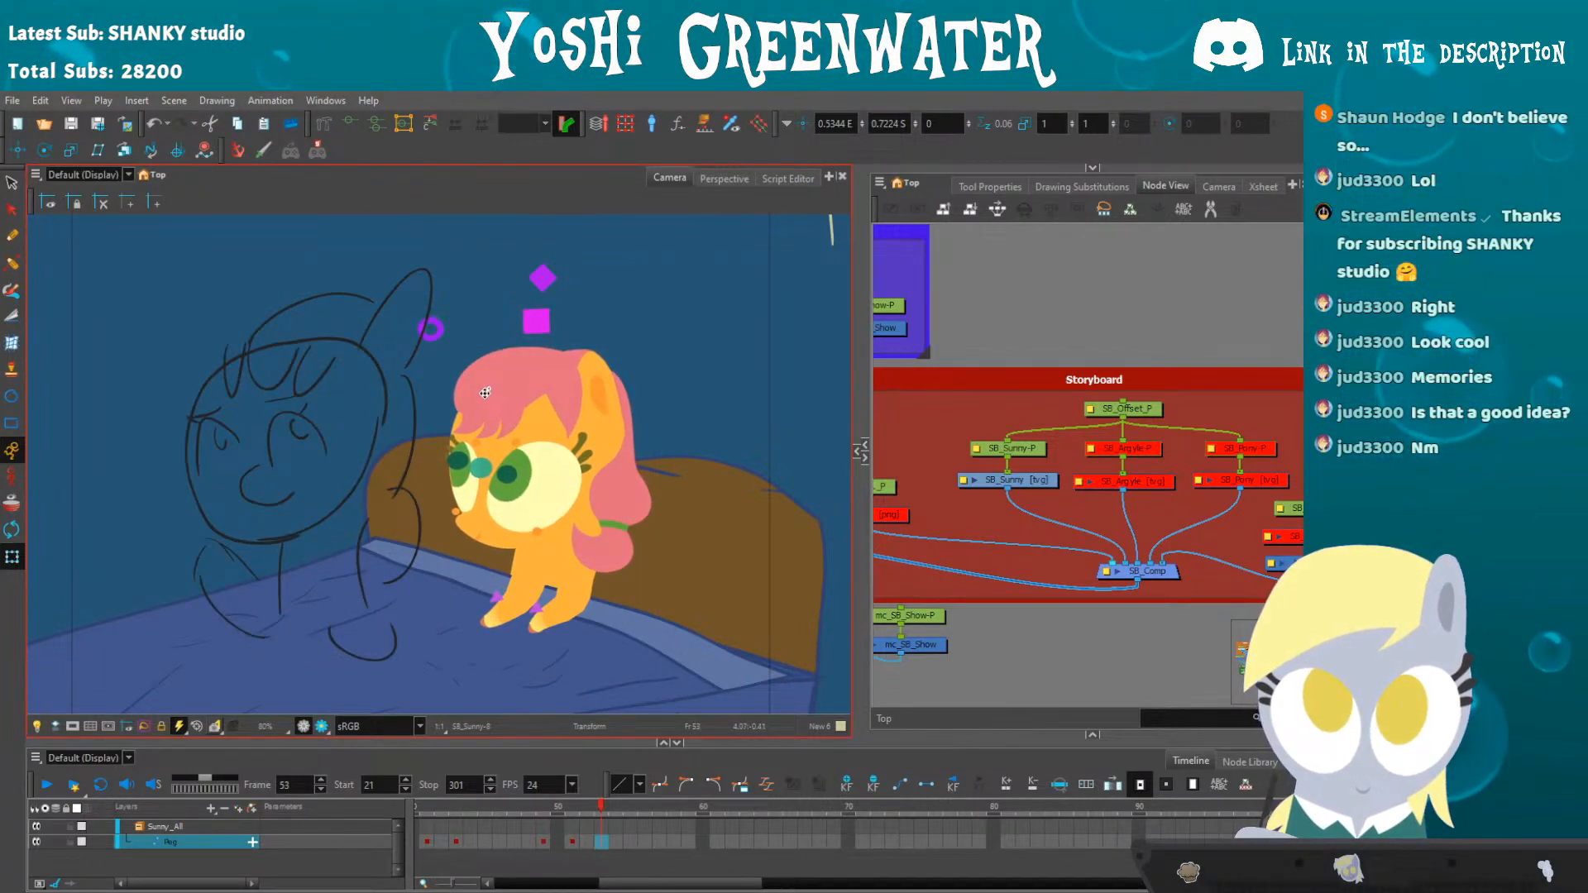
{"action": "key", "text": "period"}
{"action": "key", "text": "period"}
{"action": "left_click_drag", "start_coordinate": [489, 391], "coordinate": [523, 371]}
{"action": "key", "text": "period"}
{"action": "key", "text": "period"}
{"action": "key", "text": "period"}
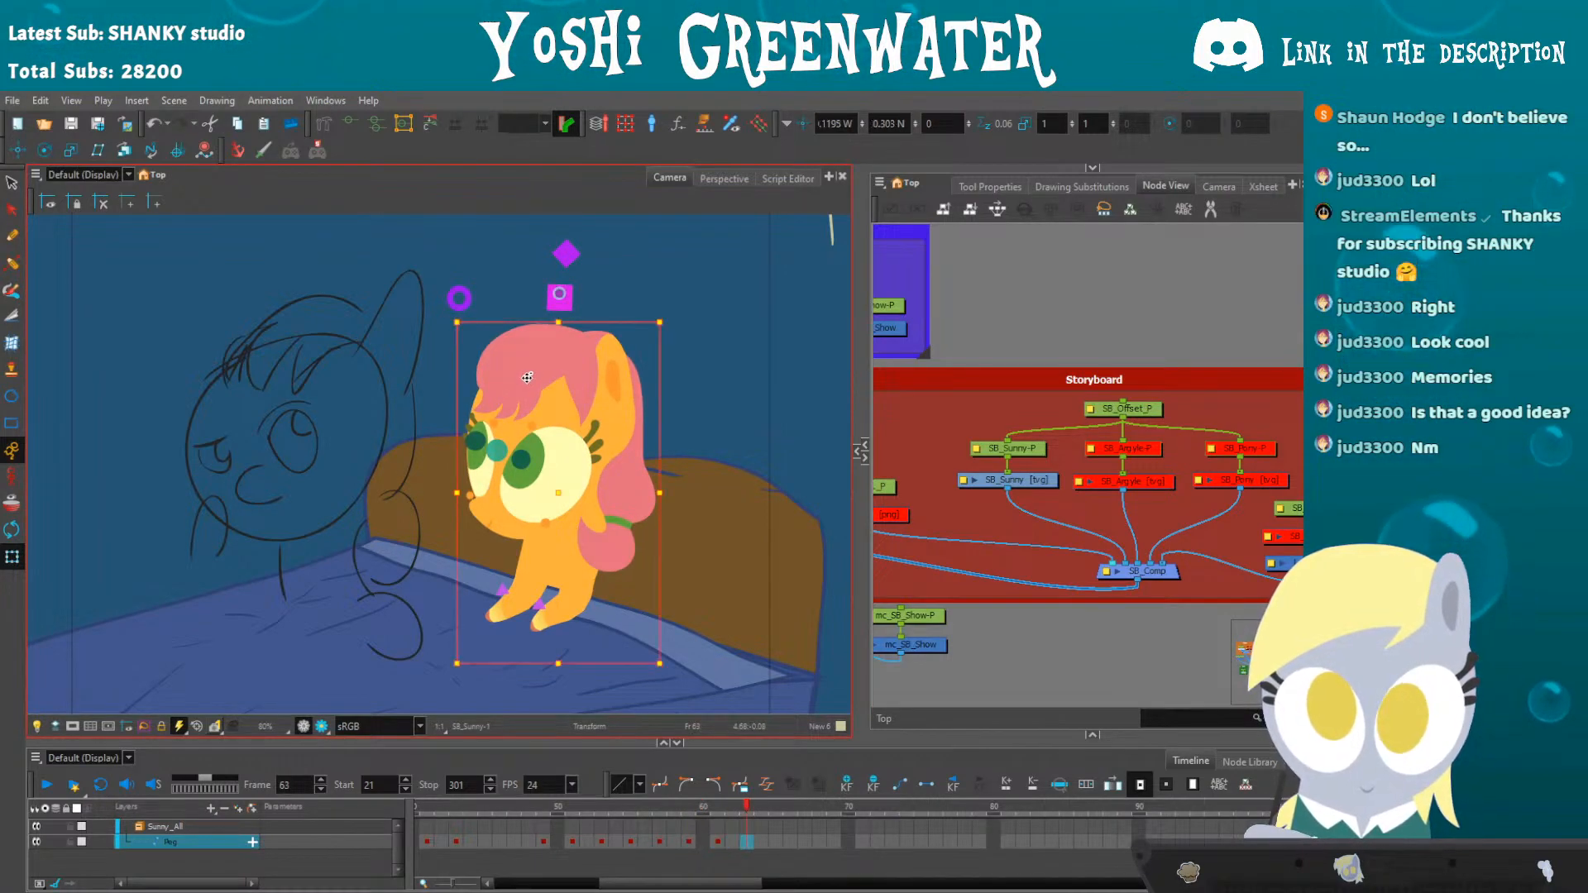
- Play back Sunny's dip and rebound repeatedly from about frame 47 to check the timing against the storyboard sketch
{"action": "key", "text": "comma"}
{"action": "key", "text": "comma"}
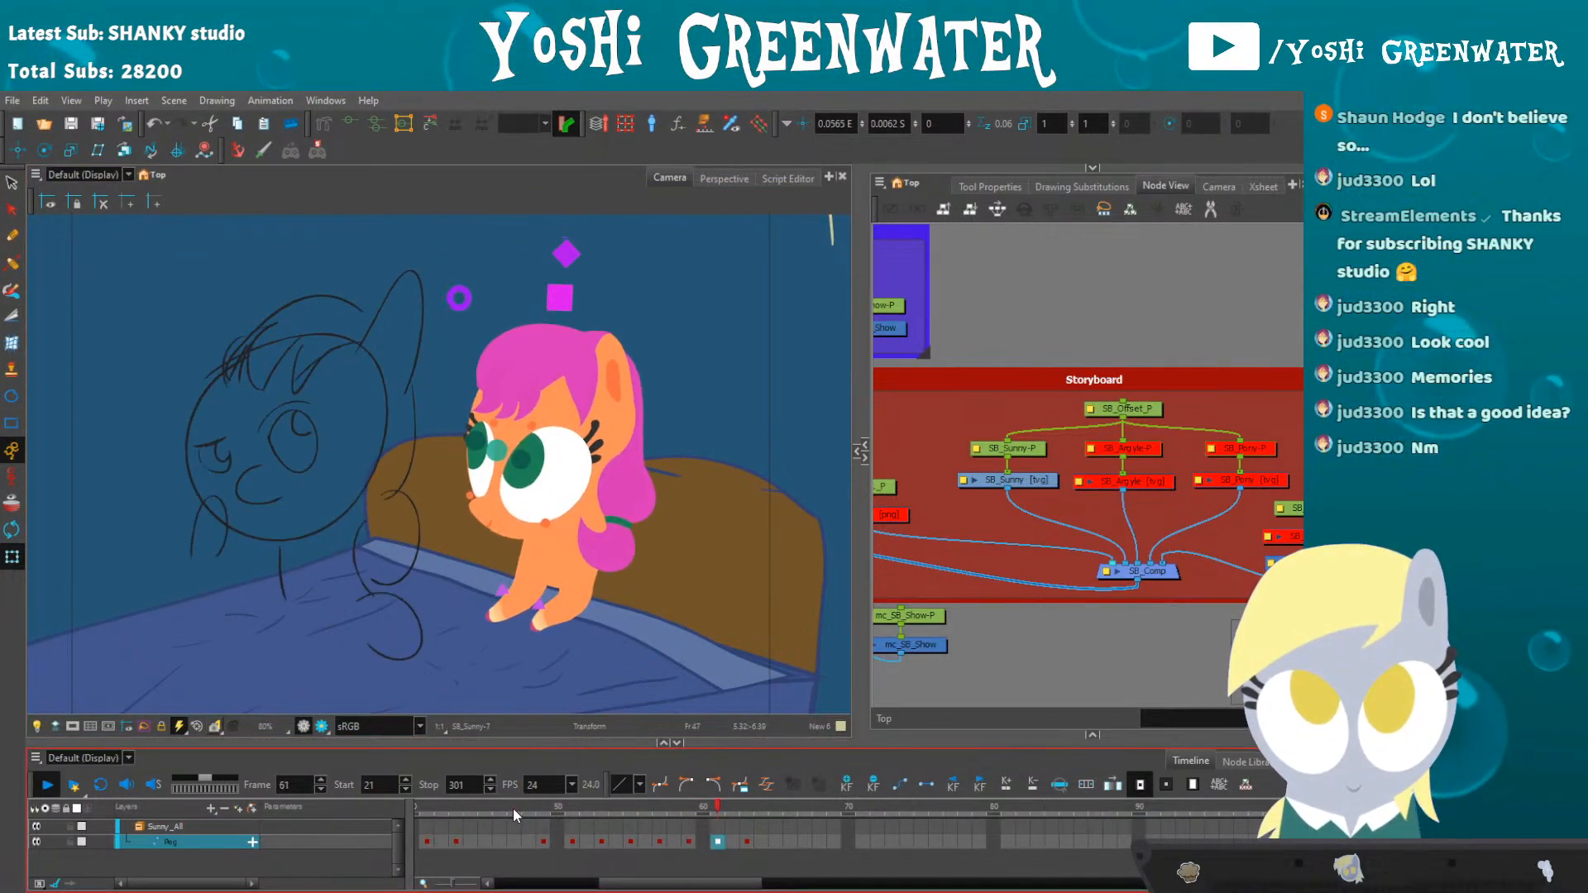
{"action": "key", "text": "comma"}
{"action": "key", "text": "comma"}
{"action": "key", "text": "comma"}
{"action": "key", "text": "comma"}
{"action": "key", "text": "comma"}
{"action": "key", "text": "comma"}
{"action": "key", "text": "comma"}
{"action": "key", "text": "comma"}
{"action": "key", "text": "comma"}
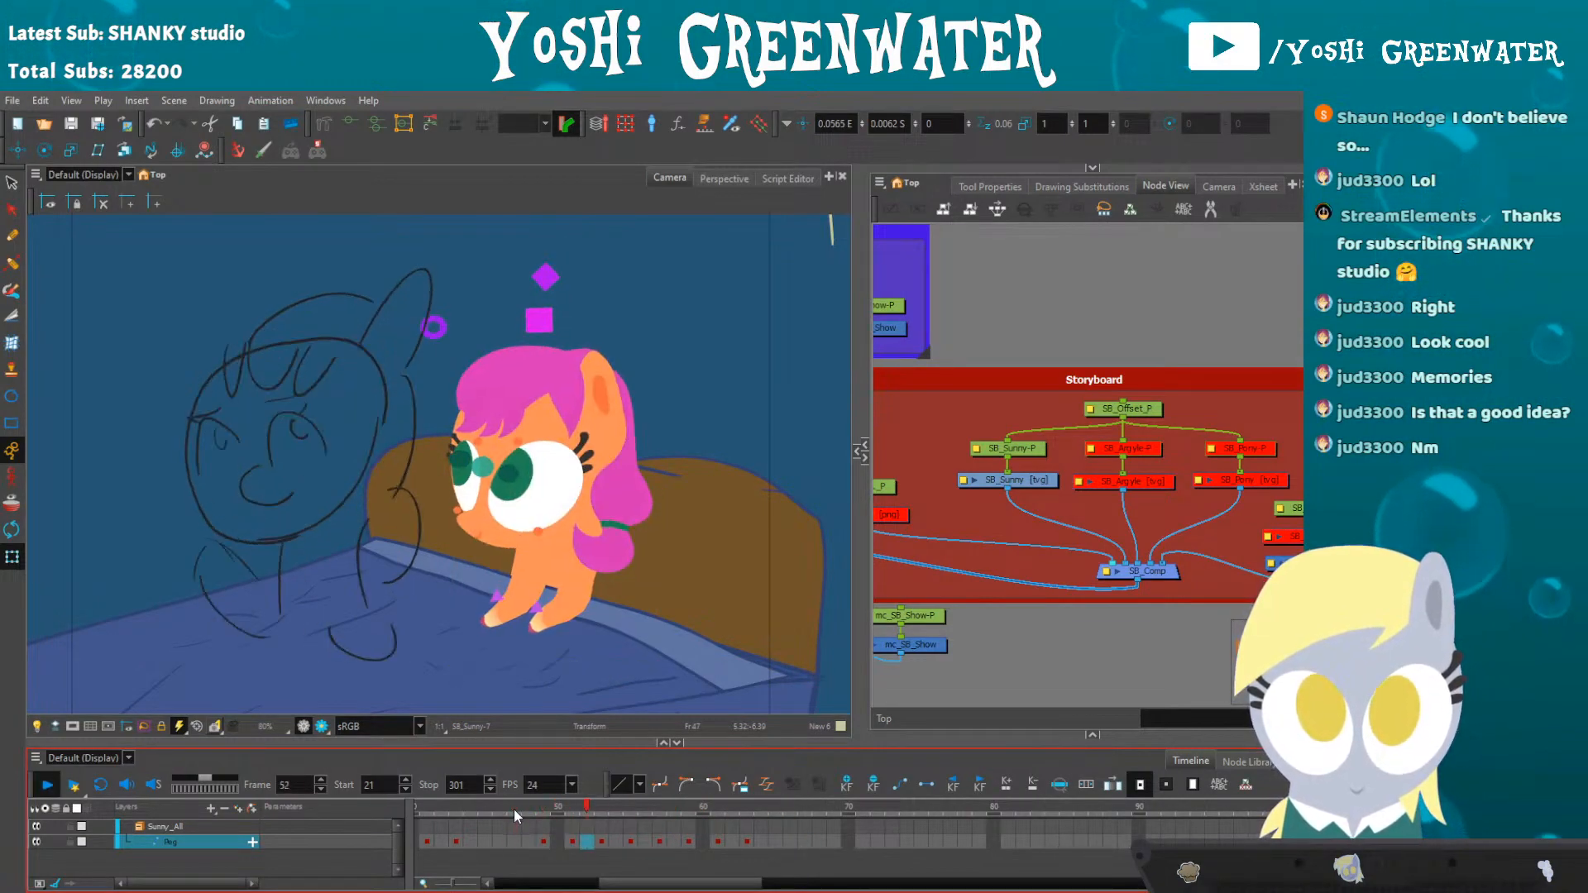
{"action": "key", "text": "period"}
{"action": "key", "text": "period"}
{"action": "key", "text": "period"}
{"action": "key", "text": "period"}
{"action": "key", "text": "period"}
{"action": "key", "text": "period"}
{"action": "key", "text": "period"}
{"action": "key", "text": "period"}
{"action": "key", "text": "period"}
{"action": "key", "text": "period"}
{"action": "key", "text": "period"}
{"action": "key", "text": "period"}
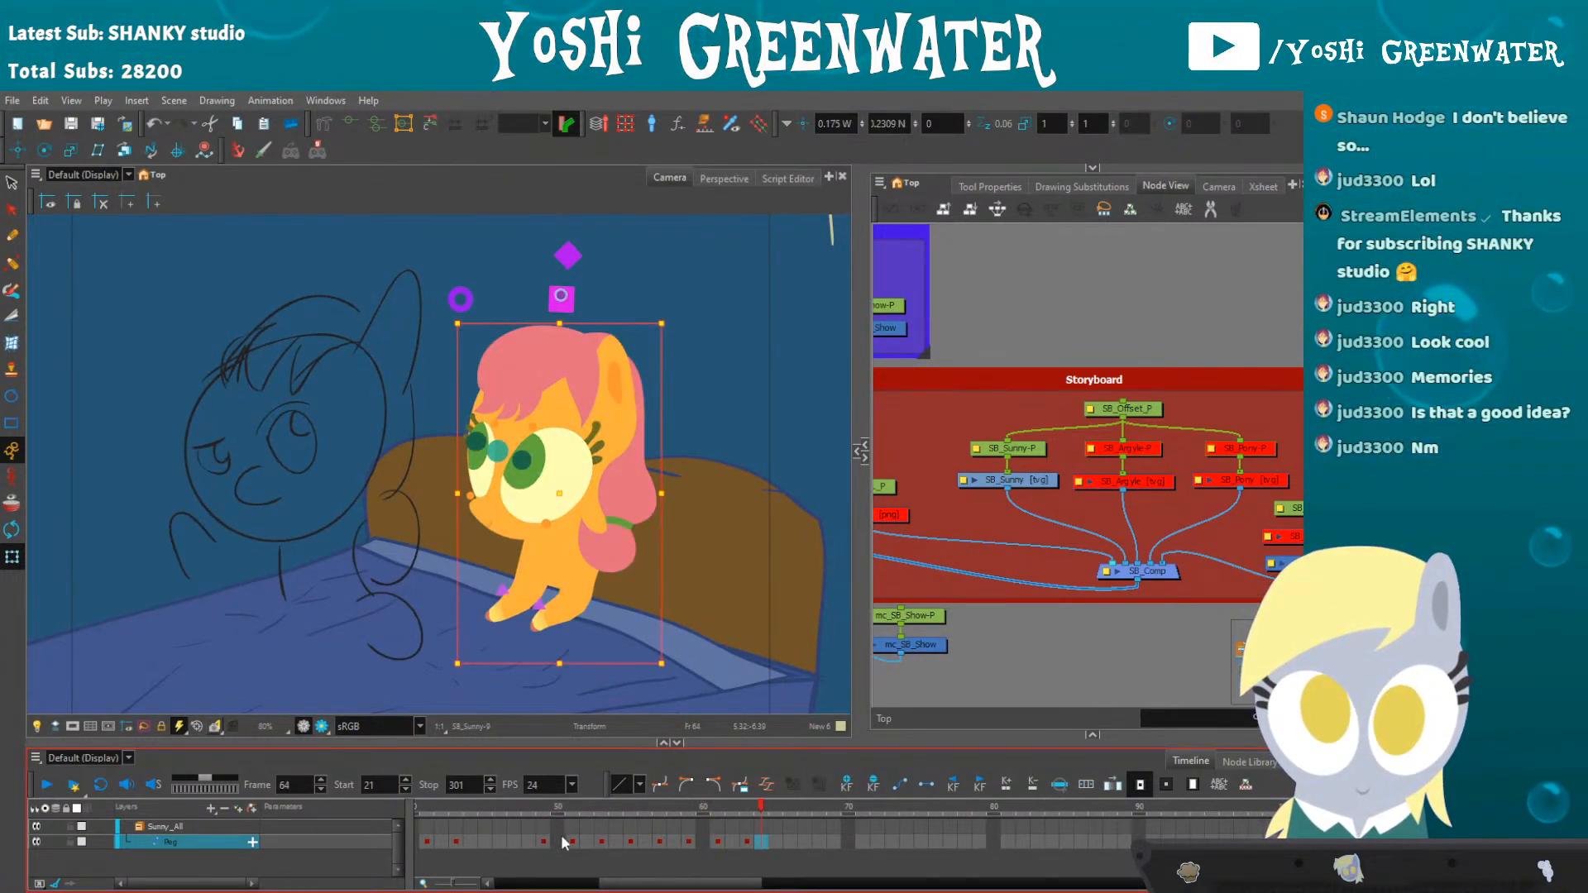
- Clear the body peg's keyframes after frame 49 and re-key Sunny's dip, rise and settle from frame 51 to frame 63
{"action": "left_click_drag", "start_coordinate": [562, 841], "coordinate": [731, 844]}
{"action": "left_click", "coordinate": [530, 842]}
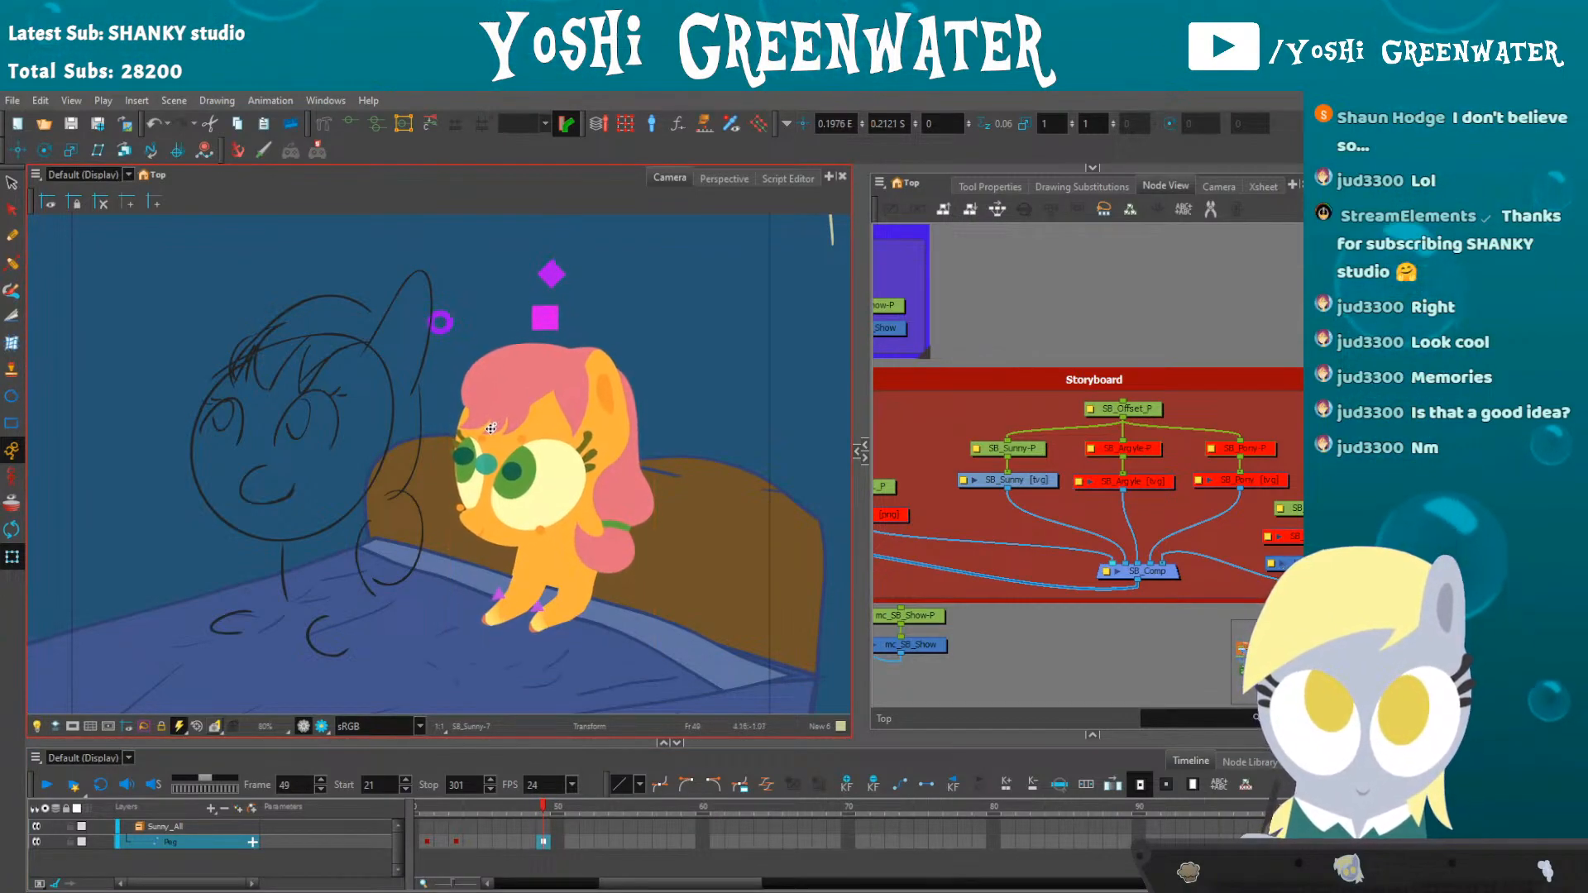
{"action": "key", "text": "period"}
{"action": "key", "text": "period"}
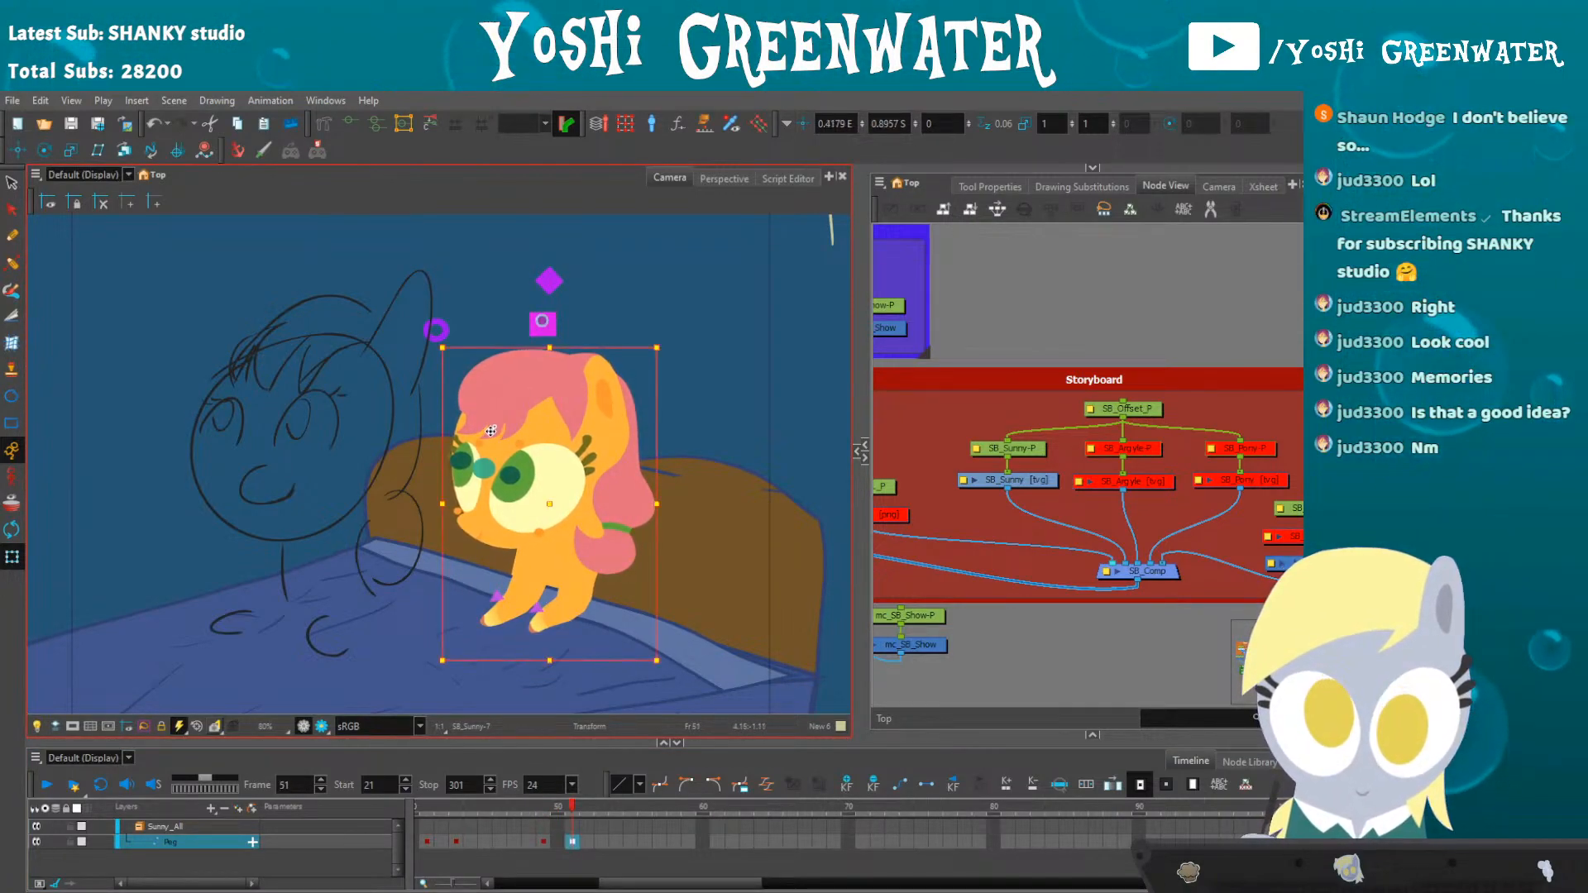
{"action": "key", "text": "period"}
{"action": "key", "text": "period"}
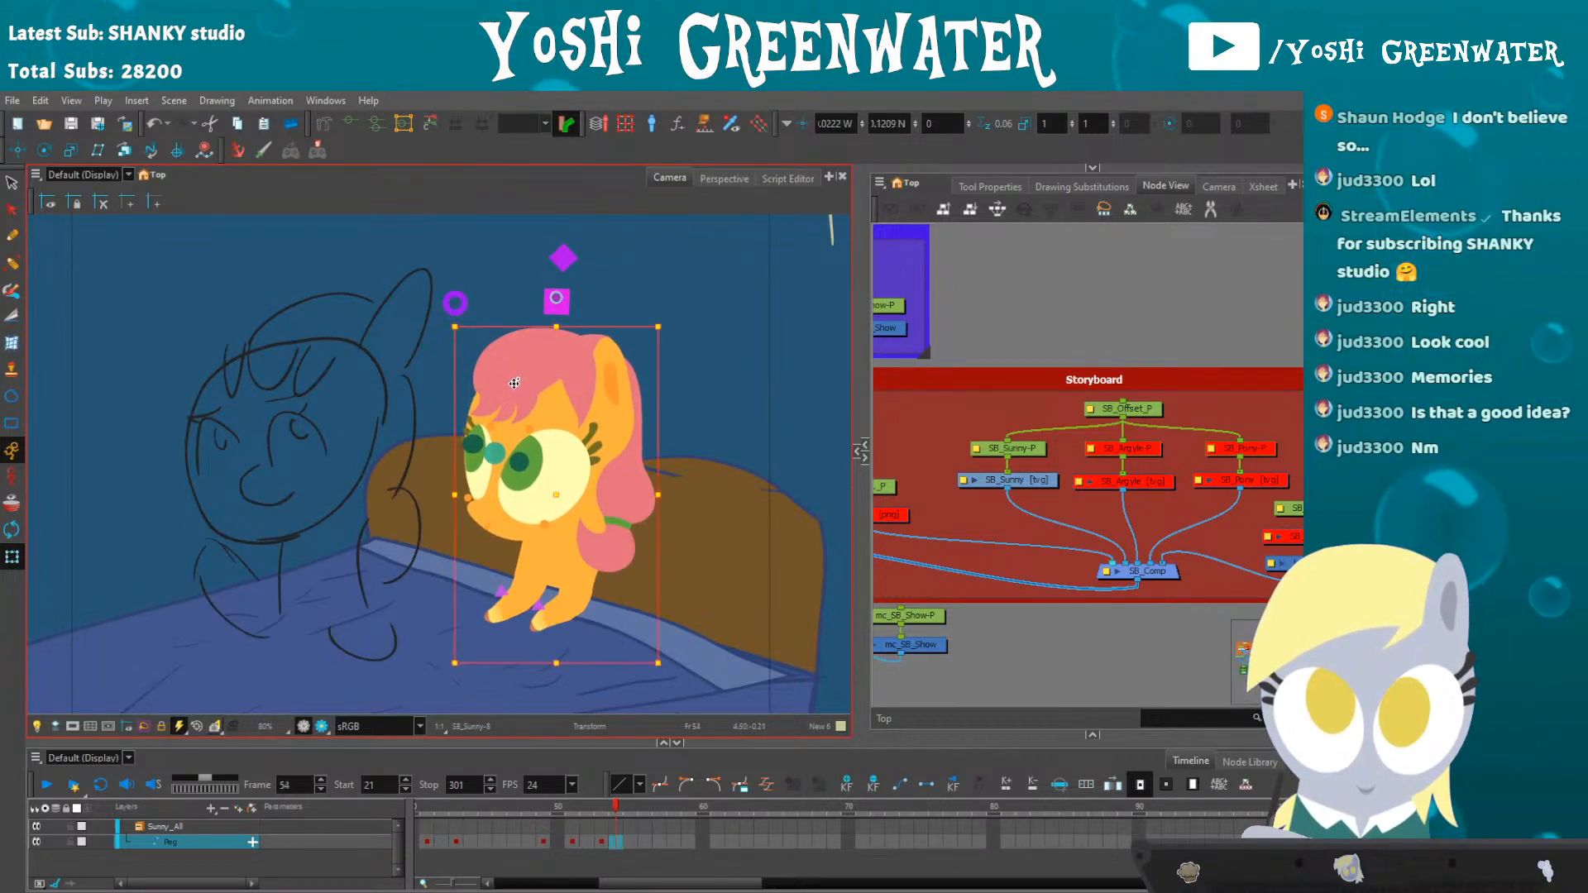
{"action": "key", "text": "period"}
{"action": "key", "text": "period"}
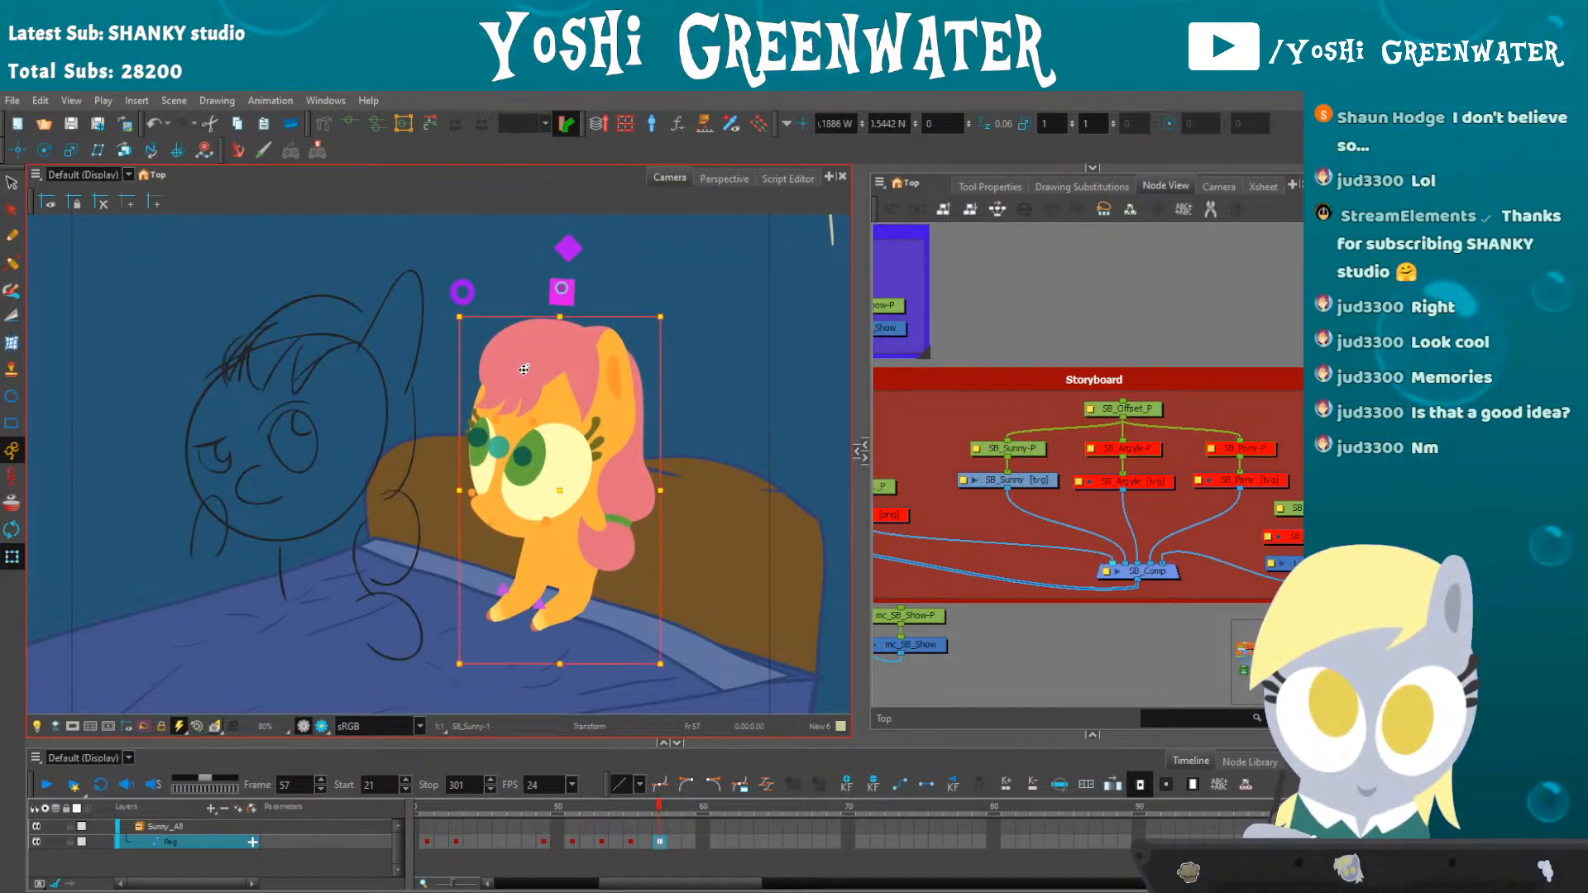
{"action": "key", "text": "period"}
{"action": "key", "text": "period"}
{"action": "key", "text": "period"}
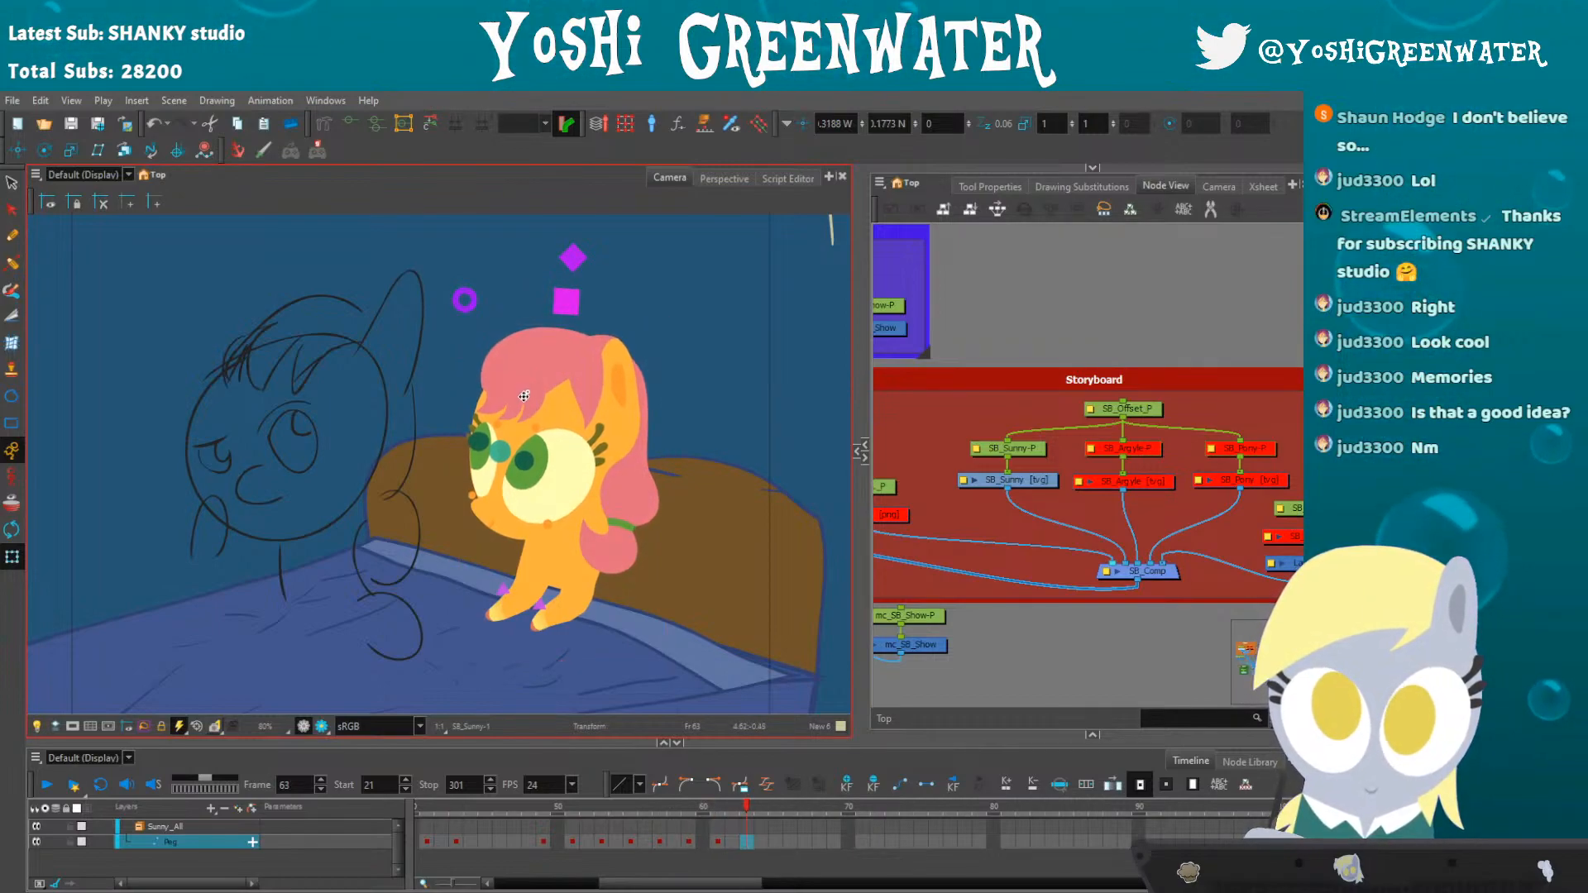
- Play back the revised bounce from about frame 45 to check Sunny's motion against the storyboard sketch
{"action": "left_click", "coordinate": [506, 806]}
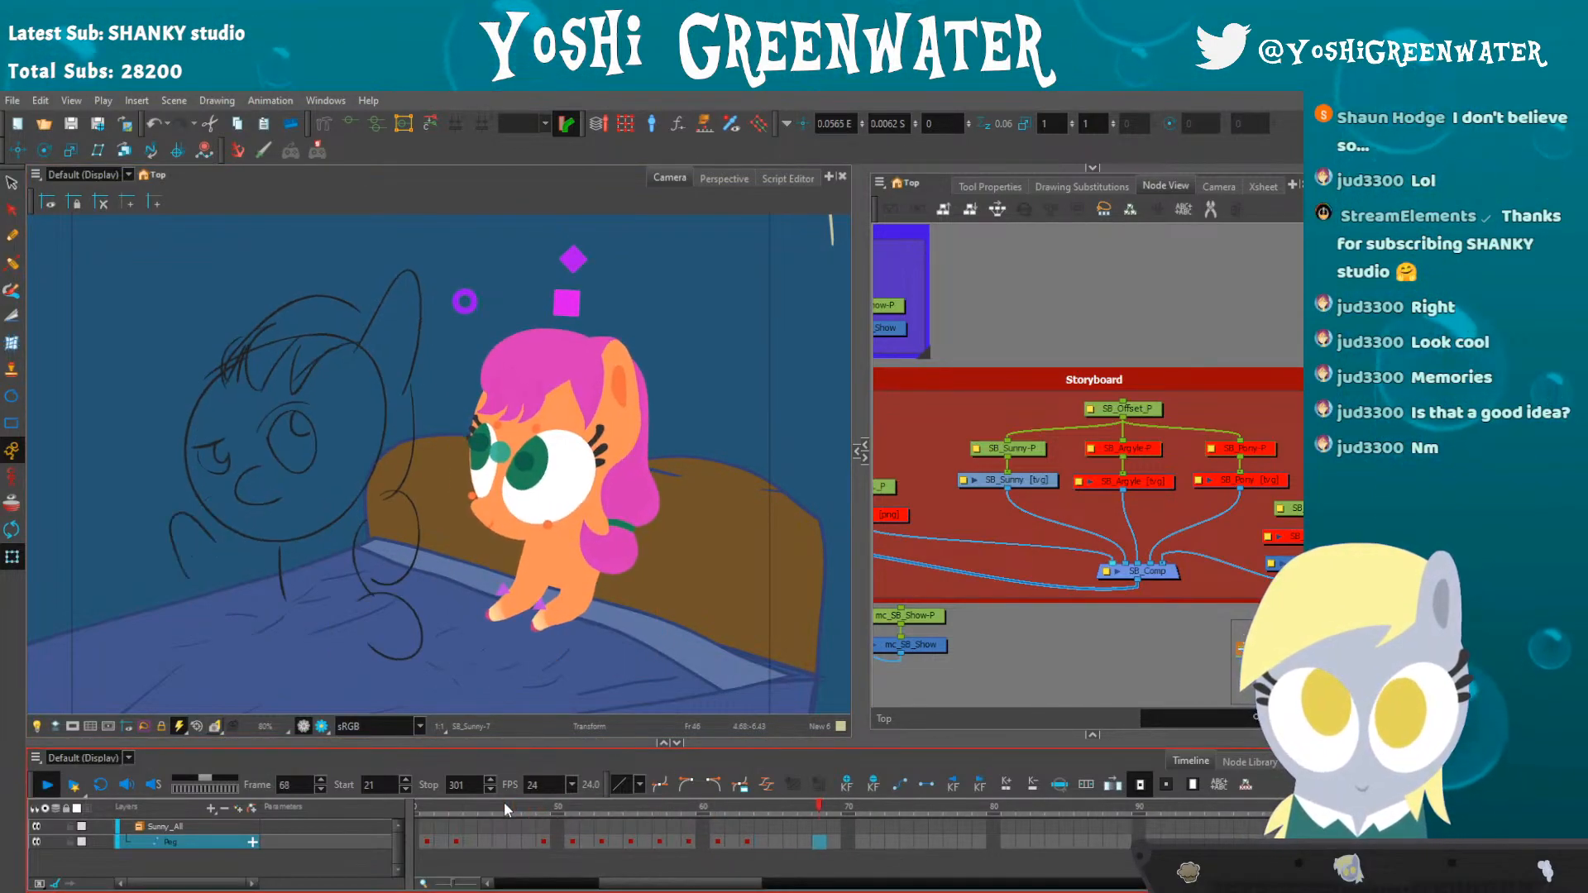
{"action": "left_click", "coordinate": [505, 803]}
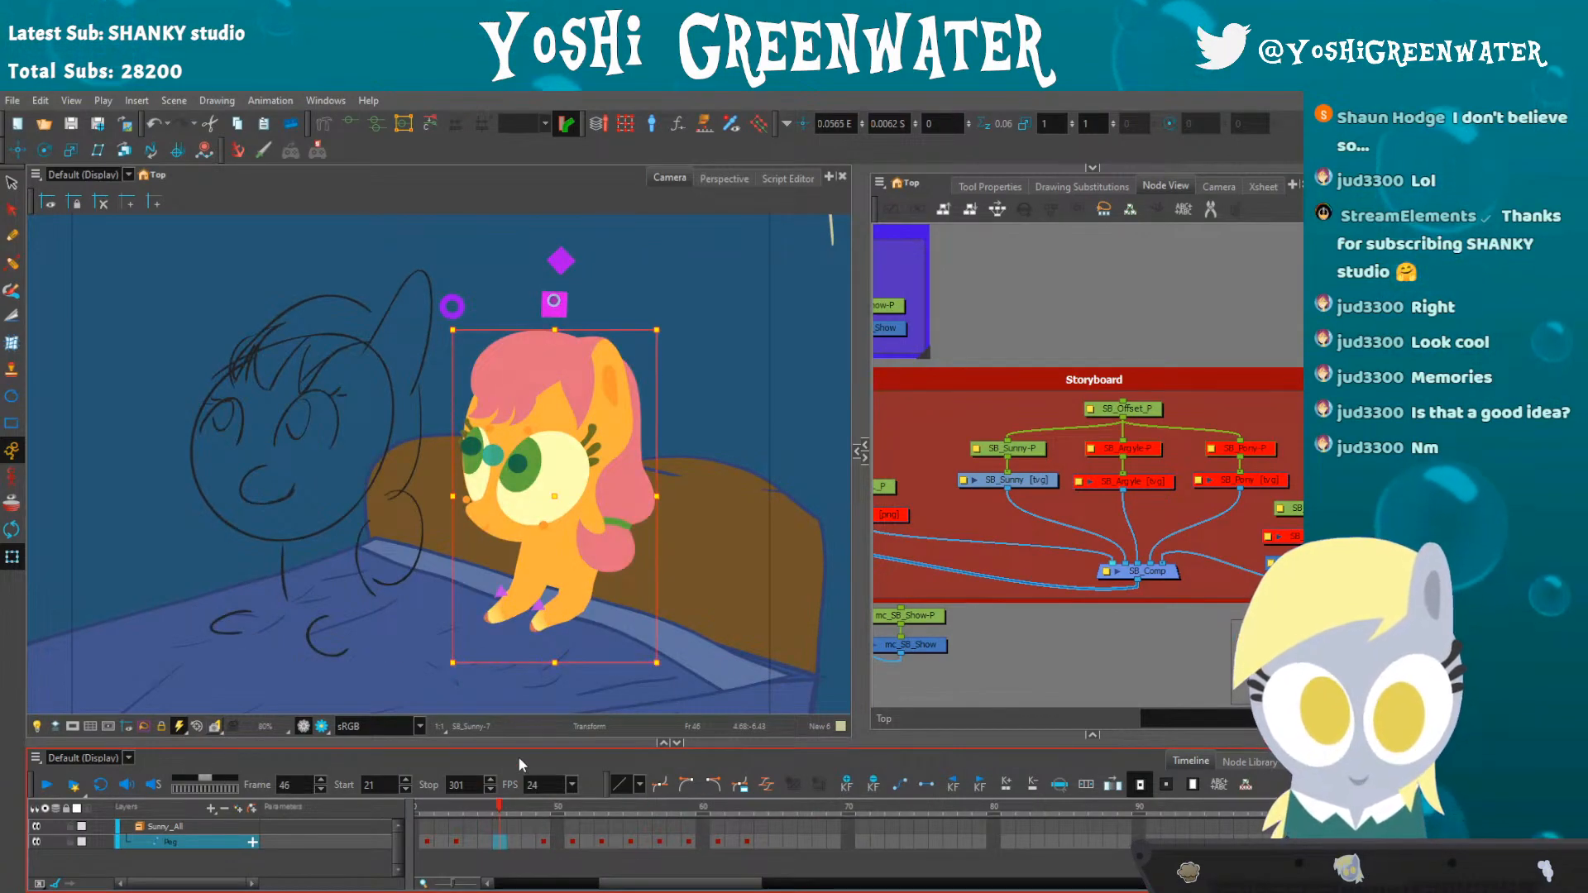
{"action": "left_click_drag", "start_coordinate": [612, 884], "coordinate": [594, 885]}
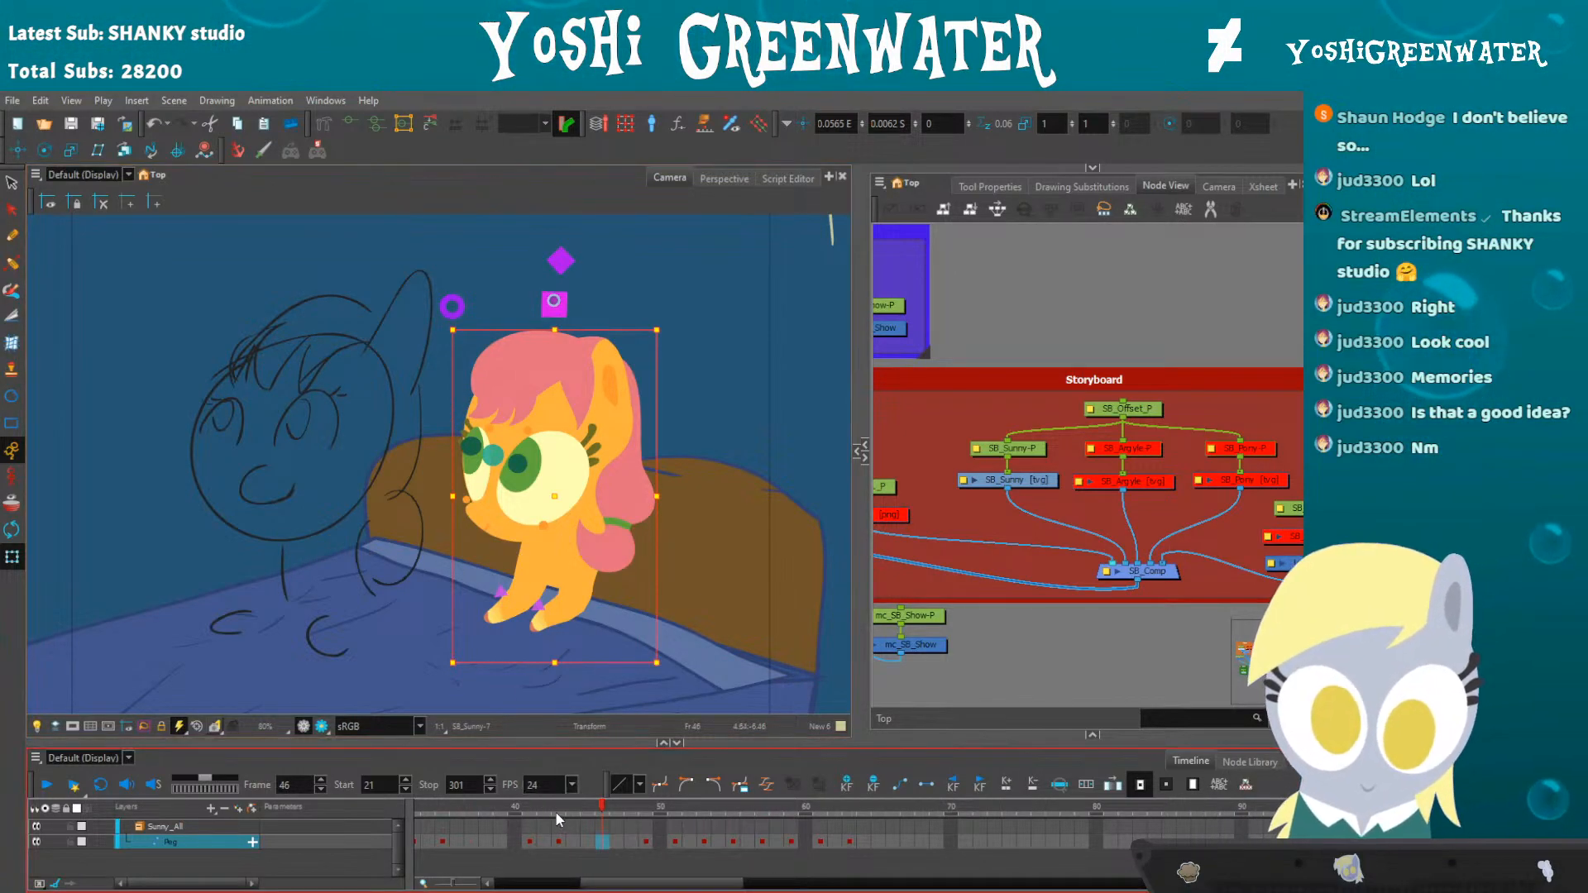
{"action": "key", "text": "shift+Return"}
{"action": "left_click", "coordinate": [589, 810]}
{"action": "key", "text": "shift+Return"}
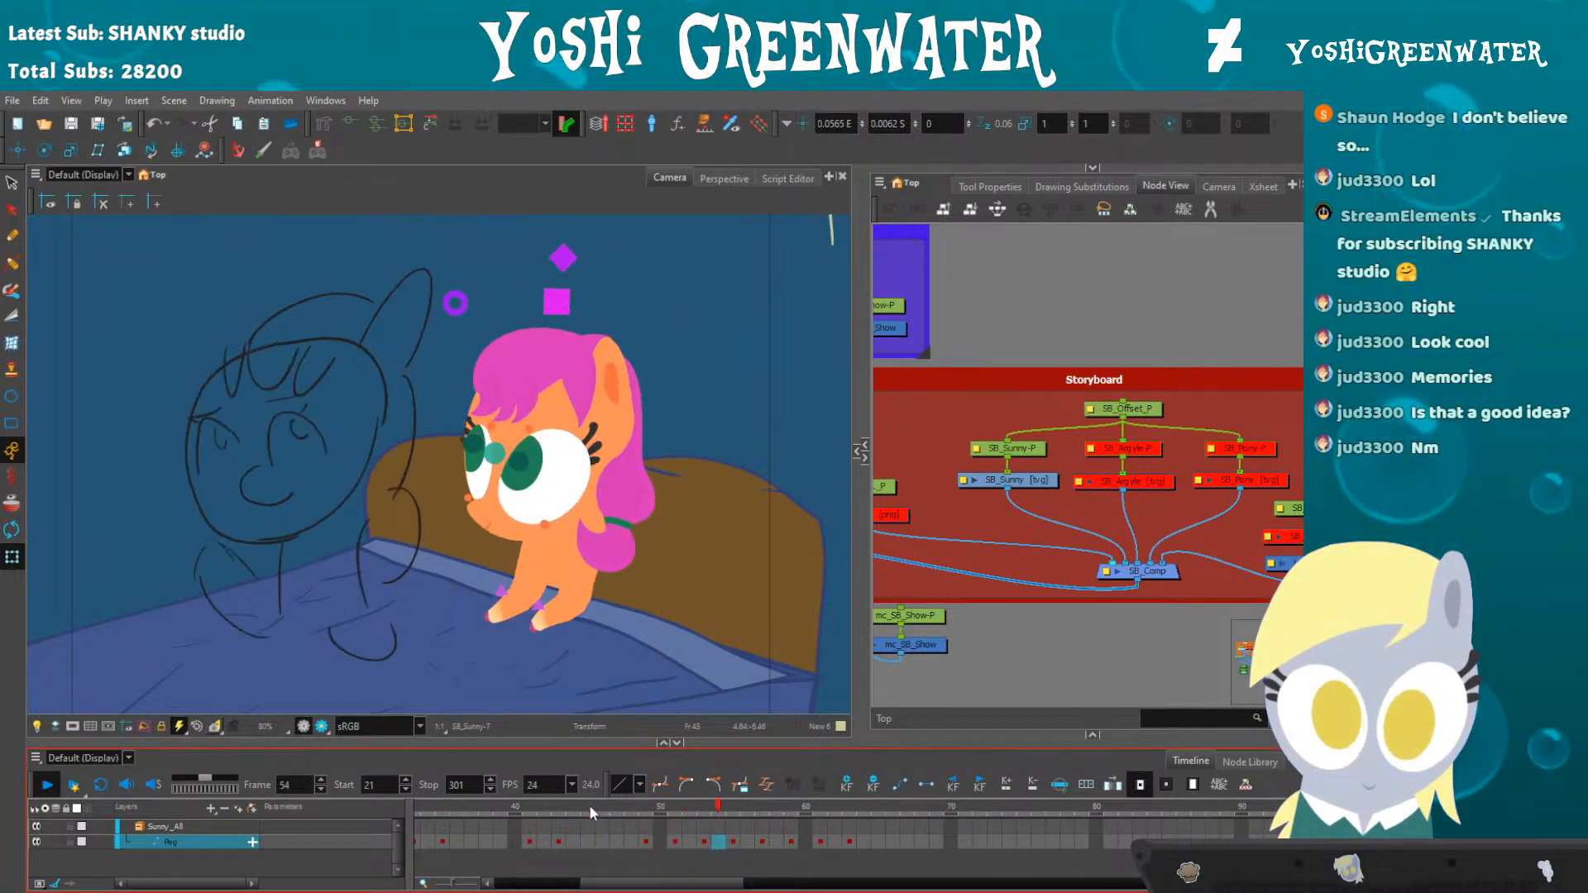
- Replay Sunny's body bounce several times from about frame 47 to review its timing
{"action": "key", "text": "shift+Return"}
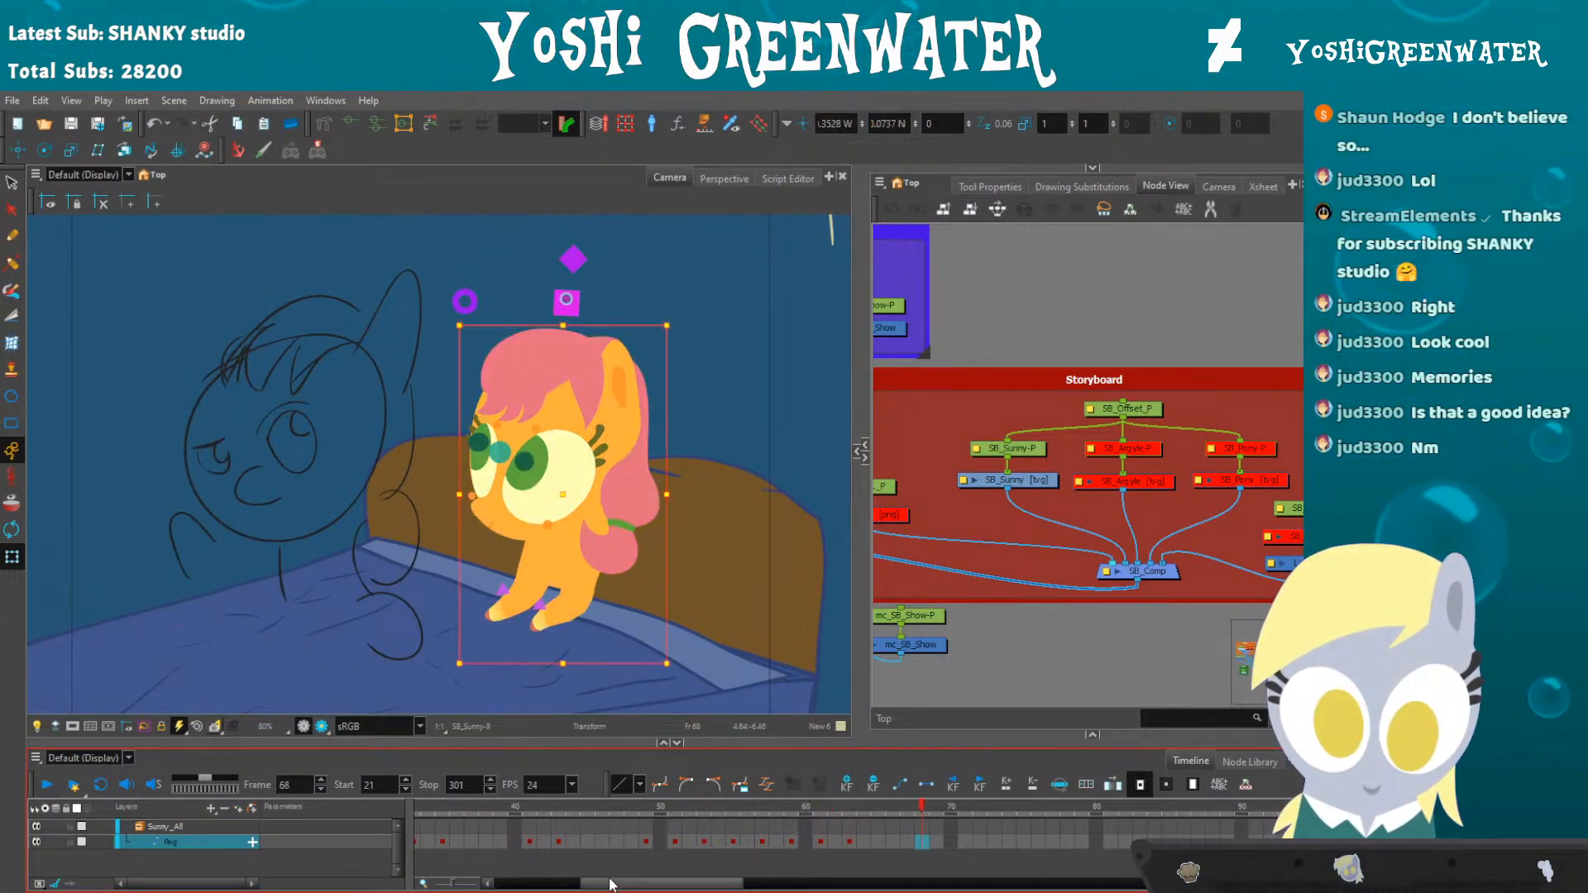
{"action": "left_click_drag", "start_coordinate": [609, 881], "coordinate": [613, 882]}
{"action": "left_click", "coordinate": [591, 811]}
{"action": "key", "text": "shift+Return"}
{"action": "key", "text": "shift+Return"}
{"action": "left_click", "coordinate": [589, 812]}
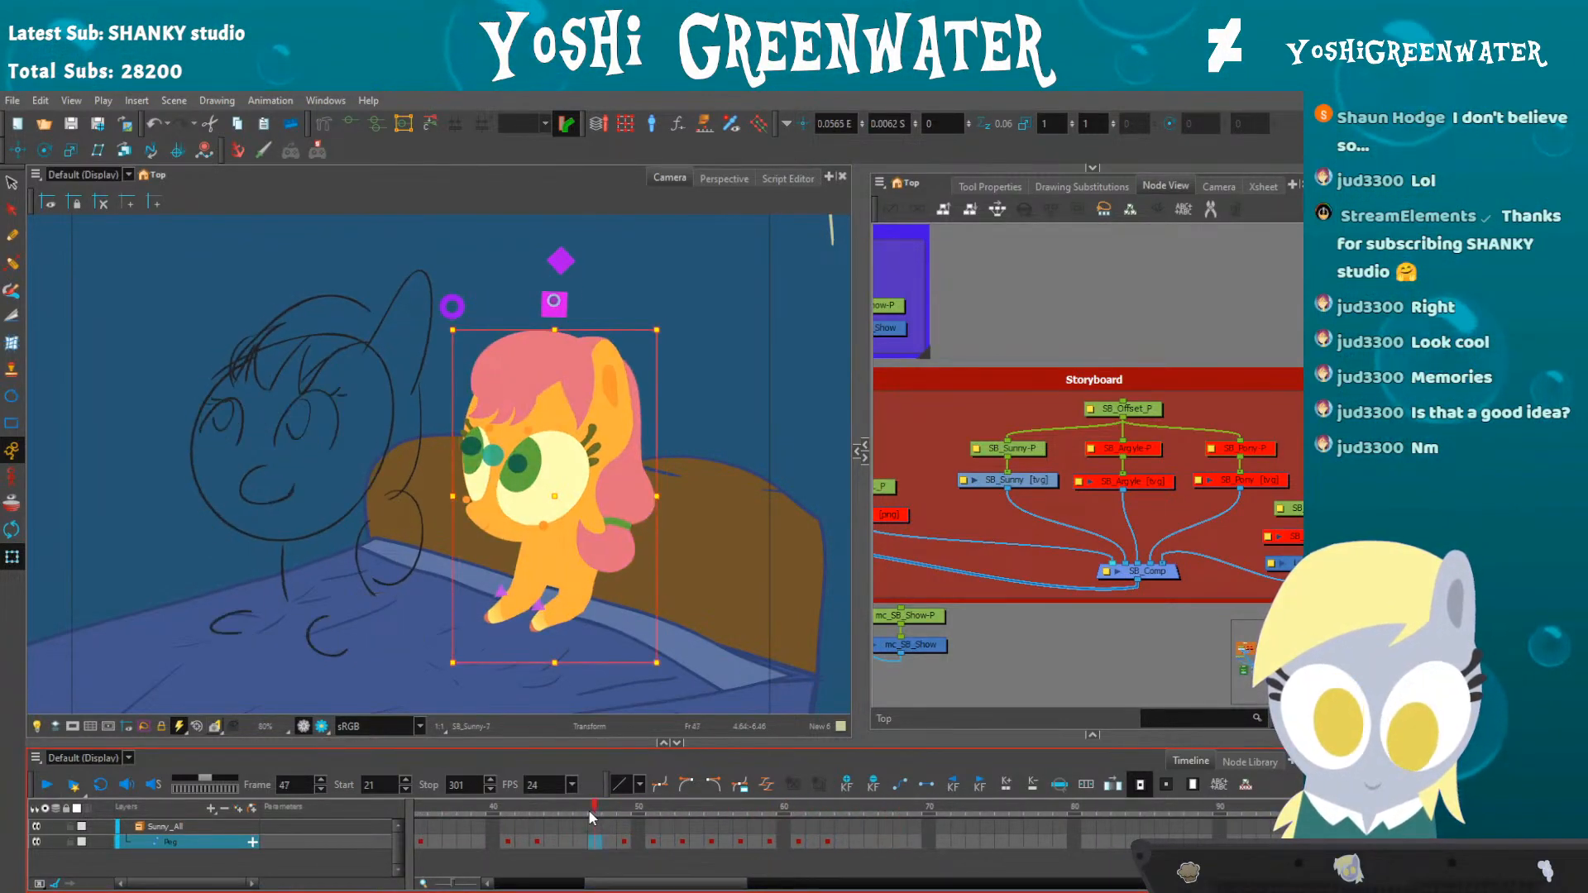
{"action": "key", "text": "shift+Return"}
{"action": "key", "text": "shift+Return"}
{"action": "left_click_drag", "start_coordinate": [607, 888], "coordinate": [609, 868]}
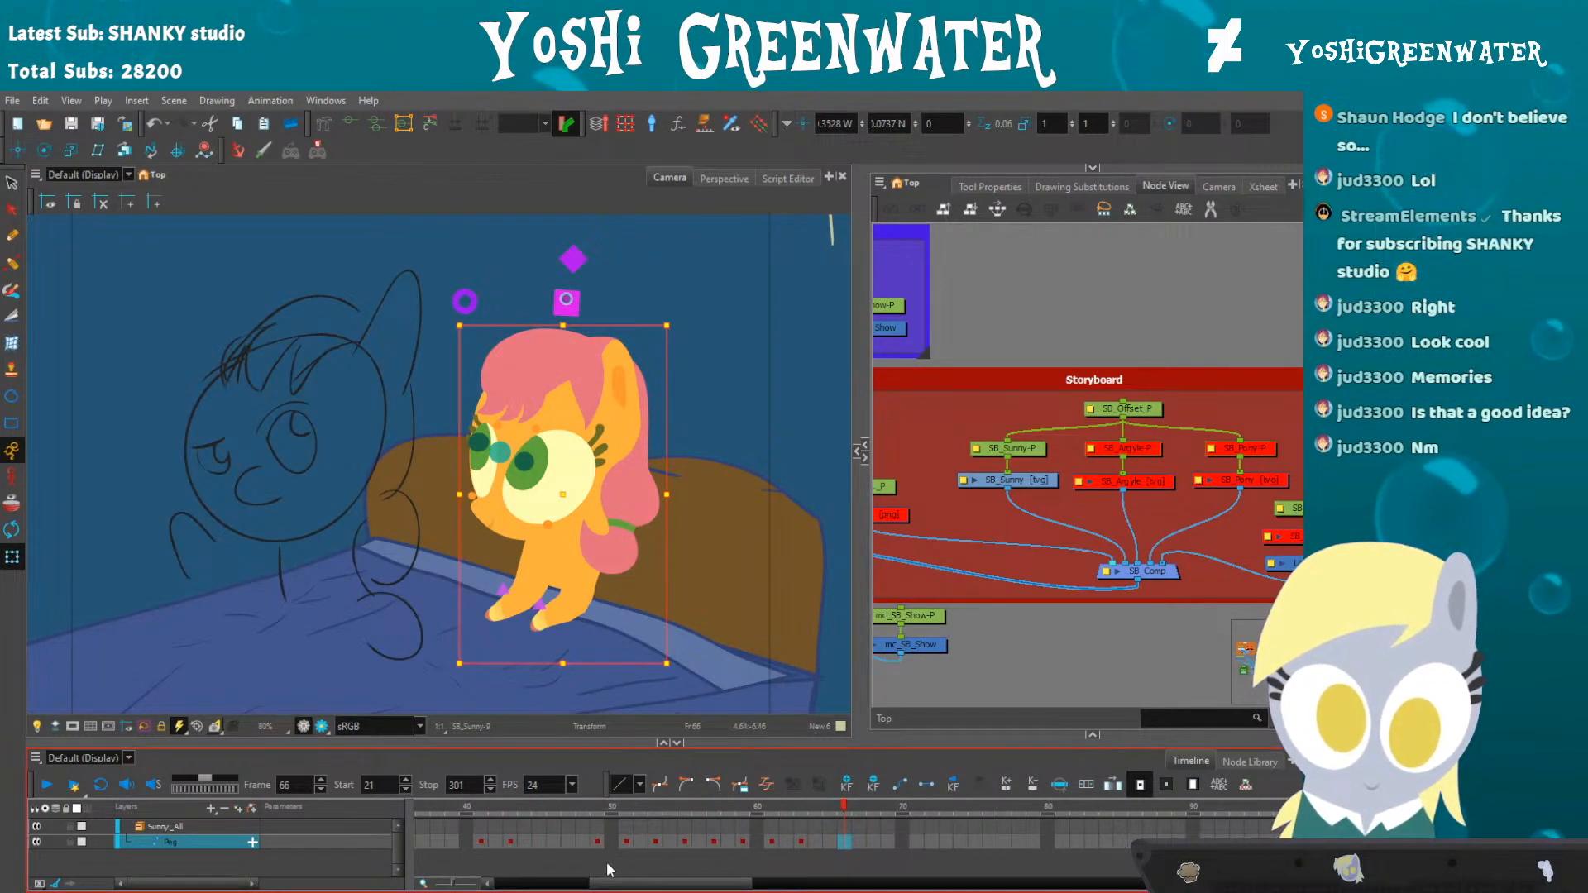
- Select Sunny's head master peg and keyframe the head tilting down and forward with the body's dip at frames 49 and 51
{"action": "left_click", "coordinate": [462, 302]}
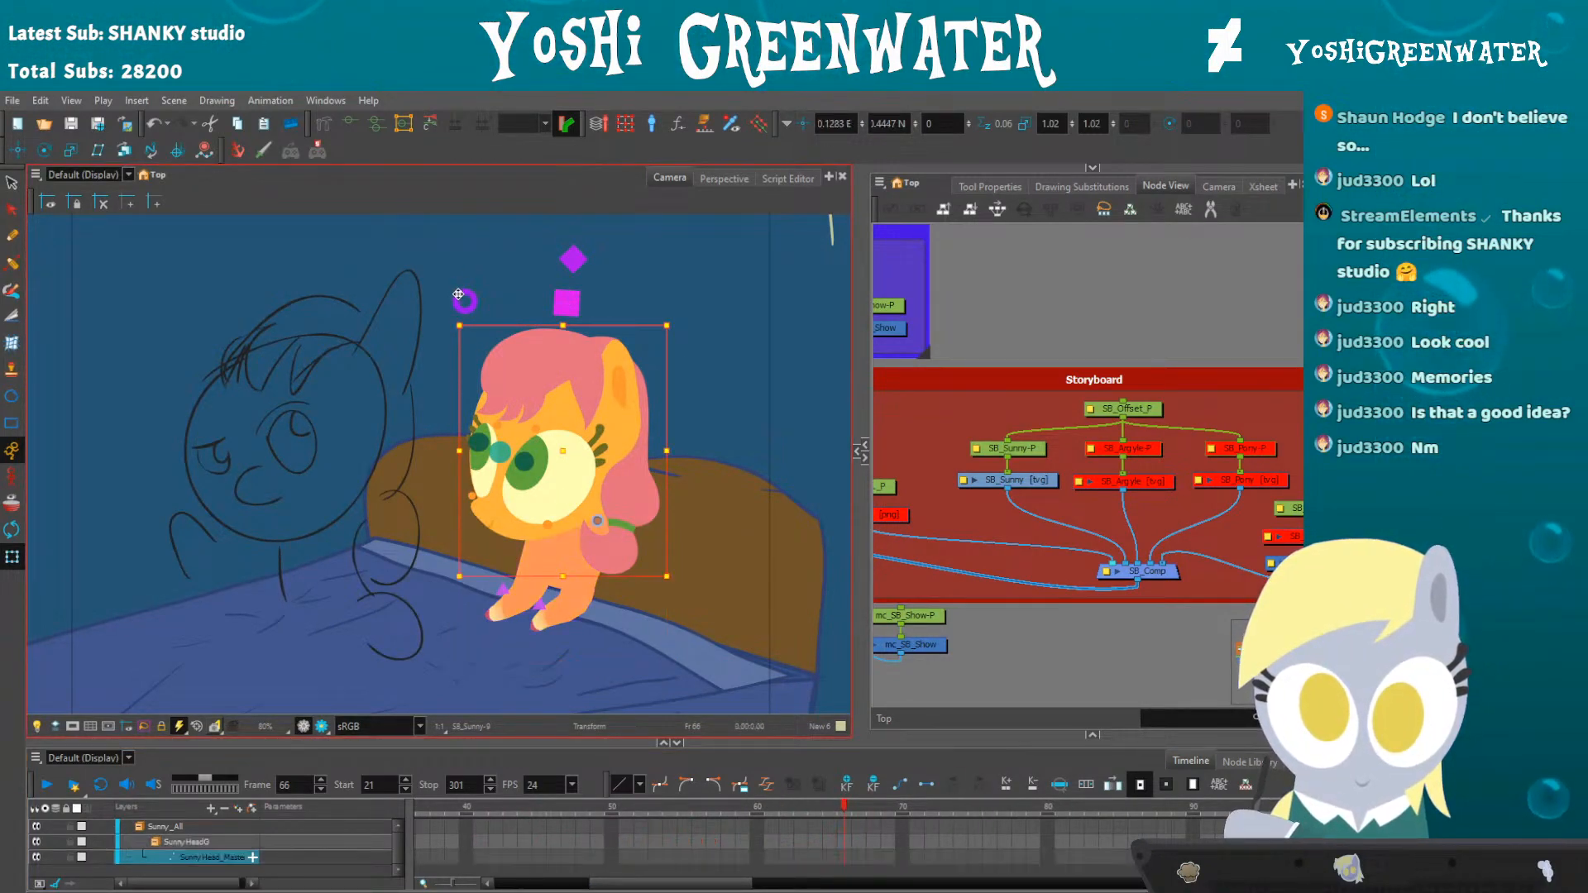
{"action": "left_click", "coordinate": [565, 305], "text": "shift"}
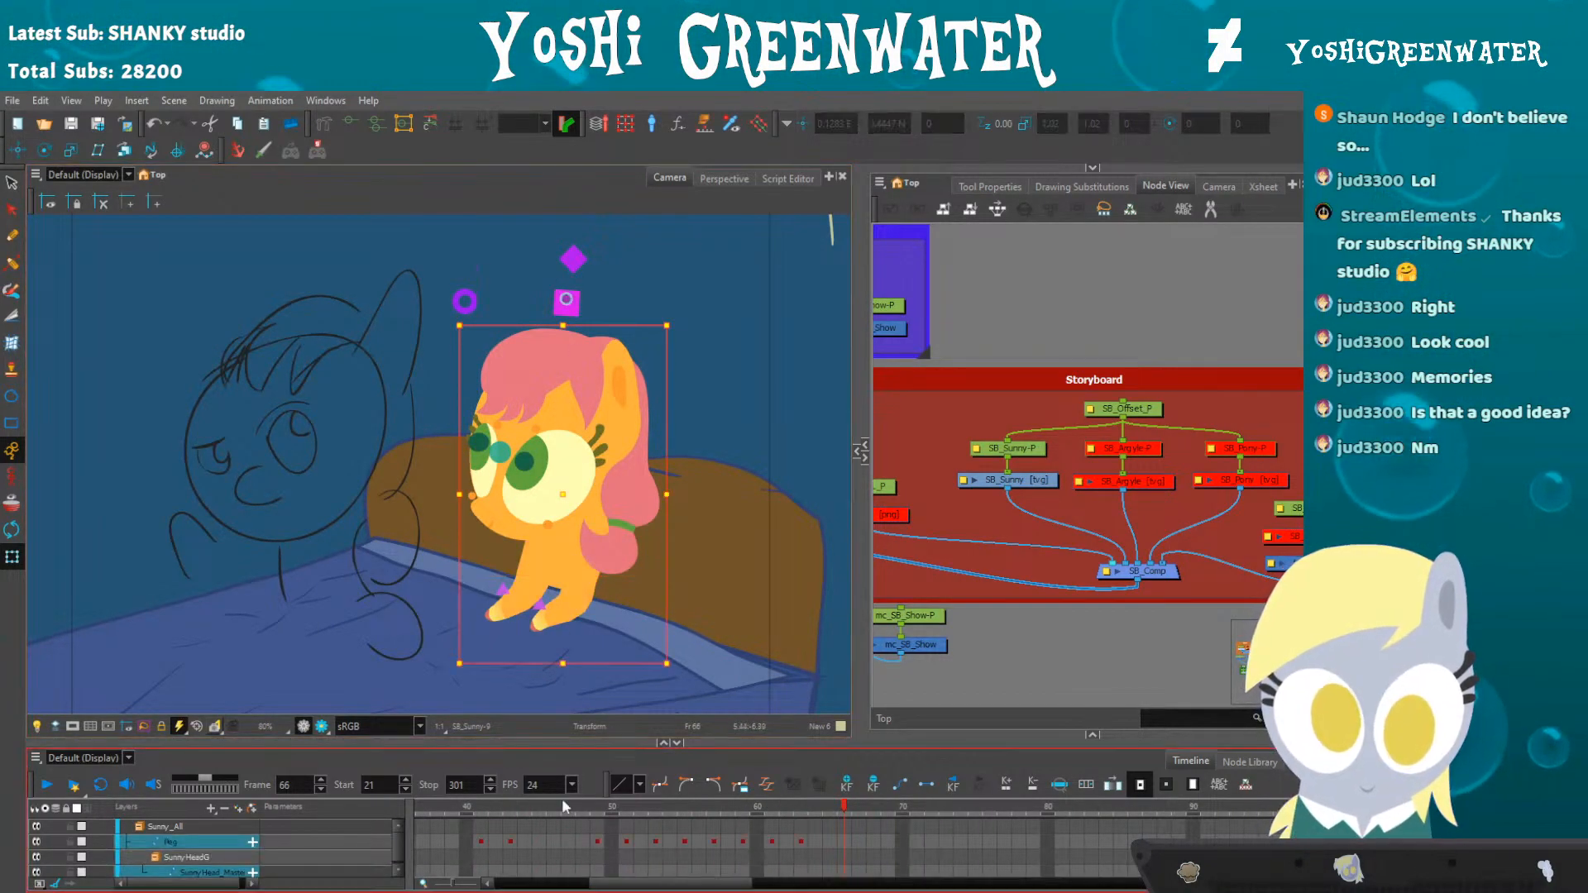
{"action": "left_click_drag", "start_coordinate": [530, 742], "coordinate": [530, 707]}
{"action": "left_click", "coordinate": [598, 773]}
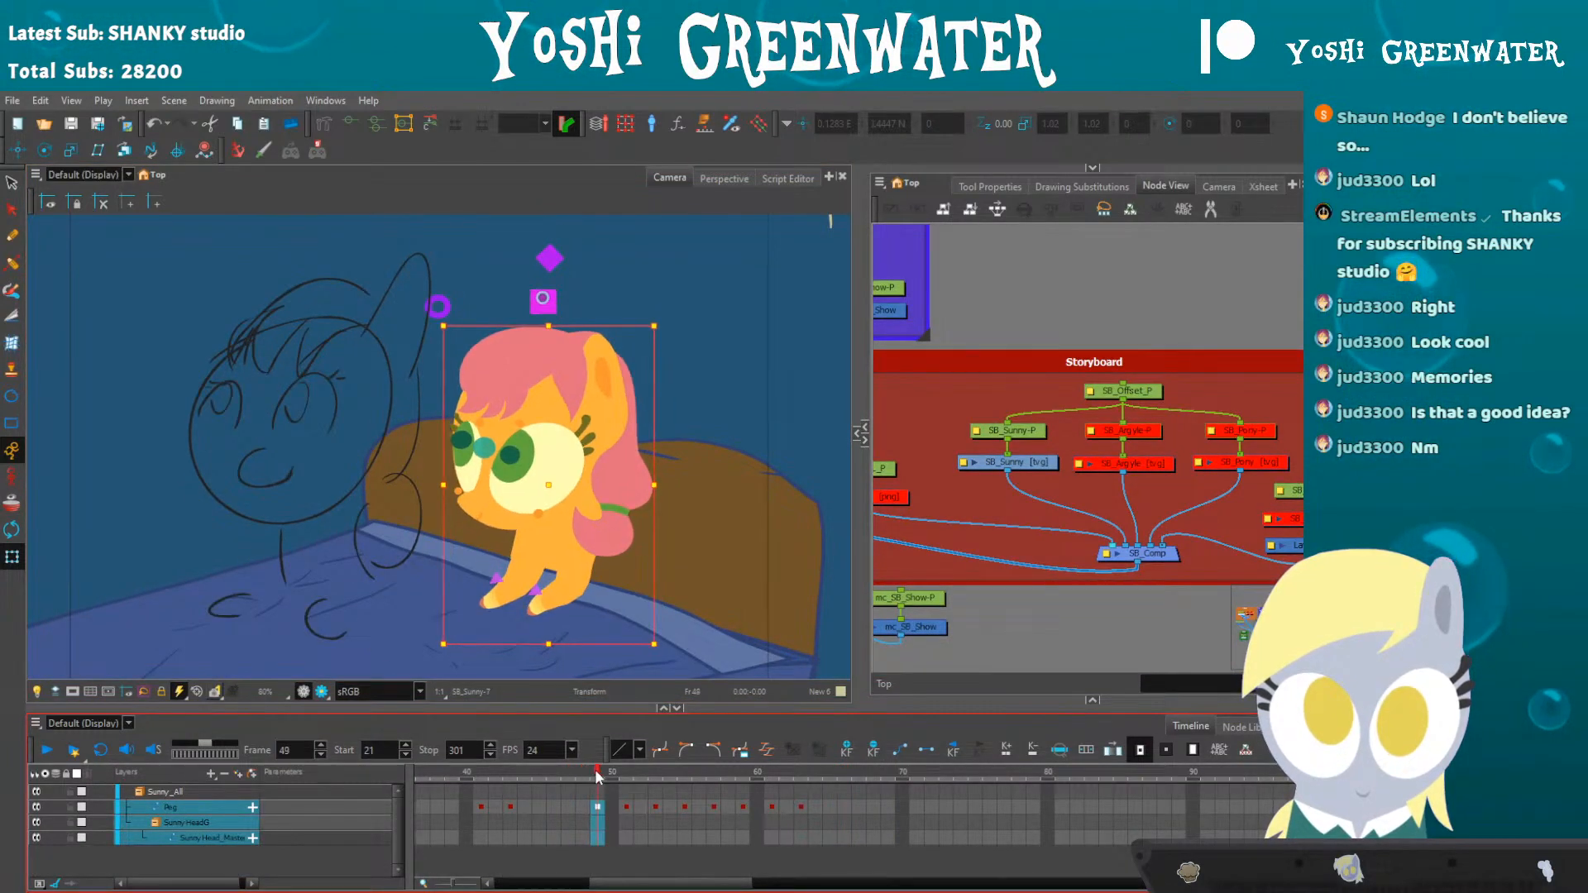
{"action": "left_click", "coordinate": [597, 837]}
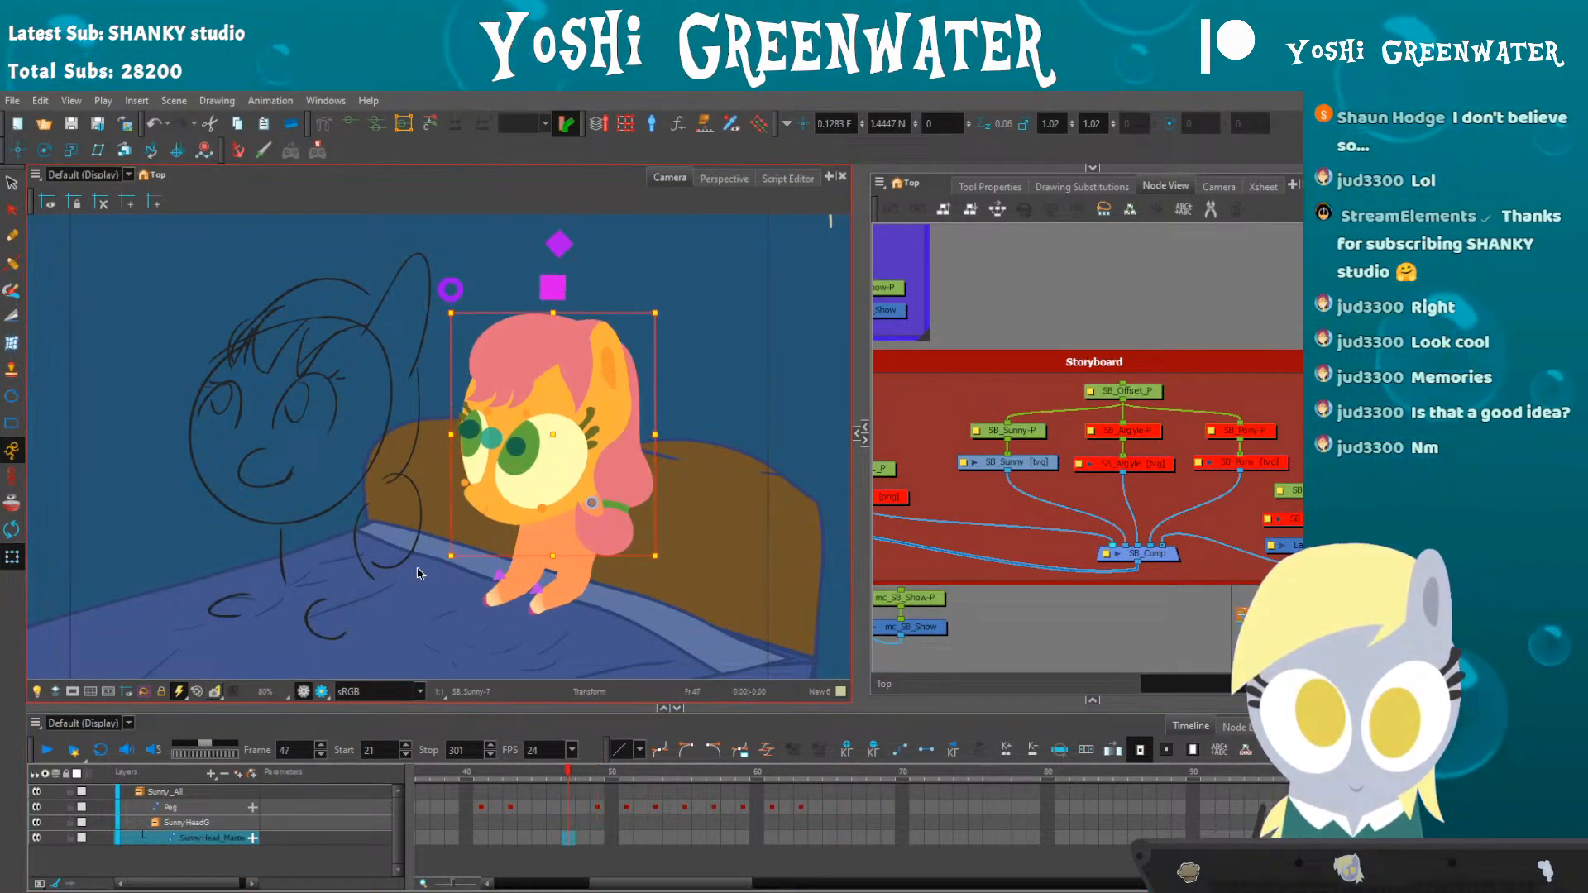
{"action": "left_click_drag", "start_coordinate": [488, 382], "coordinate": [484, 385]}
{"action": "left_click_drag", "start_coordinate": [432, 317], "coordinate": [419, 331]}
{"action": "key", "text": "period"}
{"action": "left_click_drag", "start_coordinate": [464, 400], "coordinate": [465, 401]}
{"action": "key", "text": "comma"}
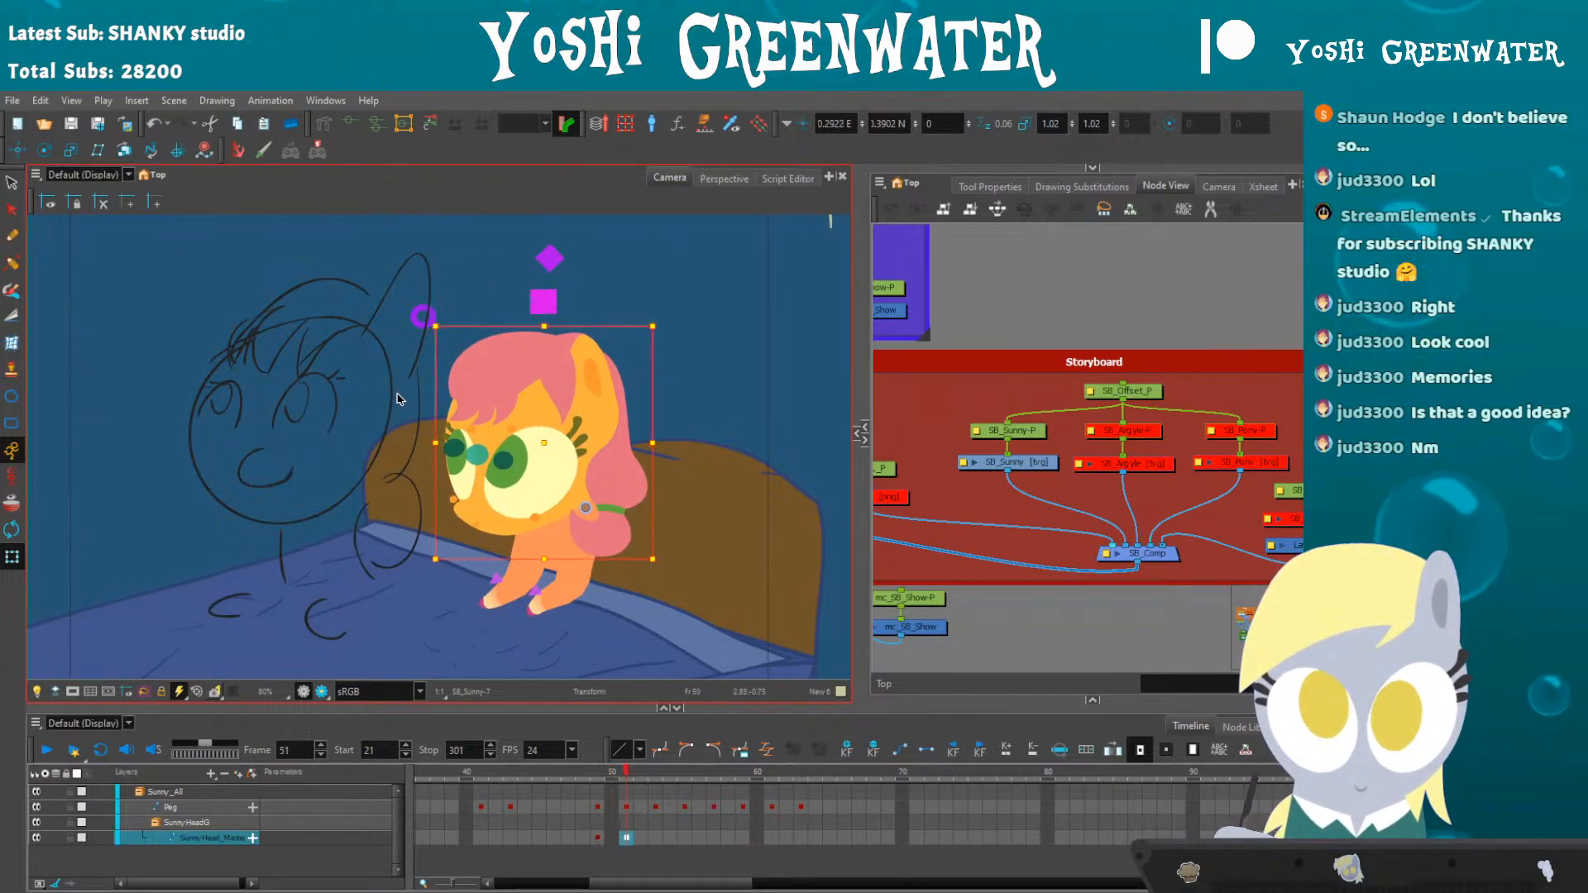
- Keyframe Sunny's head rotating back up as the body rises, at frames 53, 55 and 57
{"action": "key", "text": "period"}
{"action": "key", "text": "period"}
{"action": "key", "text": "period"}
{"action": "left_click_drag", "start_coordinate": [483, 366], "coordinate": [488, 360]}
{"action": "left_click_drag", "start_coordinate": [435, 299], "coordinate": [463, 279]}
{"action": "key", "text": "period"}
{"action": "key", "text": "period"}
{"action": "left_click_drag", "start_coordinate": [505, 374], "coordinate": [508, 373]}
{"action": "key", "text": "period"}
{"action": "key", "text": "period"}
{"action": "key", "text": "period"}
{"action": "key", "text": "period"}
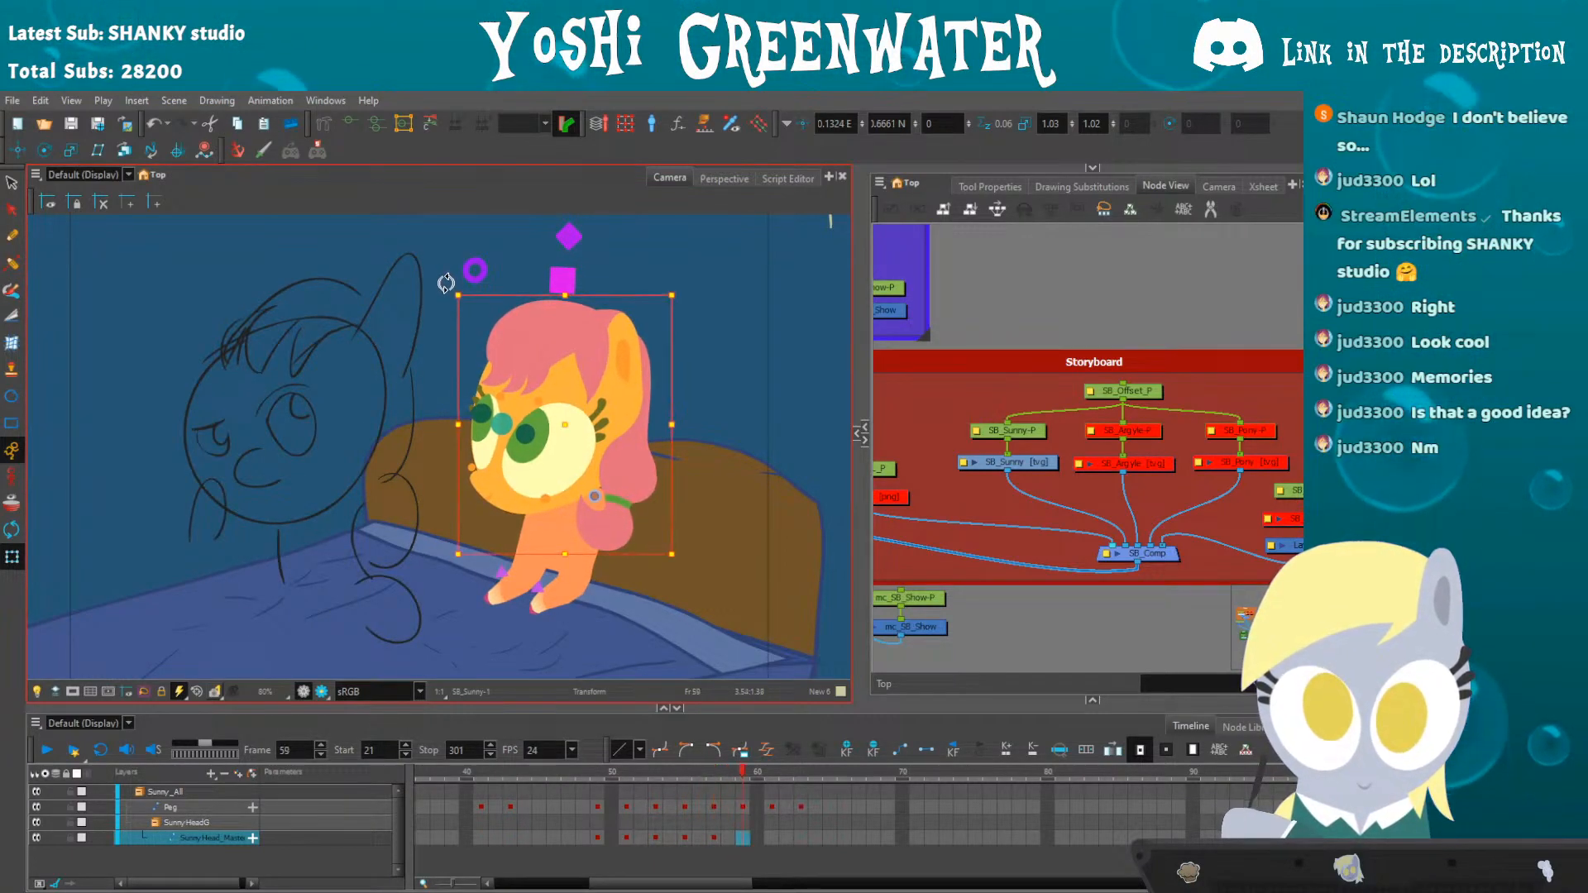
- Ease Sunny's head into its settled pose with small keyed rotations every two frames from 59 to 67, and play back the motion
{"action": "key", "text": "period"}
{"action": "key", "text": "period"}
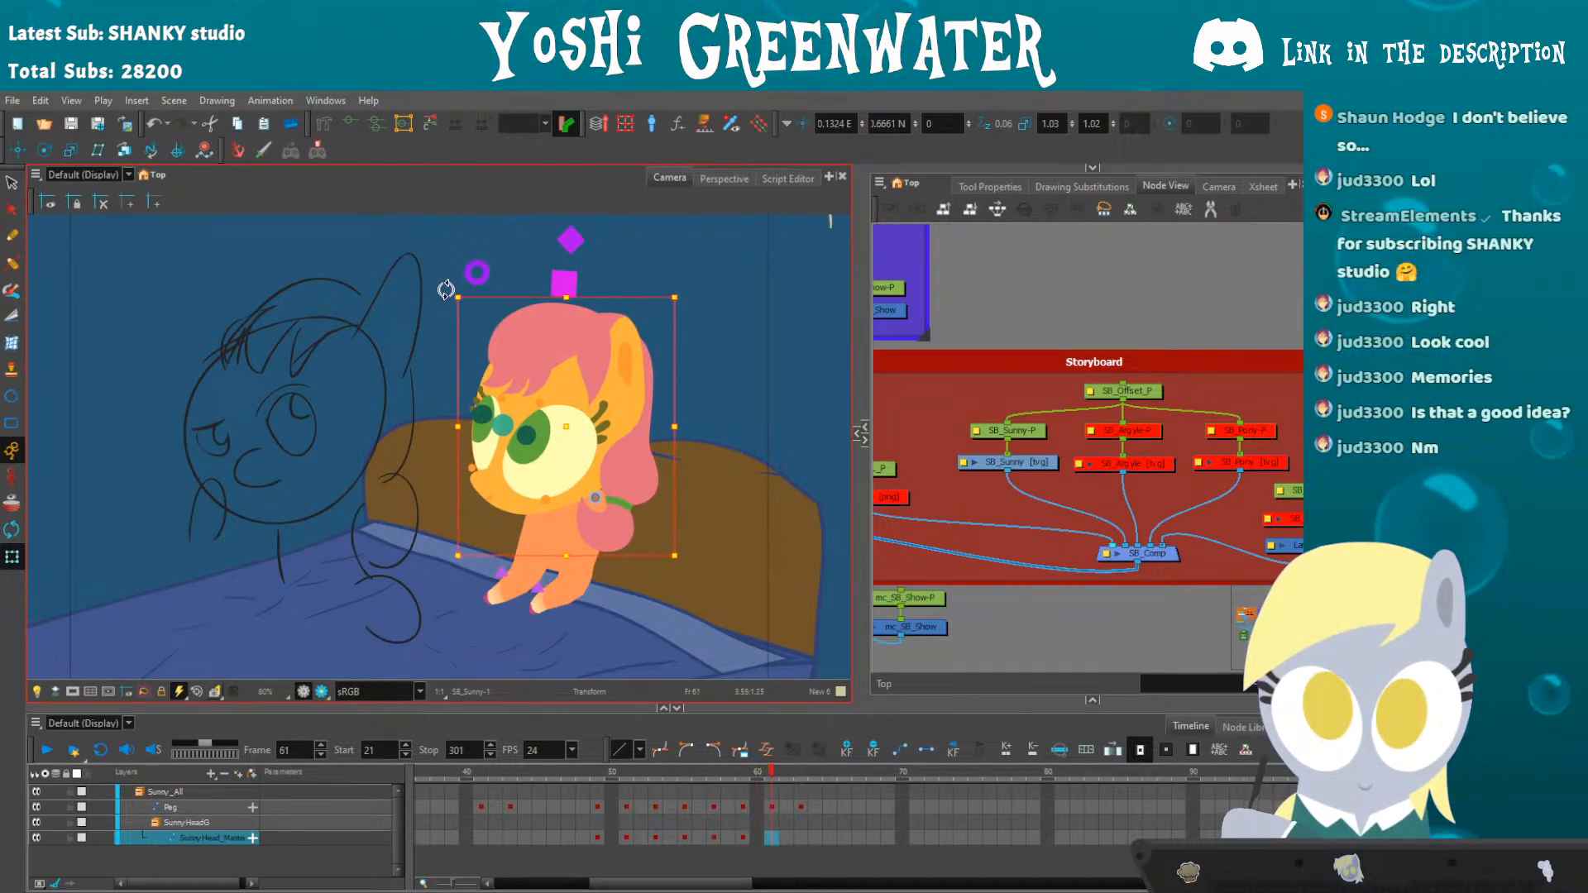
{"action": "key", "text": "period"}
{"action": "key", "text": "period"}
{"action": "key", "text": "period"}
{"action": "key", "text": "period"}
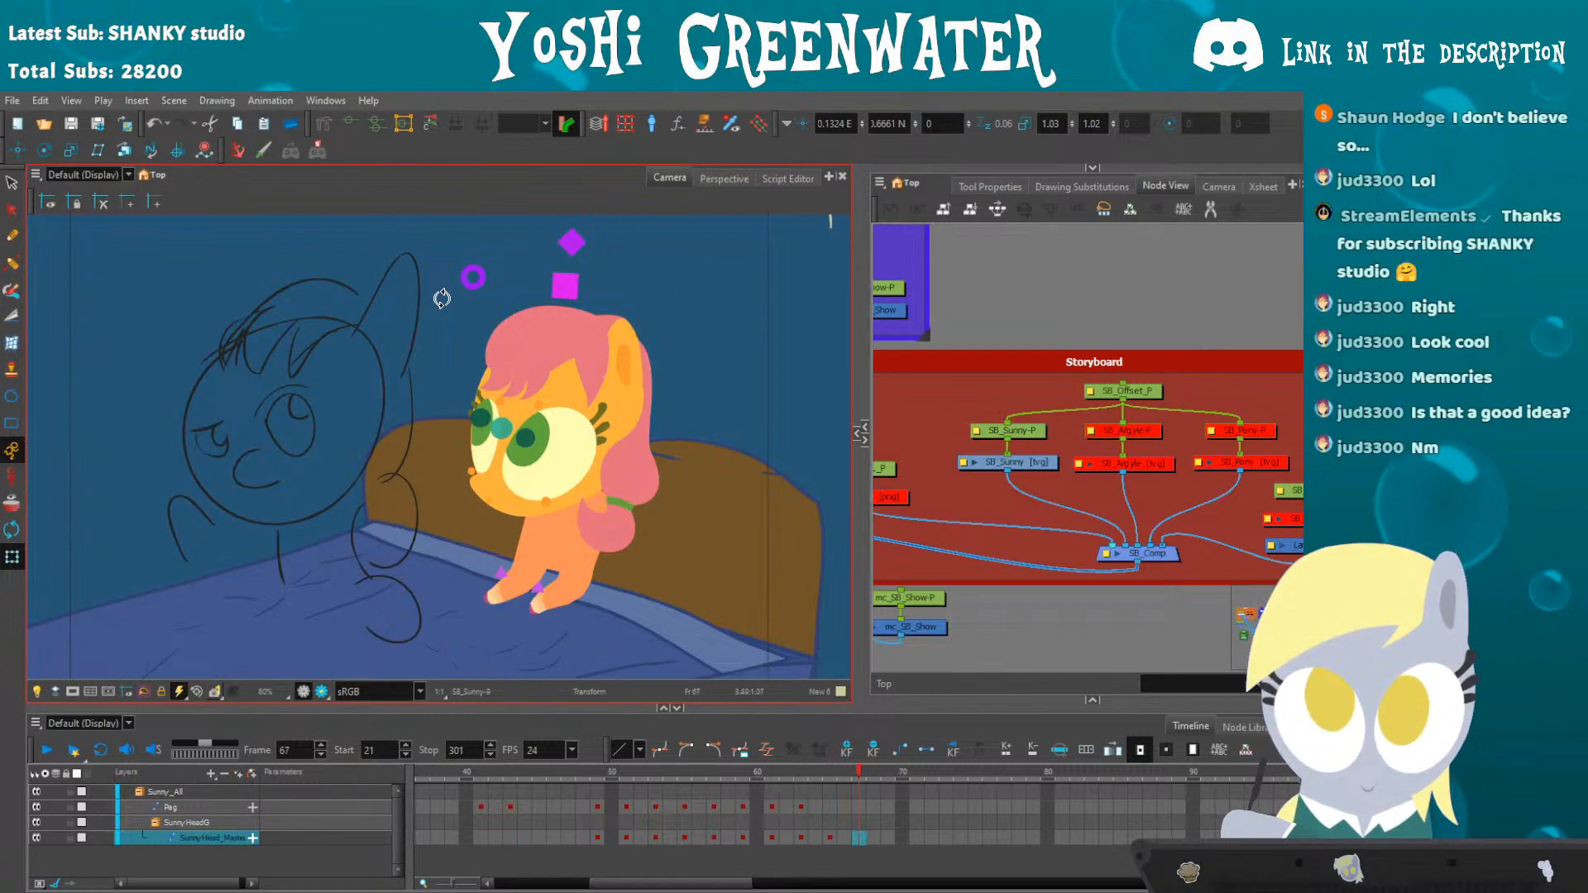
{"action": "left_click", "coordinate": [550, 775]}
{"action": "key", "text": "Return"}
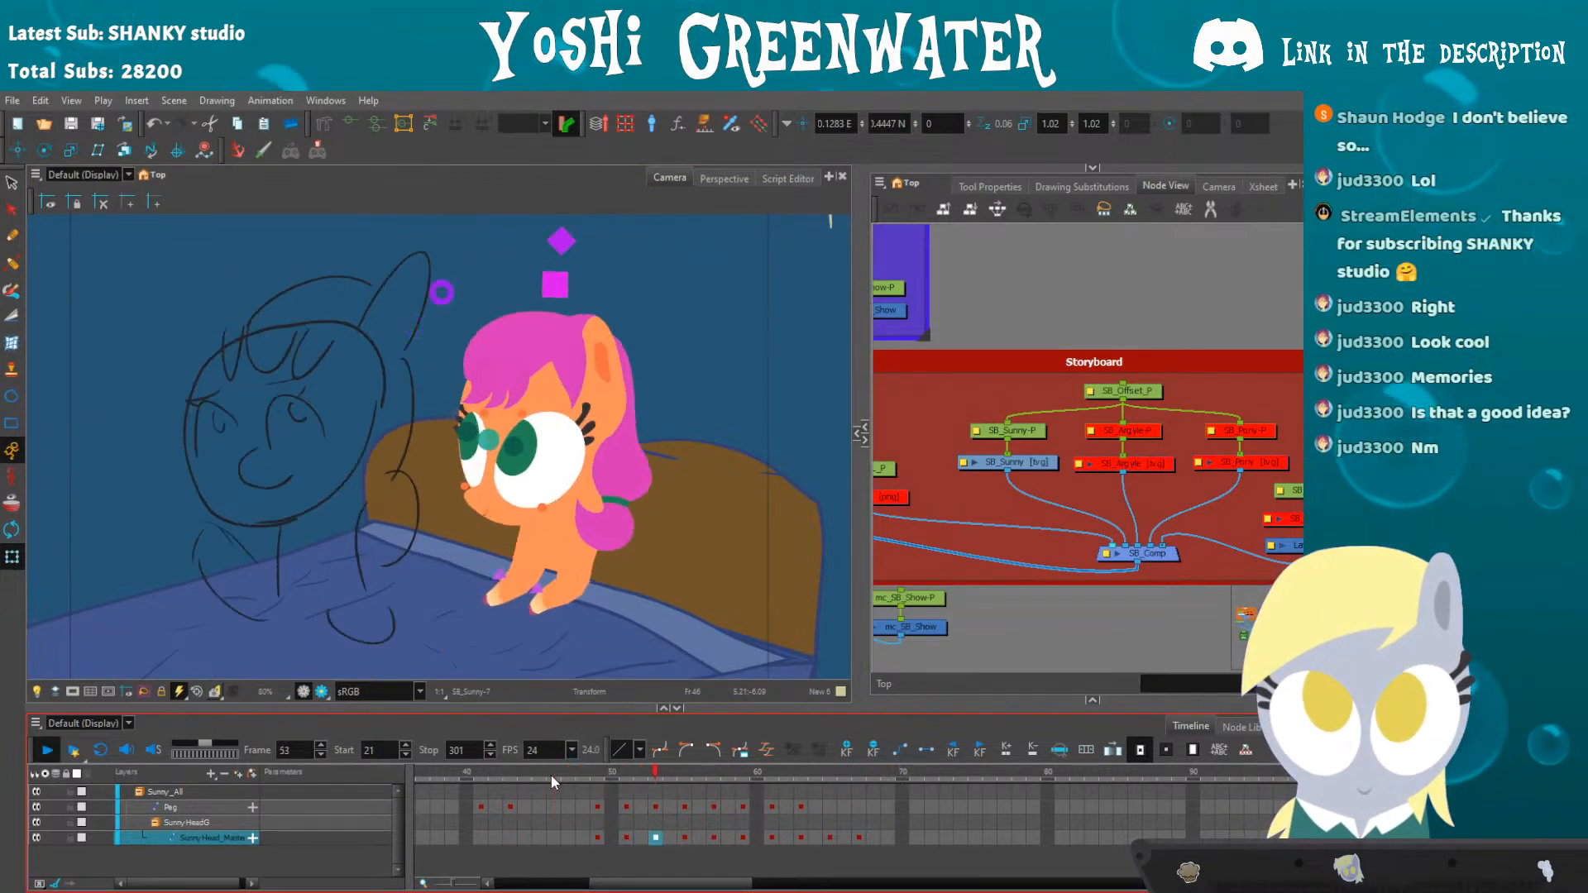
- Select Sunny's neck peg and keyframe its squash and upward stretch at frames 49, 51, 53 and 55 to follow the head
{"action": "left_click", "coordinate": [595, 772]}
{"action": "left_click", "coordinate": [559, 533]}
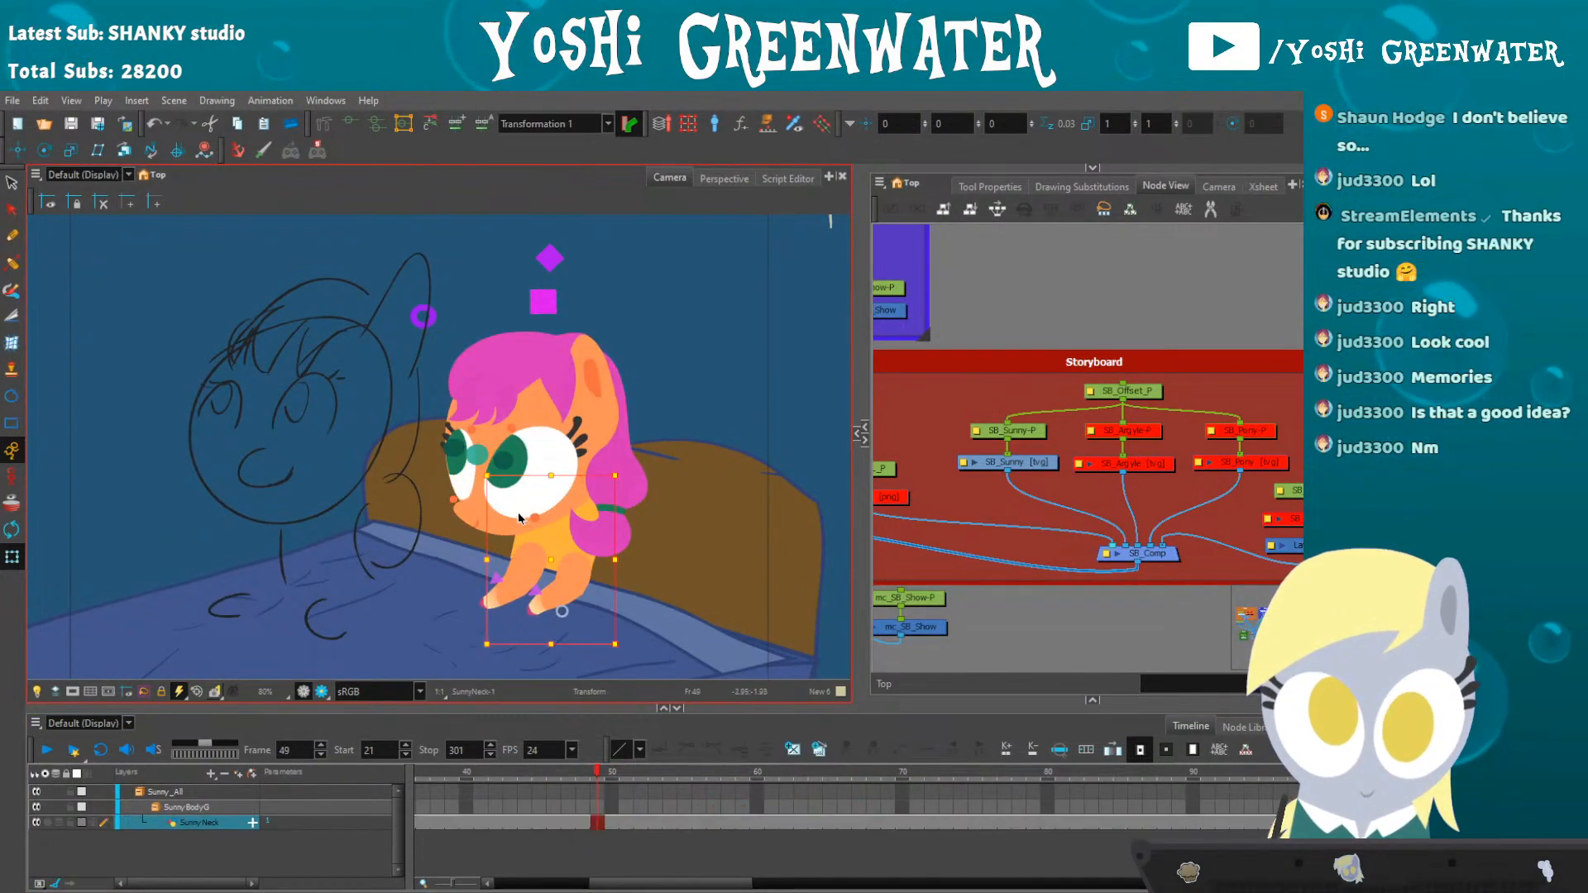
{"action": "key", "text": "Escape"}
{"action": "left_click", "coordinate": [497, 576]}
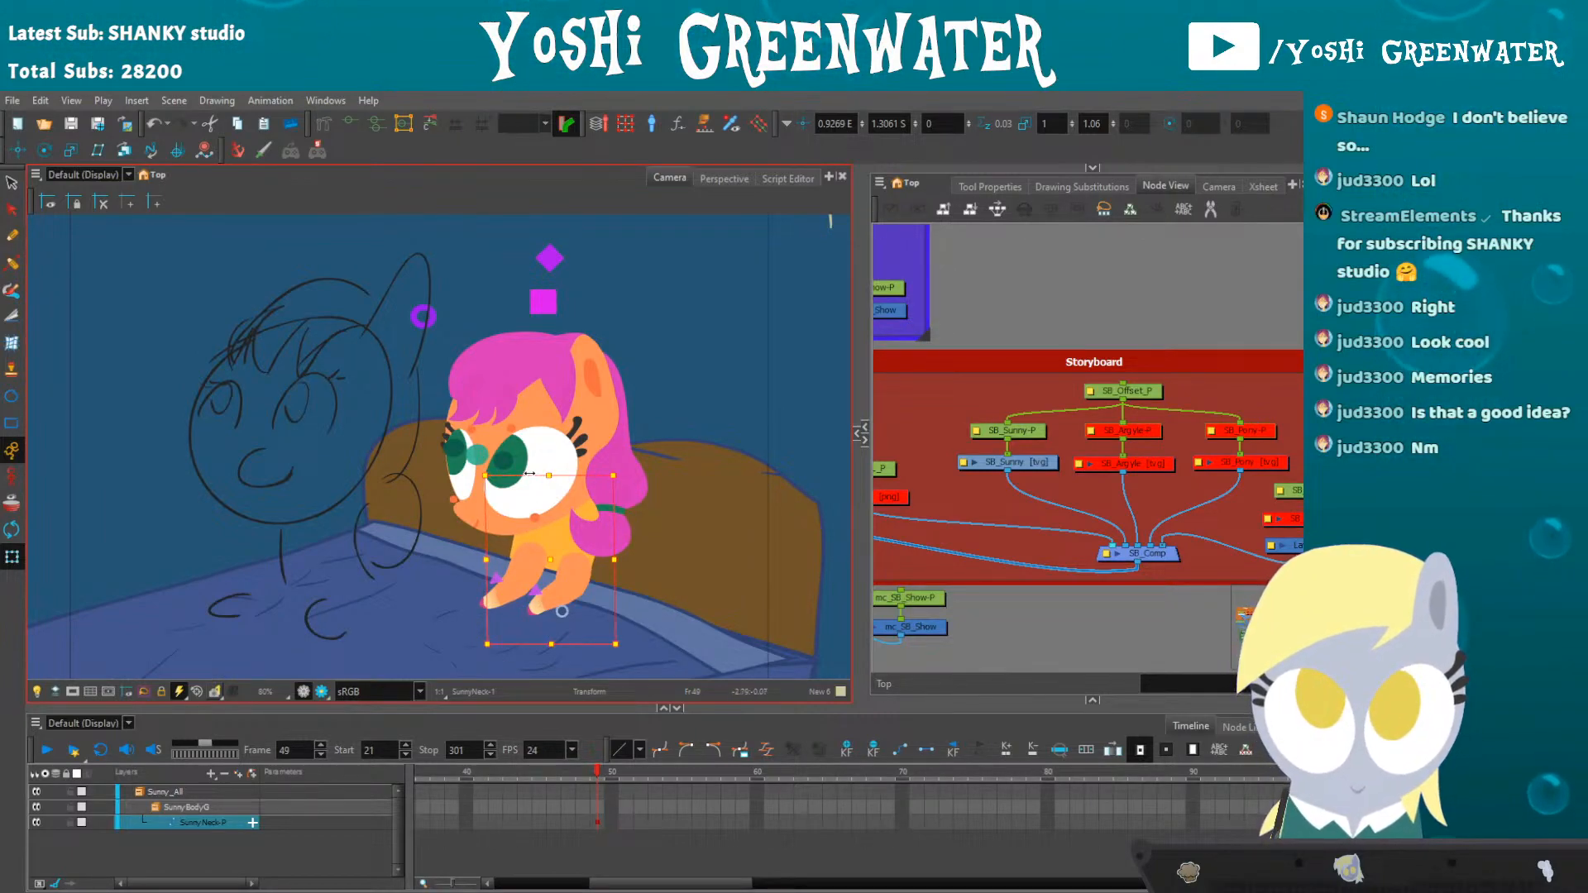
{"action": "key", "text": "period"}
{"action": "key", "text": "period"}
{"action": "key", "text": "period"}
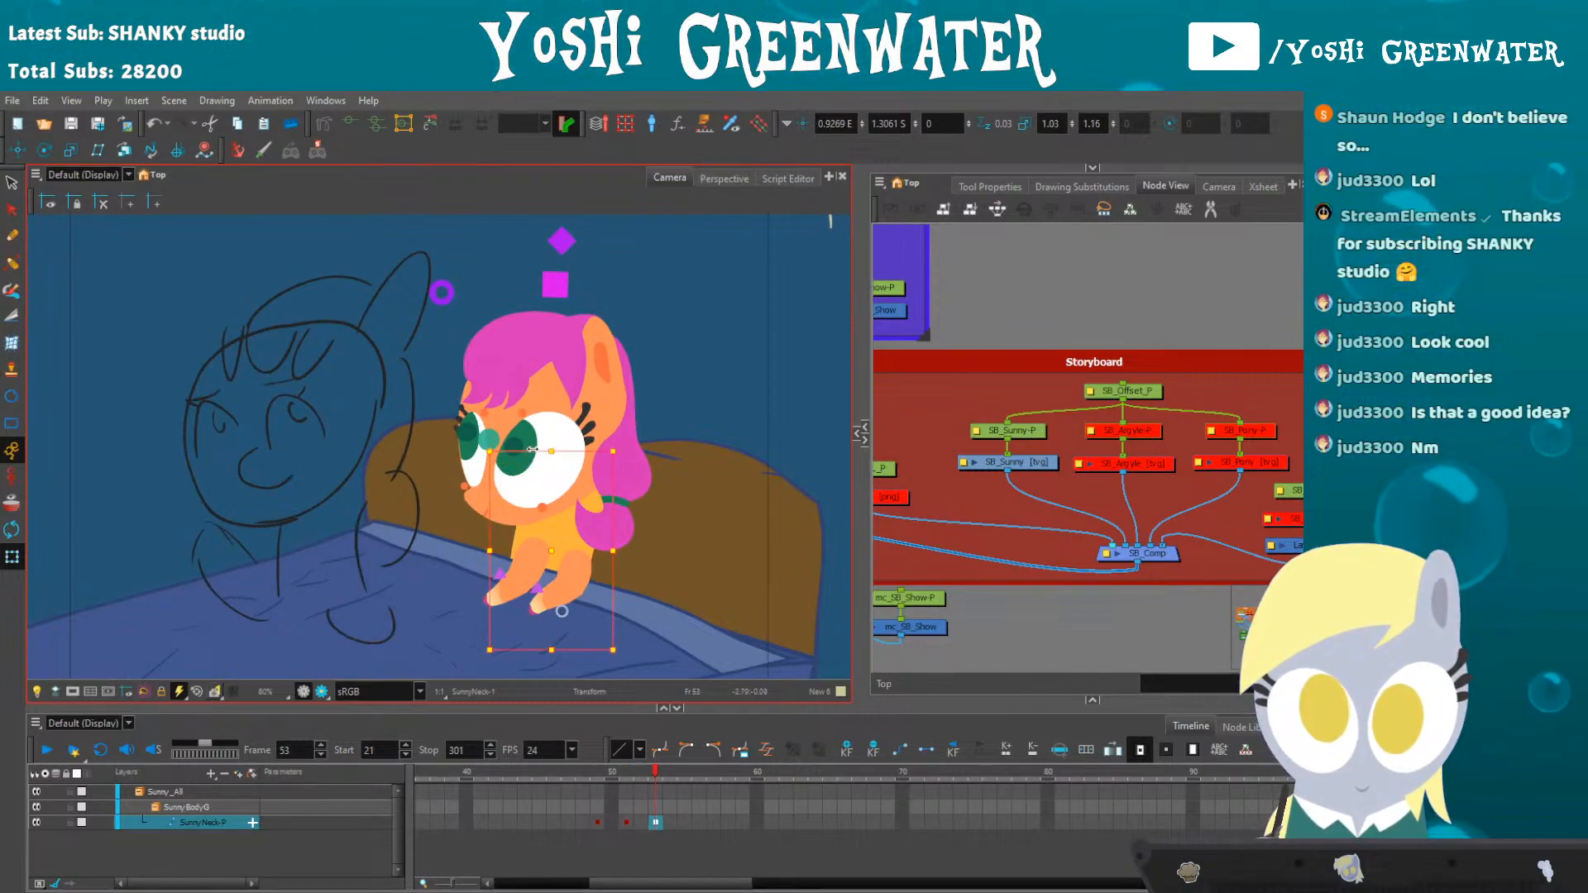
{"action": "key", "text": "period"}
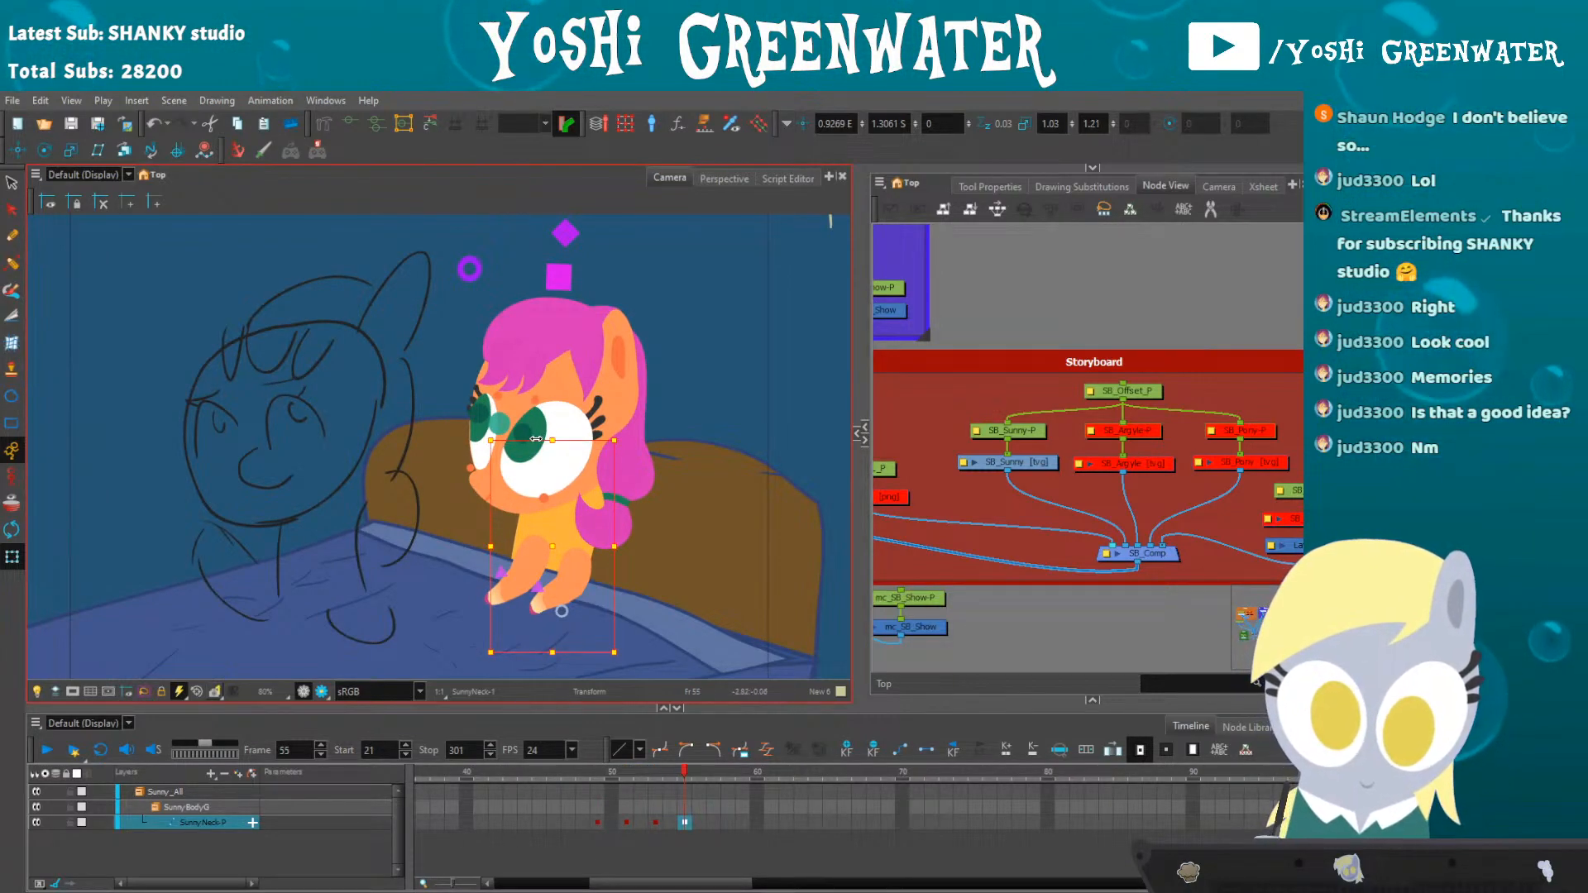
- Keyframe the neck peg's scale and skew at frames 57, 59, 63 and 65 so the body settles under the head
{"action": "key", "text": "period"}
{"action": "key", "text": "period"}
{"action": "key", "text": "period"}
{"action": "key", "text": "period"}
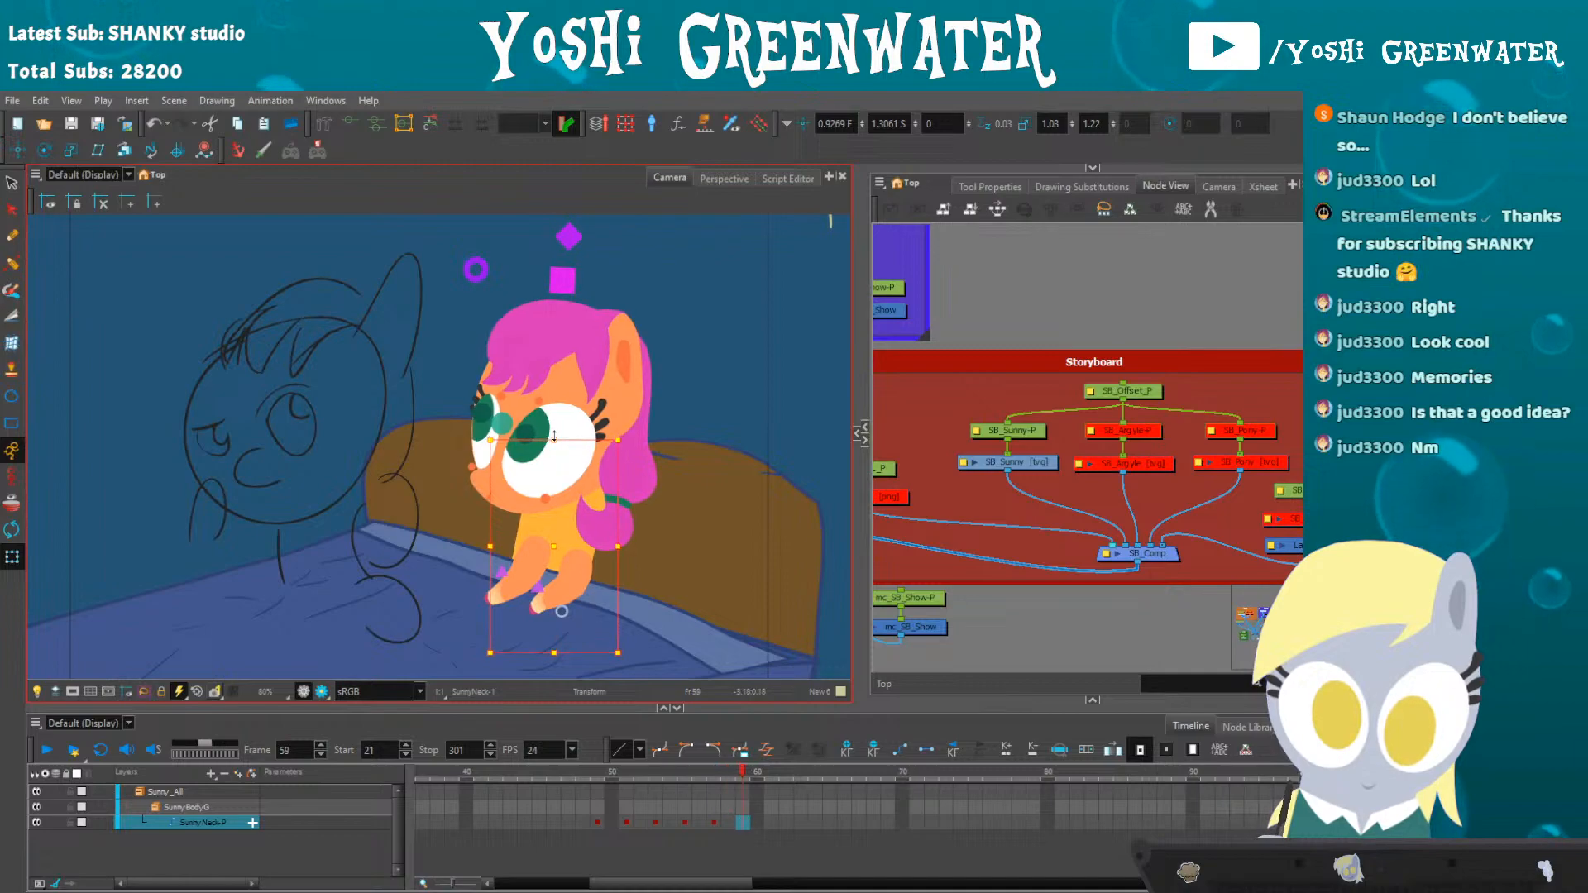
{"action": "key", "text": "period"}
{"action": "key", "text": "period"}
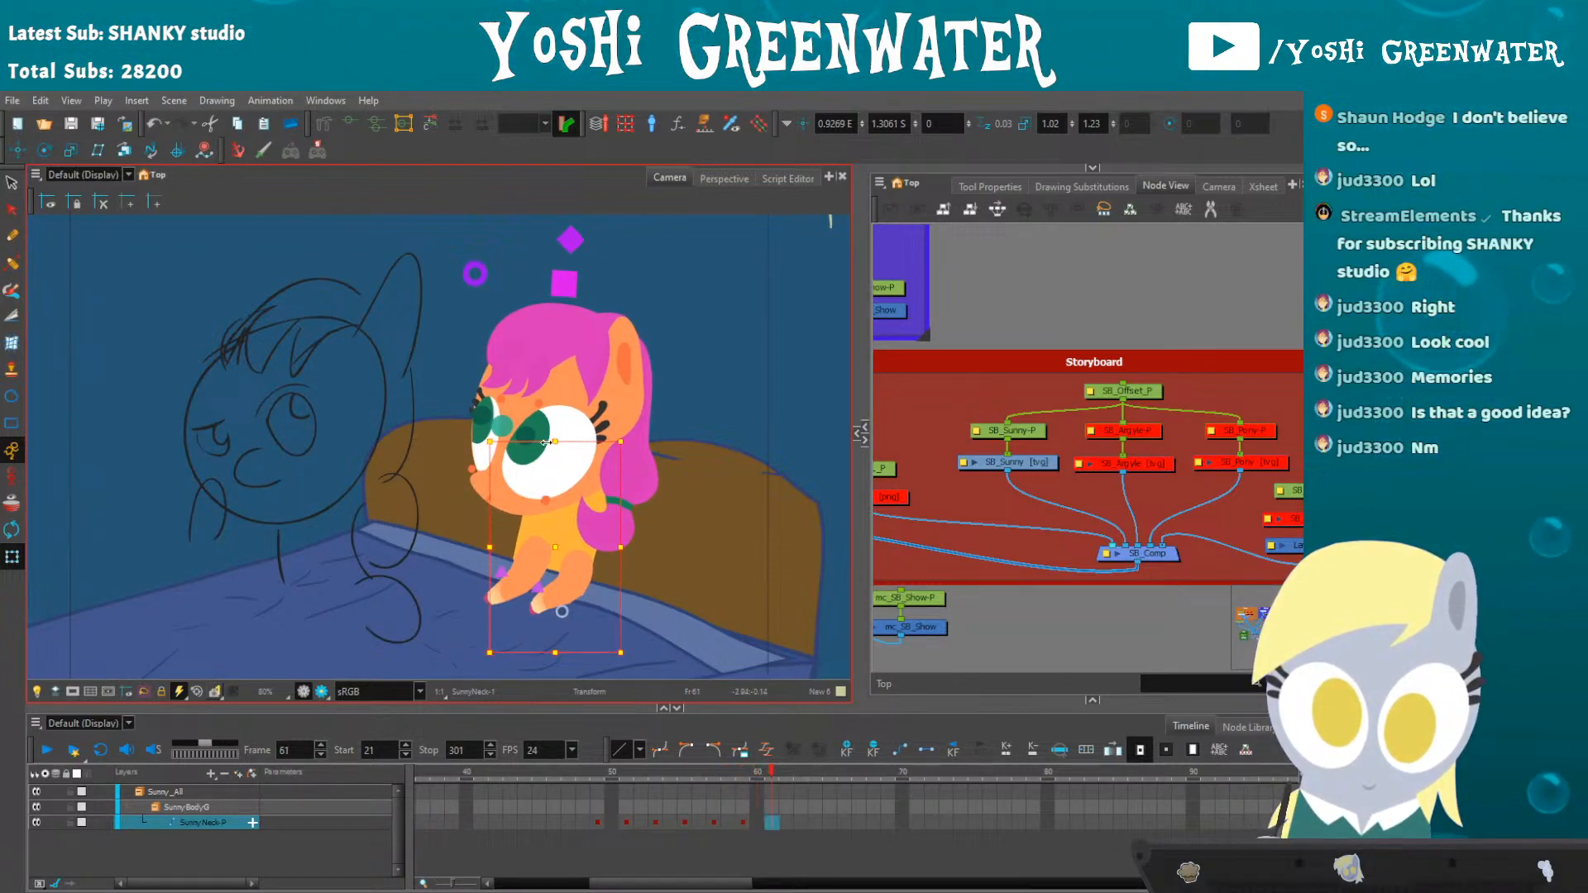
{"action": "key", "text": "period"}
{"action": "key", "text": "period"}
{"action": "key", "text": "F6"}
{"action": "key", "text": "period"}
{"action": "key", "text": "period"}
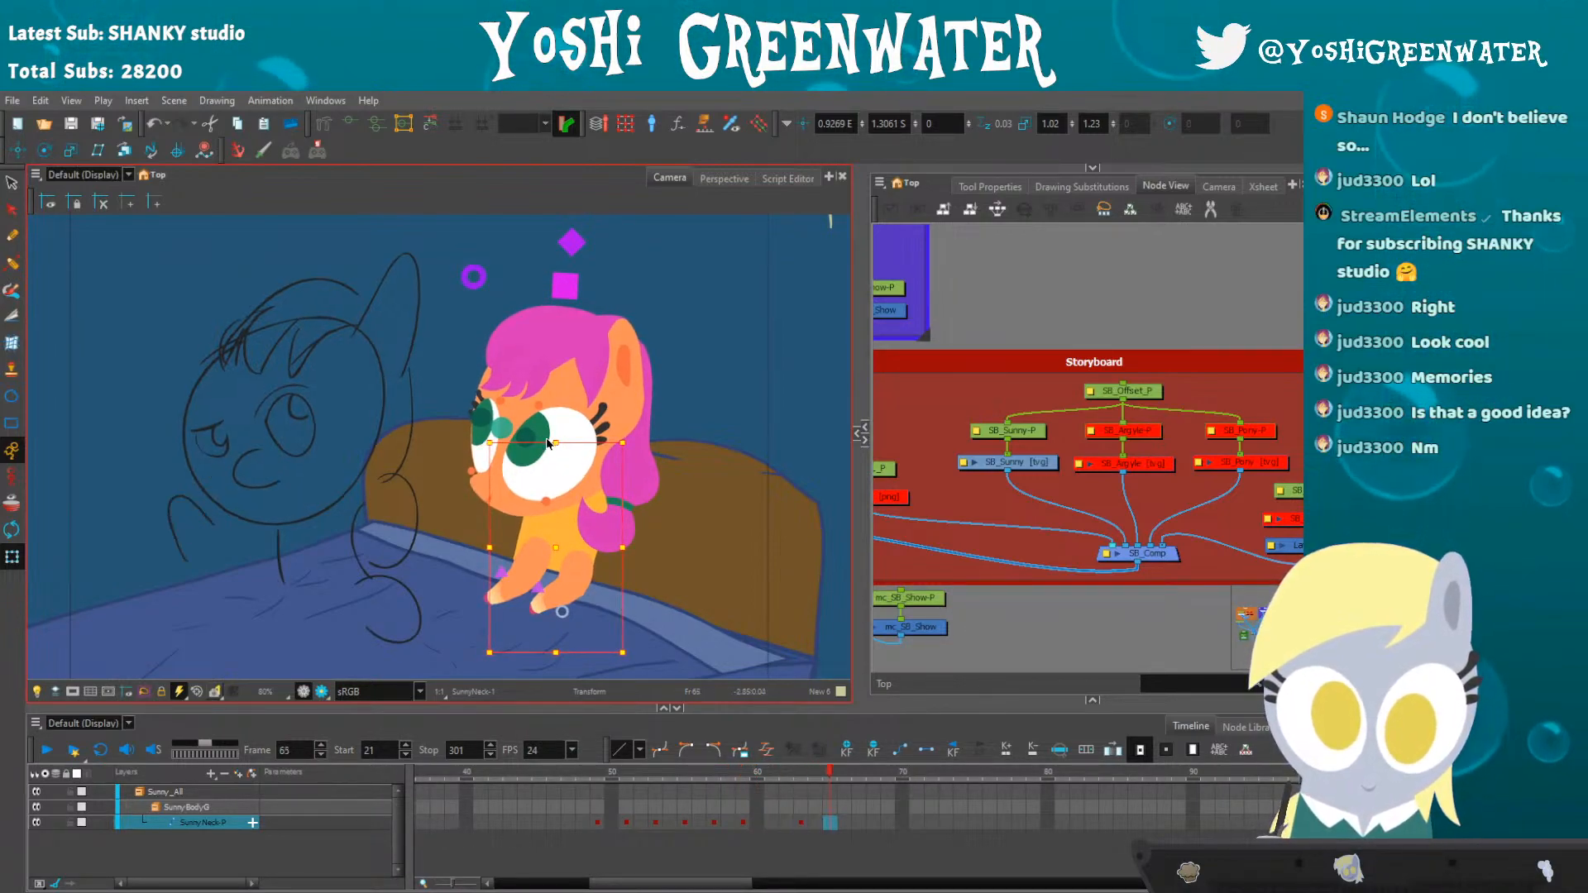
- Play back Sunny's combined body, head and neck motion from before frame 49 to check how it flows
{"action": "left_click", "coordinate": [579, 772]}
{"action": "key", "text": "Return"}
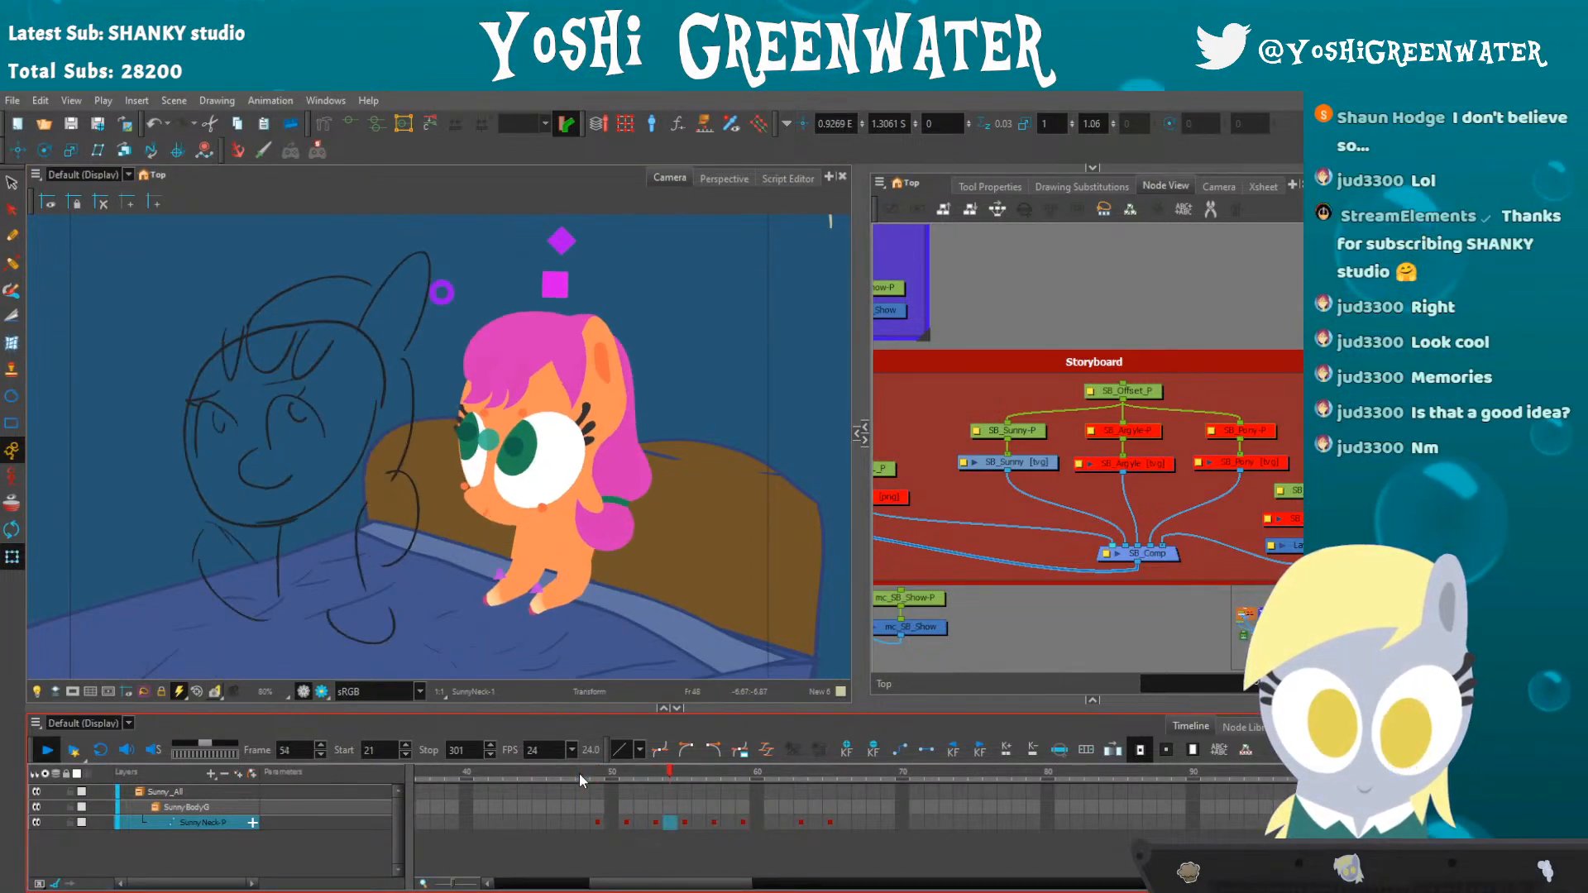
{"action": "left_click", "coordinate": [581, 773]}
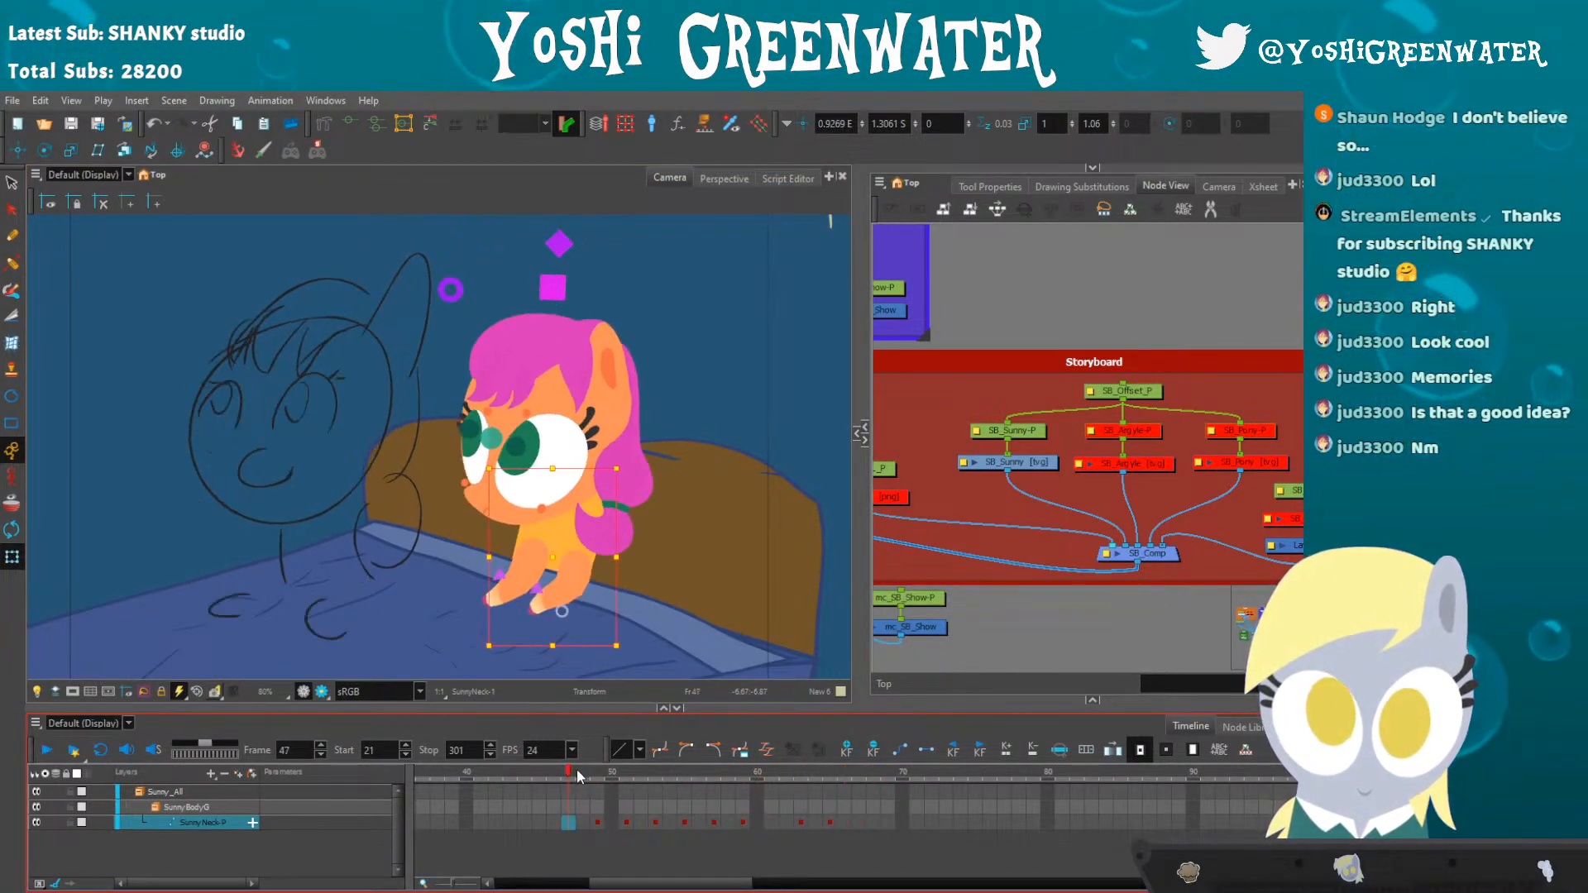
{"action": "left_click", "coordinate": [523, 772]}
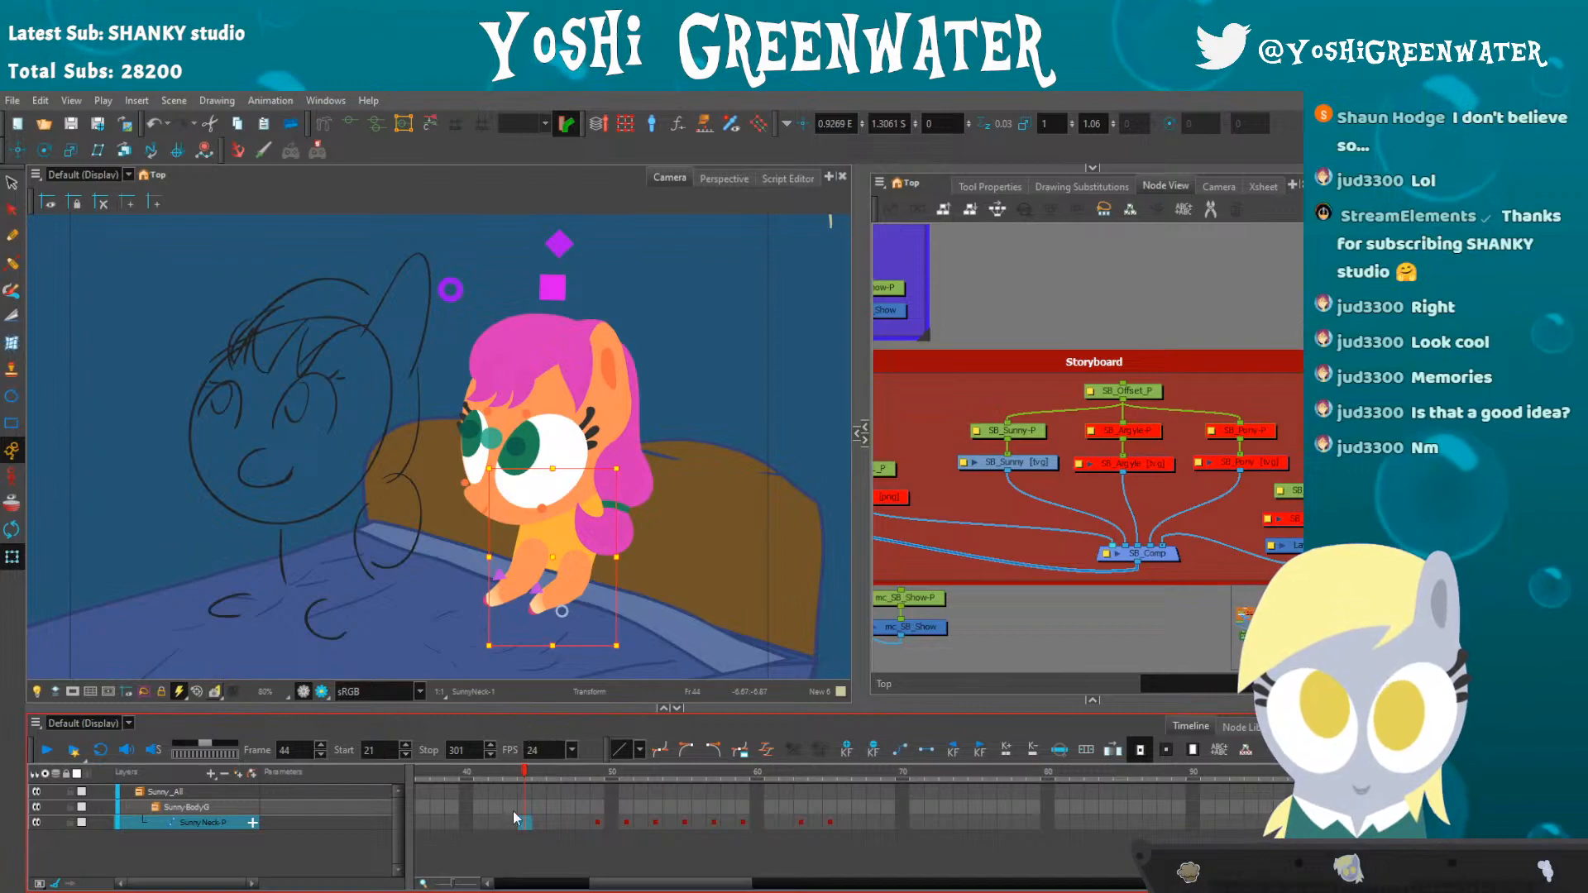
{"action": "left_click_drag", "start_coordinate": [615, 883], "coordinate": [595, 883]}
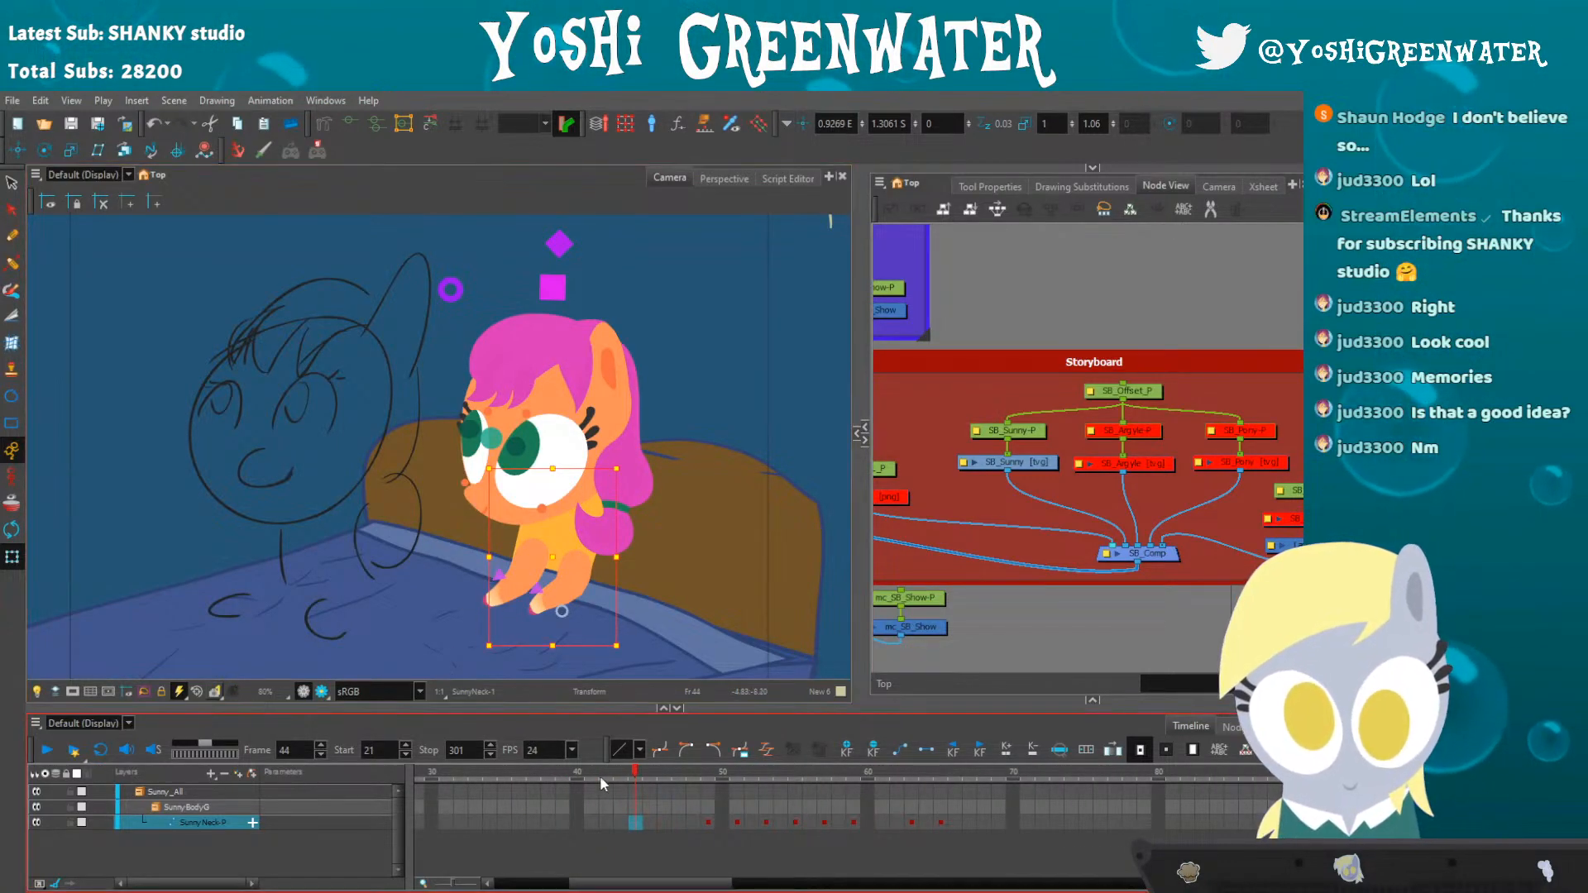
{"action": "mouse_move", "coordinate": [671, 770]}
{"action": "left_mouse_down"}
{"action": "mouse_move", "coordinate": [880, 772]}
{"action": "mouse_move", "coordinate": [667, 772]}
{"action": "mouse_move", "coordinate": [708, 773]}
{"action": "left_mouse_up"}
{"action": "key", "text": "shift+Return"}
{"action": "key", "text": "shift+Return"}
{"action": "left_click", "coordinate": [674, 772]}
- Select the SunnyArm_B-P peg in the node network and keyframe a slight arm rotation at frame 49
{"action": "left_click", "coordinate": [518, 577]}
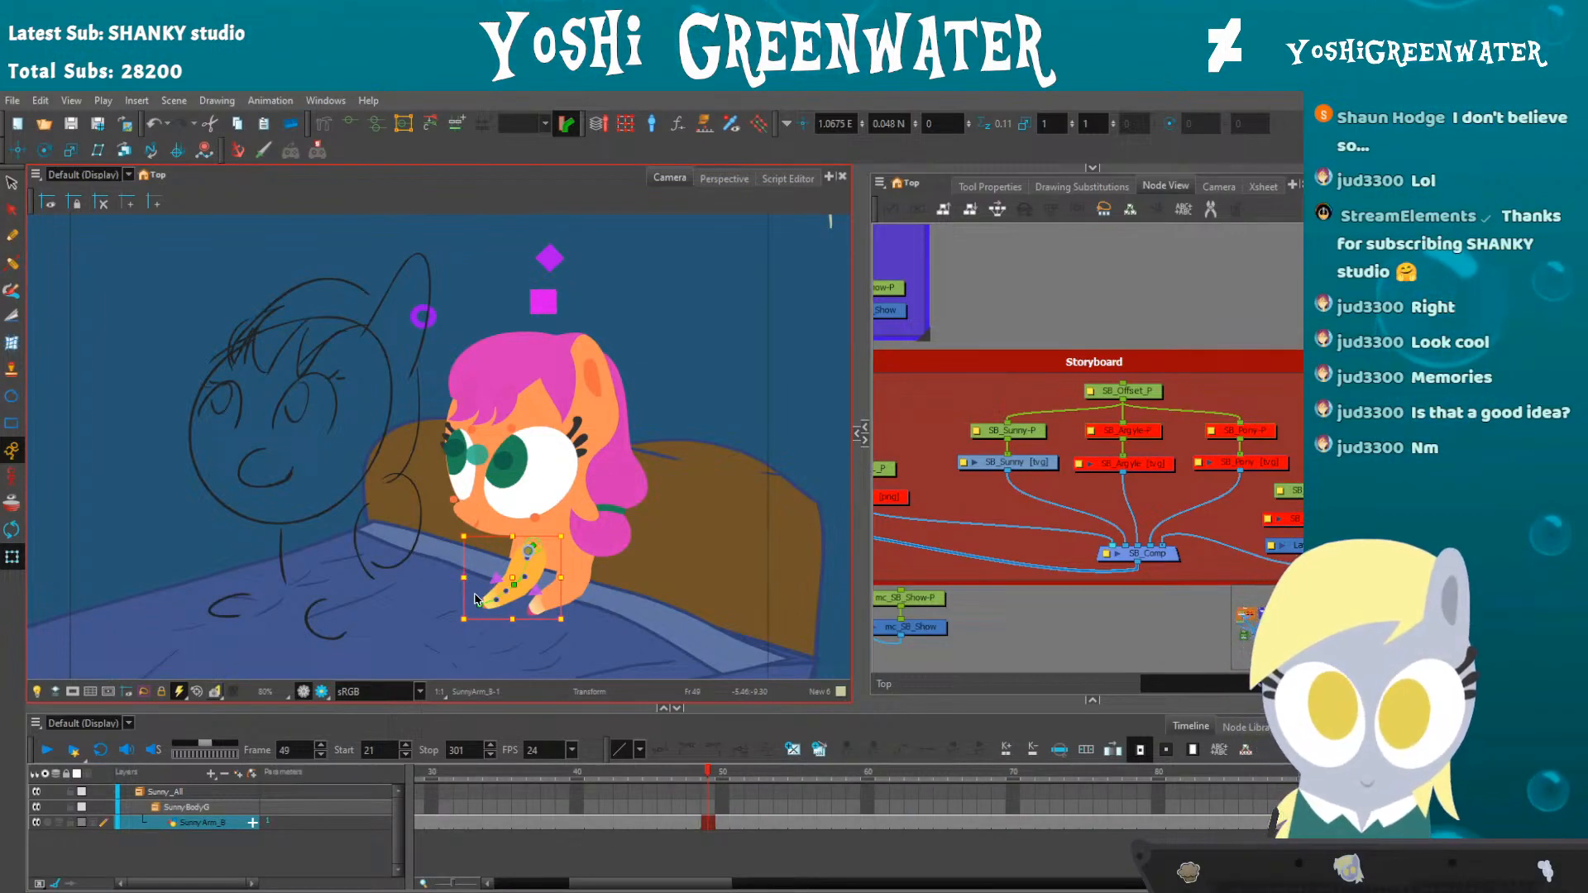
{"action": "scroll", "coordinate": [453, 589], "scroll_direction": "up", "scroll_amount": 1}
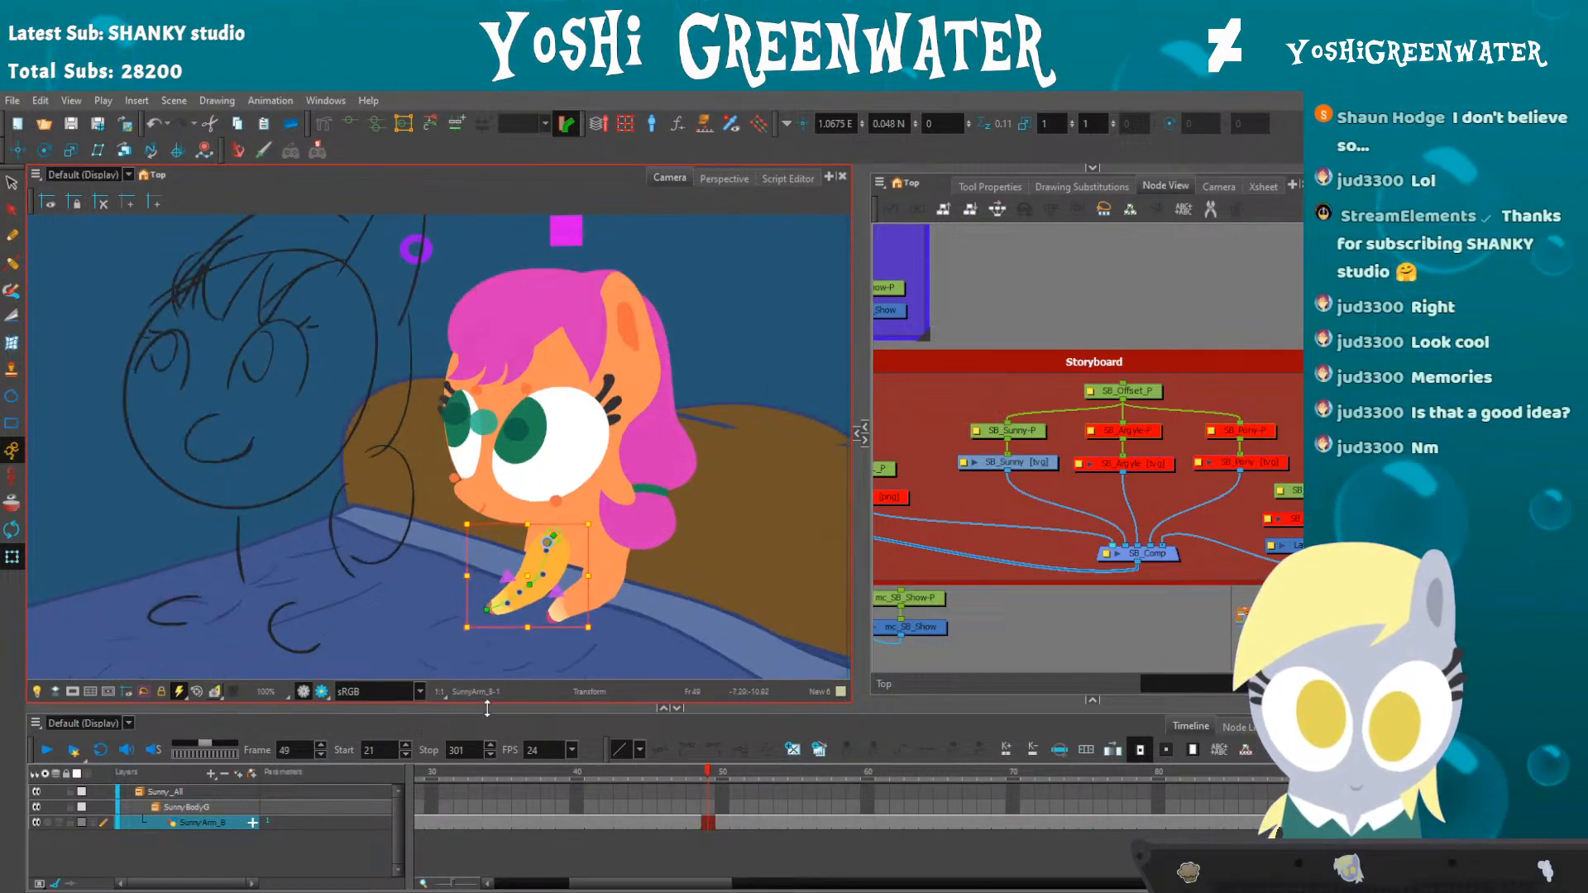
{"action": "left_click_drag", "start_coordinate": [487, 709], "coordinate": [487, 725]}
{"action": "left_click_drag", "start_coordinate": [460, 653], "coordinate": [538, 641]}
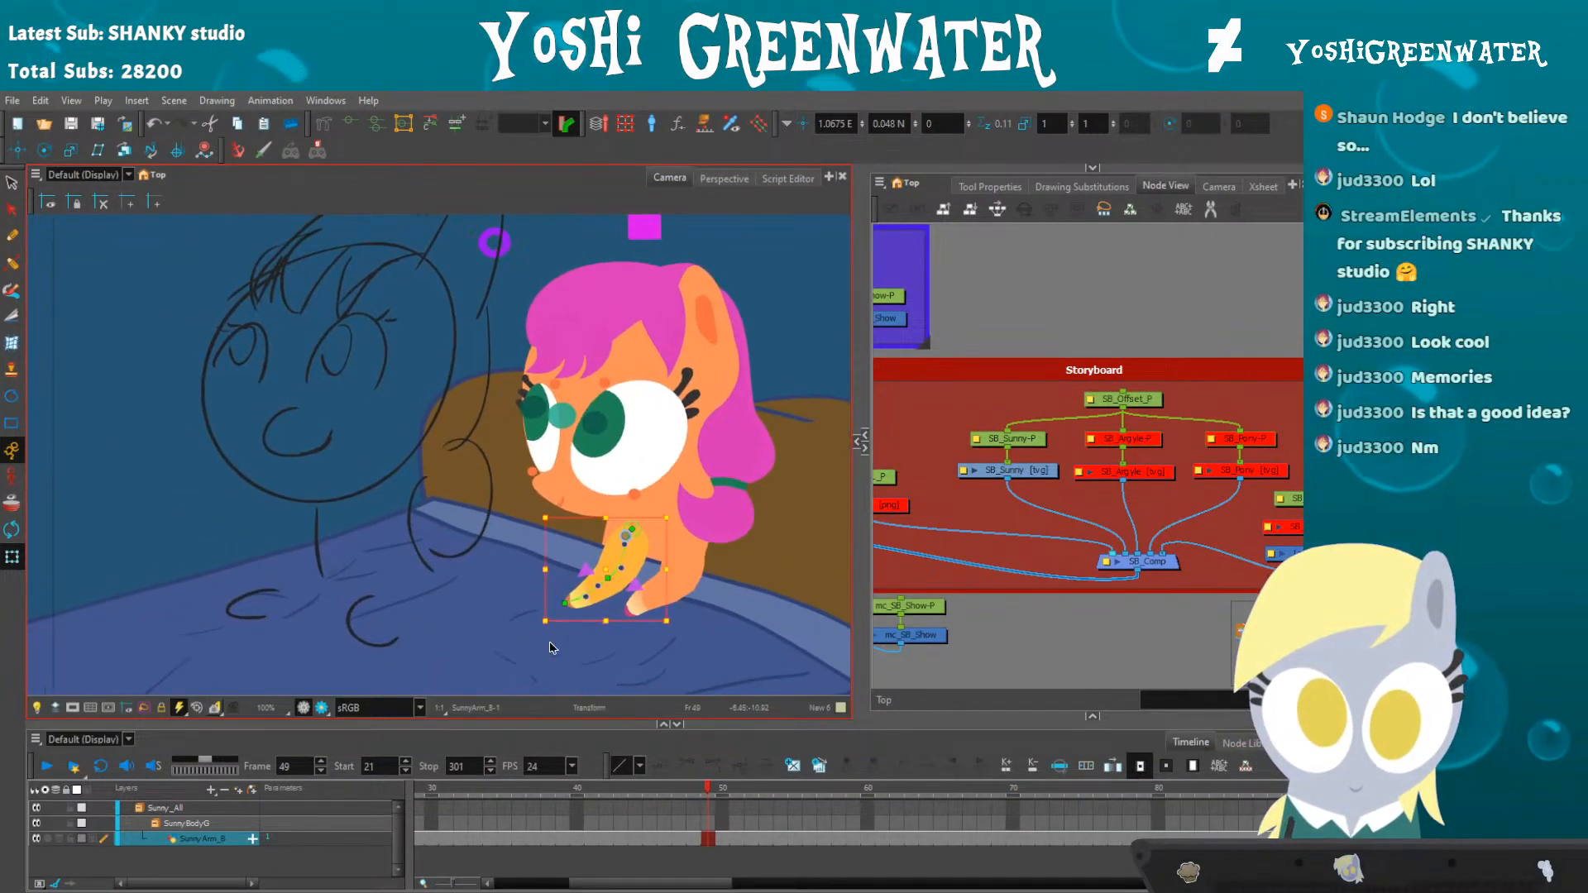
{"action": "key", "text": "o"}
{"action": "left_click_drag", "start_coordinate": [991, 469], "coordinate": [962, 517]}
{"action": "left_click", "coordinate": [1047, 424]}
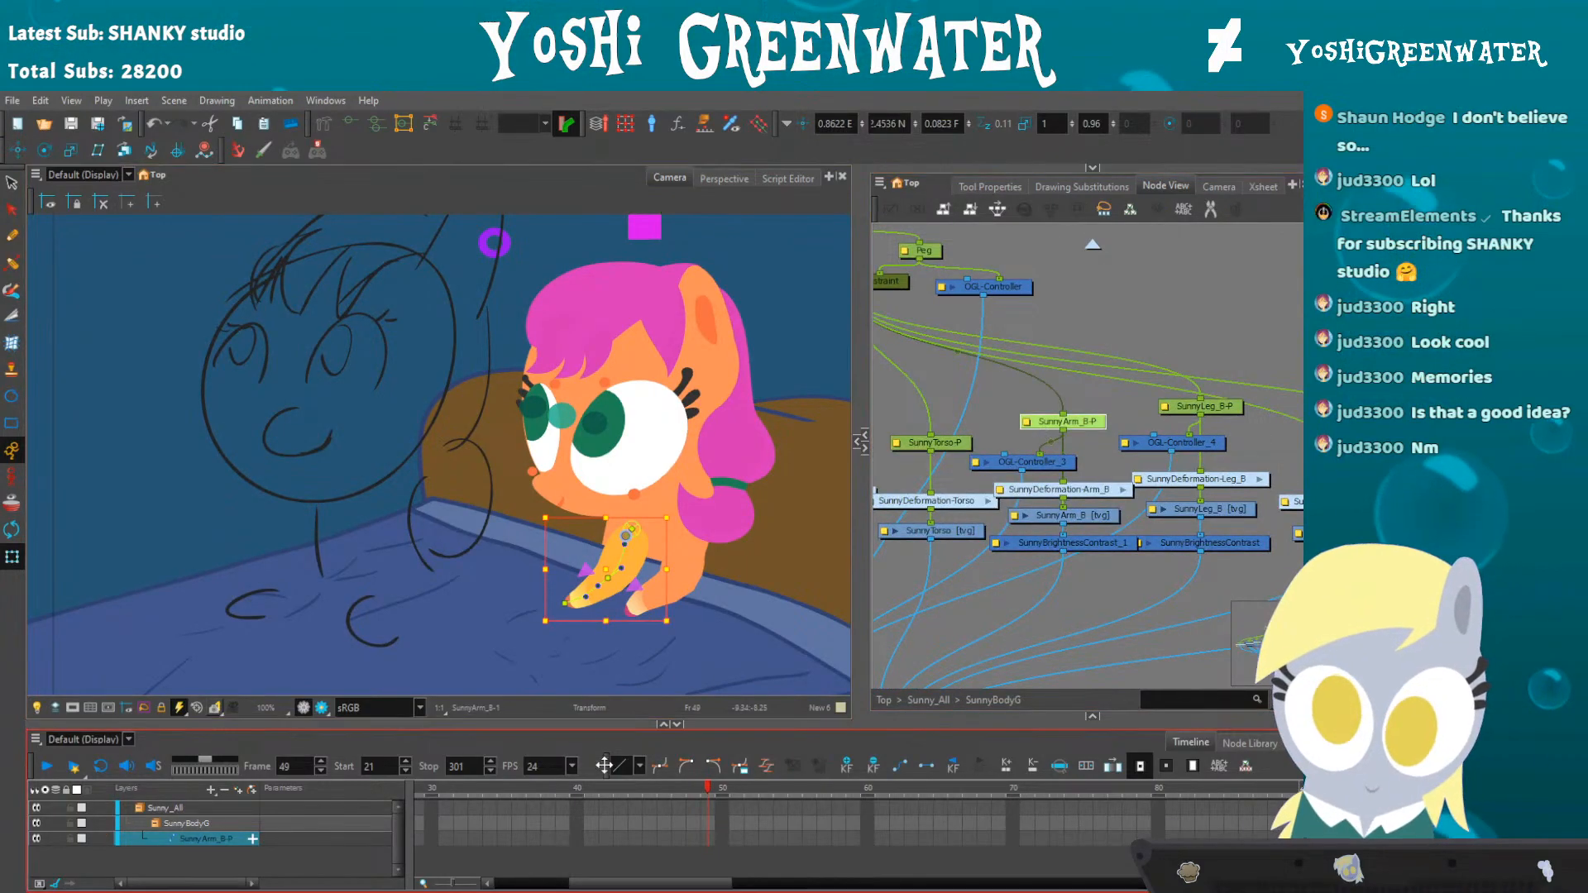
{"action": "key", "text": "comma"}
{"action": "key", "text": "comma"}
{"action": "key", "text": "comma"}
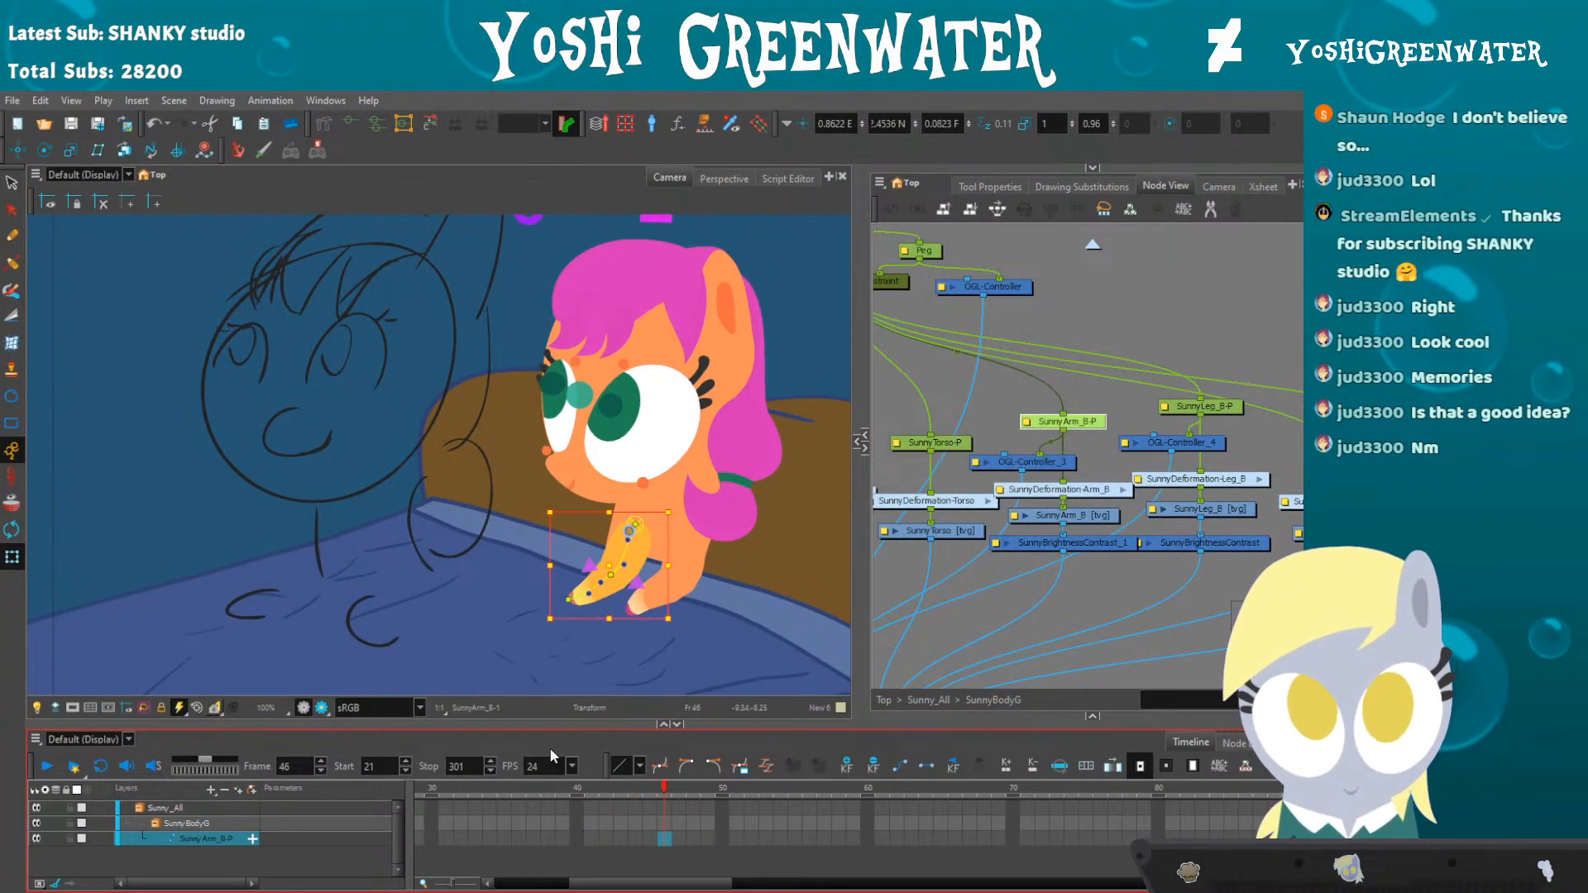
{"action": "key", "text": "period"}
{"action": "key", "text": "period"}
{"action": "key", "text": "period"}
{"action": "left_click_drag", "start_coordinate": [530, 618], "coordinate": [531, 621]}
- Keyframe Sunny's SunnyArm_B-P arm swinging slightly forward at frame 51 and raised off the bed at frame 53
{"action": "key", "text": "period"}
{"action": "key", "text": "period"}
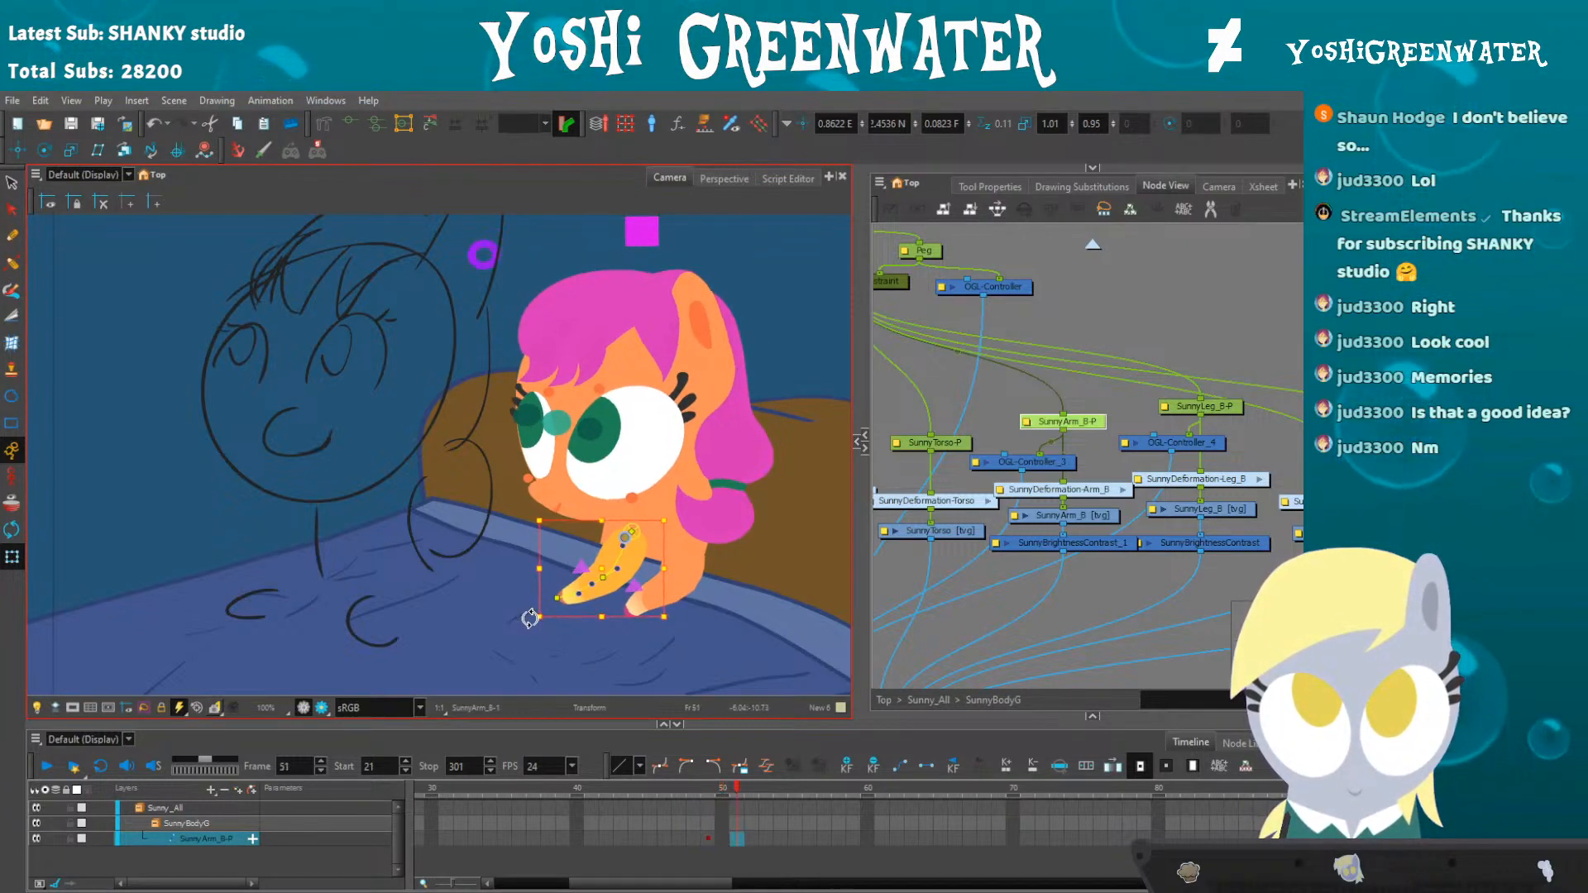
{"action": "key", "text": "period"}
{"action": "key", "text": "period"}
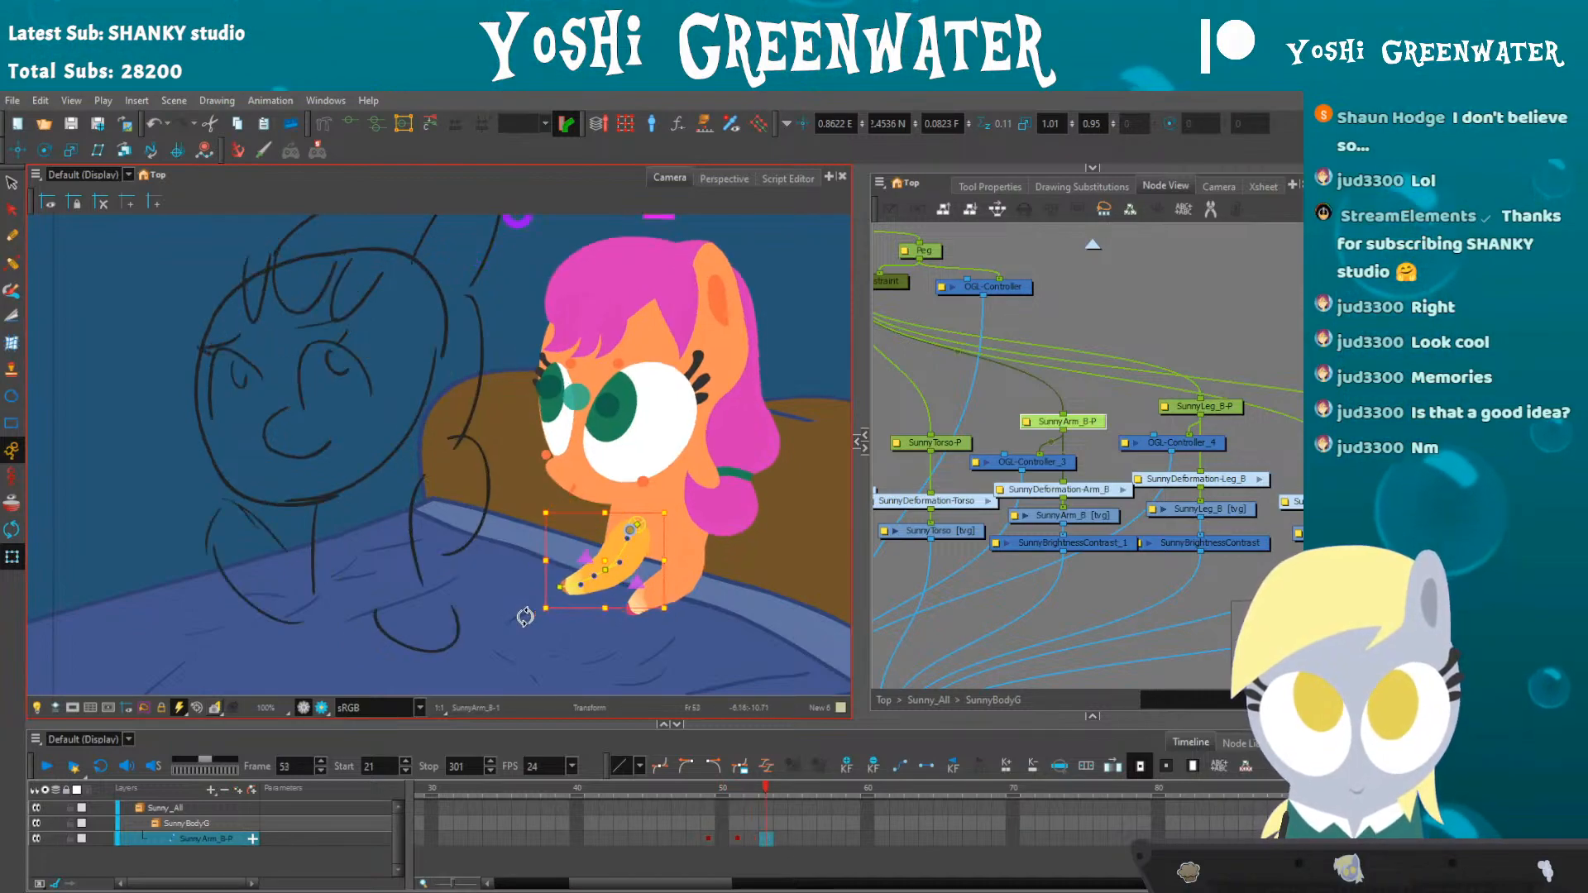
{"action": "left_click_drag", "start_coordinate": [531, 615], "coordinate": [499, 516]}
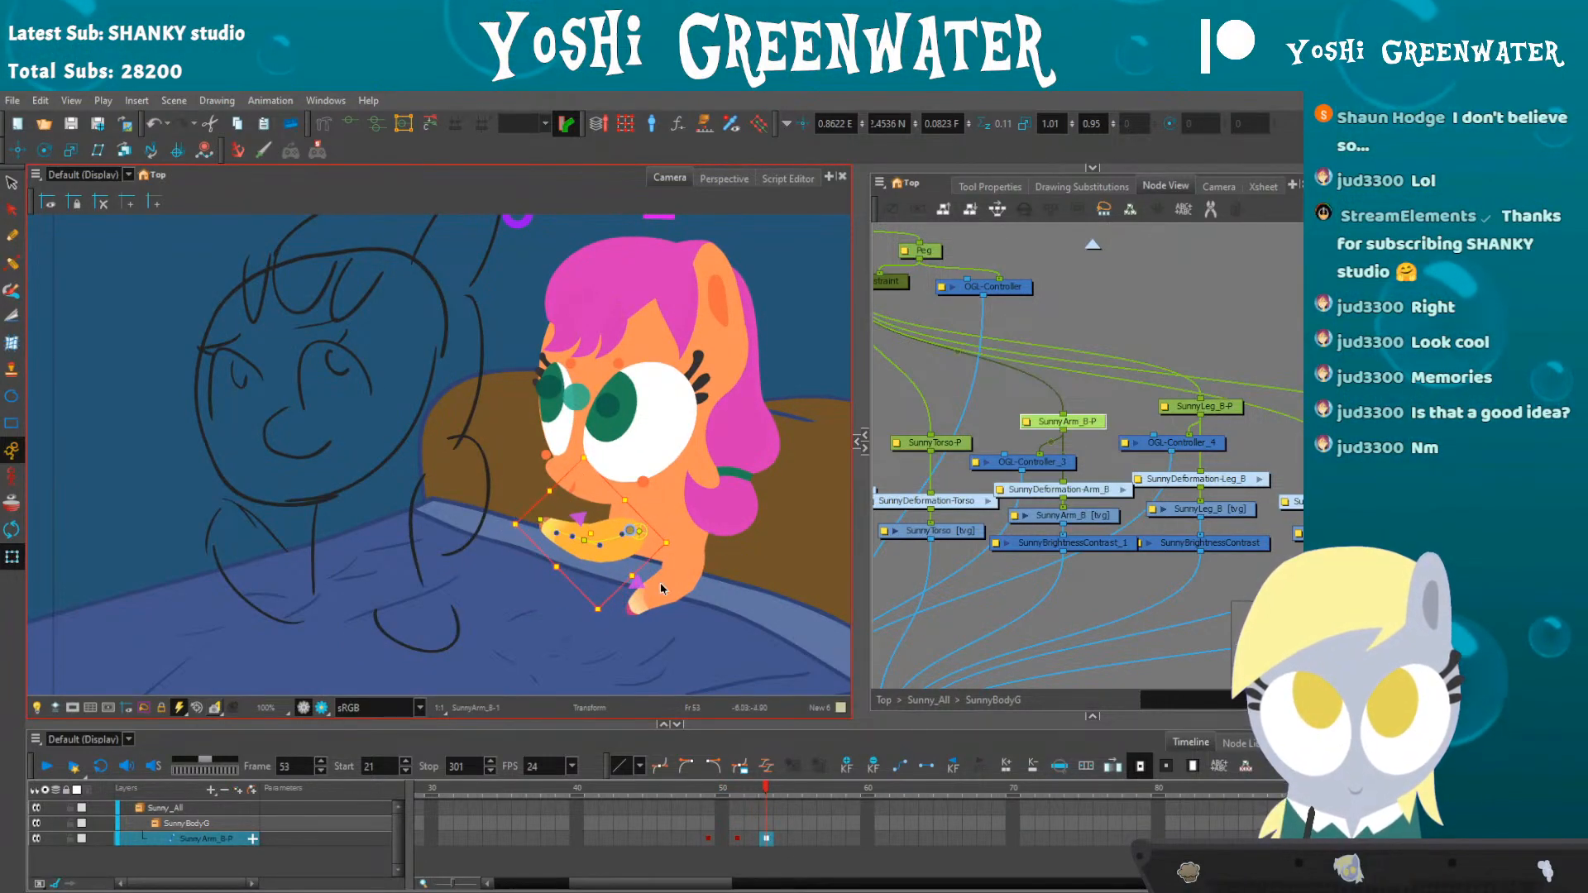
{"action": "left_click", "coordinate": [878, 576]}
- Keyframe the SunnyArm_B-P peg with small arm rotations at frames 55 and 57
{"action": "key", "text": "period"}
{"action": "key", "text": "period"}
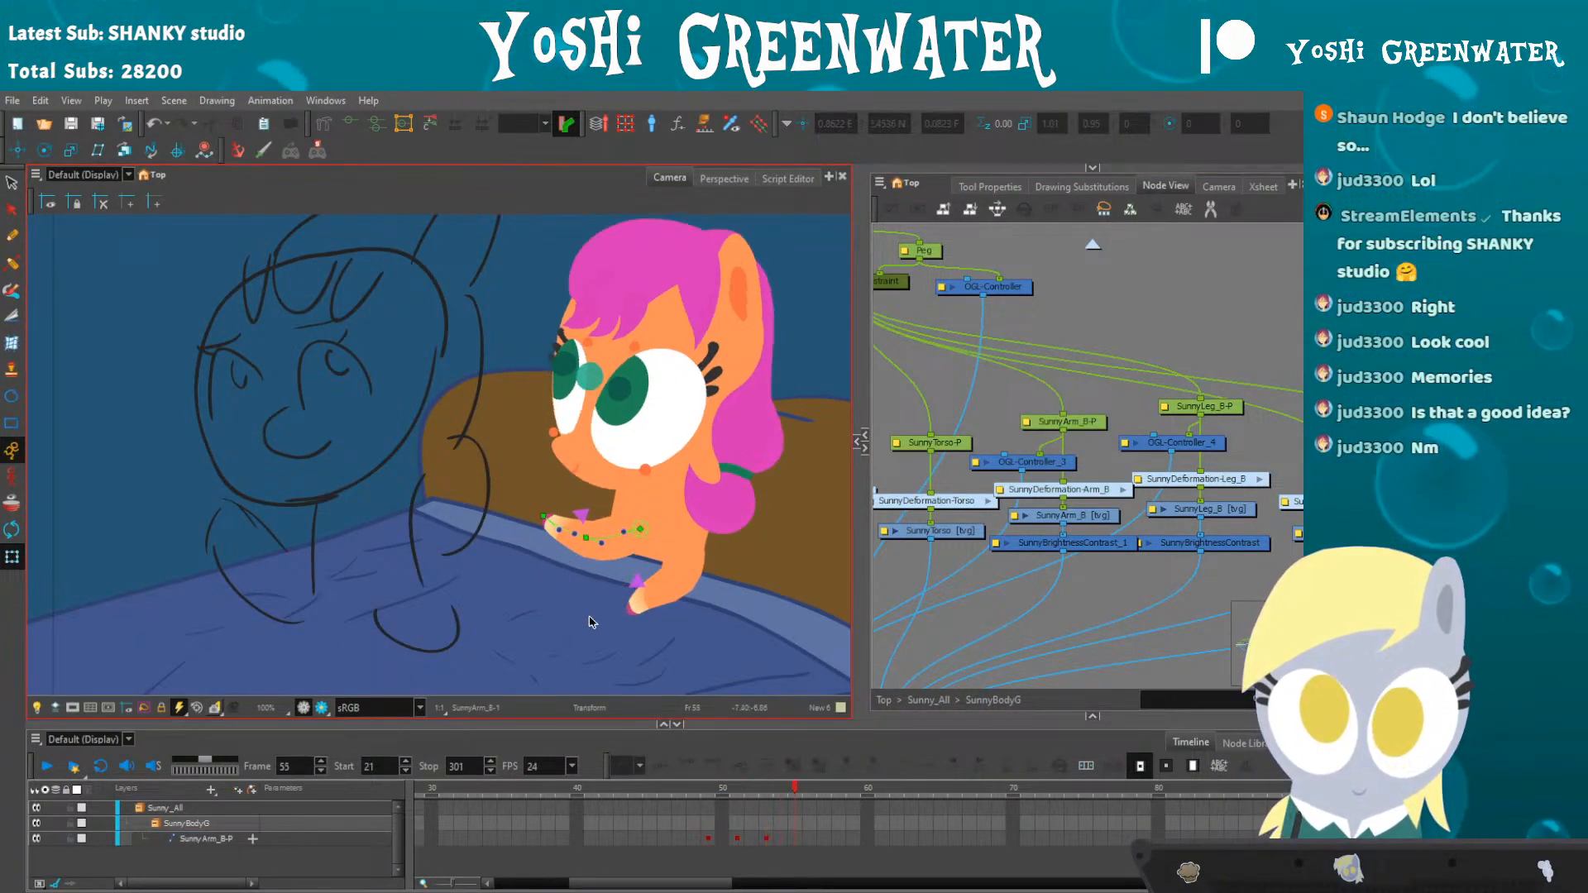
{"action": "left_click", "coordinate": [794, 839]}
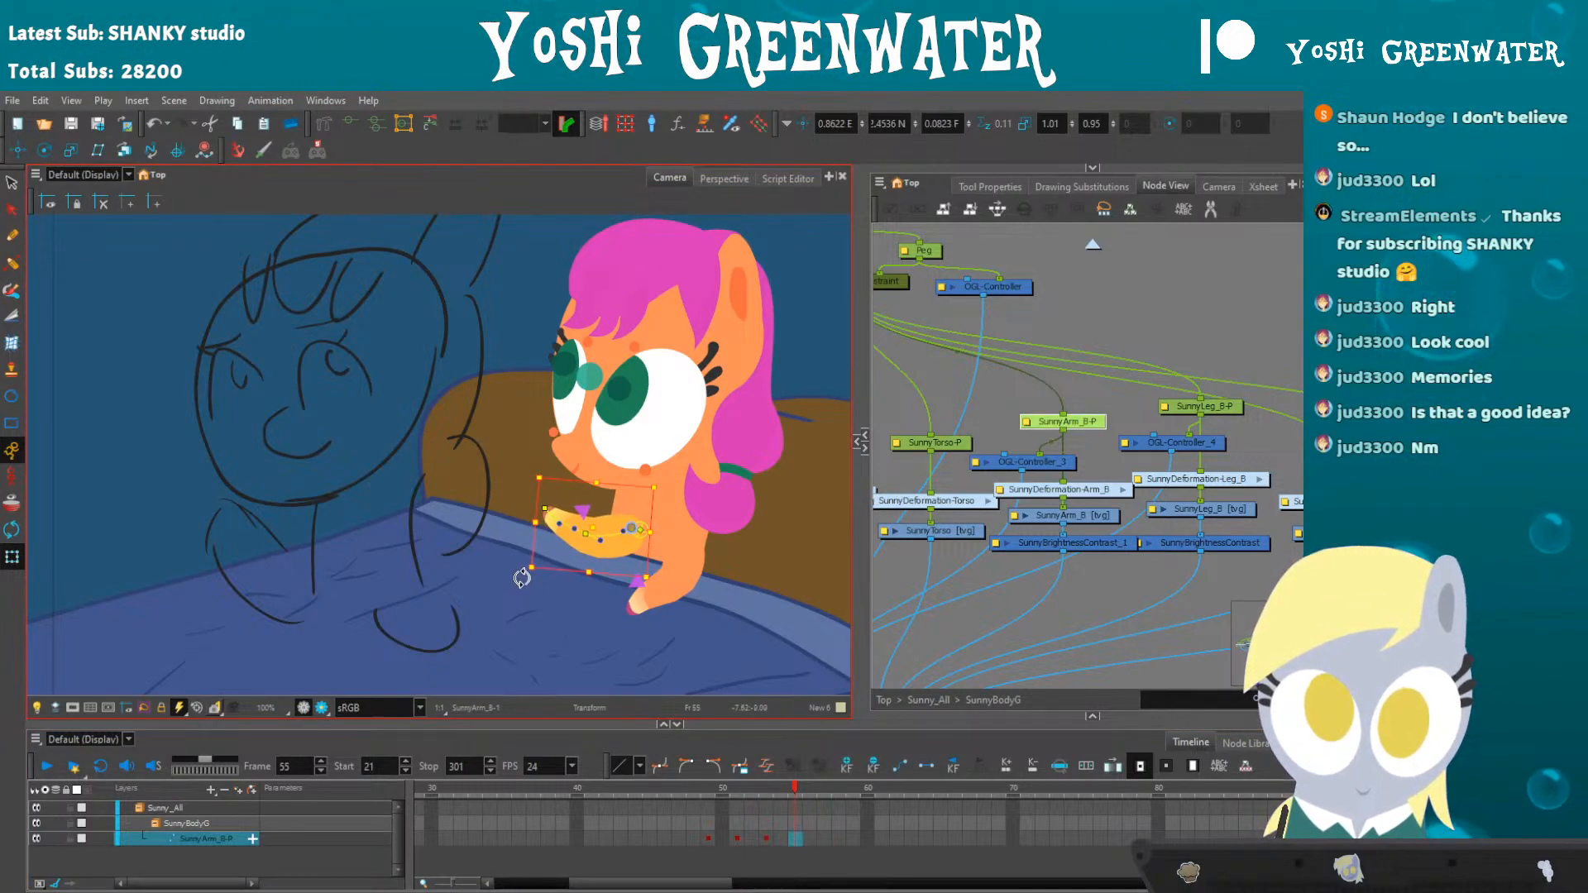
{"action": "key", "text": "period"}
{"action": "key", "text": "period"}
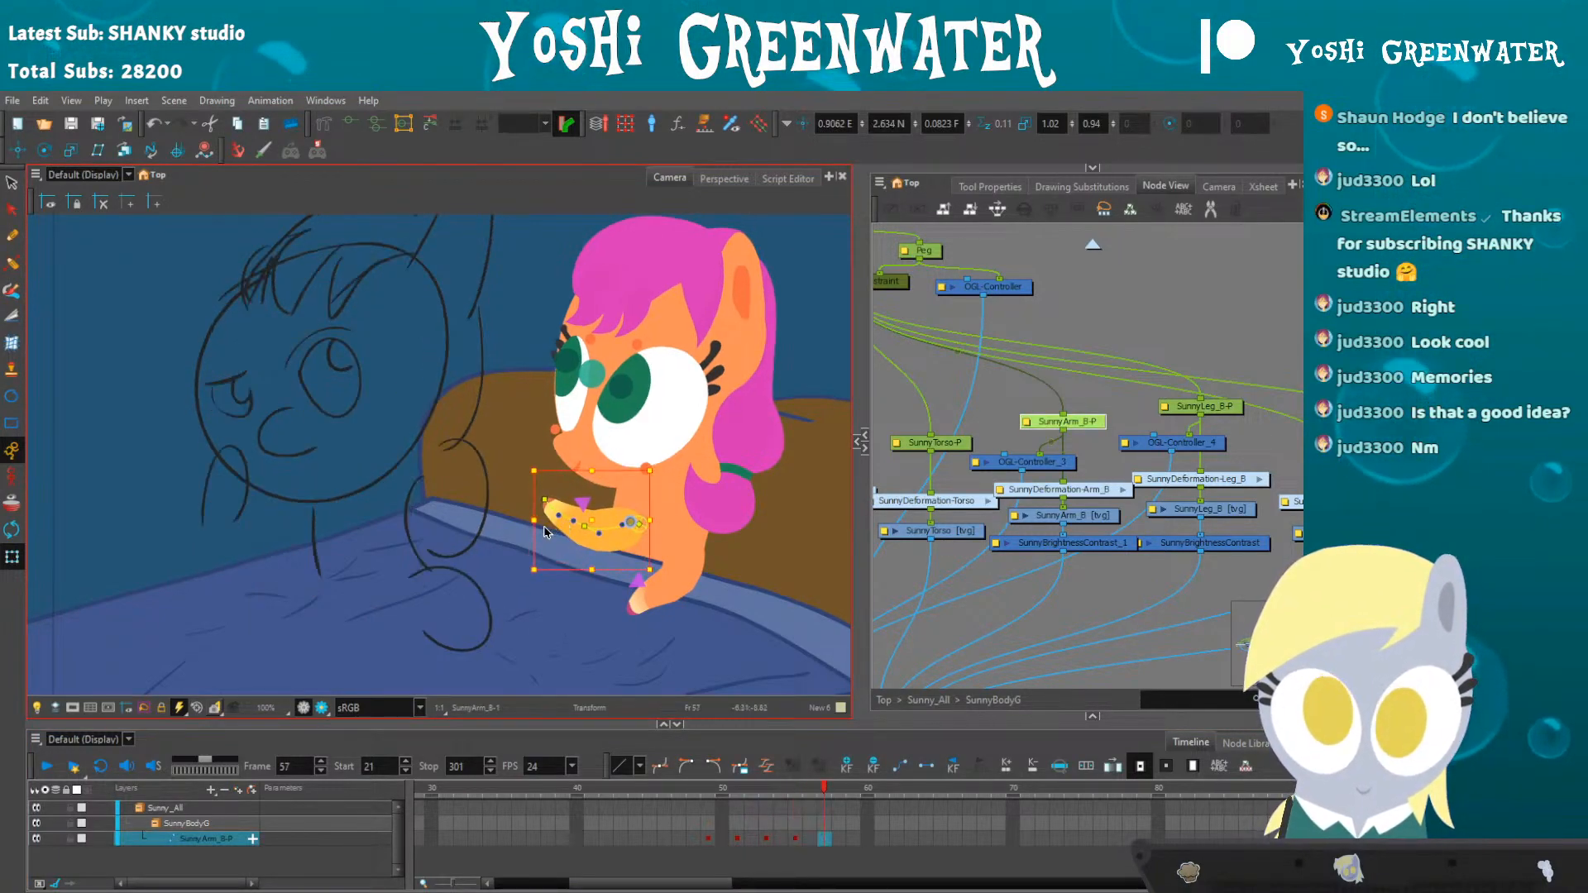
{"action": "left_click_drag", "start_coordinate": [529, 581], "coordinate": [524, 572]}
{"action": "key", "text": "period"}
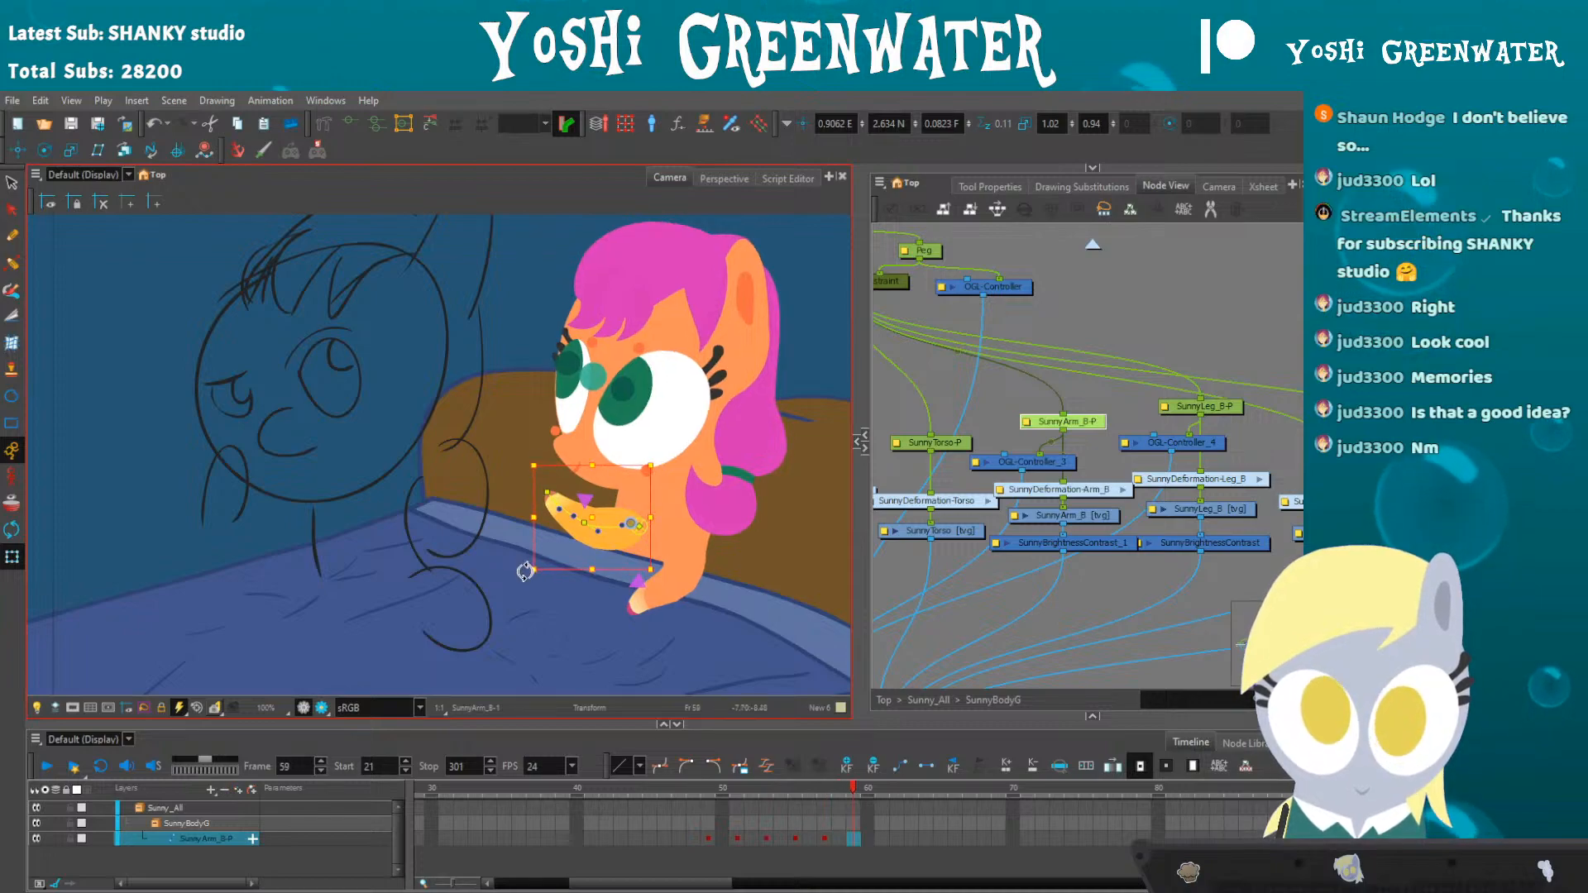
{"action": "key", "text": "period"}
{"action": "key", "text": "period"}
{"action": "key", "text": "period"}
{"action": "key", "text": "period"}
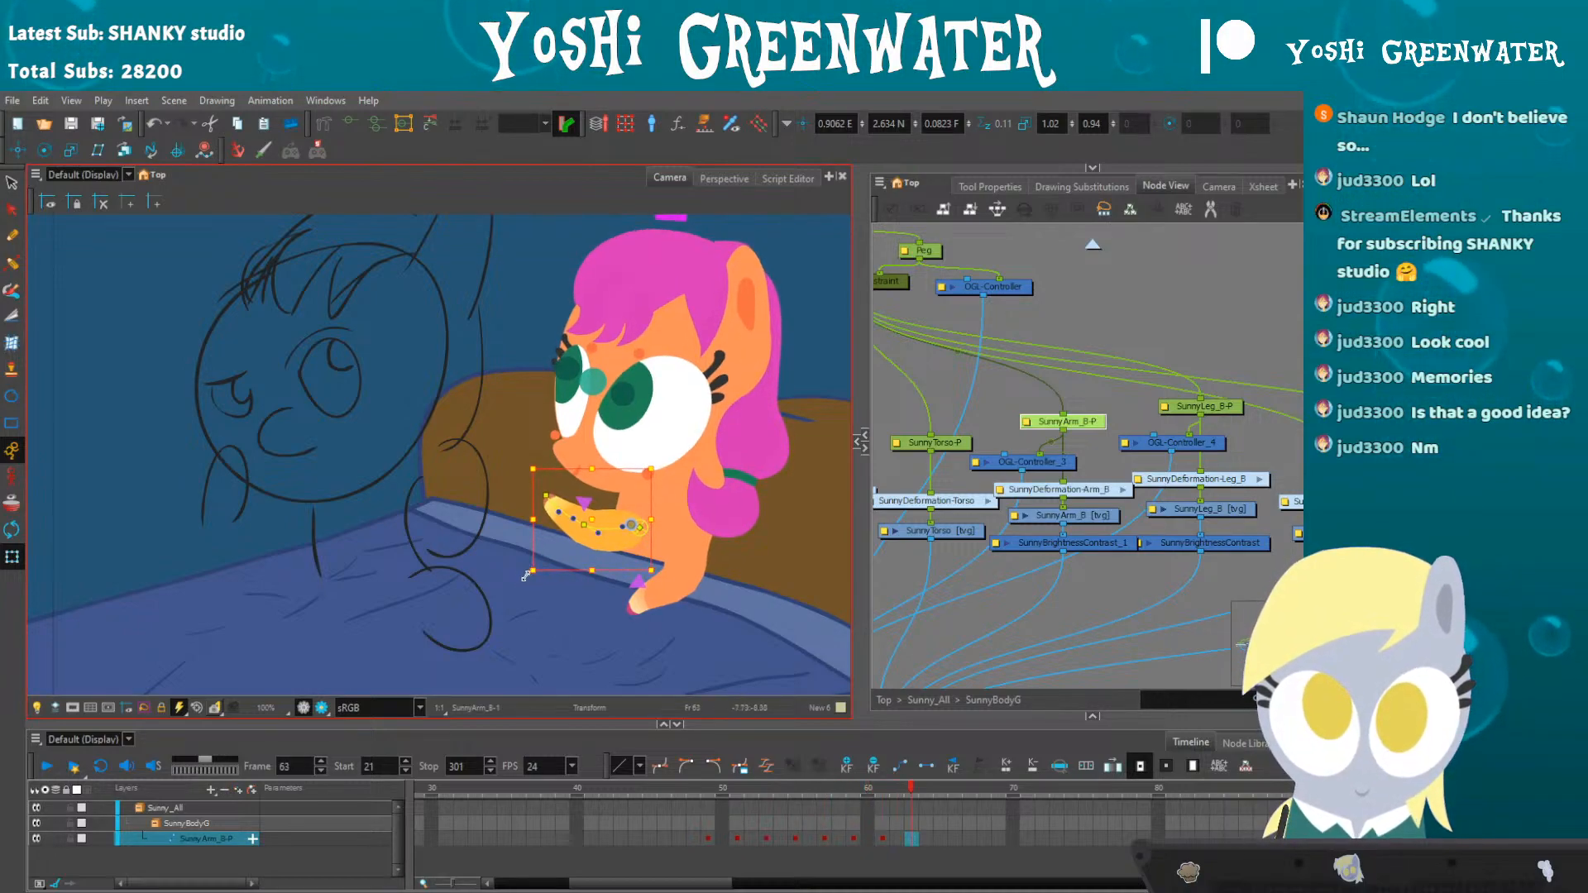
{"action": "left_click", "coordinate": [853, 837], "text": "shift"}
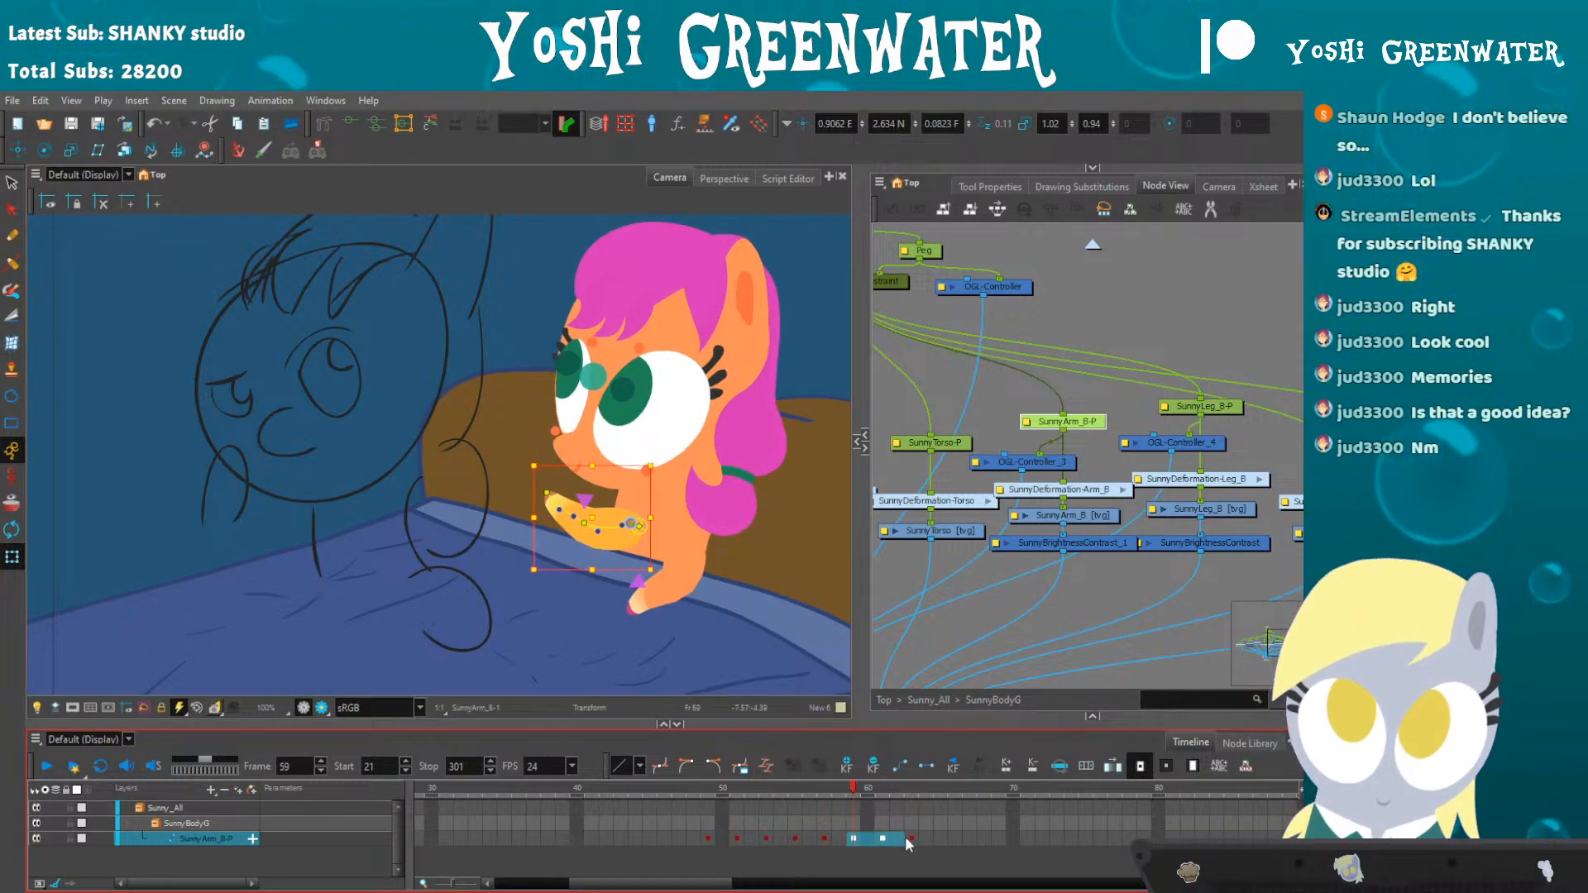
{"action": "key", "text": "comma"}
- Keyframe the arm peg at frames 59, 61 and 63 with very slight rotations so the raised arm settles
{"action": "scroll", "coordinate": [726, 789], "scroll_direction": "right", "scroll_amount": 3}
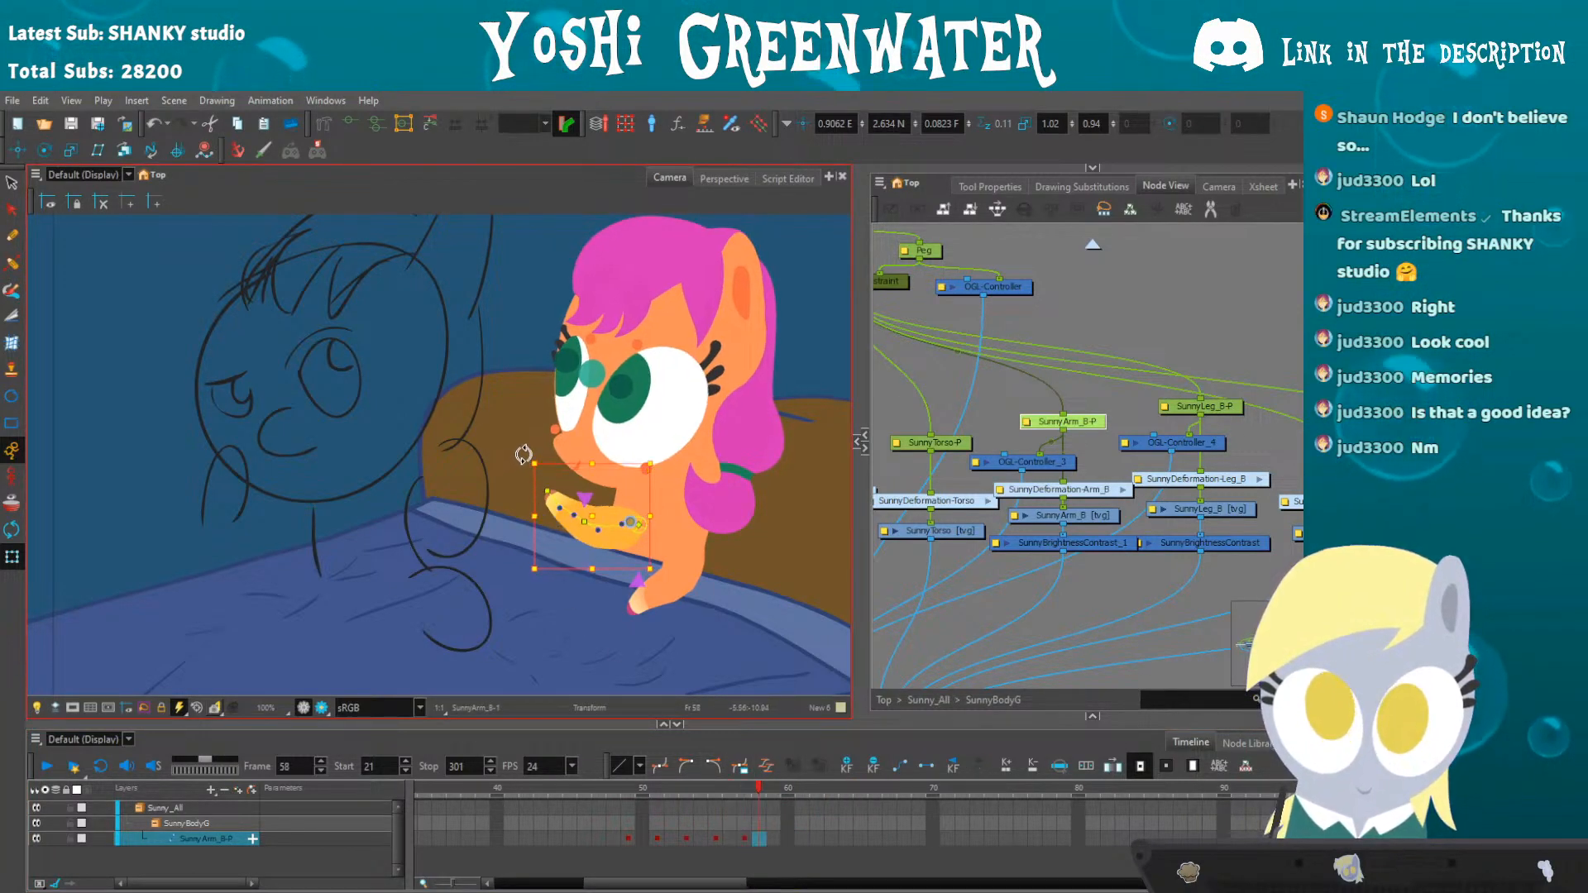
{"action": "key", "text": "period"}
{"action": "key", "text": "period"}
{"action": "key", "text": "period"}
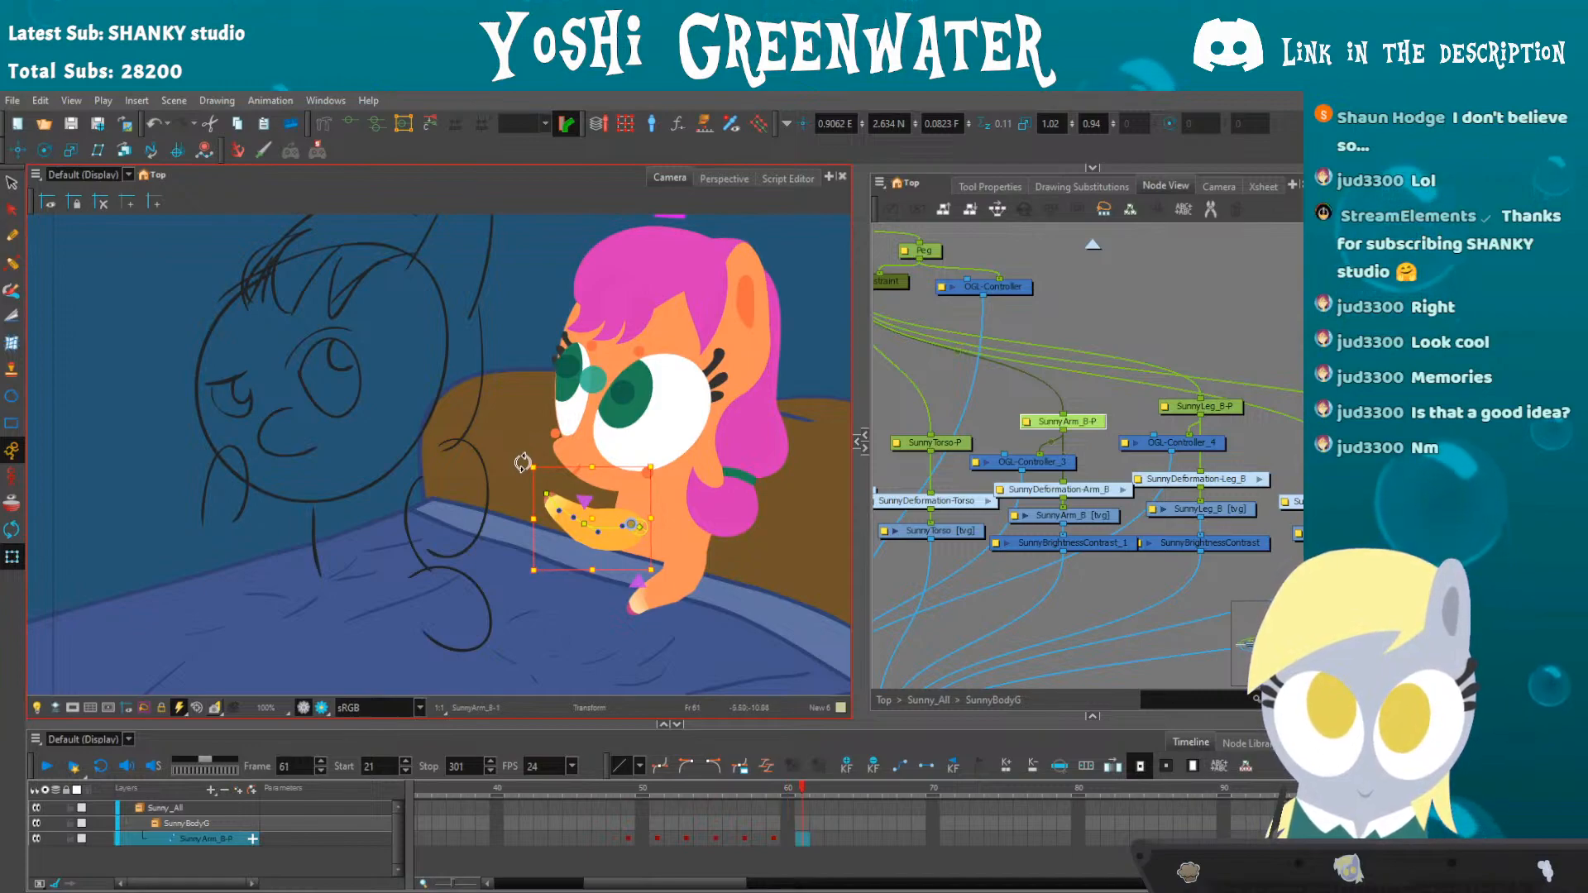
{"action": "key", "text": "period"}
{"action": "key", "text": "period"}
{"action": "left_click_drag", "start_coordinate": [521, 465], "coordinate": [521, 469]}
- Play back Sunny's arm swing from before frame 49 to check its timing
{"action": "left_click", "coordinate": [552, 792]}
{"action": "key", "text": "Return"}
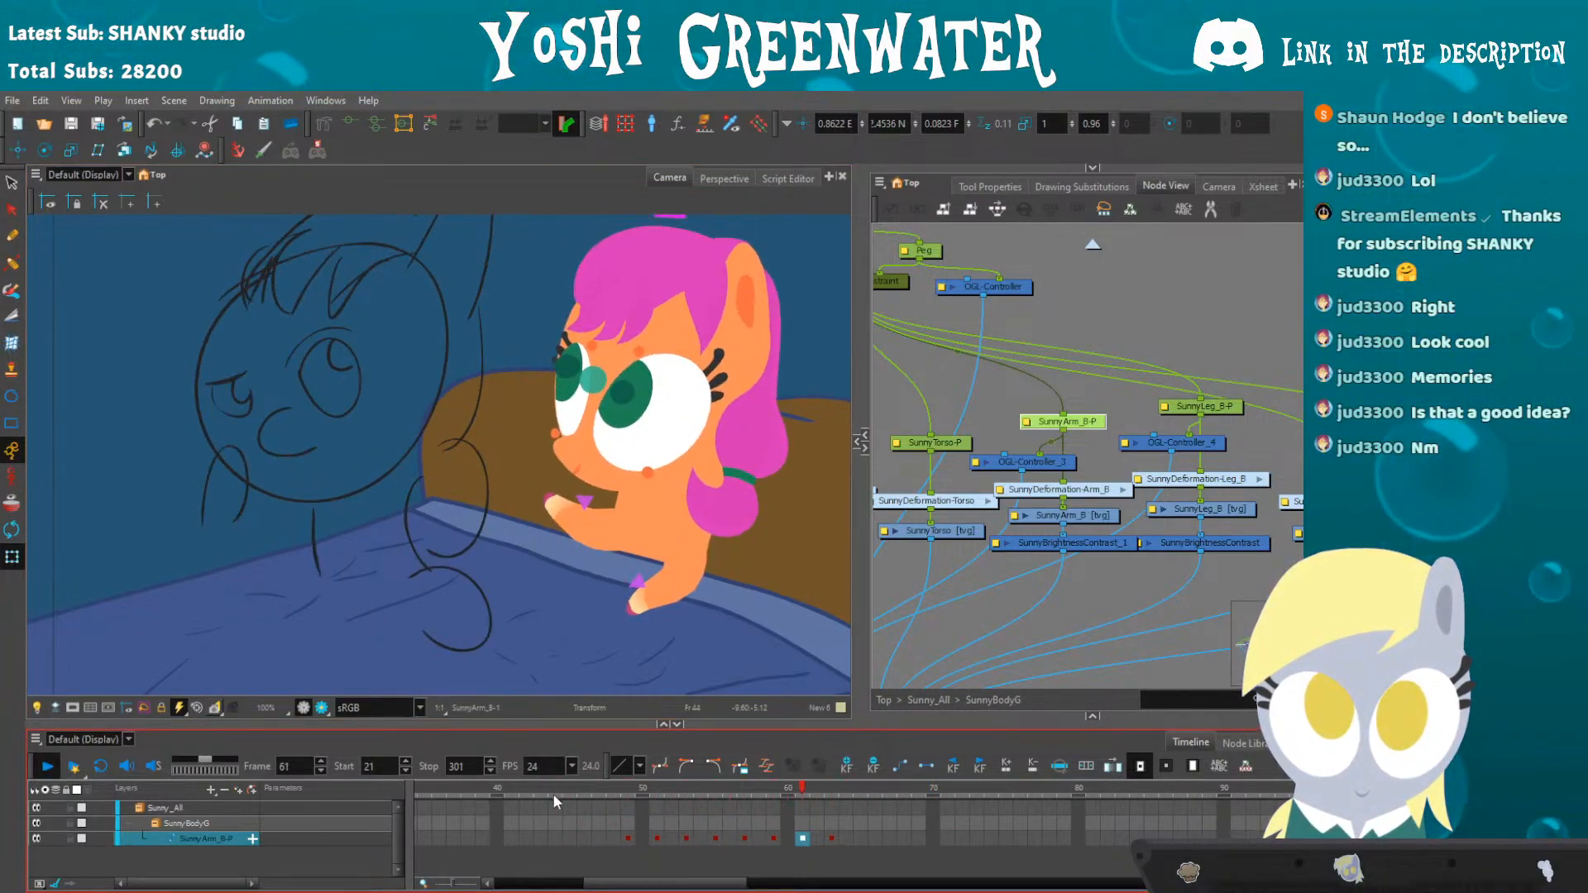
{"action": "key", "text": "Return"}
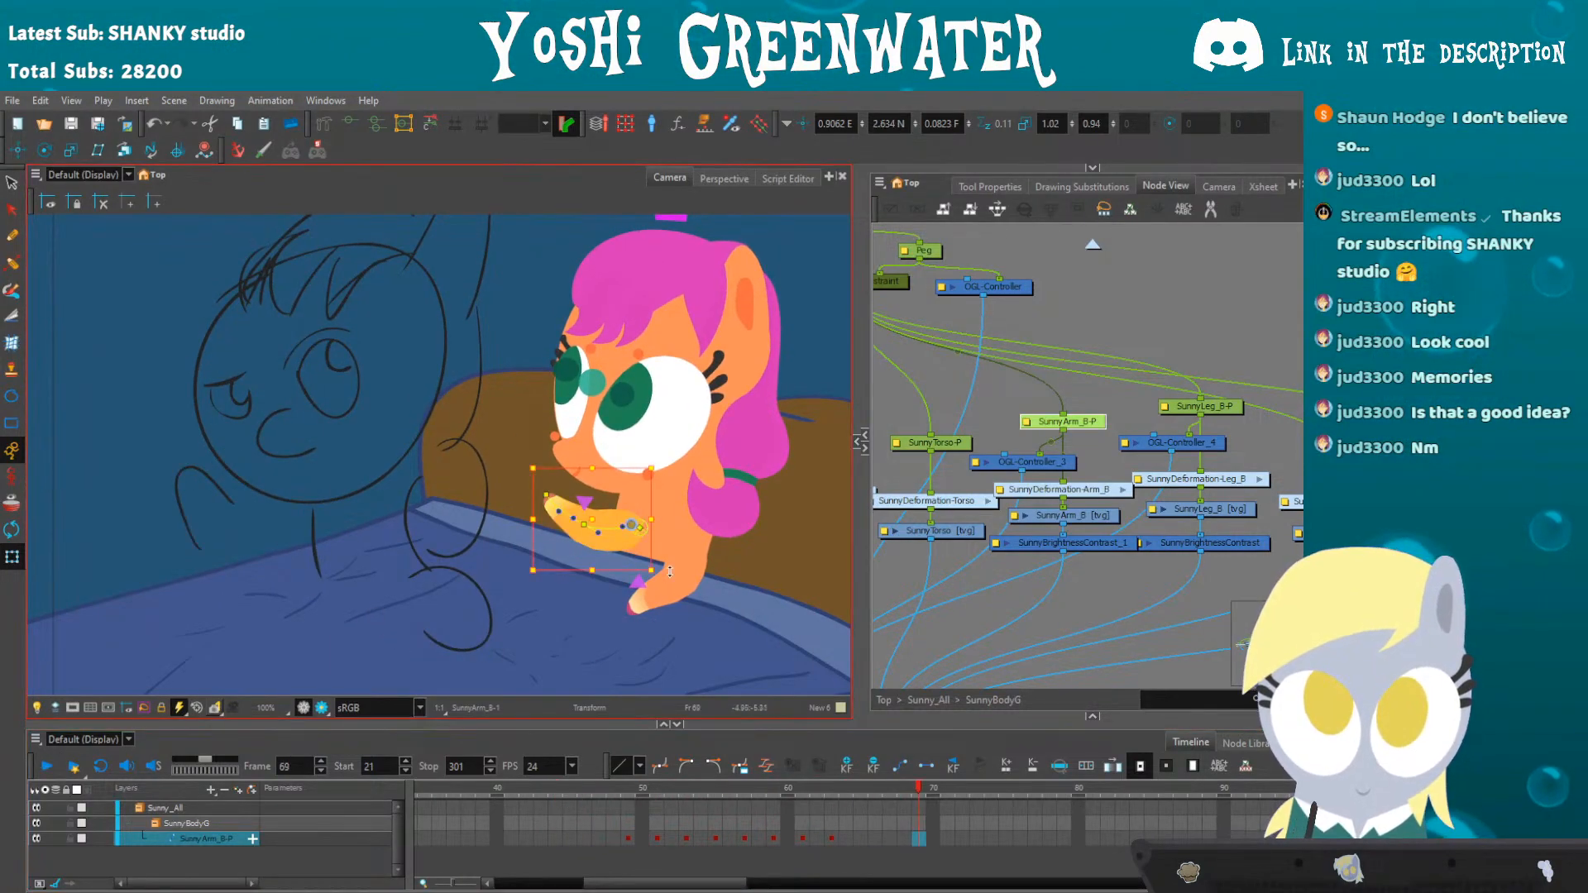
- Nudge Sunny's arm slightly toward the body on the SunnyArm_B-P keys at frames 59 and 61
{"action": "key", "text": "period"}
{"action": "key", "text": "period"}
{"action": "key", "text": "period"}
{"action": "key", "text": "period"}
{"action": "key", "text": "period"}
{"action": "key", "text": "period"}
{"action": "key", "text": "period"}
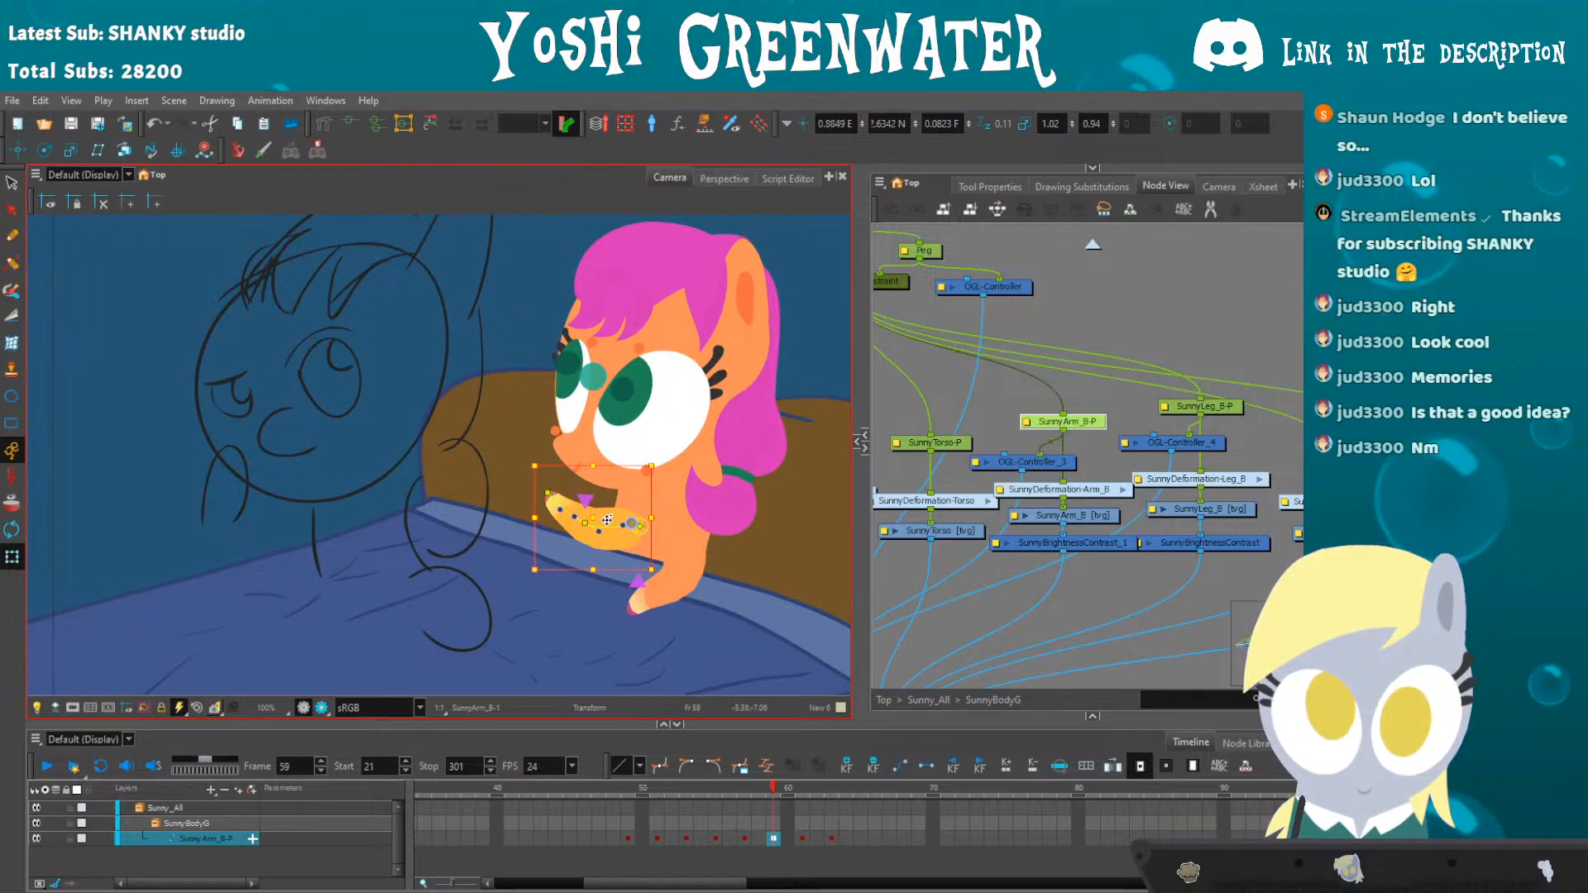
{"action": "key", "text": "period"}
{"action": "key", "text": "period"}
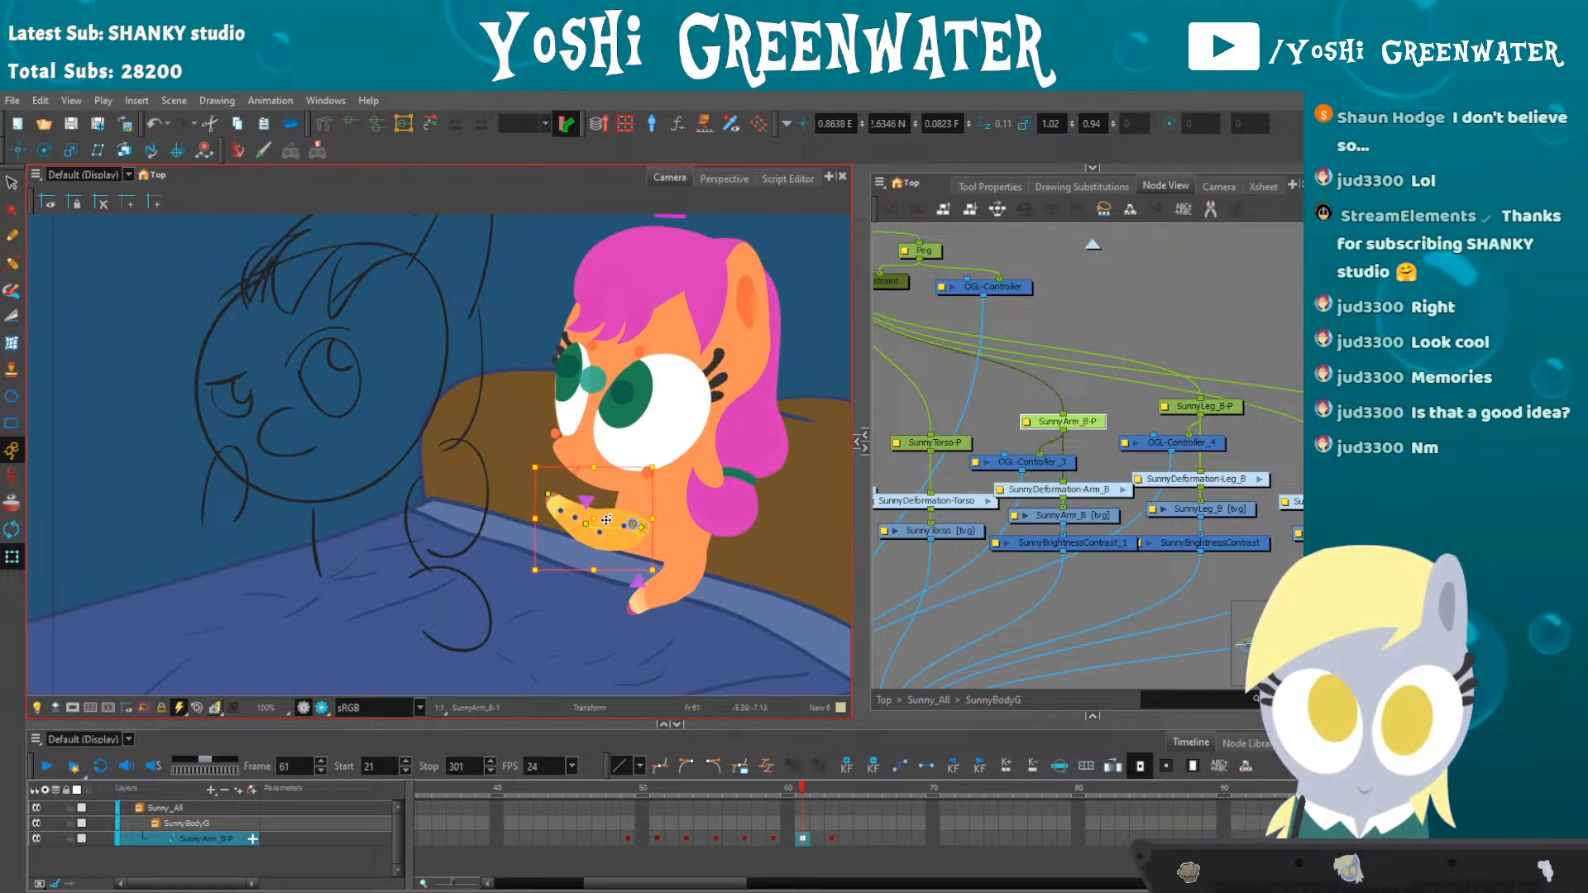
- Fine-tune the arm peg's position at frame 63, comparing it against the pose at frame 61
{"action": "key", "text": "period"}
{"action": "key", "text": "period"}
{"action": "left_click_drag", "start_coordinate": [607, 520], "coordinate": [607, 520]}
{"action": "key", "text": "comma"}
{"action": "key", "text": "period"}
{"action": "key", "text": "comma"}
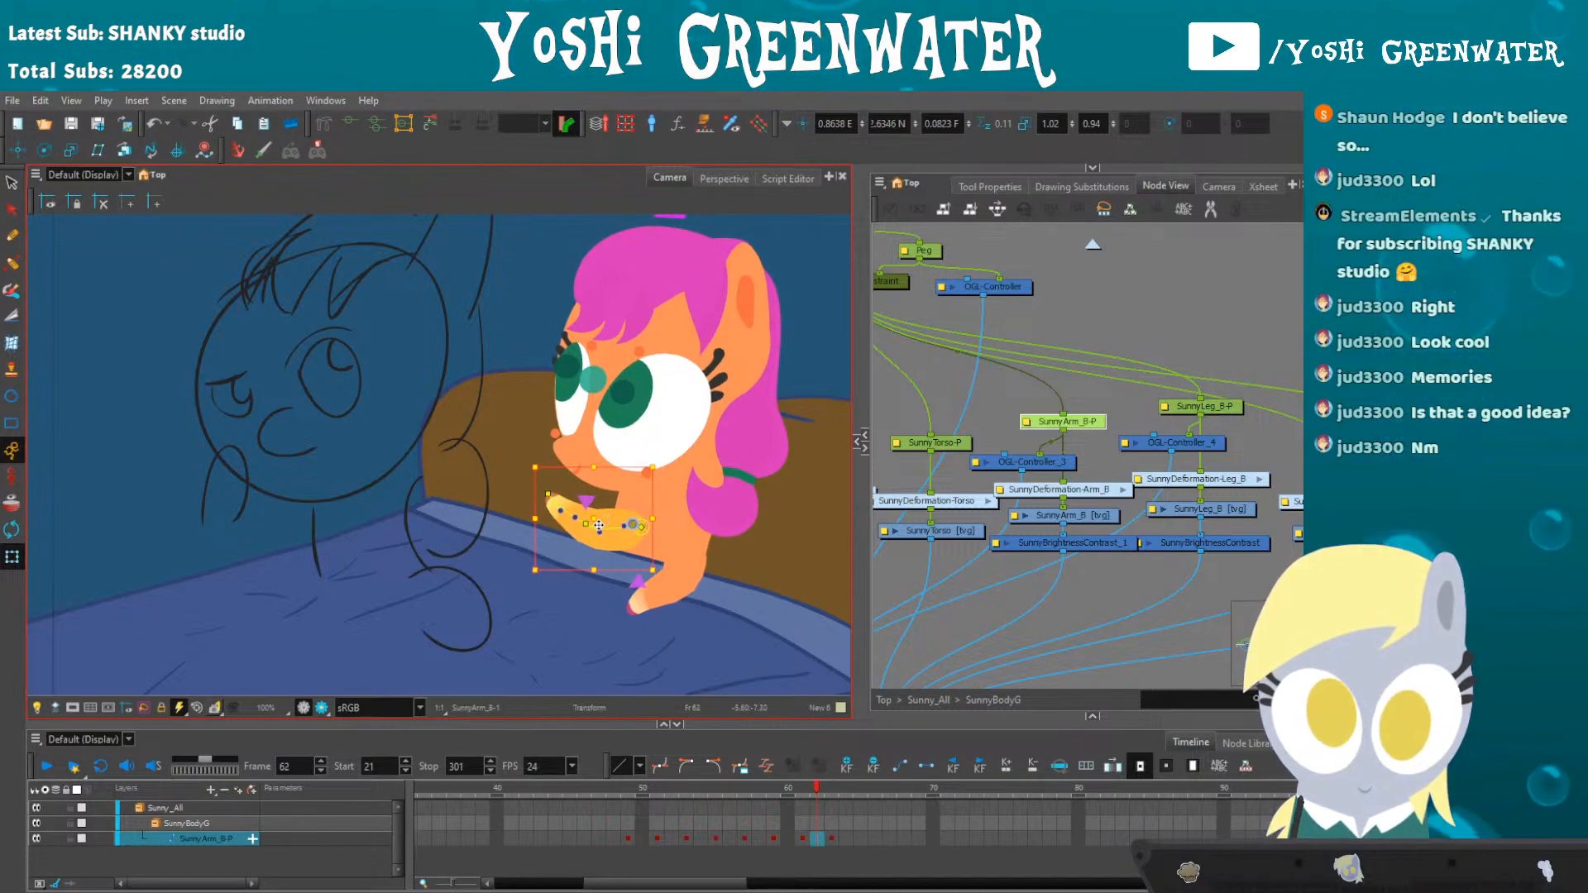
{"action": "key", "text": "comma"}
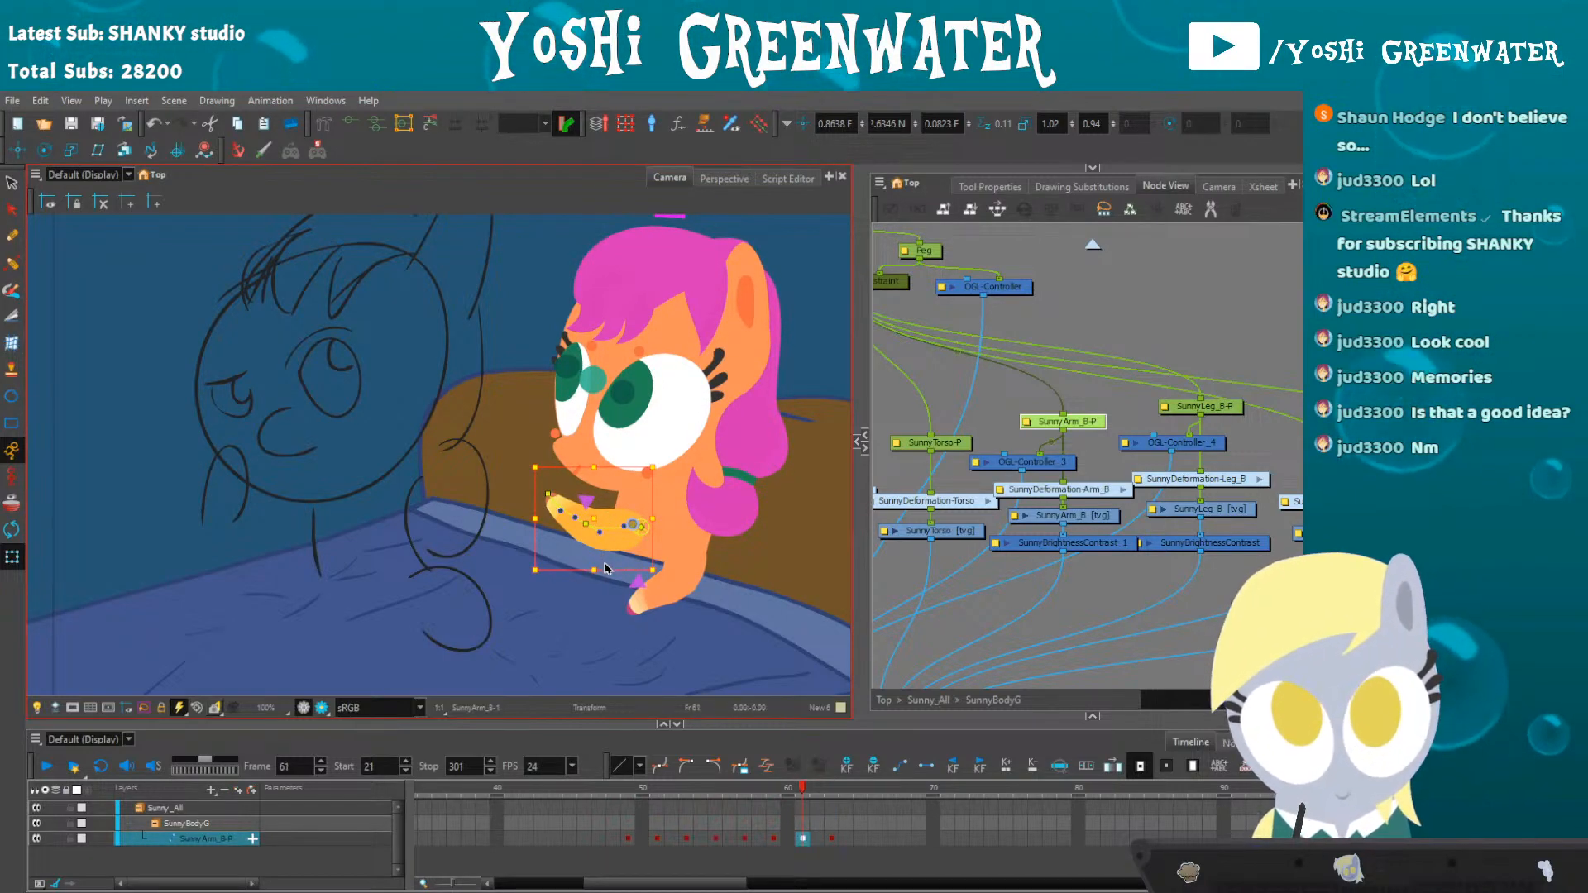
{"action": "key", "text": "period"}
{"action": "key", "text": "period"}
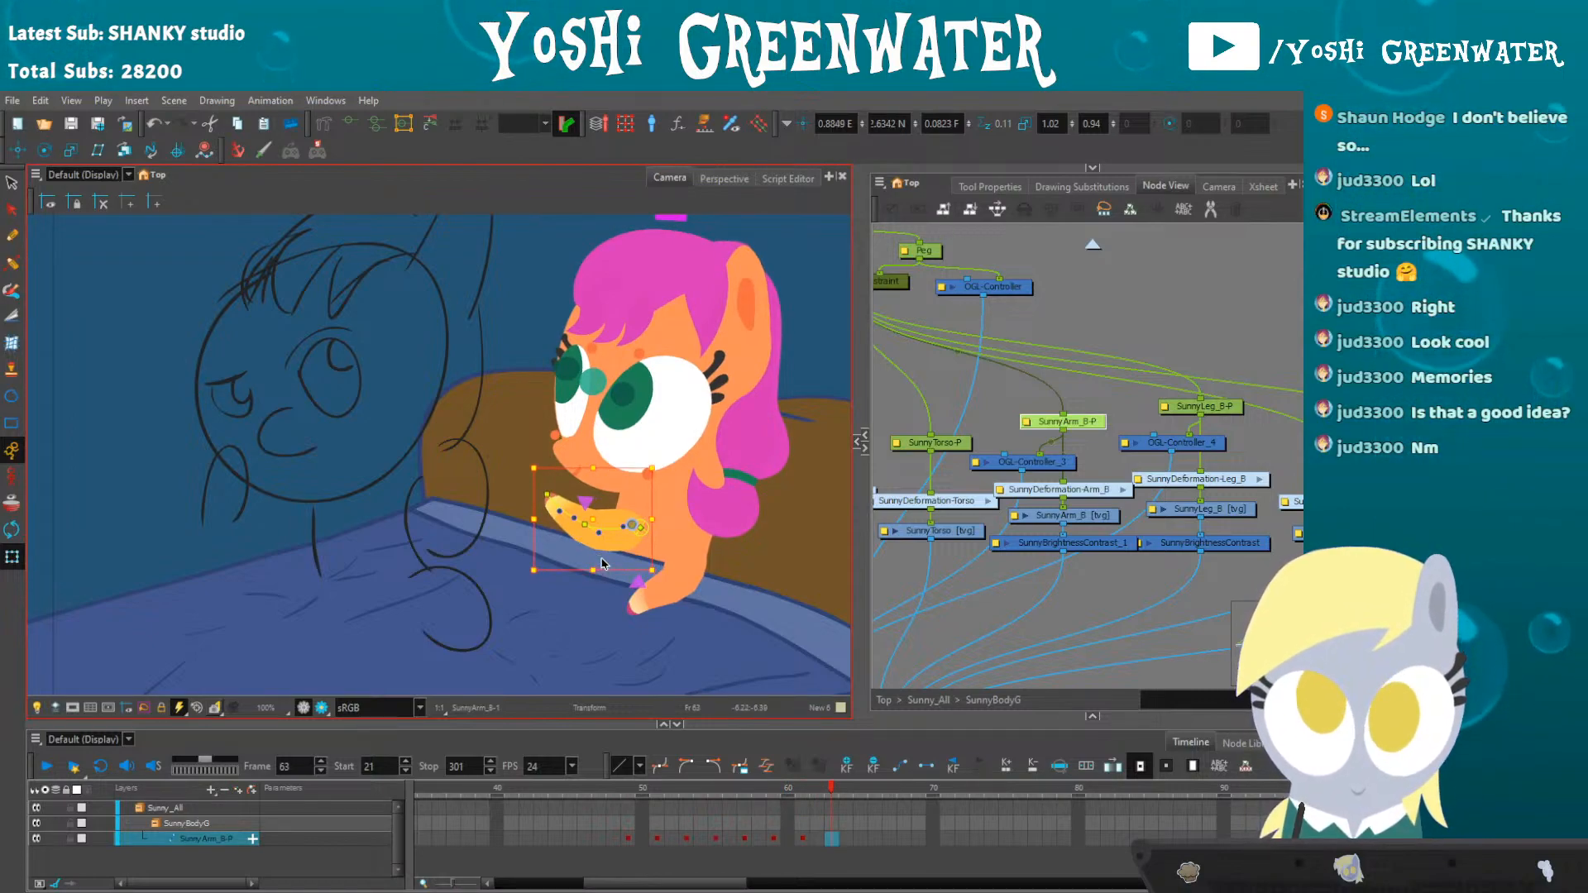
{"action": "key", "text": "comma"}
{"action": "key", "text": "period"}
- Replay the adjusted arm motion from before frame 49 to check how it settles
{"action": "left_click", "coordinate": [598, 787]}
{"action": "key", "text": "shift+Return"}
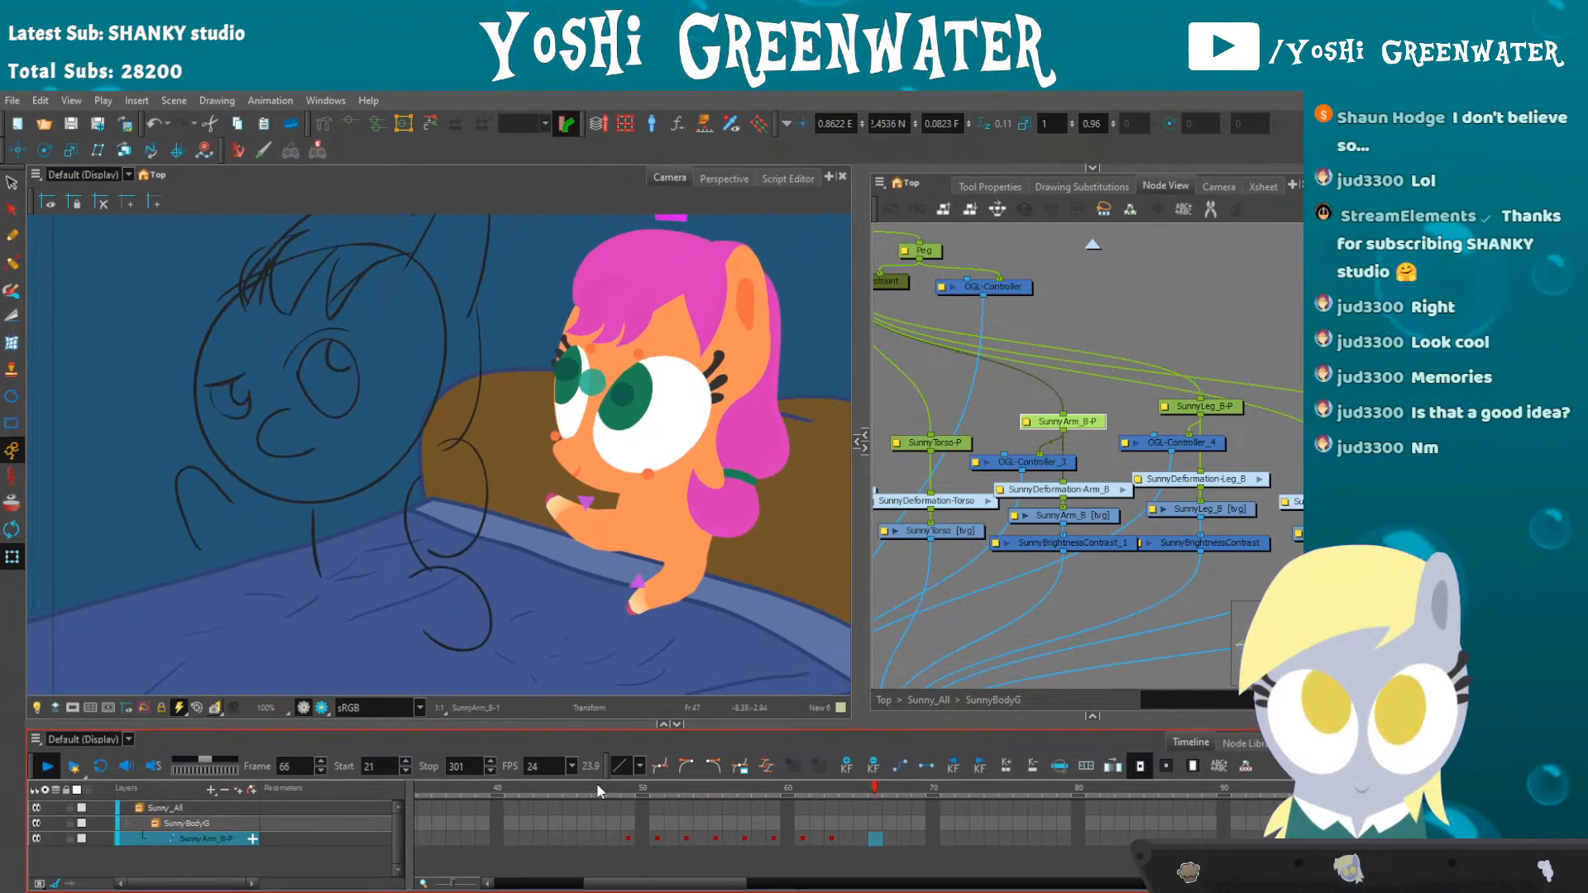
{"action": "key", "text": "shift+Return"}
- Select the deformation curve of Sunny's arm and keyframe a slight elbow bend at frame 49
{"action": "left_click", "coordinate": [900, 577]}
{"action": "scroll", "coordinate": [885, 571], "scroll_direction": "up", "scroll_amount": 1}
{"action": "scroll", "coordinate": [710, 545], "scroll_direction": "up", "scroll_amount": 4}
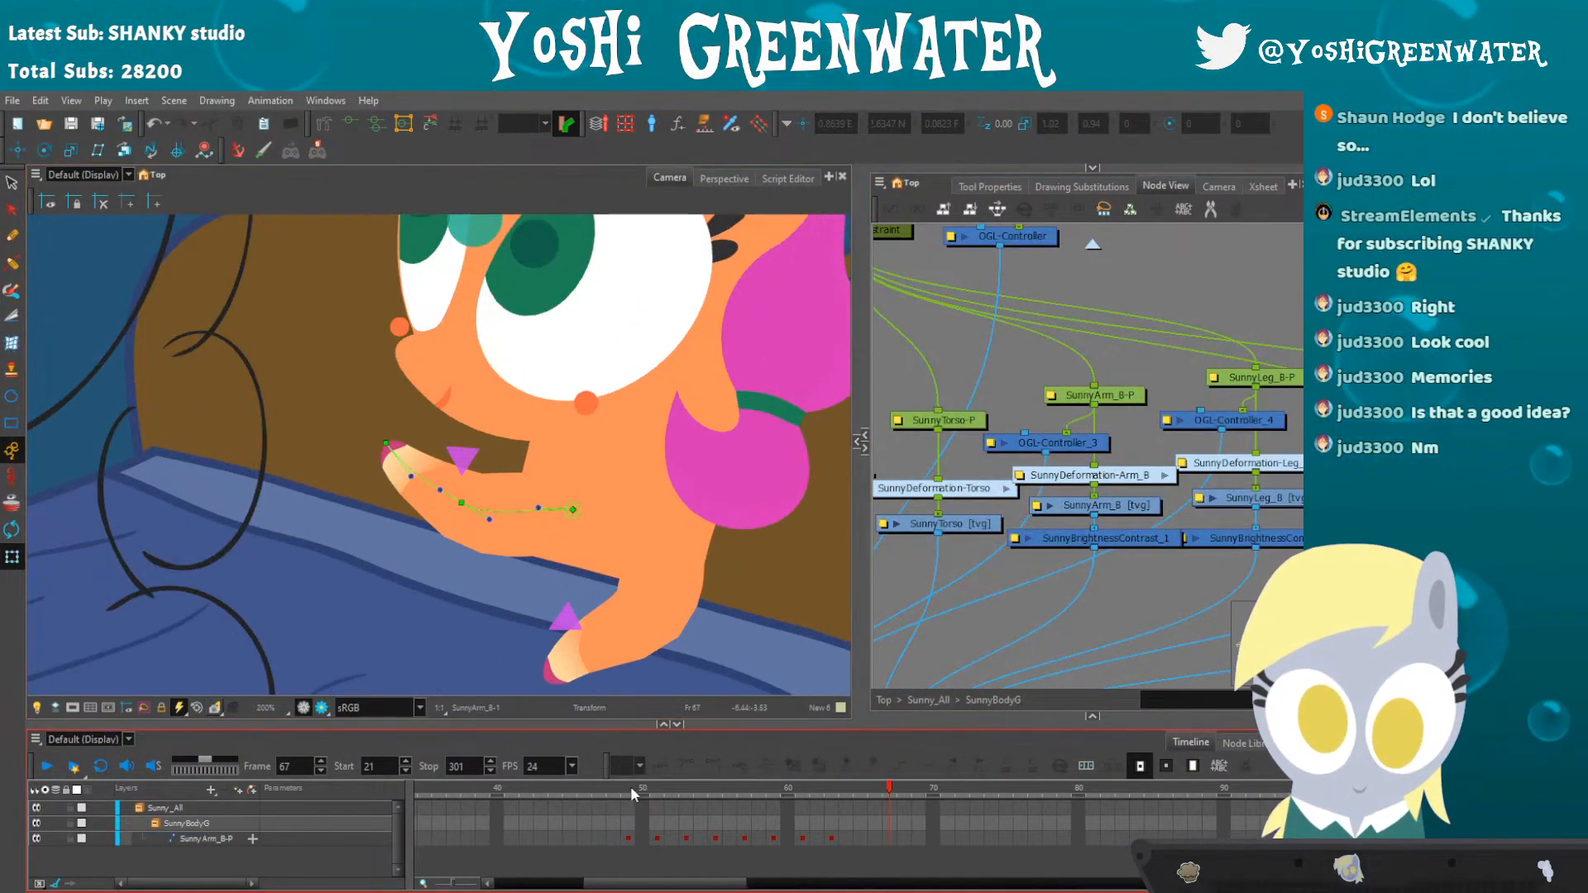
{"action": "left_click", "coordinate": [614, 788]}
{"action": "key", "text": "period"}
{"action": "key", "text": "comma"}
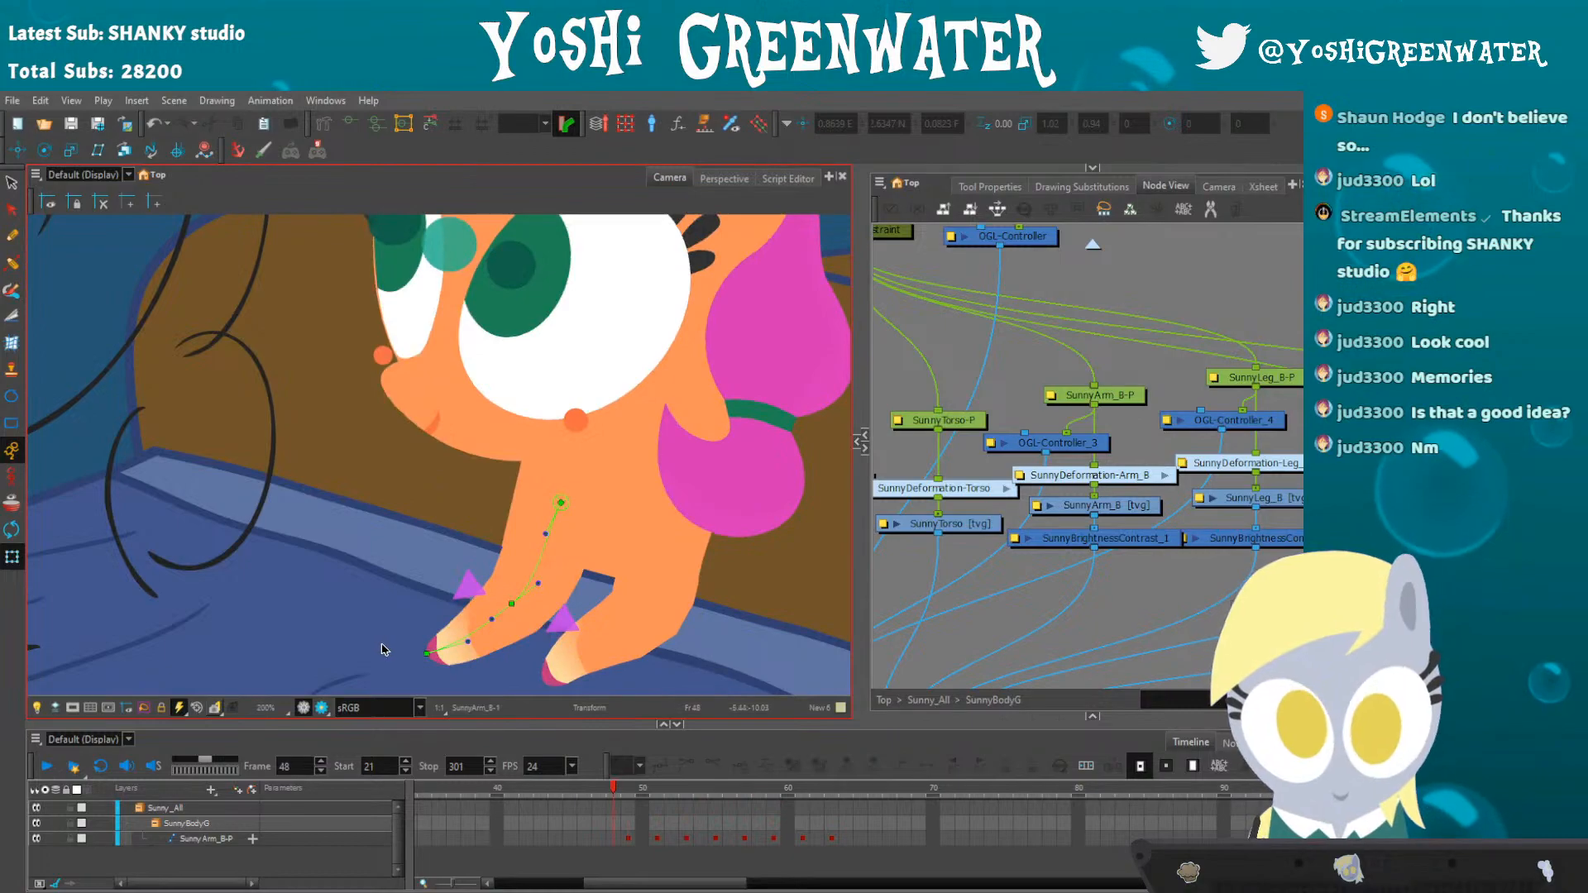
{"action": "key", "text": "period"}
{"action": "left_click", "coordinate": [409, 646]}
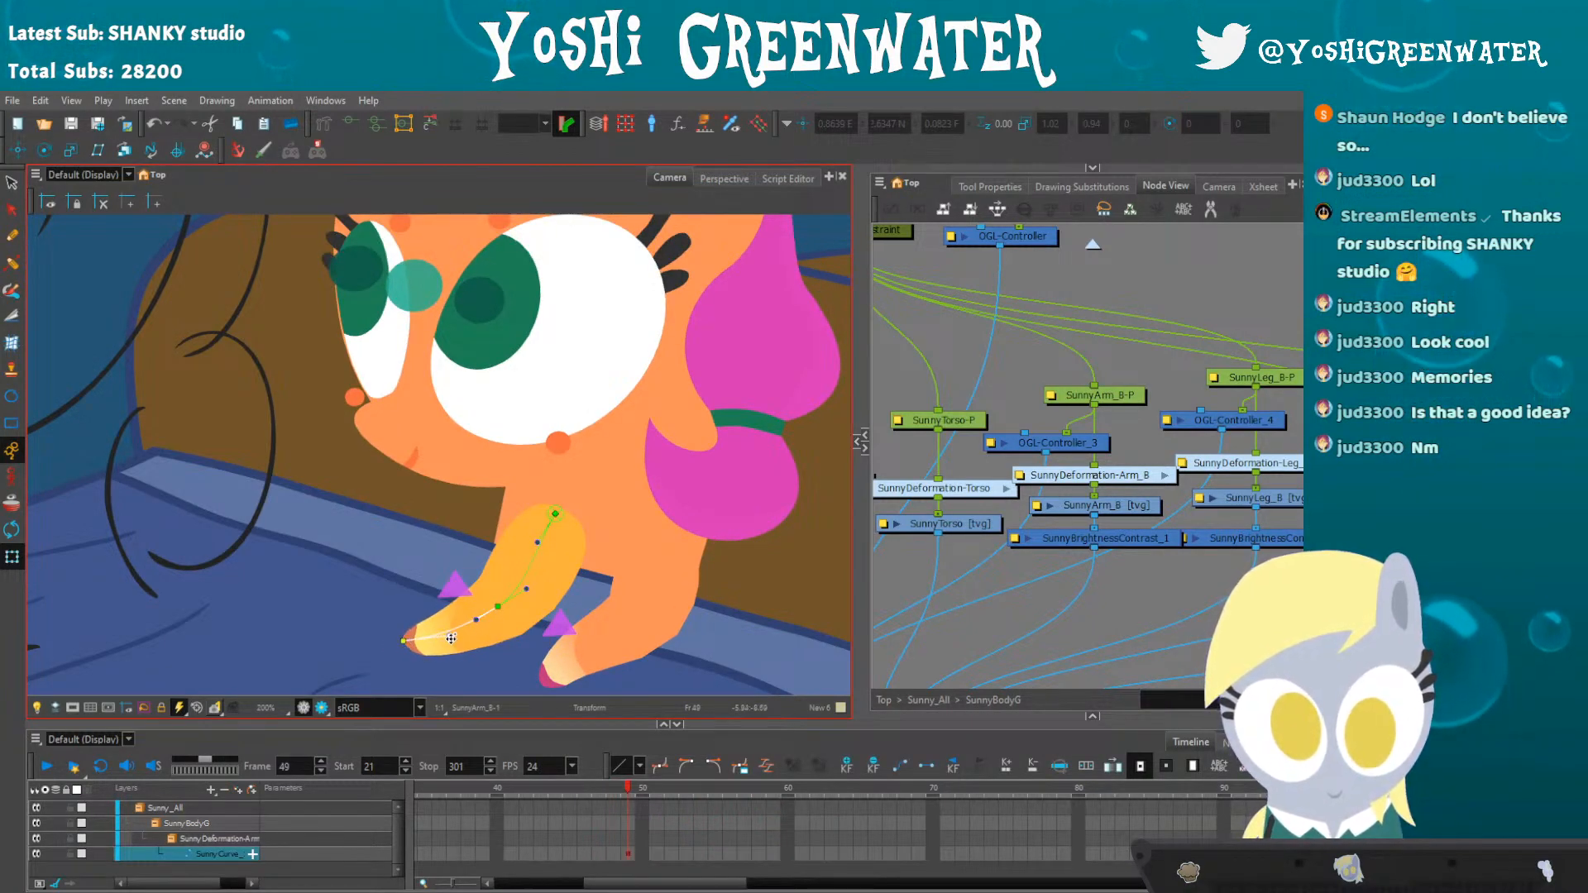
{"action": "left_click_drag", "start_coordinate": [498, 604], "coordinate": [500, 607]}
{"action": "left_click_drag", "start_coordinate": [400, 564], "coordinate": [441, 512]}
{"action": "key", "text": "comma"}
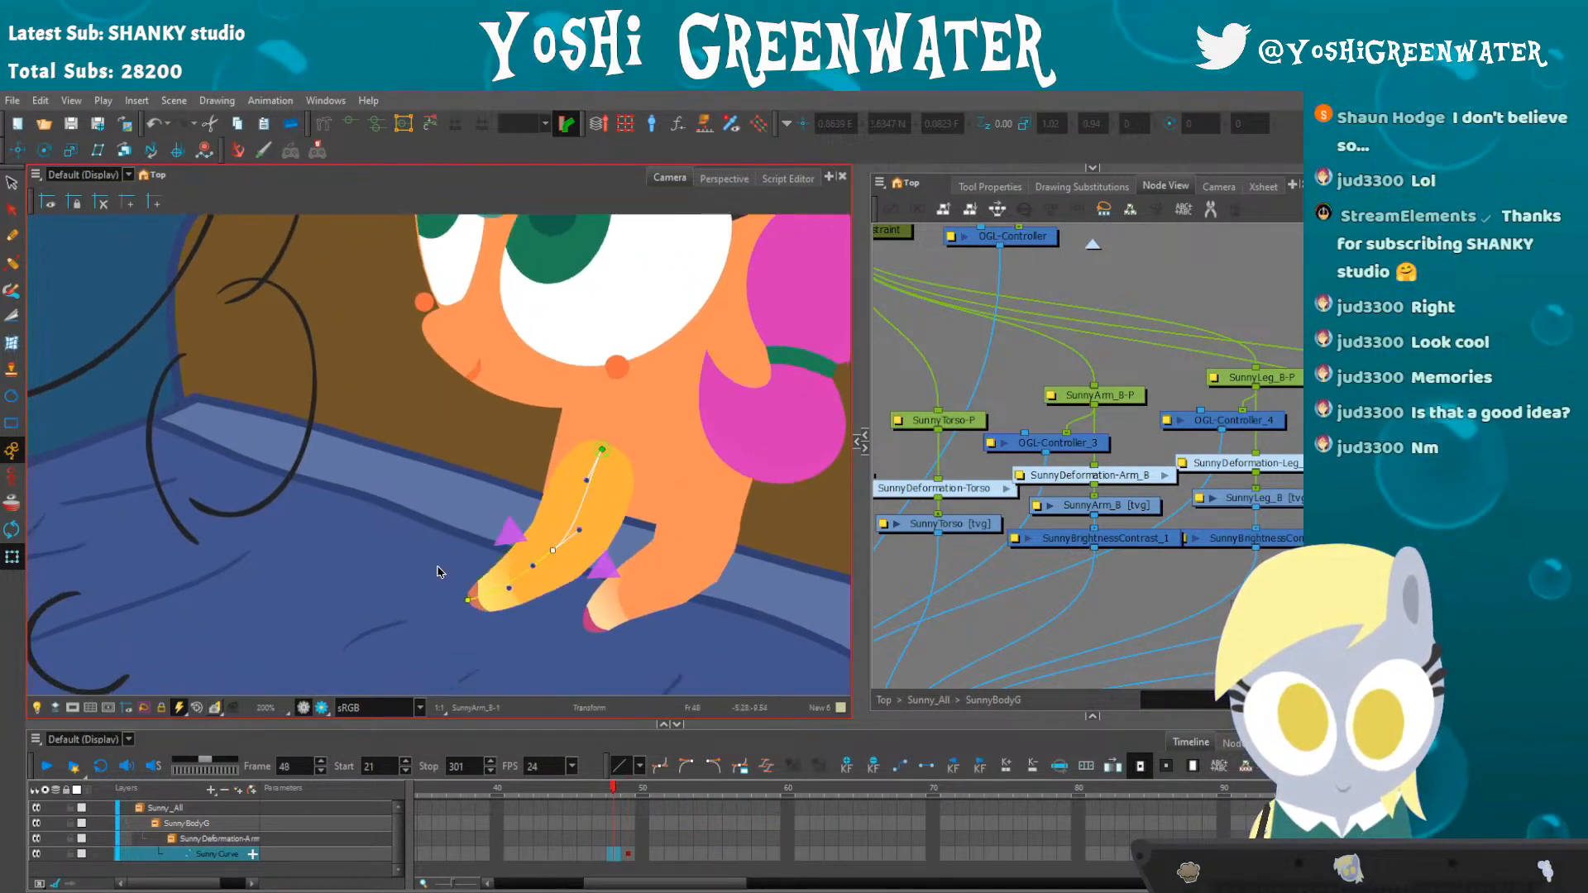
{"action": "key", "text": "period"}
- Reshape the arm's deformation curve at frame 51, lowering the elbow slightly and lifting the hoof tip
{"action": "key", "text": "period"}
{"action": "key", "text": "period"}
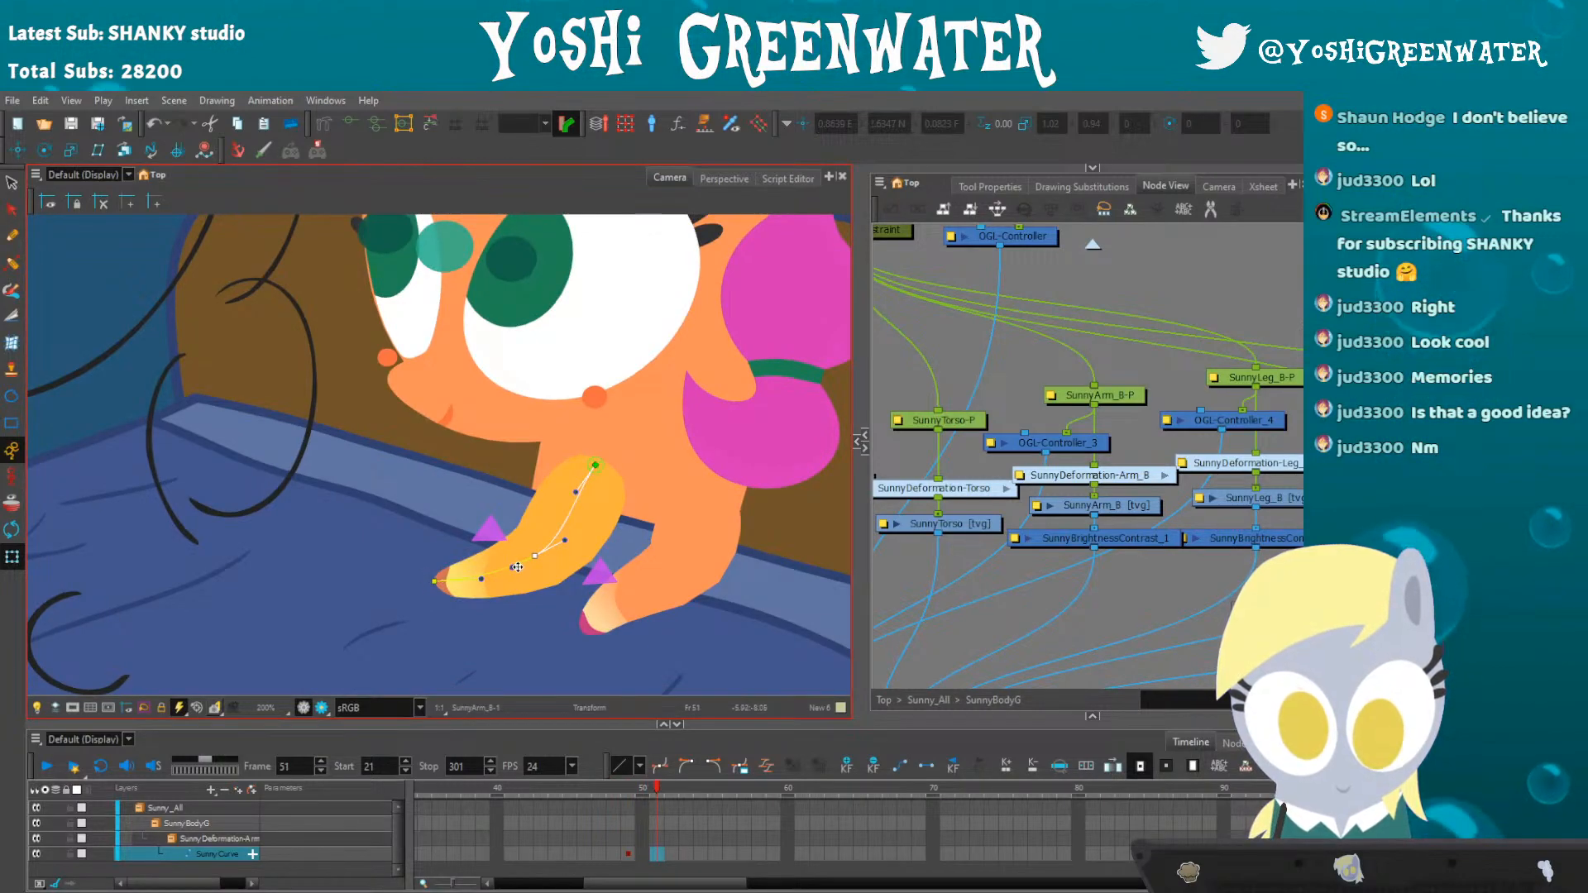
{"action": "key", "text": "comma"}
{"action": "key", "text": "period"}
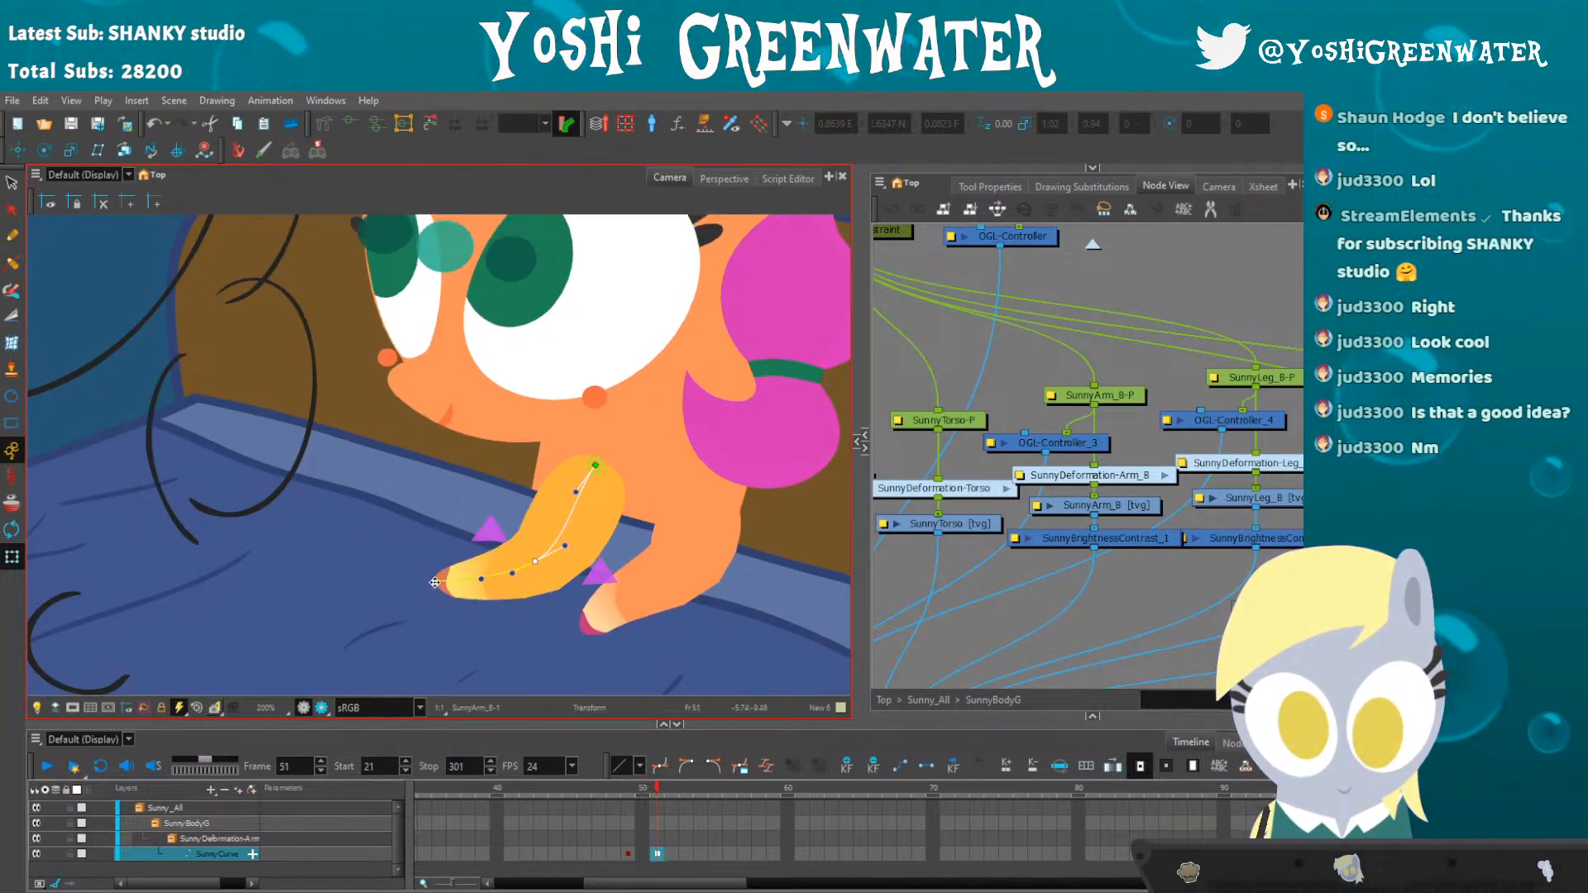
{"action": "left_click_drag", "start_coordinate": [435, 581], "coordinate": [435, 576]}
- Keyframe the arm deformation at frame 53 with the hoof curled upward and the elbow point smoothing the bend
{"action": "key", "text": "period"}
{"action": "key", "text": "period"}
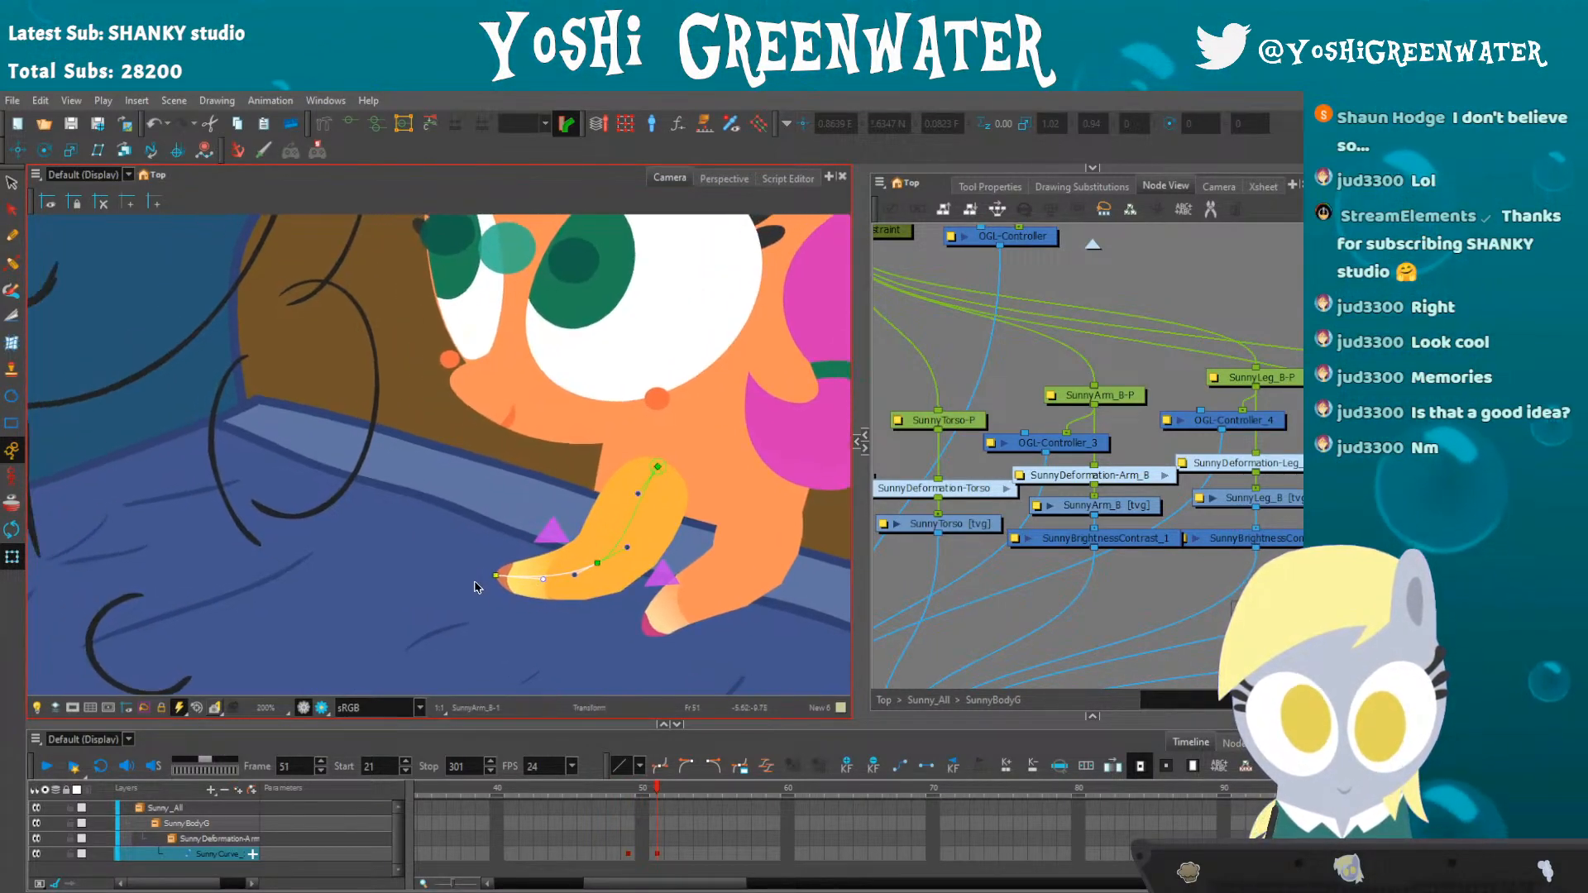
{"action": "left_click_drag", "start_coordinate": [459, 504], "coordinate": [514, 399]}
{"action": "mouse_move", "coordinate": [534, 485]}
{"action": "left_mouse_down"}
{"action": "mouse_move", "coordinate": [518, 442]}
{"action": "mouse_move", "coordinate": [503, 519]}
{"action": "mouse_move", "coordinate": [564, 564]}
{"action": "mouse_move", "coordinate": [616, 540]}
{"action": "mouse_move", "coordinate": [498, 540]}
{"action": "mouse_move", "coordinate": [489, 491]}
{"action": "mouse_move", "coordinate": [539, 484]}
{"action": "left_mouse_up"}
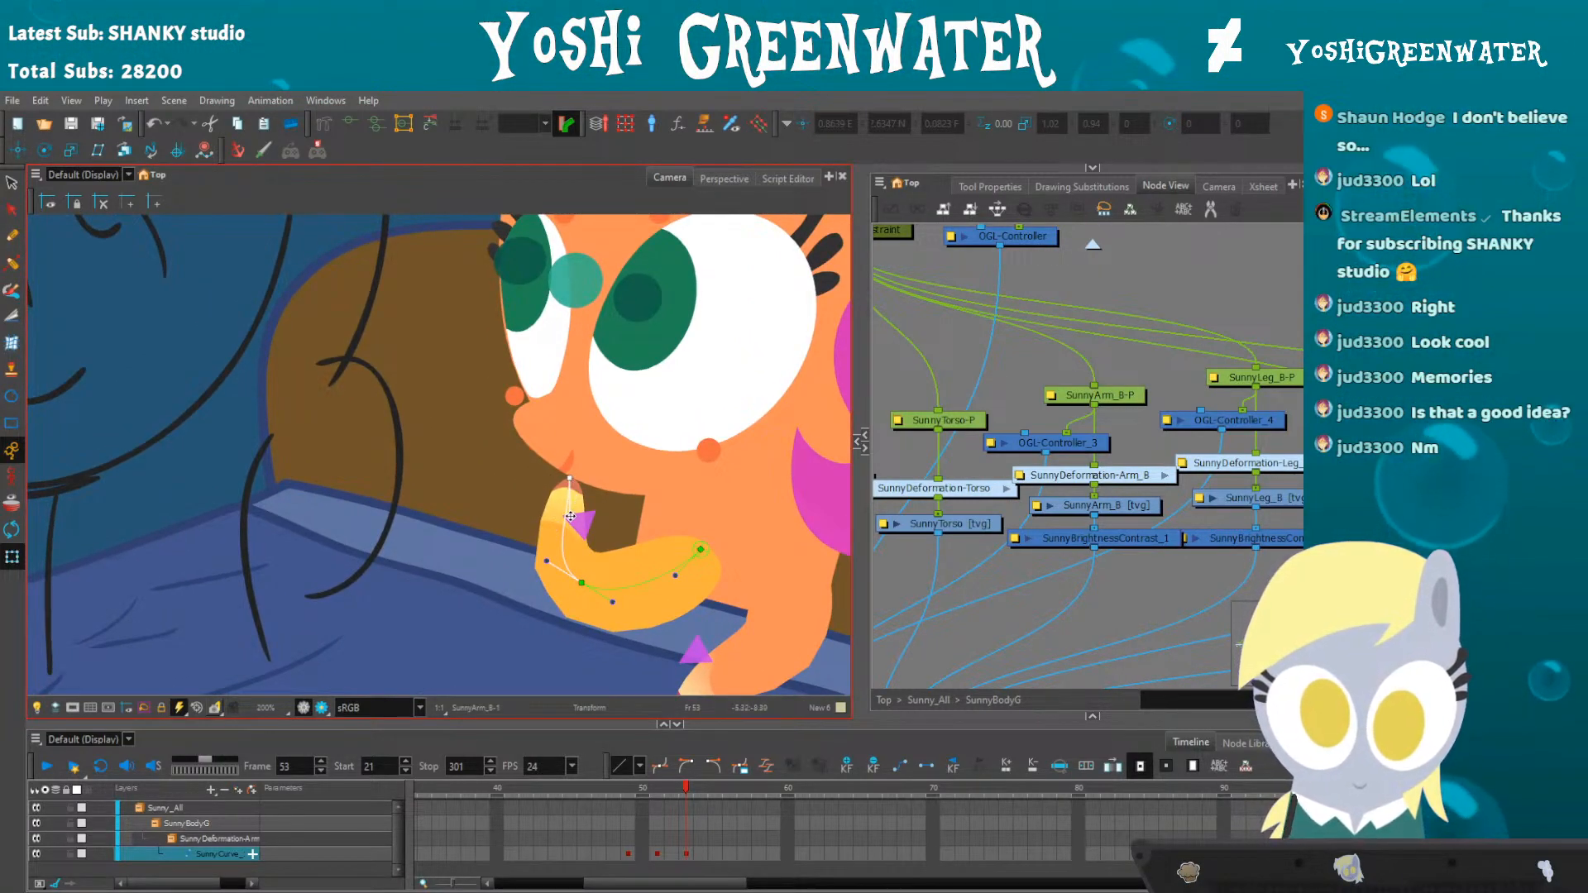
{"action": "left_click_drag", "start_coordinate": [569, 478], "coordinate": [563, 502]}
{"action": "left_click_drag", "start_coordinate": [546, 562], "coordinate": [596, 597]}
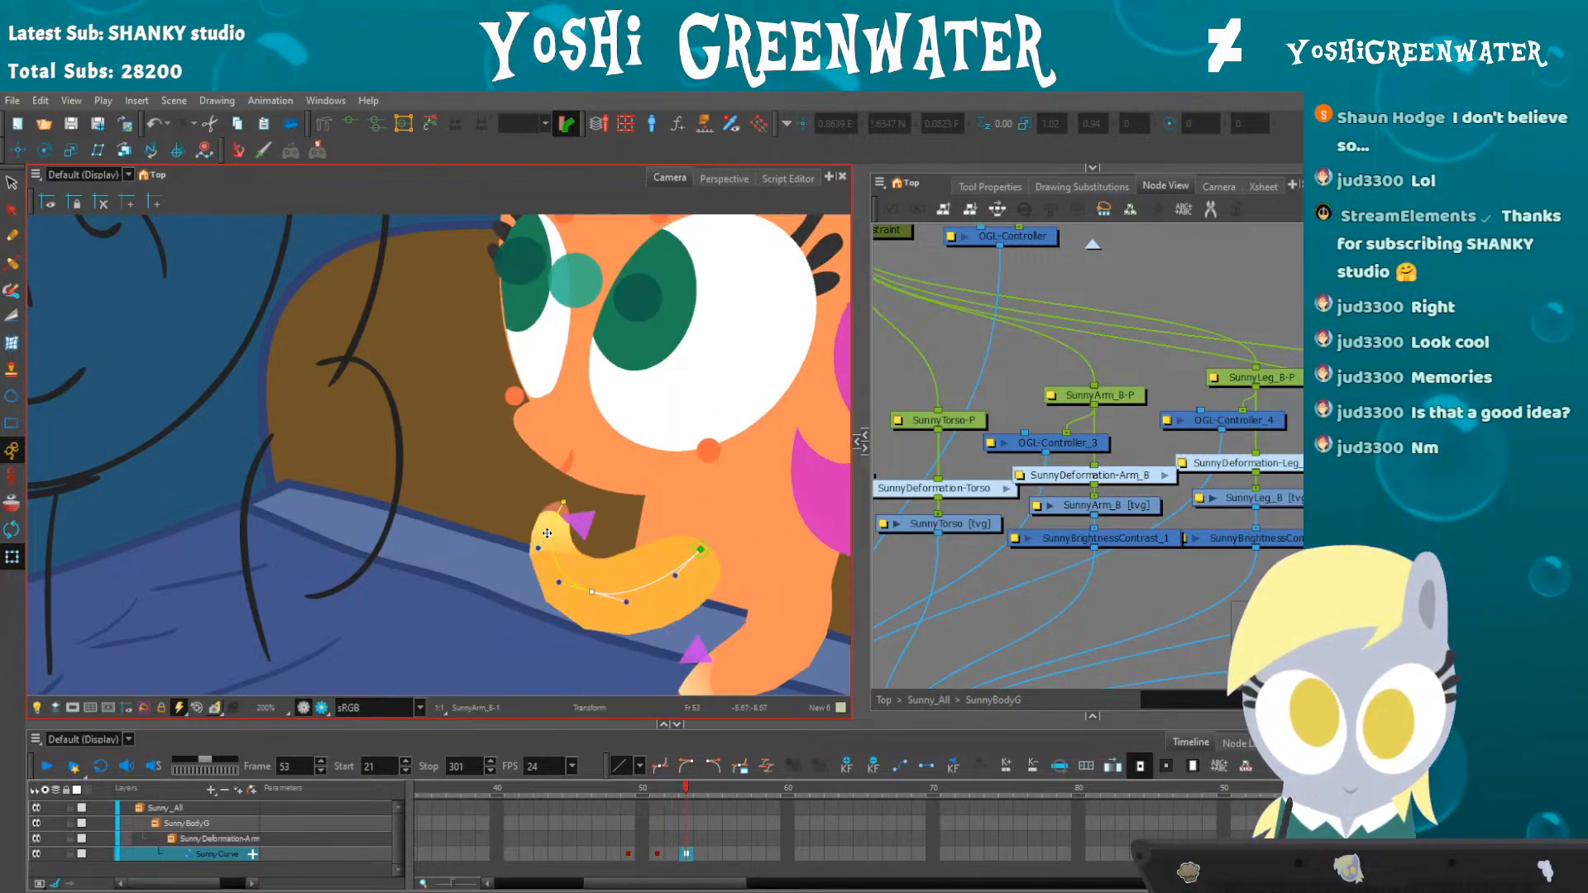
- Keyframe the arm's deformation curve at frames 55 and 57, curling the hoof up toward the chin and adjusting the elbow
{"action": "key", "text": "period"}
{"action": "key", "text": "period"}
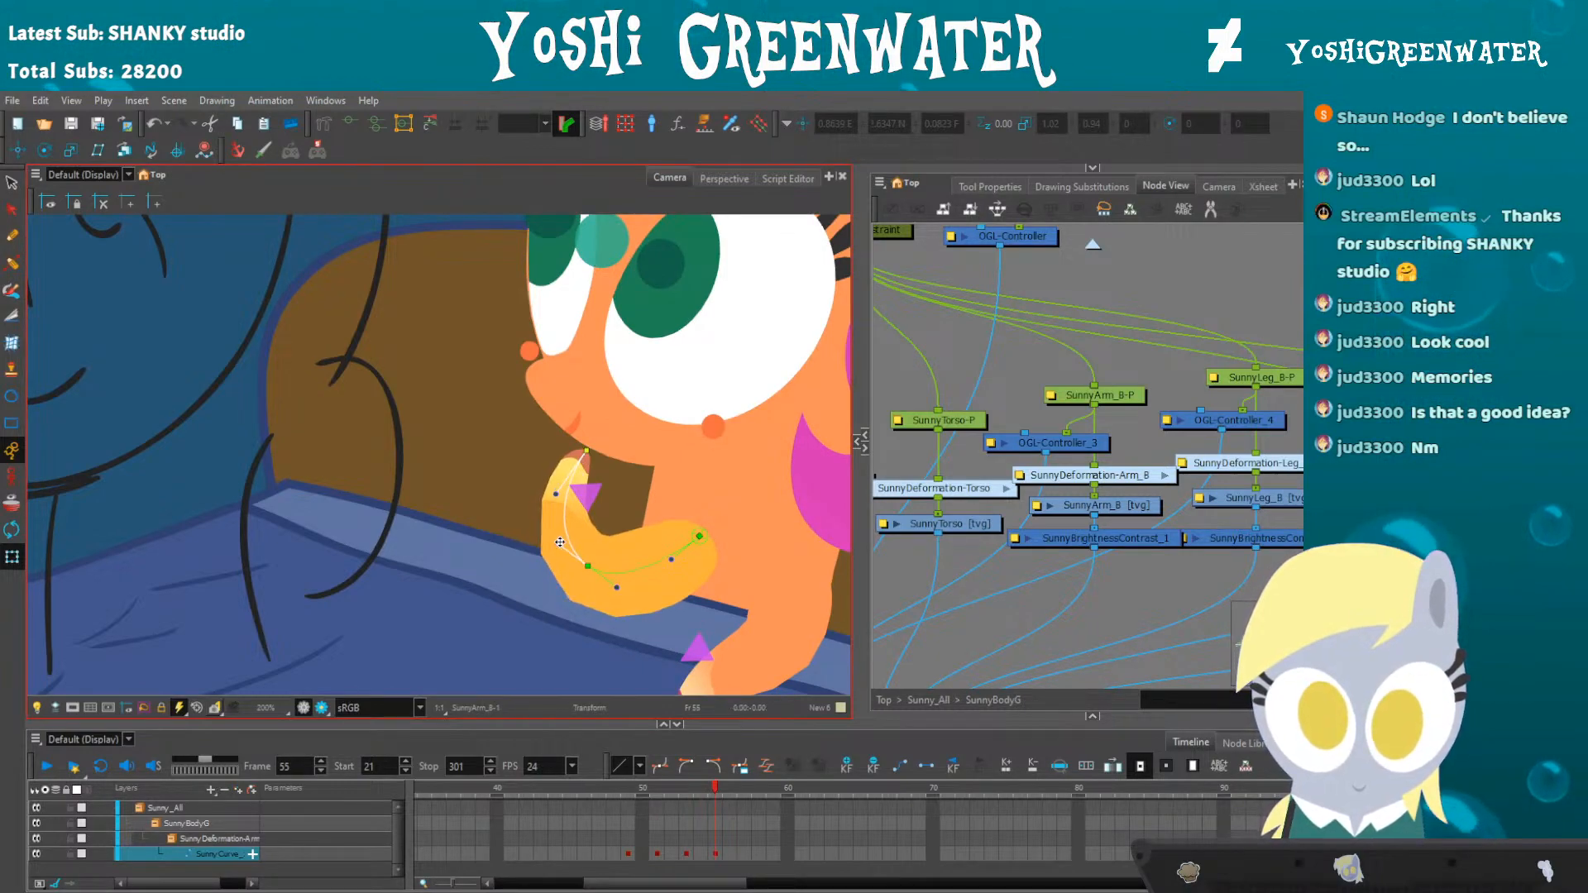
{"action": "left_click_drag", "start_coordinate": [588, 564], "coordinate": [588, 558]}
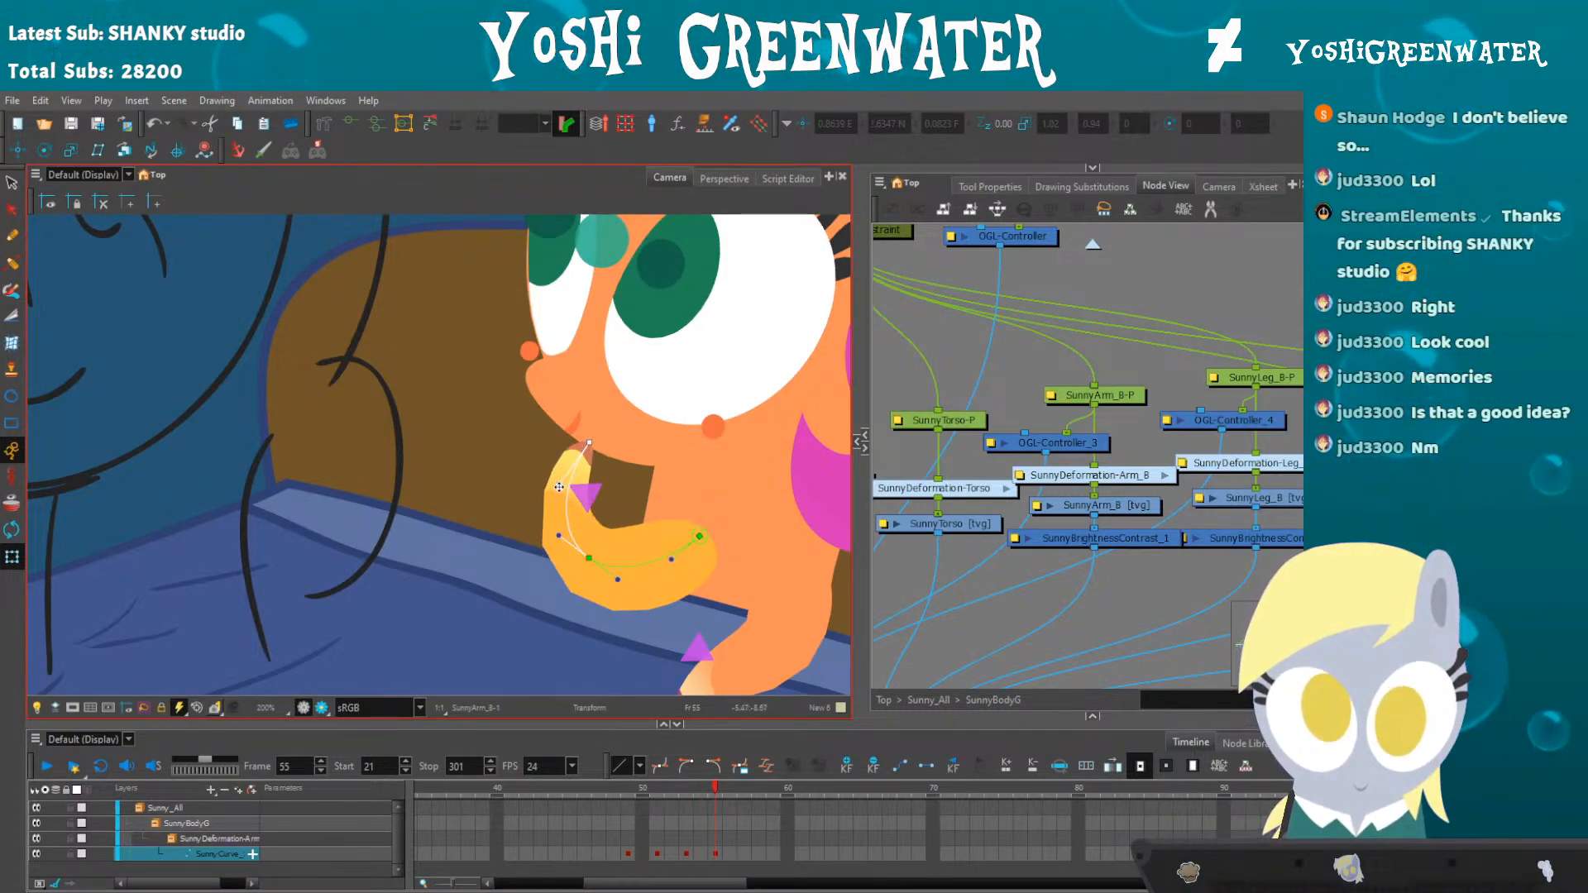
{"action": "key", "text": "period"}
{"action": "key", "text": "period"}
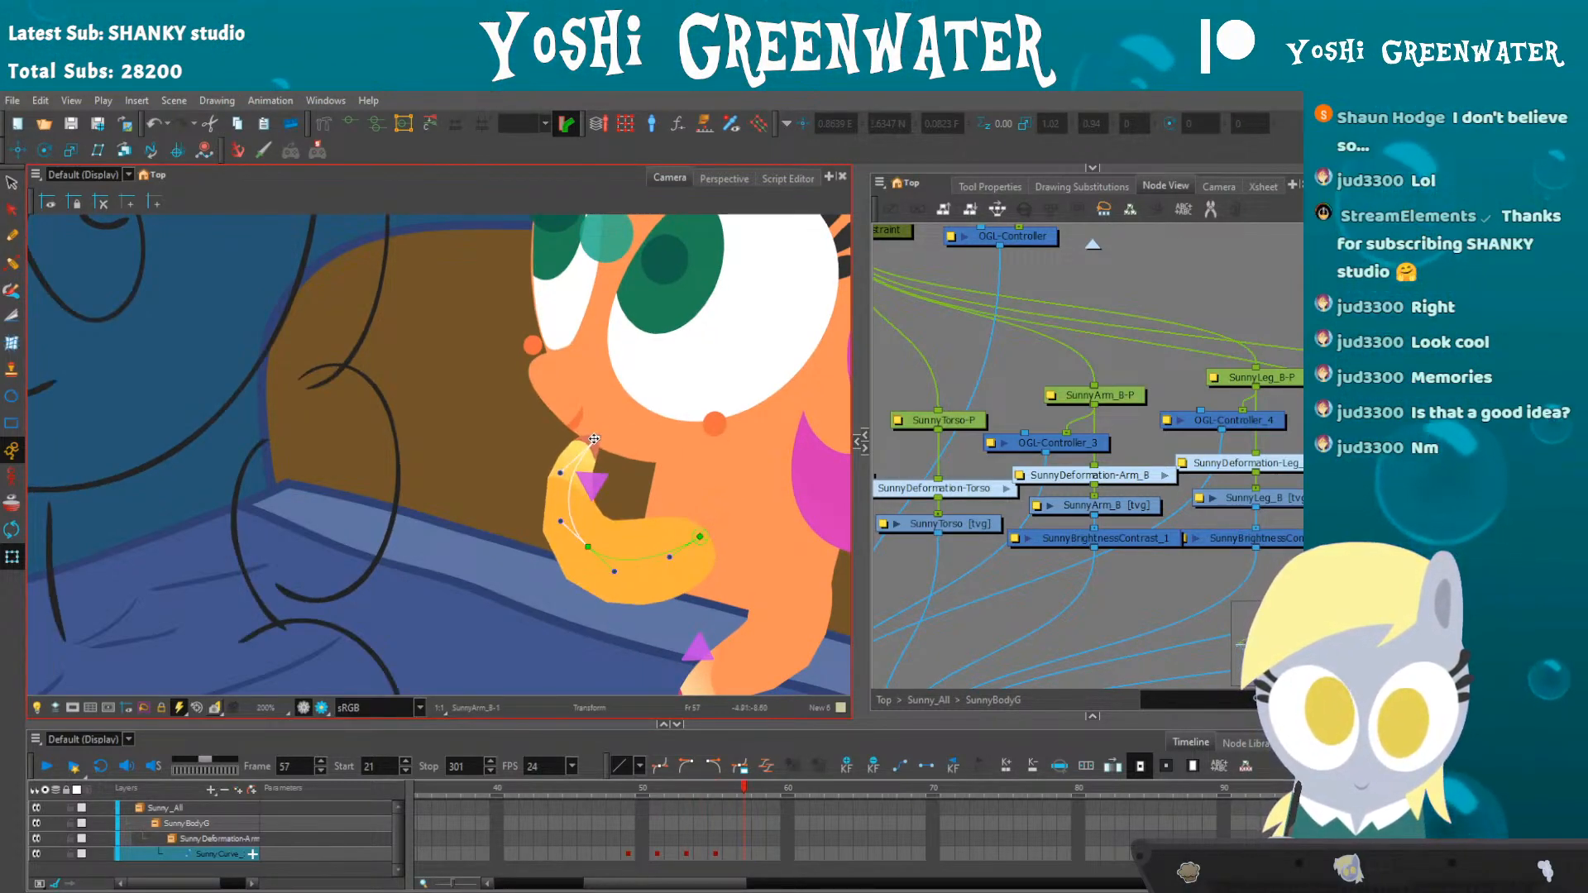
{"action": "left_click_drag", "start_coordinate": [590, 551], "coordinate": [588, 552]}
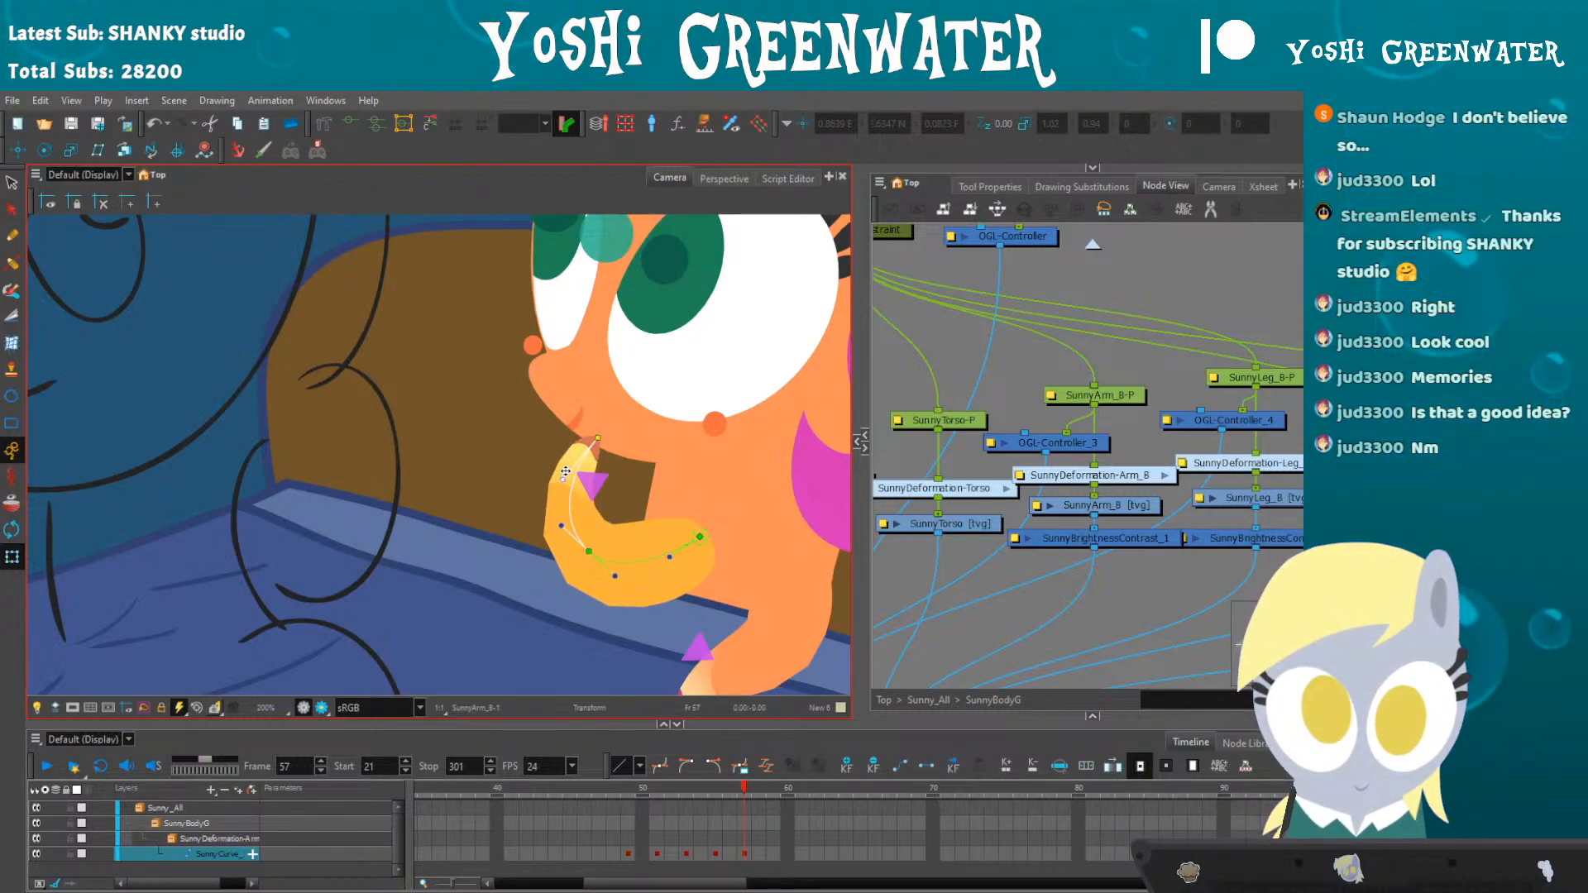
- Keyframe slight settling adjustments of the hoof tip on the arm's deformation curve at frames 59, 61, 63 and 65
{"action": "key", "text": "period"}
{"action": "key", "text": "period"}
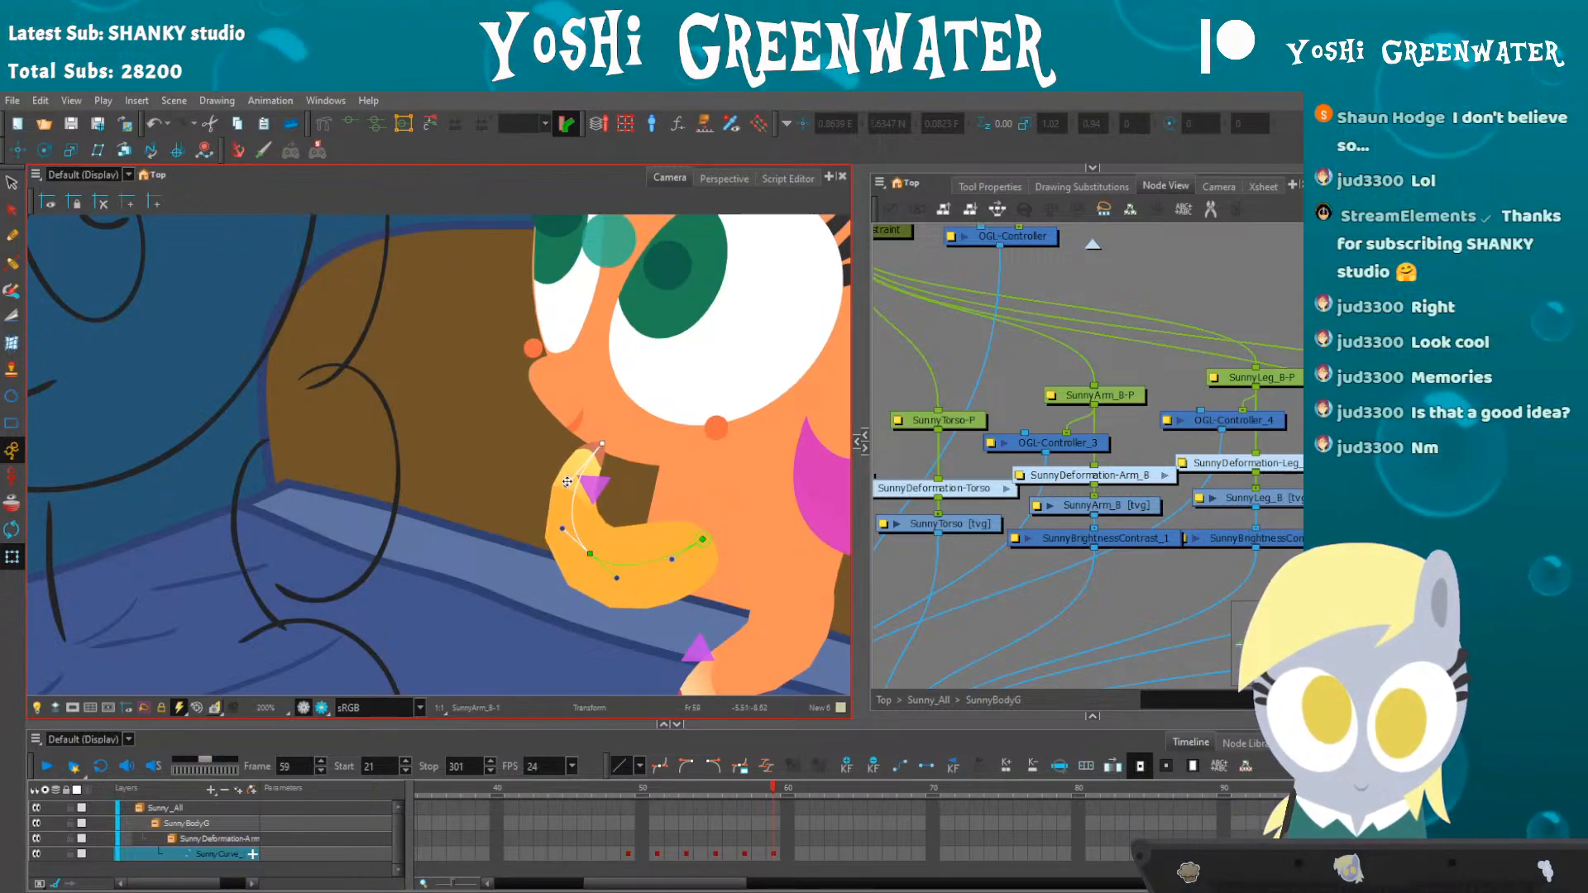
{"action": "key", "text": "period"}
{"action": "key", "text": "period"}
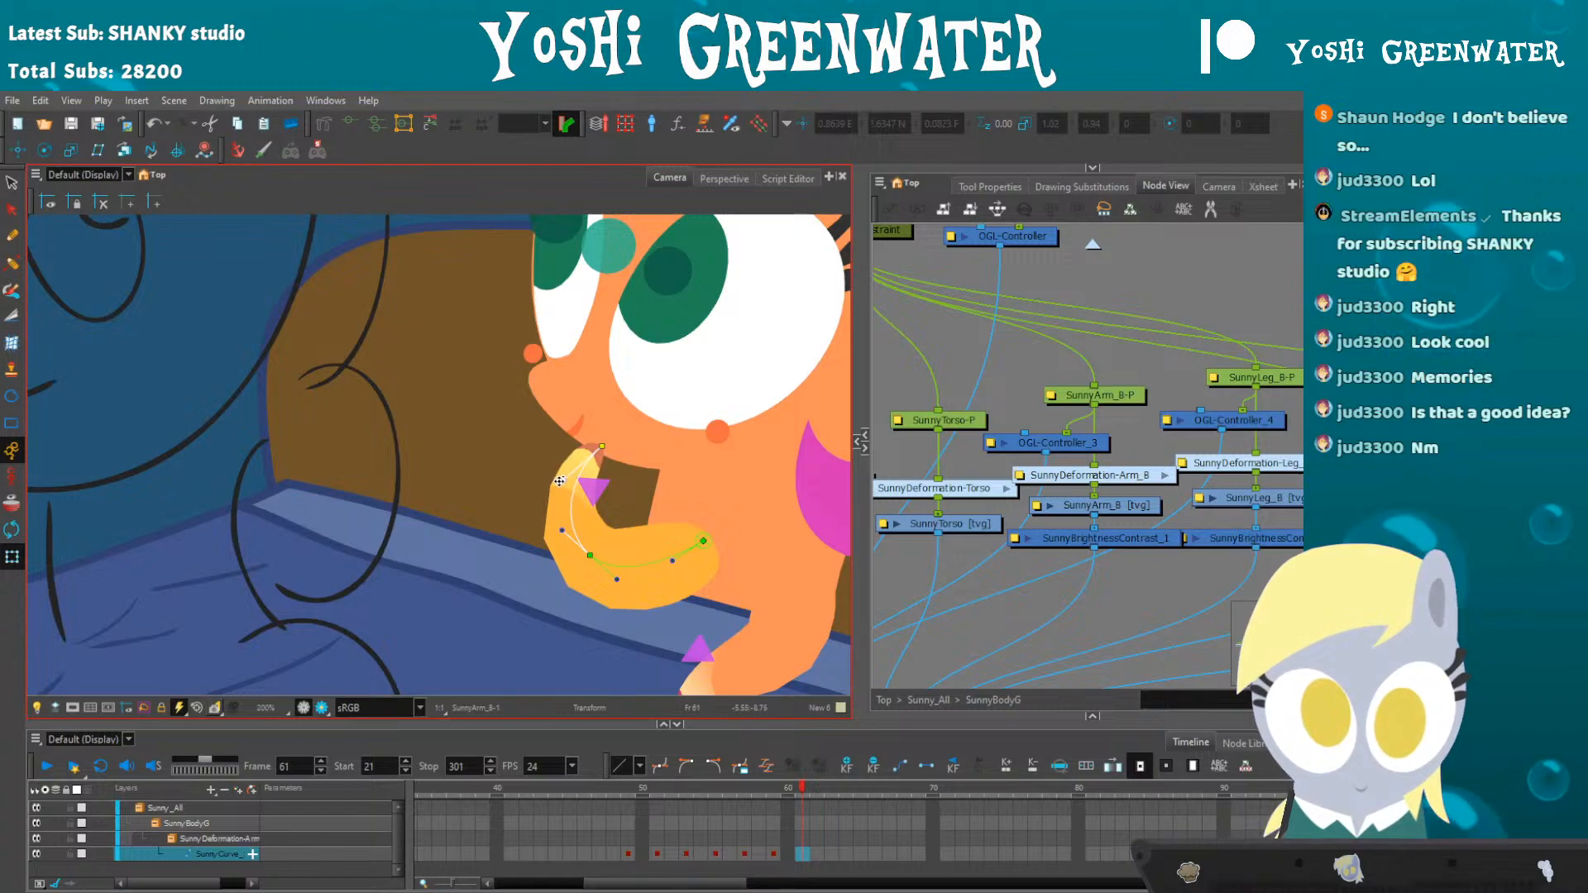
{"action": "key", "text": "period"}
{"action": "key", "text": "period"}
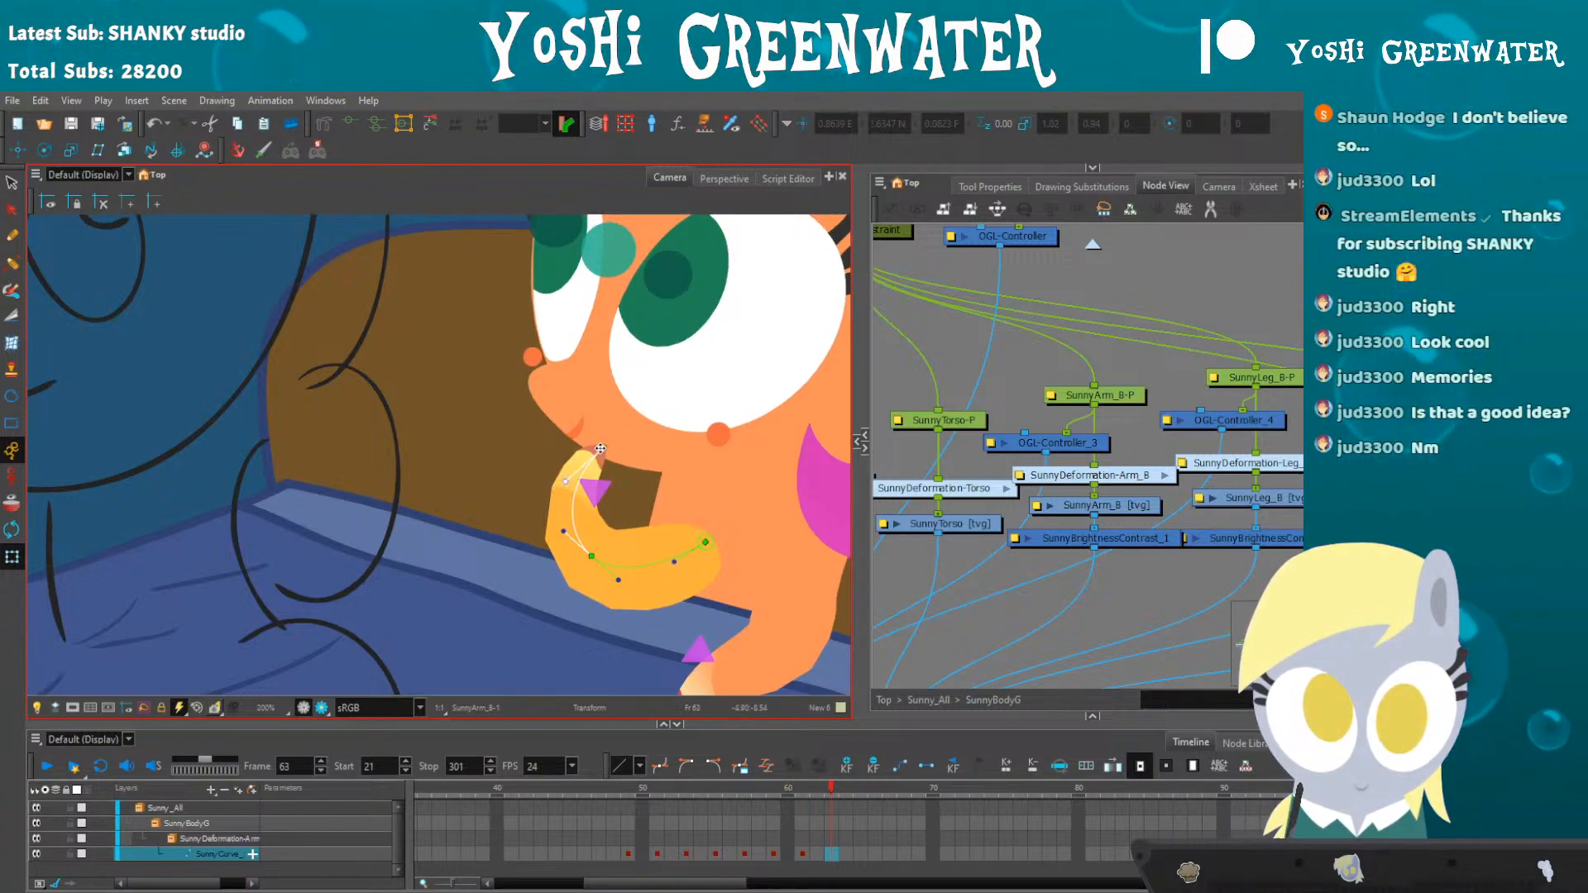
{"action": "left_click_drag", "start_coordinate": [599, 451], "coordinate": [599, 450]}
{"action": "key", "text": "period"}
{"action": "key", "text": "period"}
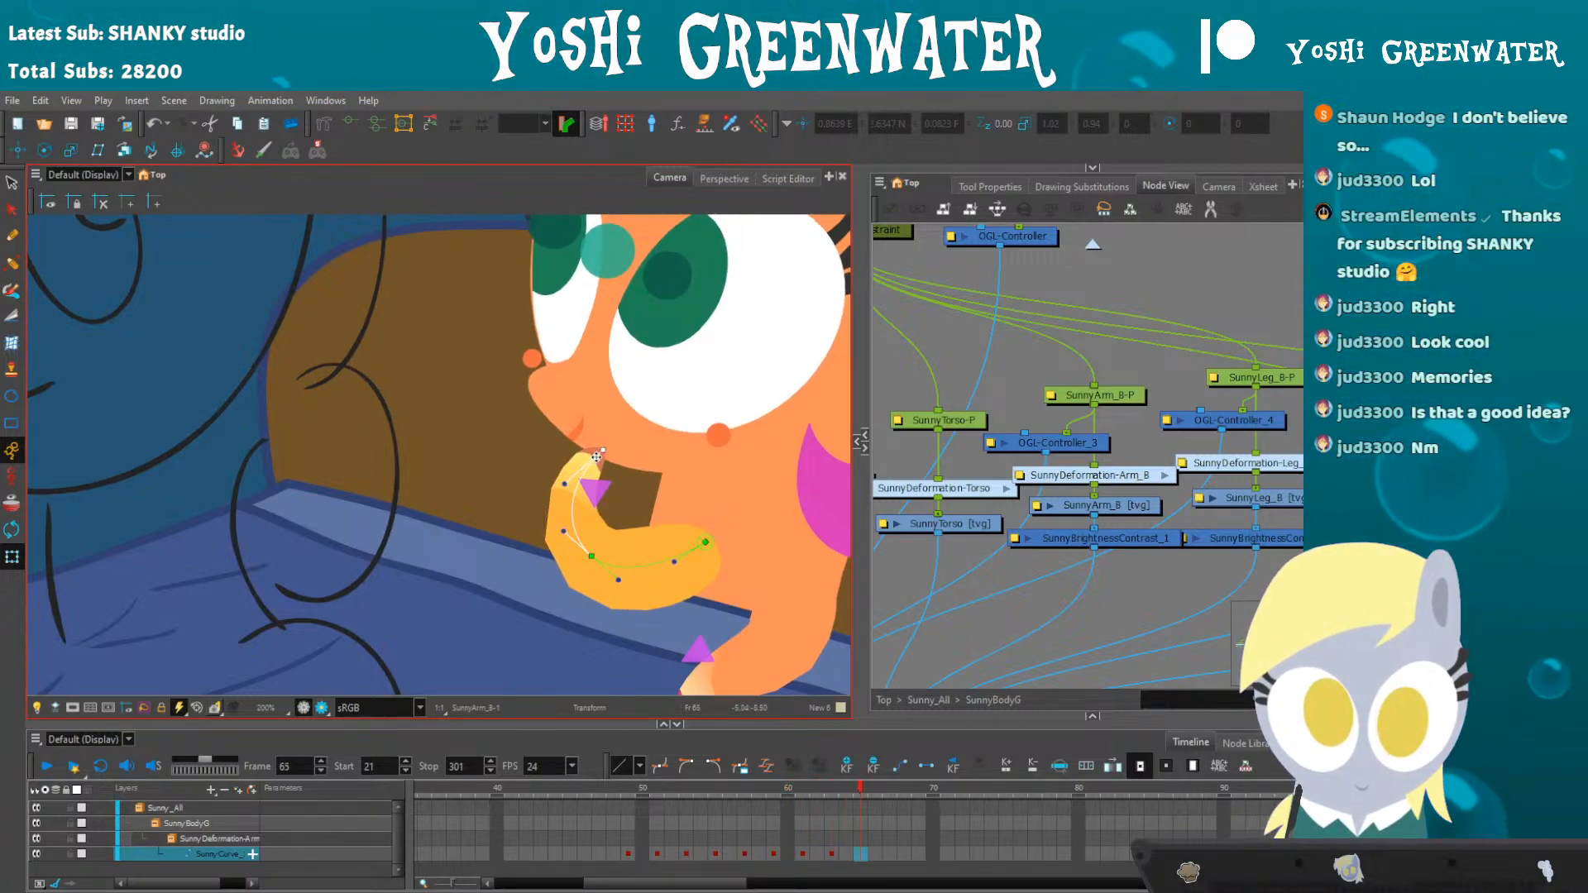
- Play back the arm deformation from before frame 49 with the whole scene in view
{"action": "key", "text": "shift+m"}
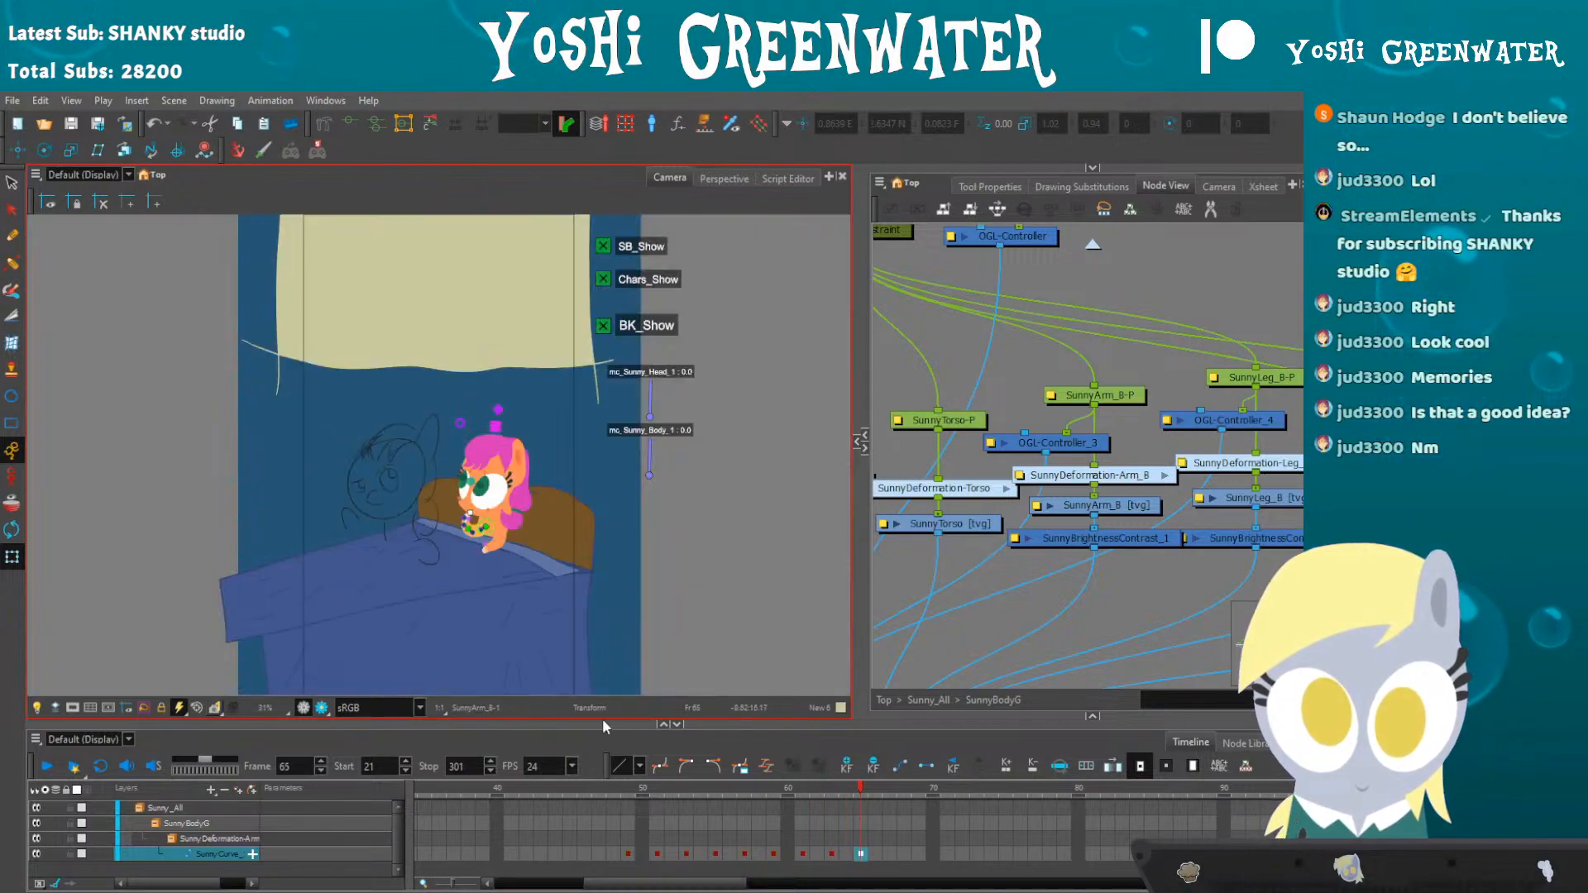
{"action": "left_click", "coordinate": [600, 789]}
{"action": "key", "text": "Return"}
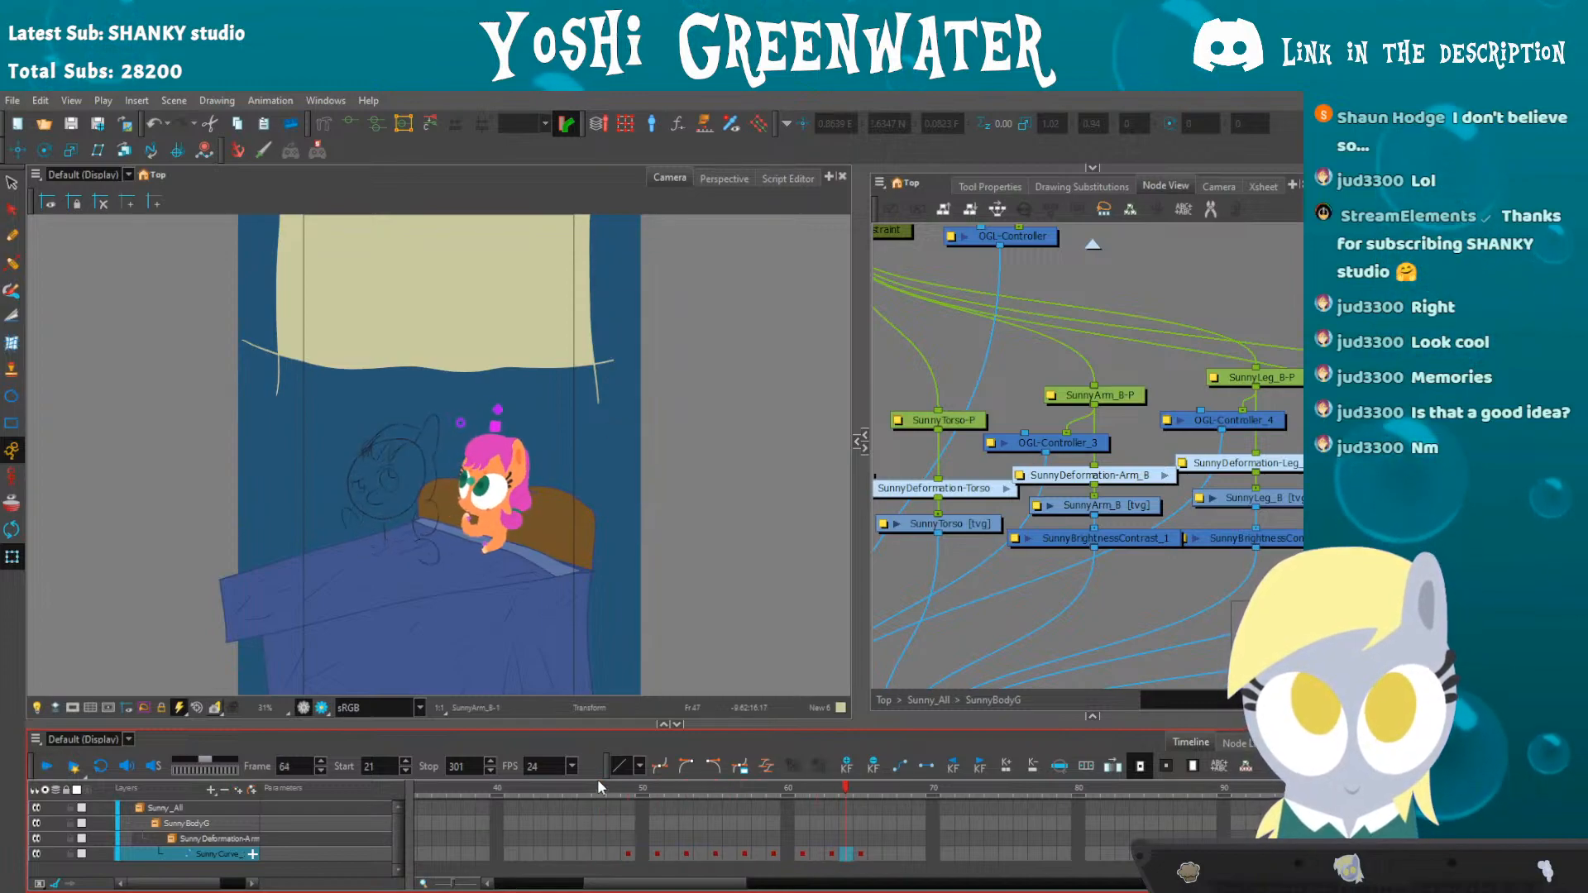
- Keyframe slight rotations of the supporting arm's SunnyArm_F-P peg at frames 49, 51 and 53
{"action": "scroll", "coordinate": [460, 535], "scroll_direction": "up", "scroll_amount": 4}
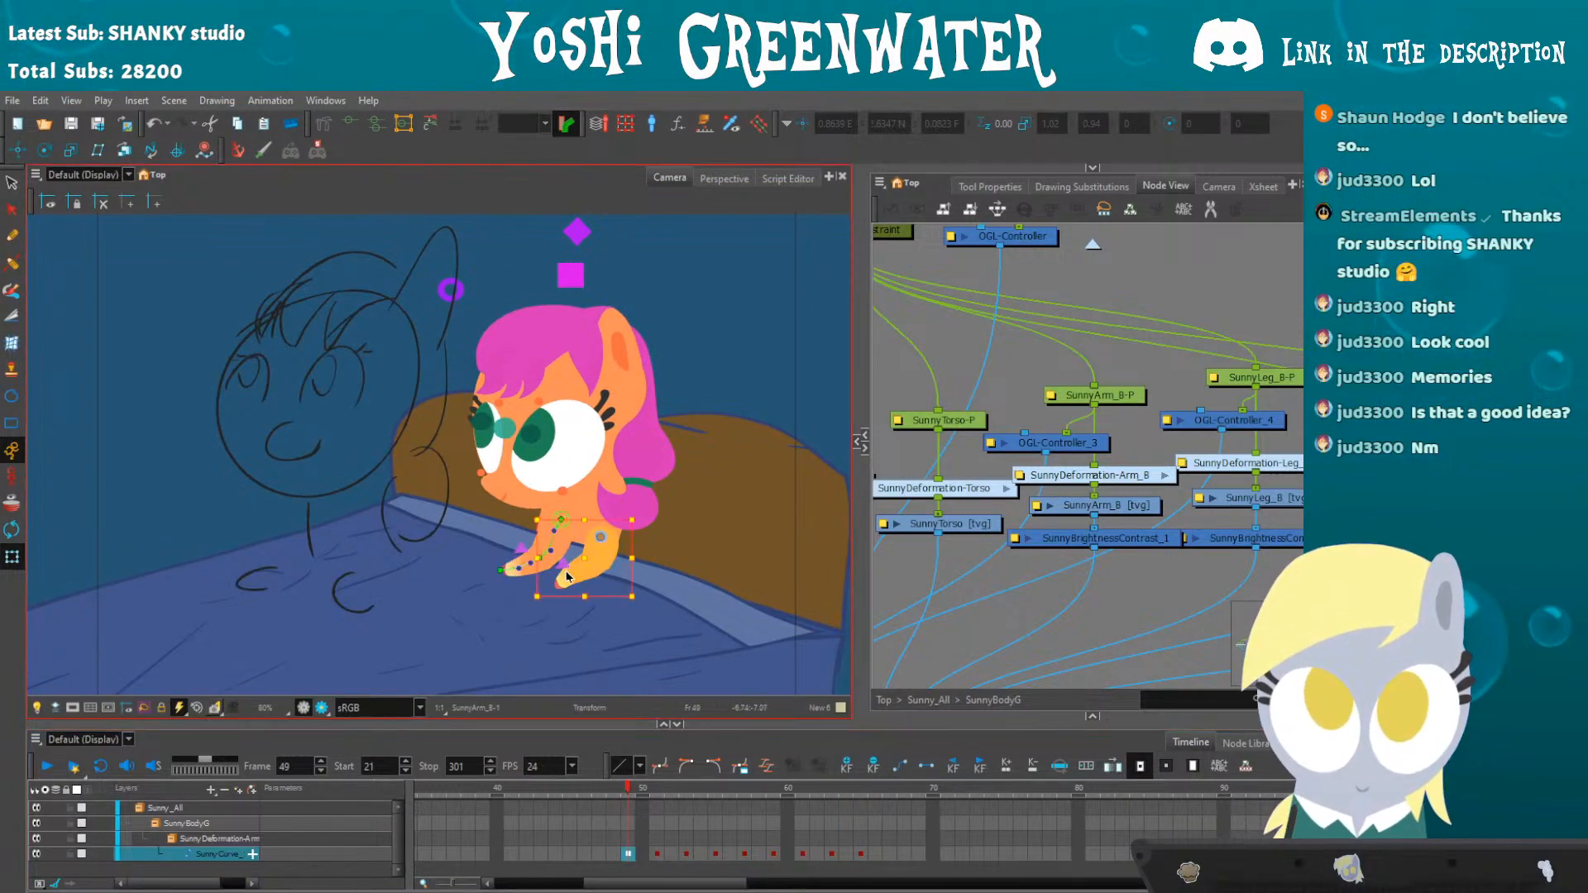
{"action": "left_click", "coordinate": [493, 576]}
{"action": "scroll", "coordinate": [526, 596], "scroll_direction": "up", "scroll_amount": 3}
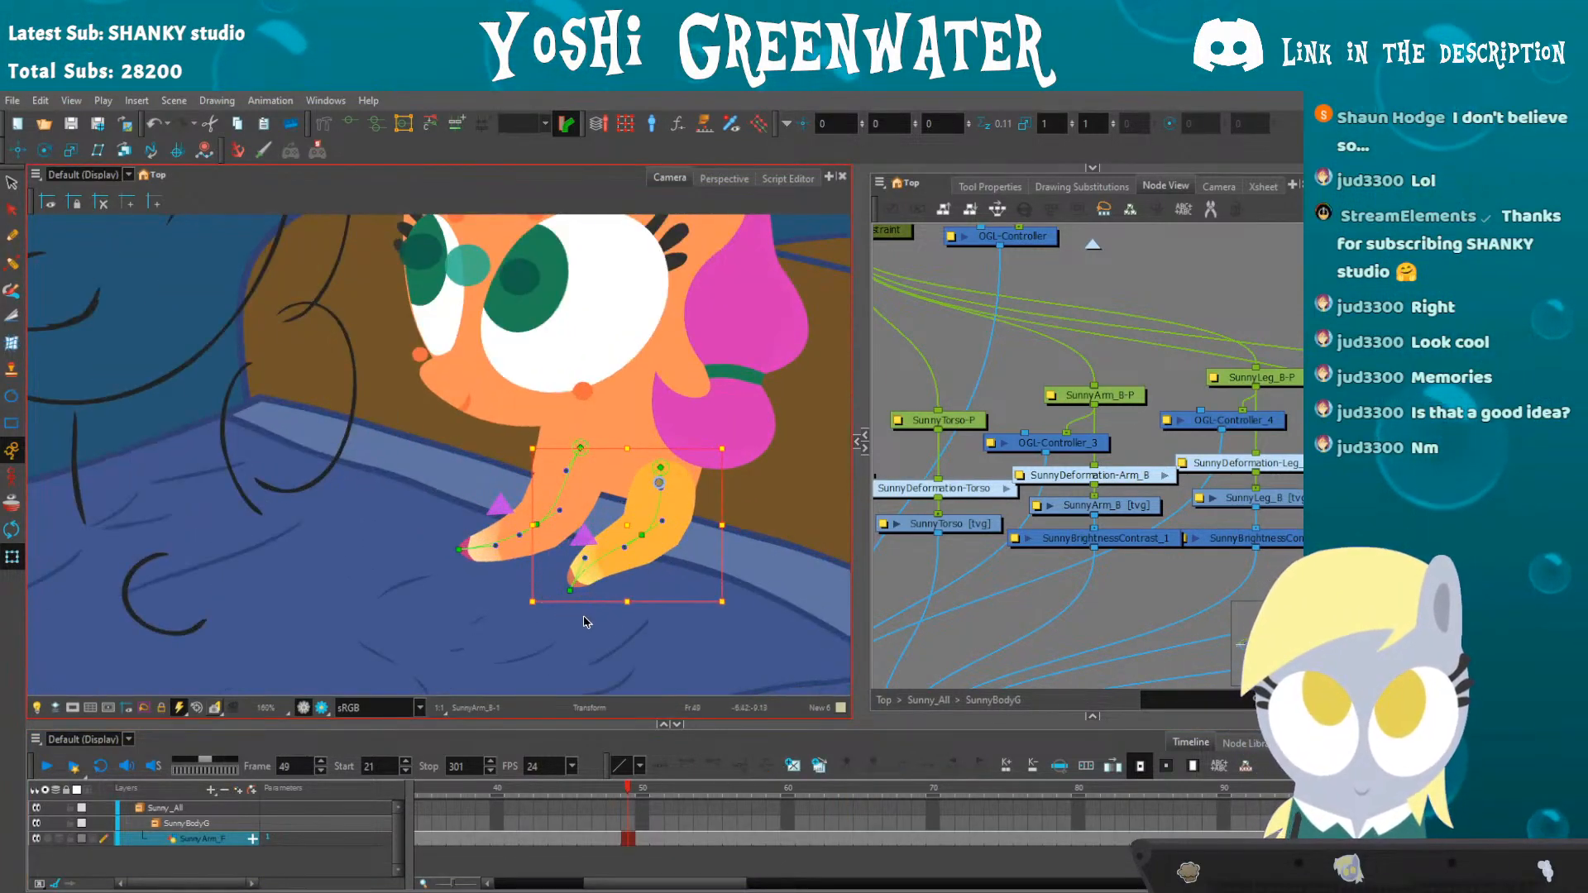
{"action": "left_click_drag", "start_coordinate": [935, 530], "coordinate": [1224, 516]}
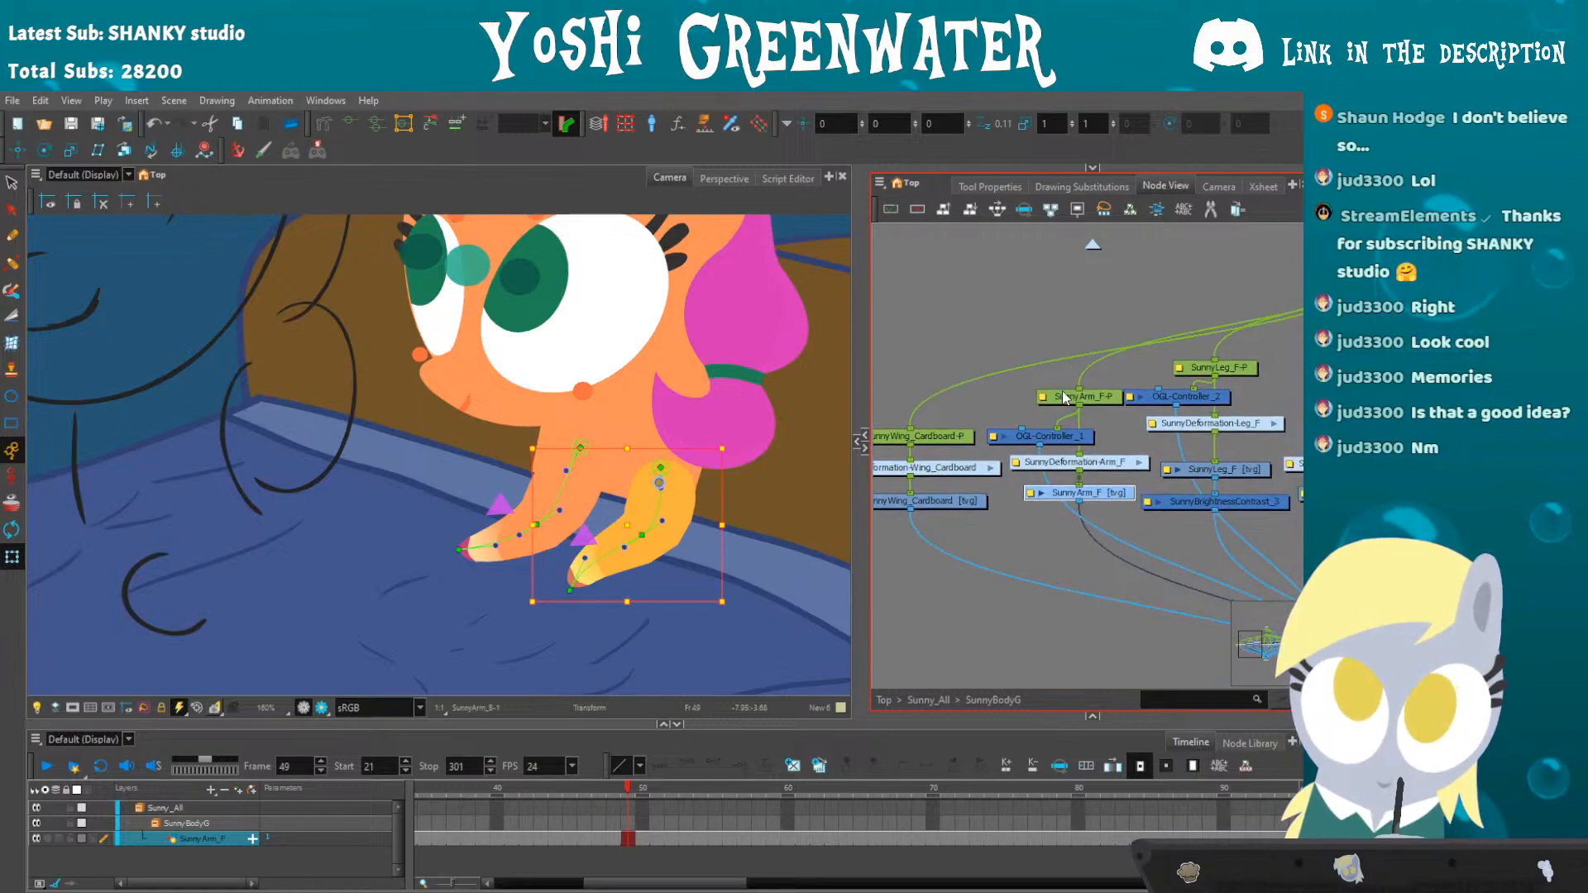
{"action": "left_click", "coordinate": [1072, 397]}
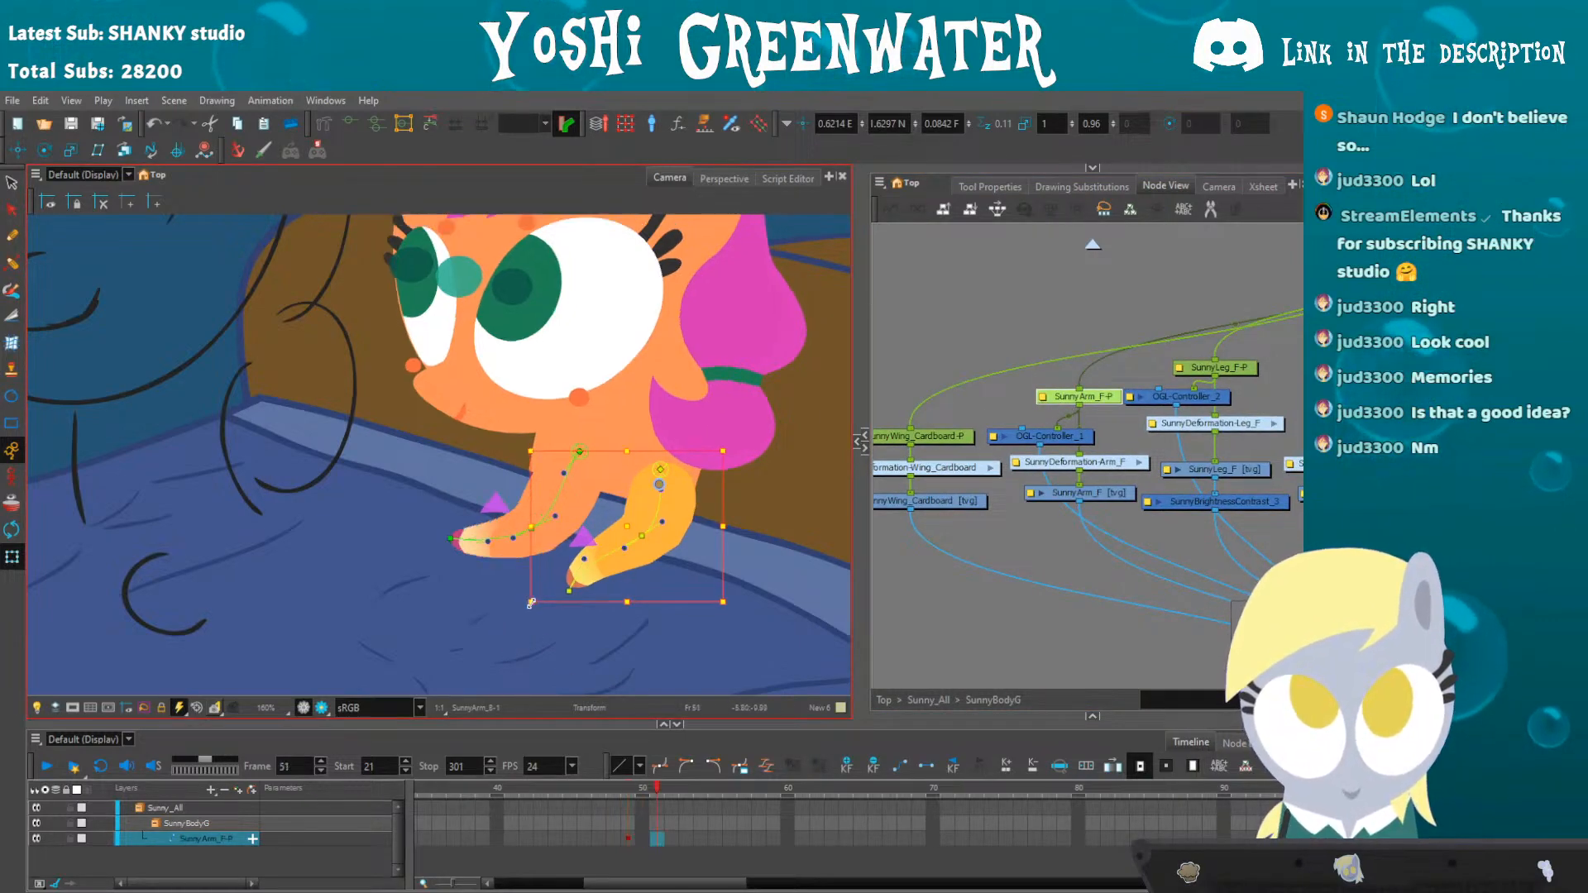
{"action": "key", "text": "period"}
{"action": "key", "text": "period"}
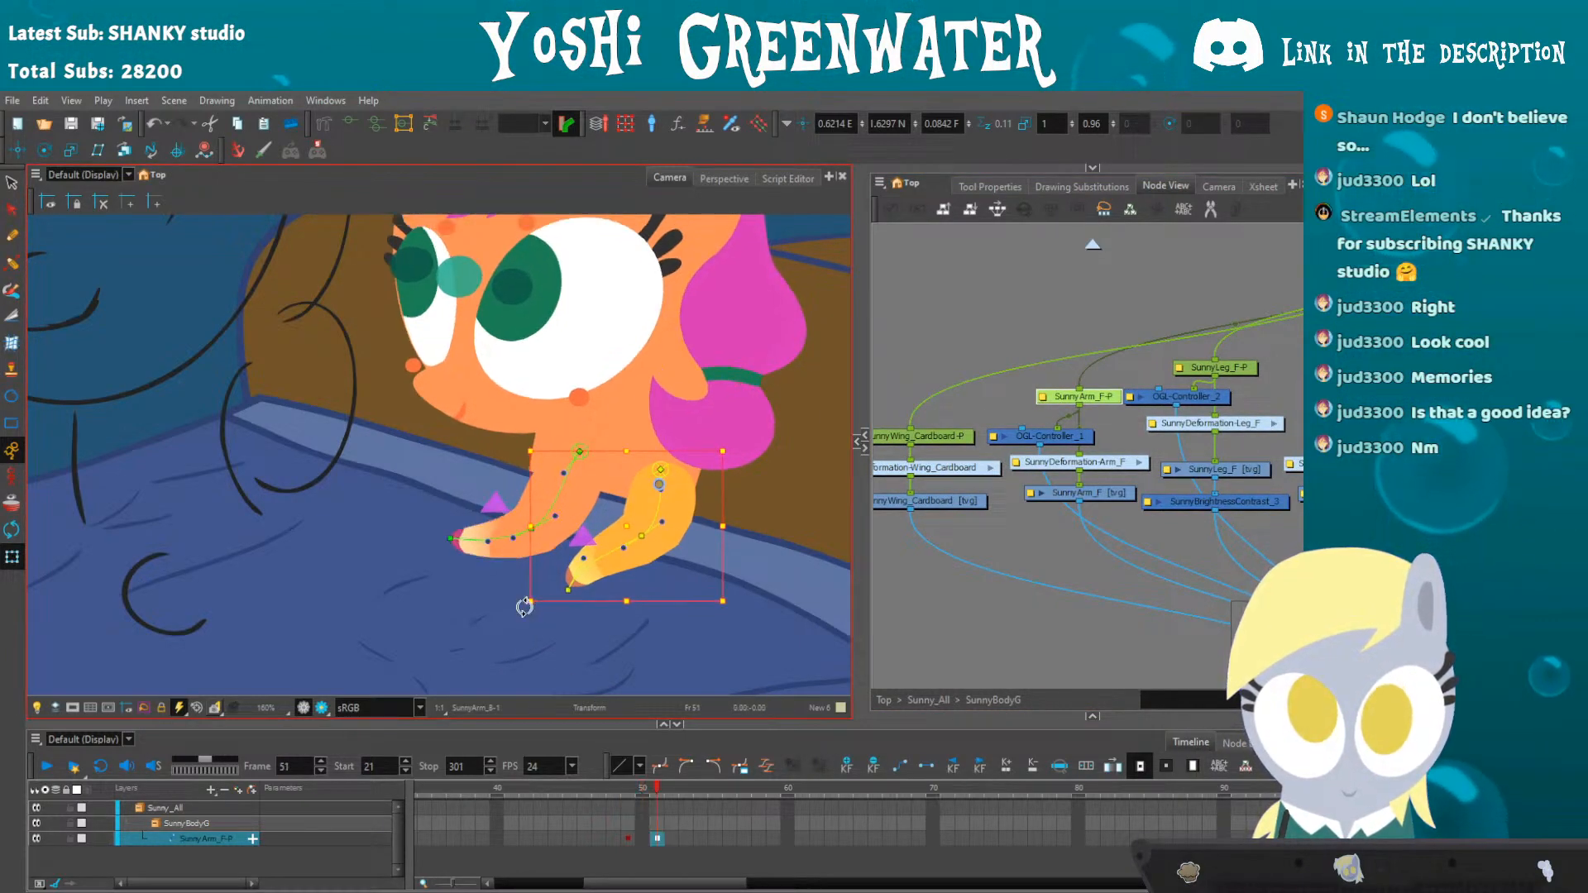
{"action": "key", "text": "period"}
{"action": "key", "text": "period"}
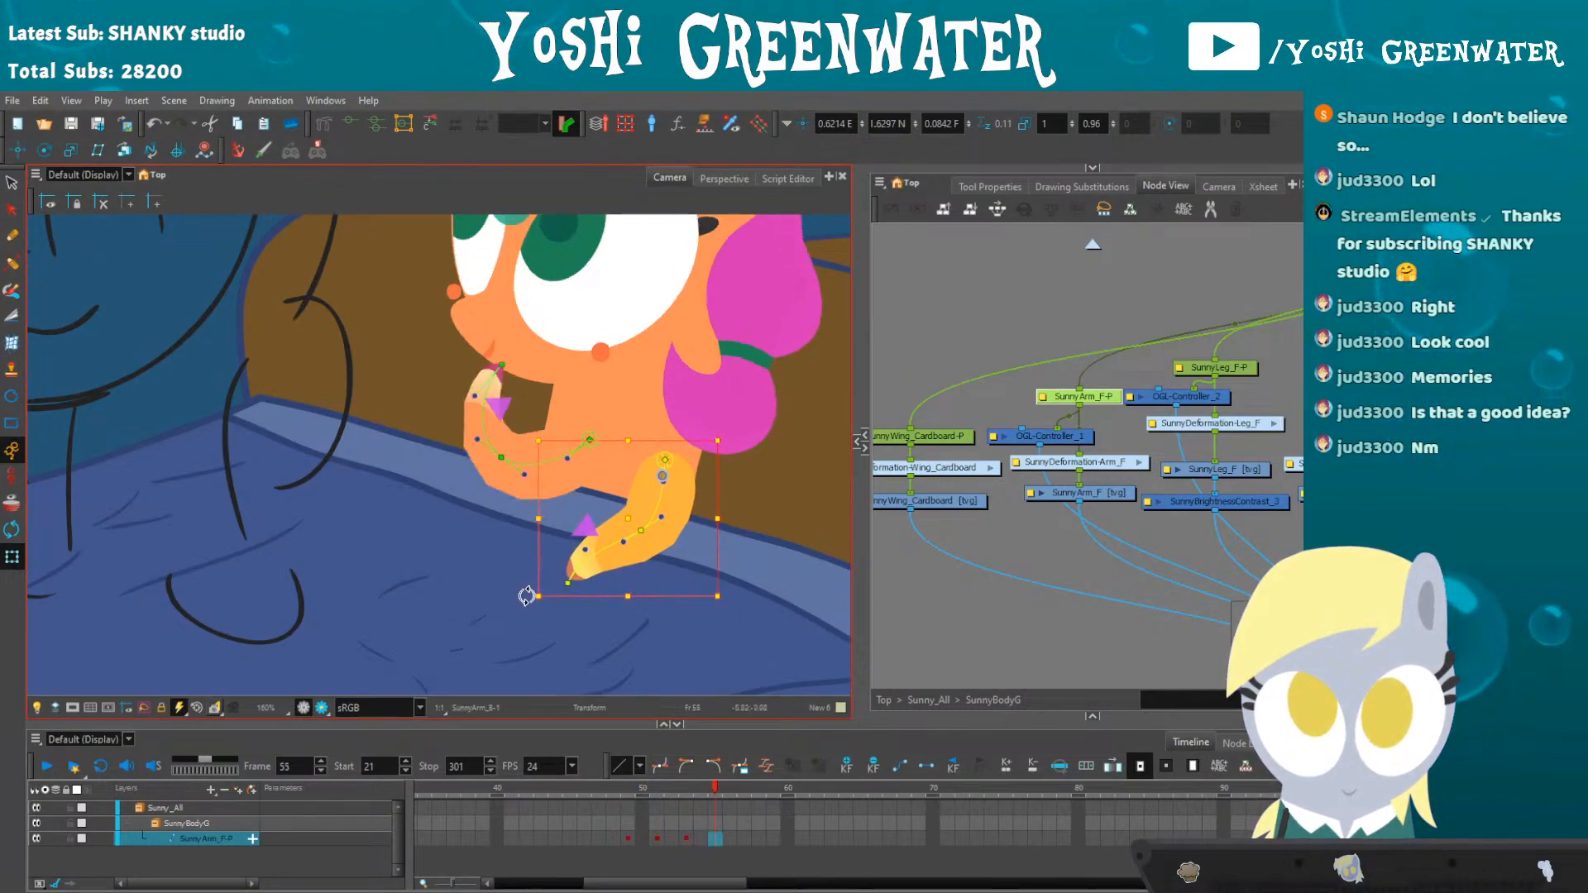
- Continue the supporting arm's subtle rotation with keyframes on its peg at frames 55, 57 and 59
{"action": "key", "text": "period"}
{"action": "key", "text": "period"}
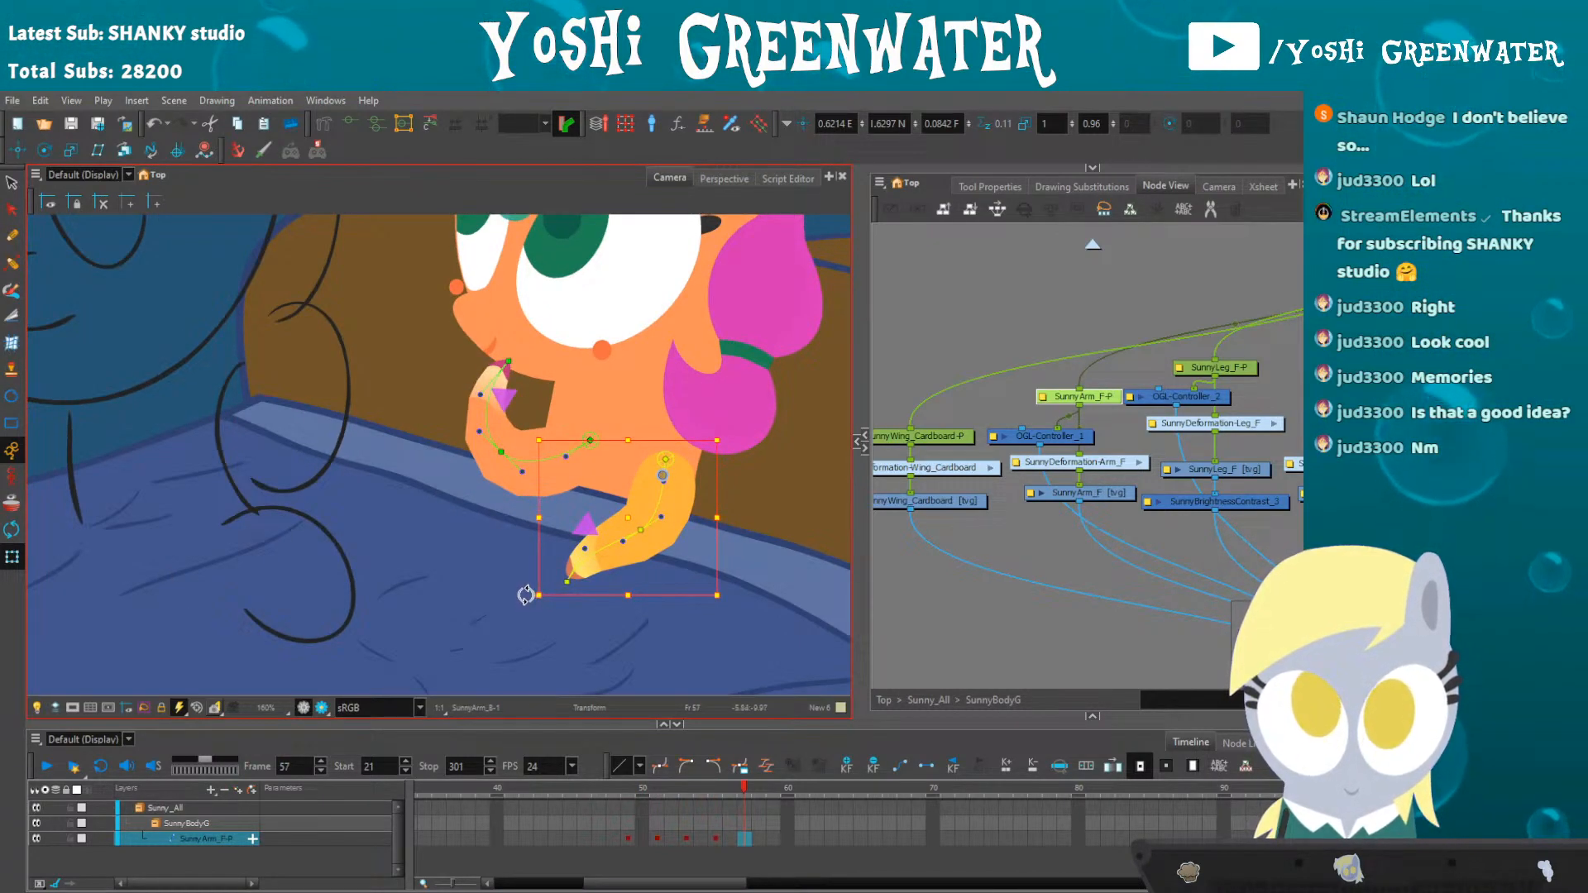
{"action": "key", "text": "period"}
{"action": "key", "text": "period"}
{"action": "key", "text": "period"}
{"action": "key", "text": "period"}
{"action": "key", "text": "period"}
{"action": "key", "text": "period"}
{"action": "key", "text": "period"}
{"action": "key", "text": "period"}
- Play back the arm animation repeatedly from around frame 47, checking it both close up and with the head in view
{"action": "left_click", "coordinate": [603, 786]}
{"action": "key", "text": "Return"}
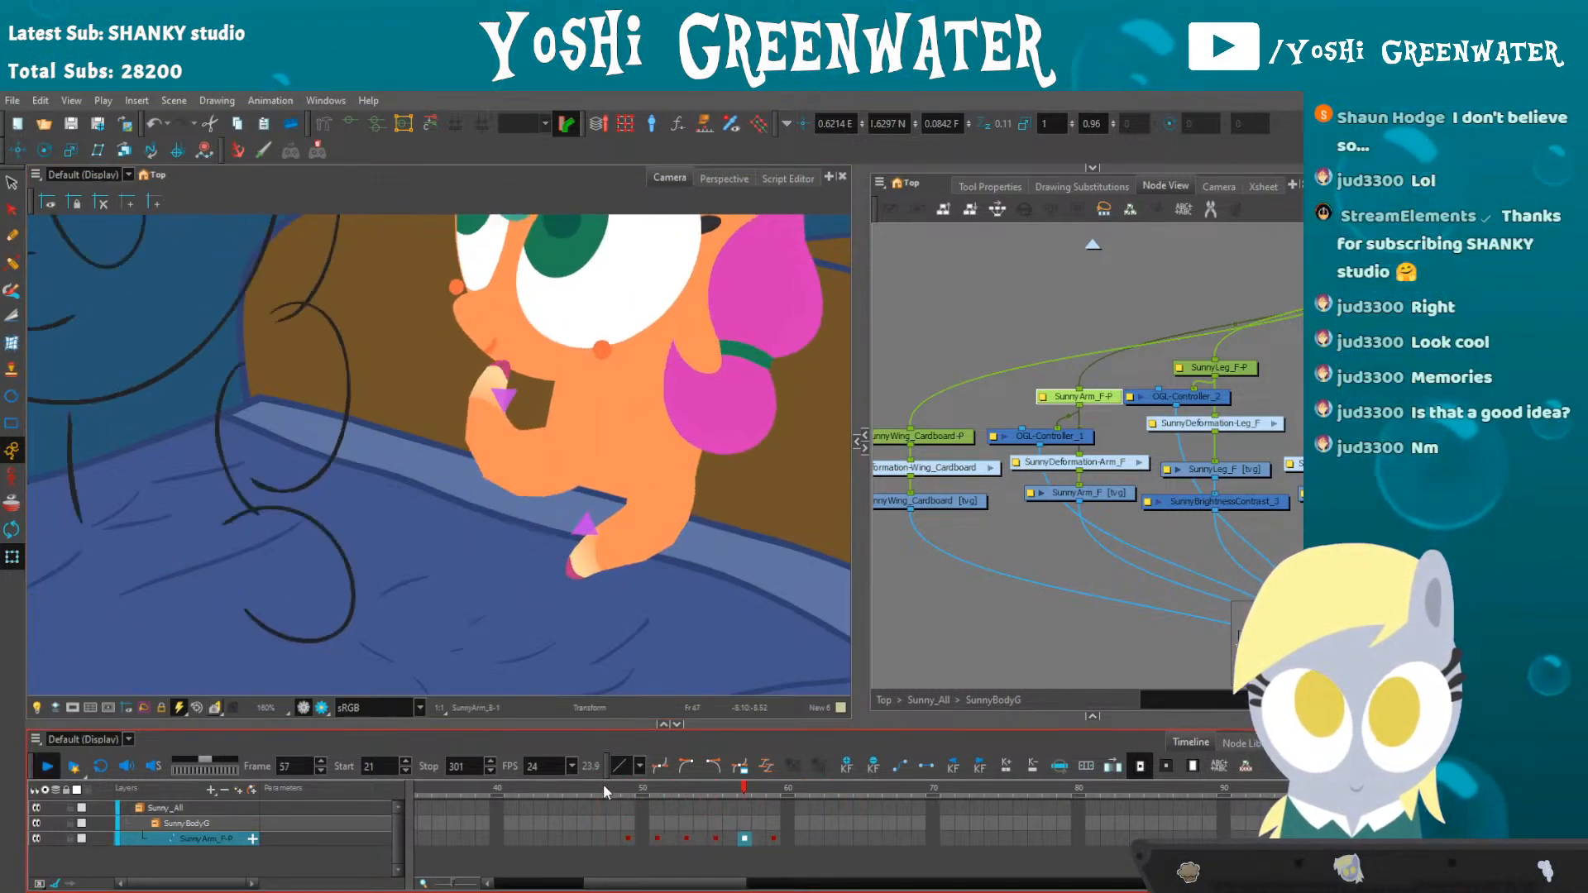
{"action": "left_click", "coordinate": [603, 786]}
{"action": "key", "text": "Return"}
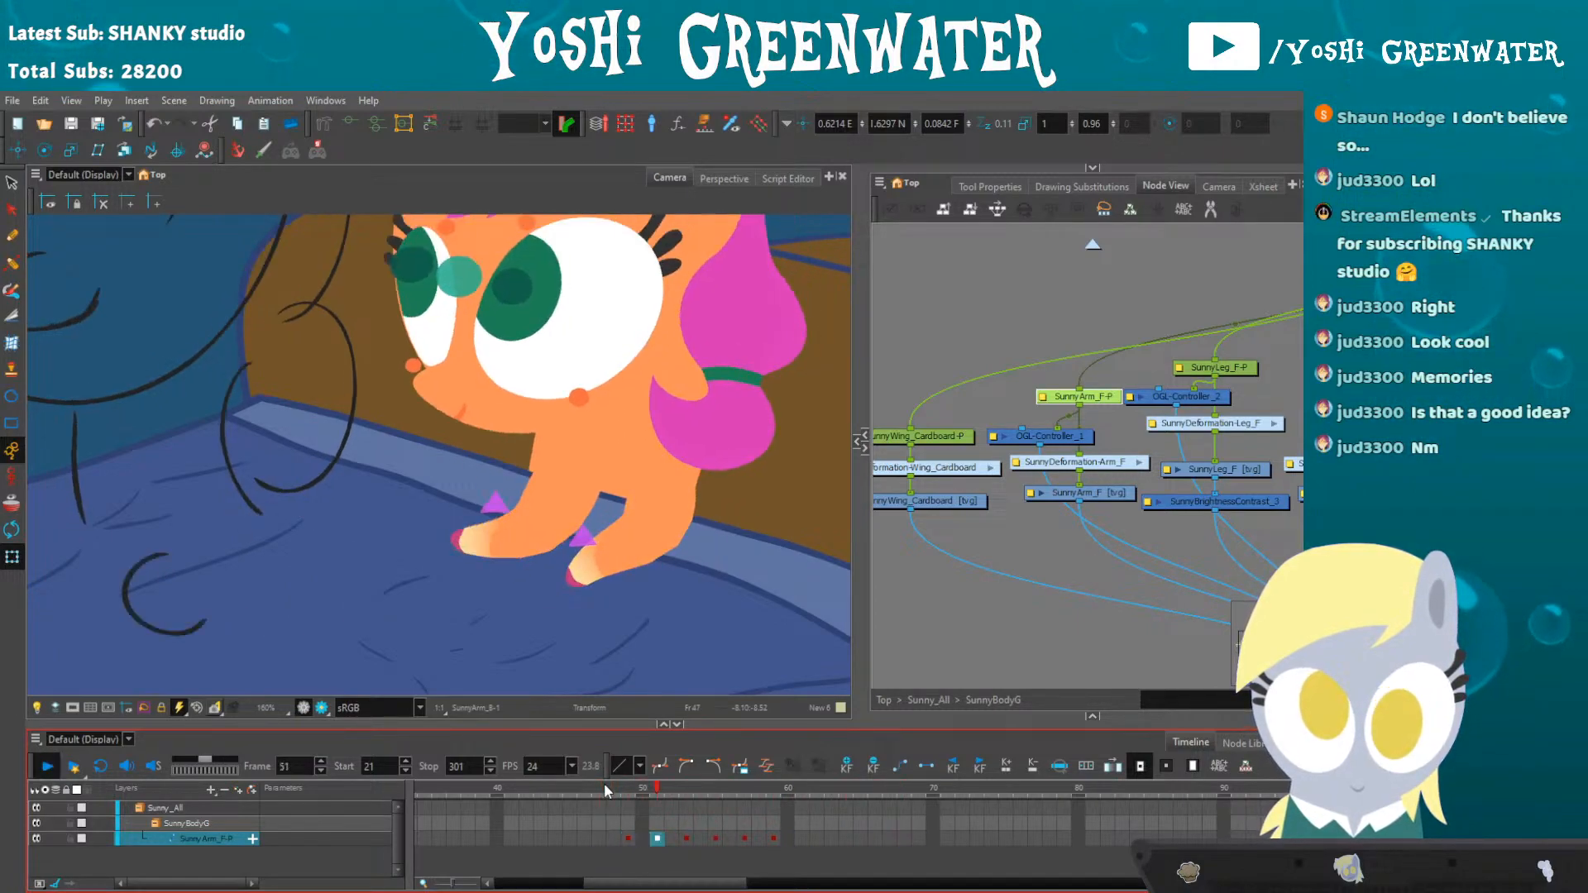
{"action": "key", "text": "Return"}
{"action": "left_click", "coordinate": [607, 791]}
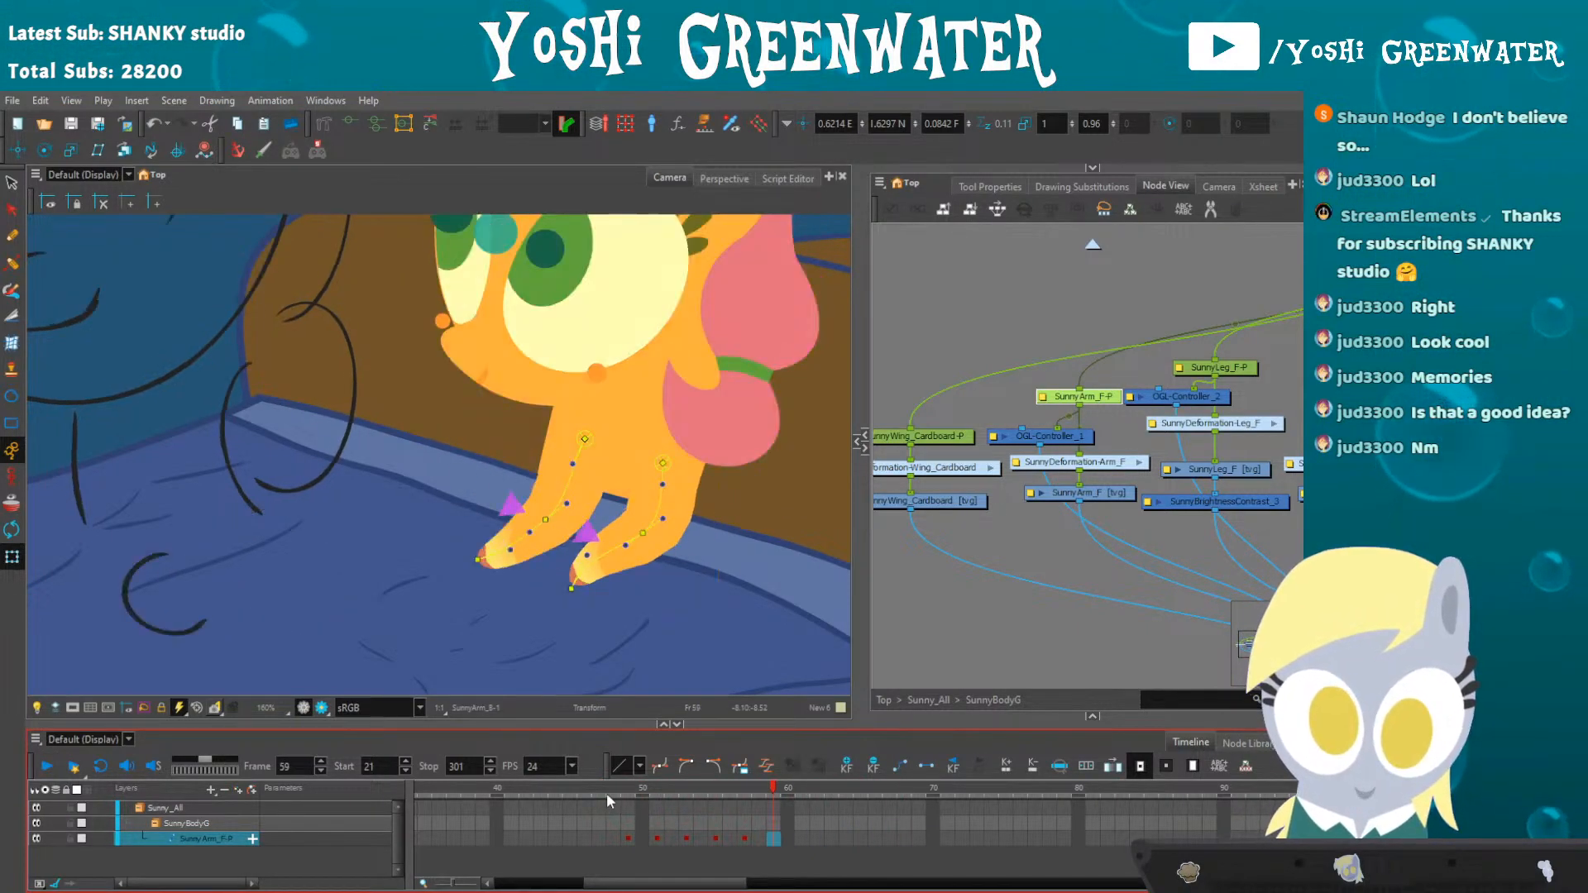
{"action": "key", "text": "Return"}
{"action": "left_click", "coordinate": [605, 790]}
{"action": "key", "text": "Return"}
{"action": "key", "text": "Return"}
{"action": "left_click_drag", "start_coordinate": [504, 554], "coordinate": [521, 616]}
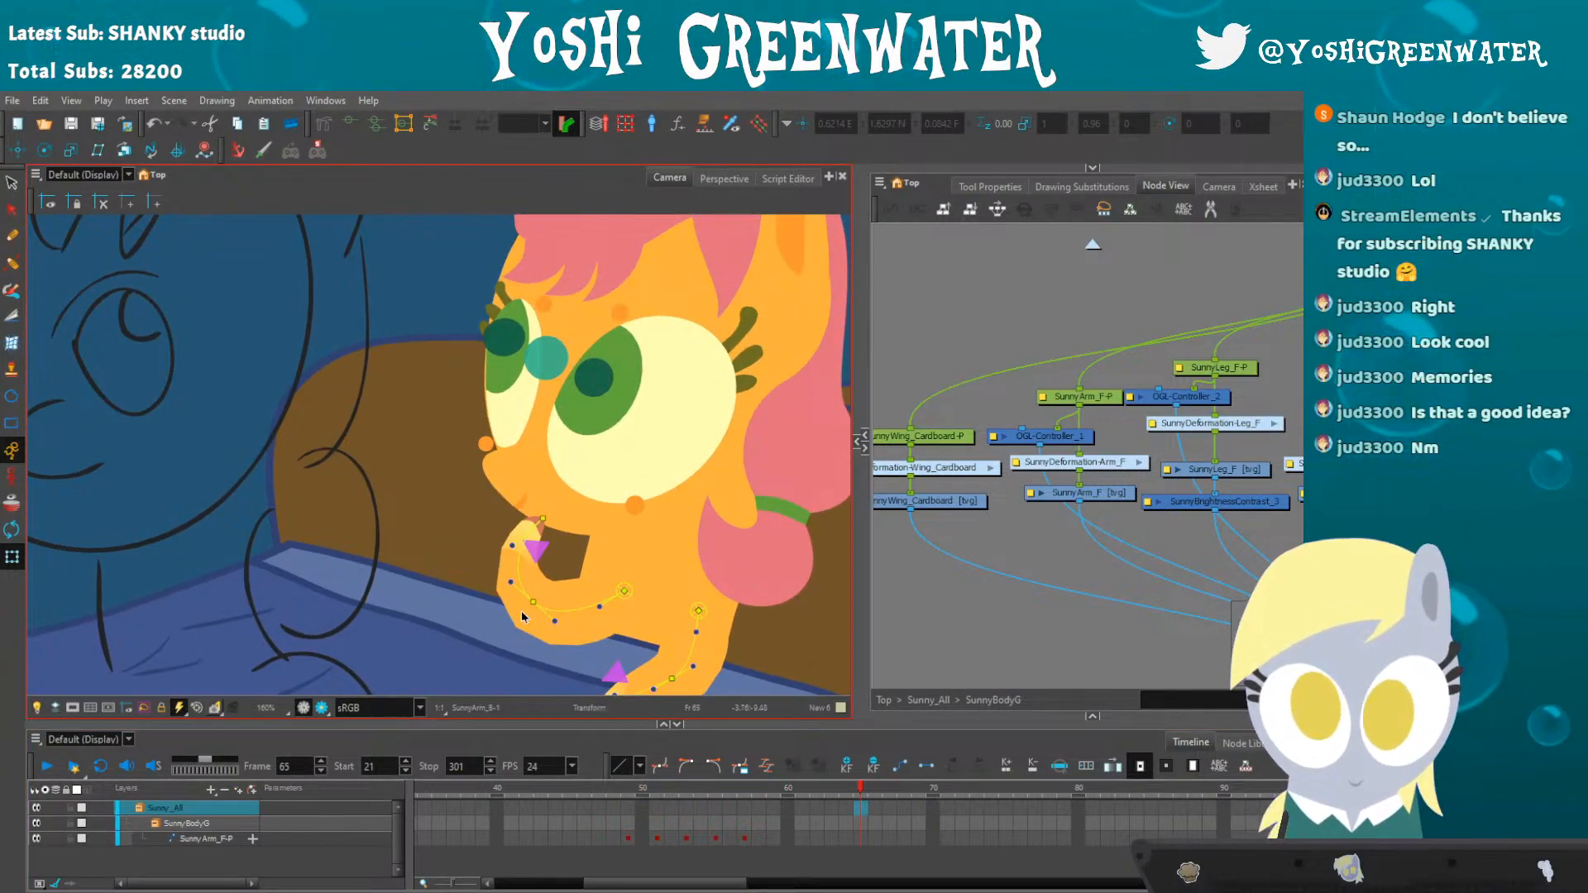
{"action": "scroll", "coordinate": [440, 439], "scroll_direction": "down", "scroll_amount": 1}
{"action": "left_click", "coordinate": [591, 792]}
{"action": "key", "text": "Return"}
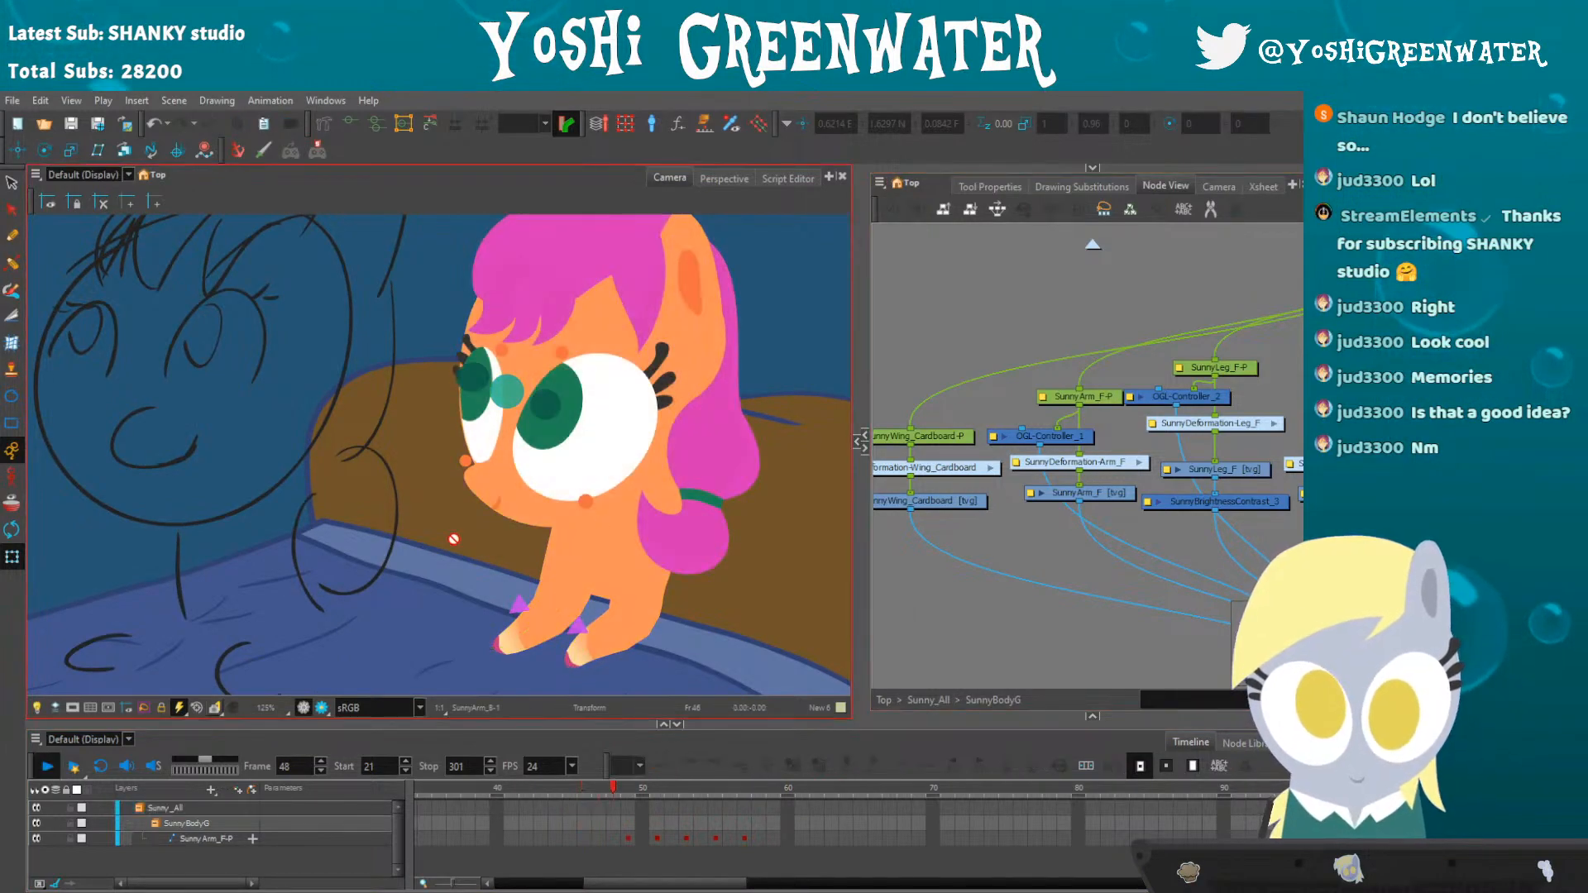
{"action": "left_click", "coordinate": [578, 781]}
{"action": "key", "text": "Return"}
{"action": "key", "text": "Return"}
{"action": "left_click", "coordinate": [598, 785]}
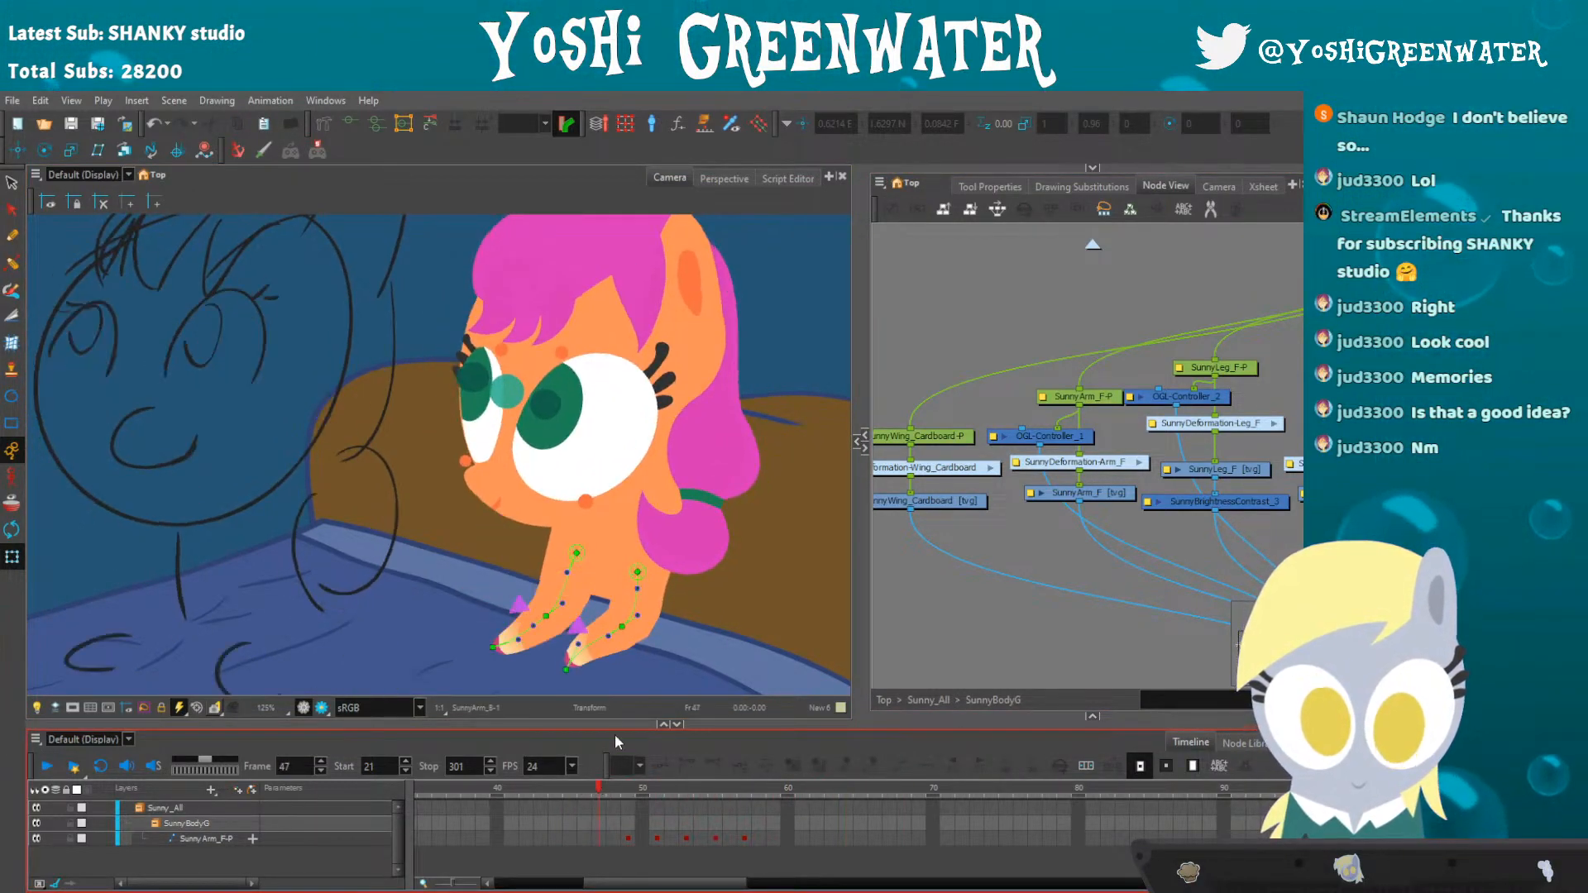
- Keyframe Sunny's irises drifting slightly upward at frames 29, 31 and 33 using the master eye peg
{"action": "left_click_drag", "start_coordinate": [425, 436], "coordinate": [433, 476]}
{"action": "left_click_drag", "start_coordinate": [593, 786], "coordinate": [416, 776]}
{"action": "left_click_drag", "start_coordinate": [595, 883], "coordinate": [561, 857]}
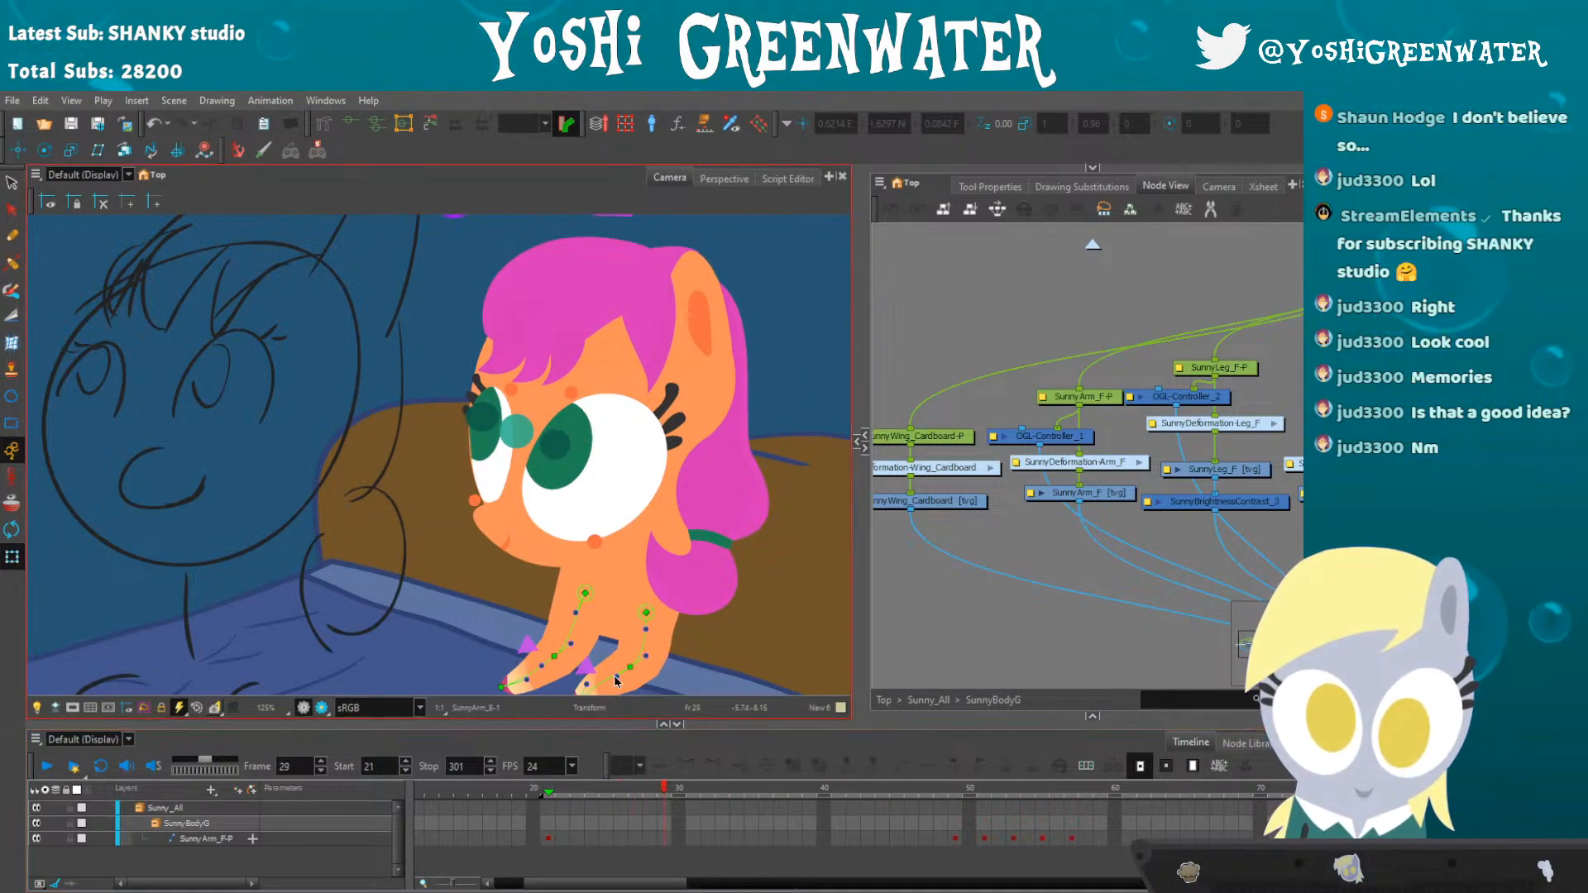
{"action": "left_click", "coordinate": [478, 423]}
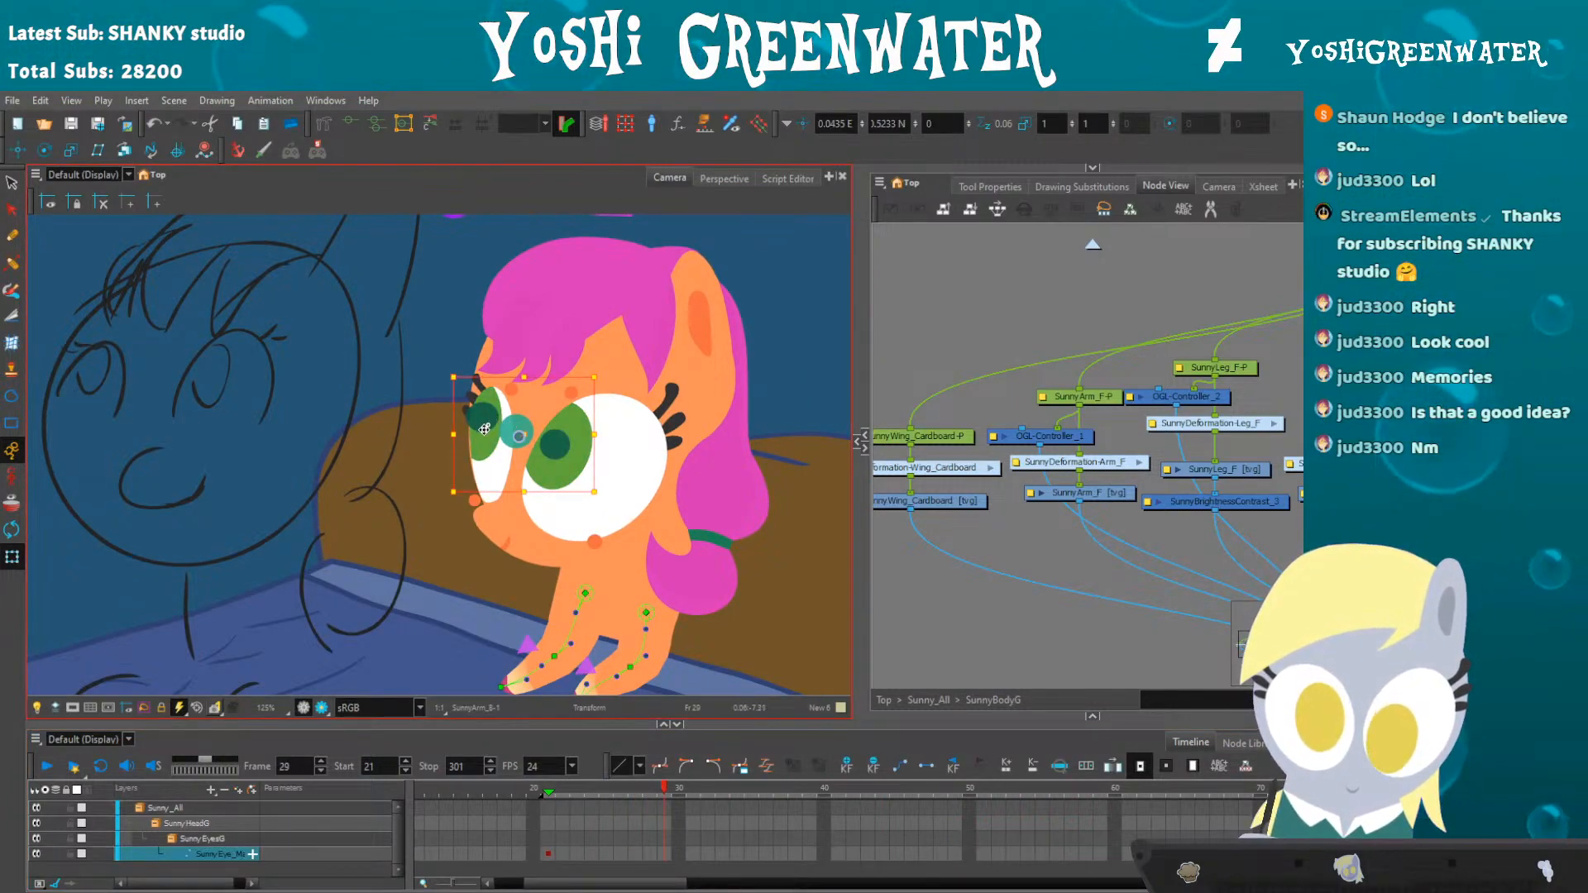
{"action": "scroll", "coordinate": [484, 429], "scroll_direction": "up", "scroll_amount": 2}
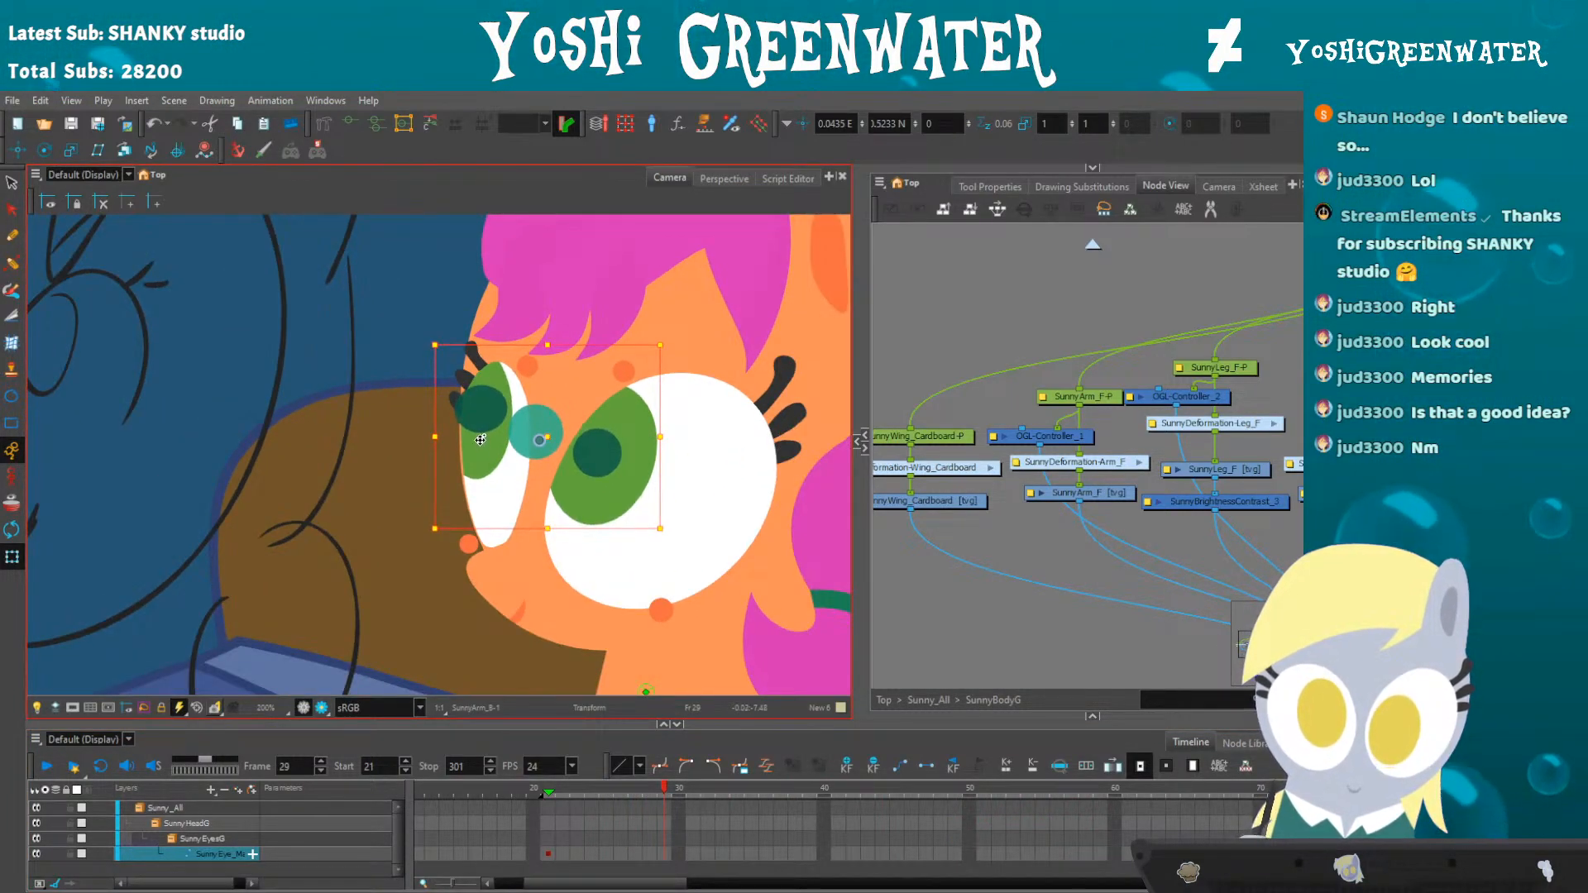
{"action": "key", "text": "Up"}
{"action": "key", "text": "period"}
{"action": "key", "text": "period"}
{"action": "key", "text": "Up"}
{"action": "key", "text": "period"}
{"action": "key", "text": "period"}
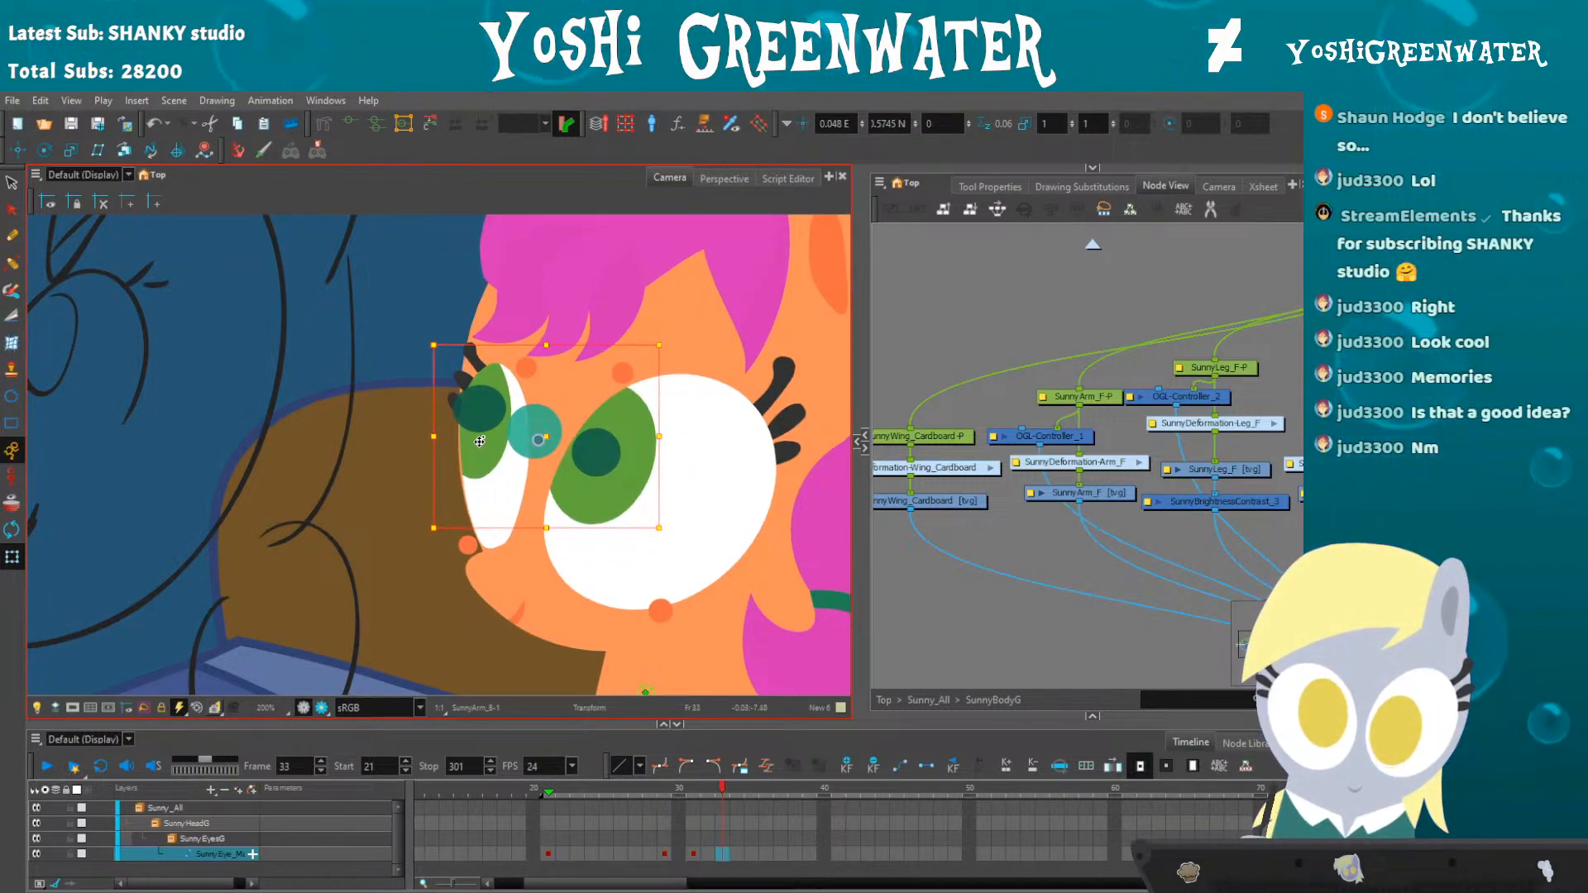
{"action": "key", "text": "Up"}
- Review the eye drift and keyframe the irises moving slightly back down at frames 46 and 48
{"action": "left_click_drag", "start_coordinate": [619, 883], "coordinate": [632, 878]}
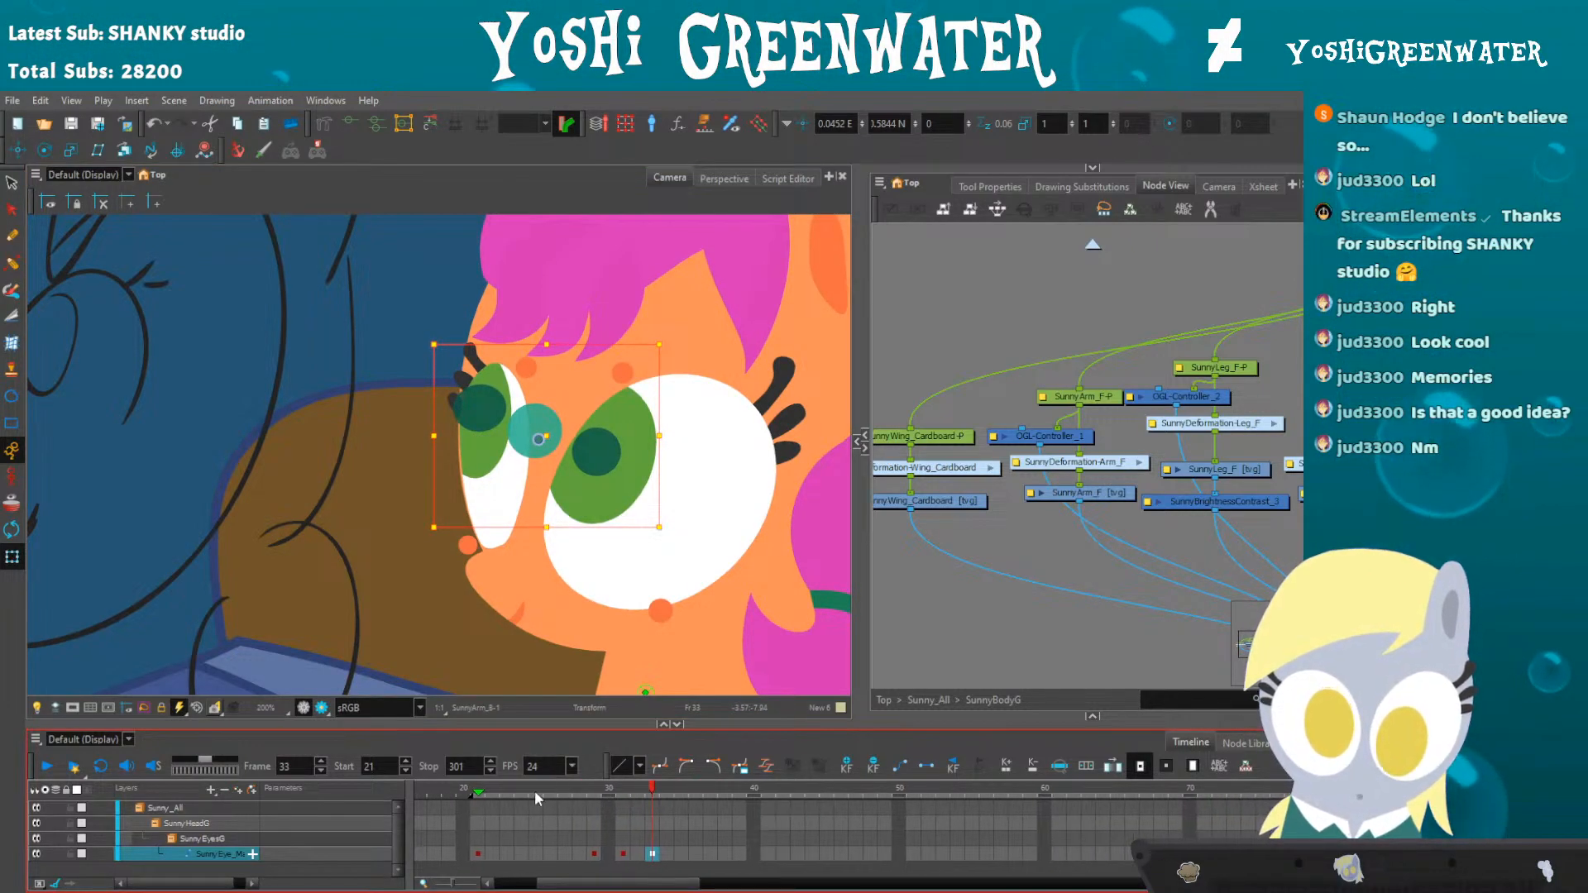
{"action": "left_click", "coordinate": [537, 793]}
{"action": "key", "text": "shift+Return"}
{"action": "key", "text": "shift+Return"}
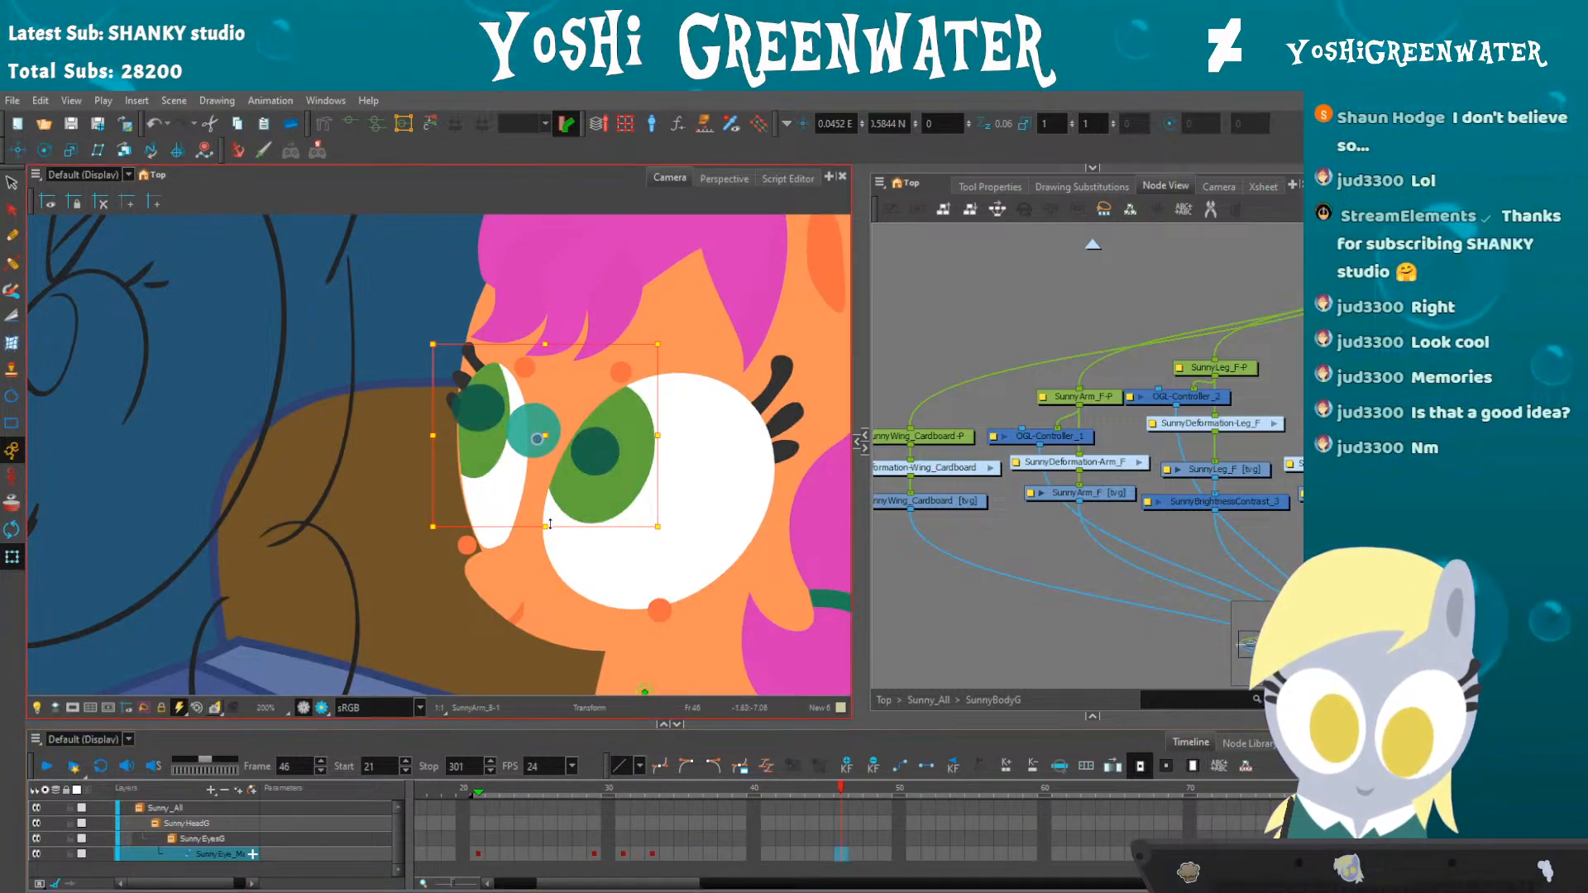
{"action": "left_click_drag", "start_coordinate": [476, 437], "coordinate": [478, 439]}
{"action": "key", "text": "period"}
{"action": "key", "text": "period"}
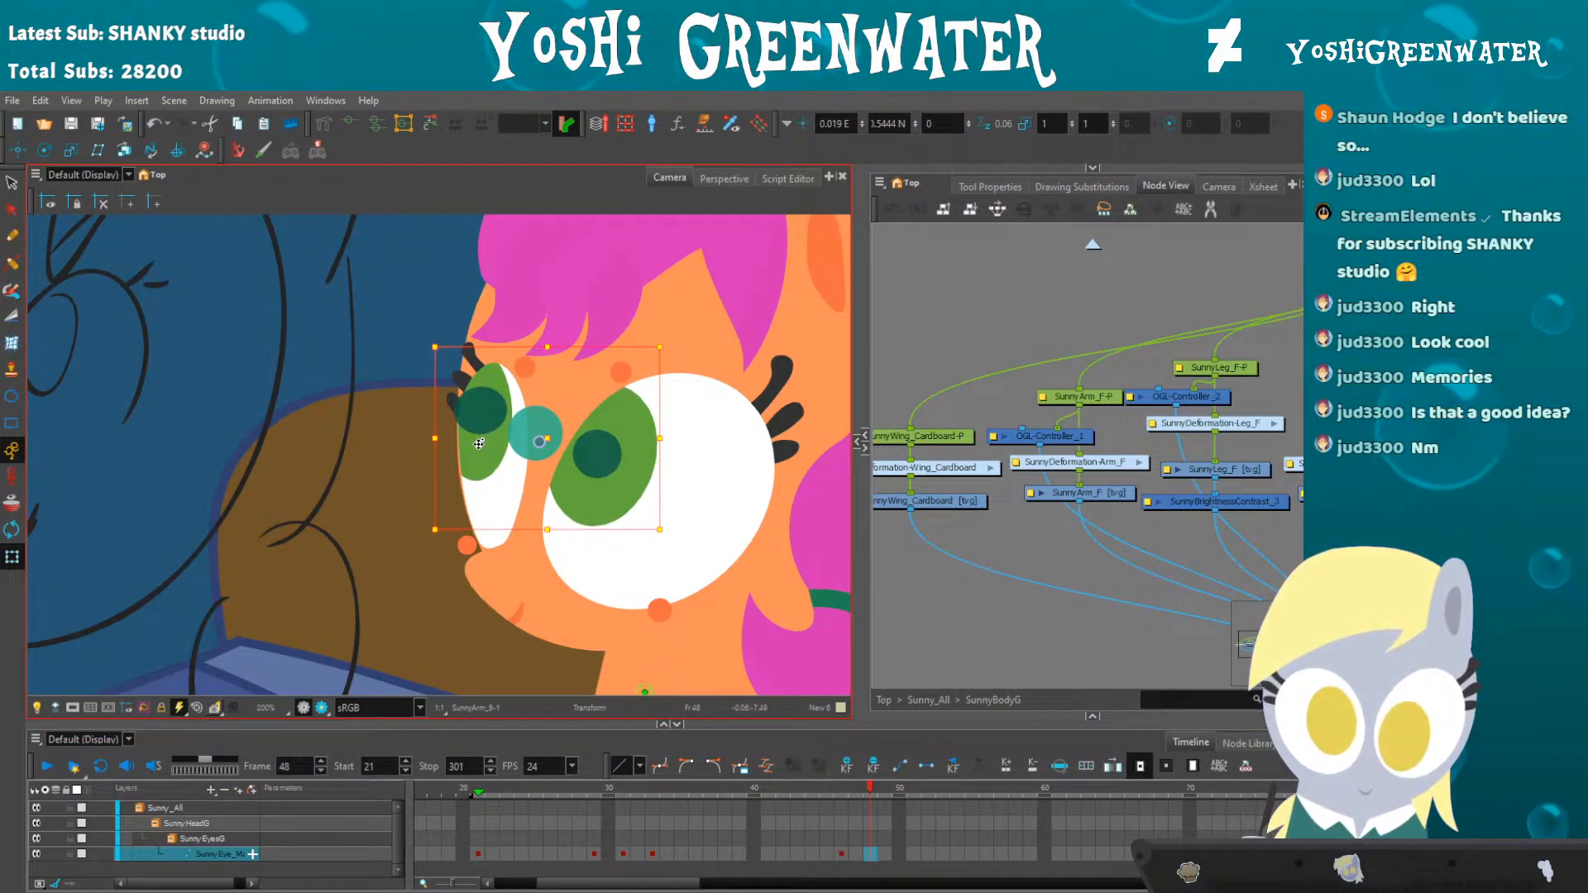
{"action": "key", "text": "period"}
{"action": "key", "text": "period"}
- Shift the last two iris keyframes two frames earlier to frames 44 and 46, and check the motion
{"action": "left_click_drag", "start_coordinate": [627, 882], "coordinate": [695, 856]}
{"action": "key", "text": "comma"}
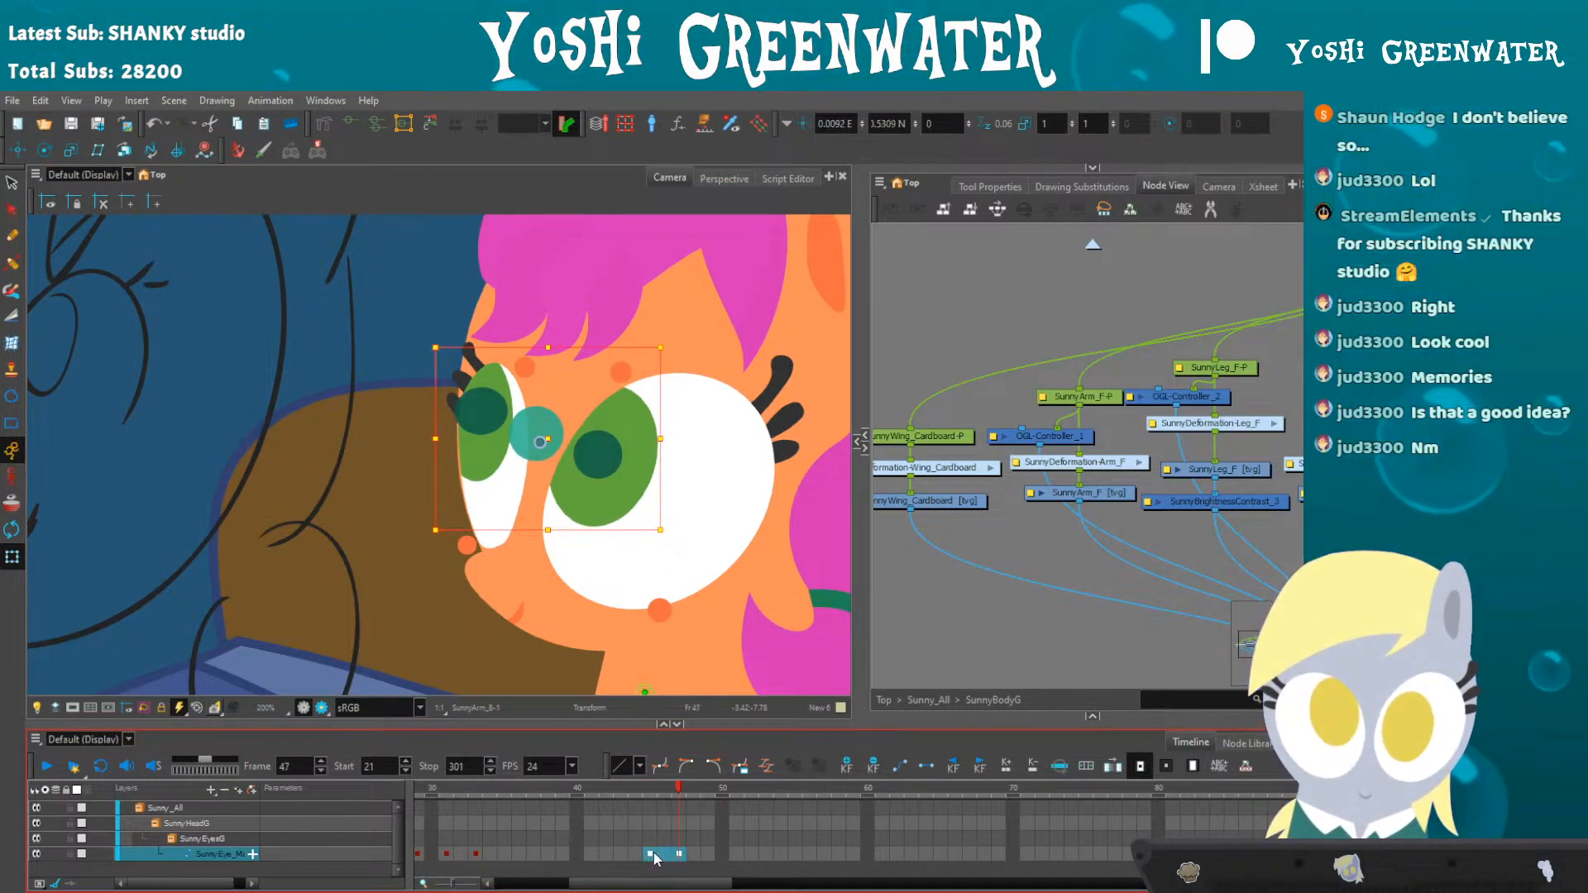
{"action": "key", "text": "Return"}
{"action": "left_click", "coordinate": [613, 787]}
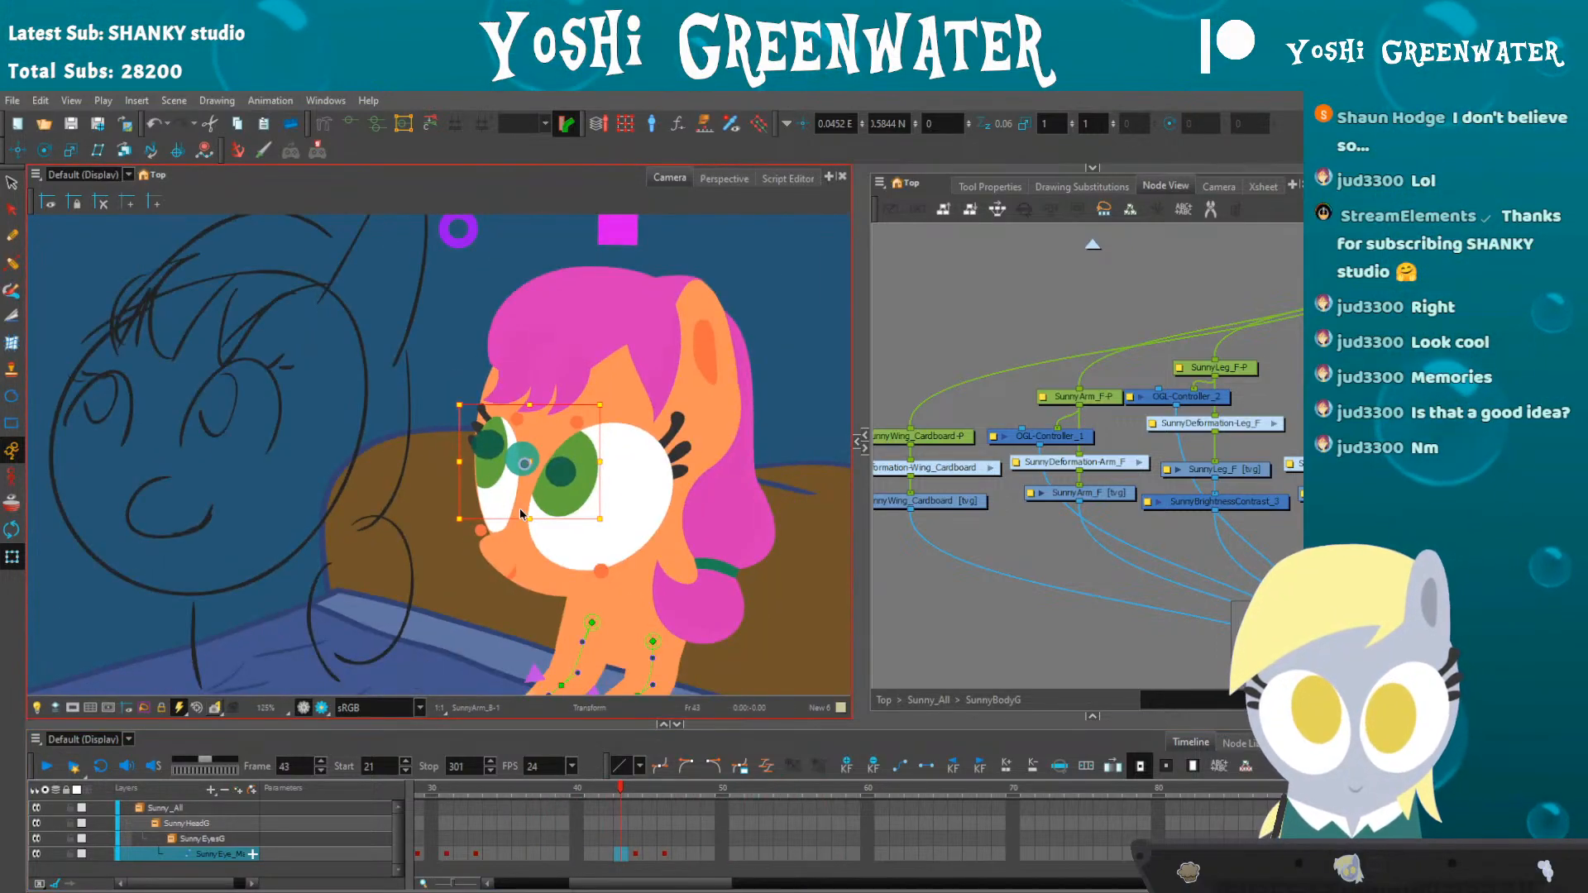
- Display the drawing substitutions of the SunnyBlink eyelid and examine the head movement between frames 38 and 50 for the blink timing
{"action": "left_click", "coordinate": [645, 481]}
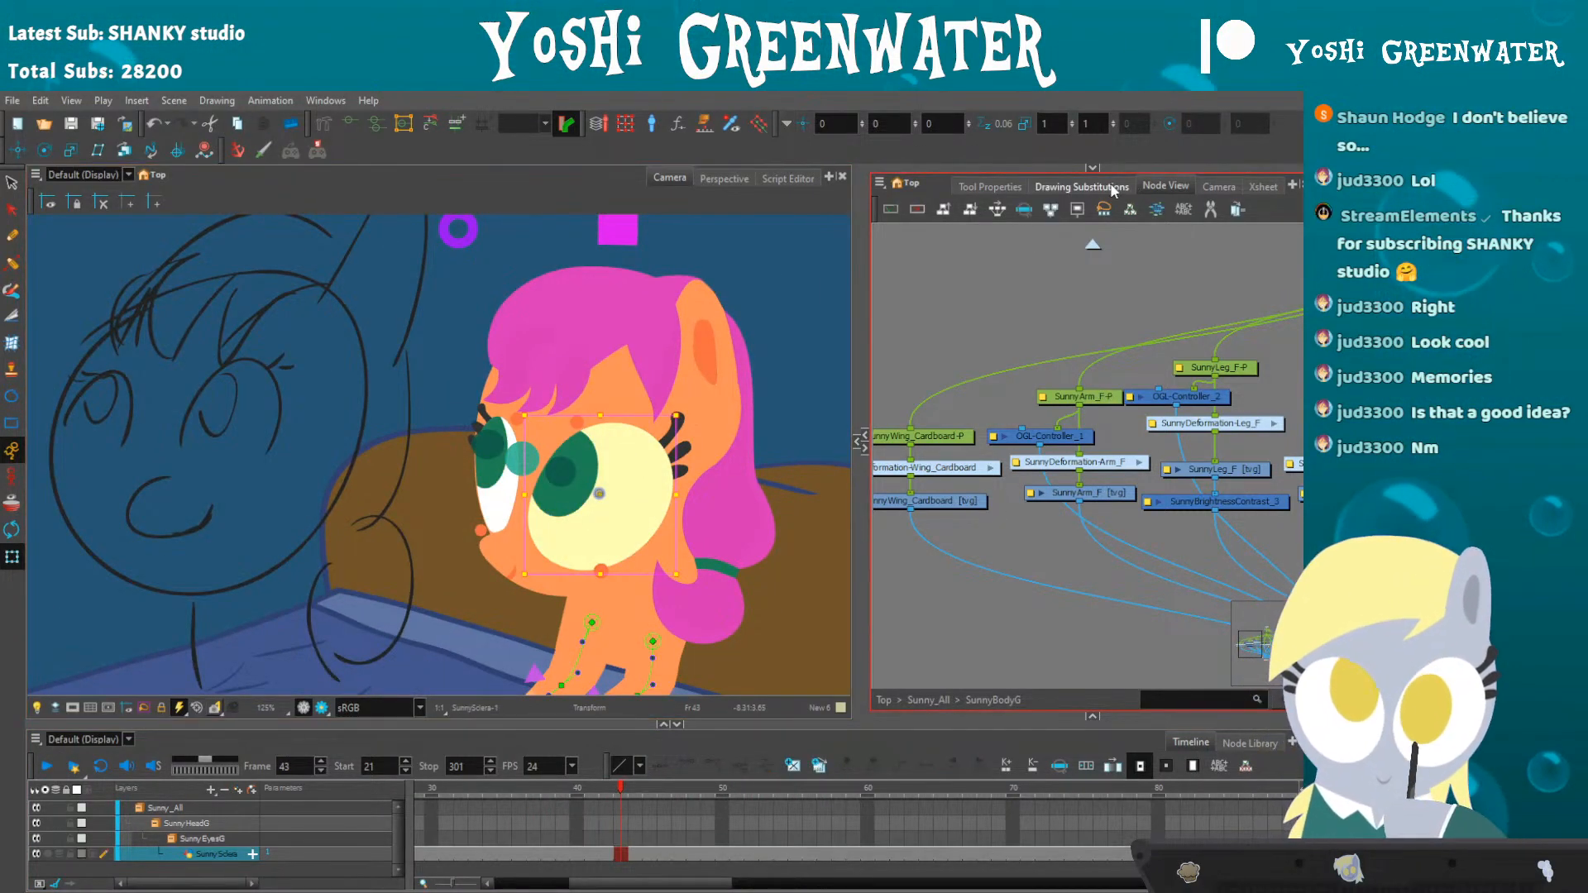
{"action": "left_click", "coordinate": [1082, 186]}
{"action": "left_click", "coordinate": [663, 437]}
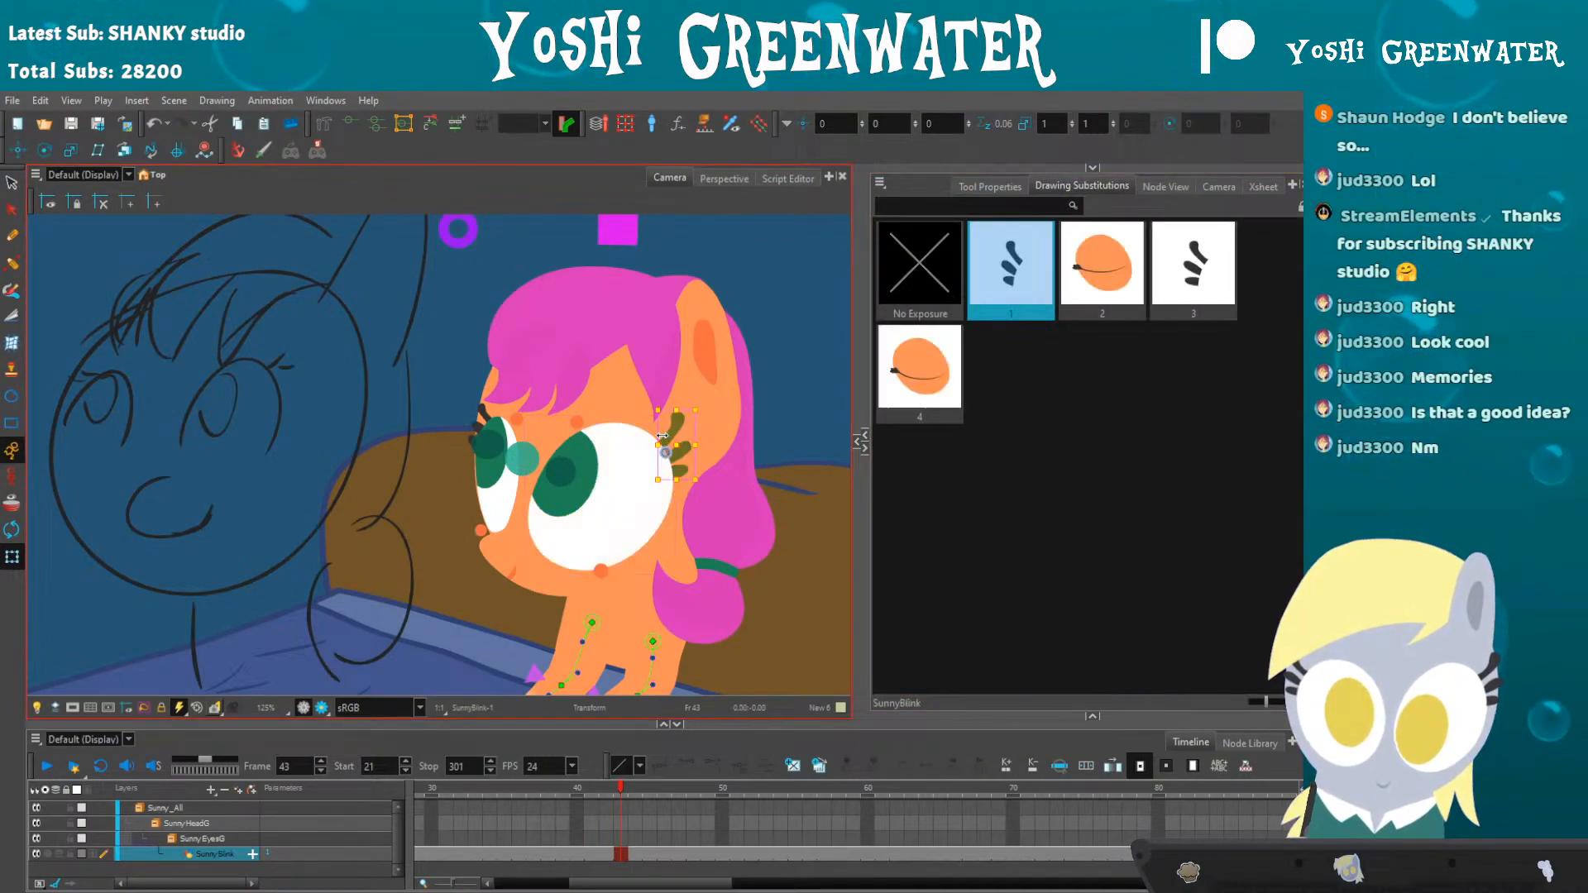
{"action": "left_click", "coordinate": [547, 786]}
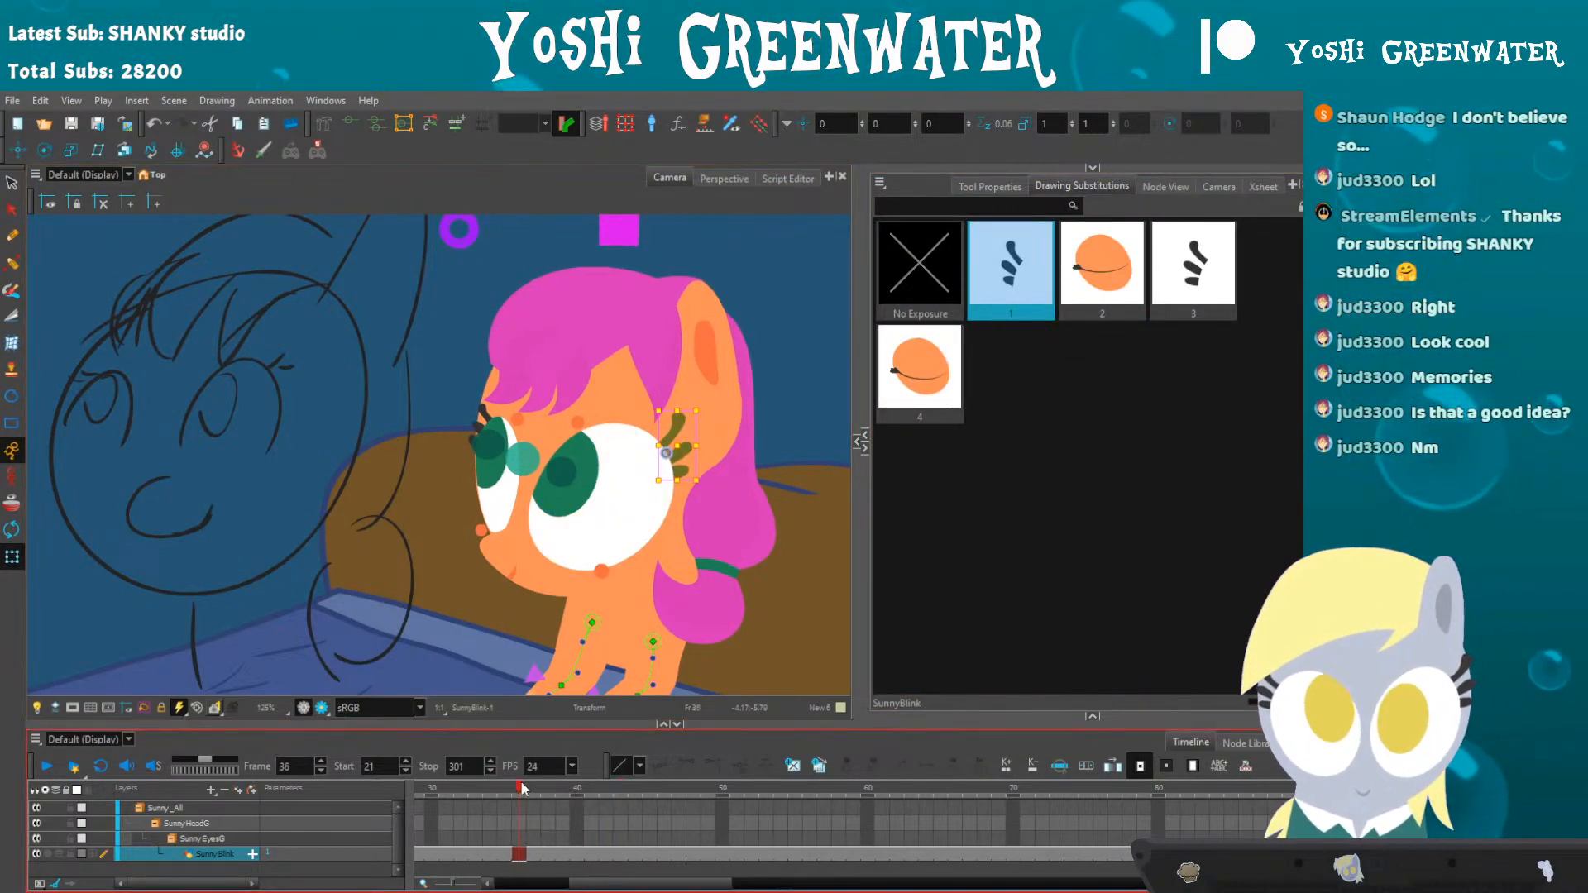
{"action": "key", "text": "period"}
{"action": "key", "text": "period"}
{"action": "key", "text": "period"}
{"action": "key", "text": "period"}
{"action": "key", "text": "period"}
{"action": "key", "text": "period"}
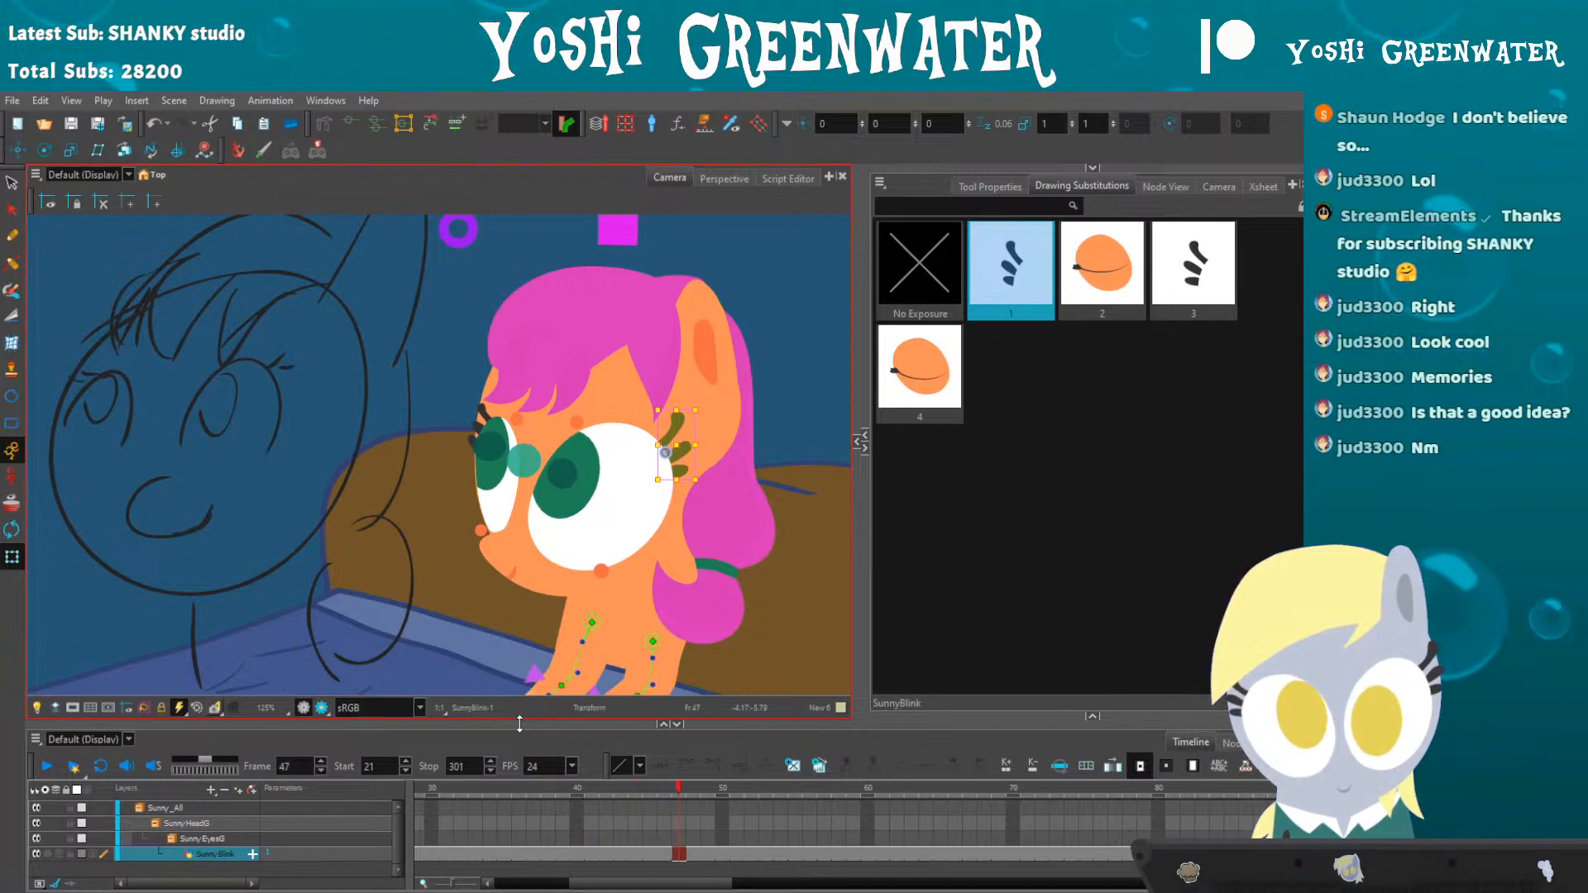
{"action": "key", "text": "period"}
{"action": "key", "text": "period"}
{"action": "key", "text": "period"}
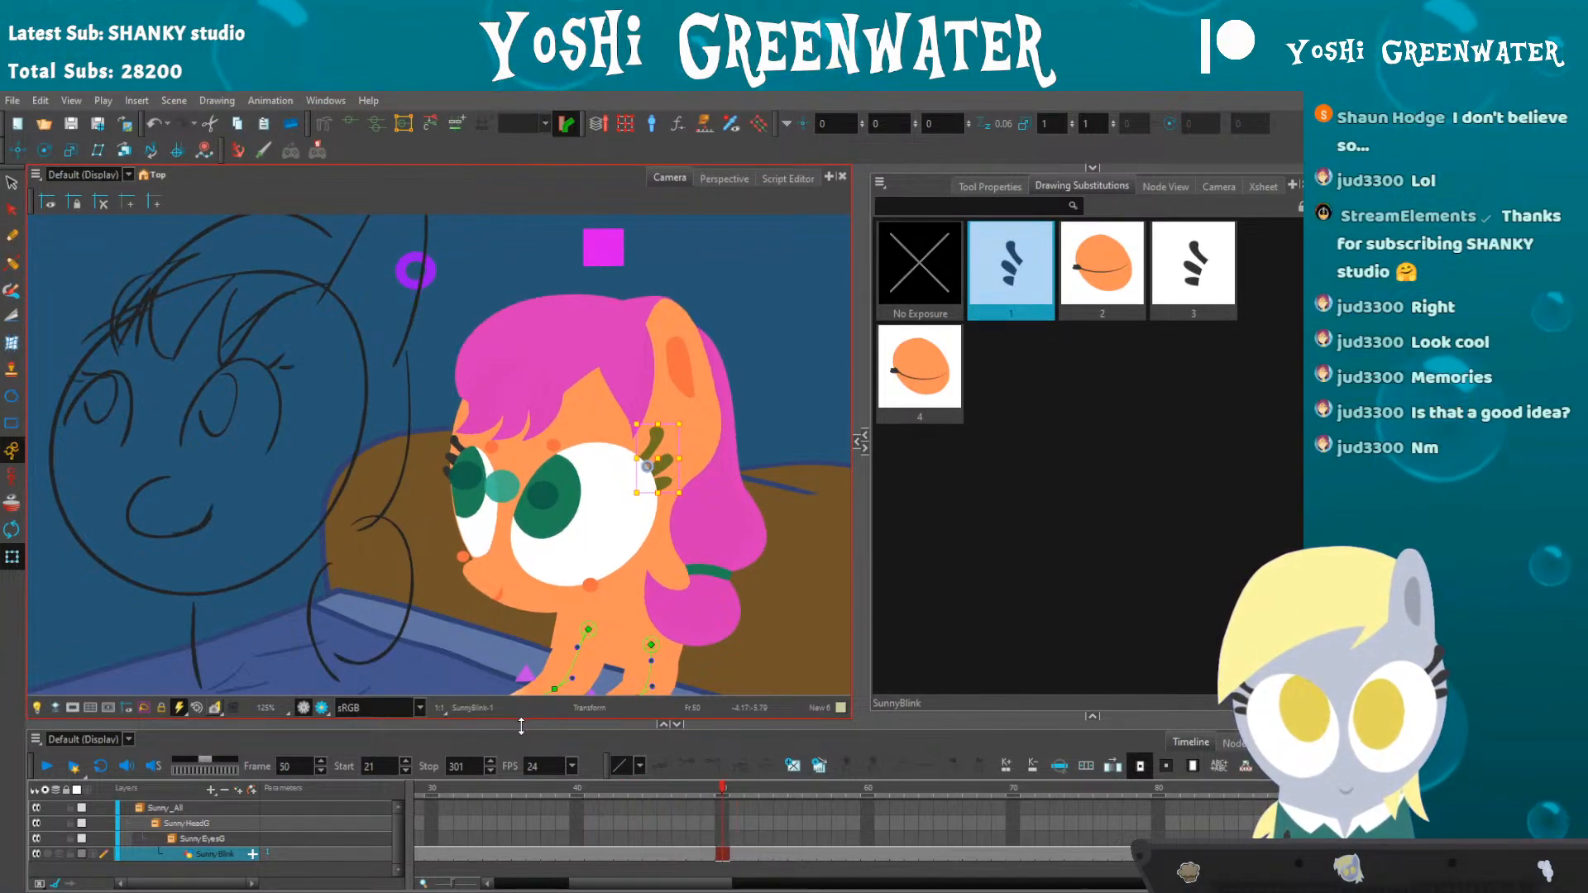
{"action": "key", "text": "comma"}
{"action": "key", "text": "comma"}
{"action": "key", "text": "comma"}
{"action": "key", "text": "period"}
{"action": "key", "text": "period"}
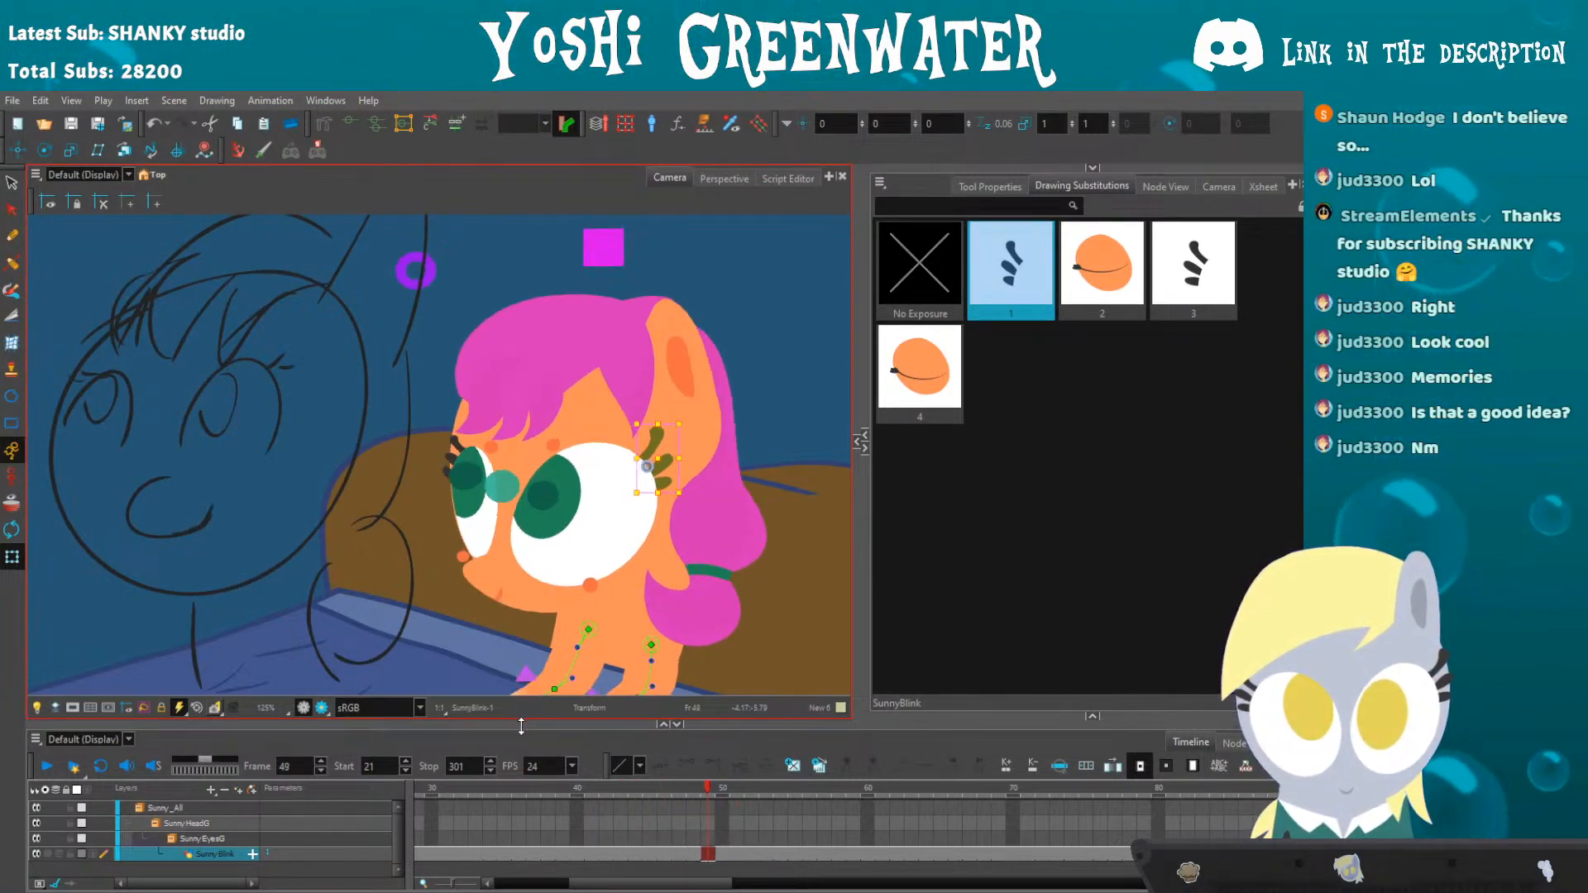
- Close both of Sunny's eyes at frame 49 by substituting drawing 2 on SunnyBlink and SunnyBlink_1
{"action": "left_click", "coordinate": [1100, 273]}
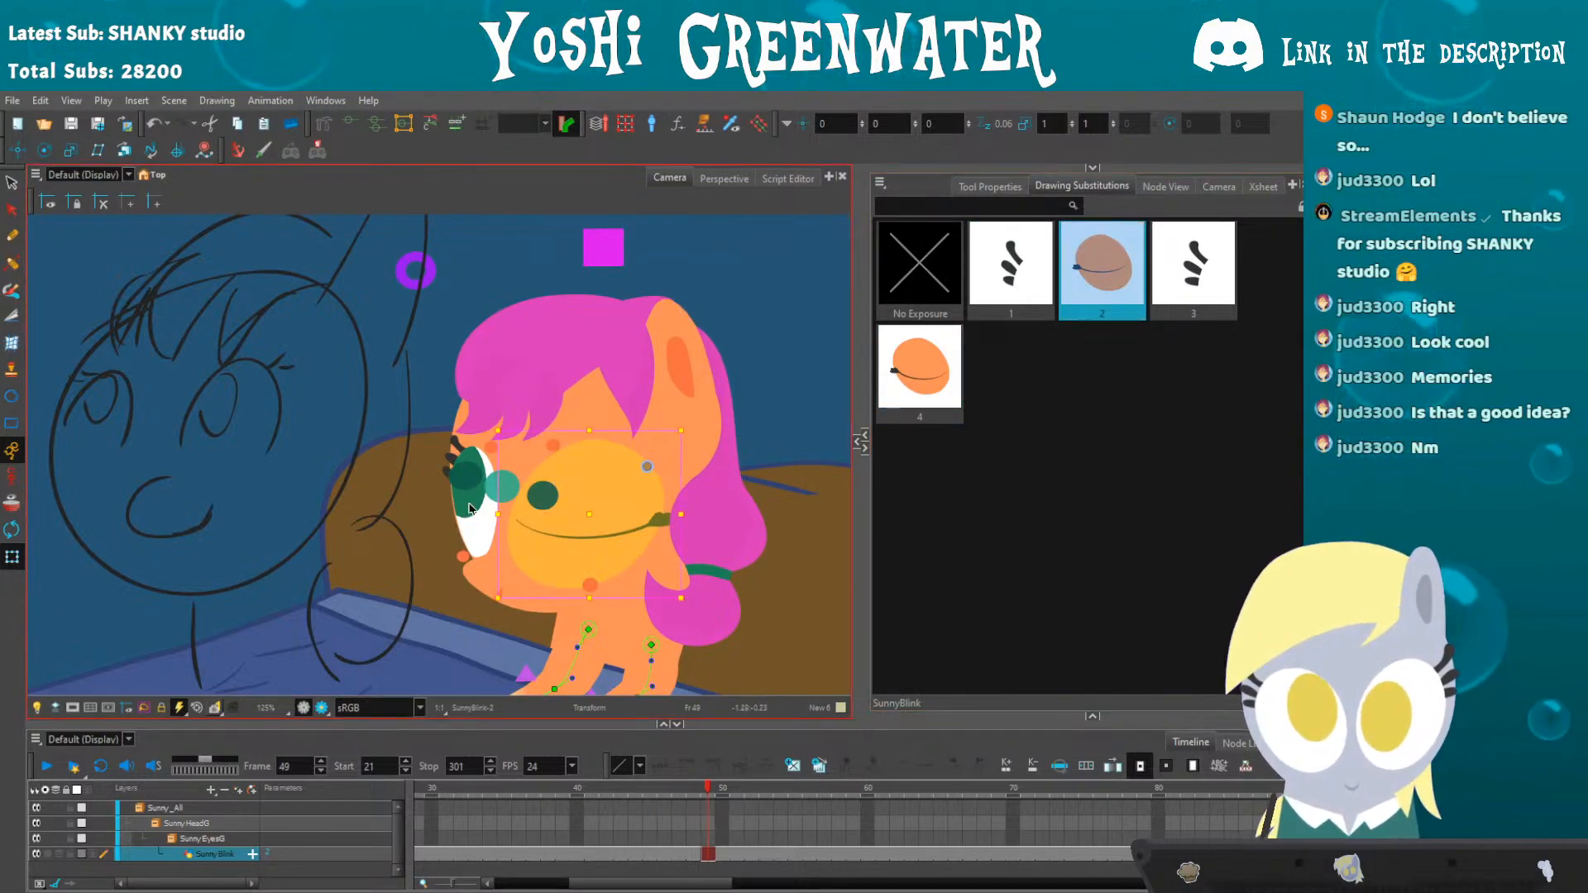
{"action": "key", "text": "period"}
{"action": "key", "text": "period"}
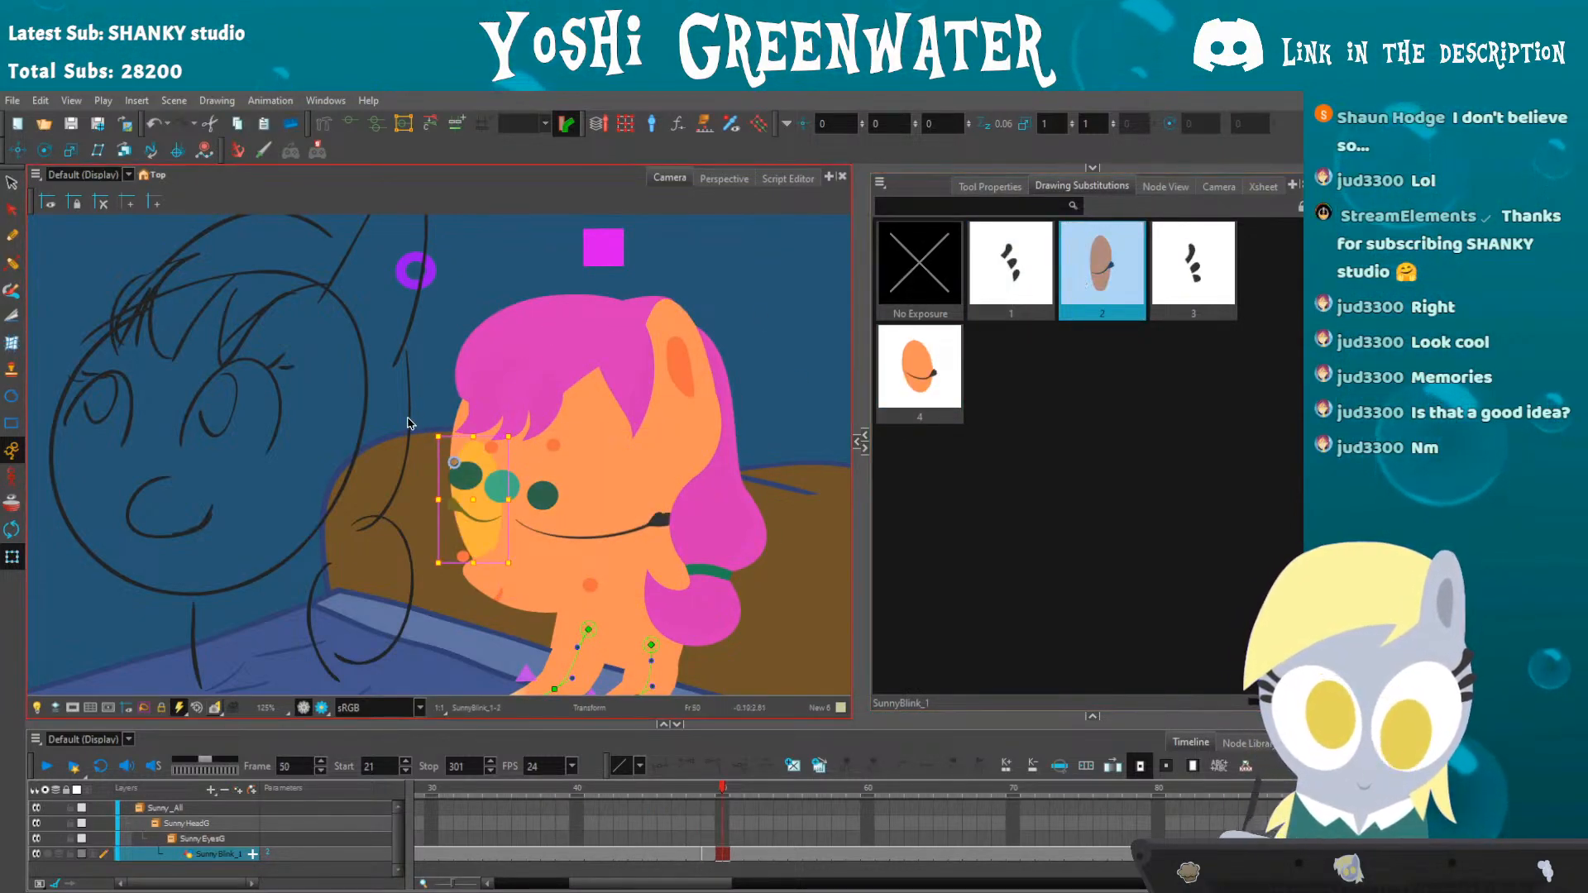
- Reopen both of Sunny's eyes at frame 53 by substituting drawing 1 on each eyelid layer
{"action": "key", "text": "period"}
{"action": "key", "text": "period"}
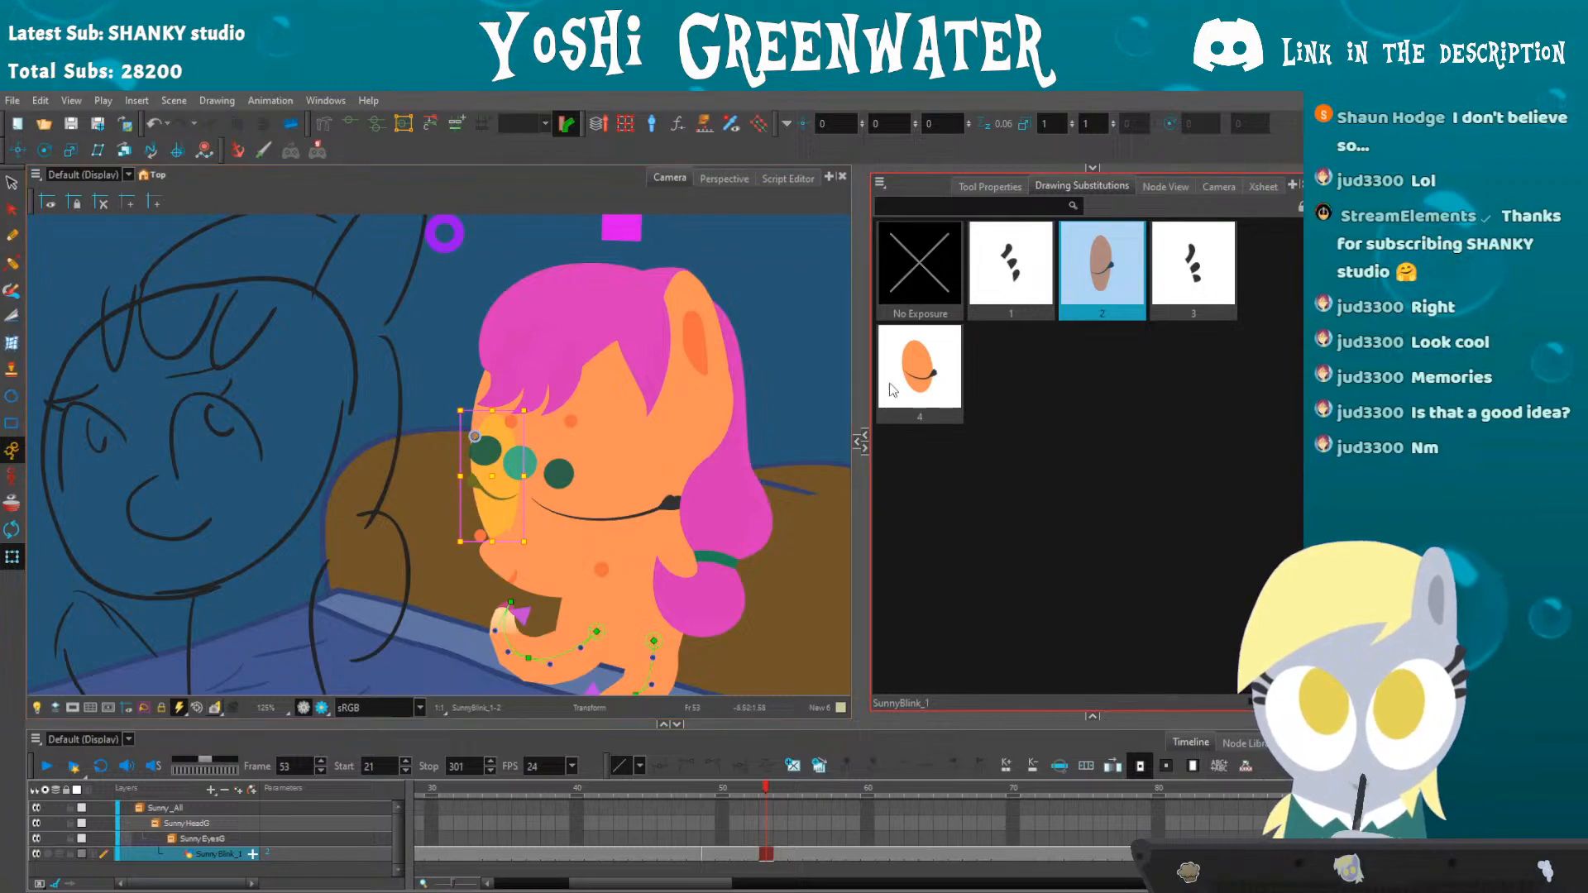
{"action": "left_click", "coordinate": [1003, 278]}
{"action": "left_click", "coordinate": [585, 430]}
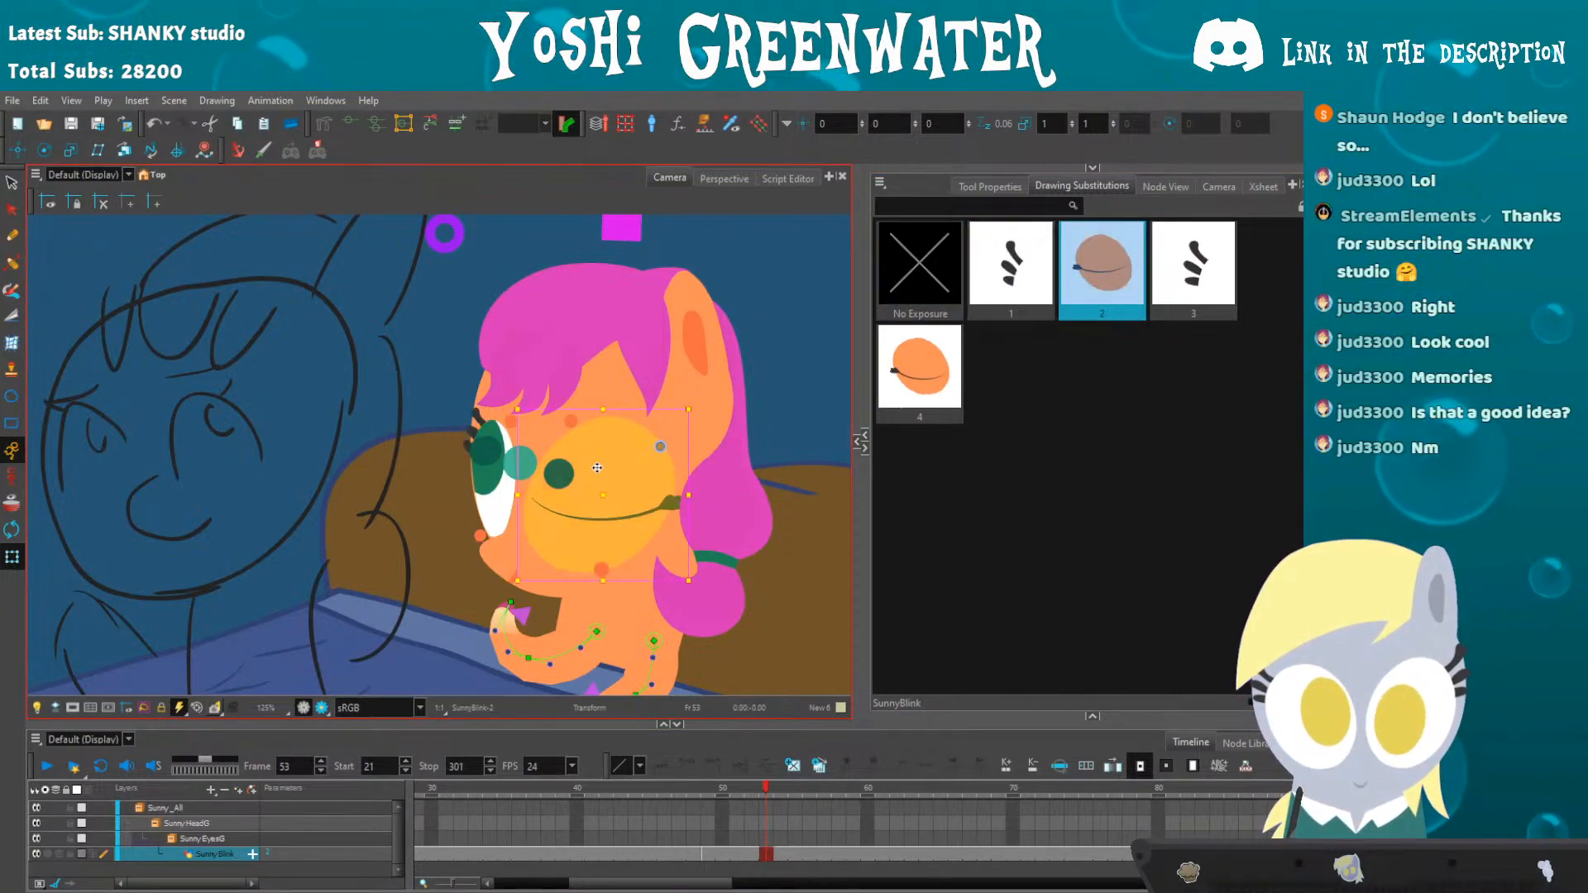
{"action": "left_click", "coordinate": [995, 278]}
- Play back the blink from frame 42 and look closely at the face at frame 60
{"action": "left_click", "coordinate": [606, 788]}
{"action": "key", "text": "shift+Return"}
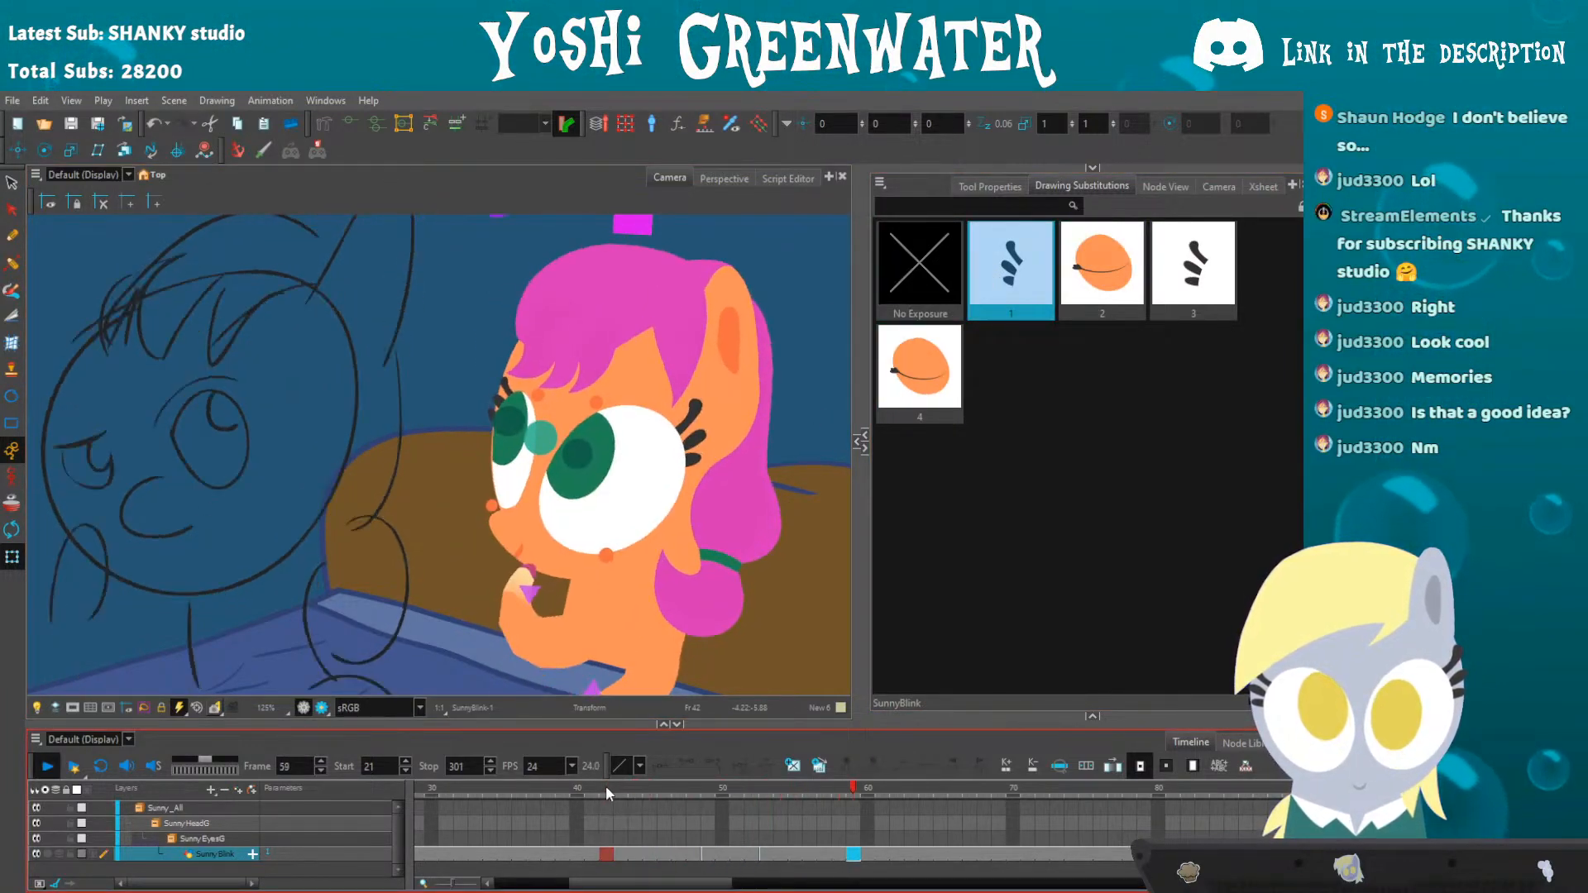
{"action": "left_click", "coordinate": [607, 790]}
{"action": "key", "text": "shift+Return"}
{"action": "key", "text": "shift+Return"}
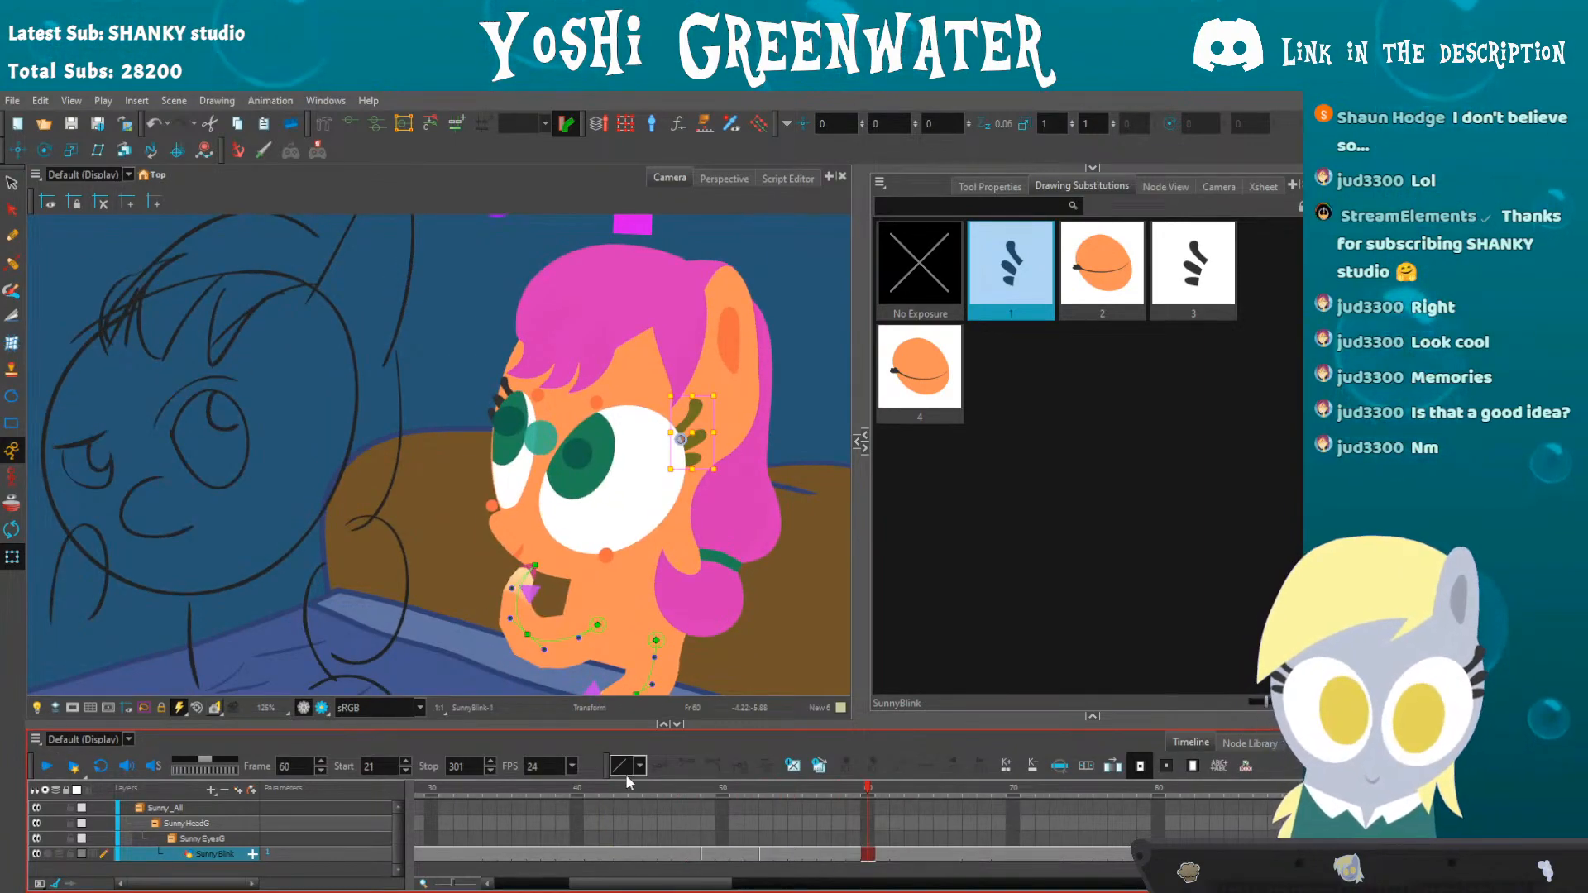
{"action": "scroll", "coordinate": [506, 523], "scroll_direction": "up", "scroll_amount": 1}
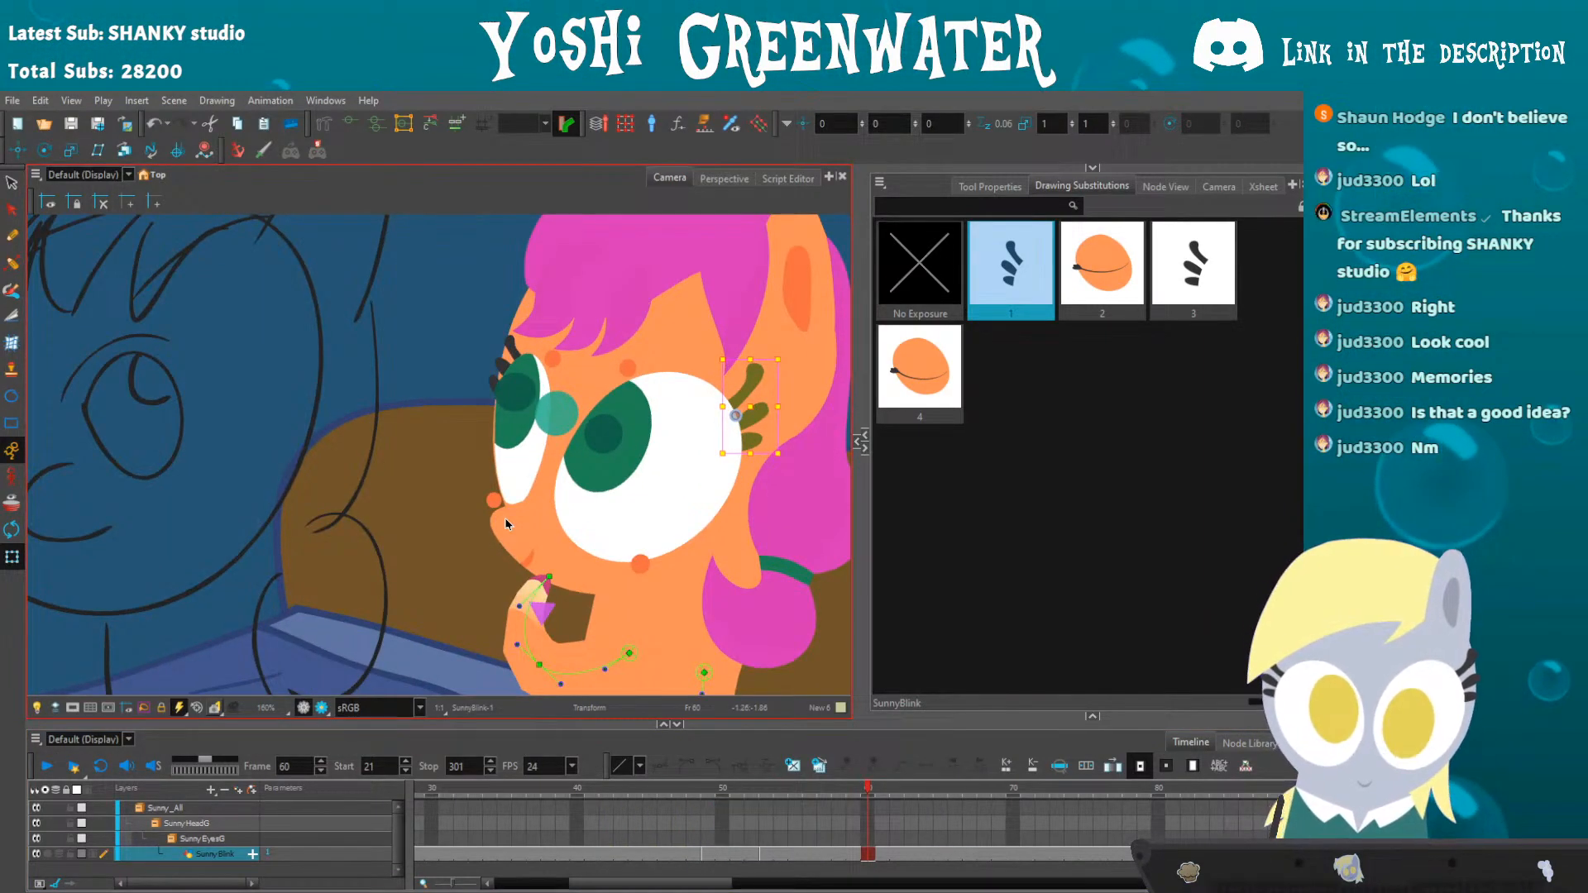
- Substitute drawing 3 on the SunnyMouth layer at frame 53 and play back the mouth change
{"action": "left_click", "coordinate": [506, 523]}
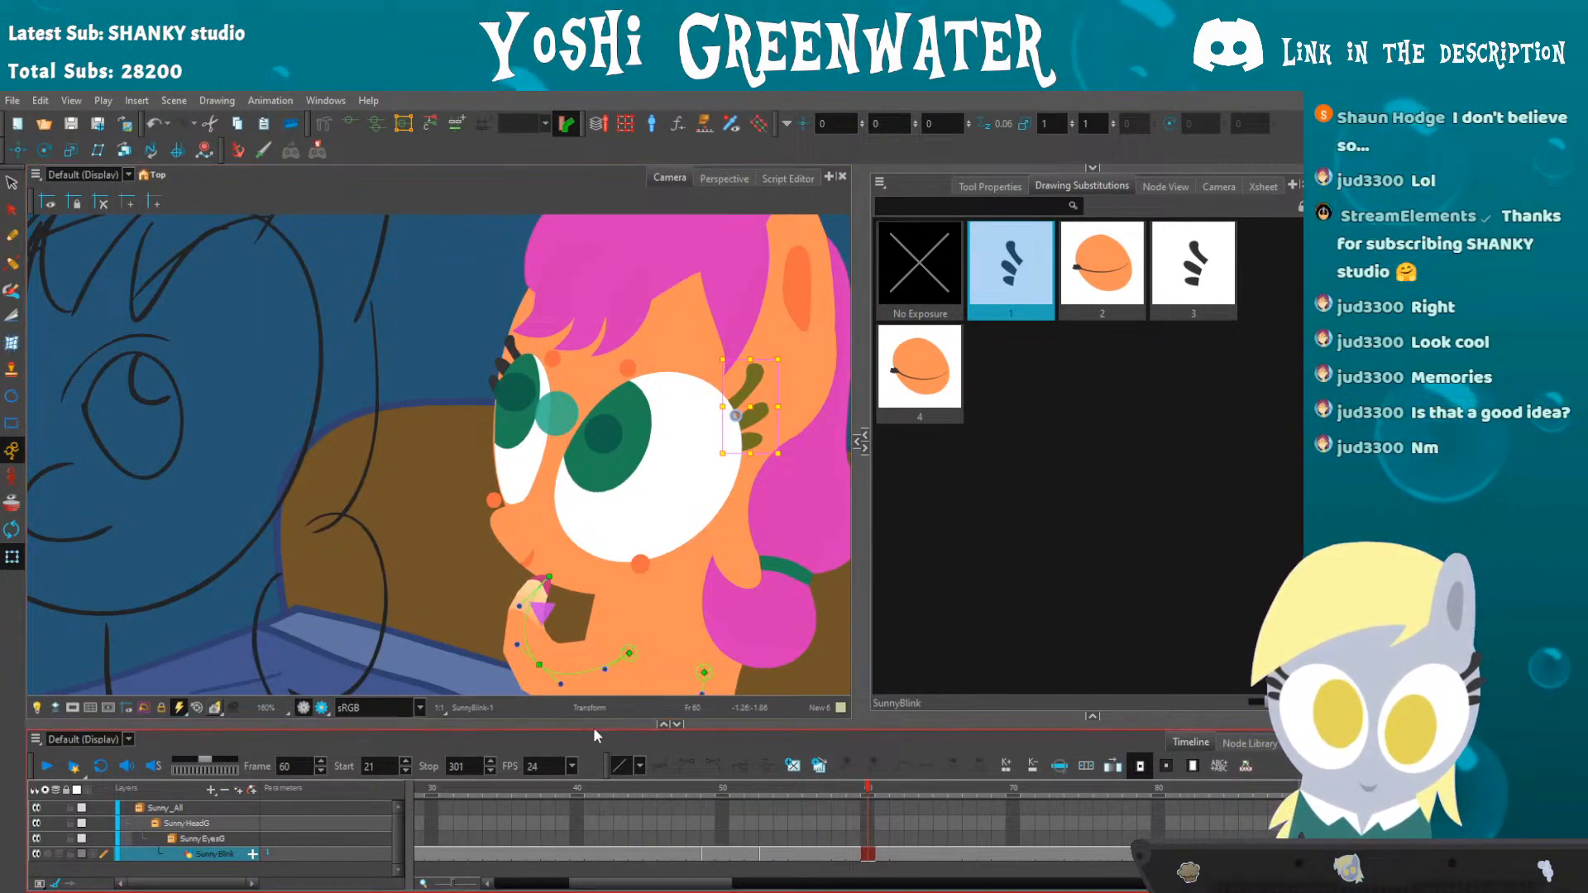
{"action": "left_click_drag", "start_coordinate": [631, 784], "coordinate": [722, 784]}
{"action": "key", "text": "period"}
{"action": "key", "text": "period"}
{"action": "key", "text": "period"}
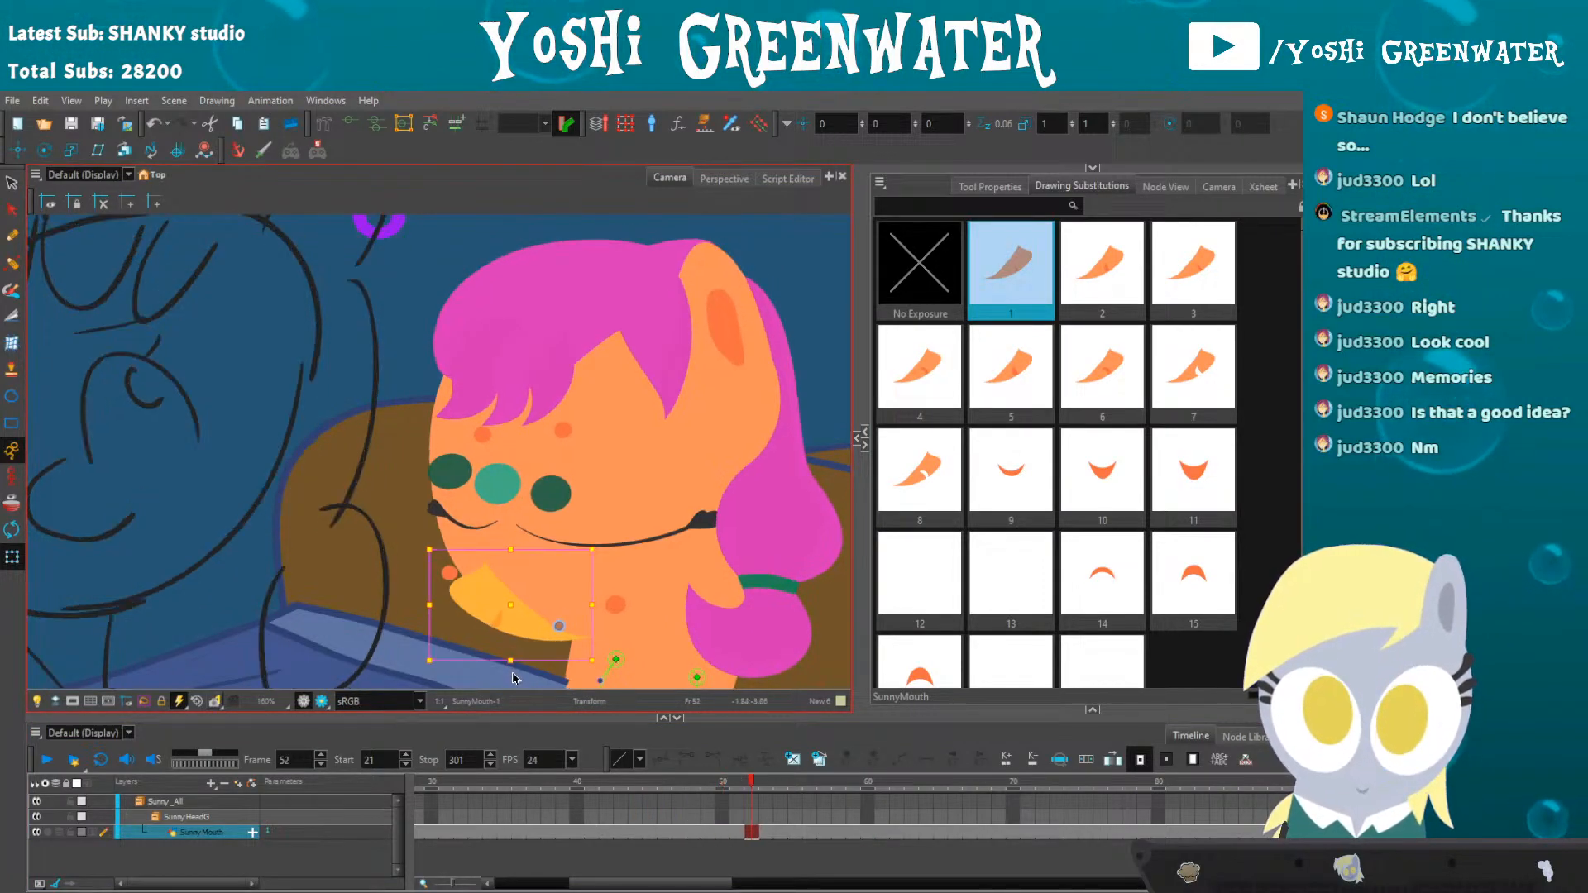
{"action": "left_click", "coordinate": [1172, 295]}
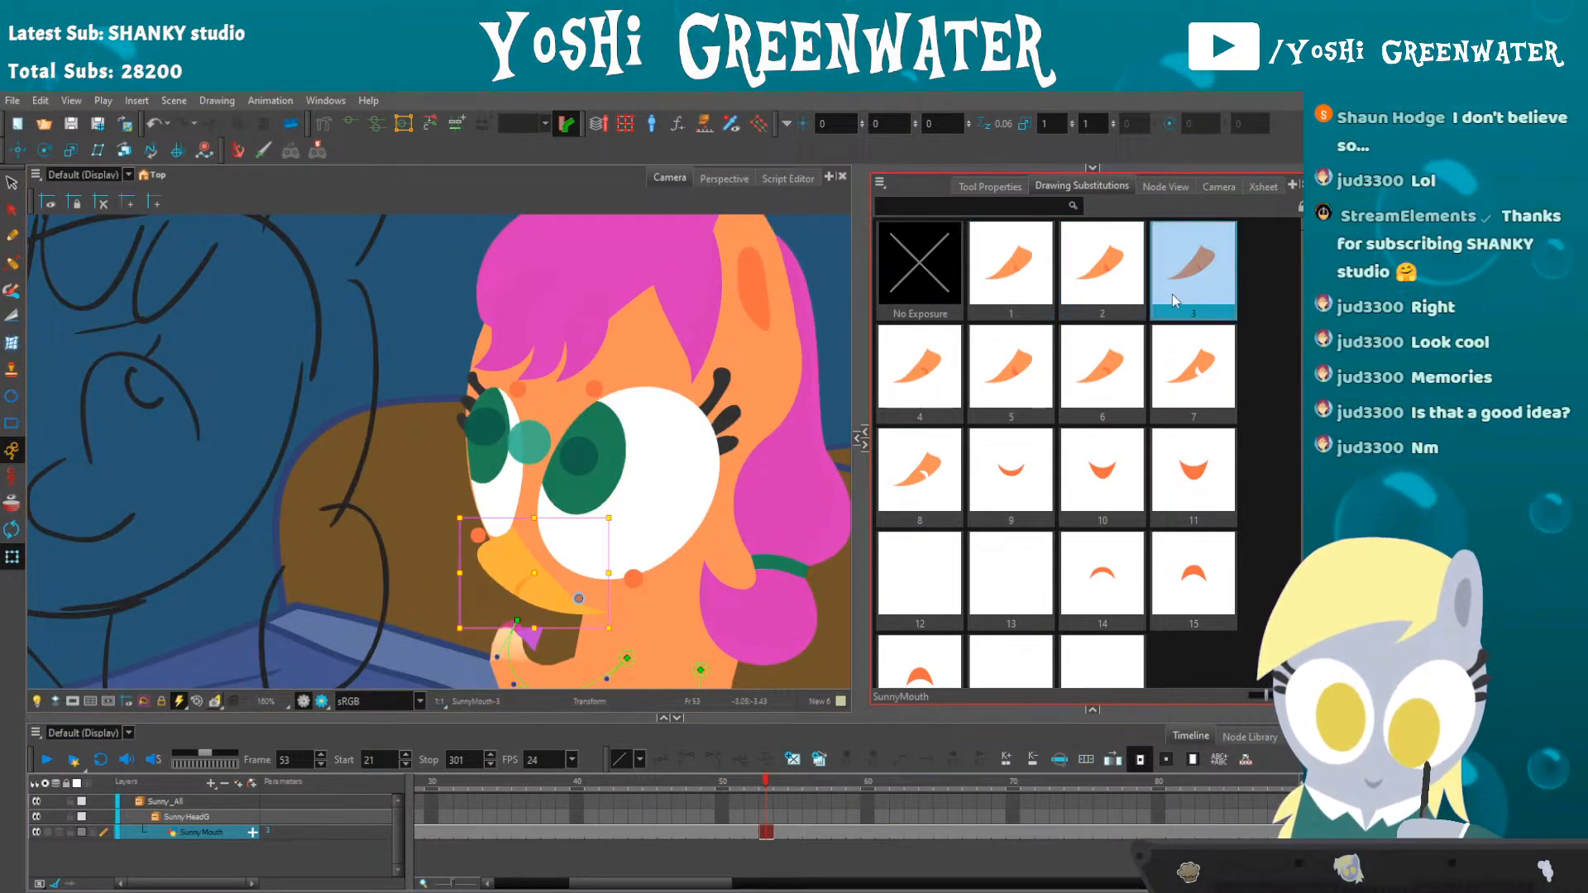
{"action": "key", "text": "Return"}
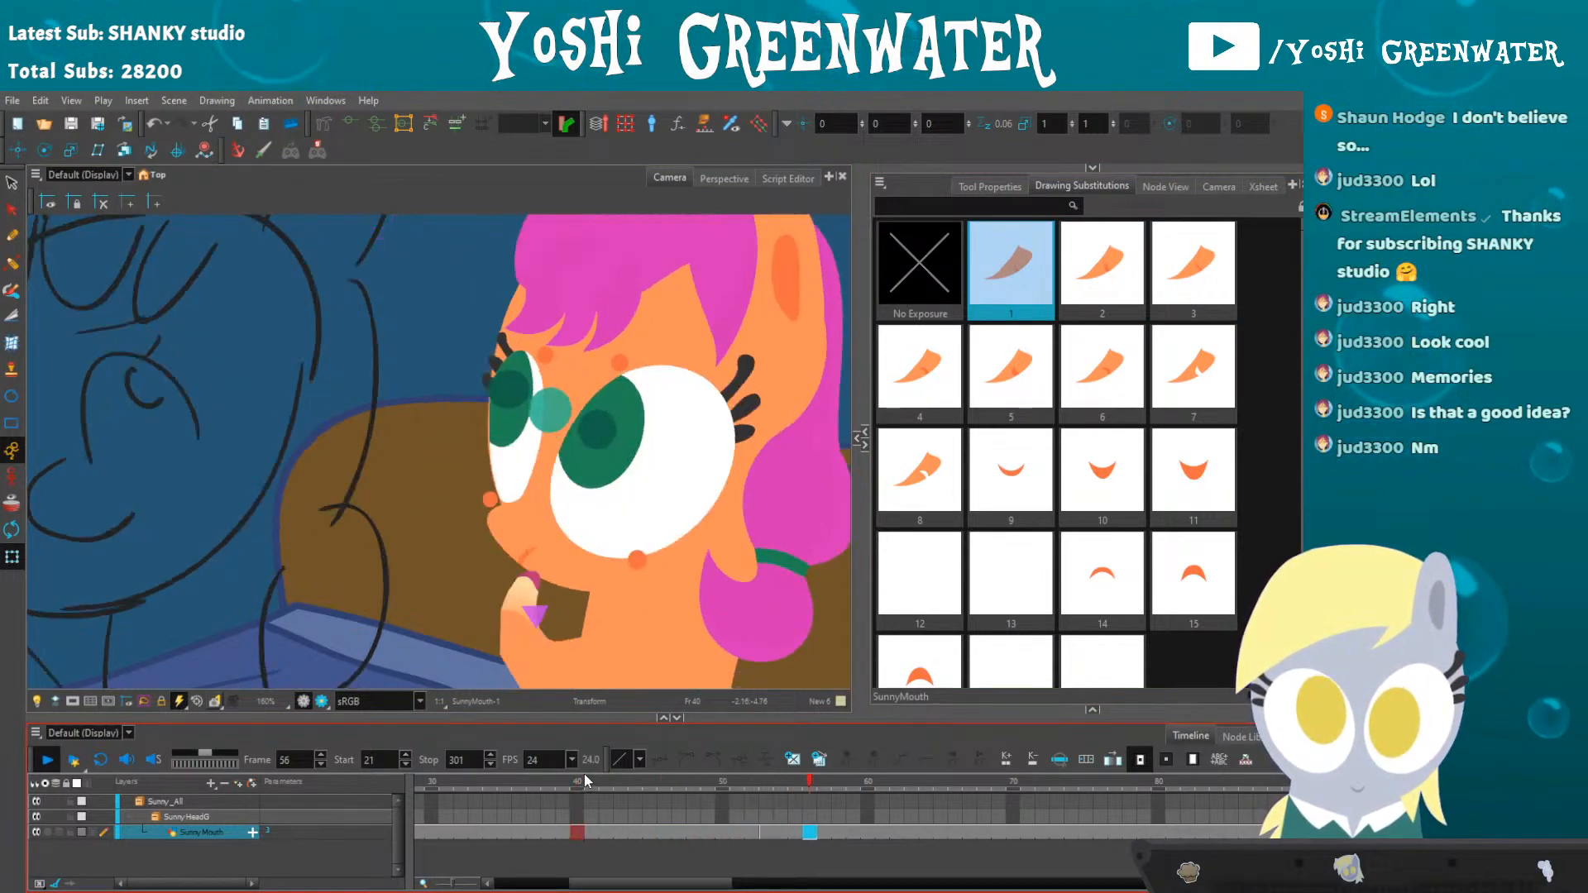
{"action": "left_click", "coordinate": [572, 496]}
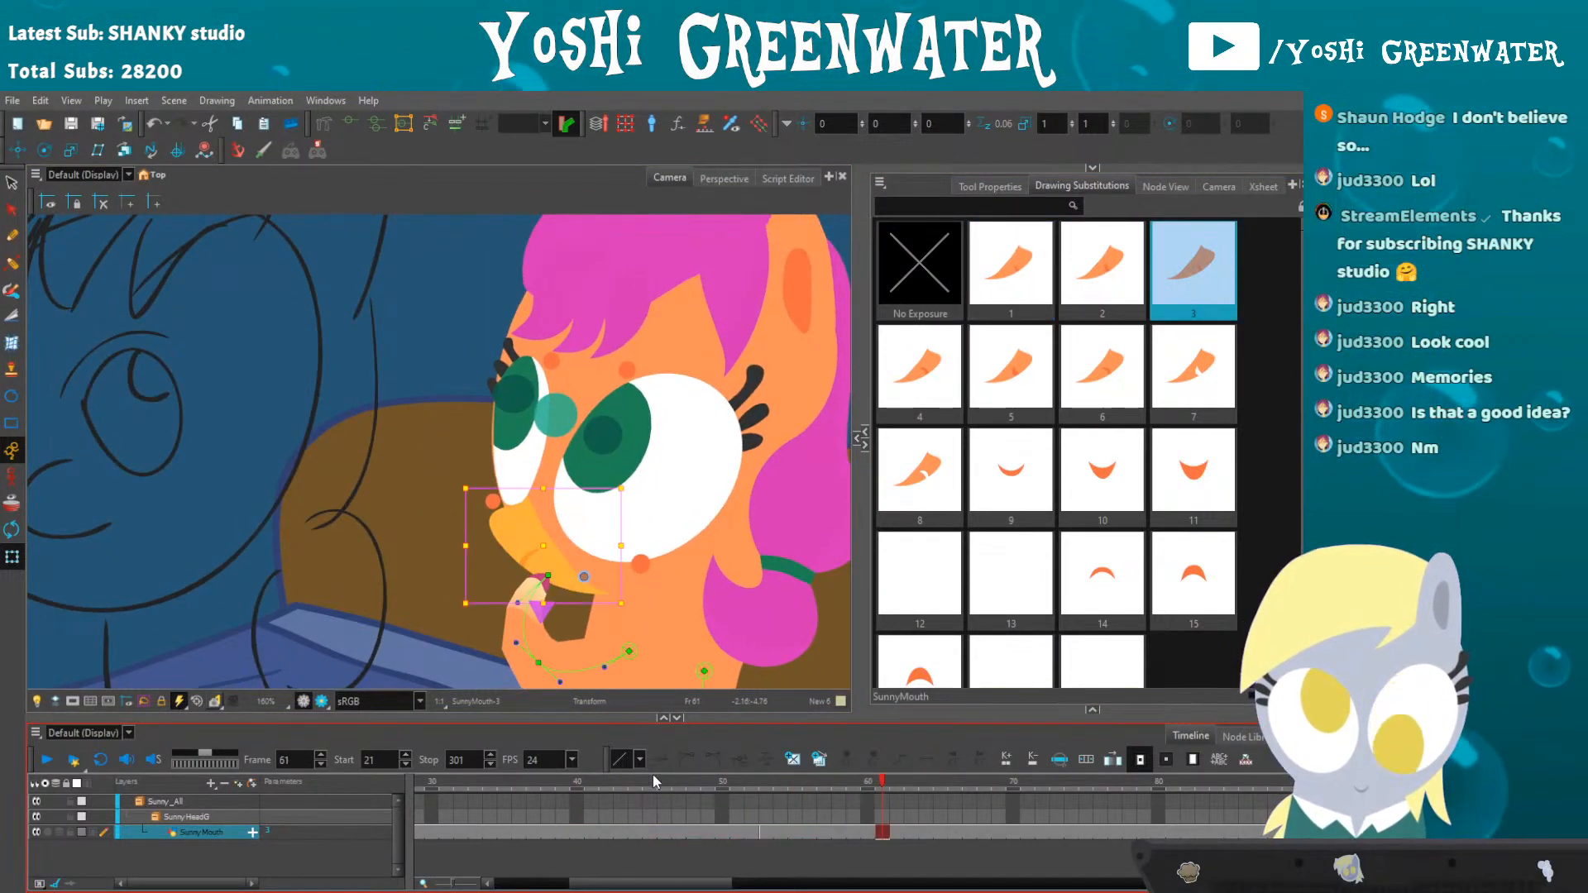
- Shift both of Sunny's pupils toward the back of her head at frame 53 with the shared eye control
{"action": "left_click", "coordinate": [638, 782]}
{"action": "key", "text": "period"}
{"action": "key", "text": "period"}
{"action": "key", "text": "period"}
{"action": "key", "text": "period"}
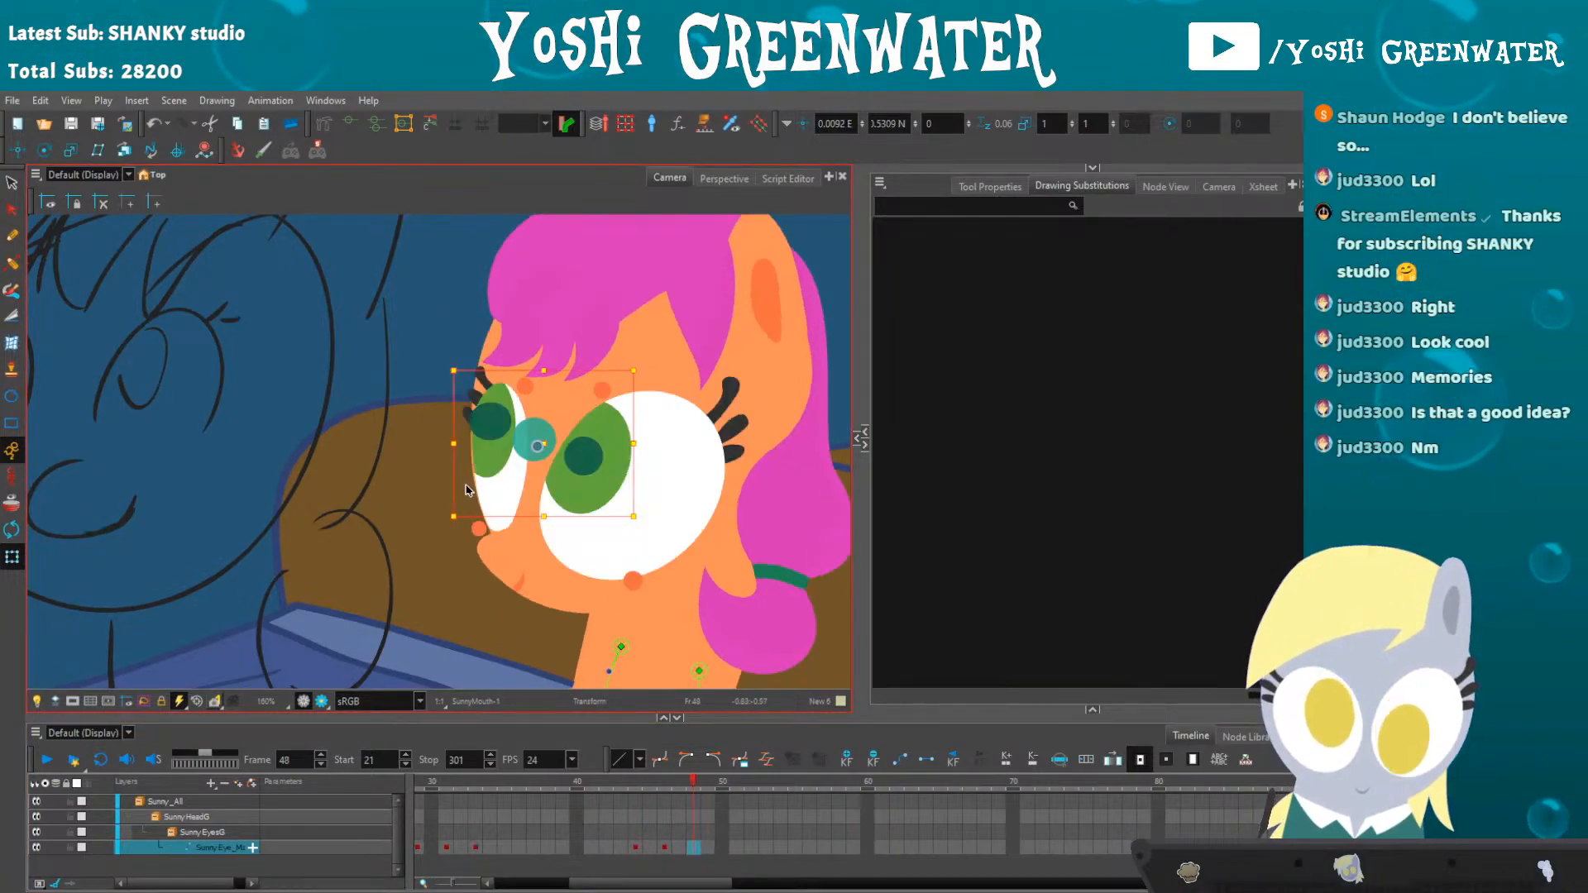
{"action": "key", "text": "period"}
{"action": "key", "text": "period"}
{"action": "key", "text": "period"}
{"action": "key", "text": "period"}
{"action": "key", "text": "period"}
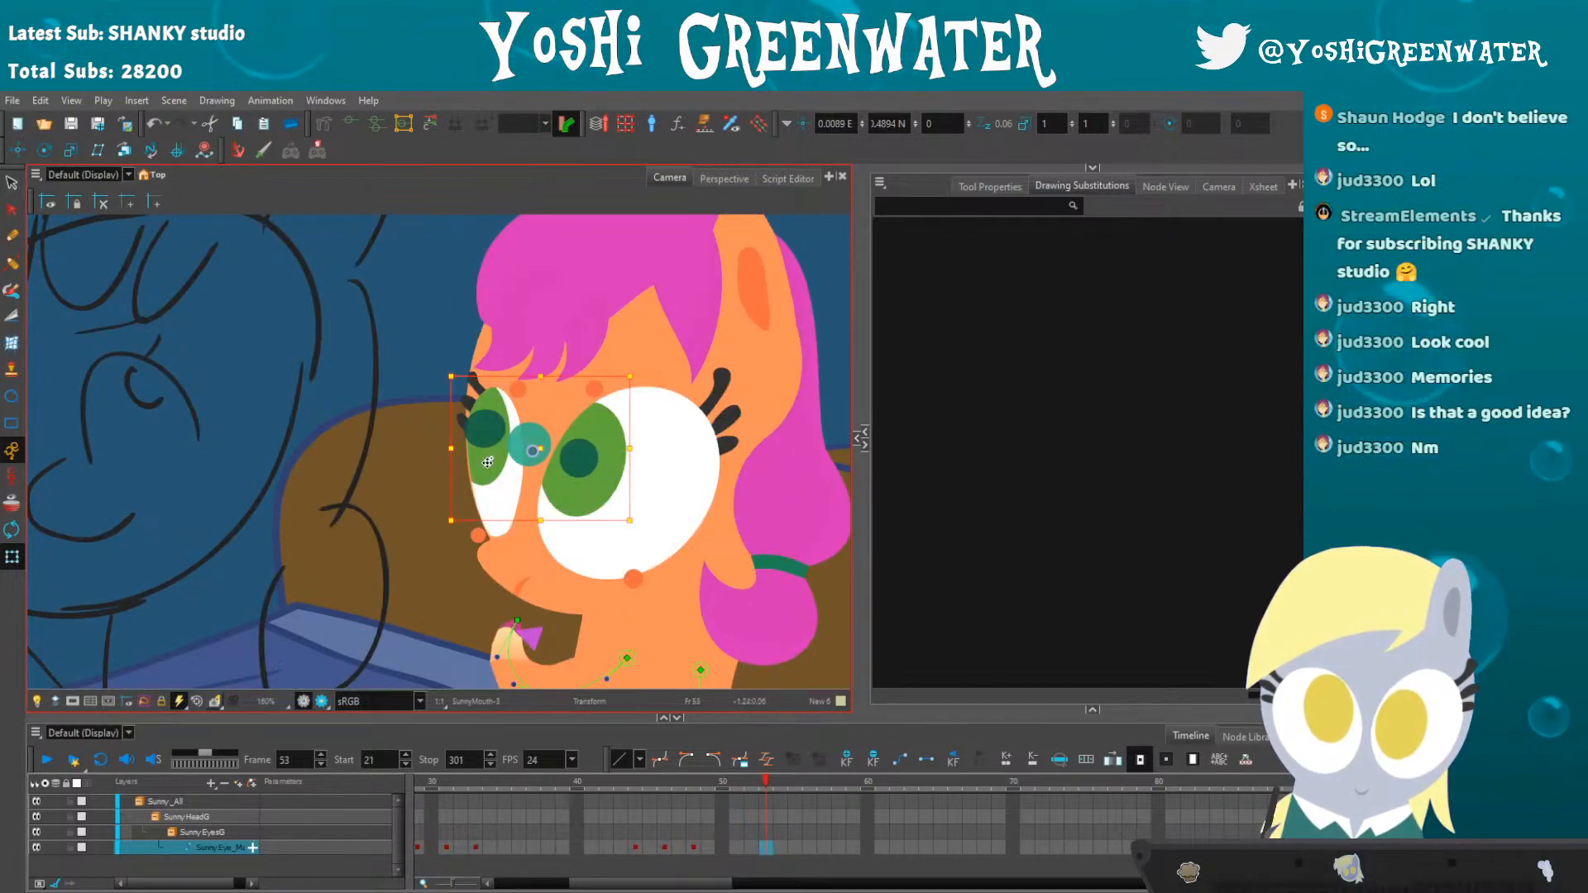
{"action": "left_click_drag", "start_coordinate": [488, 461], "coordinate": [514, 464]}
- Reposition Sunny's near and far pupils individually at frame 53 so both eyes look up and away from Argyle
{"action": "left_click", "coordinate": [609, 421]}
{"action": "left_click_drag", "start_coordinate": [609, 422], "coordinate": [673, 378]}
{"action": "left_click_drag", "start_coordinate": [627, 475], "coordinate": [623, 471]}
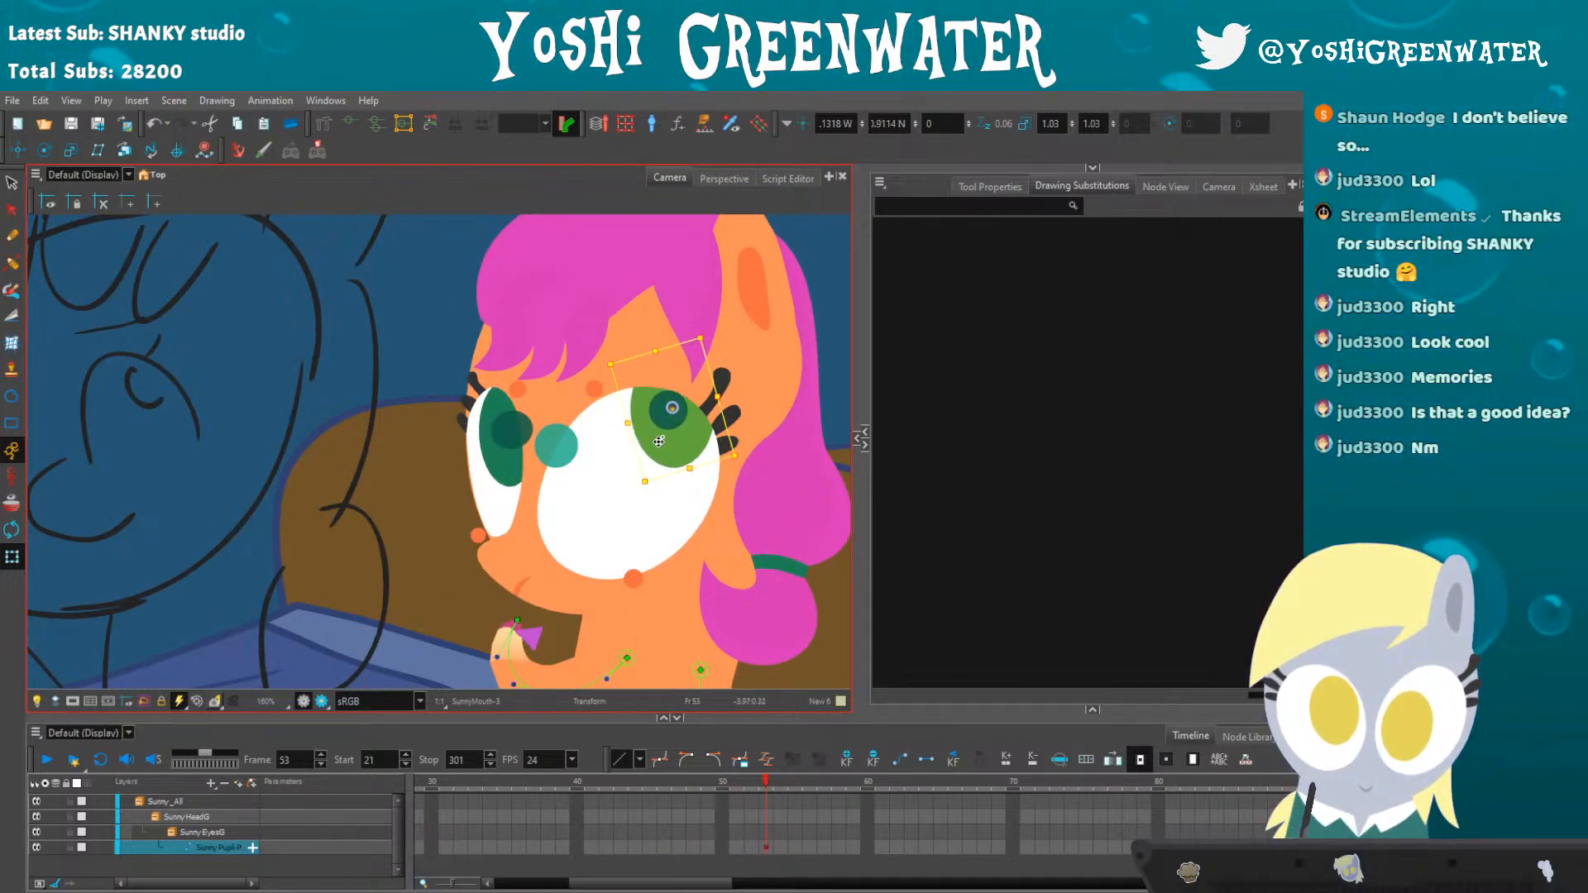
{"action": "left_click", "coordinate": [506, 440]}
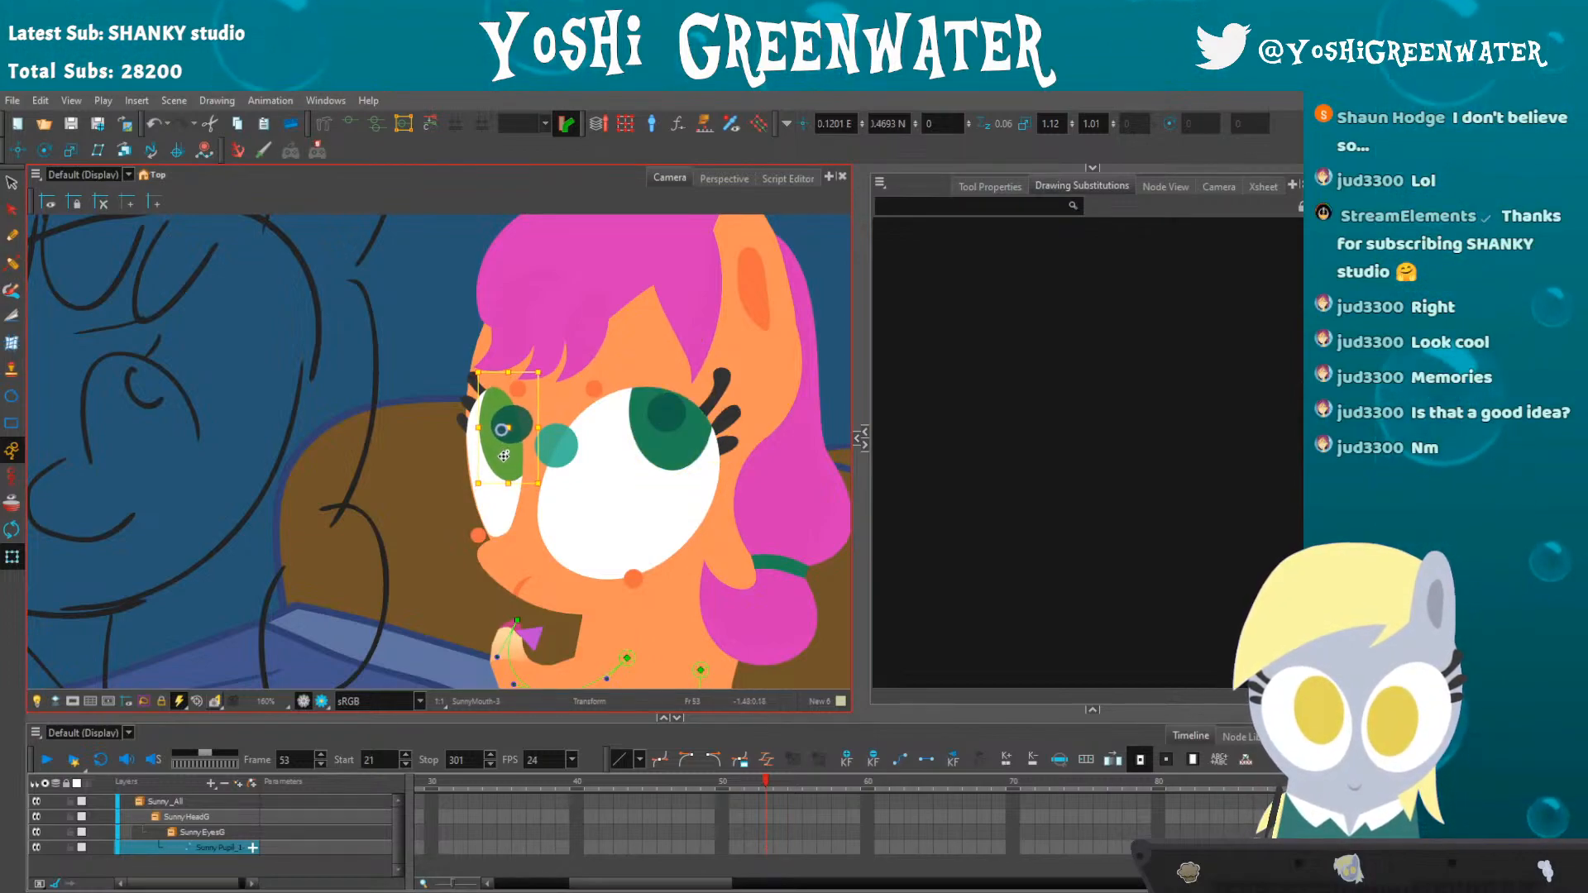
{"action": "left_click_drag", "start_coordinate": [505, 449], "coordinate": [507, 452]}
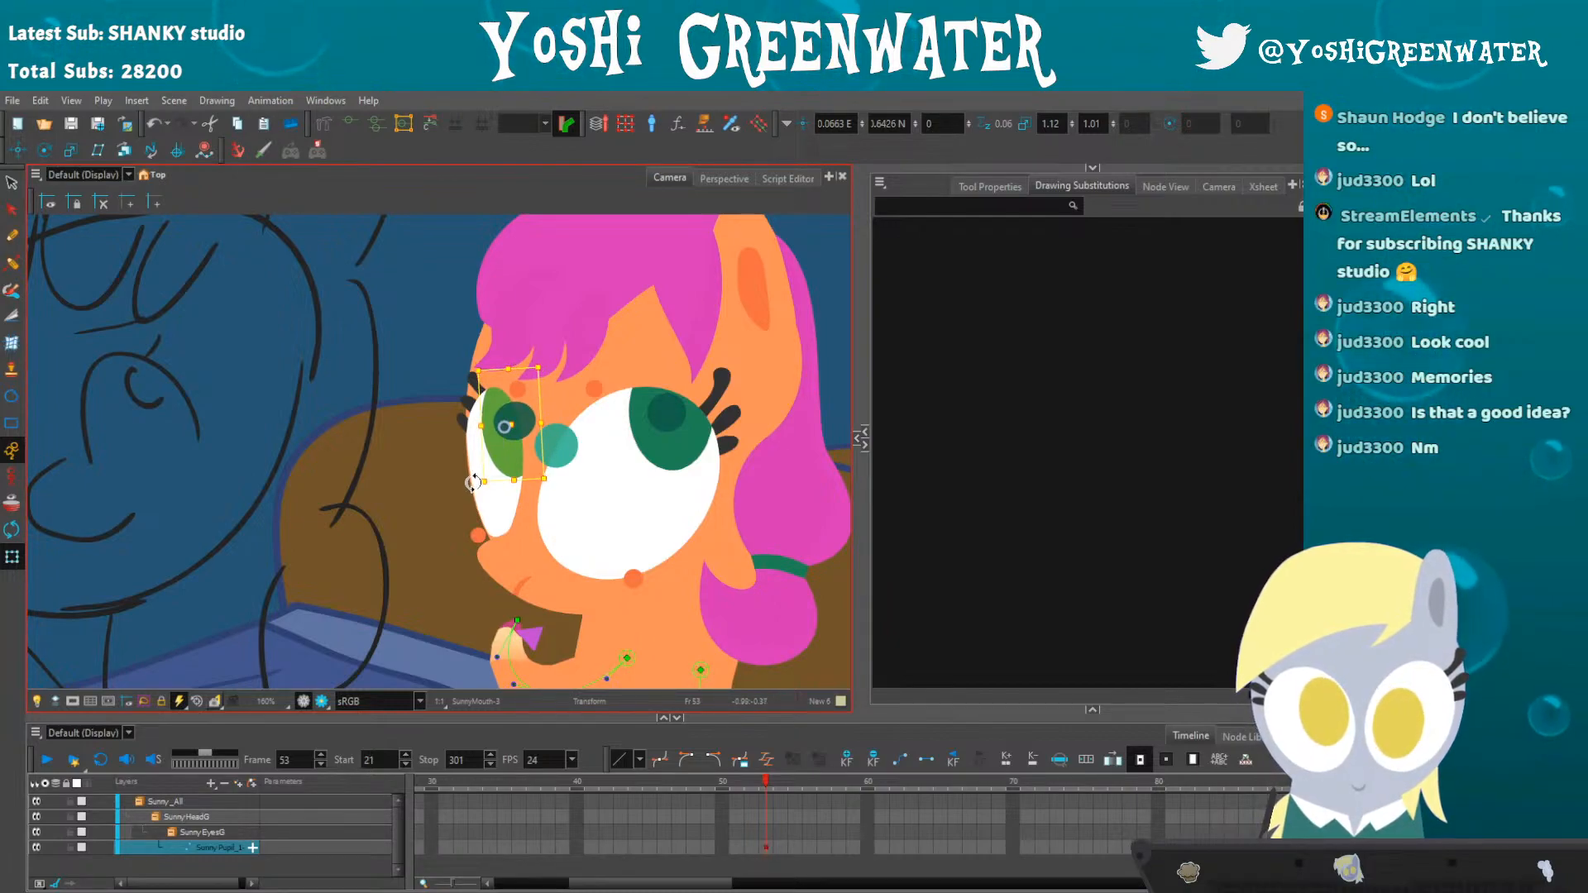
{"action": "left_click", "coordinate": [674, 439]}
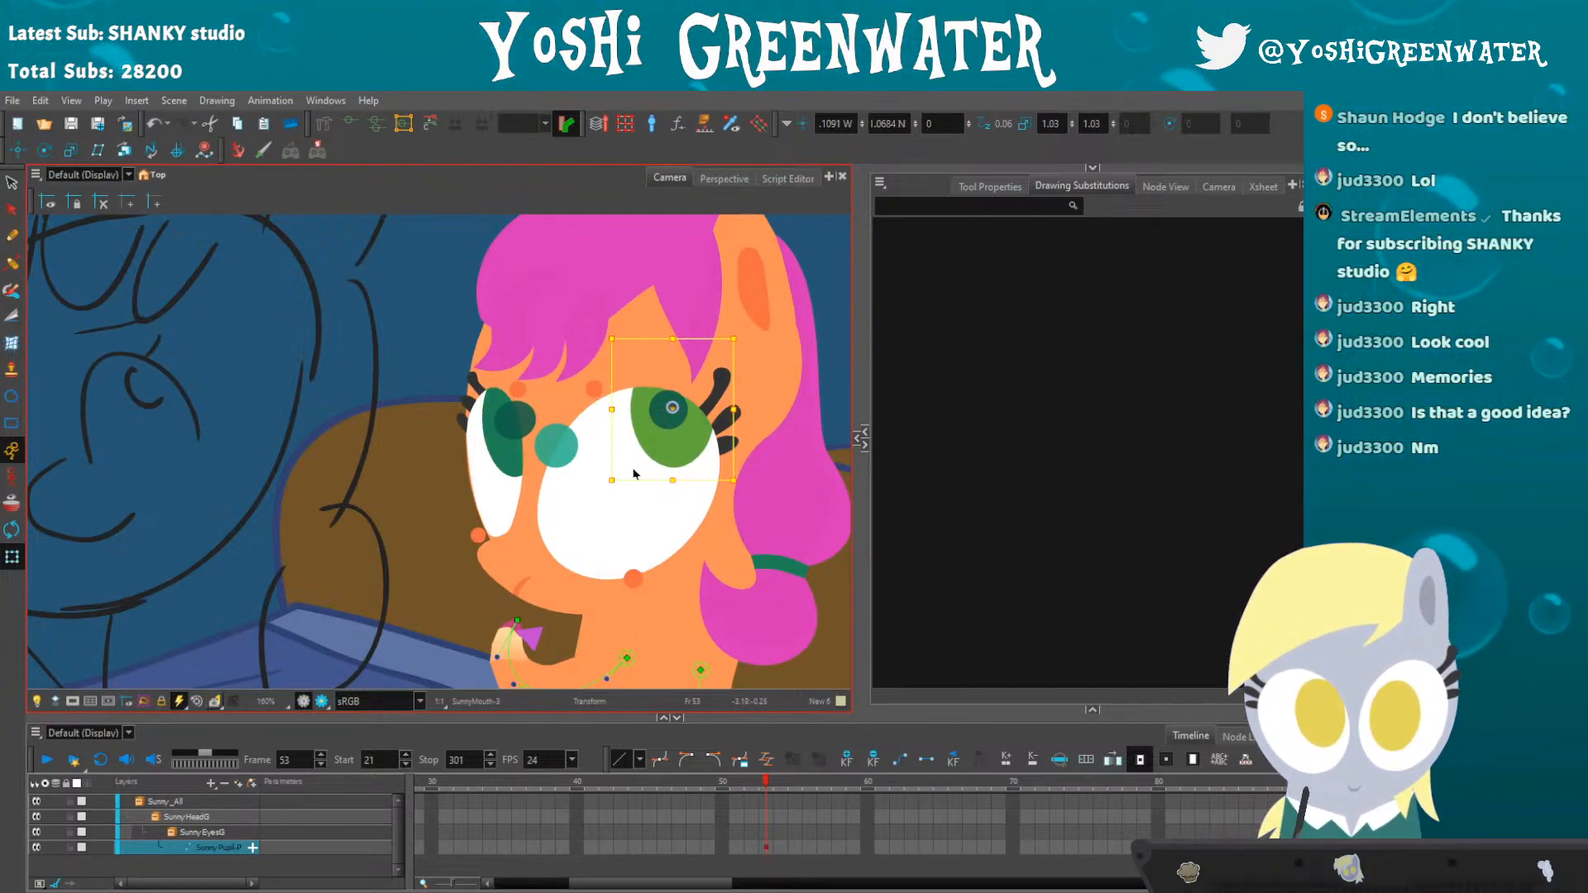
{"action": "left_click_drag", "start_coordinate": [636, 451], "coordinate": [616, 471]}
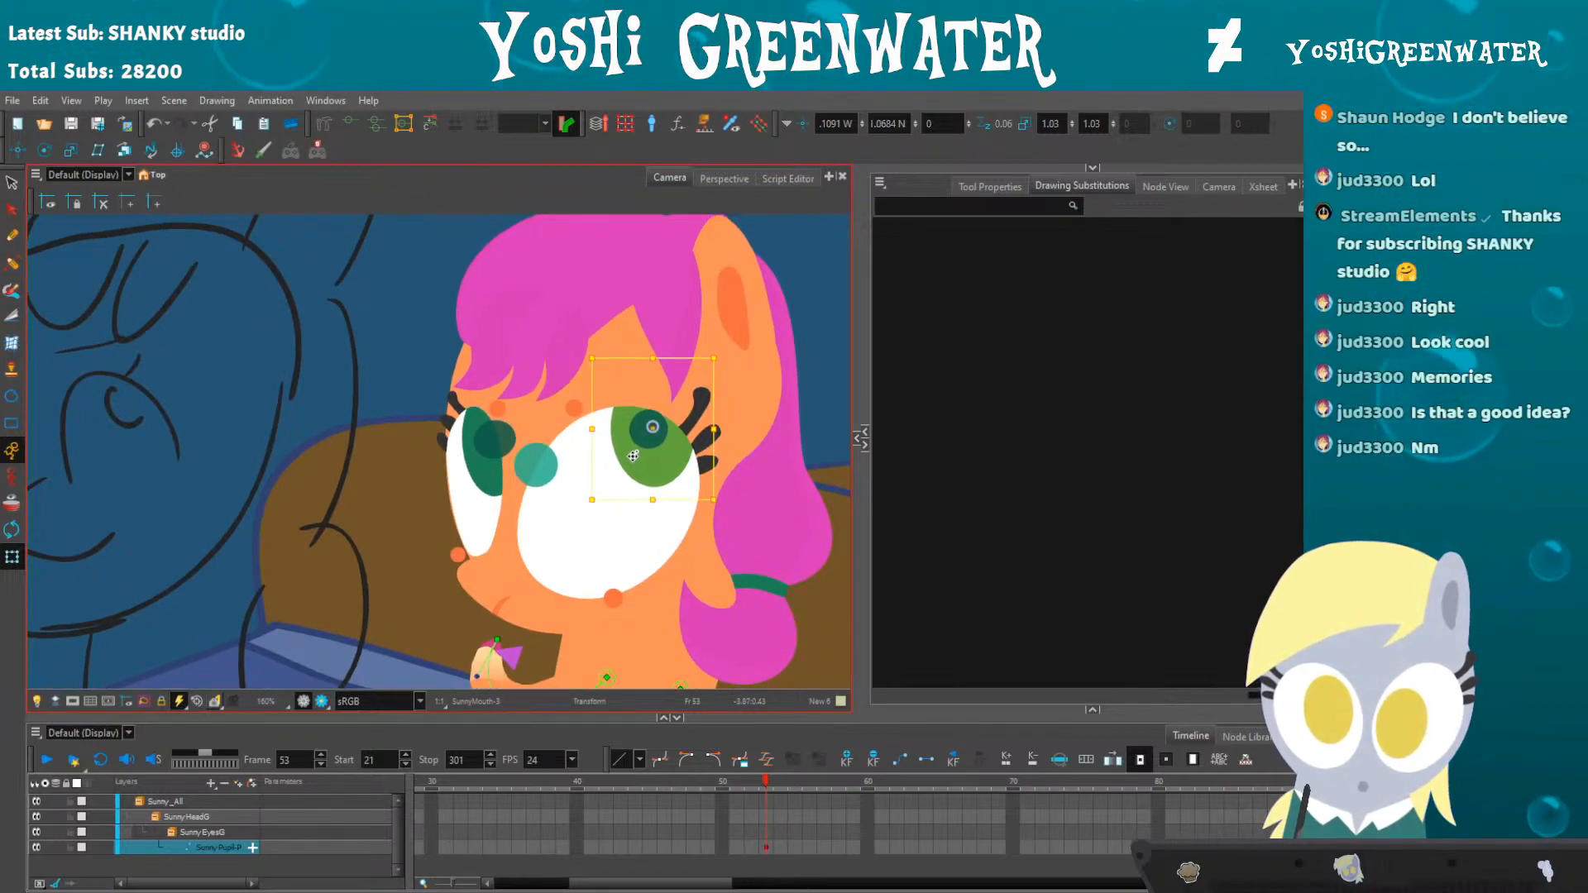
- Preview the frame 53 eye pose in the render view, with nothing selected, from afar and close up
{"action": "left_click", "coordinate": [322, 701]}
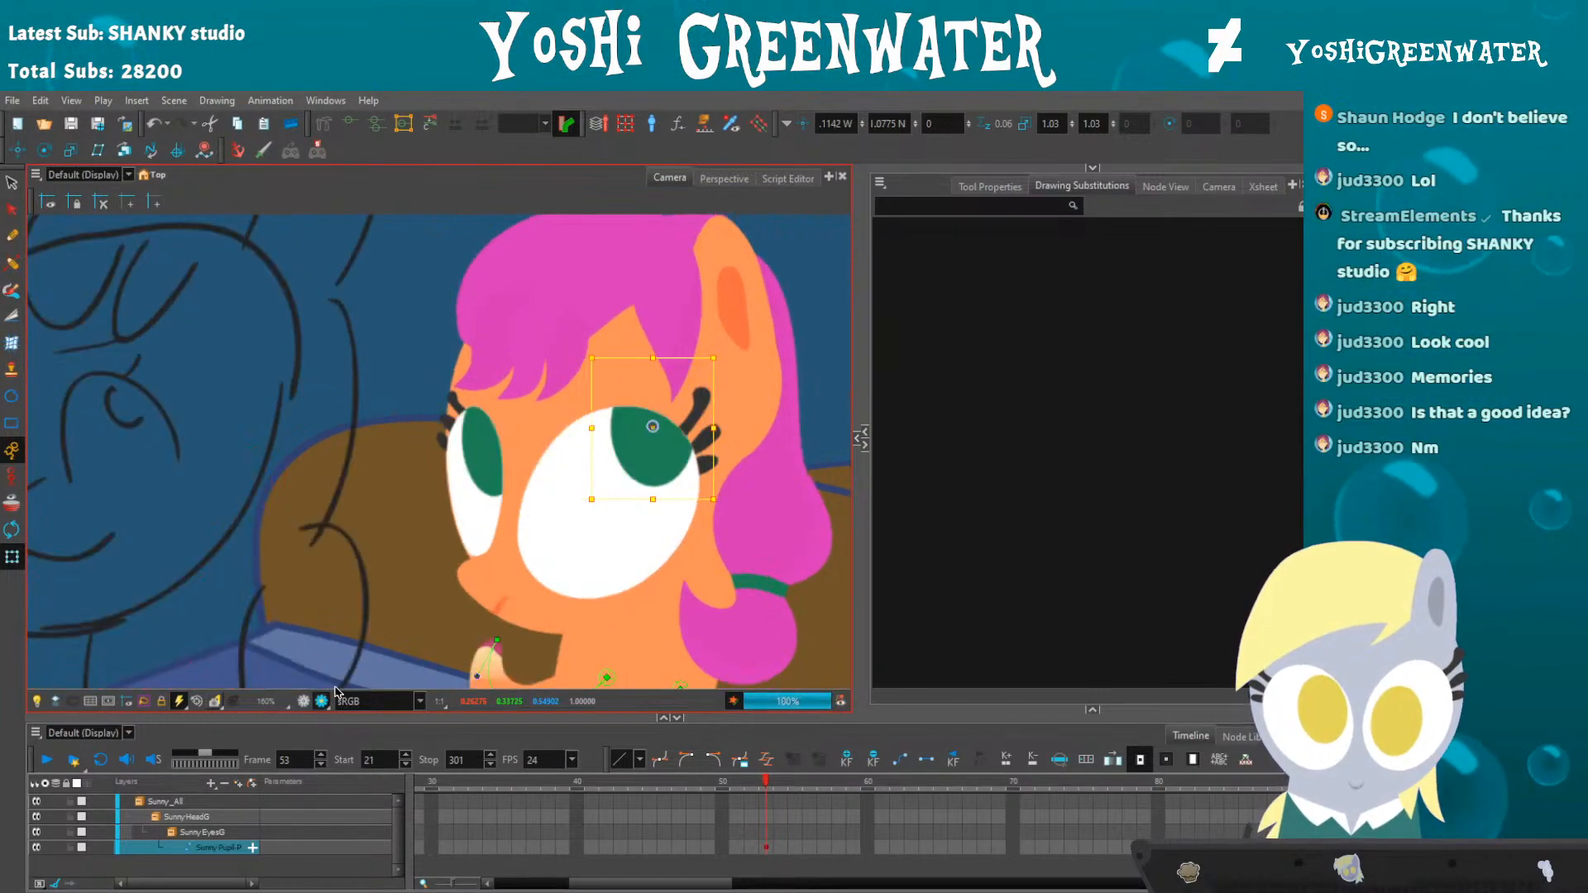
{"action": "left_click_drag", "start_coordinate": [562, 394], "coordinate": [522, 387]}
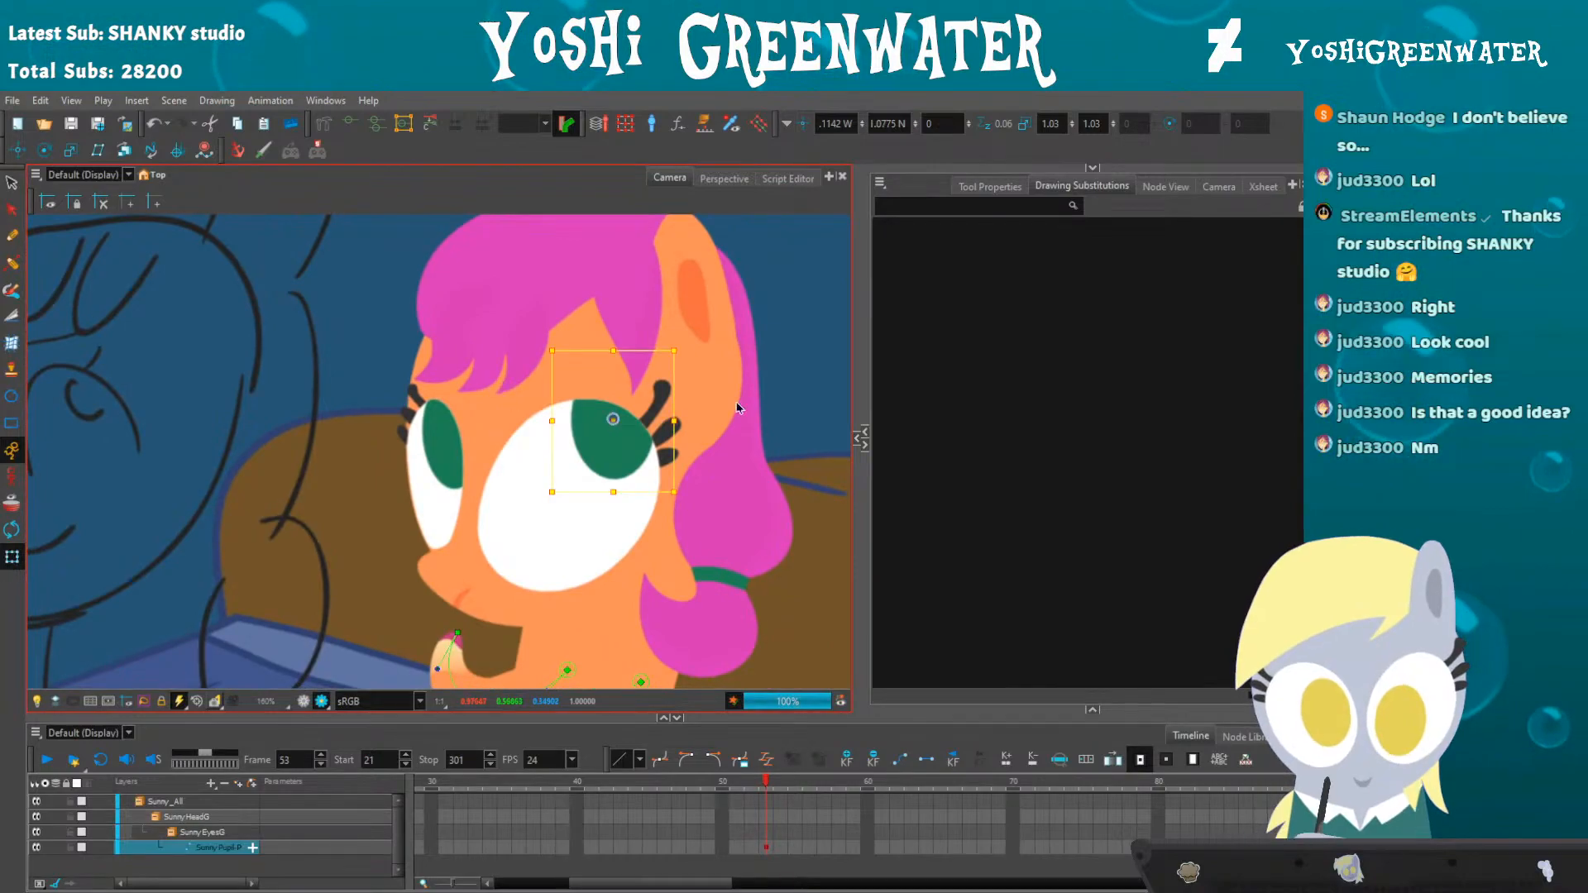
{"action": "left_click", "coordinate": [1155, 185]}
{"action": "left_click", "coordinate": [977, 332]}
{"action": "scroll", "coordinate": [369, 531], "scroll_direction": "down", "scroll_amount": 3}
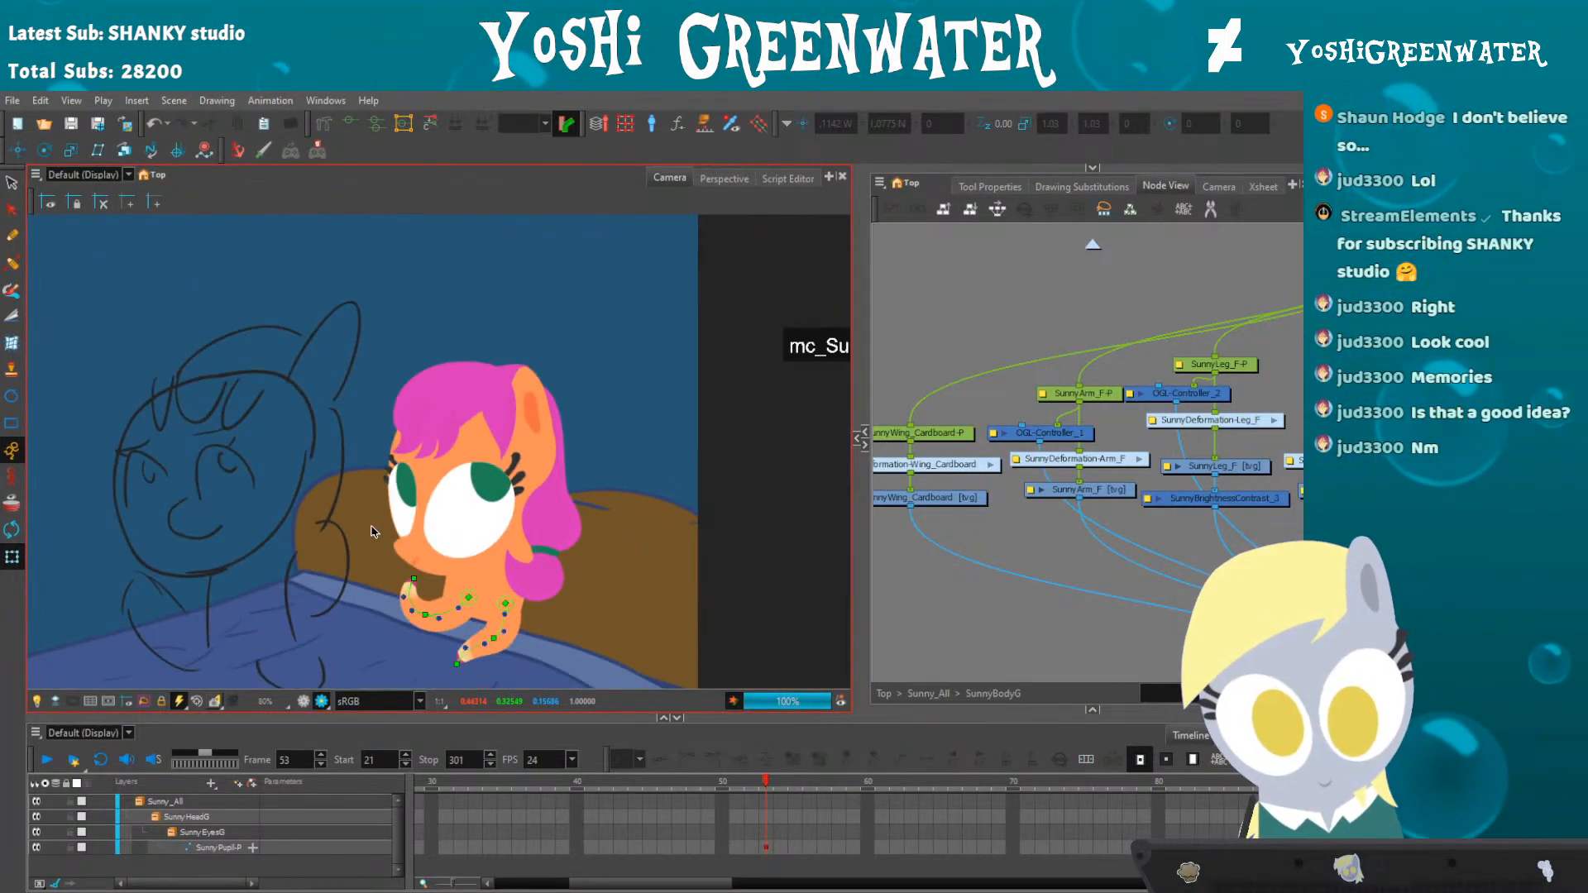
{"action": "scroll", "coordinate": [370, 531], "scroll_direction": "up", "scroll_amount": 3}
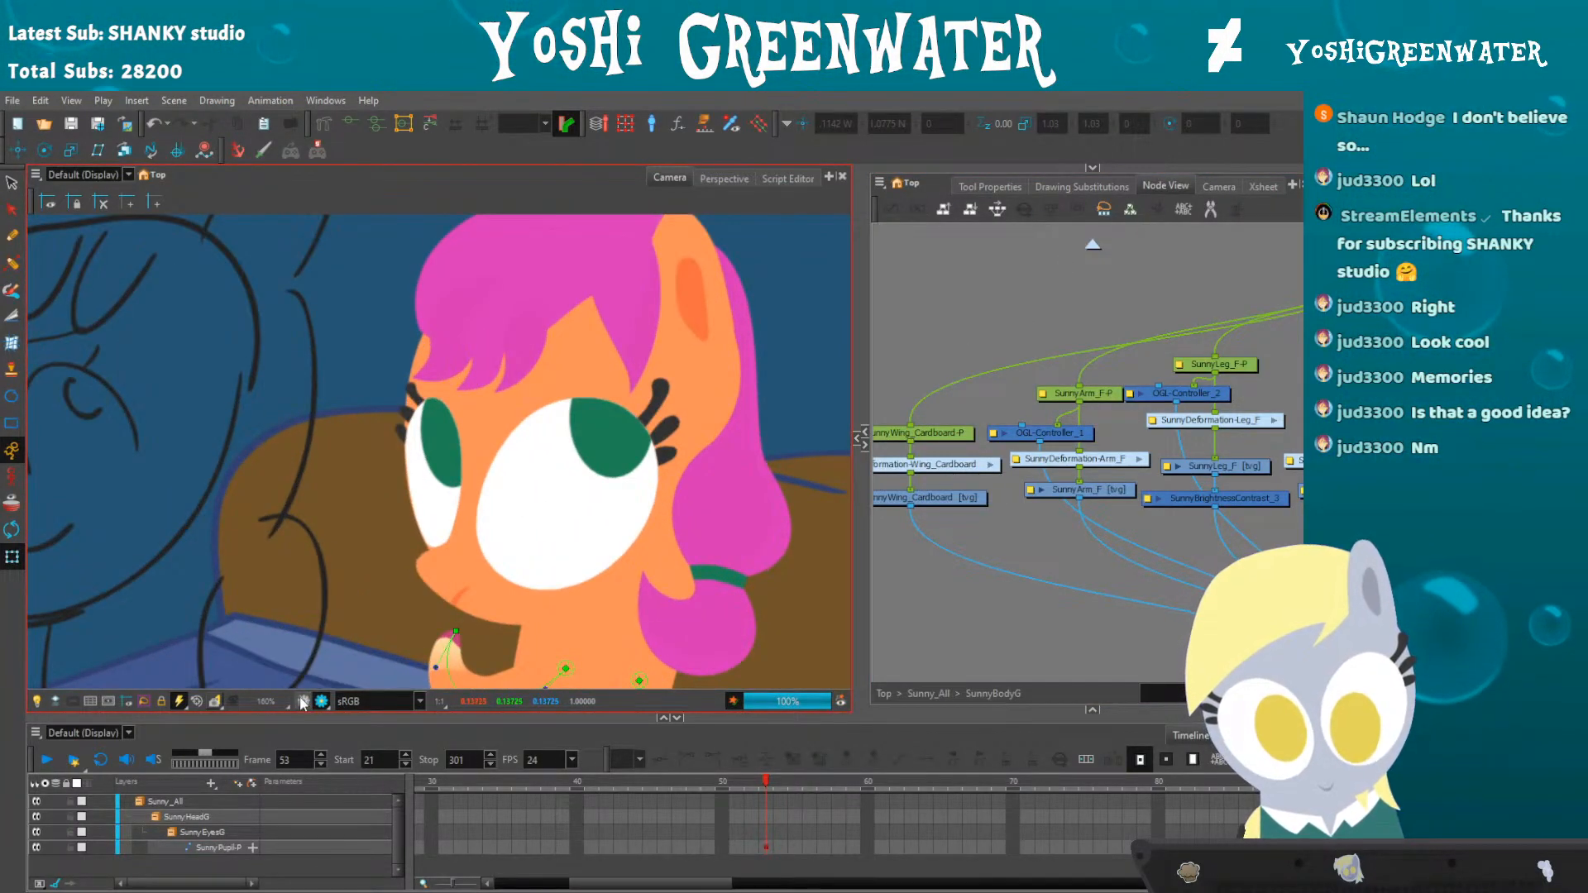
{"action": "left_click", "coordinate": [302, 701]}
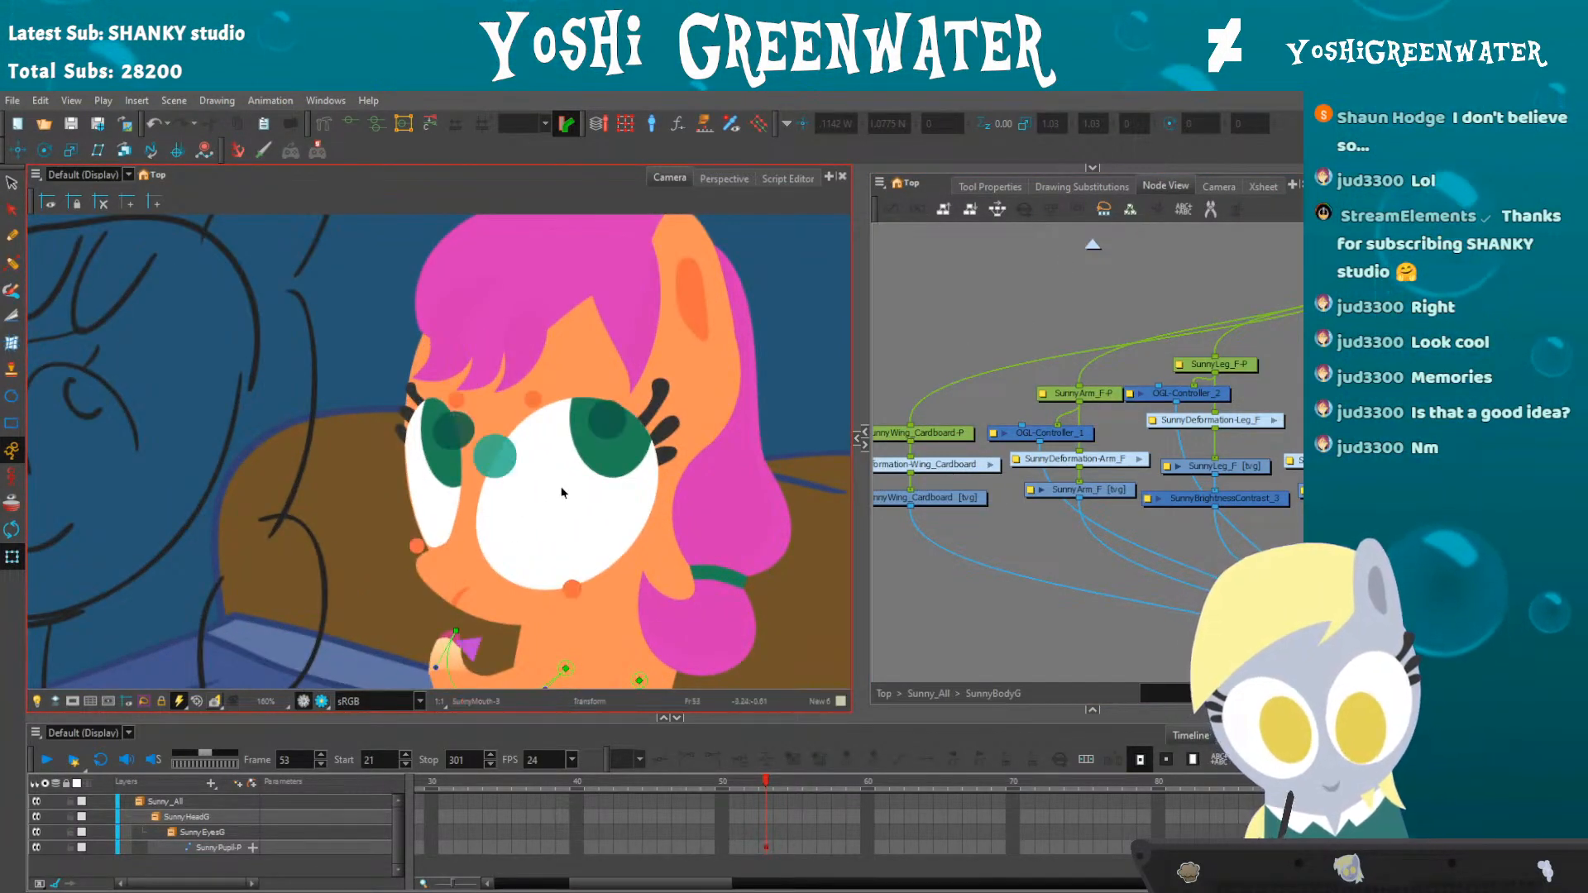
- Raise Sunny's near pupil at frame 53, stretch it to a vertical scale of about 1.04, and check it in the render view
{"action": "left_click", "coordinate": [600, 442]}
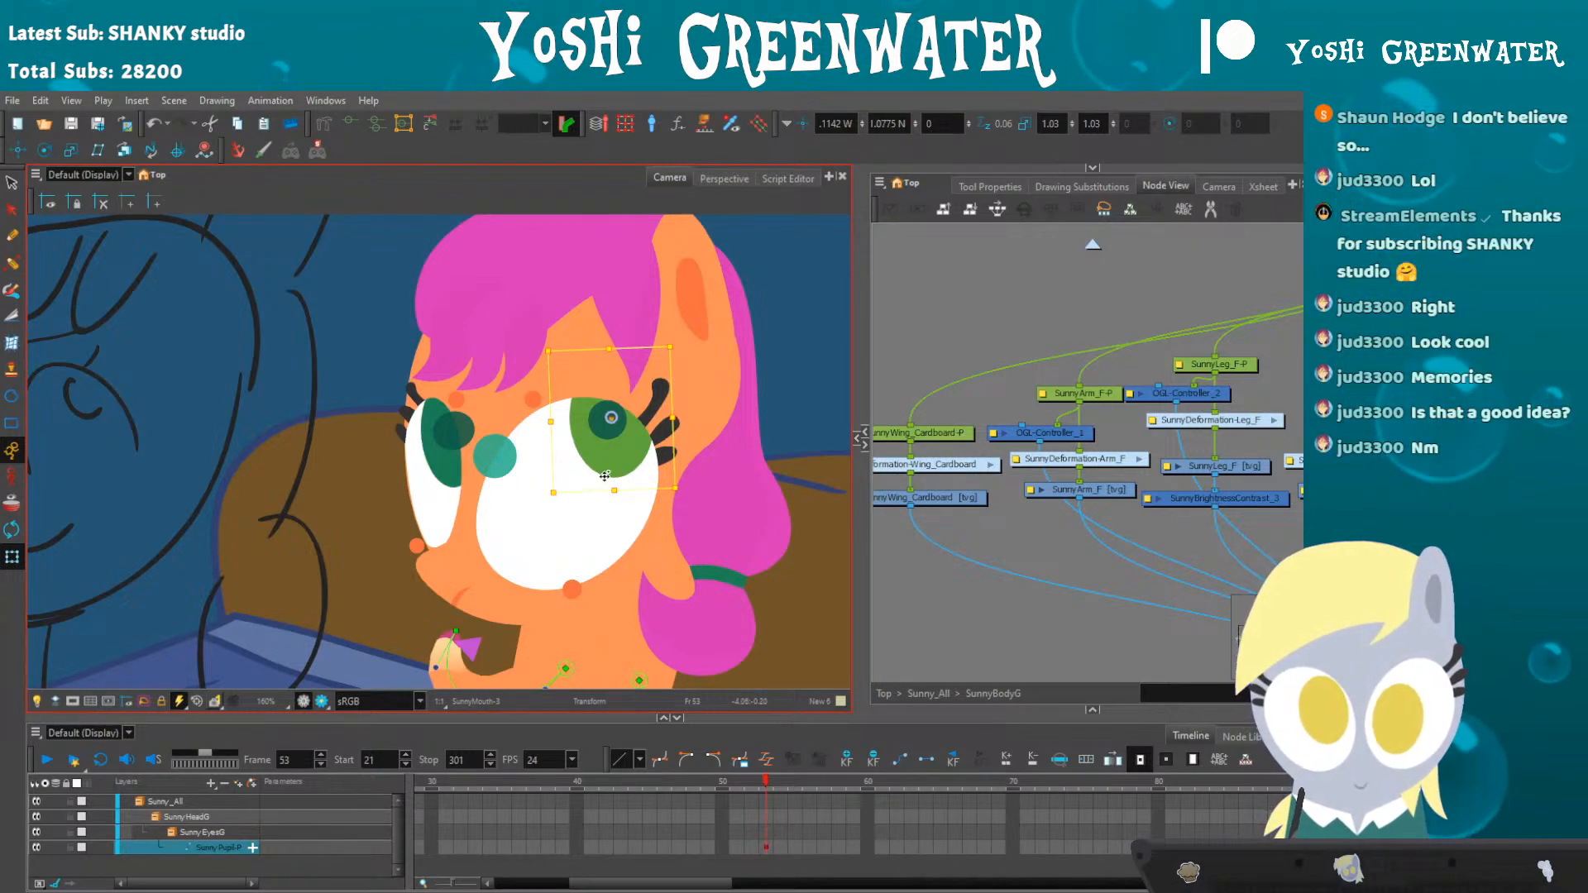
{"action": "key", "text": "Up"}
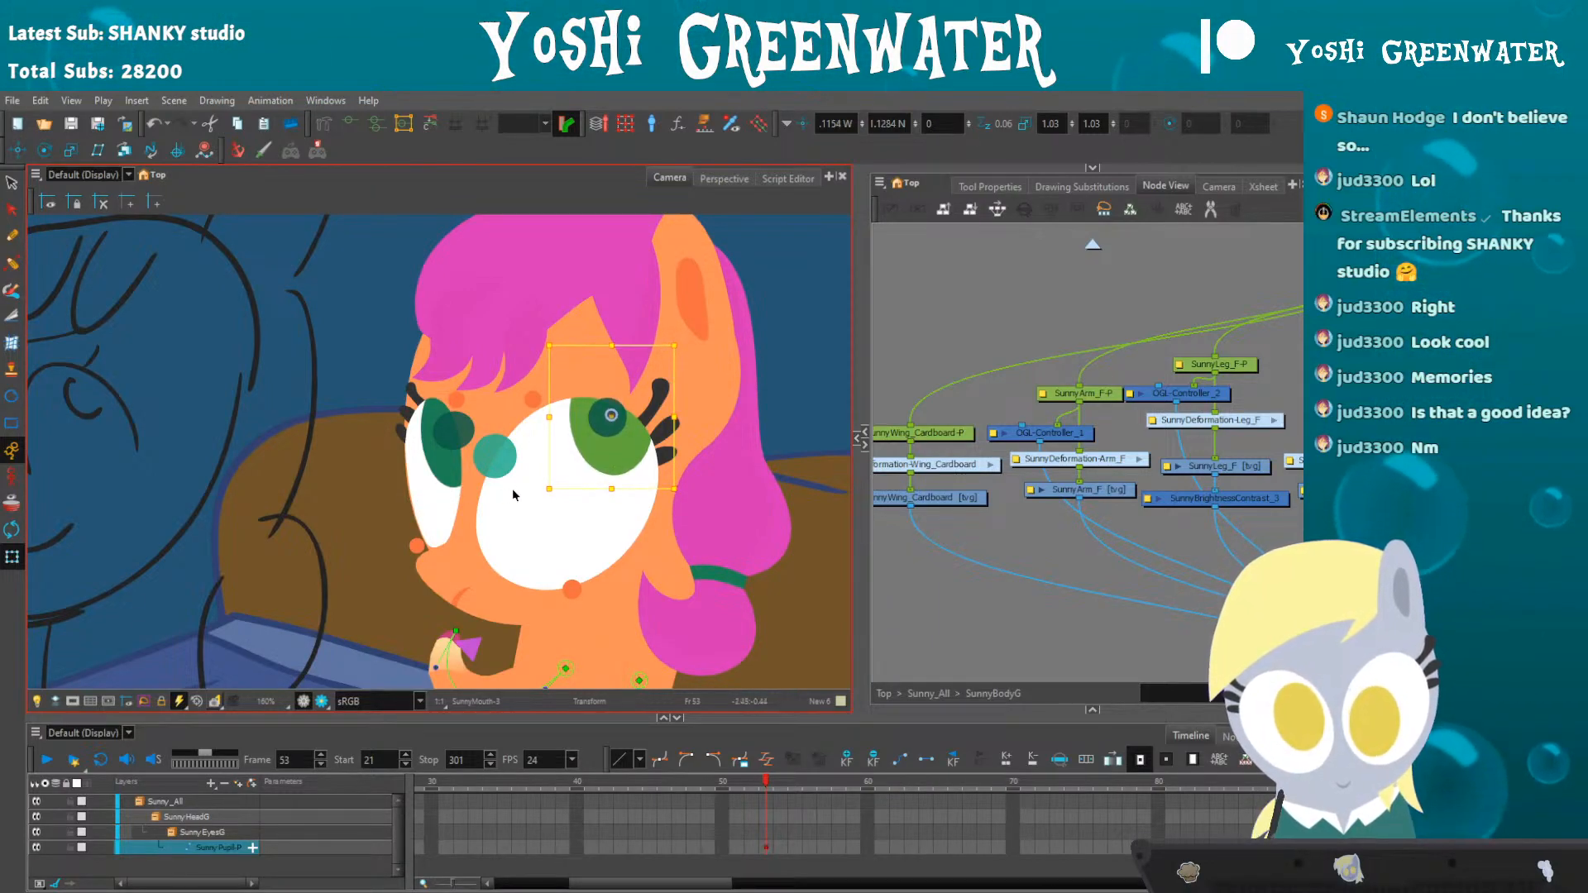
{"action": "left_click_drag", "start_coordinate": [548, 488], "coordinate": [547, 491]}
{"action": "key", "text": "Down"}
{"action": "key", "text": "Down"}
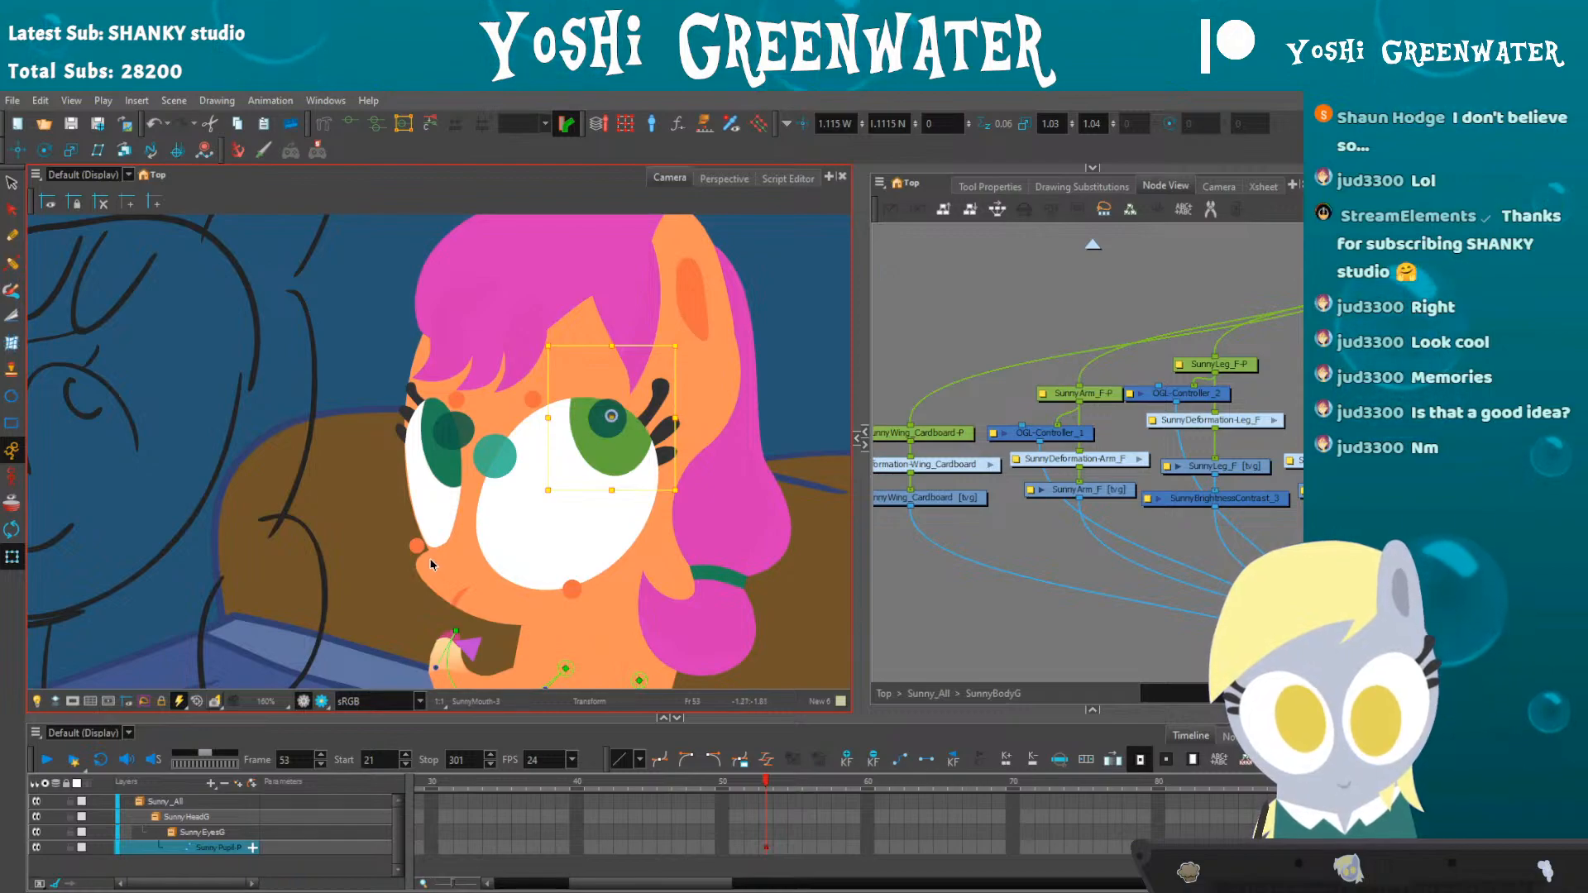
{"action": "left_click", "coordinate": [622, 522]}
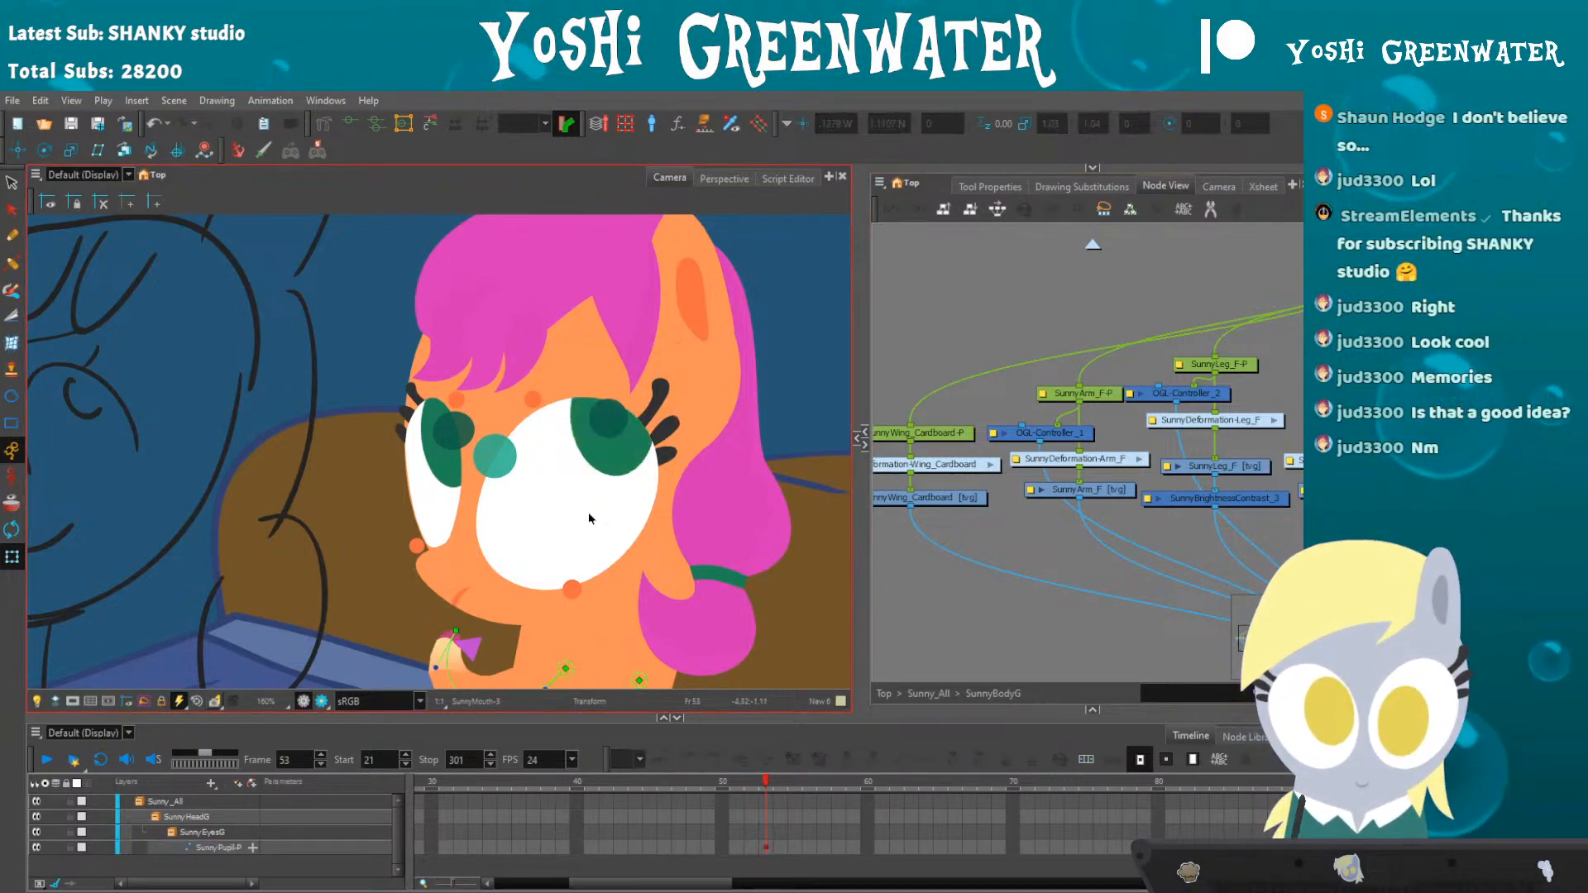
{"action": "left_click", "coordinate": [323, 702]}
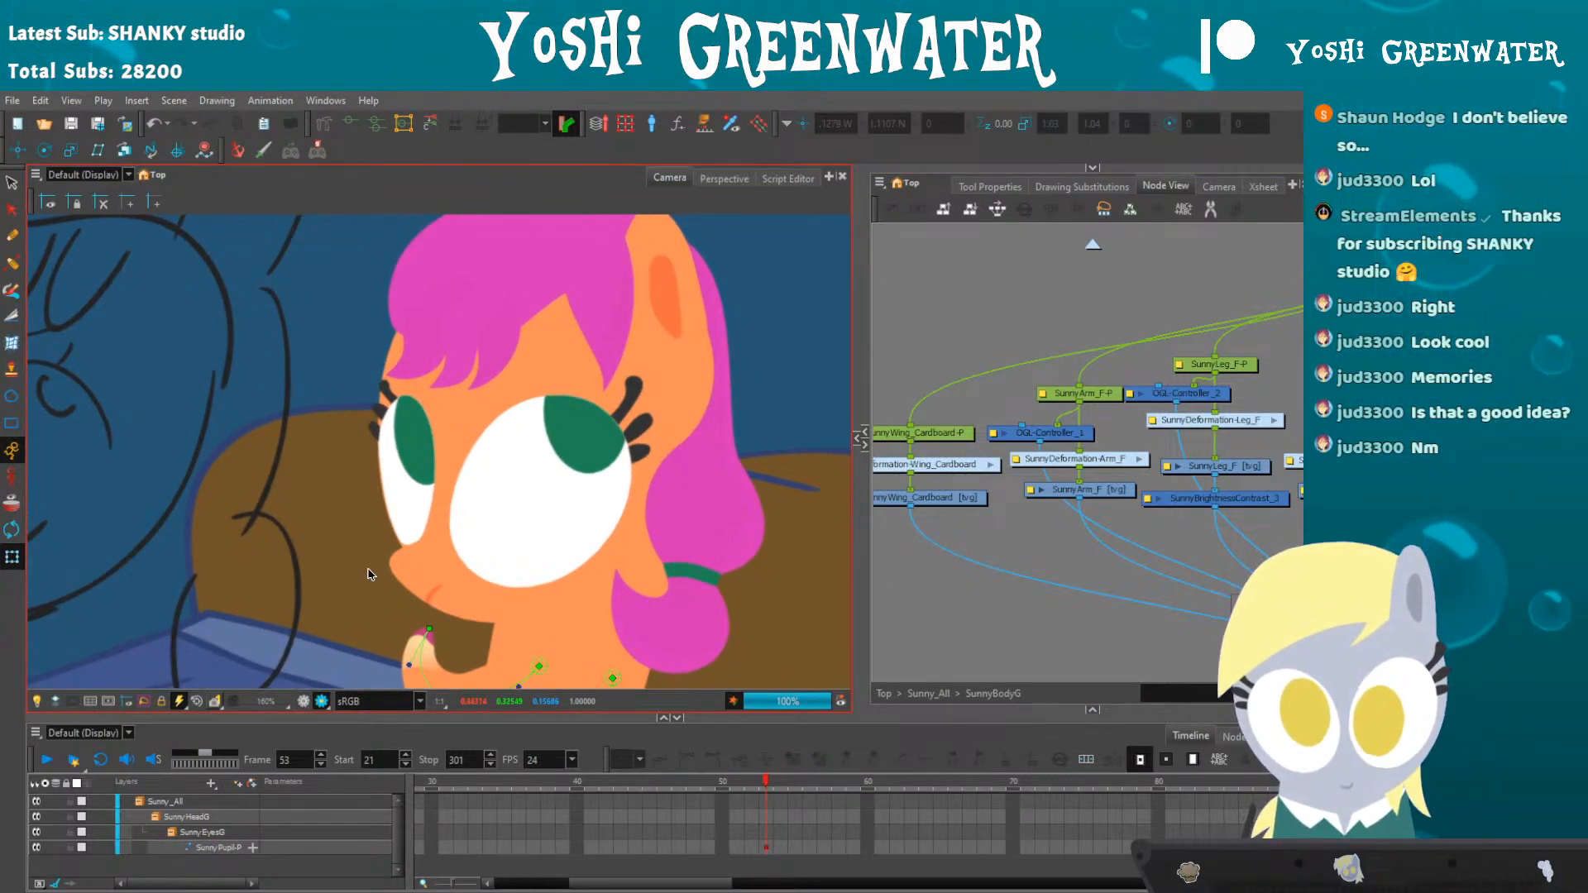
{"action": "scroll", "coordinate": [332, 584], "scroll_direction": "down", "scroll_amount": 3}
{"action": "scroll", "coordinate": [333, 584], "scroll_direction": "up", "scroll_amount": 3}
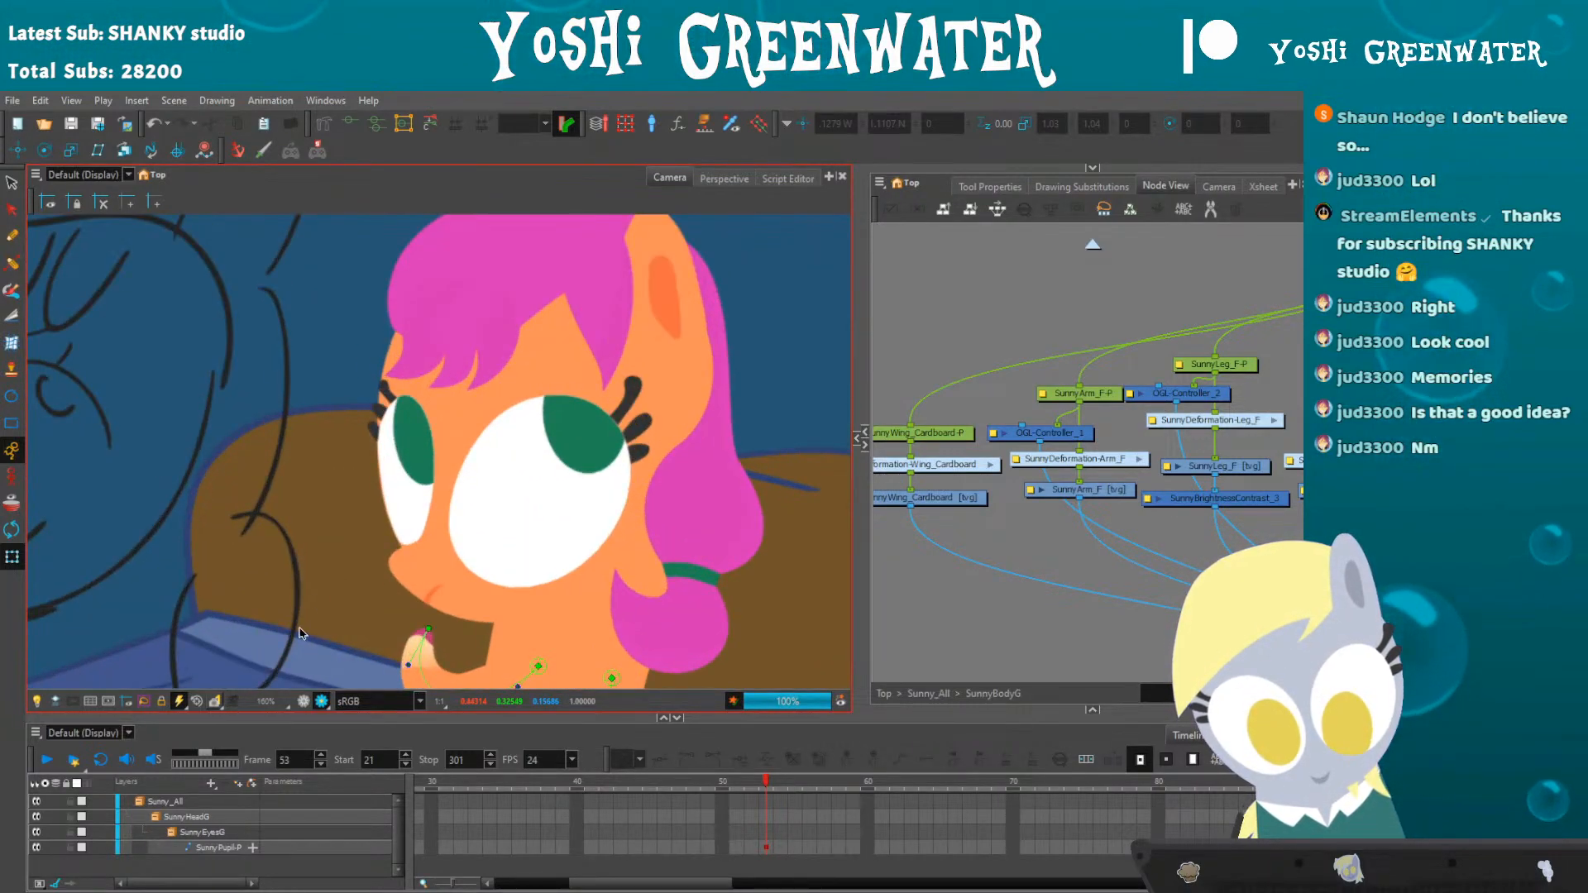
{"action": "left_click", "coordinate": [304, 700]}
- Nudge Sunny's near pupil slightly toward her snout and upward at frame 53, and check the rendered pose
{"action": "left_click", "coordinate": [557, 431]}
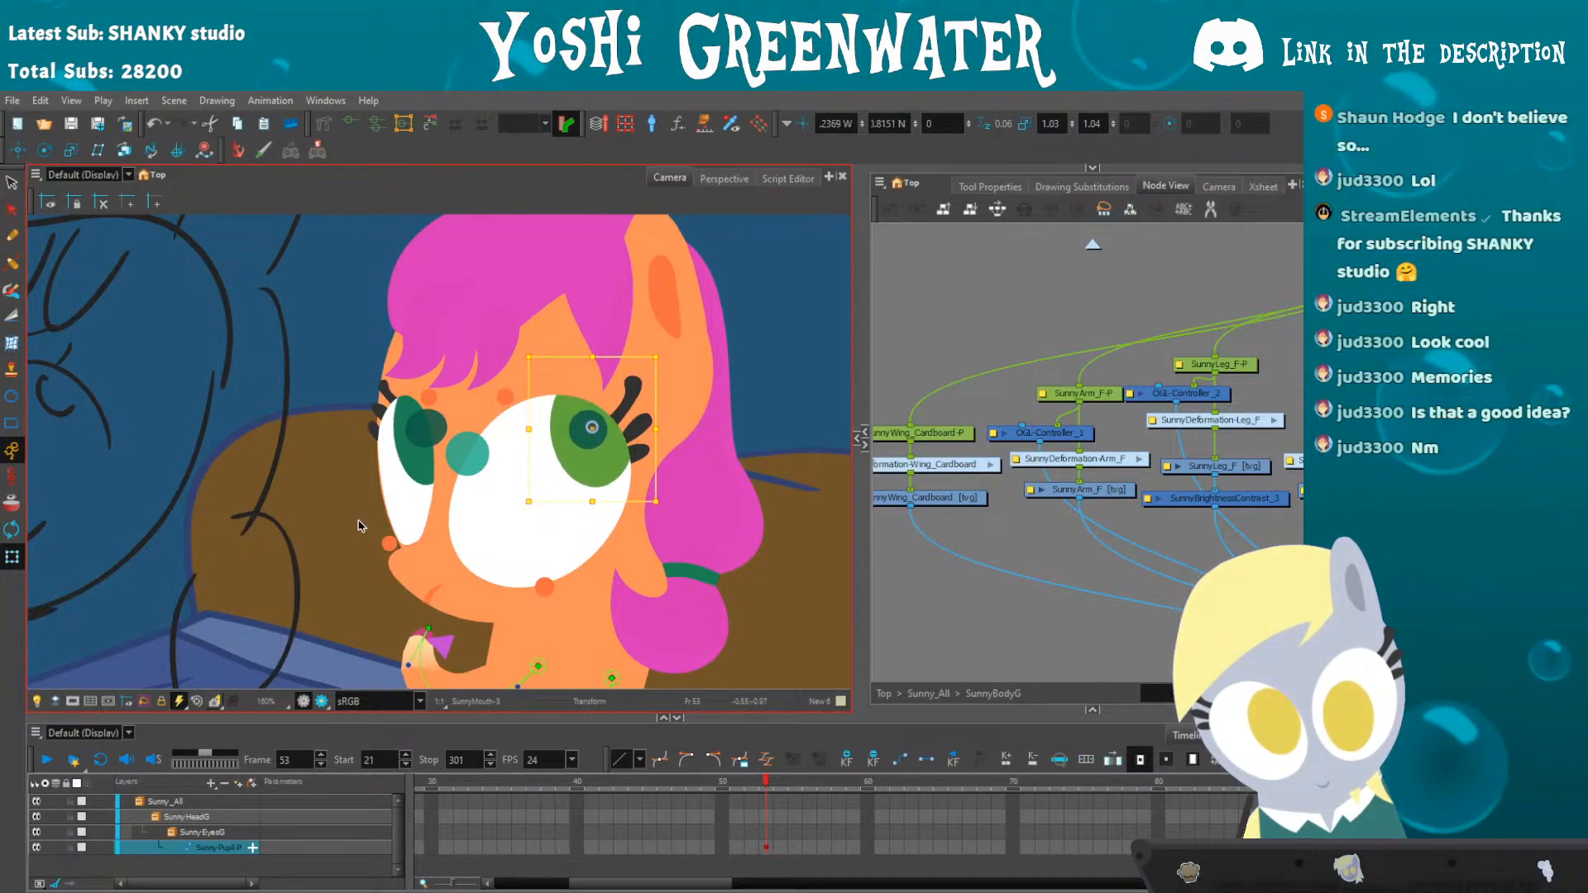
{"action": "key", "text": "Left"}
{"action": "key", "text": "Left"}
{"action": "key", "text": "Up"}
{"action": "left_click", "coordinate": [321, 701]}
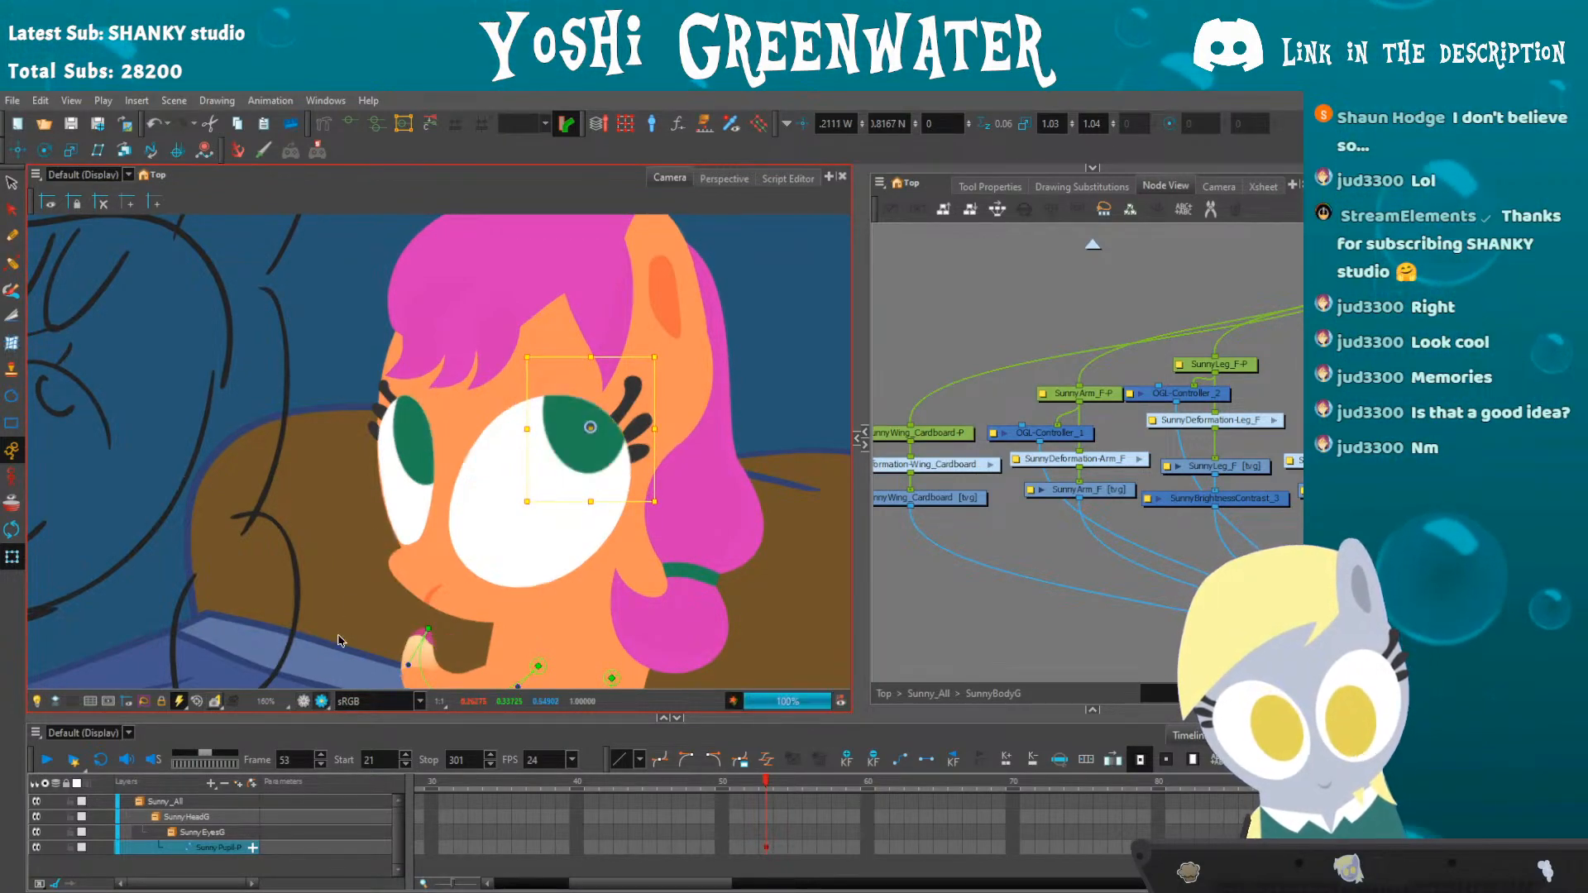
{"action": "scroll", "coordinate": [372, 529], "scroll_direction": "down", "scroll_amount": 3}
{"action": "left_click", "coordinate": [792, 563]}
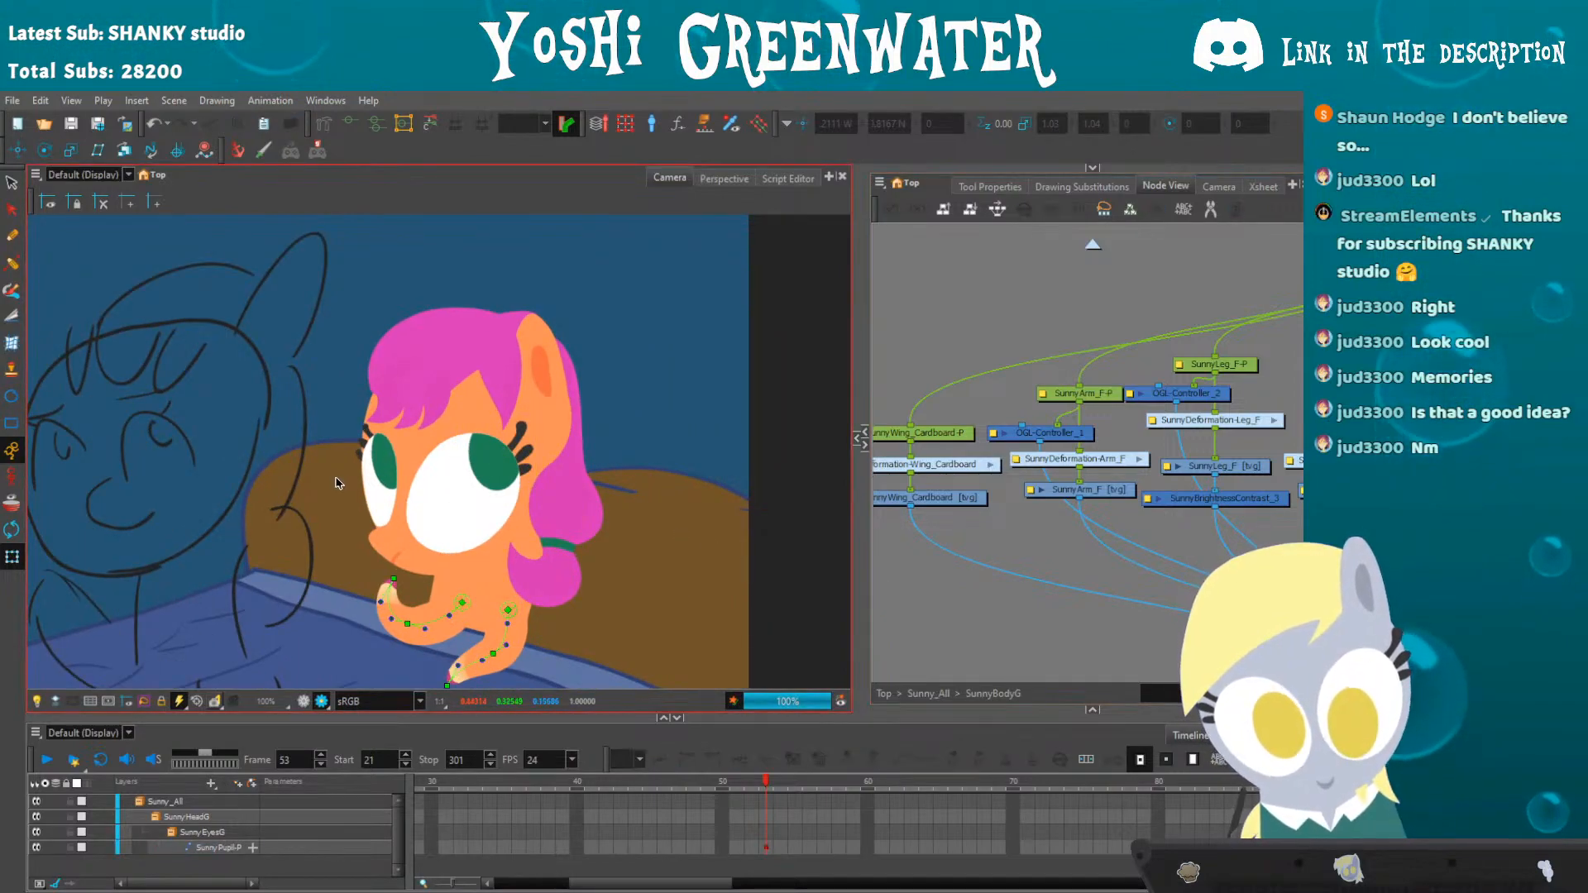
{"action": "scroll", "coordinate": [336, 482], "scroll_direction": "up", "scroll_amount": 3}
{"action": "left_click", "coordinate": [321, 701]}
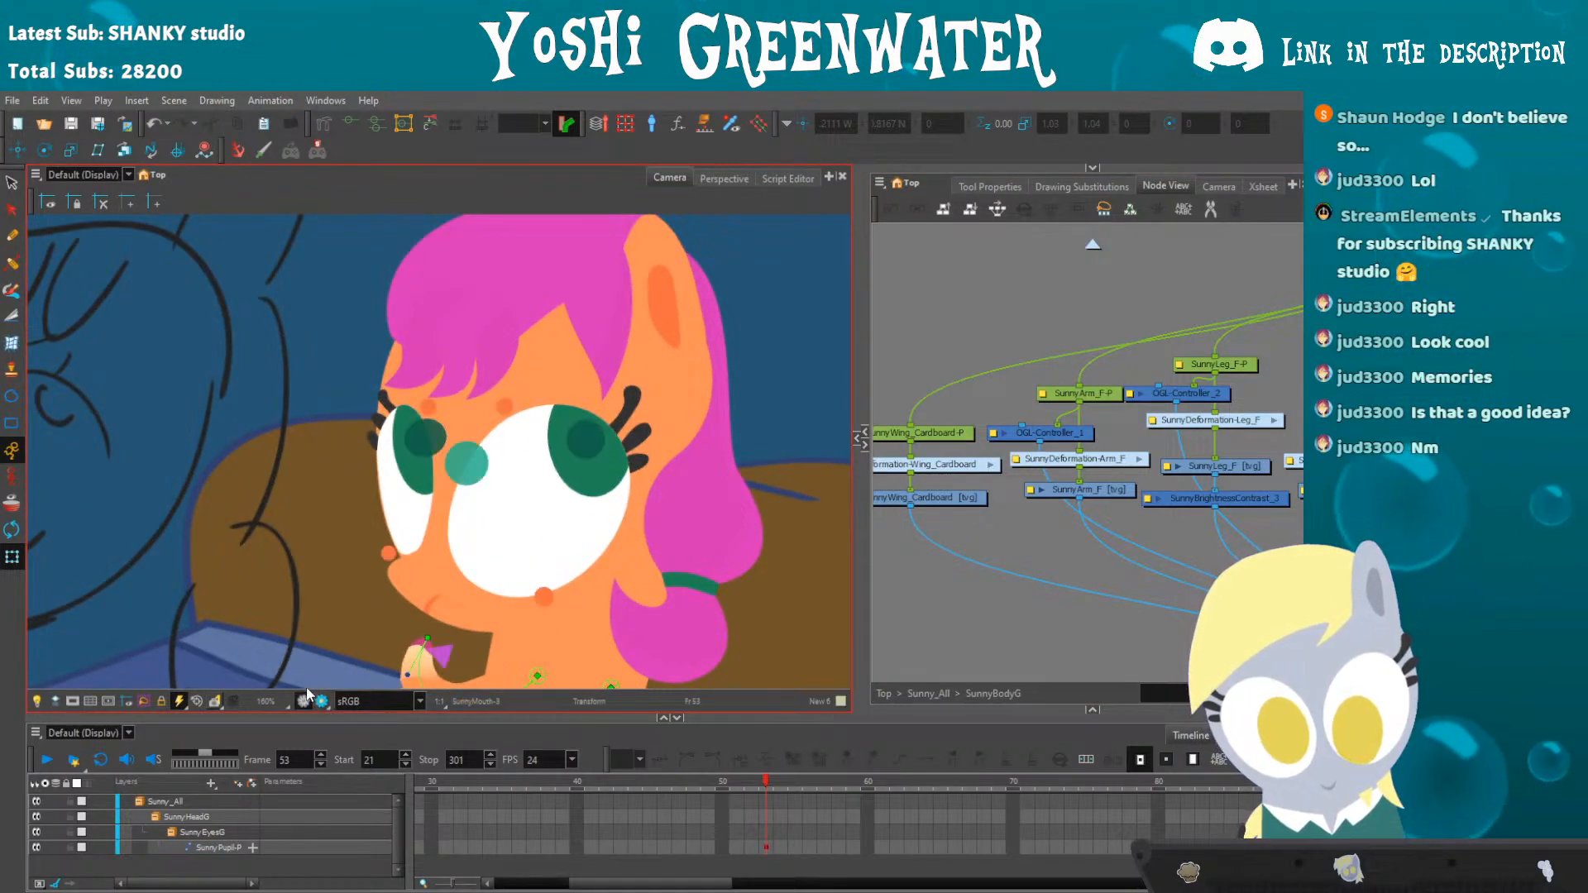
- Tilt Sunny's near pupil and nudge it down slightly at frame 53, and compare the rendered eyes at full view
{"action": "left_click", "coordinate": [467, 467]}
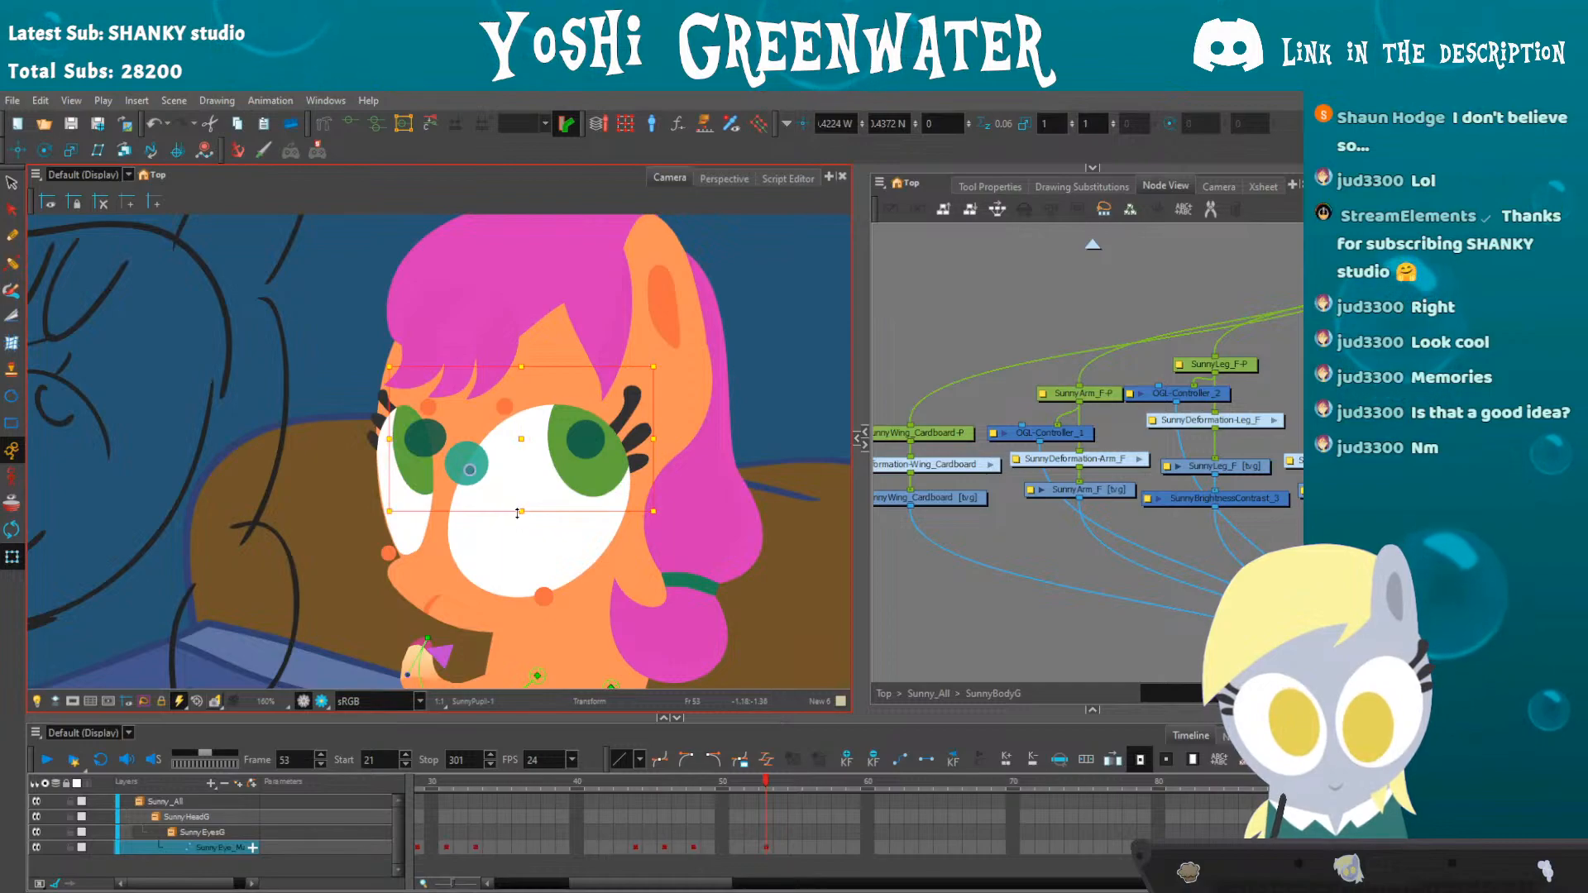
{"action": "key", "text": "shift+b"}
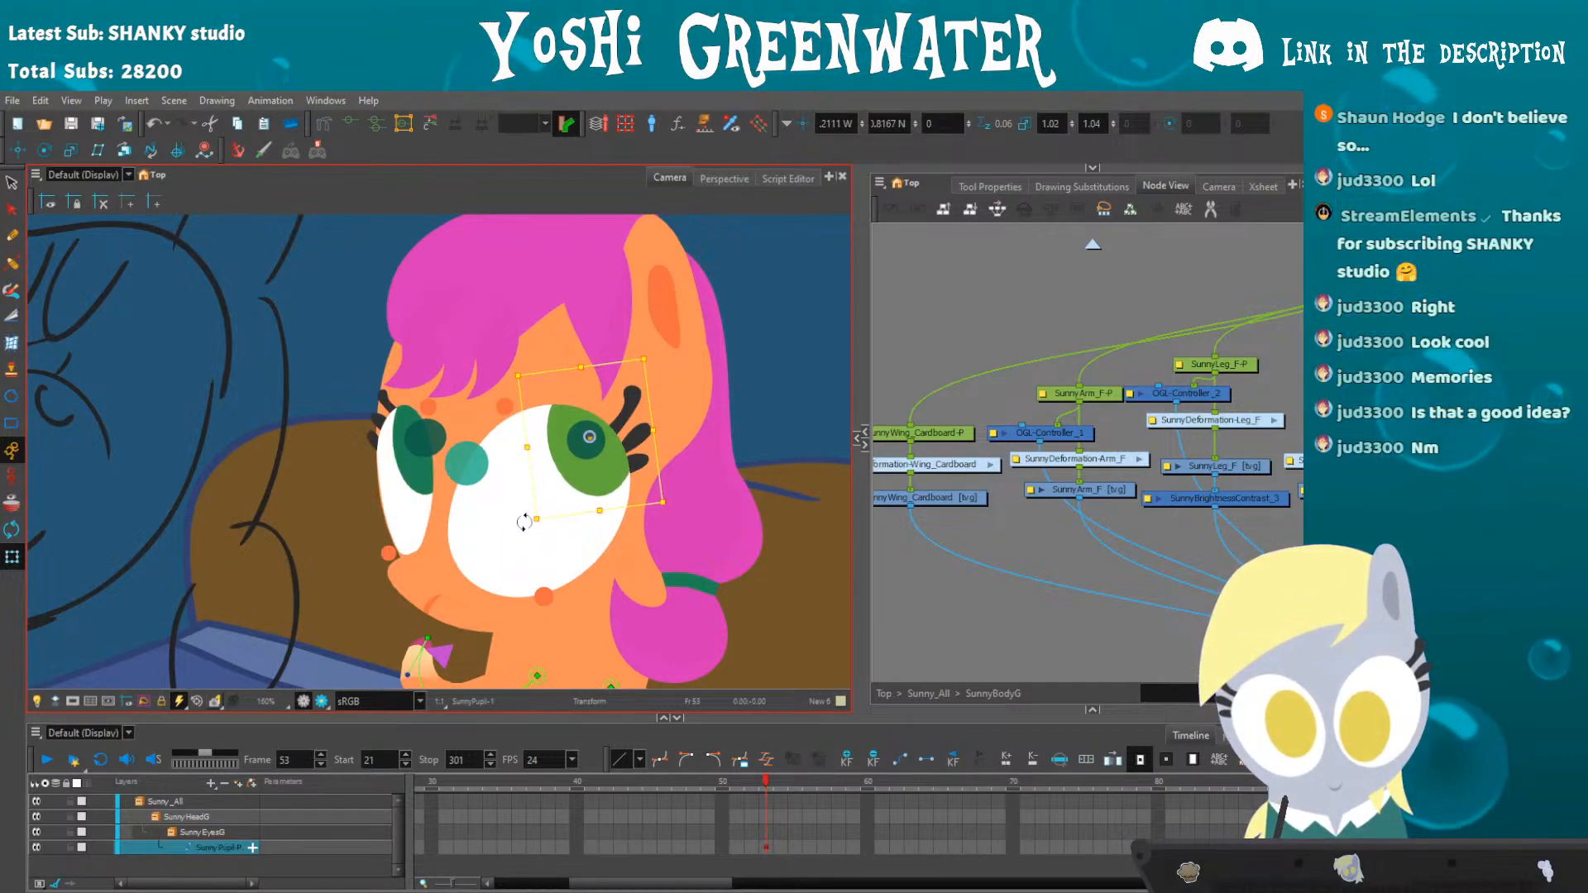
{"action": "key", "text": "Down"}
{"action": "key", "text": "Down"}
{"action": "key", "text": "Down"}
{"action": "left_click", "coordinate": [889, 600]}
{"action": "left_click", "coordinate": [321, 702]}
{"action": "scroll", "coordinate": [363, 546], "scroll_direction": "down", "scroll_amount": 2}
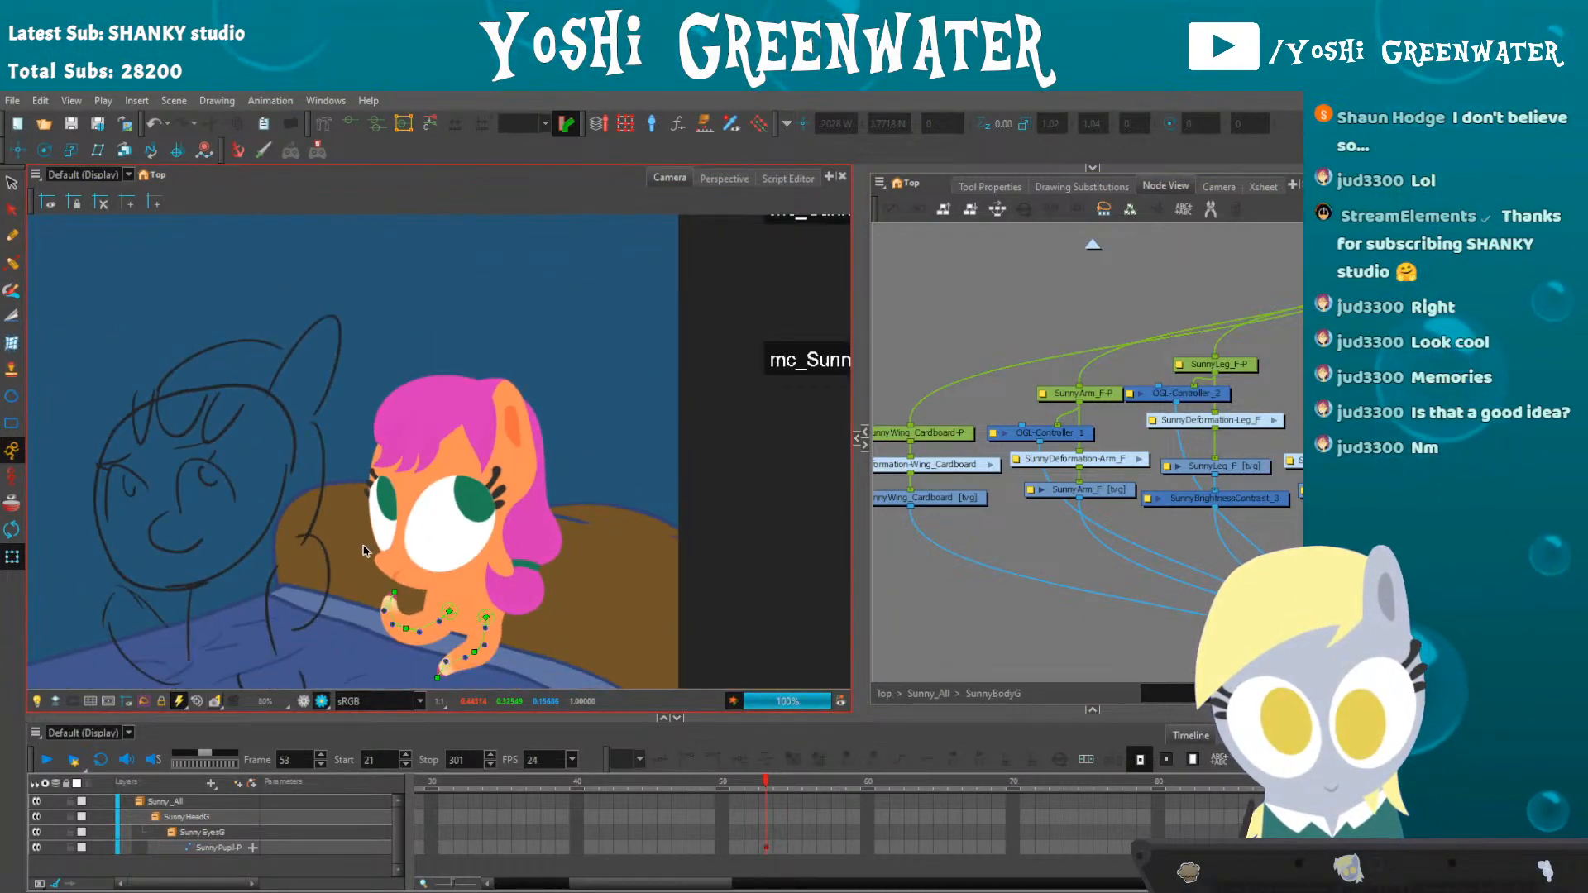
{"action": "scroll", "coordinate": [362, 552], "scroll_direction": "up", "scroll_amount": 3}
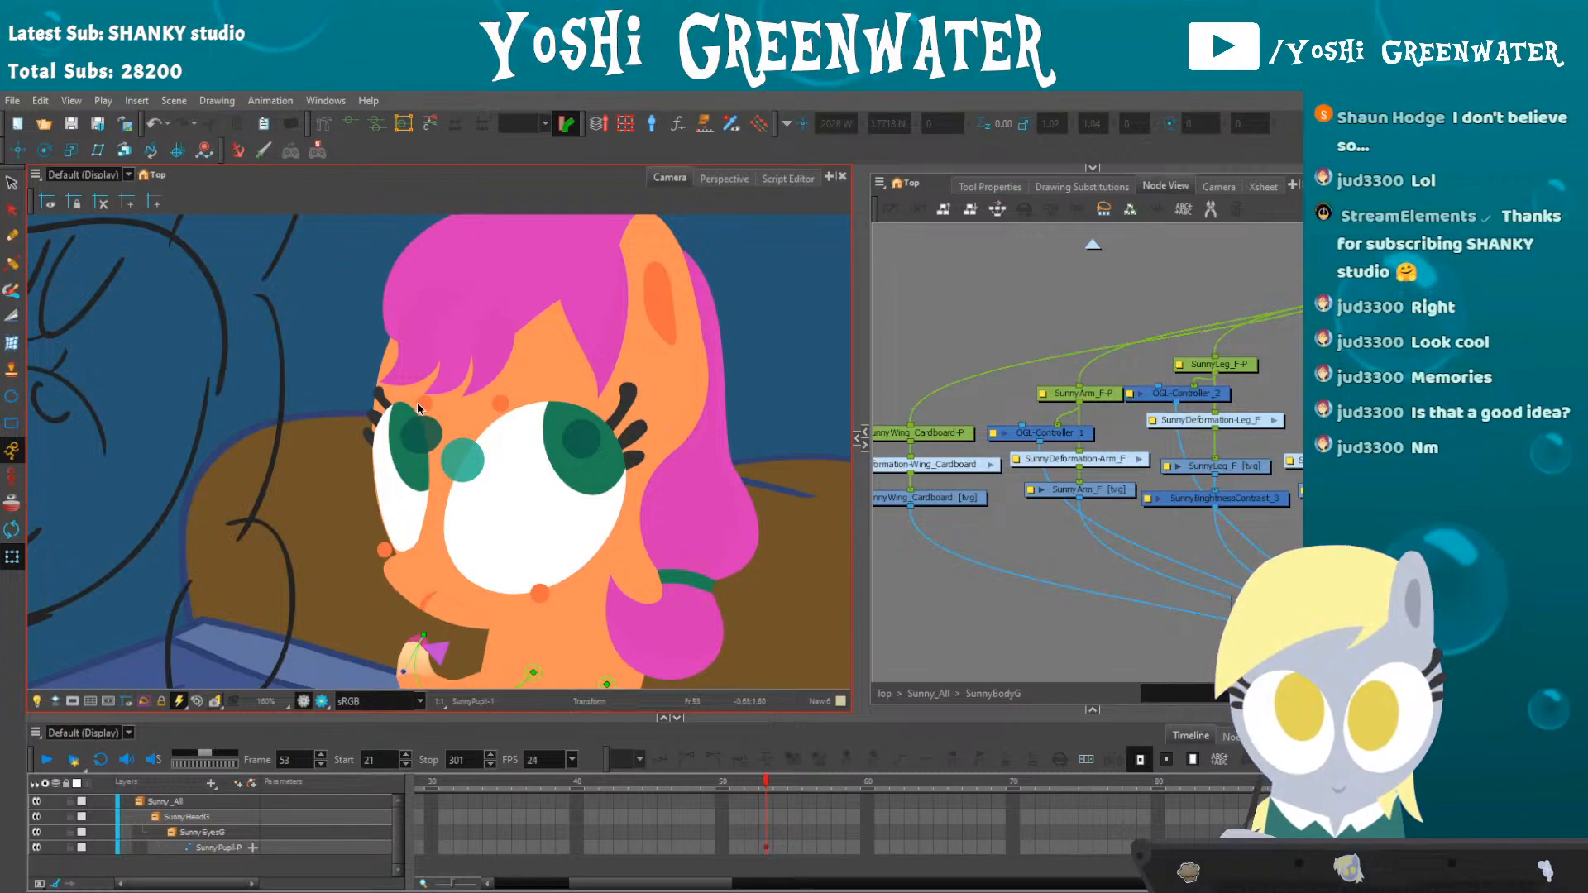
- Substitute new eyebrow drawings on both of Sunny's eyes at frame 53, using drawing 2 for SunnyEyebrow
{"action": "left_click", "coordinate": [418, 407]}
{"action": "left_click_drag", "start_coordinate": [355, 402], "coordinate": [479, 362]}
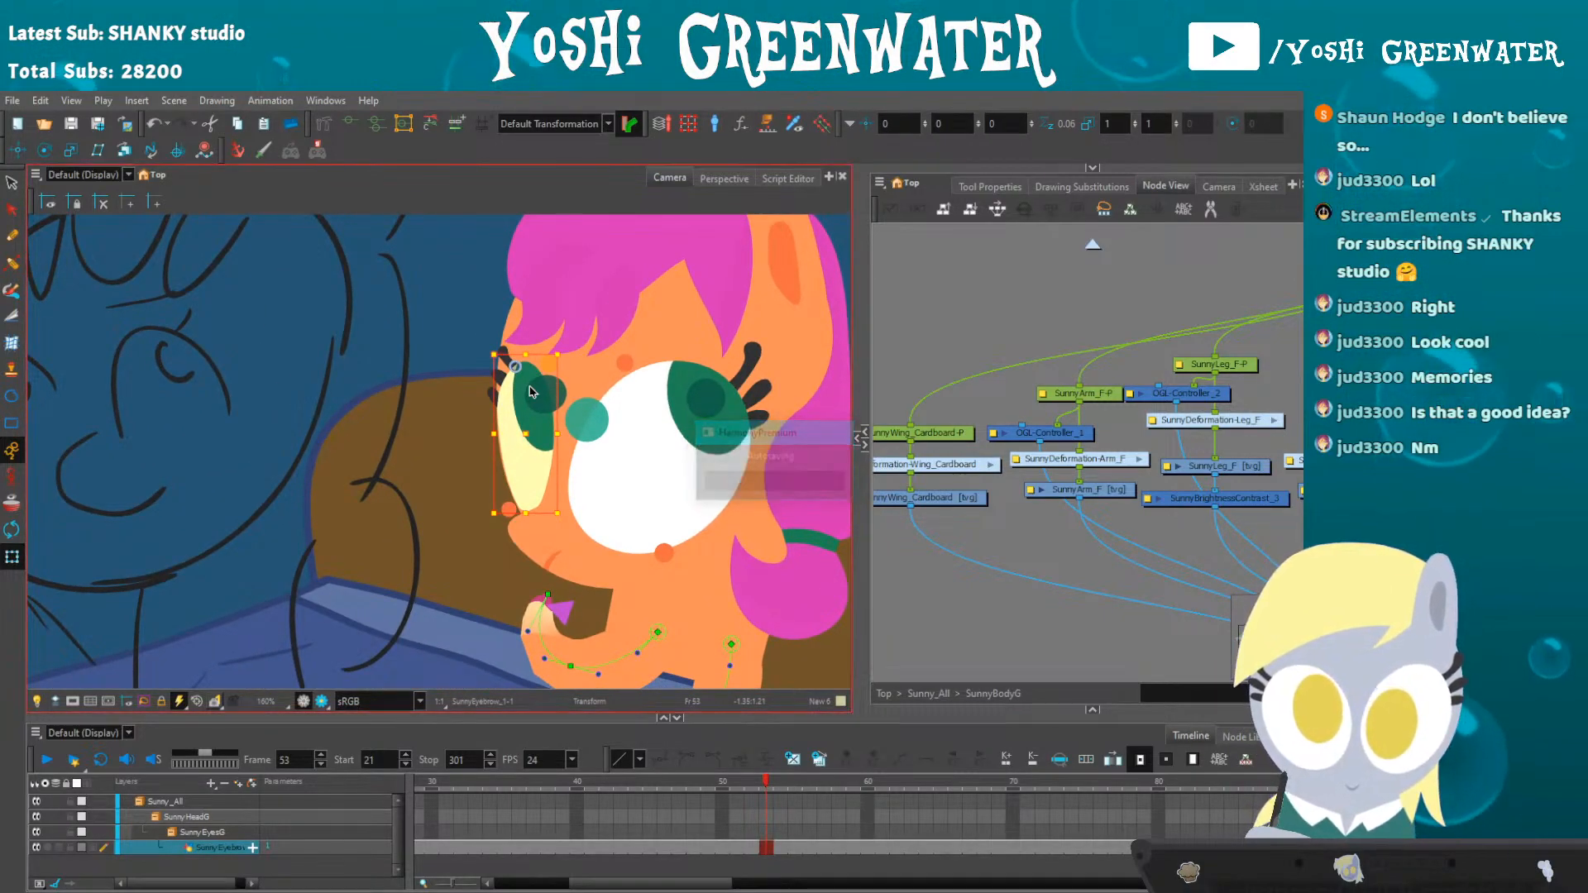
{"action": "key", "text": "bracketright"}
{"action": "left_click_drag", "start_coordinate": [197, 497], "coordinate": [405, 521]}
{"action": "left_click_drag", "start_coordinate": [302, 425], "coordinate": [155, 431]}
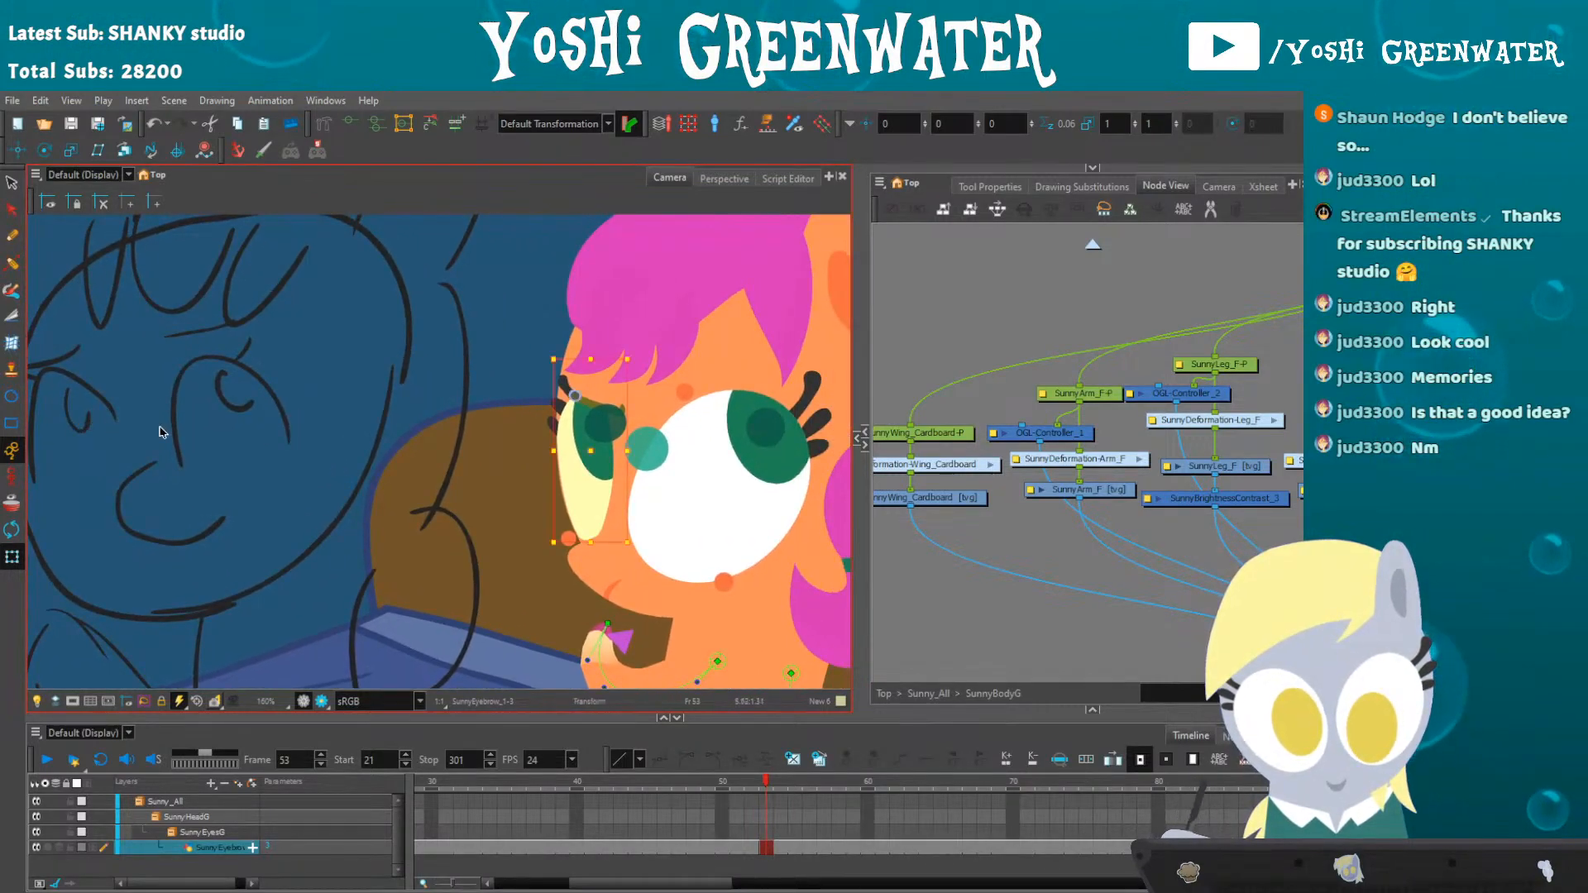
{"action": "key", "text": "bracketright"}
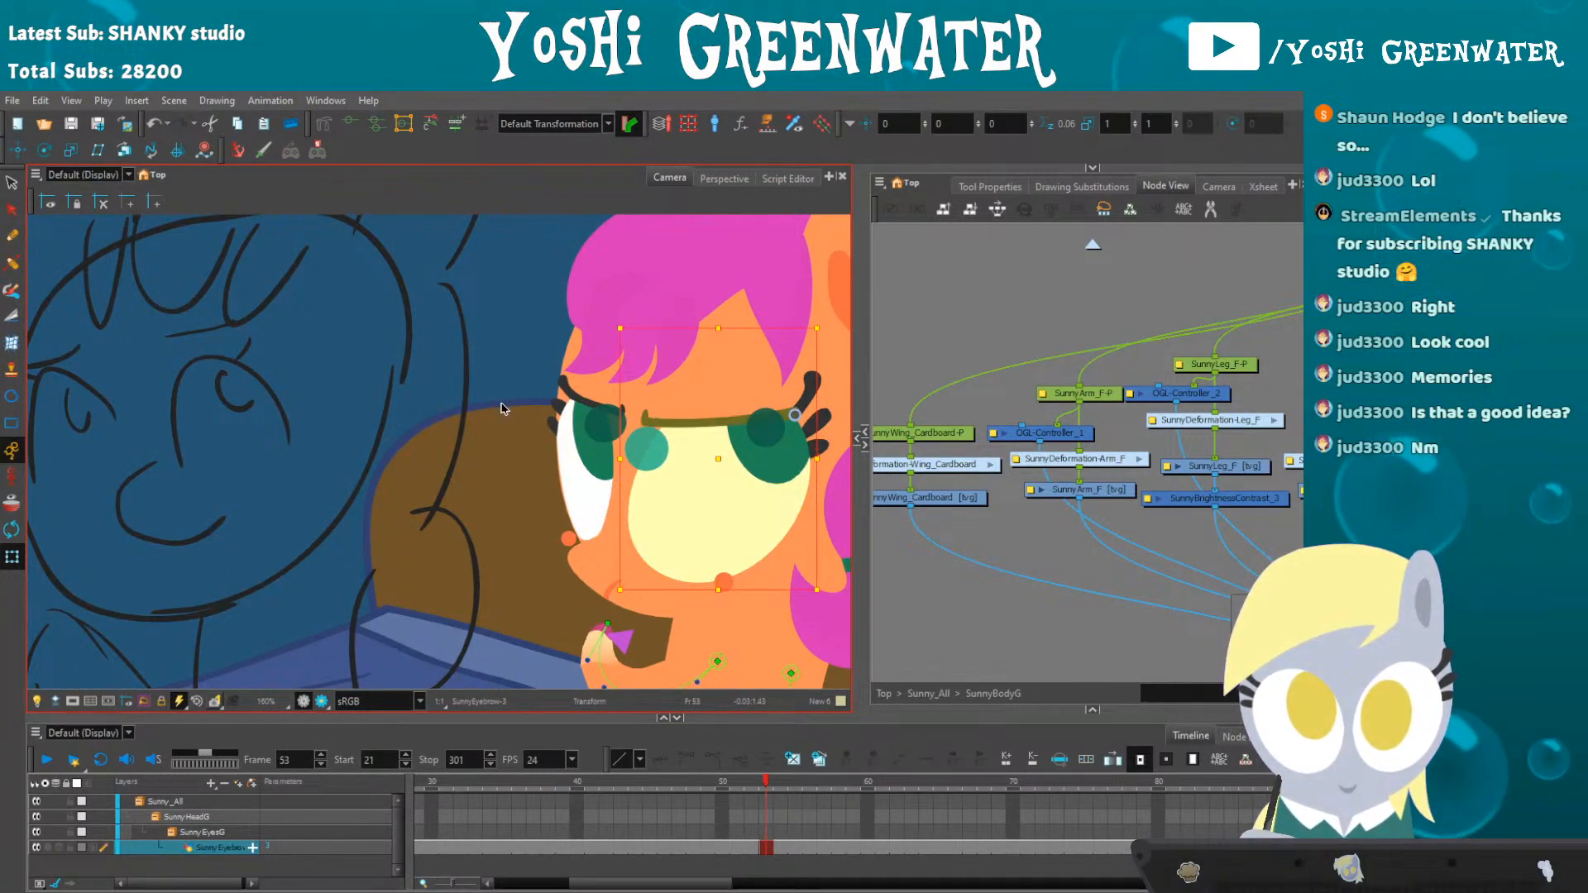
{"action": "key", "text": "bracketleft"}
{"action": "left_click_drag", "start_coordinate": [502, 409], "coordinate": [371, 387]}
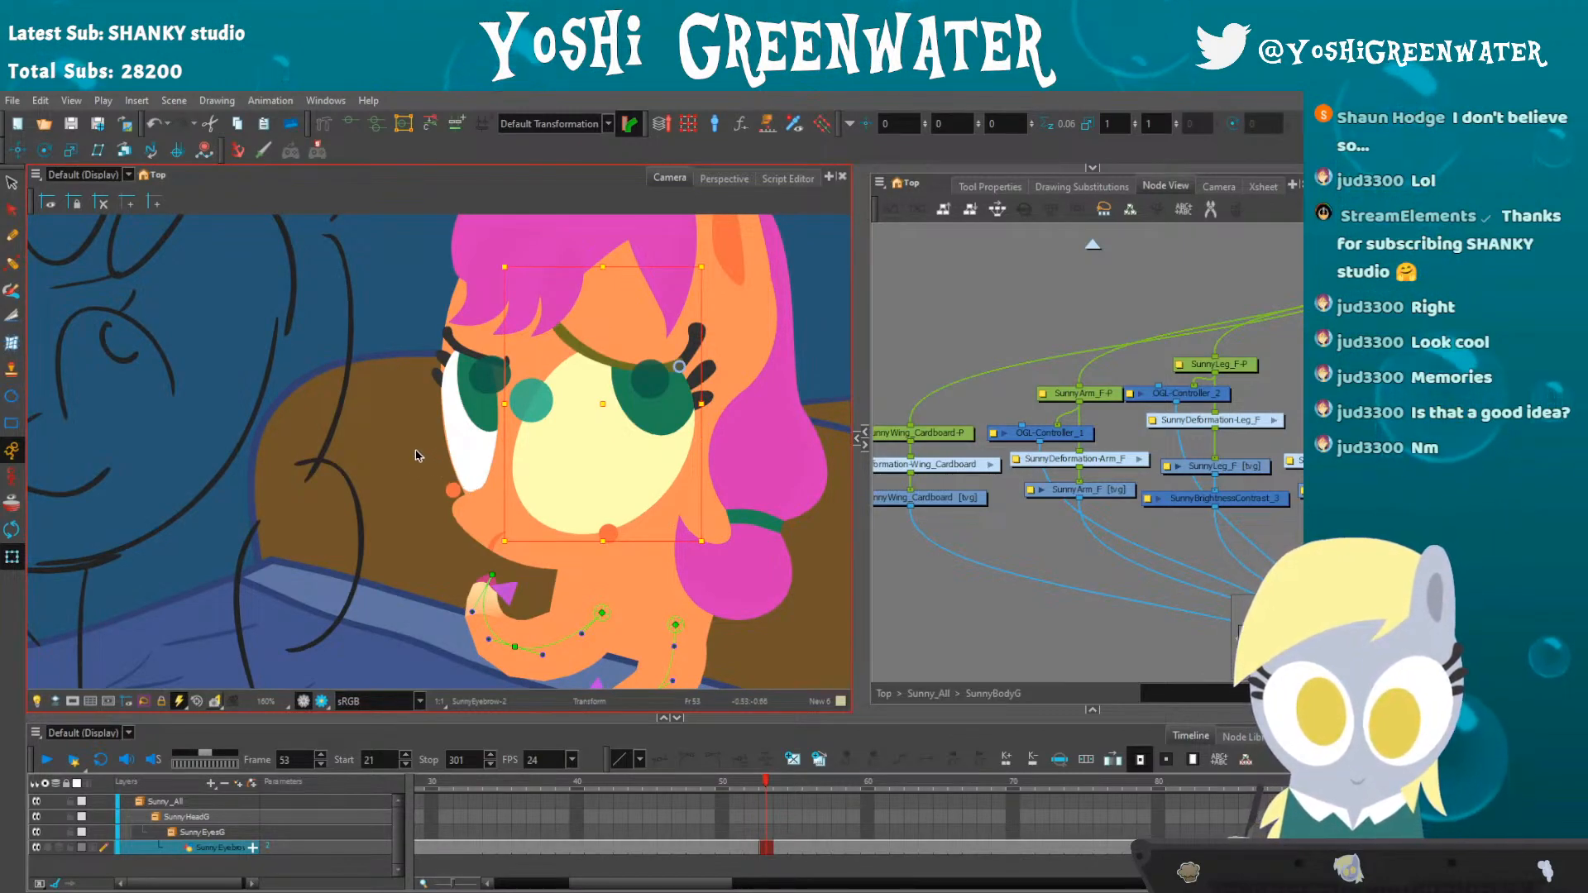
- Try alternative eyebrow drawings on both of Sunny's eyes at frame 53 to compare her expression
{"action": "key", "text": "Escape"}
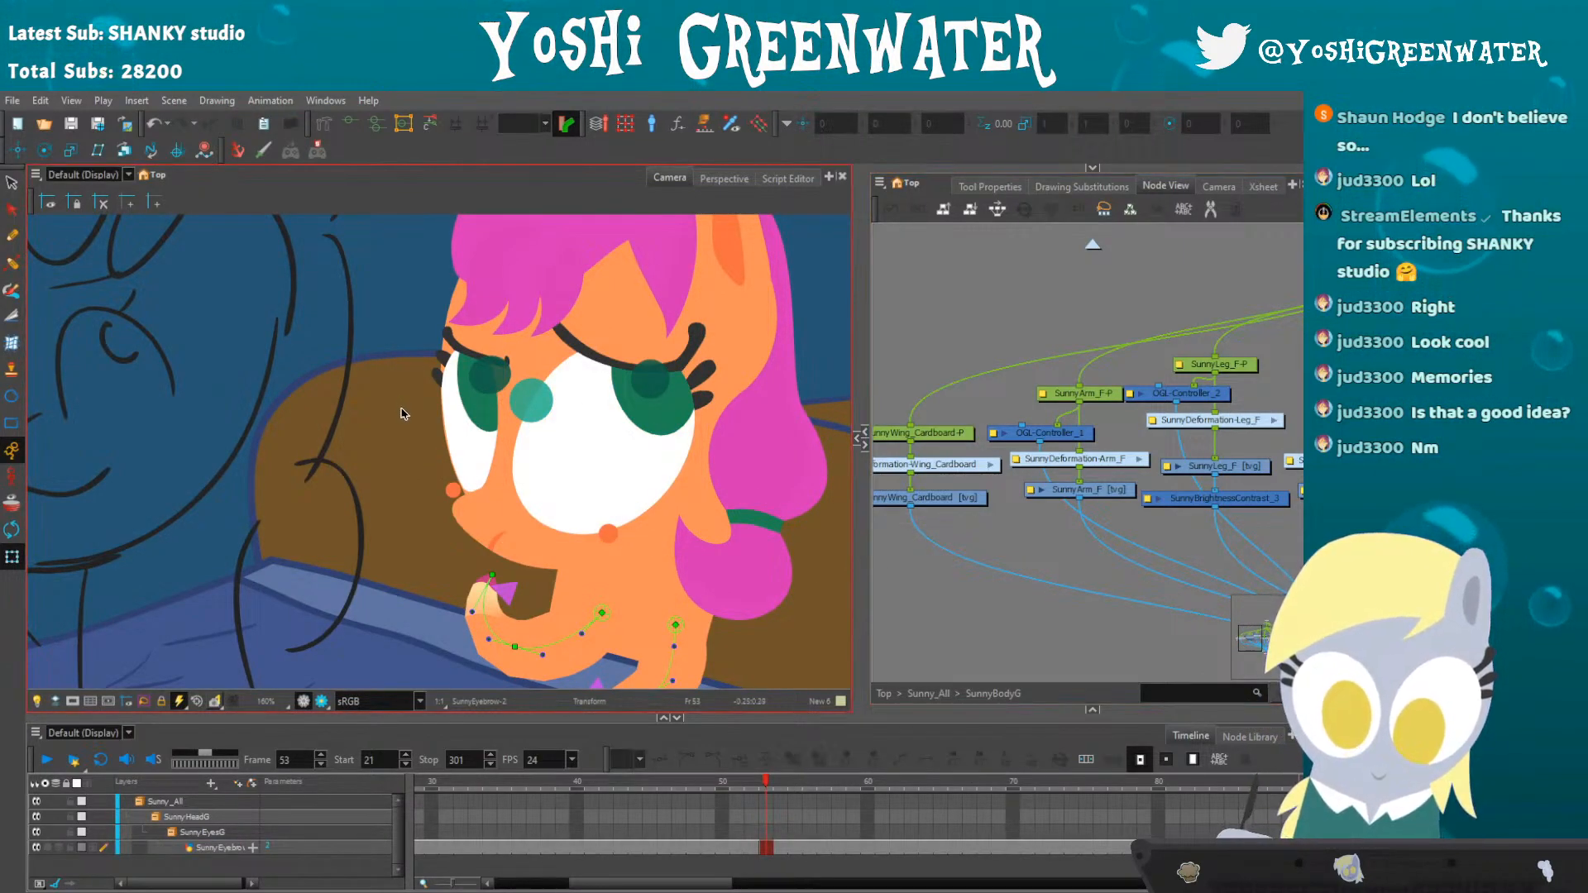
{"action": "left_click_drag", "start_coordinate": [401, 412], "coordinate": [359, 424]}
{"action": "left_click", "coordinate": [527, 358]}
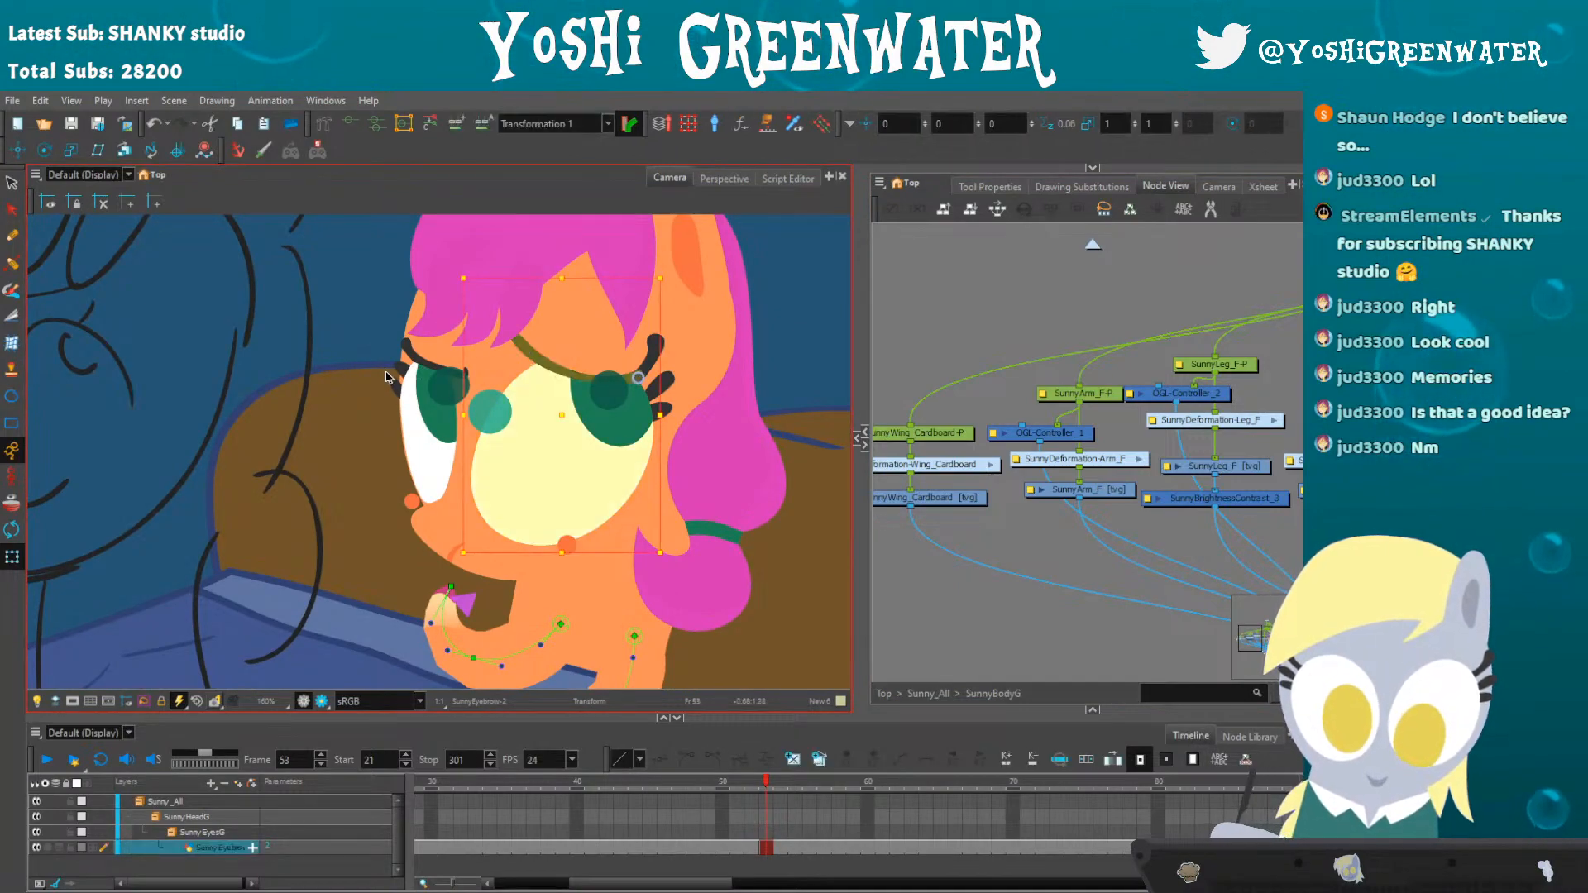
{"action": "key", "text": "Escape"}
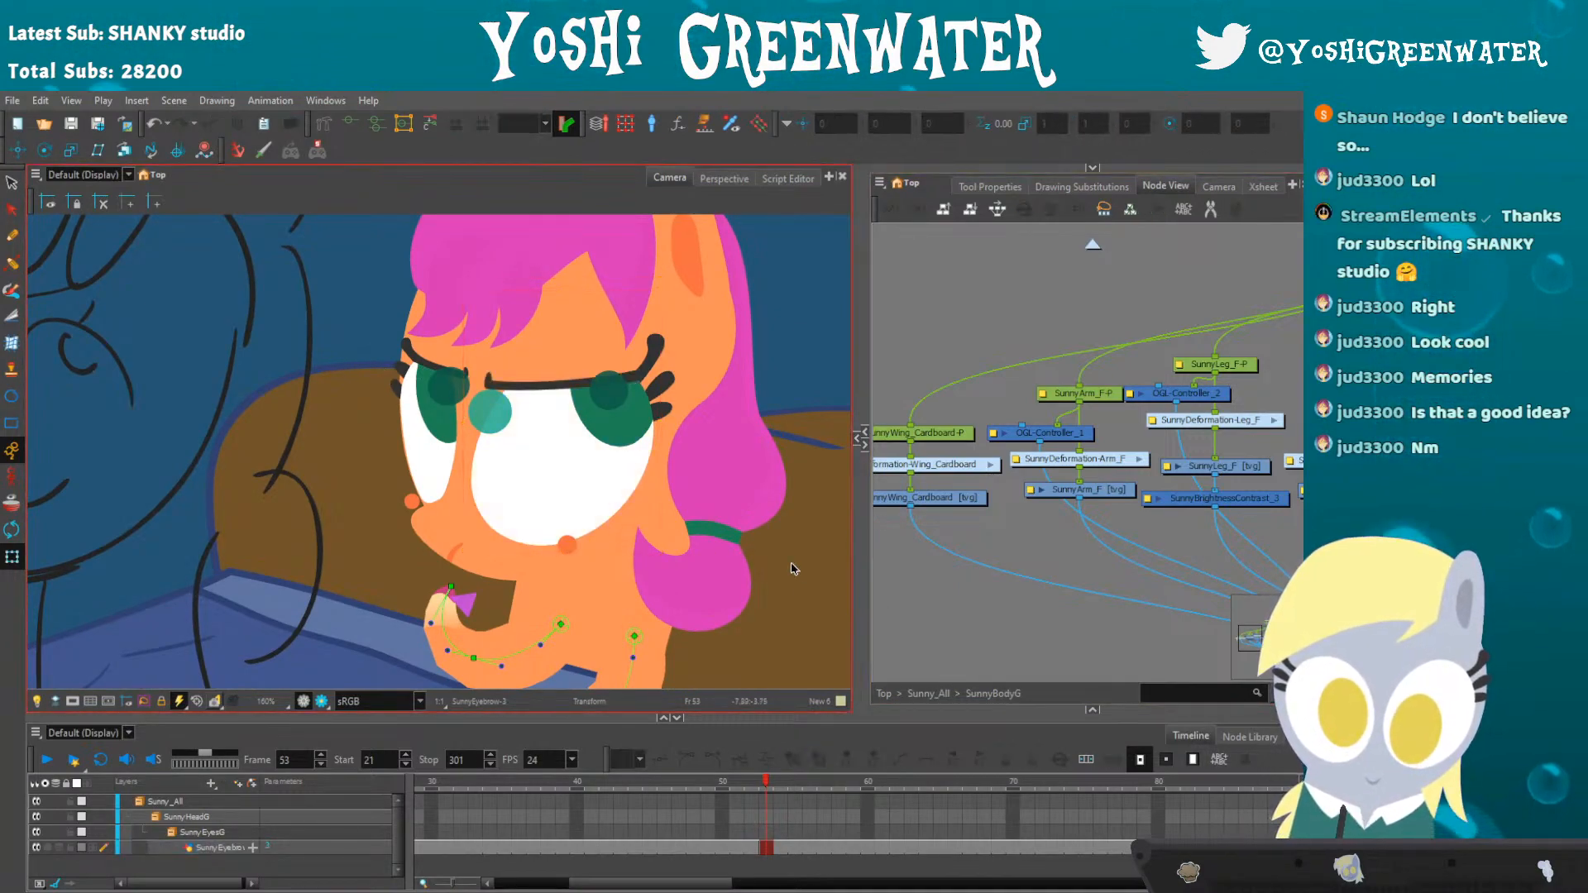
{"action": "left_click", "coordinate": [506, 383]}
{"action": "key", "text": "bracketleft"}
{"action": "left_click", "coordinate": [413, 367]}
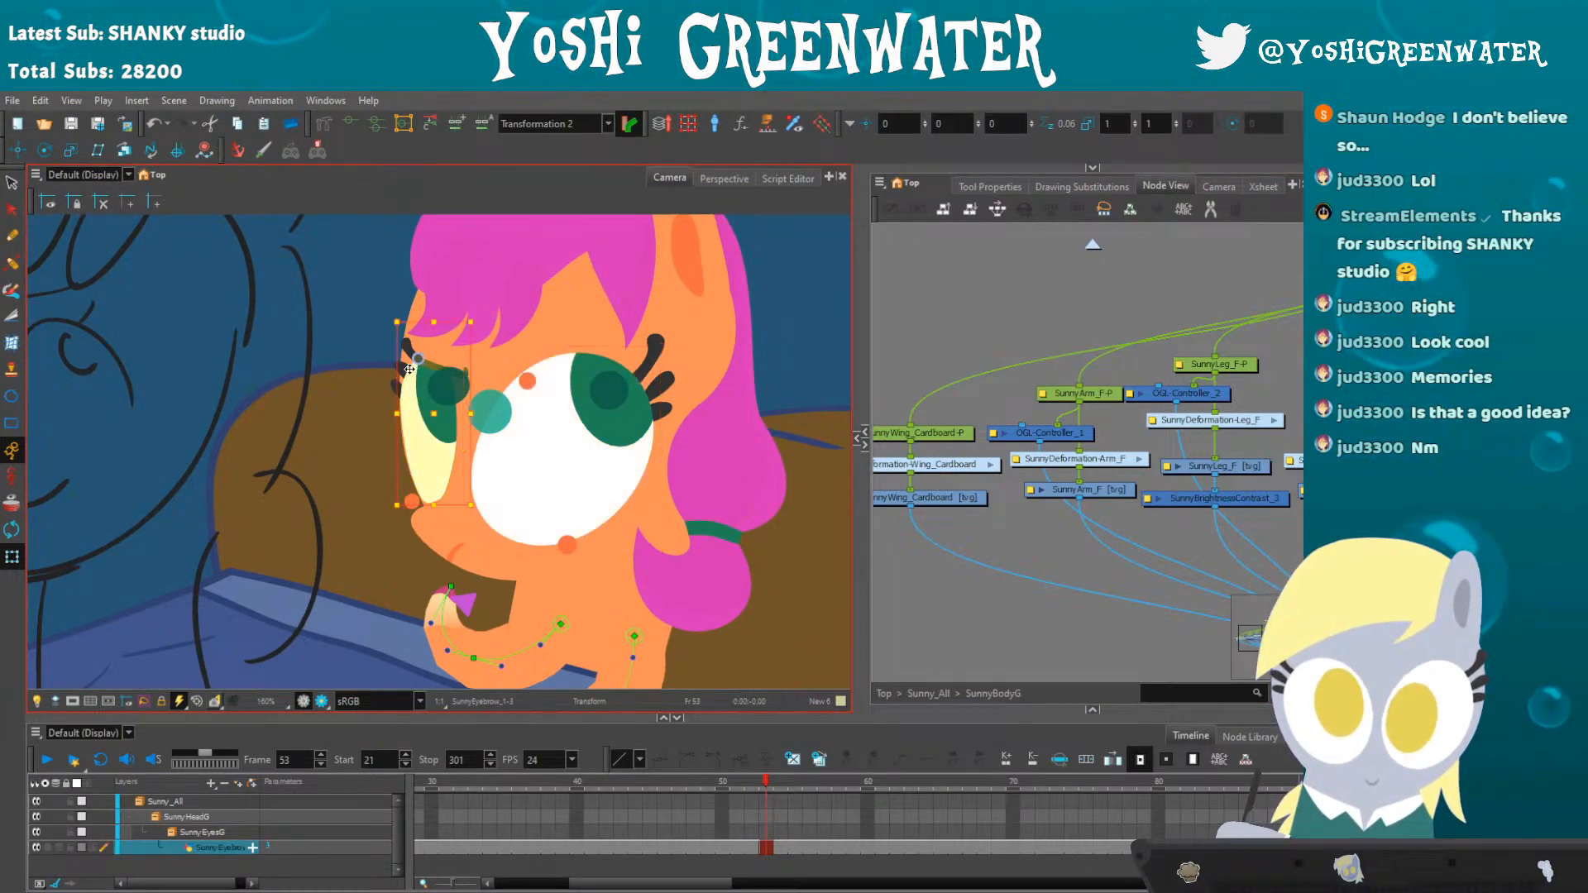
{"action": "key", "text": "Escape"}
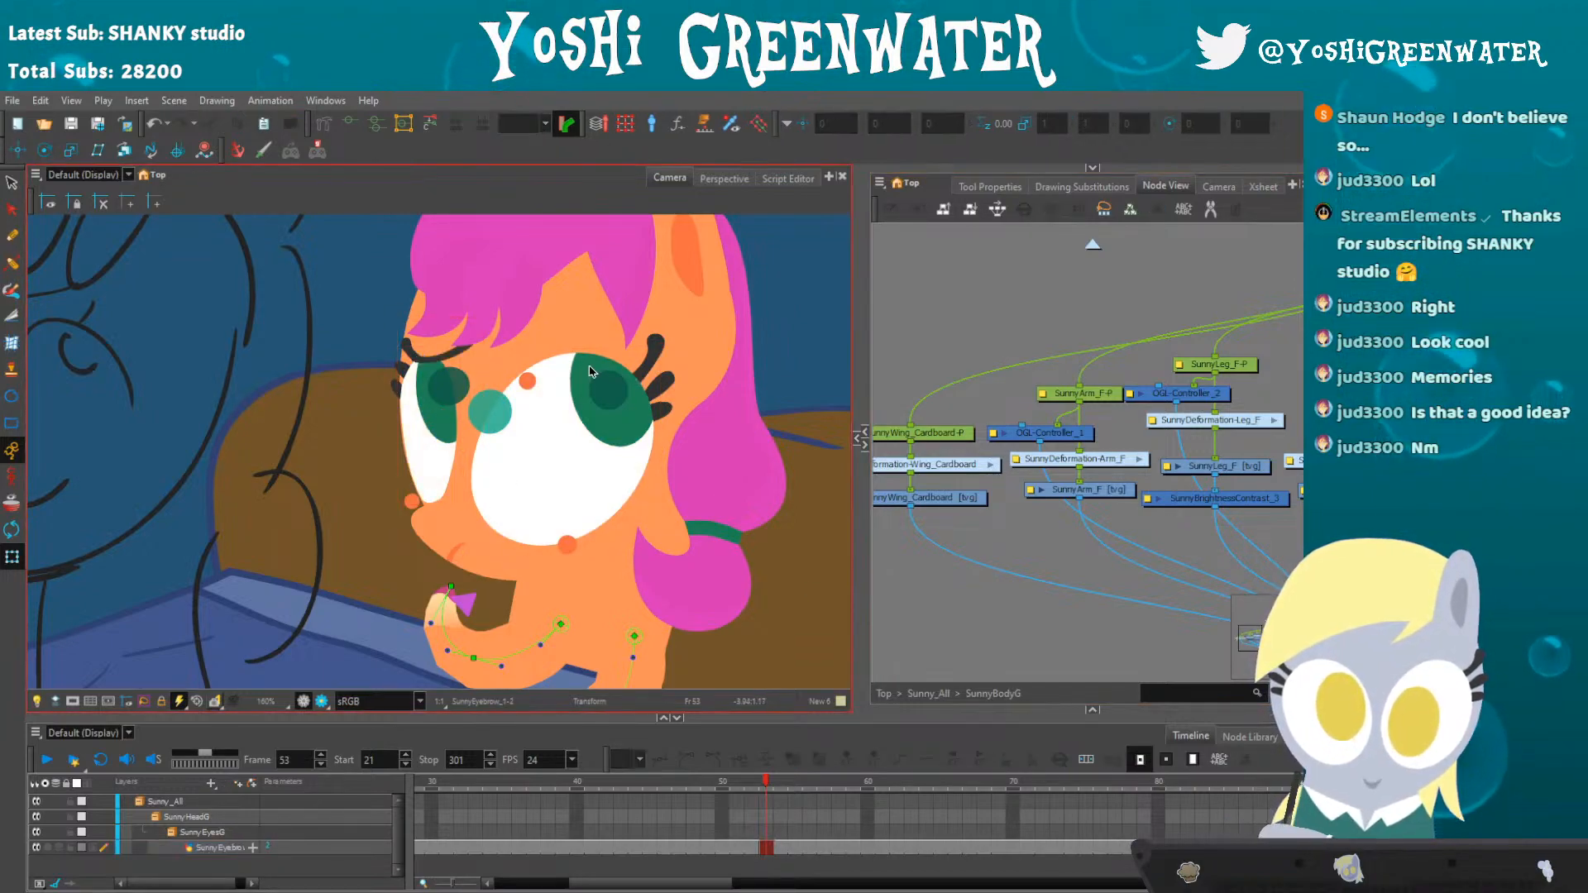
- Substitute drawing 2 for SunnyEyebrow and drawing 3 for SunnyEyebrow_1 at frame 53
{"action": "left_click", "coordinate": [528, 381]}
{"action": "key", "text": "bracketright"}
{"action": "key", "text": "bracketleft"}
{"action": "key", "text": "bracketleft"}
{"action": "key", "text": "bracketleft"}
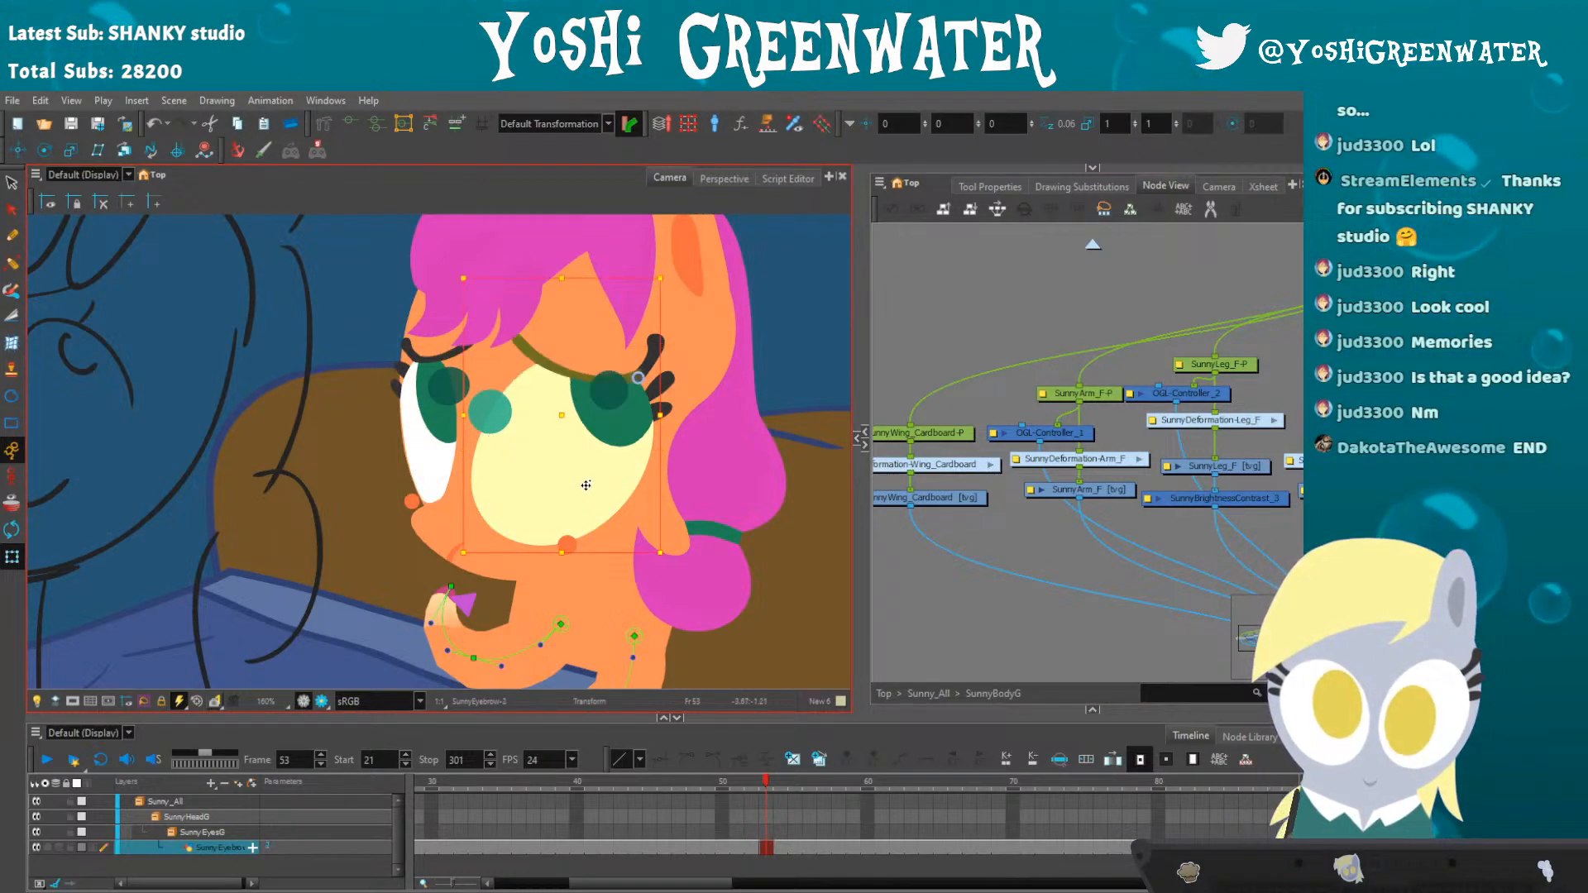
{"action": "key", "text": "Escape"}
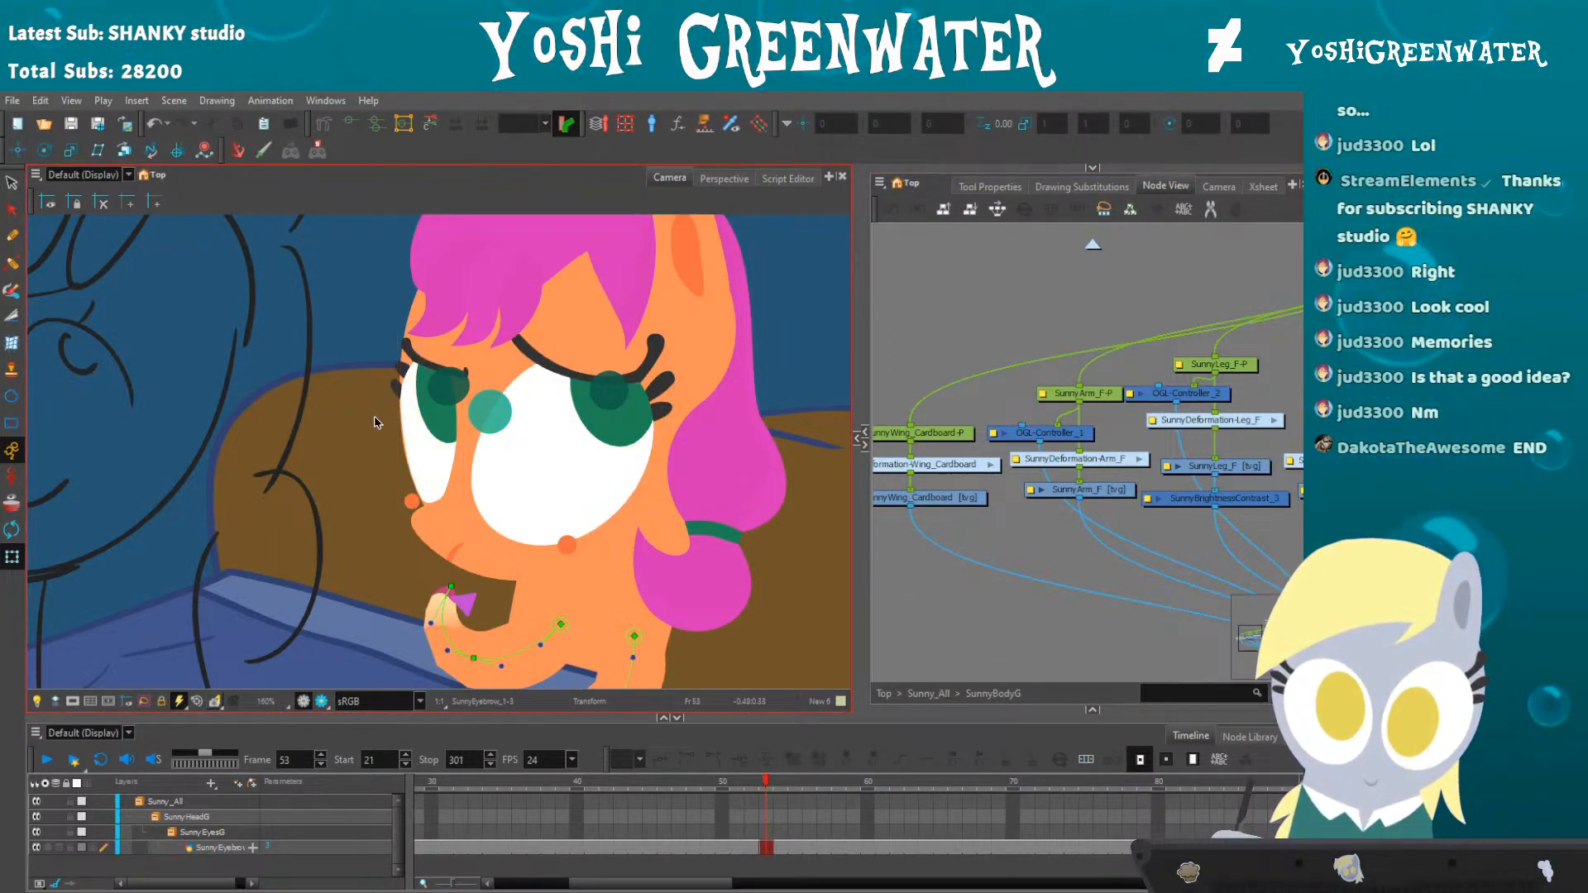
- Show the deformers of both Sunny eyebrows and lower the inner end of the far eyebrow slightly at frame 53
{"action": "left_click", "coordinate": [527, 361]}
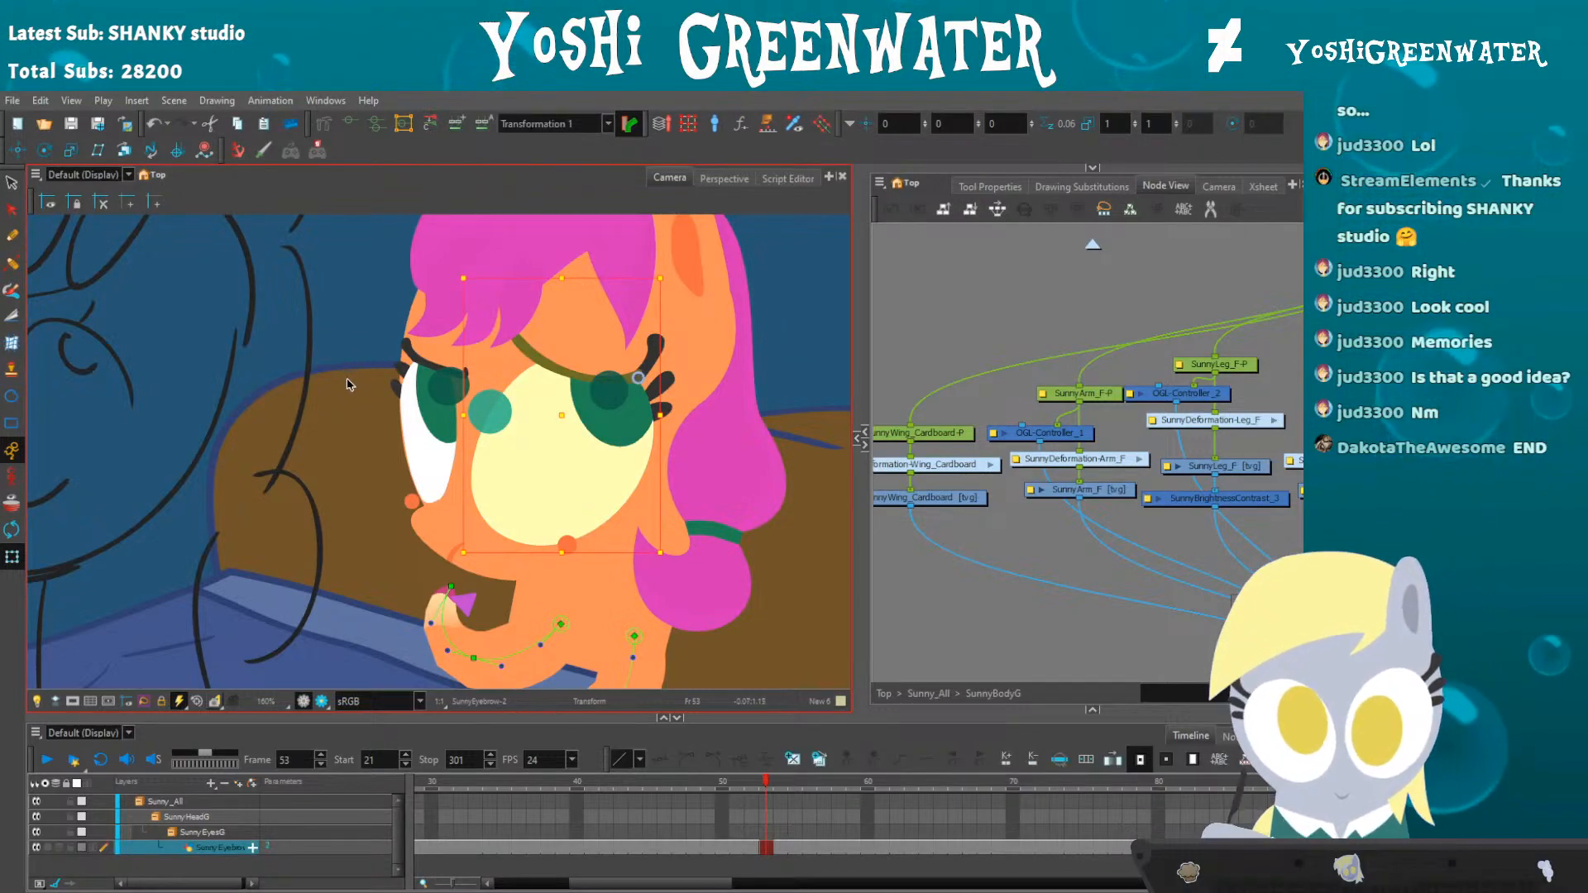
{"action": "left_click", "coordinate": [436, 369]}
{"action": "left_click", "coordinate": [839, 582]}
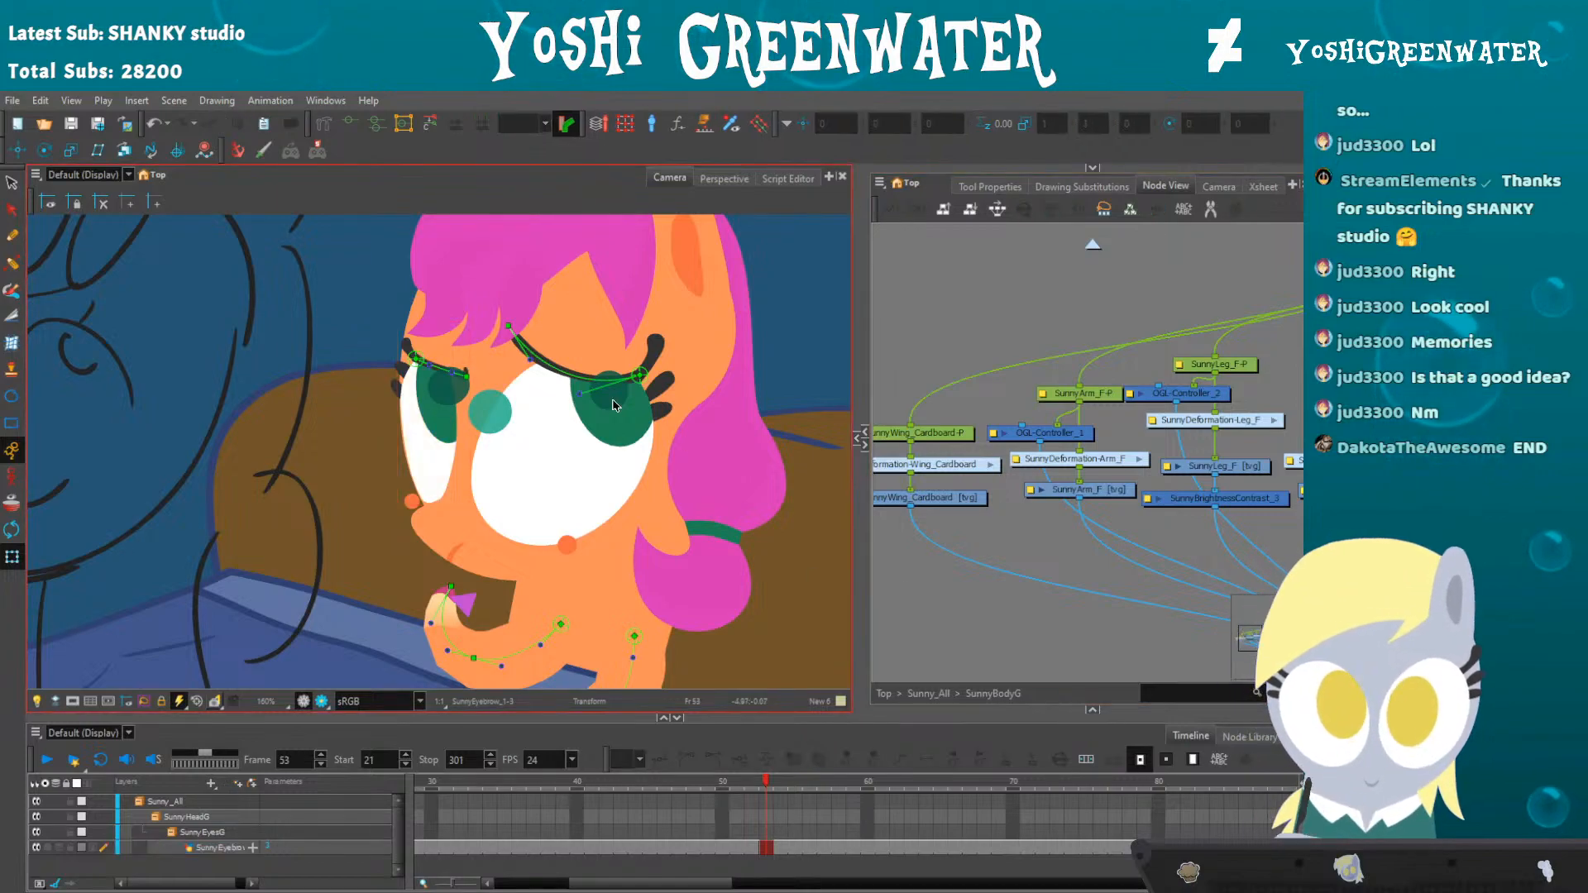
{"action": "scroll", "coordinate": [450, 357], "scroll_direction": "up", "scroll_amount": 4}
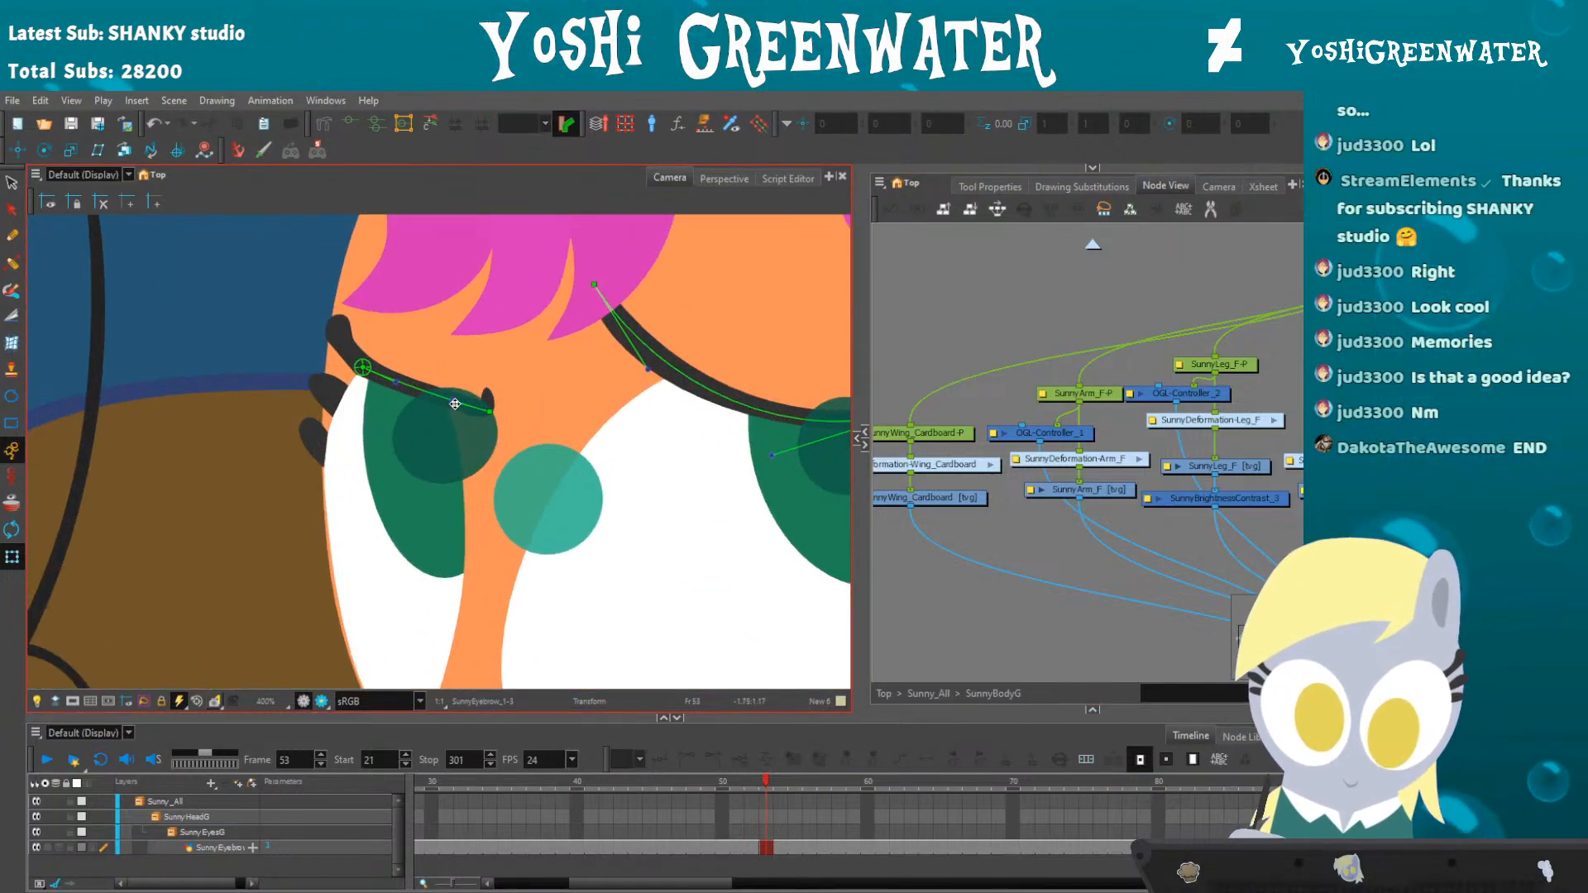
{"action": "left_click", "coordinate": [454, 403]}
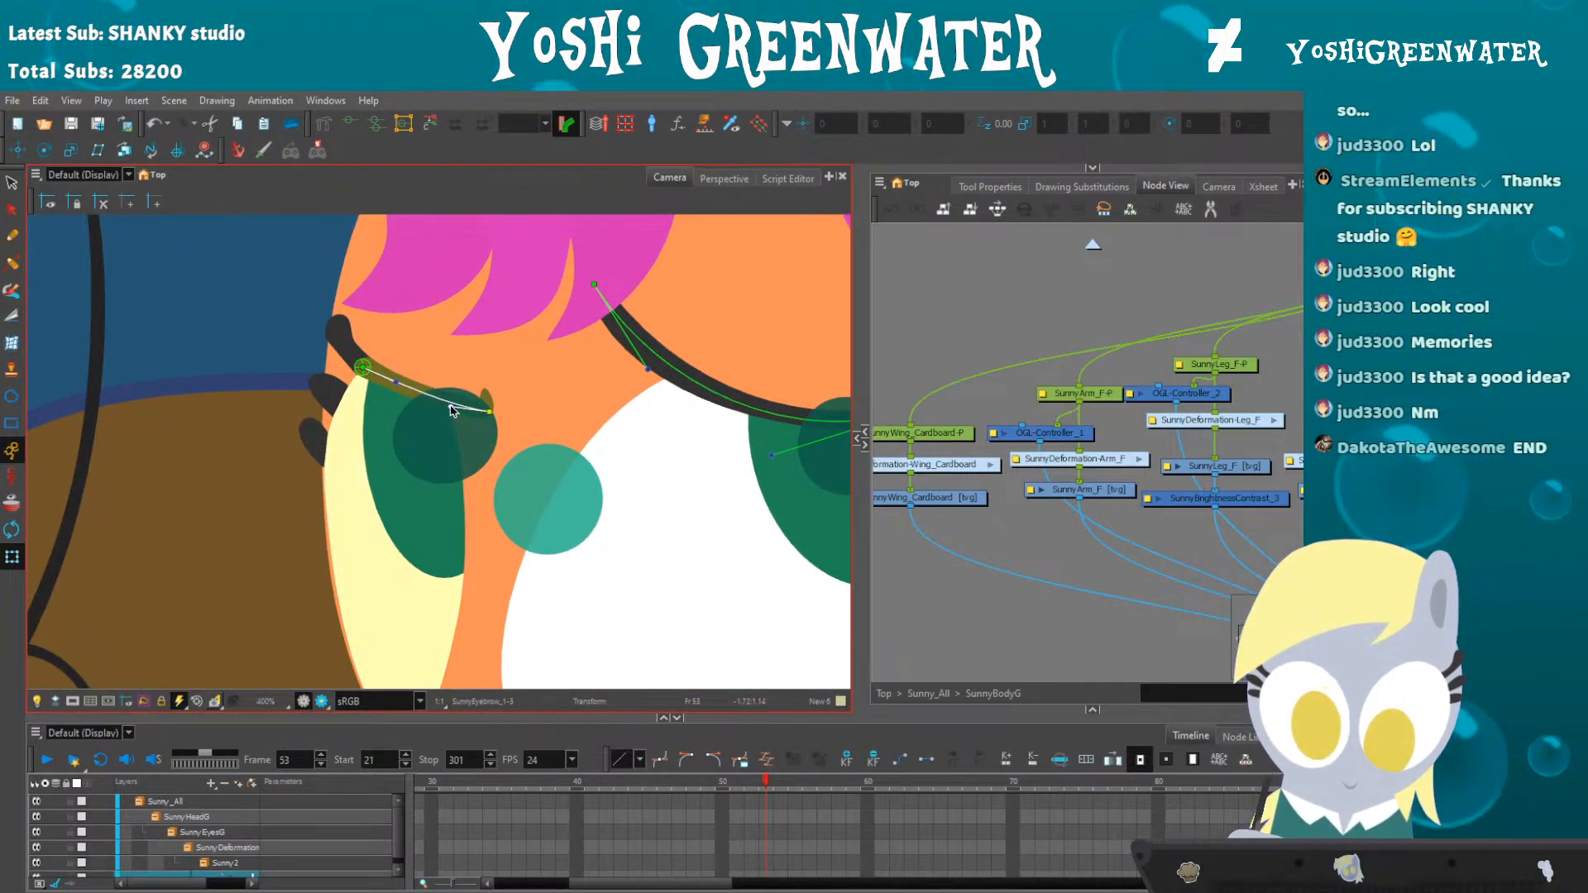
{"action": "left_click_drag", "start_coordinate": [491, 412], "coordinate": [493, 420]}
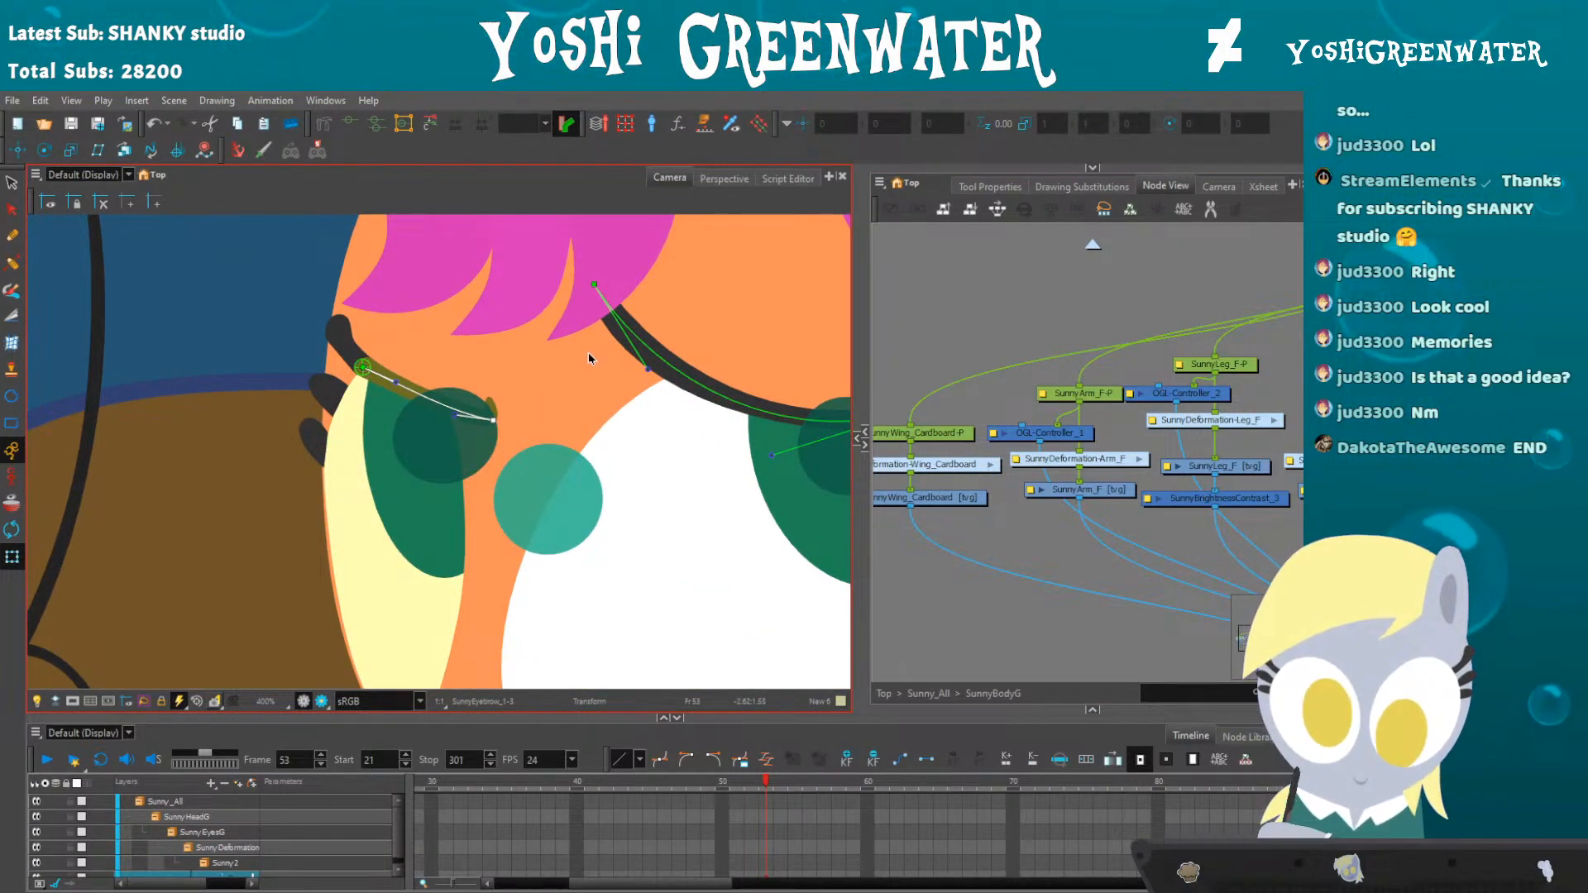
- Reshape the near eyebrow's deformation curve at frame 53, pulling its inner end toward the ear and adjusting the curve handles
{"action": "left_click_drag", "start_coordinate": [588, 354], "coordinate": [453, 368]}
{"action": "left_click_drag", "start_coordinate": [459, 299], "coordinate": [448, 322]}
{"action": "left_click_drag", "start_coordinate": [501, 407], "coordinate": [449, 399]}
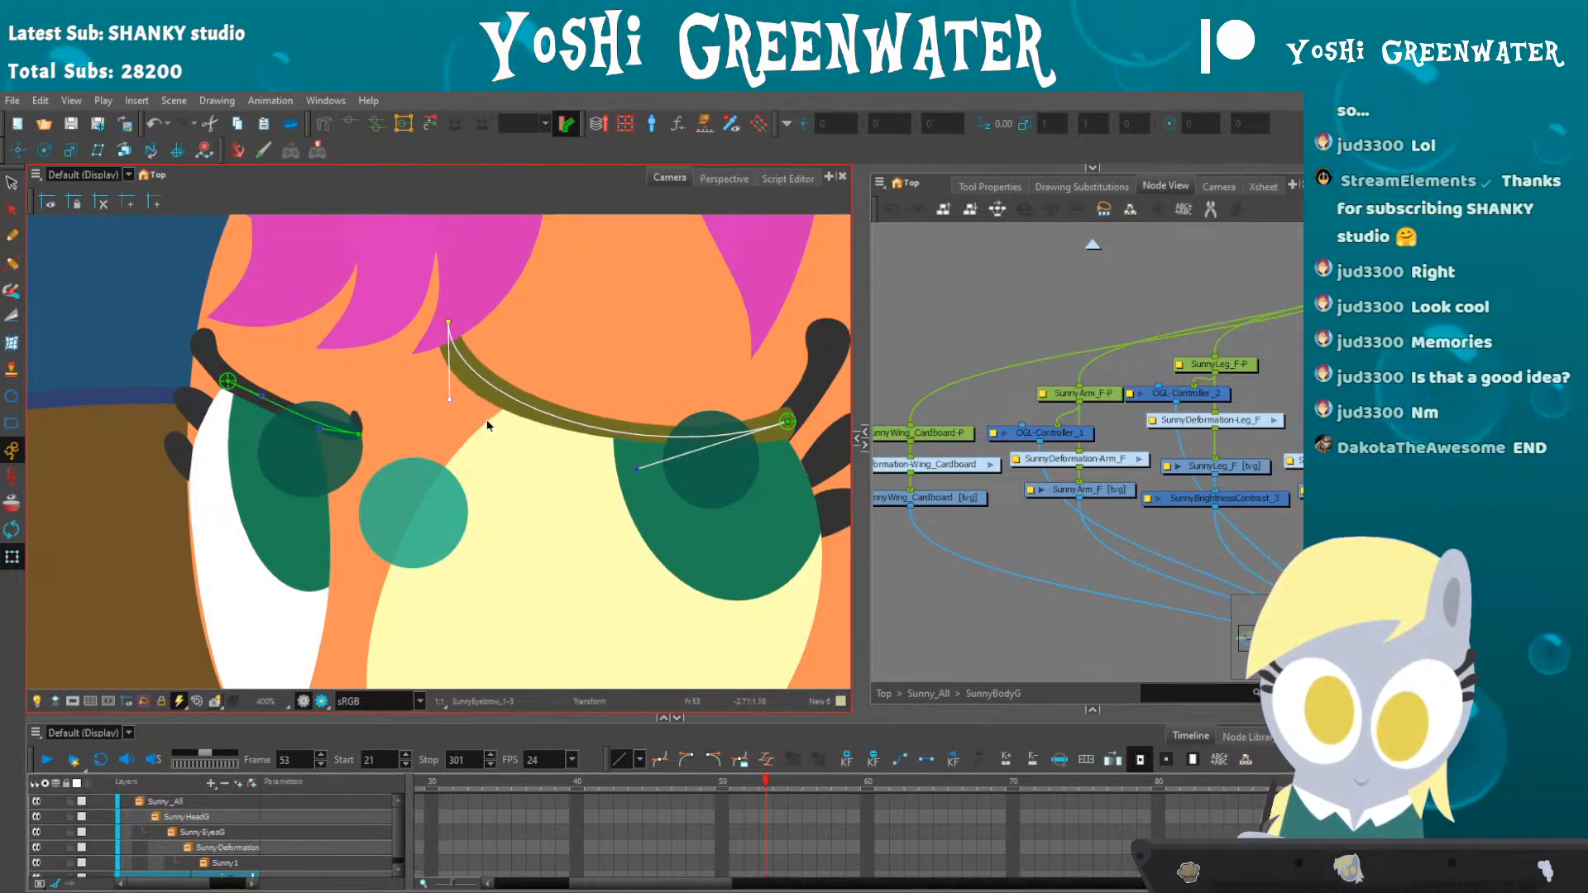
{"action": "left_click_drag", "start_coordinate": [635, 468], "coordinate": [622, 455]}
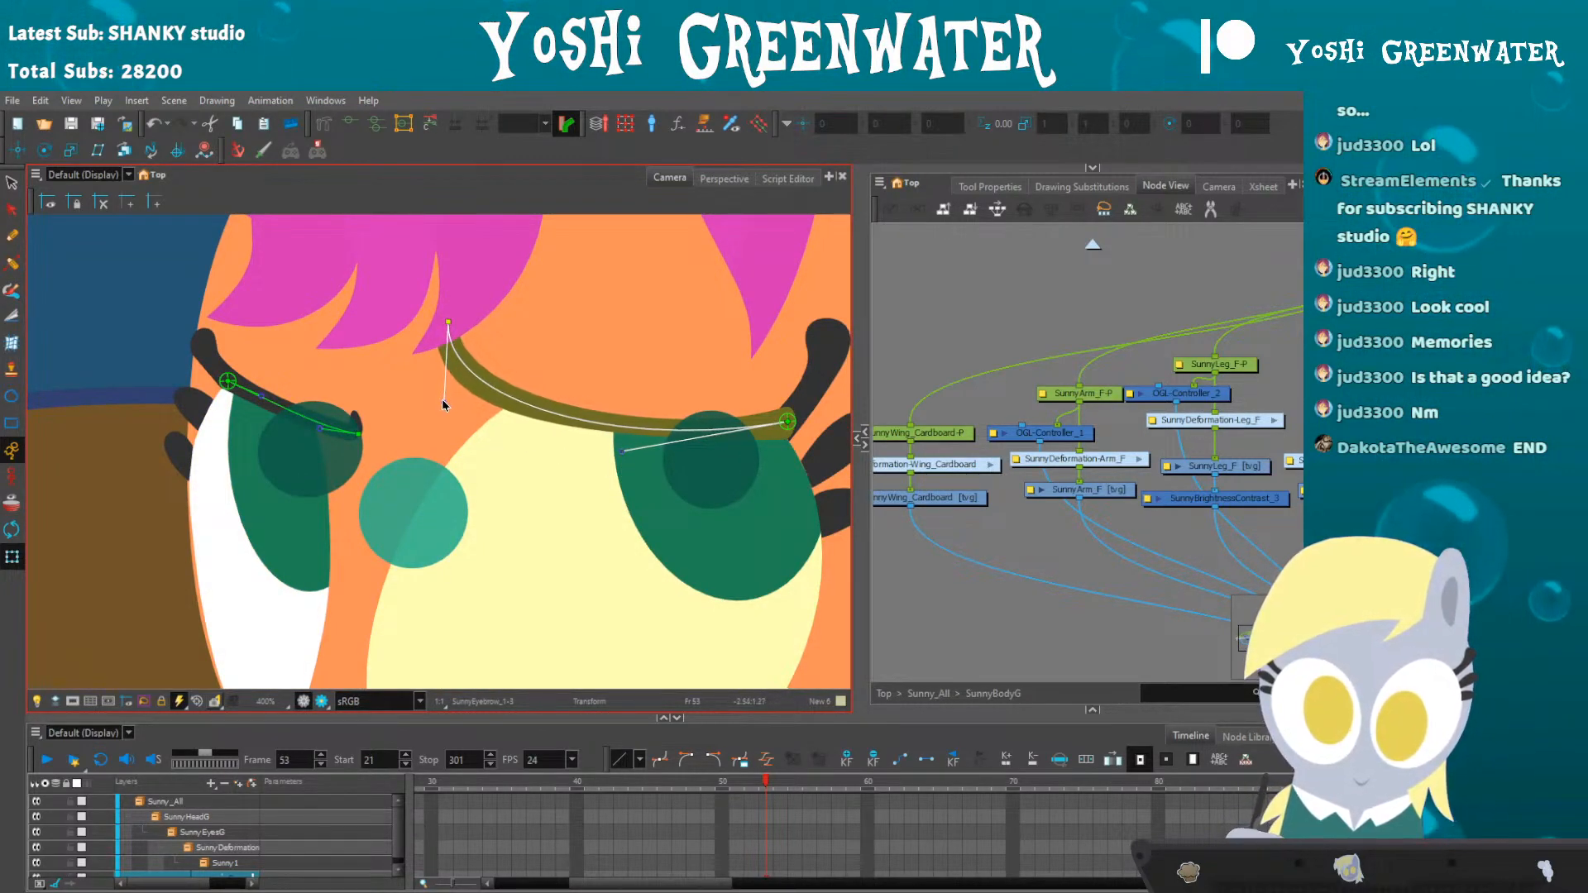
{"action": "left_click_drag", "start_coordinate": [444, 322], "coordinate": [485, 336]}
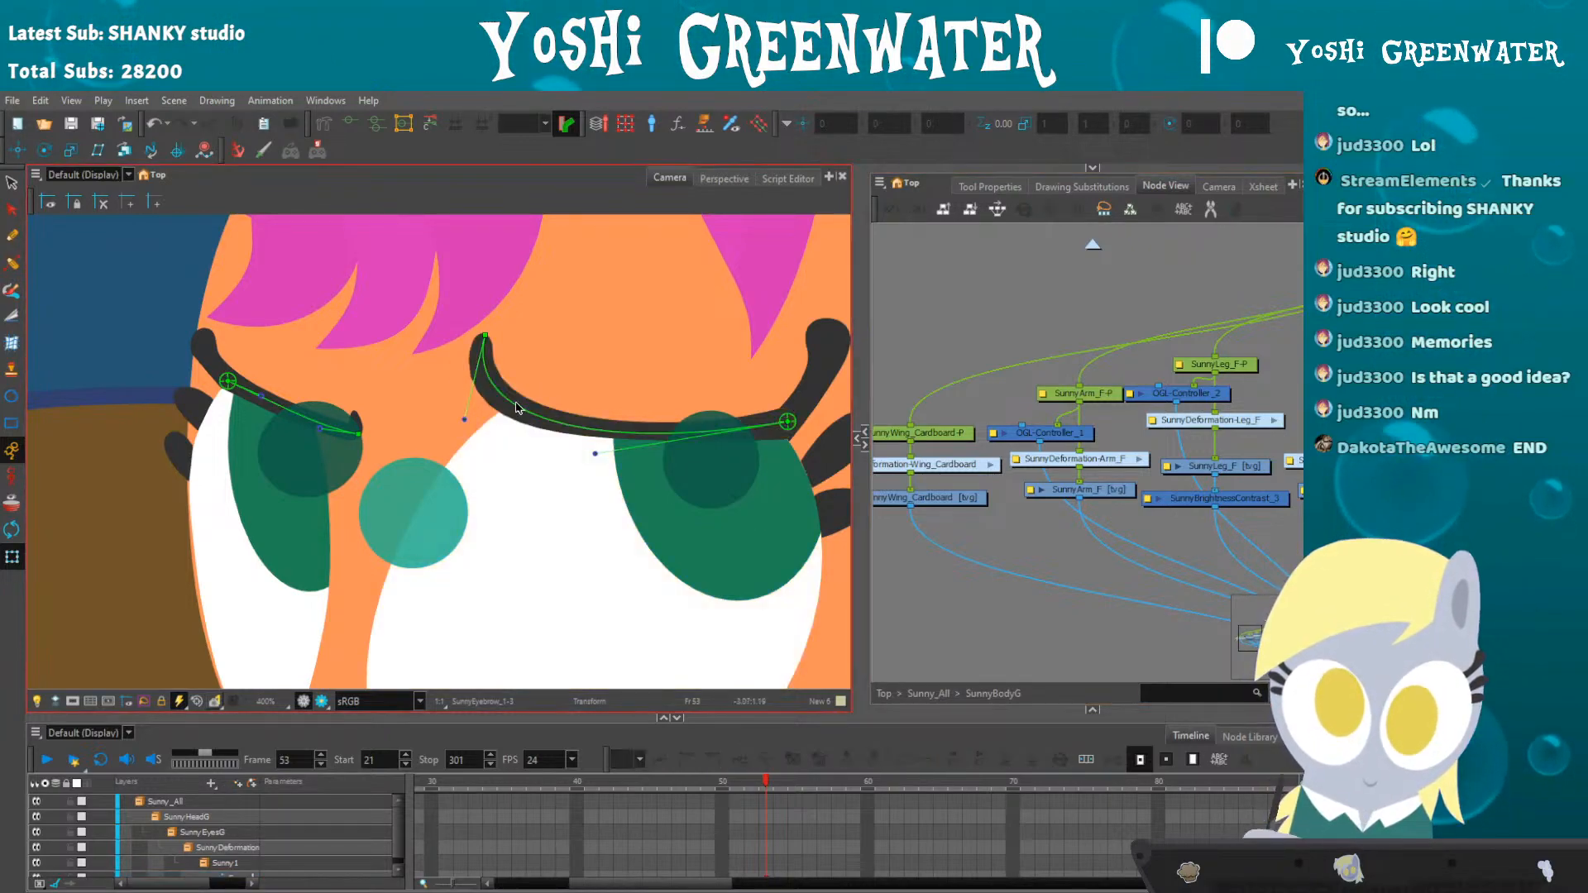
- Hide the deformer controls and play back Sunny's blink with the full scene in view
{"action": "scroll", "coordinate": [348, 397], "scroll_direction": "down", "scroll_amount": 5}
{"action": "left_click_drag", "start_coordinate": [320, 466], "coordinate": [395, 423]}
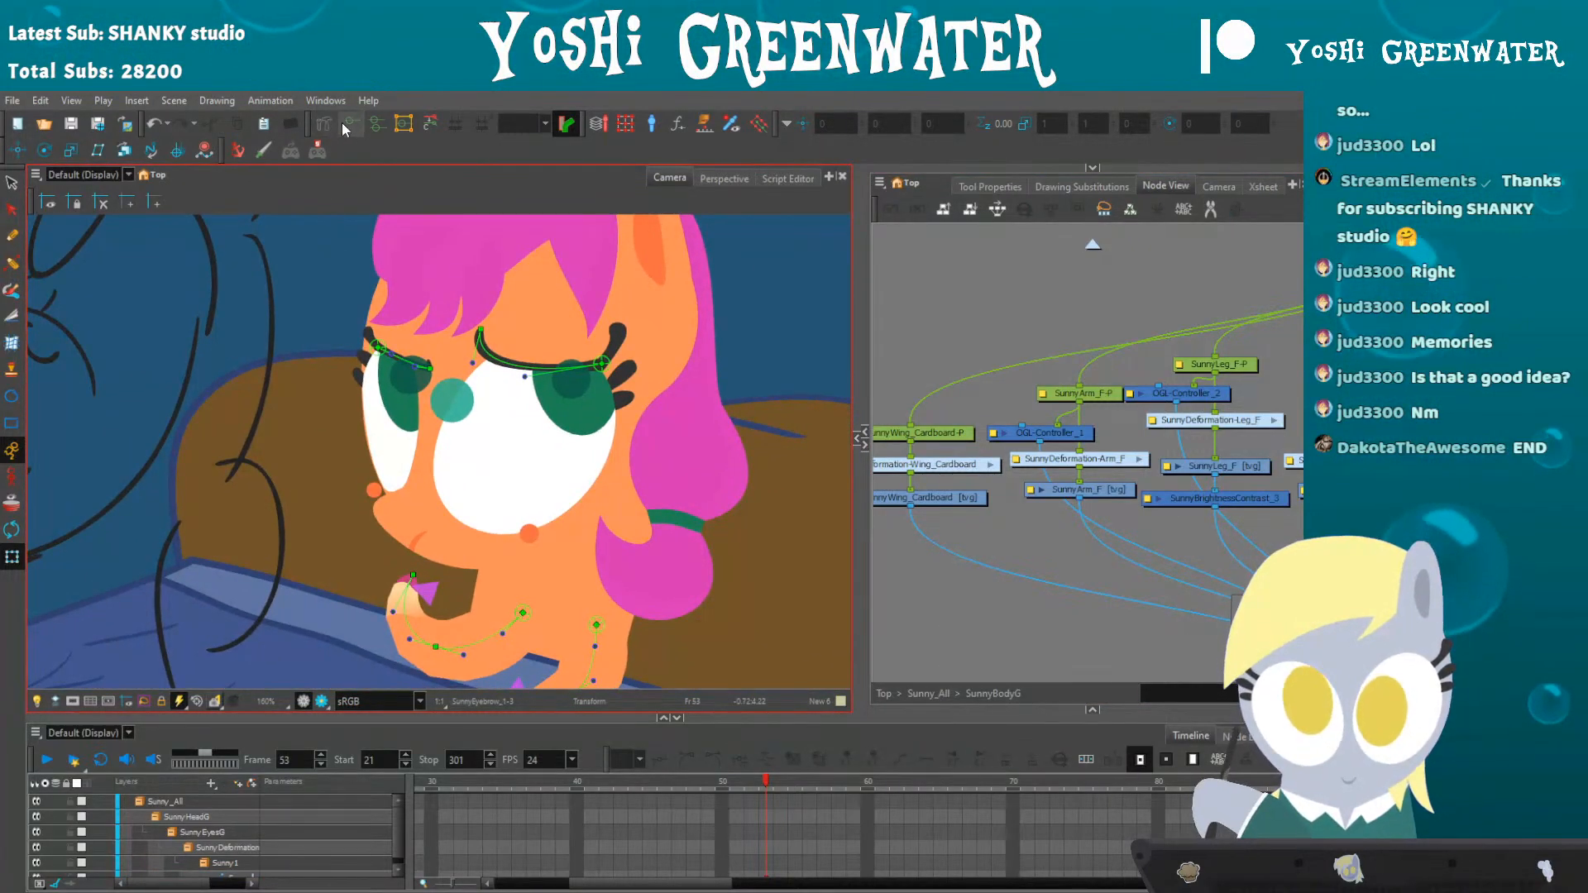
{"action": "key", "text": "shift+m"}
{"action": "left_click", "coordinate": [538, 780]}
{"action": "key", "text": "shift+Return"}
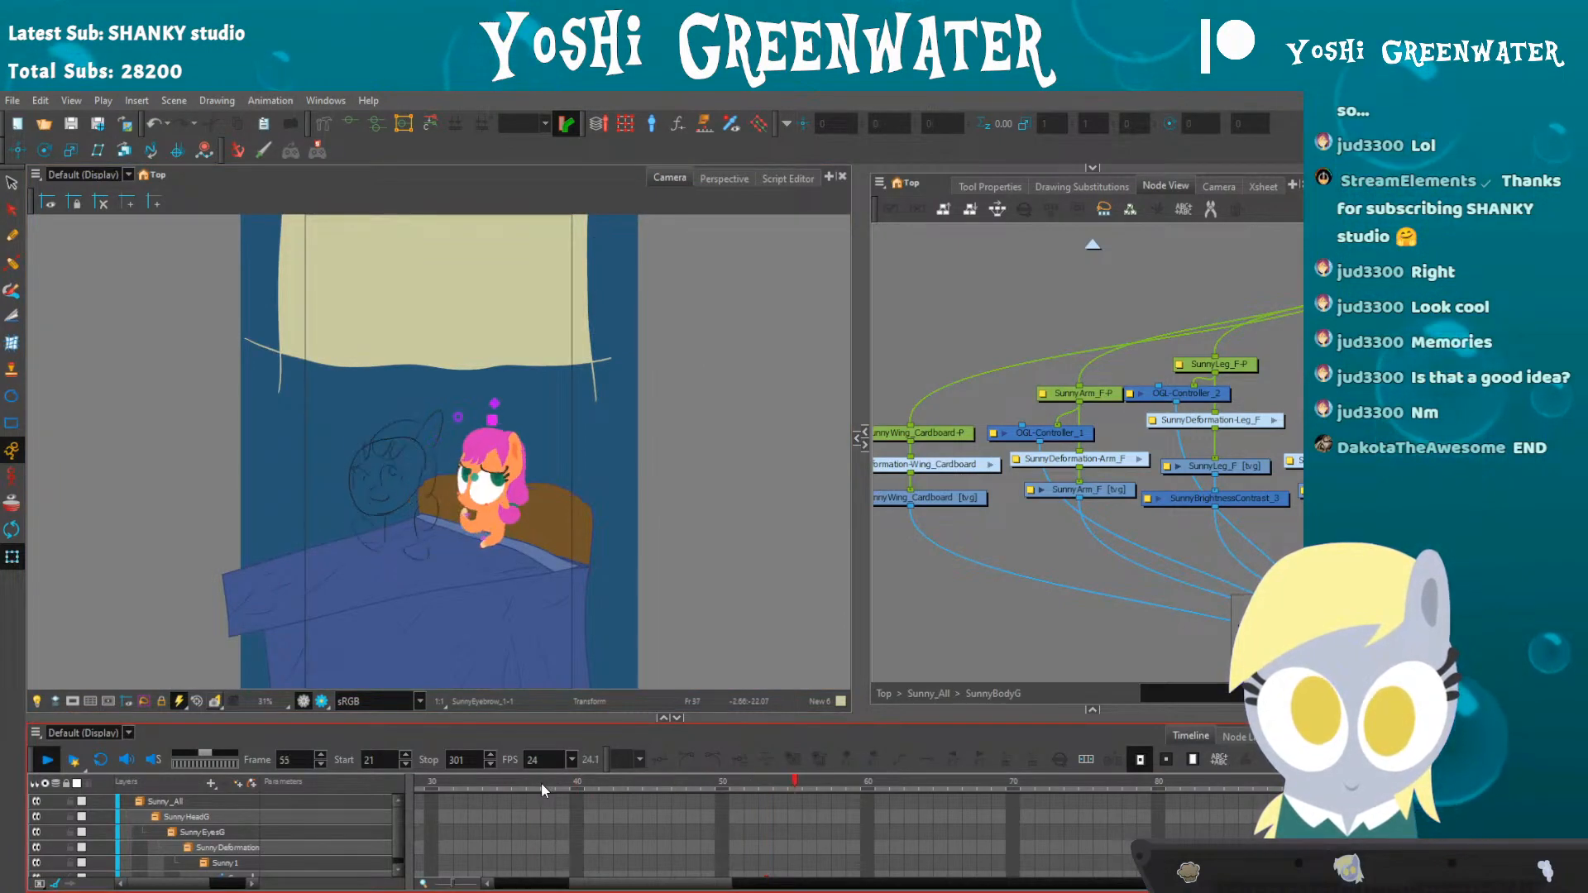
{"action": "key", "text": "shift+Return"}
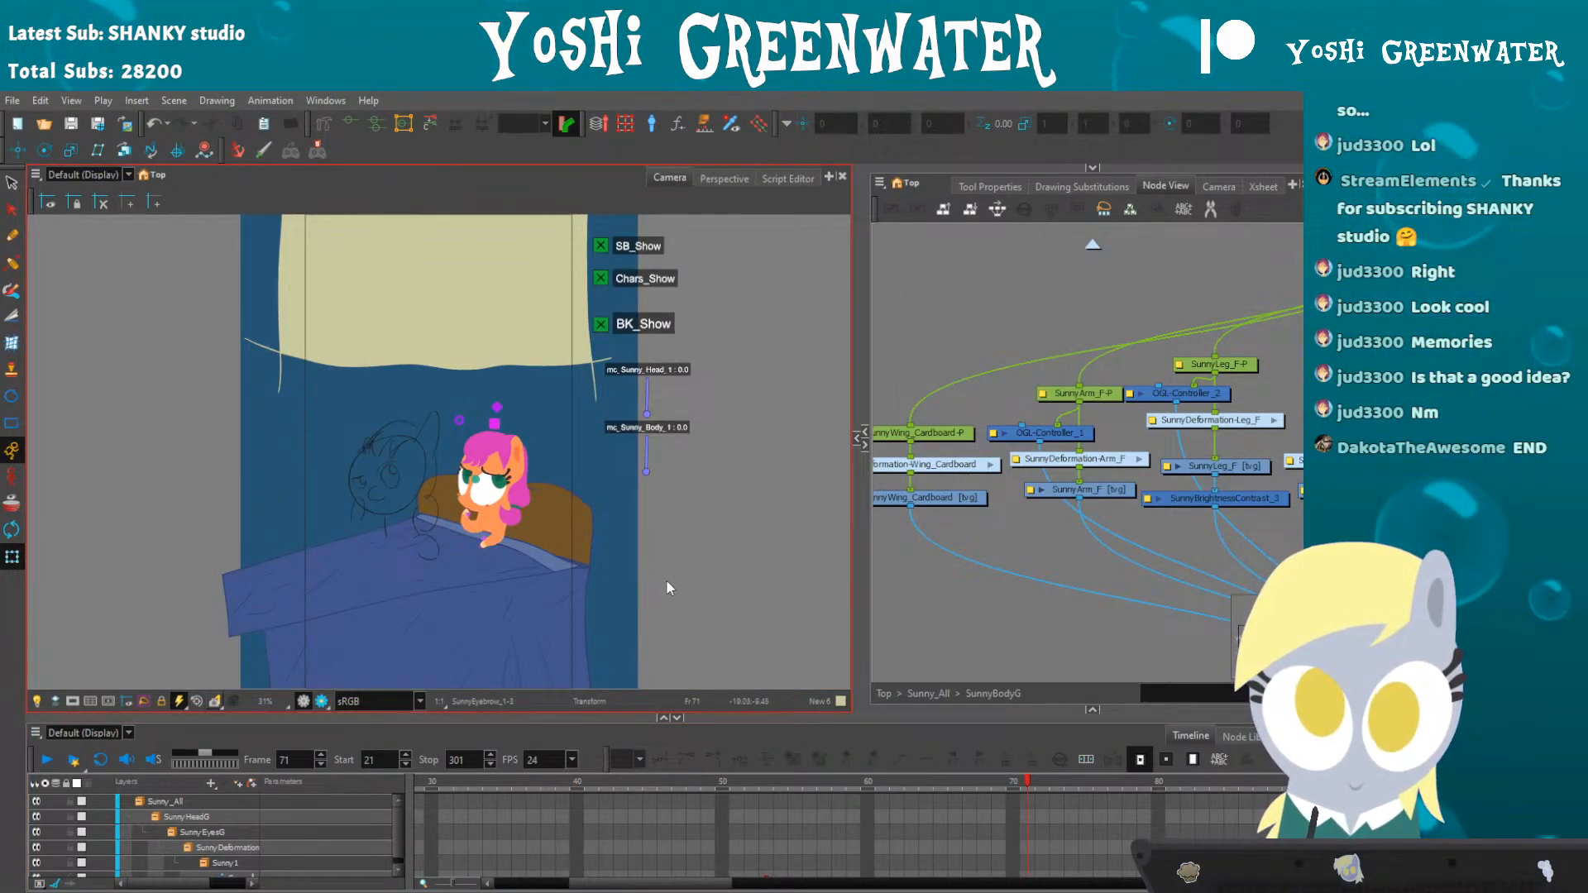
- Enlarge the timeline area and mask everything outside the camera frame
{"action": "scroll", "coordinate": [490, 530], "scroll_direction": "up", "scroll_amount": 3}
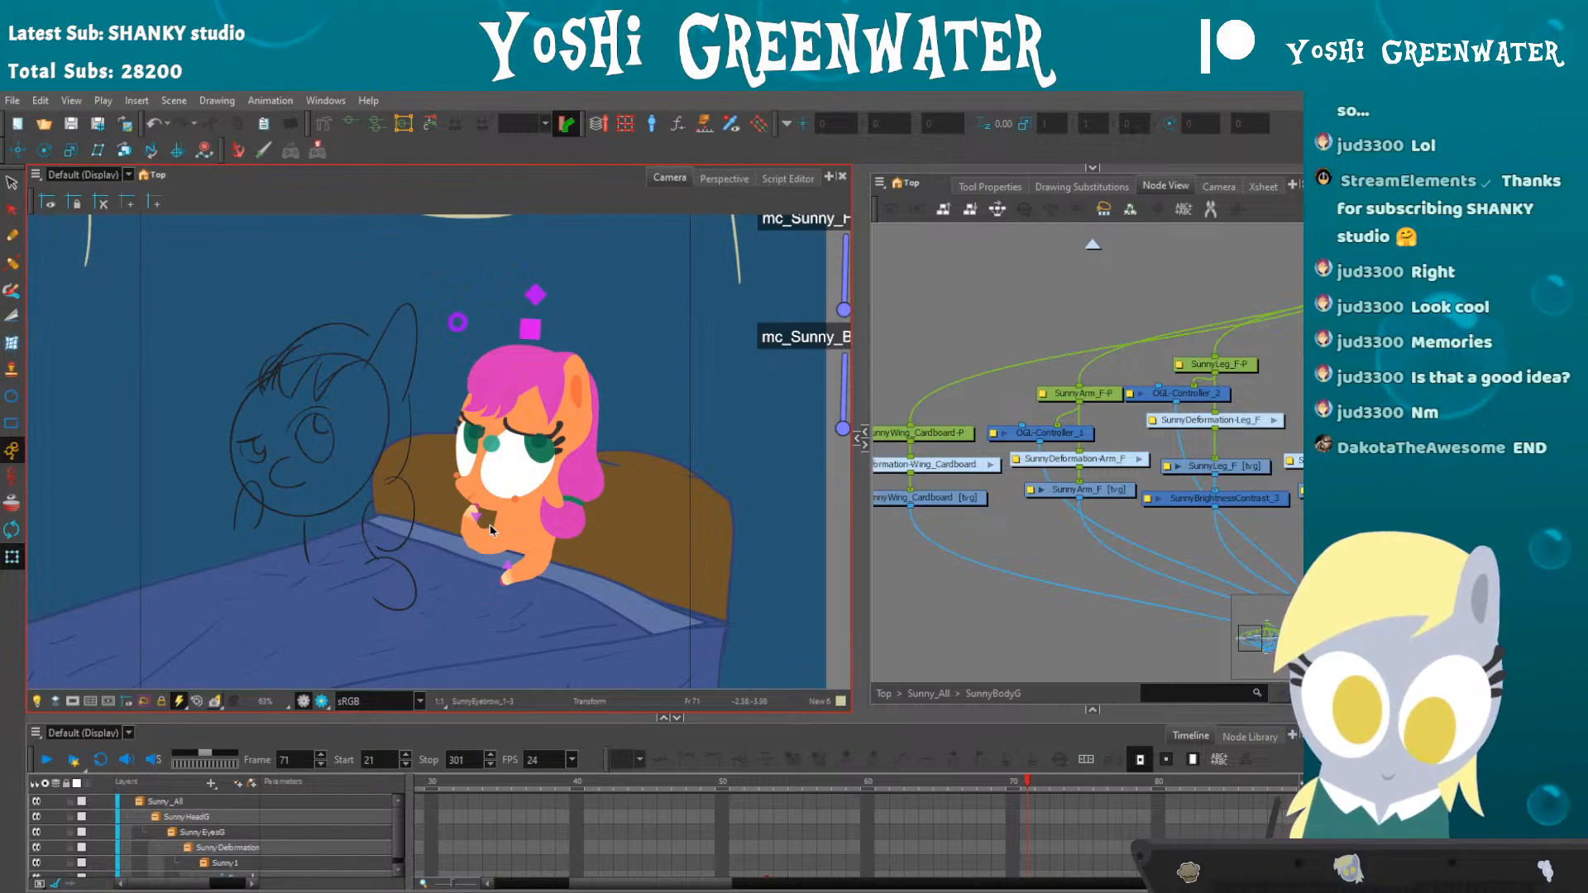
{"action": "left_click_drag", "start_coordinate": [588, 713], "coordinate": [588, 683]}
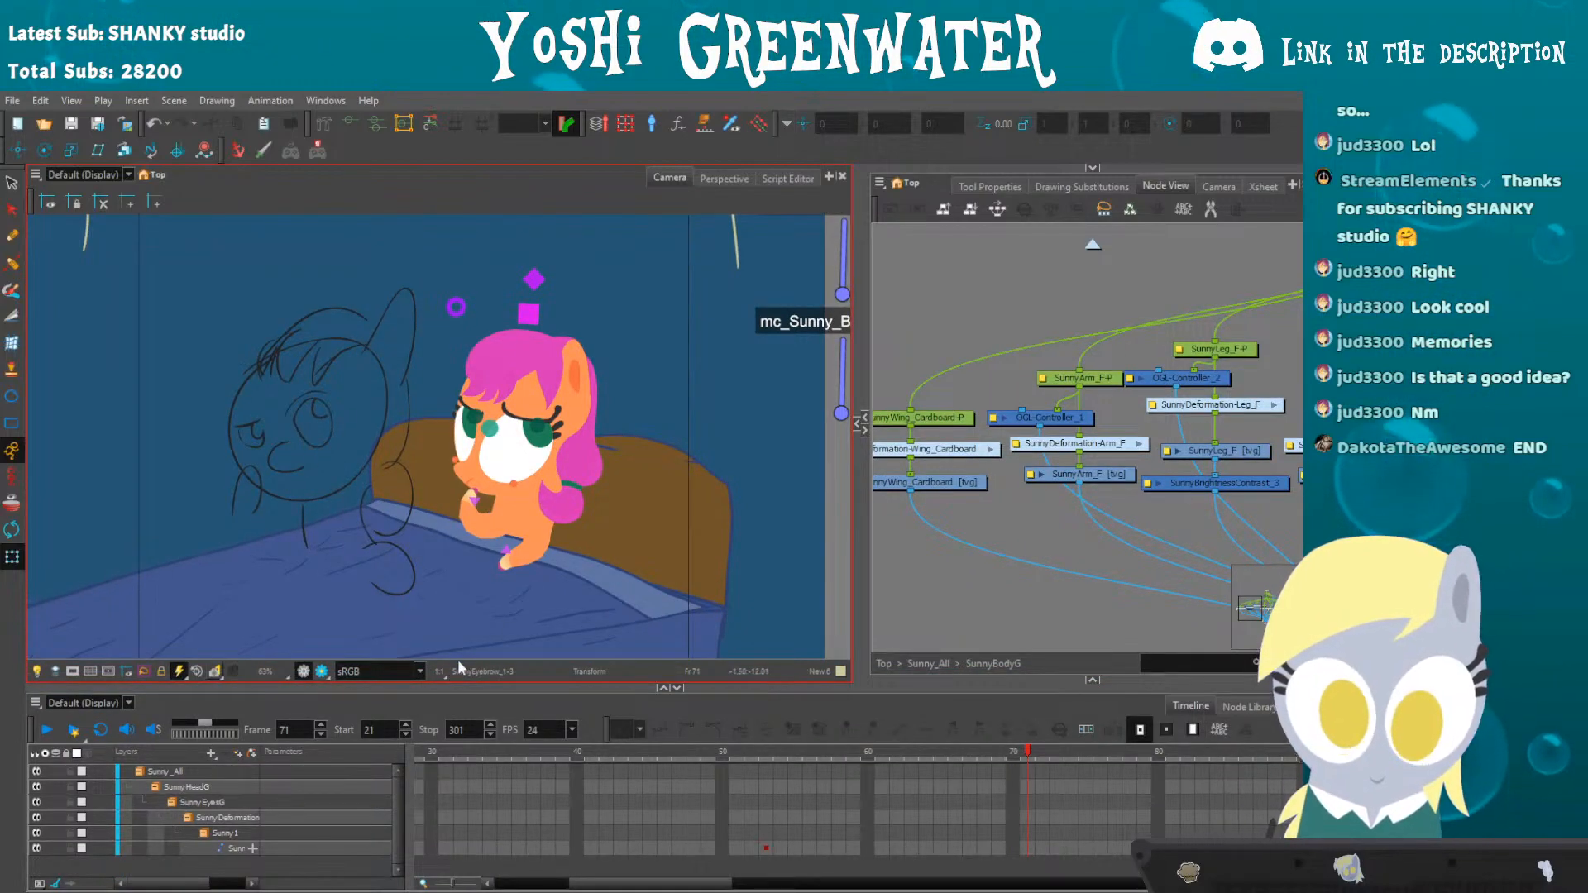
{"action": "scroll", "coordinate": [414, 487], "scroll_direction": "down", "scroll_amount": 1}
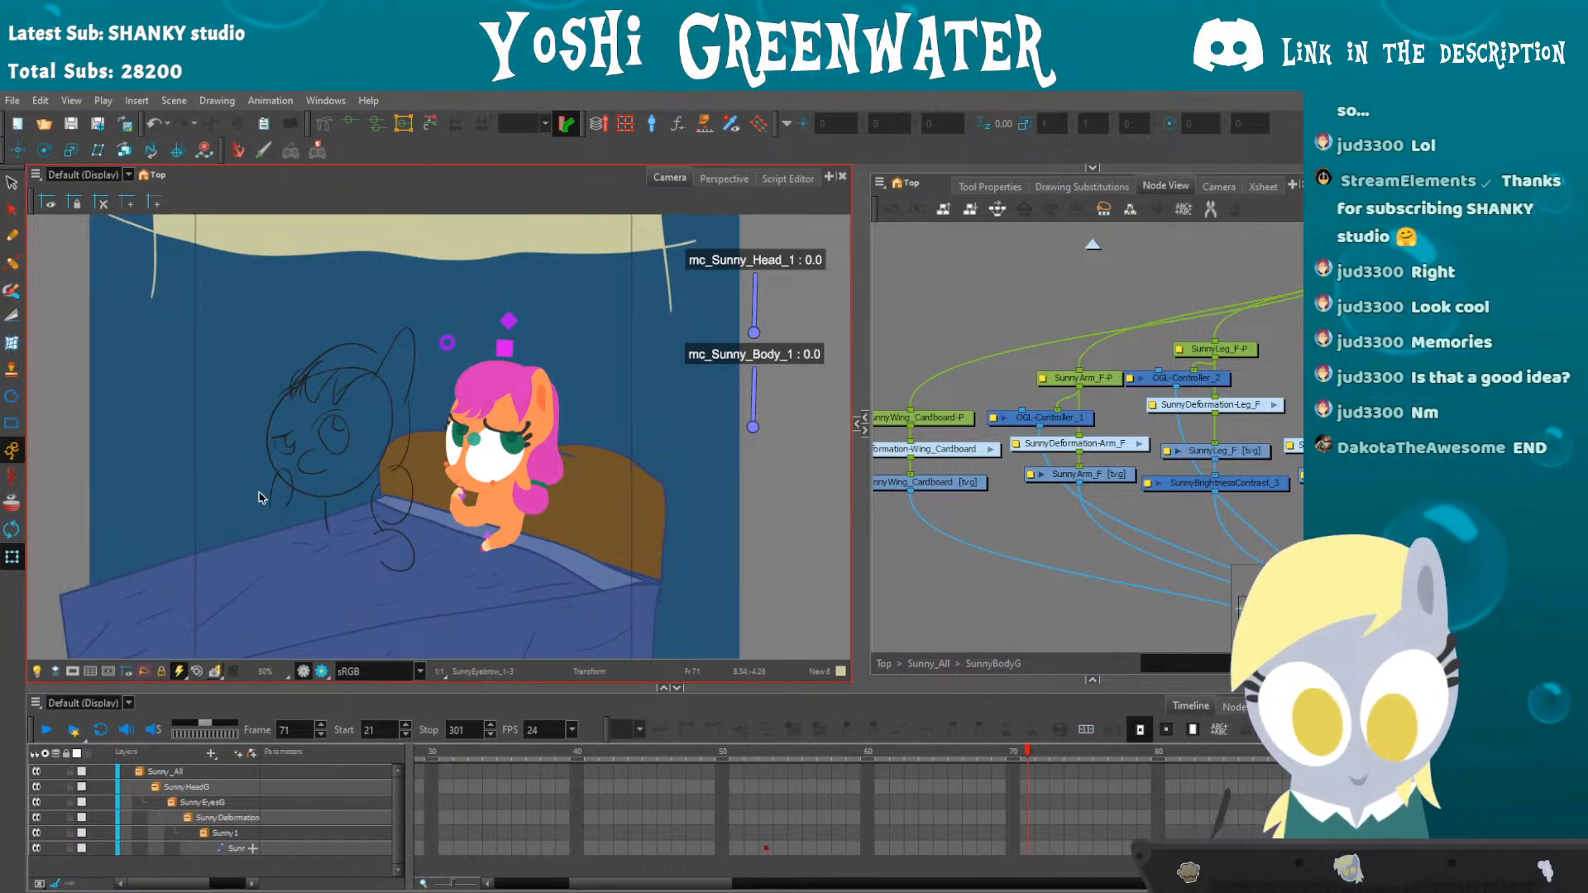
{"action": "left_click_drag", "start_coordinate": [259, 497], "coordinate": [315, 519]}
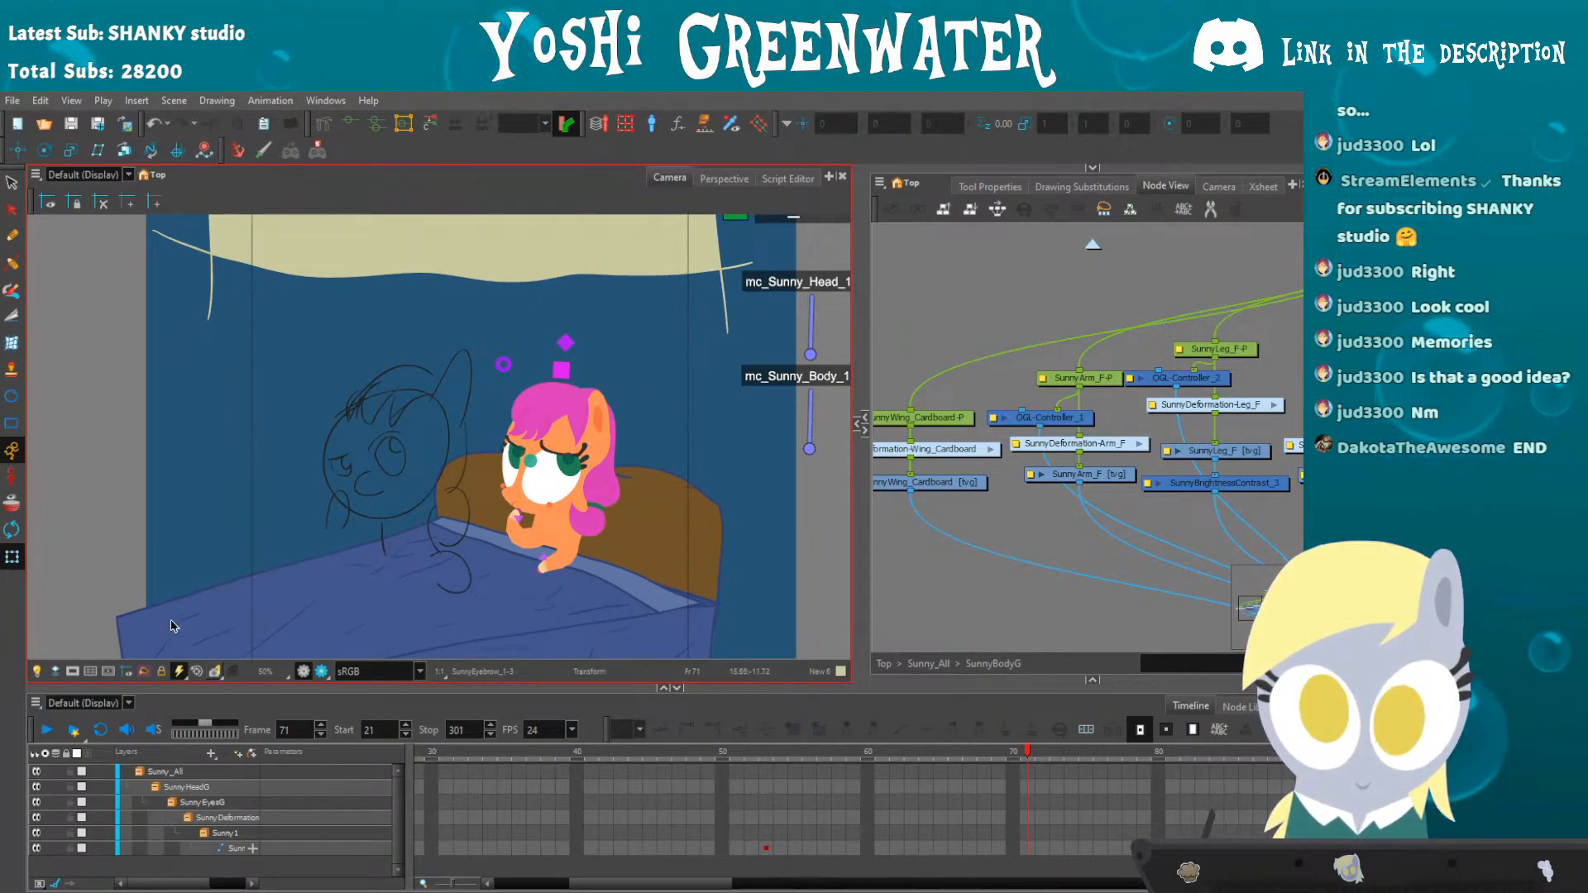
{"action": "left_click", "coordinate": [73, 671]}
{"action": "scroll", "coordinate": [441, 626], "scroll_direction": "down", "scroll_amount": 2}
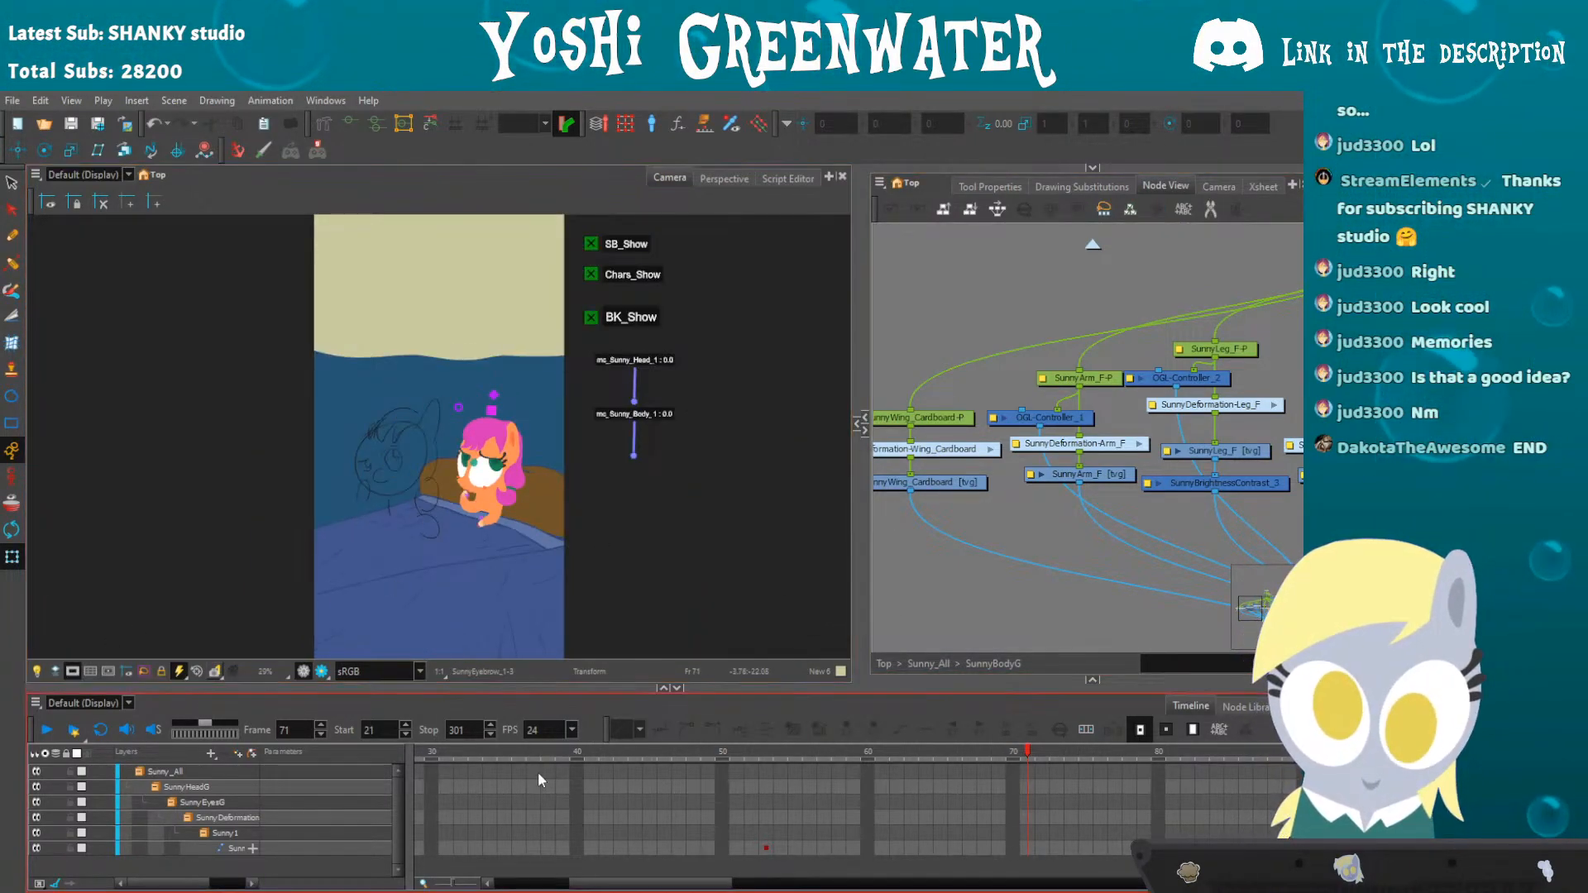
- Play back the animation in the masked camera view to review Sunny's blink and expression
{"action": "scroll", "coordinate": [538, 794], "scroll_direction": "left", "scroll_amount": 4}
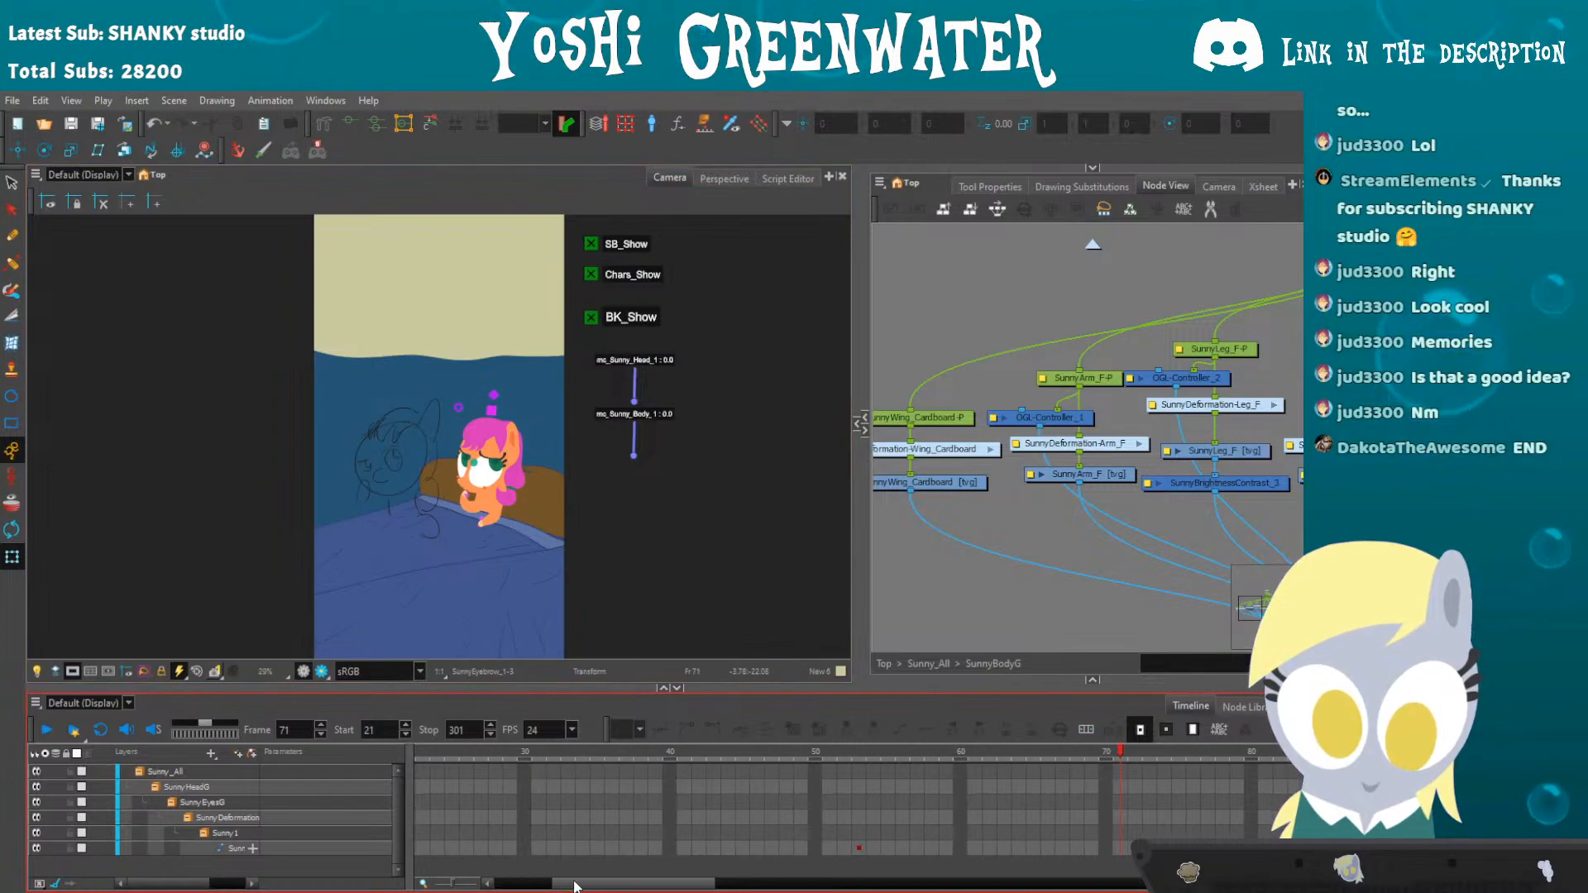
{"action": "key", "text": "Return"}
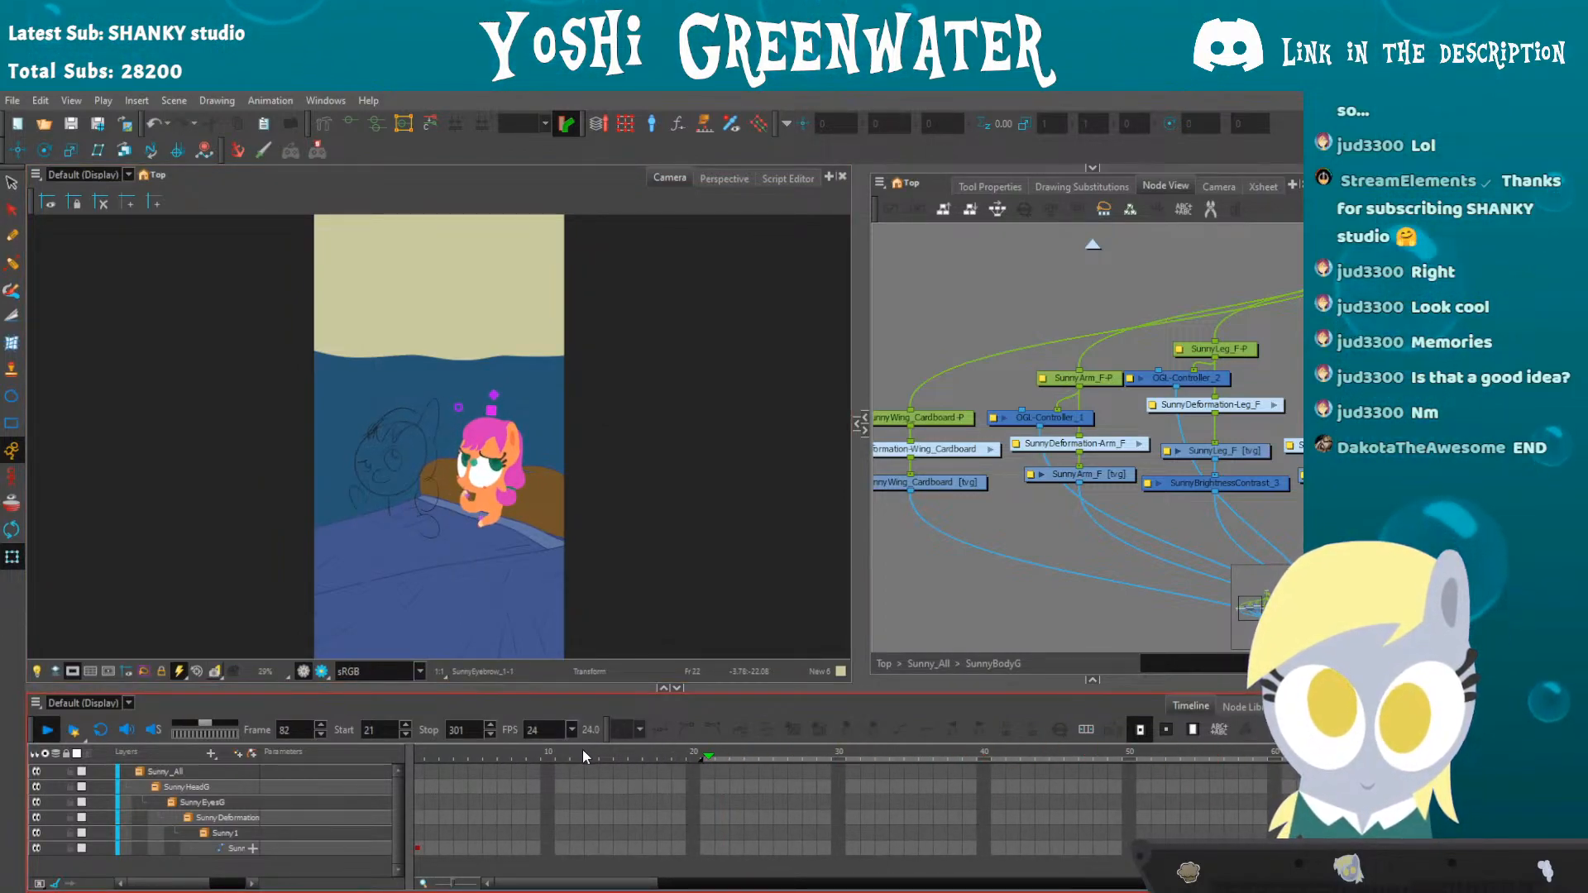
{"action": "key", "text": "Return"}
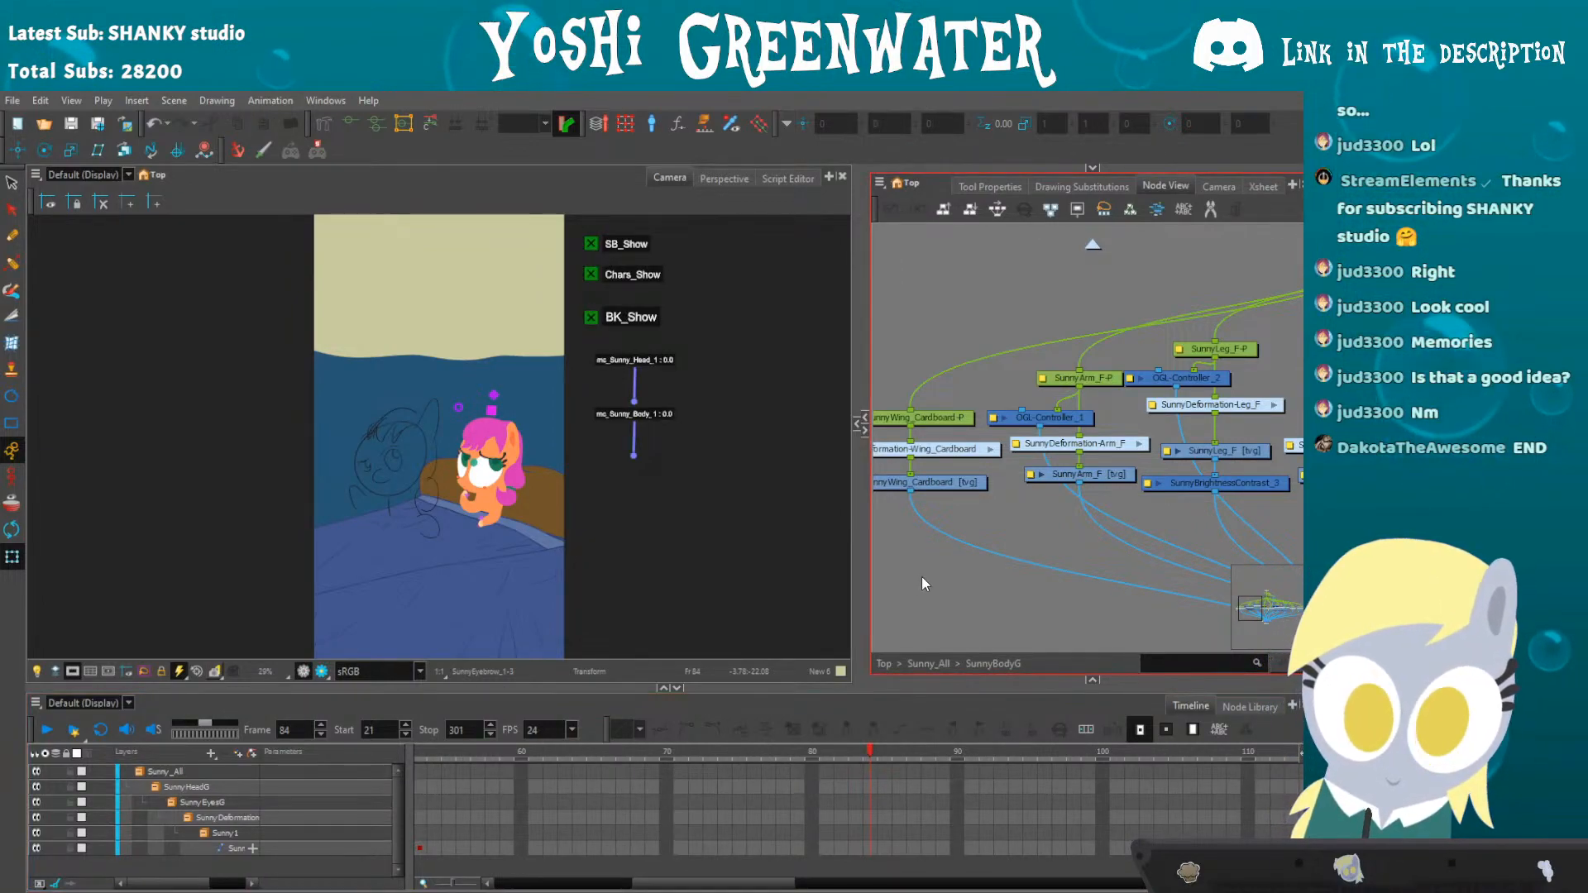
{"action": "left_click", "coordinate": [916, 585]}
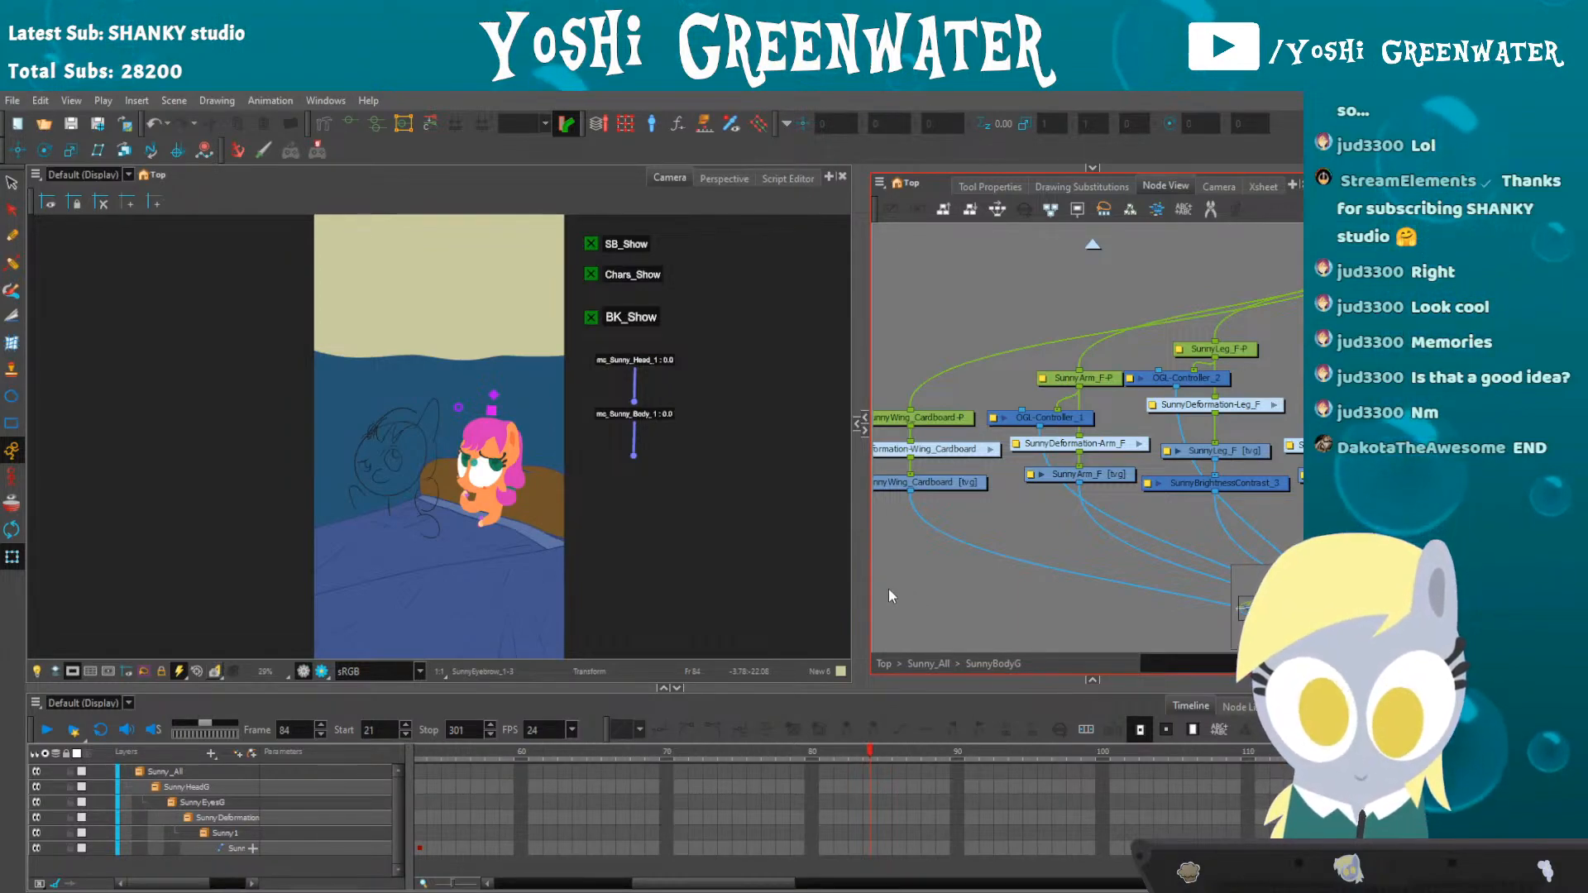
{"action": "left_click", "coordinate": [631, 731]}
- Go to frame 23 and enable the Argyle_All group and its peg in the top-level node network
{"action": "left_click_drag", "start_coordinate": [674, 890], "coordinate": [576, 868]}
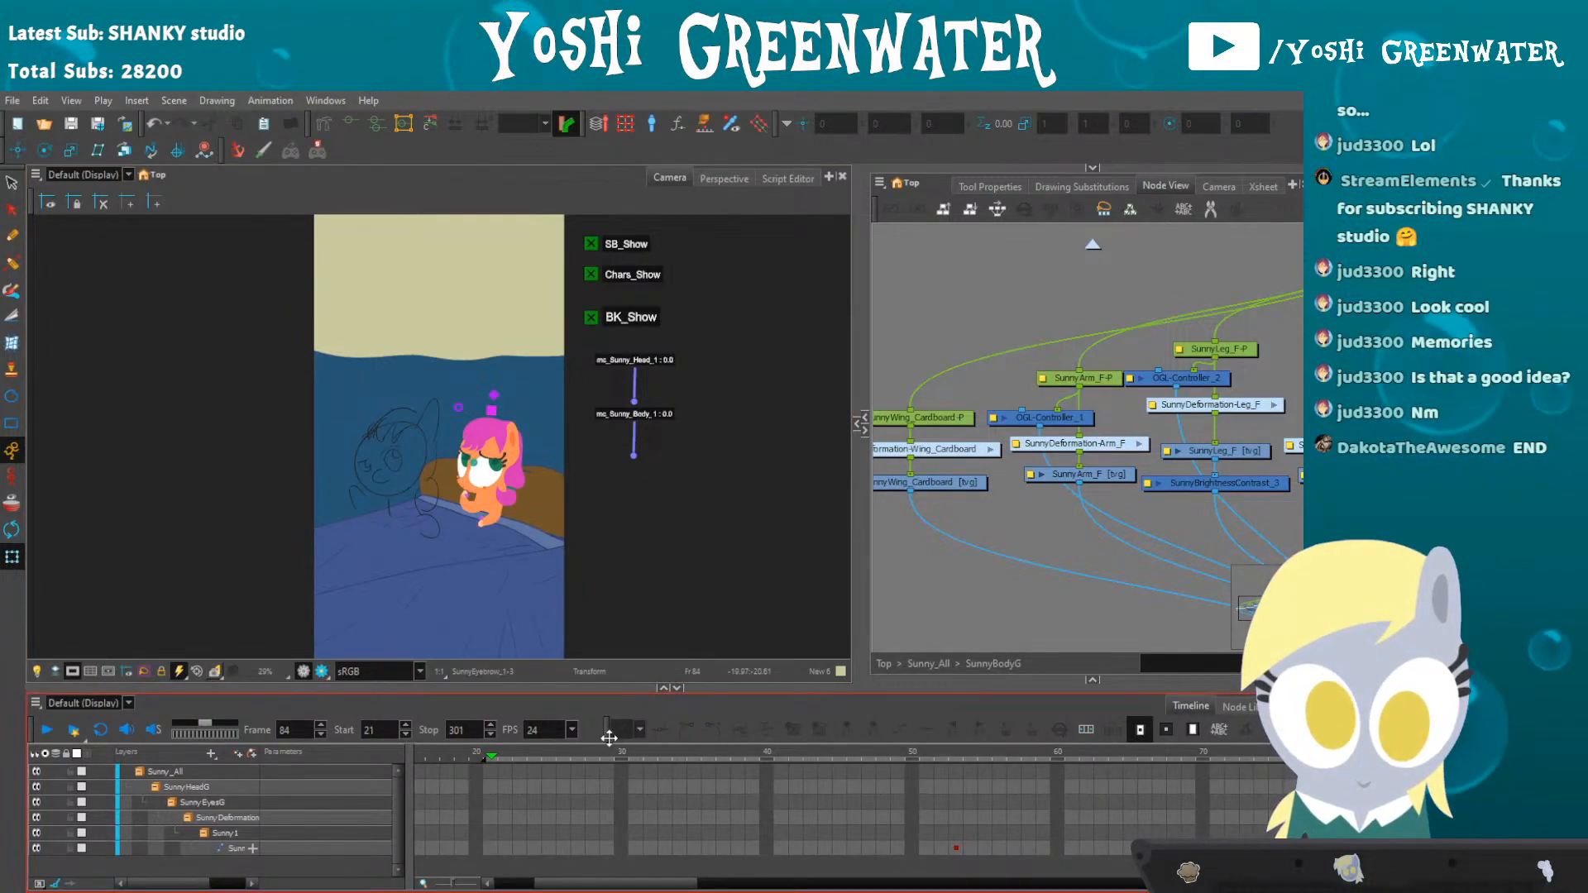
{"action": "left_click", "coordinate": [546, 748]}
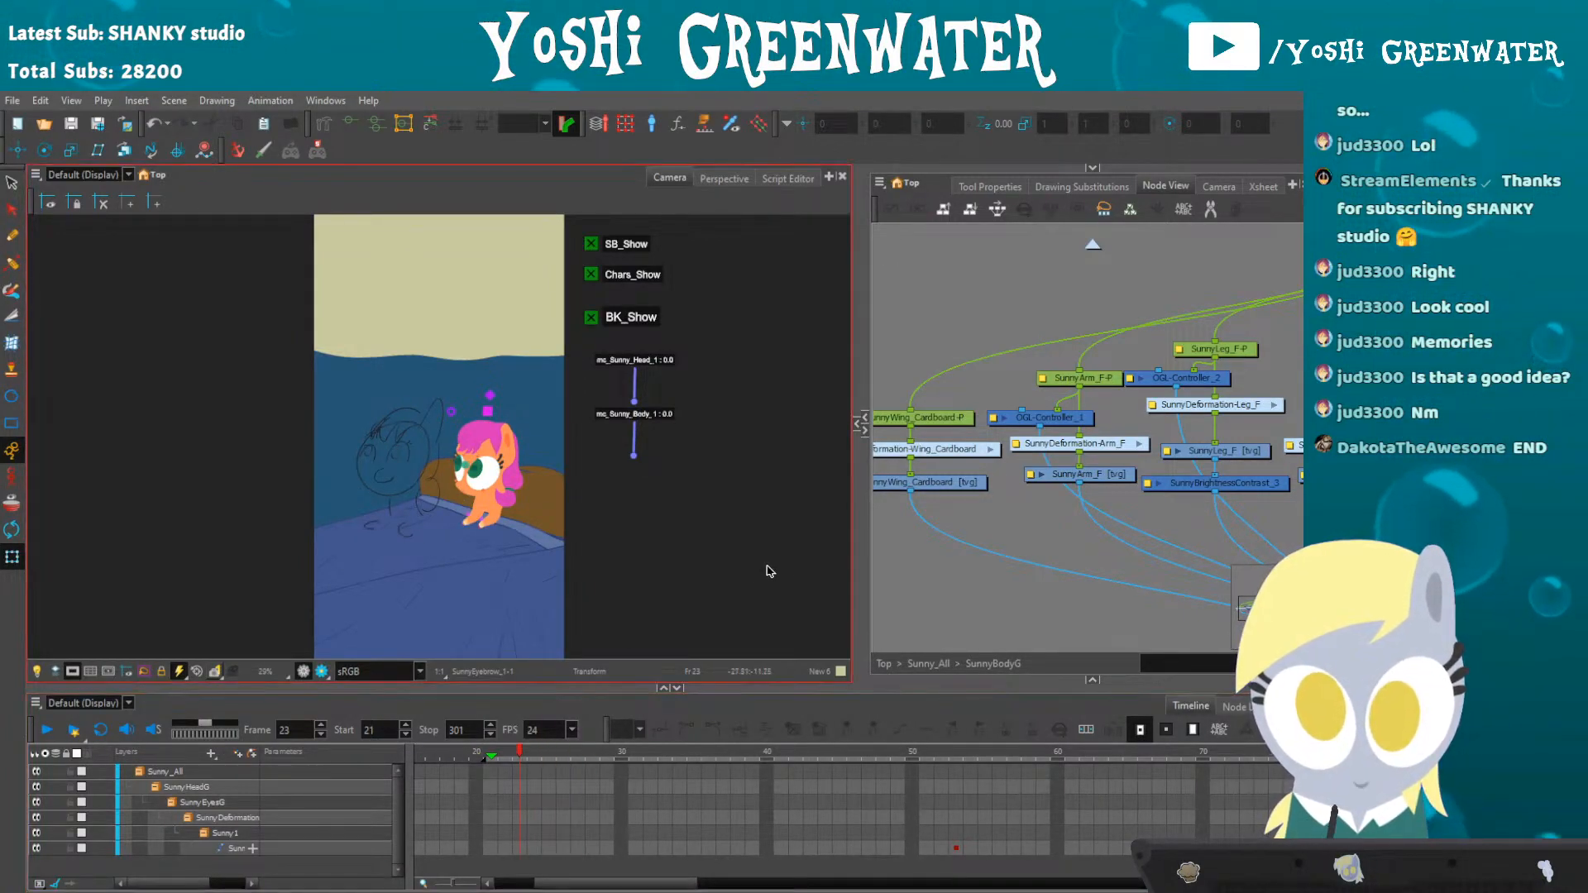
{"action": "left_click", "coordinate": [884, 663]}
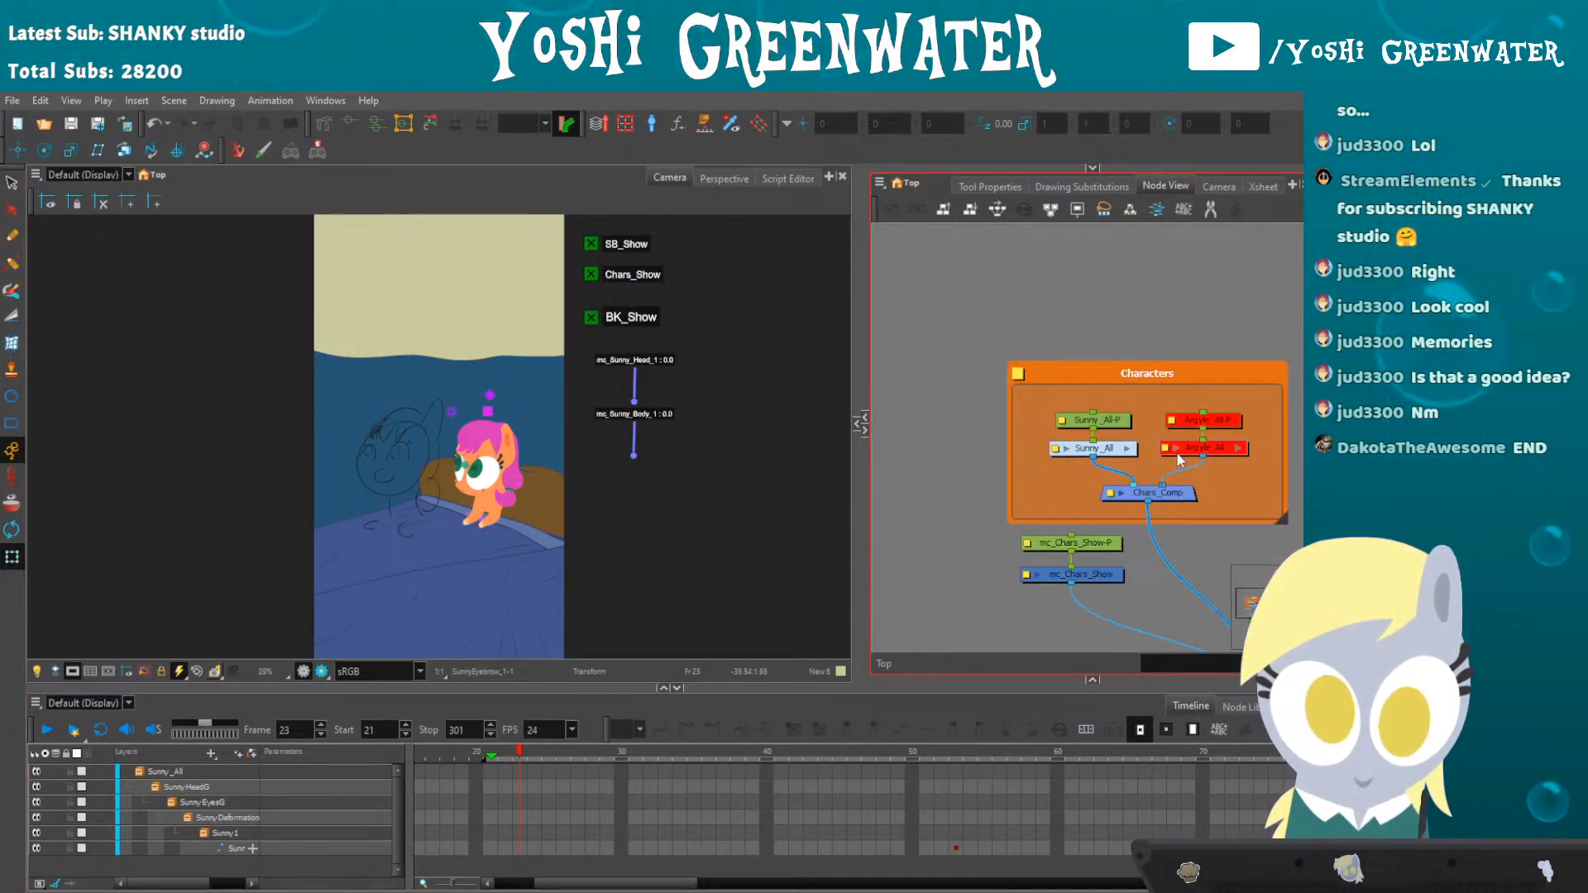
{"action": "left_click_drag", "start_coordinate": [1209, 407], "coordinate": [841, 374]}
{"action": "key", "text": "a"}
{"action": "scroll", "coordinate": [842, 377], "scroll_direction": "down", "scroll_amount": 1}
{"action": "scroll", "coordinate": [1133, 412], "scroll_direction": "down", "scroll_amount": 2}
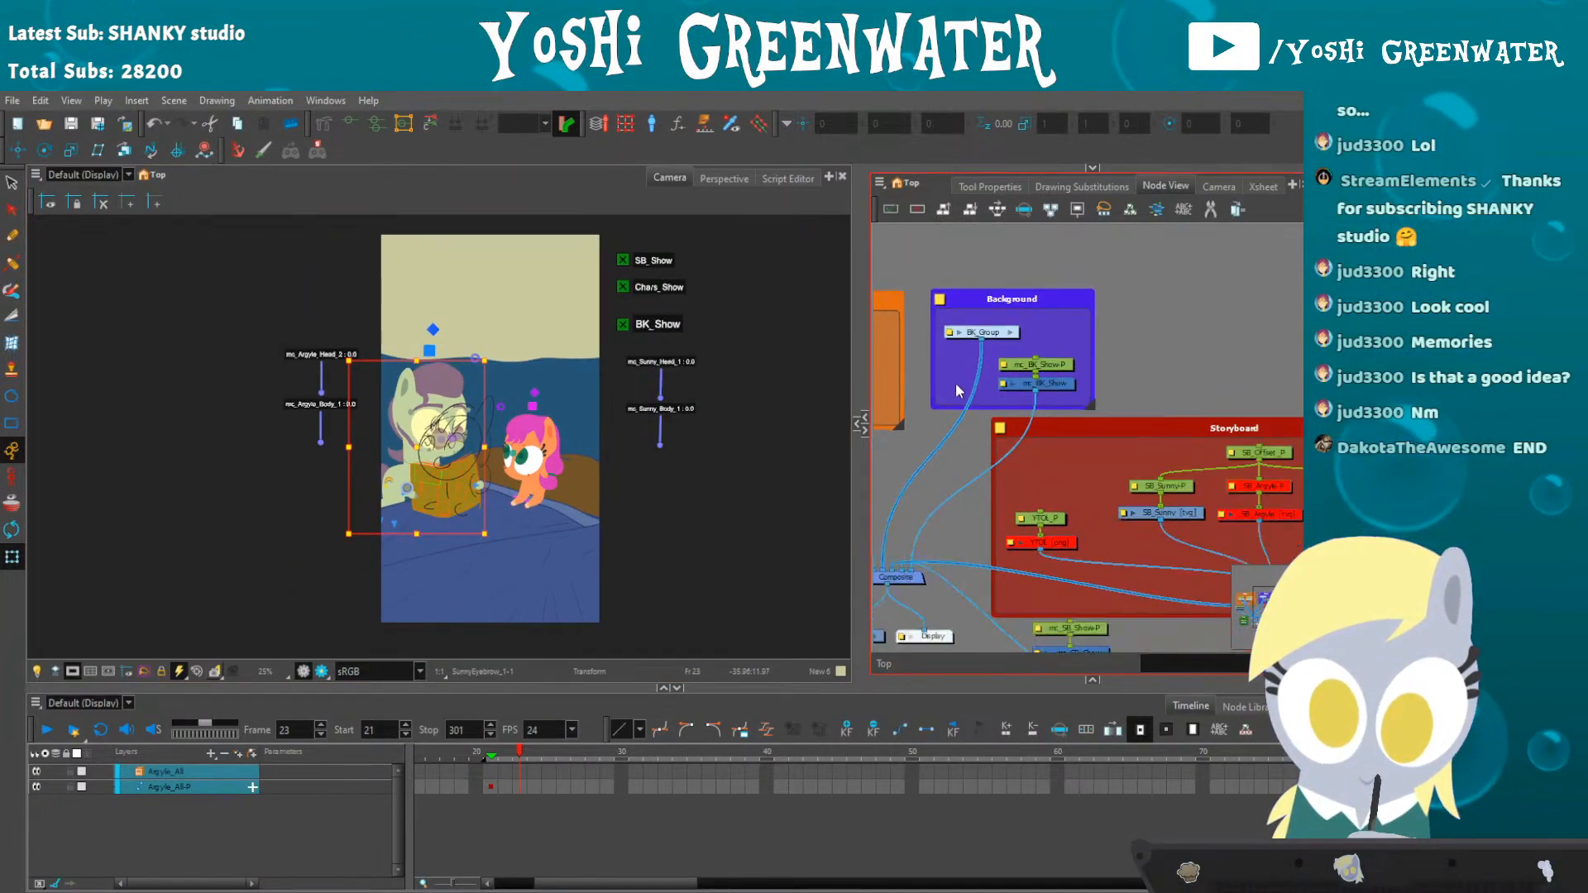
- Enable the SB_Sketch drawing and the nodes connected to it in the Storyboard backdrop
{"action": "left_click_drag", "start_coordinate": [1144, 417], "coordinate": [980, 434]}
{"action": "mouse_move", "coordinate": [1120, 374]}
{"action": "left_mouse_down"}
{"action": "mouse_move", "coordinate": [1247, 498]}
{"action": "mouse_move", "coordinate": [1140, 482]}
{"action": "mouse_move", "coordinate": [1193, 542]}
{"action": "left_mouse_up"}
{"action": "key", "text": "a"}
{"action": "key", "text": "a"}
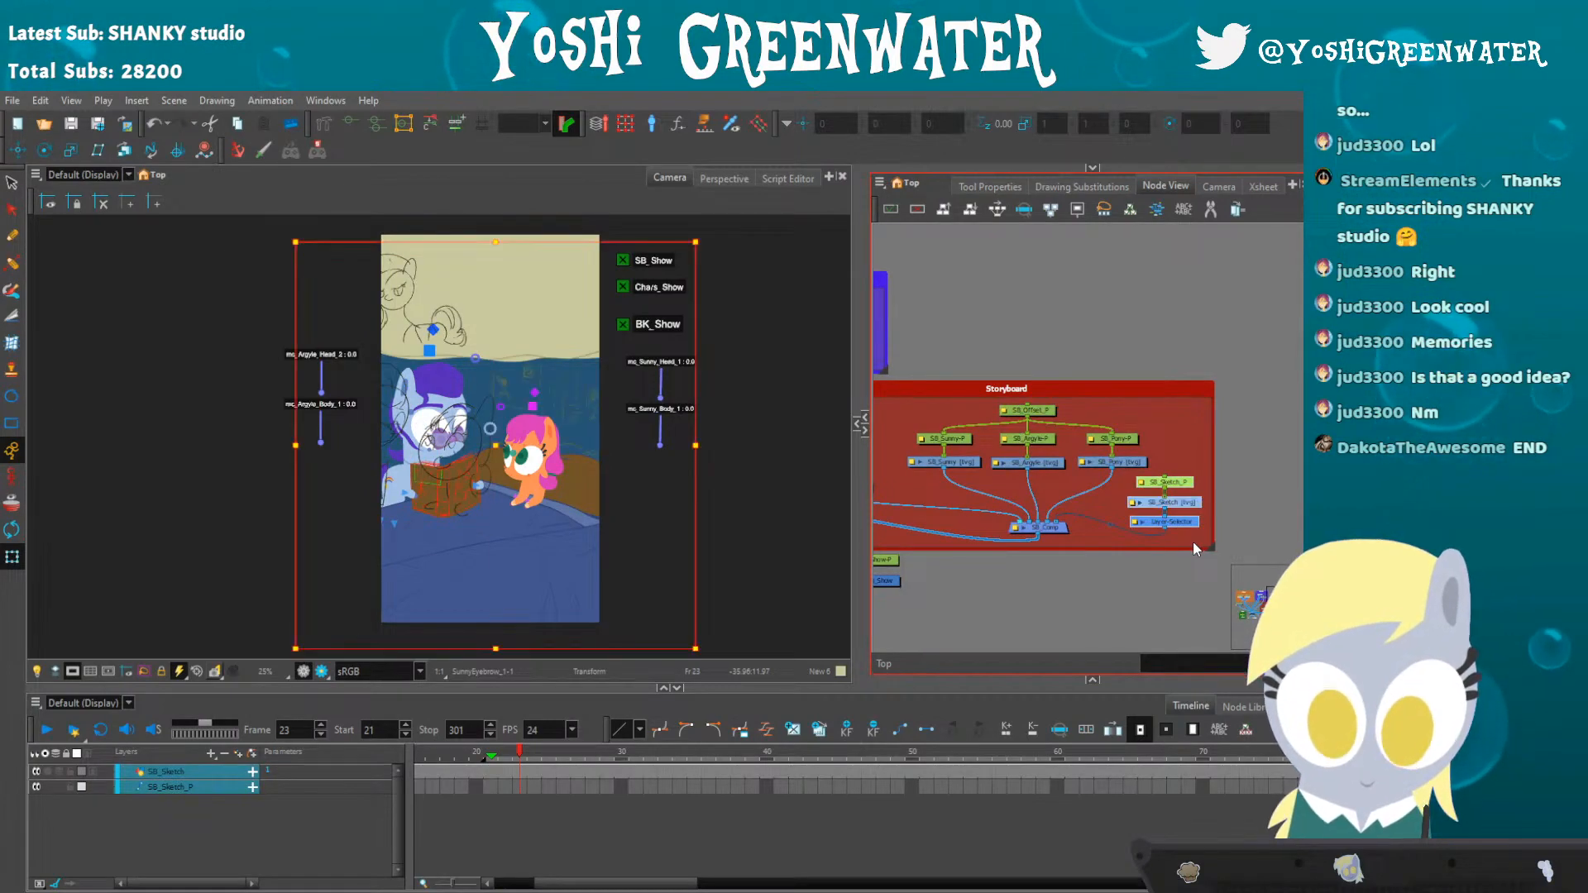
{"action": "left_click", "coordinate": [1092, 550]}
- Disable the SB_Offset_P peg in the Storyboard backdrop
{"action": "scroll", "coordinate": [520, 341], "scroll_direction": "up", "scroll_amount": 2}
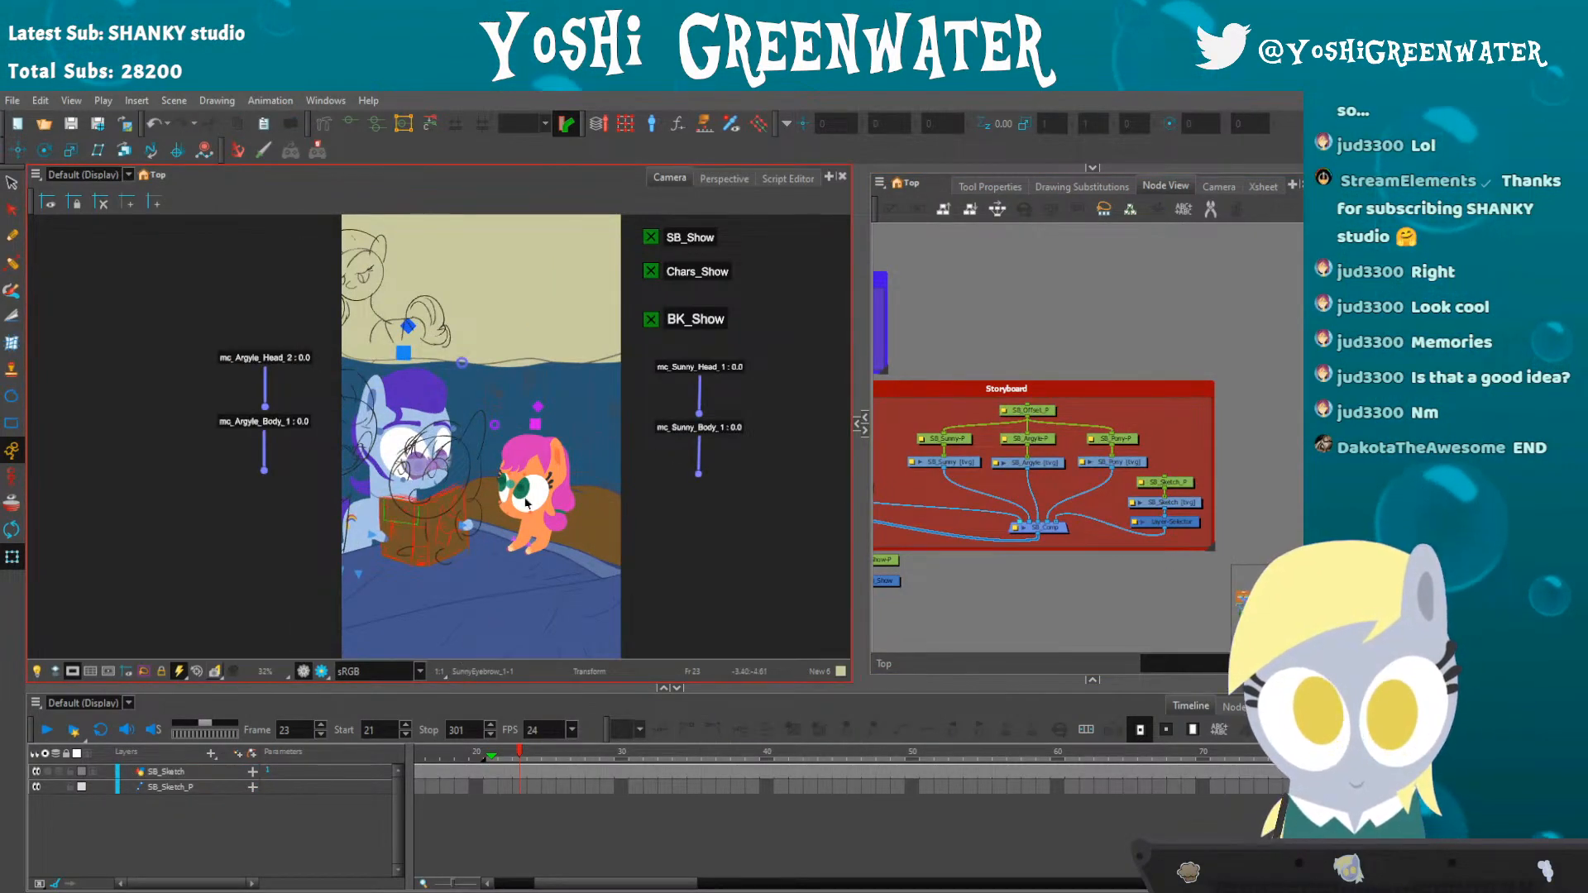
{"action": "left_click_drag", "start_coordinate": [1026, 383], "coordinate": [1173, 382]}
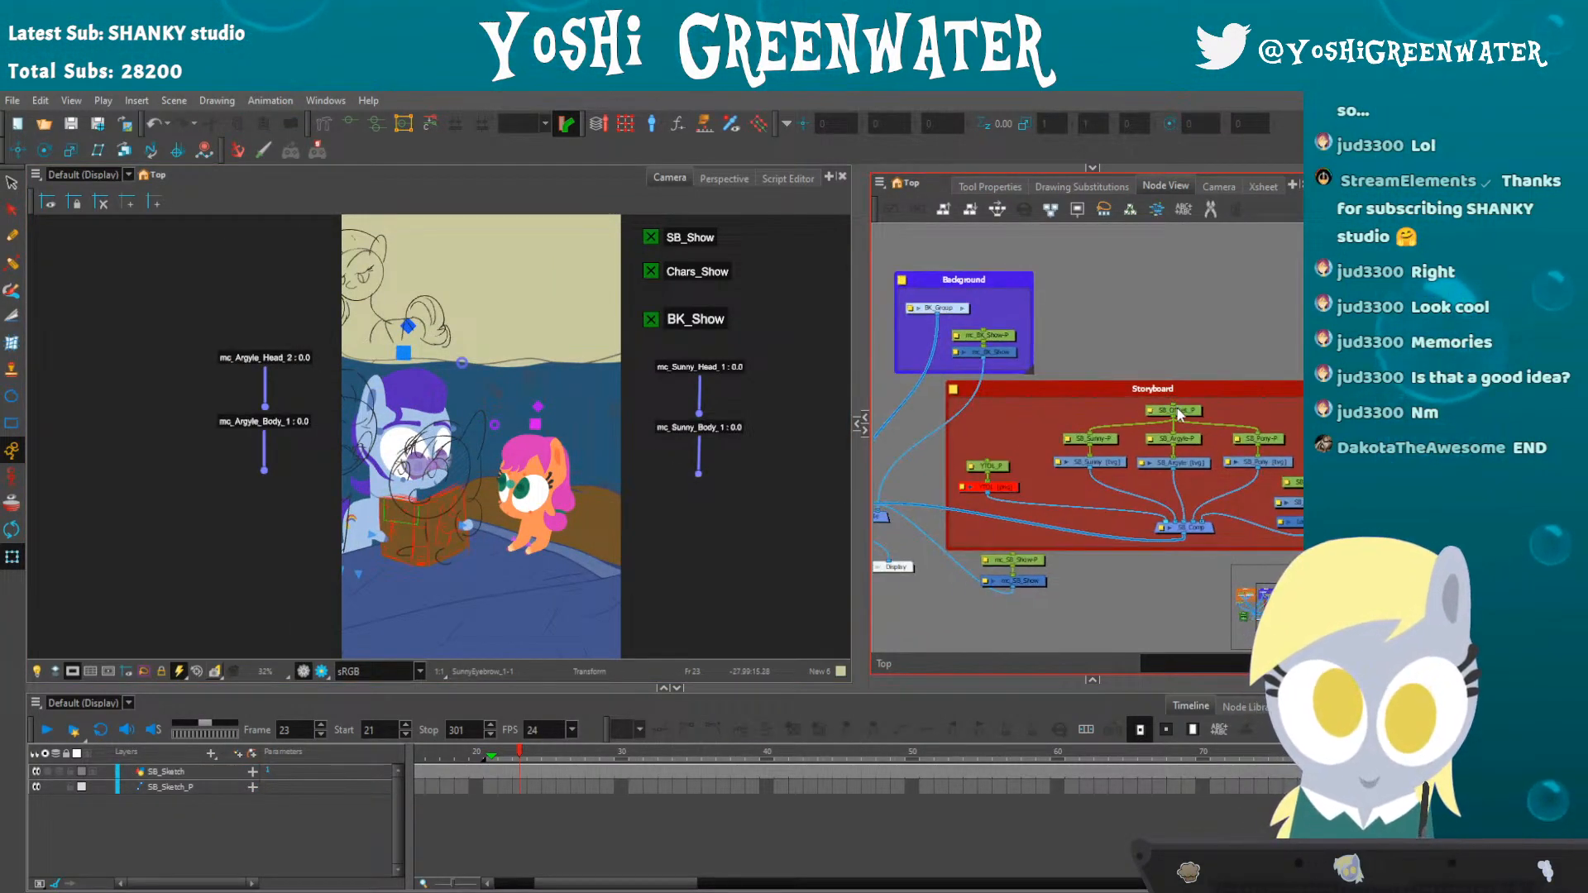
{"action": "left_click", "coordinate": [1176, 412]}
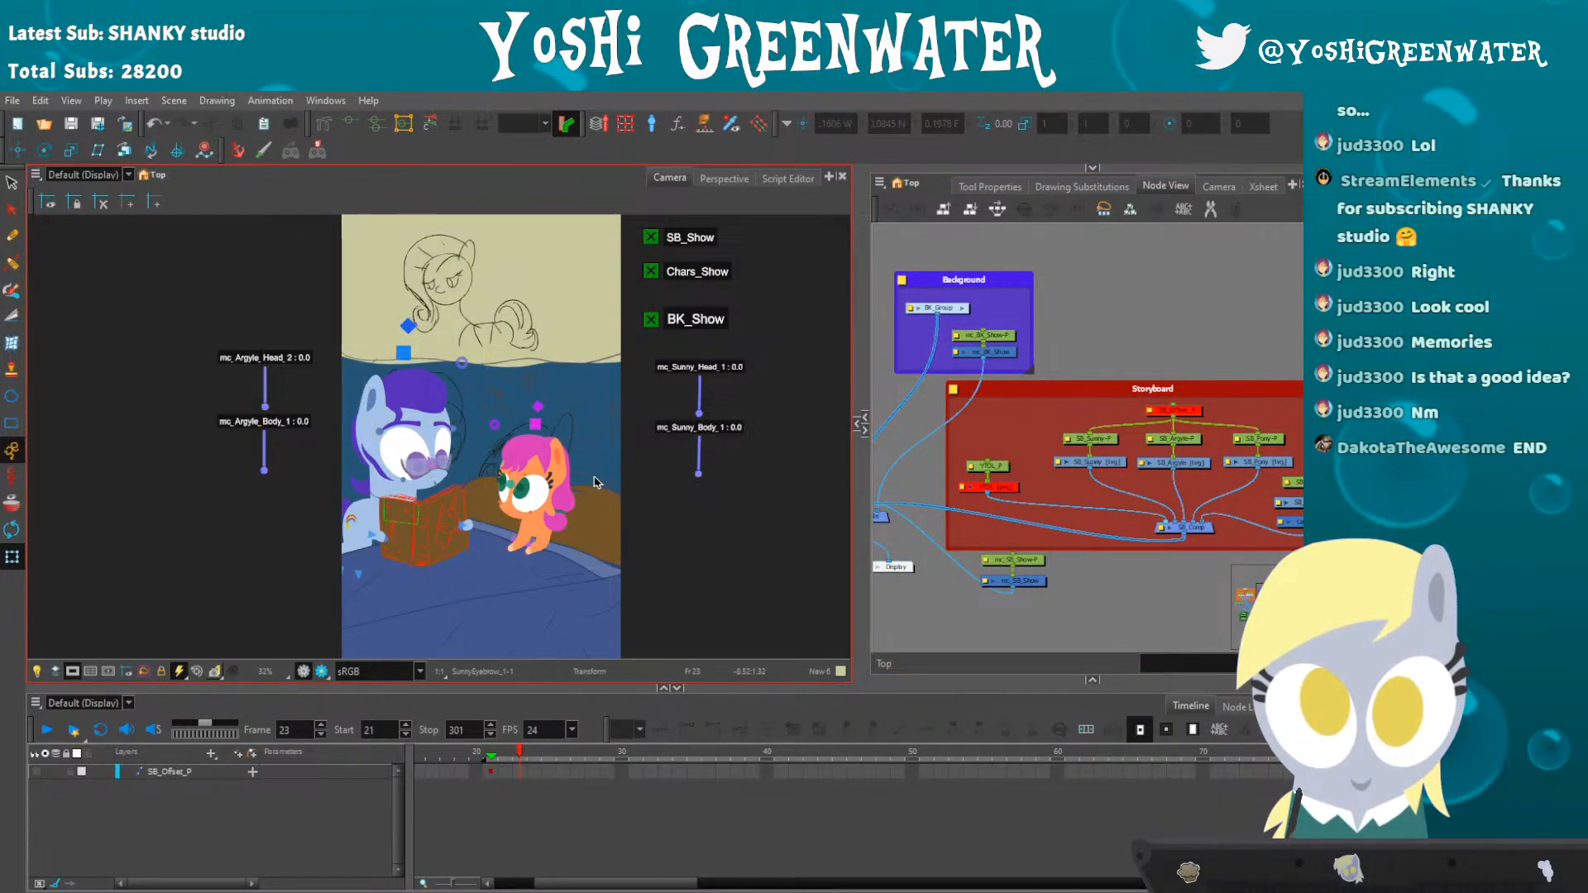
- Hide the characters and the background in the camera view so only the storyboard shows
{"action": "left_click", "coordinate": [651, 273]}
{"action": "left_click", "coordinate": [652, 319]}
- Disable the SB_Sketch peg, drawing and connected node in the Storyboard backdrop, and re-enable them
{"action": "left_click_drag", "start_coordinate": [1034, 435], "coordinate": [954, 431]}
{"action": "left_click_drag", "start_coordinate": [1269, 472], "coordinate": [1251, 532]}
{"action": "key", "text": "d"}
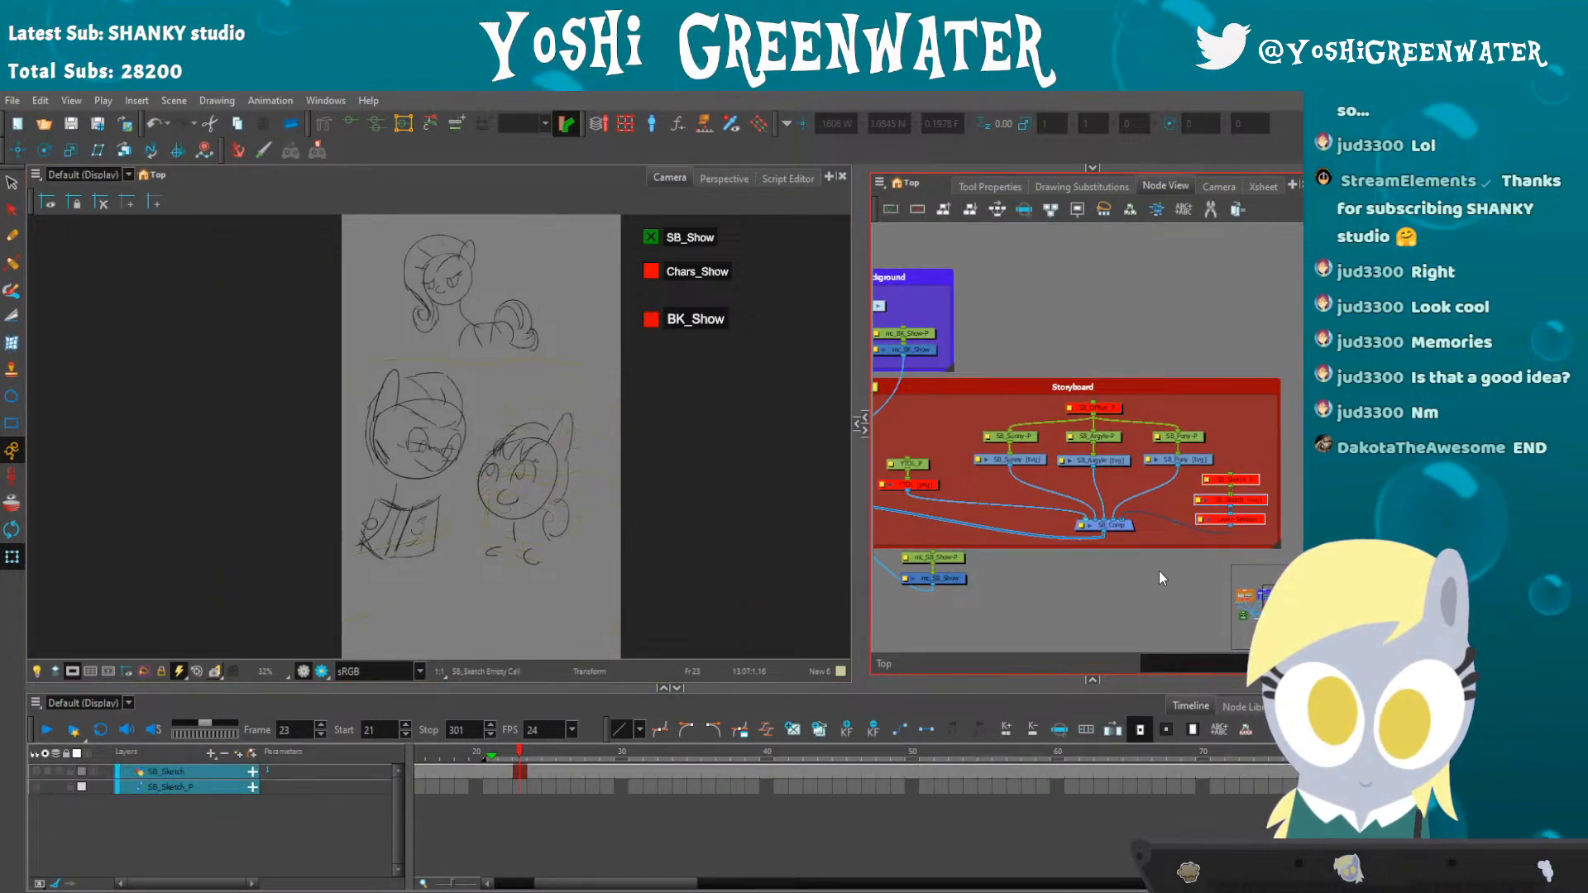
{"action": "left_click", "coordinate": [1158, 574]}
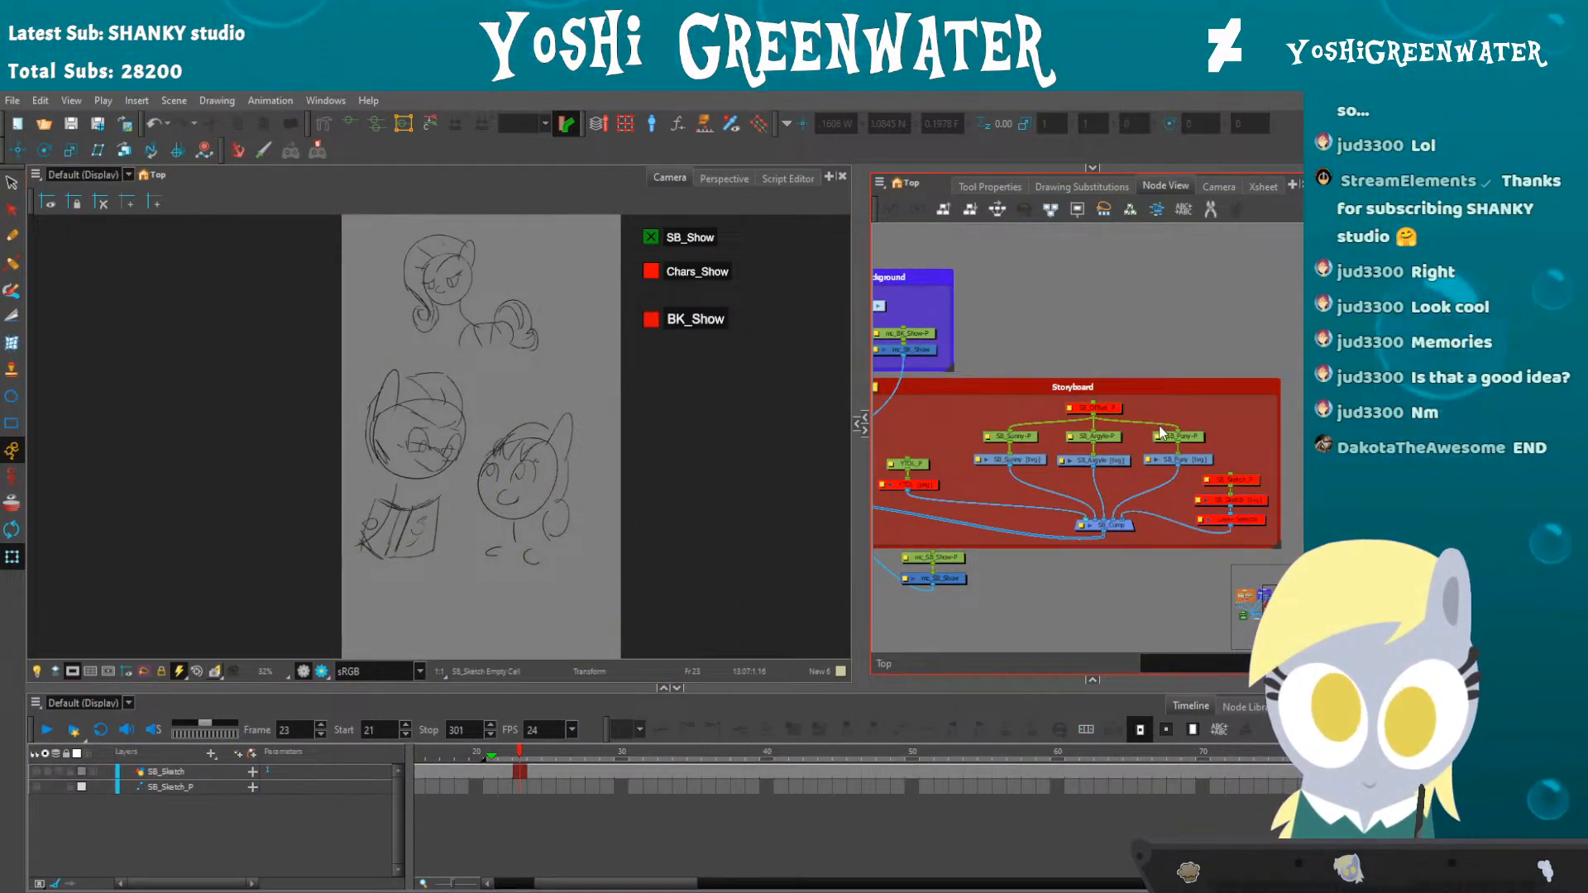
{"action": "left_click_drag", "start_coordinate": [1240, 483], "coordinate": [1183, 531]}
{"action": "key", "text": "a"}
{"action": "left_click", "coordinate": [1135, 569]}
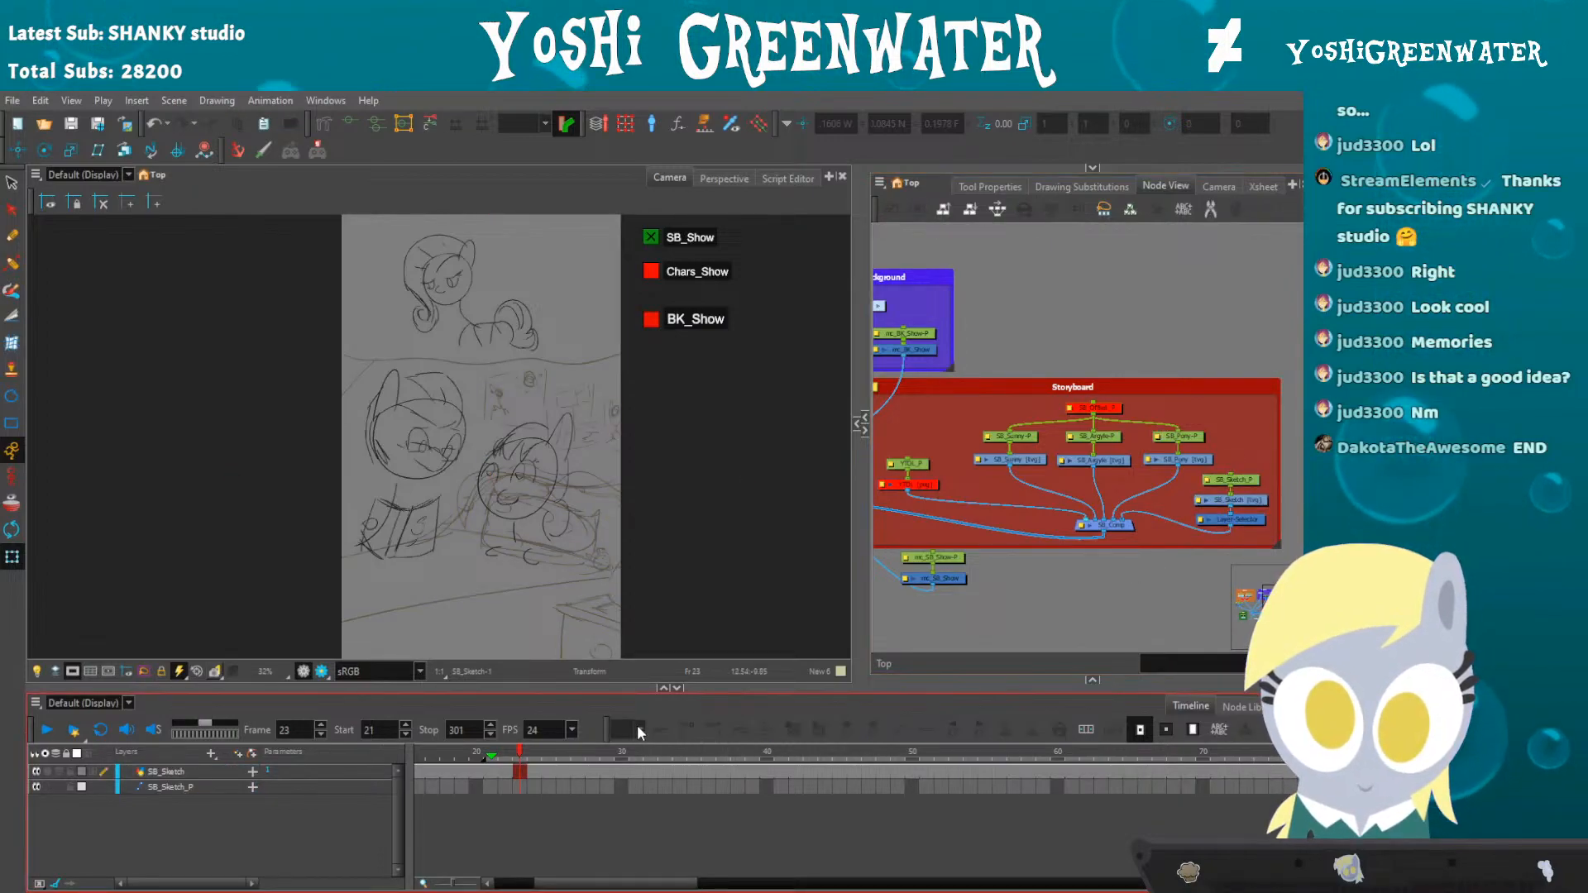
- Play back the storyboard sketches in the camera view up to frame 152
{"action": "left_click_drag", "start_coordinate": [604, 882], "coordinate": [570, 879]}
{"action": "left_click_drag", "start_coordinate": [507, 688], "coordinate": [521, 755]}
{"action": "key", "text": "Return"}
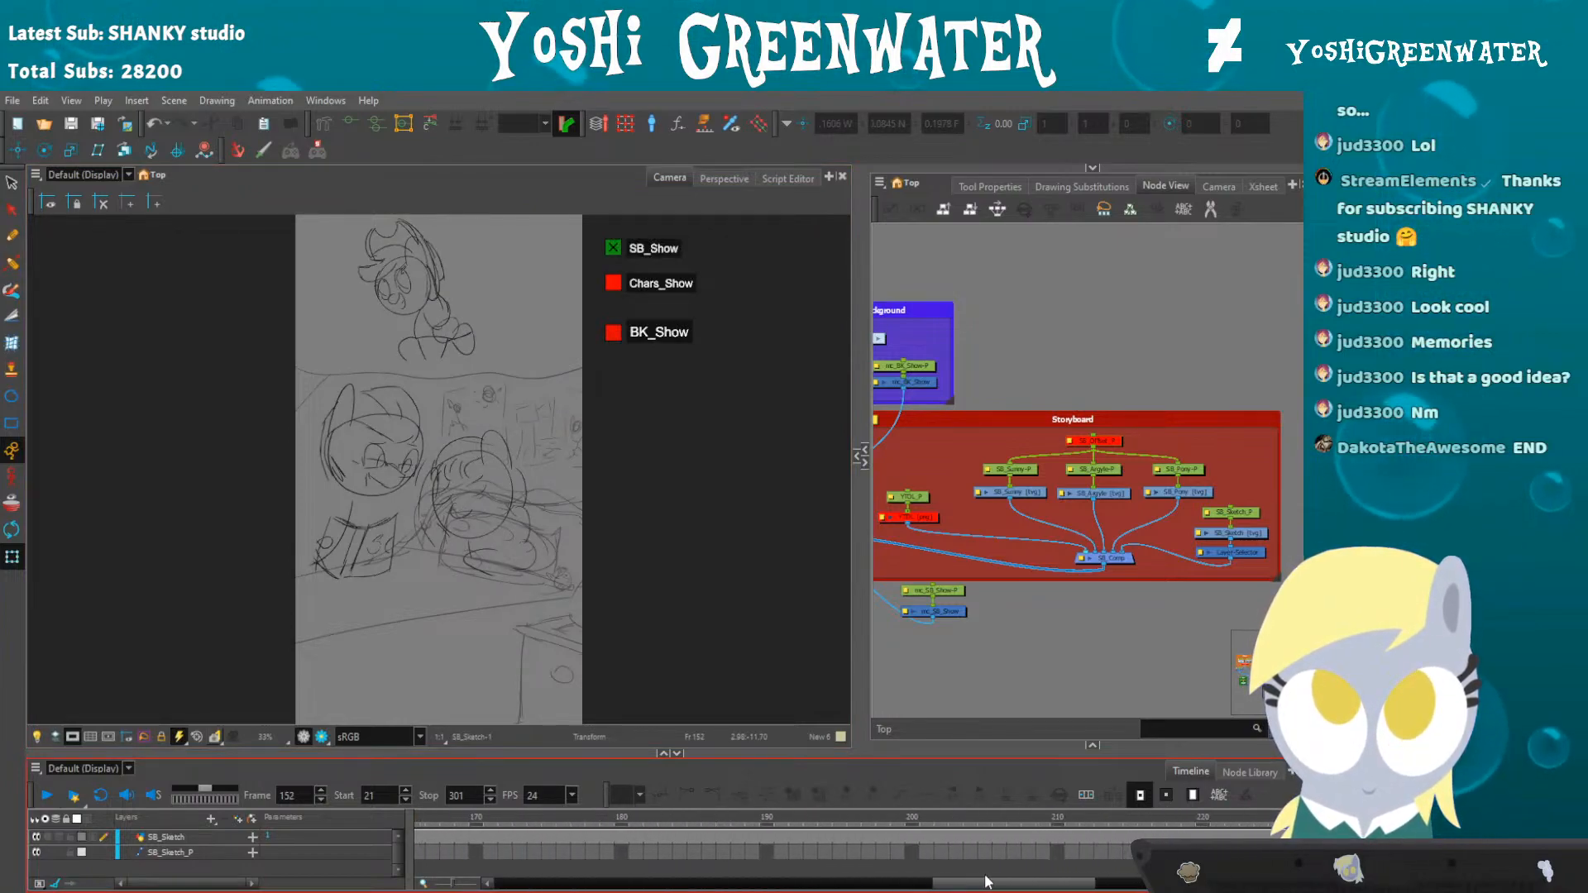
- List all the Storyboard layers in an enlarged timeline and go to frame 149
{"action": "left_click", "coordinate": [1015, 472]}
{"action": "left_click_drag", "start_coordinate": [1287, 533], "coordinate": [1287, 534]}
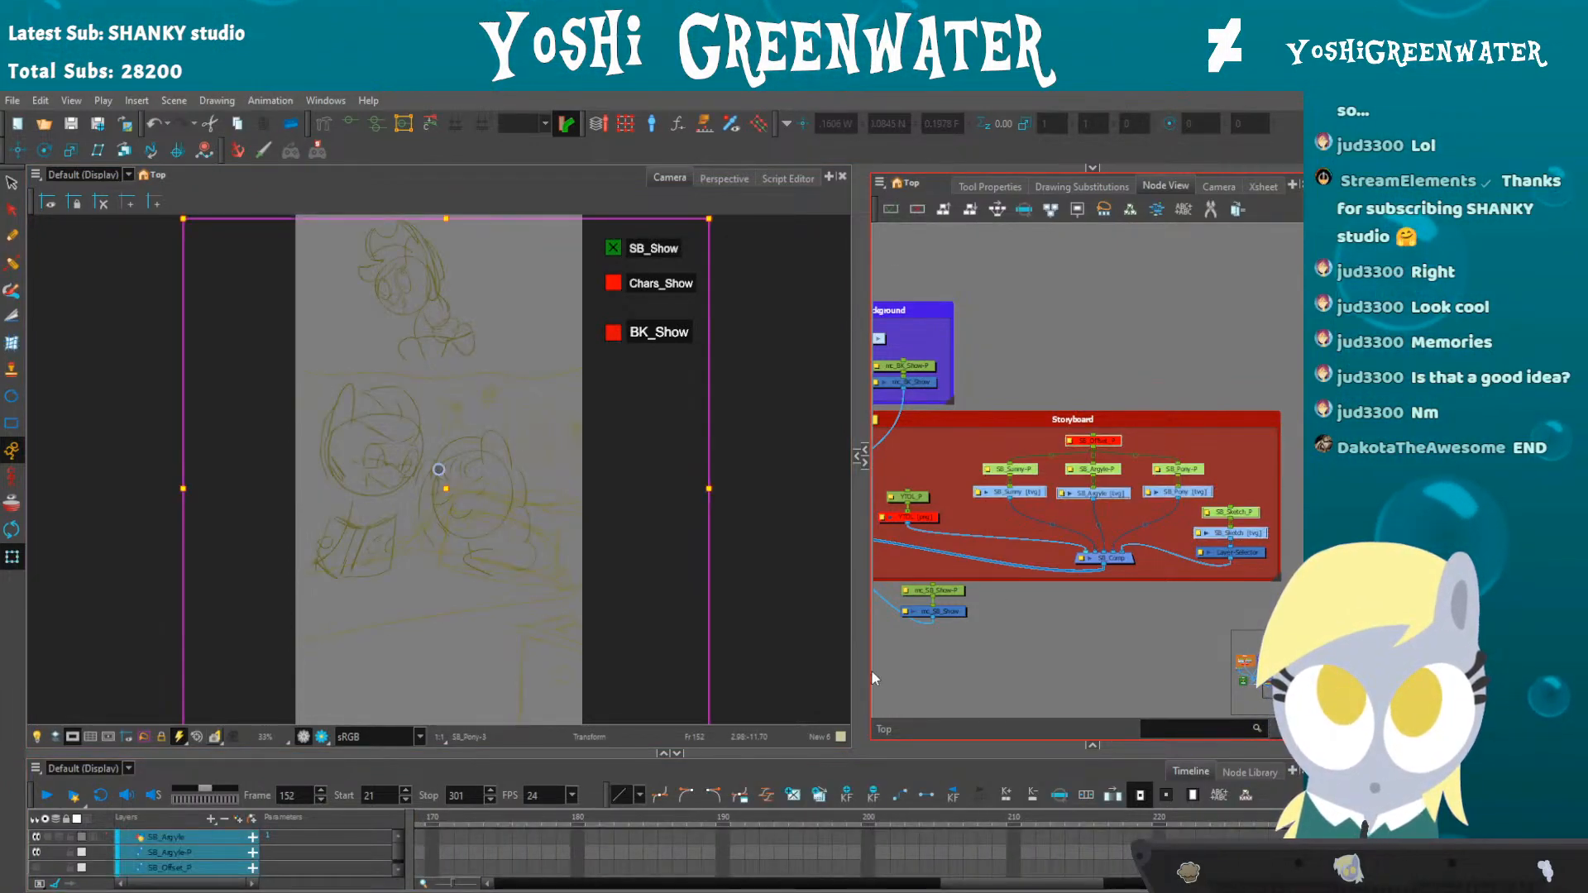
{"action": "left_click_drag", "start_coordinate": [652, 753], "coordinate": [652, 652]}
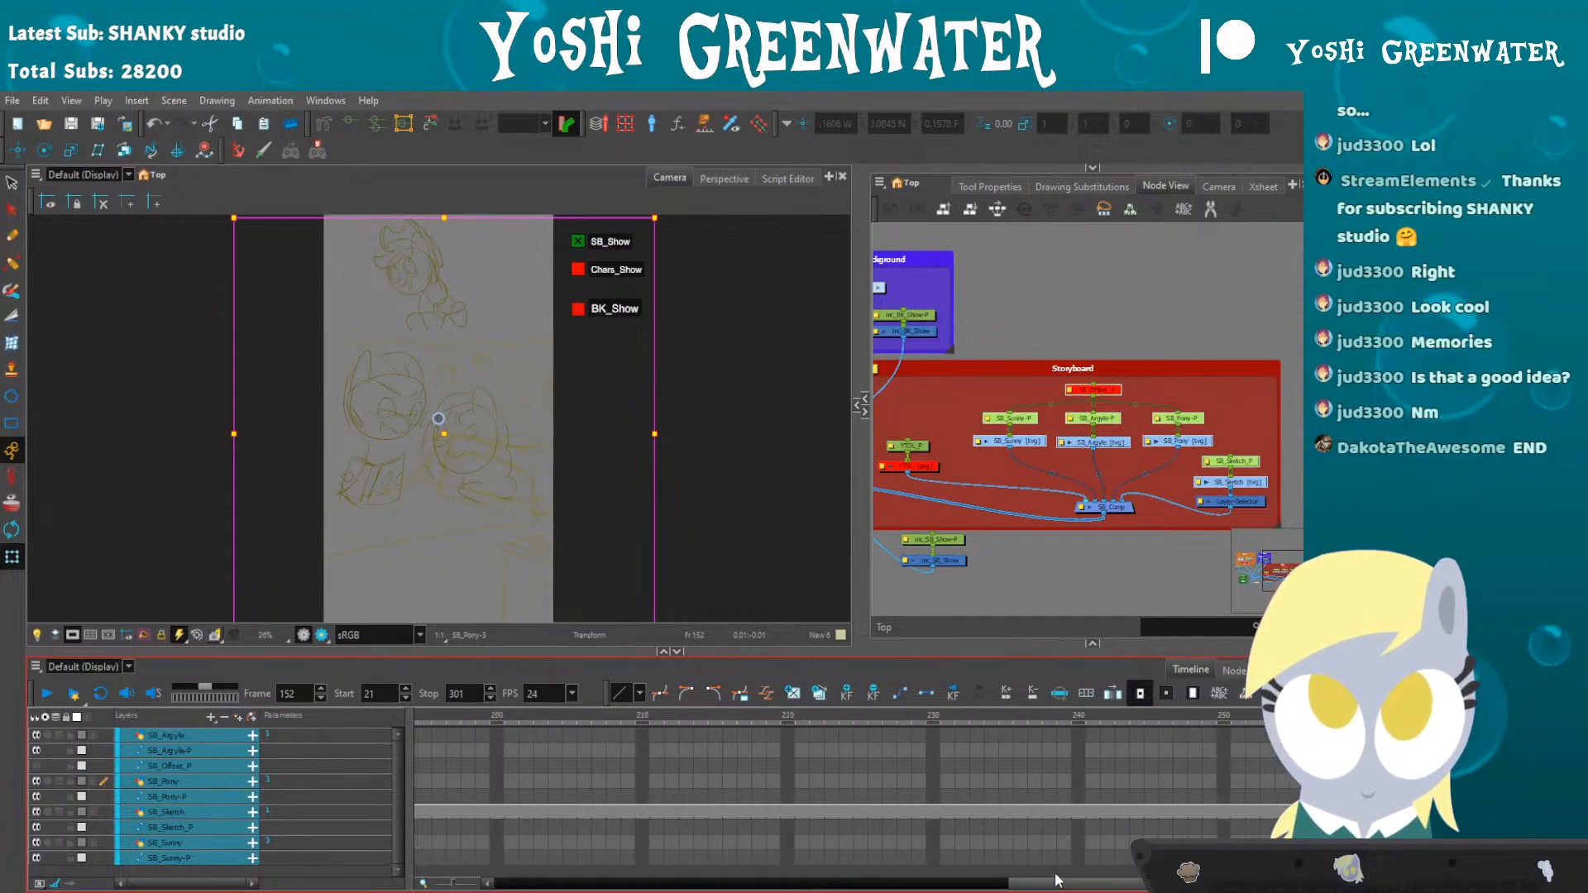
{"action": "scroll", "coordinate": [796, 853], "scroll_direction": "left", "scroll_amount": 10}
{"action": "scroll", "coordinate": [835, 842], "scroll_direction": "right", "scroll_amount": 3}
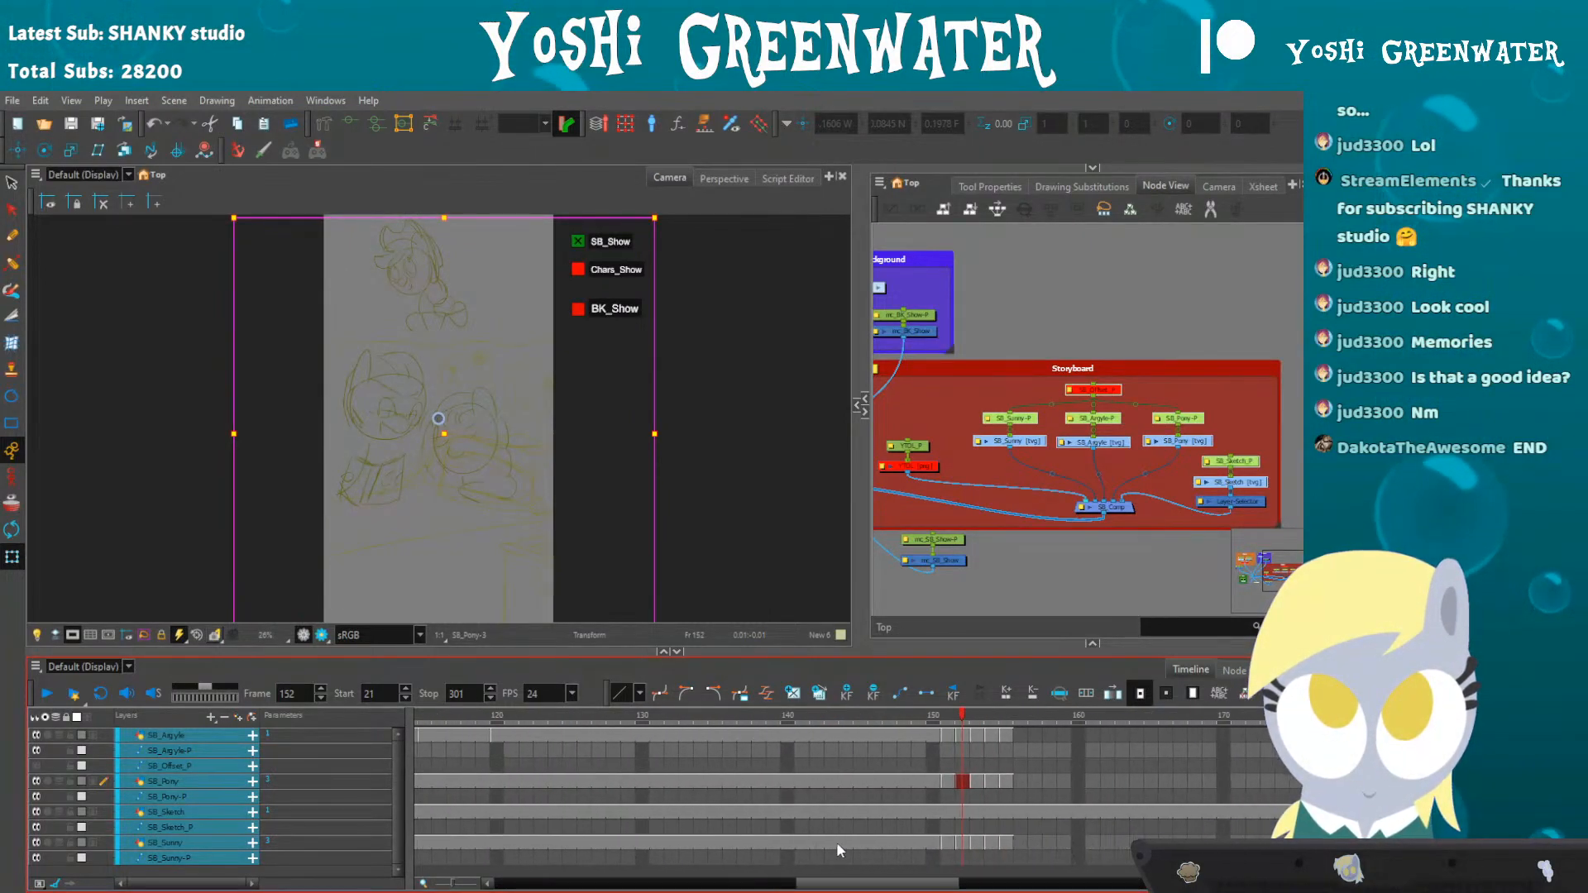
{"action": "left_click", "coordinate": [874, 716]}
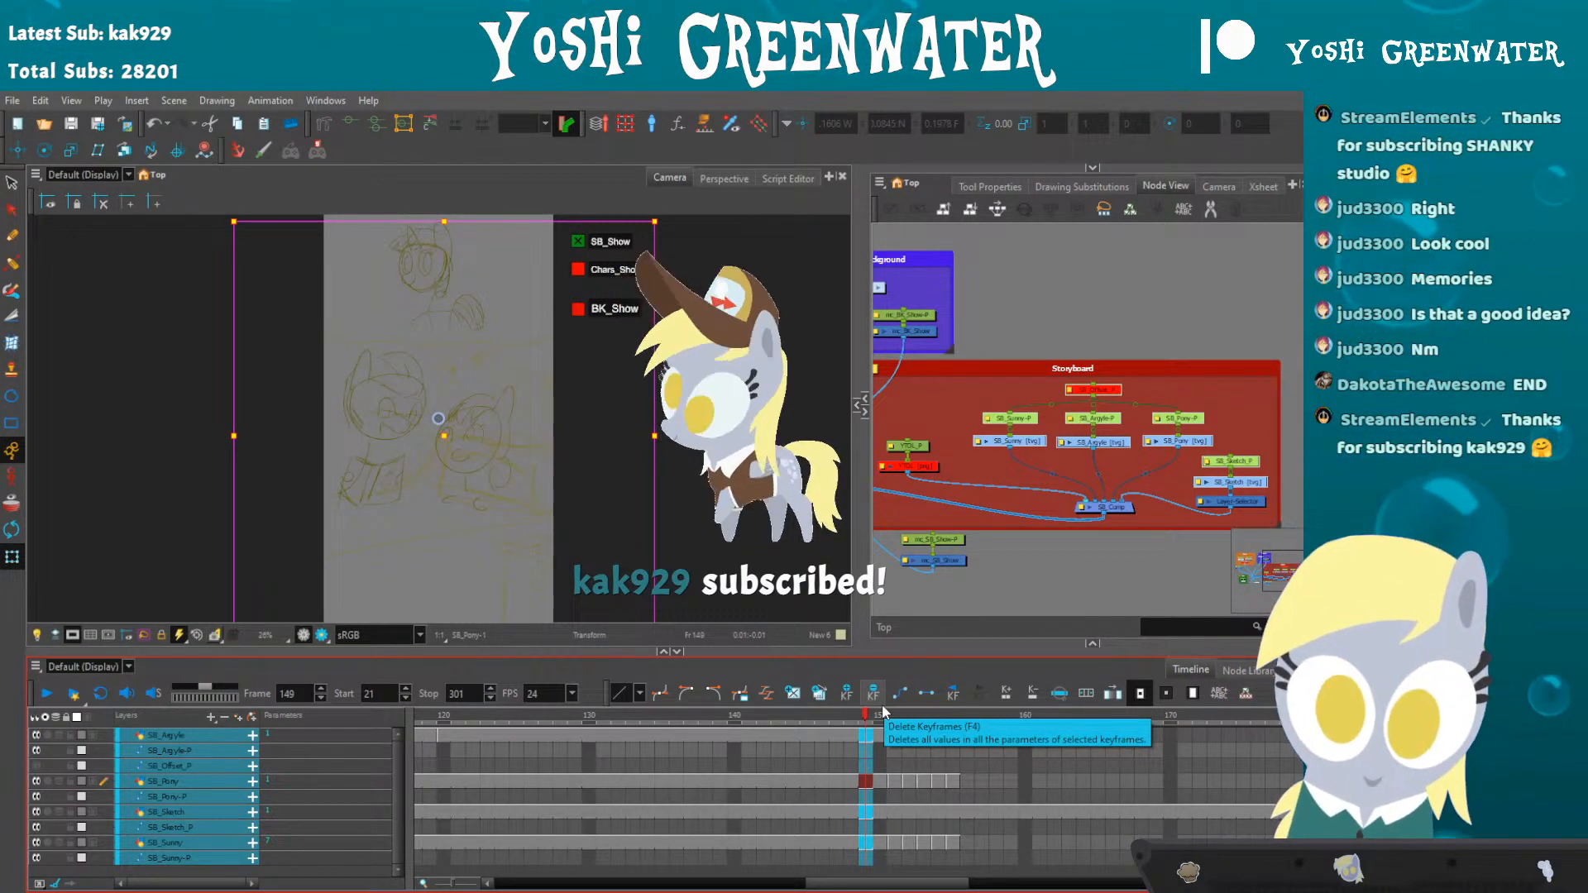
- Step back to frame 146 and go frame by frame to 155 to examine the storyboard poses
{"action": "left_click", "coordinate": [1038, 566]}
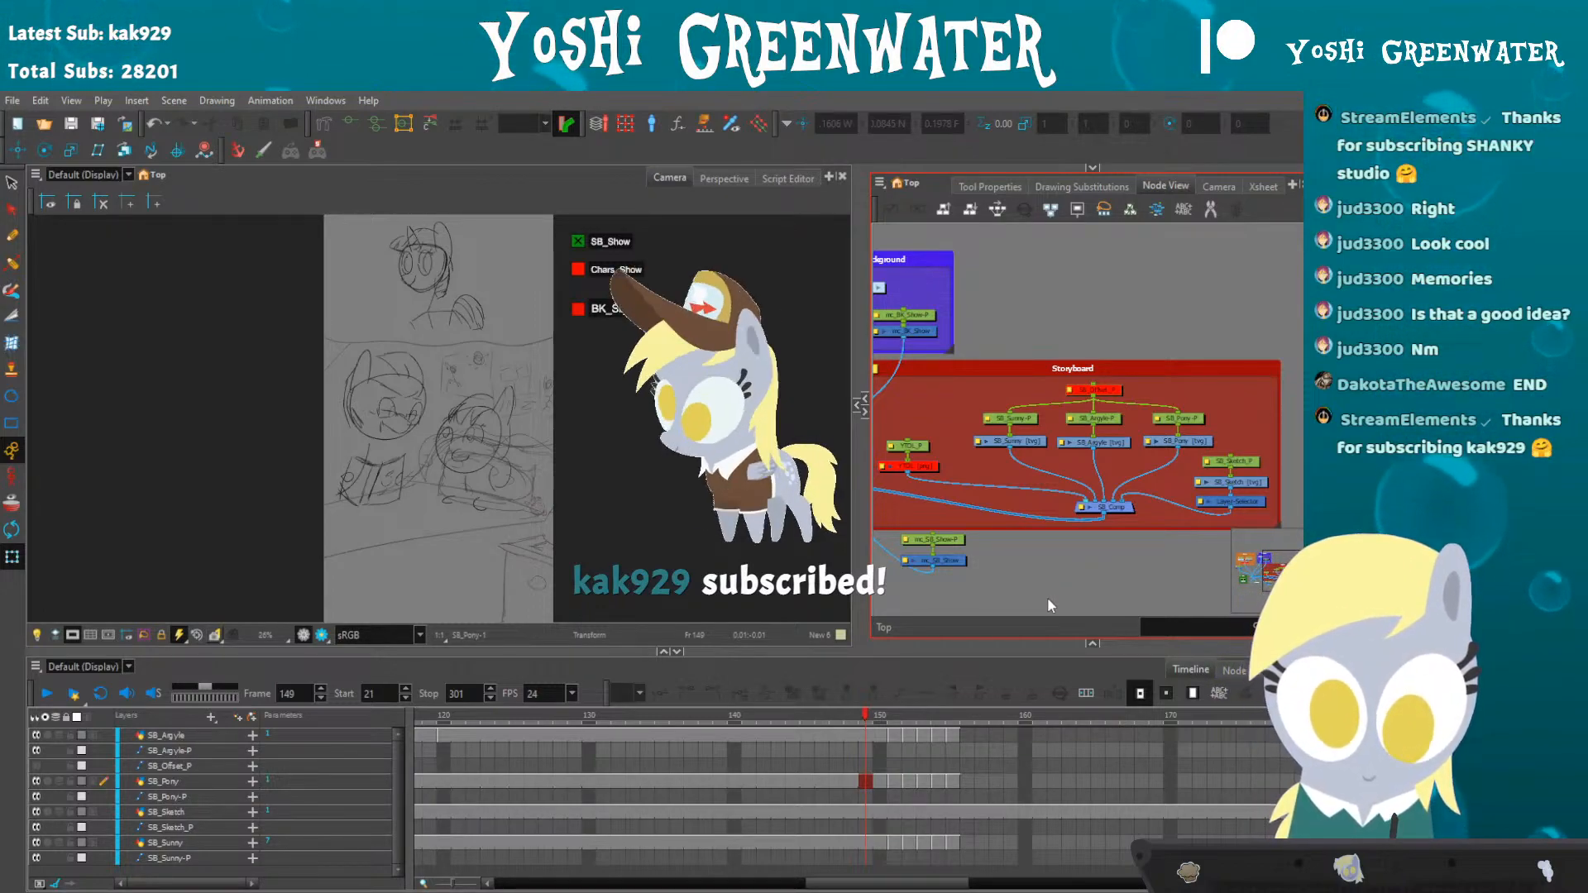
{"action": "key", "text": "comma"}
{"action": "key", "text": "comma"}
{"action": "key", "text": "comma"}
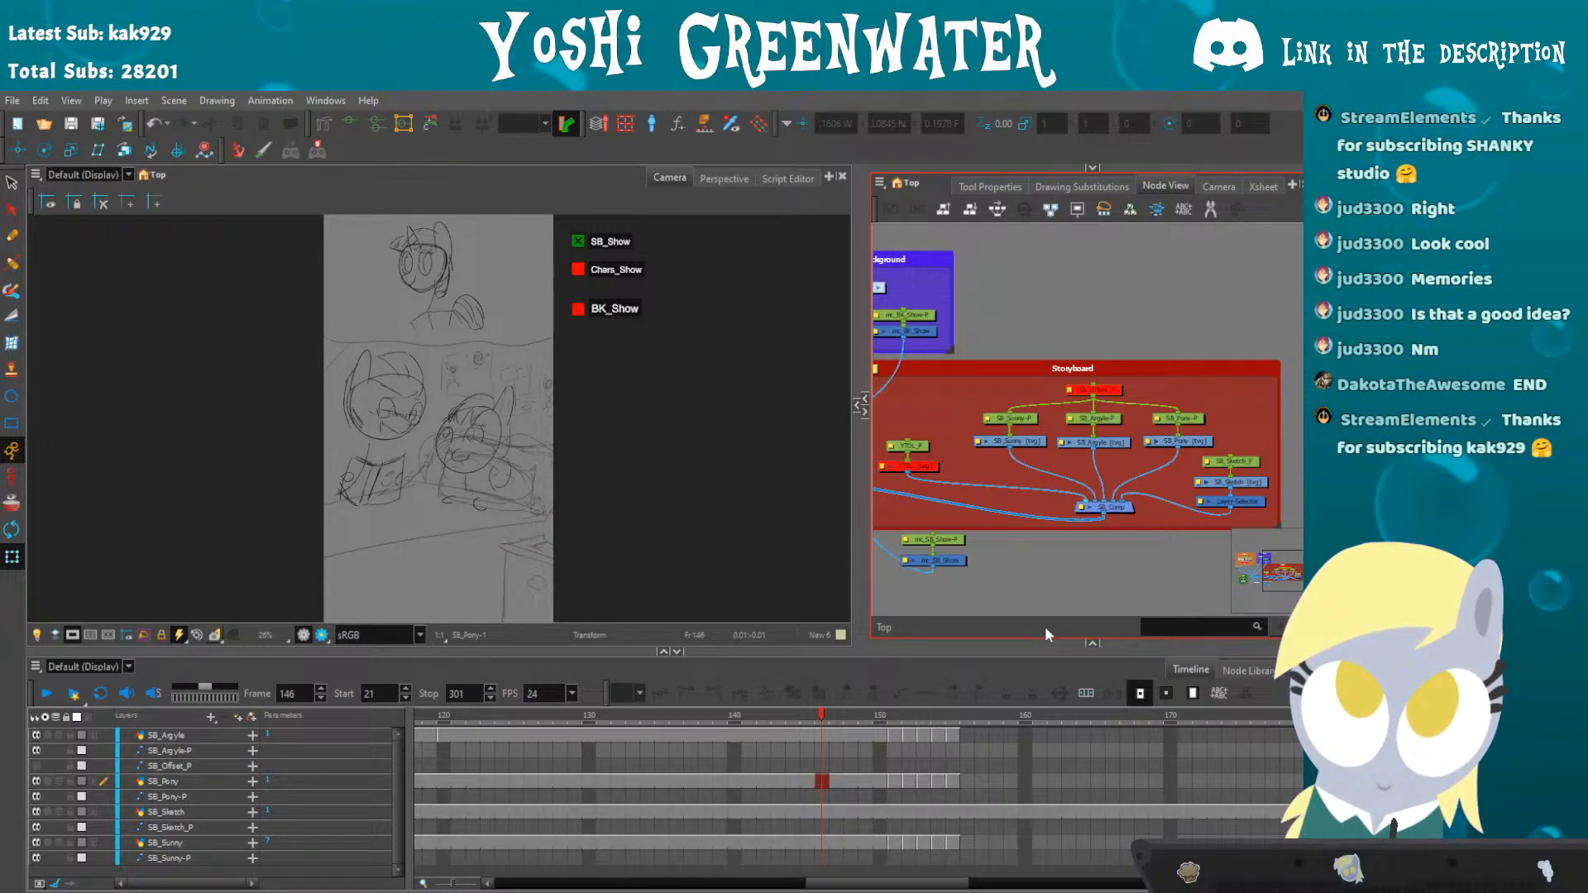
{"action": "scroll", "coordinate": [346, 335], "scroll_direction": "up", "scroll_amount": 4}
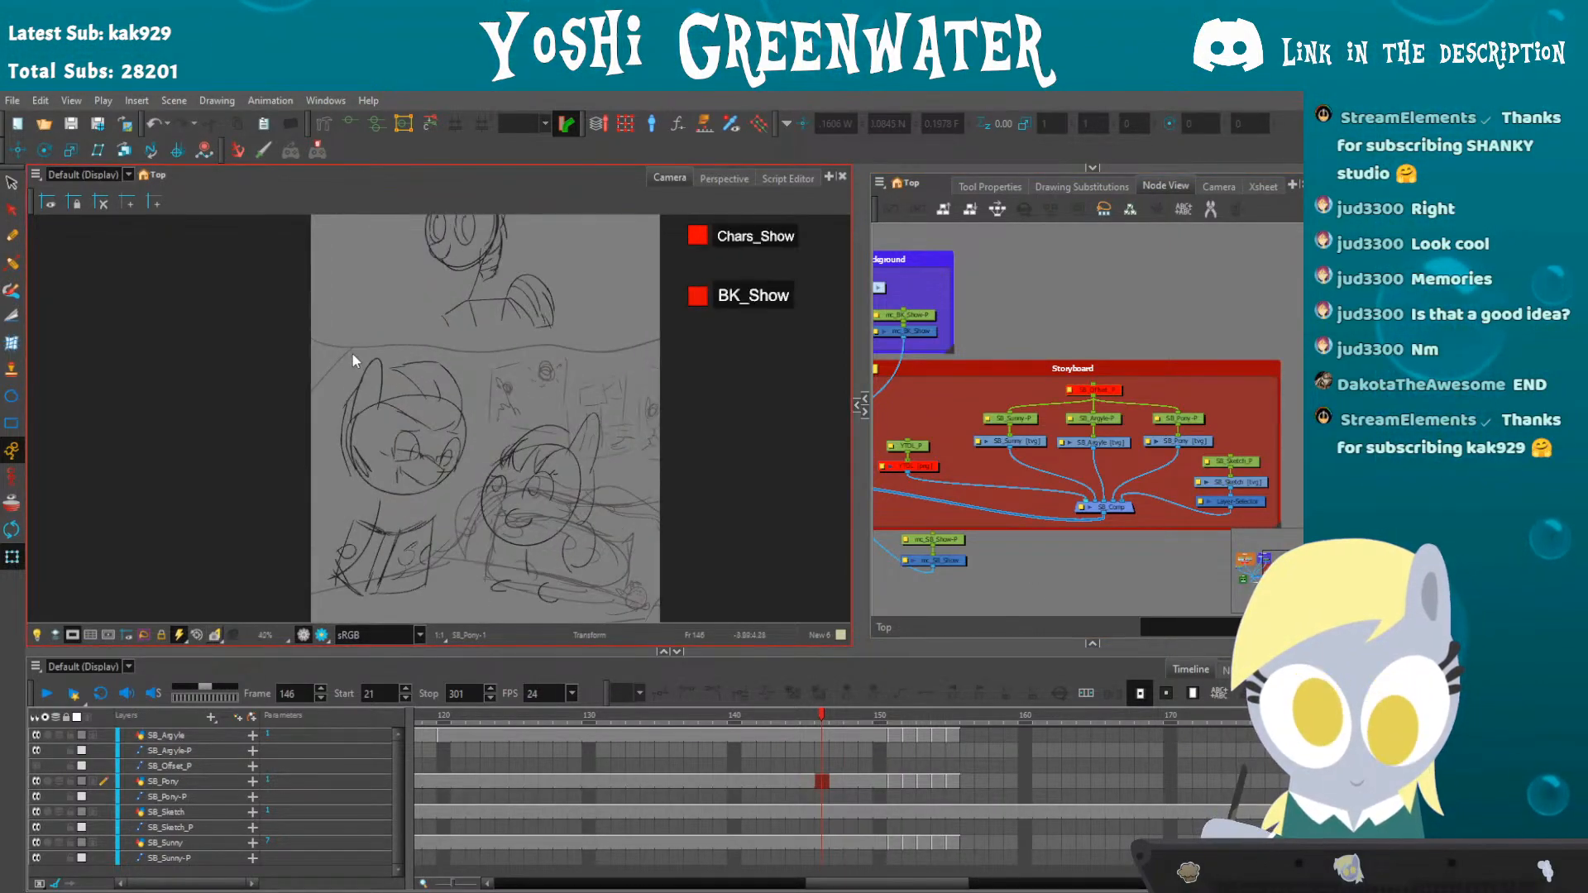
{"action": "left_click_drag", "start_coordinate": [368, 407], "coordinate": [365, 359]}
{"action": "scroll", "coordinate": [365, 359], "scroll_direction": "down", "scroll_amount": 1}
{"action": "key", "text": "period"}
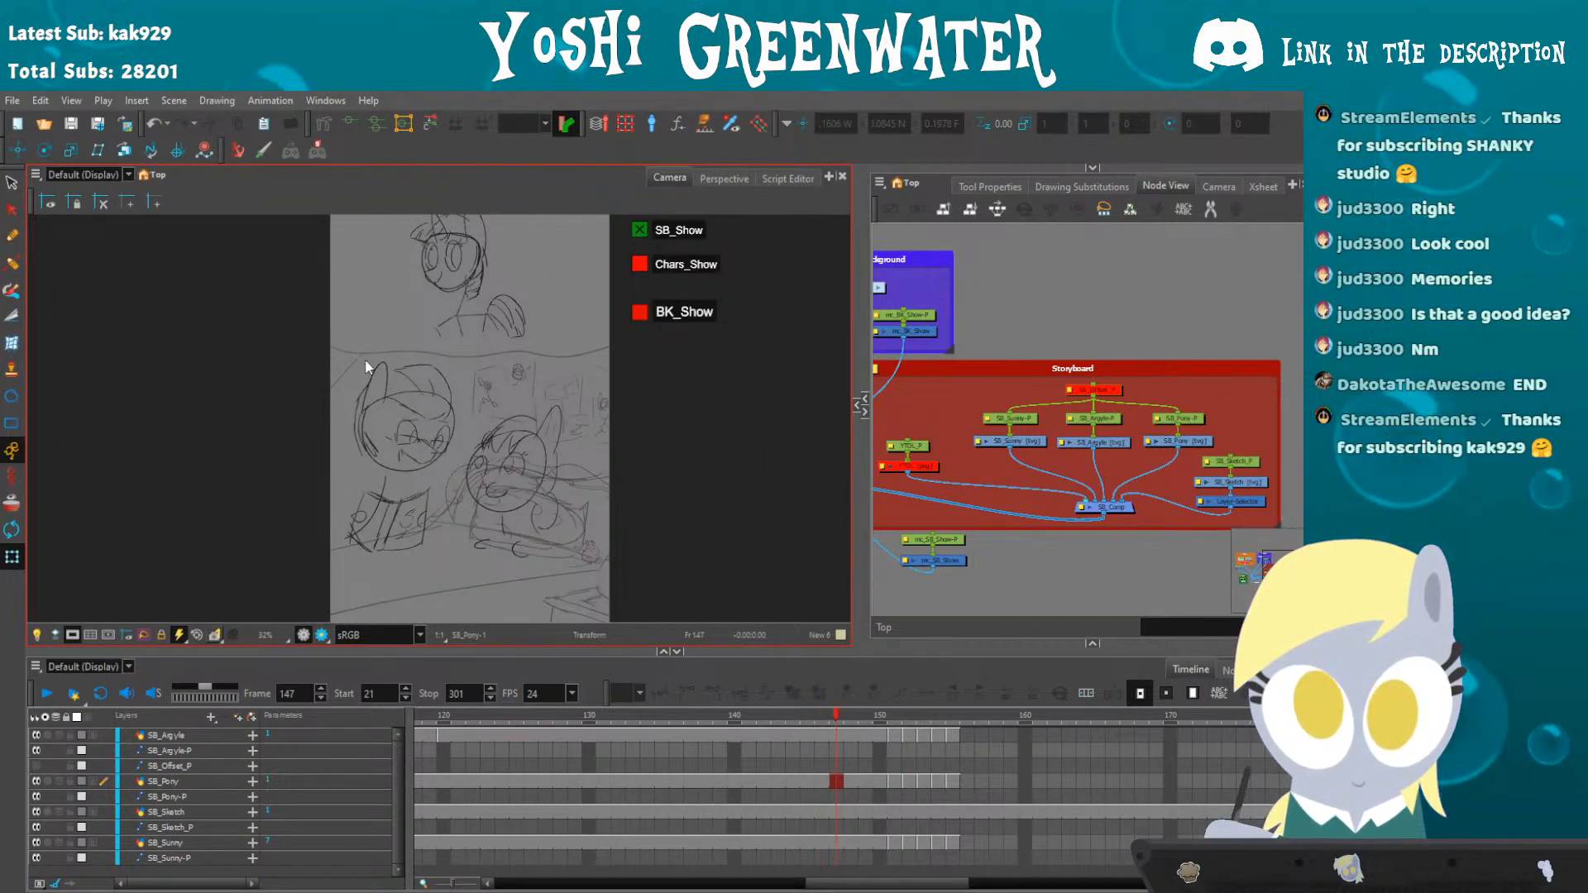
{"action": "key", "text": "period"}
{"action": "key", "text": "period"}
{"action": "key", "text": "period"}
{"action": "key", "text": "period"}
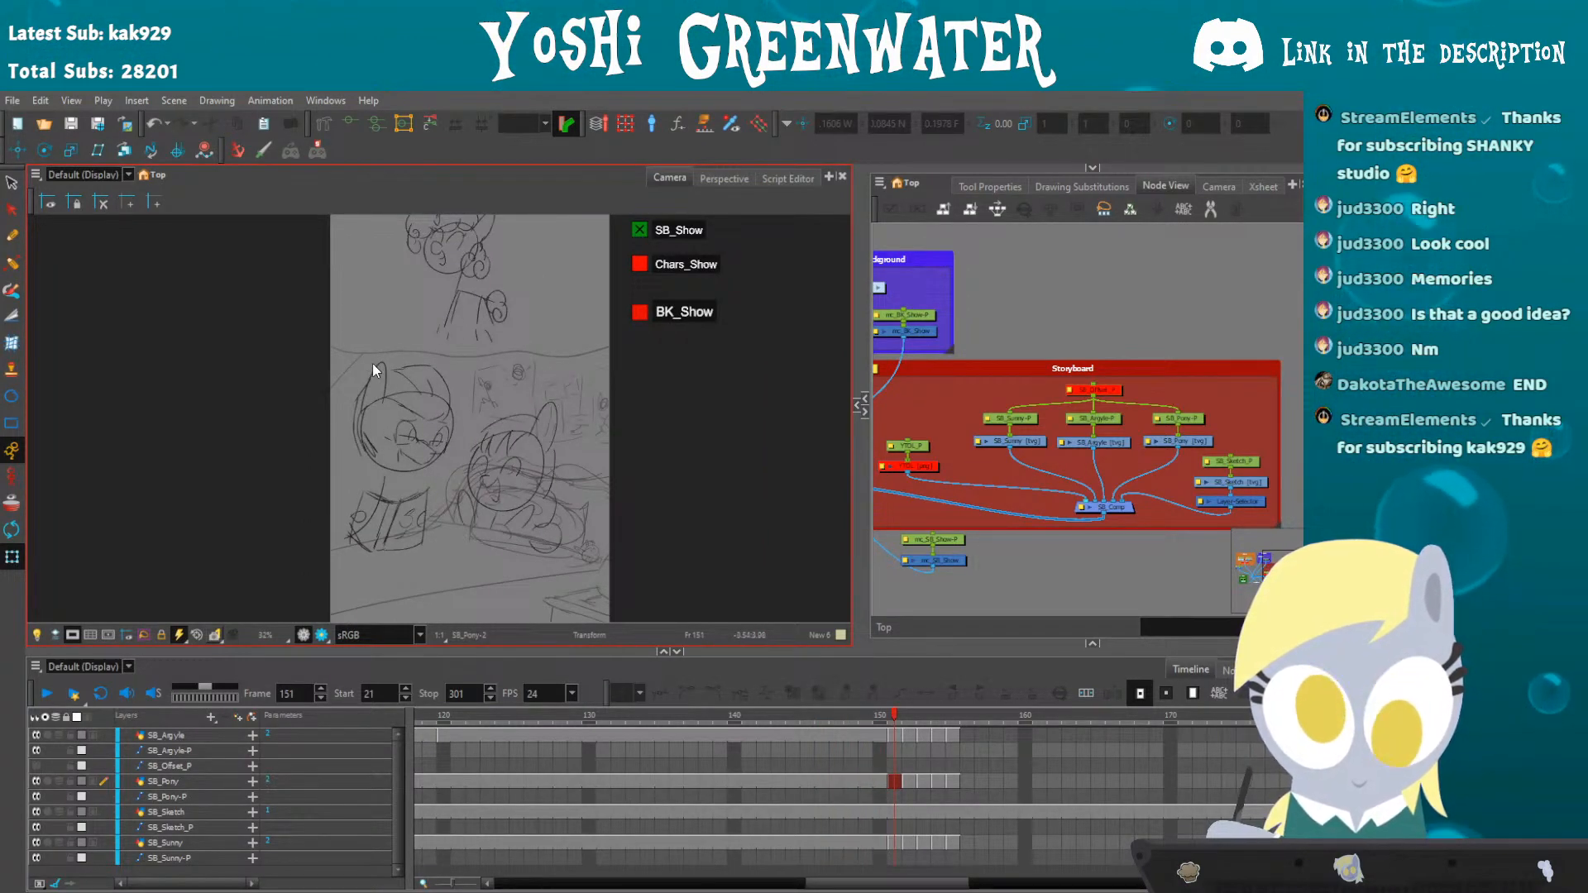
{"action": "scroll", "coordinate": [372, 364], "scroll_direction": "down", "scroll_amount": 1}
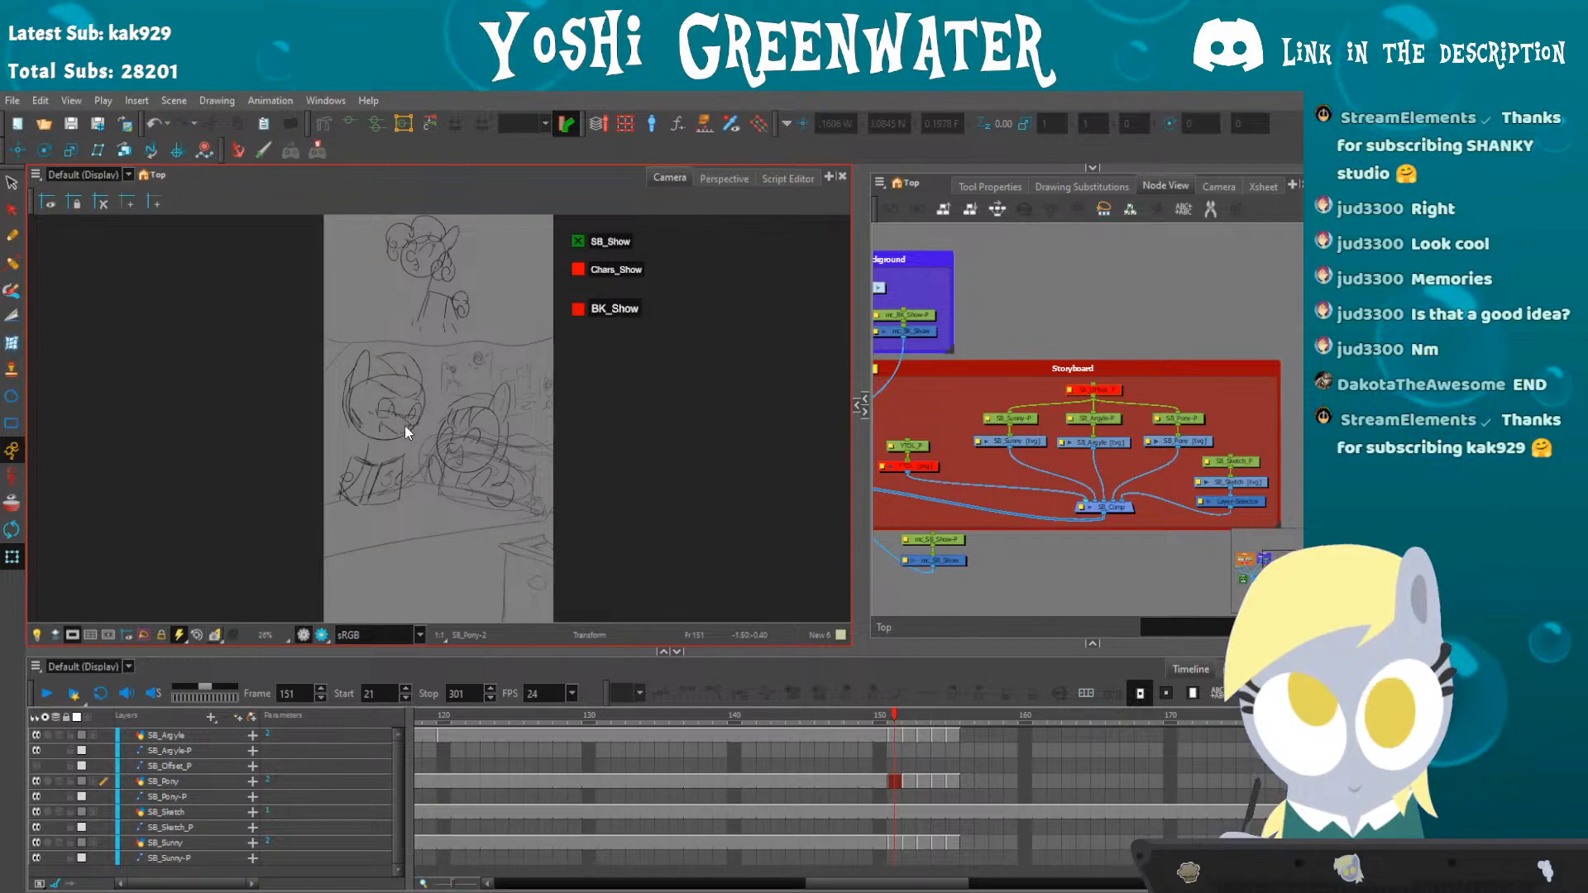
{"action": "key", "text": "period"}
{"action": "key", "text": "period"}
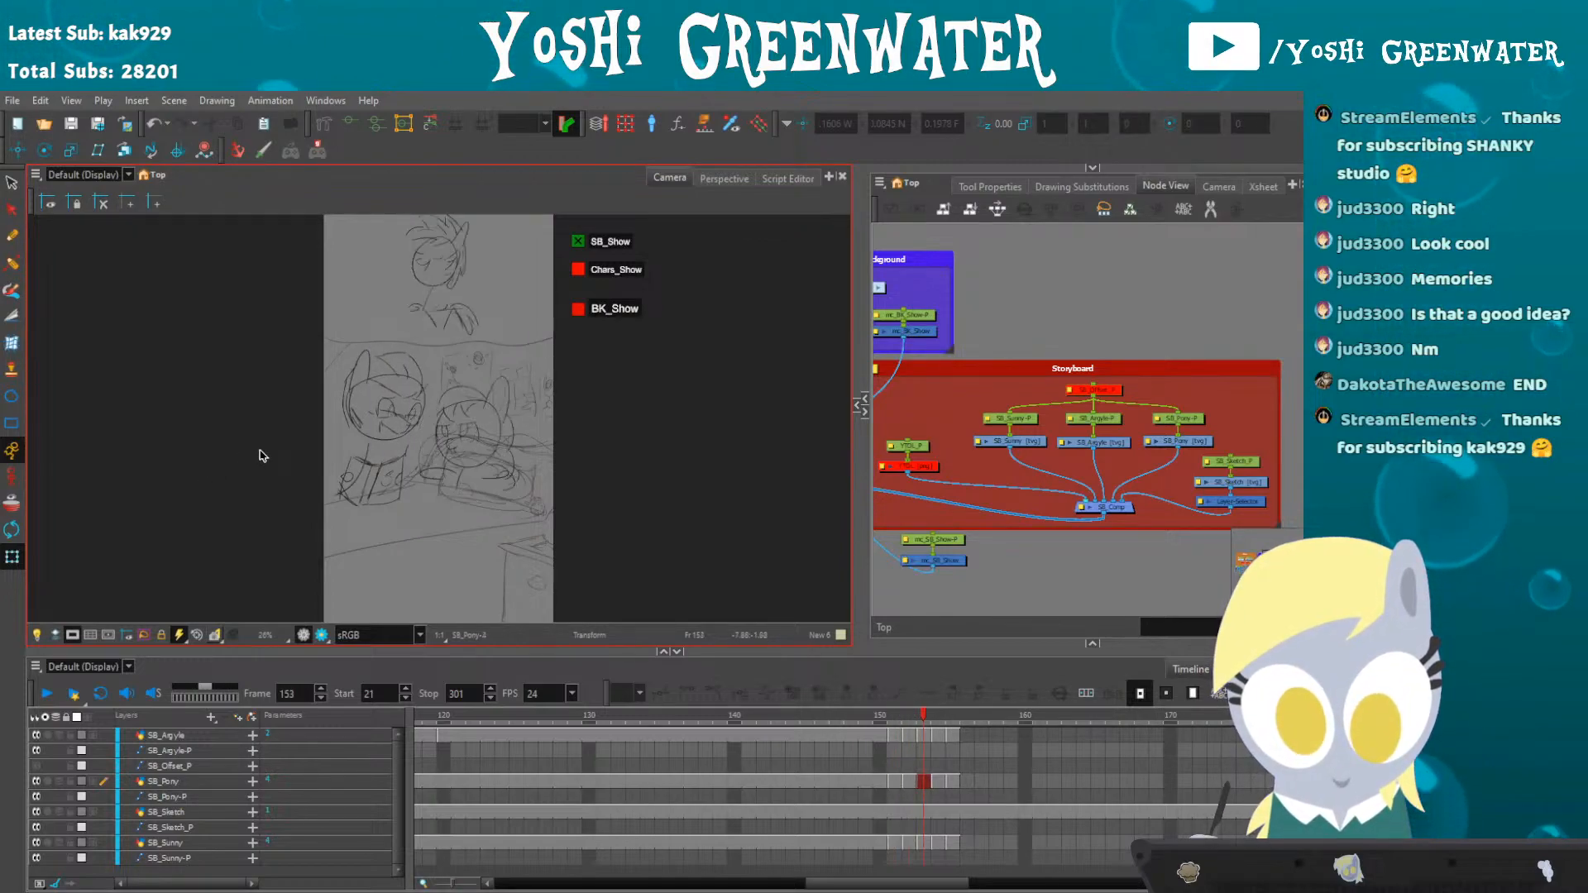
{"action": "key", "text": "period"}
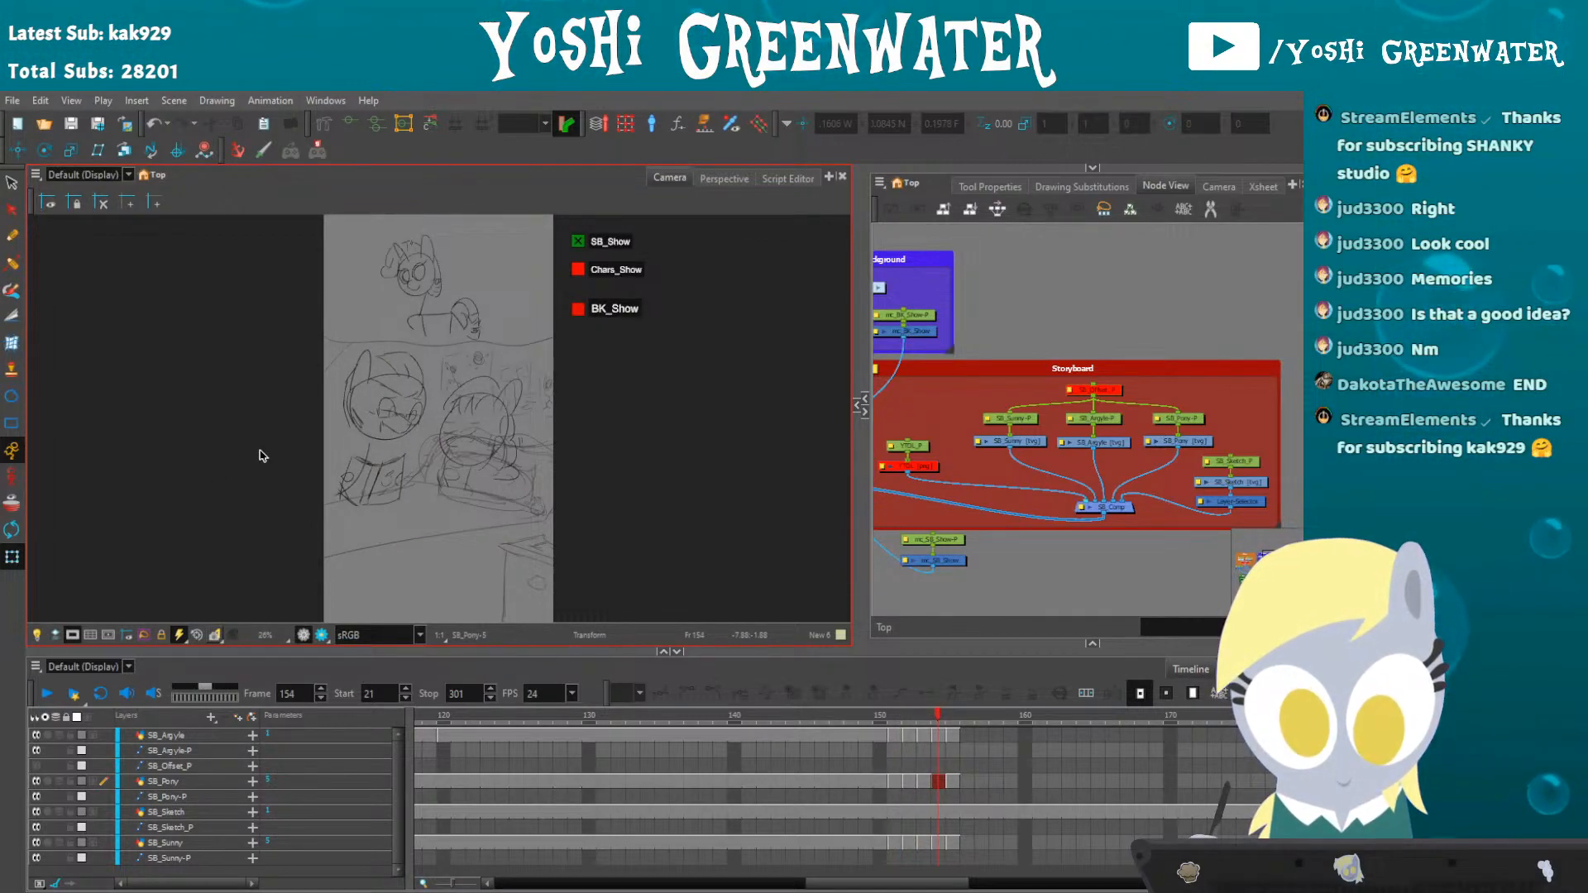
{"action": "key", "text": "period"}
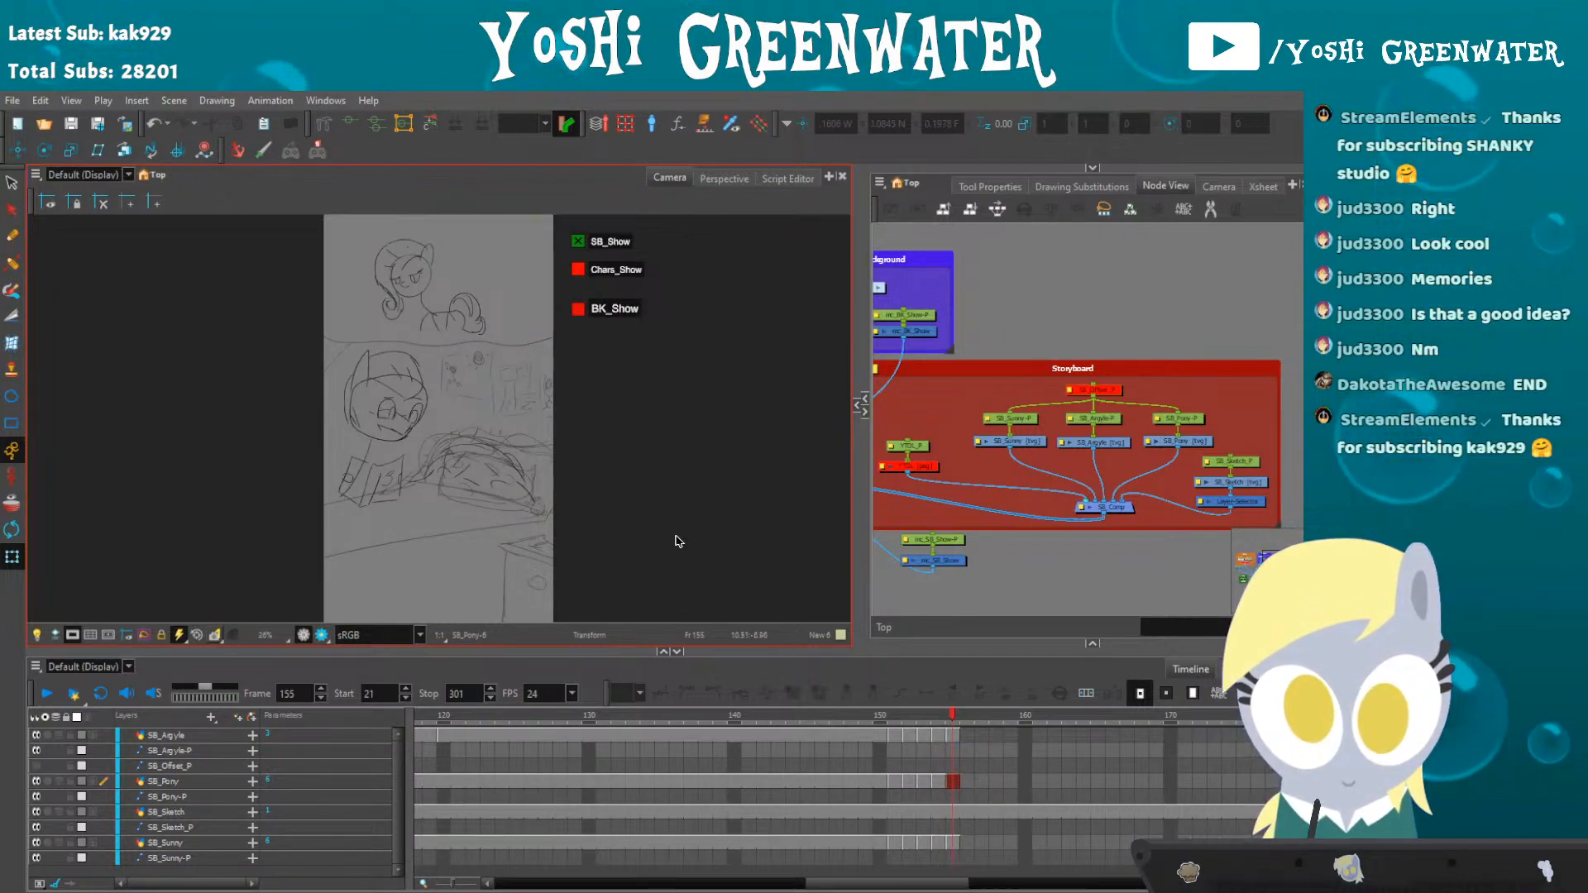
- Scrub the storyboard from frame 21 to 53 and play it on to frame 102
{"action": "left_click_drag", "start_coordinate": [874, 889], "coordinate": [544, 863]}
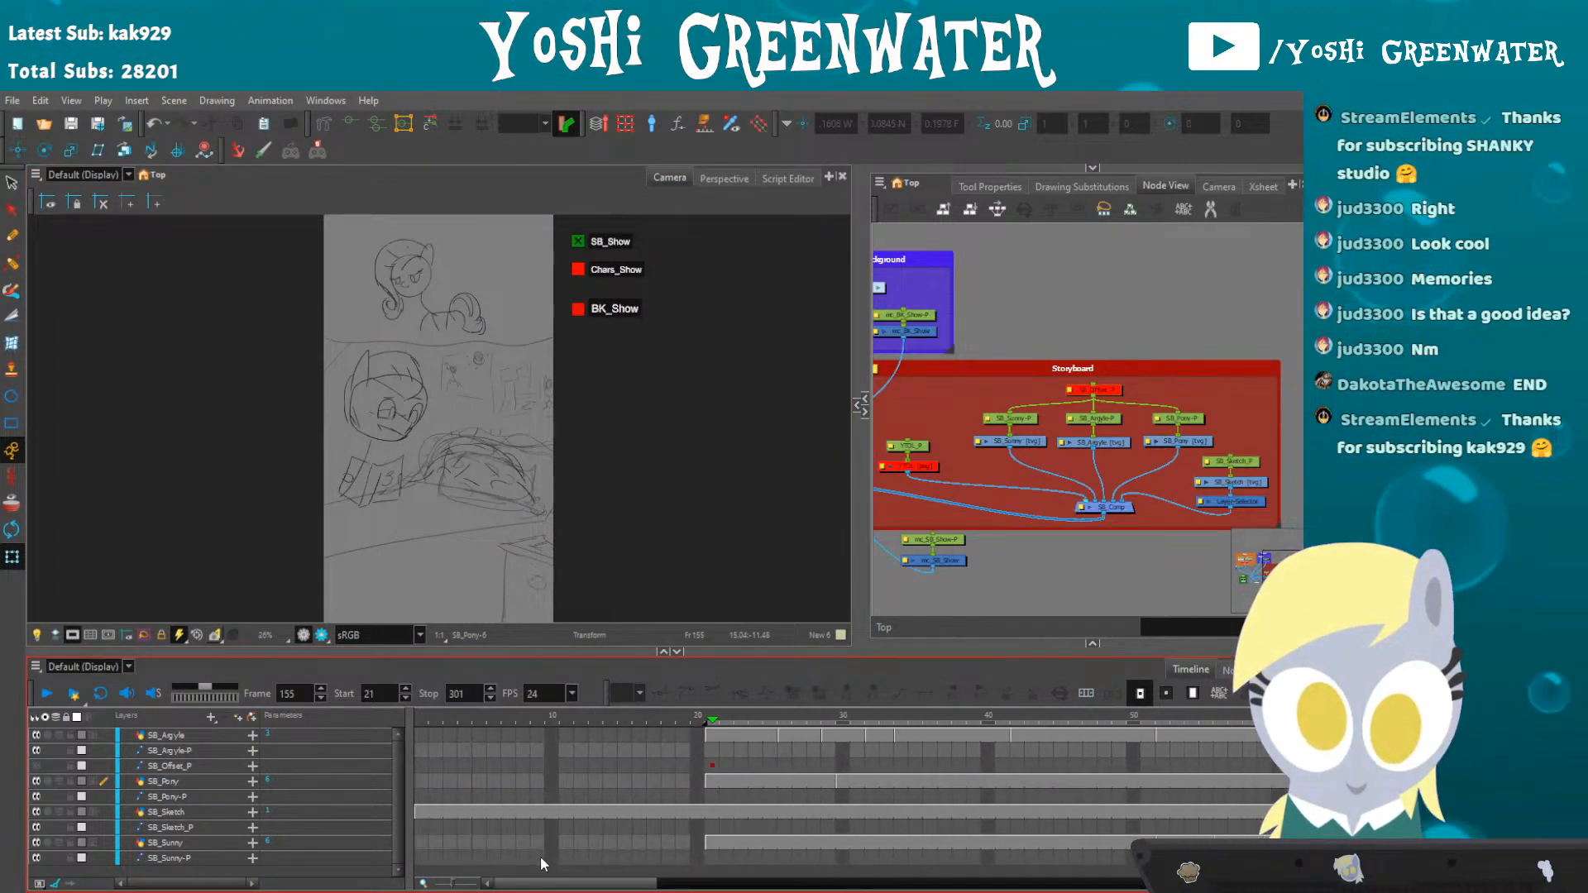
{"action": "left_click_drag", "start_coordinate": [713, 724], "coordinate": [1168, 691]}
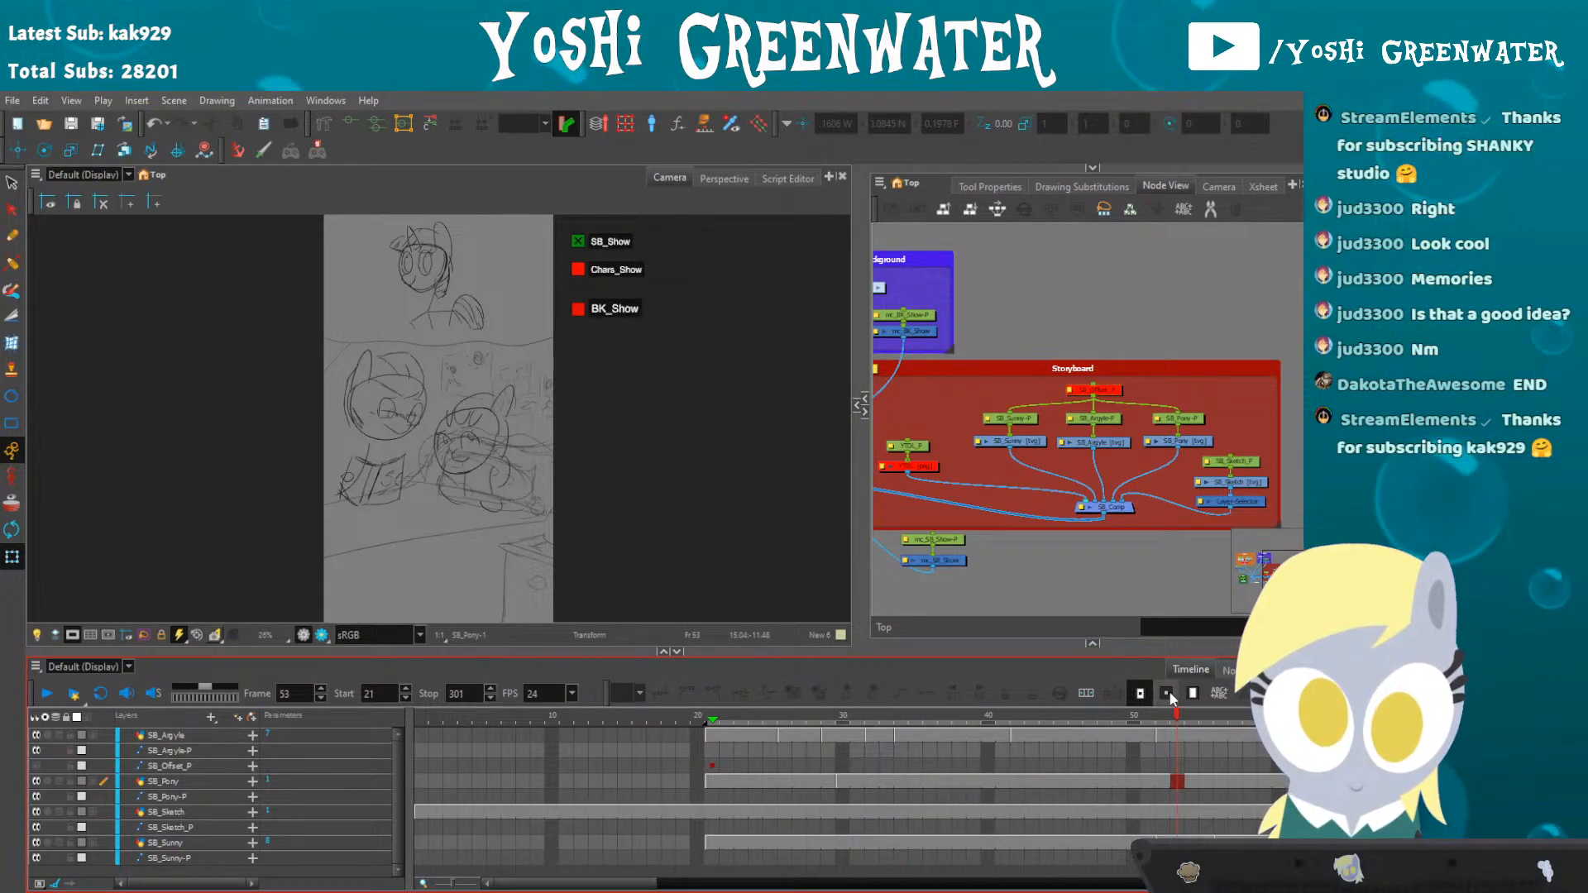
{"action": "key", "text": "shift+Return"}
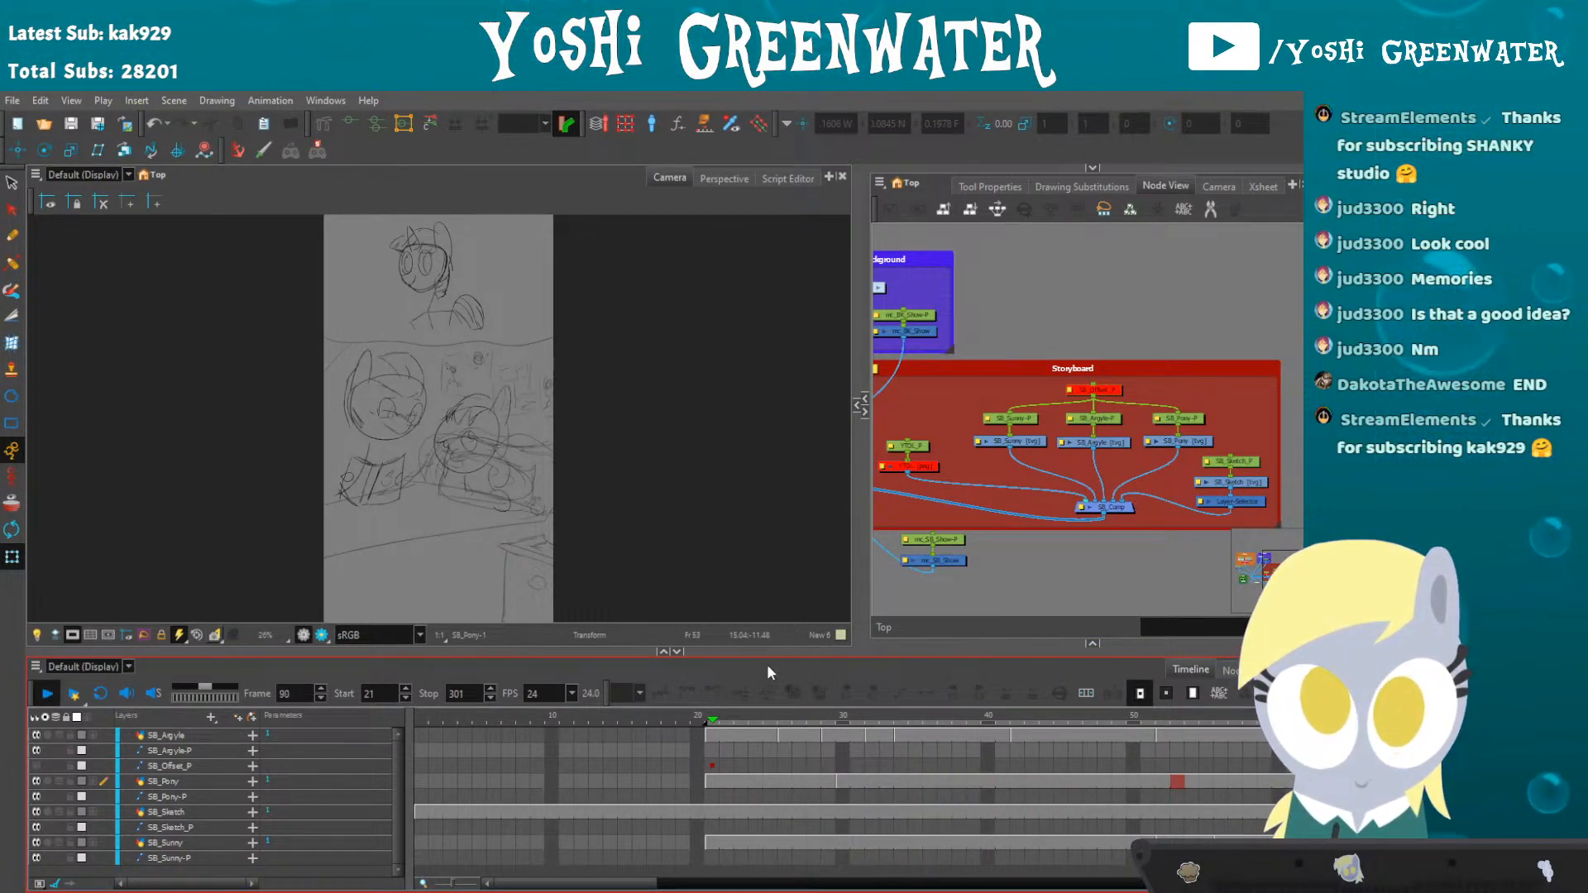
{"action": "key", "text": "shift+Return"}
{"action": "left_click_drag", "start_coordinate": [486, 651], "coordinate": [490, 731]}
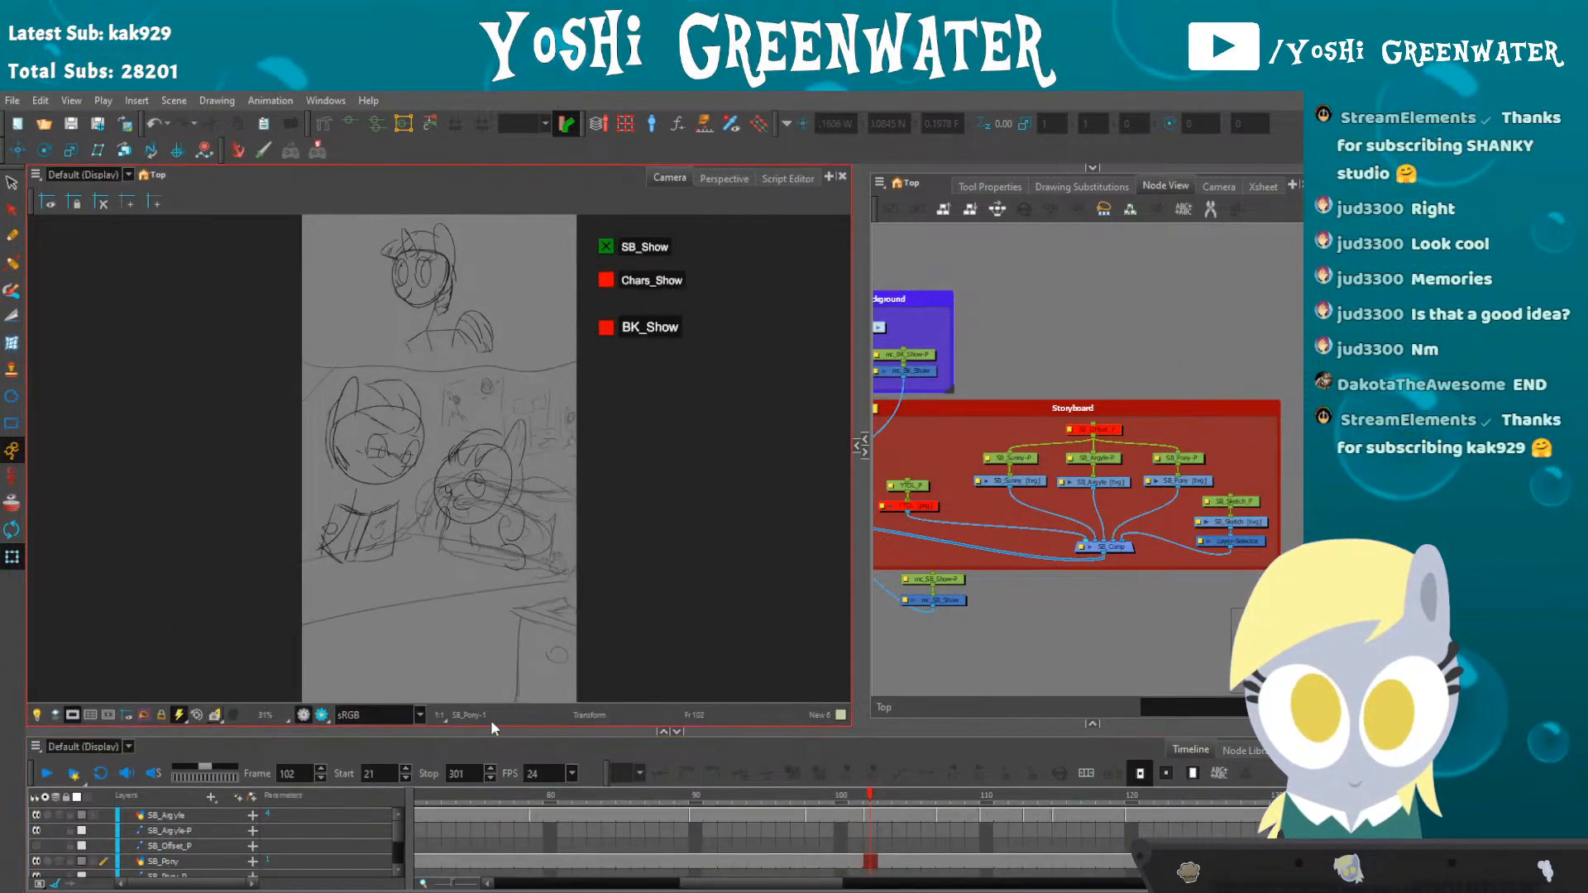
- Enable the Chars_Comp composite in the Characters backdrop and go to frame 84
{"action": "left_click_drag", "start_coordinate": [966, 620], "coordinate": [1261, 631]}
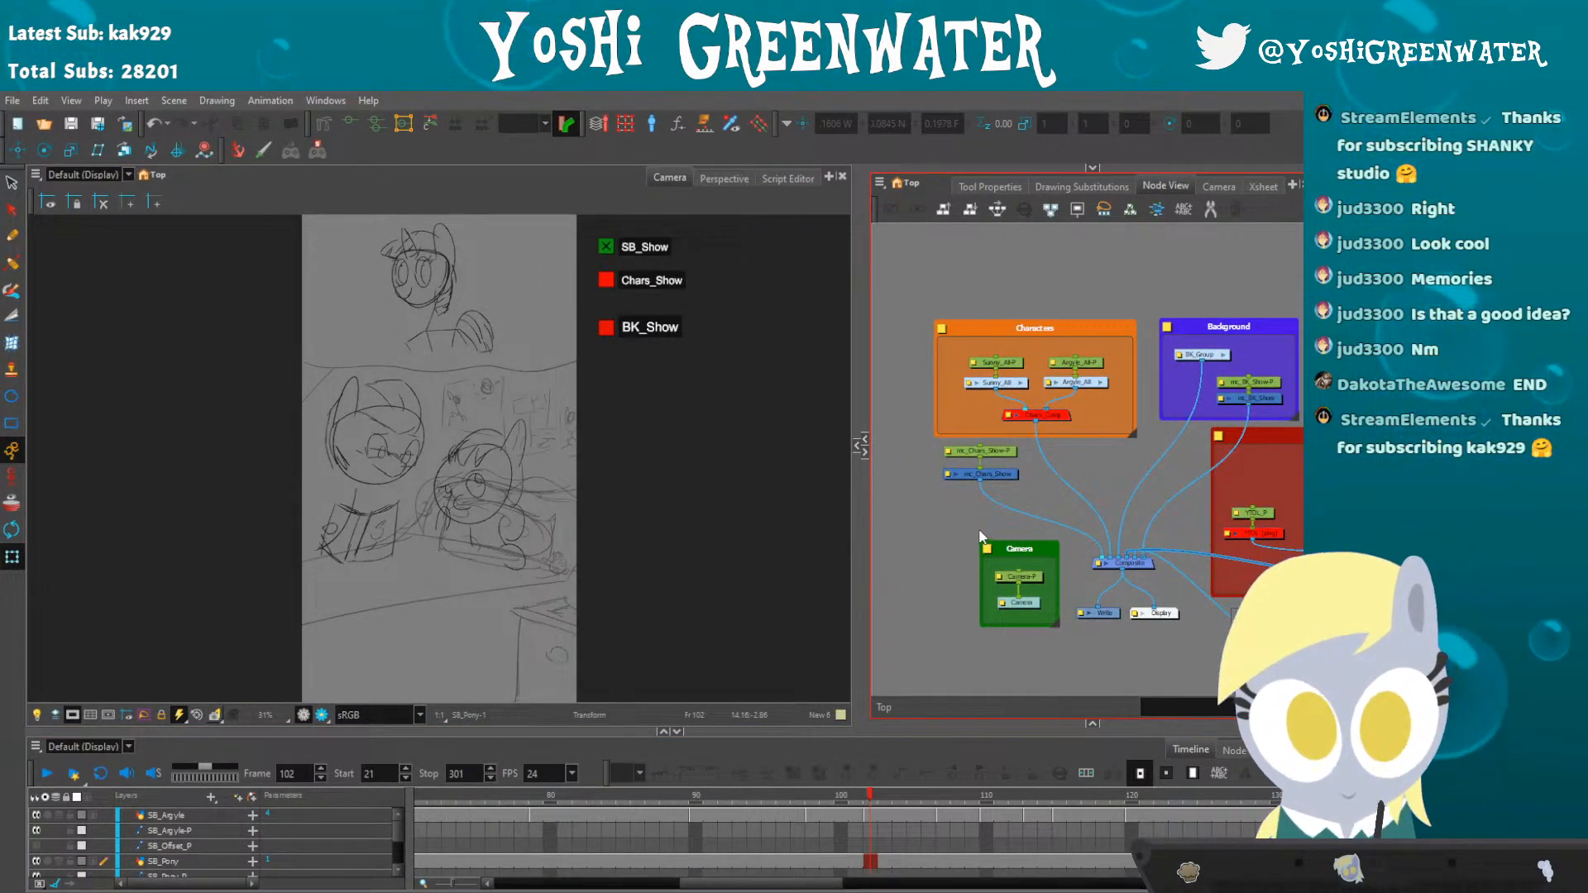
{"action": "left_click", "coordinate": [627, 526]}
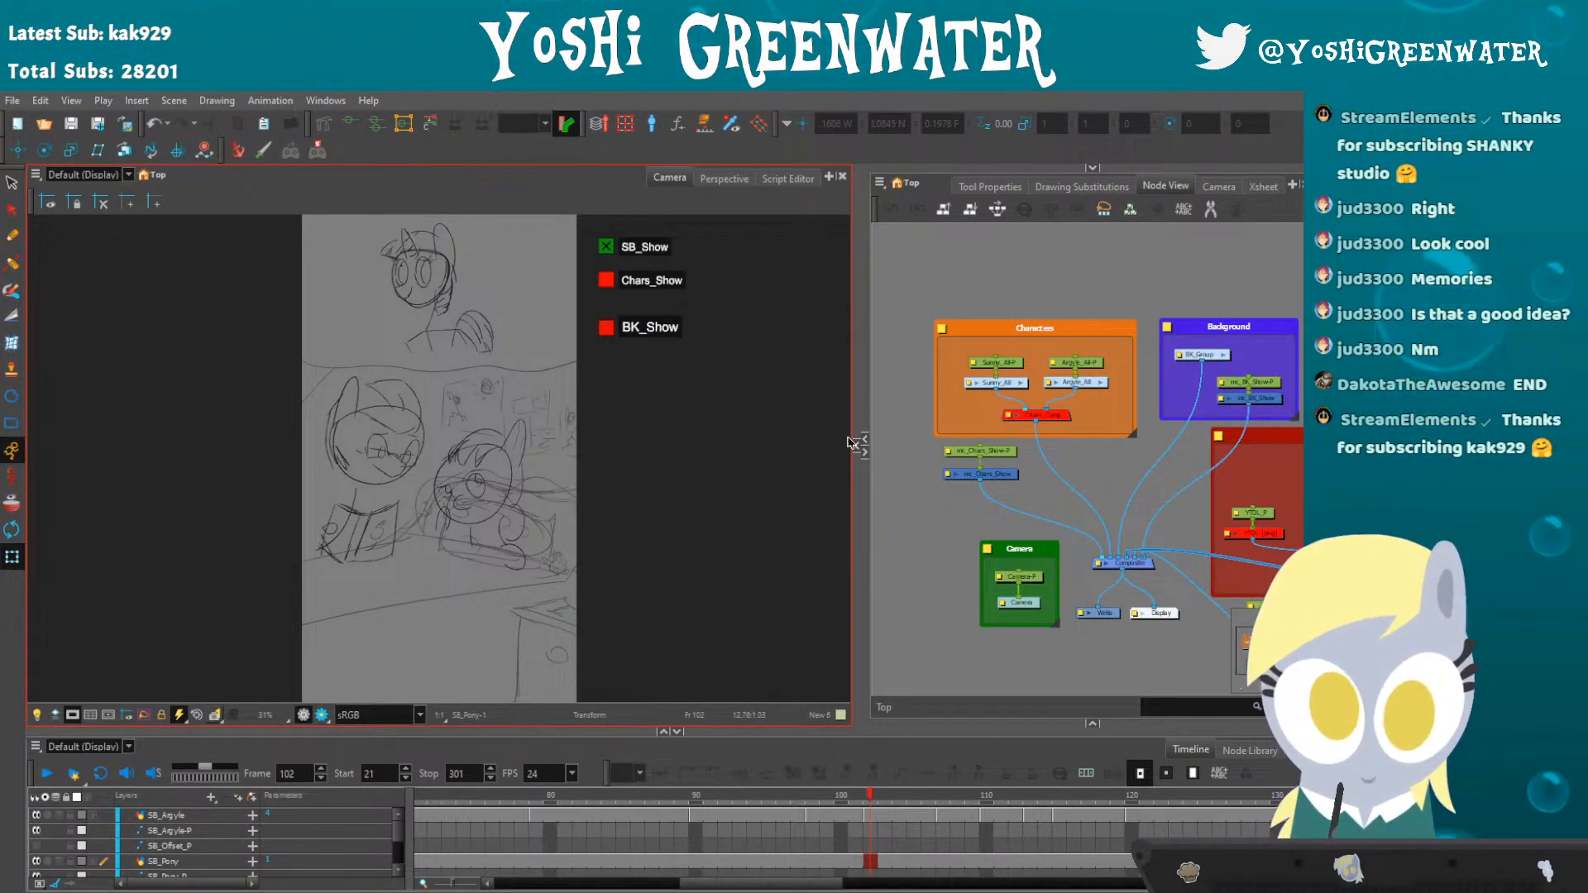
{"action": "left_click", "coordinate": [1053, 419]}
{"action": "key", "text": "a"}
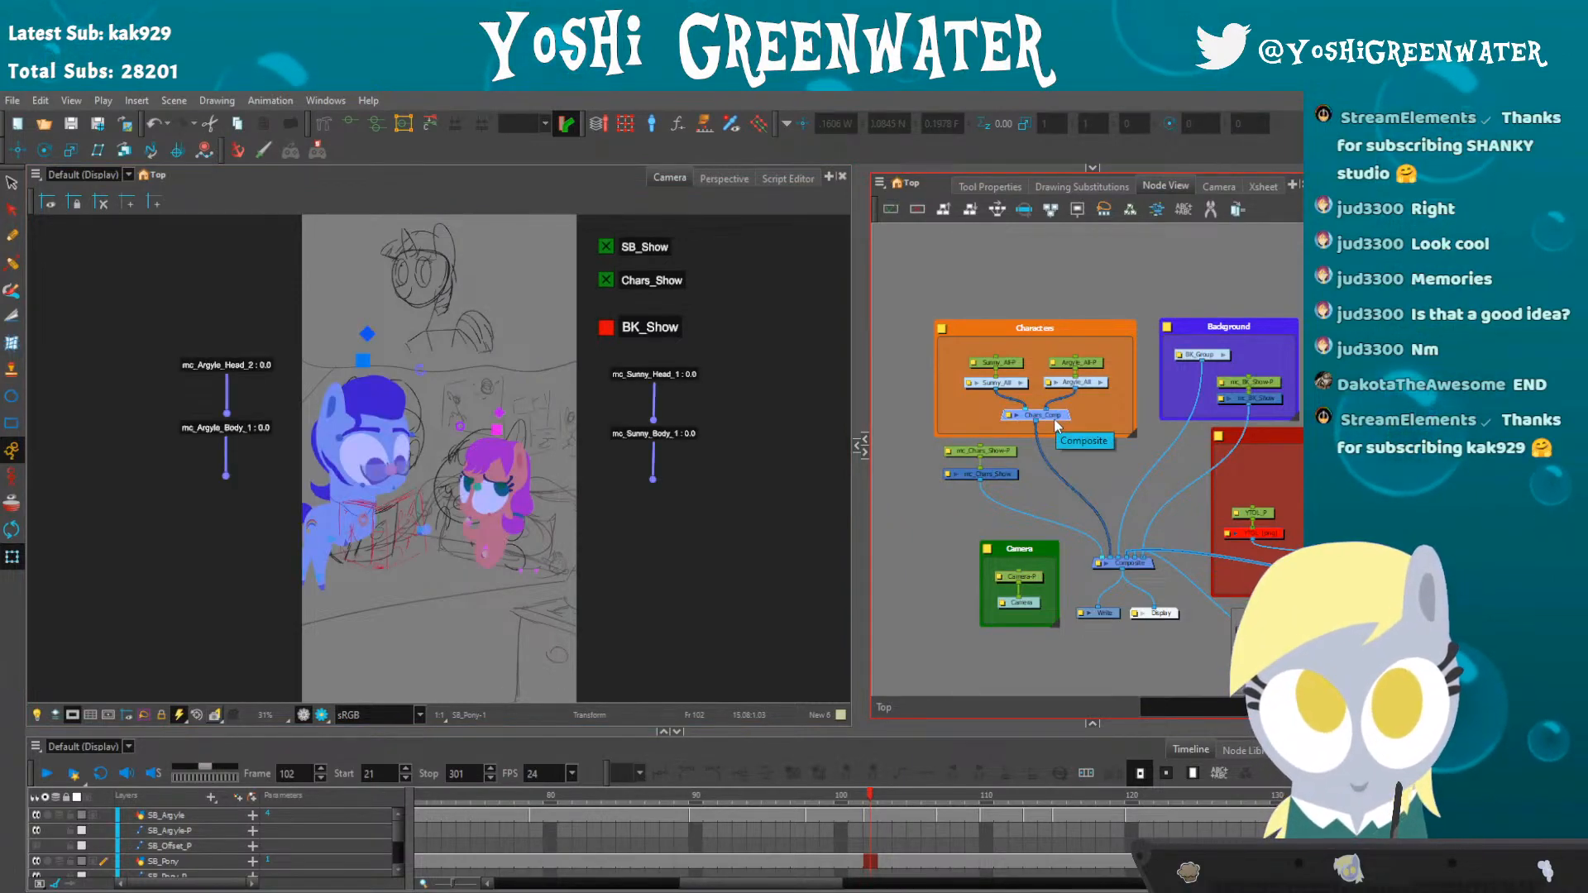
{"action": "left_click", "coordinate": [608, 798]}
- Show the background in the camera view and play back the characters against the storyboard sketches
{"action": "left_click_drag", "start_coordinate": [986, 433], "coordinate": [875, 392]}
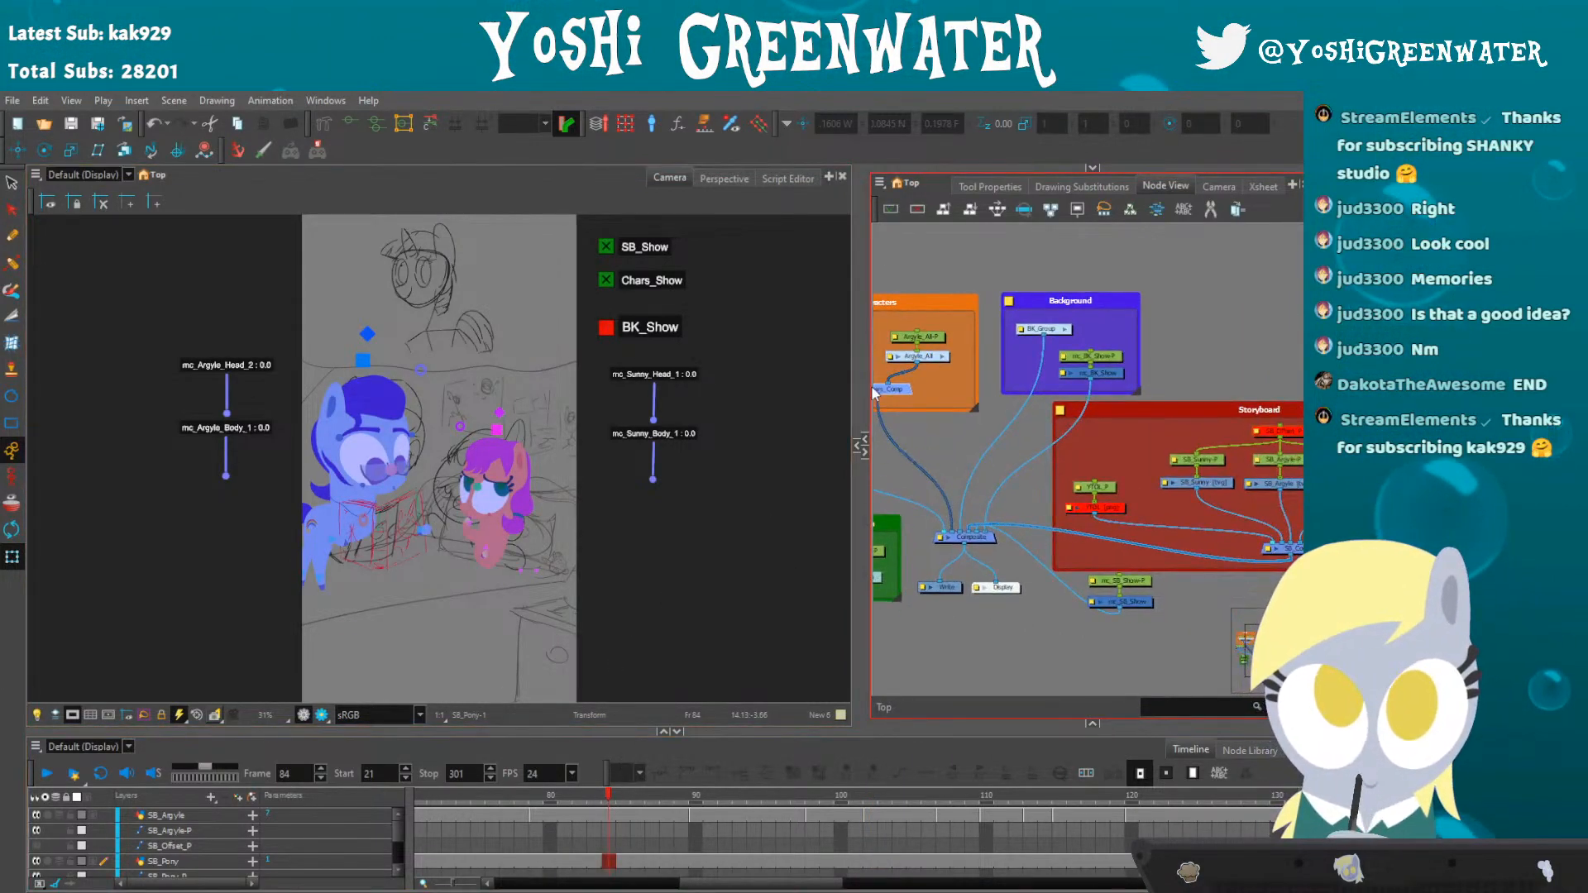
{"action": "left_click_drag", "start_coordinate": [1203, 359], "coordinate": [1142, 363]}
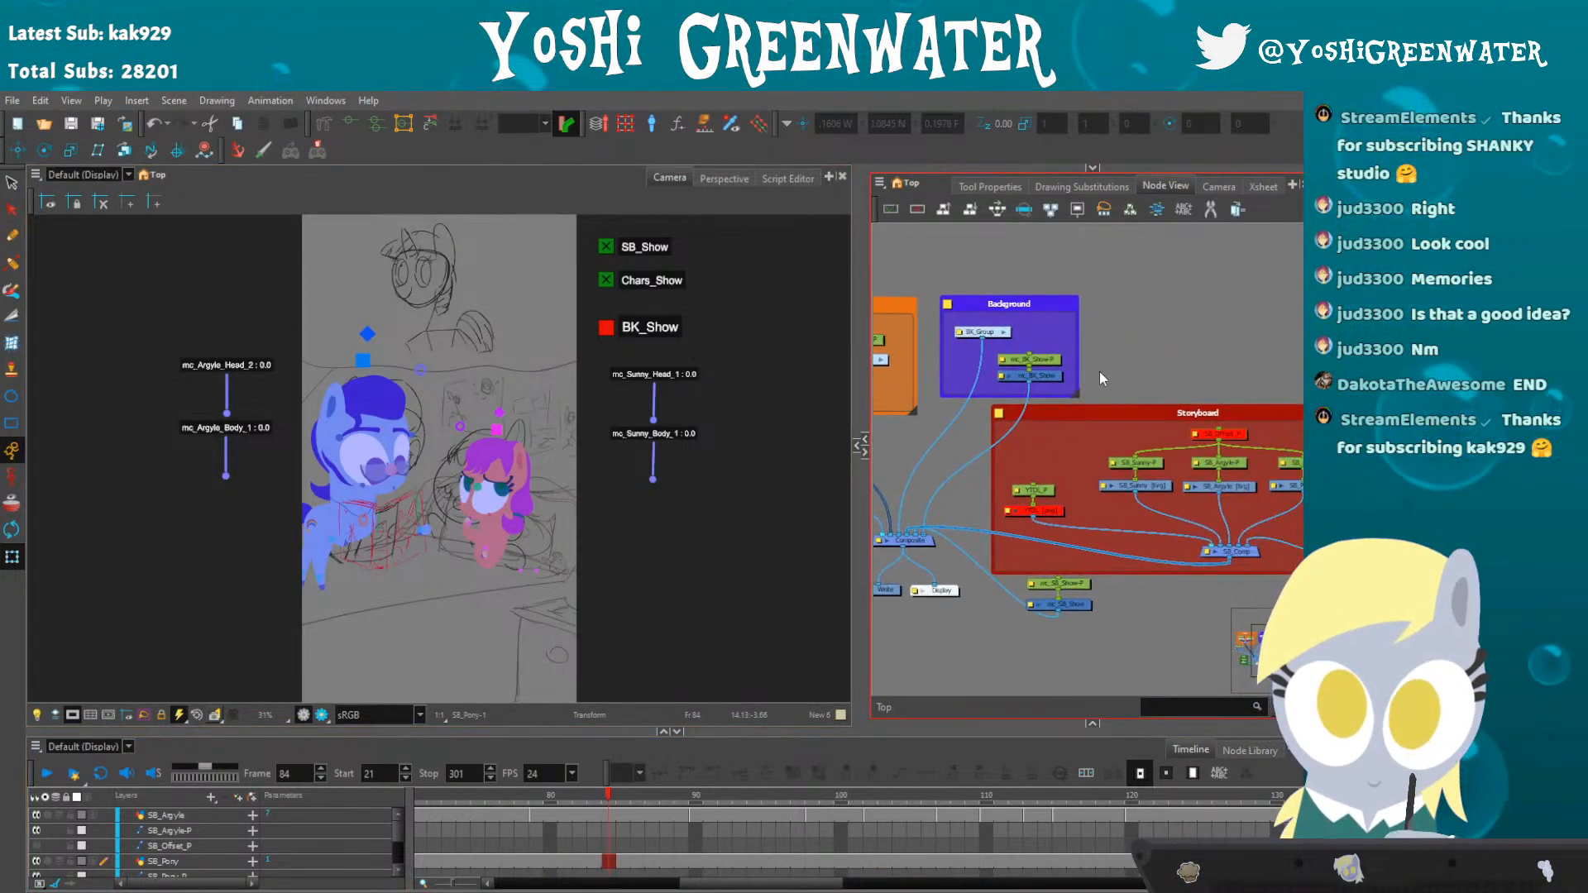
{"action": "left_click", "coordinate": [606, 327]}
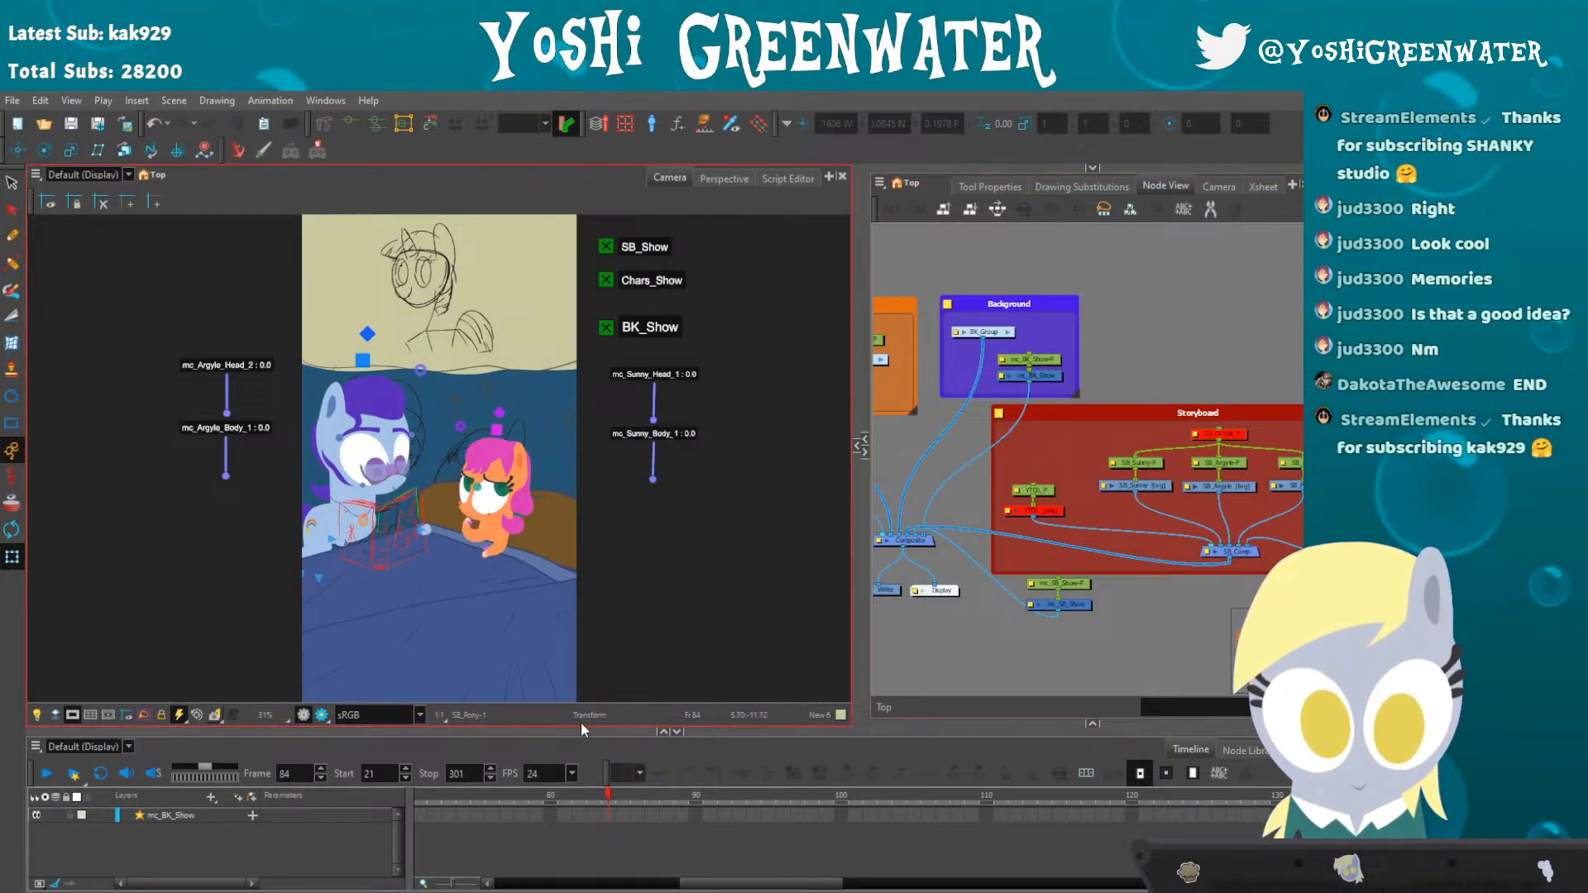
{"action": "key", "text": "Return"}
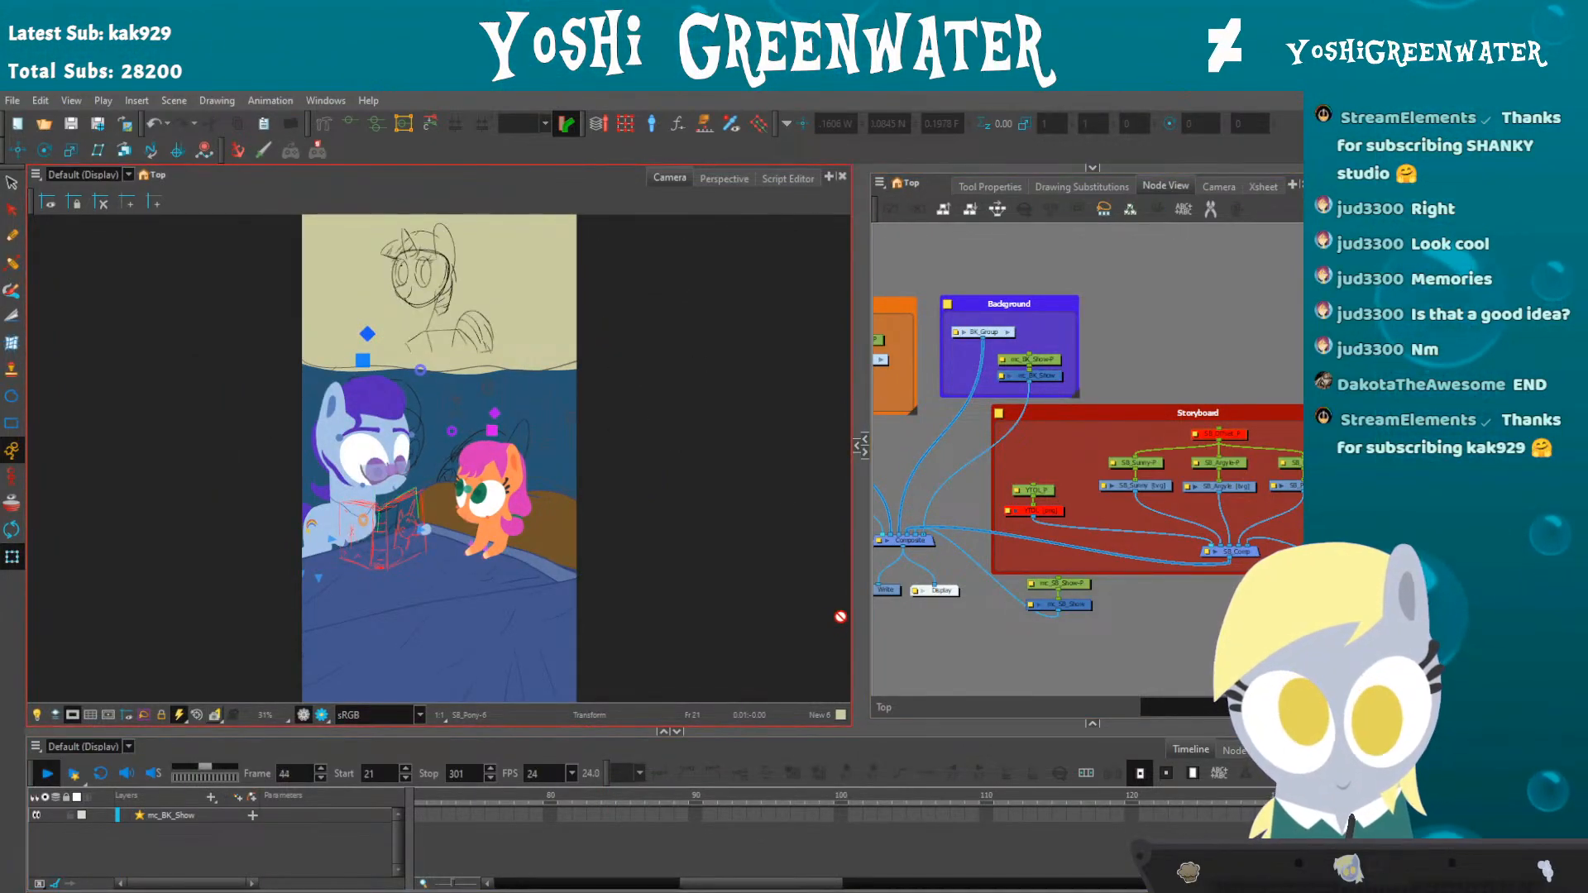
{"action": "key", "text": "Return"}
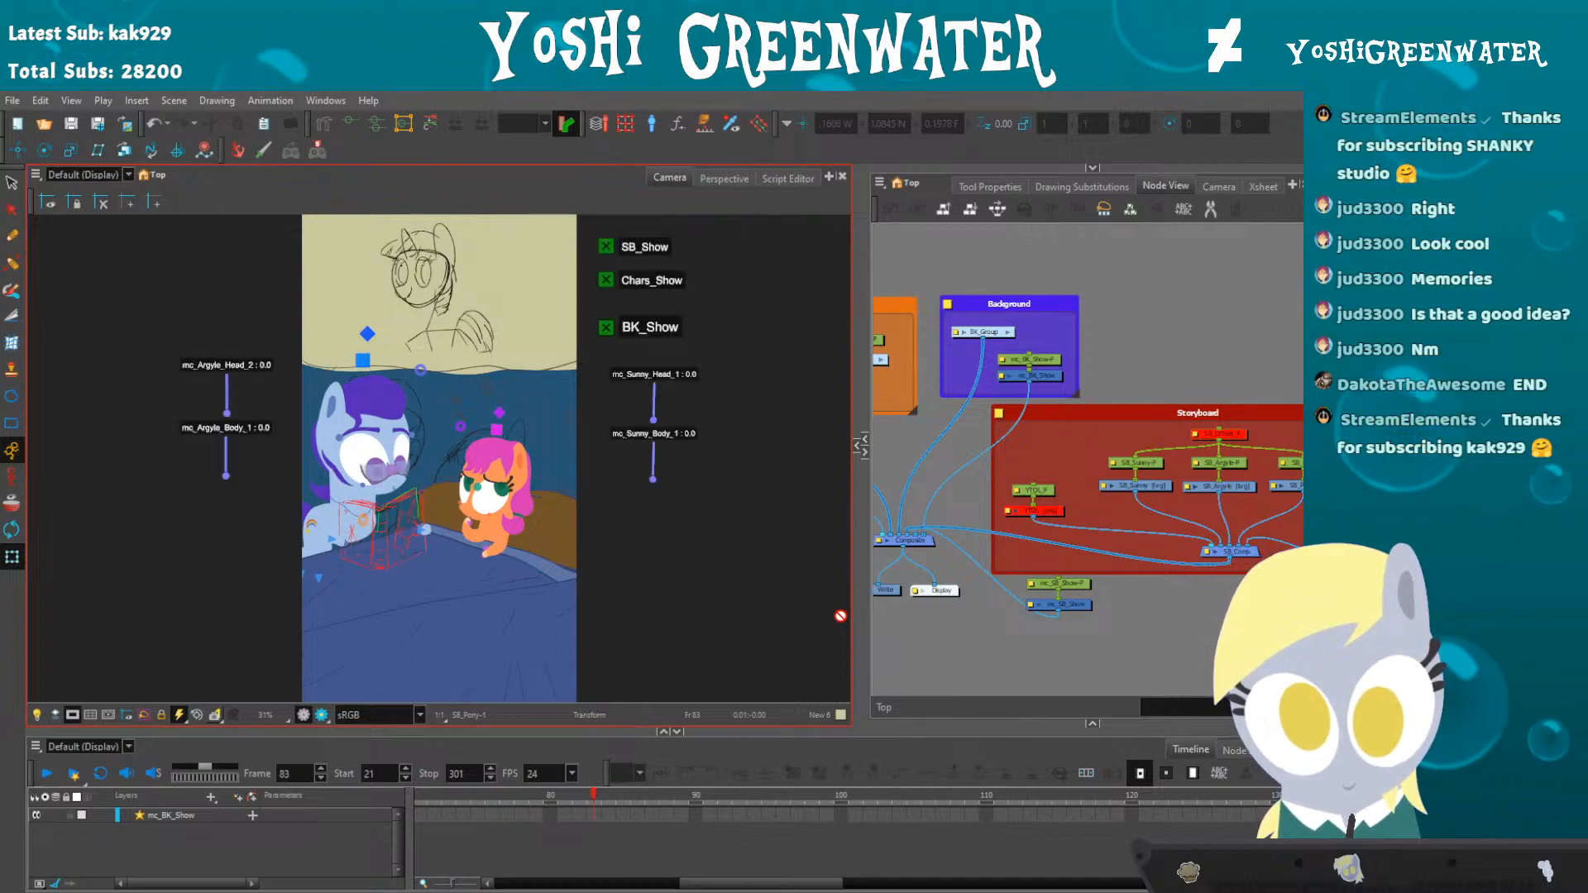
{"action": "left_click", "coordinate": [920, 609]}
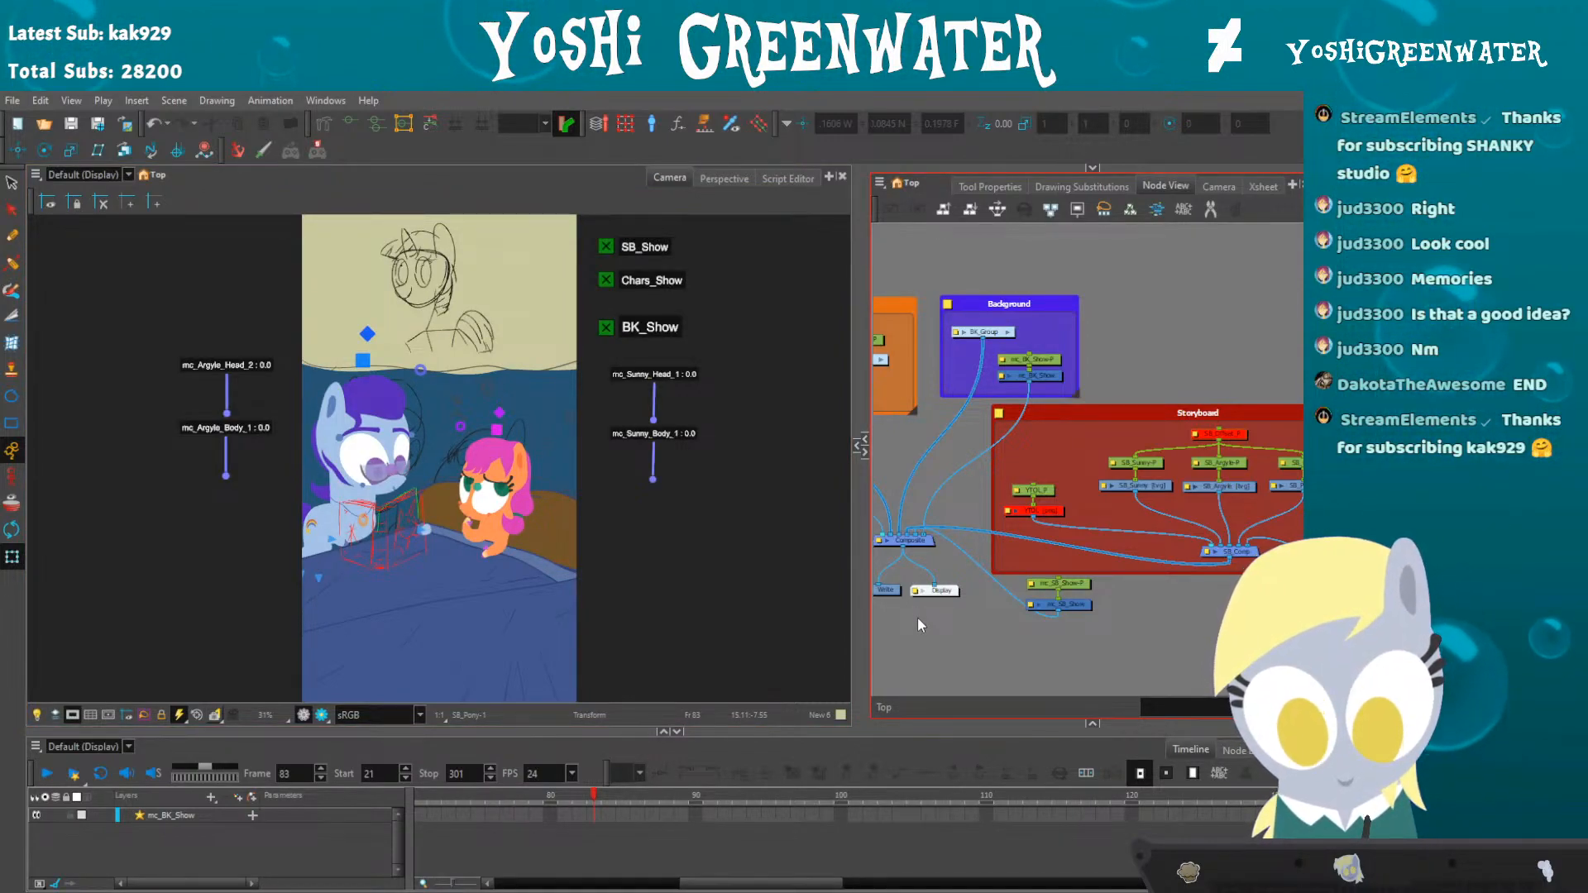
{"action": "left_click", "coordinate": [846, 724]}
{"action": "left_click_drag", "start_coordinate": [837, 732], "coordinate": [837, 749]}
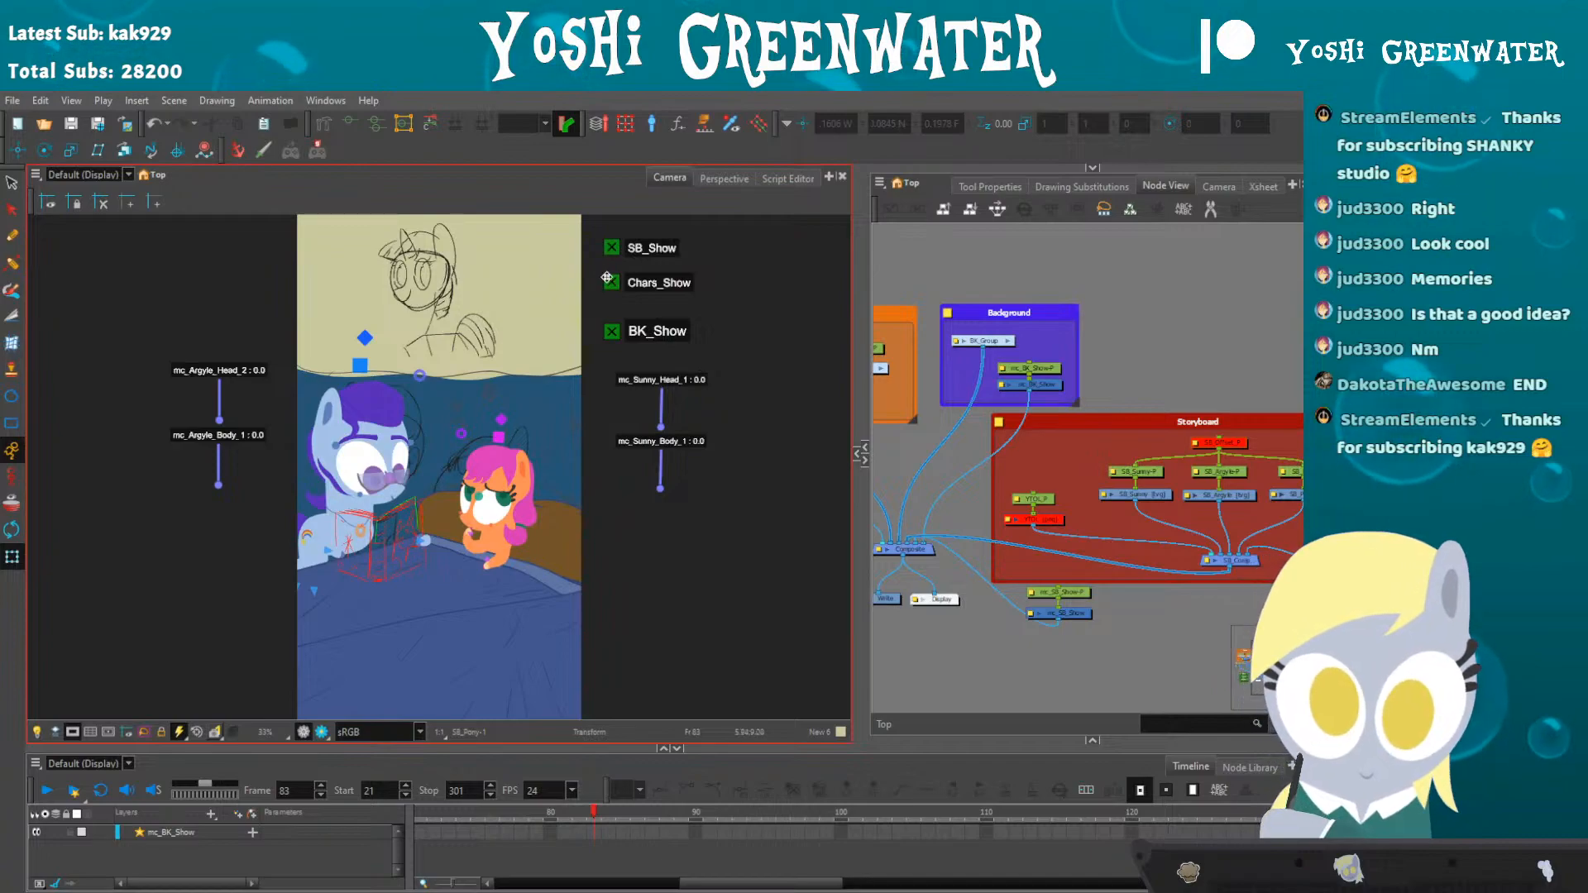
- Add a Brightness-Contrast (Colour-Correct) node between Chars_Comp and the main Composite
{"action": "left_click_drag", "start_coordinate": [970, 428], "coordinate": [1223, 439]}
{"action": "left_click", "coordinate": [354, 572]}
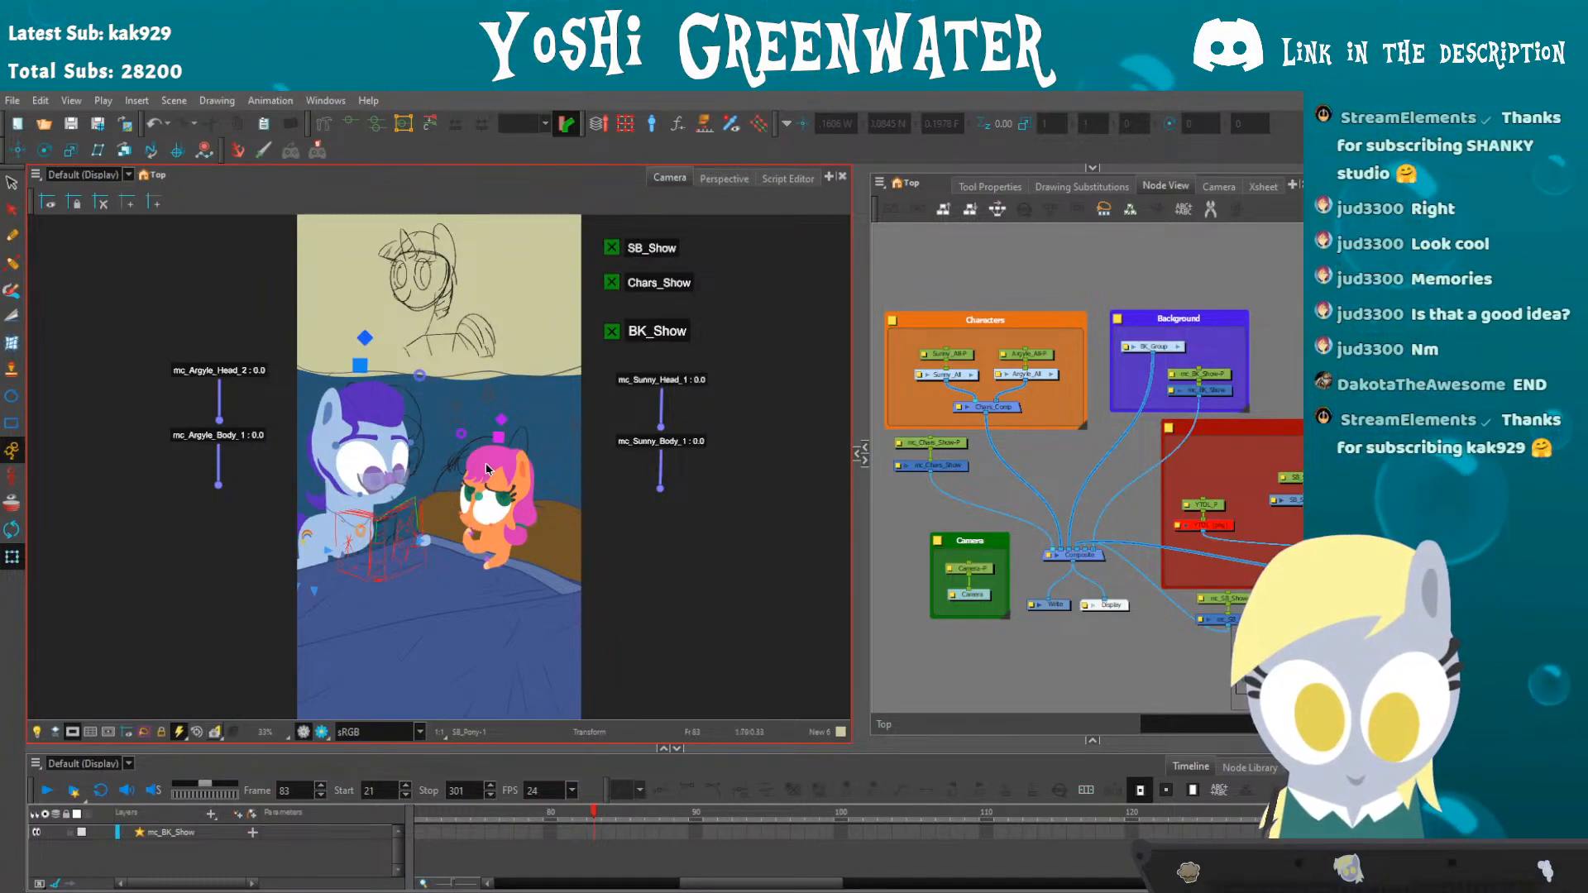
{"action": "scroll", "coordinate": [1004, 470], "scroll_direction": "up", "scroll_amount": 3}
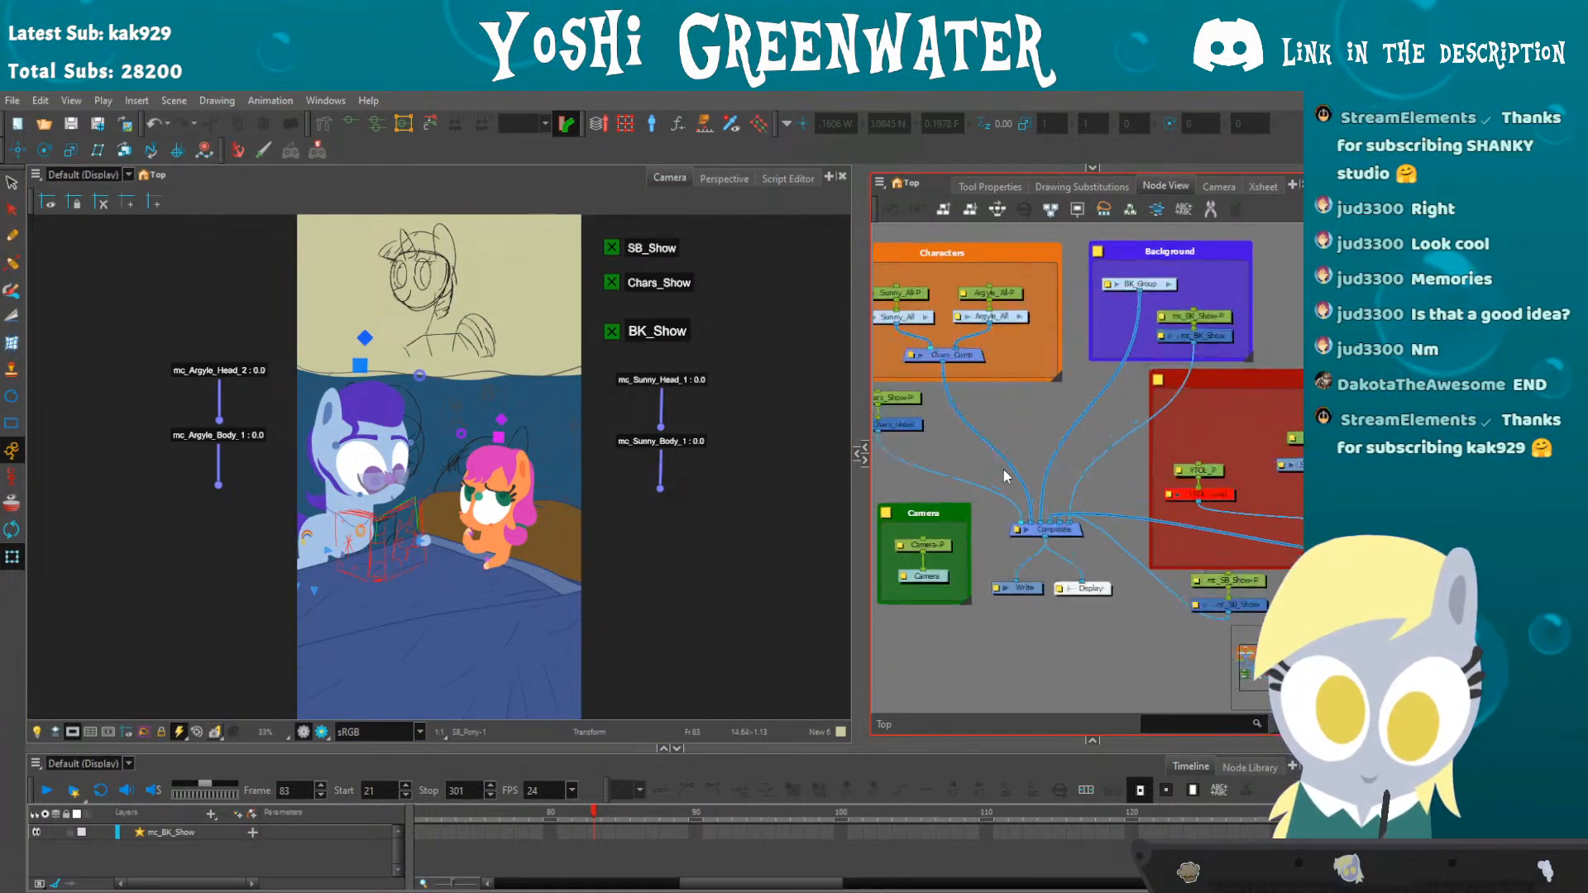
{"action": "left_click_drag", "start_coordinate": [995, 470], "coordinate": [992, 426]}
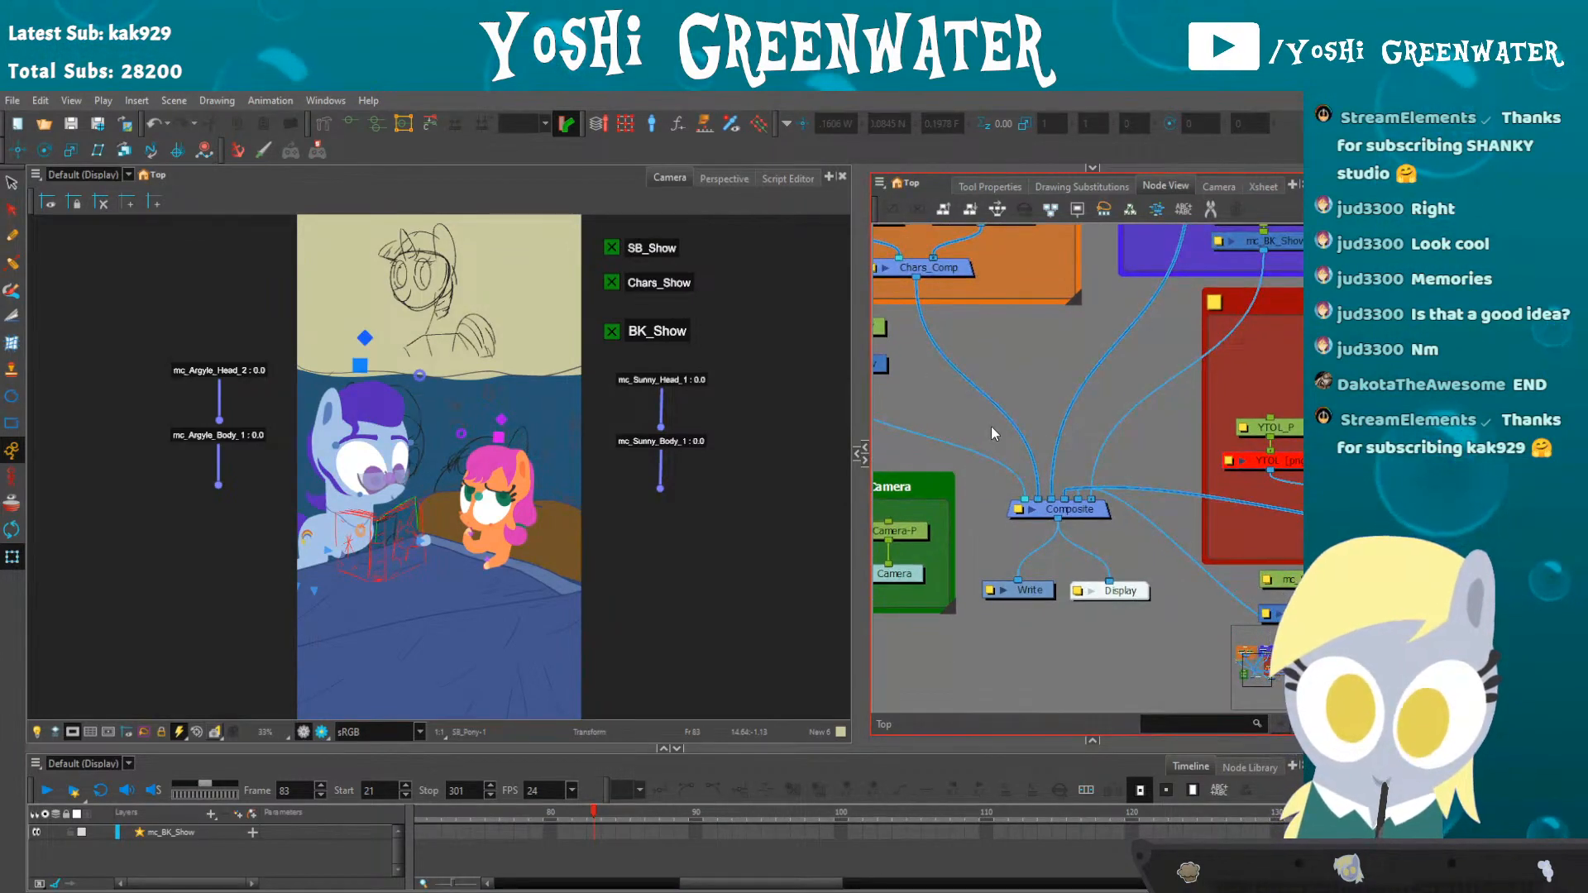
{"action": "key", "text": "Tab"}
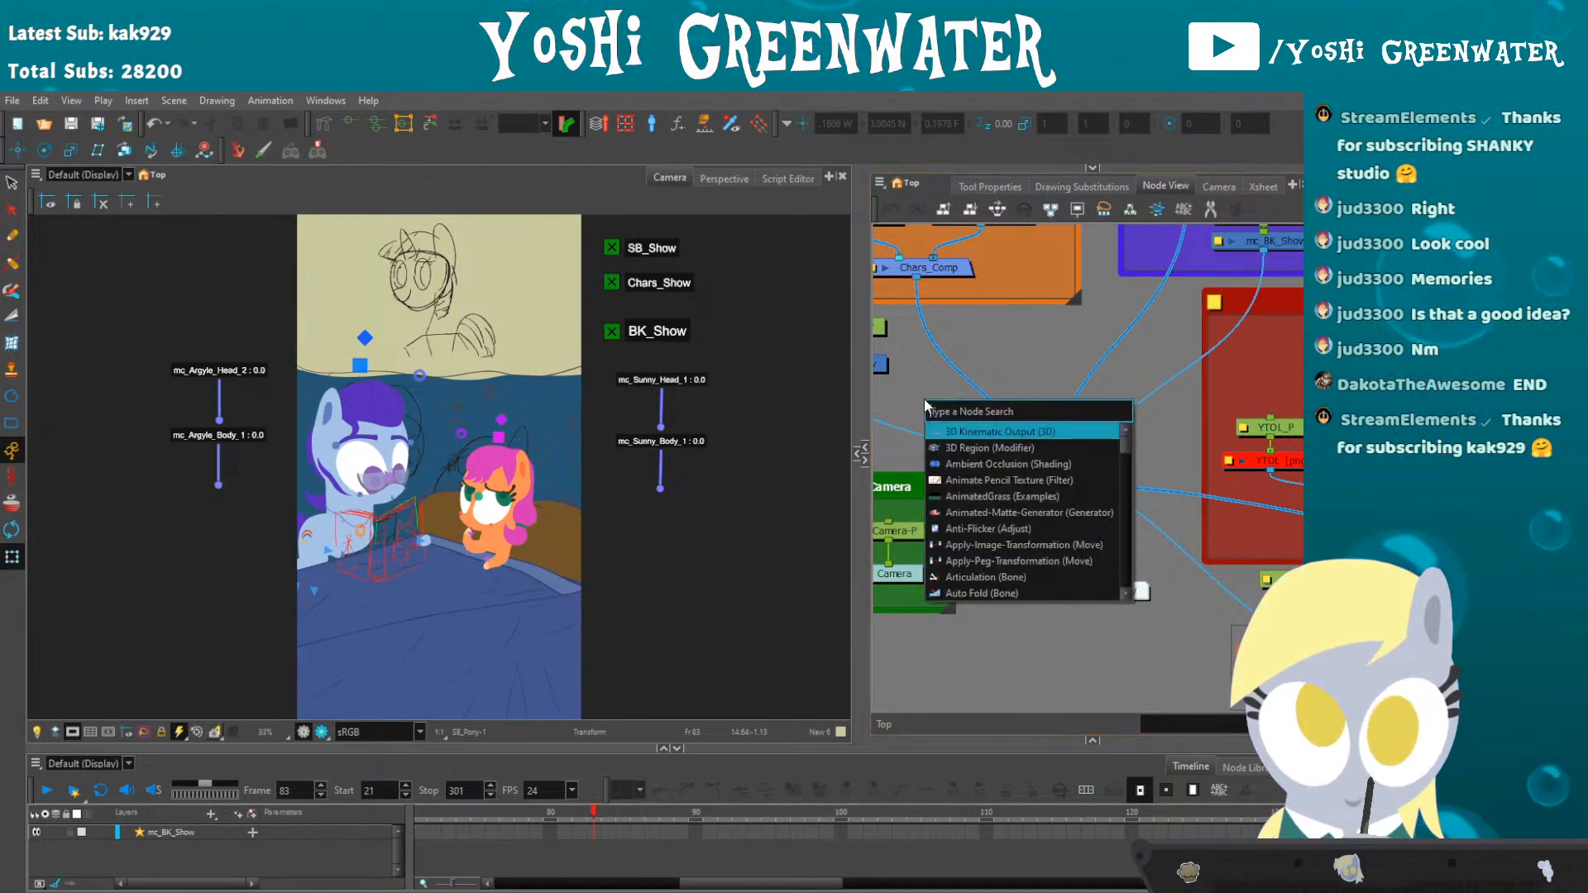
{"action": "type", "text": "brig"}
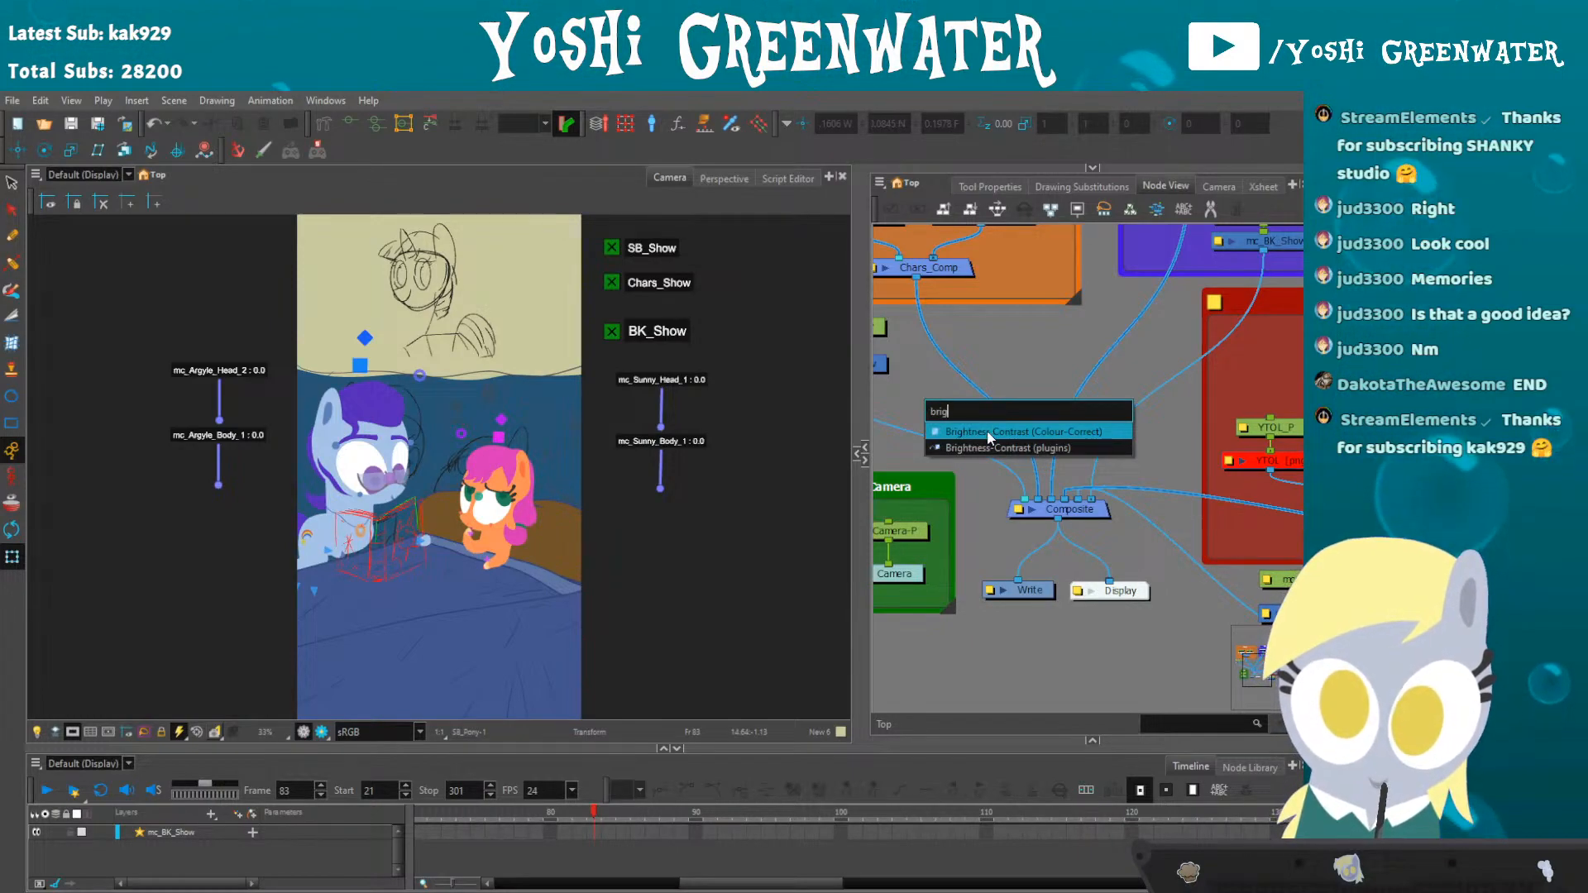
{"action": "left_click", "coordinate": [990, 433]}
- Move the Brightness-Contrast node down onto the connections just above the main Composite
{"action": "left_click_drag", "start_coordinate": [874, 377], "coordinate": [907, 397]}
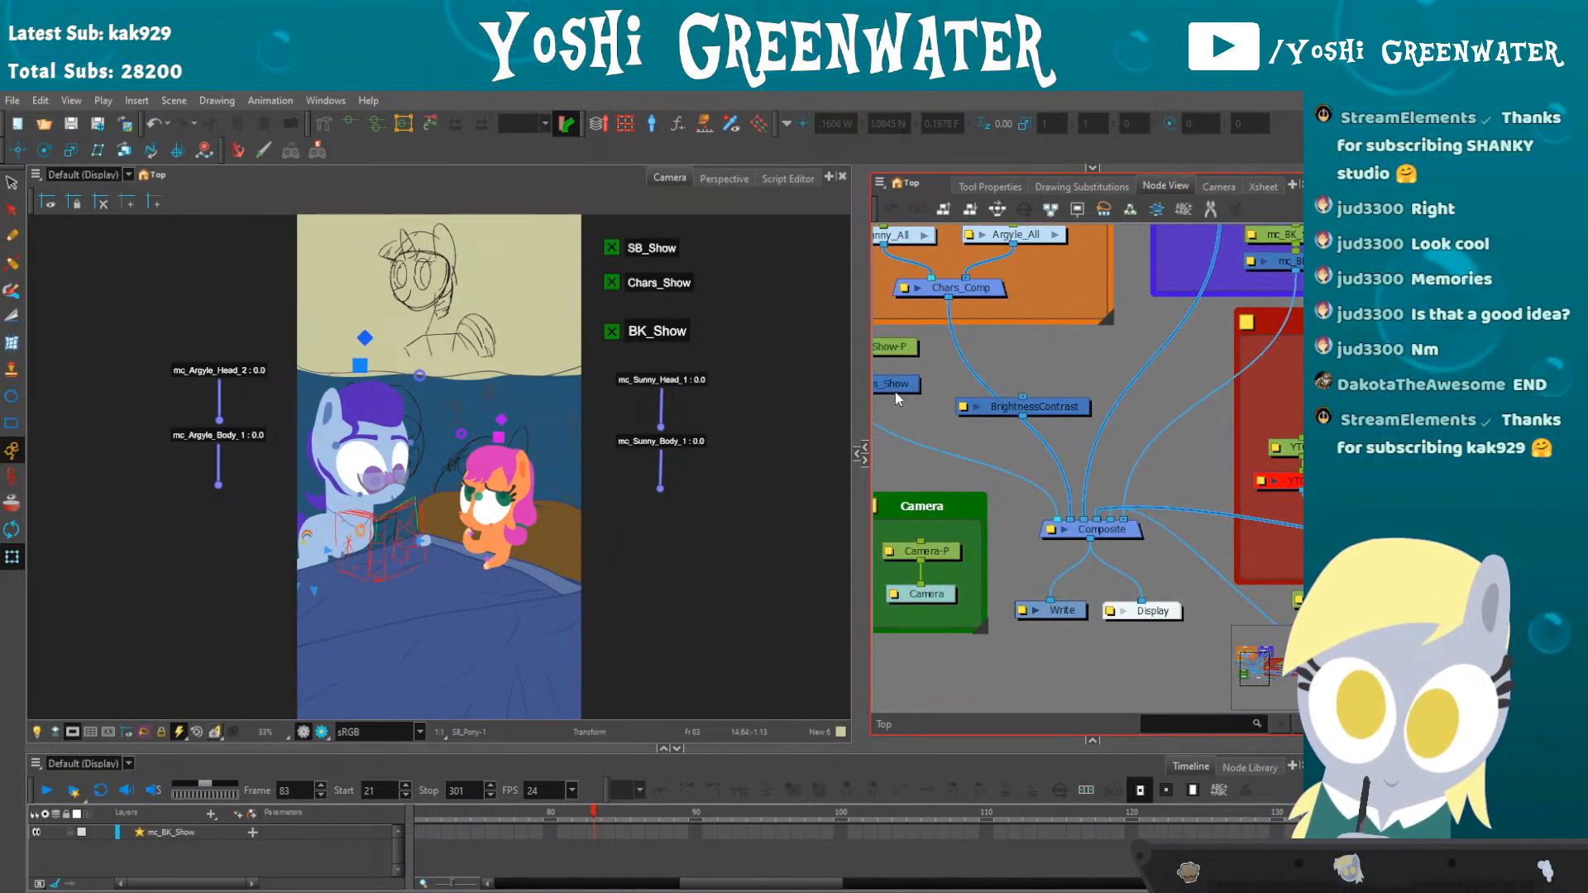
{"action": "left_click_drag", "start_coordinate": [808, 386], "coordinate": [800, 386]}
{"action": "left_click_drag", "start_coordinate": [966, 409], "coordinate": [1039, 519]}
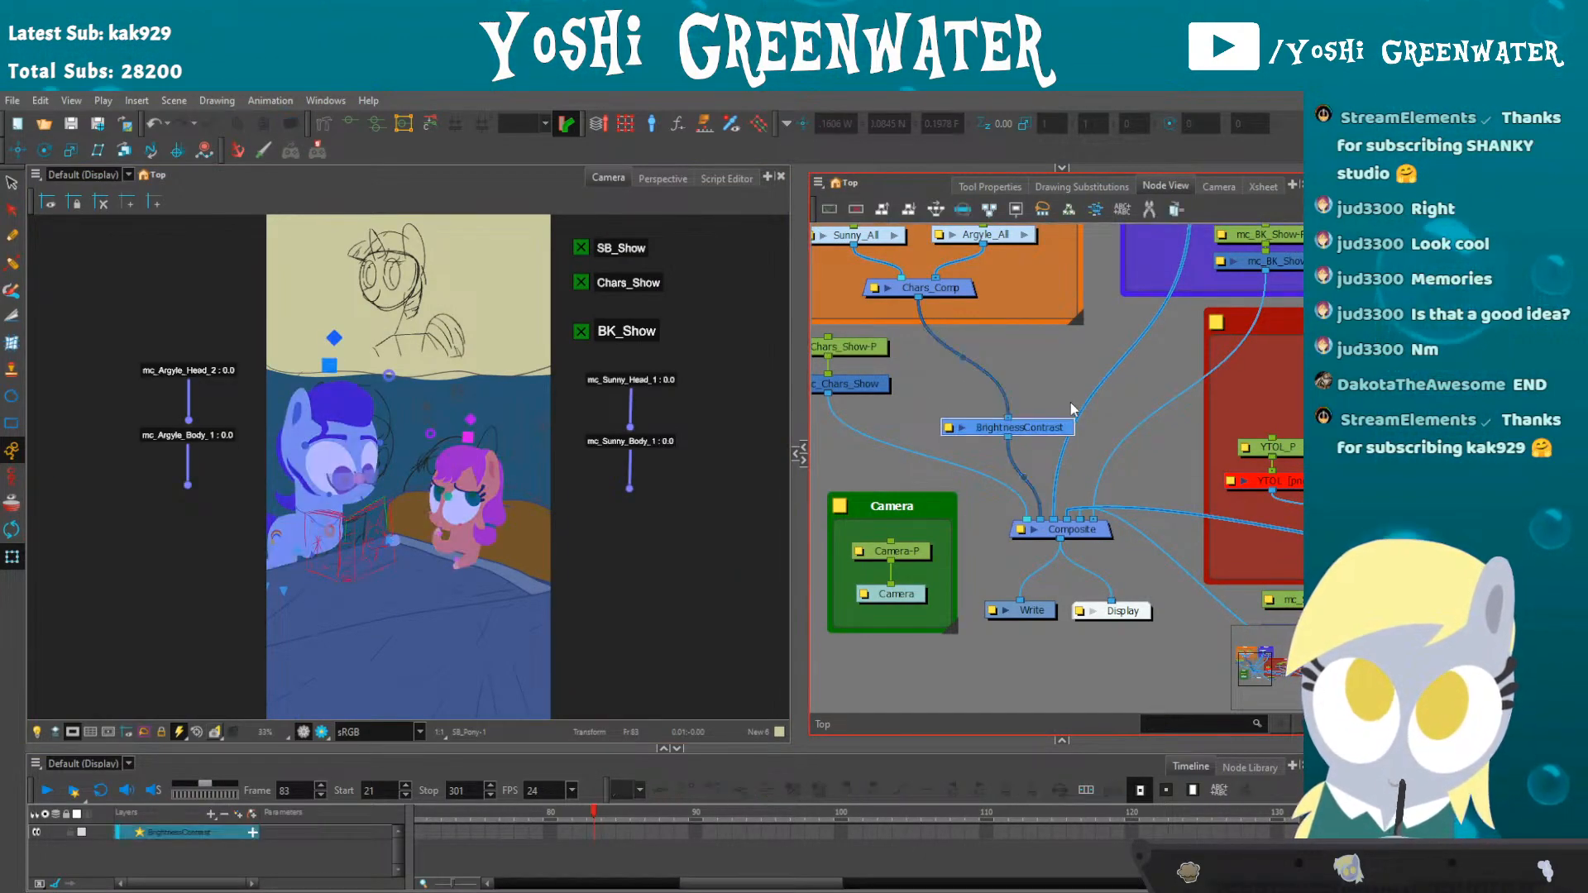
{"action": "left_click_drag", "start_coordinate": [1052, 400], "coordinate": [1049, 403]}
{"action": "left_click_drag", "start_coordinate": [1081, 409], "coordinate": [1011, 438]}
- Add a new composite above the Brightness-Contrast node and feed it from Chars_Comp and BK_Group
{"action": "key", "text": "ctrl+shift+c"}
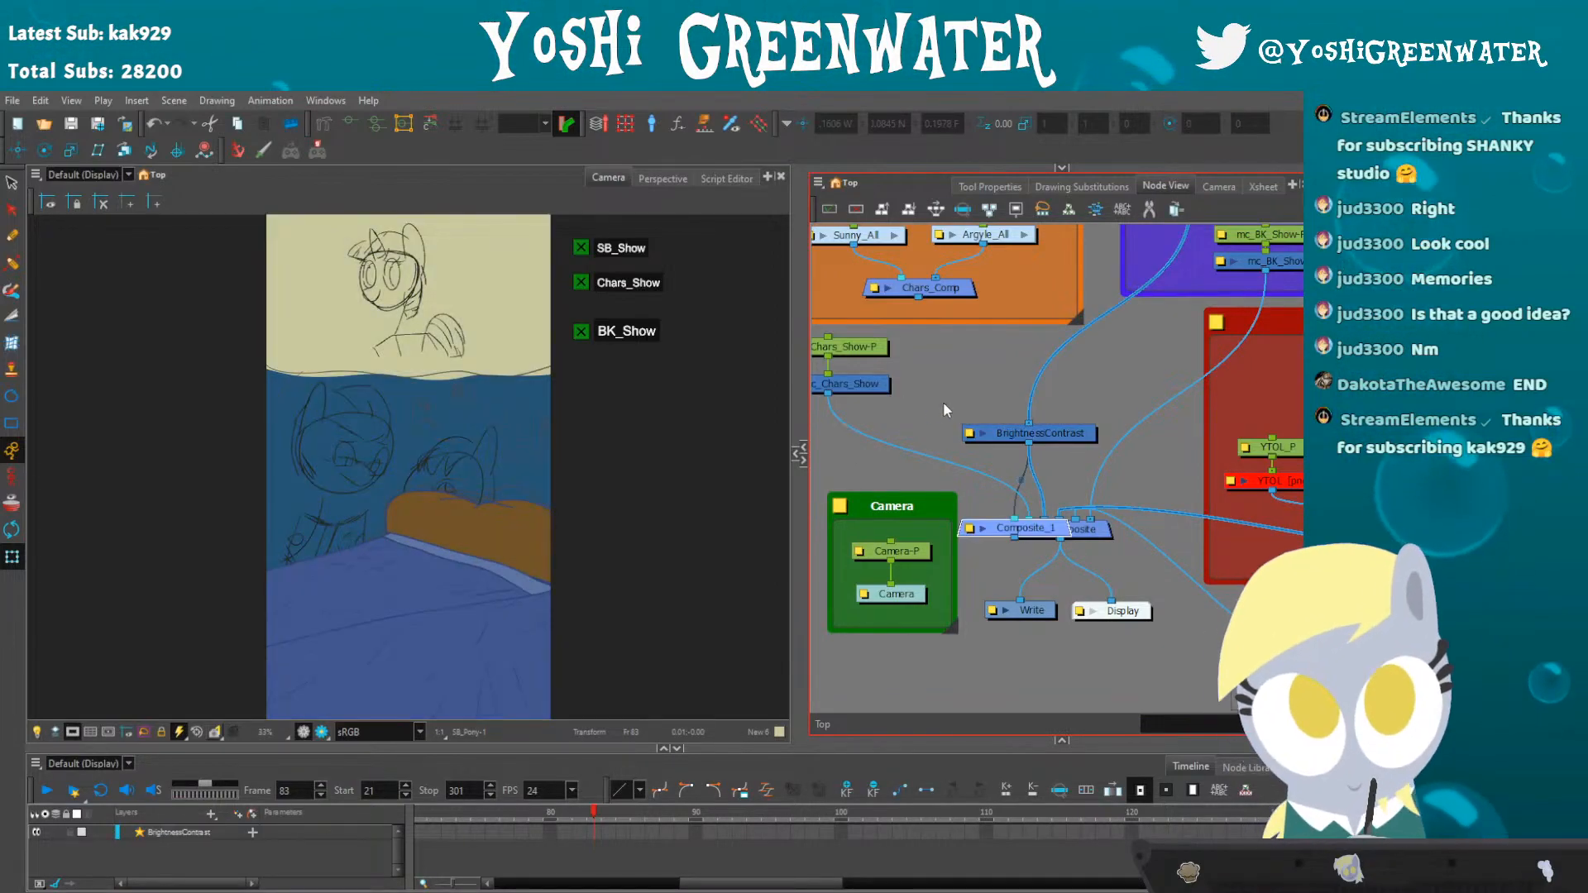
{"action": "mouse_move", "coordinate": [1008, 534]}
{"action": "left_mouse_down"}
{"action": "mouse_move", "coordinate": [992, 401]}
{"action": "mouse_move", "coordinate": [1021, 383]}
{"action": "mouse_move", "coordinate": [935, 291]}
{"action": "mouse_move", "coordinate": [1028, 383]}
{"action": "left_mouse_up"}
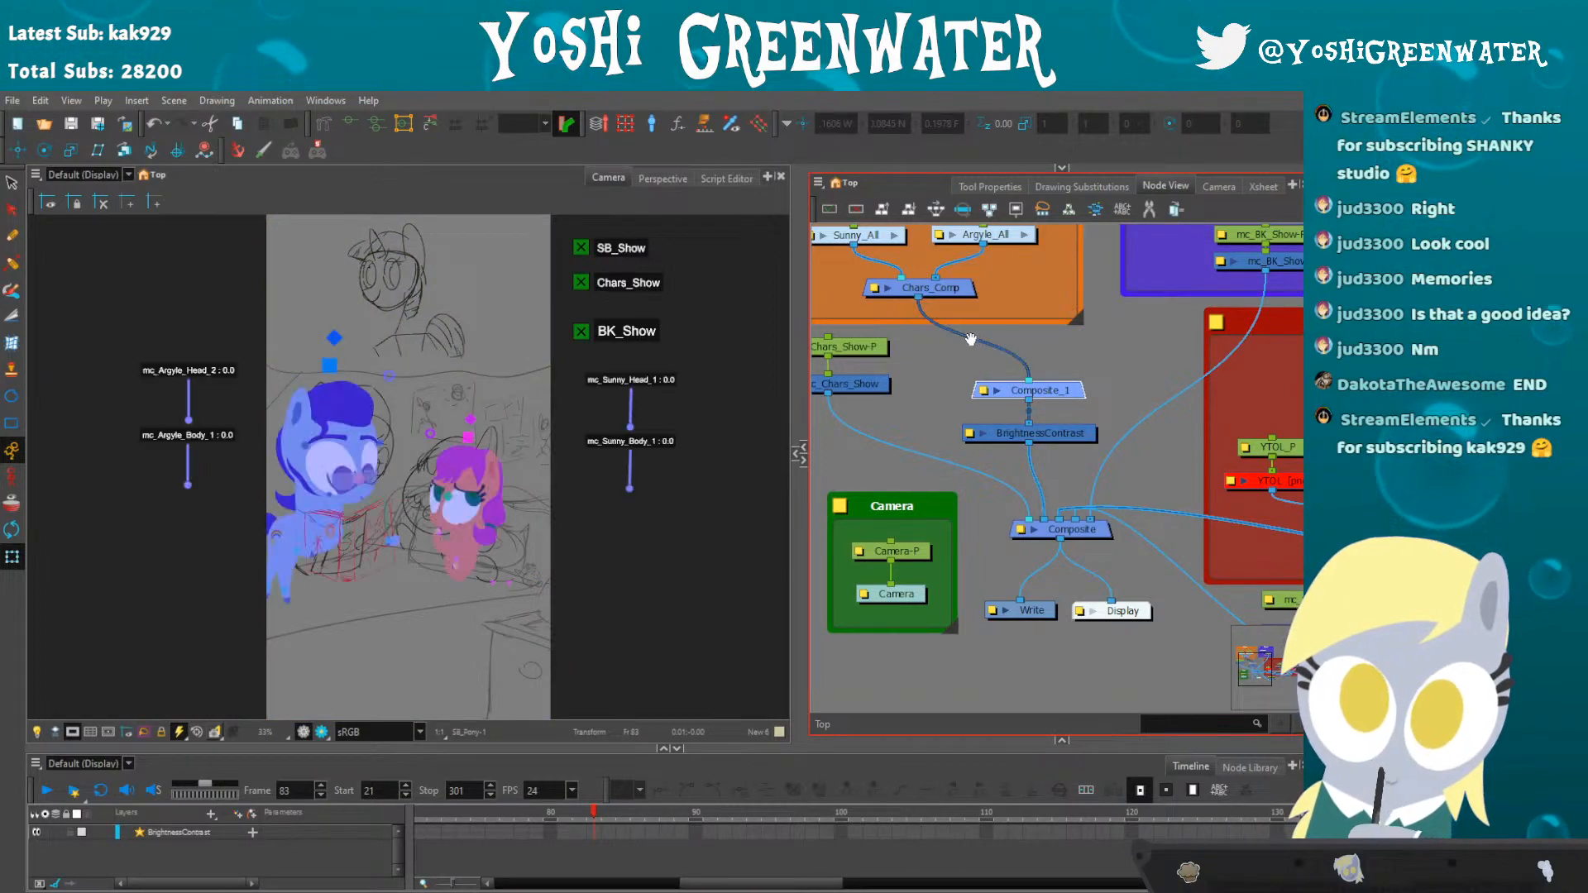
{"action": "left_click_drag", "start_coordinate": [1183, 258], "coordinate": [1118, 304]}
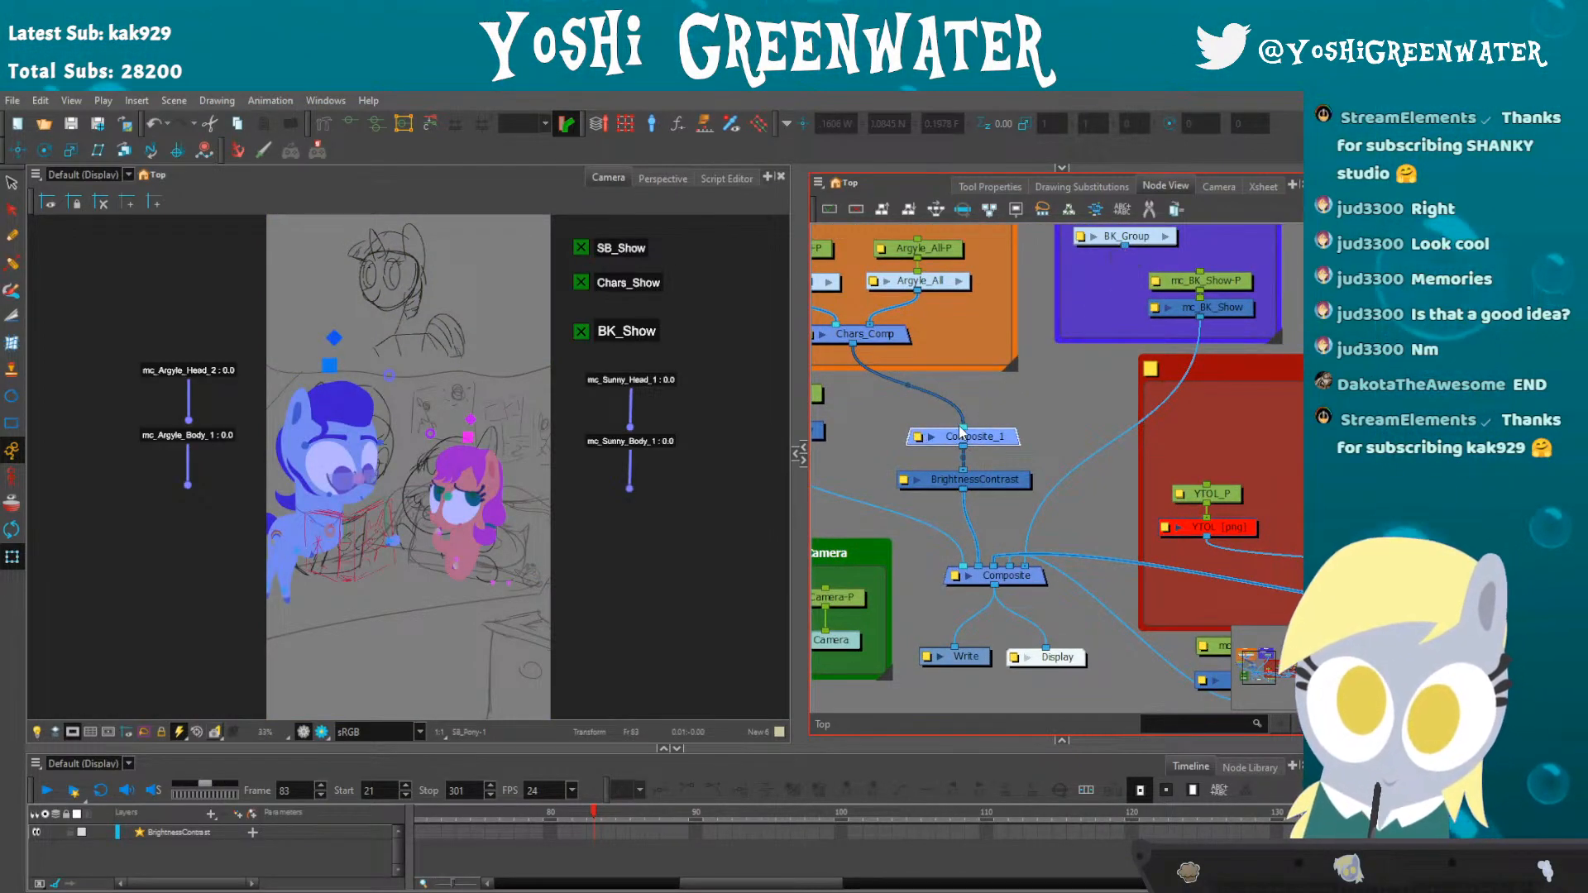
{"action": "left_click_drag", "start_coordinate": [1124, 246], "coordinate": [976, 431]}
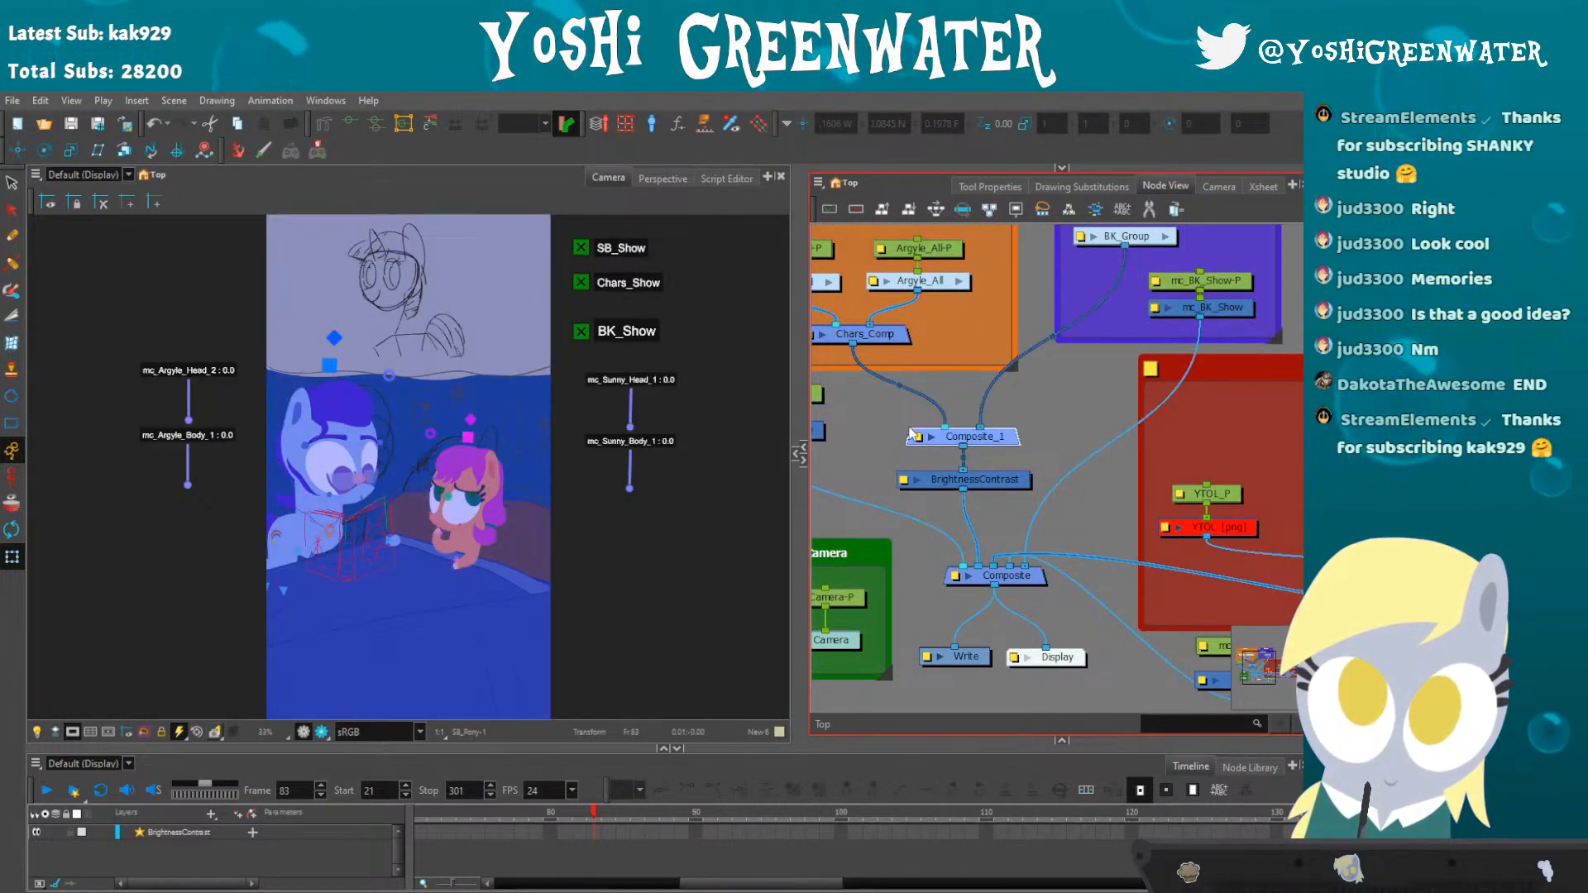
- Switch the camera view to the rendered preview and set the Brightness-Contrast node's brightness to -20
{"action": "double_click", "coordinate": [945, 479]}
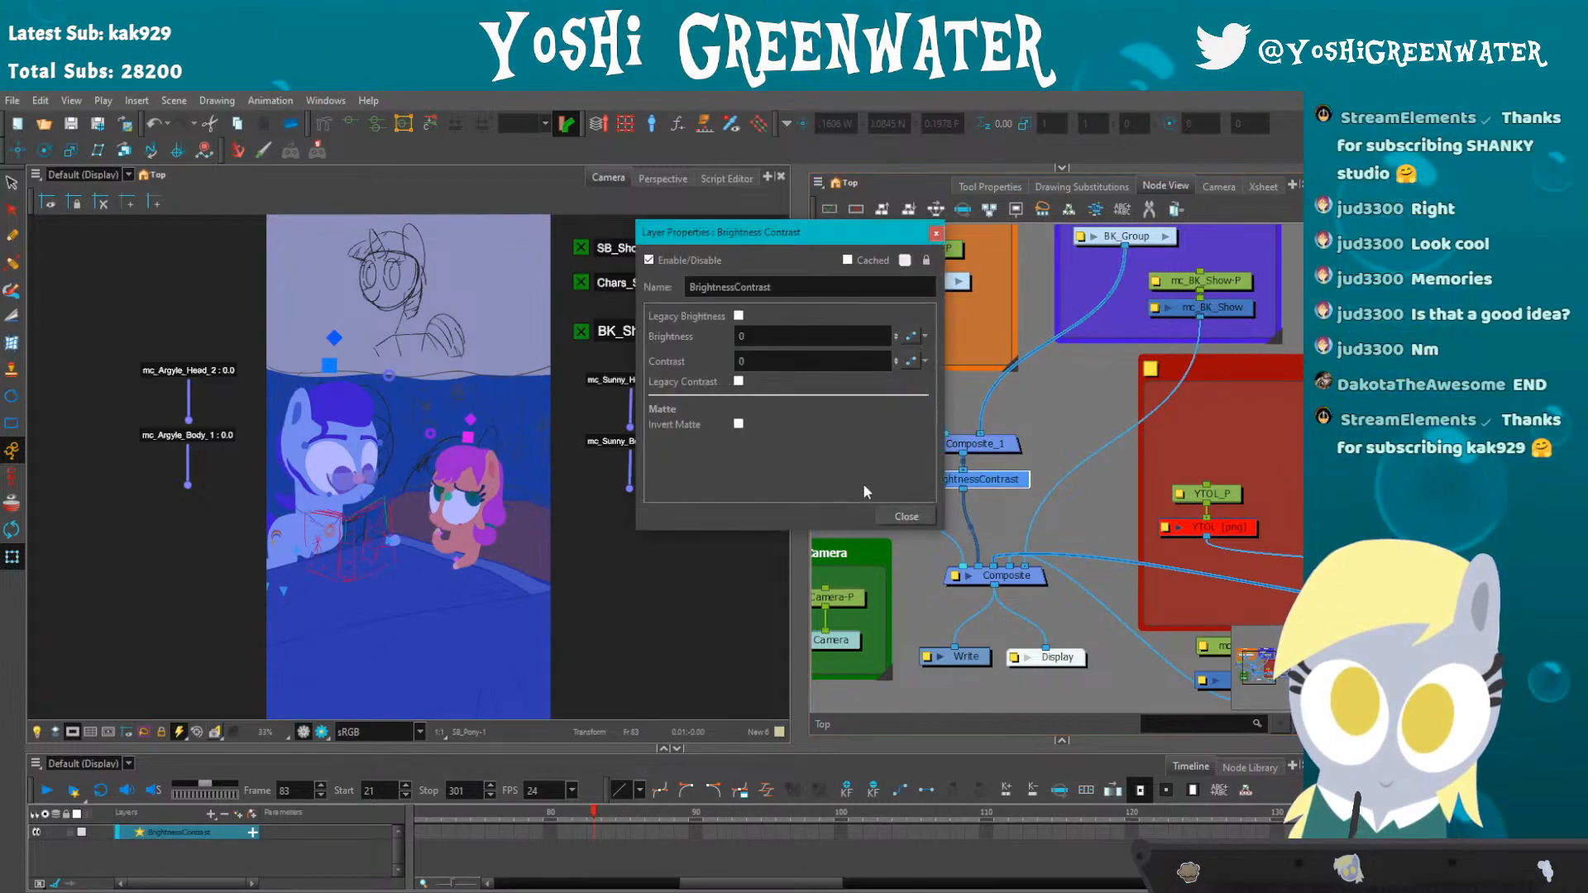
{"action": "left_click", "coordinate": [321, 732]}
{"action": "left_click_drag", "start_coordinate": [713, 234], "coordinate": [742, 281]}
{"action": "double_click", "coordinate": [781, 384]}
{"action": "type", "text": "-"}
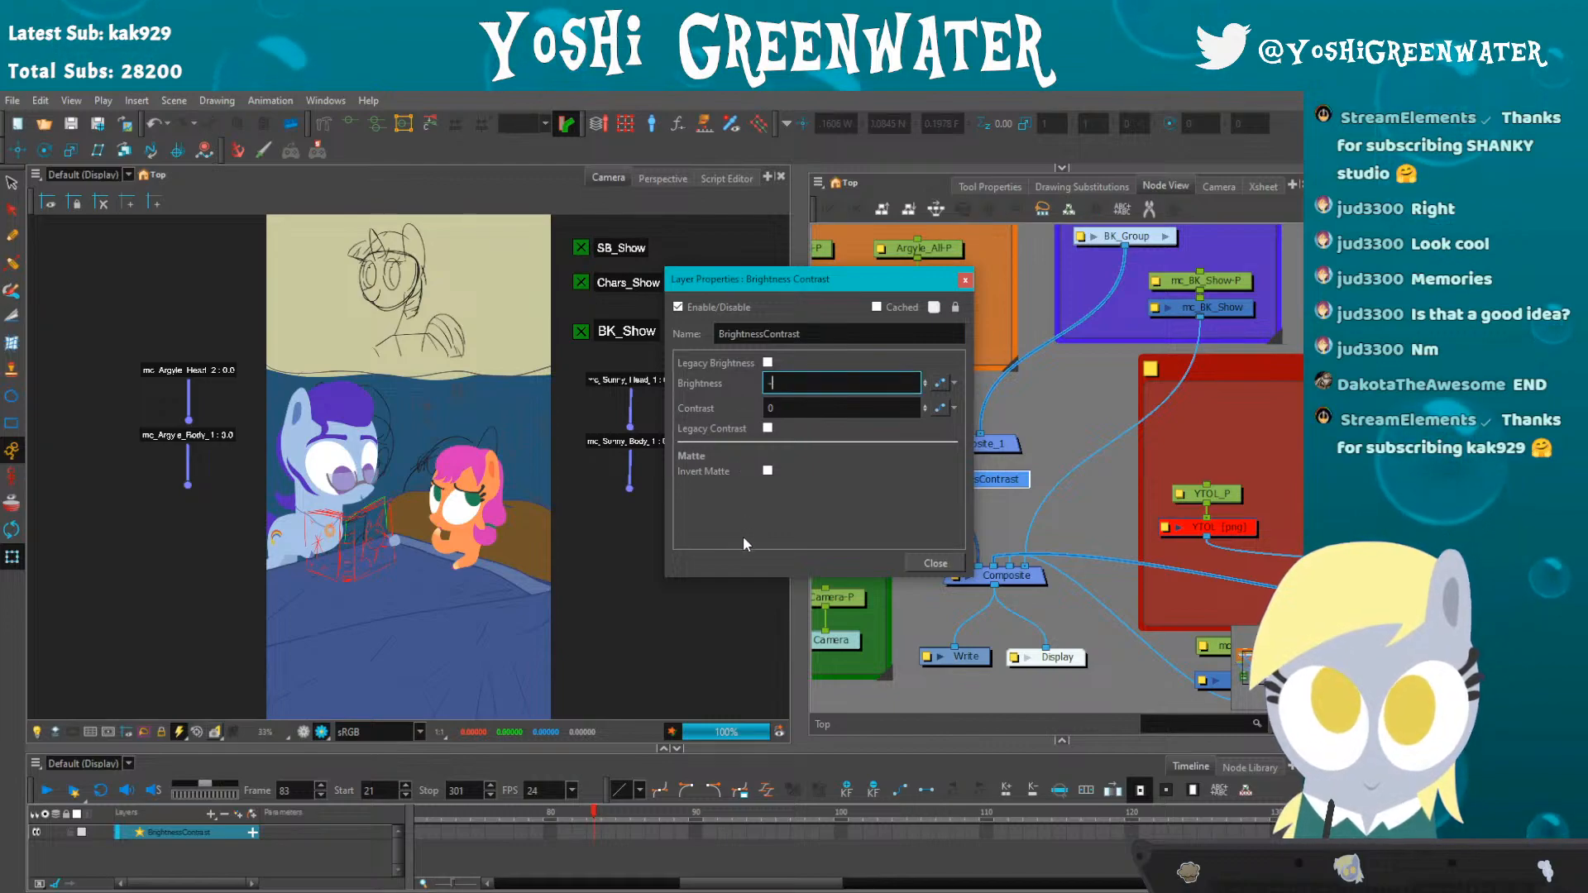
{"action": "type", "text": "20"}
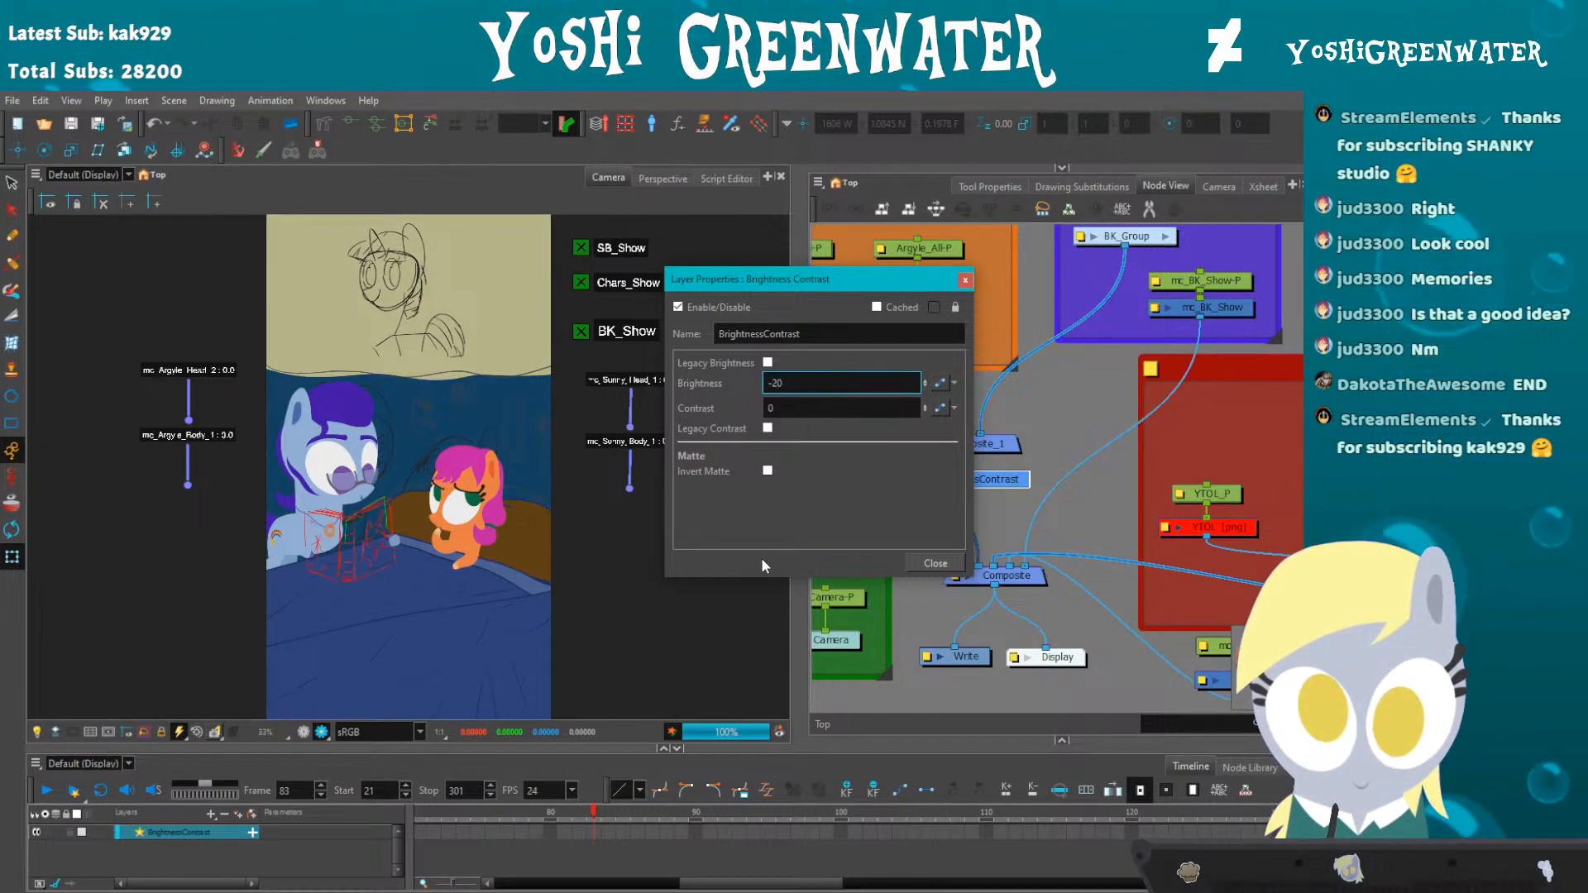
- Try different contrast values on the Brightness-Contrast node, starting with -20, and set the contrast to -5
{"action": "key", "text": "Tab"}
{"action": "type", "text": "-20"}
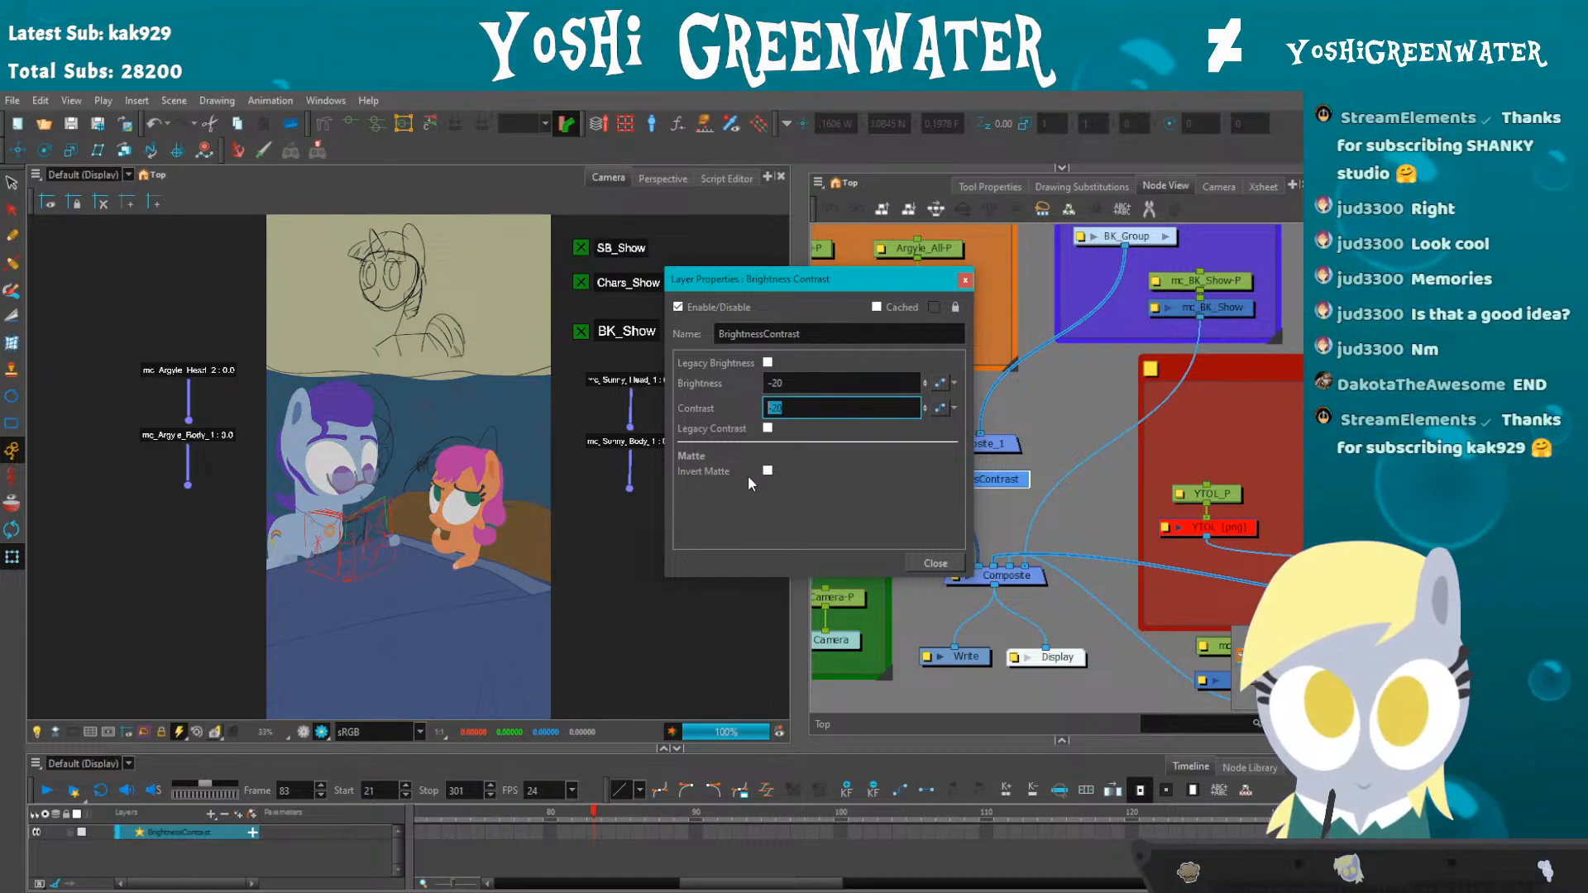
{"action": "type", "text": "10"}
{"action": "key", "text": "Return"}
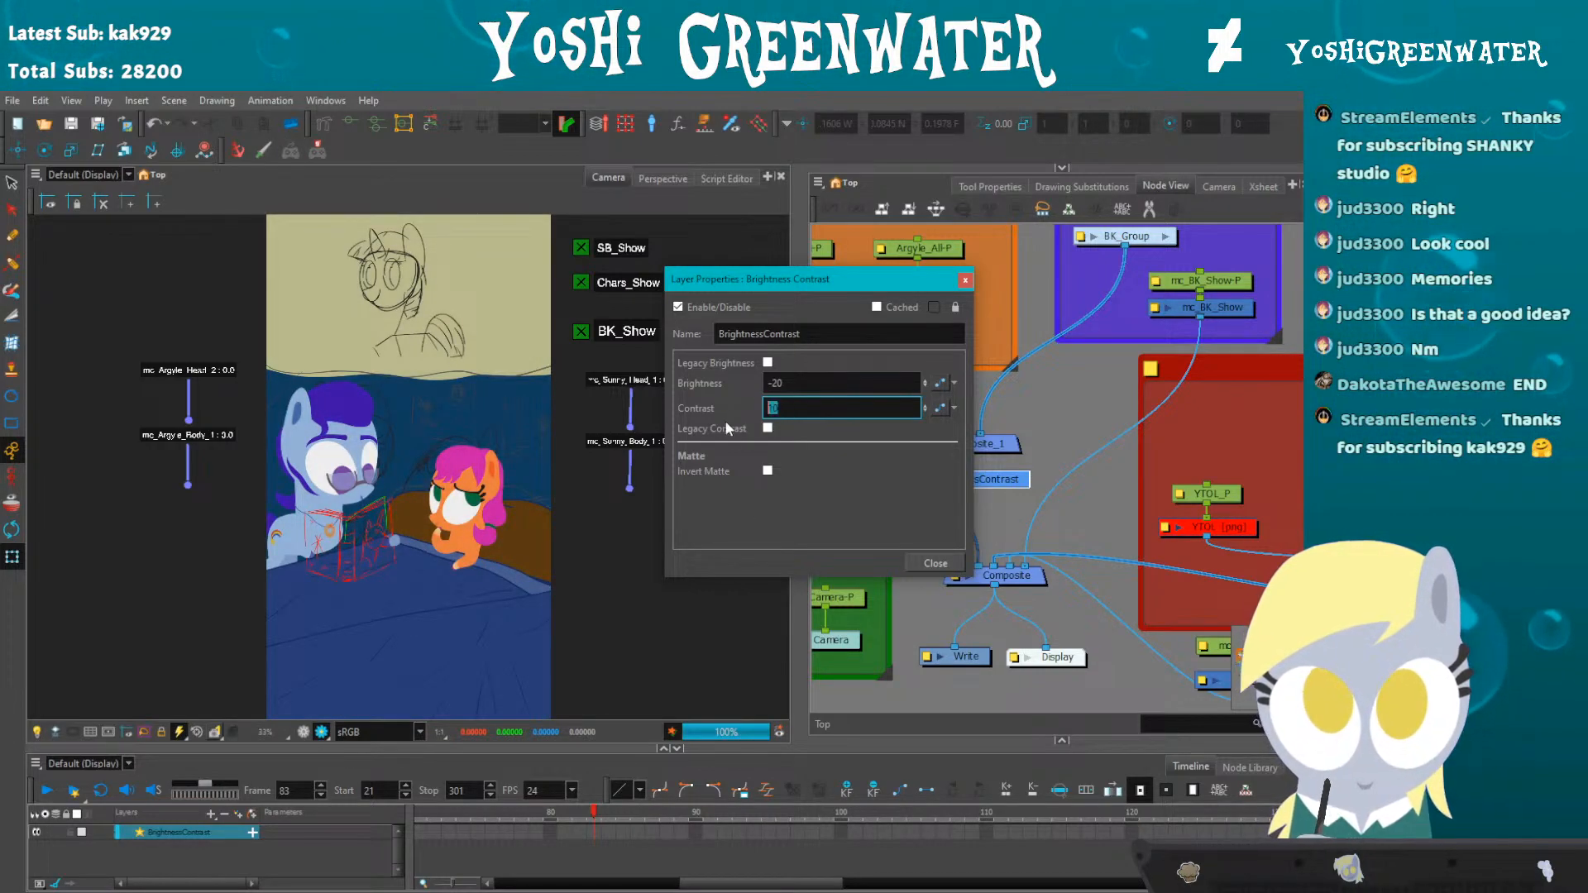
{"action": "type", "text": "-5"}
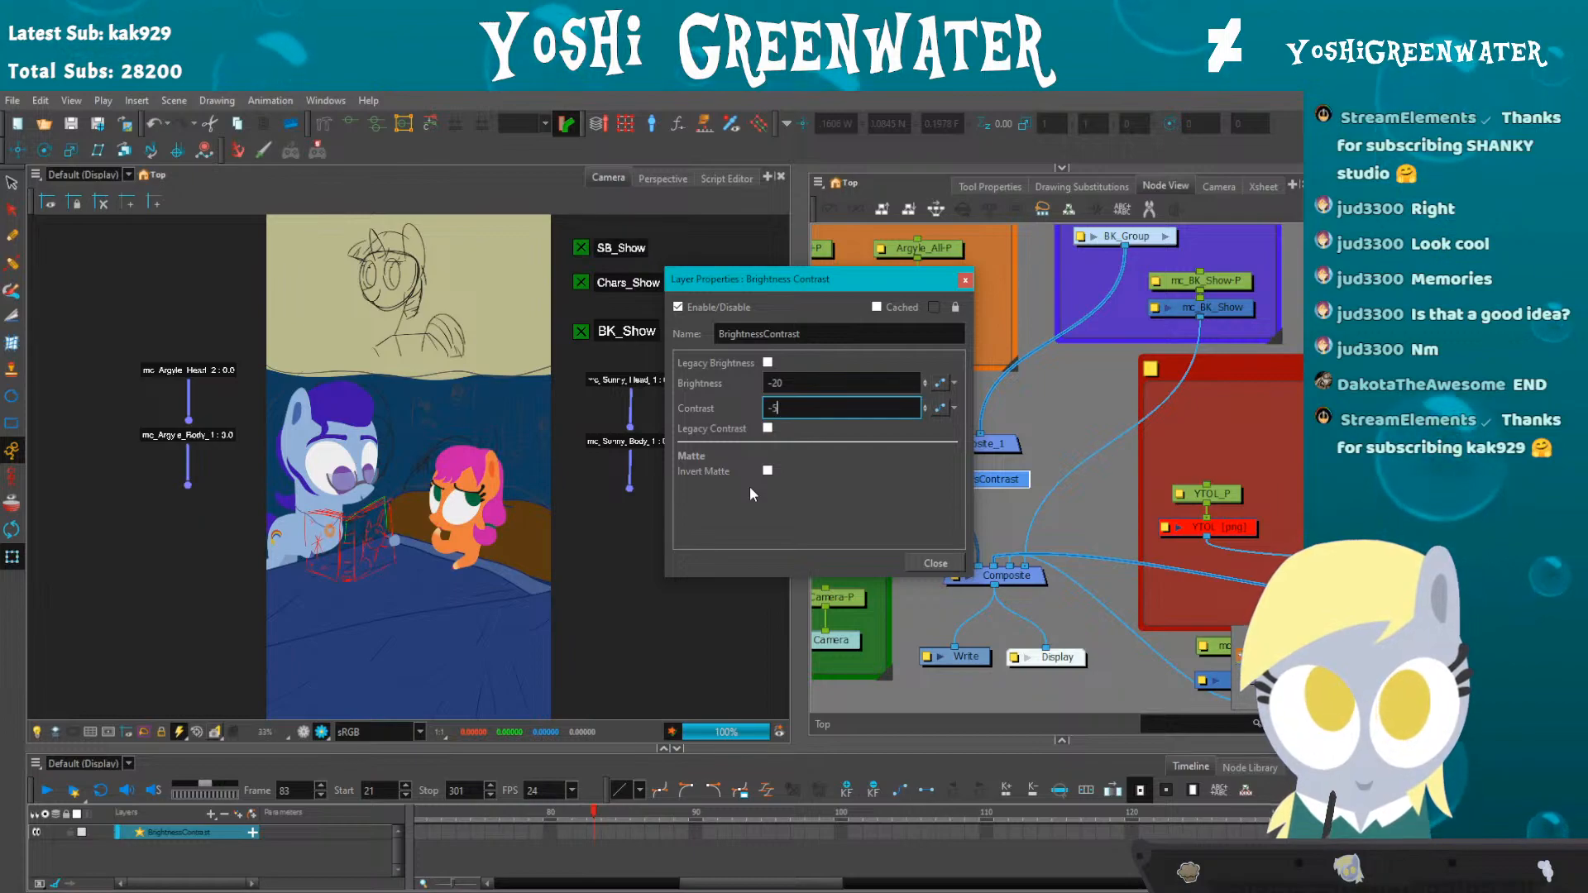
- Set the Brightness-Contrast node's brightness to -30 and close its properties
{"action": "key", "text": "shift+Tab"}
{"action": "type", "text": "-30"}
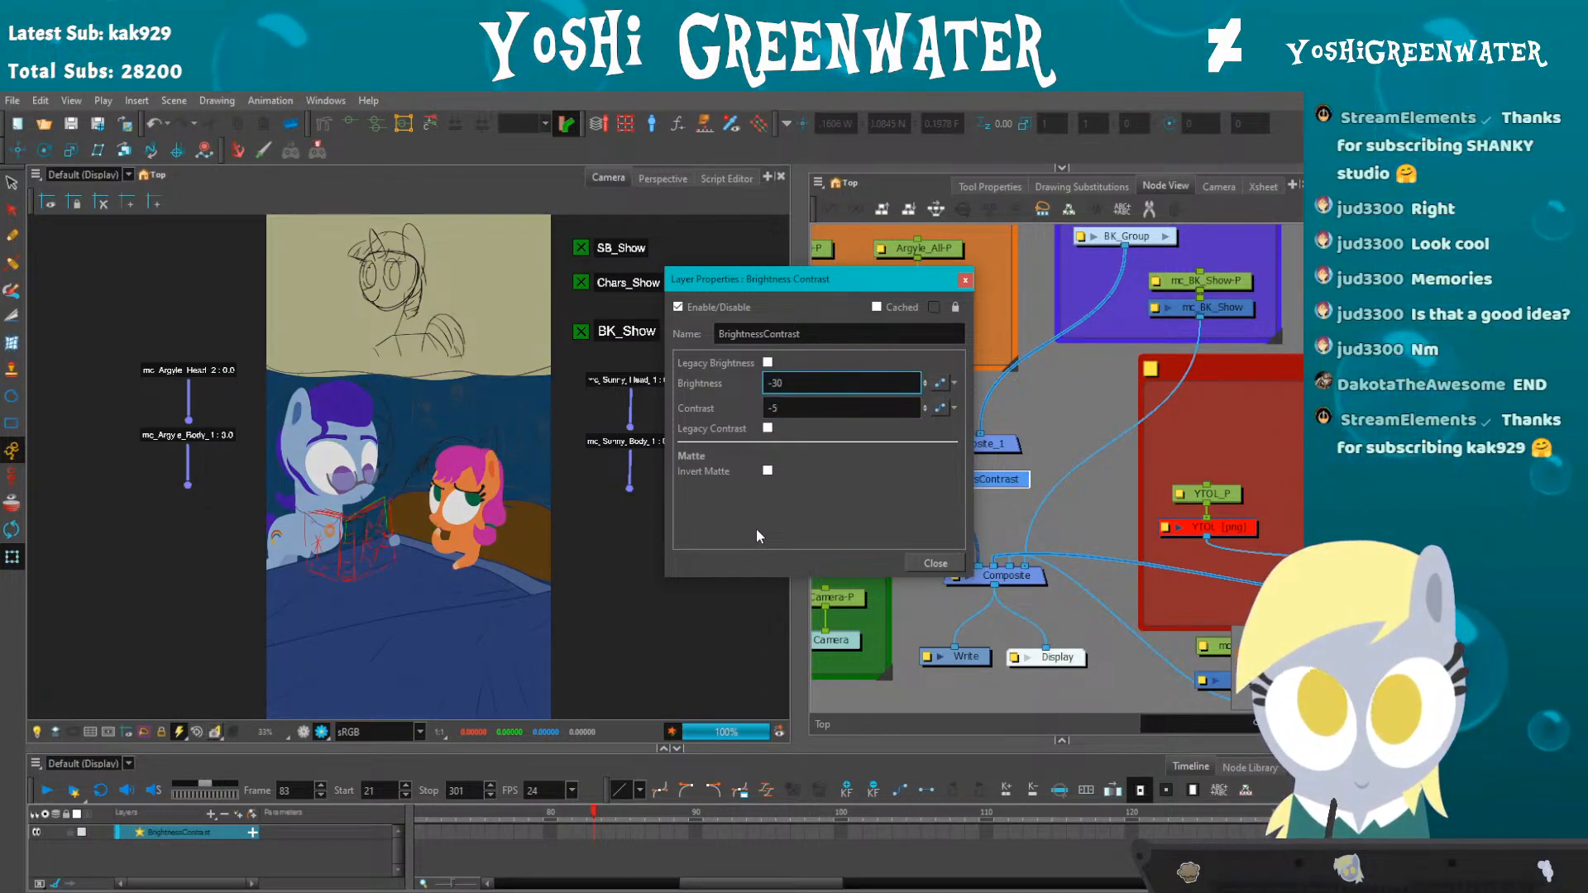
{"action": "left_click_drag", "start_coordinate": [742, 280], "coordinate": [678, 321]}
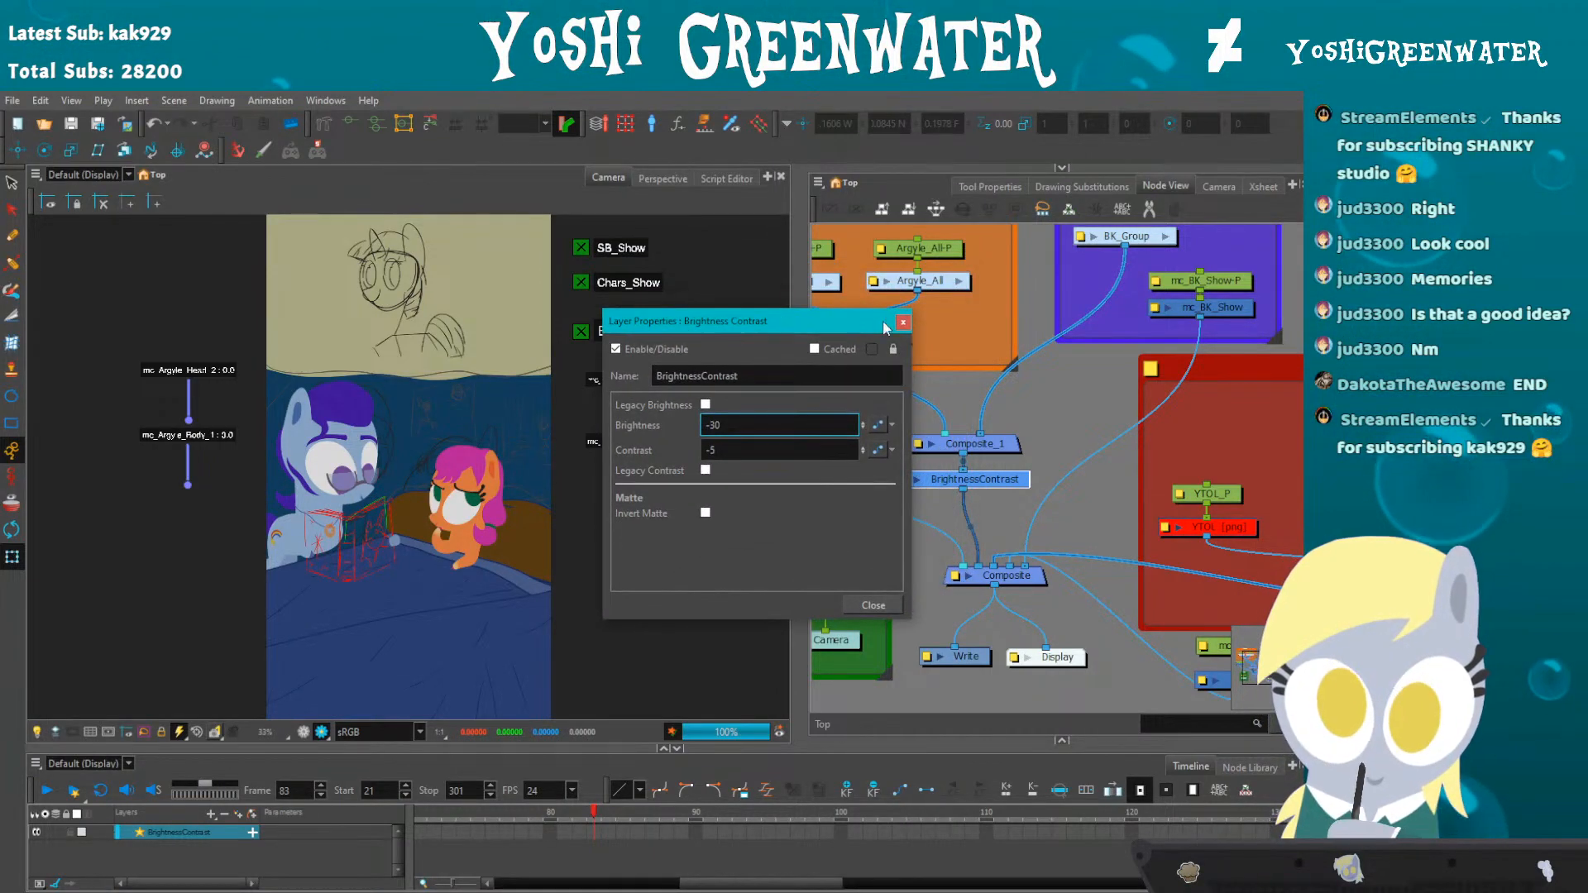
{"action": "left_click", "coordinate": [901, 321]}
- Add a Colour Curves node between the Brightness-Contrast node and the main Composite
{"action": "left_click", "coordinate": [846, 428]}
{"action": "key", "text": "Tab"}
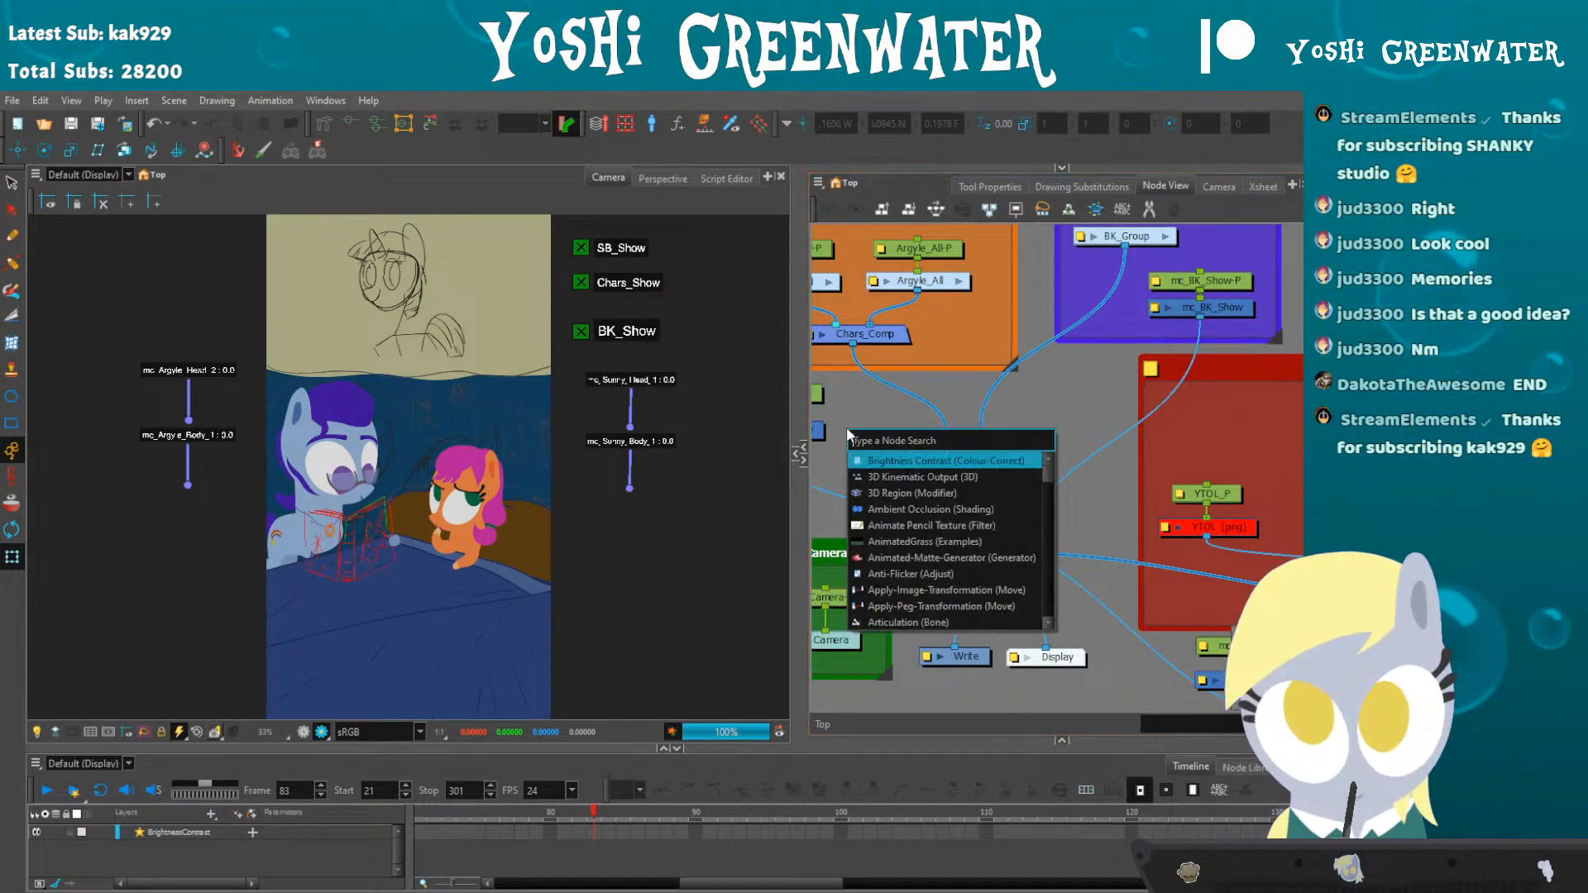
{"action": "type", "text": "tin"}
{"action": "key", "text": "BackSpace"}
{"action": "key", "text": "BackSpace"}
{"action": "key", "text": "BackSpace"}
{"action": "type", "text": "colu"}
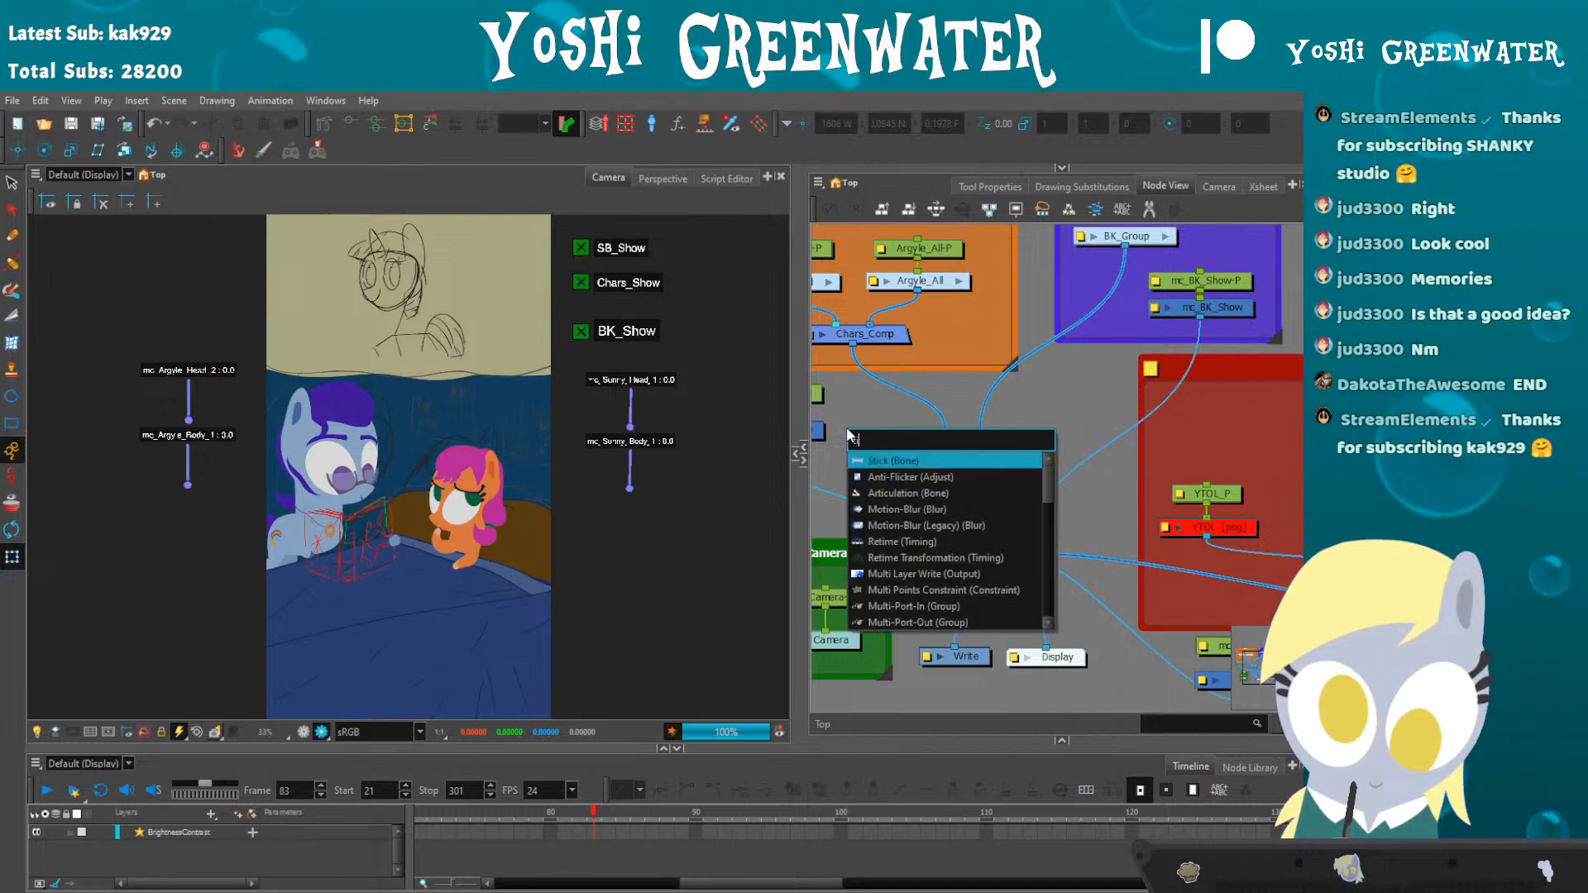
{"action": "key", "text": "BackSpace"}
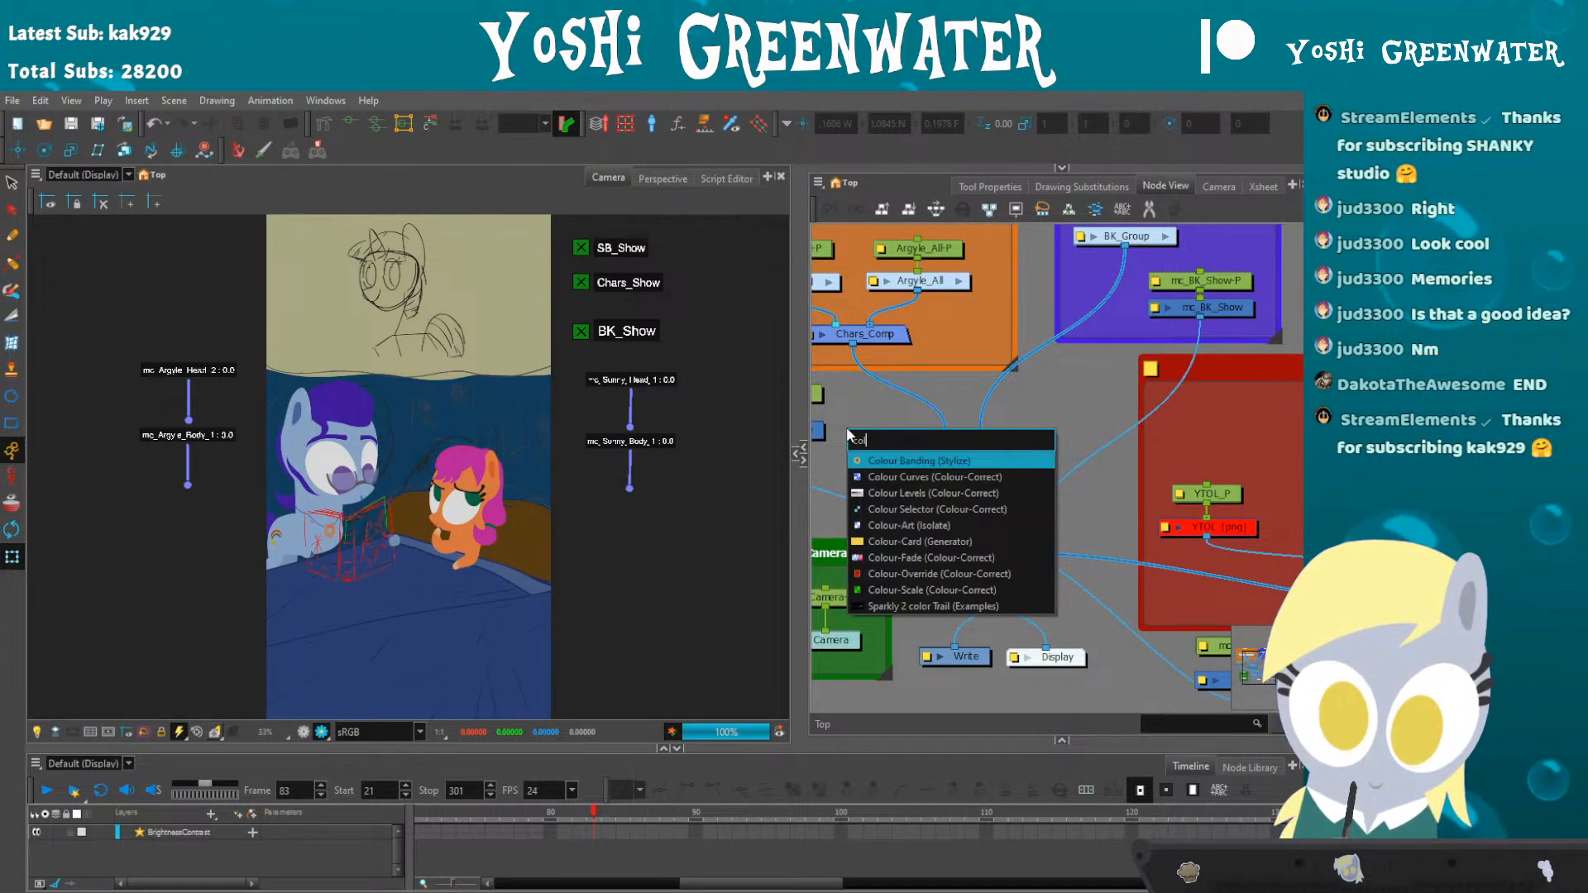
{"action": "left_click", "coordinate": [878, 477]}
{"action": "left_click_drag", "start_coordinate": [913, 424], "coordinate": [921, 511]}
- In the Colour-Curves properties, bend the Blue channel curve strongly upward with both of its end handles
{"action": "left_click", "coordinate": [917, 508]}
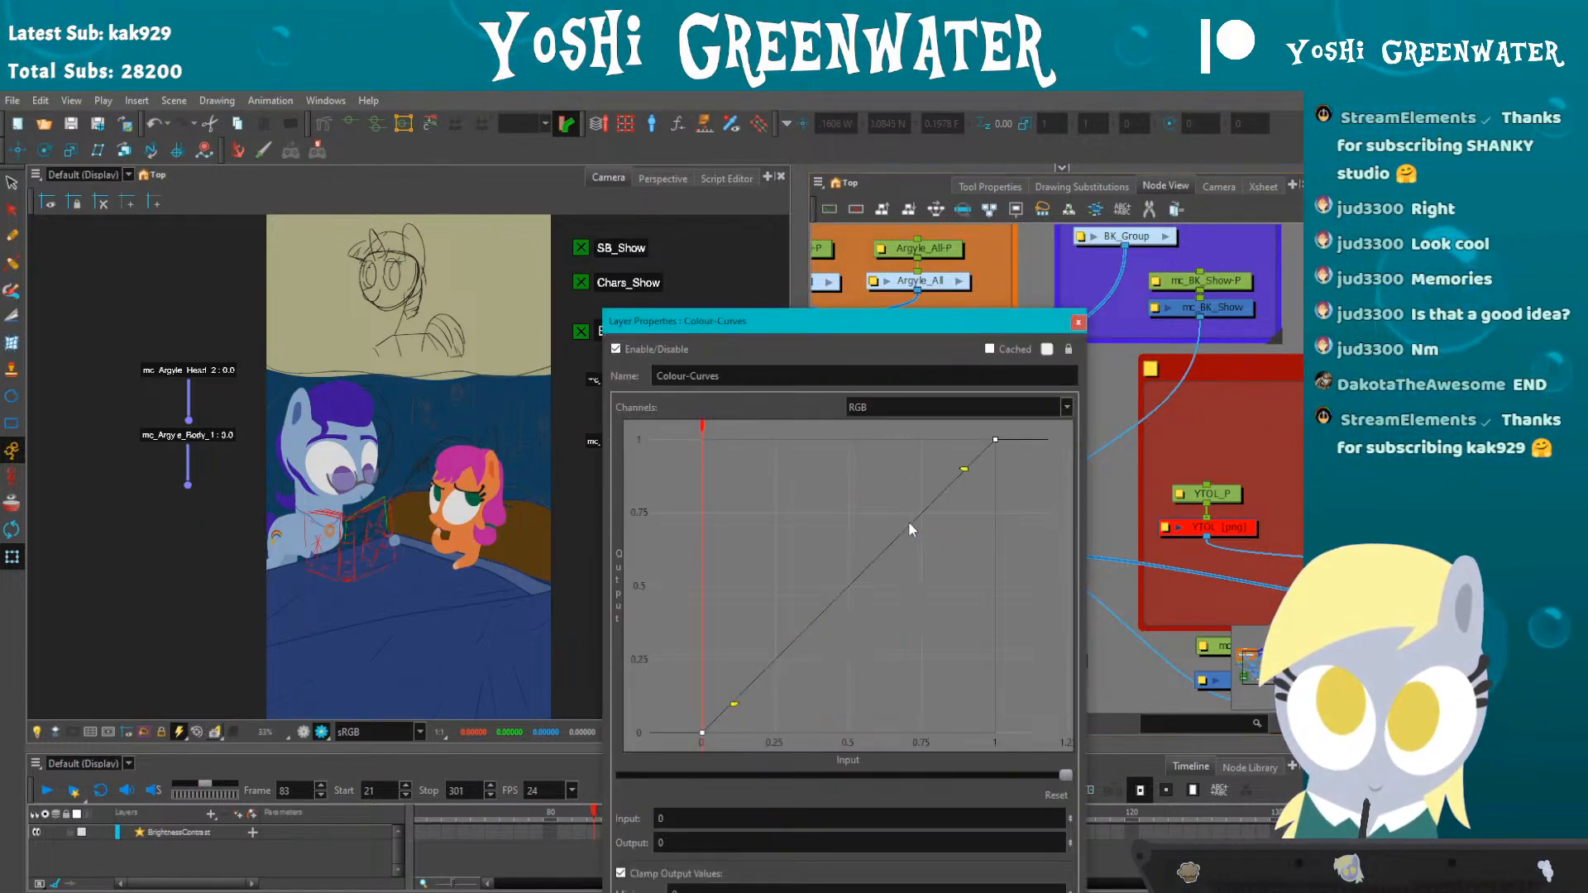
{"action": "left_click_drag", "start_coordinate": [855, 324], "coordinate": [799, 186]}
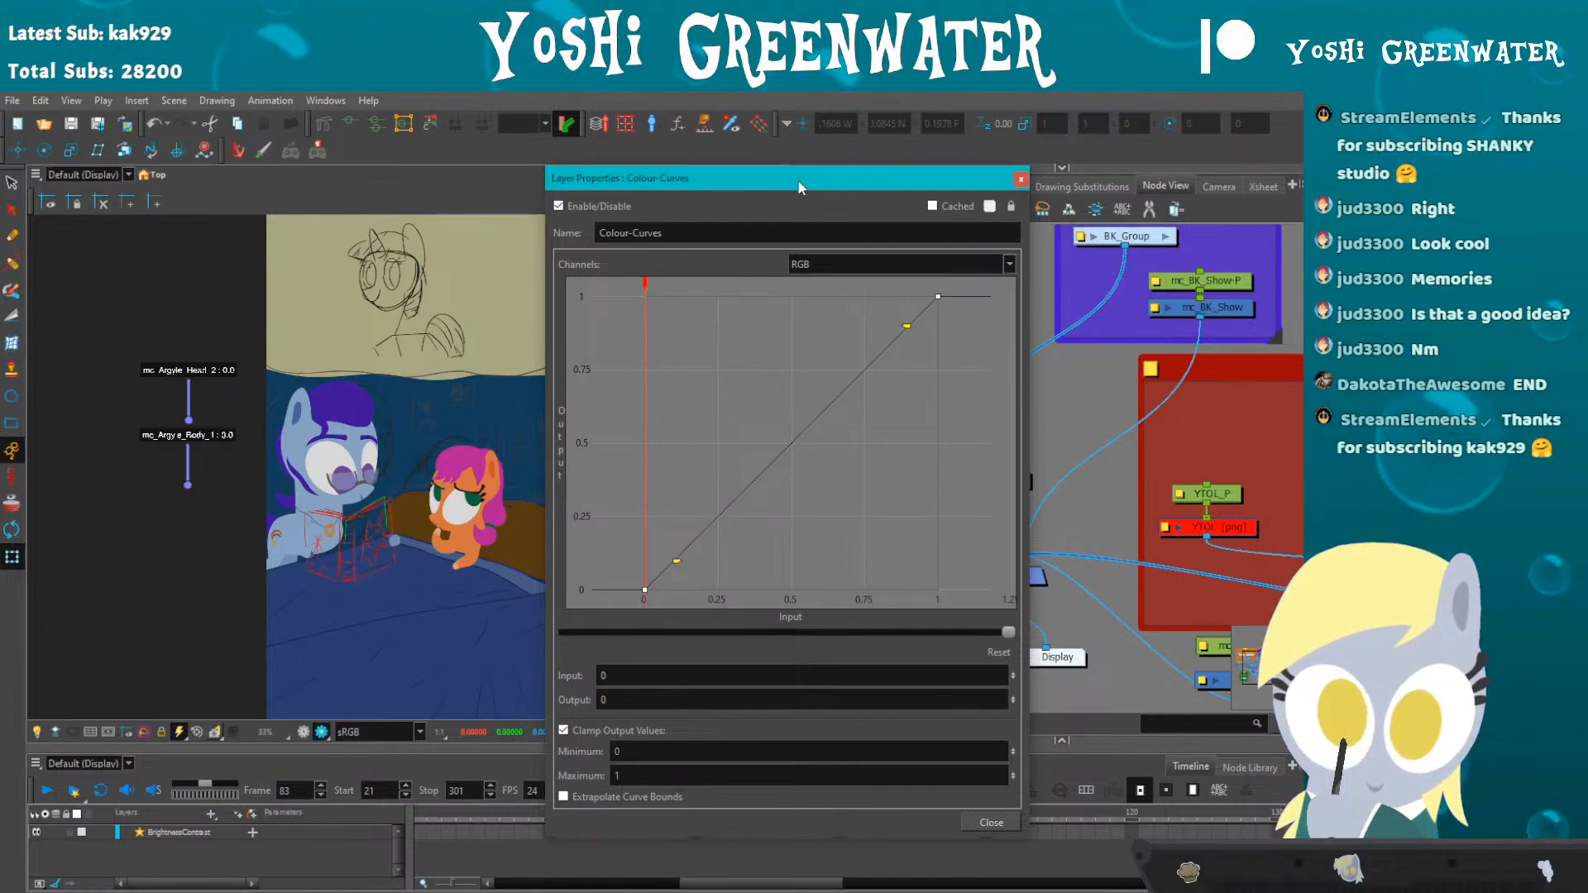
{"action": "left_click", "coordinate": [801, 264]}
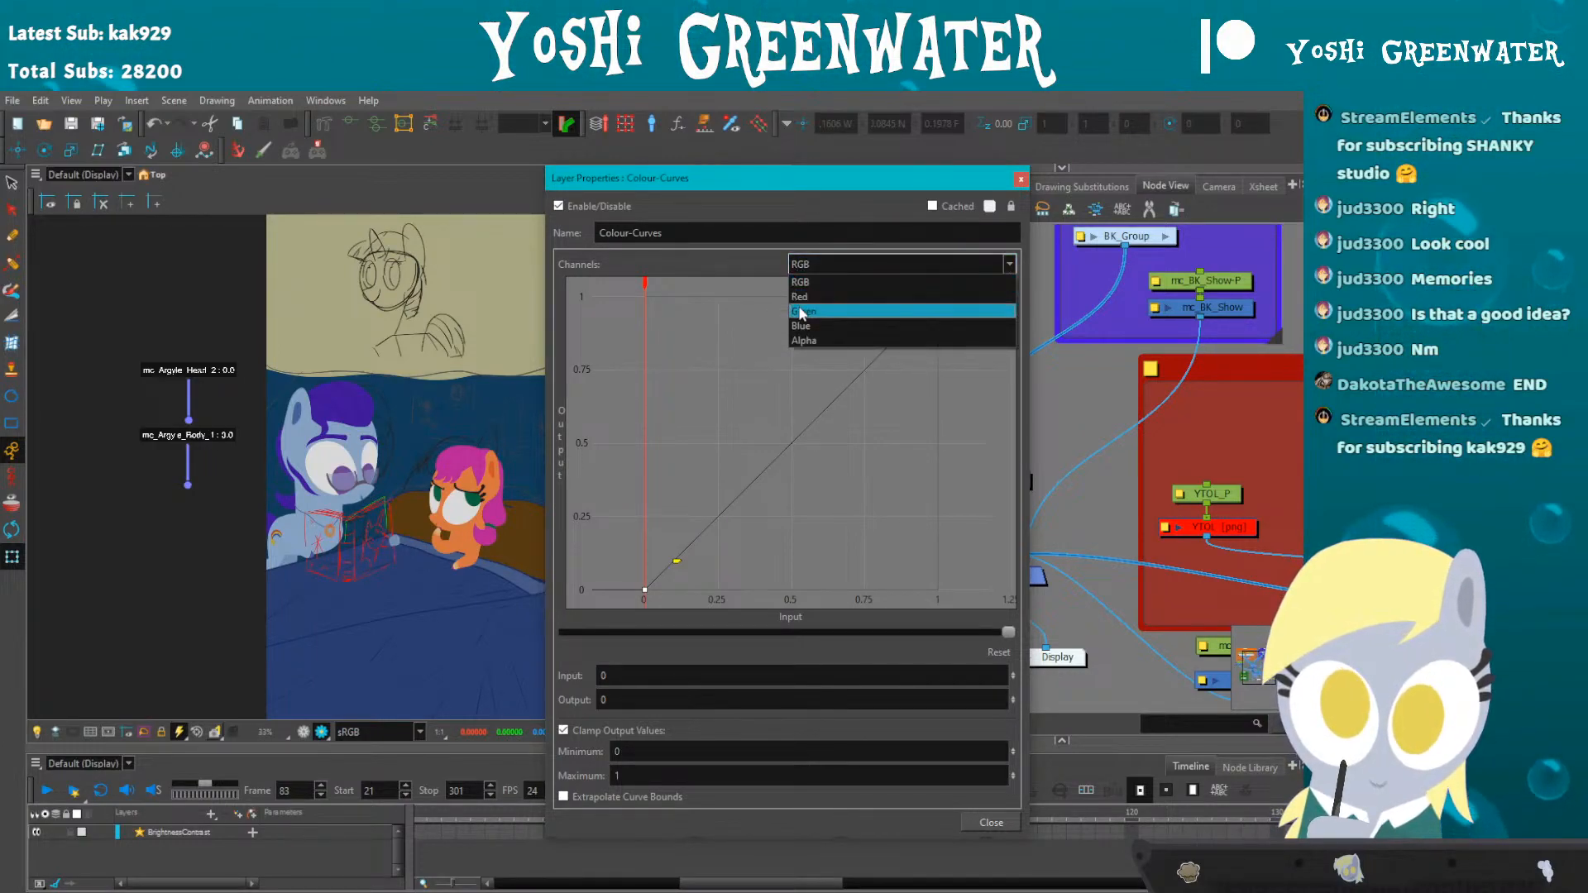
{"action": "left_click", "coordinate": [876, 329]}
{"action": "left_click_drag", "start_coordinate": [908, 326], "coordinate": [858, 303]}
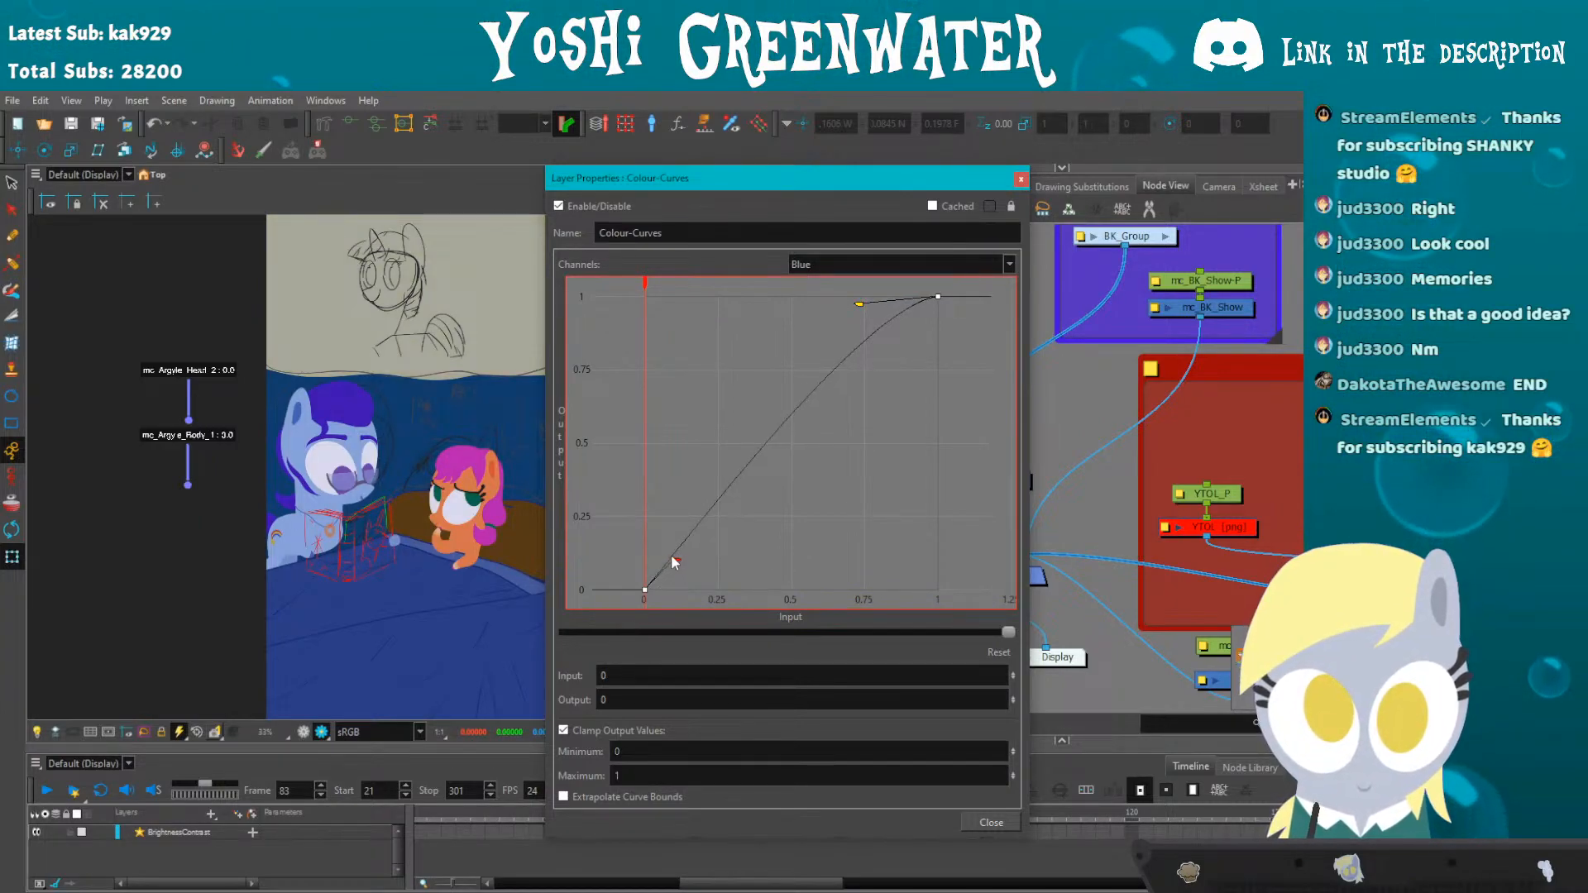
{"action": "left_click_drag", "start_coordinate": [662, 516], "coordinate": [664, 512]}
{"action": "left_click_drag", "start_coordinate": [857, 305], "coordinate": [811, 300]}
{"action": "left_click_drag", "start_coordinate": [786, 175], "coordinate": [858, 180]}
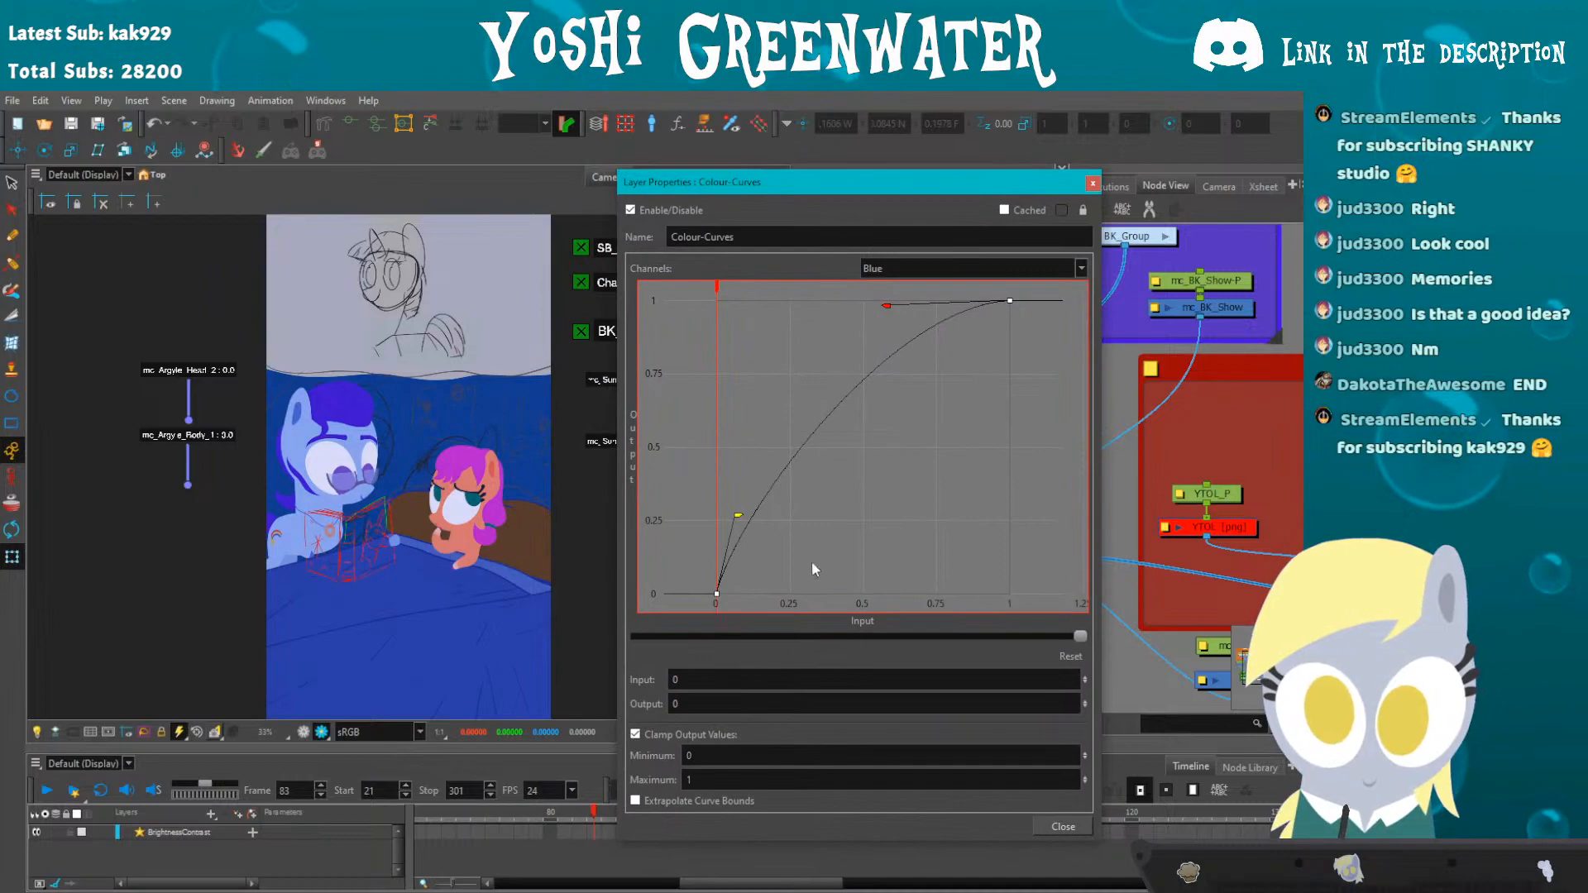
- Lower both handles of the Red channel curve slightly to reduce the red in the scene
{"action": "left_click", "coordinate": [877, 267]}
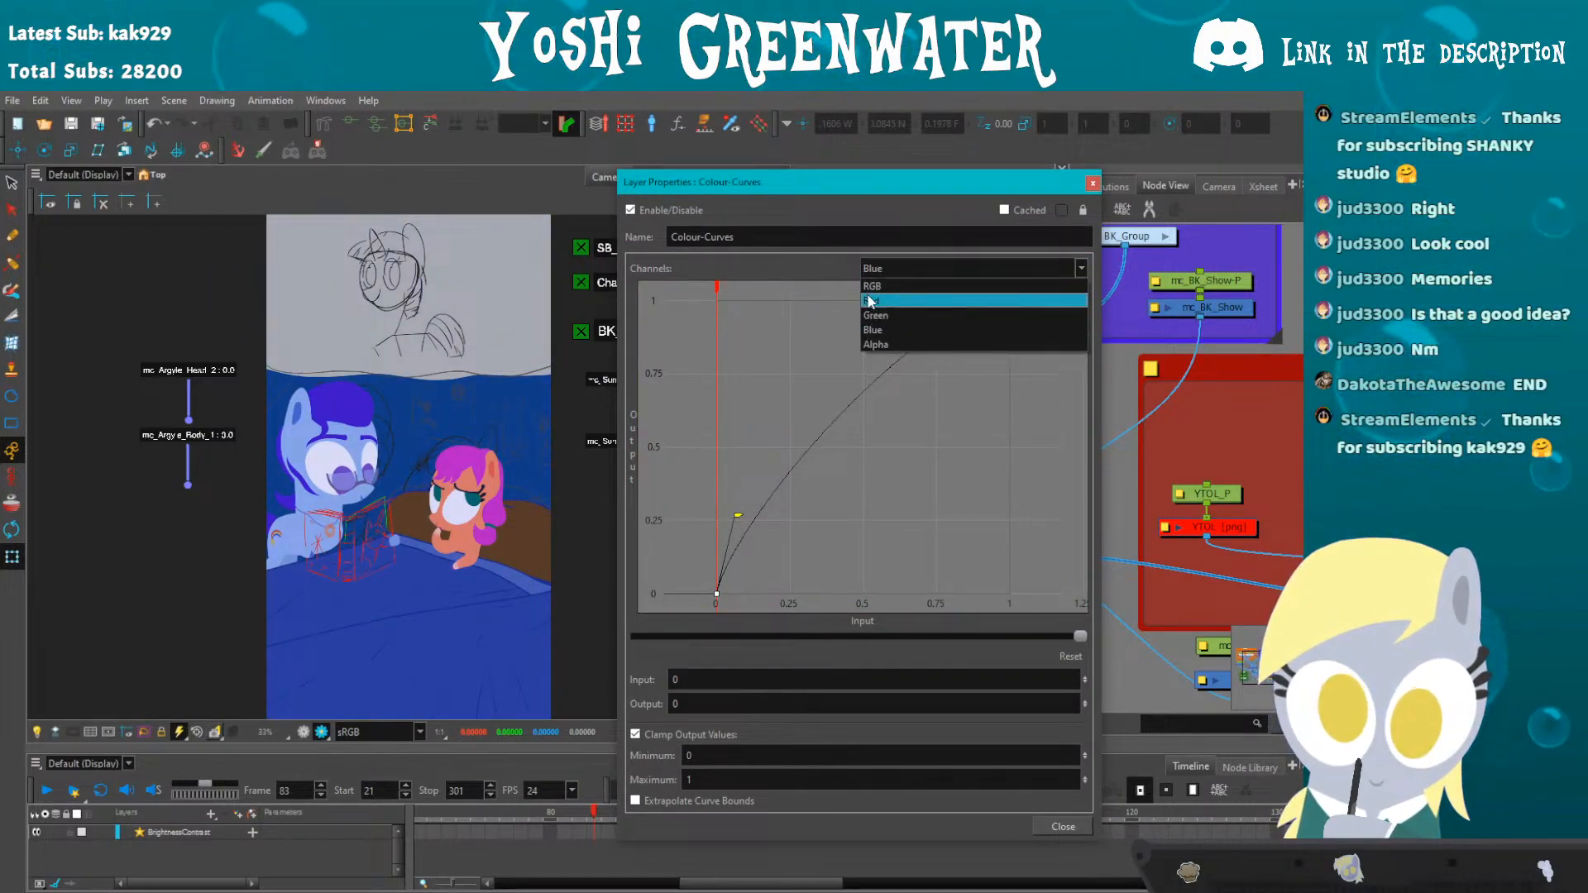
{"action": "left_click", "coordinate": [873, 300]}
{"action": "left_click", "coordinate": [750, 567]}
{"action": "left_click_drag", "start_coordinate": [767, 567], "coordinate": [768, 571]}
{"action": "left_click_drag", "start_coordinate": [978, 331], "coordinate": [985, 352]}
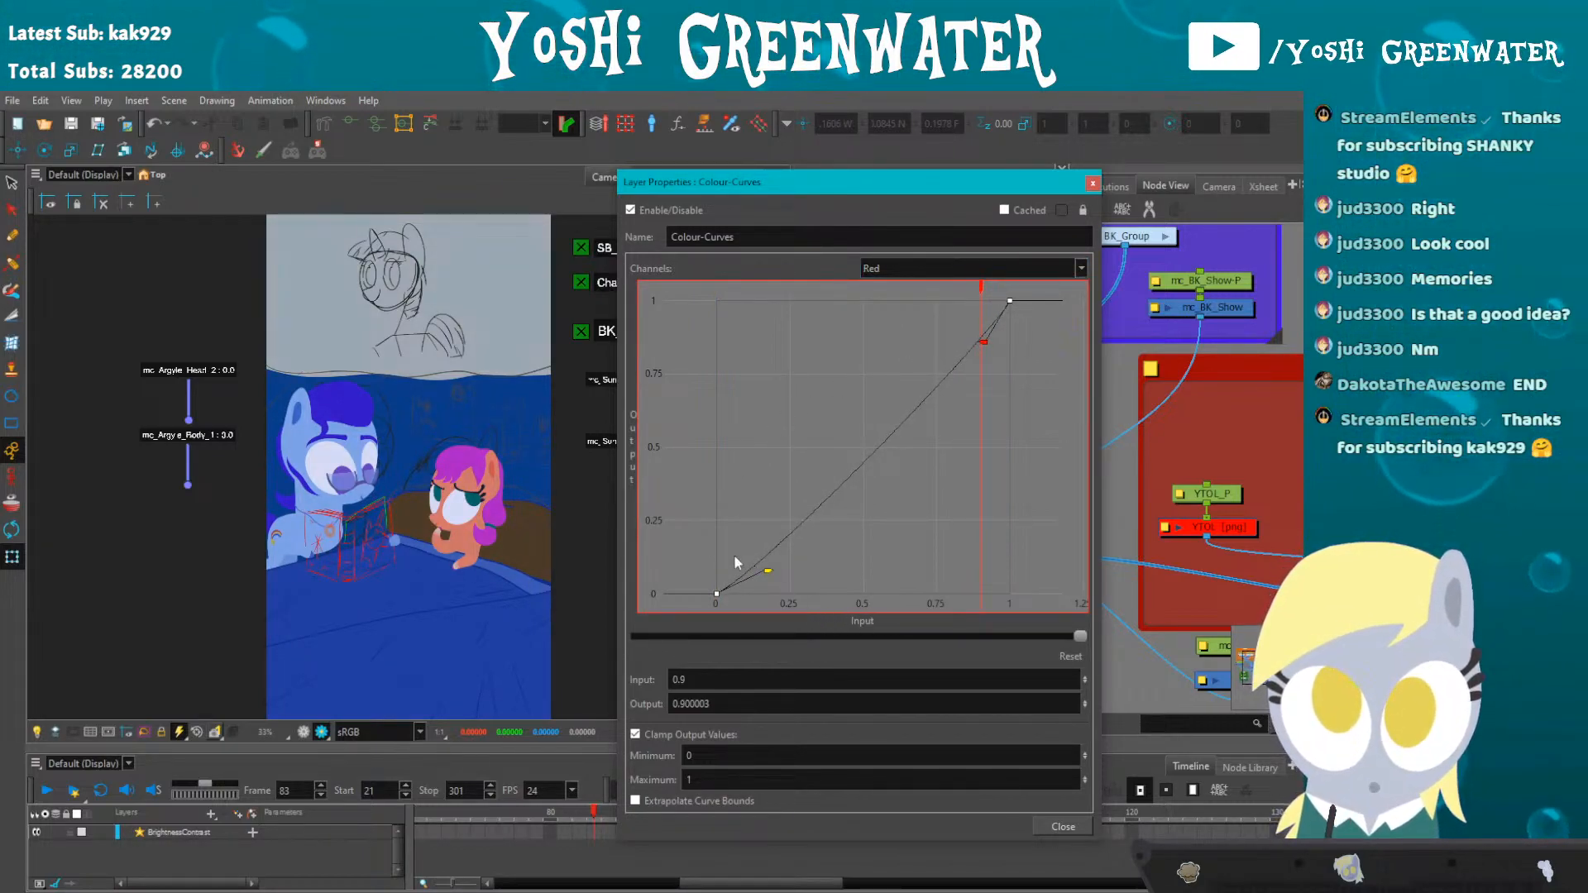
- Raise both handles of the Green channel curve slightly and close the Colour-Curves properties
{"action": "left_click", "coordinate": [972, 268]}
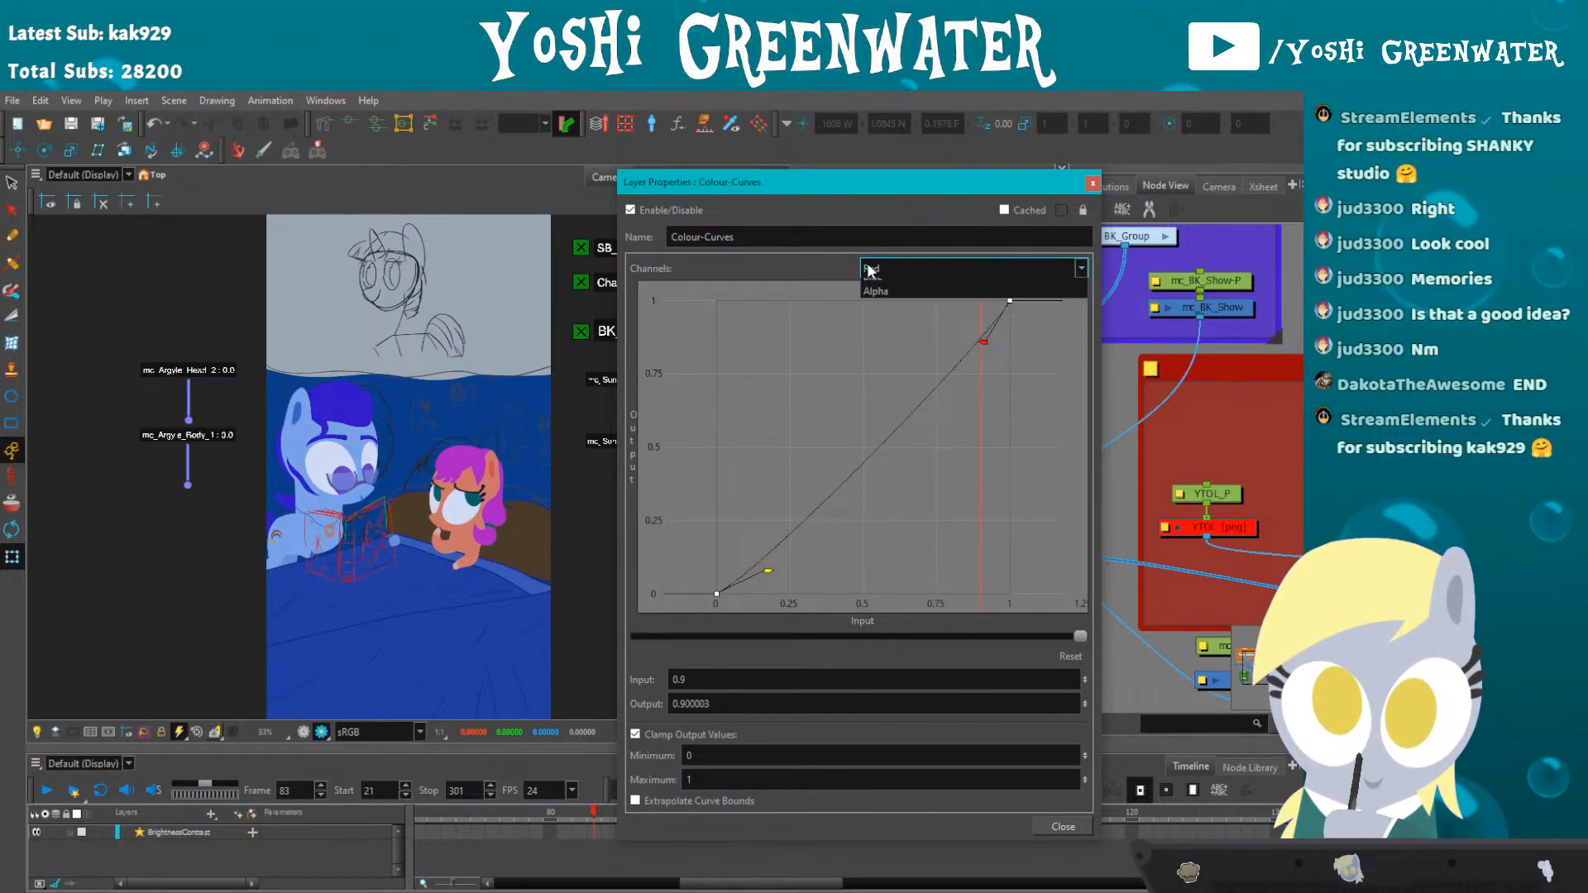
{"action": "left_click", "coordinate": [951, 308]}
{"action": "left_click", "coordinate": [973, 332]}
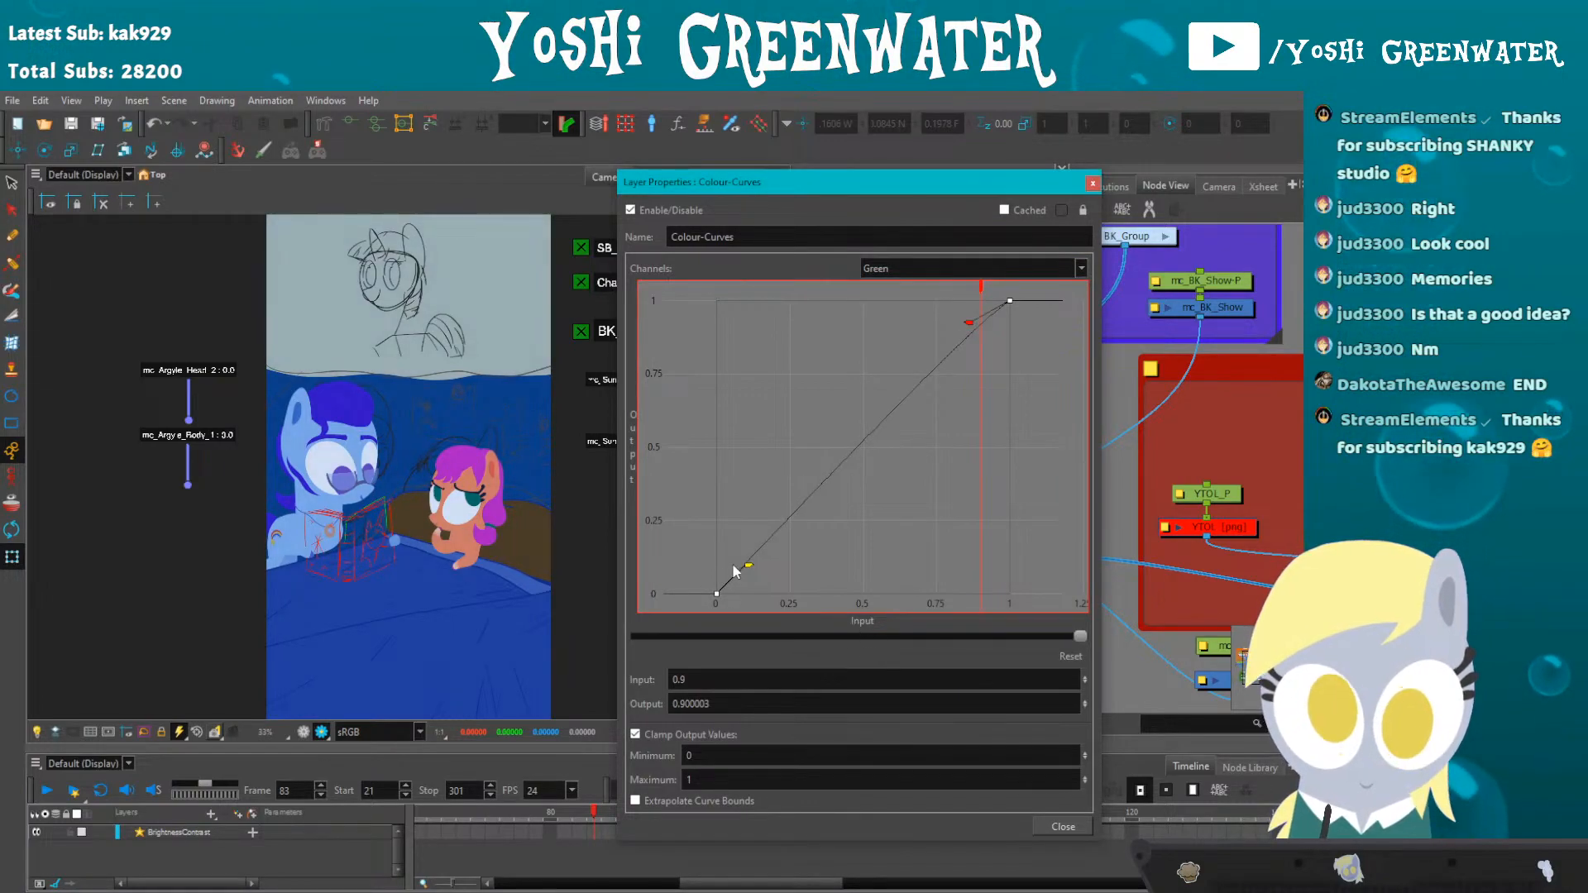
{"action": "left_click_drag", "start_coordinate": [749, 565], "coordinate": [742, 551]}
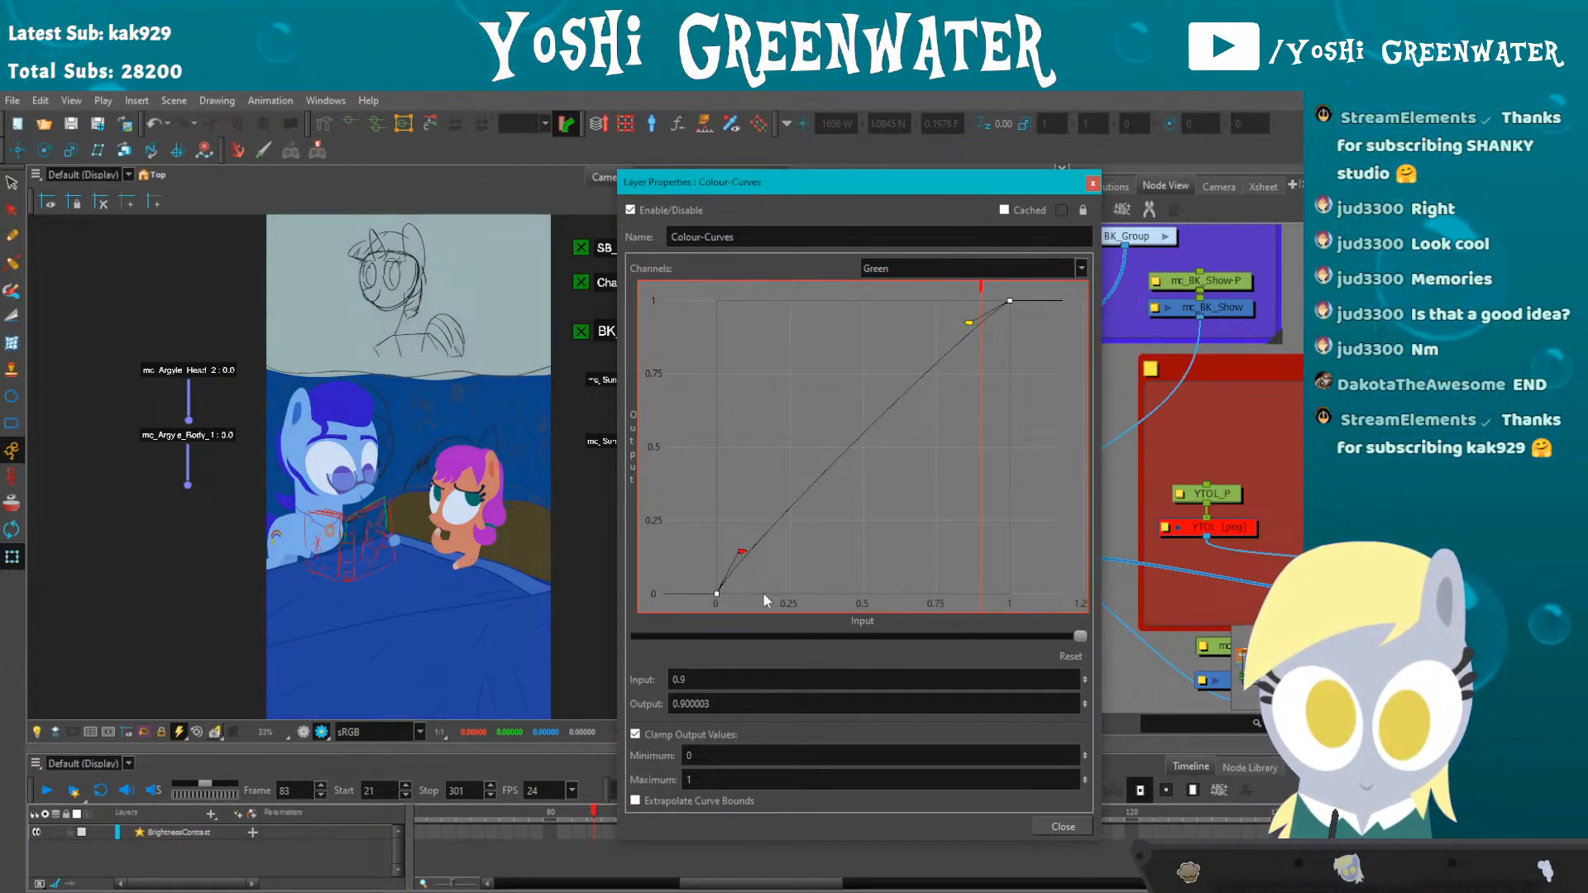
{"action": "left_click", "coordinate": [743, 554]}
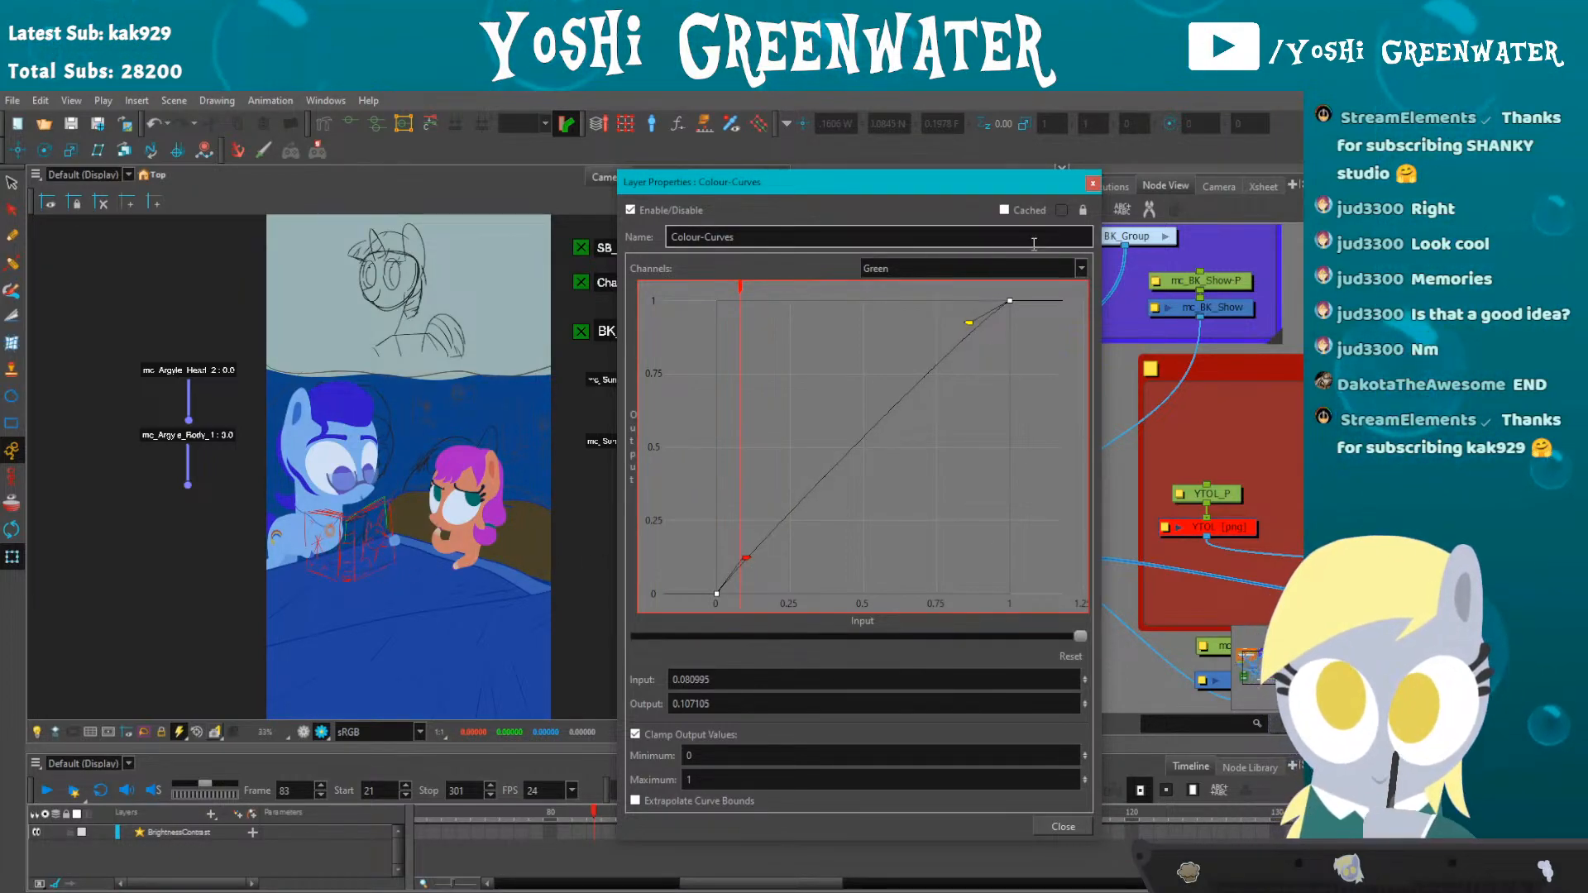
{"action": "left_click", "coordinate": [1094, 183]}
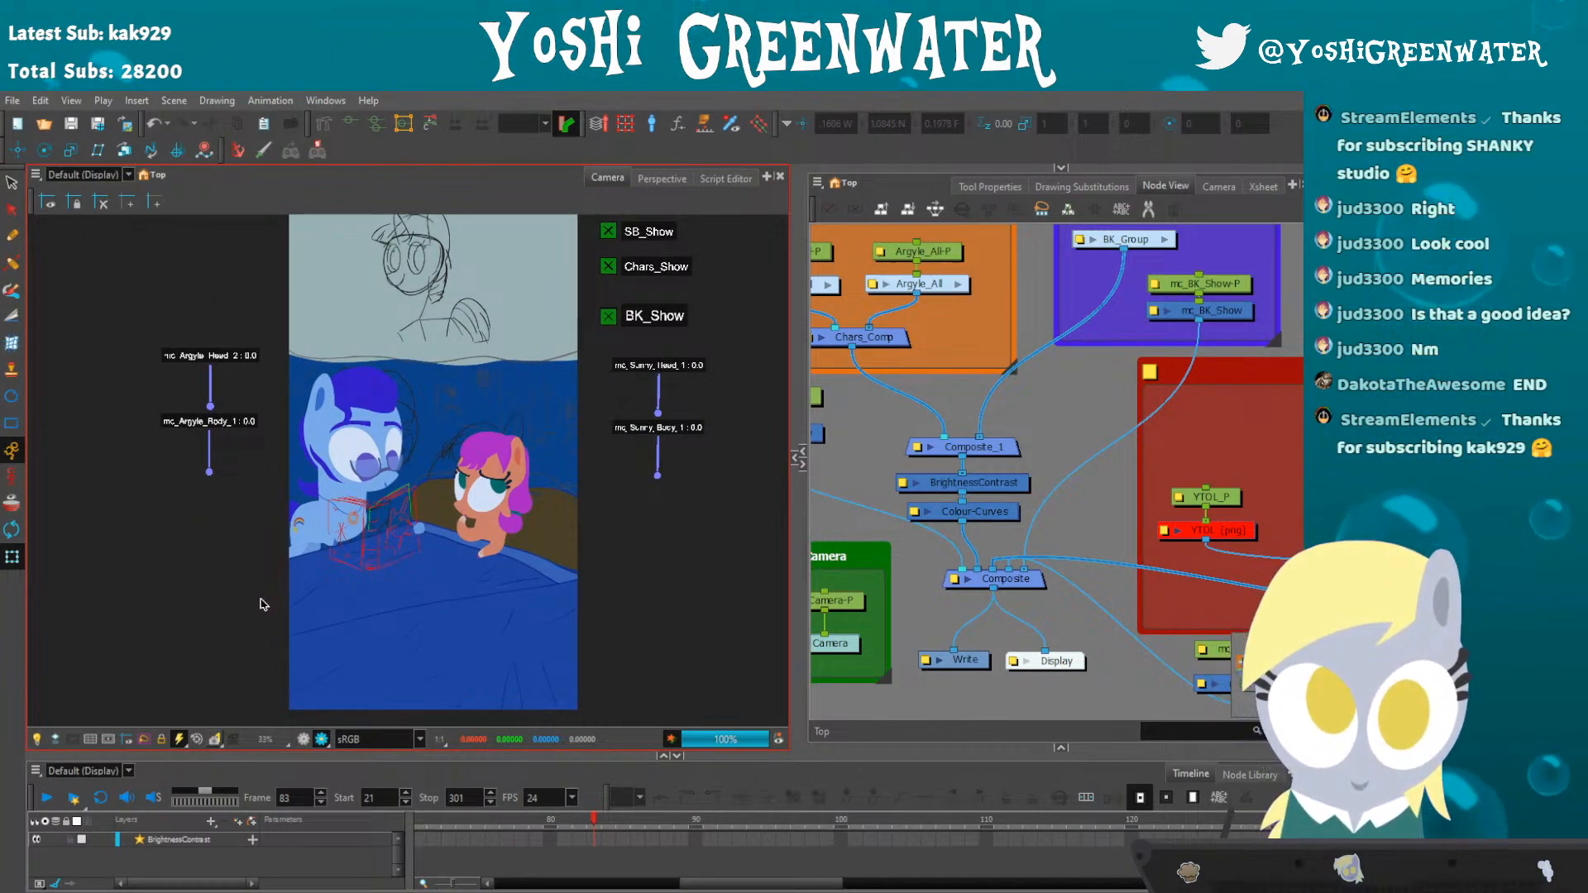
- Move Composite_1, BrightnessContrast and Colour-Curves together slightly higher above the main Composite and deselect them
{"action": "scroll", "coordinate": [626, 837], "scroll_direction": "left", "scroll_amount": 6}
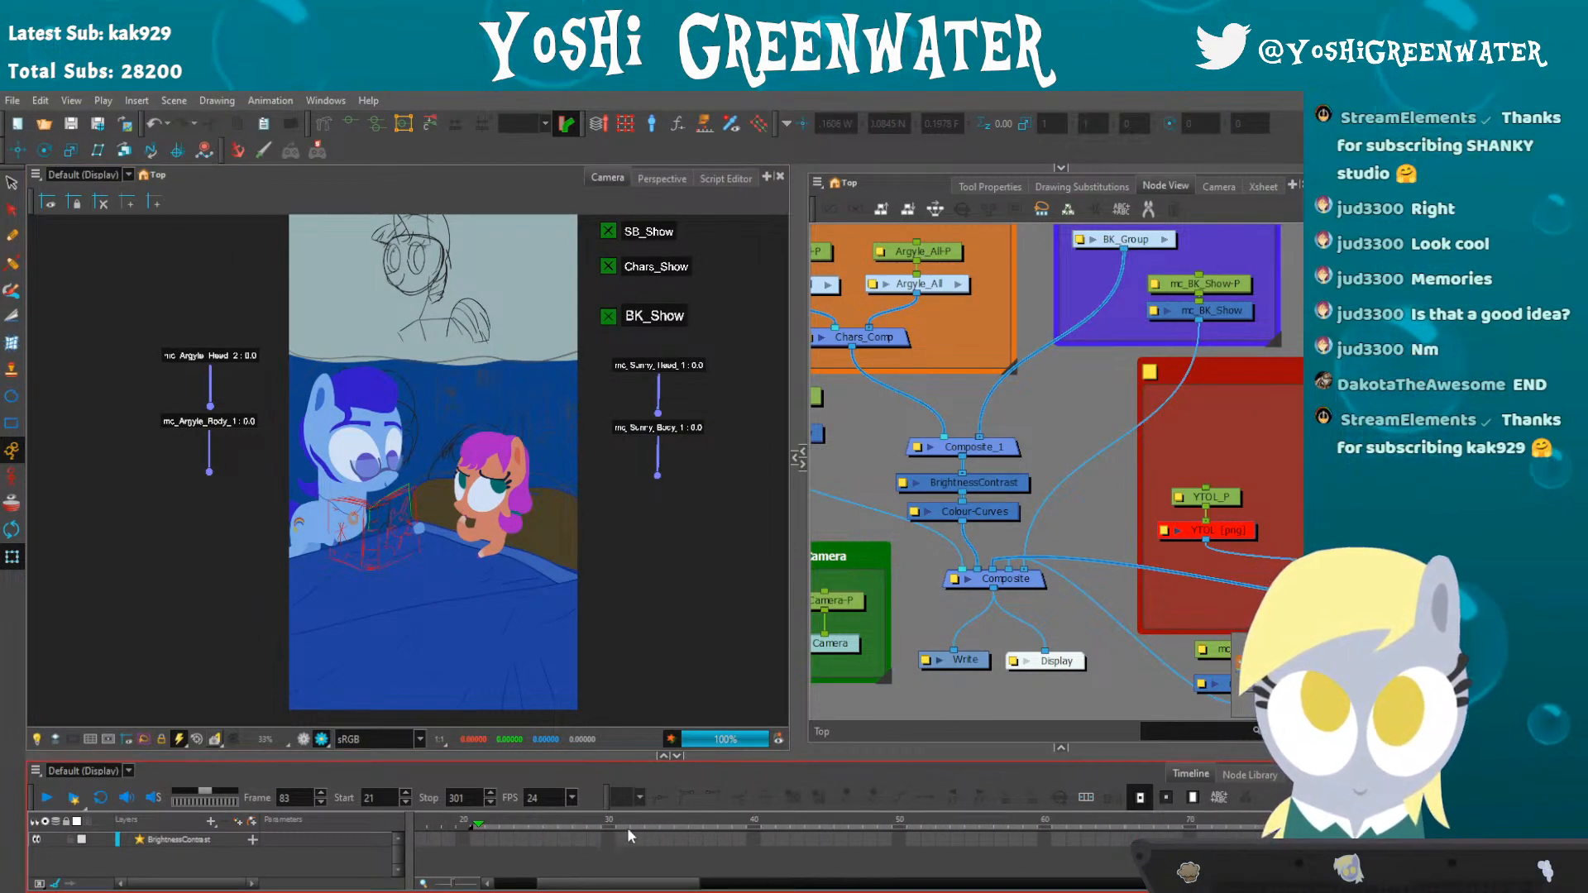
{"action": "left_click_drag", "start_coordinate": [272, 582], "coordinate": [247, 598]}
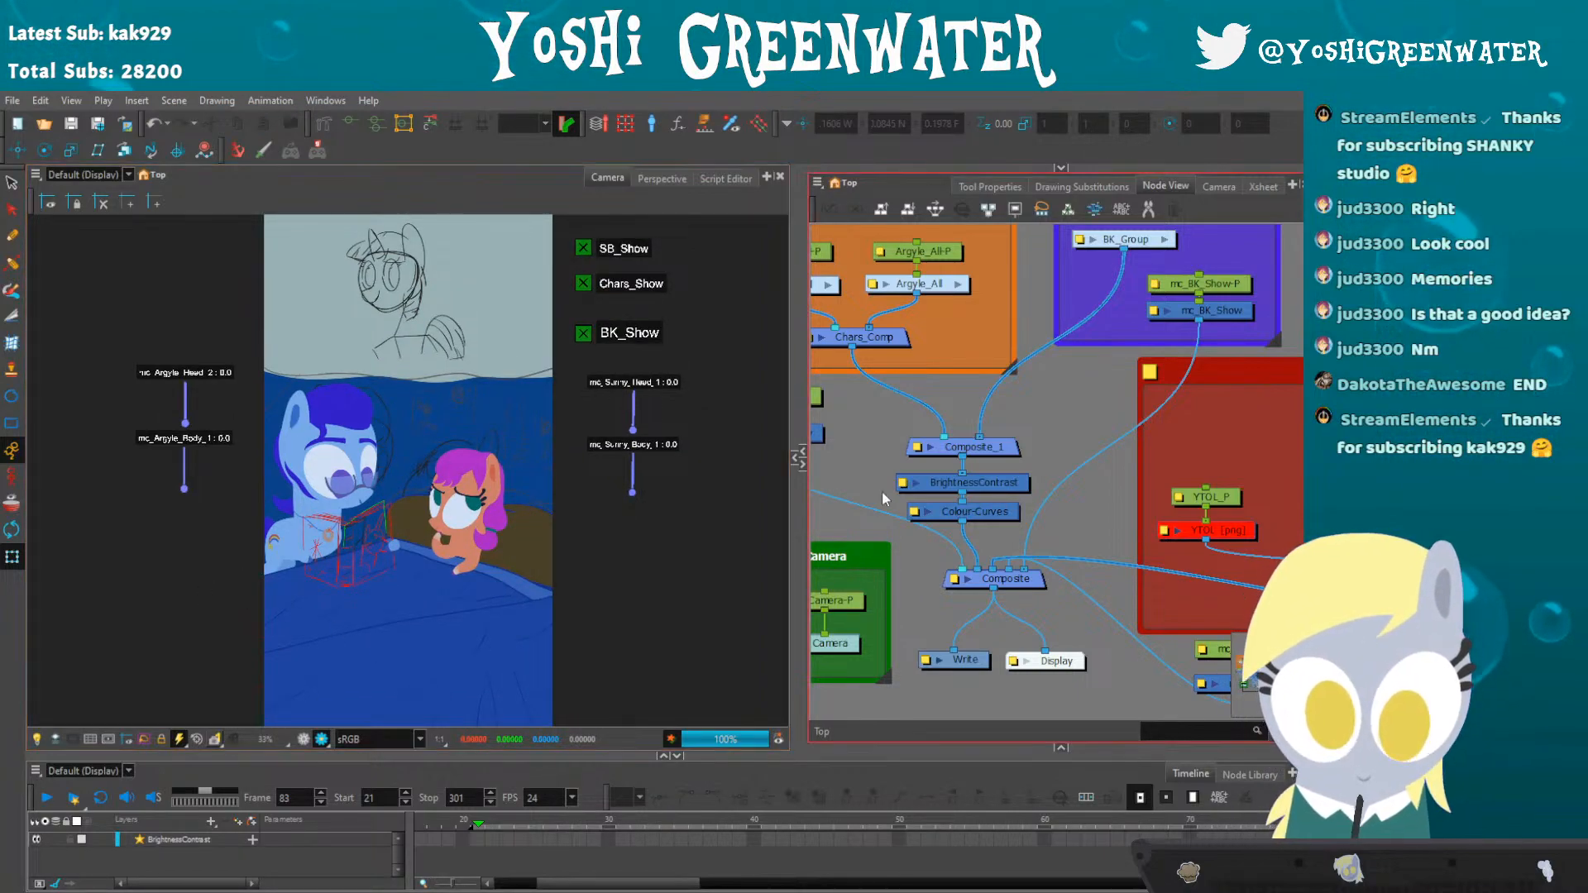
{"action": "left_click", "coordinate": [930, 447]}
{"action": "left_click", "coordinate": [933, 445]}
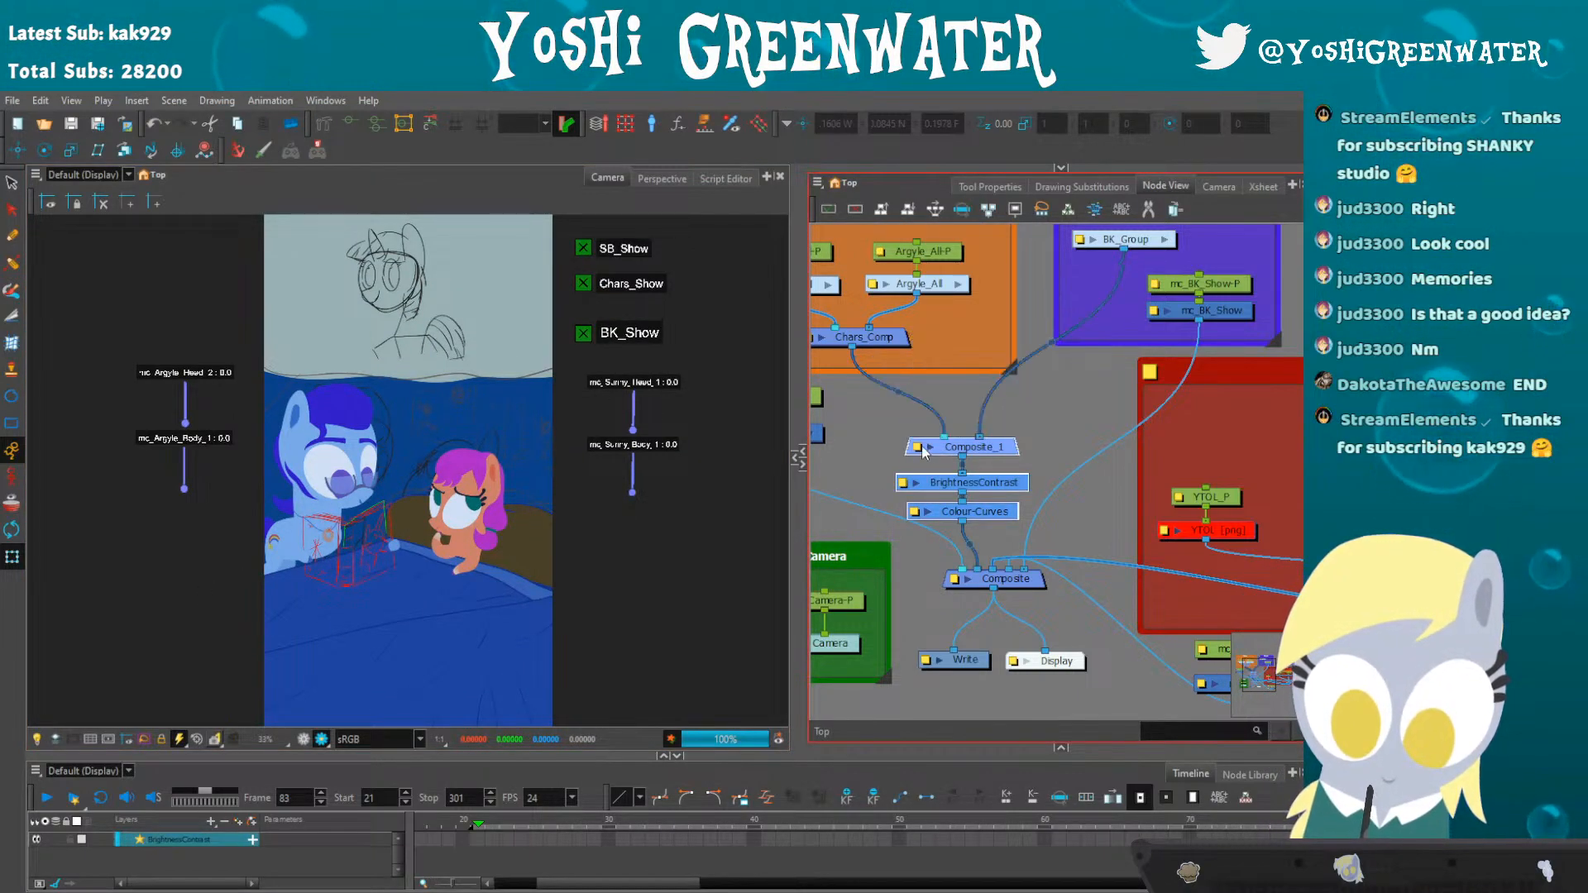
{"action": "left_click", "coordinate": [868, 482]}
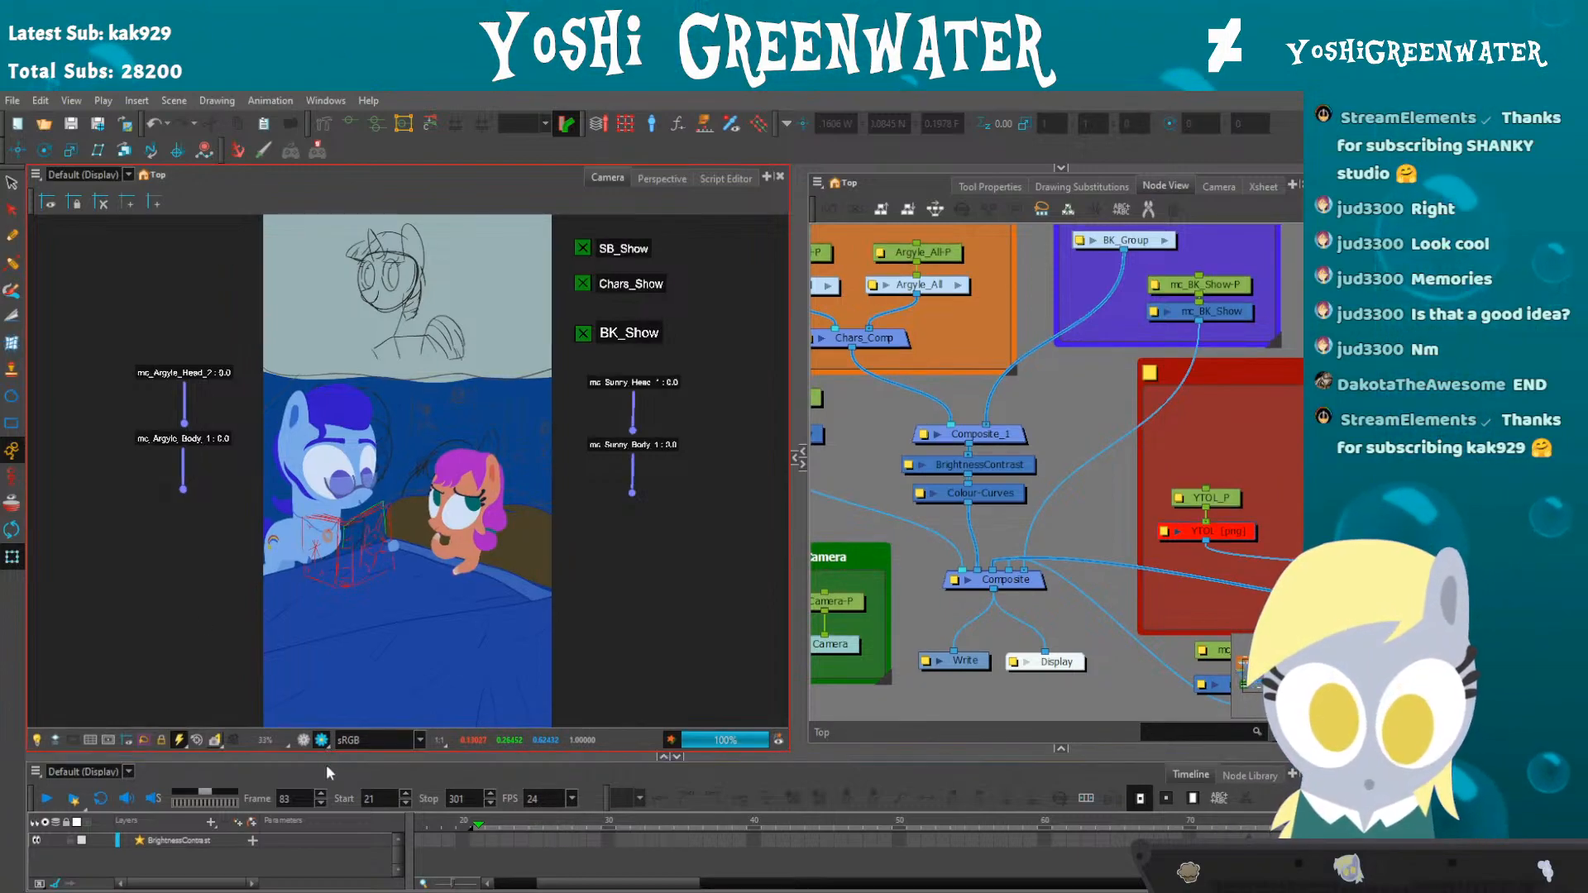
{"action": "left_click", "coordinate": [845, 452]}
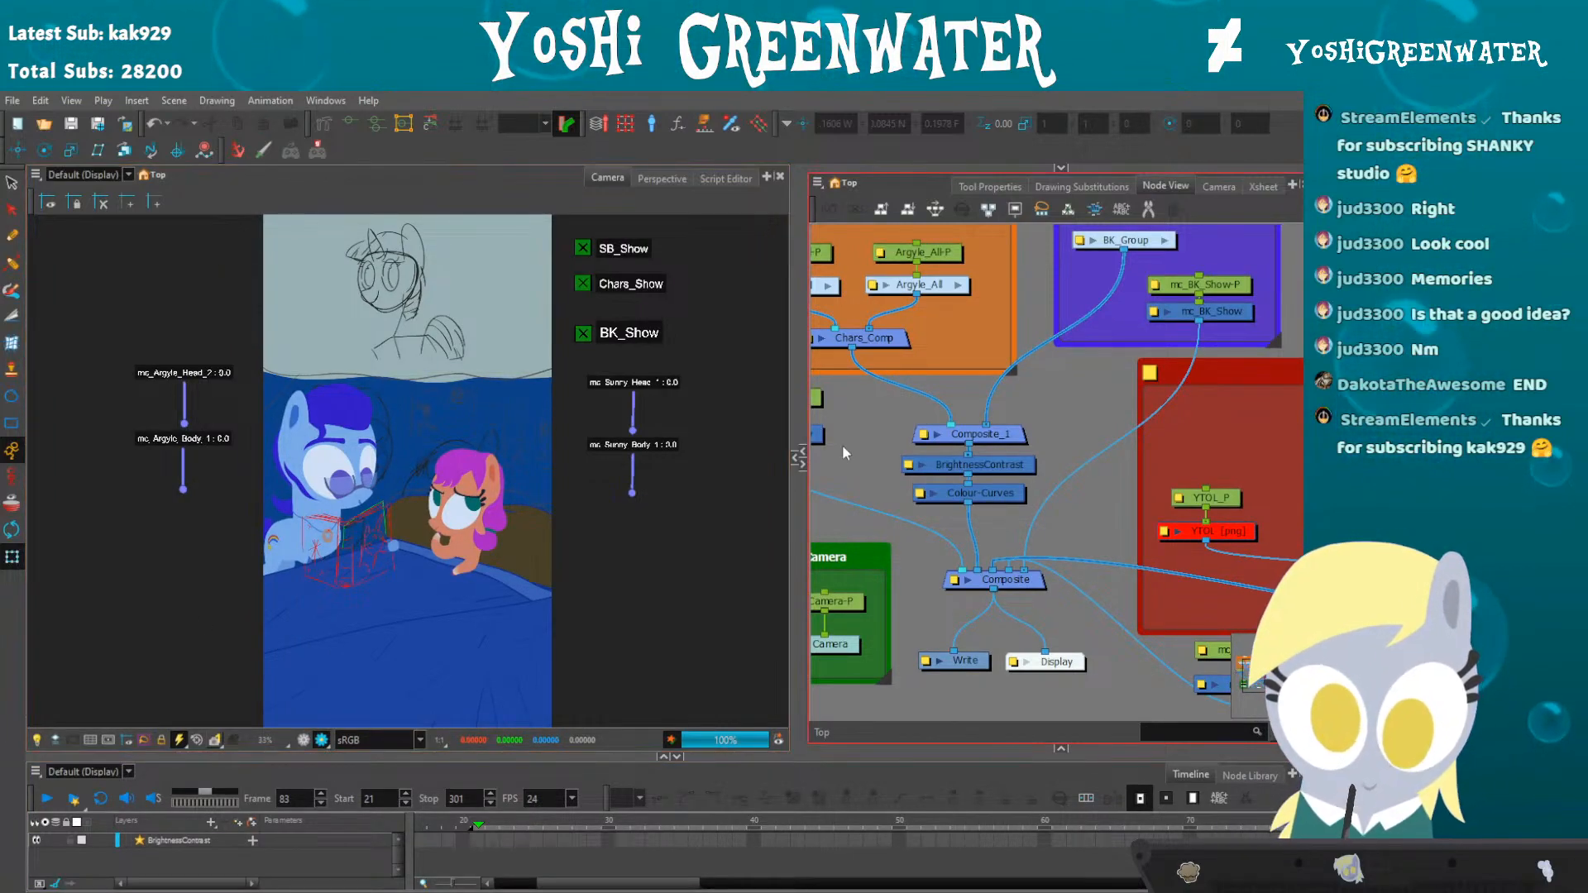
{"action": "left_click", "coordinate": [748, 468]}
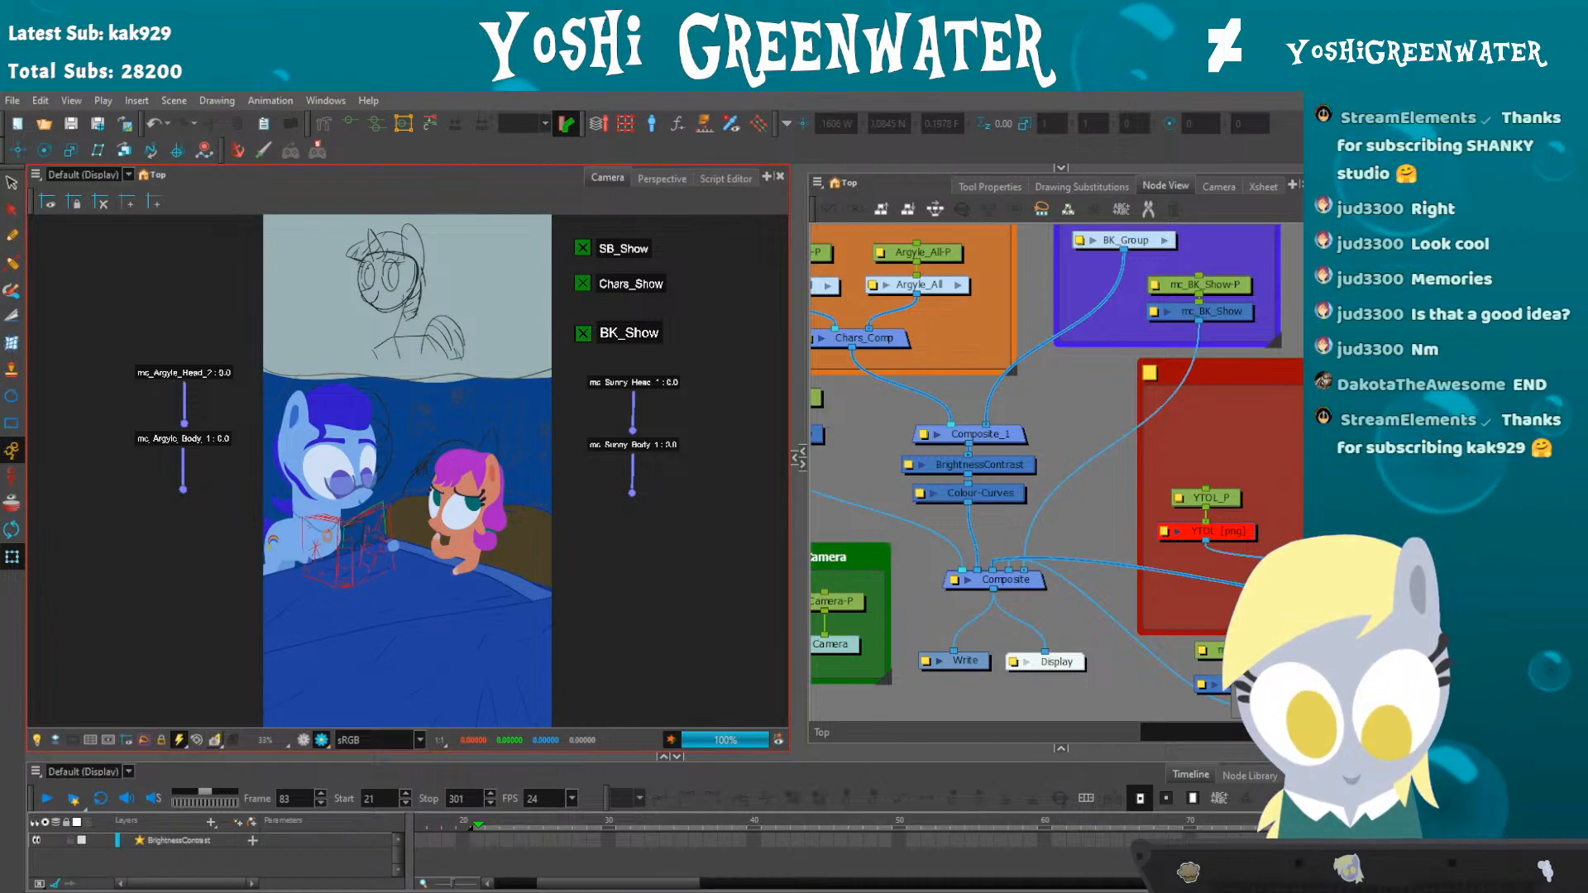